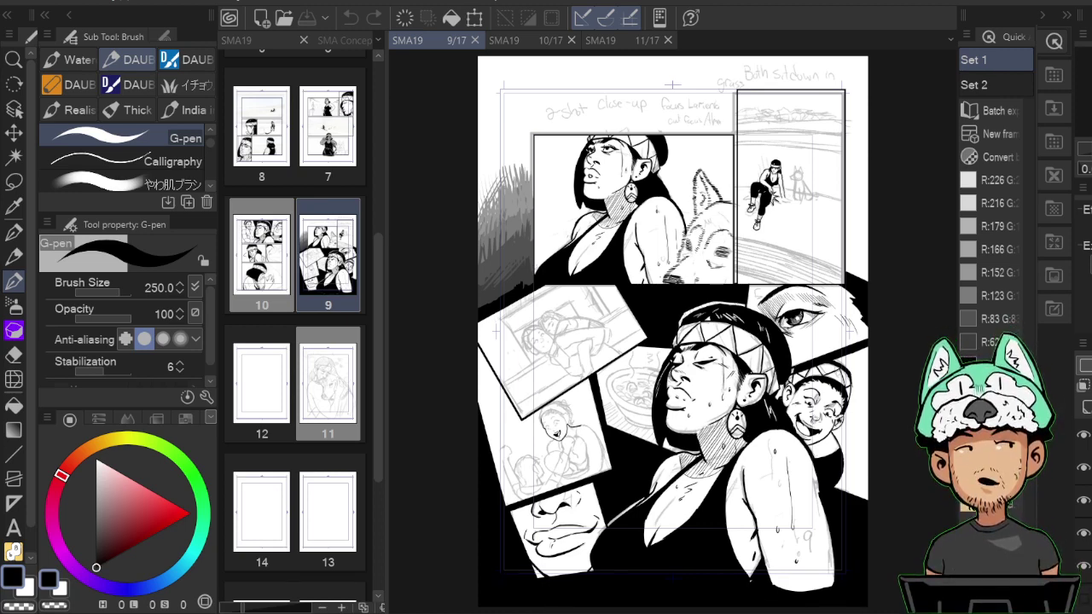
Ink the neck and shoulder line behind the jaw of the laughing figure in the lower-left tilted panel with the G-pen.
{"action": "left_click_drag", "start_coordinate": [791, 438], "coordinate": [847, 448]}
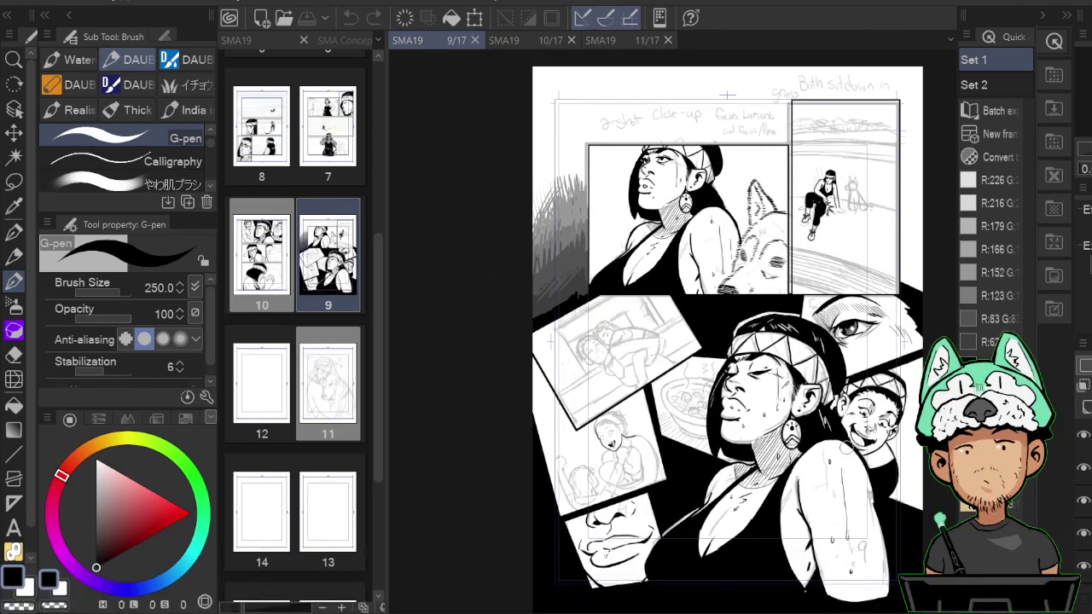
{"action": "scroll", "coordinate": [676, 333], "scroll_direction": "up", "scroll_amount": 6}
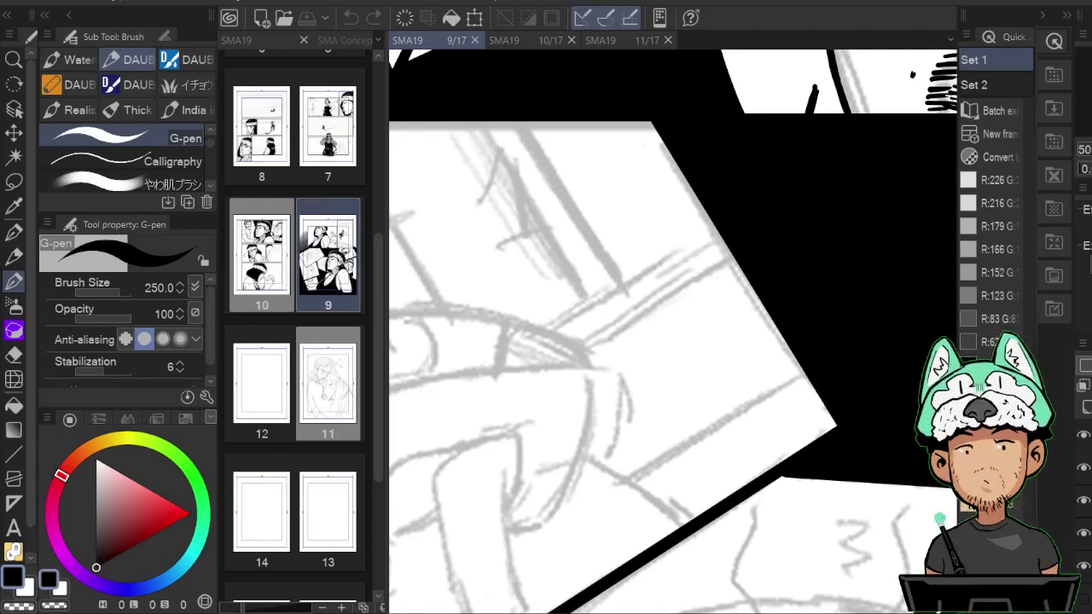
{"action": "mouse_move", "coordinate": [865, 312]}
{"action": "left_mouse_down"}
{"action": "mouse_move", "coordinate": [824, 407]}
{"action": "mouse_move", "coordinate": [824, 340]}
{"action": "mouse_move", "coordinate": [905, 162]}
{"action": "left_mouse_up"}
{"action": "left_click_drag", "start_coordinate": [715, 419], "coordinate": [856, 325]}
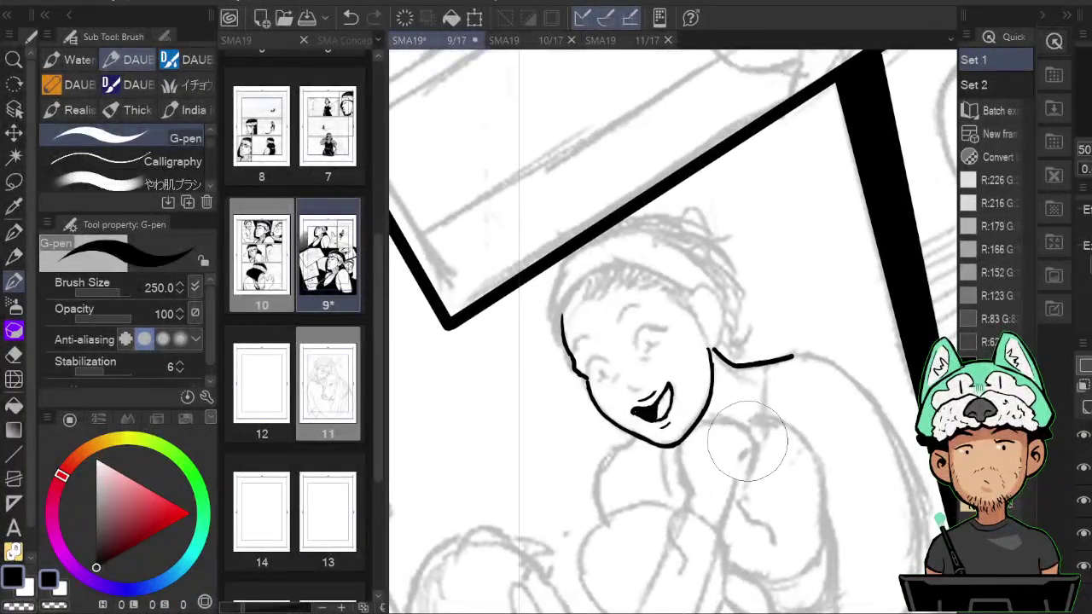
Ink the arched upper lid of the laughing figure's far eye, joining it to the face contour.
{"action": "key", "text": "r"}
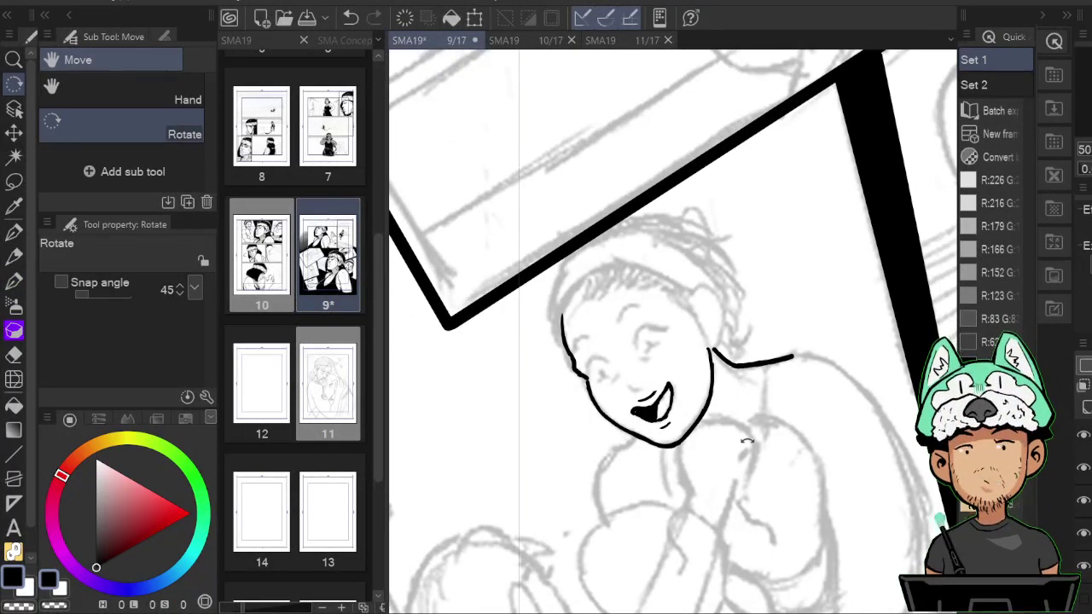
{"action": "mouse_move", "coordinate": [763, 393]}
{"action": "left_mouse_down"}
{"action": "mouse_move", "coordinate": [699, 500]}
{"action": "mouse_move", "coordinate": [742, 478]}
{"action": "mouse_move", "coordinate": [753, 439]}
{"action": "mouse_move", "coordinate": [813, 477]}
{"action": "left_mouse_up"}
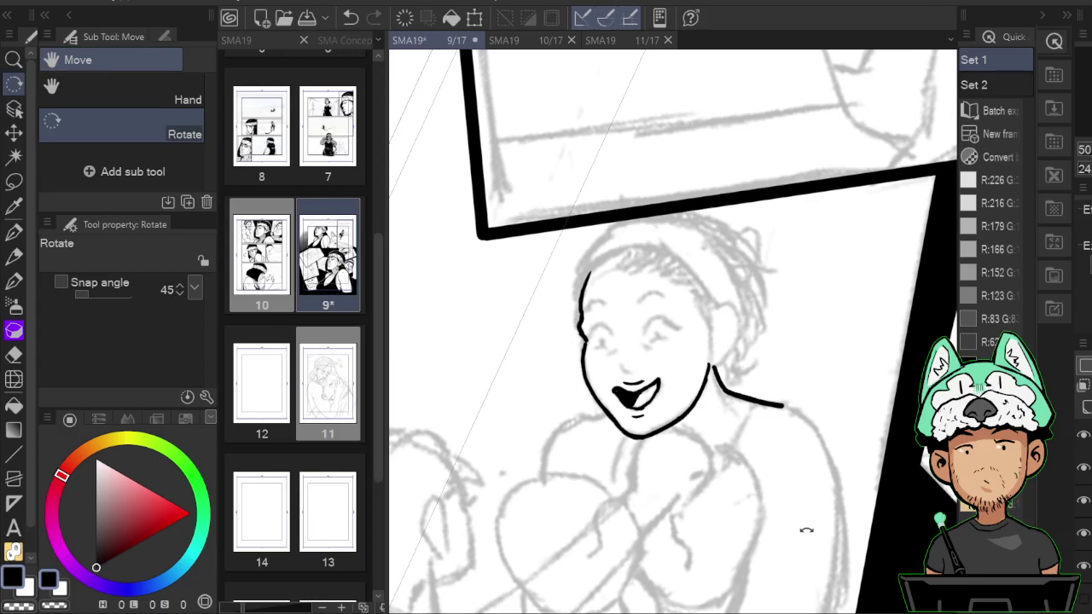
{"action": "scroll", "coordinate": [806, 531], "scroll_direction": "up", "scroll_amount": 1}
{"action": "scroll", "coordinate": [806, 530], "scroll_direction": "up", "scroll_amount": 2}
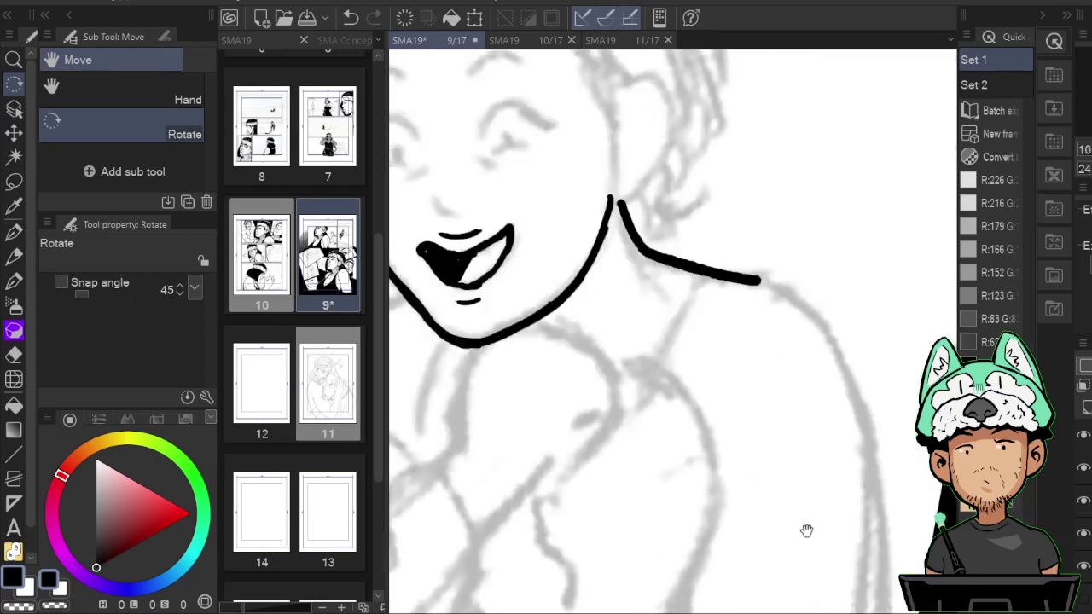
{"action": "left_click_drag", "start_coordinate": [610, 203], "coordinate": [740, 374]}
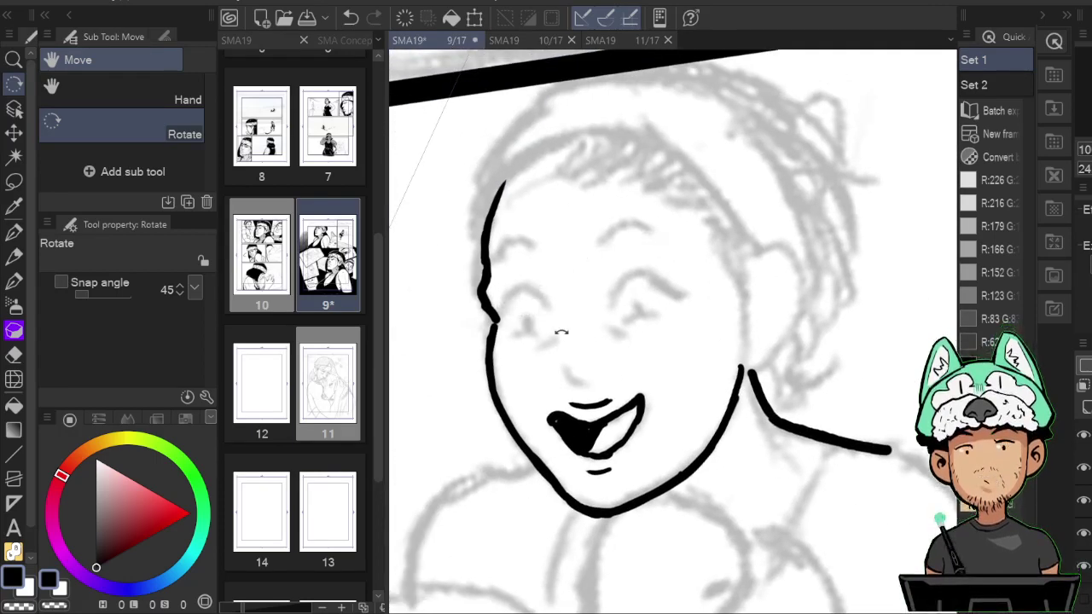
{"action": "key", "text": "b"}
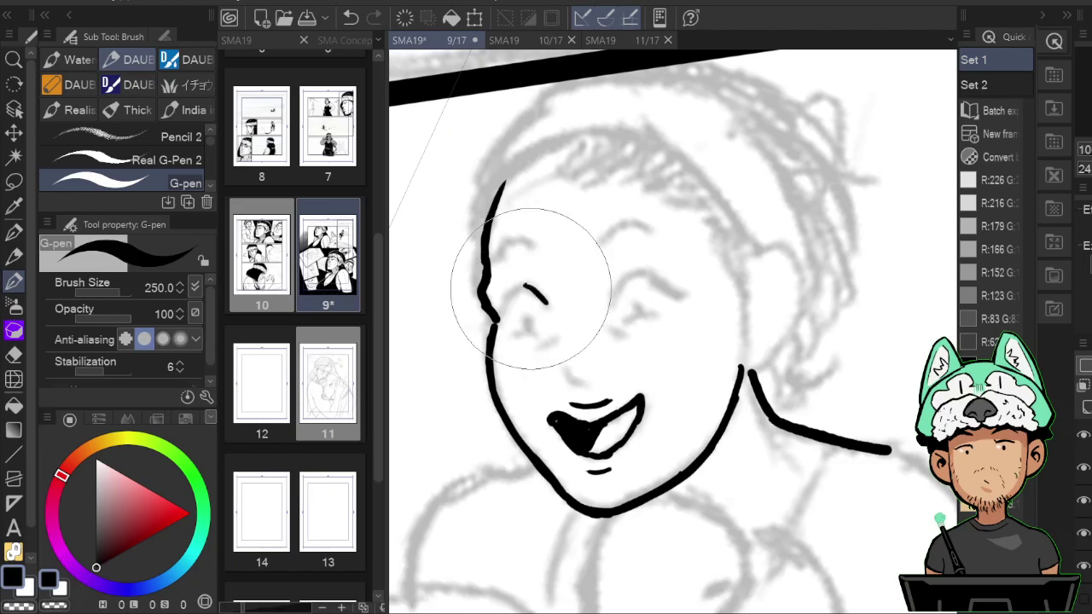
{"action": "left_click_drag", "start_coordinate": [531, 289], "coordinate": [551, 313]}
{"action": "key", "text": "space"}
{"action": "left_click_drag", "start_coordinate": [722, 304], "coordinate": [703, 293]}
{"action": "key", "text": "h"}
{"action": "left_click_drag", "start_coordinate": [844, 285], "coordinate": [789, 278]}
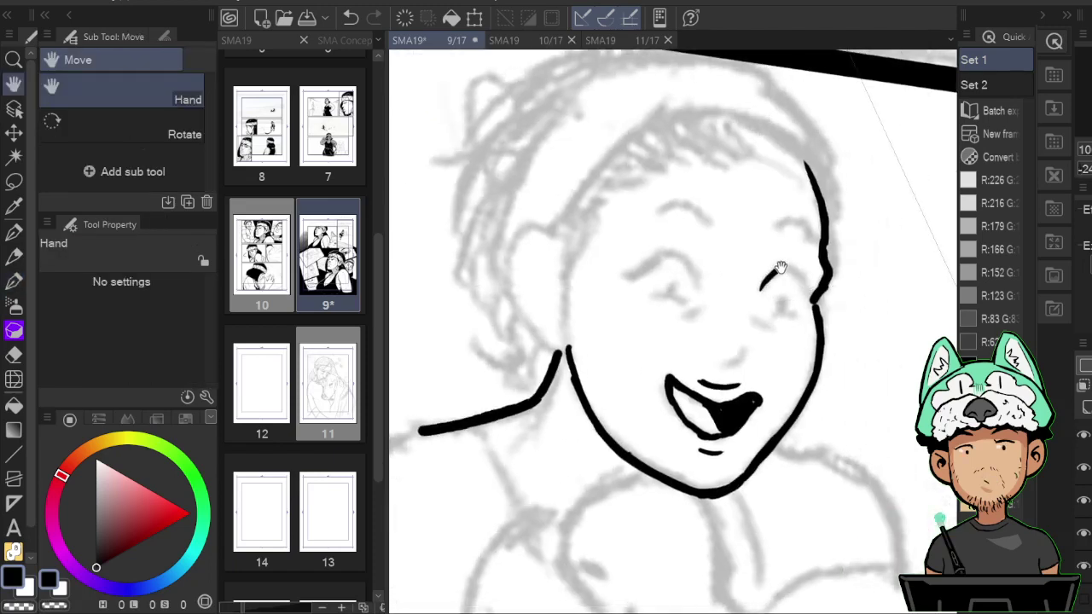
{"action": "key", "text": "e"}
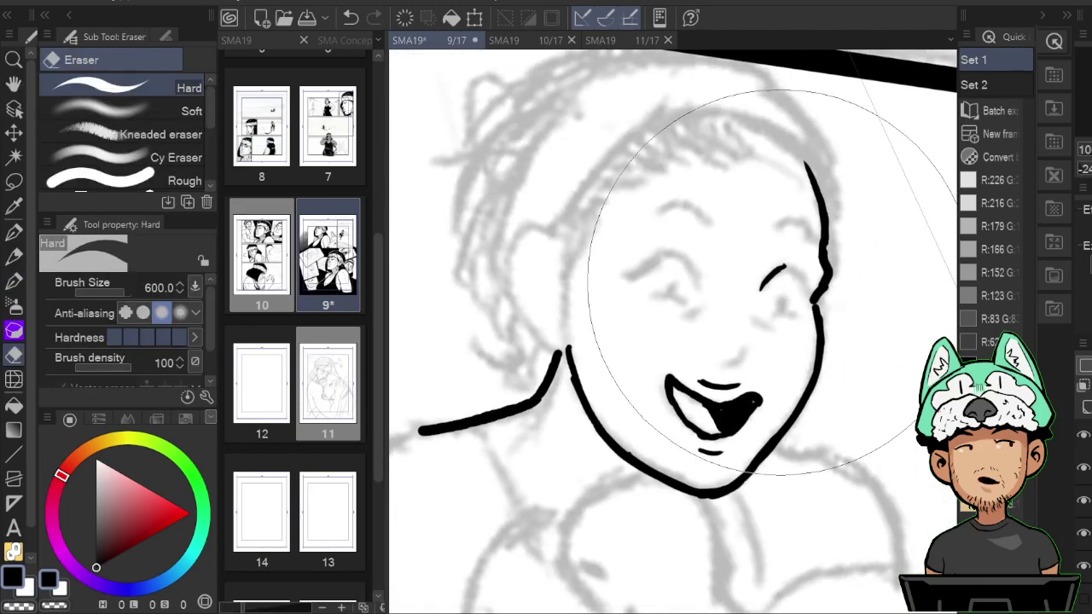
{"action": "key", "text": "b"}
{"action": "left_click_drag", "start_coordinate": [783, 266], "coordinate": [809, 291]}
{"action": "key", "text": "ctrl+shift+h"}
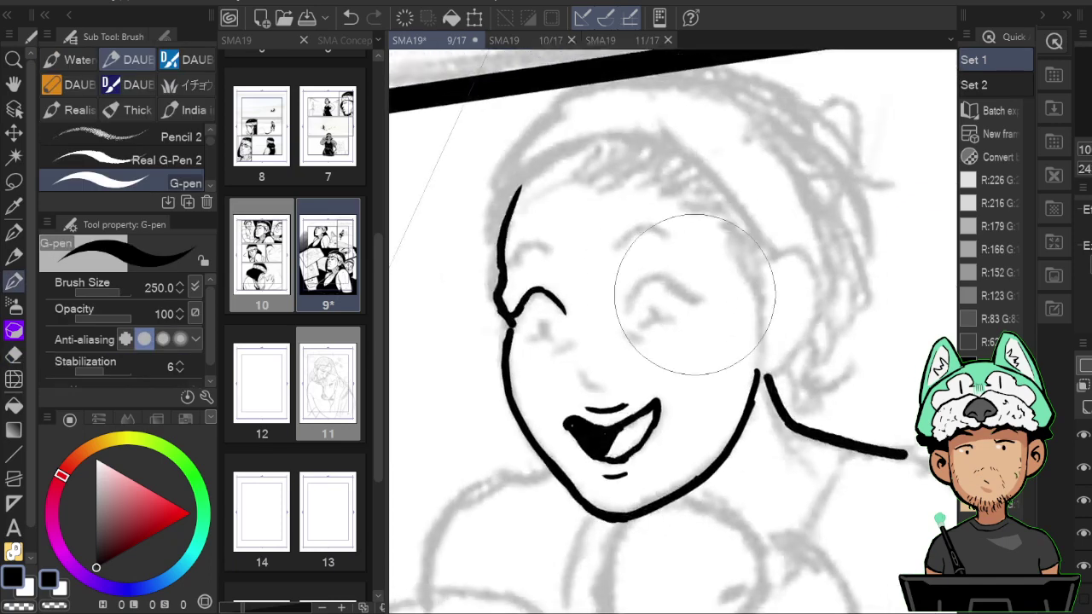
Ink the arched upper lid of the near eye, extending it to an outer corner flick.
{"action": "key", "text": "ctrl+shift+h"}
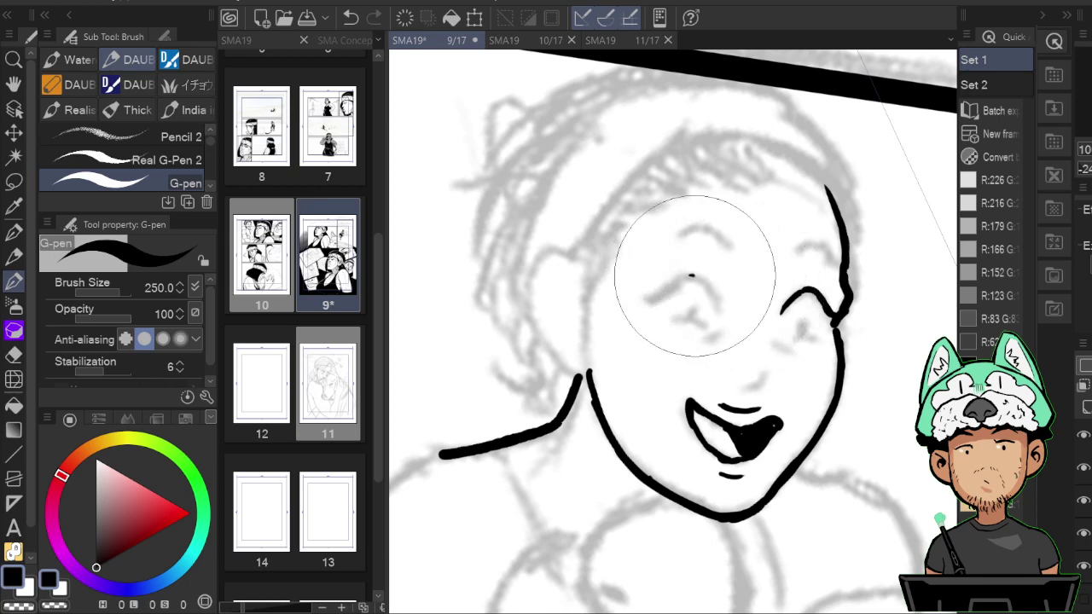
{"action": "mouse_move", "coordinate": [690, 276]}
{"action": "left_mouse_down"}
{"action": "mouse_move", "coordinate": [710, 282]}
{"action": "mouse_move", "coordinate": [721, 304]}
{"action": "left_mouse_up"}
{"action": "key", "text": "ctrl+shift+h"}
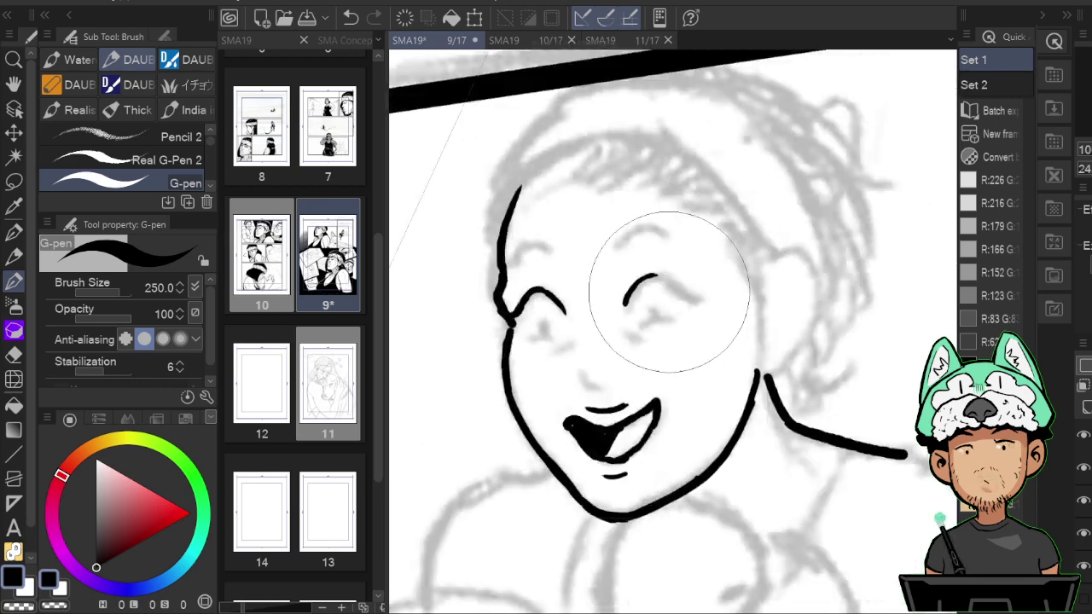
{"action": "key", "text": "e"}
{"action": "key", "text": "p"}
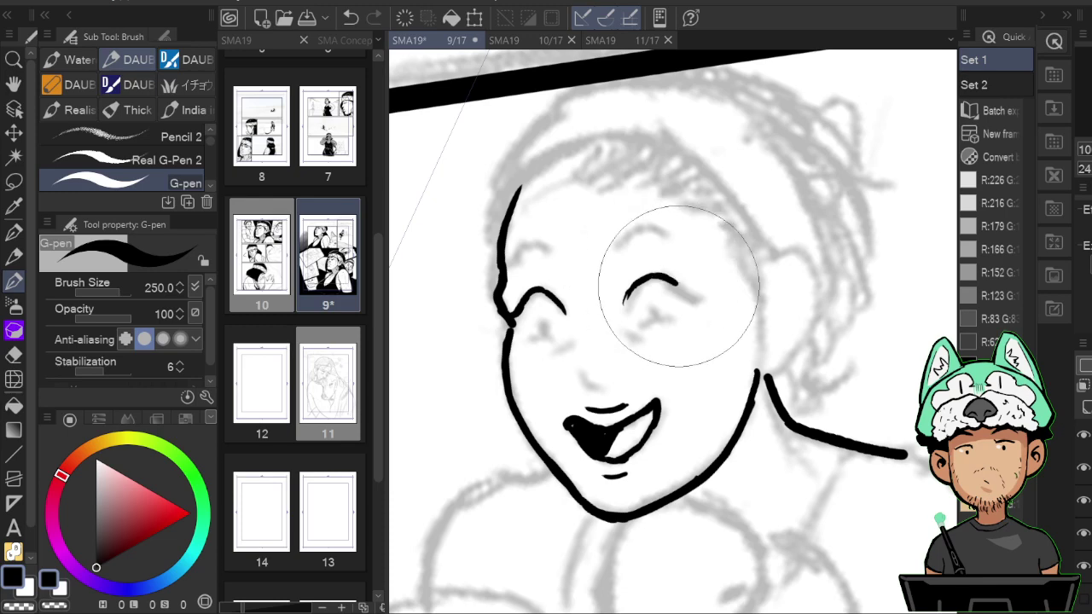
{"action": "left_click_drag", "start_coordinate": [651, 276], "coordinate": [685, 290]}
{"action": "key", "text": "ctrl+shift+h"}
Trim the outer corner of the near eye's lid with the hard eraser and pen into a tapered lash tip.
{"action": "key", "text": "e"}
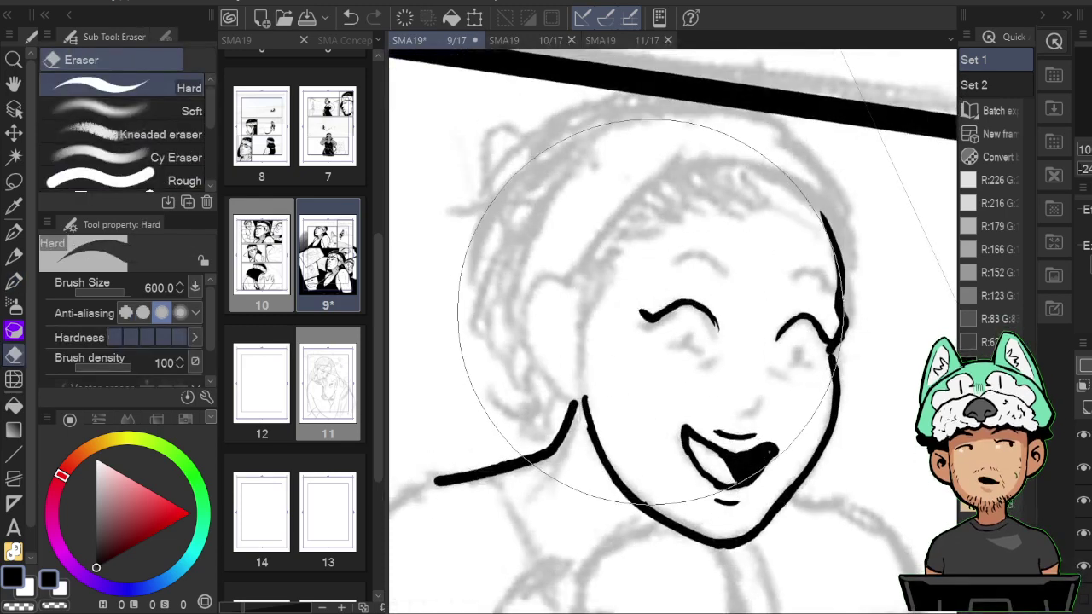
{"action": "key", "text": "p"}
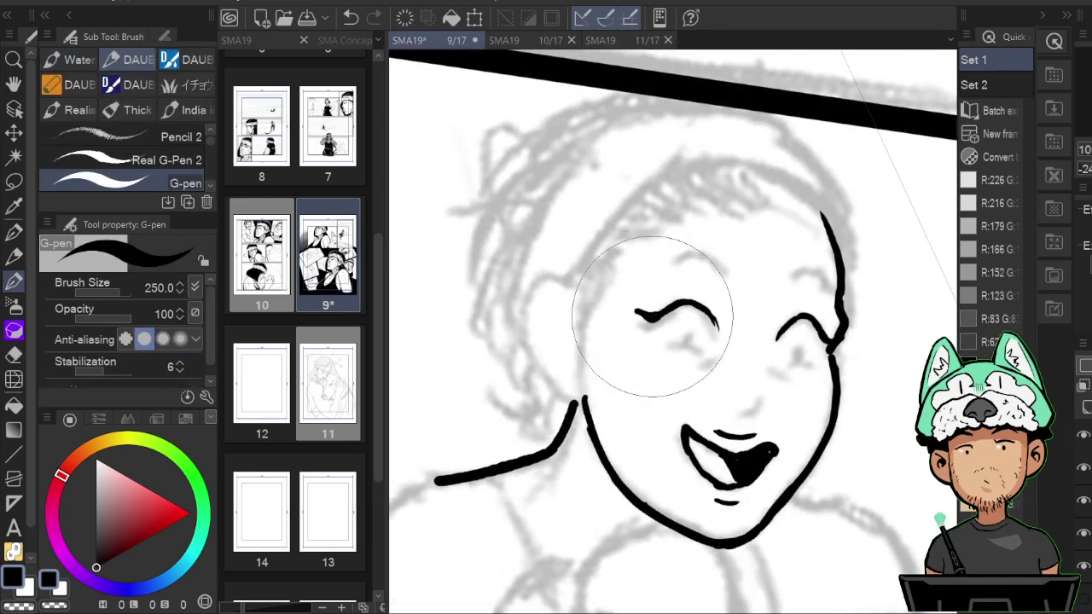
{"action": "key", "text": "e"}
{"action": "key", "text": "p"}
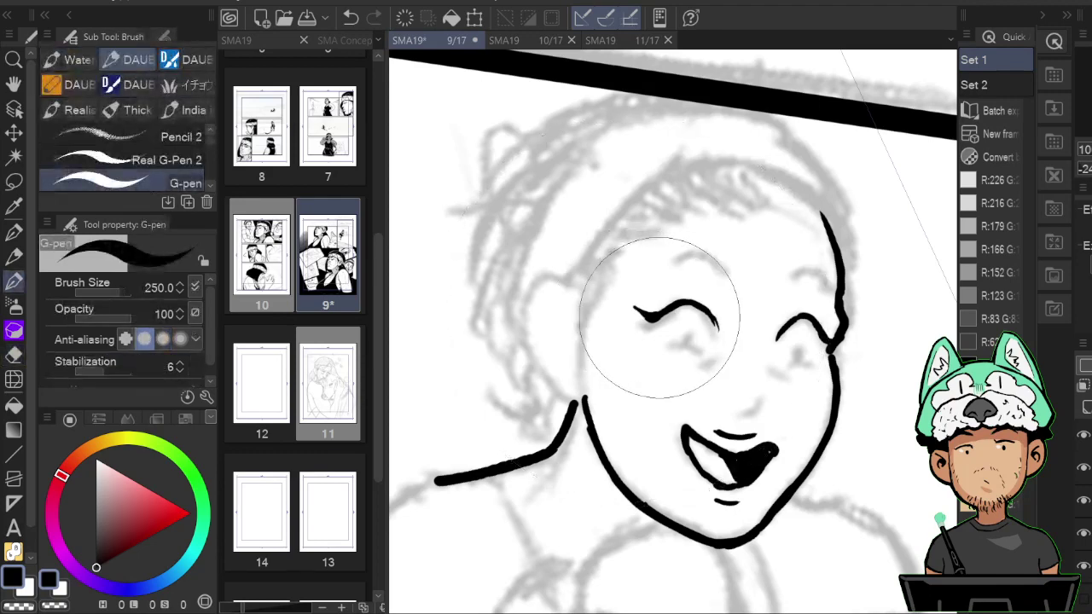
Ink the small pupils and short lower-lid lines of both eyes.
{"action": "key", "text": "ctrl+shift+h"}
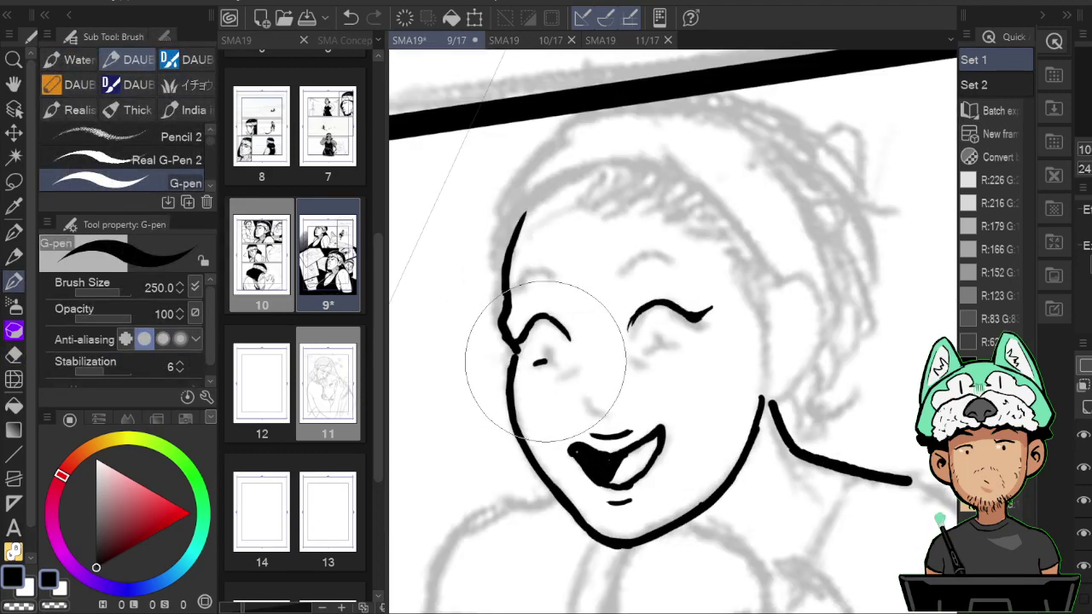
{"action": "left_click_drag", "start_coordinate": [533, 364], "coordinate": [559, 365]}
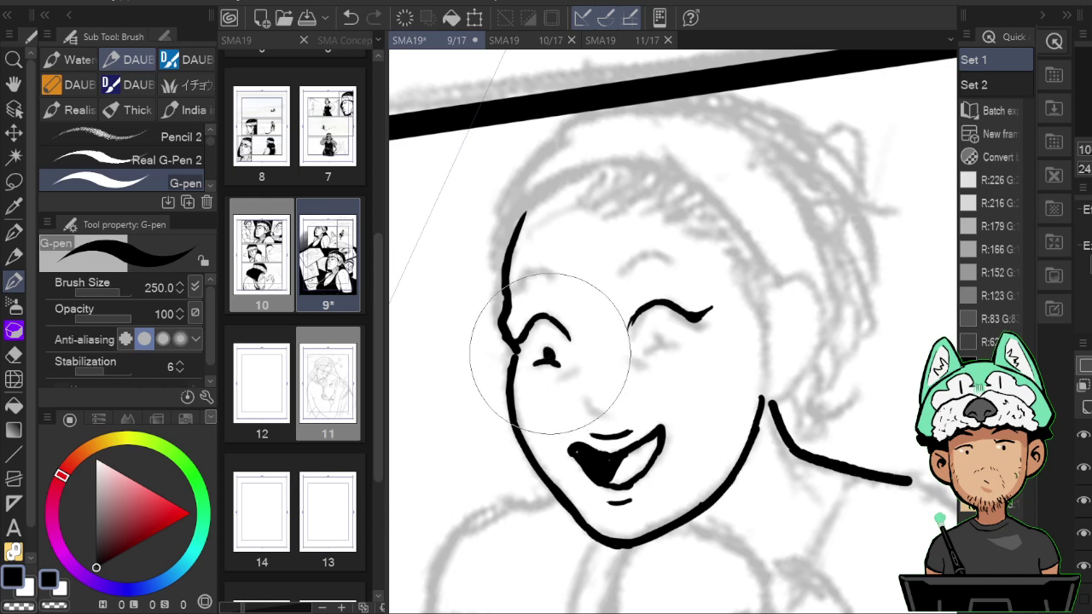
{"action": "mouse_move", "coordinate": [646, 346]}
{"action": "left_mouse_down"}
{"action": "mouse_move", "coordinate": [678, 345]}
{"action": "mouse_move", "coordinate": [656, 341]}
{"action": "left_mouse_up"}
{"action": "key", "text": "h"}
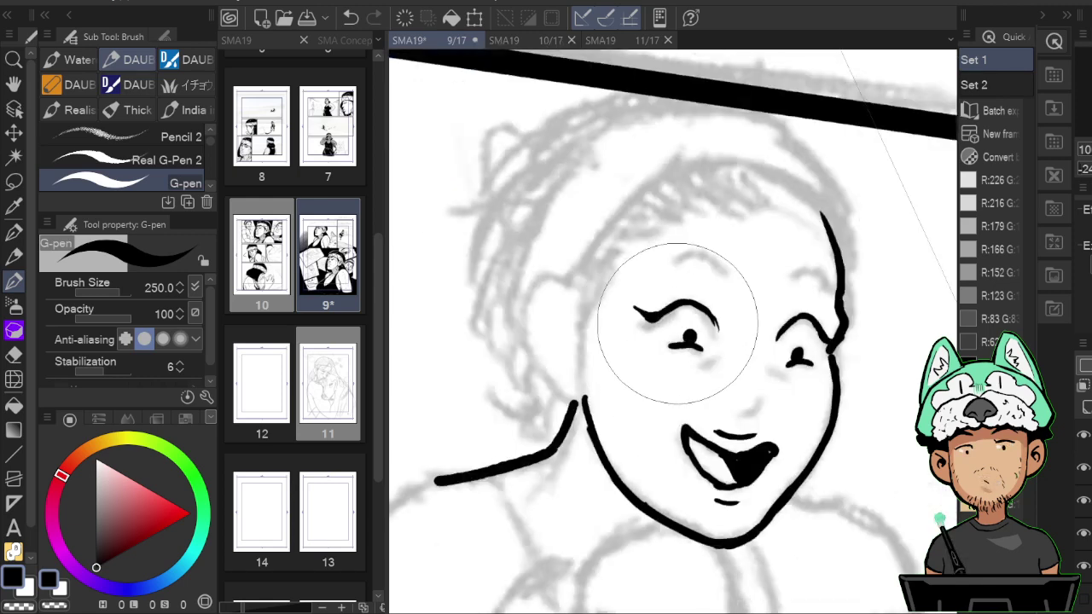
{"action": "key", "text": "e"}
{"action": "key", "text": "p"}
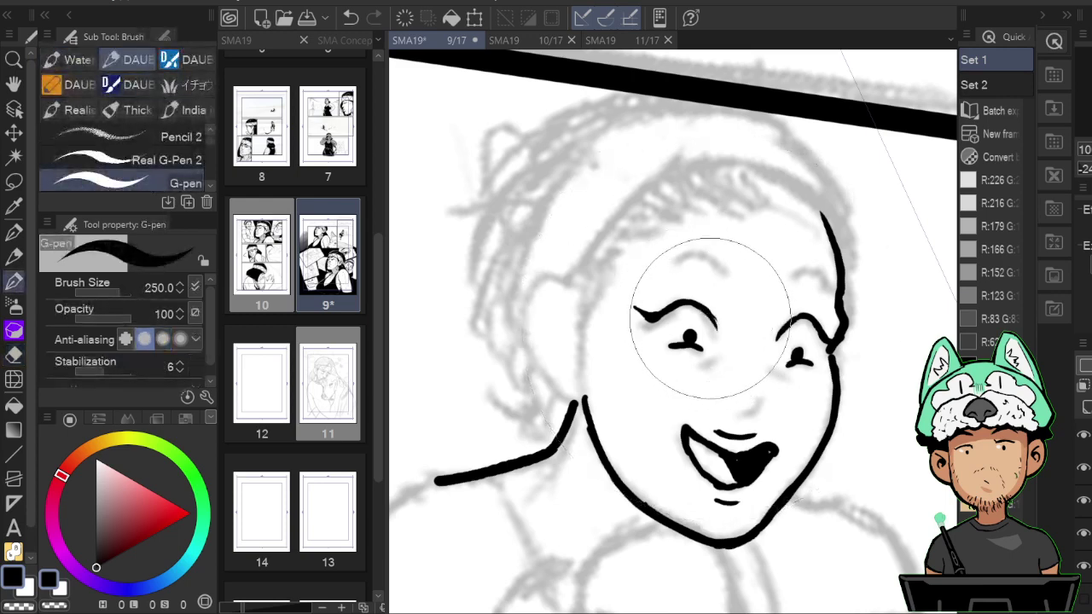
Add lash strokes along both upper lids and a short crease under the inner corner of the near eye.
{"action": "left_click_drag", "start_coordinate": [717, 327], "coordinate": [710, 293]}
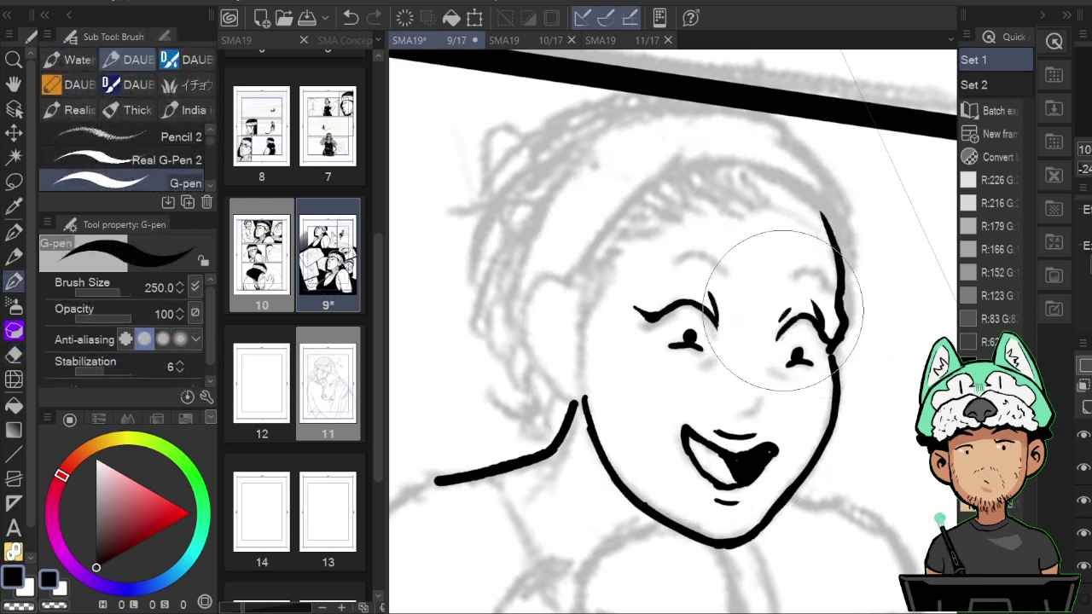
{"action": "left_click_drag", "start_coordinate": [657, 309], "coordinate": [673, 299]}
{"action": "key", "text": "h"}
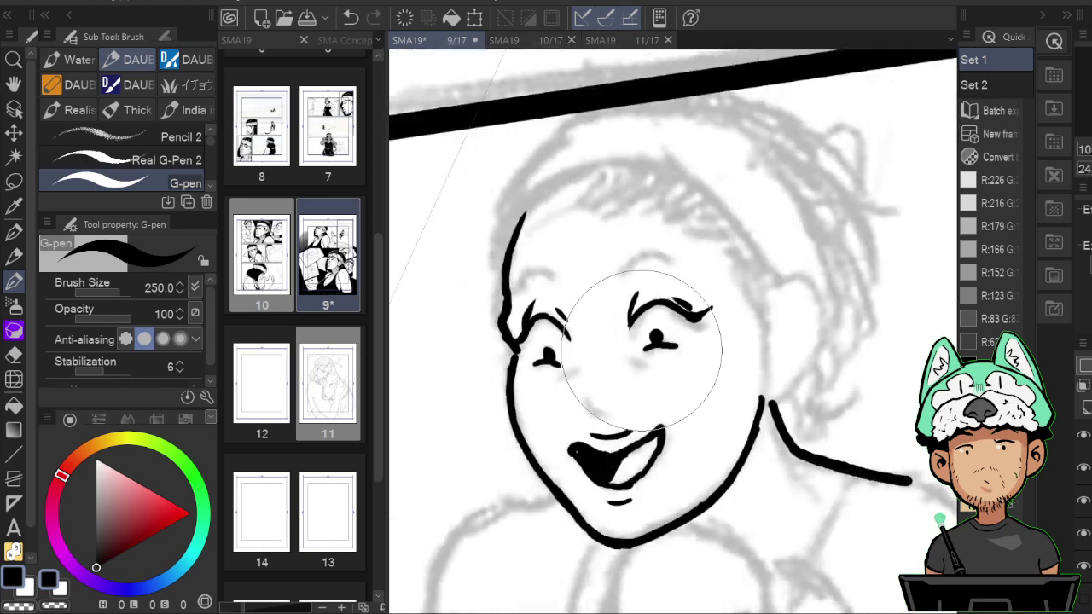
{"action": "left_click_drag", "start_coordinate": [630, 350], "coordinate": [646, 358]}
{"action": "key", "text": "h"}
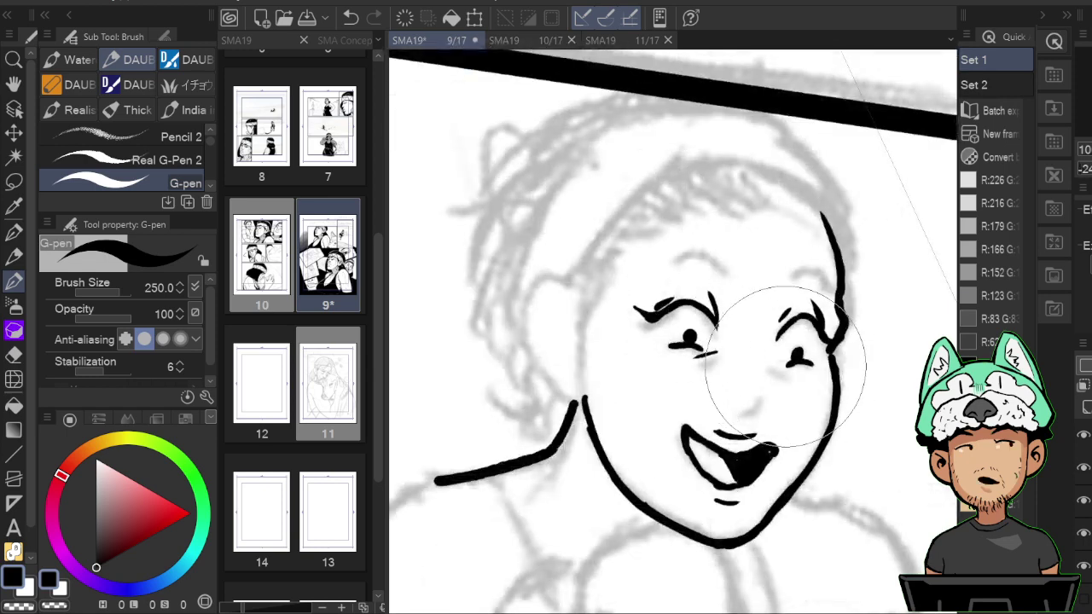
Ink the nose with its nostril, plus short crease lines beside the nose and between the eyes.
{"action": "key", "text": "h"}
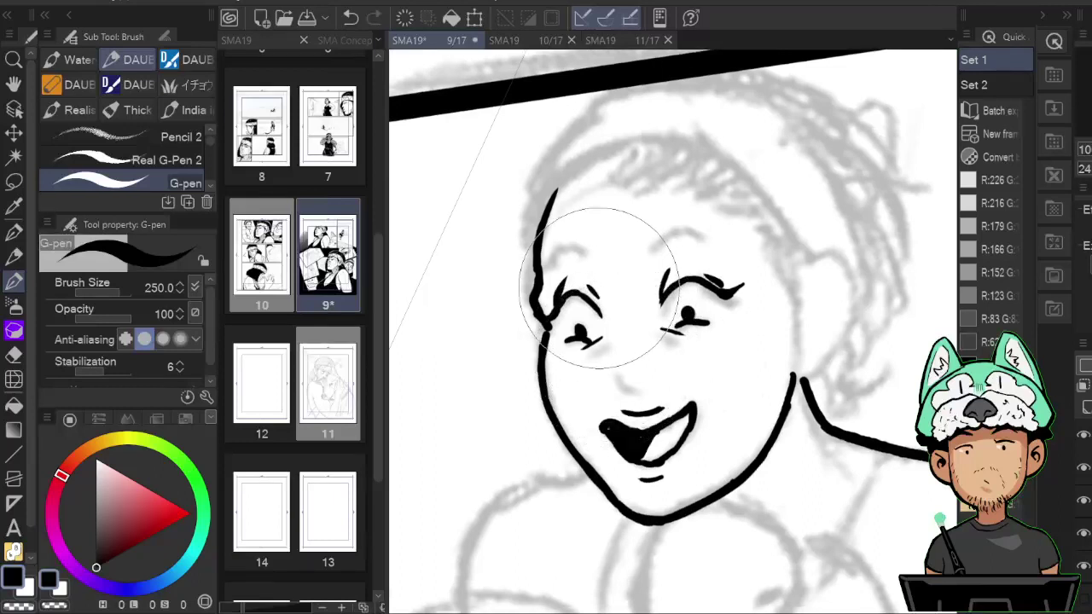
{"action": "mouse_move", "coordinate": [616, 340]}
{"action": "left_mouse_down"}
{"action": "mouse_move", "coordinate": [611, 373]}
{"action": "mouse_move", "coordinate": [630, 389]}
{"action": "mouse_move", "coordinate": [663, 379]}
{"action": "left_mouse_up"}
{"action": "left_click_drag", "start_coordinate": [602, 349], "coordinate": [596, 384]}
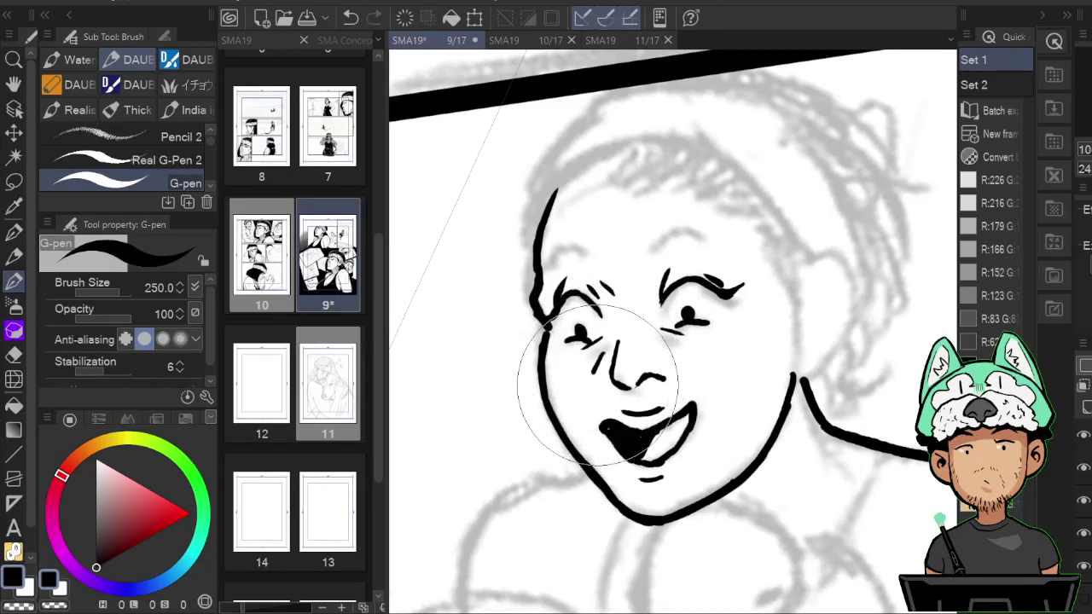
Ink the raised eyebrow above the near eye, thickening its inner end and tapering its outer end.
{"action": "scroll", "coordinate": [610, 401], "scroll_direction": "up", "scroll_amount": 4}
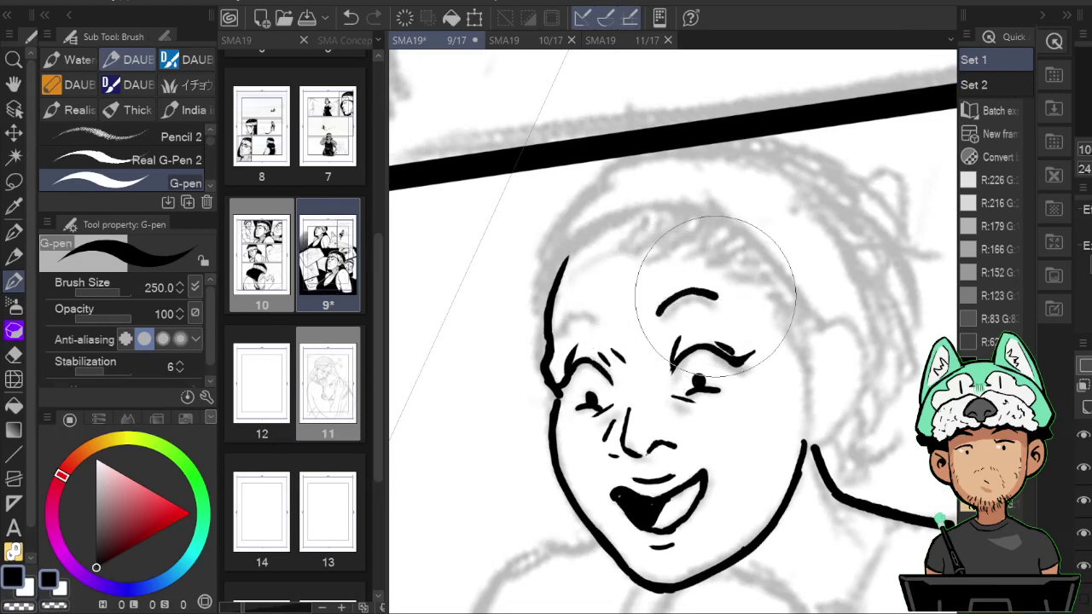
{"action": "left_click_drag", "start_coordinate": [657, 317], "coordinate": [745, 312]}
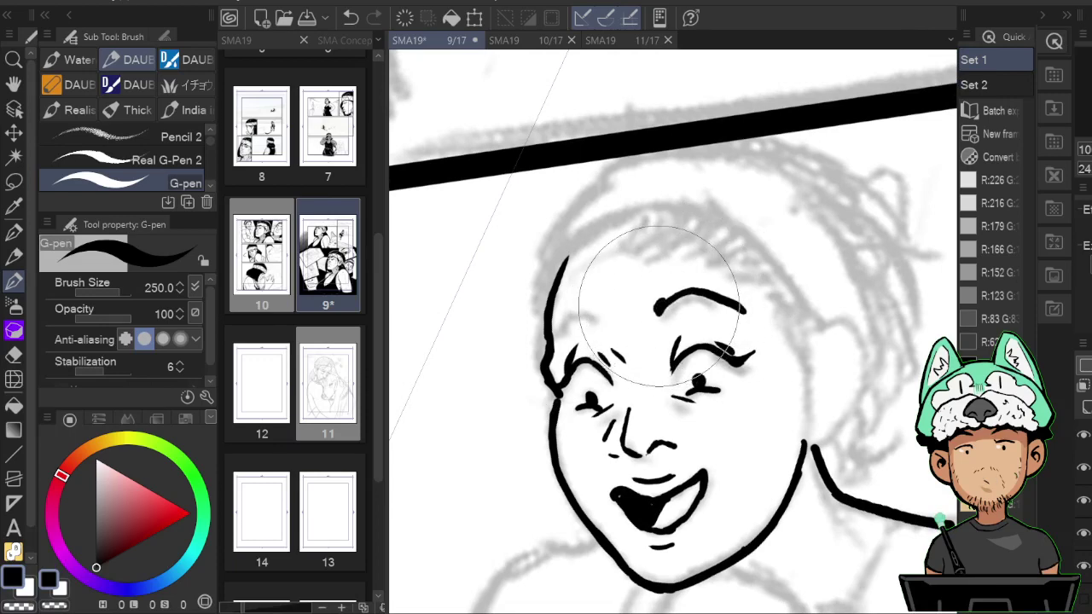
{"action": "key", "text": "e"}
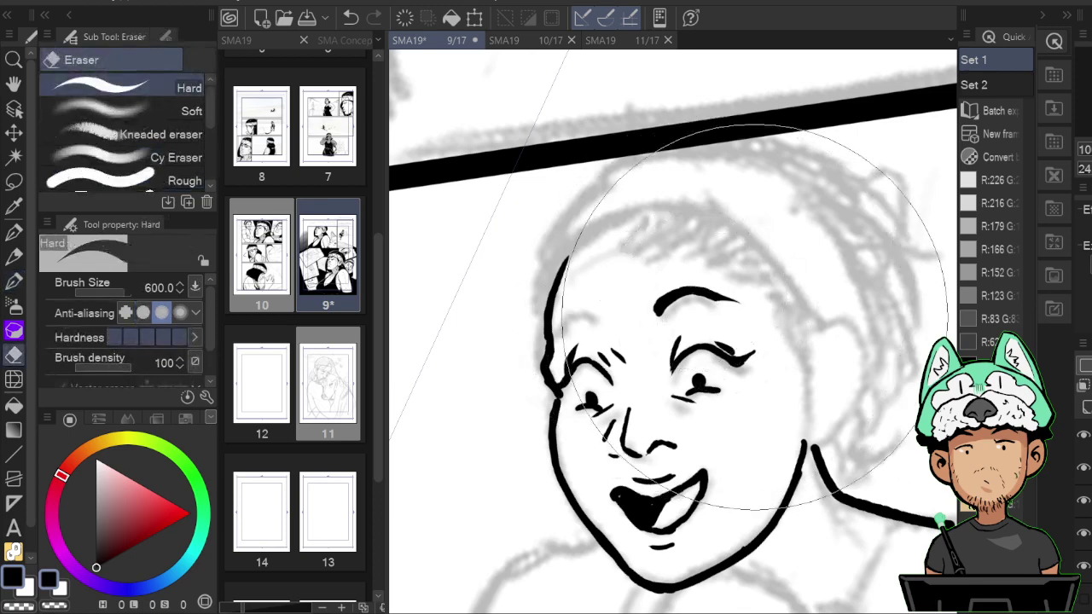
{"action": "key", "text": "p"}
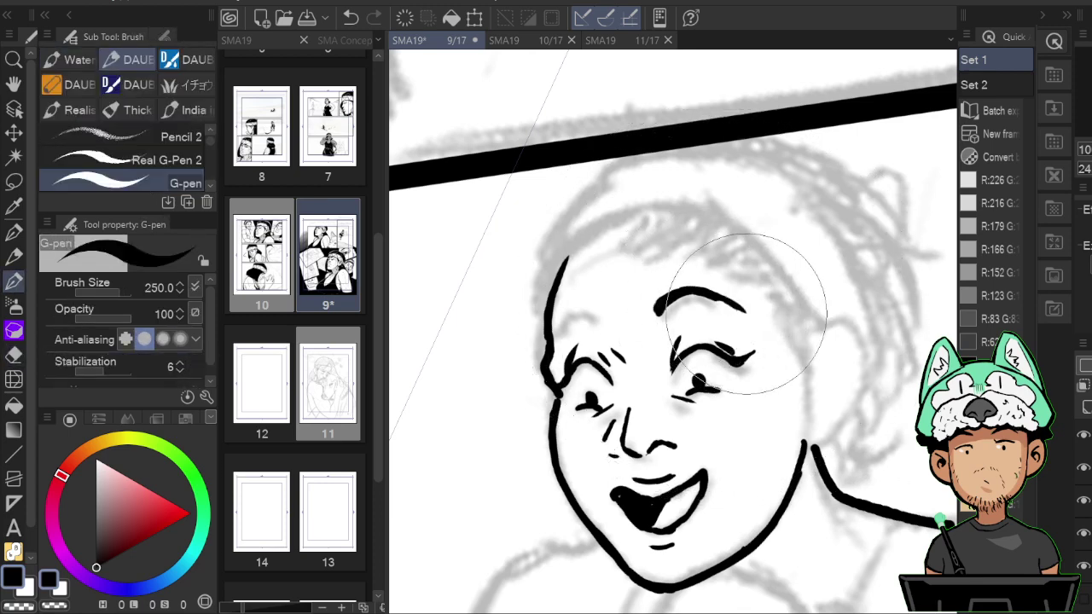
{"action": "key", "text": "h"}
{"action": "key", "text": "h"}
{"action": "left_click_drag", "start_coordinate": [745, 311], "coordinate": [706, 293]}
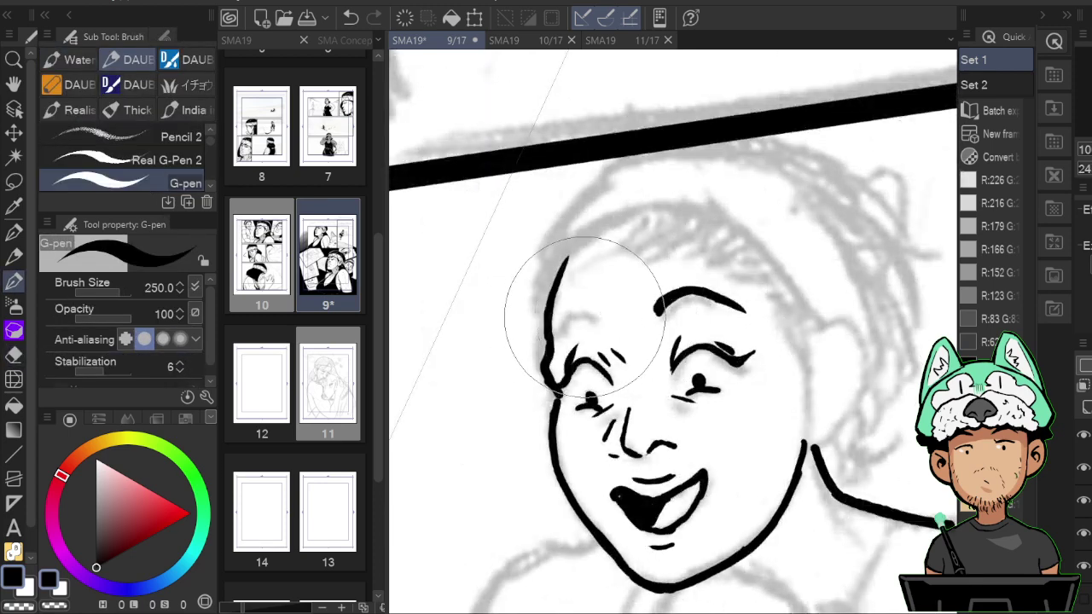
Ink the short eyebrow above the far eye, running it to the edge of the face.
{"action": "key", "text": "h"}
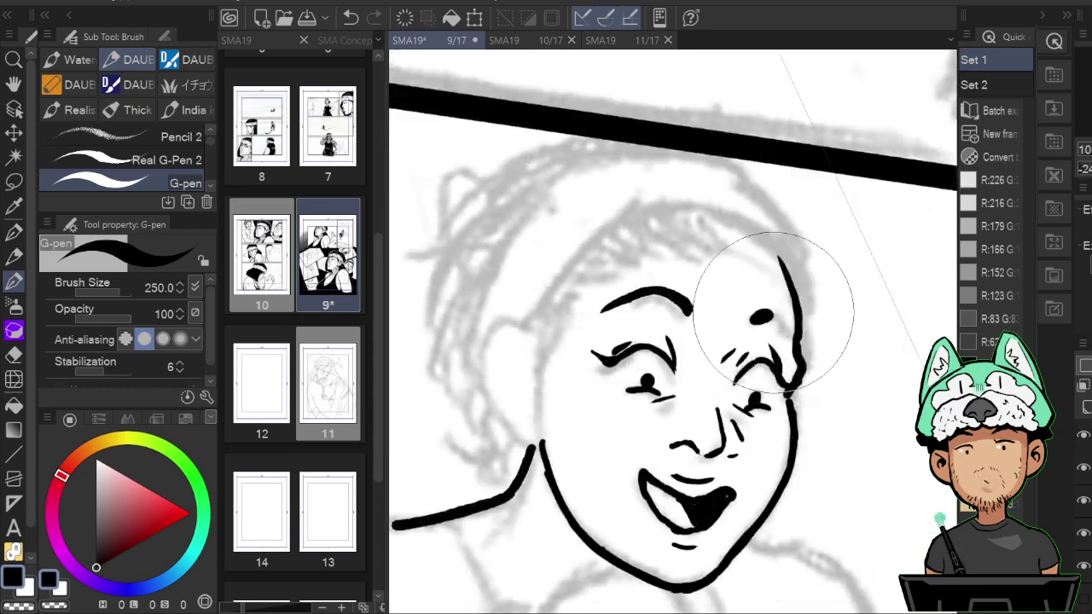
{"action": "left_click_drag", "start_coordinate": [751, 323], "coordinate": [789, 318]}
{"action": "key", "text": "h"}
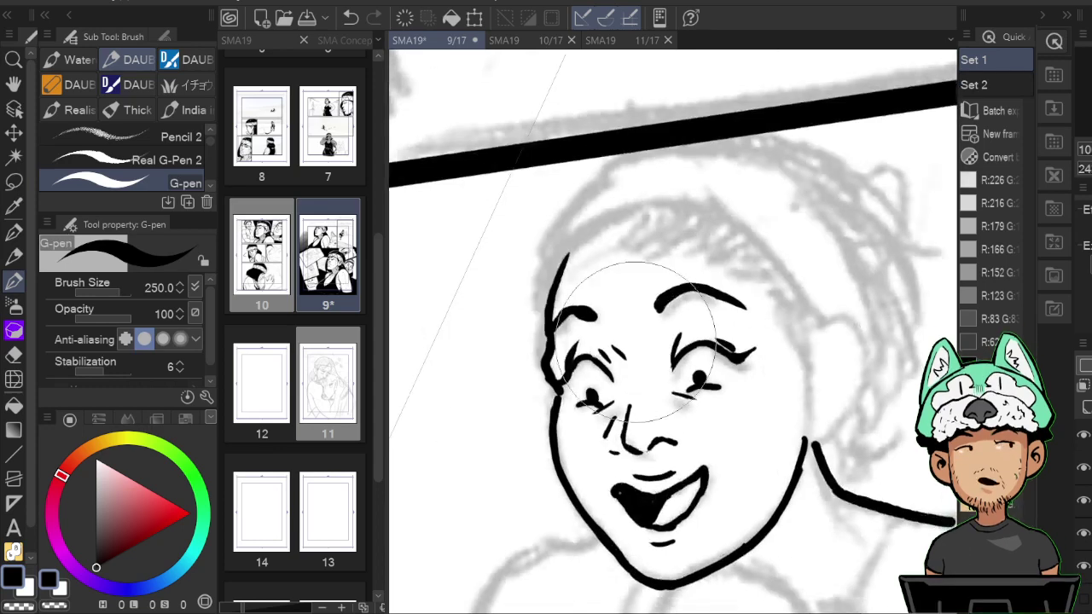
Reshape the face contour beside the far eye by erasing and re-inking the line below the eyebrow.
{"action": "key", "text": "e"}
{"action": "key", "text": "p"}
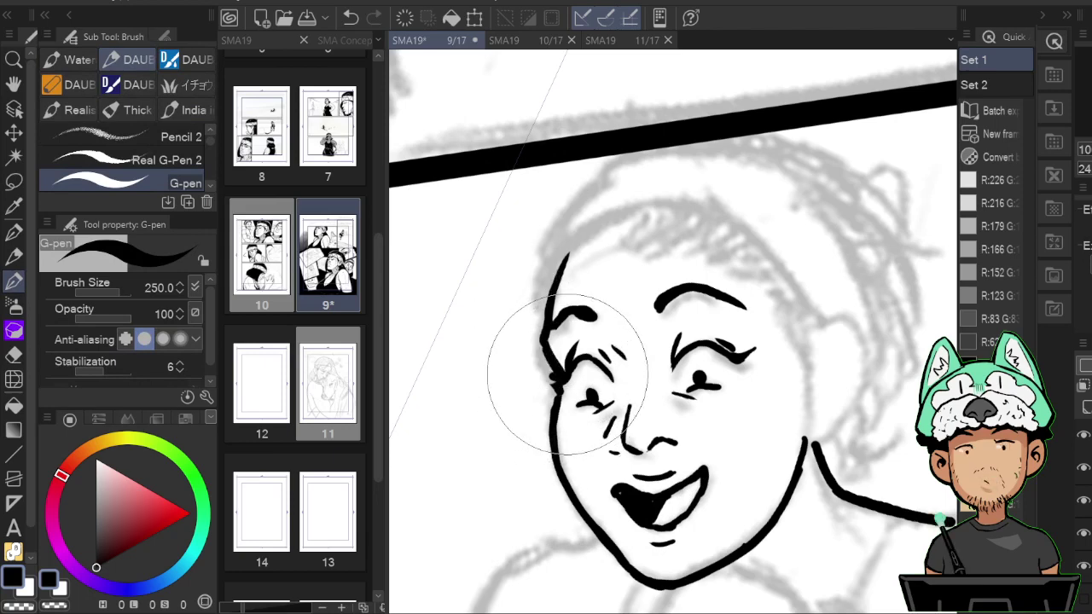
{"action": "key", "text": "e"}
{"action": "key", "text": "p"}
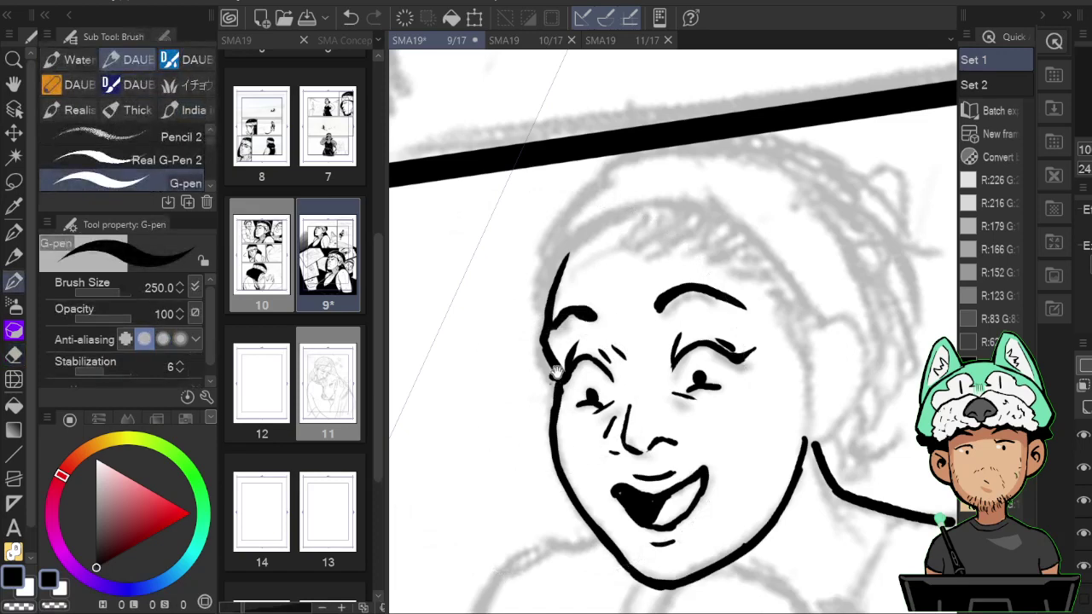
Ink the jagged hairline across the forehead from above the near eyebrow to the far edge of the face.
{"action": "left_click_drag", "start_coordinate": [748, 249], "coordinate": [756, 349]}
{"action": "key", "text": "h"}
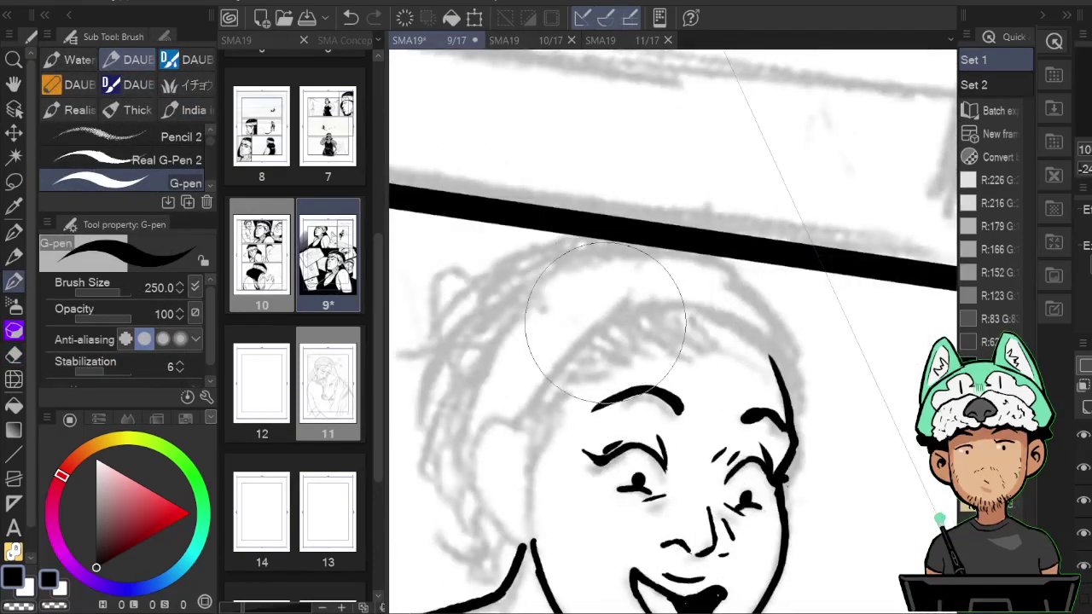
{"action": "mouse_move", "coordinate": [607, 326]}
{"action": "left_mouse_down"}
{"action": "mouse_move", "coordinate": [657, 352]}
{"action": "mouse_move", "coordinate": [704, 349]}
{"action": "mouse_move", "coordinate": [693, 331]}
{"action": "mouse_move", "coordinate": [734, 357]}
{"action": "mouse_move", "coordinate": [695, 350]}
{"action": "left_mouse_up"}
{"action": "left_click_drag", "start_coordinate": [721, 335], "coordinate": [778, 365]}
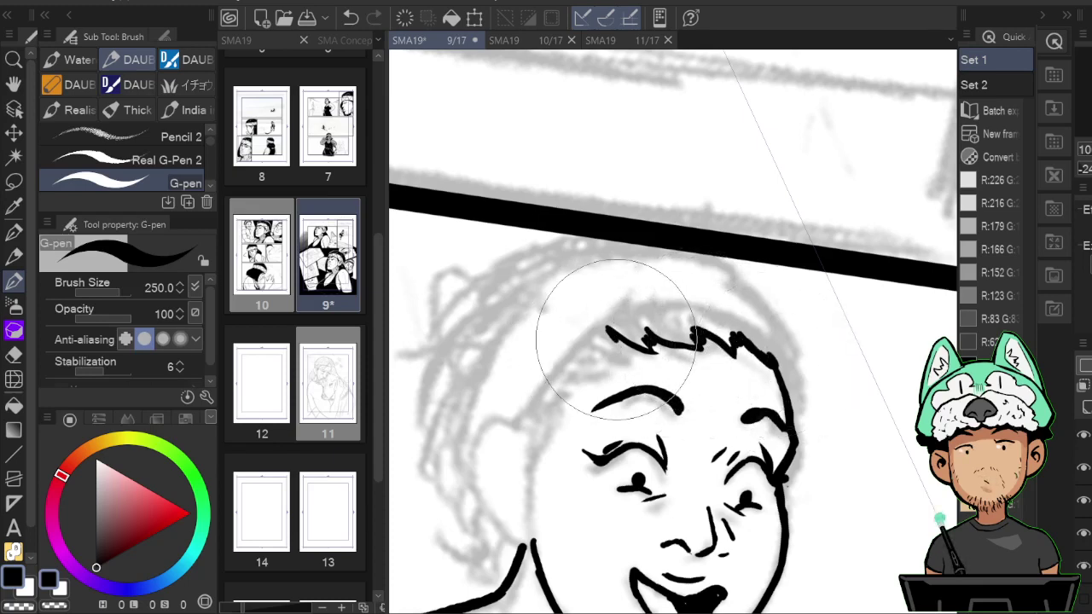
Continue the jagged hairline down the near temple toward the ear, redoing the spiky tuft and ending in a tapered sideburn line.
{"action": "left_click_drag", "start_coordinate": [617, 339], "coordinate": [626, 365]}
{"action": "key", "text": "h"}
{"action": "mouse_move", "coordinate": [743, 358]}
{"action": "left_mouse_down"}
{"action": "mouse_move", "coordinate": [658, 316]}
{"action": "mouse_move", "coordinate": [713, 354]}
{"action": "mouse_move", "coordinate": [756, 366]}
{"action": "mouse_move", "coordinate": [777, 402]}
{"action": "left_mouse_up"}
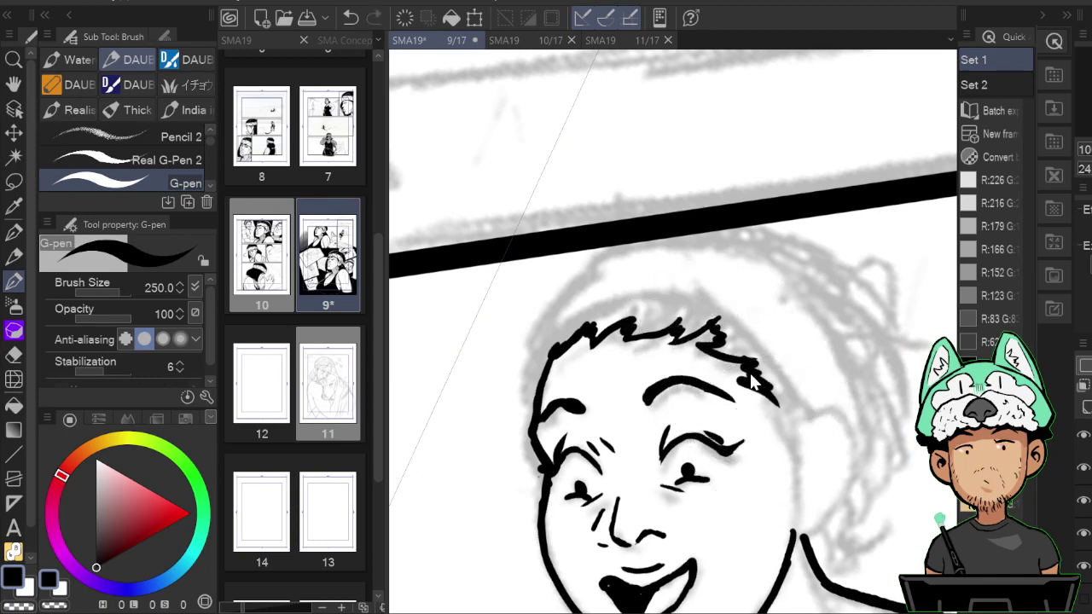
{"action": "key", "text": "ctrl+z"}
{"action": "mouse_move", "coordinate": [746, 367]}
{"action": "left_mouse_down"}
{"action": "mouse_move", "coordinate": [788, 435]}
{"action": "mouse_move", "coordinate": [752, 400]}
{"action": "left_mouse_up"}
{"action": "key", "text": "h"}
{"action": "key", "text": "h"}
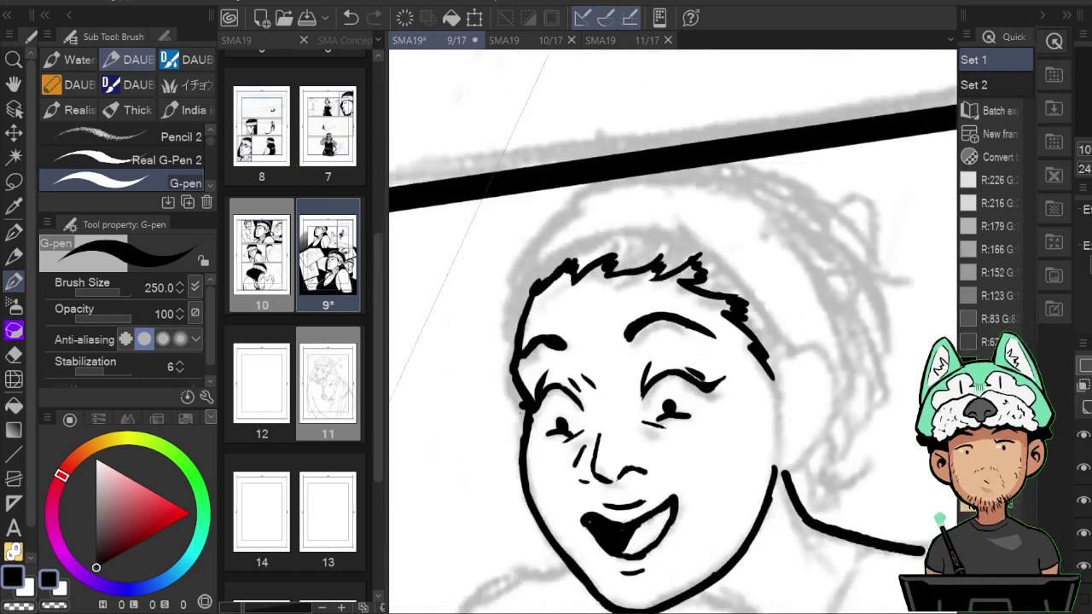
{"action": "left_click_drag", "start_coordinate": [769, 352], "coordinate": [778, 399]}
{"action": "key", "text": "h"}
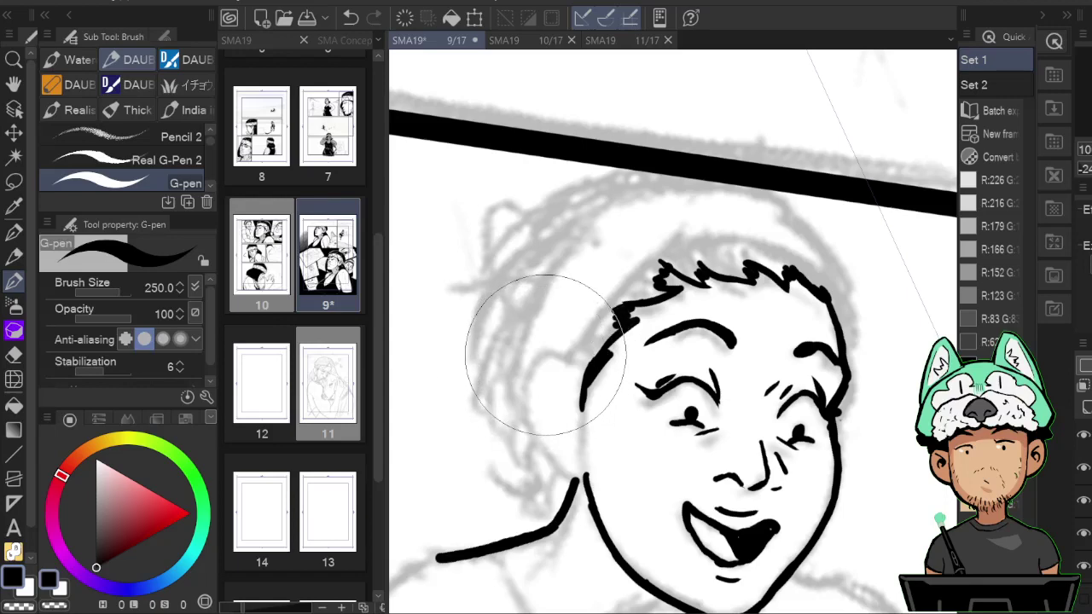
Ink the outer contour of the near ear from the temple around to the jaw, cleaning up the curve with the eraser.
{"action": "left_click_drag", "start_coordinate": [535, 350], "coordinate": [583, 382]}
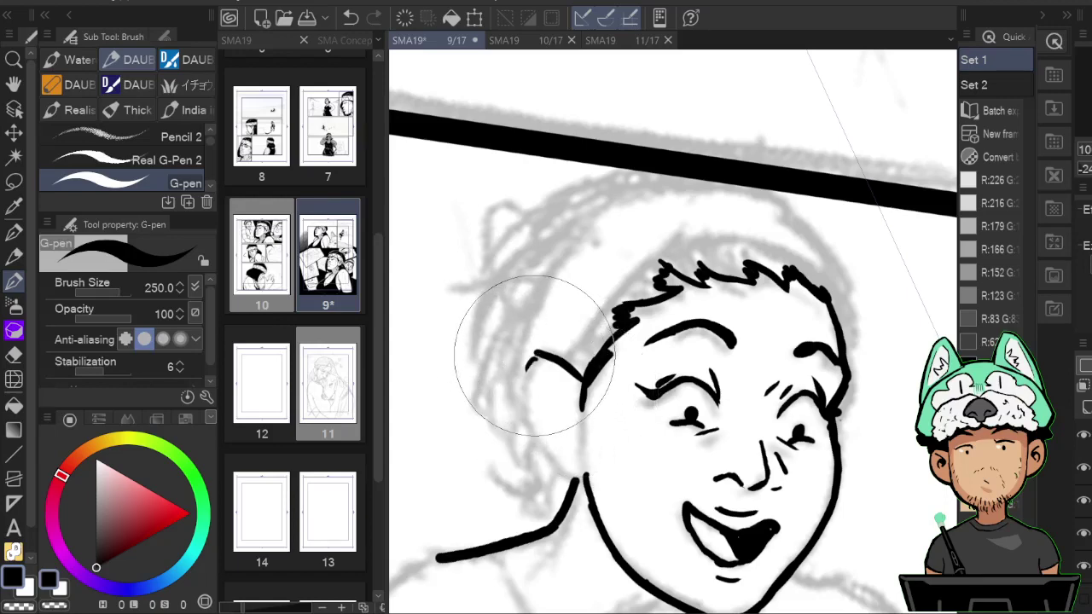
{"action": "key", "text": "e"}
{"action": "key", "text": "p"}
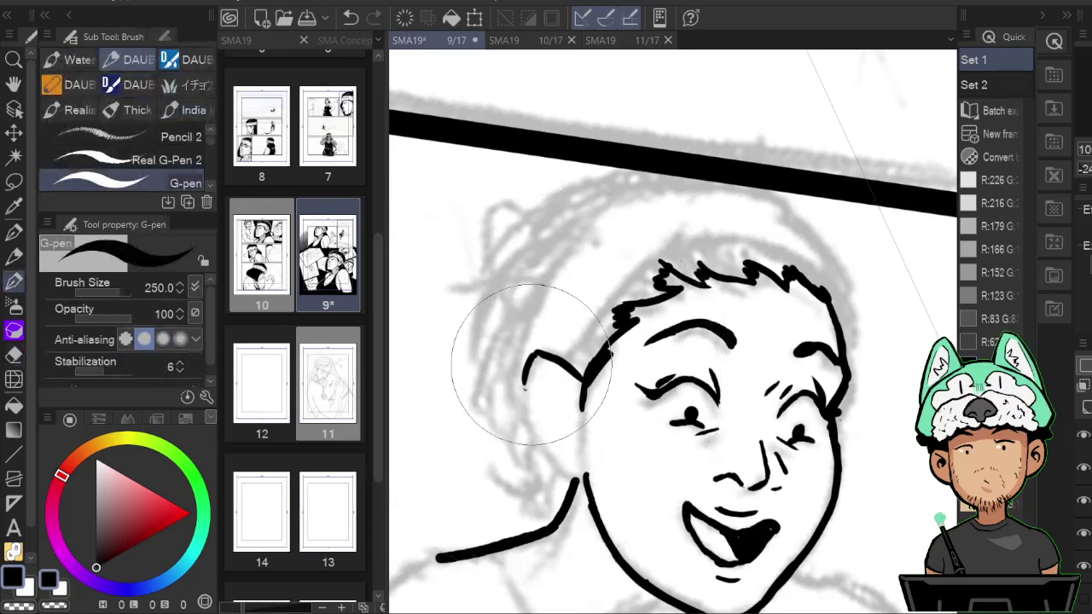
{"action": "left_click_drag", "start_coordinate": [531, 354], "coordinate": [525, 423]}
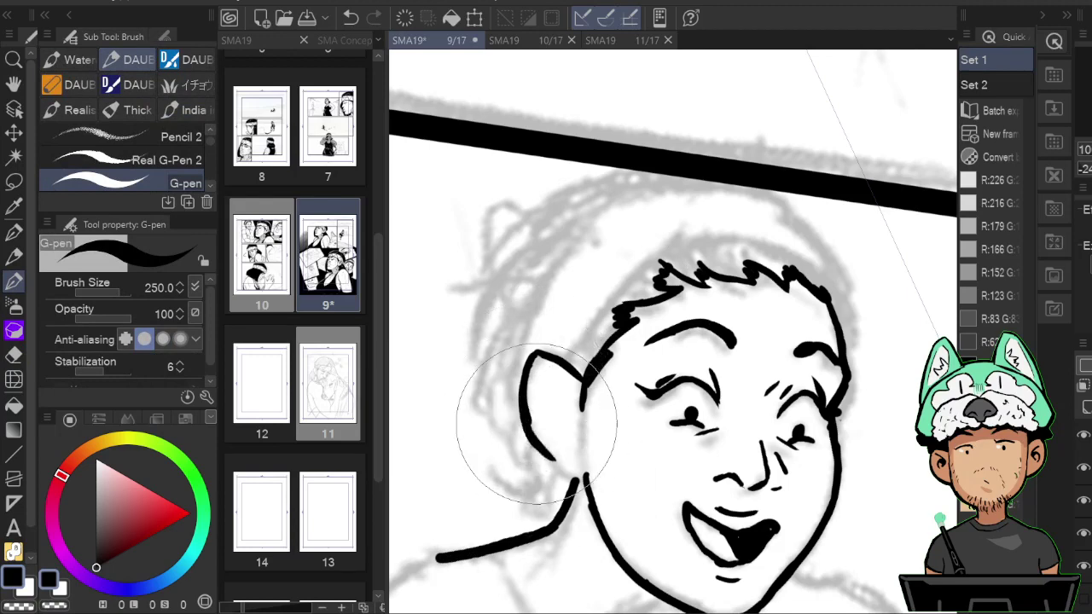
{"action": "key", "text": "e"}
{"action": "key", "text": "p"}
{"action": "mouse_move", "coordinate": [526, 412]}
{"action": "left_mouse_down"}
{"action": "mouse_move", "coordinate": [548, 440]}
{"action": "mouse_move", "coordinate": [541, 450]}
{"action": "mouse_move", "coordinate": [530, 436]}
{"action": "mouse_move", "coordinate": [587, 476]}
{"action": "left_mouse_up"}
{"action": "key", "text": "h"}
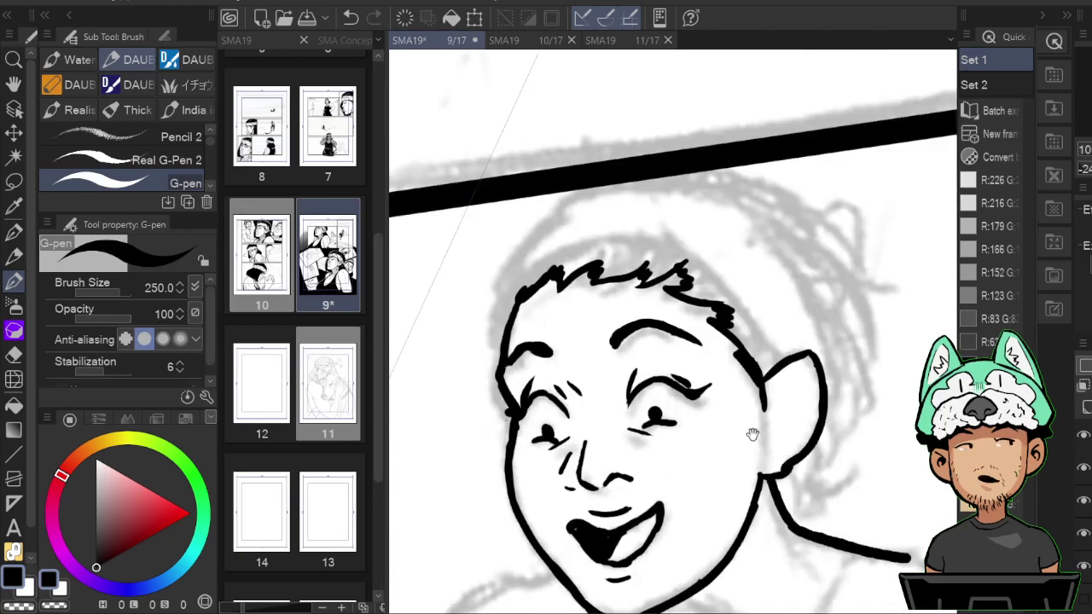
Ink the inner folds of the ear and thicken the sideburn line in front of it.
{"action": "key", "text": "h"}
{"action": "key", "text": "e"}
{"action": "key", "text": "p"}
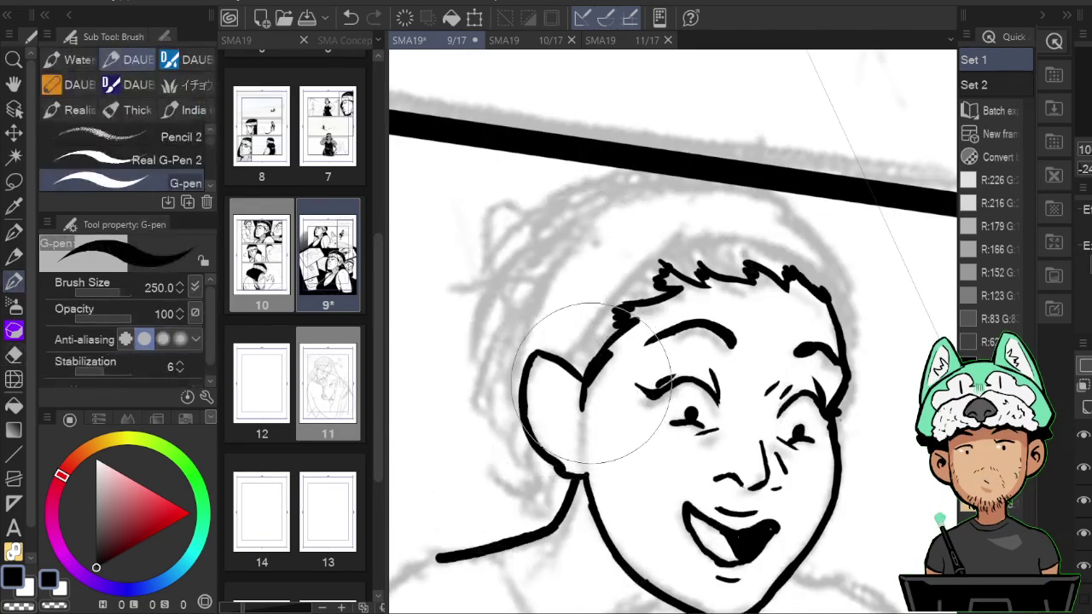
{"action": "key", "text": "e"}
{"action": "key", "text": "p"}
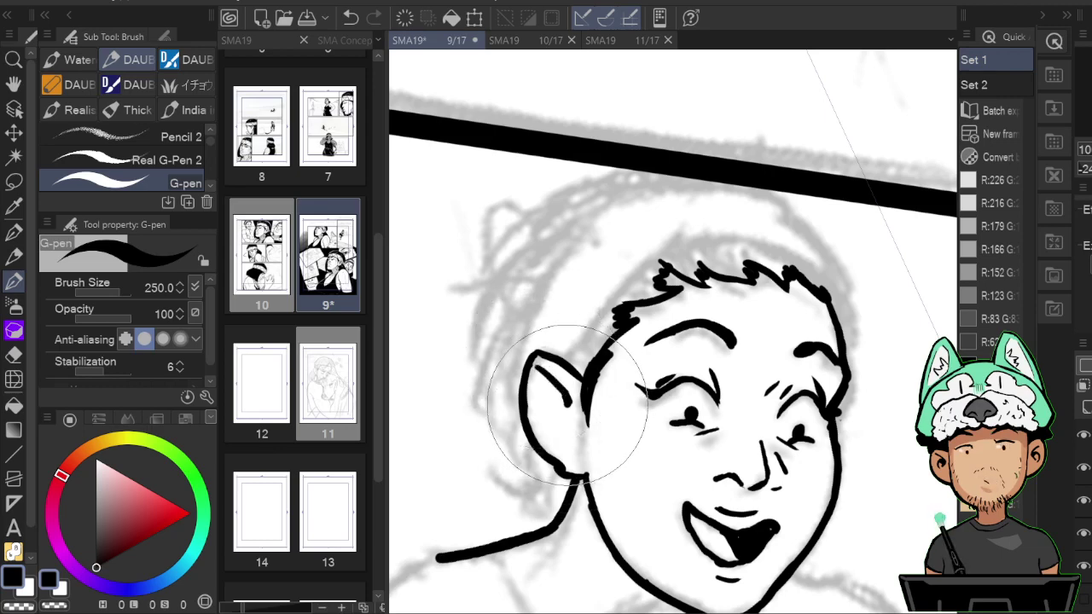
{"action": "key", "text": "h"}
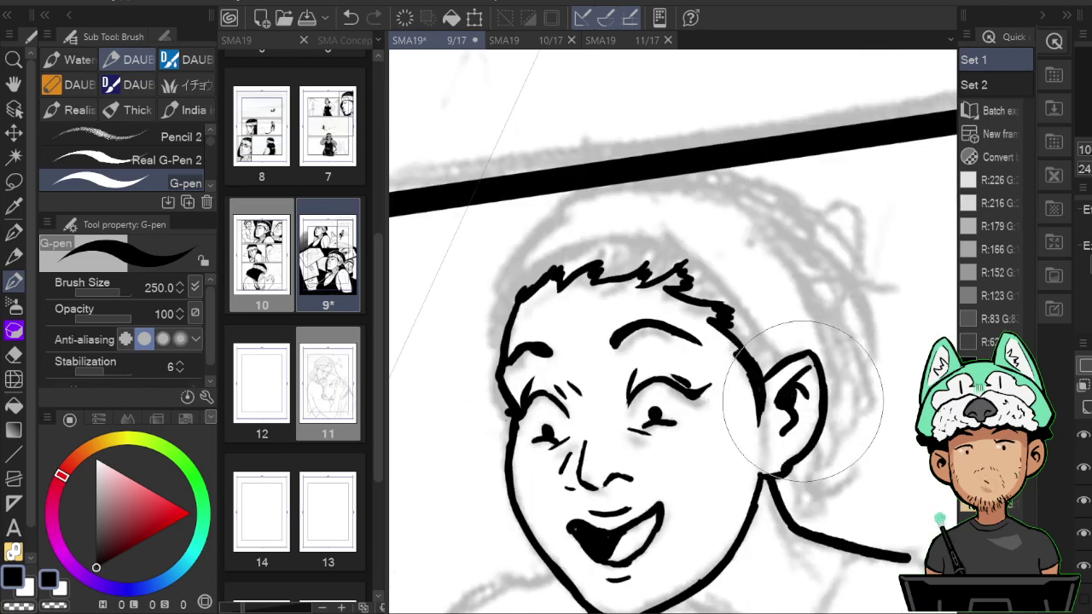
Ink the headband's front edge down to the ear, redoing the first stroke, and its back edge curving behind the ear.
{"action": "left_click_drag", "start_coordinate": [788, 304], "coordinate": [775, 364]}
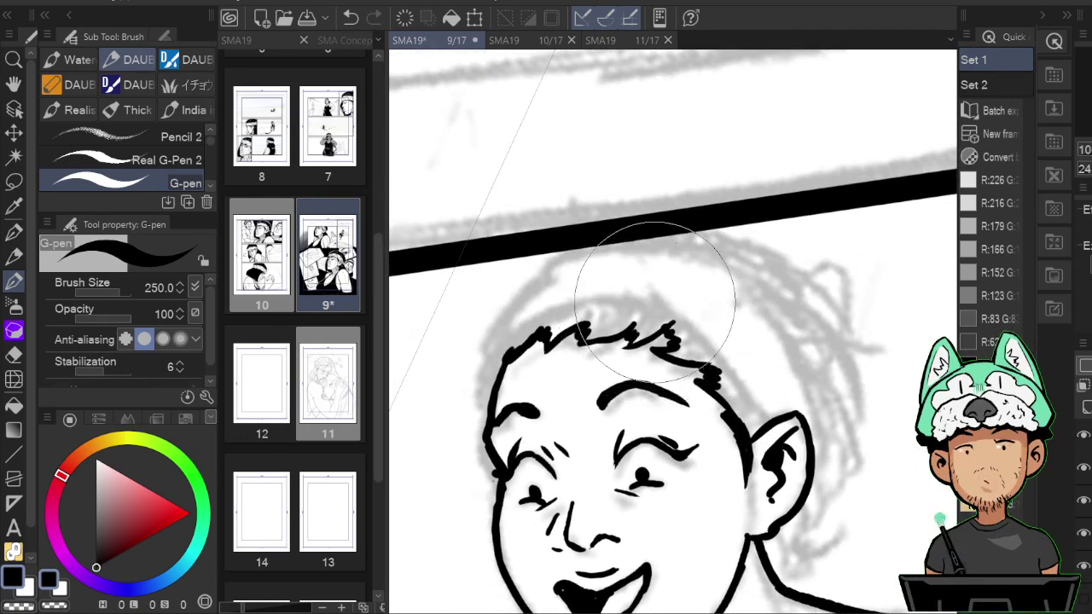
{"action": "left_click_drag", "start_coordinate": [655, 301], "coordinate": [729, 384]}
{"action": "key", "text": "ctrl+z"}
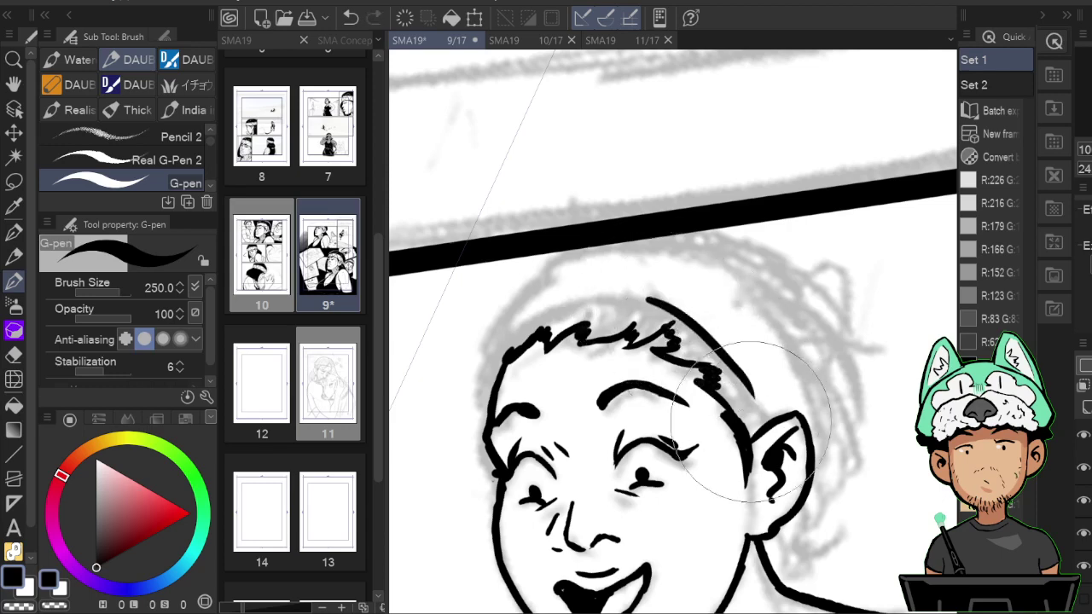
{"action": "mouse_move", "coordinate": [655, 301]}
{"action": "left_mouse_down"}
{"action": "mouse_move", "coordinate": [769, 395]}
{"action": "mouse_move", "coordinate": [768, 423]}
{"action": "left_mouse_up"}
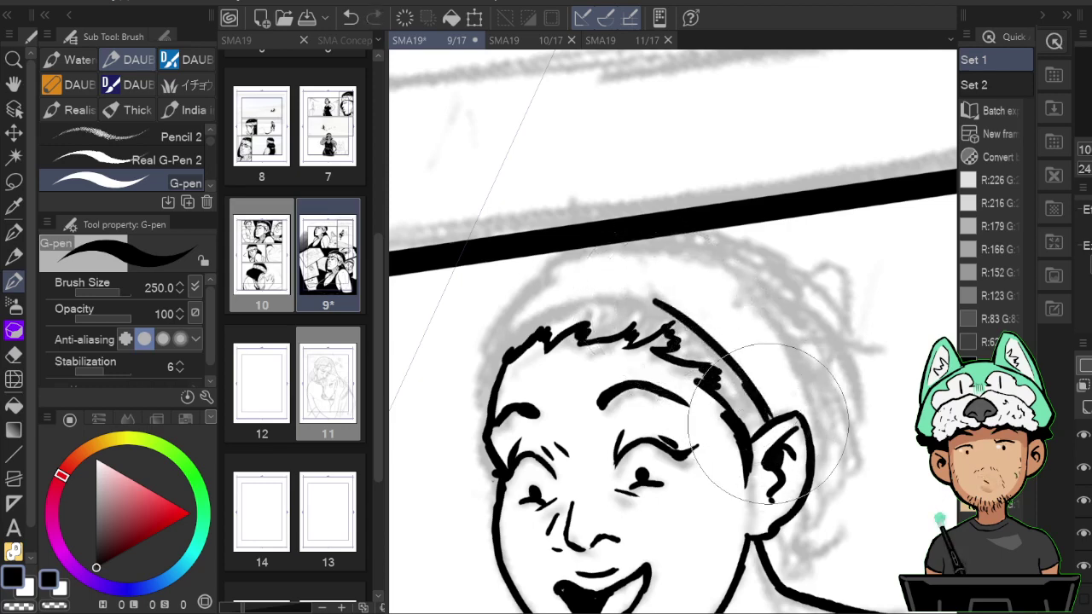
{"action": "mouse_move", "coordinate": [770, 297]}
{"action": "left_mouse_down"}
{"action": "mouse_move", "coordinate": [731, 267]}
{"action": "mouse_move", "coordinate": [818, 410]}
{"action": "left_mouse_up"}
{"action": "key", "text": "h"}
{"action": "left_click_drag", "start_coordinate": [541, 376], "coordinate": [635, 312]}
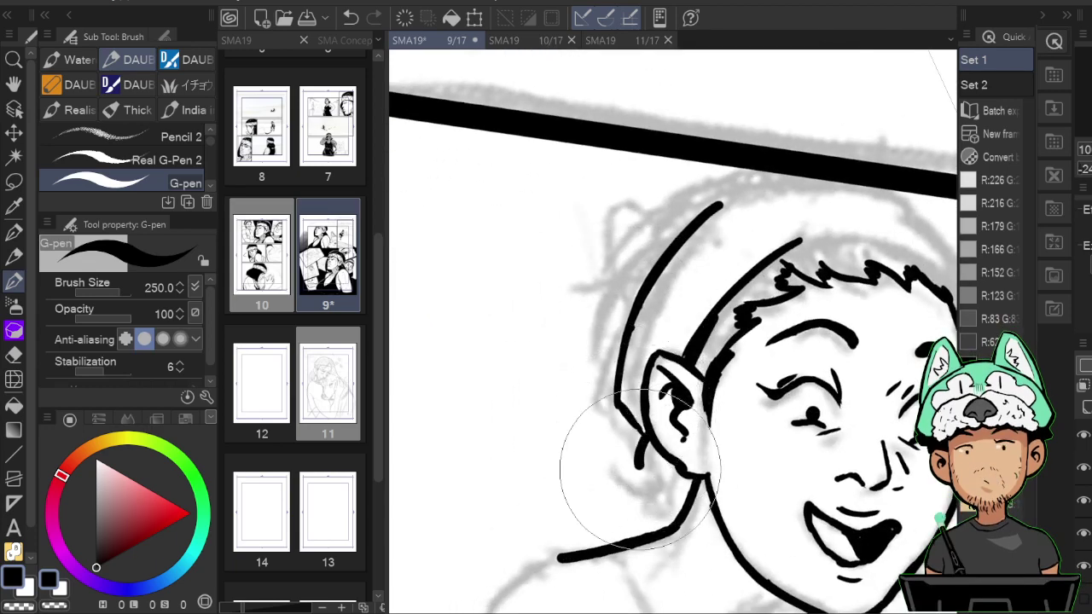
Ink the curled tuft of hair behind the ear, running it down to the neck line.
{"action": "mouse_move", "coordinate": [640, 470]}
{"action": "left_mouse_down"}
{"action": "mouse_move", "coordinate": [646, 481]}
{"action": "mouse_move", "coordinate": [618, 478]}
{"action": "left_mouse_up"}
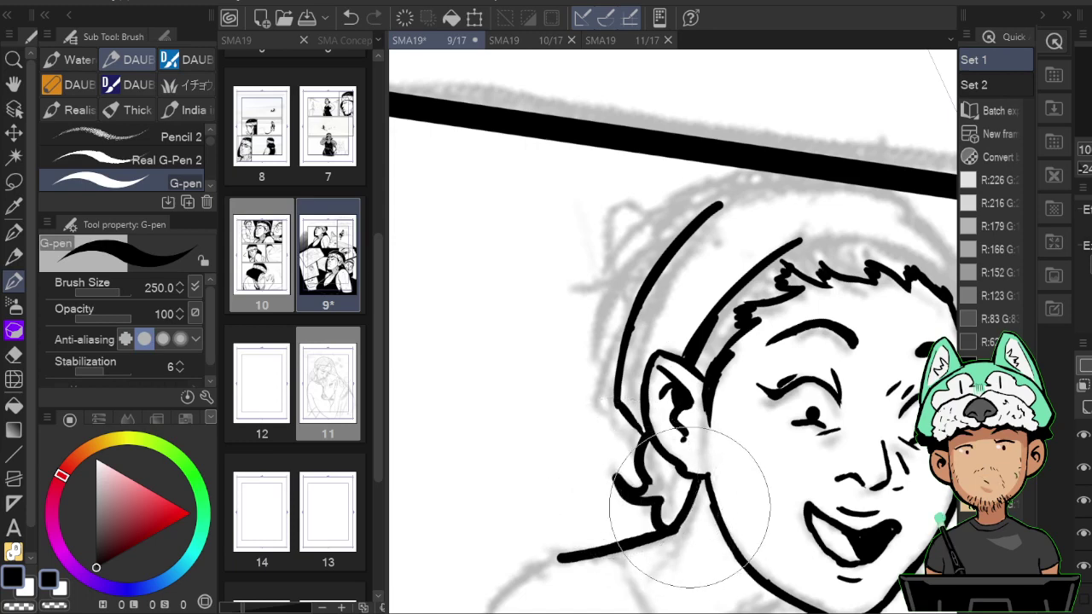
{"action": "key", "text": "h"}
{"action": "left_click_drag", "start_coordinate": [798, 414], "coordinate": [802, 443]}
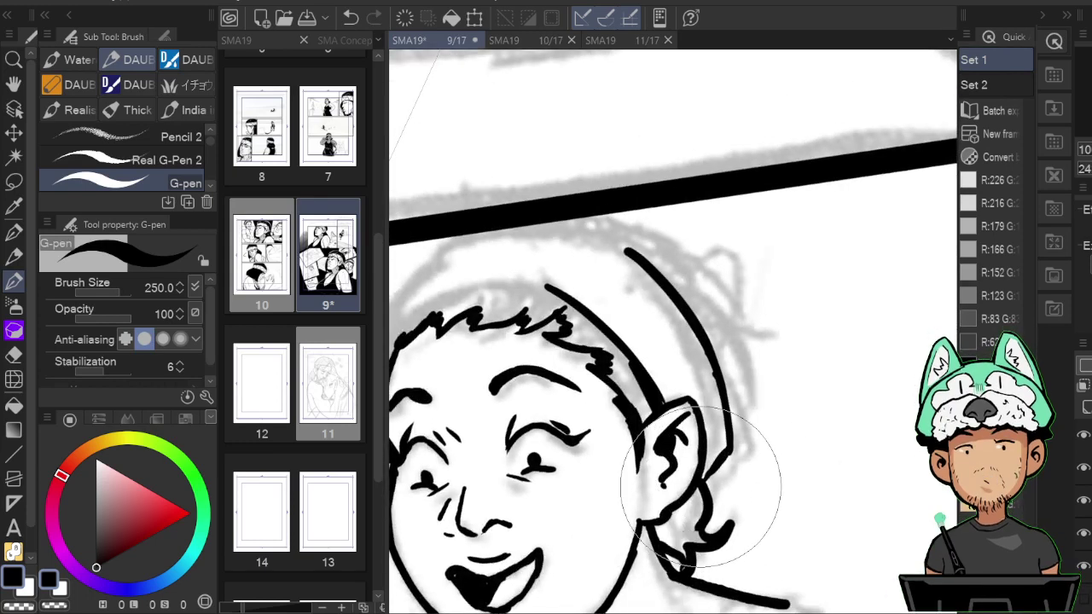
Ink the loose strands behind the headband and the outer contour of the hair at the back, ending in a flicked tip.
{"action": "key", "text": "h"}
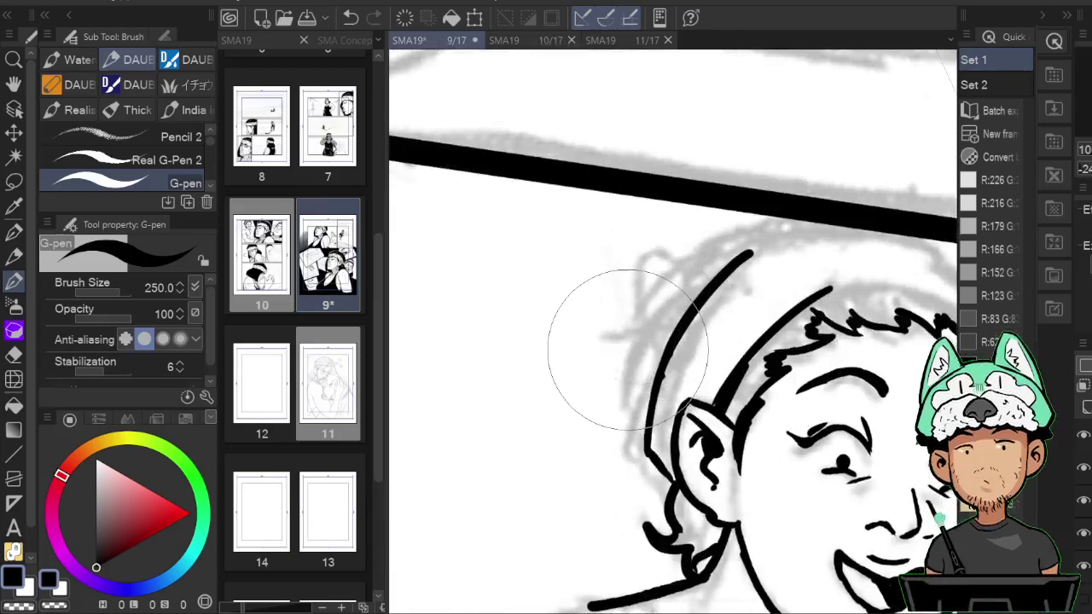
{"action": "key", "text": "h"}
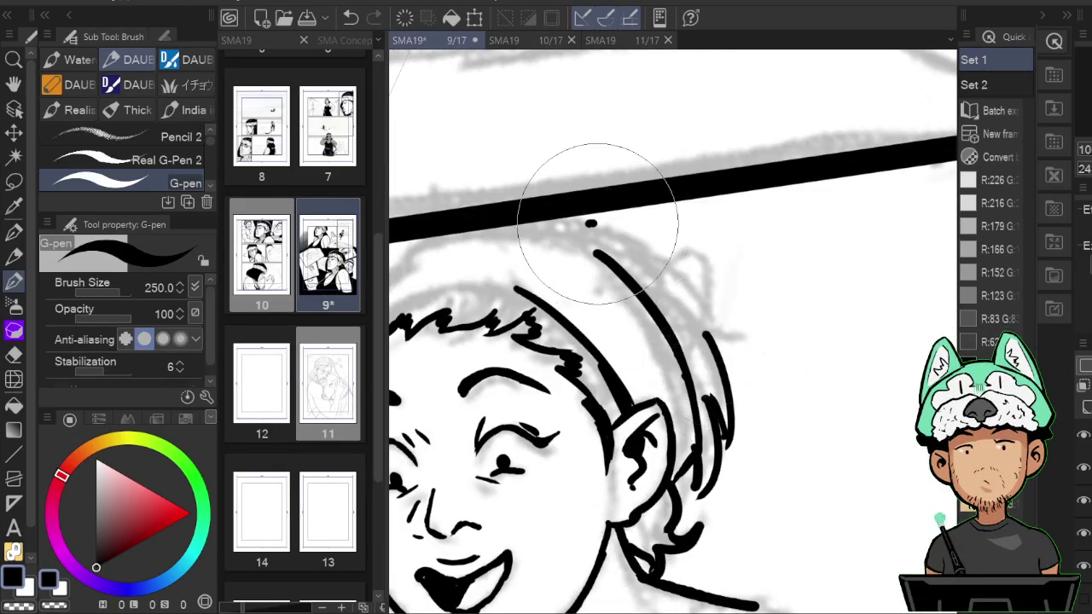
{"action": "mouse_move", "coordinate": [591, 223]}
{"action": "left_mouse_down"}
{"action": "mouse_move", "coordinate": [705, 305]}
{"action": "mouse_move", "coordinate": [760, 327]}
{"action": "left_mouse_up"}
{"action": "key", "text": "h"}
{"action": "key", "text": "h"}
{"action": "left_click_drag", "start_coordinate": [766, 367], "coordinate": [835, 367]}
{"action": "key", "text": "h"}
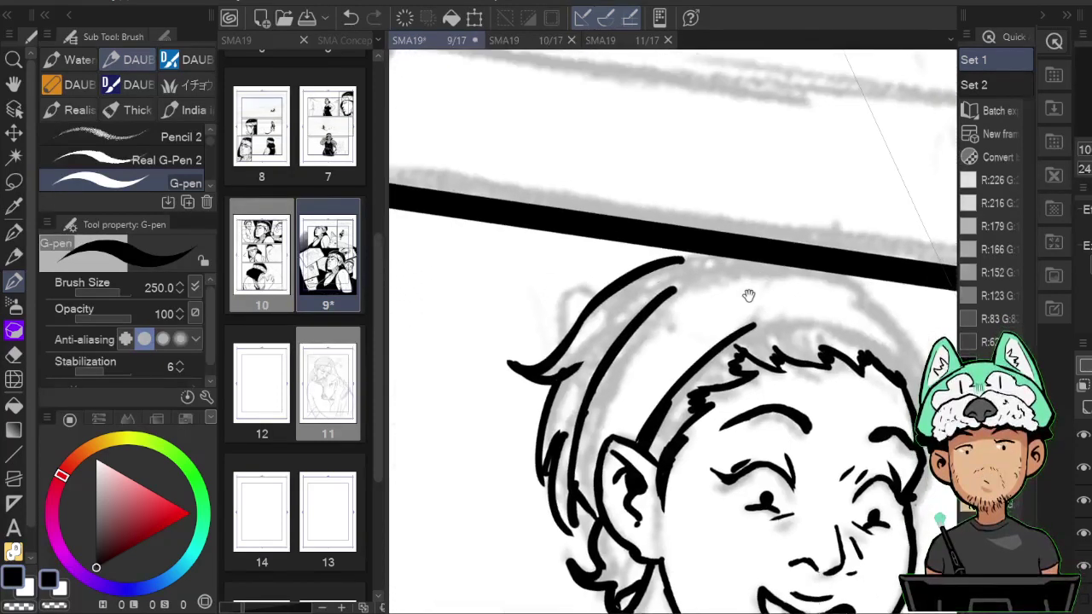
Ink the top of the head along the panel border and extend the headband's front edge over the hairline to the far temple.
{"action": "left_click_drag", "start_coordinate": [749, 295], "coordinate": [745, 321]}
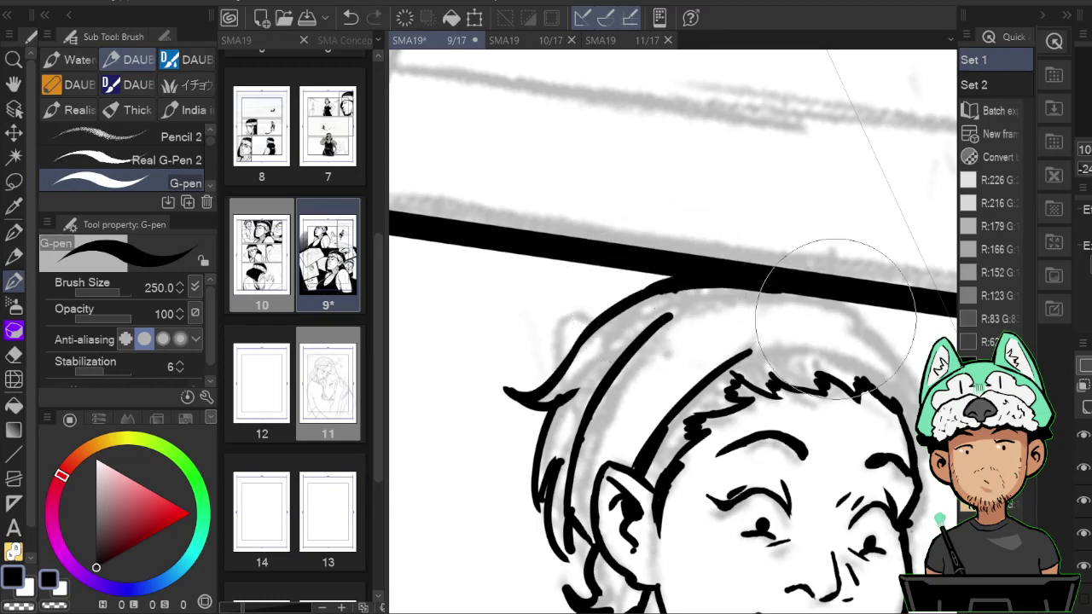
{"action": "left_click_drag", "start_coordinate": [847, 346], "coordinate": [751, 297]}
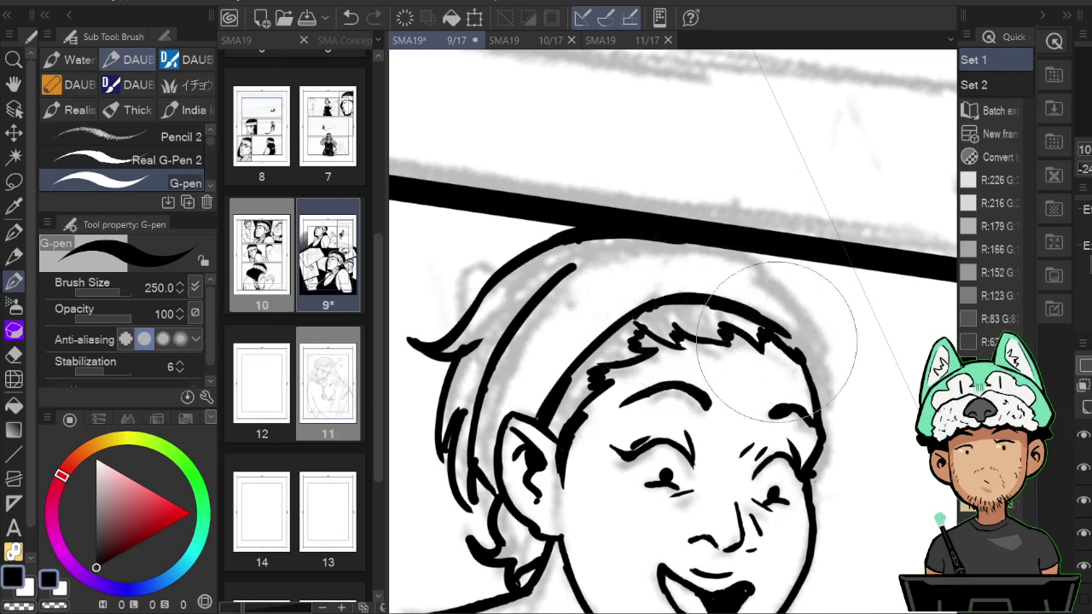
{"action": "key", "text": "h"}
{"action": "left_click_drag", "start_coordinate": [783, 372], "coordinate": [847, 355]}
{"action": "key", "text": "h"}
{"action": "left_click_drag", "start_coordinate": [782, 315], "coordinate": [782, 354]}
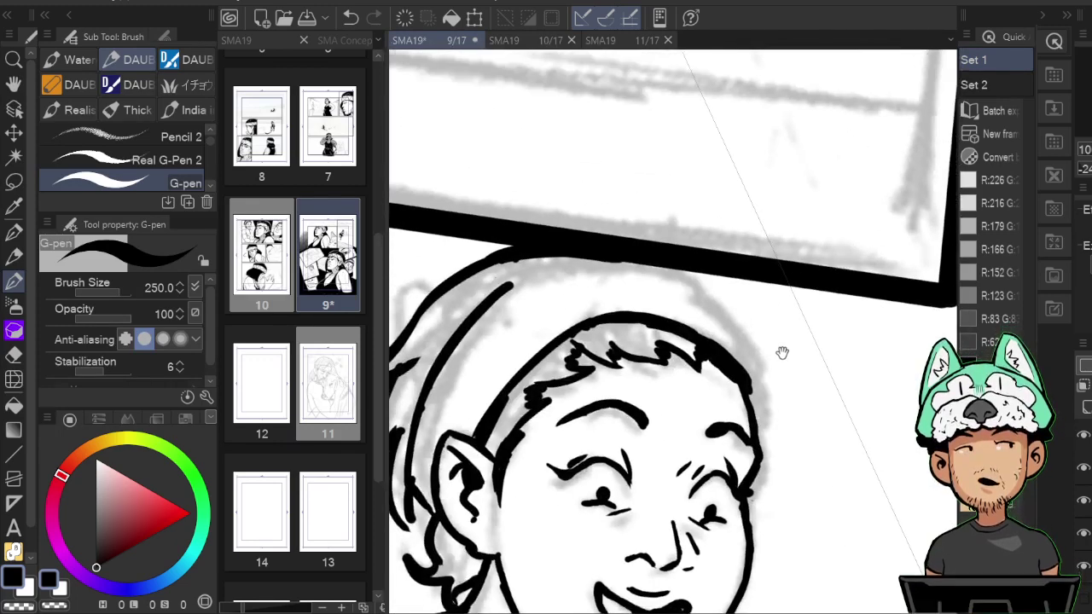
Ink the headband's upper contour over the crown and down to the far temple, refining the line where it meets the panel border.
{"action": "key", "text": "h"}
{"action": "left_click_drag", "start_coordinate": [718, 294], "coordinate": [702, 310]}
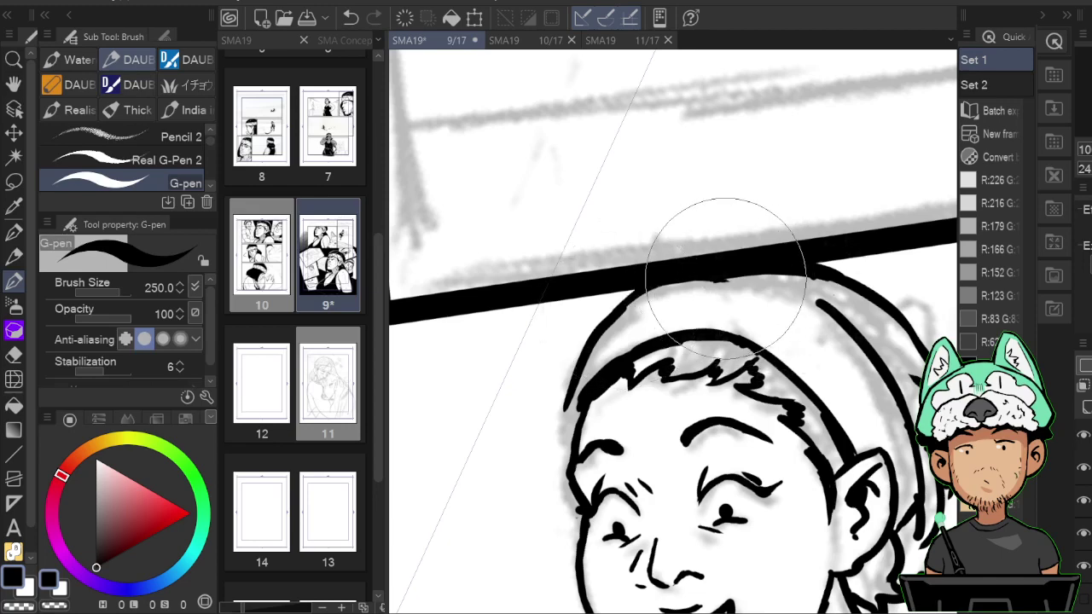
{"action": "key", "text": "h"}
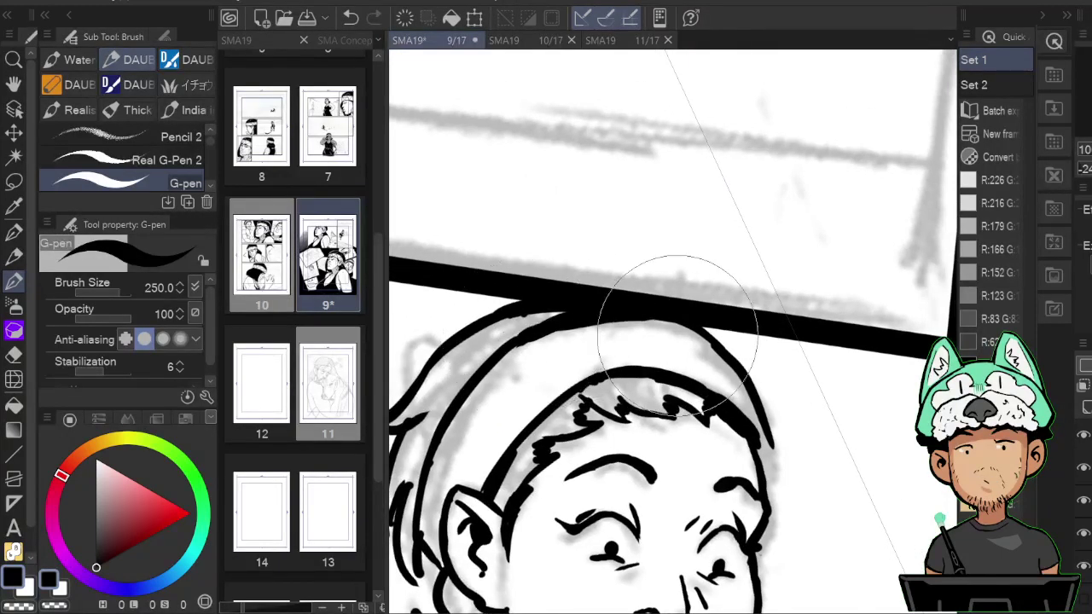
{"action": "key", "text": "e"}
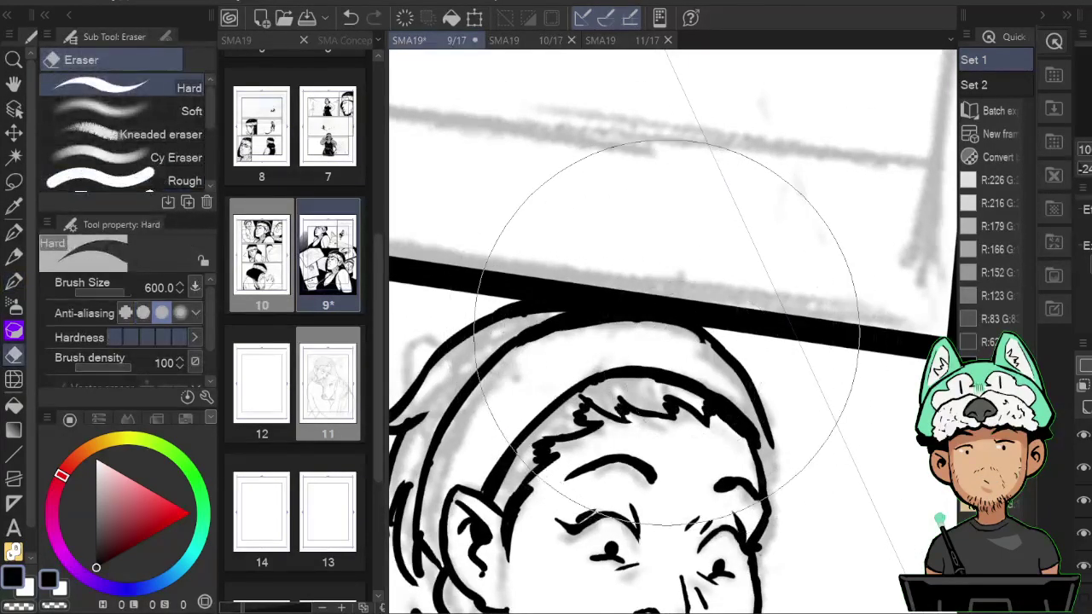
{"action": "key", "text": "p"}
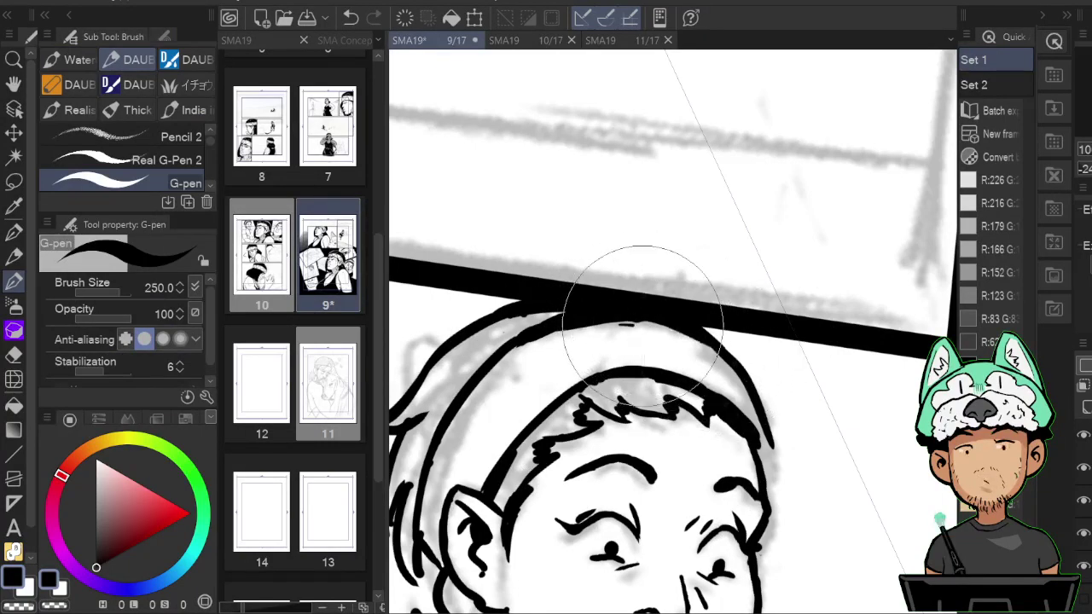
{"action": "key", "text": "h"}
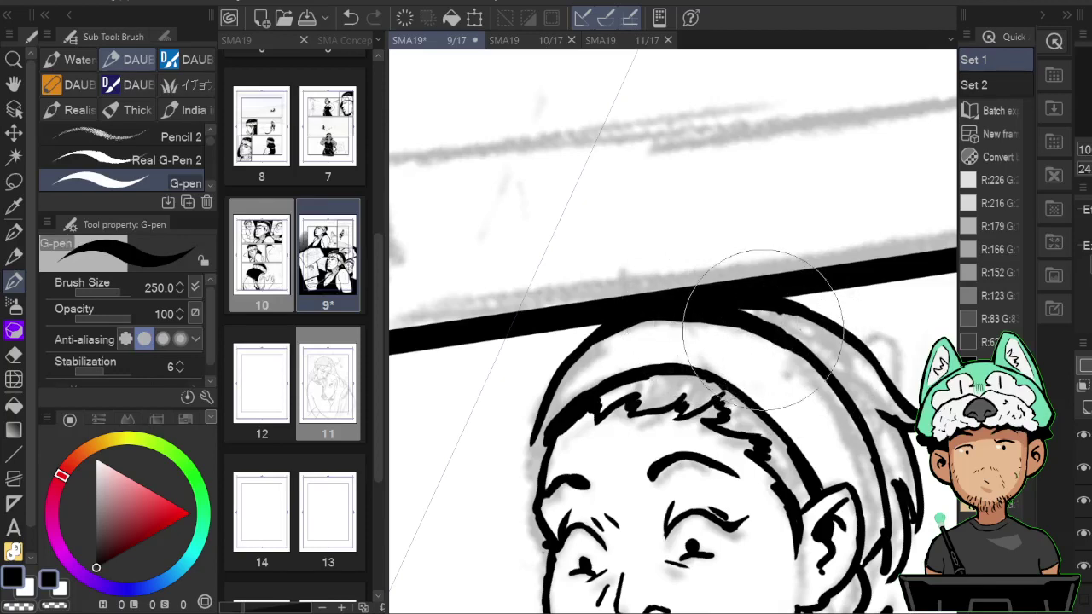
Fill the hair between the headband's back edge and the outer head contour with solid black.
{"action": "mouse_move", "coordinate": [760, 308]}
{"action": "left_mouse_down"}
{"action": "mouse_move", "coordinate": [825, 341]}
{"action": "mouse_move", "coordinate": [787, 313]}
{"action": "mouse_move", "coordinate": [869, 369]}
{"action": "mouse_move", "coordinate": [889, 390]}
{"action": "mouse_move", "coordinate": [817, 346]}
{"action": "mouse_move", "coordinate": [877, 414]}
{"action": "mouse_move", "coordinate": [822, 356]}
{"action": "left_mouse_up"}
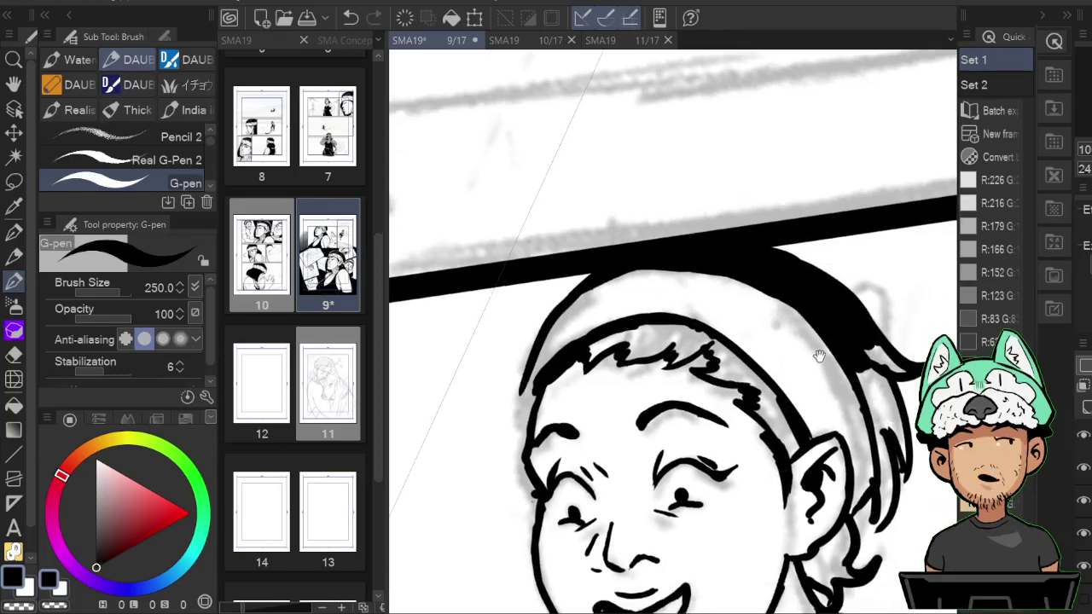
{"action": "key", "text": "h"}
{"action": "key", "text": "h"}
{"action": "left_click_drag", "start_coordinate": [824, 409], "coordinate": [879, 392]}
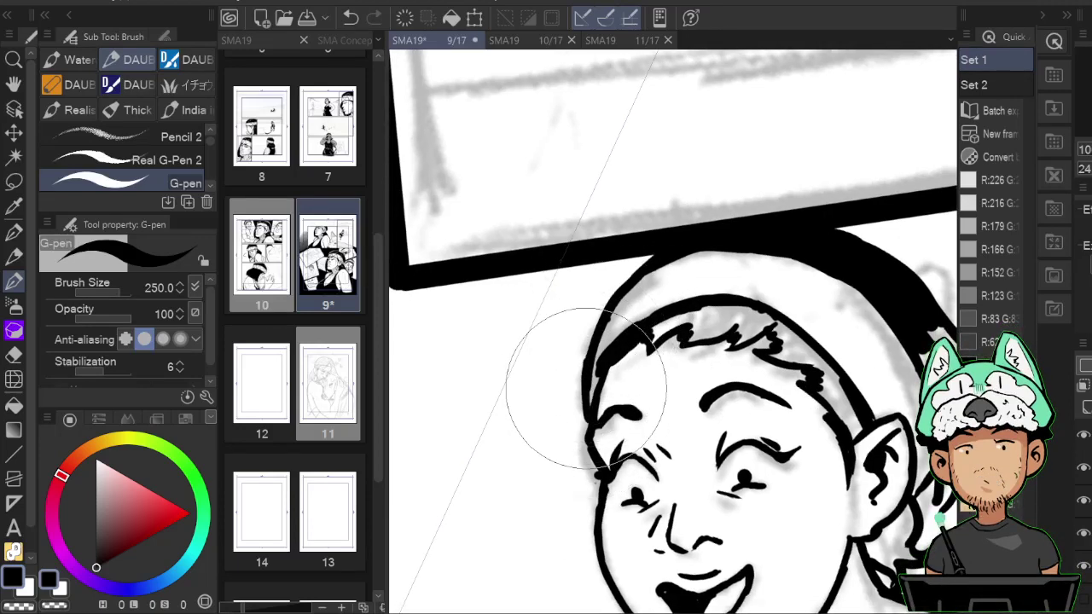
Refine the headband's lower end at the far temple by thickening the line and erasing its outer edge.
{"action": "key", "text": "e"}
{"action": "key", "text": "p"}
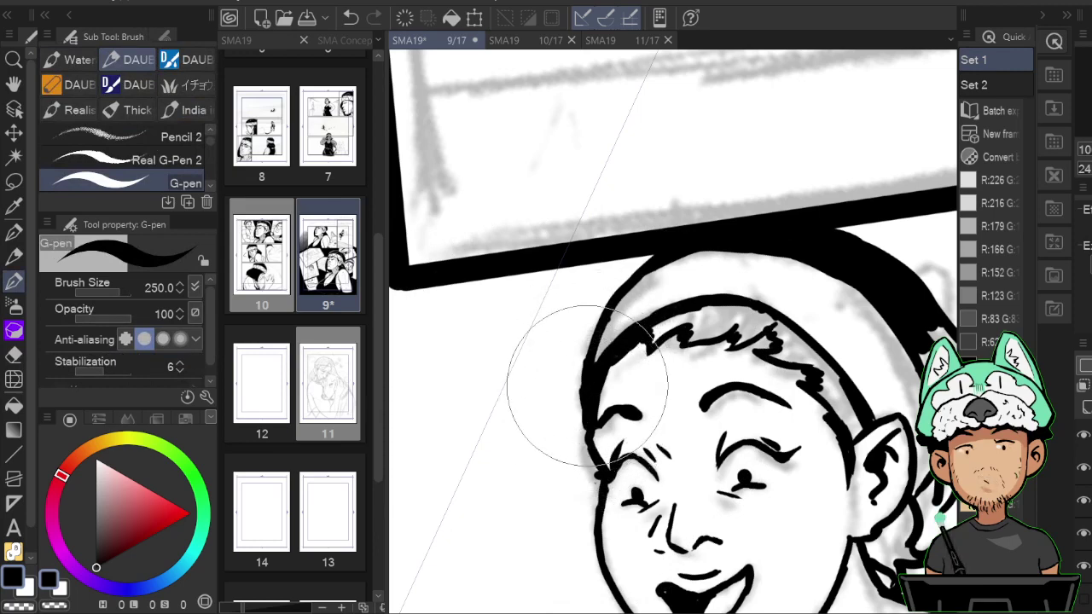
{"action": "key", "text": "e"}
{"action": "left_click_drag", "start_coordinate": [584, 413], "coordinate": [586, 383]}
{"action": "key", "text": "p"}
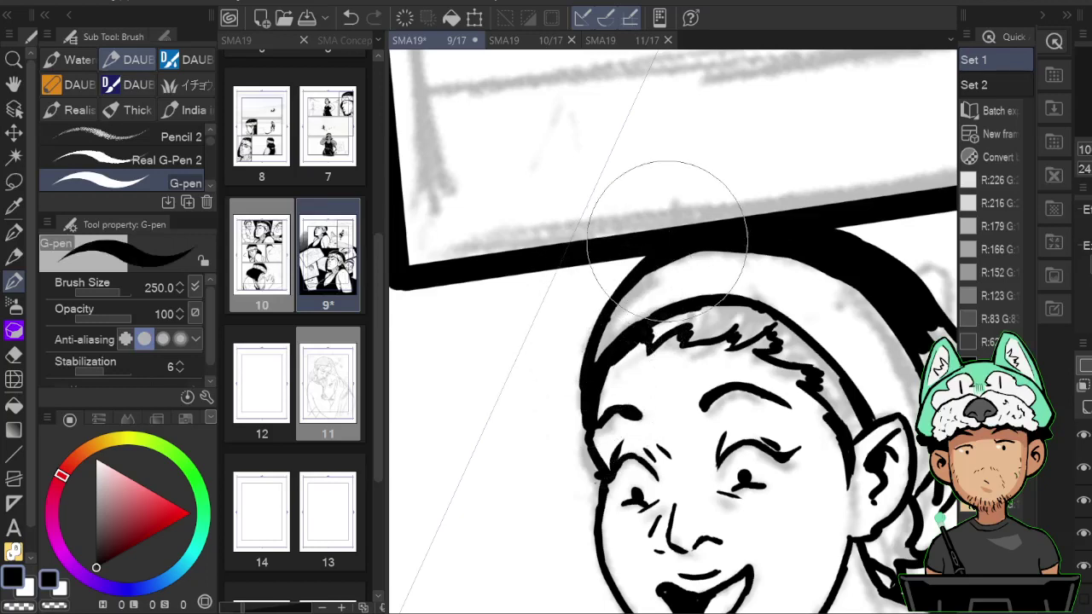
{"action": "key", "text": "h"}
{"action": "mouse_move", "coordinate": [776, 277]}
{"action": "left_mouse_down"}
{"action": "mouse_move", "coordinate": [780, 299]}
{"action": "mouse_move", "coordinate": [736, 335]}
{"action": "mouse_move", "coordinate": [711, 322]}
{"action": "left_mouse_up"}
{"action": "key", "text": "h"}
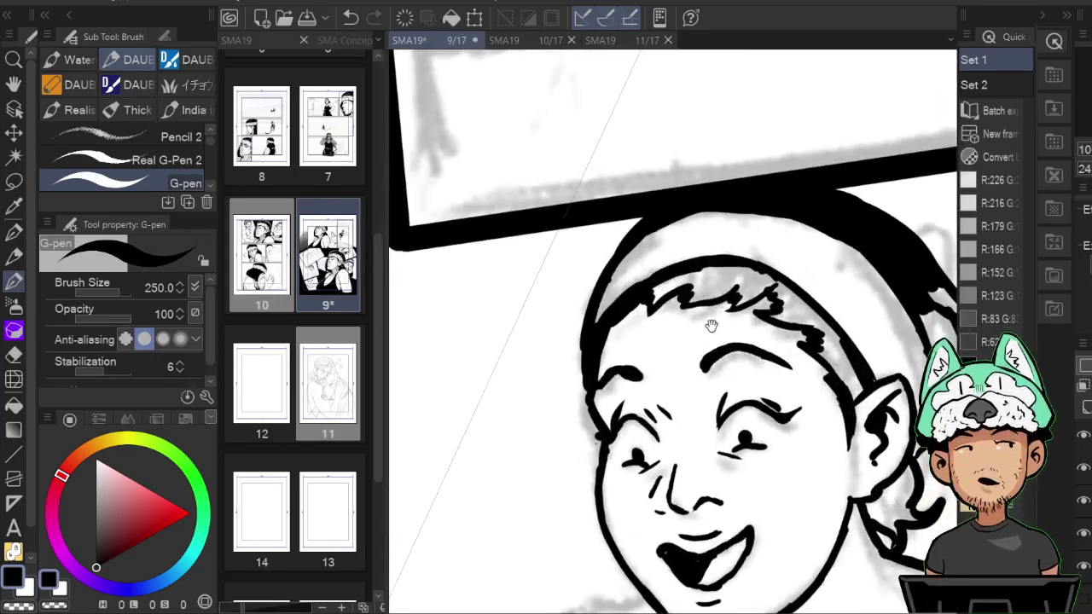
{"action": "left_click_drag", "start_coordinate": [799, 402], "coordinate": [715, 267]}
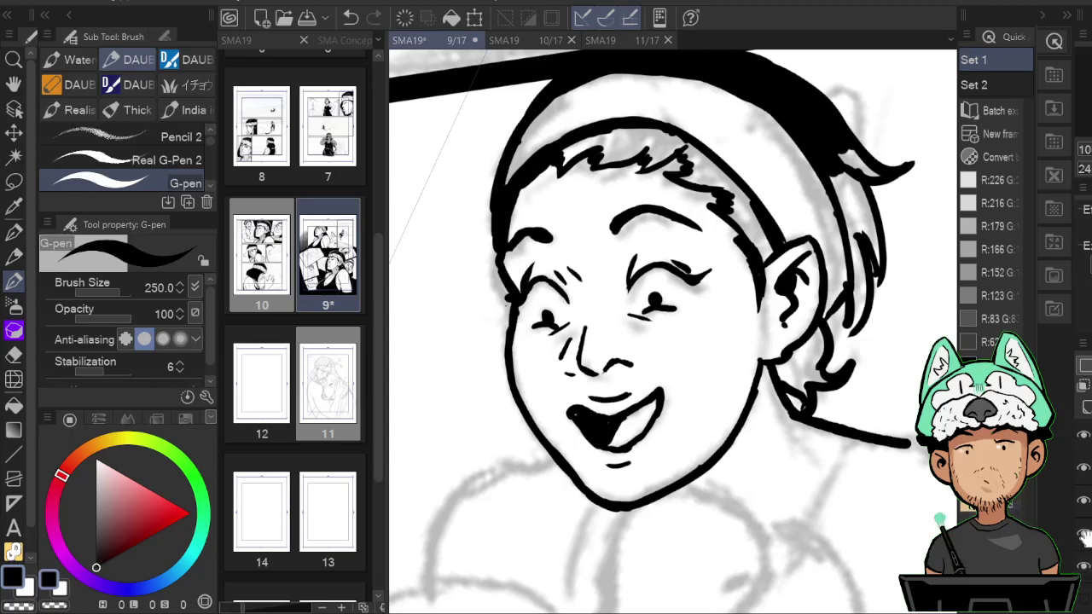
Hide the sketch layer and try to fill the loose hair strands behind the headband with solid black.
{"action": "left_click", "coordinate": [1084, 567]}
{"action": "key", "text": "g"}
{"action": "left_click", "coordinate": [855, 200]}
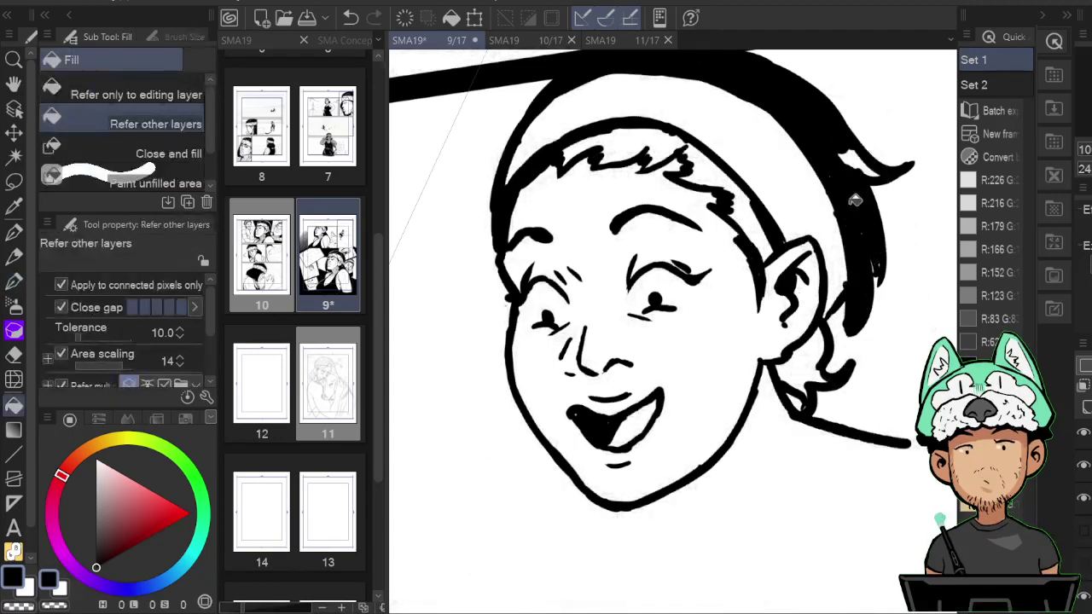
{"action": "key", "text": "ctrl+z"}
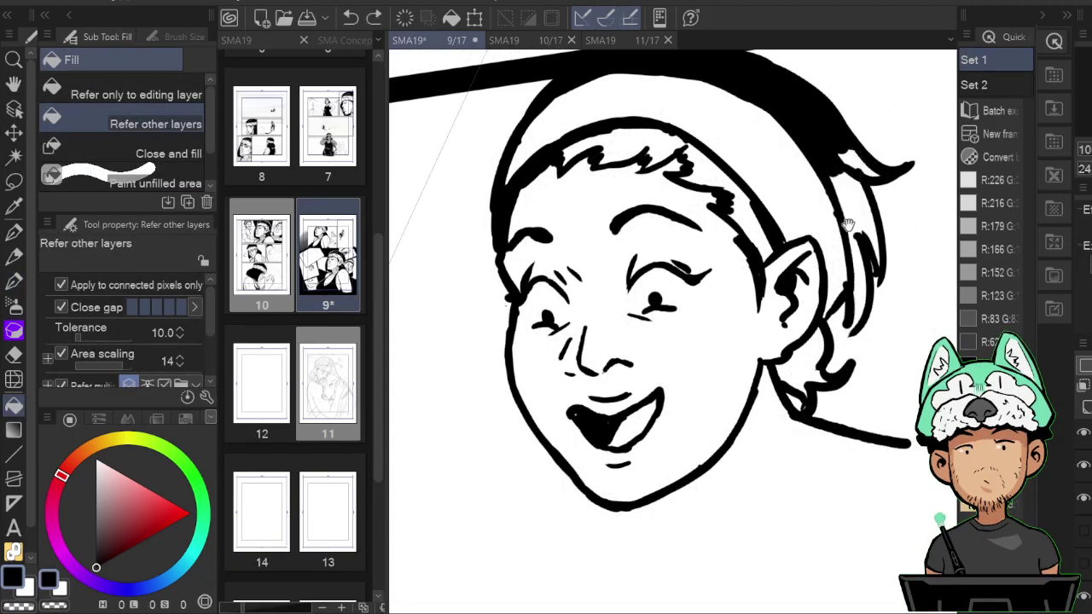
Retouch the loose hair strands behind the headband to close their gaps and fill them with solid black.
{"action": "key", "text": "h"}
{"action": "key", "text": "e"}
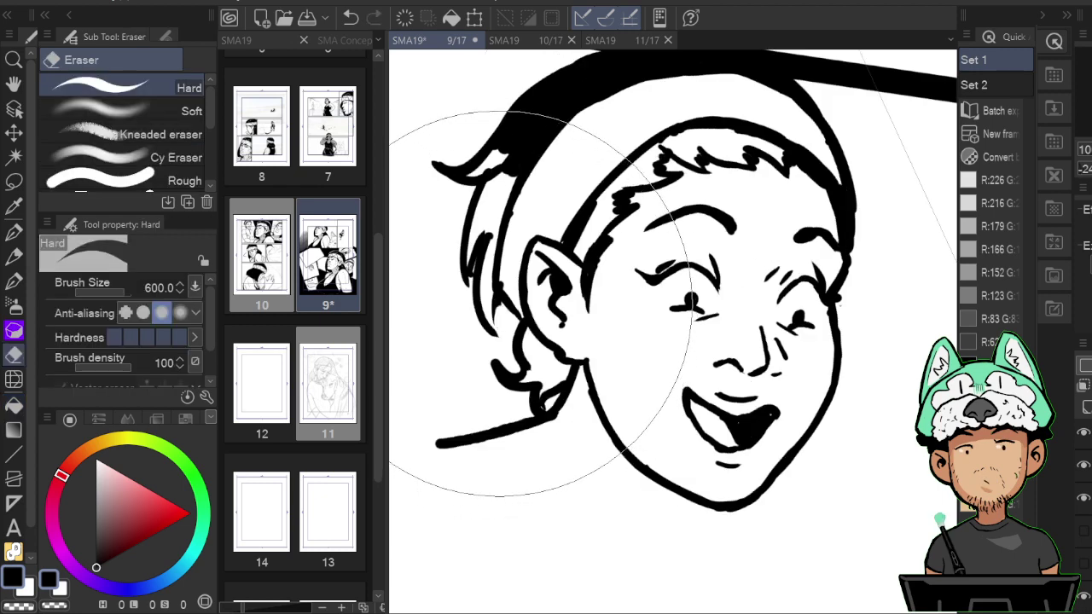
{"action": "key", "text": "p"}
{"action": "key", "text": "e"}
{"action": "key", "text": "b"}
{"action": "mouse_move", "coordinate": [487, 272]}
{"action": "left_mouse_down"}
{"action": "mouse_move", "coordinate": [493, 322]}
{"action": "mouse_move", "coordinate": [485, 252]}
{"action": "mouse_move", "coordinate": [490, 293]}
{"action": "left_mouse_up"}
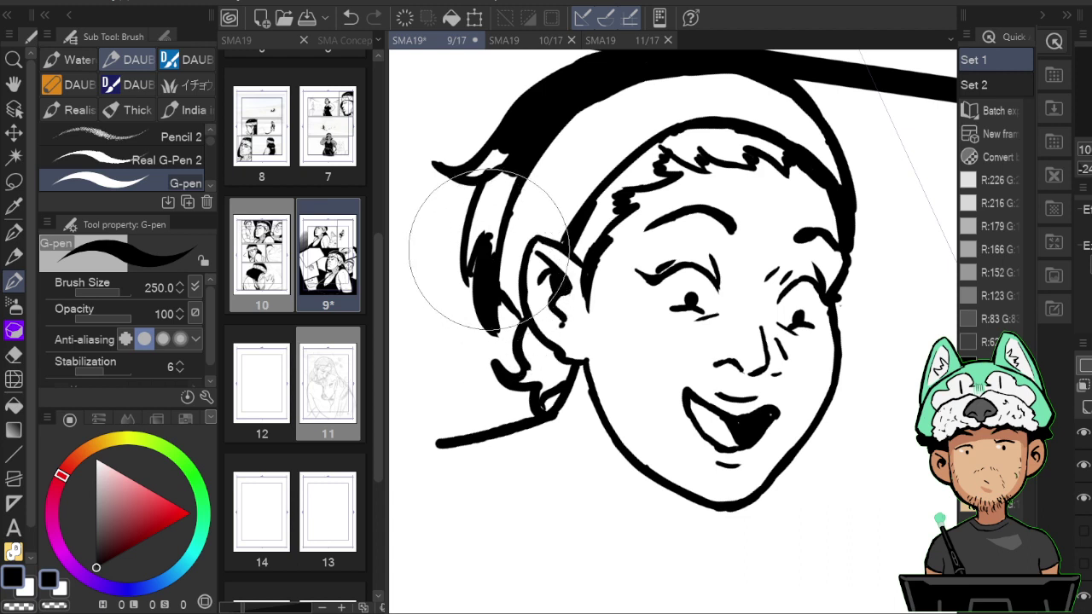
{"action": "key", "text": "g"}
{"action": "left_click", "coordinate": [500, 186]}
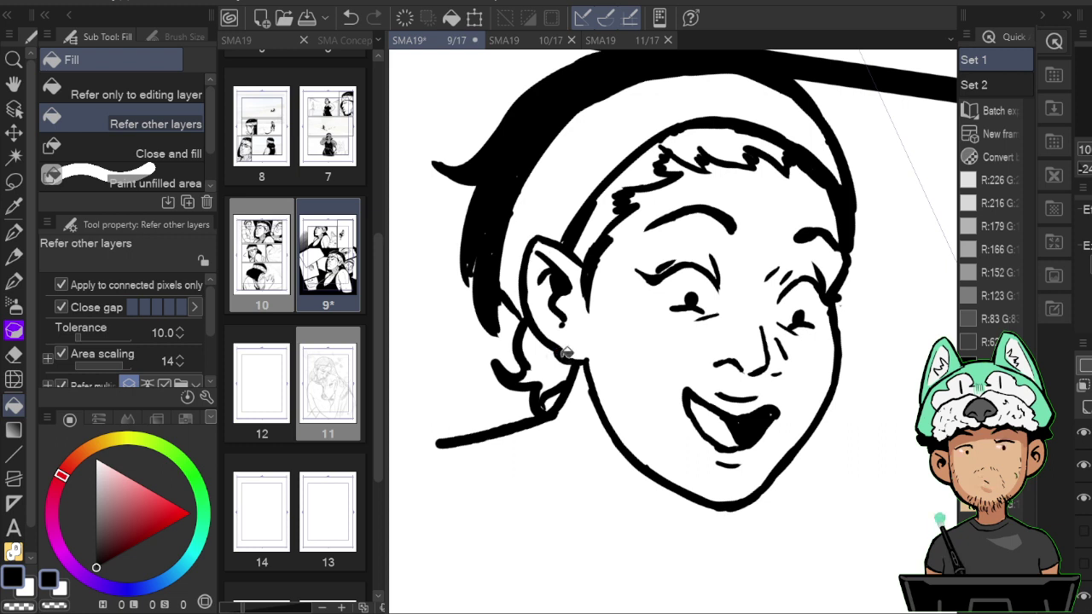
Fill the hair at the nape below the ear and the hair between headband and forehead with solid black.
{"action": "left_click", "coordinate": [559, 369]}
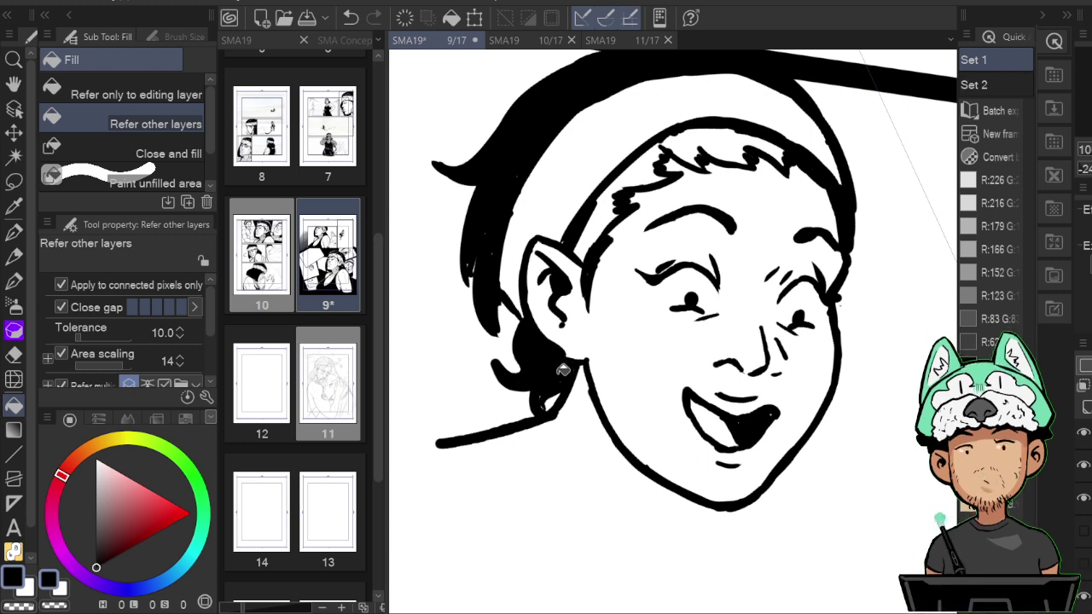
{"action": "left_click", "coordinate": [611, 208]}
{"action": "left_click", "coordinate": [713, 136]}
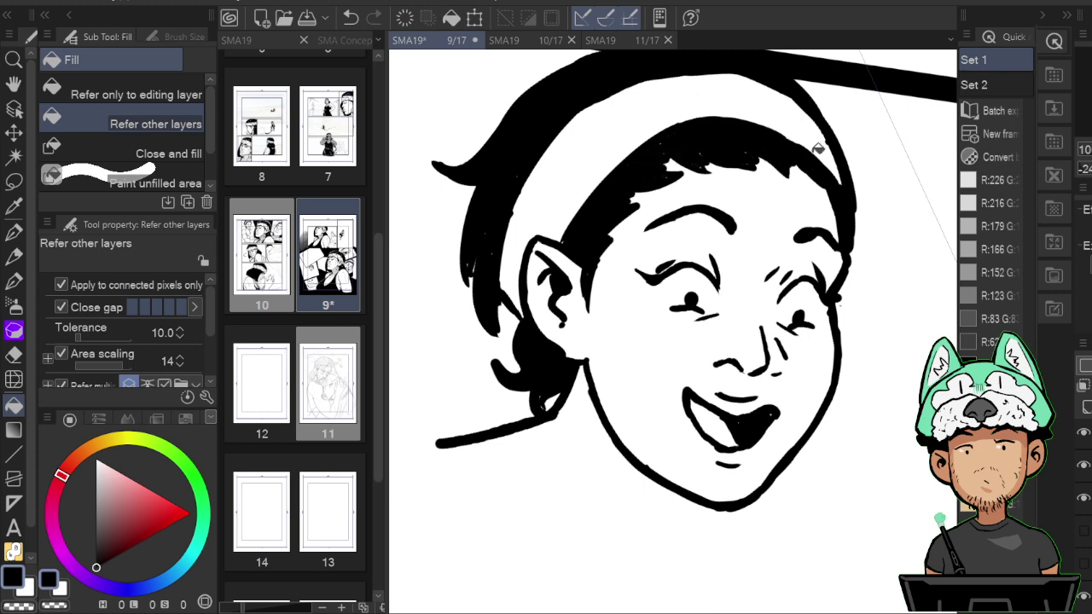
{"action": "key", "text": "h"}
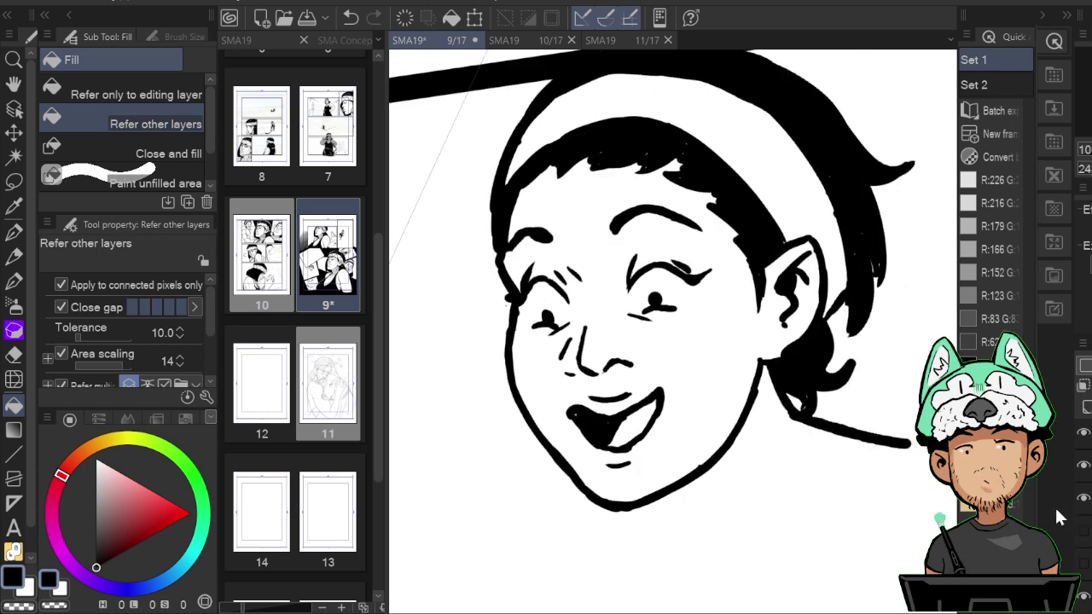
Show the sketch layer again and ink the far shoulder from the jaw to the upper arm, thinning the line's lower end.
{"action": "left_click", "coordinate": [1085, 566]}
{"action": "key", "text": "b"}
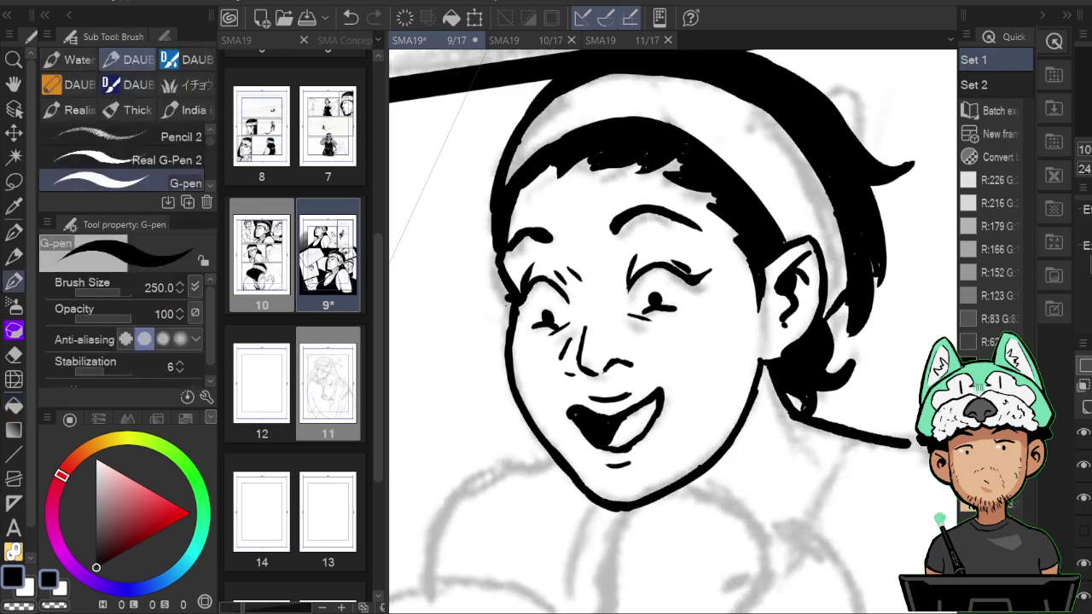
{"action": "mouse_move", "coordinate": [816, 461]}
{"action": "left_mouse_down"}
{"action": "mouse_move", "coordinate": [785, 334]}
{"action": "mouse_move", "coordinate": [793, 278]}
{"action": "mouse_move", "coordinate": [800, 324]}
{"action": "mouse_move", "coordinate": [748, 332]}
{"action": "mouse_move", "coordinate": [741, 352]}
{"action": "left_mouse_up"}
{"action": "key", "text": "h"}
{"action": "key", "text": "h"}
{"action": "key", "text": "h"}
{"action": "mouse_move", "coordinate": [702, 301]}
{"action": "left_mouse_down"}
{"action": "mouse_move", "coordinate": [715, 313]}
{"action": "mouse_move", "coordinate": [776, 319]}
{"action": "left_mouse_up"}
{"action": "key", "text": "h"}
{"action": "mouse_move", "coordinate": [769, 348]}
{"action": "left_mouse_down"}
{"action": "mouse_move", "coordinate": [831, 302]}
{"action": "mouse_move", "coordinate": [850, 266]}
{"action": "left_mouse_up"}
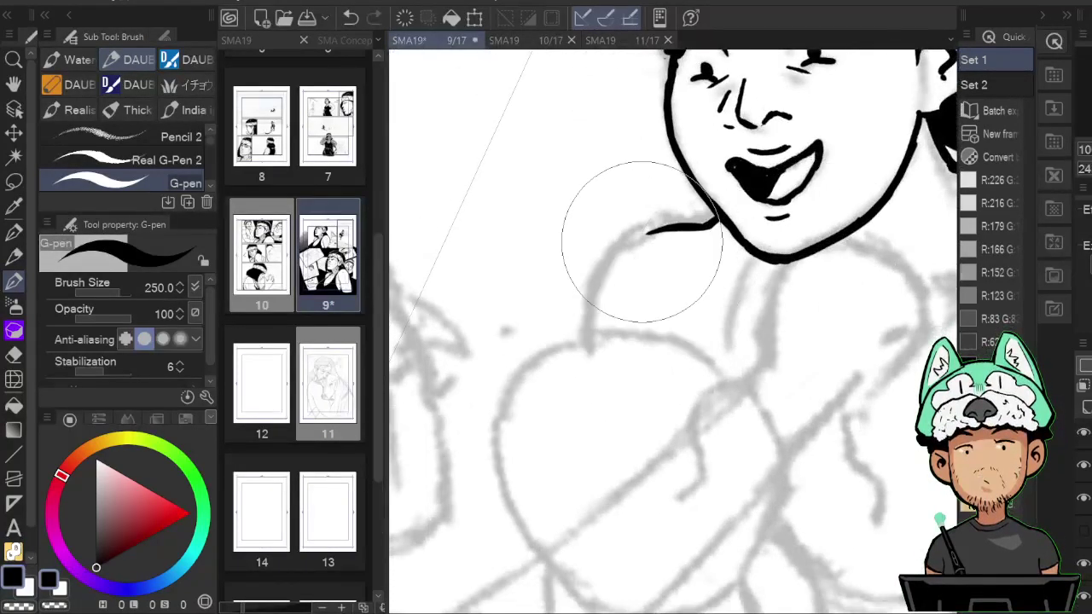
{"action": "mouse_move", "coordinate": [660, 227]}
{"action": "left_mouse_down"}
{"action": "mouse_move", "coordinate": [606, 264]}
{"action": "mouse_move", "coordinate": [615, 279]}
{"action": "mouse_move", "coordinate": [619, 248]}
{"action": "mouse_move", "coordinate": [585, 323]}
{"action": "left_mouse_up"}
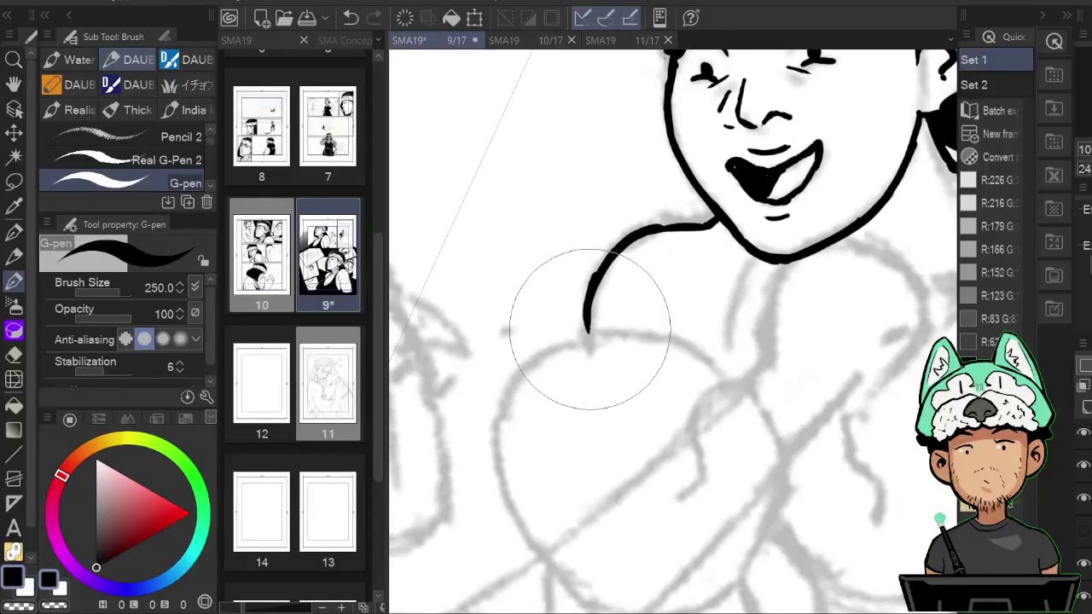
{"action": "key", "text": "e"}
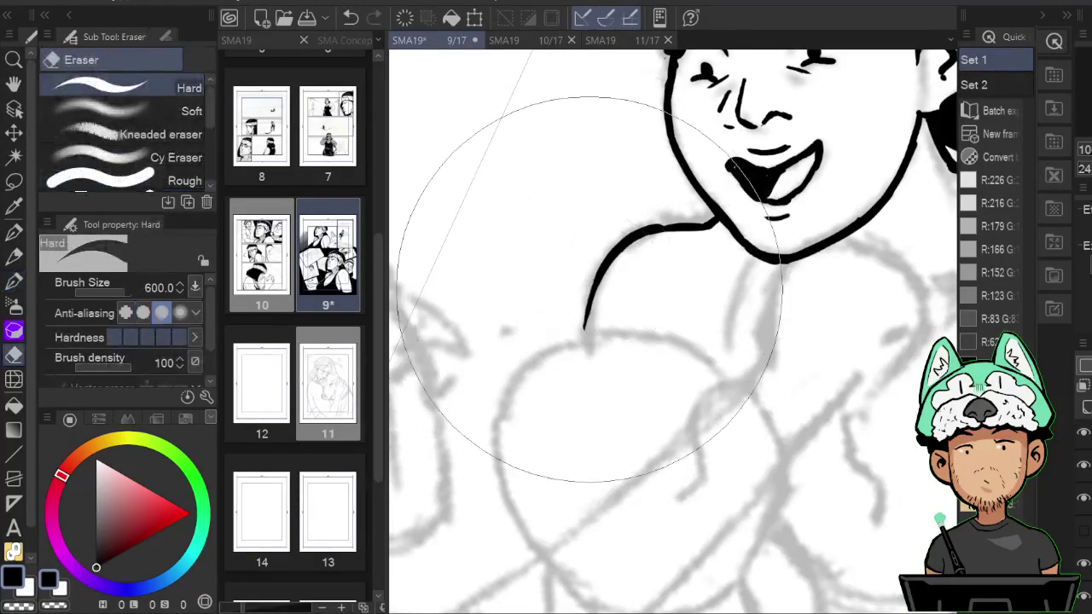
{"action": "key", "text": "p"}
Extend the near shoulder contour towards the upper arm and ink the near strap line of the top below the neck.
{"action": "left_click_drag", "start_coordinate": [598, 283], "coordinate": [455, 364]}
{"action": "mouse_move", "coordinate": [882, 273]}
{"action": "left_mouse_down"}
{"action": "mouse_move", "coordinate": [726, 342]}
{"action": "mouse_move", "coordinate": [809, 365]}
{"action": "mouse_move", "coordinate": [830, 408]}
{"action": "left_mouse_up"}
{"action": "key", "text": "h"}
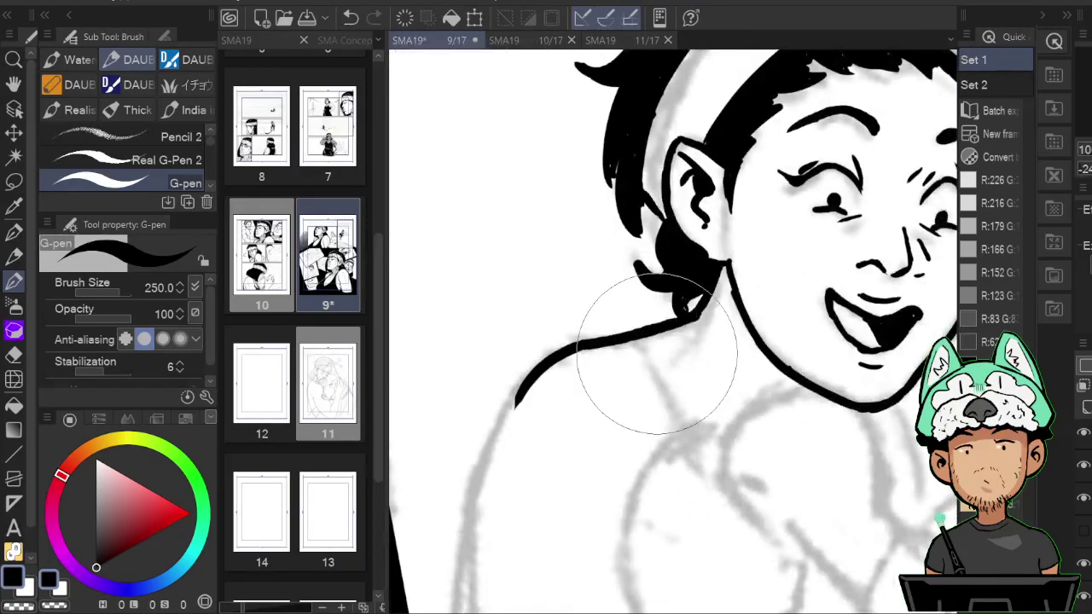
{"action": "left_click_drag", "start_coordinate": [684, 424], "coordinate": [732, 214]}
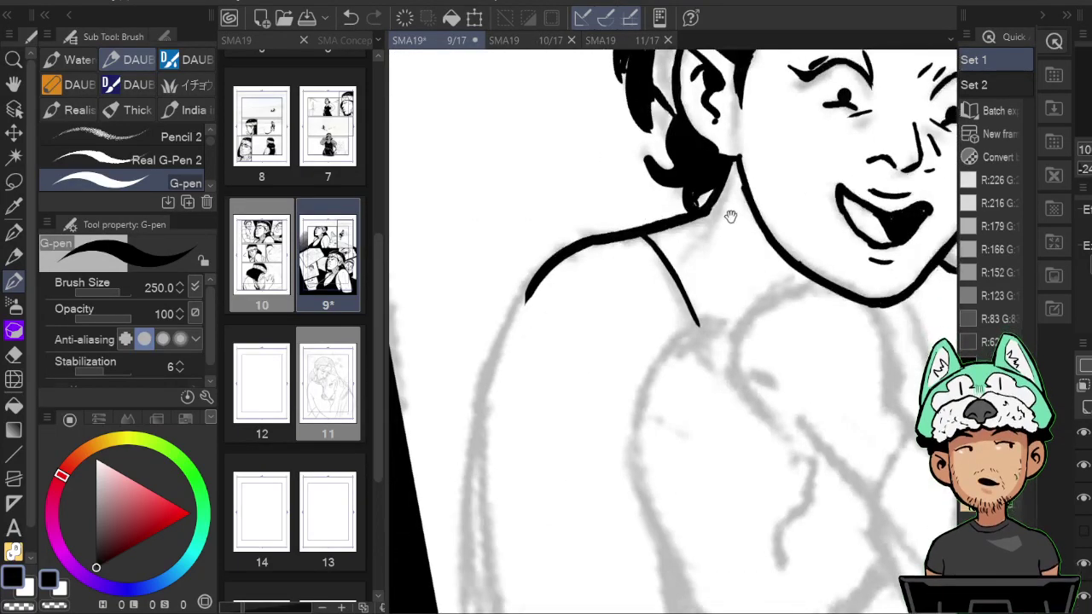
{"action": "mouse_move", "coordinate": [825, 343]}
{"action": "left_mouse_down"}
{"action": "mouse_move", "coordinate": [810, 319]}
{"action": "mouse_move", "coordinate": [811, 210]}
{"action": "mouse_move", "coordinate": [860, 280]}
{"action": "left_mouse_up"}
Ink the near arm's outer contour from the shoulder down to the lower panel border.
{"action": "key", "text": "e"}
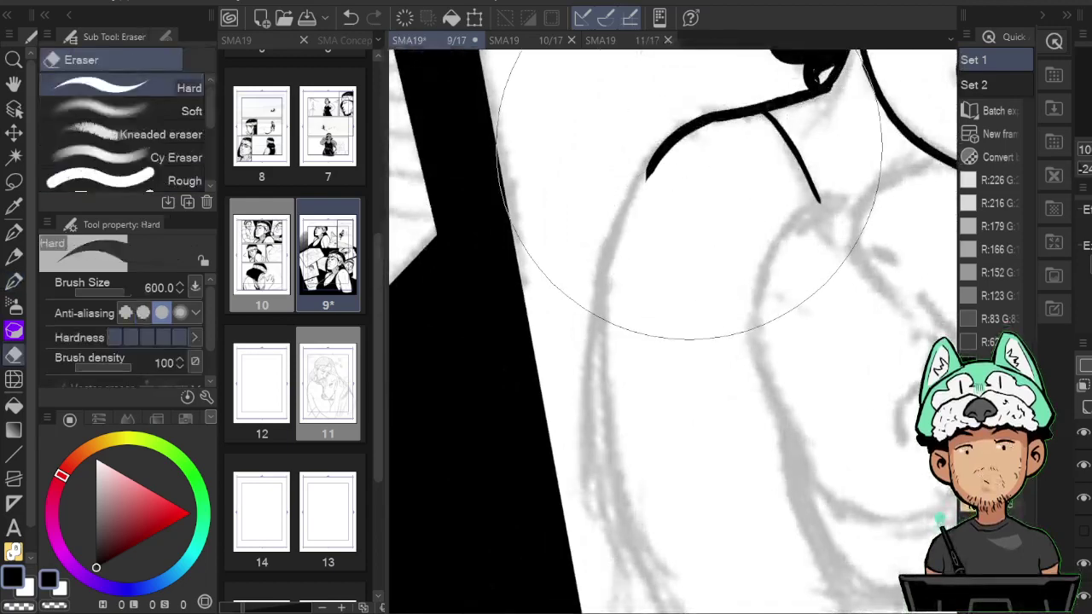
{"action": "mouse_move", "coordinate": [671, 156]}
{"action": "left_mouse_down"}
{"action": "mouse_move", "coordinate": [632, 181]}
{"action": "mouse_move", "coordinate": [661, 151]}
{"action": "mouse_move", "coordinate": [600, 318]}
{"action": "left_mouse_up"}
{"action": "key", "text": "b"}
{"action": "left_click_drag", "start_coordinate": [643, 177], "coordinate": [595, 365]}
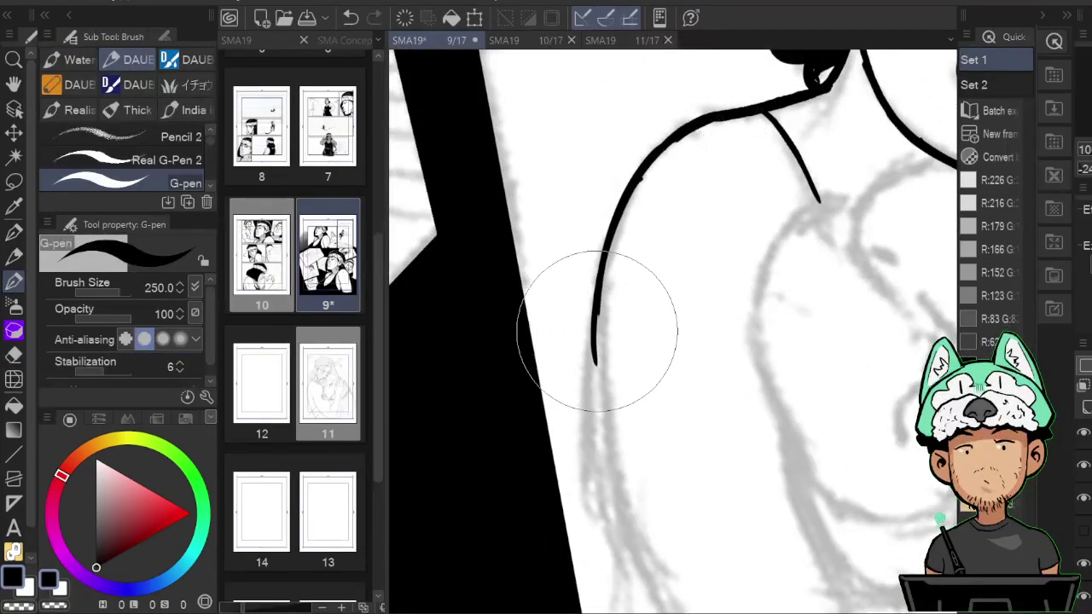
{"action": "left_click_drag", "start_coordinate": [605, 256], "coordinate": [607, 389]}
{"action": "mouse_move", "coordinate": [769, 406]}
{"action": "left_mouse_down"}
{"action": "mouse_move", "coordinate": [763, 332]}
{"action": "mouse_move", "coordinate": [774, 267]}
{"action": "left_mouse_up"}
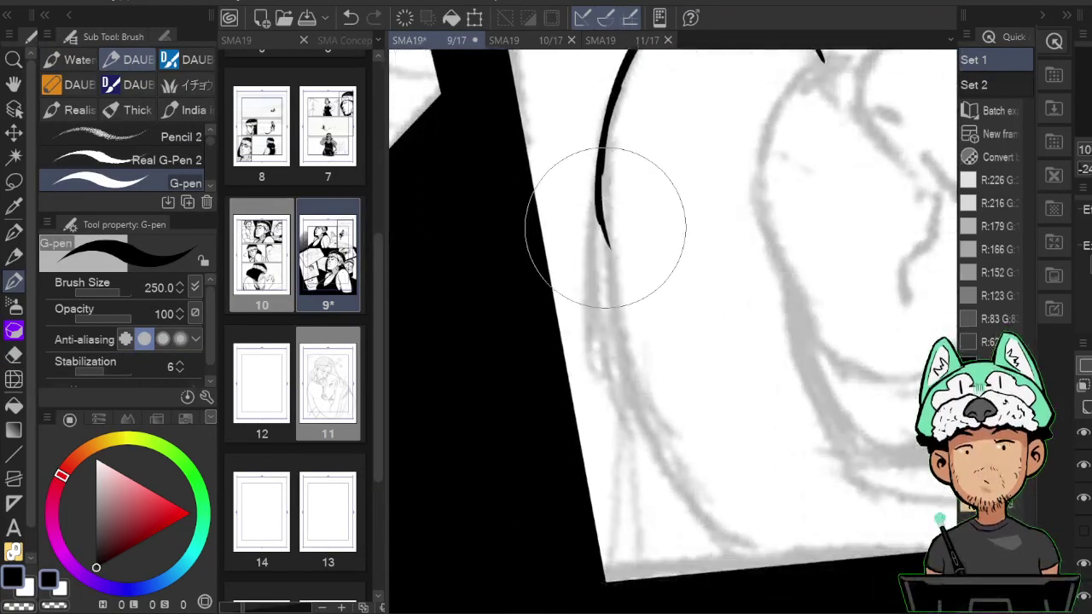
{"action": "mouse_move", "coordinate": [603, 230]}
{"action": "left_mouse_down"}
{"action": "mouse_move", "coordinate": [636, 432]}
{"action": "mouse_move", "coordinate": [686, 520]}
{"action": "mouse_move", "coordinate": [735, 565]}
{"action": "left_mouse_up"}
{"action": "left_click_drag", "start_coordinate": [846, 425], "coordinate": [766, 478]}
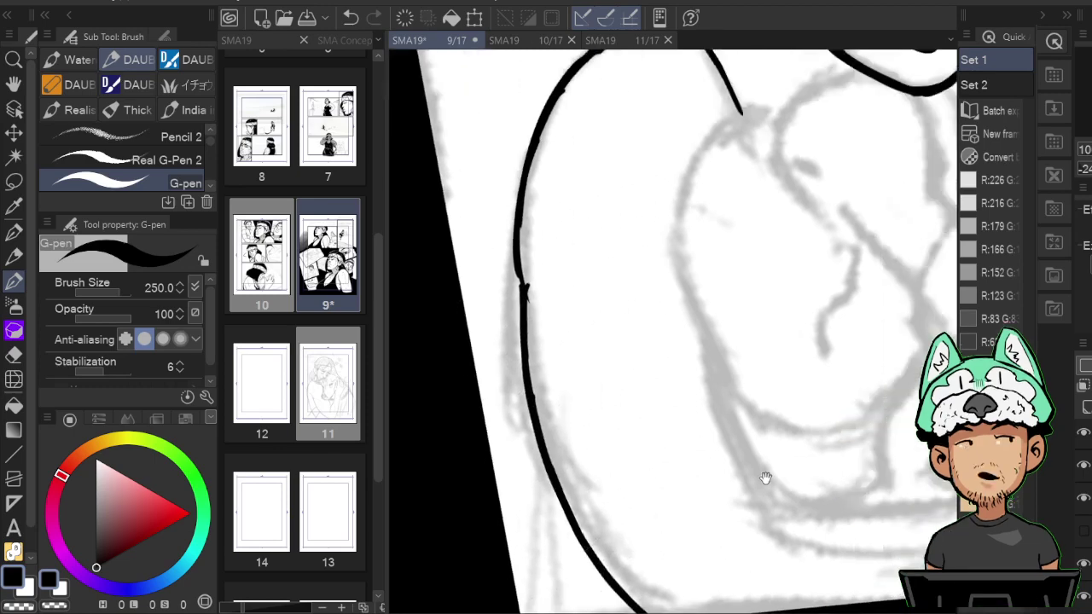
{"action": "key", "text": "h"}
{"action": "left_click_drag", "start_coordinate": [685, 537], "coordinate": [824, 571]}
Trim the lower end of the near strap line and thicken it into a bold stroke.
{"action": "scroll", "coordinate": [824, 575], "scroll_direction": "down", "scroll_amount": 3}
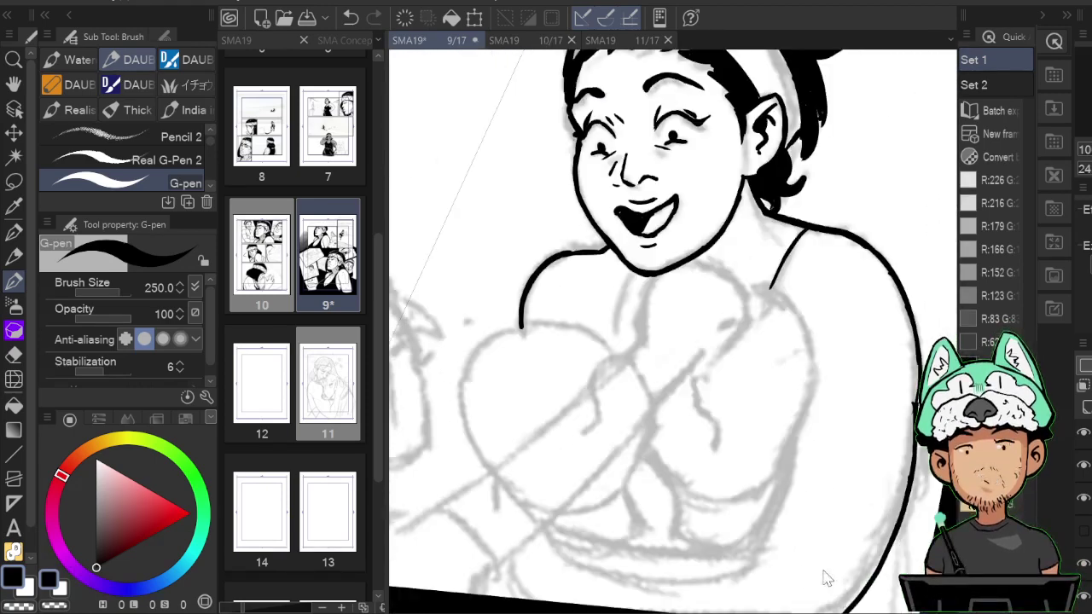
{"action": "scroll", "coordinate": [824, 575], "scroll_direction": "up", "scroll_amount": 2}
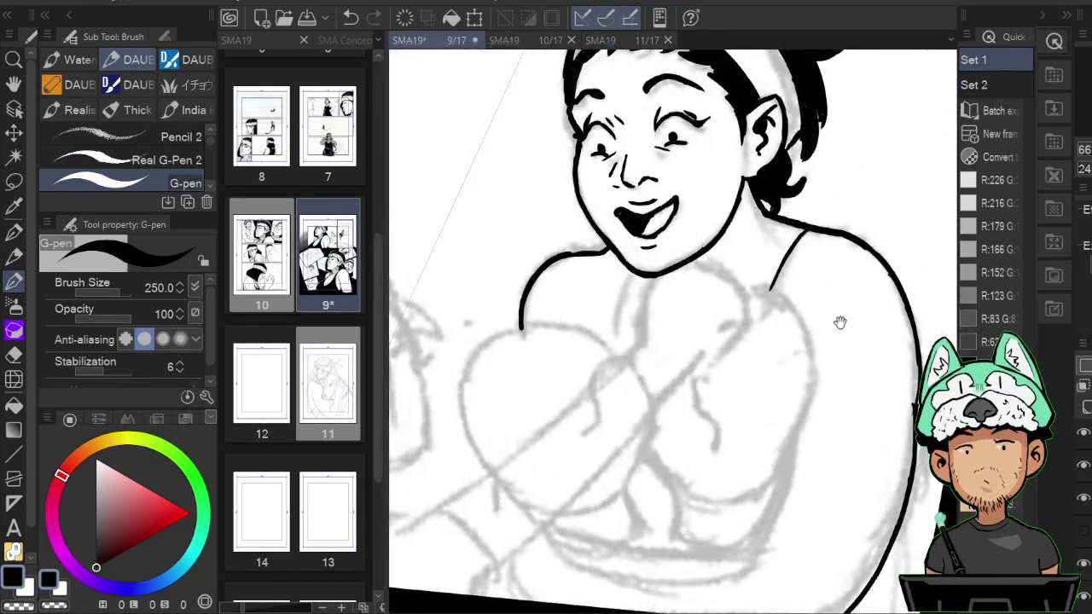
{"action": "left_click_drag", "start_coordinate": [885, 314], "coordinate": [843, 364]}
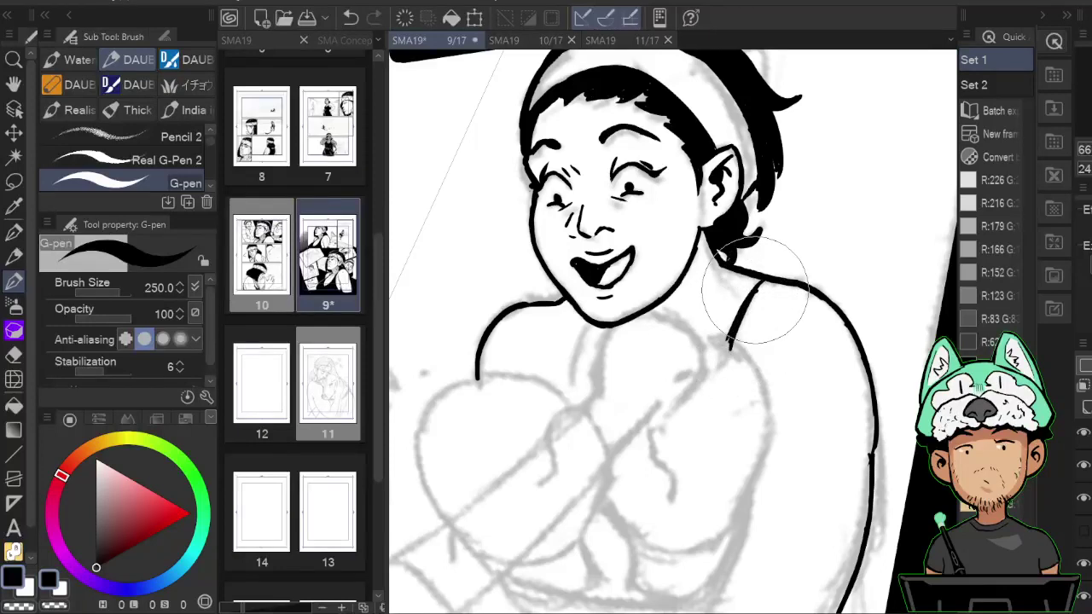
{"action": "key", "text": "e"}
{"action": "key", "text": "p"}
{"action": "key", "text": "e"}
{"action": "left_click_drag", "start_coordinate": [723, 352], "coordinate": [732, 353]}
{"action": "key", "text": "p"}
{"action": "left_click_drag", "start_coordinate": [762, 285], "coordinate": [734, 338]}
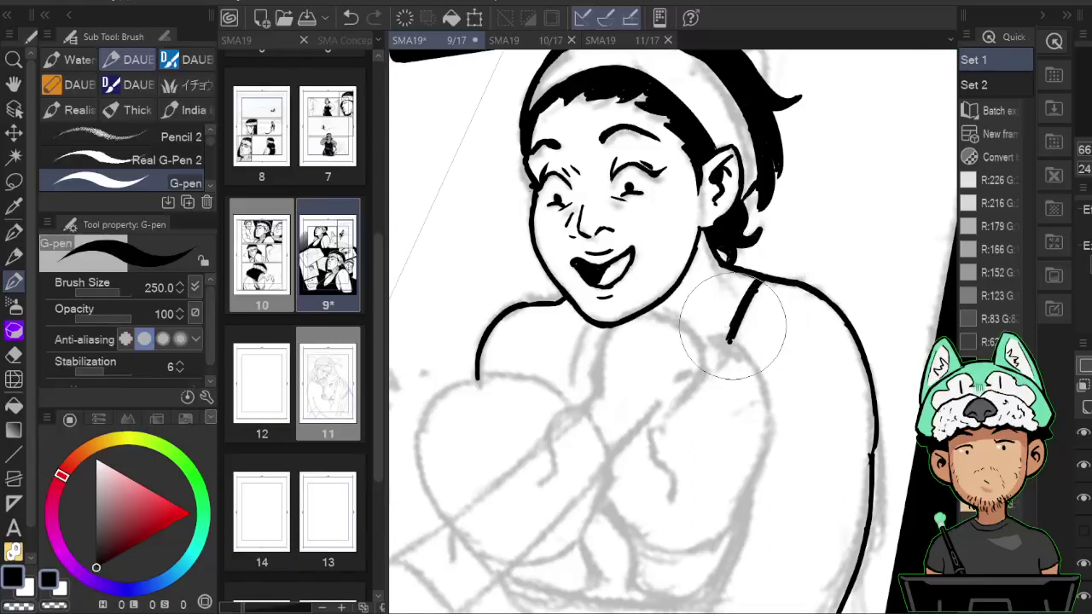
Ink the far strap of the top as a bold line from under the chin to the chest.
{"action": "key", "text": "h"}
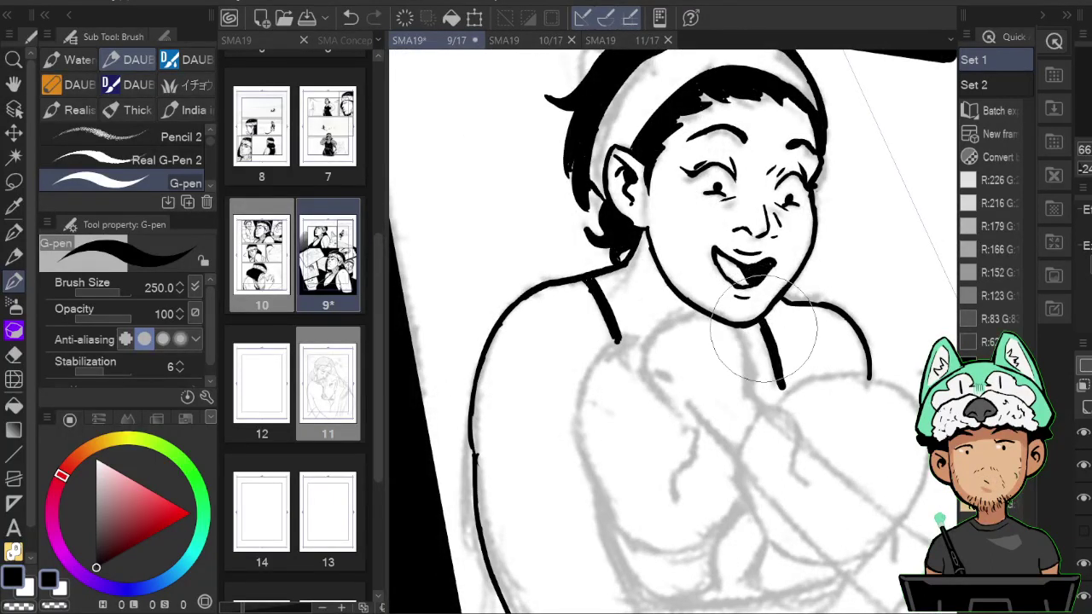
{"action": "key", "text": "h"}
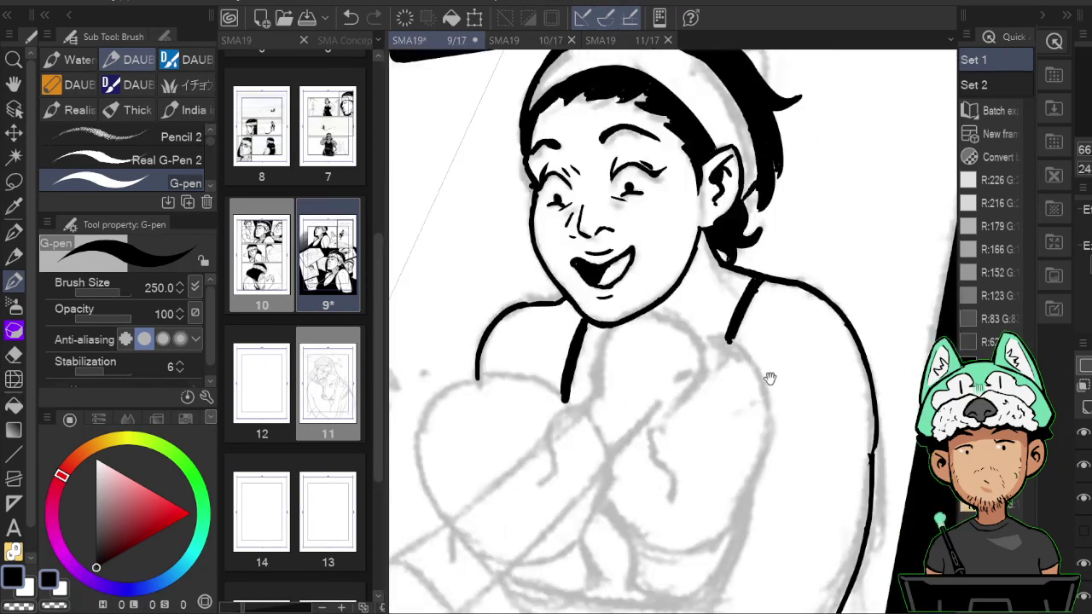
{"action": "mouse_move", "coordinate": [773, 378]}
{"action": "left_mouse_down"}
{"action": "mouse_move", "coordinate": [773, 350]}
{"action": "mouse_move", "coordinate": [797, 402]}
{"action": "mouse_move", "coordinate": [811, 301]}
{"action": "mouse_move", "coordinate": [755, 272]}
{"action": "mouse_move", "coordinate": [769, 300]}
{"action": "left_mouse_up"}
Ink the rounded far side of the chest from below the far strap down to the sketched forearm.
{"action": "mouse_move", "coordinate": [678, 339]}
{"action": "left_mouse_down"}
{"action": "mouse_move", "coordinate": [737, 345]}
{"action": "mouse_move", "coordinate": [761, 355]}
{"action": "left_mouse_up"}
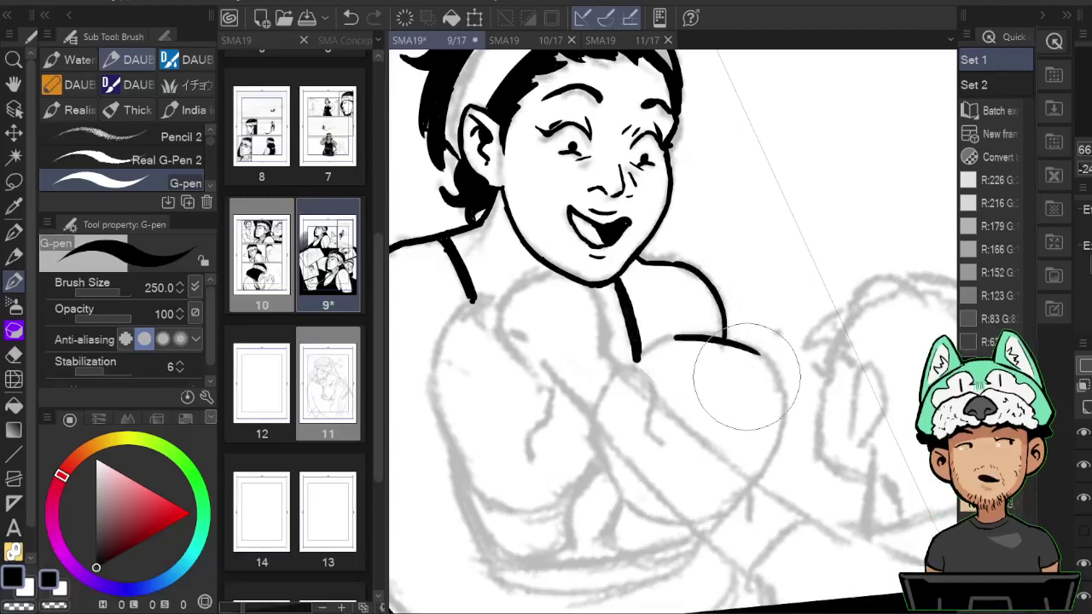
{"action": "key", "text": "h"}
{"action": "mouse_move", "coordinate": [654, 302]}
{"action": "left_mouse_down"}
{"action": "mouse_move", "coordinate": [628, 338]}
{"action": "mouse_move", "coordinate": [632, 388]}
{"action": "mouse_move", "coordinate": [626, 362]}
{"action": "mouse_move", "coordinate": [658, 425]}
{"action": "left_mouse_up"}
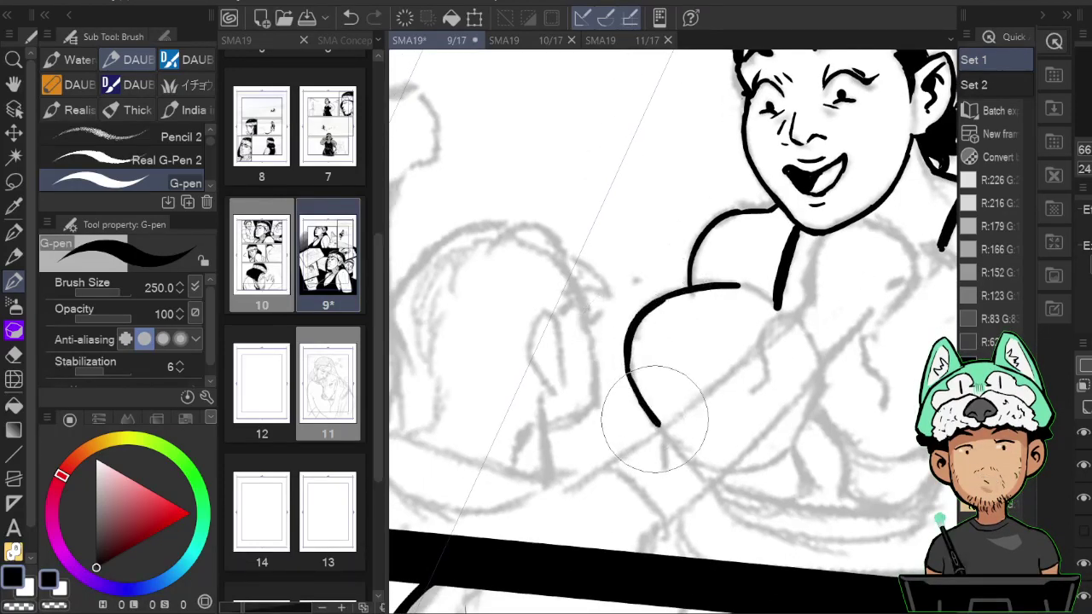
{"action": "key", "text": "h"}
{"action": "left_click_drag", "start_coordinate": [805, 291], "coordinate": [848, 352]}
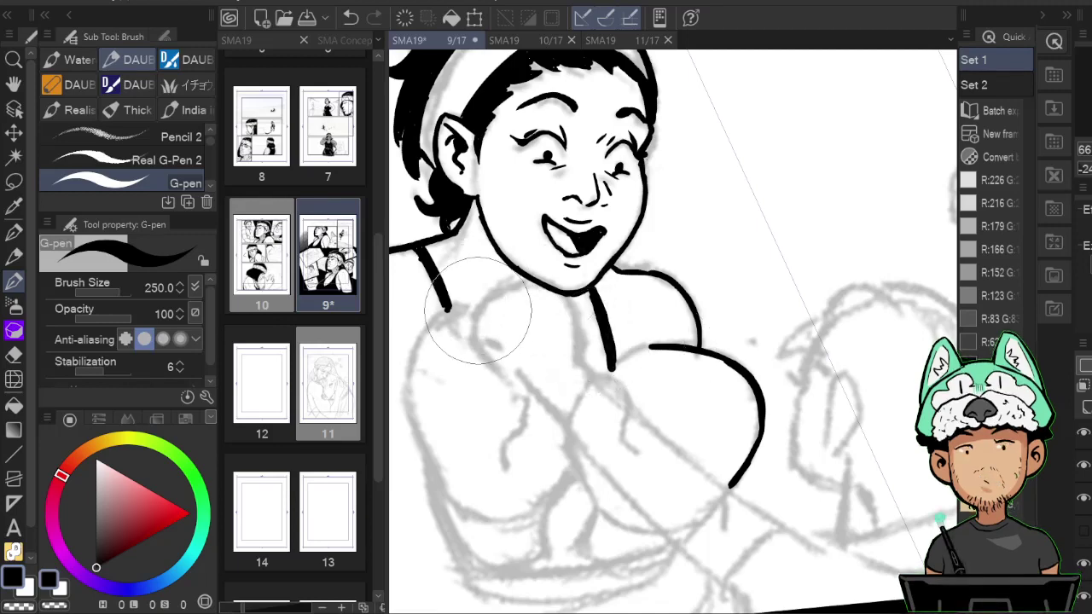
Ink the raised fist's fingertip bump and knuckles where it meets the underside of the chin.
{"action": "key", "text": "h"}
{"action": "left_click_drag", "start_coordinate": [802, 268], "coordinate": [821, 278]}
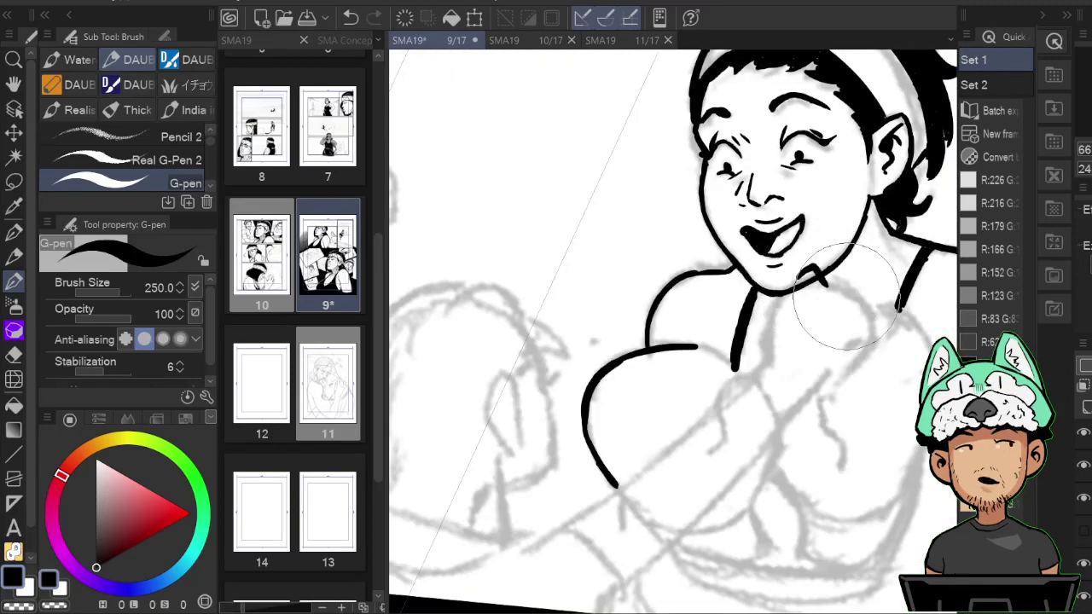
{"action": "left_click_drag", "start_coordinate": [821, 279], "coordinate": [866, 315]}
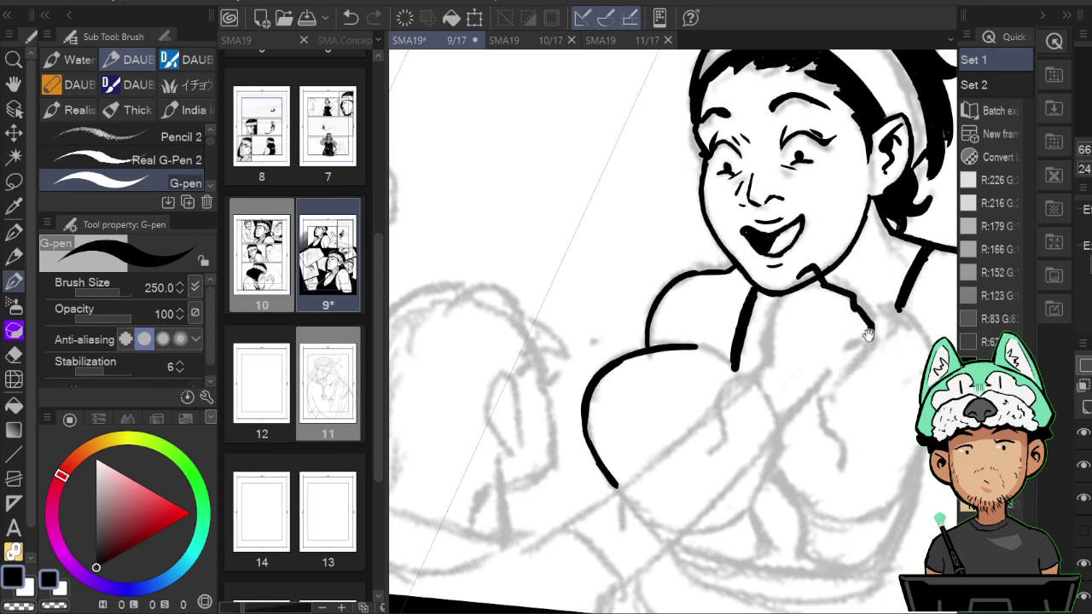
{"action": "key", "text": "h"}
{"action": "left_click_drag", "start_coordinate": [494, 301], "coordinate": [476, 343]}
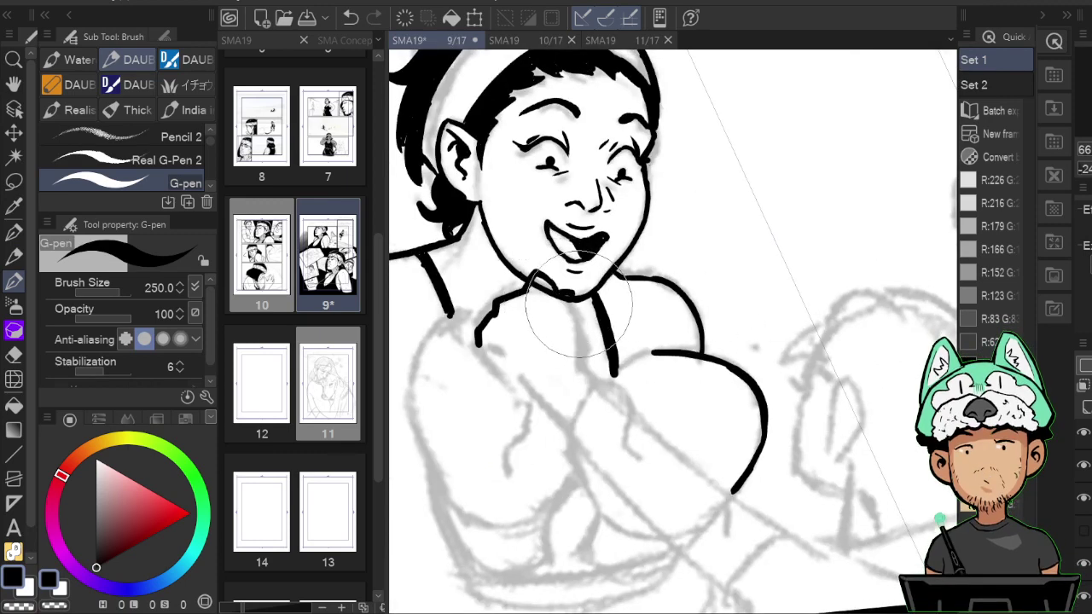
Erase the jawline overlapping the fist and refine the fist's upper contour and far edge under the chin.
{"action": "key", "text": "e"}
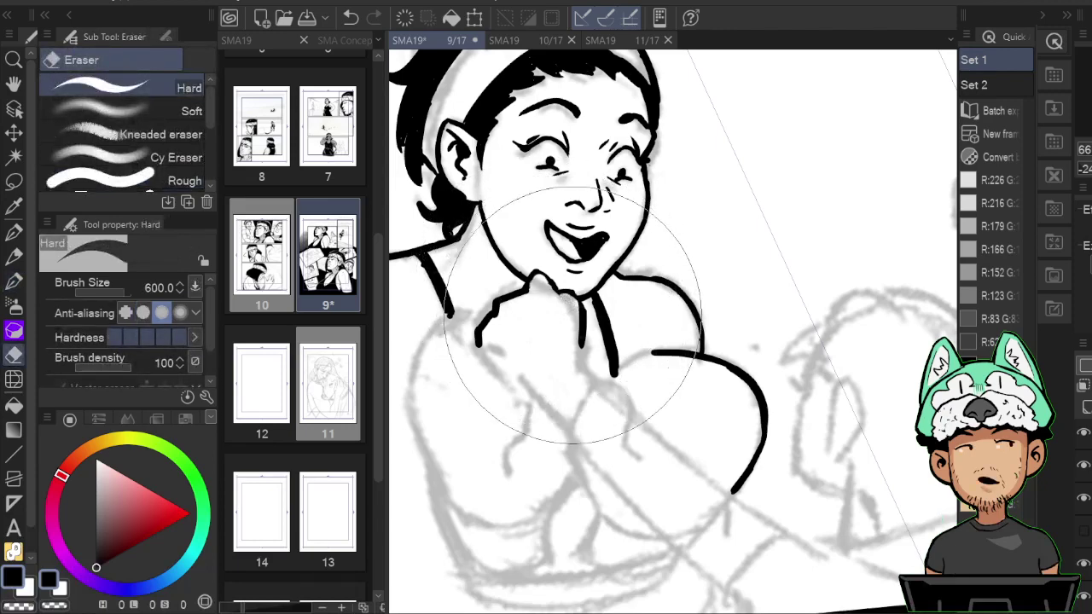
{"action": "key", "text": "p"}
{"action": "key", "text": "e"}
{"action": "key", "text": "p"}
{"action": "left_click_drag", "start_coordinate": [557, 291], "coordinate": [581, 310]}
{"action": "key", "text": "e"}
{"action": "key", "text": "p"}
Ink the near side of the fist with its curled lower edge and the start of the wrist.
{"action": "key", "text": "h"}
{"action": "key", "text": "h"}
{"action": "left_click_drag", "start_coordinate": [746, 382], "coordinate": [790, 396]}
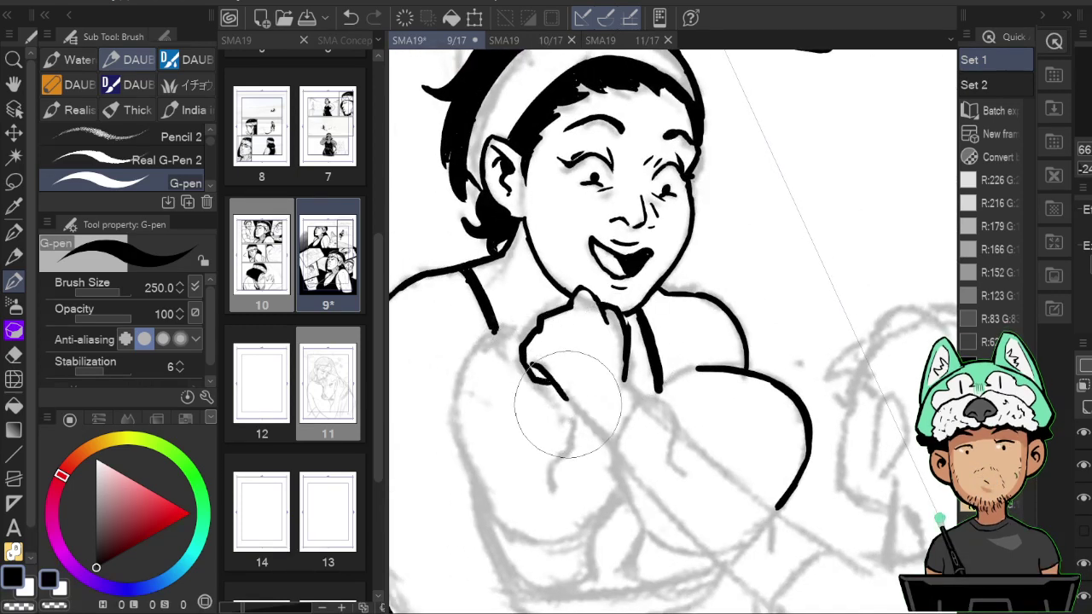
{"action": "key", "text": "h"}
{"action": "key", "text": "h"}
{"action": "left_click_drag", "start_coordinate": [750, 422], "coordinate": [741, 413]}
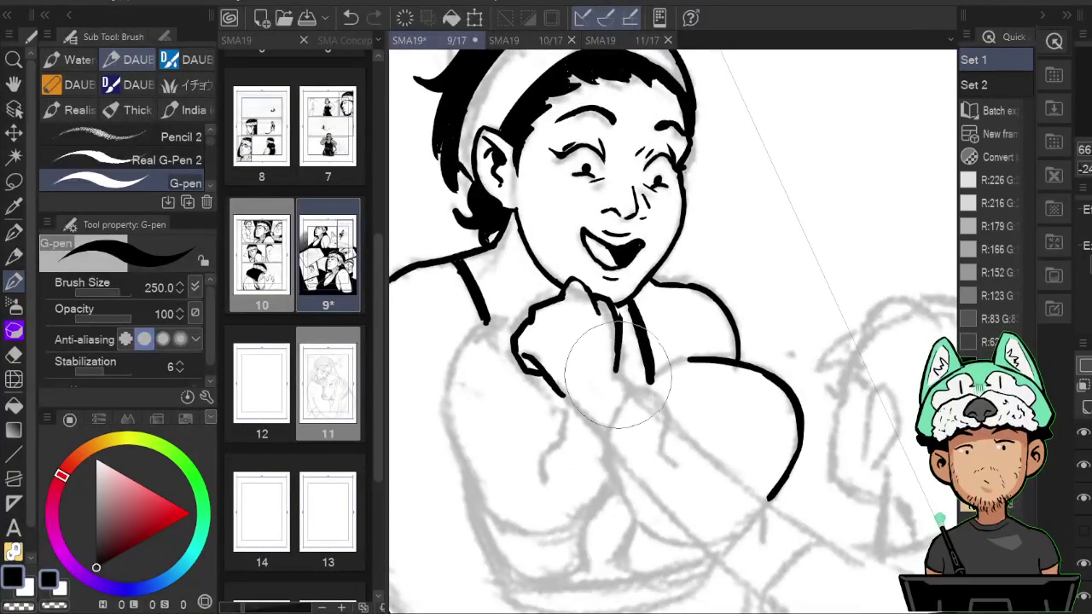
Clean up the fist's far edge and ink the forearm's upper edge from the wrist diagonally across the chest.
{"action": "key", "text": "e"}
{"action": "key", "text": "b"}
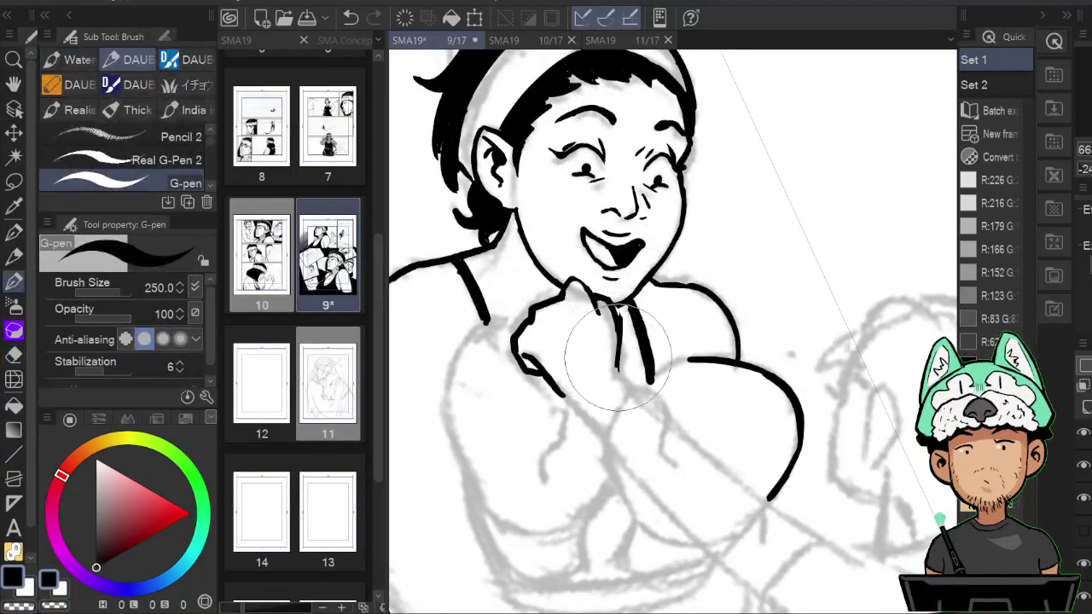
{"action": "left_click_drag", "start_coordinate": [662, 418], "coordinate": [695, 443]}
{"action": "left_click_drag", "start_coordinate": [699, 448], "coordinate": [636, 380]}
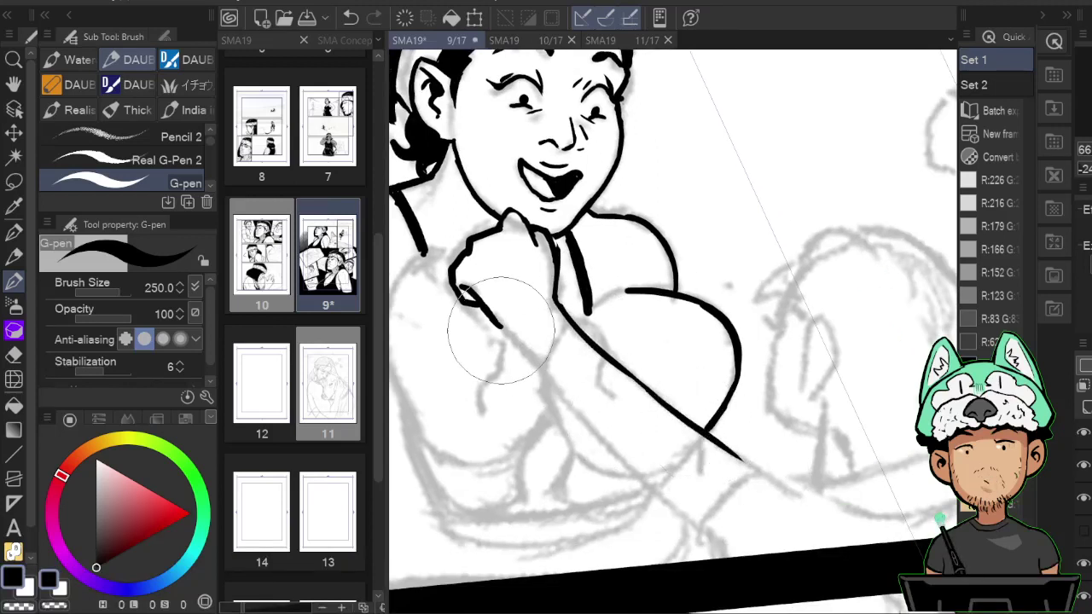
Ink the forearm's lower edge down toward the panel border and extend its upper edge to the second figure's neck.
{"action": "left_click_drag", "start_coordinate": [524, 362], "coordinate": [609, 441]}
{"action": "mouse_move", "coordinate": [614, 445]}
{"action": "left_mouse_down"}
{"action": "mouse_move", "coordinate": [566, 385]}
{"action": "mouse_move", "coordinate": [662, 482]}
{"action": "left_mouse_up"}
{"action": "left_click_drag", "start_coordinate": [777, 360], "coordinate": [707, 377]}
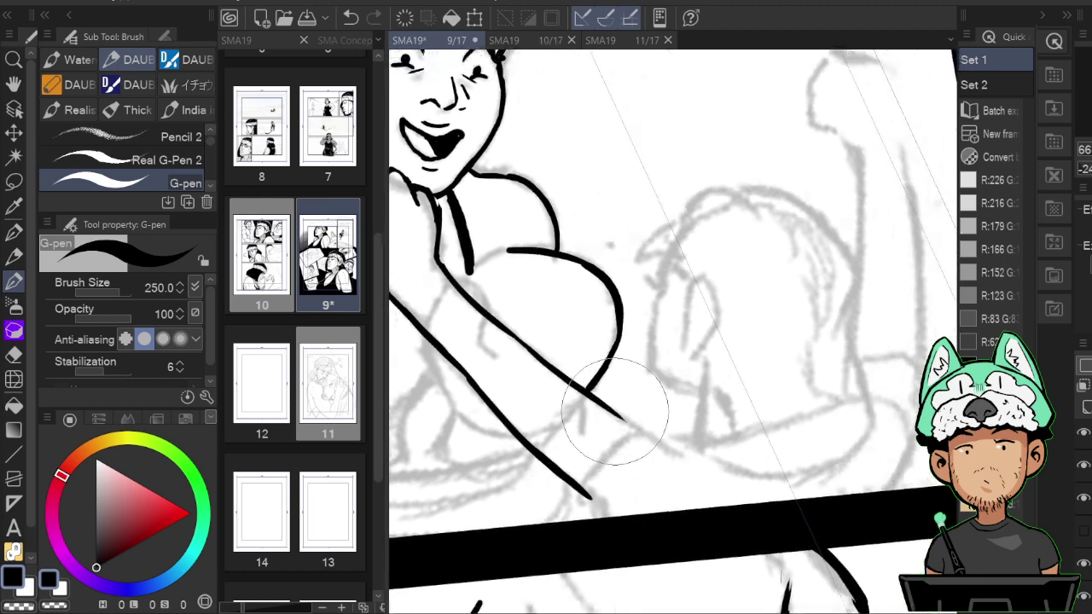
{"action": "mouse_move", "coordinate": [615, 411]}
{"action": "left_mouse_down"}
{"action": "mouse_move", "coordinate": [676, 427]}
{"action": "mouse_move", "coordinate": [661, 425]}
{"action": "mouse_move", "coordinate": [704, 448]}
{"action": "left_mouse_up"}
Ink both edges of the second figure's raised forearm beside the panel's side border.
{"action": "key", "text": "h"}
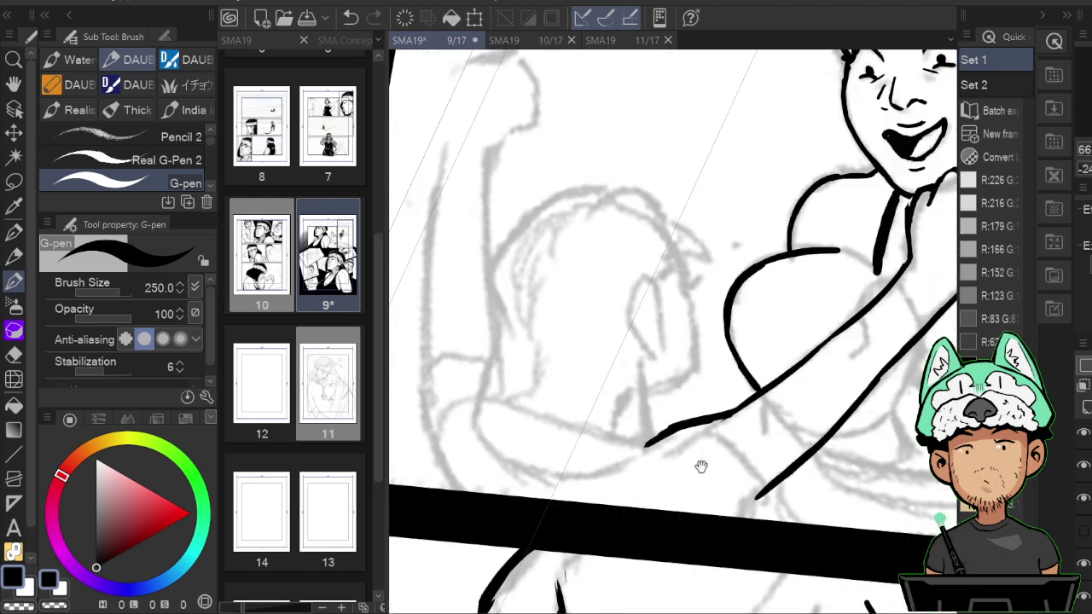
{"action": "mouse_move", "coordinate": [742, 313]}
{"action": "left_mouse_down"}
{"action": "mouse_move", "coordinate": [736, 257]}
{"action": "mouse_move", "coordinate": [698, 315]}
{"action": "mouse_move", "coordinate": [661, 417]}
{"action": "mouse_move", "coordinate": [662, 378]}
{"action": "left_mouse_up"}
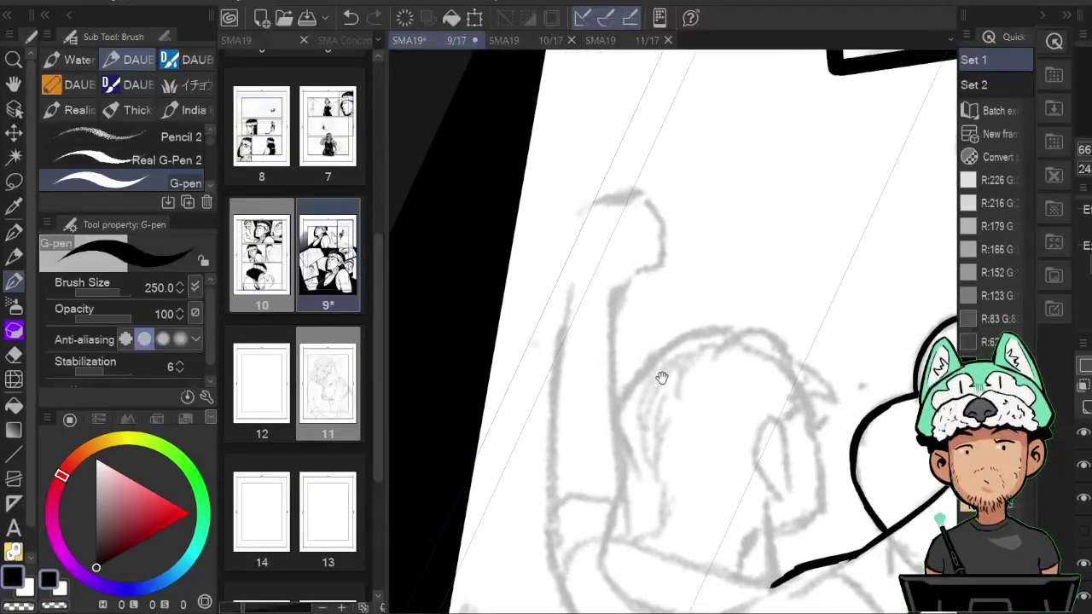
{"action": "left_click_drag", "start_coordinate": [551, 516], "coordinate": [567, 299]}
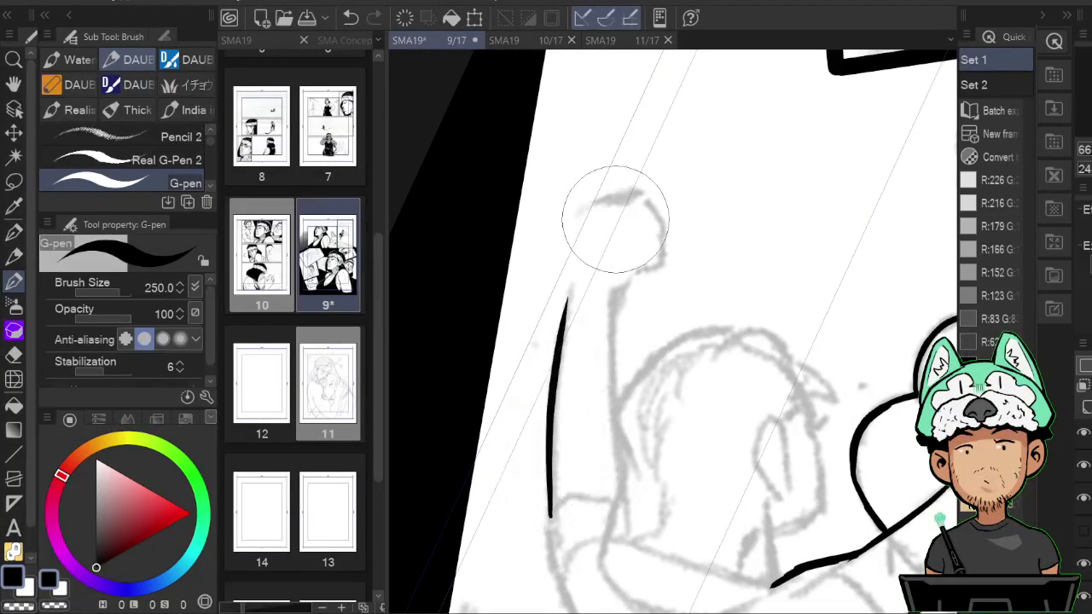
{"action": "left_click_drag", "start_coordinate": [614, 419], "coordinate": [627, 289]}
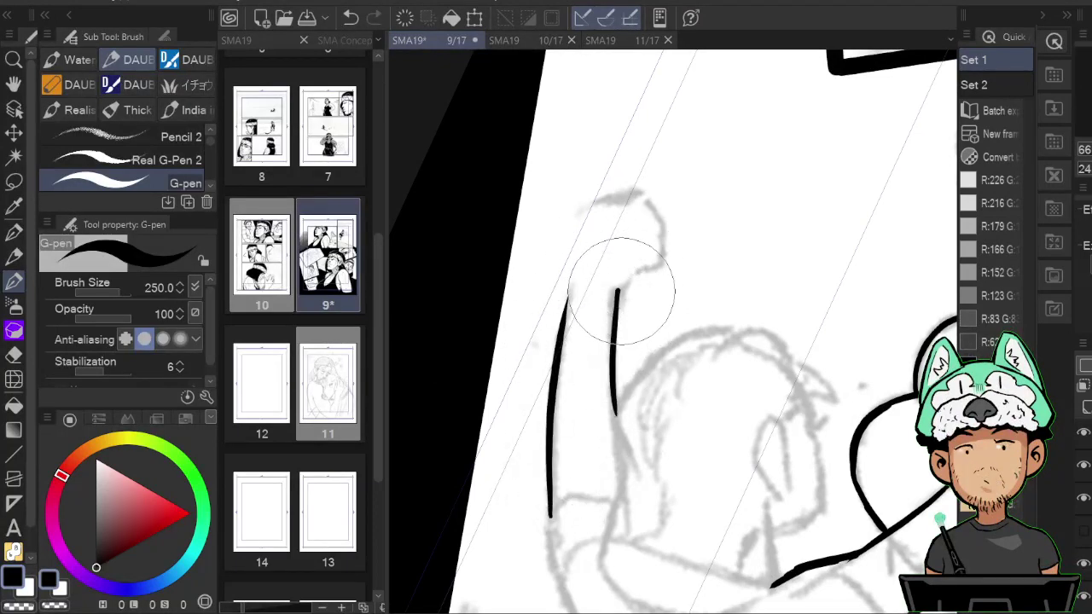
Ink the inner wrist corner and the underside of the second figure's raised fist, cleaning up the join.
{"action": "key", "text": "h"}
{"action": "key", "text": "e"}
{"action": "key", "text": "p"}
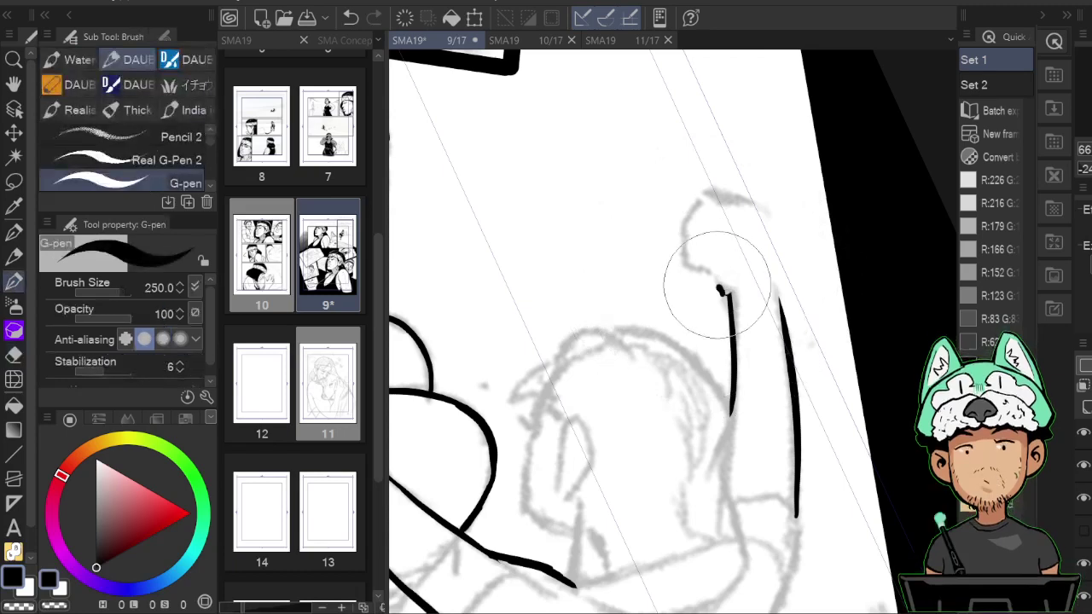
{"action": "mouse_move", "coordinate": [723, 293]}
{"action": "left_mouse_down"}
{"action": "mouse_move", "coordinate": [679, 251]}
{"action": "mouse_move", "coordinate": [724, 291]}
{"action": "mouse_move", "coordinate": [687, 263]}
{"action": "mouse_move", "coordinate": [729, 294]}
{"action": "left_mouse_up"}
{"action": "key", "text": "e"}
{"action": "key", "text": "p"}
{"action": "key", "text": "e"}
{"action": "key", "text": "p"}
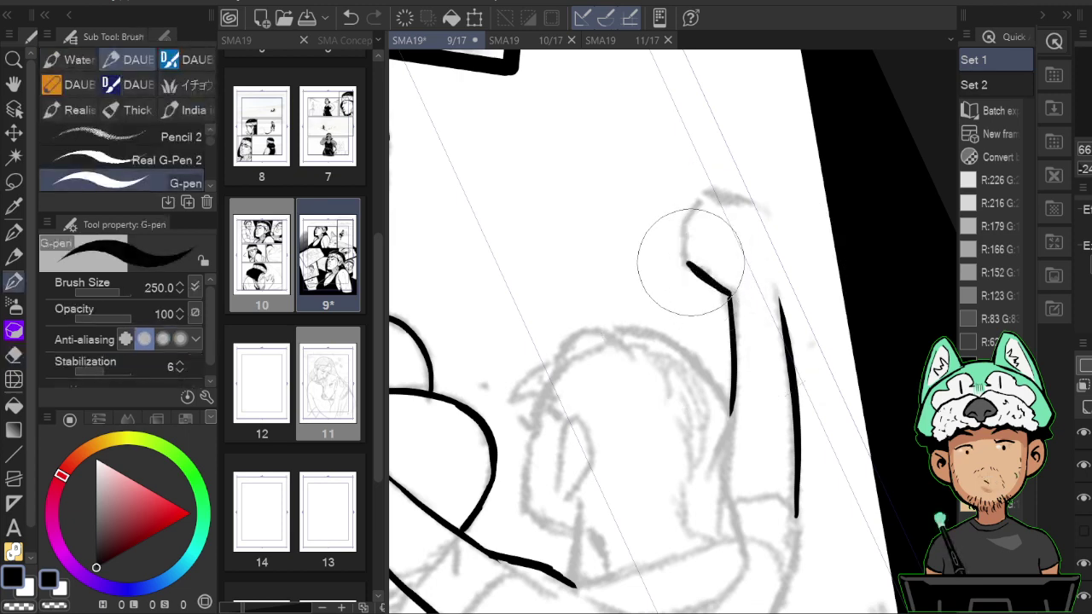
Ink the raised fist's fingers, knuckles and outer wrist edge, and tidy its overlap with the forearm line.
{"action": "mouse_move", "coordinate": [681, 233]}
{"action": "left_mouse_down"}
{"action": "mouse_move", "coordinate": [705, 216]}
{"action": "mouse_move", "coordinate": [691, 192]}
{"action": "mouse_move", "coordinate": [713, 188]}
{"action": "mouse_move", "coordinate": [699, 179]}
{"action": "mouse_move", "coordinate": [689, 199]}
{"action": "mouse_move", "coordinate": [727, 169]}
{"action": "mouse_move", "coordinate": [729, 195]}
{"action": "mouse_move", "coordinate": [765, 220]}
{"action": "mouse_move", "coordinate": [757, 202]}
{"action": "mouse_move", "coordinate": [768, 210]}
{"action": "mouse_move", "coordinate": [780, 253]}
{"action": "mouse_move", "coordinate": [771, 210]}
{"action": "mouse_move", "coordinate": [786, 286]}
{"action": "left_mouse_up"}
{"action": "key", "text": "e"}
{"action": "key", "text": "p"}
{"action": "left_click_drag", "start_coordinate": [778, 235], "coordinate": [783, 299]}
{"action": "key", "text": "h"}
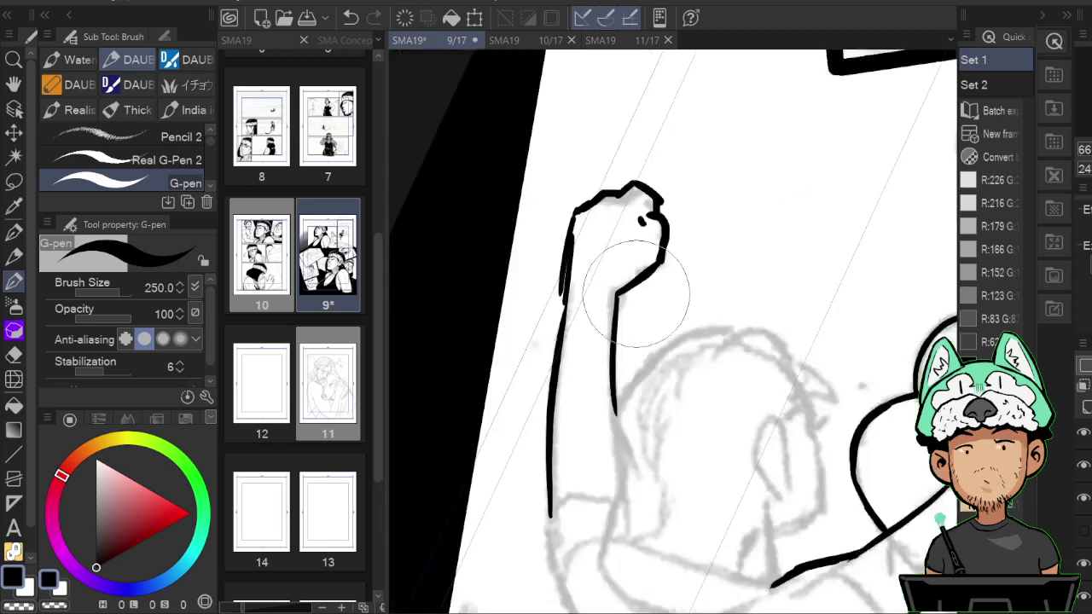
{"action": "key", "text": "e"}
{"action": "key", "text": "b"}
{"action": "left_click_drag", "start_coordinate": [564, 280], "coordinate": [562, 301]}
Ink the raised arm's outer edge from the elbow down to the panel border and add the curved sleeve hem.
{"action": "key", "text": "space"}
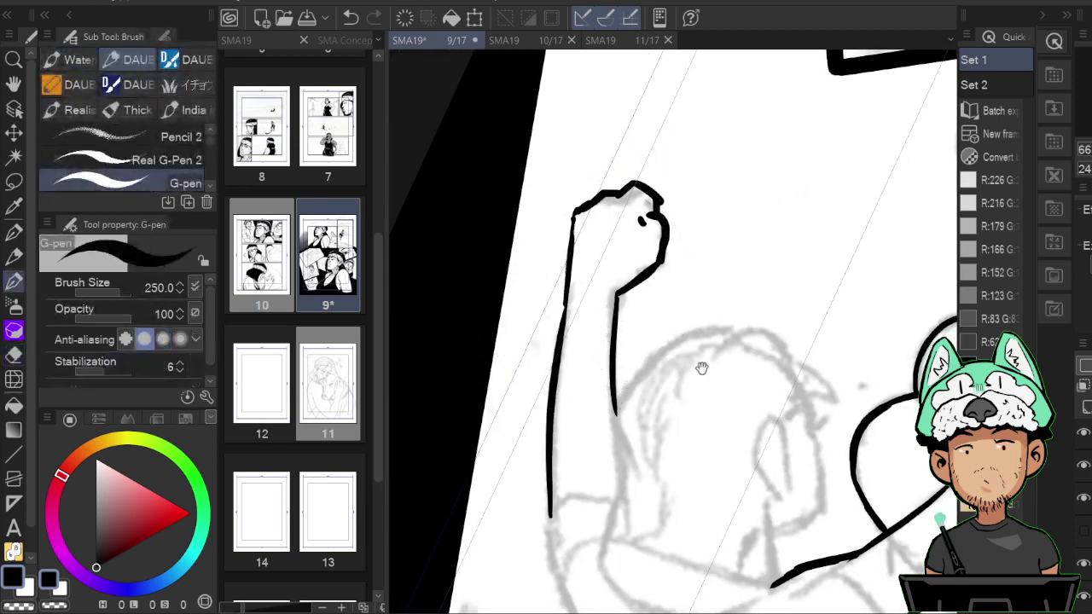
{"action": "mouse_move", "coordinate": [771, 475]}
{"action": "left_mouse_down"}
{"action": "mouse_move", "coordinate": [778, 245]}
{"action": "mouse_move", "coordinate": [804, 248]}
{"action": "left_mouse_up"}
{"action": "key", "text": "e"}
{"action": "mouse_move", "coordinate": [551, 274]}
{"action": "left_mouse_down"}
{"action": "mouse_move", "coordinate": [535, 242]}
{"action": "mouse_move", "coordinate": [578, 313]}
{"action": "mouse_move", "coordinate": [600, 410]}
{"action": "left_mouse_up"}
{"action": "key", "text": "p"}
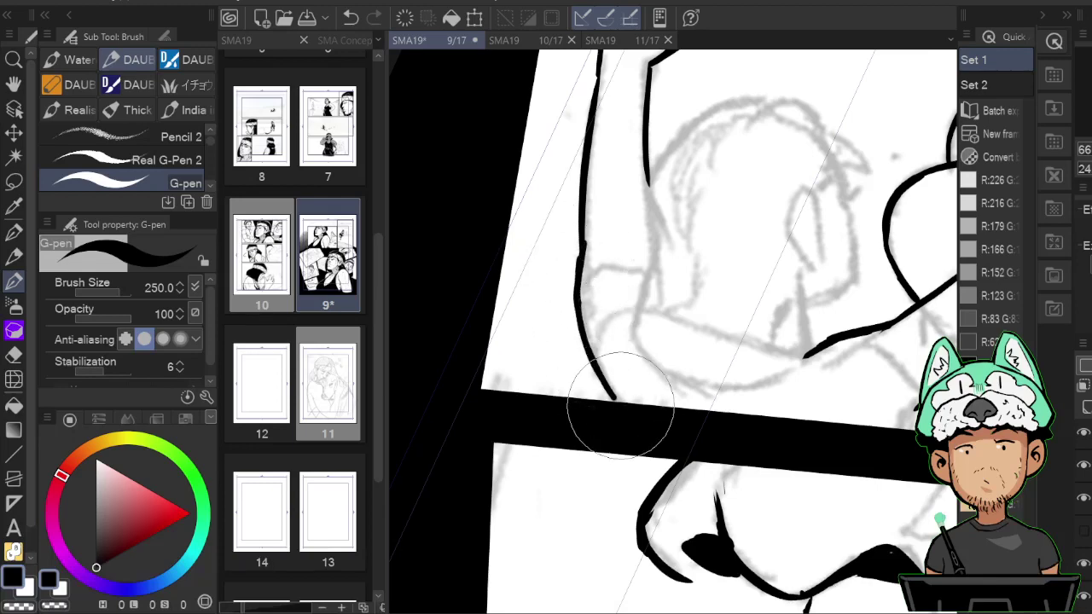
{"action": "mouse_move", "coordinate": [577, 271]}
{"action": "left_mouse_down"}
{"action": "mouse_move", "coordinate": [620, 260]}
{"action": "mouse_move", "coordinate": [621, 271]}
{"action": "mouse_move", "coordinate": [584, 274]}
{"action": "mouse_move", "coordinate": [645, 268]}
{"action": "left_mouse_up"}
{"action": "key", "text": "ctrl+z"}
{"action": "key", "text": "h"}
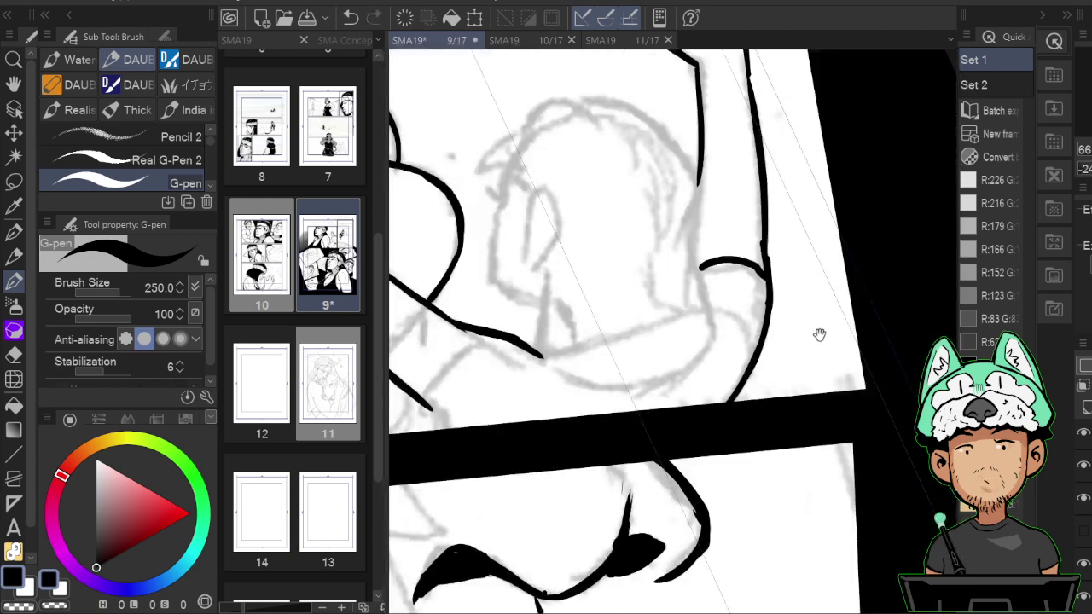
Ink the second figure's other sleeve opening across the outstretched arm and continue it down to the panel border.
{"action": "key", "text": "h"}
{"action": "left_click_drag", "start_coordinate": [766, 326], "coordinate": [809, 395]}
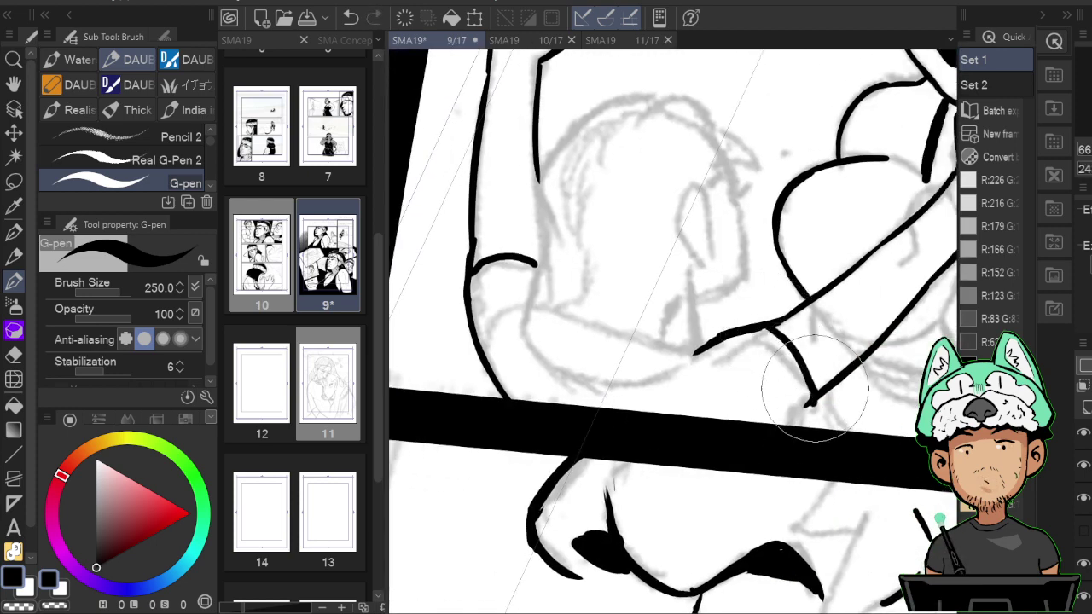
{"action": "left_click_drag", "start_coordinate": [785, 292], "coordinate": [759, 422]}
{"action": "key", "text": "h"}
{"action": "key", "text": "h"}
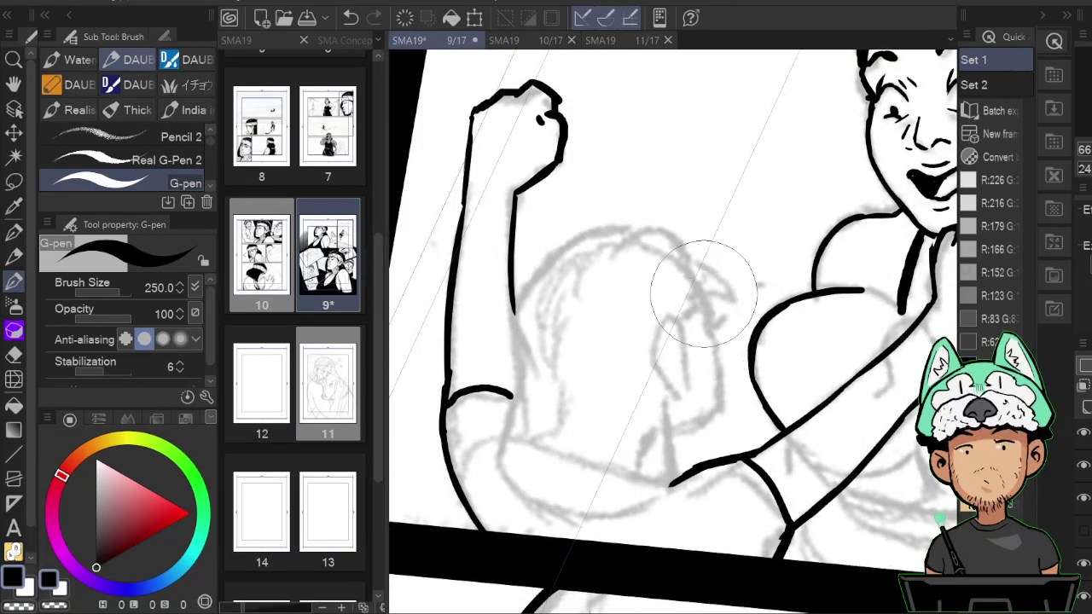
Ink the brow notch of the turned-away head and the cheek contour curving down into the jaw.
{"action": "mouse_move", "coordinate": [708, 299]}
{"action": "left_mouse_down"}
{"action": "mouse_move", "coordinate": [711, 328]}
{"action": "mouse_move", "coordinate": [707, 294]}
{"action": "left_mouse_up"}
{"action": "key", "text": "e"}
{"action": "key", "text": "b"}
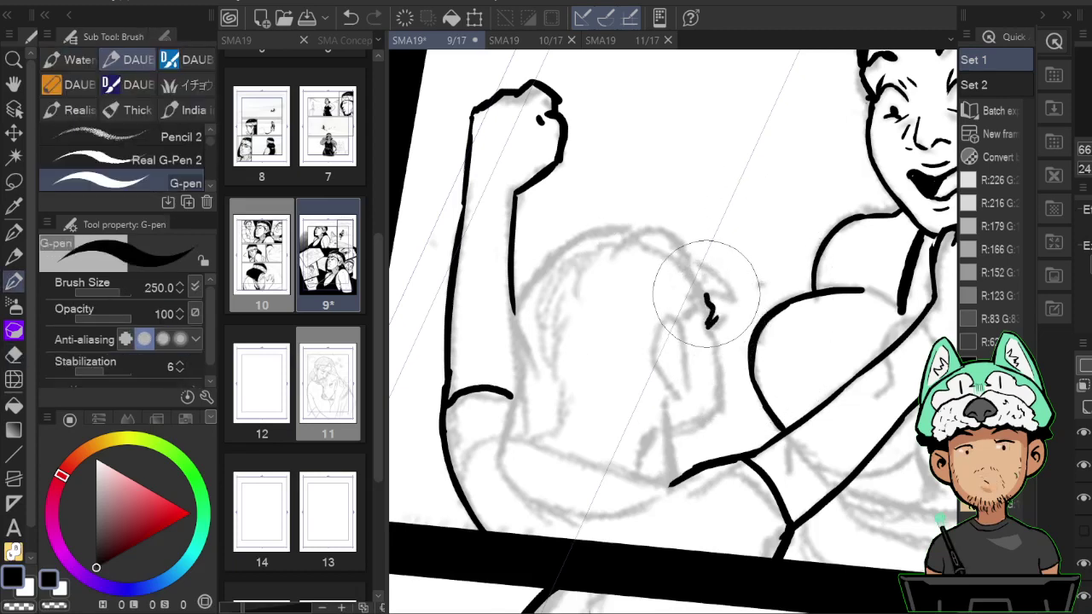
{"action": "key", "text": "e"}
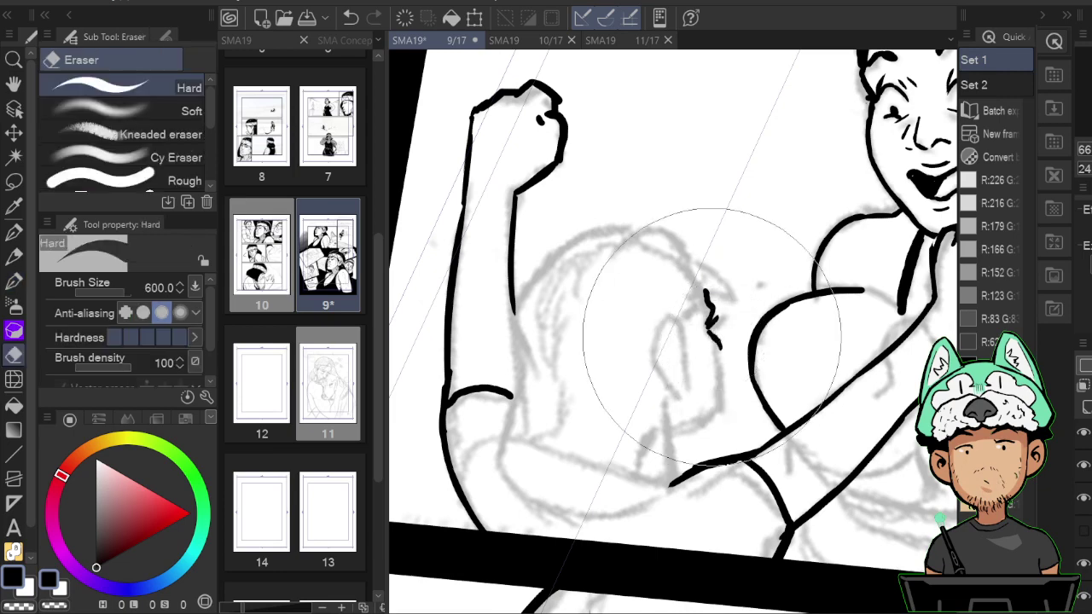
{"action": "key", "text": "p"}
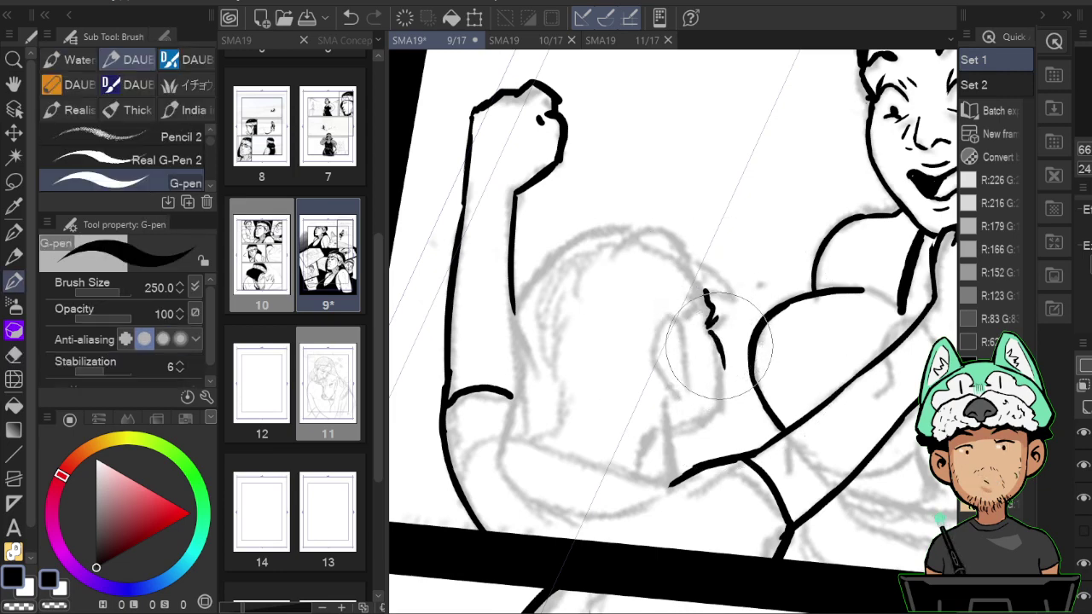
{"action": "key", "text": "h"}
{"action": "mouse_move", "coordinate": [624, 397]}
{"action": "left_mouse_down"}
{"action": "mouse_move", "coordinate": [634, 363]}
{"action": "mouse_move", "coordinate": [639, 423]}
{"action": "mouse_move", "coordinate": [667, 433]}
{"action": "left_mouse_up"}
{"action": "key", "text": "e"}
{"action": "key", "text": "p"}
{"action": "key", "text": "h"}
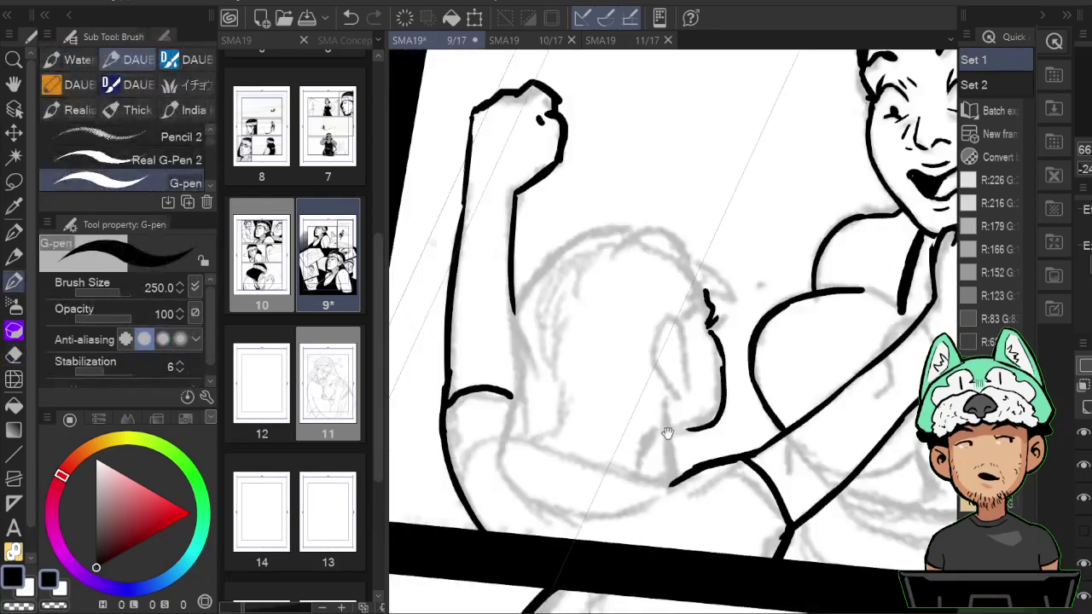
Refine the end of the jawline and ink the small nose and lip bumps protruding from the cheek contour.
{"action": "key", "text": "h"}
{"action": "left_click_drag", "start_coordinate": [775, 392], "coordinate": [711, 387]}
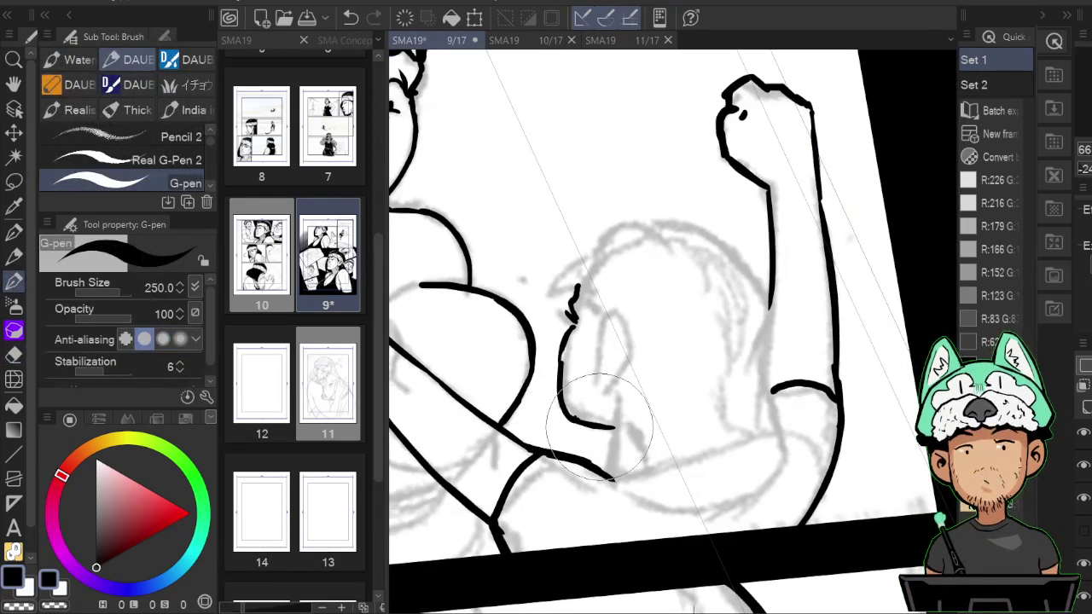
{"action": "left_click_drag", "start_coordinate": [604, 427], "coordinate": [616, 426]}
{"action": "key", "text": "e"}
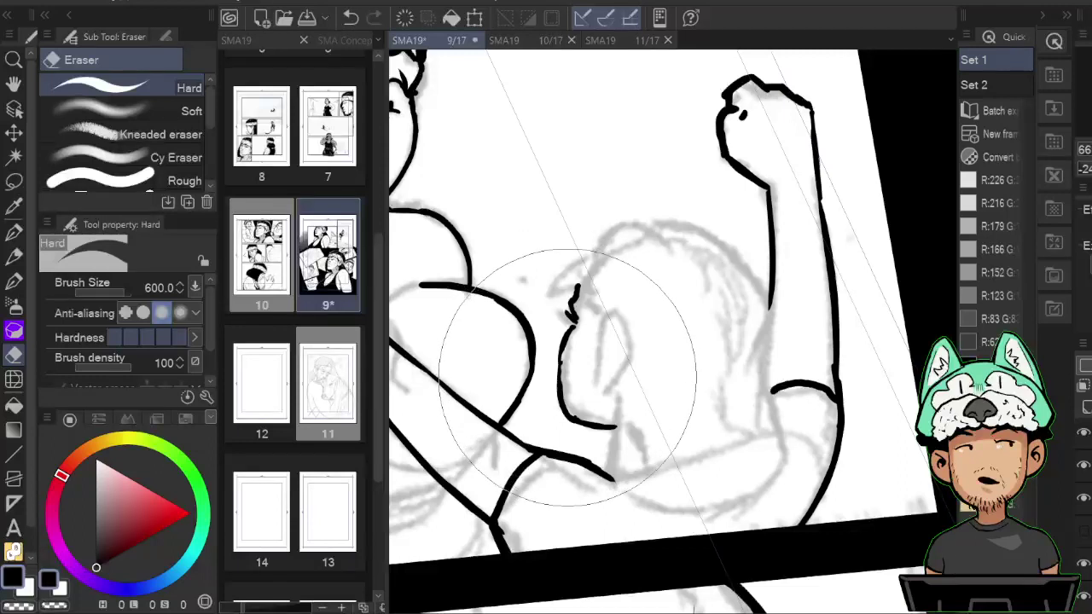
{"action": "key", "text": "p"}
{"action": "key", "text": "h"}
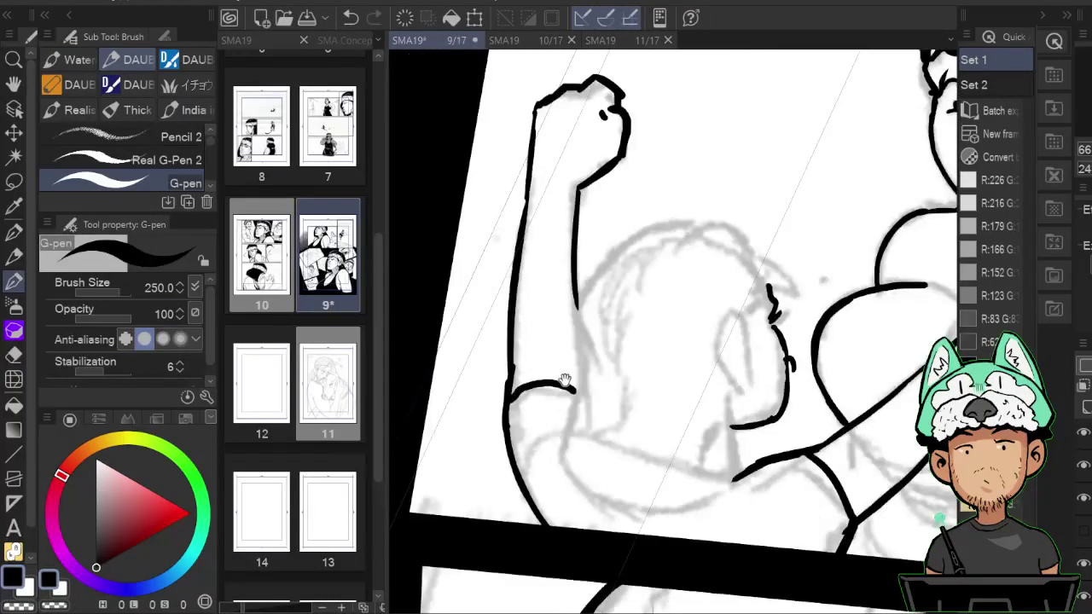
{"action": "mouse_move", "coordinate": [793, 353]}
{"action": "left_mouse_down"}
{"action": "mouse_move", "coordinate": [792, 408]}
{"action": "mouse_move", "coordinate": [793, 381]}
{"action": "left_mouse_up"}
{"action": "key", "text": "ctrl+space"}
{"action": "key", "text": "ctrl+z"}
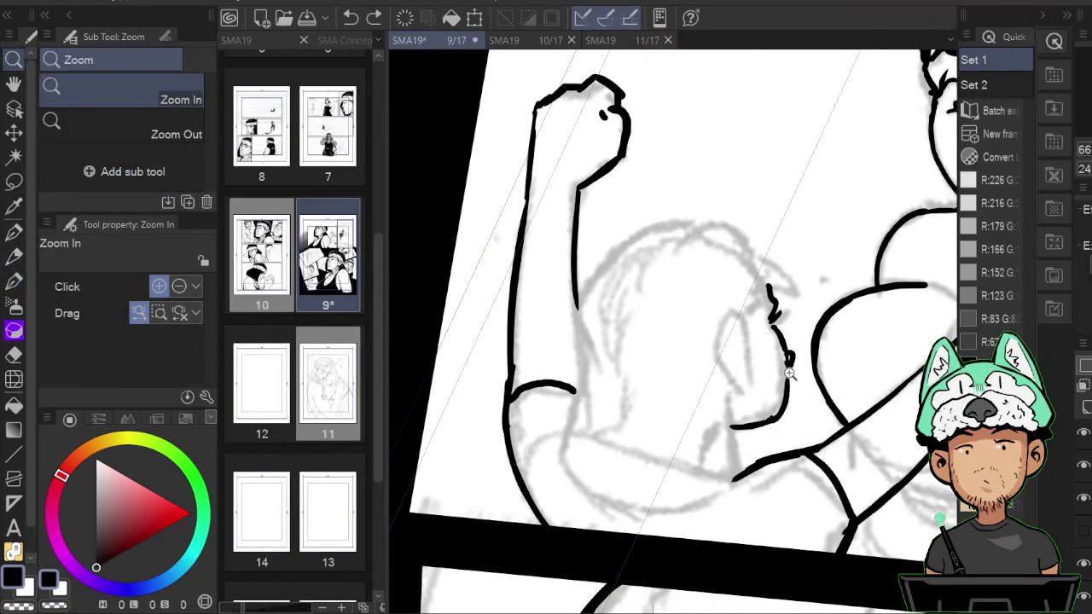
{"action": "key", "text": "e"}
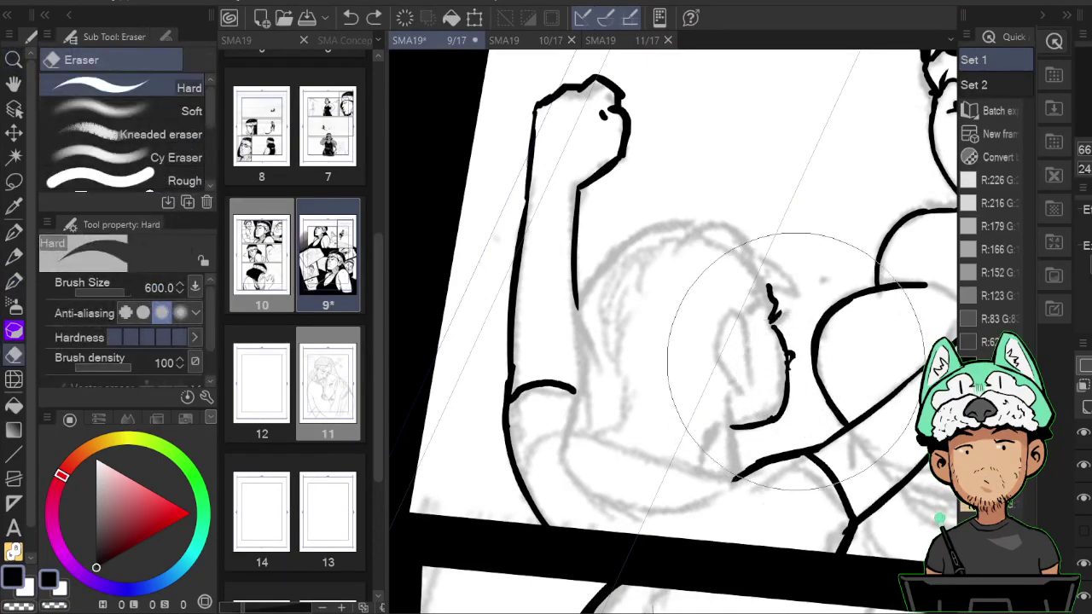
{"action": "key", "text": "b"}
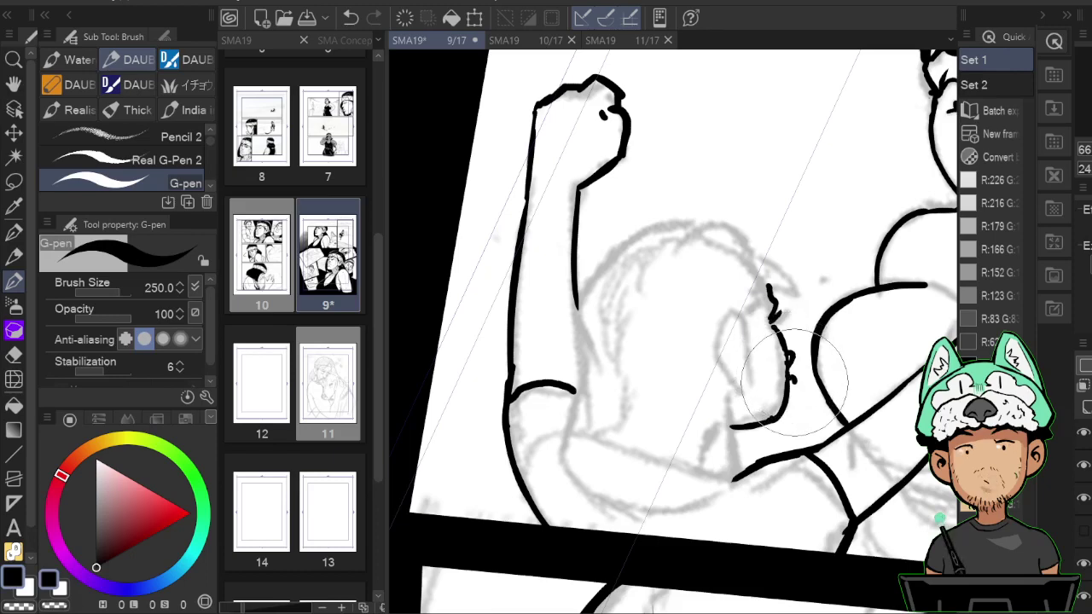
{"action": "left_click_drag", "start_coordinate": [789, 376], "coordinate": [790, 390]}
Ink the jagged sideburn and temple hairline and the pointed front lock above the brow.
{"action": "key", "text": "h"}
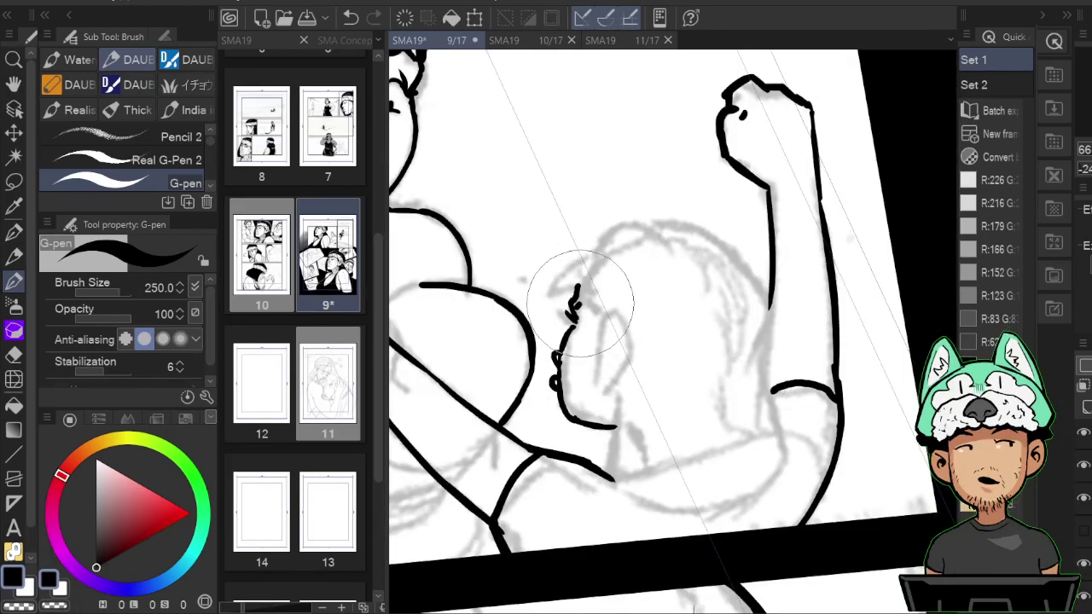
{"action": "key", "text": "h"}
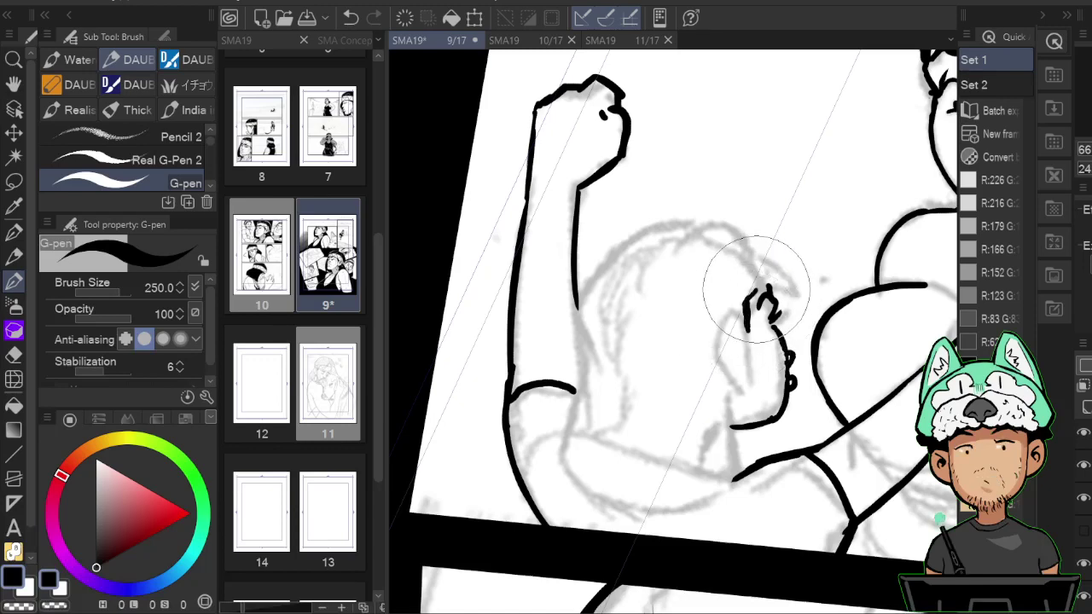
{"action": "mouse_move", "coordinate": [747, 287]}
{"action": "left_mouse_down"}
{"action": "mouse_move", "coordinate": [775, 246]}
{"action": "mouse_move", "coordinate": [754, 278]}
{"action": "left_mouse_up"}
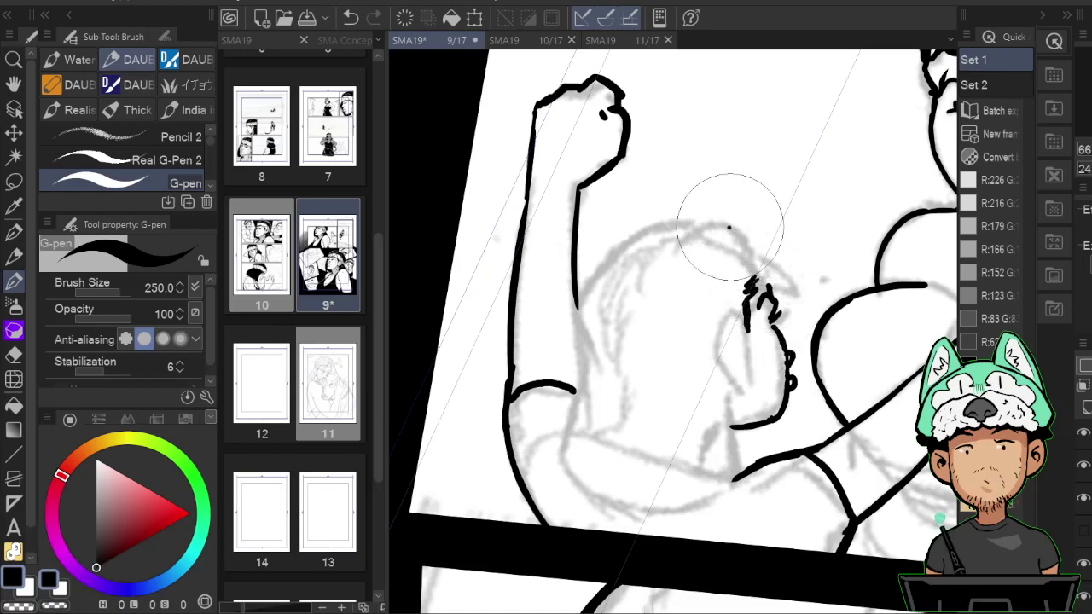
{"action": "mouse_move", "coordinate": [728, 226]}
{"action": "left_mouse_down"}
{"action": "mouse_move", "coordinate": [782, 270]}
{"action": "mouse_move", "coordinate": [780, 295]}
{"action": "mouse_move", "coordinate": [772, 262]}
{"action": "left_mouse_up"}
{"action": "key", "text": "e"}
{"action": "key", "text": "b"}
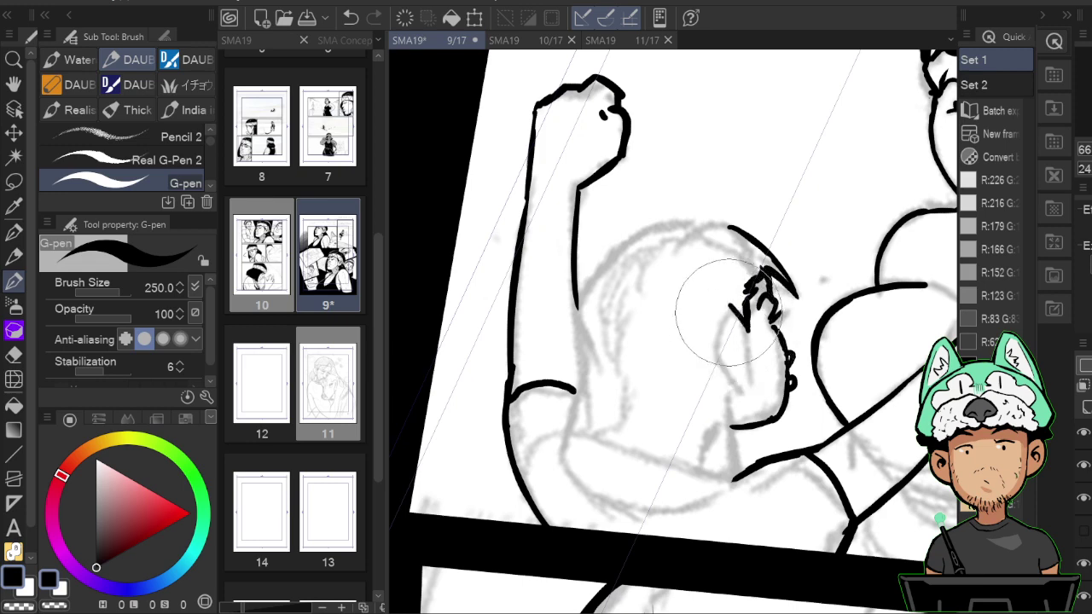
Ink the outline of the ear on the turned-away head.
{"action": "left_click_drag", "start_coordinate": [747, 294], "coordinate": [721, 332]}
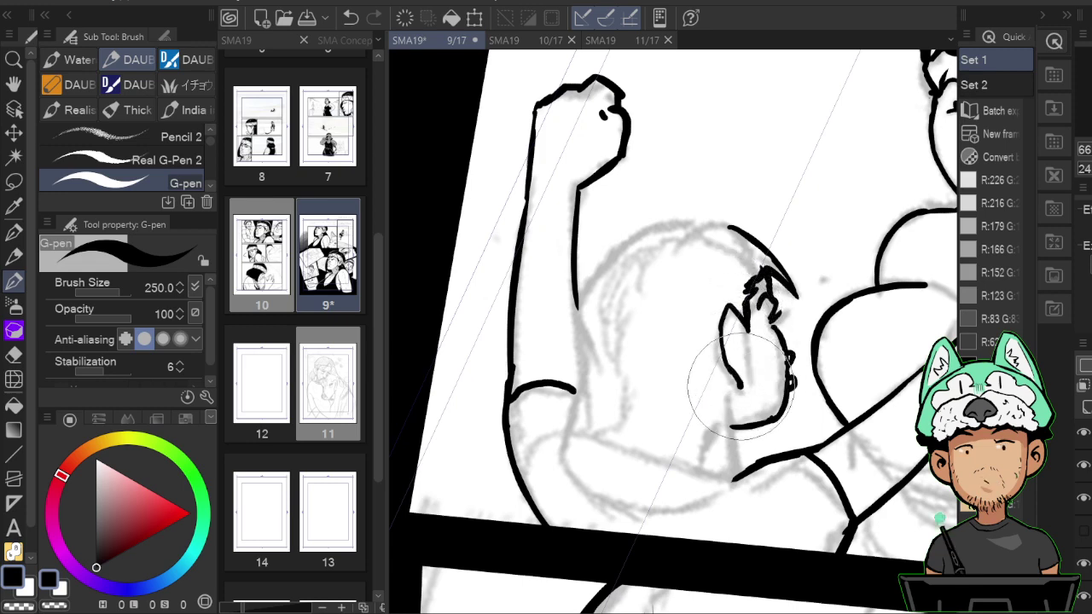
{"action": "key", "text": "h"}
{"action": "left_click_drag", "start_coordinate": [737, 253], "coordinate": [737, 285]}
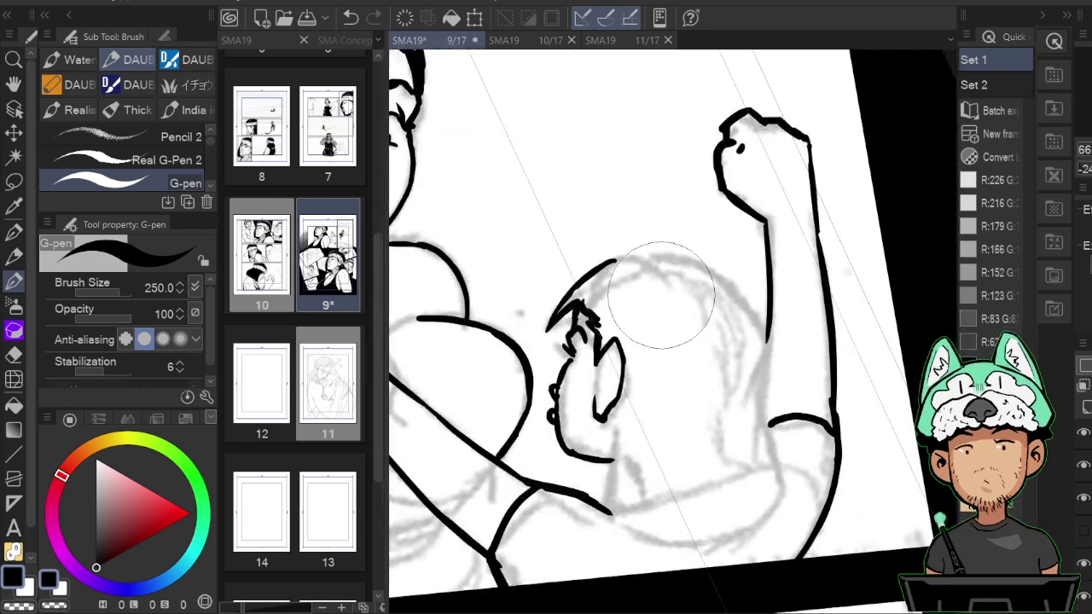
Ink the hair's outer contour over the crown and down the back of the head to the nape.
{"action": "key", "text": "h"}
{"action": "key", "text": "h"}
{"action": "mouse_move", "coordinate": [603, 262]}
{"action": "left_mouse_down"}
{"action": "mouse_move", "coordinate": [652, 265]}
{"action": "mouse_move", "coordinate": [640, 255]}
{"action": "mouse_move", "coordinate": [667, 270]}
{"action": "mouse_move", "coordinate": [650, 256]}
{"action": "mouse_move", "coordinate": [710, 259]}
{"action": "left_mouse_up"}
{"action": "key", "text": "h"}
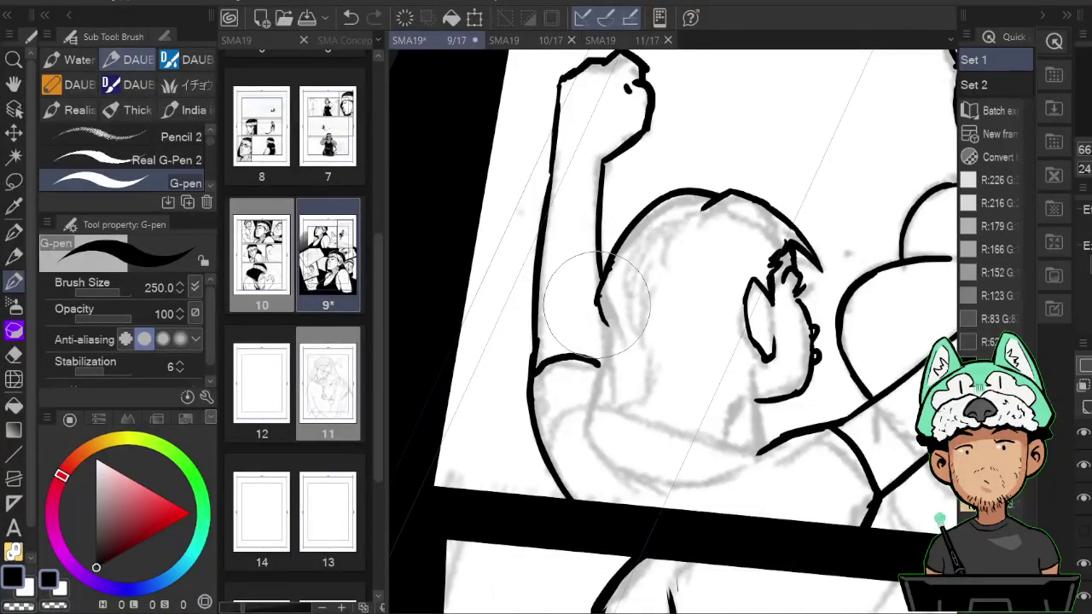
{"action": "left_click_drag", "start_coordinate": [597, 301], "coordinate": [621, 353]}
Ink both sides of the second figure's neck and the curved neckline joining them across the upper back.
{"action": "key", "text": "h"}
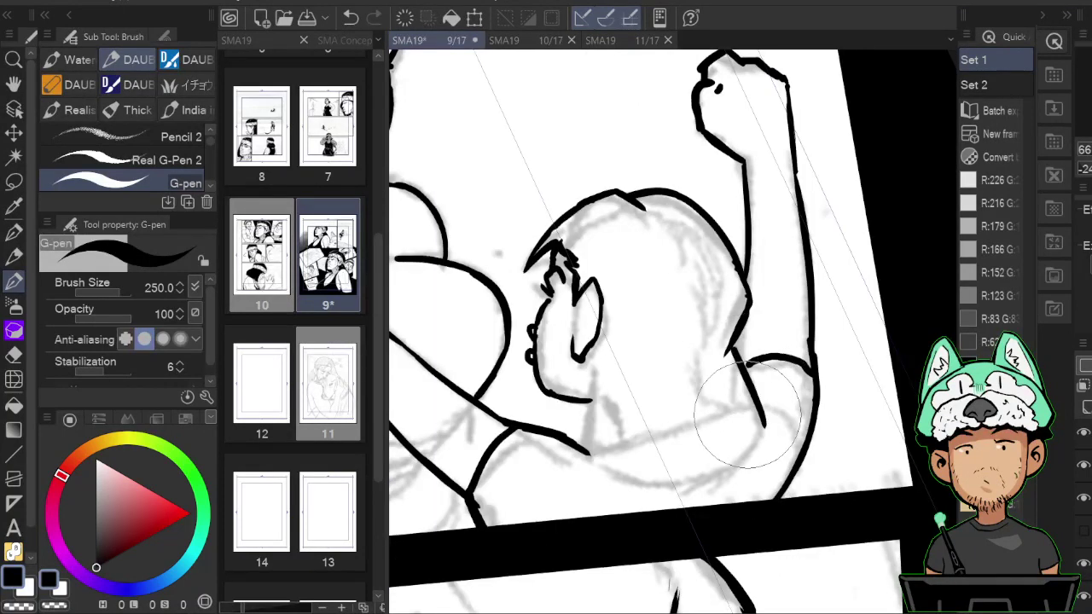
{"action": "key", "text": "h"}
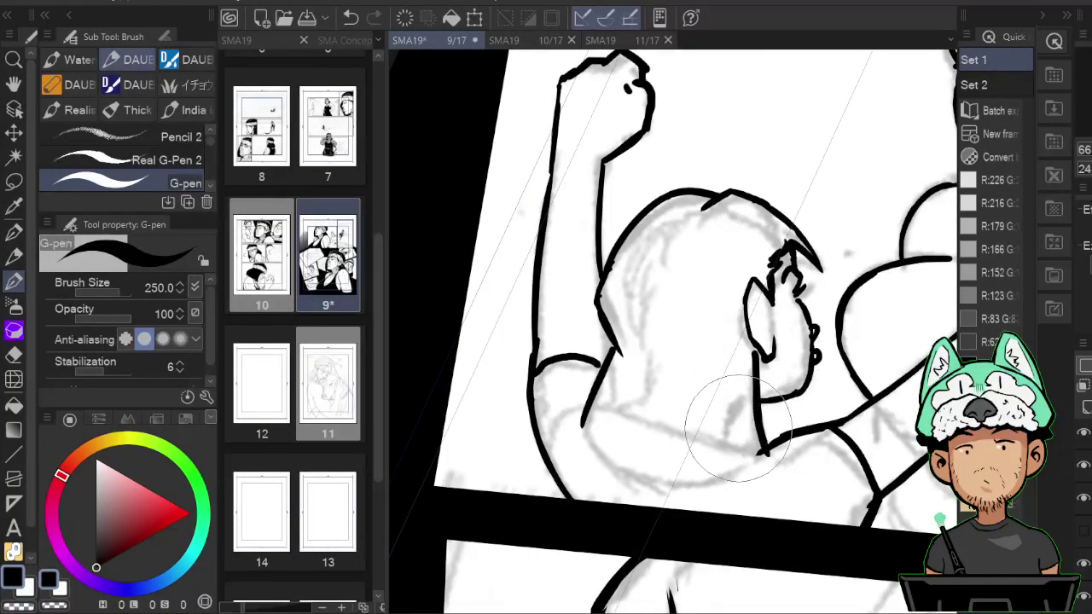
{"action": "key", "text": "h"}
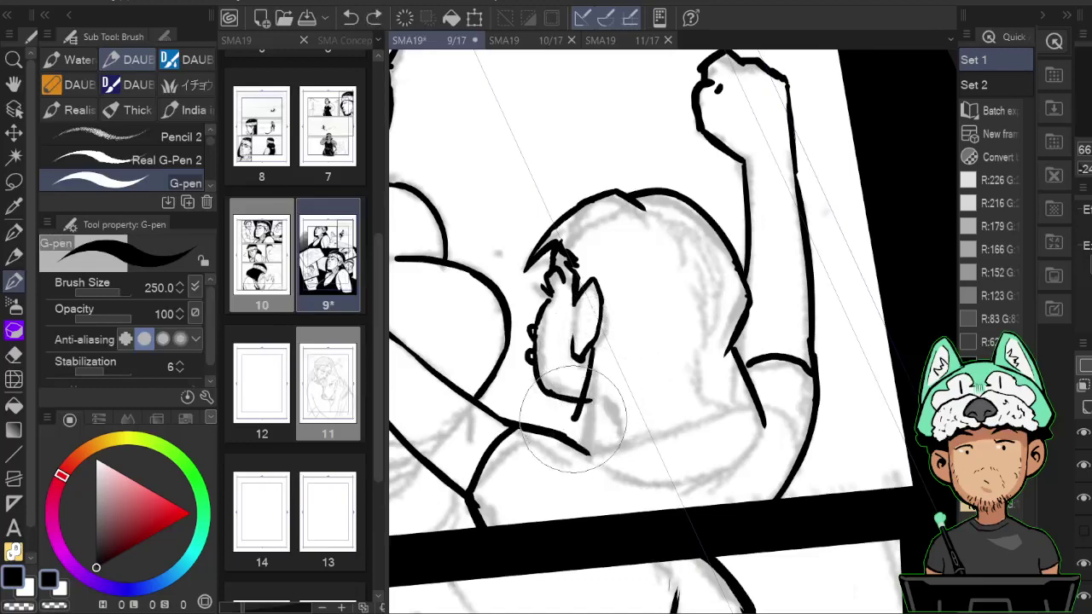
{"action": "key", "text": "h"}
{"action": "key", "text": "h"}
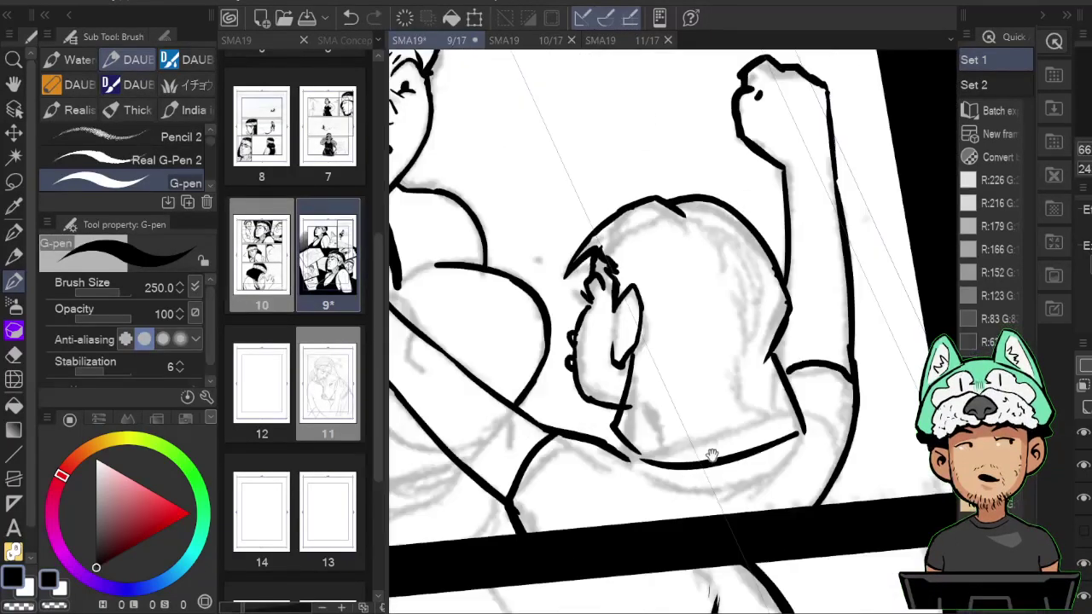
{"action": "mouse_move", "coordinate": [802, 433]}
{"action": "left_mouse_down"}
{"action": "mouse_move", "coordinate": [616, 454]}
{"action": "mouse_move", "coordinate": [623, 396]}
{"action": "left_mouse_up"}
{"action": "key", "text": "h"}
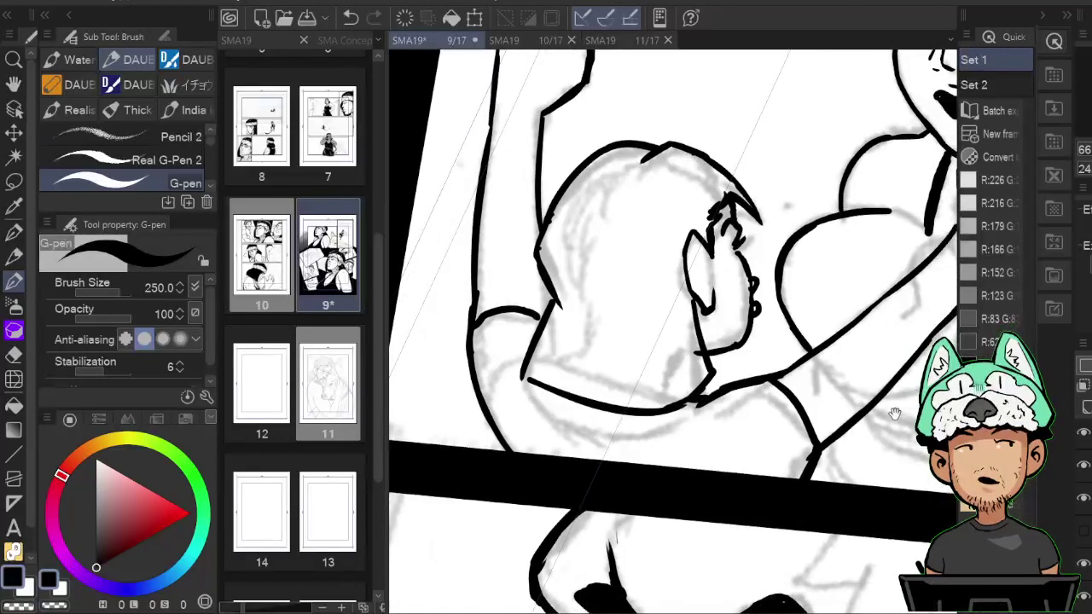
Fill the turned-away figure's outlined hair with solid black.
{"action": "left_click_drag", "start_coordinate": [876, 402], "coordinate": [826, 547]}
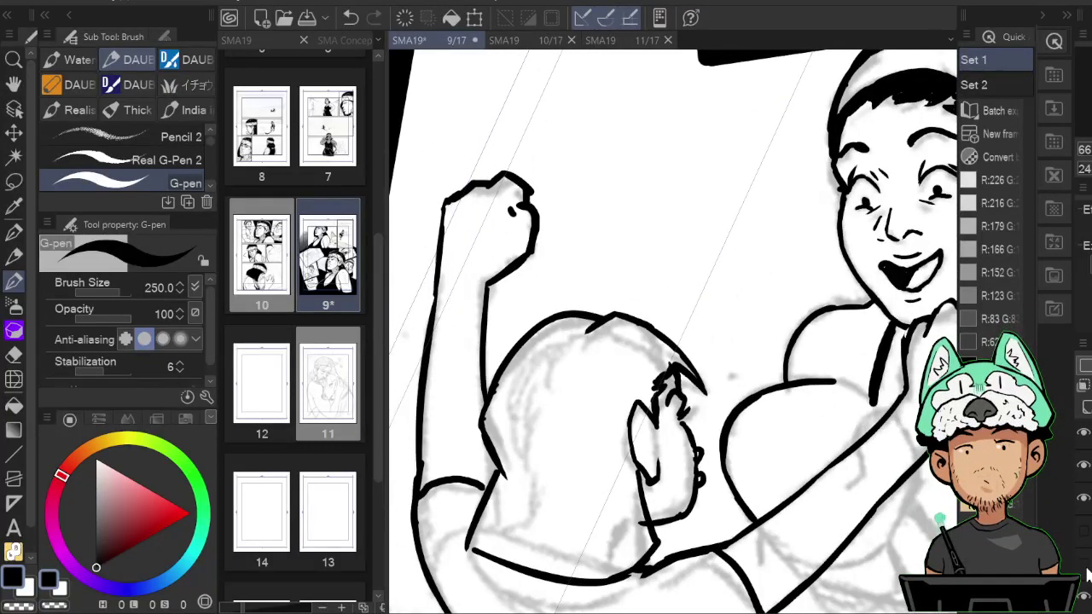
{"action": "key", "text": "g"}
{"action": "left_click", "coordinate": [618, 490]}
{"action": "key", "text": "p"}
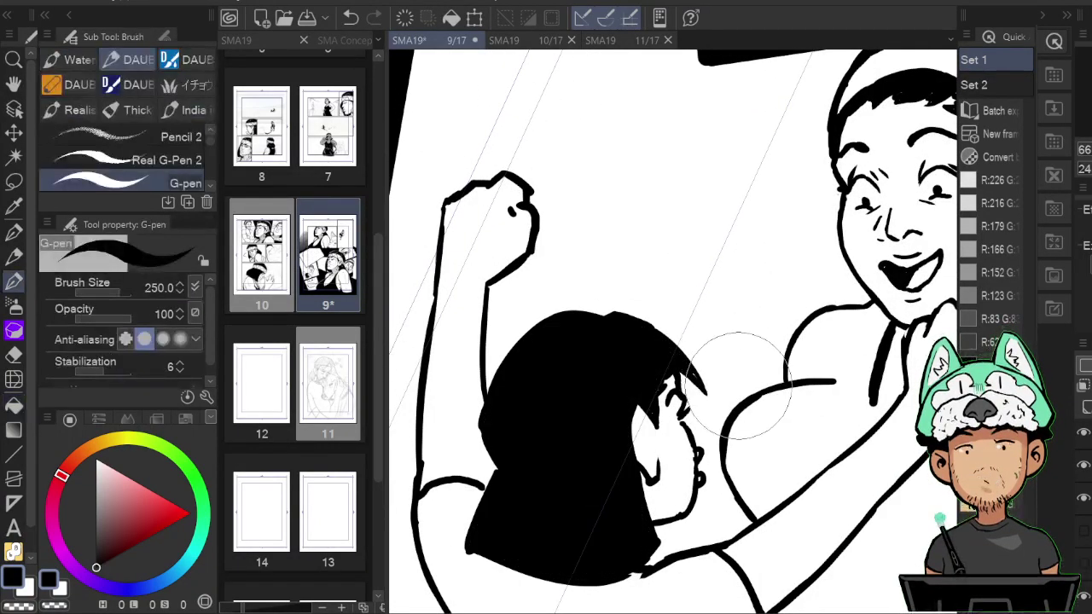
Ink the inner ear marks and hatch the shadow along the jaw of the turned-away head.
{"action": "left_click_drag", "start_coordinate": [761, 445], "coordinate": [759, 406]}
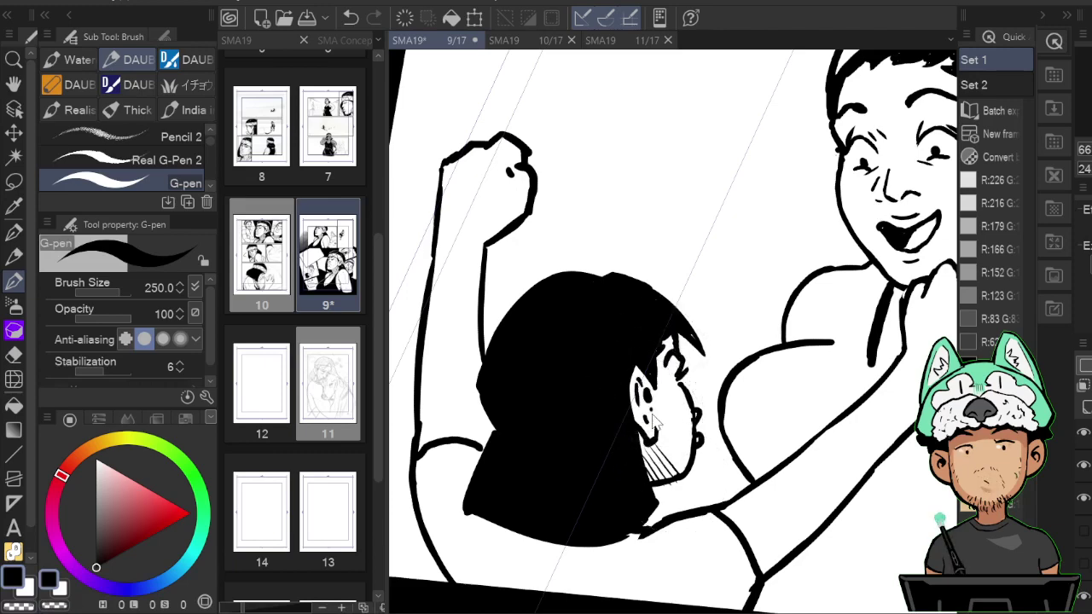
{"action": "scroll", "coordinate": [652, 413], "scroll_direction": "down", "scroll_amount": 1}
{"action": "scroll", "coordinate": [653, 417], "scroll_direction": "up", "scroll_amount": 1}
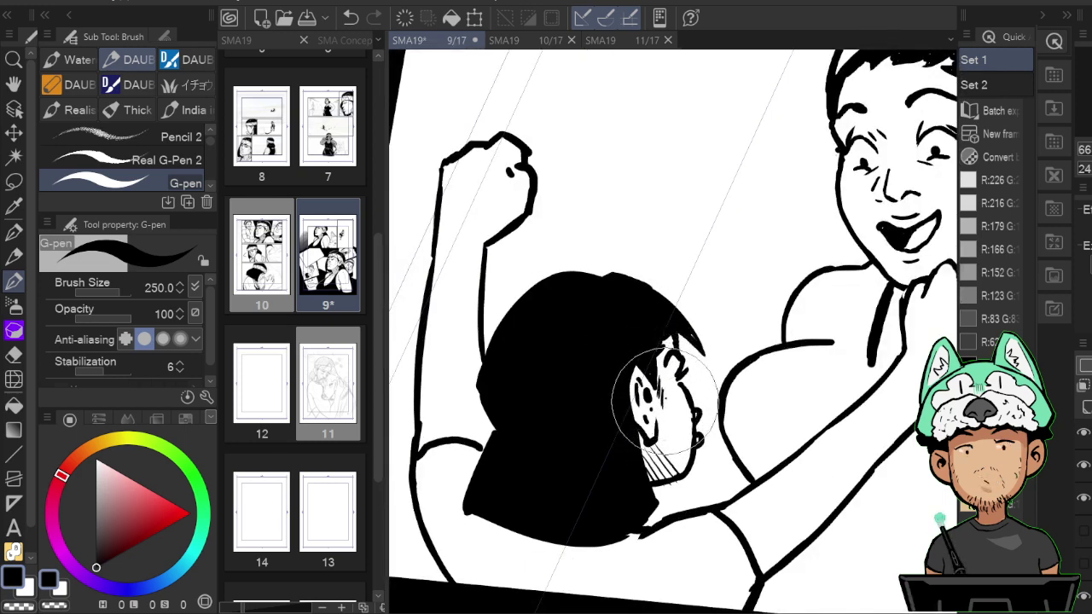
{"action": "scroll", "coordinate": [667, 430], "scroll_direction": "down", "scroll_amount": 4}
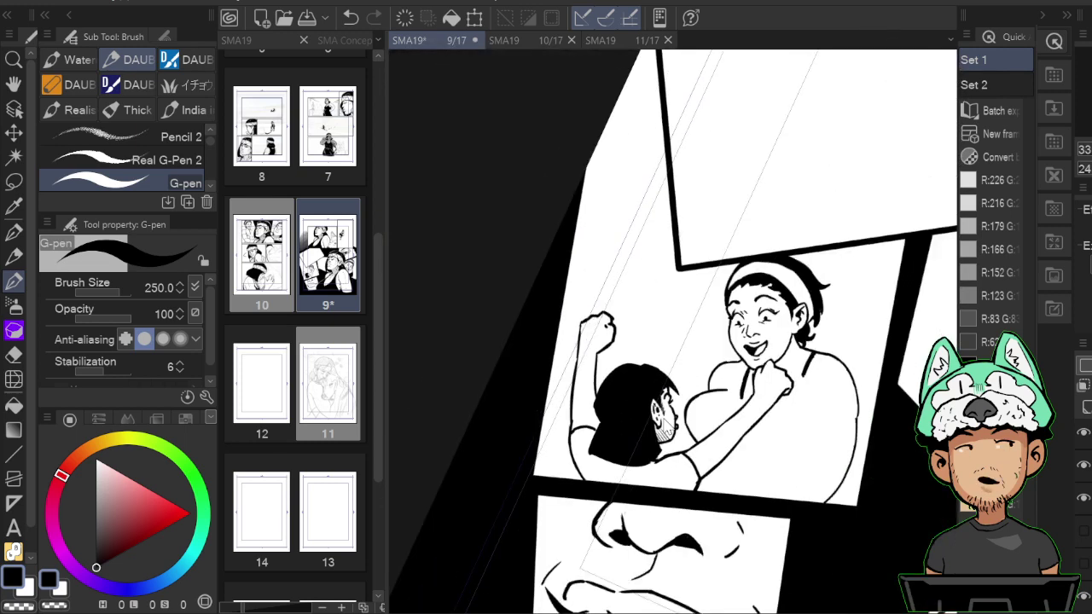
{"action": "scroll", "coordinate": [657, 414], "scroll_direction": "up", "scroll_amount": 2}
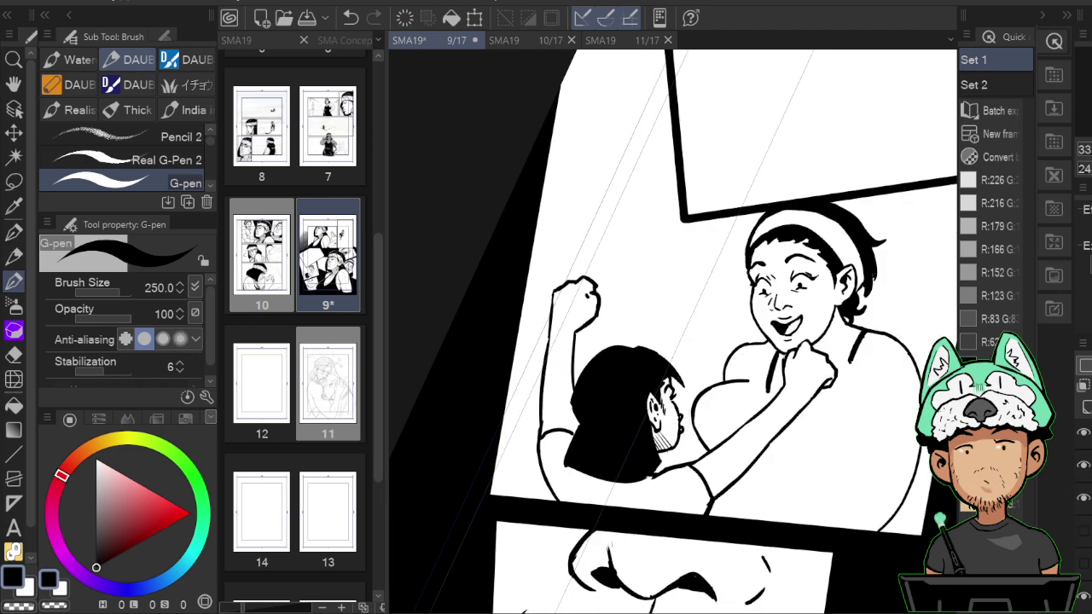
Show the sketch again and ink the laughing figure's far chest contour below the crossing forearm, with the short line beneath it.
{"action": "left_click", "coordinate": [1084, 563]}
{"action": "scroll", "coordinate": [731, 506], "scroll_direction": "up", "scroll_amount": 1}
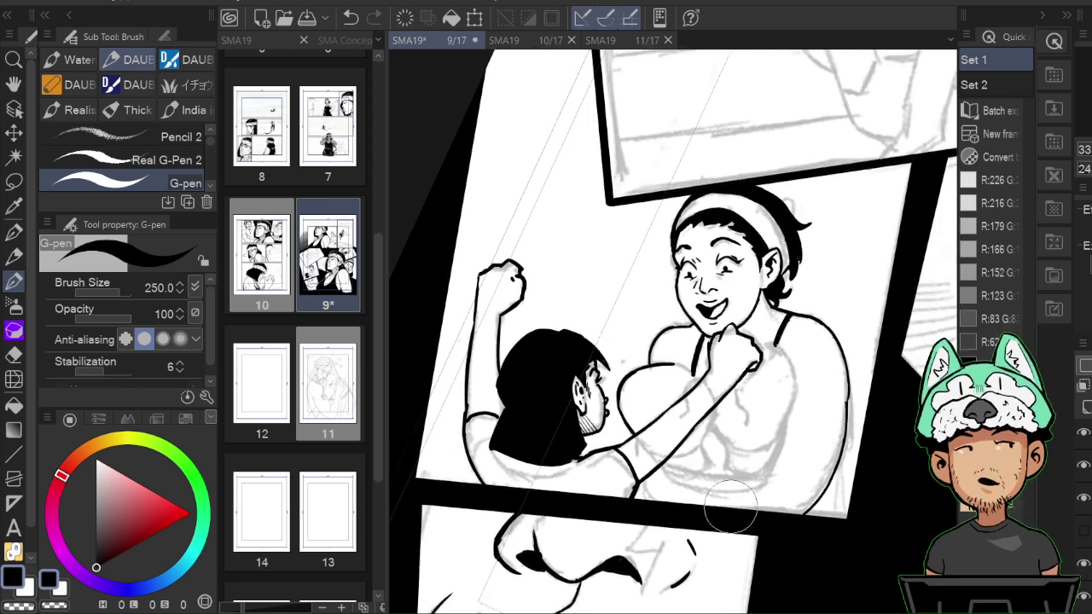
{"action": "scroll", "coordinate": [730, 506], "scroll_direction": "up", "scroll_amount": 3}
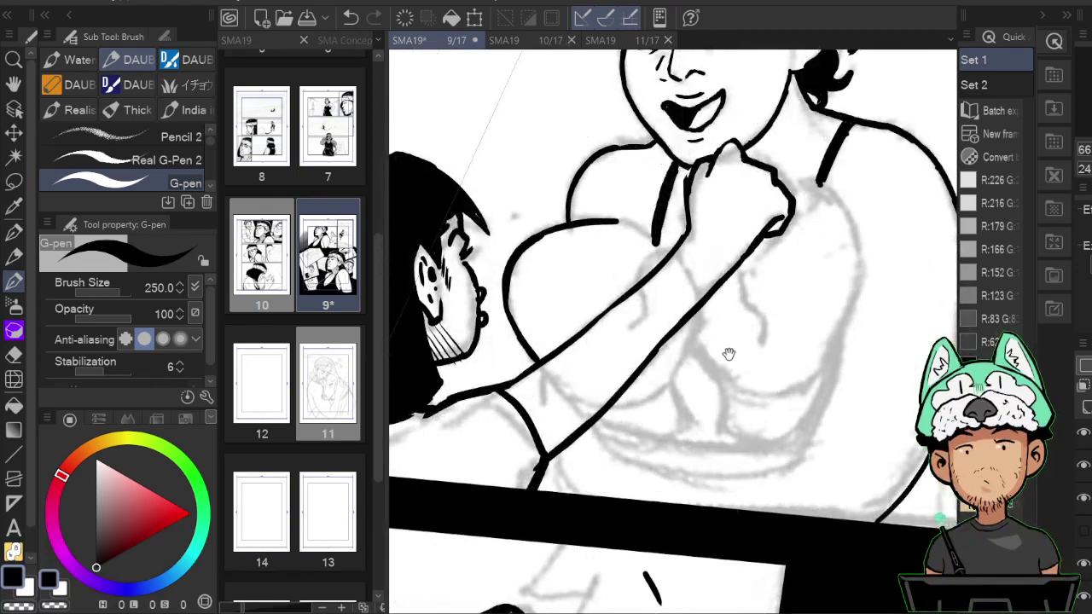
{"action": "key", "text": "h"}
{"action": "left_click_drag", "start_coordinate": [729, 353], "coordinate": [771, 382]}
{"action": "mouse_move", "coordinate": [689, 345]}
{"action": "left_mouse_down"}
{"action": "mouse_move", "coordinate": [726, 416]}
{"action": "mouse_move", "coordinate": [784, 429]}
{"action": "left_mouse_up"}
{"action": "key", "text": "h"}
{"action": "key", "text": "h"}
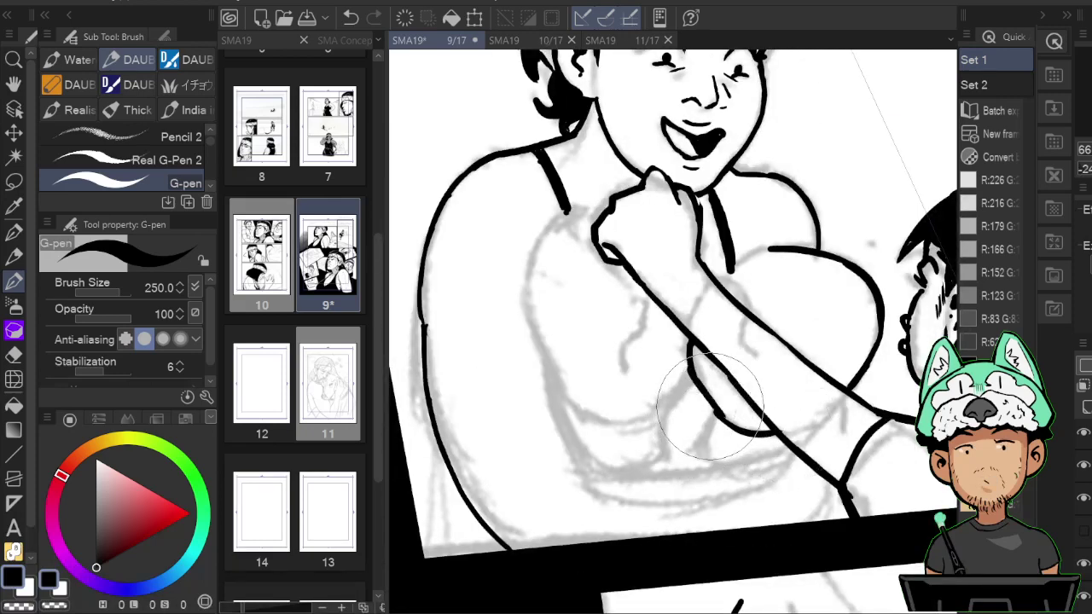
{"action": "left_click_drag", "start_coordinate": [700, 444], "coordinate": [701, 459]}
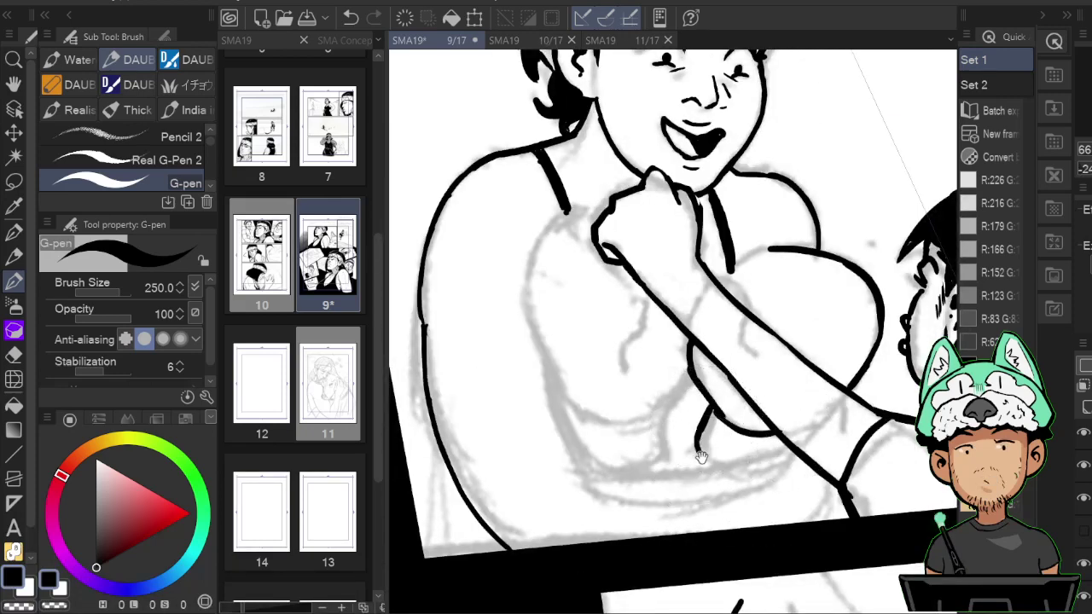
{"action": "left_click_drag", "start_coordinate": [804, 362], "coordinate": [795, 417]}
Ink the inner lower edge of the laughing figure's near chest and the small arc beside the far strap at the forearm.
{"action": "key", "text": "h"}
{"action": "left_click_drag", "start_coordinate": [665, 431], "coordinate": [700, 459]}
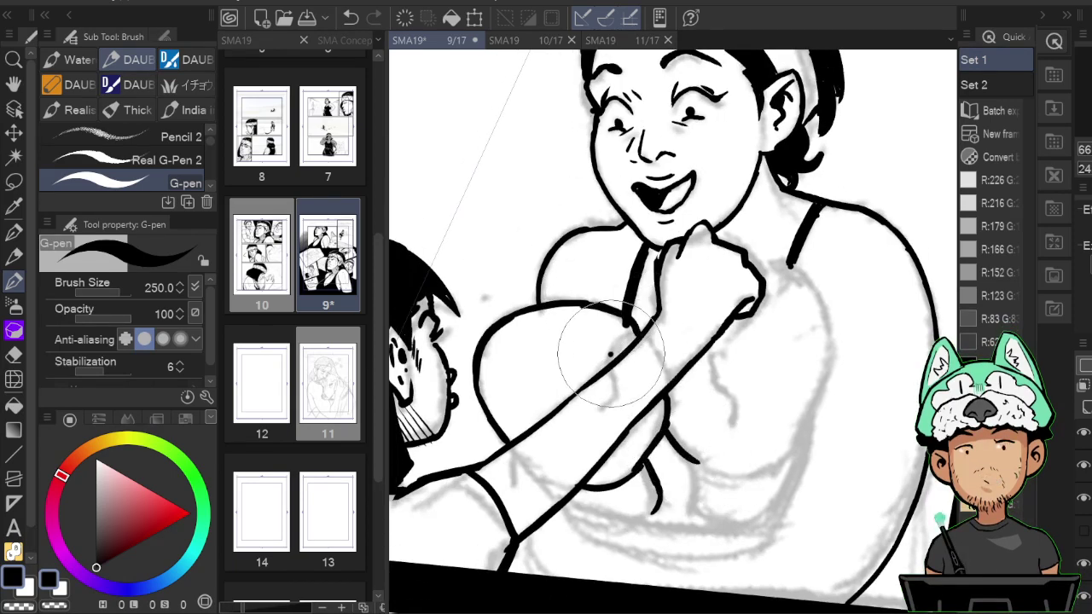
{"action": "left_click_drag", "start_coordinate": [612, 350], "coordinate": [632, 327]}
{"action": "key", "text": "e"}
{"action": "key", "text": "p"}
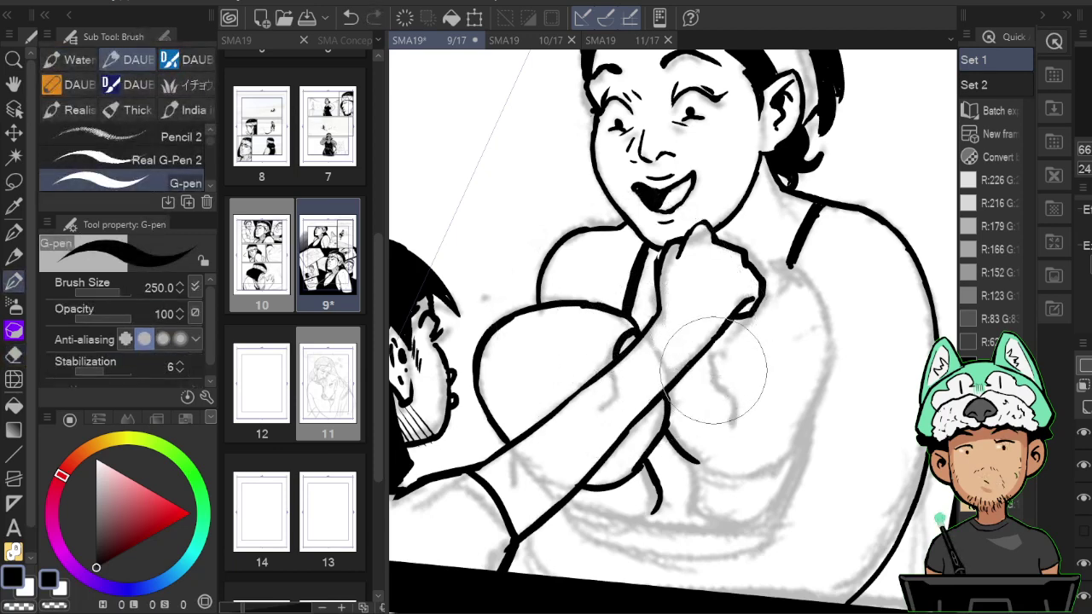
Ink the short angled fold mark and the near chest's outer contour from the fist around to the underside.
{"action": "left_click_drag", "start_coordinate": [713, 369], "coordinate": [736, 422]}
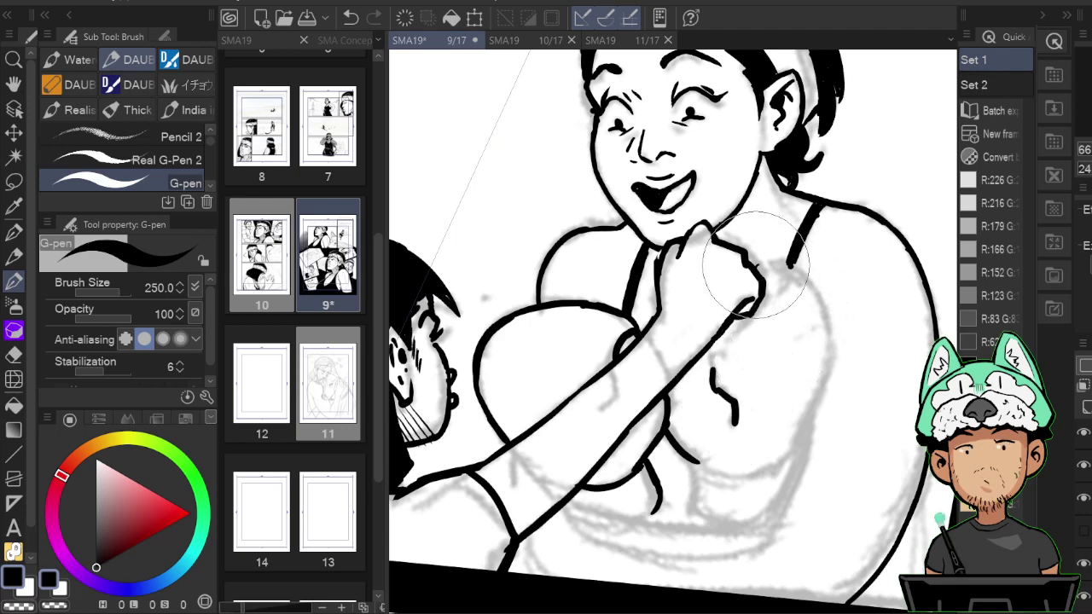
{"action": "left_click_drag", "start_coordinate": [760, 267], "coordinate": [796, 269]}
{"action": "left_click_drag", "start_coordinate": [810, 323], "coordinate": [845, 334]}
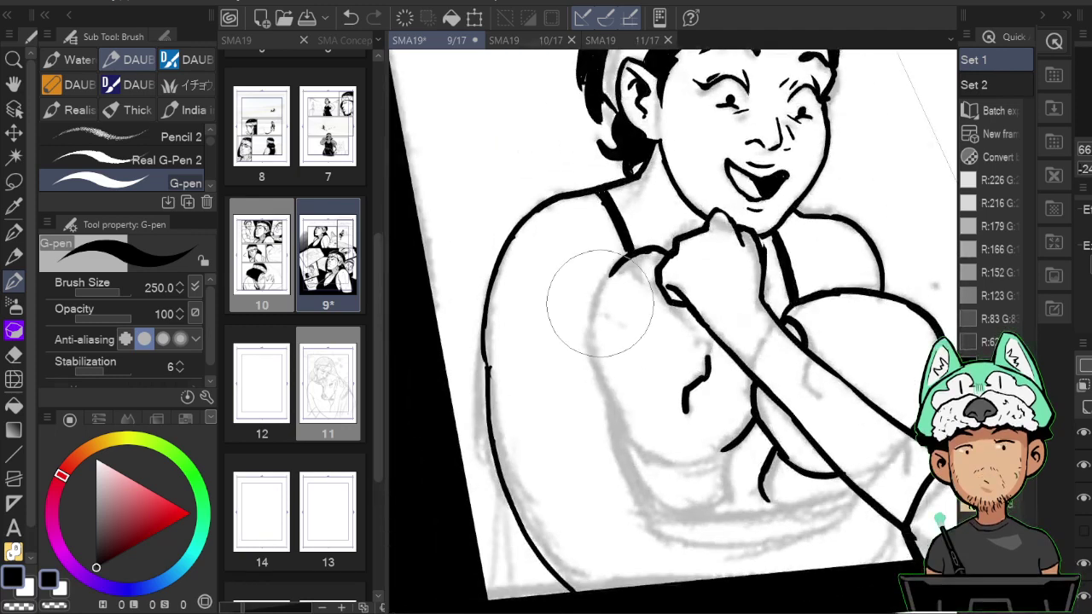
{"action": "left_click_drag", "start_coordinate": [614, 273], "coordinate": [599, 395]}
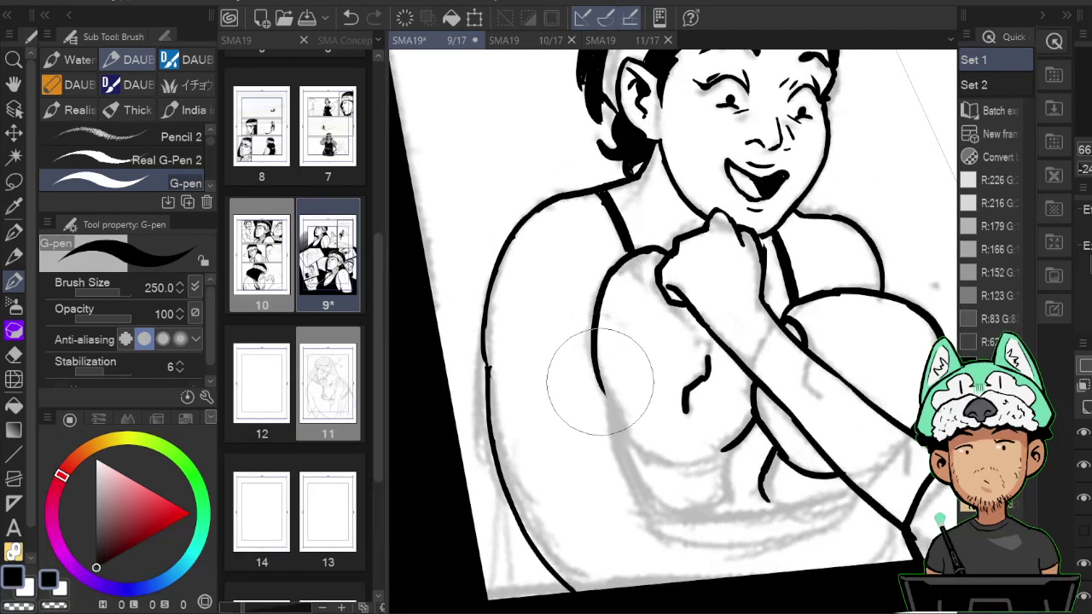
{"action": "key", "text": "h"}
{"action": "left_click_drag", "start_coordinate": [721, 441], "coordinate": [643, 461]}
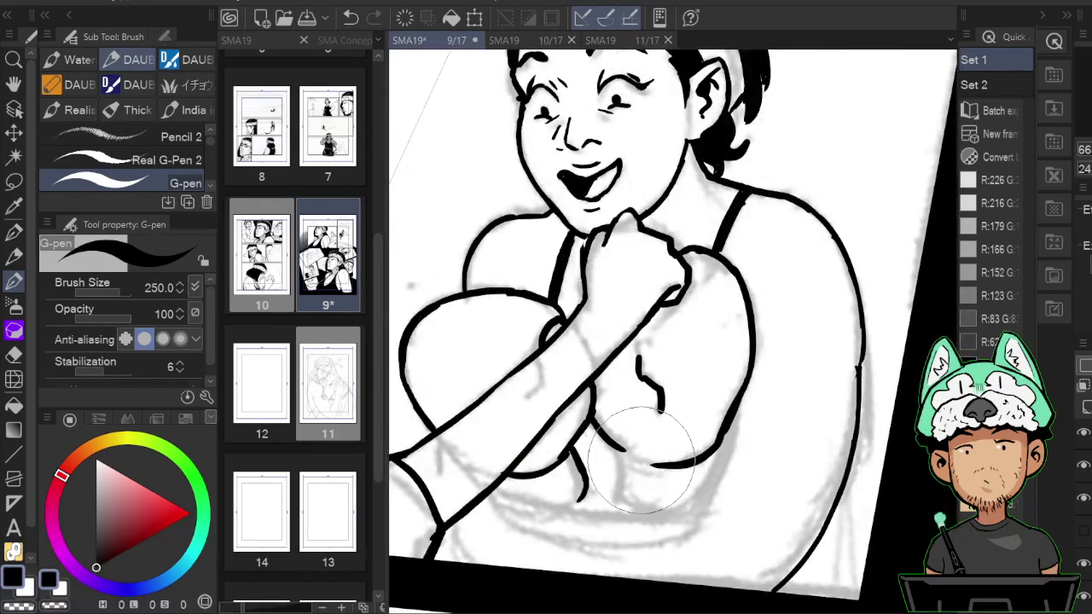
{"action": "key", "text": "h"}
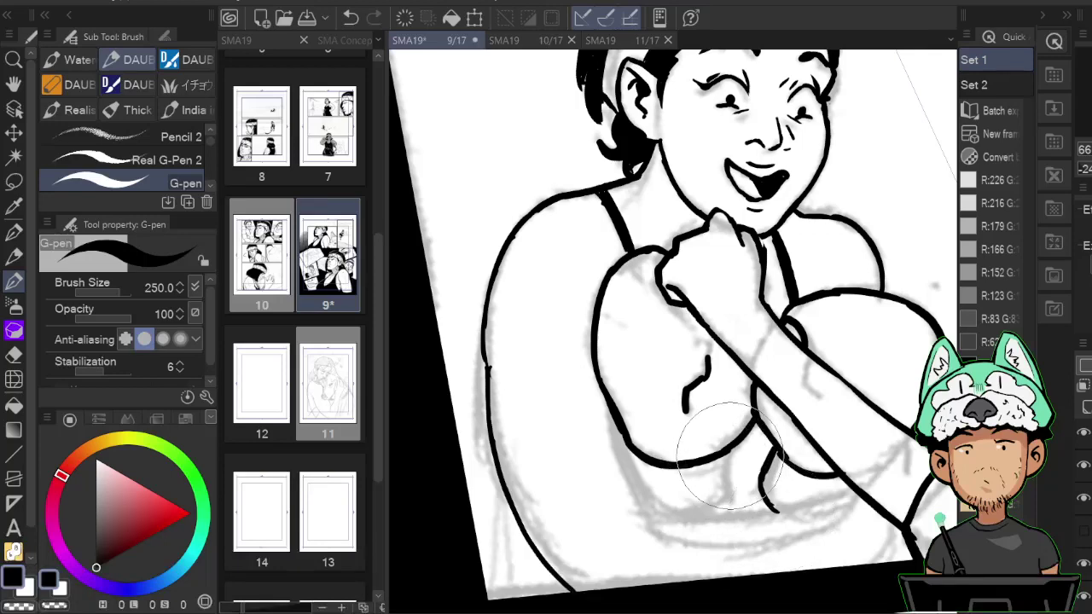
Ink the curved inner fold of the top beneath the near side of the chest.
{"action": "key", "text": "h"}
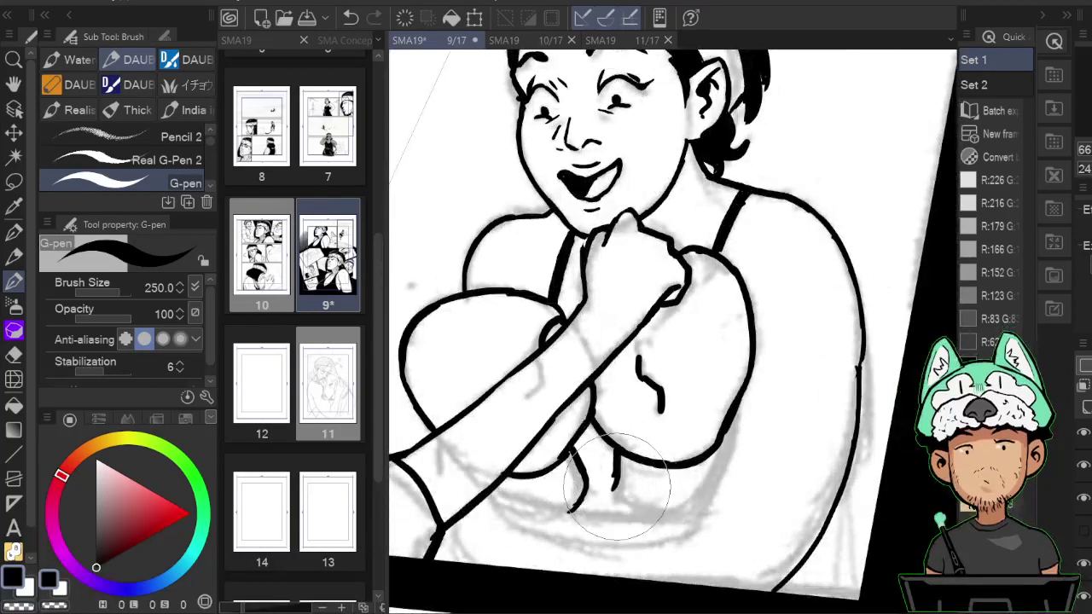
{"action": "key", "text": "e"}
{"action": "key", "text": "p"}
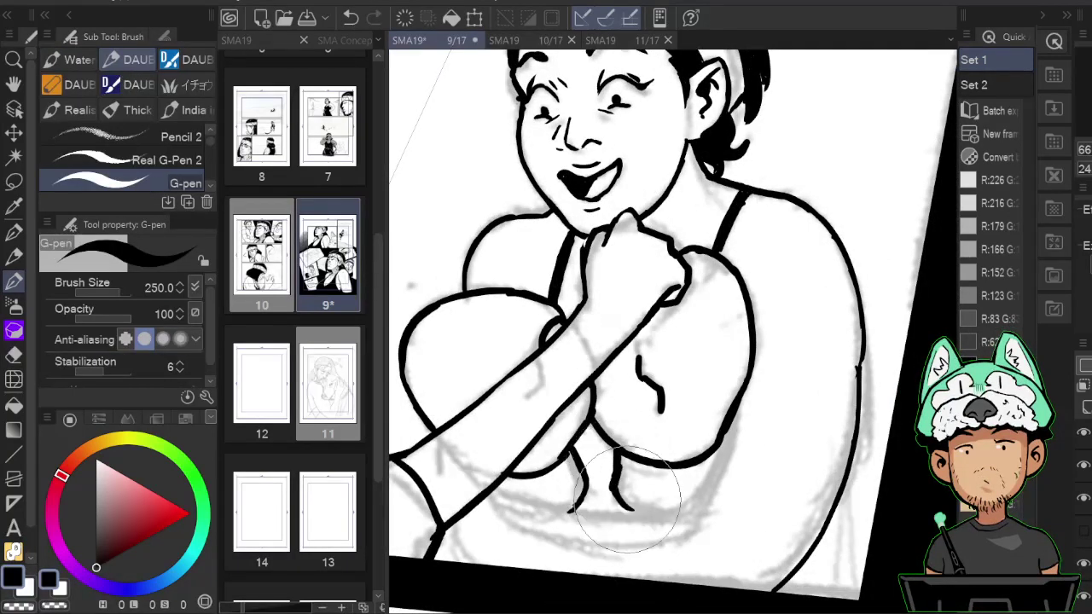
{"action": "key", "text": "h"}
{"action": "left_click_drag", "start_coordinate": [623, 495], "coordinate": [693, 483]}
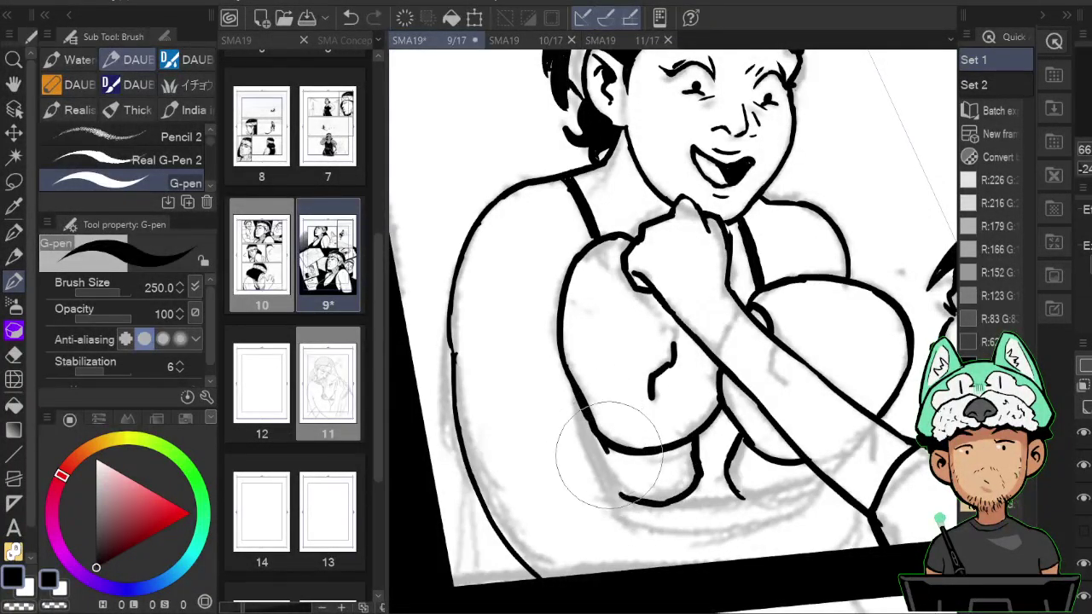
Ink the side edge of the laughing figure's top and its long lower hem toward the forearm.
{"action": "key", "text": "h"}
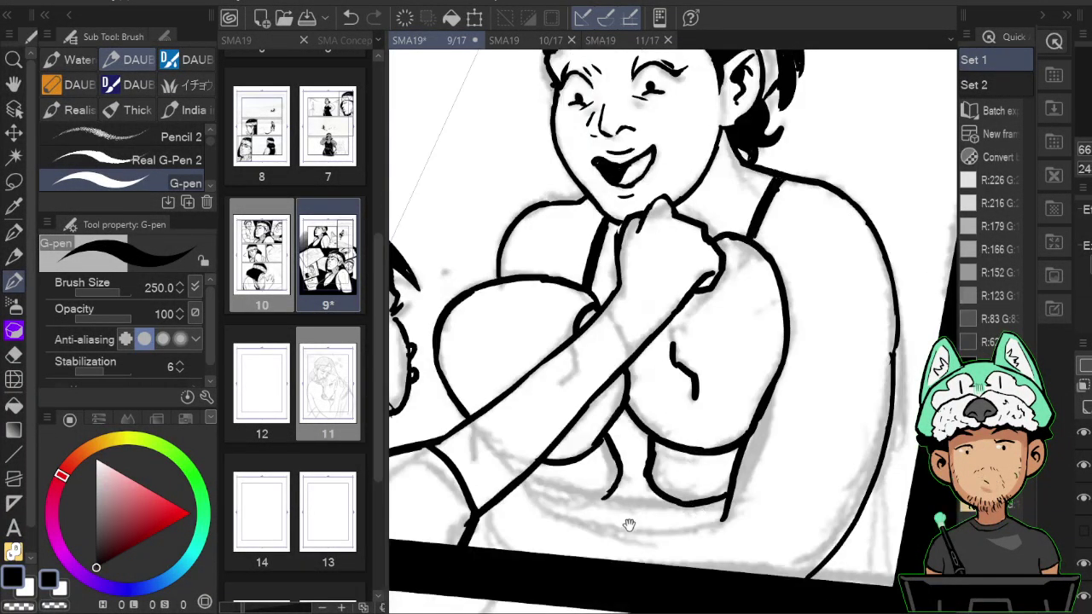
{"action": "key", "text": "h"}
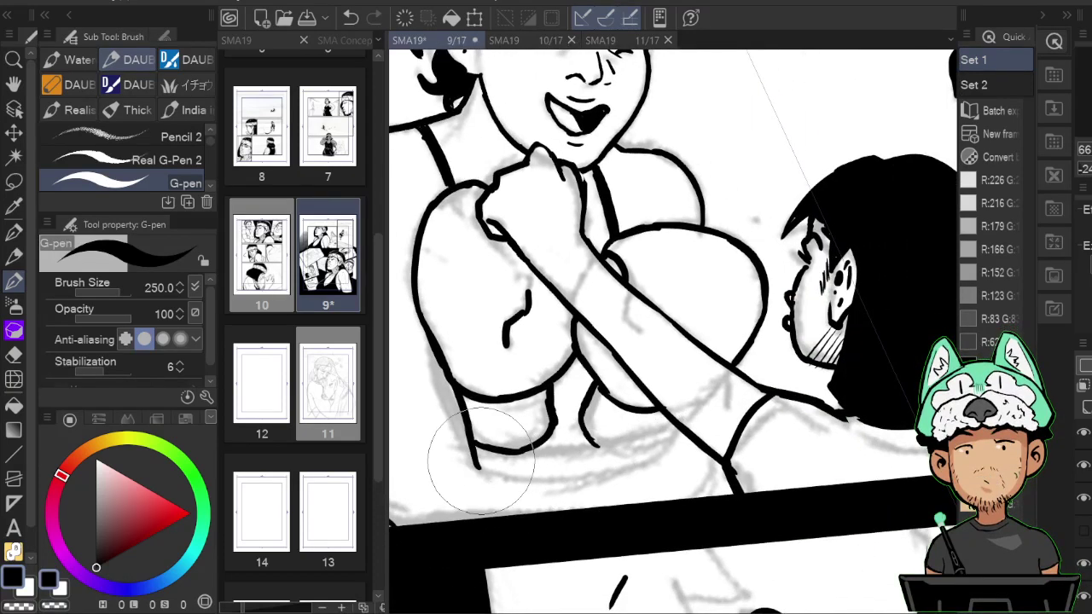
{"action": "key", "text": "e"}
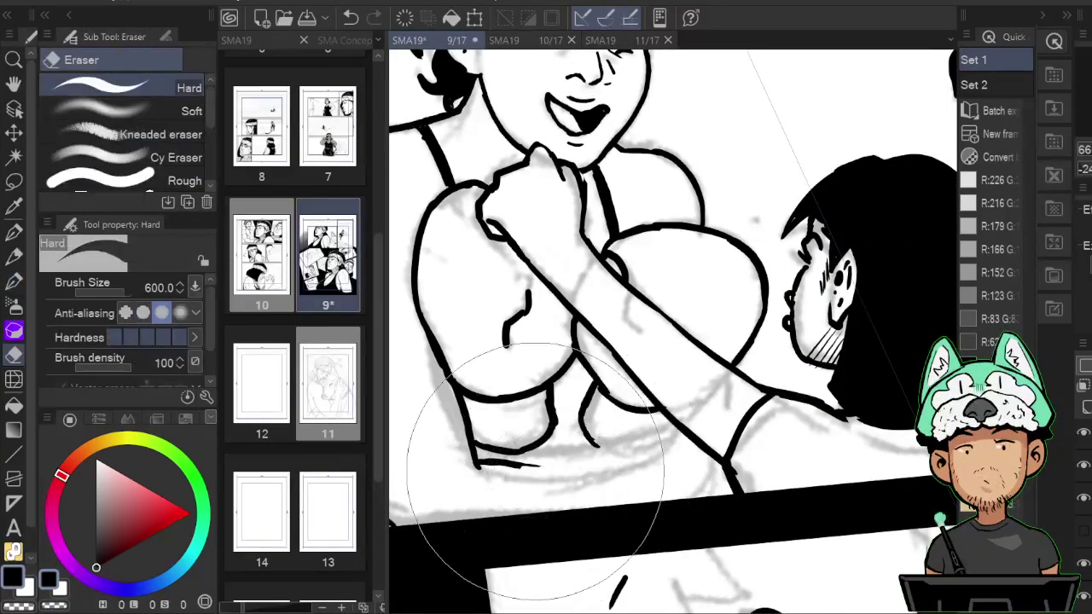
{"action": "mouse_move", "coordinate": [555, 469]}
{"action": "left_mouse_down"}
{"action": "mouse_move", "coordinate": [486, 461]}
{"action": "mouse_move", "coordinate": [583, 467]}
{"action": "left_mouse_up"}
{"action": "key", "text": "b"}
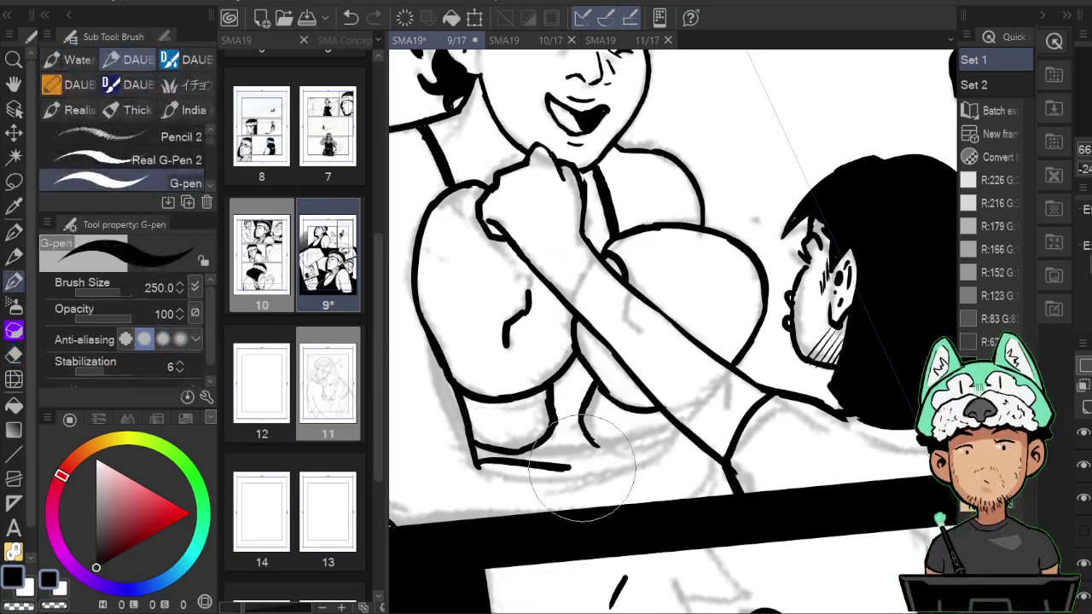
{"action": "key", "text": "h"}
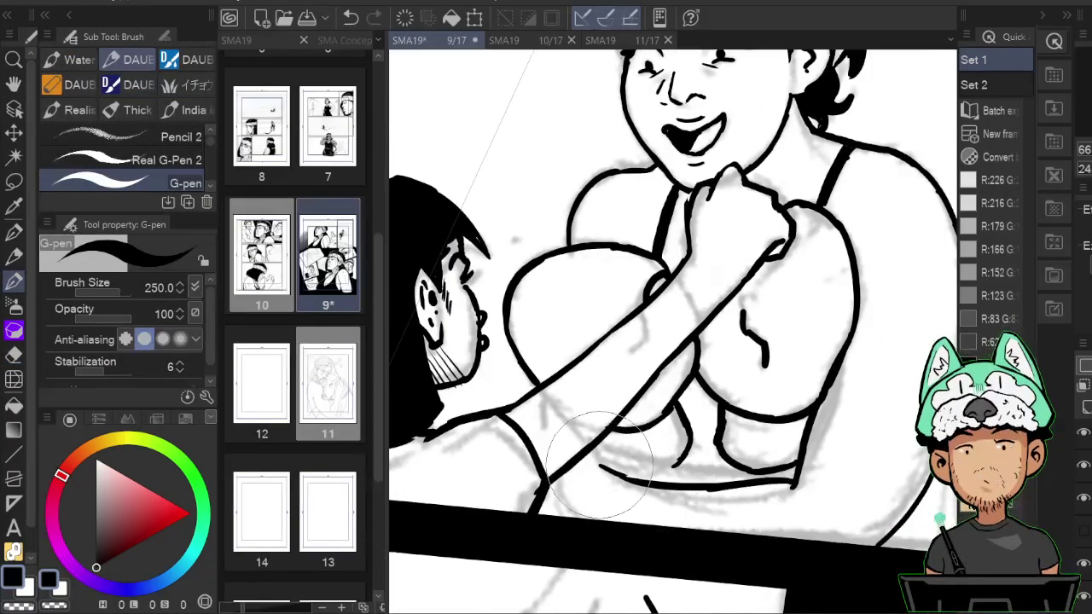
Ink the short body line beside the elbow at the panel border and join the hem up to the forearm.
{"action": "key", "text": "e"}
{"action": "key", "text": "b"}
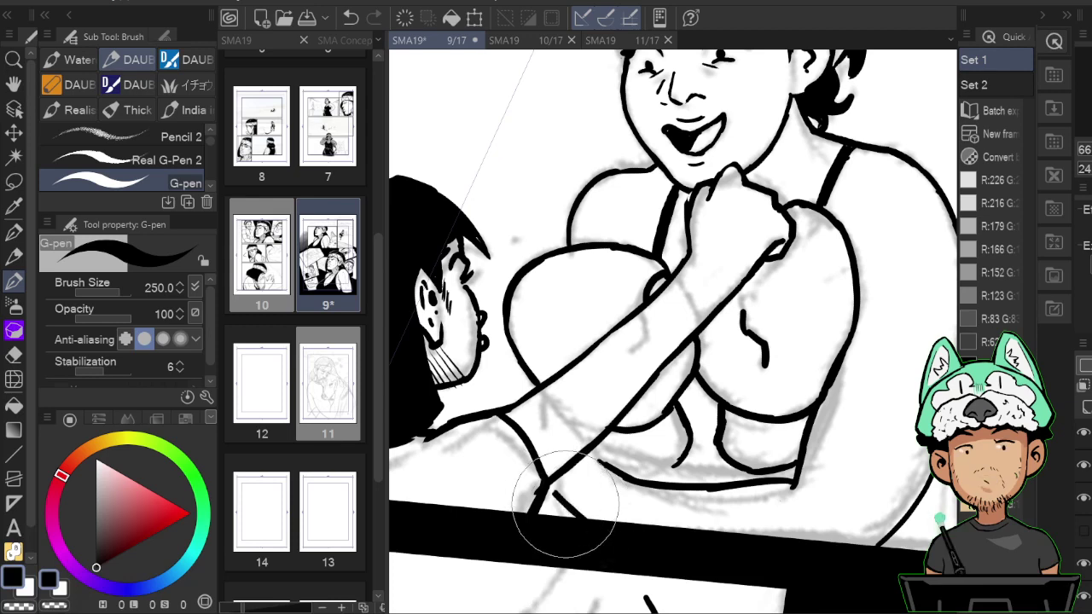
{"action": "key", "text": "e"}
{"action": "key", "text": "b"}
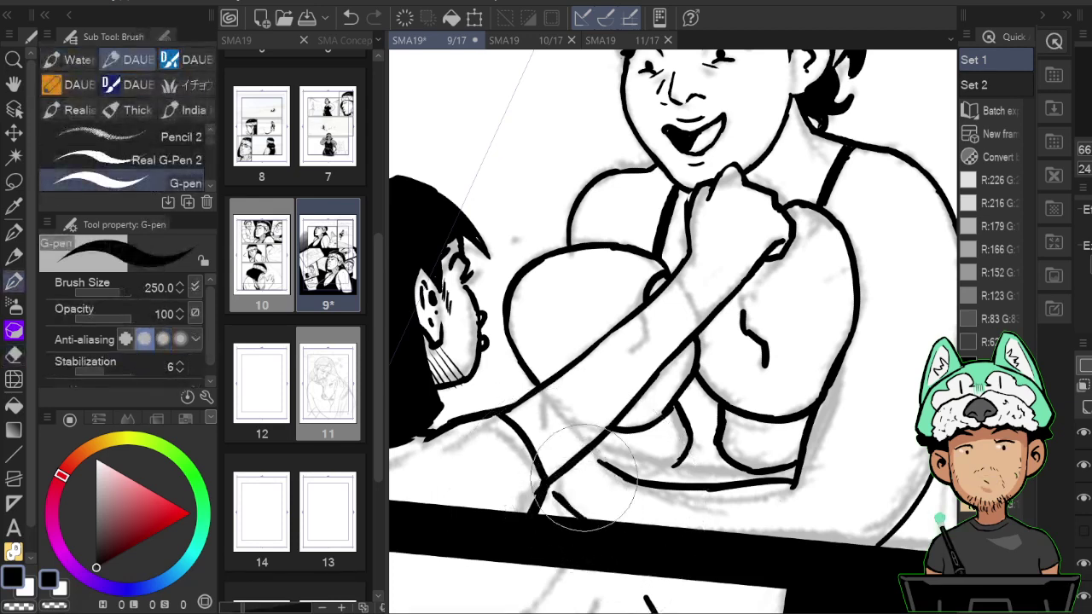
{"action": "key", "text": "e"}
{"action": "left_click_drag", "start_coordinate": [605, 466], "coordinate": [612, 478]}
{"action": "key", "text": "b"}
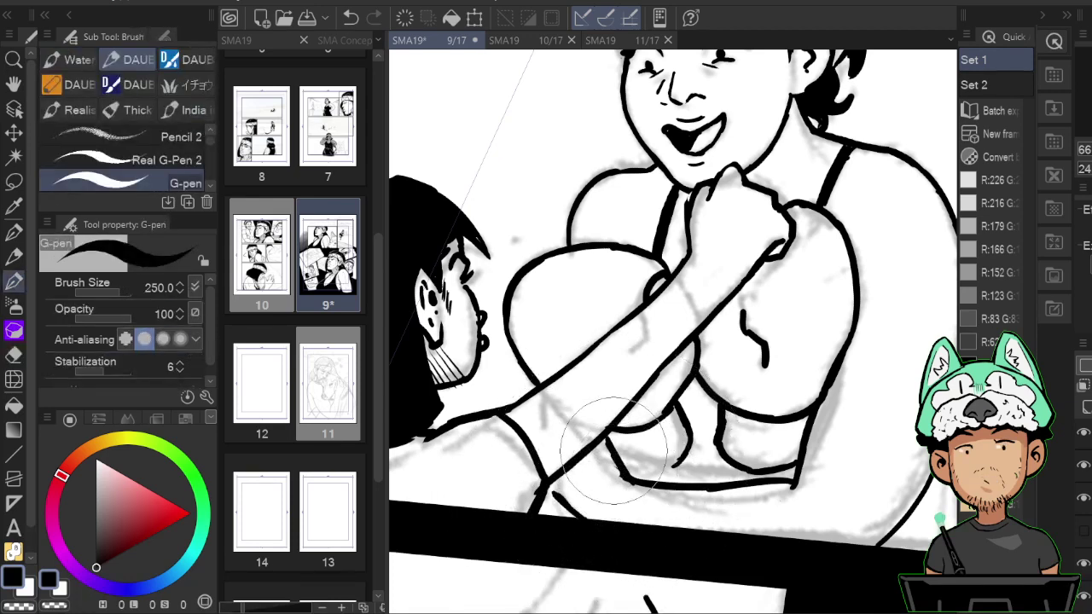
Ink the curved fold beneath the far side of the chest, joining it to the hem near the forearm.
{"action": "key", "text": "h"}
{"action": "left_click_drag", "start_coordinate": [672, 464], "coordinate": [701, 473]}
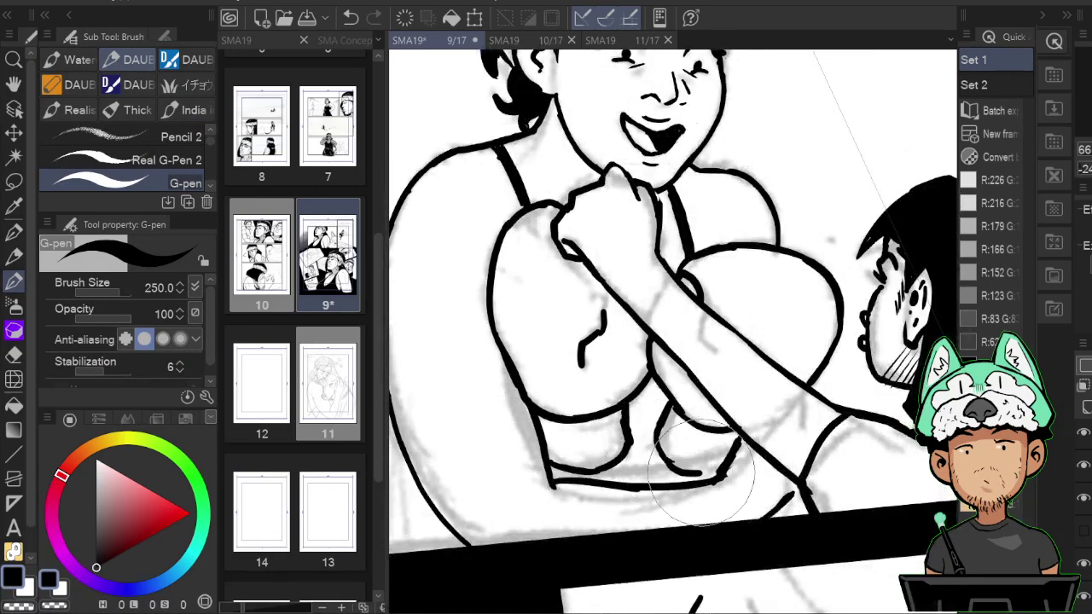
{"action": "key", "text": "e"}
{"action": "left_click_drag", "start_coordinate": [751, 525], "coordinate": [780, 554]}
{"action": "key", "text": "p"}
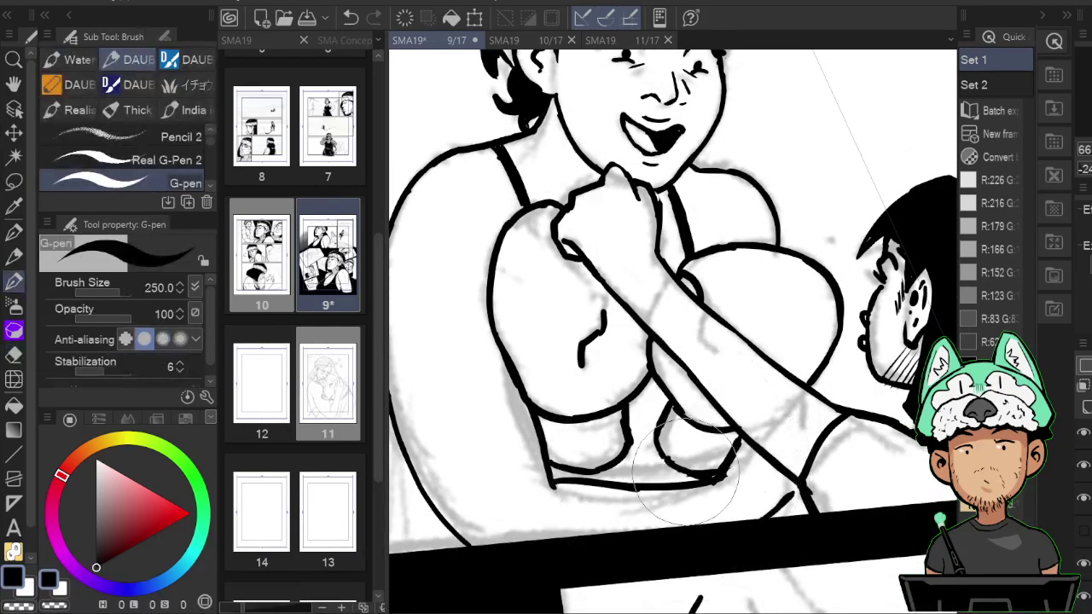
Thicken the hem with black along both ends and center, and darken the crease where the two chest contours meet.
{"action": "key", "text": "h"}
{"action": "key", "text": "e"}
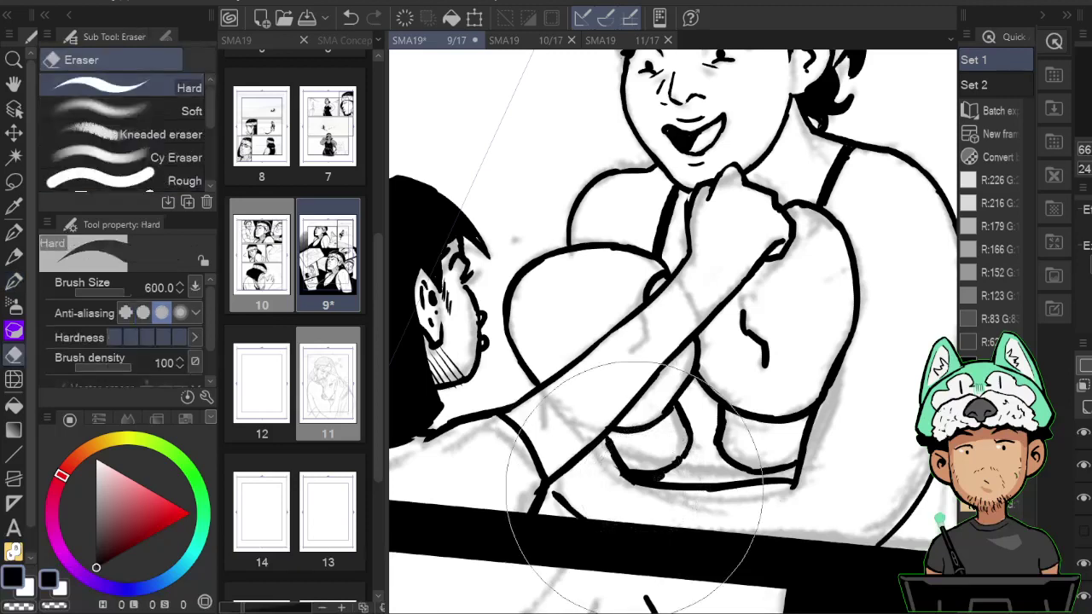
{"action": "mouse_move", "coordinate": [541, 500]}
{"action": "left_mouse_down"}
{"action": "mouse_move", "coordinate": [561, 452]}
{"action": "mouse_move", "coordinate": [546, 465]}
{"action": "left_mouse_up"}
{"action": "key", "text": "p"}
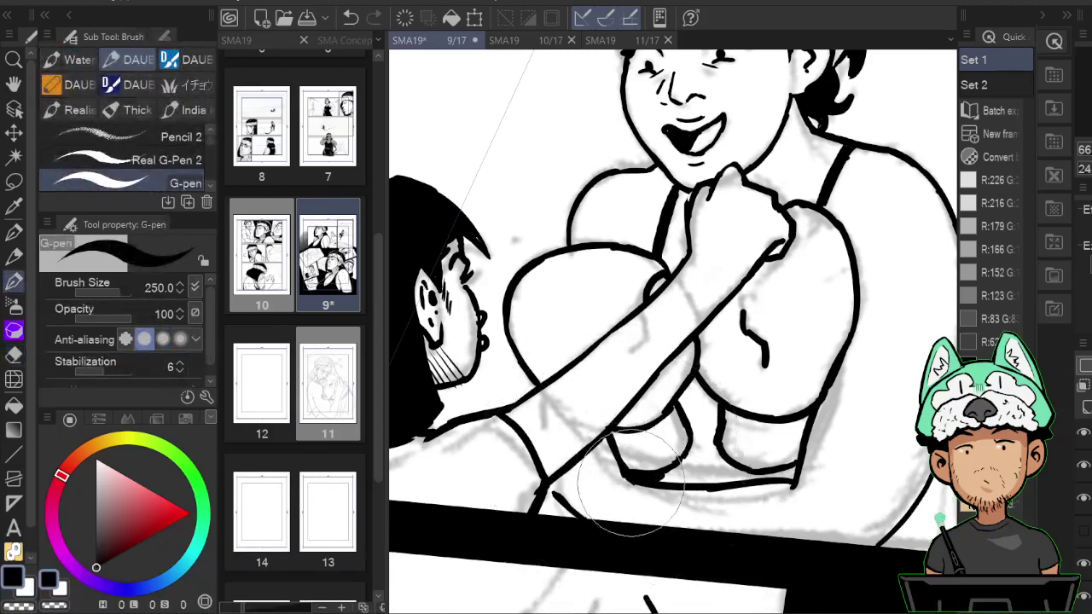
{"action": "key", "text": "h"}
{"action": "key", "text": "h"}
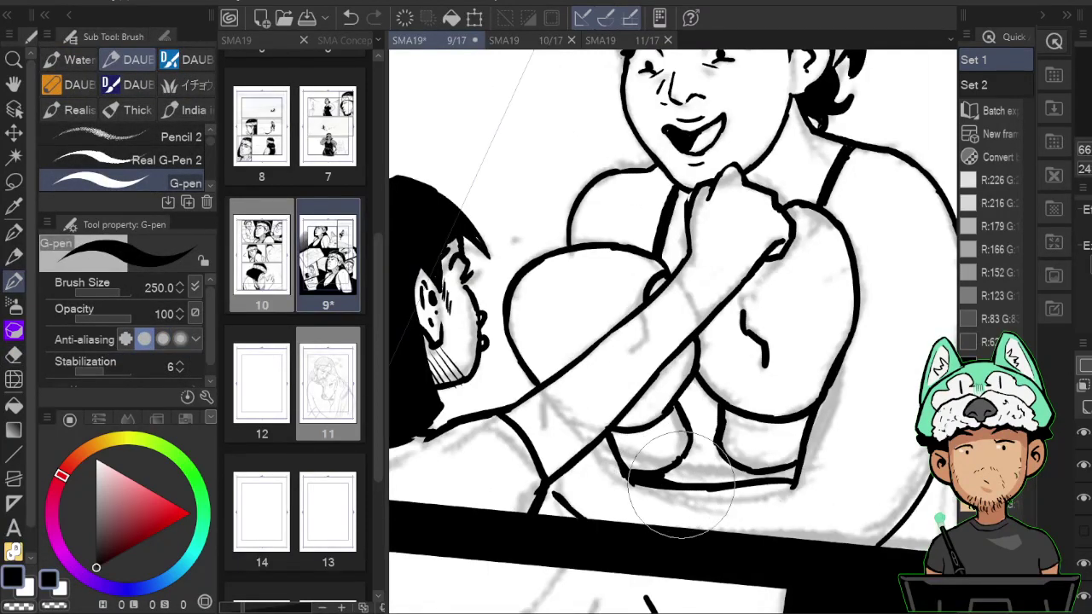
{"action": "key", "text": "h"}
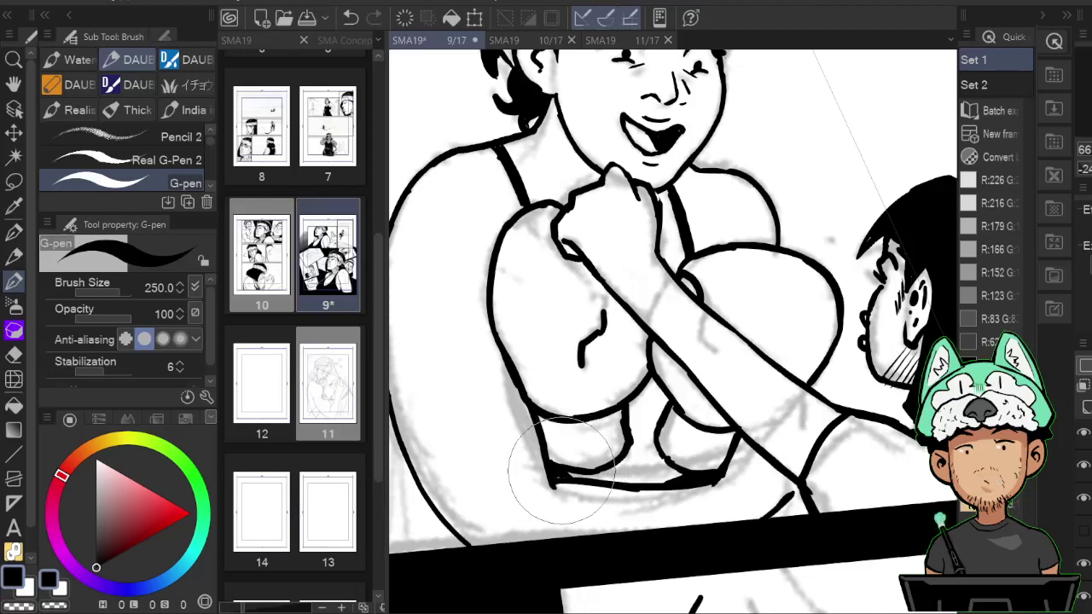
{"action": "key", "text": "h"}
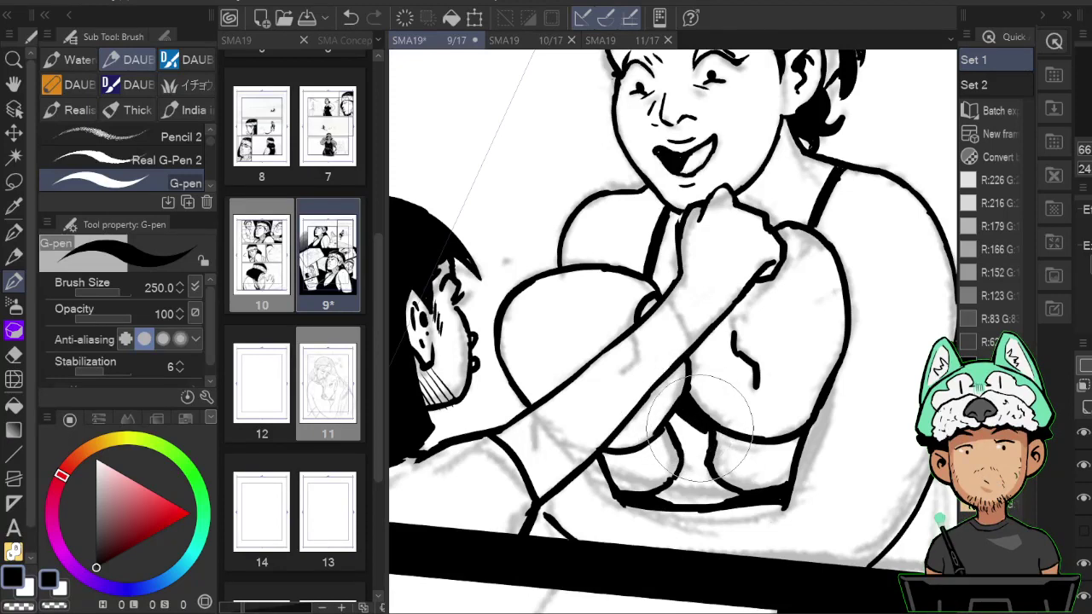
Fill the center of the laughing figure's top with black between the chest contours and the hem, cleaning its curved edges with the eraser.
{"action": "left_click_drag", "start_coordinate": [772, 403], "coordinate": [759, 364]}
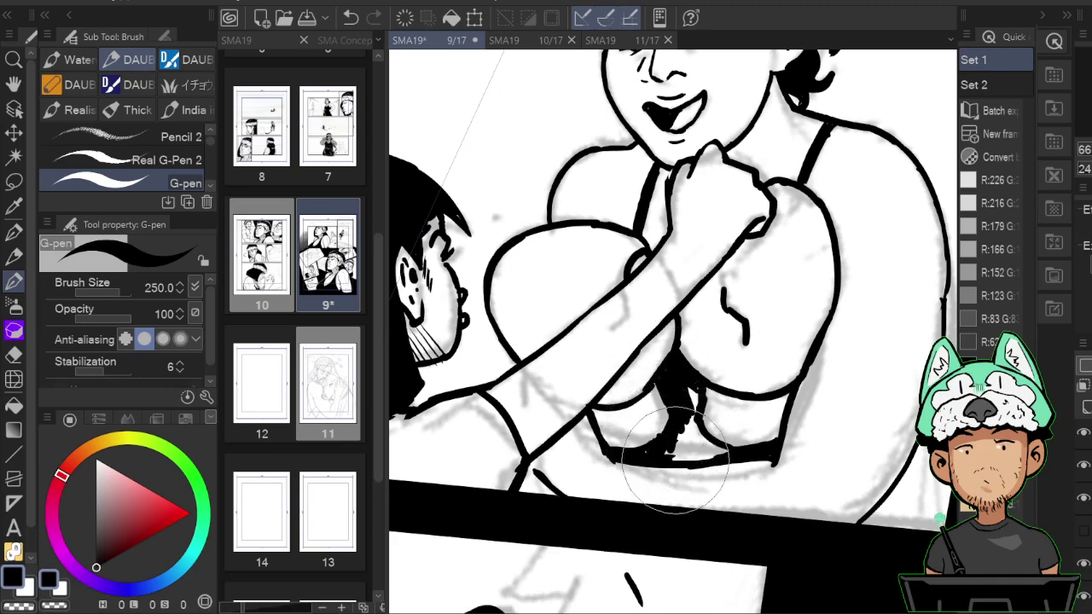
{"action": "key", "text": "h"}
{"action": "key", "text": "e"}
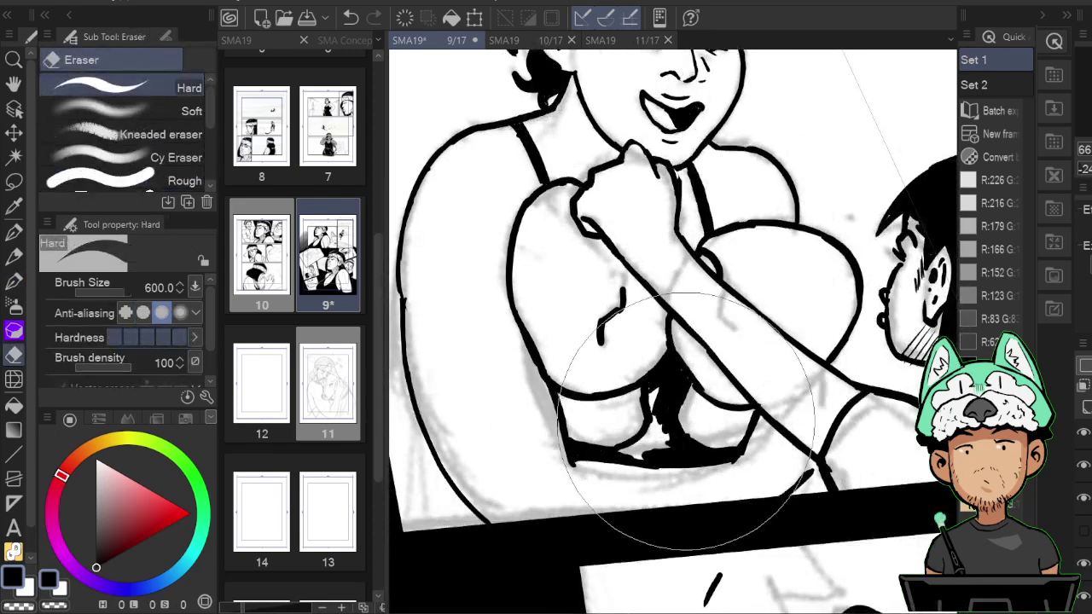
{"action": "key", "text": "h"}
{"action": "left_click_drag", "start_coordinate": [728, 411], "coordinate": [726, 381]}
{"action": "key", "text": "p"}
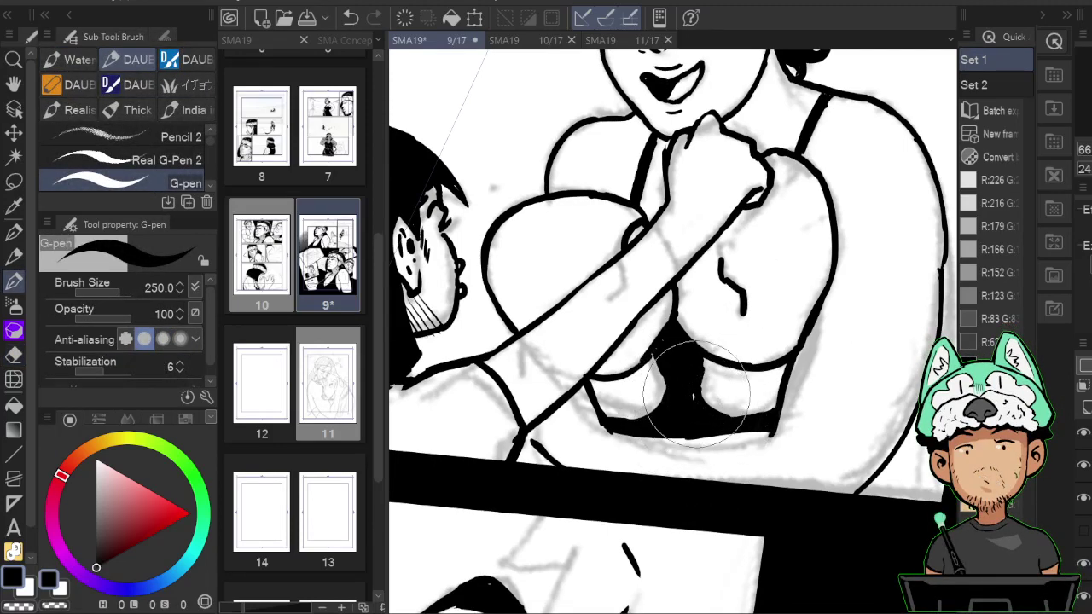
{"action": "key", "text": "e"}
{"action": "left_click_drag", "start_coordinate": [706, 367], "coordinate": [705, 379]}
{"action": "key", "text": "p"}
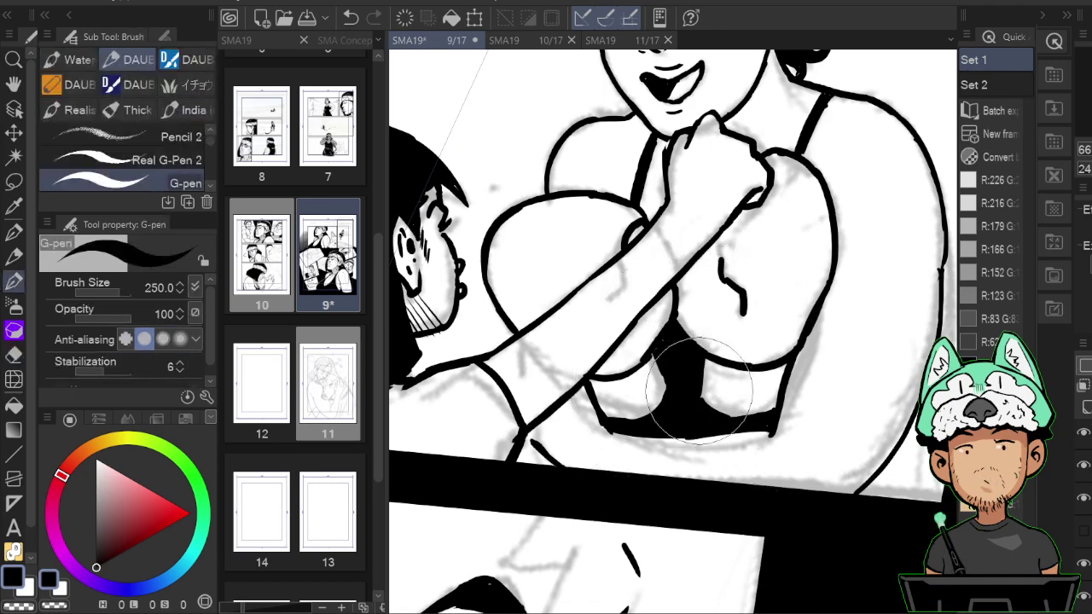
Ink the short torso line behind the reaching arm and the small collarbone marks beside both shoulder straps of the laughing figure.
{"action": "scroll", "coordinate": [701, 401], "scroll_direction": "down", "scroll_amount": 5}
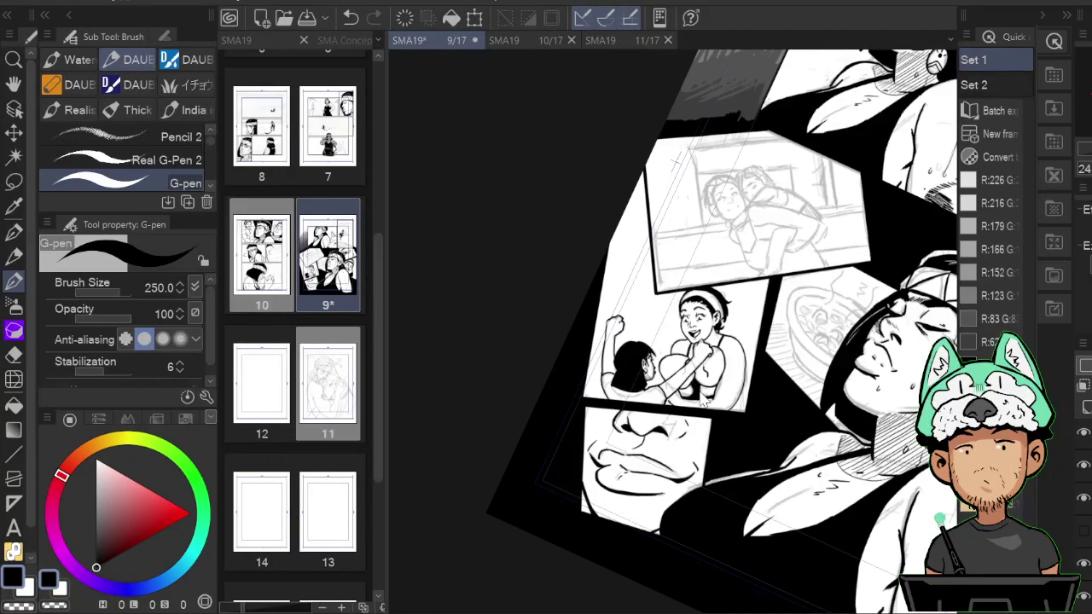
{"action": "scroll", "coordinate": [702, 402], "scroll_direction": "up", "scroll_amount": 6}
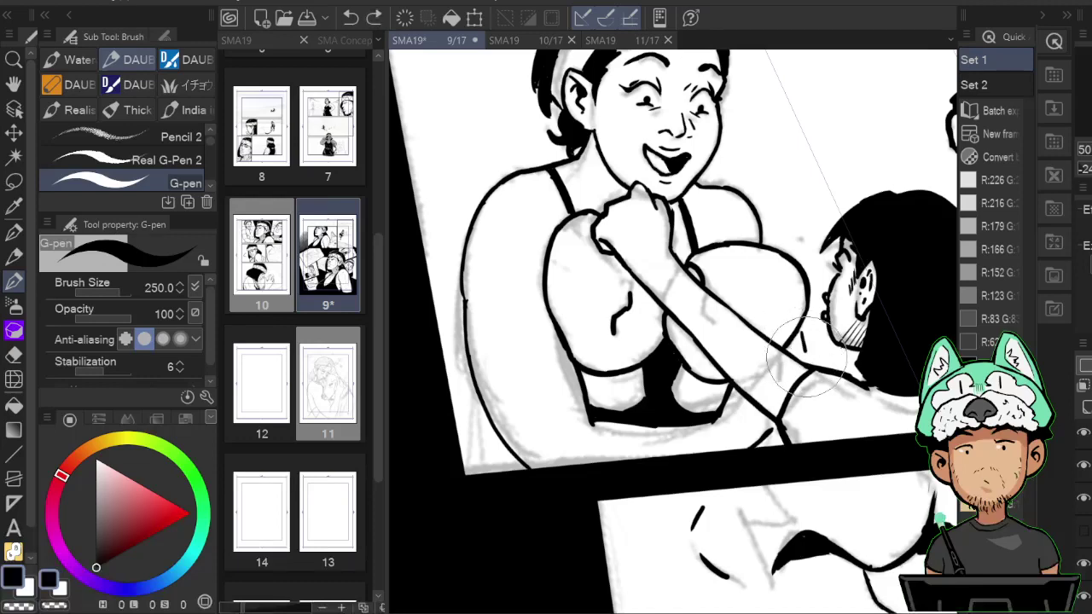
{"action": "key", "text": "h"}
{"action": "left_click_drag", "start_coordinate": [647, 215], "coordinate": [649, 320]}
{"action": "mouse_move", "coordinate": [774, 307]}
{"action": "left_mouse_down"}
{"action": "mouse_move", "coordinate": [763, 311]}
{"action": "mouse_move", "coordinate": [813, 342]}
{"action": "left_mouse_up"}
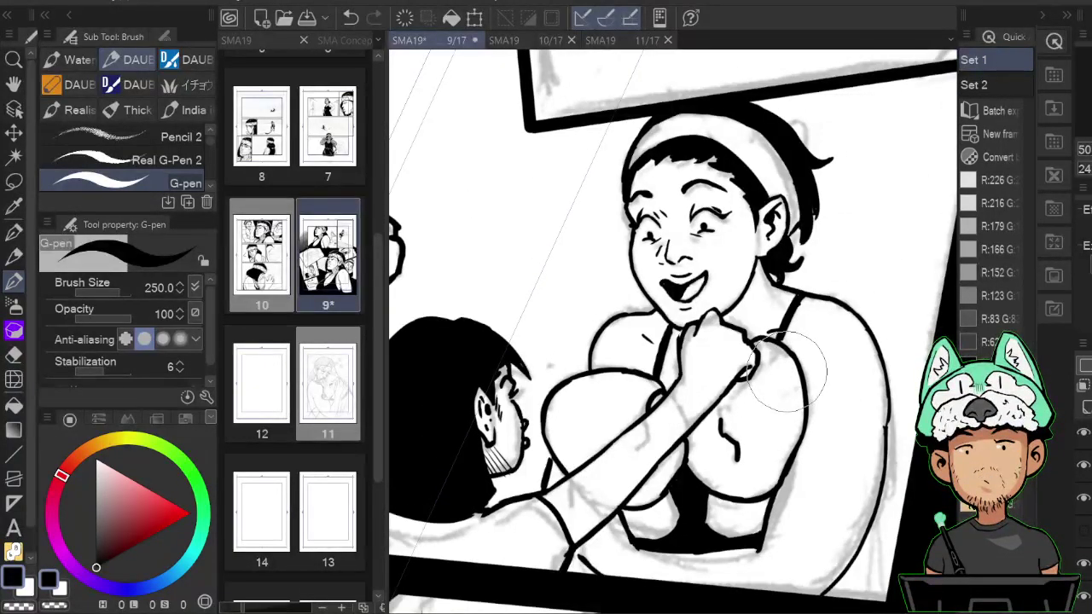
Hatch the shadow on the near side of the laughing figure's neck with the Real G-Pen 2.
{"action": "left_click", "coordinate": [191, 153]}
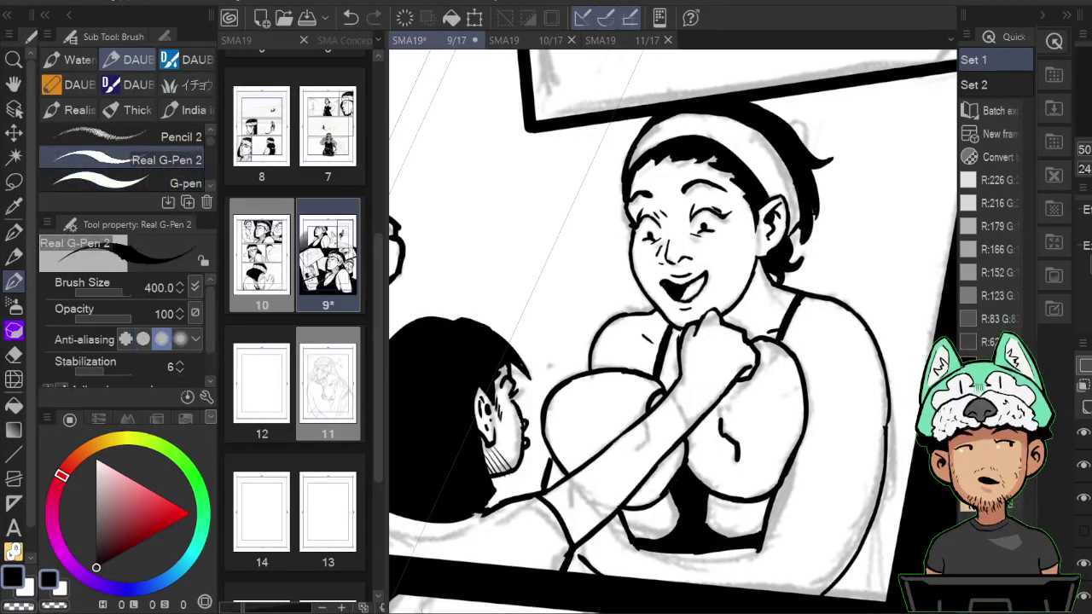
{"action": "key", "text": "h"}
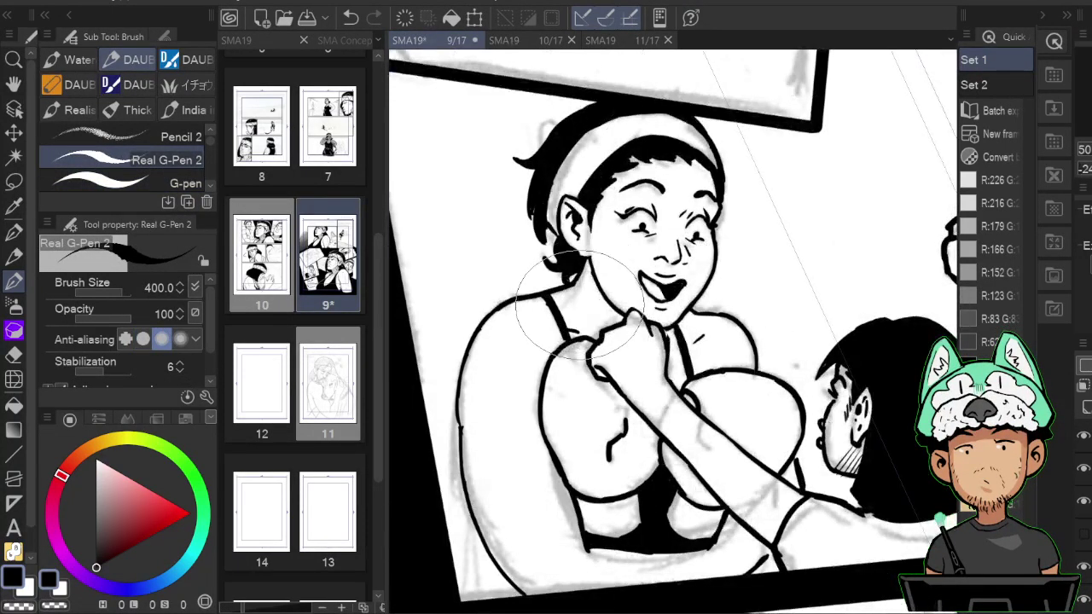
{"action": "left_click_drag", "start_coordinate": [582, 281], "coordinate": [589, 327]}
{"action": "left_click_drag", "start_coordinate": [588, 273], "coordinate": [604, 328]}
{"action": "left_click_drag", "start_coordinate": [599, 292], "coordinate": [613, 324]}
Hatch the shadow along the far shoulder strap and beneath the chin down to the far collarbone.
{"action": "mouse_move", "coordinate": [679, 367]}
{"action": "left_mouse_down"}
{"action": "mouse_move", "coordinate": [675, 383]}
{"action": "mouse_move", "coordinate": [673, 355]}
{"action": "mouse_move", "coordinate": [699, 350]}
{"action": "left_mouse_up"}
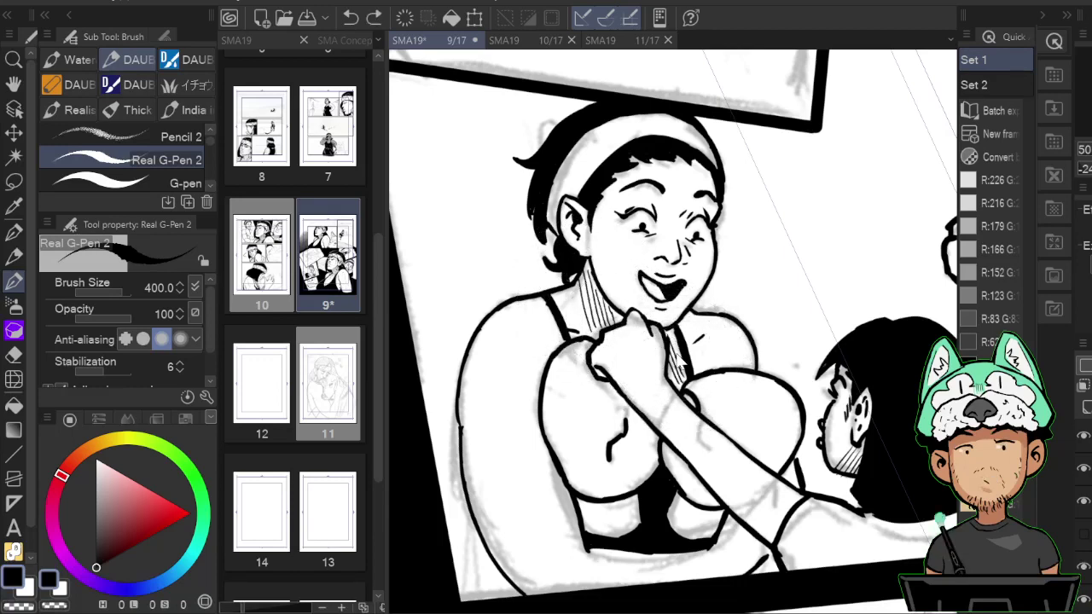
{"action": "left_click_drag", "start_coordinate": [674, 362], "coordinate": [687, 388]}
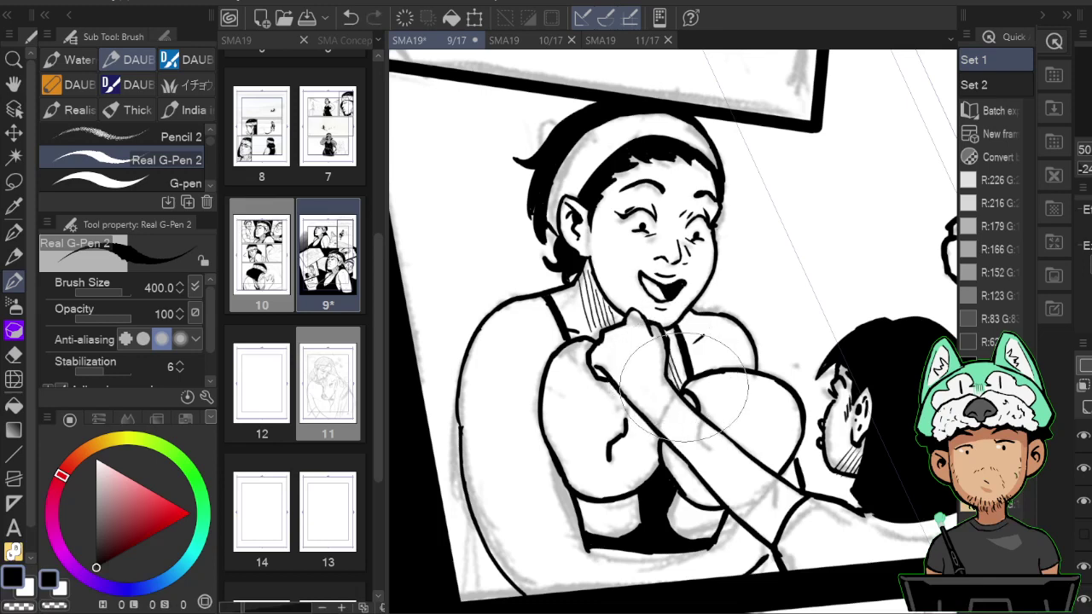
{"action": "left_click_drag", "start_coordinate": [680, 321], "coordinate": [692, 354]}
{"action": "left_click_drag", "start_coordinate": [685, 319], "coordinate": [703, 349]}
{"action": "key", "text": "h"}
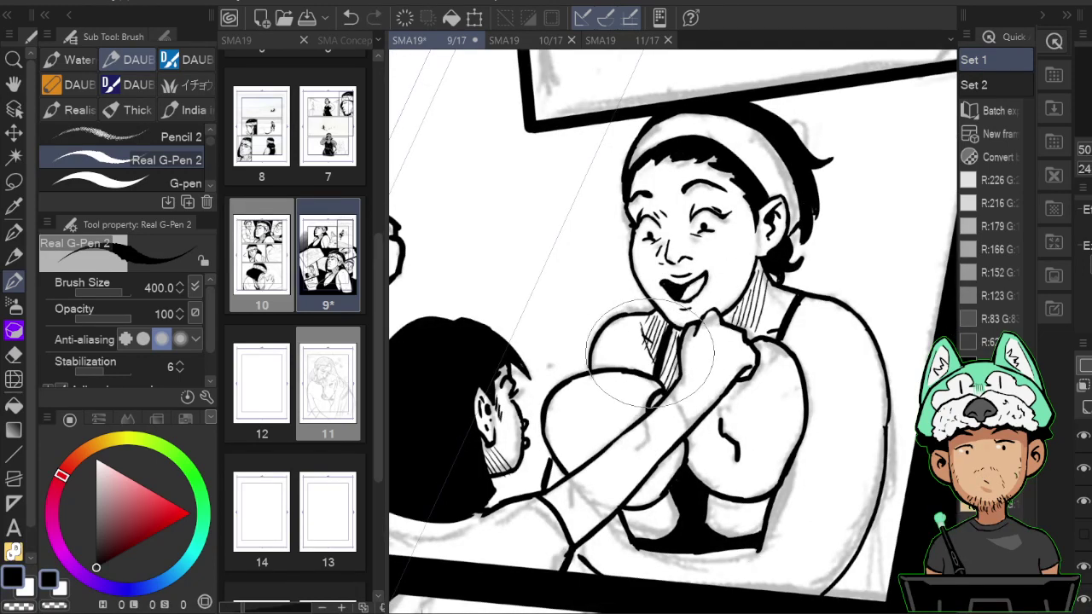
{"action": "key", "text": "h"}
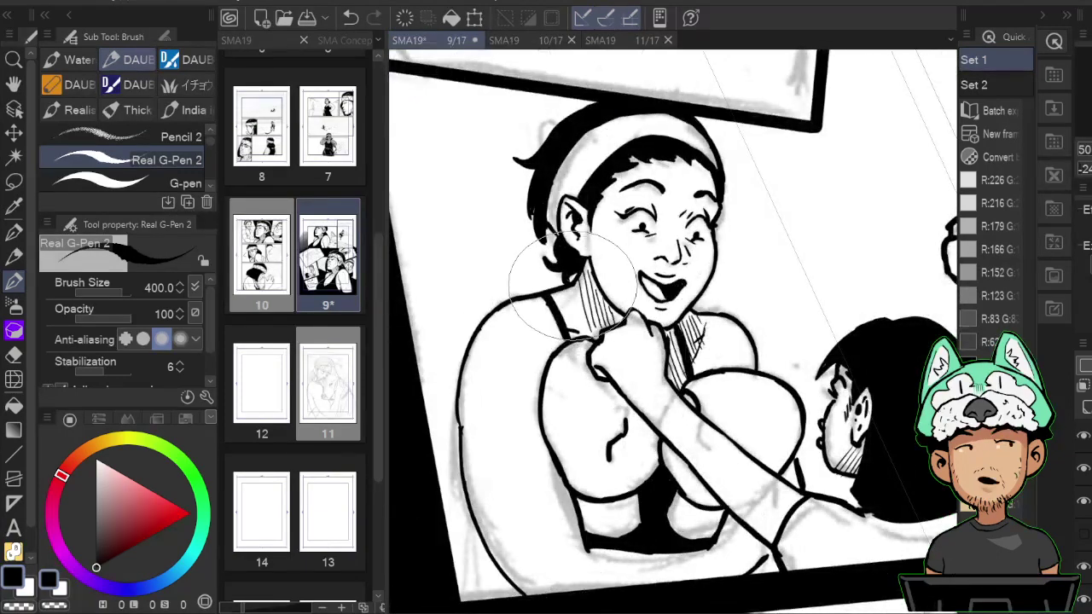
{"action": "key", "text": "h"}
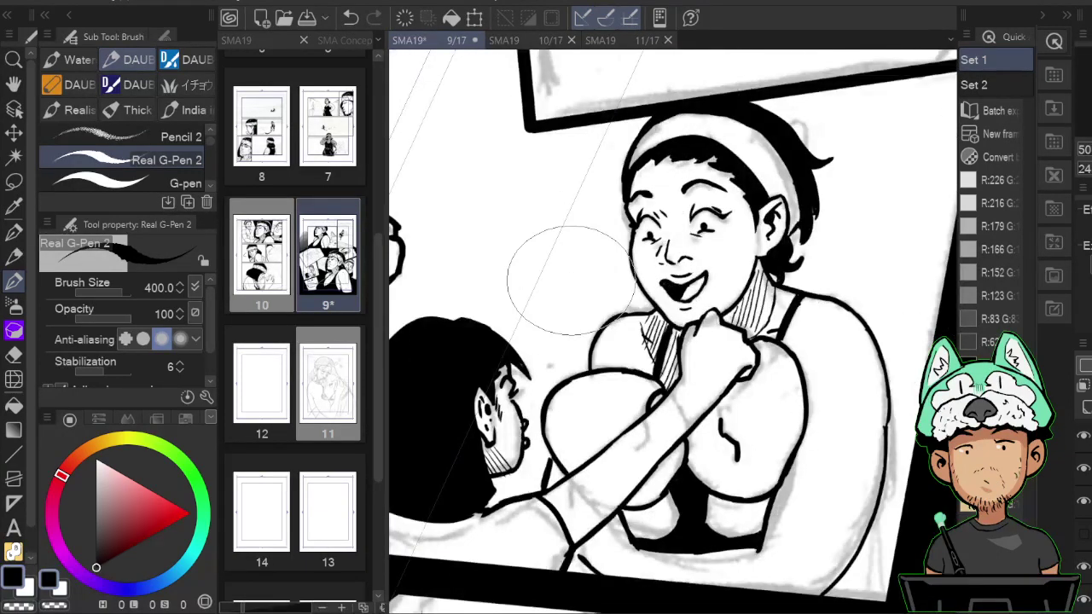
Switch back to the G-pen and check the hatched panel against the rest of the page.
{"action": "left_click", "coordinate": [184, 184]}
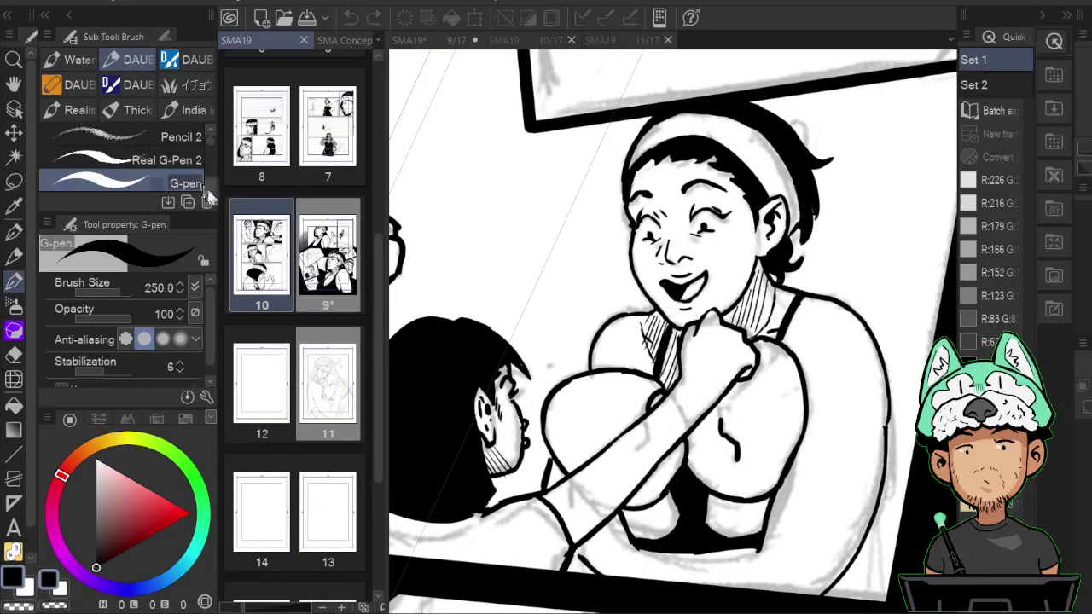
{"action": "left_click", "coordinate": [553, 282]}
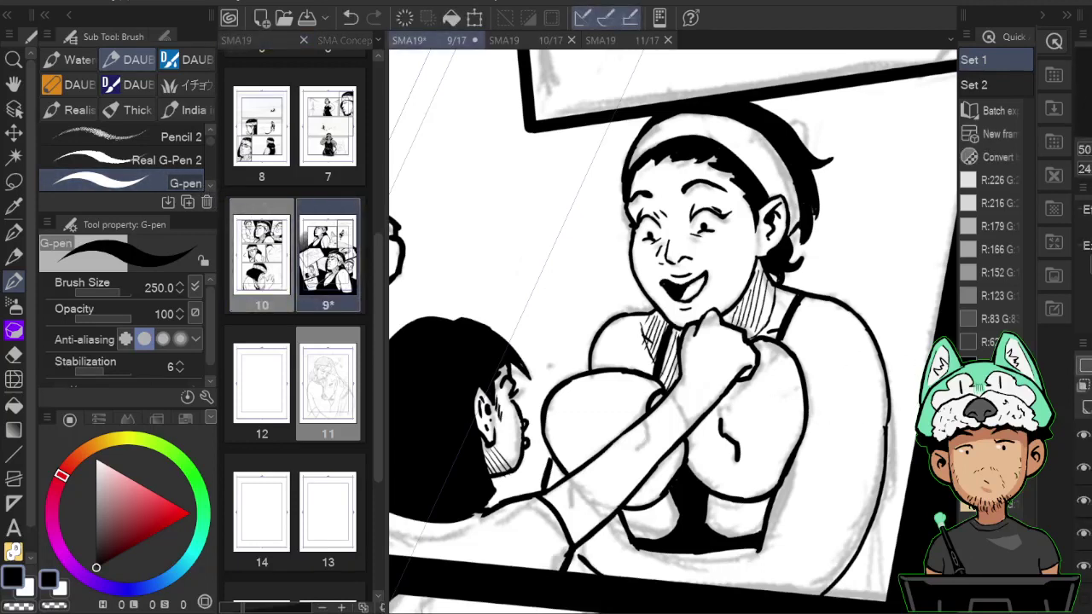
{"action": "key", "text": "ctrl+minus"}
{"action": "key", "text": "ctrl+minus"}
{"action": "key", "text": "ctrl+minus"}
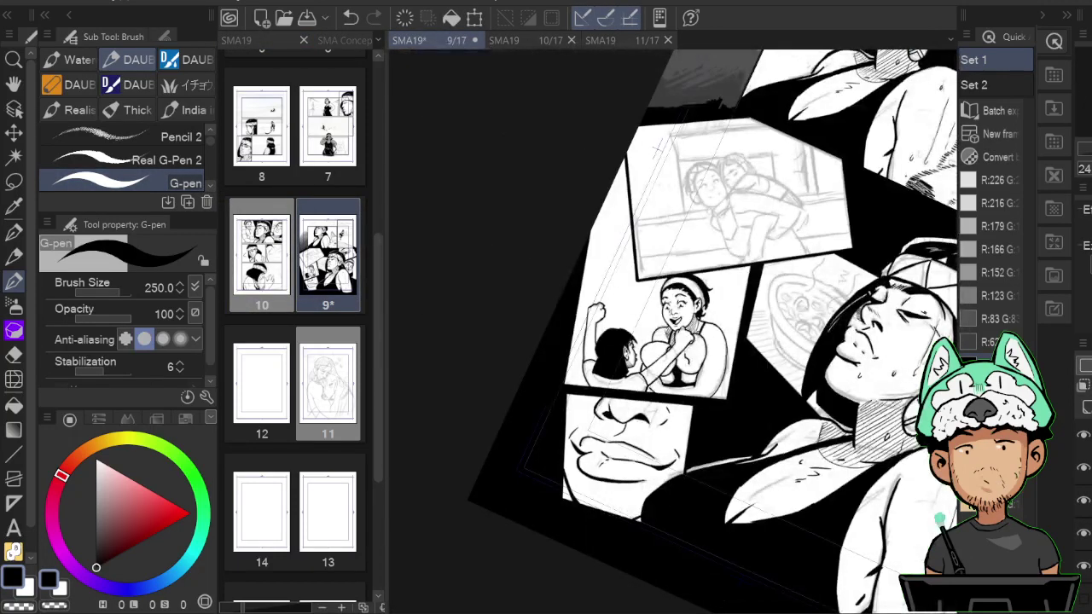
{"action": "key", "text": "ctrl+plus"}
{"action": "scroll", "coordinate": [674, 333], "scroll_direction": "down", "scroll_amount": 2}
{"action": "scroll", "coordinate": [675, 333], "scroll_direction": "down", "scroll_amount": 2}
{"action": "scroll", "coordinate": [674, 333], "scroll_direction": "up", "scroll_amount": 6}
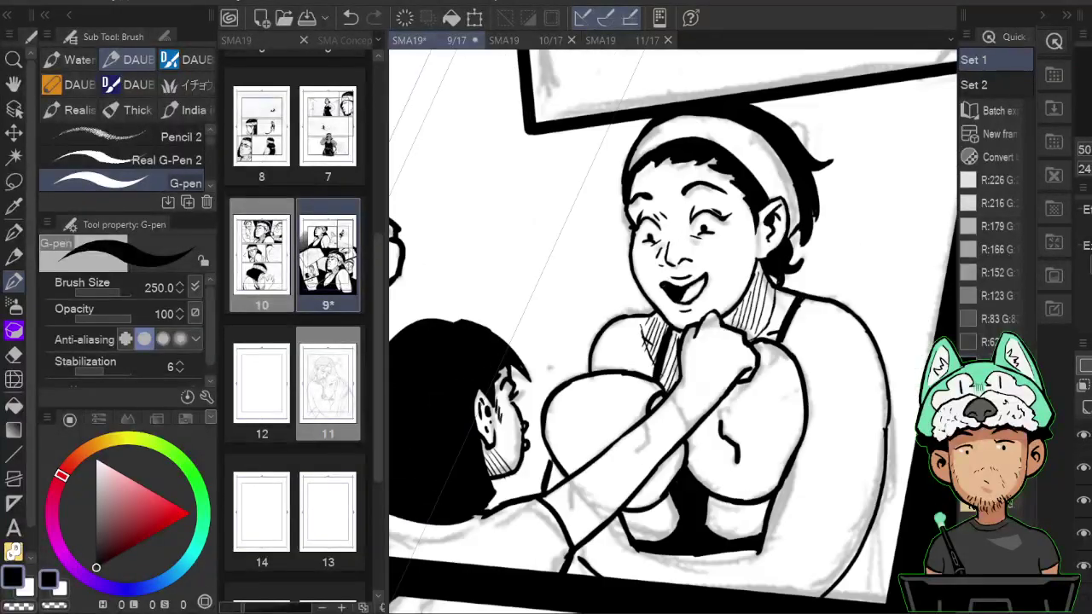
Ink the nose and both mouth corners of the headband-wearing figure in the sketched two-figure panel above.
{"action": "mouse_move", "coordinate": [919, 67]}
{"action": "left_mouse_down"}
{"action": "mouse_move", "coordinate": [811, 251]}
{"action": "mouse_move", "coordinate": [768, 524]}
{"action": "left_mouse_up"}
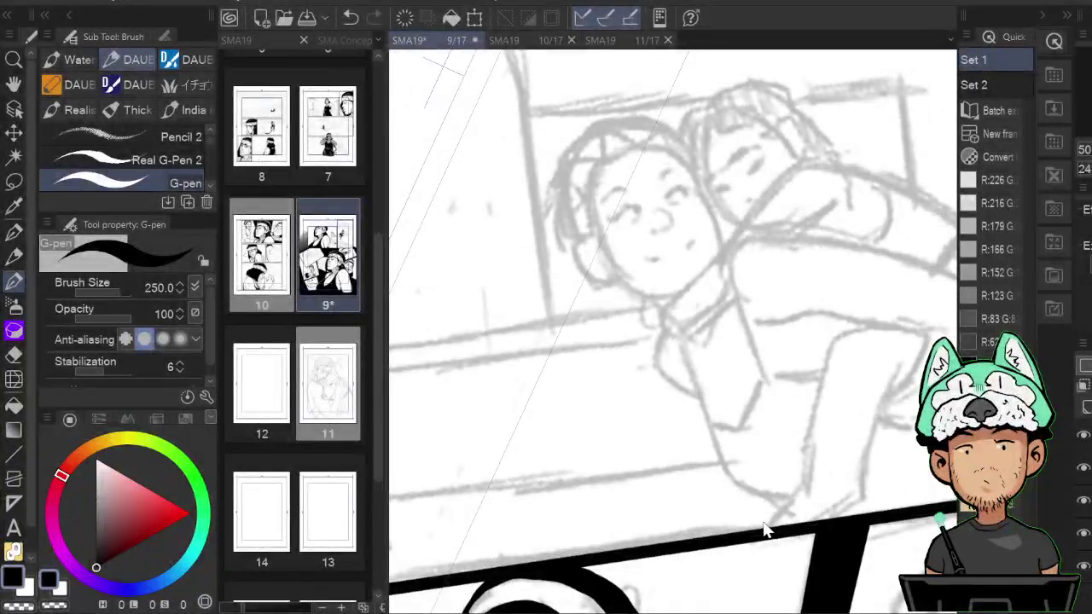
{"action": "scroll", "coordinate": [764, 529], "scroll_direction": "up", "scroll_amount": 1}
{"action": "scroll", "coordinate": [764, 529], "scroll_direction": "up", "scroll_amount": 1}
{"action": "mouse_move", "coordinate": [769, 134]}
{"action": "left_mouse_down"}
{"action": "mouse_move", "coordinate": [777, 488]}
{"action": "mouse_move", "coordinate": [834, 574]}
{"action": "left_mouse_up"}
{"action": "left_click_drag", "start_coordinate": [615, 332], "coordinate": [641, 350]}
{"action": "key", "text": "h"}
{"action": "left_click_drag", "start_coordinate": [707, 358], "coordinate": [751, 383]}
{"action": "key", "text": "h"}
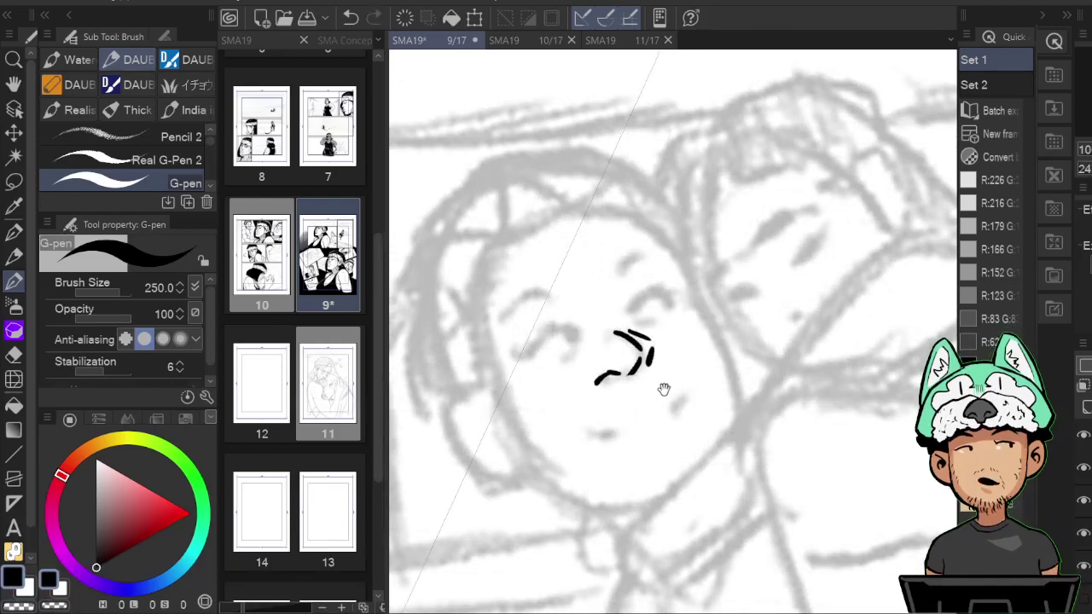
{"action": "key", "text": "h"}
{"action": "key", "text": "h"}
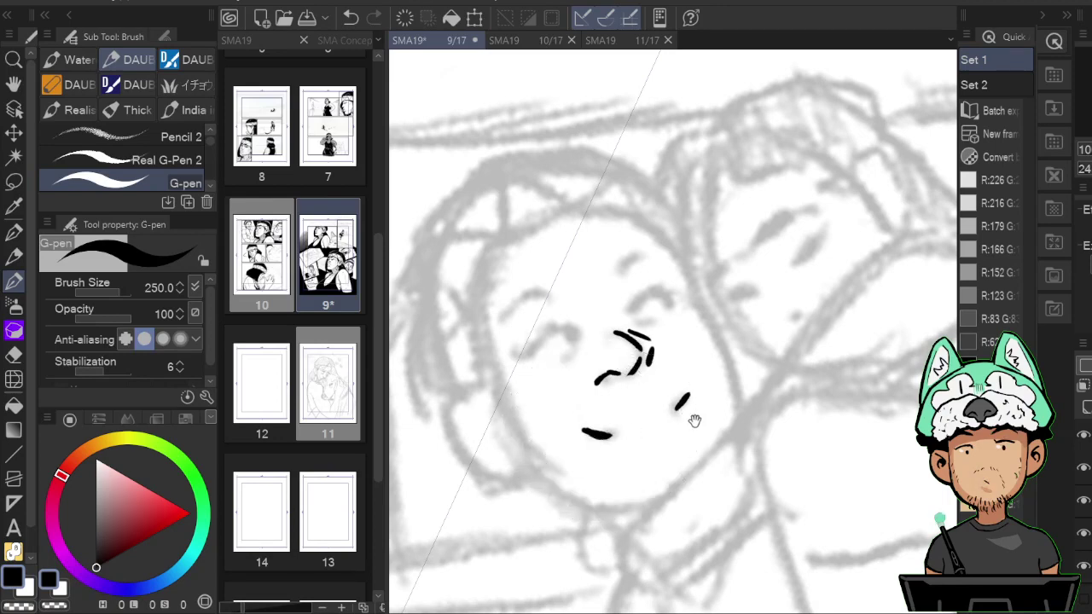
{"action": "key", "text": "h"}
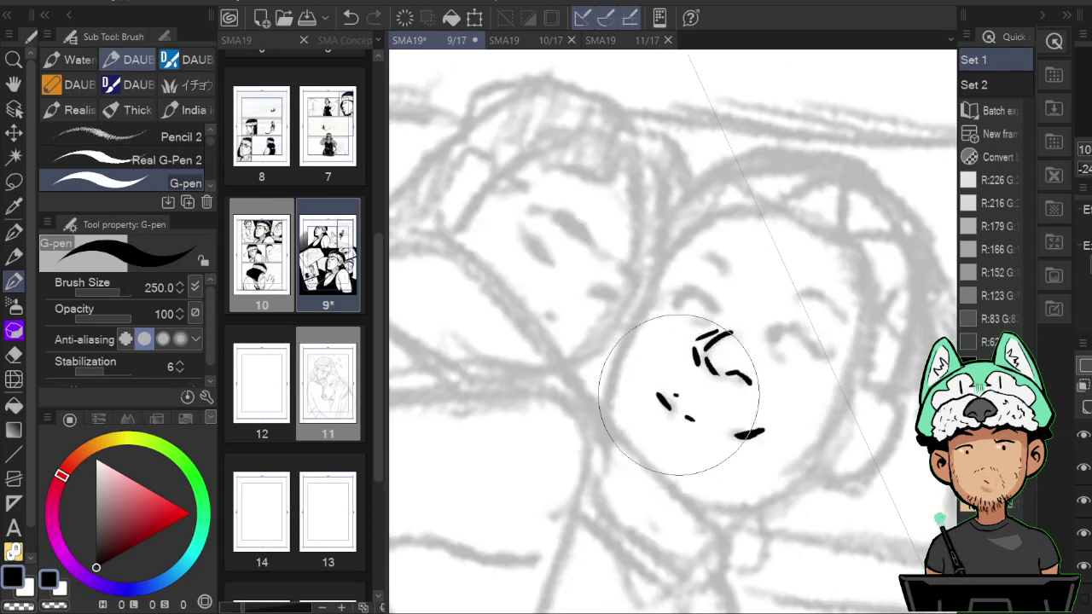
{"action": "left_click_drag", "start_coordinate": [676, 394], "coordinate": [734, 418]}
{"action": "left_click_drag", "start_coordinate": [671, 432], "coordinate": [712, 447]}
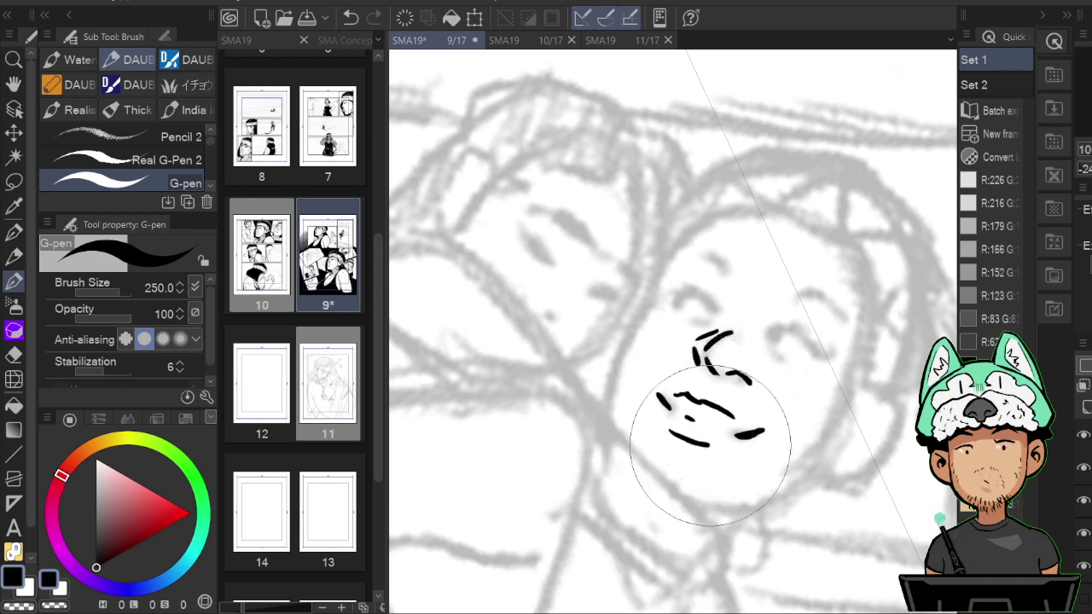
{"action": "key", "text": "h"}
{"action": "left_click_drag", "start_coordinate": [703, 409], "coordinate": [706, 416]}
{"action": "key", "text": "h"}
{"action": "key", "text": "ctrl+z"}
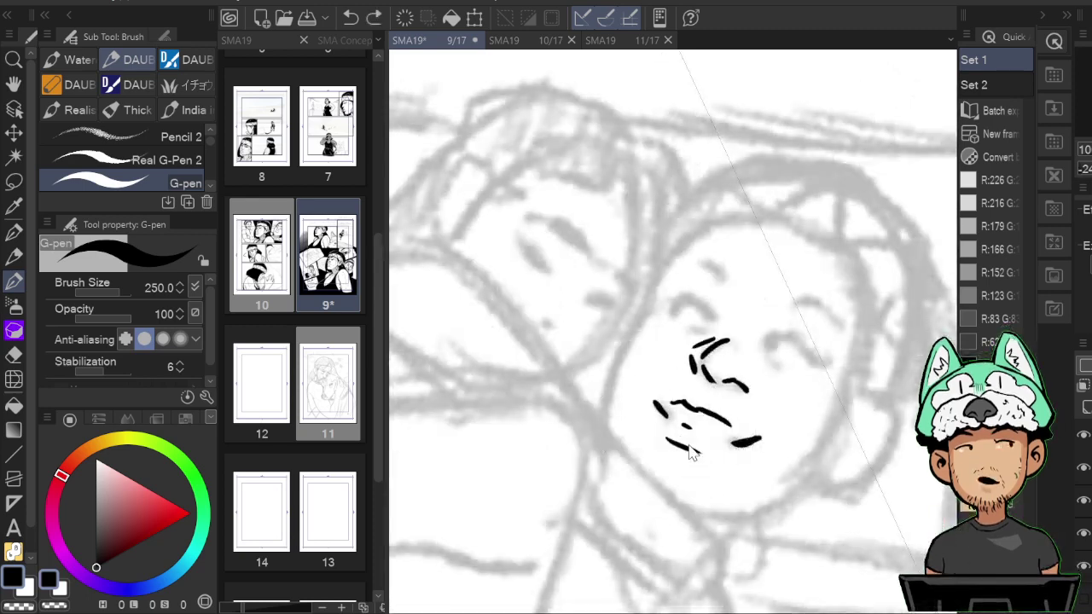
{"action": "key", "text": "e"}
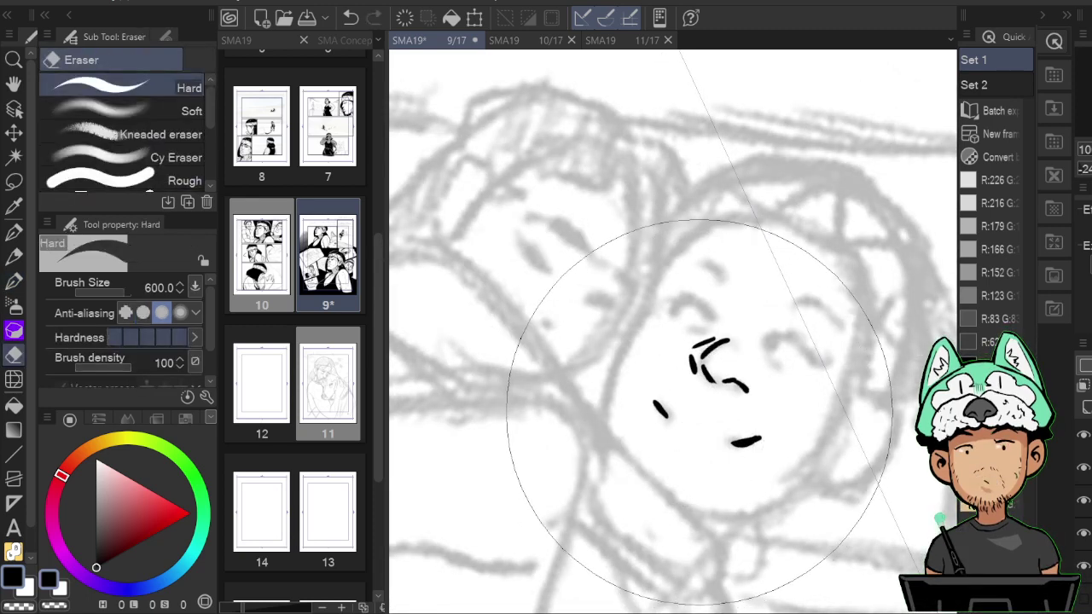
Ink the upper lip, the short center mark and the curved lower lip between the mouth corners.
{"action": "key", "text": "p"}
{"action": "mouse_move", "coordinate": [668, 407]}
{"action": "left_mouse_down"}
{"action": "mouse_move", "coordinate": [691, 403]}
{"action": "mouse_move", "coordinate": [736, 430]}
{"action": "left_mouse_up"}
{"action": "key", "text": "e"}
{"action": "key", "text": "p"}
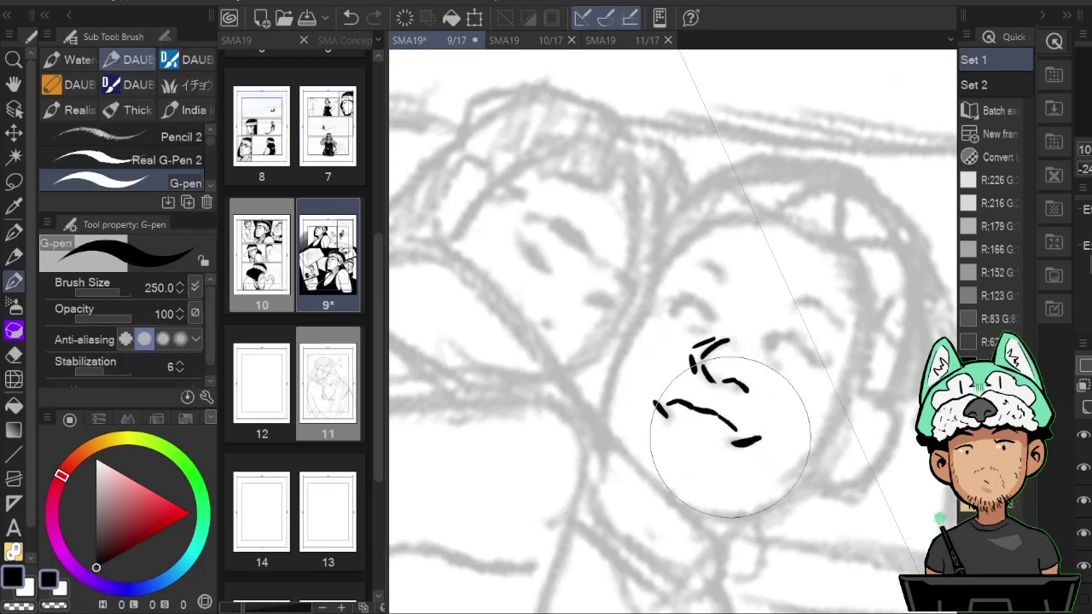
{"action": "mouse_move", "coordinate": [660, 431]}
{"action": "left_mouse_down"}
{"action": "mouse_move", "coordinate": [709, 461]}
{"action": "mouse_move", "coordinate": [697, 431]}
{"action": "left_mouse_up"}
{"action": "key", "text": "h"}
Ink the arched upper eyelids of both eyes, ending each in a thick outer lash.
{"action": "left_click_drag", "start_coordinate": [794, 370], "coordinate": [800, 395]}
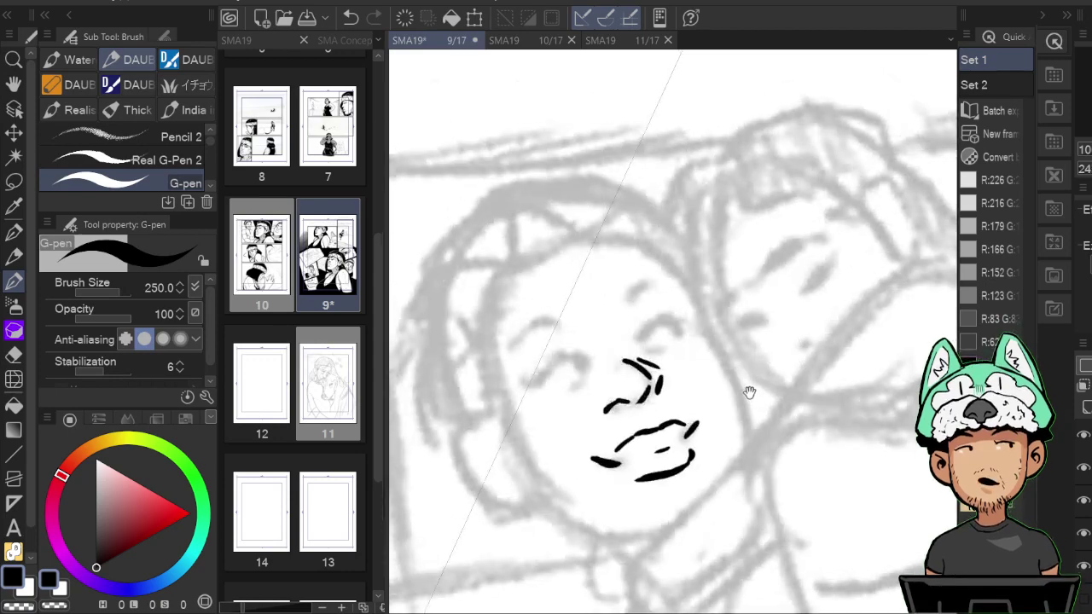
{"action": "left_click_drag", "start_coordinate": [567, 358], "coordinate": [590, 368]}
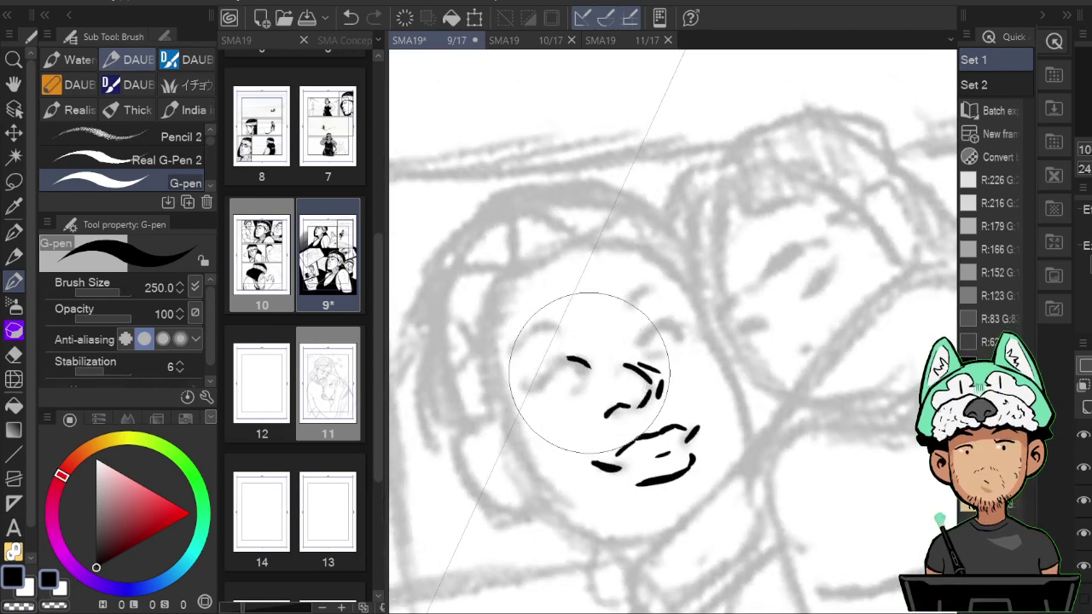
{"action": "key", "text": "h"}
{"action": "left_click_drag", "start_coordinate": [773, 357], "coordinate": [817, 384]}
{"action": "key", "text": "h"}
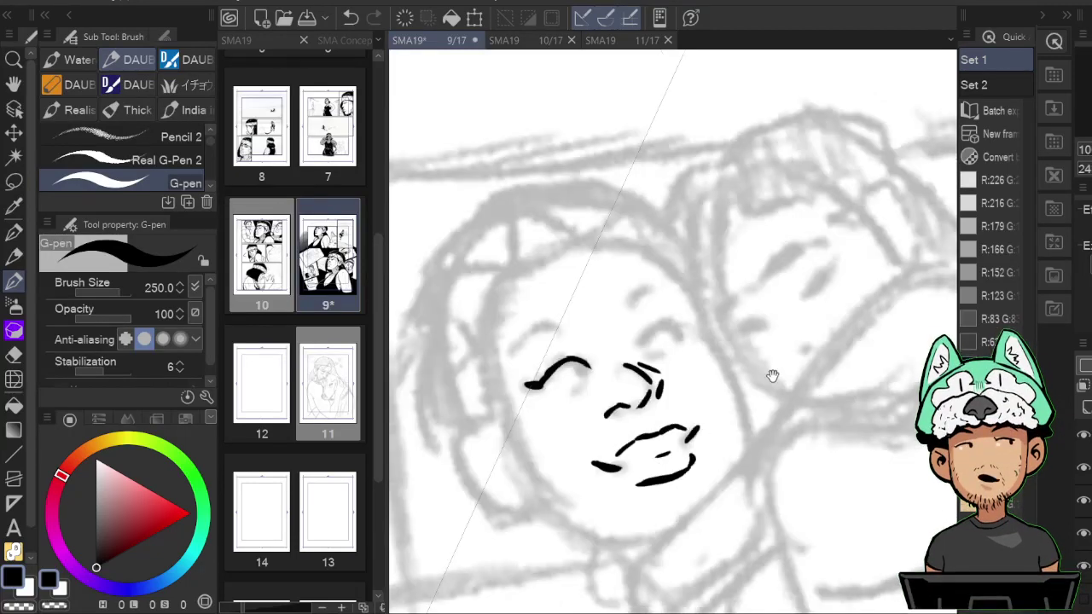
{"action": "key", "text": "h"}
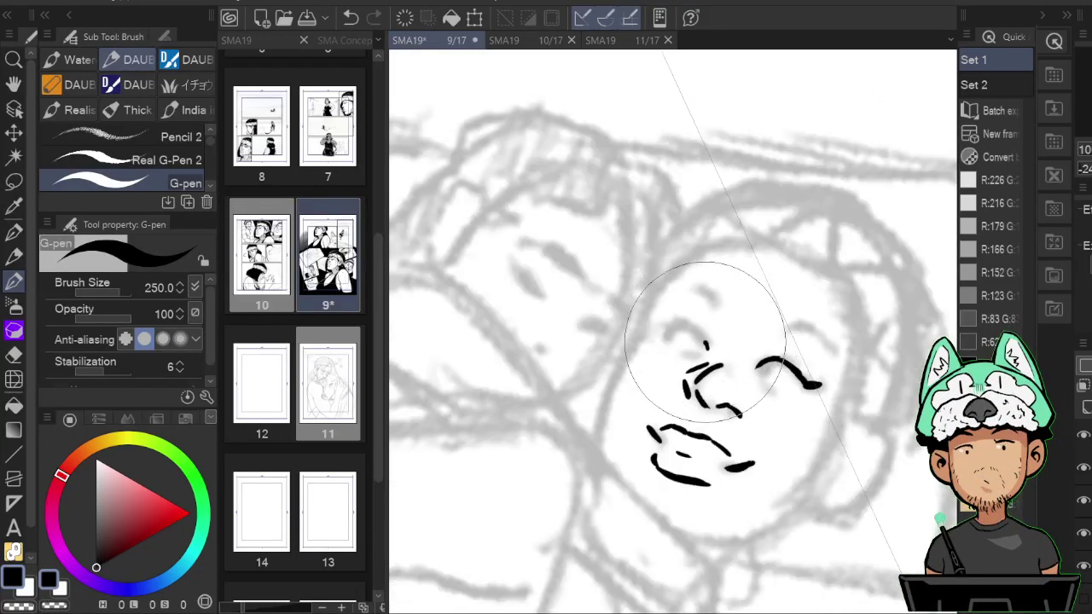
{"action": "left_click_drag", "start_coordinate": [676, 327], "coordinate": [707, 348]}
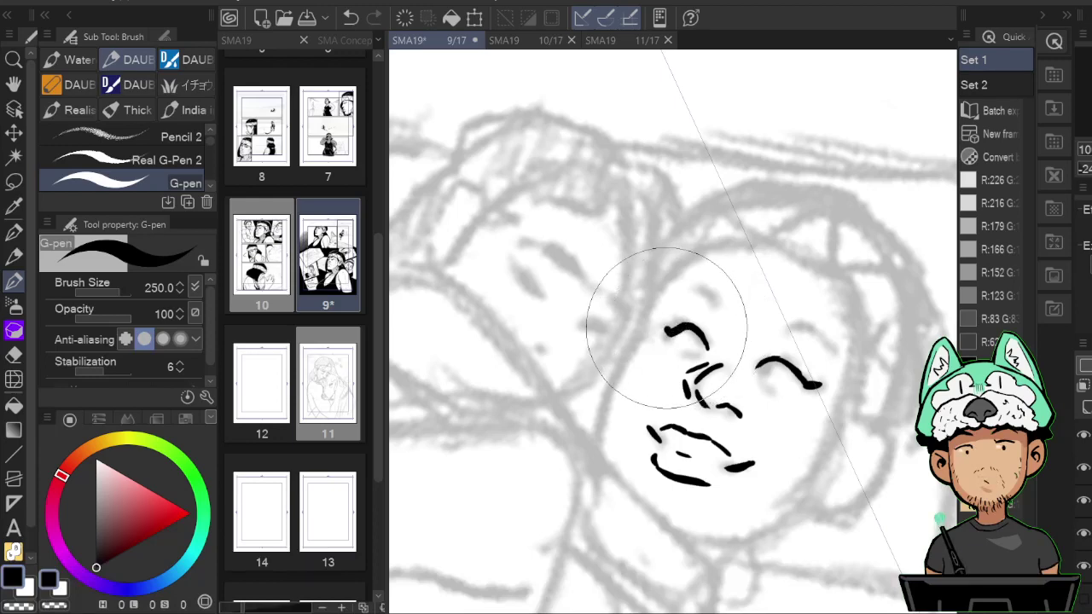
{"action": "key", "text": "h"}
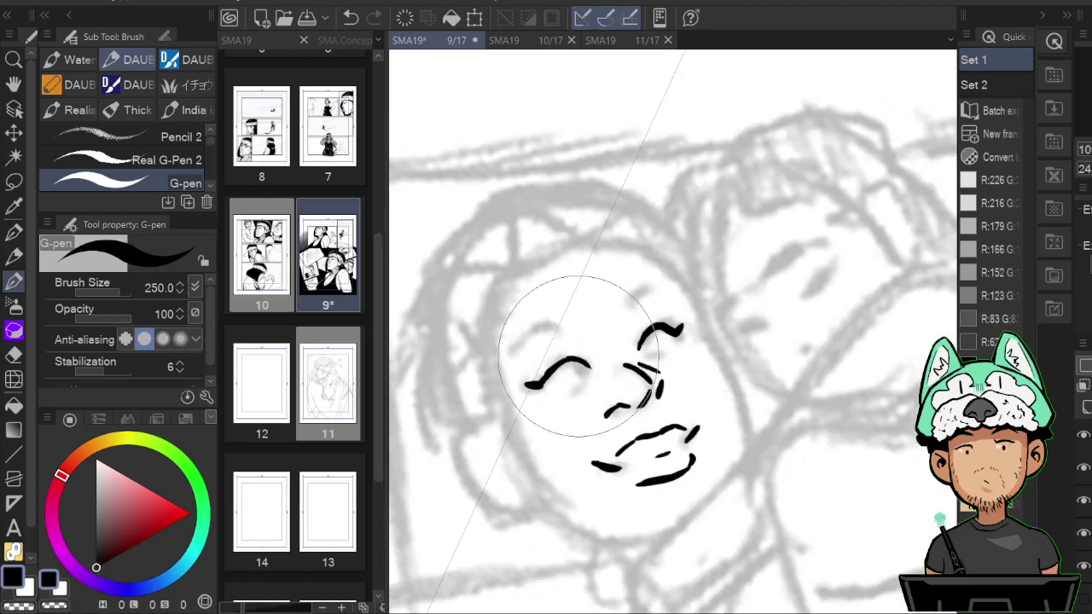
Ink the eyelid crease, inner corner and lower lids around the eyes, tidying the strokes with the eraser.
{"action": "mouse_move", "coordinate": [572, 351]}
{"action": "left_mouse_down"}
{"action": "mouse_move", "coordinate": [586, 357]}
{"action": "mouse_move", "coordinate": [574, 388]}
{"action": "left_mouse_up"}
{"action": "key", "text": "h"}
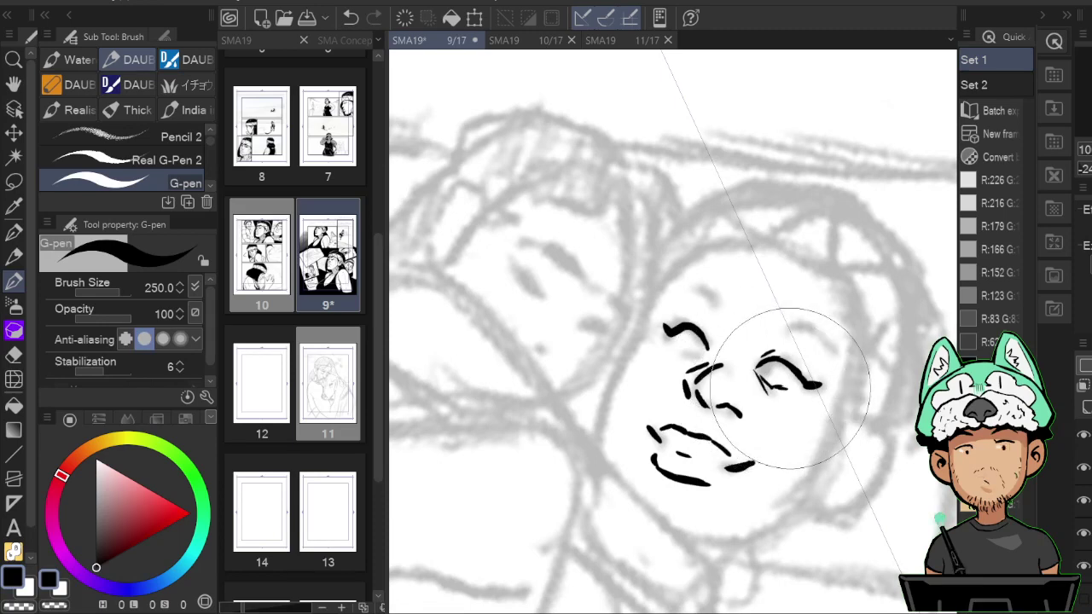
{"action": "key", "text": "e"}
{"action": "key", "text": "p"}
{"action": "key", "text": "h"}
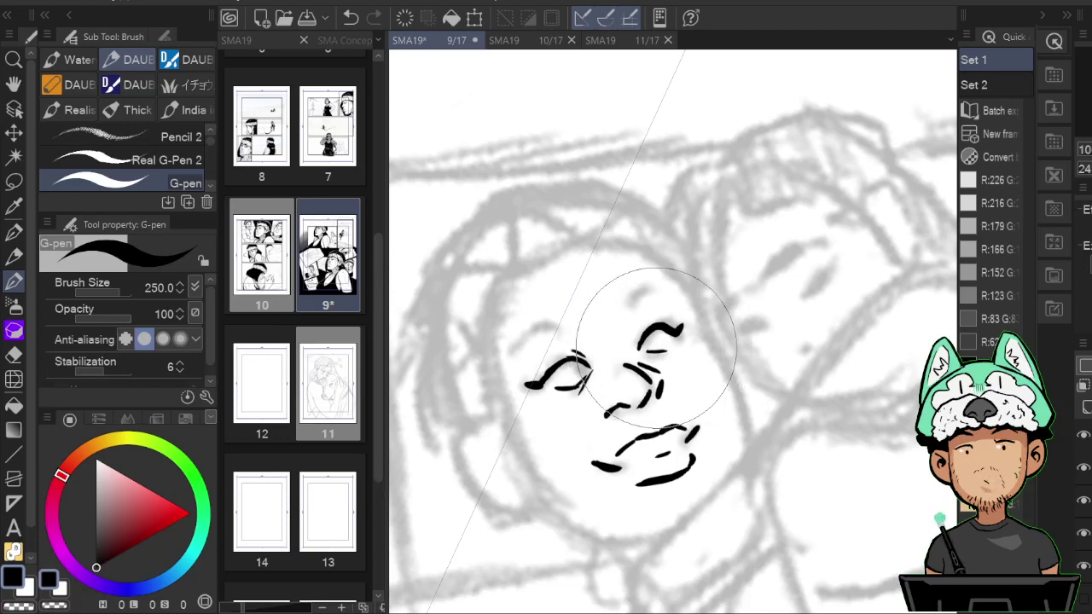
{"action": "key", "text": "e"}
{"action": "key", "text": "p"}
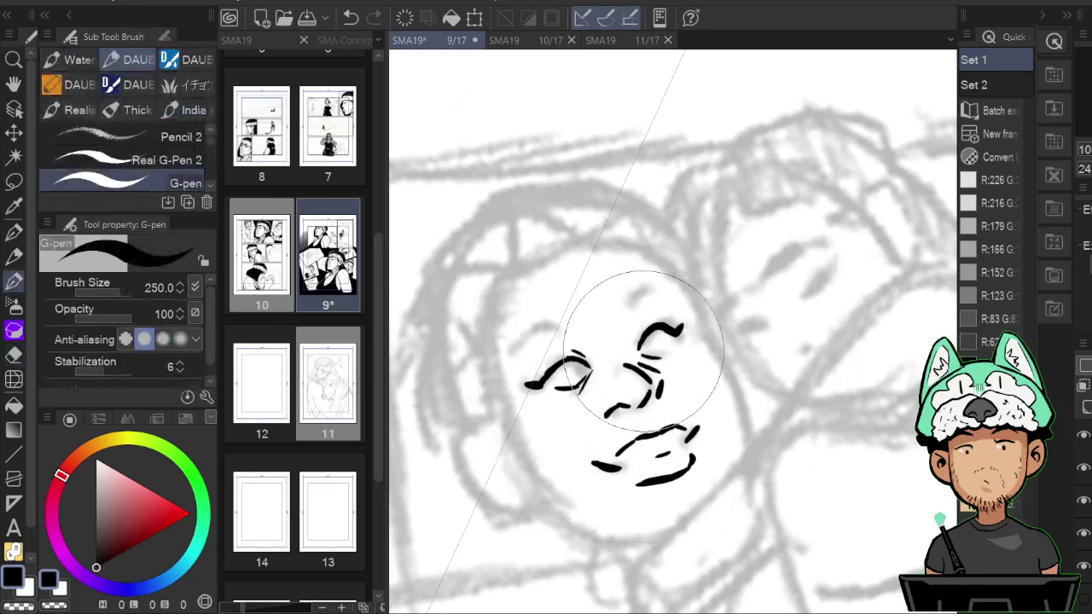
Ink the dark irises in both eyes and the thick arched eyebrow on the ear side of the headband-wearing figure's face.
{"action": "left_click_drag", "start_coordinate": [665, 330], "coordinate": [671, 343]}
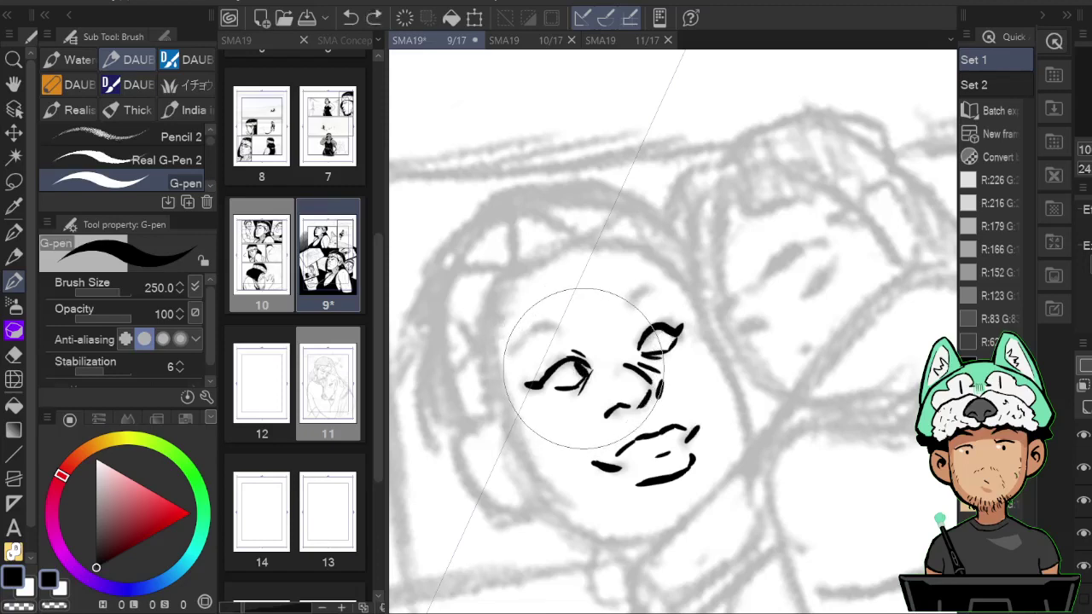
{"action": "left_click_drag", "start_coordinate": [577, 369], "coordinate": [583, 373]}
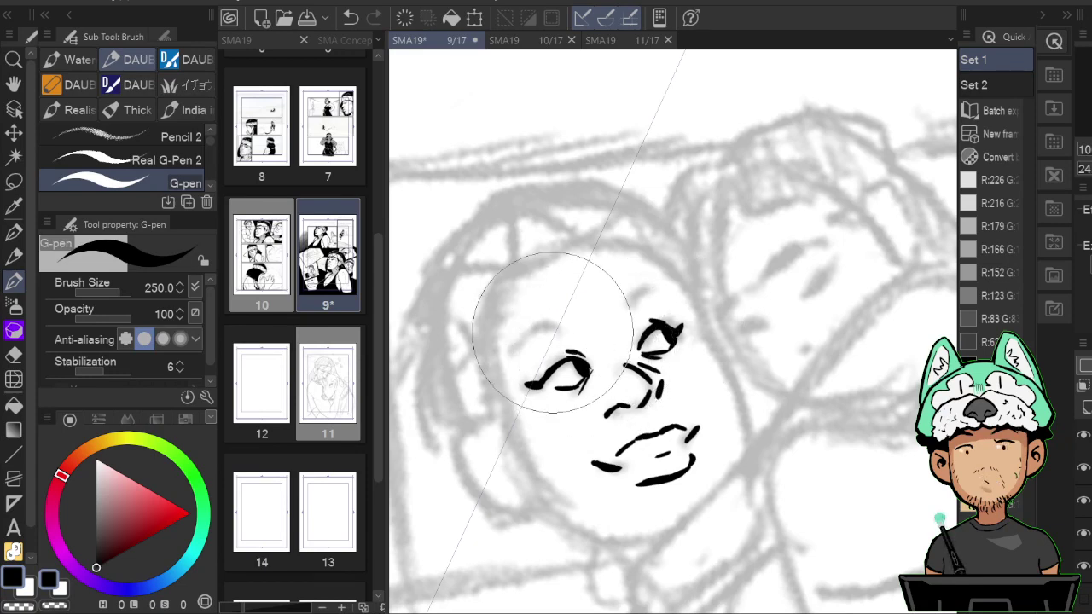
{"action": "left_click_drag", "start_coordinate": [539, 327], "coordinate": [557, 322]}
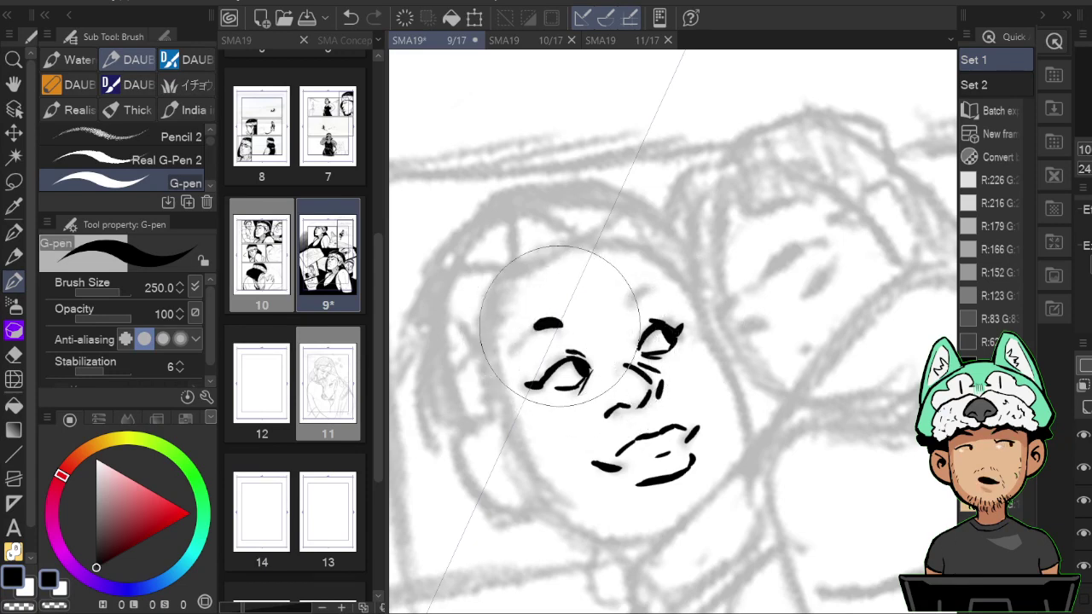
{"action": "key", "text": "h"}
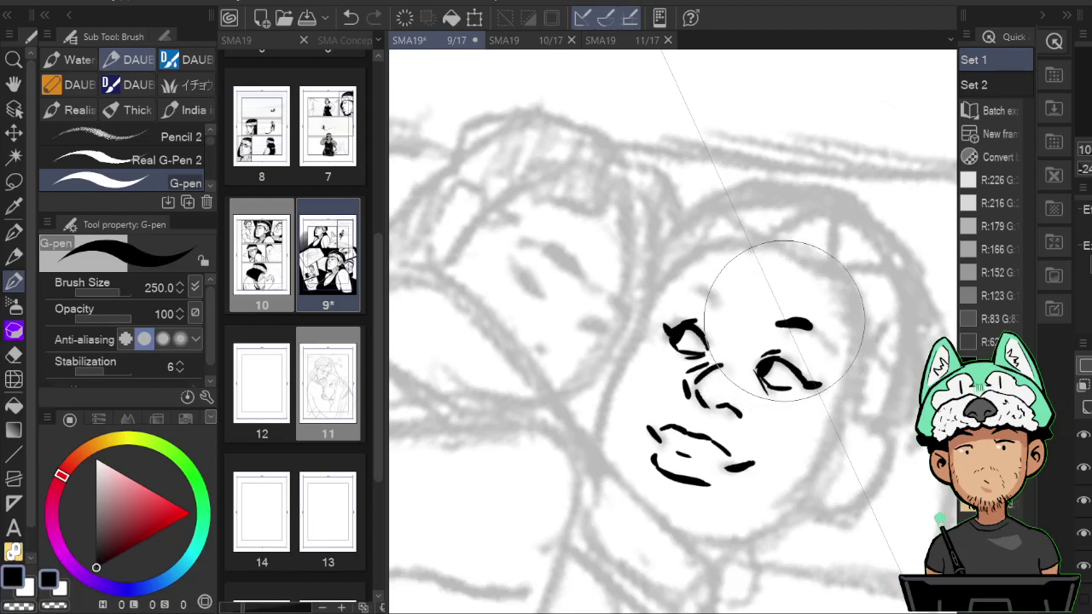
{"action": "left_click_drag", "start_coordinate": [778, 321], "coordinate": [832, 357]}
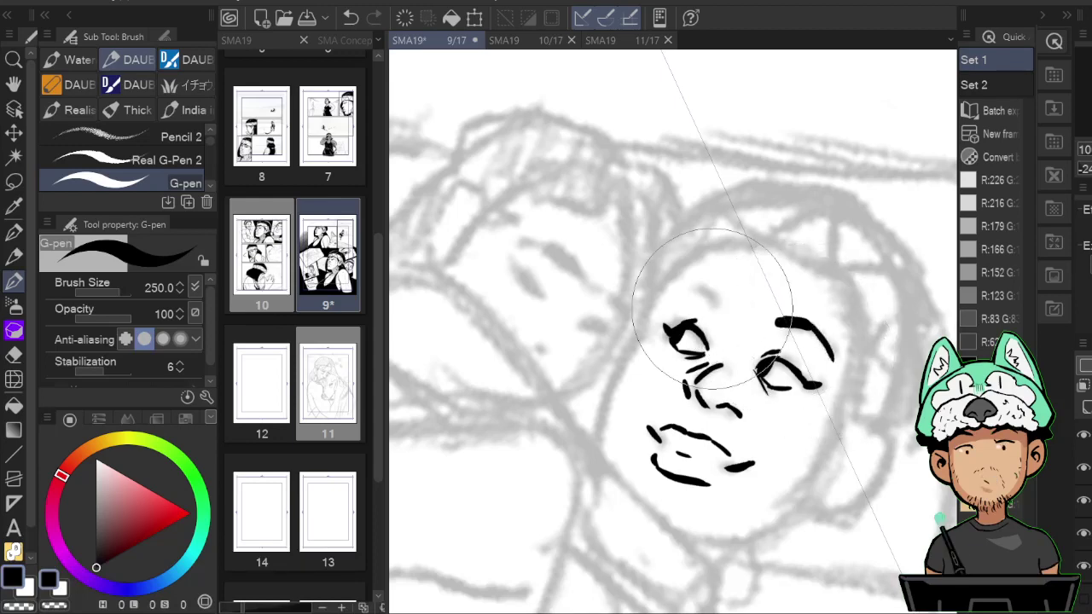
Ink the far eyebrow as a short thick arch above the eye beside the second figure.
{"action": "left_click_drag", "start_coordinate": [698, 285], "coordinate": [708, 298]}
{"action": "key", "text": "h"}
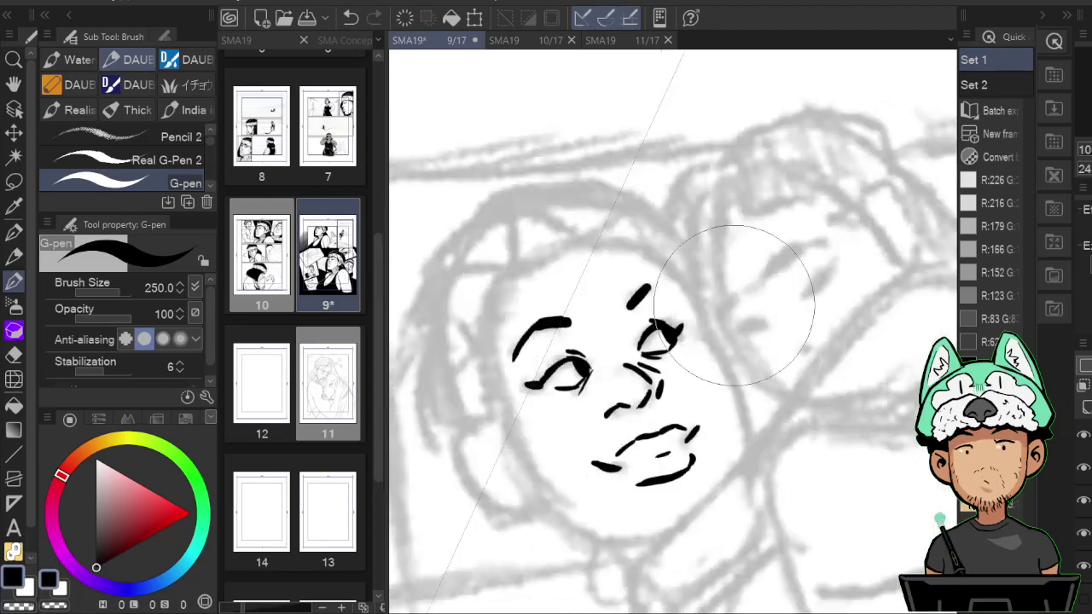
{"action": "key", "text": "e"}
{"action": "key", "text": "p"}
{"action": "left_click_drag", "start_coordinate": [626, 301], "coordinate": [656, 285]}
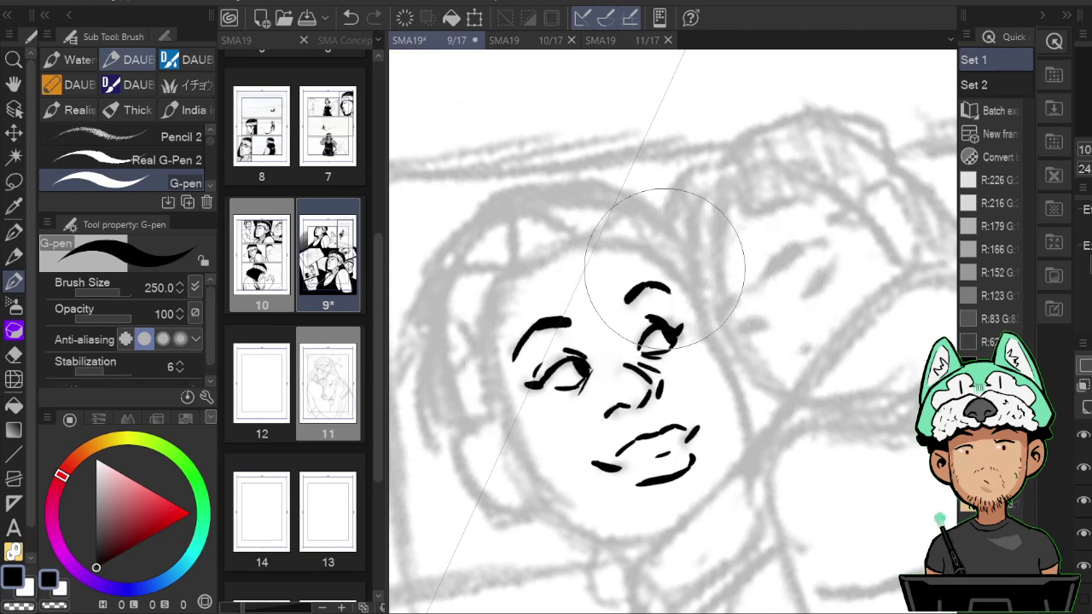
Ink the far side of the face with a short forehead curve and a long cheek contour beside the eye.
{"action": "left_click_drag", "start_coordinate": [650, 258], "coordinate": [690, 301]}
{"action": "mouse_move", "coordinate": [693, 318]}
{"action": "left_mouse_down"}
{"action": "mouse_move", "coordinate": [737, 390]}
{"action": "mouse_move", "coordinate": [768, 341]}
{"action": "left_mouse_up"}
{"action": "key", "text": "h"}
{"action": "key", "text": "e"}
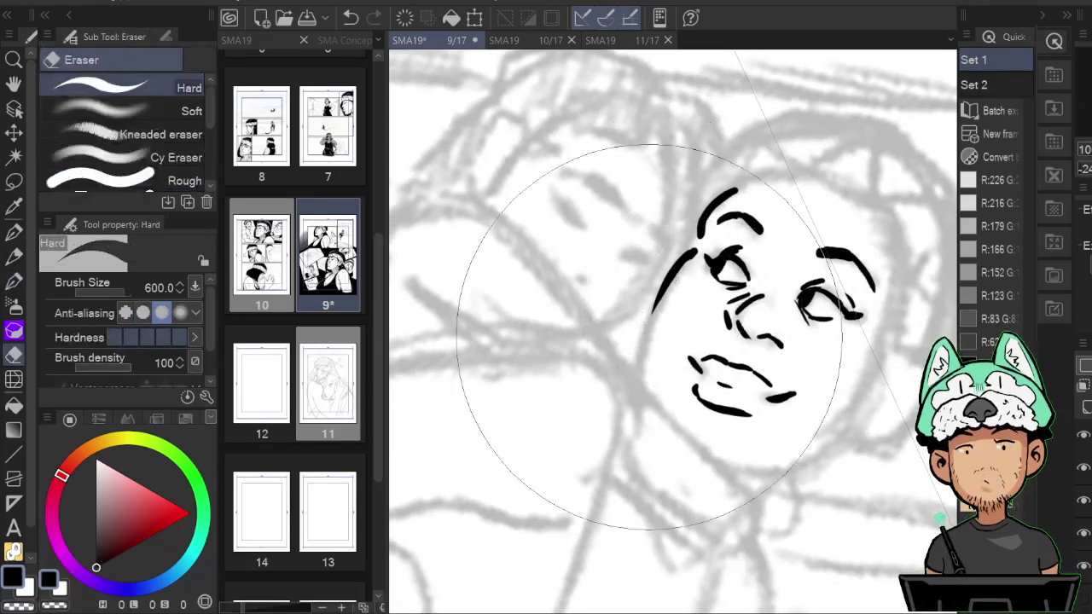
{"action": "key", "text": "p"}
{"action": "mouse_move", "coordinate": [647, 337]}
{"action": "left_mouse_down"}
{"action": "mouse_move", "coordinate": [682, 277]}
{"action": "mouse_move", "coordinate": [666, 279]}
{"action": "mouse_move", "coordinate": [640, 381]}
{"action": "left_mouse_up"}
{"action": "key", "text": "h"}
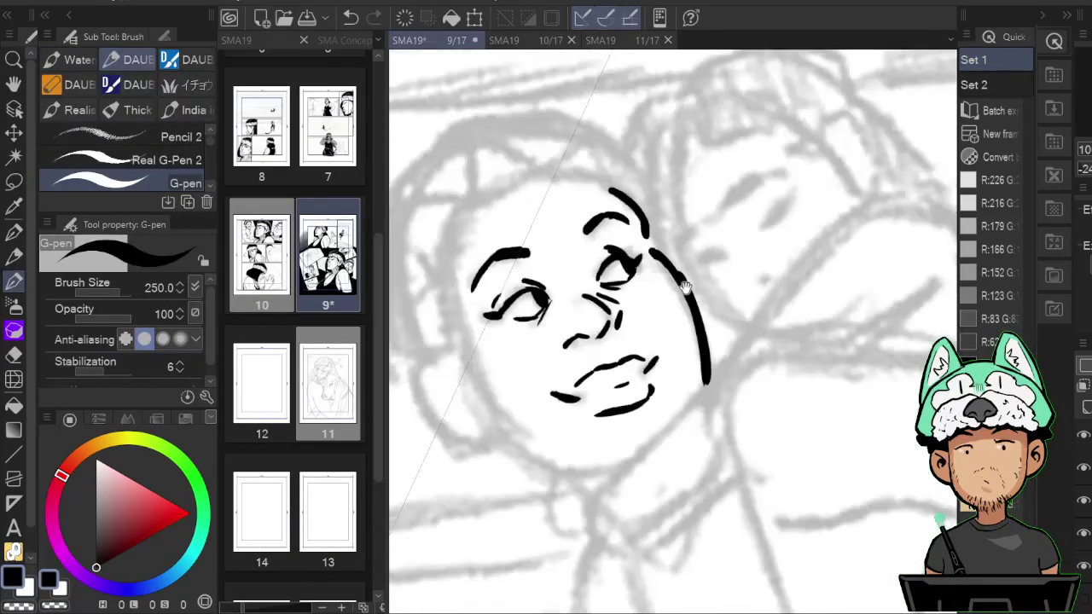
Ink the jaw and chin curve below the mouth, extending its upper end toward the ear.
{"action": "mouse_move", "coordinate": [650, 266]}
{"action": "left_mouse_down"}
{"action": "mouse_move", "coordinate": [680, 367]}
{"action": "mouse_move", "coordinate": [667, 271]}
{"action": "left_mouse_up"}
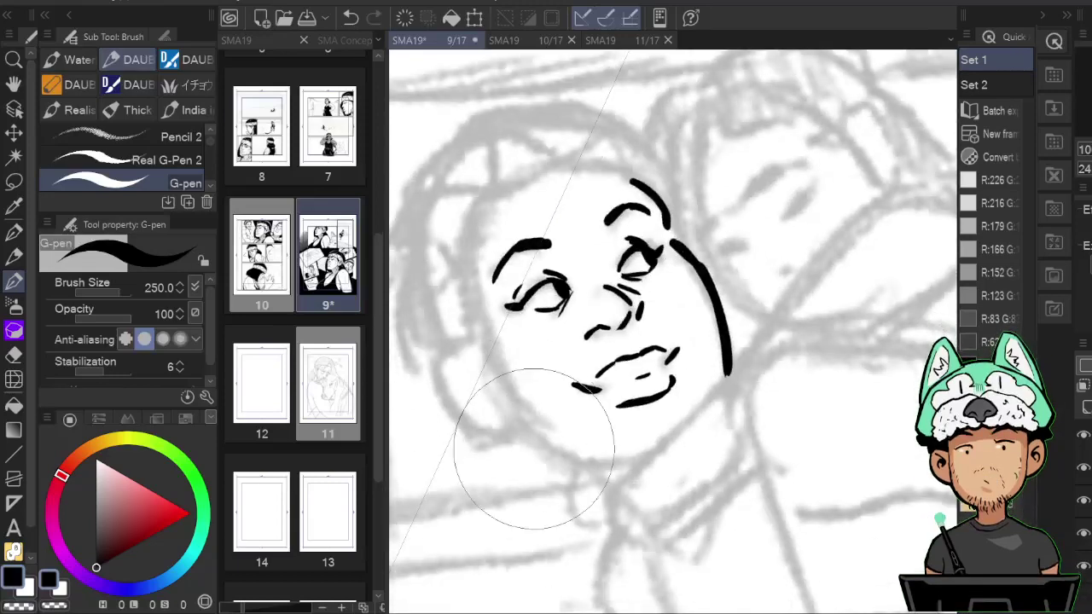
{"action": "left_click_drag", "start_coordinate": [516, 408], "coordinate": [597, 454]}
{"action": "key", "text": "h"}
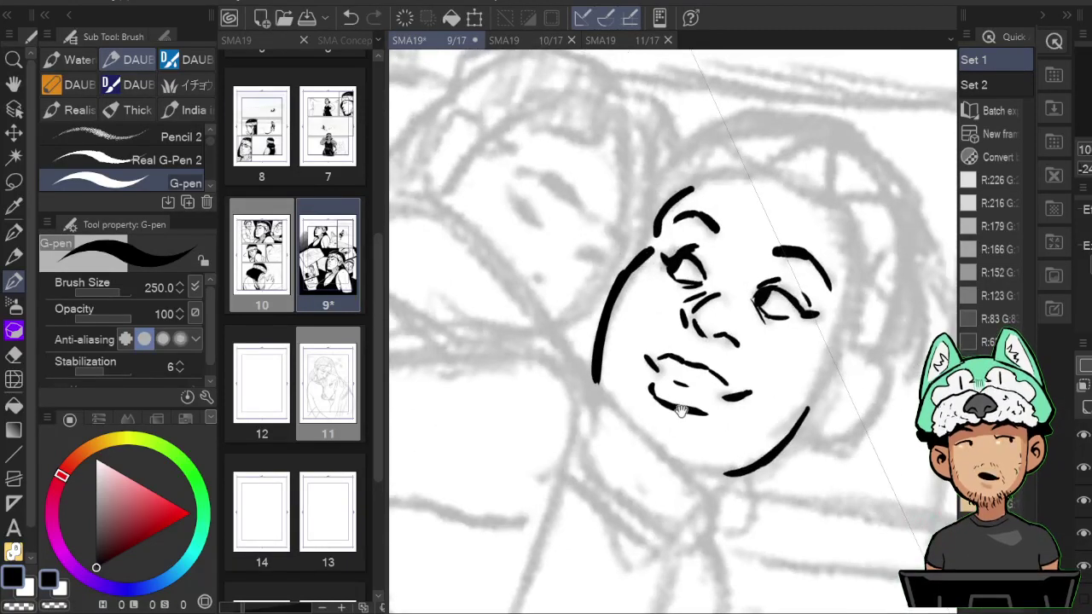
{"action": "key", "text": "h"}
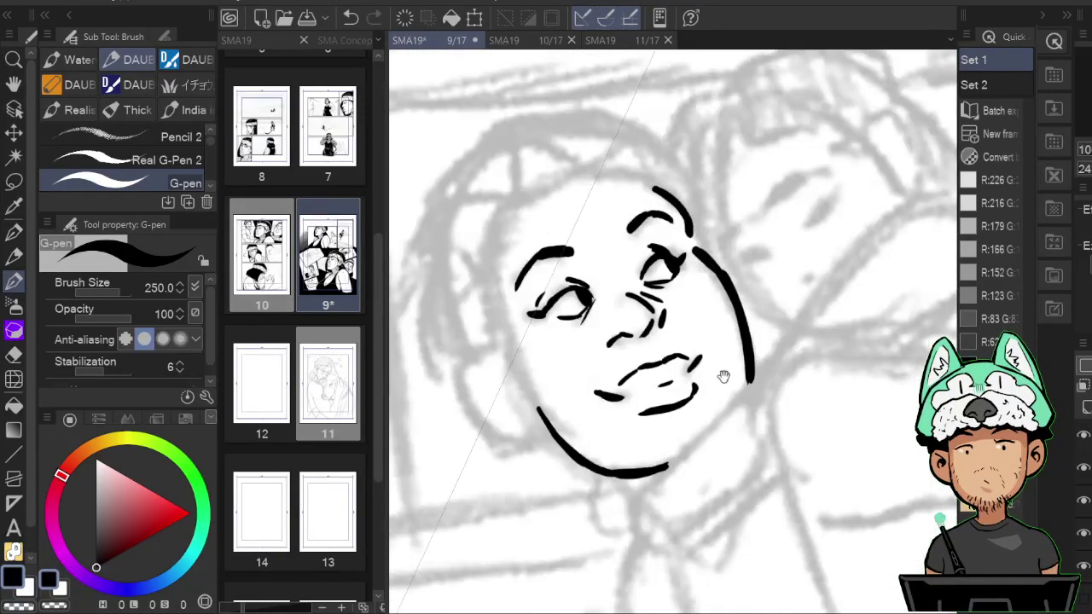
{"action": "key", "text": "e"}
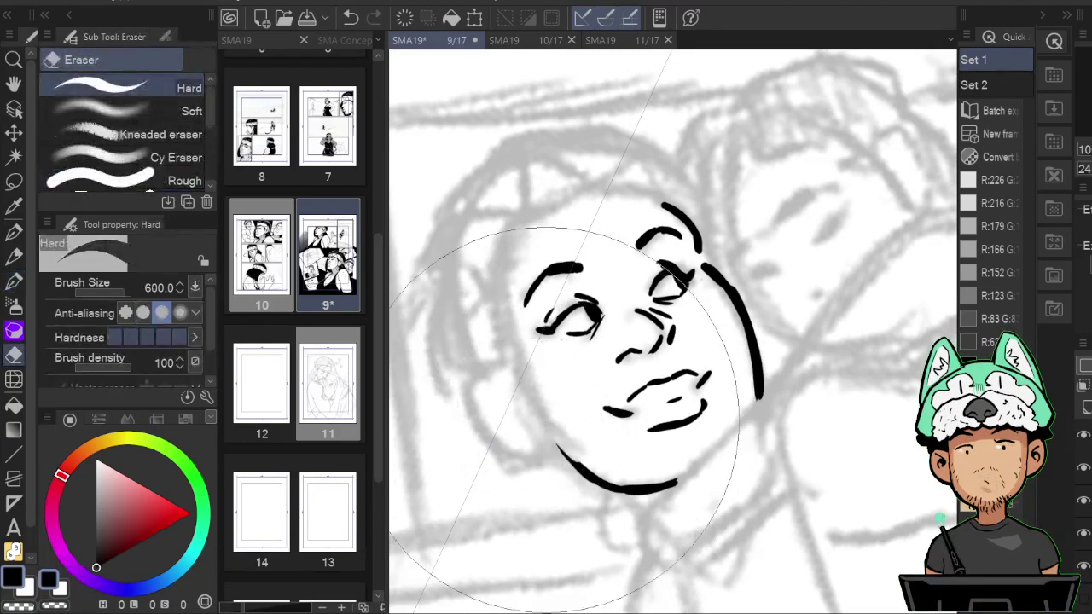
{"action": "key", "text": "p"}
{"action": "left_click_drag", "start_coordinate": [541, 417], "coordinate": [592, 481]}
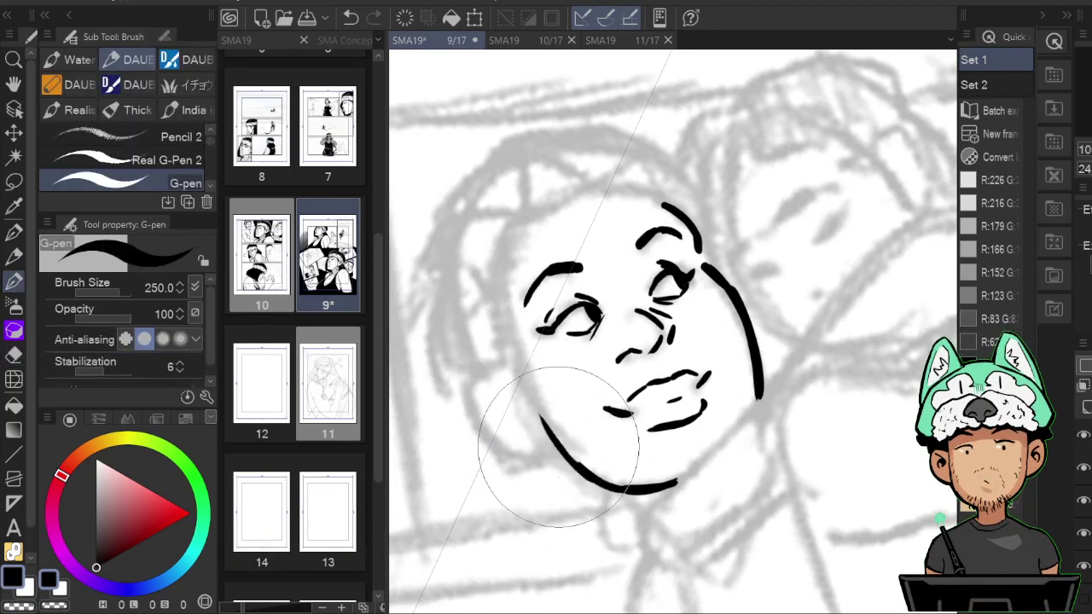
Ink the side of the face between the temple and ear, cleaning and redrawing the line.
{"action": "left_click_drag", "start_coordinate": [627, 268], "coordinate": [634, 284]}
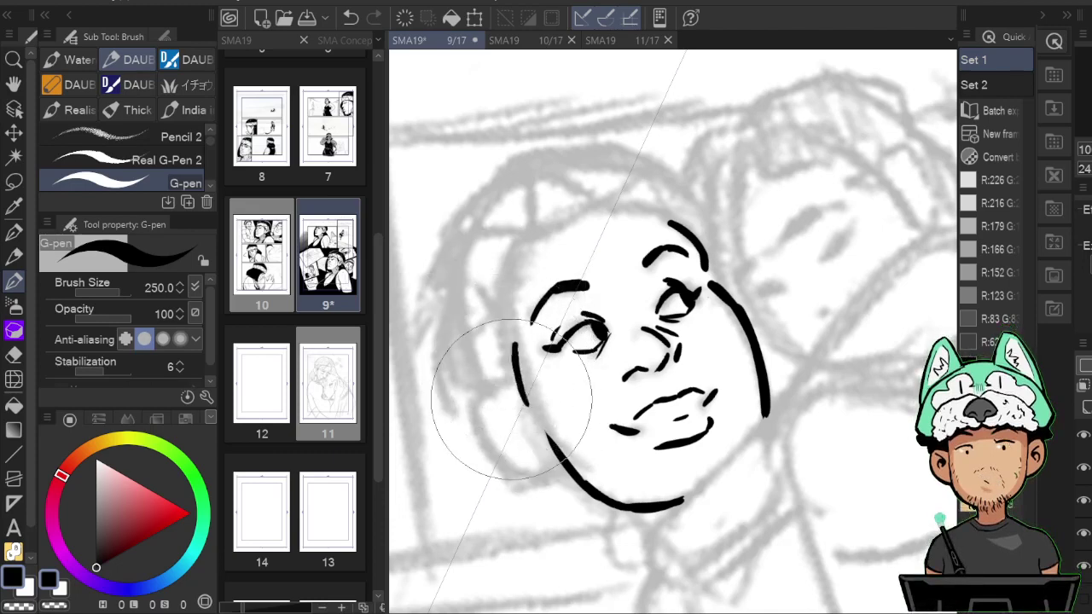
{"action": "key", "text": "e"}
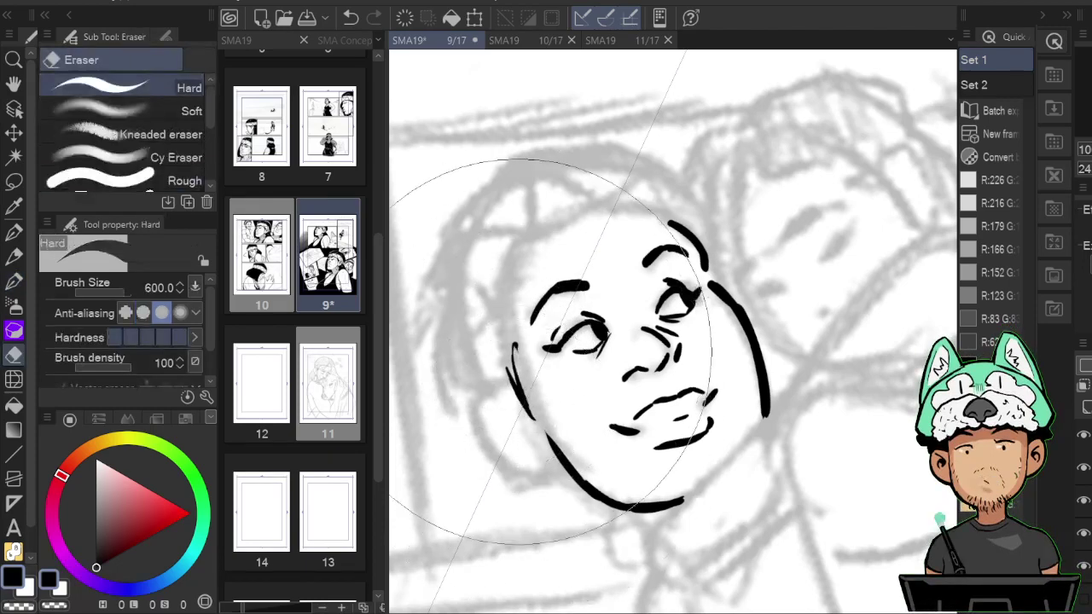
{"action": "mouse_move", "coordinate": [517, 352]}
{"action": "left_mouse_down"}
{"action": "mouse_move", "coordinate": [530, 414]}
{"action": "mouse_move", "coordinate": [522, 399]}
{"action": "left_mouse_up"}
{"action": "key", "text": "b"}
{"action": "left_click_drag", "start_coordinate": [509, 339], "coordinate": [529, 401]}
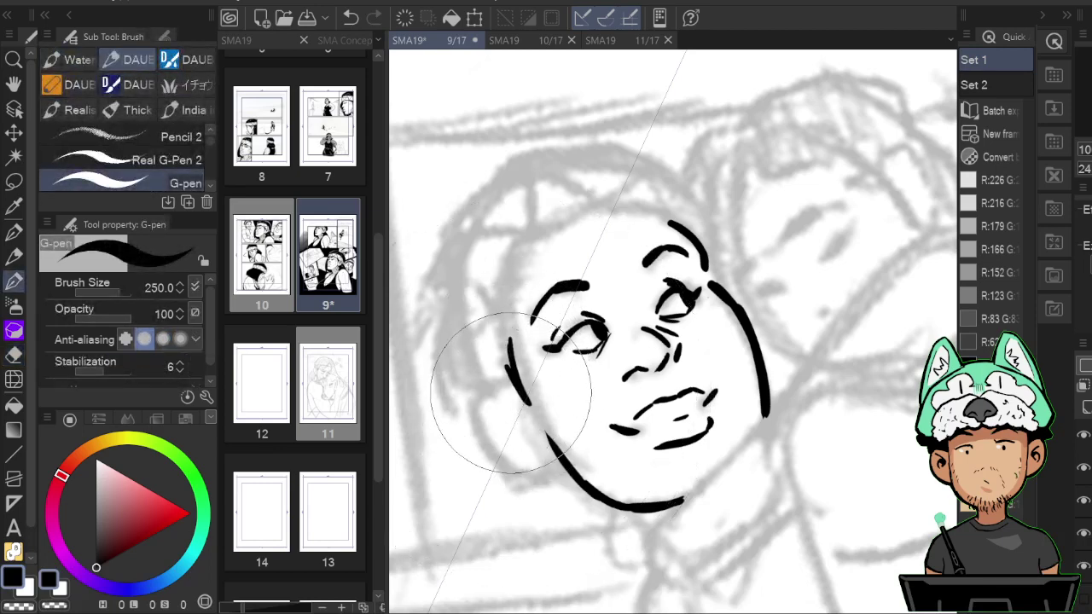
Ink the ear's outline and inner folds, joining the lobe to the jawline.
{"action": "mouse_move", "coordinate": [510, 375]}
{"action": "left_mouse_down"}
{"action": "mouse_move", "coordinate": [522, 400]}
{"action": "mouse_move", "coordinate": [516, 465]}
{"action": "left_mouse_up"}
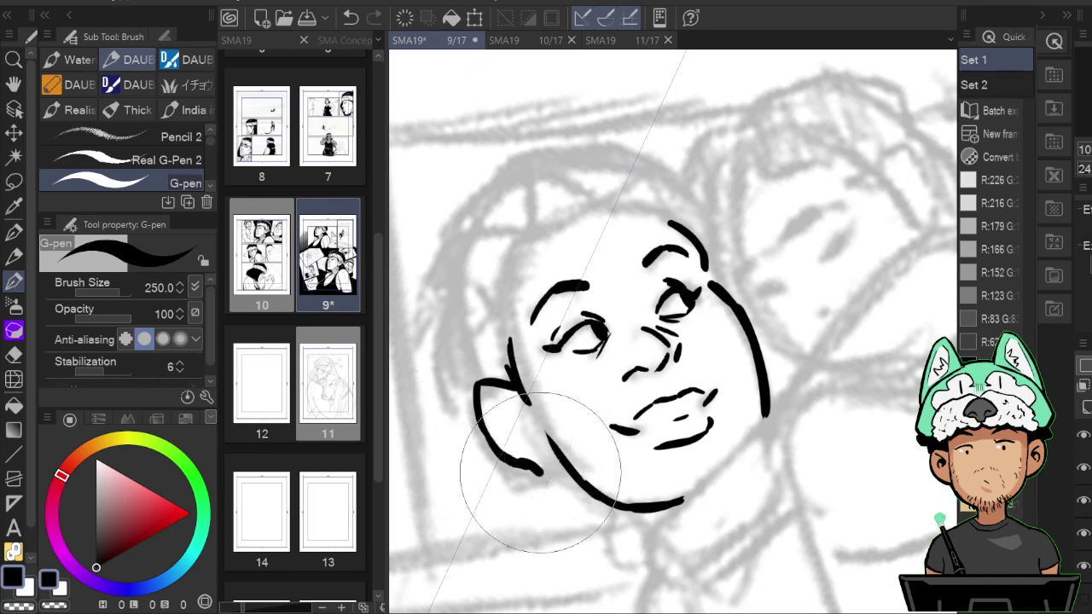
{"action": "key", "text": "e"}
{"action": "mouse_move", "coordinate": [524, 465]}
{"action": "left_mouse_down"}
{"action": "mouse_move", "coordinate": [559, 471]}
{"action": "mouse_move", "coordinate": [533, 454]}
{"action": "mouse_move", "coordinate": [529, 471]}
{"action": "mouse_move", "coordinate": [498, 450]}
{"action": "mouse_move", "coordinate": [546, 465]}
{"action": "left_mouse_up"}
{"action": "key", "text": "p"}
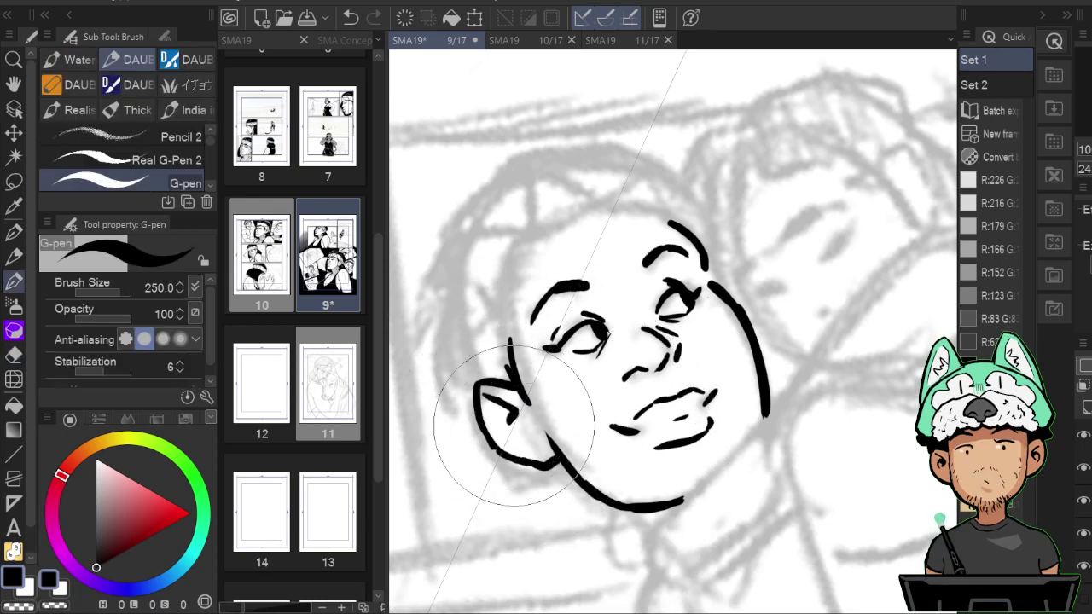
{"action": "left_click_drag", "start_coordinate": [497, 408], "coordinate": [511, 428]}
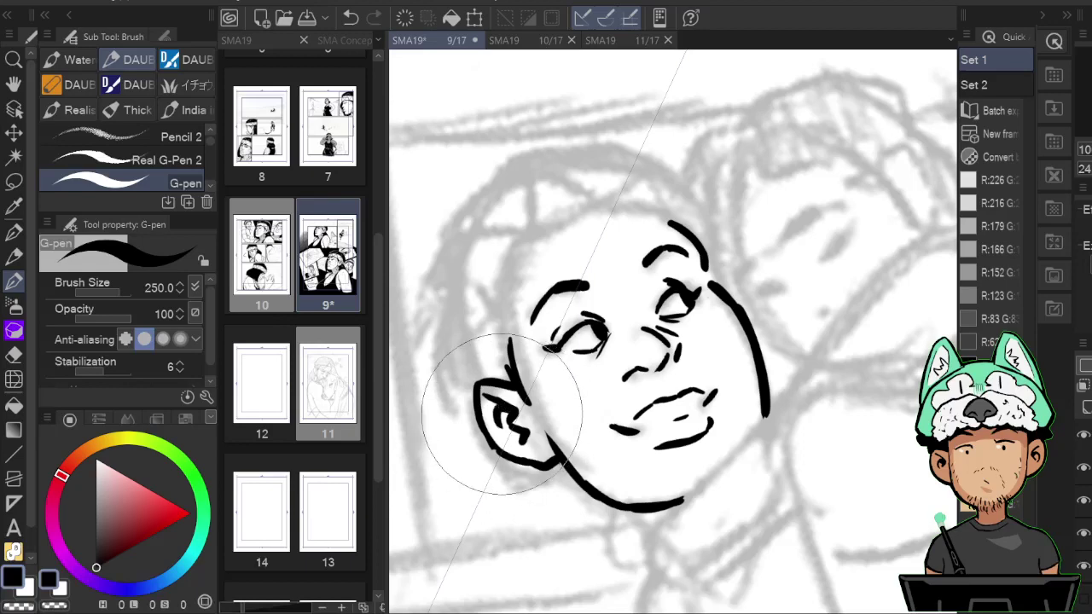
Extend the side-of-face line above the ear up toward the temple.
{"action": "left_click_drag", "start_coordinate": [578, 330], "coordinate": [598, 360]}
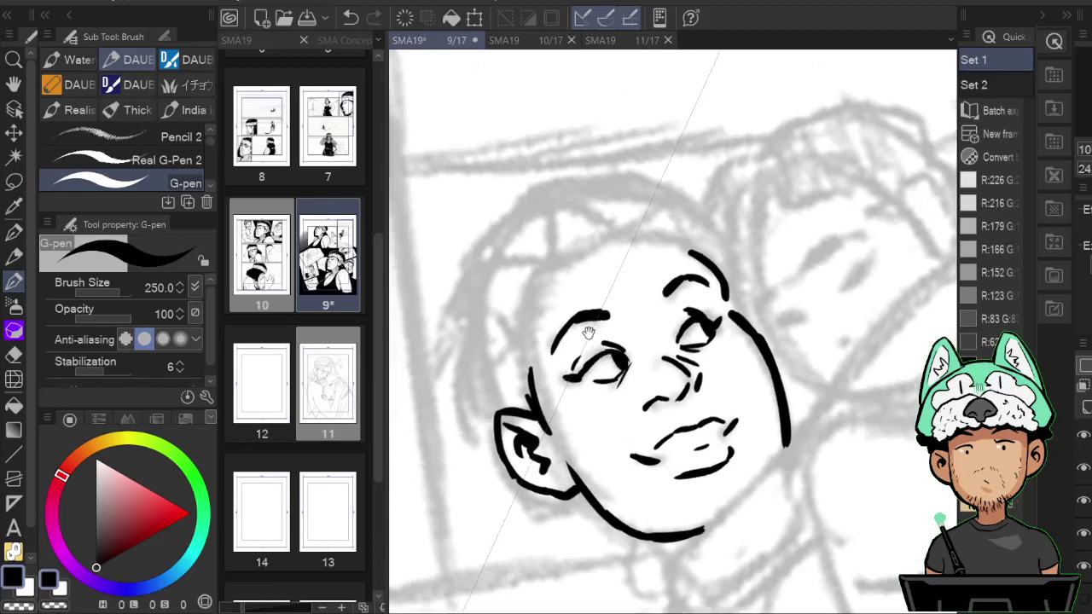
{"action": "key", "text": "h"}
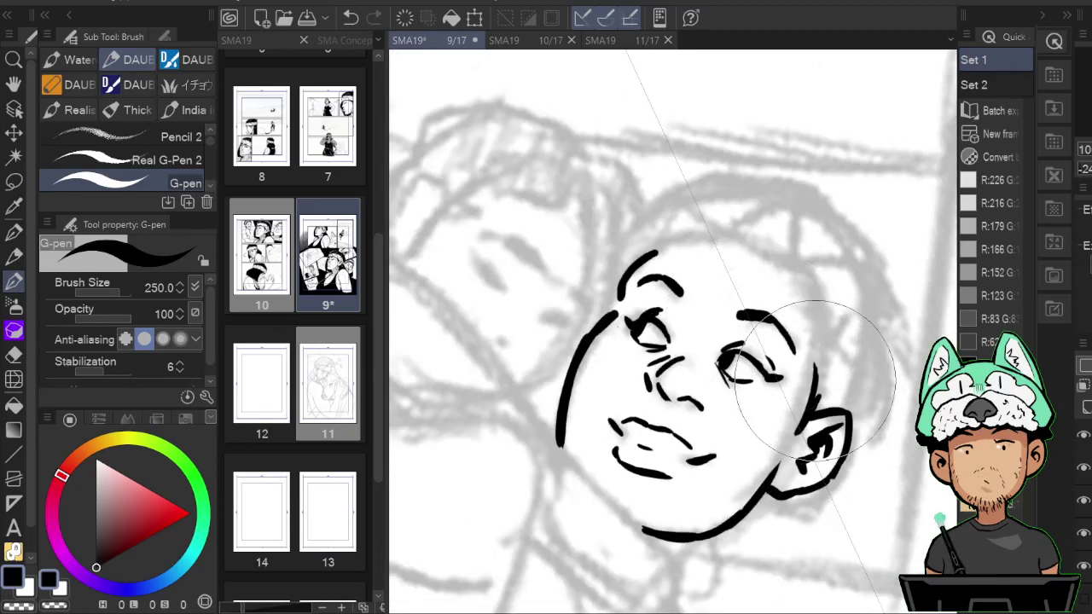
{"action": "key", "text": "e"}
{"action": "key", "text": "b"}
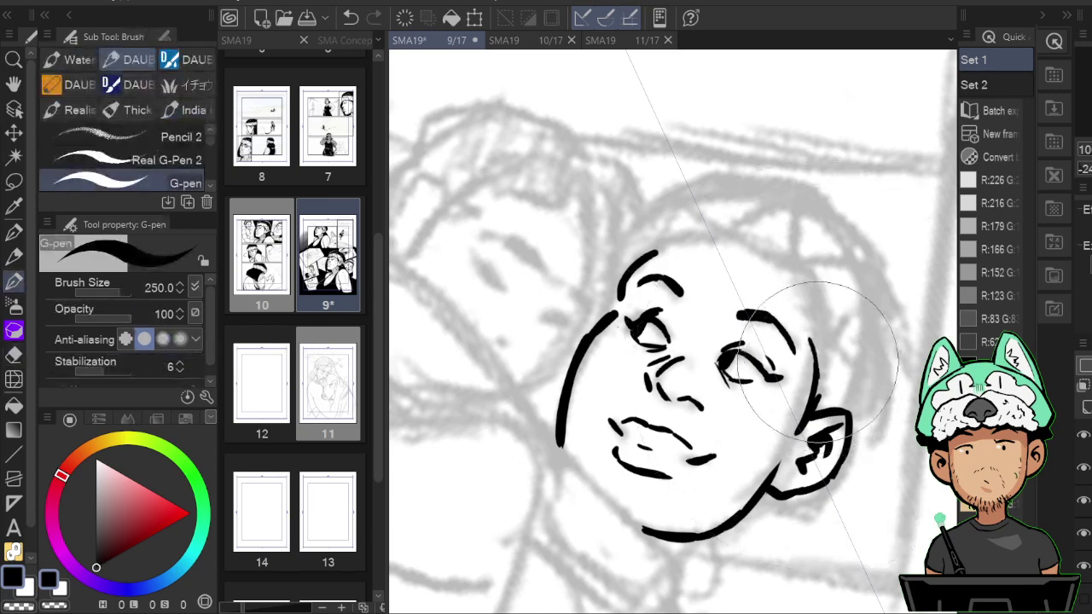
{"action": "left_click_drag", "start_coordinate": [817, 345], "coordinate": [822, 353]}
Ink short jagged hairline strokes at the temple beside the near eyebrow.
{"action": "key", "text": "h"}
{"action": "mouse_move", "coordinate": [690, 298]}
{"action": "left_mouse_down"}
{"action": "mouse_move", "coordinate": [722, 362]}
{"action": "mouse_move", "coordinate": [707, 360]}
{"action": "left_mouse_up"}
{"action": "key", "text": "h"}
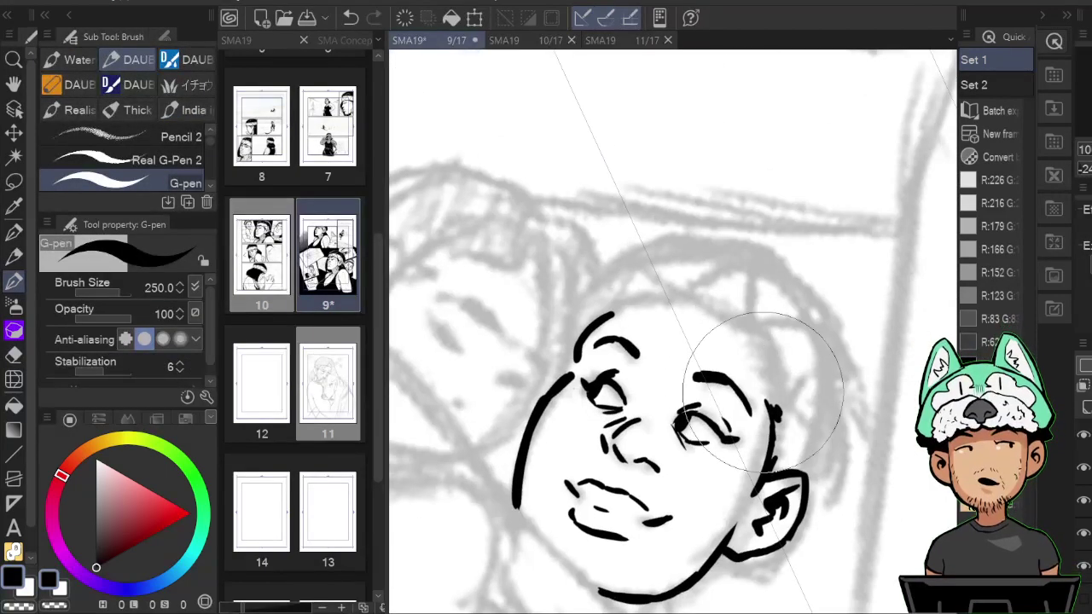
{"action": "left_click_drag", "start_coordinate": [765, 389], "coordinate": [778, 397]}
{"action": "mouse_move", "coordinate": [753, 369]}
{"action": "left_mouse_down"}
{"action": "mouse_move", "coordinate": [777, 391]}
{"action": "mouse_move", "coordinate": [773, 370]}
{"action": "mouse_move", "coordinate": [778, 378]}
{"action": "left_mouse_up"}
{"action": "key", "text": "h"}
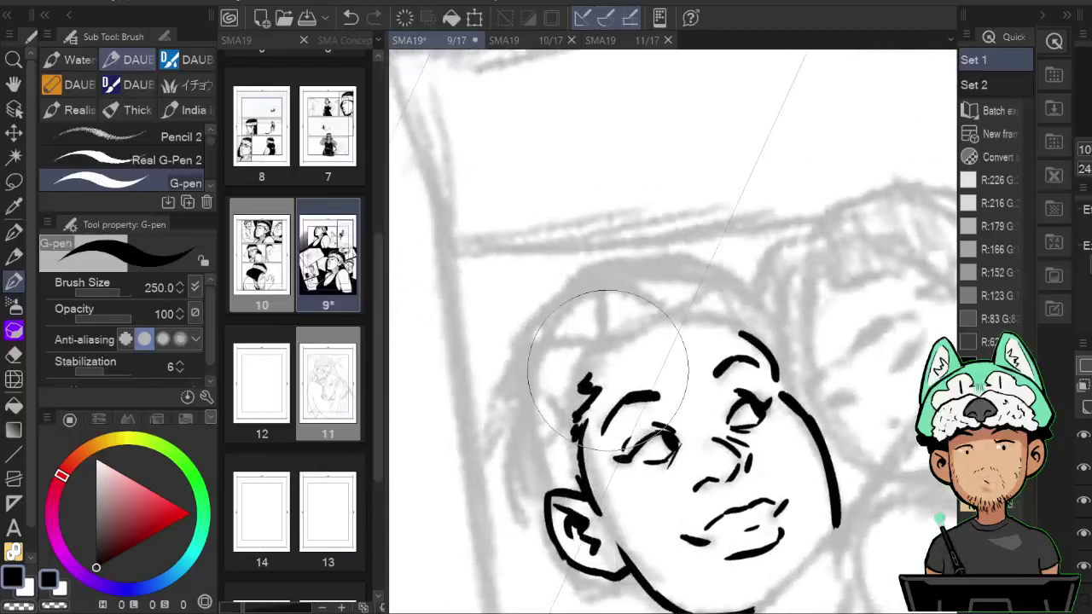
Continue the jagged hairline across the top of the forehead to the far side of the face.
{"action": "mouse_move", "coordinate": [587, 377]}
{"action": "left_mouse_down"}
{"action": "mouse_move", "coordinate": [645, 329]}
{"action": "mouse_move", "coordinate": [618, 329]}
{"action": "mouse_move", "coordinate": [618, 342]}
{"action": "mouse_move", "coordinate": [663, 317]}
{"action": "mouse_move", "coordinate": [719, 319]}
{"action": "mouse_move", "coordinate": [738, 341]}
{"action": "mouse_move", "coordinate": [750, 314]}
{"action": "left_mouse_up"}
{"action": "key", "text": "h"}
{"action": "key", "text": "h"}
{"action": "left_click_drag", "start_coordinate": [700, 385], "coordinate": [704, 376]}
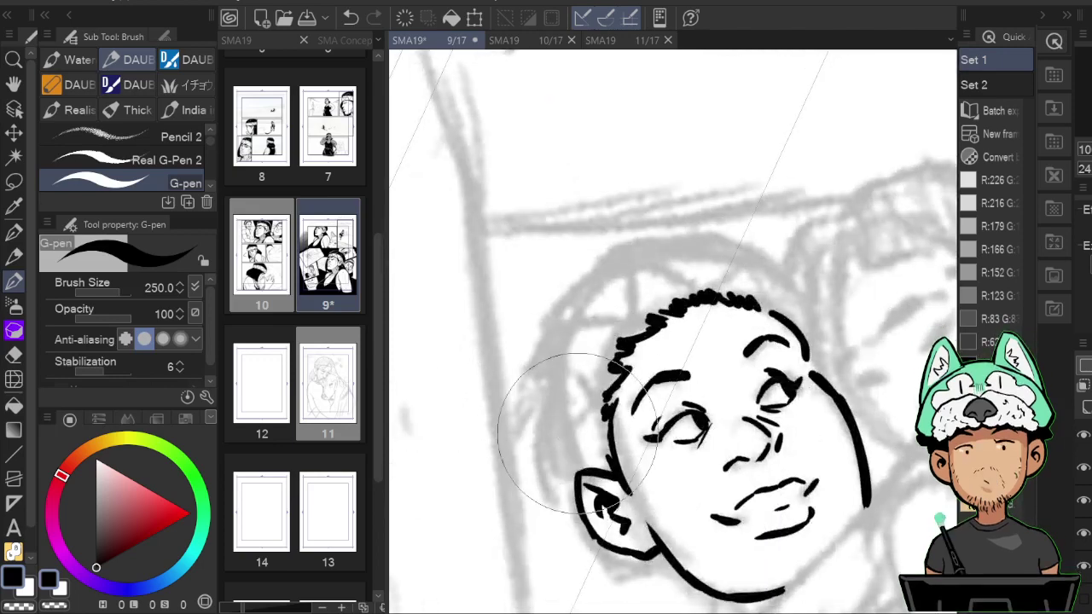
Thicken the hairline into a solid black band of short hair from the ear over the forehead to the far temple.
{"action": "left_click_drag", "start_coordinate": [613, 469], "coordinate": [604, 437]}
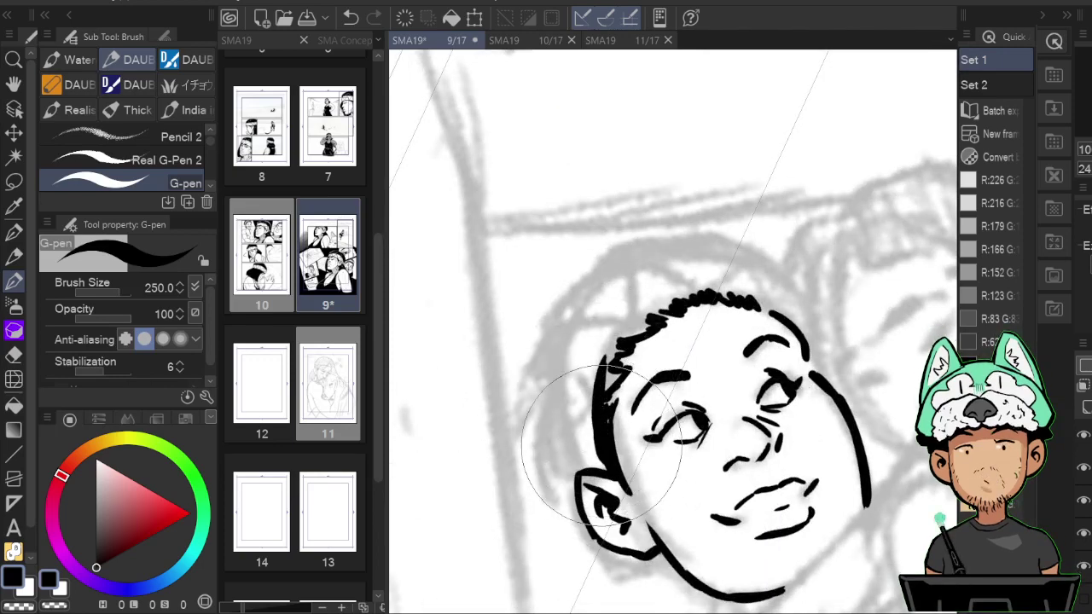
{"action": "key", "text": "h"}
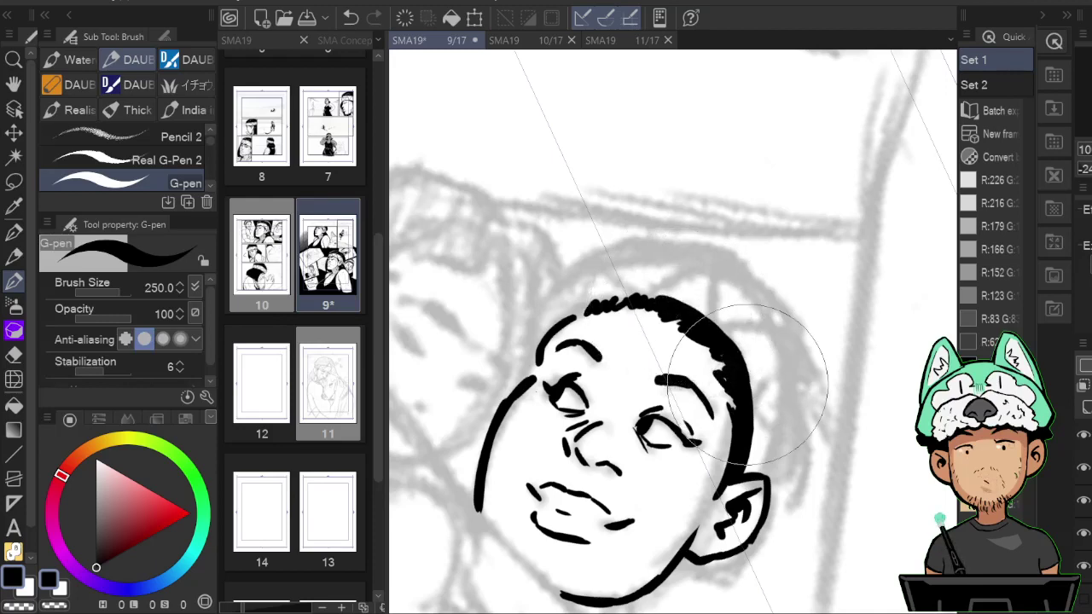
{"action": "key", "text": "h"}
{"action": "key", "text": "h"}
{"action": "key", "text": "h"}
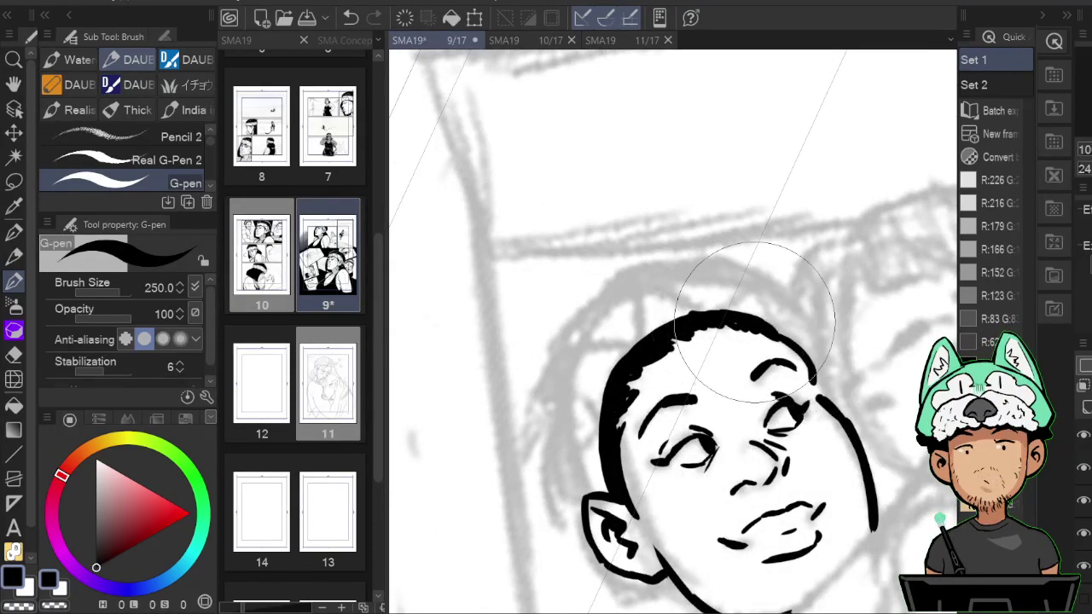
{"action": "key", "text": "h"}
{"action": "key", "text": "h"}
Ink a short neck line under the chin and close the contour gap at the far temple.
{"action": "mouse_move", "coordinate": [723, 359]}
{"action": "left_mouse_down"}
{"action": "mouse_move", "coordinate": [729, 274]}
{"action": "mouse_move", "coordinate": [717, 252]}
{"action": "left_mouse_up"}
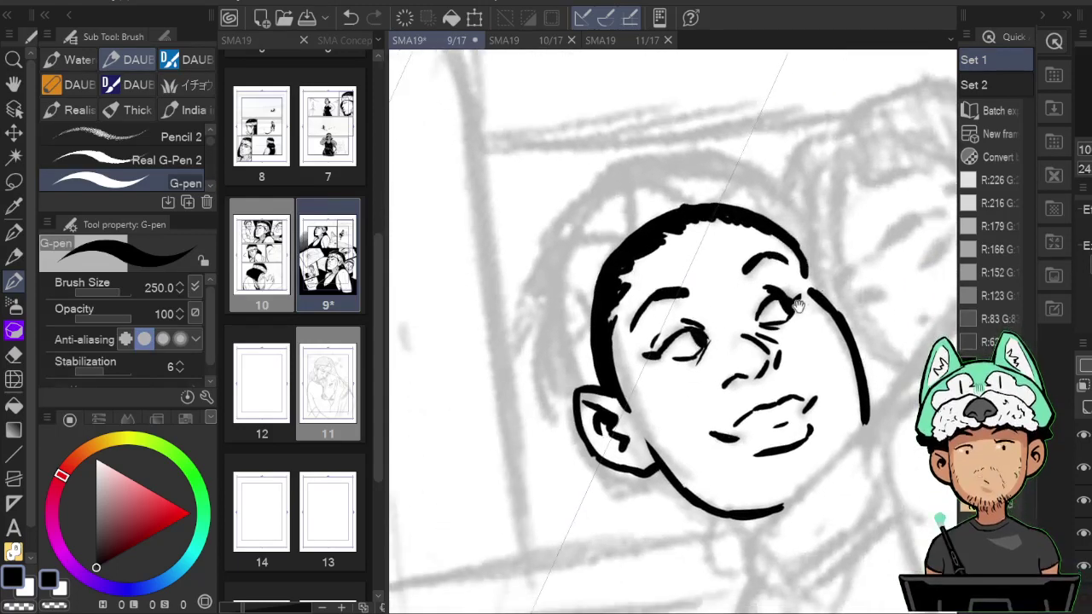
{"action": "mouse_move", "coordinate": [819, 424]}
{"action": "left_mouse_down"}
{"action": "mouse_move", "coordinate": [759, 295]}
{"action": "mouse_move", "coordinate": [735, 287]}
{"action": "left_mouse_up"}
{"action": "left_click_drag", "start_coordinate": [645, 379], "coordinate": [666, 394]}
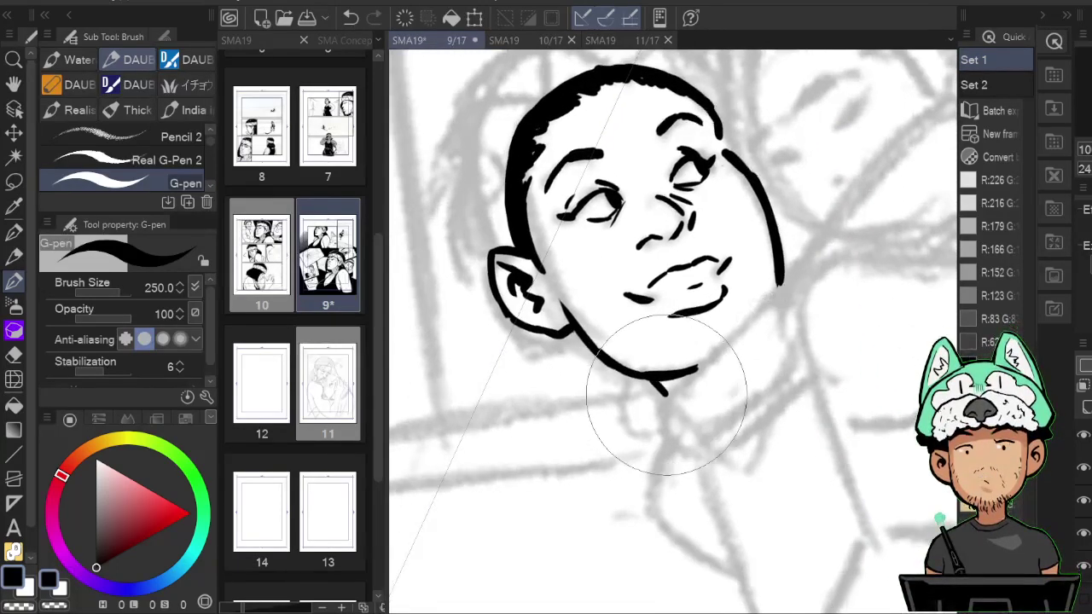
{"action": "left_click_drag", "start_coordinate": [754, 251], "coordinate": [735, 390]}
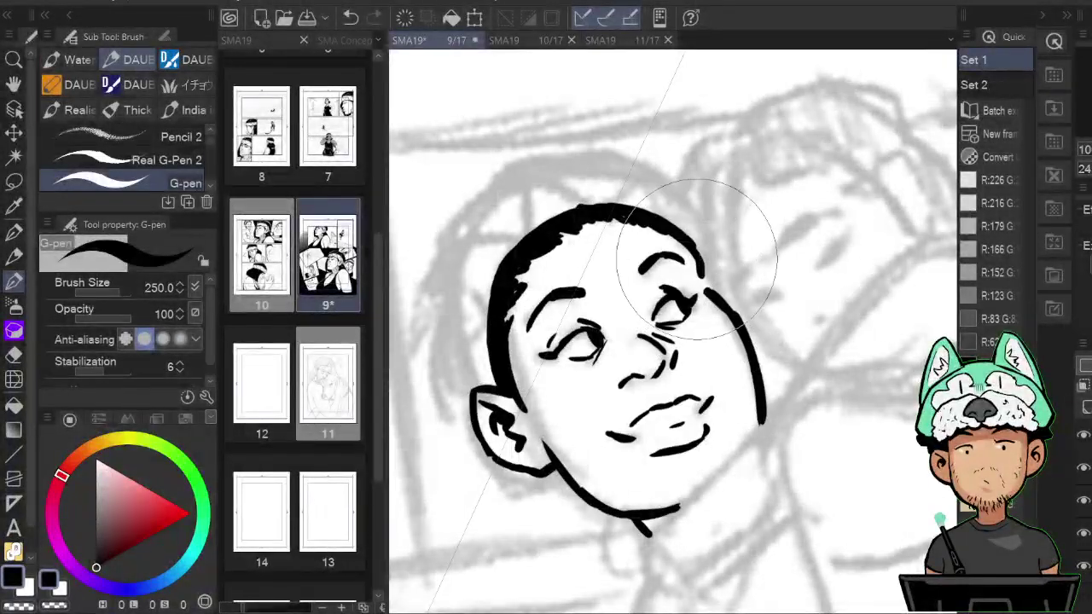
{"action": "left_click_drag", "start_coordinate": [730, 315], "coordinate": [713, 361]}
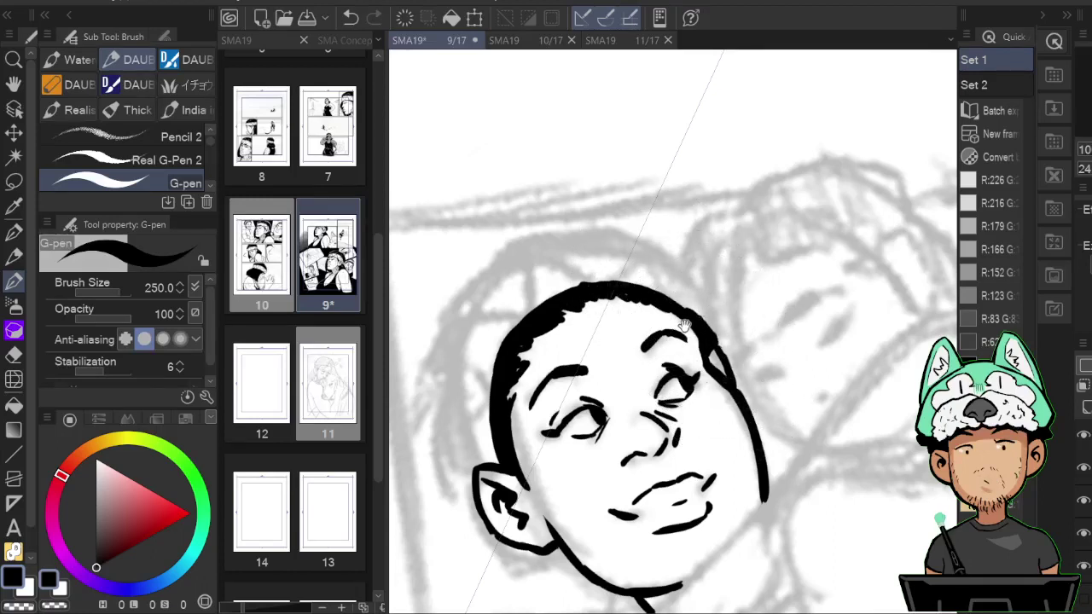
Ink the headband's back edge as a curved line behind the head, running down to the ear.
{"action": "left_click_drag", "start_coordinate": [560, 333], "coordinate": [622, 305]}
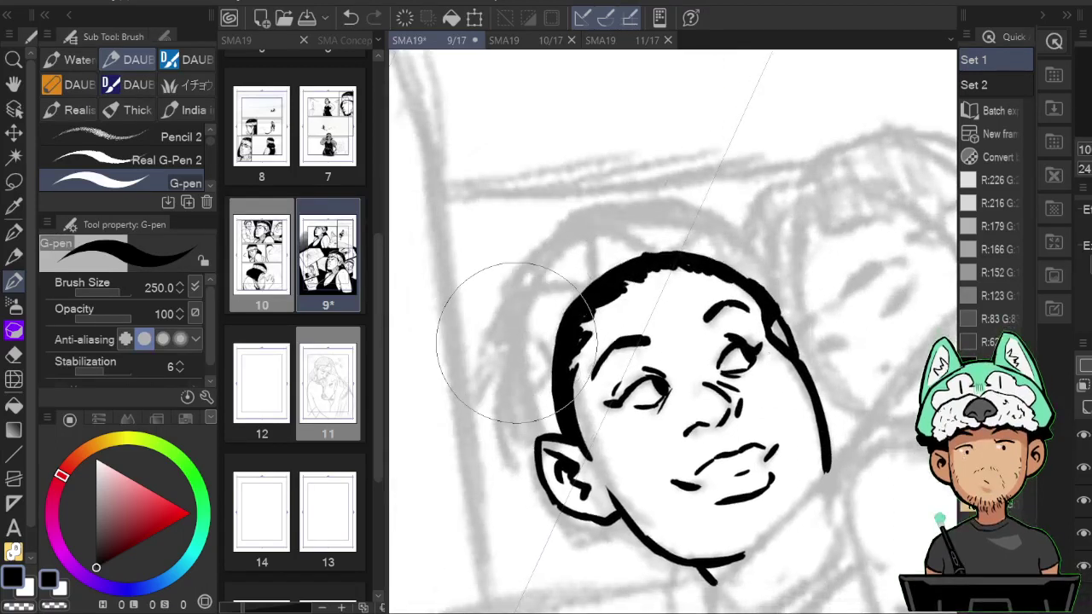
{"action": "left_click_drag", "start_coordinate": [518, 379], "coordinate": [522, 322]}
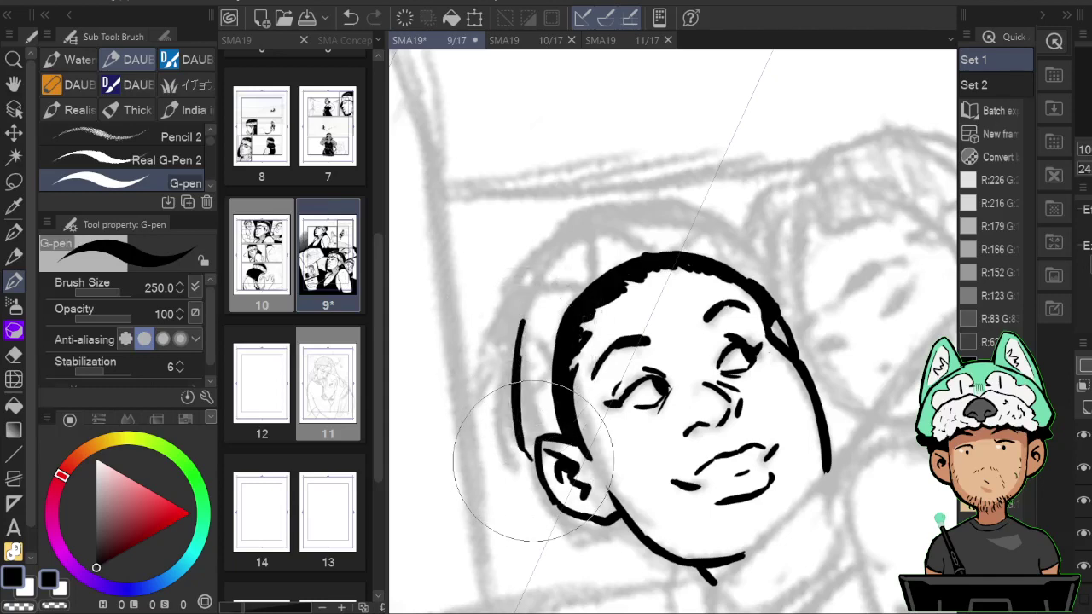
{"action": "left_click_drag", "start_coordinate": [533, 461], "coordinate": [521, 397]}
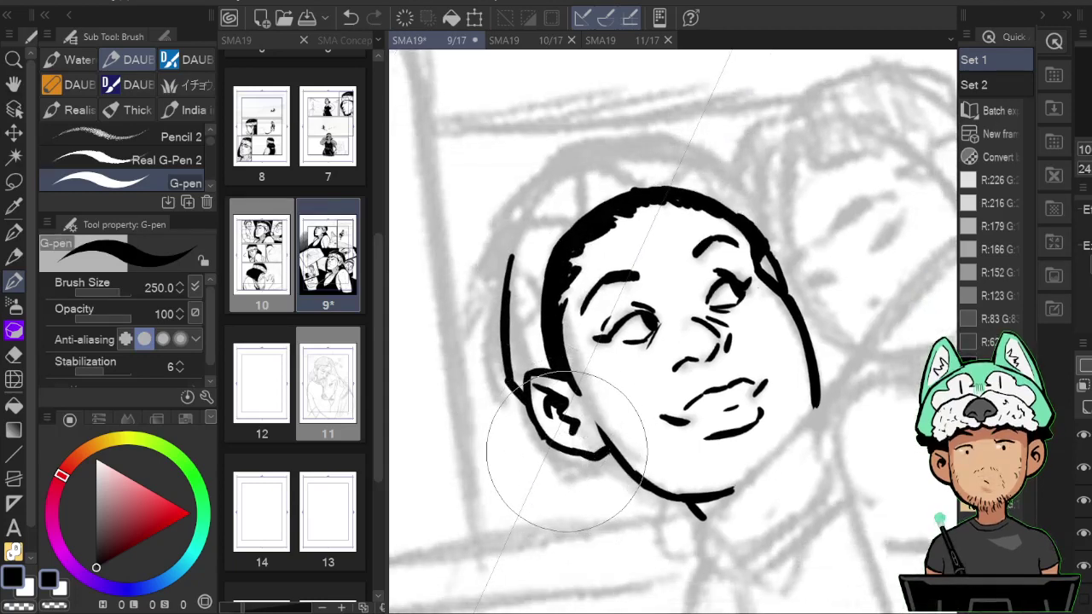
Ink a jagged outline of short hair strands at the nape, from below the ear to under the jaw.
{"action": "key", "text": "e"}
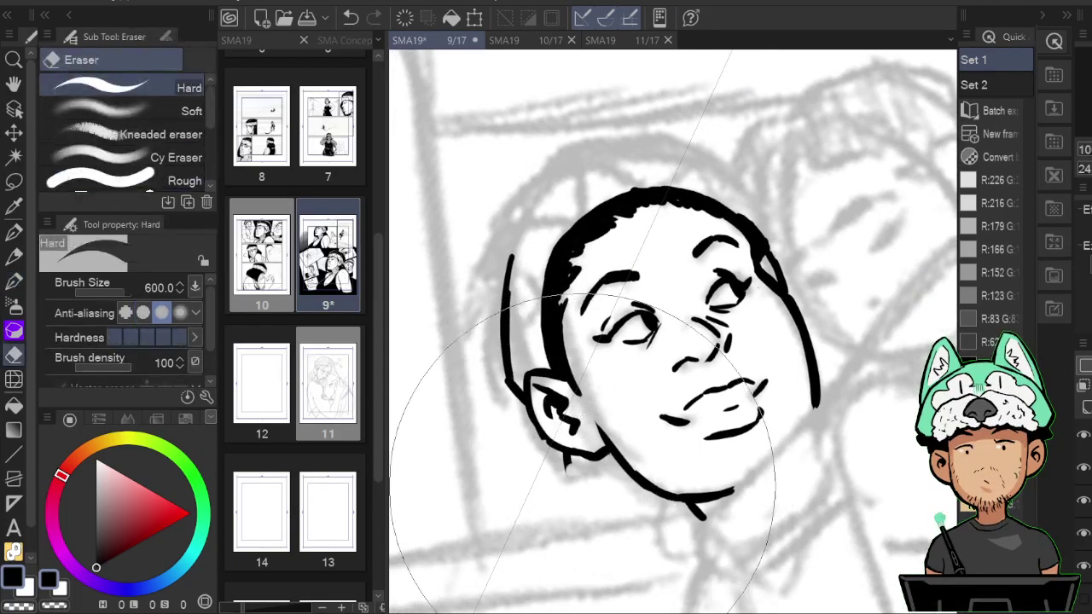
{"action": "key", "text": "b"}
{"action": "mouse_move", "coordinate": [571, 456]}
{"action": "left_mouse_down"}
{"action": "mouse_move", "coordinate": [615, 489]}
{"action": "mouse_move", "coordinate": [598, 515]}
{"action": "mouse_move", "coordinate": [615, 491]}
{"action": "mouse_move", "coordinate": [655, 514]}
{"action": "left_mouse_up"}
{"action": "scroll", "coordinate": [653, 487], "scroll_direction": "up", "scroll_amount": 3}
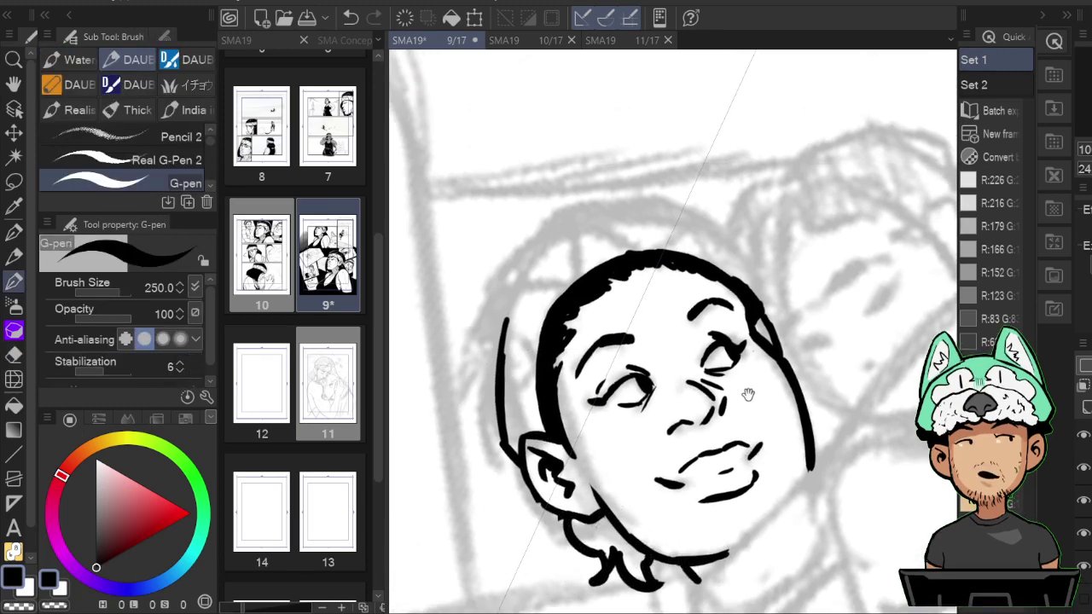
Build up the hair behind the headband's back edge and fill the nape hair below the ear solid black.
{"action": "mouse_move", "coordinate": [486, 396]}
{"action": "left_mouse_down"}
{"action": "mouse_move", "coordinate": [527, 477]}
{"action": "mouse_move", "coordinate": [510, 466]}
{"action": "mouse_move", "coordinate": [513, 447]}
{"action": "mouse_move", "coordinate": [534, 490]}
{"action": "left_mouse_up"}
{"action": "left_click_drag", "start_coordinate": [511, 326], "coordinate": [514, 486]}
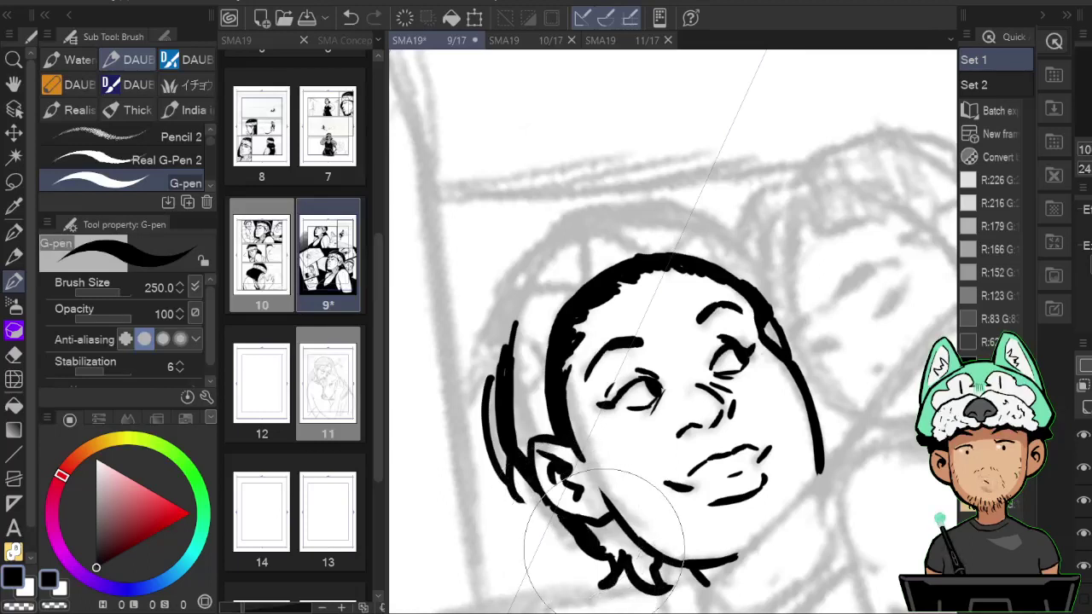
{"action": "mouse_move", "coordinate": [598, 555]}
{"action": "left_mouse_down"}
{"action": "mouse_move", "coordinate": [627, 543]}
{"action": "mouse_move", "coordinate": [618, 529]}
{"action": "mouse_move", "coordinate": [635, 560]}
{"action": "left_mouse_up"}
{"action": "left_click_drag", "start_coordinate": [660, 414], "coordinate": [708, 472]}
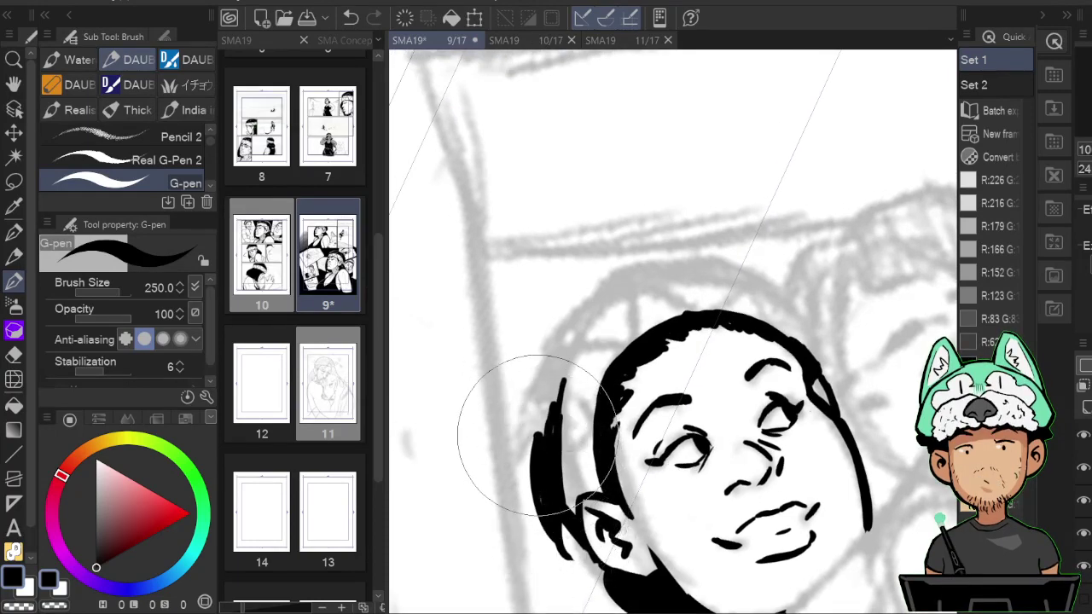
Ink the curved outer contour of the hair at the back of the head, above the black hair behind the ear.
{"action": "left_click_drag", "start_coordinate": [540, 422], "coordinate": [575, 421]}
{"action": "mouse_move", "coordinate": [622, 298]}
{"action": "left_mouse_down"}
{"action": "mouse_move", "coordinate": [599, 323]}
{"action": "mouse_move", "coordinate": [549, 460]}
{"action": "left_mouse_up"}
{"action": "mouse_move", "coordinate": [616, 317]}
{"action": "left_mouse_down"}
{"action": "mouse_move", "coordinate": [550, 478]}
{"action": "mouse_move", "coordinate": [592, 400]}
{"action": "left_mouse_up"}
{"action": "left_click_drag", "start_coordinate": [558, 456], "coordinate": [593, 400]}
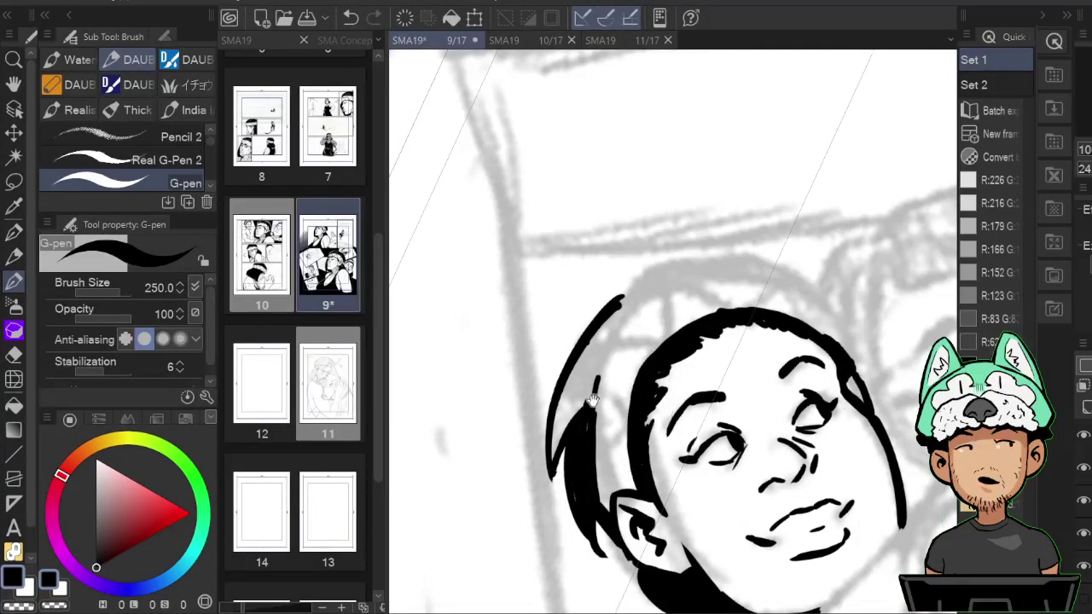
Extend the headband's outer edge from behind the ear over the crown to the far temple.
{"action": "key", "text": "h"}
{"action": "left_click_drag", "start_coordinate": [790, 282], "coordinate": [776, 301]}
{"action": "key", "text": "h"}
{"action": "key", "text": "e"}
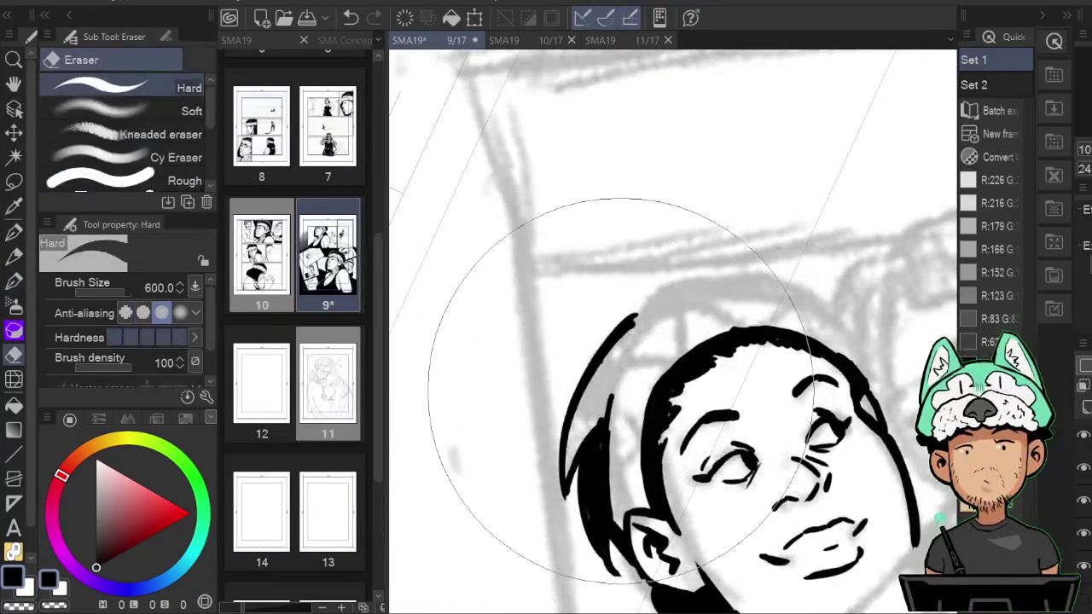
{"action": "mouse_move", "coordinate": [613, 392]}
{"action": "left_mouse_down"}
{"action": "mouse_move", "coordinate": [612, 421]}
{"action": "mouse_move", "coordinate": [642, 321]}
{"action": "mouse_move", "coordinate": [697, 288]}
{"action": "left_mouse_up"}
{"action": "key", "text": "b"}
{"action": "key", "text": "h"}
{"action": "left_click_drag", "start_coordinate": [768, 331], "coordinate": [761, 414]}
{"action": "key", "text": "h"}
{"action": "key", "text": "h"}
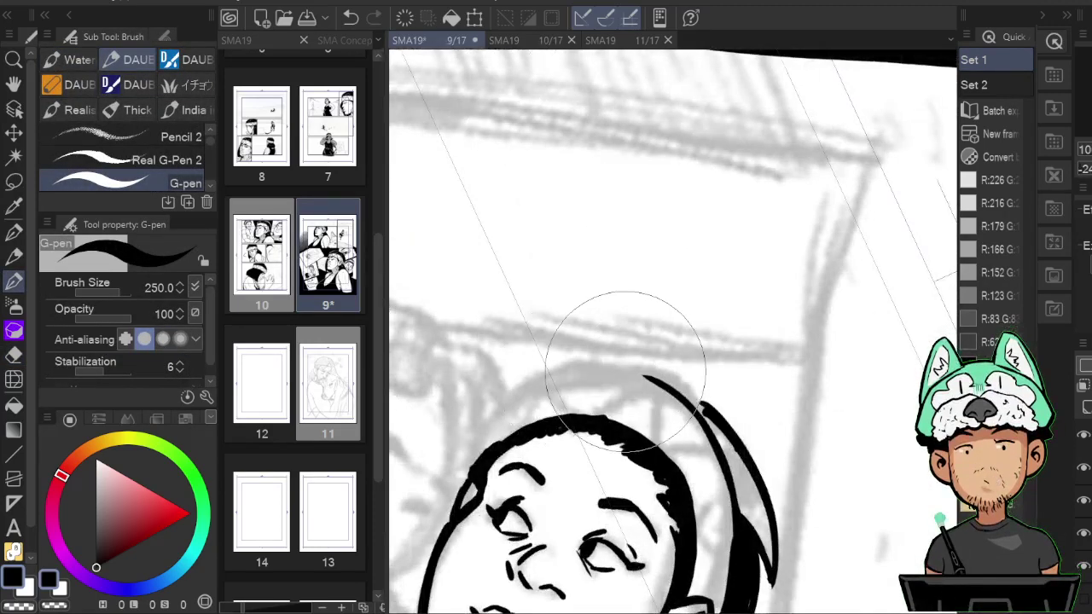
{"action": "key", "text": "h"}
{"action": "mouse_move", "coordinate": [821, 405]}
{"action": "left_mouse_down"}
{"action": "mouse_move", "coordinate": [783, 351]}
{"action": "mouse_move", "coordinate": [760, 344]}
{"action": "left_mouse_up"}
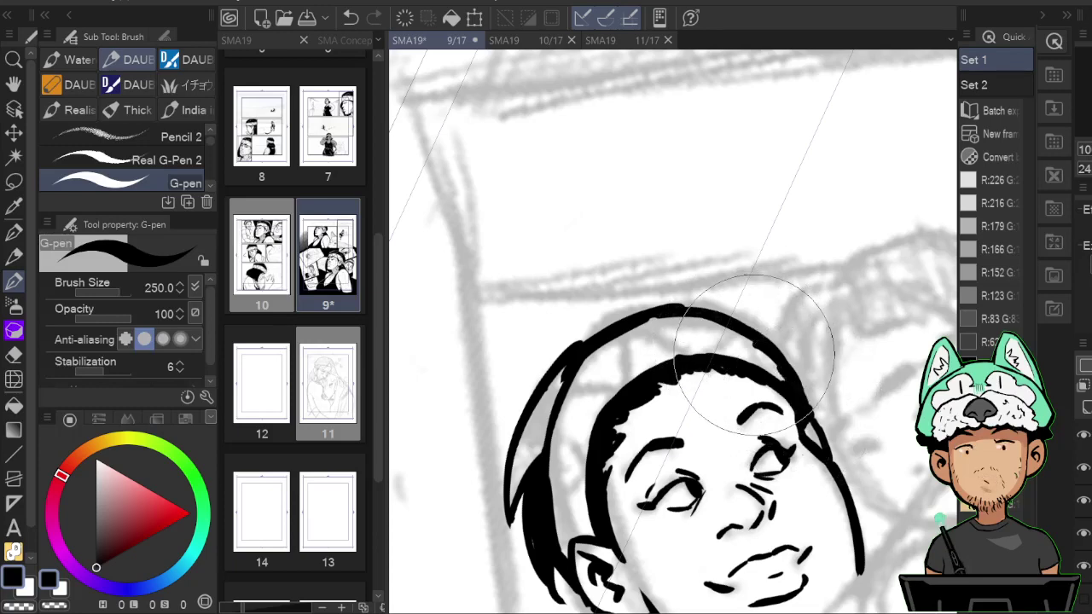
Thicken the headband's outer edge and fill the hair behind it solid black.
{"action": "key", "text": "h"}
{"action": "left_click_drag", "start_coordinate": [739, 338], "coordinate": [720, 359]}
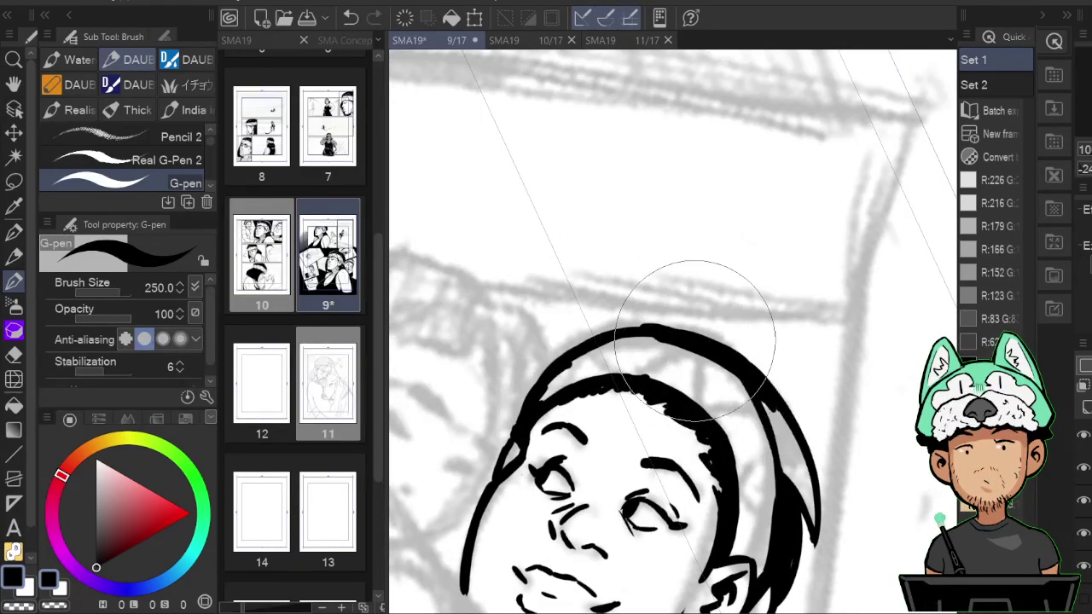
{"action": "mouse_move", "coordinate": [776, 418]}
{"action": "left_mouse_down"}
{"action": "mouse_move", "coordinate": [690, 372]}
{"action": "mouse_move", "coordinate": [537, 426]}
{"action": "left_mouse_up"}
{"action": "mouse_move", "coordinate": [551, 467]}
{"action": "left_mouse_down"}
{"action": "mouse_move", "coordinate": [532, 464]}
{"action": "mouse_move", "coordinate": [574, 420]}
{"action": "left_mouse_up"}
{"action": "key", "text": "h"}
{"action": "left_click_drag", "start_coordinate": [688, 432], "coordinate": [717, 461]}
{"action": "key", "text": "h"}
{"action": "key", "text": "h"}
{"action": "mouse_move", "coordinate": [788, 368]}
{"action": "left_mouse_down"}
{"action": "mouse_move", "coordinate": [679, 343]}
{"action": "mouse_move", "coordinate": [802, 405]}
{"action": "left_mouse_up"}
{"action": "key", "text": "h"}
{"action": "key", "text": "e"}
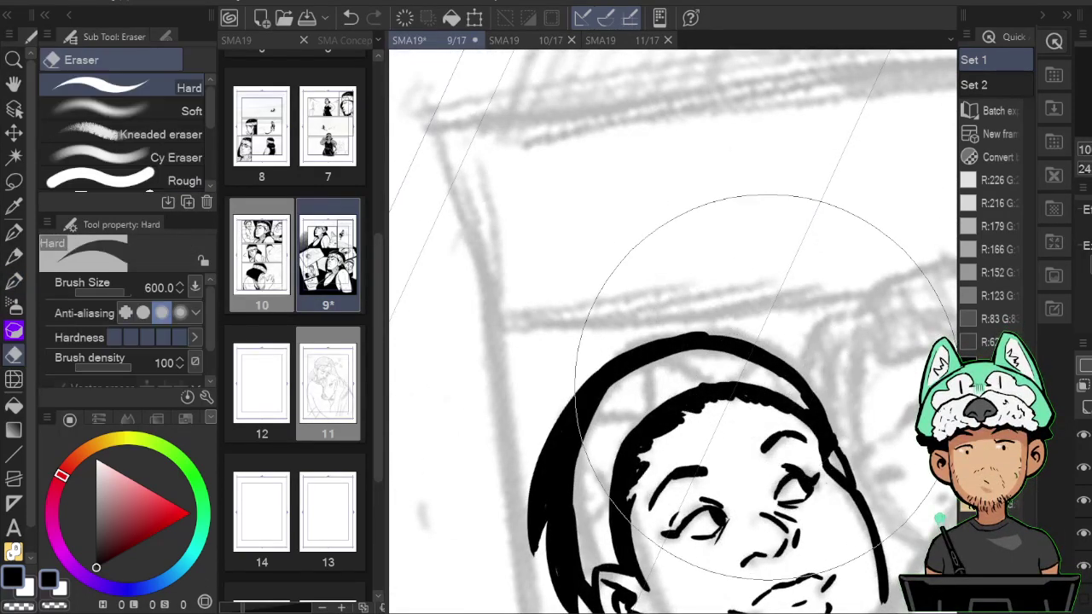
{"action": "key", "text": "b"}
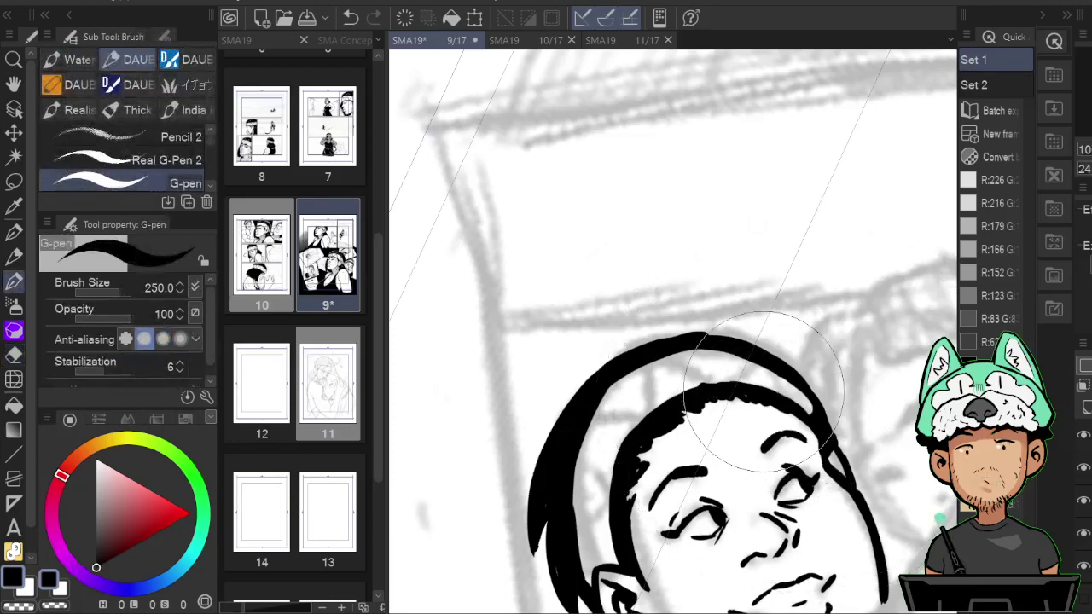
Ink a zigzag triangle pattern along the headband from the ear to the far temple.
{"action": "key", "text": "h"}
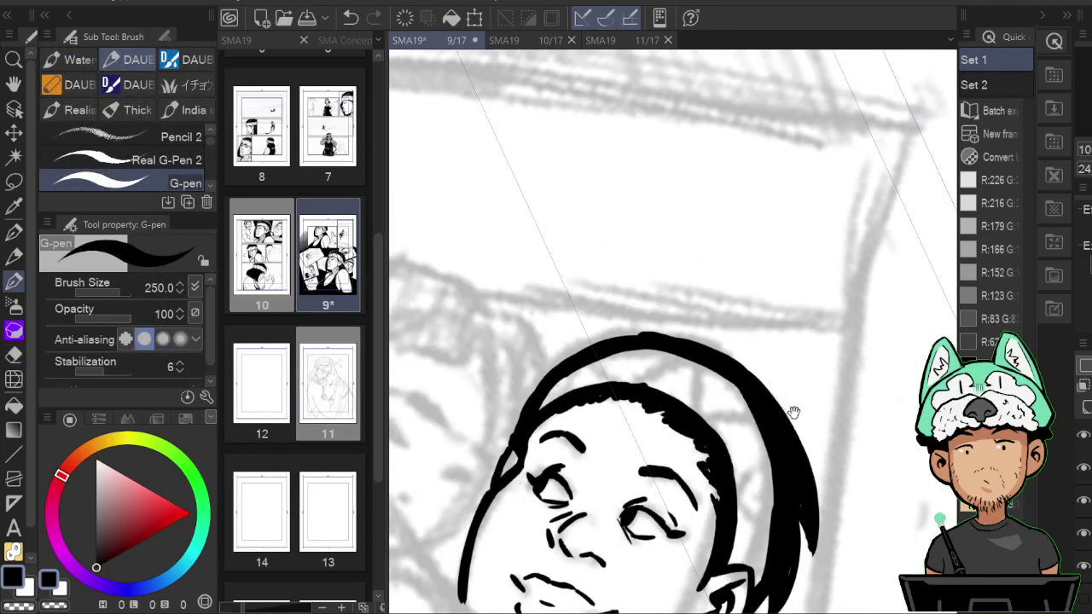
{"action": "mouse_move", "coordinate": [794, 412]}
{"action": "left_mouse_down"}
{"action": "mouse_move", "coordinate": [729, 264]}
{"action": "mouse_move", "coordinate": [718, 261]}
{"action": "mouse_move", "coordinate": [726, 288]}
{"action": "mouse_move", "coordinate": [669, 330]}
{"action": "left_mouse_up"}
{"action": "key", "text": "h"}
{"action": "left_click_drag", "start_coordinate": [679, 274], "coordinate": [730, 296]}
{"action": "mouse_move", "coordinate": [616, 333]}
{"action": "left_mouse_down"}
{"action": "mouse_move", "coordinate": [667, 331]}
{"action": "mouse_move", "coordinate": [633, 381]}
{"action": "mouse_move", "coordinate": [629, 436]}
{"action": "left_mouse_up"}
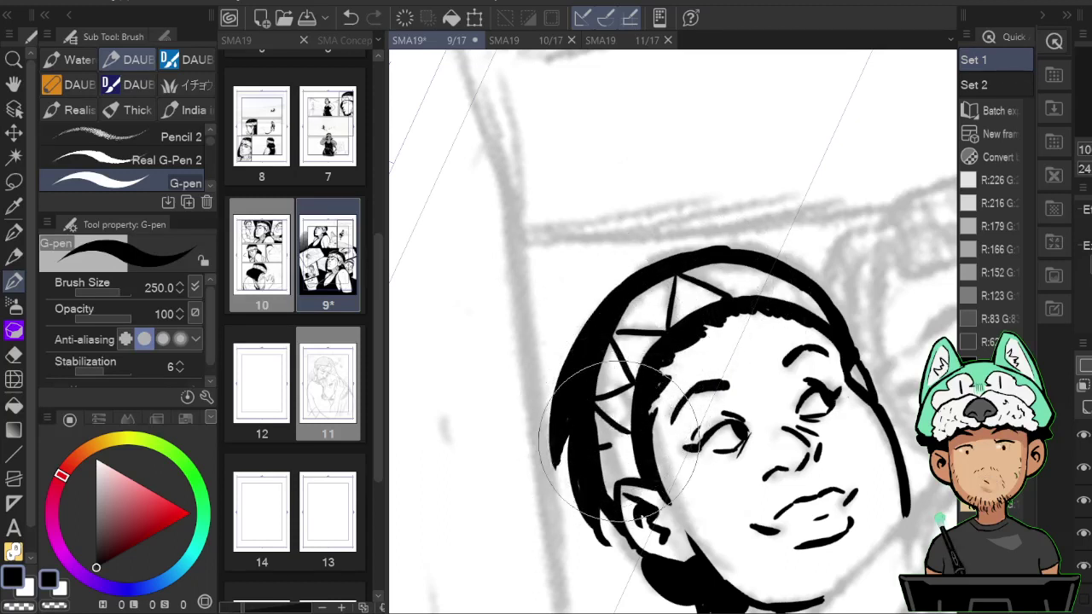
{"action": "mouse_move", "coordinate": [735, 297]}
{"action": "left_mouse_down"}
{"action": "mouse_move", "coordinate": [742, 272]}
{"action": "mouse_move", "coordinate": [775, 299]}
{"action": "mouse_move", "coordinate": [756, 271]}
{"action": "mouse_move", "coordinate": [784, 300]}
{"action": "mouse_move", "coordinate": [803, 289]}
{"action": "left_mouse_up"}
{"action": "key", "text": "ctrl+z"}
{"action": "key", "text": "ctrl+z"}
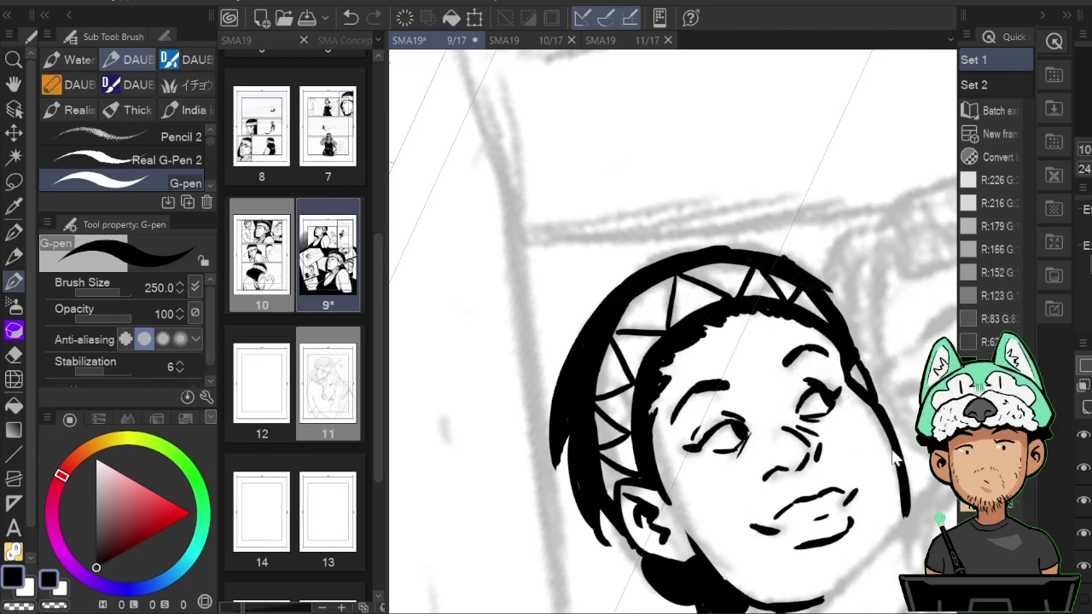
Add short crease marks beside the eyes and at the mouth corners of the headband-wearing figure.
{"action": "scroll", "coordinate": [893, 457], "scroll_direction": "down", "scroll_amount": 3}
{"action": "scroll", "coordinate": [893, 456], "scroll_direction": "up", "scroll_amount": 1}
{"action": "left_click_drag", "start_coordinate": [835, 486], "coordinate": [589, 440]}
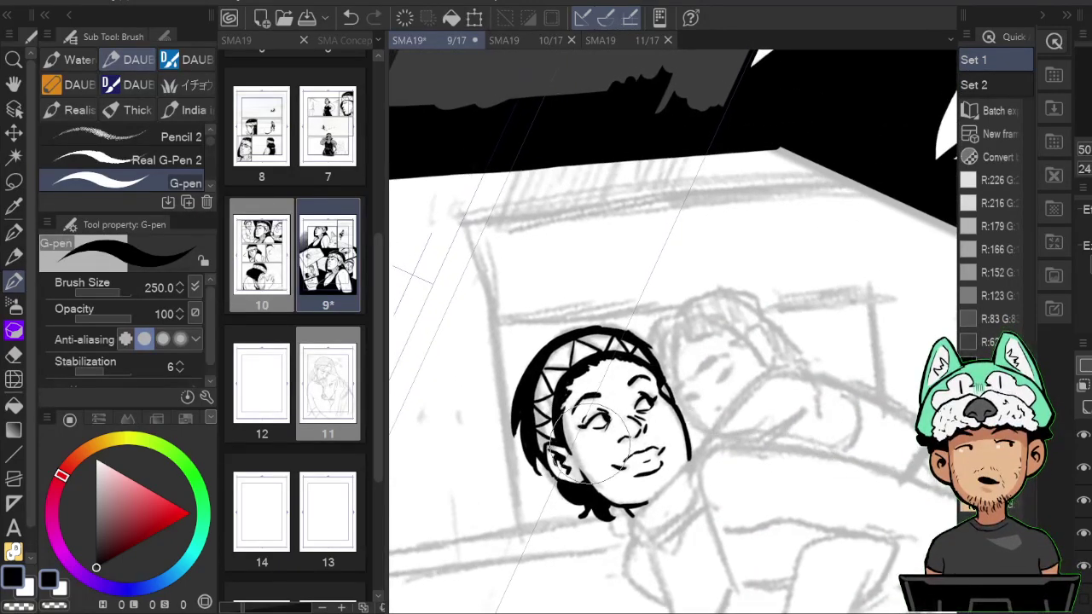
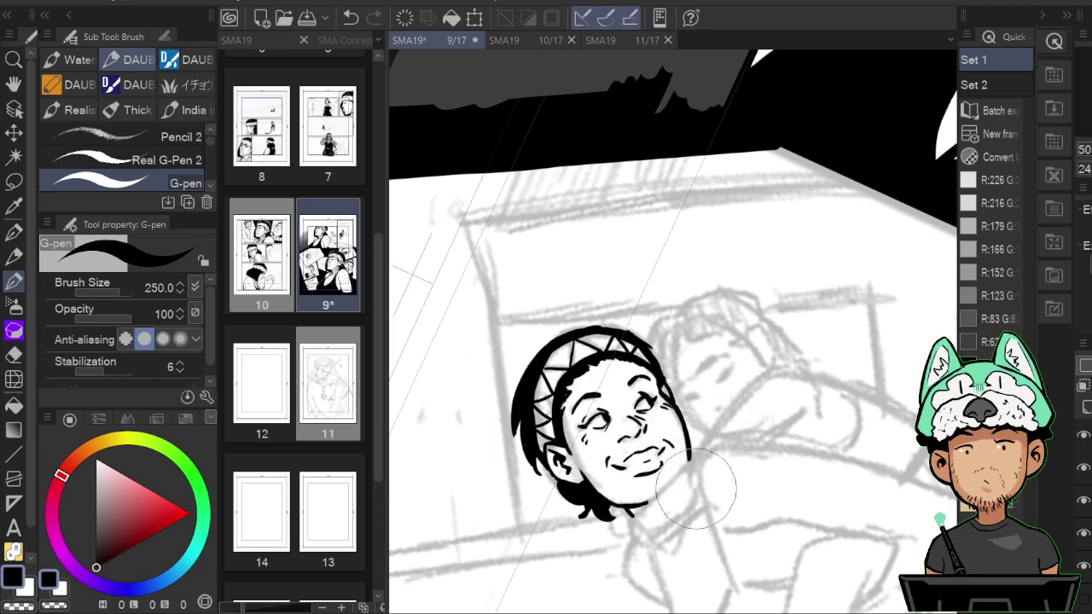
{"action": "scroll", "coordinate": [699, 495], "scroll_direction": "down", "scroll_amount": 2}
{"action": "scroll", "coordinate": [700, 495], "scroll_direction": "up", "scroll_amount": 4}
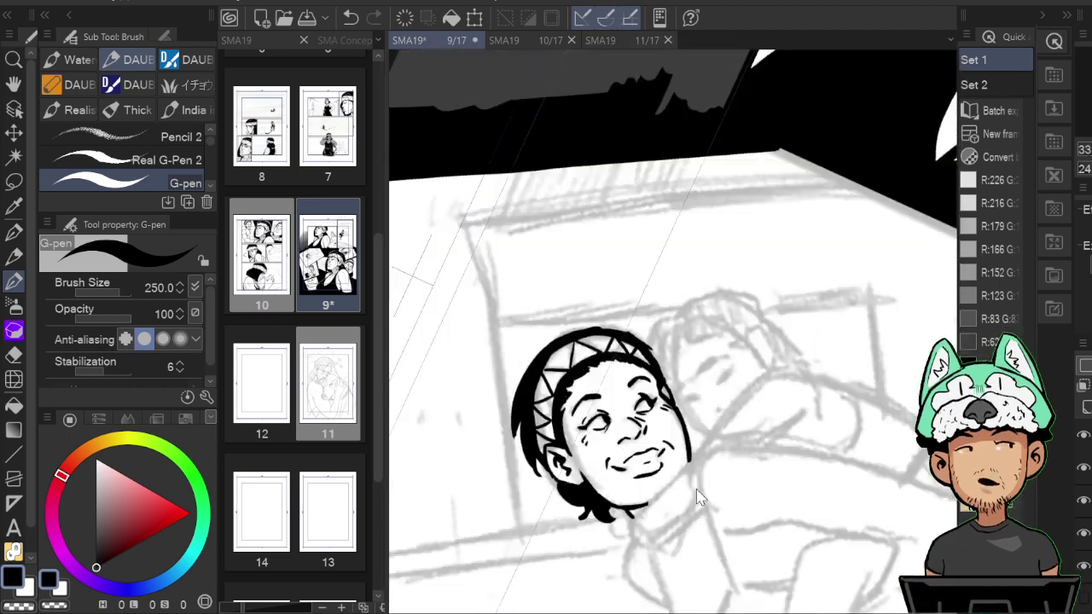
Ink the second figure's short frown lines between the brows and the thick arched eyebrow farther from the headband figure.
{"action": "key", "text": "h"}
{"action": "left_click_drag", "start_coordinate": [687, 264], "coordinate": [758, 371]}
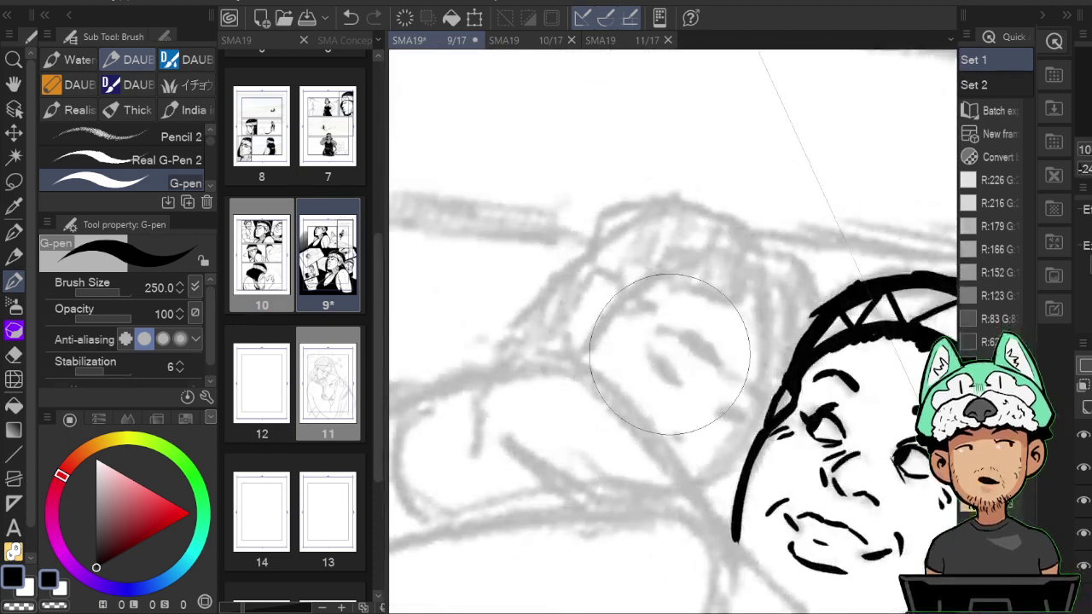
{"action": "key", "text": "h"}
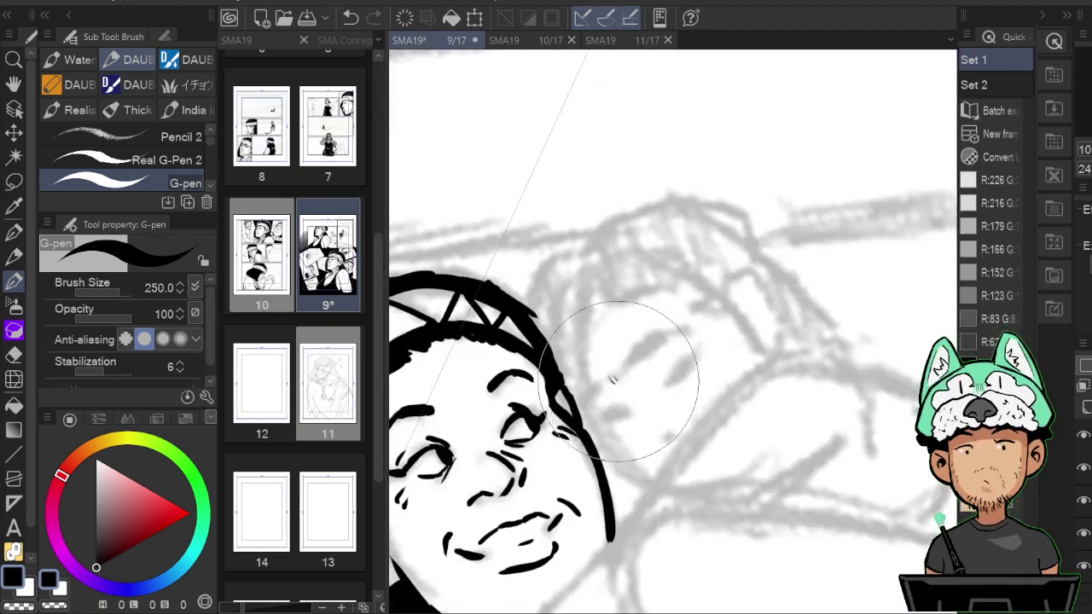
{"action": "left_click_drag", "start_coordinate": [612, 379], "coordinate": [622, 375]}
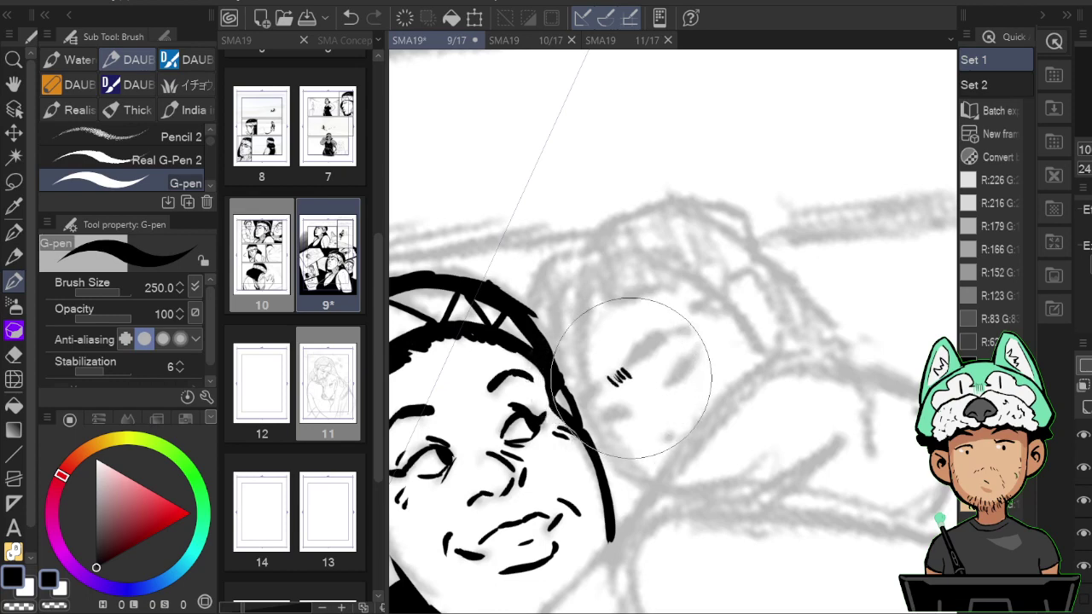
{"action": "key", "text": "h"}
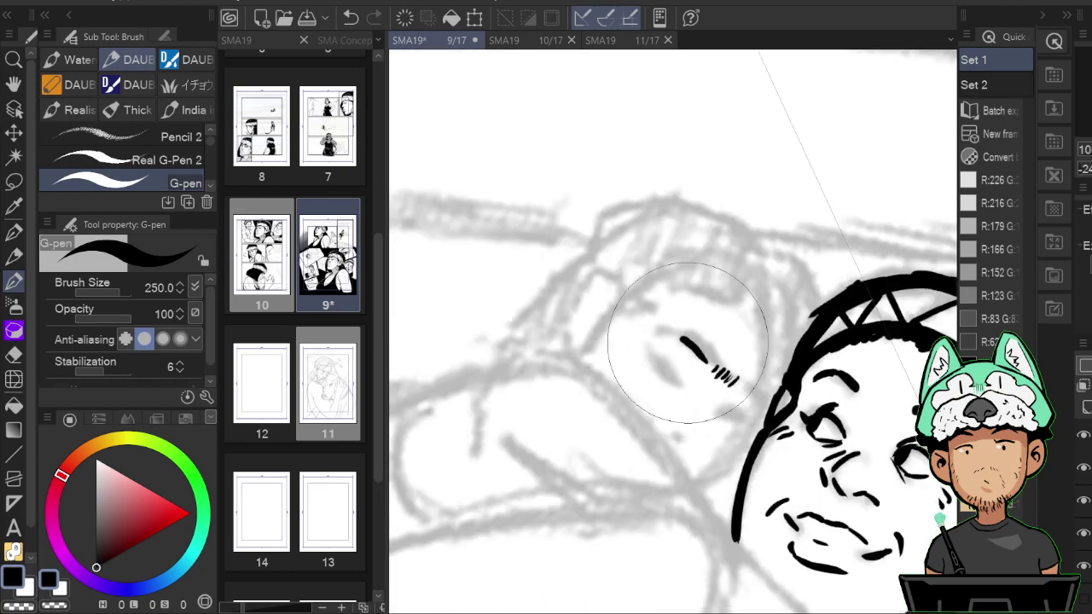
{"action": "mouse_move", "coordinate": [688, 343]}
{"action": "left_mouse_down"}
{"action": "mouse_move", "coordinate": [710, 368]}
{"action": "mouse_move", "coordinate": [658, 332]}
{"action": "left_mouse_up"}
{"action": "key", "text": "h"}
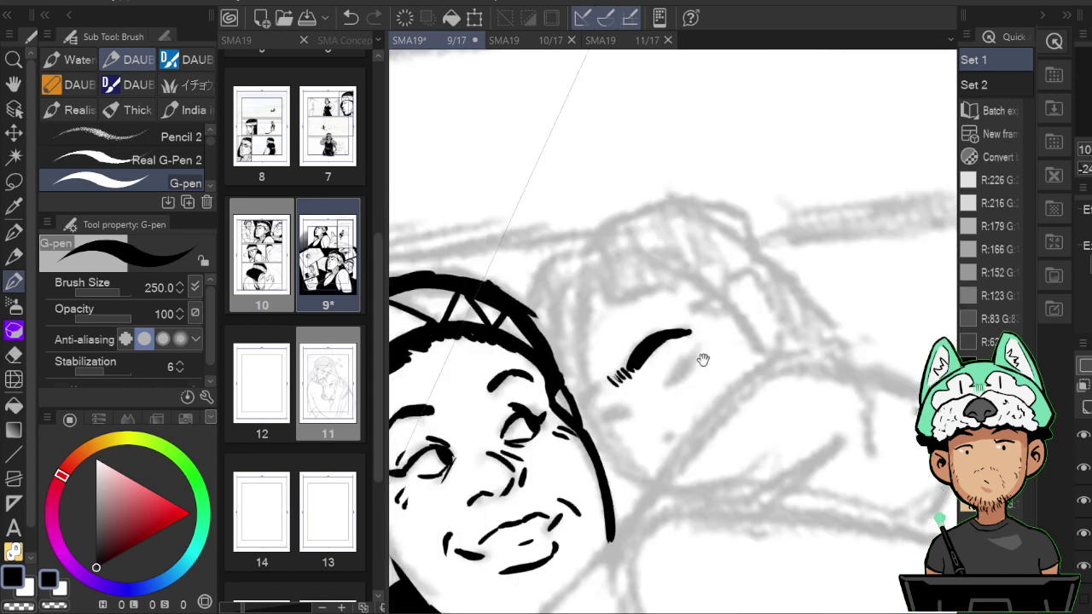
Ink the second figure's other eyebrow beside the headband figure's face and both closed eyes with thick strokes.
{"action": "key", "text": "h"}
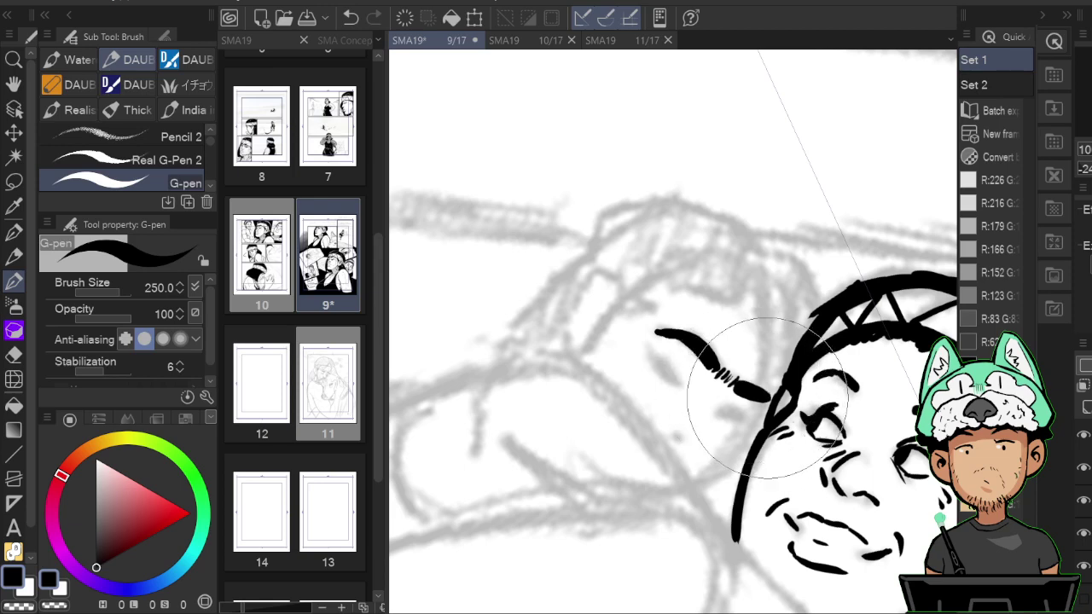
{"action": "key", "text": "h"}
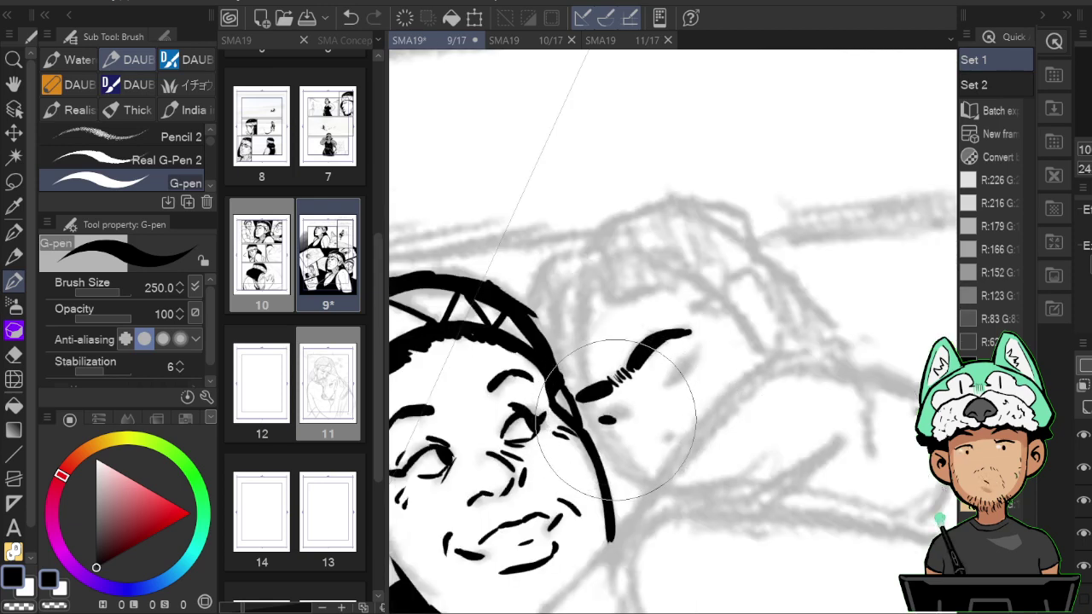
{"action": "key", "text": "h"}
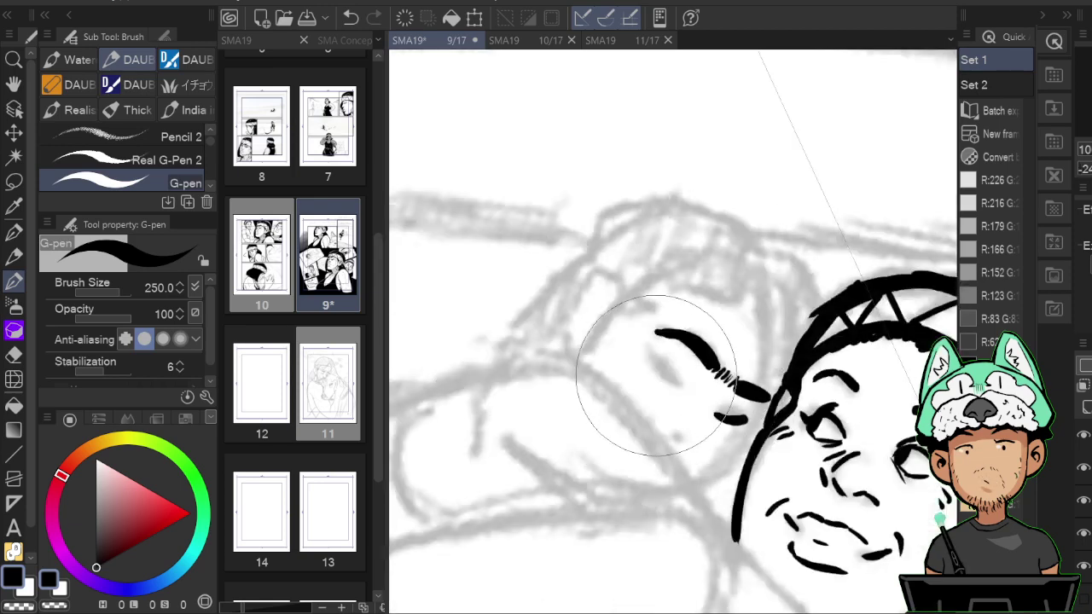
{"action": "left_click_drag", "start_coordinate": [654, 356], "coordinate": [678, 384]}
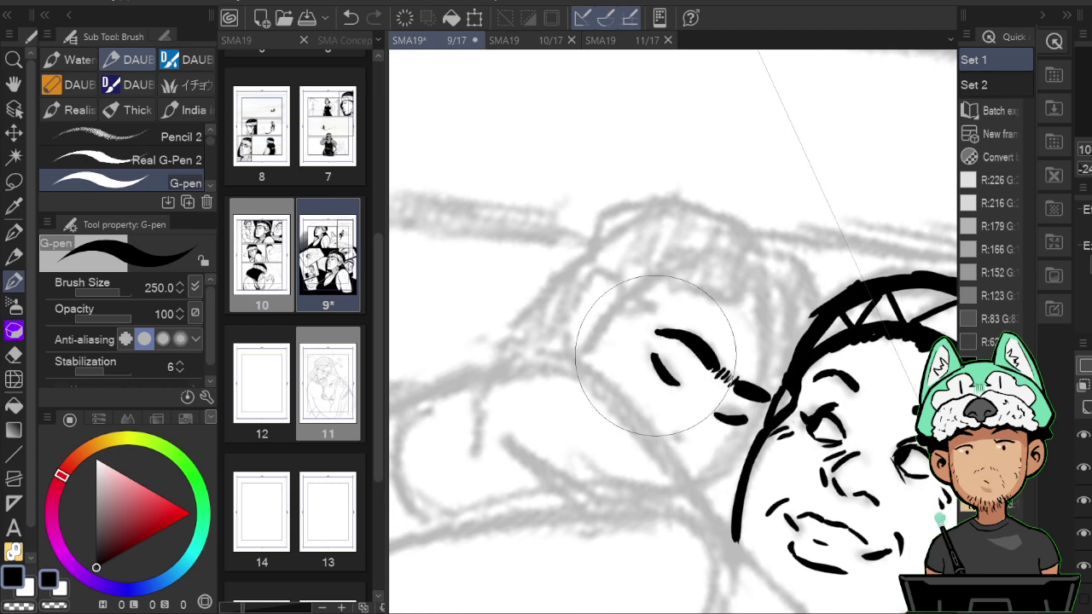
{"action": "key", "text": "h"}
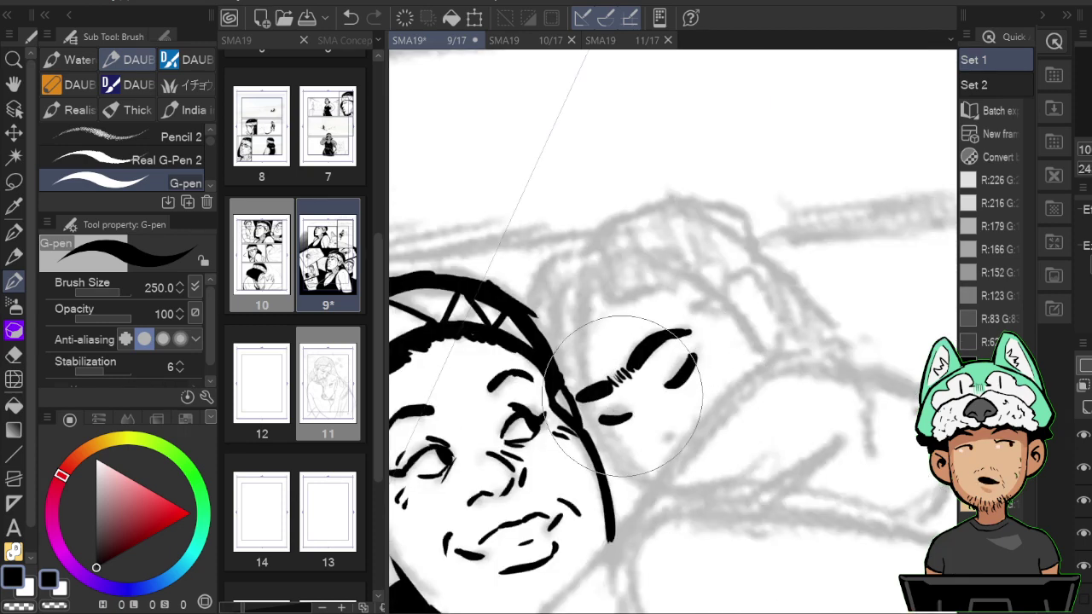
Ink small nose and mouth marks on the second figure and the face contour curving down to the chin.
{"action": "left_click_drag", "start_coordinate": [646, 416], "coordinate": [654, 443]}
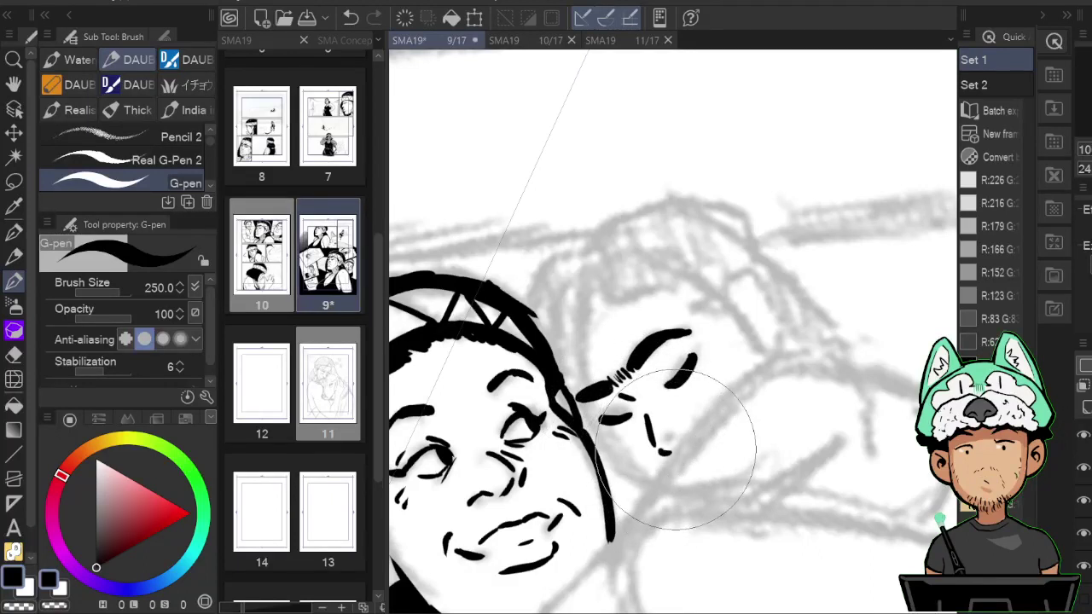
{"action": "key", "text": "e"}
{"action": "key", "text": "b"}
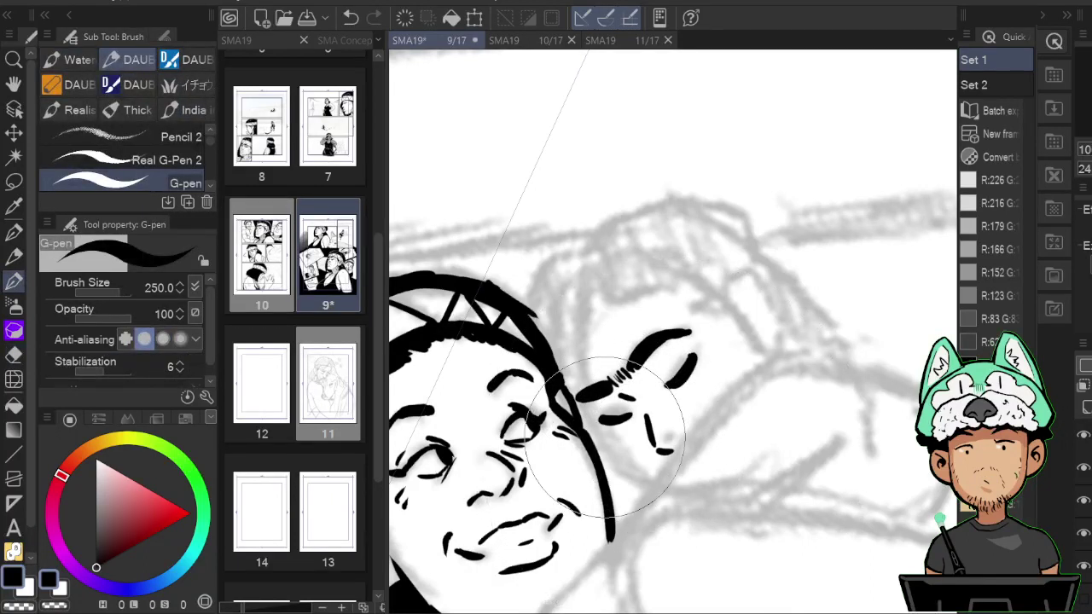
{"action": "mouse_move", "coordinate": [602, 428]}
{"action": "left_mouse_down"}
{"action": "mouse_move", "coordinate": [615, 461]}
{"action": "mouse_move", "coordinate": [648, 487]}
{"action": "left_mouse_up"}
Ink the second figure's short sideburn hatching and jagged hairline across the forehead.
{"action": "left_click_drag", "start_coordinate": [761, 369], "coordinate": [762, 375]}
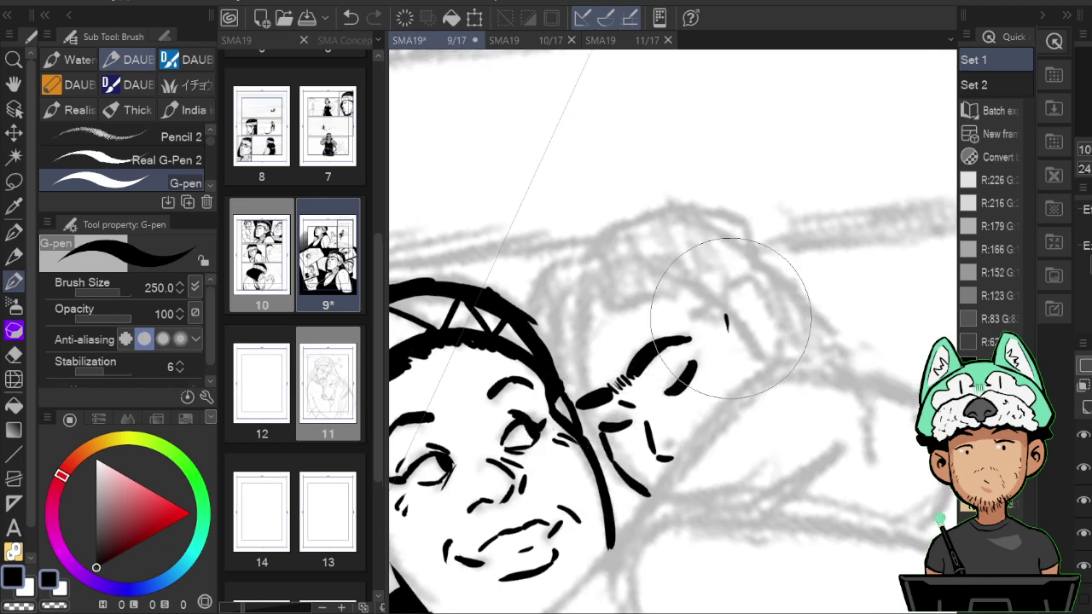
{"action": "left_click_drag", "start_coordinate": [727, 318], "coordinate": [743, 350]}
{"action": "key", "text": "h"}
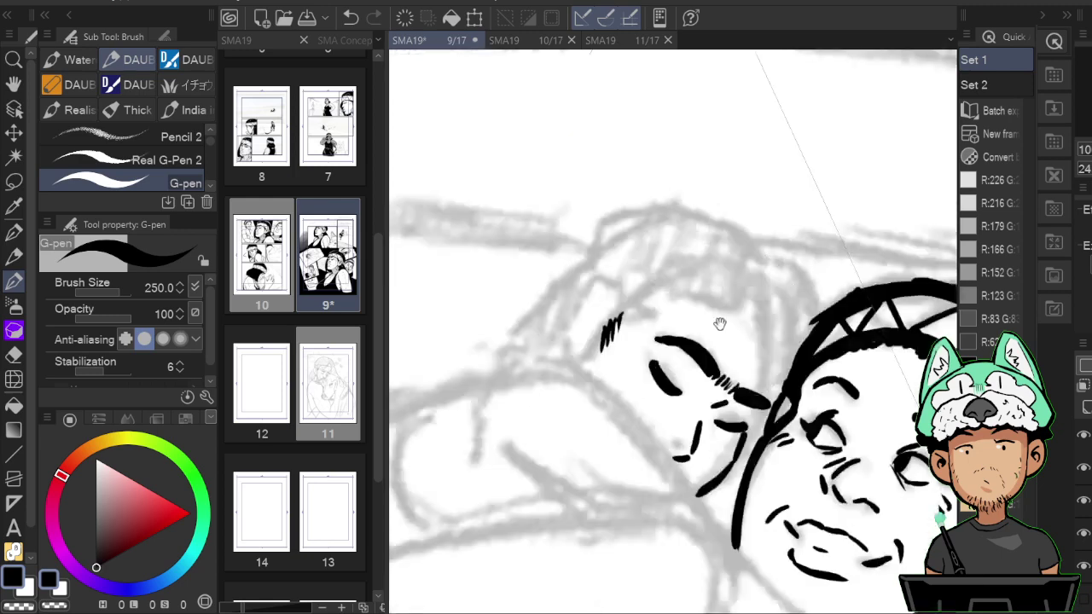
{"action": "mouse_move", "coordinate": [715, 290]}
{"action": "left_mouse_down"}
{"action": "mouse_move", "coordinate": [723, 326]}
{"action": "mouse_move", "coordinate": [705, 357]}
{"action": "left_mouse_up"}
{"action": "key", "text": "h"}
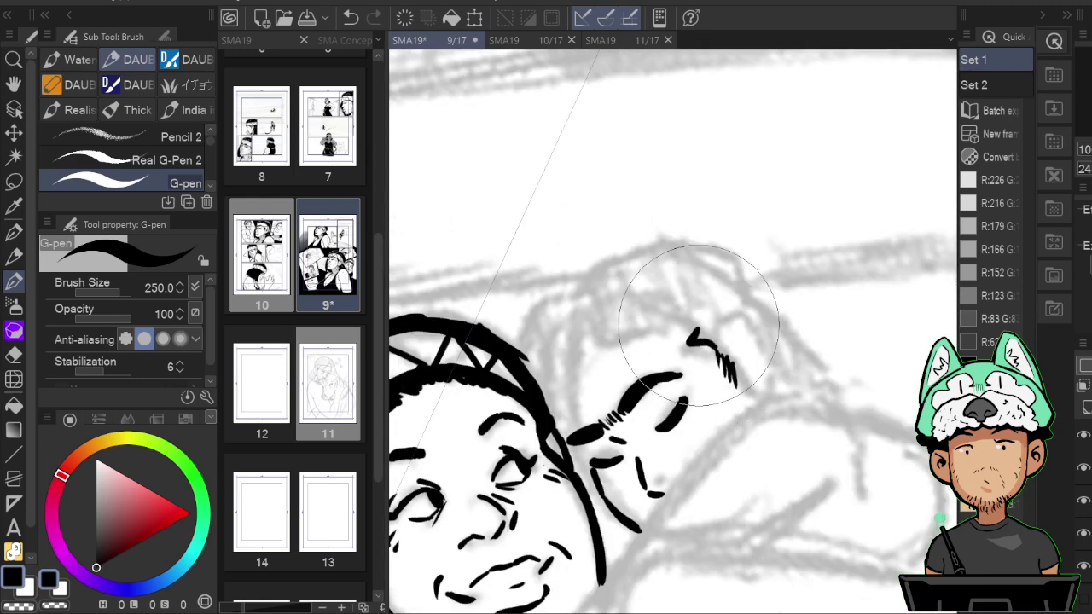
{"action": "key", "text": "h"}
{"action": "mouse_move", "coordinate": [669, 325]}
{"action": "left_mouse_down"}
{"action": "mouse_move", "coordinate": [732, 331]}
{"action": "mouse_move", "coordinate": [744, 345]}
{"action": "left_mouse_up"}
{"action": "key", "text": "h"}
{"action": "mouse_move", "coordinate": [585, 332]}
{"action": "left_mouse_down"}
{"action": "mouse_move", "coordinate": [585, 302]}
{"action": "mouse_move", "coordinate": [586, 346]}
{"action": "left_mouse_up"}
Ink the second figure's face edge beside the headband and fill the hair between the two heads solid black.
{"action": "left_click_drag", "start_coordinate": [589, 287], "coordinate": [581, 406]}
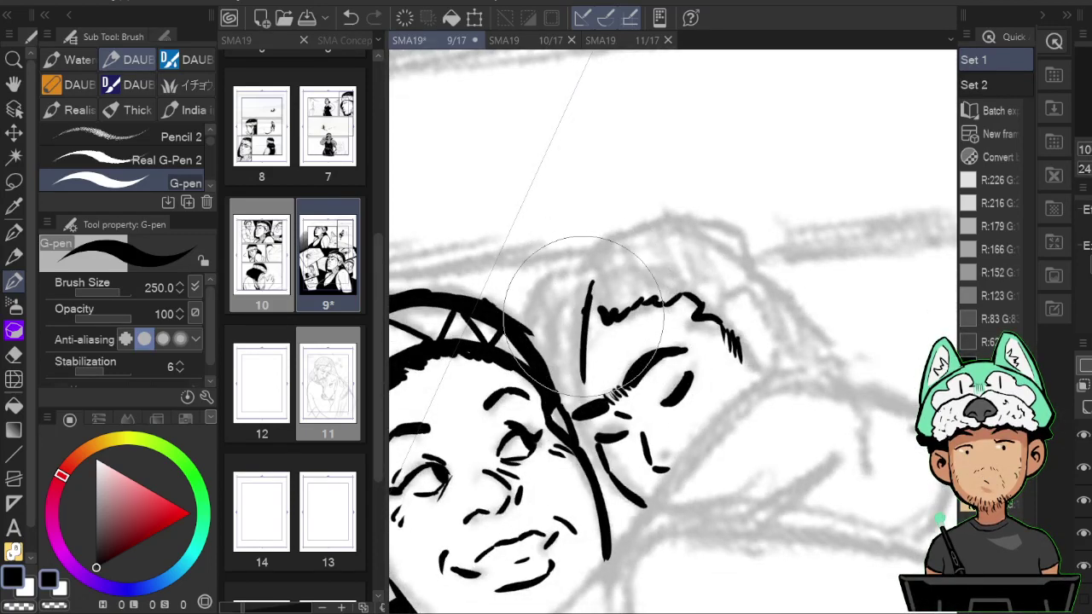
{"action": "key", "text": "e"}
{"action": "key", "text": "p"}
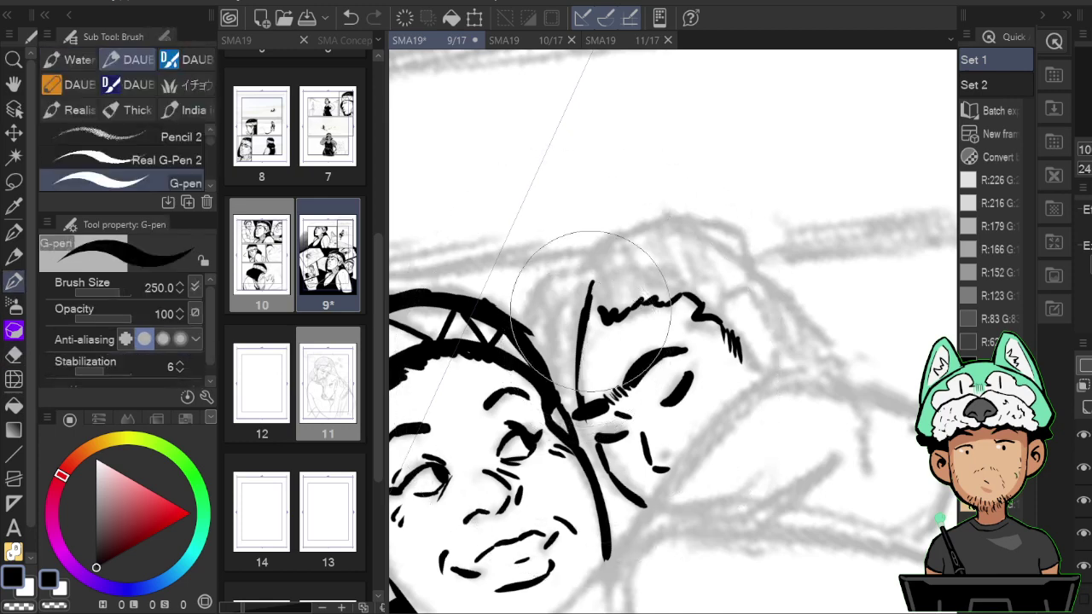
{"action": "left_click_drag", "start_coordinate": [577, 375], "coordinate": [589, 459]}
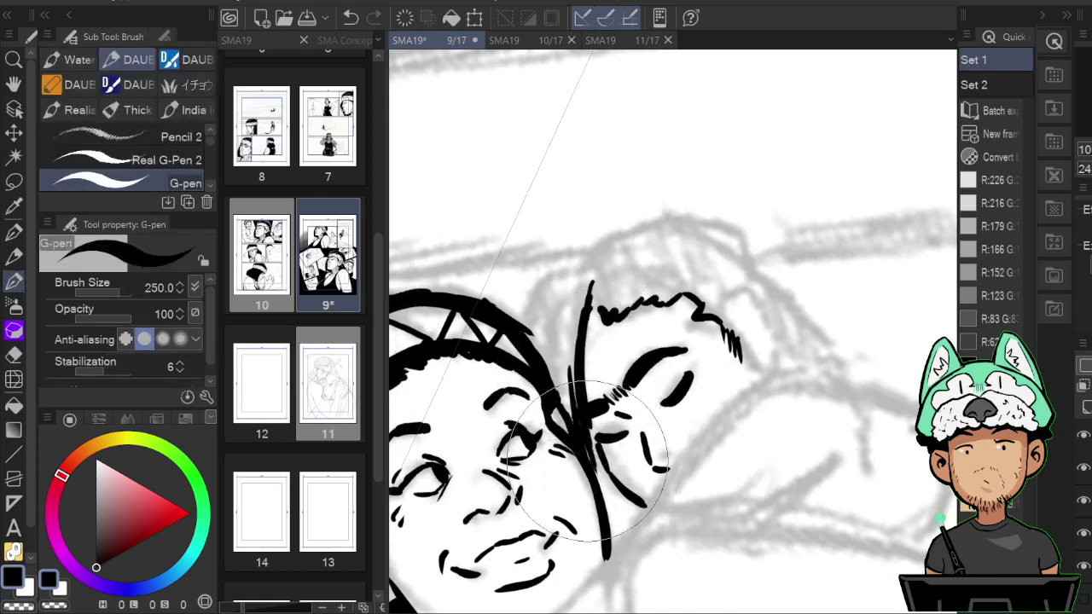
{"action": "left_click_drag", "start_coordinate": [580, 341], "coordinate": [582, 418]}
{"action": "left_click_drag", "start_coordinate": [572, 319], "coordinate": [569, 401]}
{"action": "mouse_move", "coordinate": [561, 339]}
{"action": "left_mouse_down"}
{"action": "mouse_move", "coordinate": [556, 375]}
{"action": "mouse_move", "coordinate": [540, 316]}
{"action": "mouse_move", "coordinate": [557, 383]}
{"action": "mouse_move", "coordinate": [537, 353]}
{"action": "mouse_move", "coordinate": [554, 270]}
{"action": "left_mouse_up"}
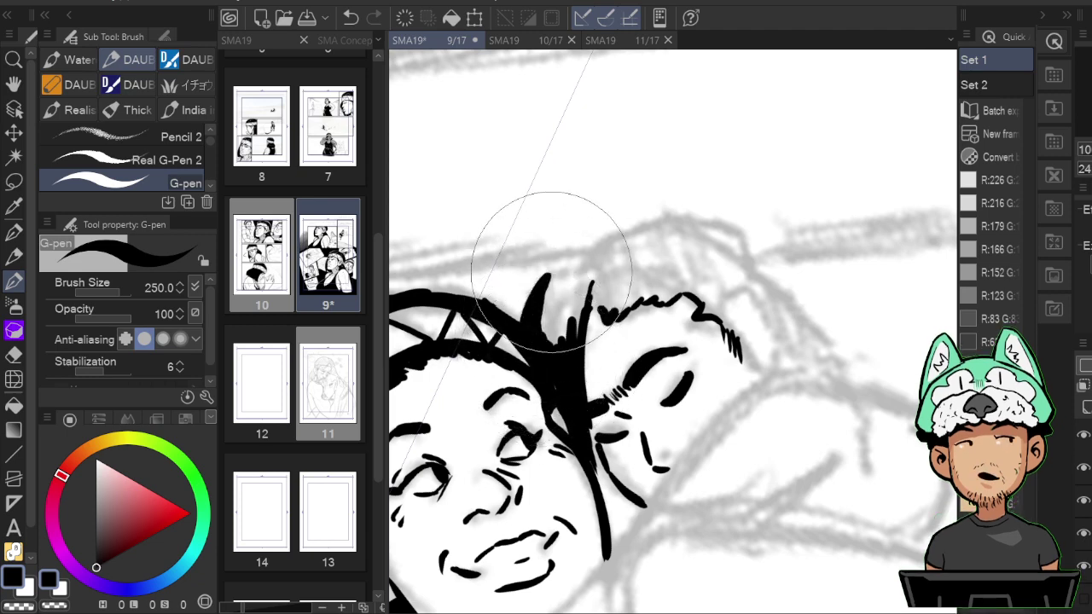
{"action": "left_click_drag", "start_coordinate": [527, 324], "coordinate": [562, 260]}
Ink the outline of the second figure's head and back hair, plus the ear with its inner marks.
{"action": "mouse_move", "coordinate": [532, 295]}
{"action": "left_mouse_down"}
{"action": "mouse_move", "coordinate": [596, 245]}
{"action": "mouse_move", "coordinate": [617, 242]}
{"action": "mouse_move", "coordinate": [580, 245]}
{"action": "mouse_move", "coordinate": [543, 285]}
{"action": "mouse_move", "coordinate": [595, 241]}
{"action": "mouse_move", "coordinate": [561, 257]}
{"action": "mouse_move", "coordinate": [634, 215]}
{"action": "mouse_move", "coordinate": [733, 234]}
{"action": "mouse_move", "coordinate": [850, 335]}
{"action": "mouse_move", "coordinate": [861, 386]}
{"action": "mouse_move", "coordinate": [811, 353]}
{"action": "left_mouse_up"}
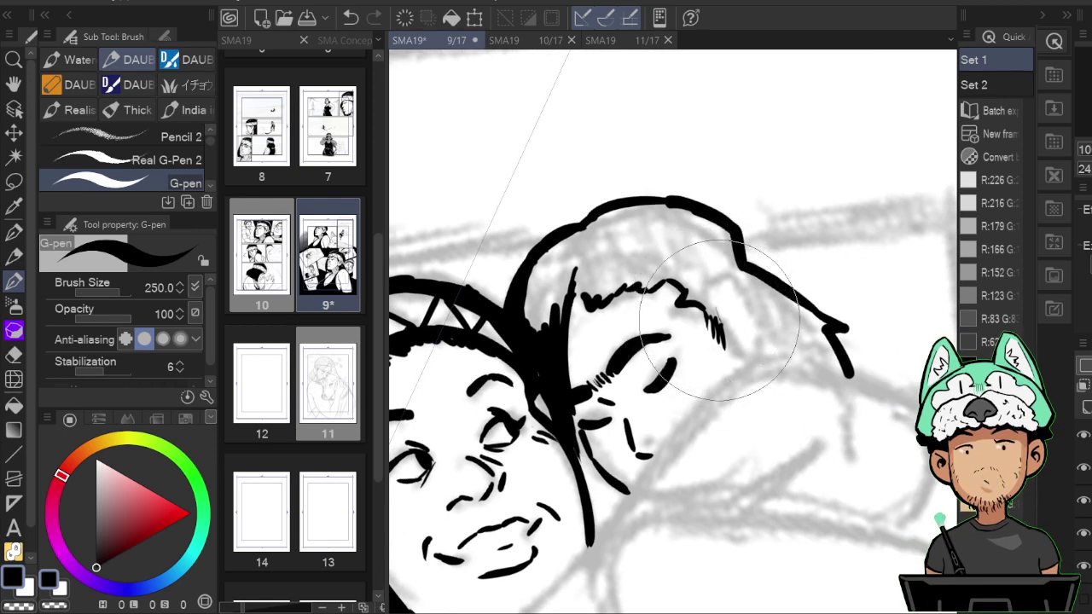
{"action": "mouse_move", "coordinate": [714, 293]}
{"action": "left_mouse_down"}
{"action": "mouse_move", "coordinate": [740, 271]}
{"action": "mouse_move", "coordinate": [763, 338]}
{"action": "mouse_move", "coordinate": [757, 363]}
{"action": "left_mouse_up"}
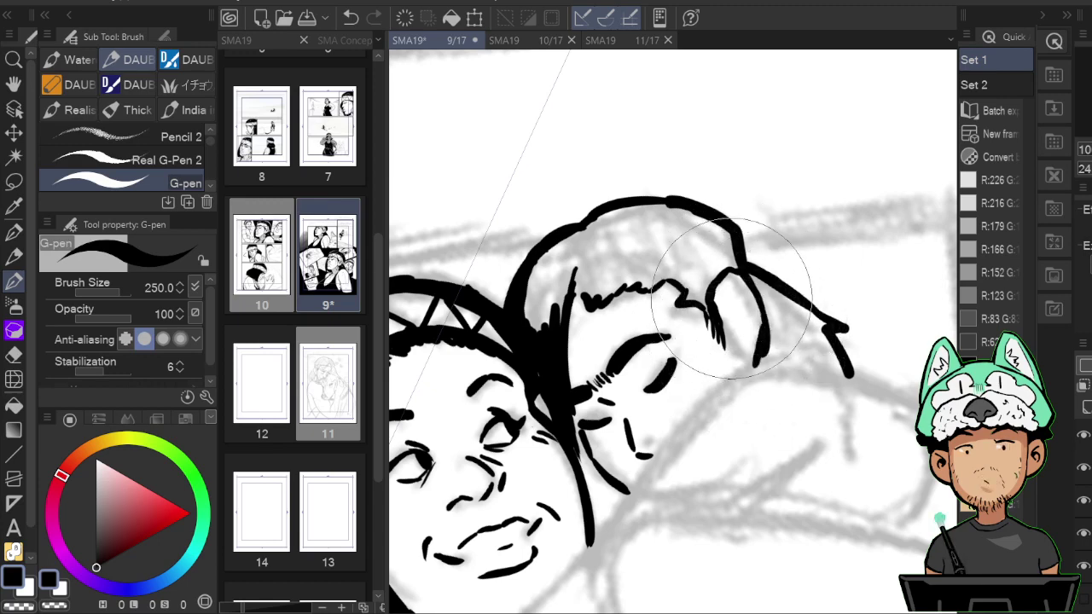
{"action": "mouse_move", "coordinate": [732, 287]}
{"action": "left_mouse_down"}
{"action": "mouse_move", "coordinate": [750, 327]}
{"action": "mouse_move", "coordinate": [748, 368]}
{"action": "mouse_move", "coordinate": [710, 338]}
{"action": "left_mouse_up"}
{"action": "key", "text": "h"}
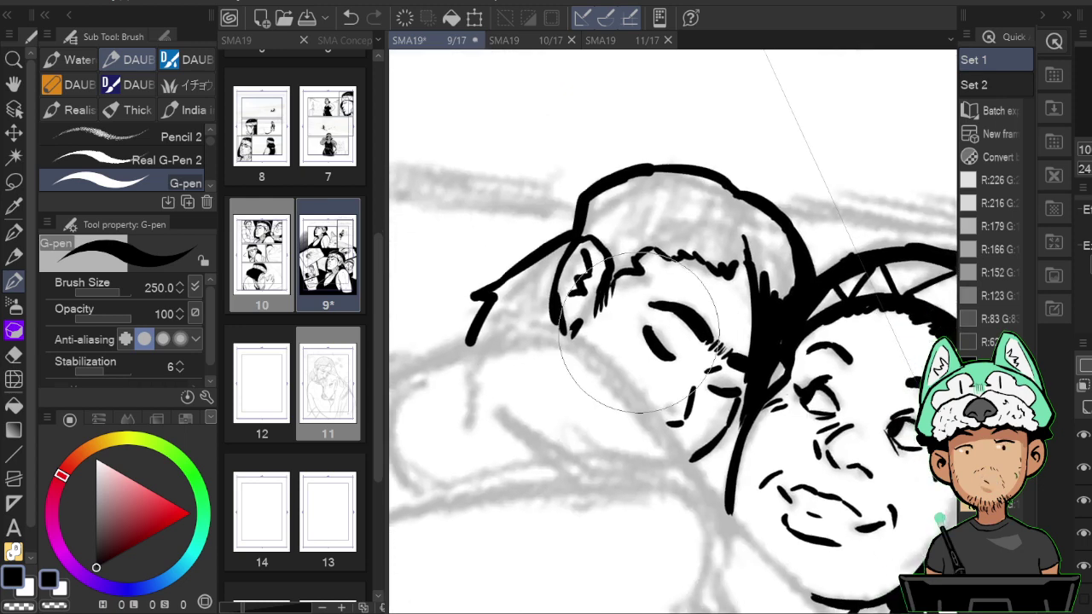
Ink the second figure's shoulder line from beneath the ear diagonally down past the chin.
{"action": "left_click_drag", "start_coordinate": [523, 330], "coordinate": [607, 354]}
{"action": "left_click_drag", "start_coordinate": [776, 410], "coordinate": [770, 331]}
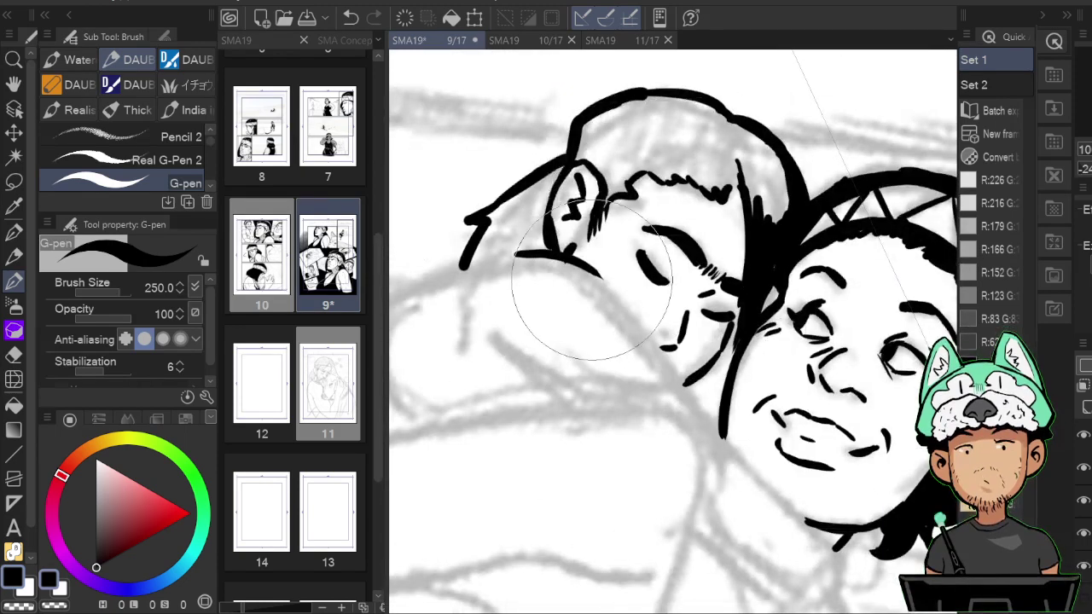
{"action": "left_click_drag", "start_coordinate": [592, 272], "coordinate": [695, 405]}
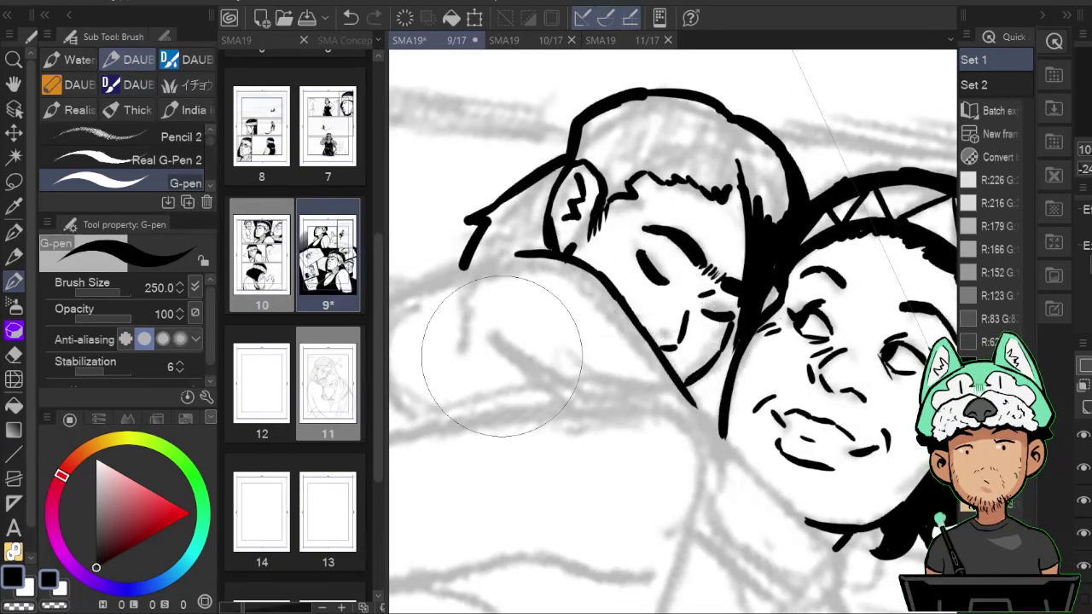
Ink short crease strokes below the second figure's shoulder line and the curved shoulder start of the bent arm.
{"action": "mouse_move", "coordinate": [484, 345]}
{"action": "left_mouse_down"}
{"action": "mouse_move", "coordinate": [563, 386]}
{"action": "mouse_move", "coordinate": [578, 406]}
{"action": "left_mouse_up"}
{"action": "left_click_drag", "start_coordinate": [679, 410], "coordinate": [662, 336]}
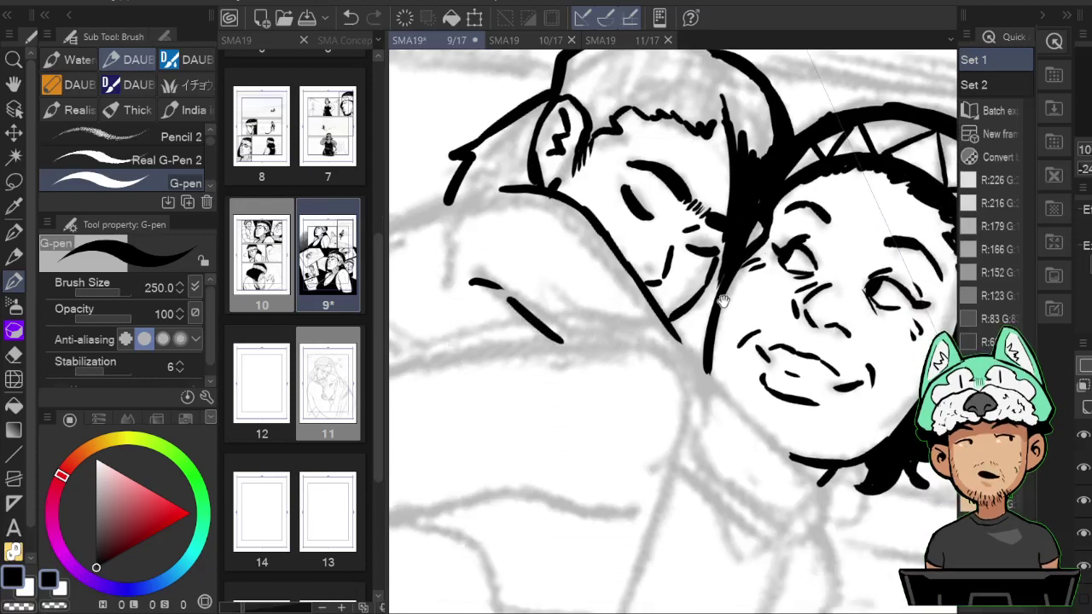
{"action": "key", "text": "h"}
{"action": "left_click_drag", "start_coordinate": [816, 384], "coordinate": [791, 296]}
{"action": "key", "text": "h"}
{"action": "left_click_drag", "start_coordinate": [724, 254], "coordinate": [696, 331]}
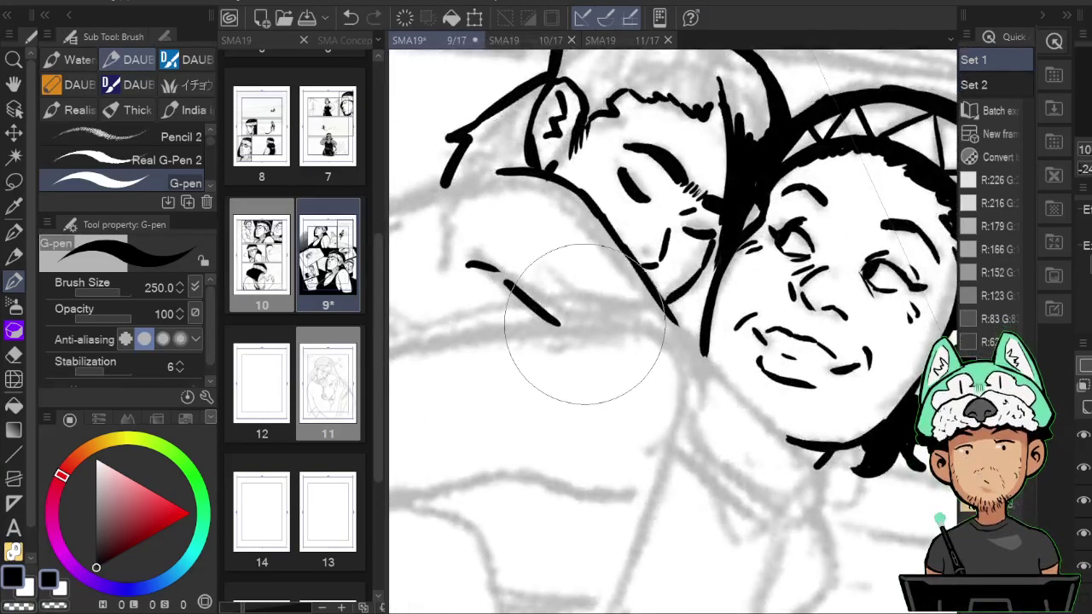
{"action": "mouse_move", "coordinate": [523, 322]}
{"action": "left_mouse_down"}
{"action": "mouse_move", "coordinate": [628, 318]}
{"action": "mouse_move", "coordinate": [666, 346]}
{"action": "left_mouse_up"}
Ink the headband figure's curved outer chest contour and the torso side running down toward the panel's lower border.
{"action": "key", "text": "h"}
{"action": "left_click_drag", "start_coordinate": [728, 339], "coordinate": [770, 142]}
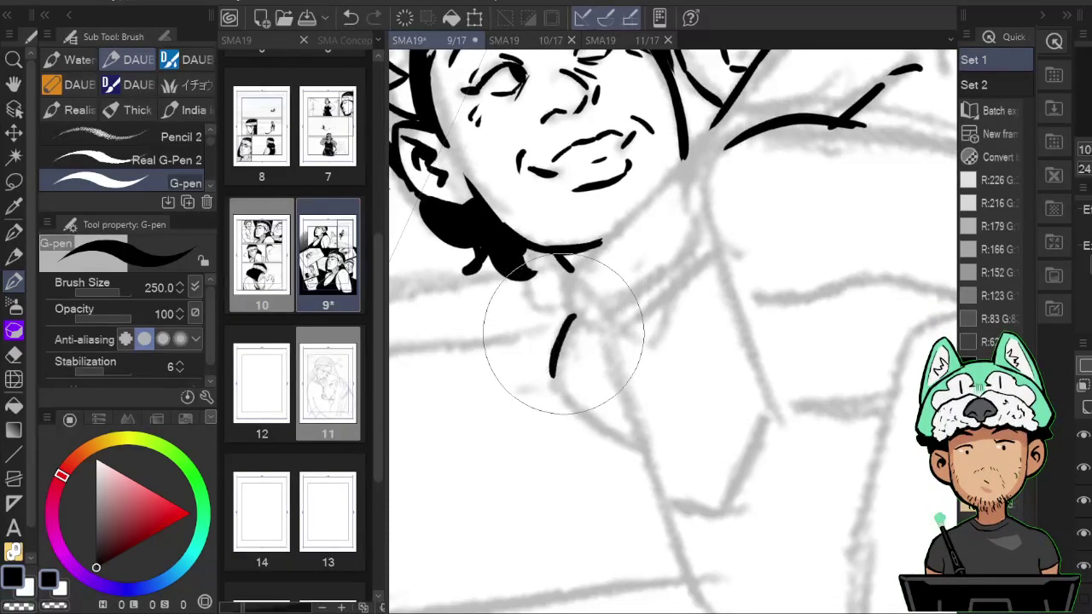
{"action": "left_click_drag", "start_coordinate": [563, 402], "coordinate": [646, 459]}
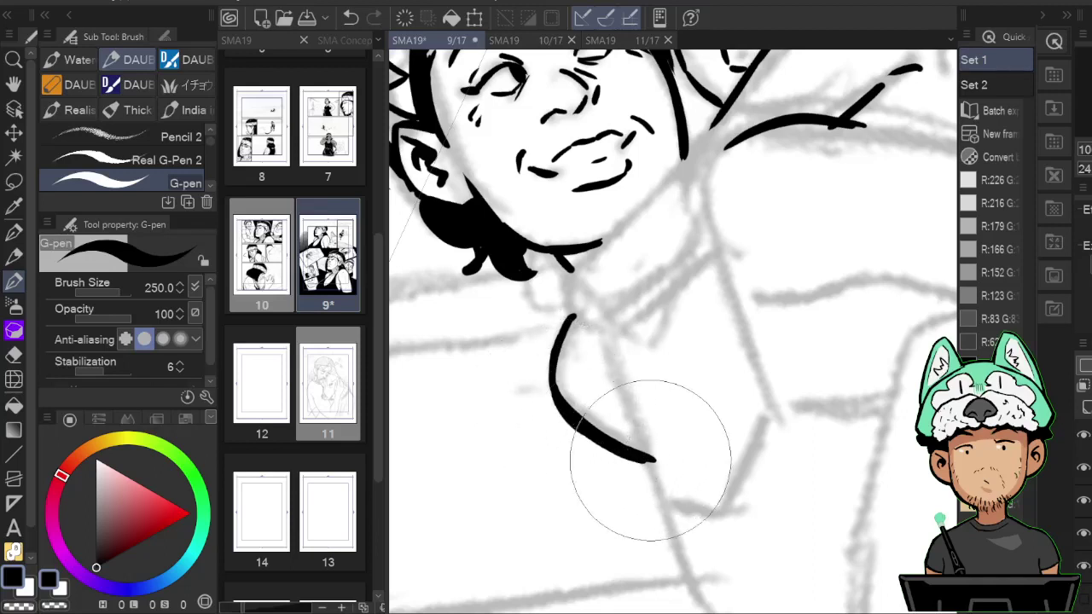
{"action": "left_click_drag", "start_coordinate": [609, 401], "coordinate": [580, 333]}
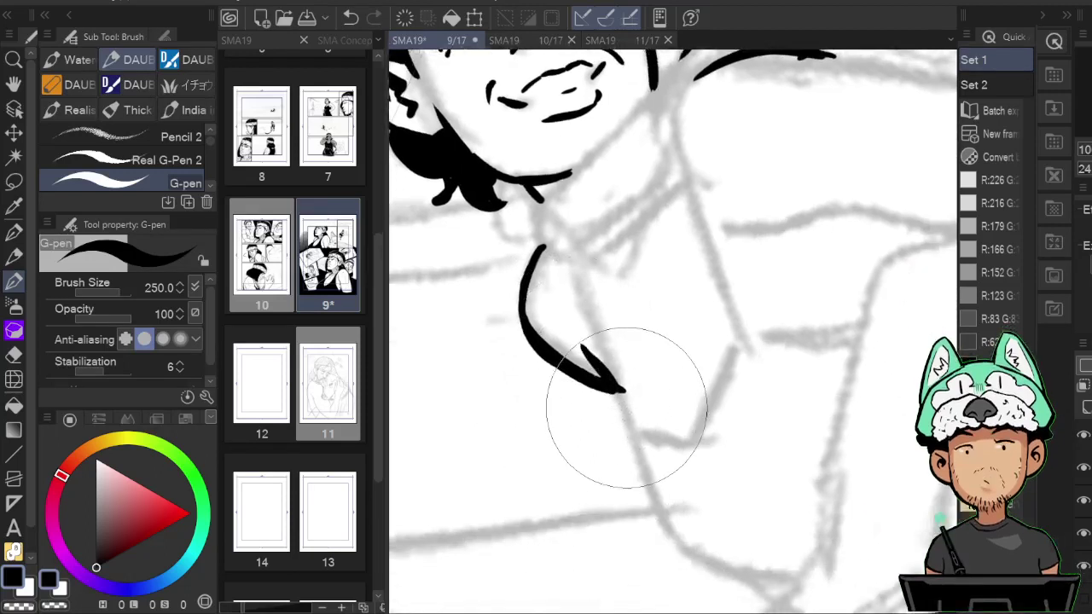
{"action": "left_click_drag", "start_coordinate": [628, 412], "coordinate": [652, 495]}
{"action": "left_click_drag", "start_coordinate": [634, 433], "coordinate": [697, 559]}
{"action": "left_click_drag", "start_coordinate": [721, 486], "coordinate": [631, 397]}
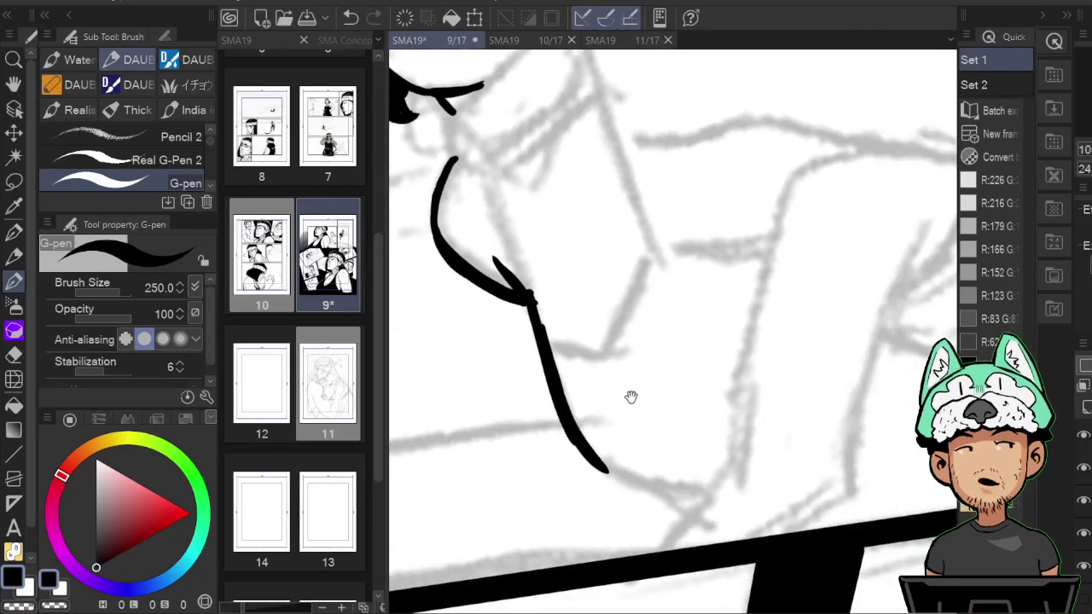
Extend the headband figure's lower torso edge and ink the pointed inner chest contour with a short vertical crease.
{"action": "left_click_drag", "start_coordinate": [681, 278], "coordinate": [712, 387]}
{"action": "key", "text": "h"}
{"action": "key", "text": "h"}
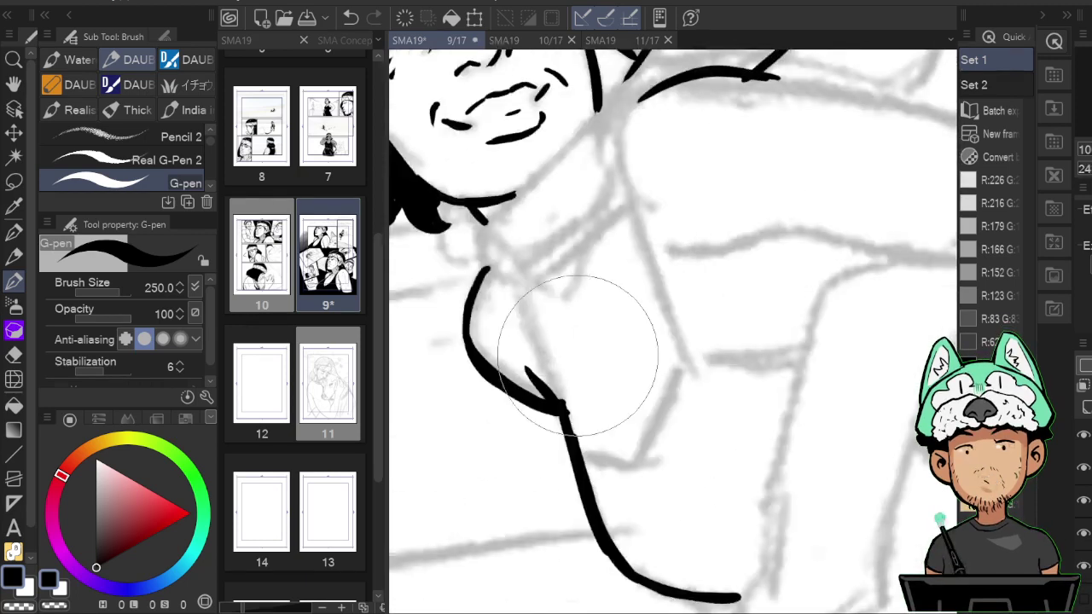
{"action": "mouse_move", "coordinate": [540, 333]}
{"action": "left_mouse_down"}
{"action": "mouse_move", "coordinate": [534, 282]}
{"action": "mouse_move", "coordinate": [557, 419]}
{"action": "left_mouse_up"}
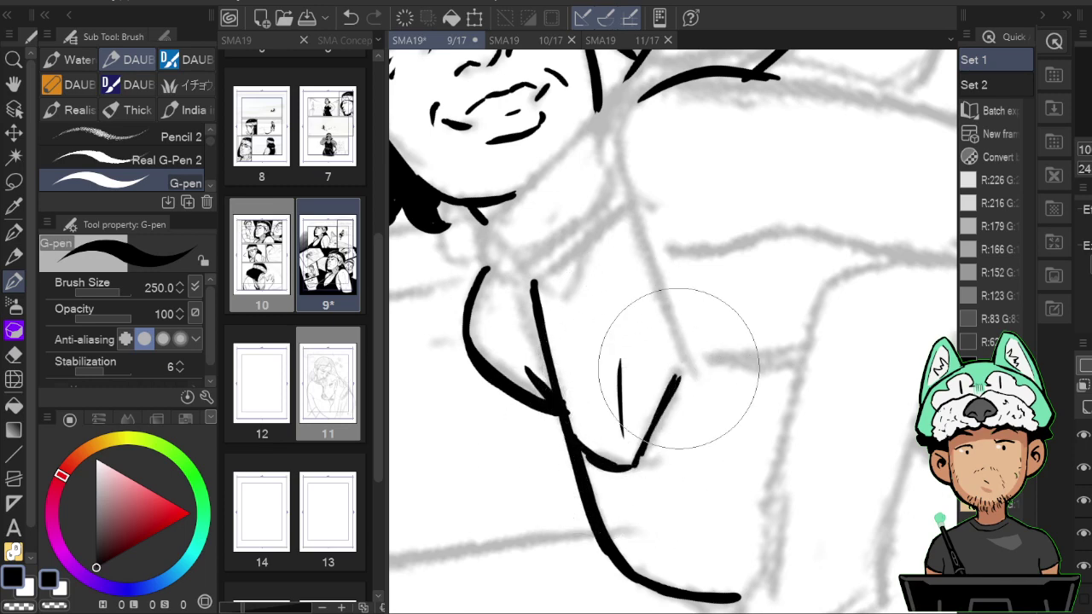
{"action": "mouse_move", "coordinate": [763, 316]}
{"action": "left_mouse_down"}
{"action": "mouse_move", "coordinate": [742, 361]}
{"action": "mouse_move", "coordinate": [737, 410]}
{"action": "left_mouse_up"}
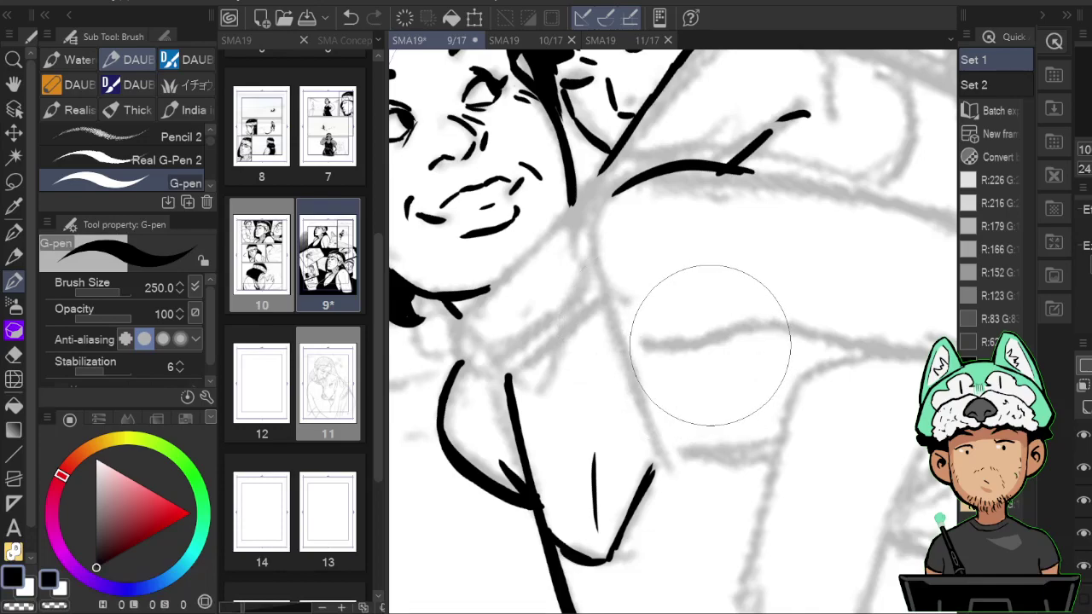
{"action": "left_click_drag", "start_coordinate": [705, 342], "coordinate": [708, 370]}
{"action": "left_click_drag", "start_coordinate": [757, 409], "coordinate": [739, 390]}
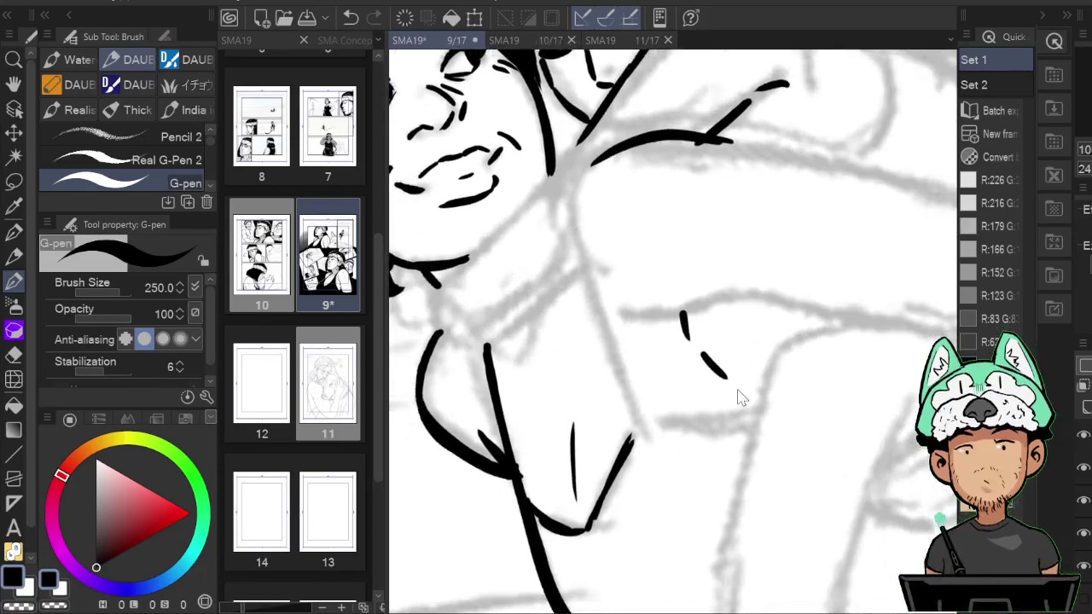
{"action": "scroll", "coordinate": [739, 391], "scroll_direction": "down", "scroll_amount": 3}
{"action": "scroll", "coordinate": [739, 394], "scroll_direction": "up", "scroll_amount": 3}
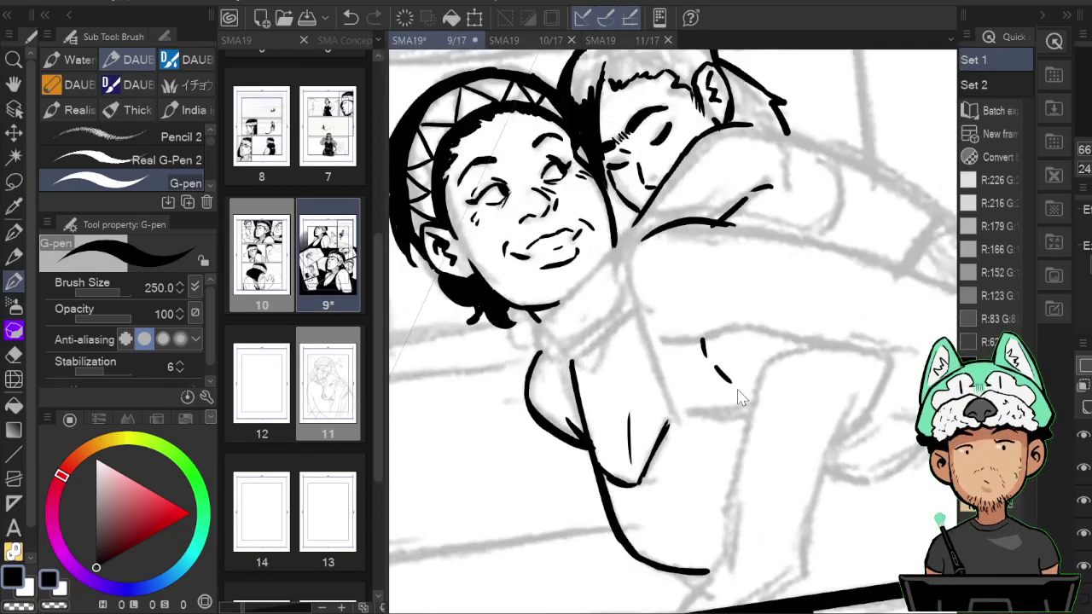
{"action": "scroll", "coordinate": [739, 394], "scroll_direction": "down", "scroll_amount": 3}
{"action": "scroll", "coordinate": [739, 394], "scroll_direction": "up", "scroll_amount": 2}
{"action": "key", "text": "h"}
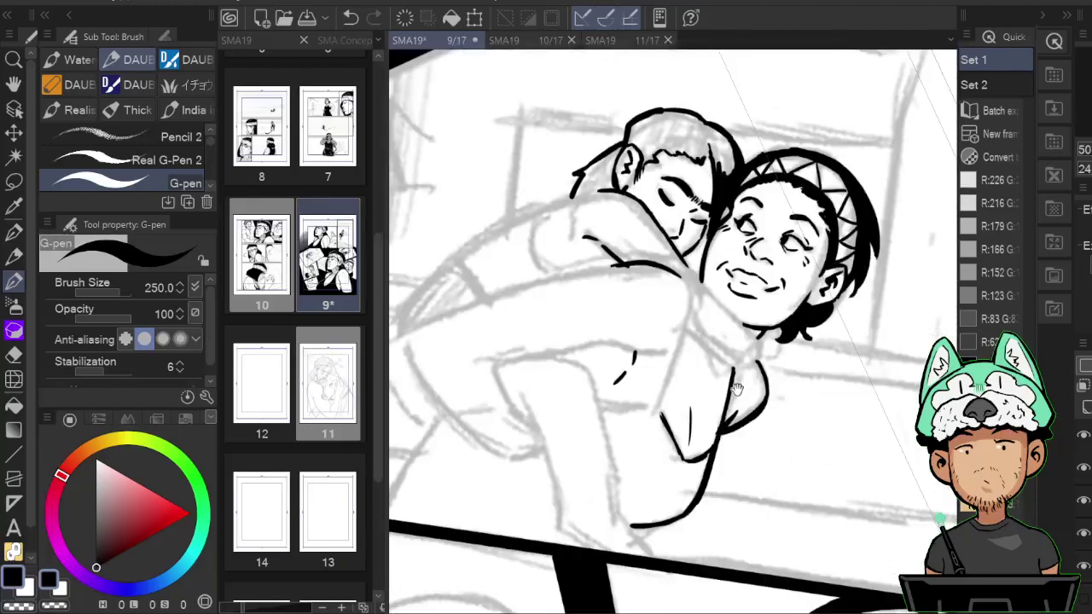
{"action": "key", "text": "h"}
{"action": "mouse_move", "coordinate": [868, 412]}
{"action": "left_mouse_down"}
{"action": "mouse_move", "coordinate": [744, 349]}
{"action": "mouse_move", "coordinate": [748, 380]}
{"action": "mouse_move", "coordinate": [711, 378]}
{"action": "mouse_move", "coordinate": [724, 365]}
{"action": "left_mouse_up"}
{"action": "key", "text": "h"}
{"action": "key", "text": "e"}
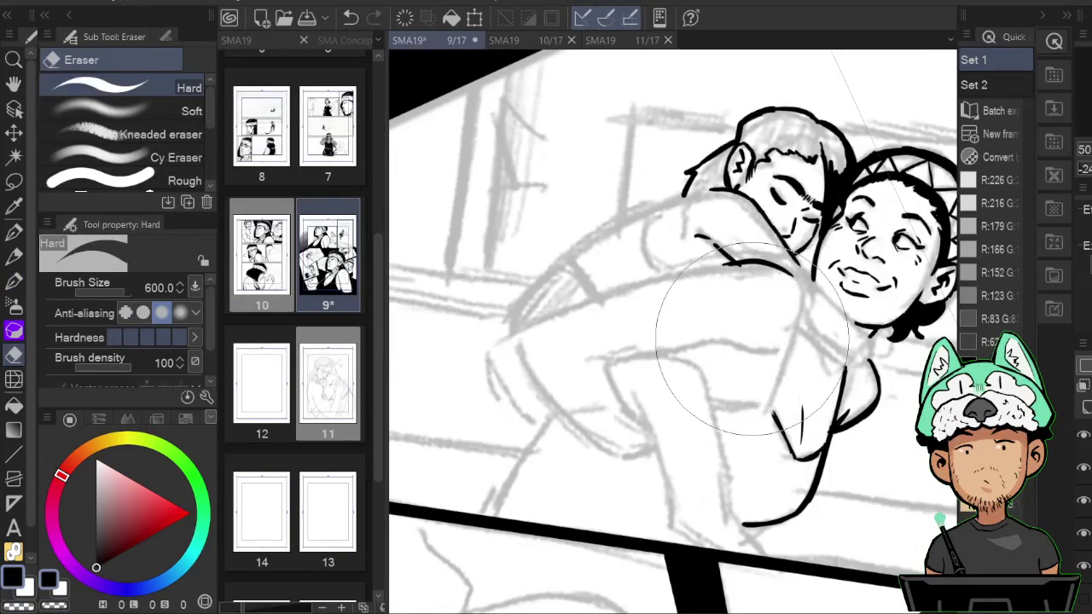
Ink the underside and the long upper edge of the bent arm reaching back toward the elbow.
{"action": "key", "text": "h"}
{"action": "mouse_move", "coordinate": [785, 337]}
{"action": "left_mouse_down"}
{"action": "mouse_move", "coordinate": [756, 419]}
{"action": "mouse_move", "coordinate": [657, 450]}
{"action": "left_mouse_up"}
{"action": "key", "text": "h"}
{"action": "key", "text": "p"}
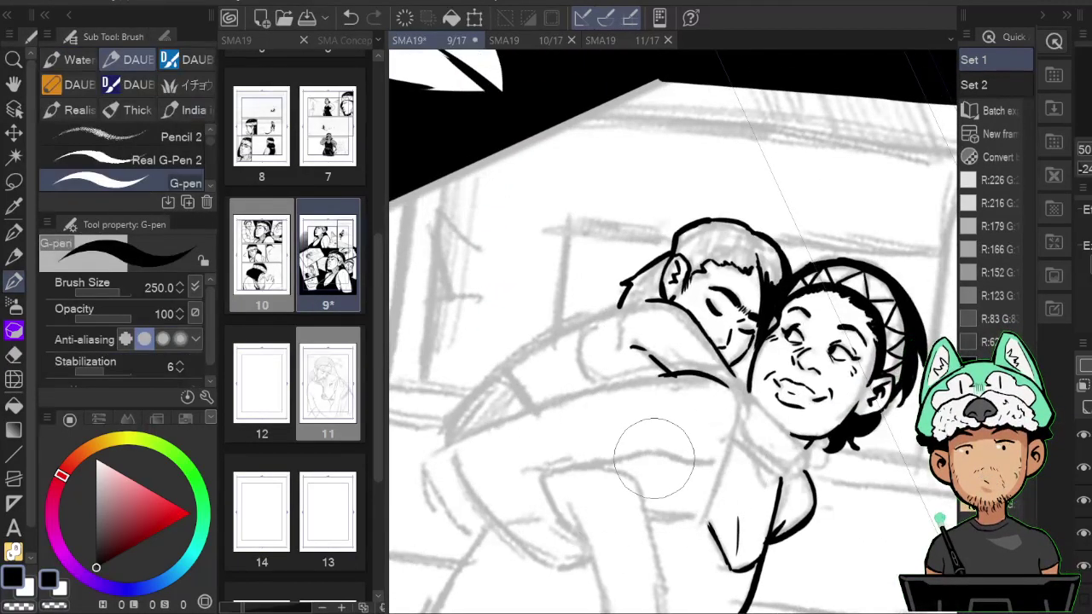
{"action": "key", "text": "h"}
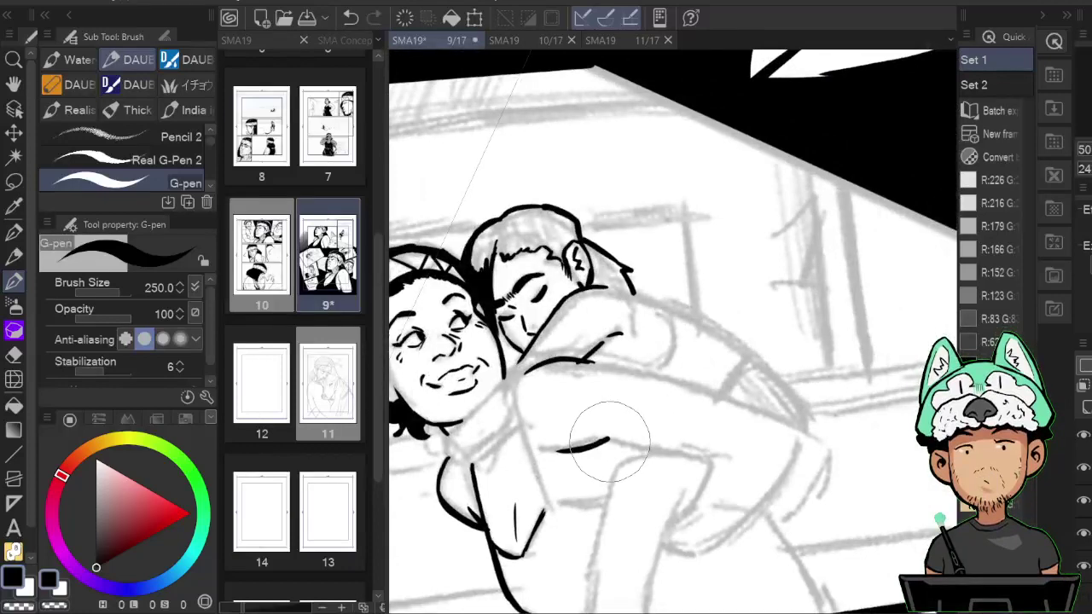
{"action": "key", "text": "e"}
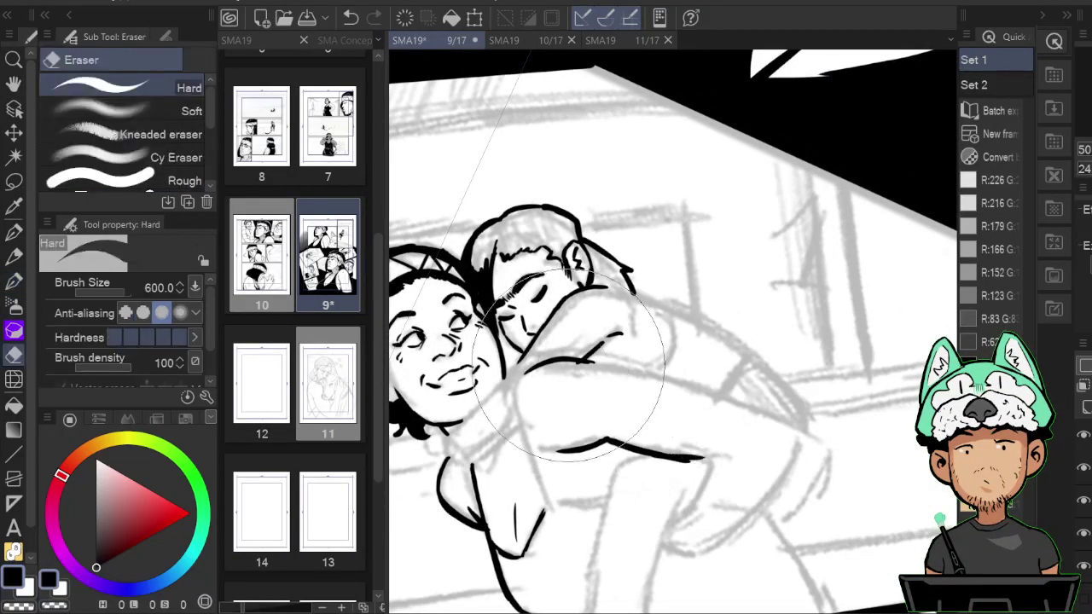
{"action": "key", "text": "p"}
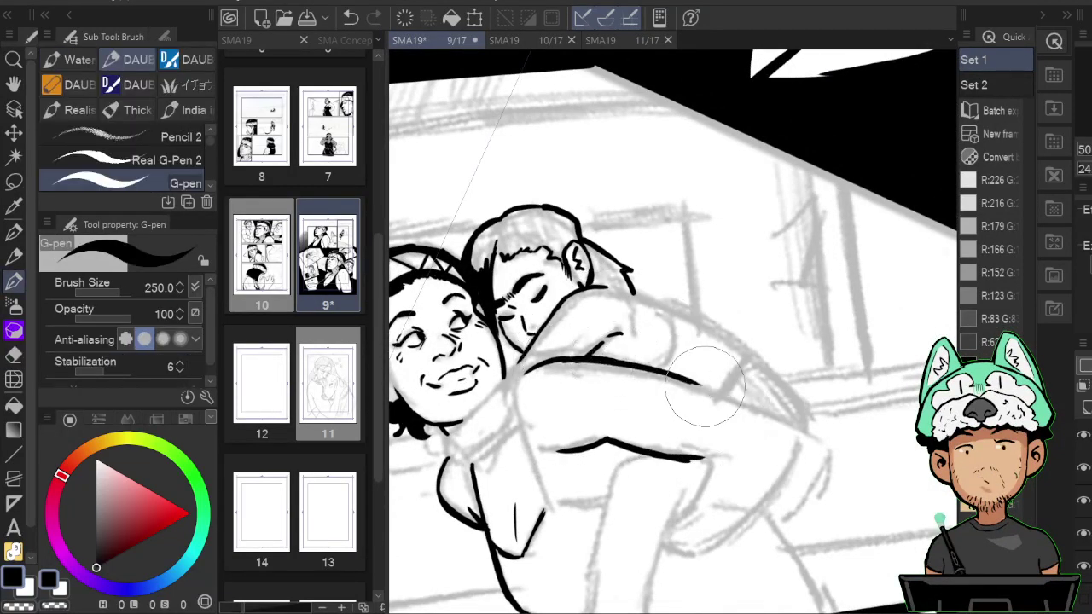
{"action": "mouse_move", "coordinate": [705, 387]}
{"action": "left_mouse_down"}
{"action": "mouse_move", "coordinate": [767, 415]}
{"action": "mouse_move", "coordinate": [793, 396]}
{"action": "left_mouse_up"}
{"action": "key", "text": "h"}
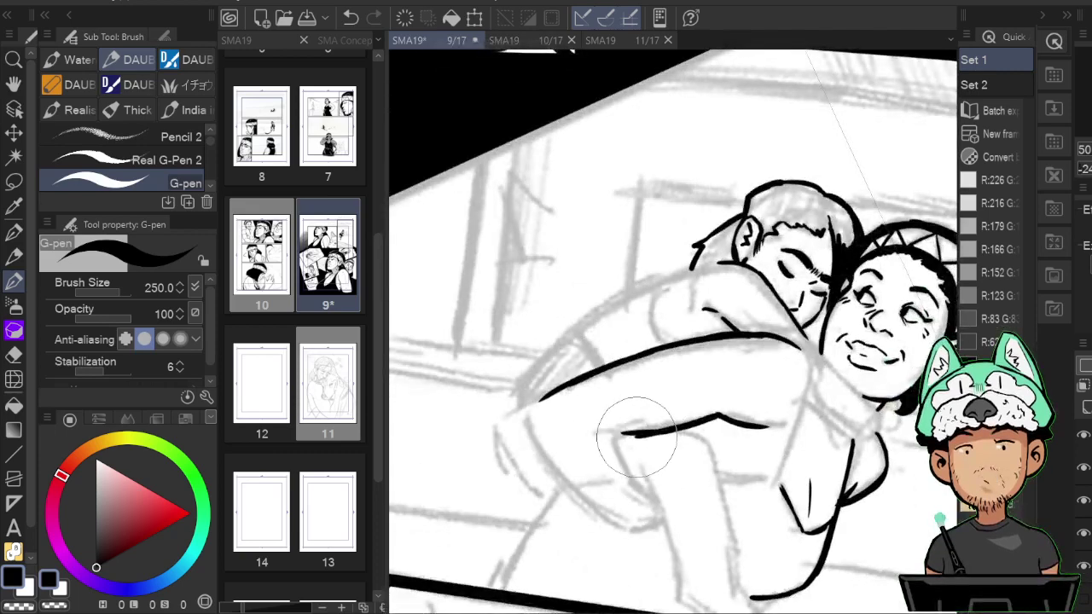
Ink the inner elbow curve, then round the outer elbow and continue the bent arm's lower forearm edge.
{"action": "key", "text": "e"}
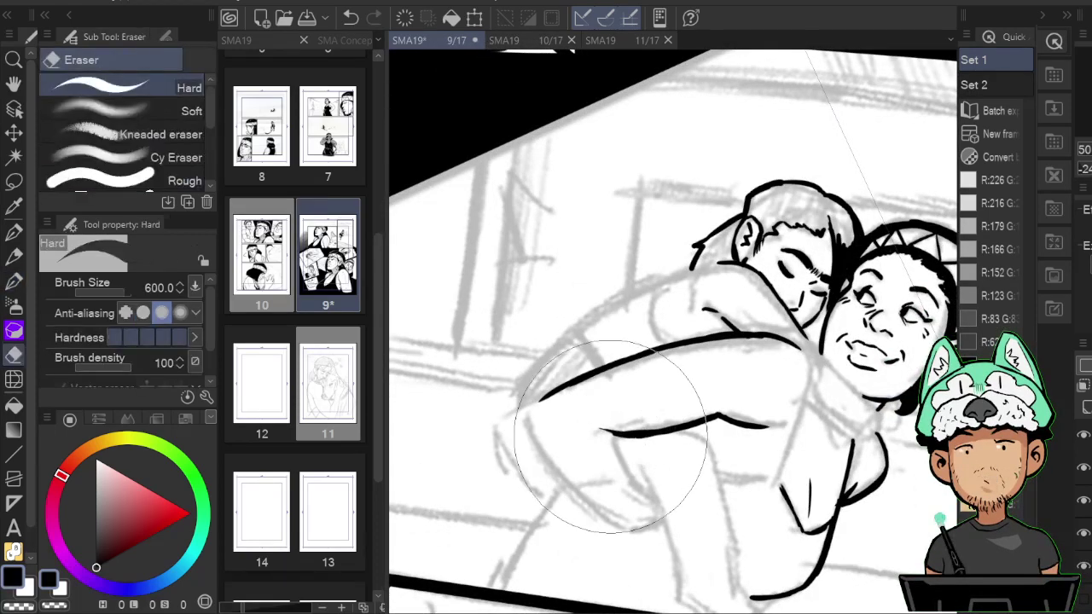
{"action": "key", "text": "p"}
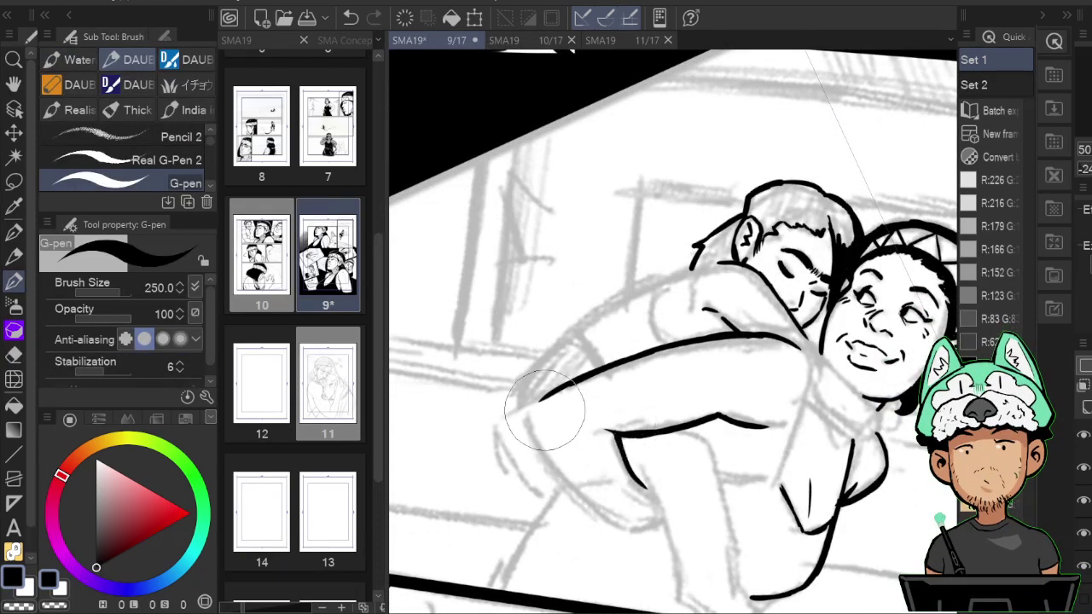
{"action": "mouse_move", "coordinate": [534, 405]}
{"action": "left_mouse_down"}
{"action": "mouse_move", "coordinate": [567, 489]}
{"action": "mouse_move", "coordinate": [544, 453]}
{"action": "mouse_move", "coordinate": [622, 527]}
{"action": "left_mouse_up"}
{"action": "key", "text": "e"}
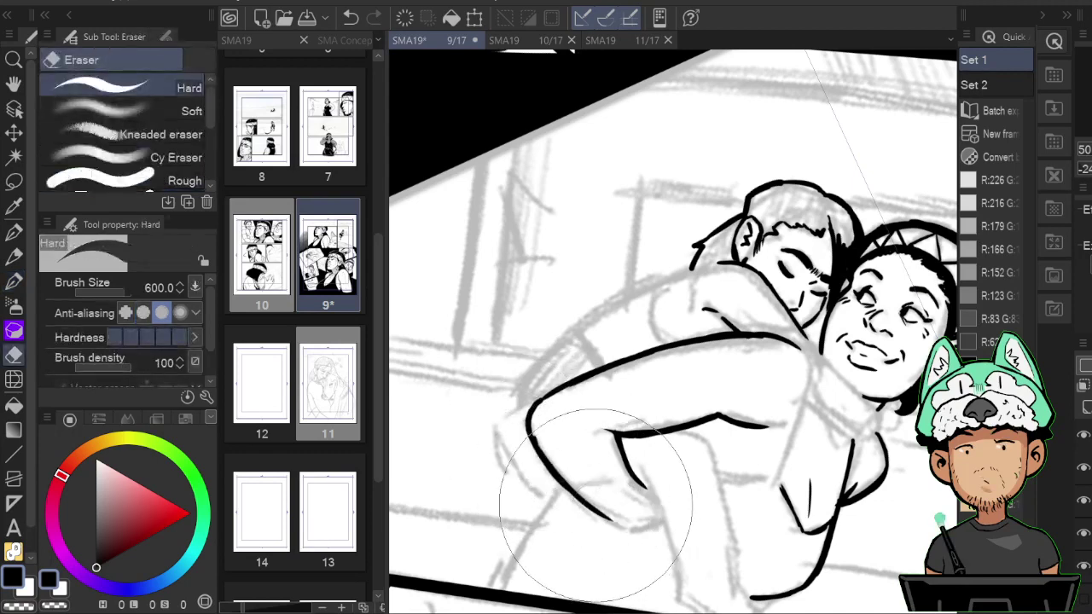
{"action": "key", "text": "p"}
{"action": "left_click_drag", "start_coordinate": [544, 454], "coordinate": [582, 497]}
{"action": "left_click_drag", "start_coordinate": [640, 533], "coordinate": [666, 526]}
{"action": "key", "text": "h"}
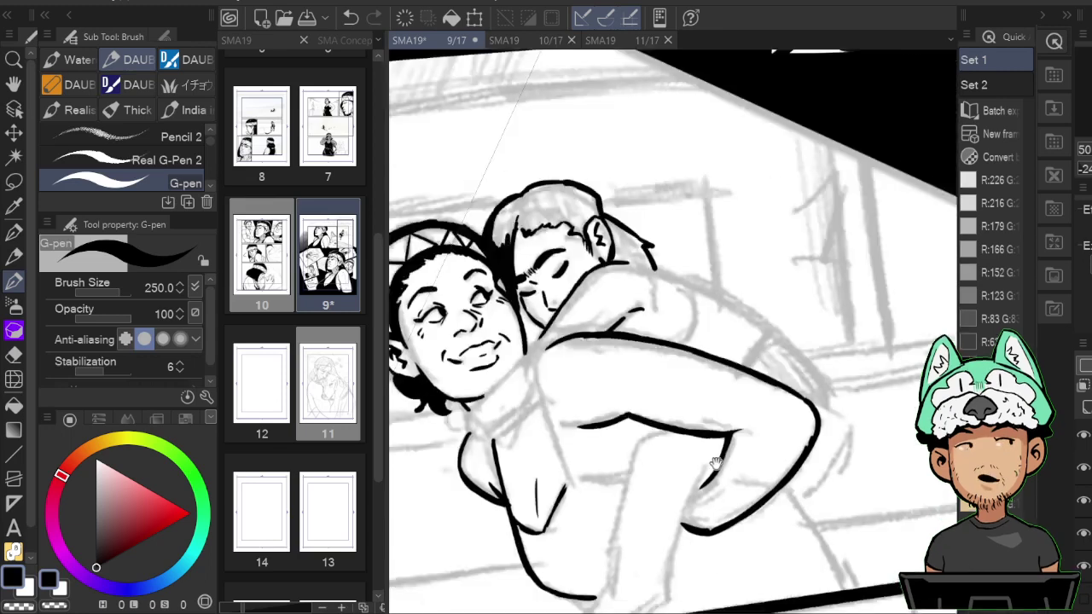
{"action": "key", "text": "h"}
{"action": "left_click_drag", "start_coordinate": [731, 497], "coordinate": [756, 424]}
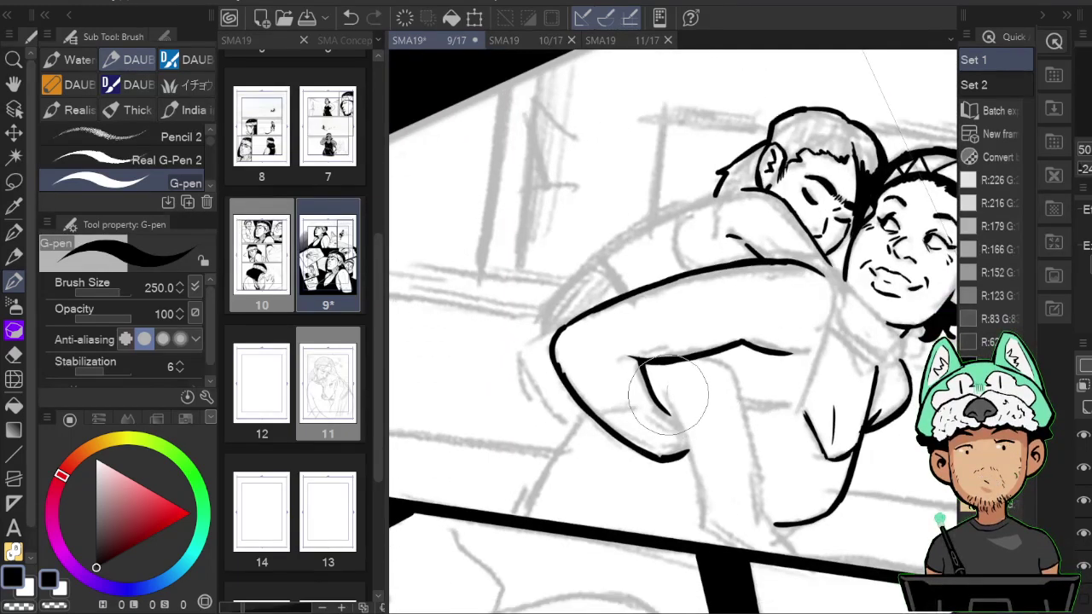
Ink both edges of the second figure's lower leg from beneath the bent arm down to the panel's lower border.
{"action": "left_click_drag", "start_coordinate": [670, 422], "coordinate": [698, 471]}
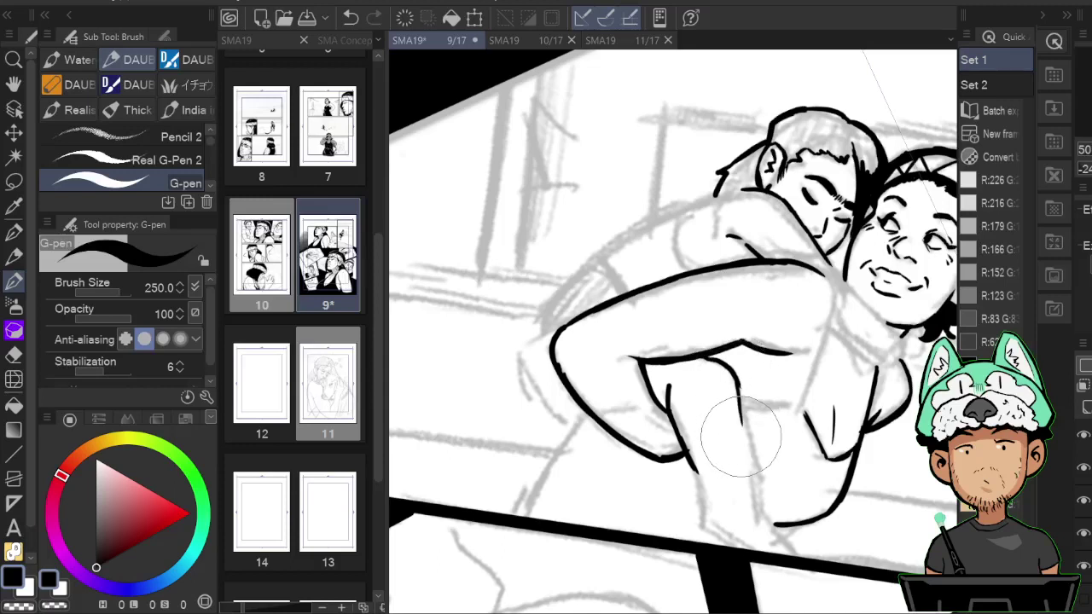
{"action": "key", "text": "e"}
{"action": "key", "text": "b"}
{"action": "left_click_drag", "start_coordinate": [739, 387], "coordinate": [746, 468]}
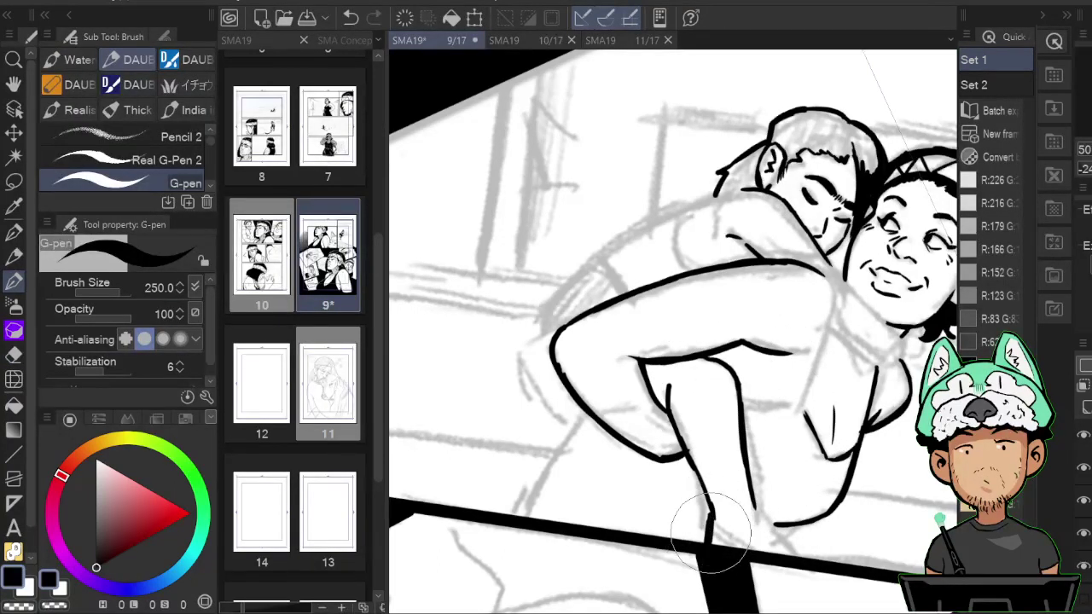
Ink the second figure's rounded outer hip contour, curving around behind the bent elbow.
{"action": "key", "text": "h"}
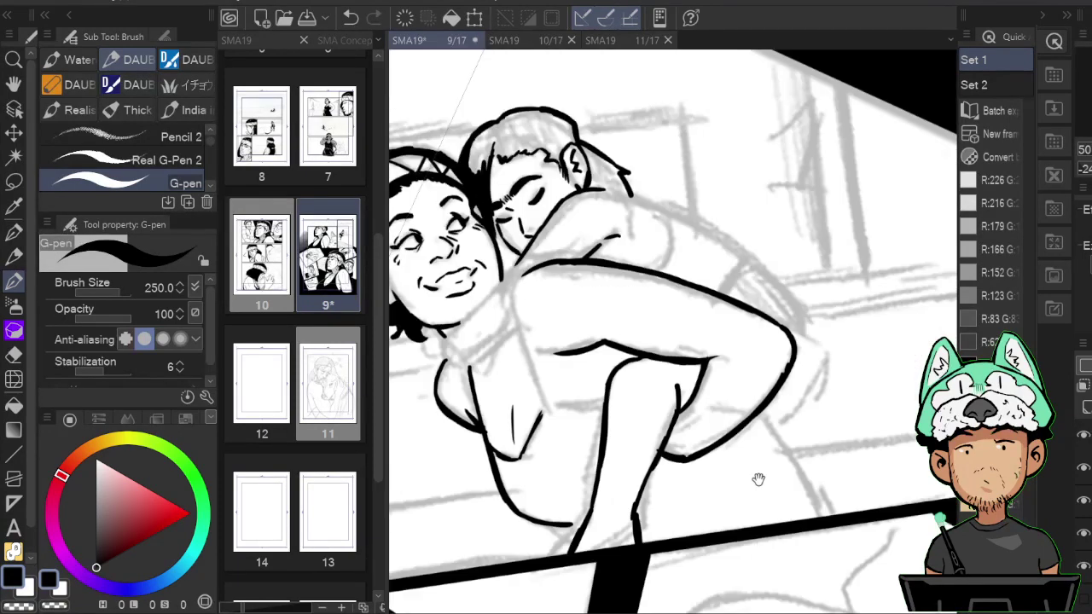
{"action": "left_click_drag", "start_coordinate": [823, 369], "coordinate": [780, 415]}
{"action": "key", "text": "h"}
{"action": "mouse_move", "coordinate": [667, 372]}
{"action": "left_mouse_down"}
{"action": "mouse_move", "coordinate": [741, 385]}
{"action": "mouse_move", "coordinate": [780, 356]}
{"action": "left_mouse_up"}
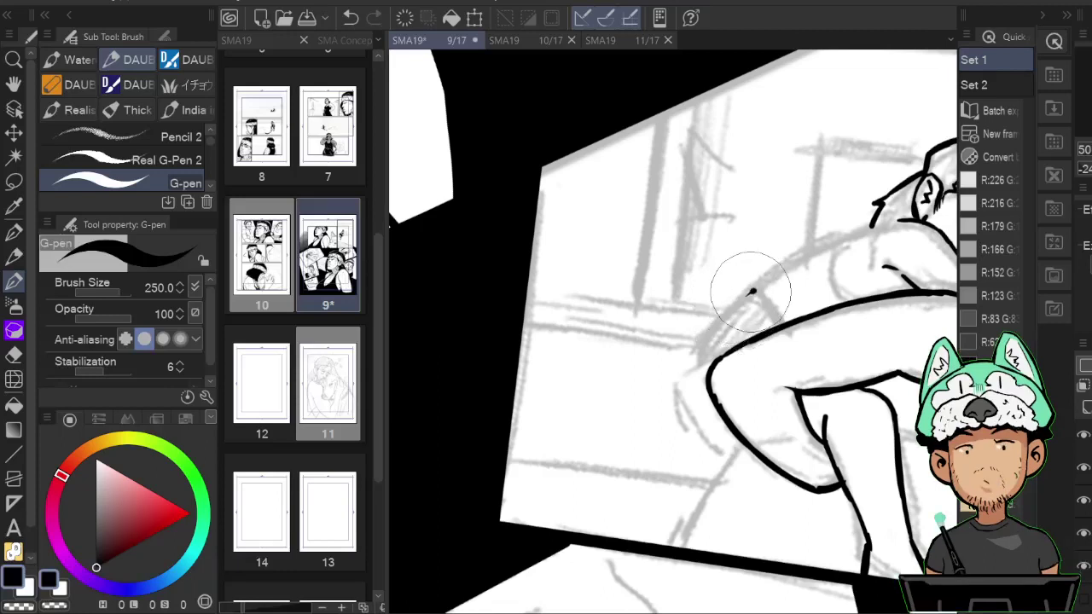
{"action": "left_click_drag", "start_coordinate": [753, 290], "coordinate": [689, 403]}
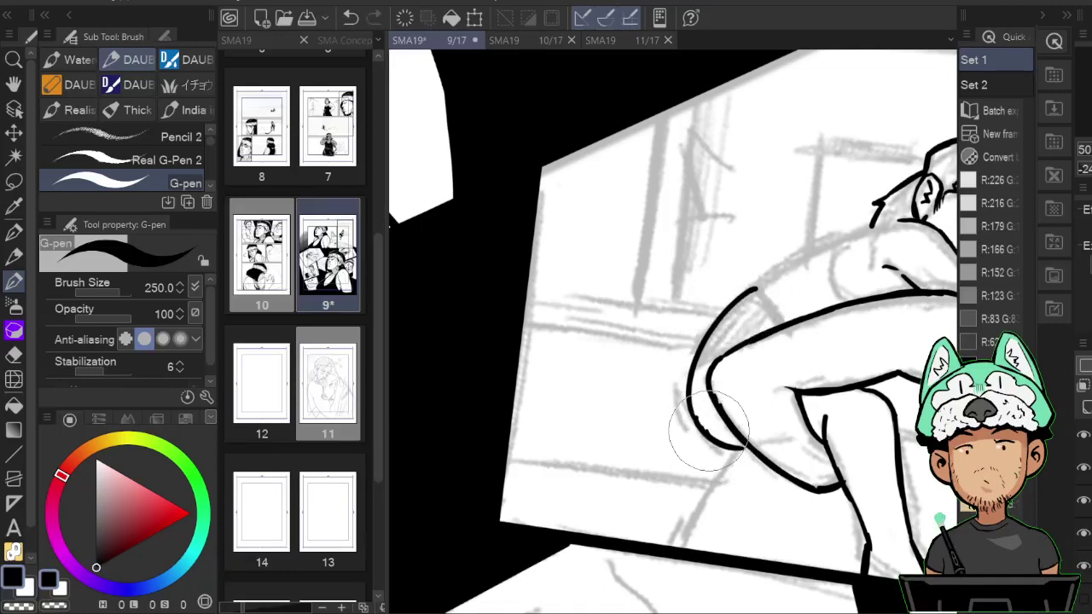
Ink the second figure's short waistband across the hip, from the back contour to the bent arm.
{"action": "key", "text": "h"}
{"action": "left_click_drag", "start_coordinate": [700, 372], "coordinate": [778, 407]}
{"action": "key", "text": "h"}
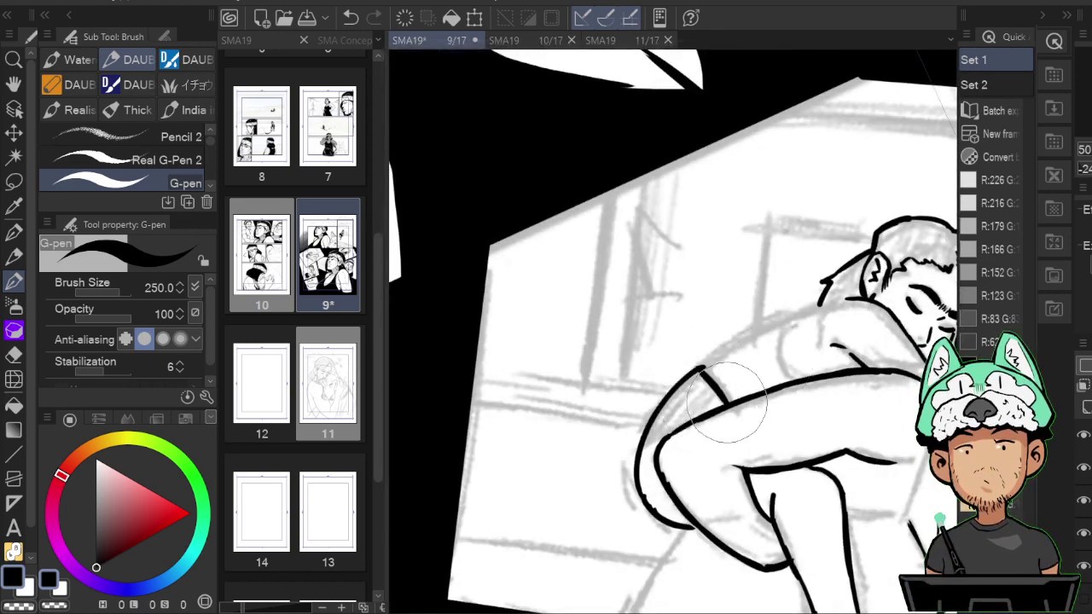
{"action": "left_click_drag", "start_coordinate": [703, 369], "coordinate": [733, 395]}
{"action": "key", "text": "h"}
Ink the second figure's back contour from the shoulder to the waistband, plus the curved line crossing the upper back.
{"action": "left_click_drag", "start_coordinate": [697, 308], "coordinate": [799, 416]}
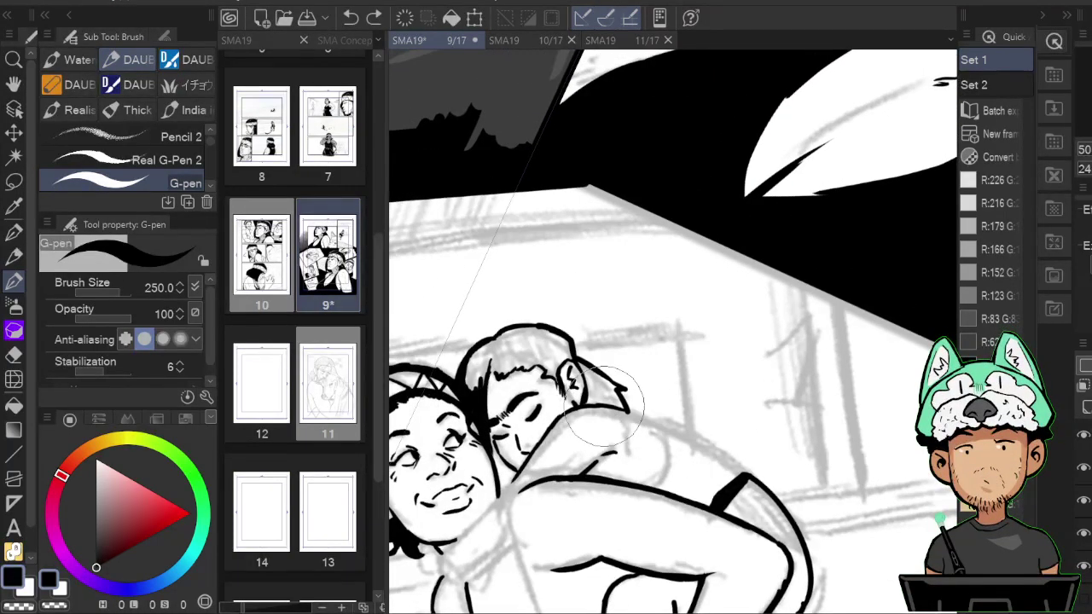
{"action": "left_click_drag", "start_coordinate": [598, 408], "coordinate": [736, 469]}
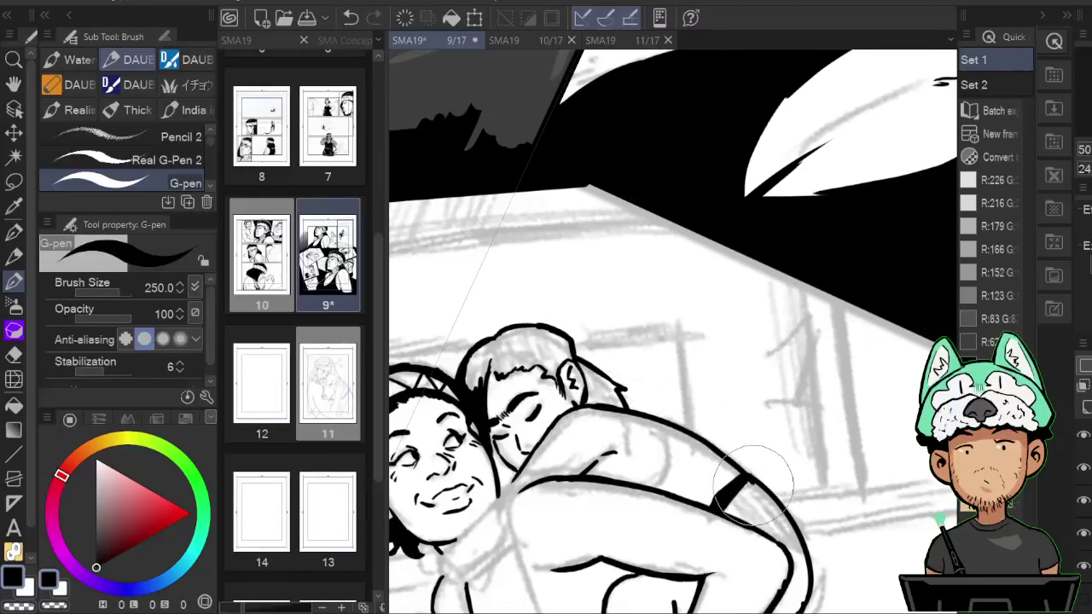
{"action": "key", "text": "h"}
{"action": "key", "text": "h"}
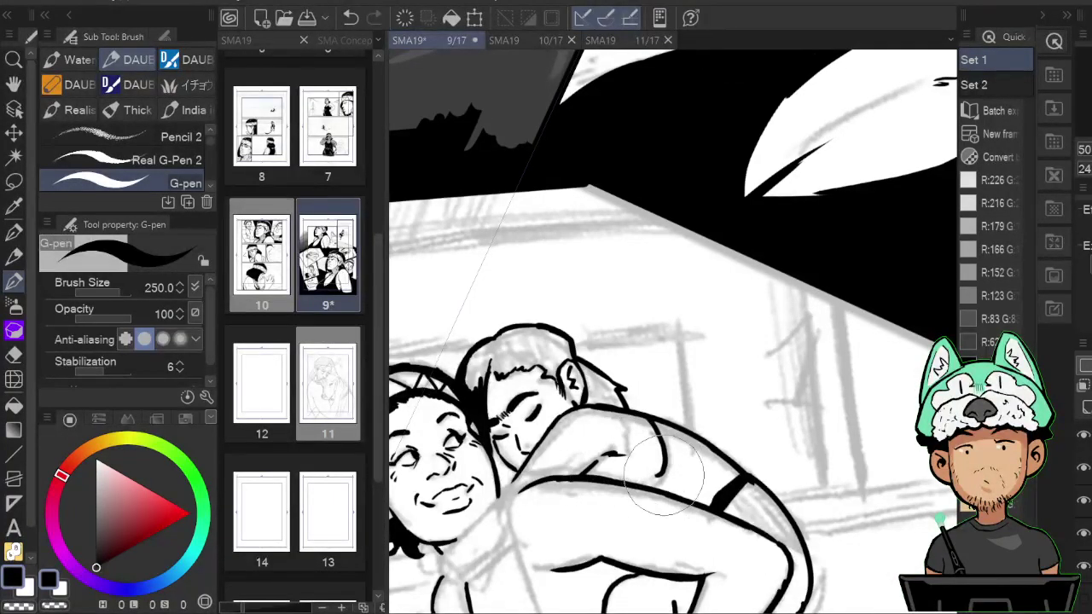
{"action": "left_click_drag", "start_coordinate": [659, 461], "coordinate": [711, 442]}
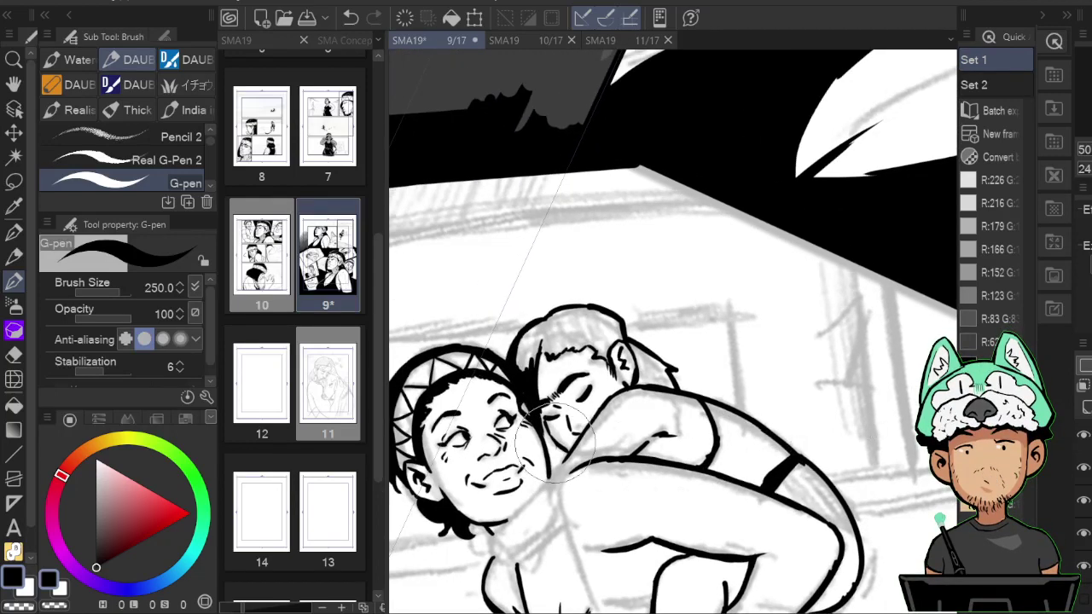
Ink the line from the second figure's embracing arm to below the headband figure's chin, and round off the bent arm's shoulder.
{"action": "key", "text": "h"}
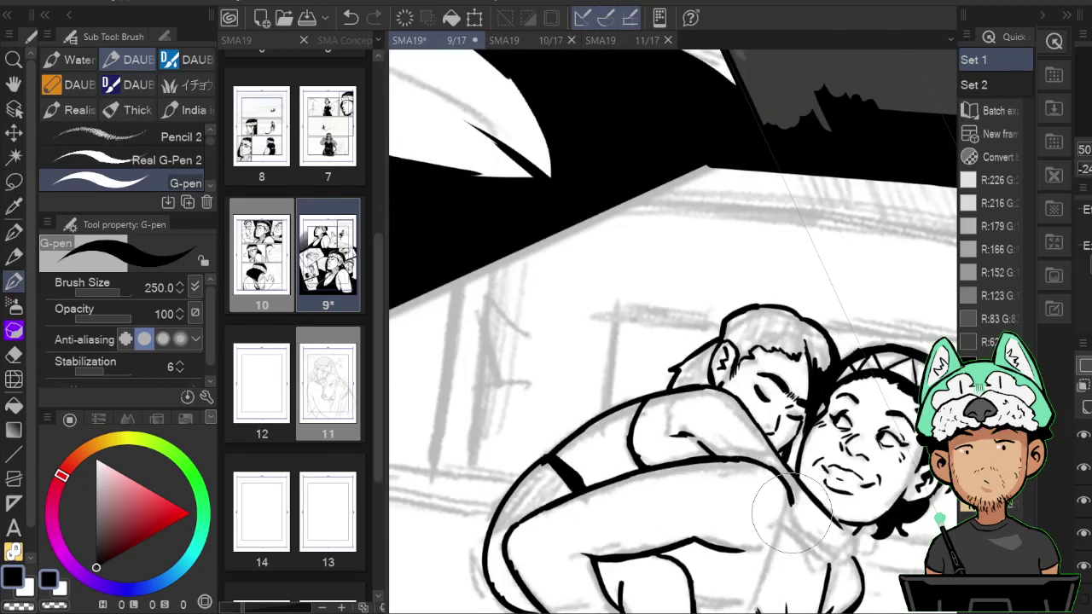
{"action": "key", "text": "h"}
{"action": "left_click_drag", "start_coordinate": [693, 489], "coordinate": [751, 395]}
{"action": "key", "text": "e"}
{"action": "key", "text": "b"}
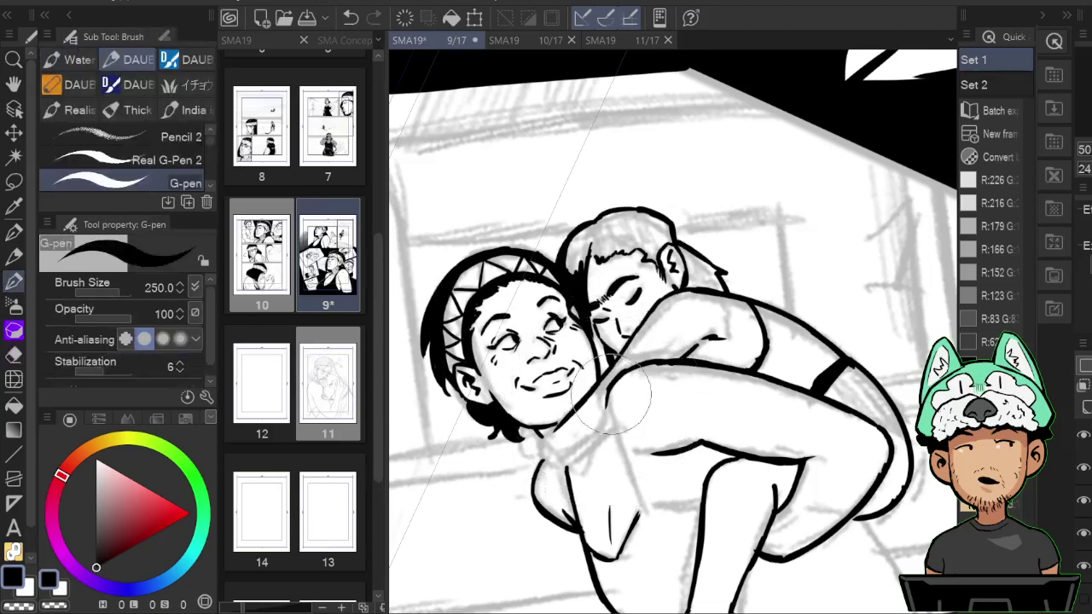
{"action": "left_click_drag", "start_coordinate": [606, 400], "coordinate": [604, 417]}
{"action": "key", "text": "e"}
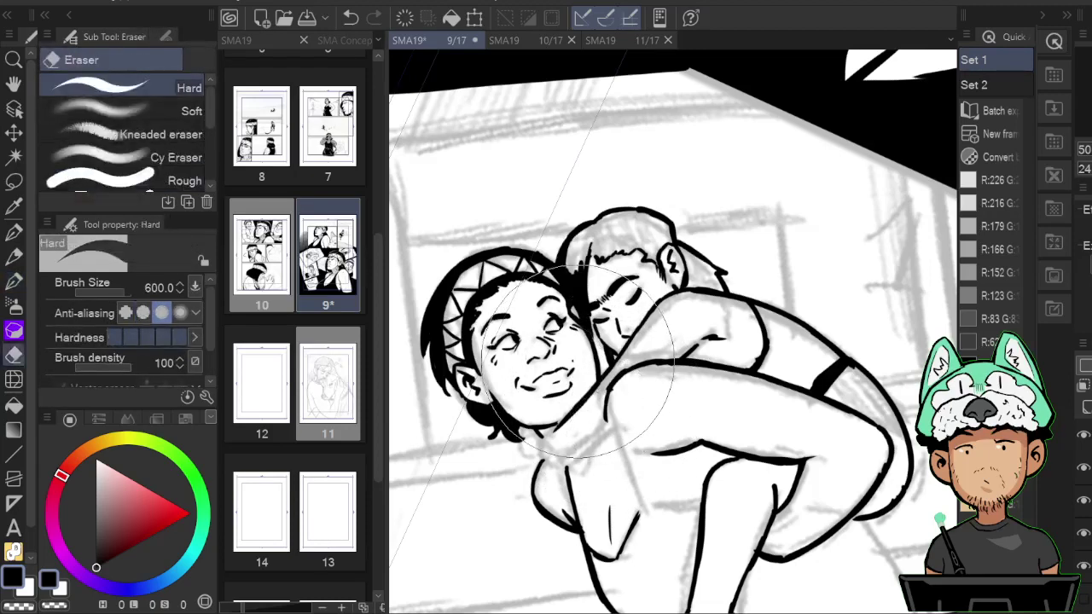
{"action": "key", "text": "b"}
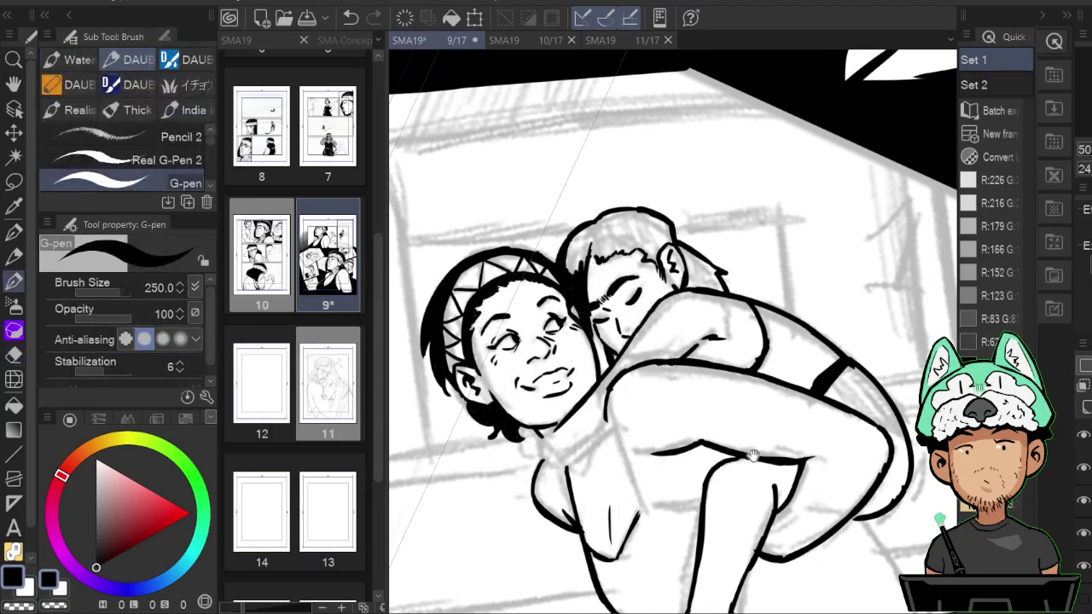
Continue the headband figure's rounded shoulder line down the inner side of the bent arm to the chest contour.
{"action": "left_click_drag", "start_coordinate": [753, 454], "coordinate": [764, 419]}
{"action": "key", "text": "e"}
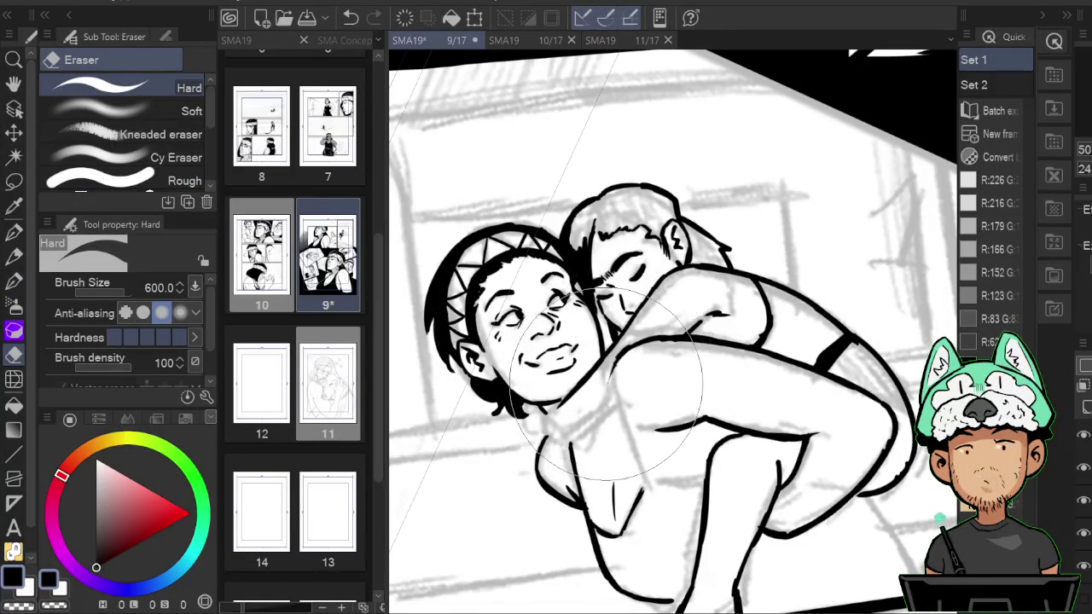
{"action": "key", "text": "p"}
{"action": "key", "text": "h"}
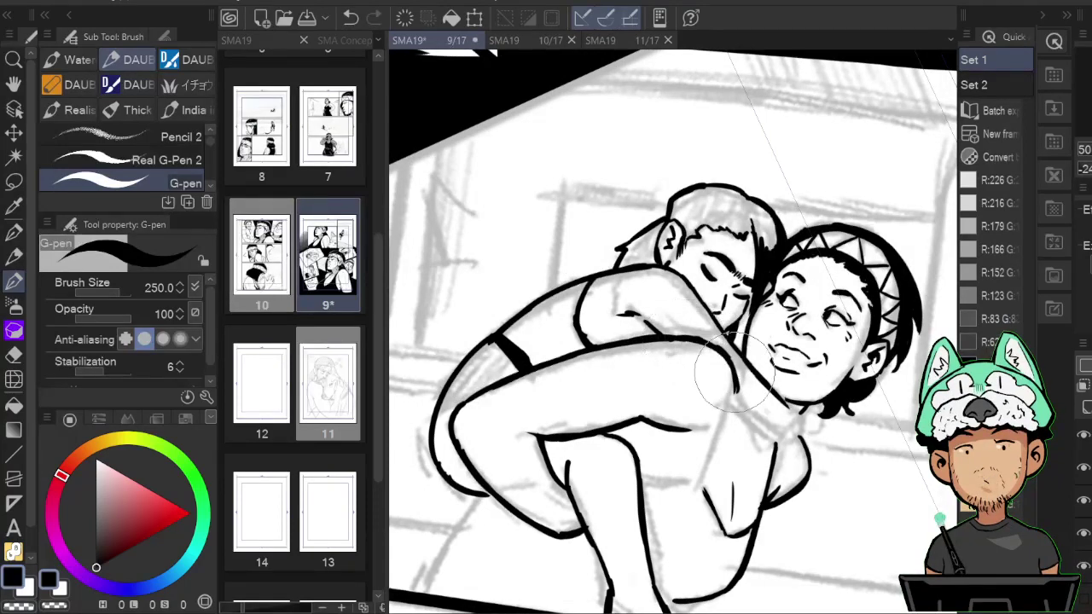
{"action": "key", "text": "e"}
{"action": "key", "text": "p"}
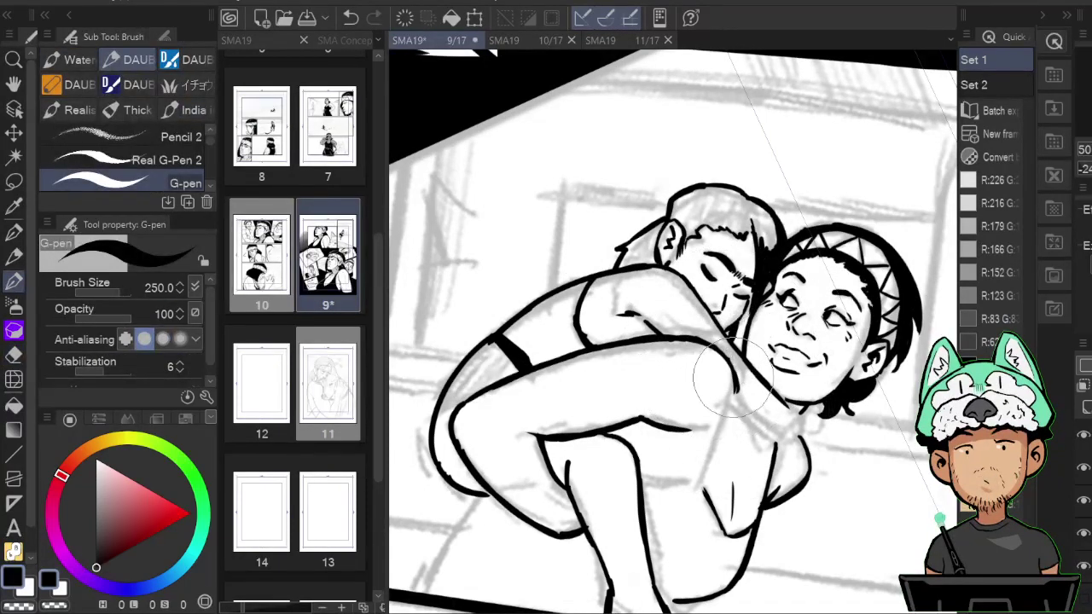
{"action": "key", "text": "h"}
{"action": "left_click_drag", "start_coordinate": [539, 363], "coordinate": [587, 388]}
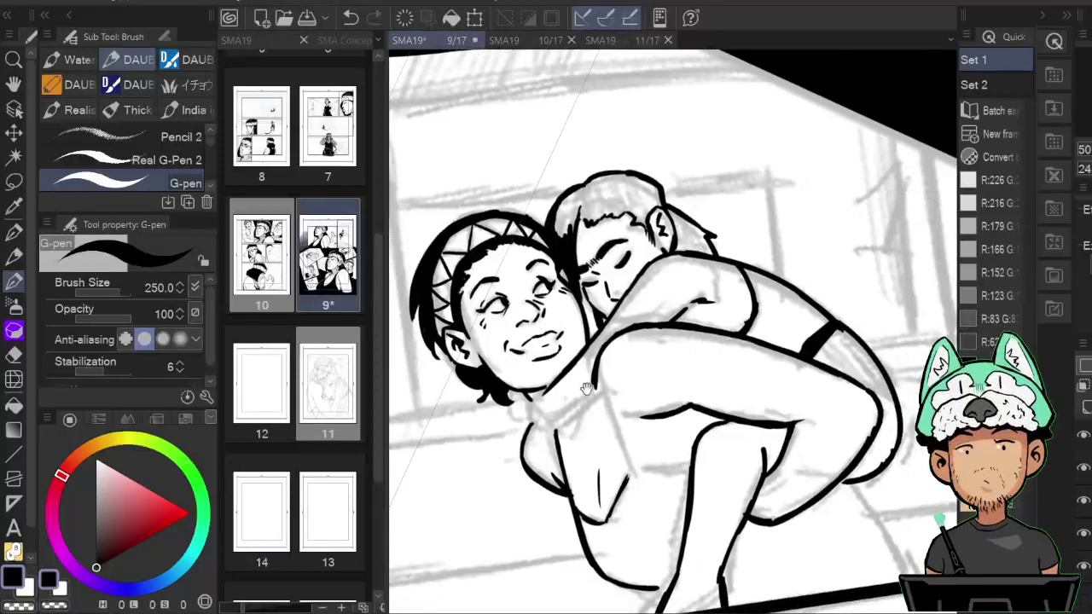
{"action": "key", "text": "e"}
{"action": "key", "text": "p"}
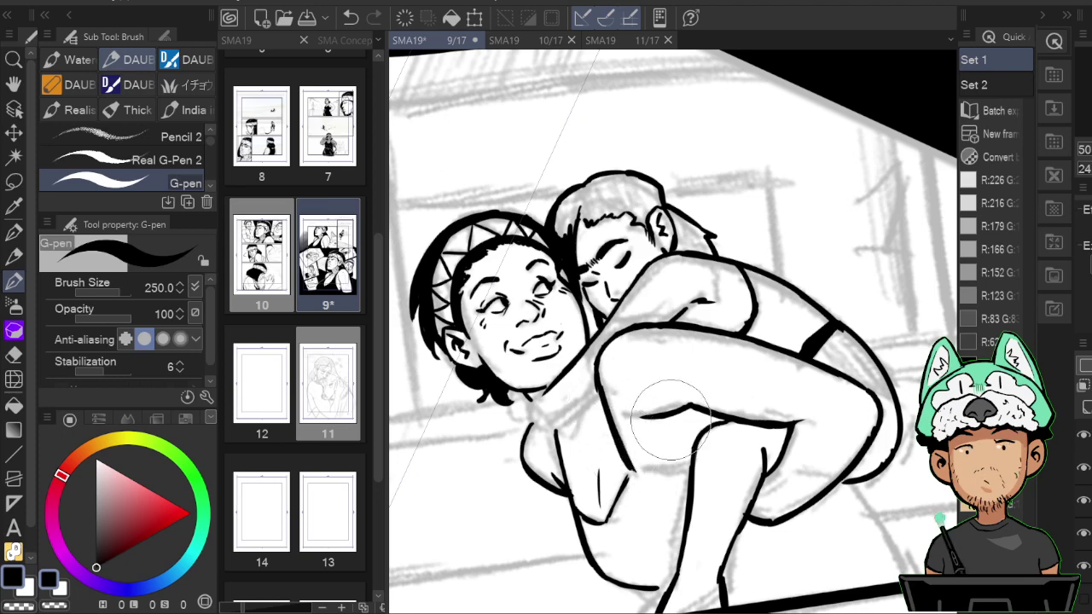
Ink a short broken crease beneath the bent arm and redraw the garment's straight upper edge from the chest to the leg.
{"action": "key", "text": "h"}
{"action": "left_click_drag", "start_coordinate": [655, 463], "coordinate": [631, 465]}
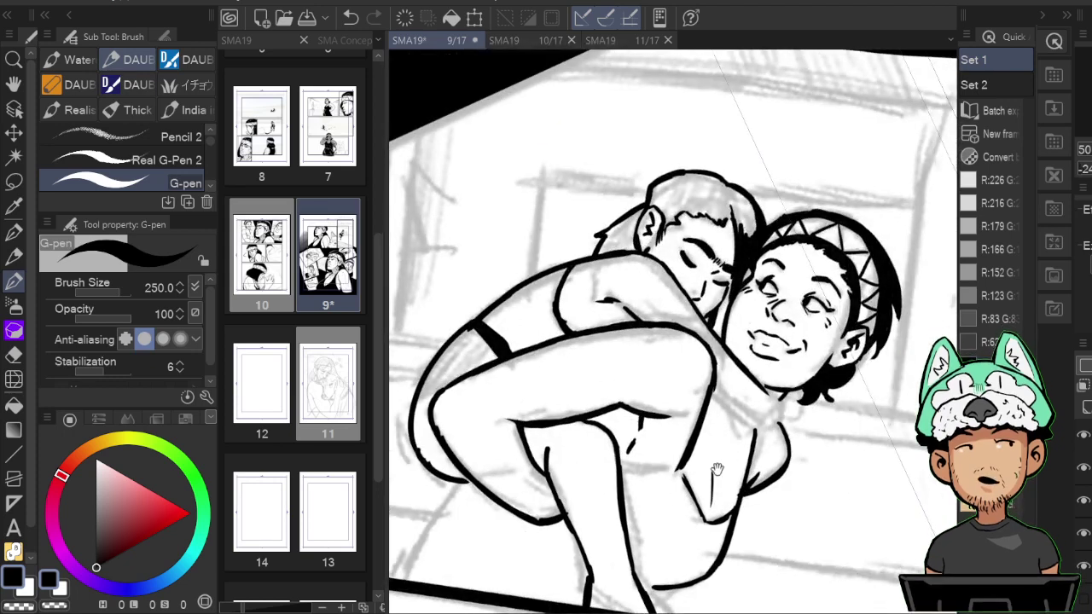
{"action": "key", "text": "h"}
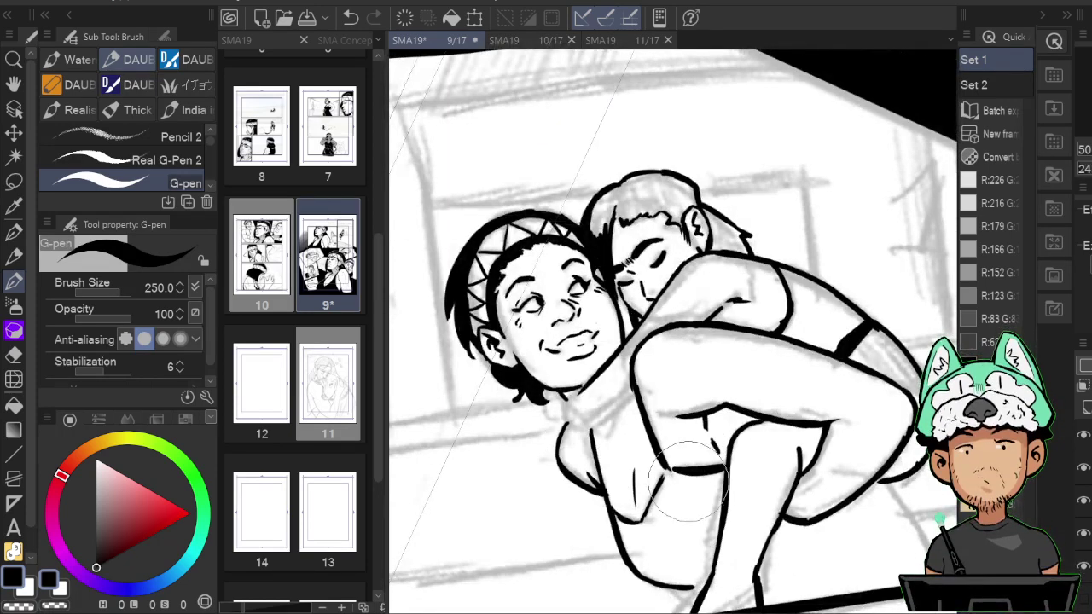
{"action": "key", "text": "ctrl+z"}
{"action": "key", "text": "h"}
{"action": "left_click_drag", "start_coordinate": [685, 474], "coordinate": [703, 512]}
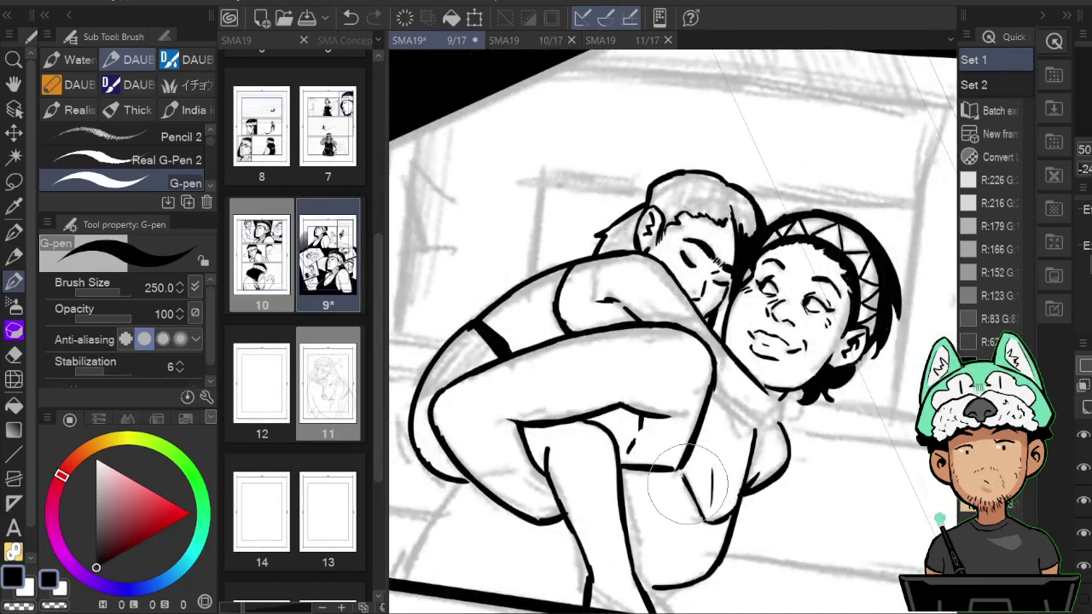
Join the lower torso edge to the leg and ink a slanted garment line from the hip to the panel's lower border.
{"action": "key", "text": "h"}
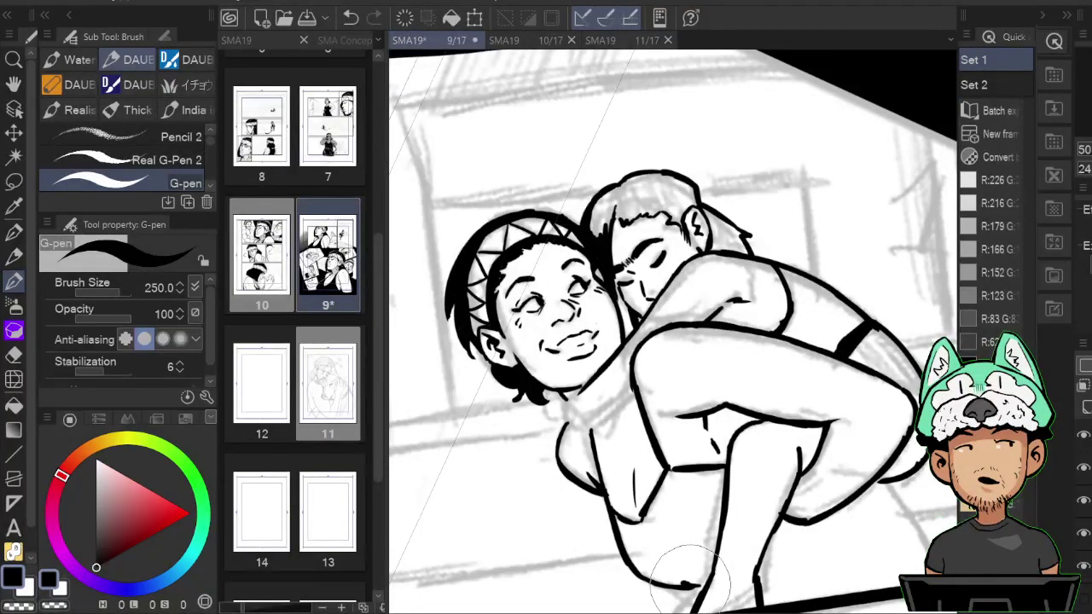
{"action": "key", "text": "e"}
{"action": "mouse_move", "coordinate": [925, 474]}
{"action": "left_mouse_down"}
{"action": "mouse_move", "coordinate": [851, 458]}
{"action": "mouse_move", "coordinate": [878, 442]}
{"action": "mouse_move", "coordinate": [862, 504]}
{"action": "mouse_move", "coordinate": [892, 547]}
{"action": "mouse_move", "coordinate": [854, 442]}
{"action": "left_mouse_up"}
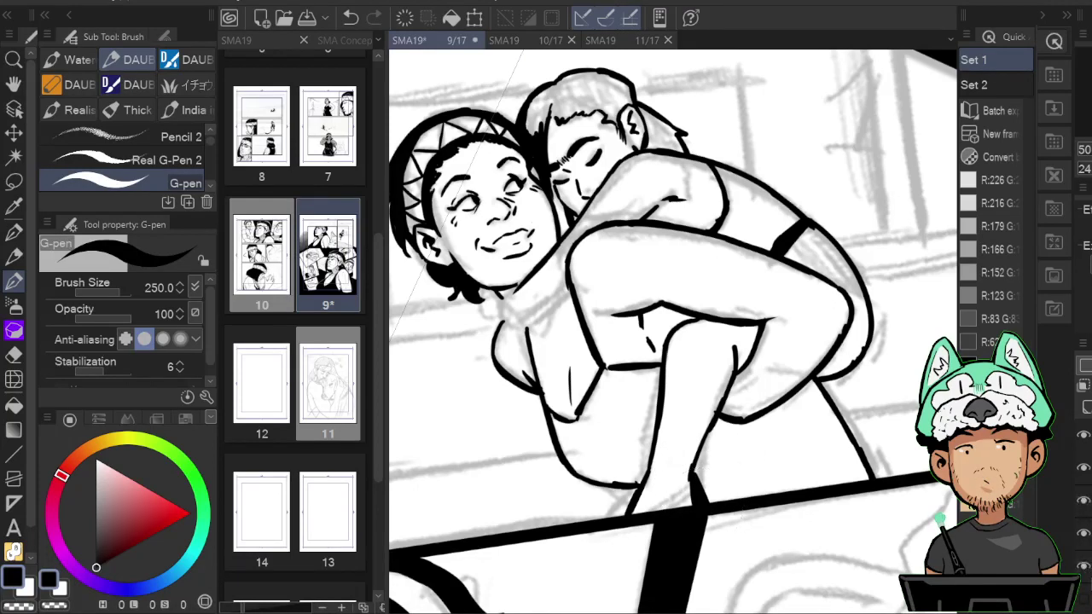
Hide the sketch layer and fill the headband figure's garment areas on both sides of the leg with black.
{"action": "left_click", "coordinate": [1083, 563]}
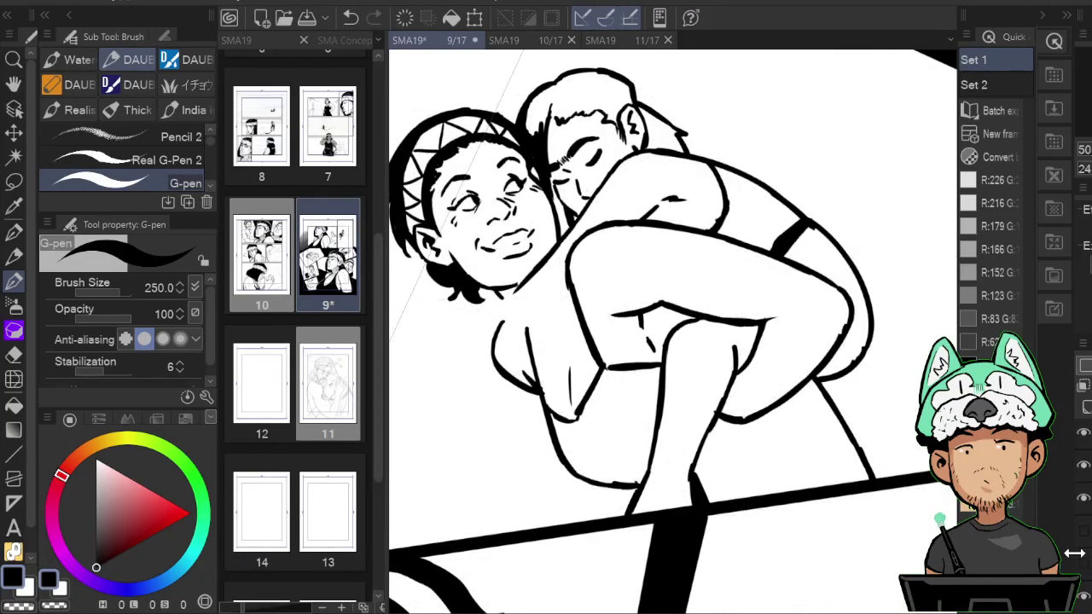
{"action": "key", "text": "g"}
{"action": "left_click", "coordinate": [633, 421]}
{"action": "left_click", "coordinate": [772, 455]}
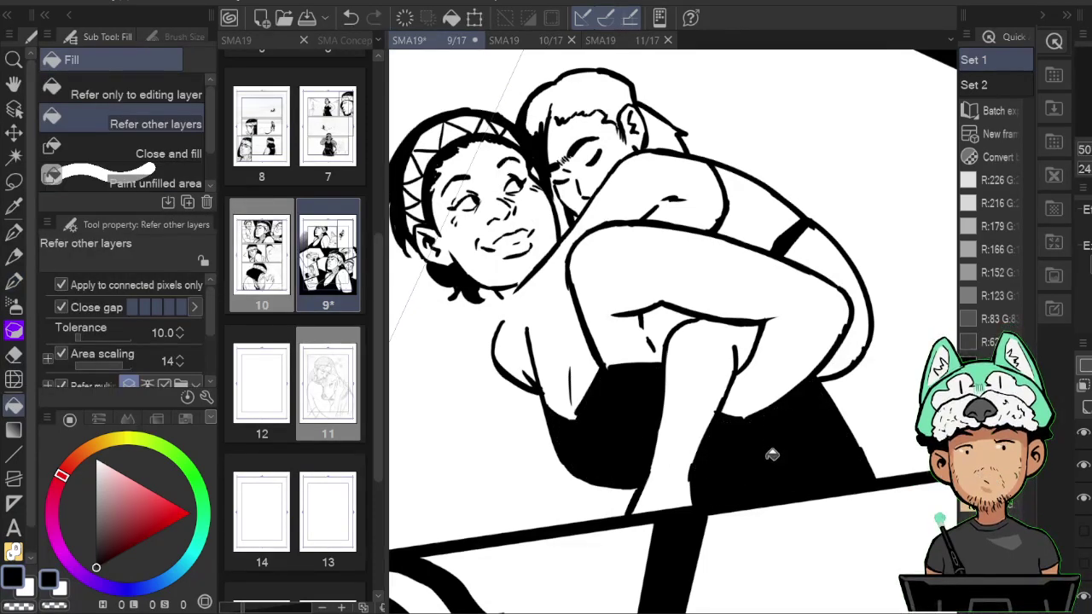
{"action": "key", "text": "p"}
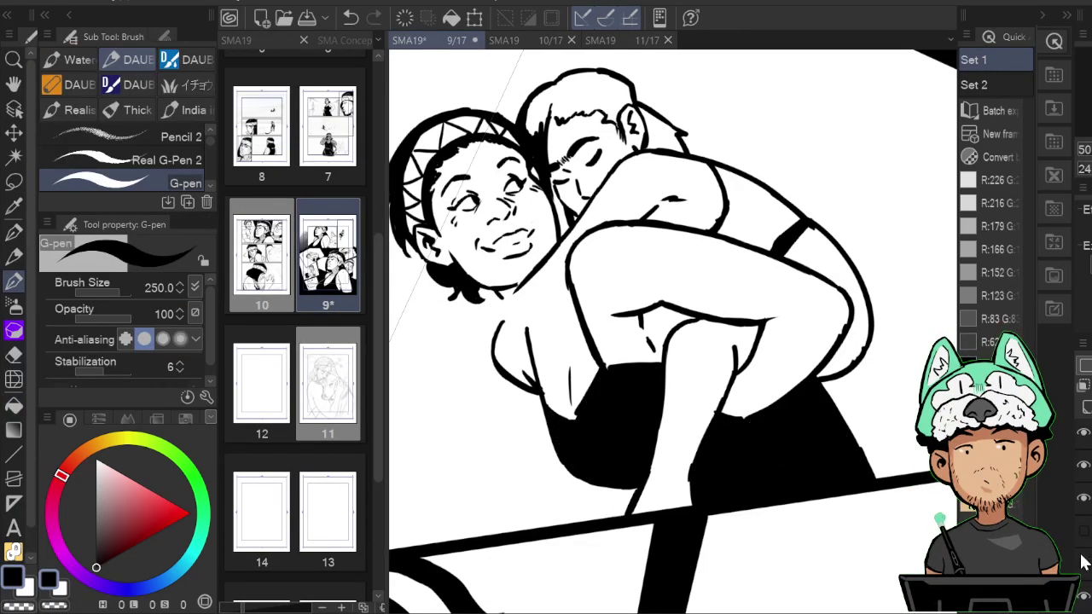
Fill the second figure's hair with black, including the top of the head and the strands behind the ear.
{"action": "left_click_drag", "start_coordinate": [645, 78], "coordinate": [691, 233]}
{"action": "key", "text": "b"}
{"action": "key", "text": "e"}
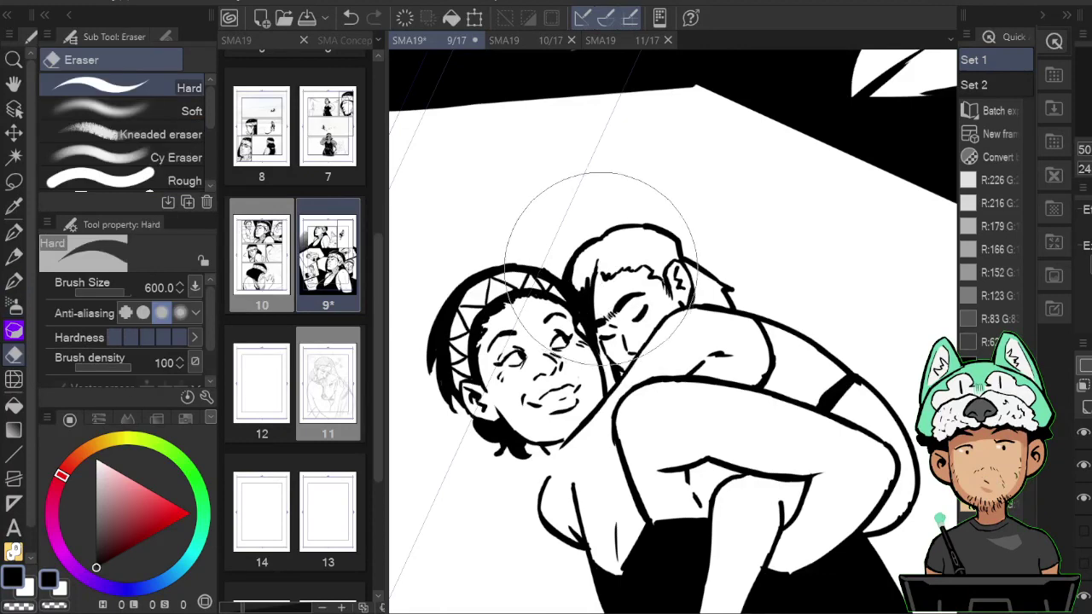
{"action": "key", "text": "b"}
{"action": "key", "text": "g"}
{"action": "left_click", "coordinate": [589, 266]}
{"action": "left_click", "coordinate": [640, 249]}
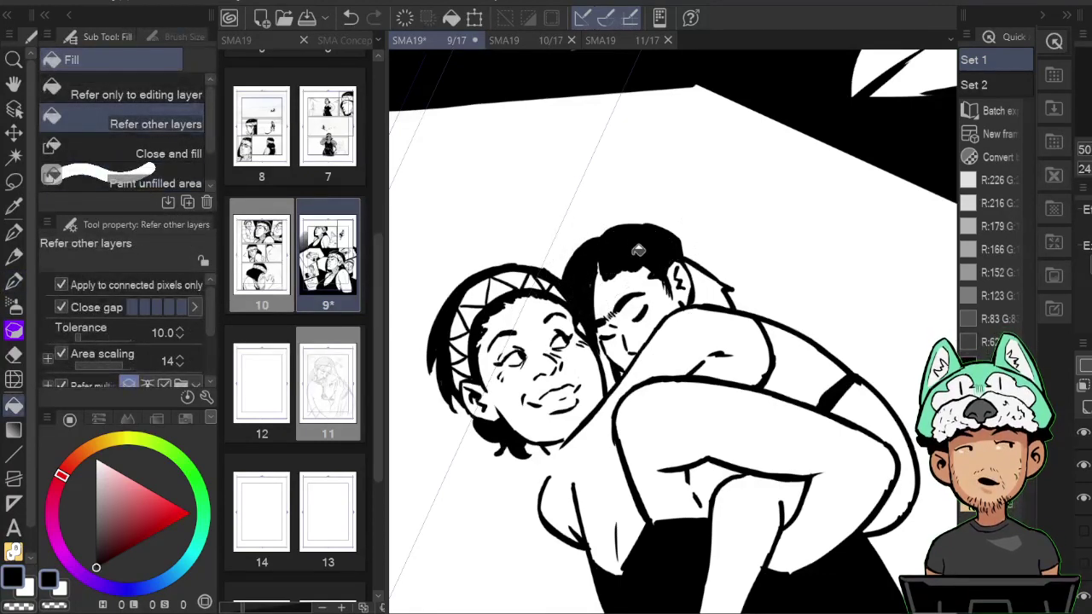
{"action": "left_click", "coordinate": [710, 280]}
{"action": "key", "text": "p"}
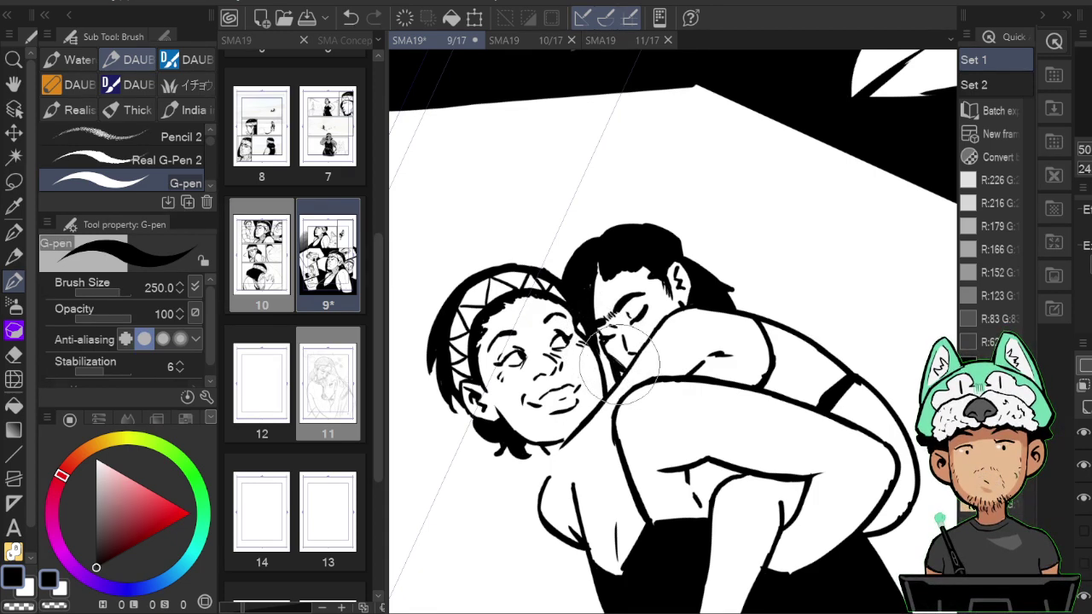
Touch up the ink around the second figure's lower face and show the sketch layer again.
{"action": "left_click_drag", "start_coordinate": [624, 352], "coordinate": [622, 368]}
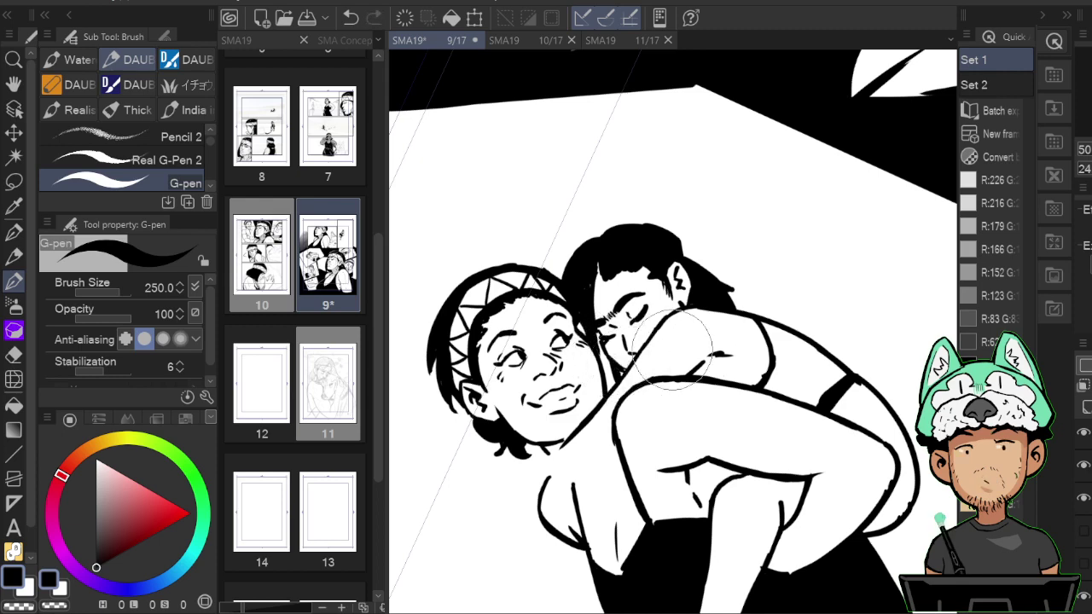
{"action": "left_click", "coordinate": [1084, 563]}
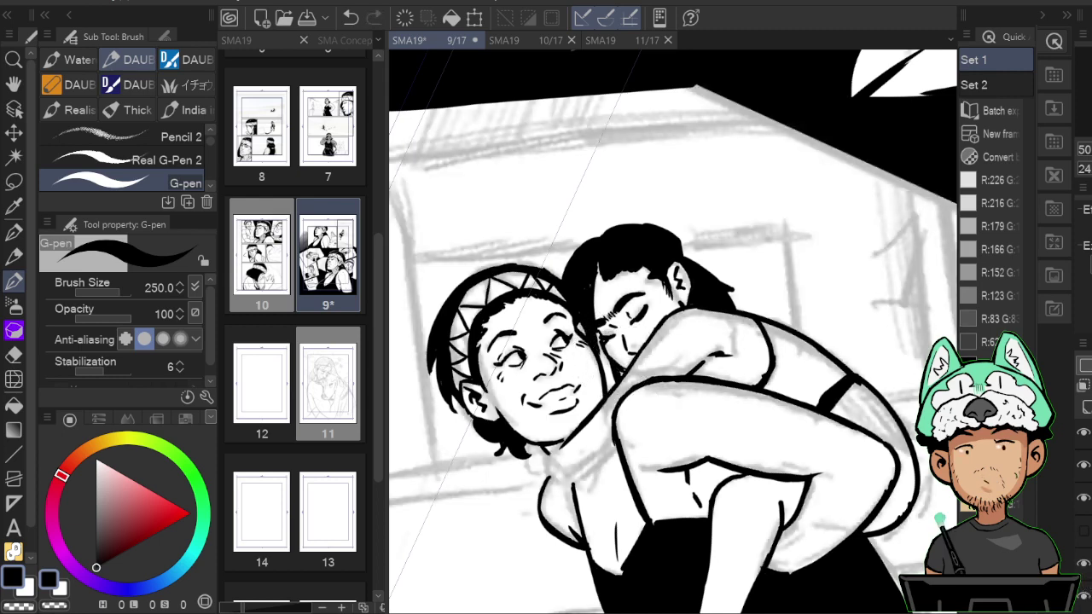
Check the artwork layer's visibility and set up the Straight line tool with brush size 15.
{"action": "key", "text": "ctrl+minus"}
{"action": "key", "text": "ctrl+minus"}
{"action": "key", "text": "ctrl+minus"}
{"action": "key", "text": "ctrl+minus"}
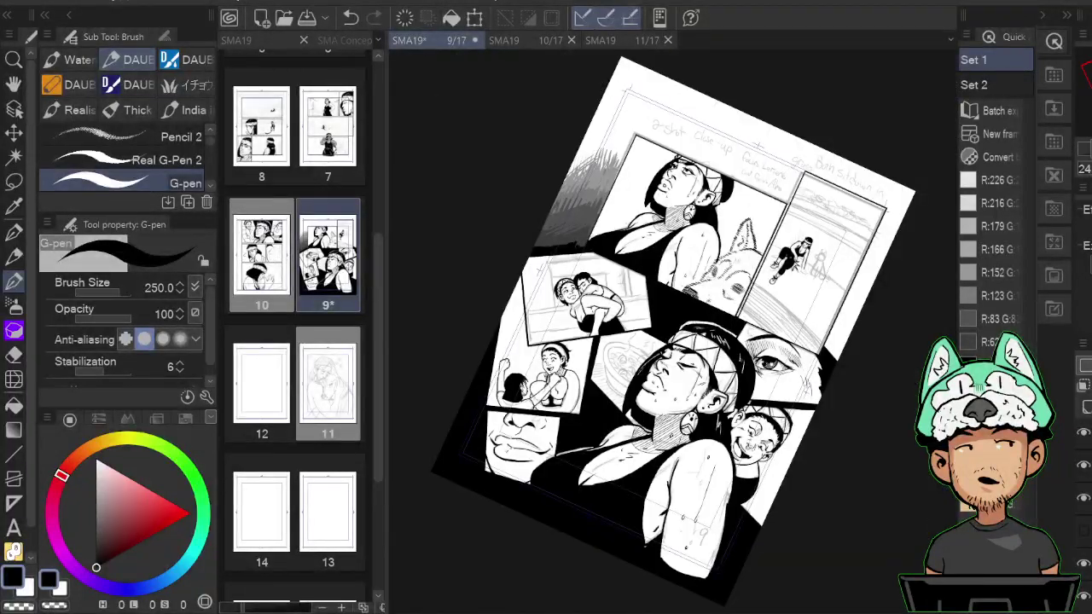
{"action": "key", "text": "ctrl+plus"}
{"action": "key", "text": "ctrl+plus"}
{"action": "key", "text": "ctrl+plus"}
{"action": "key", "text": "ctrl+plus"}
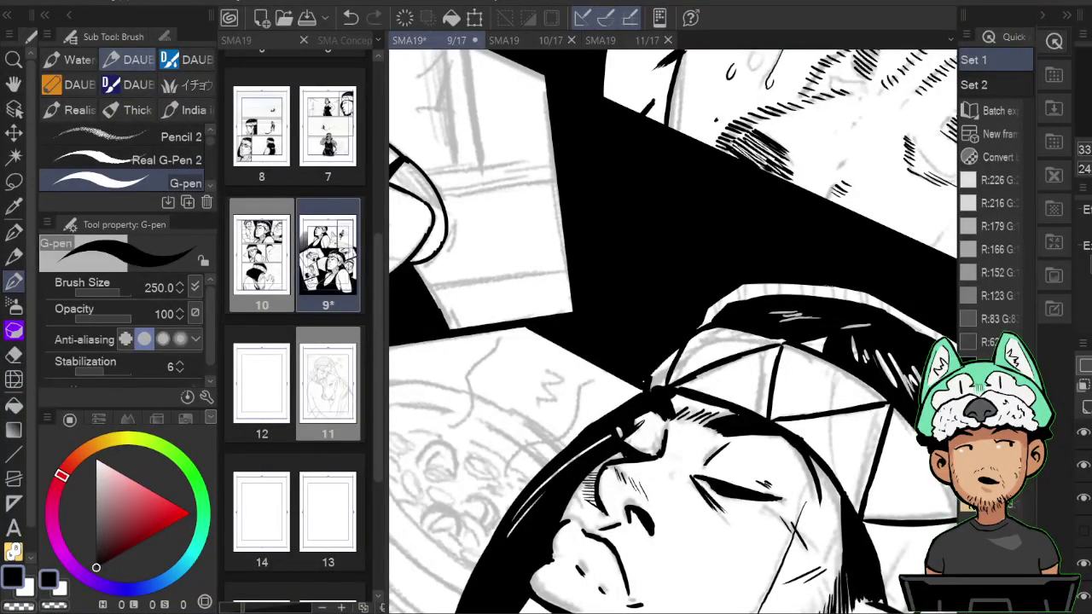
{"action": "left_click", "coordinate": [1083, 531]}
{"action": "left_click_drag", "start_coordinate": [444, 359], "coordinate": [759, 457]}
{"action": "left_click", "coordinate": [13, 454]}
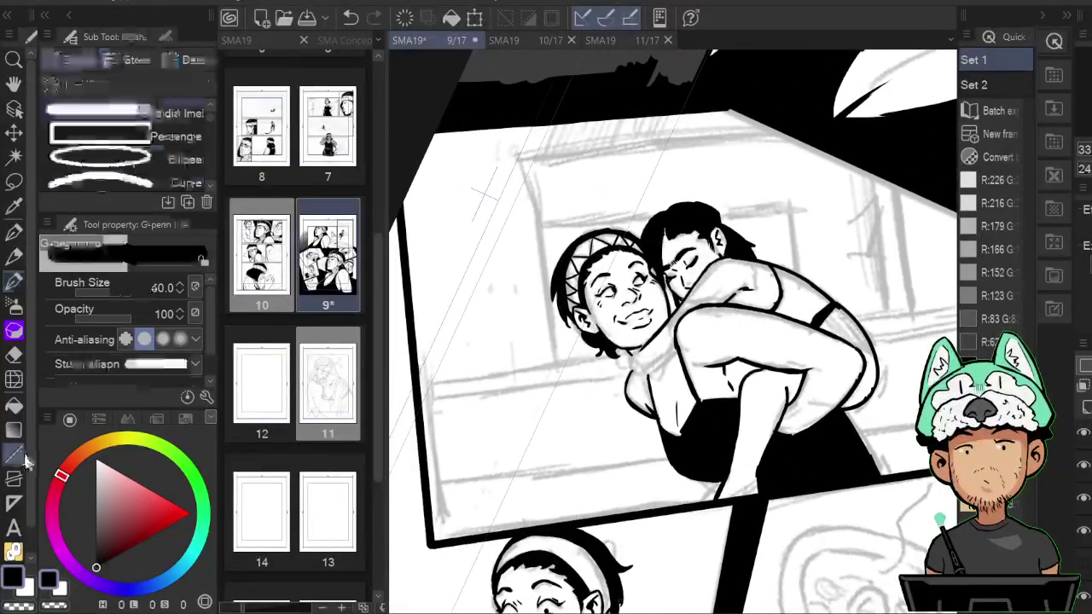
{"action": "left_click", "coordinate": [1083, 533]}
{"action": "left_click", "coordinate": [1083, 532]}
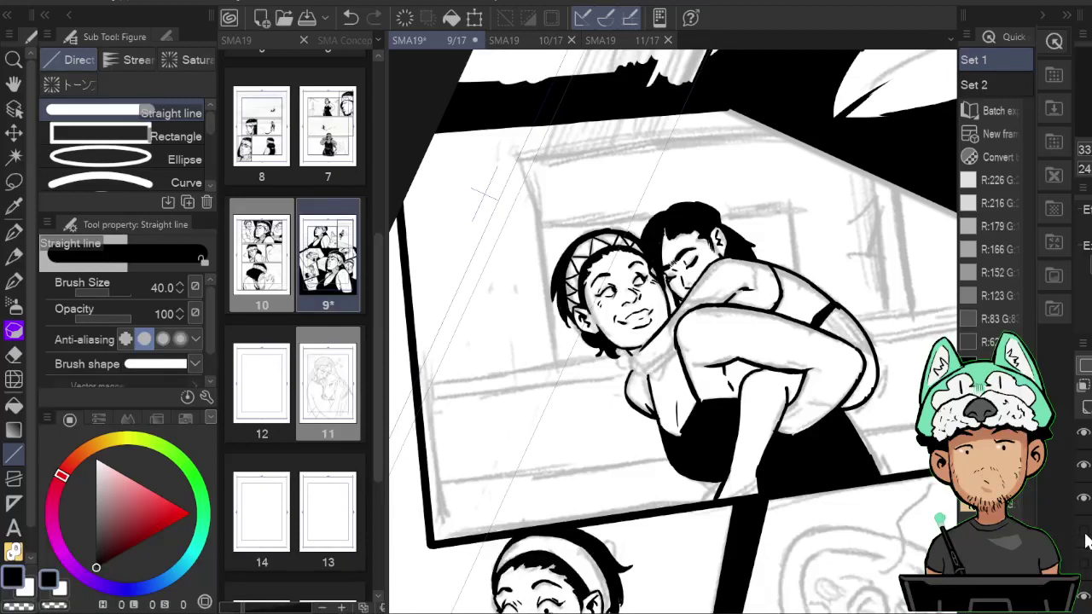
{"action": "left_click", "coordinate": [1083, 533]}
{"action": "left_click_drag", "start_coordinate": [674, 448], "coordinate": [684, 450]}
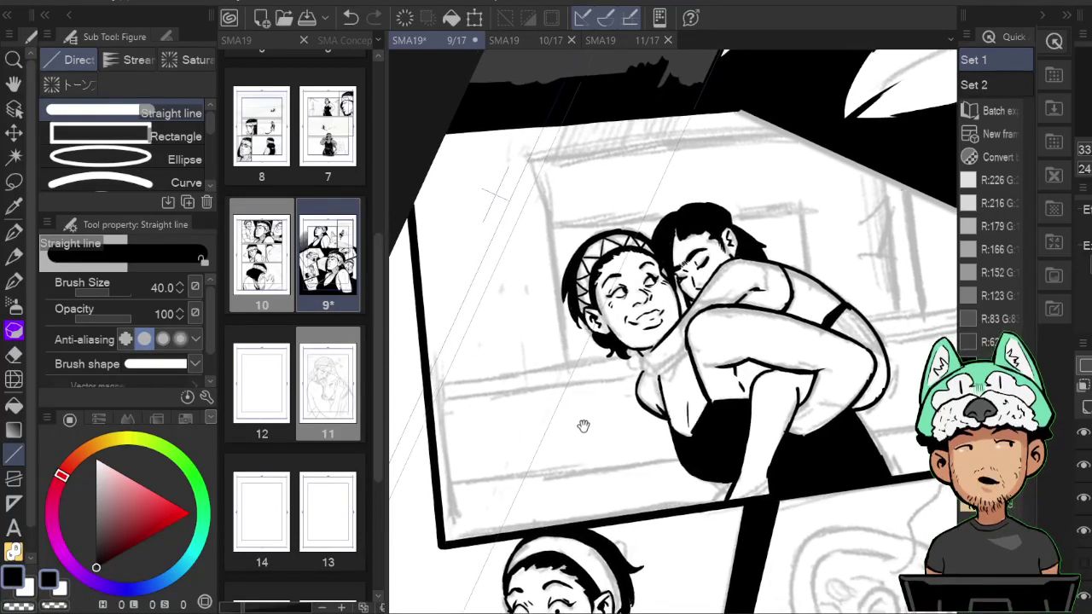
{"action": "left_click_drag", "start_coordinate": [583, 426], "coordinate": [575, 426]}
{"action": "left_click_drag", "start_coordinate": [711, 324], "coordinate": [701, 324]}
{"action": "key", "text": "["}
{"action": "key", "text": "["}
{"action": "key", "text": "["}
{"action": "key", "text": "bracketleft"}
{"action": "key", "text": "bracketleft"}
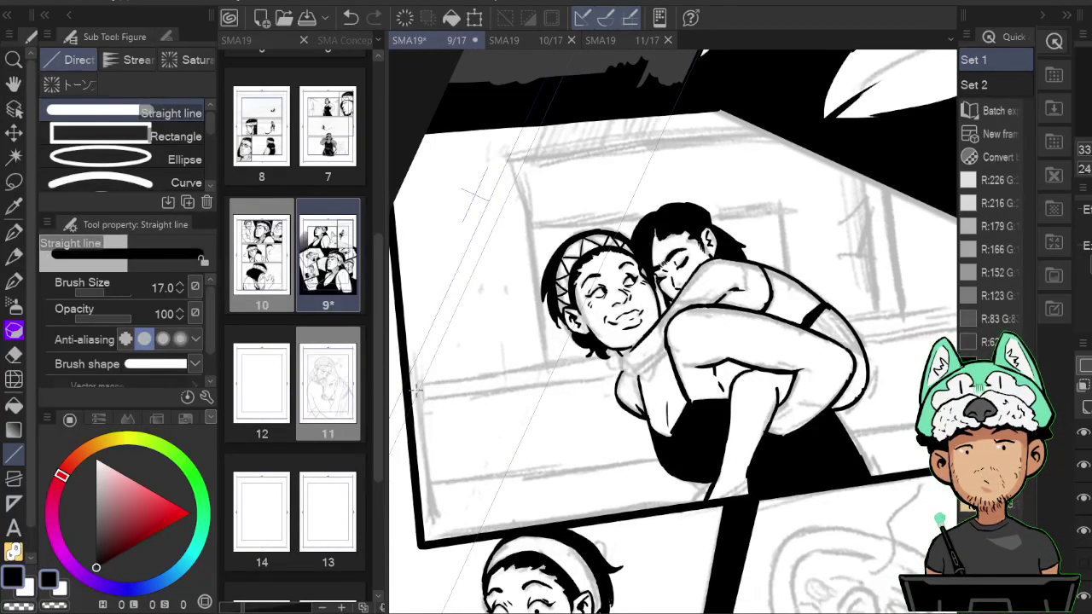
{"action": "mouse_move", "coordinate": [408, 399]}
{"action": "left_mouse_down"}
{"action": "mouse_move", "coordinate": [958, 325]}
{"action": "mouse_move", "coordinate": [862, 314]}
{"action": "left_mouse_up"}
{"action": "left_click_drag", "start_coordinate": [640, 334], "coordinate": [751, 384]}
{"action": "key", "text": "ctrl+z"}
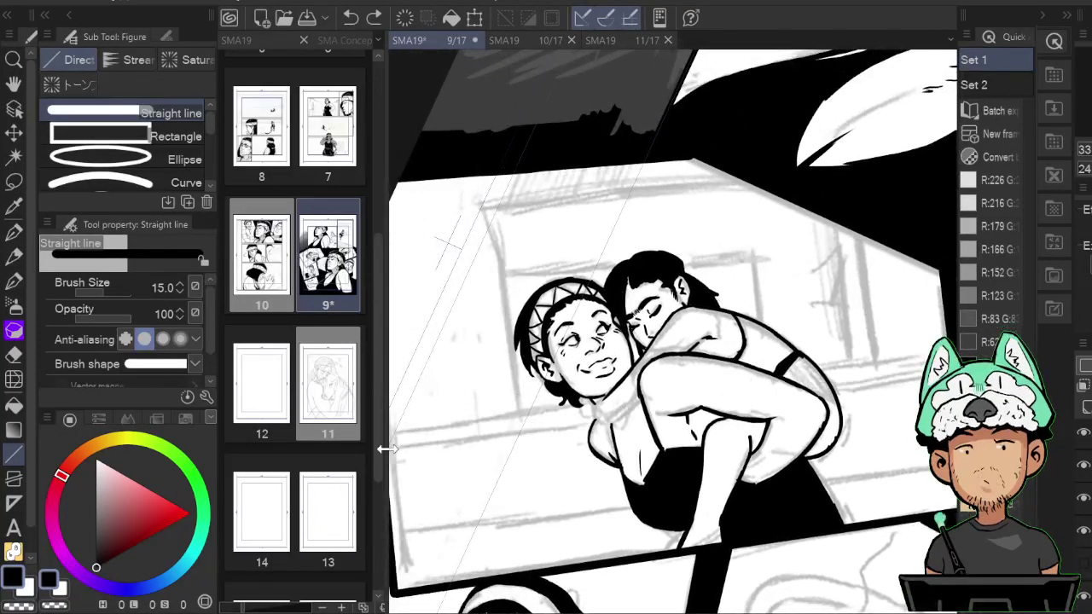
Draw two long slanted background lines across the embracing figures' panel, one at shoulder height and one near the lower border.
{"action": "mouse_move", "coordinate": [383, 442]}
{"action": "left_mouse_down"}
{"action": "mouse_move", "coordinate": [413, 447]}
{"action": "mouse_move", "coordinate": [951, 350]}
{"action": "mouse_move", "coordinate": [900, 354]}
{"action": "left_mouse_up"}
{"action": "left_click_drag", "start_coordinate": [555, 444], "coordinate": [700, 378]}
{"action": "mouse_move", "coordinate": [473, 489]}
{"action": "left_mouse_down"}
{"action": "mouse_move", "coordinate": [892, 438]}
{"action": "mouse_move", "coordinate": [942, 415]}
{"action": "mouse_move", "coordinate": [879, 400]}
{"action": "left_mouse_up"}
{"action": "left_click_drag", "start_coordinate": [604, 228], "coordinate": [719, 303]}
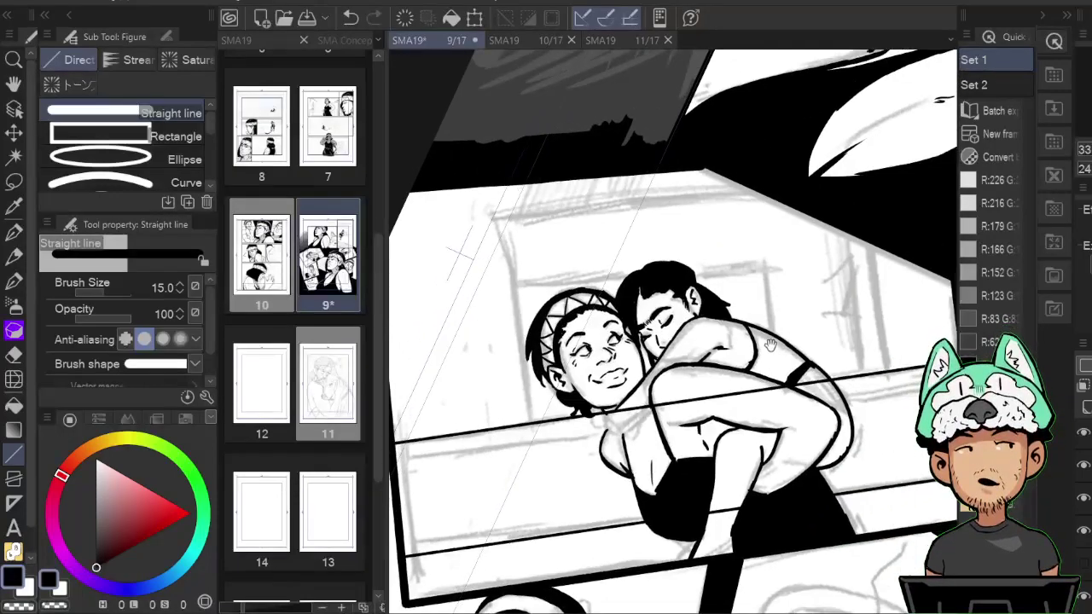
Draw a second long line just below the upper background line to form a narrow ledge across the panel.
{"action": "key", "text": "h"}
{"action": "left_click_drag", "start_coordinate": [790, 351], "coordinate": [772, 344]}
{"action": "key", "text": "h"}
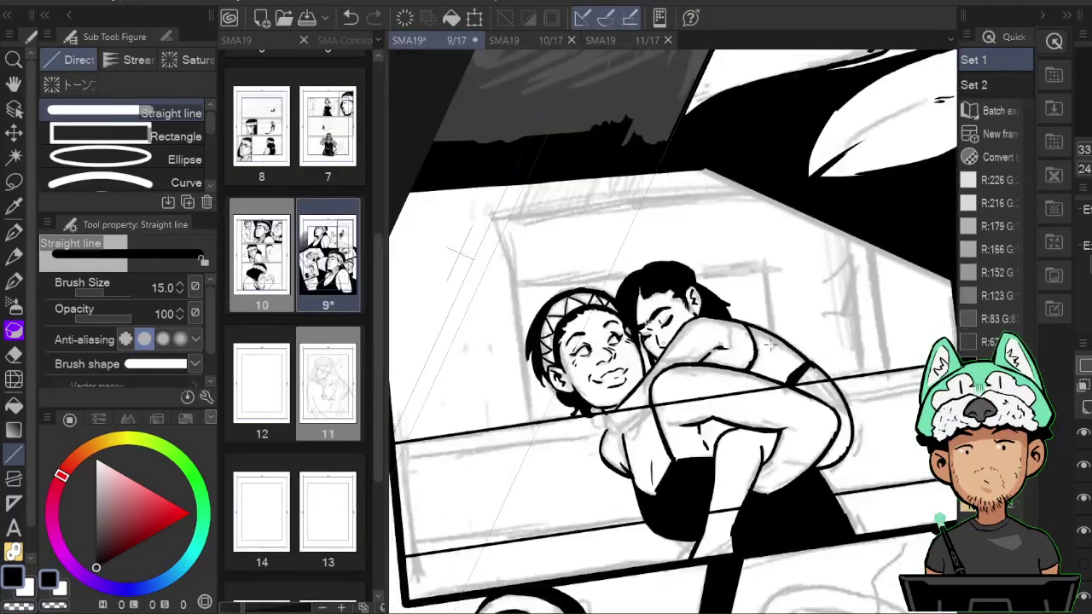
{"action": "scroll", "coordinate": [772, 347], "scroll_direction": "down", "scroll_amount": 3}
{"action": "scroll", "coordinate": [771, 347], "scroll_direction": "up", "scroll_amount": 1}
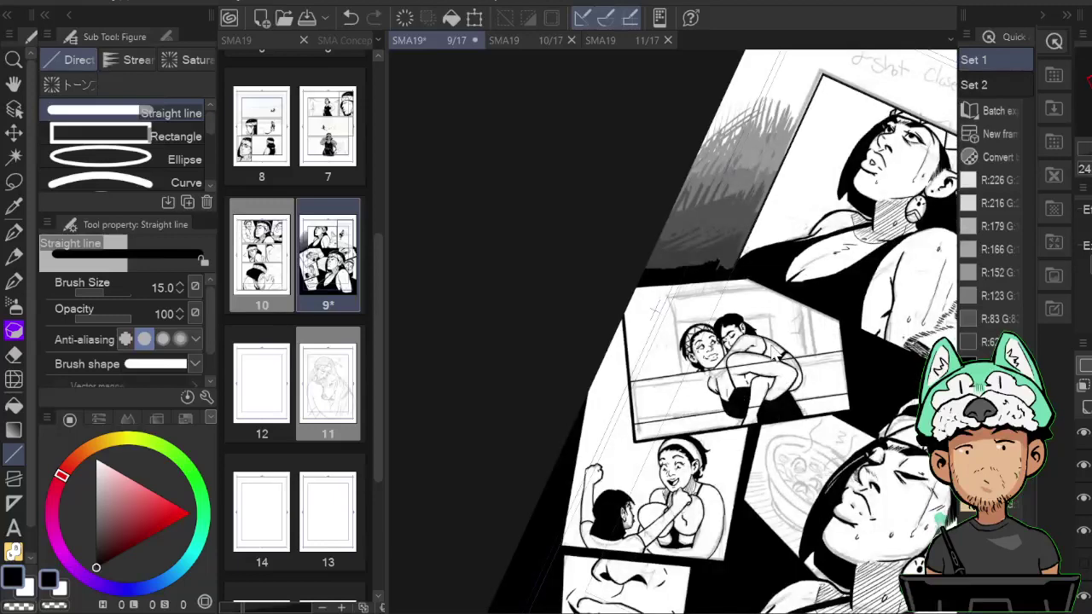
{"action": "scroll", "coordinate": [771, 346], "scroll_direction": "down", "scroll_amount": 1}
{"action": "scroll", "coordinate": [775, 356], "scroll_direction": "up", "scroll_amount": 5}
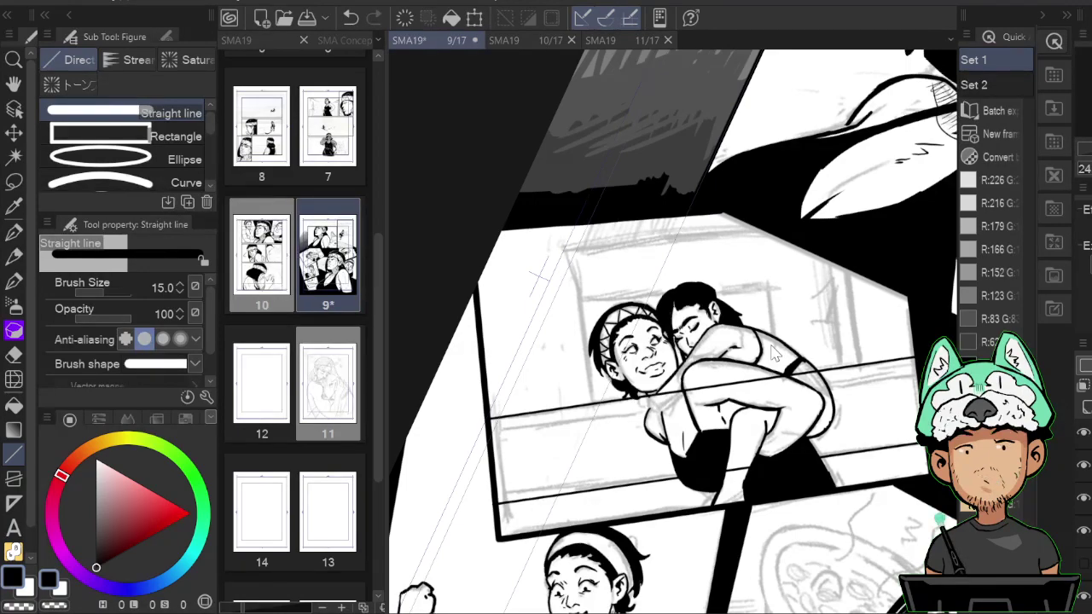
{"action": "scroll", "coordinate": [775, 357], "scroll_direction": "down", "scroll_amount": 5}
{"action": "scroll", "coordinate": [774, 357], "scroll_direction": "up", "scroll_amount": 5}
{"action": "left_click_drag", "start_coordinate": [490, 433], "coordinate": [792, 436]}
{"action": "key", "text": "ctrl+z"}
{"action": "left_click_drag", "start_coordinate": [600, 403], "coordinate": [922, 367]}
{"action": "left_click_drag", "start_coordinate": [487, 438], "coordinate": [921, 373]}
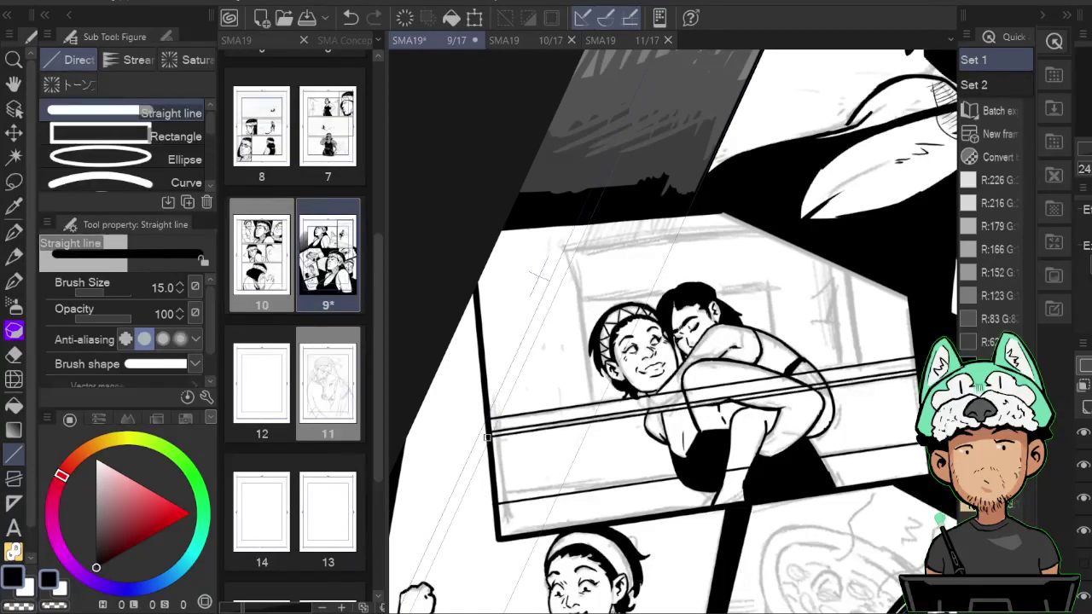
Outline the background frame with straight uprights on both sides of the figures and a crossbar above them, extending one upright to the panel's upper border.
{"action": "left_click_drag", "start_coordinate": [594, 400], "coordinate": [590, 374]}
{"action": "left_click_drag", "start_coordinate": [573, 252], "coordinate": [574, 251]}
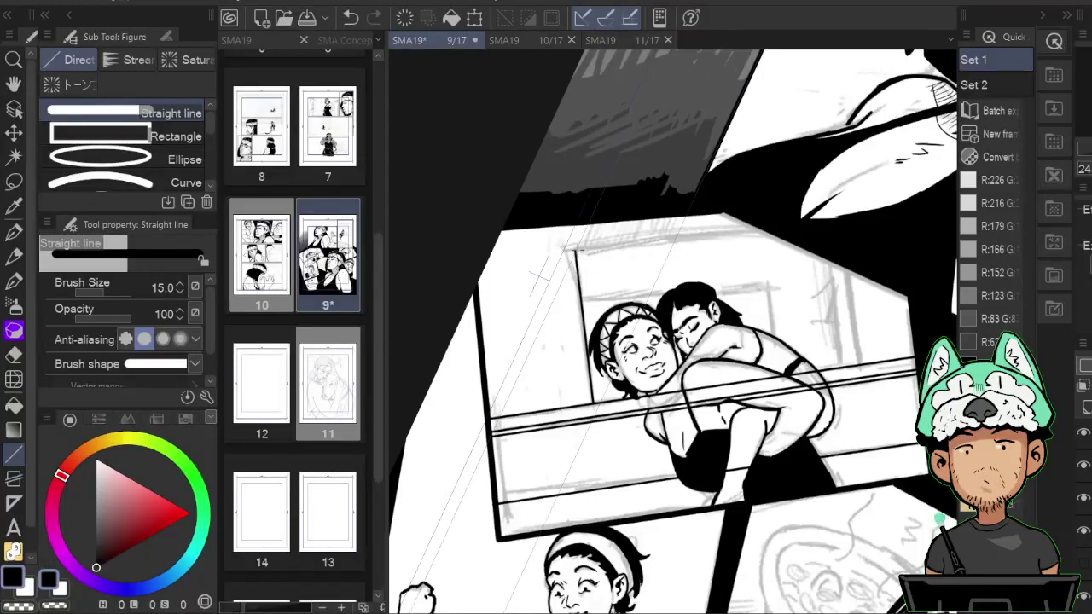
{"action": "left_click_drag", "start_coordinate": [727, 219], "coordinate": [804, 224]}
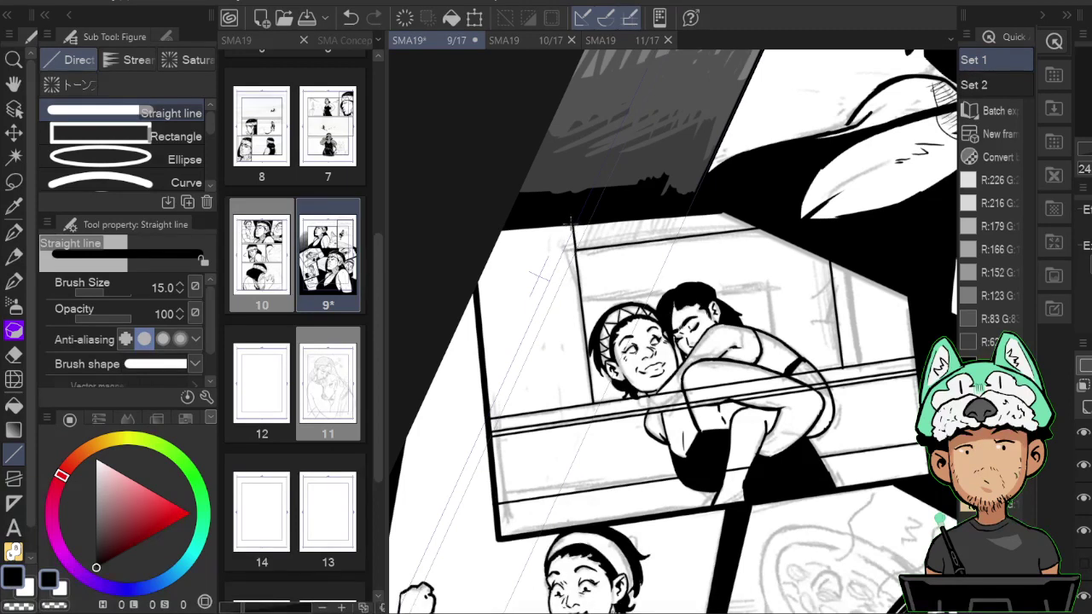
{"action": "scroll", "coordinate": [576, 231], "scroll_direction": "up", "scroll_amount": 1}
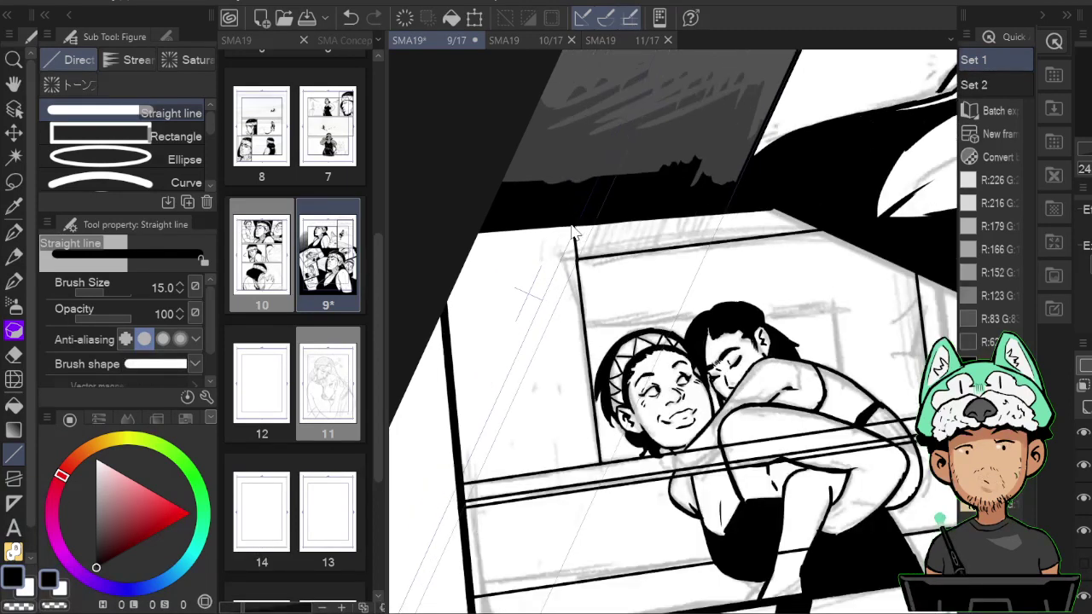
{"action": "left_click_drag", "start_coordinate": [571, 224], "coordinate": [536, 183]}
Erase the background lines that cross the two figures' bodies with the Hard eraser.
{"action": "key", "text": "e"}
{"action": "mouse_move", "coordinate": [662, 424]}
{"action": "left_mouse_down"}
{"action": "mouse_move", "coordinate": [662, 389]}
{"action": "mouse_move", "coordinate": [695, 429]}
{"action": "mouse_move", "coordinate": [687, 383]}
{"action": "mouse_move", "coordinate": [730, 429]}
{"action": "mouse_move", "coordinate": [695, 396]}
{"action": "mouse_move", "coordinate": [777, 426]}
{"action": "mouse_move", "coordinate": [776, 407]}
{"action": "mouse_move", "coordinate": [760, 399]}
{"action": "mouse_move", "coordinate": [805, 420]}
{"action": "mouse_move", "coordinate": [841, 388]}
{"action": "left_mouse_up"}
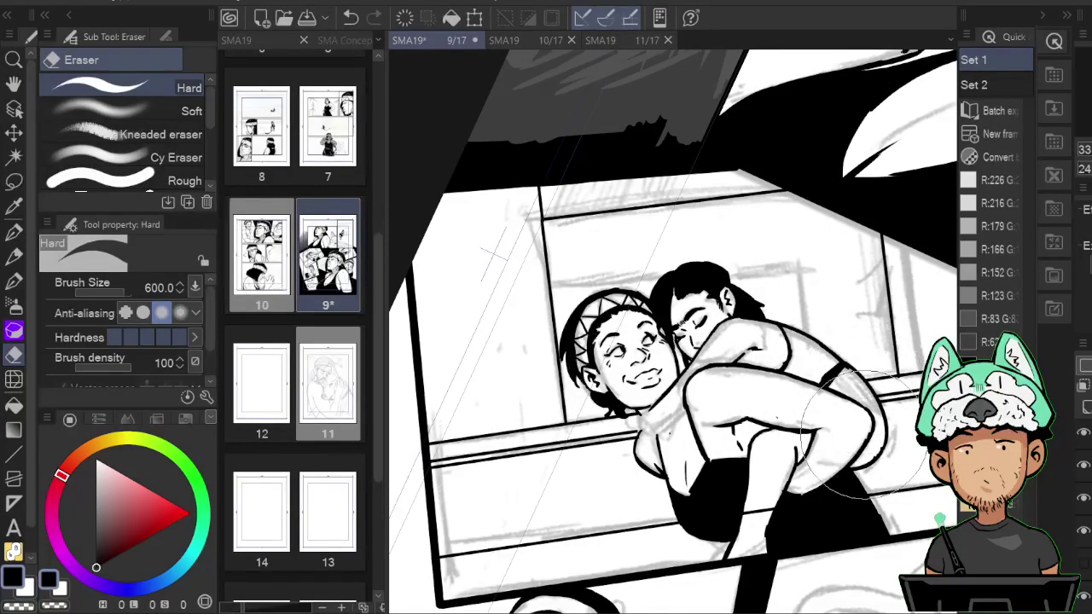
{"action": "left_click_drag", "start_coordinate": [862, 436], "coordinate": [852, 461]}
Check layer visibility and erase the solid black waistband strip on the second figure's hip.
{"action": "key", "text": "h"}
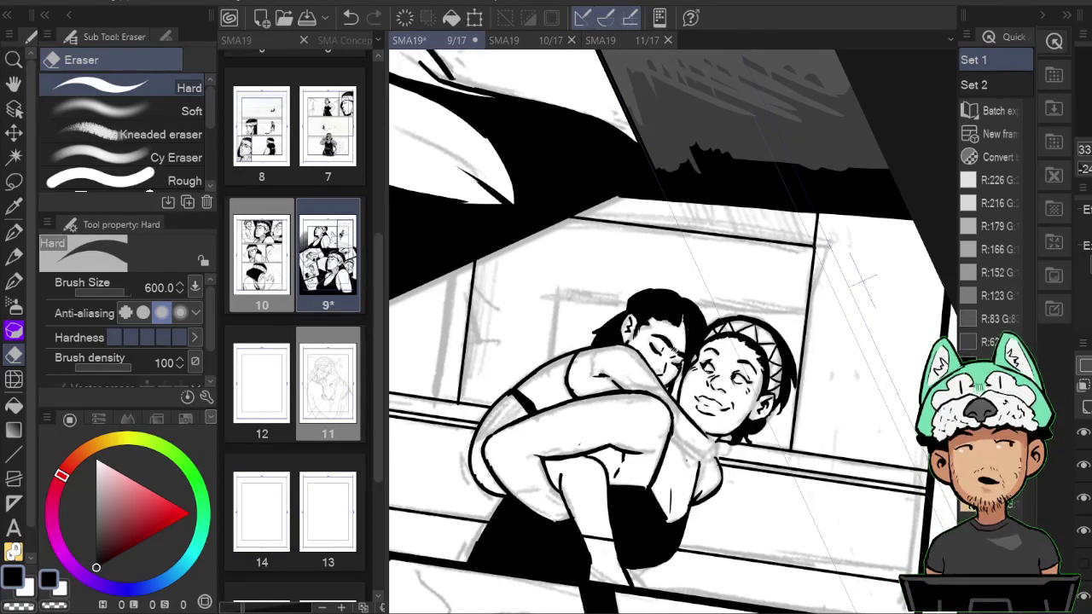
{"action": "key", "text": "ctrl+plus"}
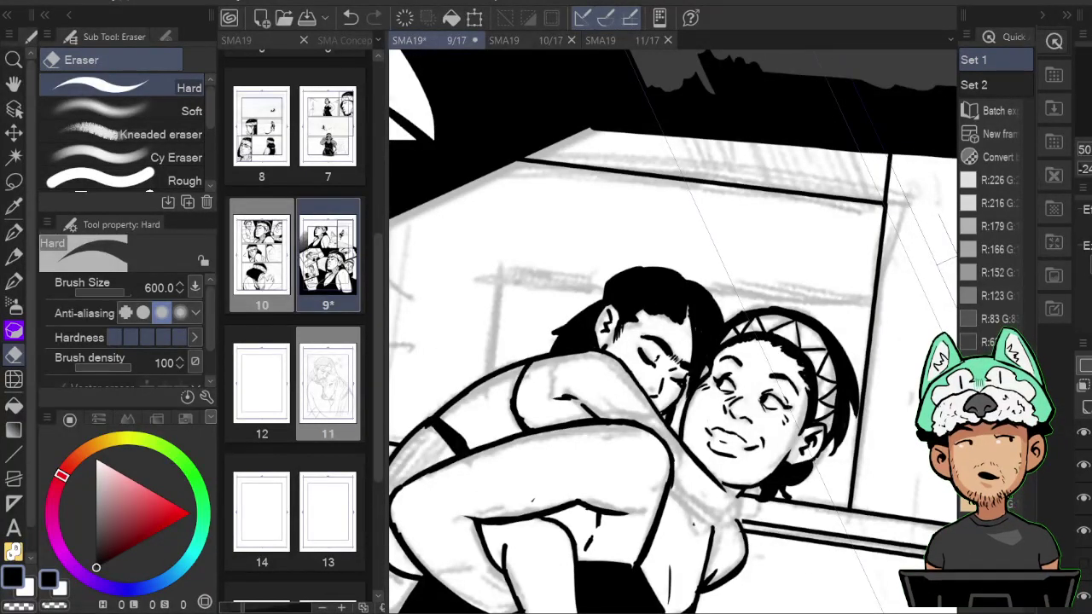
{"action": "left_click_drag", "start_coordinate": [650, 444], "coordinate": [811, 412]}
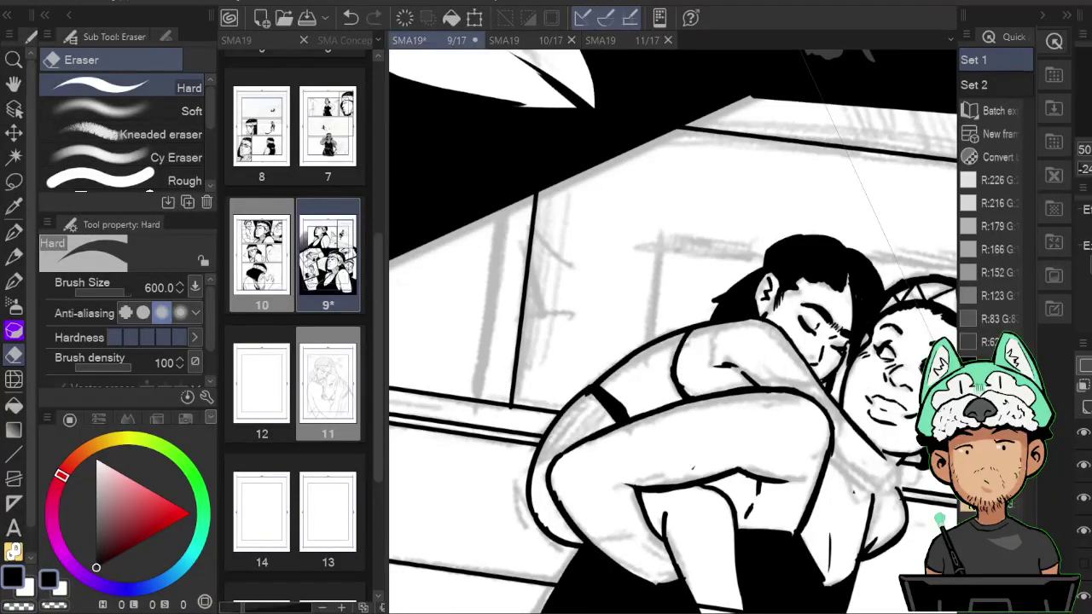
{"action": "left_click", "coordinate": [1083, 499]}
{"action": "left_click", "coordinate": [1086, 501]}
{"action": "left_click", "coordinate": [1087, 507]}
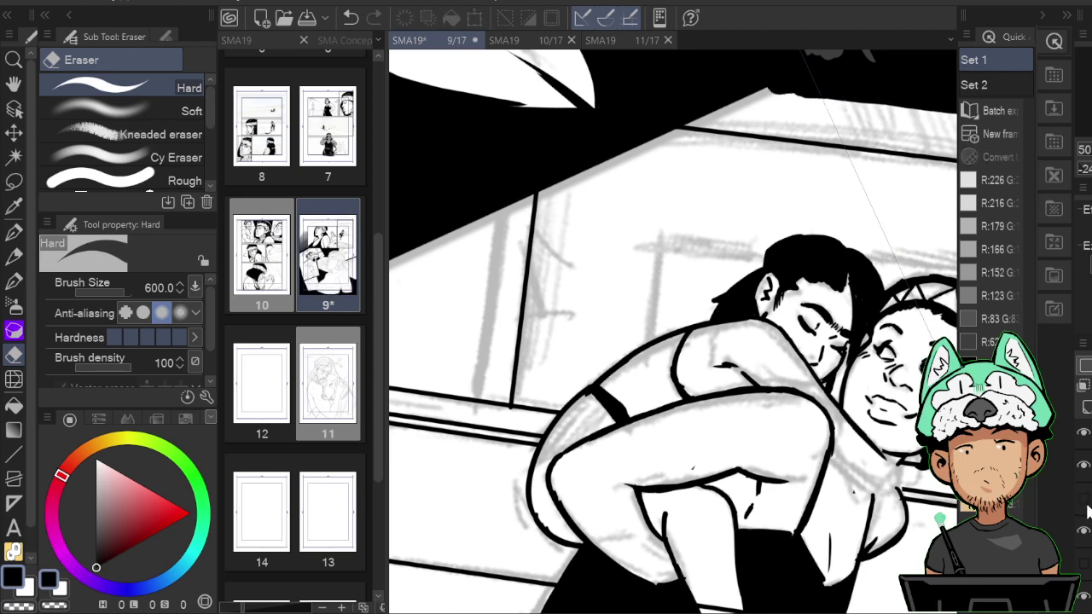
{"action": "left_click", "coordinate": [1087, 507]}
{"action": "left_click", "coordinate": [1085, 448]}
{"action": "left_click", "coordinate": [1085, 449]}
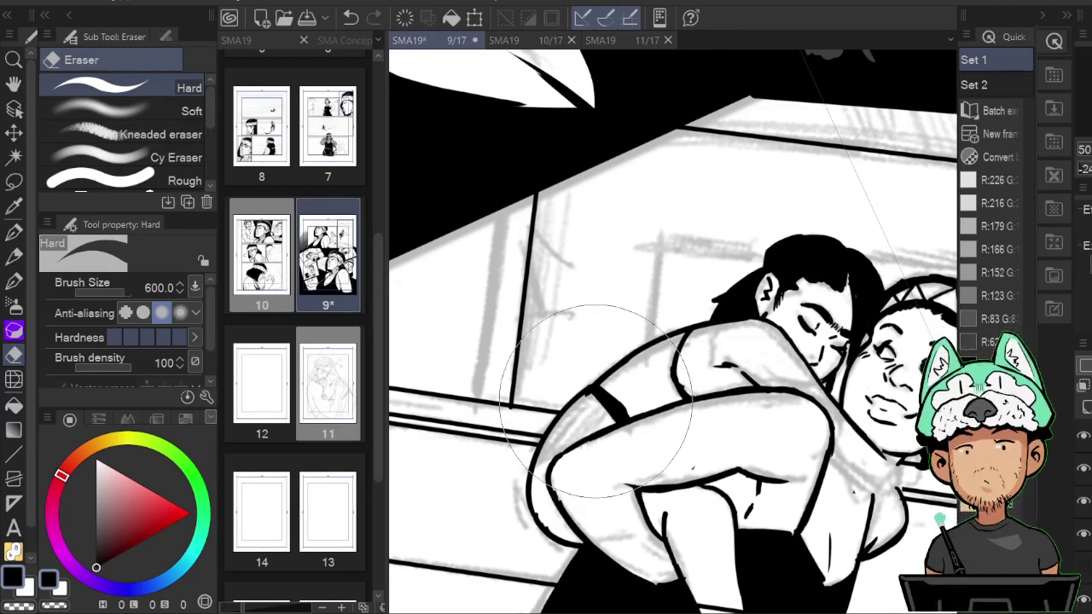
{"action": "left_click_drag", "start_coordinate": [602, 404], "coordinate": [621, 418]}
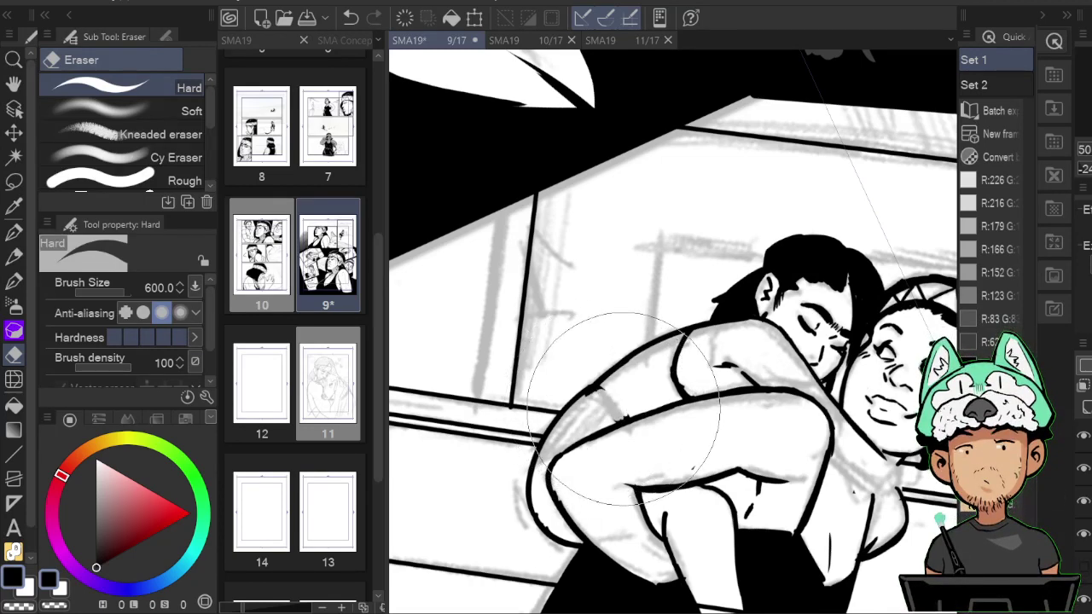
Redraw the second figure's waistband with G-pen edges and a black lower end, and add a short line beside the lower leg.
{"action": "key", "text": "b"}
{"action": "key", "text": "h"}
{"action": "key", "text": "e"}
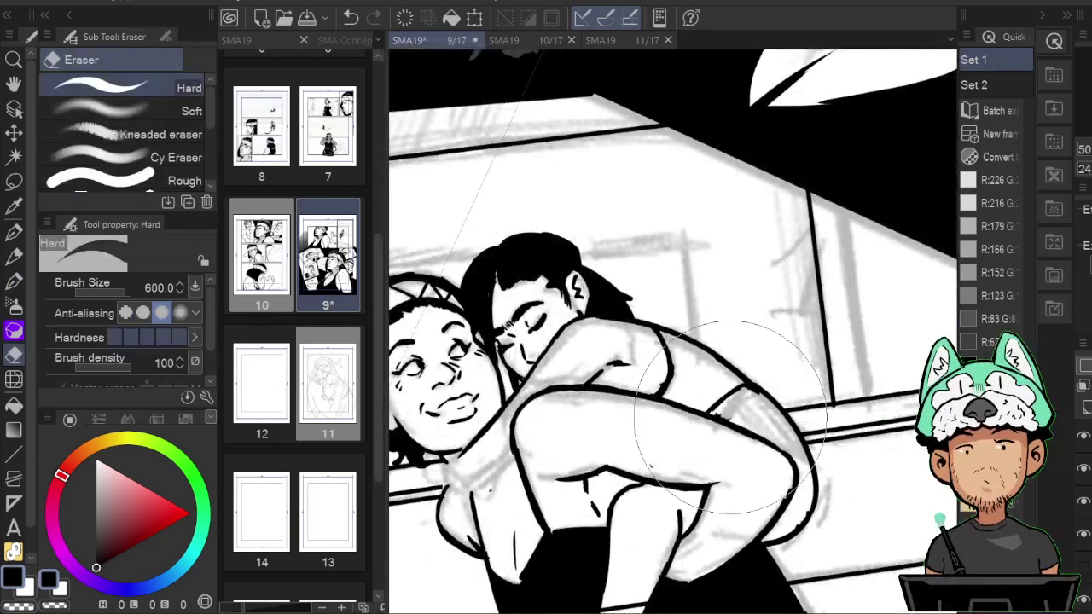
{"action": "key", "text": "b"}
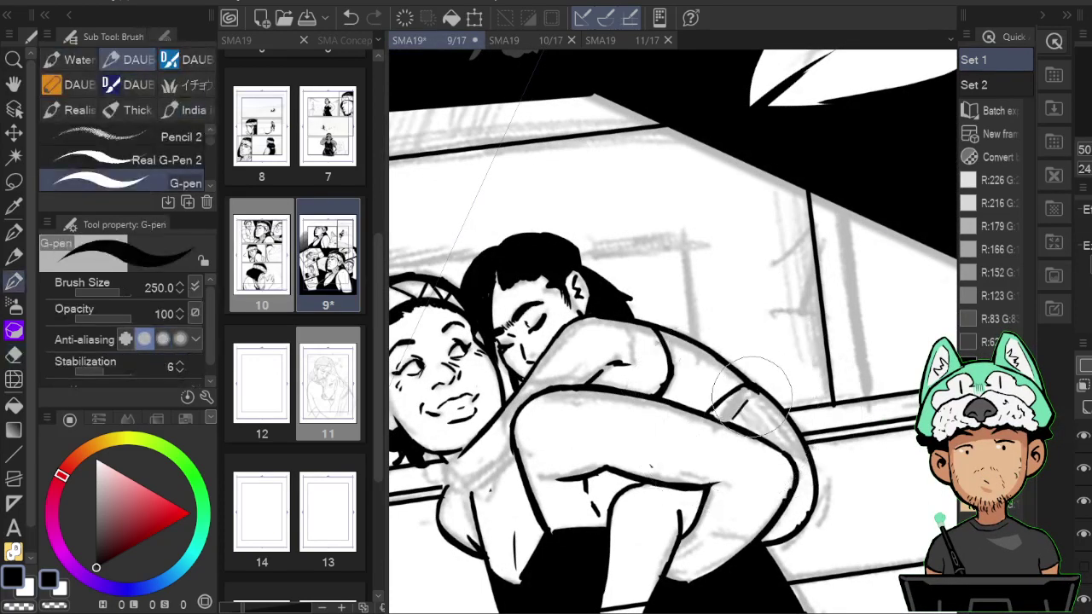
{"action": "key", "text": "e"}
{"action": "key", "text": "b"}
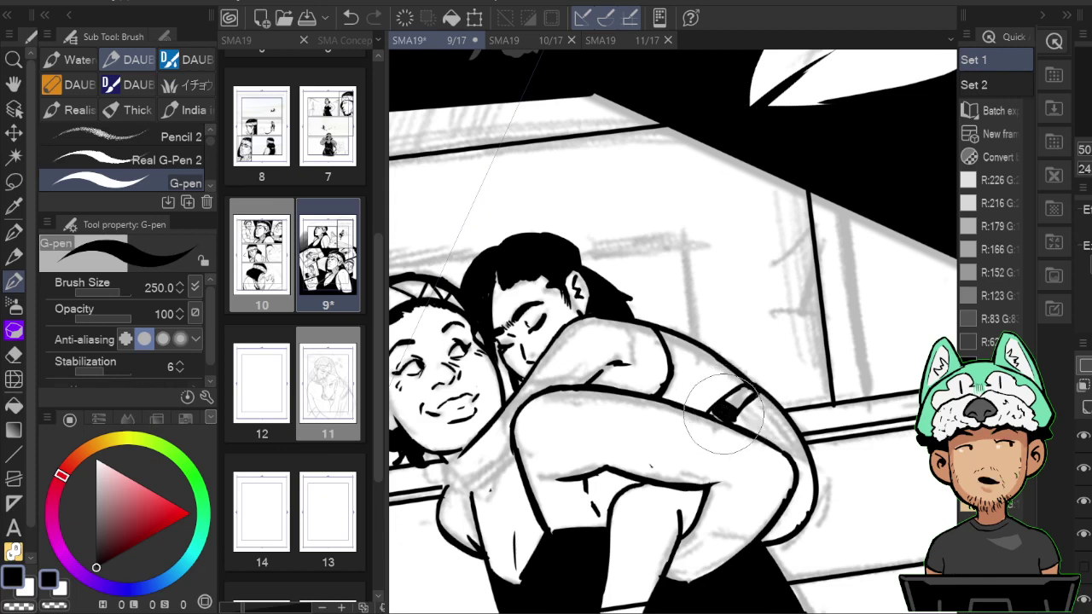
{"action": "key", "text": "e"}
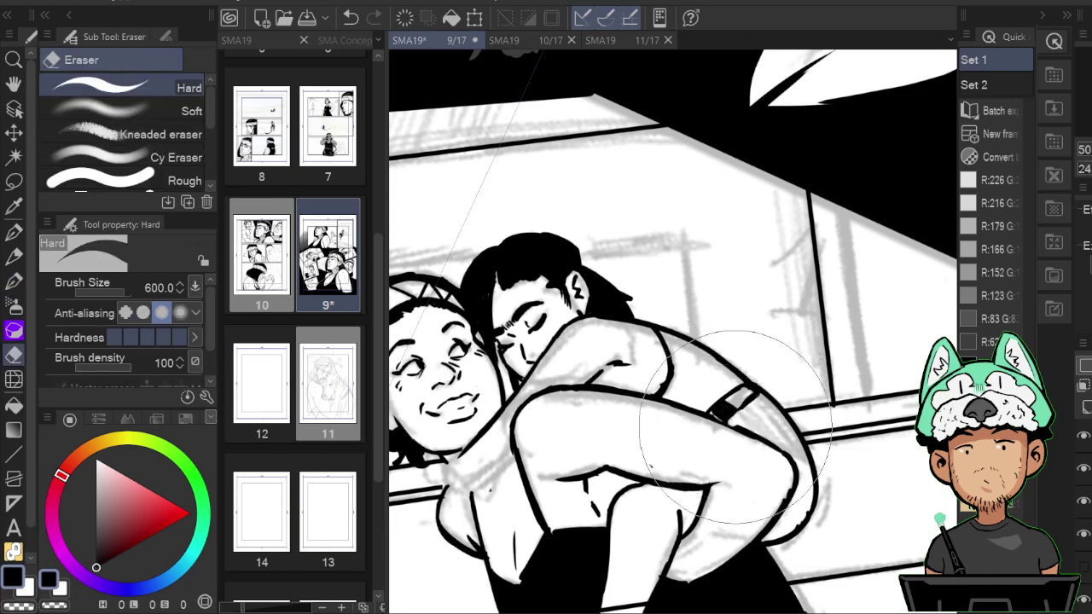
{"action": "key", "text": "b"}
{"action": "left_click_drag", "start_coordinate": [773, 454], "coordinate": [761, 418]}
{"action": "left_click_drag", "start_coordinate": [671, 455], "coordinate": [676, 488]}
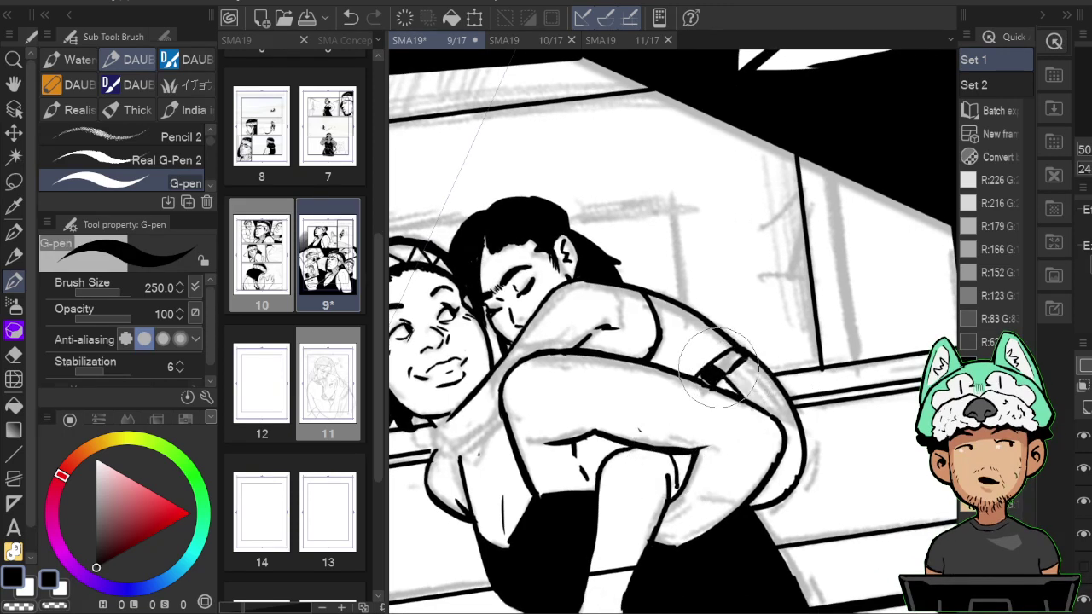
Erase a gap through the middle of the waistband and ink its two ends solid black.
{"action": "key", "text": "e"}
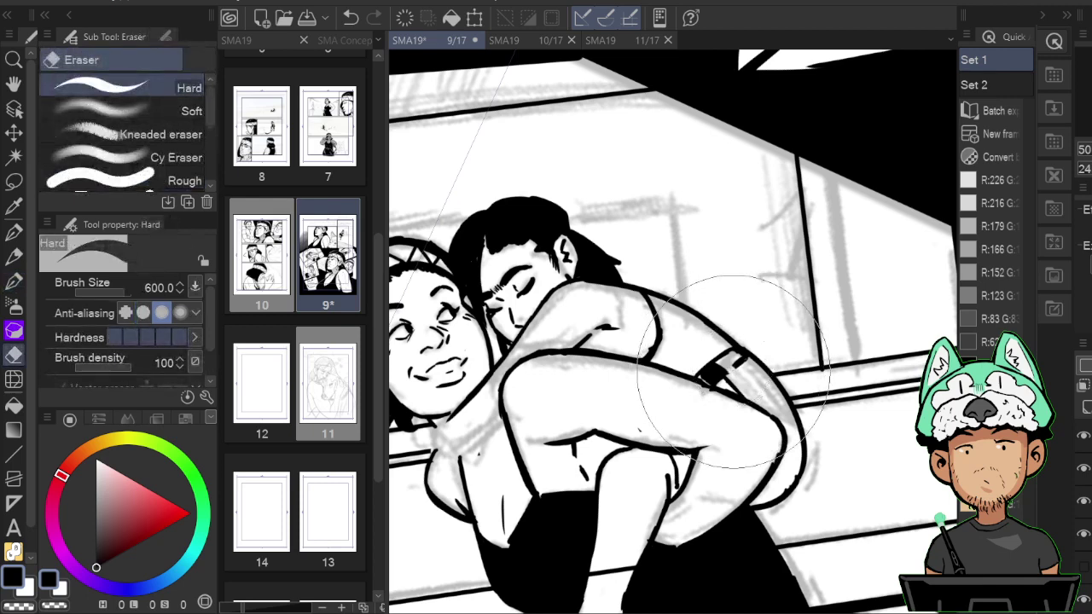
{"action": "left_click_drag", "start_coordinate": [731, 367], "coordinate": [737, 360]}
{"action": "key", "text": "p"}
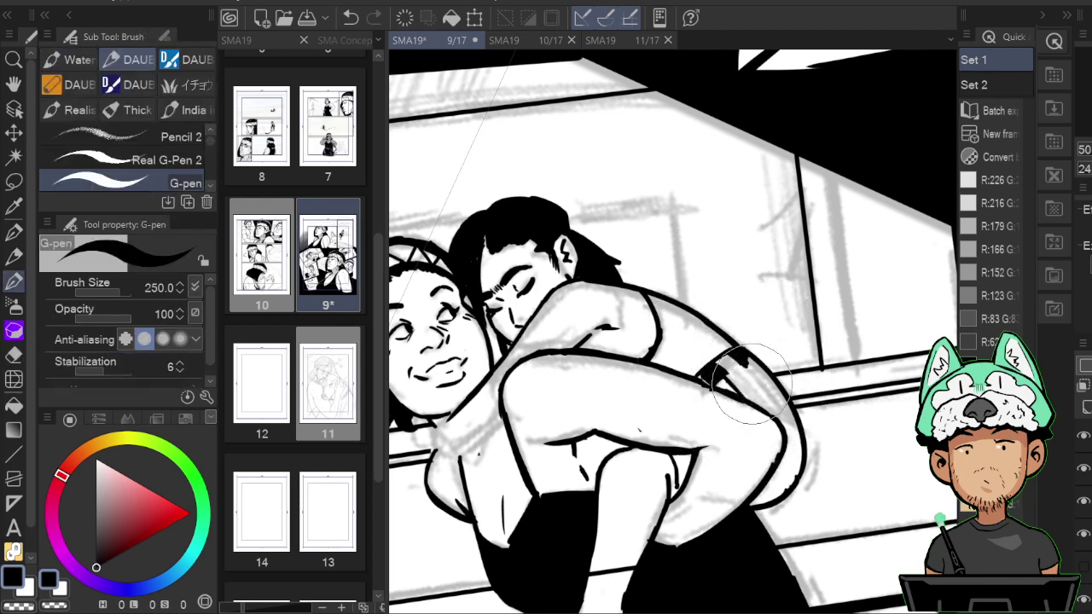
{"action": "key", "text": "h"}
{"action": "key", "text": "h"}
{"action": "left_click_drag", "start_coordinate": [805, 381], "coordinate": [809, 414]}
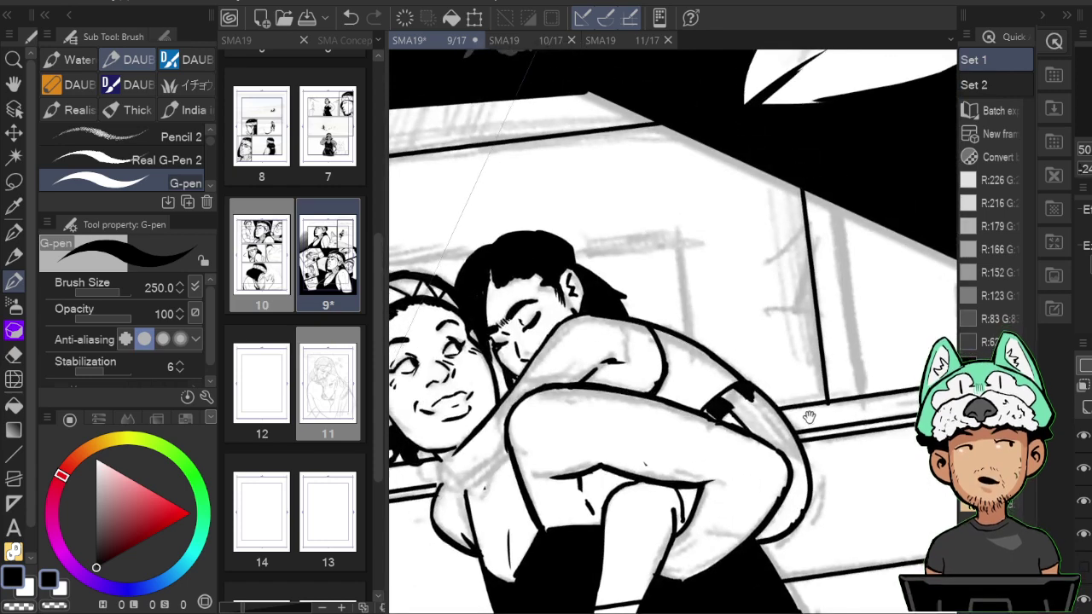
{"action": "key", "text": "h"}
{"action": "key", "text": "h"}
{"action": "left_click_drag", "start_coordinate": [710, 333], "coordinate": [715, 347]}
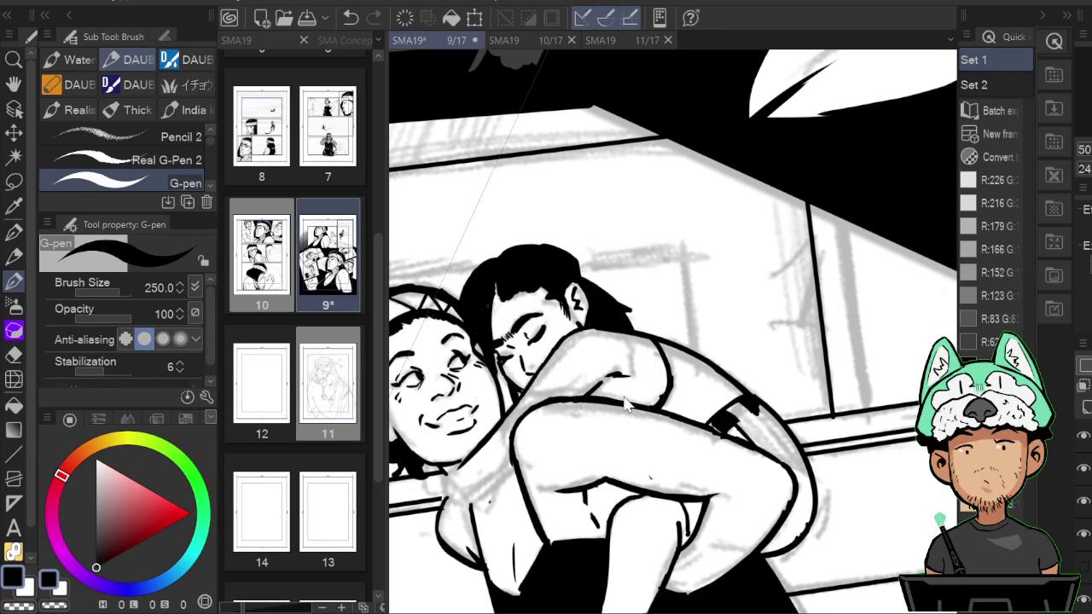
Ink the arm and shoulder contours below the headband figure's chin and clean up the overlapping lines there.
{"action": "key", "text": "h"}
{"action": "left_click_drag", "start_coordinate": [624, 398], "coordinate": [598, 336]}
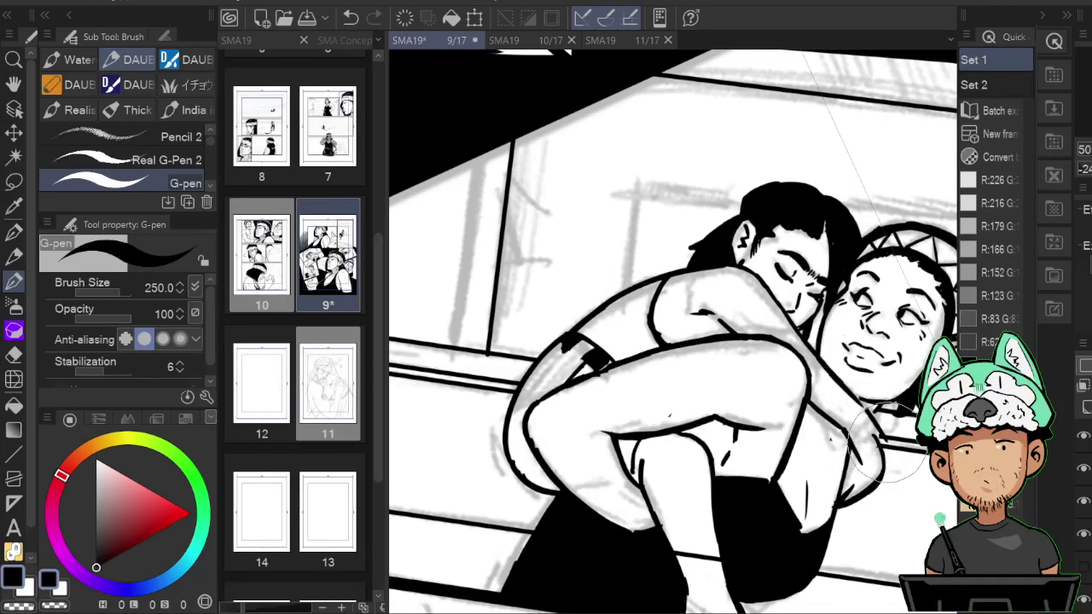
{"action": "key", "text": "h"}
{"action": "left_click_drag", "start_coordinate": [730, 407], "coordinate": [758, 409]}
{"action": "key", "text": "e"}
{"action": "left_click_drag", "start_coordinate": [522, 453], "coordinate": [521, 476]}
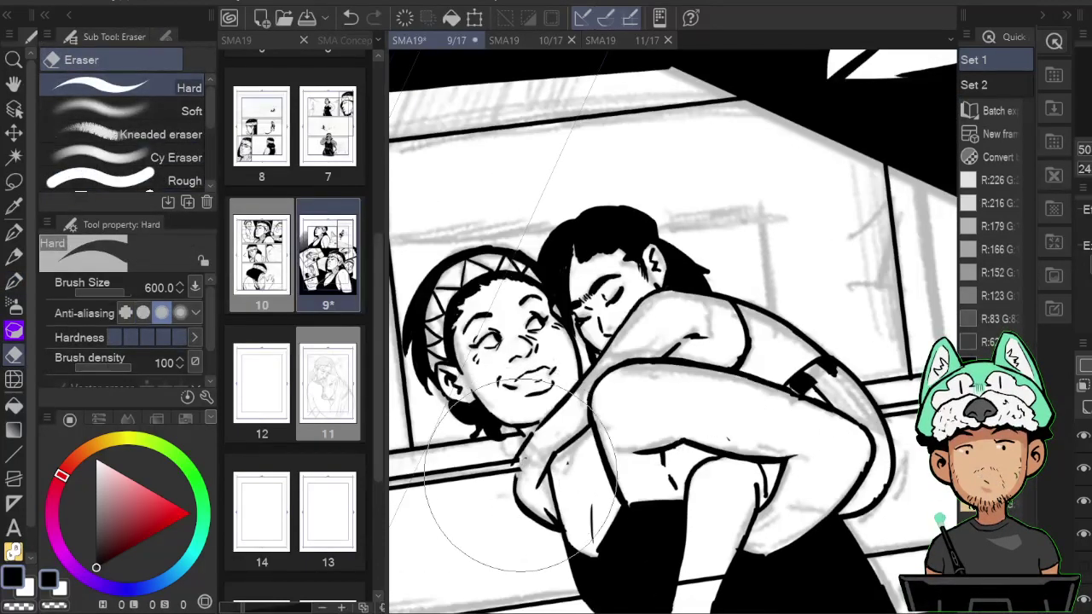
Ink the short contour beside the embracing hand, just below the smiling woman's chin, with the G-pen.
{"action": "key", "text": "b"}
{"action": "key", "text": "e"}
{"action": "key", "text": "p"}
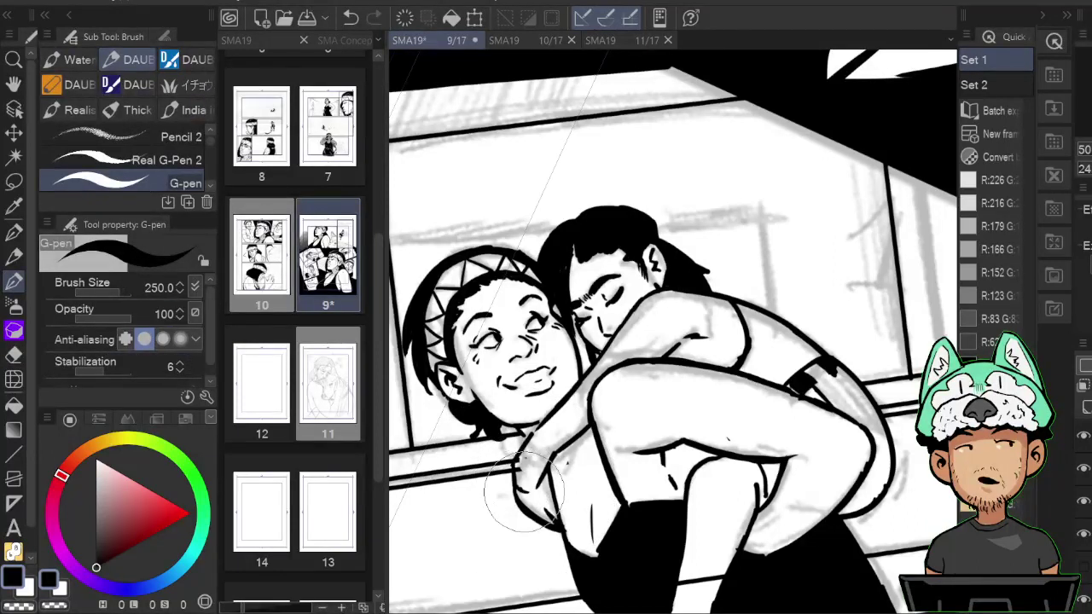
{"action": "mouse_move", "coordinate": [508, 431]}
{"action": "left_mouse_down"}
{"action": "mouse_move", "coordinate": [504, 465]}
{"action": "mouse_move", "coordinate": [516, 469]}
{"action": "left_mouse_up"}
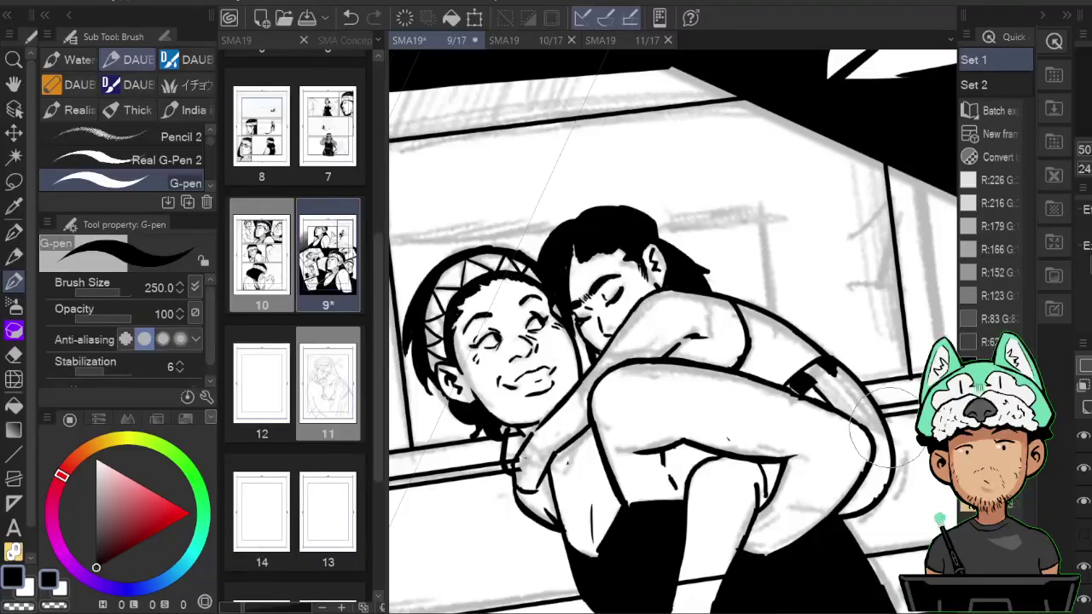
{"action": "mouse_move", "coordinate": [654, 433]}
{"action": "left_mouse_down"}
{"action": "mouse_move", "coordinate": [711, 361]}
{"action": "mouse_move", "coordinate": [735, 382]}
{"action": "left_mouse_up"}
Erase the background bench lines where they run into the embracing hand with the Hard eraser.
{"action": "key", "text": "e"}
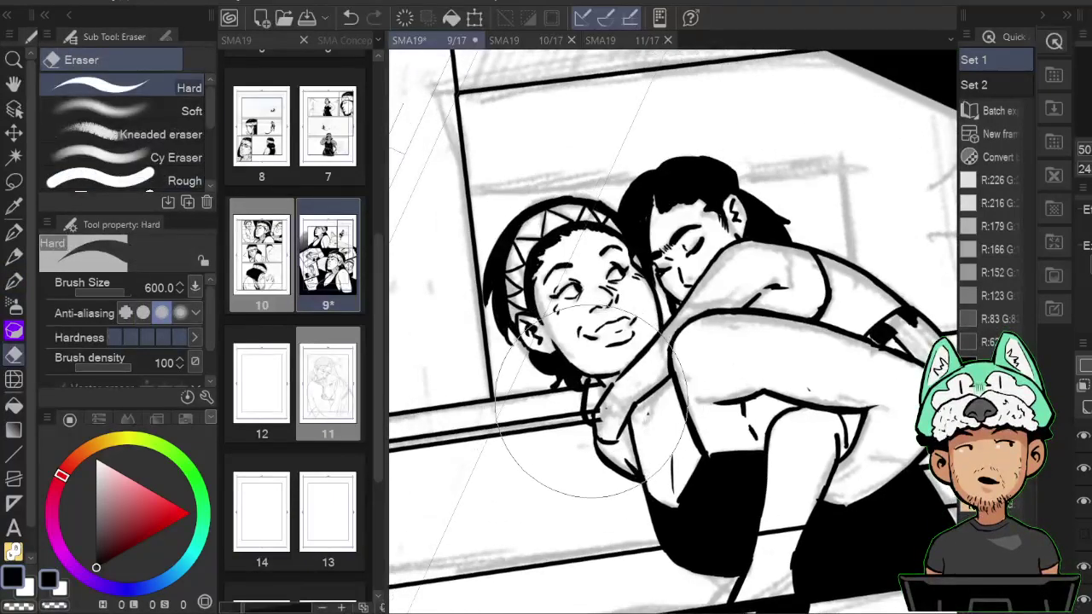
{"action": "key", "text": "ctrl+z"}
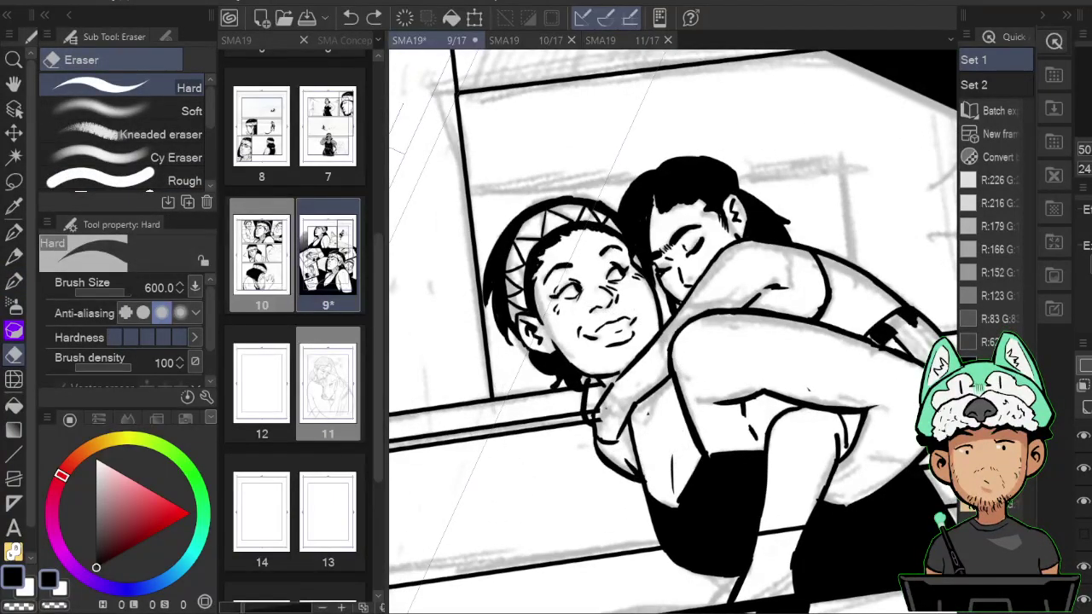
{"action": "left_click_drag", "start_coordinate": [546, 402], "coordinate": [602, 412]}
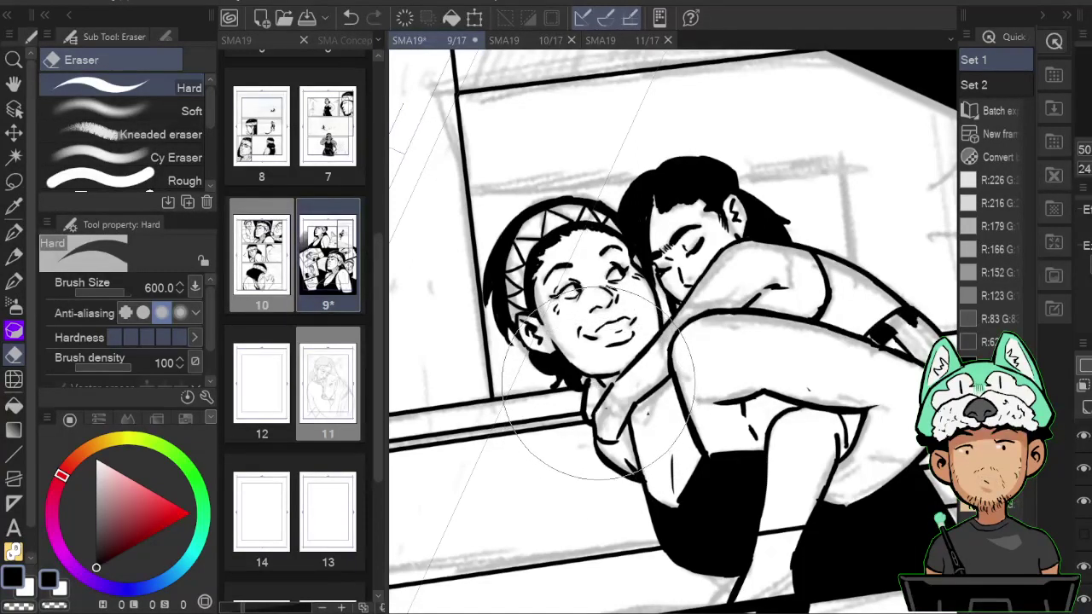
Ink the fingers of the embracing hand over the smiling woman's shoulder with the G-pen, checking them in the mirrored view.
{"action": "key", "text": "b"}
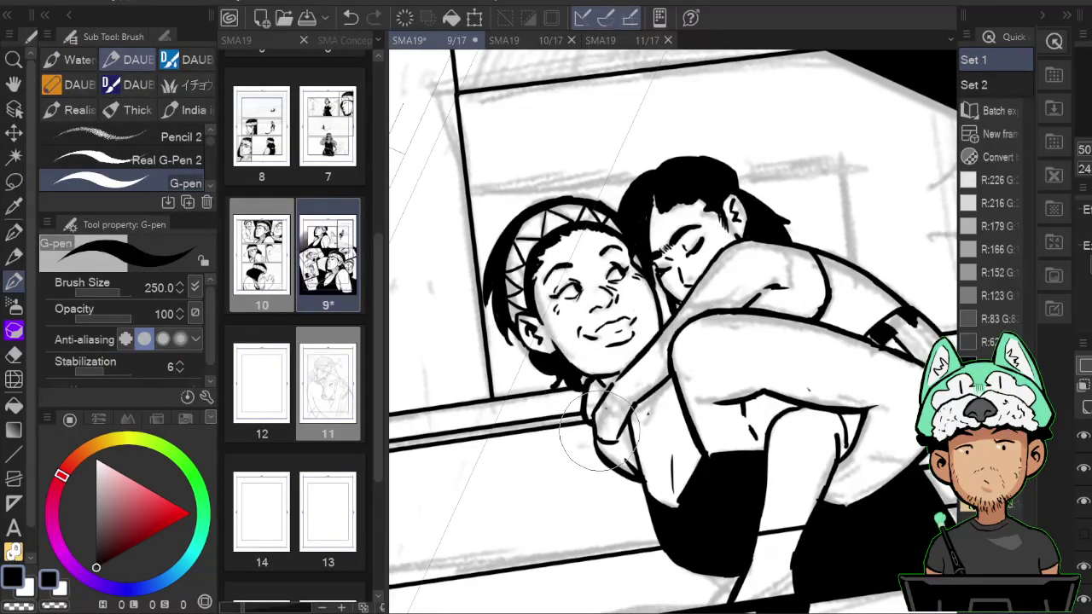
{"action": "key", "text": "h"}
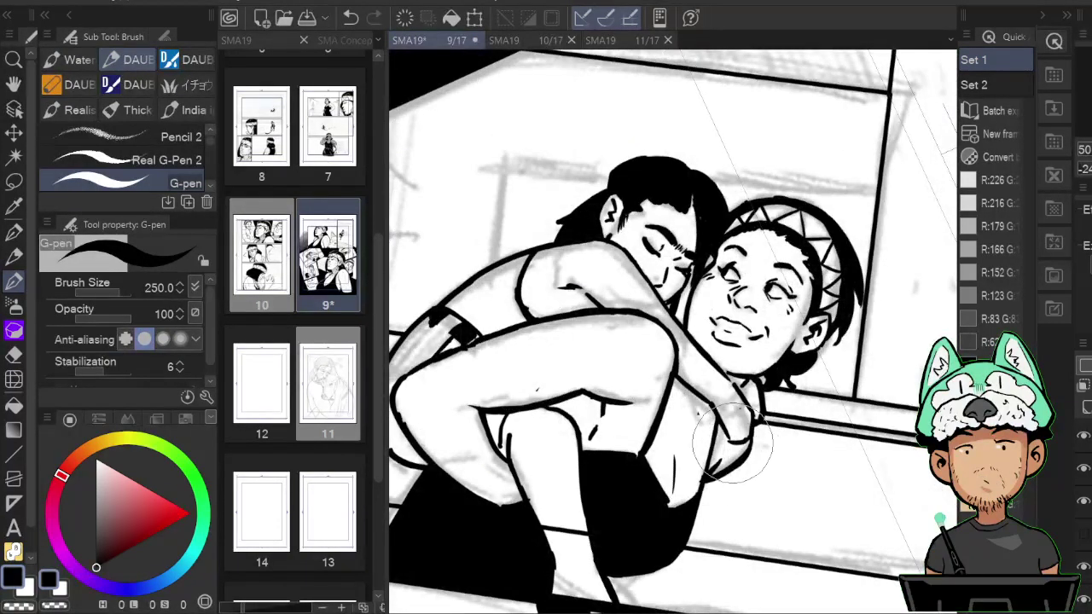
{"action": "left_click_drag", "start_coordinate": [750, 414], "coordinate": [762, 436]}
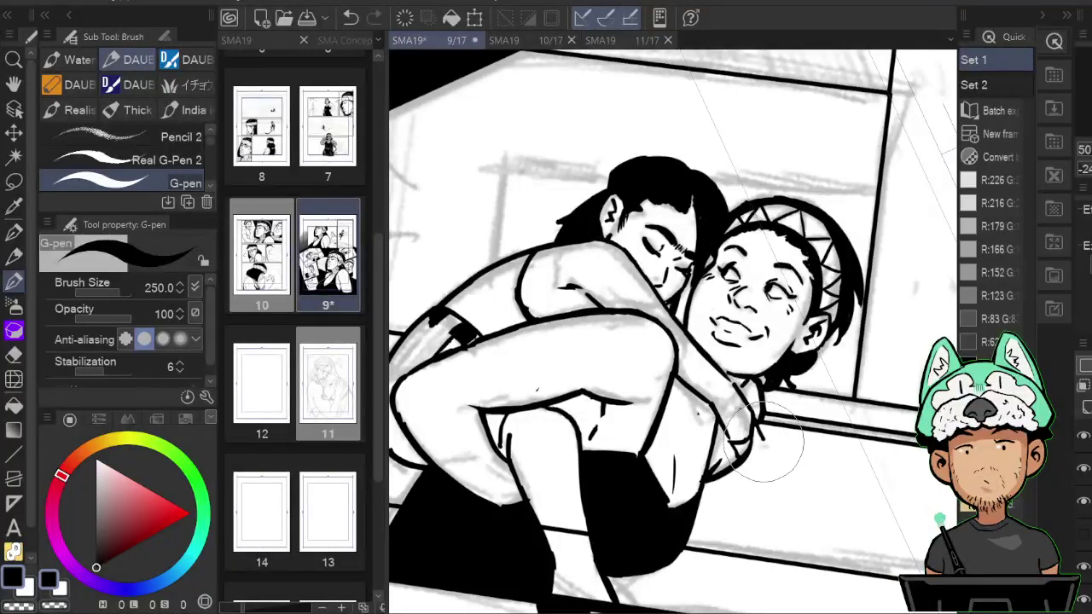
{"action": "key", "text": "h"}
{"action": "key", "text": "e"}
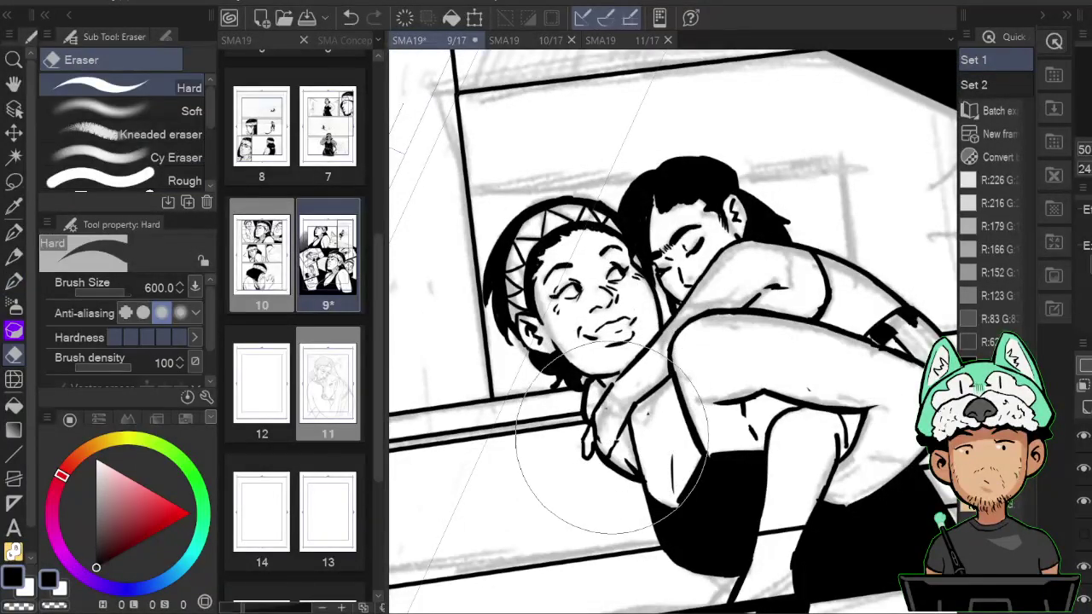
{"action": "key", "text": "h"}
{"action": "key", "text": "p"}
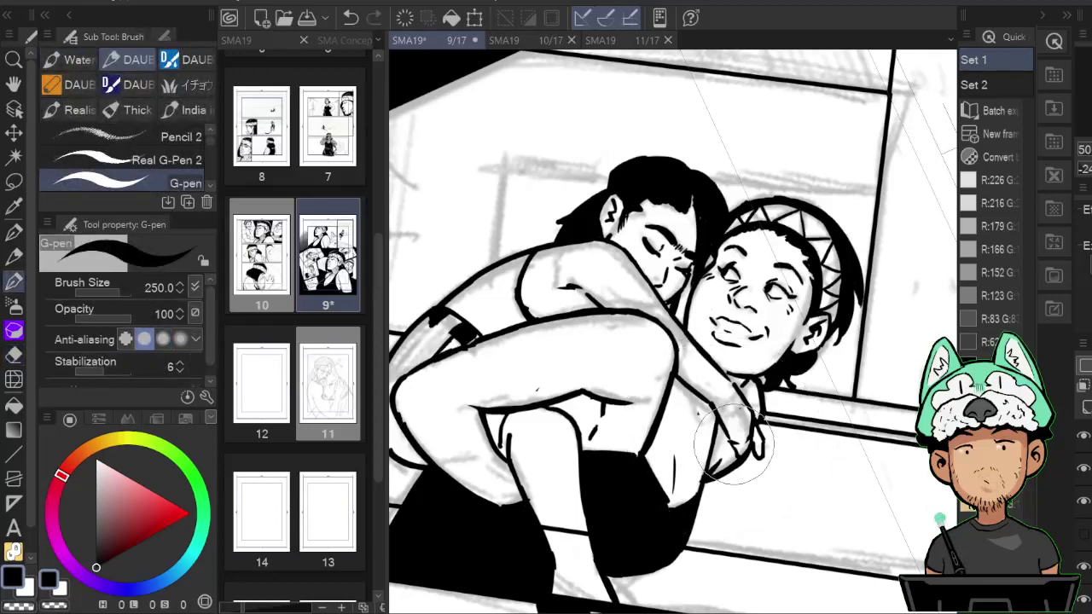
{"action": "key", "text": "h"}
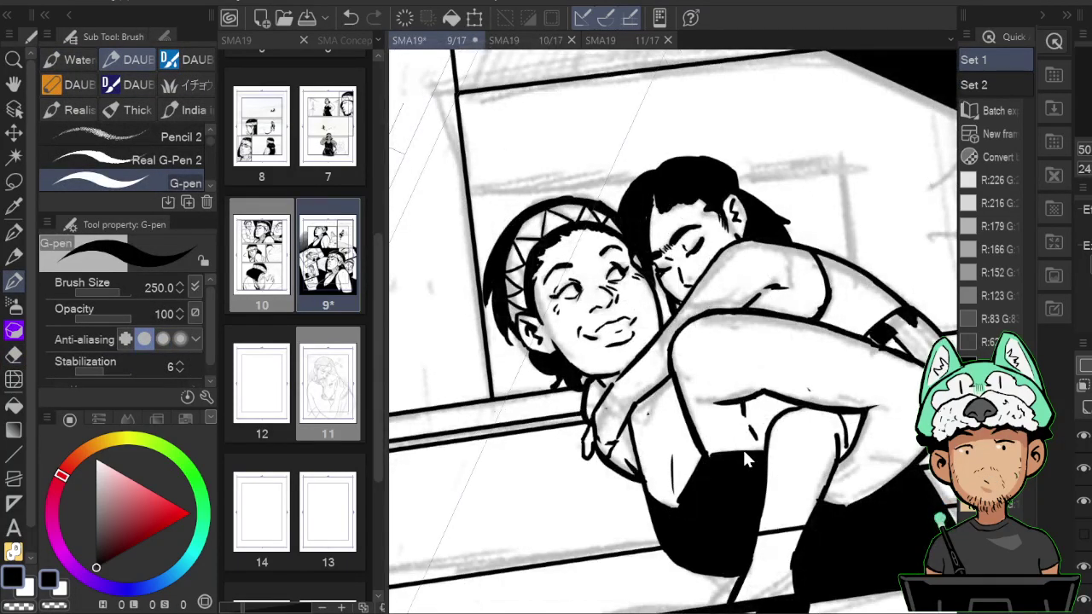
Set the G-pen size to 300 and ink the lower outer side of the bowl in the middle panel.
{"action": "scroll", "coordinate": [743, 449], "scroll_direction": "down", "scroll_amount": 8}
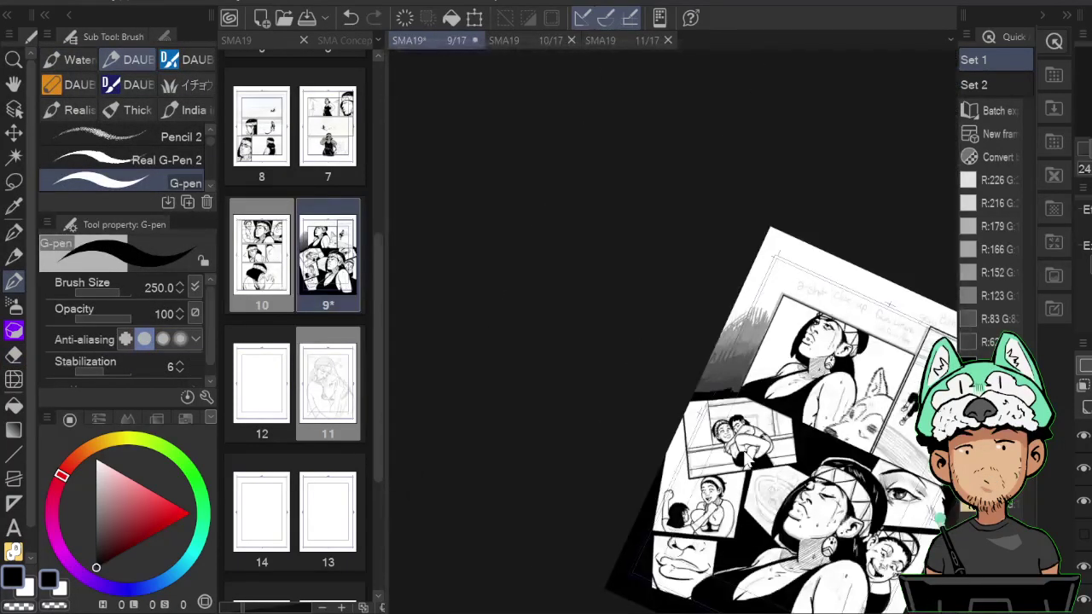
{"action": "scroll", "coordinate": [743, 450], "scroll_direction": "up", "scroll_amount": 3}
{"action": "scroll", "coordinate": [746, 459], "scroll_direction": "up", "scroll_amount": 2}
{"action": "left_click_drag", "start_coordinate": [745, 451], "coordinate": [693, 452]}
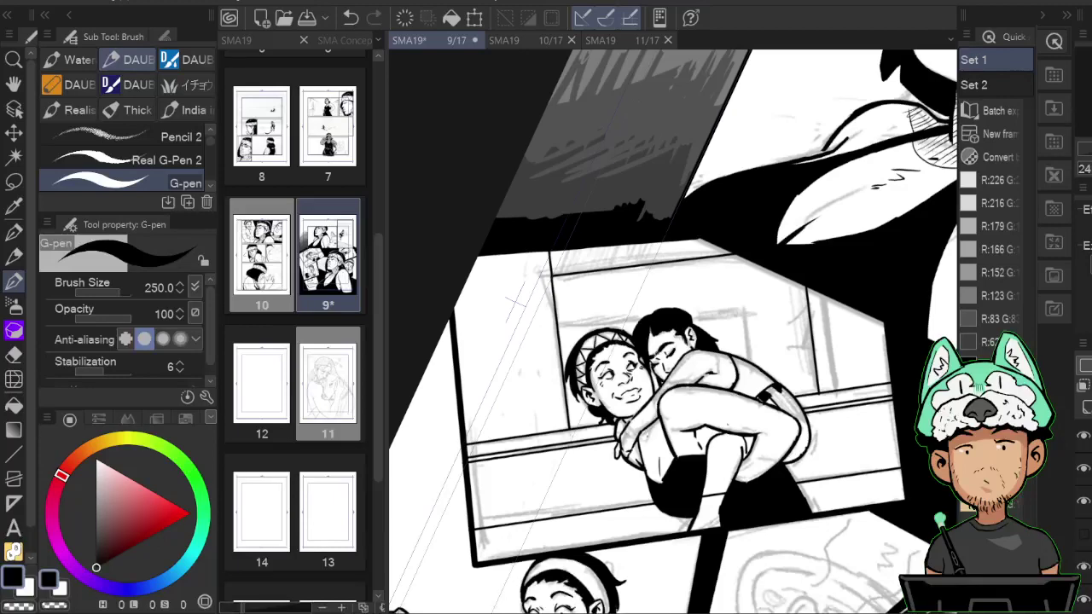
{"action": "left_click_drag", "start_coordinate": [845, 518], "coordinate": [824, 433]}
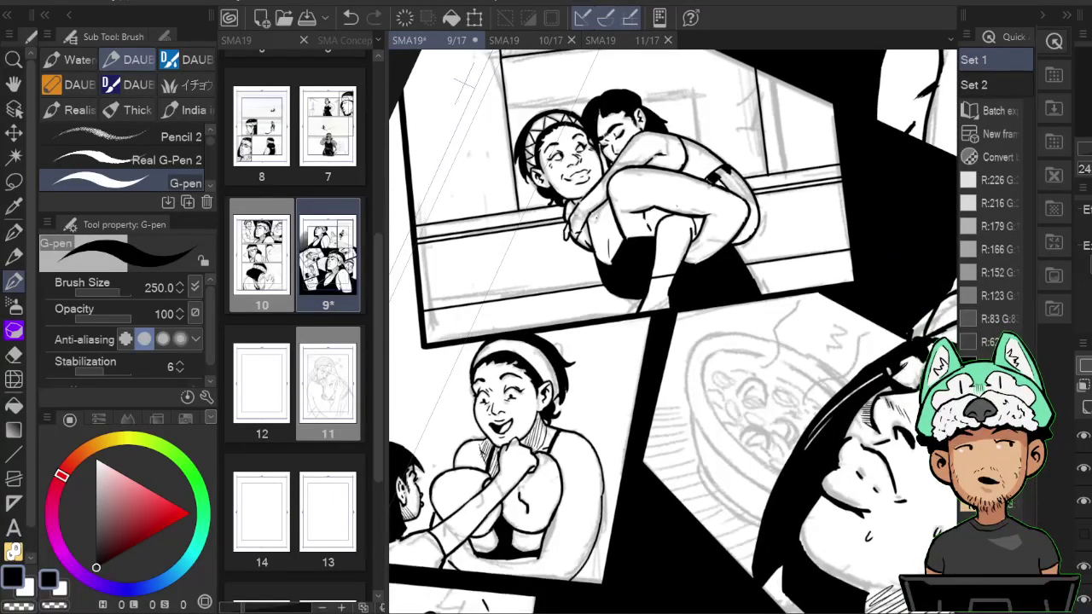
{"action": "scroll", "coordinate": [690, 335], "scroll_direction": "up", "scroll_amount": 4}
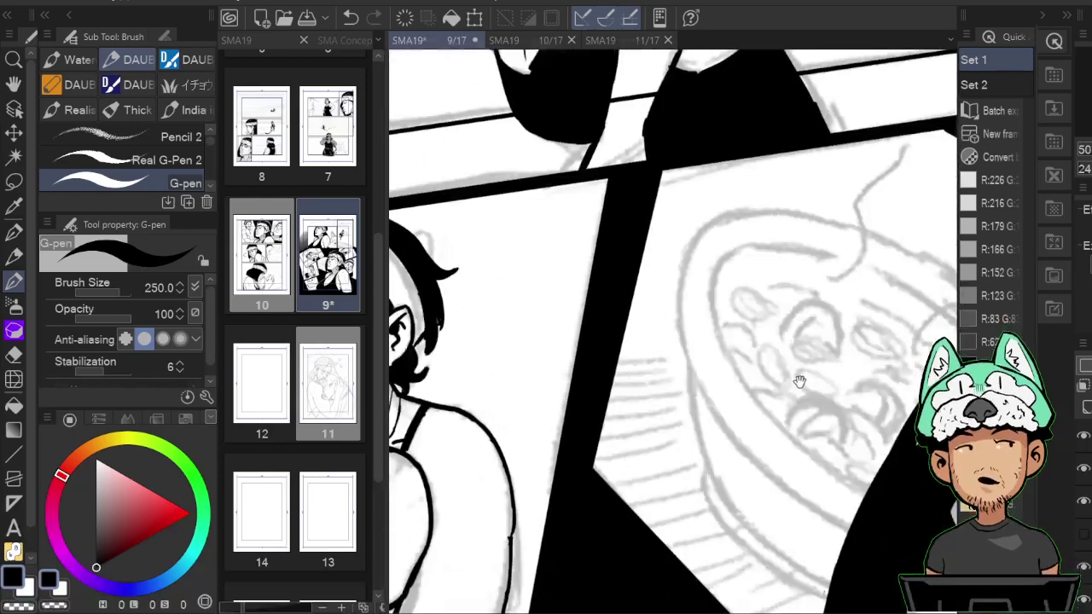
{"action": "key", "text": "bracketright"}
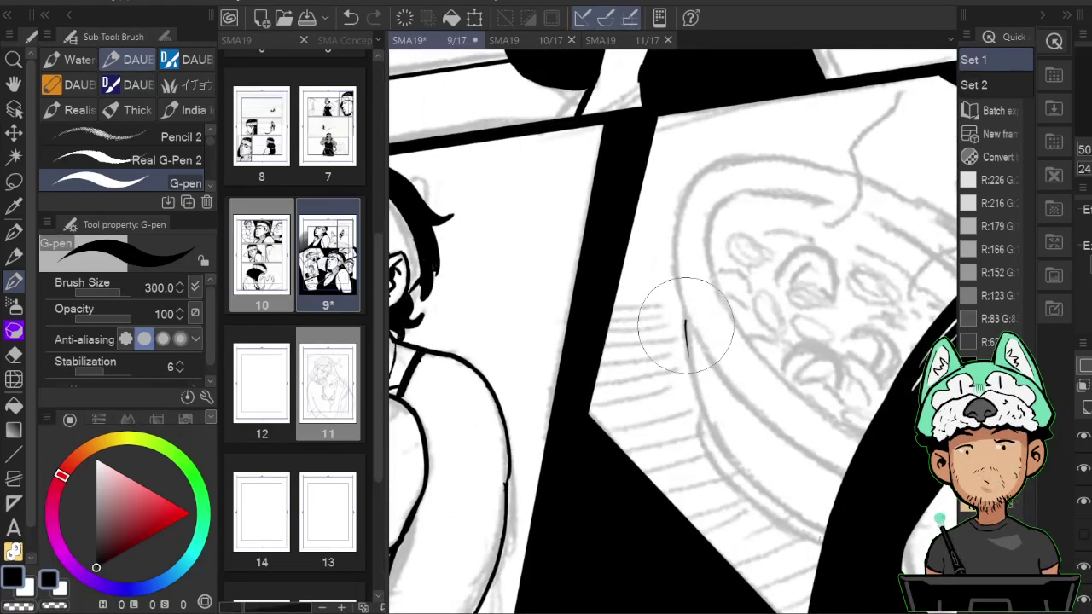
{"action": "mouse_move", "coordinate": [684, 320]}
{"action": "left_mouse_down"}
{"action": "mouse_move", "coordinate": [703, 405]}
{"action": "mouse_move", "coordinate": [740, 475]}
{"action": "left_mouse_up"}
{"action": "mouse_move", "coordinate": [717, 435]}
{"action": "left_mouse_down"}
{"action": "mouse_move", "coordinate": [745, 475]}
{"action": "mouse_move", "coordinate": [824, 531]}
{"action": "left_mouse_up"}
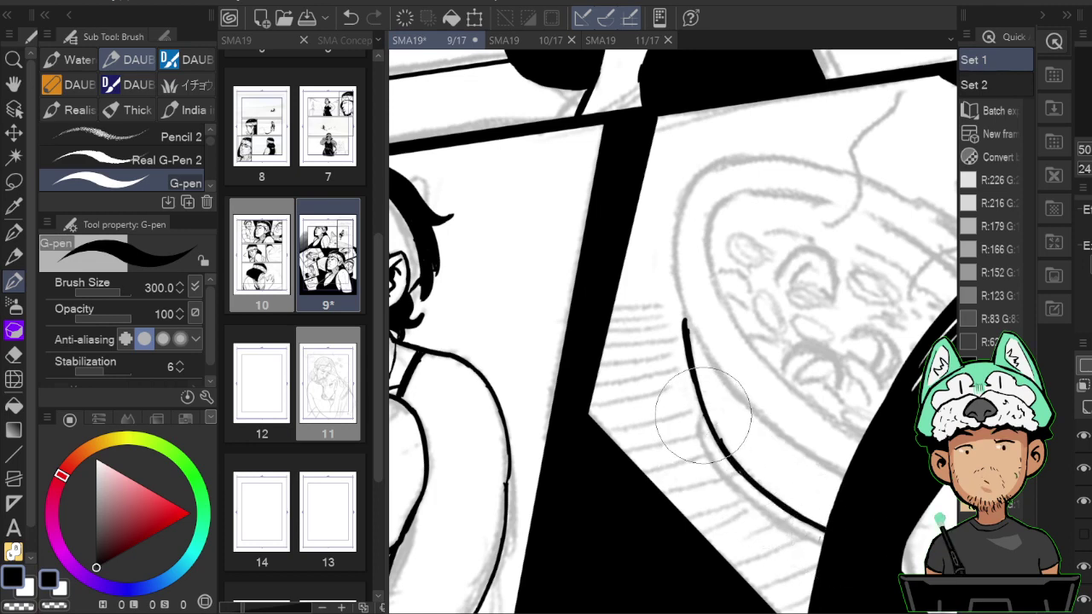
Ink the foot under the bowl's lower side and fill its shadow with black strokes.
{"action": "mouse_move", "coordinate": [698, 418]}
{"action": "left_mouse_down"}
{"action": "mouse_move", "coordinate": [736, 499]}
{"action": "mouse_move", "coordinate": [787, 530]}
{"action": "left_mouse_up"}
{"action": "left_click_drag", "start_coordinate": [739, 495], "coordinate": [823, 548]}
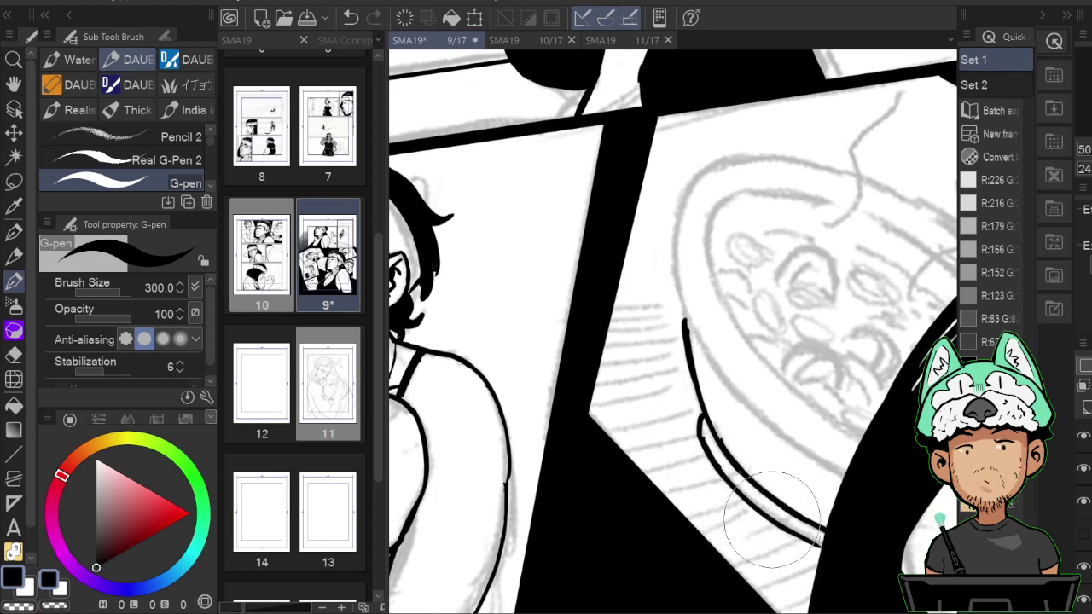
{"action": "mouse_move", "coordinate": [768, 518]}
{"action": "left_mouse_down"}
{"action": "mouse_move", "coordinate": [821, 543]}
{"action": "mouse_move", "coordinate": [804, 531]}
{"action": "left_mouse_up"}
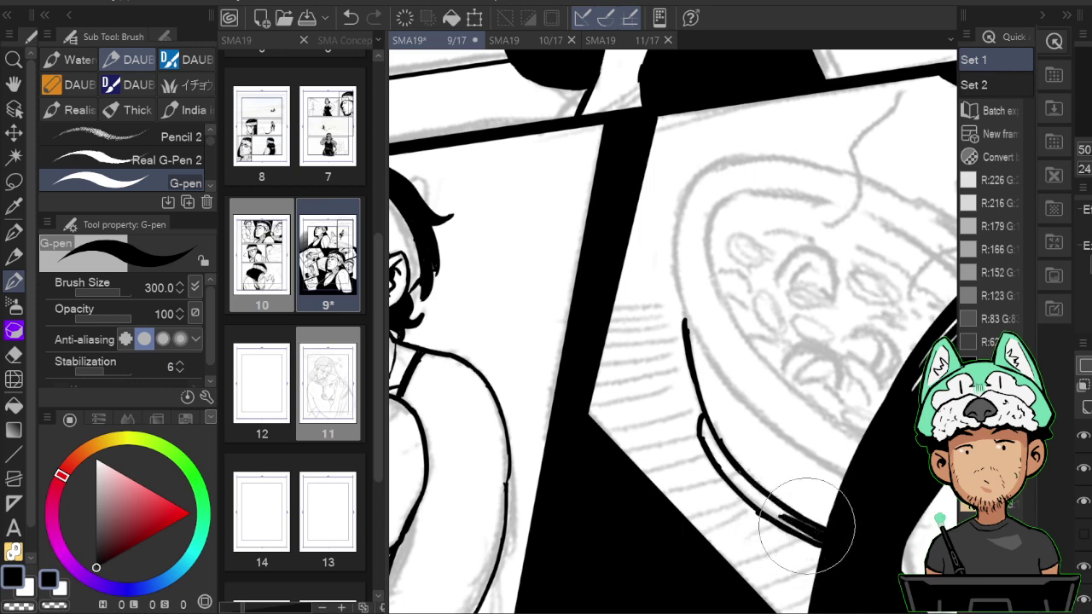
{"action": "left_click_drag", "start_coordinate": [704, 437], "coordinate": [744, 482]}
Ink the near edge of the bowl's outer rim down to the large character's hair.
{"action": "left_click_drag", "start_coordinate": [773, 326], "coordinate": [751, 326]}
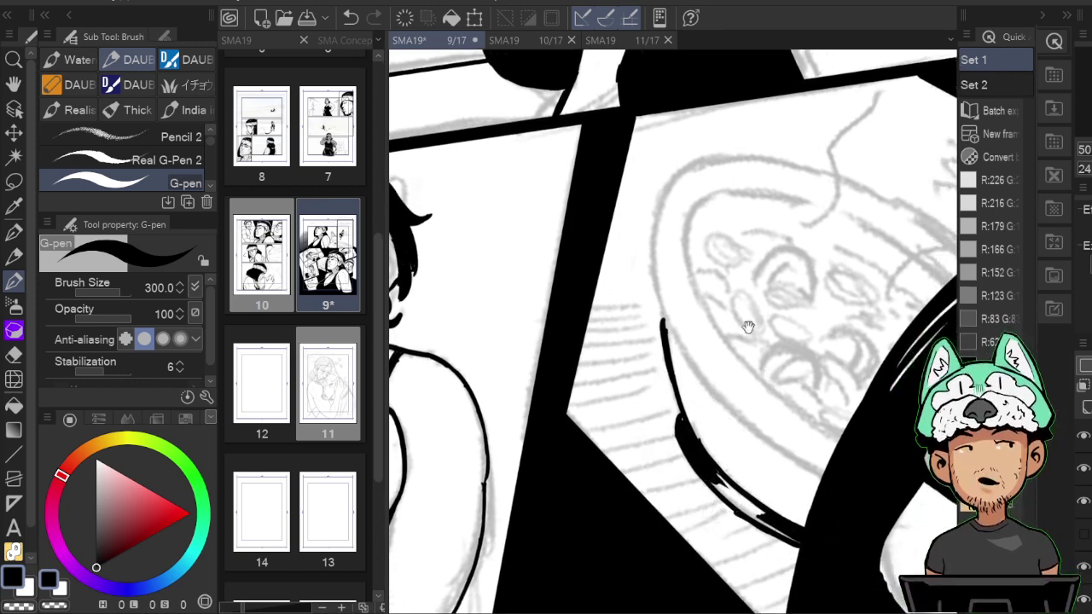
{"action": "left_click_drag", "start_coordinate": [660, 301], "coordinate": [810, 465]}
{"action": "key", "text": "ctrl+z"}
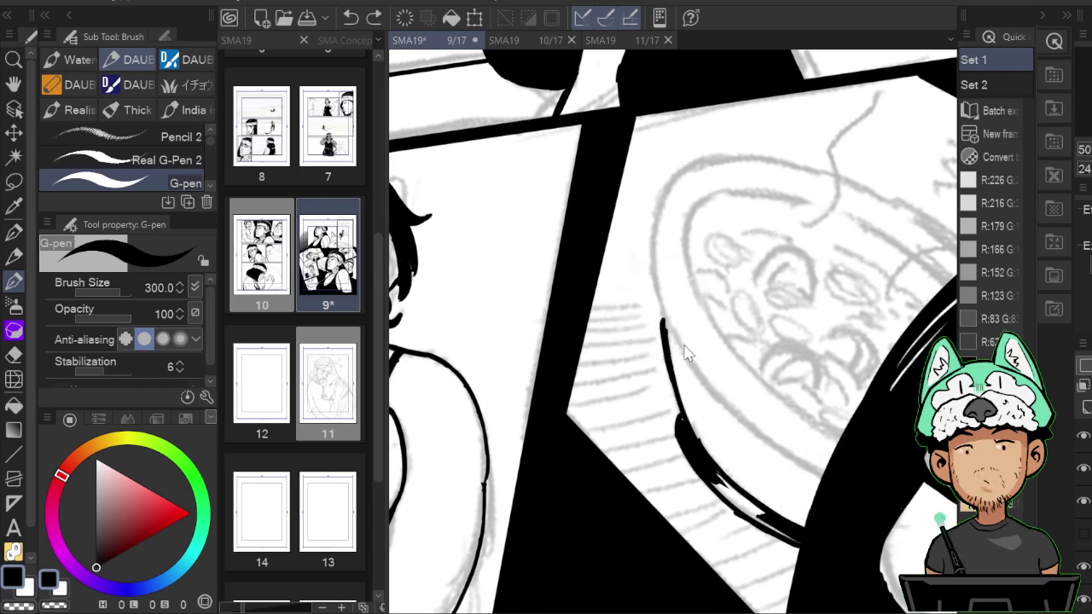
{"action": "mouse_move", "coordinate": [660, 307]}
{"action": "left_mouse_down"}
{"action": "mouse_move", "coordinate": [744, 427]}
{"action": "mouse_move", "coordinate": [823, 480]}
{"action": "left_mouse_up"}
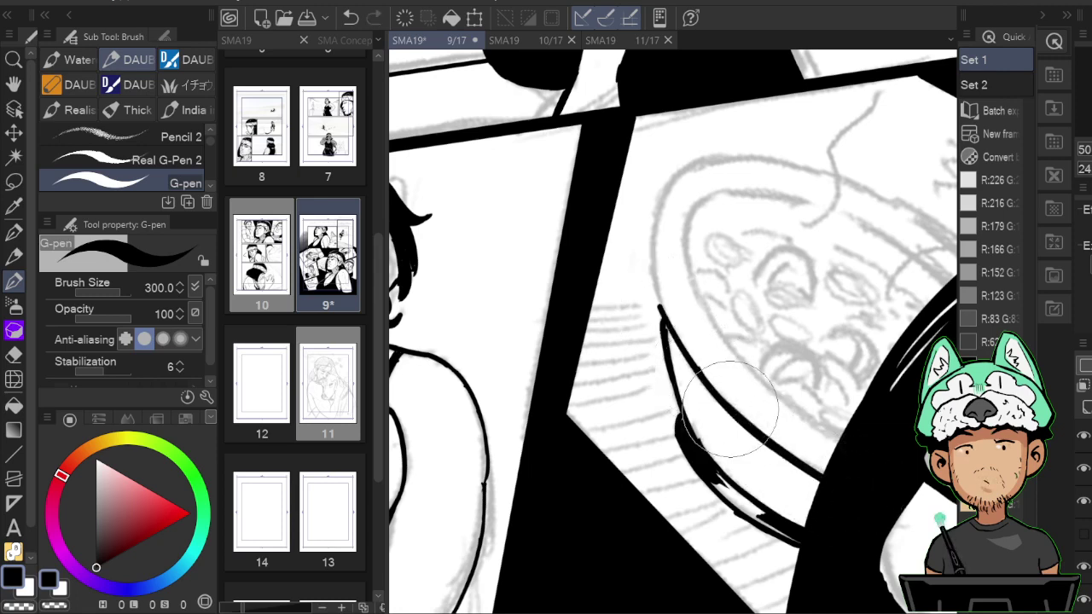
Ink the left side of the bowl's outer rim and its far edge down to the hair.
{"action": "left_click_drag", "start_coordinate": [755, 306], "coordinate": [769, 344]}
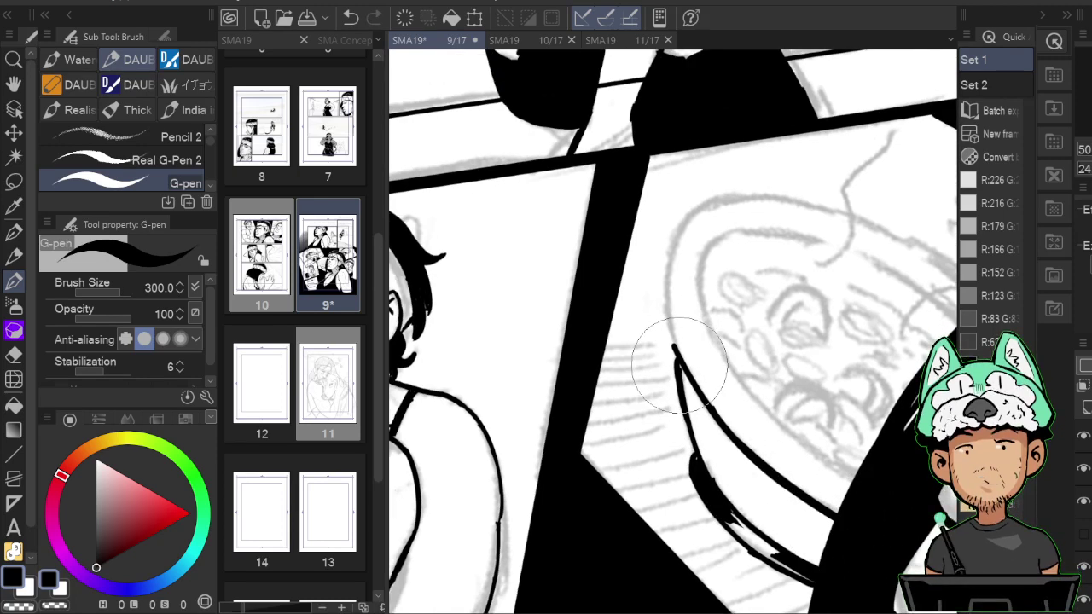
{"action": "left_click_drag", "start_coordinate": [680, 366], "coordinate": [669, 254]}
{"action": "mouse_move", "coordinate": [696, 193]}
{"action": "left_mouse_down"}
{"action": "mouse_move", "coordinate": [771, 247]}
{"action": "mouse_move", "coordinate": [802, 298]}
{"action": "mouse_move", "coordinate": [772, 286]}
{"action": "mouse_move", "coordinate": [748, 295]}
{"action": "mouse_move", "coordinate": [858, 352]}
{"action": "left_mouse_up"}
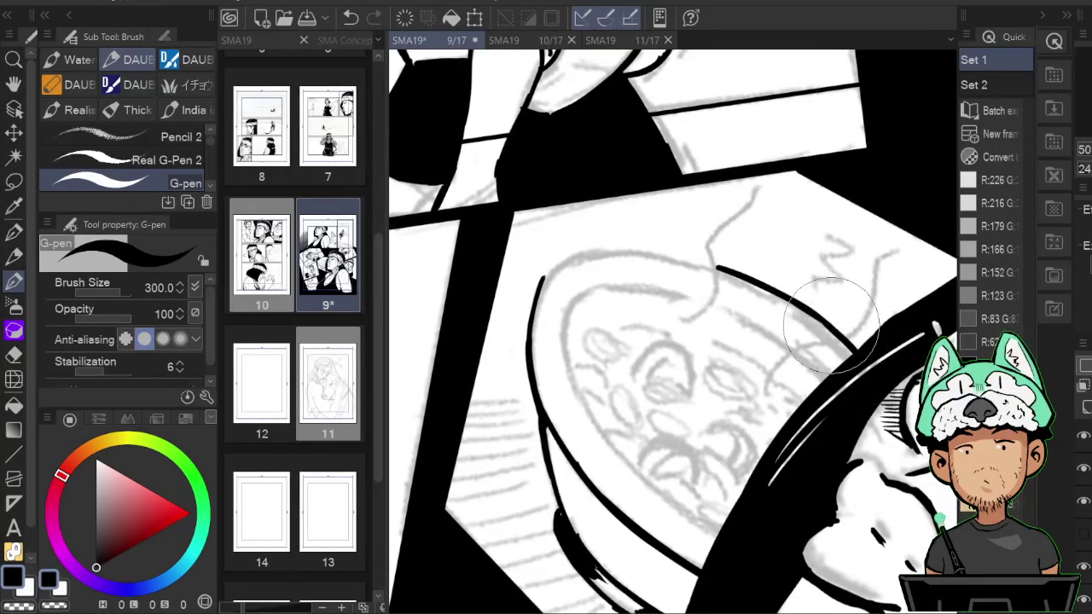
{"action": "mouse_move", "coordinate": [824, 320]}
{"action": "left_mouse_down"}
{"action": "mouse_move", "coordinate": [787, 303]}
{"action": "mouse_move", "coordinate": [715, 332]}
{"action": "mouse_move", "coordinate": [677, 332]}
{"action": "left_mouse_up"}
Close the top curve of the bowl's outer rim, undoing unsatisfactory strokes and checking the shape in the mirrored view.
{"action": "left_click_drag", "start_coordinate": [532, 335], "coordinate": [622, 313]}
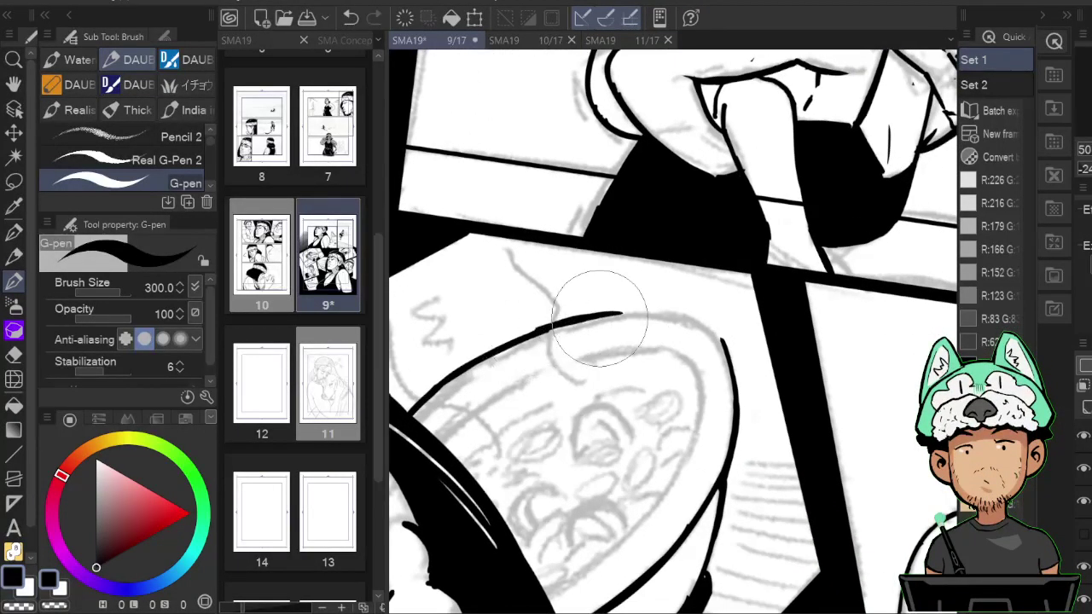
{"action": "key", "text": "ctrl+z"}
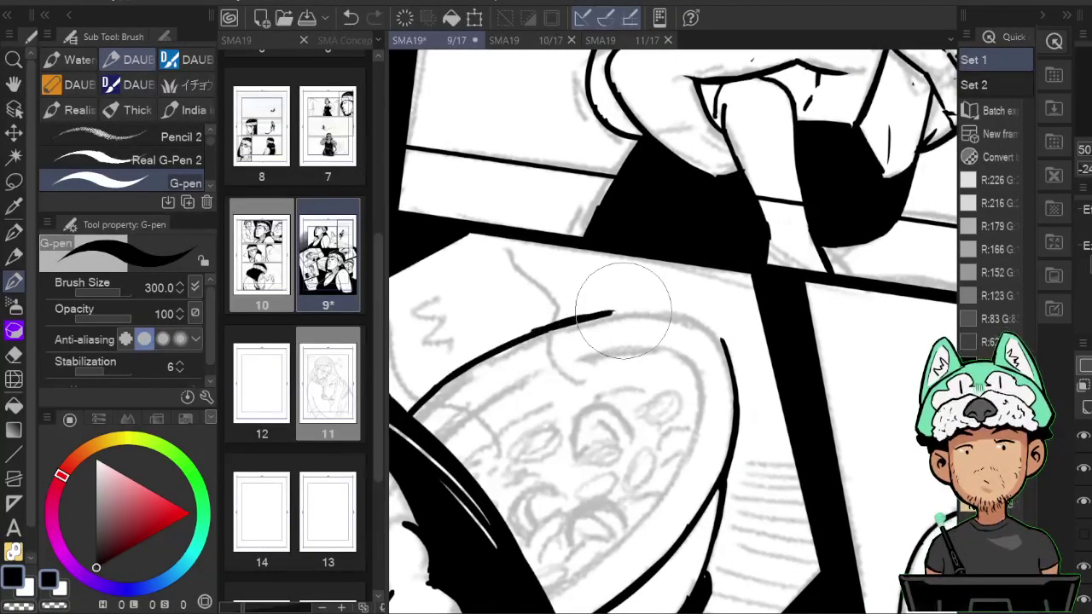
{"action": "key", "text": "ctrl+z"}
{"action": "left_click_drag", "start_coordinate": [551, 330], "coordinate": [654, 310]}
{"action": "left_click_drag", "start_coordinate": [582, 319], "coordinate": [679, 312]}
{"action": "key", "text": "h"}
{"action": "key", "text": "h"}
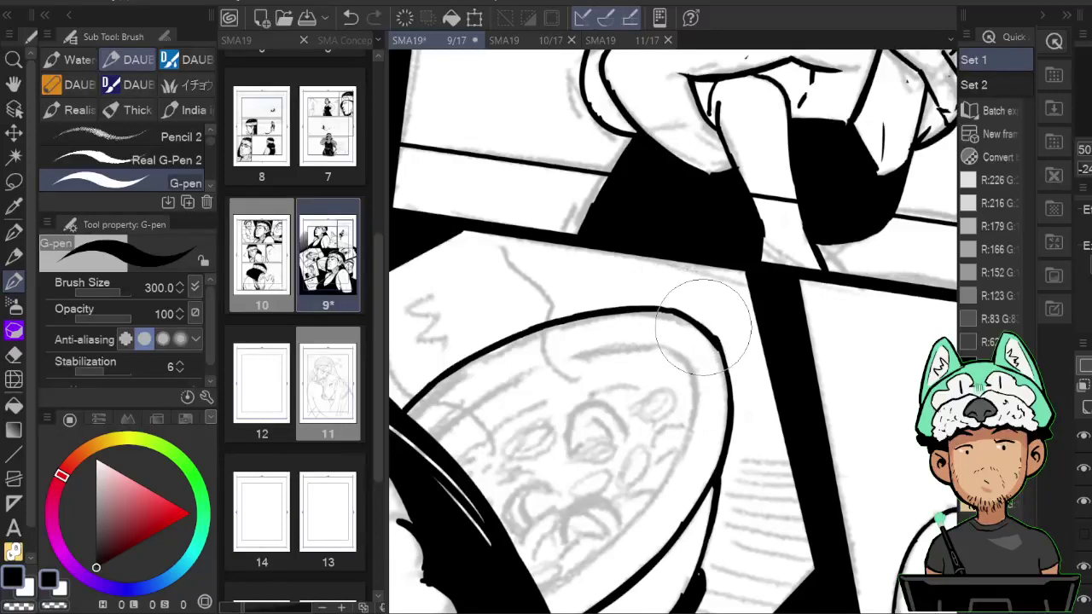
Ink the near edge of the bowl's inner rim, redoing the first stroke and following the sketch down to the hair.
{"action": "mouse_move", "coordinate": [674, 316]}
{"action": "left_mouse_down"}
{"action": "mouse_move", "coordinate": [722, 350]}
{"action": "mouse_move", "coordinate": [776, 313]}
{"action": "left_mouse_up"}
{"action": "key", "text": "e"}
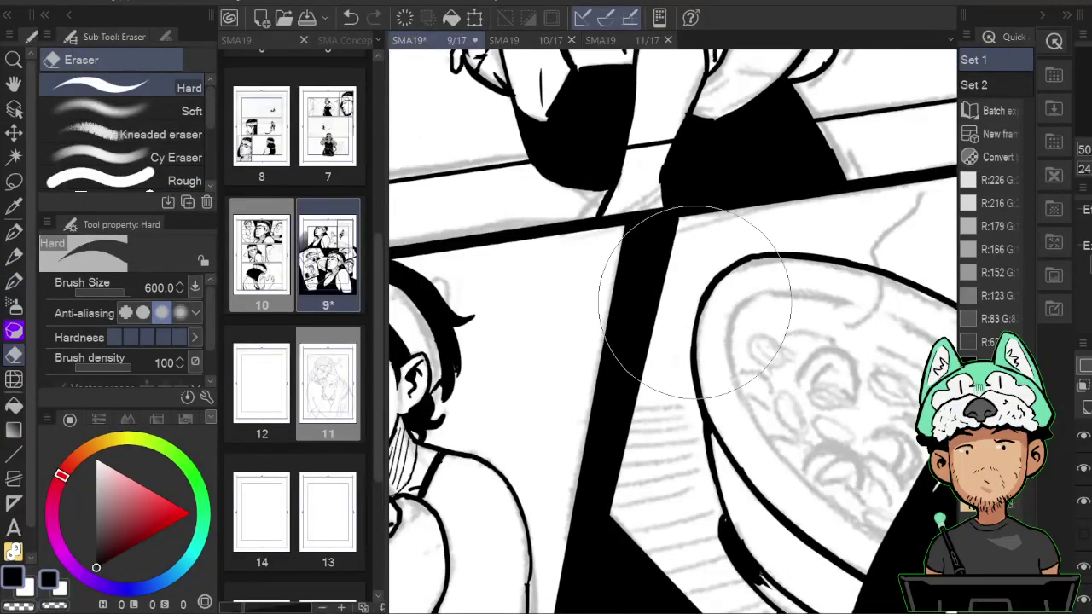
{"action": "key", "text": "p"}
{"action": "left_click_drag", "start_coordinate": [756, 351], "coordinate": [650, 299]}
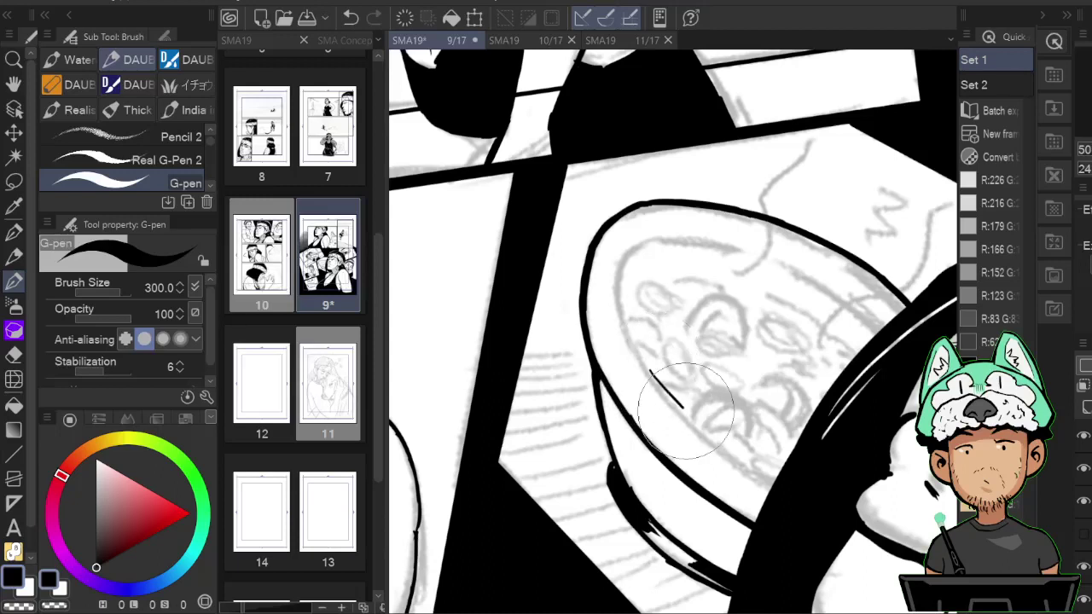
{"action": "key", "text": "ctrl+z"}
{"action": "left_click_drag", "start_coordinate": [644, 363], "coordinate": [778, 485]}
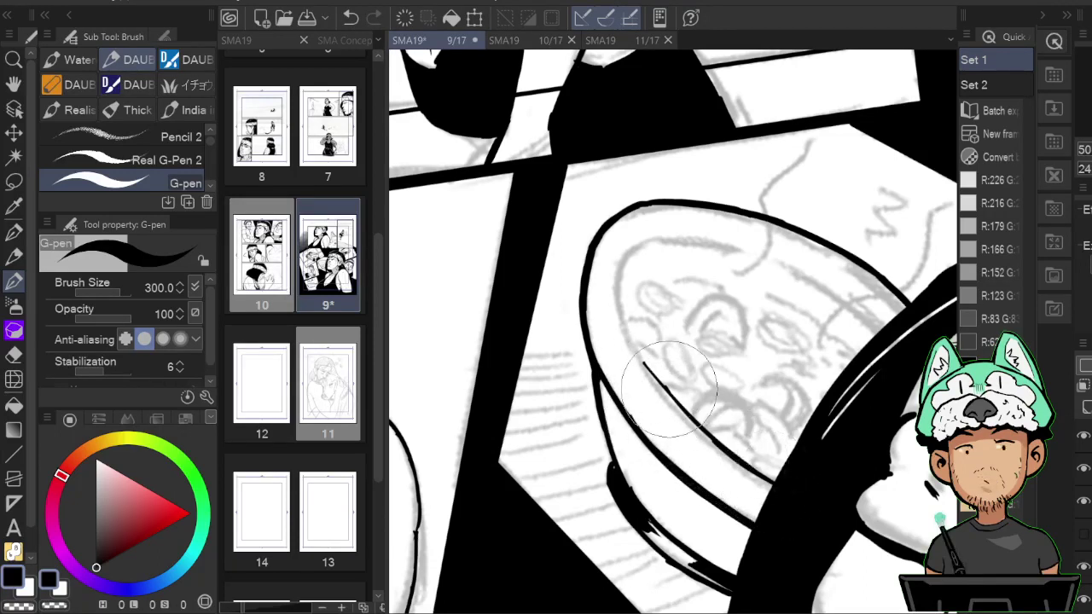
{"action": "key", "text": "e"}
{"action": "key", "text": "p"}
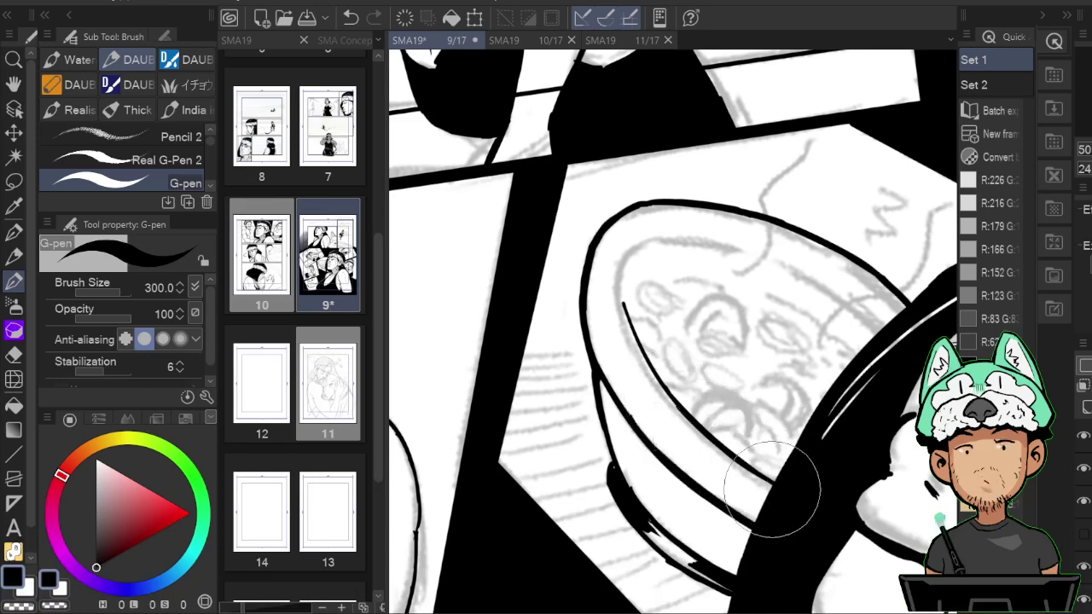
Ink the far edge of the bowl's inner rim in two arcs, leaving a gap where the steam line crosses.
{"action": "key", "text": "h"}
{"action": "key", "text": "h"}
{"action": "mouse_move", "coordinate": [777, 299]}
{"action": "left_mouse_down"}
{"action": "mouse_move", "coordinate": [763, 385]}
{"action": "mouse_move", "coordinate": [654, 343]}
{"action": "left_mouse_up"}
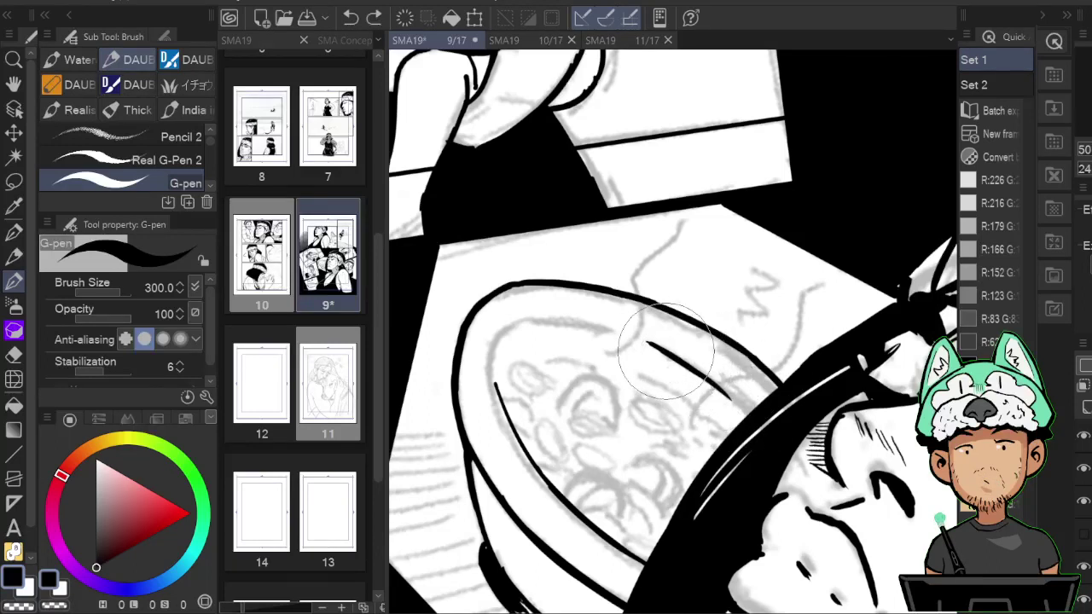
{"action": "left_click_drag", "start_coordinate": [711, 383], "coordinate": [752, 414]}
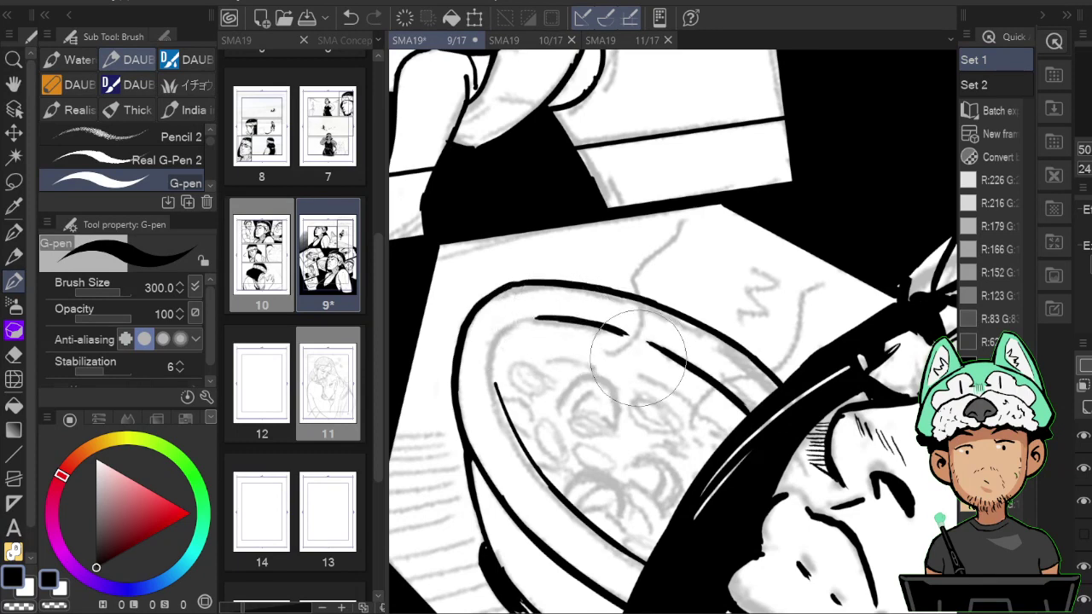
{"action": "key", "text": "h"}
{"action": "left_click_drag", "start_coordinate": [778, 321], "coordinate": [756, 296]}
{"action": "key", "text": "h"}
{"action": "key", "text": "e"}
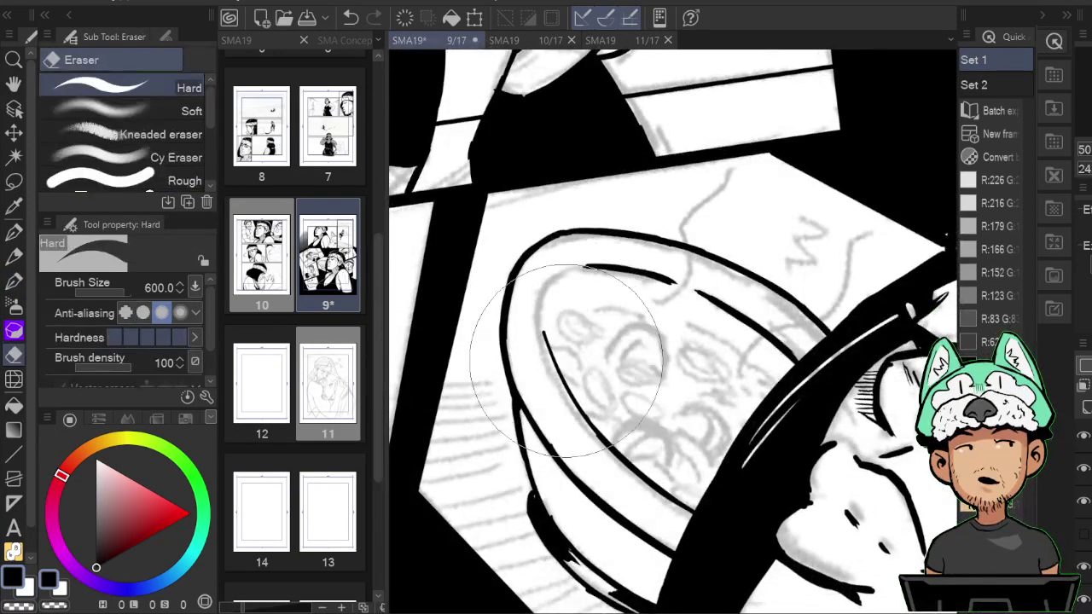
{"action": "key", "text": "b"}
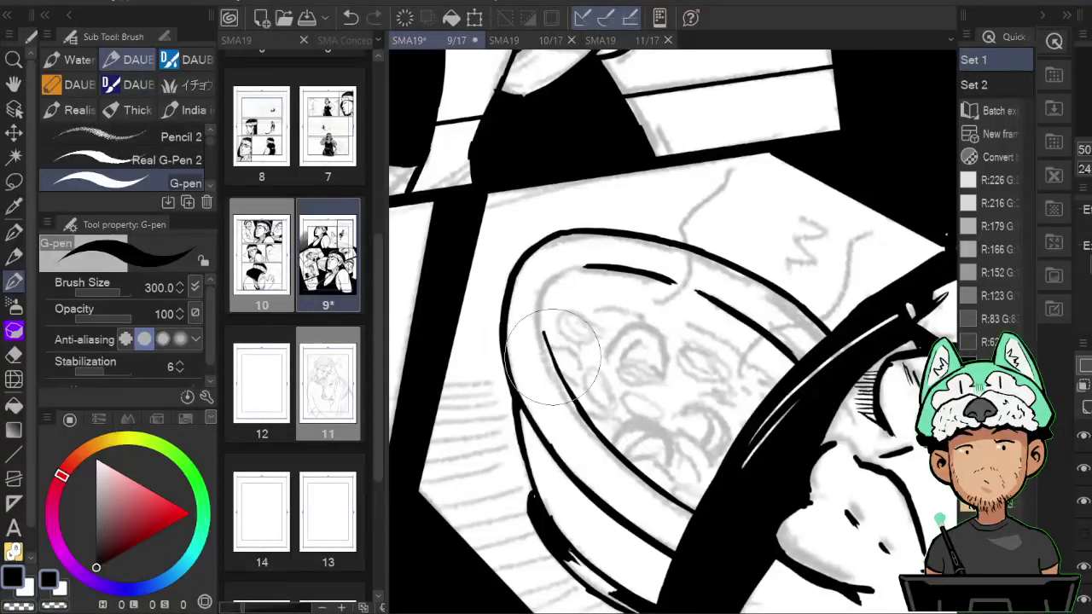
Ink the left curve of the bowl's inner rim, redoing the stroke, and add short thickening strokes along its far edge.
{"action": "left_click_drag", "start_coordinate": [549, 363], "coordinate": [545, 303]}
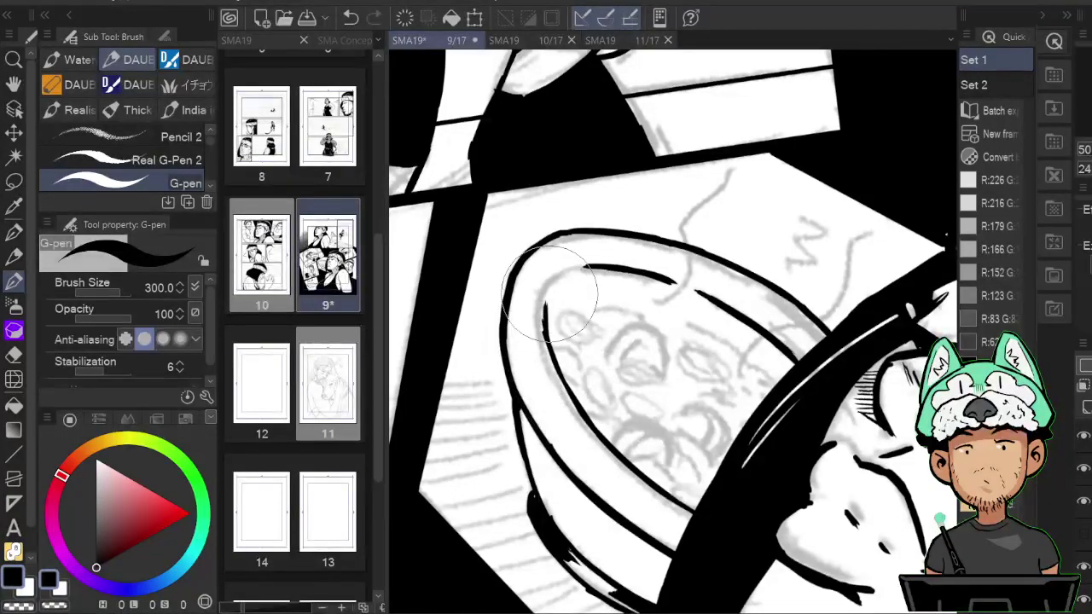
{"action": "key", "text": "h"}
{"action": "left_click_drag", "start_coordinate": [731, 306], "coordinate": [727, 304]}
{"action": "key", "text": "h"}
{"action": "key", "text": "e"}
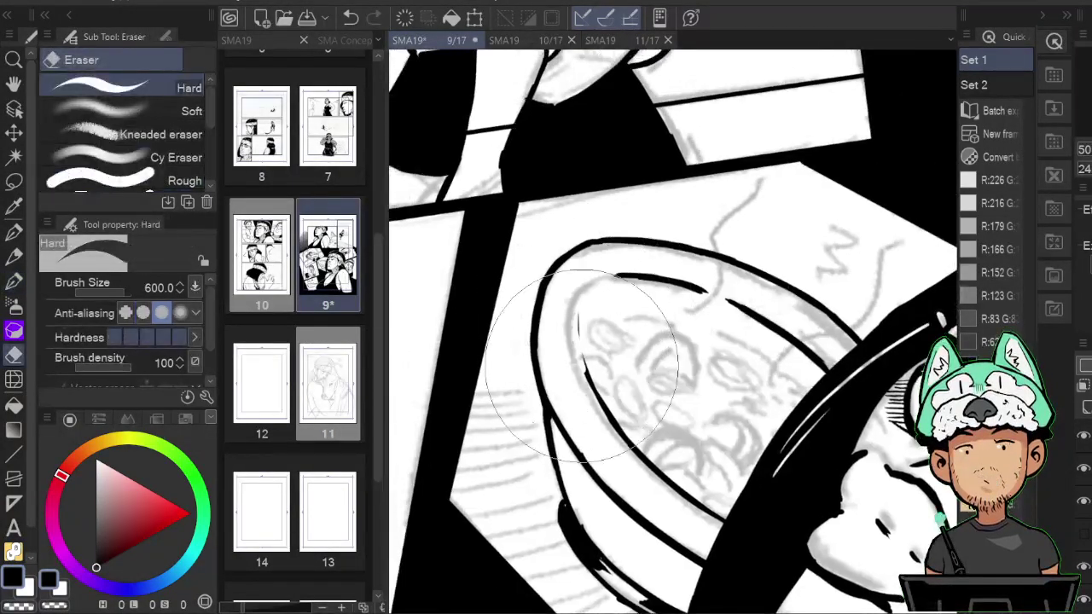
{"action": "key", "text": "b"}
{"action": "left_click_drag", "start_coordinate": [582, 314], "coordinate": [587, 375]}
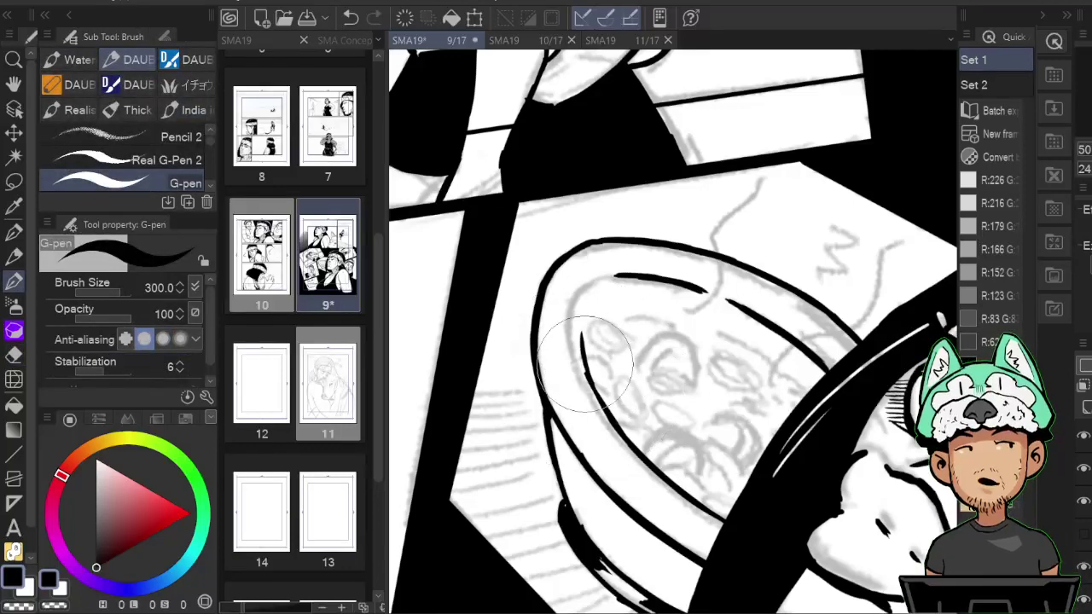
{"action": "key", "text": "h"}
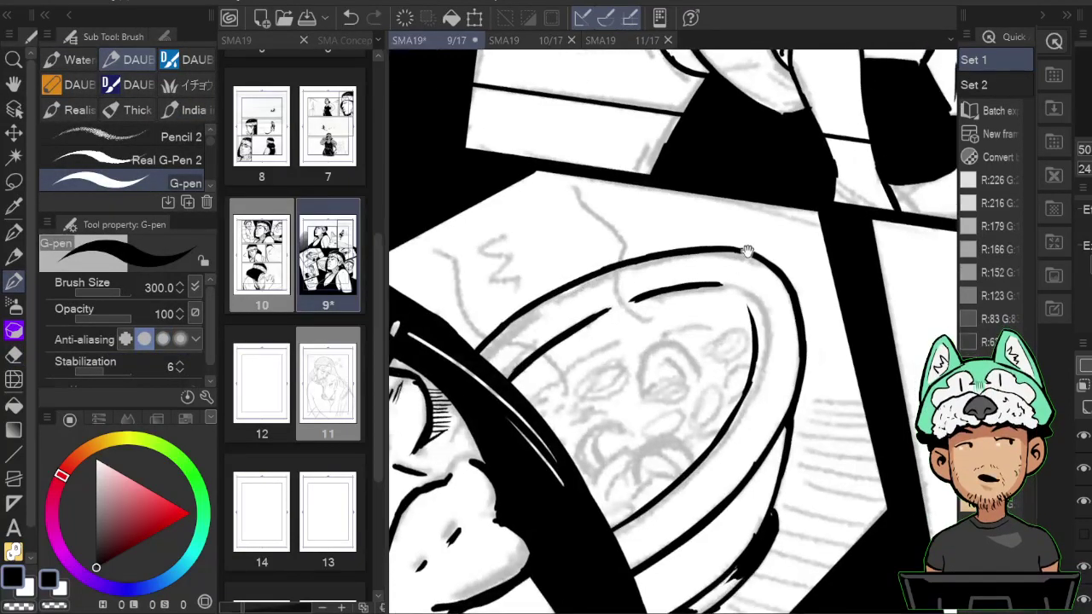
{"action": "key", "text": "h"}
{"action": "left_click_drag", "start_coordinate": [673, 316], "coordinate": [667, 324]}
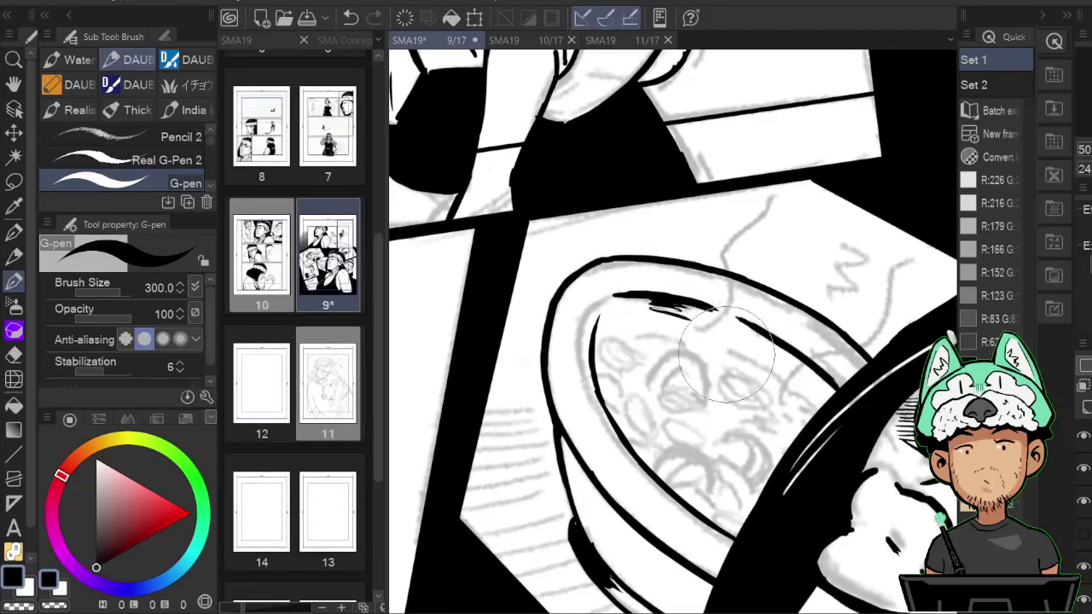
Ink the small oval food pieces along the bowl's left side and the first curved pieces near the middle and front.
{"action": "scroll", "coordinate": [727, 355], "scroll_direction": "down", "scroll_amount": 6}
{"action": "scroll", "coordinate": [728, 356], "scroll_direction": "up", "scroll_amount": 5}
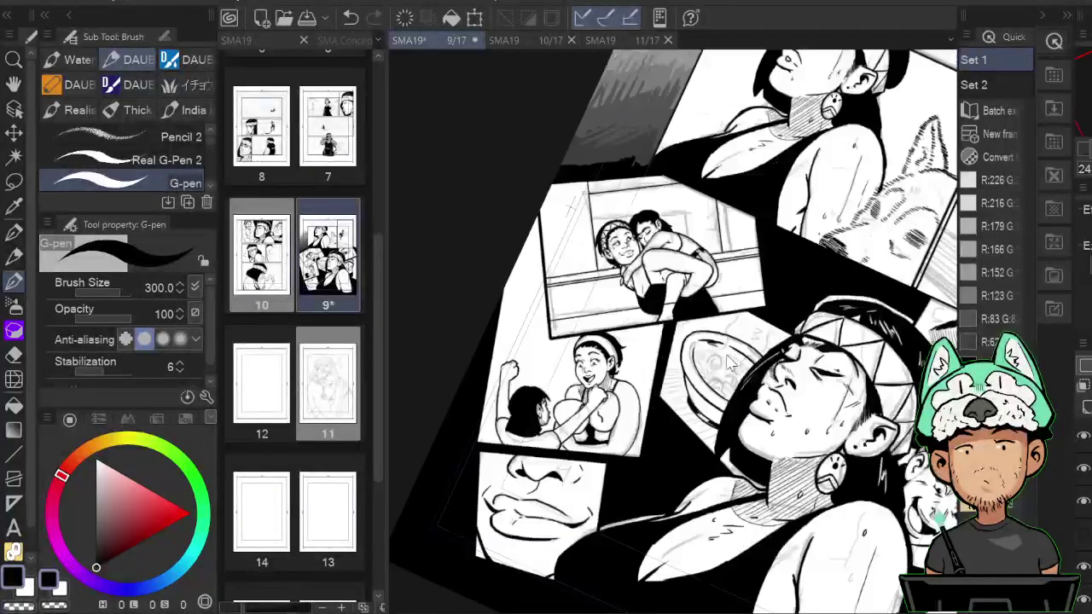
{"action": "key", "text": "r"}
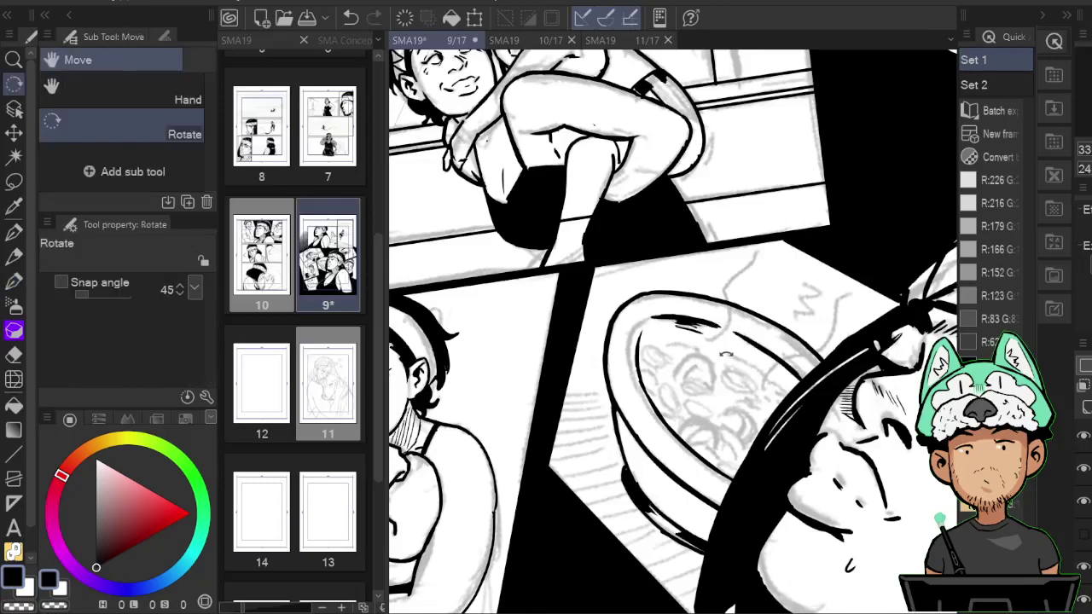
{"action": "mouse_move", "coordinate": [725, 354]}
{"action": "left_mouse_down"}
{"action": "mouse_move", "coordinate": [810, 445]}
{"action": "mouse_move", "coordinate": [671, 427]}
{"action": "mouse_move", "coordinate": [685, 419]}
{"action": "left_mouse_up"}
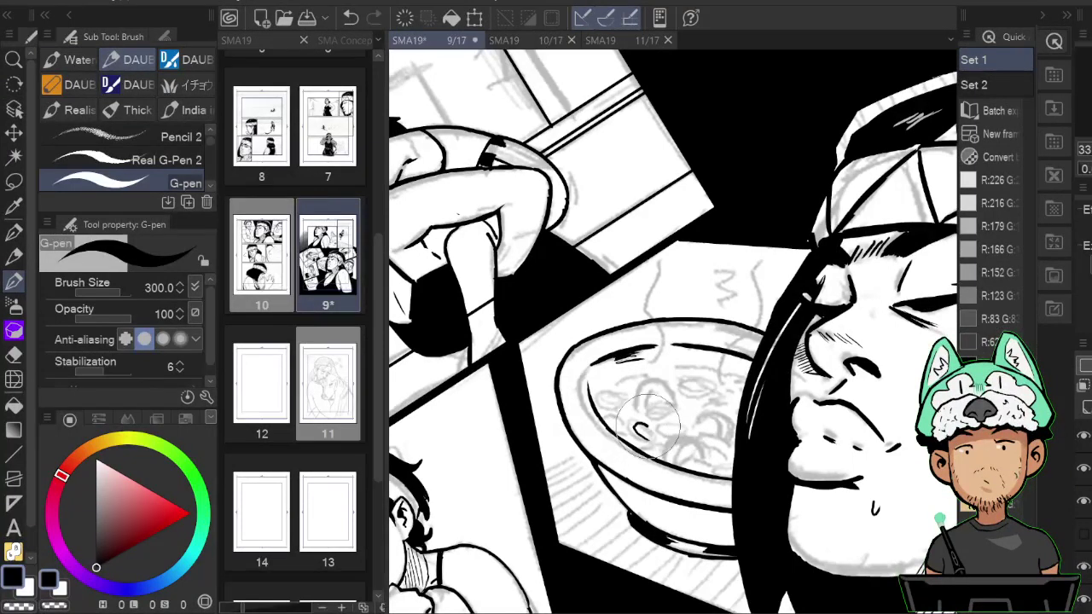
{"action": "left_click_drag", "start_coordinate": [644, 431], "coordinate": [642, 427]}
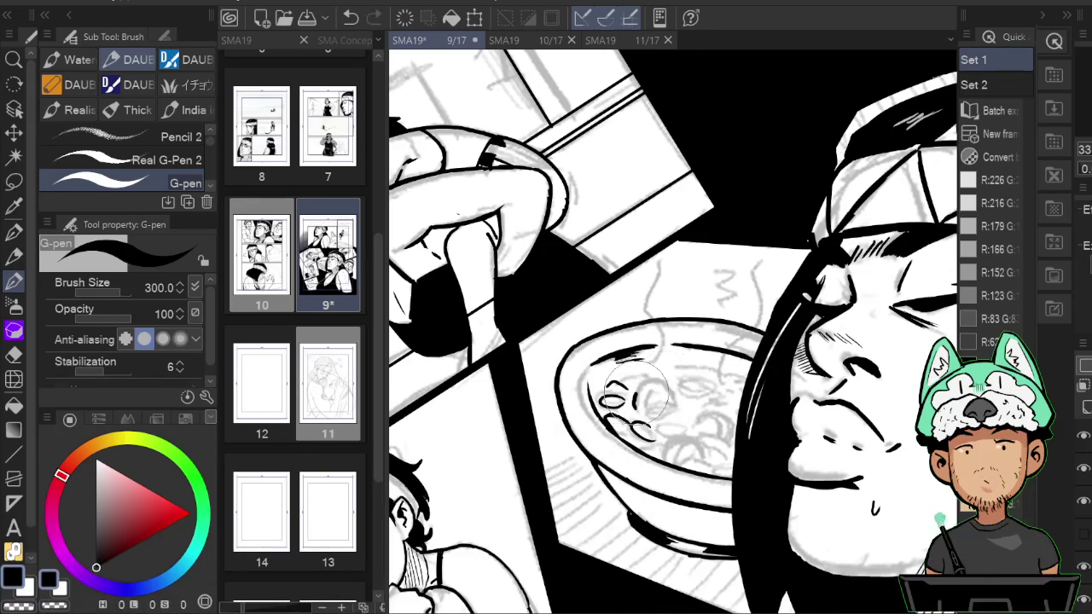
{"action": "left_click_drag", "start_coordinate": [641, 354], "coordinate": [683, 348]}
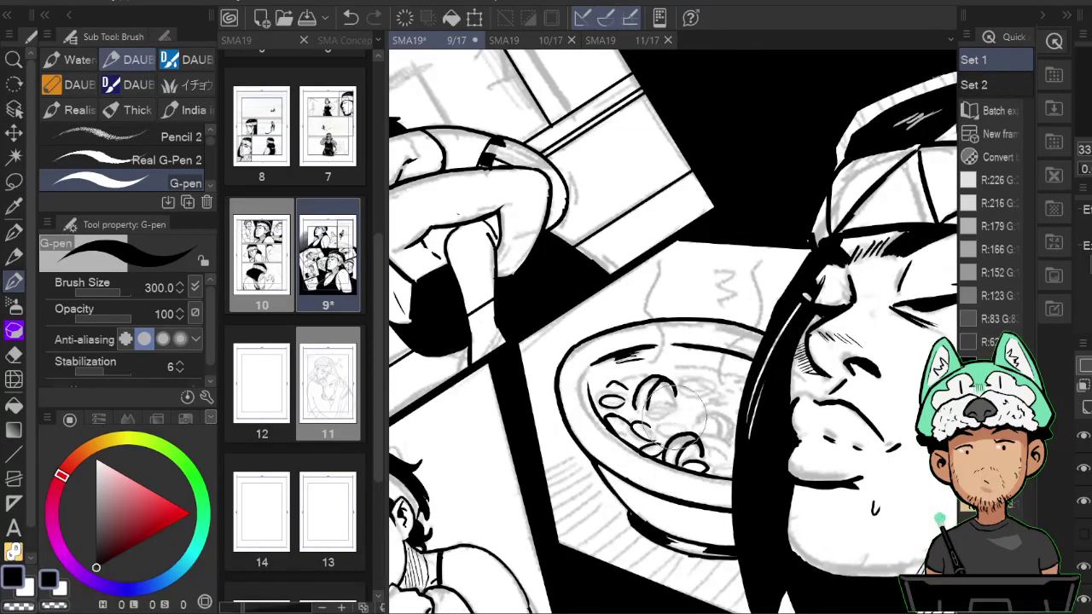
Undo the last unsatisfactory food stroke and ink the remaining curved pieces and small dots across to the hair.
{"action": "key", "text": "ctrl+z"}
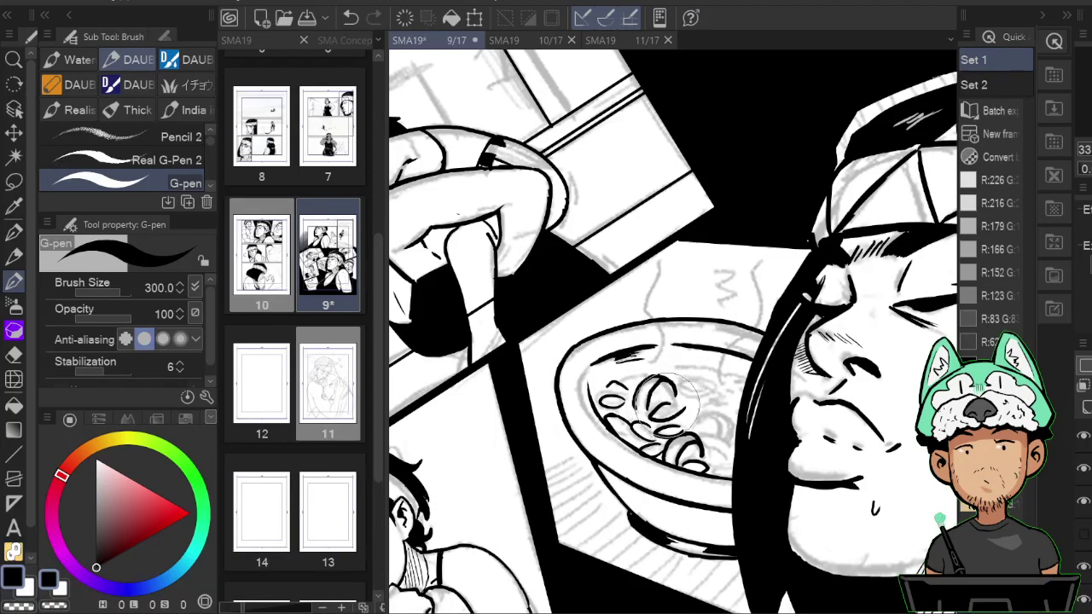
{"action": "left_click_drag", "start_coordinate": [670, 427], "coordinate": [687, 411]}
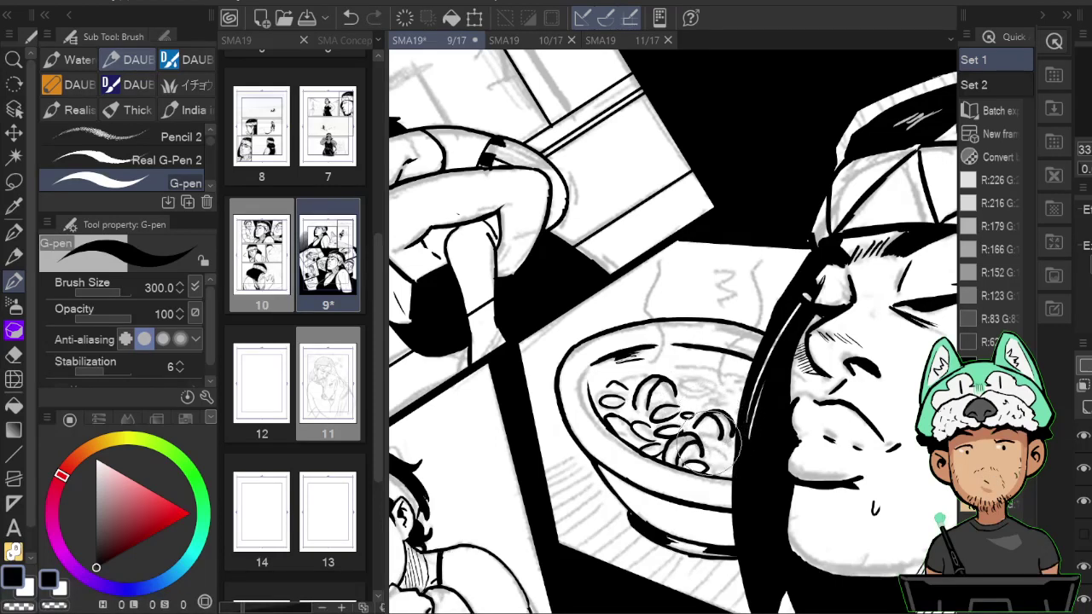
{"action": "left_click_drag", "start_coordinate": [713, 446], "coordinate": [737, 451]}
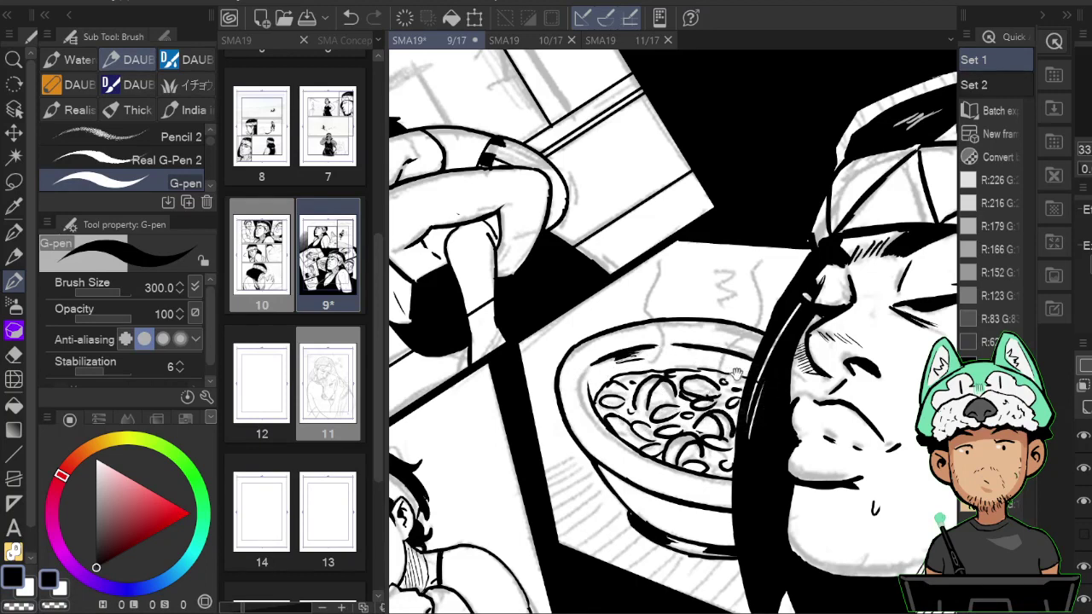
Ink two wavy steam lines rising from the soup to the panel's upper border.
{"action": "left_click_drag", "start_coordinate": [741, 389], "coordinate": [736, 396]}
{"action": "mouse_move", "coordinate": [651, 370]}
{"action": "left_mouse_down"}
{"action": "mouse_move", "coordinate": [644, 320]}
{"action": "mouse_move", "coordinate": [660, 260]}
{"action": "left_mouse_up"}
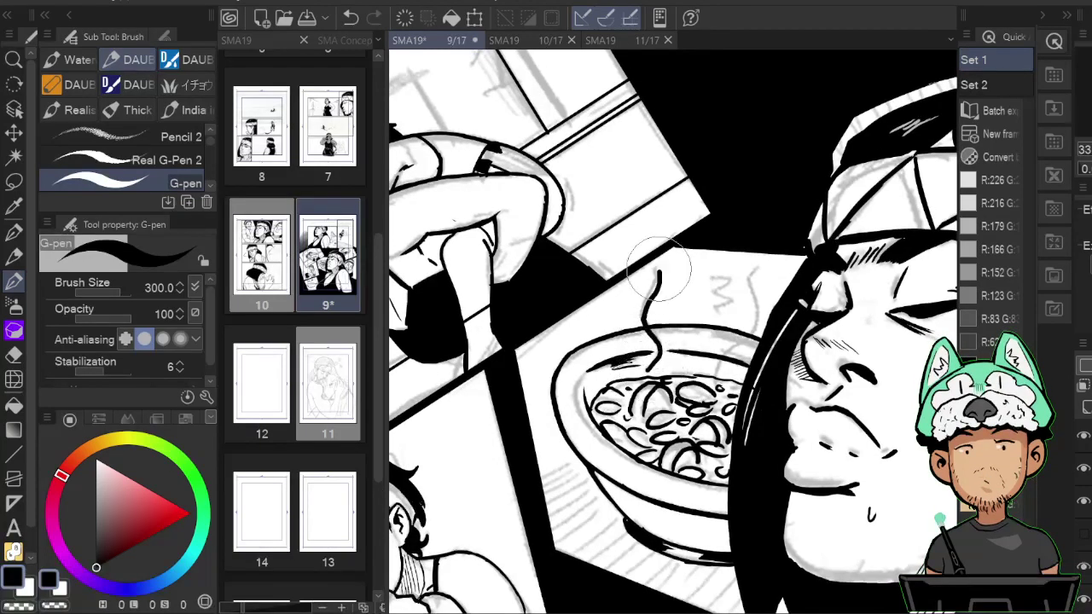
{"action": "mouse_move", "coordinate": [721, 376]}
{"action": "left_mouse_down"}
{"action": "mouse_move", "coordinate": [746, 327]}
{"action": "mouse_move", "coordinate": [747, 246]}
{"action": "left_mouse_up"}
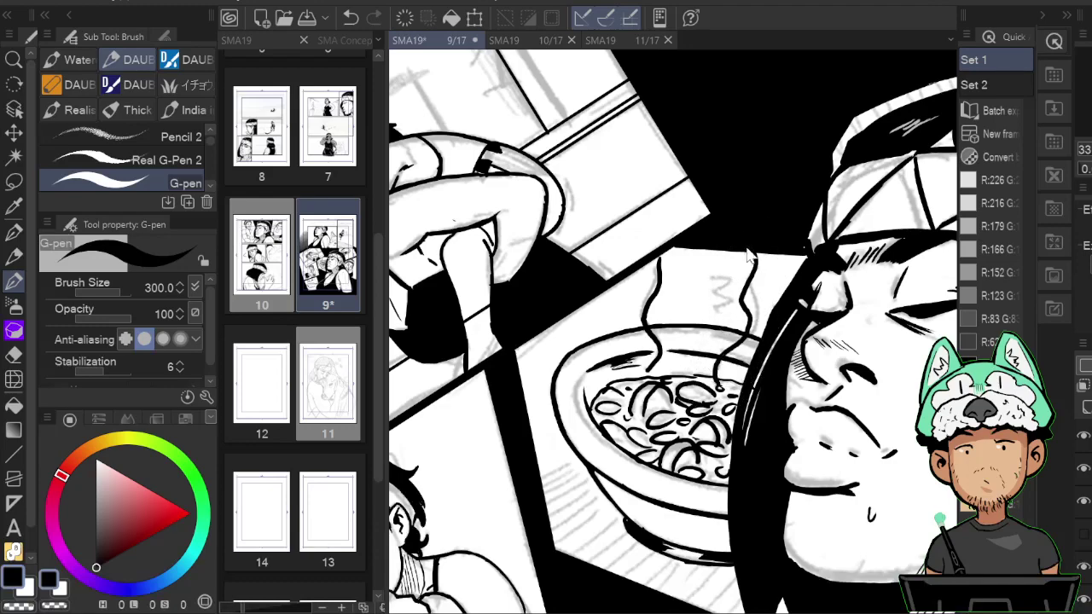
Hatch the tabletop shadow beside and below the bowl with Real G-Pen 2, redoing the first strokes.
{"action": "scroll", "coordinate": [748, 254], "scroll_direction": "down", "scroll_amount": 5}
{"action": "scroll", "coordinate": [748, 253], "scroll_direction": "up", "scroll_amount": 4}
{"action": "key", "text": "h"}
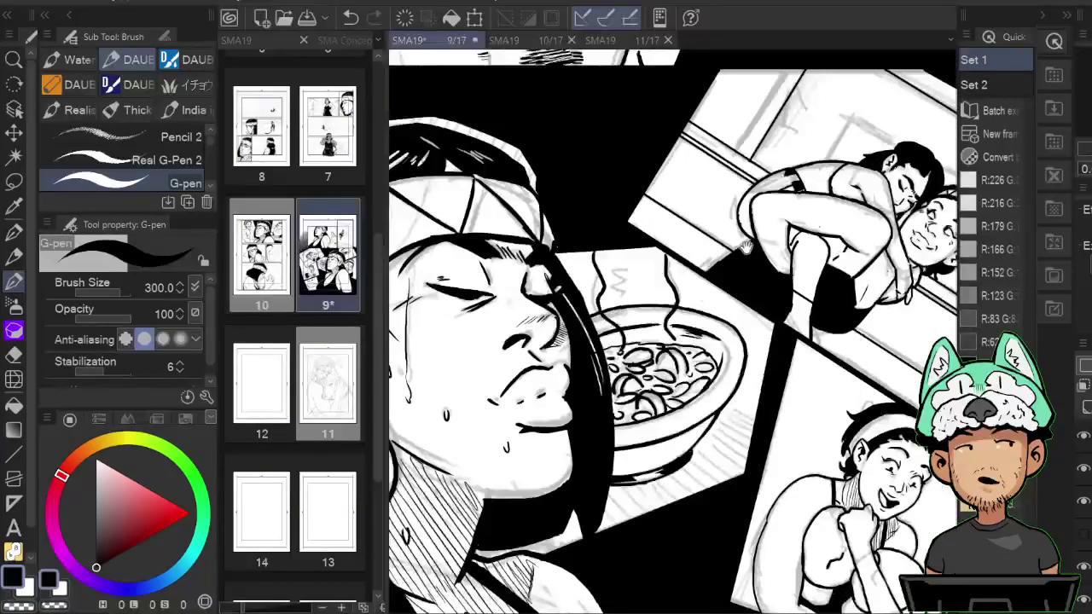
{"action": "left_click", "coordinate": [170, 159]}
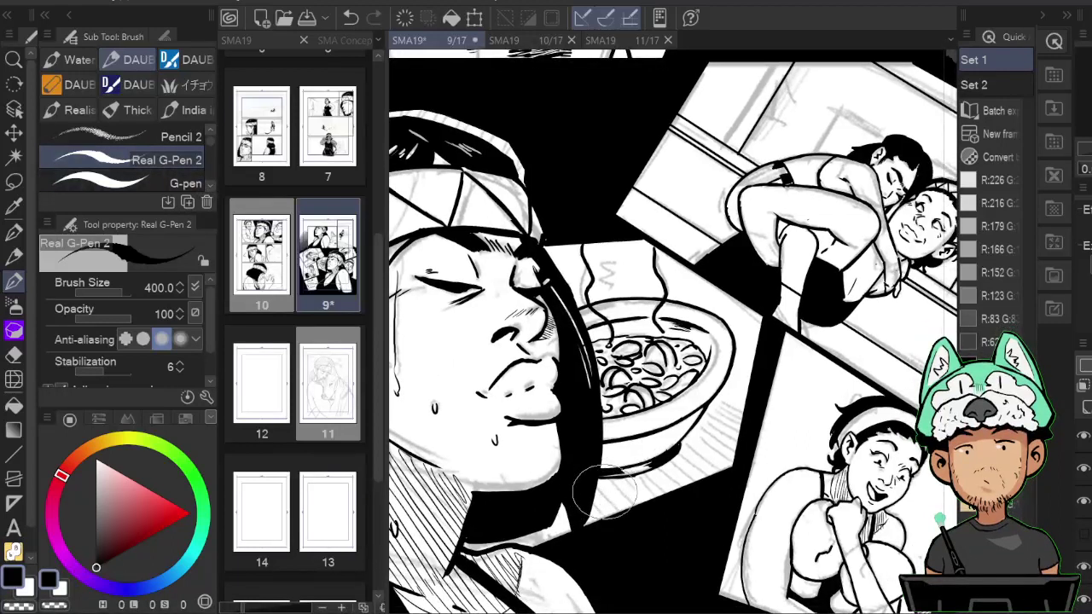
{"action": "mouse_move", "coordinate": [597, 486]}
{"action": "left_mouse_down"}
{"action": "mouse_move", "coordinate": [618, 510]}
{"action": "mouse_move", "coordinate": [642, 512]}
{"action": "mouse_move", "coordinate": [690, 491]}
{"action": "mouse_move", "coordinate": [682, 480]}
{"action": "mouse_move", "coordinate": [718, 475]}
{"action": "mouse_move", "coordinate": [727, 468]}
{"action": "mouse_move", "coordinate": [713, 413]}
{"action": "left_mouse_up"}
{"action": "key", "text": "ctrl+z"}
{"action": "mouse_move", "coordinate": [704, 419]}
{"action": "left_mouse_down"}
{"action": "mouse_move", "coordinate": [748, 436]}
{"action": "mouse_move", "coordinate": [714, 410]}
{"action": "mouse_move", "coordinate": [760, 432]}
{"action": "left_mouse_up"}
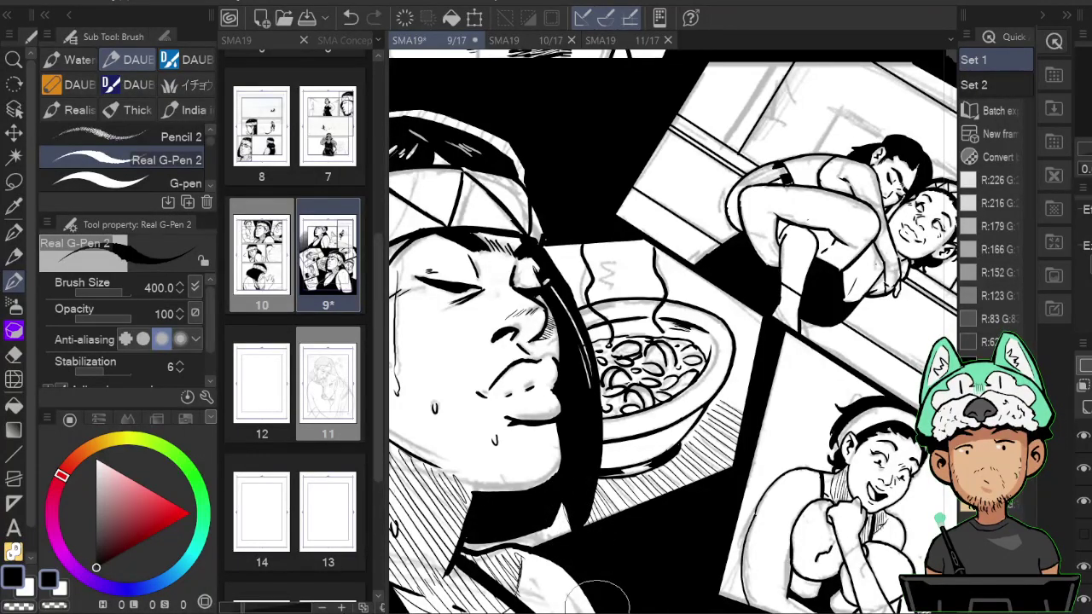
Examine the inked bowl panel and the overall page composition in both mirrored and normal views.
{"action": "key", "text": "h"}
{"action": "scroll", "coordinate": [597, 607], "scroll_direction": "down", "scroll_amount": 4}
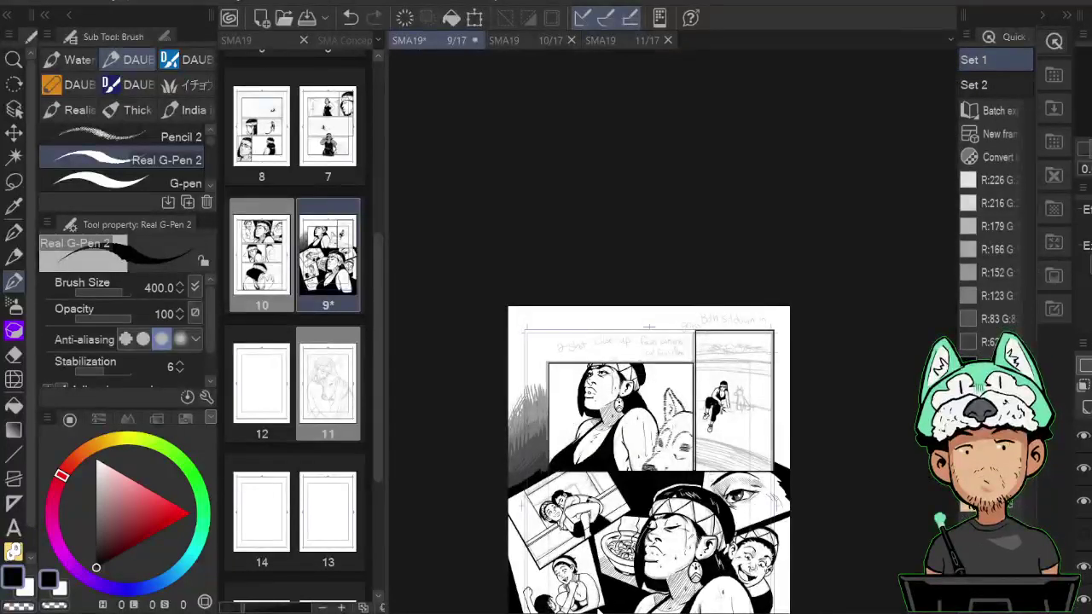
{"action": "scroll", "coordinate": [598, 608], "scroll_direction": "up", "scroll_amount": 4}
{"action": "key", "text": "h"}
{"action": "mouse_move", "coordinate": [760, 378]}
{"action": "left_mouse_down"}
{"action": "mouse_move", "coordinate": [572, 443]}
{"action": "mouse_move", "coordinate": [558, 465]}
{"action": "mouse_move", "coordinate": [562, 442]}
{"action": "left_mouse_up"}
{"action": "left_click_drag", "start_coordinate": [548, 426], "coordinate": [555, 428]}
{"action": "key", "text": "h"}
{"action": "key", "text": "ctrl+0"}
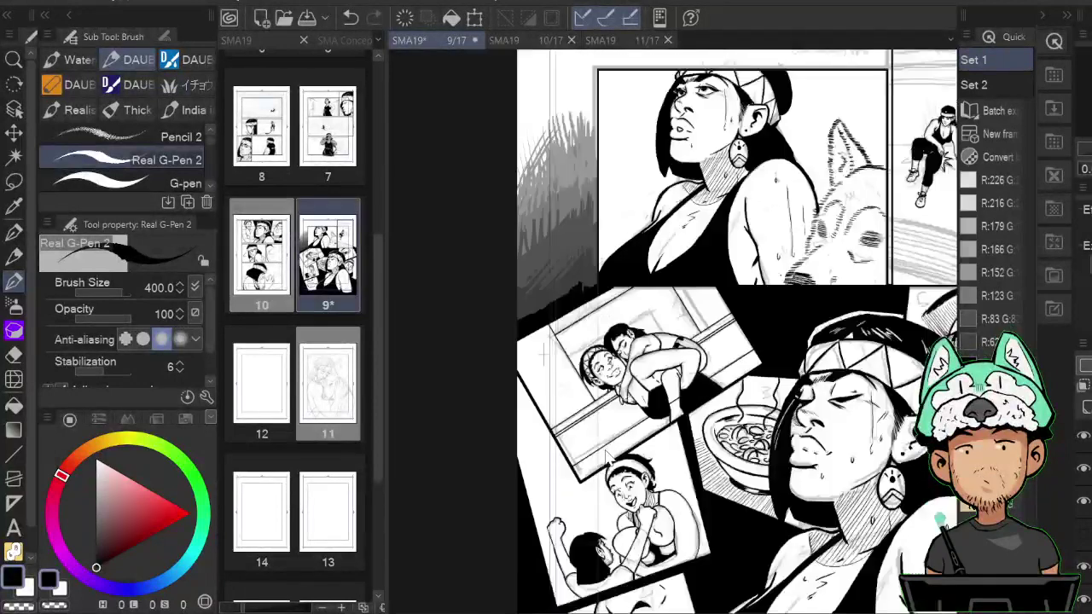
Ink the straight background line behind the steam above the bowl, undoing the first version and redrawing it with the G-pen.
{"action": "scroll", "coordinate": [602, 449], "scroll_direction": "up", "scroll_amount": 6}
{"action": "left_click_drag", "start_coordinate": [925, 339], "coordinate": [646, 365]}
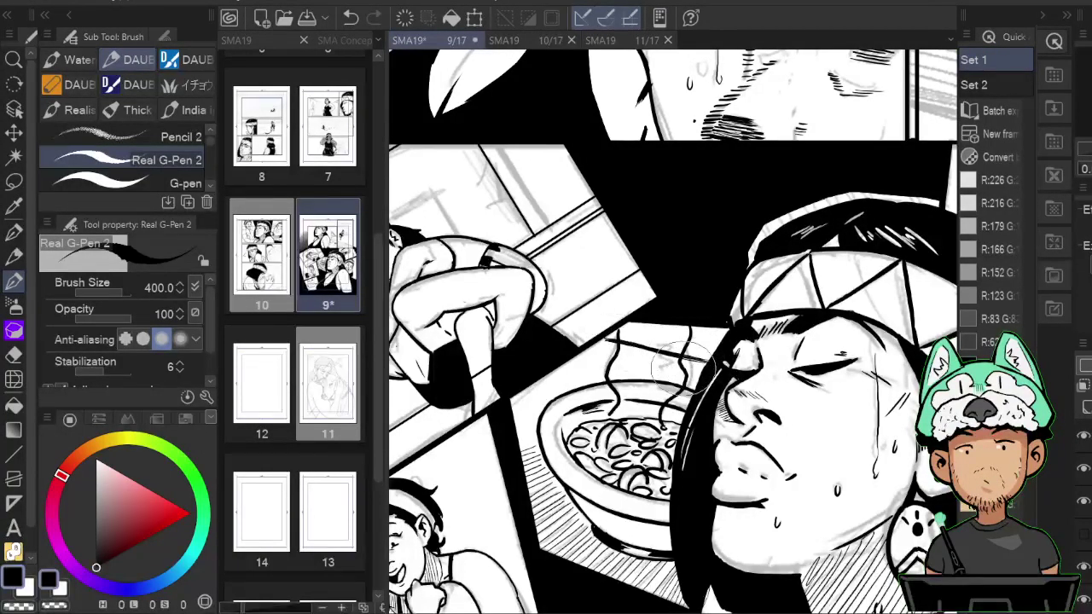
{"action": "left_click", "coordinate": [177, 185]}
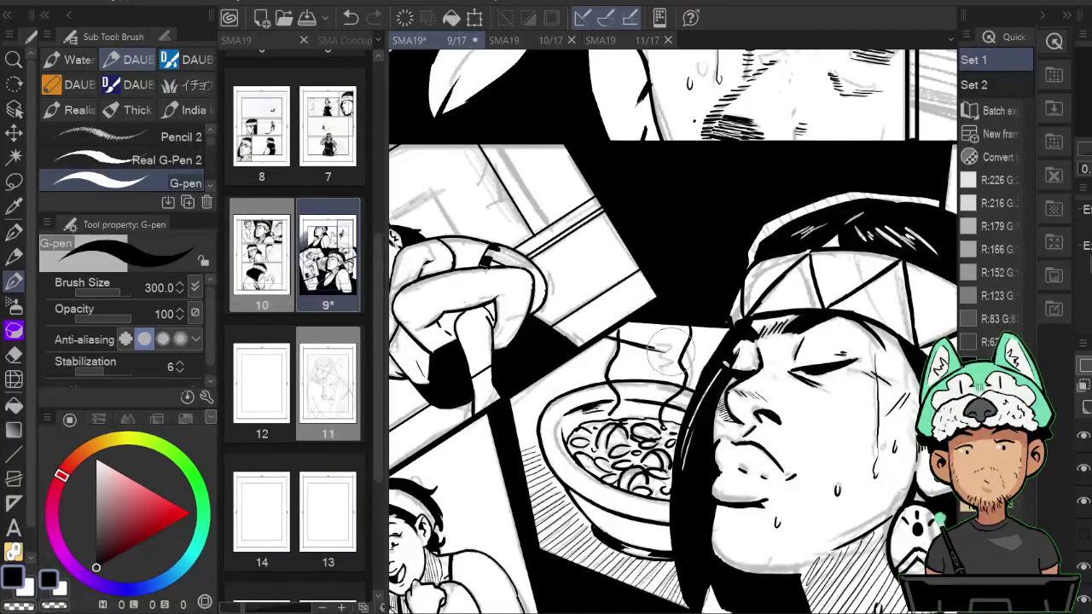
{"action": "key", "text": "ctrl+z"}
{"action": "key", "text": "ctrl+z"}
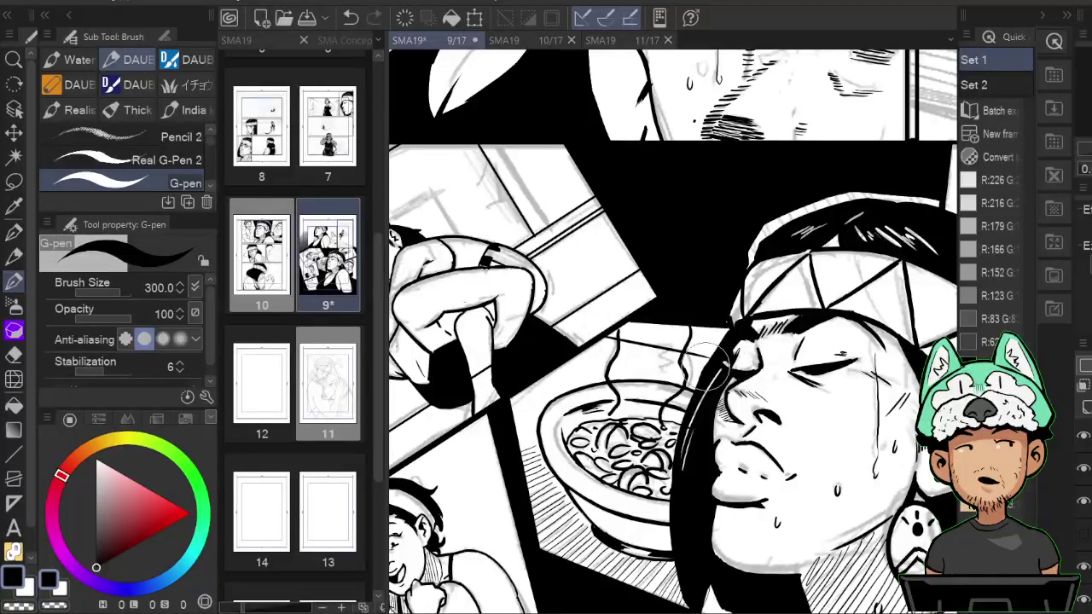
Hide the rough sketch layer beneath the inked line art.
{"action": "key", "text": "ctrl+0"}
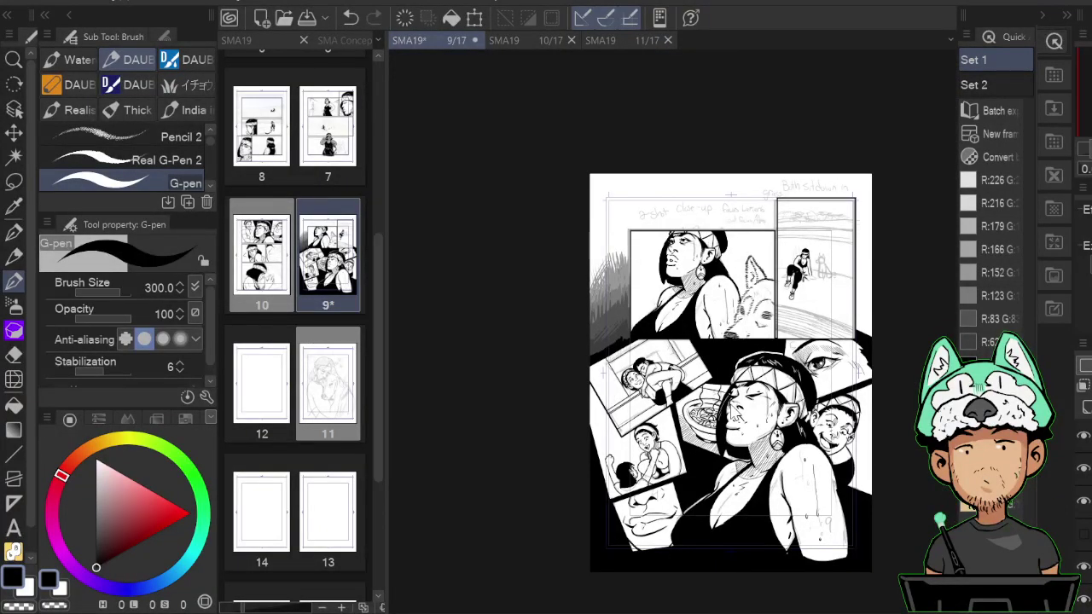
{"action": "scroll", "coordinate": [726, 393], "scroll_direction": "up", "scroll_amount": 5}
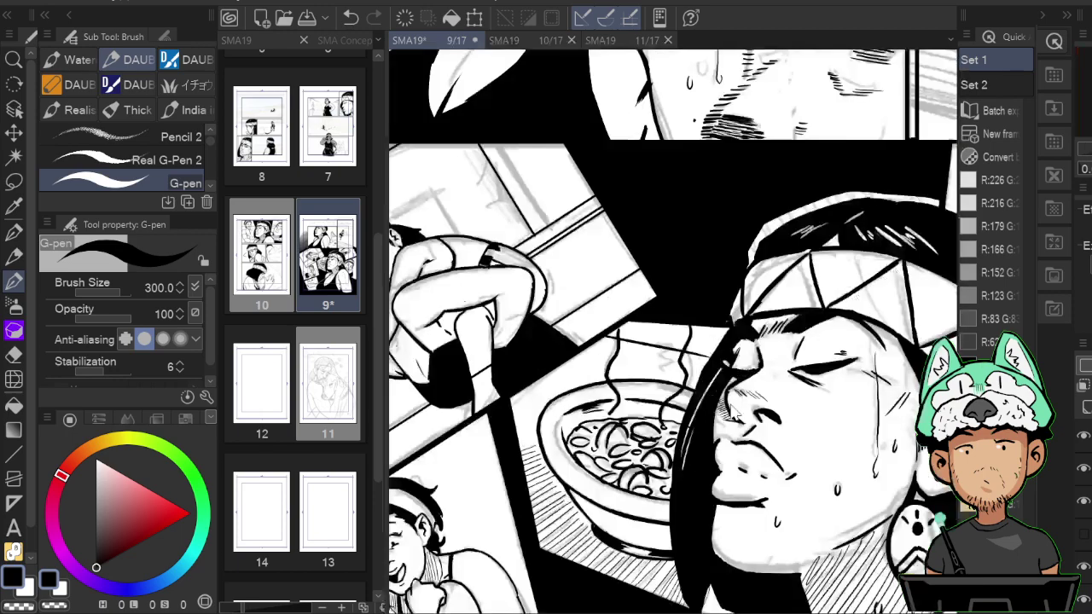
{"action": "left_click_drag", "start_coordinate": [727, 405], "coordinate": [984, 535]}
{"action": "left_click_drag", "start_coordinate": [799, 327], "coordinate": [766, 348]}
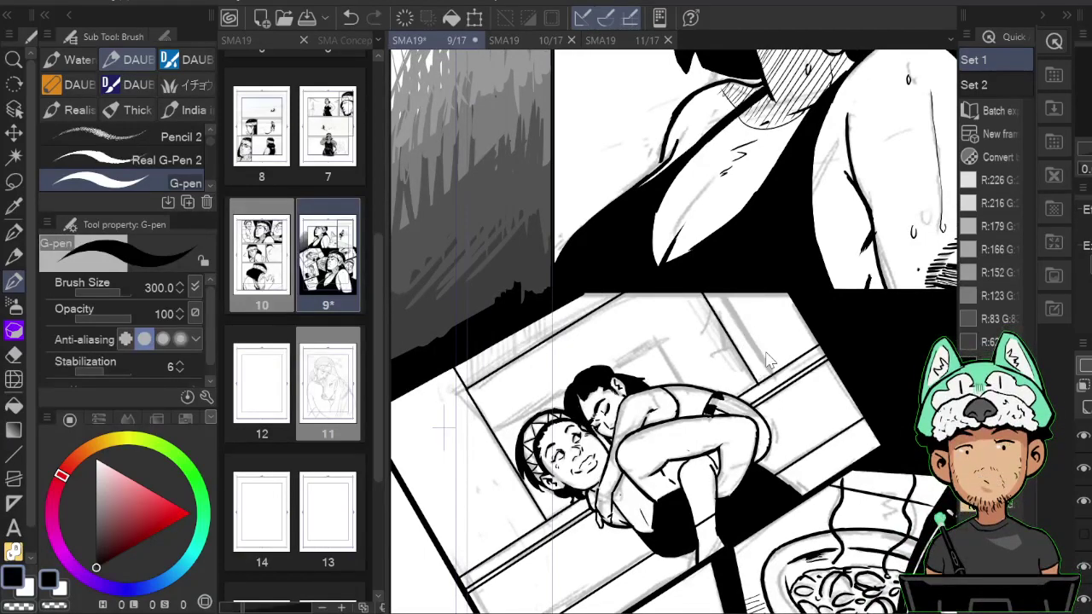
{"action": "scroll", "coordinate": [766, 360], "scroll_direction": "down", "scroll_amount": 5}
{"action": "scroll", "coordinate": [767, 360], "scroll_direction": "up", "scroll_amount": 5}
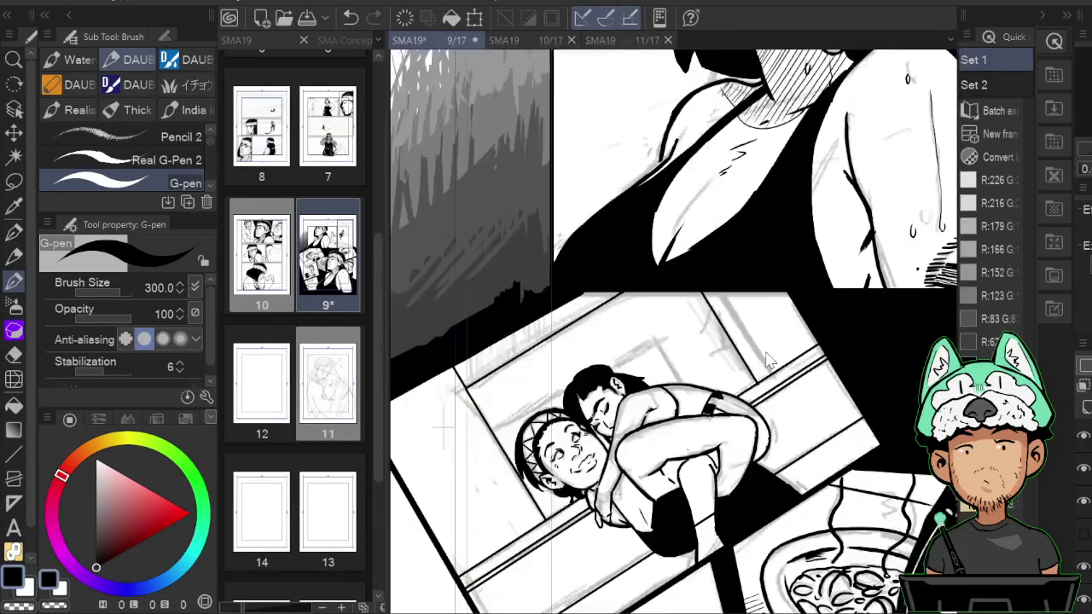
{"action": "scroll", "coordinate": [768, 360], "scroll_direction": "up", "scroll_amount": 1}
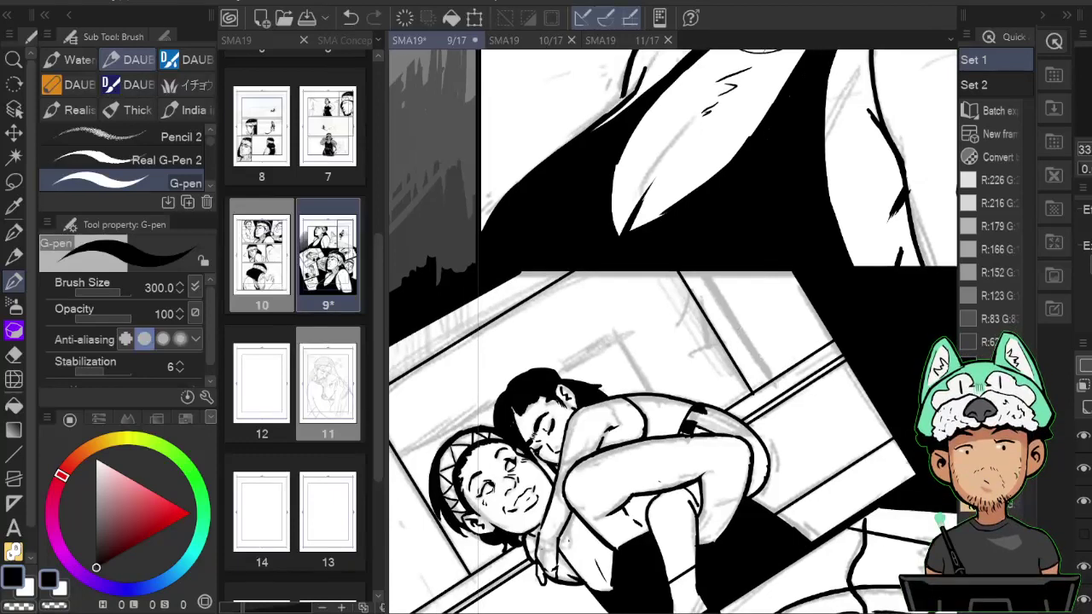
{"action": "left_click", "coordinate": [1085, 571]}
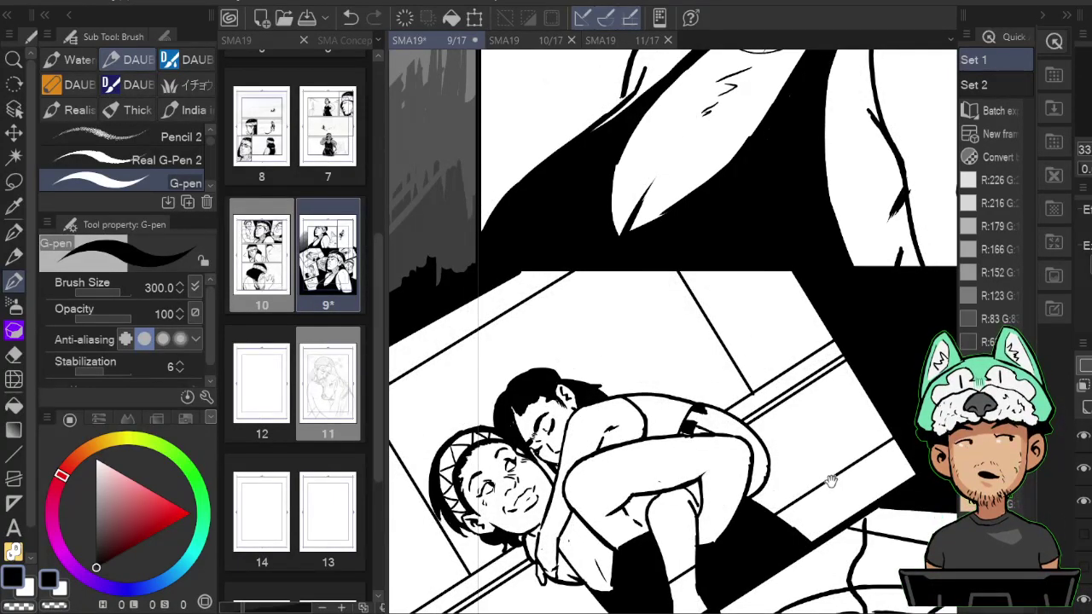
Fill the narrow wall trim strip on both sides of the embracing couple with black, using the Refer other layers fill.
{"action": "left_click_drag", "start_coordinate": [593, 510], "coordinate": [714, 301]}
{"action": "key", "text": "g"}
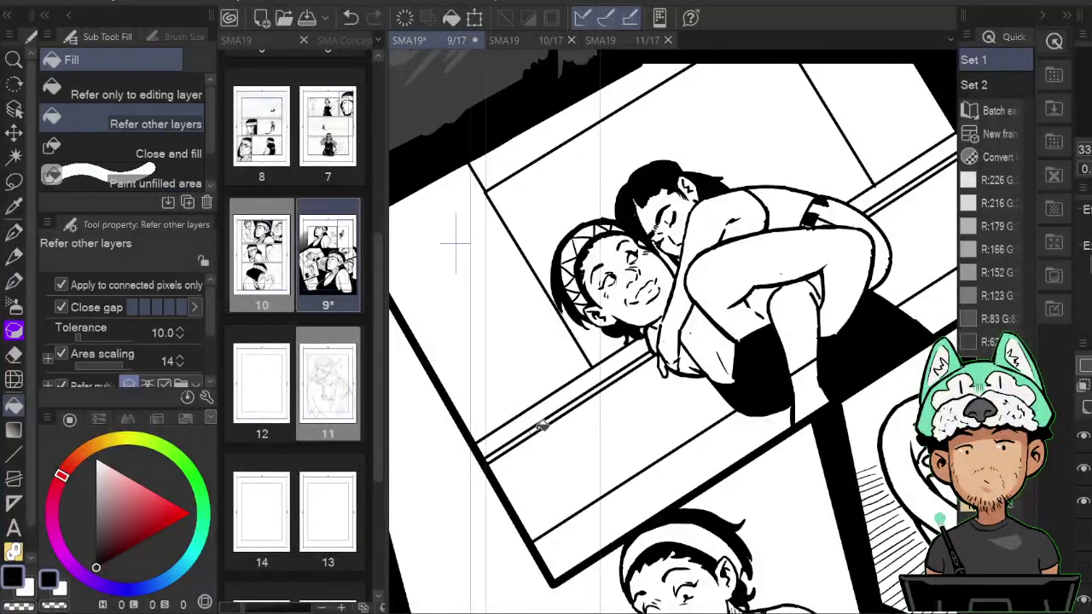
{"action": "left_click", "coordinate": [543, 423]}
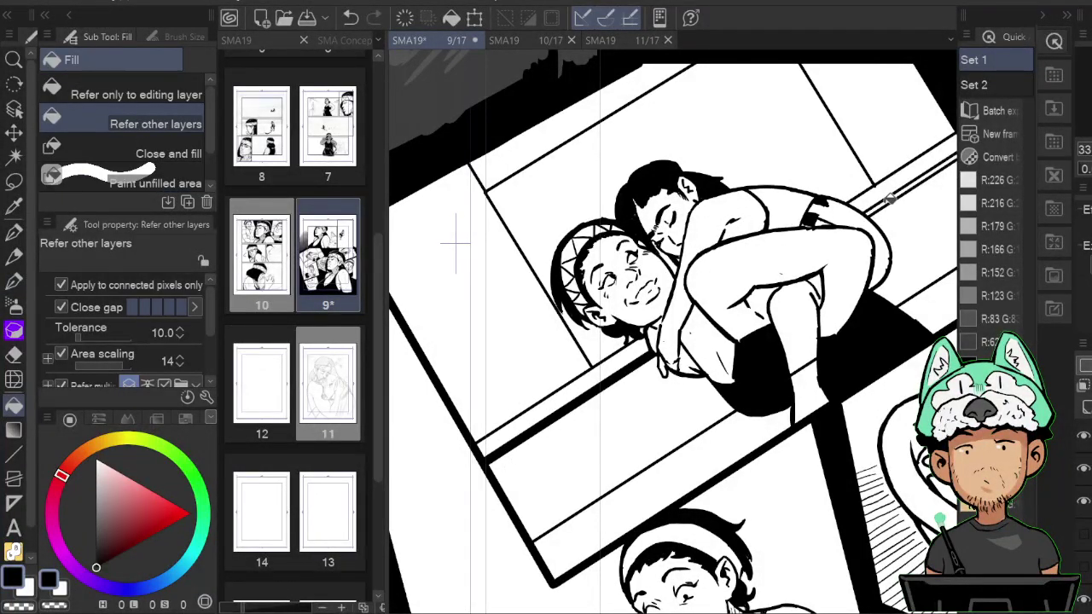
{"action": "left_click_drag", "start_coordinate": [822, 173], "coordinate": [741, 203]}
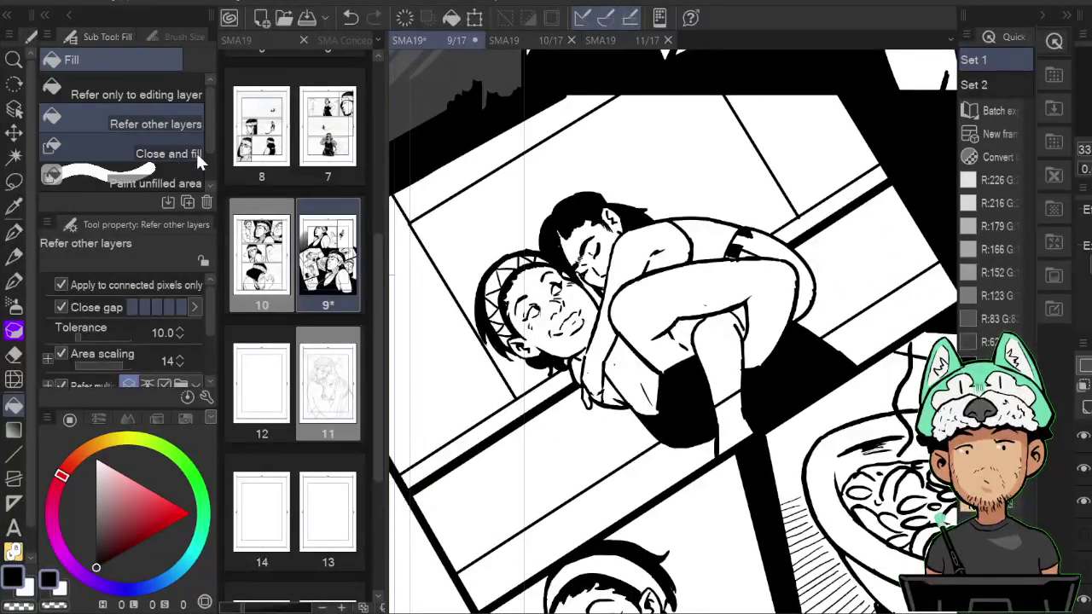
Hatch the shadow on the smiling woman's shoulder and upper chest below her chin with Real G-Pen 2.
{"action": "key", "text": "b"}
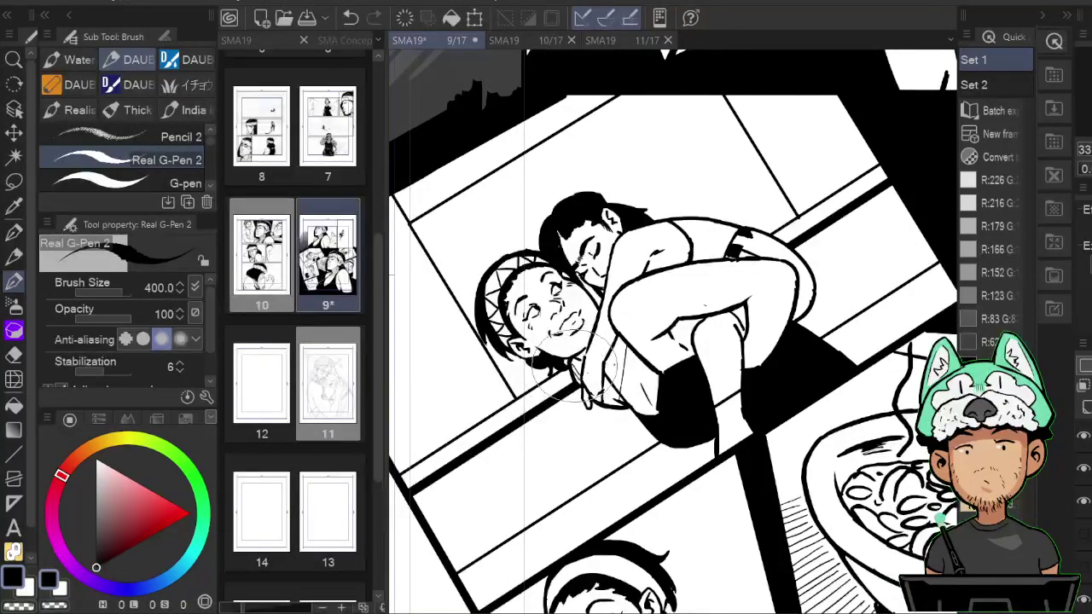
{"action": "left_click_drag", "start_coordinate": [597, 377], "coordinate": [628, 395]}
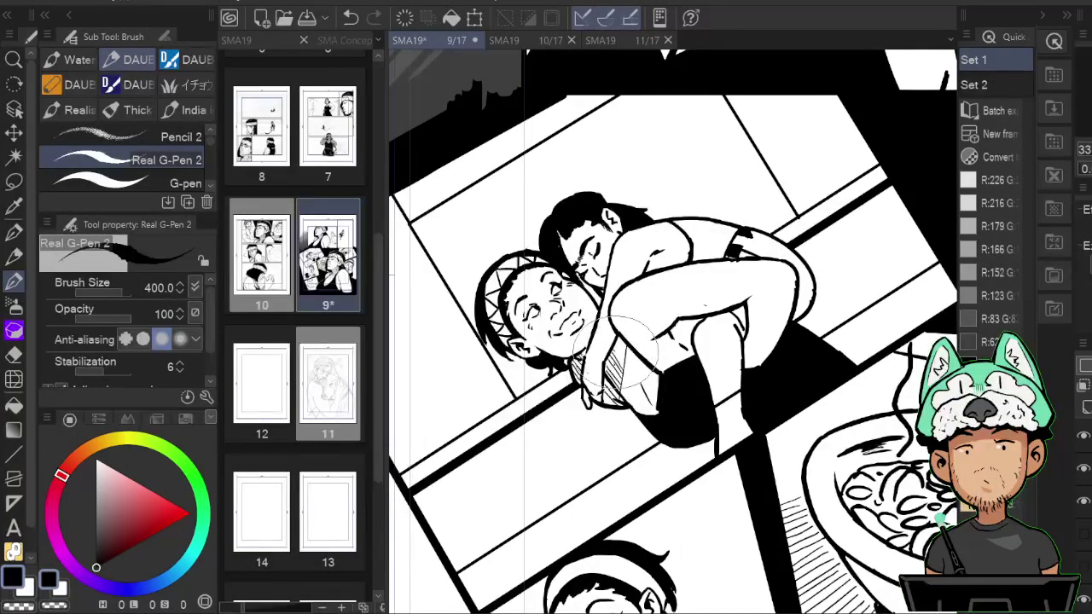
{"action": "left_click_drag", "start_coordinate": [616, 350], "coordinate": [633, 391]}
{"action": "left_click_drag", "start_coordinate": [776, 343], "coordinate": [771, 321]}
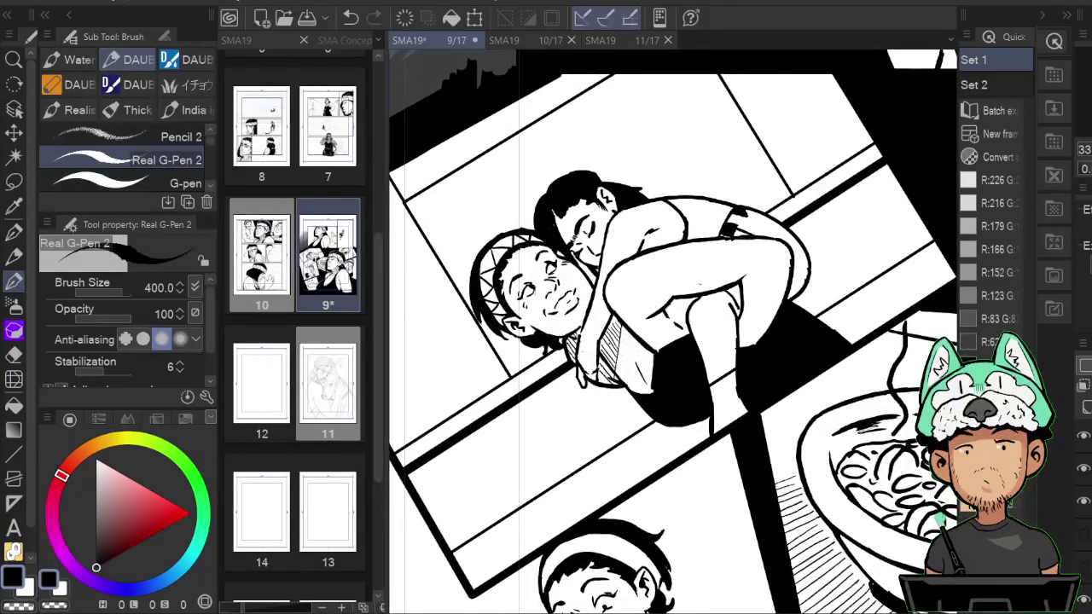
Hatch the shadows on the dark-haired woman's shoulder and beneath her bent knee with Real G-Pen 2.
{"action": "key", "text": "e"}
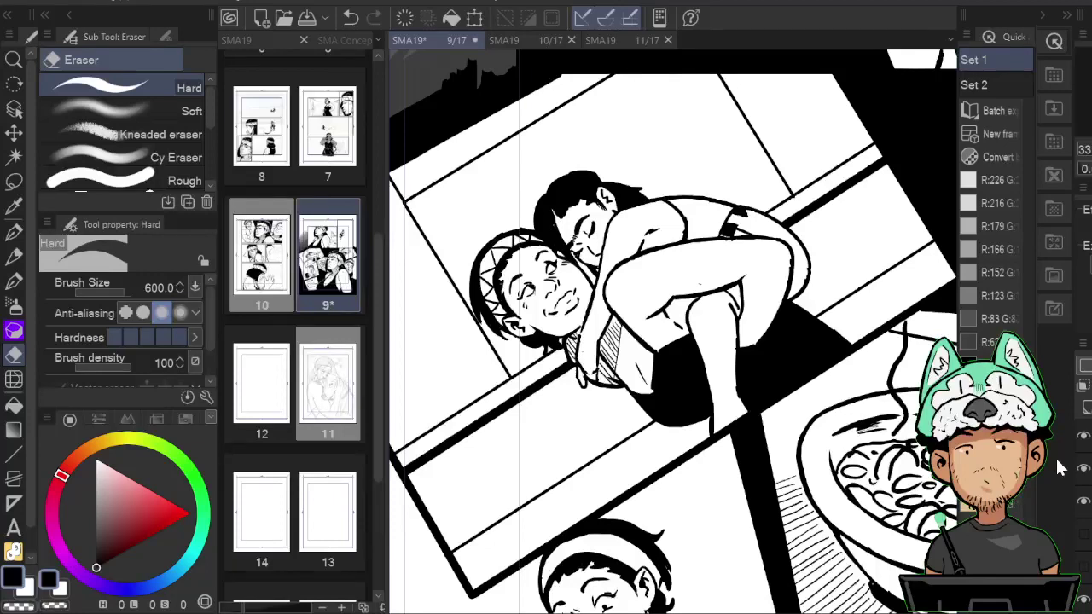
{"action": "key", "text": "r"}
{"action": "left_click_drag", "start_coordinate": [844, 409], "coordinate": [844, 444]}
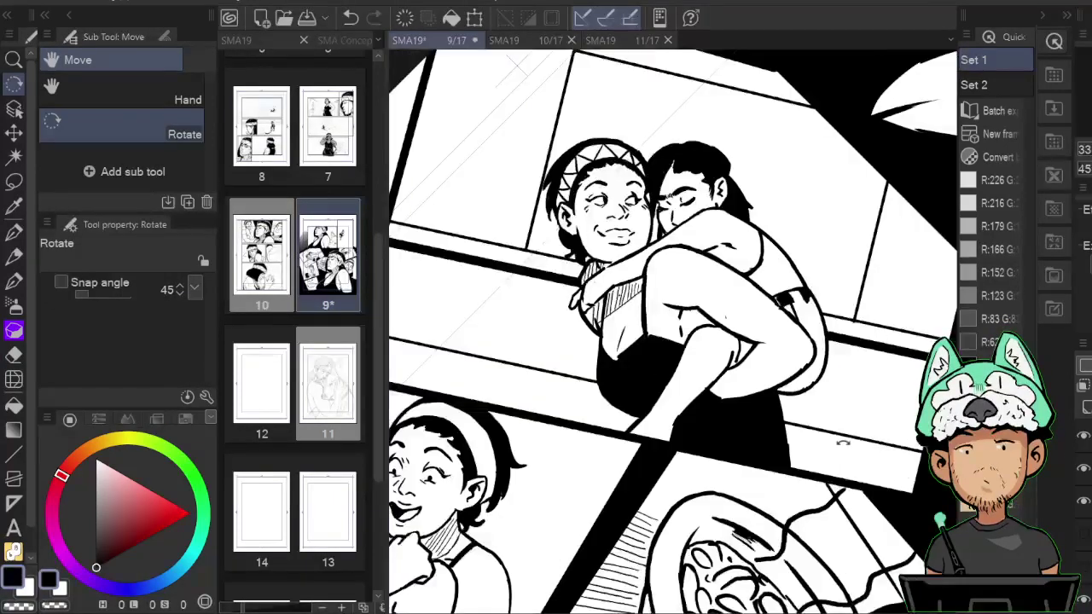
{"action": "left_click_drag", "start_coordinate": [816, 259], "coordinate": [827, 349]}
{"action": "key", "text": "p"}
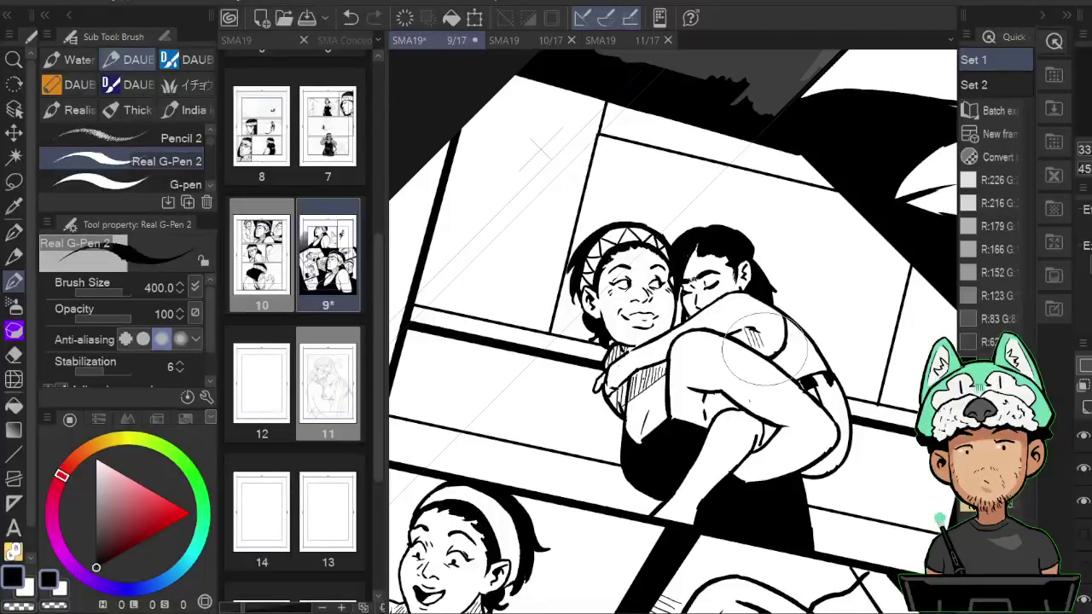
{"action": "scroll", "coordinate": [768, 372], "scroll_direction": "down", "scroll_amount": 1}
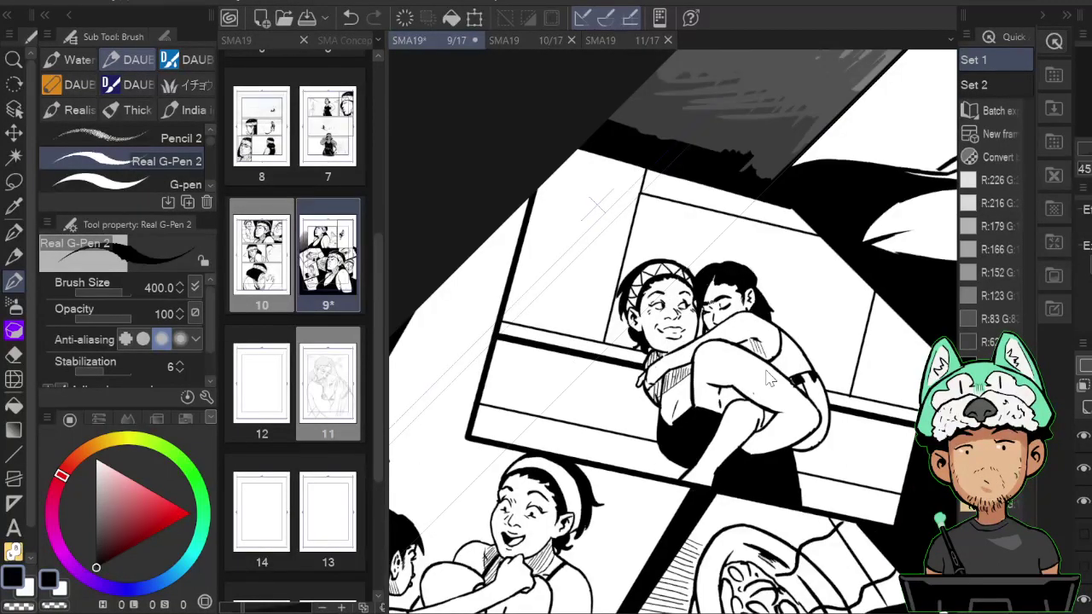
{"action": "scroll", "coordinate": [767, 372], "scroll_direction": "up", "scroll_amount": 1}
{"action": "left_click_drag", "start_coordinate": [686, 361], "coordinate": [736, 407]}
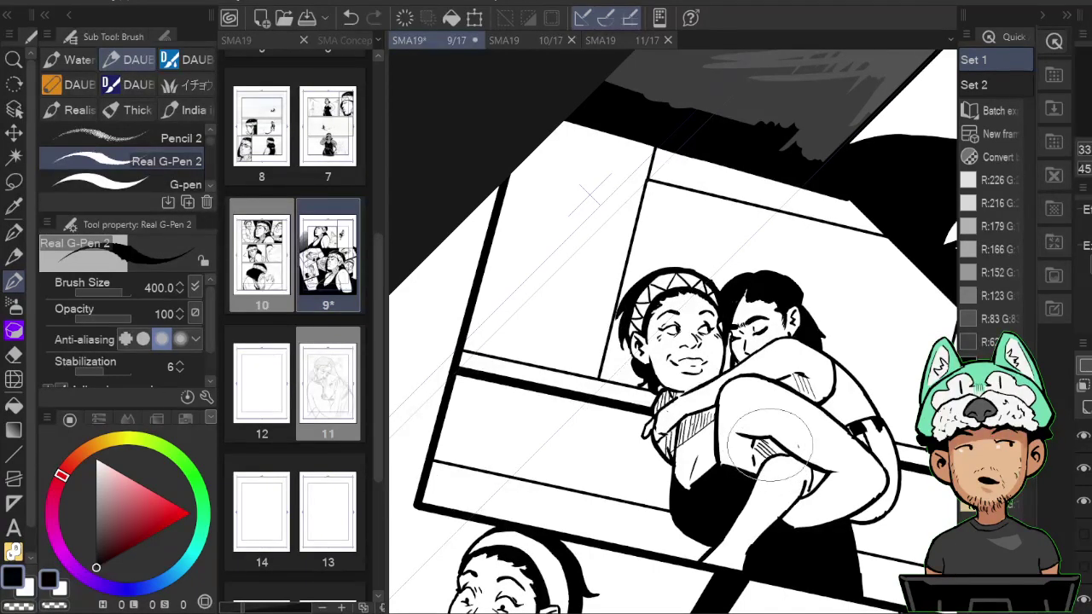
Return page 9 to an upright full-page view and save it.
{"action": "scroll", "coordinate": [793, 489], "scroll_direction": "down", "scroll_amount": 5}
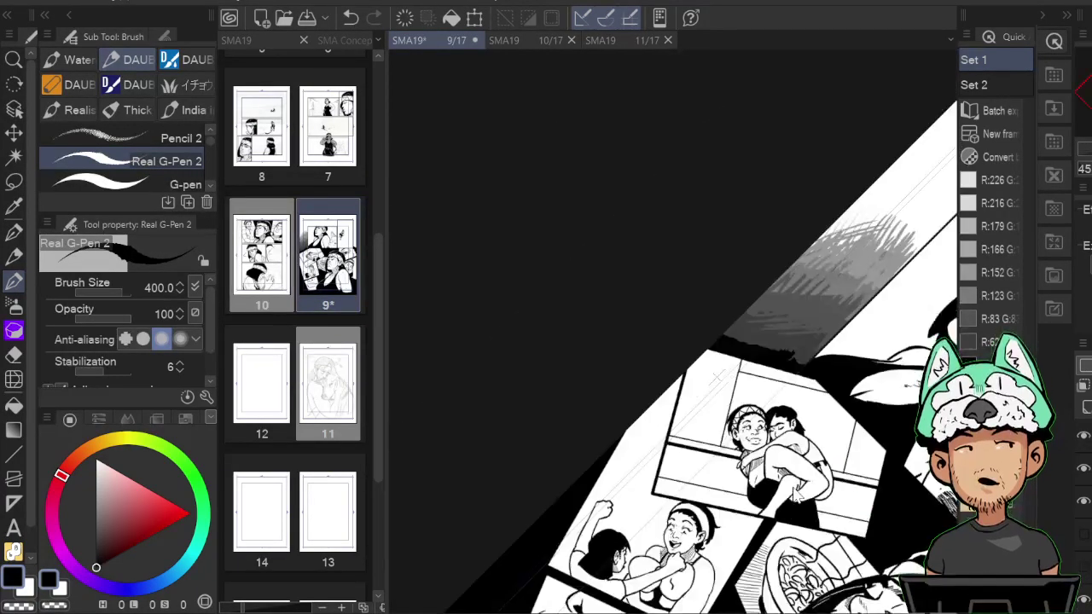
{"action": "key", "text": "ctrl+0"}
{"action": "key", "text": "r"}
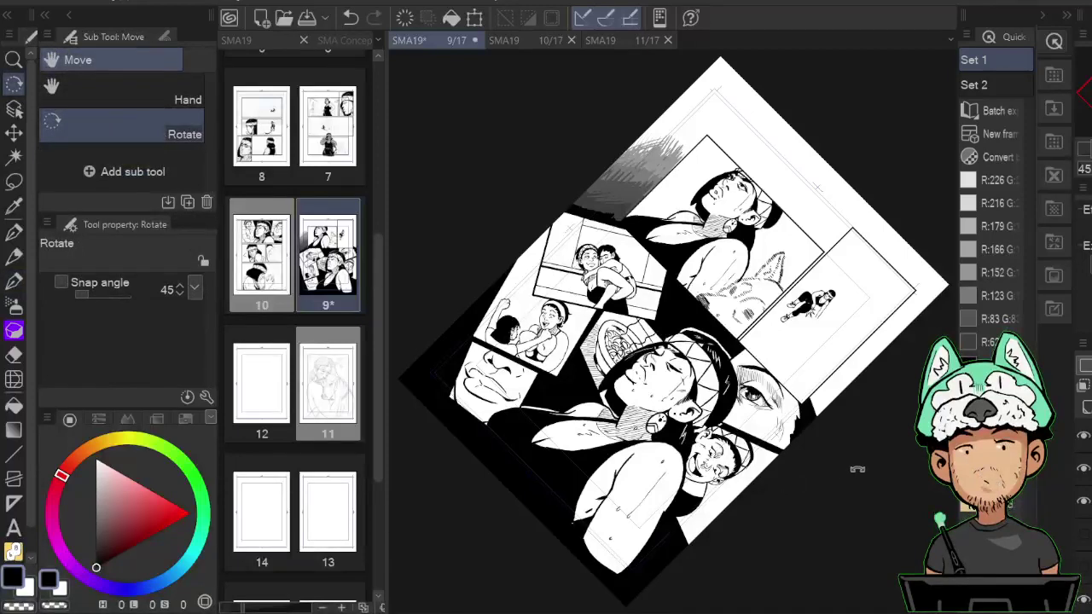
{"action": "left_click_drag", "start_coordinate": [851, 451], "coordinate": [856, 397]}
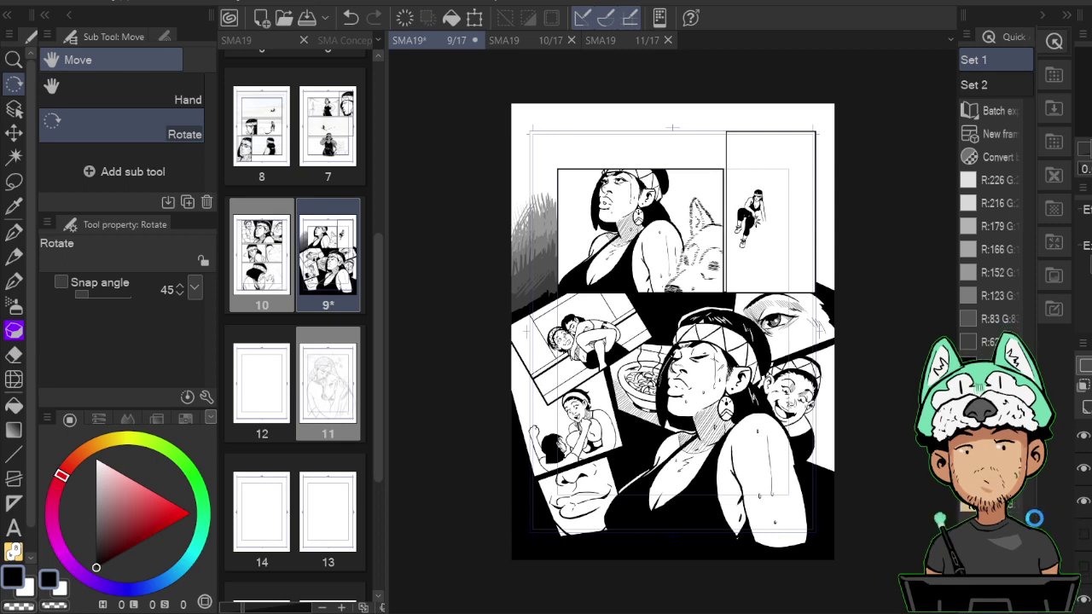
{"action": "key", "text": "p"}
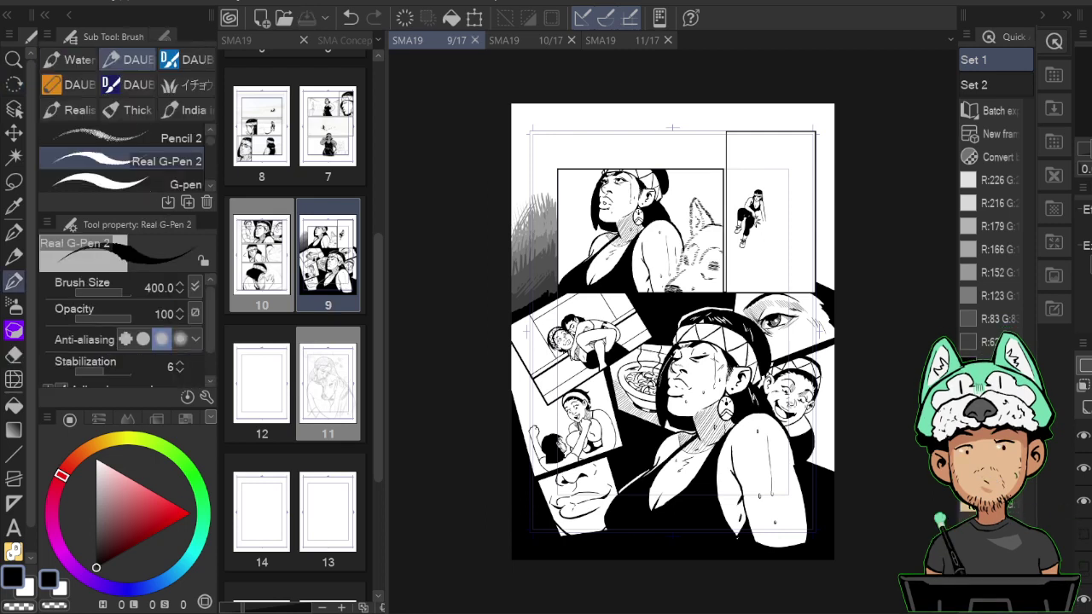
Show the rough sketch layer on page 9 again and save the page.
{"action": "left_click", "coordinate": [180, 173]}
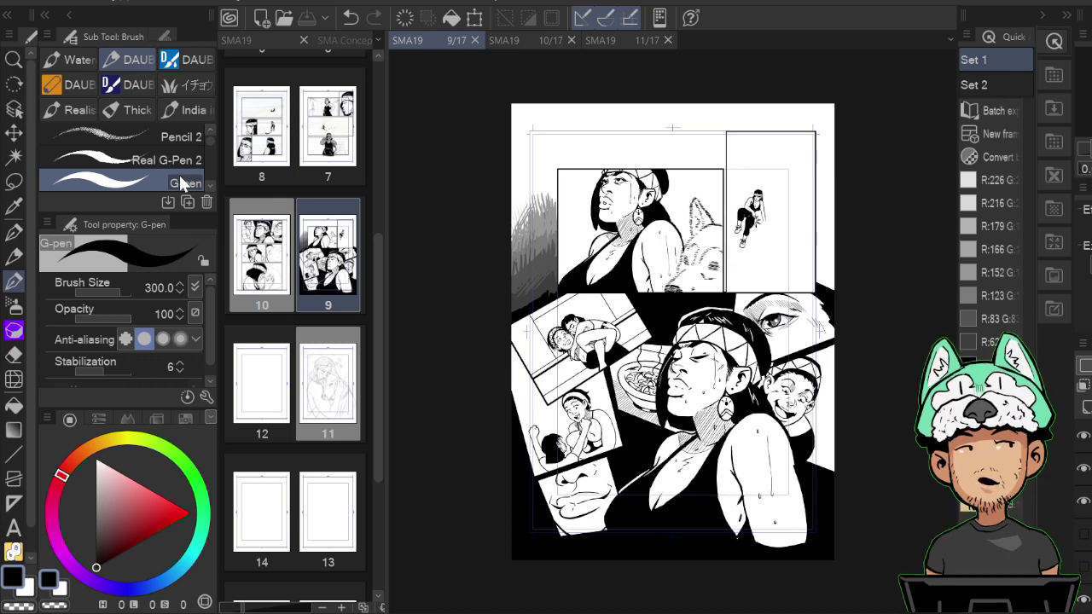
{"action": "left_click", "coordinate": [1082, 568]}
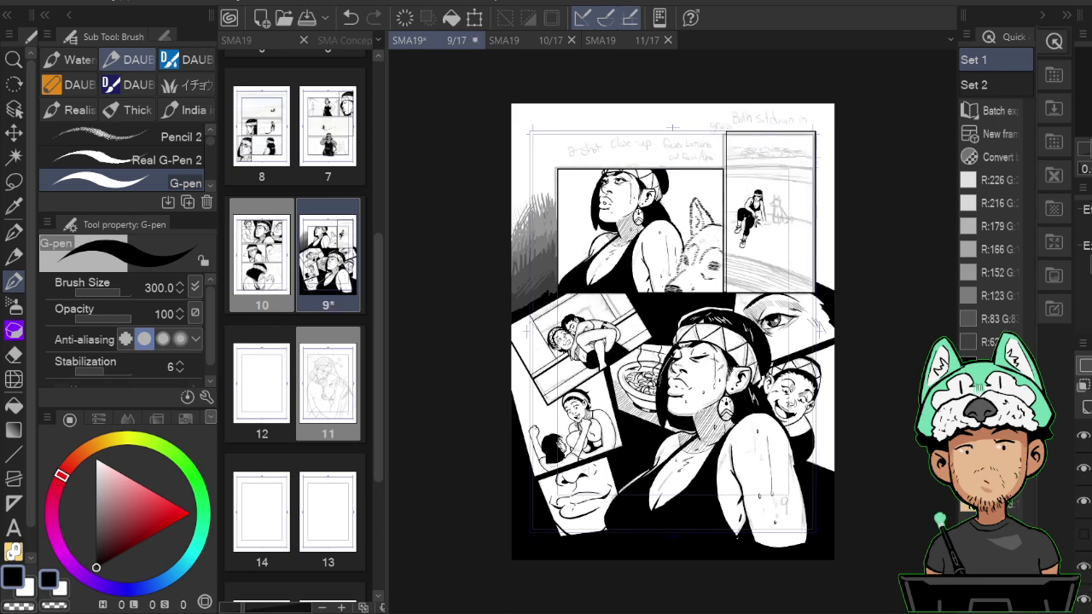
{"action": "key", "text": "ctrl+s"}
Switch to page 10 and detach the SMA Concepts reference sheet from the docked documents.
{"action": "left_click", "coordinate": [519, 41]}
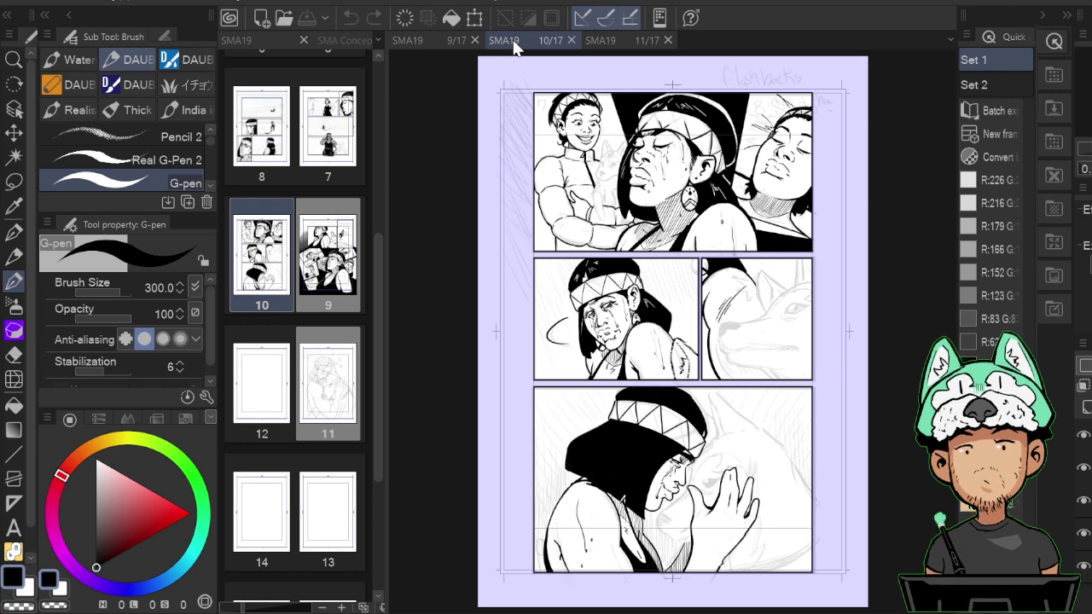
{"action": "left_click", "coordinate": [345, 42]}
{"action": "left_click_drag", "start_coordinate": [381, 167], "coordinate": [382, 169]}
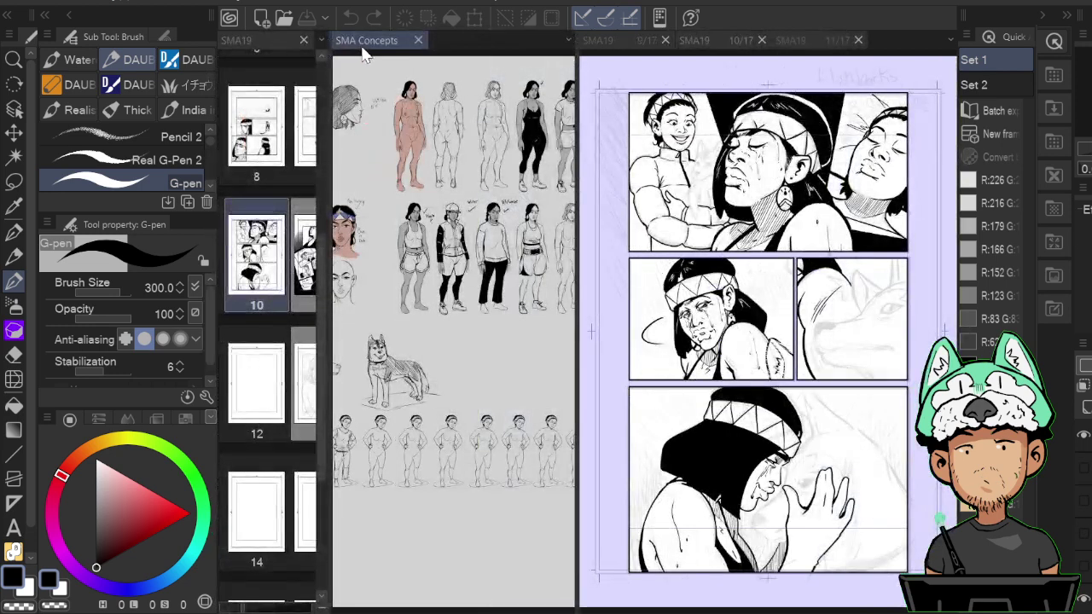
{"action": "left_click_drag", "start_coordinate": [364, 42], "coordinate": [403, 190]}
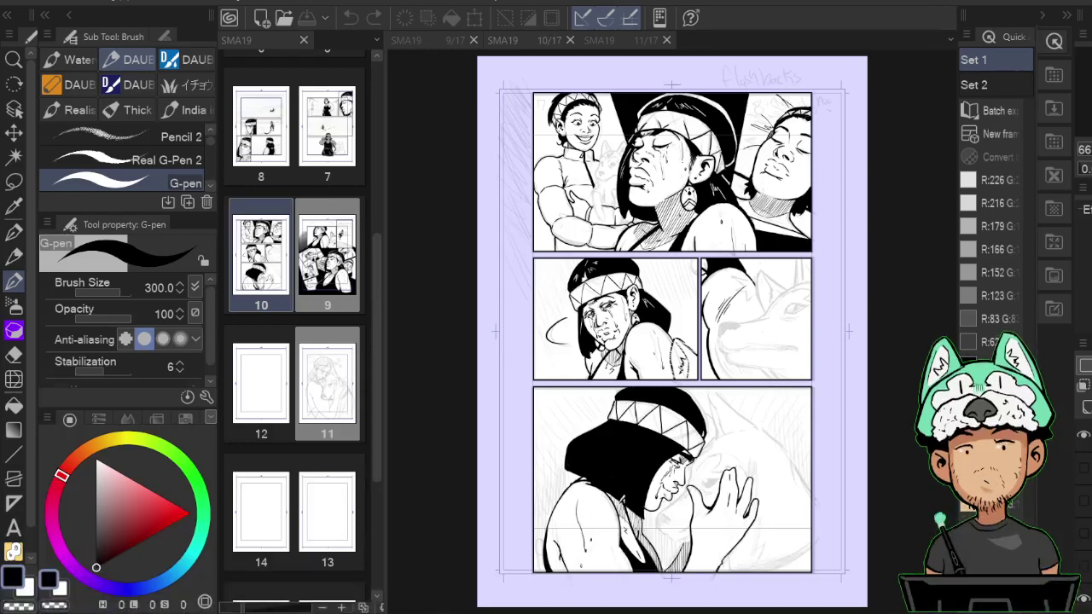
{"action": "left_click_drag", "start_coordinate": [898, 343], "coordinate": [867, 363]}
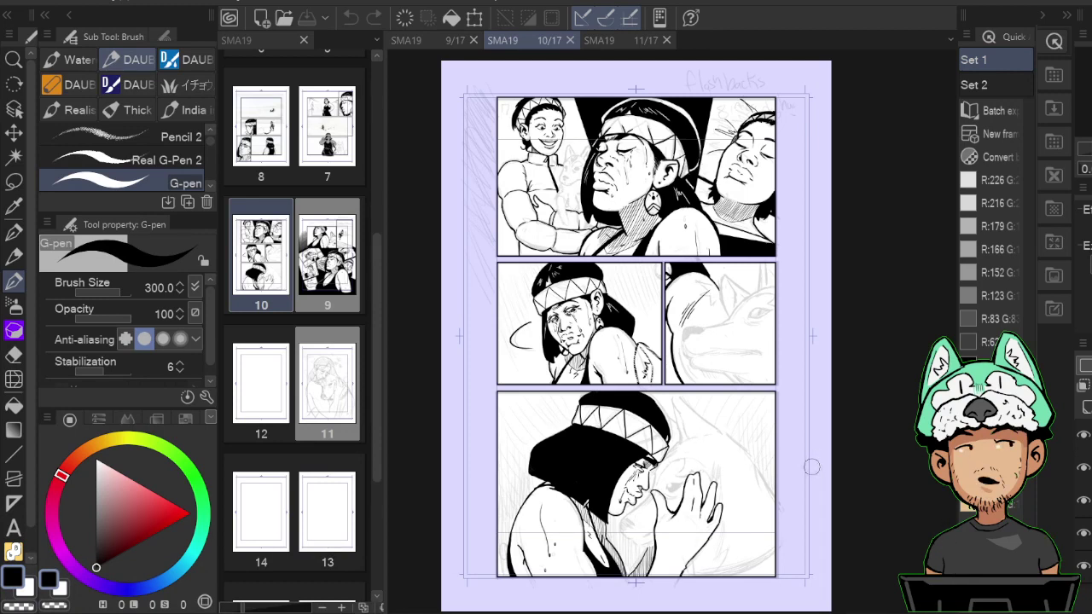
Clean up and extend the zigzag lines on the crying woman's headband in page 10's top panel, joining them at the band's upper edge.
{"action": "scroll", "coordinate": [811, 467], "scroll_direction": "up", "scroll_amount": 6}
{"action": "left_click_drag", "start_coordinate": [811, 466], "coordinate": [860, 597]}
{"action": "left_click_drag", "start_coordinate": [653, 77], "coordinate": [868, 560]}
{"action": "mouse_move", "coordinate": [670, 226]}
{"action": "left_mouse_down"}
{"action": "mouse_move", "coordinate": [821, 453]}
{"action": "mouse_move", "coordinate": [756, 271]}
{"action": "mouse_move", "coordinate": [764, 293]}
{"action": "mouse_move", "coordinate": [734, 358]}
{"action": "mouse_move", "coordinate": [683, 325]}
{"action": "mouse_move", "coordinate": [665, 368]}
{"action": "mouse_move", "coordinate": [635, 354]}
{"action": "mouse_move", "coordinate": [668, 387]}
{"action": "left_mouse_up"}
{"action": "key", "text": "e"}
{"action": "left_click", "coordinate": [665, 386]}
{"action": "key", "text": "b"}
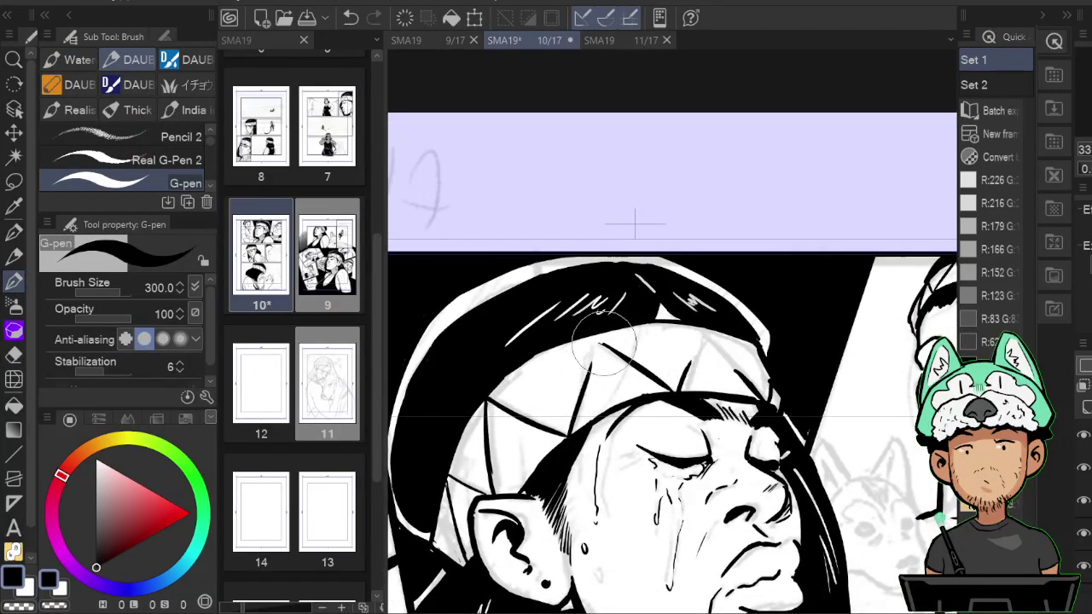
{"action": "left_click_drag", "start_coordinate": [605, 343], "coordinate": [583, 382]}
{"action": "key", "text": "h"}
{"action": "key", "text": "h"}
{"action": "key", "text": "e"}
{"action": "key", "text": "b"}
{"action": "left_click_drag", "start_coordinate": [572, 419], "coordinate": [595, 342]}
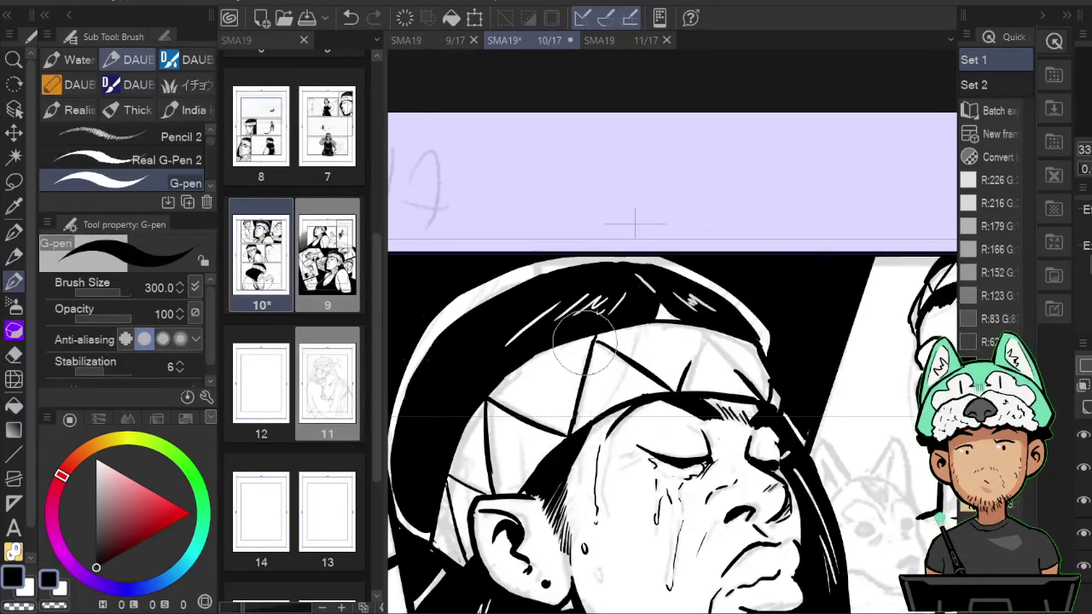
Ink the last zigzag triangle at the front of the crying woman's headband with the G-pen, trimming the line ends with the Hard eraser.
{"action": "key", "text": "e"}
{"action": "key", "text": "p"}
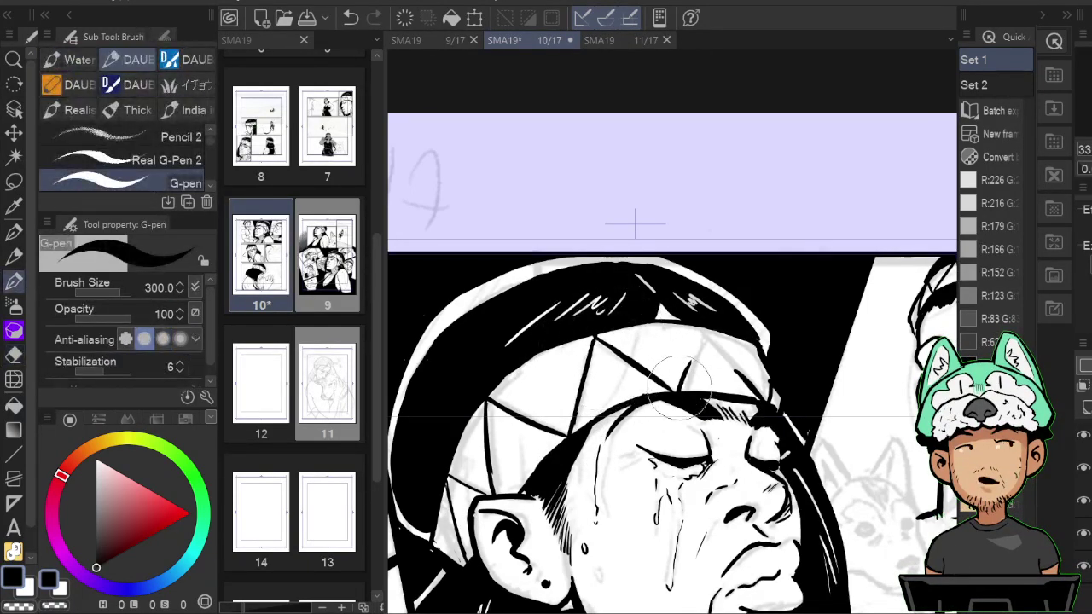
{"action": "key", "text": "e"}
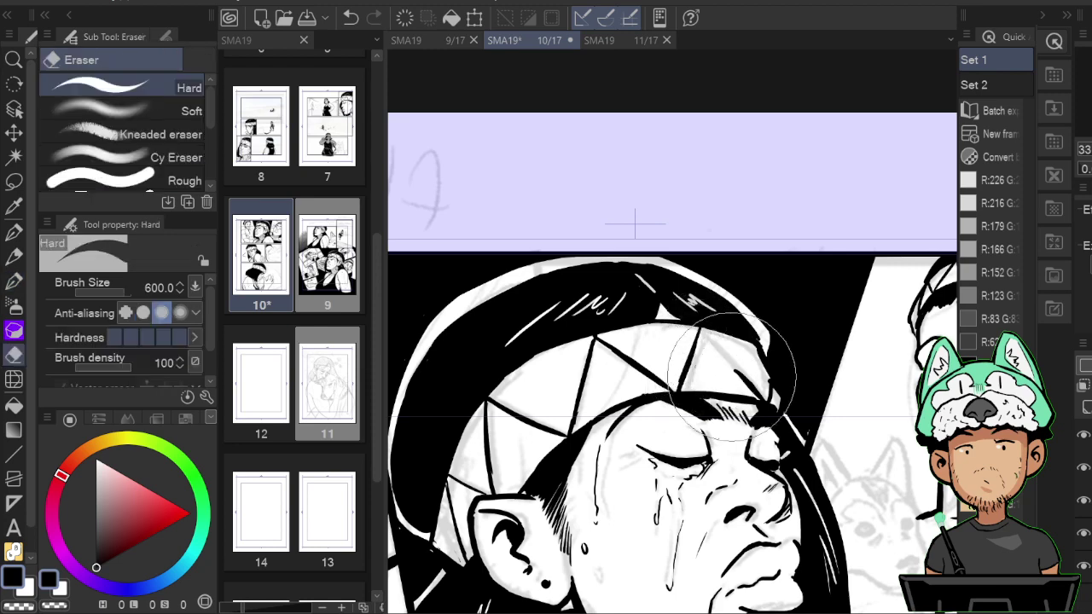
{"action": "key", "text": "p"}
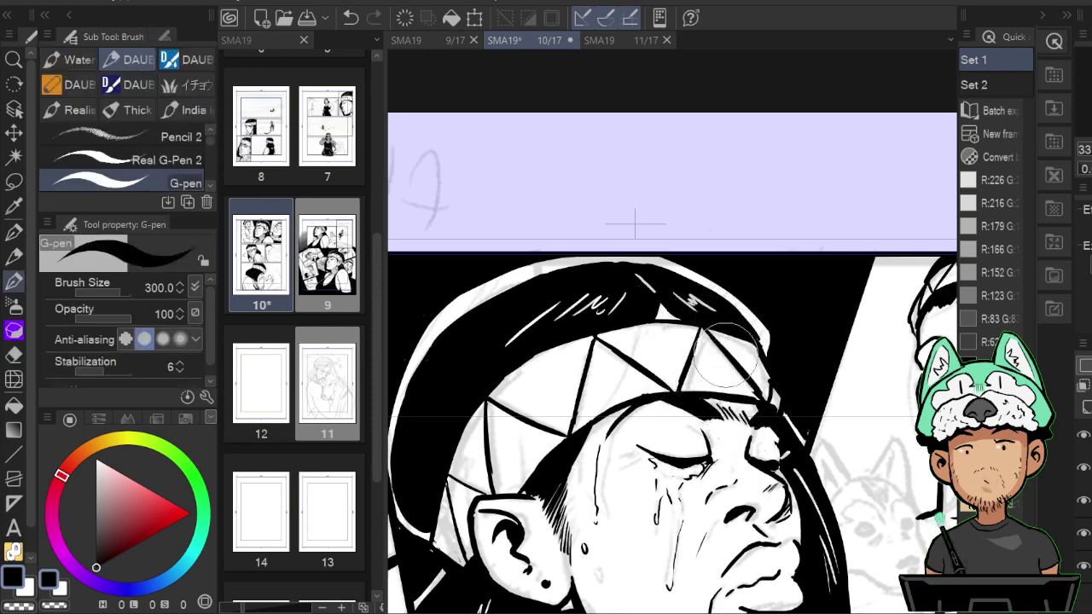
{"action": "key", "text": "e"}
{"action": "key", "text": "p"}
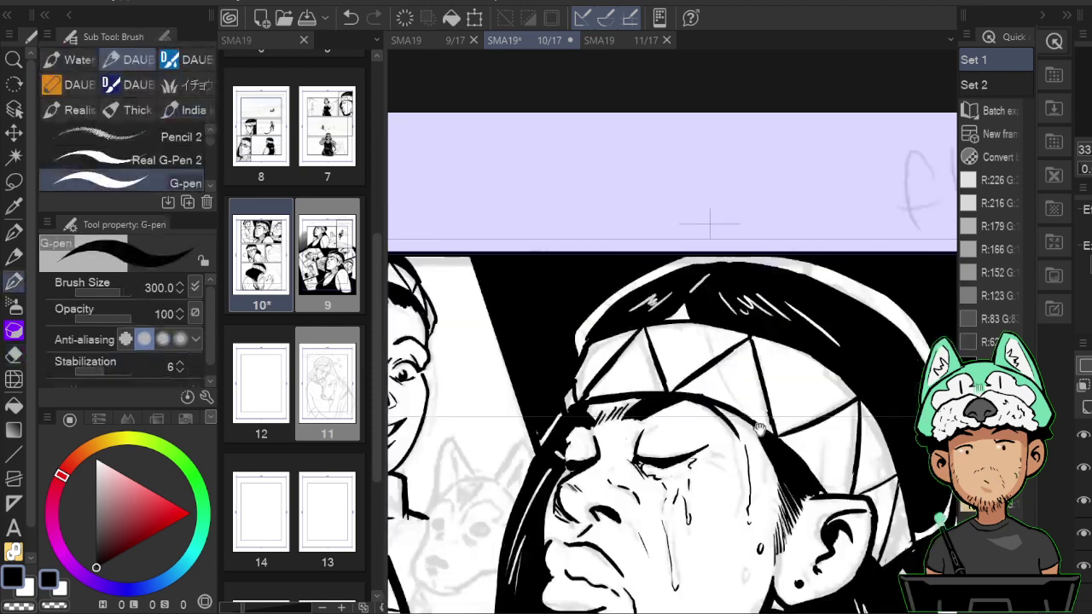
{"action": "key", "text": "h"}
Ink the outline of the dog's nose in page 10's middle-row close-up panel with the G-pen.
{"action": "scroll", "coordinate": [761, 433], "scroll_direction": "down", "scroll_amount": 5}
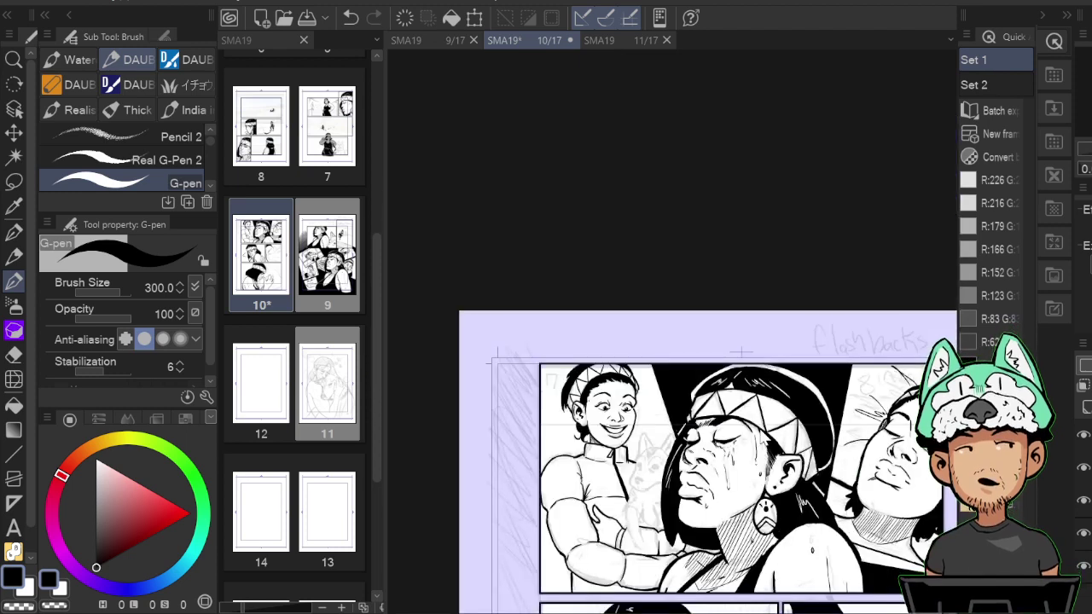
{"action": "key", "text": "ctrl+0"}
{"action": "scroll", "coordinate": [764, 438], "scroll_direction": "up", "scroll_amount": 6}
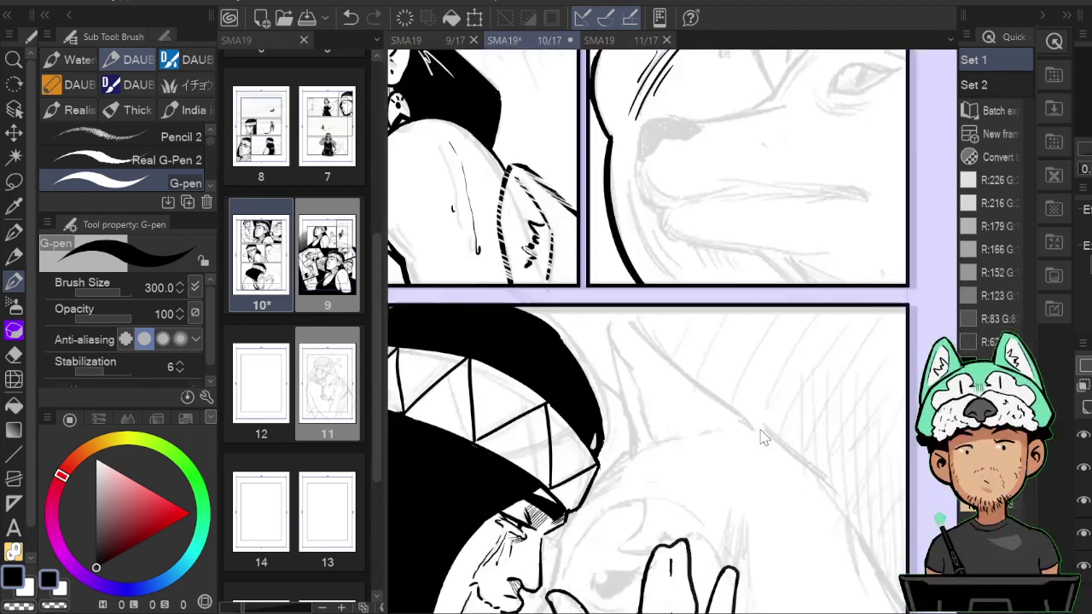
{"action": "left_click", "coordinate": [607, 40]}
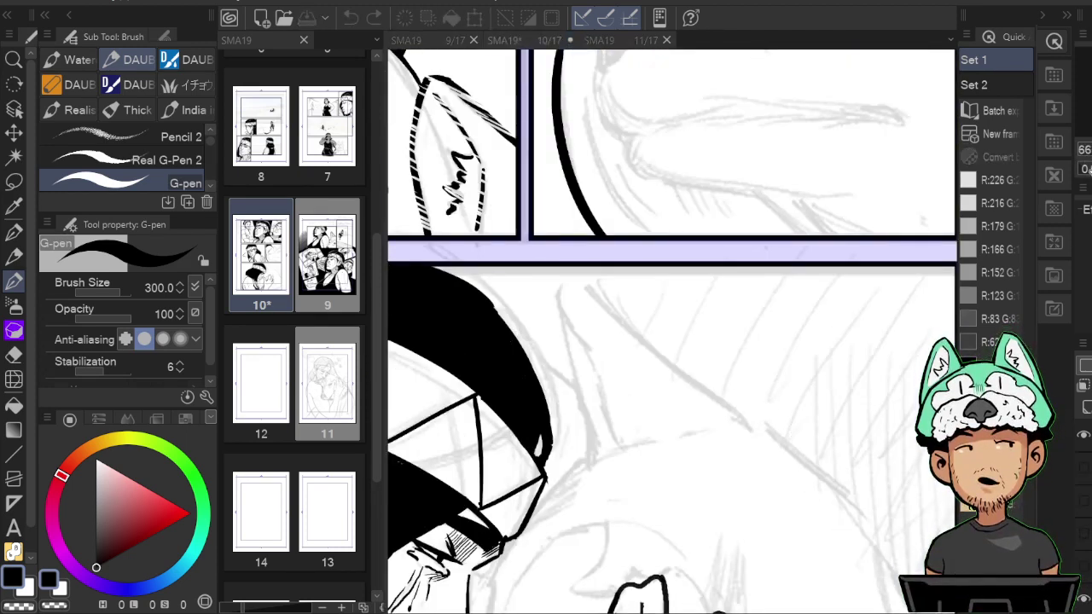
{"action": "left_click_drag", "start_coordinate": [773, 190], "coordinate": [724, 288]}
{"action": "key", "text": "h"}
{"action": "left_click_drag", "start_coordinate": [791, 240], "coordinate": [710, 306]}
{"action": "key", "text": "h"}
{"action": "mouse_move", "coordinate": [635, 335]}
{"action": "left_mouse_down"}
{"action": "mouse_move", "coordinate": [687, 358]}
{"action": "mouse_move", "coordinate": [729, 295]}
{"action": "mouse_move", "coordinate": [670, 308]}
{"action": "mouse_move", "coordinate": [671, 347]}
{"action": "mouse_move", "coordinate": [702, 317]}
{"action": "left_mouse_up"}
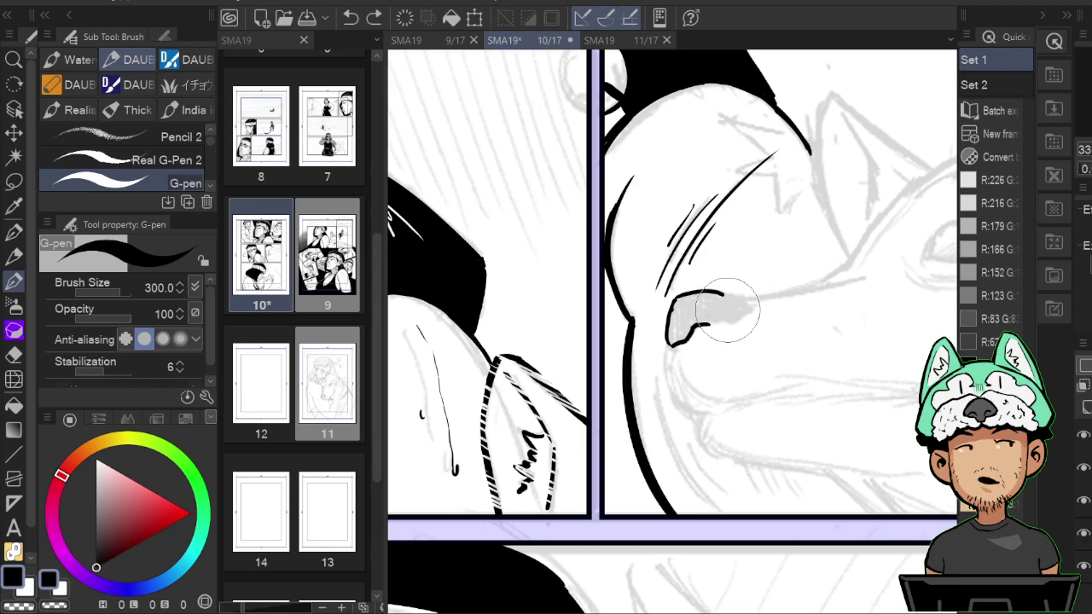
{"action": "left_click_drag", "start_coordinate": [681, 298], "coordinate": [731, 316]}
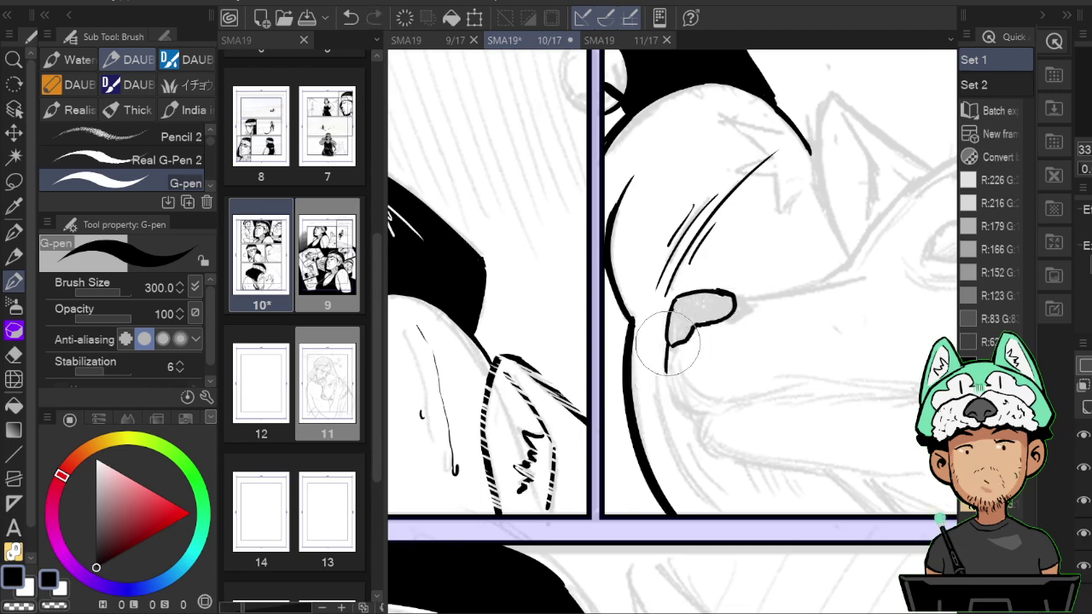
Ink the front of the dog's muzzle, the short lip line and the lower jaw over the sketch.
{"action": "mouse_move", "coordinate": [667, 345]}
{"action": "left_mouse_down"}
{"action": "mouse_move", "coordinate": [670, 384]}
{"action": "mouse_move", "coordinate": [691, 412]}
{"action": "left_mouse_up"}
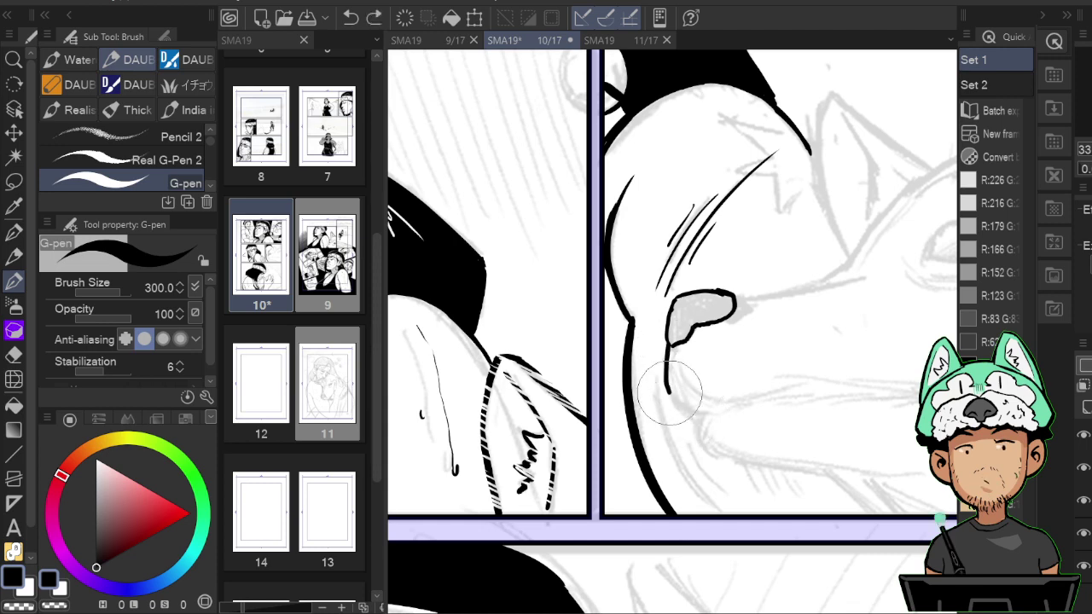
{"action": "key", "text": "ctrl+z"}
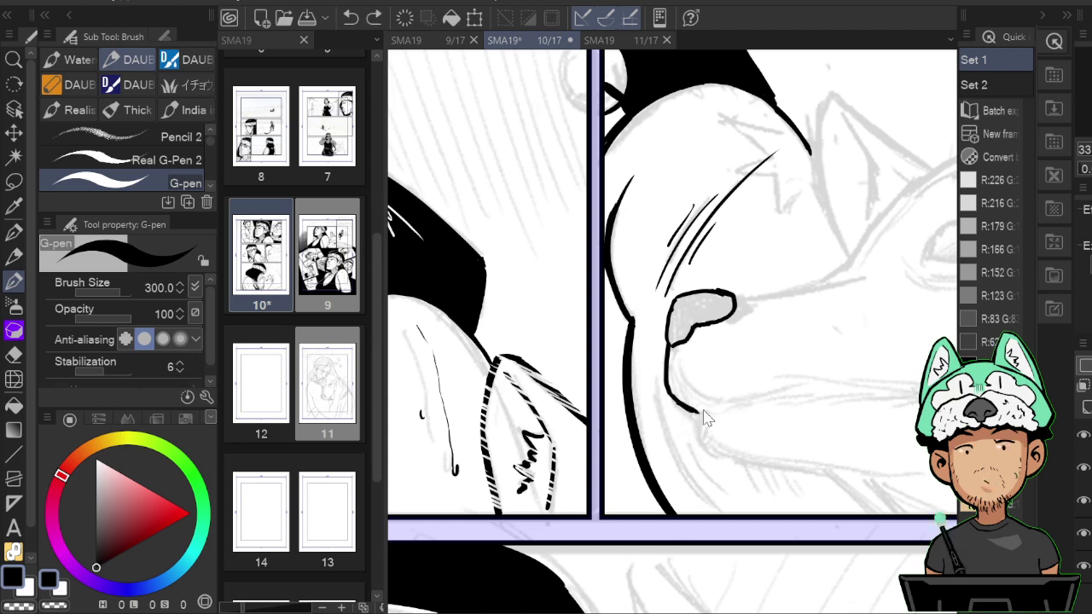
{"action": "mouse_move", "coordinate": [691, 394]}
{"action": "left_mouse_down"}
{"action": "mouse_move", "coordinate": [726, 413]}
{"action": "mouse_move", "coordinate": [772, 396]}
{"action": "mouse_move", "coordinate": [706, 427]}
{"action": "mouse_move", "coordinate": [697, 416]}
{"action": "mouse_move", "coordinate": [716, 454]}
{"action": "left_mouse_up"}
{"action": "key", "text": "h"}
{"action": "key", "text": "h"}
{"action": "left_click_drag", "start_coordinate": [802, 405], "coordinate": [636, 318]}
{"action": "mouse_move", "coordinate": [536, 357]}
{"action": "left_mouse_down"}
{"action": "mouse_move", "coordinate": [606, 380]}
{"action": "mouse_move", "coordinate": [767, 389]}
{"action": "left_mouse_up"}
{"action": "key", "text": "e"}
{"action": "key", "text": "b"}
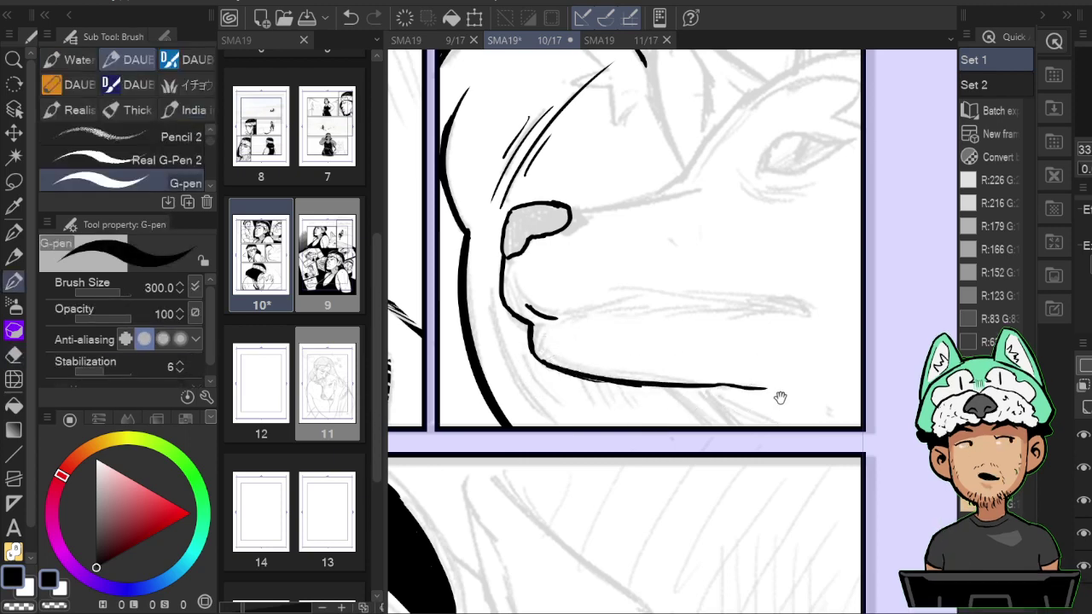
Ink a thick throat line from the dog's jaw to the panel border and thicken the contour of its muzzle and chin.
{"action": "left_click_drag", "start_coordinate": [670, 388], "coordinate": [719, 425]}
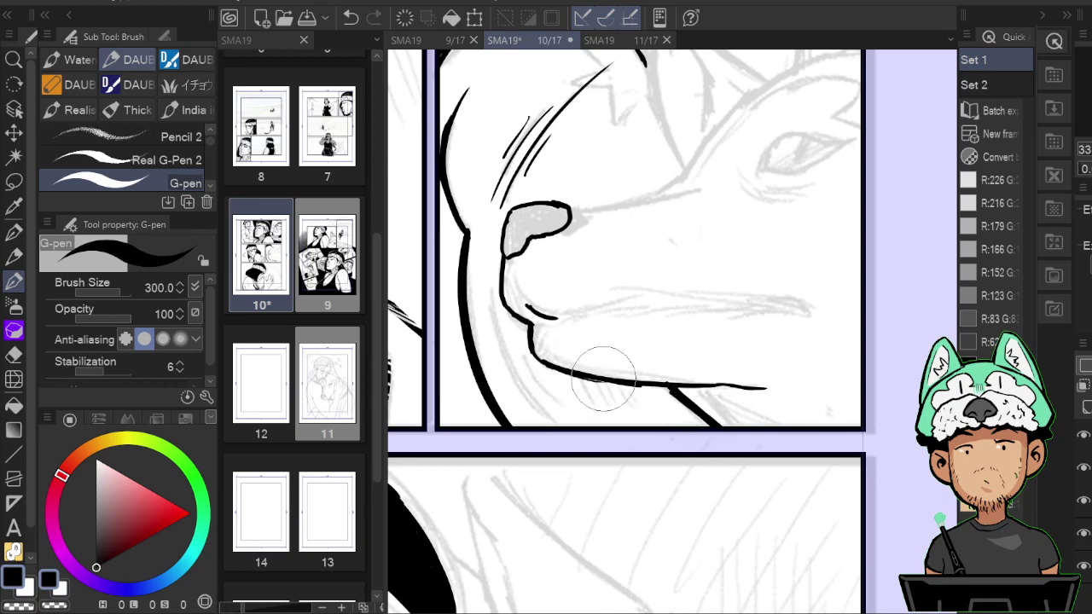
{"action": "left_click_drag", "start_coordinate": [673, 395], "coordinate": [709, 427]}
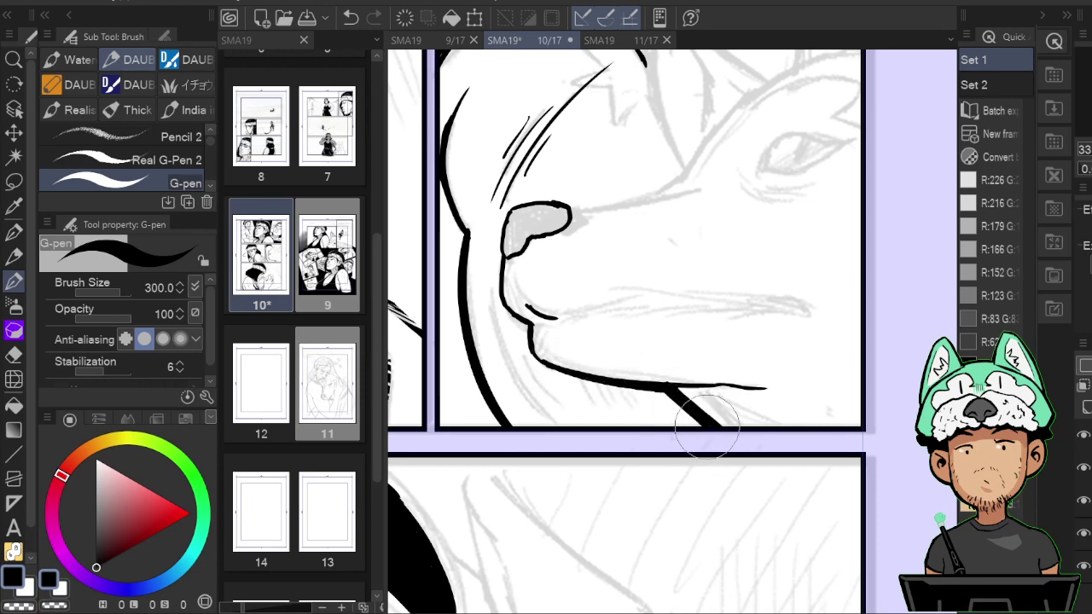
{"action": "left_click_drag", "start_coordinate": [598, 302], "coordinate": [669, 361]}
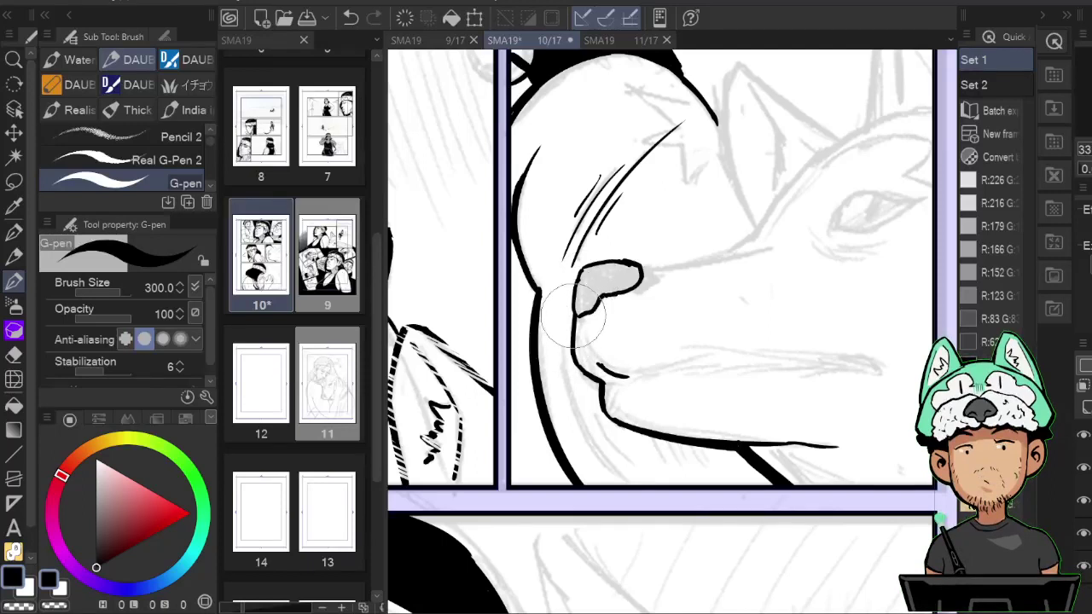
{"action": "mouse_move", "coordinate": [573, 316]}
{"action": "left_mouse_down"}
{"action": "mouse_move", "coordinate": [568, 353]}
{"action": "mouse_move", "coordinate": [584, 359]}
{"action": "mouse_move", "coordinate": [634, 435]}
{"action": "left_mouse_up"}
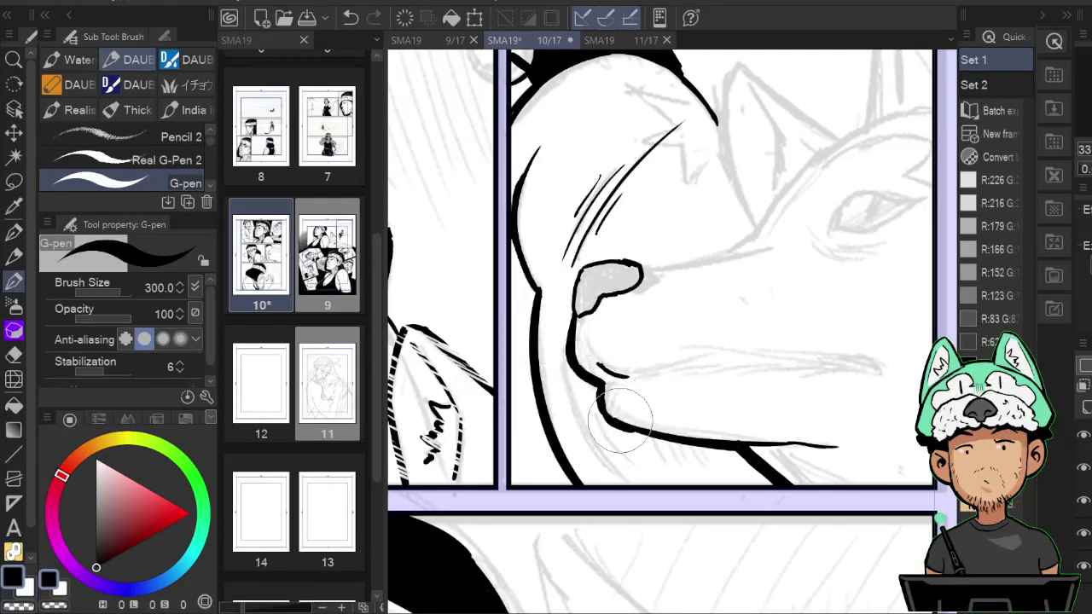
{"action": "key", "text": "e"}
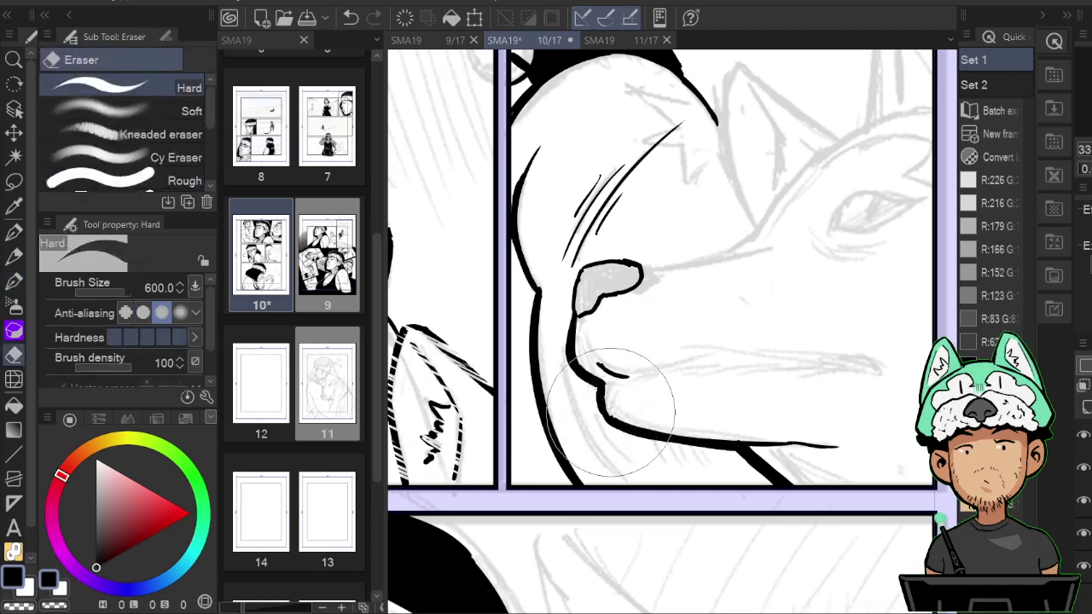
{"action": "key", "text": "b"}
Ink the bridge of the dog's muzzle from the nose up to its forehead with the G-pen and thicken the line.
{"action": "key", "text": "h"}
{"action": "key", "text": "h"}
{"action": "mouse_move", "coordinate": [793, 259]}
{"action": "left_mouse_down"}
{"action": "mouse_move", "coordinate": [762, 297]}
{"action": "mouse_move", "coordinate": [653, 316]}
{"action": "mouse_move", "coordinate": [625, 340]}
{"action": "left_mouse_up"}
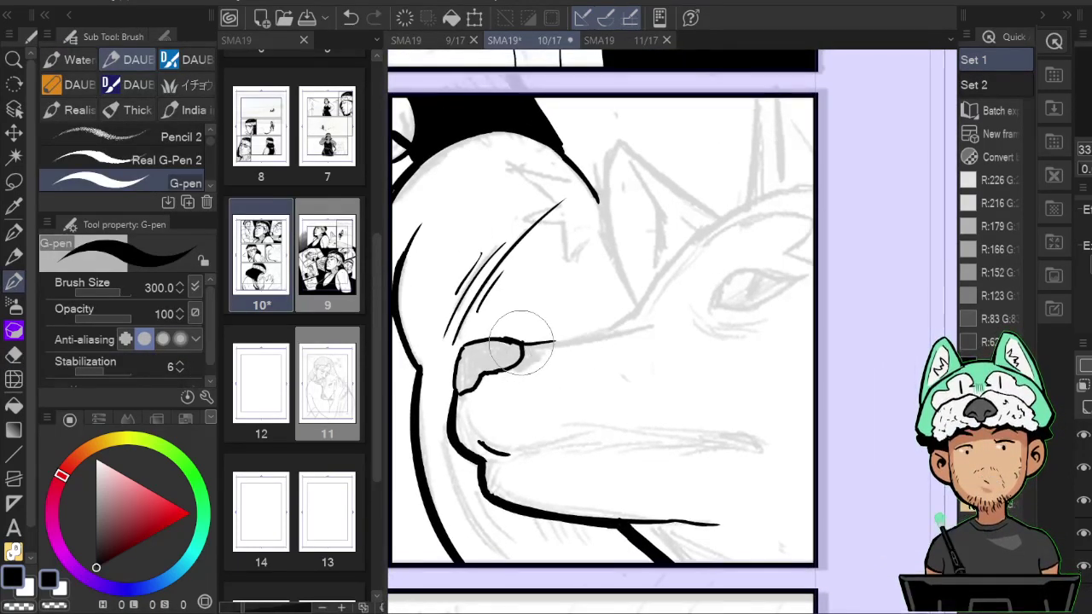
{"action": "left_click_drag", "start_coordinate": [518, 344], "coordinate": [621, 329]}
{"action": "key", "text": "h"}
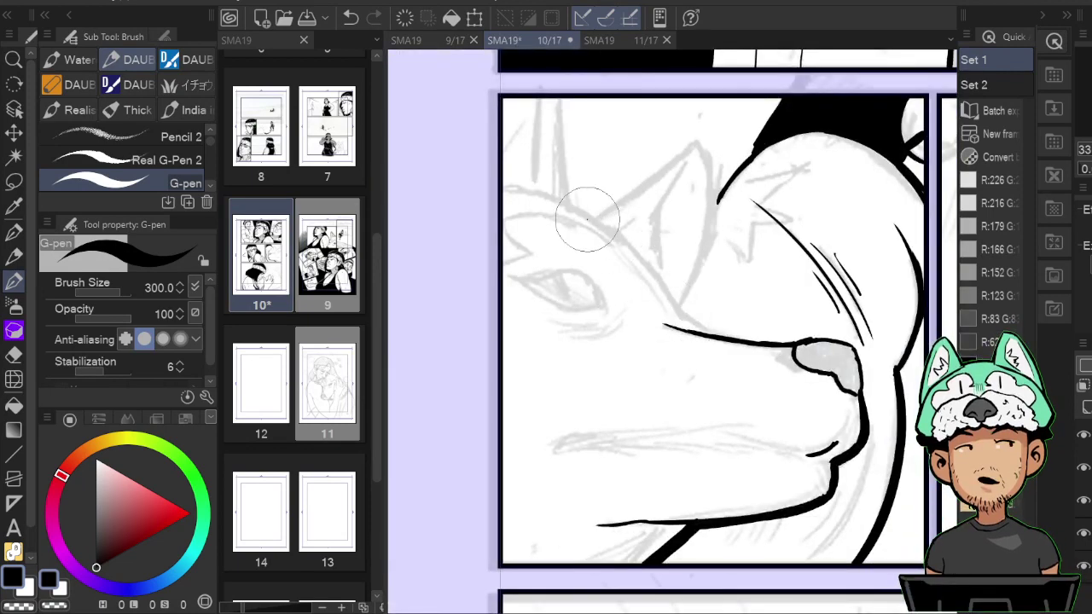
{"action": "mouse_move", "coordinate": [587, 220]}
{"action": "left_mouse_down"}
{"action": "mouse_move", "coordinate": [629, 245]}
{"action": "mouse_move", "coordinate": [684, 319]}
{"action": "left_mouse_up"}
{"action": "left_click_drag", "start_coordinate": [623, 240], "coordinate": [701, 331]}
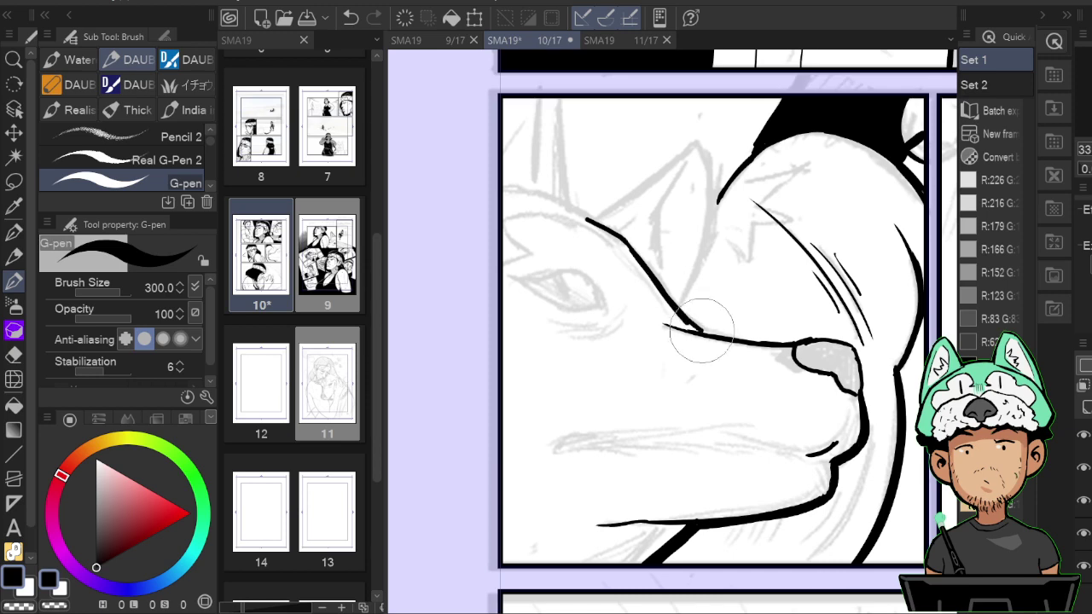
{"action": "left_click_drag", "start_coordinate": [770, 333], "coordinate": [670, 323]}
{"action": "mouse_move", "coordinate": [603, 321]}
{"action": "left_mouse_down"}
{"action": "mouse_move", "coordinate": [735, 324]}
{"action": "mouse_move", "coordinate": [717, 336]}
{"action": "left_mouse_up"}
{"action": "key", "text": "h"}
{"action": "key", "text": "h"}
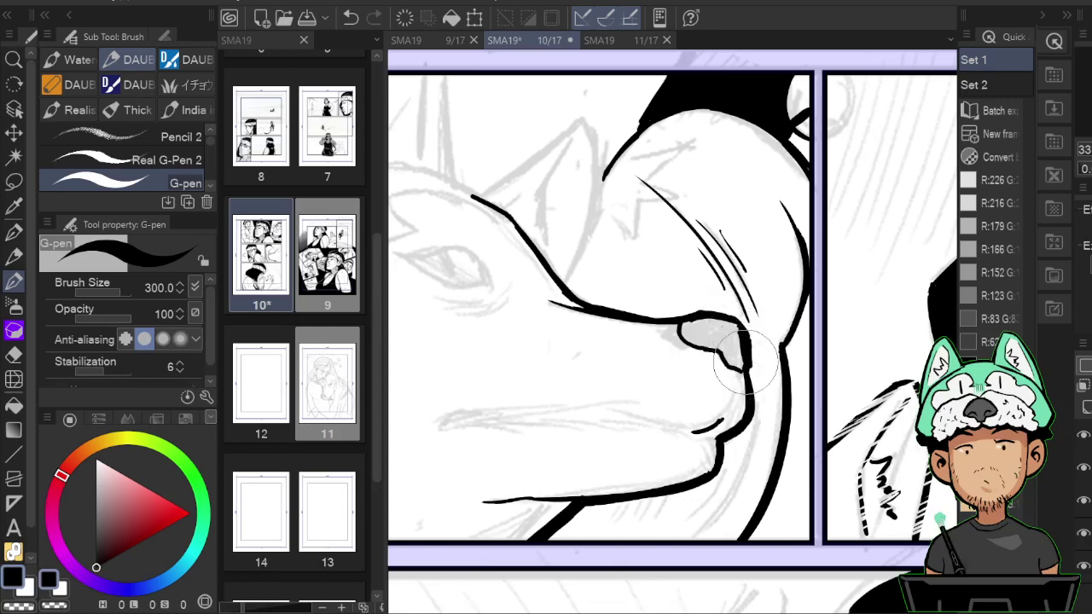
Fill the dog's nose with solid black using the G-pen.
{"action": "key", "text": "h"}
{"action": "mouse_move", "coordinate": [742, 332]}
{"action": "left_mouse_down"}
{"action": "mouse_move", "coordinate": [746, 367]}
{"action": "mouse_move", "coordinate": [735, 358]}
{"action": "left_mouse_up"}
{"action": "key", "text": "e"}
{"action": "mouse_move", "coordinate": [623, 341]}
{"action": "left_mouse_down"}
{"action": "mouse_move", "coordinate": [636, 332]}
{"action": "mouse_move", "coordinate": [659, 353]}
{"action": "mouse_move", "coordinate": [662, 334]}
{"action": "mouse_move", "coordinate": [643, 329]}
{"action": "mouse_move", "coordinate": [642, 342]}
{"action": "mouse_move", "coordinate": [663, 341]}
{"action": "mouse_move", "coordinate": [657, 347]}
{"action": "mouse_move", "coordinate": [634, 338]}
{"action": "mouse_move", "coordinate": [668, 335]}
{"action": "left_mouse_up"}
{"action": "key", "text": "b"}
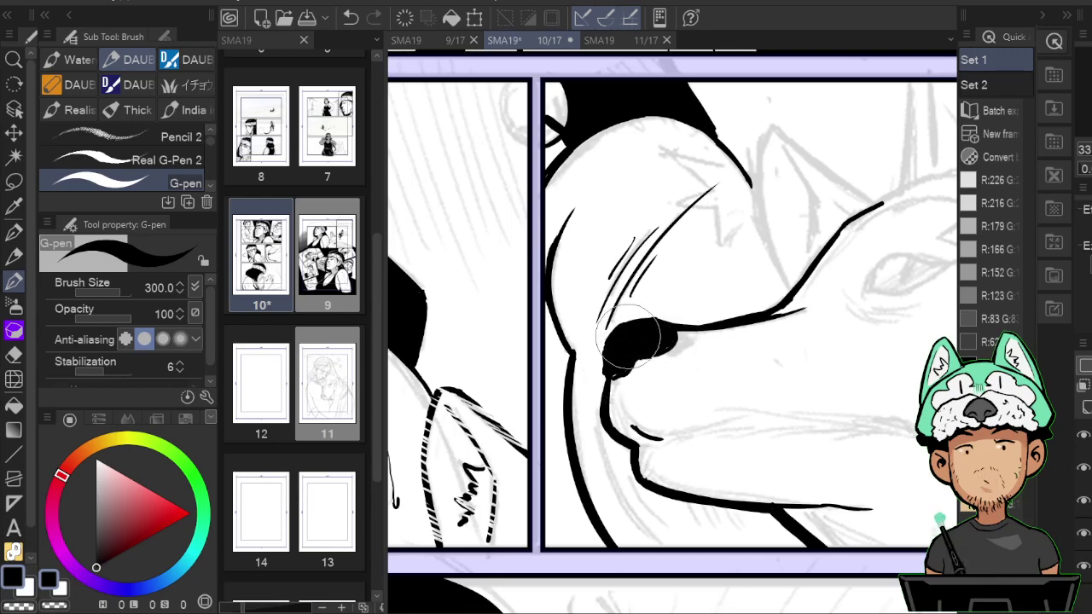
Dot small white highlight specks into the dog's black nose with the Hard eraser.
{"action": "key", "text": "e"}
{"action": "left_click", "coordinate": [642, 337]}
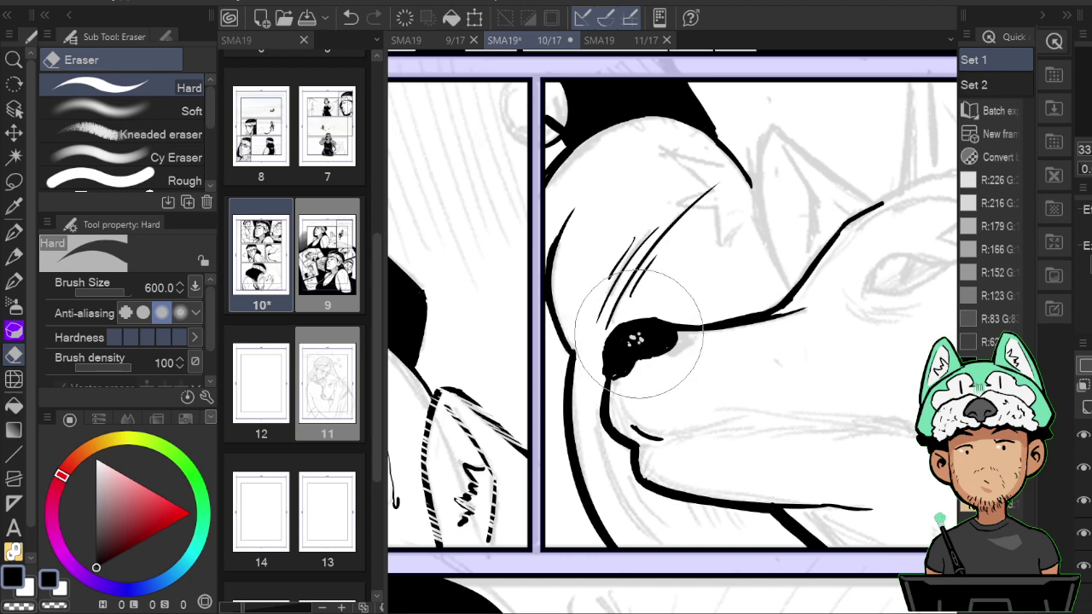
{"action": "left_click", "coordinate": [639, 332]}
{"action": "left_click", "coordinate": [633, 332]}
{"action": "left_click", "coordinate": [627, 337]}
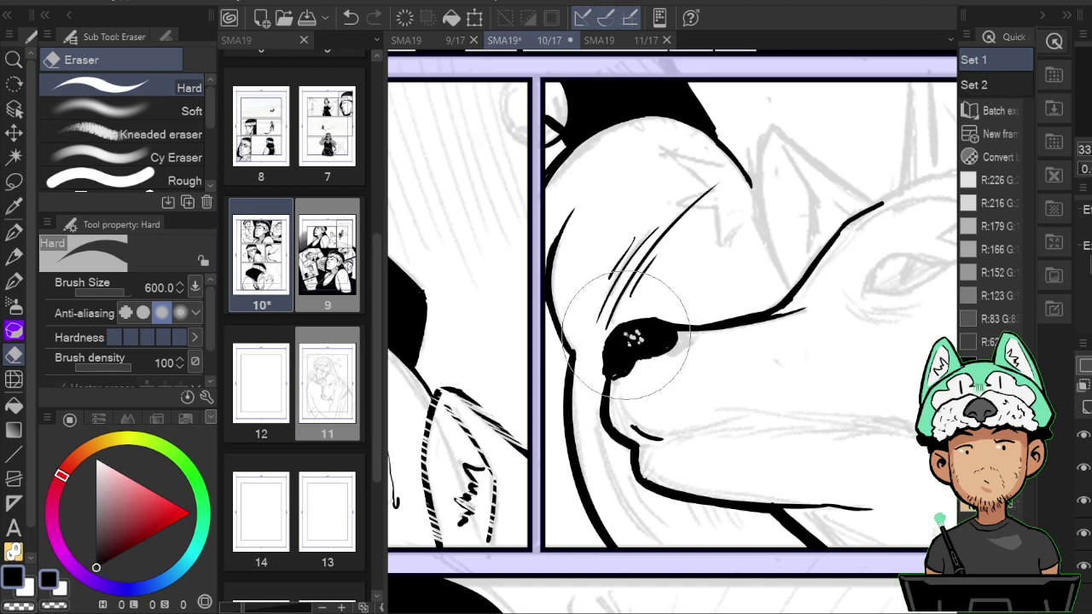
Ink the dog's mouth line as broken G-pen strokes over the sketch, with a thick stroke at the mouth corner.
{"action": "key", "text": "h"}
{"action": "key", "text": "h"}
{"action": "key", "text": "h"}
{"action": "left_click_drag", "start_coordinate": [546, 359], "coordinate": [629, 347]}
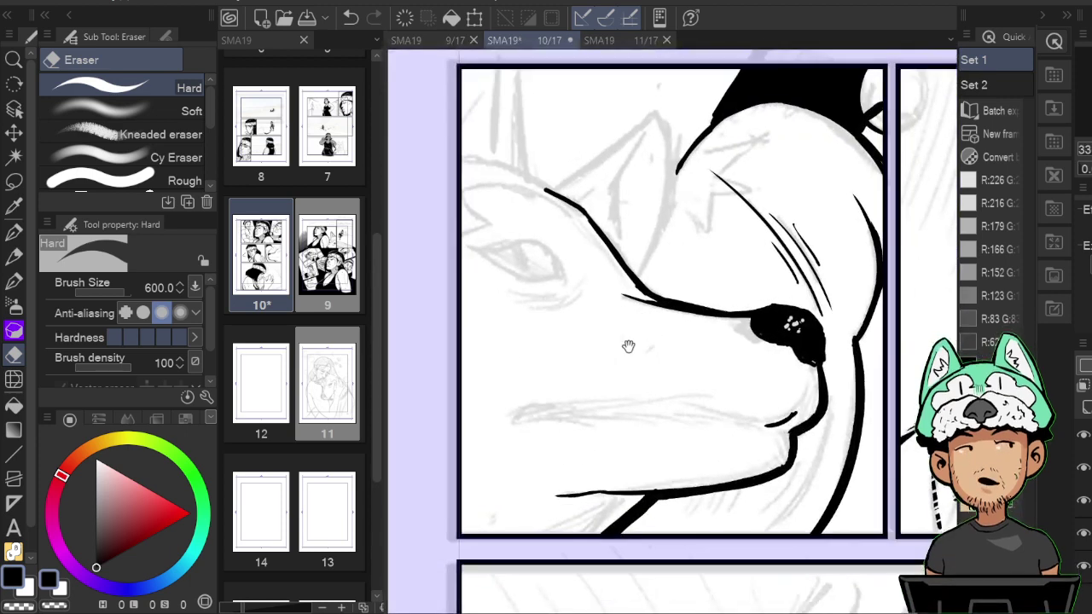
{"action": "key", "text": "b"}
{"action": "mouse_move", "coordinate": [500, 420]}
{"action": "left_mouse_down"}
{"action": "mouse_move", "coordinate": [543, 429]}
{"action": "mouse_move", "coordinate": [503, 422]}
{"action": "mouse_move", "coordinate": [551, 414]}
{"action": "left_mouse_up"}
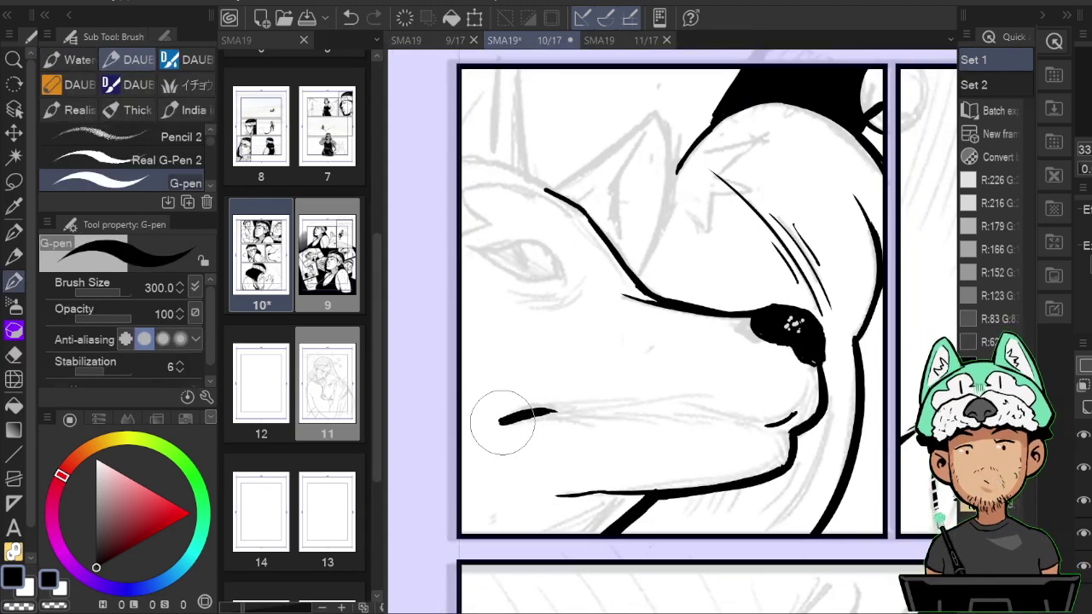
{"action": "left_click_drag", "start_coordinate": [616, 412], "coordinate": [713, 413]}
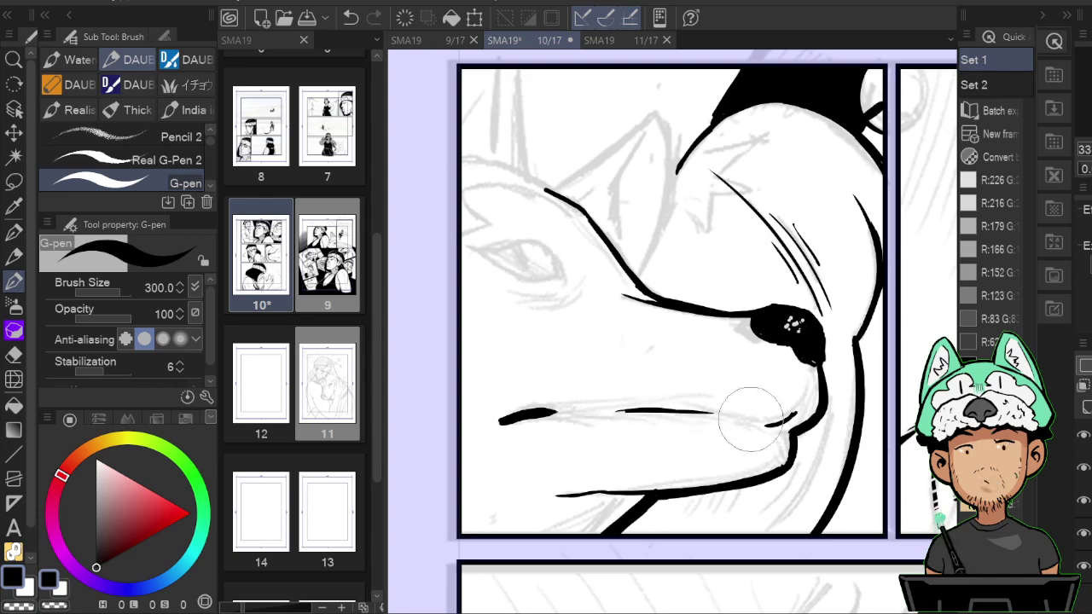
{"action": "key", "text": "h"}
{"action": "scroll", "coordinate": [783, 457], "scroll_direction": "down", "scroll_amount": 4}
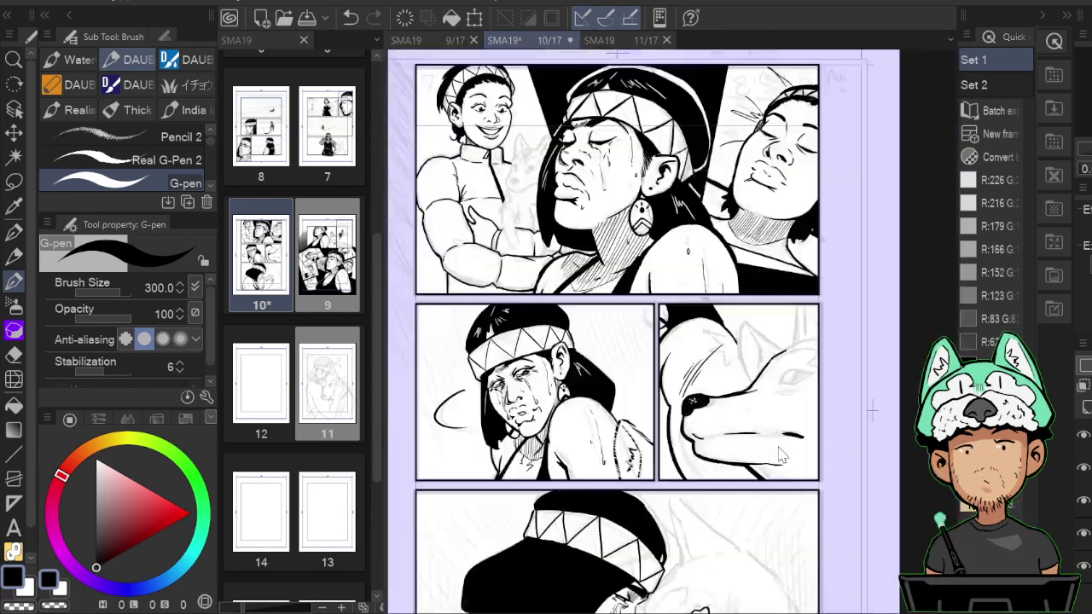
{"action": "scroll", "coordinate": [780, 450], "scroll_direction": "up", "scroll_amount": 4}
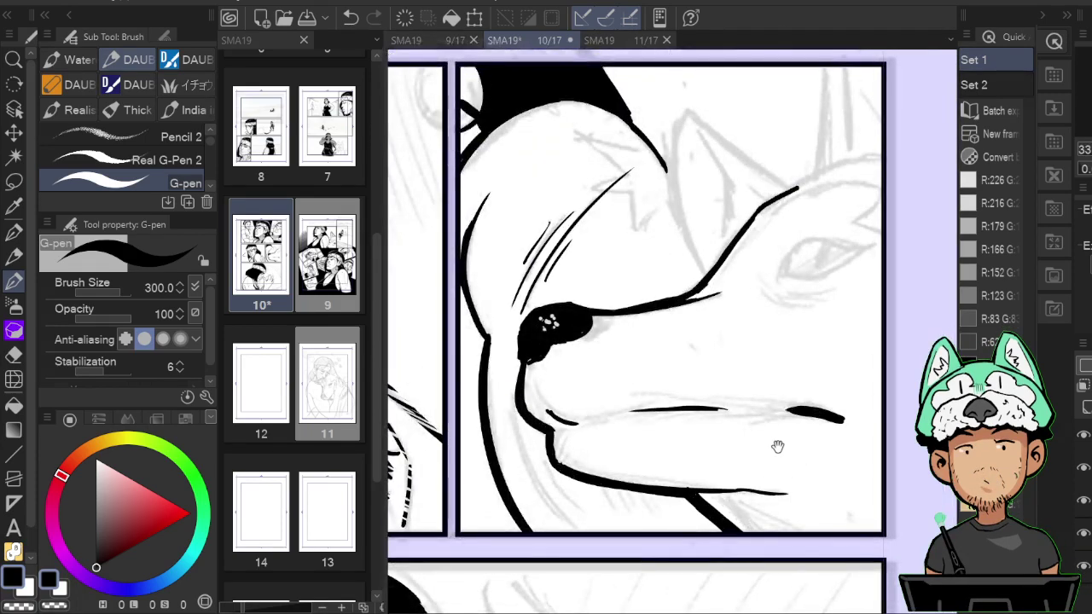
Ink the outline of the dog's first ear above the forehead line, thickening its lower front edge.
{"action": "left_click_drag", "start_coordinate": [720, 175], "coordinate": [753, 292]}
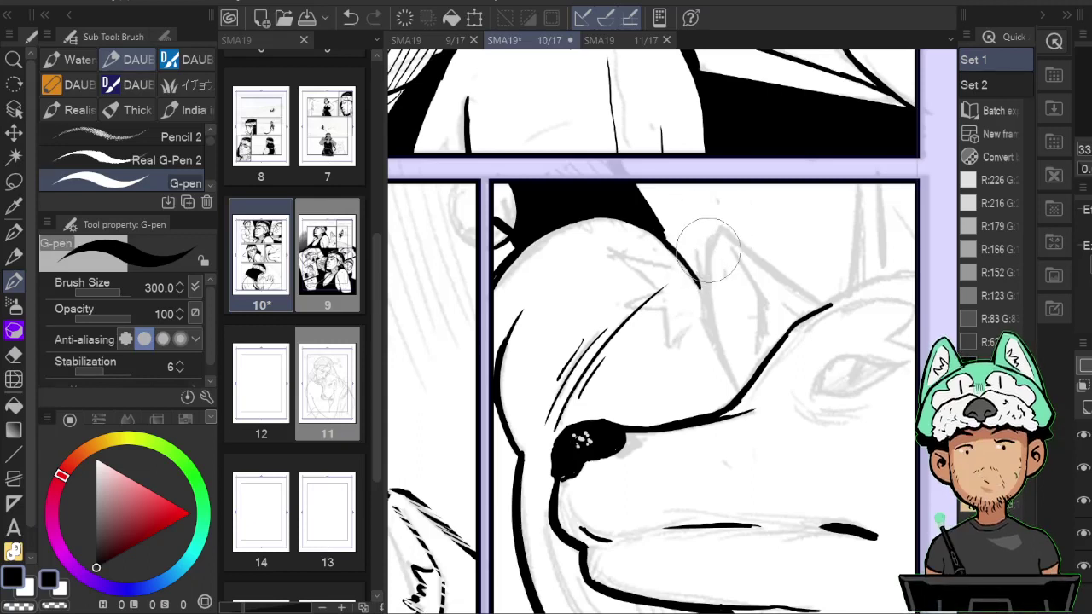
{"action": "left_click_drag", "start_coordinate": [717, 231], "coordinate": [700, 284]}
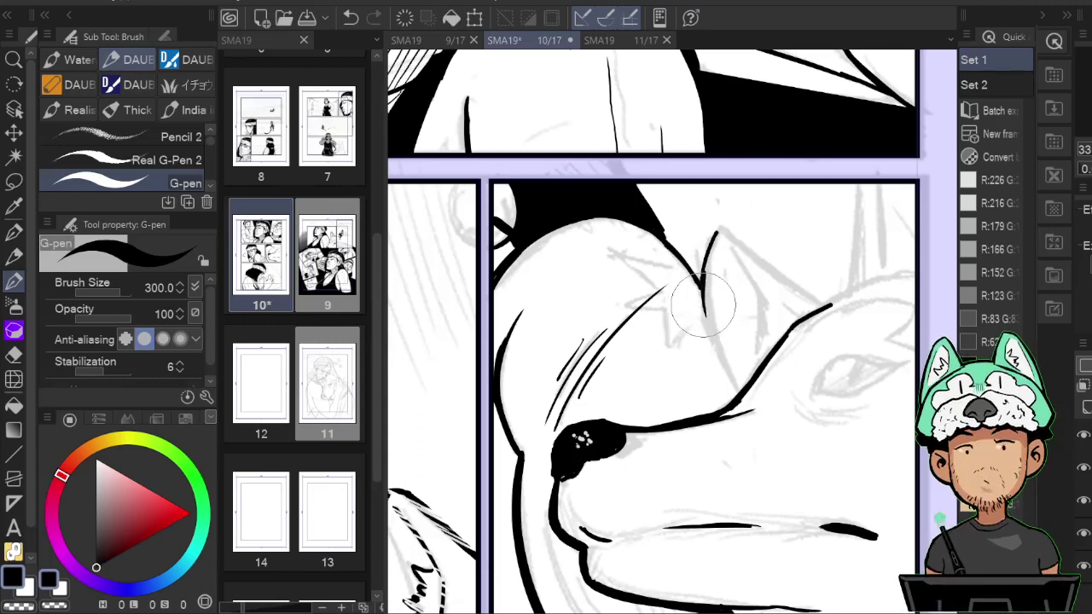
{"action": "left_click_drag", "start_coordinate": [704, 318], "coordinate": [739, 398]}
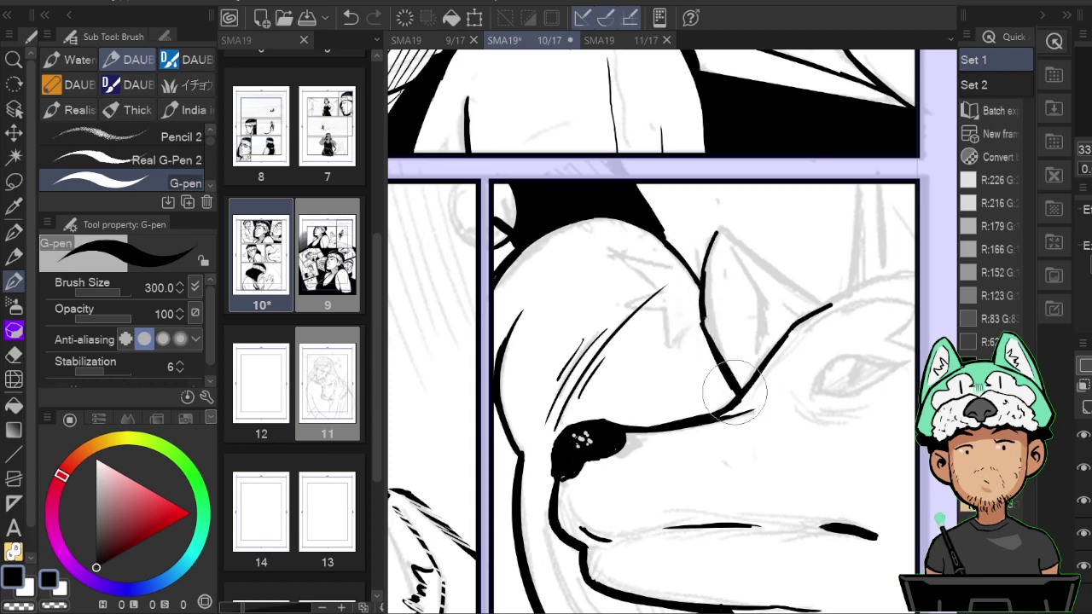
{"action": "left_click_drag", "start_coordinate": [702, 324], "coordinate": [733, 399]}
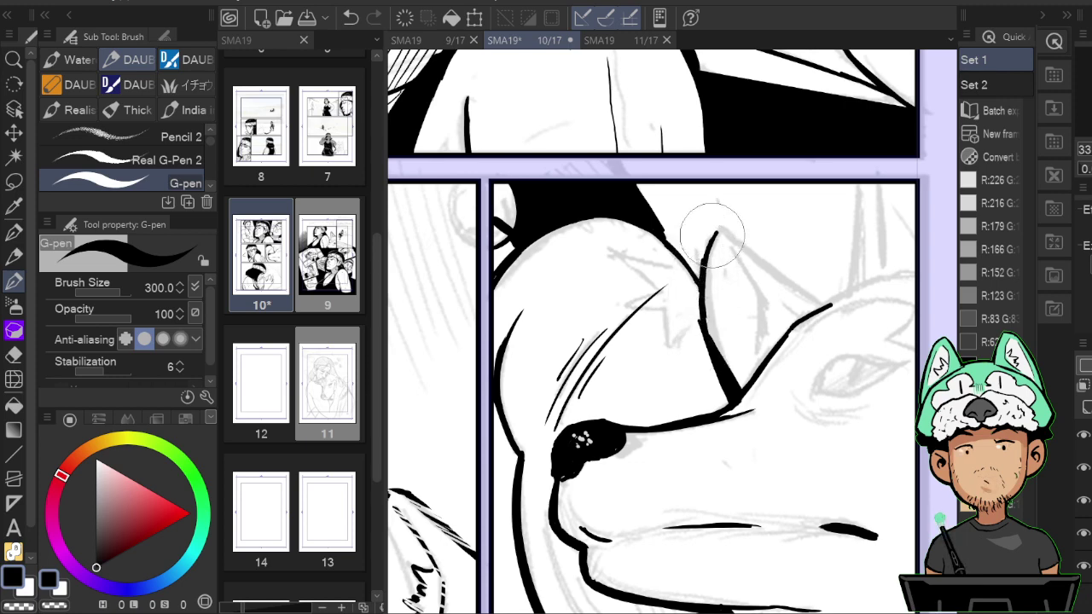
{"action": "mouse_move", "coordinate": [729, 236]}
{"action": "left_mouse_down"}
{"action": "mouse_move", "coordinate": [694, 255]}
{"action": "mouse_move", "coordinate": [765, 304]}
{"action": "left_mouse_up"}
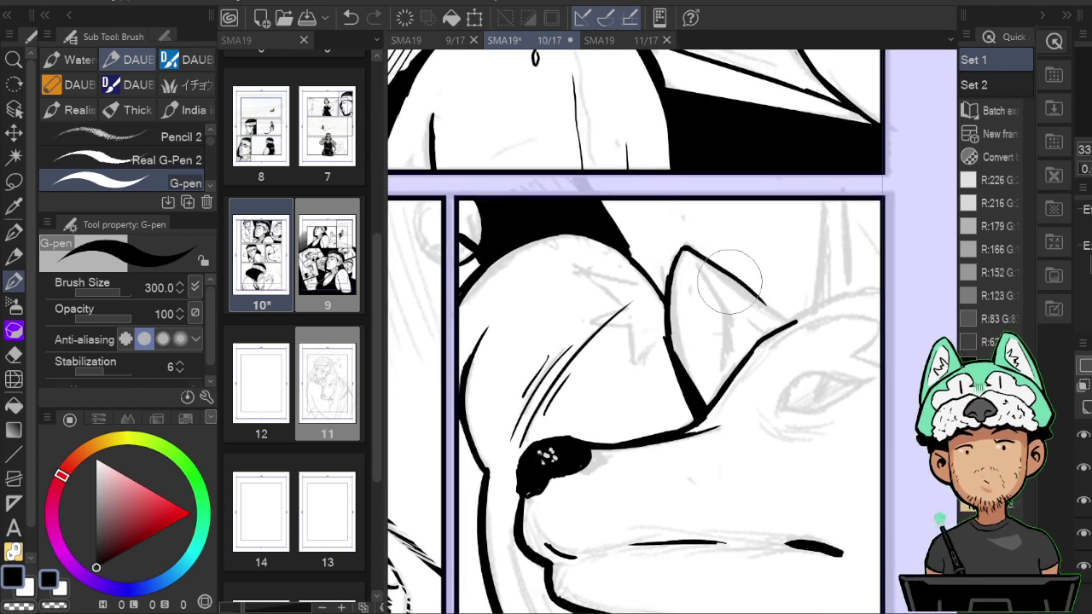
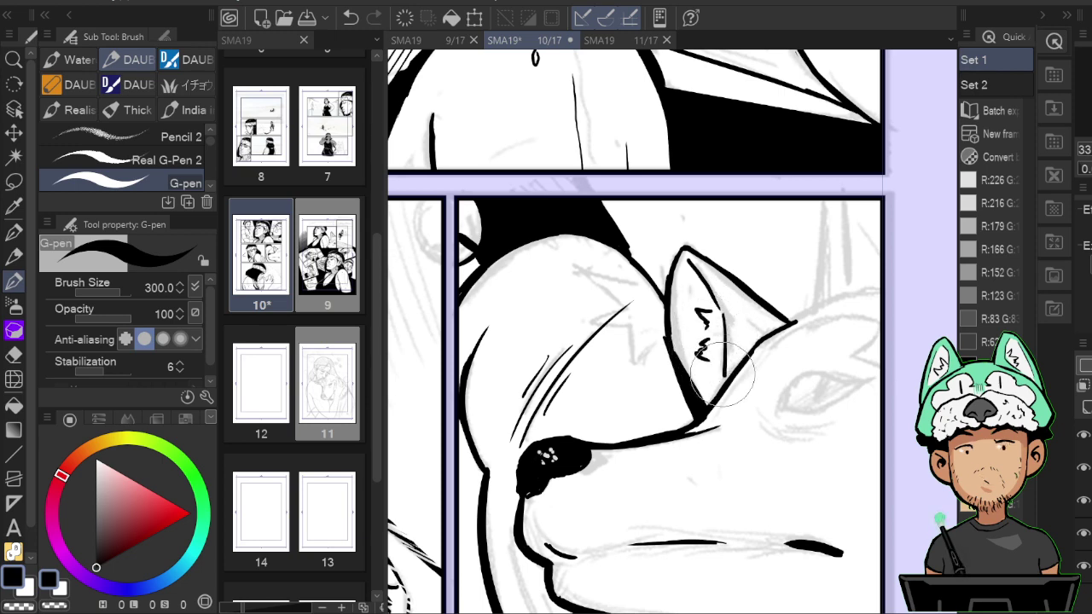
Add short fur marks inside the dog's first ear and thicken the inner ear line near the tip.
{"action": "left_click_drag", "start_coordinate": [698, 344], "coordinate": [704, 357]}
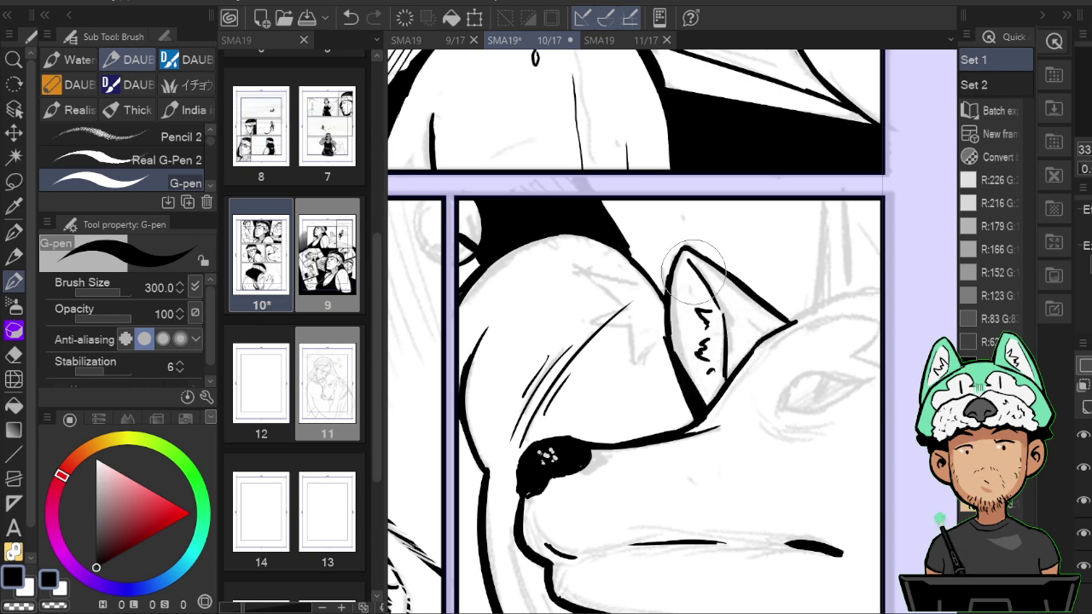
{"action": "left_click_drag", "start_coordinate": [692, 268], "coordinate": [698, 276]}
{"action": "key", "text": "h"}
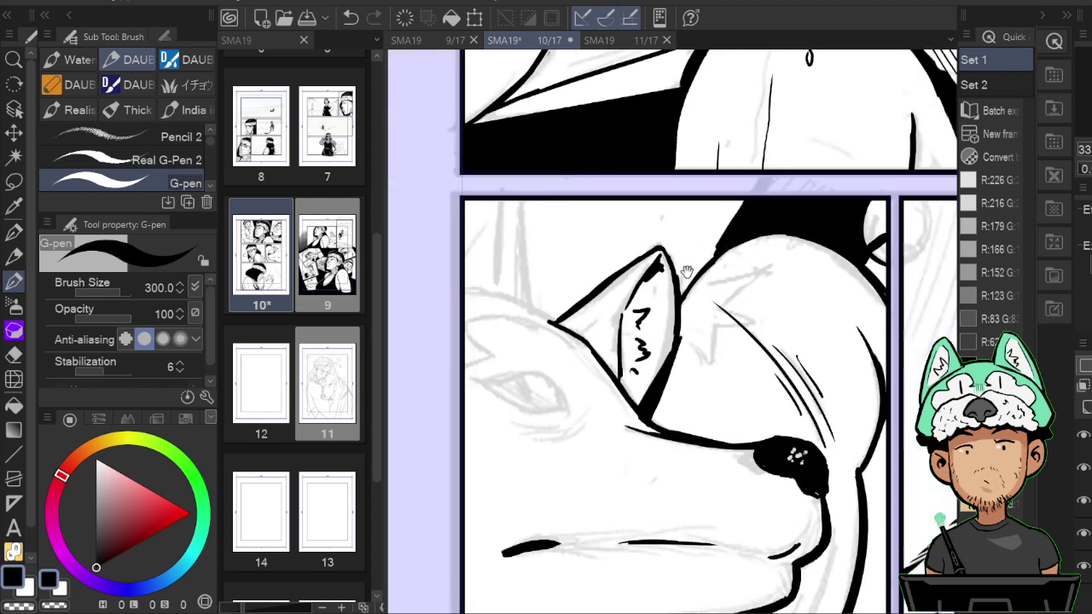
{"action": "key", "text": "e"}
{"action": "key", "text": "b"}
{"action": "key", "text": "h"}
{"action": "key", "text": "e"}
{"action": "key", "text": "b"}
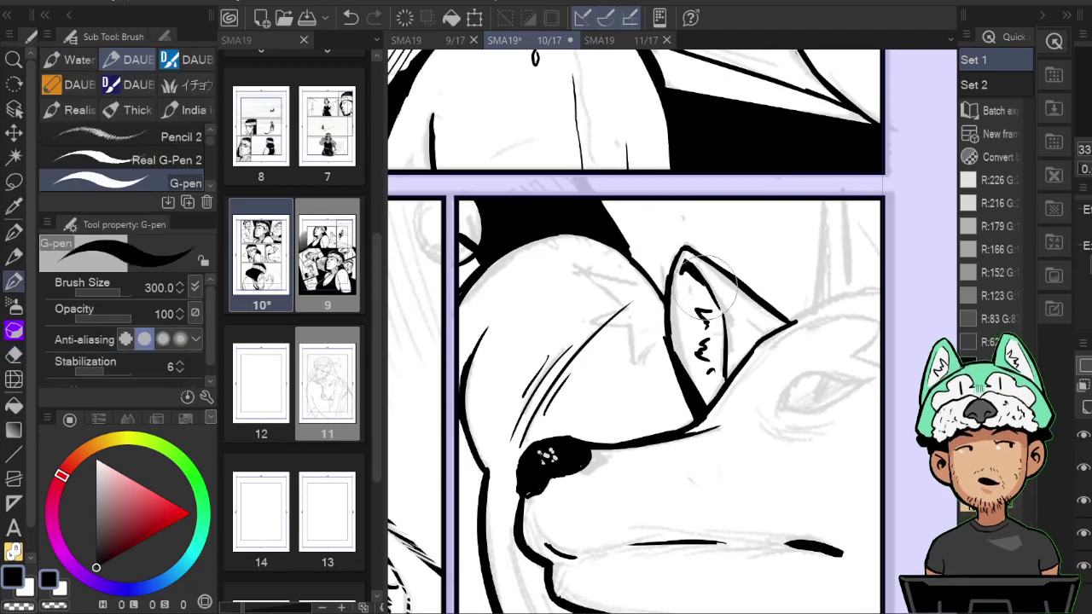
{"action": "key", "text": "h"}
{"action": "key", "text": "h"}
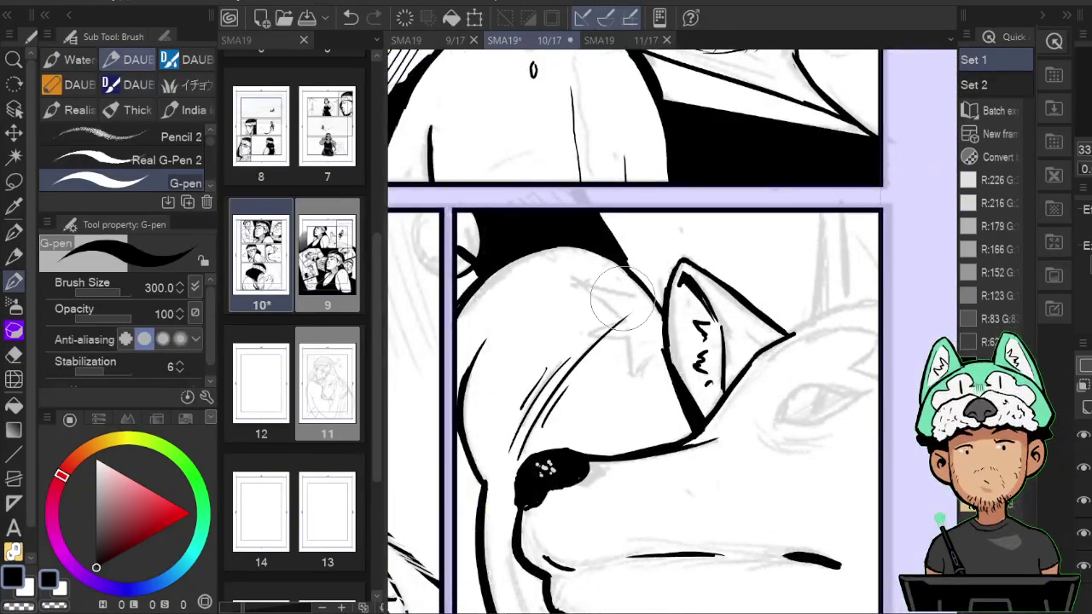
Ink a spiky burst mark on the woman's shoulder beside the dog's ear and erase the shoulder contour running through it.
{"action": "left_click_drag", "start_coordinate": [601, 289], "coordinate": [655, 300]}
{"action": "key", "text": "ctrl+z"}
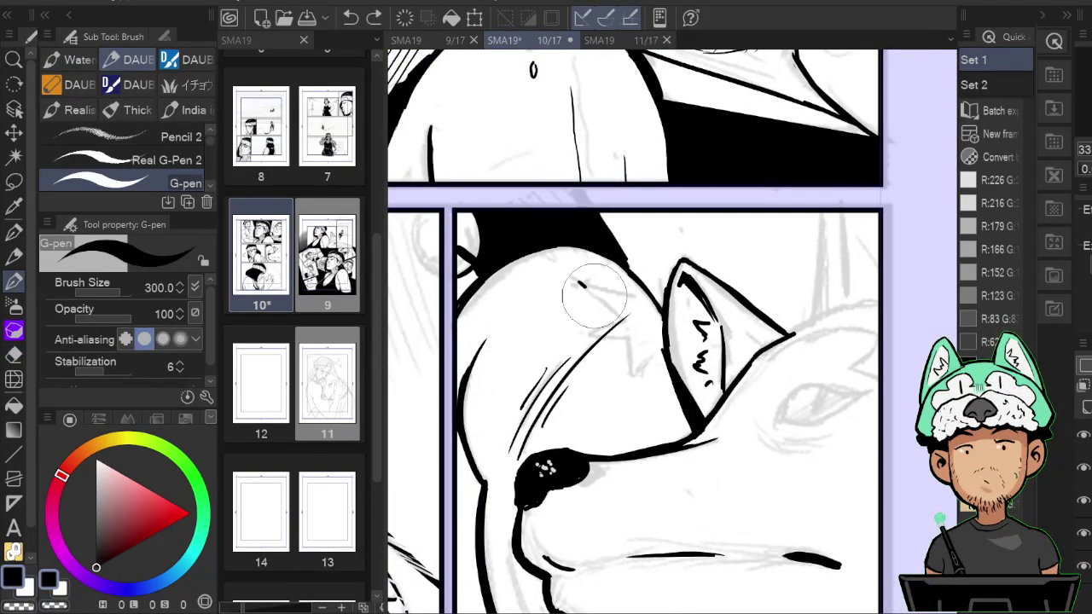
{"action": "key", "text": "h"}
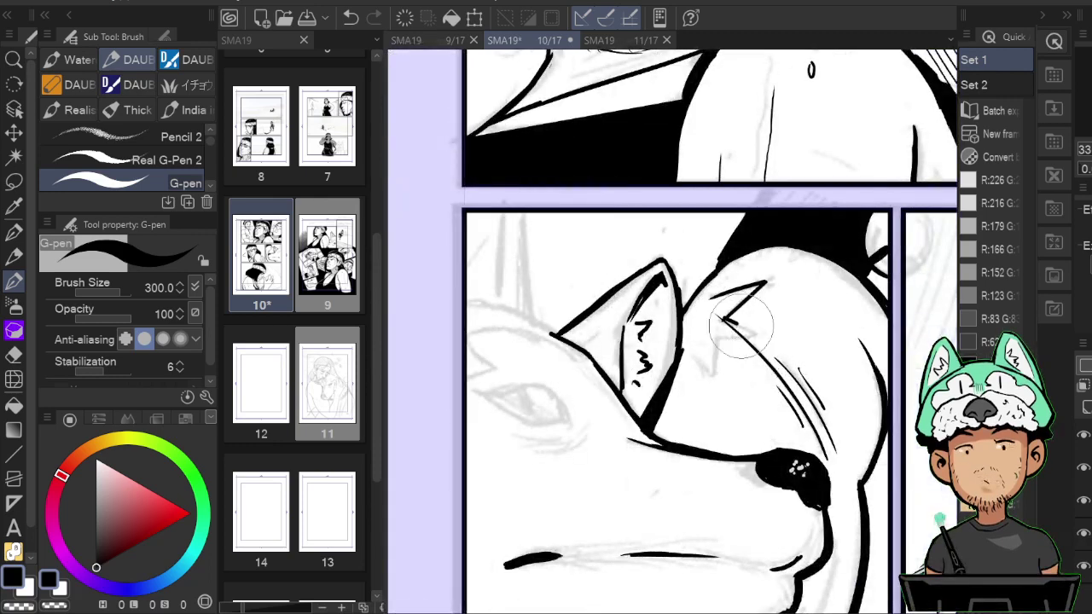
{"action": "left_click_drag", "start_coordinate": [722, 338], "coordinate": [757, 338]}
{"action": "key", "text": "h"}
{"action": "key", "text": "h"}
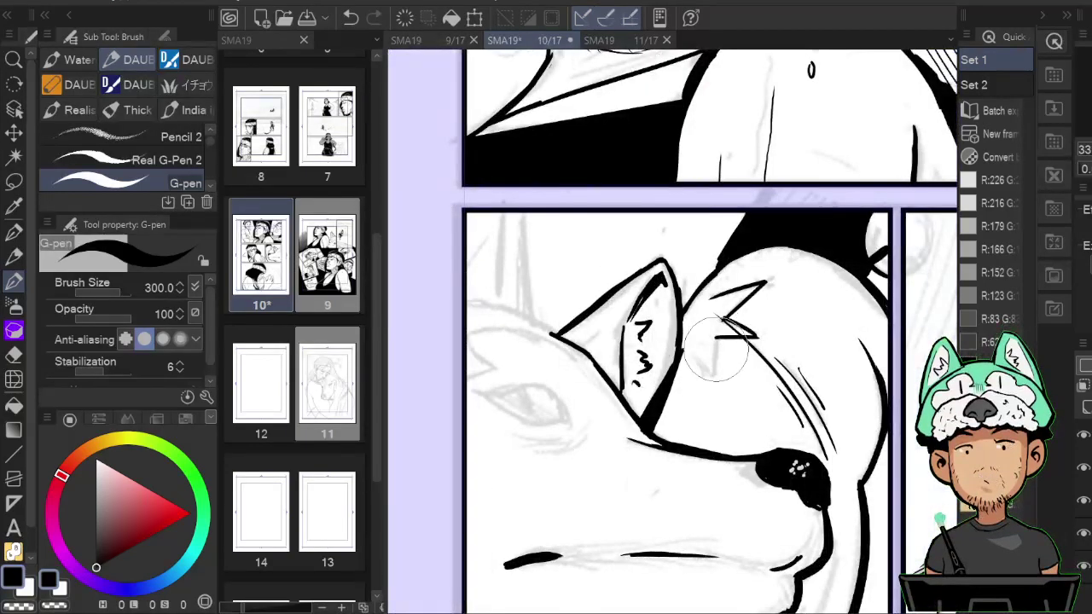
{"action": "key", "text": "h"}
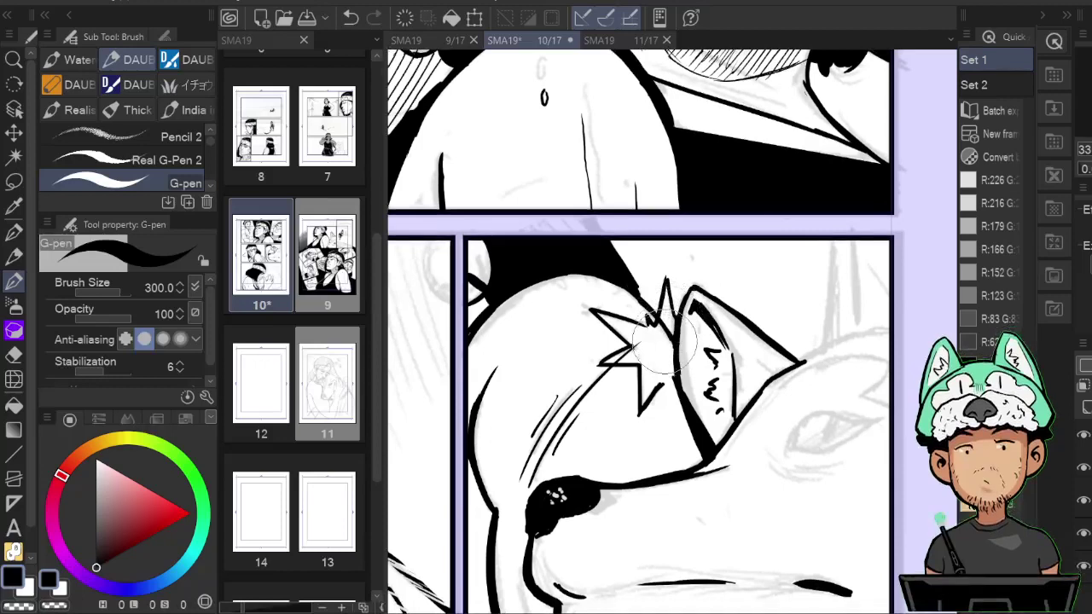
{"action": "key", "text": "e"}
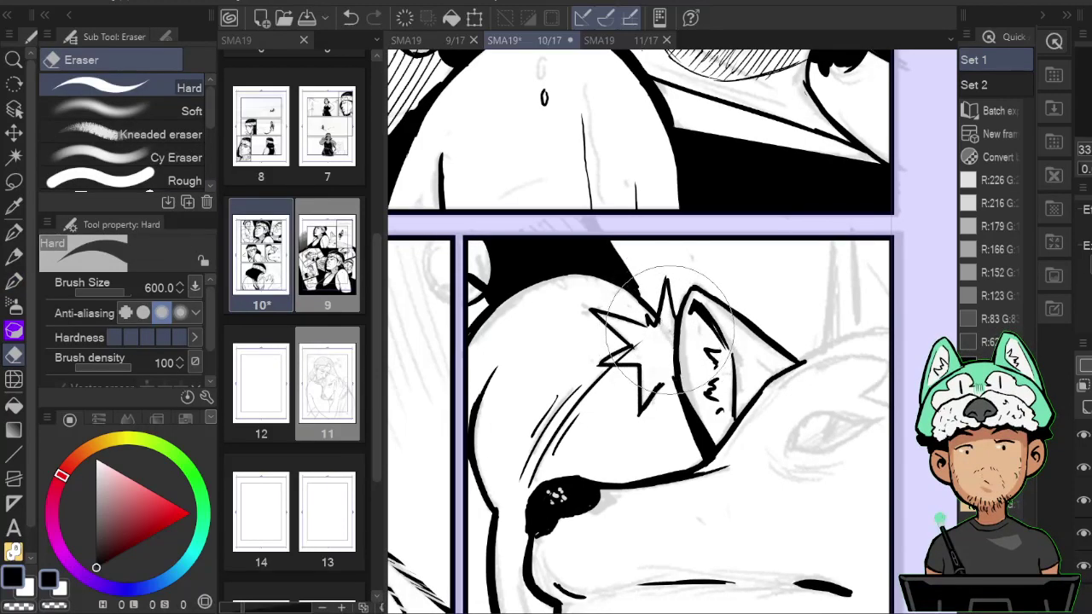
{"action": "key", "text": "p"}
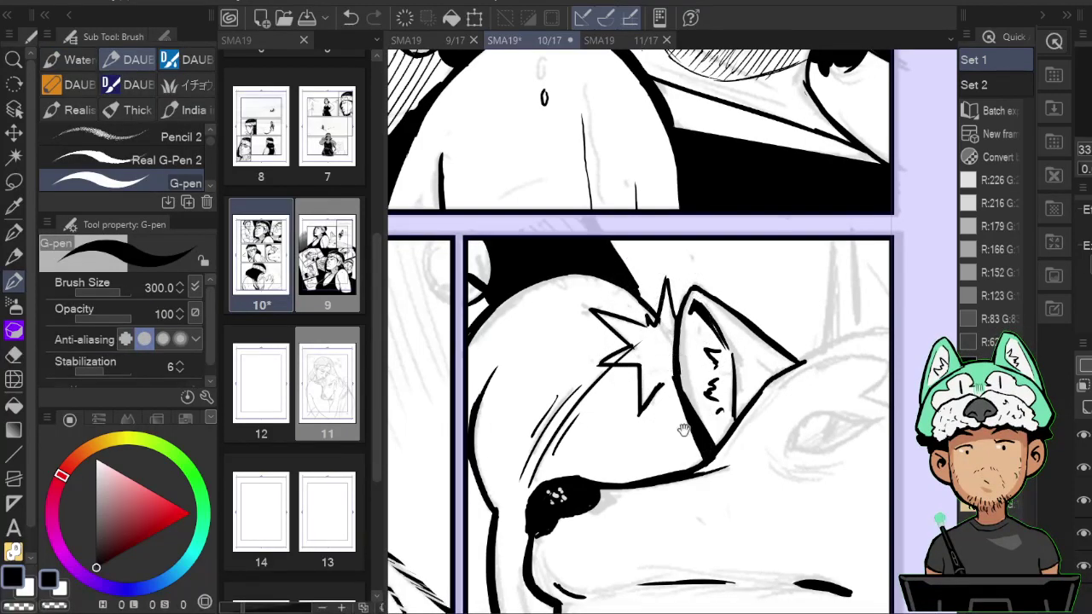
Extend the dog's forehead line beyond the base of its first ear with the G-pen.
{"action": "scroll", "coordinate": [684, 431], "scroll_direction": "down", "scroll_amount": 3}
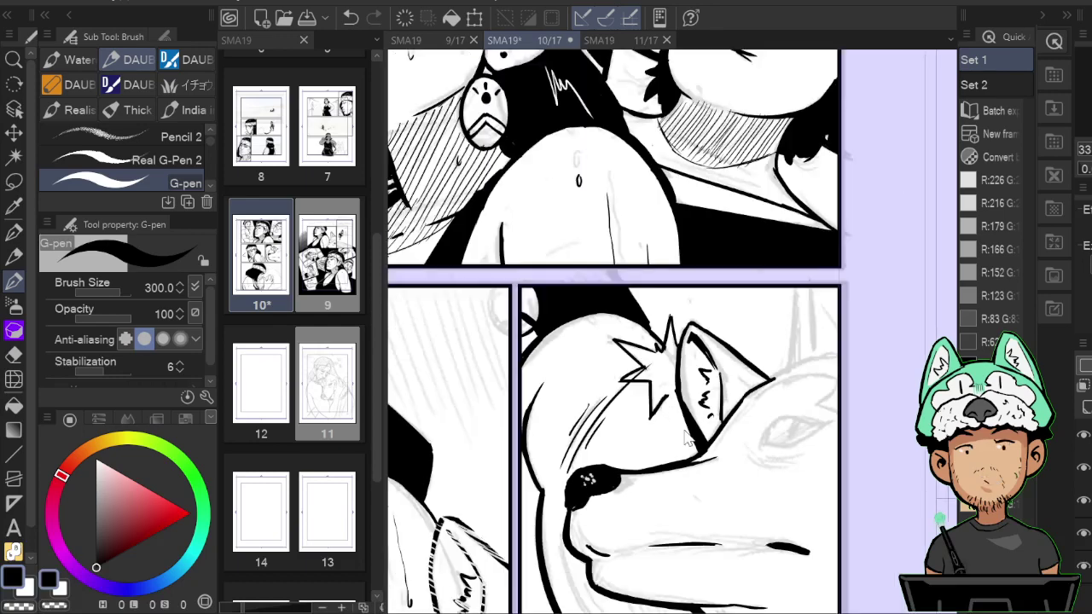
{"action": "scroll", "coordinate": [683, 431], "scroll_direction": "up", "scroll_amount": 3}
{"action": "key", "text": "h"}
{"action": "mouse_move", "coordinate": [683, 429]}
{"action": "left_mouse_down"}
{"action": "mouse_move", "coordinate": [725, 447]}
{"action": "mouse_move", "coordinate": [754, 478]}
{"action": "left_mouse_up"}
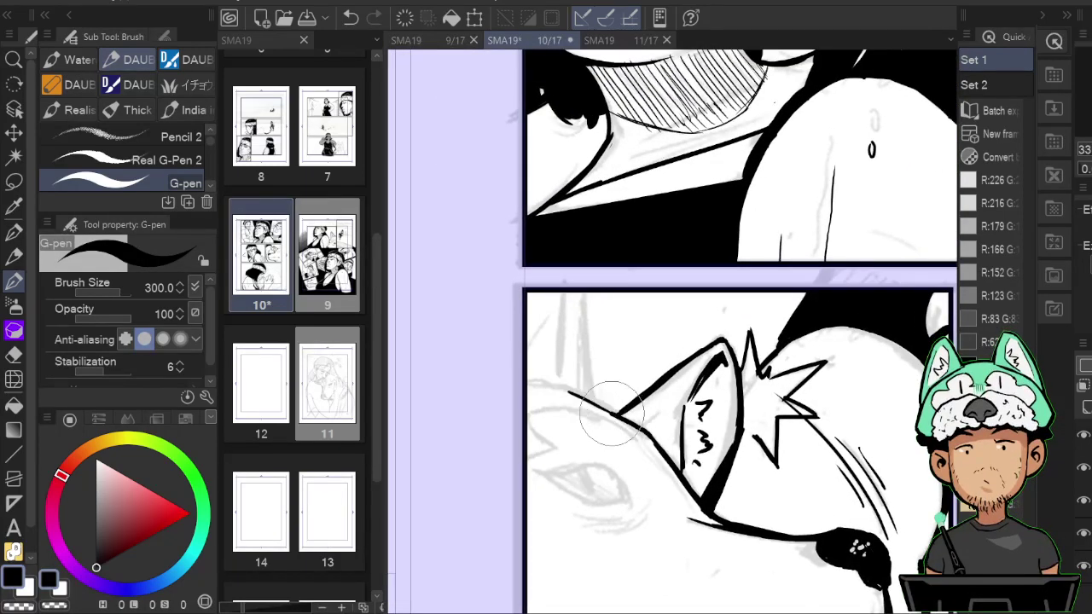
{"action": "left_click_drag", "start_coordinate": [560, 389], "coordinate": [616, 416]}
{"action": "key", "text": "h"}
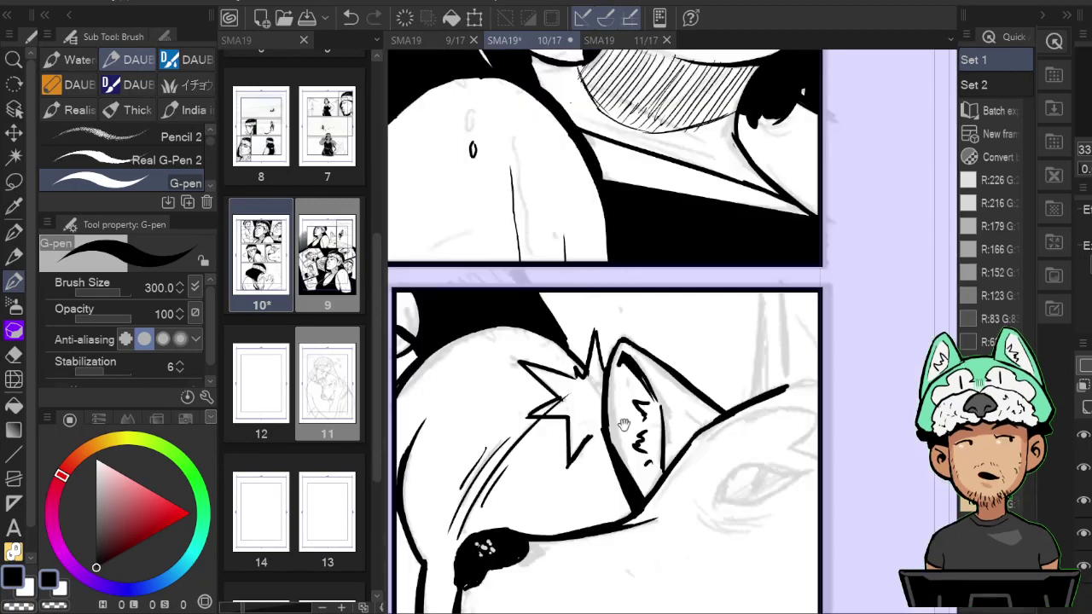
{"action": "left_click_drag", "start_coordinate": [772, 318], "coordinate": [756, 298]}
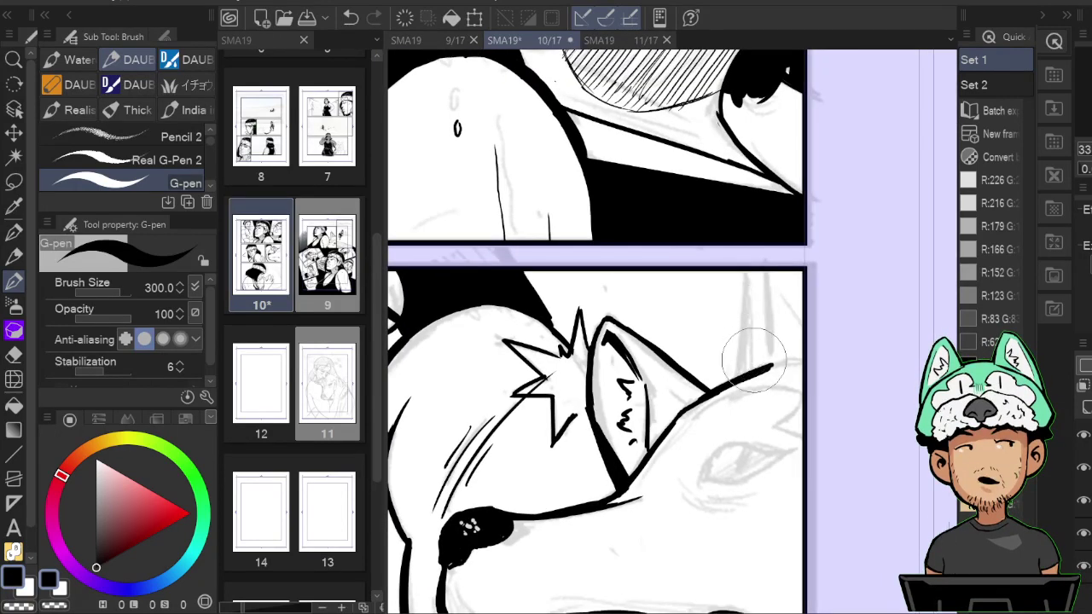
Ink the dog's second ear at the panel border with inner lines and fur marks, trimming strokes with the Hard eraser.
{"action": "mouse_move", "coordinate": [754, 374]}
{"action": "left_mouse_down"}
{"action": "mouse_move", "coordinate": [771, 274]}
{"action": "mouse_move", "coordinate": [757, 365]}
{"action": "mouse_move", "coordinate": [753, 267]}
{"action": "mouse_move", "coordinate": [784, 382]}
{"action": "mouse_move", "coordinate": [720, 373]}
{"action": "left_mouse_up"}
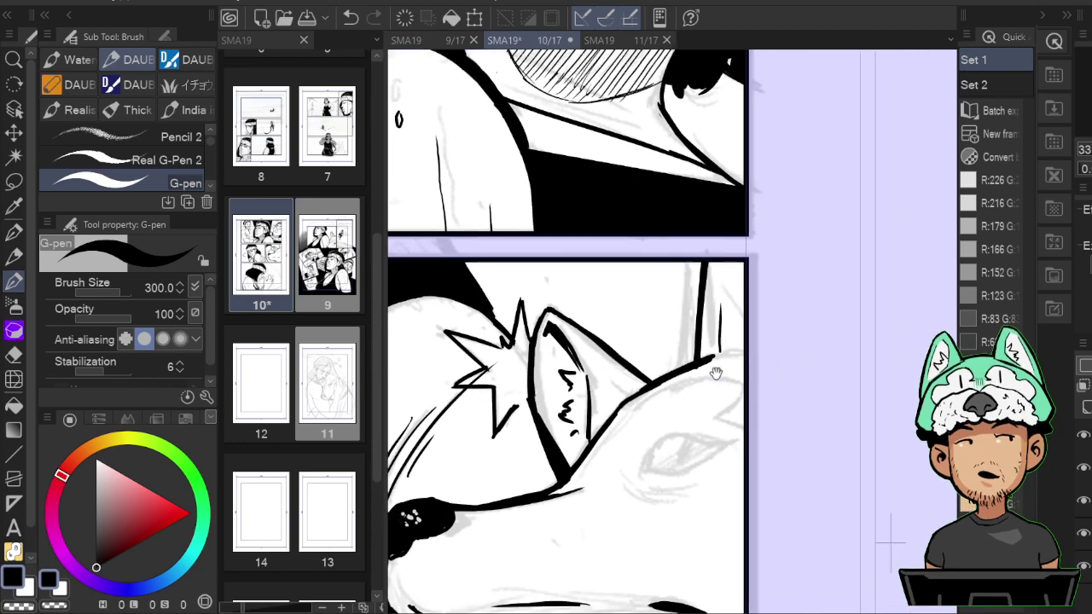
{"action": "mouse_move", "coordinate": [797, 368]}
{"action": "left_mouse_down"}
{"action": "mouse_move", "coordinate": [744, 270]}
{"action": "mouse_move", "coordinate": [780, 346]}
{"action": "left_mouse_up"}
{"action": "key", "text": "e"}
{"action": "left_click_drag", "start_coordinate": [702, 293], "coordinate": [703, 309]}
{"action": "key", "text": "b"}
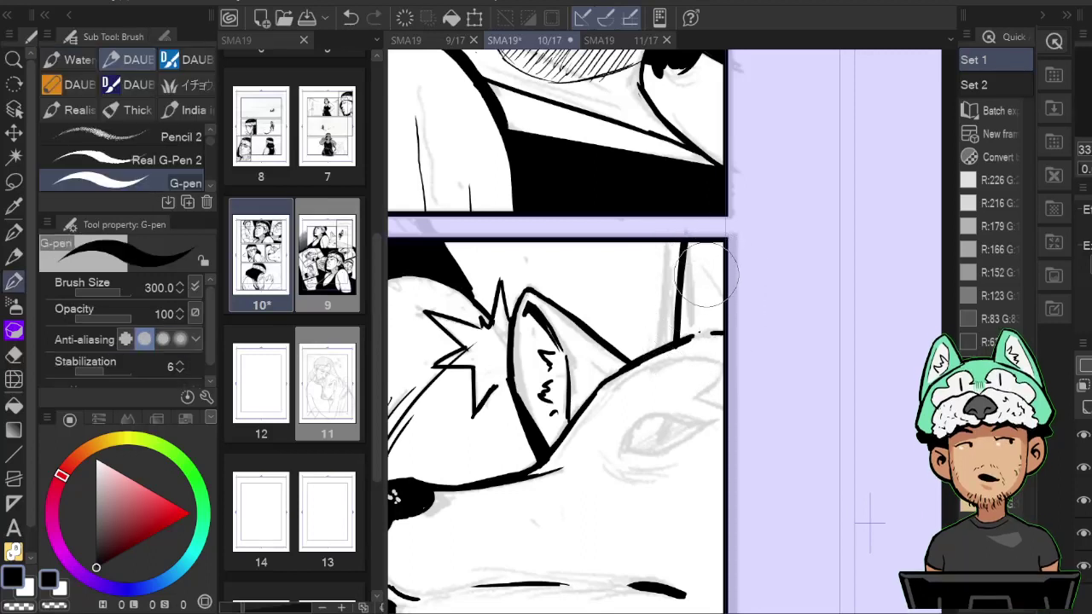
{"action": "mouse_move", "coordinate": [717, 268]}
{"action": "left_mouse_down"}
{"action": "mouse_move", "coordinate": [705, 269]}
{"action": "mouse_move", "coordinate": [715, 290]}
{"action": "mouse_move", "coordinate": [722, 268]}
{"action": "mouse_move", "coordinate": [709, 324]}
{"action": "mouse_move", "coordinate": [692, 313]}
{"action": "mouse_move", "coordinate": [694, 264]}
{"action": "left_mouse_up"}
{"action": "key", "text": "e"}
{"action": "key", "text": "b"}
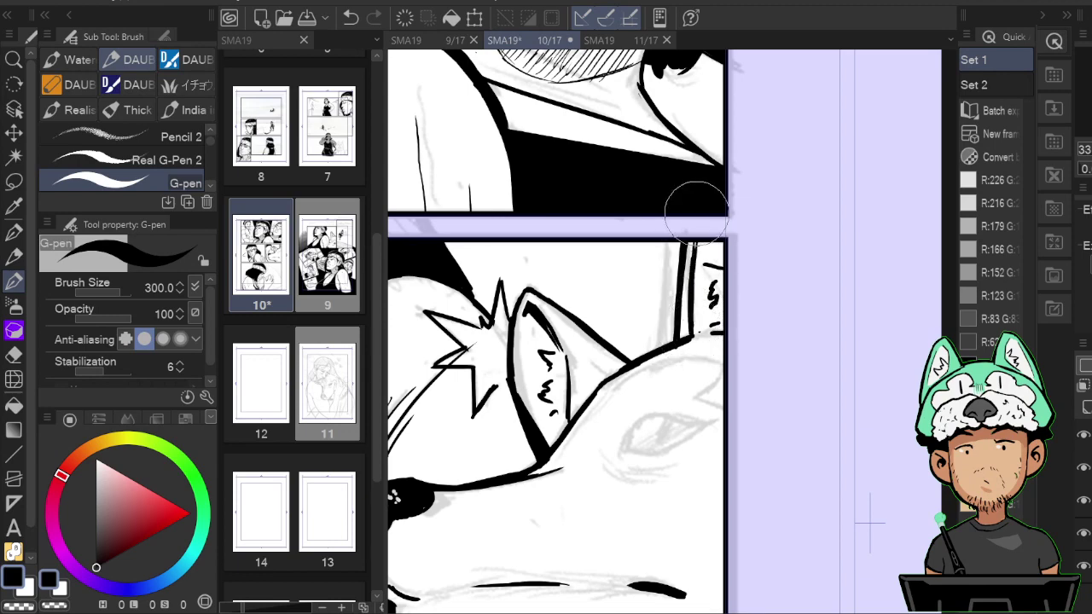
Ink the top of the dog's head beneath its second ear up to the panel border with the G-pen.
{"action": "scroll", "coordinate": [700, 224], "scroll_direction": "down", "scroll_amount": 1}
{"action": "scroll", "coordinate": [700, 222], "scroll_direction": "down", "scroll_amount": 2}
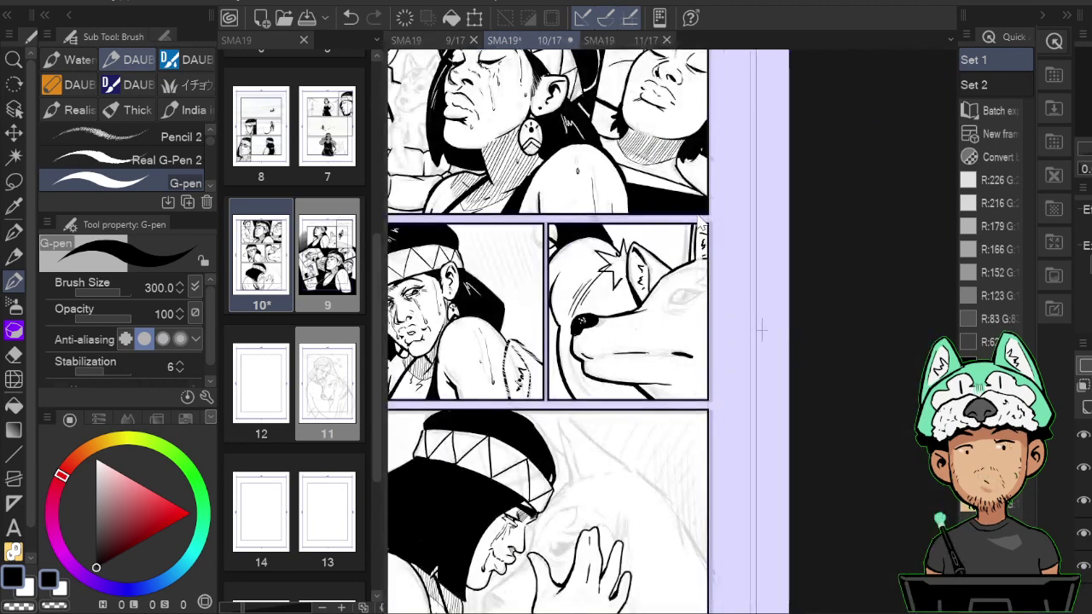
{"action": "scroll", "coordinate": [699, 215], "scroll_direction": "up", "scroll_amount": 3}
{"action": "key", "text": "h"}
{"action": "left_click_drag", "start_coordinate": [701, 326], "coordinate": [670, 320]}
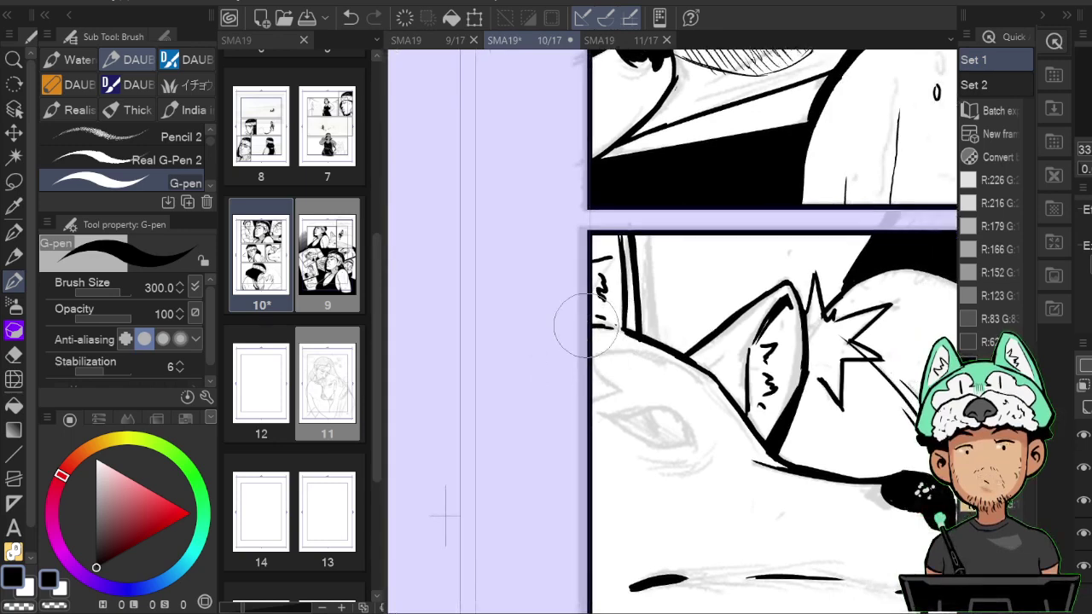
{"action": "key", "text": "h"}
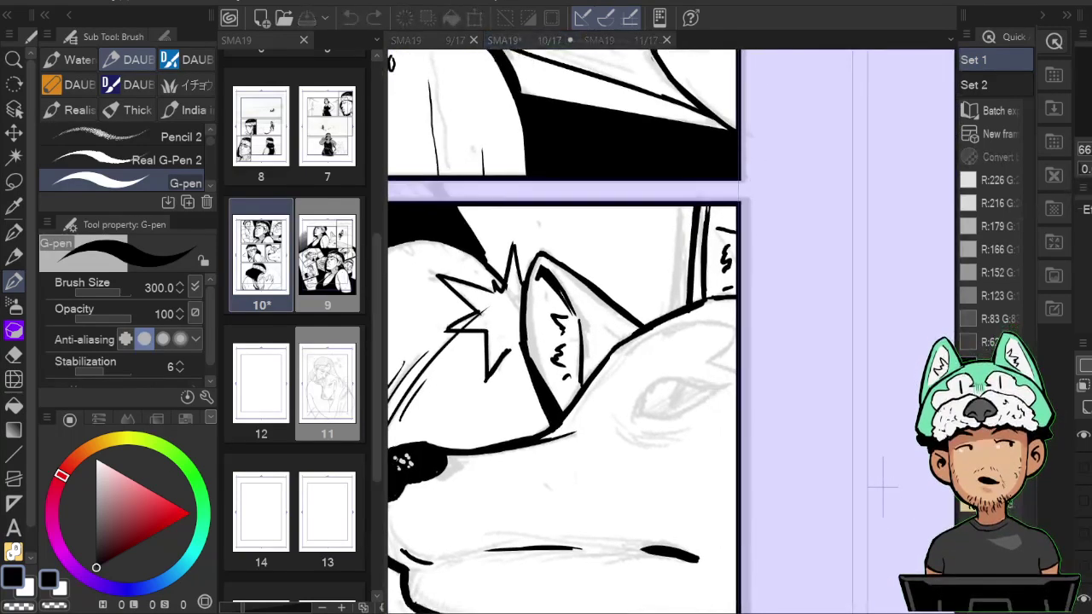
{"action": "key", "text": "h"}
{"action": "left_click_drag", "start_coordinate": [710, 333], "coordinate": [701, 341]}
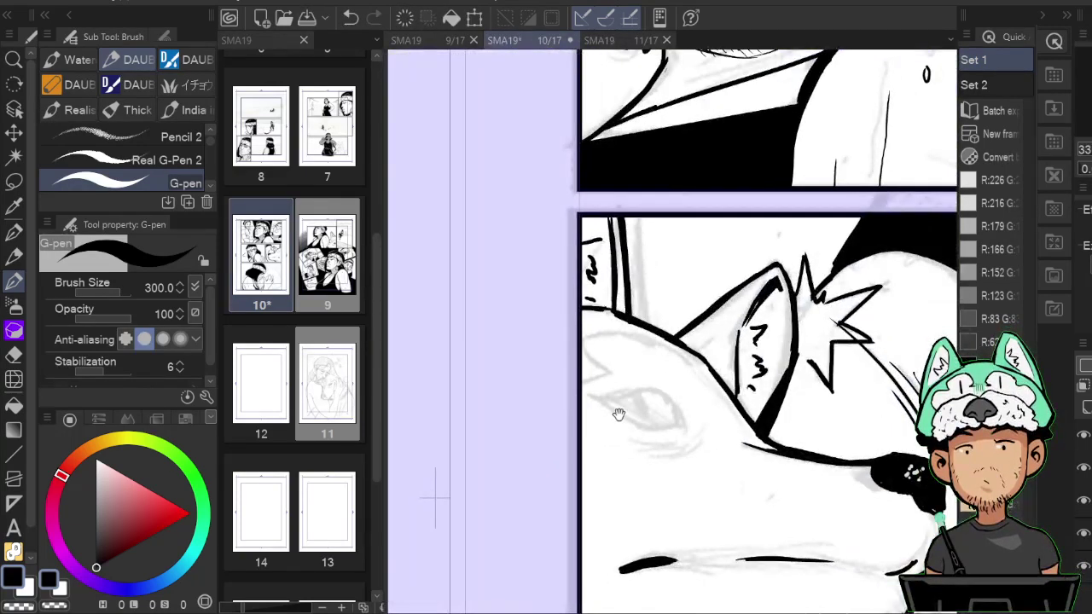
{"action": "key", "text": "ctrl+Tab"}
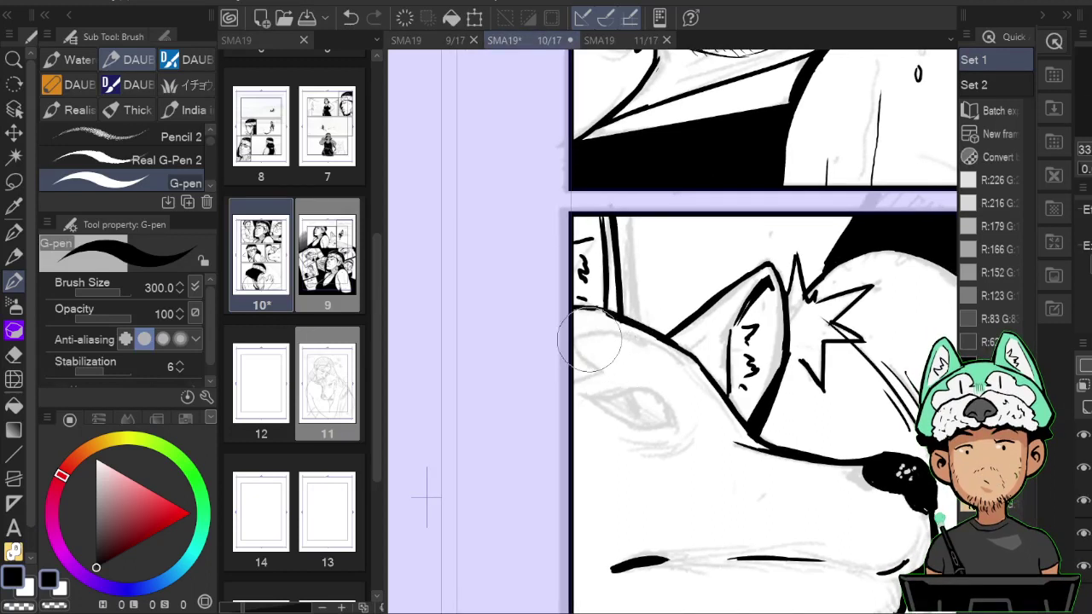
Ink a thin brow line inside the dog's forehead contour, running from the panel border down toward the muzzle.
{"action": "left_click_drag", "start_coordinate": [608, 338], "coordinate": [621, 340]}
{"action": "key", "text": "e"}
{"action": "key", "text": "p"}
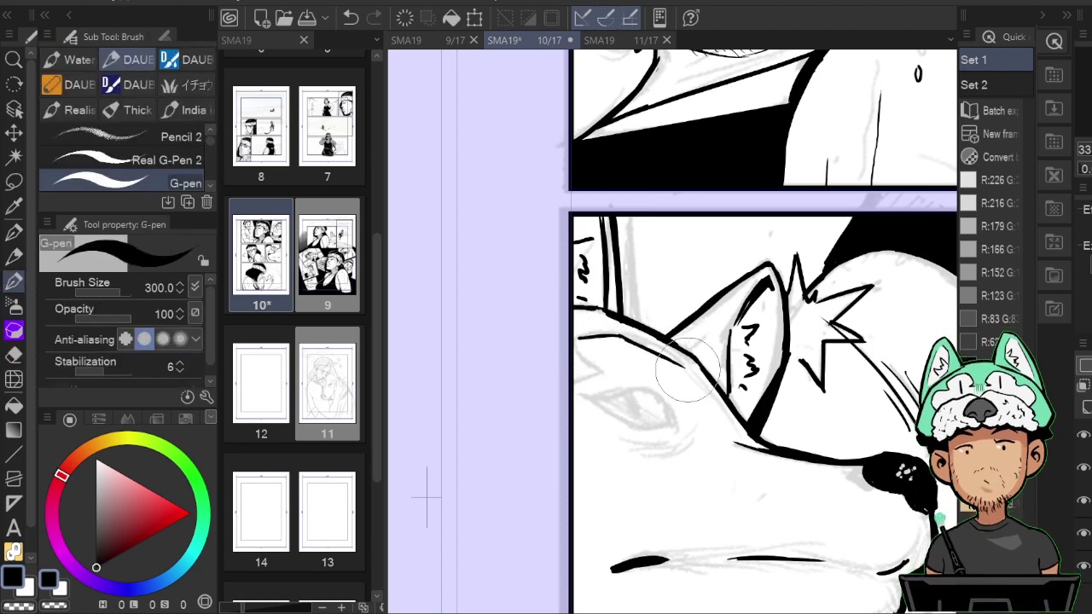
{"action": "left_click_drag", "start_coordinate": [702, 391], "coordinate": [718, 411]}
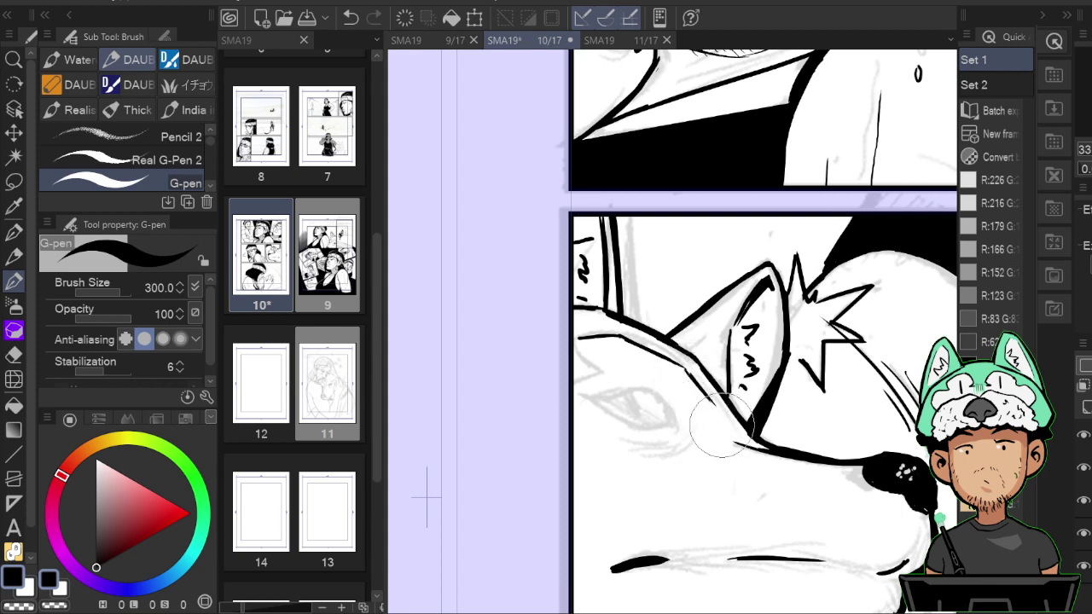
Add short fur hatching between the dog's brow line and eye, and ink crease lines beneath the eye.
{"action": "key", "text": "h"}
{"action": "left_click_drag", "start_coordinate": [817, 390], "coordinate": [822, 370]}
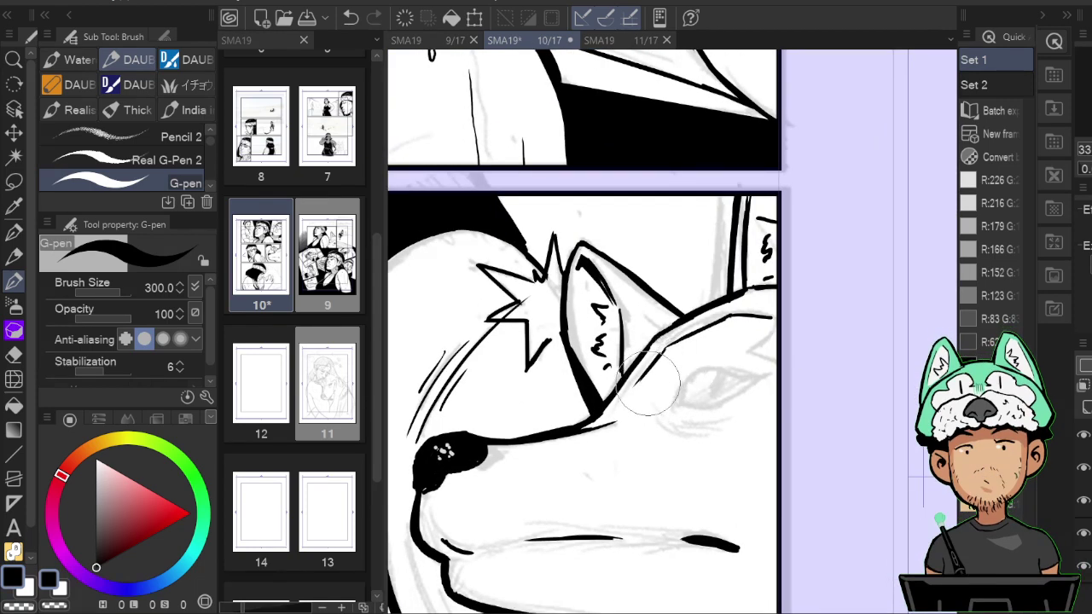
{"action": "left_click_drag", "start_coordinate": [650, 369], "coordinate": [641, 420]}
{"action": "key", "text": "h"}
{"action": "key", "text": "h"}
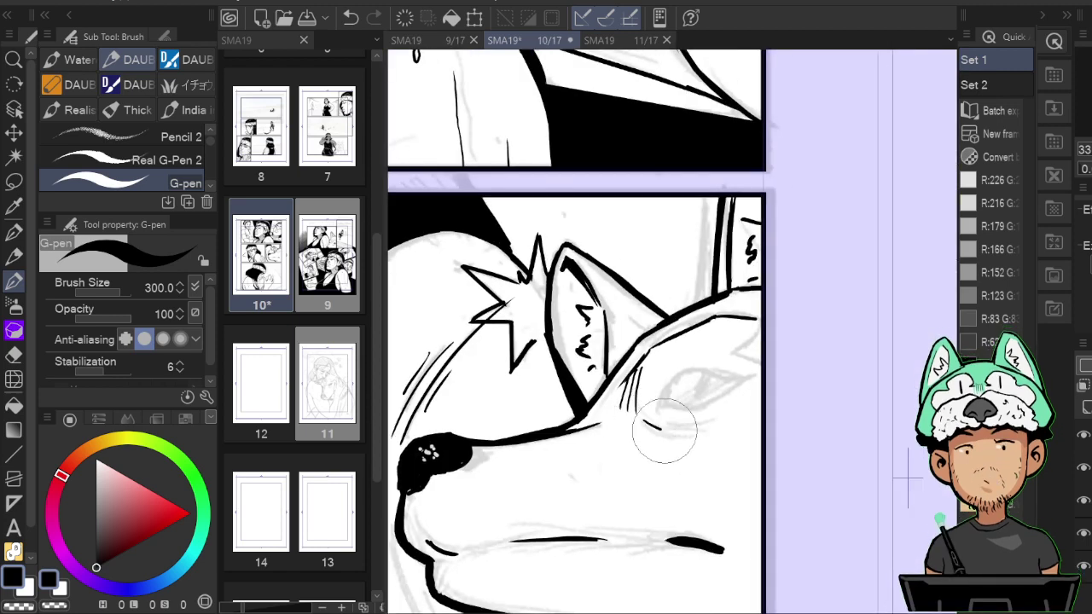
{"action": "key", "text": "h"}
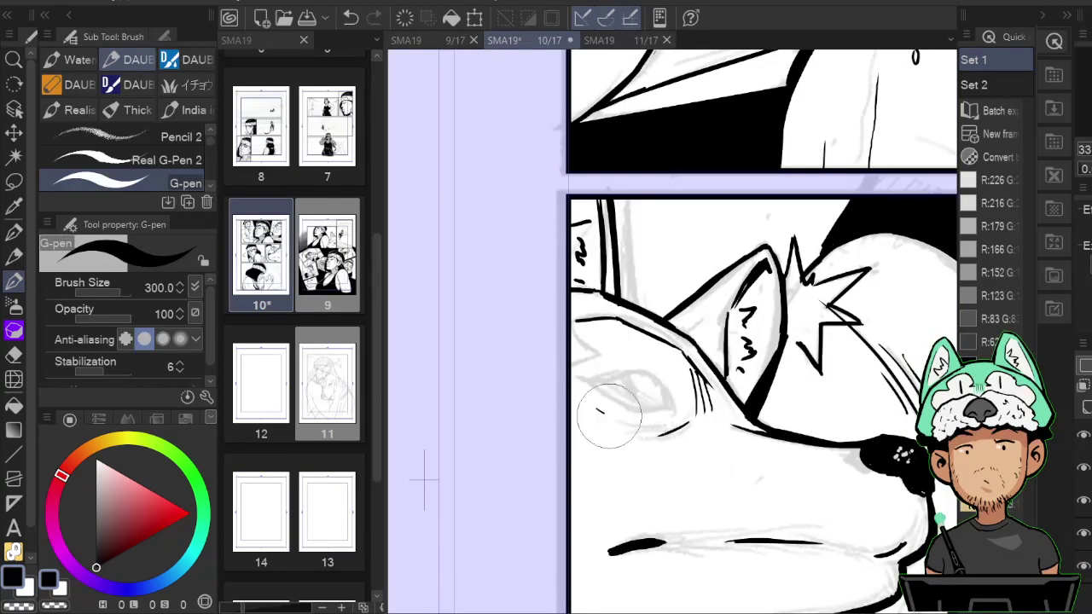
{"action": "left_click_drag", "start_coordinate": [600, 411], "coordinate": [657, 435]}
Ink the almond-shaped outline of the dog's eye with a pointed outer corner.
{"action": "key", "text": "h"}
{"action": "left_click_drag", "start_coordinate": [758, 365], "coordinate": [732, 288]}
{"action": "left_click_drag", "start_coordinate": [891, 411], "coordinate": [887, 411]}
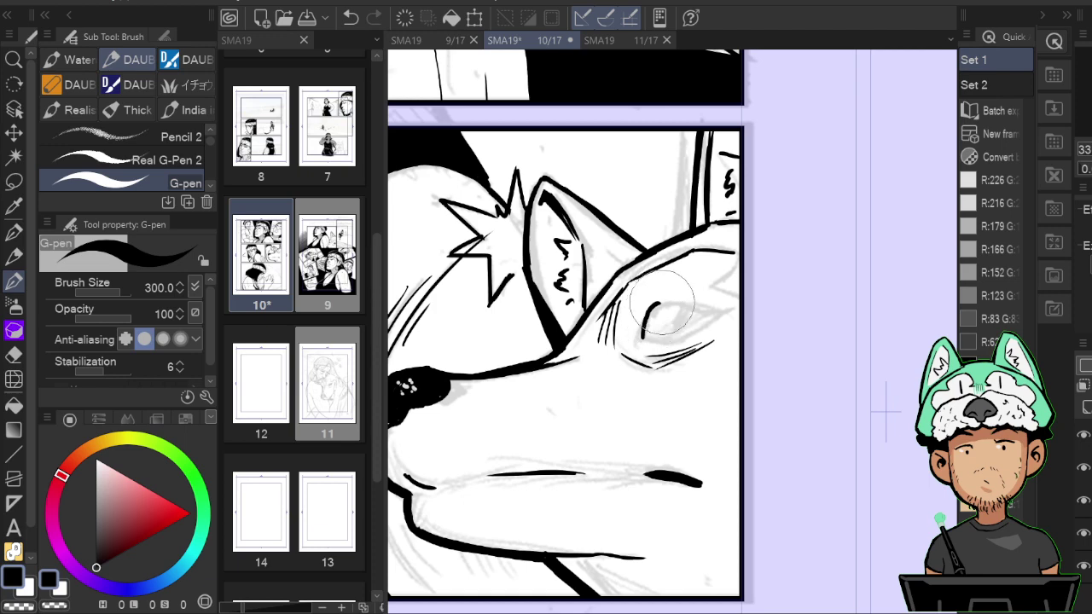
{"action": "key", "text": "h"}
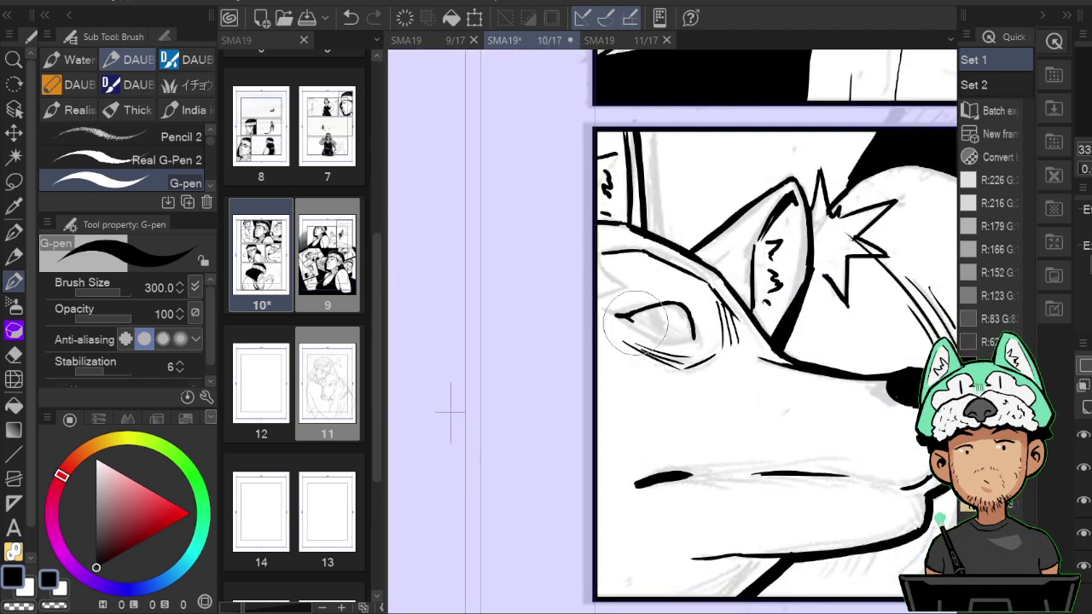
{"action": "key", "text": "h"}
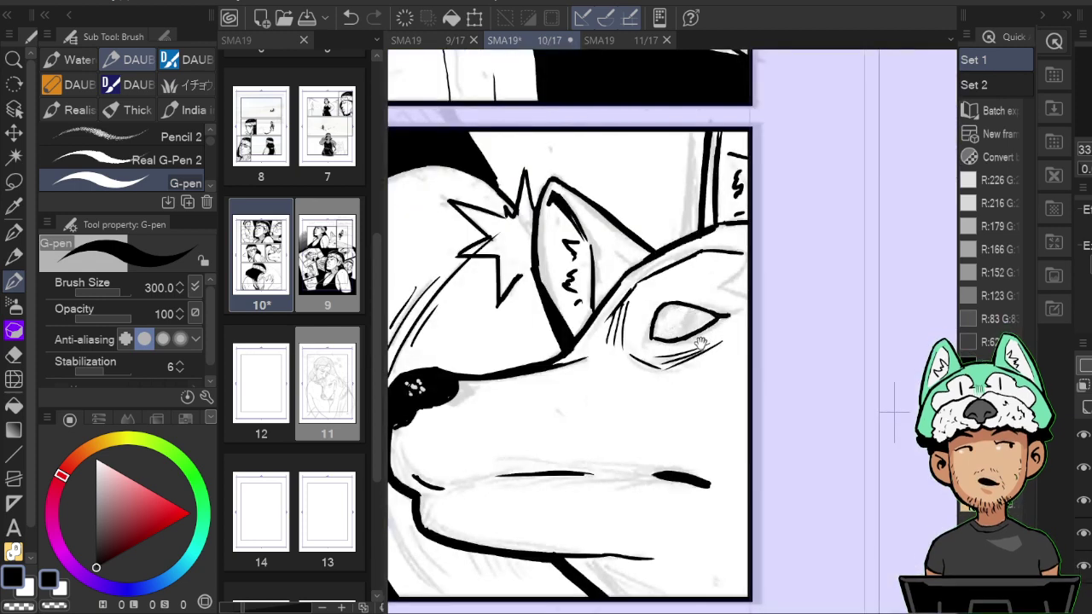
{"action": "key", "text": "h"}
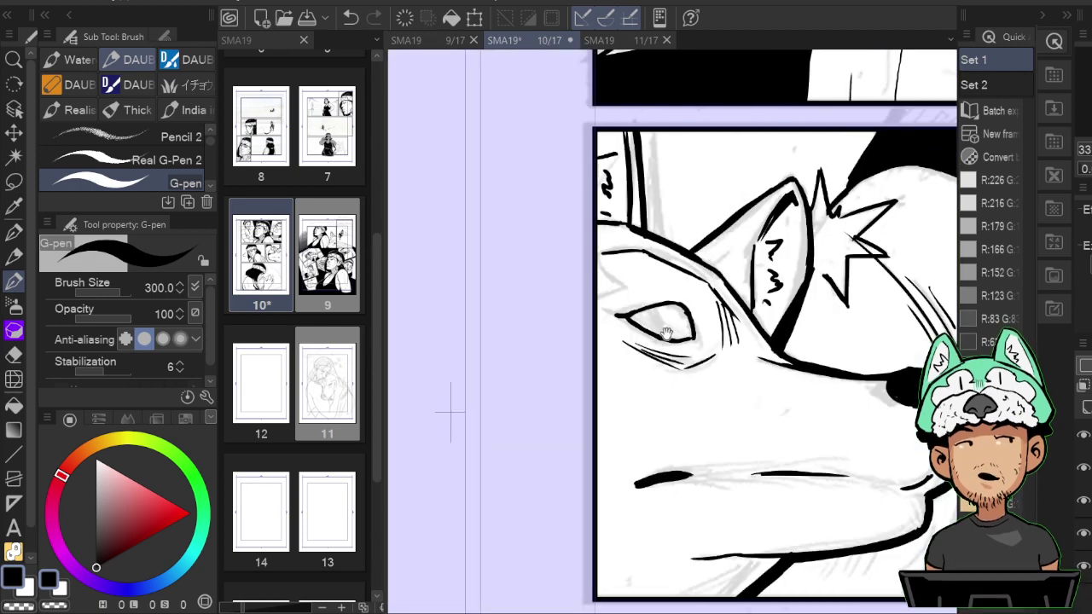
{"action": "key", "text": "h"}
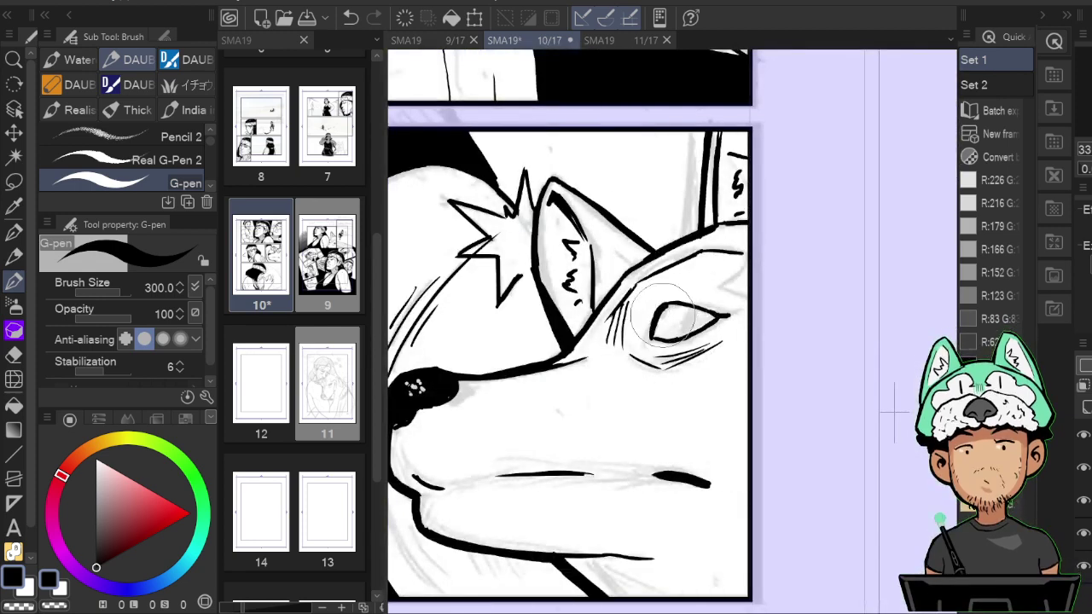
Fill the dog's eye with black and shape a white highlight, alternating the G-pen and Hard eraser.
{"action": "key", "text": "e"}
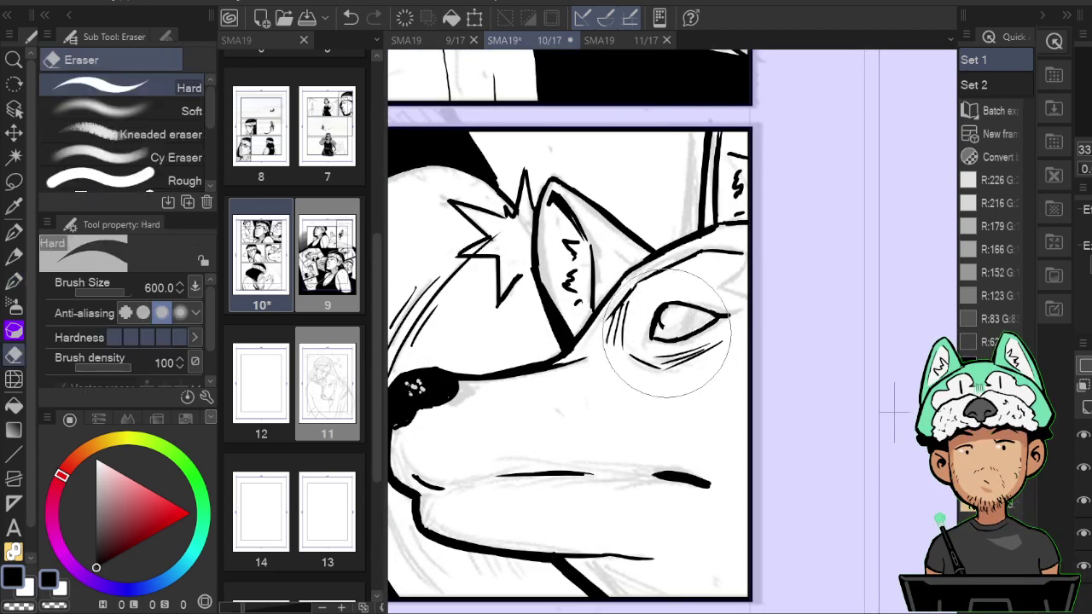
{"action": "key", "text": "p"}
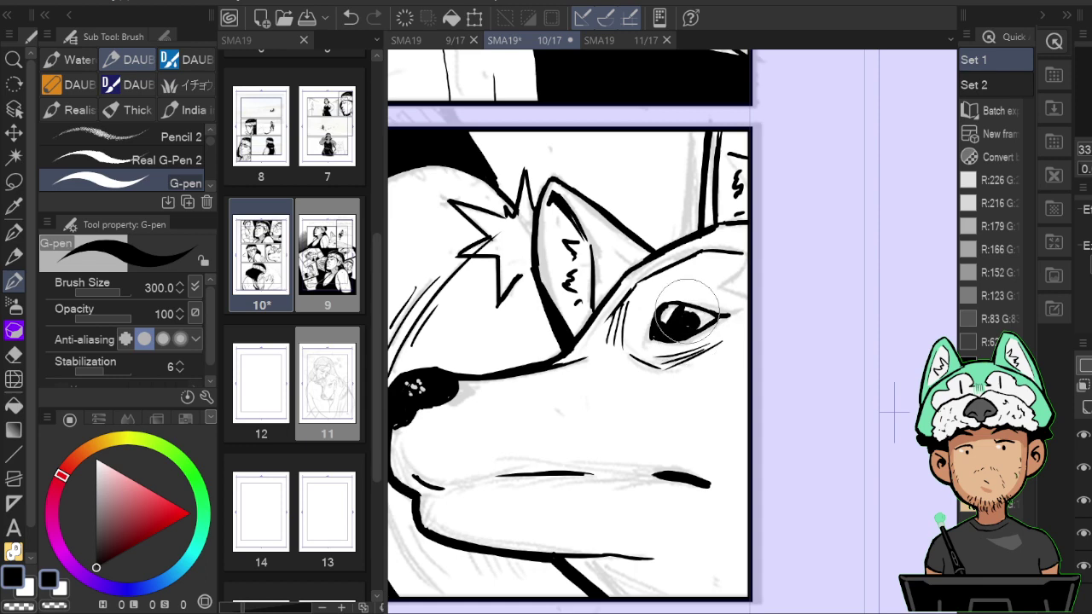
{"action": "key", "text": "h"}
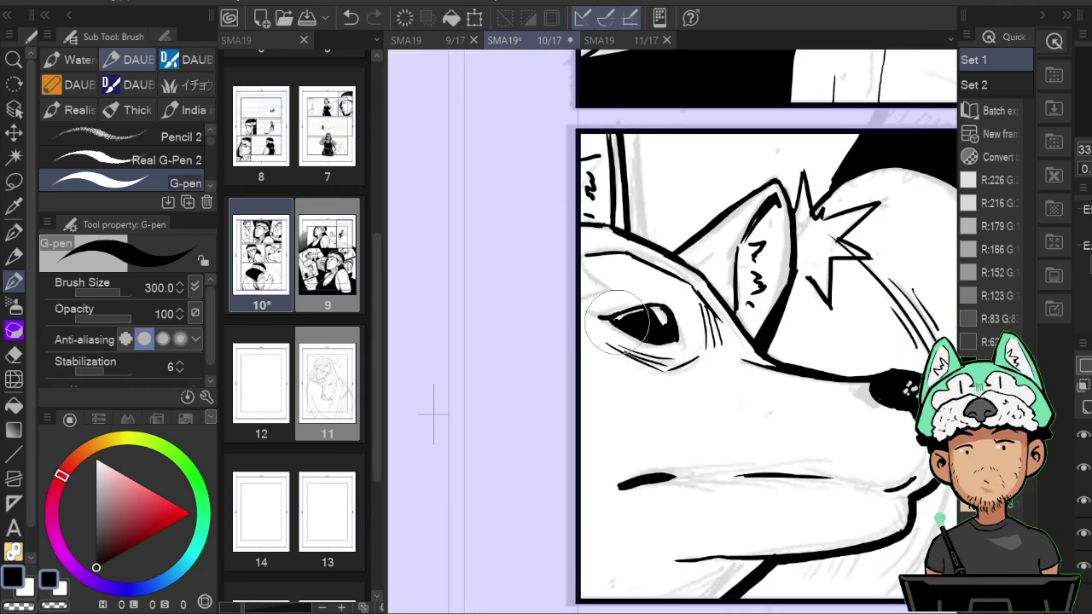
{"action": "key", "text": "e"}
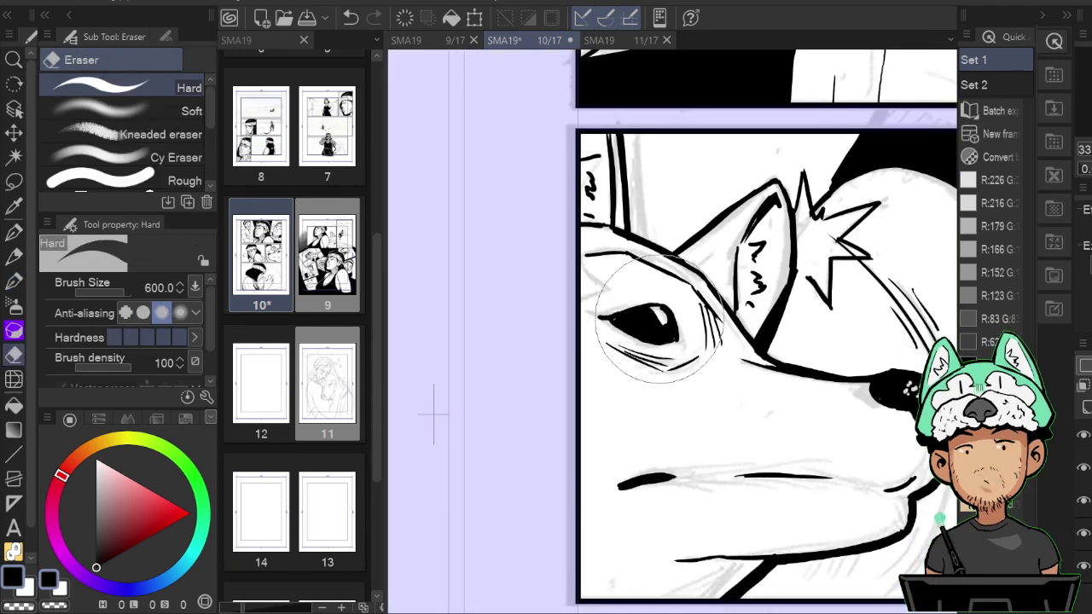
{"action": "key", "text": "p"}
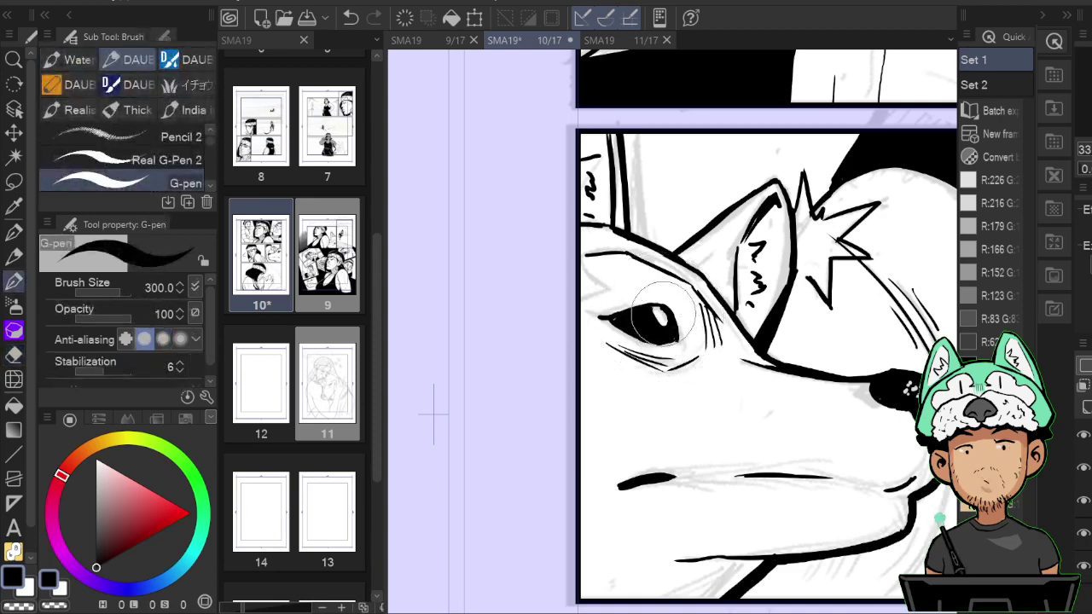
{"action": "key", "text": "e"}
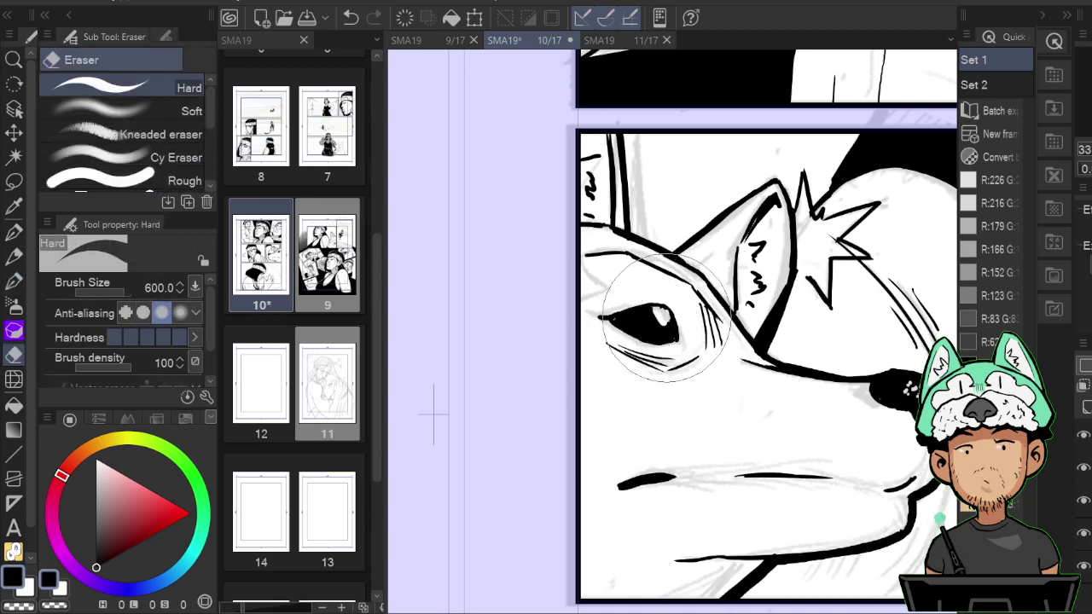
{"action": "key", "text": "p"}
{"action": "key", "text": "e"}
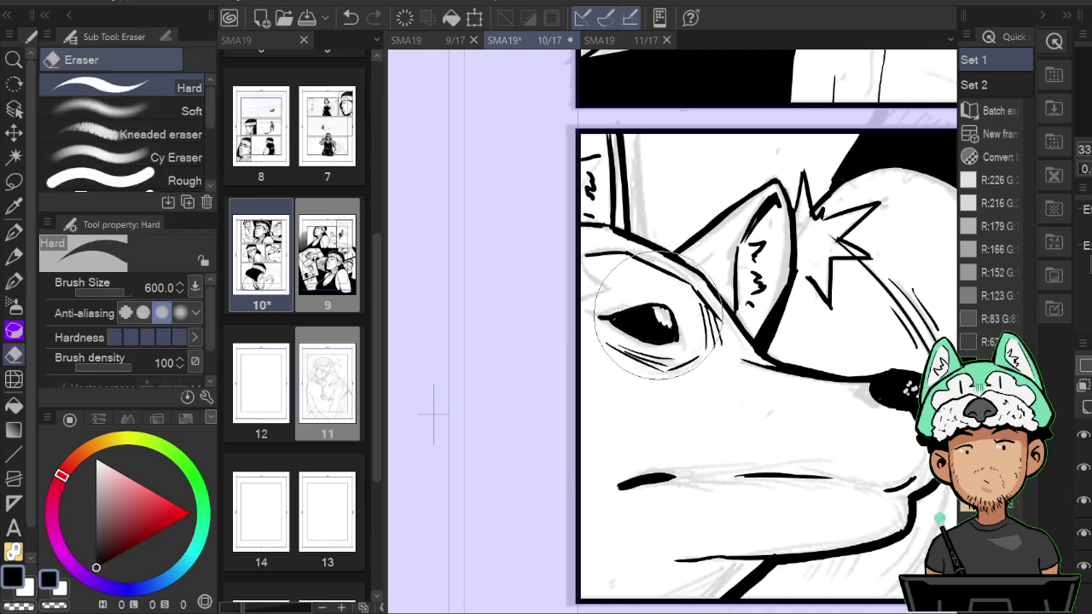
{"action": "key", "text": "b"}
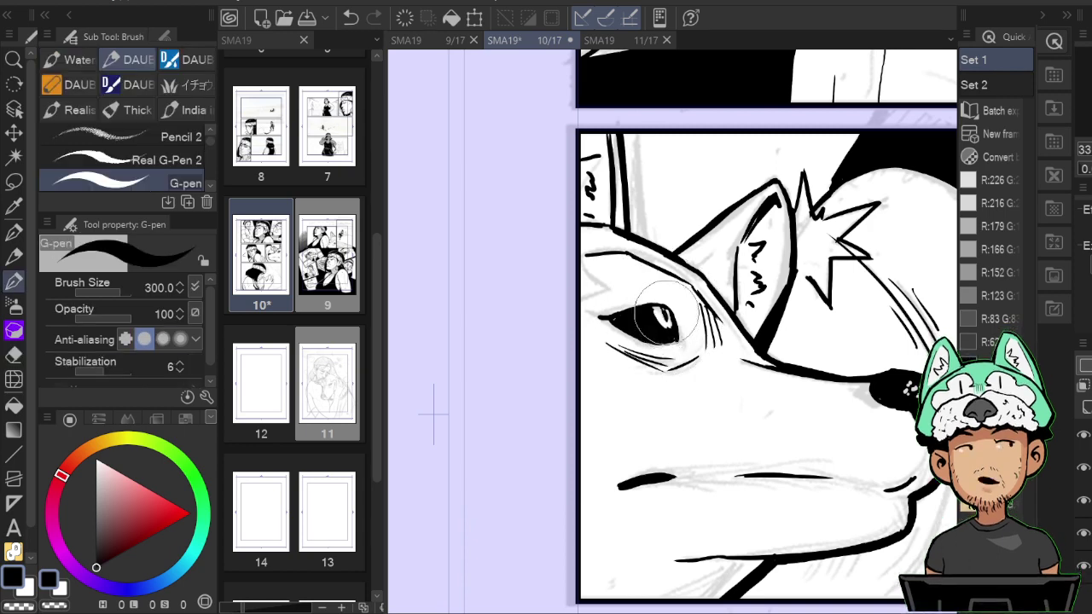
{"action": "key", "text": "h"}
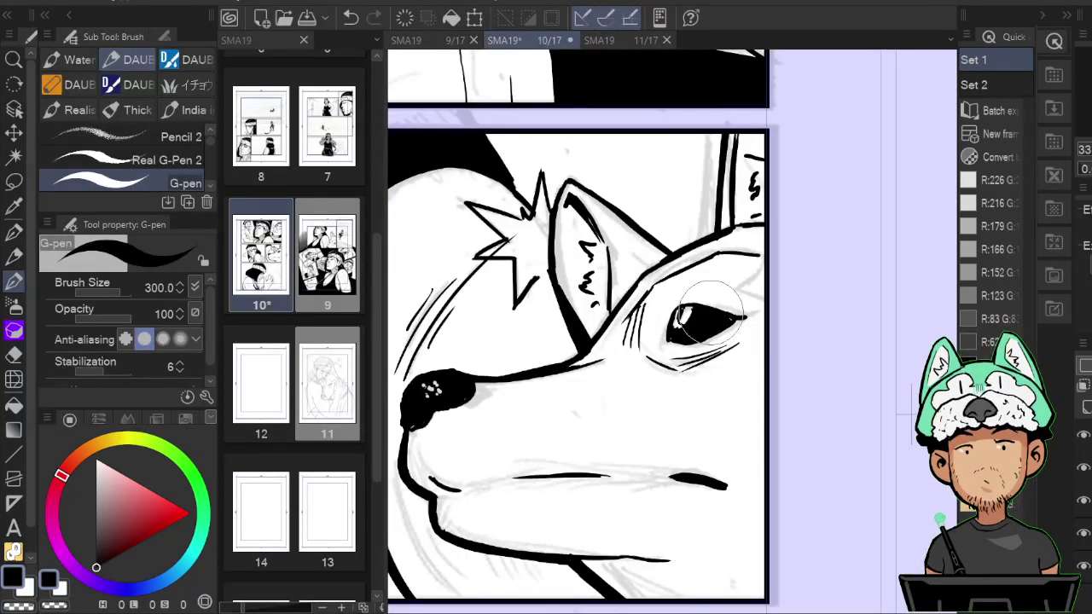
{"action": "left_click_drag", "start_coordinate": [741, 321], "coordinate": [711, 321]}
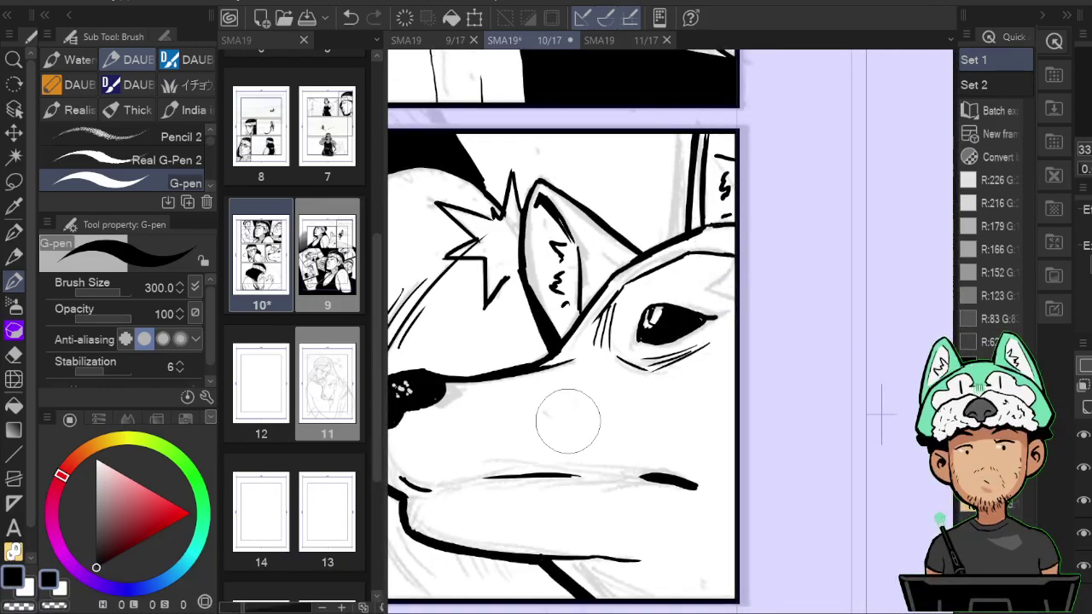
Ink the pointed fur marking above the dog's eye at the panel border, joining it to the brow line and trimming it with the Hard eraser.
{"action": "key", "text": "h"}
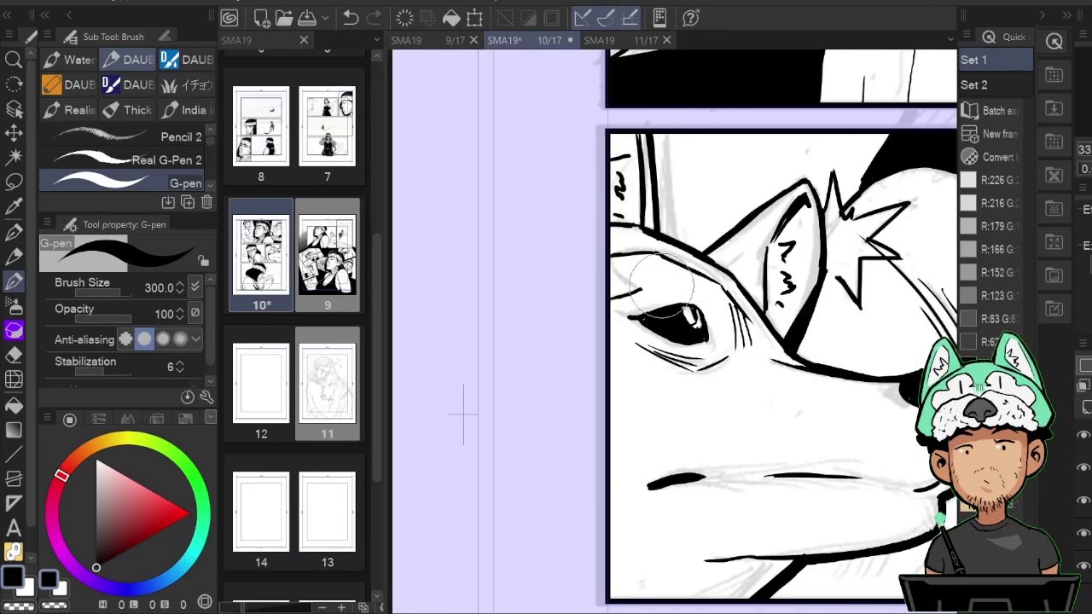
{"action": "key", "text": "e"}
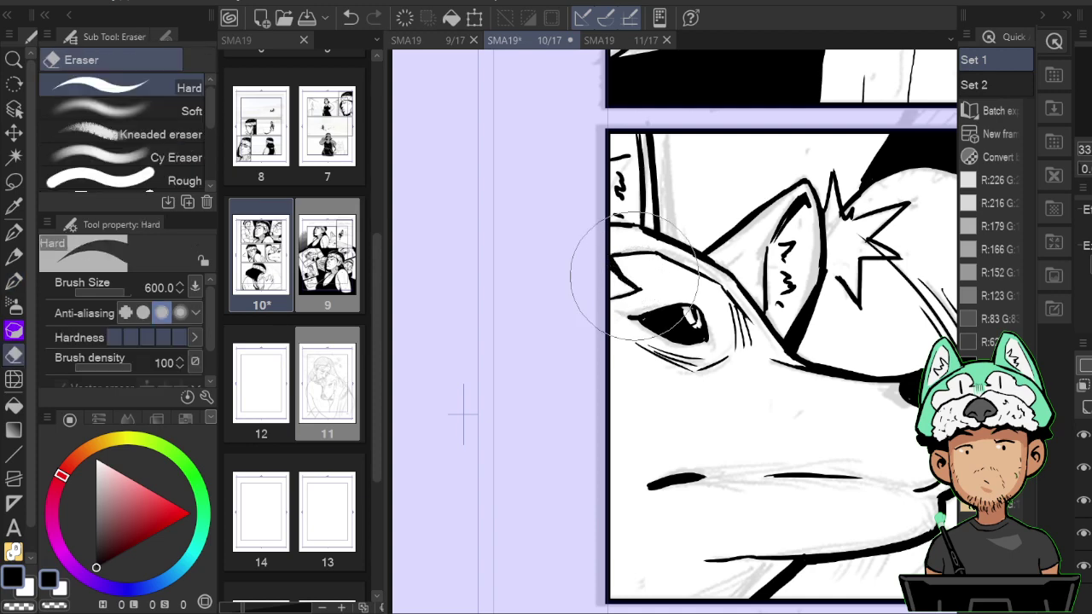
{"action": "key", "text": "p"}
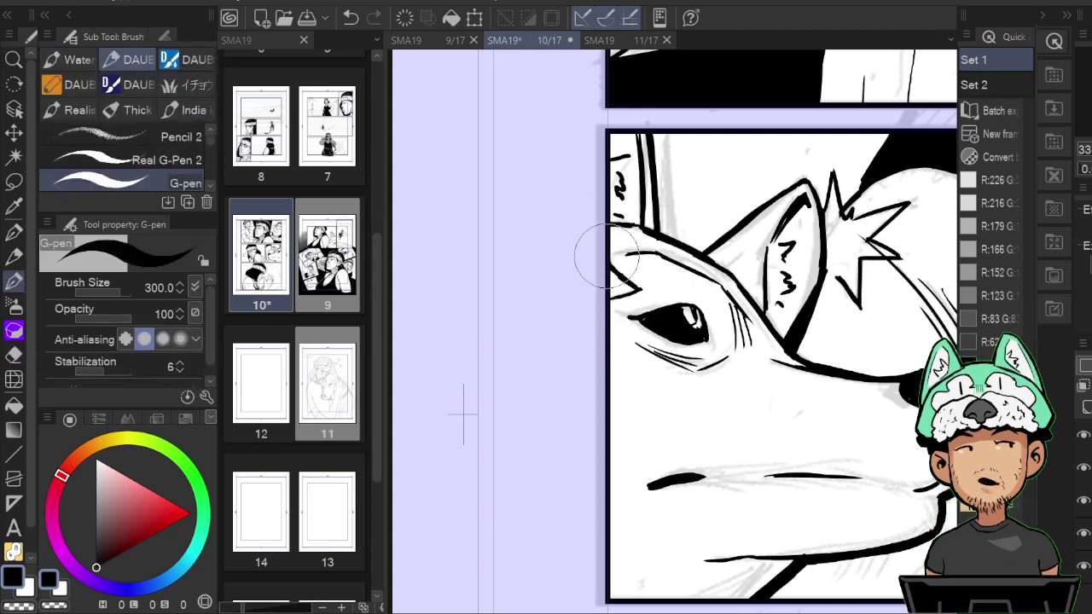
{"action": "key", "text": "e"}
{"action": "key", "text": "p"}
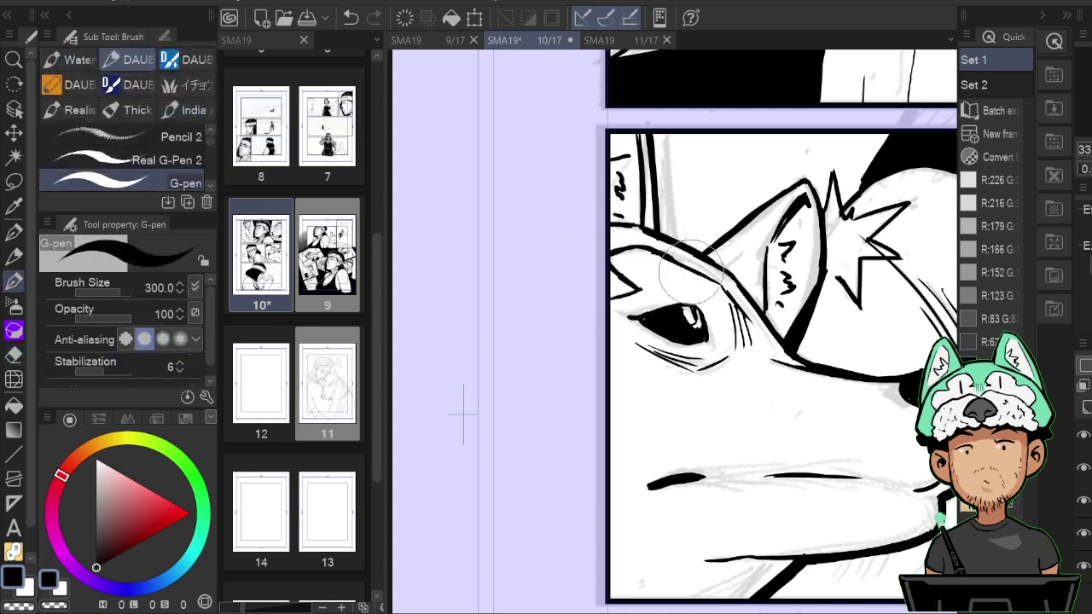
{"action": "key", "text": "e"}
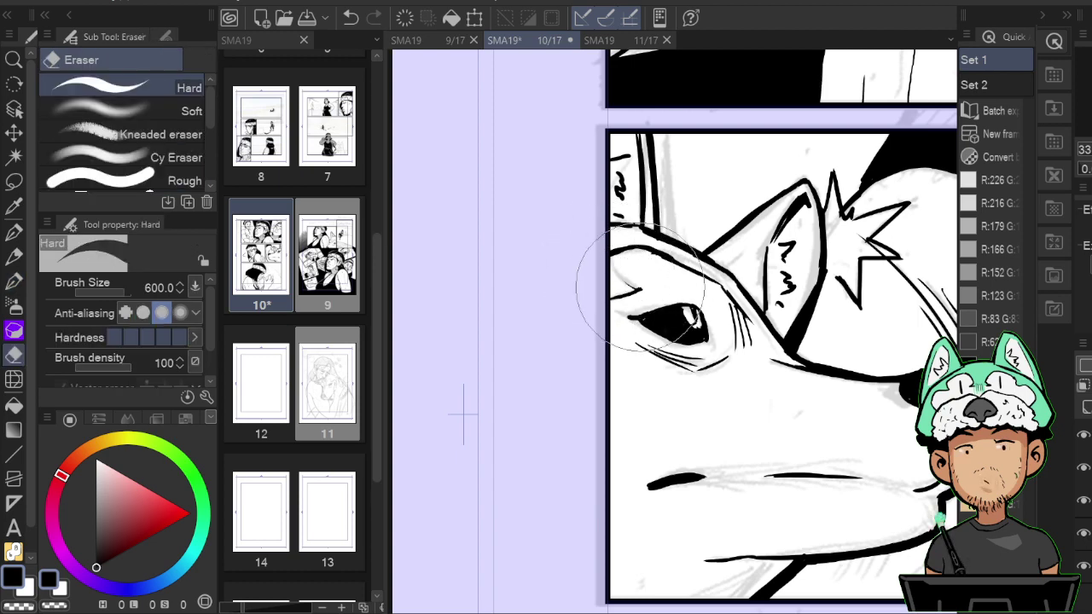
{"action": "key", "text": "p"}
{"action": "key", "text": "h"}
{"action": "key", "text": "e"}
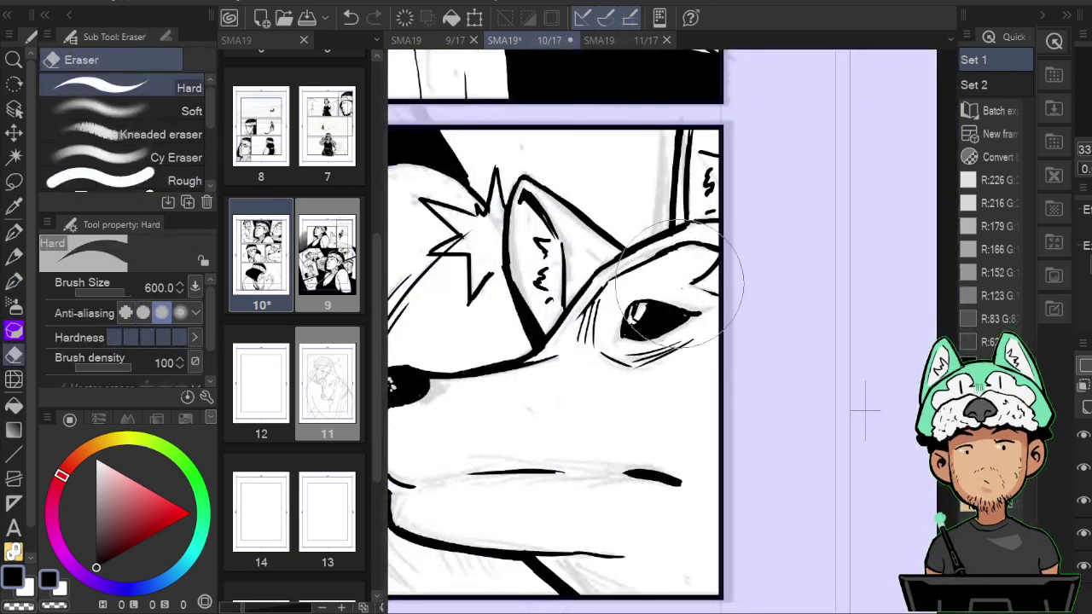
{"action": "key", "text": "p"}
Remove the fur hatching between the dog's brow line and eye with the Hard eraser.
{"action": "scroll", "coordinate": [731, 281], "scroll_direction": "down", "scroll_amount": 3}
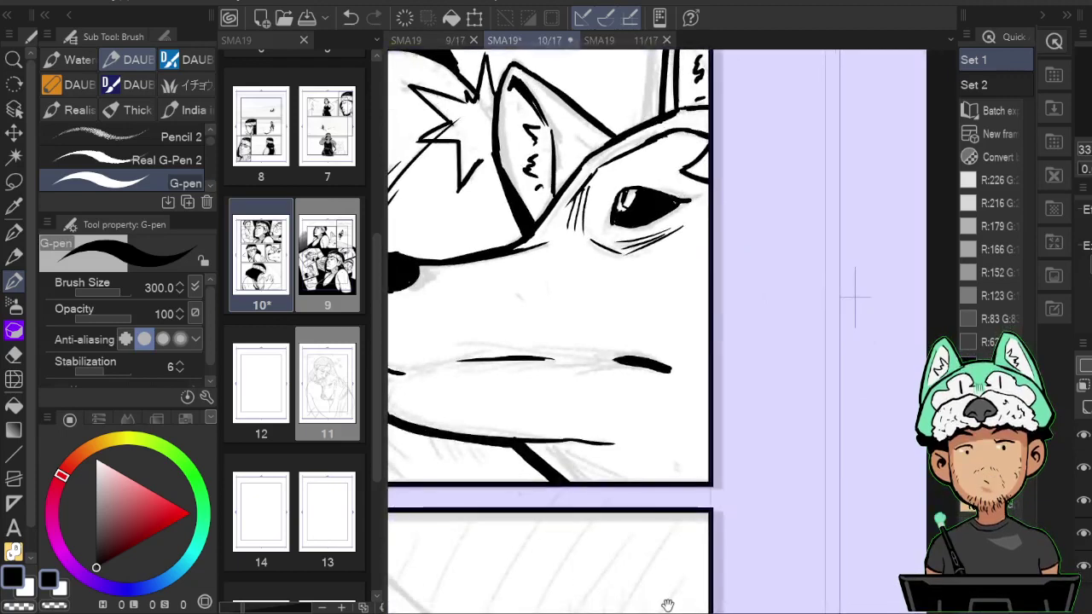
{"action": "left_click_drag", "start_coordinate": [780, 338], "coordinate": [806, 405]}
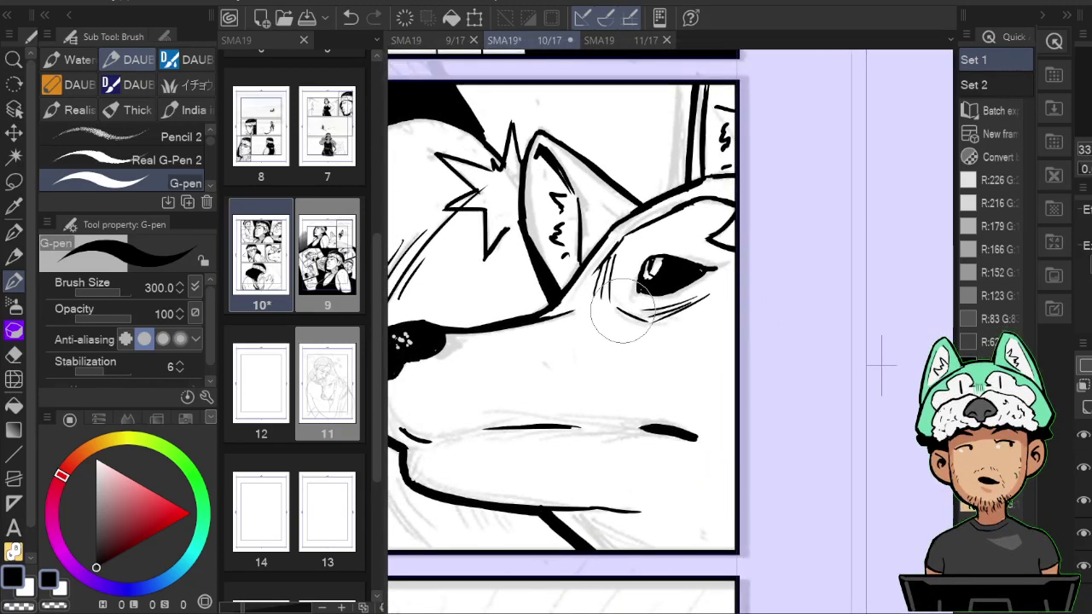
{"action": "left_click_drag", "start_coordinate": [627, 314], "coordinate": [639, 312]}
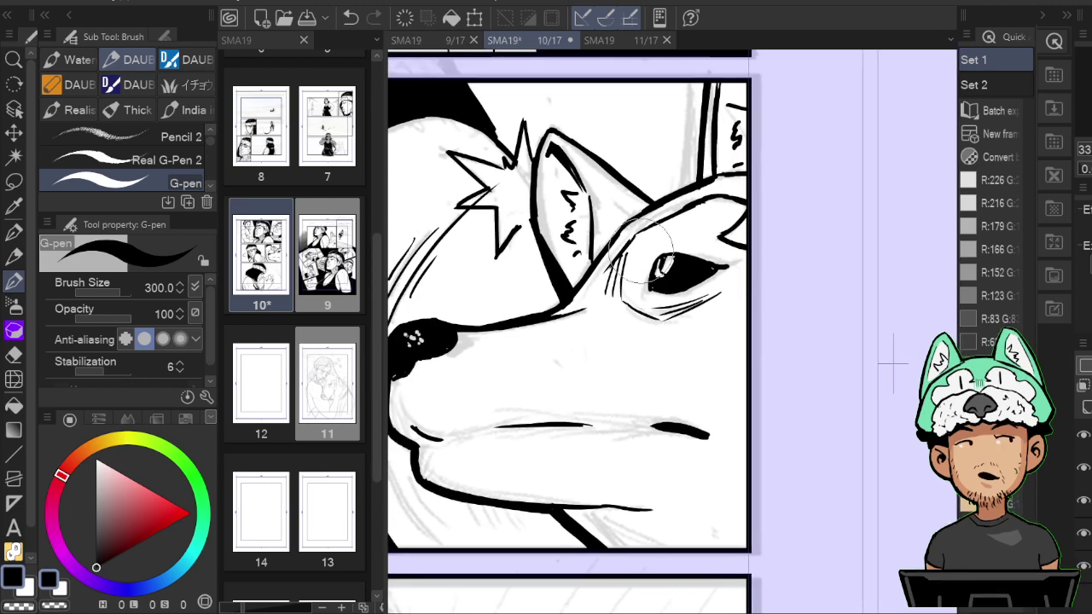
{"action": "key", "text": "e"}
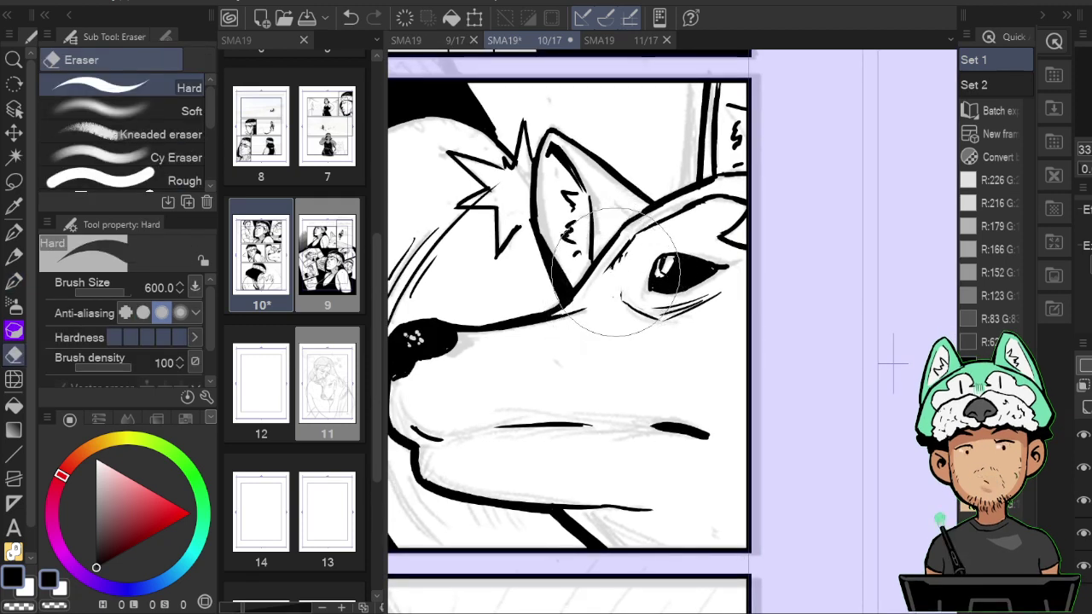
{"action": "key", "text": "h"}
{"action": "key", "text": "h"}
{"action": "left_click_drag", "start_coordinate": [627, 262], "coordinate": [640, 268]}
{"action": "key", "text": "p"}
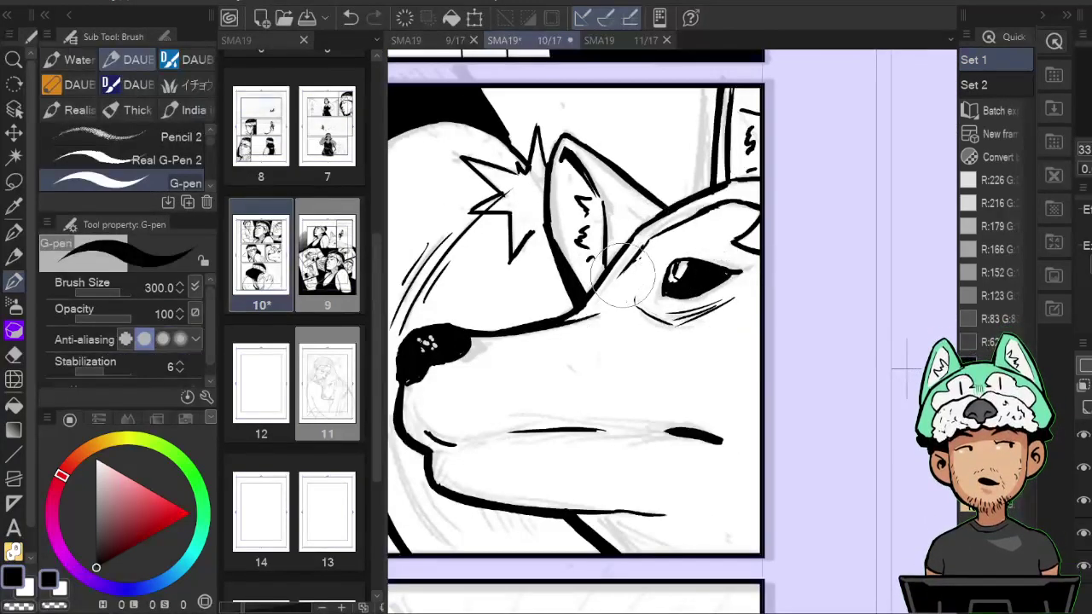
Re-ink finer fur hatching between the dog's brow line and eye with the G-pen, working on the mirrored canvas.
{"action": "key", "text": "h"}
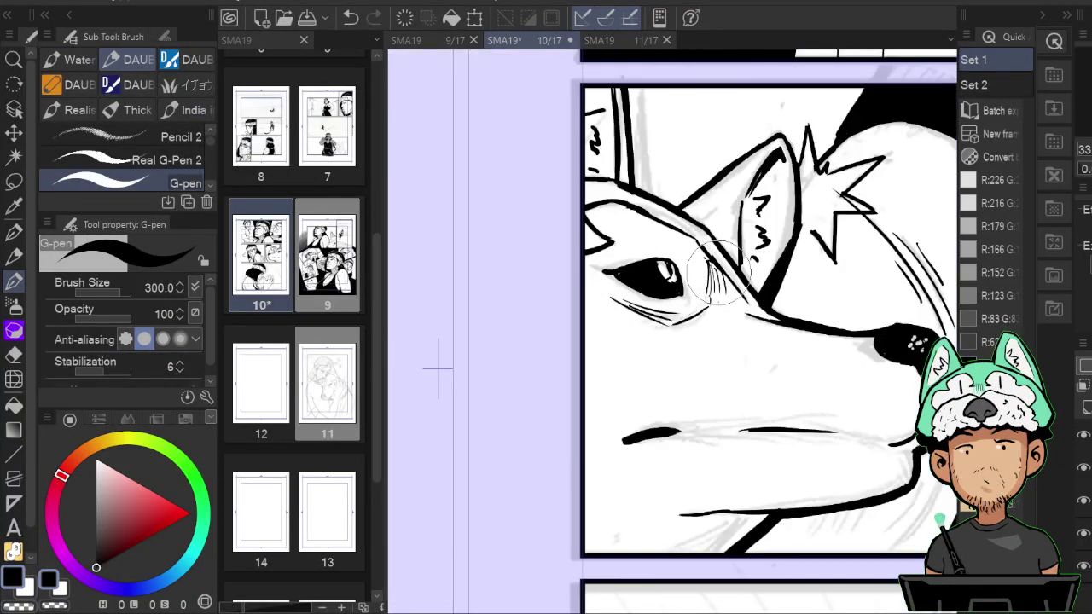
{"action": "key", "text": "e"}
{"action": "key", "text": "p"}
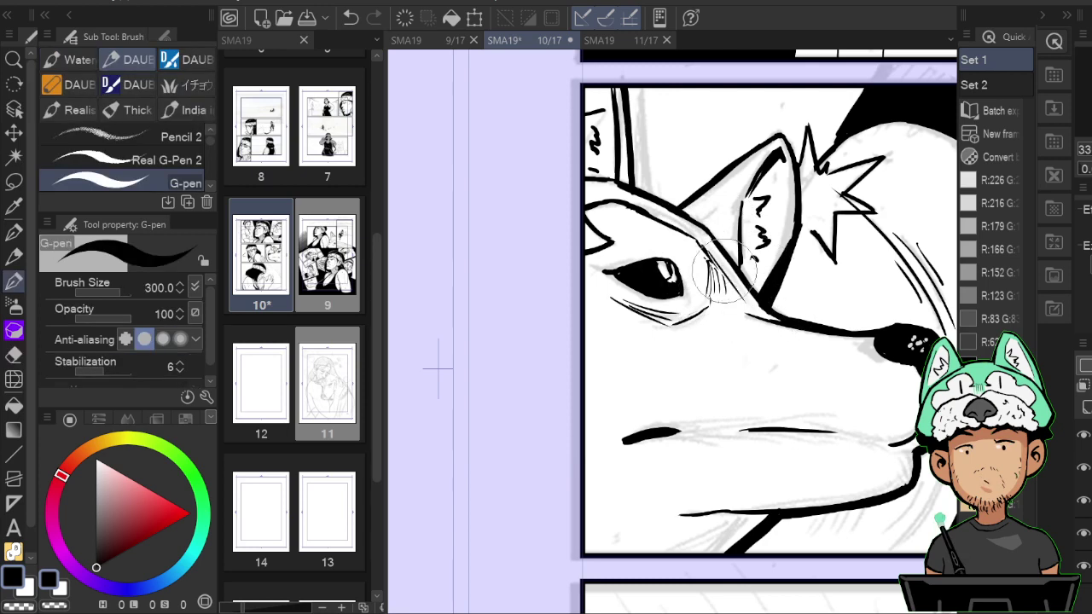
{"action": "key", "text": "h"}
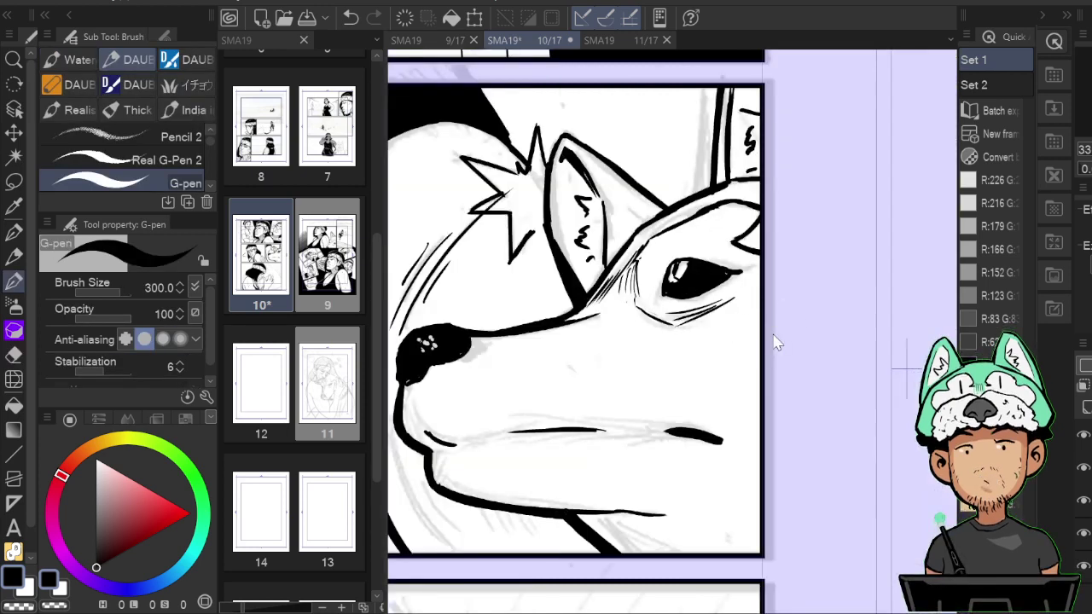
Thicken the ink line along the back edge of the dog's ear, from the tip down to the brow.
{"action": "scroll", "coordinate": [776, 343], "scroll_direction": "down", "scroll_amount": 5}
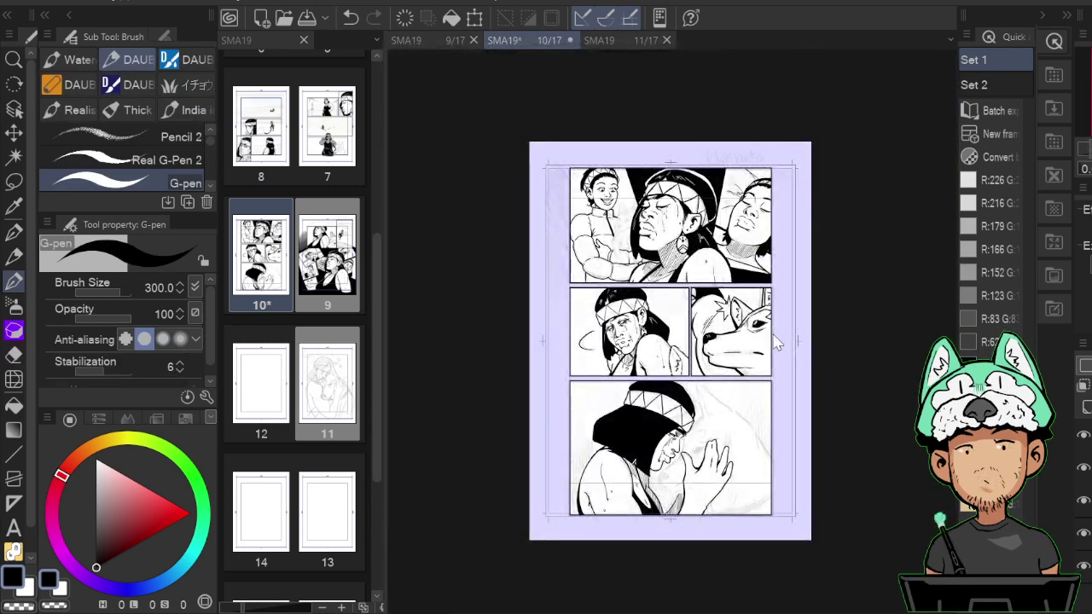
{"action": "scroll", "coordinate": [776, 343], "scroll_direction": "up", "scroll_amount": 1}
{"action": "scroll", "coordinate": [772, 338], "scroll_direction": "up", "scroll_amount": 3}
{"action": "scroll", "coordinate": [623, 265], "scroll_direction": "down", "scroll_amount": 1}
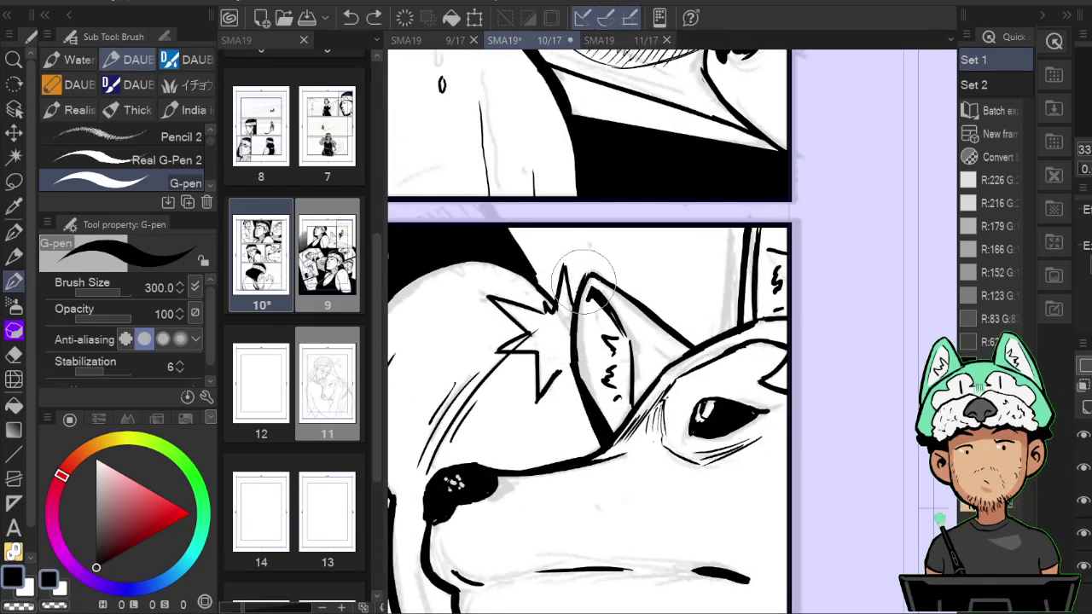
{"action": "left_click_drag", "start_coordinate": [597, 277], "coordinate": [695, 342]}
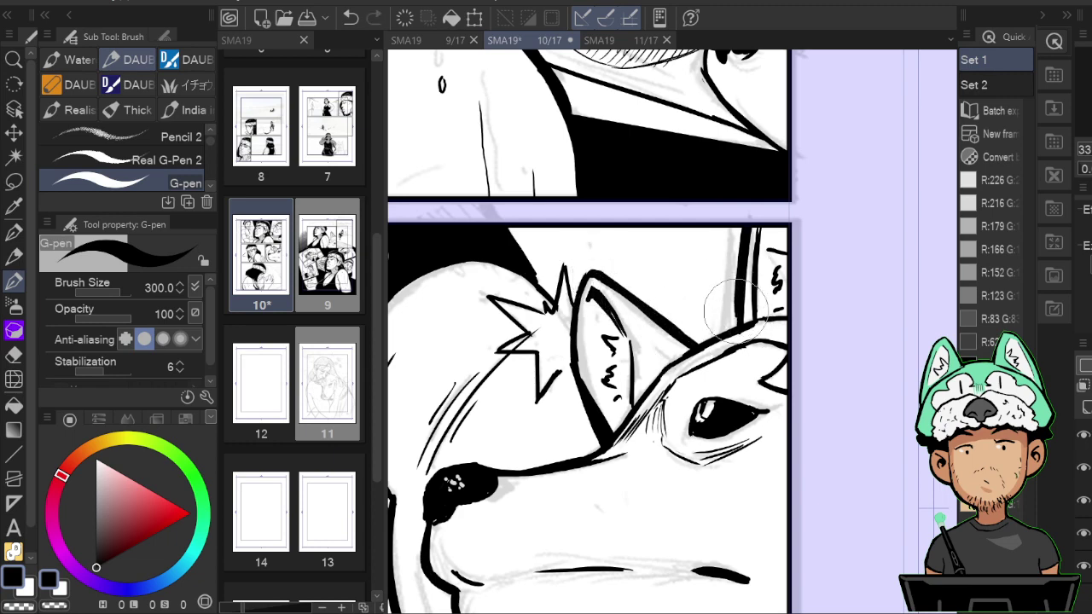
Ink the inner contour line of the dog's neck fur and add short fur hatching beneath the jaw.
{"action": "scroll", "coordinate": [735, 327], "scroll_direction": "down", "scroll_amount": 2}
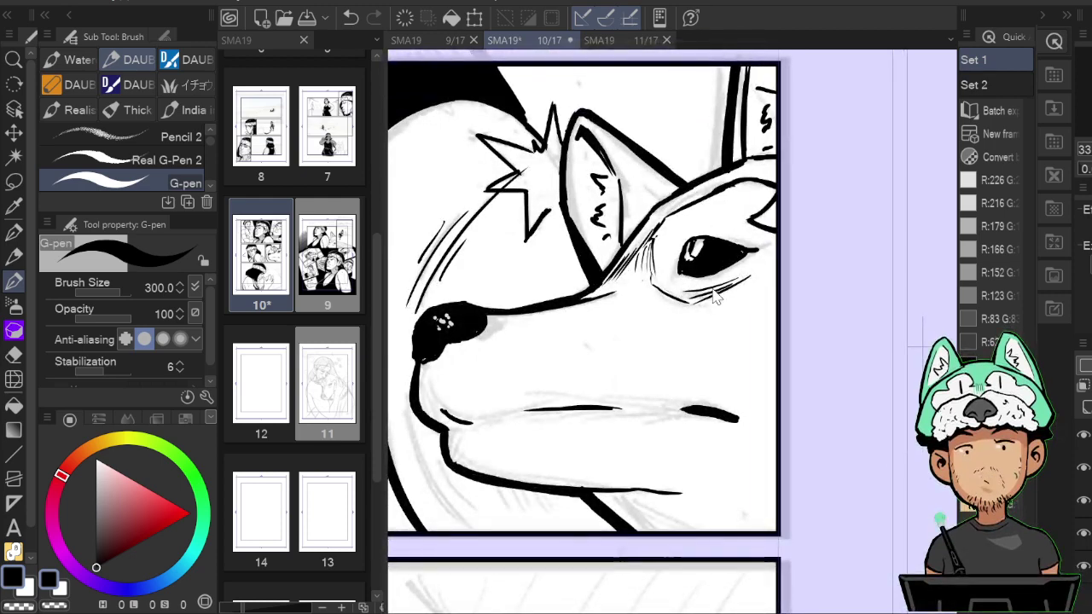
{"action": "scroll", "coordinate": [717, 299], "scroll_direction": "down", "scroll_amount": 1}
{"action": "left_click_drag", "start_coordinate": [583, 372], "coordinate": [578, 261]}
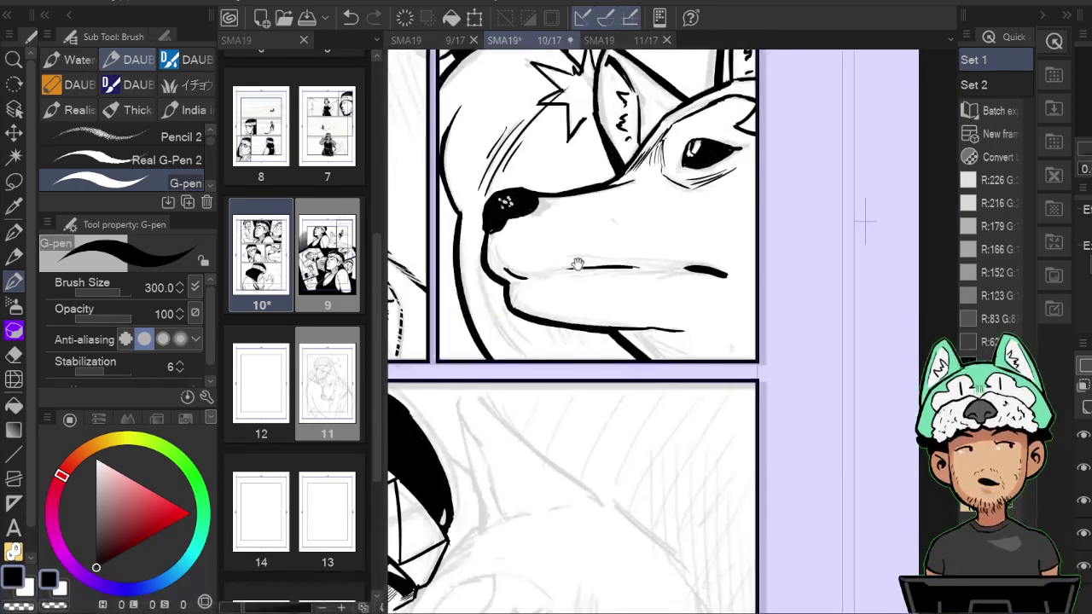
{"action": "left_click_drag", "start_coordinate": [481, 278], "coordinate": [557, 383]}
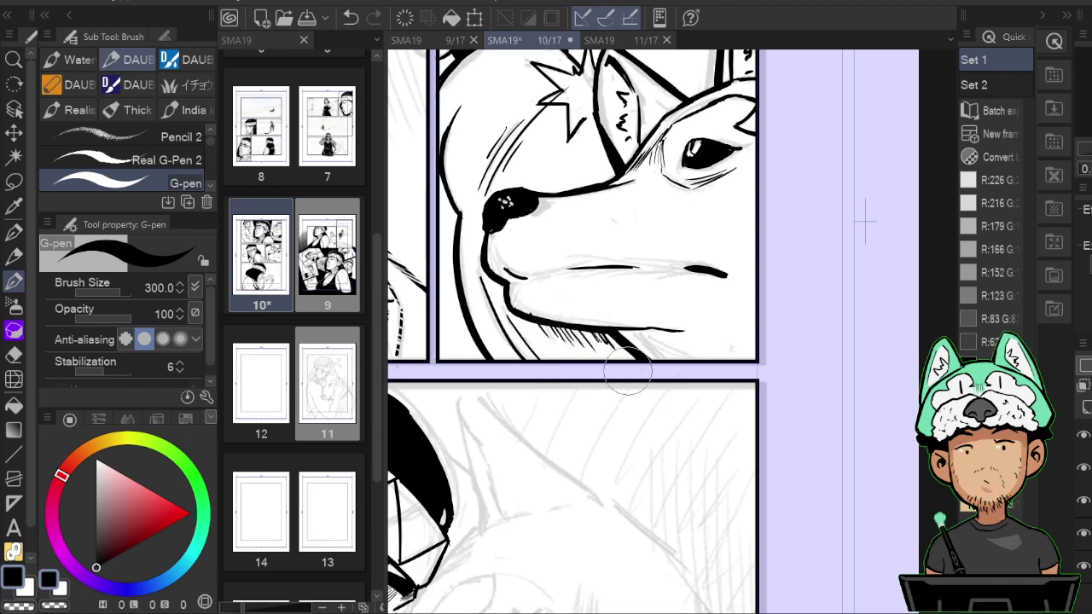
Hatch the shadow on the dog's neck below the jaw at the panel corner with Real G-Pen 2, working on the mirrored canvas.
{"action": "left_click", "coordinate": [203, 163]}
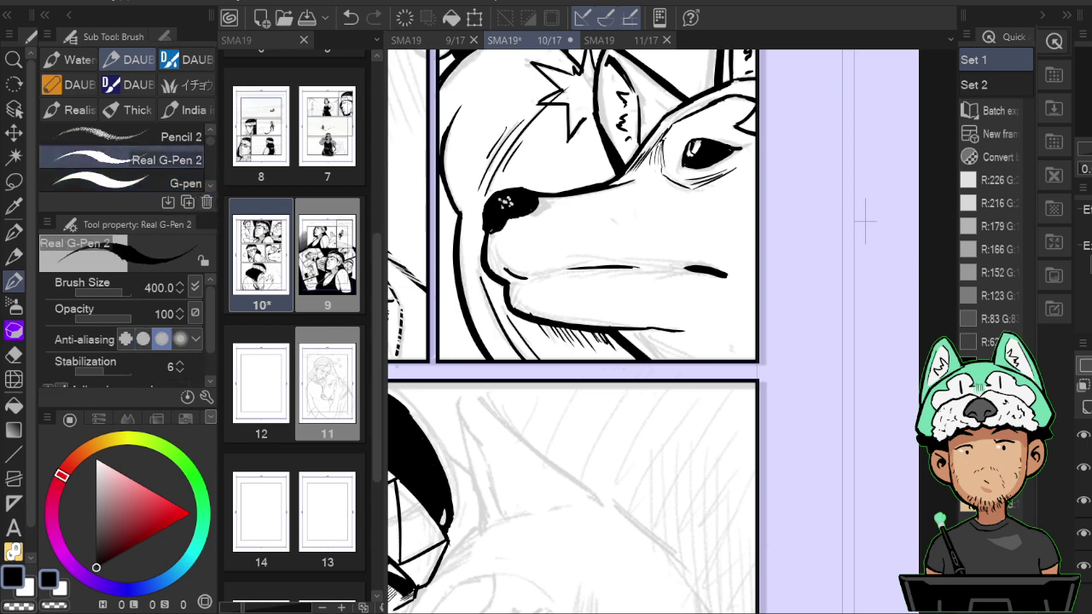
{"action": "key", "text": "h"}
{"action": "left_click_drag", "start_coordinate": [671, 331], "coordinate": [674, 341]}
{"action": "left_click_drag", "start_coordinate": [593, 355], "coordinate": [625, 367]}
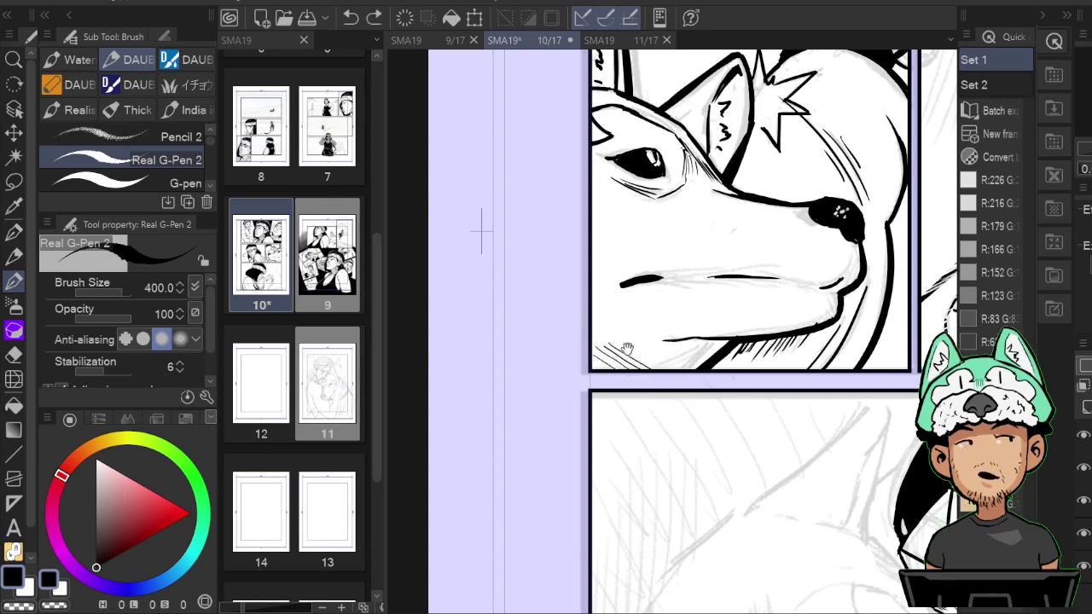
{"action": "key", "text": "h"}
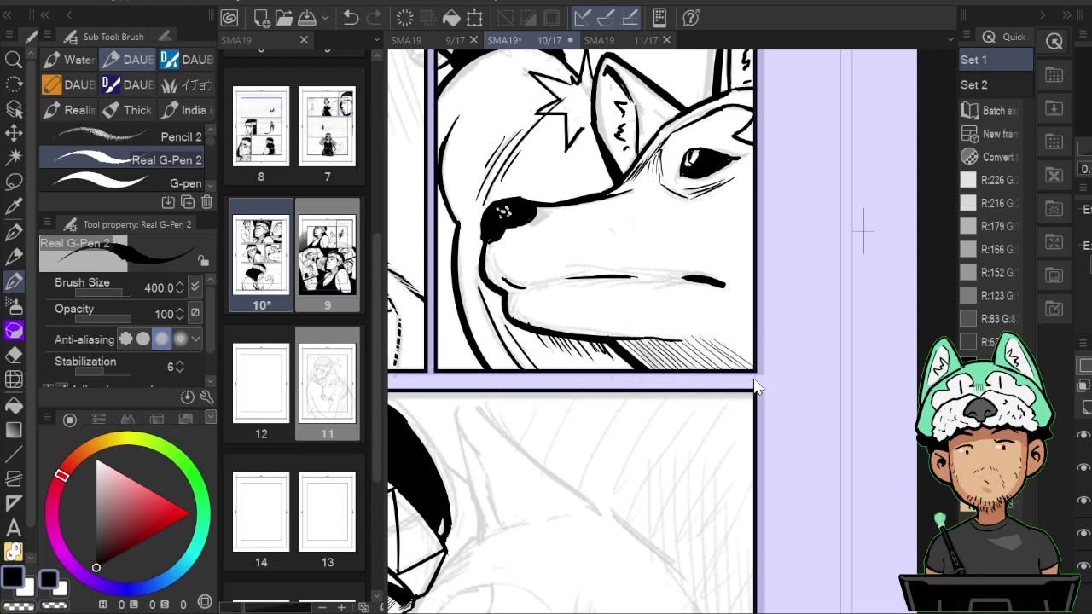
Add fine fur hatching along the lower edge of the dog's jaw, above the shaded neck.
{"action": "scroll", "coordinate": [756, 382], "scroll_direction": "down", "scroll_amount": 5}
{"action": "scroll", "coordinate": [757, 386], "scroll_direction": "up", "scroll_amount": 5}
{"action": "key", "text": "h"}
{"action": "left_click_drag", "start_coordinate": [753, 381], "coordinate": [720, 386]}
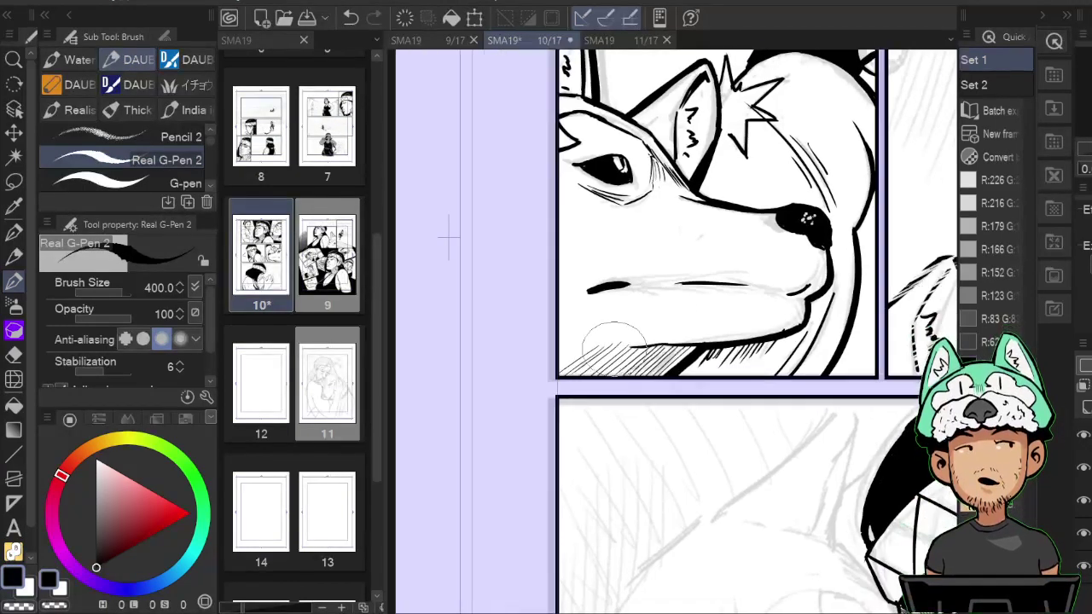
{"action": "mouse_move", "coordinate": [589, 327]}
{"action": "left_mouse_down"}
{"action": "mouse_move", "coordinate": [679, 321]}
{"action": "mouse_move", "coordinate": [713, 339]}
{"action": "mouse_move", "coordinate": [798, 350]}
{"action": "left_mouse_up"}
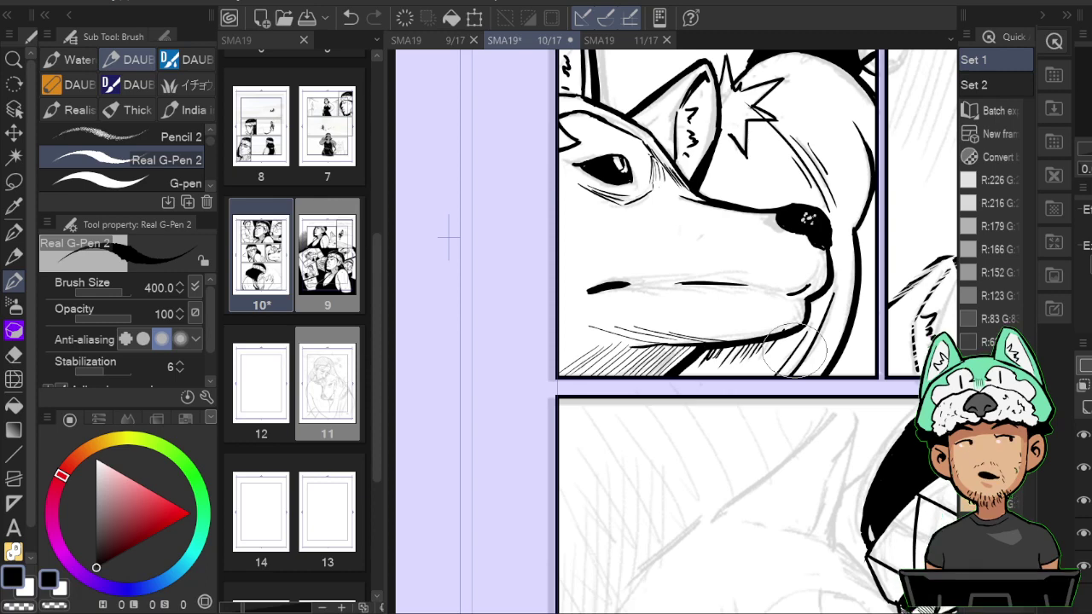
{"action": "key", "text": "h"}
Check the whole of page 10 and save it.
{"action": "scroll", "coordinate": [798, 359], "scroll_direction": "down", "scroll_amount": 3}
{"action": "scroll", "coordinate": [798, 358], "scroll_direction": "down", "scroll_amount": 3}
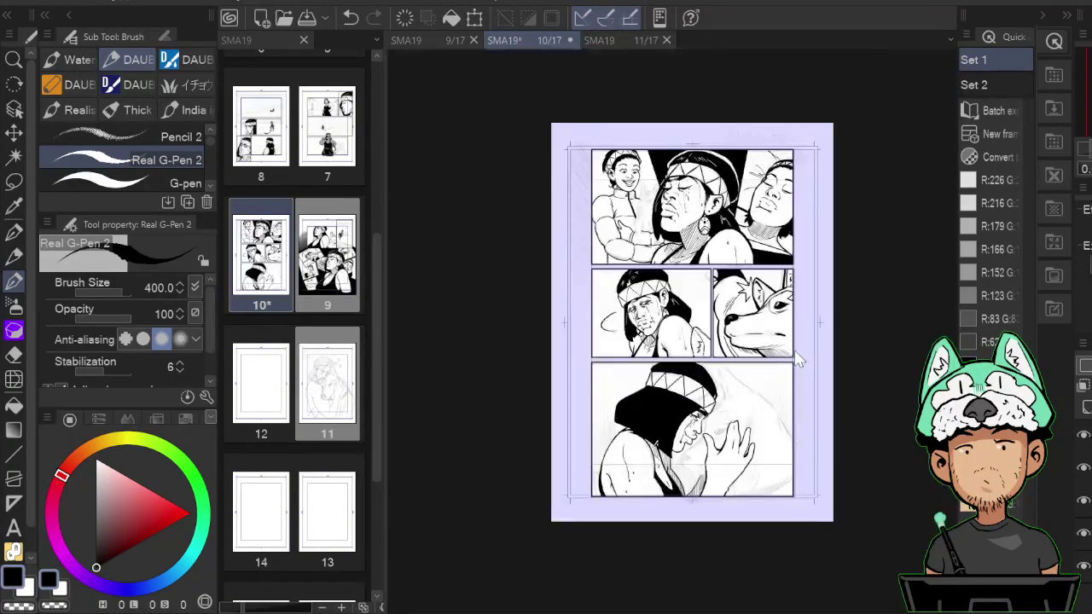
{"action": "scroll", "coordinate": [798, 358], "scroll_direction": "up", "scroll_amount": 3}
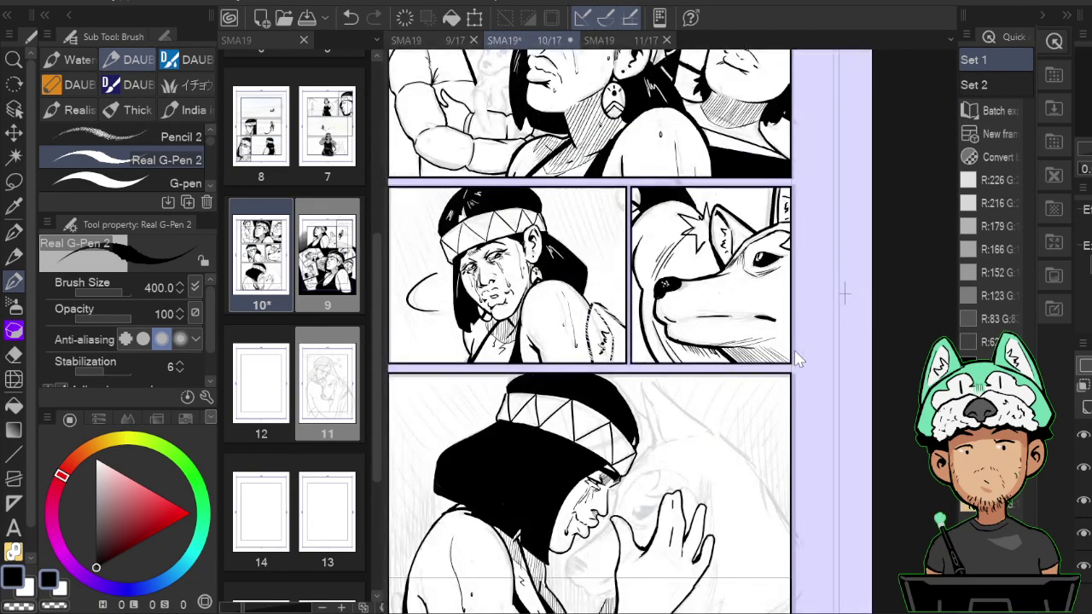
{"action": "scroll", "coordinate": [798, 359], "scroll_direction": "down", "scroll_amount": 3}
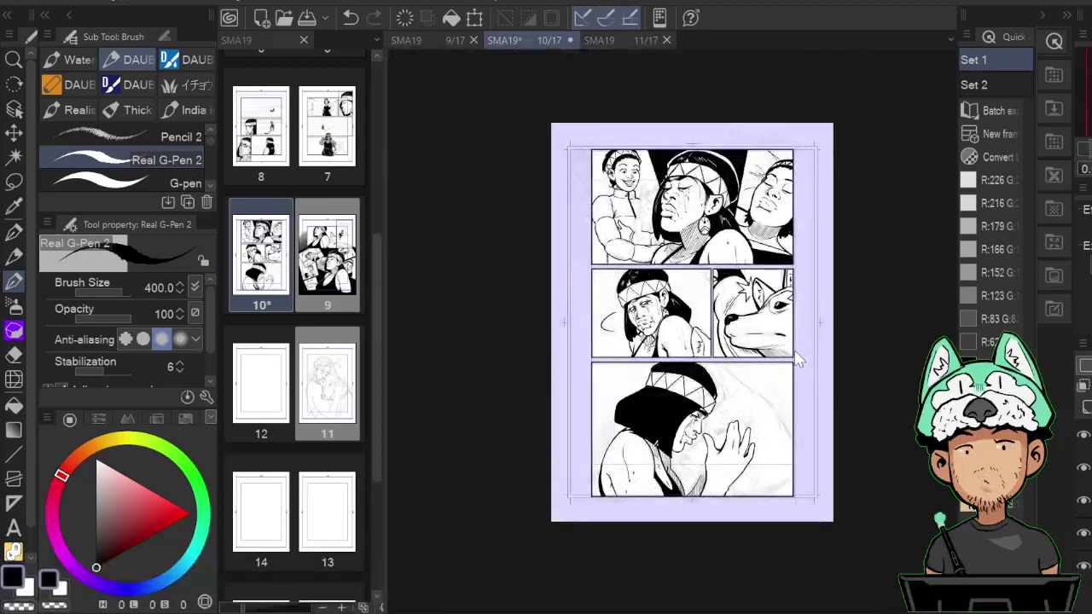
{"action": "scroll", "coordinate": [798, 358], "scroll_direction": "up", "scroll_amount": 2}
{"action": "key", "text": "ctrl+s"}
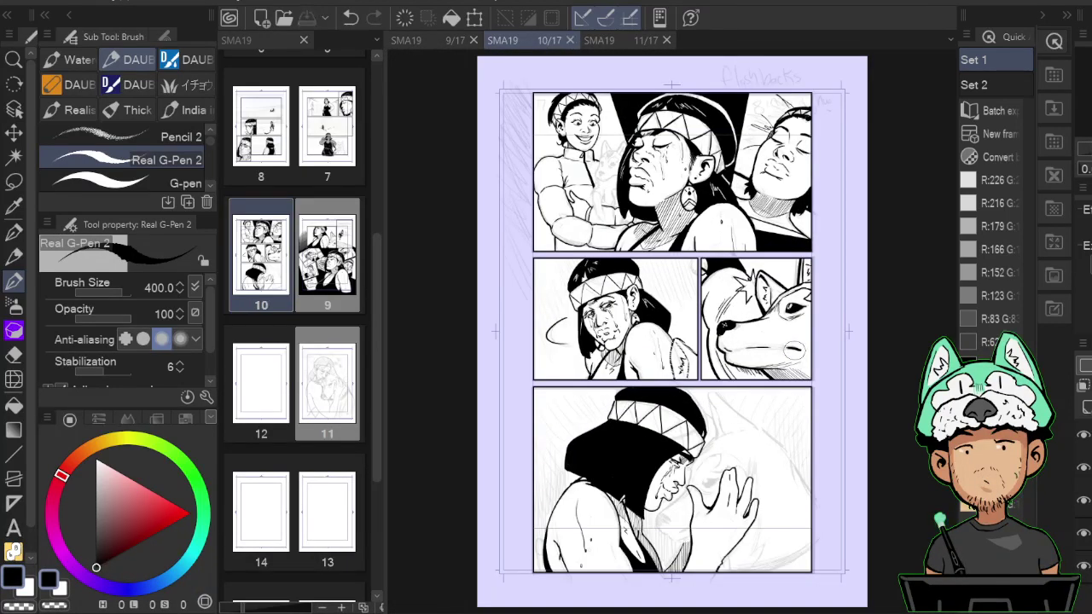
Select the G-pen and switch to page 11.
{"action": "left_click", "coordinate": [187, 178]}
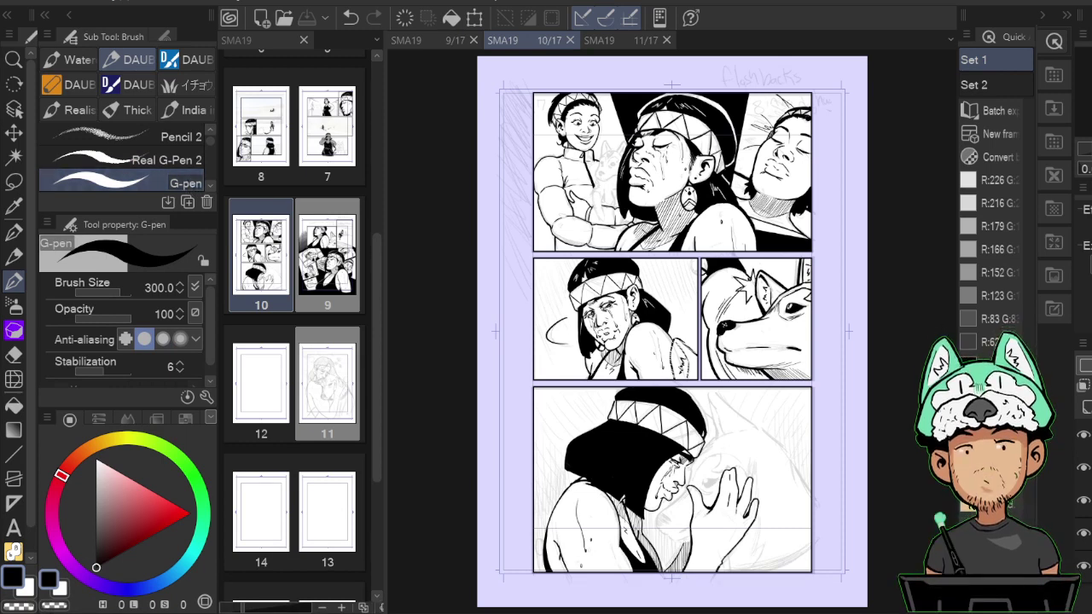
{"action": "left_click", "coordinate": [447, 44]}
{"action": "left_click", "coordinate": [611, 40]}
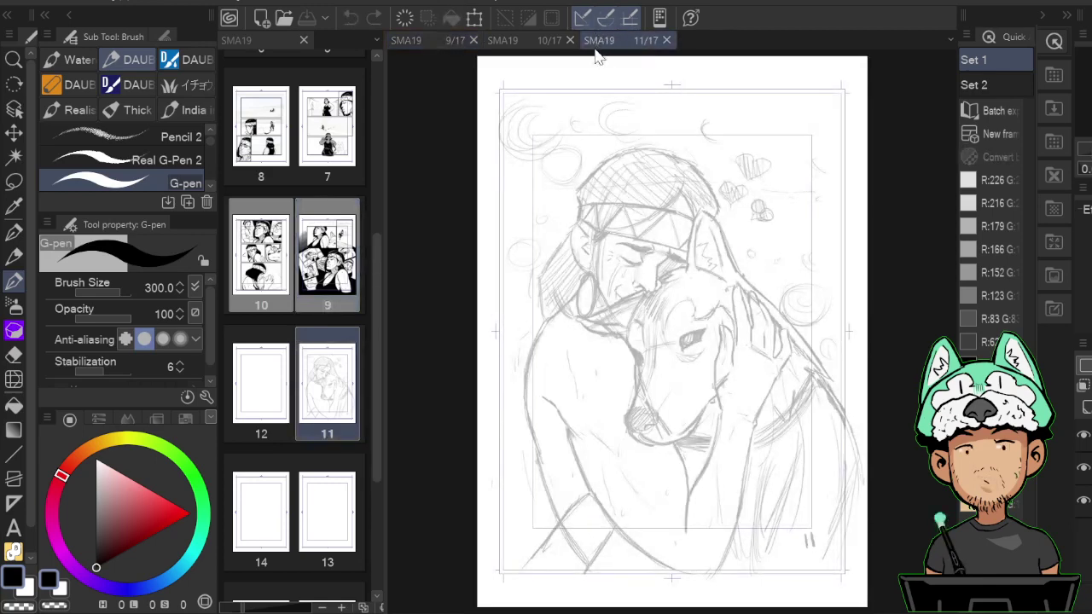
Set the G-pen size to 400 and ink the first curved stroke of the embracing figure's outer shoulder outline.
{"action": "key", "text": "ctrl+plus"}
{"action": "key", "text": "ctrl+plus"}
{"action": "key", "text": "ctrl+plus"}
{"action": "key", "text": "ctrl+plus"}
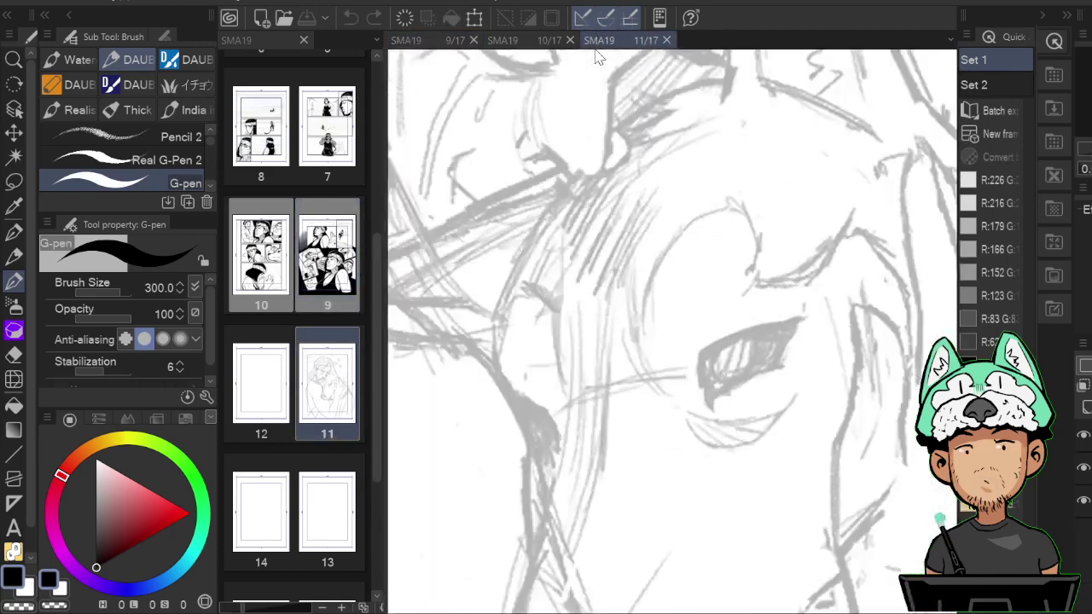
{"action": "left_click_drag", "start_coordinate": [612, 362], "coordinate": [862, 217]}
{"action": "left_click_drag", "start_coordinate": [602, 287], "coordinate": [794, 221]}
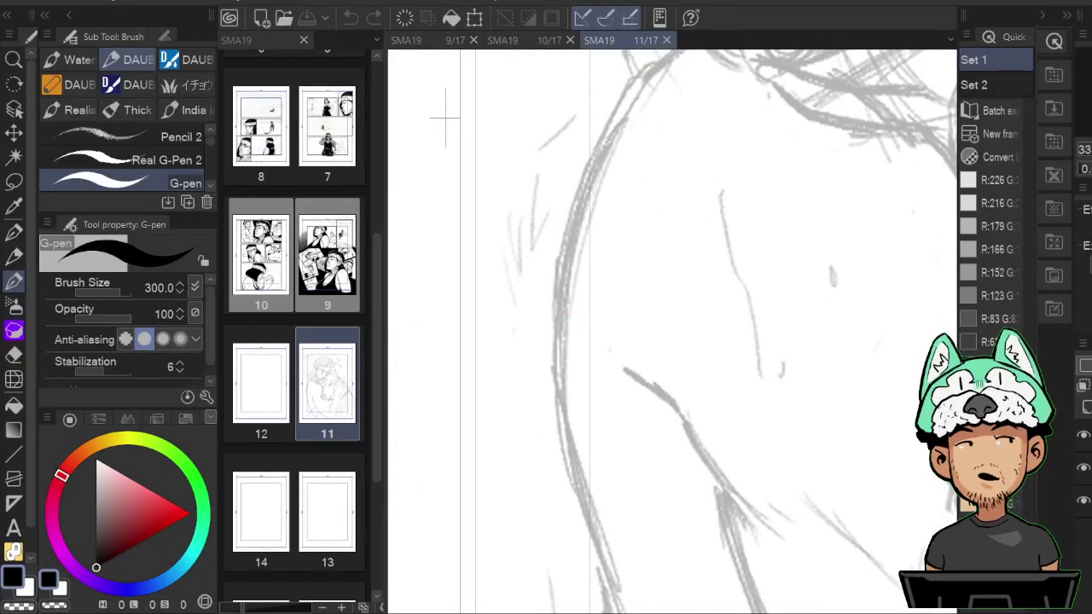
{"action": "left_click_drag", "start_coordinate": [729, 374], "coordinate": [720, 379]}
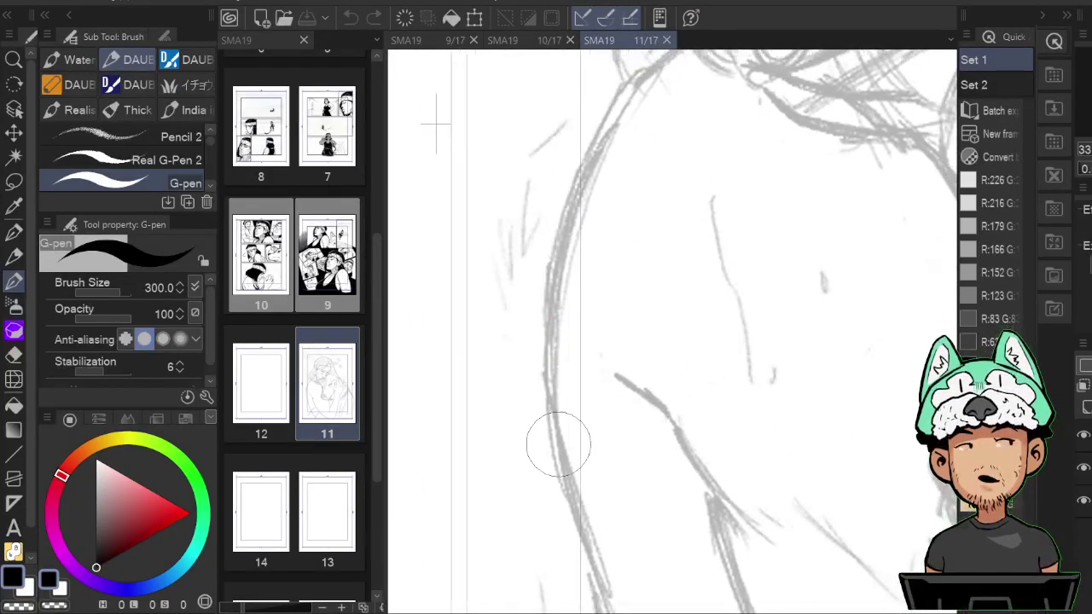
{"action": "key", "text": "bracketright"}
{"action": "mouse_move", "coordinate": [564, 468]}
{"action": "left_mouse_down"}
{"action": "mouse_move", "coordinate": [551, 333]}
{"action": "mouse_move", "coordinate": [561, 275]}
{"action": "left_mouse_up"}
{"action": "left_click_drag", "start_coordinate": [597, 301], "coordinate": [586, 349]}
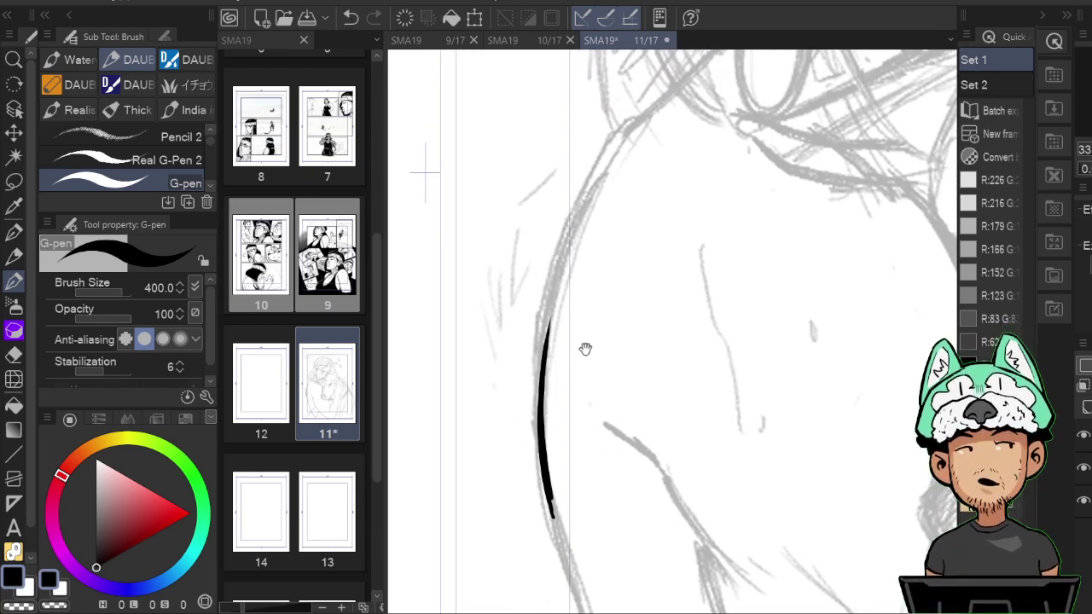
Extend the shoulder outline upward toward the neck, undoing and redrawing the stroke for a cleaner curve.
{"action": "left_click_drag", "start_coordinate": [540, 433], "coordinate": [623, 159]}
{"action": "left_click_drag", "start_coordinate": [541, 367], "coordinate": [655, 96]}
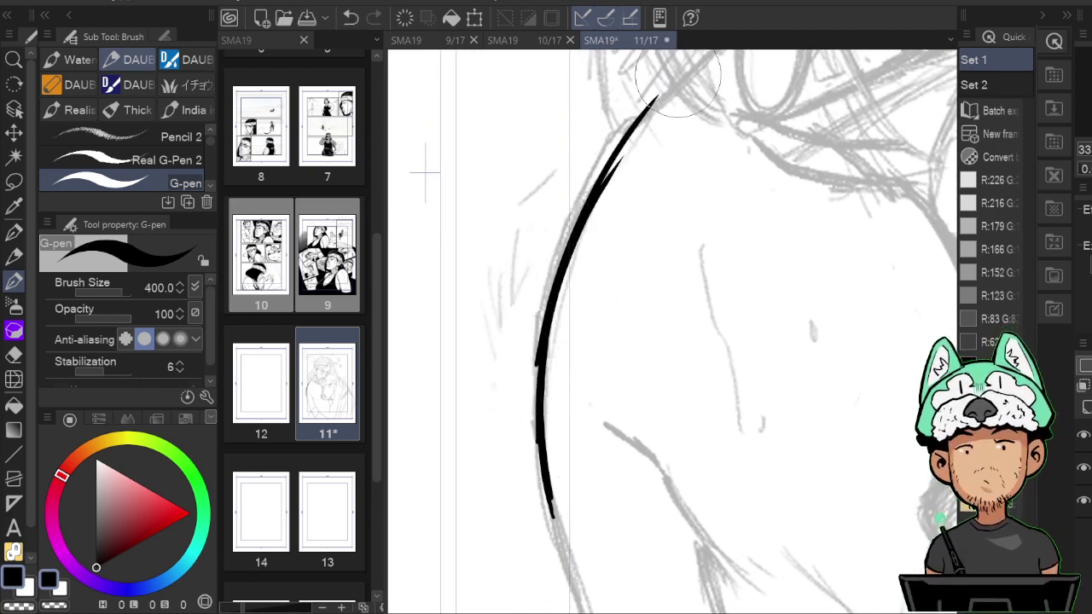
{"action": "left_click_drag", "start_coordinate": [630, 201], "coordinate": [627, 203]}
{"action": "key", "text": "ctrl+z"}
{"action": "key", "text": "ctrl+z"}
{"action": "mouse_move", "coordinate": [541, 423]}
{"action": "left_mouse_down"}
{"action": "mouse_move", "coordinate": [539, 369]}
{"action": "mouse_move", "coordinate": [625, 145]}
{"action": "left_mouse_up"}
{"action": "mouse_move", "coordinate": [567, 398]}
{"action": "left_mouse_down"}
{"action": "mouse_move", "coordinate": [588, 151]}
{"action": "mouse_move", "coordinate": [593, 207]}
{"action": "left_mouse_up"}
{"action": "key", "text": "ctrl+z"}
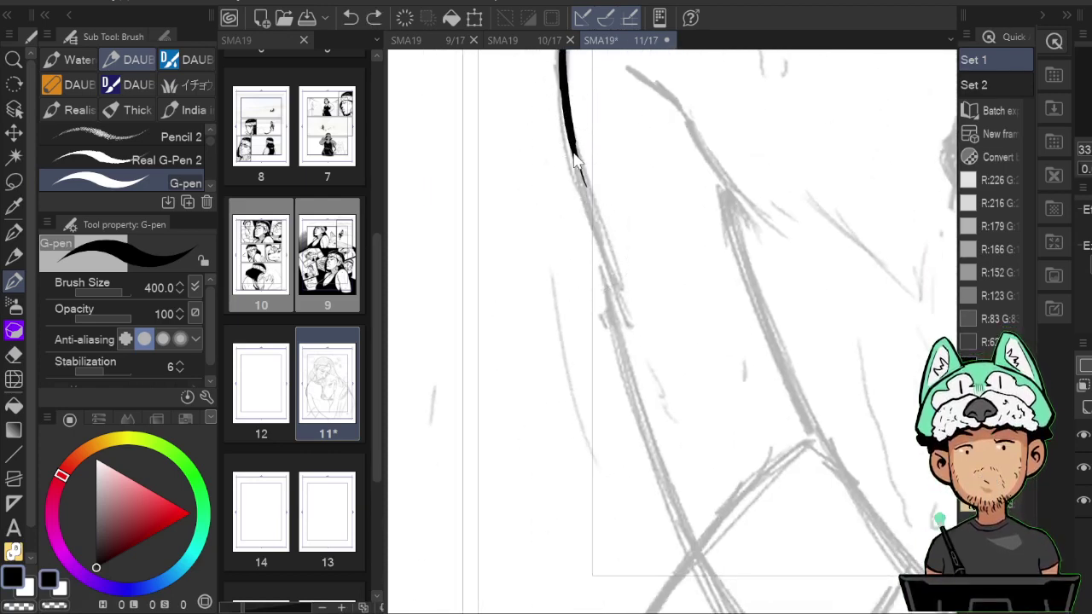
Ink the outer arm contour from the shoulder down to the sketched band, with a pointed overlap at the muscle.
{"action": "mouse_move", "coordinate": [563, 94]}
{"action": "left_mouse_down"}
{"action": "mouse_move", "coordinate": [586, 231]}
{"action": "mouse_move", "coordinate": [630, 300]}
{"action": "mouse_move", "coordinate": [665, 516]}
{"action": "mouse_move", "coordinate": [643, 365]}
{"action": "mouse_move", "coordinate": [666, 401]}
{"action": "left_mouse_up"}
{"action": "left_click_drag", "start_coordinate": [643, 196], "coordinate": [686, 524]}
{"action": "left_click_drag", "start_coordinate": [724, 262], "coordinate": [714, 308]}
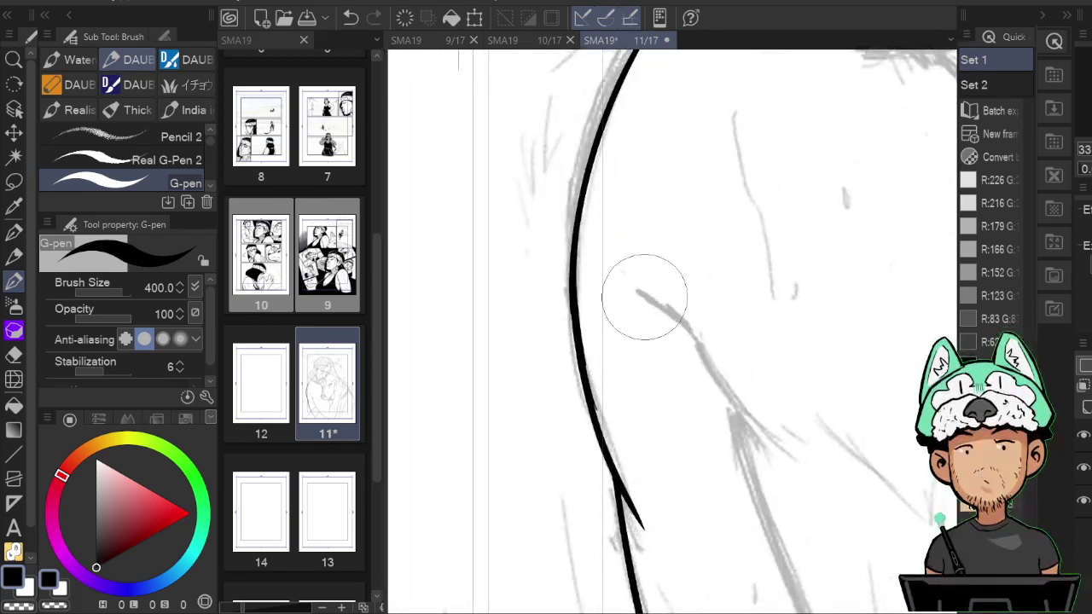
Ink the inner arm crease with a forked end and run its lower branch down toward the sketched band.
{"action": "mouse_move", "coordinate": [629, 288]}
{"action": "left_mouse_down"}
{"action": "mouse_move", "coordinate": [685, 317]}
{"action": "mouse_move", "coordinate": [723, 391]}
{"action": "left_mouse_up"}
{"action": "key", "text": "ctrl+z"}
{"action": "key", "text": "ctrl+z"}
{"action": "mouse_move", "coordinate": [699, 347]}
{"action": "left_mouse_down"}
{"action": "mouse_move", "coordinate": [733, 416]}
{"action": "mouse_move", "coordinate": [779, 437]}
{"action": "mouse_move", "coordinate": [722, 172]}
{"action": "mouse_move", "coordinate": [778, 428]}
{"action": "left_mouse_up"}
{"action": "left_click_drag", "start_coordinate": [811, 362], "coordinate": [794, 341]}
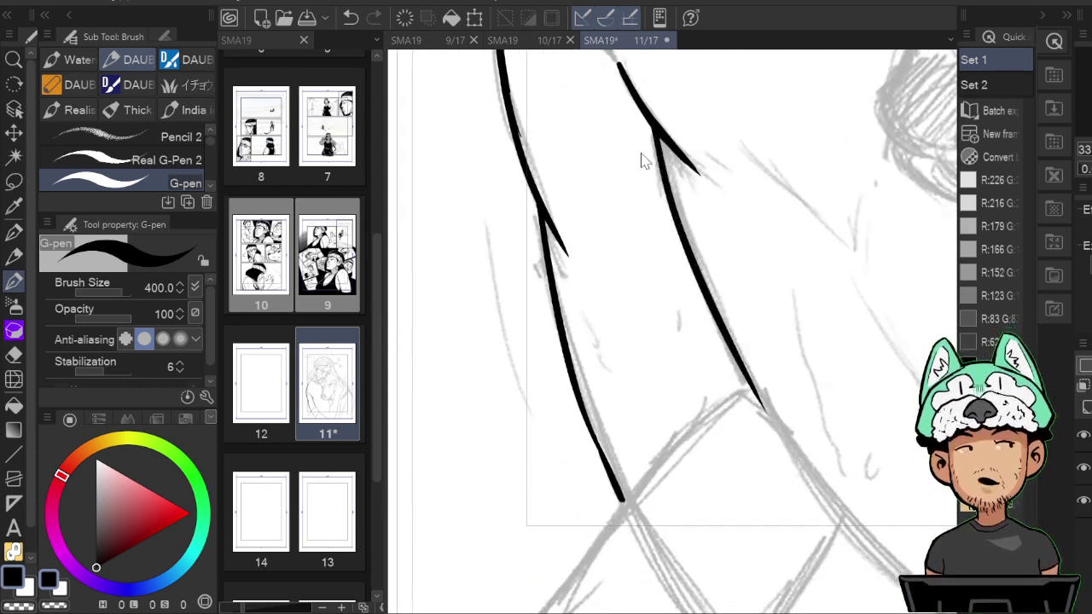
Redraw the lower branch of the inner arm line so it curves down past the upper corner of the sketched band.
{"action": "key", "text": "ctrl+z"}
{"action": "mouse_move", "coordinate": [655, 130]}
{"action": "left_mouse_down"}
{"action": "mouse_move", "coordinate": [757, 404]}
{"action": "mouse_move", "coordinate": [782, 437]}
{"action": "left_mouse_up"}
{"action": "left_click_drag", "start_coordinate": [753, 393], "coordinate": [777, 435]}
{"action": "key", "text": "ctrl+z"}
{"action": "key", "text": "ctrl+z"}
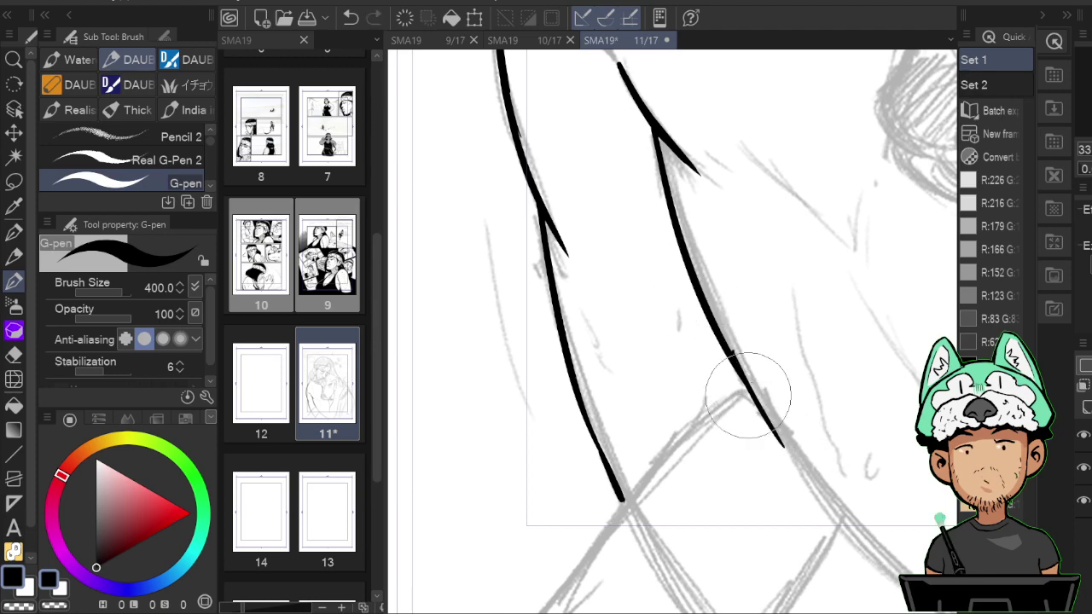
Extend the arm's inked contour past the sketched band down to the elbow, undoing and redrawing the end of the stroke.
{"action": "mouse_move", "coordinate": [736, 363]}
{"action": "left_mouse_down"}
{"action": "mouse_move", "coordinate": [787, 459]}
{"action": "mouse_move", "coordinate": [878, 561]}
{"action": "mouse_move", "coordinate": [726, 397]}
{"action": "left_mouse_up"}
{"action": "mouse_move", "coordinate": [655, 373]}
{"action": "left_mouse_down"}
{"action": "mouse_move", "coordinate": [721, 439]}
{"action": "mouse_move", "coordinate": [841, 517]}
{"action": "mouse_move", "coordinate": [869, 553]}
{"action": "left_mouse_up"}
{"action": "key", "text": "ctrl+z"}
{"action": "key", "text": "ctrl+z"}
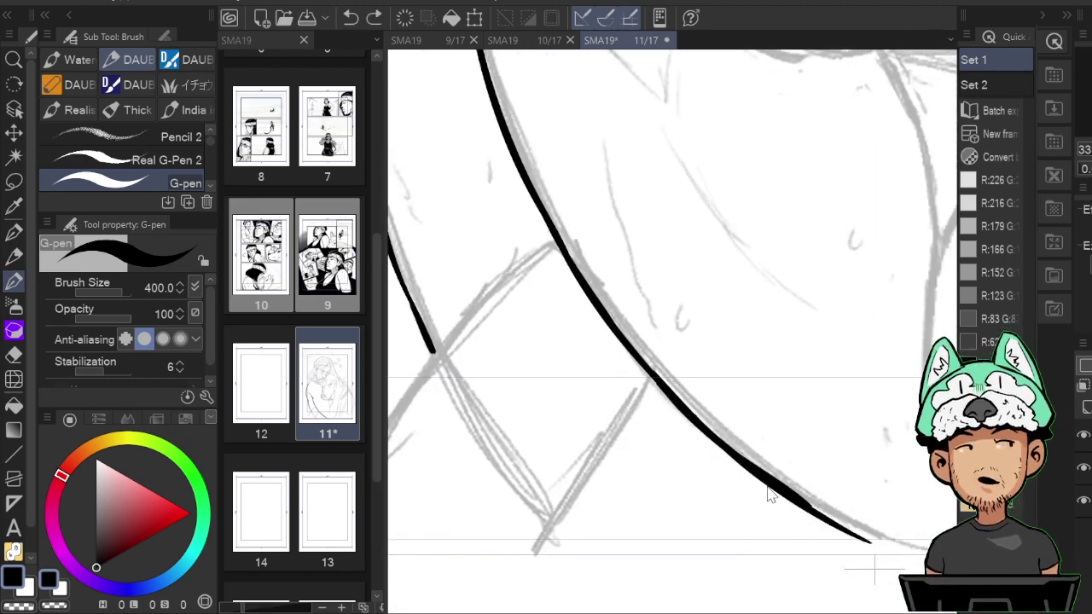
{"action": "key", "text": "ctrl+z"}
{"action": "left_click_drag", "start_coordinate": [760, 473], "coordinate": [886, 550]}
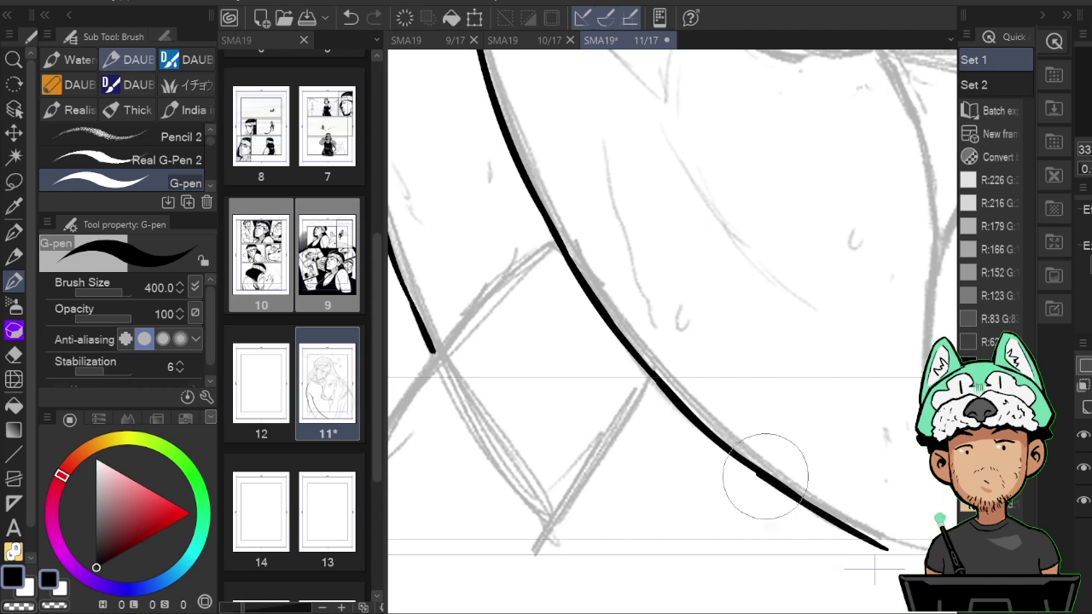
{"action": "left_click_drag", "start_coordinate": [772, 477], "coordinate": [896, 560]}
{"action": "left_click_drag", "start_coordinate": [747, 466], "coordinate": [840, 531]}
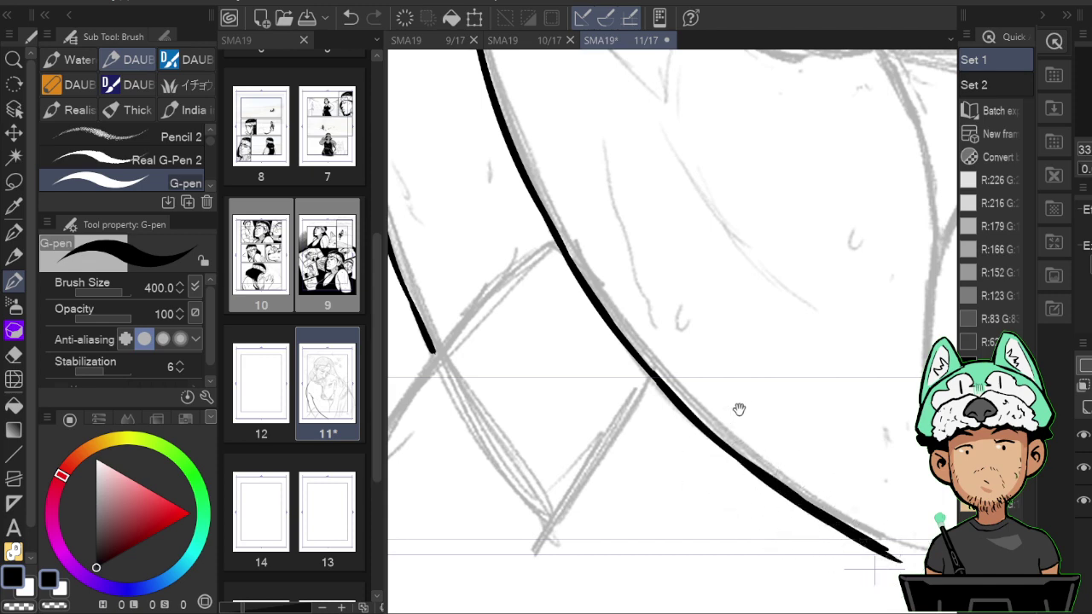
Thicken the arm contour between the sketched band's two corners and along the stretch toward the elbow.
{"action": "mouse_move", "coordinate": [739, 409]}
{"action": "left_mouse_down"}
{"action": "mouse_move", "coordinate": [709, 299]}
{"action": "mouse_move", "coordinate": [661, 395]}
{"action": "mouse_move", "coordinate": [646, 327]}
{"action": "left_mouse_up"}
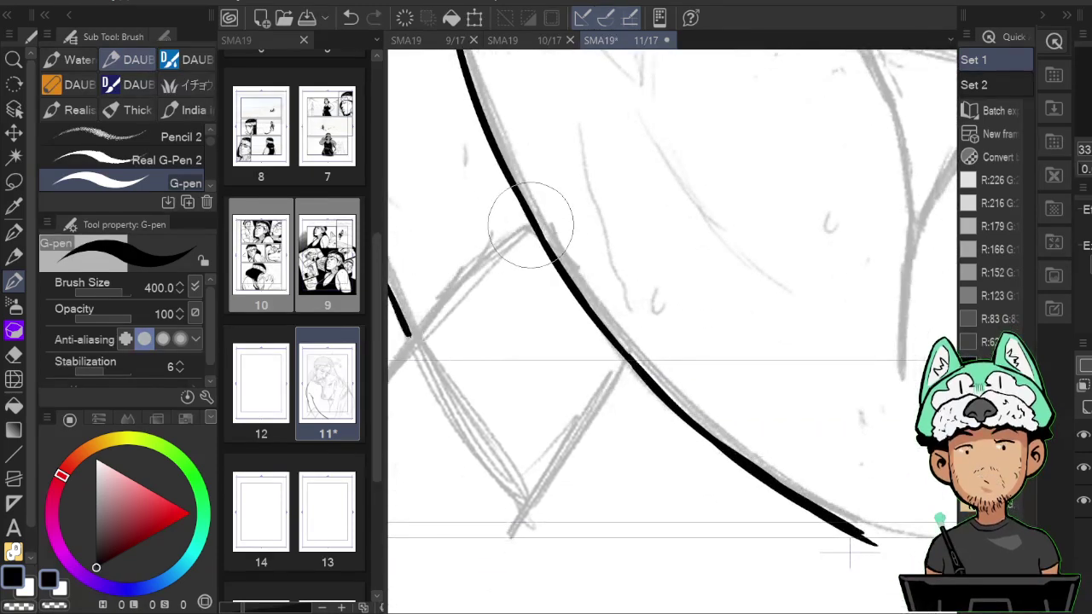
{"action": "left_click_drag", "start_coordinate": [540, 237], "coordinate": [630, 368]}
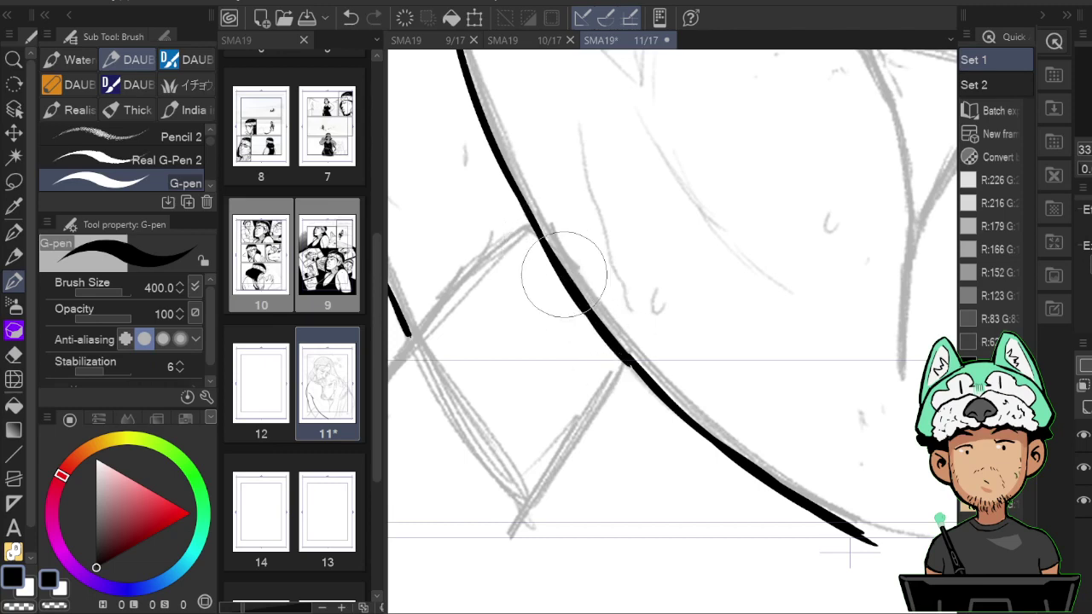
{"action": "mouse_move", "coordinate": [555, 275]}
{"action": "left_mouse_down"}
{"action": "mouse_move", "coordinate": [640, 379]}
{"action": "mouse_move", "coordinate": [671, 411]}
{"action": "mouse_move", "coordinate": [618, 354]}
{"action": "mouse_move", "coordinate": [755, 472]}
{"action": "left_mouse_up"}
Ink the short curved shoulder edge beside the dog's muzzle and thicken it toward its lower end.
{"action": "mouse_move", "coordinate": [769, 95]}
{"action": "left_mouse_down"}
{"action": "mouse_move", "coordinate": [760, 452]}
{"action": "mouse_move", "coordinate": [823, 603]}
{"action": "left_mouse_up"}
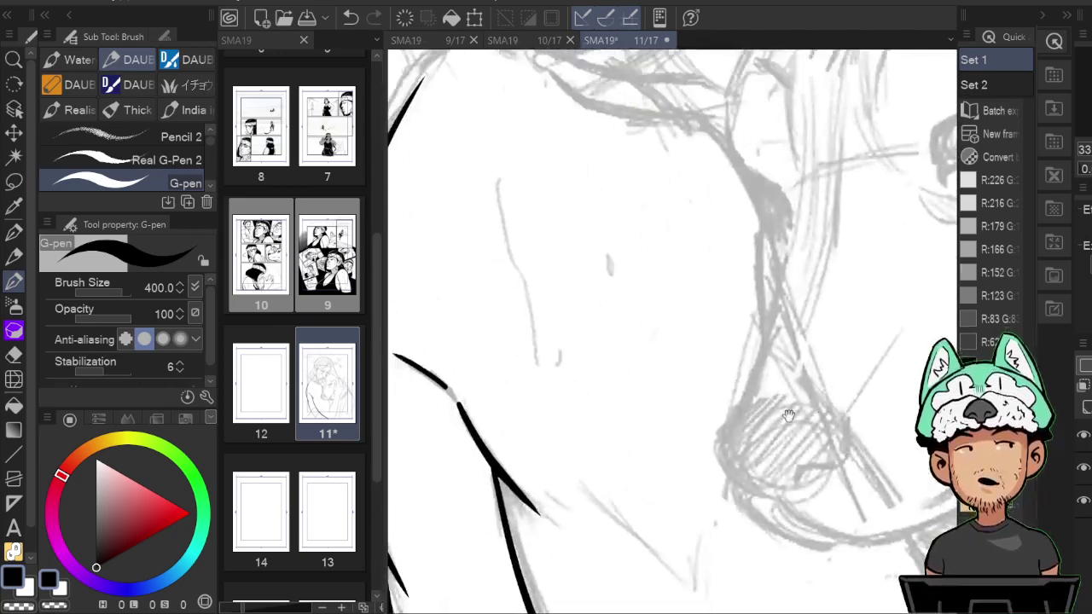
{"action": "left_click_drag", "start_coordinate": [826, 279], "coordinate": [807, 262]}
{"action": "key", "text": "h"}
{"action": "key", "text": "h"}
{"action": "mouse_move", "coordinate": [850, 232]}
{"action": "left_mouse_down"}
{"action": "mouse_move", "coordinate": [841, 339]}
{"action": "mouse_move", "coordinate": [785, 296]}
{"action": "mouse_move", "coordinate": [654, 298]}
{"action": "mouse_move", "coordinate": [760, 280]}
{"action": "mouse_move", "coordinate": [846, 196]}
{"action": "left_mouse_up"}
{"action": "key", "text": "h"}
{"action": "mouse_move", "coordinate": [704, 233]}
{"action": "left_mouse_down"}
{"action": "mouse_move", "coordinate": [776, 249]}
{"action": "mouse_move", "coordinate": [863, 317]}
{"action": "mouse_move", "coordinate": [608, 332]}
{"action": "mouse_move", "coordinate": [702, 254]}
{"action": "left_mouse_up"}
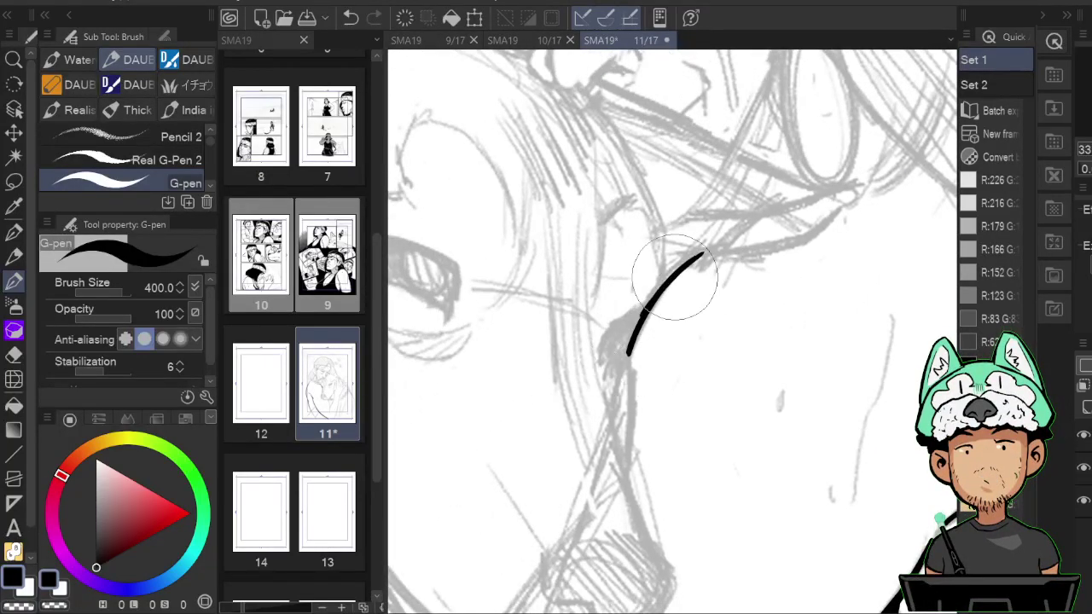
{"action": "left_click_drag", "start_coordinate": [649, 295], "coordinate": [624, 360]}
{"action": "key", "text": "h"}
{"action": "left_click_drag", "start_coordinate": [694, 281], "coordinate": [684, 290]}
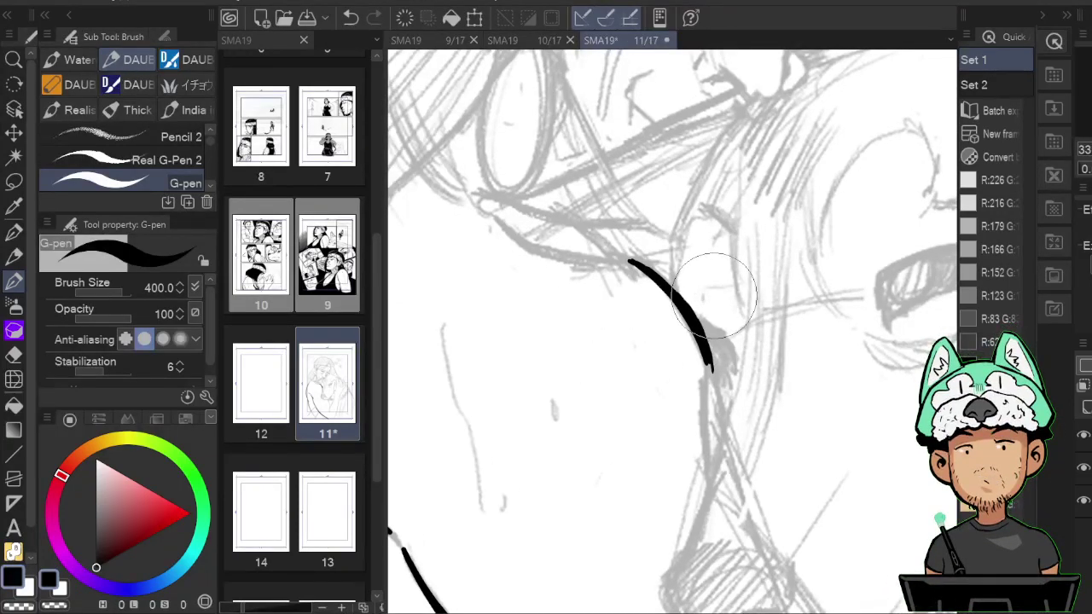
{"action": "scroll", "coordinate": [715, 296], "scroll_direction": "down", "scroll_amount": 5}
{"action": "scroll", "coordinate": [714, 296], "scroll_direction": "up", "scroll_amount": 5}
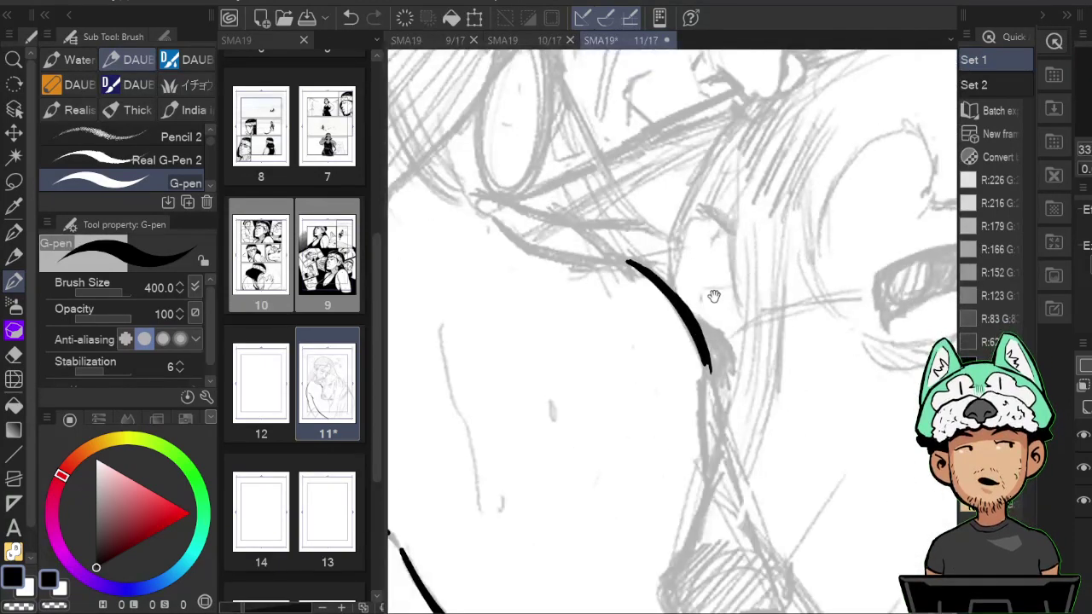
Ink two short, thin muscle lines on the upper arm beyond the forked crease.
{"action": "left_click_drag", "start_coordinate": [714, 296], "coordinate": [780, 20]}
{"action": "key", "text": "h"}
{"action": "key", "text": "h"}
{"action": "left_click_drag", "start_coordinate": [787, 322], "coordinate": [807, 317]}
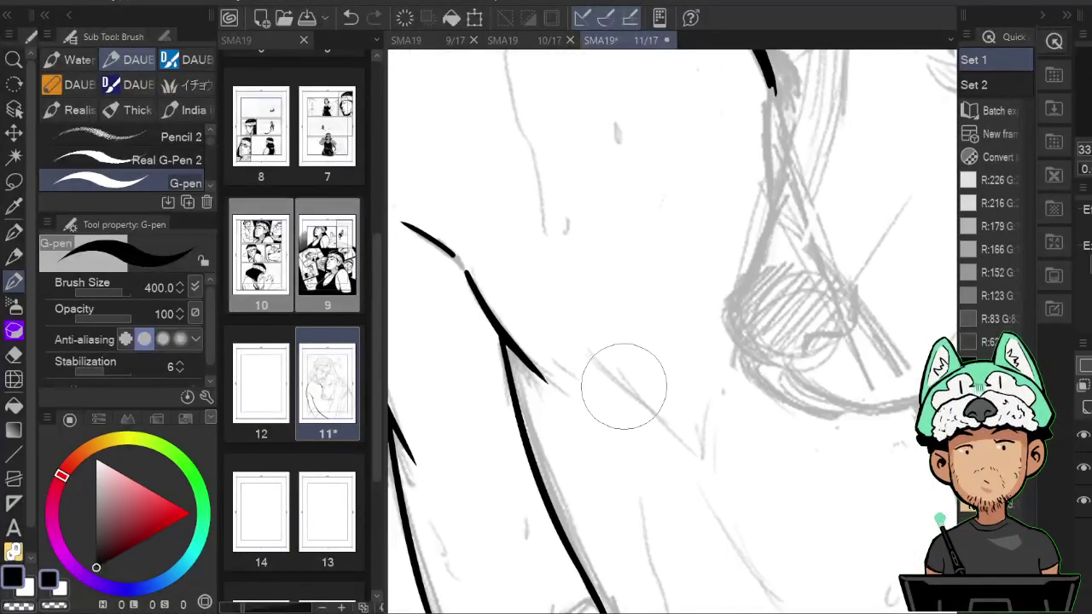
{"action": "left_click_drag", "start_coordinate": [614, 382], "coordinate": [657, 413]}
{"action": "left_click_drag", "start_coordinate": [643, 392], "coordinate": [691, 419]}
Set the G-pen size to 500 and ink the two arm lines that converge in a V below the dog's chin.
{"action": "left_click_drag", "start_coordinate": [851, 380], "coordinate": [816, 320]}
{"action": "key", "text": "h"}
{"action": "mouse_move", "coordinate": [476, 490]}
{"action": "left_mouse_down"}
{"action": "mouse_move", "coordinate": [683, 276]}
{"action": "mouse_move", "coordinate": [744, 322]}
{"action": "left_mouse_up"}
{"action": "key", "text": "]"}
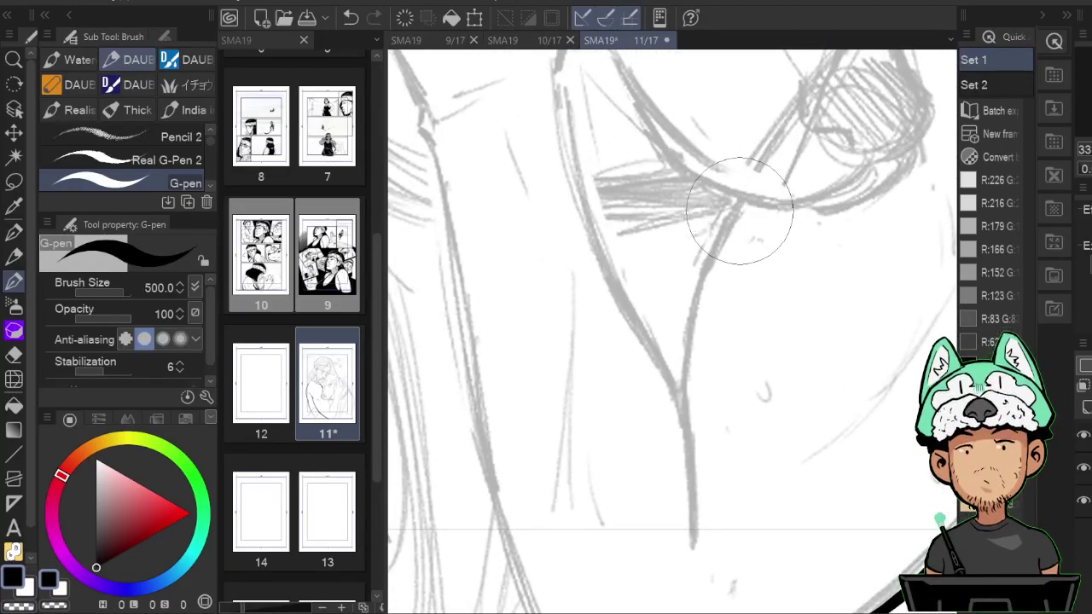
{"action": "left_click_drag", "start_coordinate": [749, 203], "coordinate": [698, 297]}
{"action": "left_click_drag", "start_coordinate": [727, 234], "coordinate": [686, 355]}
{"action": "mouse_move", "coordinate": [734, 215]}
{"action": "left_mouse_down"}
{"action": "mouse_move", "coordinate": [685, 329]}
{"action": "mouse_move", "coordinate": [657, 334]}
{"action": "mouse_move", "coordinate": [704, 404]}
{"action": "left_mouse_up"}
{"action": "mouse_move", "coordinate": [616, 167]}
{"action": "left_mouse_down"}
{"action": "mouse_move", "coordinate": [657, 331]}
{"action": "mouse_move", "coordinate": [692, 396]}
{"action": "left_mouse_up"}
Fill the narrow corner of the V below the dog's chin with solid black.
{"action": "mouse_move", "coordinate": [673, 392]}
{"action": "left_mouse_down"}
{"action": "mouse_move", "coordinate": [657, 353]}
{"action": "mouse_move", "coordinate": [681, 367]}
{"action": "left_mouse_up"}
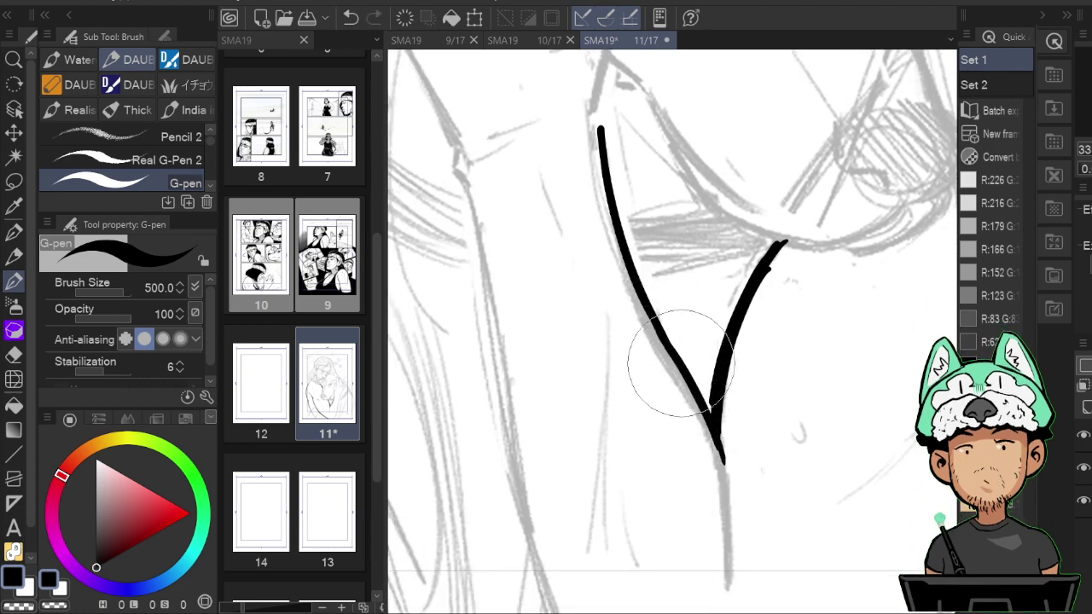
{"action": "key", "text": "h"}
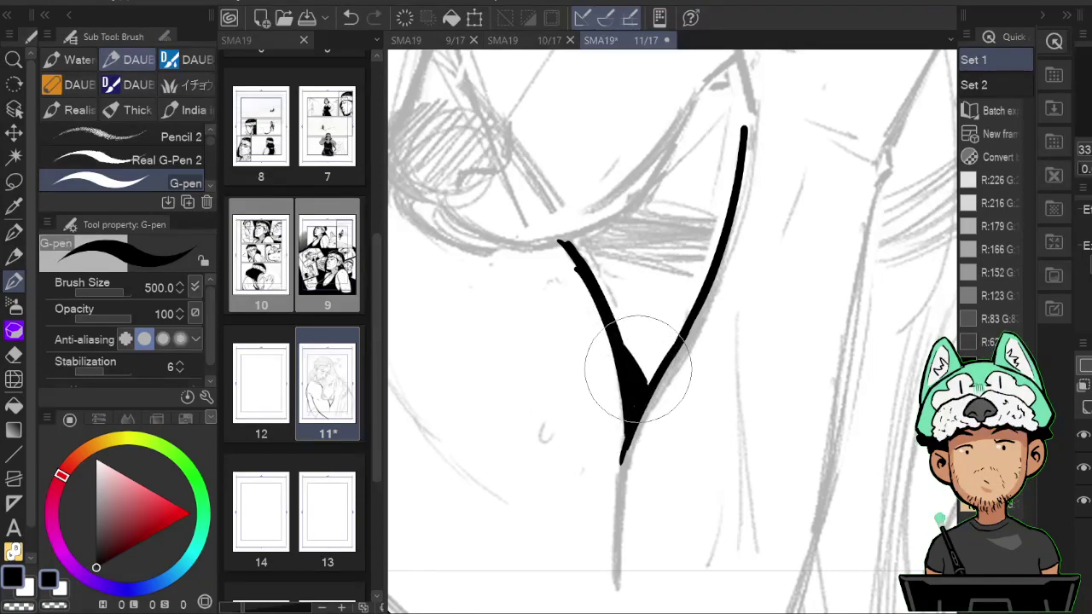
{"action": "key", "text": "h"}
{"action": "left_click_drag", "start_coordinate": [704, 381], "coordinate": [700, 307]}
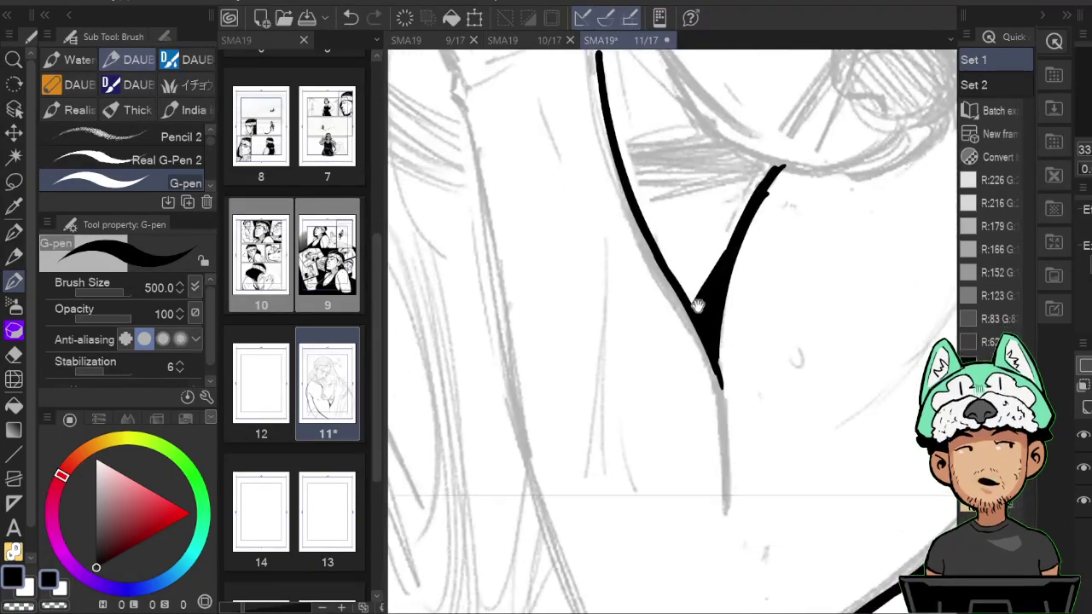
Extend the elbow crease downward from the point of the V as a tapering line.
{"action": "key", "text": "h"}
{"action": "left_click_drag", "start_coordinate": [700, 390], "coordinate": [717, 383]}
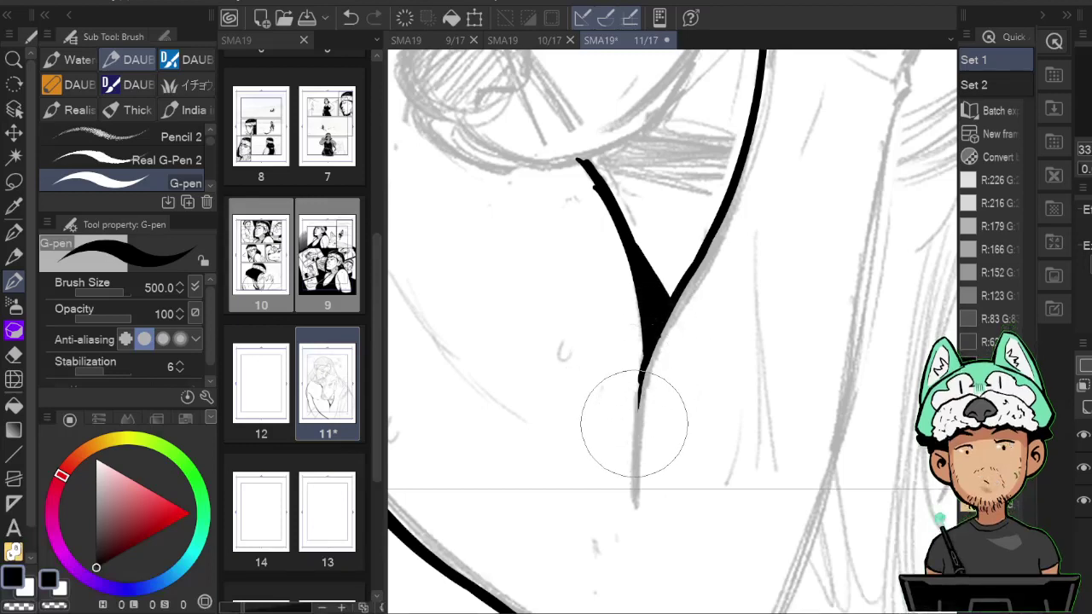
{"action": "key", "text": "h"}
{"action": "left_click_drag", "start_coordinate": [793, 370], "coordinate": [771, 310]}
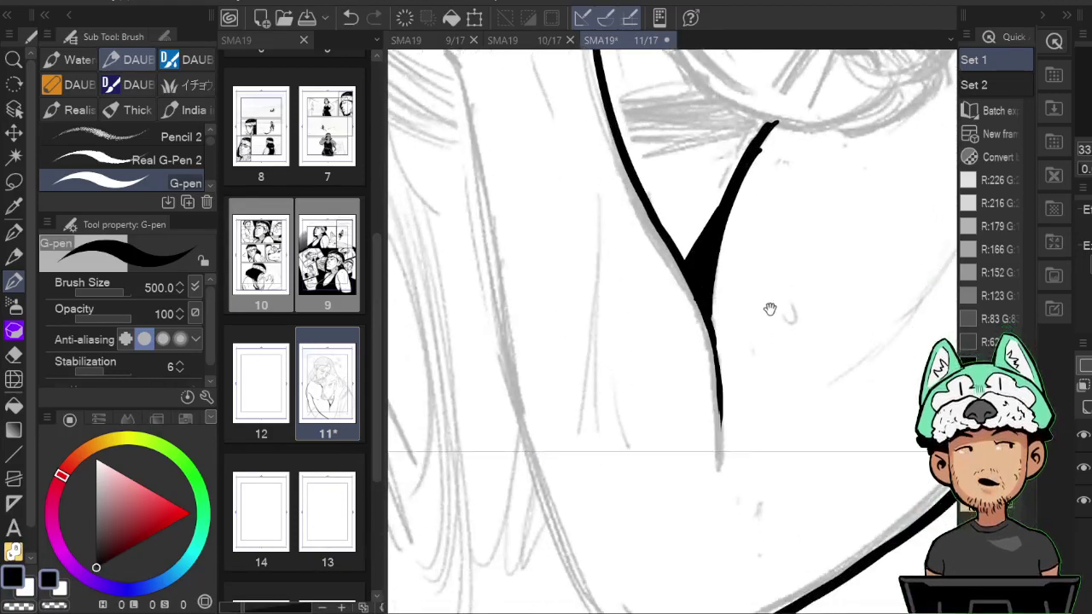
{"action": "key", "text": "h"}
{"action": "left_click_drag", "start_coordinate": [720, 346], "coordinate": [731, 350]}
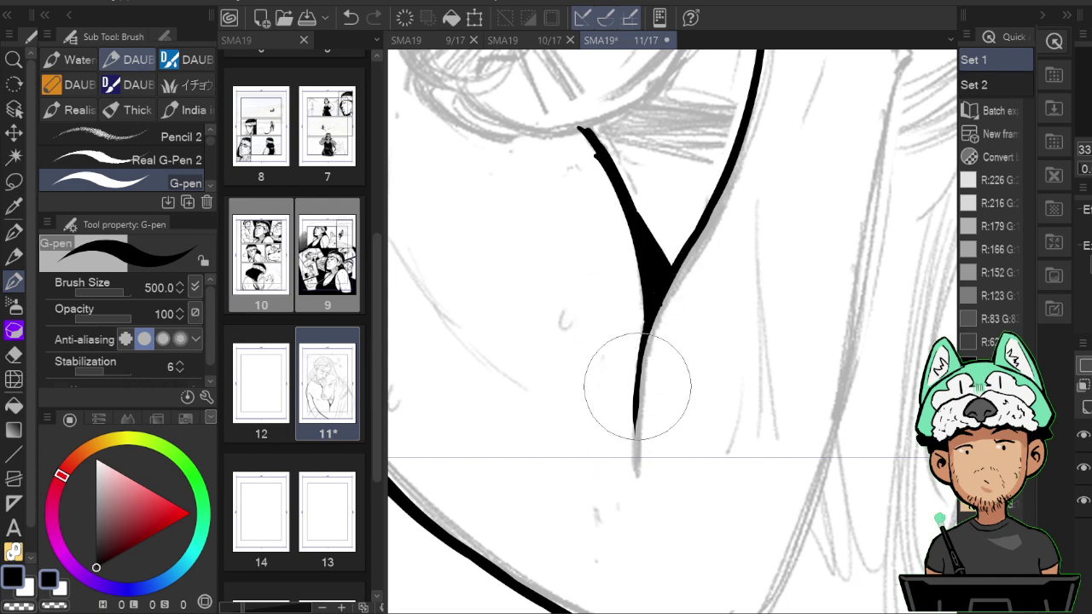
{"action": "scroll", "coordinate": [635, 429], "scroll_direction": "down", "scroll_amount": 7}
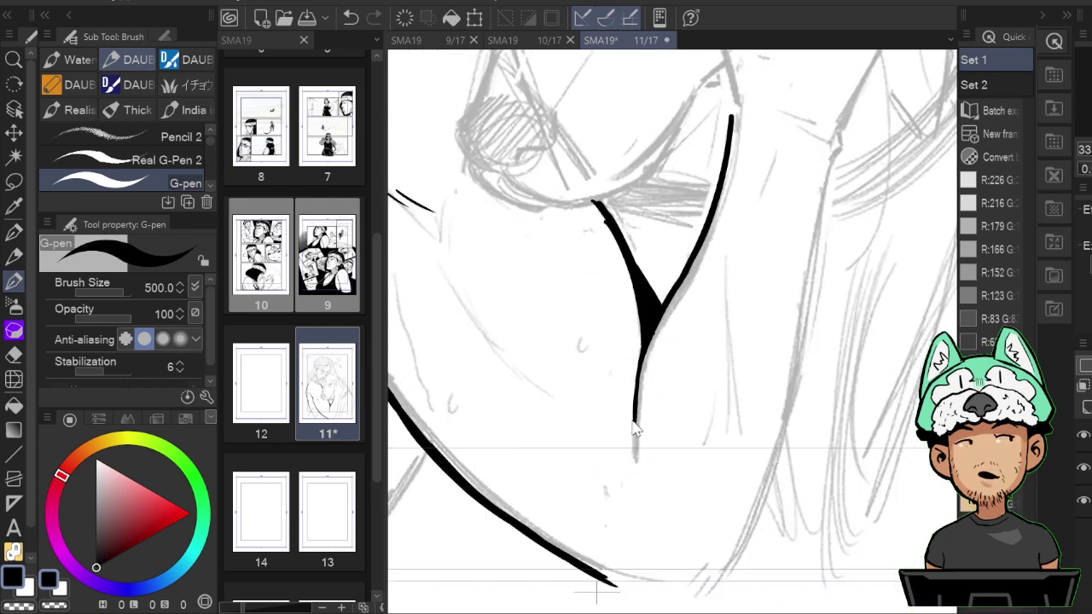
{"action": "scroll", "coordinate": [636, 429], "scroll_direction": "up", "scroll_amount": 6}
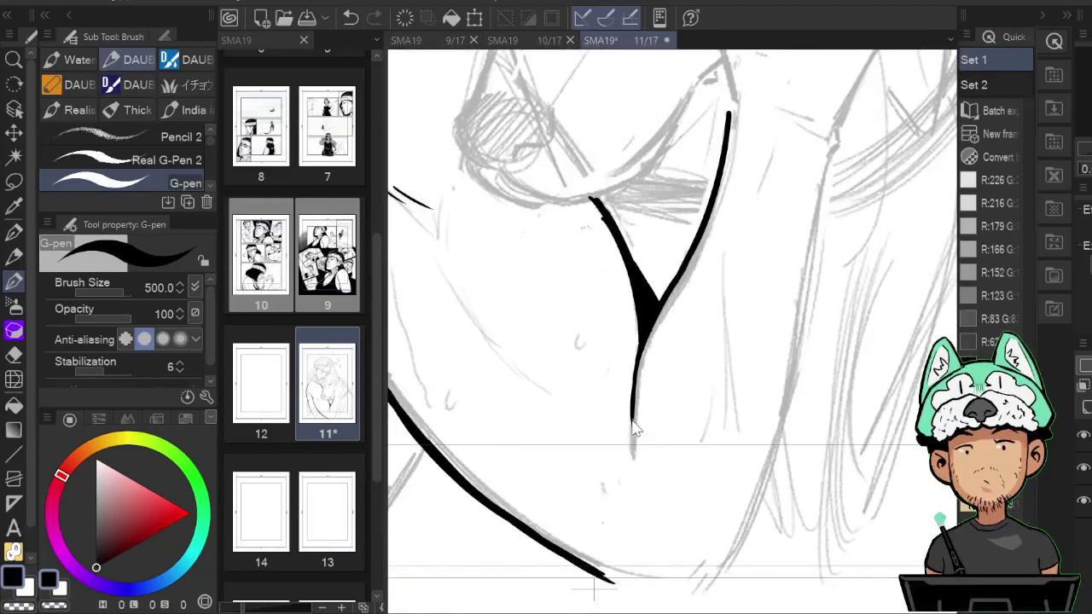
Ink the outer forearm contour from a small hook at the wrist down to the elbow, redrawing its middle stretch.
{"action": "mouse_move", "coordinate": [631, 419]}
{"action": "left_mouse_down"}
{"action": "mouse_move", "coordinate": [716, 458]}
{"action": "mouse_move", "coordinate": [798, 566]}
{"action": "left_mouse_up"}
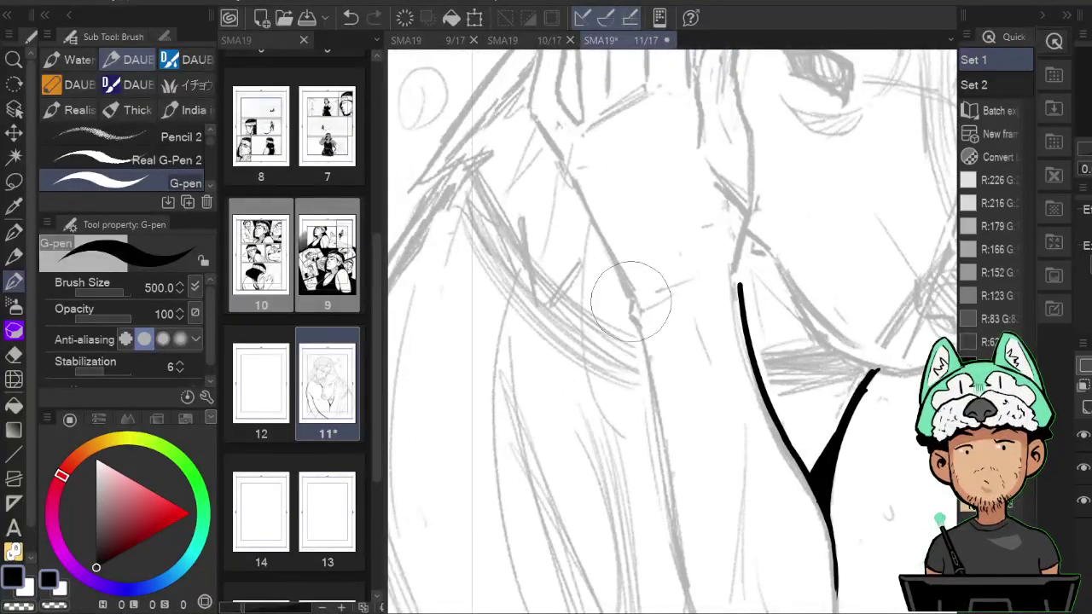
{"action": "left_click_drag", "start_coordinate": [631, 293], "coordinate": [635, 318]}
{"action": "scroll", "coordinate": [635, 317], "scroll_direction": "down", "scroll_amount": 3}
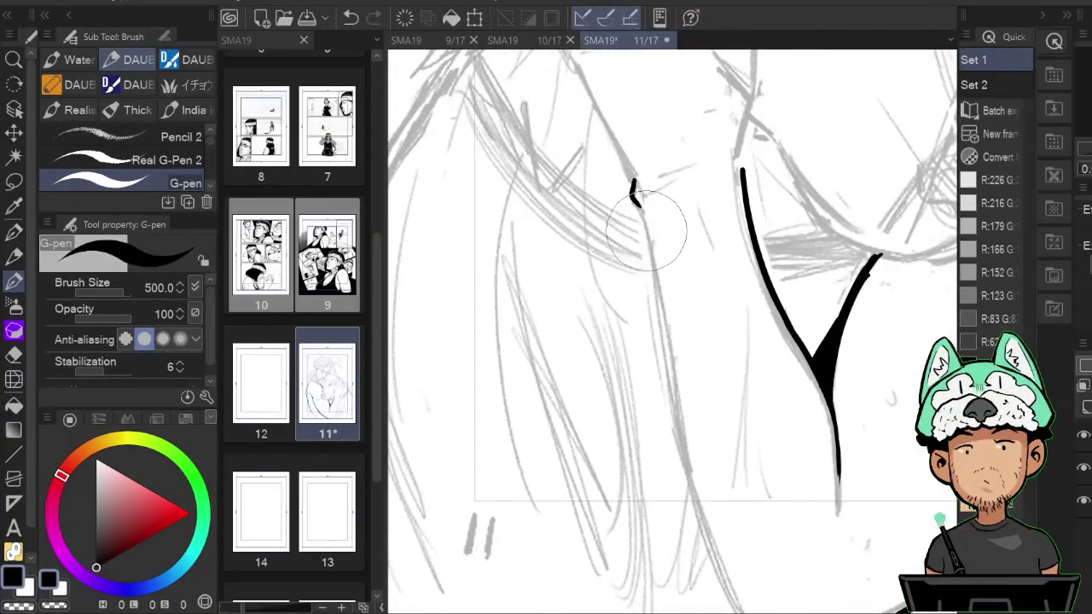
{"action": "left_click_drag", "start_coordinate": [639, 198], "coordinate": [664, 344]}
{"action": "scroll", "coordinate": [662, 363], "scroll_direction": "down", "scroll_amount": 4}
{"action": "mouse_move", "coordinate": [658, 190]}
{"action": "left_mouse_down"}
{"action": "mouse_move", "coordinate": [696, 382]}
{"action": "mouse_move", "coordinate": [721, 385]}
{"action": "left_mouse_up"}
{"action": "key", "text": "ctrl+z"}
{"action": "left_click_drag", "start_coordinate": [655, 168], "coordinate": [705, 403]}
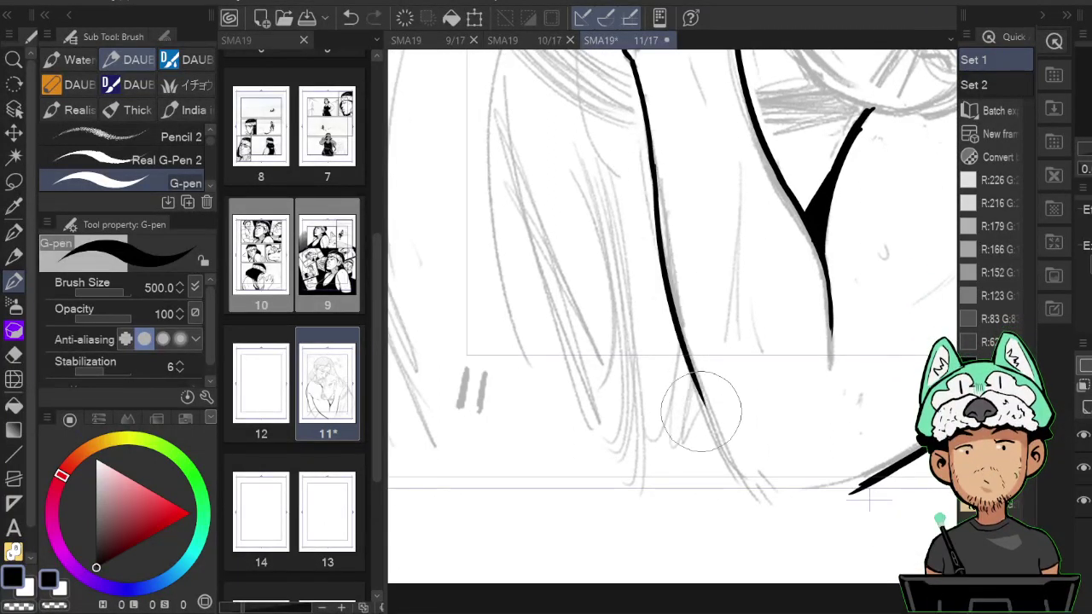
{"action": "mouse_move", "coordinate": [690, 364]}
{"action": "left_mouse_down"}
{"action": "mouse_move", "coordinate": [726, 451]}
{"action": "mouse_move", "coordinate": [781, 517]}
{"action": "left_mouse_up"}
Close the elbow by joining the forearm contour and the arm's lower contour in a rounded point.
{"action": "key", "text": "h"}
{"action": "left_click_drag", "start_coordinate": [640, 418], "coordinate": [702, 474]}
{"action": "left_click_drag", "start_coordinate": [540, 541], "coordinate": [626, 574]}
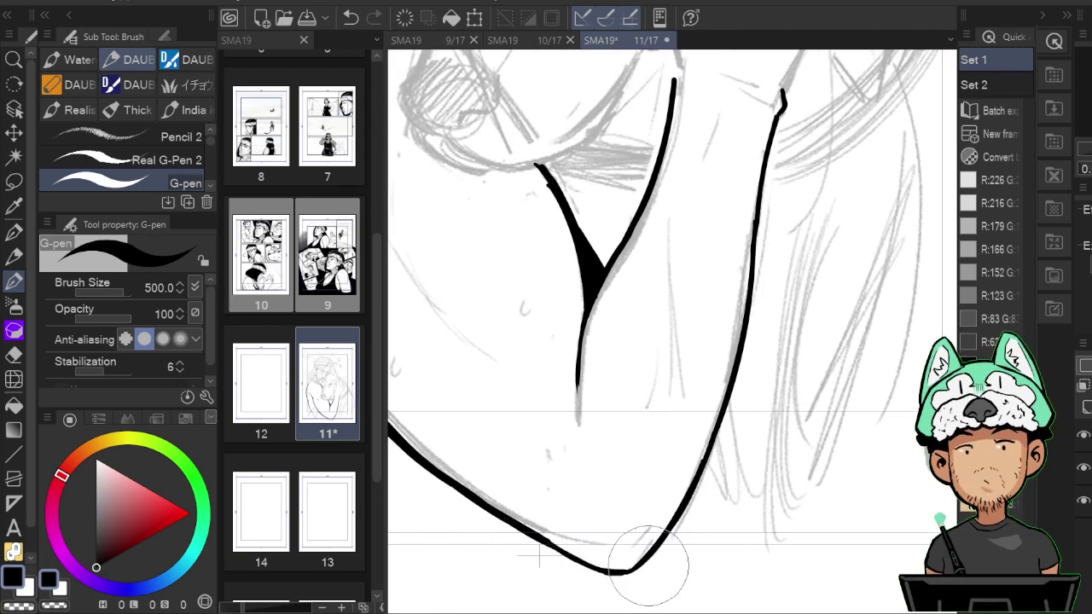
Ink the sweat details on the shoulder: a long wavy trail and small droplets around it.
{"action": "left_click_drag", "start_coordinate": [700, 295], "coordinate": [755, 376]}
{"action": "left_click_drag", "start_coordinate": [744, 267], "coordinate": [807, 377]}
{"action": "left_click_drag", "start_coordinate": [714, 299], "coordinate": [822, 403]}
{"action": "key", "text": "h"}
{"action": "left_click", "coordinate": [805, 262]}
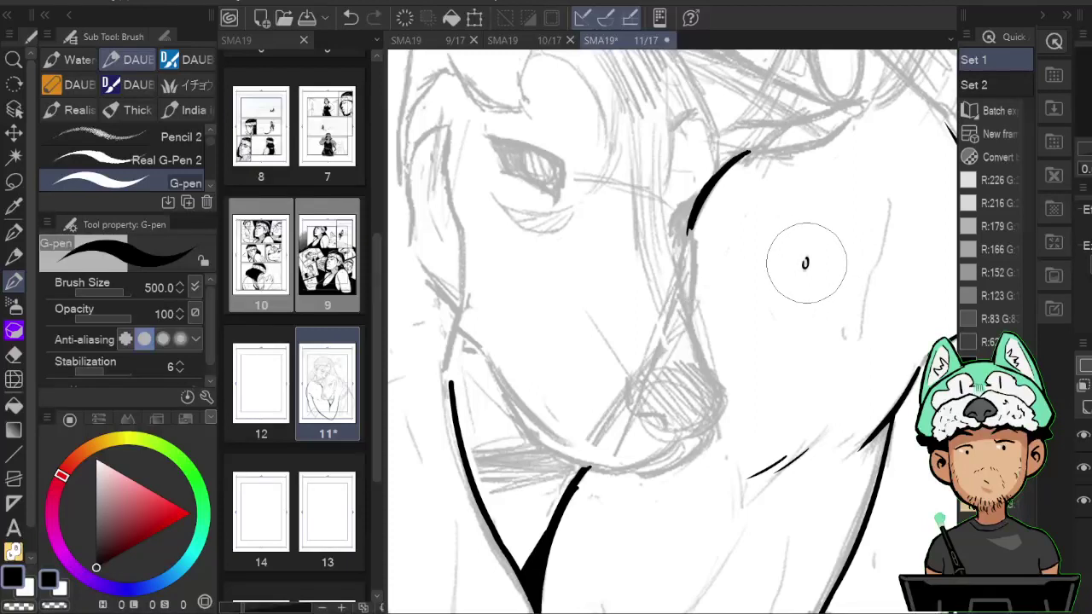
{"action": "left_click_drag", "start_coordinate": [884, 189], "coordinate": [844, 385]}
{"action": "left_click", "coordinate": [848, 395]}
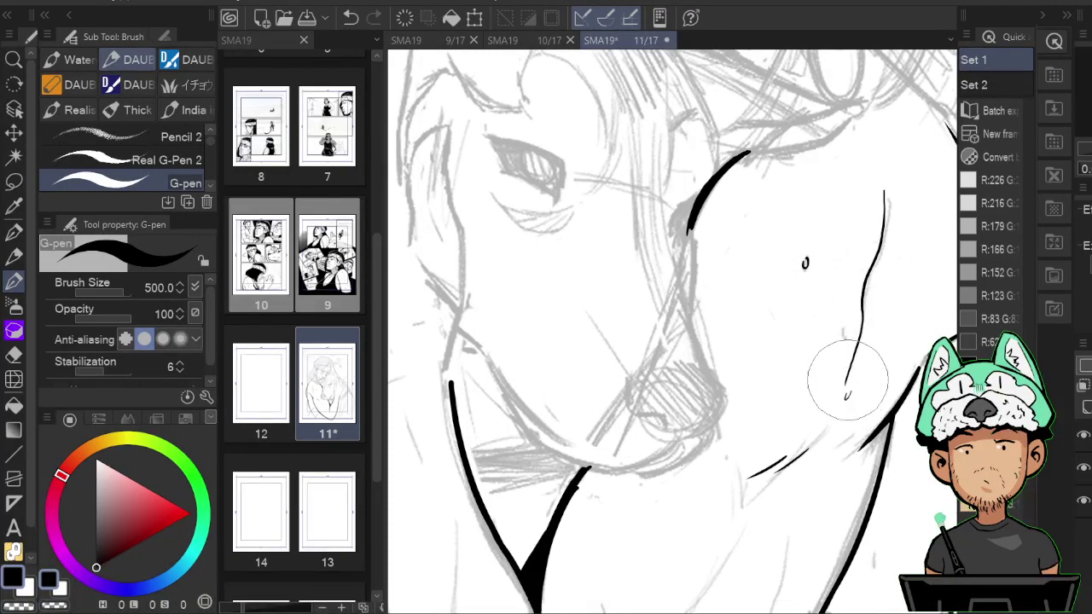
{"action": "left_click_drag", "start_coordinate": [743, 330], "coordinate": [756, 213]}
Try to ink the long curved muscle line across the arm with two thin strokes.
{"action": "key", "text": "h"}
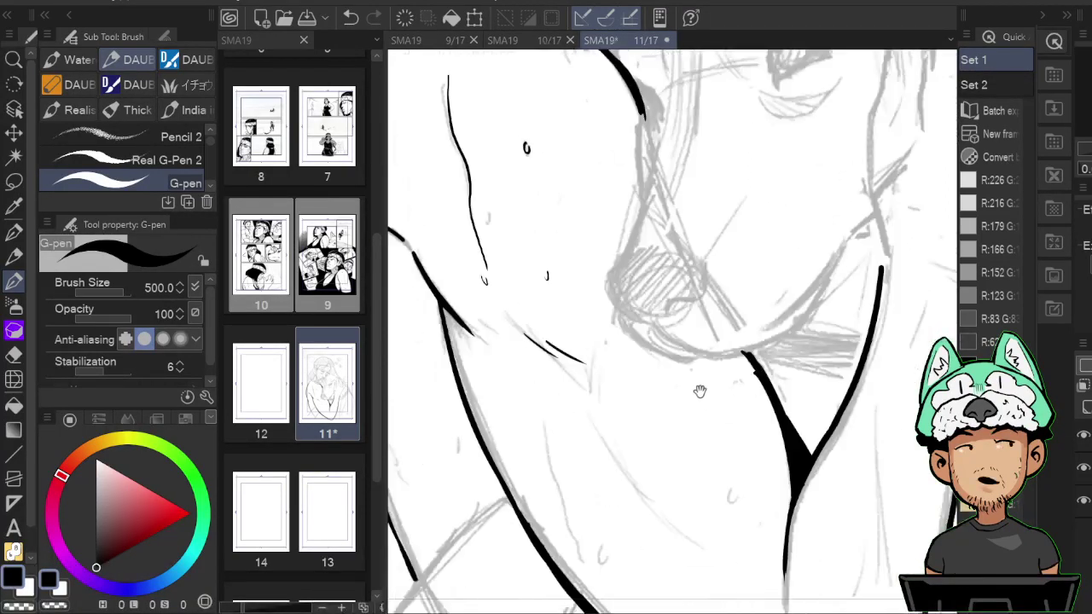
{"action": "left_click_drag", "start_coordinate": [651, 426], "coordinate": [629, 391]}
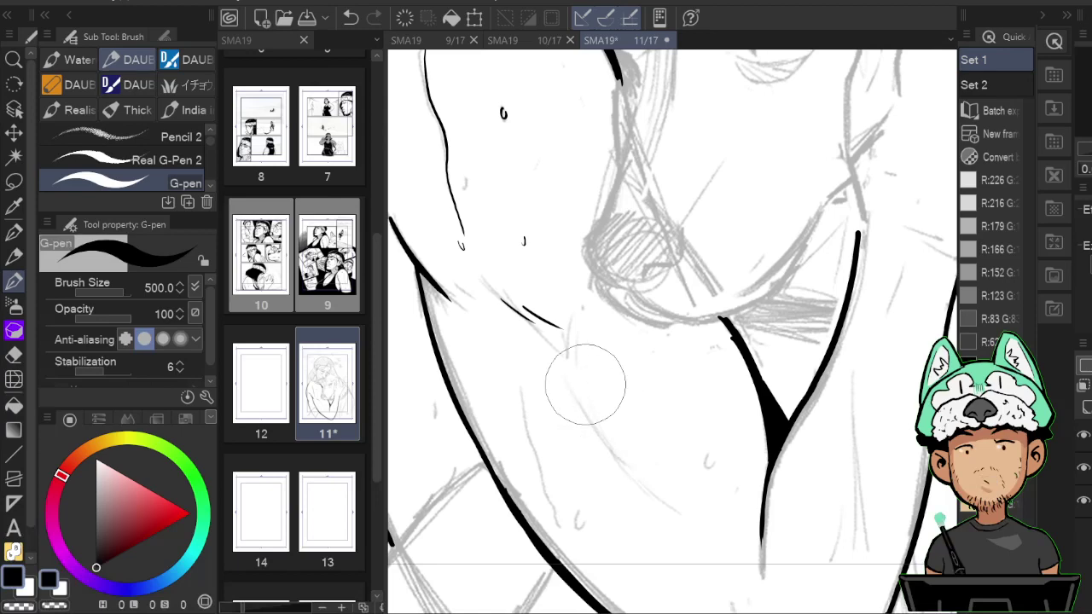
{"action": "key", "text": "w"}
{"action": "key", "text": "e"}
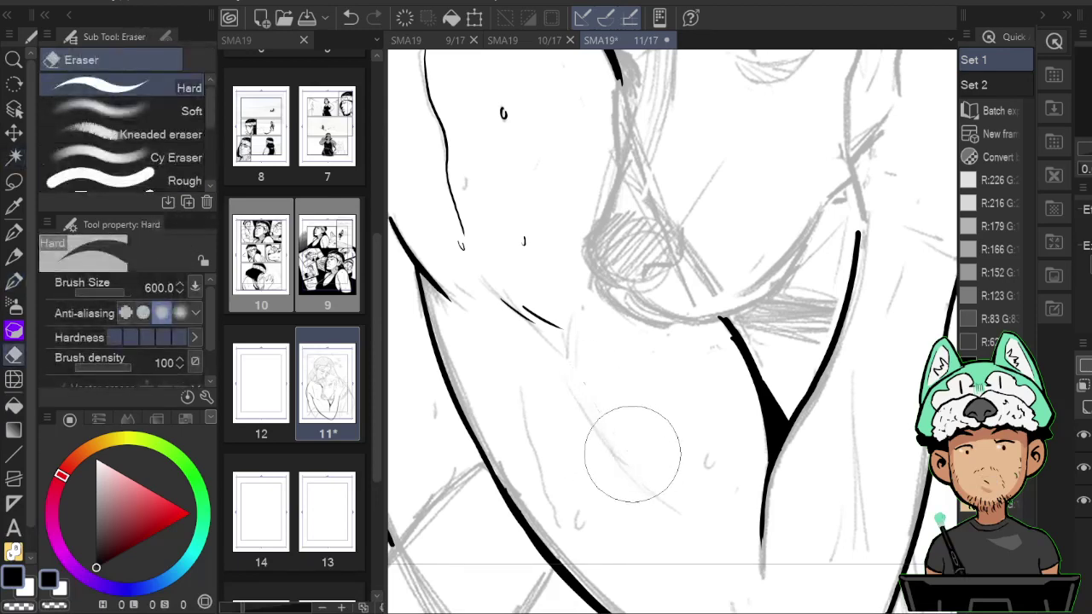
{"action": "key", "text": "p"}
{"action": "mouse_move", "coordinate": [592, 384]}
{"action": "left_mouse_down"}
{"action": "mouse_move", "coordinate": [631, 445]}
{"action": "mouse_move", "coordinate": [690, 480]}
{"action": "mouse_move", "coordinate": [684, 437]}
{"action": "left_mouse_up"}
{"action": "scroll", "coordinate": [800, 408], "scroll_direction": "down", "scroll_amount": 6}
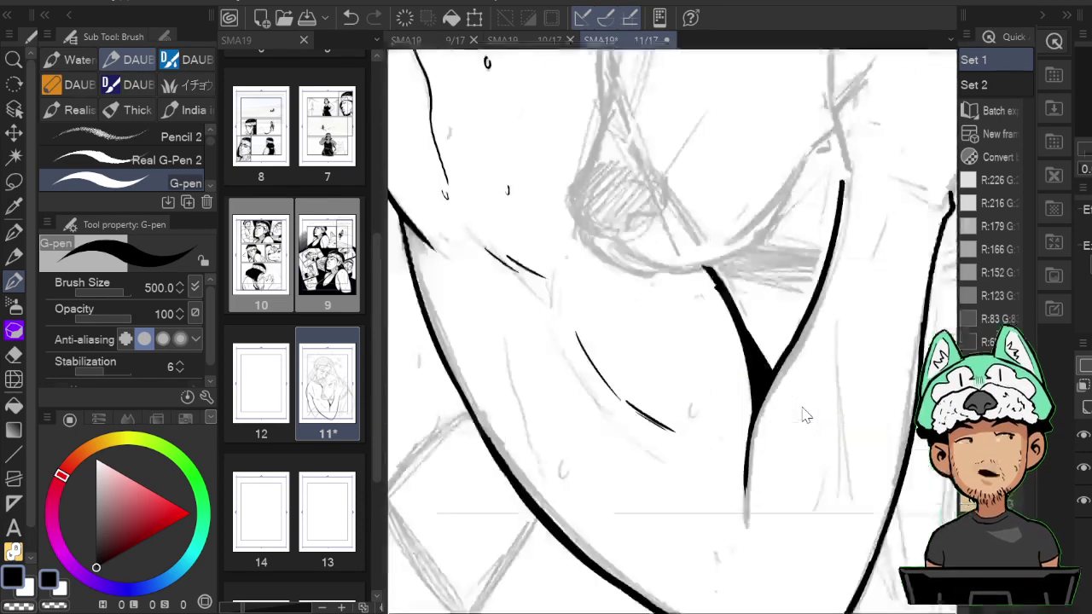
{"action": "key", "text": "ctrl+z"}
{"action": "key", "text": "ctrl+z"}
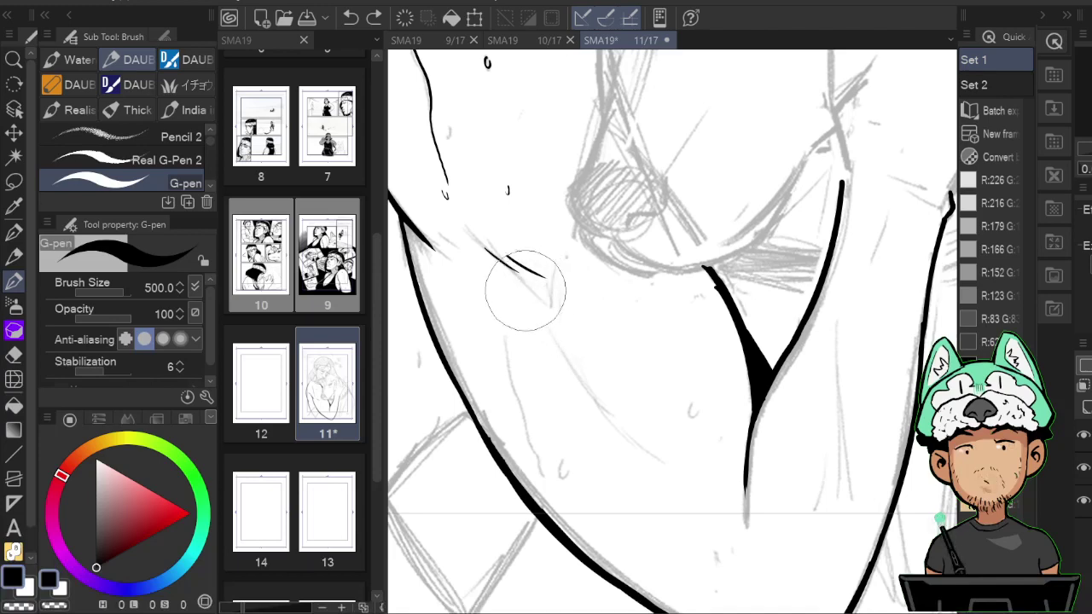
Ink the upper arm's muscle corner, a short muscle accent, and a sweat trail with nearby droplets.
{"action": "left_click_drag", "start_coordinate": [529, 275], "coordinate": [548, 303]}
{"action": "mouse_move", "coordinate": [647, 437]}
{"action": "left_mouse_down"}
{"action": "mouse_move", "coordinate": [670, 449]}
{"action": "mouse_move", "coordinate": [686, 394]}
{"action": "left_mouse_up"}
{"action": "mouse_move", "coordinate": [480, 288]}
{"action": "left_mouse_down"}
{"action": "mouse_move", "coordinate": [527, 423]}
{"action": "mouse_move", "coordinate": [562, 444]}
{"action": "left_mouse_up"}
{"action": "left_click_drag", "start_coordinate": [608, 320], "coordinate": [616, 369]}
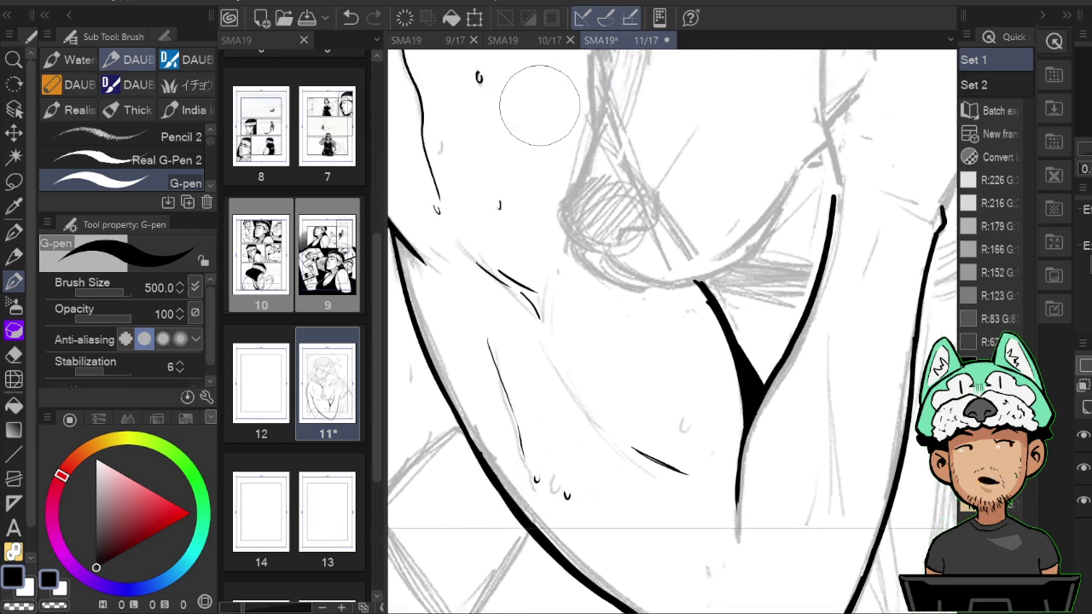
{"action": "left_click_drag", "start_coordinate": [558, 125], "coordinate": [557, 133]}
Ink a thin sweat trail with a droplet beneath it on the forearm near the elbow.
{"action": "left_click_drag", "start_coordinate": [737, 505], "coordinate": [728, 462]}
{"action": "left_click_drag", "start_coordinate": [772, 418], "coordinate": [790, 553]}
{"action": "left_click_drag", "start_coordinate": [820, 470], "coordinate": [809, 471]}
{"action": "left_click_drag", "start_coordinate": [775, 547], "coordinate": [778, 555]}
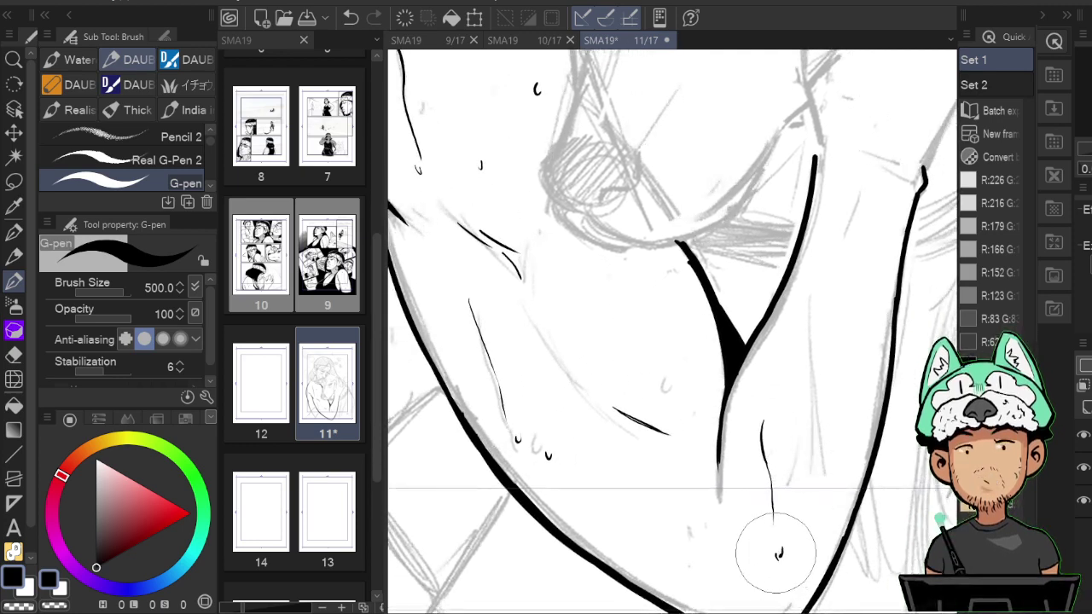
{"action": "left_click_drag", "start_coordinate": [842, 452], "coordinate": [828, 509]}
Extend the inner forearm line upward past the dog's jaw toward the sketched hand.
{"action": "scroll", "coordinate": [802, 572], "scroll_direction": "down", "scroll_amount": 6}
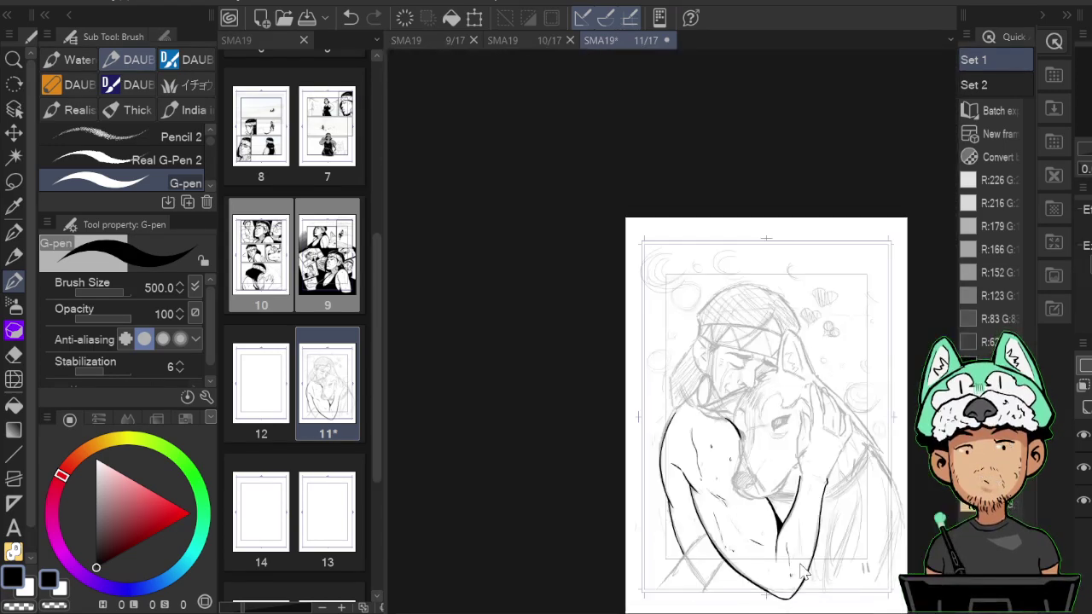
{"action": "scroll", "coordinate": [802, 571], "scroll_direction": "up", "scroll_amount": 6}
{"action": "scroll", "coordinate": [803, 569], "scroll_direction": "up", "scroll_amount": 4}
{"action": "key", "text": "h"}
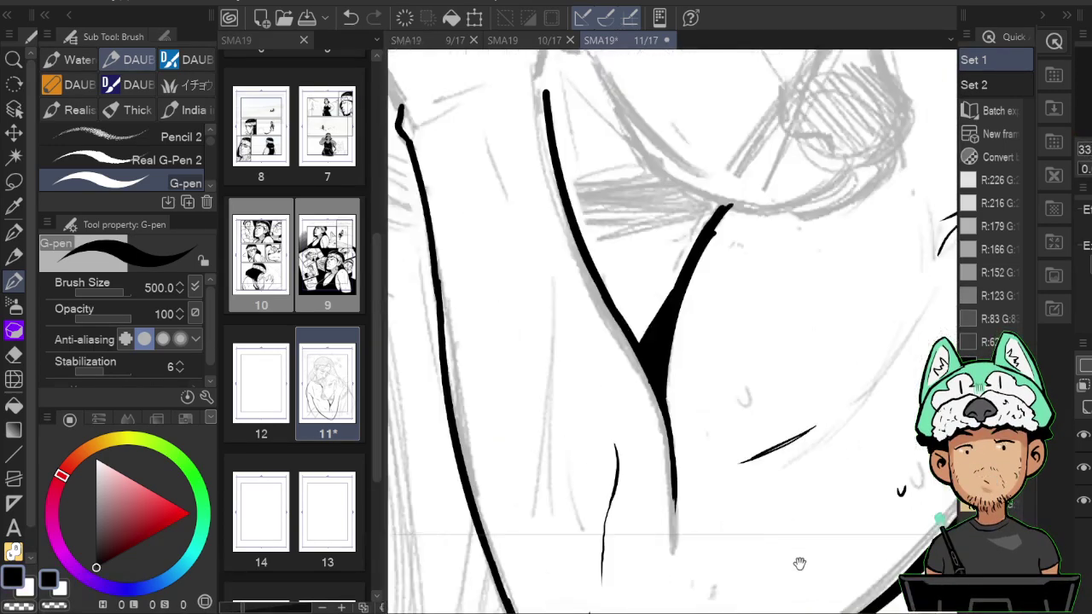
{"action": "mouse_move", "coordinate": [563, 69]}
{"action": "left_mouse_down"}
{"action": "mouse_move", "coordinate": [729, 349]}
{"action": "mouse_move", "coordinate": [720, 451]}
{"action": "mouse_move", "coordinate": [705, 403]}
{"action": "mouse_move", "coordinate": [728, 283]}
{"action": "mouse_move", "coordinate": [739, 351]}
{"action": "mouse_move", "coordinate": [731, 316]}
{"action": "left_mouse_up"}
{"action": "key", "text": "e"}
{"action": "key", "text": "b"}
{"action": "key", "text": "h"}
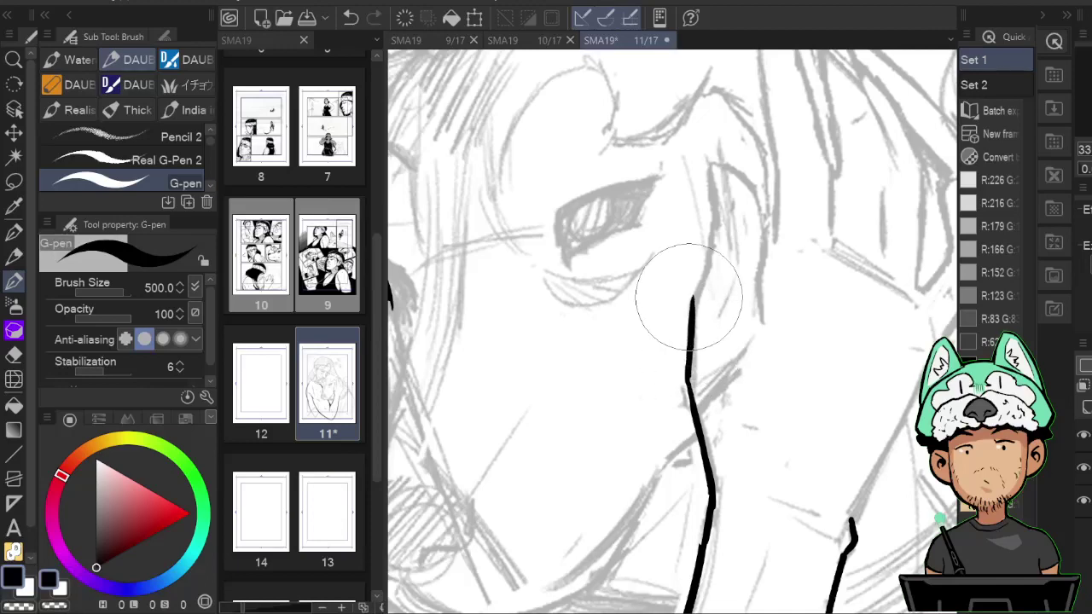
Extend the inner forearm line up the digit nearest the sketched eye and ink its rounded tip.
{"action": "key", "text": "h"}
{"action": "mouse_move", "coordinate": [743, 268]}
{"action": "left_mouse_down"}
{"action": "mouse_move", "coordinate": [765, 304]}
{"action": "mouse_move", "coordinate": [793, 319]}
{"action": "left_mouse_up"}
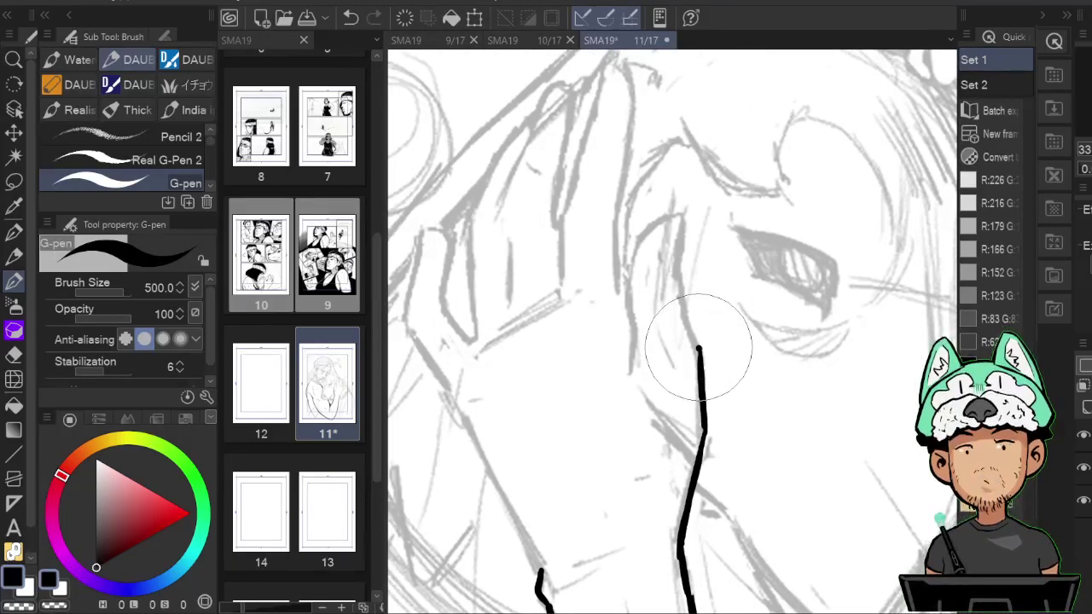
{"action": "left_click_drag", "start_coordinate": [668, 258], "coordinate": [672, 258]}
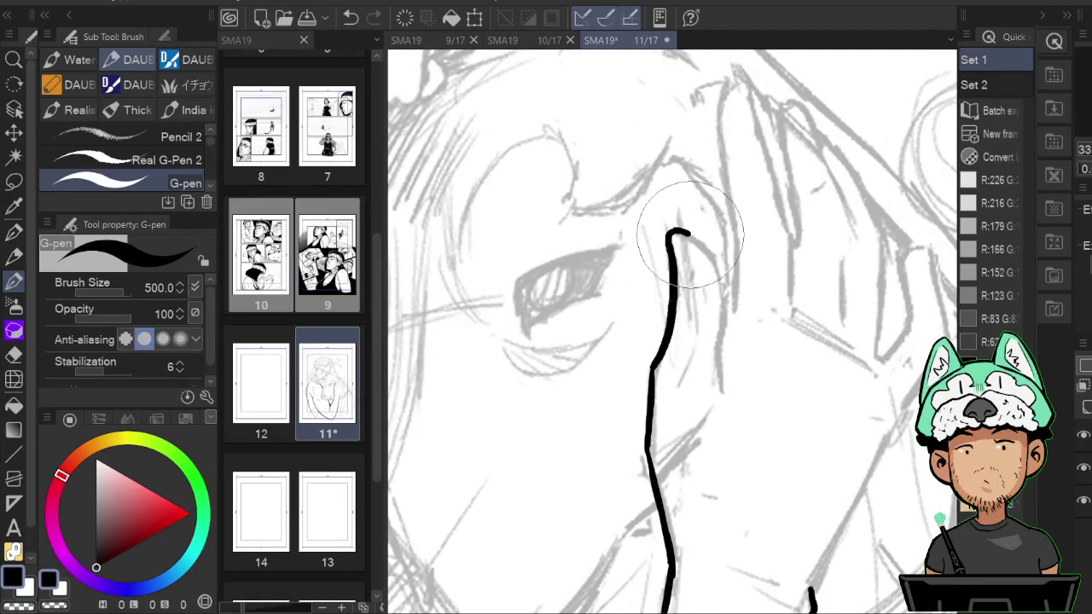
{"action": "key", "text": "e"}
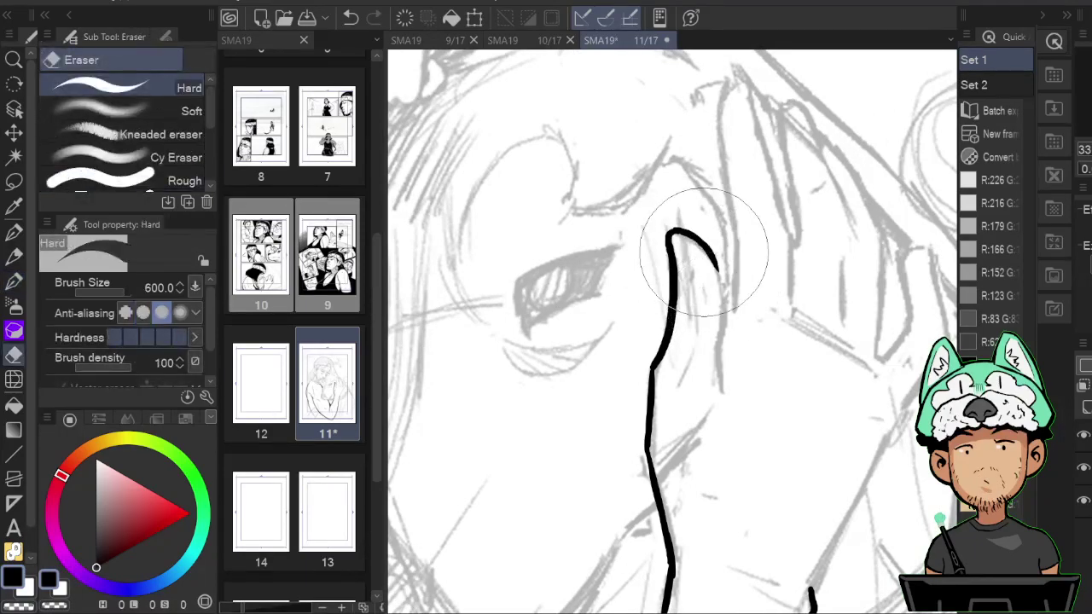
{"action": "key", "text": "p"}
{"action": "key", "text": "e"}
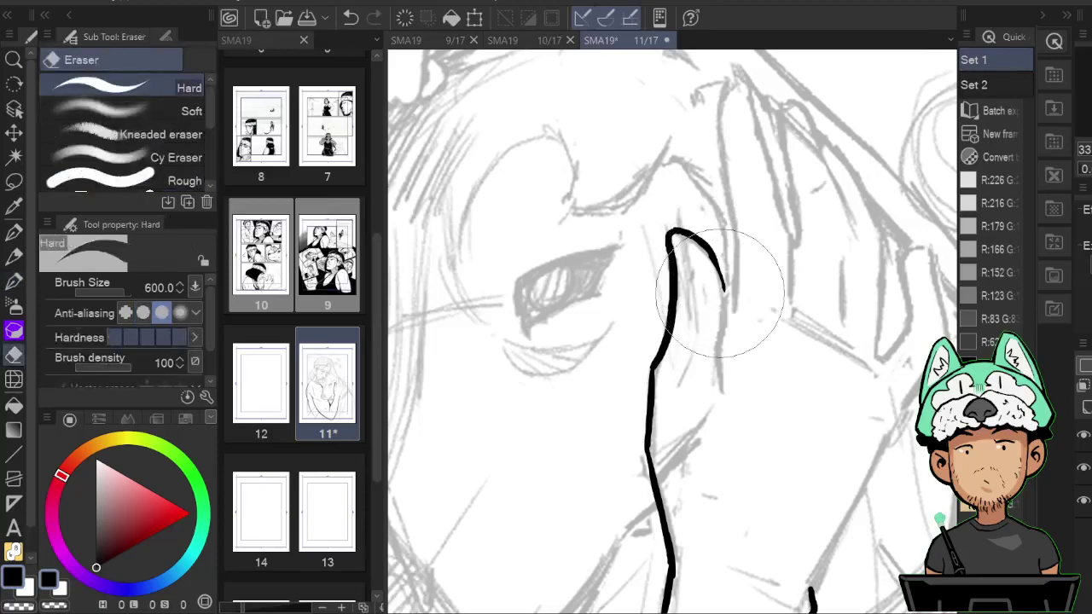
Ink the other edge of the digit nearest the eye down into the hand, tapering its lower end.
{"action": "key", "text": "p"}
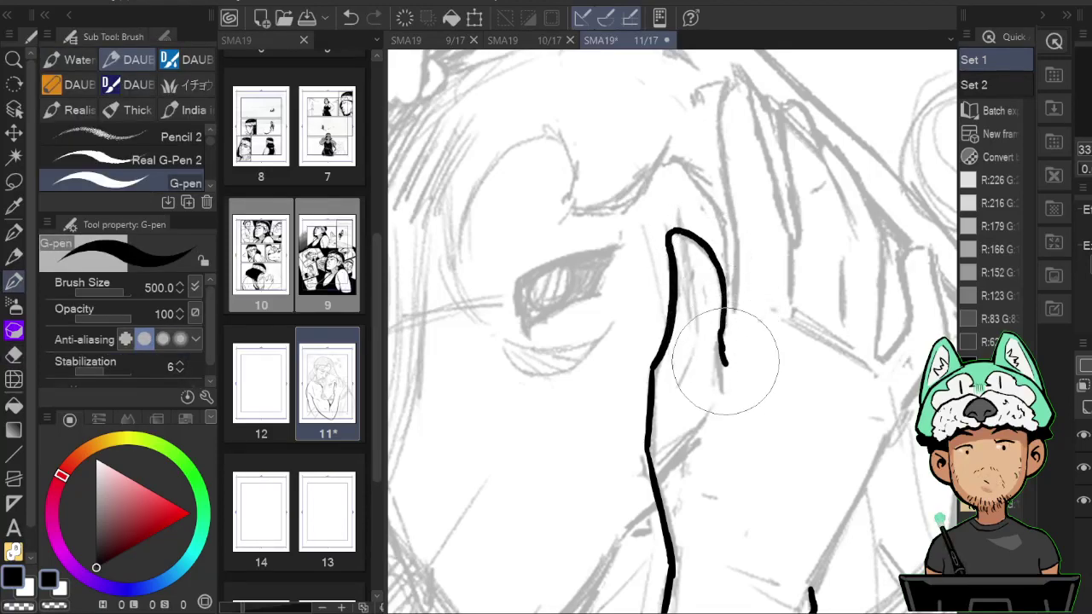
{"action": "key", "text": "h"}
{"action": "left_click_drag", "start_coordinate": [726, 362], "coordinate": [775, 292]}
{"action": "key", "text": "e"}
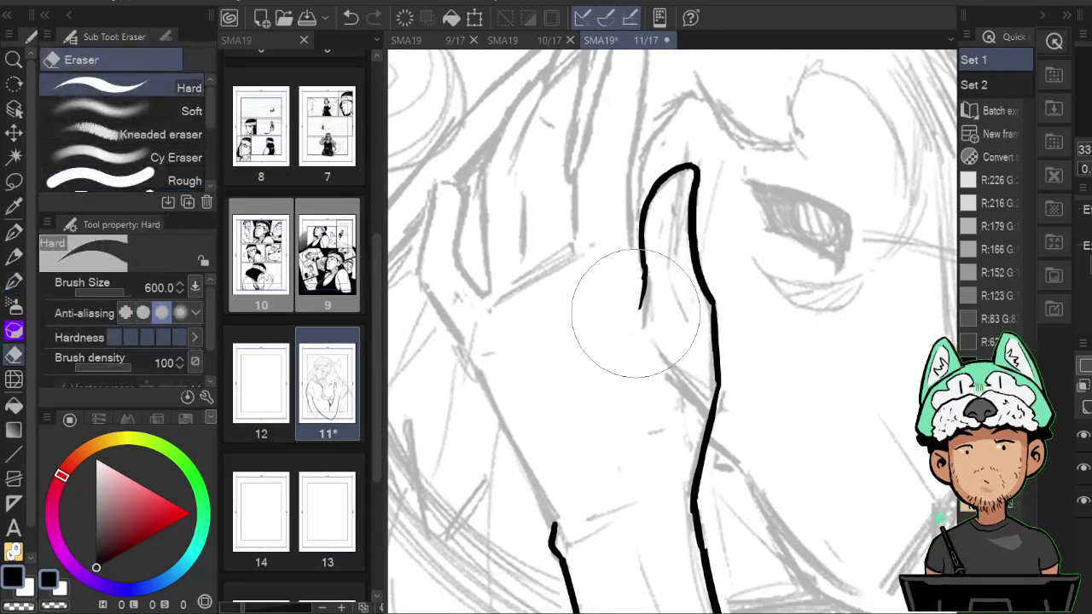
{"action": "key", "text": "p"}
Ink the long finger's near edge up from the gap beside the first digit and around its rounded tip.
{"action": "key", "text": "h"}
{"action": "mouse_move", "coordinate": [792, 211]}
{"action": "left_mouse_down"}
{"action": "mouse_move", "coordinate": [771, 297]}
{"action": "mouse_move", "coordinate": [763, 244]}
{"action": "mouse_move", "coordinate": [797, 312]}
{"action": "left_mouse_up"}
{"action": "key", "text": "h"}
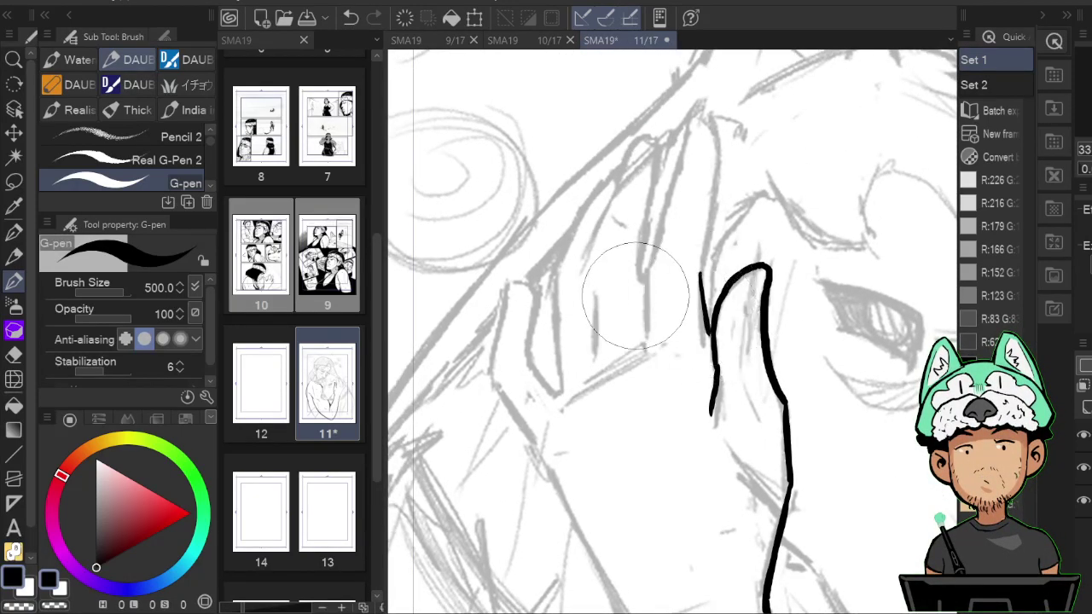
{"action": "key", "text": "h"}
{"action": "left_click_drag", "start_coordinate": [750, 210], "coordinate": [768, 257]}
{"action": "key", "text": "h"}
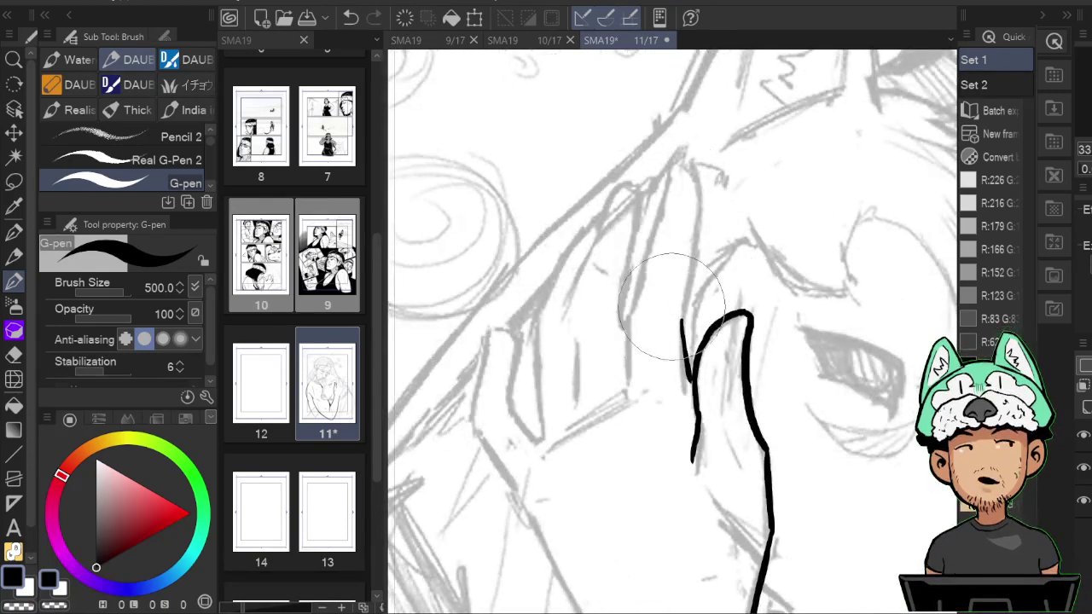
{"action": "key", "text": "h"}
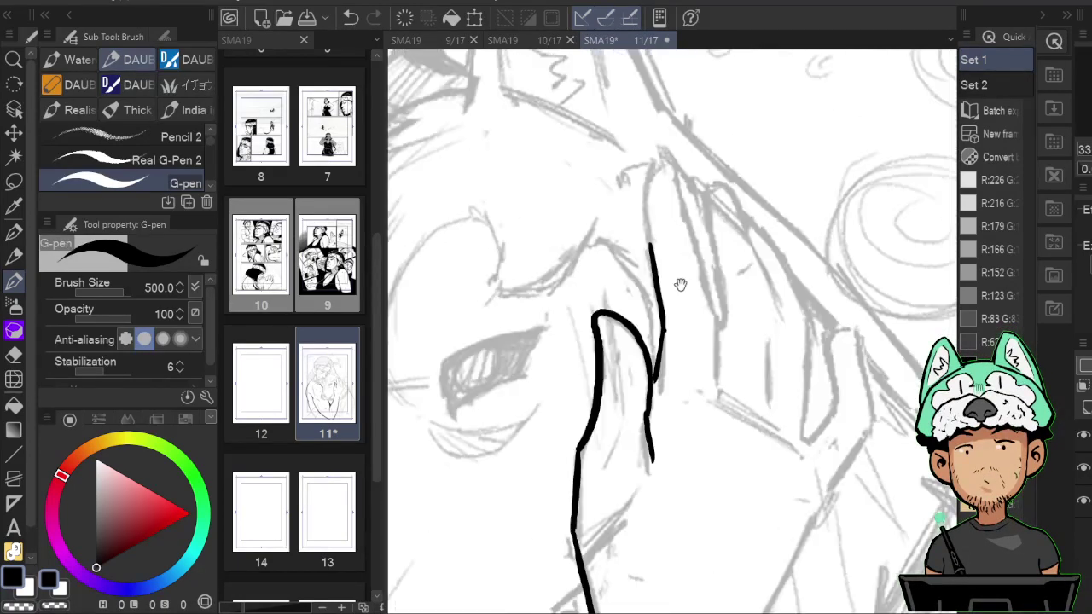
{"action": "left_click_drag", "start_coordinate": [653, 273], "coordinate": [654, 292]}
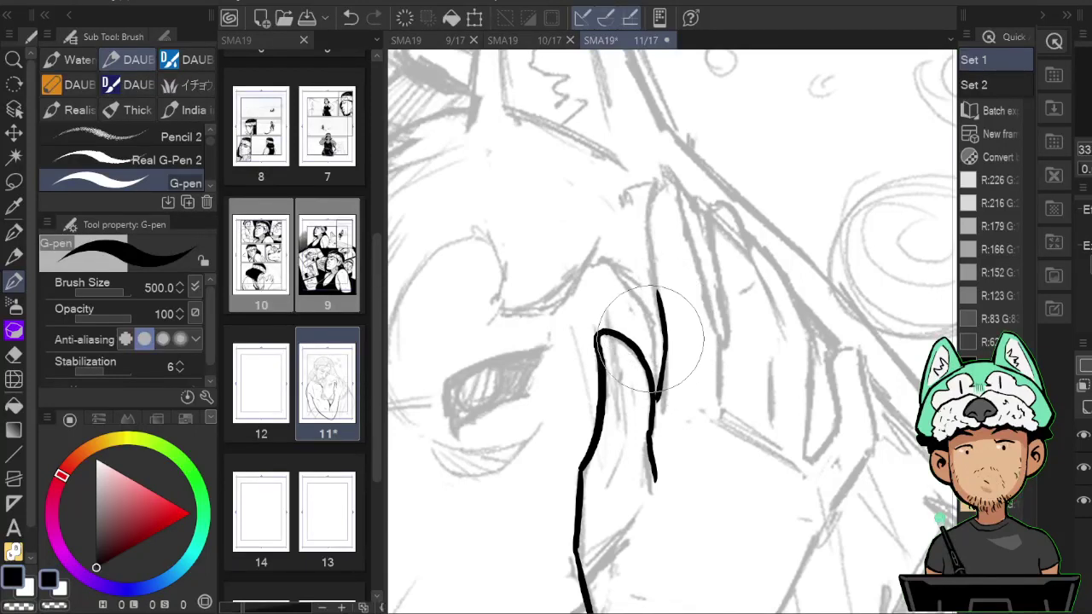
{"action": "left_click_drag", "start_coordinate": [669, 263], "coordinate": [676, 284]}
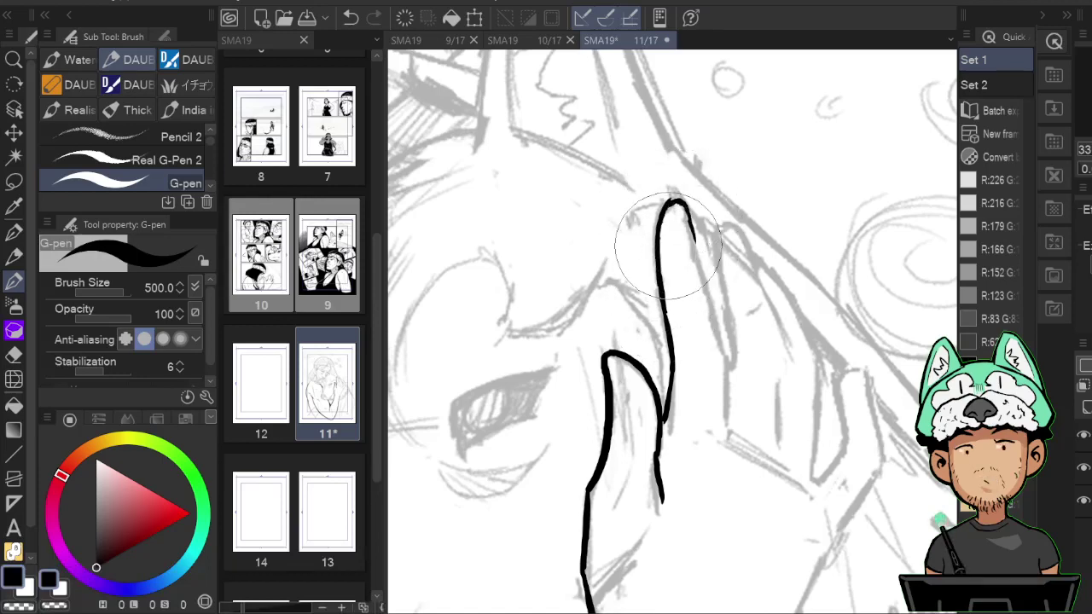
Refine the long finger's tip and ink its far edge down to the knuckle, thinning the line's end.
{"action": "key", "text": "e"}
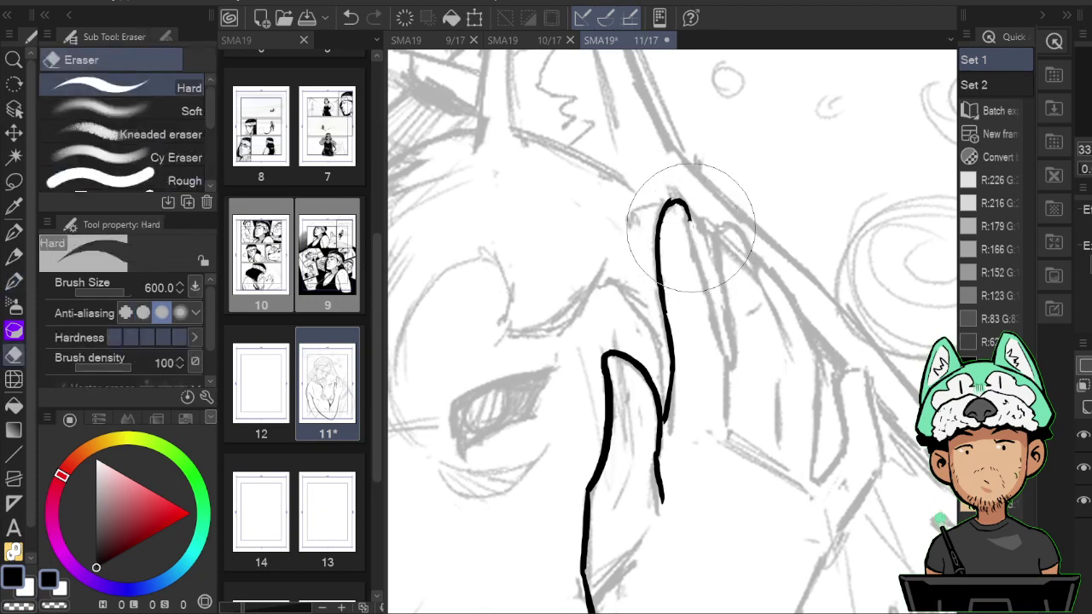
{"action": "key", "text": "p"}
{"action": "key", "text": "e"}
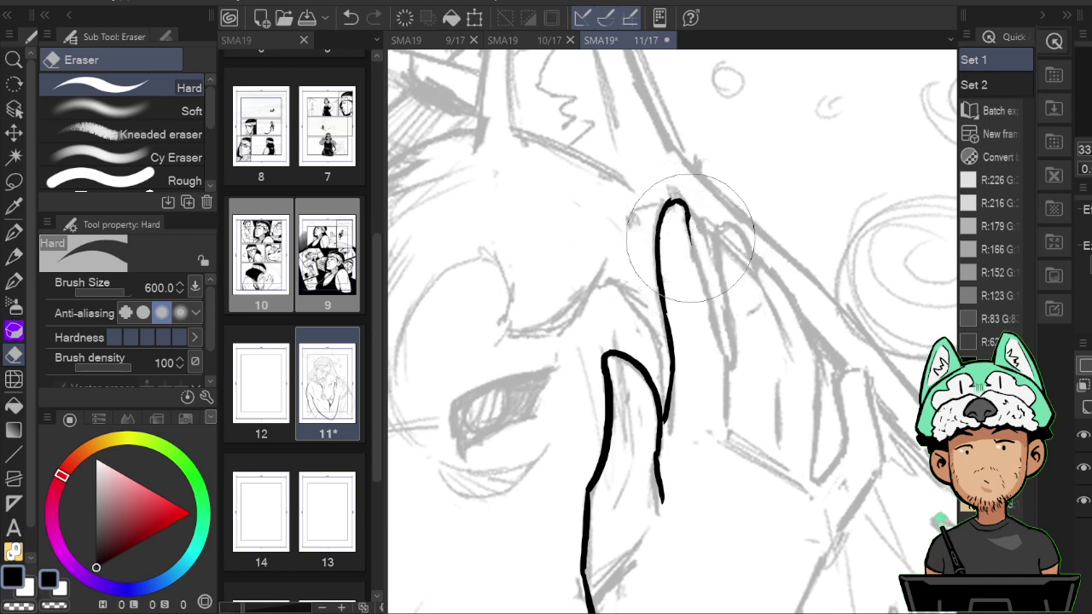
{"action": "key", "text": "p"}
{"action": "key", "text": "h"}
{"action": "left_click_drag", "start_coordinate": [700, 334], "coordinate": [728, 244]}
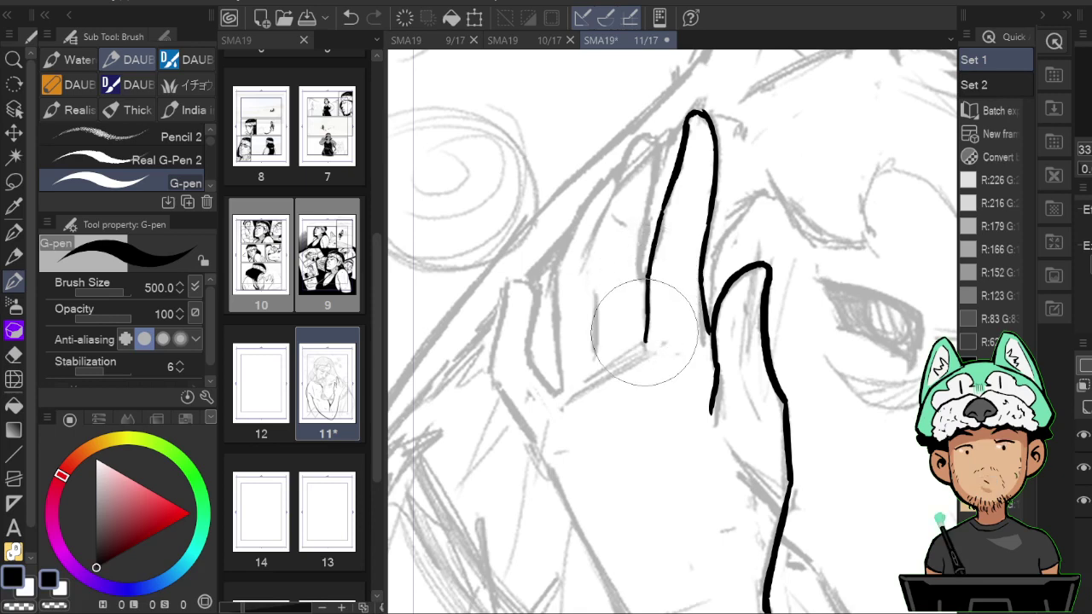
{"action": "key", "text": "h"}
{"action": "key", "text": "e"}
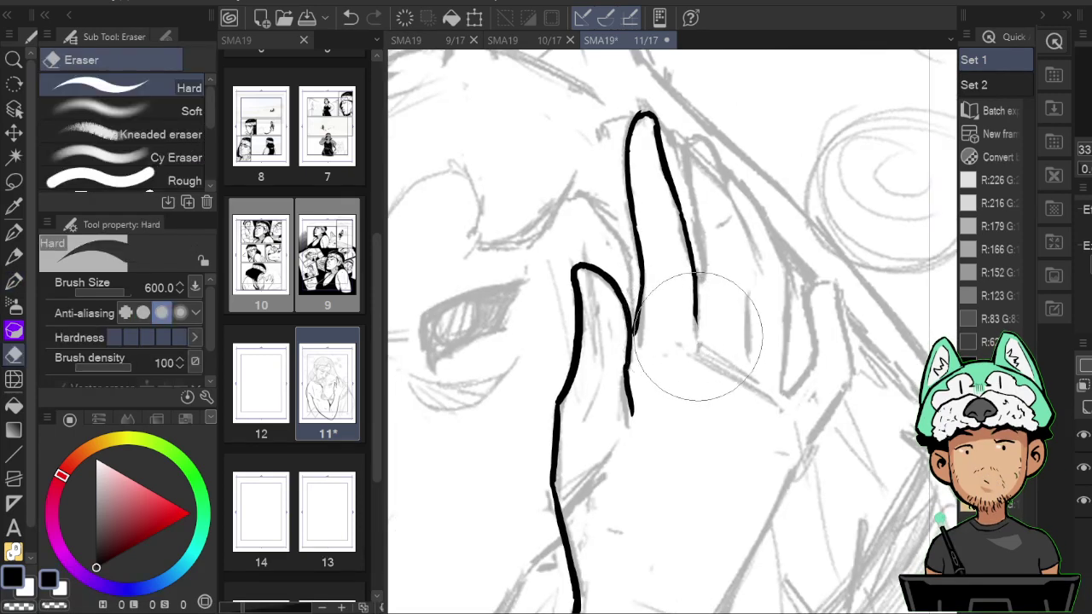
{"action": "key", "text": "p"}
Ink the finger beside the long one with a near edge, a rounded tip and a tapered far edge.
{"action": "key", "text": "h"}
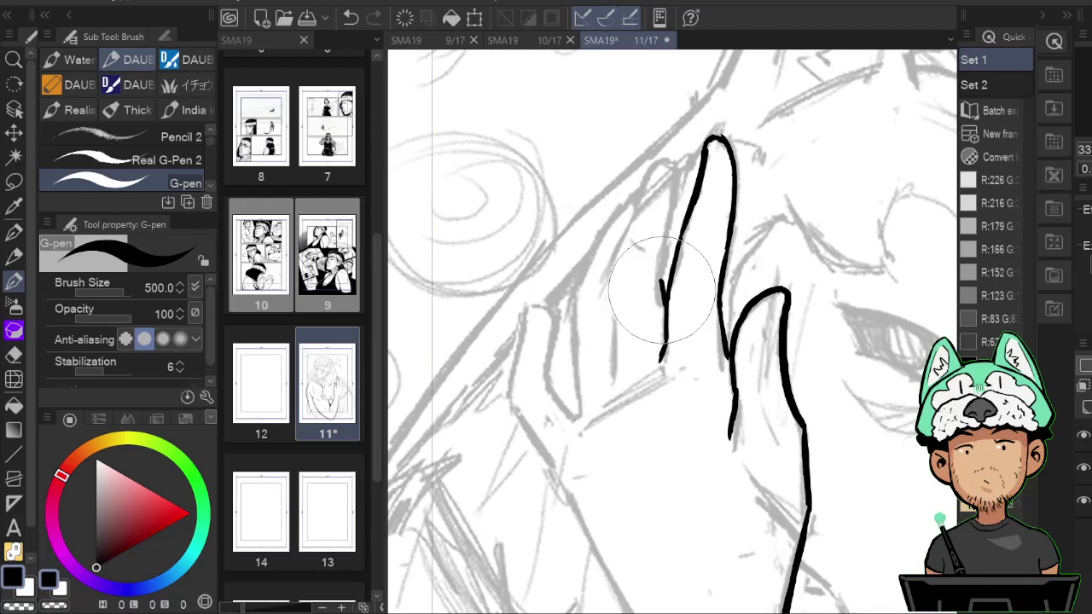
{"action": "key", "text": "h"}
{"action": "key", "text": "e"}
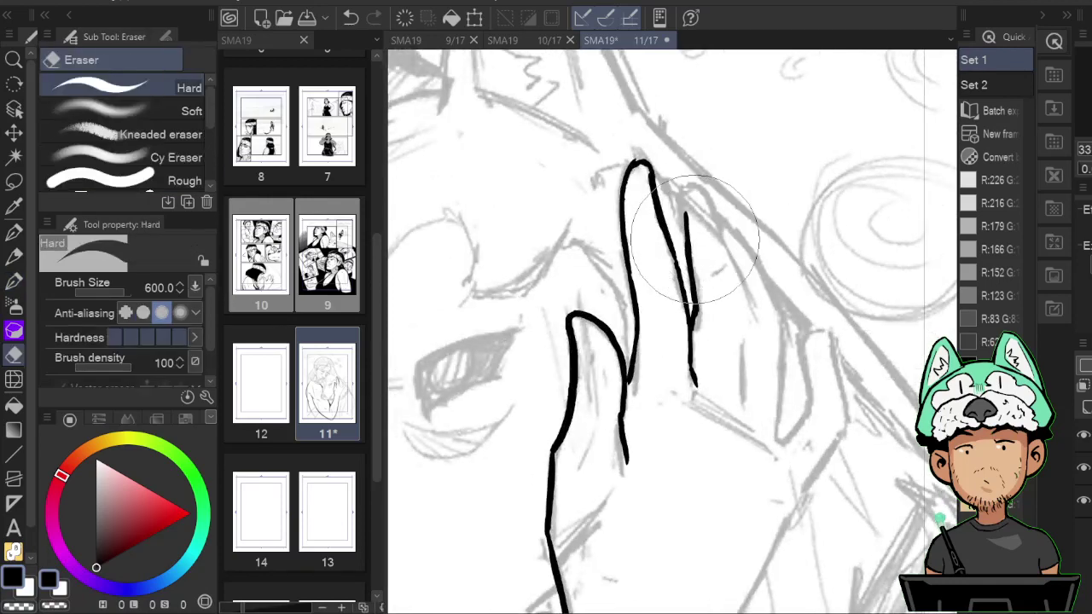
{"action": "key", "text": "p"}
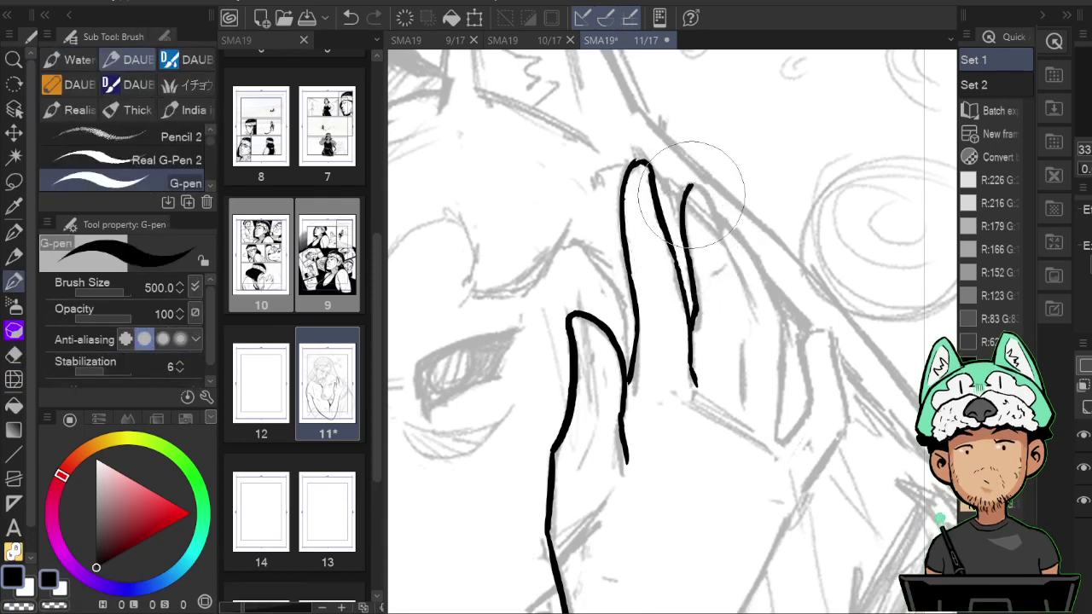
{"action": "mouse_move", "coordinate": [691, 187]}
{"action": "left_mouse_down"}
{"action": "mouse_move", "coordinate": [707, 188]}
{"action": "mouse_move", "coordinate": [747, 294]}
{"action": "left_mouse_up"}
{"action": "key", "text": "e"}
{"action": "key", "text": "b"}
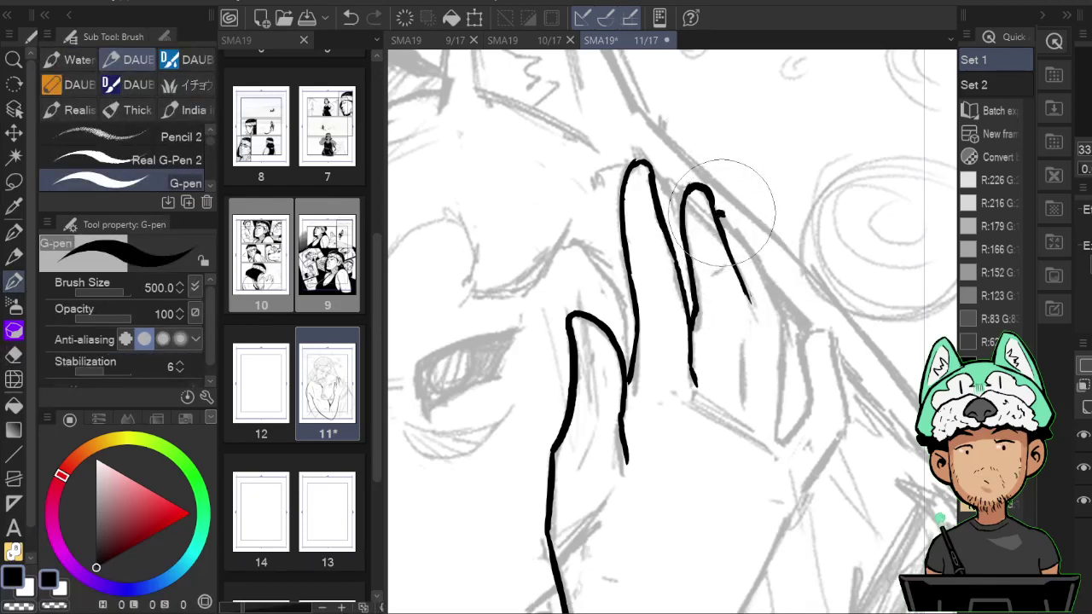
Ink the outer edge of the narrow overlapped finger behind it, running down to the knuckle gap.
{"action": "left_click_drag", "start_coordinate": [776, 327], "coordinate": [750, 230]}
{"action": "key", "text": "h"}
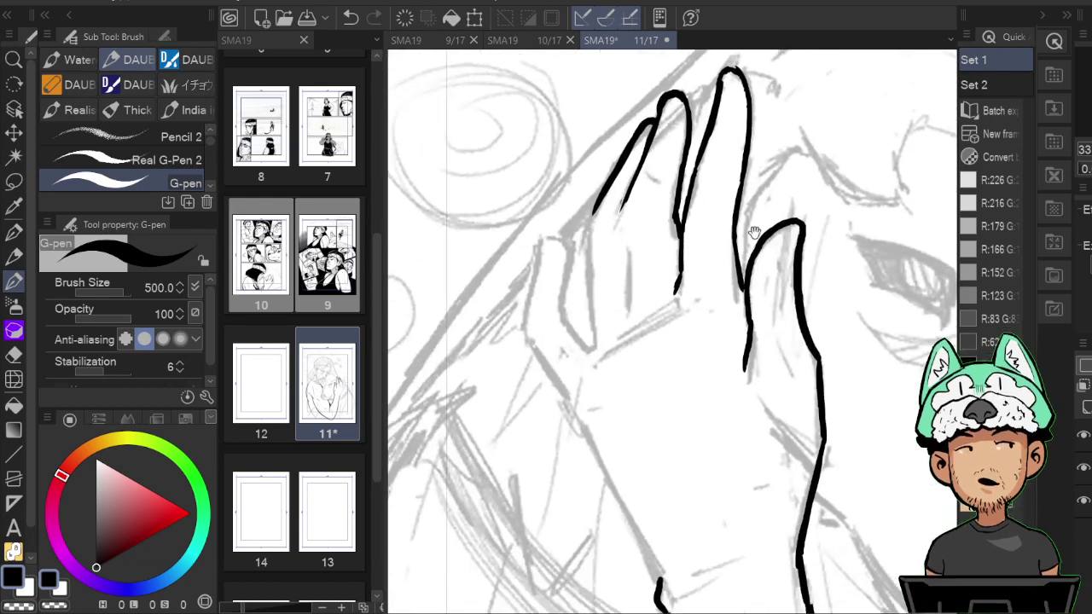
{"action": "key", "text": "h"}
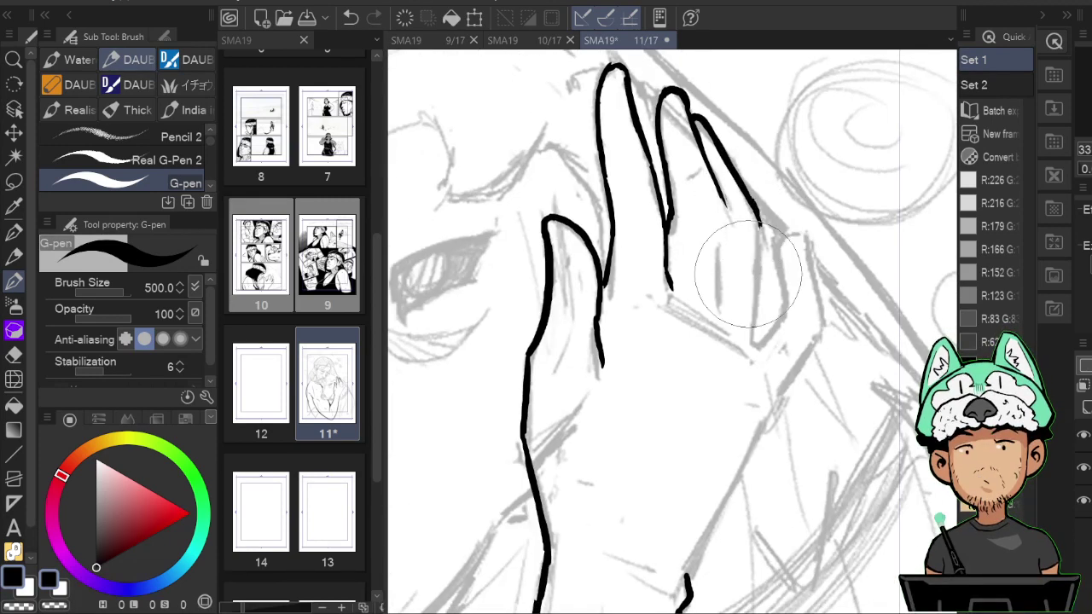
{"action": "left_click_drag", "start_coordinate": [756, 322], "coordinate": [756, 341]}
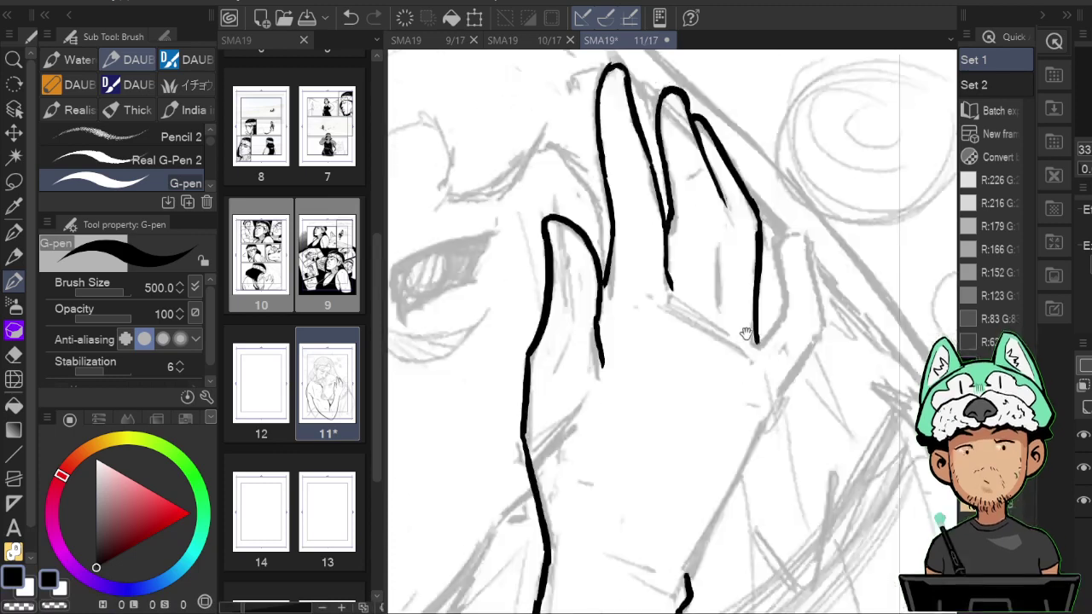
{"action": "key", "text": "e"}
{"action": "key", "text": "b"}
{"action": "key", "text": "h"}
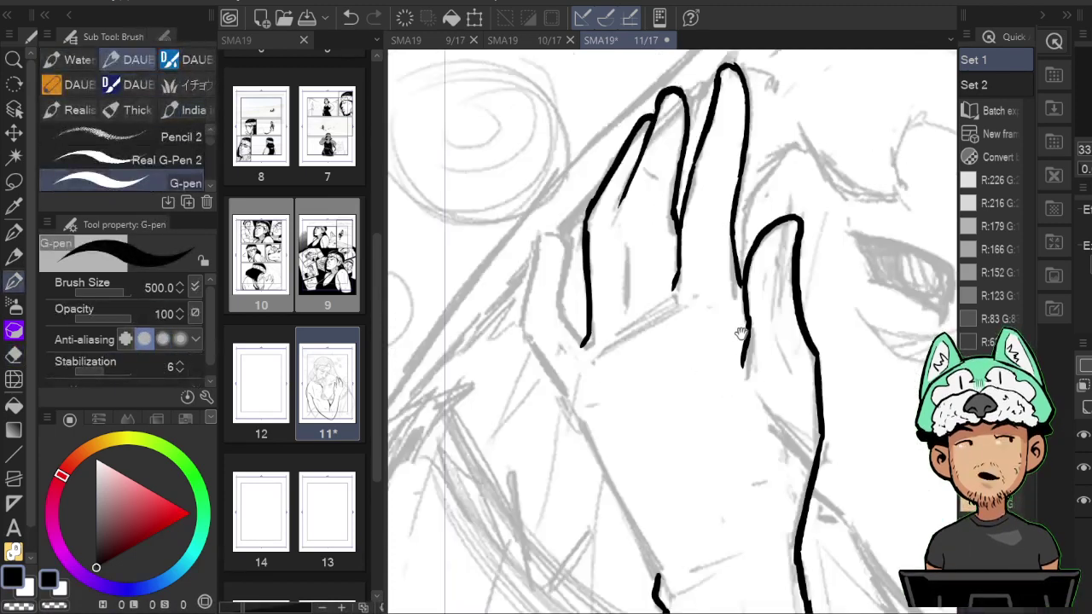
Ink the inner edge of the short outermost finger from the knuckle gap up to its tip.
{"action": "left_click_drag", "start_coordinate": [592, 299], "coordinate": [627, 363]}
{"action": "left_click_drag", "start_coordinate": [622, 405], "coordinate": [599, 374]}
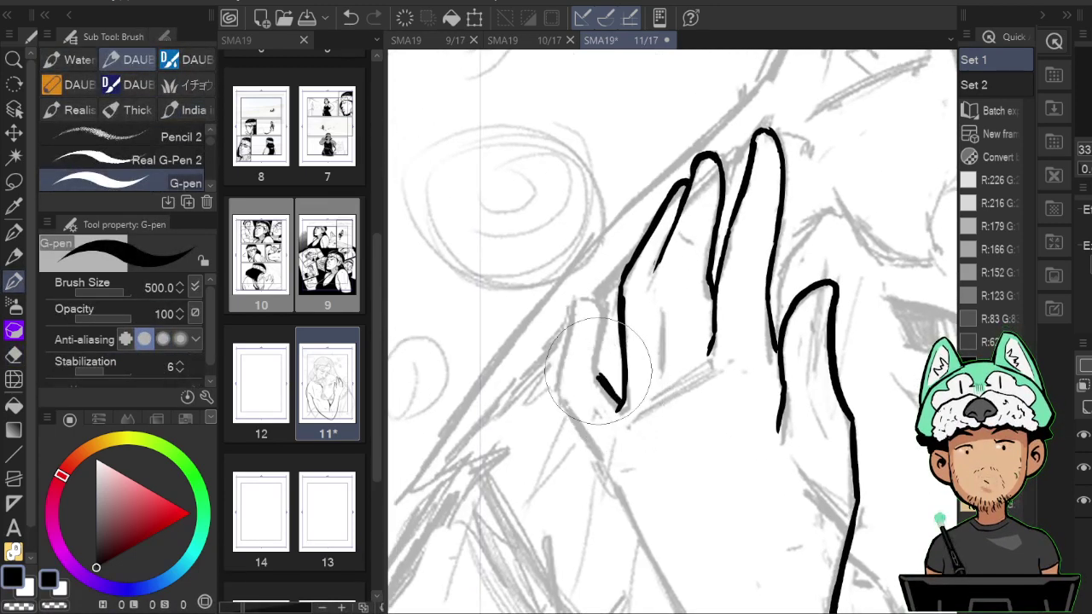
{"action": "key", "text": "h"}
{"action": "mouse_move", "coordinate": [746, 372]}
{"action": "left_mouse_down"}
{"action": "mouse_move", "coordinate": [751, 298]}
{"action": "mouse_move", "coordinate": [809, 203]}
{"action": "left_mouse_up"}
{"action": "key", "text": "h"}
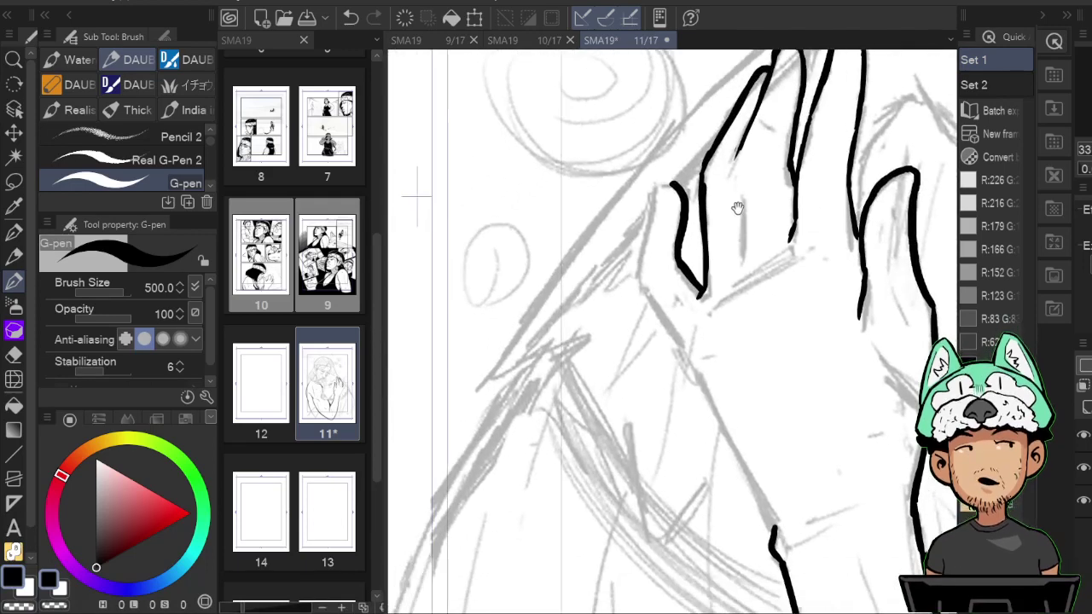
{"action": "key", "text": "h"}
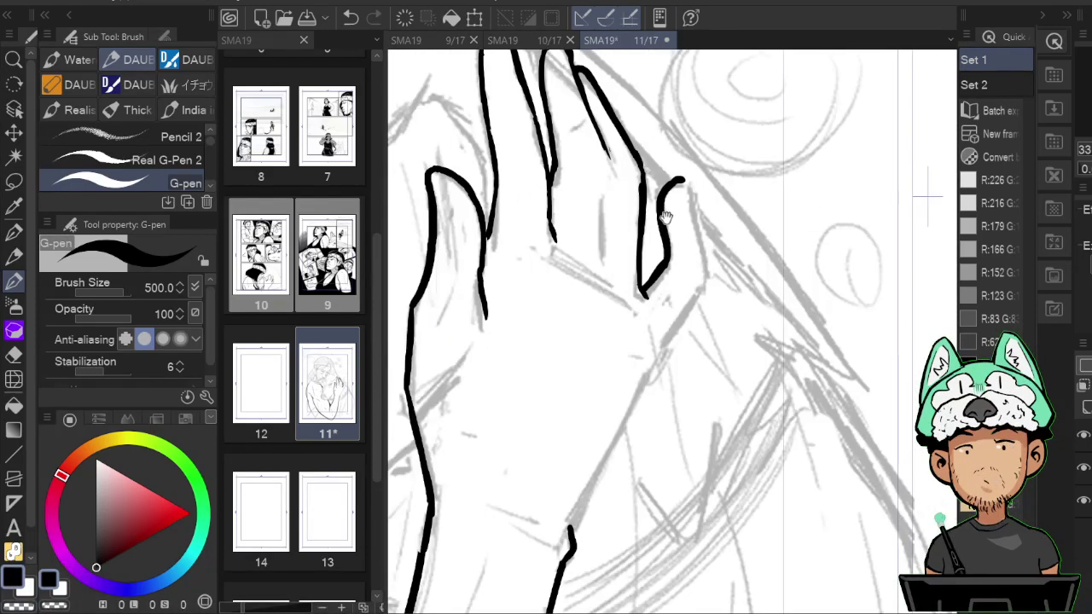
Close the short outermost finger's tip and ink its outer edge down past the bent knuckle.
{"action": "left_click_drag", "start_coordinate": [674, 193], "coordinate": [710, 244]}
{"action": "key", "text": "h"}
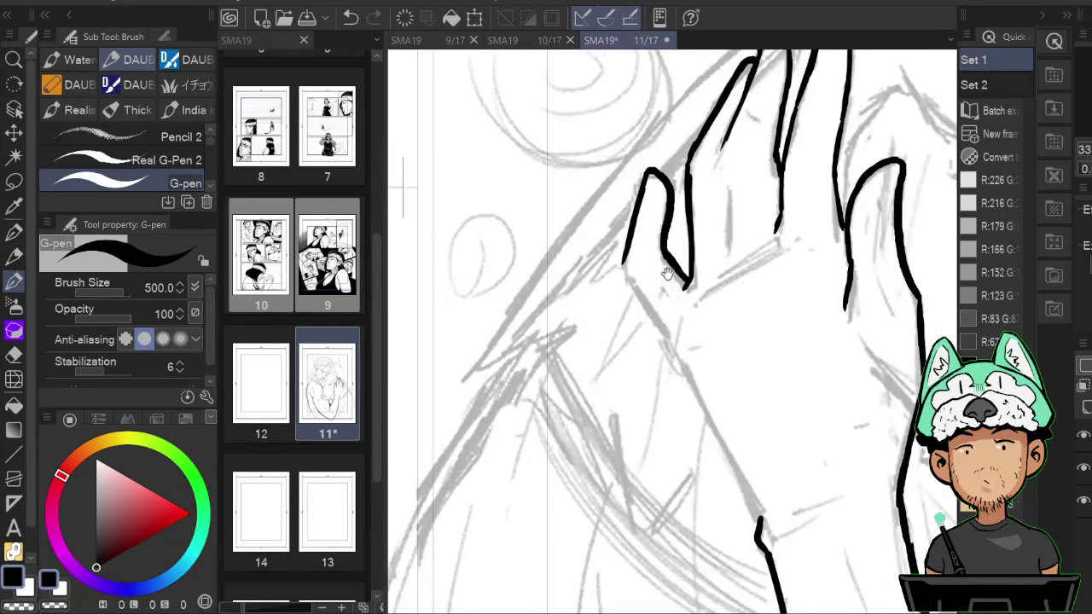
{"action": "left_click_drag", "start_coordinate": [653, 315], "coordinate": [668, 338]}
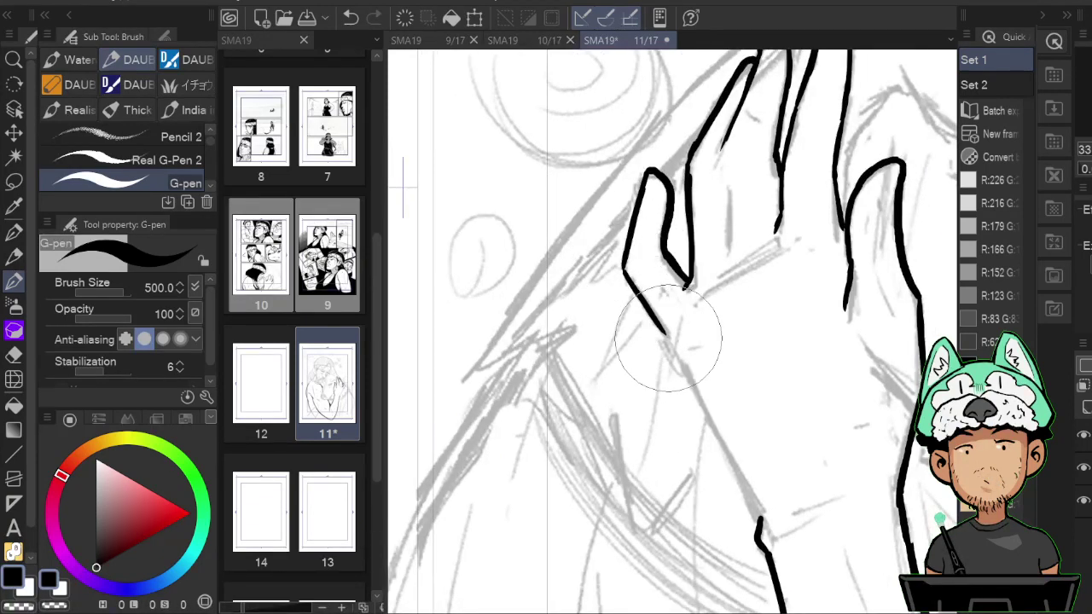
{"action": "key", "text": "h"}
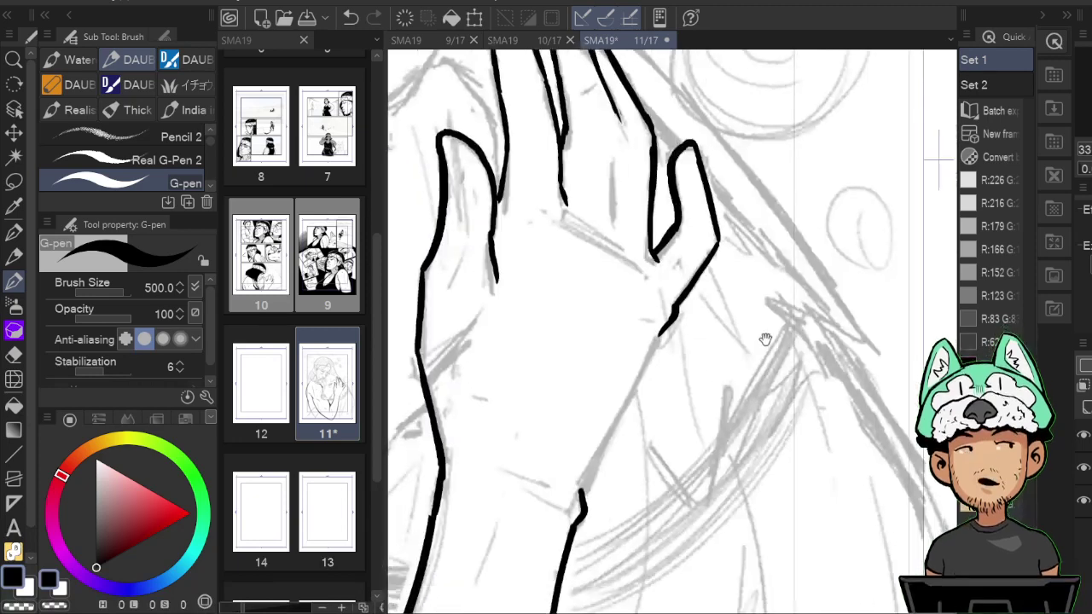
Ink the outer side of the hand from below the short finger's knuckle down to the wrist line.
{"action": "key", "text": "h"}
{"action": "left_click_drag", "start_coordinate": [682, 282], "coordinate": [753, 410]}
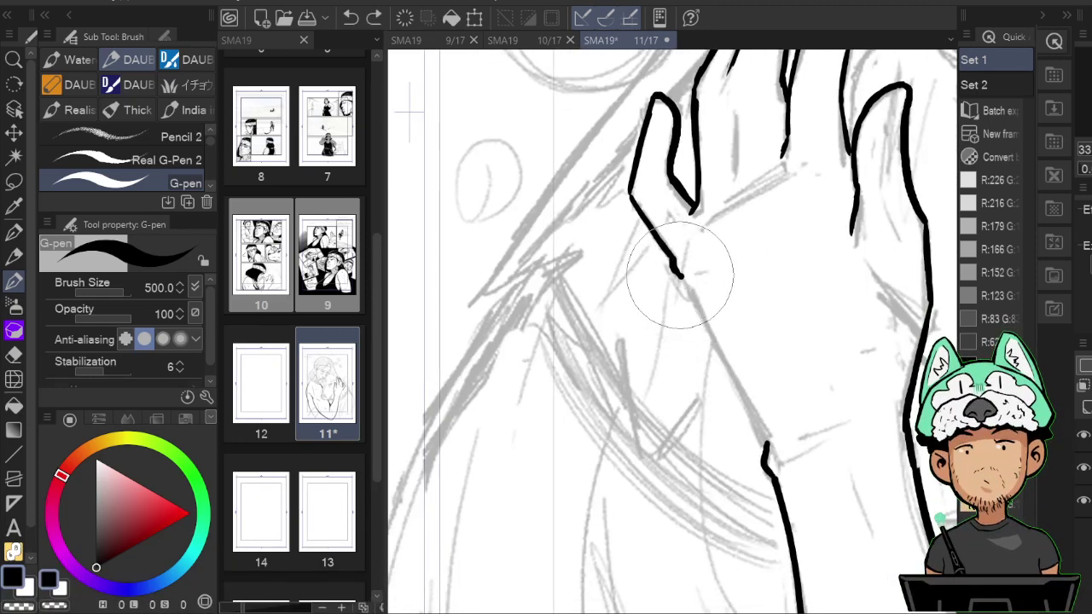
{"action": "mouse_move", "coordinate": [736, 384]}
{"action": "left_mouse_down"}
{"action": "mouse_move", "coordinate": [768, 437]}
{"action": "mouse_move", "coordinate": [699, 577]}
{"action": "left_mouse_up"}
{"action": "key", "text": "h"}
{"action": "key", "text": "h"}
Ink a short broken line separating the two middle fingers above the knuckles and clean it with the eraser.
{"action": "left_click_drag", "start_coordinate": [673, 238], "coordinate": [629, 299]}
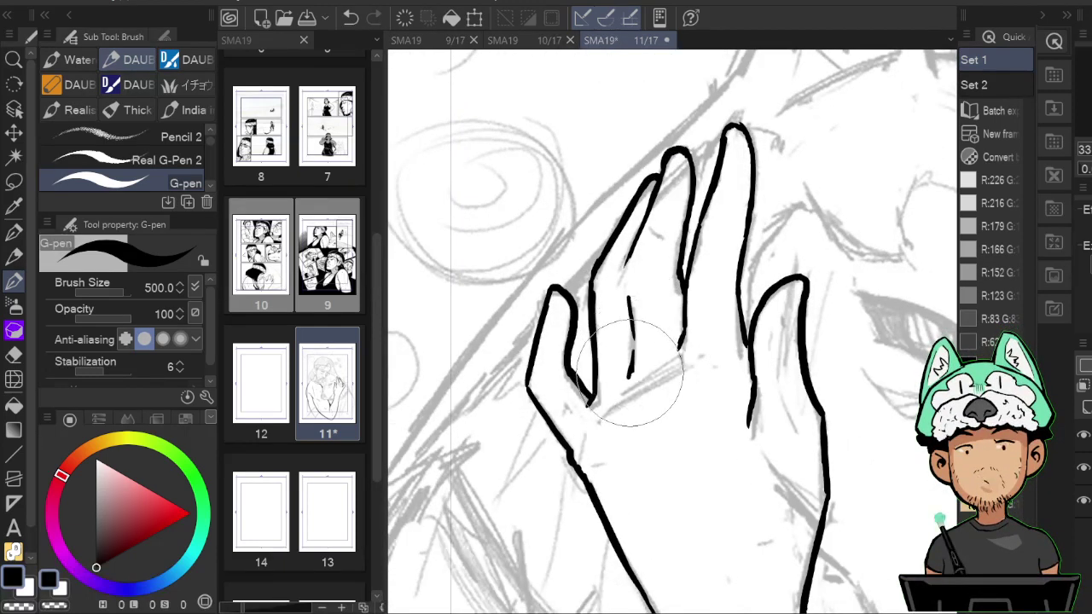
{"action": "key", "text": "h"}
{"action": "key", "text": "e"}
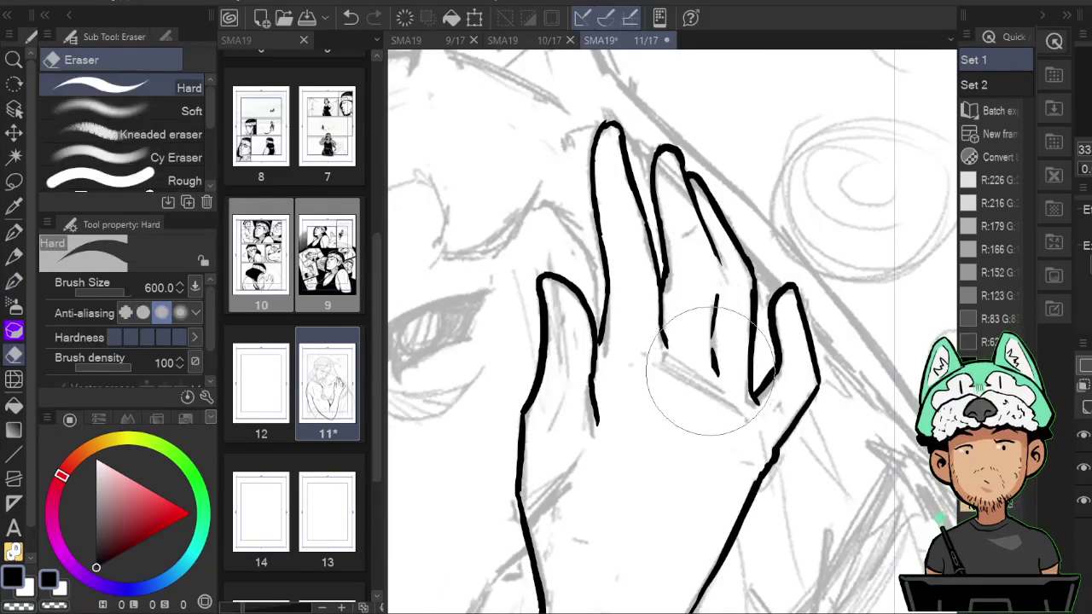
{"action": "key", "text": "b"}
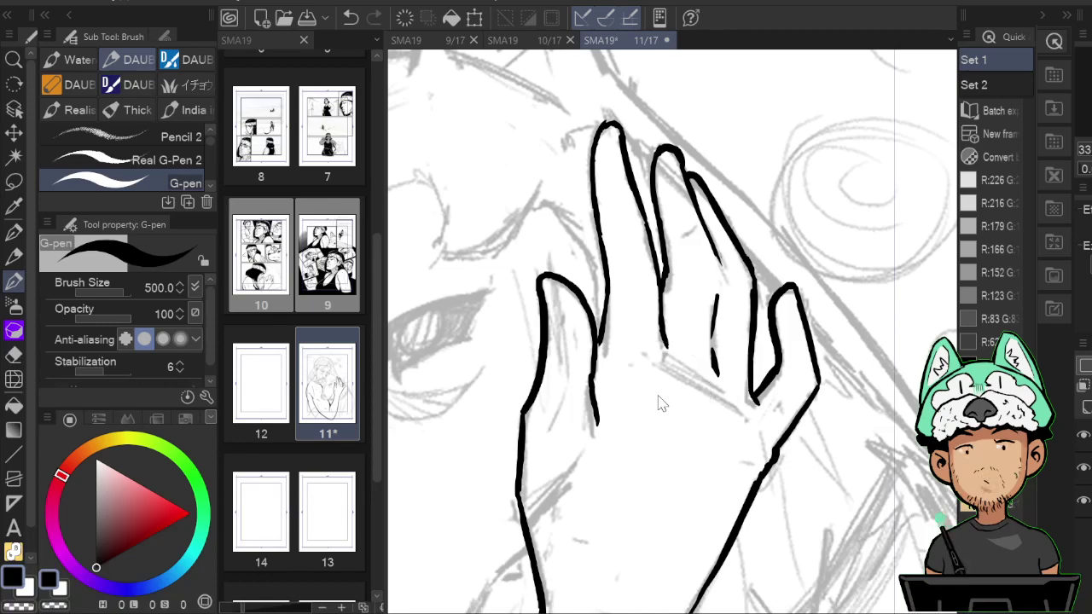
Thicken the gaps at the base of the raised hand's fingers into small solid black wedges.
{"action": "scroll", "coordinate": [658, 396], "scroll_direction": "down", "scroll_amount": 6}
{"action": "scroll", "coordinate": [658, 396], "scroll_direction": "up", "scroll_amount": 7}
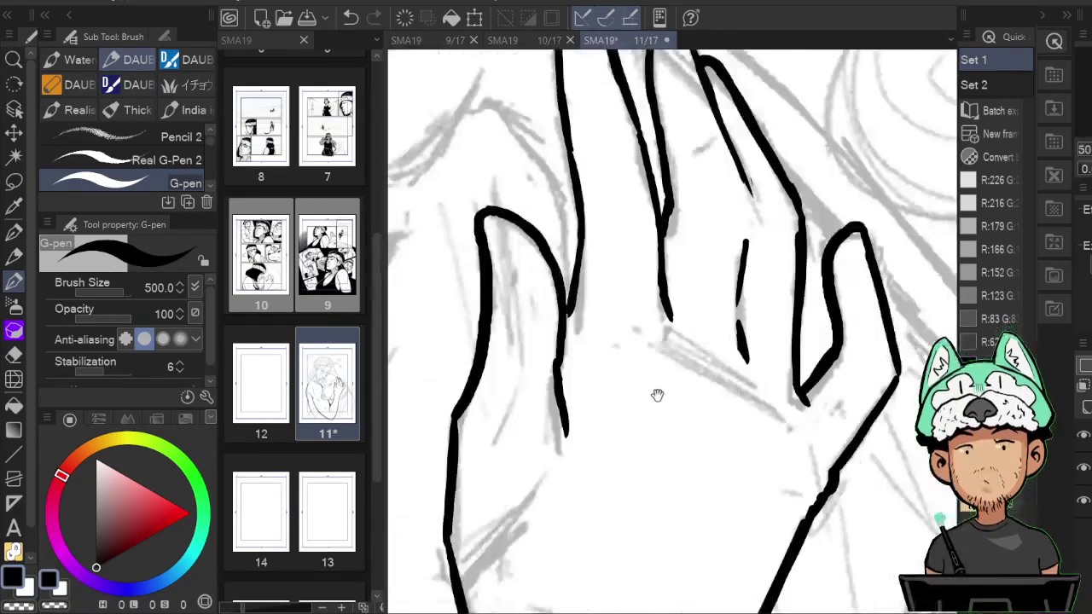
{"action": "key", "text": "h"}
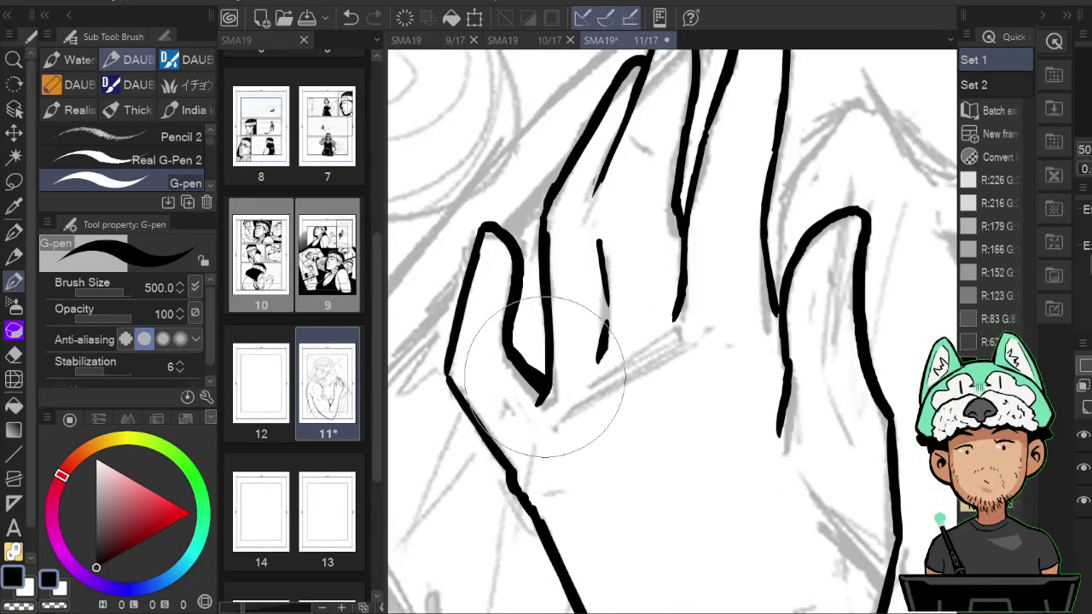
{"action": "left_click_drag", "start_coordinate": [544, 374], "coordinate": [520, 354]}
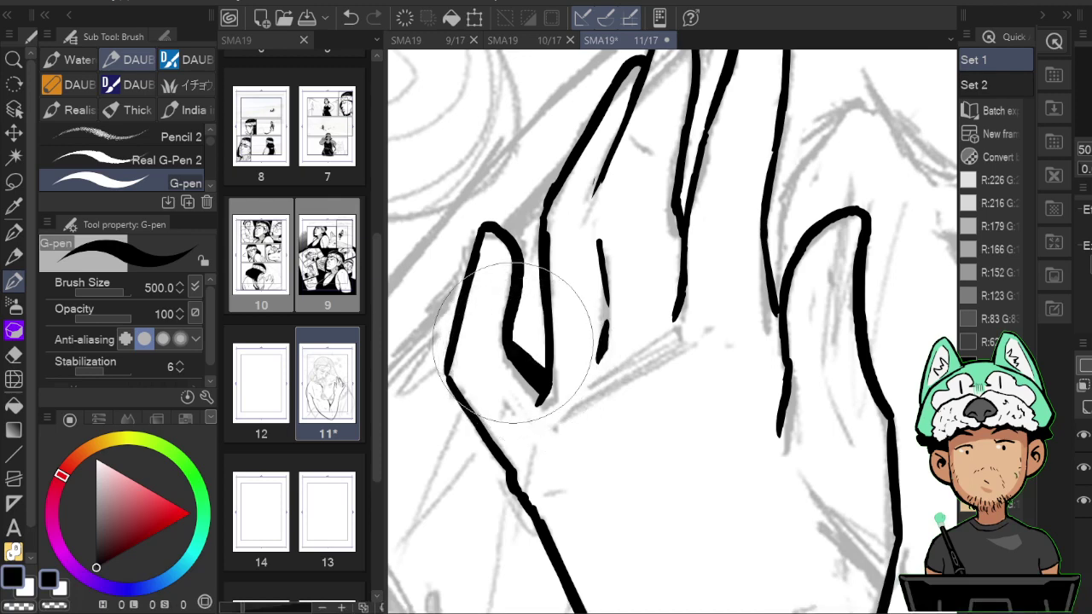
{"action": "key", "text": "h"}
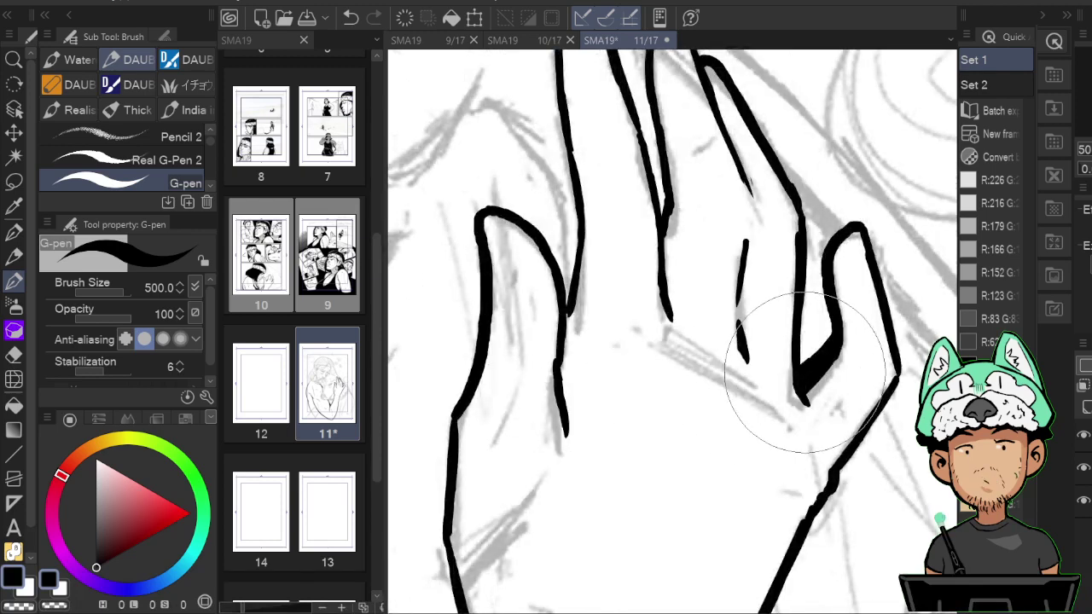
{"action": "left_click_drag", "start_coordinate": [725, 247], "coordinate": [763, 352]}
{"action": "left_click_drag", "start_coordinate": [708, 301], "coordinate": [700, 281]}
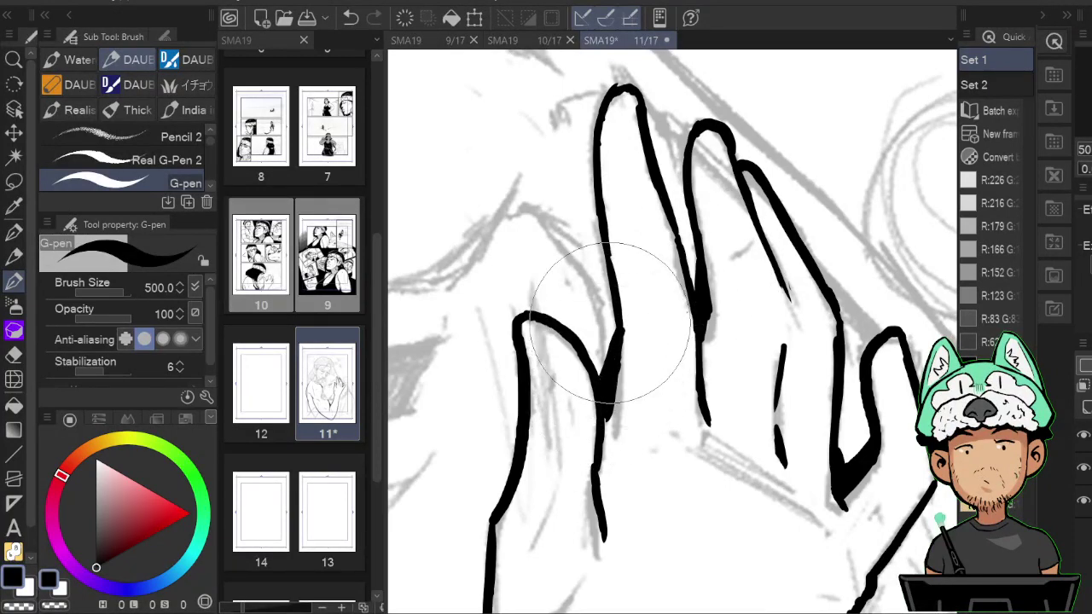
{"action": "scroll", "coordinate": [611, 328], "scroll_direction": "down", "scroll_amount": 2}
{"action": "scroll", "coordinate": [616, 336], "scroll_direction": "down", "scroll_amount": 3}
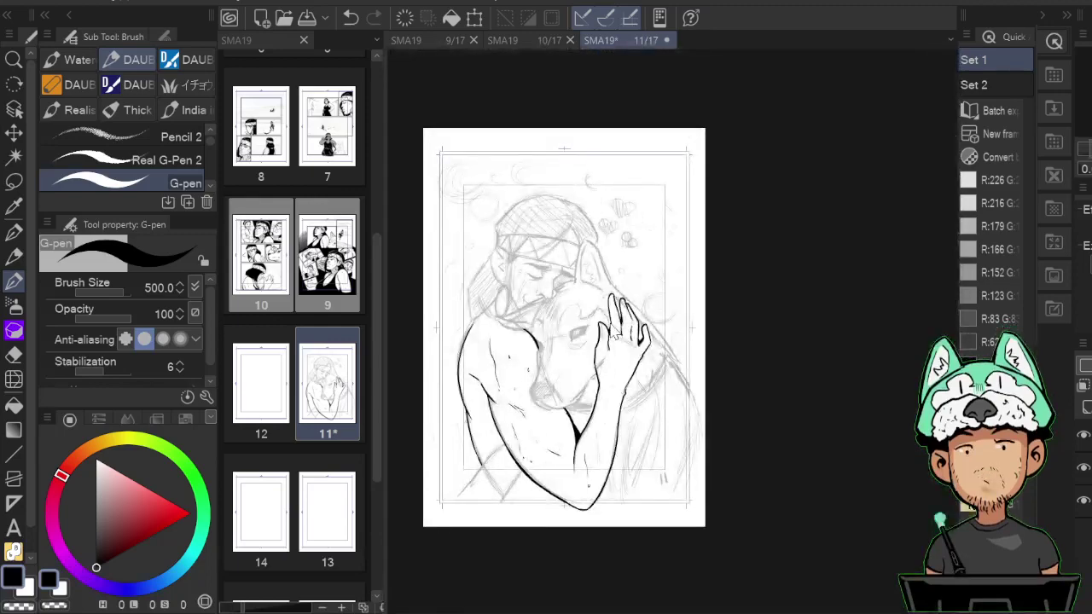
Thicken the line at the inner wrist and ink the dog's lower jaw line running down from it.
{"action": "scroll", "coordinate": [615, 329], "scroll_direction": "up", "scroll_amount": 6}
{"action": "key", "text": "h"}
{"action": "left_click_drag", "start_coordinate": [854, 504], "coordinate": [778, 215]}
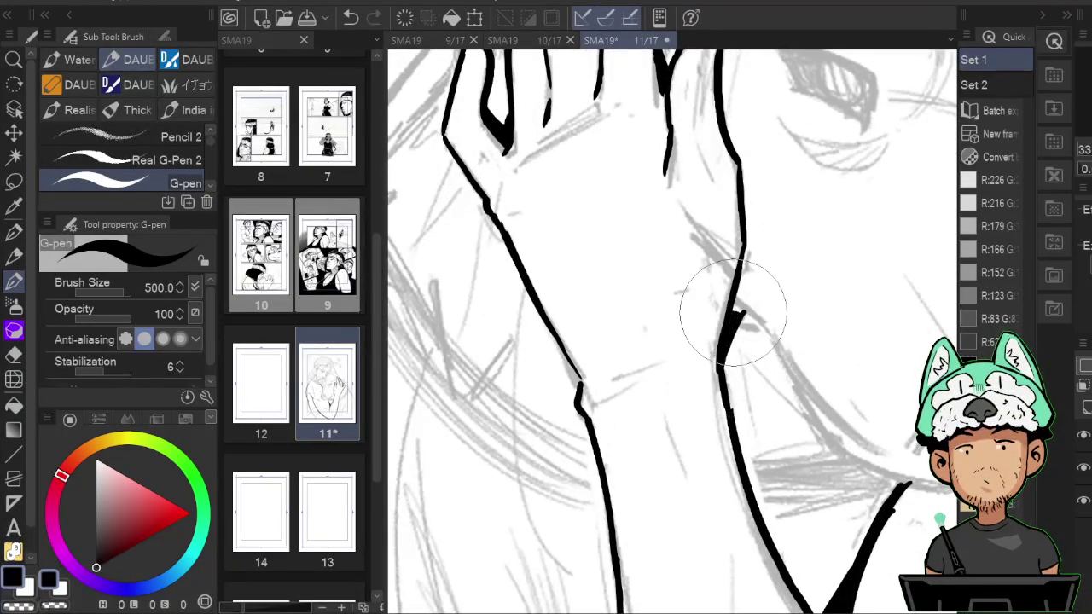
{"action": "left_click_drag", "start_coordinate": [738, 309], "coordinate": [712, 311]}
{"action": "key", "text": "e"}
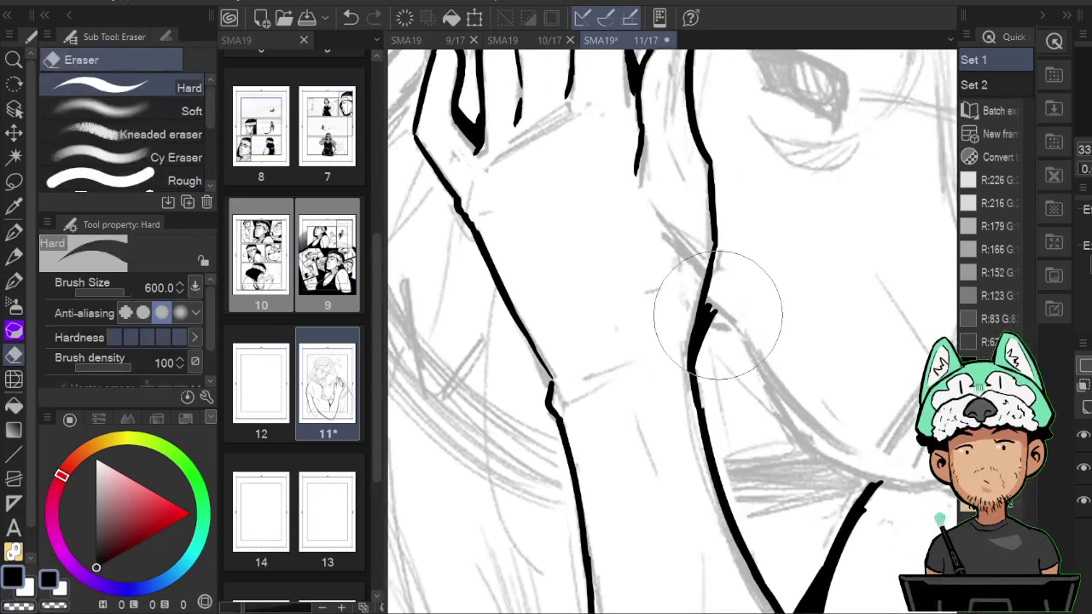
{"action": "left_click_drag", "start_coordinate": [860, 302], "coordinate": [811, 338]}
{"action": "key", "text": "p"}
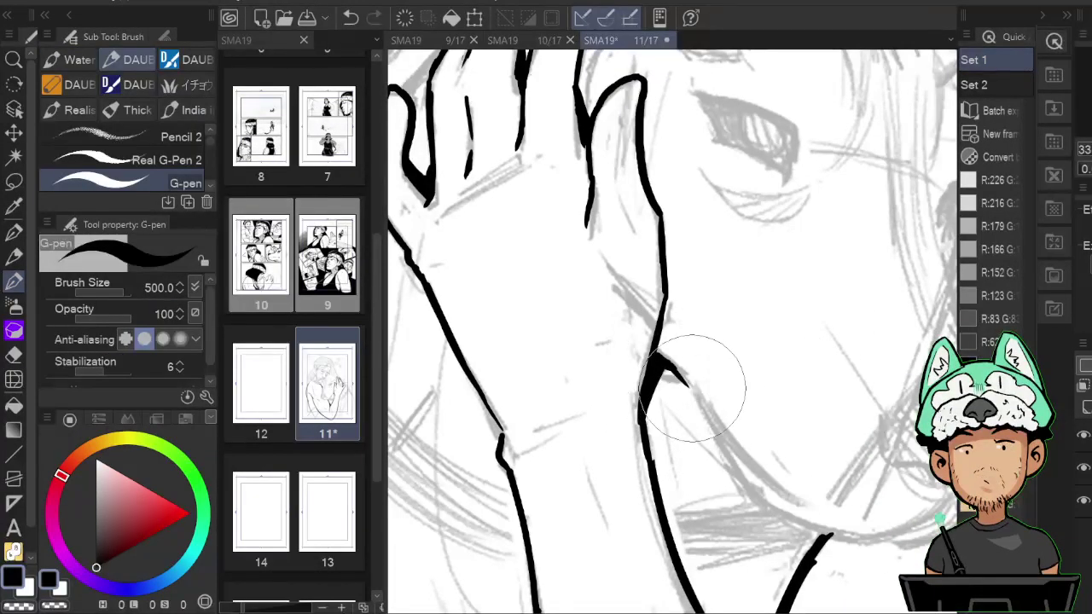
{"action": "left_click_drag", "start_coordinate": [720, 452], "coordinate": [745, 494]}
{"action": "key", "text": "h"}
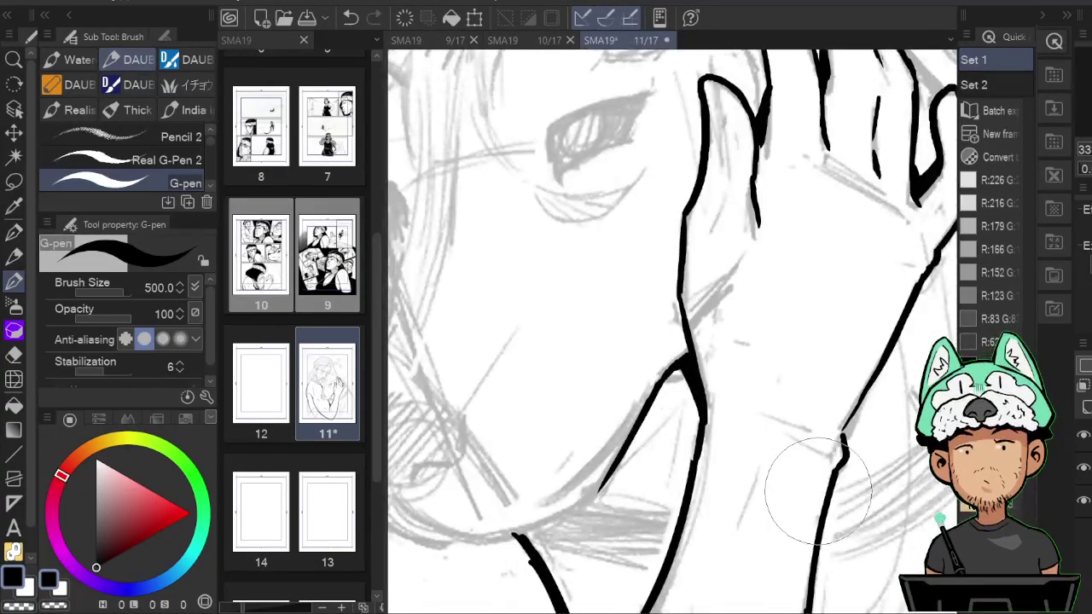
Fill the corner between the dog's jaw line and the inner wrist with solid black.
{"action": "key", "text": "h"}
{"action": "key", "text": "h"}
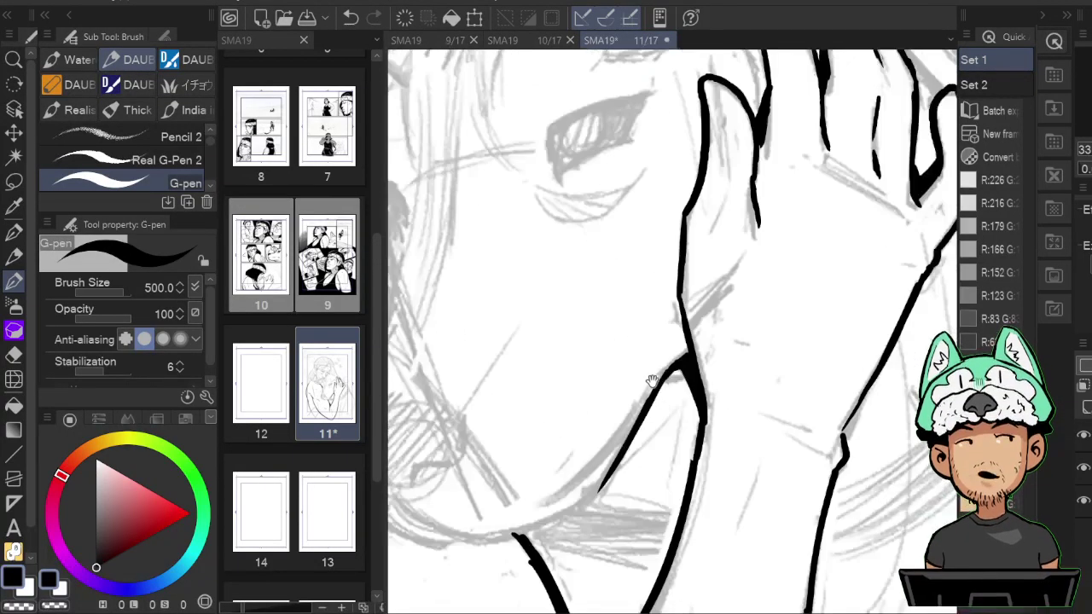
{"action": "mouse_move", "coordinate": [688, 388]}
{"action": "left_mouse_down"}
{"action": "mouse_move", "coordinate": [696, 396]}
{"action": "mouse_move", "coordinate": [677, 383]}
{"action": "mouse_move", "coordinate": [697, 415]}
{"action": "mouse_move", "coordinate": [671, 391]}
{"action": "mouse_move", "coordinate": [687, 394]}
{"action": "left_mouse_up"}
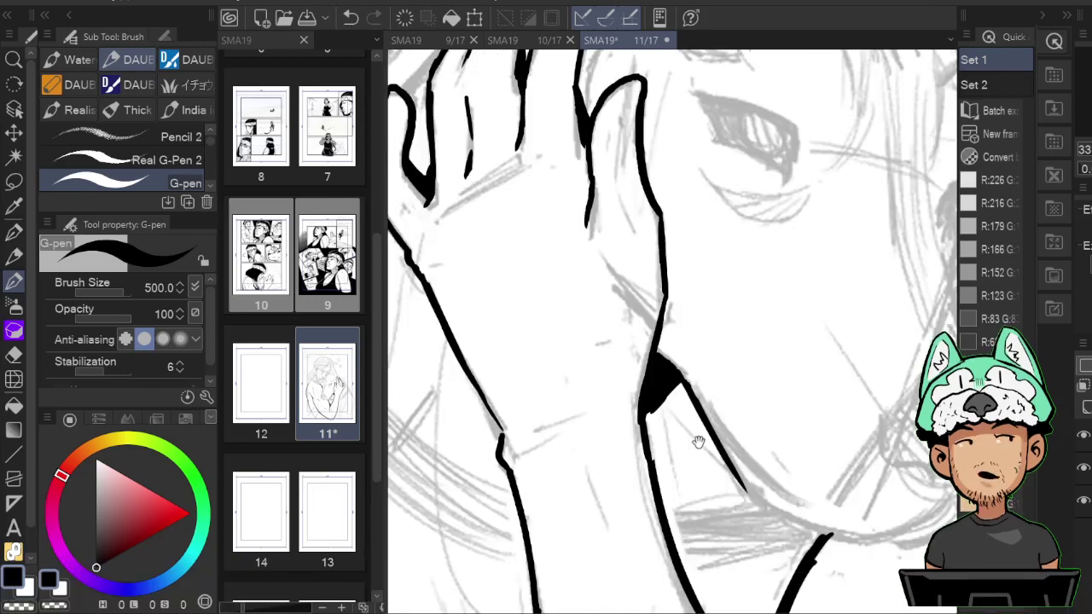
{"action": "key", "text": "h"}
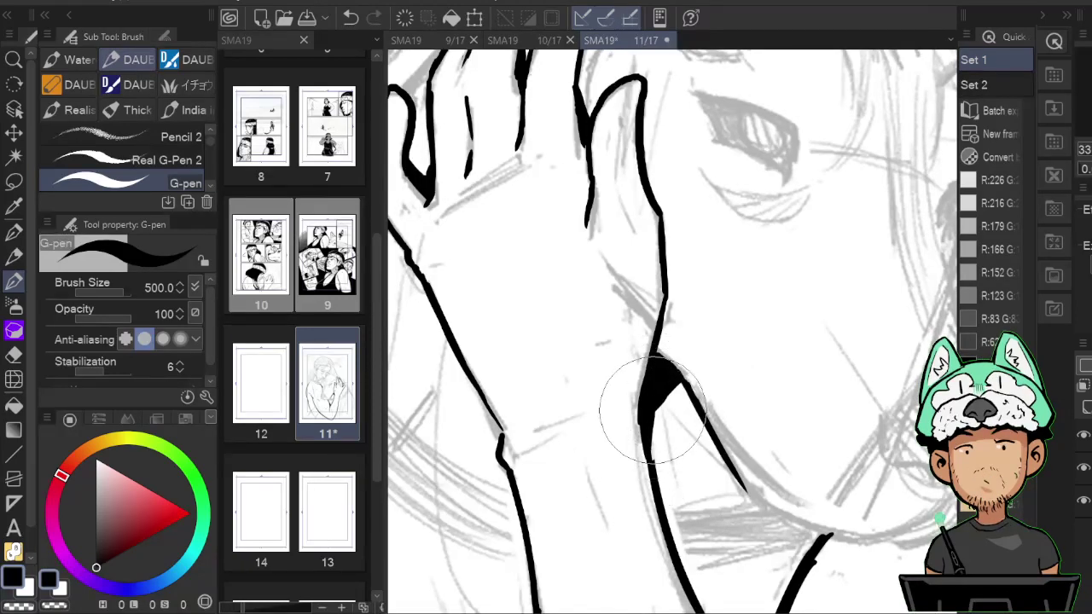
{"action": "key", "text": "h"}
{"action": "scroll", "coordinate": [653, 512], "scroll_direction": "down", "scroll_amount": 4}
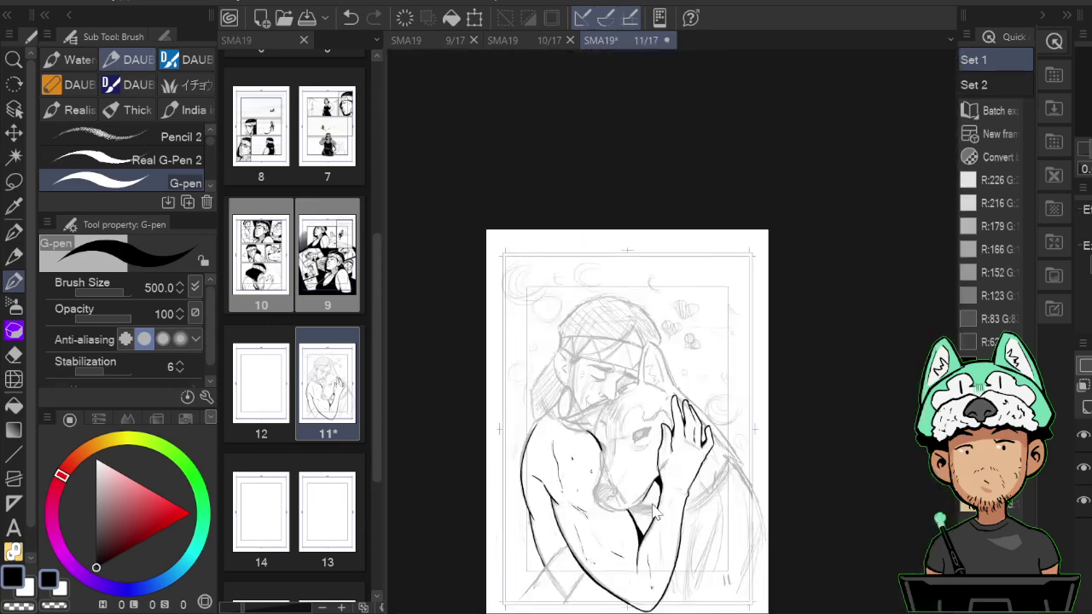
Ink a short crease below the arm's inner fold and a curve from the outer arm contour to the lower arm line.
{"action": "scroll", "coordinate": [652, 512], "scroll_direction": "up", "scroll_amount": 2}
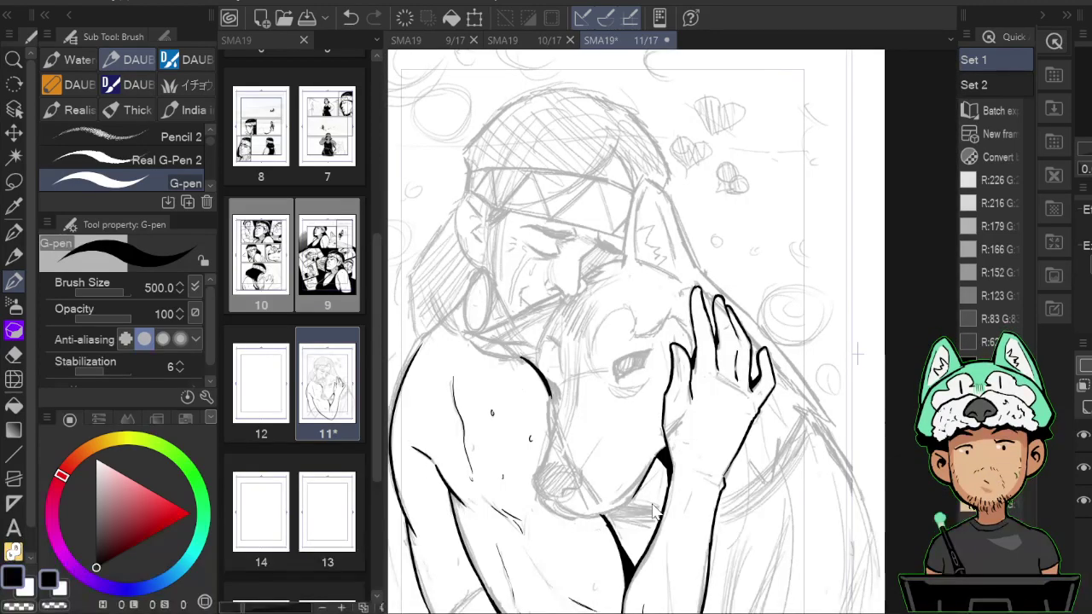
{"action": "scroll", "coordinate": [652, 512], "scroll_direction": "down", "scroll_amount": 3}
{"action": "scroll", "coordinate": [653, 512], "scroll_direction": "up", "scroll_amount": 4}
{"action": "mouse_move", "coordinate": [502, 424]}
{"action": "left_mouse_down"}
{"action": "mouse_move", "coordinate": [663, 244]}
{"action": "mouse_move", "coordinate": [726, 273]}
{"action": "left_mouse_up"}
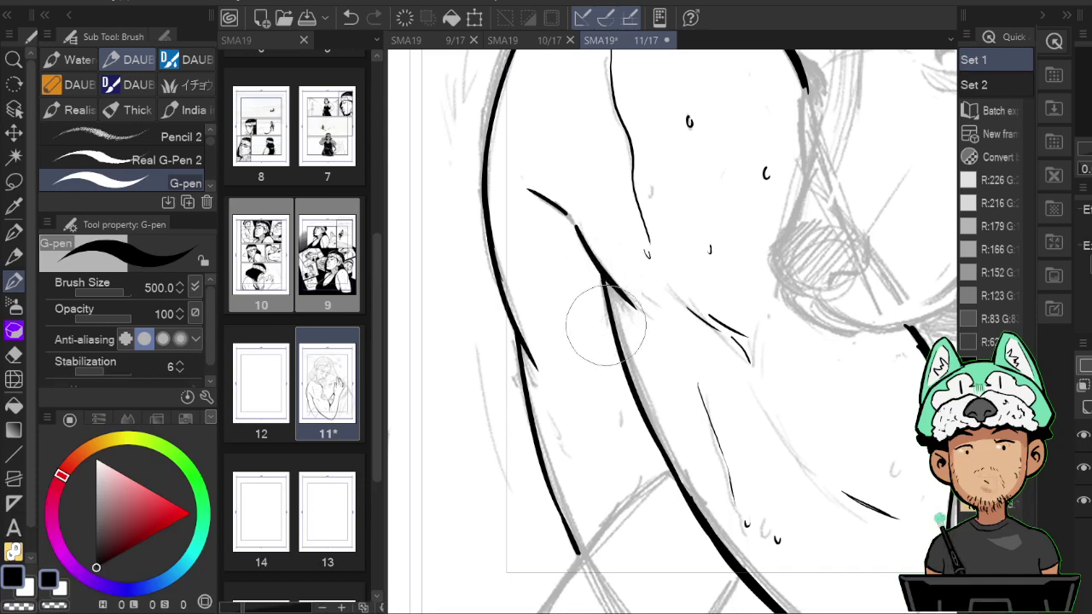
{"action": "left_click_drag", "start_coordinate": [609, 311], "coordinate": [599, 365]}
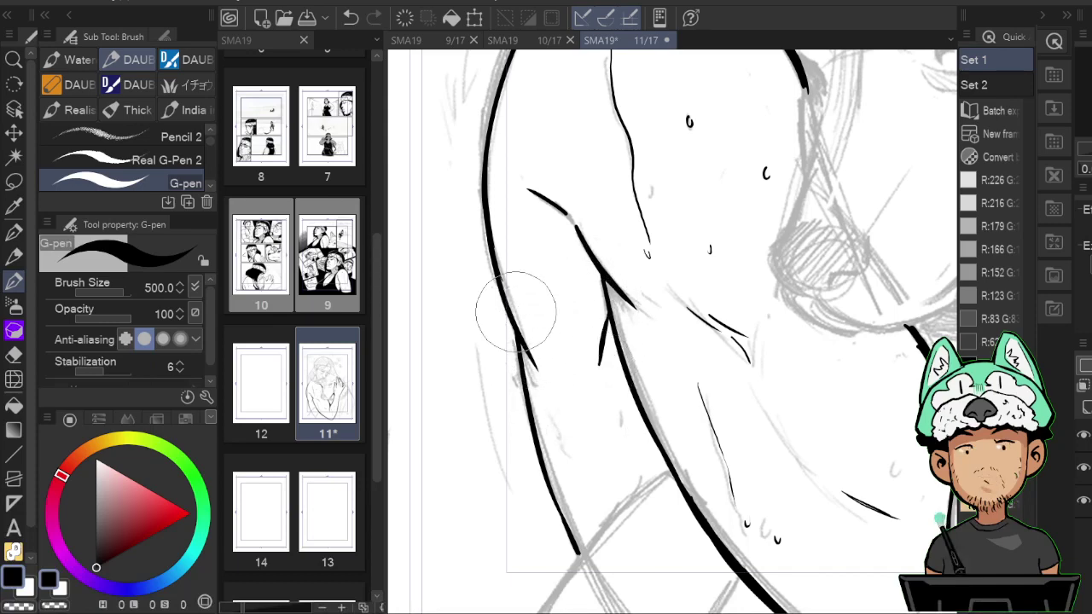
{"action": "mouse_move", "coordinate": [514, 307]}
{"action": "left_mouse_down"}
{"action": "mouse_move", "coordinate": [621, 424]}
{"action": "mouse_move", "coordinate": [600, 420]}
{"action": "mouse_move", "coordinate": [645, 419]}
{"action": "left_mouse_up"}
{"action": "key", "text": "h"}
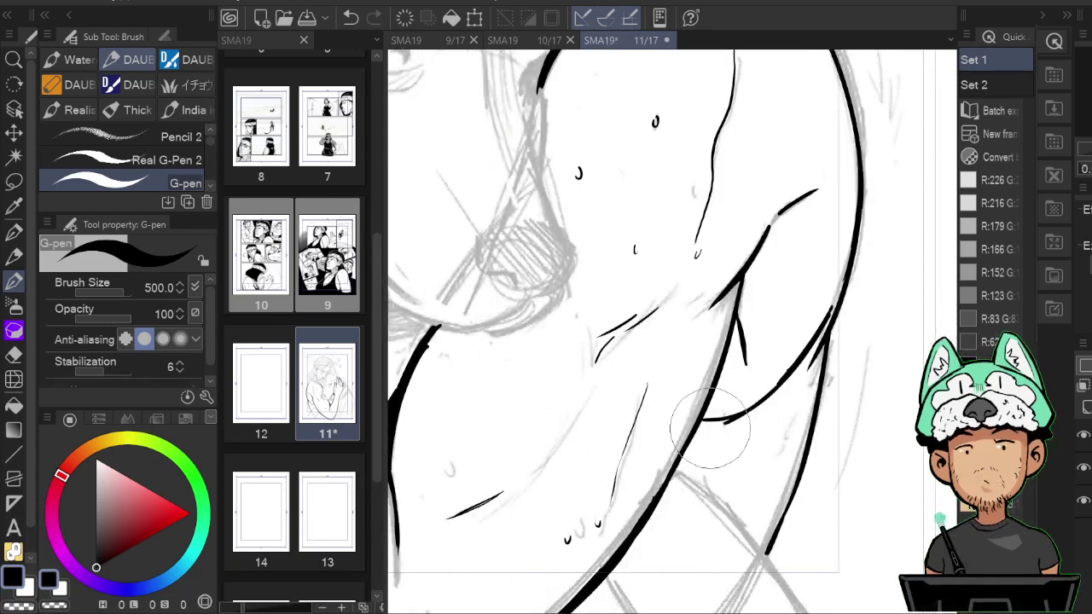
Ink two slanted lines running down from the underside of the bent arm toward the page's lower edge.
{"action": "mouse_move", "coordinate": [689, 495]}
{"action": "left_mouse_down"}
{"action": "mouse_move", "coordinate": [666, 352]}
{"action": "mouse_move", "coordinate": [674, 340]}
{"action": "mouse_move", "coordinate": [787, 468]}
{"action": "left_mouse_up"}
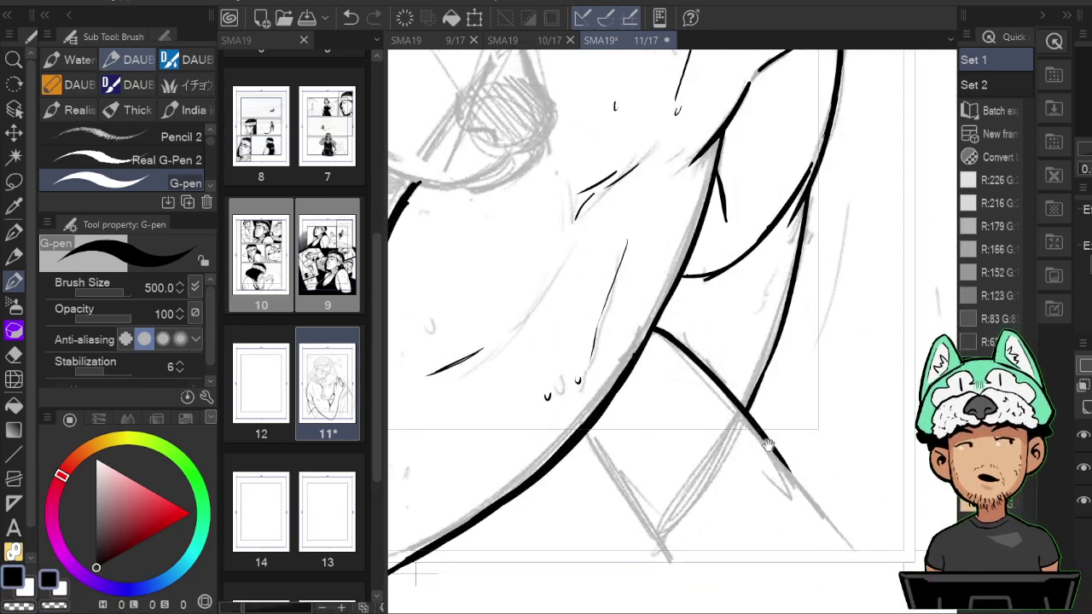
{"action": "left_click_drag", "start_coordinate": [644, 475], "coordinate": [634, 380]}
{"action": "left_click_drag", "start_coordinate": [578, 342], "coordinate": [668, 504]}
{"action": "key", "text": "h"}
{"action": "left_click_drag", "start_coordinate": [756, 494], "coordinate": [700, 436]}
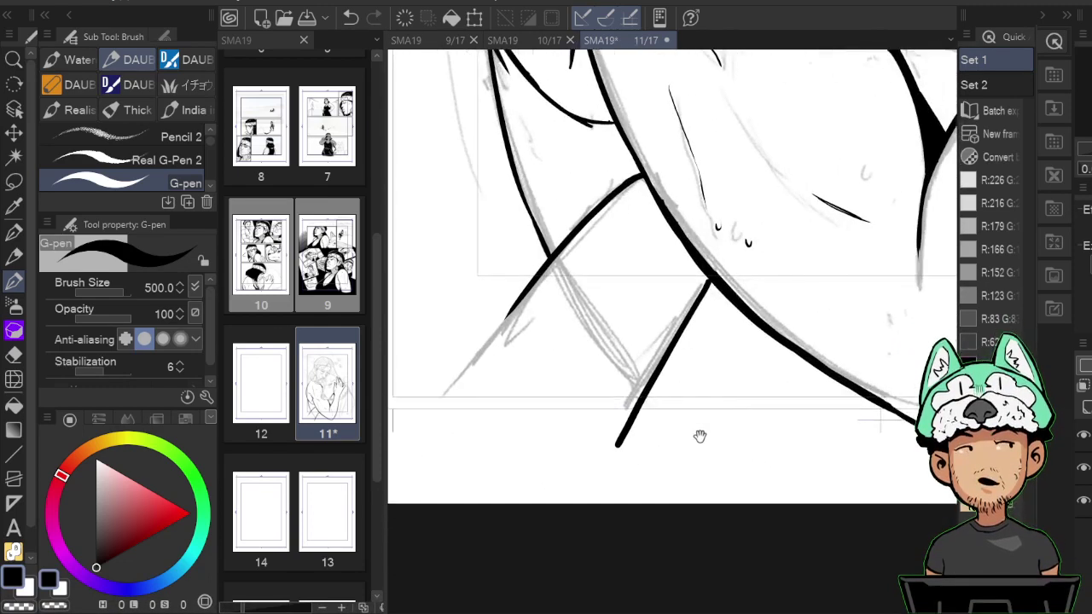
Ink a shallow curve near the page's lower edge from the shorter slanted line to the arm near the elbow.
{"action": "mouse_move", "coordinate": [642, 416]}
{"action": "left_mouse_down"}
{"action": "mouse_move", "coordinate": [813, 450]}
{"action": "mouse_move", "coordinate": [915, 416]}
{"action": "left_mouse_up"}
{"action": "left_click_drag", "start_coordinate": [776, 345], "coordinate": [821, 439]}
{"action": "mouse_move", "coordinate": [918, 490]}
{"action": "left_mouse_down"}
{"action": "mouse_move", "coordinate": [882, 453]}
{"action": "mouse_move", "coordinate": [815, 466]}
{"action": "left_mouse_up"}
{"action": "left_click_drag", "start_coordinate": [763, 439], "coordinate": [807, 508]}
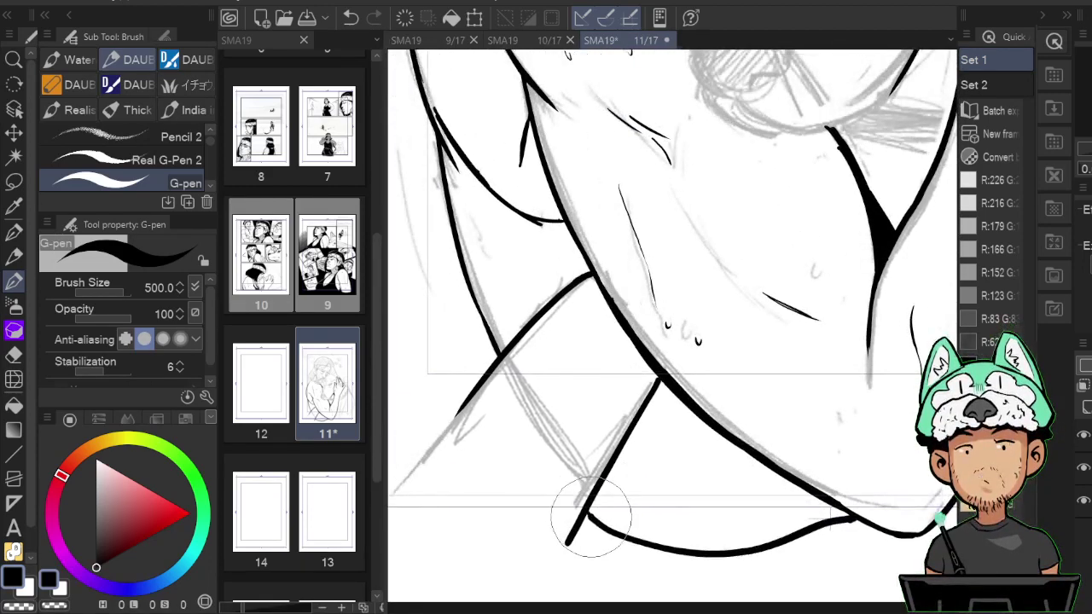
{"action": "key", "text": "h"}
Extend the outer slanted line below the arm down past the page's frame line.
{"action": "left_click_drag", "start_coordinate": [894, 456], "coordinate": [824, 376]}
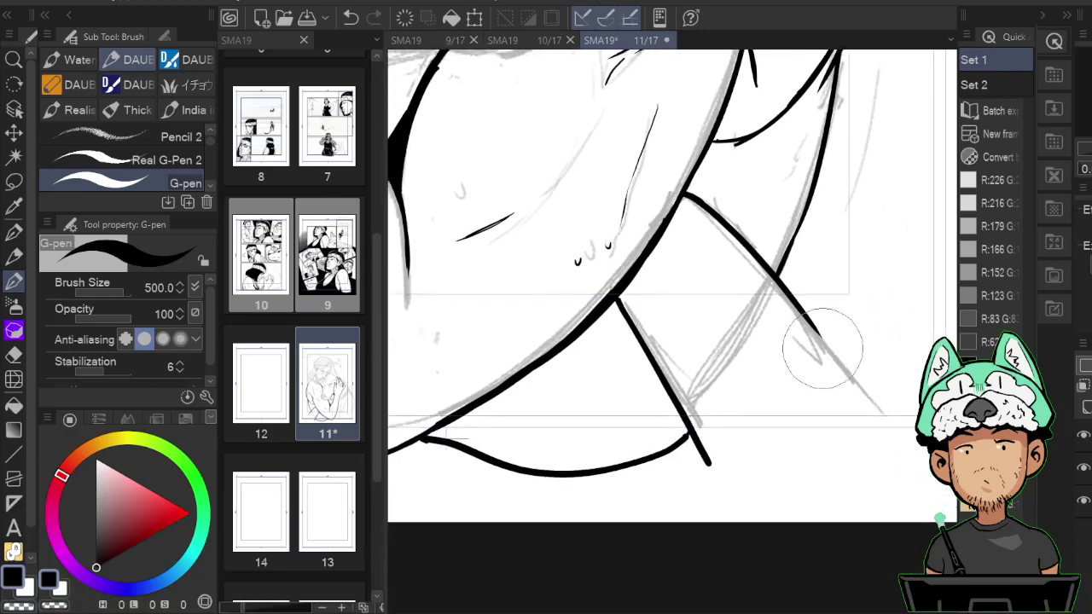
{"action": "mouse_move", "coordinate": [815, 331]}
{"action": "left_mouse_down"}
{"action": "mouse_move", "coordinate": [878, 390]}
{"action": "mouse_move", "coordinate": [899, 442]}
{"action": "left_mouse_up"}
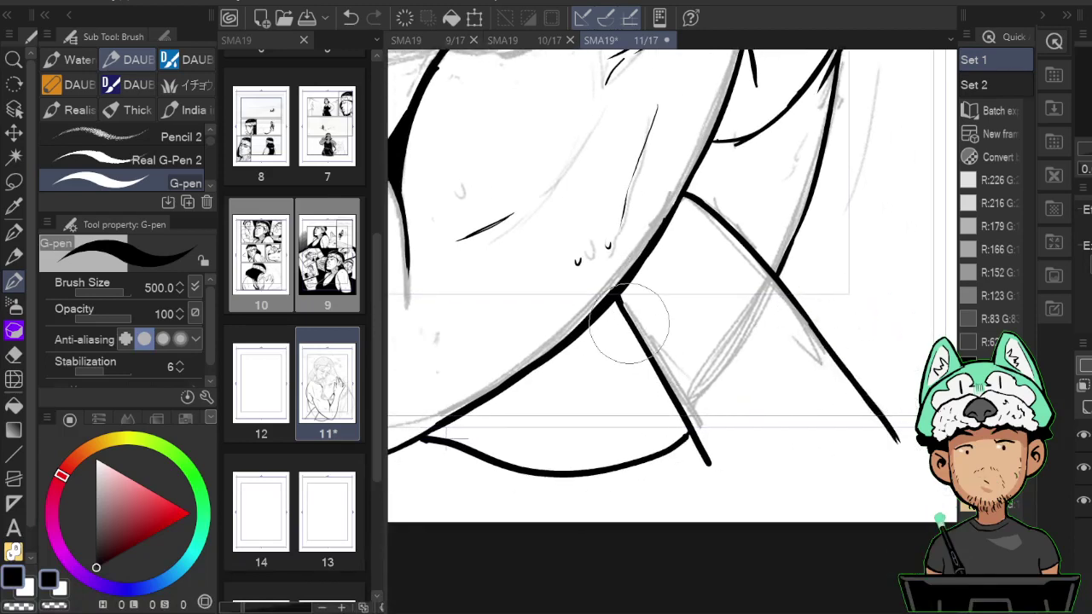
{"action": "key", "text": "h"}
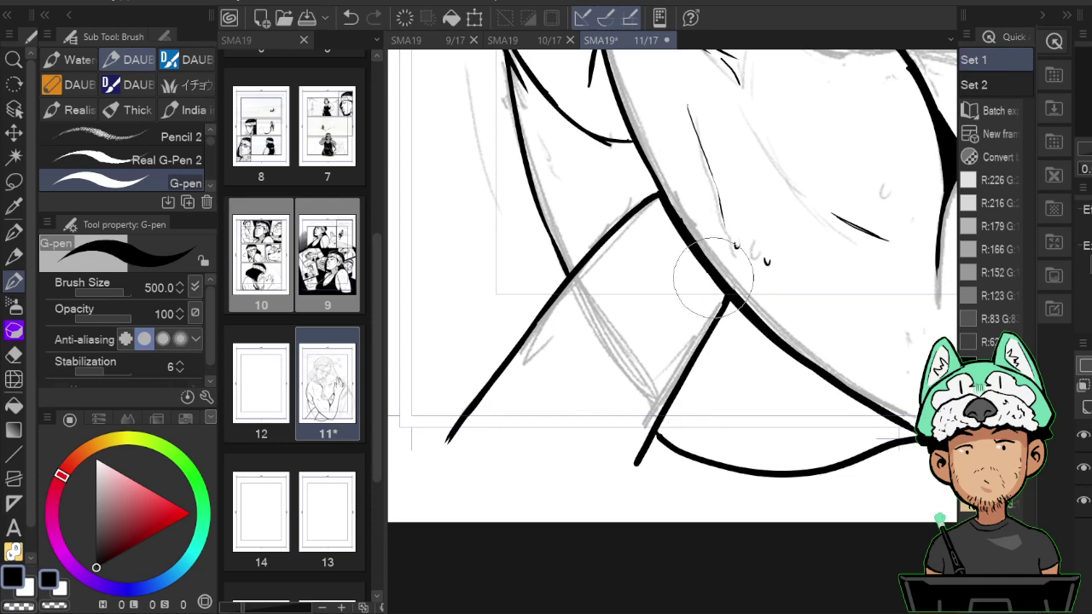
Thicken the arm's underside between the two slanted lines into a tapering black shadow.
{"action": "mouse_move", "coordinate": [662, 204]}
{"action": "left_mouse_down"}
{"action": "mouse_move", "coordinate": [716, 297]}
{"action": "mouse_move", "coordinate": [703, 285]}
{"action": "left_mouse_up"}
{"action": "key", "text": "h"}
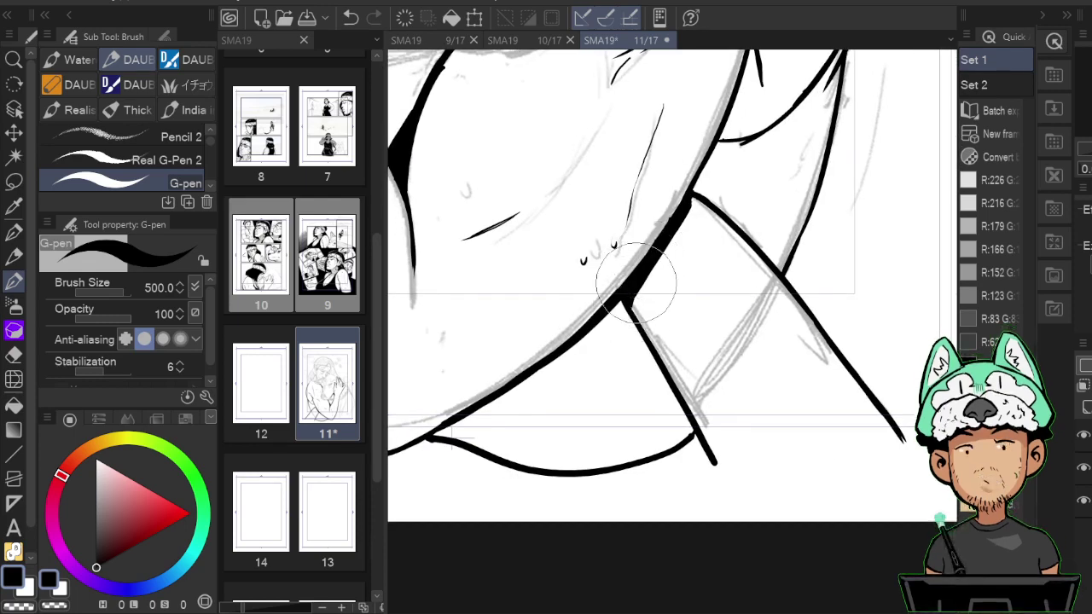
{"action": "left_click_drag", "start_coordinate": [636, 309], "coordinate": [644, 277]}
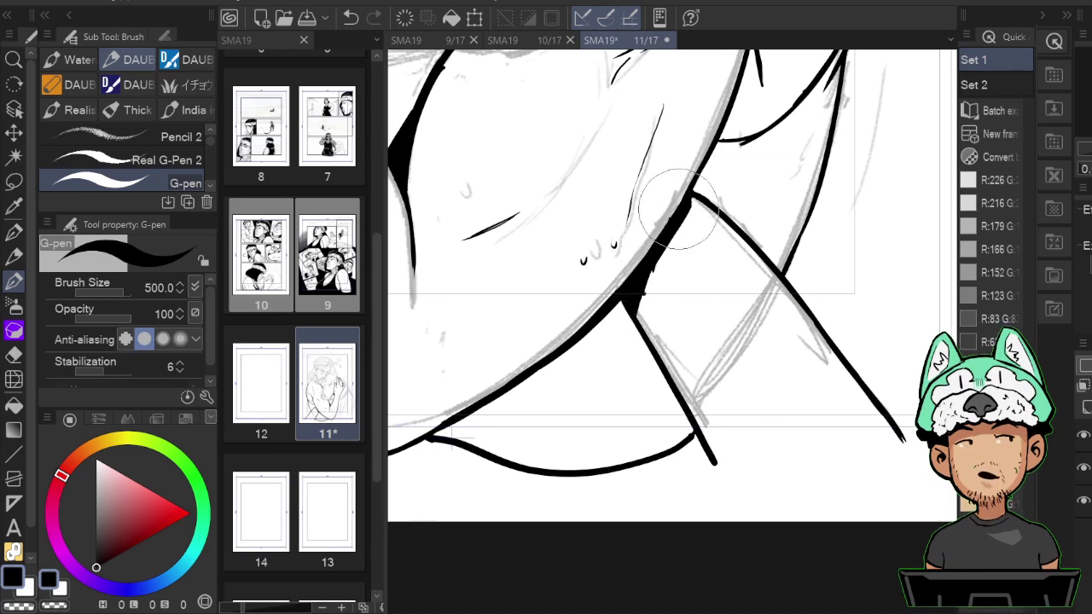
{"action": "key", "text": "e"}
{"action": "key", "text": "p"}
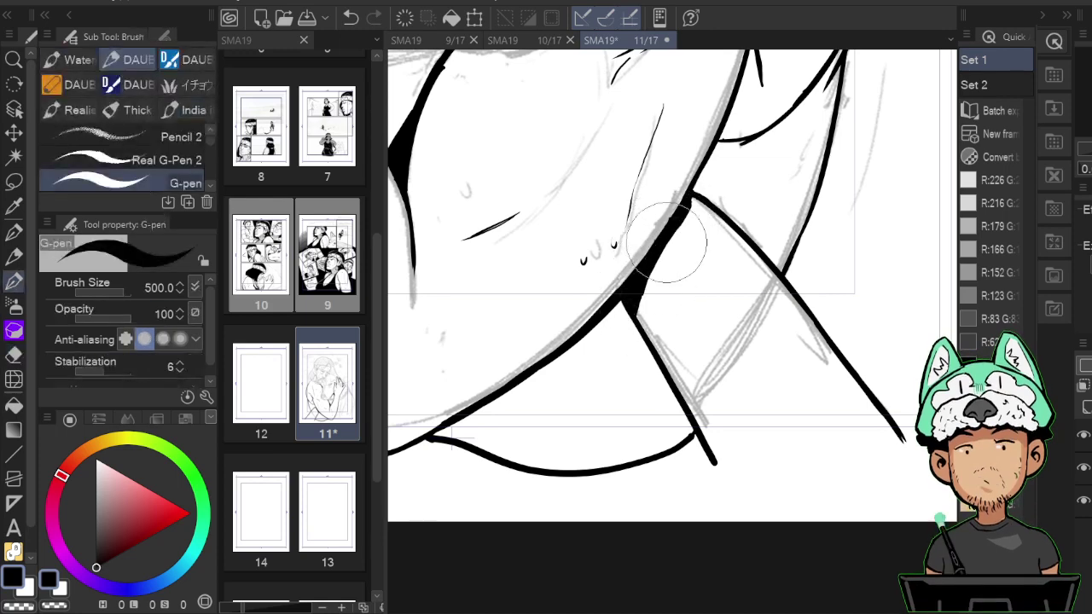
{"action": "scroll", "coordinate": [674, 228], "scroll_direction": "down", "scroll_amount": 2}
{"action": "scroll", "coordinate": [670, 231], "scroll_direction": "down", "scroll_amount": 3}
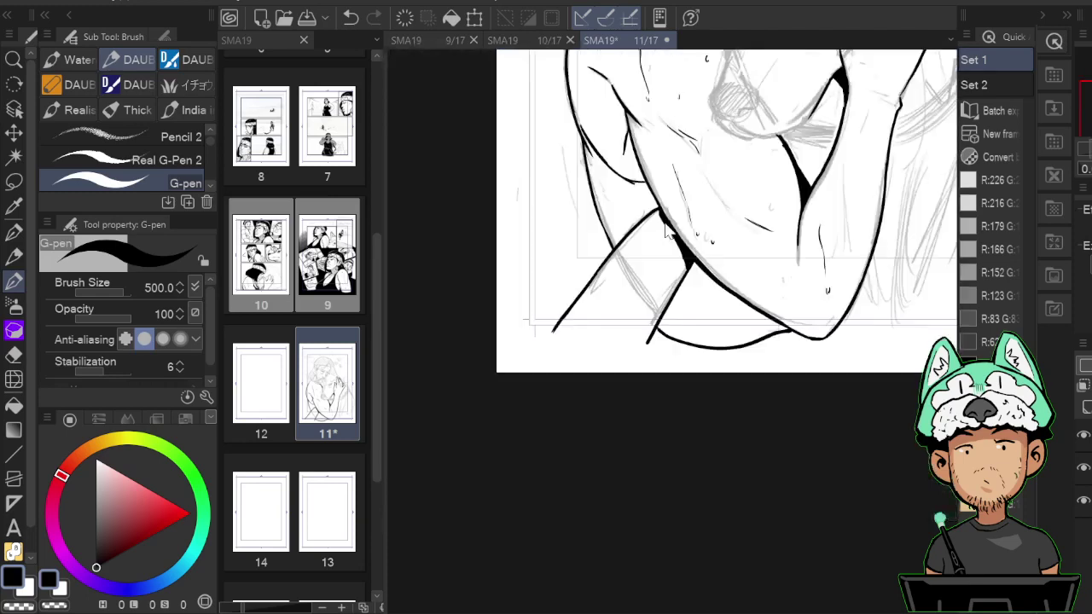
Hide the sketch layer, fill the two enclosed areas beside and below the bent arm with black, and show the sketch again.
{"action": "left_click_drag", "start_coordinate": [664, 222], "coordinate": [659, 469]}
{"action": "left_click", "coordinate": [1084, 469]}
{"action": "key", "text": "g"}
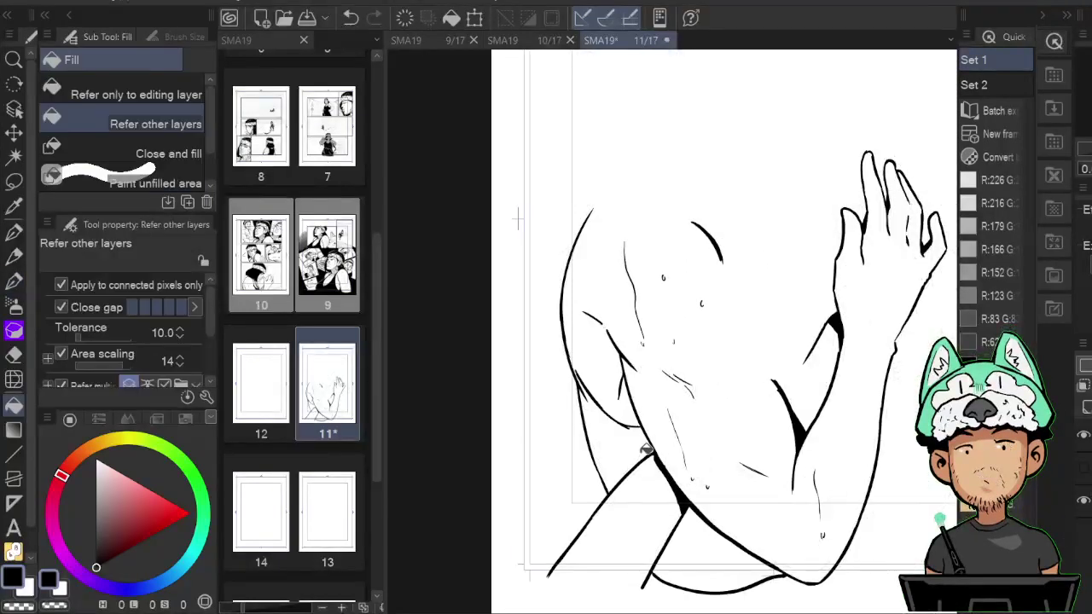
{"action": "left_click", "coordinate": [630, 449]}
{"action": "left_click", "coordinate": [725, 554]}
{"action": "left_click_drag", "start_coordinate": [856, 415], "coordinate": [799, 441]}
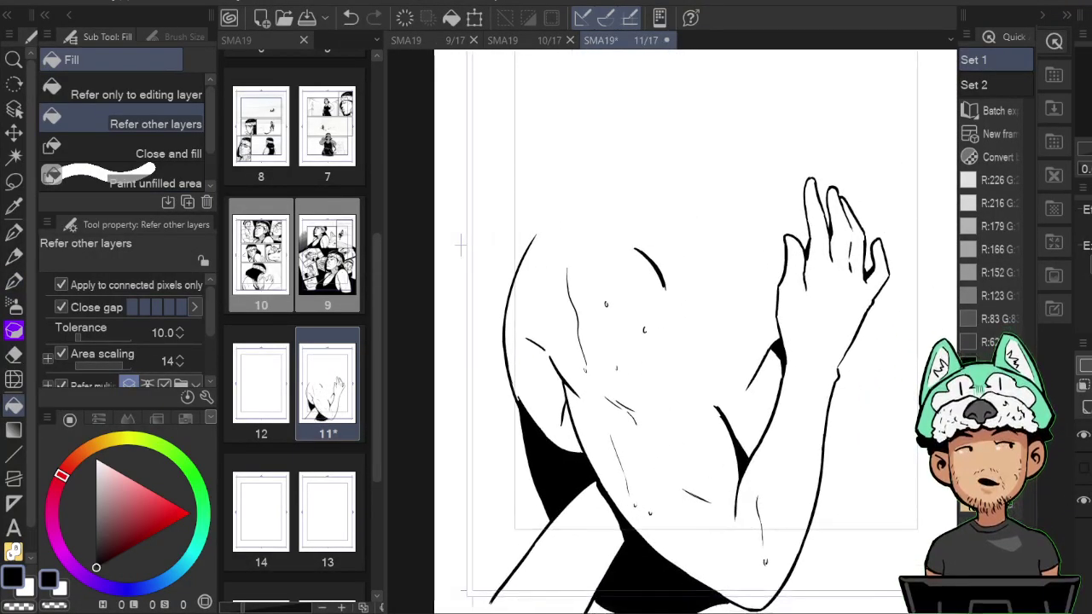
{"action": "left_click", "coordinate": [1084, 469]}
Reduce the G-pen brush size to 300 and ink the man's nose bridge, tip and far nostril.
{"action": "key", "text": "b"}
{"action": "left_click_drag", "start_coordinate": [757, 312], "coordinate": [794, 504]}
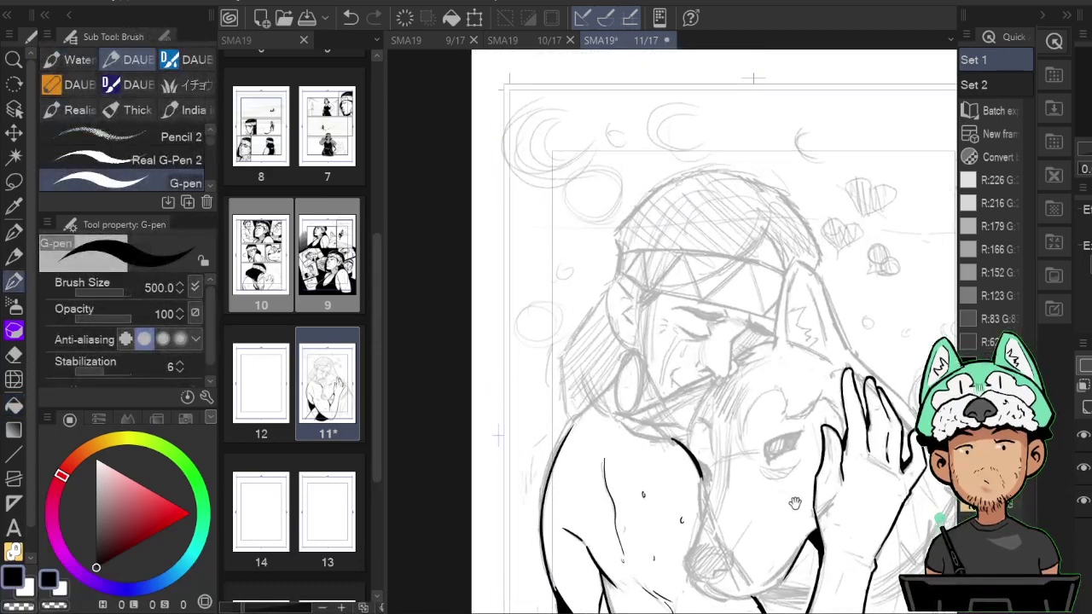
{"action": "scroll", "coordinate": [796, 598], "scroll_direction": "up", "scroll_amount": 3}
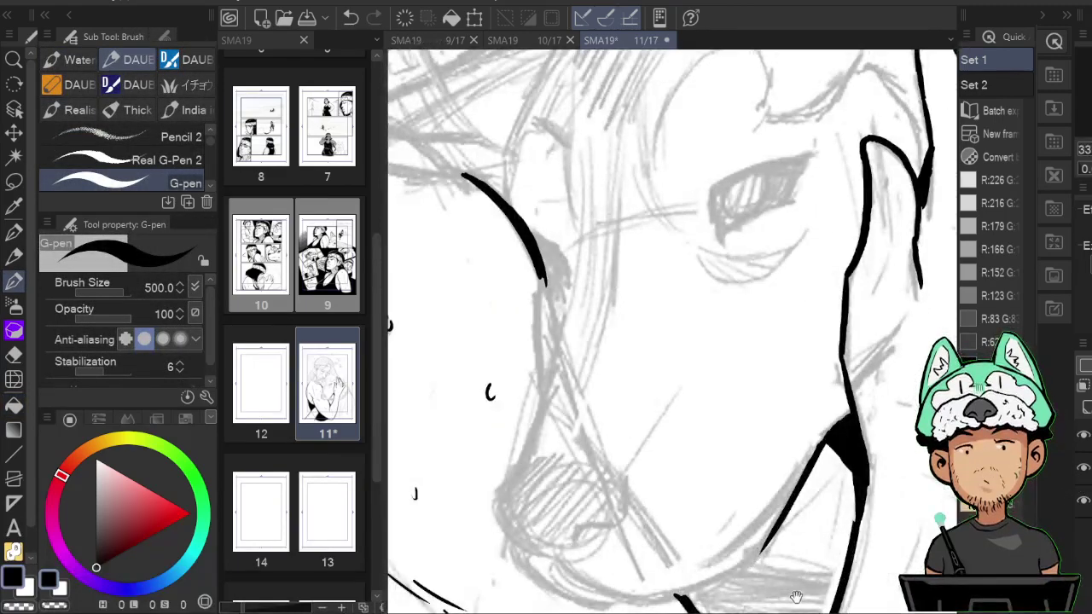
{"action": "left_click_drag", "start_coordinate": [707, 122], "coordinate": [810, 489]}
{"action": "left_click_drag", "start_coordinate": [866, 429], "coordinate": [816, 183]}
{"action": "mouse_move", "coordinate": [805, 433]}
{"action": "left_mouse_down"}
{"action": "mouse_move", "coordinate": [844, 433]}
{"action": "mouse_move", "coordinate": [882, 467]}
{"action": "left_mouse_up"}
{"action": "mouse_move", "coordinate": [814, 376]}
{"action": "left_mouse_down"}
{"action": "mouse_move", "coordinate": [904, 522]}
{"action": "mouse_move", "coordinate": [822, 471]}
{"action": "mouse_move", "coordinate": [816, 479]}
{"action": "left_mouse_up"}
{"action": "left_click_drag", "start_coordinate": [816, 266], "coordinate": [829, 298]}
{"action": "key", "text": "h"}
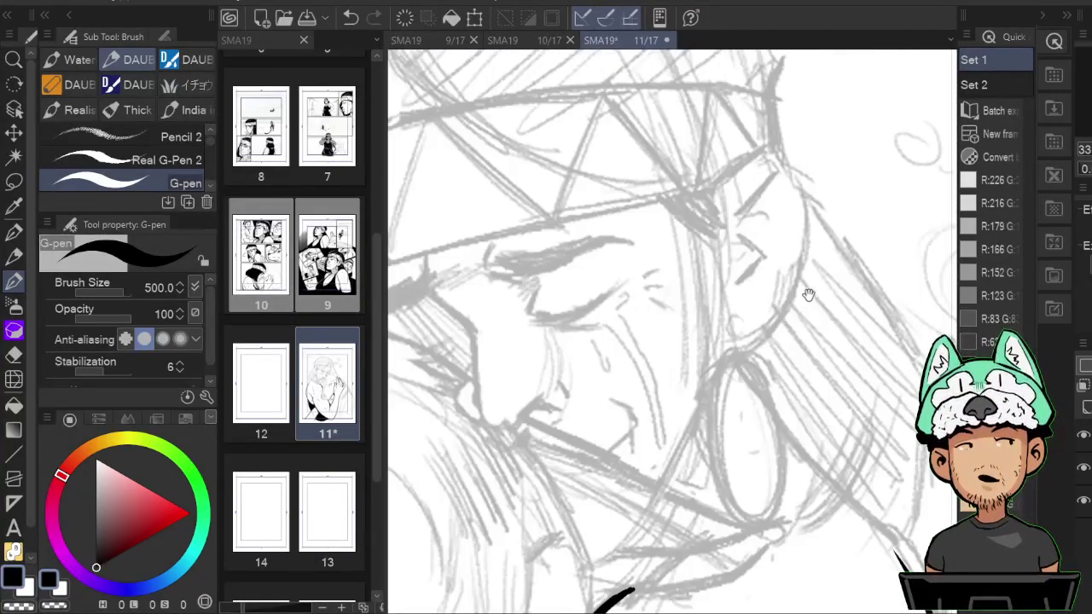
{"action": "left_click_drag", "start_coordinate": [733, 311], "coordinate": [808, 373]}
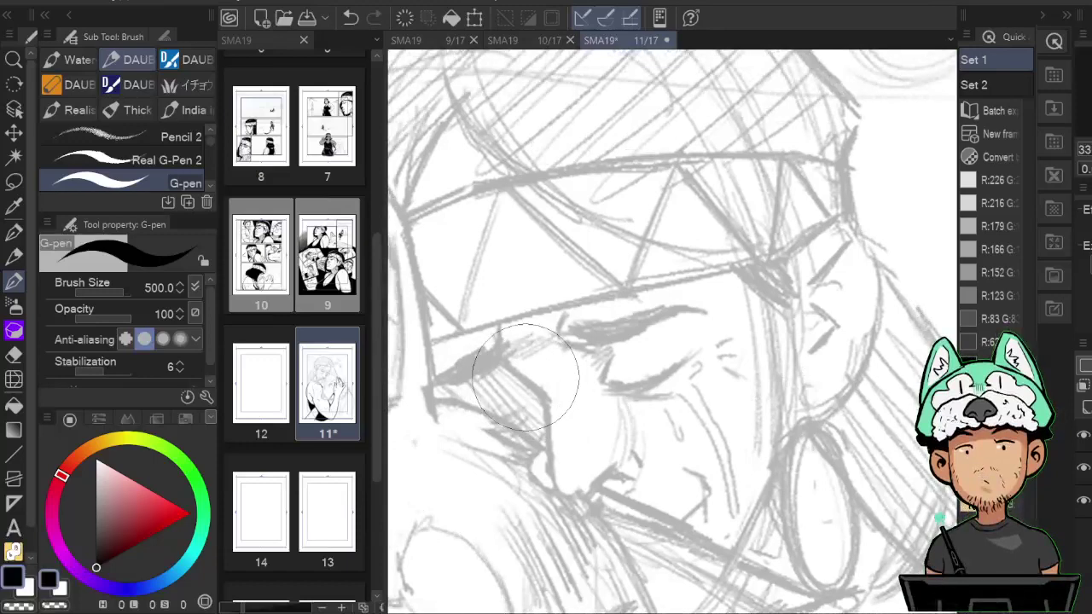
{"action": "key", "text": "bracketleft"}
{"action": "key", "text": "bracketleft"}
{"action": "left_click_drag", "start_coordinate": [506, 364], "coordinate": [537, 384]}
{"action": "left_click_drag", "start_coordinate": [651, 401], "coordinate": [756, 378]}
{"action": "left_click_drag", "start_coordinate": [685, 415], "coordinate": [724, 390]}
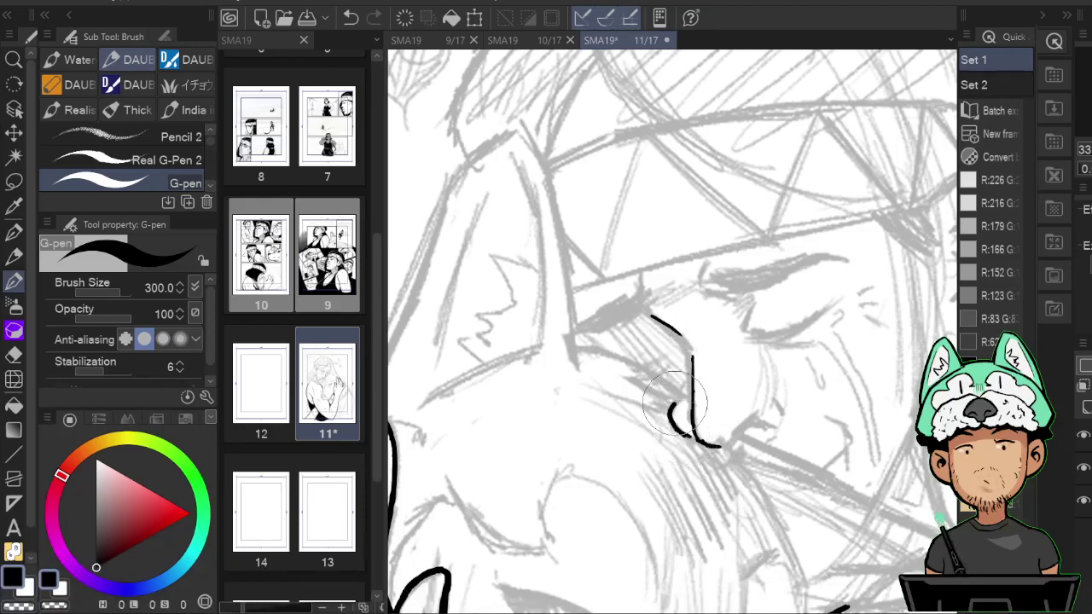
Ink the near nostril's arch, a short tick on the ball of the nose and the curve of the near nose wing.
{"action": "key", "text": "h"}
{"action": "key", "text": "h"}
{"action": "mouse_move", "coordinate": [726, 427]}
{"action": "left_mouse_down"}
{"action": "mouse_move", "coordinate": [678, 439]}
{"action": "mouse_move", "coordinate": [695, 447]}
{"action": "left_mouse_up"}
{"action": "key", "text": "h"}
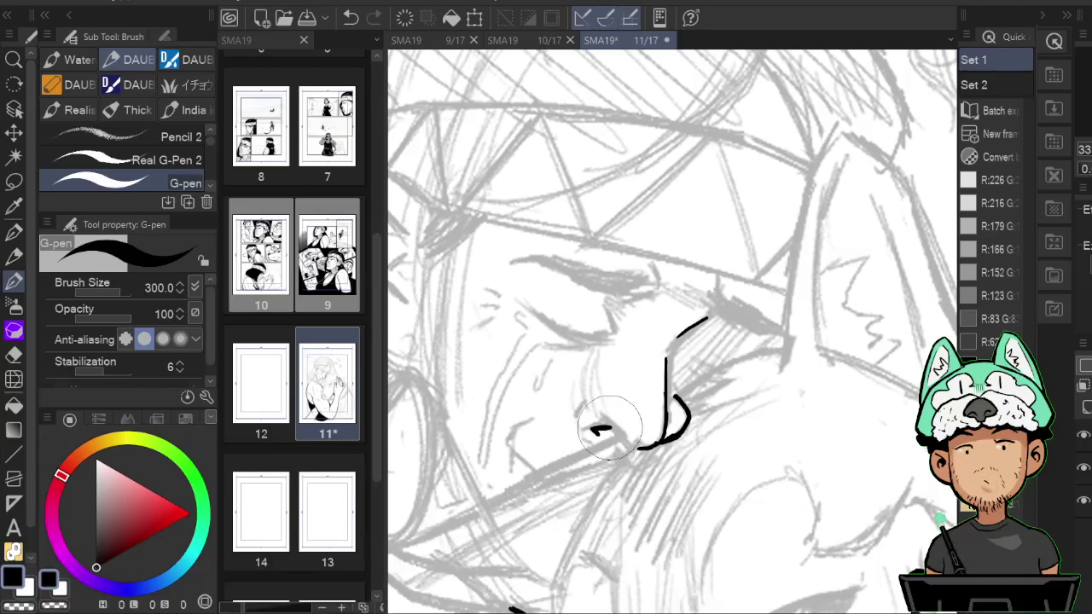
{"action": "mouse_move", "coordinate": [592, 435]}
{"action": "left_mouse_down"}
{"action": "mouse_move", "coordinate": [609, 429]}
{"action": "mouse_move", "coordinate": [626, 442]}
{"action": "left_mouse_up"}
{"action": "key", "text": "h"}
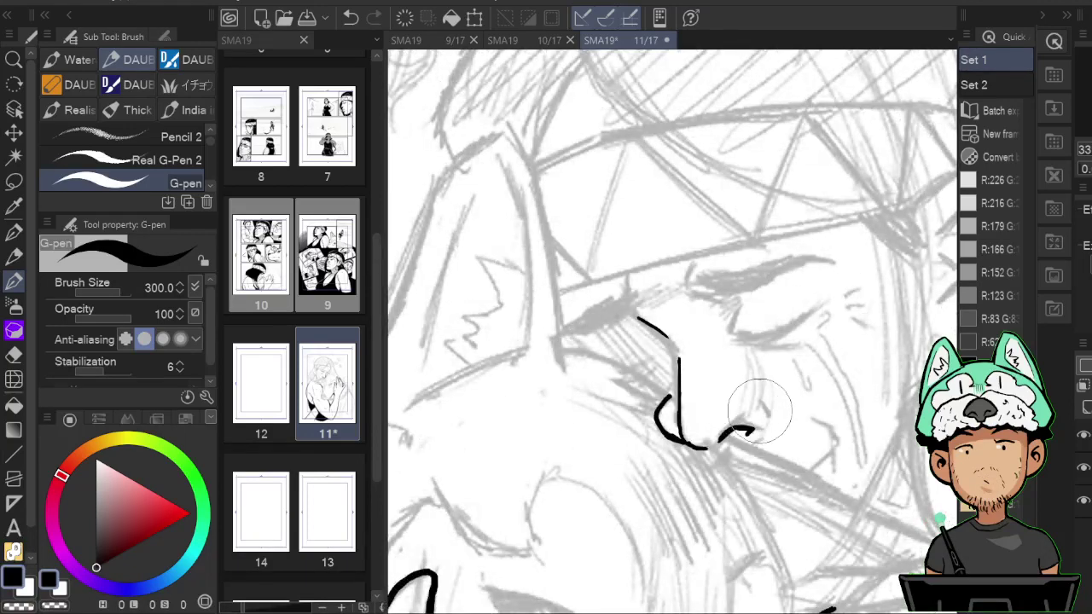
{"action": "left_click_drag", "start_coordinate": [728, 398], "coordinate": [736, 394]}
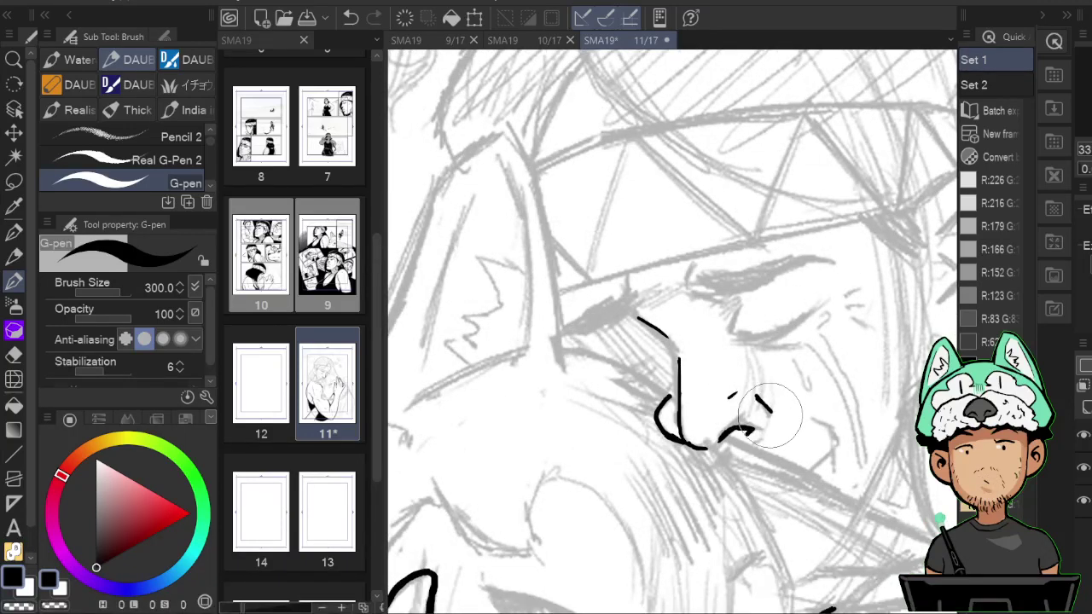
Redraw the near nose wing's curve and fill the nostril opening with black.
{"action": "key", "text": "e"}
{"action": "key", "text": "b"}
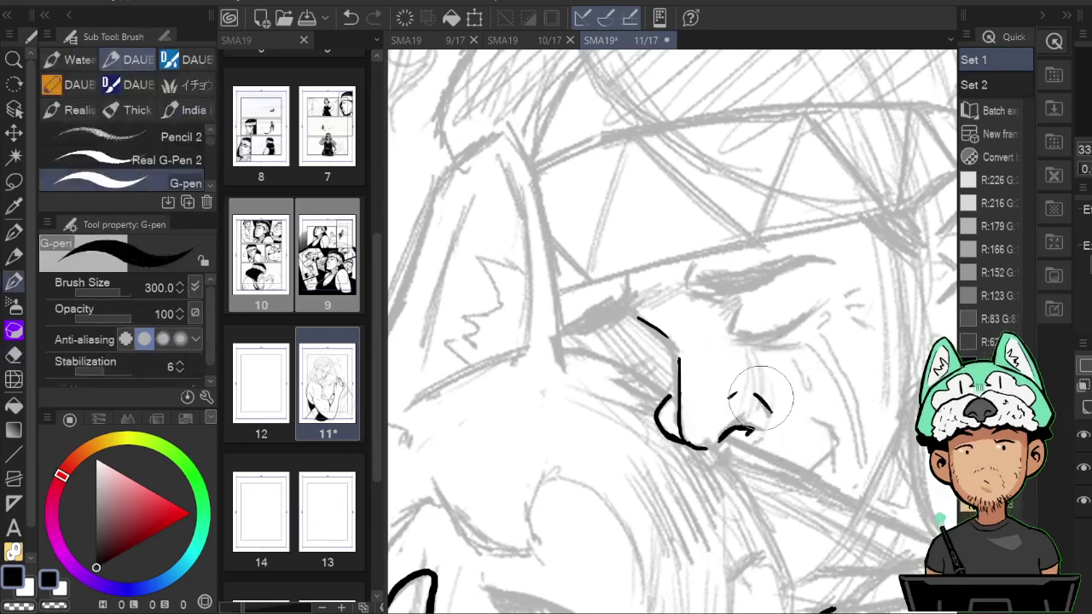
{"action": "key", "text": "h"}
{"action": "key", "text": "h"}
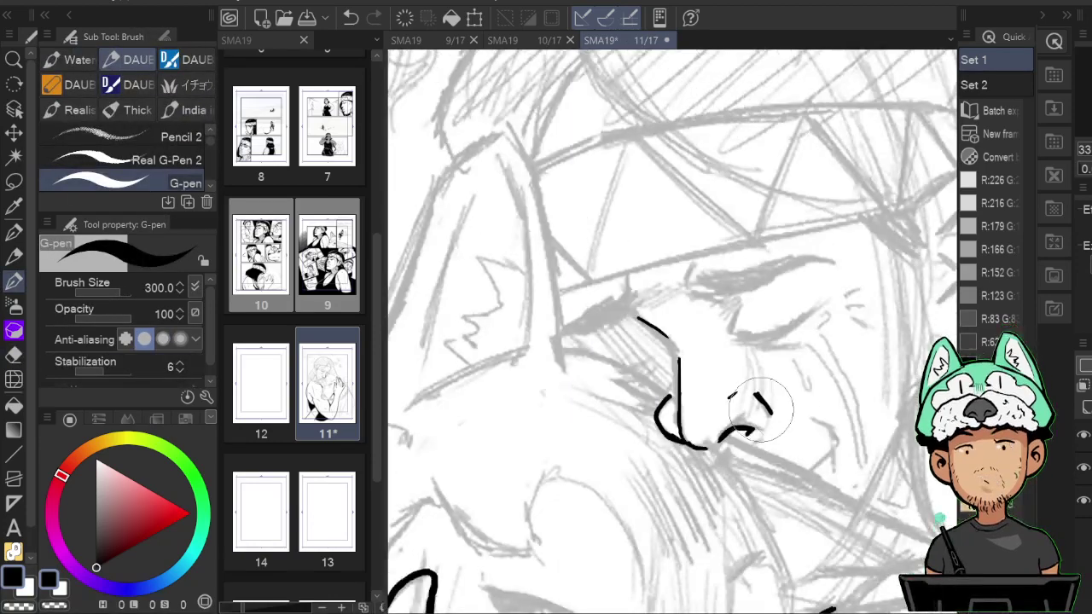
{"action": "key", "text": "e"}
{"action": "key", "text": "b"}
{"action": "key", "text": "e"}
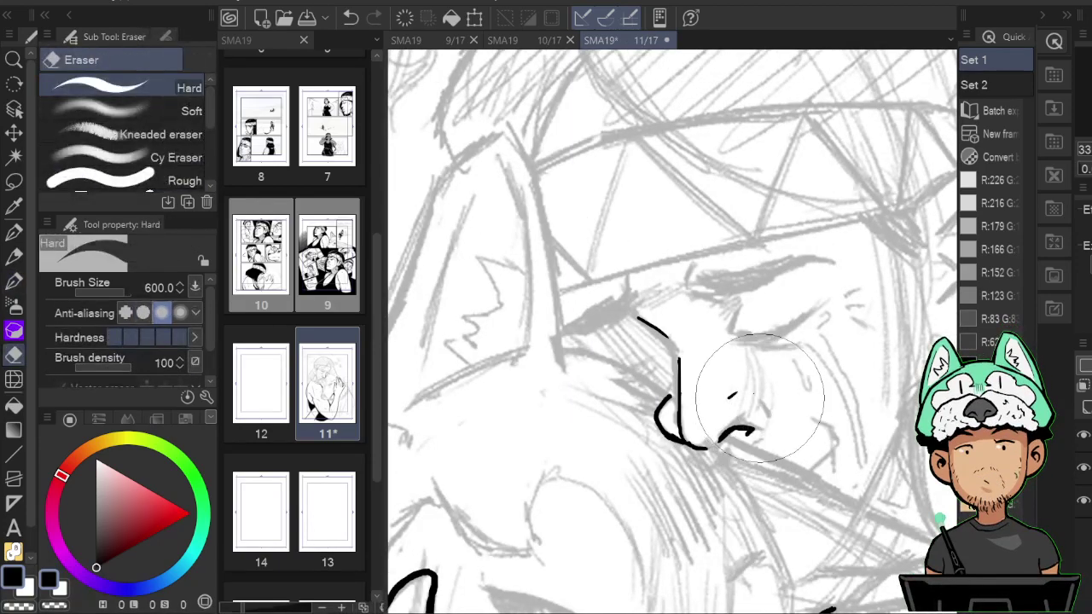
{"action": "key", "text": "b"}
{"action": "key", "text": "h"}
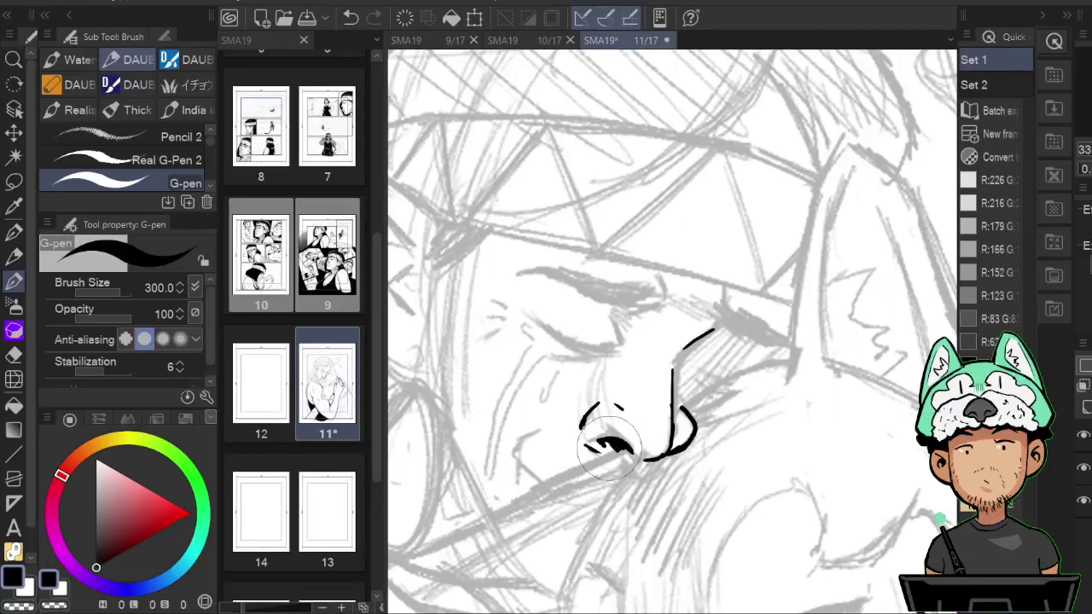
{"action": "left_click_drag", "start_coordinate": [783, 372], "coordinate": [770, 370]}
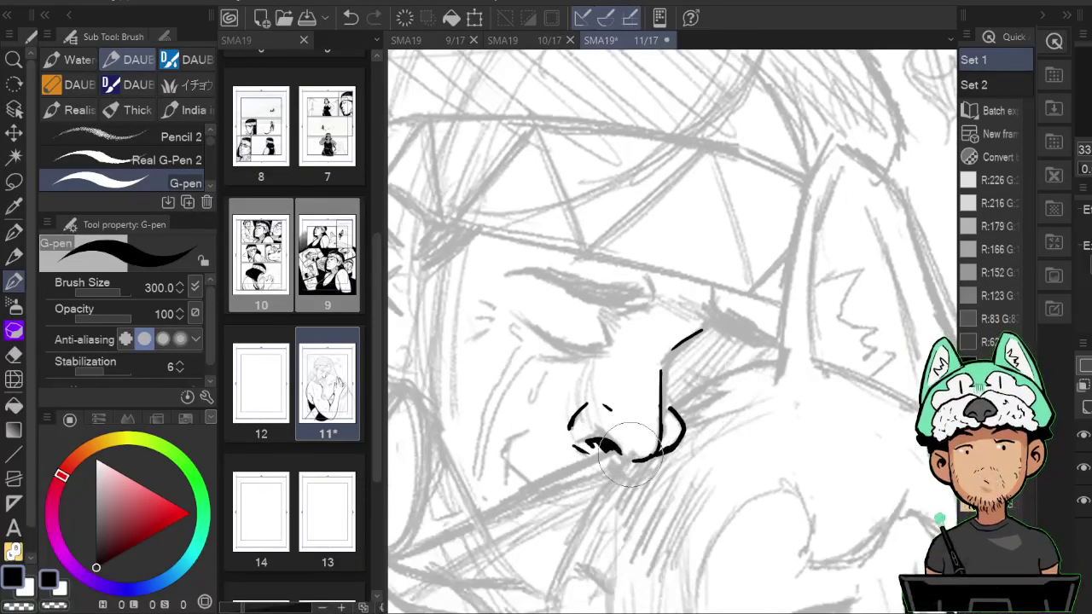
Clean up the near nostril's shape and thicken the line around the underside of the nose tip.
{"action": "key", "text": "e"}
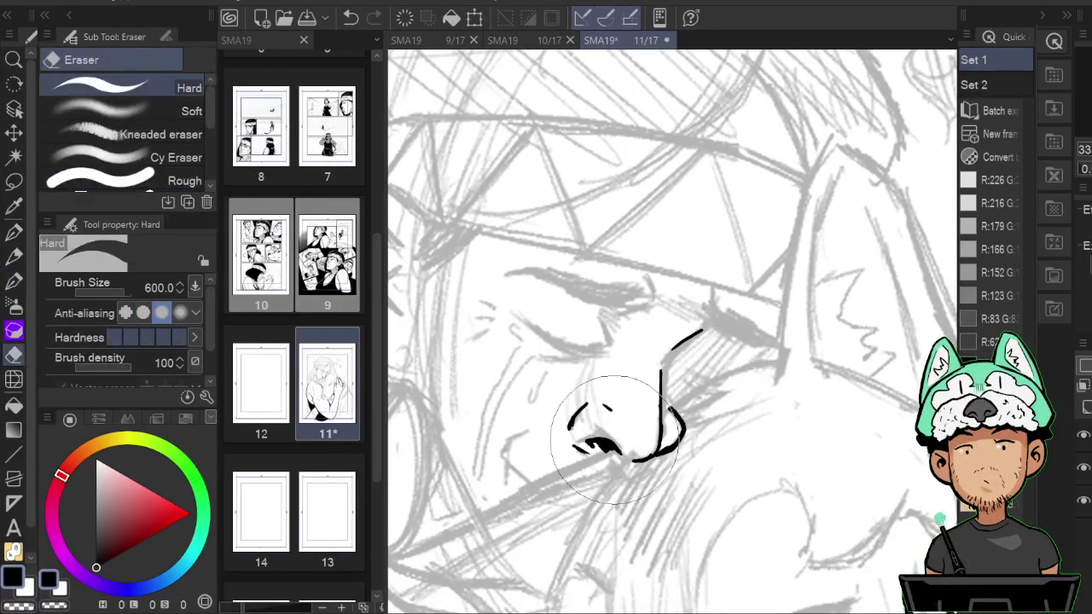
{"action": "key", "text": "p"}
{"action": "key", "text": "h"}
{"action": "left_click_drag", "start_coordinate": [714, 369], "coordinate": [698, 367]}
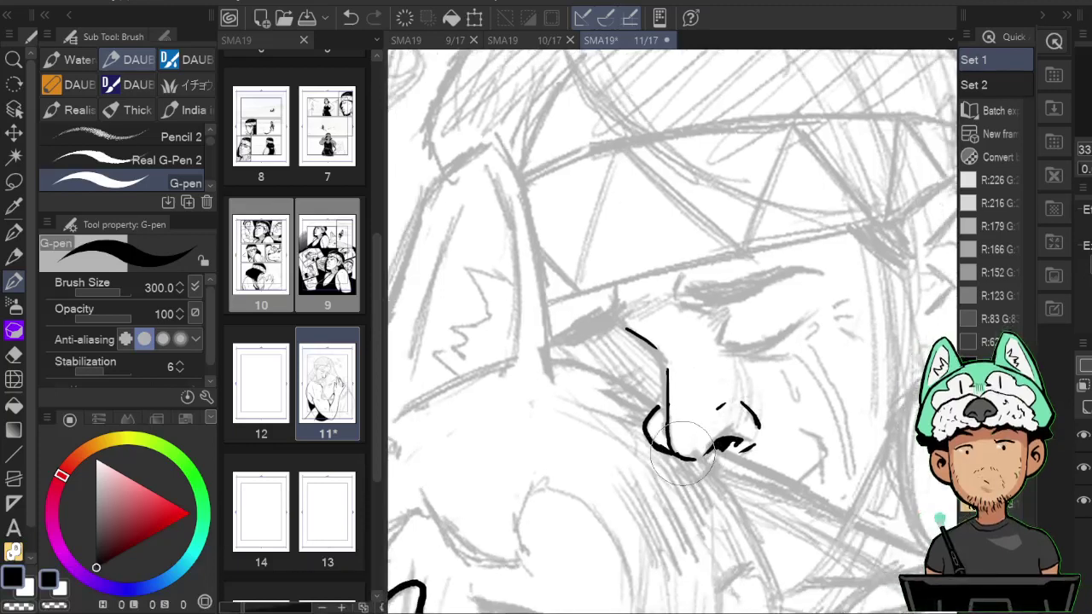
{"action": "key", "text": "e"}
{"action": "key", "text": "p"}
{"action": "left_click_drag", "start_coordinate": [668, 398], "coordinate": [669, 448]}
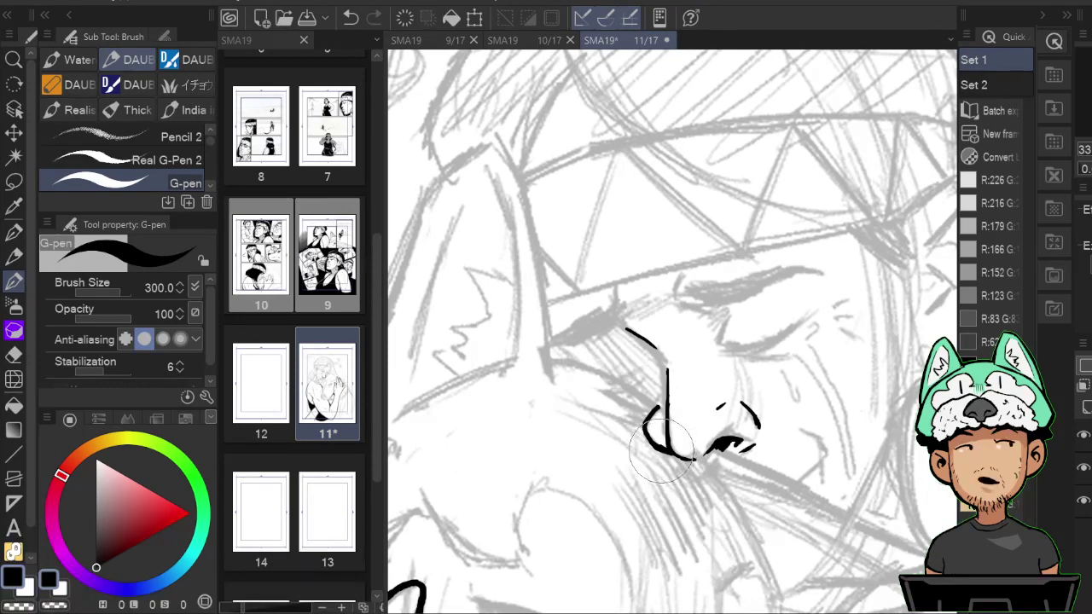
{"action": "key", "text": "h"}
Ink the man's near closed eye as a thick tapering lash line with a short upward stroke at the inner corner.
{"action": "mouse_move", "coordinate": [691, 344]}
{"action": "left_mouse_down"}
{"action": "mouse_move", "coordinate": [746, 405]}
{"action": "mouse_move", "coordinate": [707, 397]}
{"action": "left_mouse_up"}
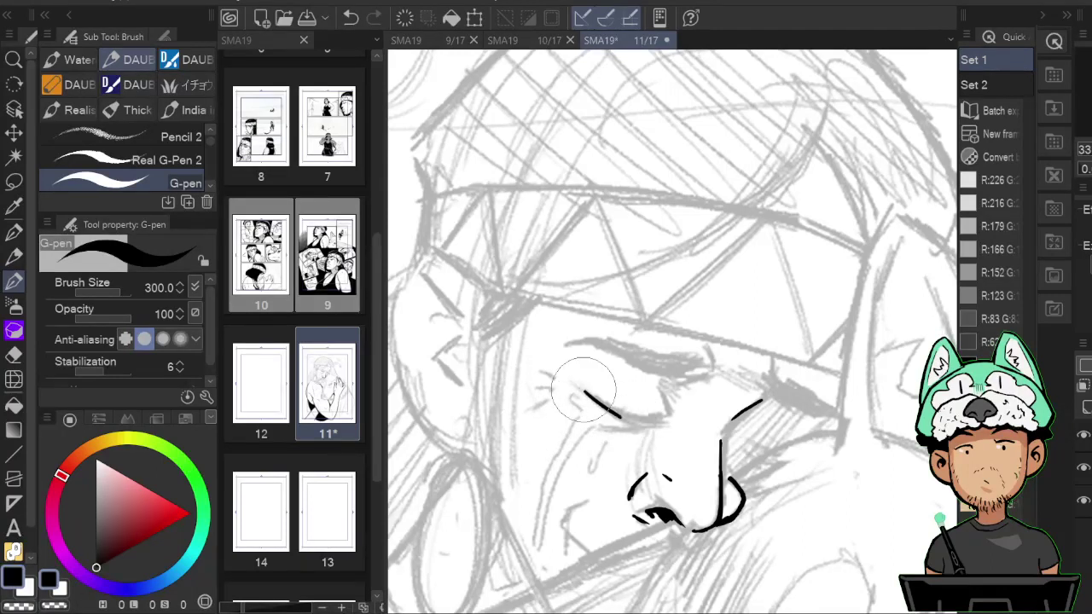
{"action": "left_click_drag", "start_coordinate": [585, 393], "coordinate": [578, 385]}
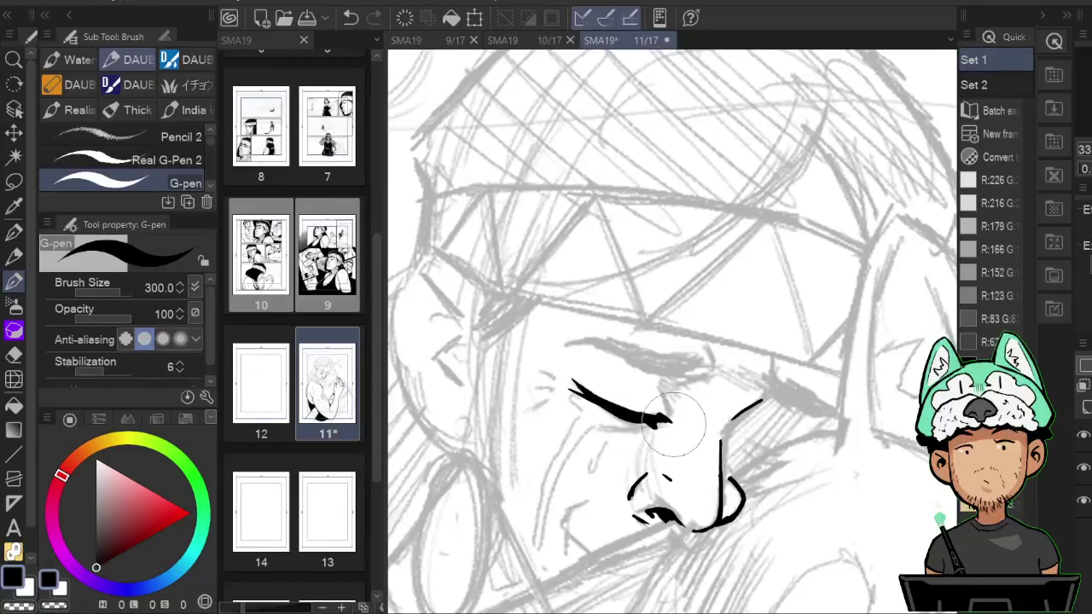
{"action": "key", "text": "h"}
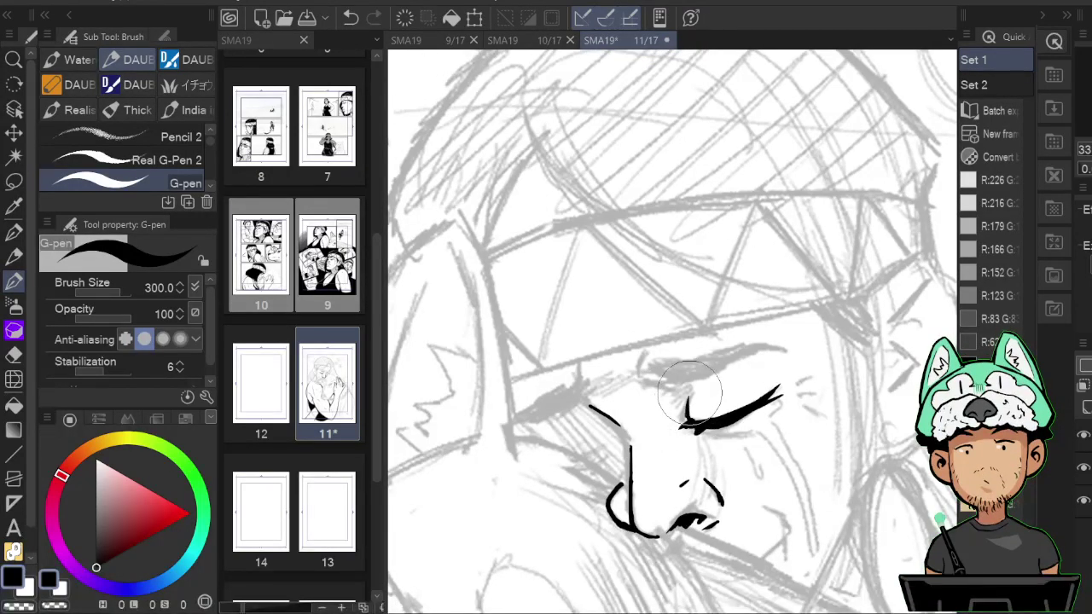
{"action": "key", "text": "h"}
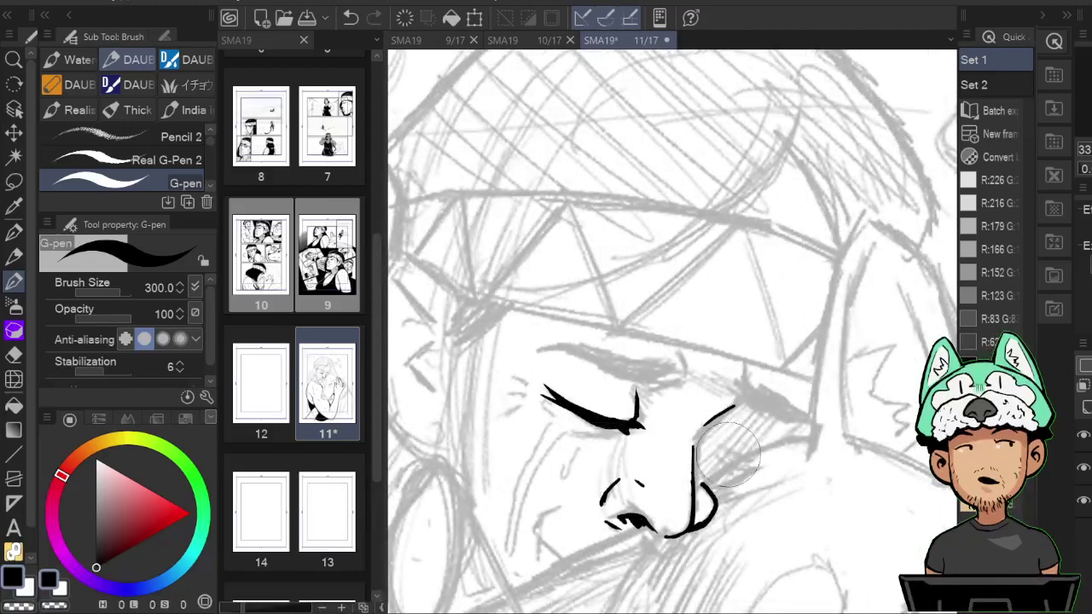
Ink the far closed eye's lash line with a short thickened black stroke beside the nose bridge.
{"action": "left_click_drag", "start_coordinate": [713, 447], "coordinate": [744, 458]}
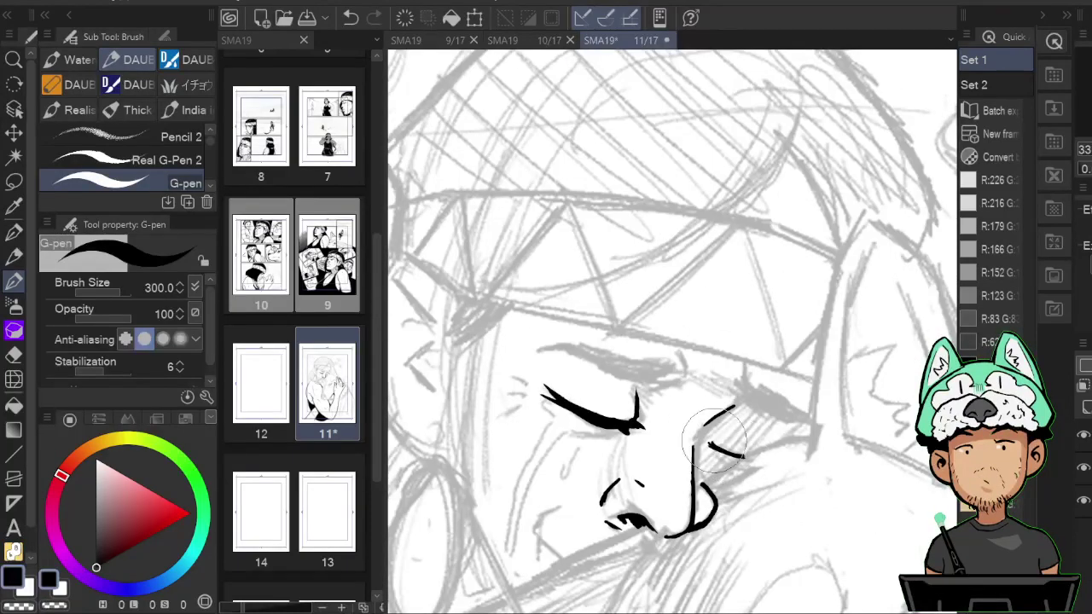
{"action": "key", "text": "e"}
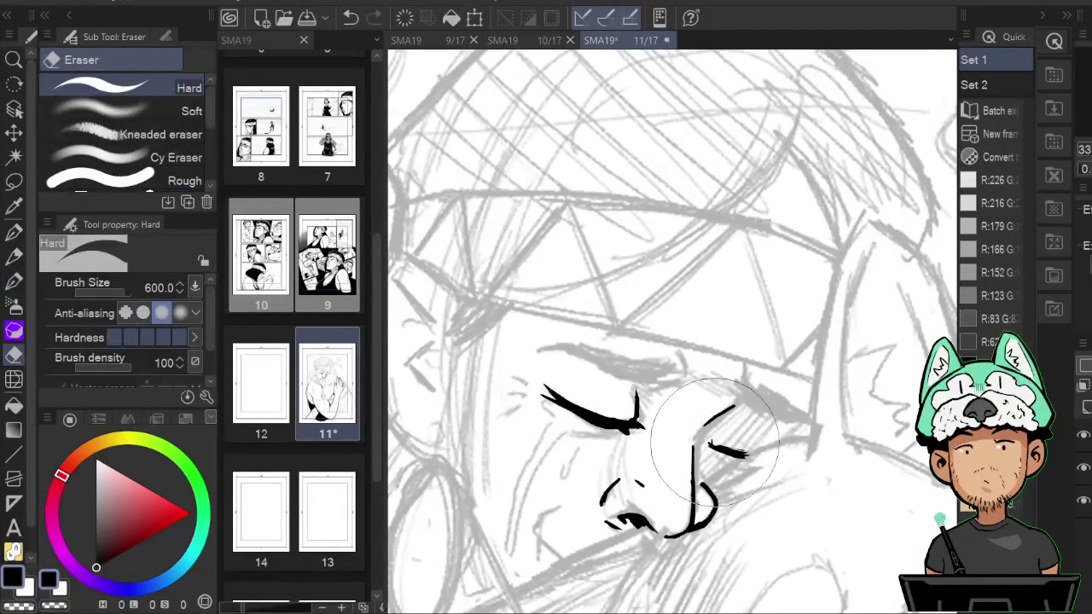
{"action": "key", "text": "p"}
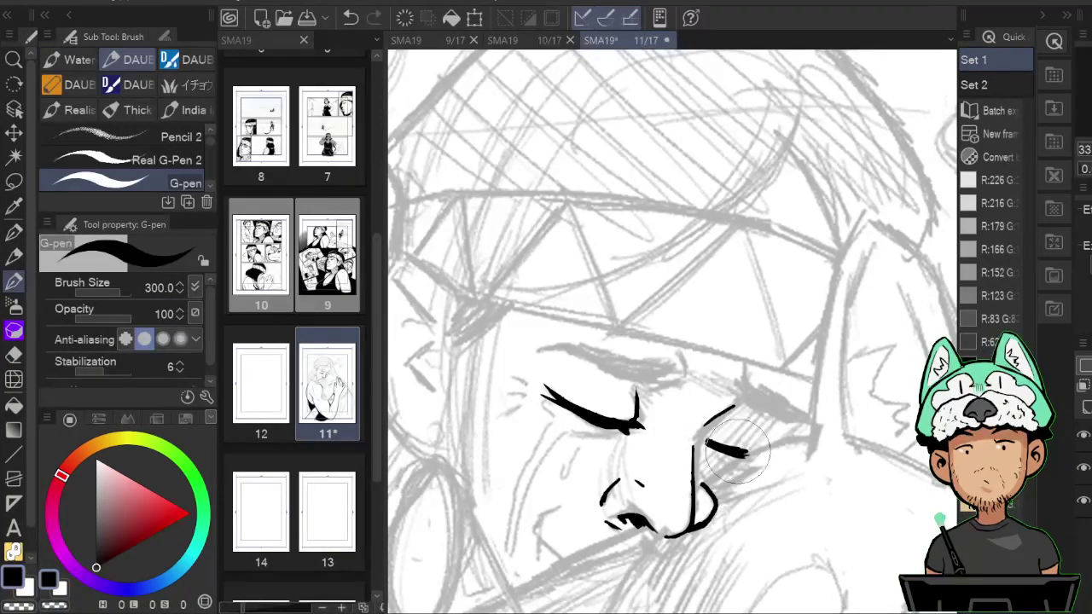
{"action": "left_click_drag", "start_coordinate": [738, 451], "coordinate": [754, 453]}
{"action": "key", "text": "h"}
{"action": "key", "text": "h"}
Hatch the crease between the brows and ink the near eyebrow as a solid black shape with a thin outer tail.
{"action": "mouse_move", "coordinate": [742, 372]}
{"action": "left_mouse_down"}
{"action": "mouse_move", "coordinate": [753, 400]}
{"action": "mouse_move", "coordinate": [743, 394]}
{"action": "left_mouse_up"}
{"action": "key", "text": "h"}
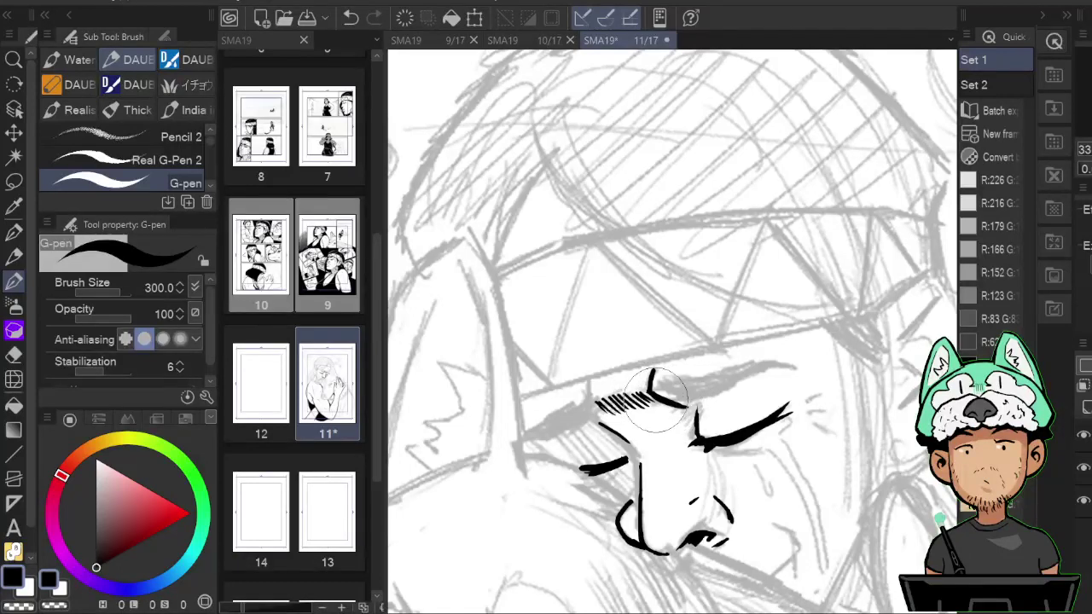
{"action": "key", "text": "h"}
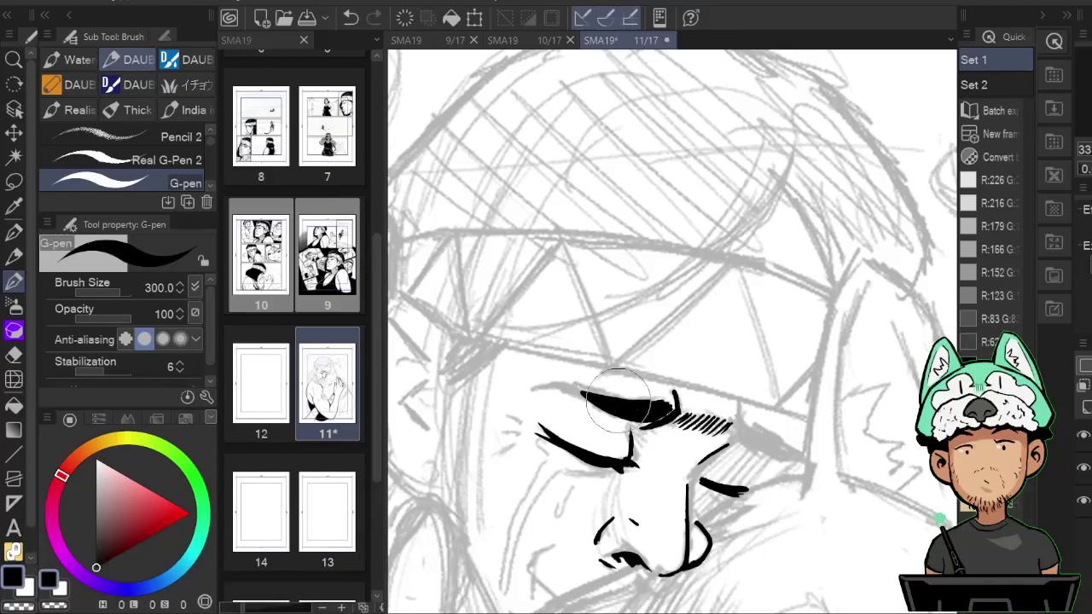
{"action": "key", "text": "h"}
{"action": "mouse_move", "coordinate": [768, 384]}
{"action": "left_mouse_down"}
{"action": "mouse_move", "coordinate": [644, 374]}
{"action": "mouse_move", "coordinate": [734, 395]}
{"action": "left_mouse_up"}
{"action": "key", "text": "h"}
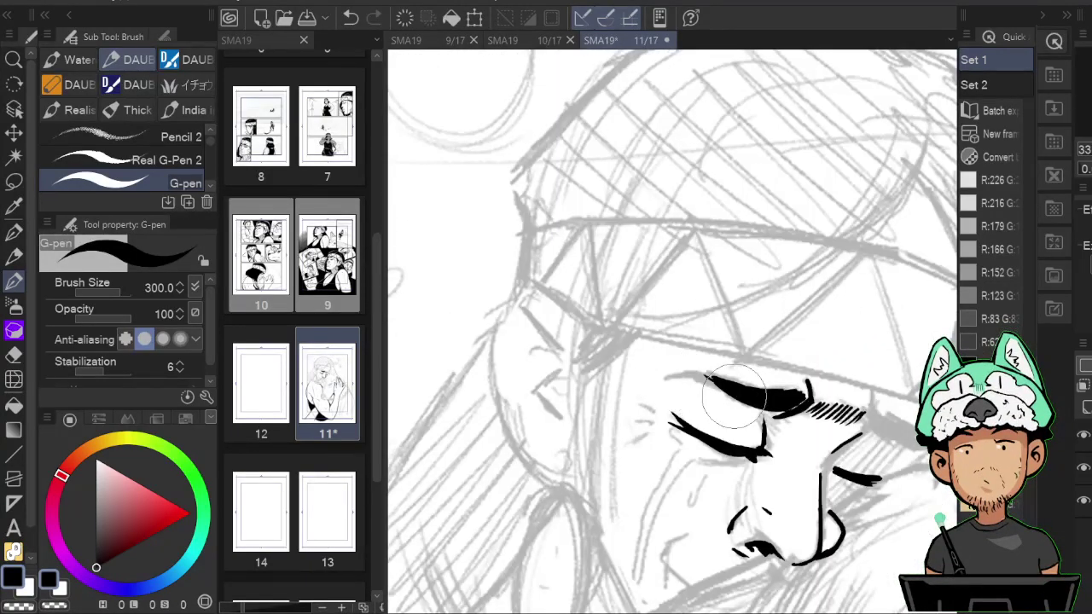
{"action": "key", "text": "h"}
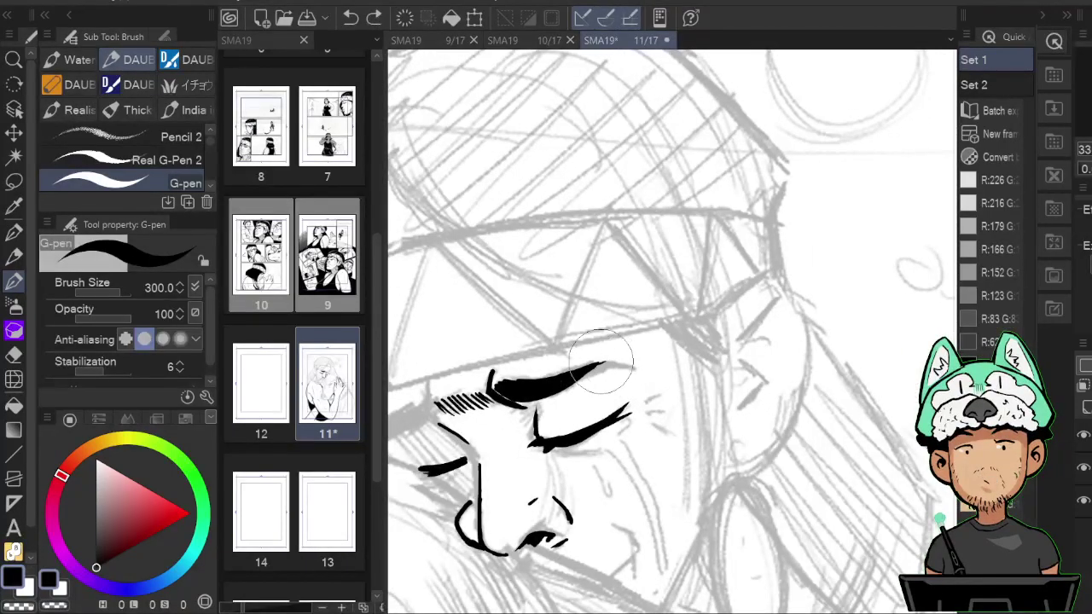
{"action": "mouse_move", "coordinate": [585, 369]}
{"action": "left_mouse_down"}
{"action": "mouse_move", "coordinate": [616, 360]}
{"action": "mouse_move", "coordinate": [690, 379]}
{"action": "left_mouse_up"}
{"action": "key", "text": "h"}
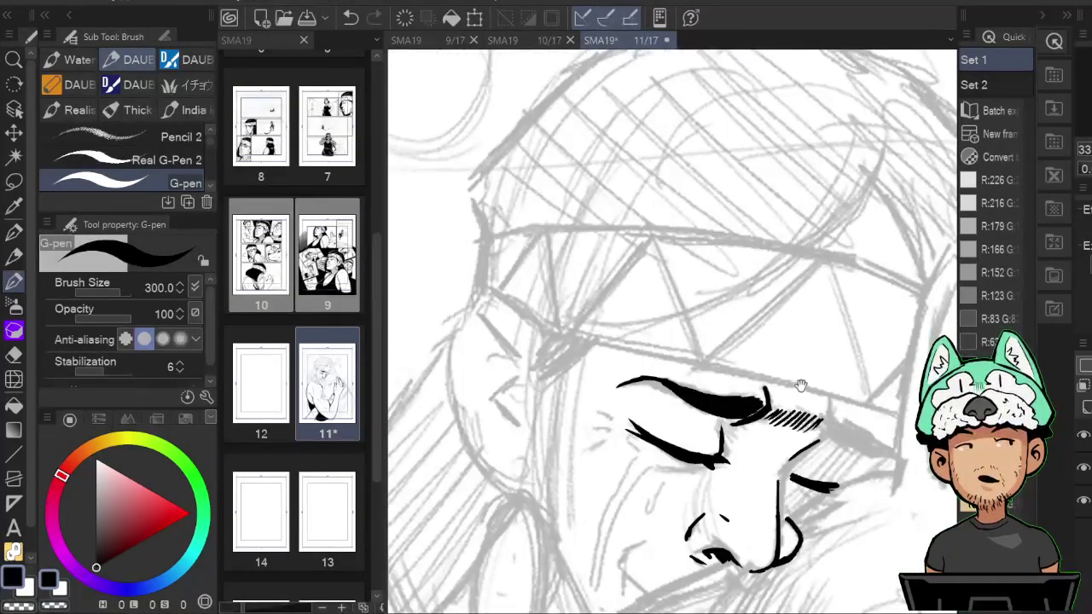
Ink the crease at the far eyebrow's inner end and fill the far eyebrow with solid black.
{"action": "left_click_drag", "start_coordinate": [816, 375], "coordinate": [787, 367]}
{"action": "key", "text": "h"}
{"action": "left_click_drag", "start_coordinate": [731, 415], "coordinate": [735, 410]}
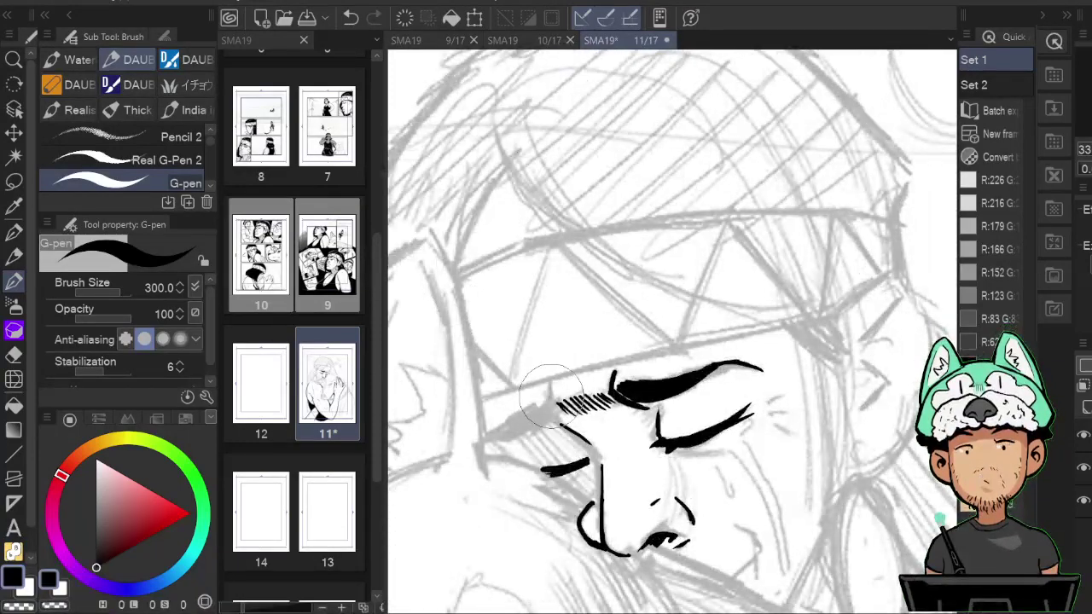
{"action": "left_click_drag", "start_coordinate": [551, 401], "coordinate": [573, 425]}
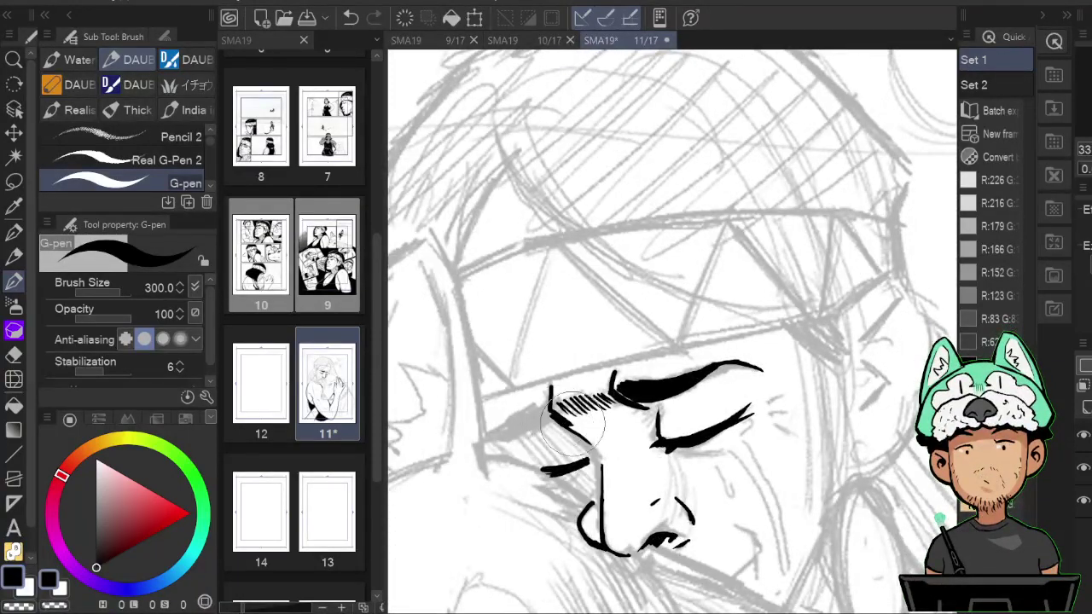
{"action": "key", "text": "h"}
{"action": "key", "text": "h"}
{"action": "key", "text": "h"}
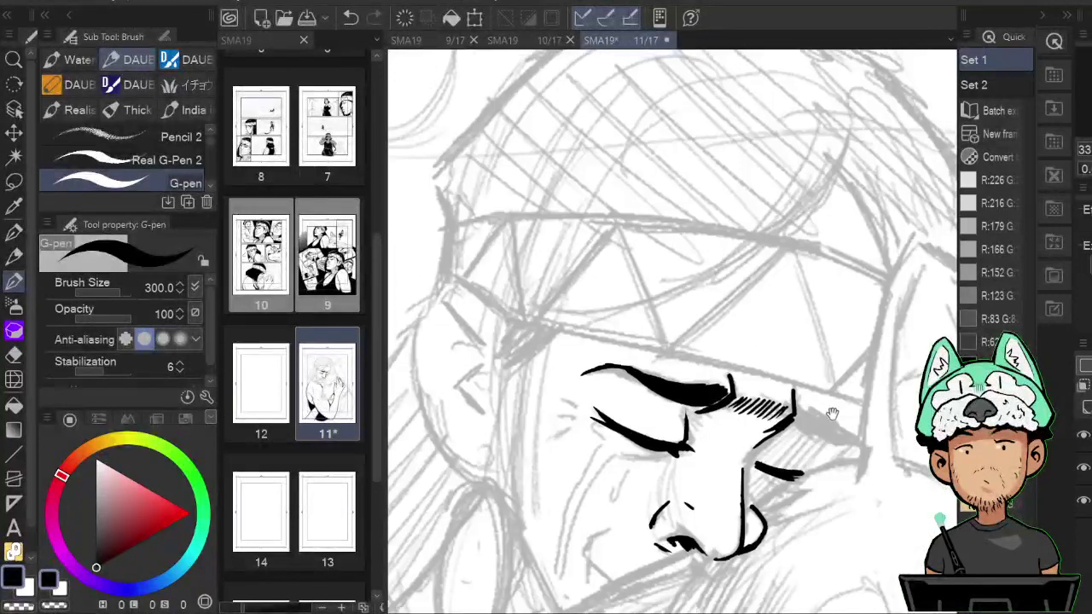
{"action": "left_click_drag", "start_coordinate": [831, 414], "coordinate": [812, 410]}
{"action": "left_click_drag", "start_coordinate": [699, 392], "coordinate": [713, 385]}
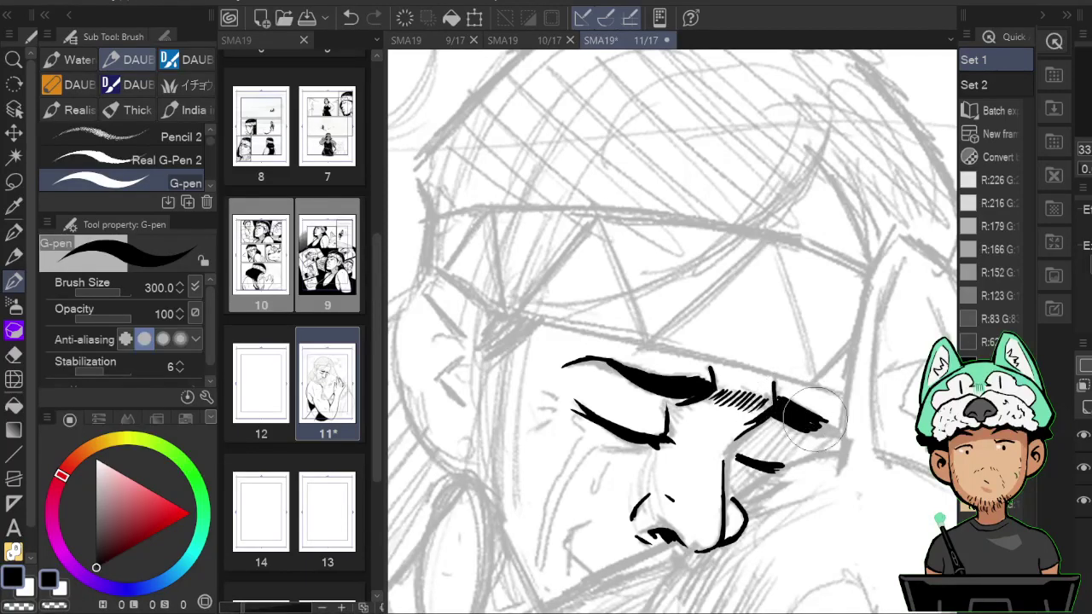
{"action": "mouse_move", "coordinate": [689, 419]}
{"action": "left_mouse_down"}
{"action": "mouse_move", "coordinate": [624, 431]}
{"action": "mouse_move", "coordinate": [648, 415]}
{"action": "mouse_move", "coordinate": [678, 359]}
{"action": "left_mouse_up"}
Extend the far eyebrow's outer end toward the dog's ear and trim its edges with the eraser.
{"action": "key", "text": "e"}
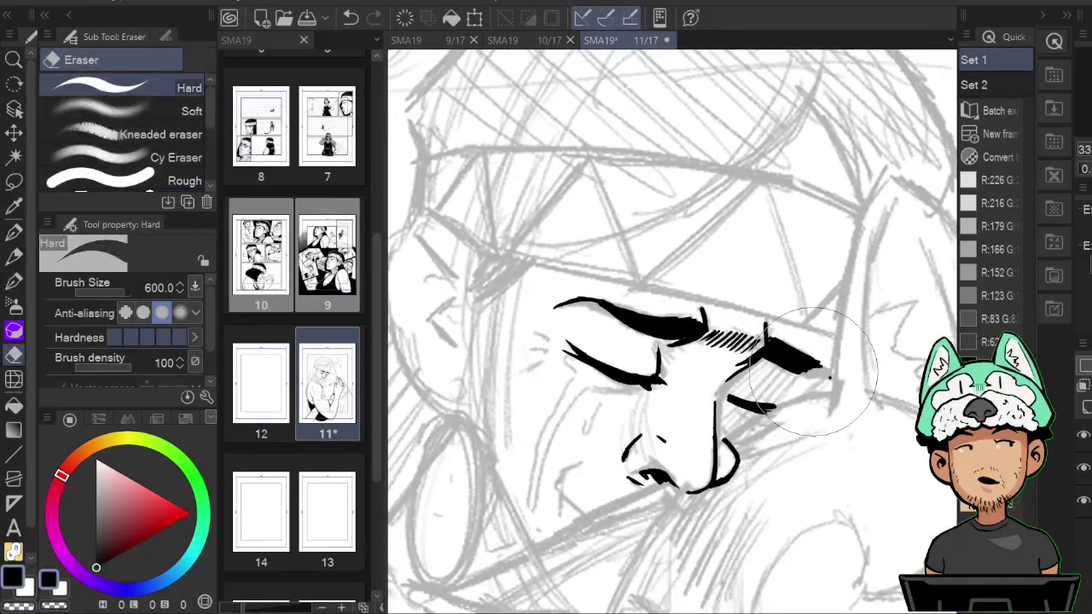
{"action": "left_click_drag", "start_coordinate": [814, 374], "coordinate": [825, 364]}
{"action": "key", "text": "p"}
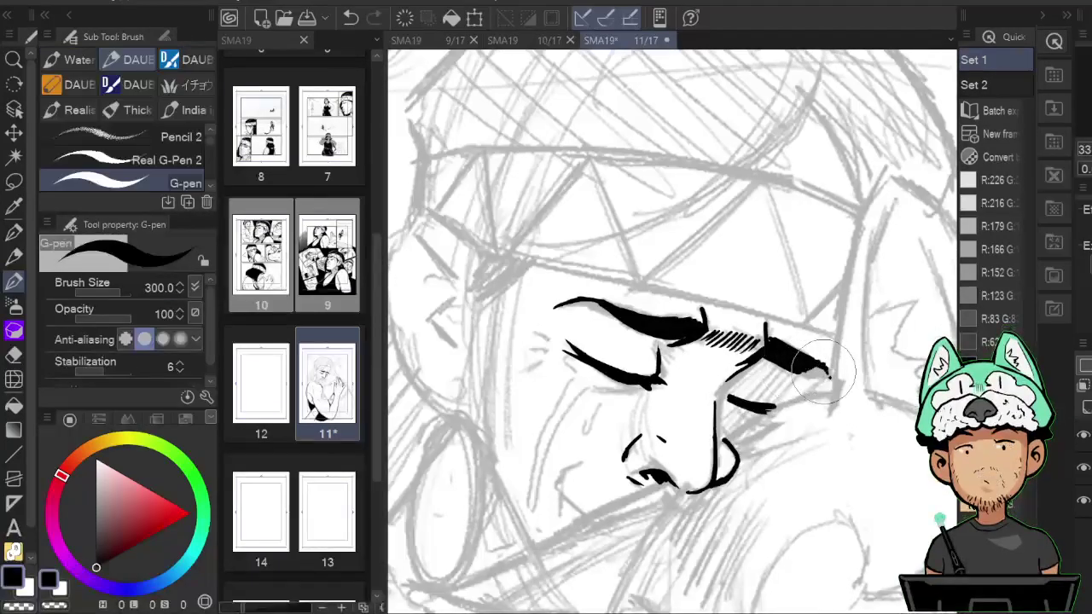
{"action": "key", "text": "h"}
{"action": "key", "text": "e"}
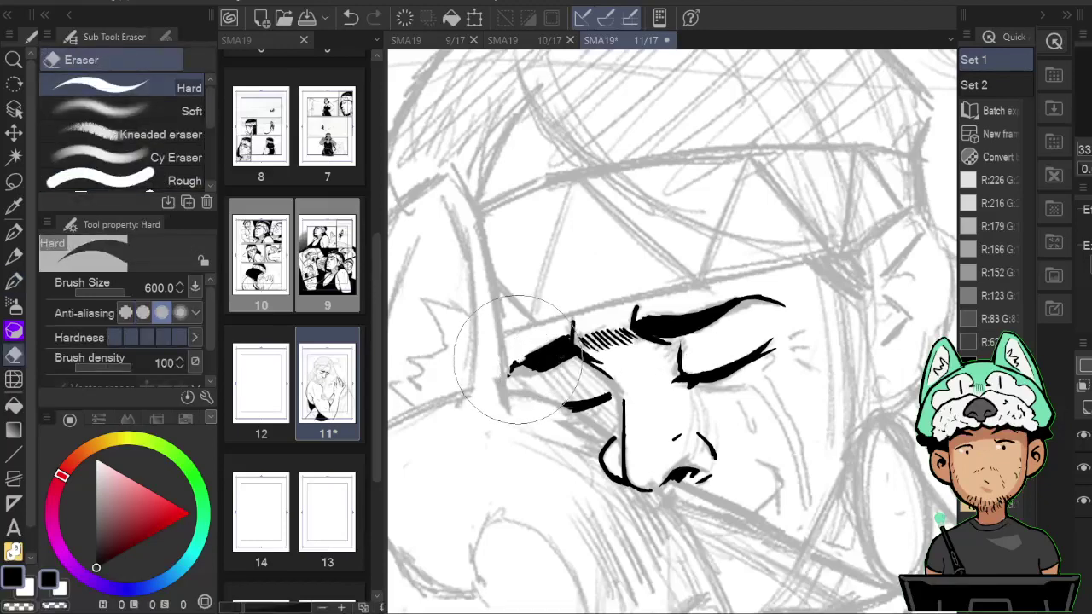
{"action": "left_click_drag", "start_coordinate": [513, 367], "coordinate": [519, 374]}
{"action": "key", "text": "h"}
{"action": "mouse_move", "coordinate": [772, 335]}
{"action": "left_mouse_down"}
{"action": "mouse_move", "coordinate": [818, 358]}
{"action": "mouse_move", "coordinate": [799, 351]}
{"action": "mouse_move", "coordinate": [797, 365]}
{"action": "mouse_move", "coordinate": [830, 362]}
{"action": "left_mouse_up"}
{"action": "key", "text": "p"}
{"action": "key", "text": "h"}
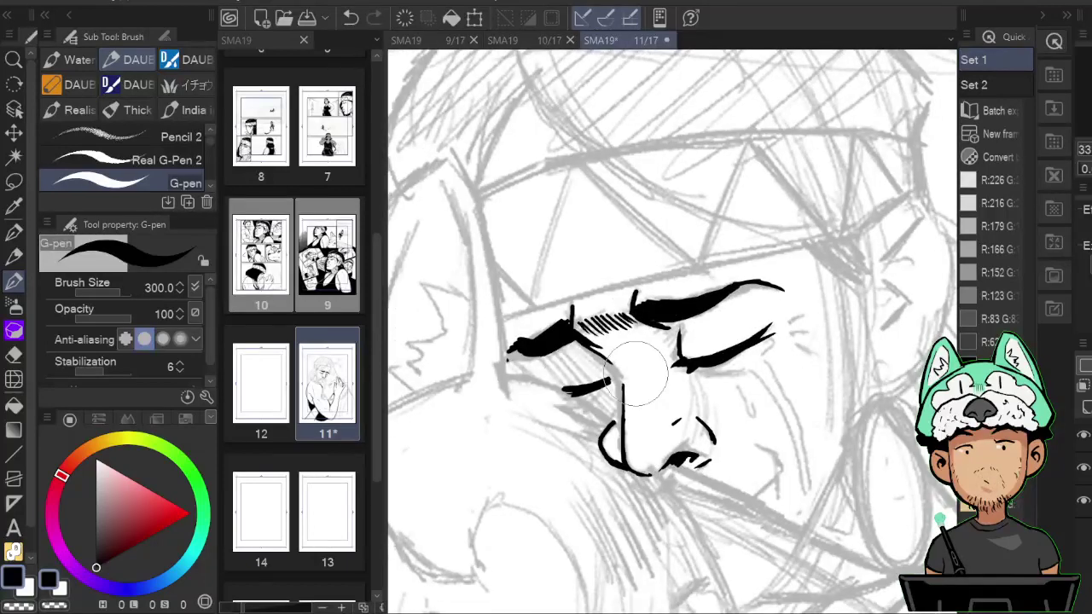
Ink the face edge against the dog's ear and curve it under the far eyebrow to join the closed eye's lash line.
{"action": "mouse_move", "coordinate": [516, 341]}
{"action": "left_mouse_down"}
{"action": "mouse_move", "coordinate": [522, 372]}
{"action": "mouse_move", "coordinate": [511, 369]}
{"action": "left_mouse_up"}
{"action": "mouse_move", "coordinate": [503, 319]}
{"action": "left_mouse_down"}
{"action": "mouse_move", "coordinate": [531, 392]}
{"action": "mouse_move", "coordinate": [517, 398]}
{"action": "mouse_move", "coordinate": [517, 383]}
{"action": "mouse_move", "coordinate": [527, 387]}
{"action": "mouse_move", "coordinate": [512, 374]}
{"action": "mouse_move", "coordinate": [564, 392]}
{"action": "left_mouse_up"}
{"action": "key", "text": "e"}
{"action": "key", "text": "p"}
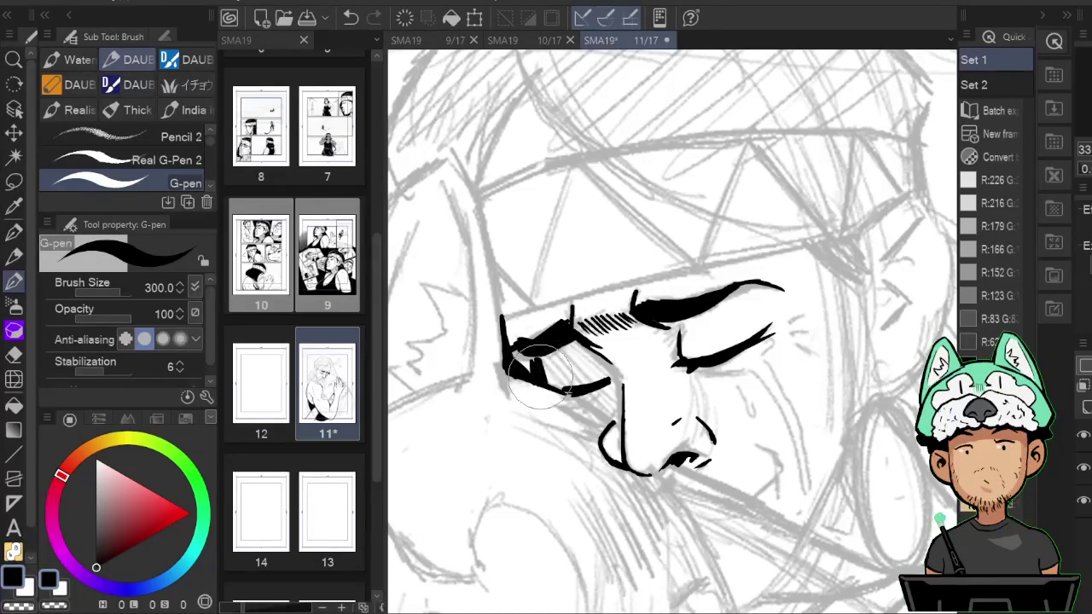
Build up the black shadow at the far eye's outer corner, between the eyebrow and the lash line.
{"action": "key", "text": "h"}
{"action": "key", "text": "e"}
{"action": "key", "text": "p"}
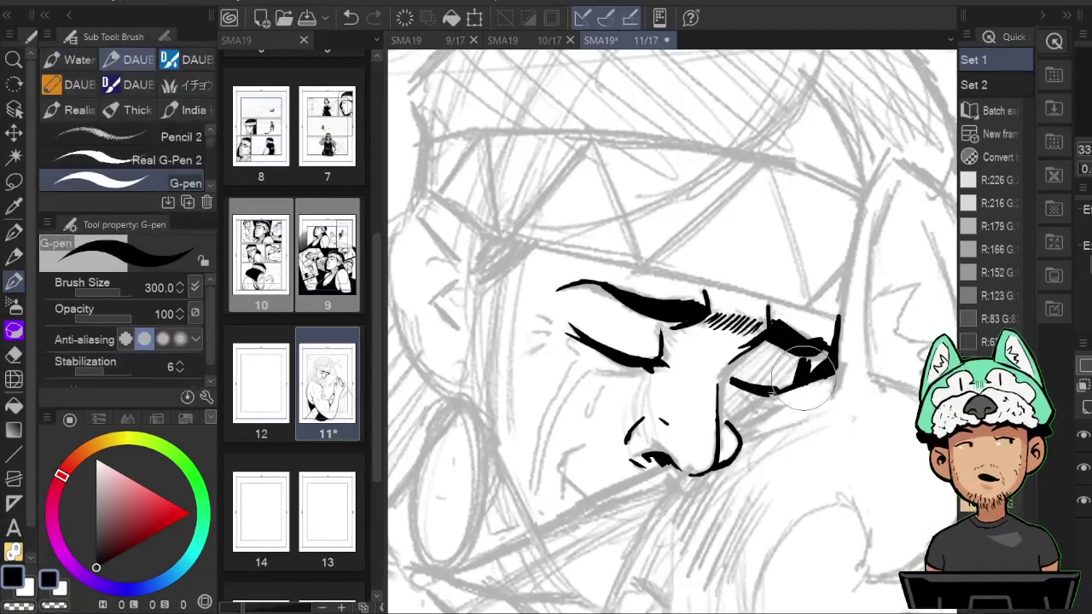
{"action": "mouse_move", "coordinate": [799, 370]}
{"action": "left_mouse_down"}
{"action": "mouse_move", "coordinate": [790, 336]}
{"action": "mouse_move", "coordinate": [795, 392]}
{"action": "left_mouse_up"}
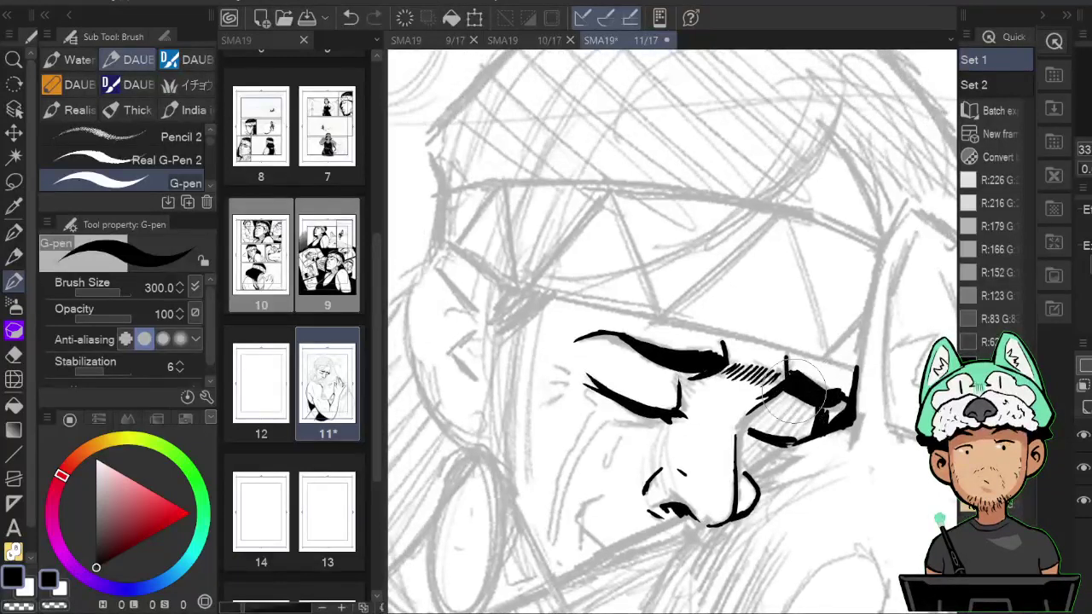
{"action": "scroll", "coordinate": [797, 394], "scroll_direction": "down", "scroll_amount": 4}
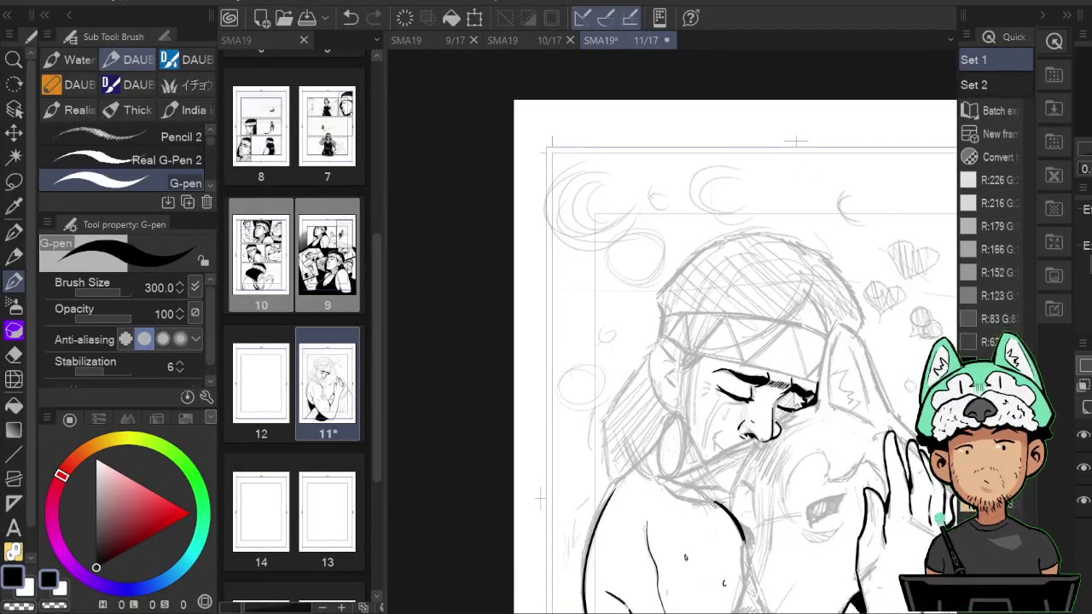
Ink short wrinkle lines at the near closed eye's outer corner and small hatch marks beneath the eyebrow's outer end.
{"action": "scroll", "coordinate": [795, 391], "scroll_direction": "up", "scroll_amount": 4}
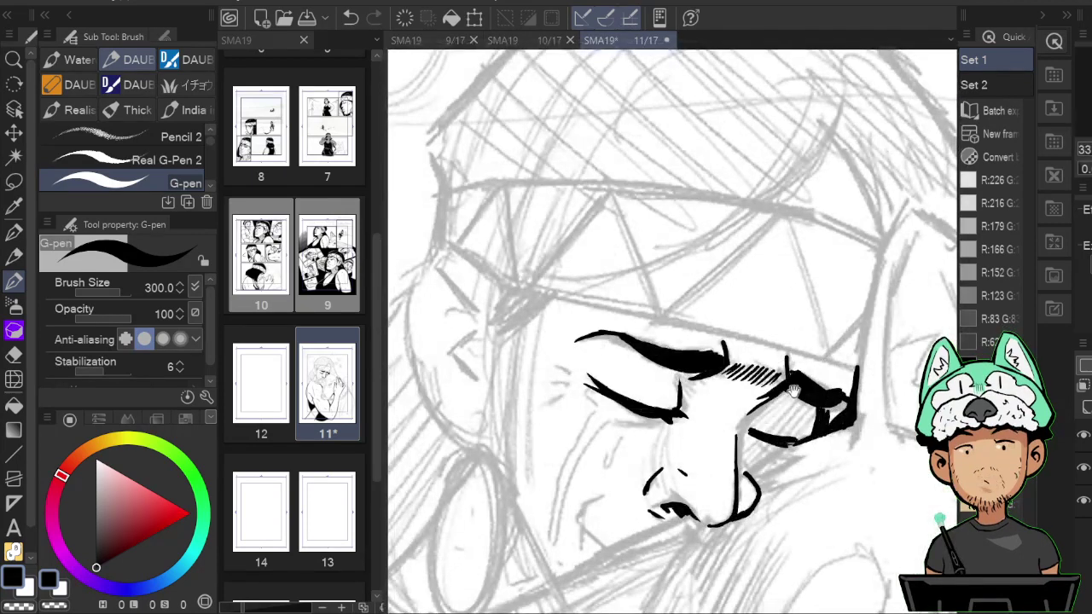
{"action": "key", "text": "h"}
{"action": "left_click_drag", "start_coordinate": [754, 330], "coordinate": [564, 339]}
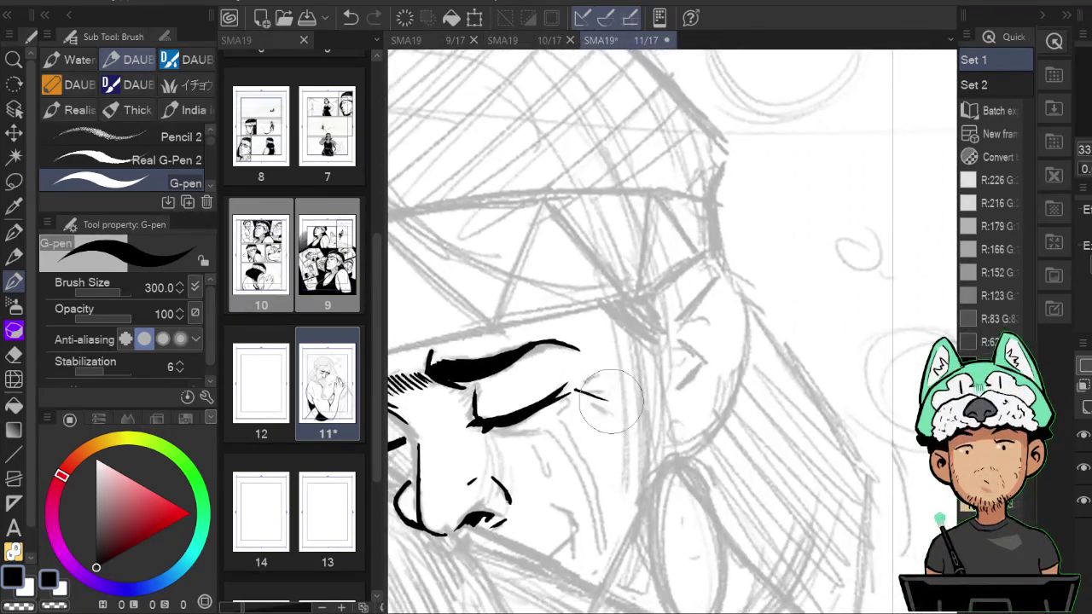
{"action": "key", "text": "h"}
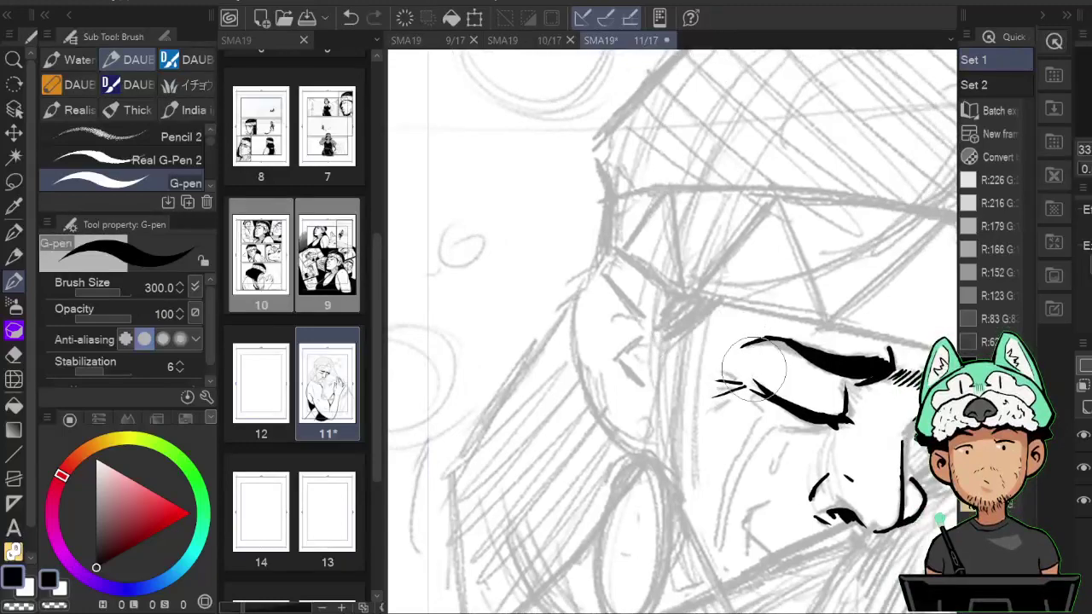
{"action": "left_click_drag", "start_coordinate": [775, 368], "coordinate": [790, 365]}
{"action": "left_click_drag", "start_coordinate": [758, 341], "coordinate": [710, 273]}
{"action": "key", "text": "h"}
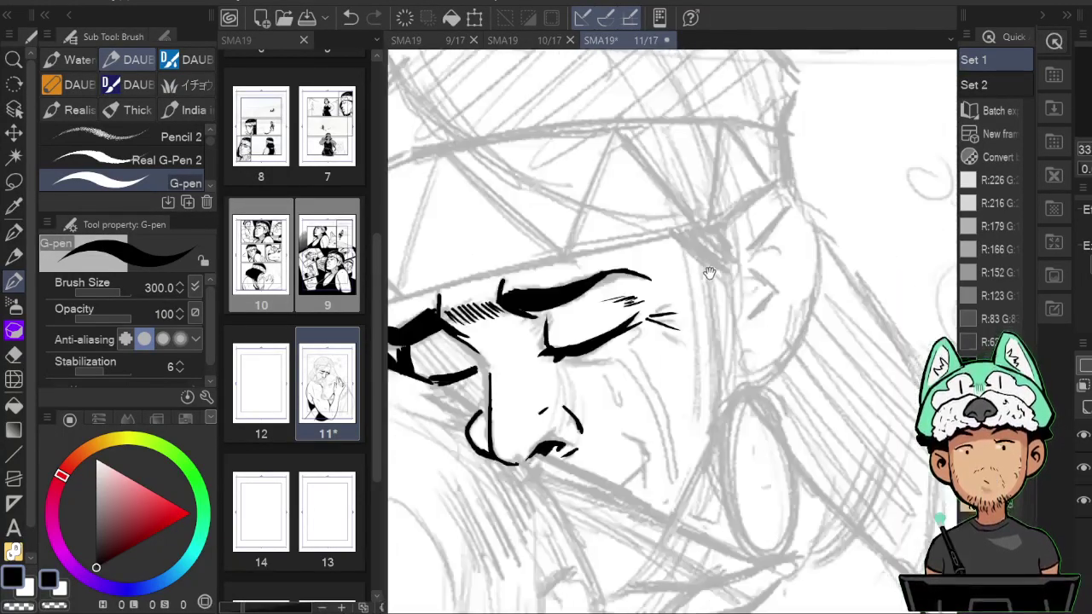
{"action": "scroll", "coordinate": [710, 273], "scroll_direction": "down", "scroll_amount": 3}
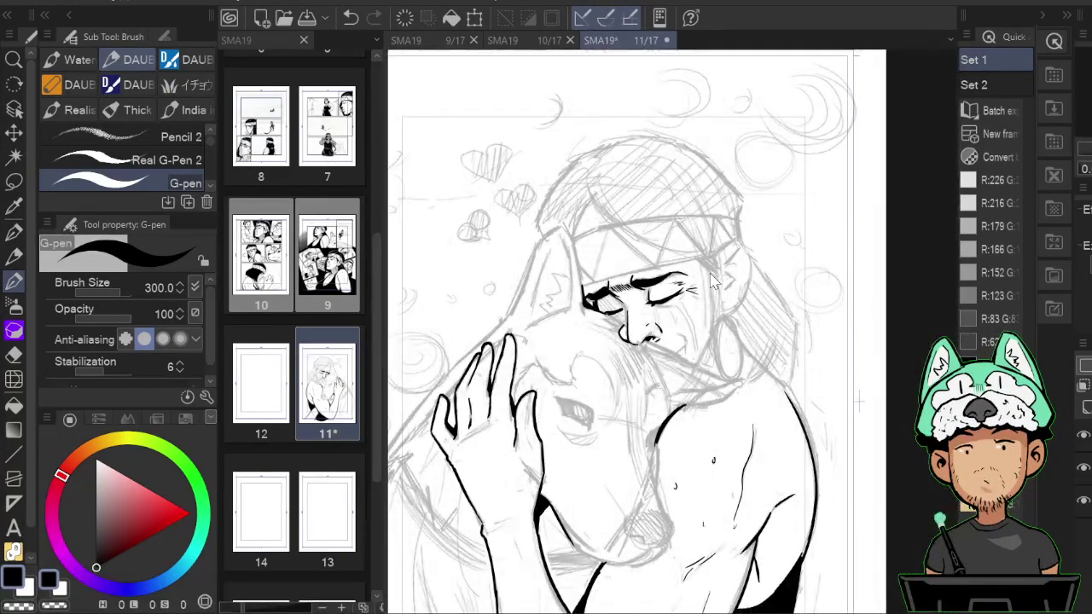
Ink a short line under the near eye's inner lash line and a rounded tear loop at its outer corner, refining the loop's edges.
{"action": "scroll", "coordinate": [710, 273], "scroll_direction": "up", "scroll_amount": 3}
{"action": "scroll", "coordinate": [710, 273], "scroll_direction": "up", "scroll_amount": 2}
{"action": "left_click_drag", "start_coordinate": [607, 393], "coordinate": [706, 369]}
{"action": "key", "text": "h"}
{"action": "key", "text": "h"}
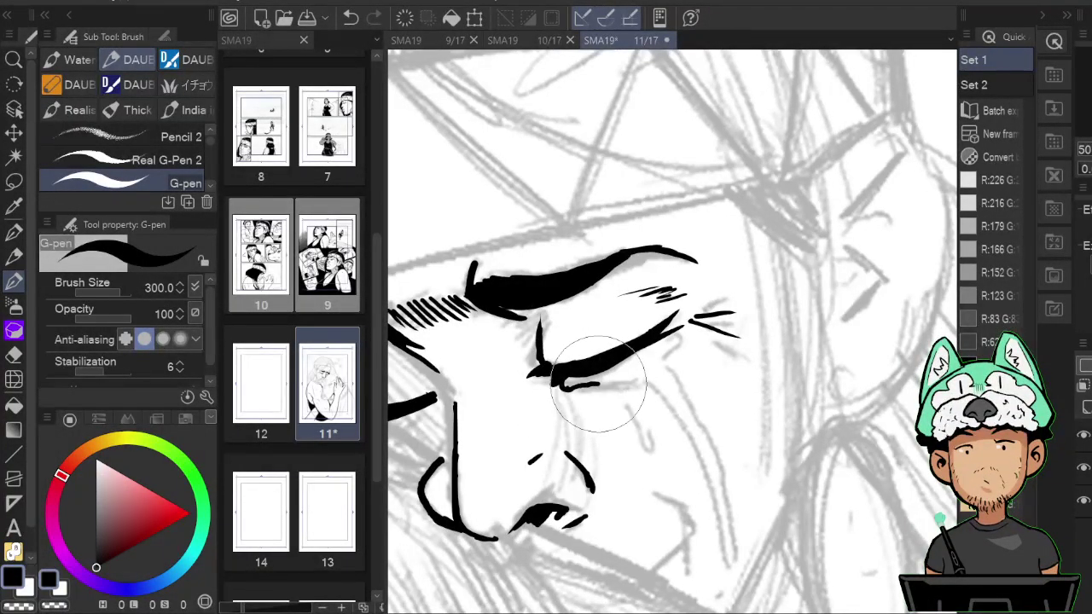
{"action": "key", "text": "h"}
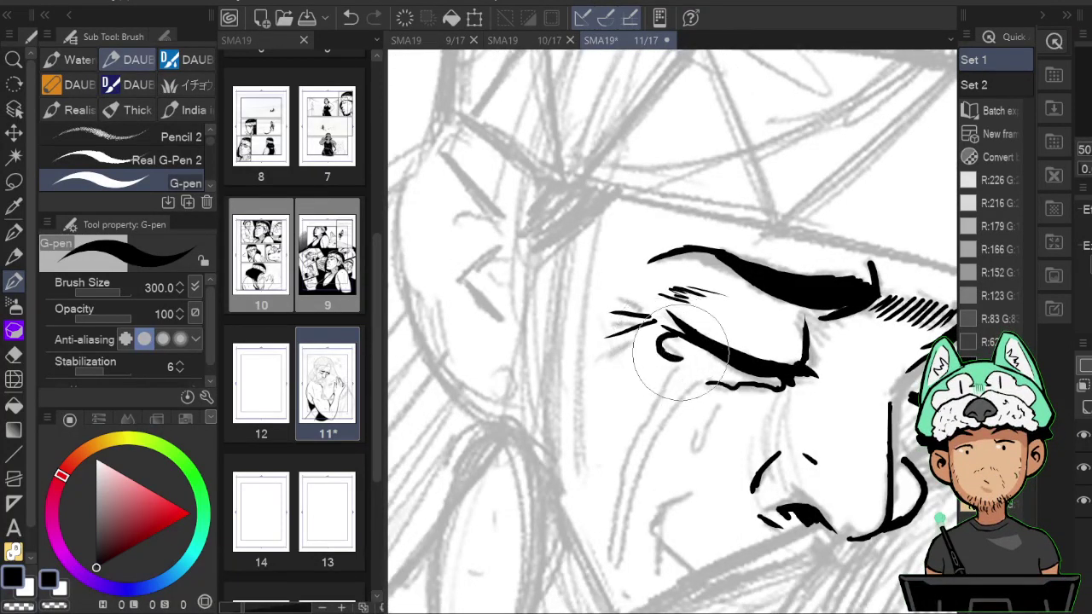
{"action": "key", "text": "e"}
{"action": "left_click_drag", "start_coordinate": [687, 355], "coordinate": [669, 350]}
{"action": "key", "text": "b"}
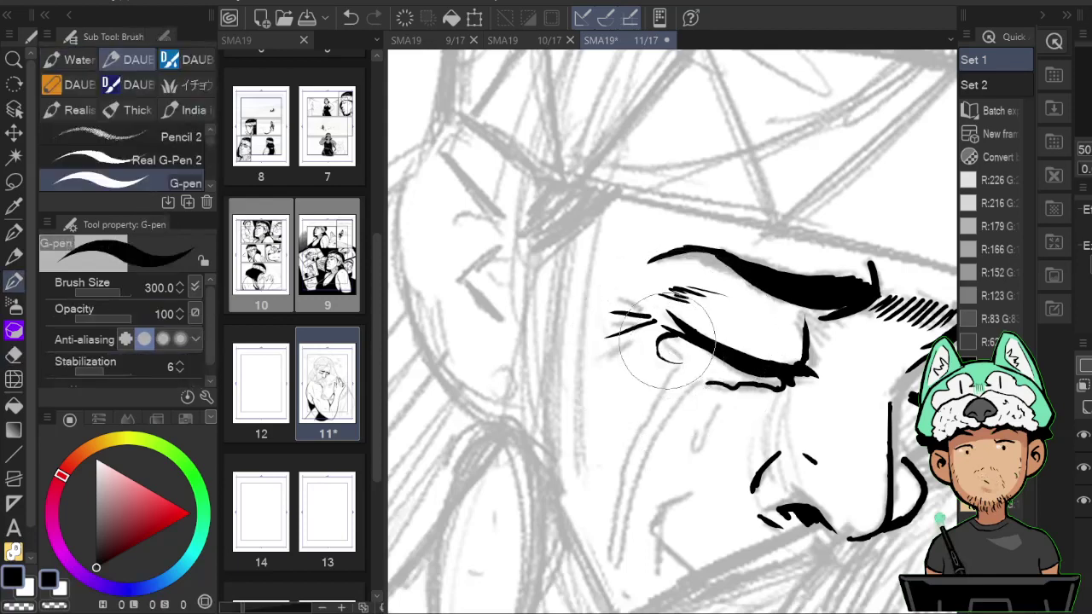
{"action": "key", "text": "e"}
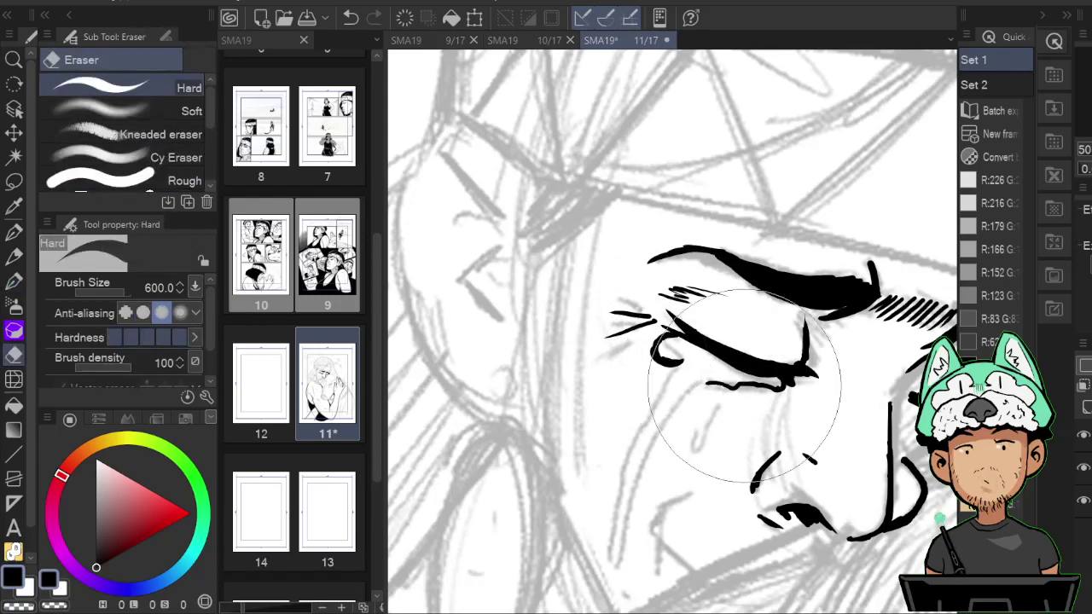
Rework the line under the near eye's lashes into a wavy edge of welling tears.
{"action": "key", "text": "p"}
{"action": "left_click_drag", "start_coordinate": [702, 380], "coordinate": [780, 386]}
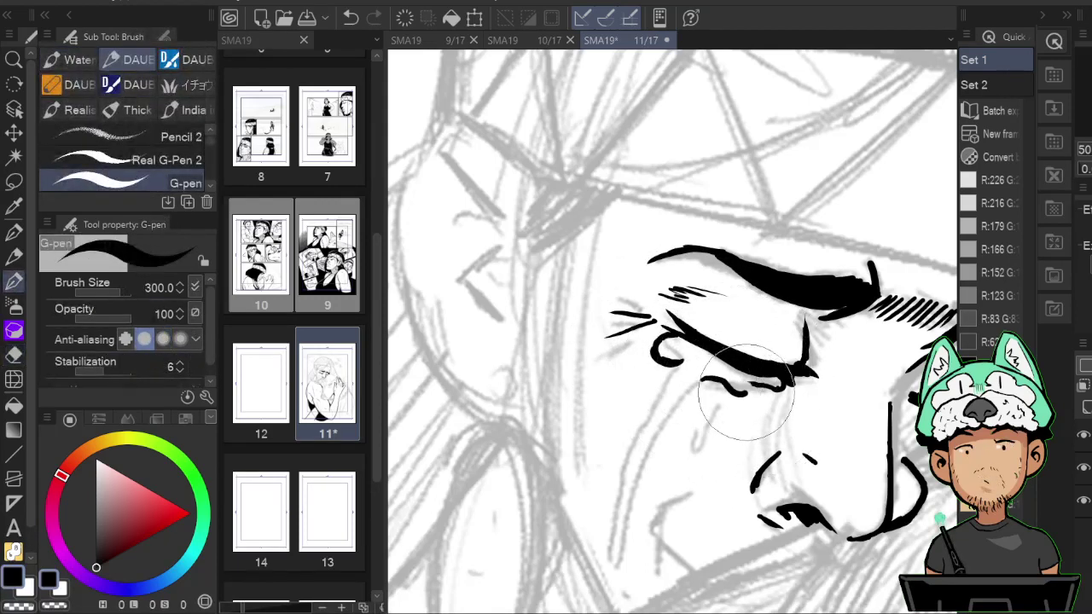
{"action": "key", "text": "e"}
{"action": "key", "text": "p"}
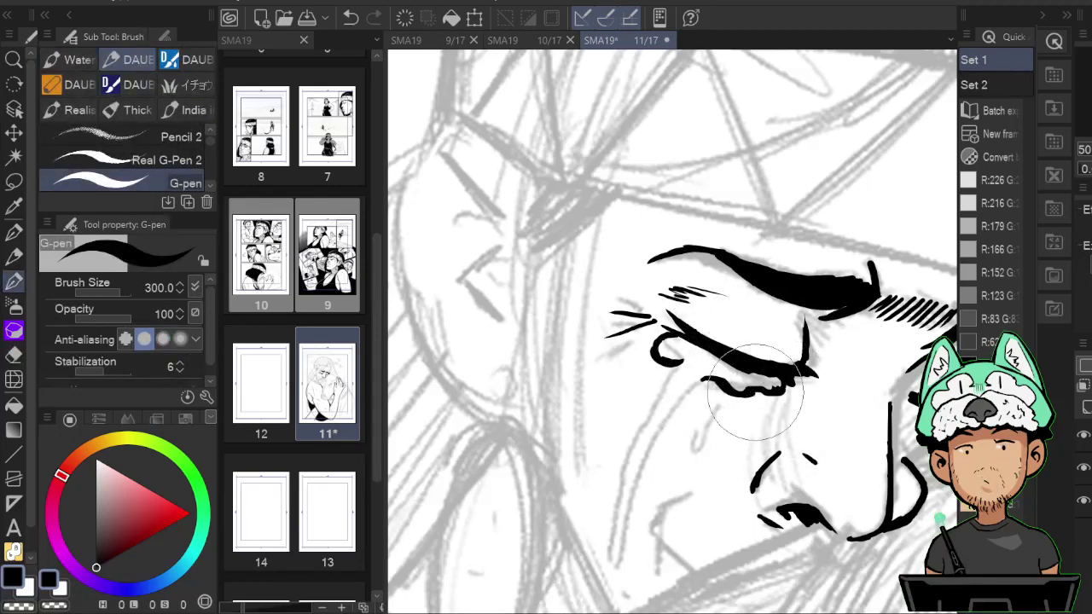
{"action": "key", "text": "h"}
{"action": "left_click_drag", "start_coordinate": [777, 358], "coordinate": [781, 276]}
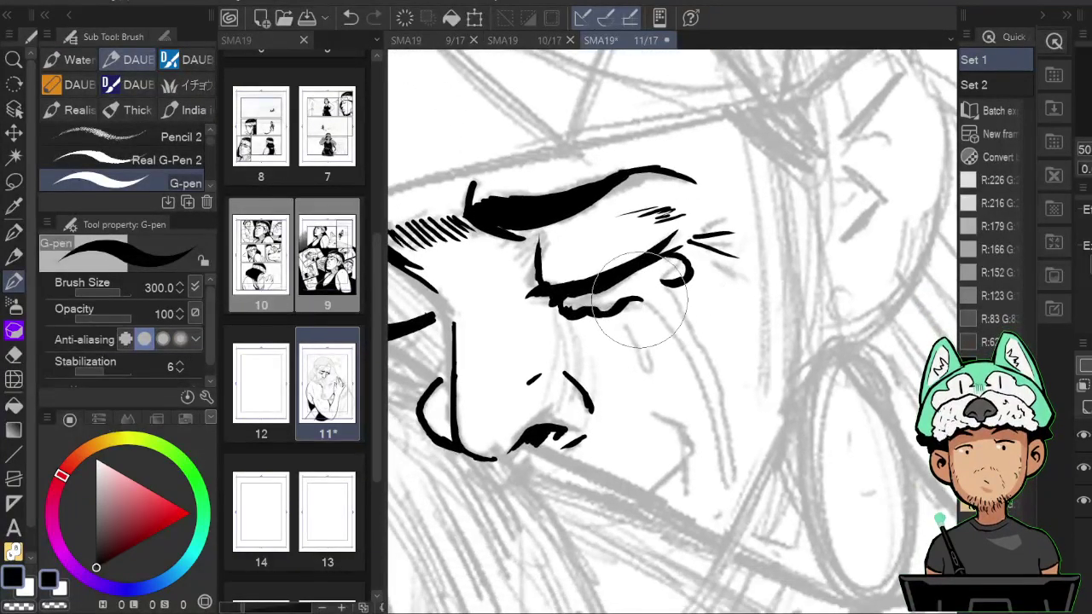
Ink the upper sides of the tear streak running down from the near eye and its rounded tip on the cheek.
{"action": "key", "text": "h"}
{"action": "left_click_drag", "start_coordinate": [712, 354], "coordinate": [731, 317]}
{"action": "key", "text": "h"}
{"action": "left_click_drag", "start_coordinate": [616, 266], "coordinate": [654, 305]}
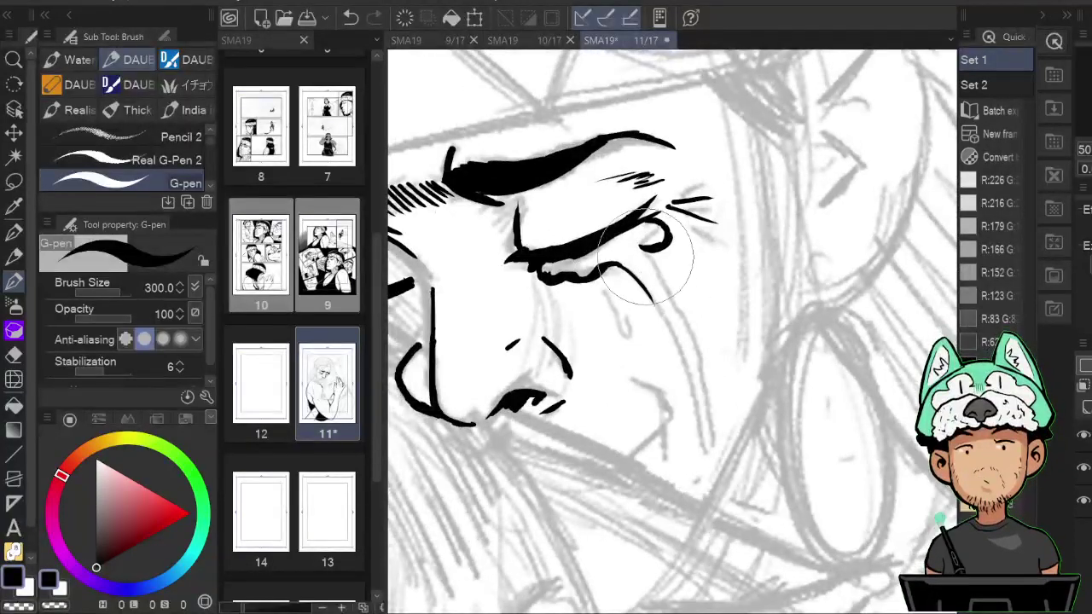
{"action": "left_click_drag", "start_coordinate": [645, 250], "coordinate": [672, 301]}
{"action": "key", "text": "h"}
{"action": "left_click_drag", "start_coordinate": [720, 327], "coordinate": [739, 280]}
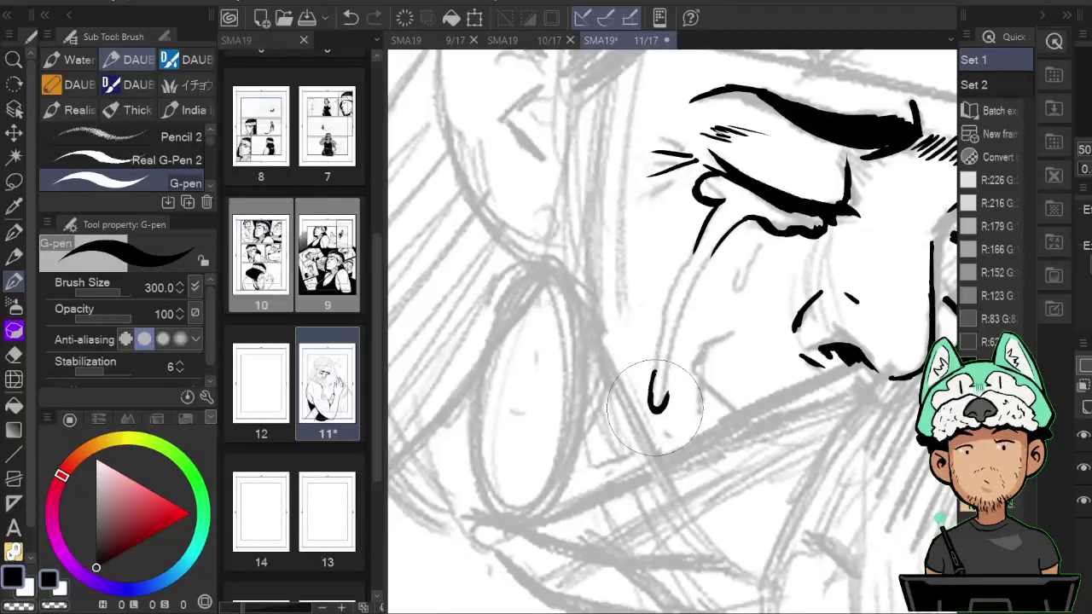
Extend both sides of the tear streak down the cheek to join its rounded tip.
{"action": "key", "text": "h"}
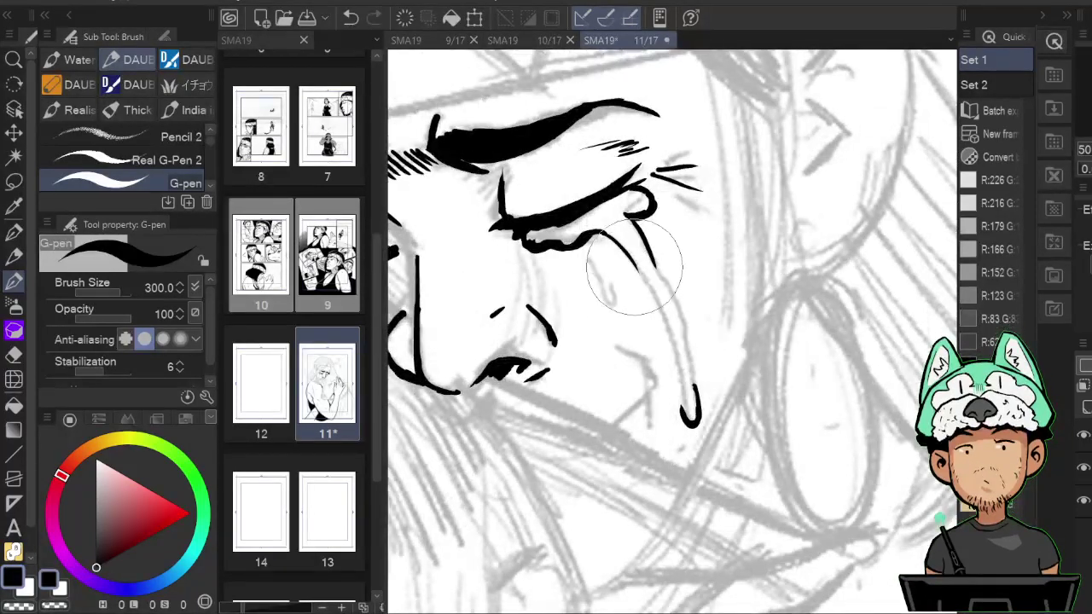
{"action": "left_click_drag", "start_coordinate": [651, 249], "coordinate": [687, 325]}
{"action": "key", "text": "h"}
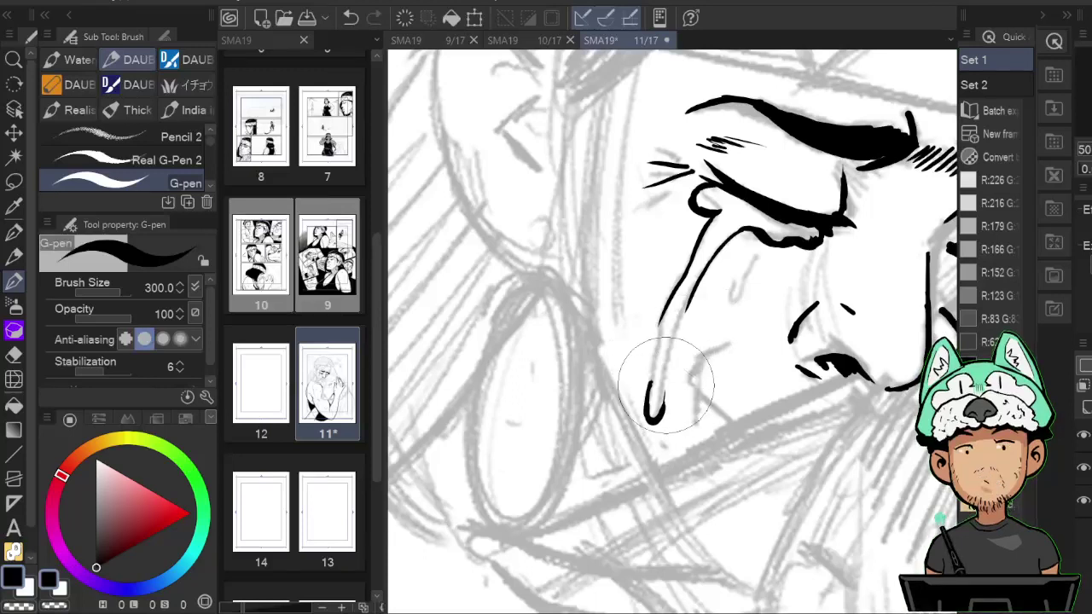
{"action": "key", "text": "e"}
{"action": "key", "text": "p"}
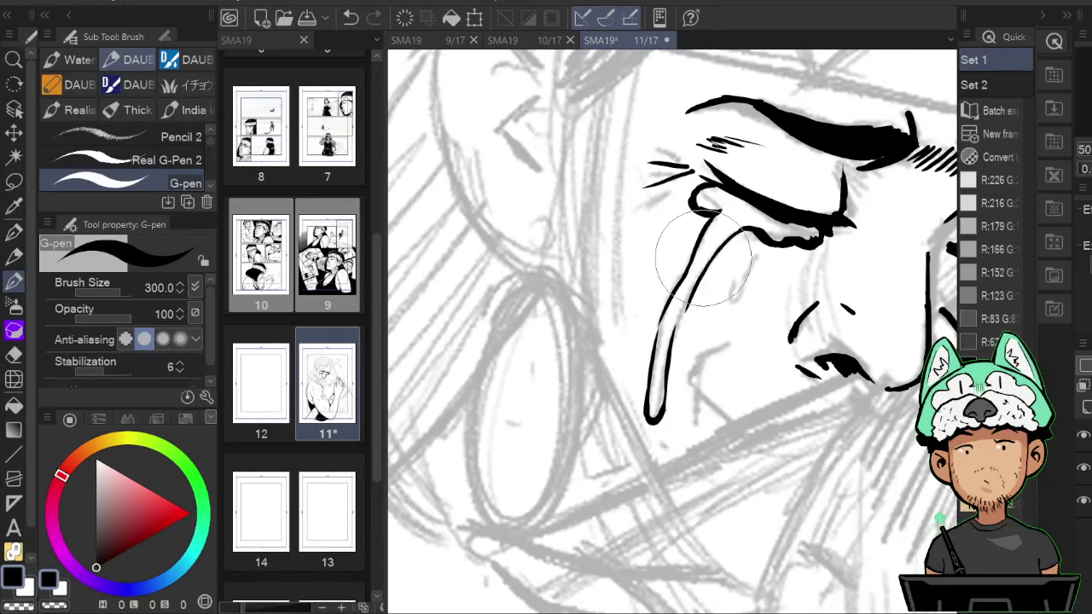
{"action": "left_click_drag", "start_coordinate": [739, 289], "coordinate": [730, 346]}
{"action": "key", "text": "h"}
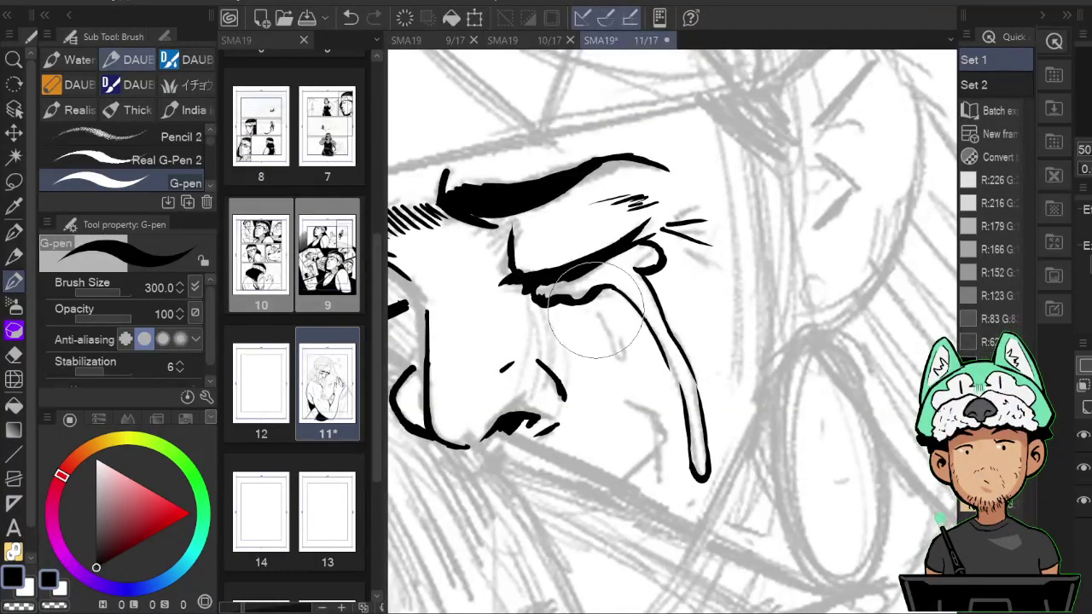
Ink a smaller teardrop between the long tear streak and the nose, shaping its rounded tip with pen and eraser.
{"action": "left_click_drag", "start_coordinate": [596, 312], "coordinate": [611, 335]}
{"action": "key", "text": "e"}
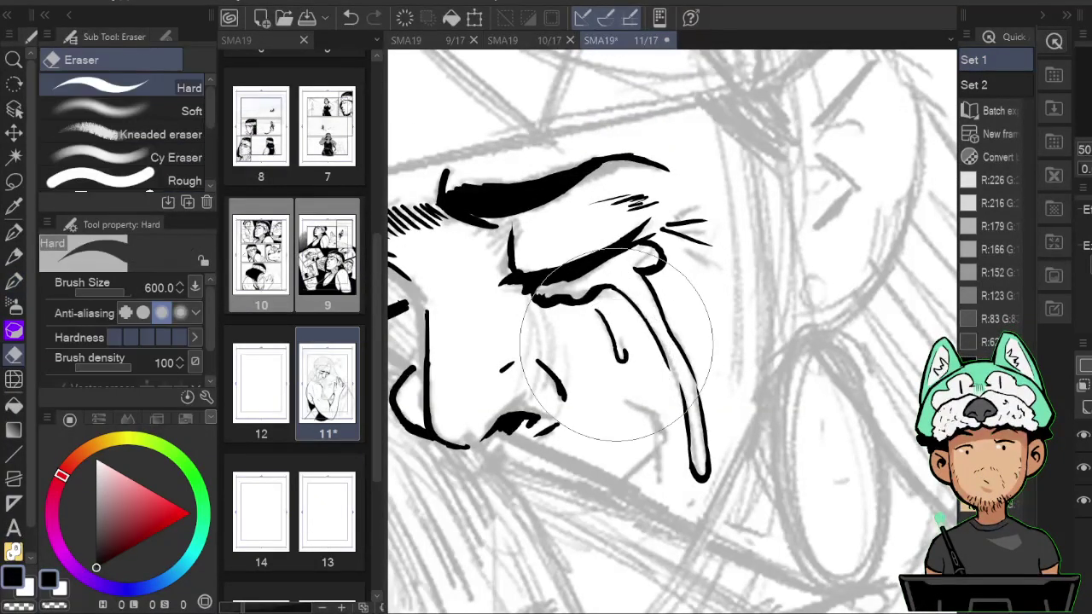
{"action": "key", "text": "p"}
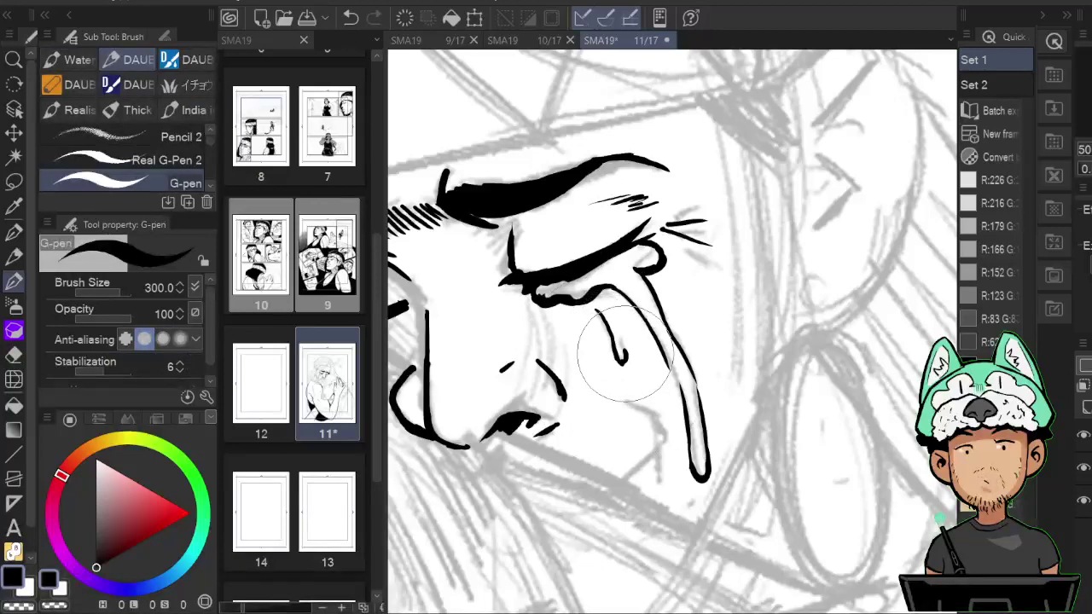
{"action": "key", "text": "e"}
{"action": "key", "text": "p"}
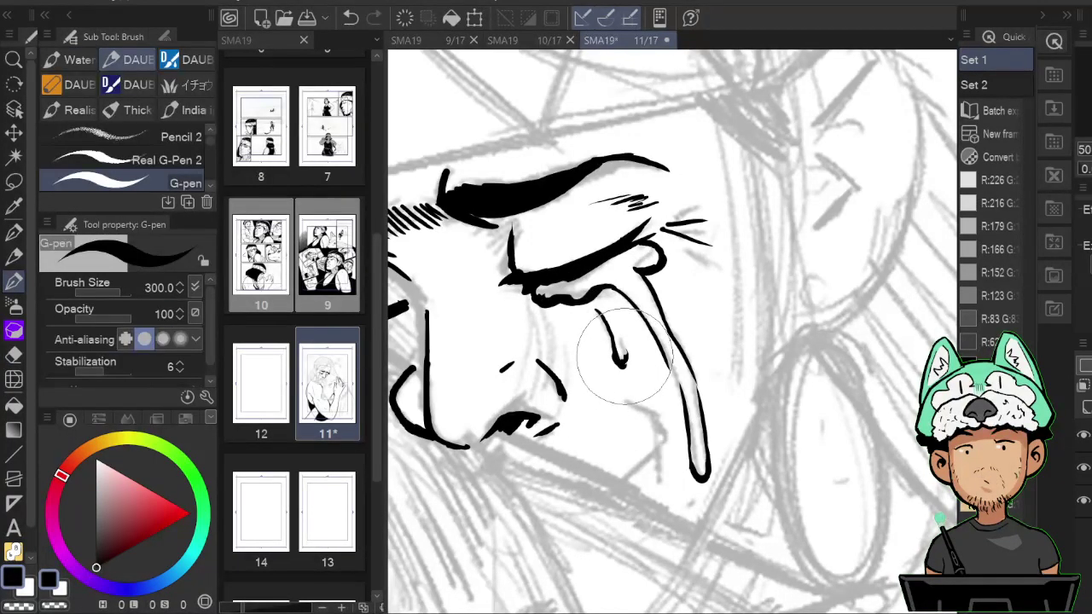
{"action": "key", "text": "e"}
{"action": "key", "text": "p"}
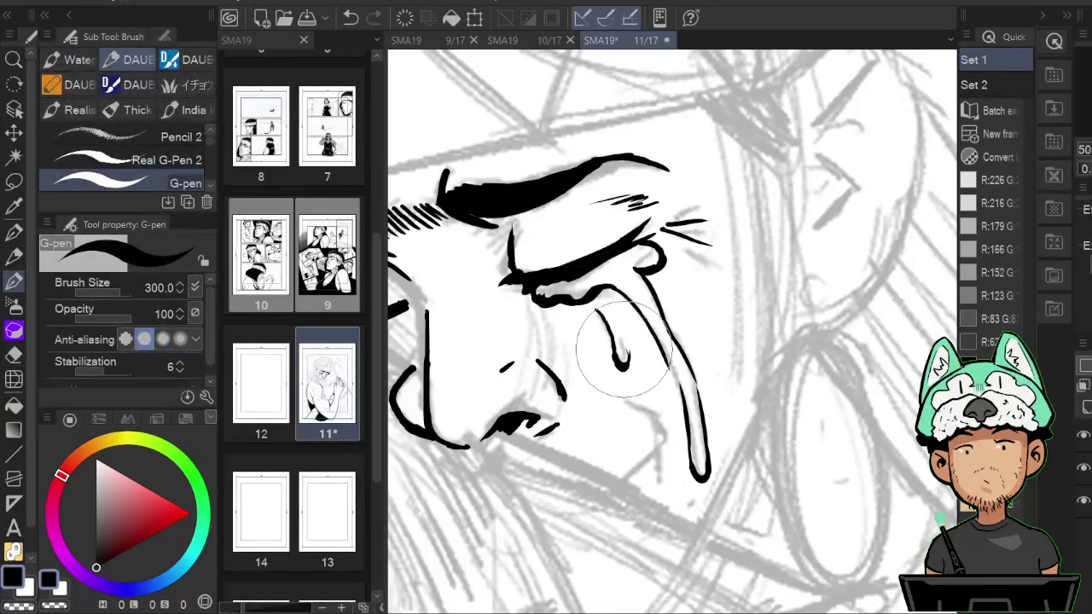
{"action": "key", "text": "h"}
{"action": "mouse_move", "coordinate": [623, 332]}
{"action": "left_mouse_down"}
{"action": "mouse_move", "coordinate": [609, 316]}
{"action": "mouse_move", "coordinate": [615, 354]}
{"action": "left_mouse_up"}
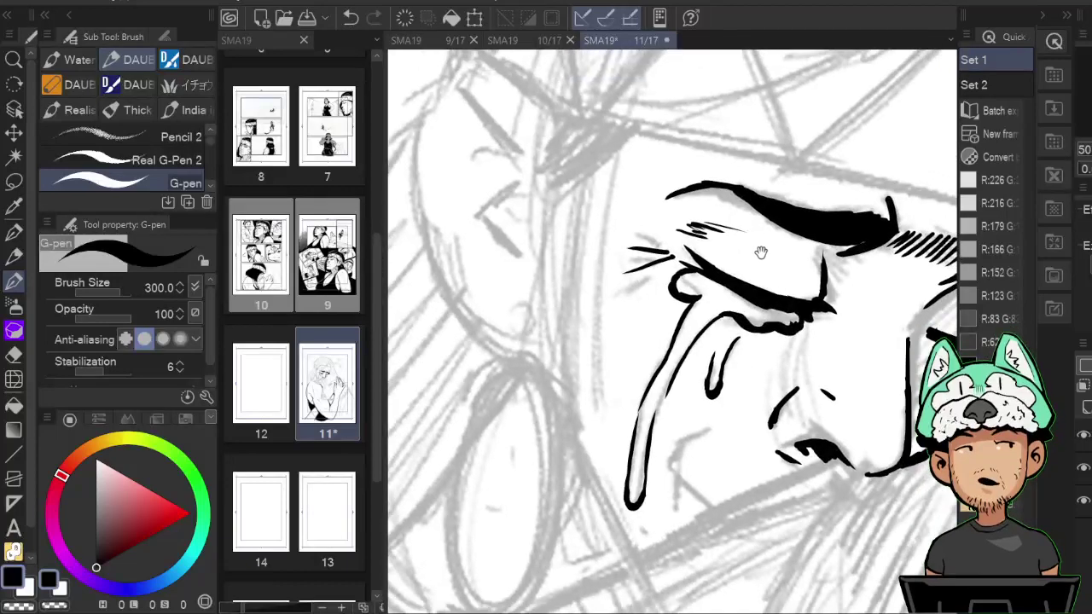
Hatch fine shadow lines under the near eye's inner corner, running toward the small teardrop.
{"action": "left_click_drag", "start_coordinate": [761, 251], "coordinate": [766, 237]}
{"action": "key", "text": "h"}
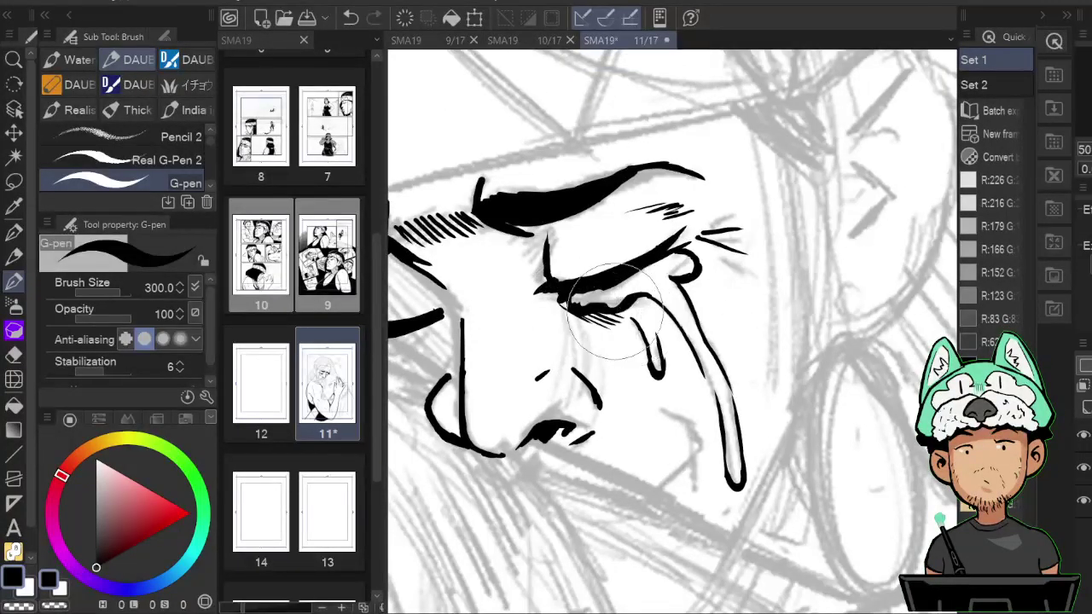
{"action": "mouse_move", "coordinate": [615, 307]}
{"action": "left_mouse_down"}
{"action": "mouse_move", "coordinate": [763, 256]}
{"action": "mouse_move", "coordinate": [743, 273]}
{"action": "mouse_move", "coordinate": [751, 285]}
{"action": "mouse_move", "coordinate": [700, 305]}
{"action": "left_mouse_up"}
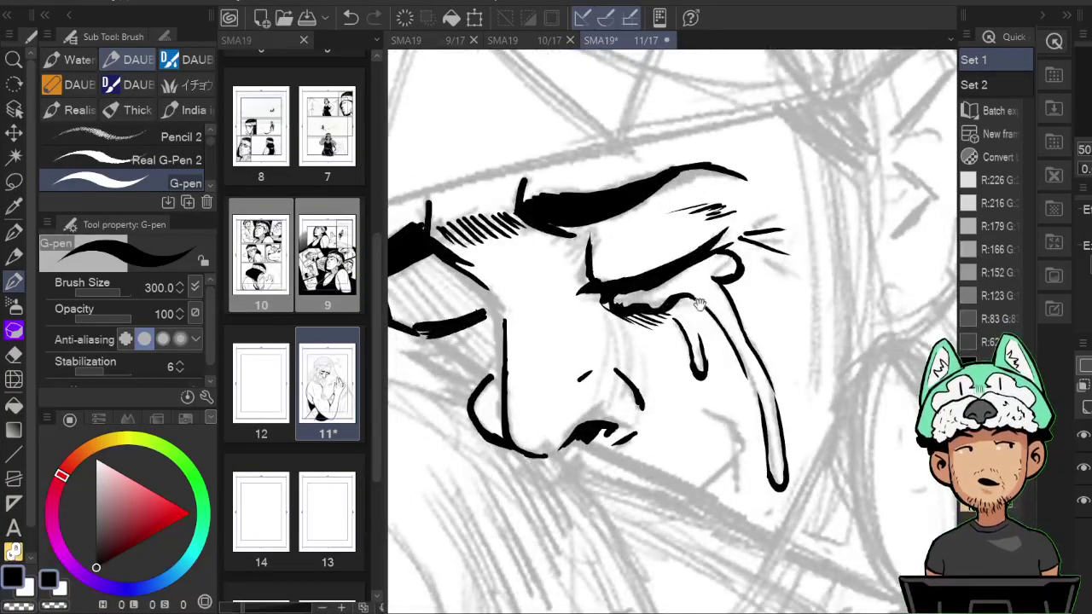
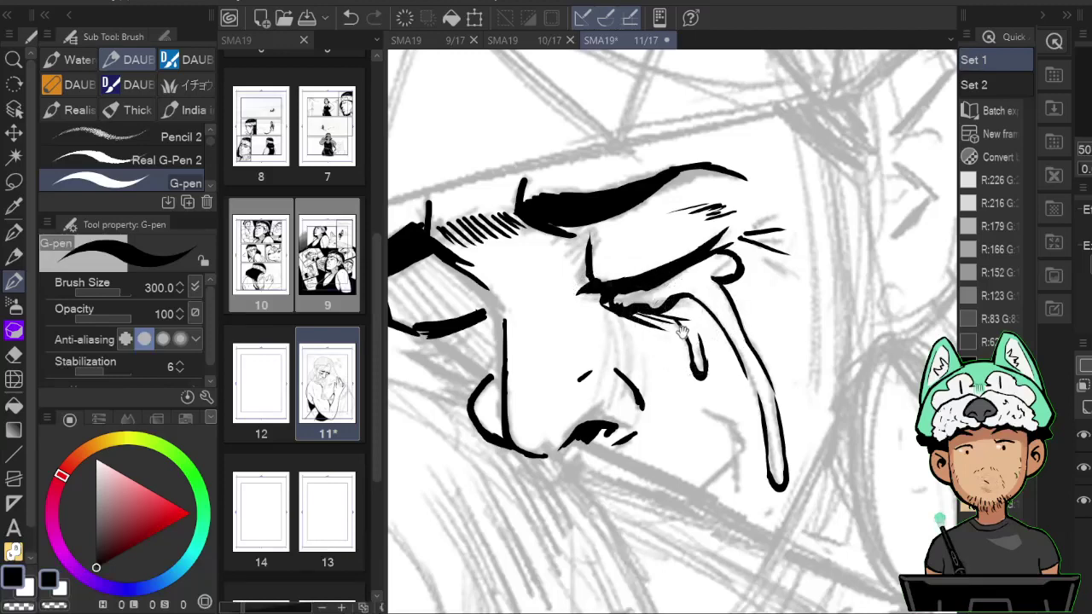
{"action": "key", "text": "h"}
{"action": "mouse_move", "coordinate": [870, 290]}
{"action": "left_mouse_down"}
{"action": "mouse_move", "coordinate": [836, 294]}
{"action": "mouse_move", "coordinate": [797, 270]}
{"action": "left_mouse_up"}
{"action": "key", "text": "h"}
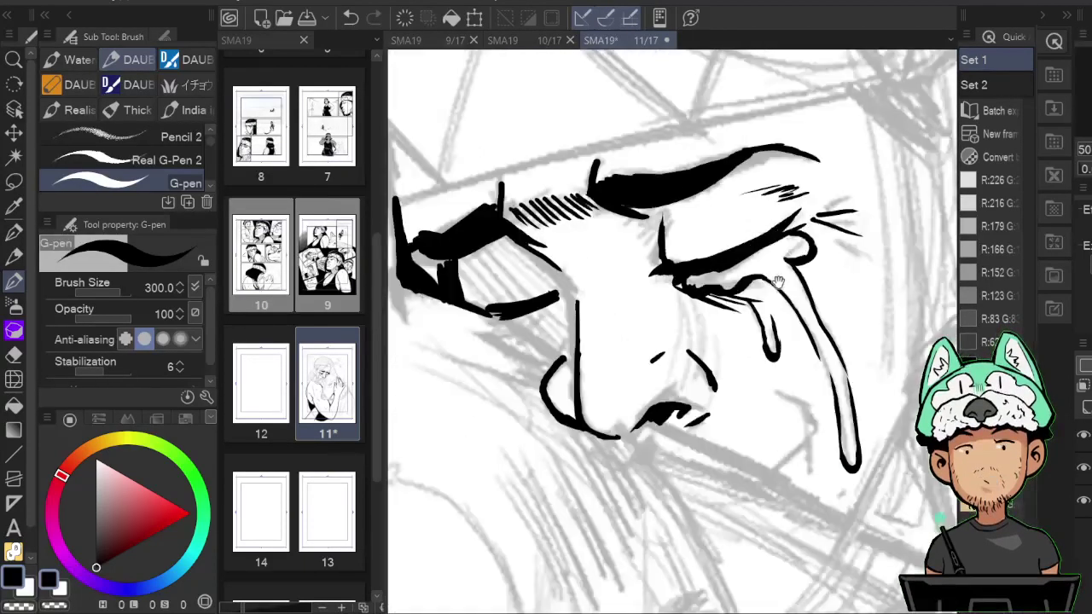
{"action": "key", "text": "h"}
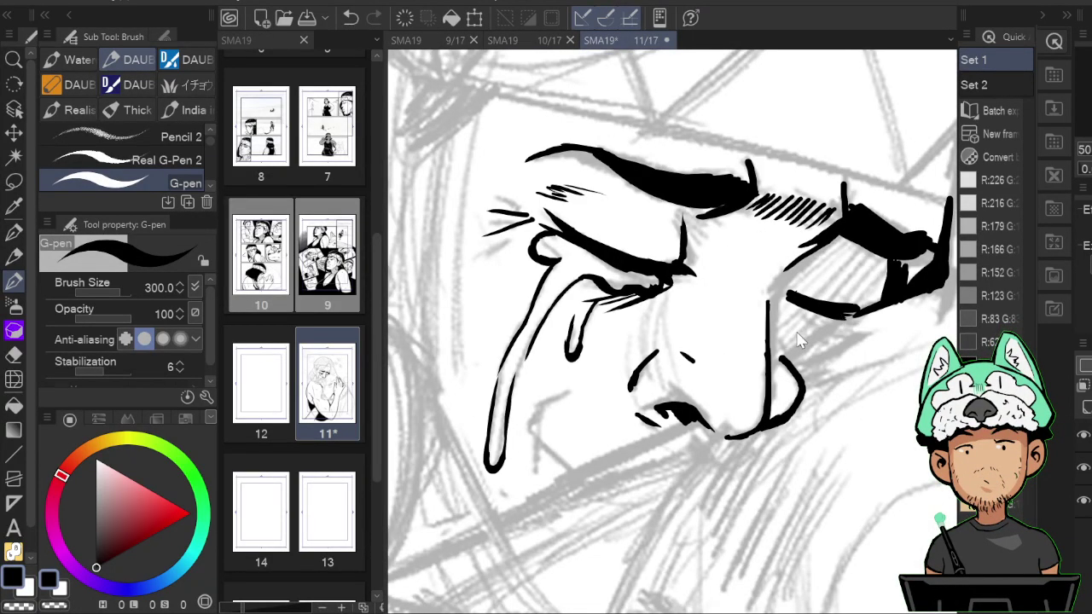
Ink the cheek crease and the dark mouth-corner lines between the long tear streak and the nose.
{"action": "scroll", "coordinate": [798, 340], "scroll_direction": "down", "scroll_amount": 3}
{"action": "scroll", "coordinate": [798, 341], "scroll_direction": "up", "scroll_amount": 3}
{"action": "key", "text": "h"}
{"action": "left_click_drag", "start_coordinate": [793, 365], "coordinate": [679, 349]}
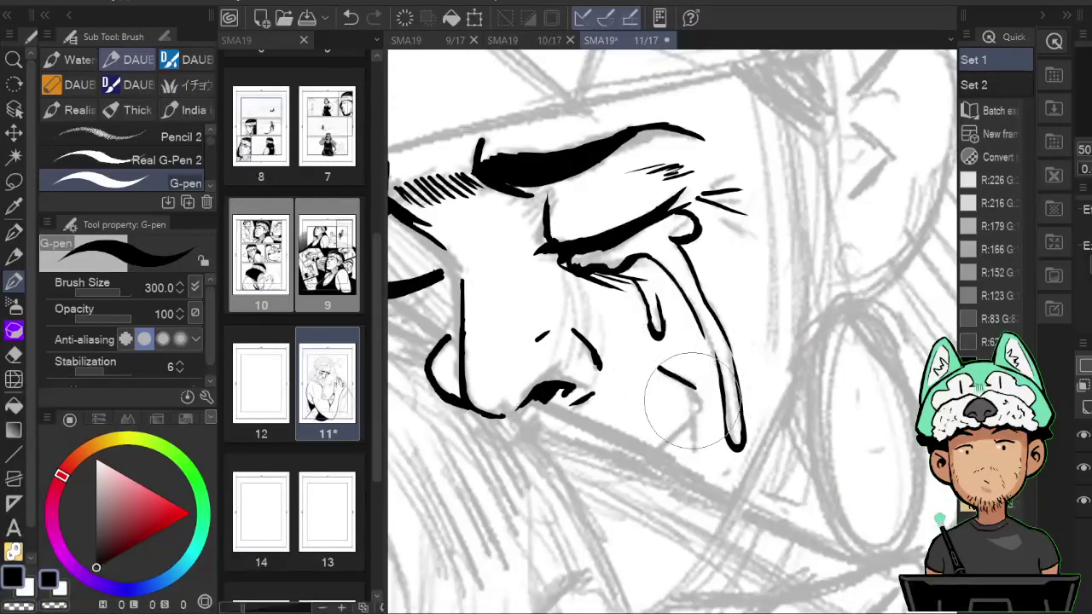
{"action": "key", "text": "h"}
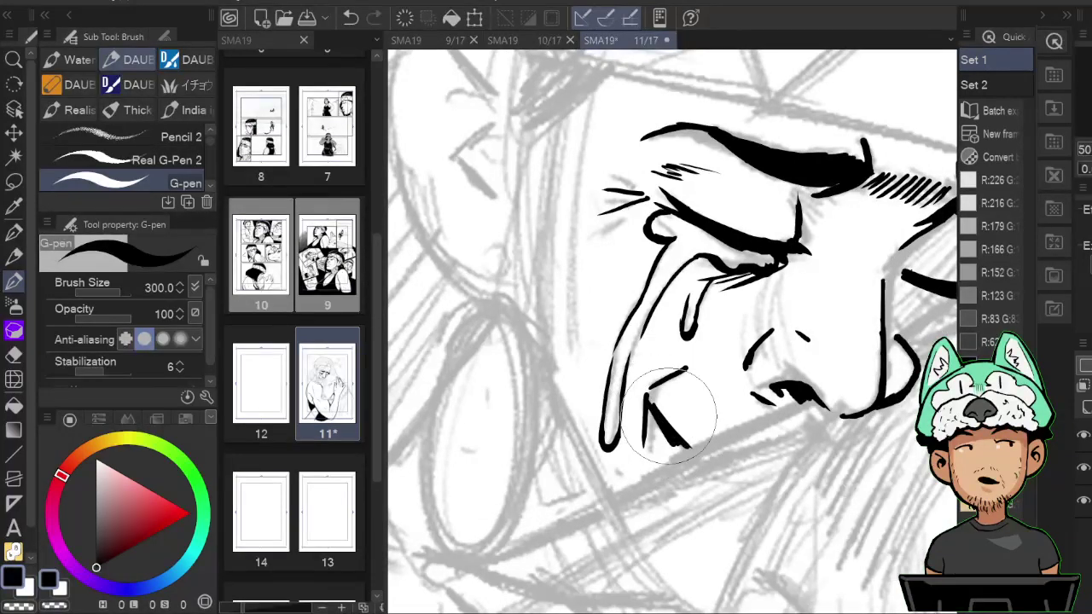
{"action": "left_click_drag", "start_coordinate": [697, 457], "coordinate": [659, 452]}
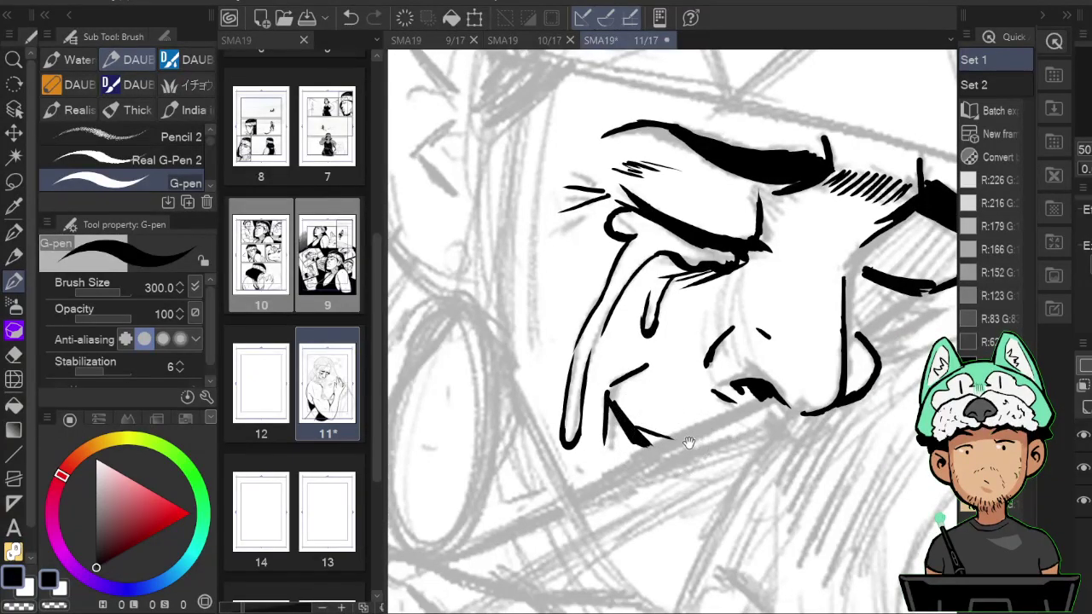
{"action": "scroll", "coordinate": [691, 453], "scroll_direction": "down", "scroll_amount": 4}
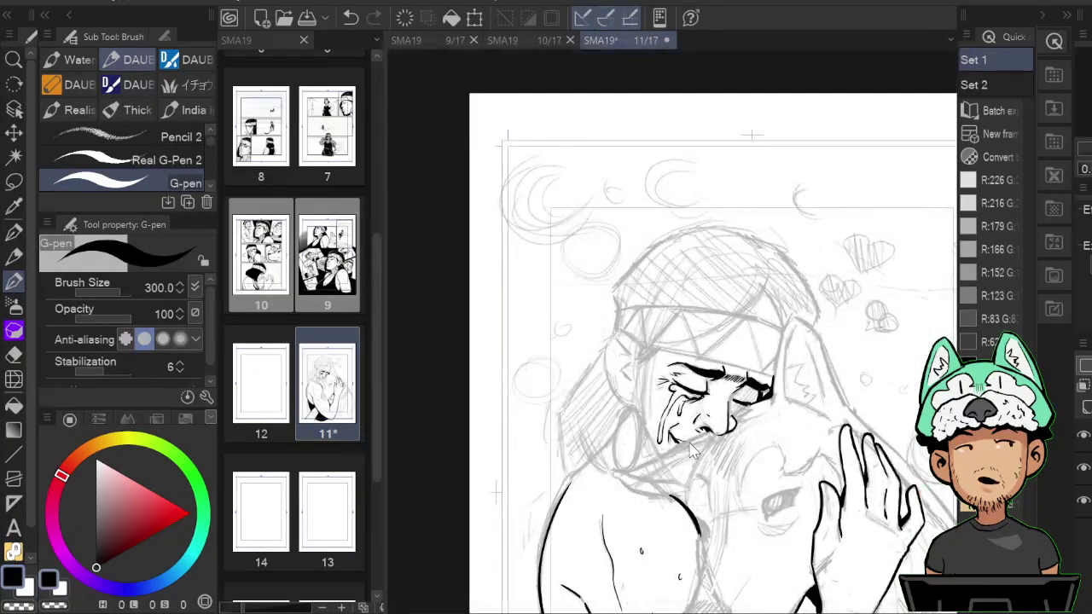
{"action": "scroll", "coordinate": [691, 452], "scroll_direction": "up", "scroll_amount": 2}
{"action": "scroll", "coordinate": [693, 452], "scroll_direction": "down", "scroll_amount": 1}
{"action": "scroll", "coordinate": [693, 452], "scroll_direction": "down", "scroll_amount": 3}
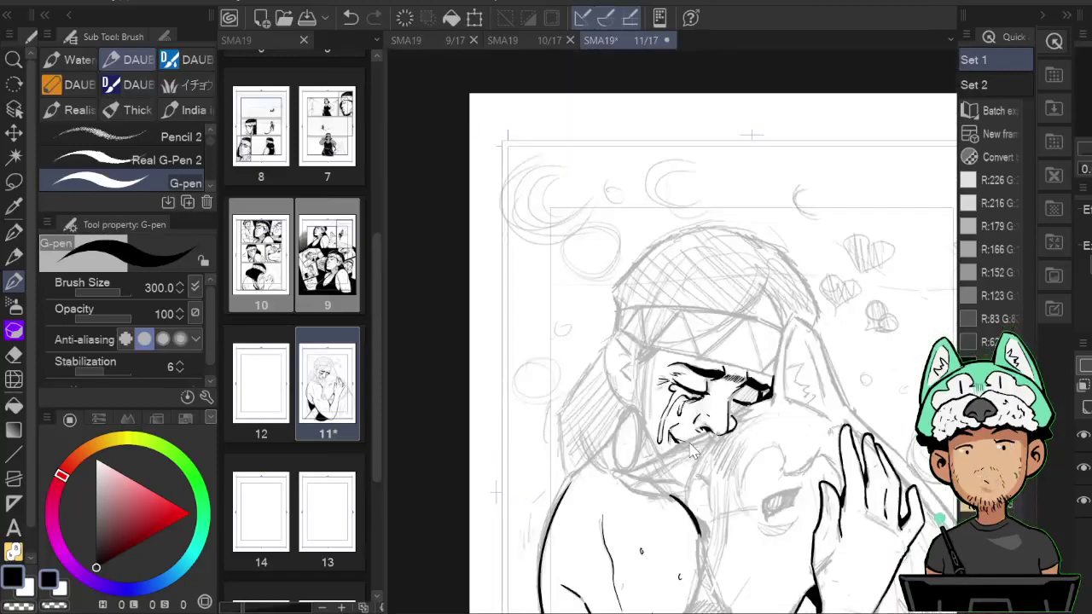
Ink the edge of the hair from above the near eyebrow down along the temple with the G-pen.
{"action": "scroll", "coordinate": [693, 452], "scroll_direction": "up", "scroll_amount": 4}
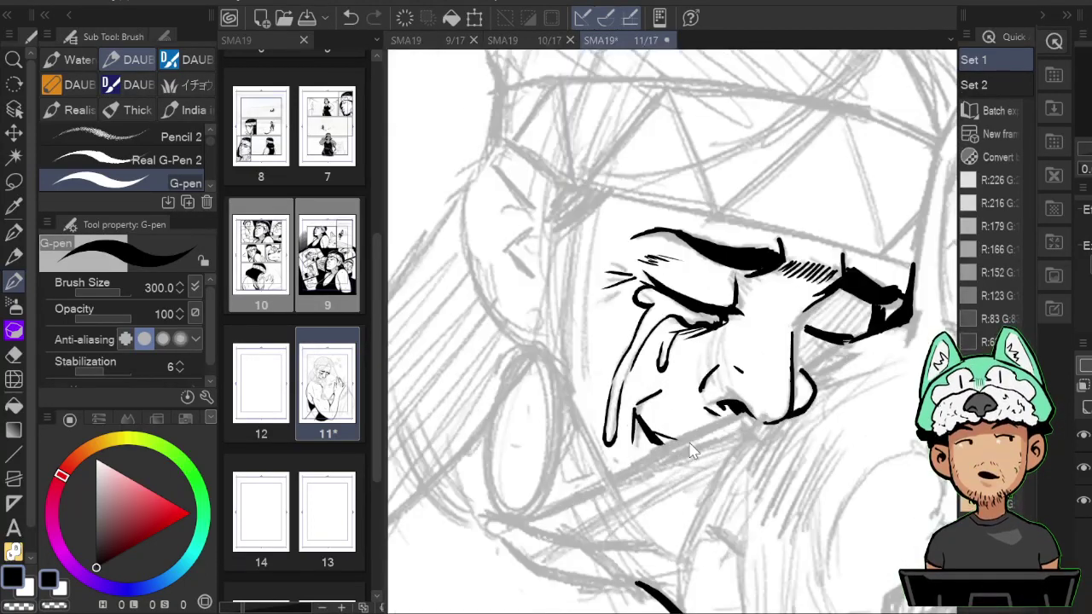
{"action": "scroll", "coordinate": [693, 452], "scroll_direction": "up", "scroll_amount": 1}
{"action": "left_click_drag", "start_coordinate": [781, 227], "coordinate": [671, 285]}
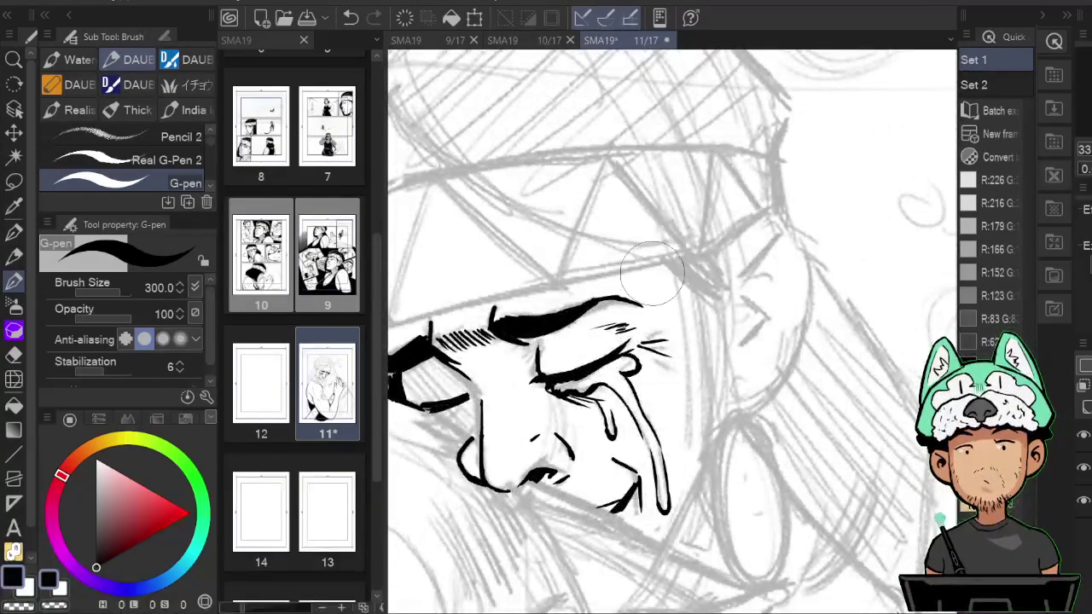
{"action": "key", "text": "h"}
{"action": "left_click_drag", "start_coordinate": [762, 292], "coordinate": [740, 281]}
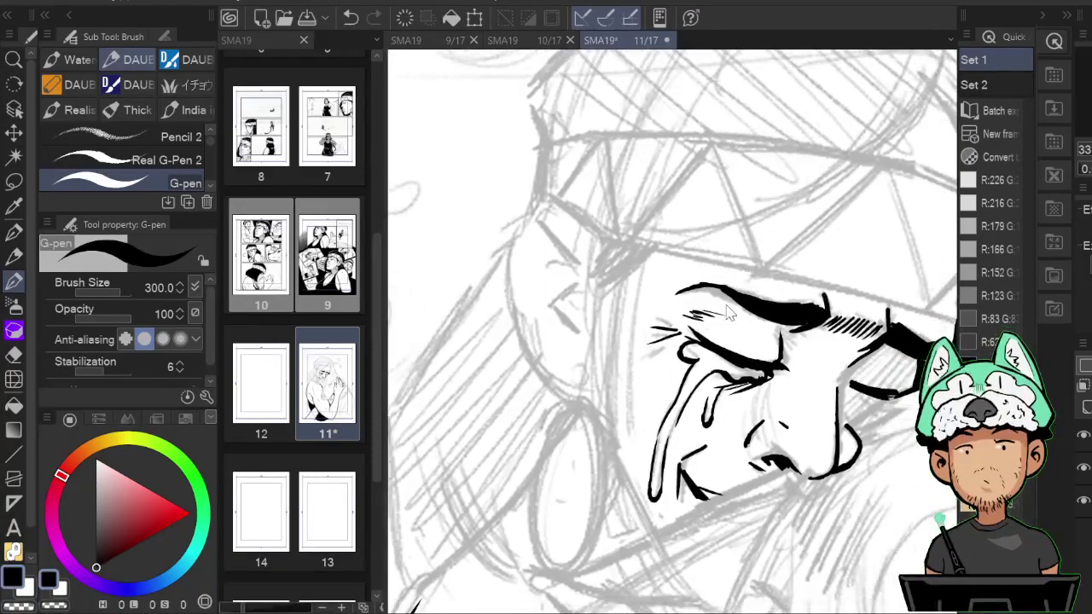
{"action": "scroll", "coordinate": [730, 309], "scroll_direction": "down", "scroll_amount": 4}
{"action": "scroll", "coordinate": [730, 314], "scroll_direction": "up", "scroll_amount": 4}
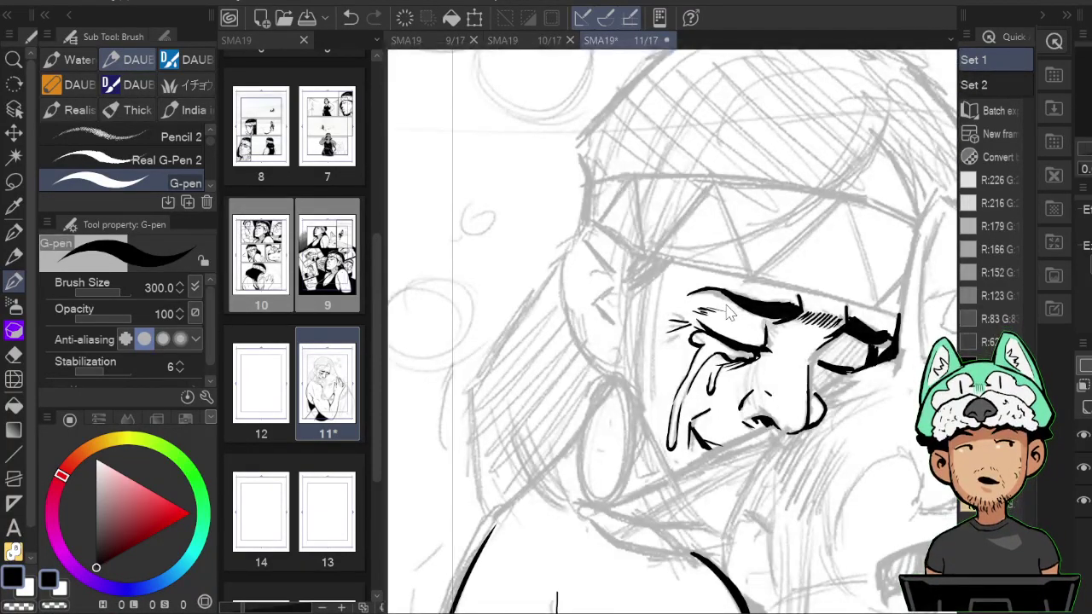
{"action": "key", "text": "h"}
{"action": "left_click_drag", "start_coordinate": [728, 303], "coordinate": [692, 283]}
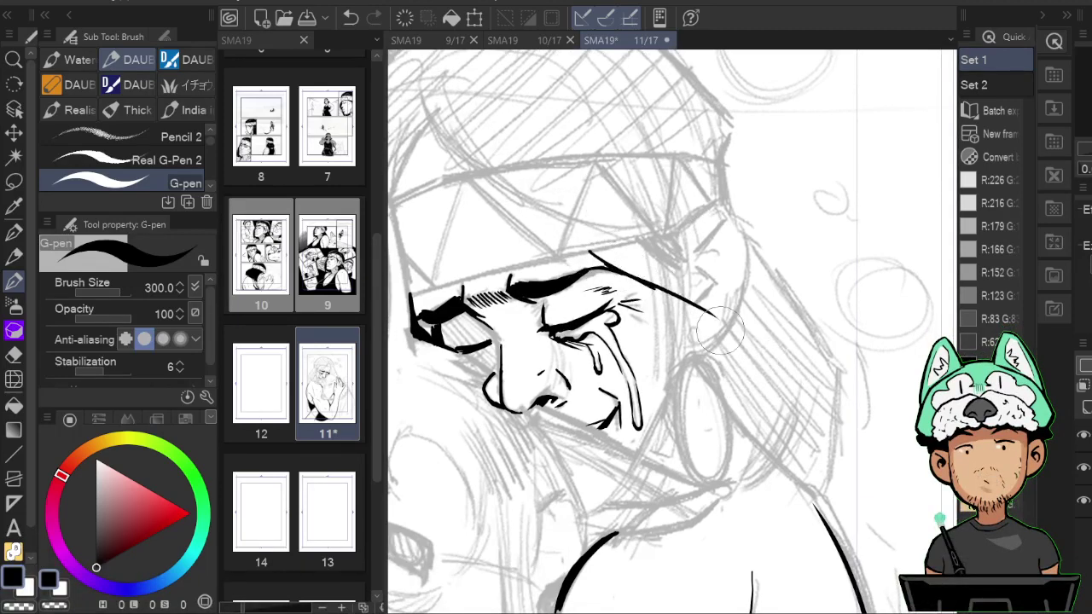
{"action": "key", "text": "ctrl+z"}
{"action": "left_click_drag", "start_coordinate": [574, 275], "coordinate": [621, 273]}
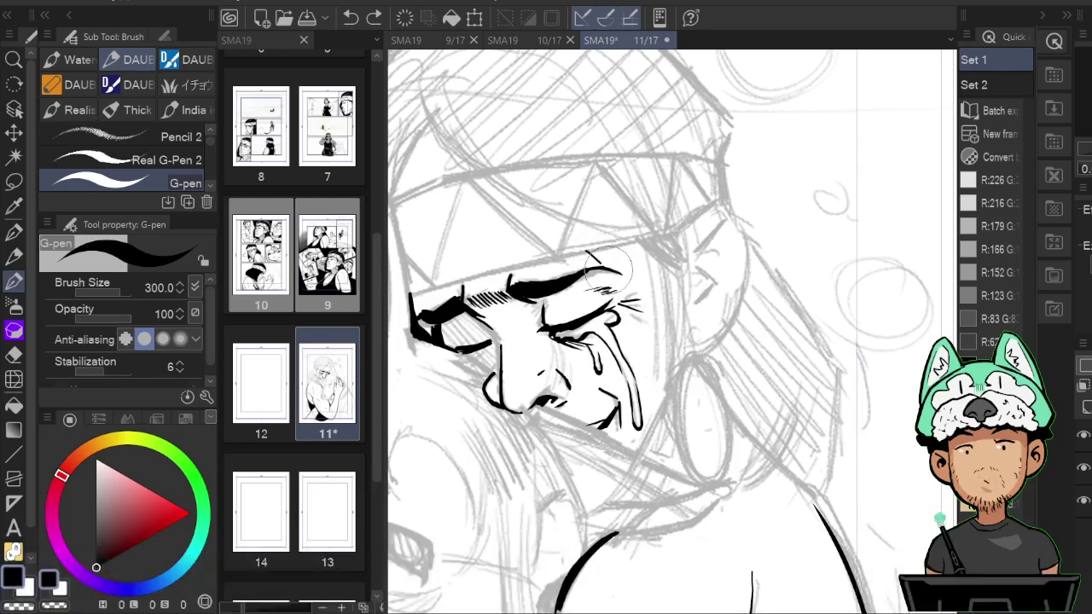
{"action": "left_click_drag", "start_coordinate": [674, 308], "coordinate": [691, 322]}
{"action": "key", "text": "h"}
{"action": "left_click_drag", "start_coordinate": [697, 337], "coordinate": [733, 289]}
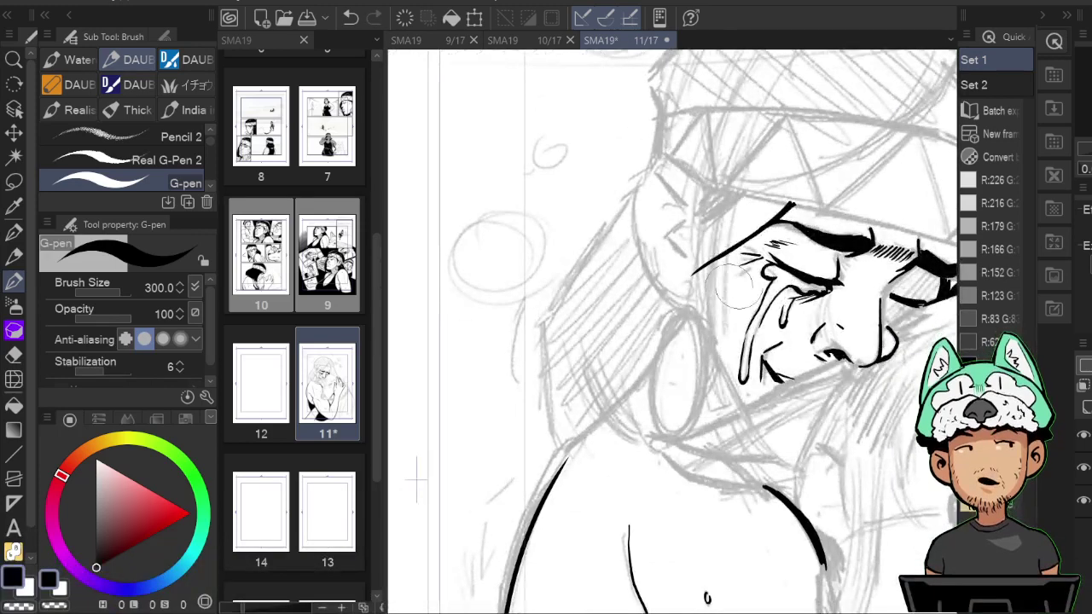
Ink the hair's inner edge curving past the cheek to the neck, plus a short diagonal line from its lower tip.
{"action": "left_click_drag", "start_coordinate": [672, 305], "coordinate": [625, 416]}
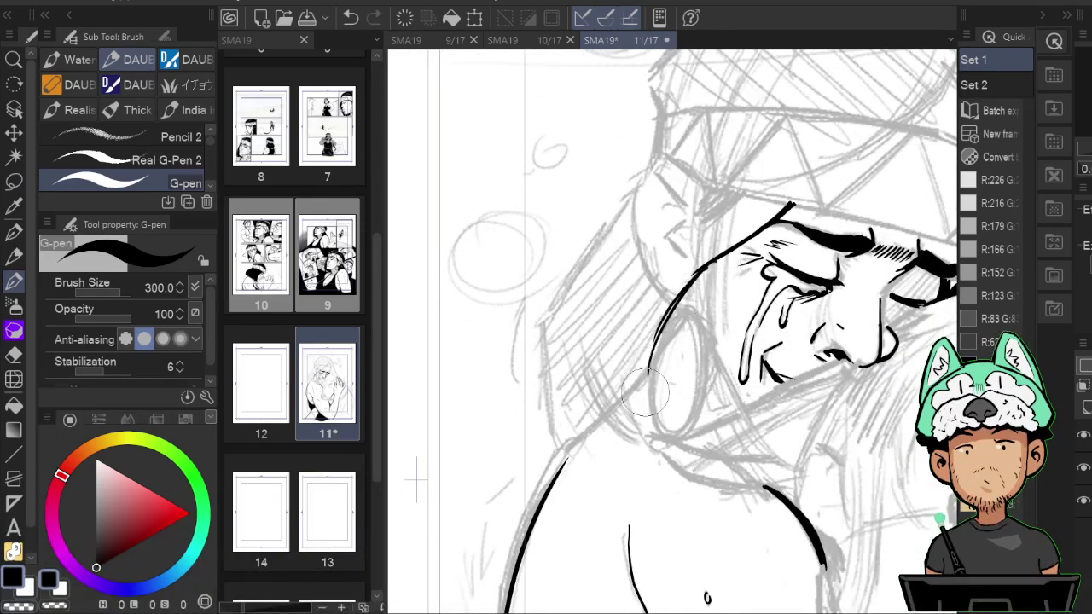
{"action": "key", "text": "ctrl+z"}
{"action": "key", "text": "ctrl+z"}
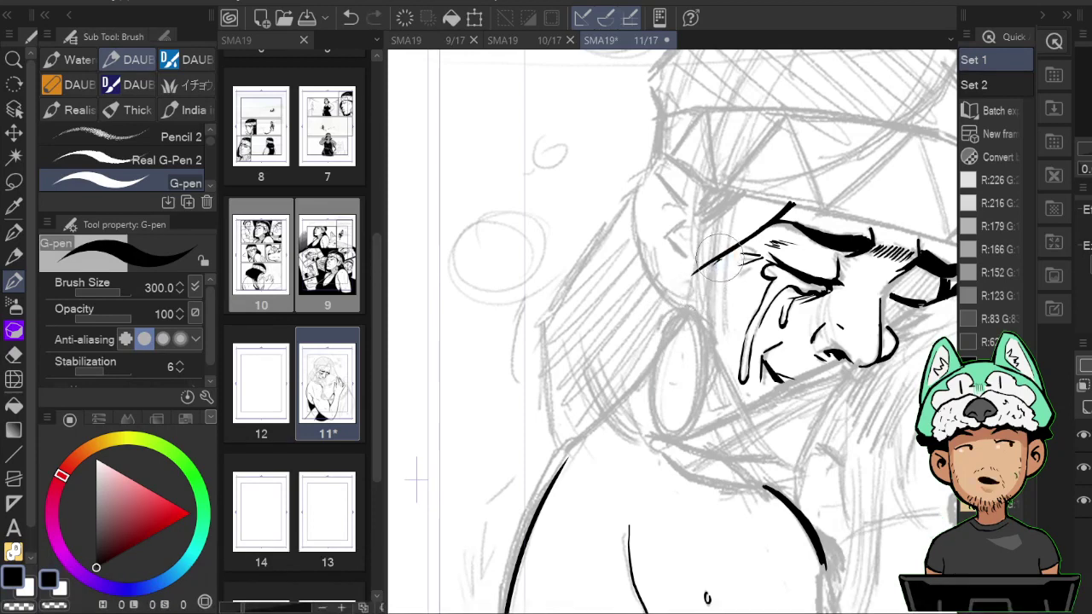
{"action": "left_click_drag", "start_coordinate": [707, 262], "coordinate": [659, 424]}
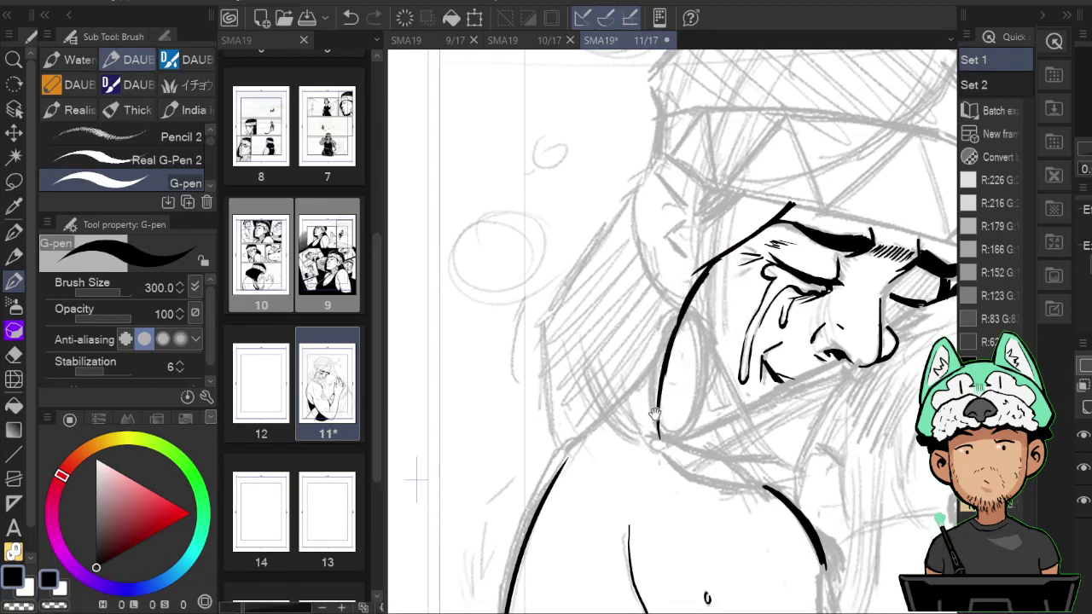
{"action": "left_click_drag", "start_coordinate": [652, 430], "coordinate": [658, 437]}
{"action": "key", "text": "ctrl+z"}
{"action": "left_click_drag", "start_coordinate": [602, 372], "coordinate": [659, 439]}
Ink the outer contour of the hair from the back of the headband down to the shoulder.
{"action": "key", "text": "h"}
{"action": "left_click_drag", "start_coordinate": [739, 266], "coordinate": [760, 355]}
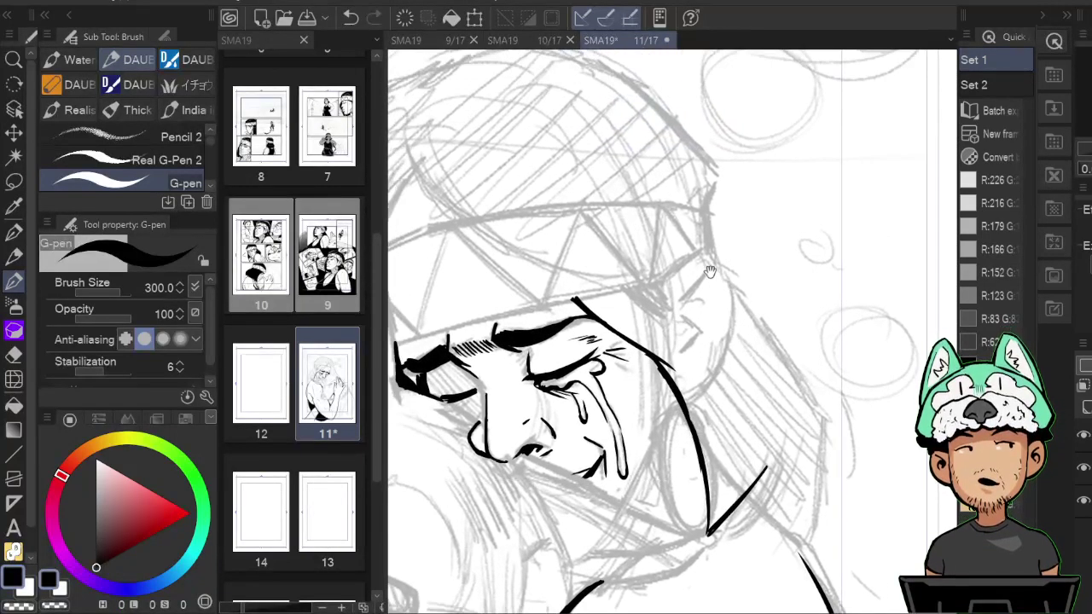
{"action": "left_click_drag", "start_coordinate": [715, 257], "coordinate": [753, 300]}
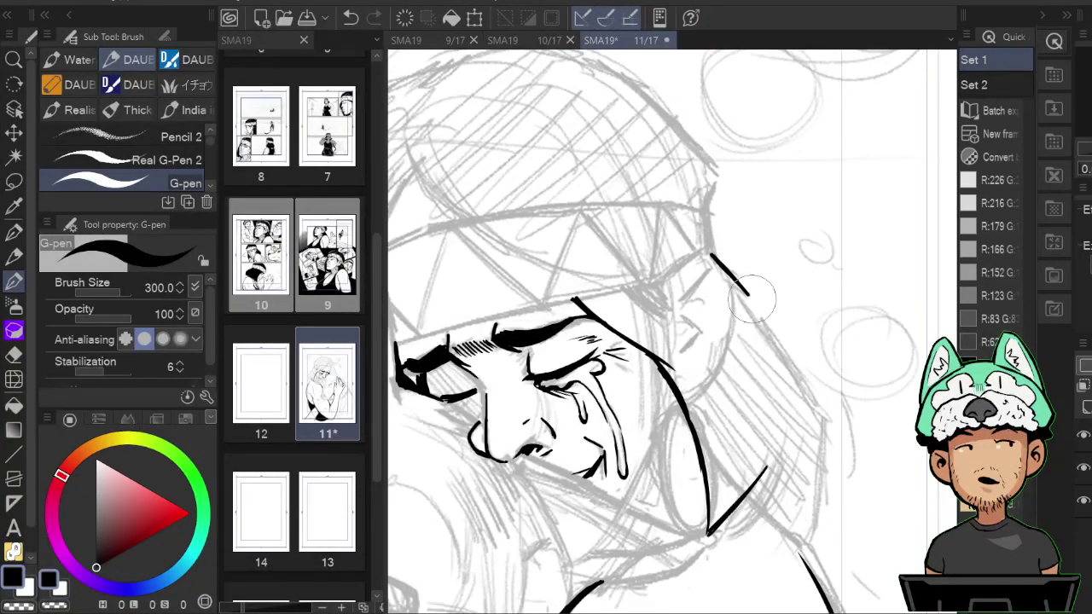
{"action": "left_click_drag", "start_coordinate": [713, 255], "coordinate": [785, 348]}
{"action": "key", "text": "h"}
{"action": "left_click_drag", "start_coordinate": [721, 375], "coordinate": [784, 258]}
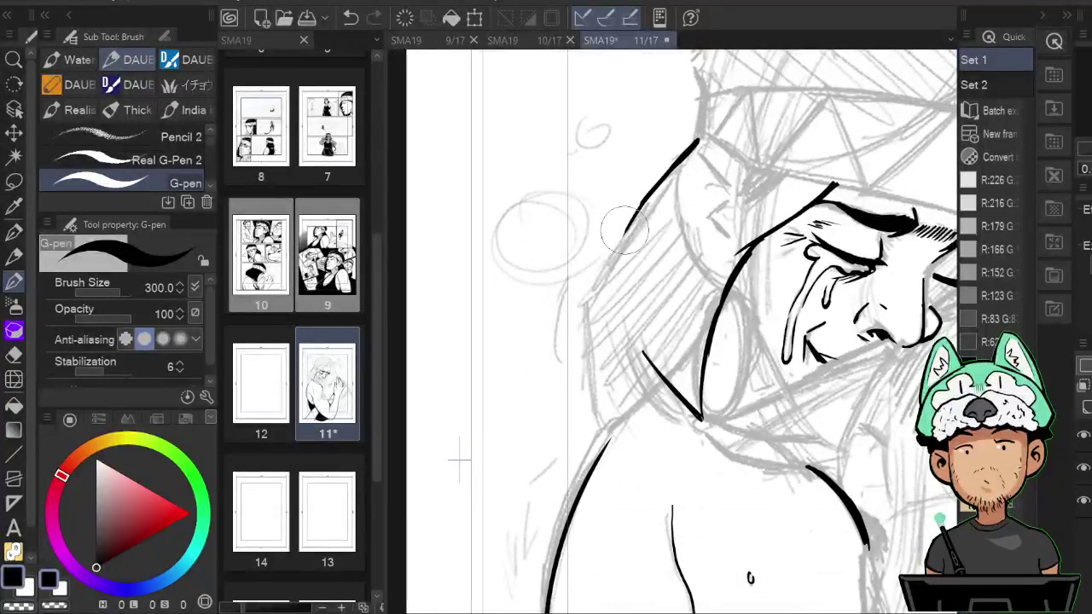
{"action": "mouse_move", "coordinate": [635, 215]}
{"action": "left_mouse_down"}
{"action": "mouse_move", "coordinate": [595, 314]}
{"action": "mouse_move", "coordinate": [625, 407]}
{"action": "mouse_move", "coordinate": [291, 375]}
{"action": "mouse_move", "coordinate": [332, 309]}
{"action": "left_mouse_up"}
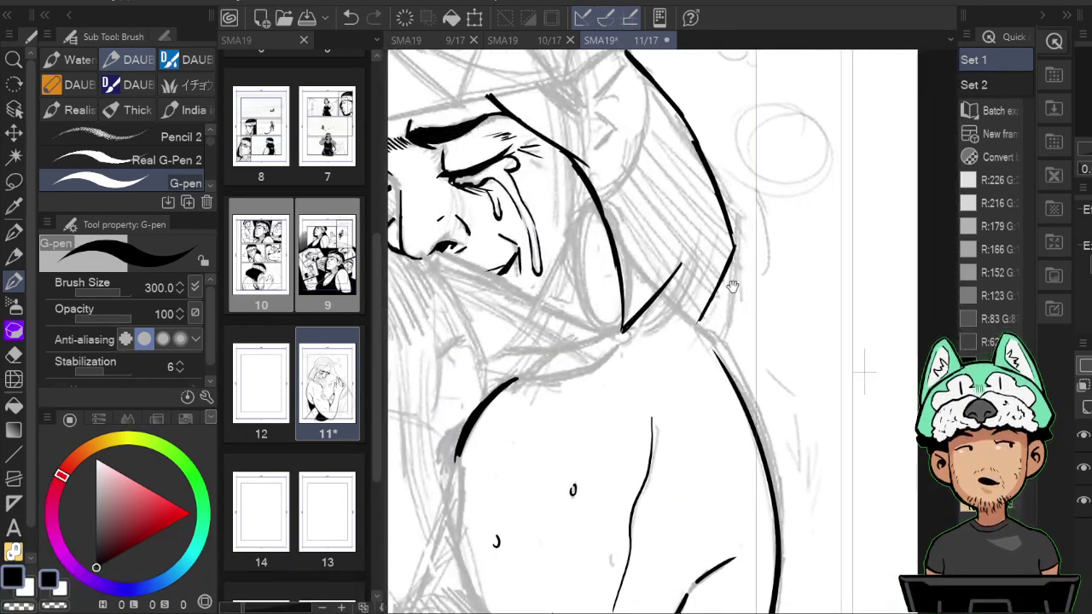
Extend the shoulder outline up to meet the diagonal line under the hair.
{"action": "left_click_drag", "start_coordinate": [659, 294], "coordinate": [698, 327]}
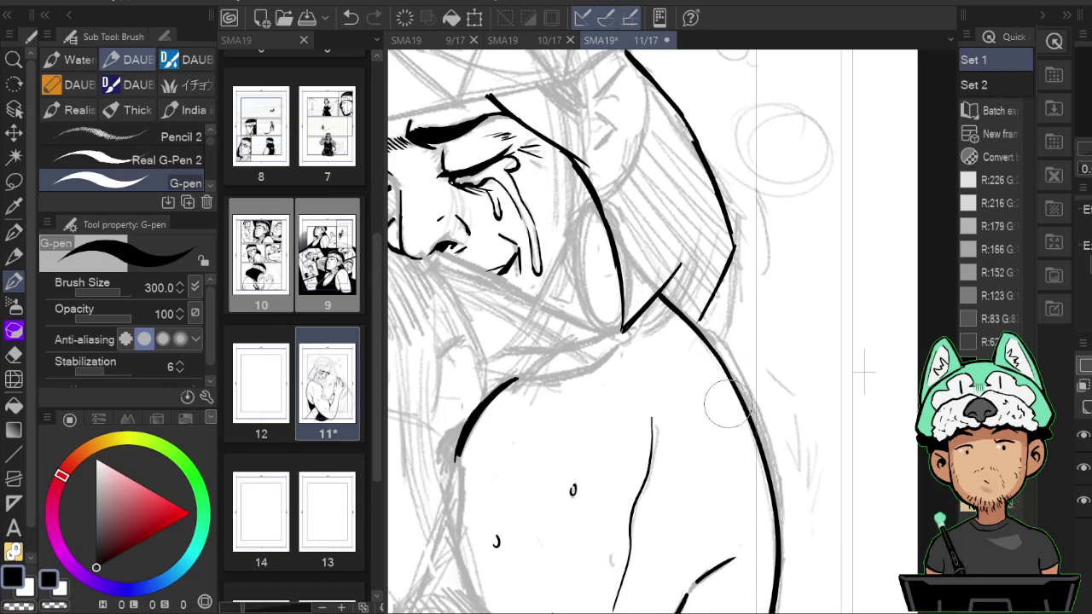
{"action": "key", "text": "h"}
{"action": "scroll", "coordinate": [721, 462], "scroll_direction": "down", "scroll_amount": 6}
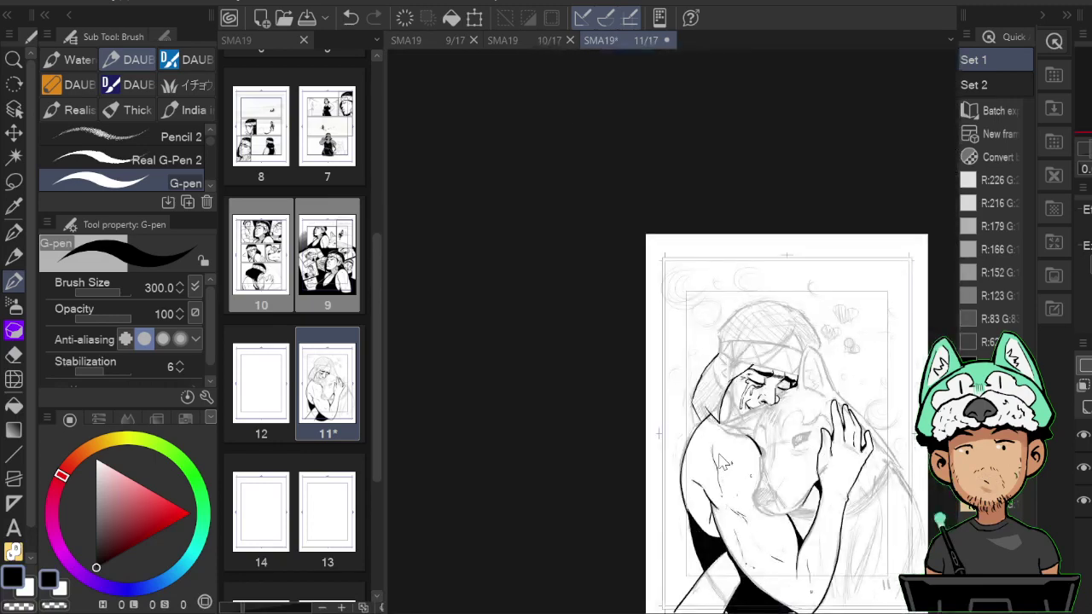
{"action": "scroll", "coordinate": [721, 462], "scroll_direction": "up", "scroll_amount": 6}
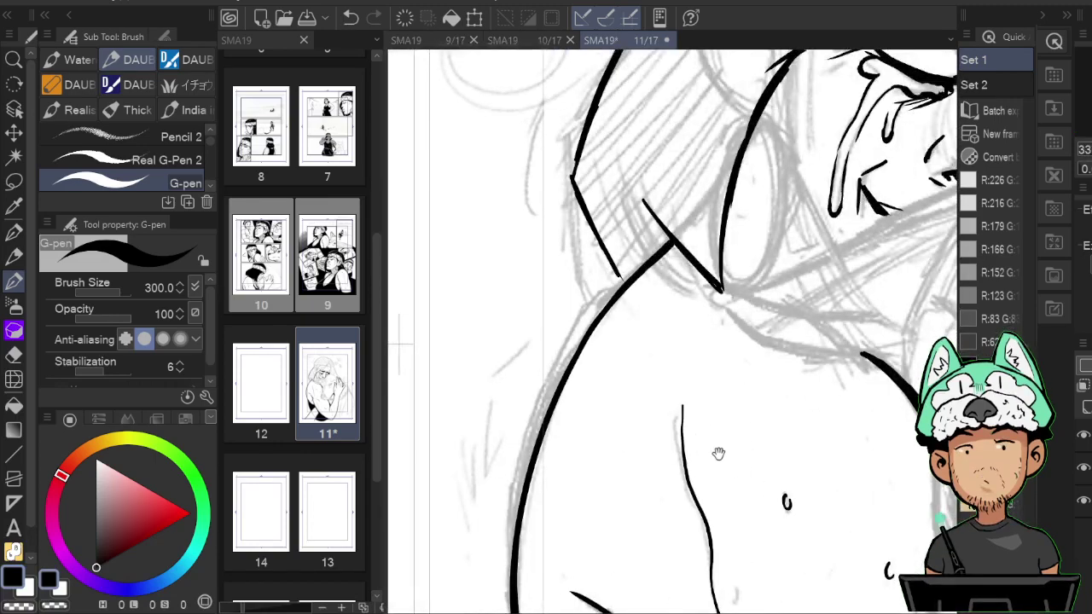
Ink the front edge of the headband rising from the outer corner of the far eye.
{"action": "left_click_drag", "start_coordinate": [800, 211], "coordinate": [516, 561]}
{"action": "key", "text": "h"}
{"action": "key", "text": "h"}
{"action": "key", "text": "h"}
{"action": "left_click_drag", "start_coordinate": [740, 338], "coordinate": [569, 376]}
{"action": "key", "text": "h"}
{"action": "left_click_drag", "start_coordinate": [753, 332], "coordinate": [631, 319]}
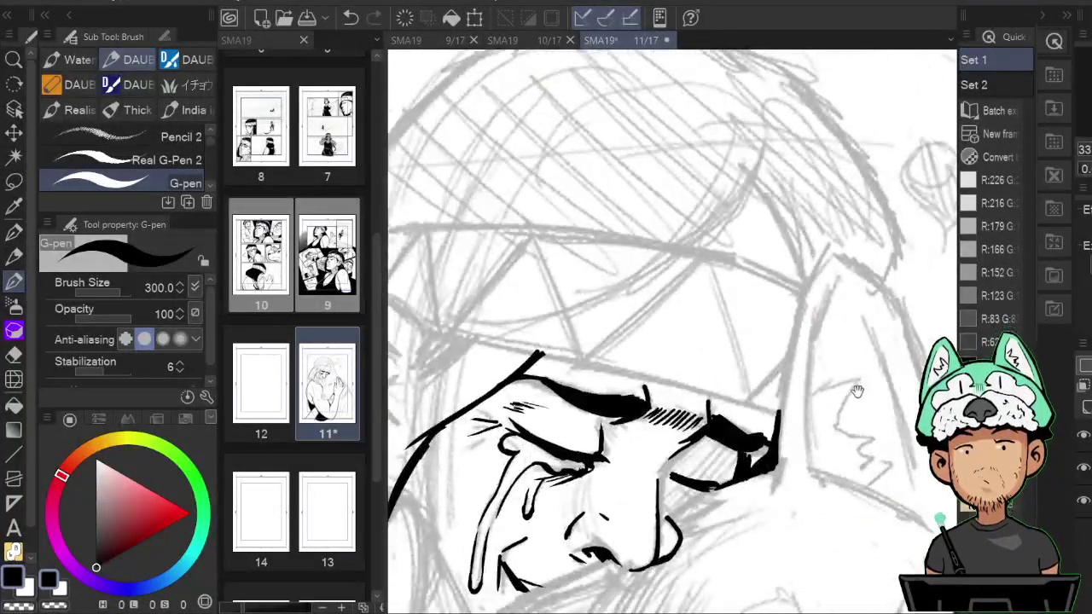
{"action": "left_click_drag", "start_coordinate": [785, 385], "coordinate": [736, 349]}
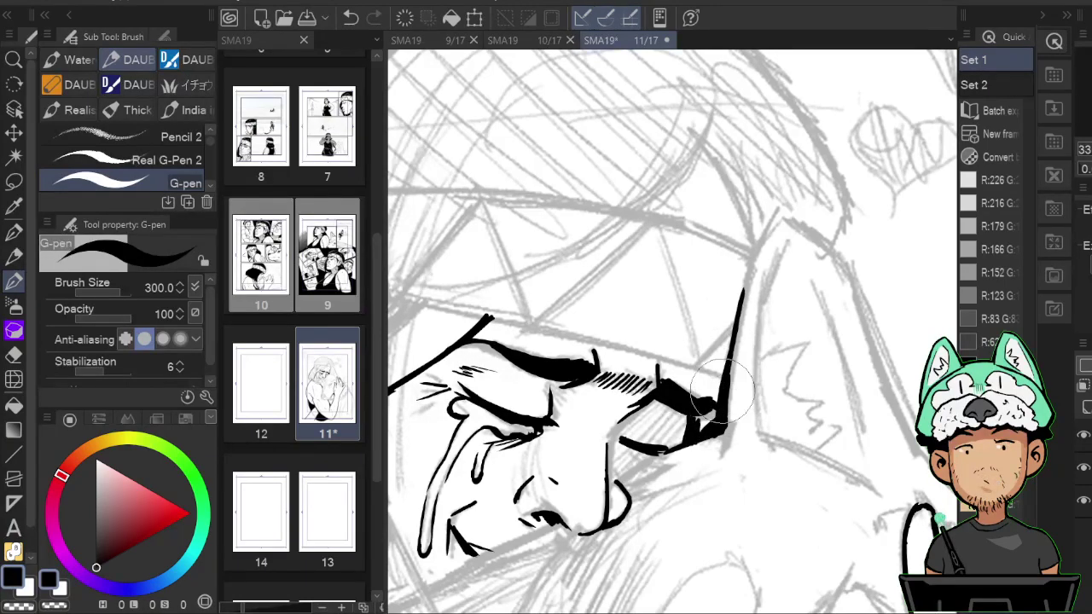
Ink the short front section of the headband's lower edge above the far eyebrow.
{"action": "key", "text": "h"}
{"action": "left_click_drag", "start_coordinate": [729, 304], "coordinate": [553, 346]}
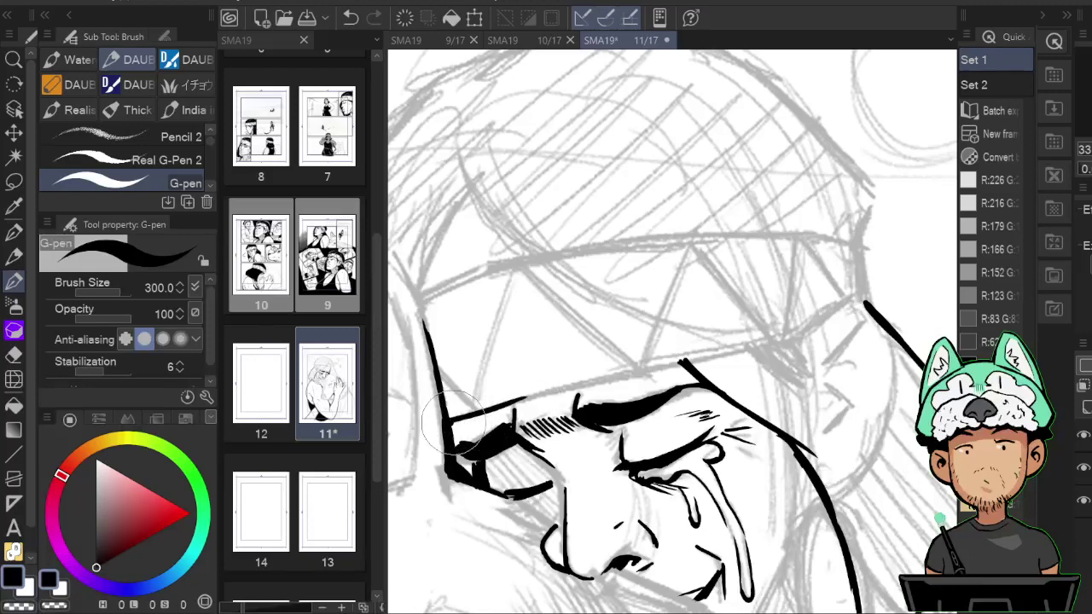
{"action": "key", "text": "h"}
{"action": "left_click_drag", "start_coordinate": [888, 426], "coordinate": [736, 346]}
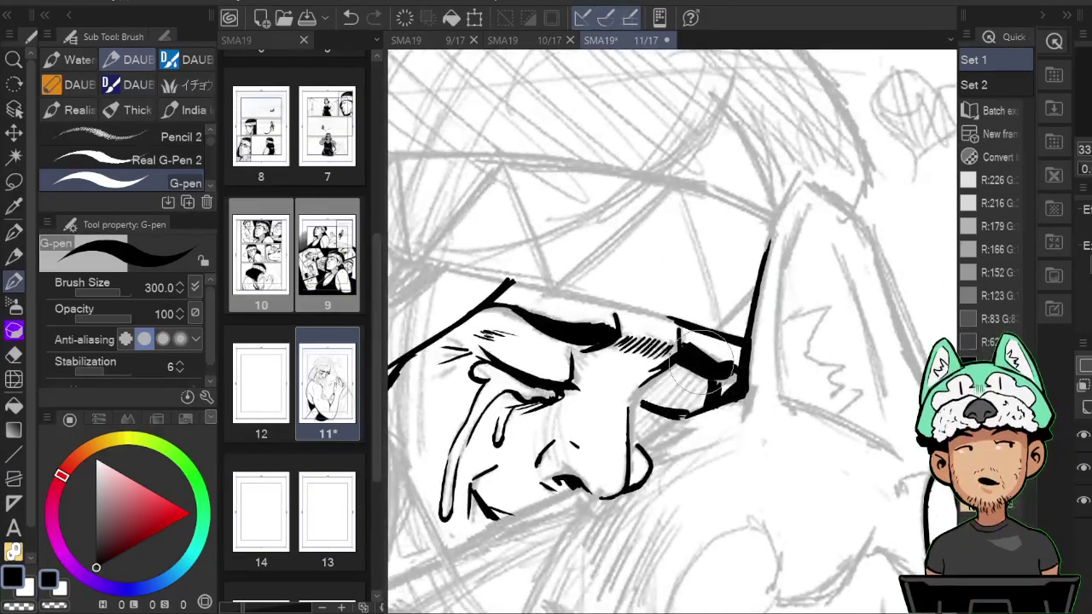
{"action": "key", "text": "e"}
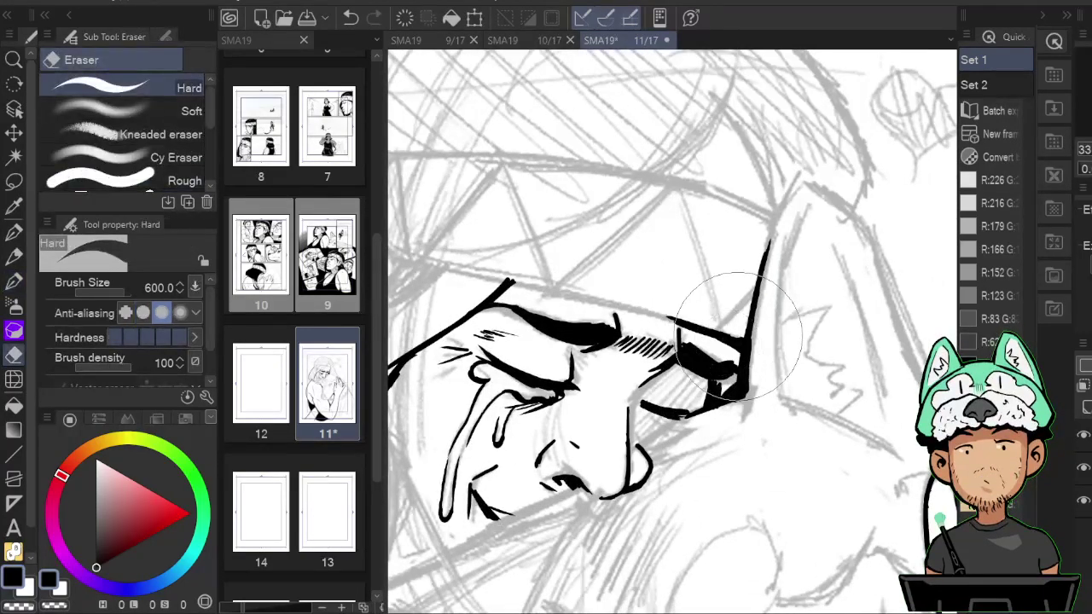
{"action": "key", "text": "p"}
{"action": "key", "text": "e"}
{"action": "key", "text": "p"}
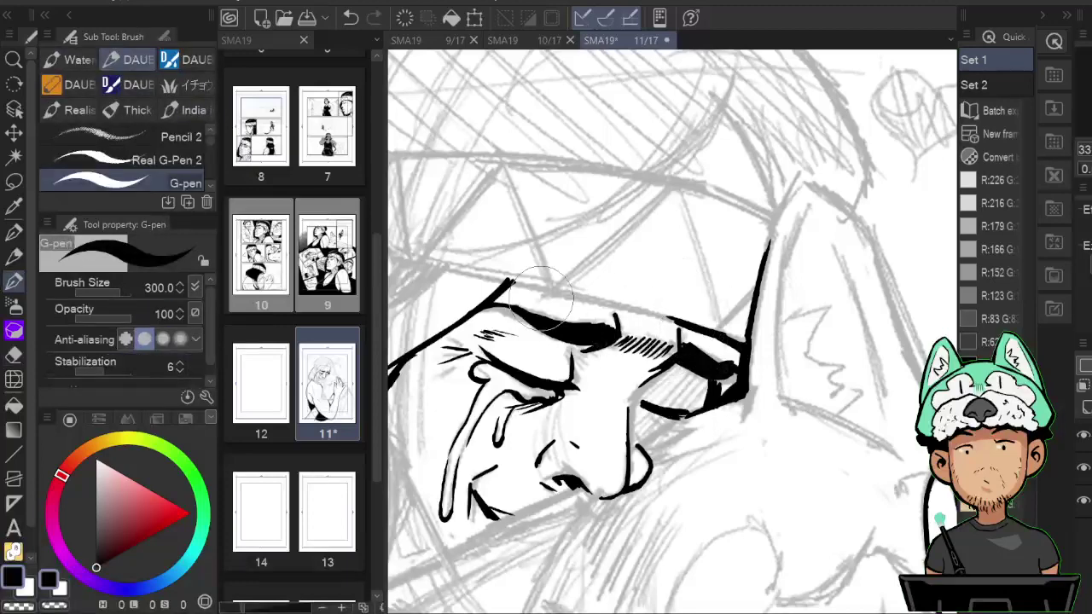
Ink the headband's lower edge across the forehead, joining it to the section above the far eyebrow.
{"action": "mouse_move", "coordinate": [511, 283]}
{"action": "left_mouse_down"}
{"action": "mouse_move", "coordinate": [661, 288]}
{"action": "mouse_move", "coordinate": [655, 296]}
{"action": "left_mouse_up"}
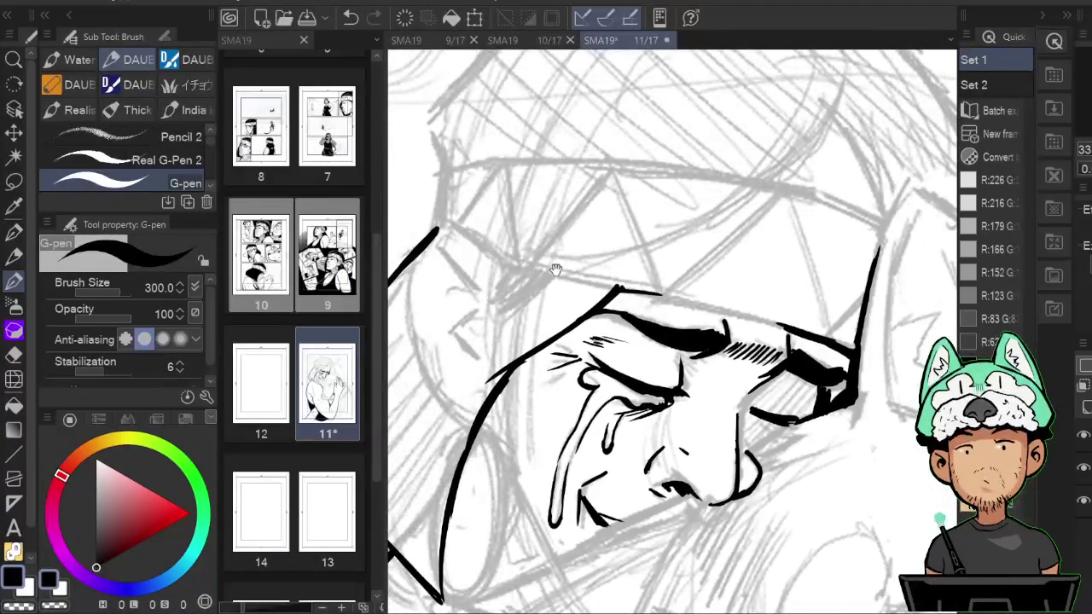
{"action": "left_click_drag", "start_coordinate": [495, 262], "coordinate": [700, 303]}
{"action": "left_click_drag", "start_coordinate": [630, 279], "coordinate": [803, 333]}
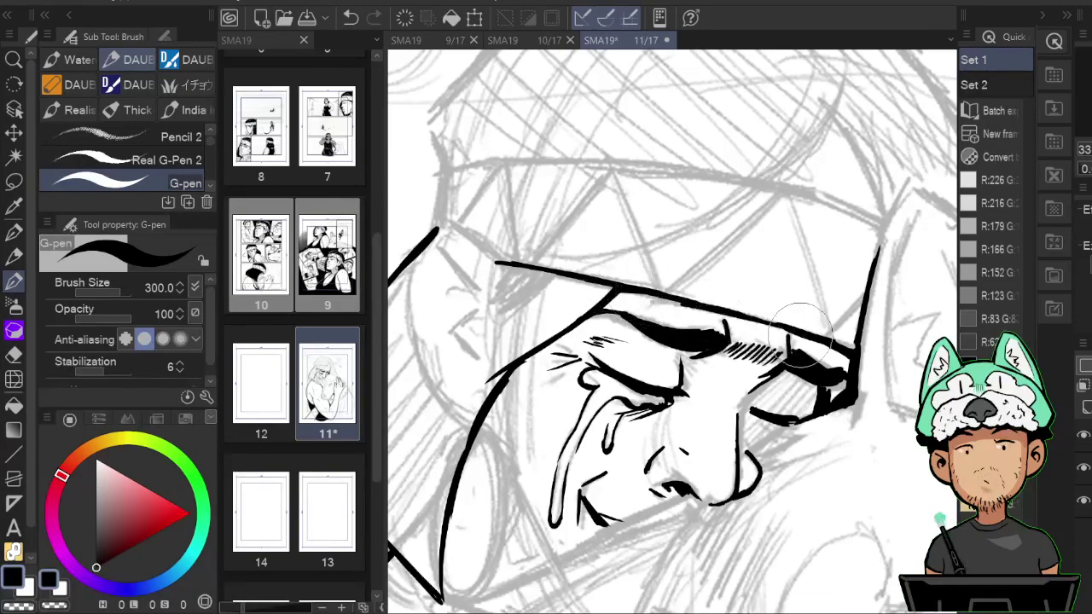
Darken and tidy the corner where the headband's lower and front edges meet beside the far eye.
{"action": "key", "text": "h"}
{"action": "left_click_drag", "start_coordinate": [563, 311], "coordinate": [653, 259]}
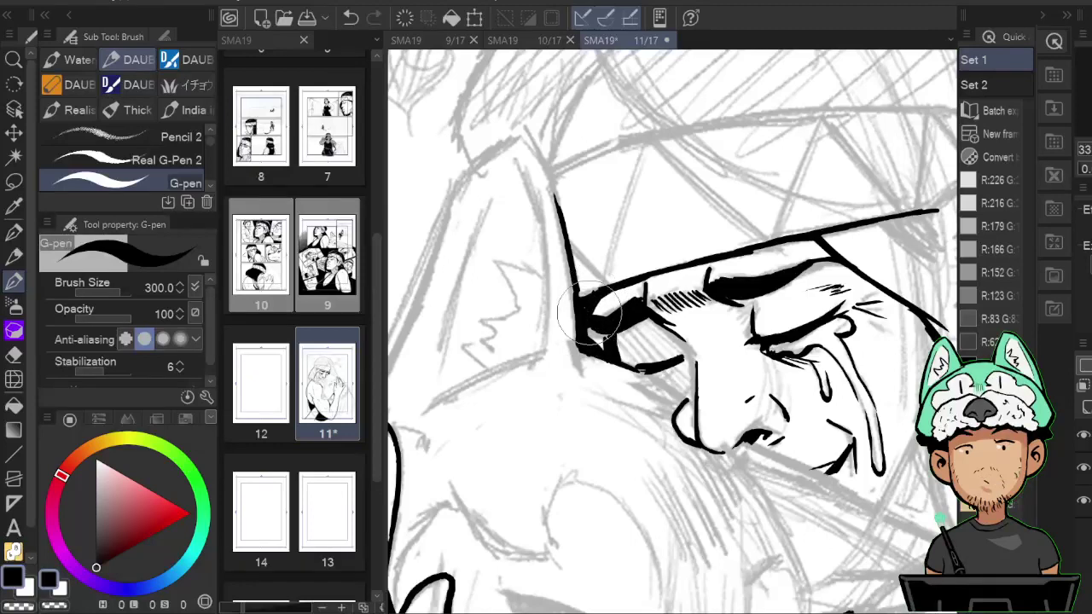
{"action": "key", "text": "h"}
{"action": "key", "text": "e"}
{"action": "key", "text": "b"}
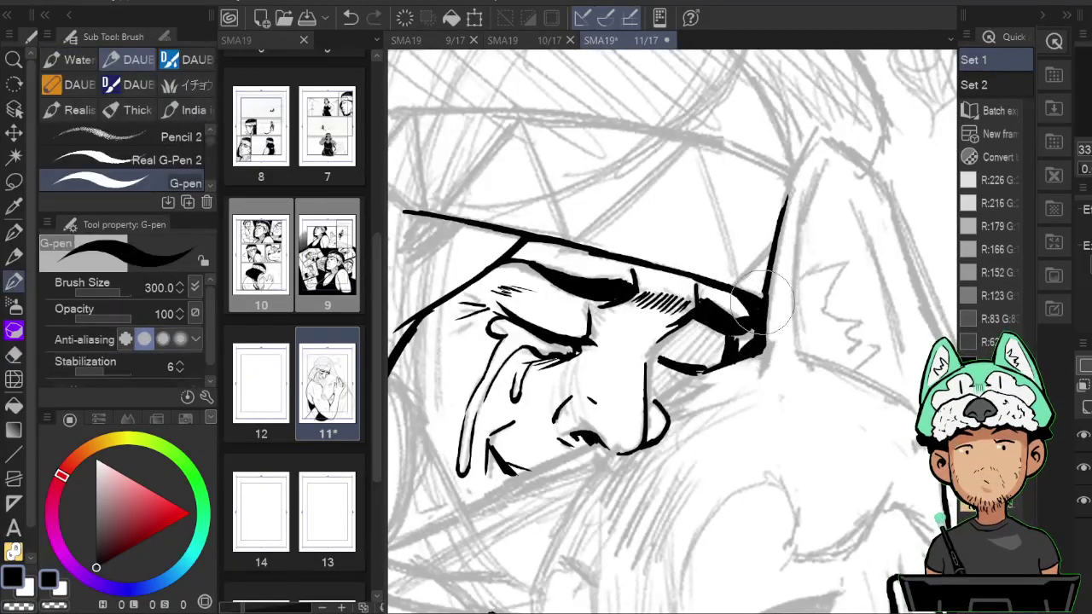
Rework the back end of the headband's lower edge so it reaches the top of the outer hair contour, and thicken it.
{"action": "left_click_drag", "start_coordinate": [636, 242], "coordinate": [709, 276]}
{"action": "key", "text": "h"}
{"action": "left_click_drag", "start_coordinate": [888, 278], "coordinate": [656, 253]}
{"action": "key", "text": "h"}
{"action": "mouse_move", "coordinate": [693, 107]}
{"action": "left_mouse_down"}
{"action": "mouse_move", "coordinate": [615, 153]}
{"action": "mouse_move", "coordinate": [688, 178]}
{"action": "left_mouse_up"}
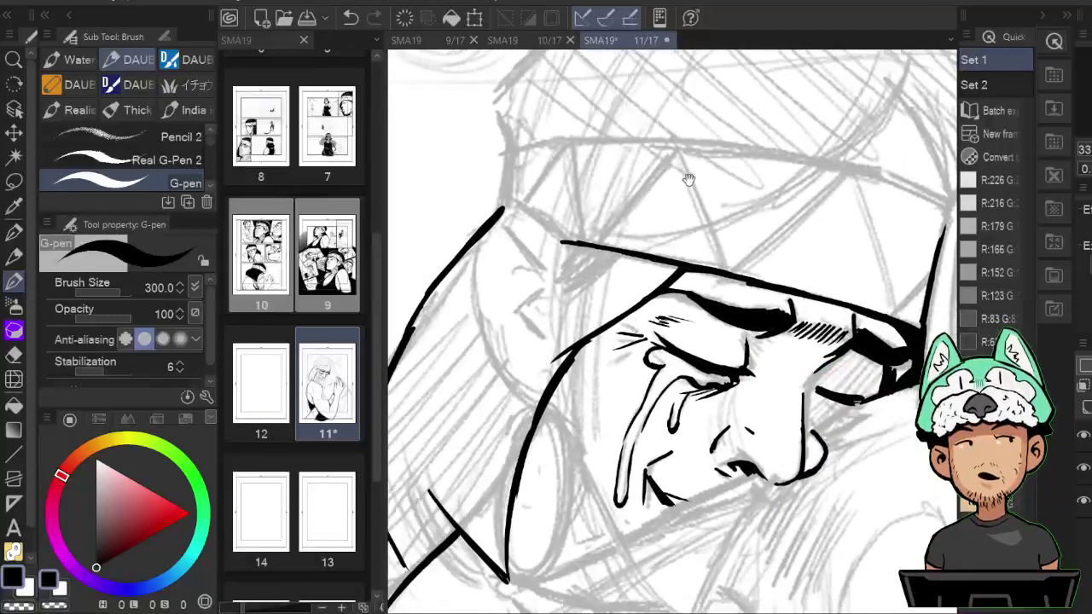
{"action": "key", "text": "e"}
{"action": "mouse_move", "coordinate": [559, 239]}
{"action": "left_mouse_down"}
{"action": "mouse_move", "coordinate": [530, 239]}
{"action": "mouse_move", "coordinate": [505, 213]}
{"action": "mouse_move", "coordinate": [601, 243]}
{"action": "left_mouse_up"}
{"action": "key", "text": "p"}
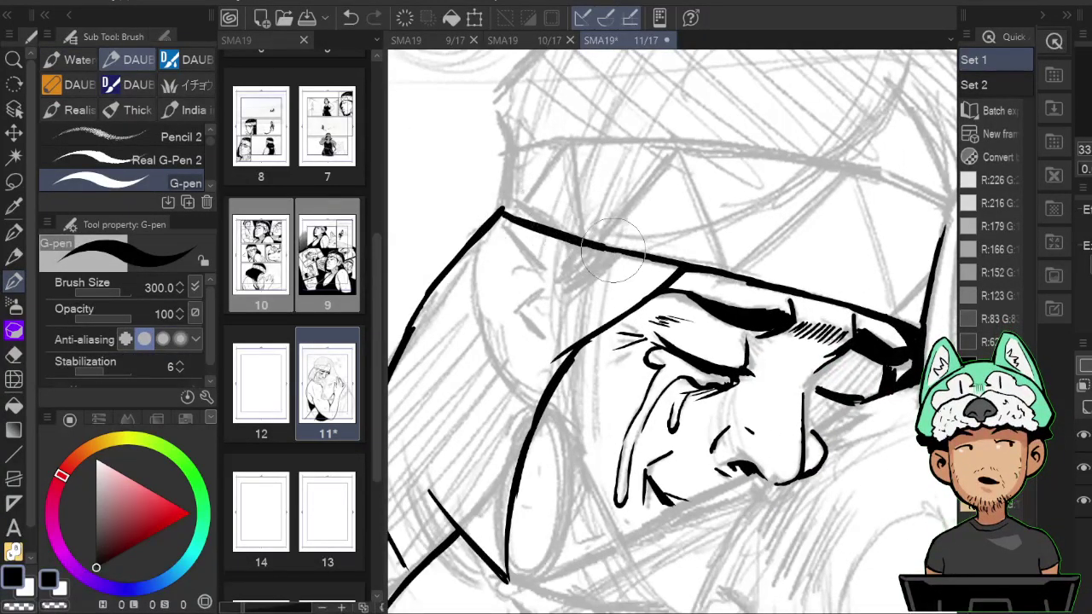
{"action": "left_click_drag", "start_coordinate": [535, 232], "coordinate": [647, 257]}
Ink the headband's upper edge as one long curve across the head, undoing unsatisfactory strokes.
{"action": "mouse_move", "coordinate": [559, 144]}
{"action": "left_mouse_down"}
{"action": "mouse_move", "coordinate": [438, 150]}
{"action": "mouse_move", "coordinate": [753, 150]}
{"action": "left_mouse_up"}
{"action": "key", "text": "ctrl+z"}
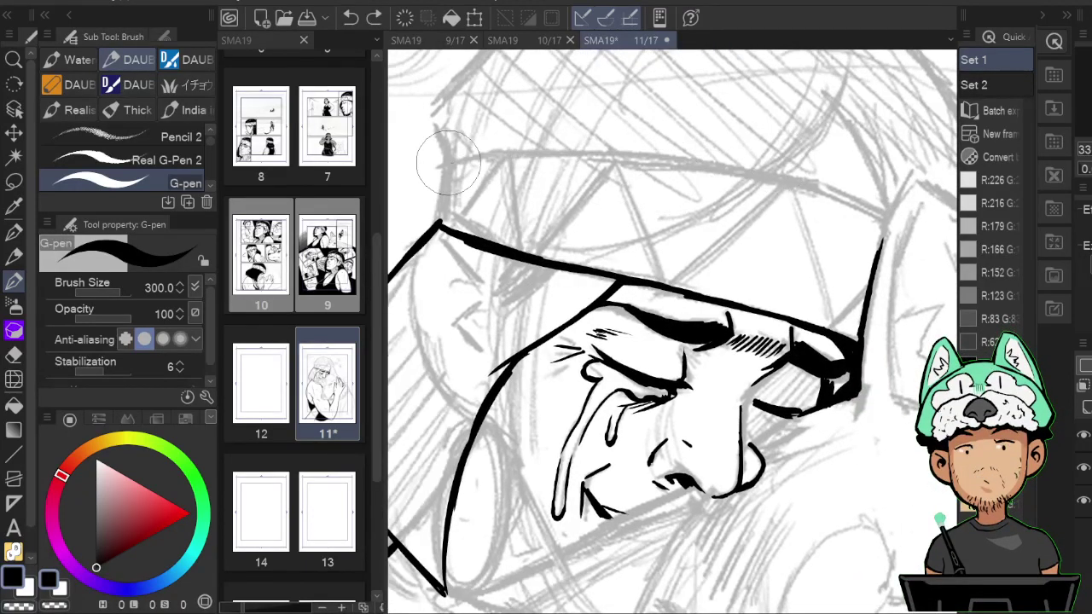
{"action": "mouse_move", "coordinate": [446, 161]}
{"action": "left_mouse_down"}
{"action": "mouse_move", "coordinate": [767, 176]}
{"action": "mouse_move", "coordinate": [609, 152]}
{"action": "mouse_move", "coordinate": [718, 185]}
{"action": "left_mouse_up"}
{"action": "key", "text": "ctrl+z"}
{"action": "mouse_move", "coordinate": [615, 225]}
{"action": "left_mouse_down"}
{"action": "mouse_move", "coordinate": [827, 288]}
{"action": "mouse_move", "coordinate": [790, 214]}
{"action": "mouse_move", "coordinate": [800, 244]}
{"action": "left_mouse_up"}
{"action": "key", "text": "h"}
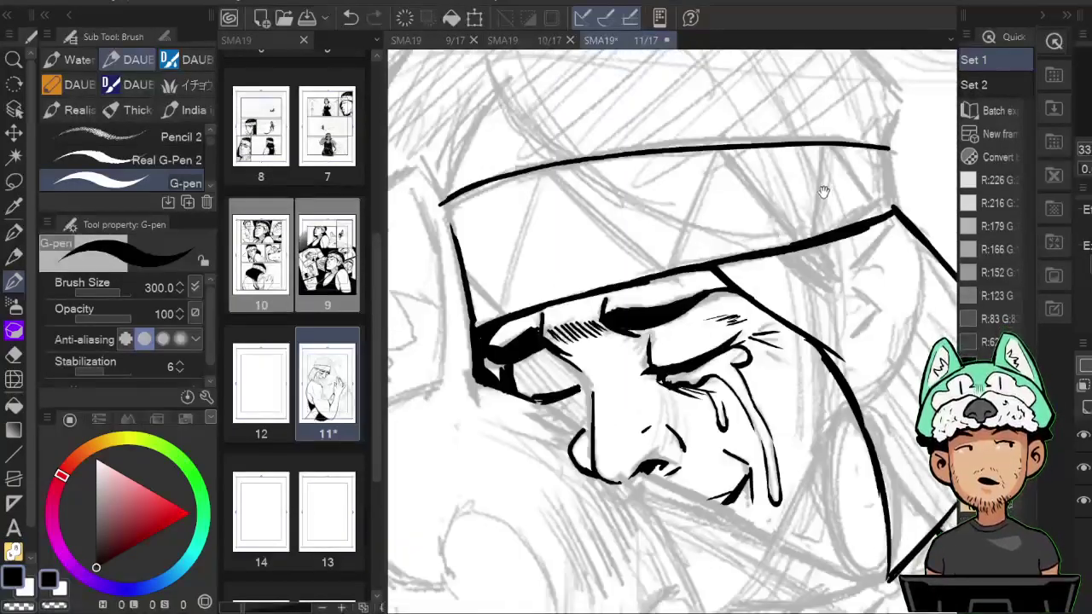
Ink the short back edge of the headband between its upper and lower lines and clean up its outer side.
{"action": "mouse_move", "coordinate": [898, 161]}
{"action": "left_mouse_down"}
{"action": "mouse_move", "coordinate": [814, 187]}
{"action": "mouse_move", "coordinate": [817, 238]}
{"action": "left_mouse_up"}
{"action": "key", "text": "ctrl+shift+h"}
{"action": "key", "text": "e"}
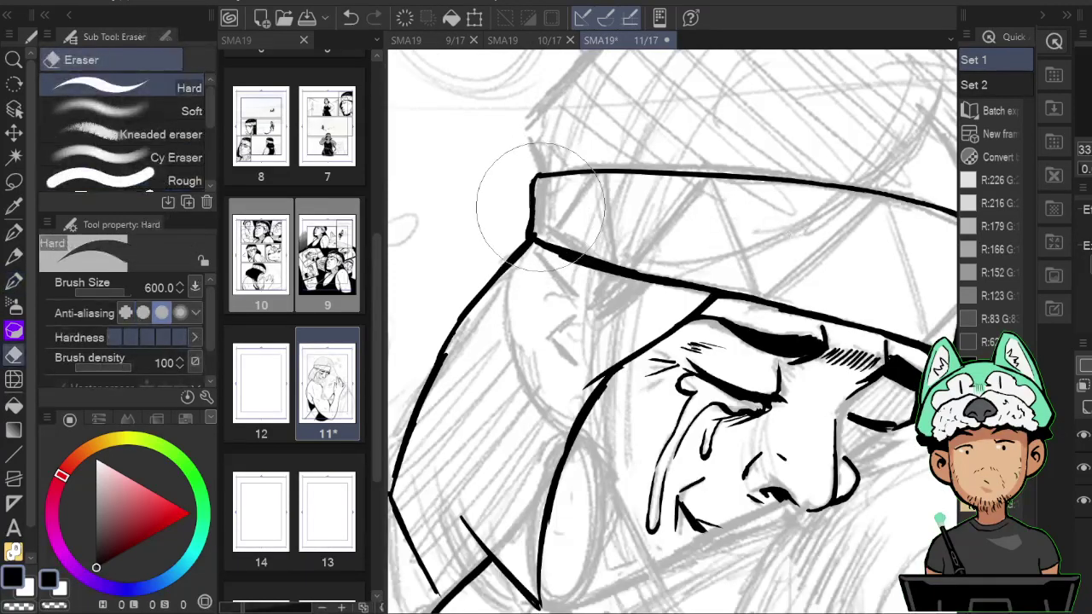
{"action": "key", "text": "b"}
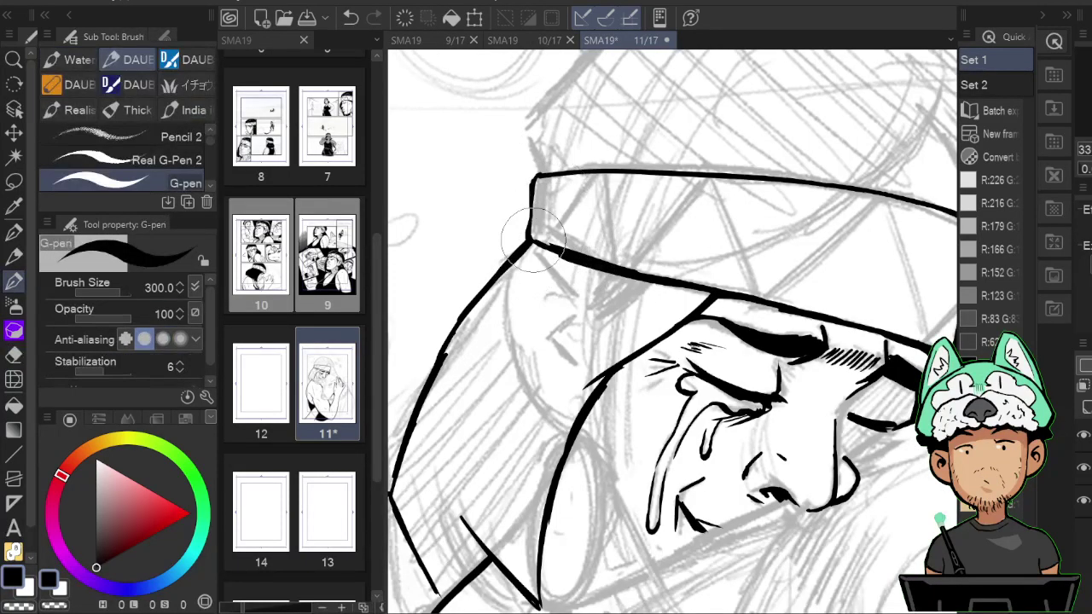
Refine the back part of the headband's lower edge, erasing the excess thickness into a thinner, even line.
{"action": "left_click_drag", "start_coordinate": [551, 253], "coordinate": [592, 267]}
{"action": "key", "text": "ctrl+shift+h"}
{"action": "mouse_move", "coordinate": [696, 235]}
{"action": "left_mouse_down"}
{"action": "mouse_move", "coordinate": [670, 278]}
{"action": "mouse_move", "coordinate": [520, 410]}
{"action": "left_mouse_up"}
{"action": "key", "text": "ctrl+shift+h"}
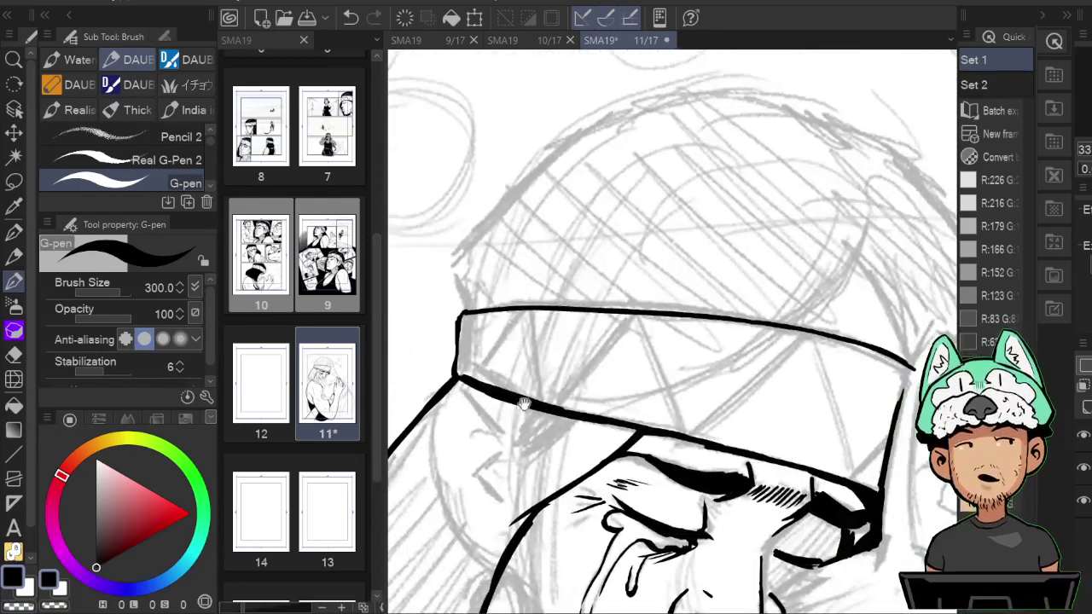
{"action": "key", "text": "e"}
{"action": "key", "text": "b"}
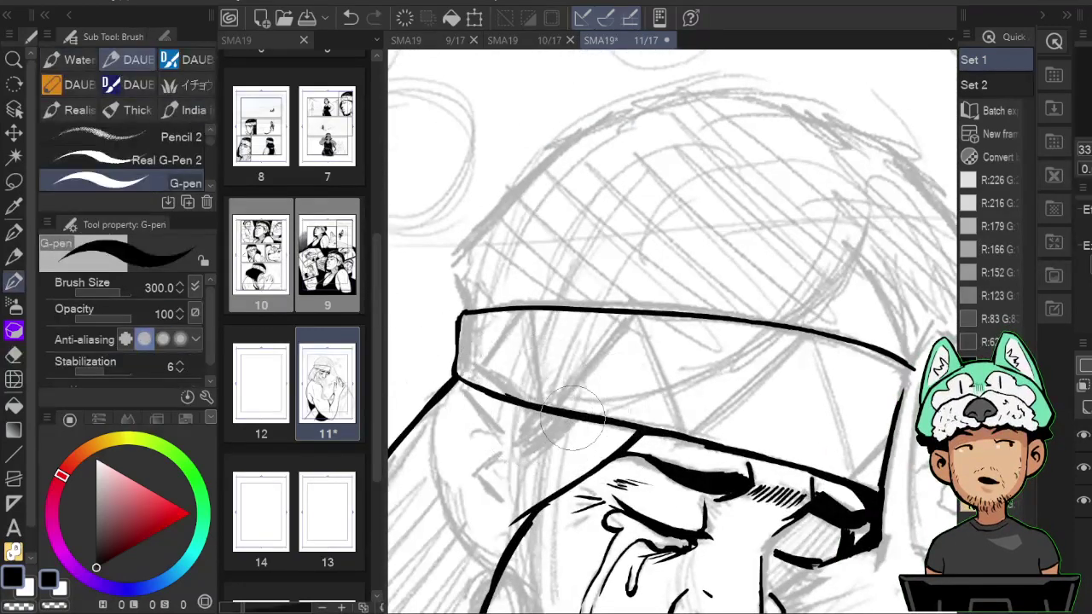
Ink the short edge of the crown rising from the headband's upper back corner.
{"action": "mouse_move", "coordinate": [686, 282]}
{"action": "left_mouse_down"}
{"action": "mouse_move", "coordinate": [757, 347]}
{"action": "mouse_move", "coordinate": [786, 348]}
{"action": "left_mouse_up"}
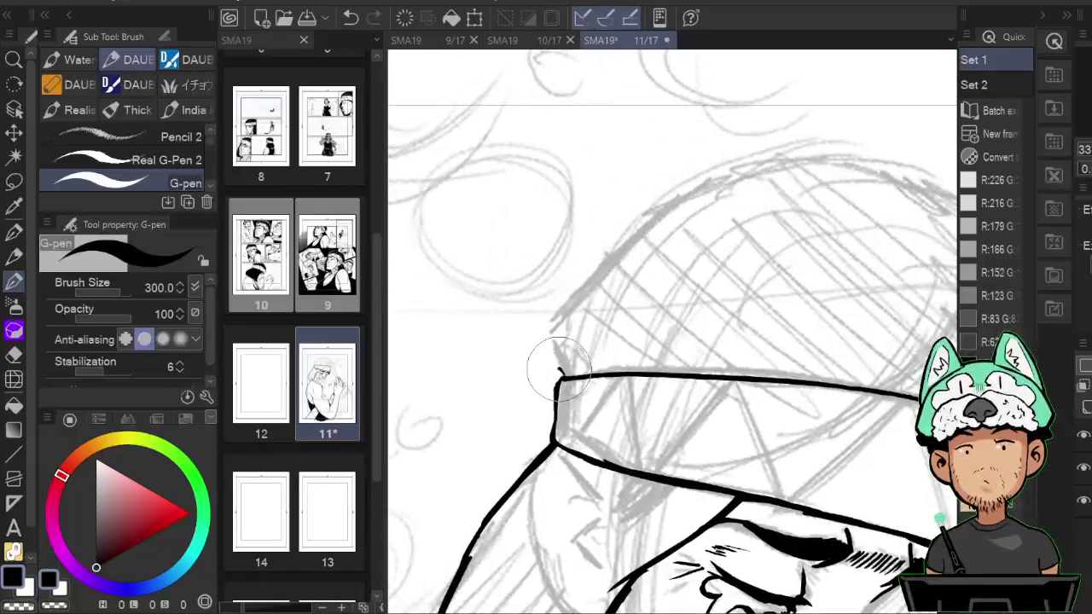
{"action": "left_click_drag", "start_coordinate": [563, 376], "coordinate": [553, 320]}
{"action": "key", "text": "ctrl+shift+h"}
Ink the curved line on the front of the crown down to the headband's upper edge, then thicken and extend it upwards.
{"action": "left_click_drag", "start_coordinate": [771, 267], "coordinate": [857, 320]}
{"action": "left_click_drag", "start_coordinate": [574, 408], "coordinate": [620, 255]}
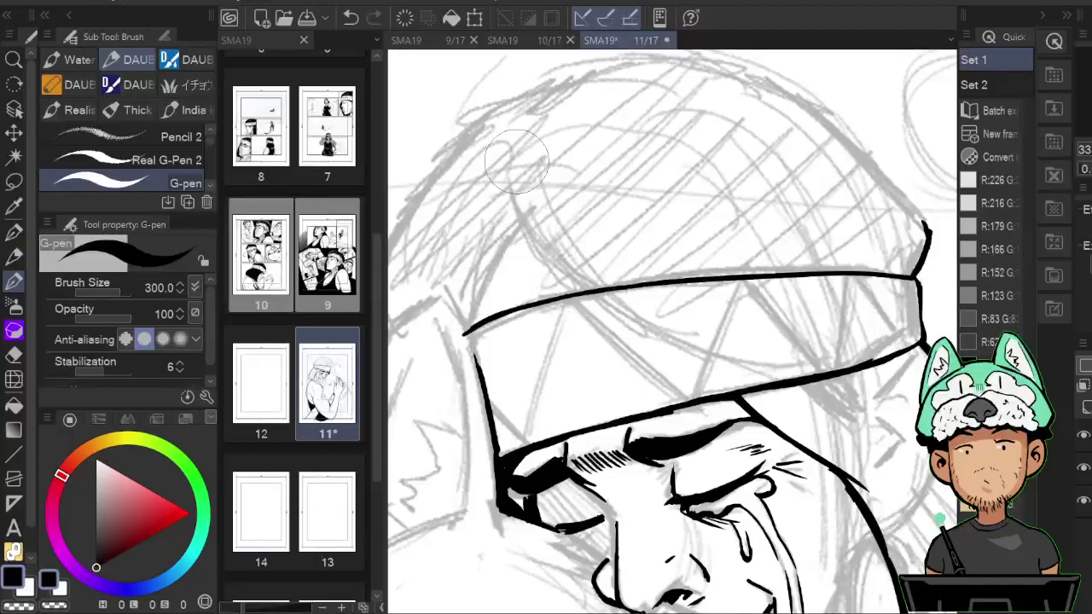
{"action": "left_click_drag", "start_coordinate": [512, 152], "coordinate": [540, 265]}
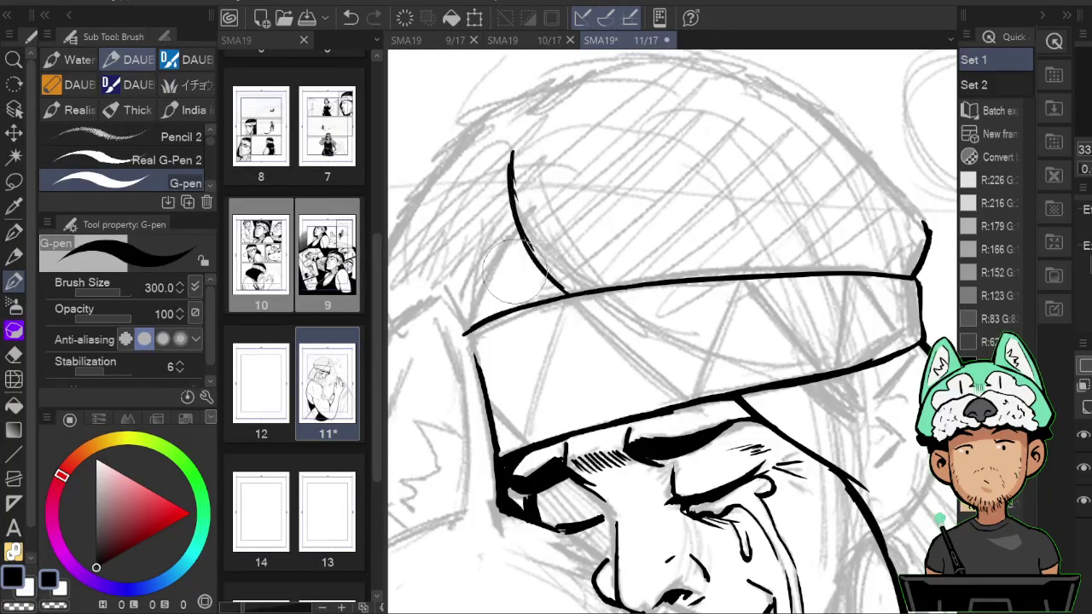
{"action": "left_click_drag", "start_coordinate": [512, 184], "coordinate": [548, 275]}
{"action": "left_click_drag", "start_coordinate": [517, 133], "coordinate": [517, 210]}
{"action": "key", "text": "h"}
{"action": "left_click_drag", "start_coordinate": [518, 129], "coordinate": [485, 100]}
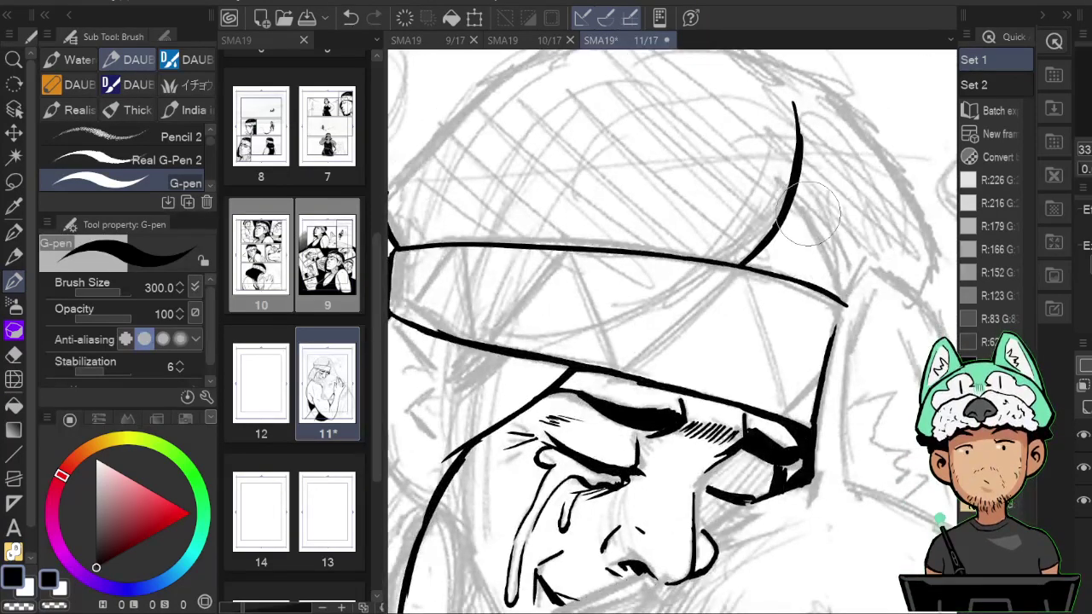
Ink the jagged hair edge from the crown's front curve down to the front corner of the headband.
{"action": "mouse_move", "coordinate": [797, 188]}
{"action": "left_mouse_down"}
{"action": "mouse_move", "coordinate": [809, 237]}
{"action": "mouse_move", "coordinate": [831, 258]}
{"action": "mouse_move", "coordinate": [824, 243]}
{"action": "mouse_move", "coordinate": [838, 284]}
{"action": "left_mouse_up"}
{"action": "left_click_drag", "start_coordinate": [830, 126], "coordinate": [789, 238]}
{"action": "left_click_drag", "start_coordinate": [740, 185], "coordinate": [865, 325]}
Ink the outer contour of the front hair, curving from near the top of the head down past the headband.
{"action": "key", "text": "h"}
{"action": "left_click_drag", "start_coordinate": [546, 312], "coordinate": [753, 189]}
{"action": "mouse_move", "coordinate": [775, 94]}
{"action": "left_mouse_down"}
{"action": "mouse_move", "coordinate": [681, 223]}
{"action": "mouse_move", "coordinate": [669, 278]}
{"action": "left_mouse_up"}
{"action": "mouse_move", "coordinate": [744, 125]}
{"action": "left_mouse_down"}
{"action": "mouse_move", "coordinate": [676, 254]}
{"action": "mouse_move", "coordinate": [674, 292]}
{"action": "left_mouse_up"}
{"action": "key", "text": "h"}
{"action": "left_click_drag", "start_coordinate": [719, 200], "coordinate": [816, 360]}
{"action": "key", "text": "h"}
{"action": "left_click_drag", "start_coordinate": [871, 283], "coordinate": [643, 341]}
Ink the rear part of the crown outline, curving from the short back edge up towards the top of the head.
{"action": "key", "text": "h"}
{"action": "mouse_move", "coordinate": [652, 291]}
{"action": "left_mouse_down"}
{"action": "mouse_move", "coordinate": [735, 202]}
{"action": "mouse_move", "coordinate": [770, 217]}
{"action": "left_mouse_up"}
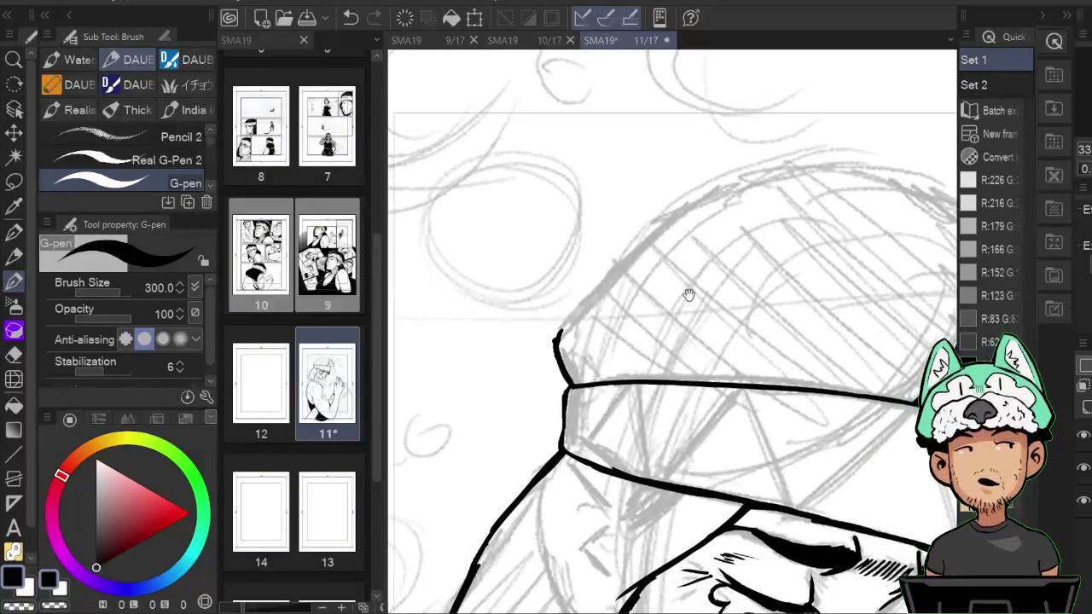
{"action": "left_click_drag", "start_coordinate": [556, 338], "coordinate": [654, 225]}
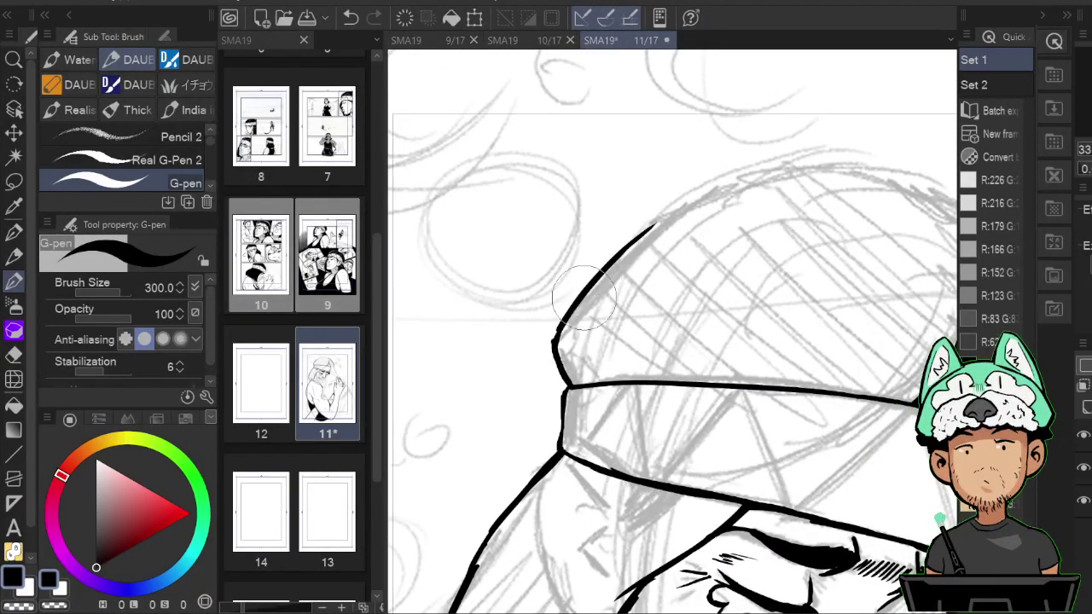
{"action": "left_click_drag", "start_coordinate": [585, 298], "coordinate": [727, 181]}
{"action": "left_click_drag", "start_coordinate": [660, 215], "coordinate": [783, 166]}
Ink the top of the crown outline to meet the front hair contour, undoing and redrawing unsatisfactory strokes.
{"action": "key", "text": "h"}
{"action": "left_click_drag", "start_coordinate": [778, 221], "coordinate": [753, 254]}
{"action": "left_click_drag", "start_coordinate": [651, 213], "coordinate": [799, 262]}
{"action": "left_click_drag", "start_coordinate": [525, 279], "coordinate": [689, 244]}
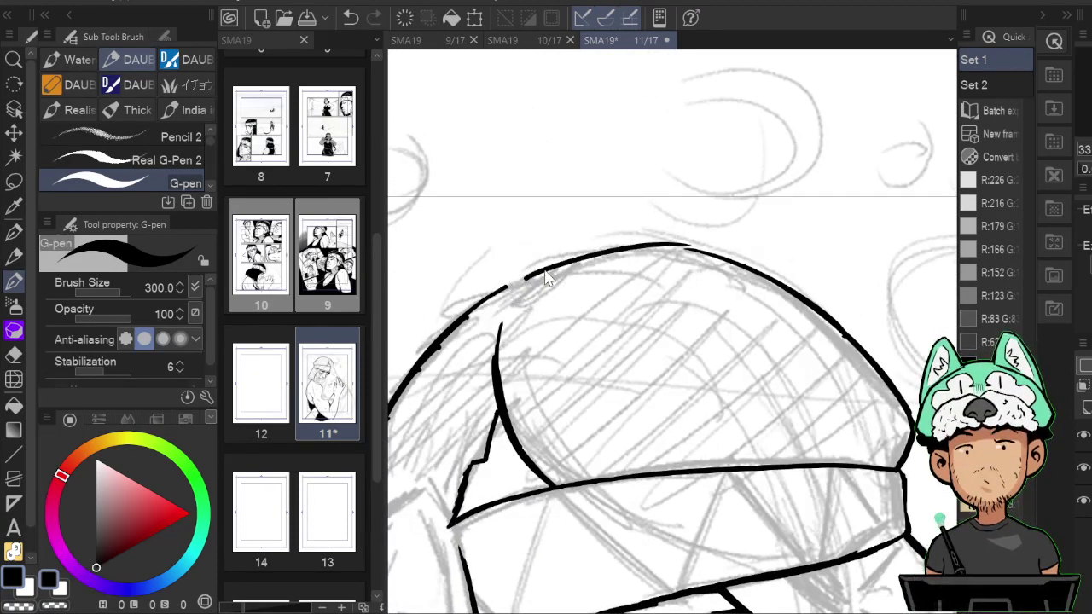
{"action": "key", "text": "ctrl+z"}
{"action": "left_click_drag", "start_coordinate": [522, 284], "coordinate": [676, 259]}
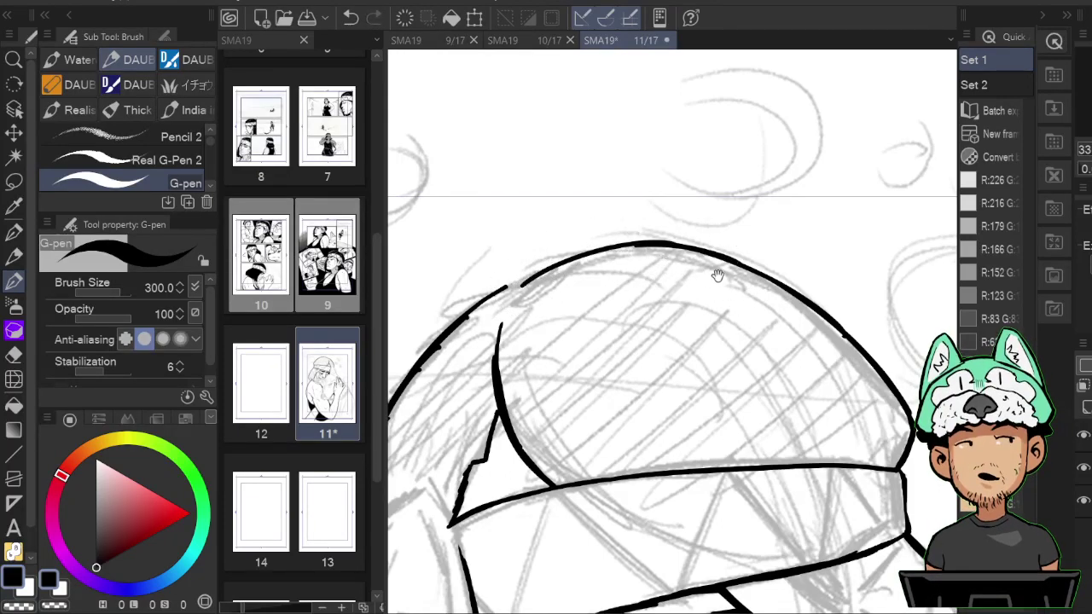
{"action": "key", "text": "h"}
{"action": "mouse_move", "coordinate": [807, 250]}
{"action": "left_mouse_down"}
{"action": "mouse_move", "coordinate": [748, 200]}
{"action": "mouse_move", "coordinate": [792, 254]}
{"action": "mouse_move", "coordinate": [826, 270]}
{"action": "left_mouse_up"}
{"action": "key", "text": "ctrl+z"}
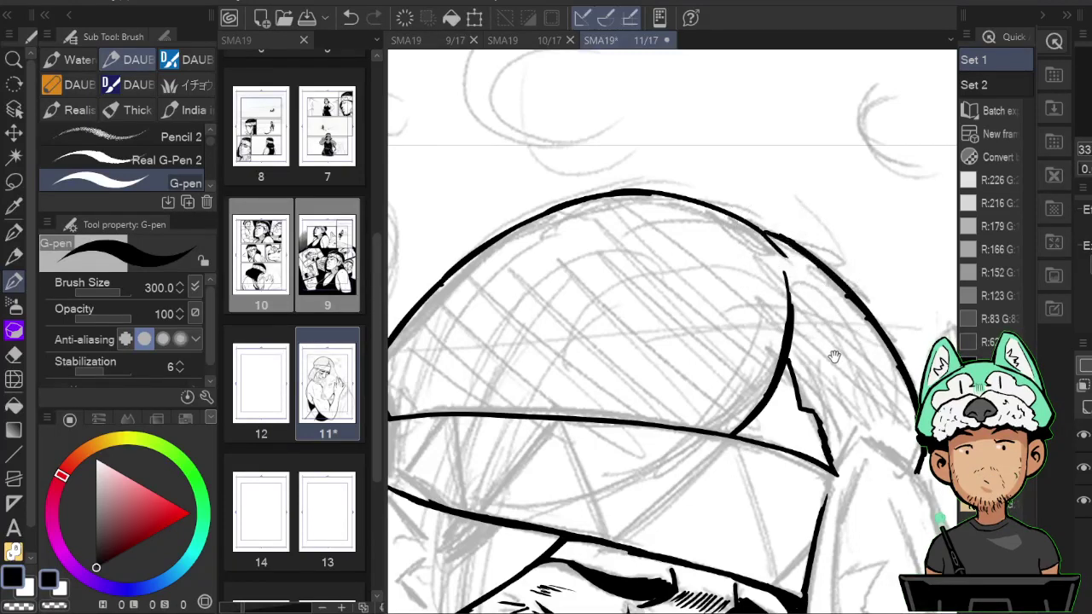
Ink the upper part of the jaw line on the cheek and the small earlobe curve beside the hair strand.
{"action": "left_click_drag", "start_coordinate": [804, 441], "coordinate": [762, 278]}
{"action": "scroll", "coordinate": [775, 354], "scroll_direction": "down", "scroll_amount": 5}
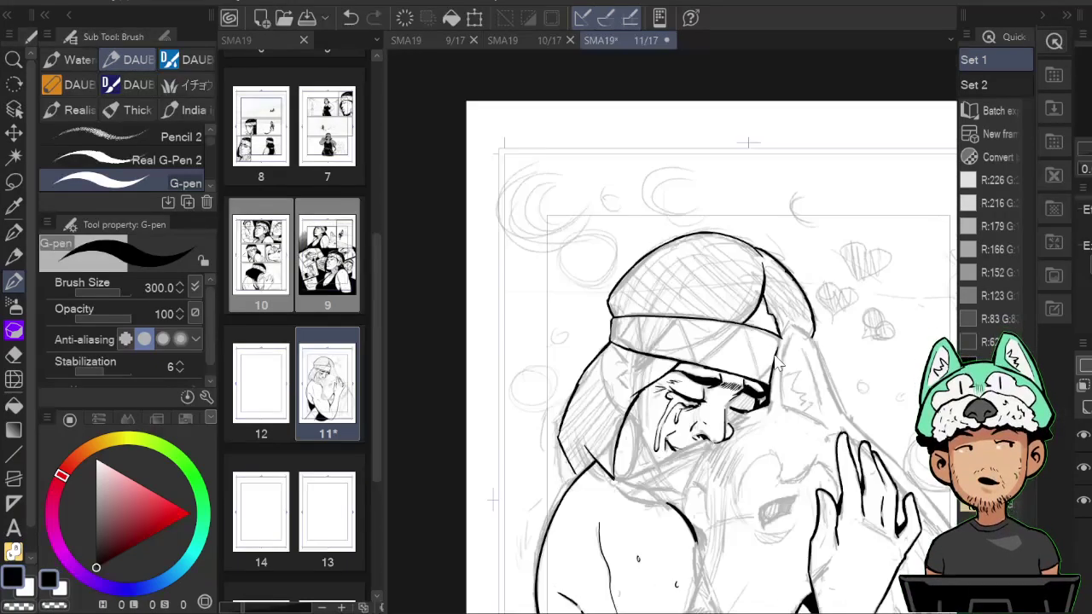
{"action": "scroll", "coordinate": [777, 358], "scroll_direction": "up", "scroll_amount": 4}
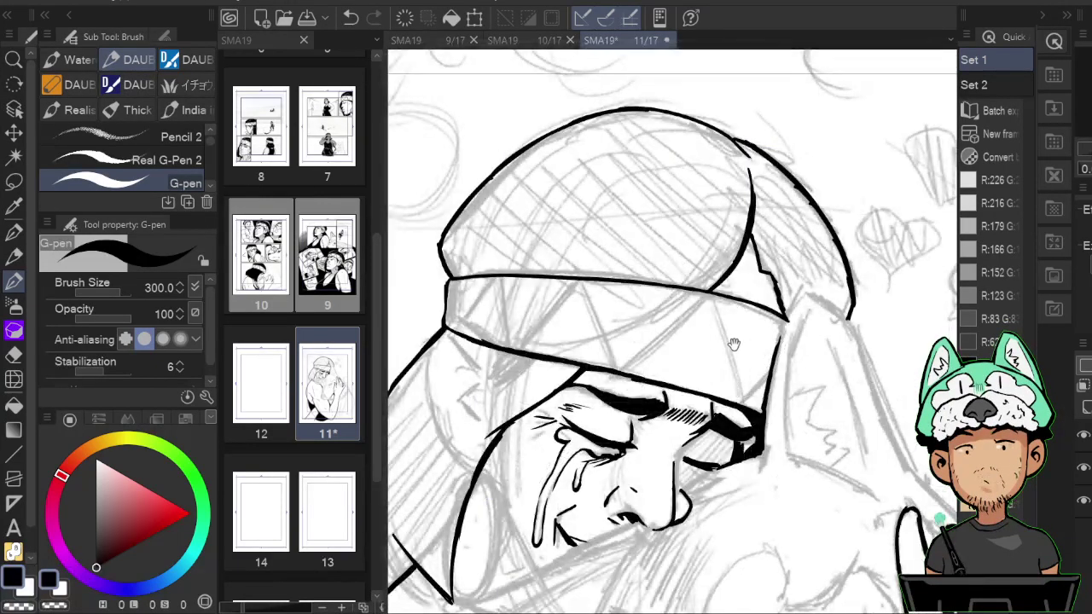
{"action": "mouse_move", "coordinate": [777, 505]}
{"action": "left_mouse_down"}
{"action": "mouse_move", "coordinate": [748, 378]}
{"action": "mouse_move", "coordinate": [854, 393]}
{"action": "left_mouse_up"}
{"action": "left_click_drag", "start_coordinate": [701, 399], "coordinate": [756, 418]}
{"action": "key", "text": "h"}
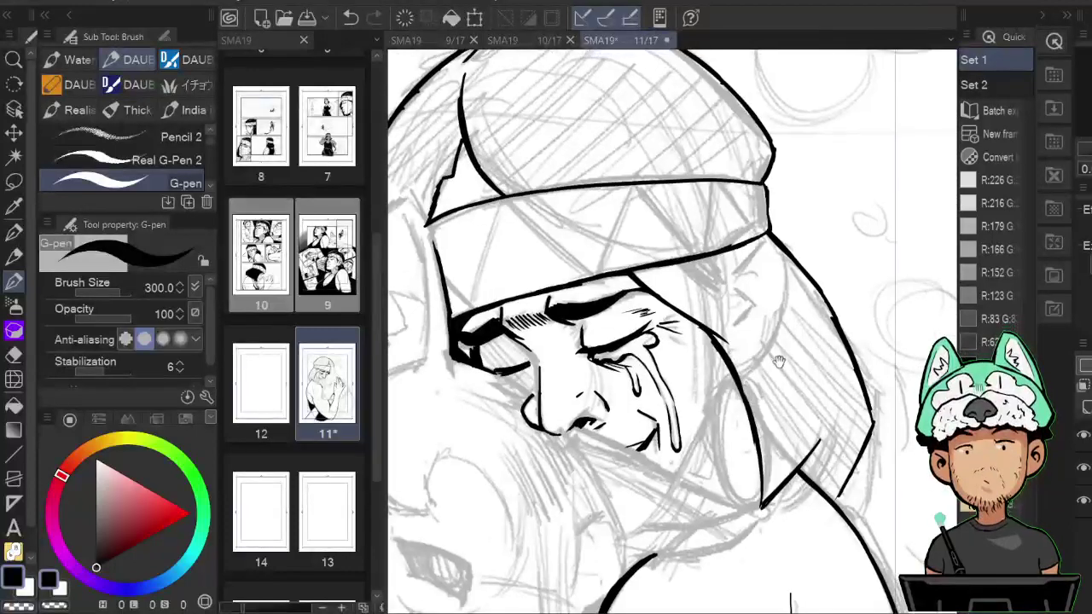
{"action": "key", "text": "h"}
{"action": "scroll", "coordinate": [755, 418], "scroll_direction": "up", "scroll_amount": 1}
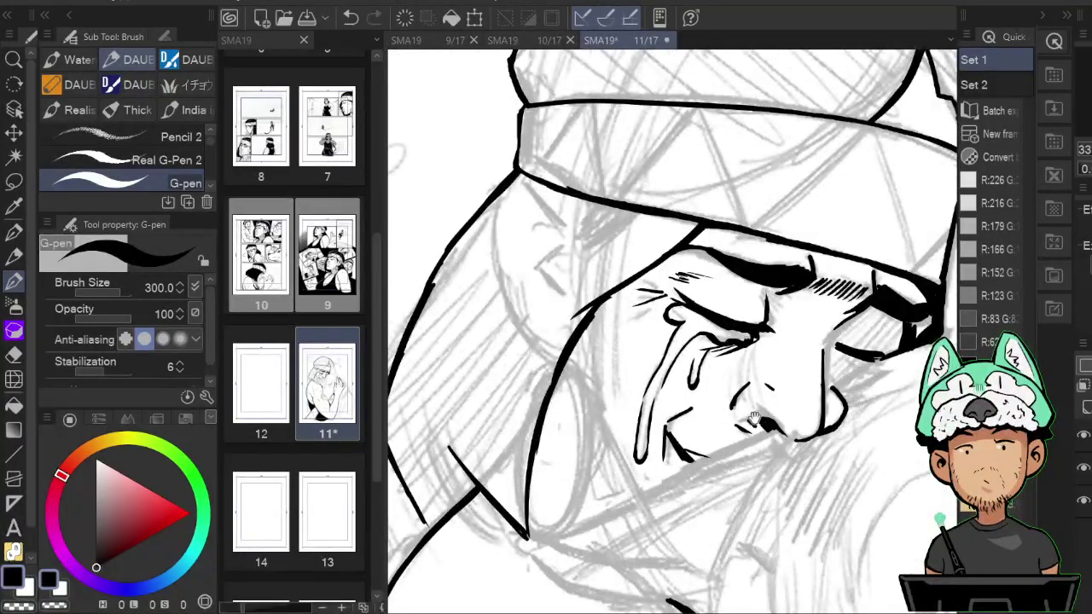
{"action": "left_click_drag", "start_coordinate": [614, 378], "coordinate": [666, 390]}
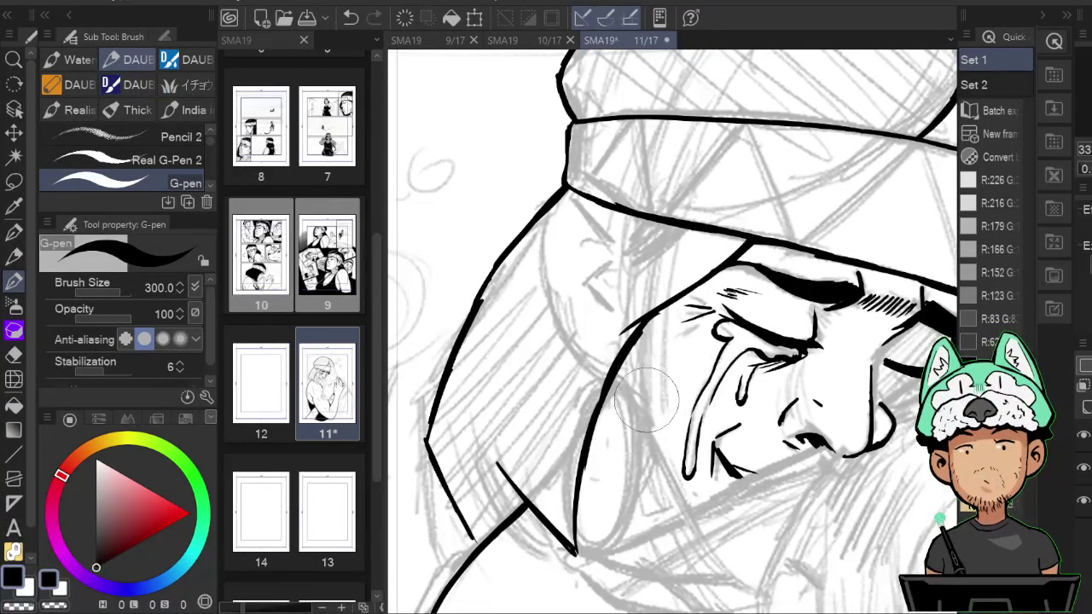
{"action": "left_click_drag", "start_coordinate": [646, 356], "coordinate": [650, 416]}
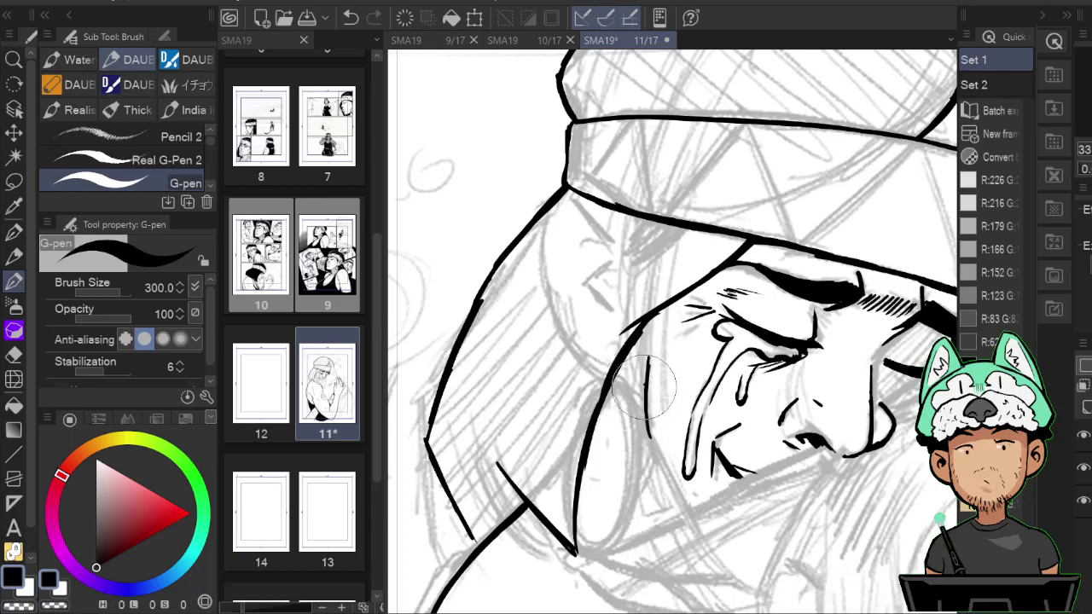
{"action": "left_click_drag", "start_coordinate": [618, 384], "coordinate": [645, 381]}
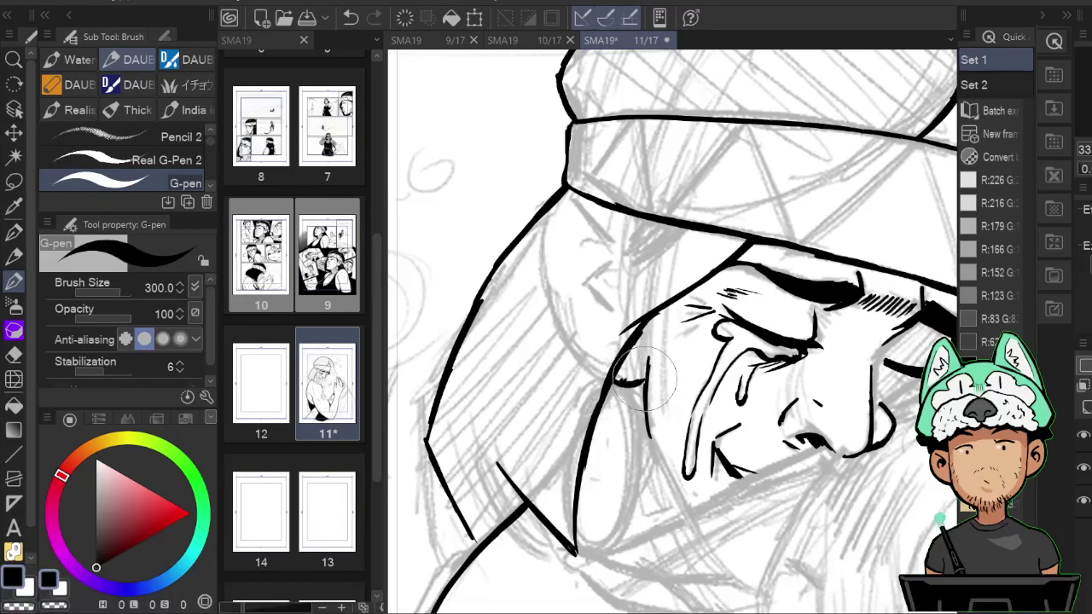
Add short hatching at the temple beside the hair strand and extend the jaw line down towards the chin.
{"action": "key", "text": "h"}
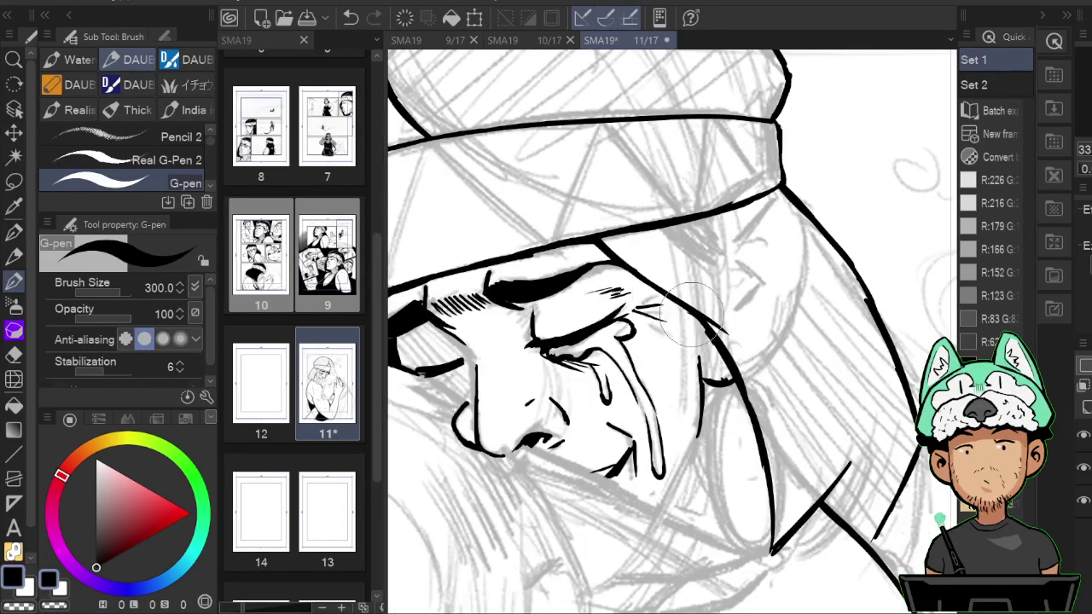
{"action": "left_click_drag", "start_coordinate": [693, 313], "coordinate": [707, 334]}
{"action": "left_click_drag", "start_coordinate": [687, 309], "coordinate": [702, 337]}
{"action": "mouse_move", "coordinate": [681, 312]}
{"action": "left_mouse_down"}
{"action": "mouse_move", "coordinate": [698, 361]}
{"action": "mouse_move", "coordinate": [702, 321]}
{"action": "left_mouse_up"}
{"action": "key", "text": "h"}
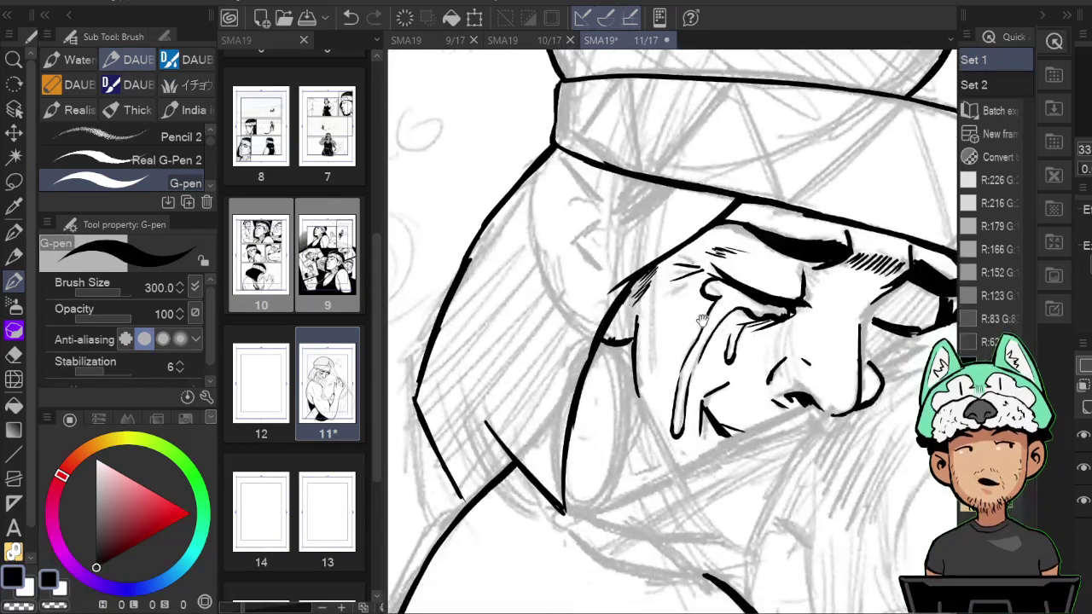
{"action": "mouse_move", "coordinate": [638, 396]}
{"action": "left_mouse_down"}
{"action": "mouse_move", "coordinate": [648, 444]}
{"action": "mouse_move", "coordinate": [676, 468]}
{"action": "left_mouse_up"}
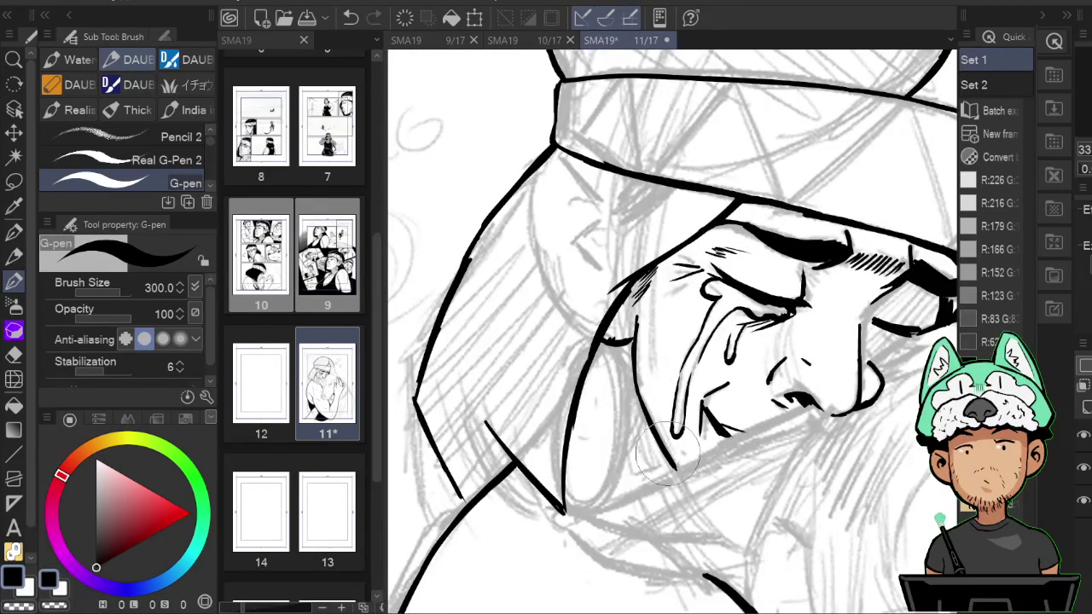
{"action": "key", "text": "h"}
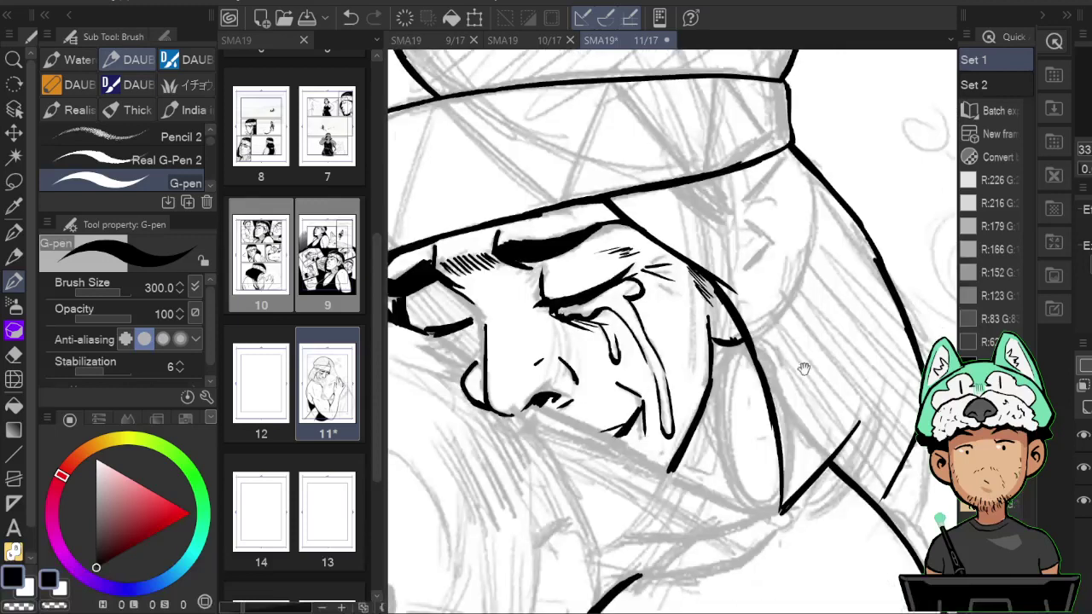
Ink the earring below the earlobe with a small hanging loop and a long oval outline, closing its lower end.
{"action": "left_click", "coordinate": [738, 349]}
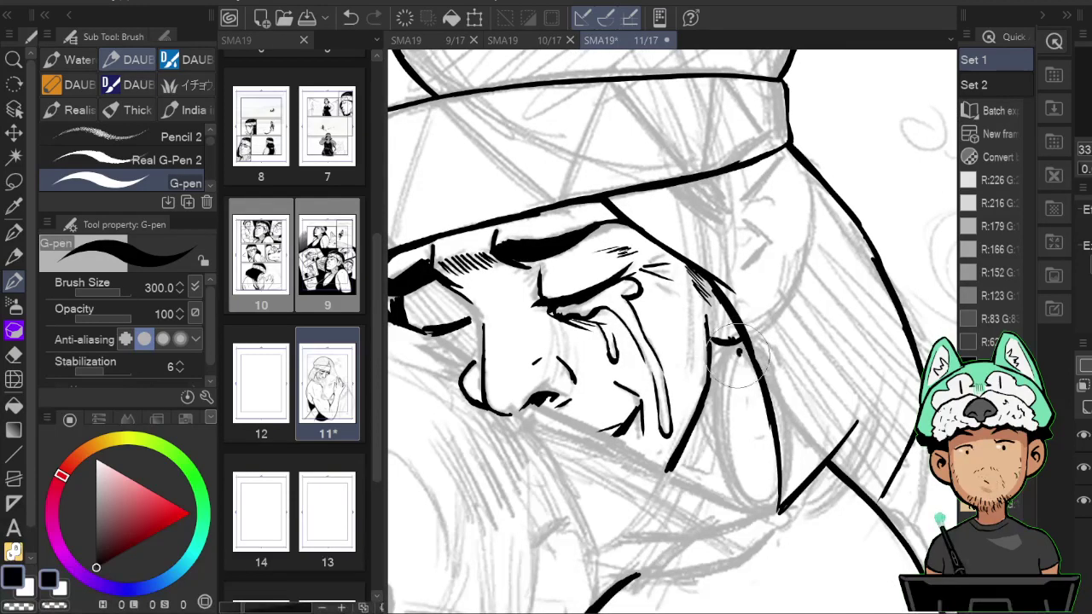
{"action": "mouse_move", "coordinate": [738, 365]}
{"action": "left_mouse_down"}
{"action": "mouse_move", "coordinate": [727, 464]}
{"action": "mouse_move", "coordinate": [727, 409]}
{"action": "mouse_move", "coordinate": [750, 501]}
{"action": "left_mouse_up"}
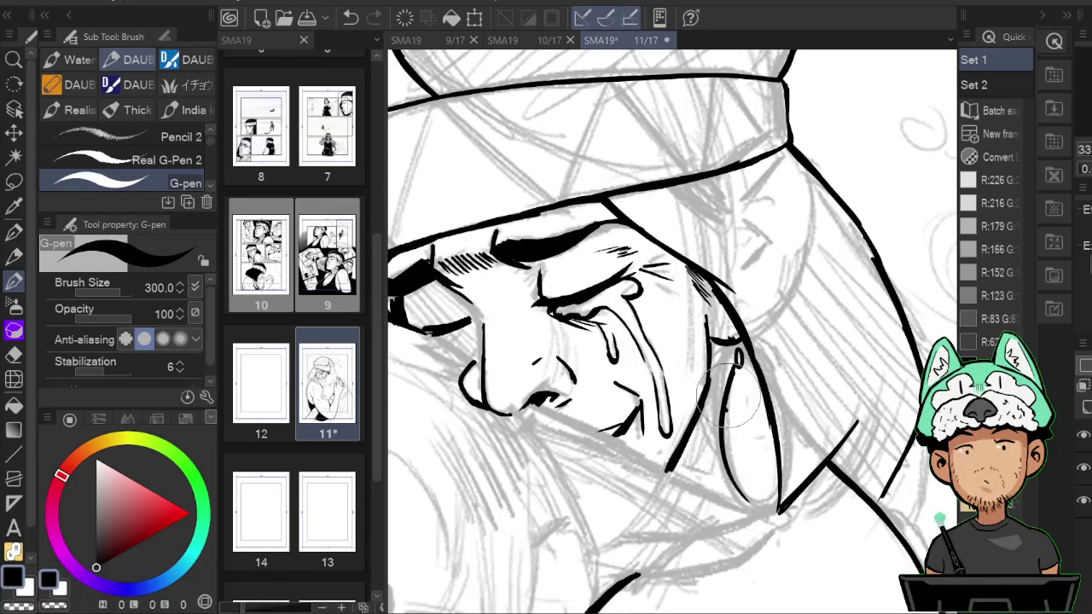
{"action": "mouse_move", "coordinate": [726, 408]}
{"action": "left_mouse_down"}
{"action": "mouse_move", "coordinate": [738, 370]}
{"action": "mouse_move", "coordinate": [756, 367]}
{"action": "left_mouse_up"}
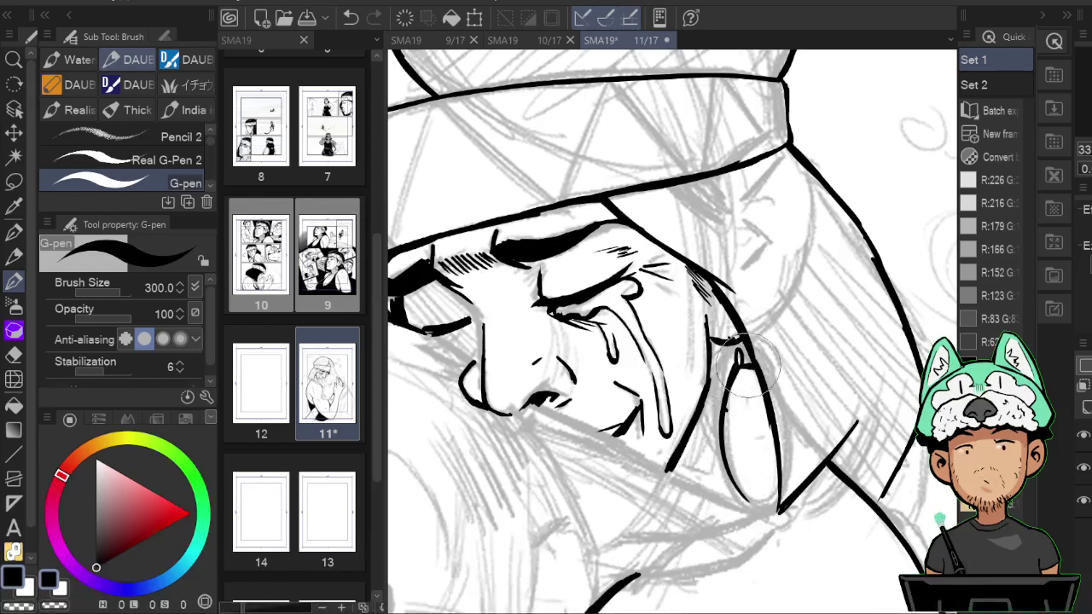
{"action": "key", "text": "e"}
{"action": "key", "text": "b"}
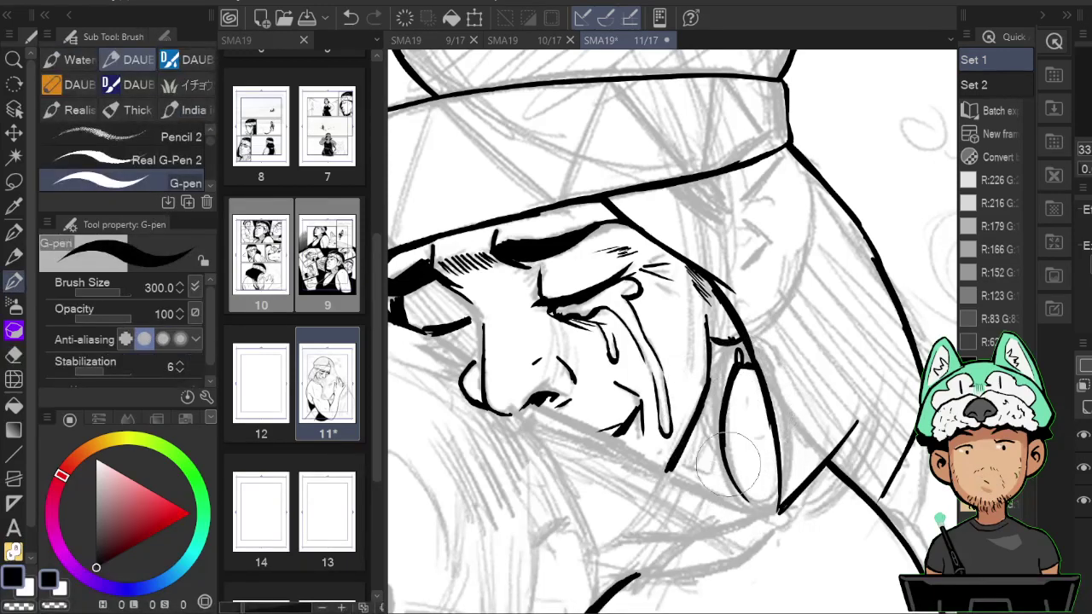
{"action": "left_click_drag", "start_coordinate": [724, 443], "coordinate": [741, 499]}
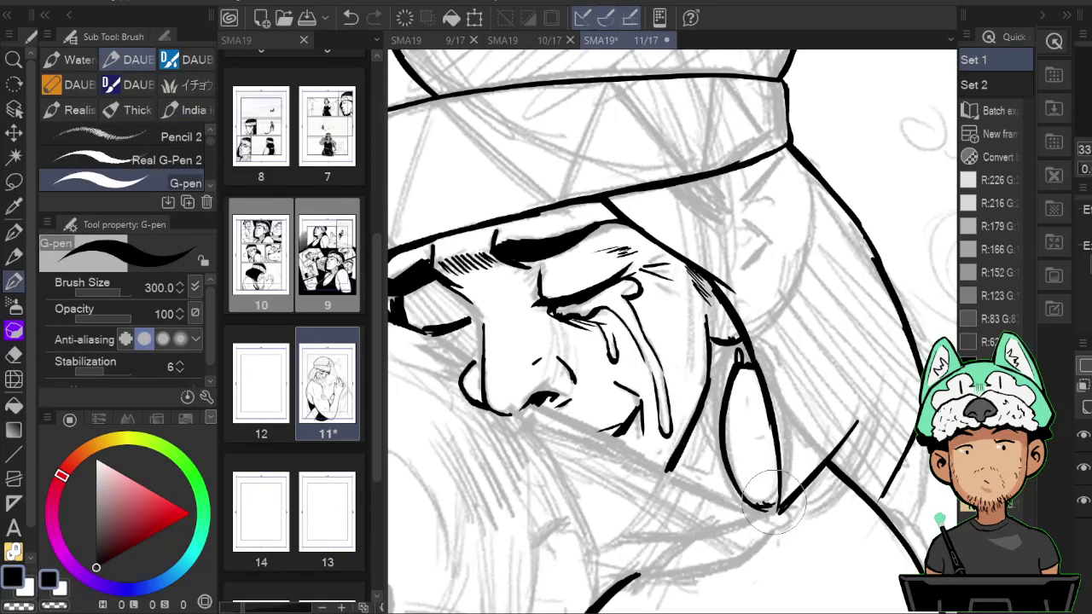
Ink the line from the lower end of the jaw past the earring to the tip of the hair strand.
{"action": "key", "text": "h"}
{"action": "mouse_move", "coordinate": [707, 459]}
{"action": "left_mouse_down"}
{"action": "mouse_move", "coordinate": [607, 487]}
{"action": "mouse_move", "coordinate": [700, 516]}
{"action": "left_mouse_up"}
{"action": "key", "text": "h"}
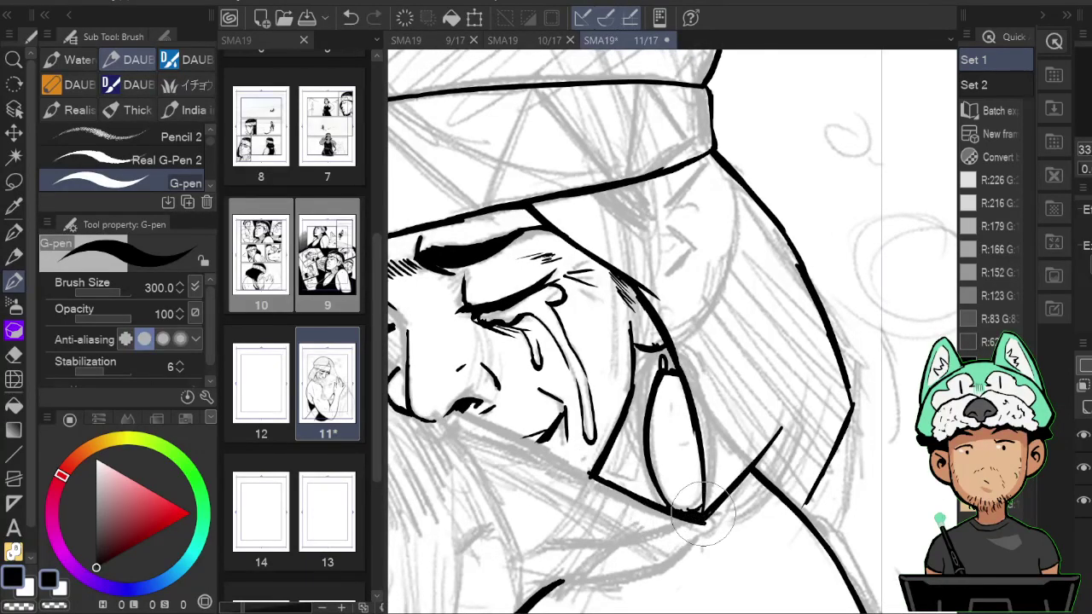
{"action": "key", "text": "h"}
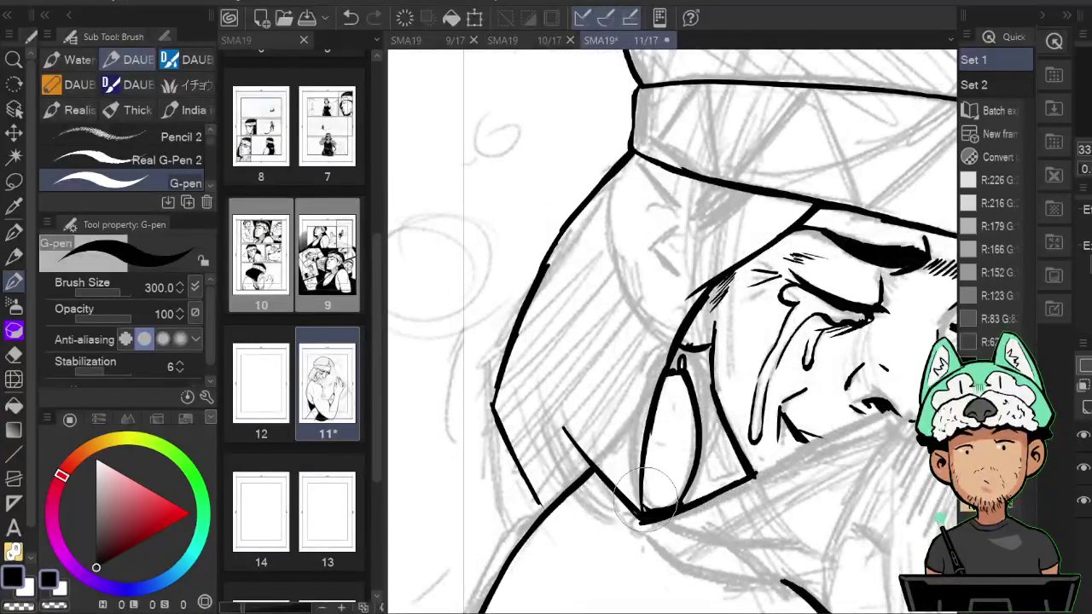
Decorate the earring with a solid black oval, short marks above it and a thick black chevron near its lower end.
{"action": "key", "text": "h"}
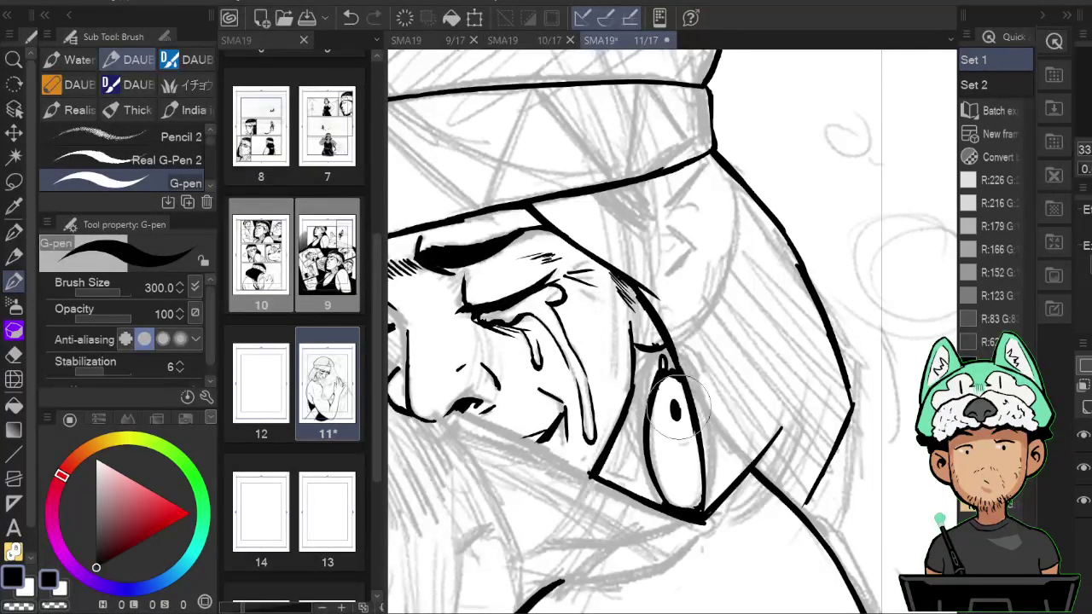
{"action": "key", "text": "ctrl+z"}
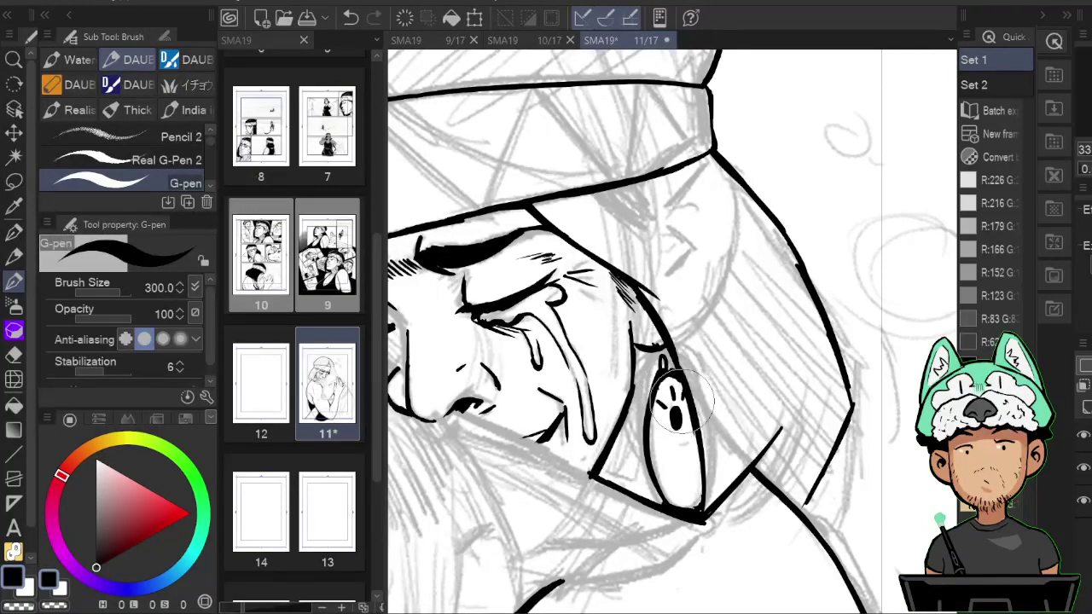
{"action": "left_click_drag", "start_coordinate": [666, 495], "coordinate": [685, 468]}
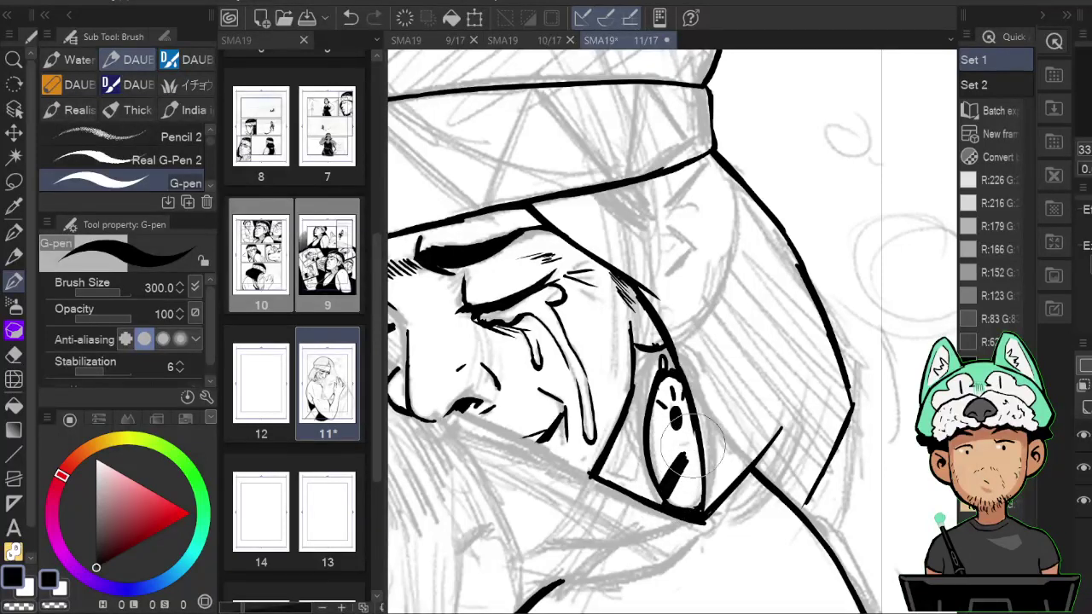
{"action": "key", "text": "h"}
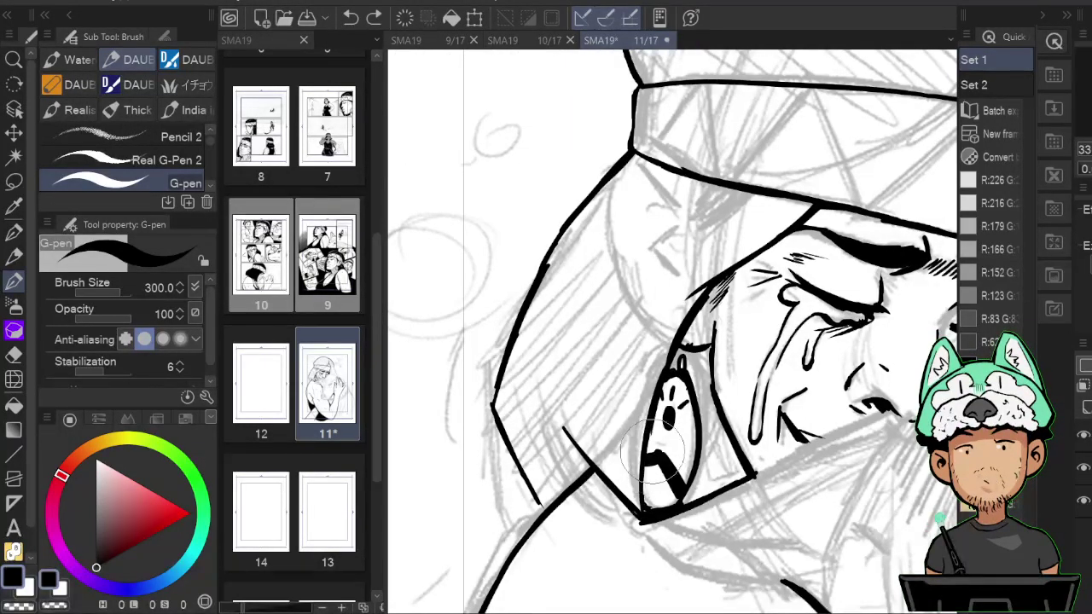
{"action": "key", "text": "h"}
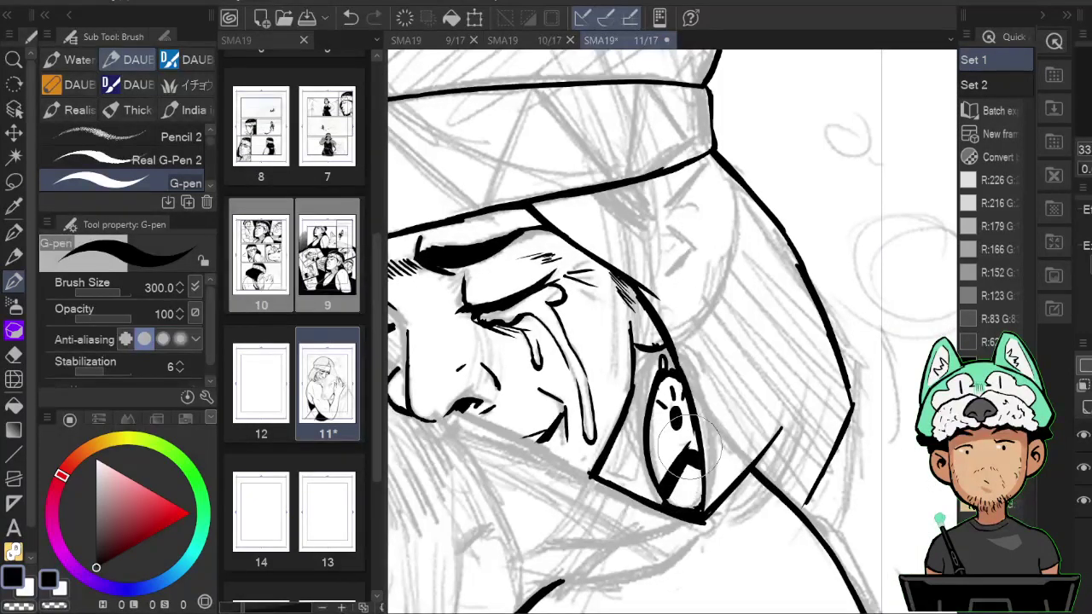
{"action": "key", "text": "e"}
{"action": "key", "text": "b"}
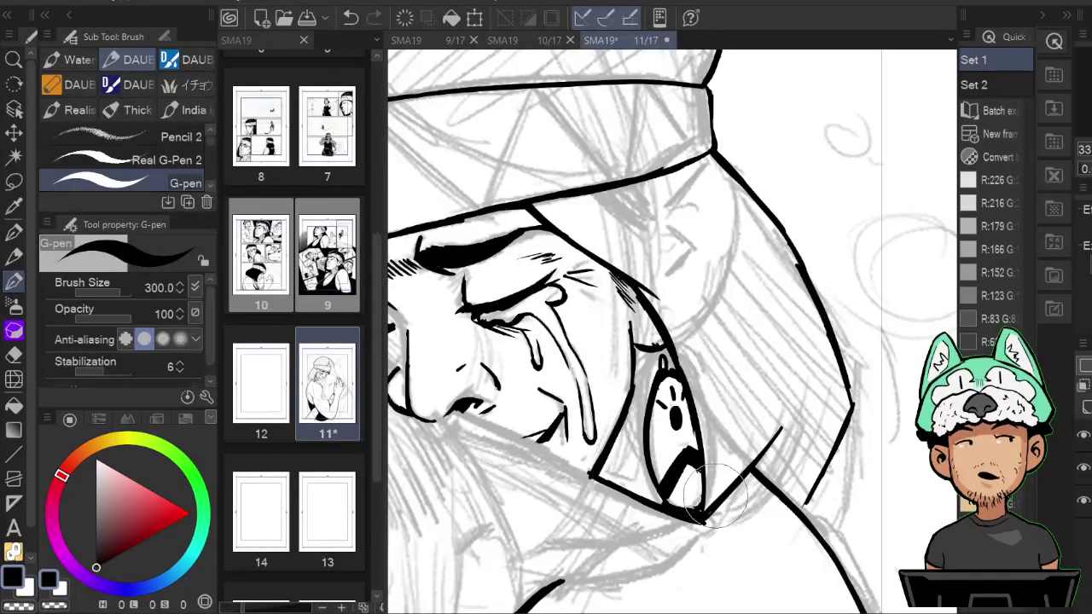
{"action": "key", "text": "h"}
{"action": "scroll", "coordinate": [722, 508], "scroll_direction": "down", "scroll_amount": 1}
{"action": "scroll", "coordinate": [722, 509], "scroll_direction": "down", "scroll_amount": 2}
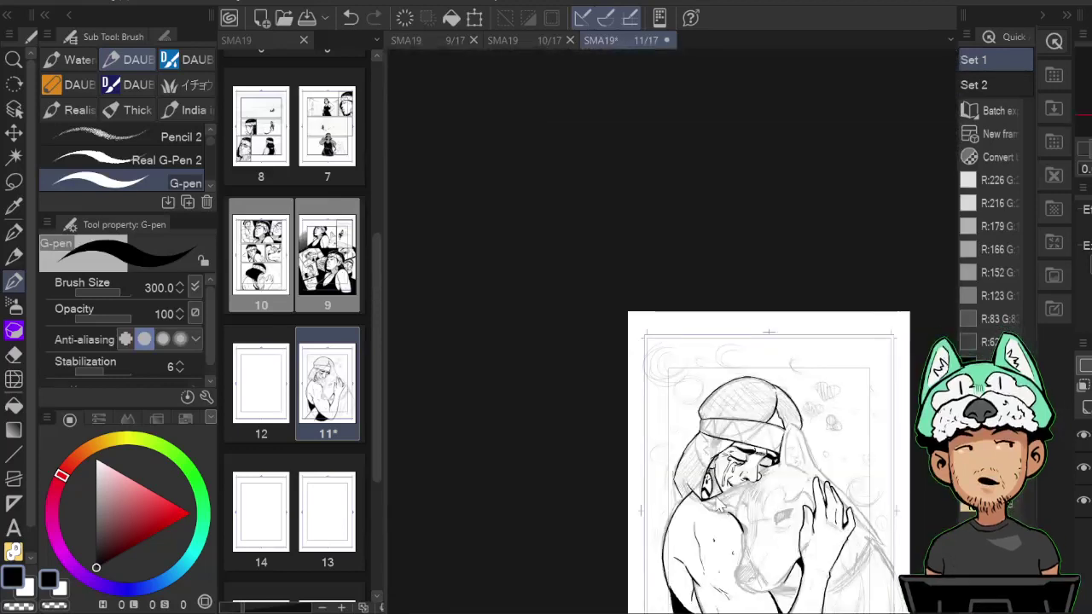
{"action": "scroll", "coordinate": [722, 508], "scroll_direction": "up", "scroll_amount": 2}
{"action": "scroll", "coordinate": [722, 509], "scroll_direction": "down", "scroll_amount": 2}
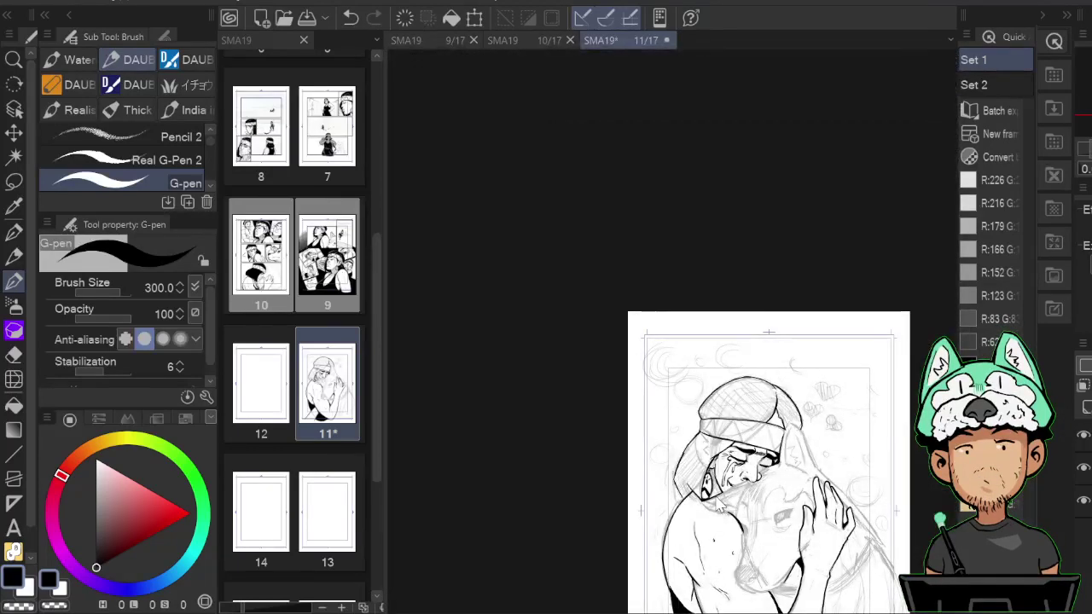
Hide the pencil sketch and fill the hair below the headband with solid black.
{"action": "scroll", "coordinate": [719, 508], "scroll_direction": "up", "scroll_amount": 5}
{"action": "key", "text": "h"}
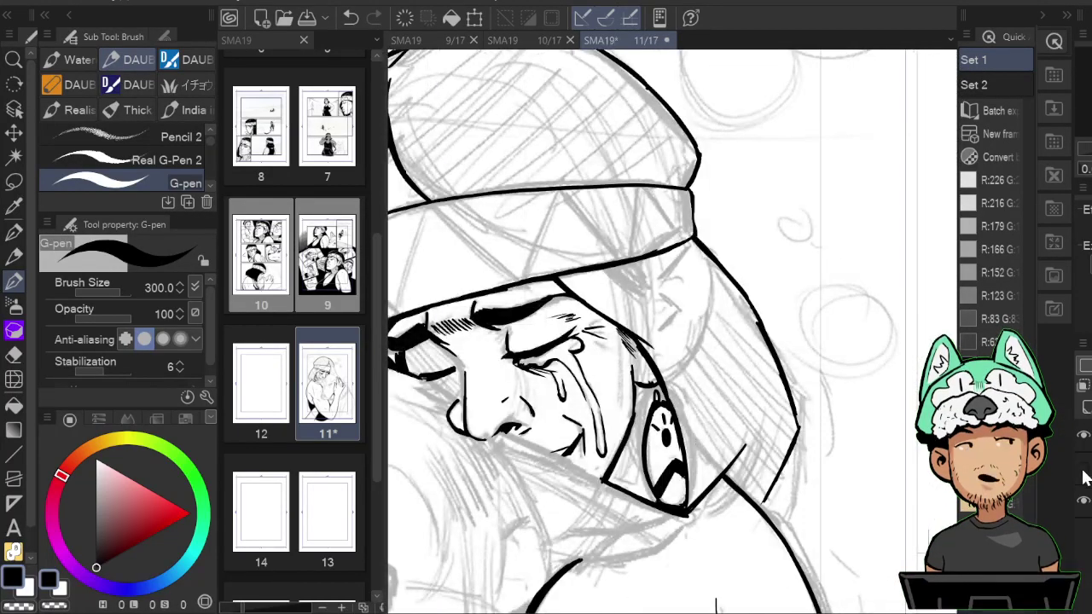
{"action": "left_click", "coordinate": [1084, 469]}
{"action": "left_click_drag", "start_coordinate": [694, 343], "coordinate": [710, 325]}
{"action": "key", "text": "g"}
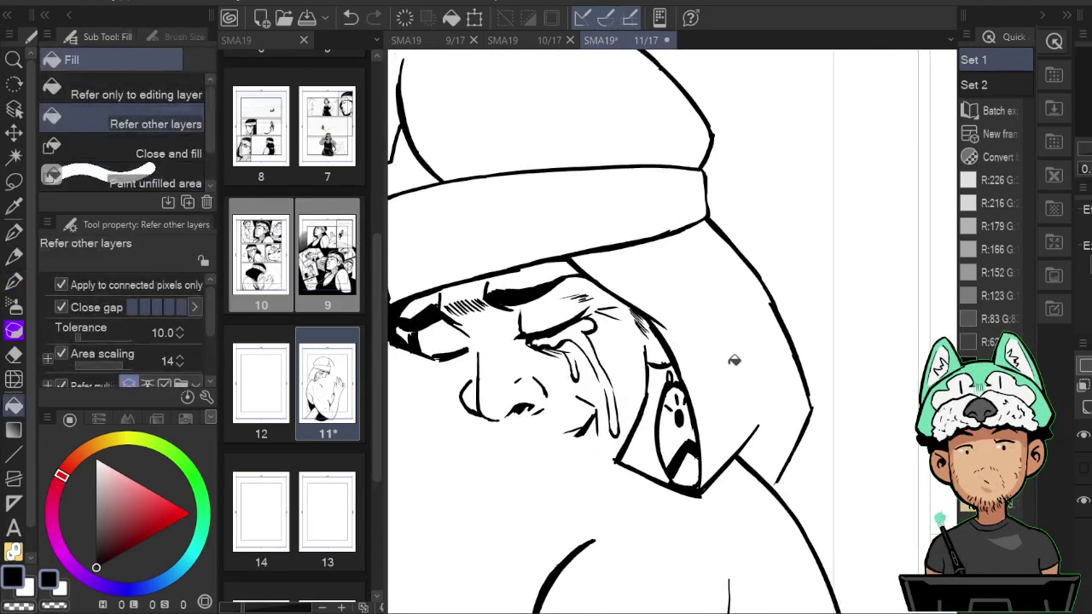
{"action": "key", "text": "h"}
{"action": "left_click", "coordinate": [585, 410]}
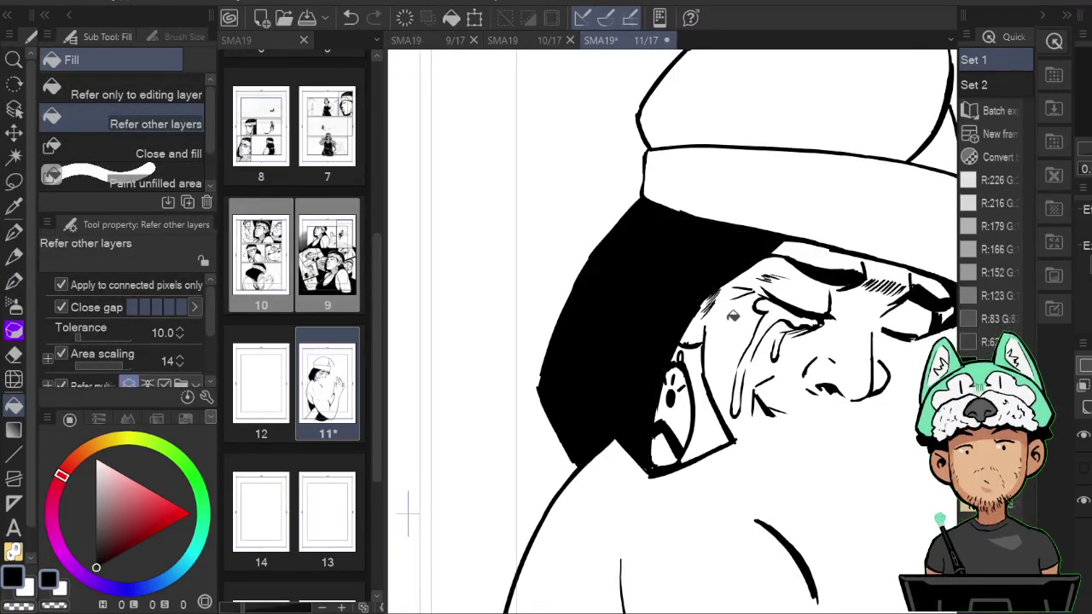
Undo the last black fill and show the pencil sketch again.
{"action": "scroll", "coordinate": [723, 254], "scroll_direction": "up", "scroll_amount": 4}
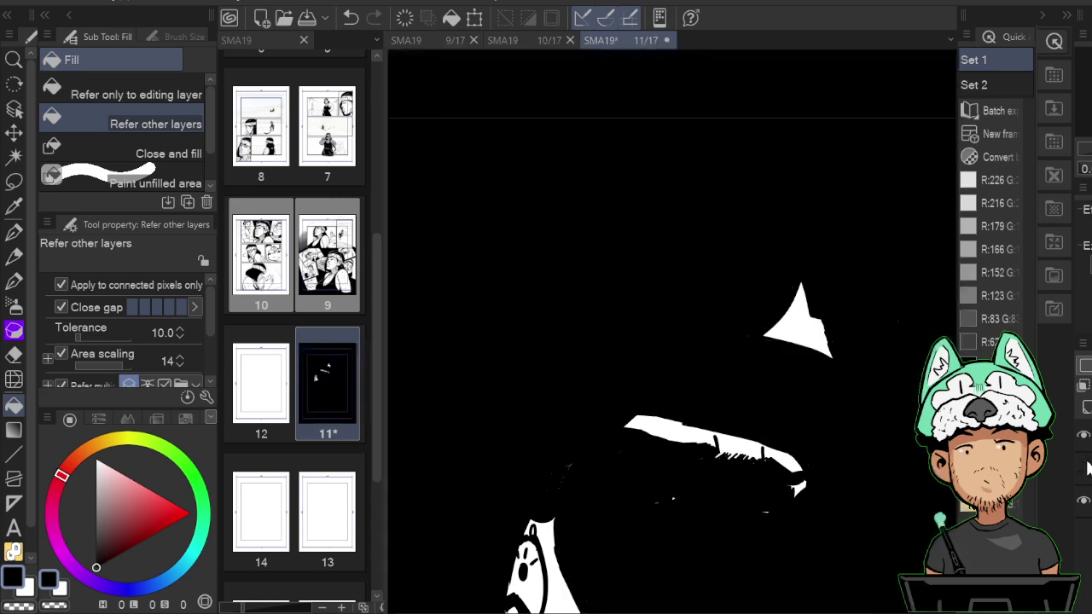
{"action": "key", "text": "ctrl+z"}
{"action": "left_click", "coordinate": [1083, 468]}
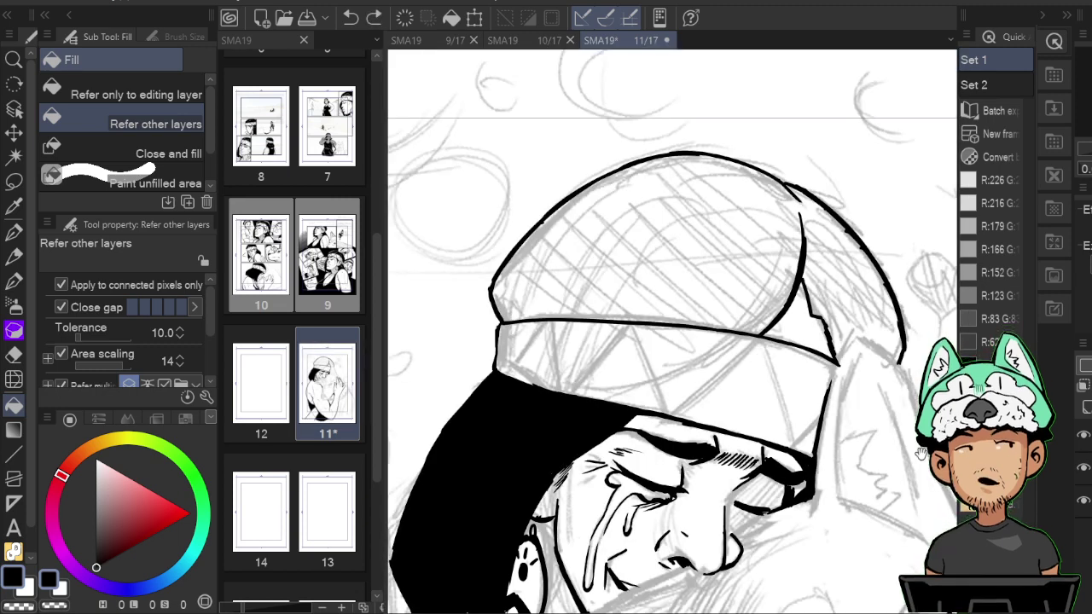
Ink the dog's ear beside the headband, closing the gaps where its tip and edges meet the hair and headband.
{"action": "mouse_move", "coordinate": [839, 358]}
{"action": "left_mouse_down"}
{"action": "mouse_move", "coordinate": [795, 314]}
{"action": "mouse_move", "coordinate": [804, 354]}
{"action": "left_mouse_up"}
{"action": "key", "text": "w"}
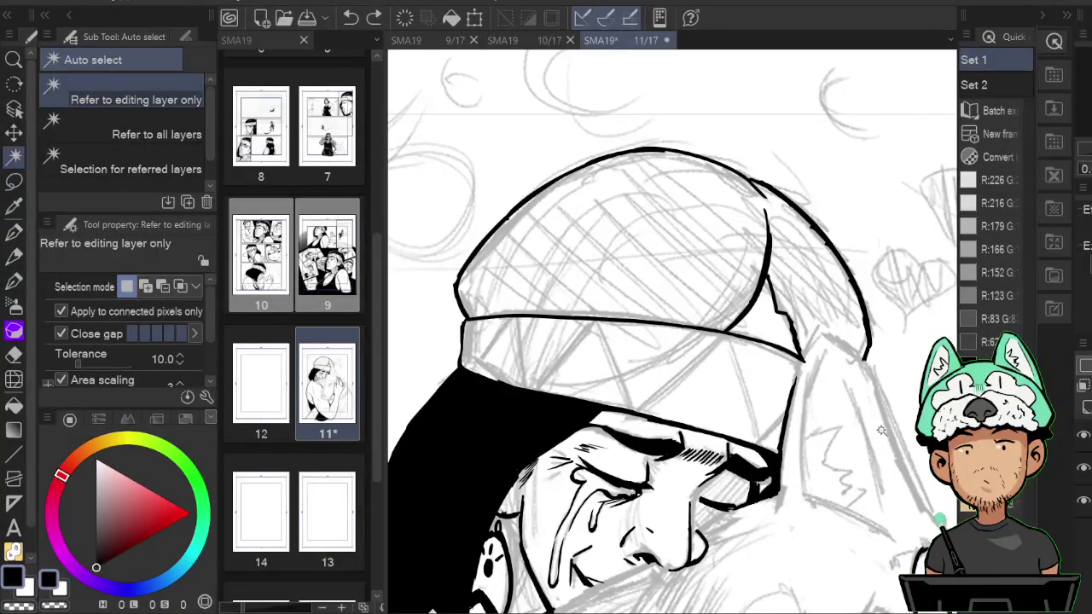
{"action": "key", "text": "ctrl+d"}
{"action": "key", "text": "e"}
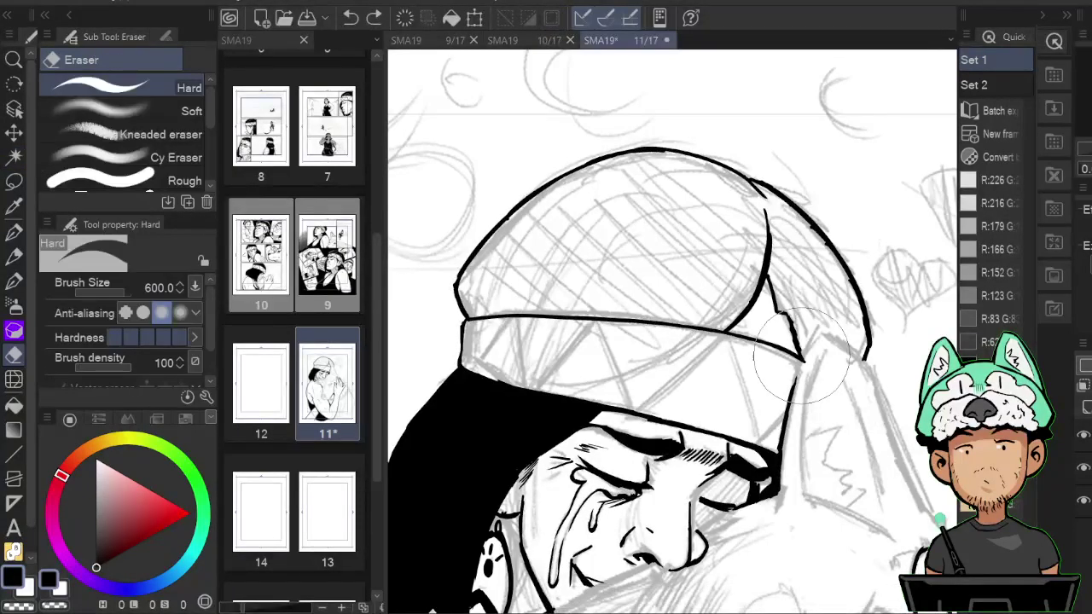
{"action": "key", "text": "b"}
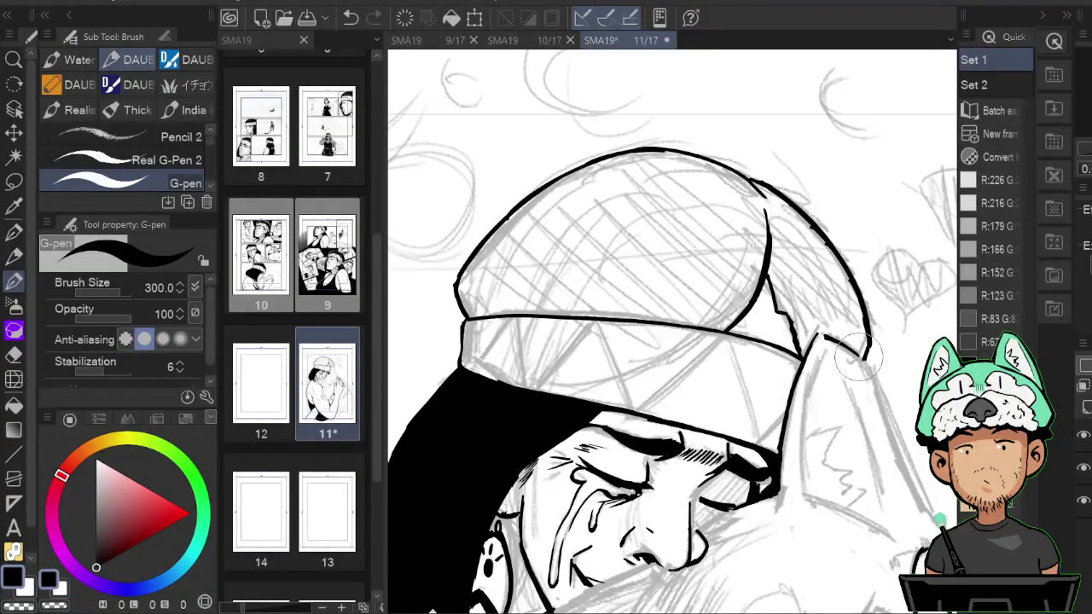
{"action": "key", "text": "e"}
{"action": "key", "text": "b"}
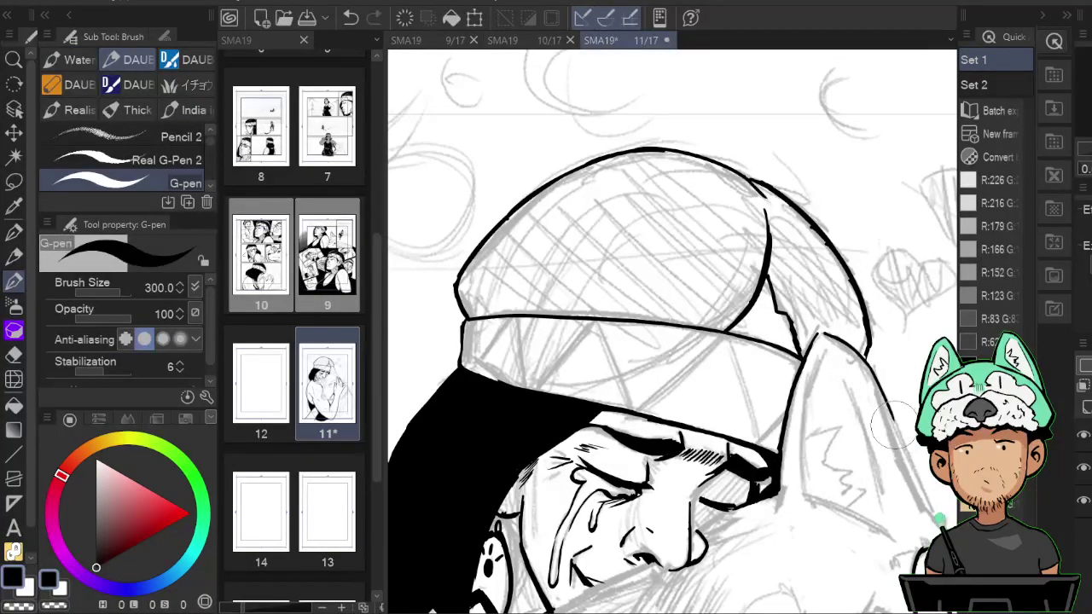
{"action": "left_click_drag", "start_coordinate": [885, 399], "coordinate": [909, 471]}
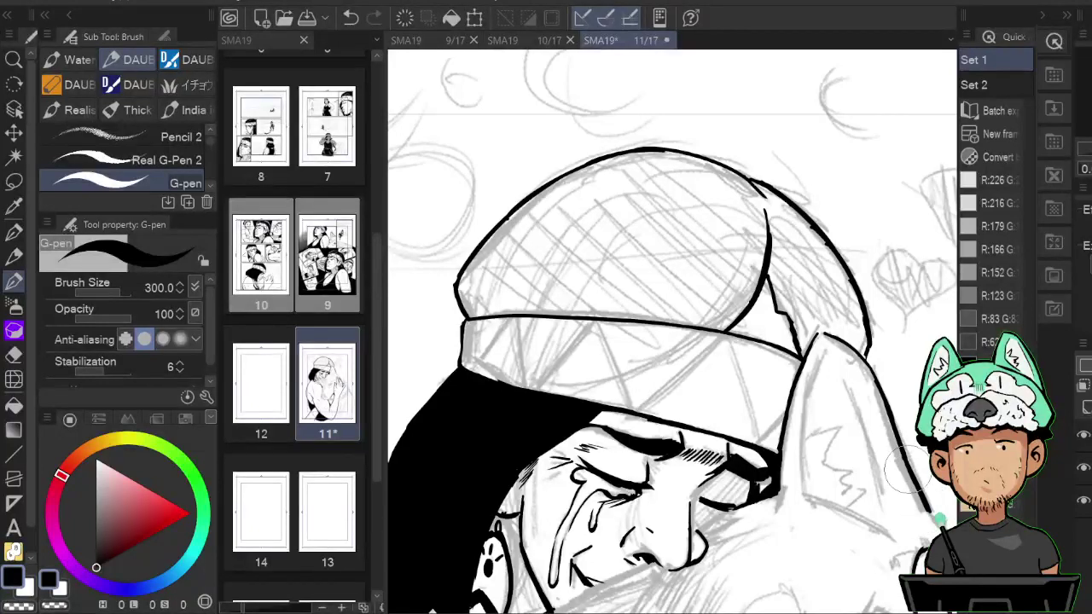
{"action": "key", "text": "h"}
{"action": "left_click_drag", "start_coordinate": [749, 351], "coordinate": [778, 361]}
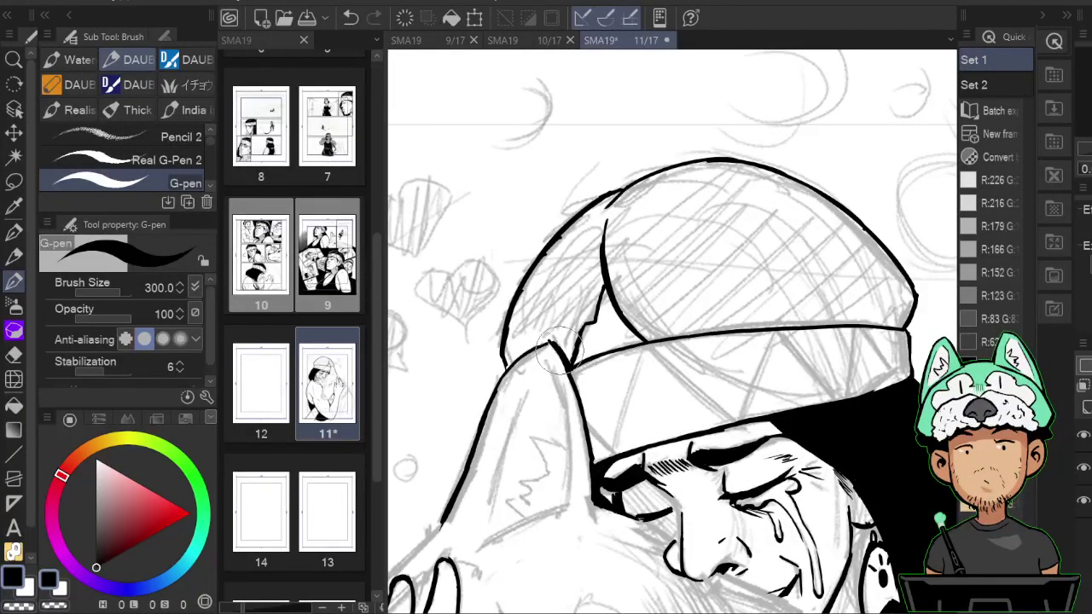
{"action": "key", "text": "h"}
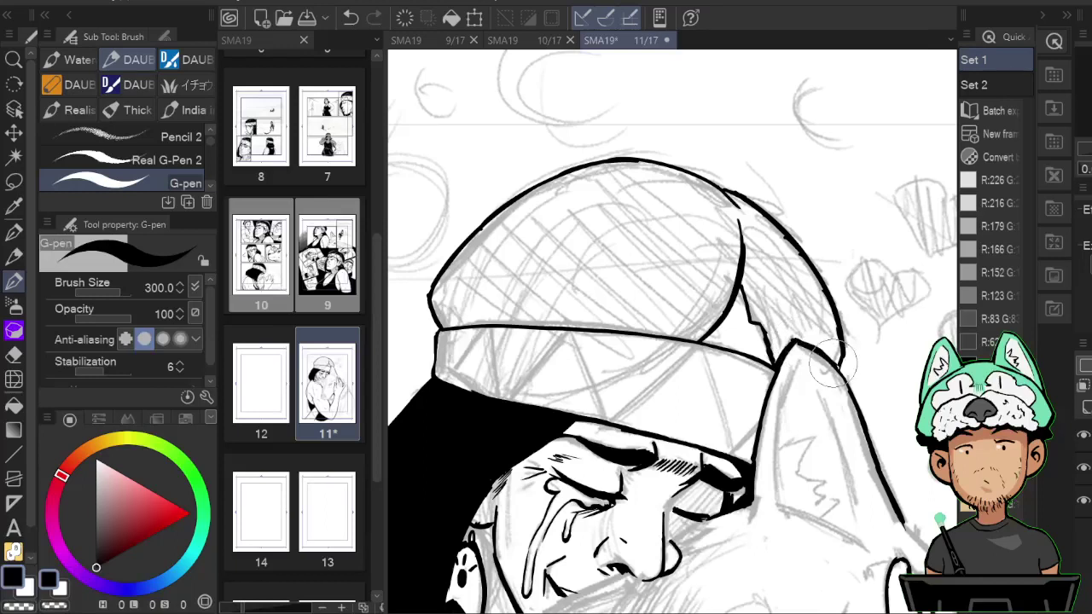
Fill the hair above the headband with solid black while the pencil sketch is hidden, and show the sketch again.
{"action": "key", "text": "g"}
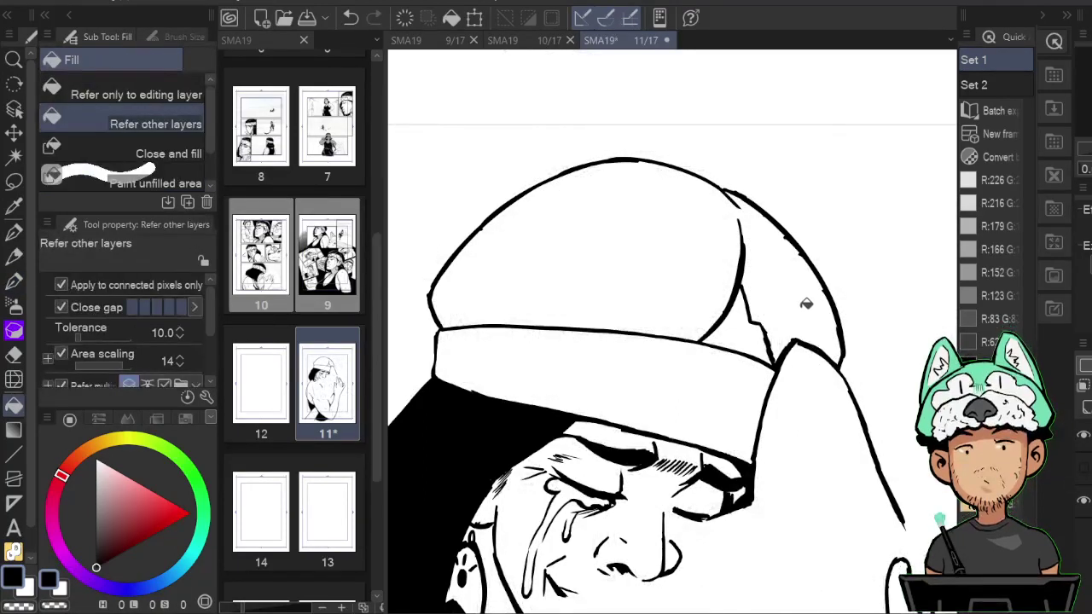
{"action": "left_click", "coordinate": [803, 303]}
{"action": "left_click_drag", "start_coordinate": [801, 369], "coordinate": [783, 283]}
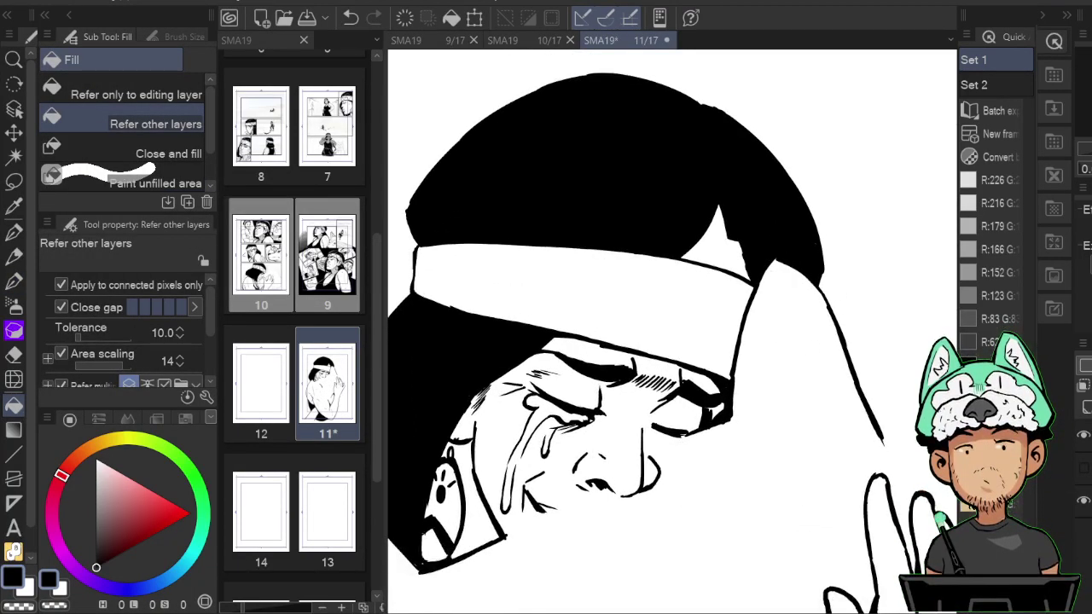
{"action": "left_click", "coordinate": [1084, 468]}
Ink the contour of the dog's head from the base of the ear, under the character's far eye, to the nose.
{"action": "key", "text": "p"}
{"action": "key", "text": "ctrl+plus"}
{"action": "key", "text": "h"}
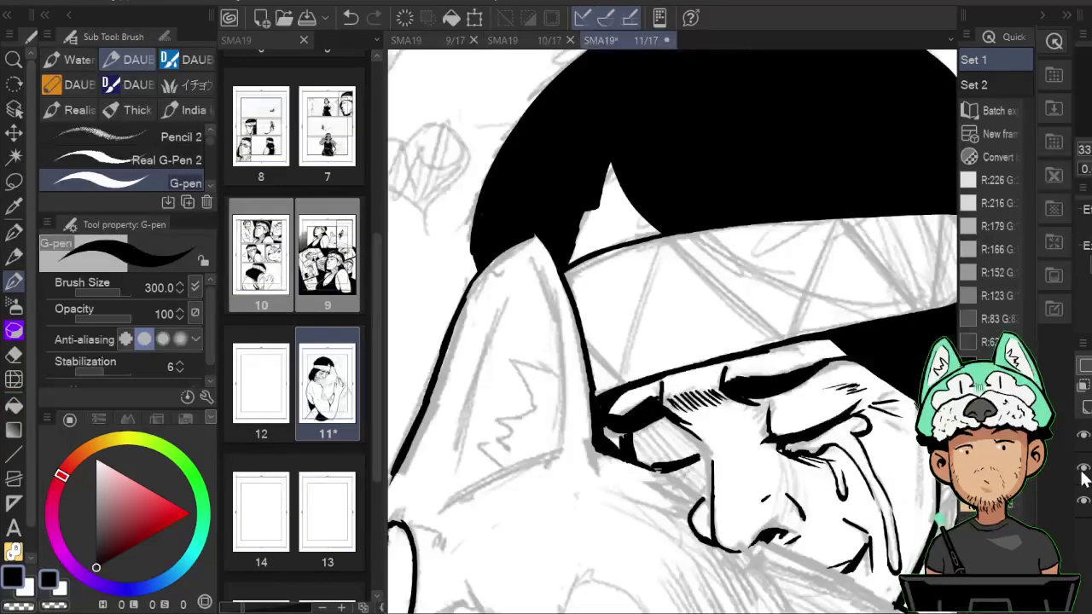
{"action": "left_click_drag", "start_coordinate": [641, 487], "coordinate": [576, 437]}
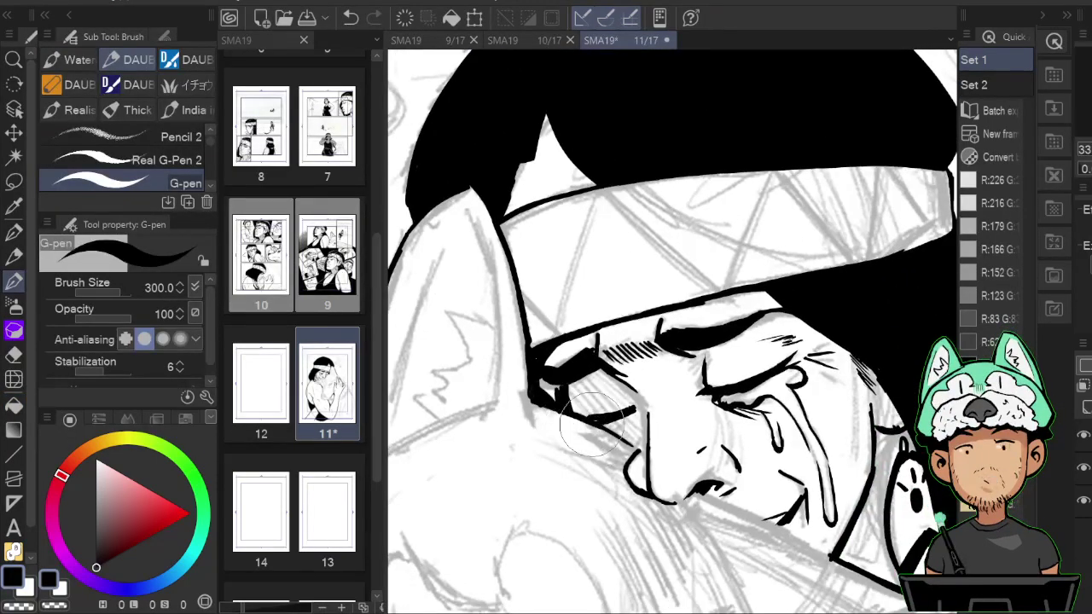
{"action": "key", "text": "h"}
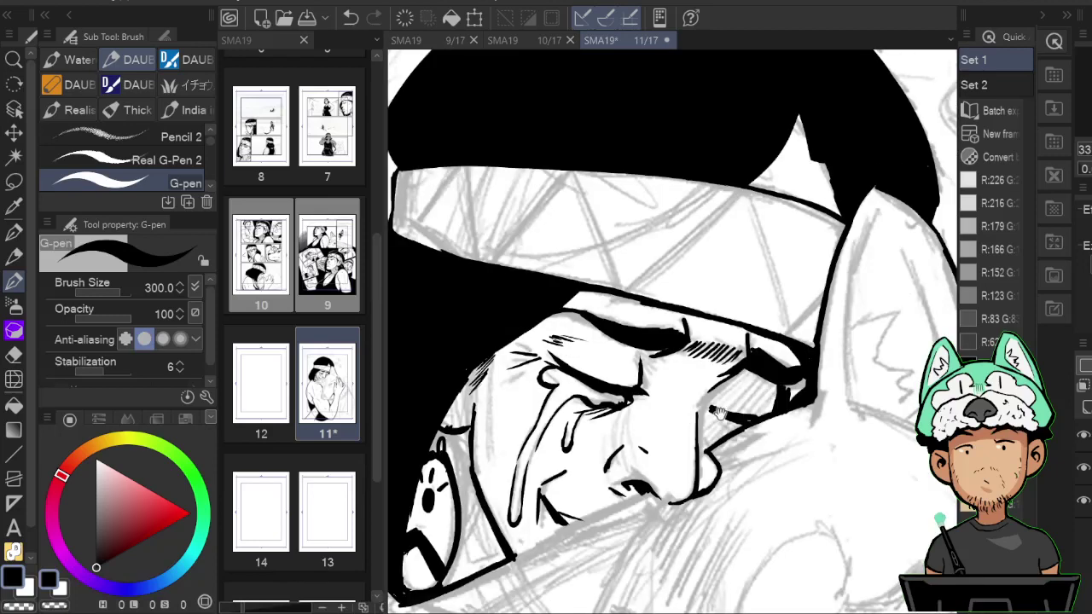
{"action": "key", "text": "h"}
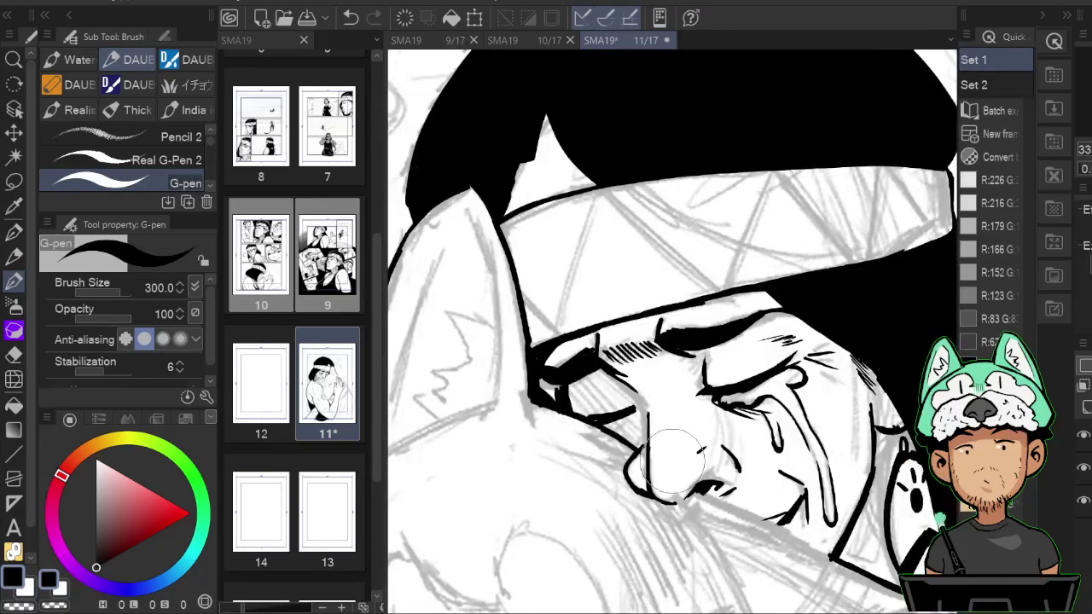
{"action": "key", "text": "h"}
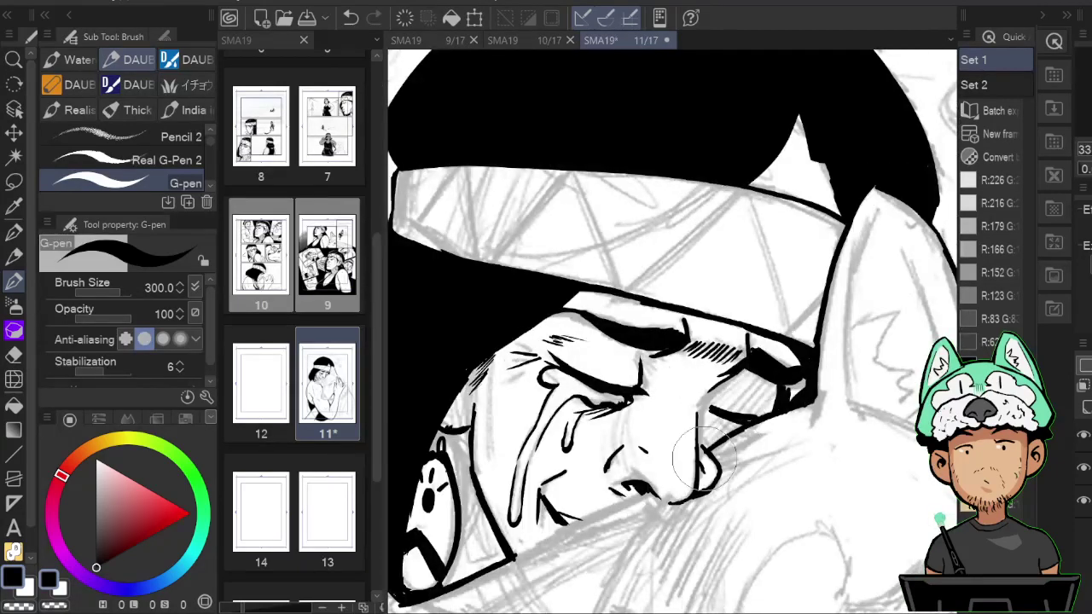
{"action": "left_click_drag", "start_coordinate": [809, 339], "coordinate": [822, 361]}
{"action": "left_click_drag", "start_coordinate": [826, 303], "coordinate": [829, 351]}
{"action": "key", "text": "h"}
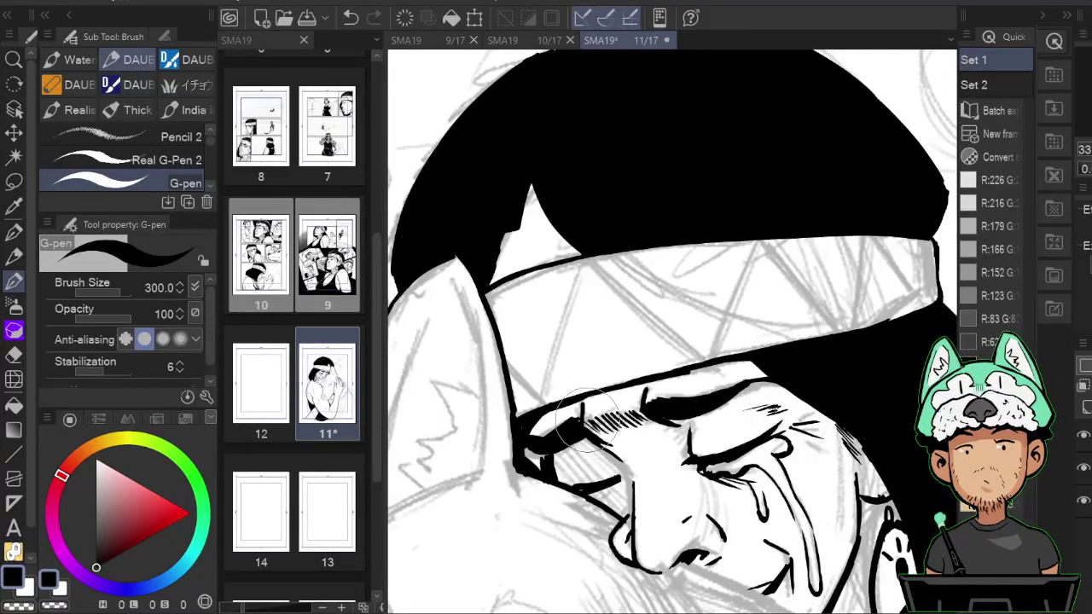
Add a small pointed hair tip at the white notch above the headband and erase a thin white parting line above it.
{"action": "scroll", "coordinate": [668, 492], "scroll_direction": "down", "scroll_amount": 10}
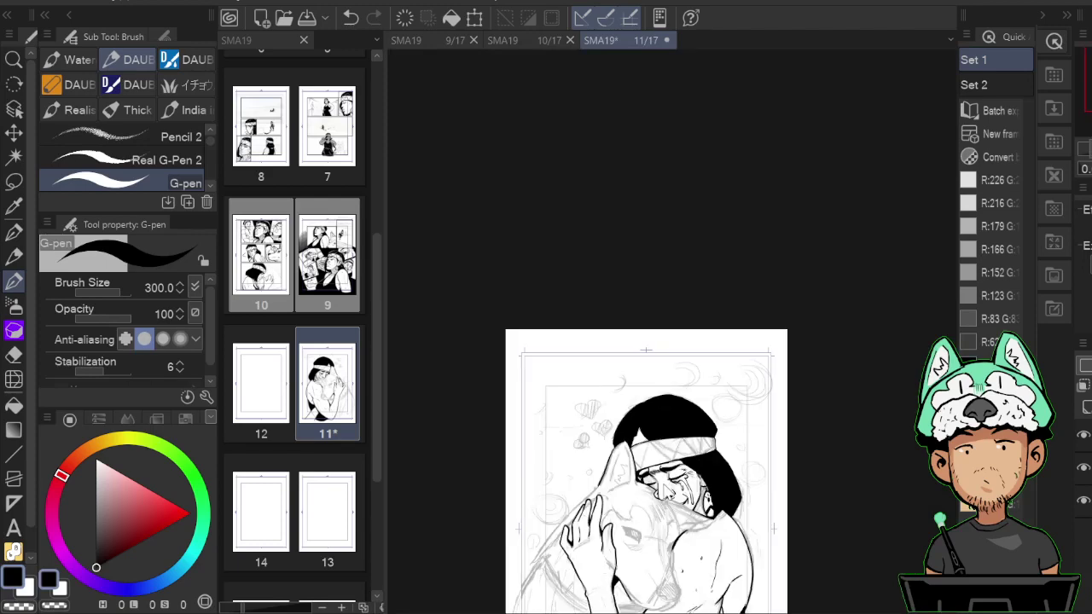
{"action": "scroll", "coordinate": [664, 488], "scroll_direction": "up", "scroll_amount": 10}
{"action": "left_click_drag", "start_coordinate": [601, 161], "coordinate": [654, 227]}
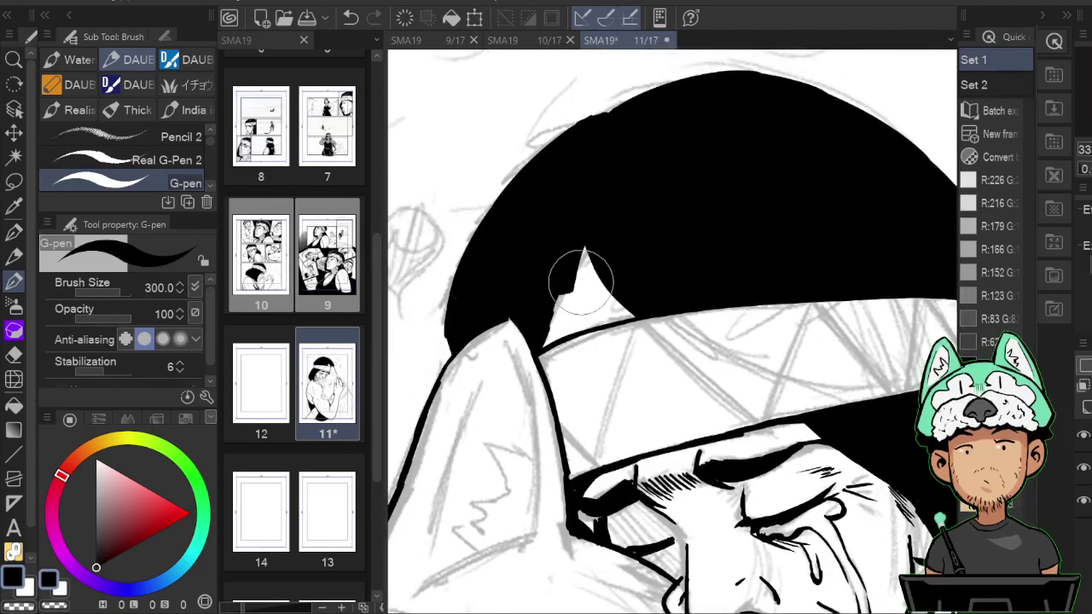
{"action": "key", "text": "h"}
{"action": "mouse_move", "coordinate": [811, 342]}
{"action": "left_mouse_down"}
{"action": "mouse_move", "coordinate": [768, 262]}
{"action": "mouse_move", "coordinate": [771, 288]}
{"action": "mouse_move", "coordinate": [791, 311]}
{"action": "mouse_move", "coordinate": [767, 235]}
{"action": "left_mouse_up"}
{"action": "key", "text": "e"}
{"action": "key", "text": "h"}
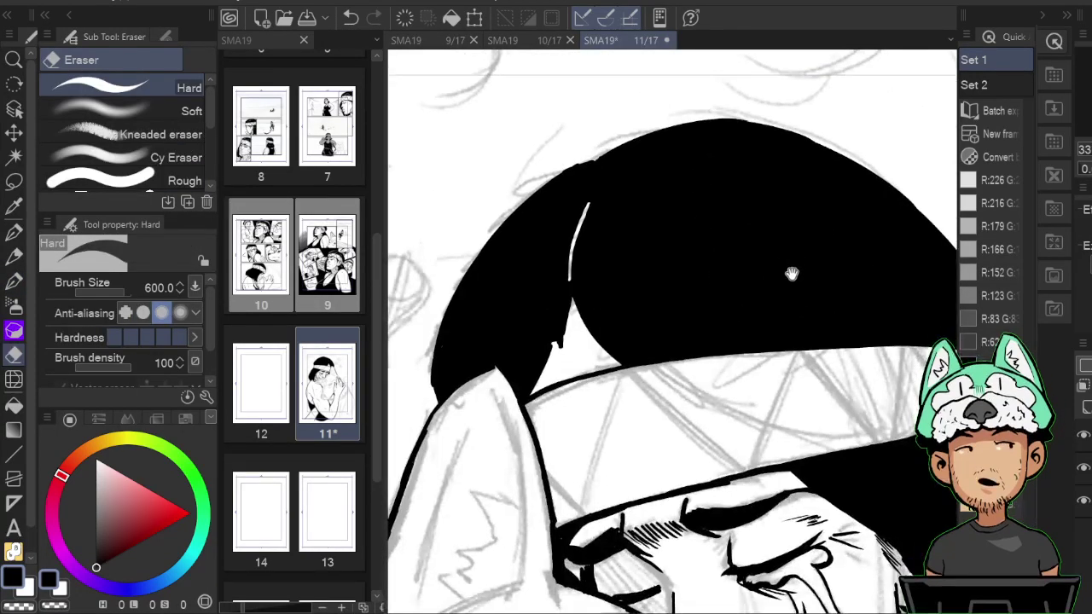
Erase groups of short and long white highlight strokes into the black hair between the parting and the crown.
{"action": "mouse_move", "coordinate": [627, 291]}
{"action": "left_mouse_down"}
{"action": "mouse_move", "coordinate": [653, 318]}
{"action": "mouse_move", "coordinate": [657, 307]}
{"action": "left_mouse_up"}
{"action": "left_click_drag", "start_coordinate": [633, 245], "coordinate": [717, 294]}
{"action": "left_click_drag", "start_coordinate": [684, 255], "coordinate": [707, 271]}
{"action": "left_click_drag", "start_coordinate": [694, 253], "coordinate": [716, 267]}
{"action": "left_click_drag", "start_coordinate": [702, 248], "coordinate": [724, 261]}
{"action": "mouse_move", "coordinate": [684, 226]}
{"action": "left_mouse_down"}
{"action": "mouse_move", "coordinate": [713, 221]}
{"action": "mouse_move", "coordinate": [810, 279]}
{"action": "left_mouse_up"}
{"action": "key", "text": "h"}
Thin the upper end of the white parting line and erase short highlight strokes in the hair section above the dog's ear.
{"action": "scroll", "coordinate": [803, 325], "scroll_direction": "down", "scroll_amount": 5}
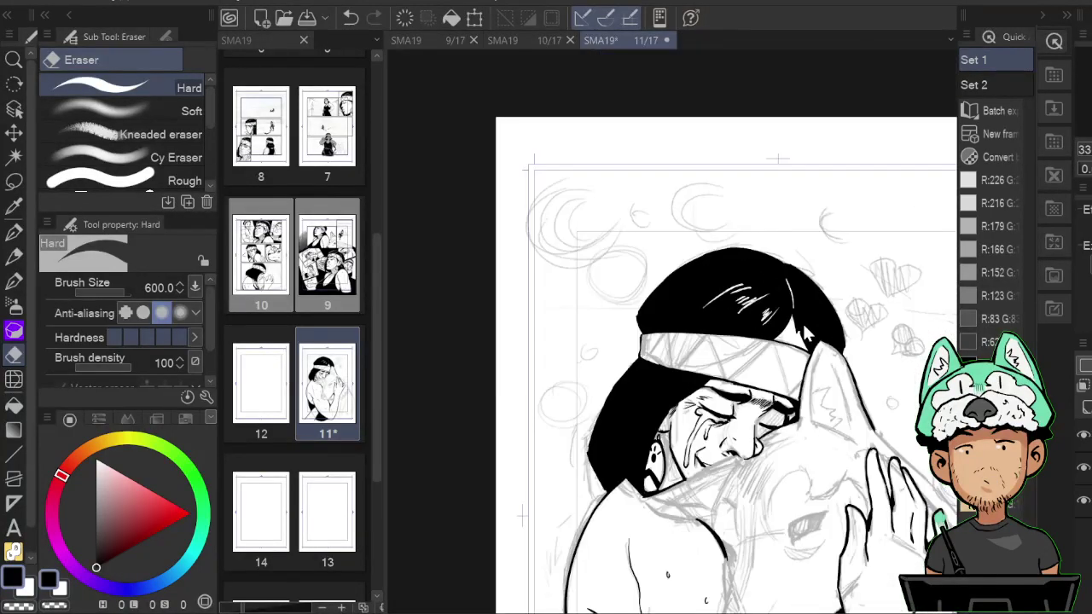
{"action": "scroll", "coordinate": [803, 325], "scroll_direction": "up", "scroll_amount": 4}
{"action": "left_click_drag", "start_coordinate": [827, 289], "coordinate": [823, 291]}
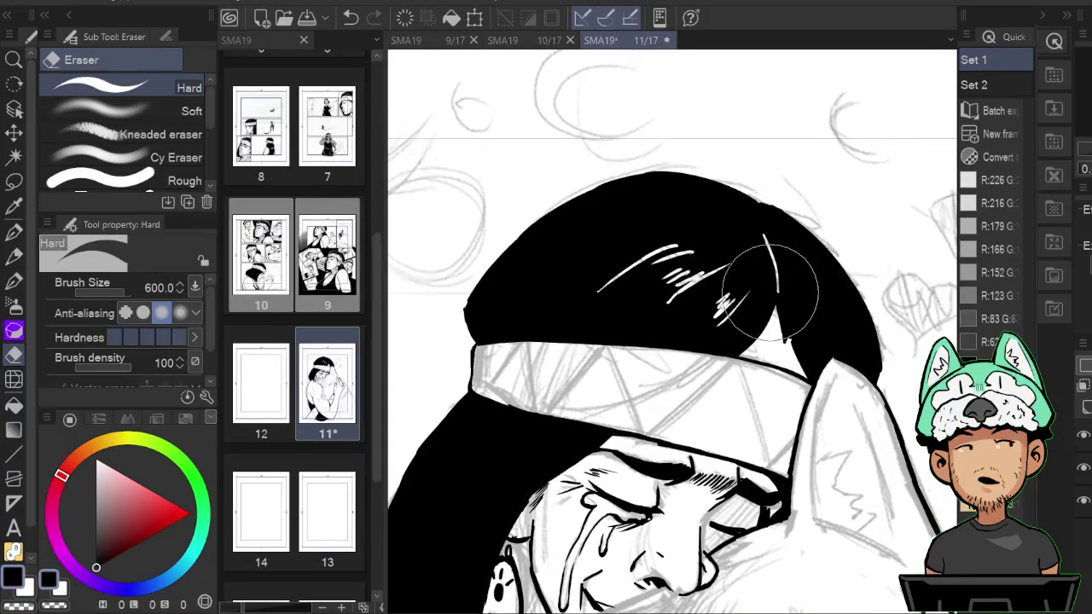
{"action": "key", "text": "p"}
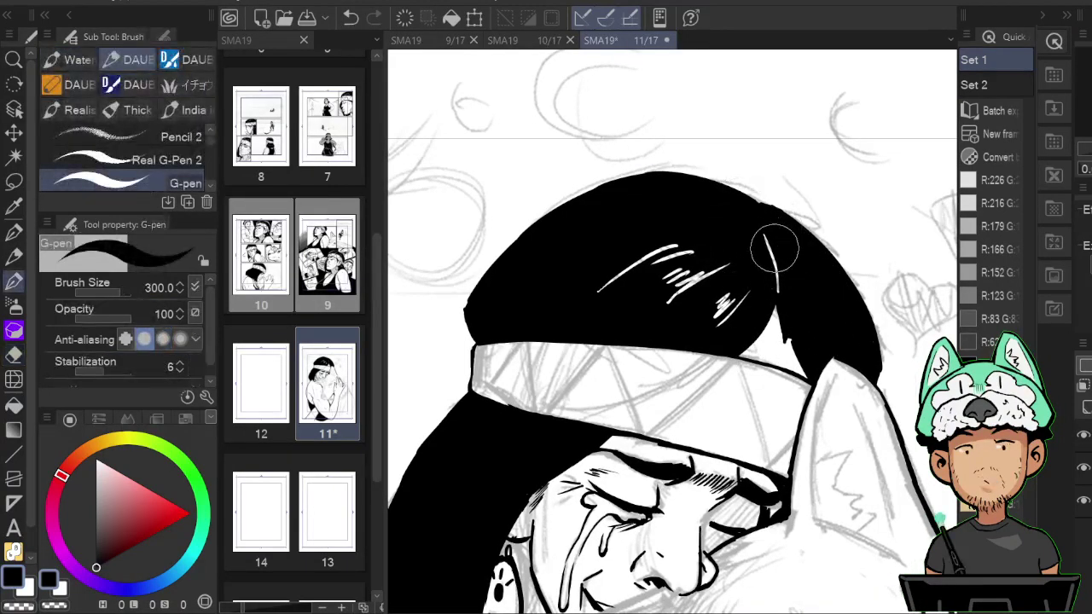
{"action": "key", "text": "b"}
{"action": "key", "text": "e"}
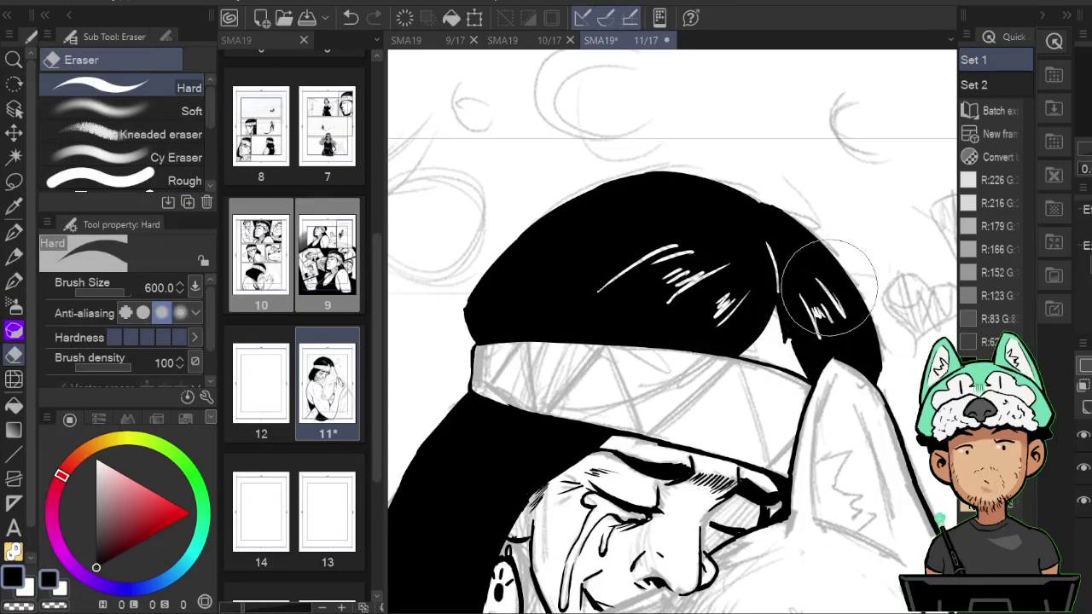
Erase further white highlight strokes along the crown towards the back of the head.
{"action": "key", "text": "h"}
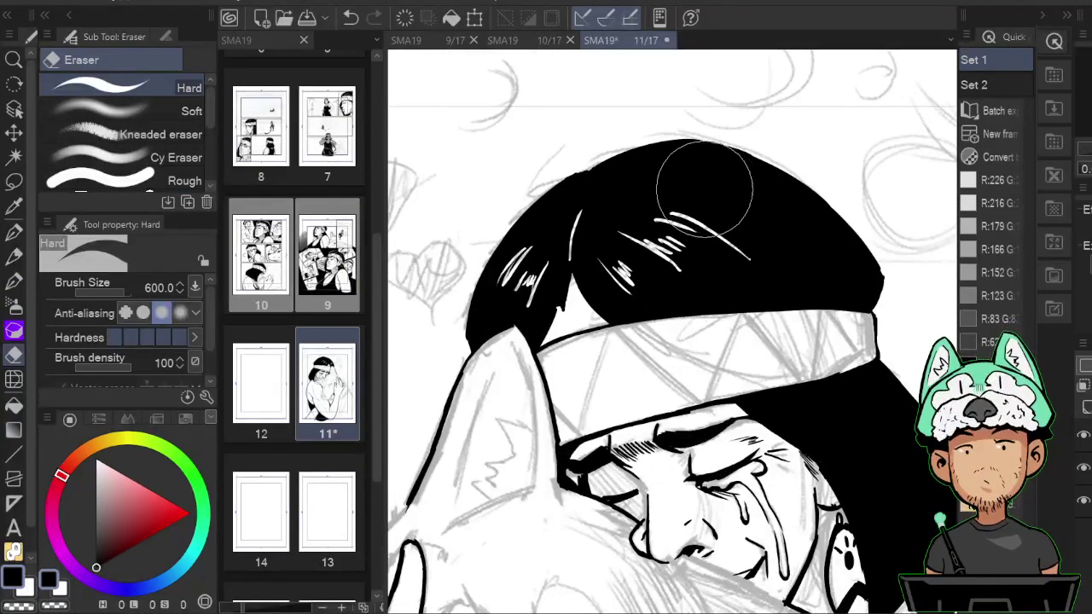
{"action": "left_click_drag", "start_coordinate": [706, 189], "coordinate": [759, 219]}
{"action": "left_click_drag", "start_coordinate": [730, 201], "coordinate": [841, 277]}
Erase curved white highlight strokes into the black hair just below the headband, redoing the first attempt.
{"action": "key", "text": "h"}
{"action": "mouse_move", "coordinate": [865, 456]}
{"action": "left_mouse_down"}
{"action": "mouse_move", "coordinate": [856, 354]}
{"action": "mouse_move", "coordinate": [834, 351]}
{"action": "left_mouse_up"}
{"action": "key", "text": "h"}
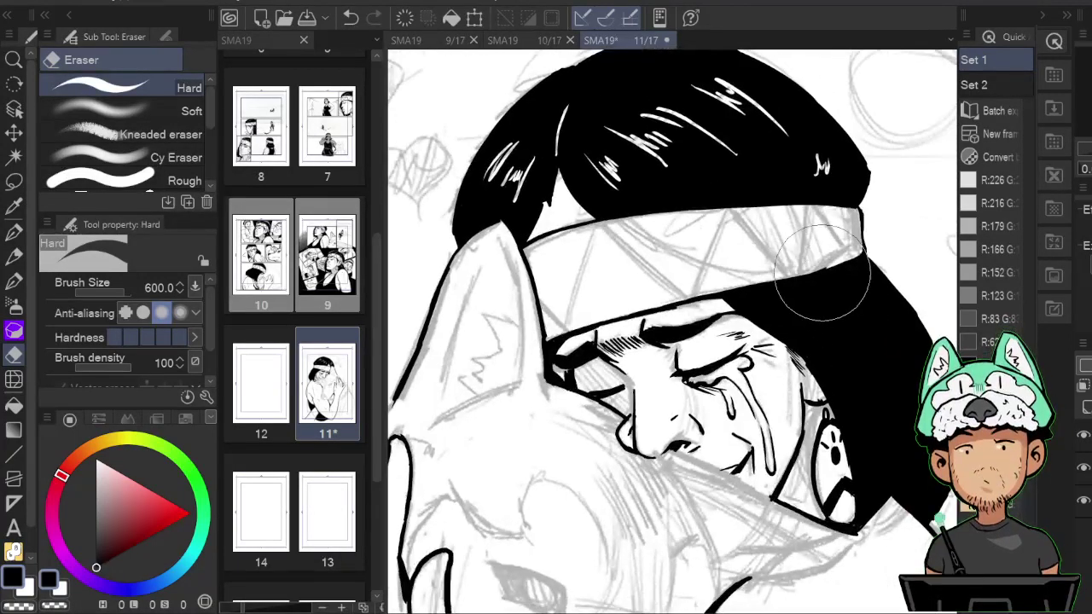
{"action": "left_click_drag", "start_coordinate": [823, 276], "coordinate": [886, 332]}
{"action": "key", "text": "ctrl+z"}
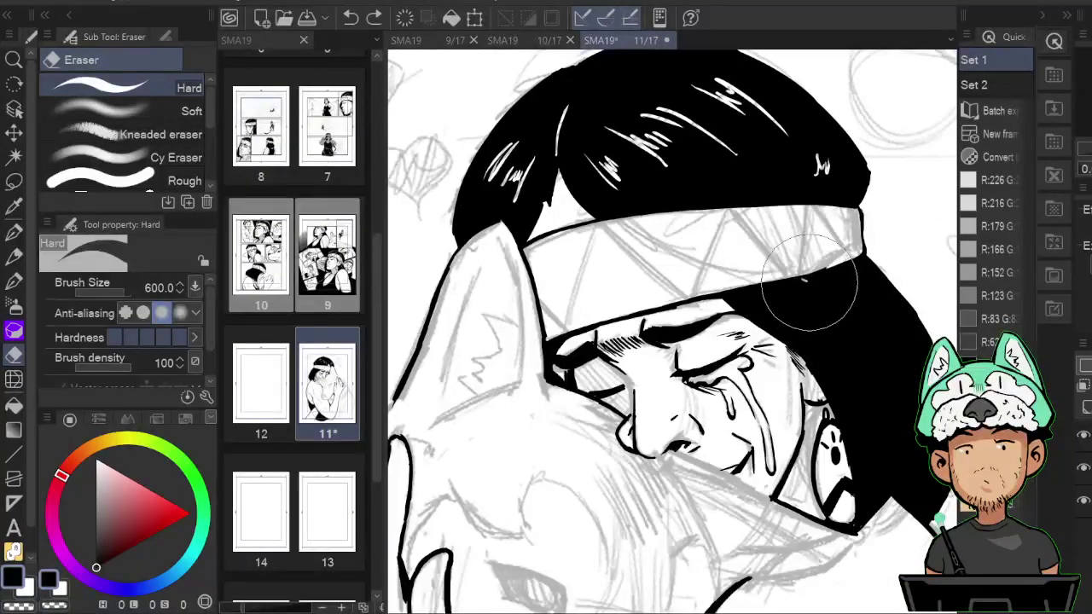
{"action": "left_click_drag", "start_coordinate": [805, 280], "coordinate": [891, 361]}
{"action": "left_click_drag", "start_coordinate": [838, 294], "coordinate": [889, 339]}
Finish the curved white highlight strokes in the black hair just below the headband.
{"action": "key", "text": "h"}
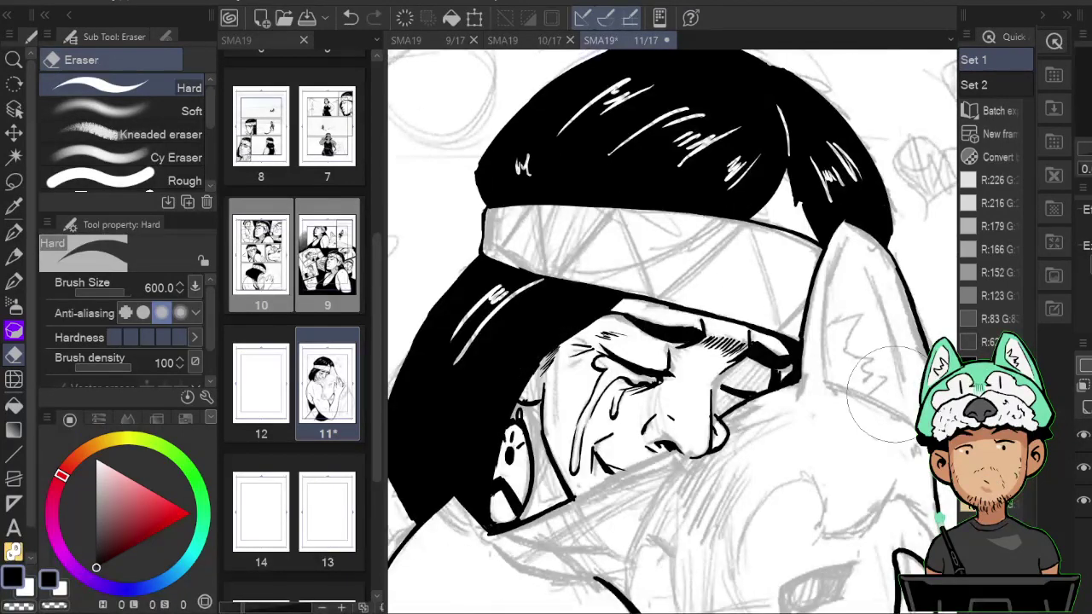
{"action": "scroll", "coordinate": [897, 403], "scroll_direction": "down", "scroll_amount": 4}
{"action": "scroll", "coordinate": [898, 403], "scroll_direction": "up", "scroll_amount": 4}
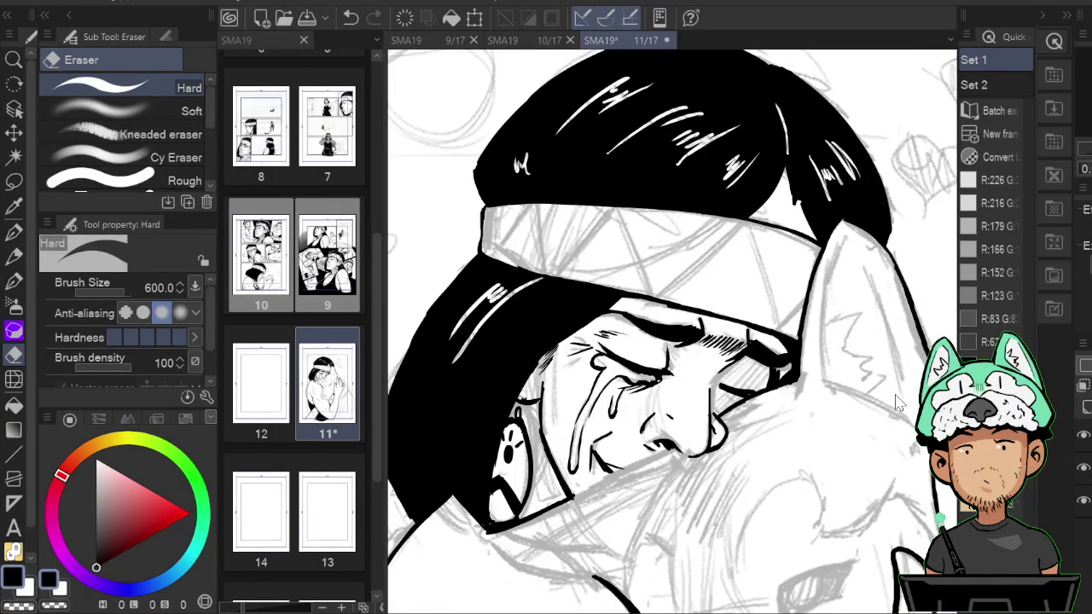
Switch to the G-pen and ink the first zigzag lines of the headband pattern next to the dog's ear, redoing the first stroke.
{"action": "key", "text": "h"}
{"action": "left_click_drag", "start_coordinate": [894, 394], "coordinate": [930, 409]}
{"action": "key", "text": "b"}
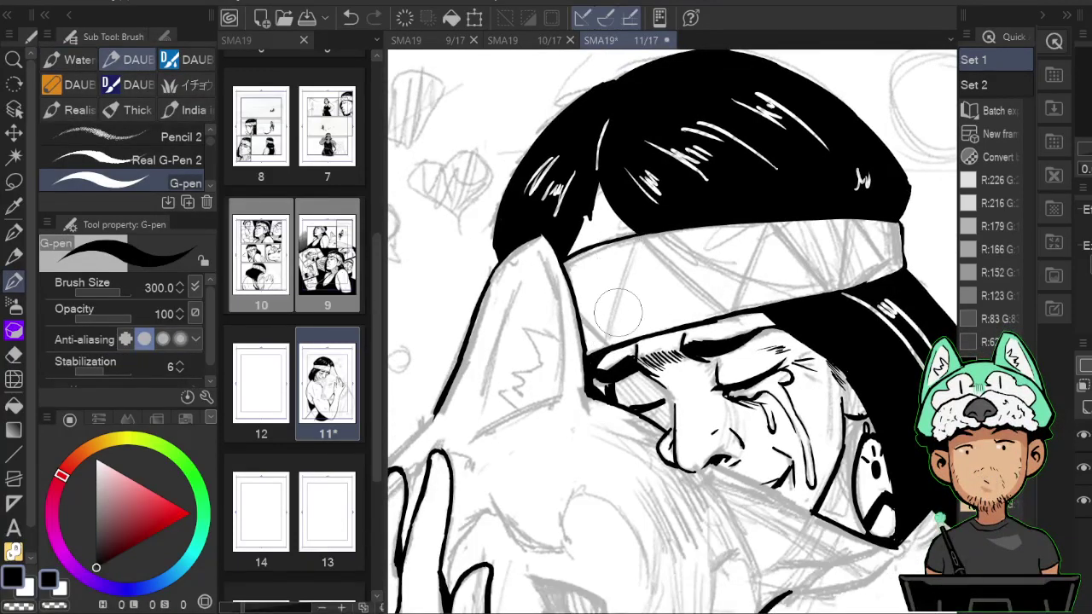
{"action": "key", "text": "ctrl+z"}
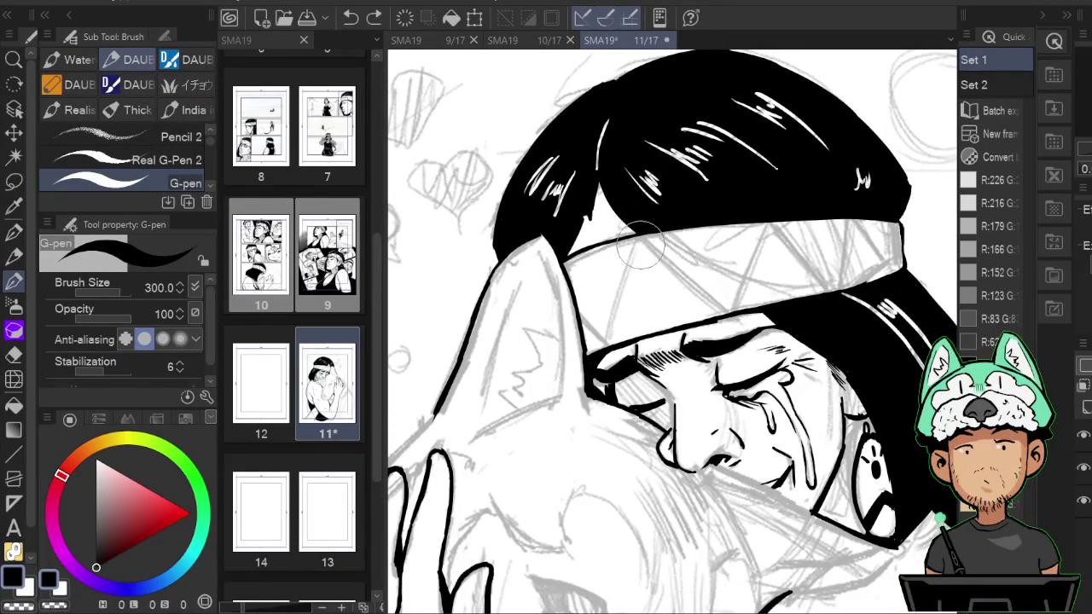
{"action": "left_click_drag", "start_coordinate": [635, 235], "coordinate": [610, 343]}
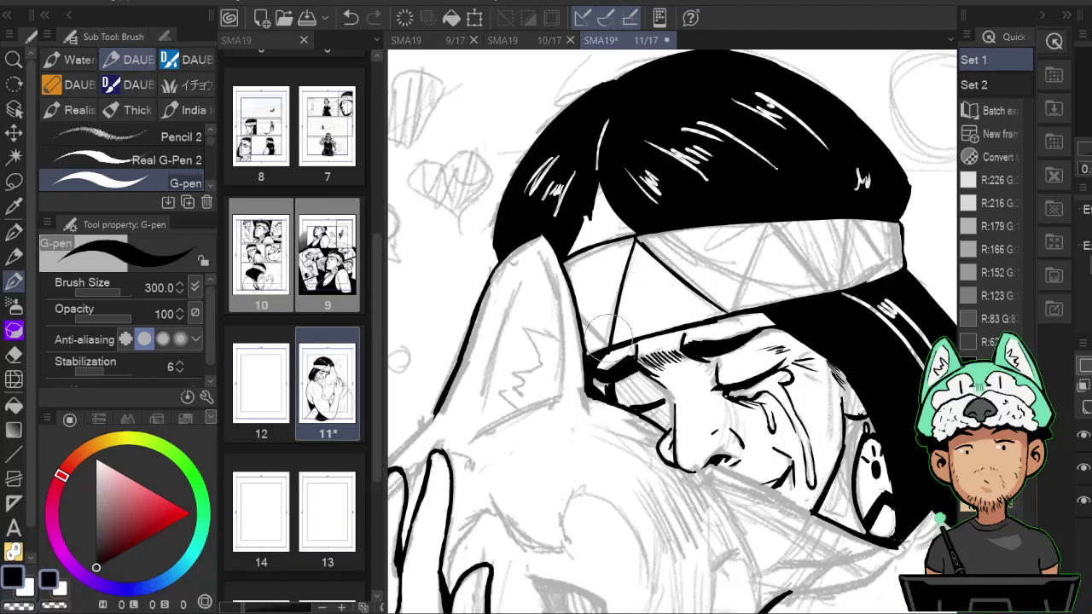
{"action": "key", "text": "h"}
{"action": "key", "text": "h"}
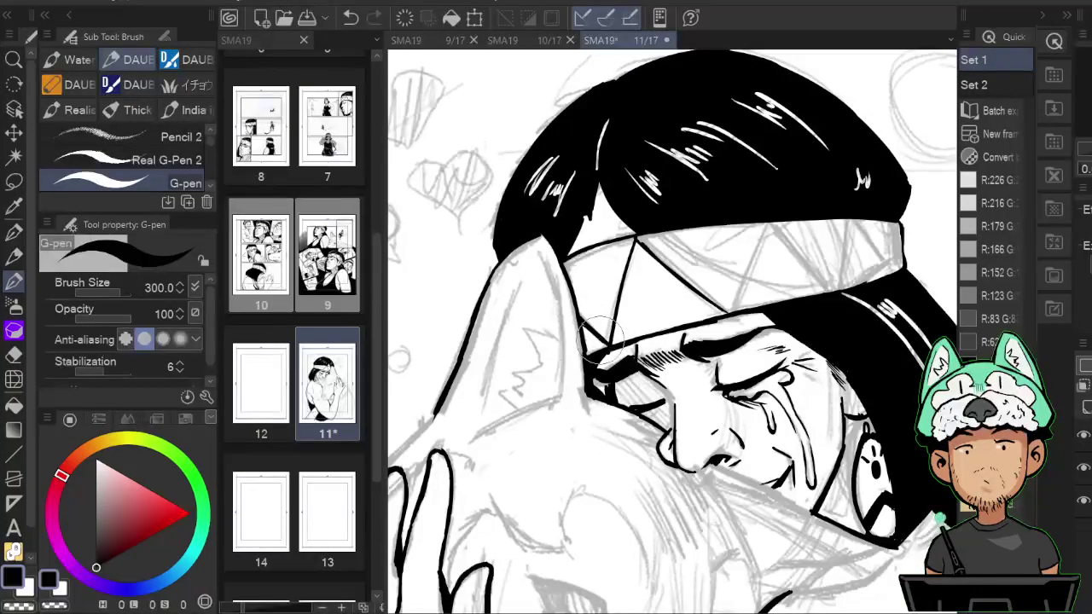
Continue inking the headband's zigzag triangles from the forehead to its back edge.
{"action": "key", "text": "h"}
{"action": "left_click_drag", "start_coordinate": [583, 226], "coordinate": [618, 320]}
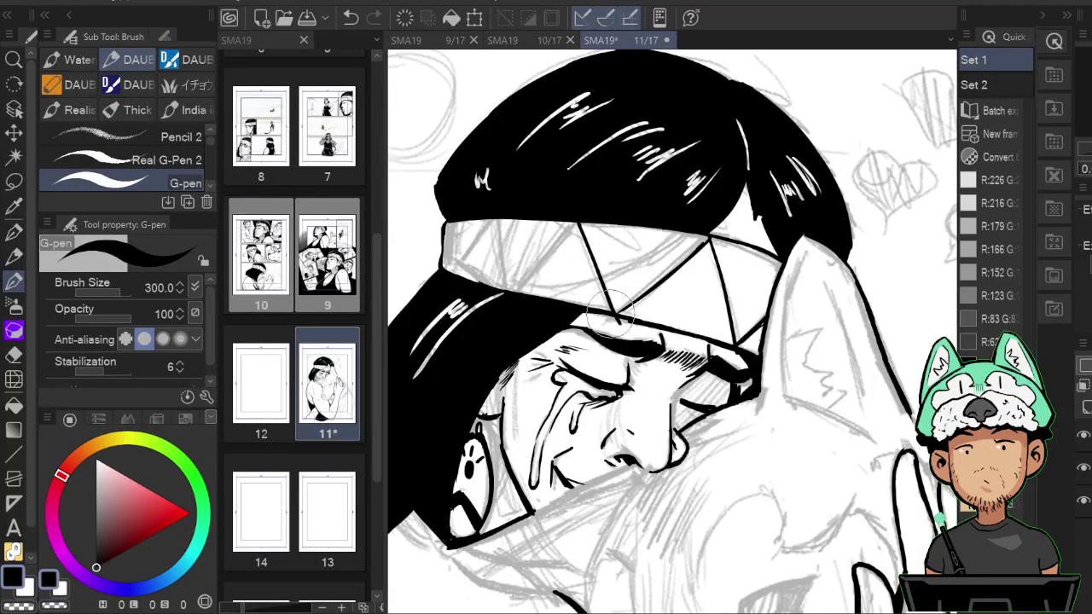
{"action": "key", "text": "h"}
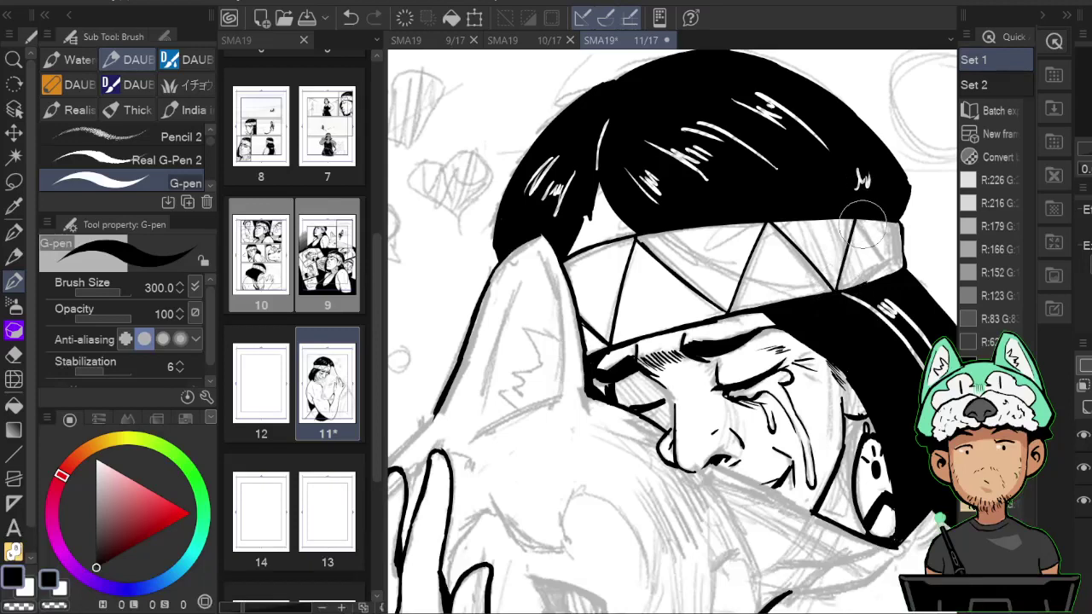
{"action": "scroll", "coordinate": [887, 282], "scroll_direction": "down", "scroll_amount": 5}
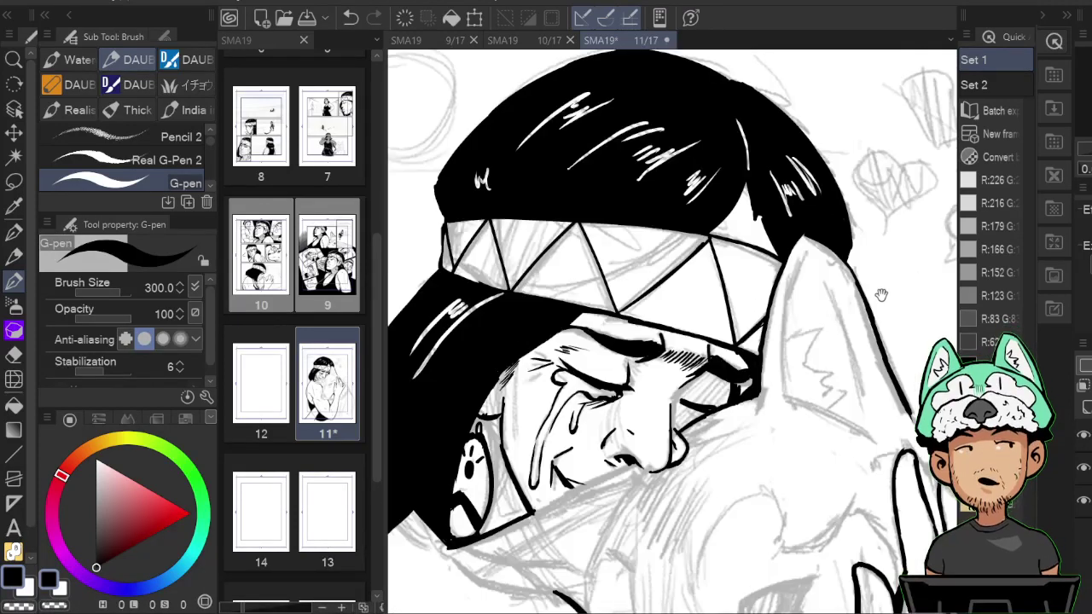
{"action": "scroll", "coordinate": [888, 303], "scroll_direction": "up", "scroll_amount": 5}
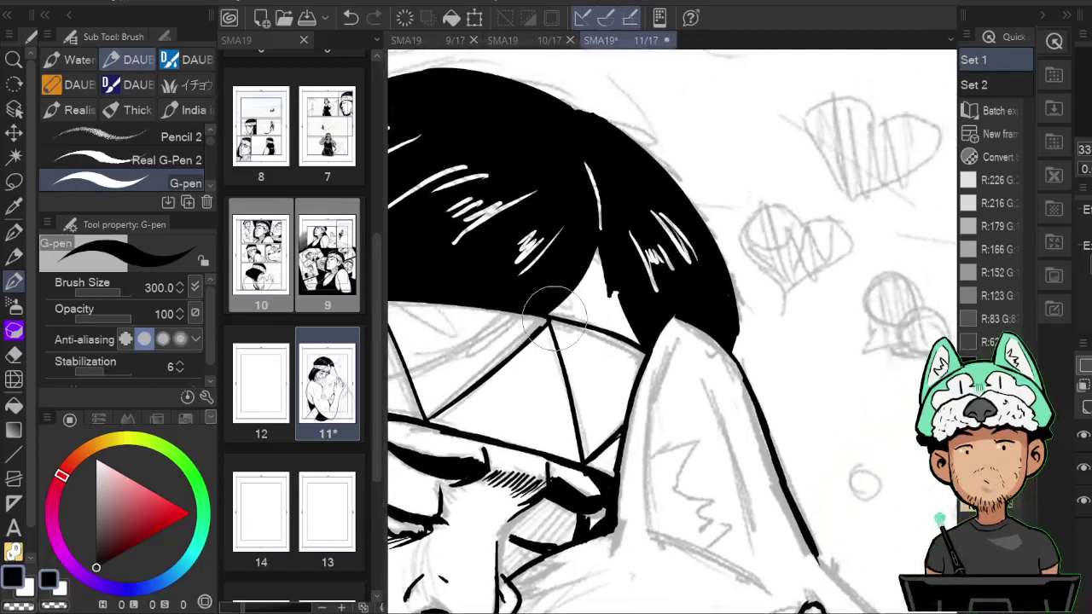
Try to ink another stroke along the headband's lower edge above the brows.
{"action": "left_click_drag", "start_coordinate": [620, 403], "coordinate": [699, 374]}
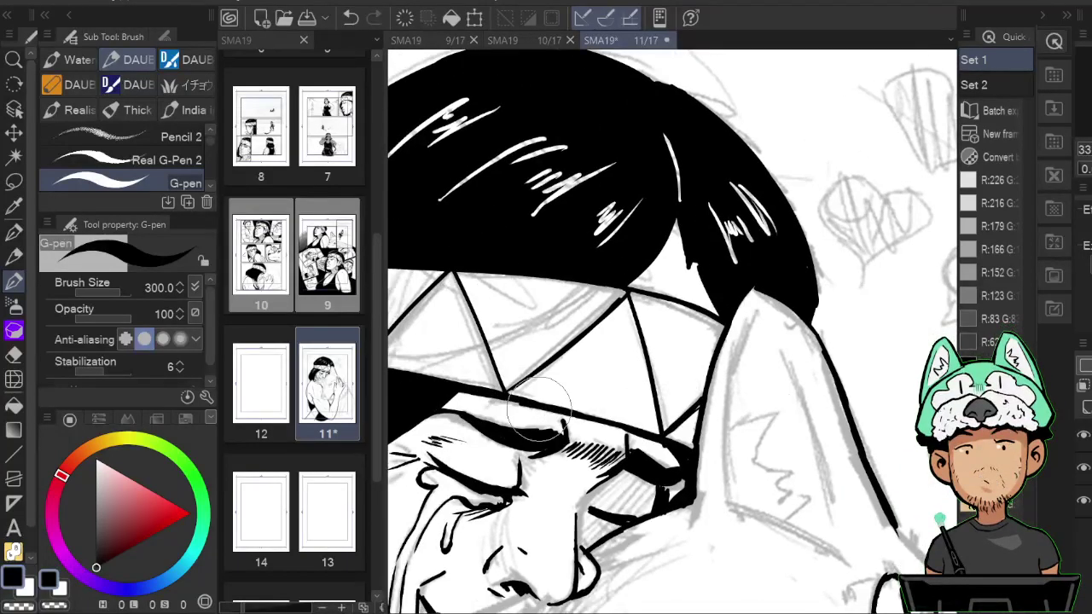
{"action": "left_click_drag", "start_coordinate": [623, 433], "coordinate": [668, 453]}
{"action": "key", "text": "ctrl+z"}
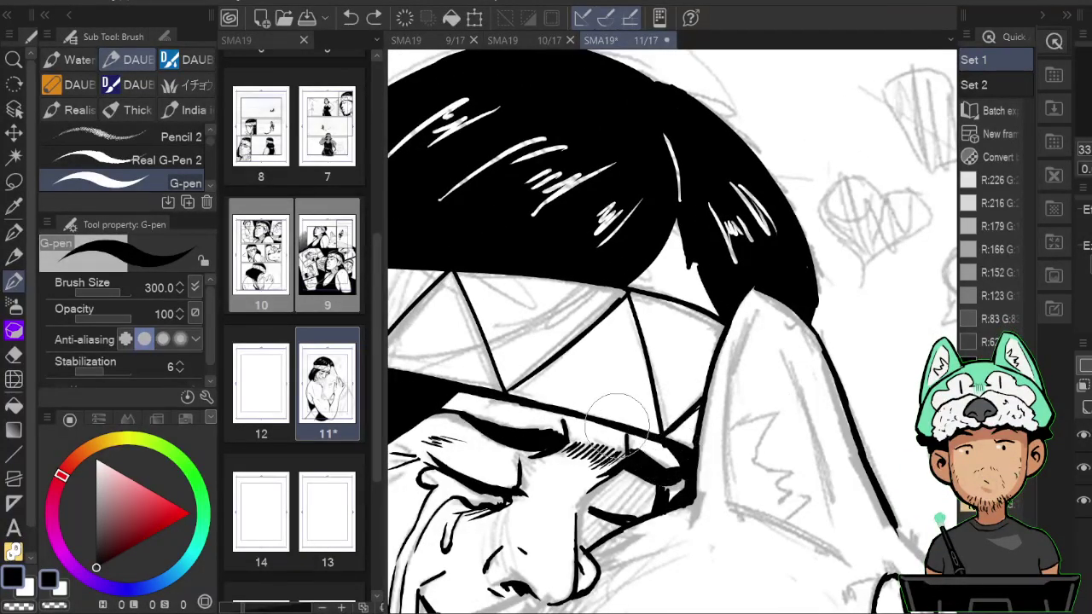
Examine the inked hair and headband pattern in mirrored, zoomed-out and close-up views.
{"action": "key", "text": "h"}
{"action": "scroll", "coordinate": [699, 498], "scroll_direction": "down", "scroll_amount": 5}
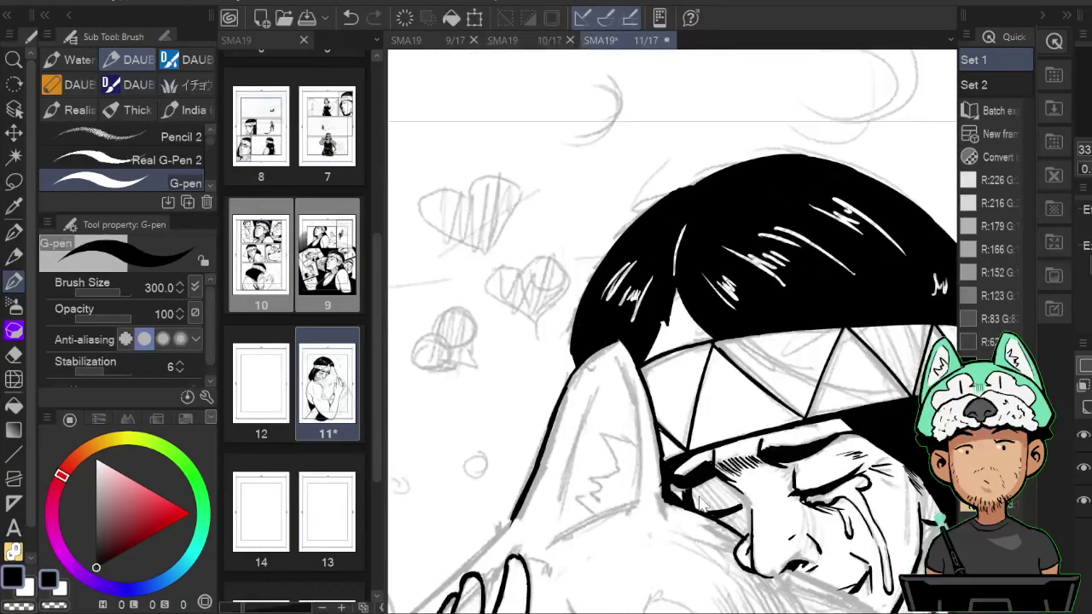
{"action": "scroll", "coordinate": [708, 507], "scroll_direction": "up", "scroll_amount": 3}
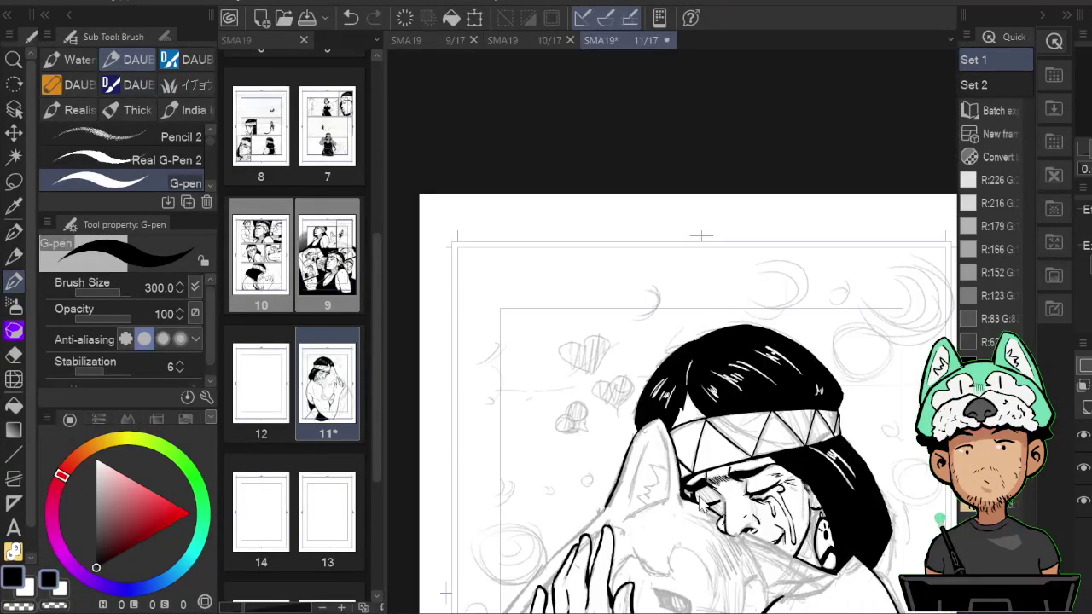
{"action": "key", "text": "h"}
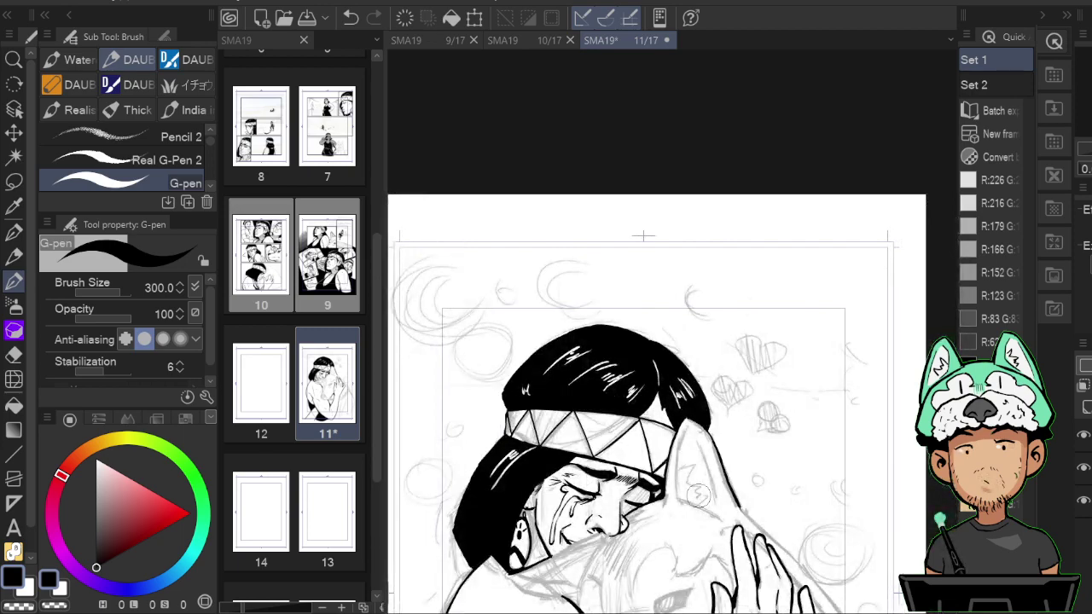
{"action": "key", "text": "h"}
{"action": "key", "text": "h"}
{"action": "scroll", "coordinate": [700, 499], "scroll_direction": "down", "scroll_amount": 5}
{"action": "scroll", "coordinate": [701, 504], "scroll_direction": "up", "scroll_amount": 8}
{"action": "scroll", "coordinate": [701, 504], "scroll_direction": "up", "scroll_amount": 2}
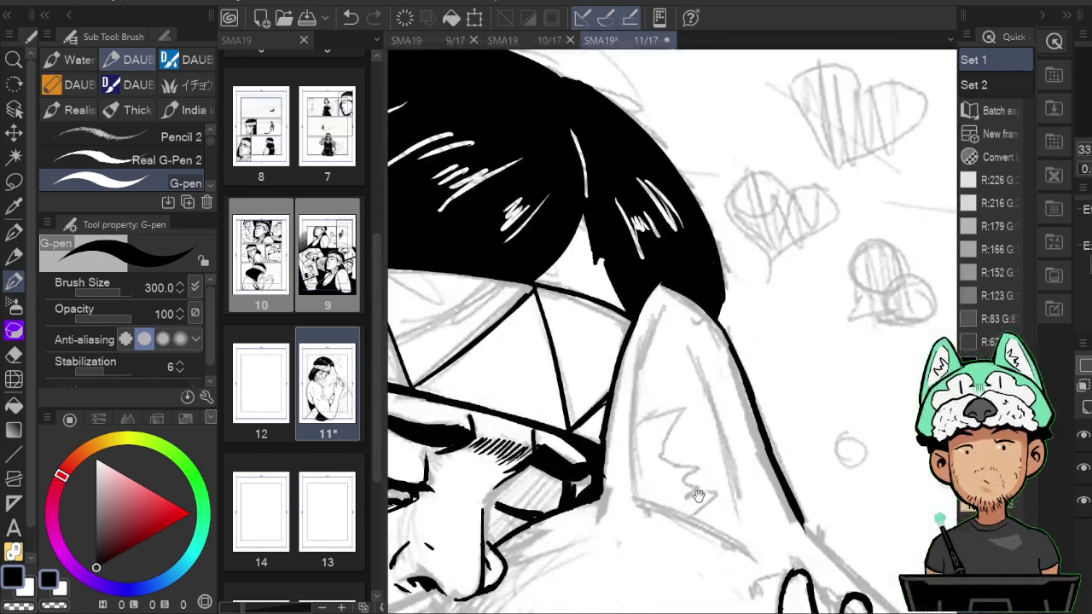
Ink the upper edge of the dog's folded ear from the character's nostril across the chin to the neck.
{"action": "key", "text": "h"}
{"action": "mouse_move", "coordinate": [896, 568]}
{"action": "left_mouse_down"}
{"action": "mouse_move", "coordinate": [620, 424]}
{"action": "mouse_move", "coordinate": [595, 399]}
{"action": "left_mouse_up"}
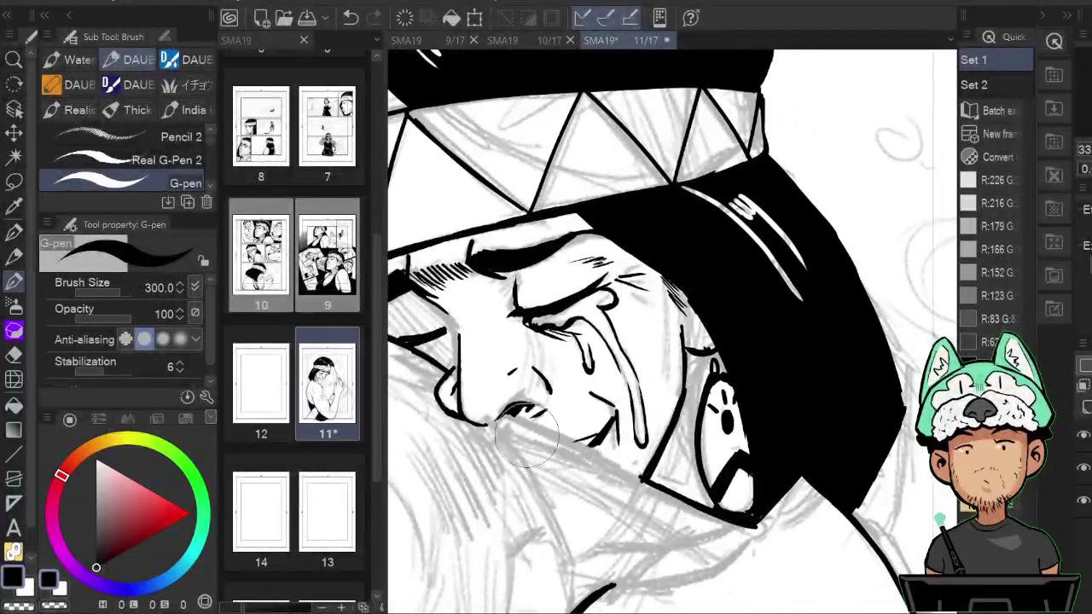
{"action": "key", "text": "h"}
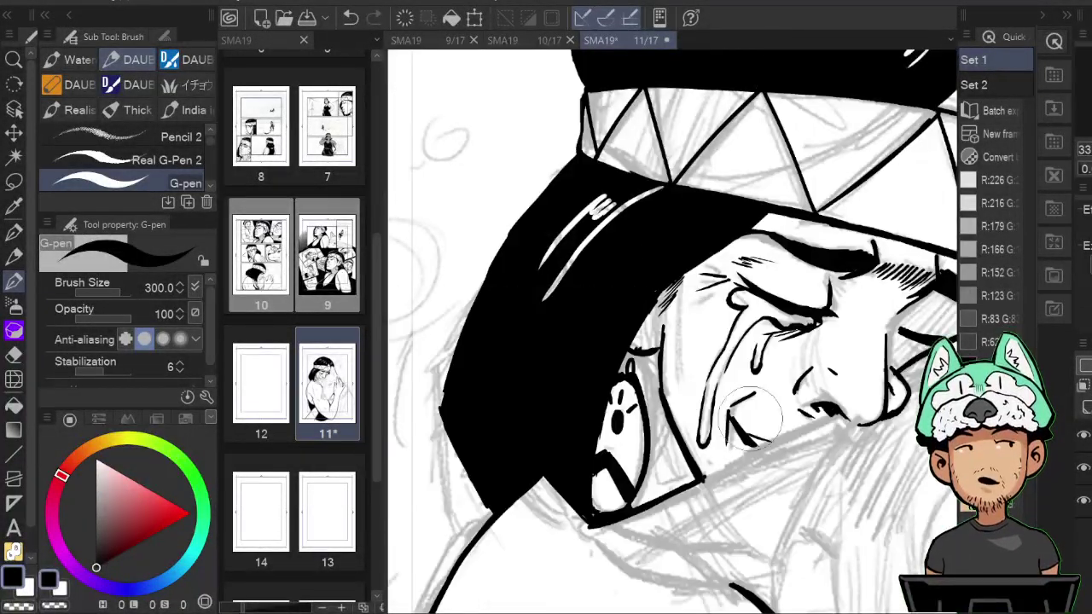
{"action": "key", "text": "h"}
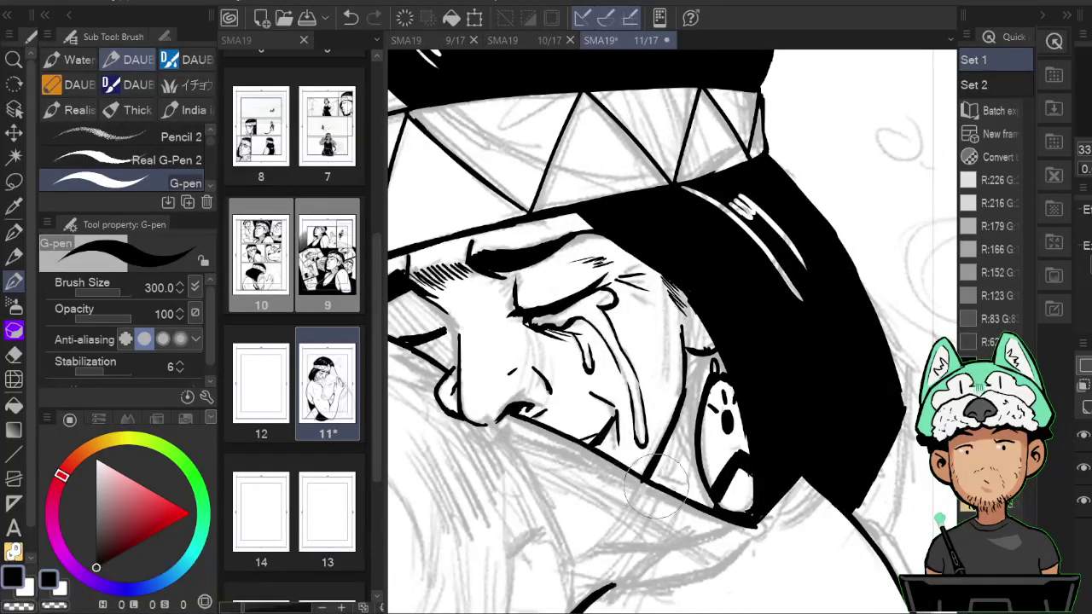
{"action": "left_click_drag", "start_coordinate": [656, 486], "coordinate": [616, 423]}
Ink the folded ear's tip at the neck and its thick lower edge along the character's shoulder.
{"action": "key", "text": "h"}
{"action": "left_click_drag", "start_coordinate": [917, 473], "coordinate": [756, 354]}
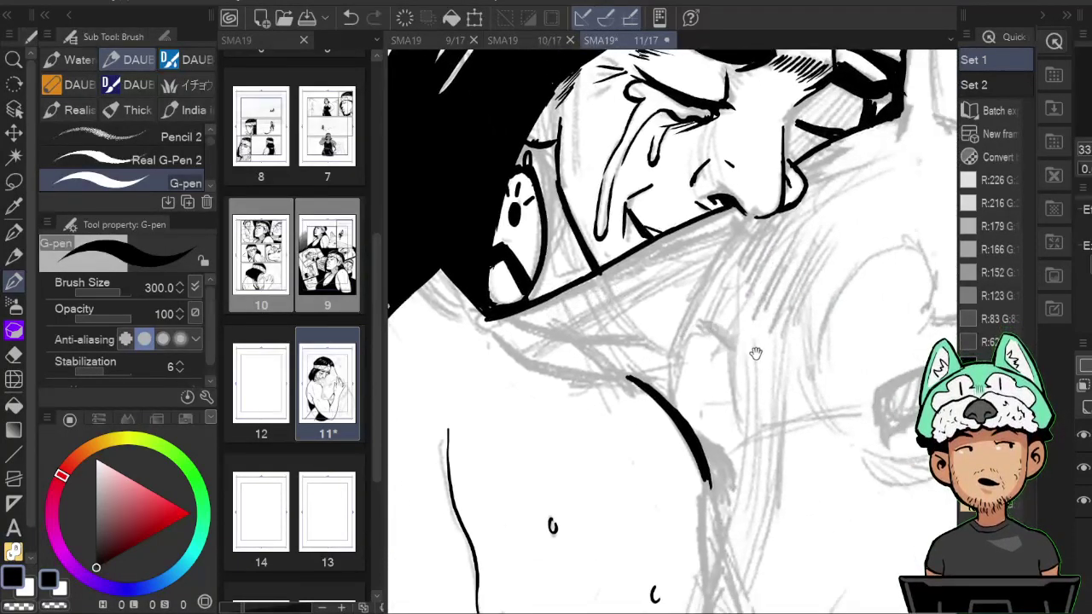
{"action": "key", "text": "h"}
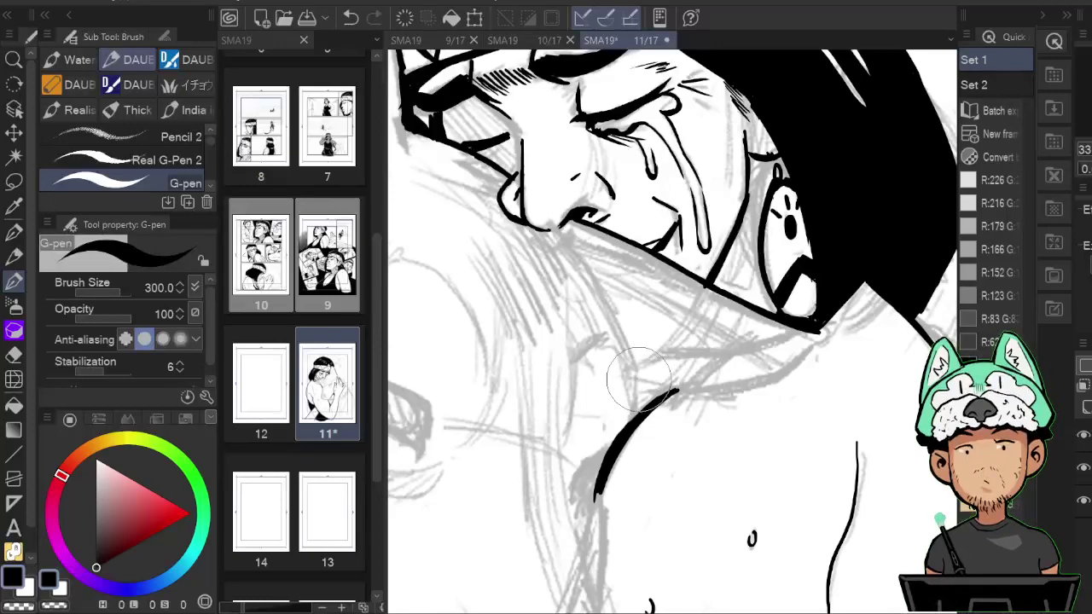
{"action": "key", "text": "h"}
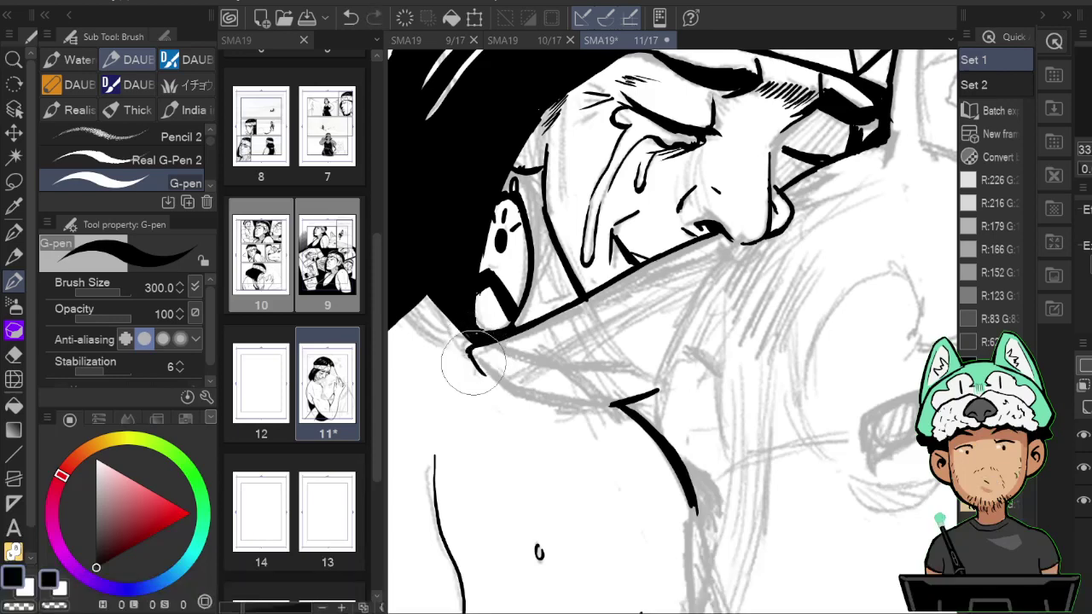
{"action": "left_click_drag", "start_coordinate": [496, 389], "coordinate": [602, 407]}
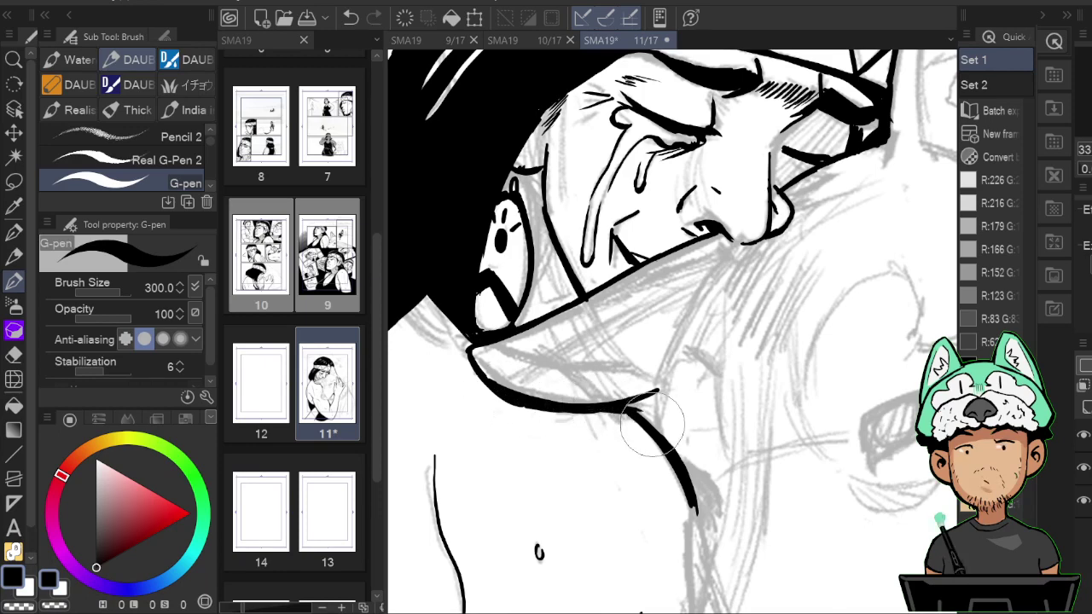
Redo the stroke where the dog's ear meets the shoulder line and fill that junction with solid black.
{"action": "key", "text": "ctrl+z"}
{"action": "left_click_drag", "start_coordinate": [630, 410], "coordinate": [651, 422]}
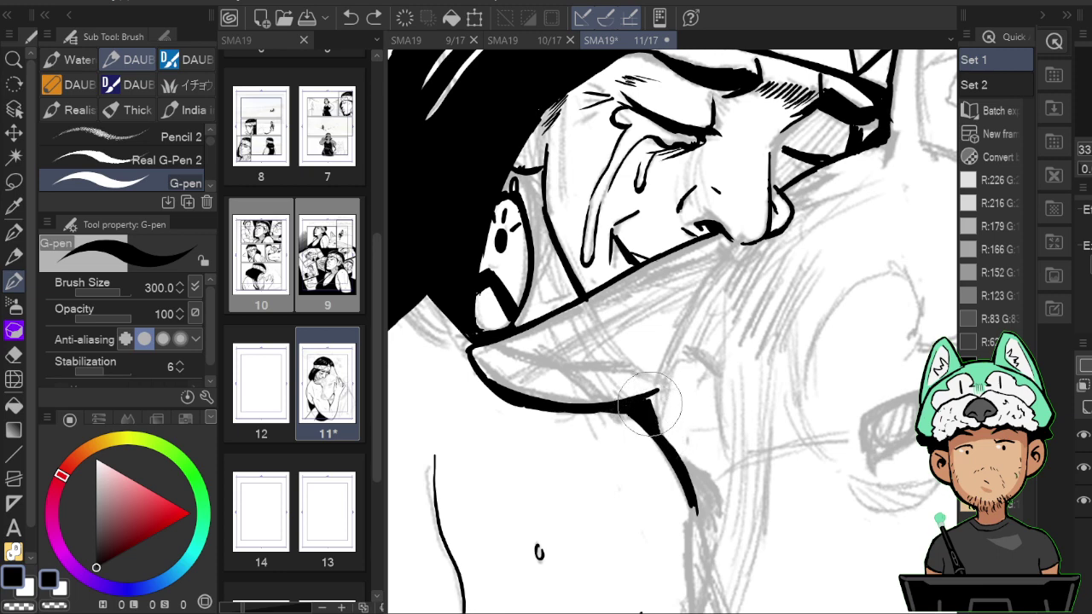
{"action": "left_click_drag", "start_coordinate": [653, 391], "coordinate": [657, 397]}
{"action": "left_click_drag", "start_coordinate": [794, 340], "coordinate": [783, 217]}
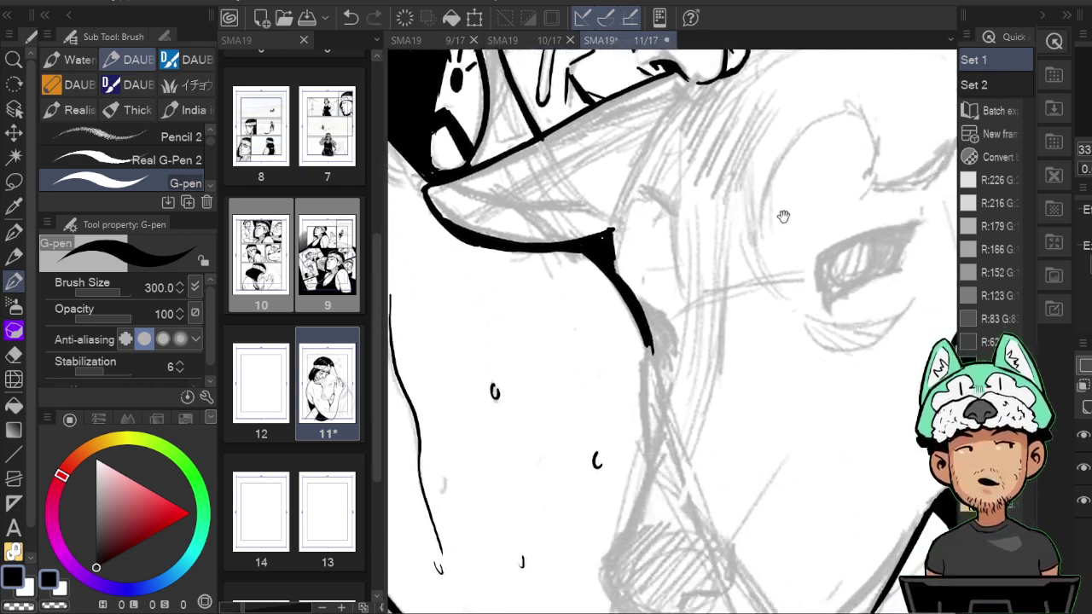
{"action": "key", "text": "h"}
{"action": "left_click_drag", "start_coordinate": [784, 285], "coordinate": [796, 340]}
{"action": "key", "text": "h"}
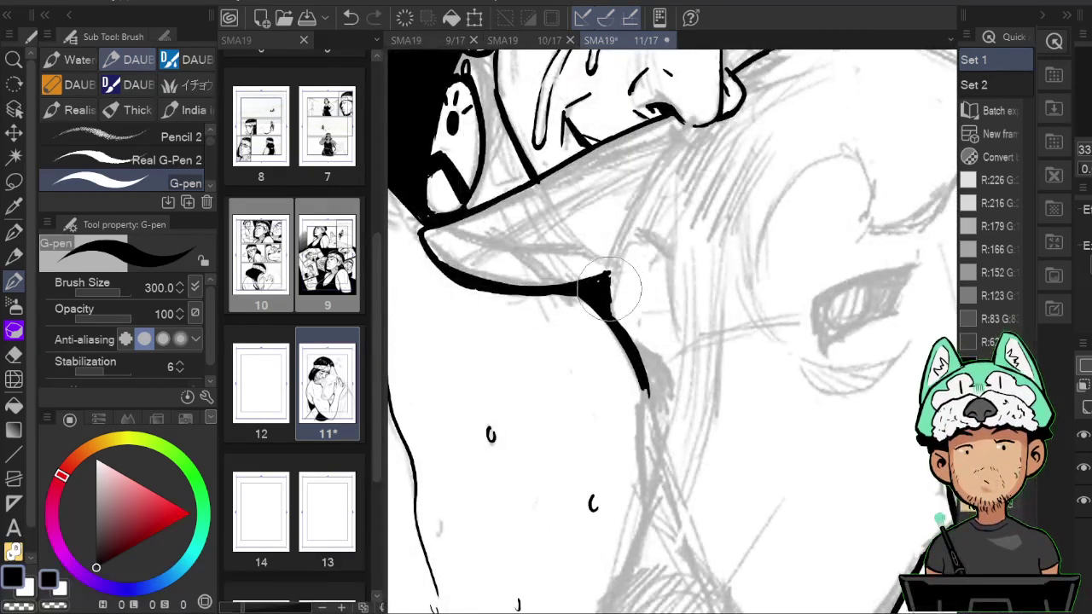
{"action": "left_click_drag", "start_coordinate": [610, 286], "coordinate": [611, 305]}
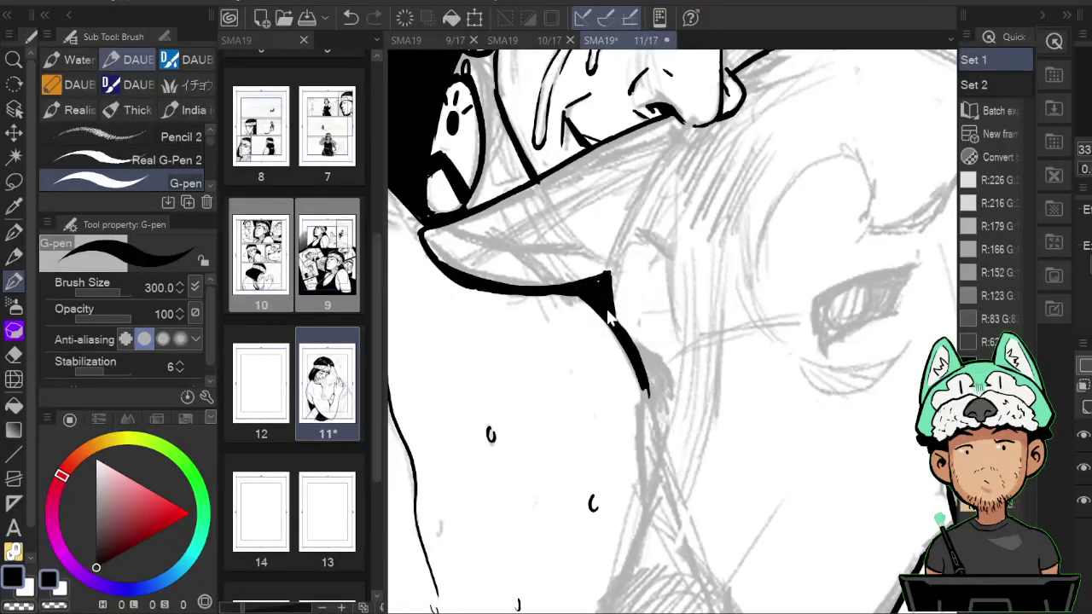
Ink the side of the dog's muzzle against the shoulder, from the cheek down towards the nose.
{"action": "key", "text": "h"}
{"action": "key", "text": "h"}
{"action": "left_click_drag", "start_coordinate": [779, 429], "coordinate": [796, 390]}
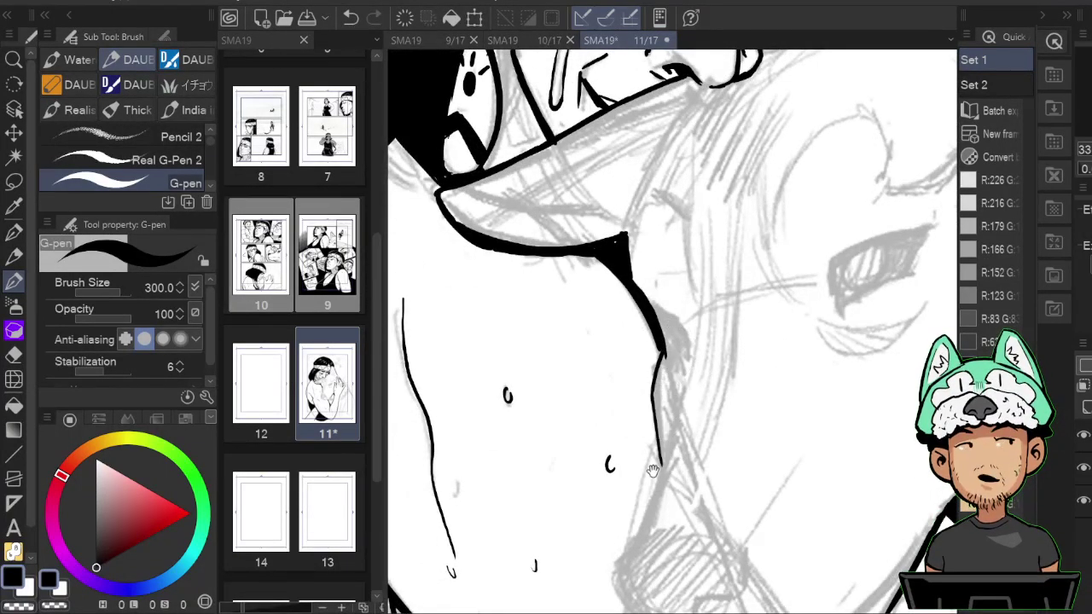
{"action": "key", "text": "h"}
{"action": "left_click_drag", "start_coordinate": [746, 335], "coordinate": [775, 411]}
{"action": "mouse_move", "coordinate": [748, 321]}
{"action": "left_mouse_down"}
{"action": "mouse_move", "coordinate": [744, 356]}
{"action": "mouse_move", "coordinate": [748, 316]}
{"action": "left_mouse_up"}
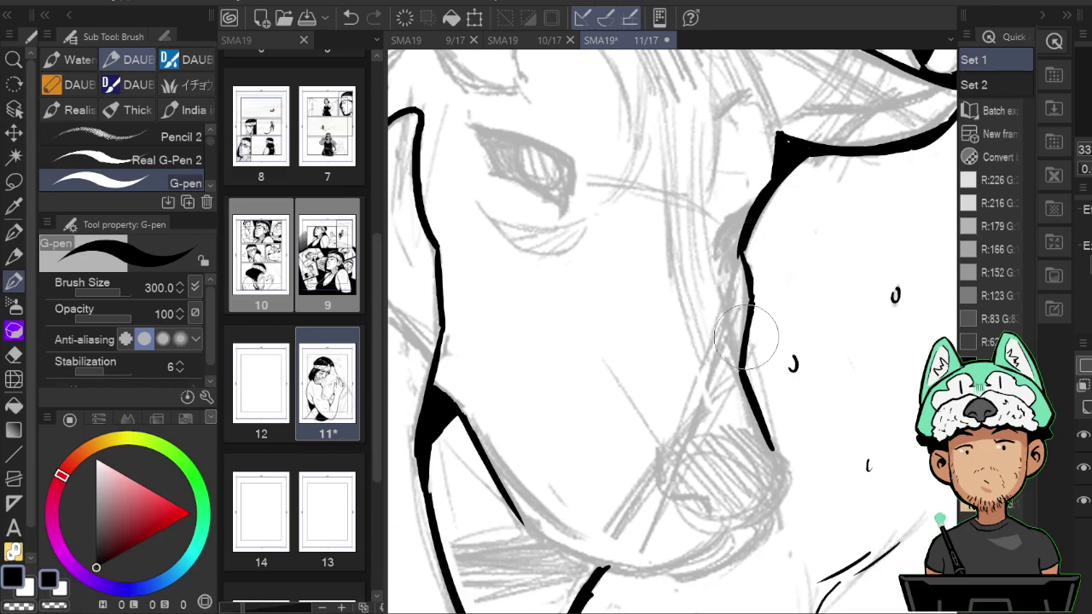
Set the G-pen brush size to 500 and extend the muzzle line onto the top of the dog's nose.
{"action": "key", "text": "h"}
{"action": "left_click_drag", "start_coordinate": [789, 373], "coordinate": [786, 273]}
{"action": "scroll", "coordinate": [786, 210], "scroll_direction": "down", "scroll_amount": 8}
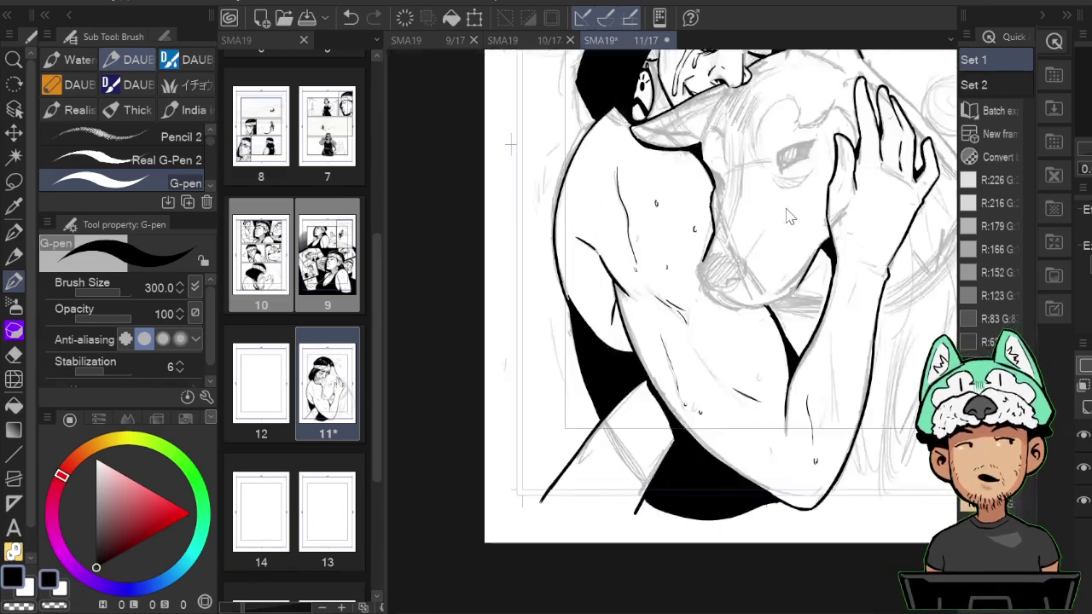
{"action": "scroll", "coordinate": [786, 210], "scroll_direction": "up", "scroll_amount": 7}
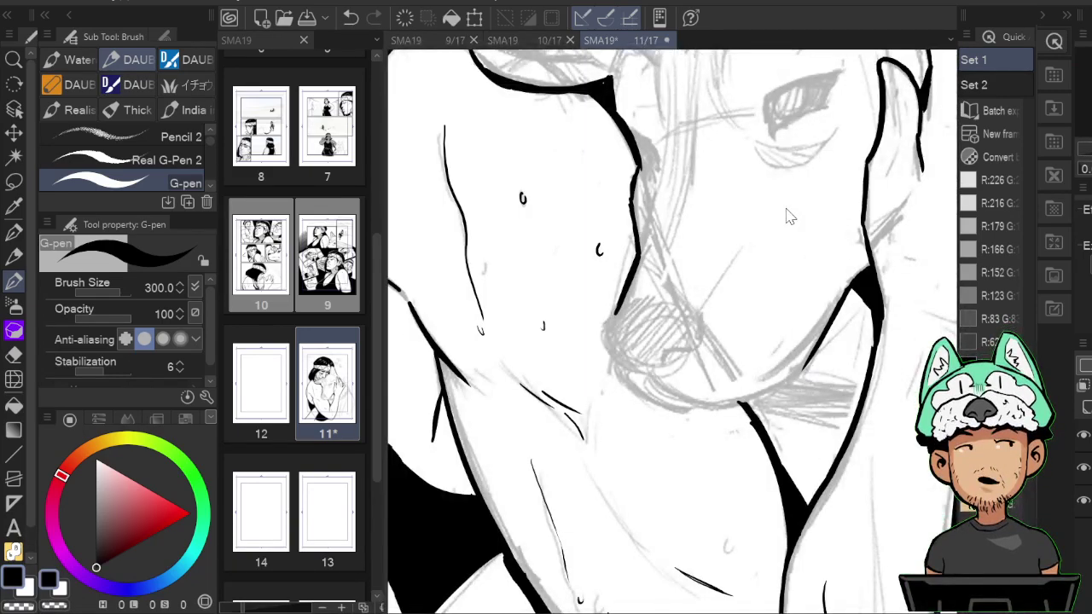
{"action": "scroll", "coordinate": [789, 216], "scroll_direction": "up", "scroll_amount": 2}
{"action": "key", "text": "h"}
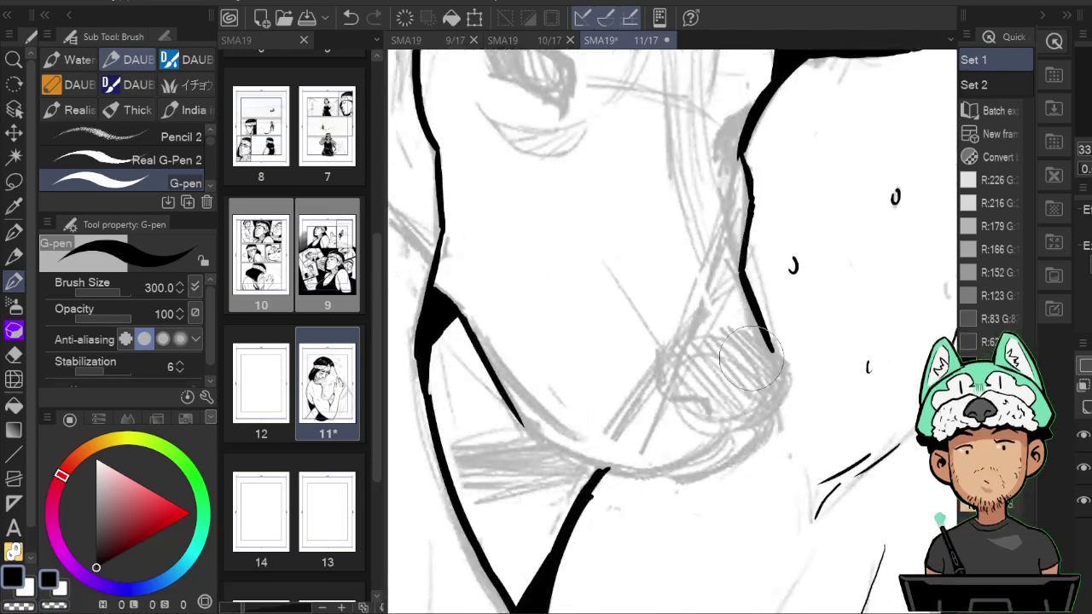
{"action": "key", "text": "bracketright"}
{"action": "mouse_move", "coordinate": [762, 339]}
{"action": "left_mouse_down"}
{"action": "mouse_move", "coordinate": [791, 368]}
{"action": "mouse_move", "coordinate": [761, 345]}
{"action": "left_mouse_up"}
{"action": "key", "text": "h"}
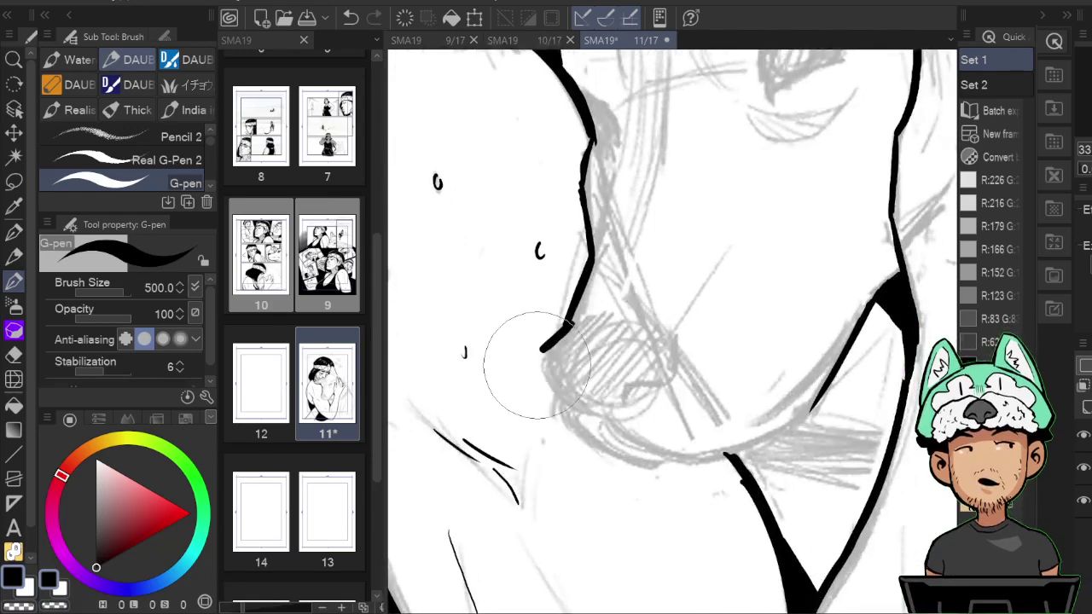
Ink the outline of the dog's nose with its nostril, and the mouth and chin lines below it.
{"action": "left_click_drag", "start_coordinate": [541, 350], "coordinate": [599, 417]}
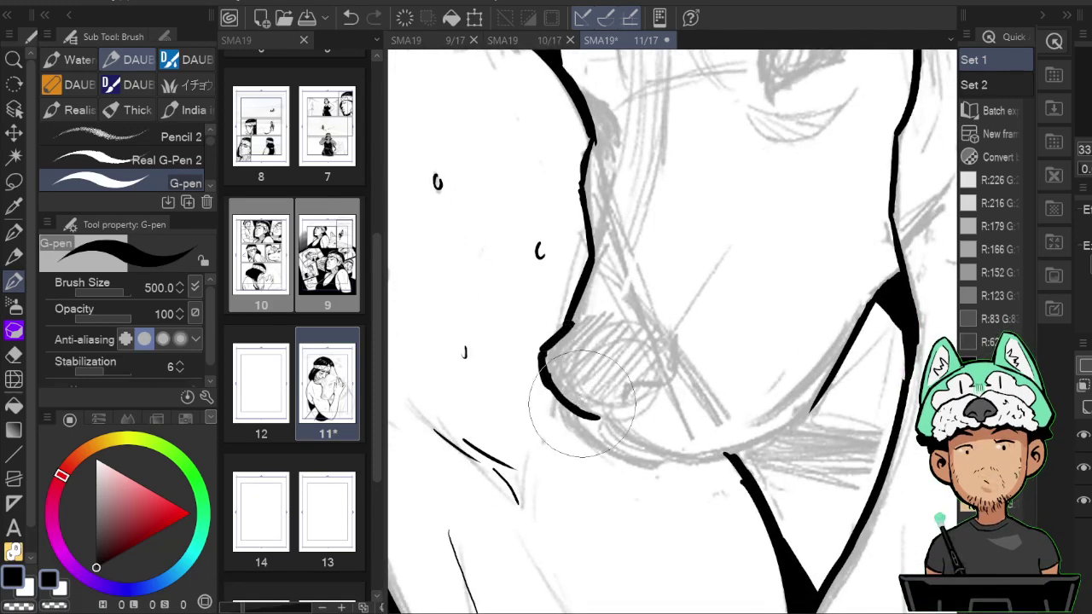
{"action": "mouse_move", "coordinate": [551, 386]}
{"action": "left_mouse_down"}
{"action": "mouse_move", "coordinate": [688, 386]}
{"action": "mouse_move", "coordinate": [662, 343]}
{"action": "mouse_move", "coordinate": [749, 364]}
{"action": "mouse_move", "coordinate": [713, 338]}
{"action": "mouse_move", "coordinate": [753, 364]}
{"action": "mouse_move", "coordinate": [698, 342]}
{"action": "mouse_move", "coordinate": [748, 351]}
{"action": "mouse_move", "coordinate": [710, 334]}
{"action": "mouse_move", "coordinate": [729, 362]}
{"action": "mouse_move", "coordinate": [713, 313]}
{"action": "left_mouse_up"}
{"action": "key", "text": "h"}
{"action": "key", "text": "h"}
{"action": "mouse_move", "coordinate": [599, 414]}
{"action": "left_mouse_down"}
{"action": "mouse_move", "coordinate": [637, 406]}
{"action": "mouse_move", "coordinate": [581, 425]}
{"action": "mouse_move", "coordinate": [568, 408]}
{"action": "mouse_move", "coordinate": [602, 447]}
{"action": "mouse_move", "coordinate": [573, 411]}
{"action": "mouse_move", "coordinate": [658, 465]}
{"action": "left_mouse_up"}
{"action": "key", "text": "h"}
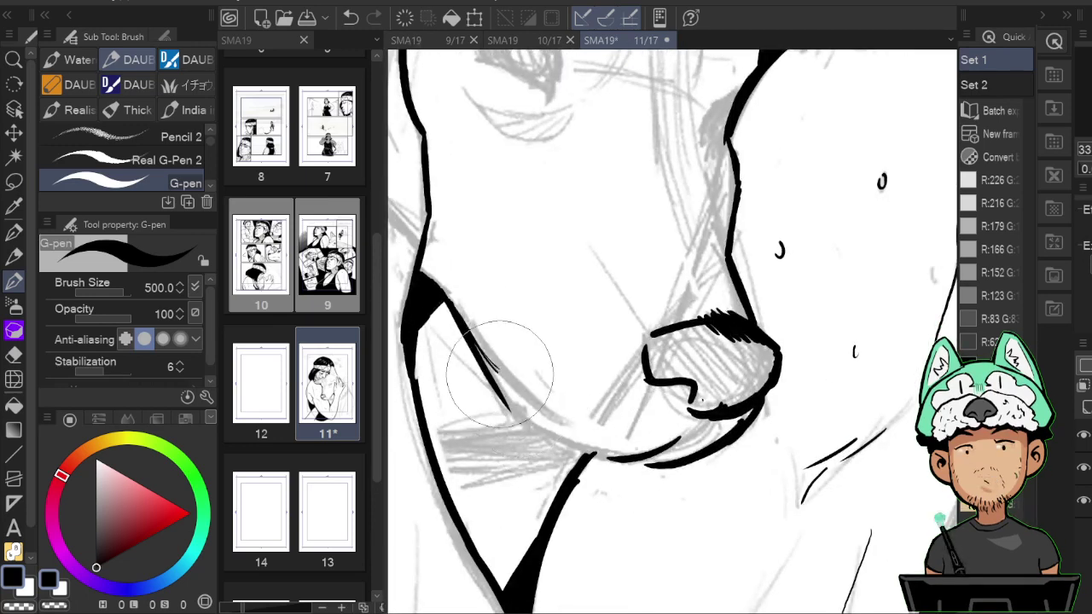
Ink the dog's jaw line from the cheek down to the chin beneath the muzzle.
{"action": "left_click_drag", "start_coordinate": [485, 367], "coordinate": [532, 427]}
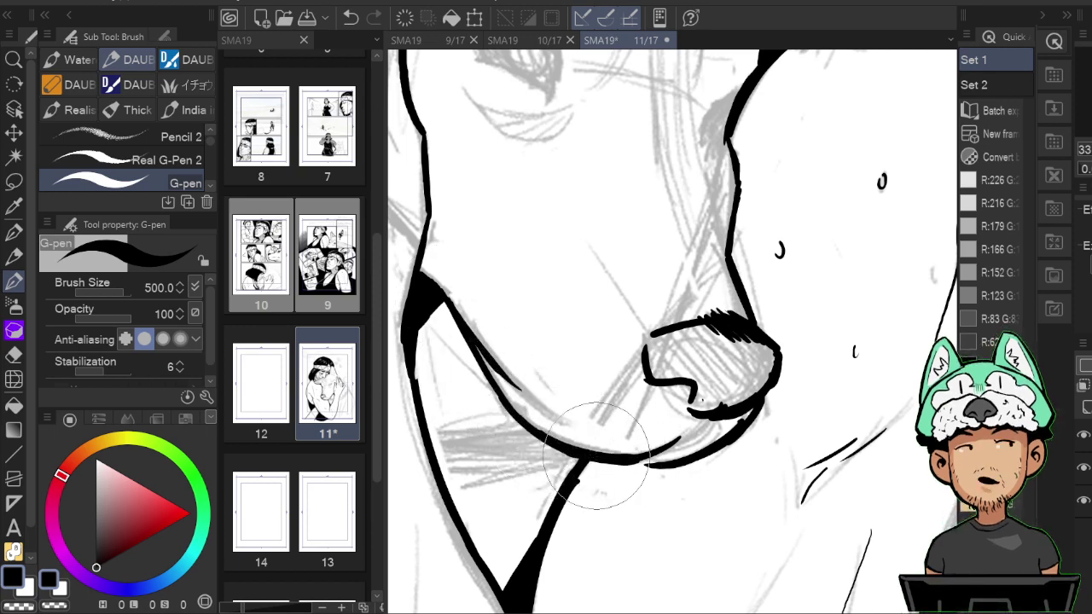
{"action": "key", "text": "h"}
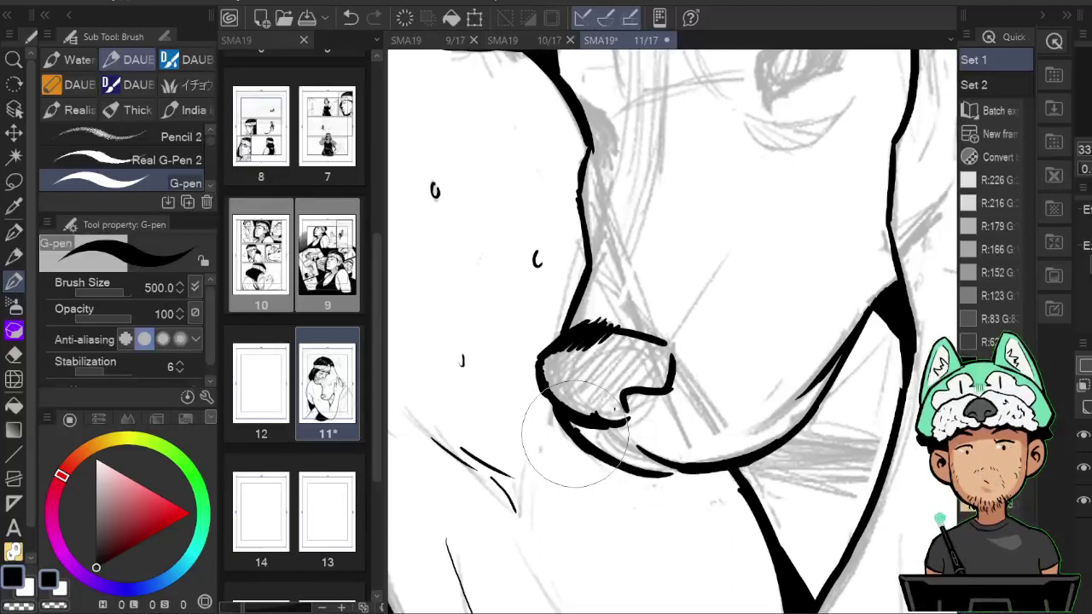
{"action": "key", "text": "e"}
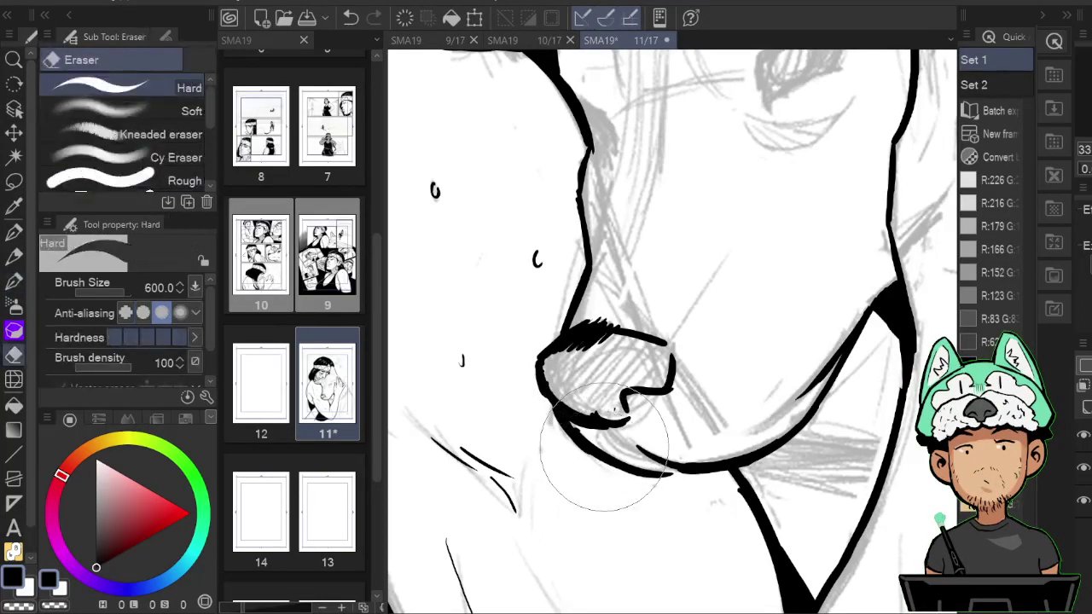
{"action": "key", "text": "b"}
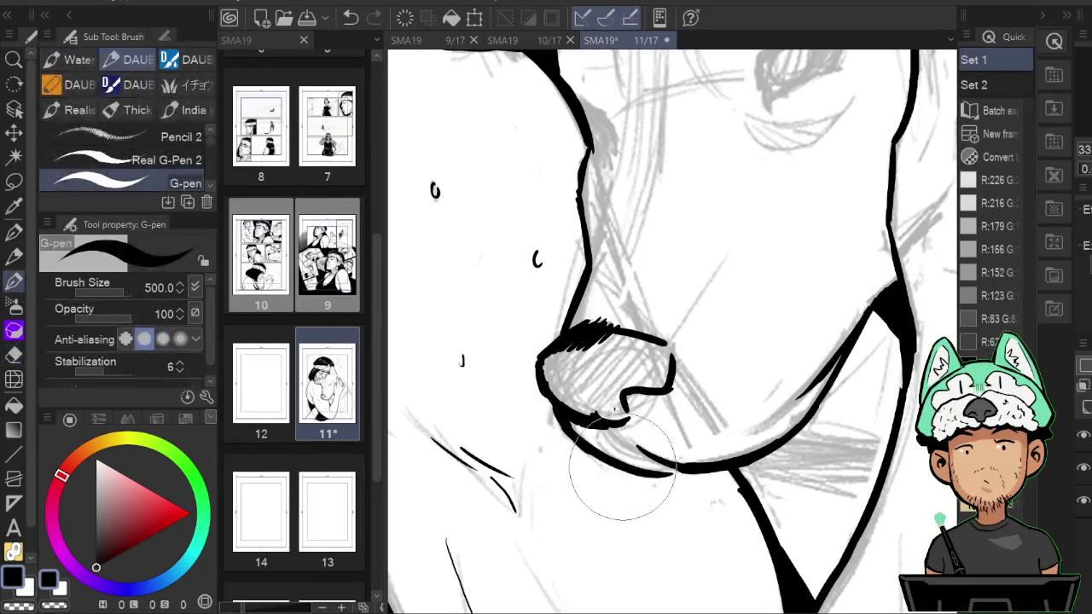
Fill the dog's nose with solid black, leaving a small white gap at the nostril.
{"action": "left_click_drag", "start_coordinate": [609, 482], "coordinate": [633, 536]}
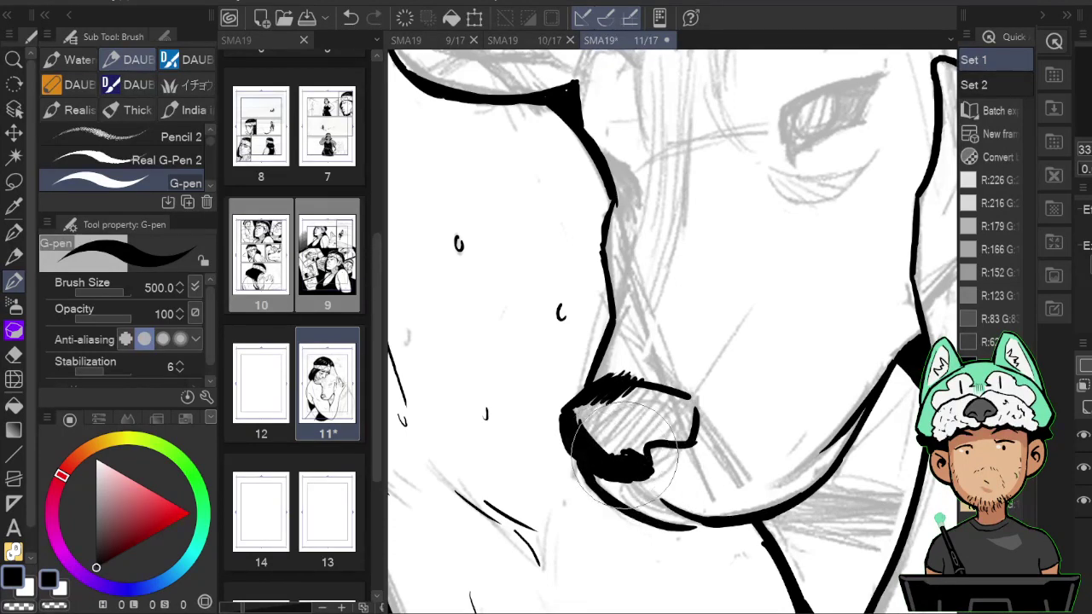
{"action": "key", "text": "h"}
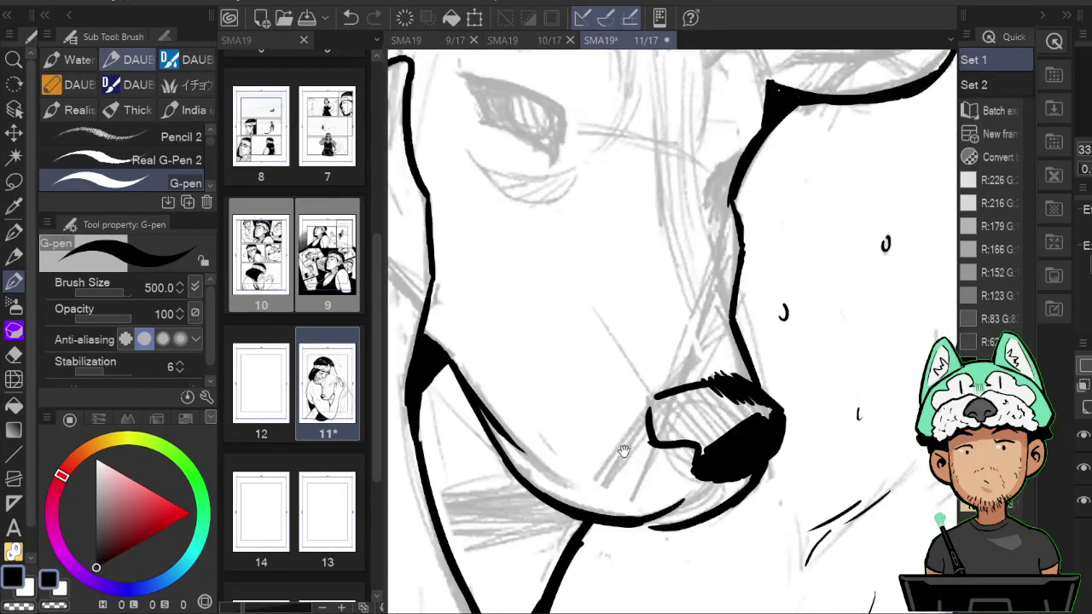
{"action": "key", "text": "h"}
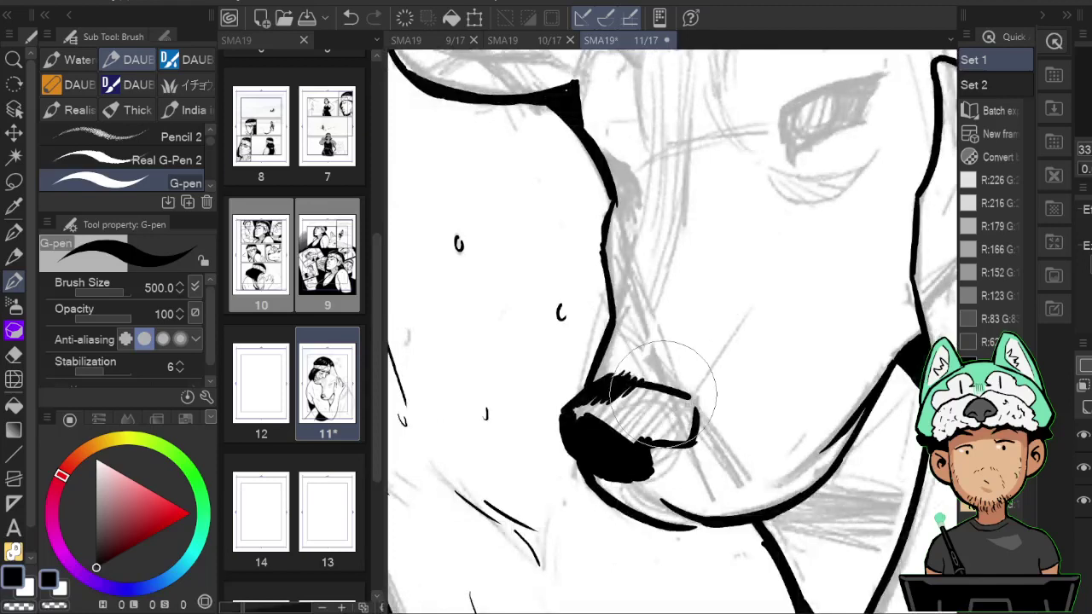
{"action": "key", "text": "h"}
{"action": "mouse_move", "coordinate": [663, 409]}
{"action": "left_mouse_down"}
{"action": "mouse_move", "coordinate": [669, 435]}
{"action": "mouse_move", "coordinate": [673, 403]}
{"action": "left_mouse_up"}
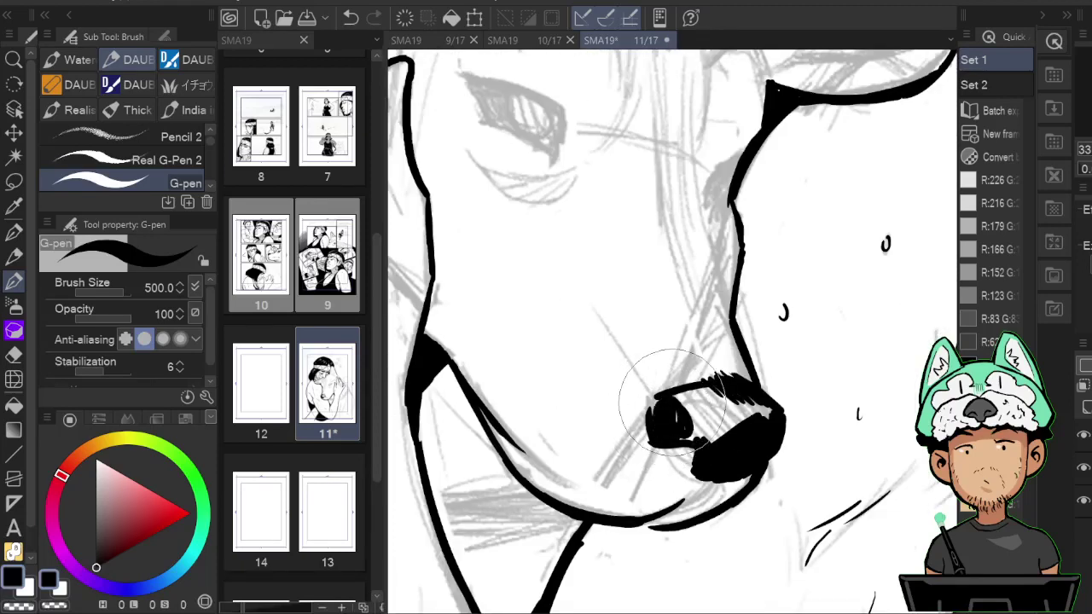
{"action": "mouse_move", "coordinate": [710, 442]}
{"action": "left_mouse_down"}
{"action": "mouse_move", "coordinate": [696, 403]}
{"action": "mouse_move", "coordinate": [763, 418]}
{"action": "mouse_move", "coordinate": [742, 399]}
{"action": "mouse_move", "coordinate": [756, 402]}
{"action": "left_mouse_up"}
{"action": "key", "text": "h"}
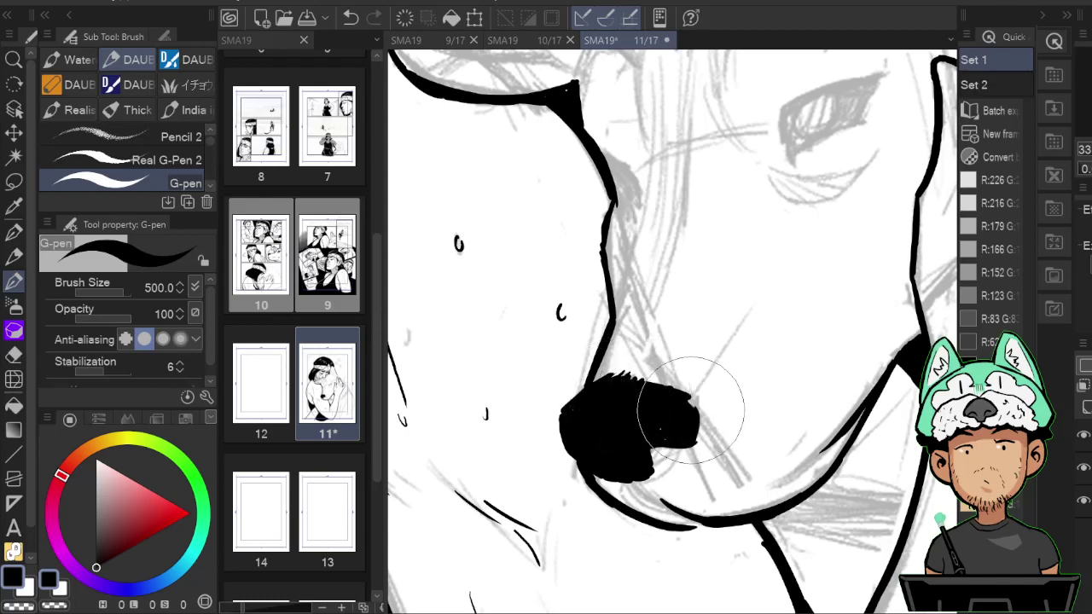
{"action": "key", "text": "h"}
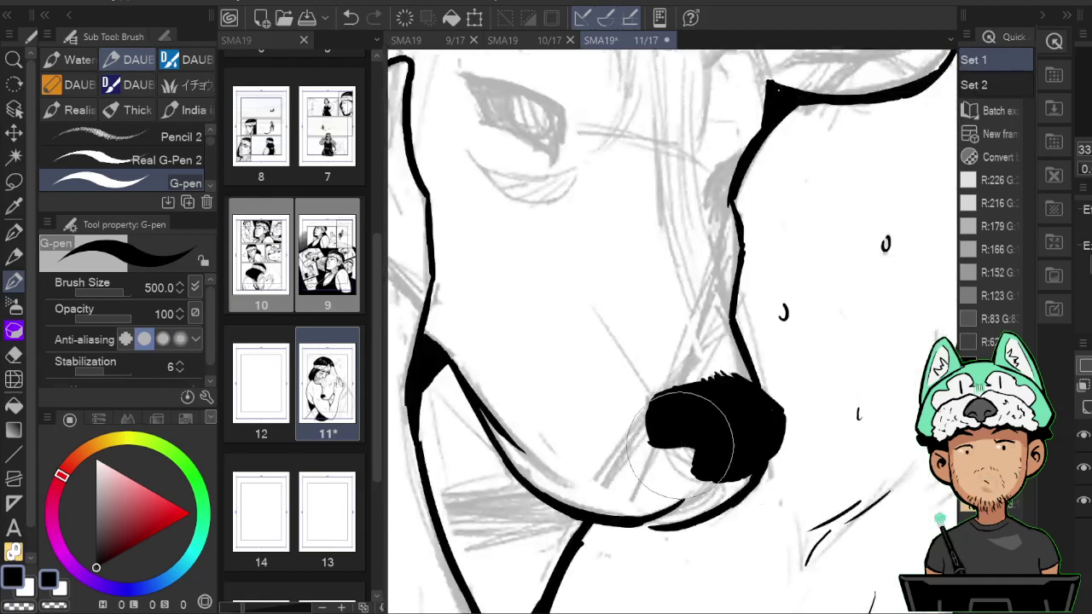
{"action": "key", "text": "h"}
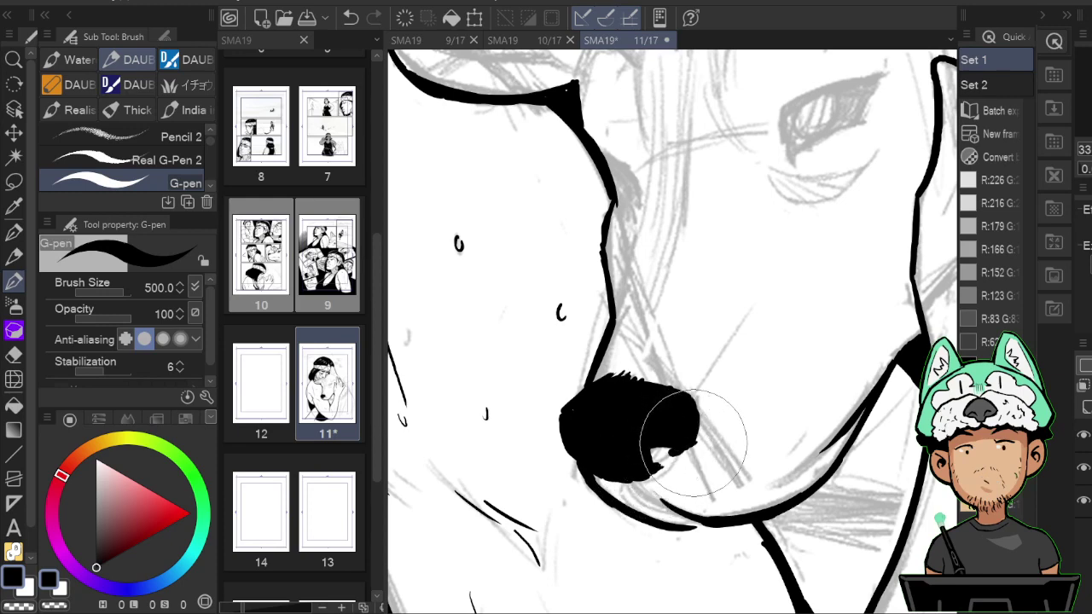
Erase a small round highlight in the middle of the black nose with the Hard eraser.
{"action": "key", "text": "h"}
{"action": "key", "text": "e"}
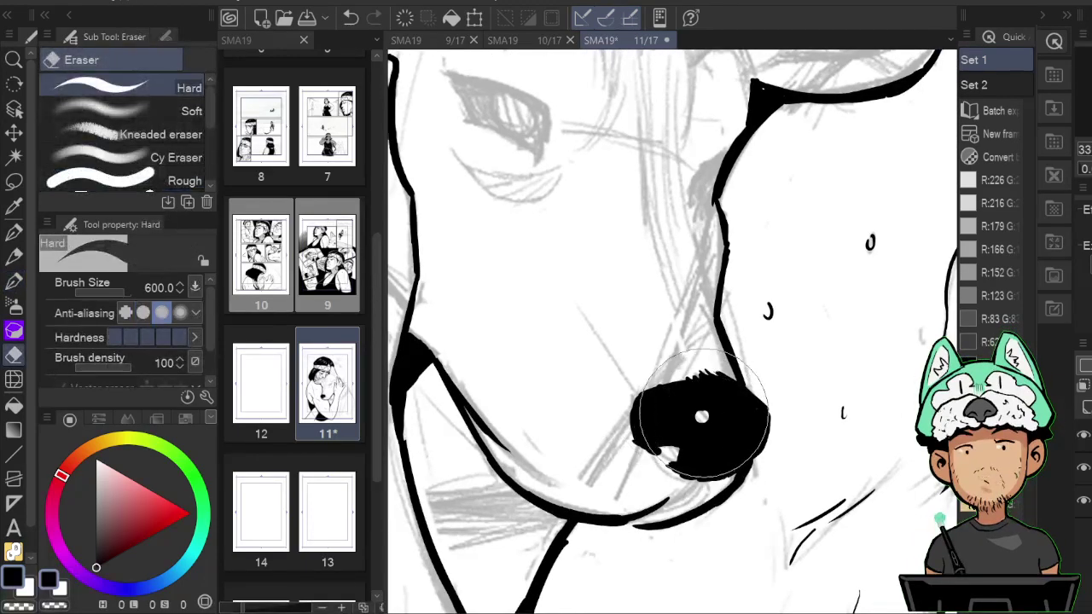
{"action": "key", "text": "h"}
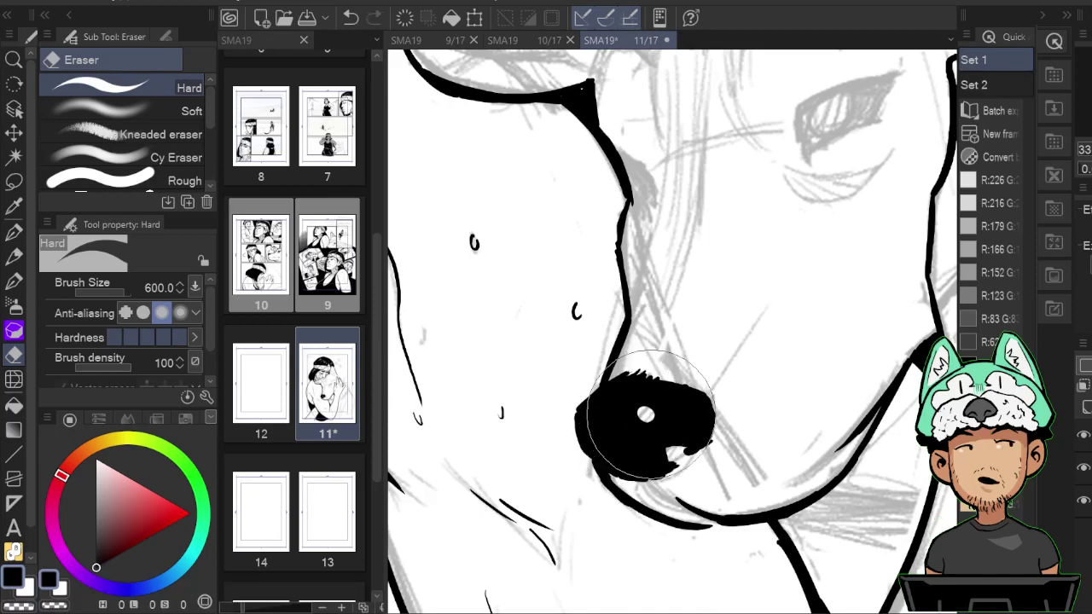
{"action": "key", "text": "b"}
{"action": "scroll", "coordinate": [652, 422], "scroll_direction": "down", "scroll_amount": 4}
{"action": "scroll", "coordinate": [652, 422], "scroll_direction": "down", "scroll_amount": 2}
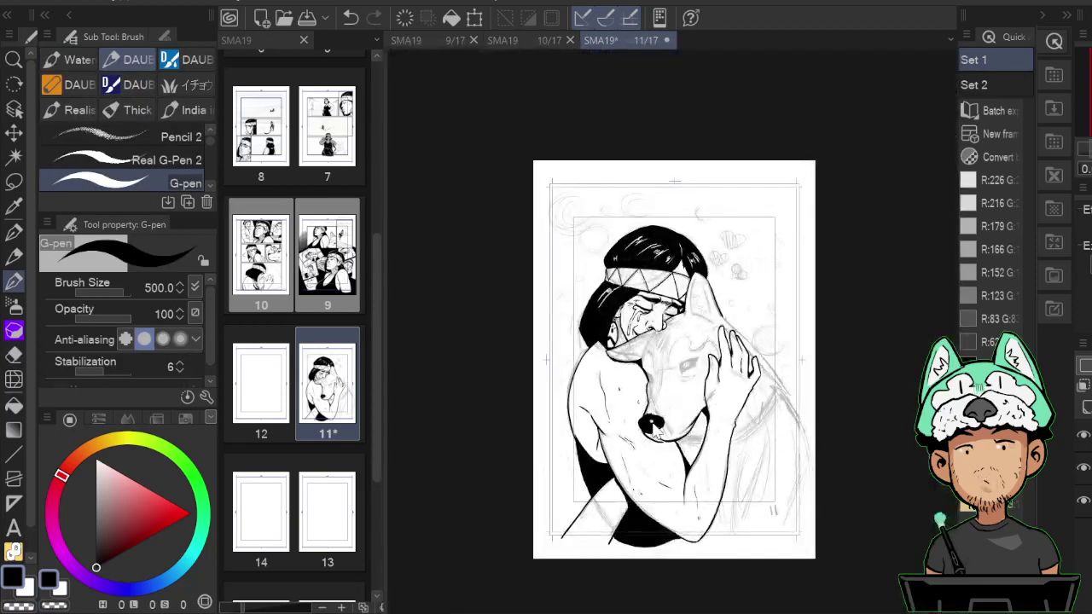
{"action": "scroll", "coordinate": [651, 422], "scroll_direction": "up", "scroll_amount": 5}
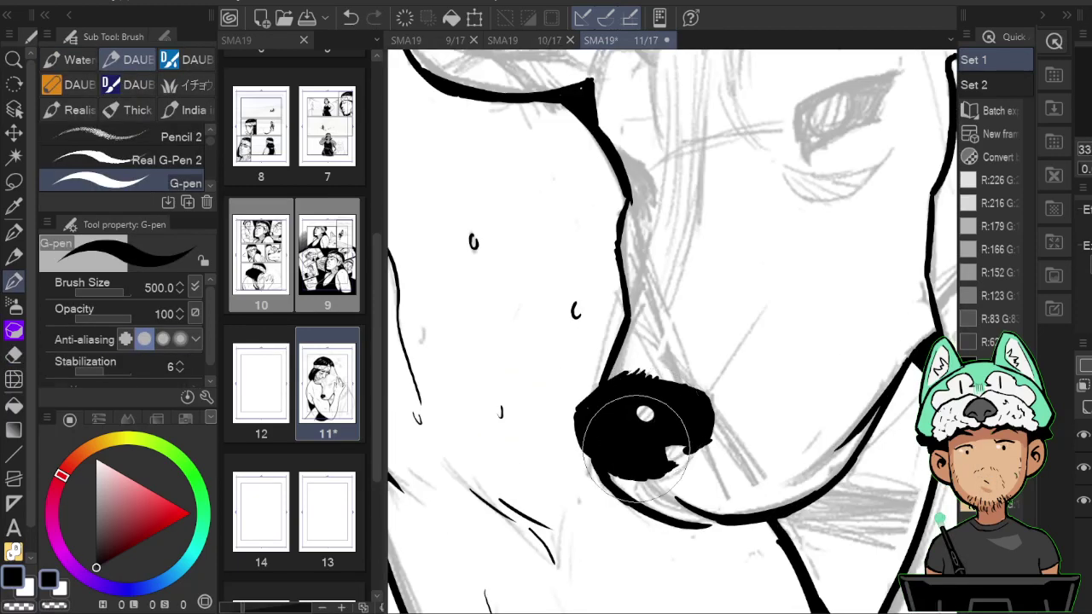
Erase a ring of tiny dots around the nose highlight to give it a textured shine.
{"action": "key", "text": "e"}
{"action": "left_click", "coordinate": [659, 418]}
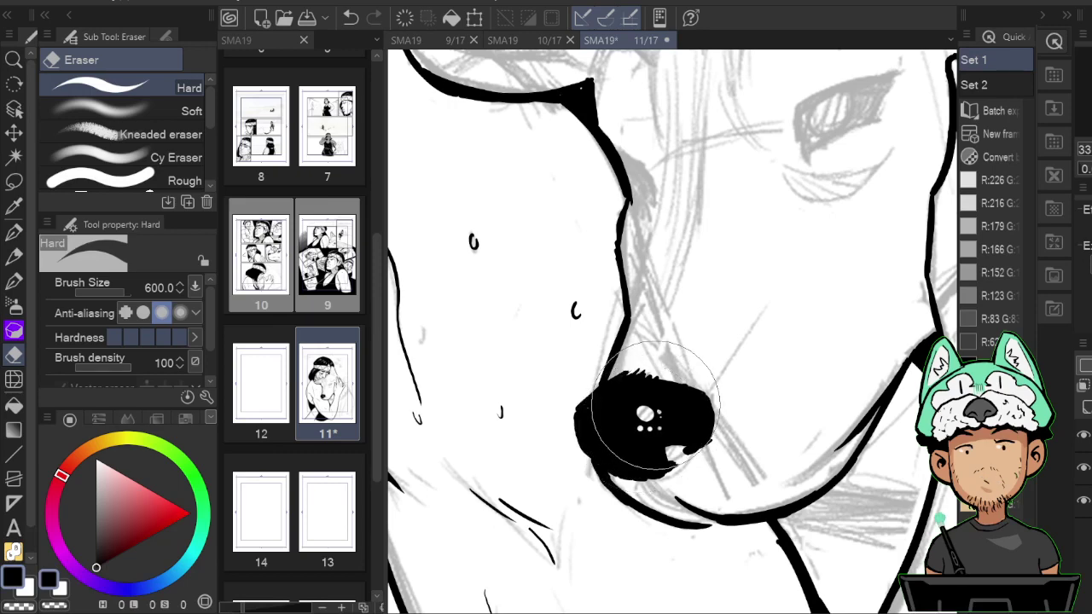
{"action": "left_click", "coordinate": [658, 411]}
{"action": "left_click", "coordinate": [630, 416]}
{"action": "left_click", "coordinate": [632, 406]}
{"action": "left_click", "coordinate": [639, 399]}
{"action": "left_click", "coordinate": [653, 402]}
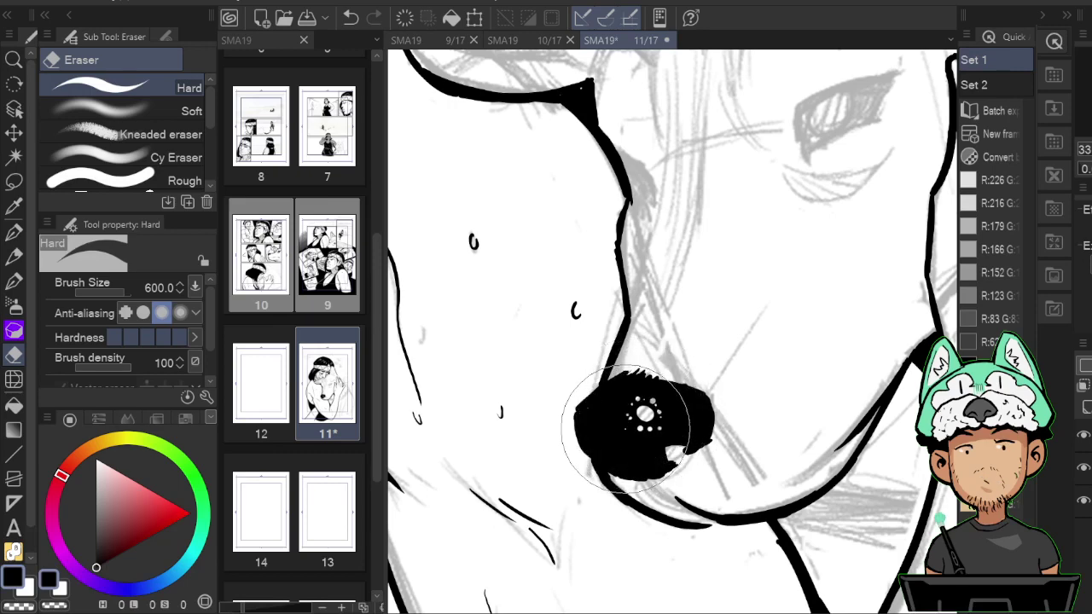
{"action": "scroll", "coordinate": [661, 453], "scroll_direction": "down", "scroll_amount": 5}
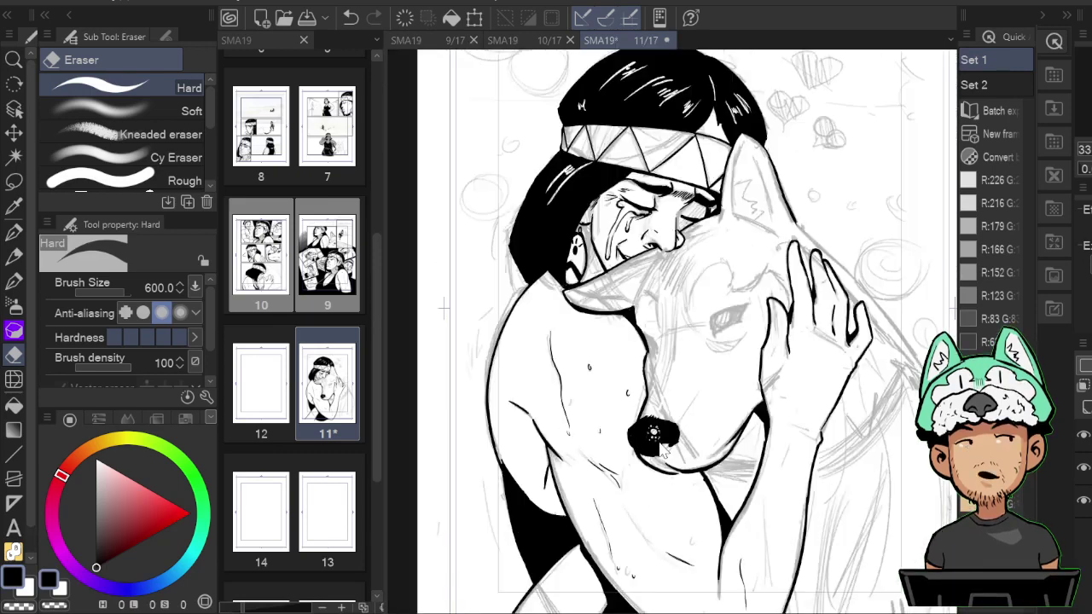
{"action": "scroll", "coordinate": [661, 453], "scroll_direction": "up", "scroll_amount": 3}
Ink the back of the dog's neck with the G-pen, from the ear's base down past the fingertips.
{"action": "key", "text": "p"}
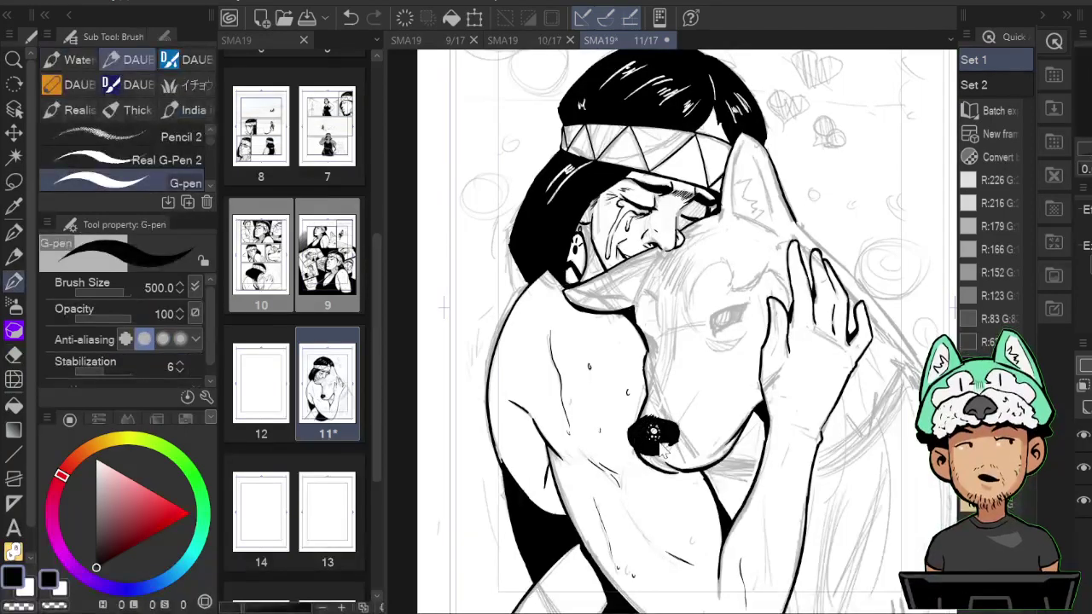
{"action": "scroll", "coordinate": [655, 435], "scroll_direction": "down", "scroll_amount": 5}
{"action": "scroll", "coordinate": [662, 451], "scroll_direction": "up", "scroll_amount": 6}
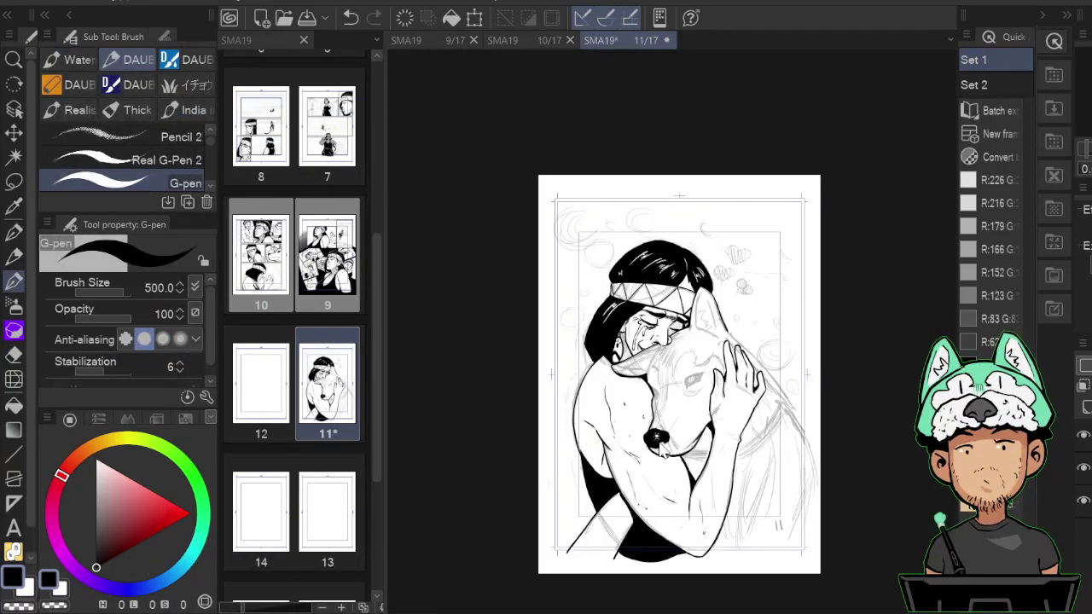
{"action": "left_click_drag", "start_coordinate": [934, 176], "coordinate": [714, 395]}
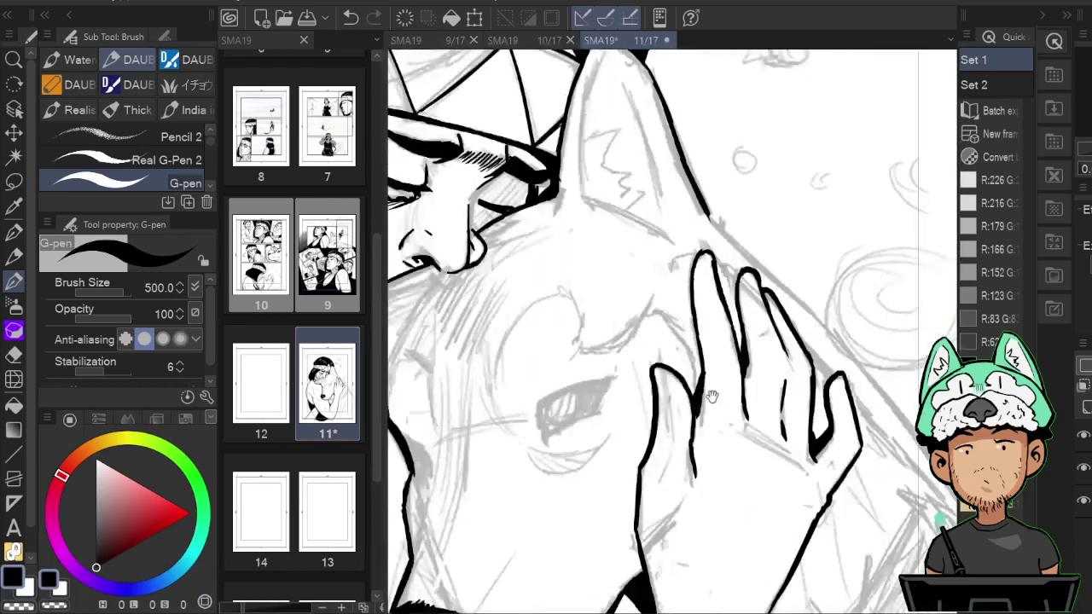
{"action": "mouse_move", "coordinate": [807, 246]}
{"action": "left_mouse_down"}
{"action": "mouse_move", "coordinate": [707, 304]}
{"action": "mouse_move", "coordinate": [692, 298]}
{"action": "left_mouse_up"}
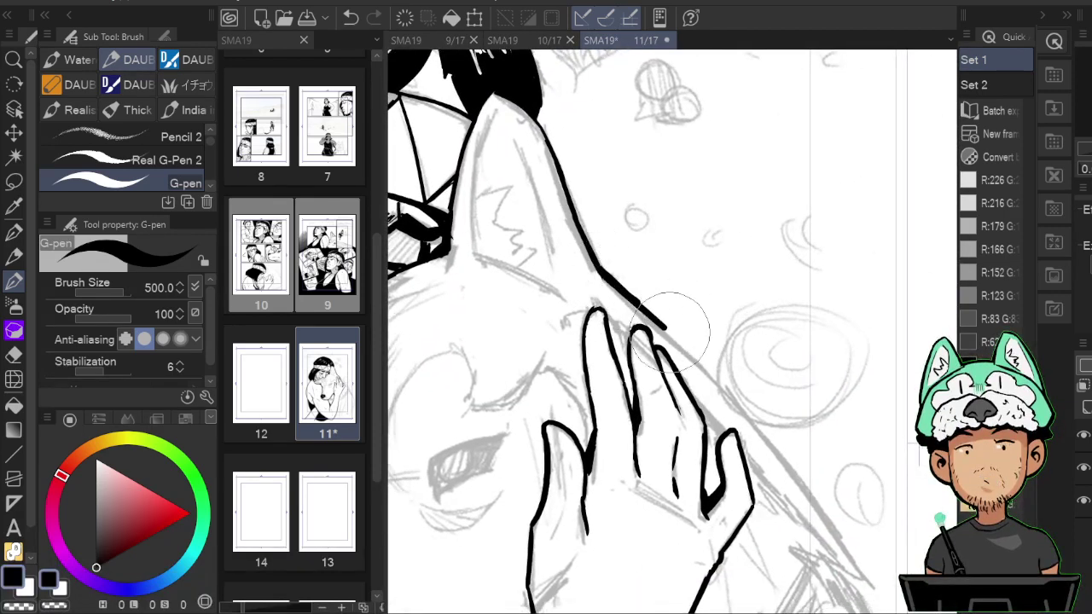
{"action": "left_click_drag", "start_coordinate": [732, 395], "coordinate": [755, 424]}
{"action": "key", "text": "h"}
{"action": "mouse_move", "coordinate": [652, 470]}
{"action": "left_mouse_down"}
{"action": "mouse_move", "coordinate": [721, 246]}
{"action": "mouse_move", "coordinate": [811, 185]}
{"action": "left_mouse_up"}
{"action": "mouse_move", "coordinate": [765, 125]}
{"action": "left_mouse_down"}
{"action": "mouse_move", "coordinate": [706, 193]}
{"action": "mouse_move", "coordinate": [716, 178]}
{"action": "mouse_move", "coordinate": [741, 145]}
{"action": "mouse_move", "coordinate": [665, 269]}
{"action": "left_mouse_up"}
{"action": "key", "text": "h"}
Clean up the end of the neck line and ink a pointed fur tip turning back inwards.
{"action": "key", "text": "e"}
{"action": "mouse_move", "coordinate": [748, 268]}
{"action": "left_mouse_down"}
{"action": "mouse_move", "coordinate": [709, 250]}
{"action": "mouse_move", "coordinate": [688, 271]}
{"action": "left_mouse_up"}
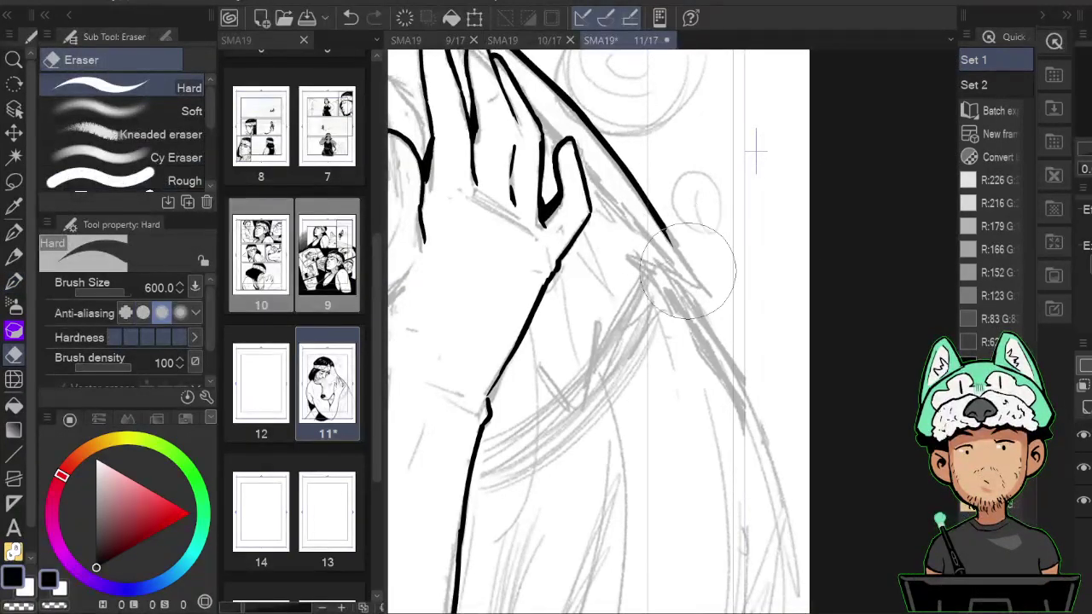
{"action": "key", "text": "b"}
{"action": "mouse_move", "coordinate": [666, 229]}
{"action": "left_mouse_down"}
{"action": "mouse_move", "coordinate": [686, 286]}
{"action": "mouse_move", "coordinate": [706, 293]}
{"action": "mouse_move", "coordinate": [678, 280]}
{"action": "mouse_move", "coordinate": [709, 202]}
{"action": "left_mouse_up"}
{"action": "left_click_drag", "start_coordinate": [749, 240], "coordinate": [737, 255]}
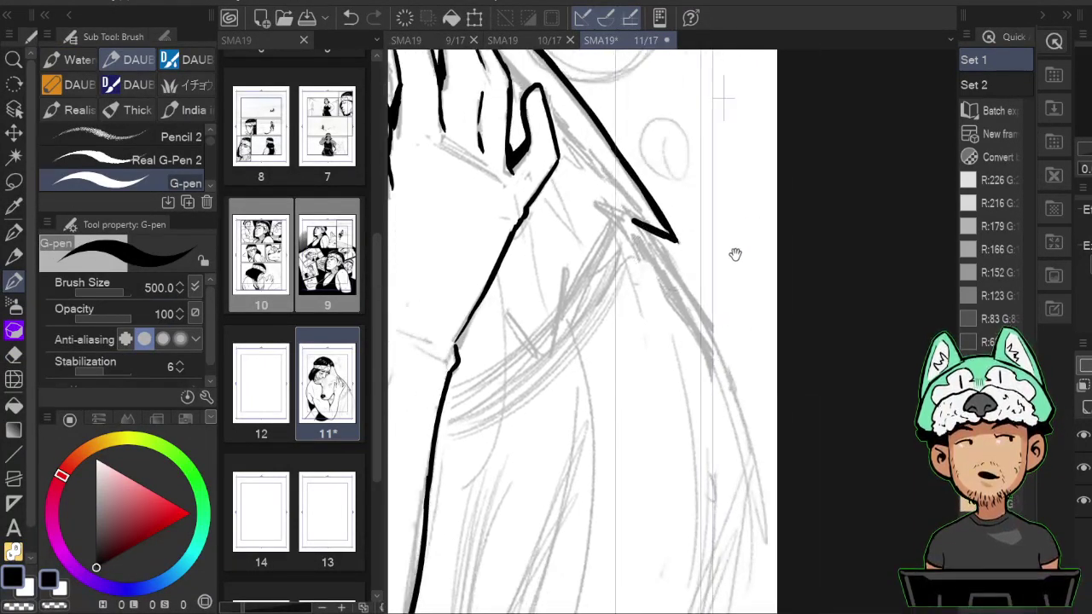
Ink the dog's back as one long curve from below the fur tip down to the page edge.
{"action": "mouse_move", "coordinate": [730, 333]}
{"action": "left_mouse_down"}
{"action": "mouse_move", "coordinate": [741, 225]}
{"action": "mouse_move", "coordinate": [783, 217]}
{"action": "left_mouse_up"}
{"action": "key", "text": "h"}
{"action": "mouse_move", "coordinate": [789, 140]}
{"action": "left_mouse_down"}
{"action": "mouse_move", "coordinate": [776, 214]}
{"action": "mouse_move", "coordinate": [785, 210]}
{"action": "left_mouse_up"}
{"action": "left_click_drag", "start_coordinate": [756, 122], "coordinate": [600, 480]}
{"action": "left_click_drag", "start_coordinate": [738, 372], "coordinate": [744, 235]}
{"action": "mouse_move", "coordinate": [765, 331]}
{"action": "left_mouse_down"}
{"action": "mouse_move", "coordinate": [734, 227]}
{"action": "mouse_move", "coordinate": [748, 563]}
{"action": "left_mouse_up"}
{"action": "key", "text": "h"}
Ink the curved band on the dog's neck beside the wrist: a short upper line and the lower edge.
{"action": "scroll", "coordinate": [788, 529], "scroll_direction": "down", "scroll_amount": 6}
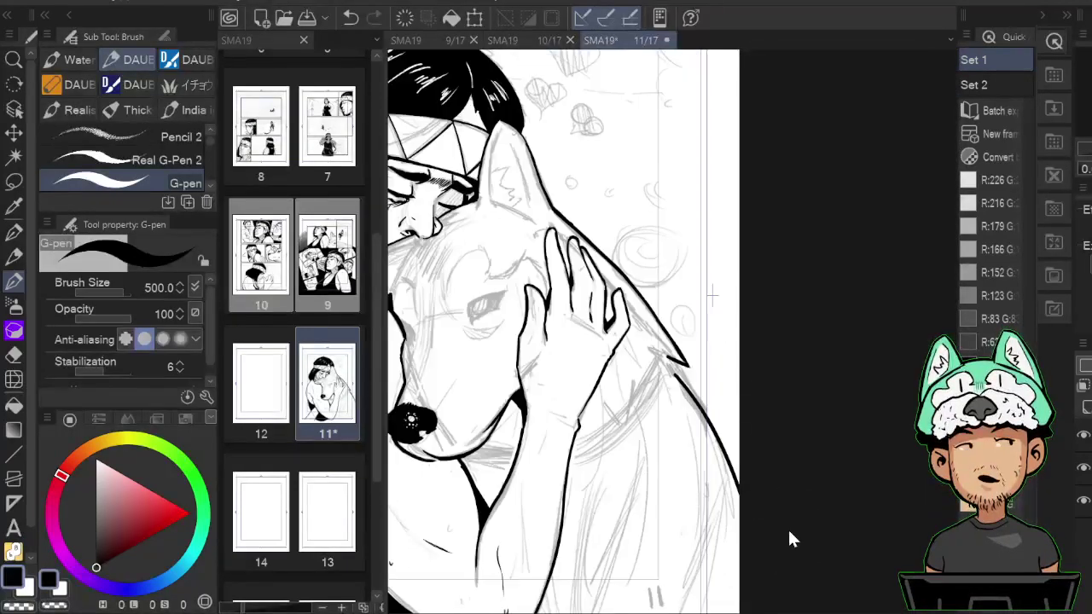
{"action": "scroll", "coordinate": [787, 531], "scroll_direction": "up", "scroll_amount": 2}
{"action": "scroll", "coordinate": [789, 536], "scroll_direction": "up", "scroll_amount": 4}
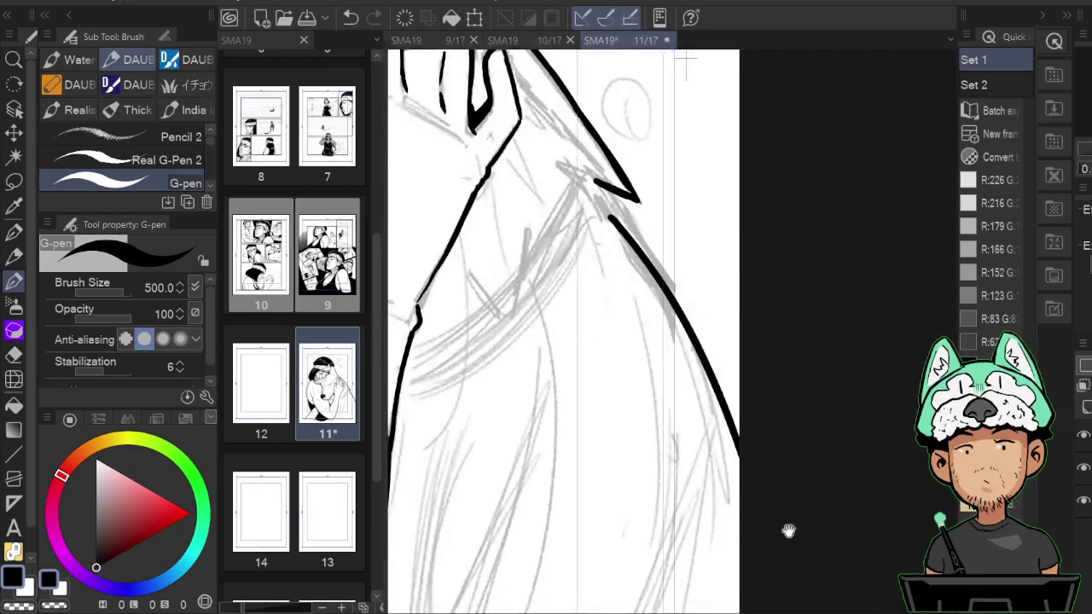
{"action": "key", "text": "h"}
{"action": "mouse_move", "coordinate": [879, 226]}
{"action": "left_mouse_down"}
{"action": "mouse_move", "coordinate": [701, 317]}
{"action": "mouse_move", "coordinate": [641, 299]}
{"action": "mouse_move", "coordinate": [698, 353]}
{"action": "mouse_move", "coordinate": [699, 417]}
{"action": "mouse_move", "coordinate": [667, 426]}
{"action": "mouse_move", "coordinate": [697, 431]}
{"action": "left_mouse_up"}
{"action": "key", "text": "h"}
{"action": "key", "text": "h"}
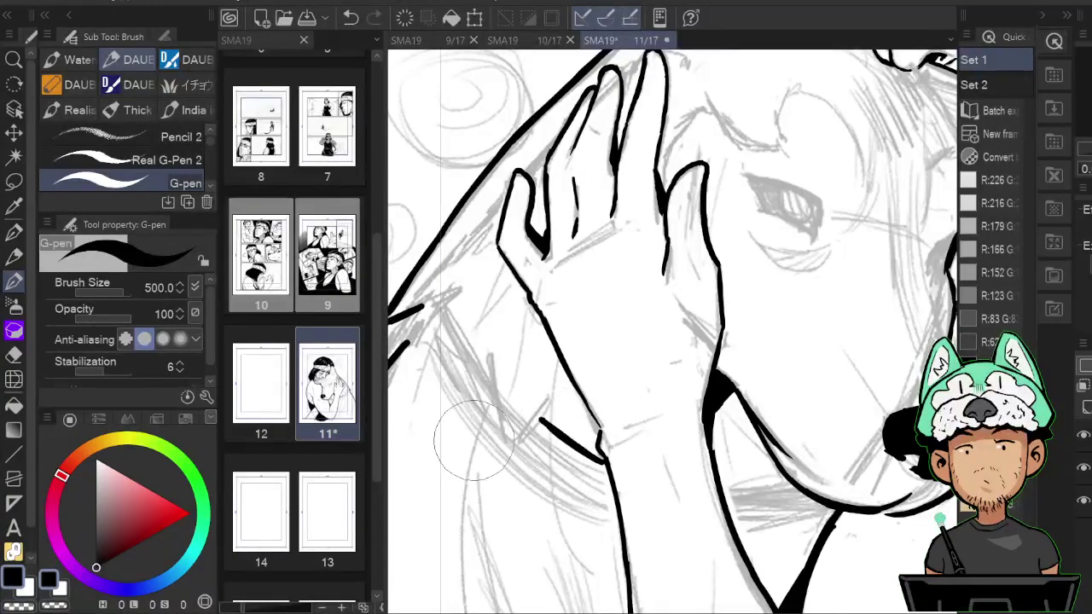
{"action": "left_click_drag", "start_coordinate": [474, 437], "coordinate": [619, 533]}
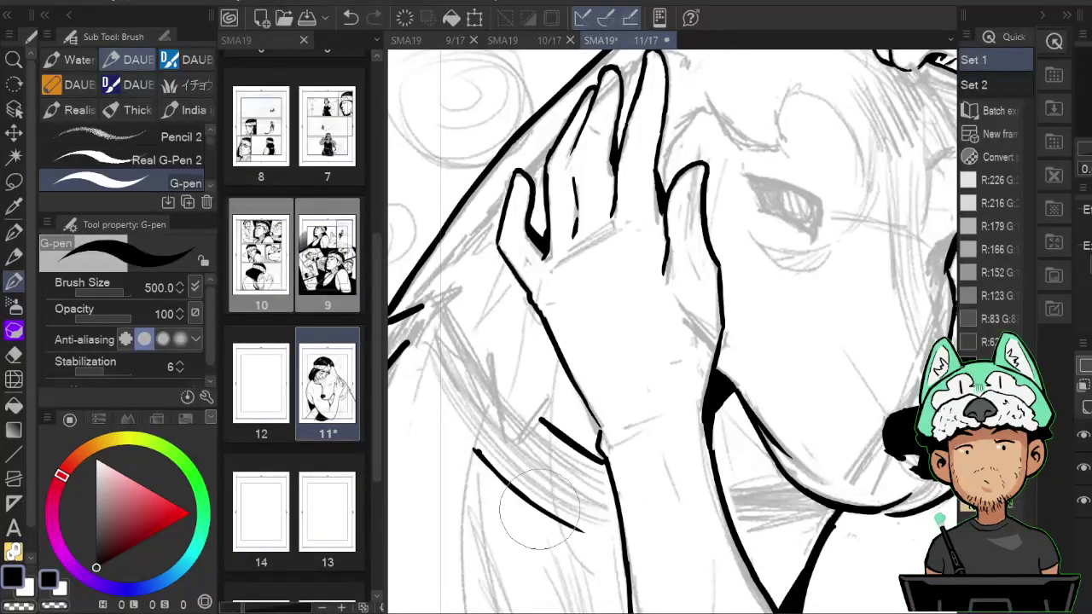
{"action": "key", "text": "h"}
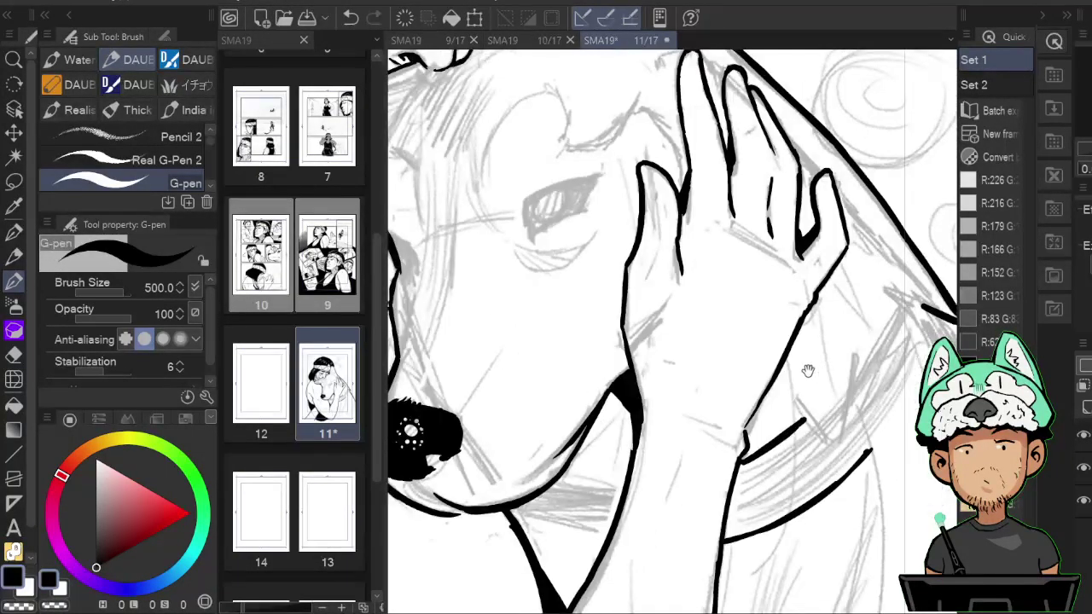
Extend the neck band's lower edge up to the back line, trim its start and thicken the curve.
{"action": "key", "text": "h"}
{"action": "left_click_drag", "start_coordinate": [642, 360], "coordinate": [666, 359]}
{"action": "left_click_drag", "start_coordinate": [438, 339], "coordinate": [472, 404]}
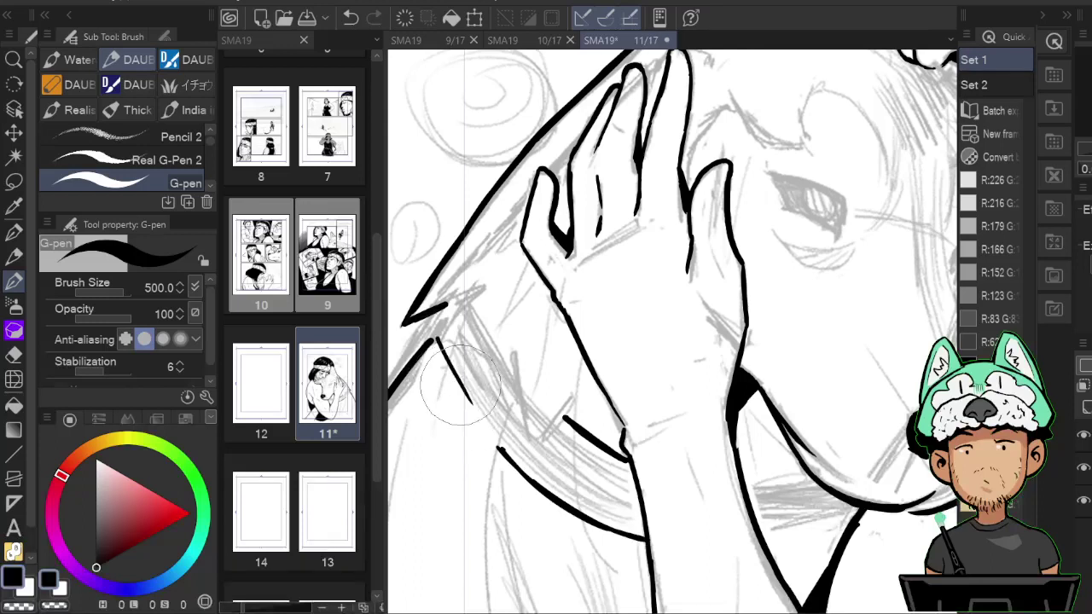
{"action": "key", "text": "e"}
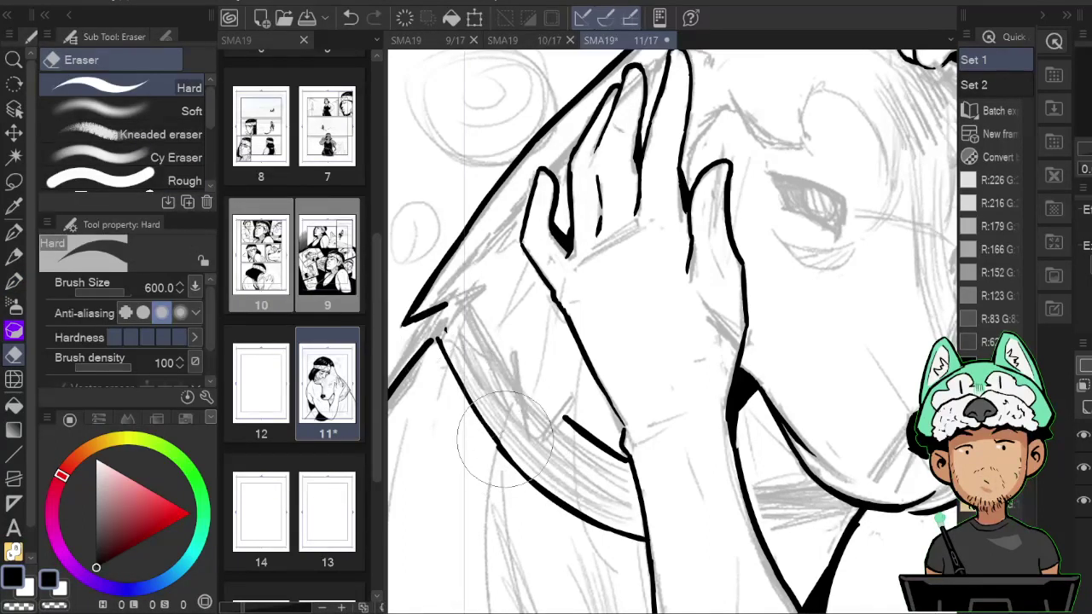
{"action": "key", "text": "p"}
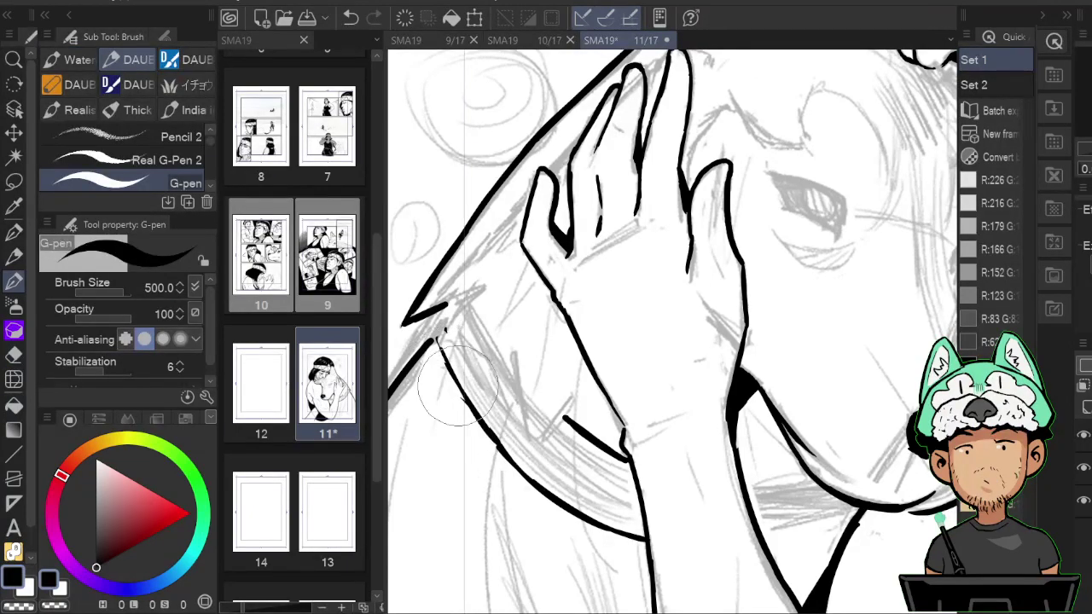
{"action": "mouse_move", "coordinate": [438, 343]}
{"action": "left_mouse_down"}
{"action": "mouse_move", "coordinate": [512, 465]}
{"action": "mouse_move", "coordinate": [536, 483]}
{"action": "left_mouse_up"}
{"action": "key", "text": "h"}
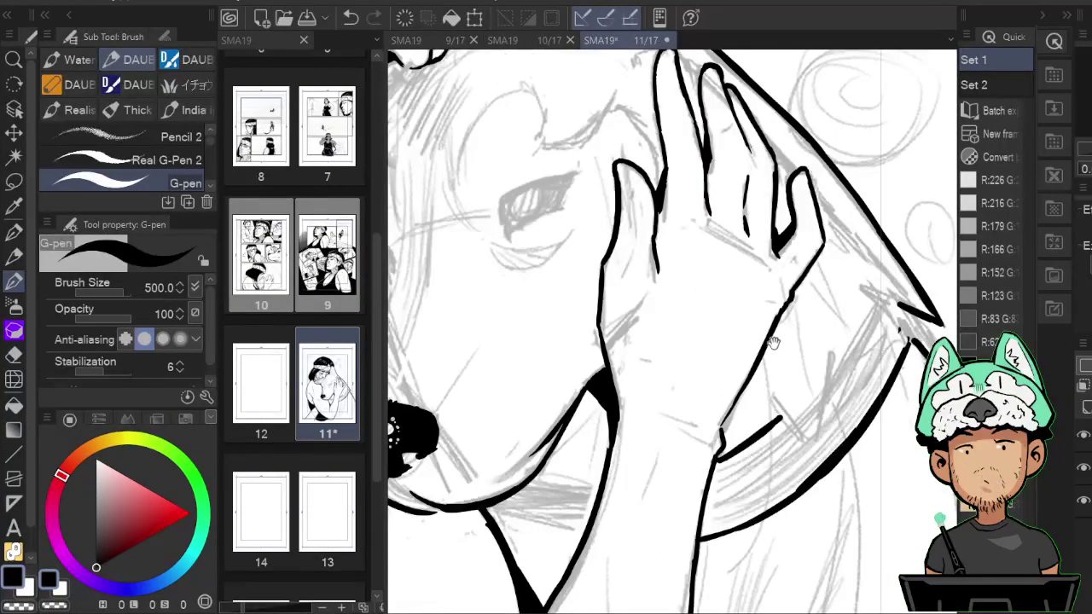
Clean up the gap below the fur tip and ink a short slanted line along the neck band's upper inner edge.
{"action": "left_click_drag", "start_coordinate": [775, 342], "coordinate": [723, 348]}
{"action": "key", "text": "h"}
{"action": "mouse_move", "coordinate": [533, 342]}
{"action": "left_mouse_down"}
{"action": "mouse_move", "coordinate": [560, 370]}
{"action": "mouse_move", "coordinate": [528, 316]}
{"action": "mouse_move", "coordinate": [521, 358]}
{"action": "mouse_move", "coordinate": [495, 326]}
{"action": "mouse_move", "coordinate": [538, 379]}
{"action": "left_mouse_up"}
{"action": "key", "text": "e"}
{"action": "key", "text": "h"}
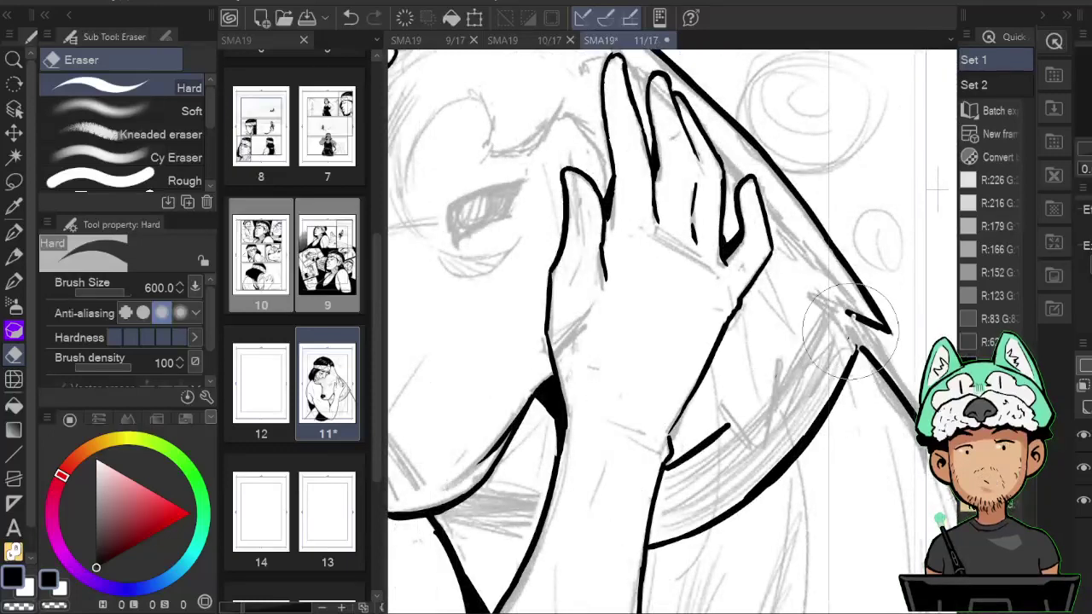
{"action": "key", "text": "p"}
{"action": "key", "text": "h"}
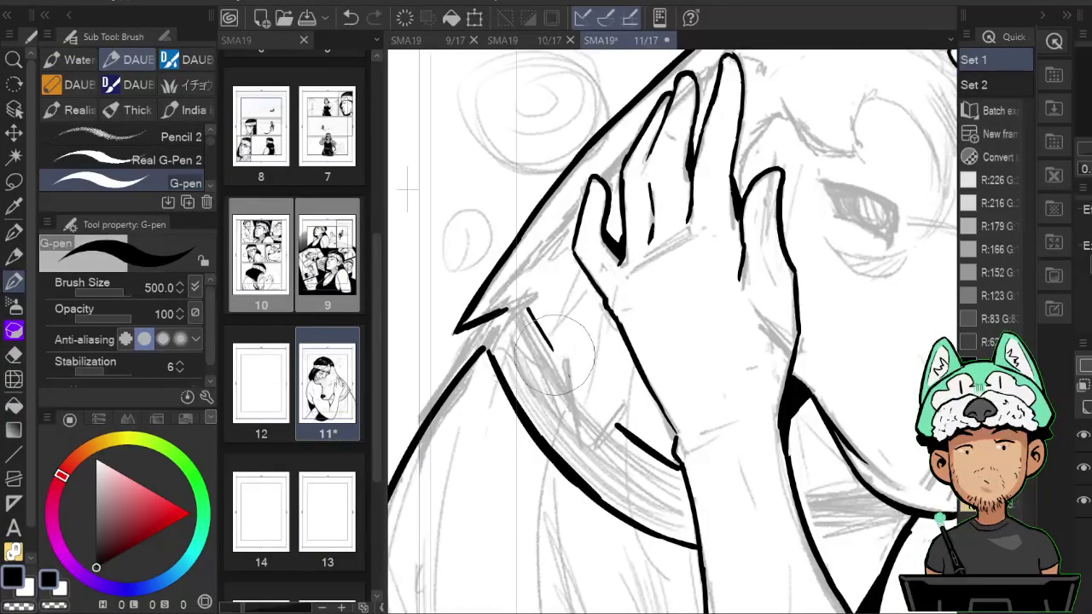
{"action": "key", "text": "h"}
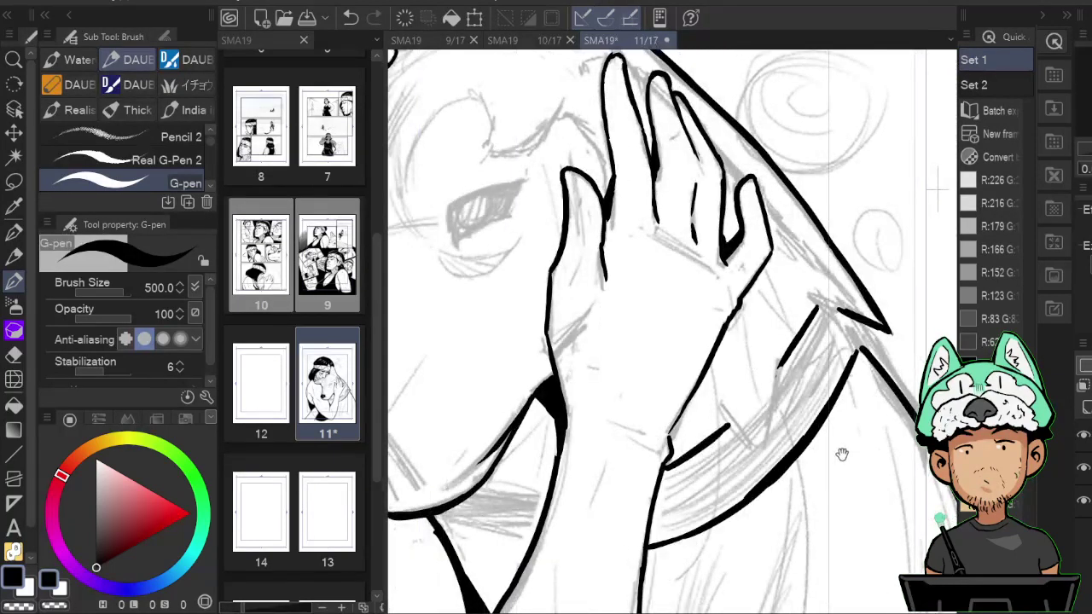
{"action": "key", "text": "h"}
{"action": "key", "text": "h"}
{"action": "key", "text": "h"}
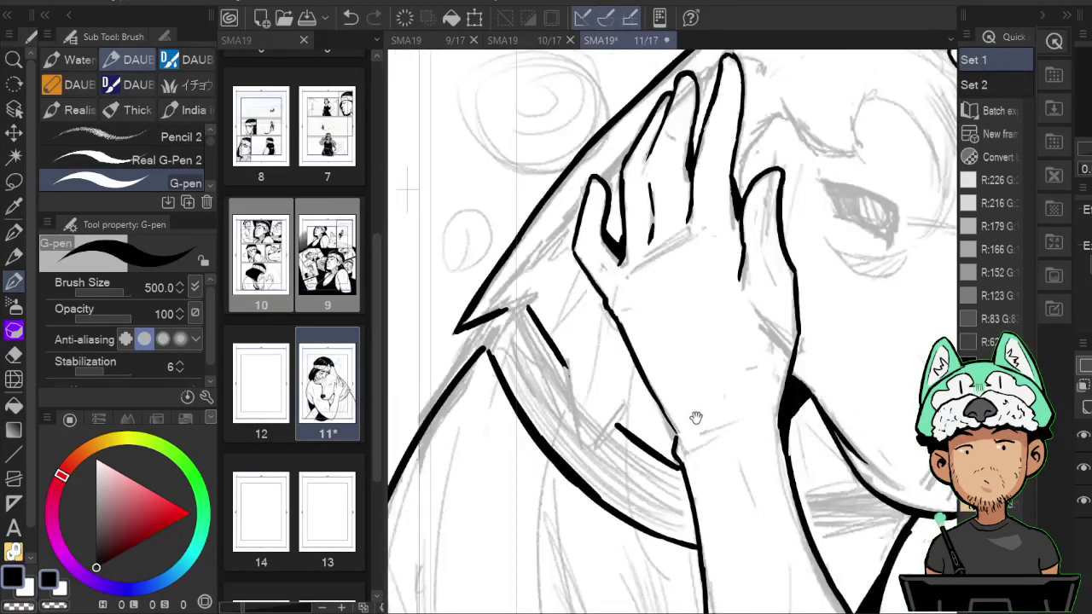
Continue the neck band on the other side of the wrist, inking its upper and lower edges under the dog's muzzle.
{"action": "left_click_drag", "start_coordinate": [828, 431], "coordinate": [640, 435]}
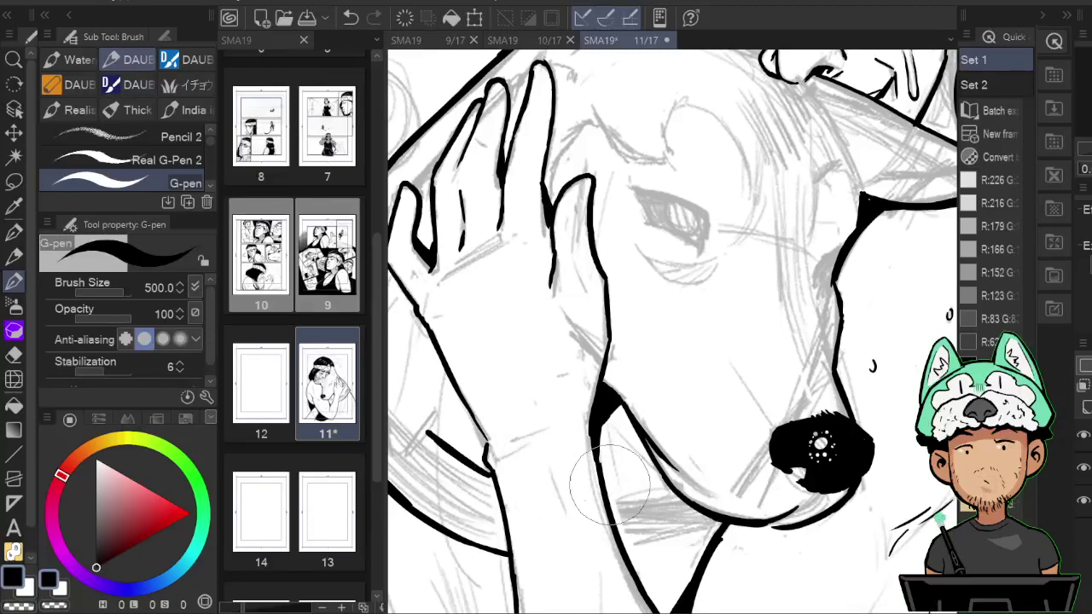
{"action": "left_click_drag", "start_coordinate": [627, 483], "coordinate": [666, 483]}
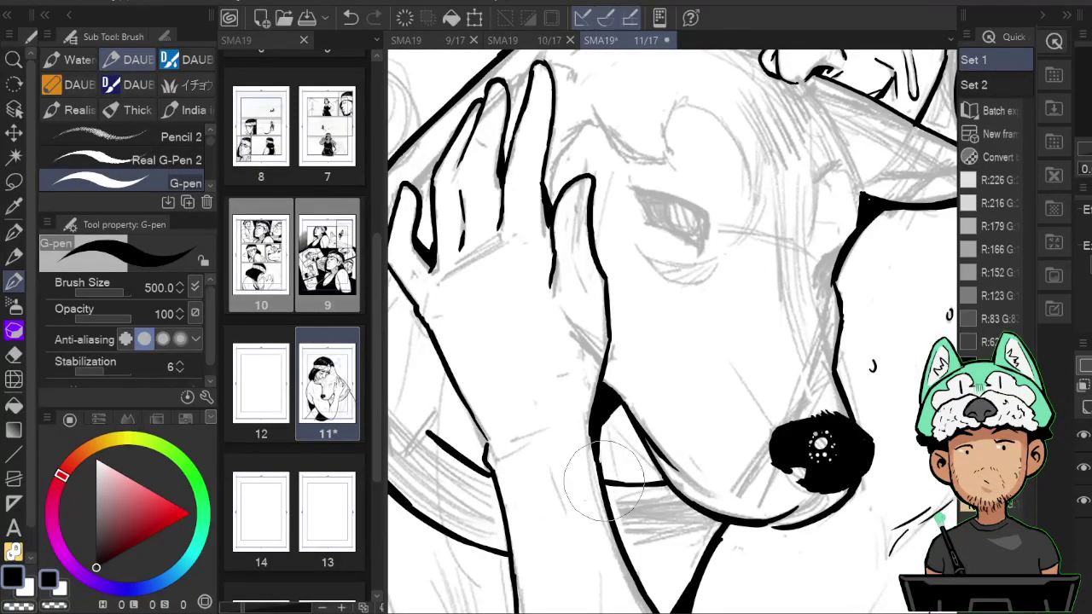
{"action": "key", "text": "h"}
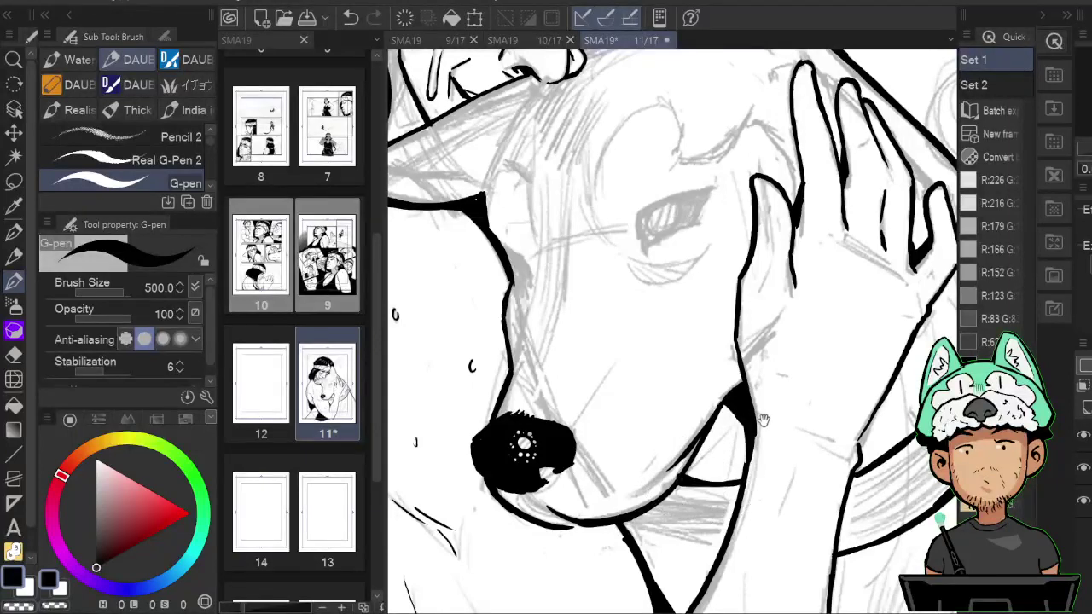
{"action": "left_click_drag", "start_coordinate": [680, 481], "coordinate": [590, 415]}
{"action": "left_click_drag", "start_coordinate": [574, 510], "coordinate": [535, 502]}
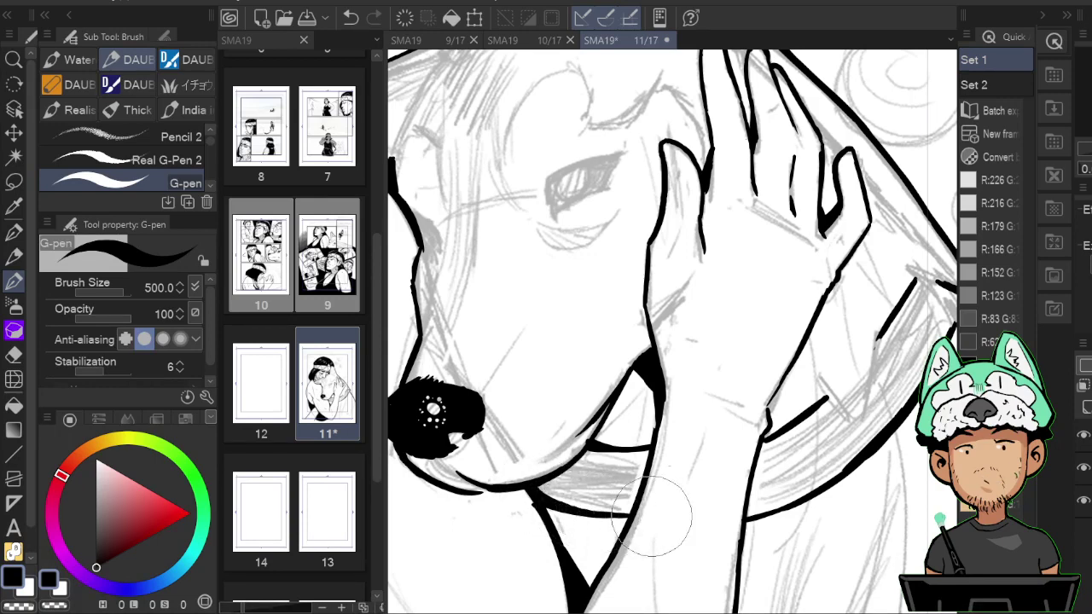
Ink a jagged fur tuft overlapping the neck band, connecting the slanted line to the short upper line beside the wrist.
{"action": "scroll", "coordinate": [652, 516], "scroll_direction": "down", "scroll_amount": 6}
{"action": "scroll", "coordinate": [652, 517], "scroll_direction": "up", "scroll_amount": 6}
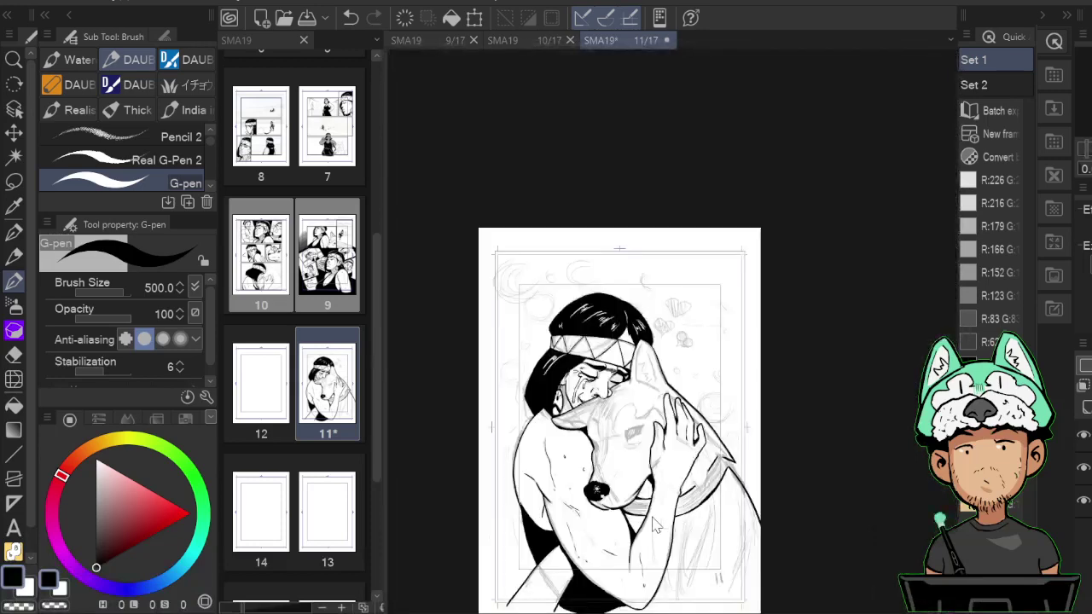
{"action": "key", "text": "h"}
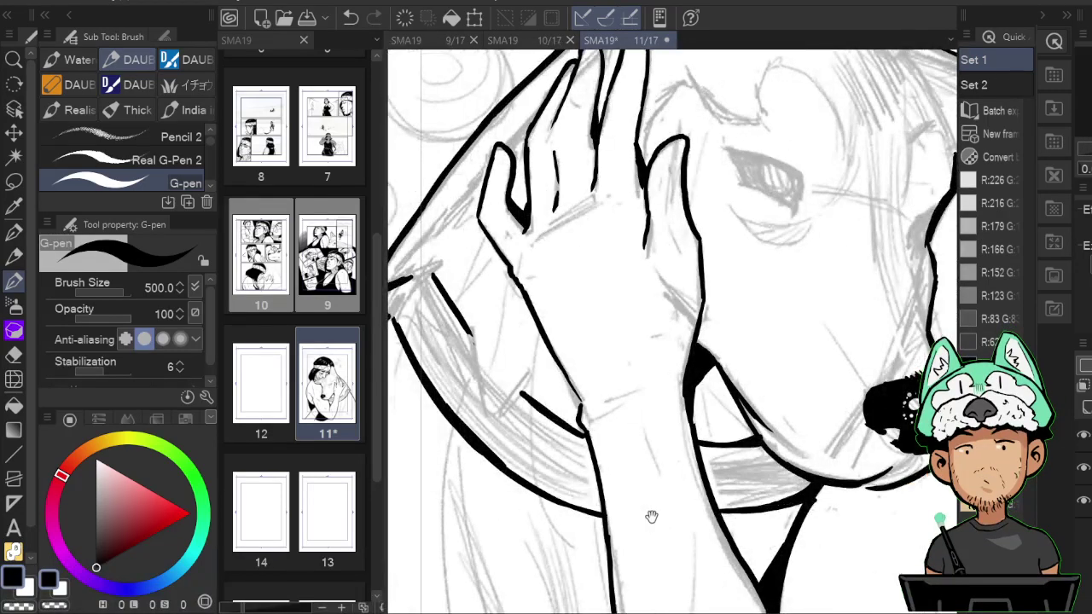
{"action": "key", "text": "h"}
{"action": "left_click_drag", "start_coordinate": [652, 517], "coordinate": [650, 517]}
{"action": "mouse_move", "coordinate": [872, 334]}
{"action": "left_mouse_down"}
{"action": "mouse_move", "coordinate": [863, 397]}
{"action": "mouse_move", "coordinate": [855, 376]}
{"action": "mouse_move", "coordinate": [867, 398]}
{"action": "mouse_move", "coordinate": [850, 370]}
{"action": "mouse_move", "coordinate": [850, 401]}
{"action": "left_mouse_up"}
{"action": "key", "text": "h"}
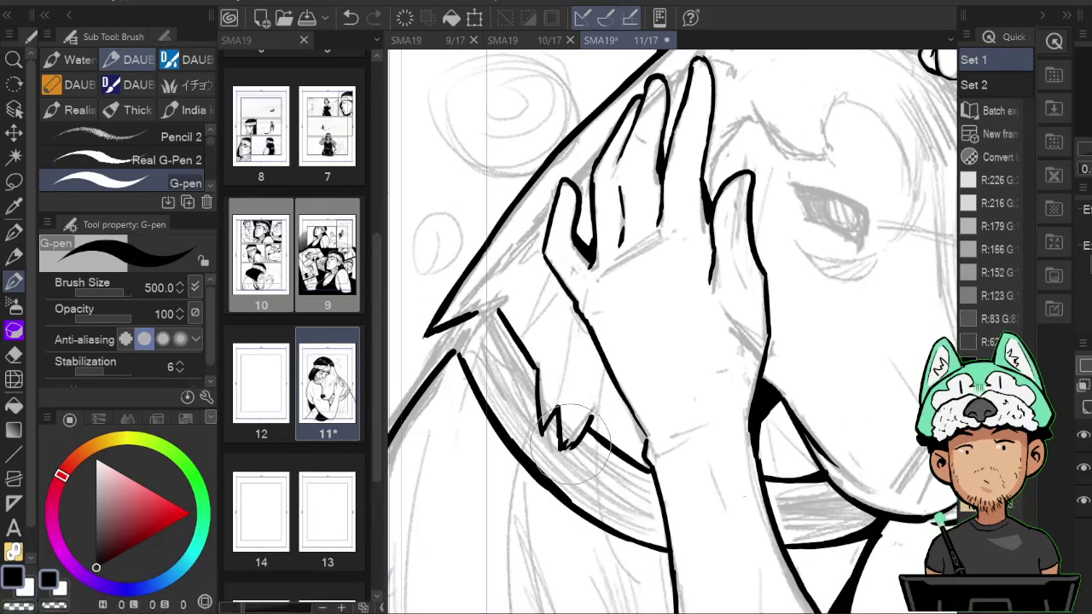
{"action": "key", "text": "h"}
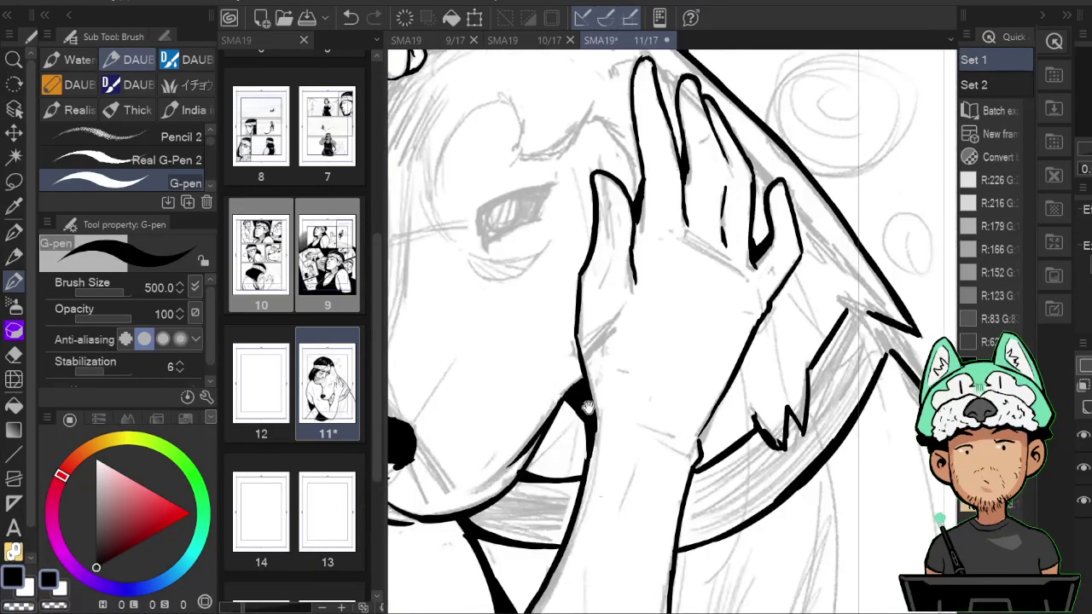
Extend the pointed fur tip's line inwards and join it to the top of the neck band with a thick stroke.
{"action": "key", "text": "h"}
{"action": "key", "text": "h"}
{"action": "left_click_drag", "start_coordinate": [836, 303], "coordinate": [889, 320]}
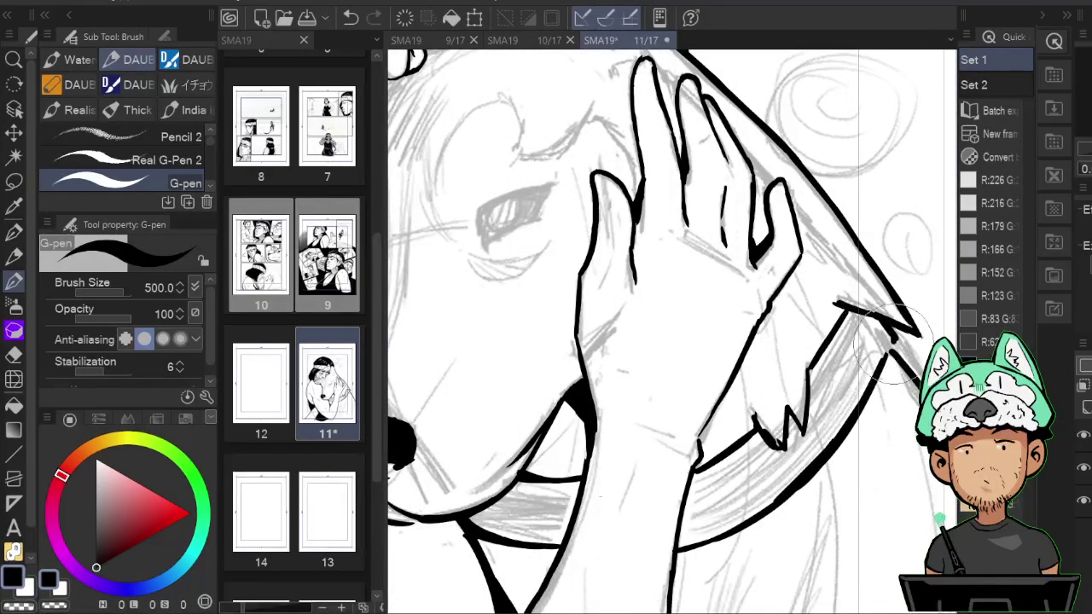
{"action": "key", "text": "h"}
{"action": "key", "text": "h"}
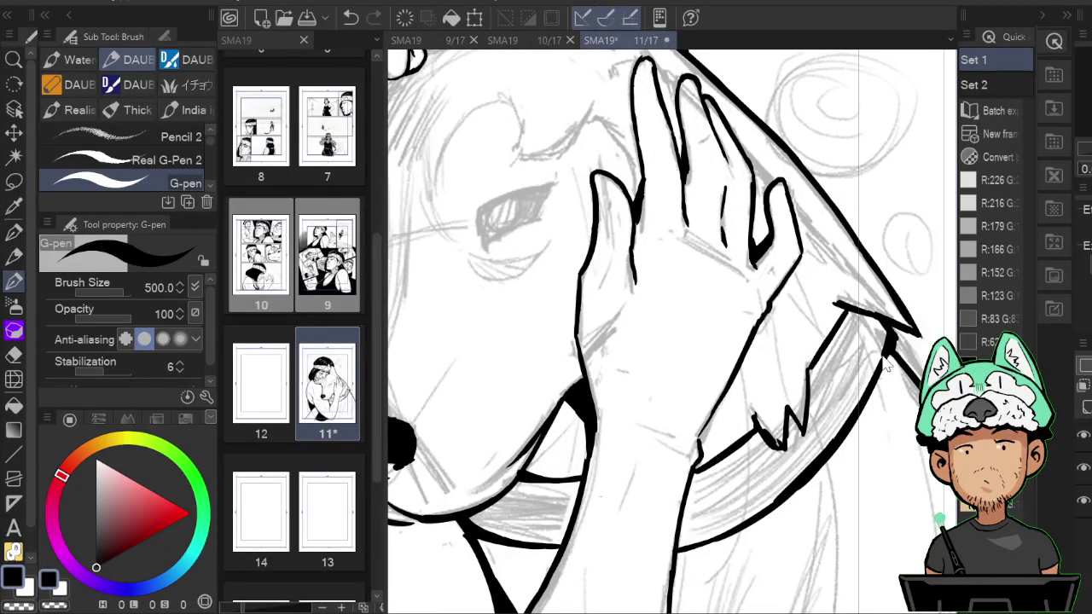
Ink the dog's front leg with an inner line beside the forearm and an outer line, both running down towards the page edge.
{"action": "key", "text": "ctrl+0"}
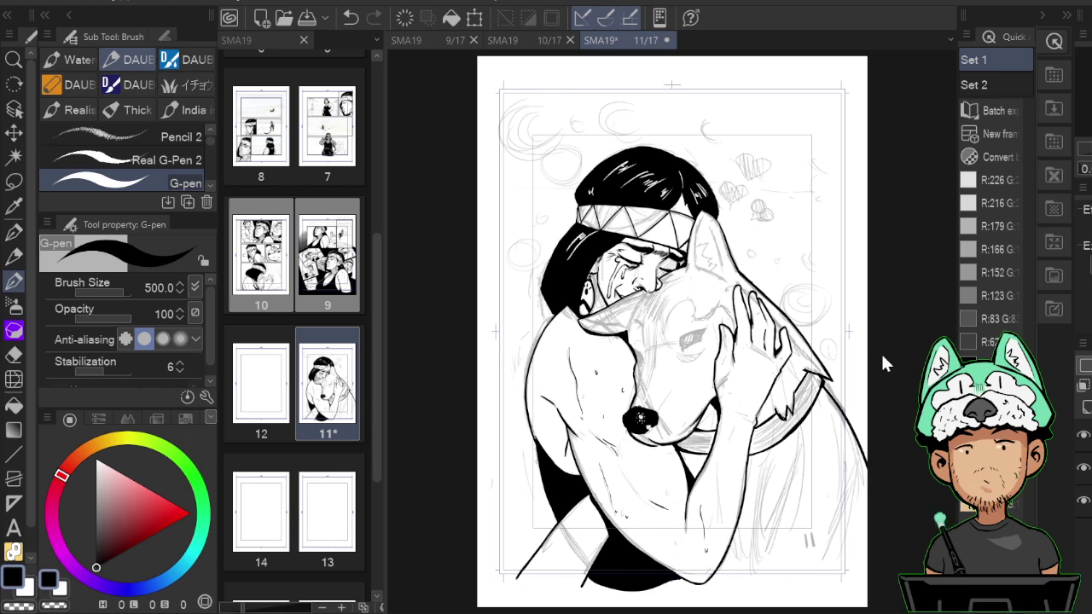
{"action": "scroll", "coordinate": [883, 363], "scroll_direction": "down", "scroll_amount": 4}
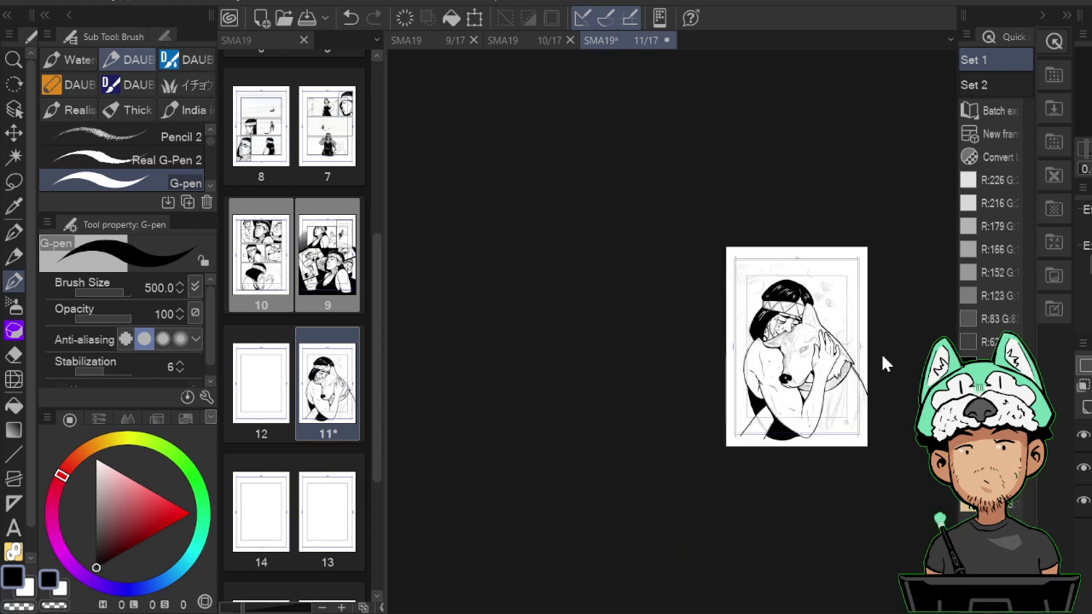
{"action": "scroll", "coordinate": [883, 363], "scroll_direction": "up", "scroll_amount": 5}
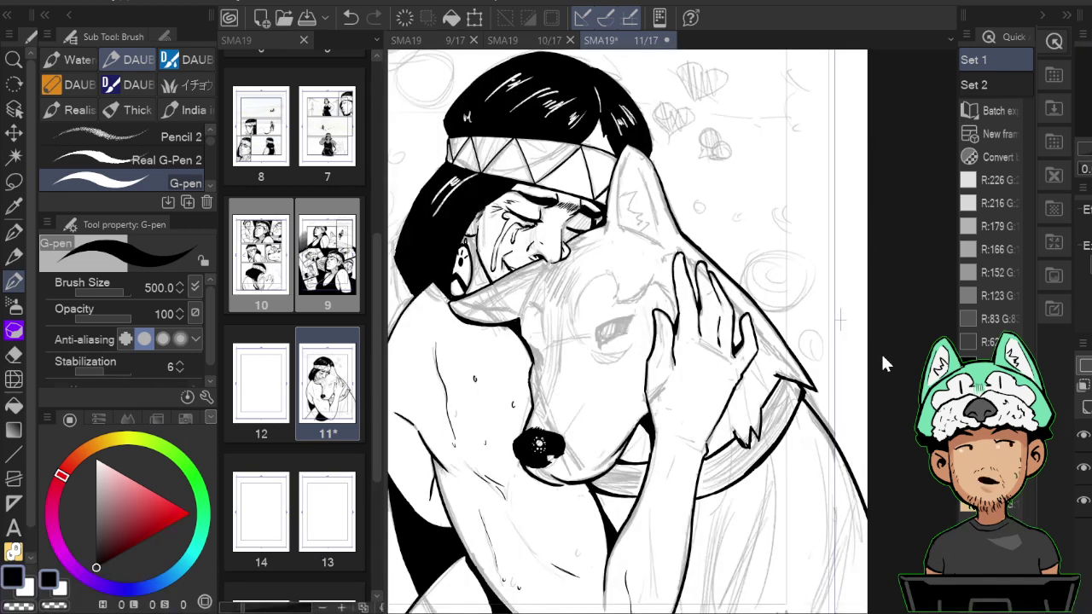
{"action": "scroll", "coordinate": [883, 362], "scroll_direction": "down", "scroll_amount": 2}
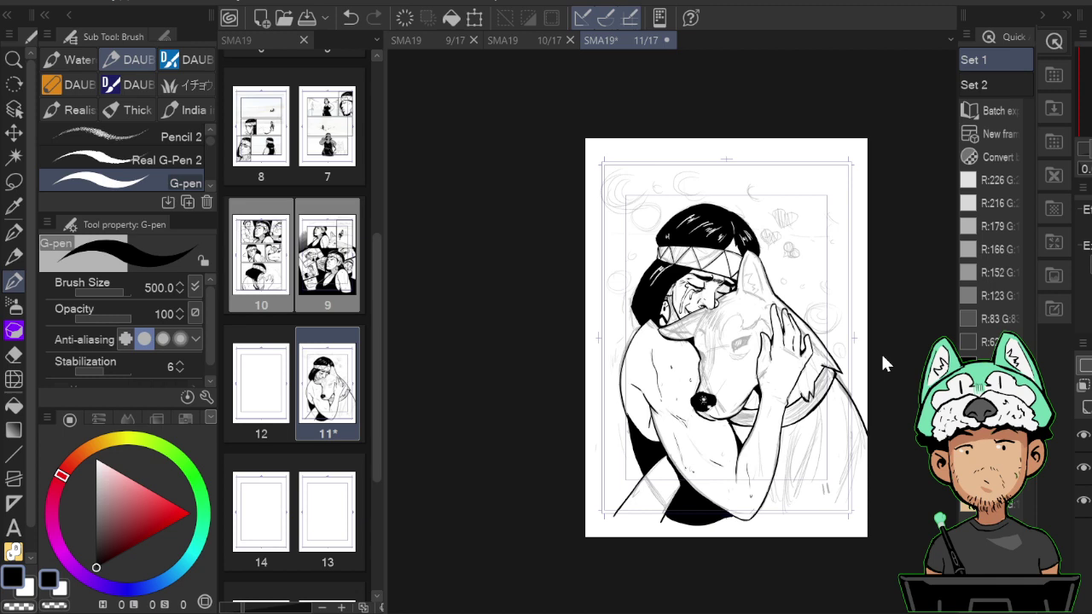
{"action": "scroll", "coordinate": [882, 355], "scroll_direction": "up", "scroll_amount": 2}
{"action": "key", "text": "h"}
{"action": "left_click_drag", "start_coordinate": [675, 527], "coordinate": [747, 337]}
{"action": "left_click_drag", "start_coordinate": [714, 386], "coordinate": [713, 475]}
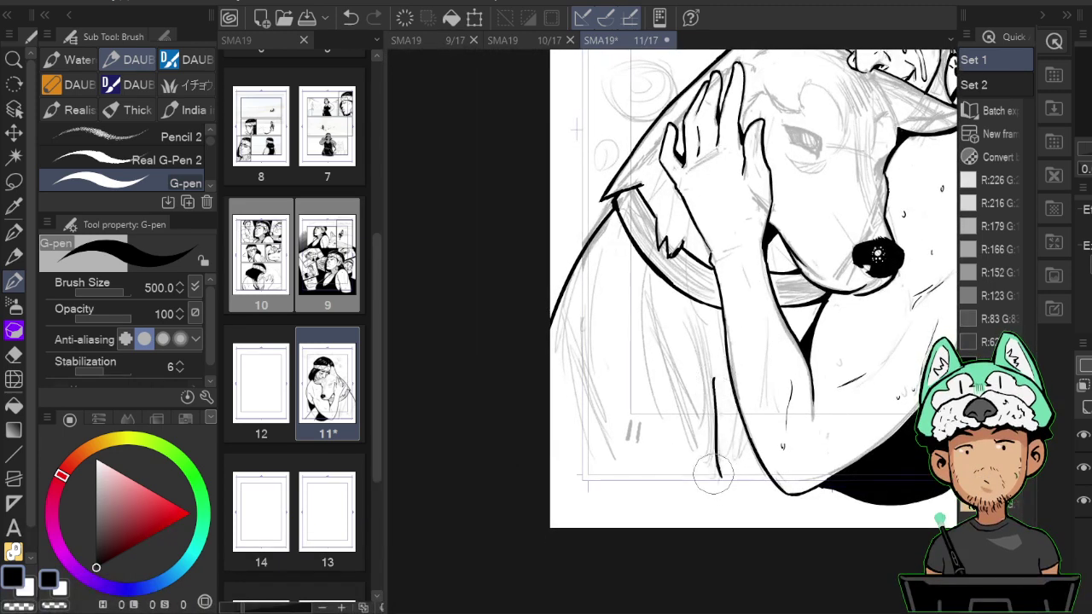
{"action": "left_click_drag", "start_coordinate": [582, 372], "coordinate": [604, 445]}
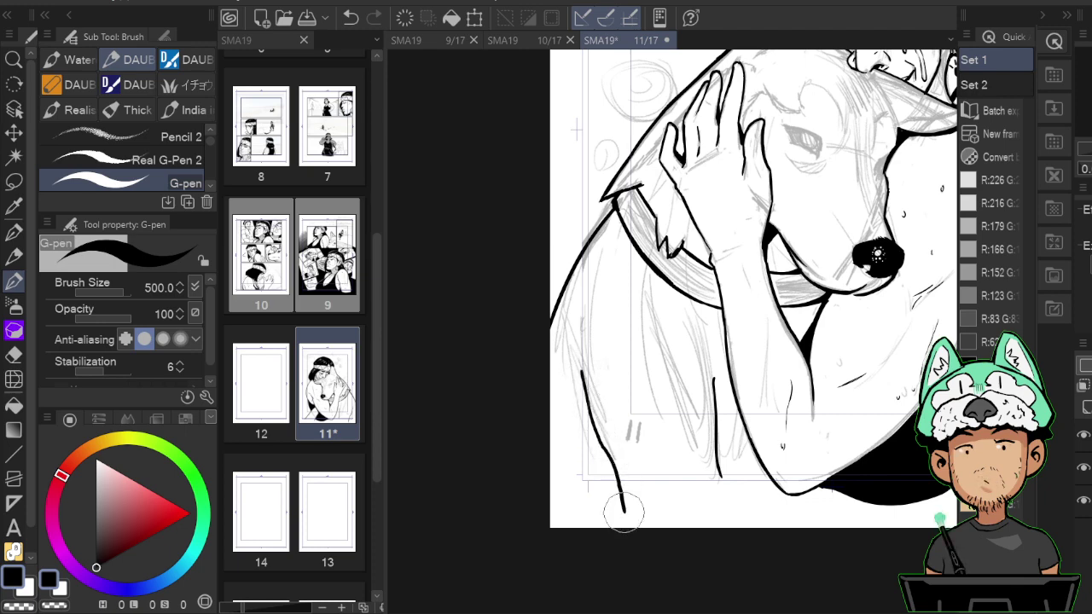
{"action": "key", "text": "h"}
{"action": "left_click_drag", "start_coordinate": [765, 362], "coordinate": [764, 325]}
{"action": "key", "text": "h"}
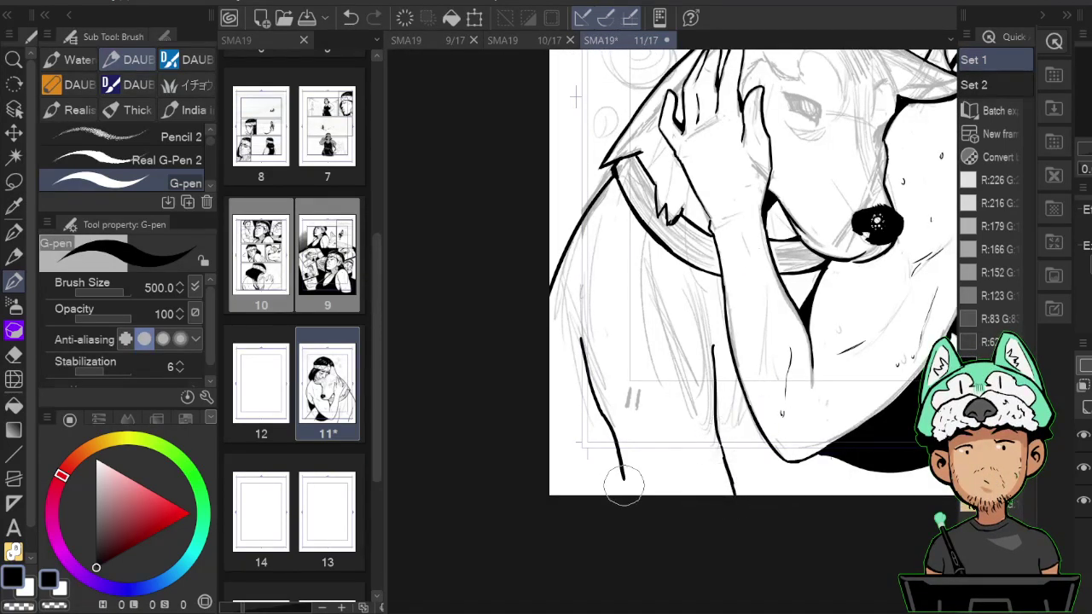
Ink the sides of the dark clothing below the elbow down to the page edge, hide the sketch and fill the area black.
{"action": "key", "text": "ctrl+shift+h"}
{"action": "mouse_move", "coordinate": [696, 452]}
{"action": "left_mouse_down"}
{"action": "mouse_move", "coordinate": [732, 488]}
{"action": "mouse_move", "coordinate": [724, 459]}
{"action": "left_mouse_up"}
{"action": "left_click_drag", "start_coordinate": [556, 494], "coordinate": [648, 497]}
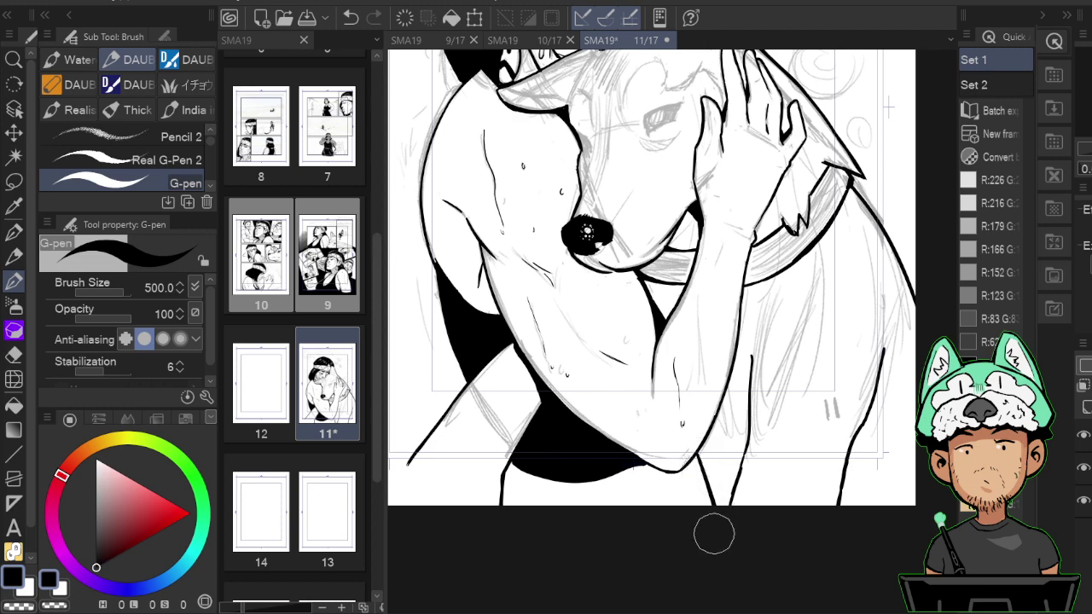
{"action": "left_click", "coordinate": [1088, 470]}
{"action": "key", "text": "g"}
{"action": "left_click", "coordinate": [665, 486]}
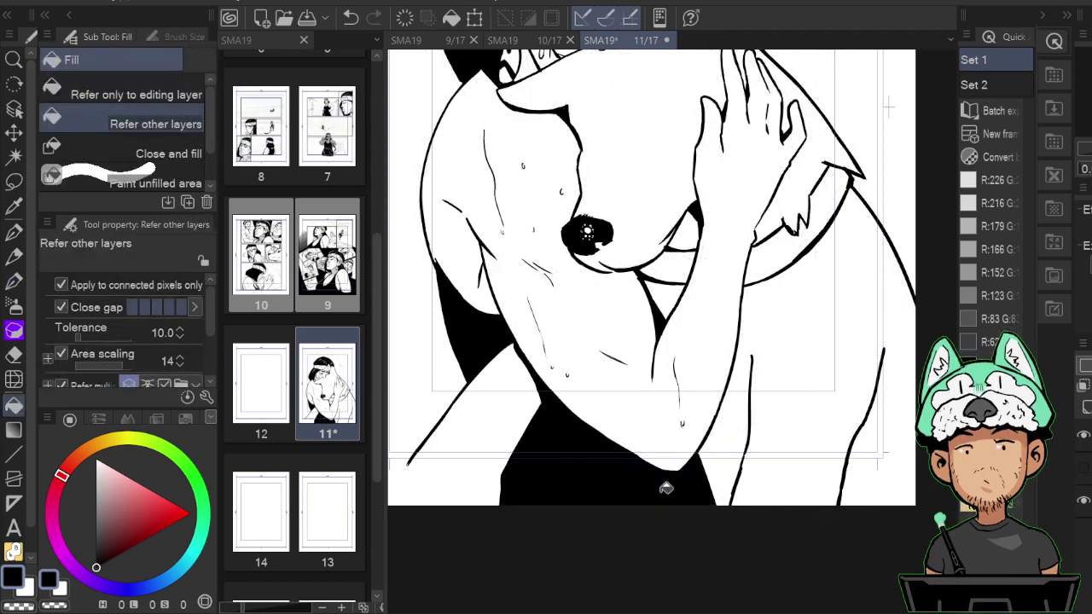
Show the sketch and ink short edge lines on both sides of the dog's leg, from the elbow towards the page edge.
{"action": "key", "text": "b"}
{"action": "left_click", "coordinate": [1082, 469]}
{"action": "mouse_move", "coordinate": [822, 395]}
{"action": "left_mouse_down"}
{"action": "mouse_move", "coordinate": [853, 349]}
{"action": "mouse_move", "coordinate": [793, 500]}
{"action": "mouse_move", "coordinate": [840, 417]}
{"action": "mouse_move", "coordinate": [828, 358]}
{"action": "left_mouse_up"}
{"action": "left_click_drag", "start_coordinate": [791, 492], "coordinate": [789, 459]}
{"action": "mouse_move", "coordinate": [798, 295]}
{"action": "left_mouse_down"}
{"action": "mouse_move", "coordinate": [807, 435]}
{"action": "mouse_move", "coordinate": [815, 415]}
{"action": "mouse_move", "coordinate": [785, 396]}
{"action": "left_mouse_up"}
{"action": "left_click_drag", "start_coordinate": [870, 563], "coordinate": [801, 450]}
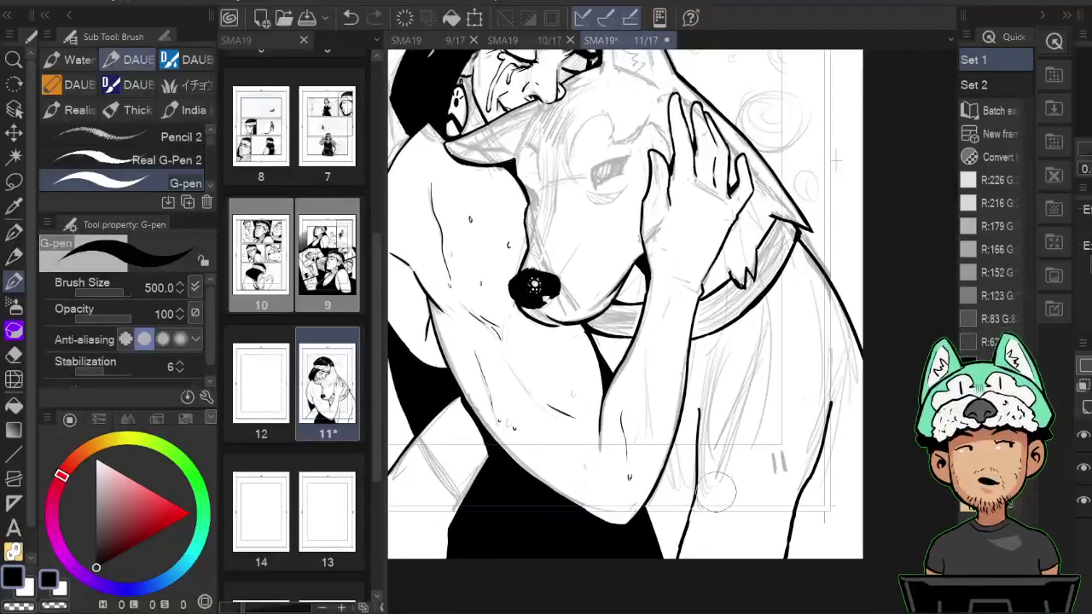
{"action": "key", "text": "b"}
{"action": "key", "text": "p"}
{"action": "left_click_drag", "start_coordinate": [648, 514], "coordinate": [687, 522]}
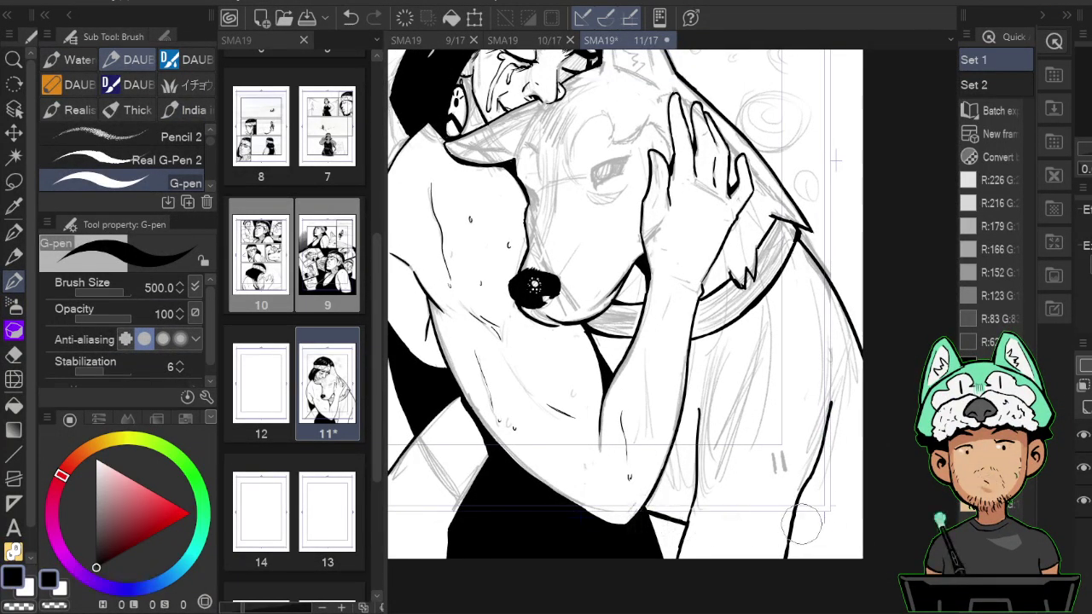
Hide the sketch and fill the areas under the edge lines on both sides of the dog's leg with black.
{"action": "left_click", "coordinate": [1084, 467]}
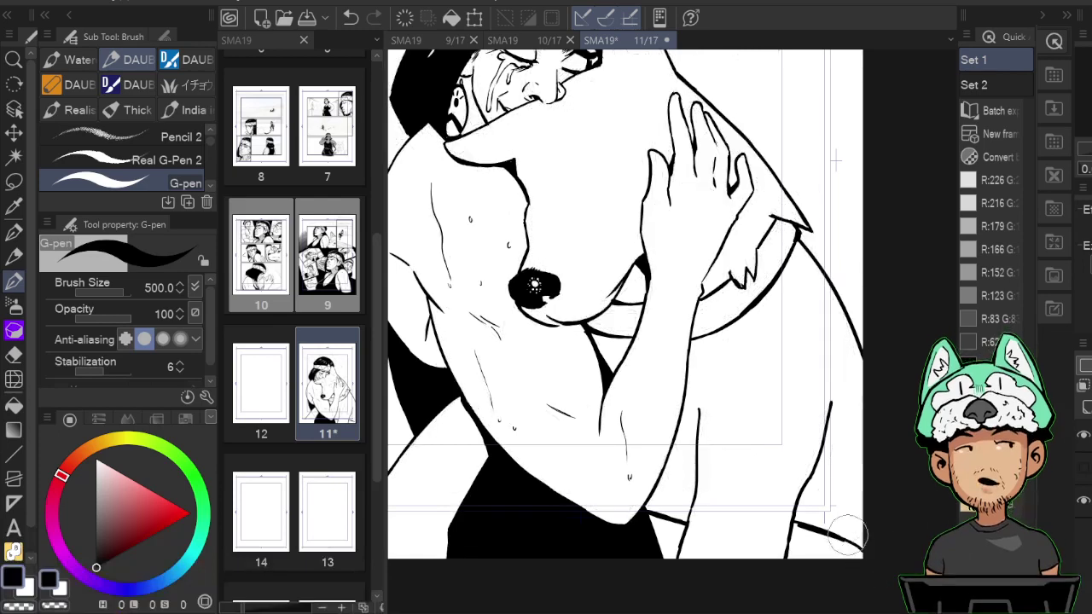
{"action": "key", "text": "g"}
{"action": "left_click", "coordinate": [674, 533]}
{"action": "left_click", "coordinate": [813, 537]}
{"action": "key", "text": "p"}
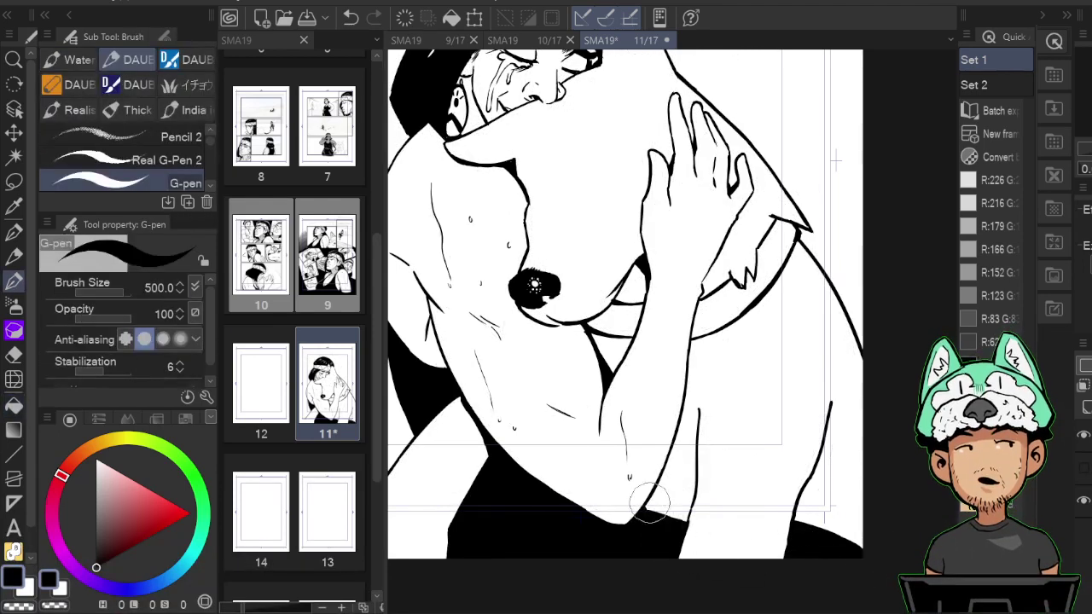
Raise the black area's edge between the elbow and the dog's leg with a new line and fill the gap black.
{"action": "left_click_drag", "start_coordinate": [646, 506], "coordinate": [693, 509]}
{"action": "key", "text": "g"}
{"action": "left_click", "coordinate": [680, 510]}
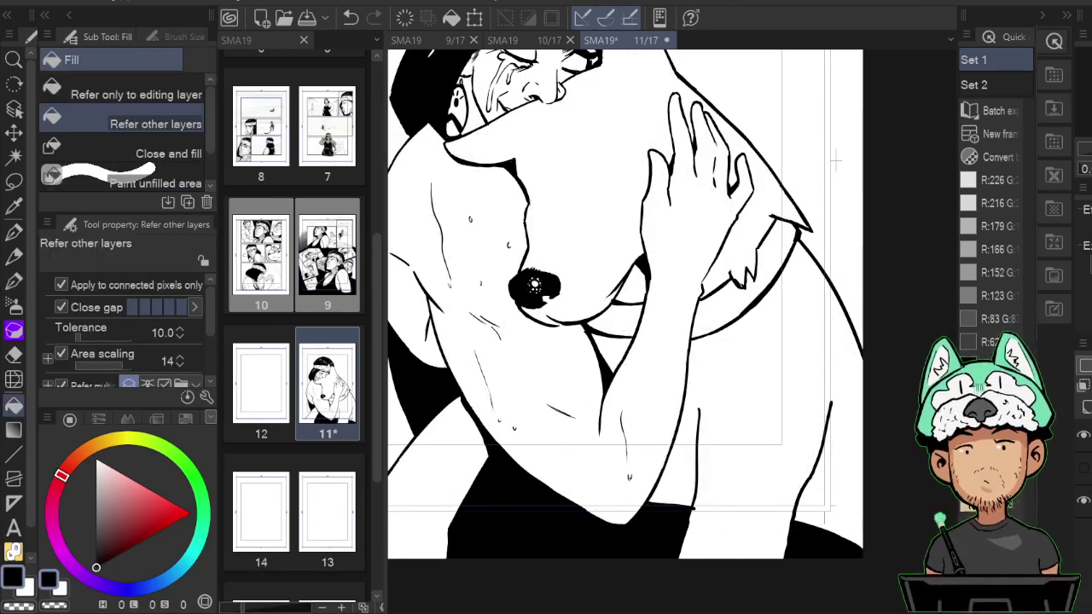
{"action": "key", "text": "e"}
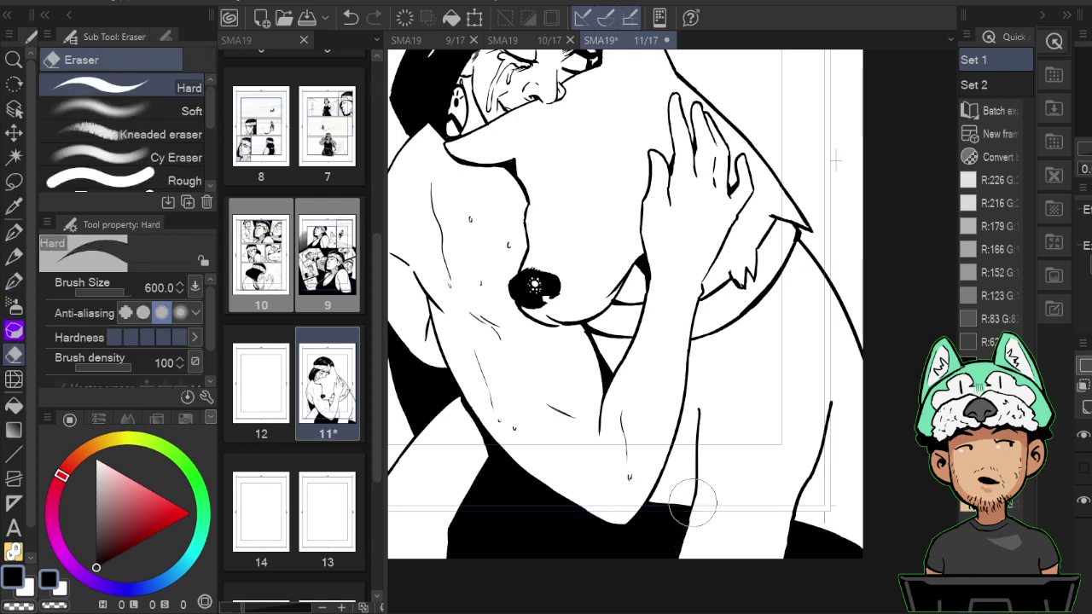
Thicken the top end of the dog's inner leg line beside the forearm with a short angled stroke.
{"action": "key", "text": "h"}
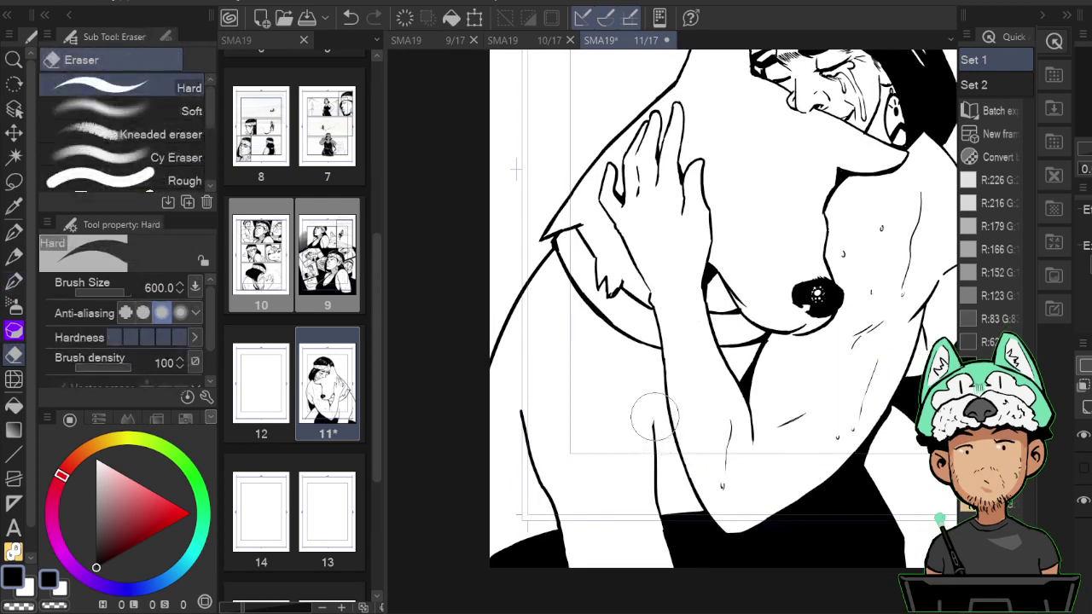
{"action": "key", "text": "p"}
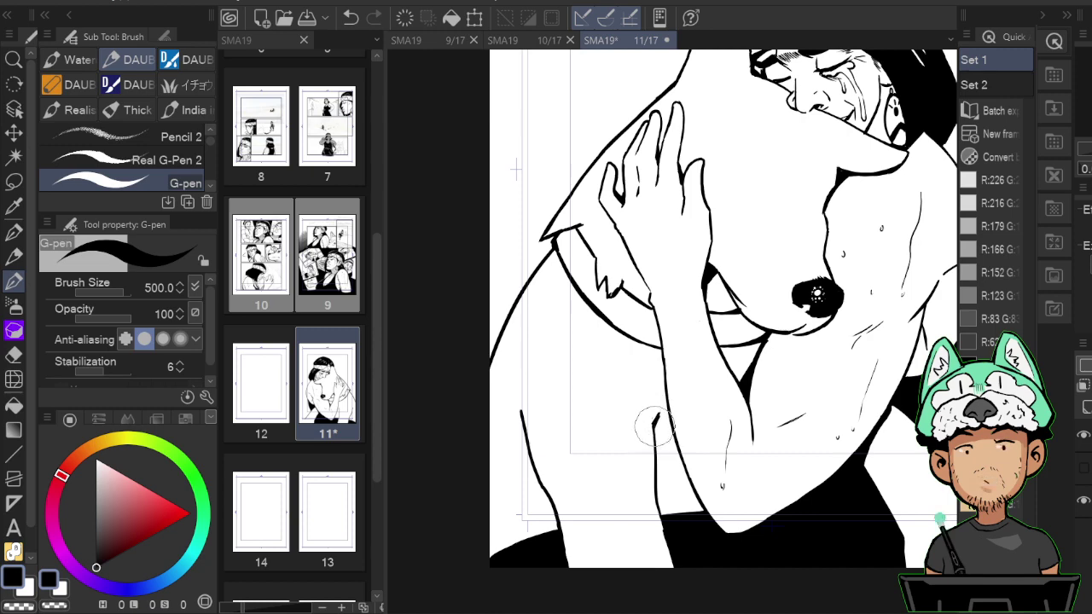
{"action": "key", "text": "h"}
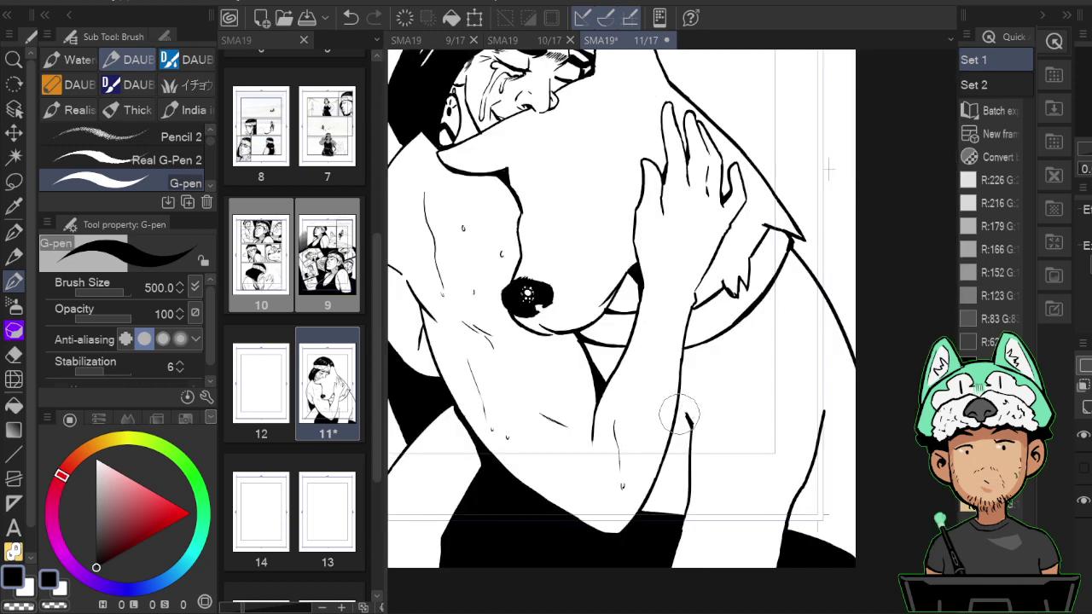
Show the sketch and ink the short edge of the dog's head from below the figure's nose towards the lower ear.
{"action": "left_click", "coordinate": [1085, 469]}
{"action": "left_click_drag", "start_coordinate": [752, 388], "coordinate": [773, 501]}
{"action": "scroll", "coordinate": [739, 559], "scroll_direction": "down", "scroll_amount": 6}
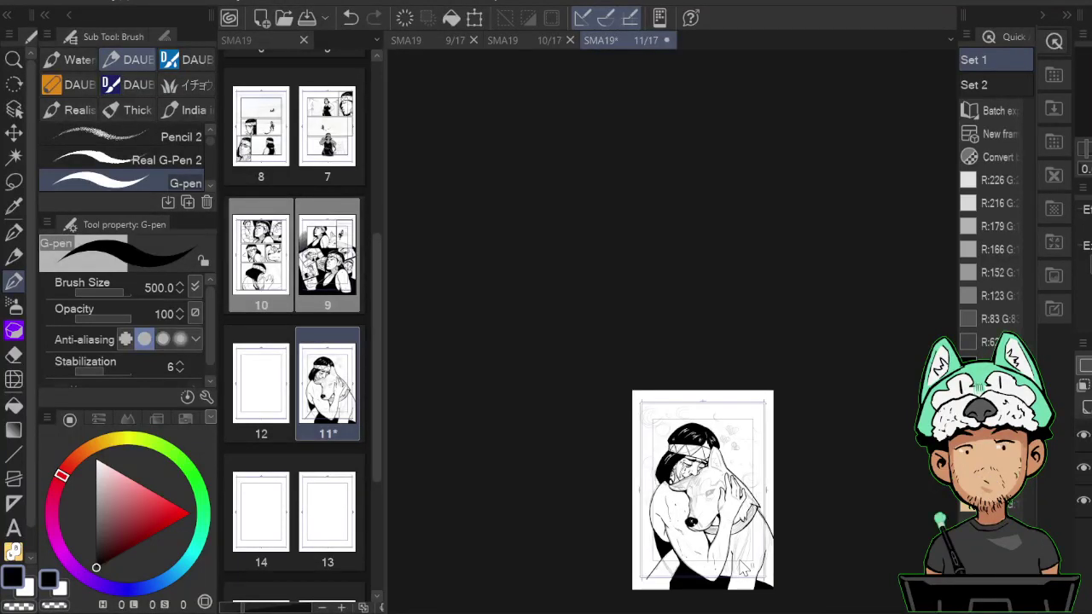
{"action": "scroll", "coordinate": [741, 568], "scroll_direction": "up", "scroll_amount": 3}
{"action": "scroll", "coordinate": [740, 567], "scroll_direction": "up", "scroll_amount": 5}
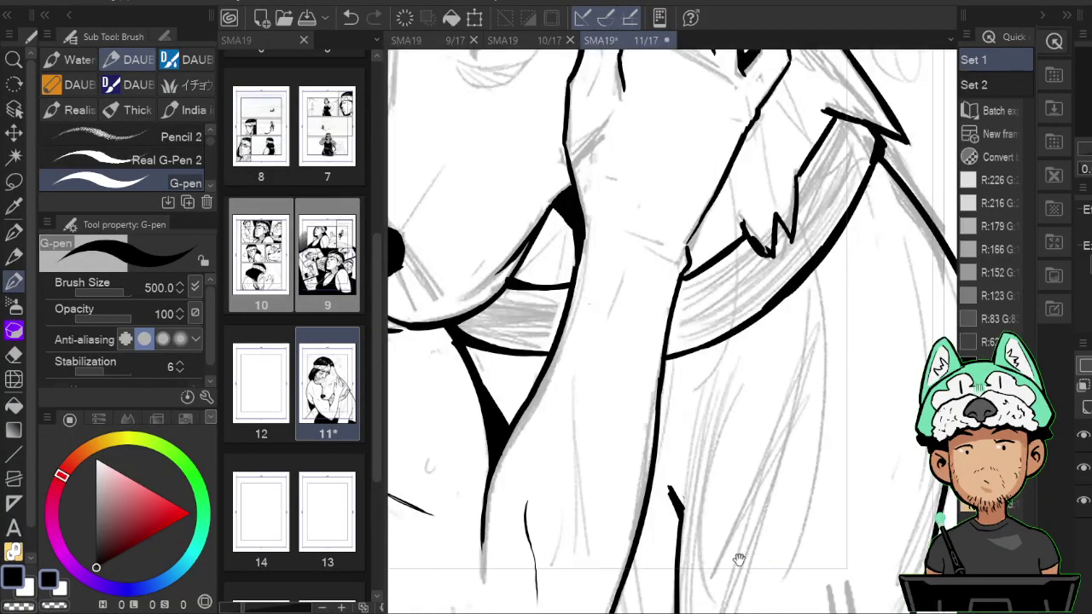
{"action": "left_click_drag", "start_coordinate": [775, 174], "coordinate": [802, 384]}
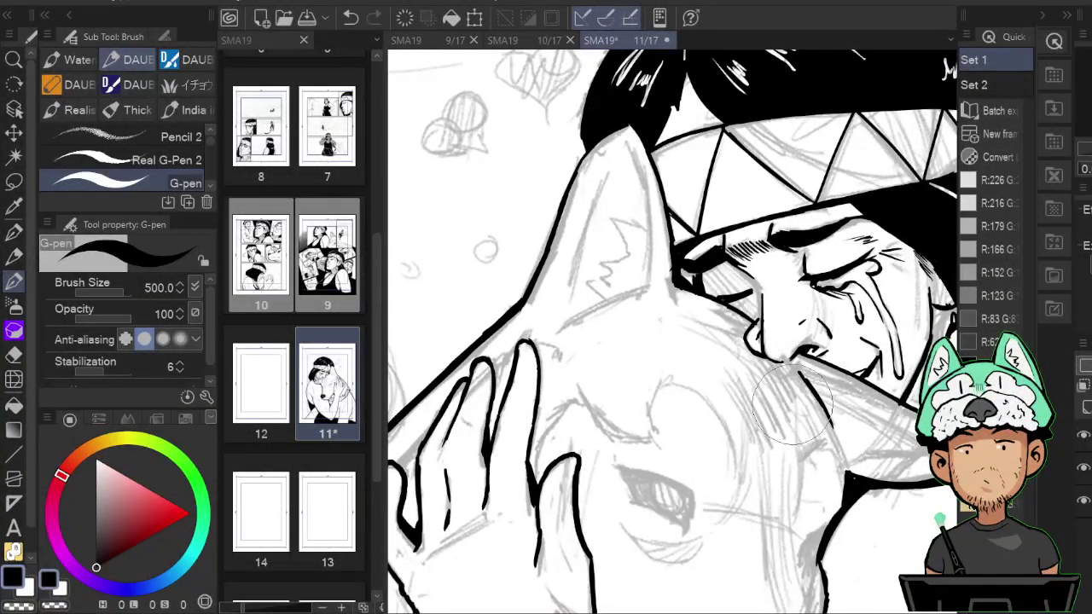
{"action": "key", "text": "e"}
{"action": "key", "text": "p"}
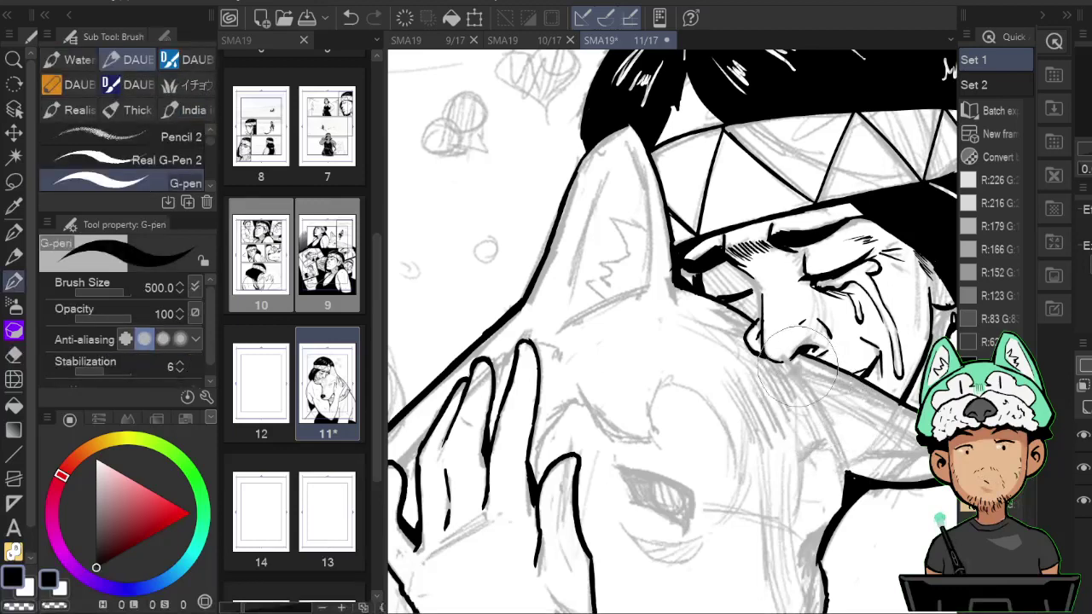
{"action": "key", "text": "e"}
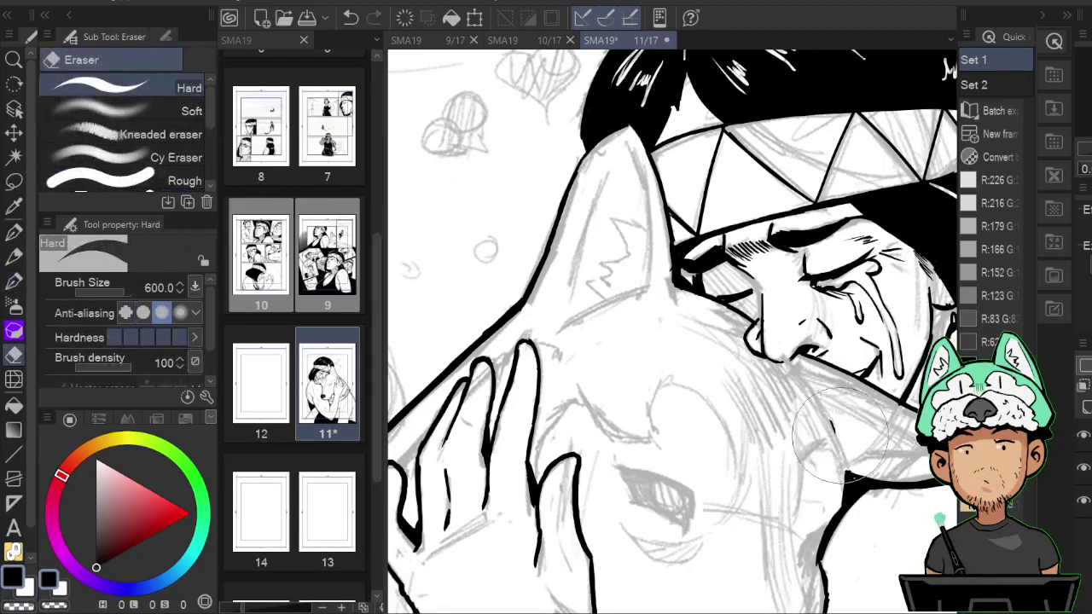
{"action": "key", "text": "p"}
{"action": "key", "text": "h"}
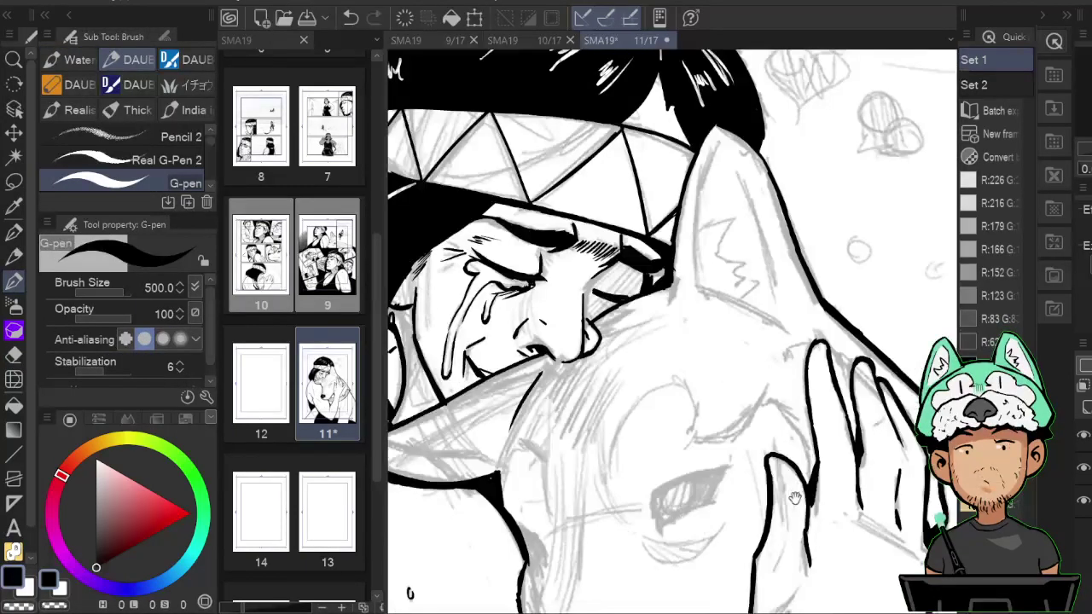
Save page 11 of the comic.
{"action": "scroll", "coordinate": [800, 505], "scroll_direction": "down", "scroll_amount": 4}
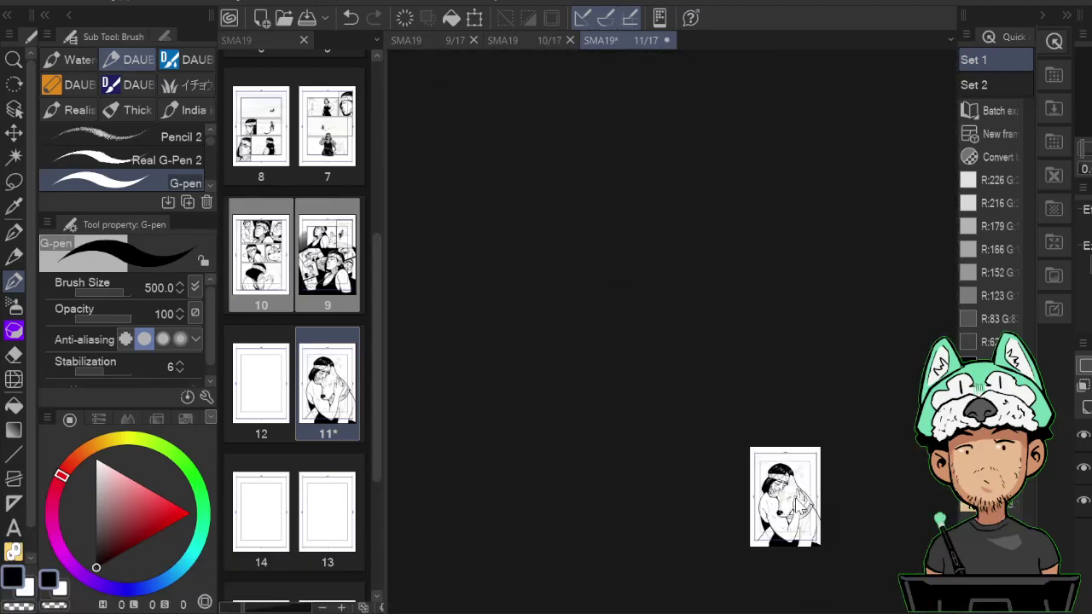
{"action": "scroll", "coordinate": [799, 509], "scroll_direction": "up", "scroll_amount": 3}
{"action": "key", "text": "ctrl+s"}
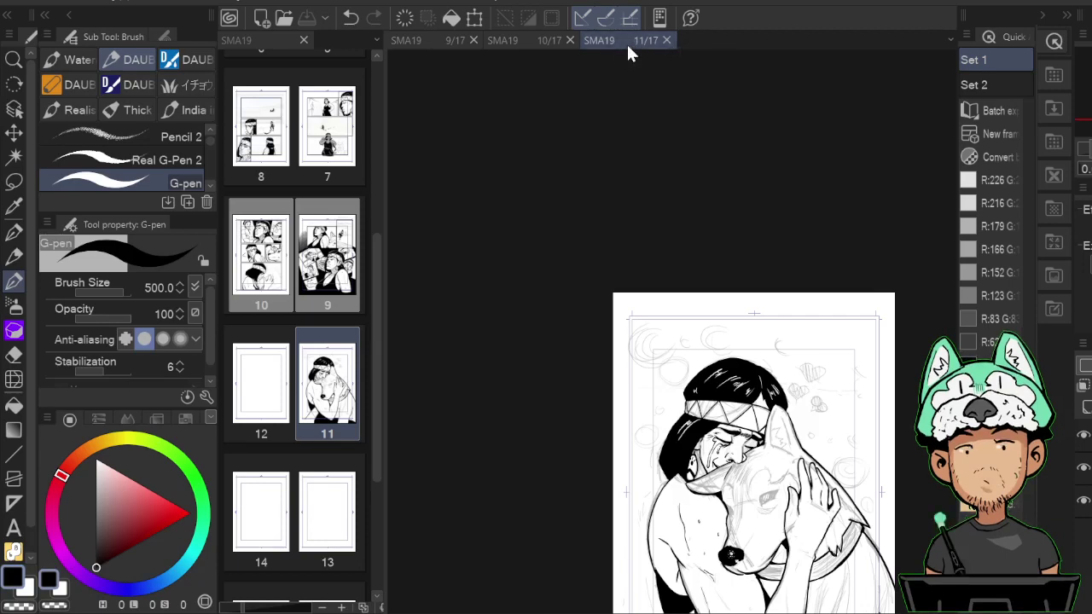
Examine the whole page, then the neck band between the dog's lower jaw and the forearm up close.
{"action": "key", "text": "ctrl+minus"}
{"action": "key", "text": "ctrl+0"}
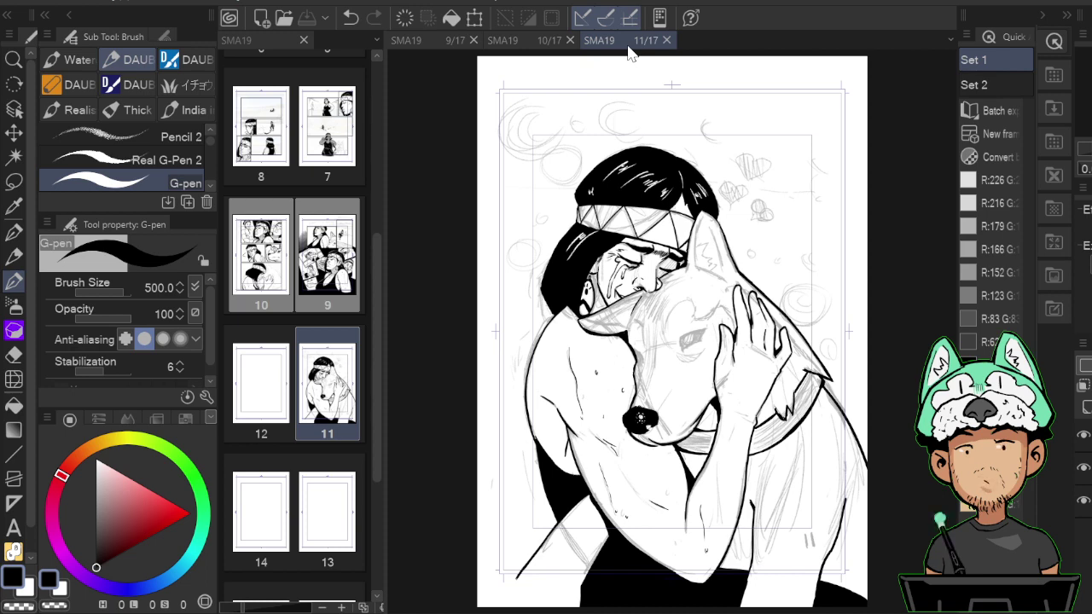
{"action": "key", "text": "ctrl+plus"}
{"action": "key", "text": "ctrl+plus"}
{"action": "key", "text": "ctrl+plus"}
{"action": "key", "text": "ctrl+plus"}
{"action": "left_click_drag", "start_coordinate": [834, 458], "coordinate": [780, 338]}
{"action": "left_click_drag", "start_coordinate": [825, 549], "coordinate": [809, 332]}
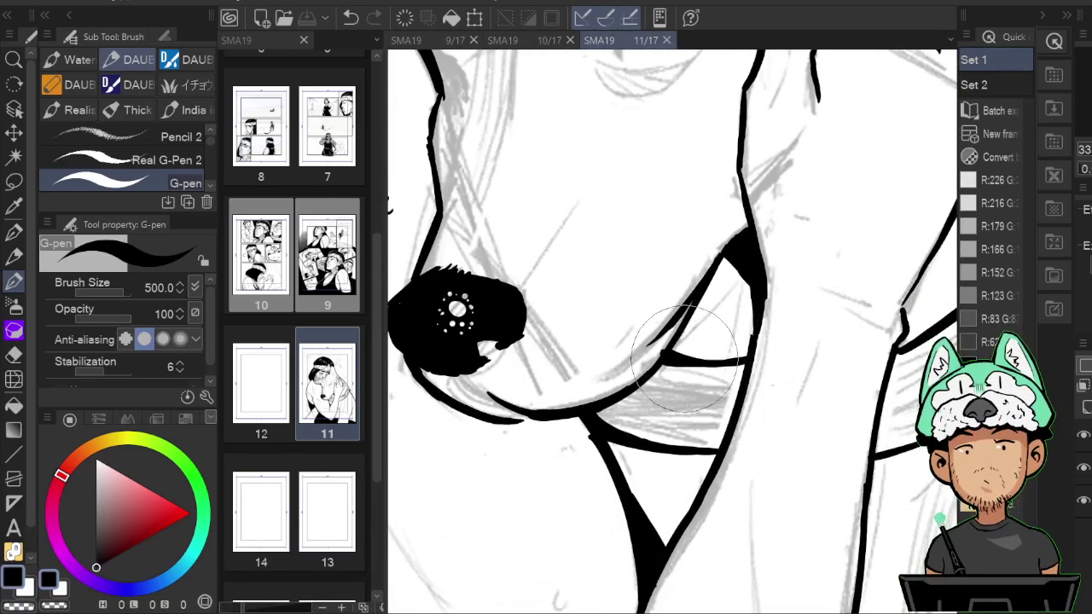
{"action": "mouse_move", "coordinate": [683, 479]}
{"action": "left_mouse_down"}
{"action": "mouse_move", "coordinate": [663, 369]}
{"action": "mouse_move", "coordinate": [667, 466]}
{"action": "mouse_move", "coordinate": [705, 484]}
{"action": "left_mouse_up"}
{"action": "key", "text": "ctrl+z"}
{"action": "key", "text": "ctrl+z"}
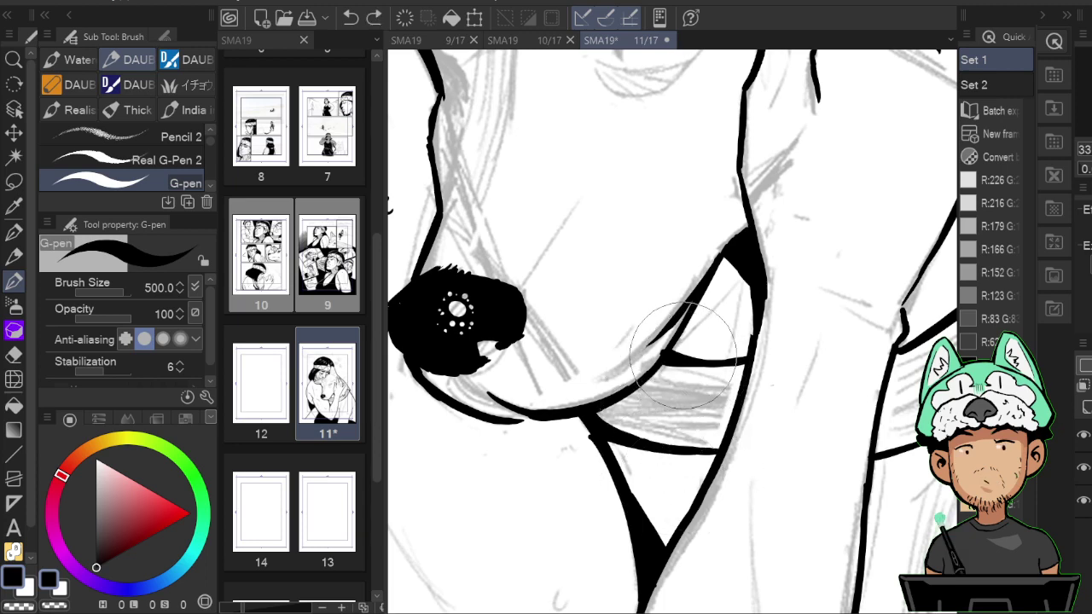
{"action": "mouse_move", "coordinate": [695, 341]}
{"action": "left_mouse_down"}
{"action": "mouse_move", "coordinate": [678, 499]}
{"action": "mouse_move", "coordinate": [709, 503]}
{"action": "left_mouse_up"}
{"action": "key", "text": "ctrl+z"}
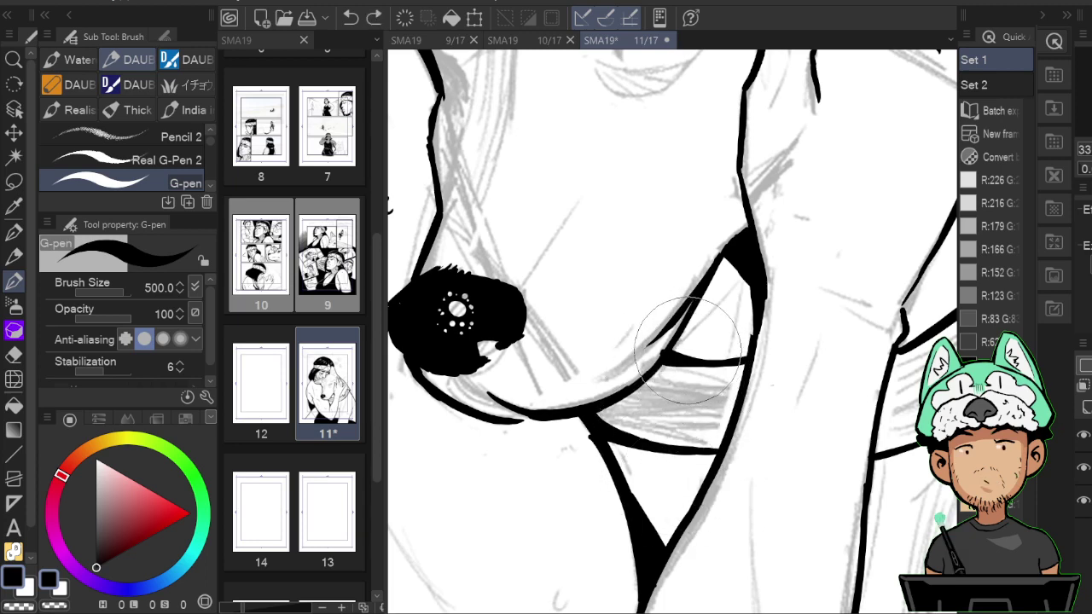
Ink an elongated ring across the neck band beside the dog's jaw and erase the overlapping lines around it.
{"action": "left_click_drag", "start_coordinate": [681, 337], "coordinate": [692, 444]}
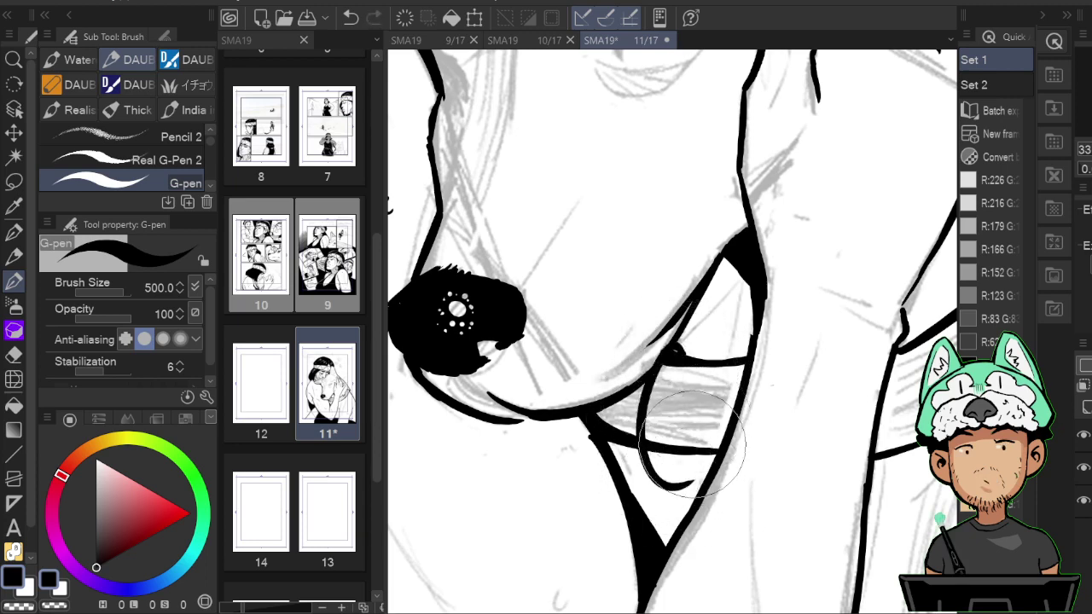
{"action": "mouse_move", "coordinate": [674, 371]}
{"action": "left_mouse_down"}
{"action": "mouse_move", "coordinate": [687, 479]}
{"action": "mouse_move", "coordinate": [696, 460]}
{"action": "left_mouse_up"}
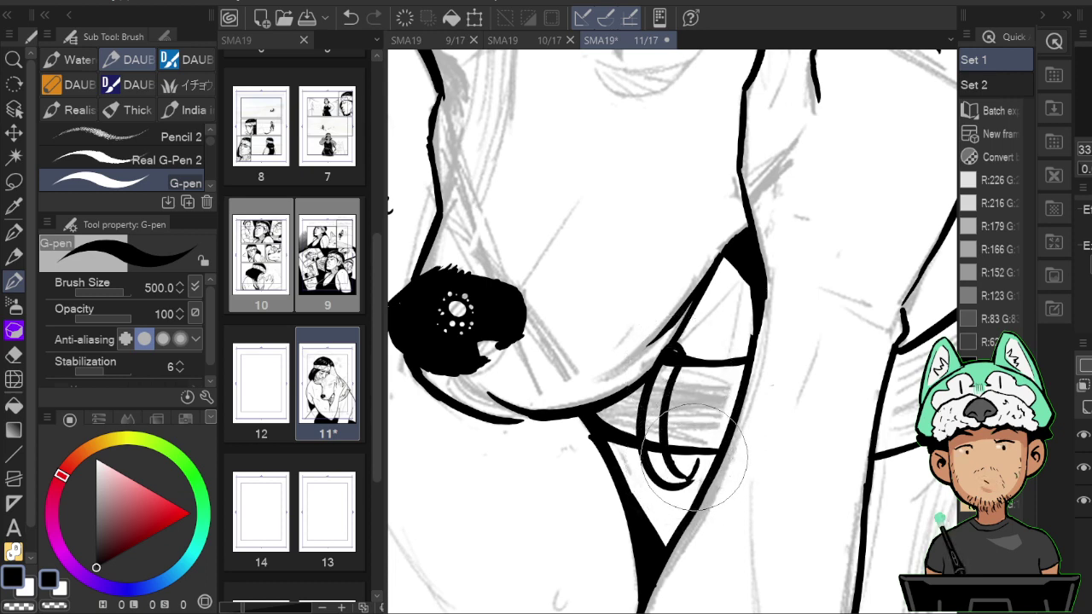
{"action": "key", "text": "e"}
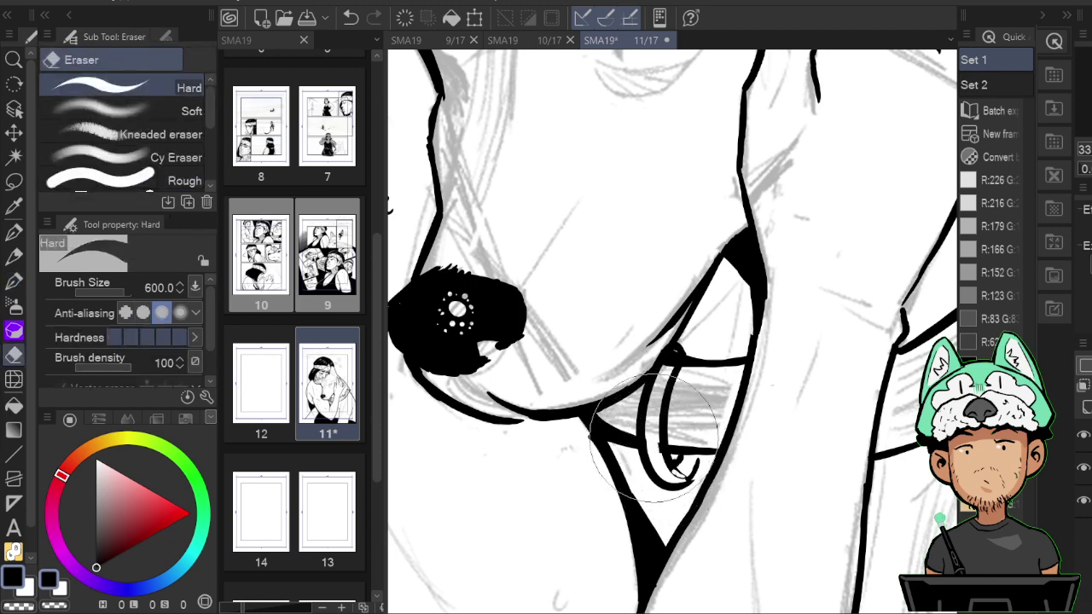
{"action": "key", "text": "h"}
{"action": "mouse_move", "coordinate": [671, 359]}
{"action": "left_mouse_down"}
{"action": "mouse_move", "coordinate": [698, 383]}
{"action": "mouse_move", "coordinate": [669, 368]}
{"action": "left_mouse_up"}
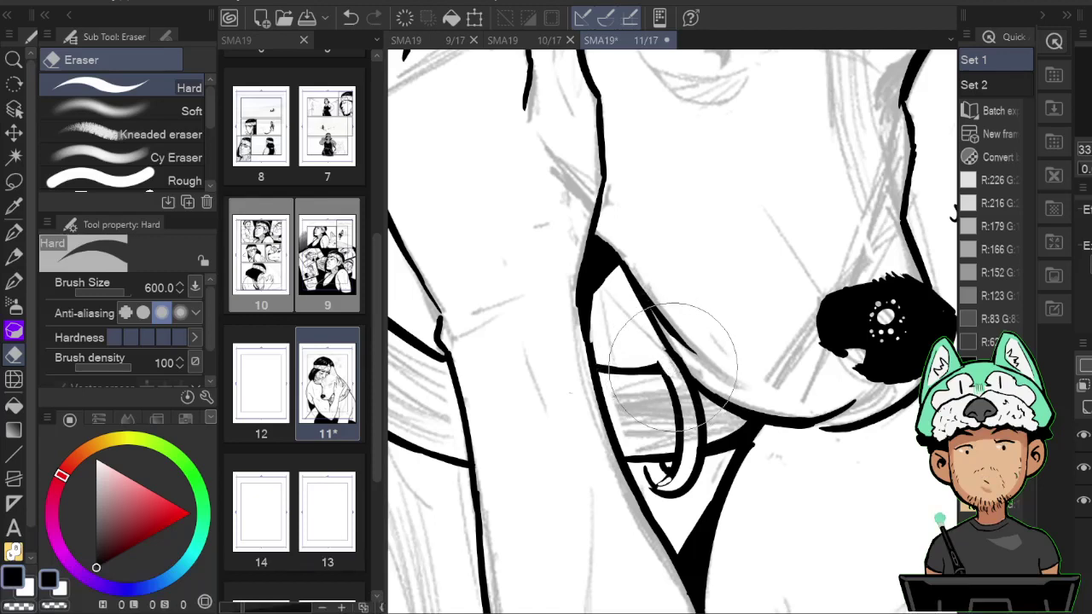
{"action": "key", "text": "h"}
{"action": "key", "text": "b"}
{"action": "key", "text": "b"}
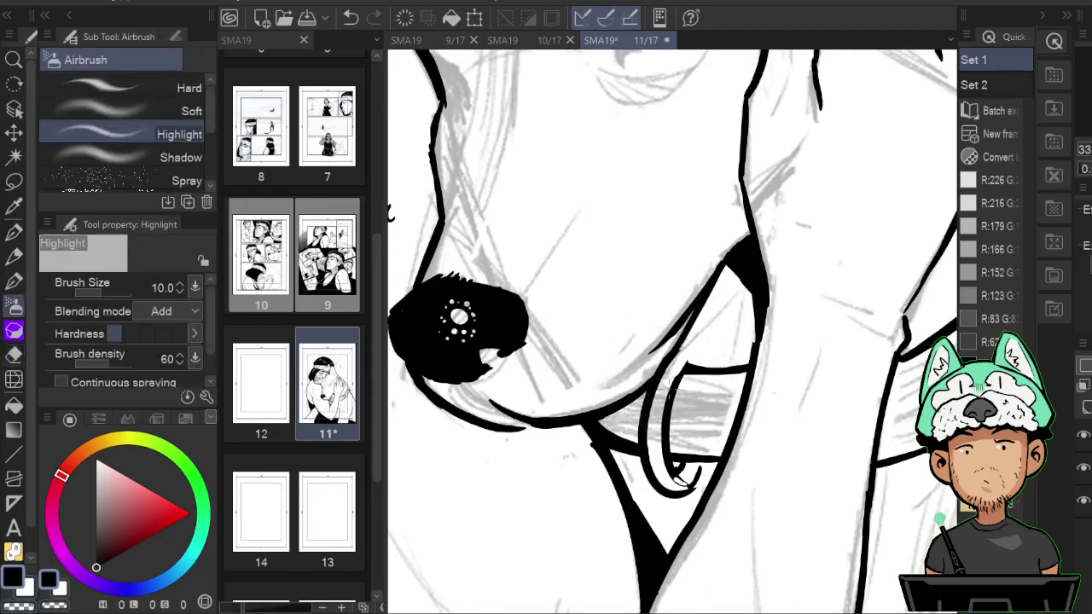
{"action": "key", "text": "e"}
Ink a small curved end at the ring's top where it hooks over the neck band and trim it.
{"action": "key", "text": "p"}
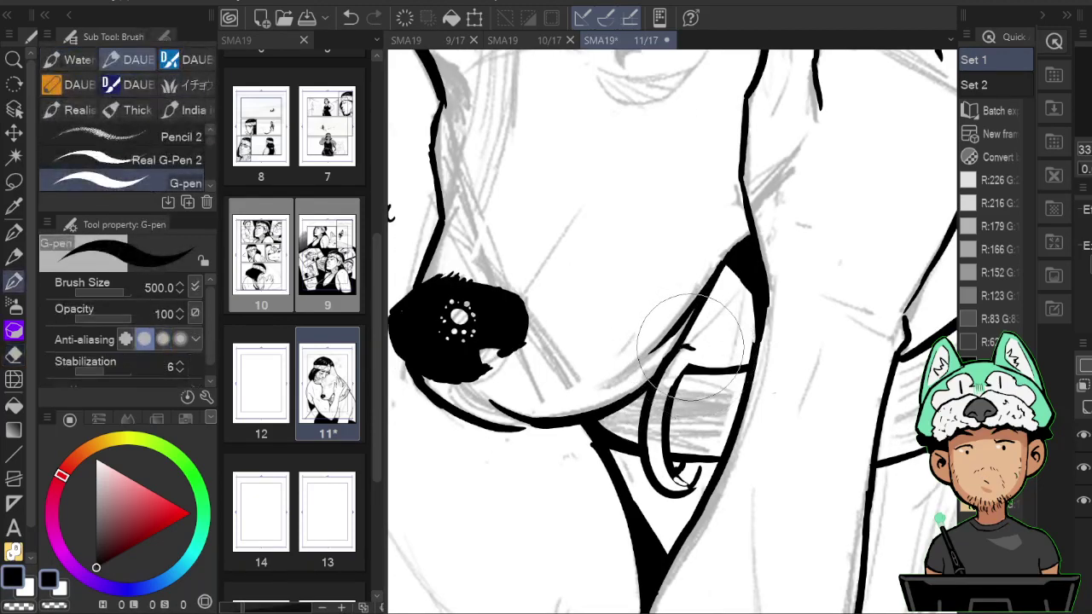
{"action": "key", "text": "e"}
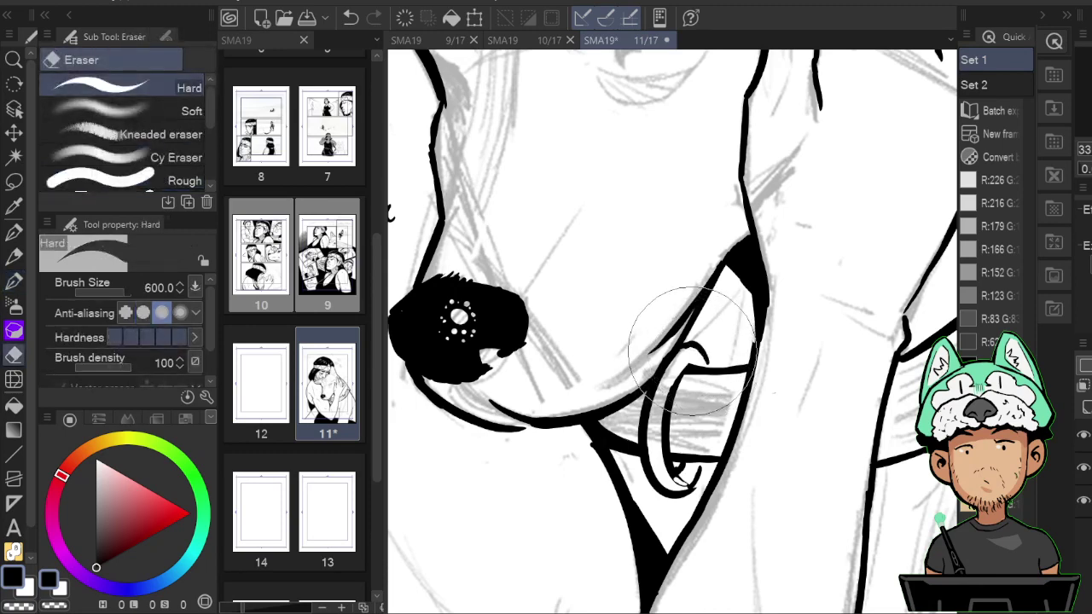
{"action": "key", "text": "p"}
{"action": "key", "text": "e"}
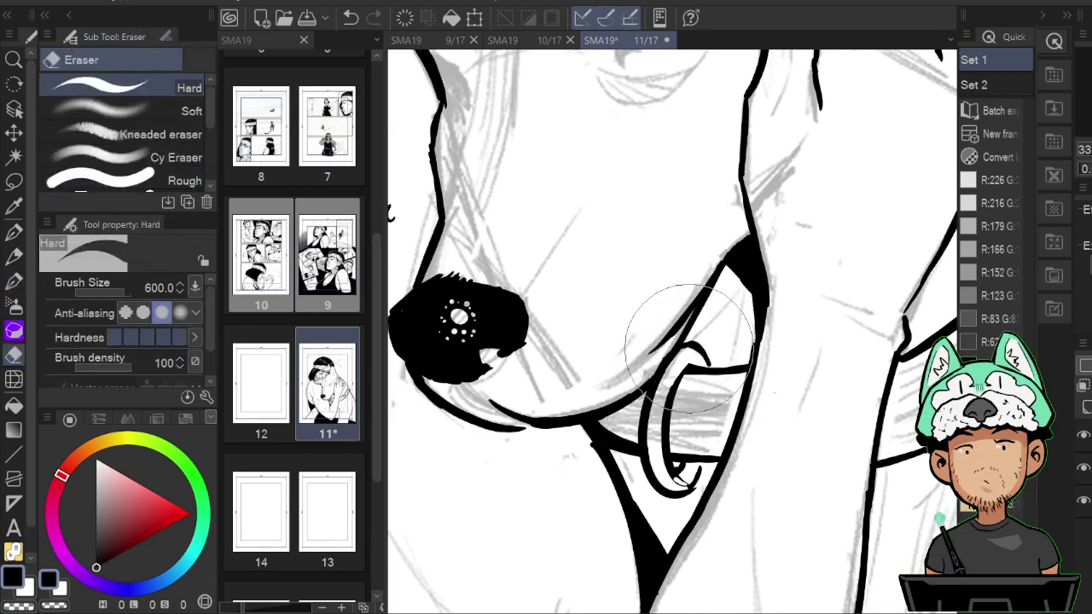
{"action": "key", "text": "b"}
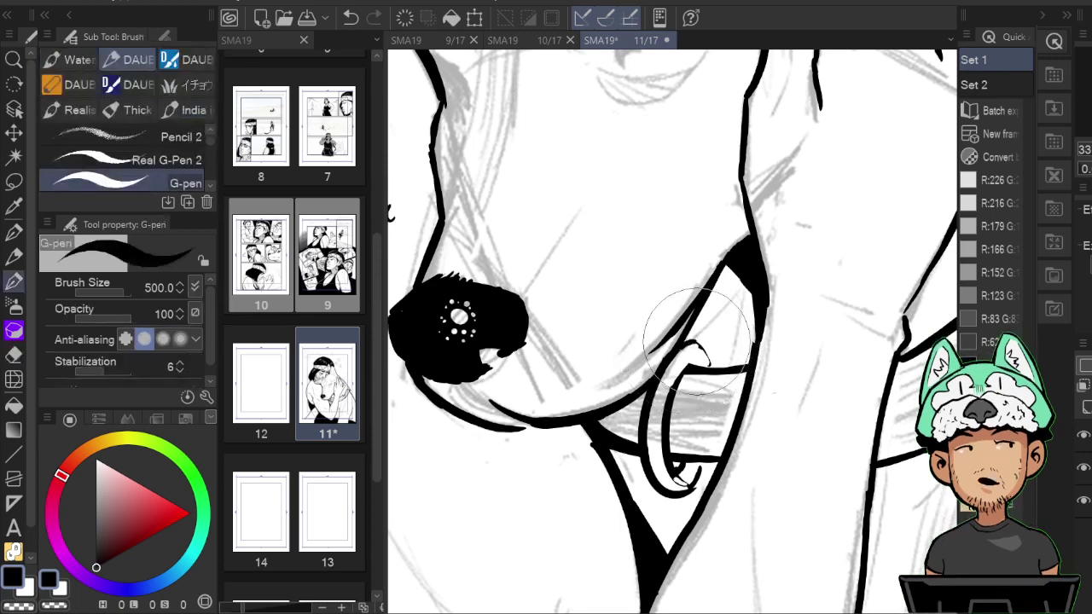
Fill the narrow wedge between the dog's jaw line and the ring's top with black.
{"action": "key", "text": "h"}
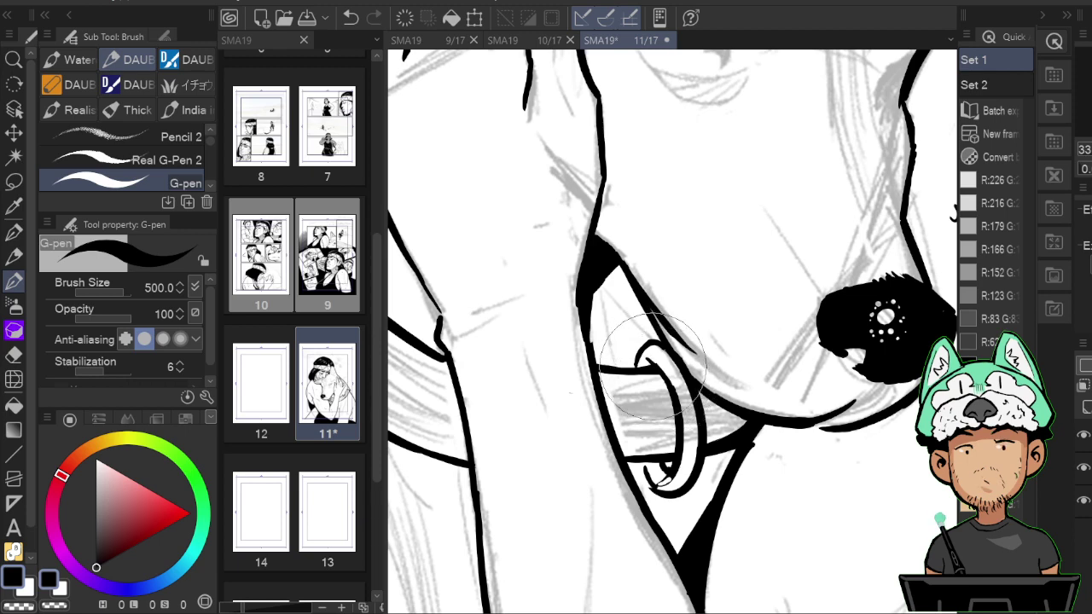
{"action": "key", "text": "h"}
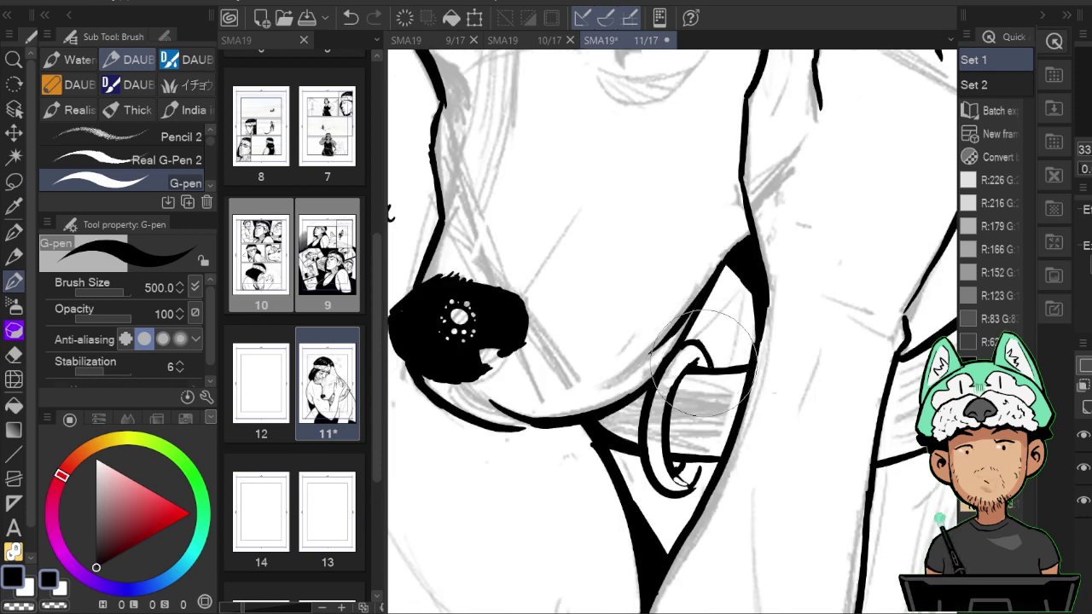
{"action": "key", "text": "e"}
{"action": "key", "text": "b"}
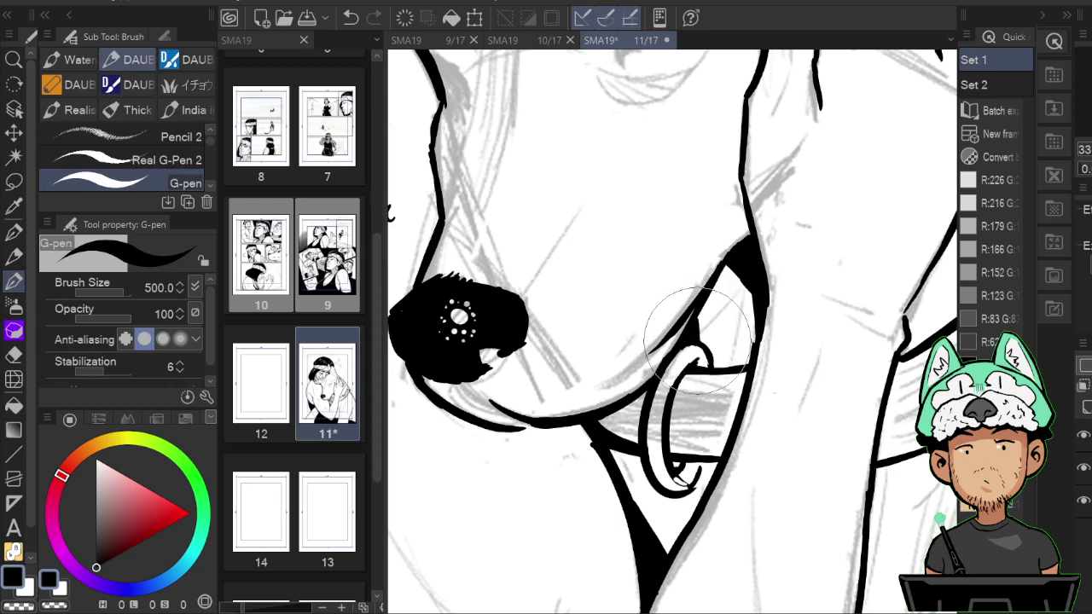
Clean up the ring's bottom curve and ink a small loop hanging from it below the neck band.
{"action": "key", "text": "h"}
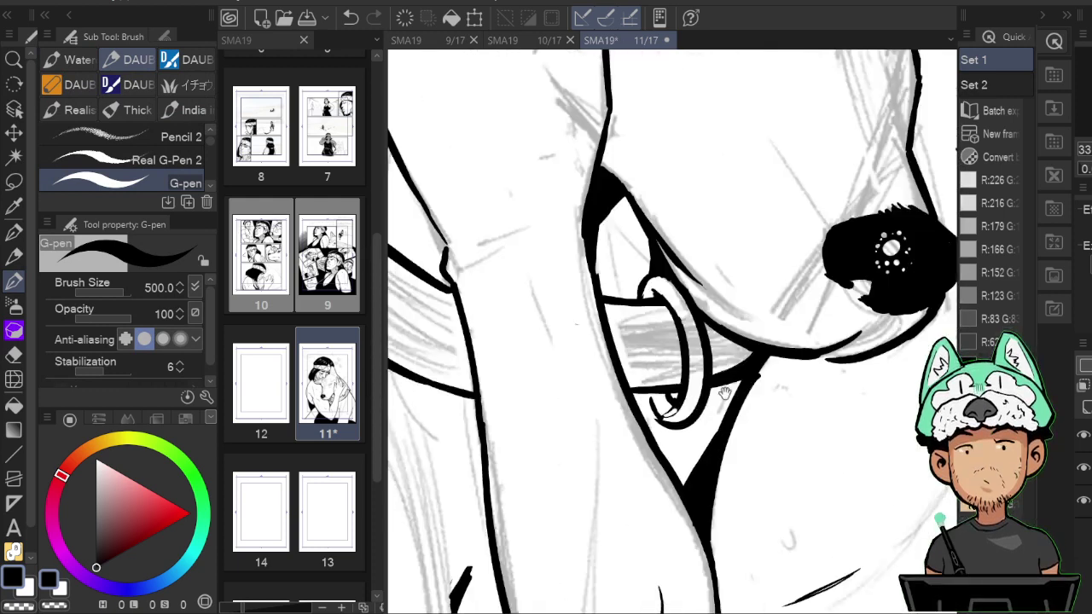
{"action": "key", "text": "e"}
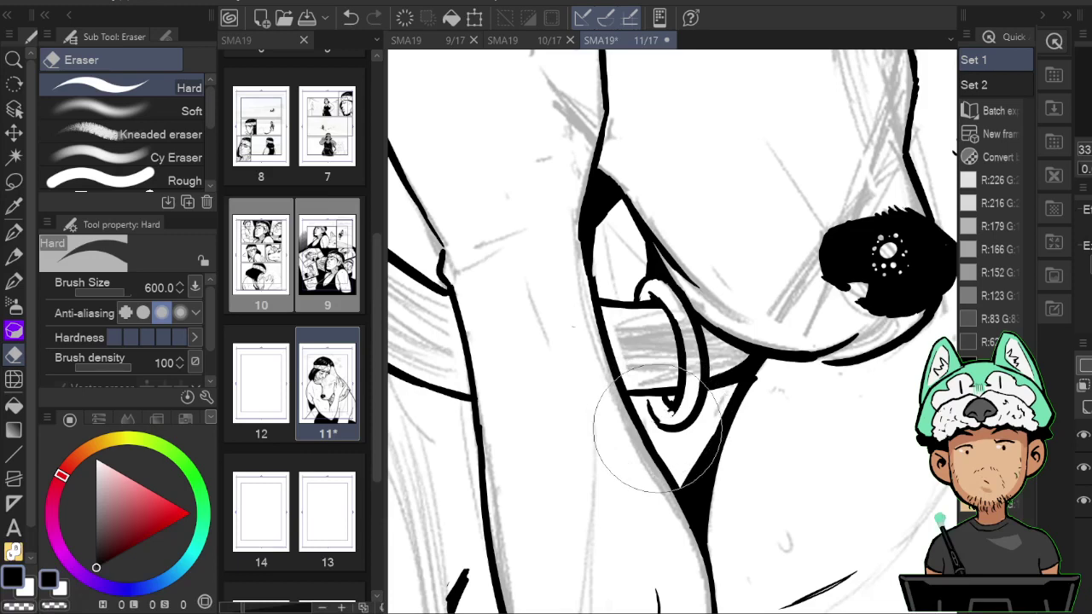
{"action": "key", "text": "b"}
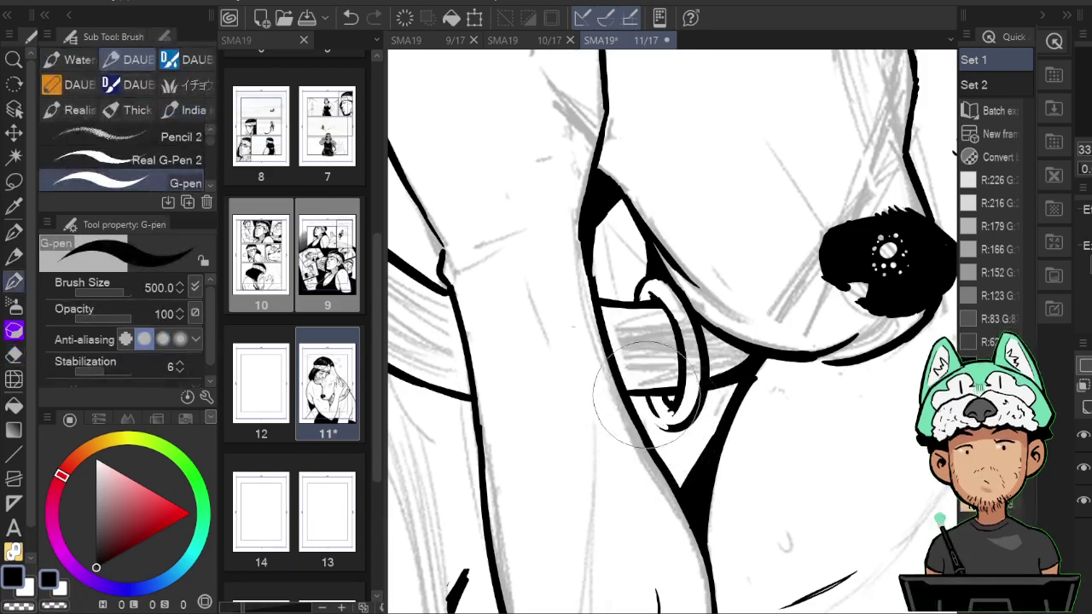
{"action": "key", "text": "h"}
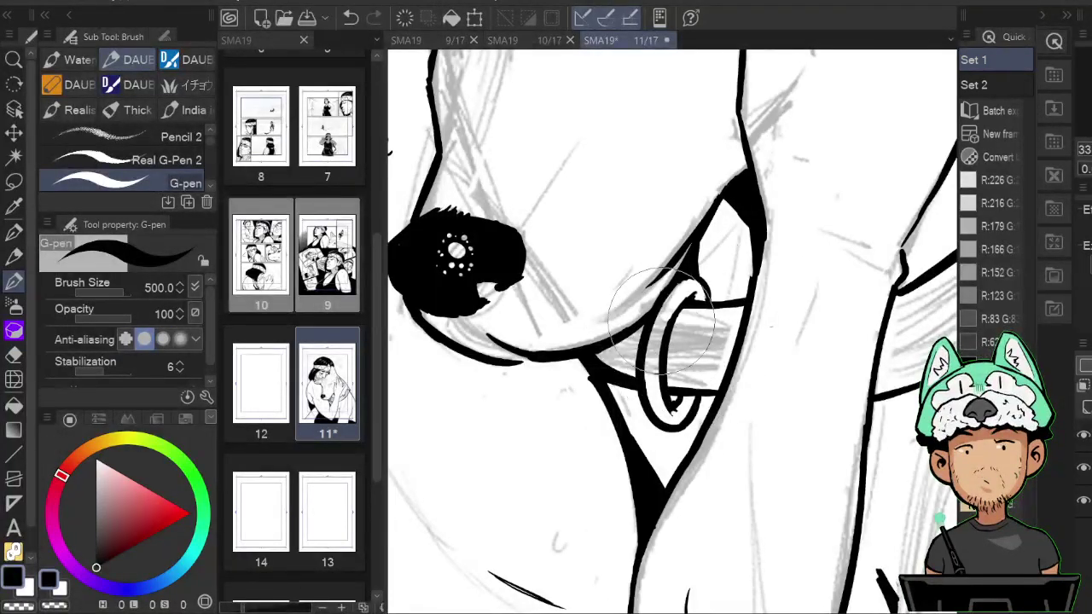
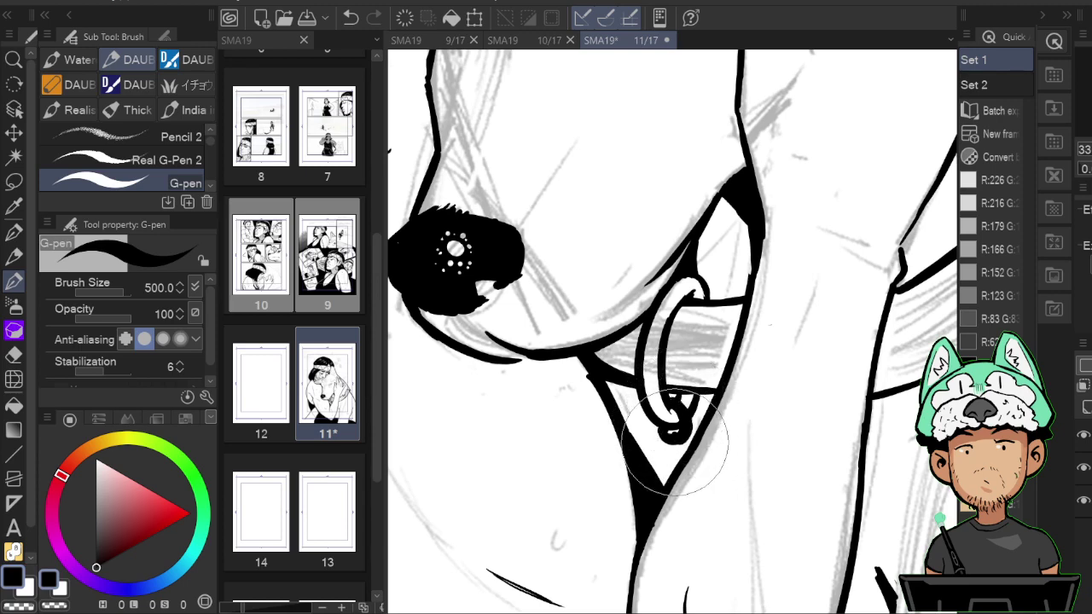
Erase into the heavy ink of the small loop below the ring and redraw its outline, leaving a white interior.
{"action": "key", "text": "h"}
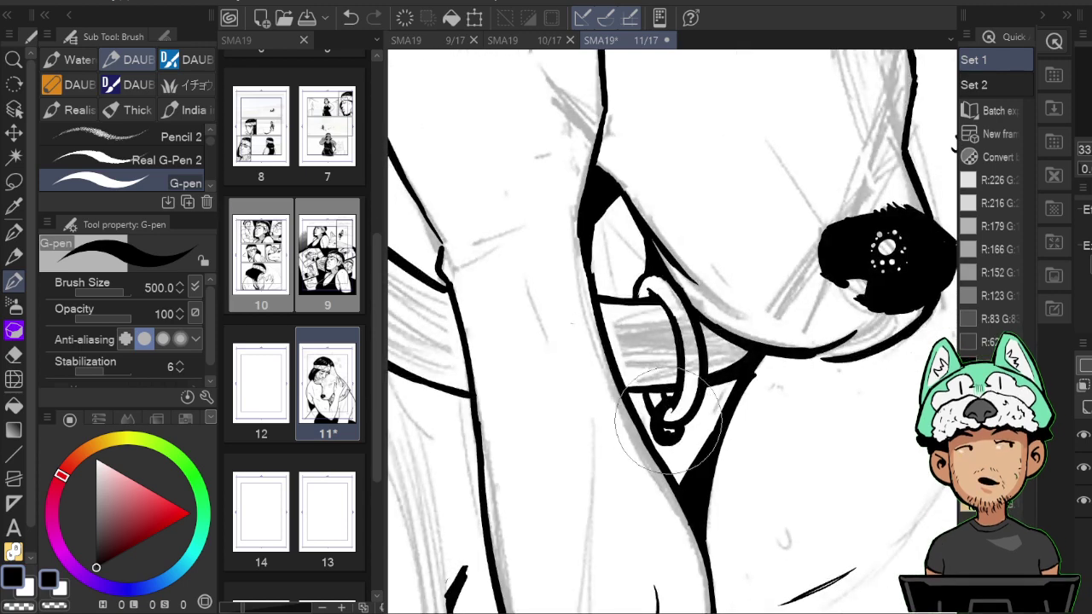
{"action": "key", "text": "e"}
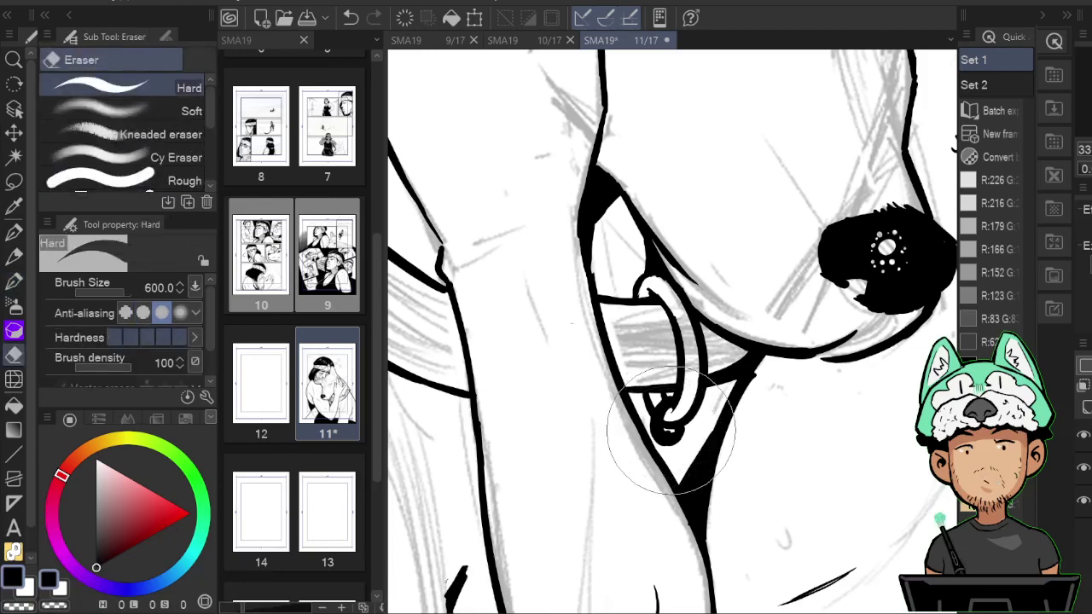
{"action": "key", "text": "p"}
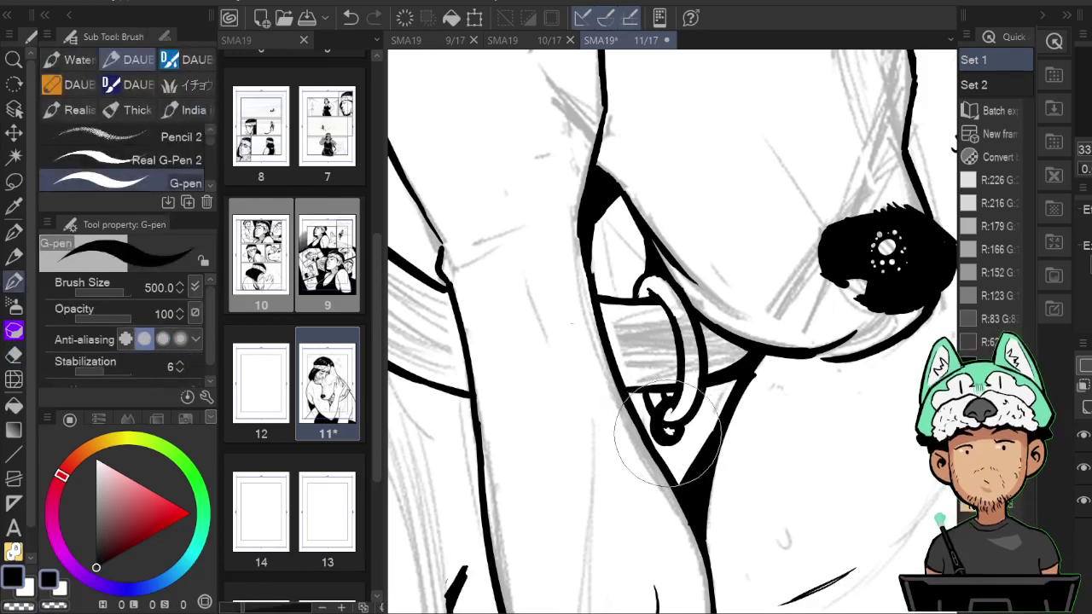
{"action": "key", "text": "e"}
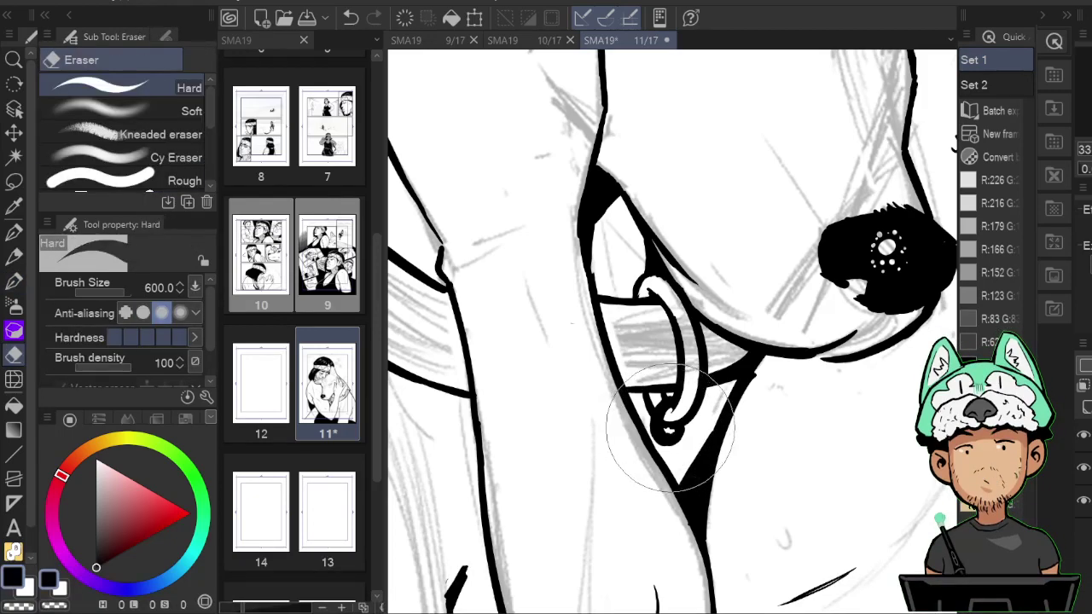
{"action": "key", "text": "p"}
{"action": "key", "text": "e"}
{"action": "key", "text": "h"}
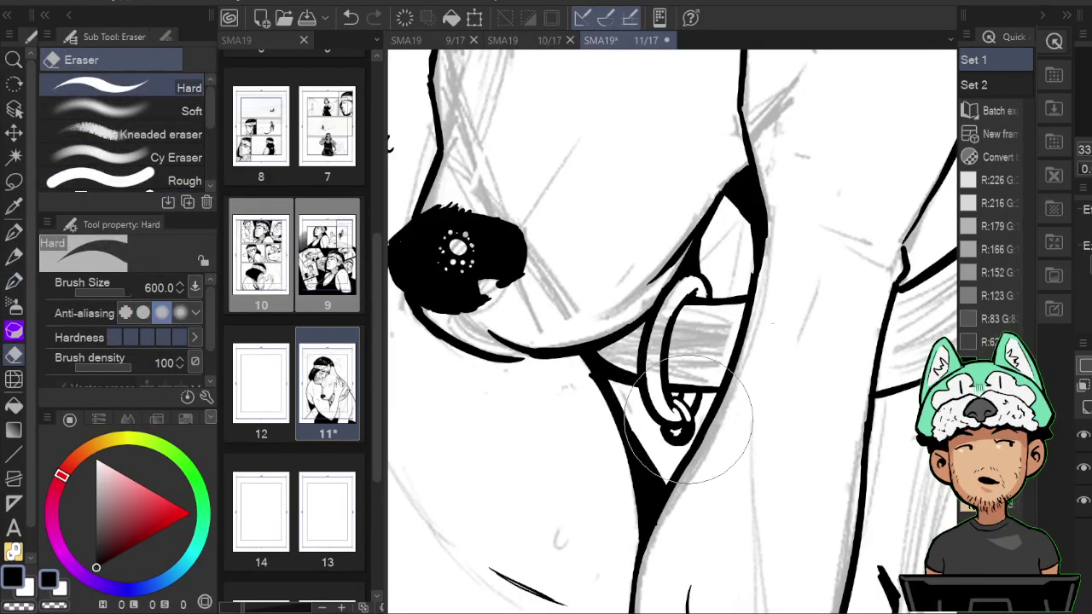
Ink the small link as a round loop through the ring's bottom curve and trim its outer and inner edges.
{"action": "key", "text": "p"}
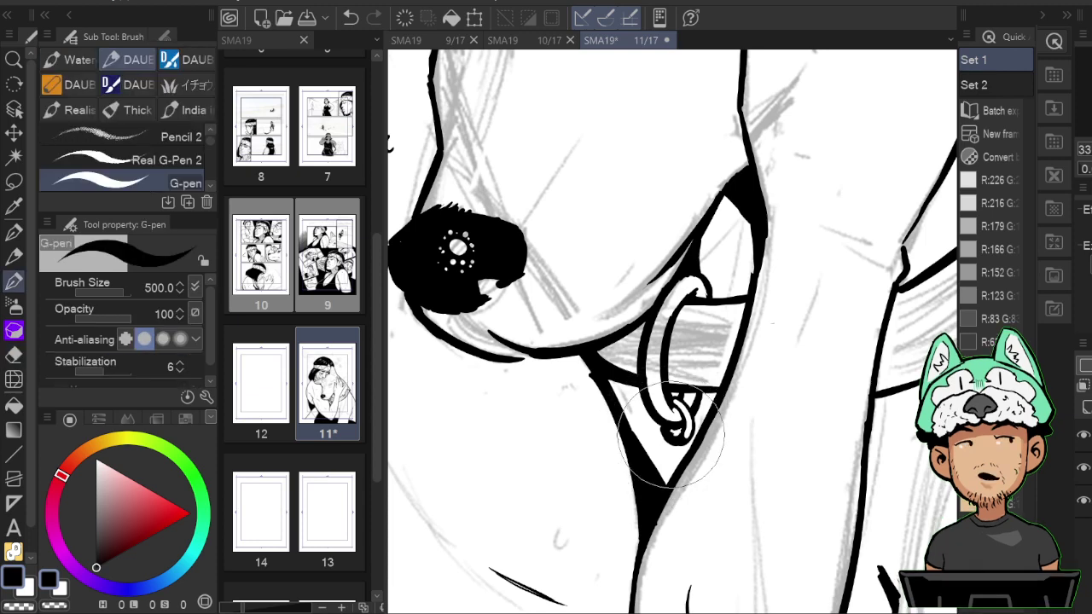
{"action": "key", "text": "e"}
{"action": "key", "text": "p"}
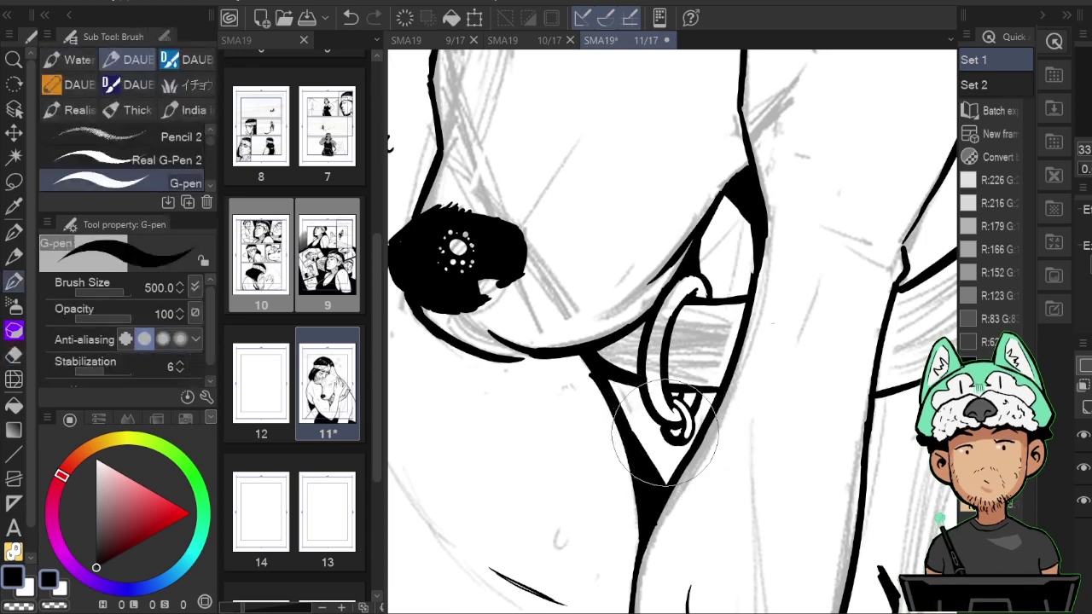
{"action": "key", "text": "e"}
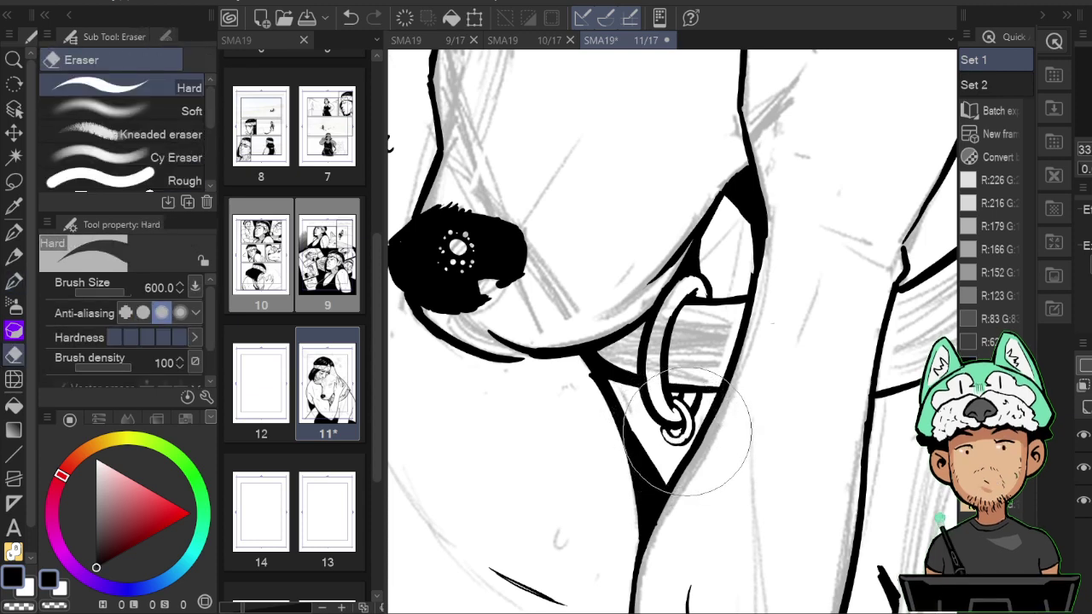
{"action": "key", "text": "h"}
{"action": "key", "text": "p"}
{"action": "key", "text": "h"}
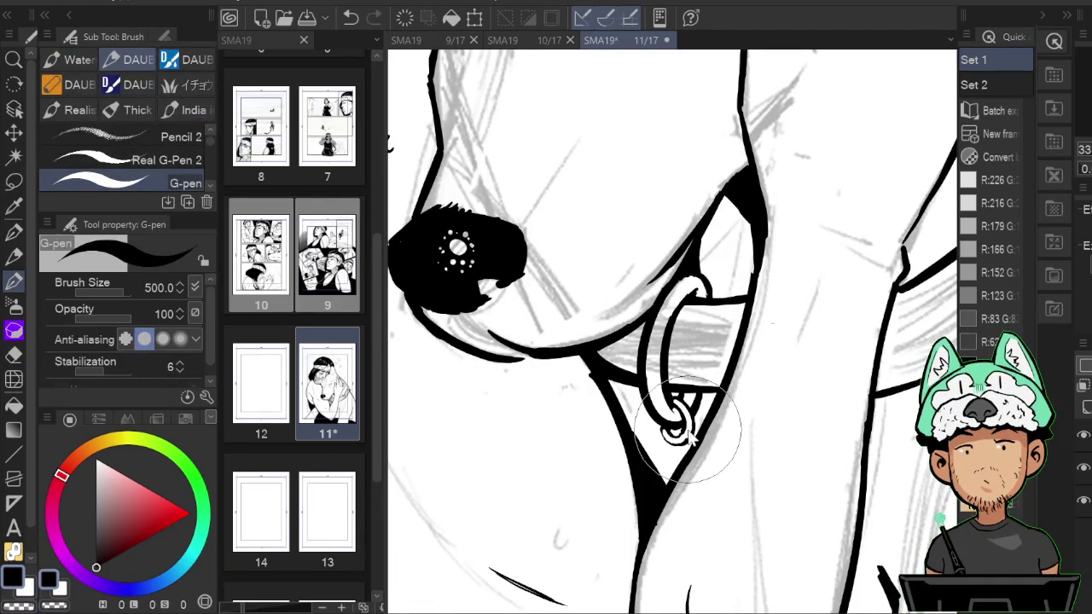
Check the inked ring and link against the full page composition.
{"action": "scroll", "coordinate": [690, 435], "scroll_direction": "down", "scroll_amount": 10}
{"action": "scroll", "coordinate": [689, 435], "scroll_direction": "up", "scroll_amount": 9}
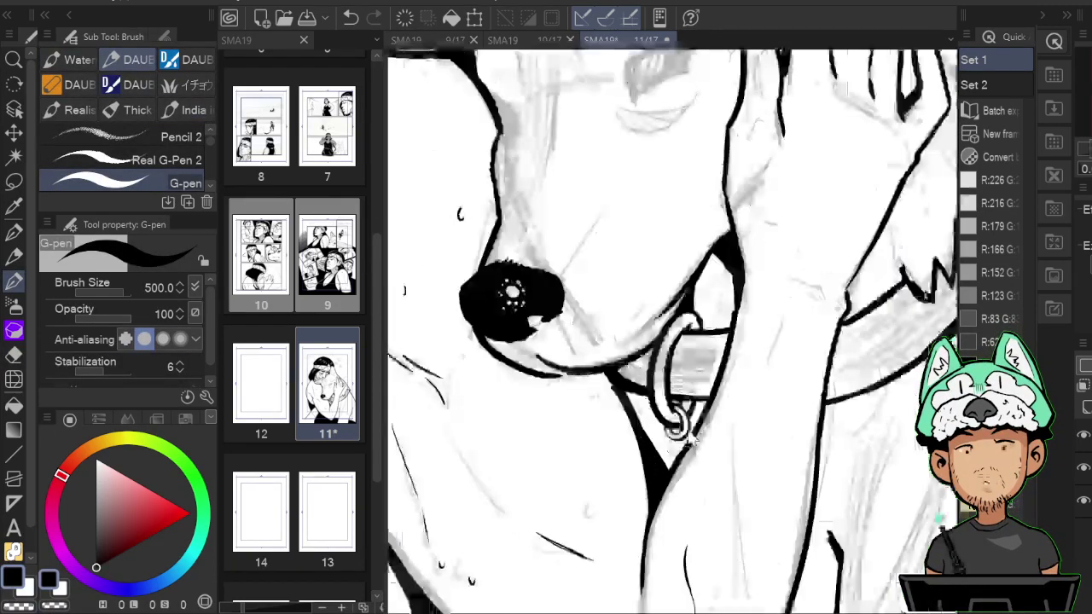
{"action": "scroll", "coordinate": [690, 435], "scroll_direction": "down", "scroll_amount": 8}
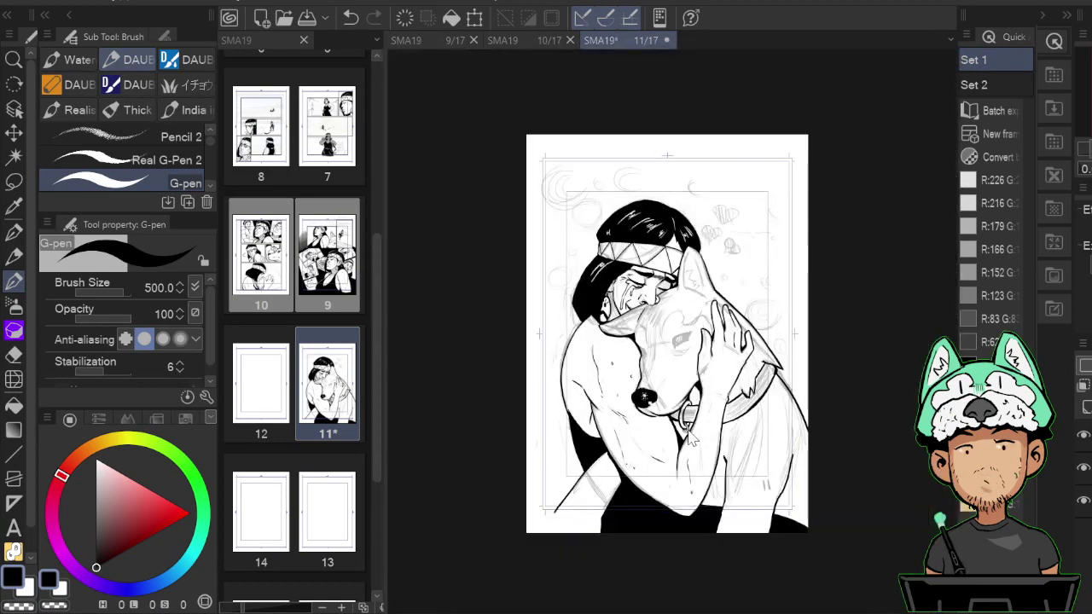
{"action": "scroll", "coordinate": [689, 435], "scroll_direction": "down", "scroll_amount": 5}
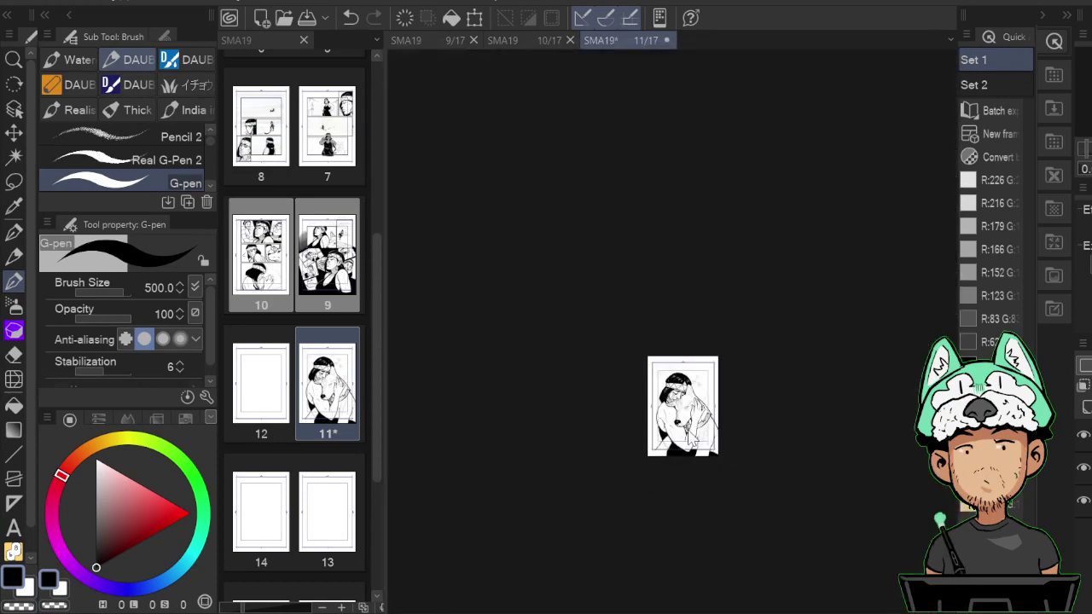
{"action": "scroll", "coordinate": [689, 435], "scroll_direction": "up", "scroll_amount": 12}
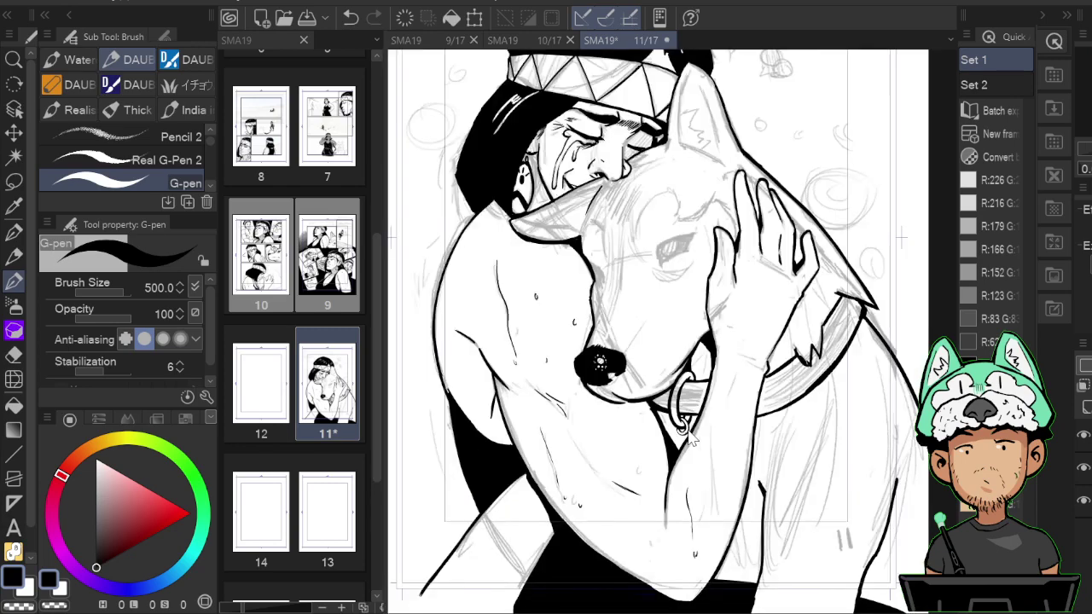
{"action": "scroll", "coordinate": [691, 437], "scroll_direction": "up", "scroll_amount": 6}
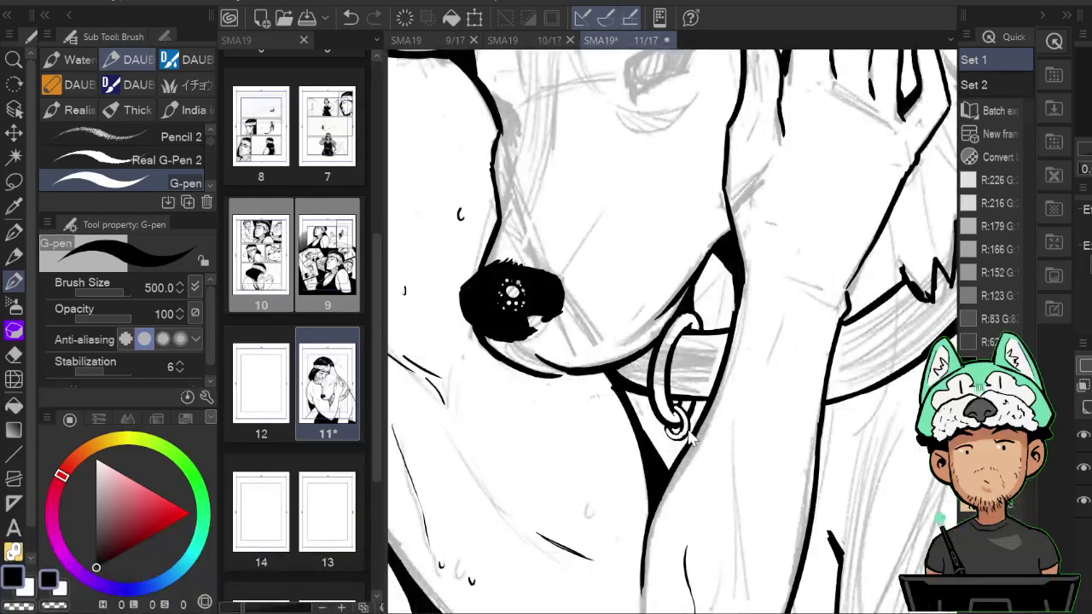
Erase the black from the diagonal band on the woman's earring and touch up the lines around it.
{"action": "left_click_drag", "start_coordinate": [571, 110], "coordinate": [688, 431]}
{"action": "left_click_drag", "start_coordinate": [454, 142], "coordinate": [693, 431]}
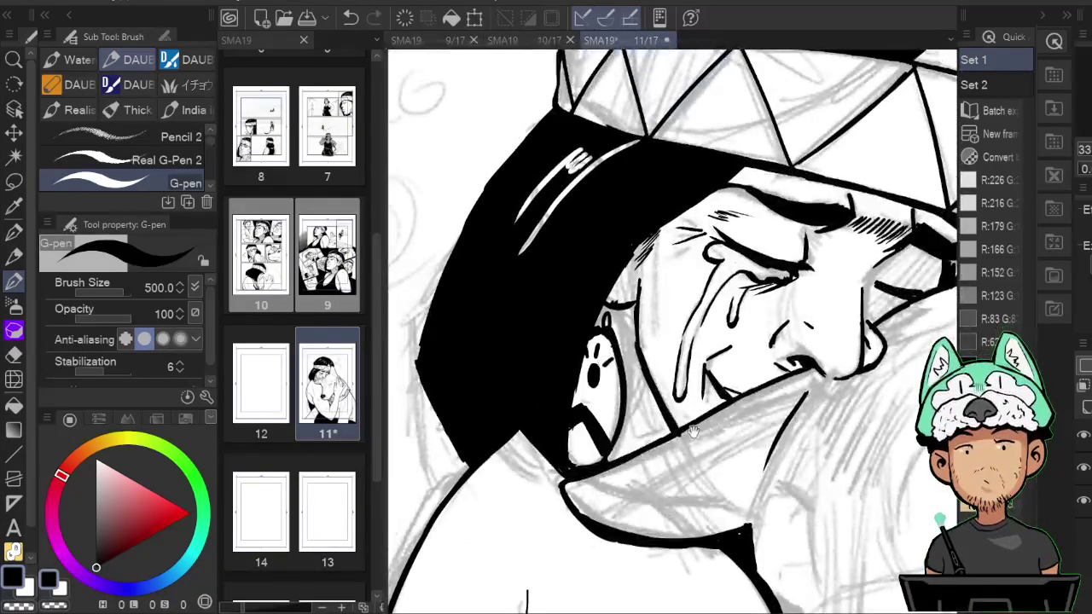
{"action": "key", "text": "w"}
{"action": "key", "text": "e"}
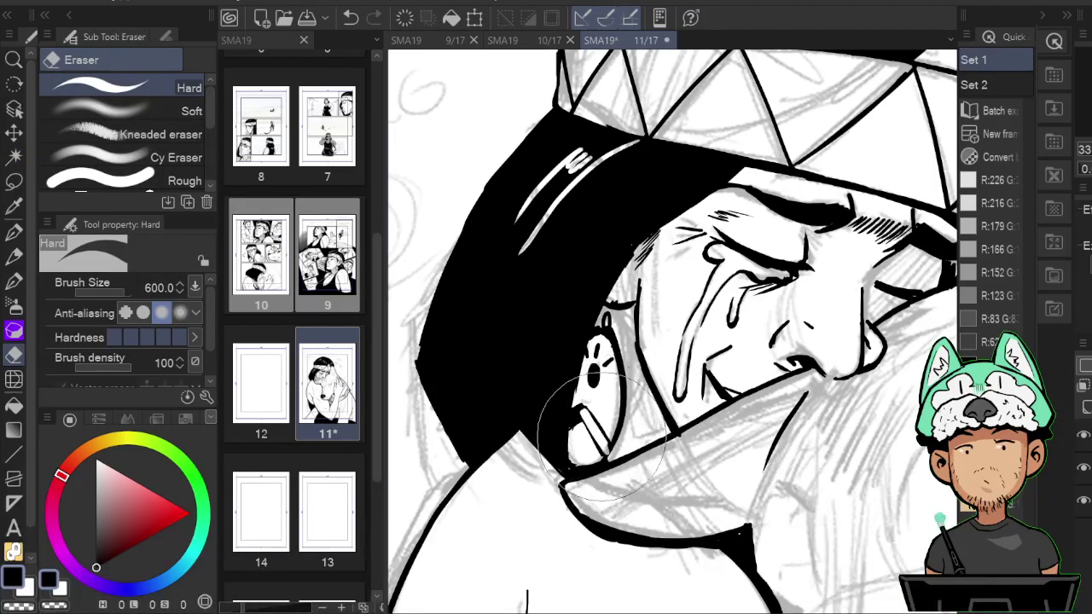
{"action": "key", "text": "p"}
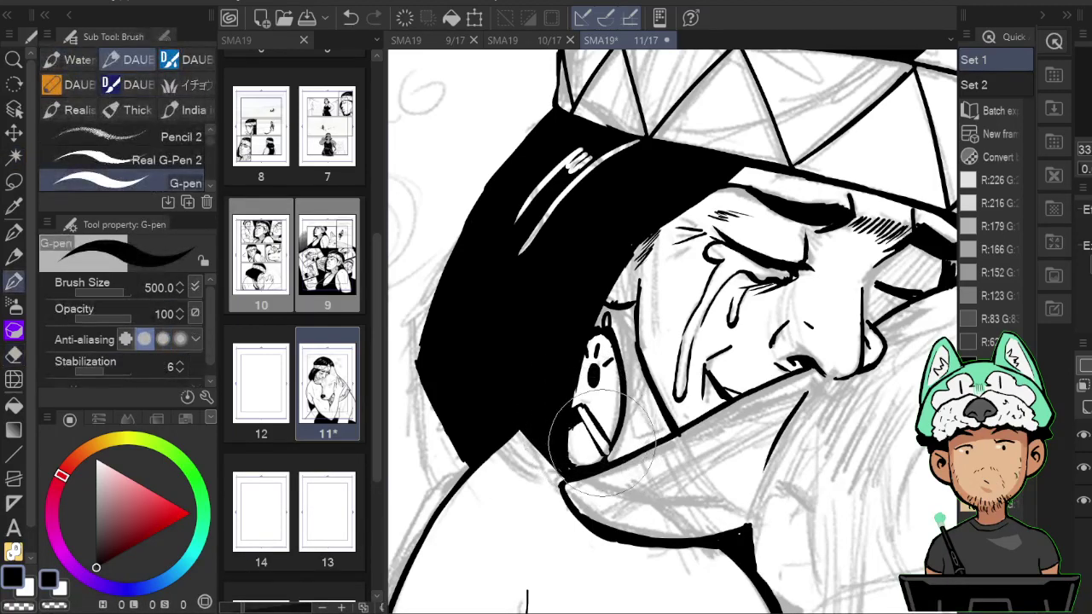
{"action": "key", "text": "e"}
Refine the earring's lower edge against the black hair with alternating ink and eraser touches.
{"action": "key", "text": "h"}
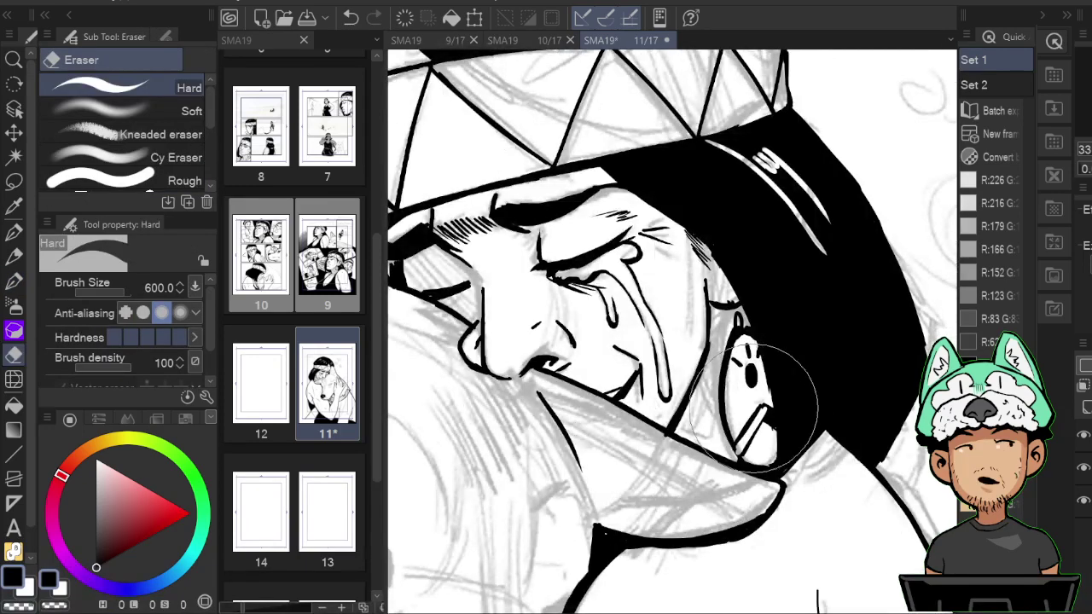
{"action": "key", "text": "p"}
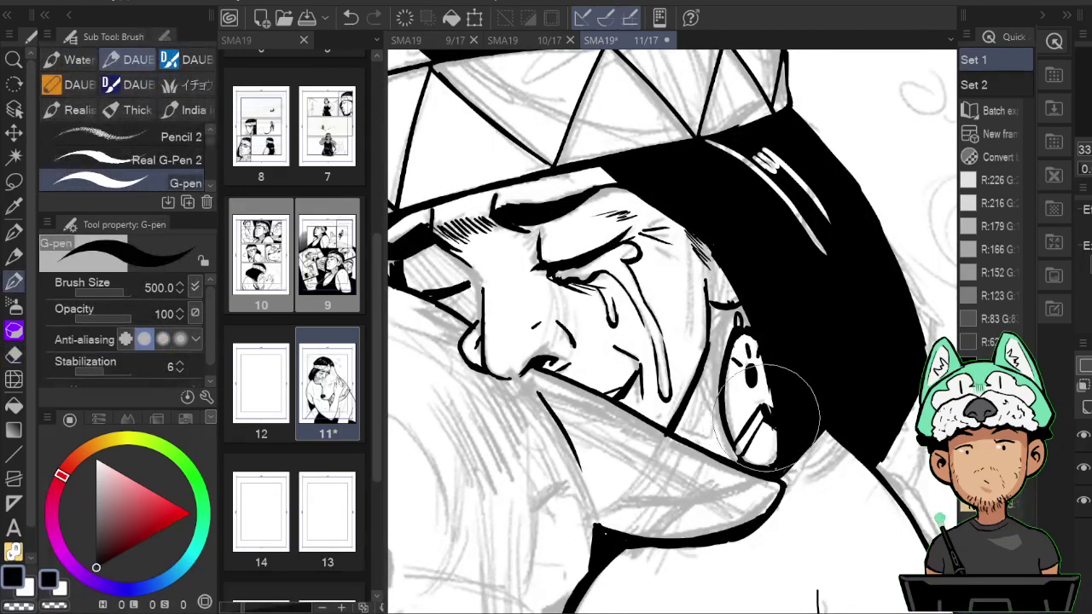
{"action": "key", "text": "h"}
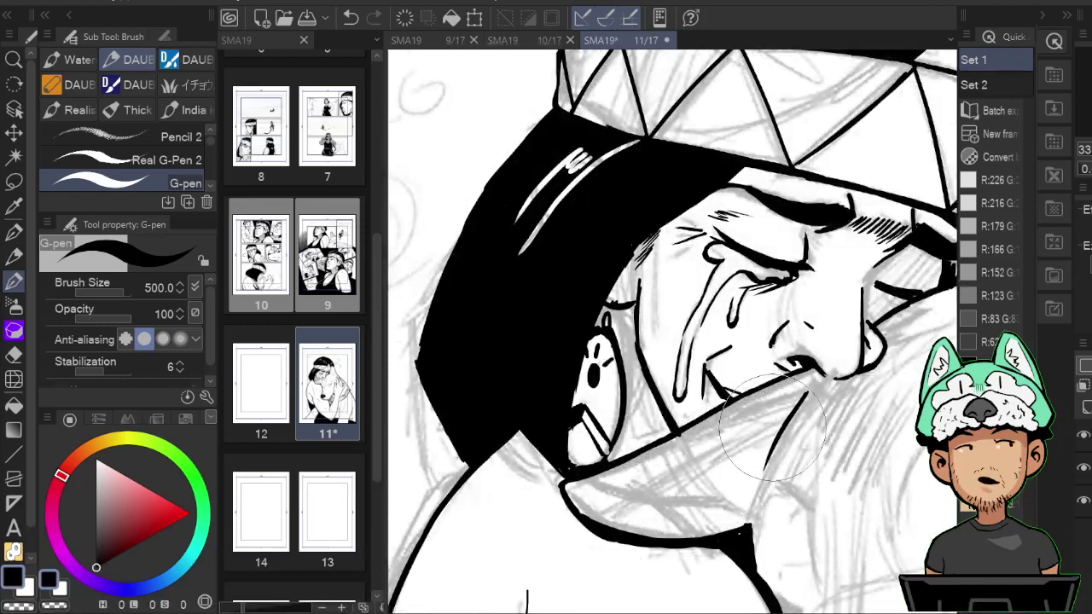
{"action": "key", "text": "e"}
{"action": "key", "text": "h"}
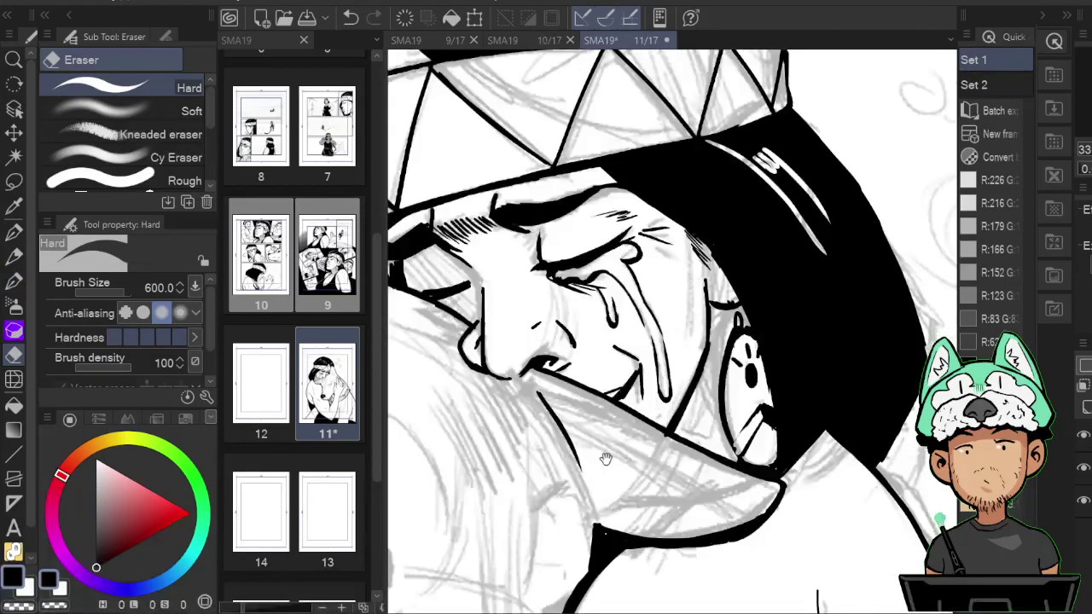
{"action": "key", "text": "p"}
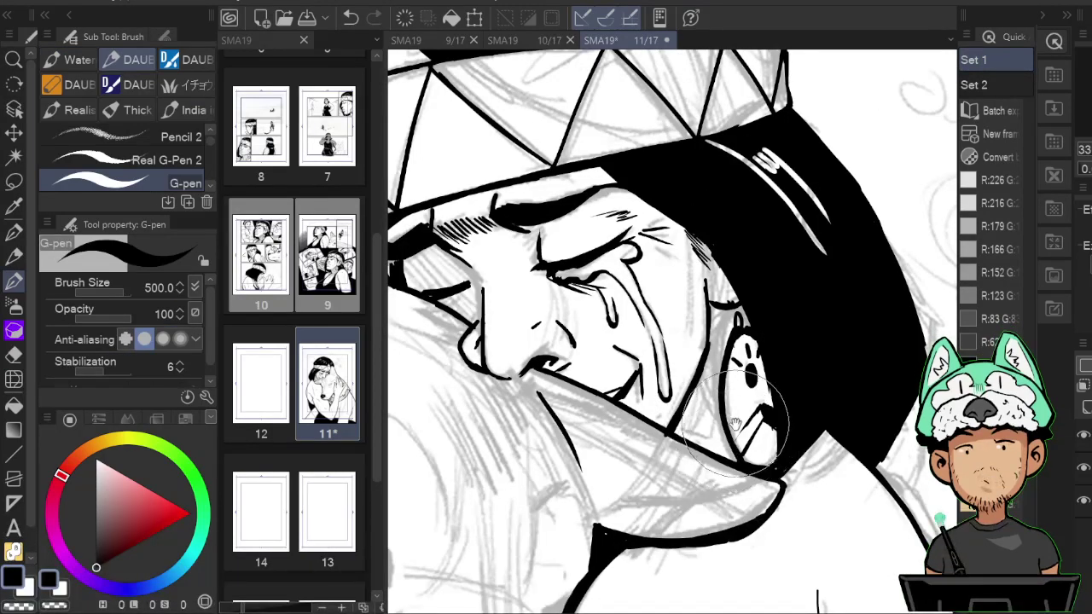
{"action": "key", "text": "h"}
{"action": "left_click_drag", "start_coordinate": [574, 416], "coordinate": [567, 486]}
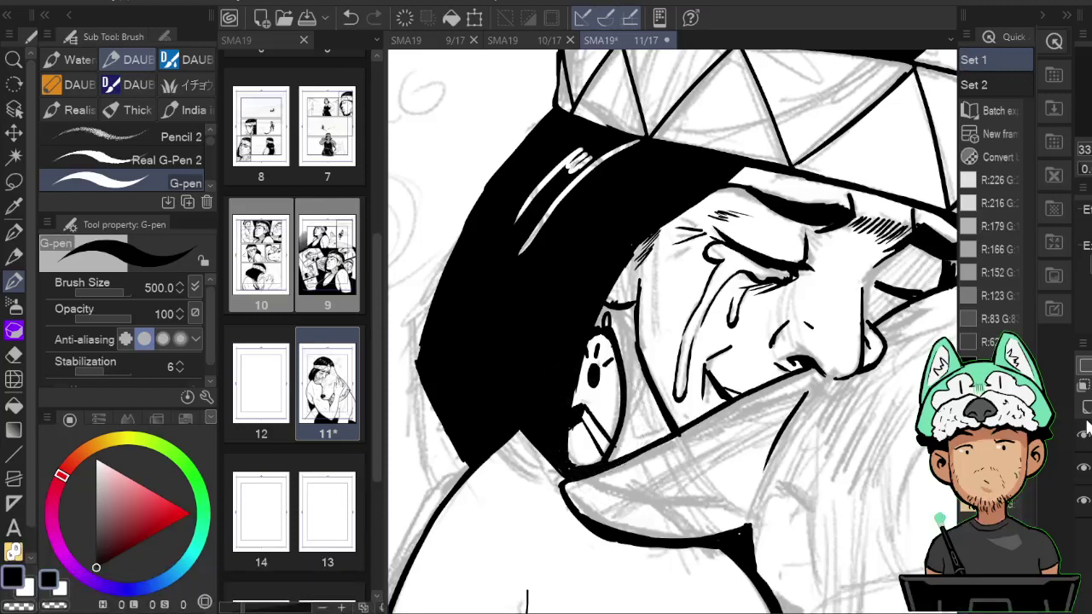
Switch to the Real G-Pen 2 brush and hatch the neck area between the earring and the woman's jaw.
{"action": "left_click", "coordinate": [171, 160]}
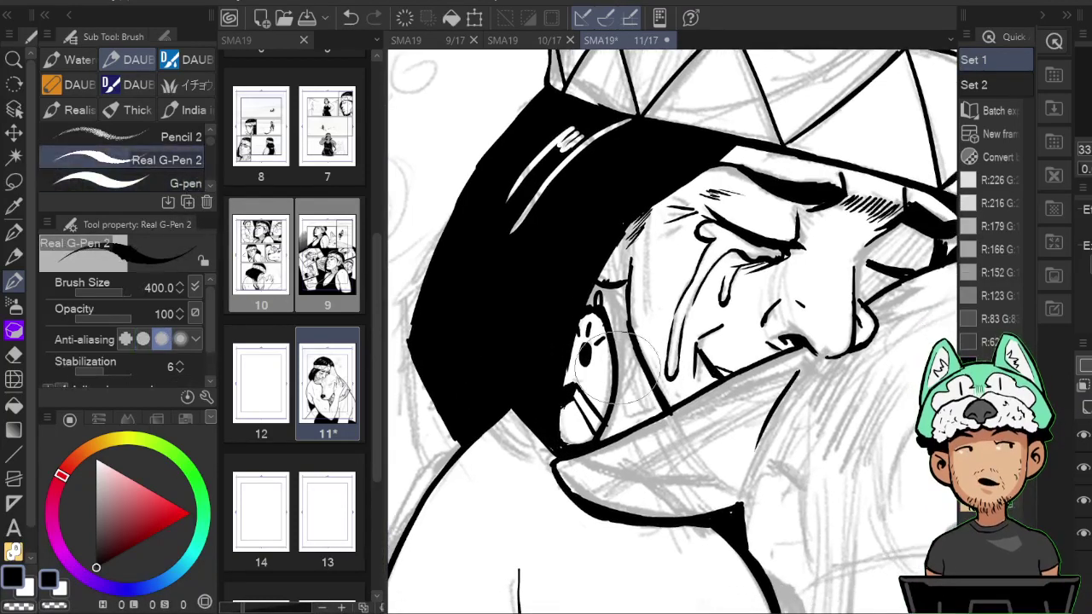
{"action": "mouse_move", "coordinate": [611, 294]}
{"action": "left_mouse_down"}
{"action": "mouse_move", "coordinate": [611, 336]}
{"action": "mouse_move", "coordinate": [620, 352]}
{"action": "mouse_move", "coordinate": [630, 305]}
{"action": "mouse_move", "coordinate": [613, 369]}
{"action": "mouse_move", "coordinate": [633, 330]}
{"action": "mouse_move", "coordinate": [617, 373]}
{"action": "mouse_move", "coordinate": [631, 361]}
{"action": "mouse_move", "coordinate": [612, 430]}
{"action": "mouse_move", "coordinate": [647, 377]}
{"action": "mouse_move", "coordinate": [653, 427]}
{"action": "left_mouse_up"}
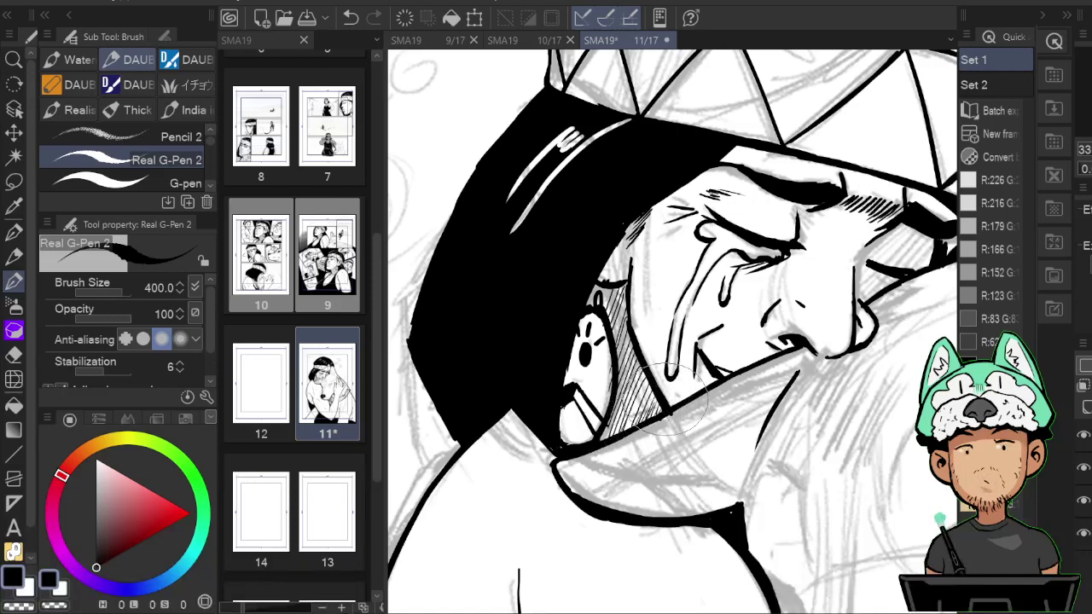
{"action": "key", "text": "h"}
Hatch a curved shadow between the inner end of the woman's eyebrow and the bridge of her nose.
{"action": "mouse_move", "coordinate": [701, 291]}
{"action": "left_mouse_down"}
{"action": "mouse_move", "coordinate": [688, 321]}
{"action": "mouse_move", "coordinate": [726, 452]}
{"action": "left_mouse_up"}
{"action": "key", "text": "e"}
{"action": "key", "text": "b"}
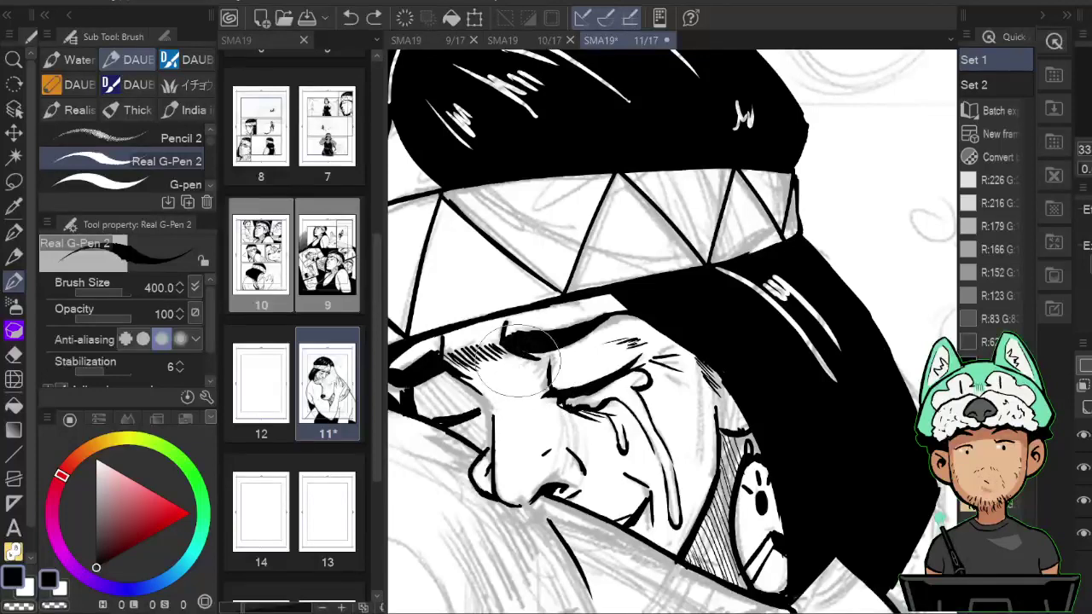
{"action": "left_click_drag", "start_coordinate": [523, 361], "coordinate": [546, 385]}
{"action": "mouse_move", "coordinate": [535, 357]}
{"action": "left_mouse_down"}
{"action": "mouse_move", "coordinate": [549, 378]}
{"action": "mouse_move", "coordinate": [551, 369]}
{"action": "left_mouse_up"}
{"action": "key", "text": "h"}
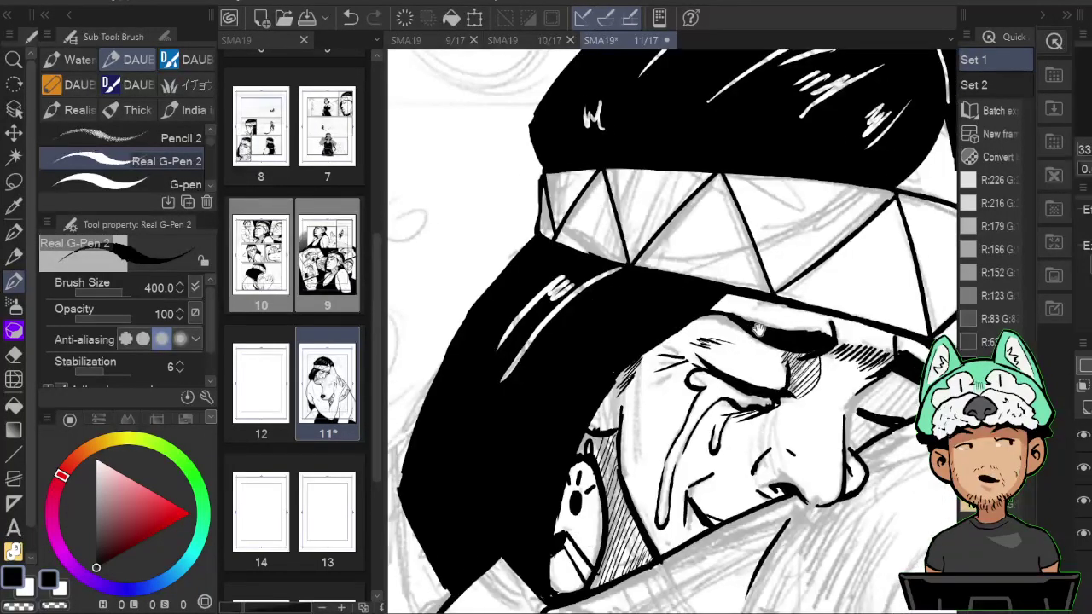
Add fine hatching on the upper eyelid beneath the eyebrow and extend hatch lines below the eye's inner corner.
{"action": "left_click_drag", "start_coordinate": [777, 357], "coordinate": [759, 354]}
{"action": "left_click_drag", "start_coordinate": [706, 319], "coordinate": [766, 355]}
{"action": "key", "text": "h"}
{"action": "key", "text": "h"}
{"action": "key", "text": "h"}
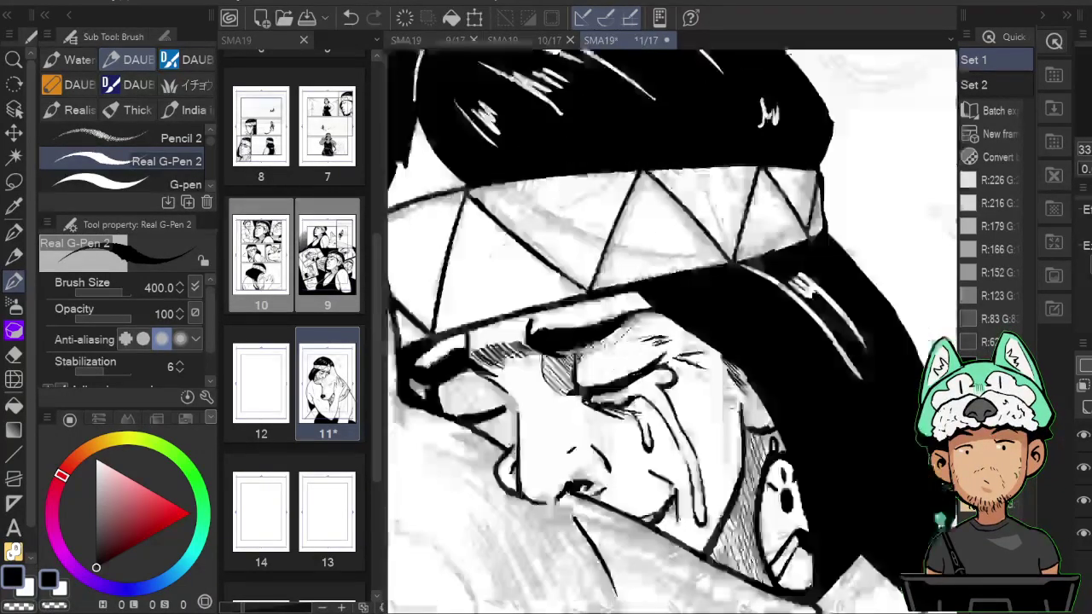
{"action": "left_click_drag", "start_coordinate": [712, 406], "coordinate": [694, 404]}
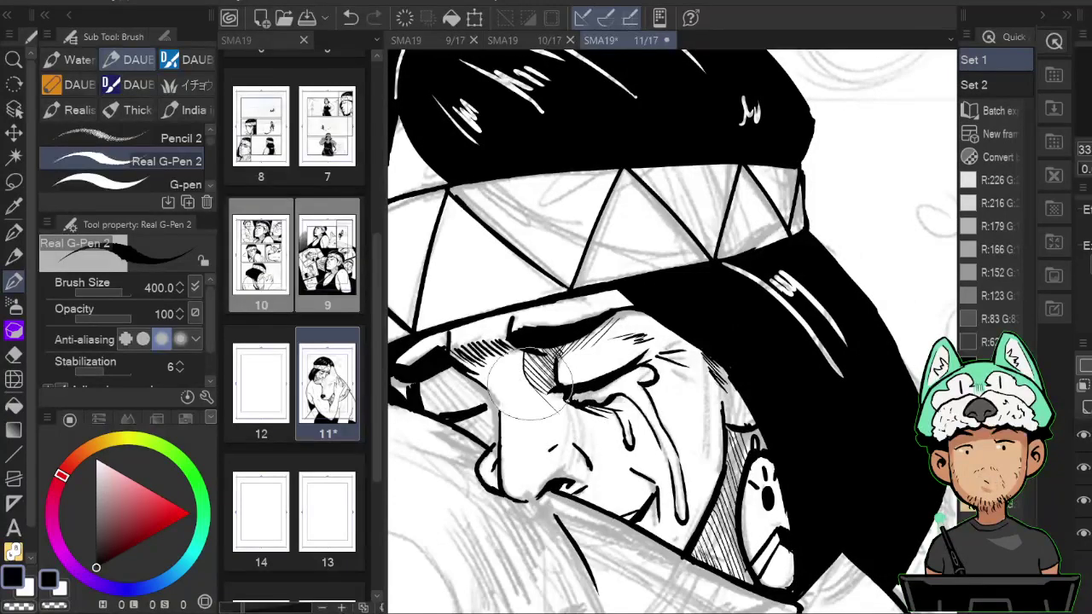
{"action": "key", "text": "h"}
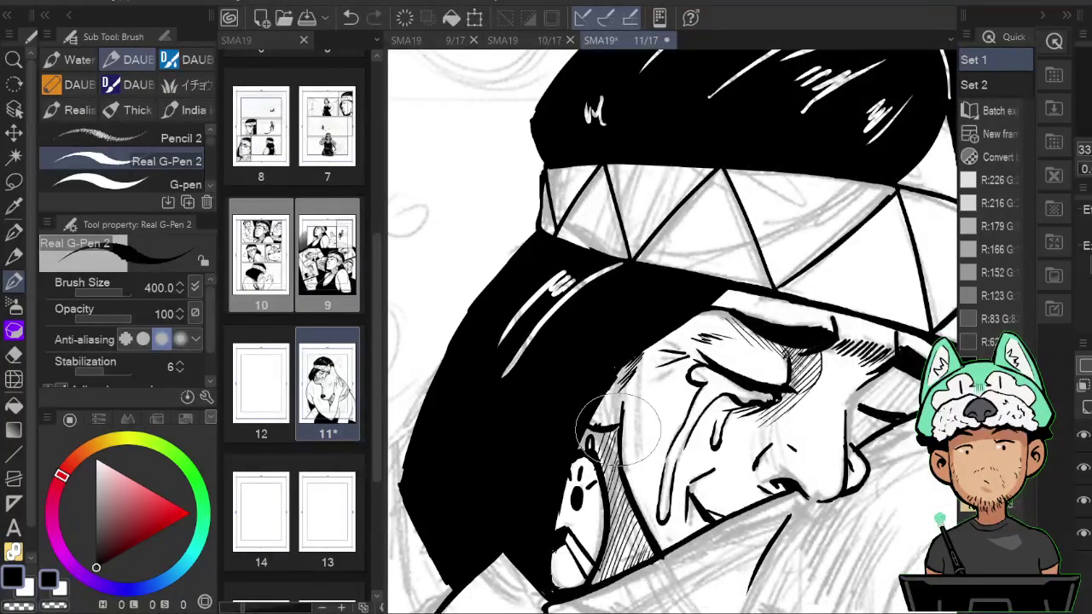
Hatch the tip of the woman's nose with a curved row of short fine strokes.
{"action": "scroll", "coordinate": [619, 429], "scroll_direction": "down", "scroll_amount": 1}
{"action": "scroll", "coordinate": [619, 429], "scroll_direction": "up", "scroll_amount": 2}
{"action": "key", "text": "h"}
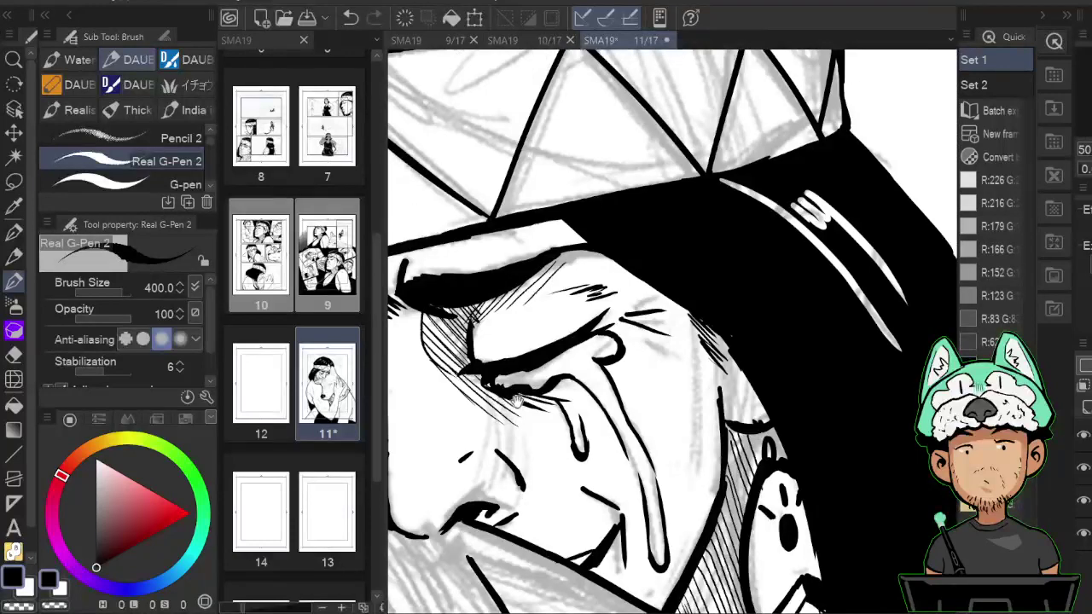
{"action": "mouse_move", "coordinate": [499, 411]}
{"action": "left_mouse_down"}
{"action": "mouse_move", "coordinate": [685, 347]}
{"action": "mouse_move", "coordinate": [680, 339]}
{"action": "left_mouse_up"}
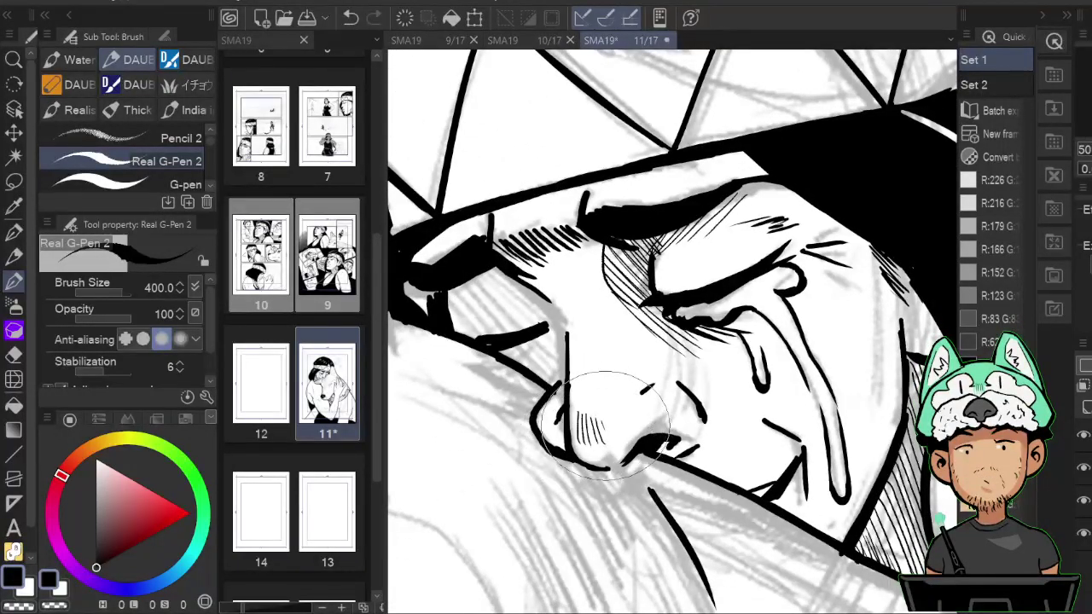
{"action": "key", "text": "ctrl+z"}
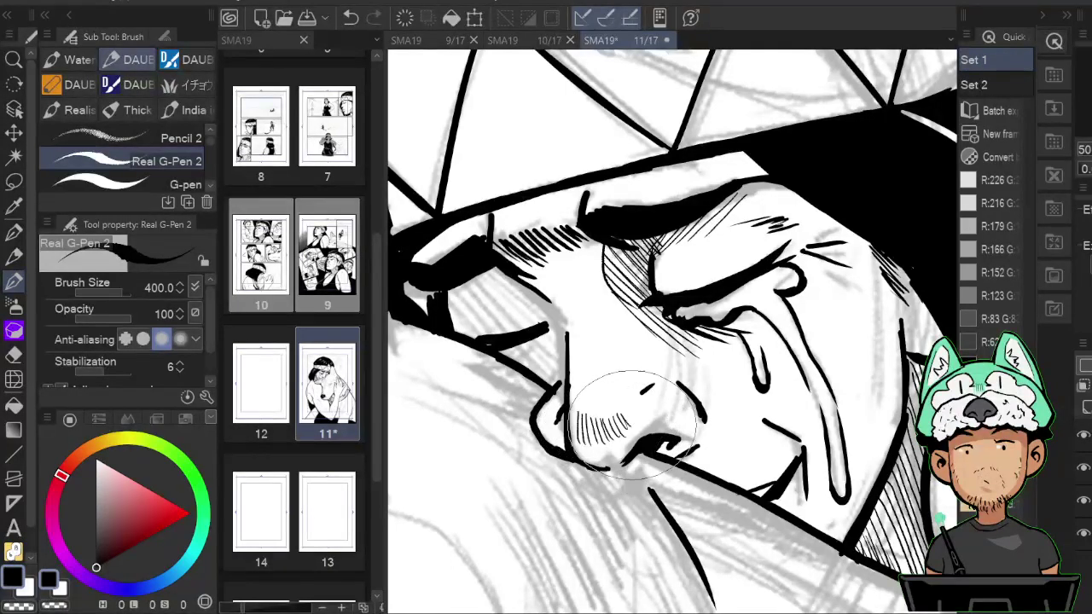
{"action": "key", "text": "h"}
{"action": "left_click_drag", "start_coordinate": [703, 423], "coordinate": [683, 410]}
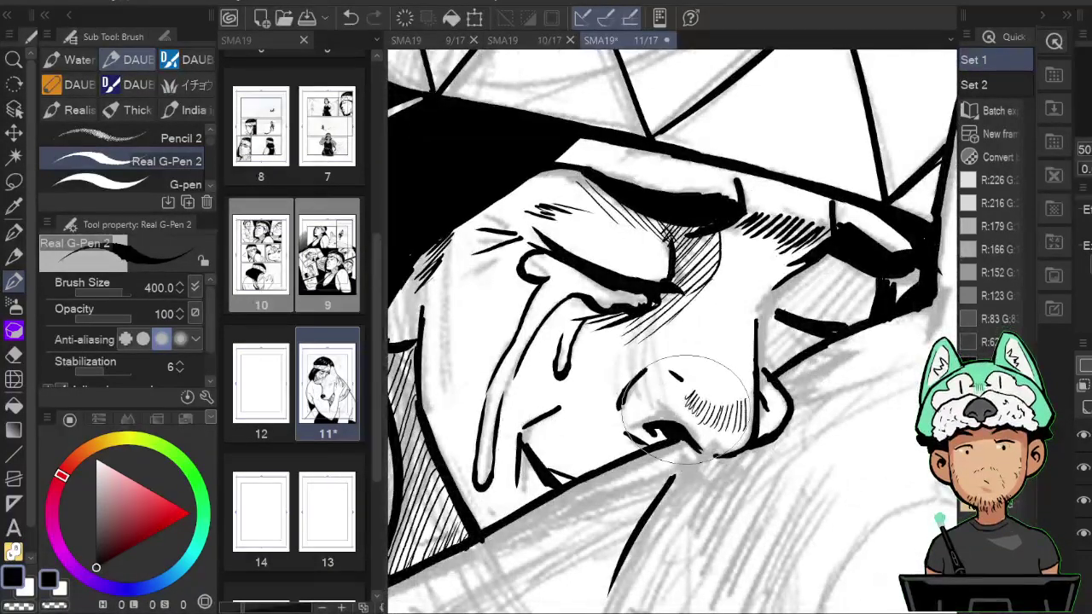
{"action": "key", "text": "h"}
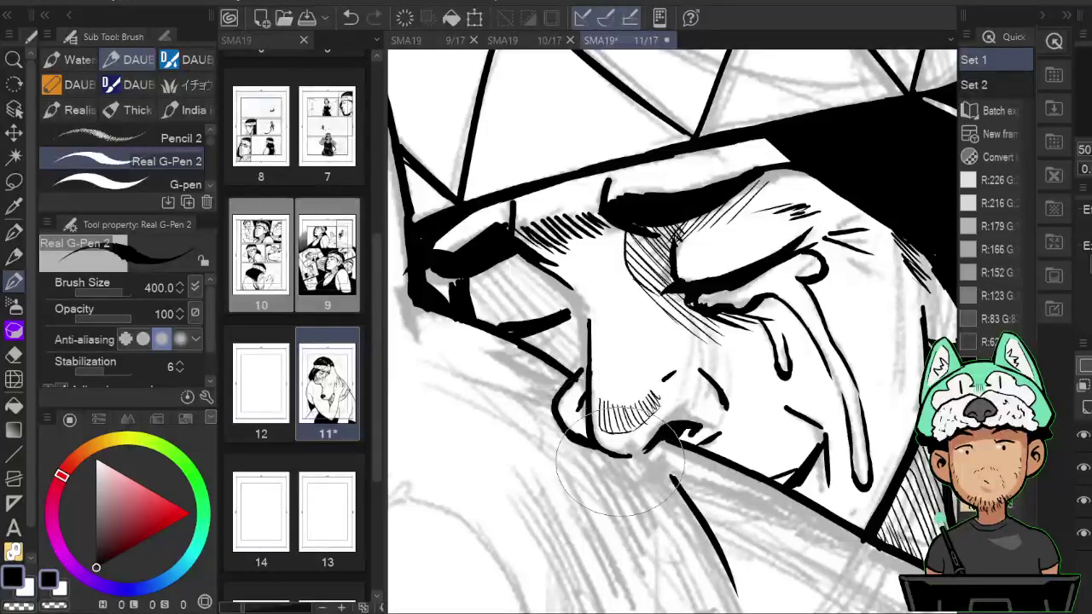
Examine the inked woman and dog on page 11 at several magnifications and in mirrored view.
{"action": "key", "text": "h"}
{"action": "scroll", "coordinate": [623, 471], "scroll_direction": "down", "scroll_amount": 5}
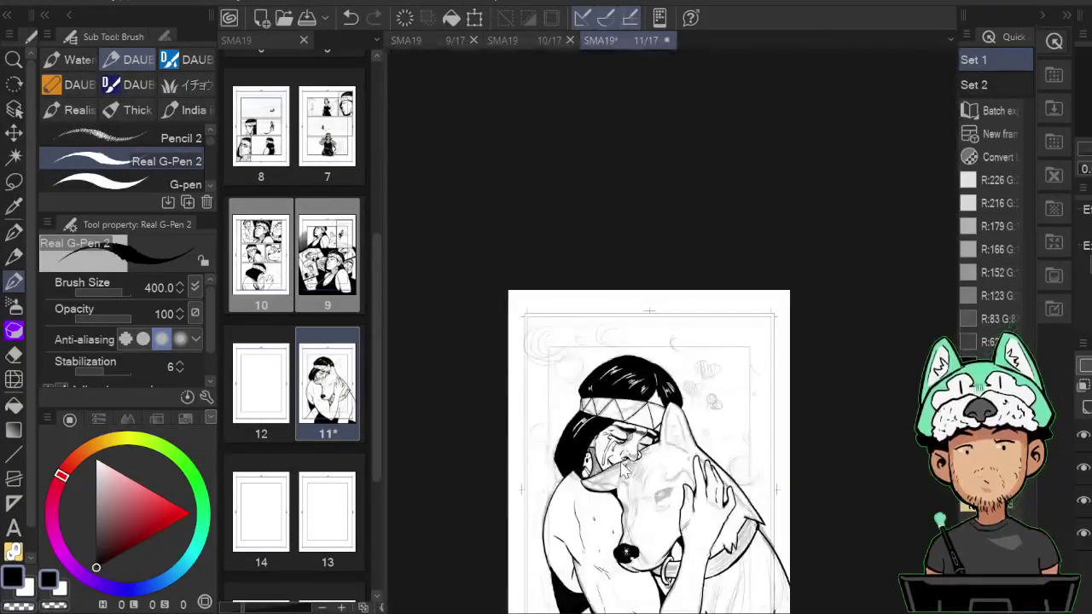
{"action": "scroll", "coordinate": [623, 469], "scroll_direction": "up", "scroll_amount": 4}
{"action": "scroll", "coordinate": [623, 469], "scroll_direction": "down", "scroll_amount": 5}
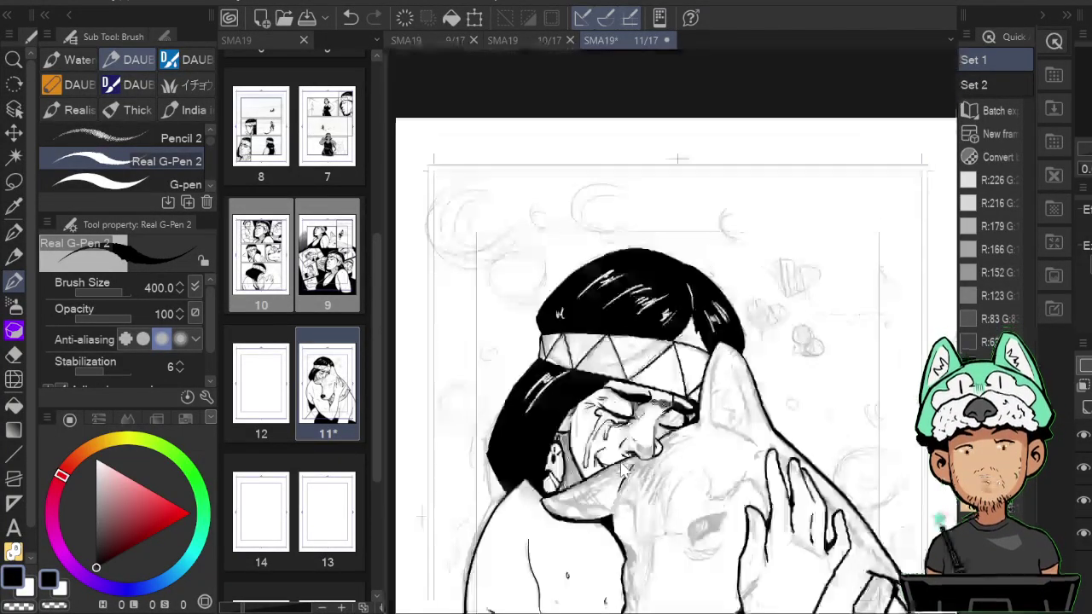
{"action": "scroll", "coordinate": [623, 470], "scroll_direction": "up", "scroll_amount": 3}
{"action": "scroll", "coordinate": [622, 471], "scroll_direction": "up", "scroll_amount": 2}
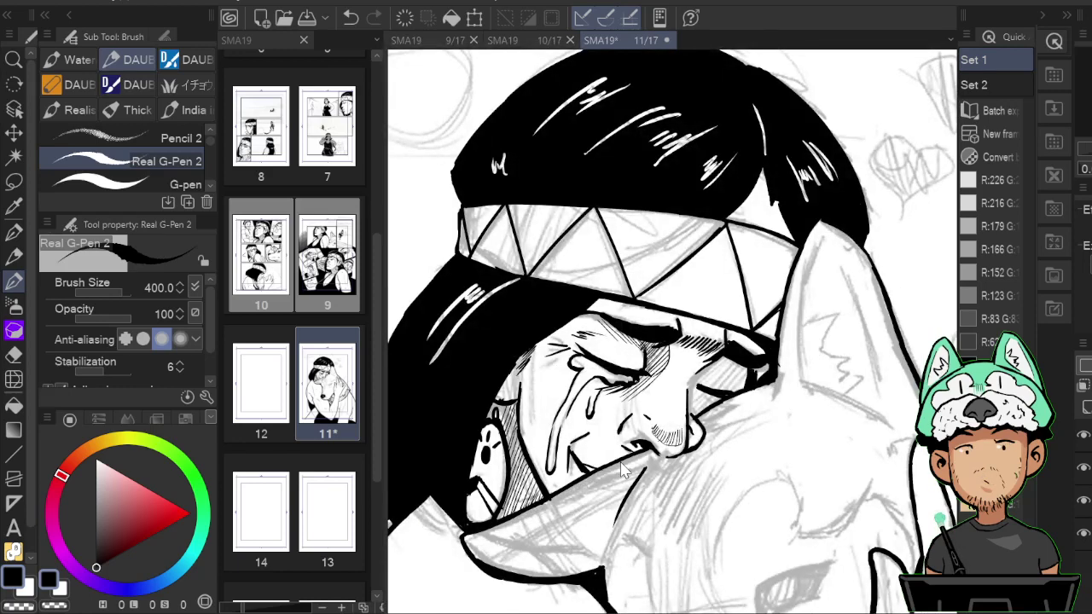
{"action": "scroll", "coordinate": [623, 471], "scroll_direction": "down", "scroll_amount": 4}
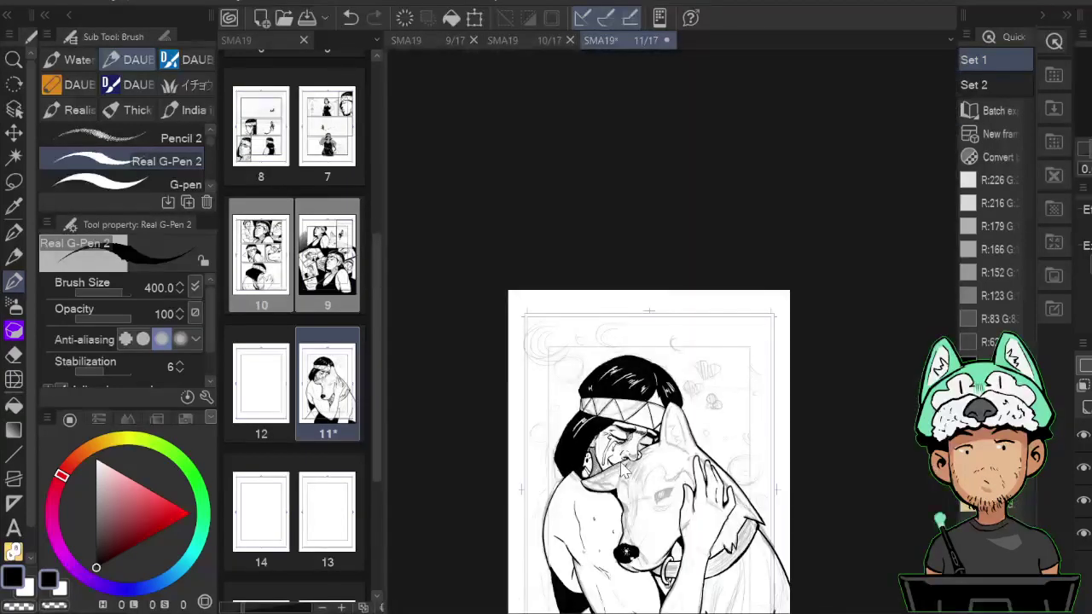
{"action": "scroll", "coordinate": [625, 470], "scroll_direction": "up", "scroll_amount": 1}
{"action": "scroll", "coordinate": [623, 471], "scroll_direction": "down", "scroll_amount": 1}
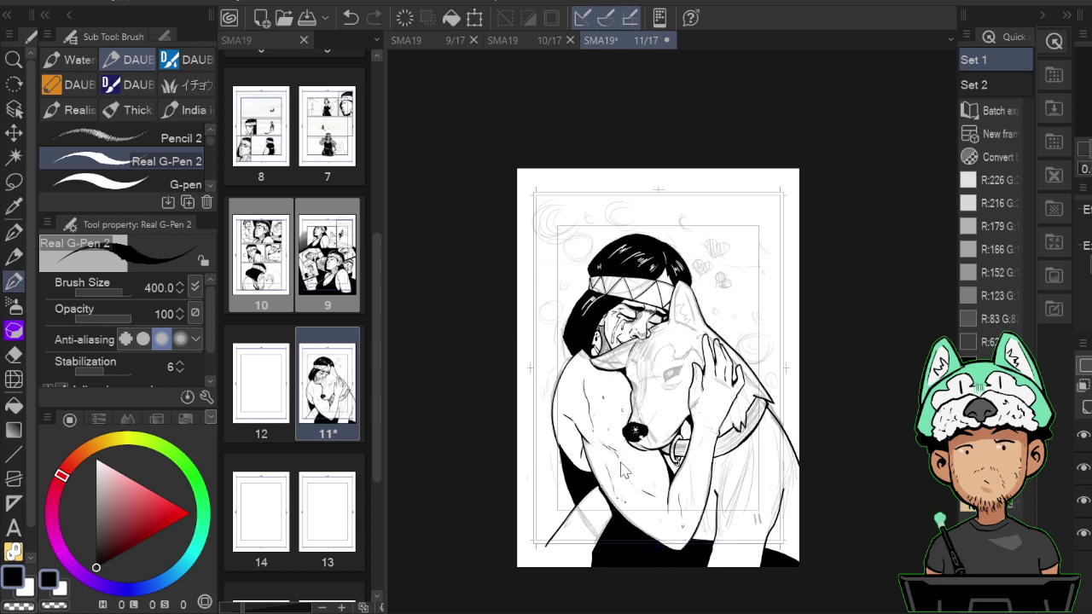
{"action": "scroll", "coordinate": [621, 470], "scroll_direction": "down", "scroll_amount": 2}
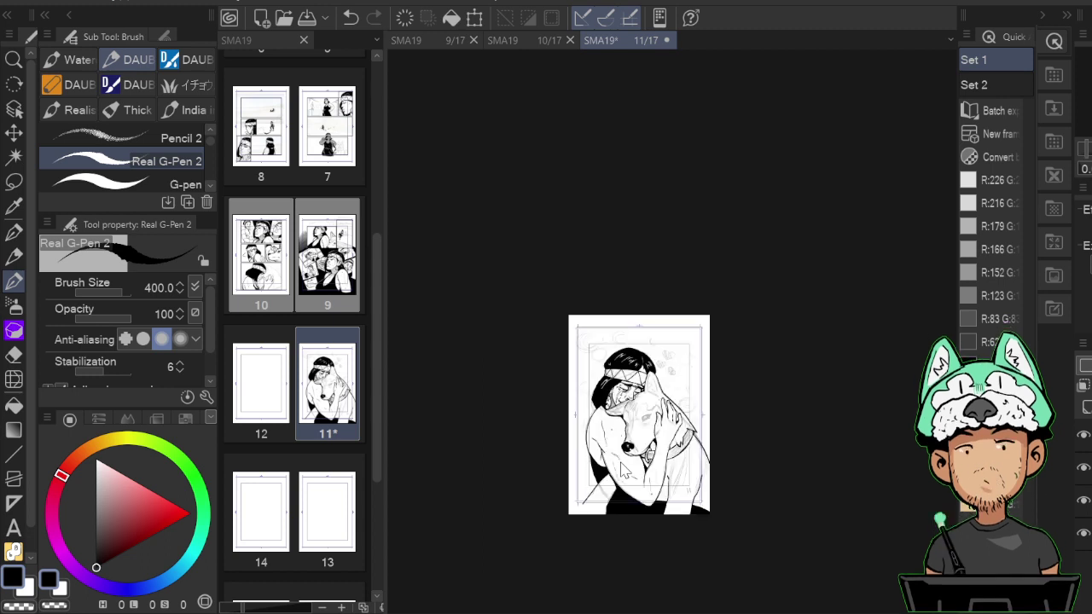
Choose the G-pen brush, save page 11, and bring up pages 10 and 9 for review.
{"action": "left_click", "coordinate": [168, 184]}
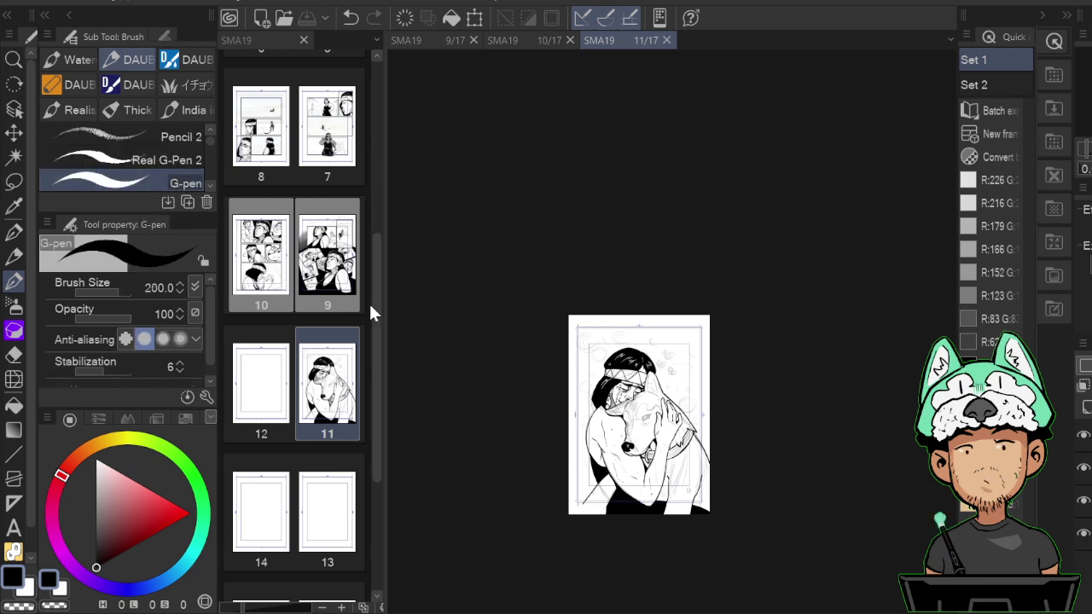
{"action": "left_click_drag", "start_coordinate": [378, 271], "coordinate": [379, 156]}
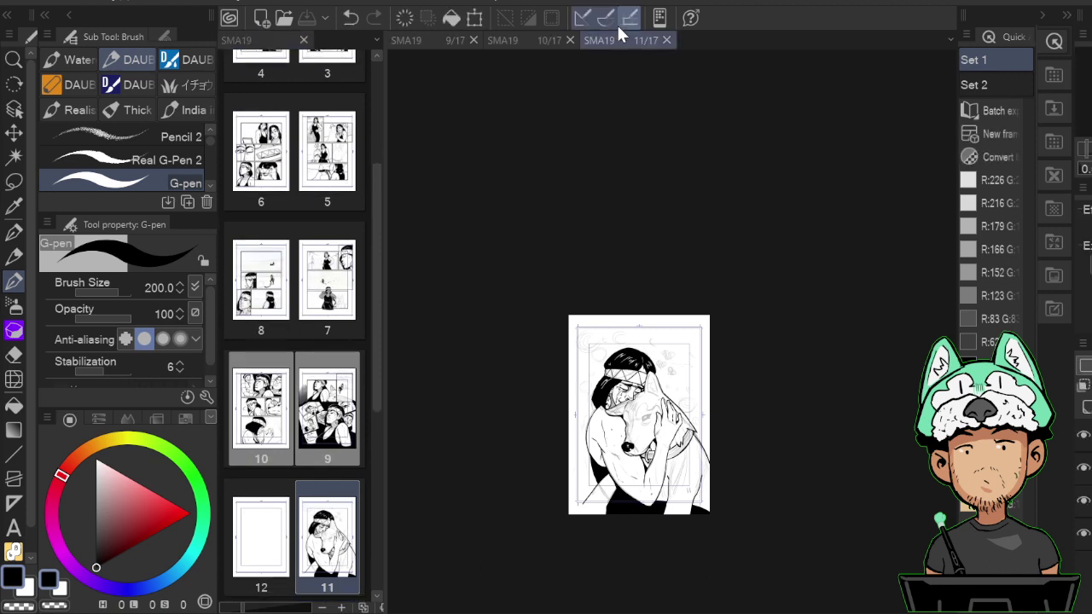
{"action": "left_click", "coordinate": [539, 34]}
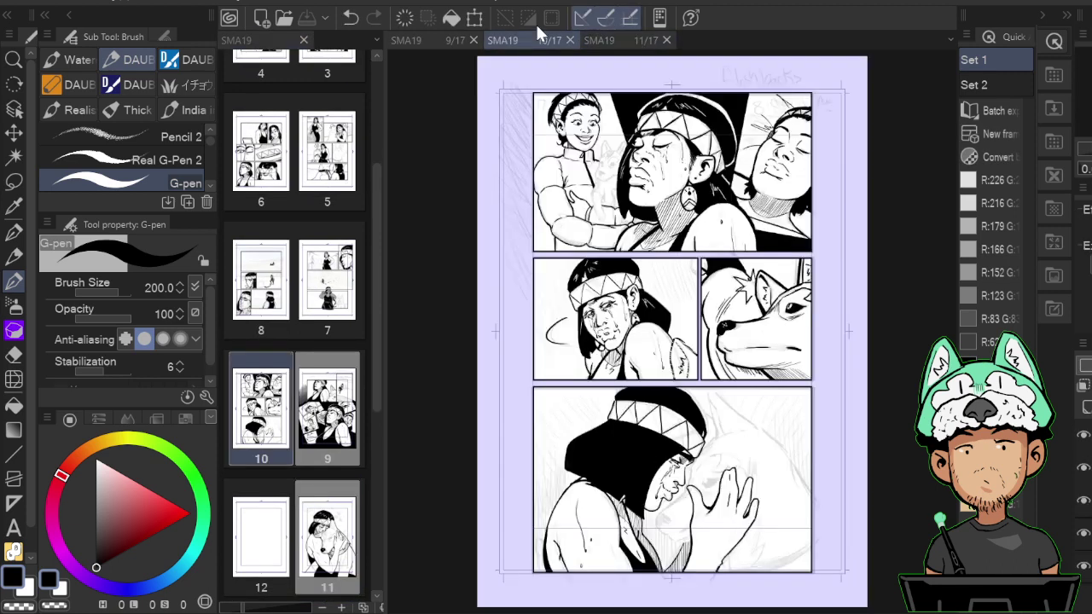
{"action": "left_click", "coordinate": [443, 41]}
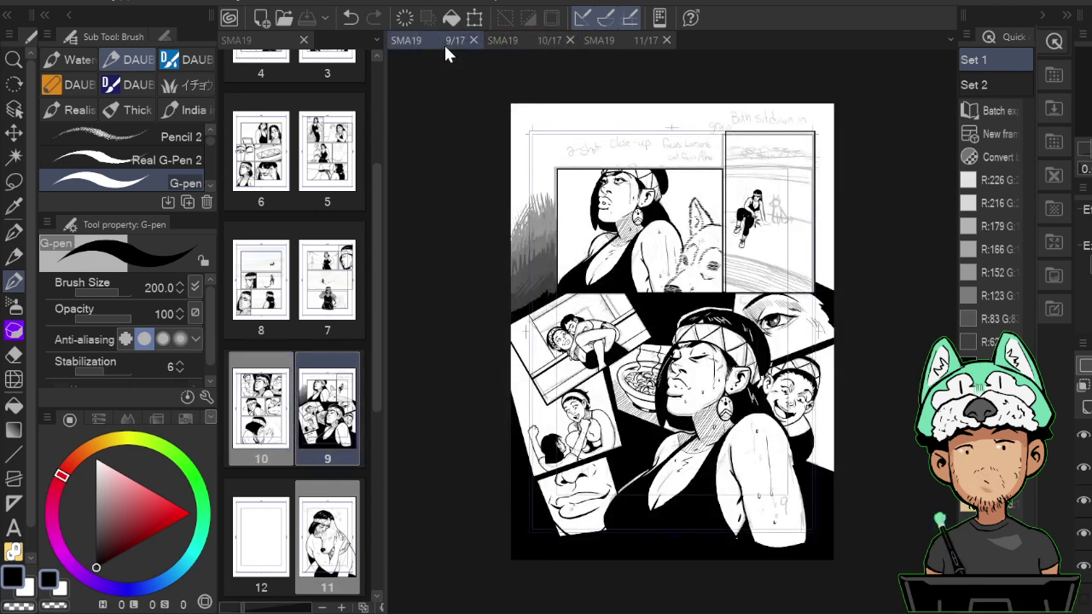
{"action": "left_click_drag", "start_coordinate": [375, 256], "coordinate": [370, 157]}
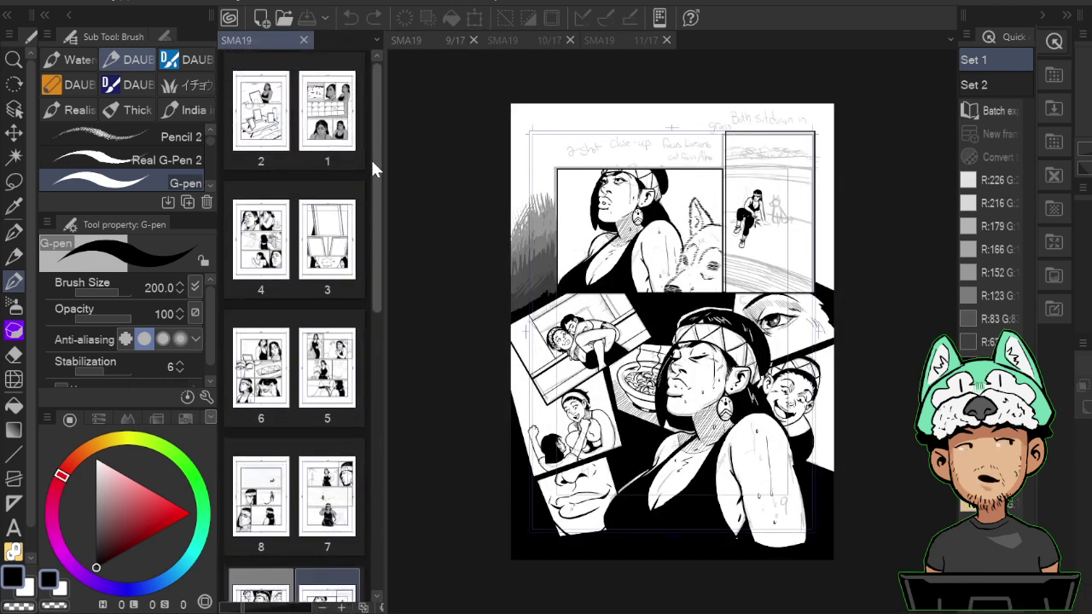
Open pages 4, 5, 8 and 7 of the comic, check page 9 again, and return to page 7.
{"action": "double_click", "coordinate": [270, 243]}
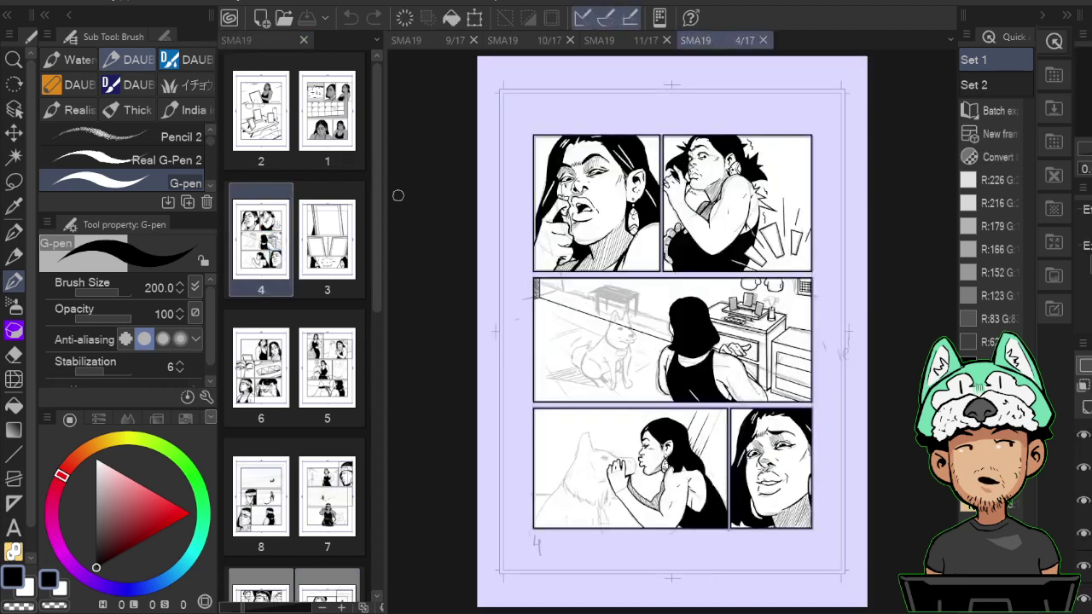
{"action": "left_click", "coordinate": [337, 357]}
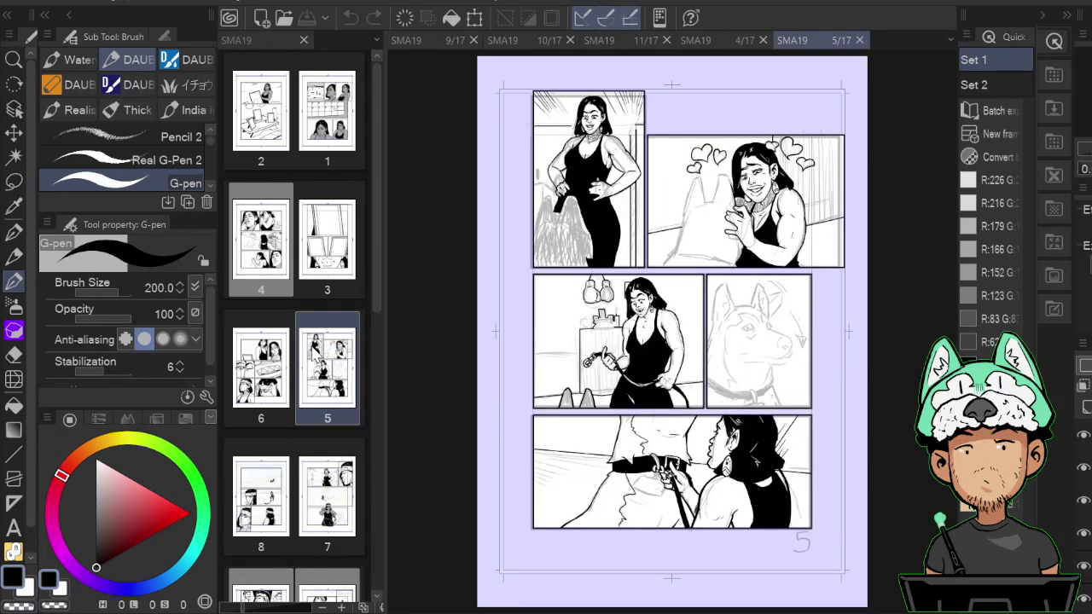
{"action": "double_click", "coordinate": [270, 500]}
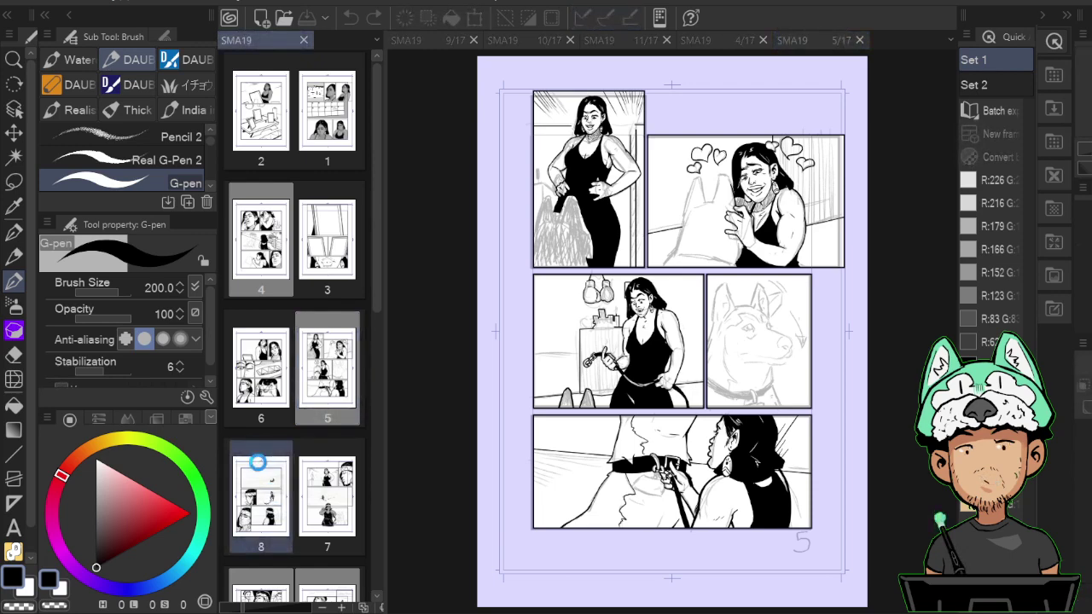
{"action": "double_click", "coordinate": [338, 488]}
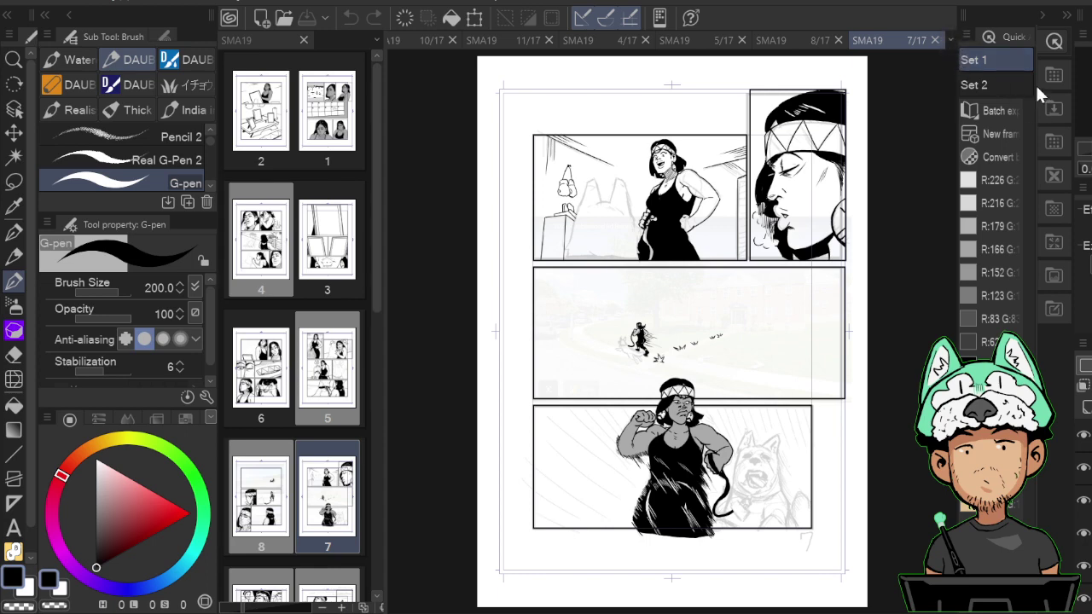
{"action": "key", "text": "ctrl+Tab"}
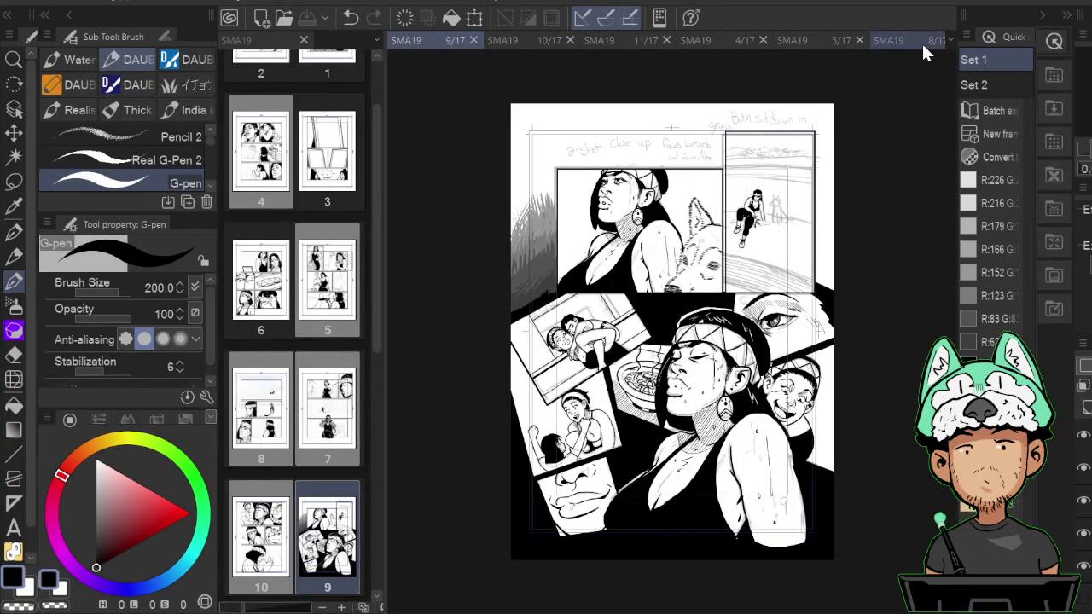
{"action": "key", "text": "ctrl+shift+Tab"}
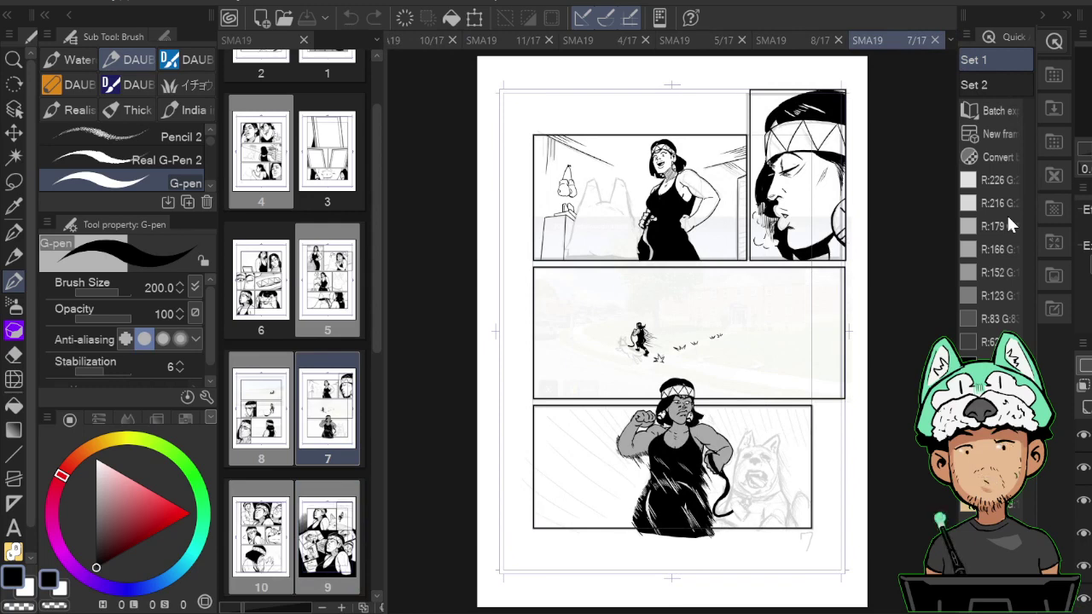
Ink the running dog's nose, muzzle and both ears over the sketch in page 7's middle panel.
{"action": "key", "text": "ctrl+plus"}
{"action": "key", "text": "ctrl+plus"}
{"action": "key", "text": "ctrl+plus"}
{"action": "key", "text": "ctrl+plus"}
{"action": "key", "text": "ctrl+plus"}
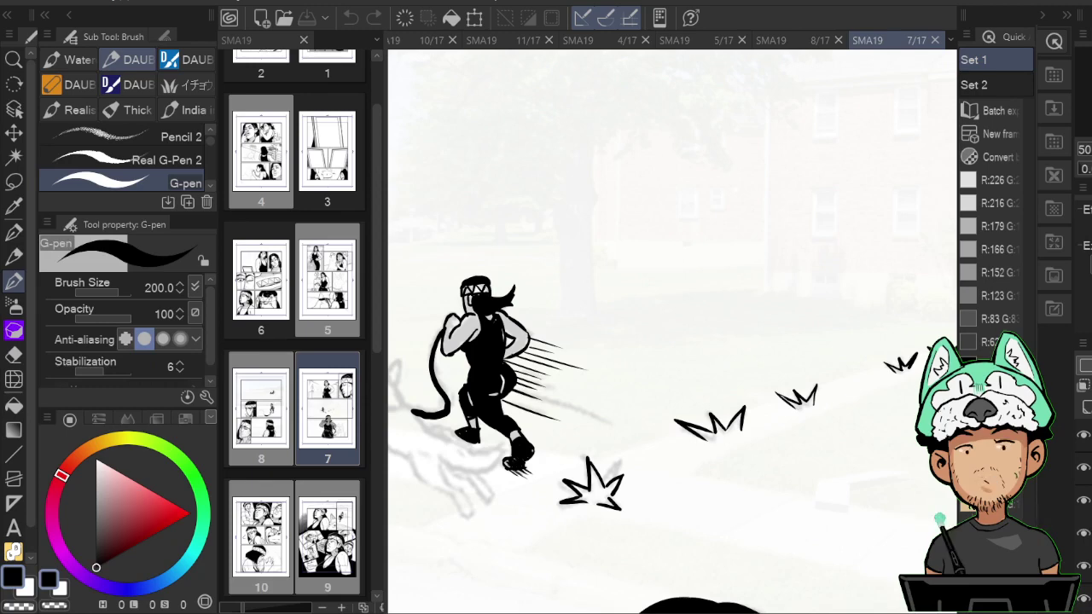
{"action": "left_click_drag", "start_coordinate": [478, 392], "coordinate": [766, 442]}
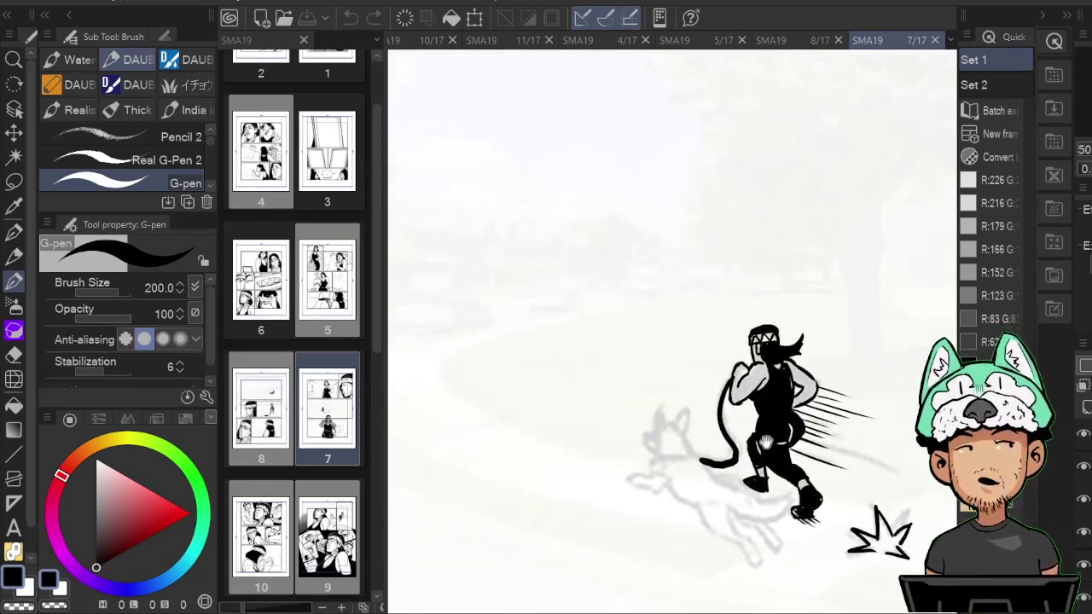
{"action": "left_click_drag", "start_coordinate": [659, 248], "coordinate": [793, 446]}
{"action": "left_click_drag", "start_coordinate": [736, 207], "coordinate": [751, 480]}
{"action": "mouse_move", "coordinate": [835, 276]}
{"action": "left_mouse_down"}
{"action": "mouse_move", "coordinate": [793, 452]}
{"action": "mouse_move", "coordinate": [743, 179]}
{"action": "left_mouse_up"}
{"action": "left_click_drag", "start_coordinate": [806, 491], "coordinate": [773, 312]}
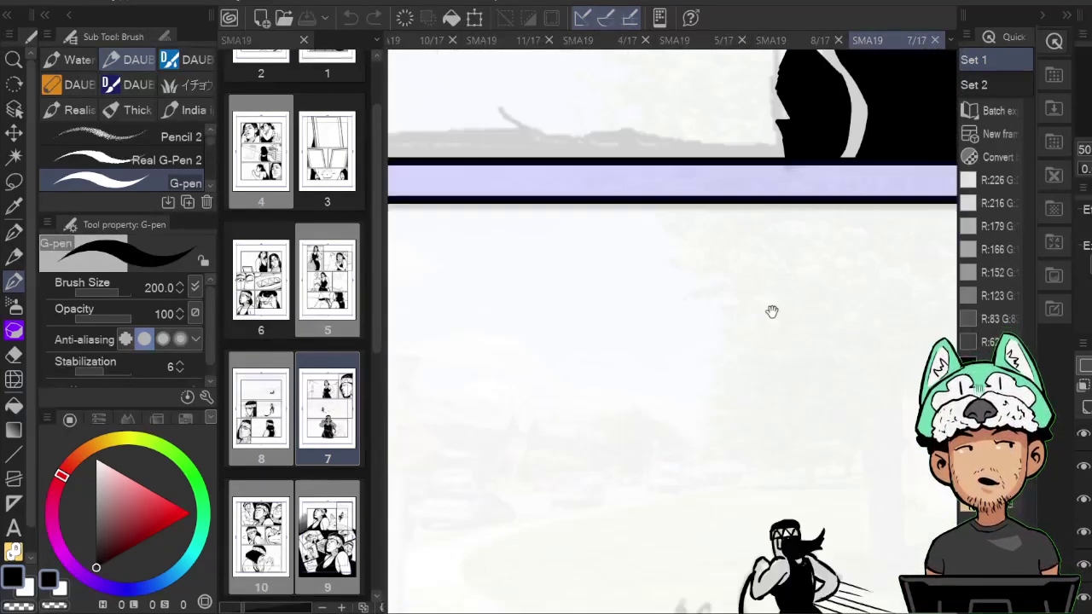
{"action": "scroll", "coordinate": [772, 312], "scroll_direction": "down", "scroll_amount": 5}
{"action": "scroll", "coordinate": [771, 305], "scroll_direction": "up", "scroll_amount": 3}
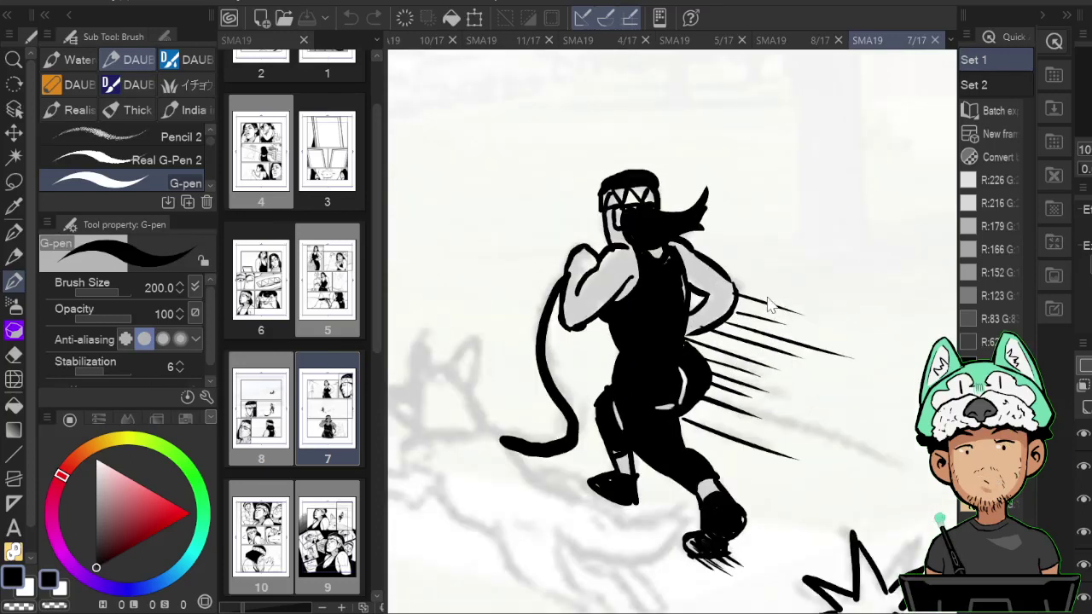
{"action": "mouse_move", "coordinate": [531, 436]}
{"action": "left_mouse_down"}
{"action": "mouse_move", "coordinate": [644, 356]}
{"action": "mouse_move", "coordinate": [681, 367]}
{"action": "mouse_move", "coordinate": [700, 341]}
{"action": "mouse_move", "coordinate": [702, 366]}
{"action": "left_mouse_up"}
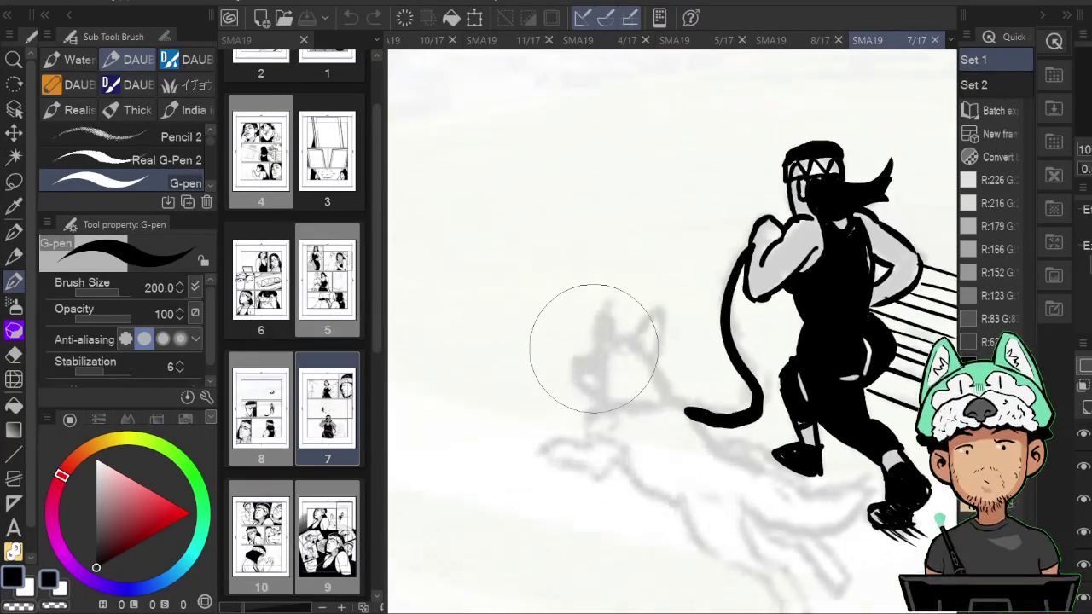
{"action": "left_click_drag", "start_coordinate": [595, 348], "coordinate": [572, 366]}
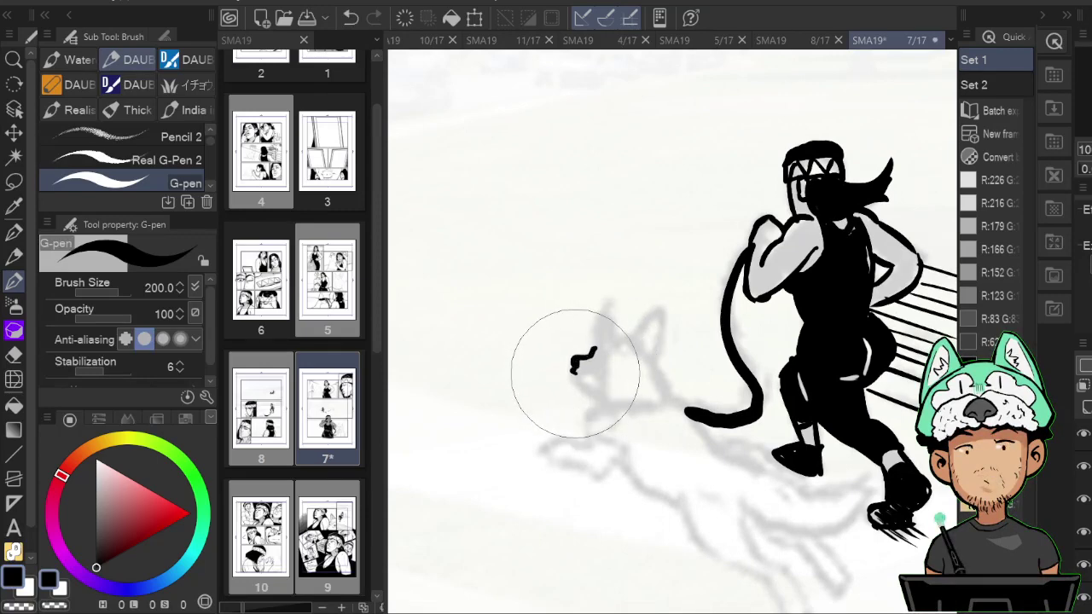
{"action": "left_click_drag", "start_coordinate": [573, 363], "coordinate": [597, 401]}
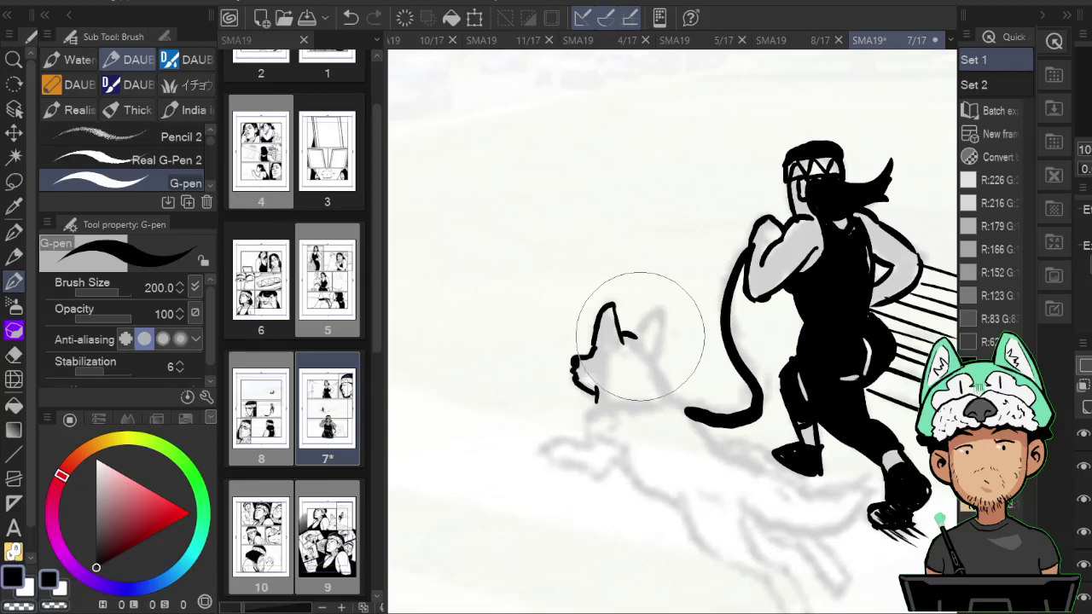
{"action": "left_click_drag", "start_coordinate": [657, 314], "coordinate": [672, 320]}
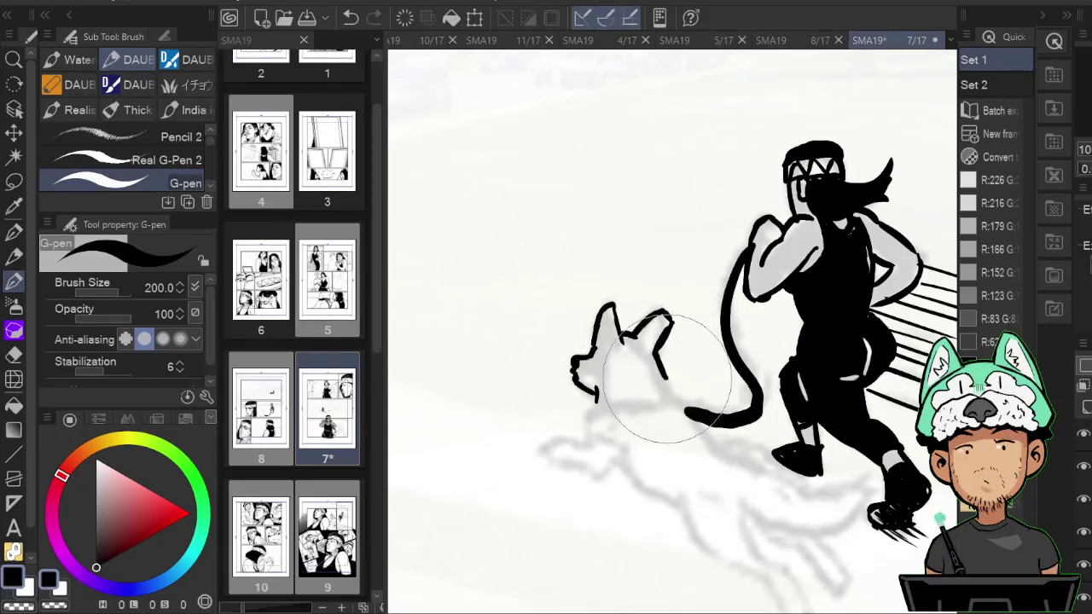
{"action": "key", "text": "h"}
{"action": "key", "text": "h"}
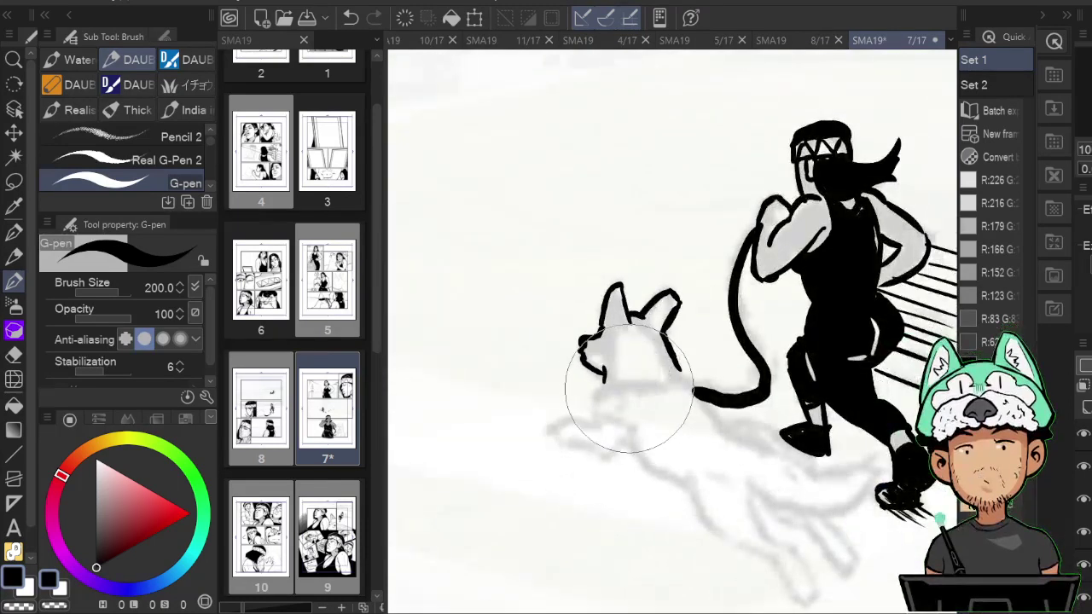
Ink a thick collar below the dog's head and draw the line of its neck and back.
{"action": "key", "text": "h"}
{"action": "mouse_move", "coordinate": [676, 382]}
{"action": "left_mouse_down"}
{"action": "mouse_move", "coordinate": [732, 386]}
{"action": "mouse_move", "coordinate": [683, 385]}
{"action": "mouse_move", "coordinate": [667, 370]}
{"action": "mouse_move", "coordinate": [617, 387]}
{"action": "mouse_move", "coordinate": [628, 378]}
{"action": "mouse_move", "coordinate": [618, 377]}
{"action": "mouse_move", "coordinate": [678, 373]}
{"action": "mouse_move", "coordinate": [693, 349]}
{"action": "mouse_move", "coordinate": [765, 394]}
{"action": "left_mouse_up"}
{"action": "key", "text": "h"}
{"action": "key", "text": "e"}
{"action": "key", "text": "p"}
{"action": "key", "text": "e"}
{"action": "key", "text": "p"}
{"action": "key", "text": "e"}
{"action": "key", "text": "p"}
{"action": "left_click_drag", "start_coordinate": [716, 352], "coordinate": [777, 397]}
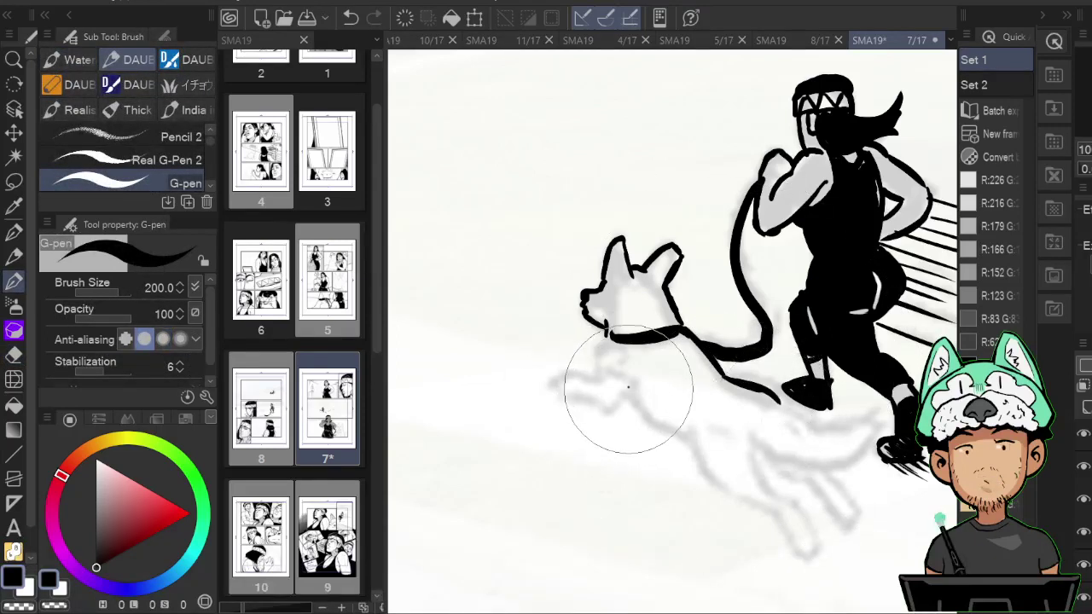
Ink the dog's chest and belly line and outline the near hind leg down to its paw.
{"action": "mouse_move", "coordinate": [628, 388]}
{"action": "left_mouse_down"}
{"action": "mouse_move", "coordinate": [652, 422]}
{"action": "mouse_move", "coordinate": [690, 435]}
{"action": "mouse_move", "coordinate": [715, 484]}
{"action": "mouse_move", "coordinate": [787, 531]}
{"action": "mouse_move", "coordinate": [772, 512]}
{"action": "mouse_move", "coordinate": [798, 564]}
{"action": "left_mouse_up"}
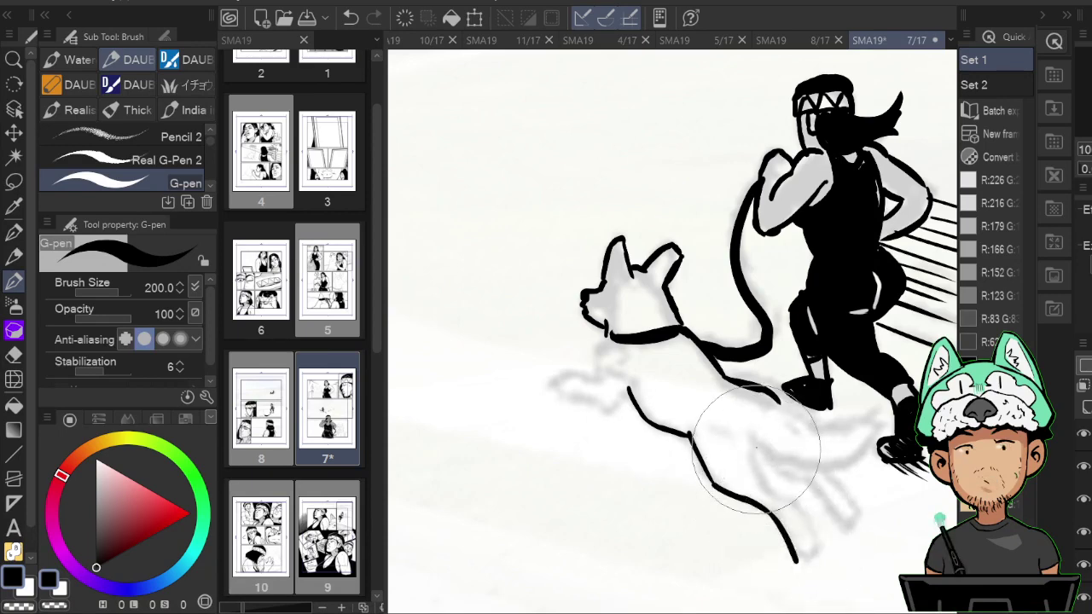
{"action": "mouse_move", "coordinate": [756, 448]}
{"action": "left_mouse_down"}
{"action": "mouse_move", "coordinate": [769, 490]}
{"action": "mouse_move", "coordinate": [791, 502]}
{"action": "mouse_move", "coordinate": [821, 556]}
{"action": "left_mouse_up"}
{"action": "key", "text": "e"}
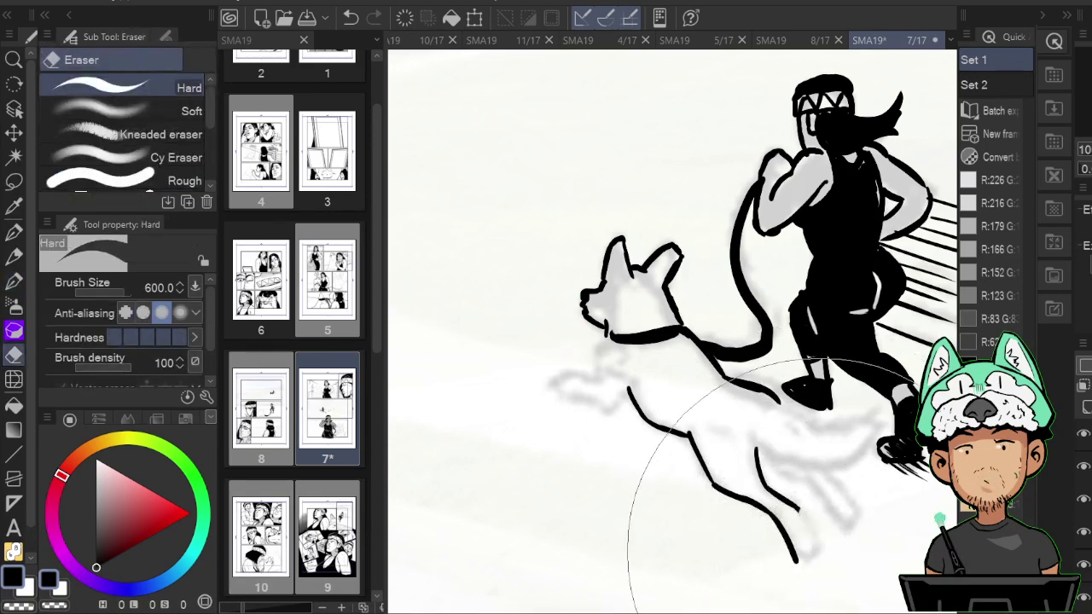
{"action": "key", "text": "p"}
{"action": "mouse_move", "coordinate": [799, 511]}
{"action": "left_mouse_down"}
{"action": "mouse_move", "coordinate": [816, 549]}
{"action": "mouse_move", "coordinate": [790, 566]}
{"action": "mouse_move", "coordinate": [790, 548]}
{"action": "mouse_move", "coordinate": [818, 563]}
{"action": "left_mouse_up"}
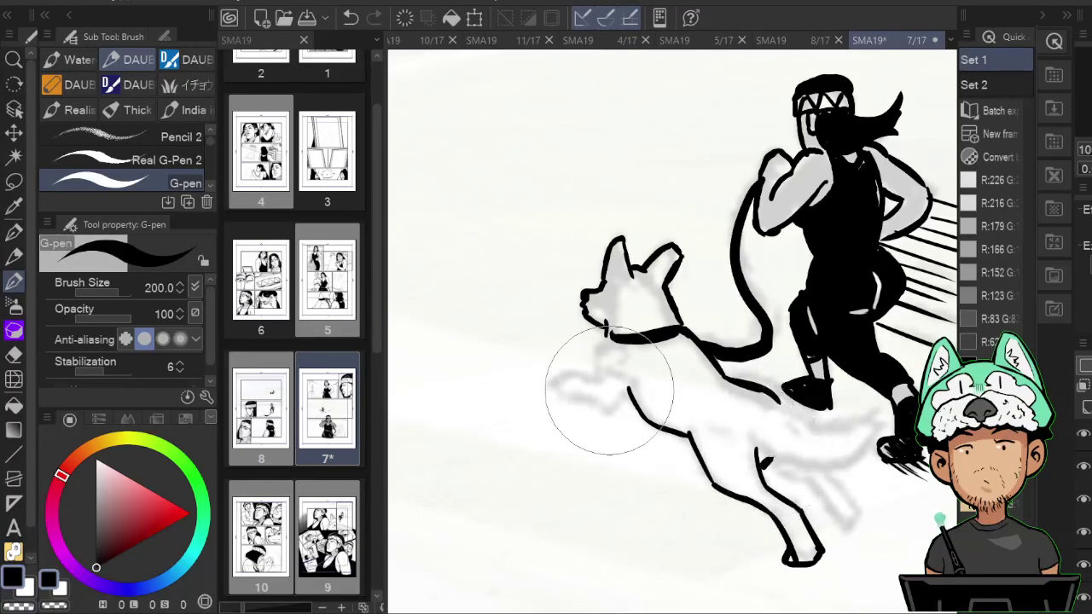
Ink the front of the dog's neck and its outstretched front leg and paw.
{"action": "key", "text": "h"}
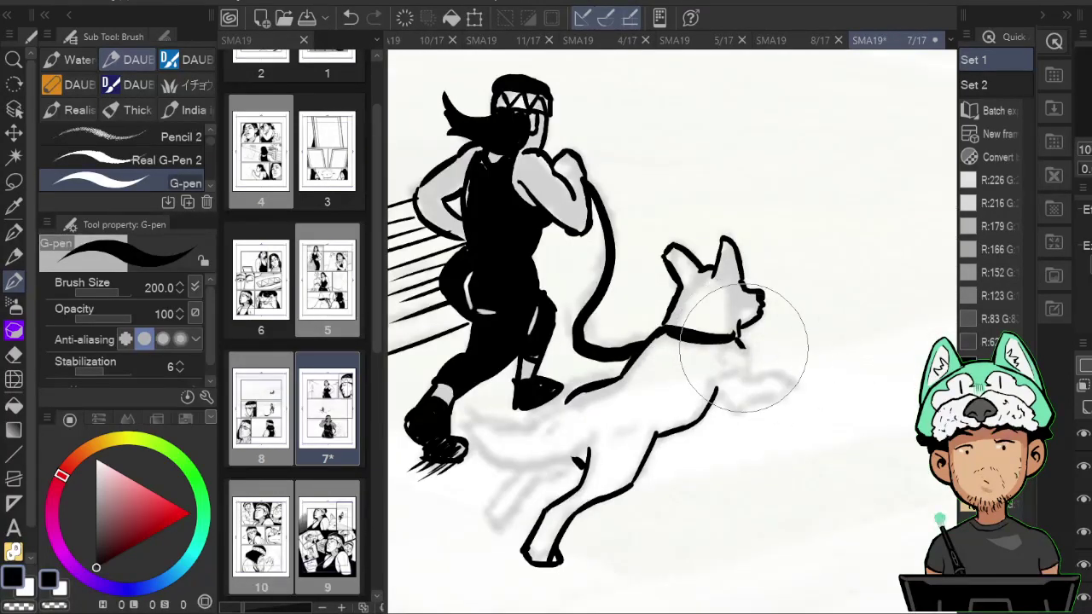
{"action": "key", "text": "h"}
{"action": "key", "text": "e"}
{"action": "key", "text": "b"}
{"action": "mouse_move", "coordinate": [608, 339]}
{"action": "left_mouse_down"}
{"action": "mouse_move", "coordinate": [586, 377]}
{"action": "mouse_move", "coordinate": [554, 390]}
{"action": "mouse_move", "coordinate": [604, 410]}
{"action": "mouse_move", "coordinate": [630, 389]}
{"action": "left_mouse_up"}
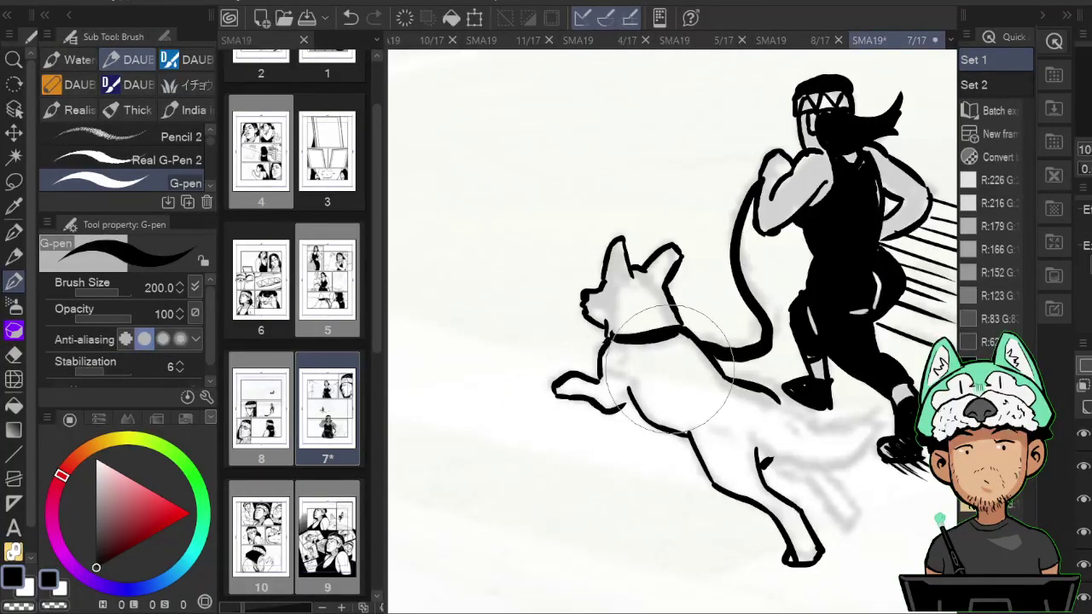
Continue the running dog's back line over its rump and ink the upper edge and pointed tip of its tail.
{"action": "left_click_drag", "start_coordinate": [730, 352], "coordinate": [673, 246]}
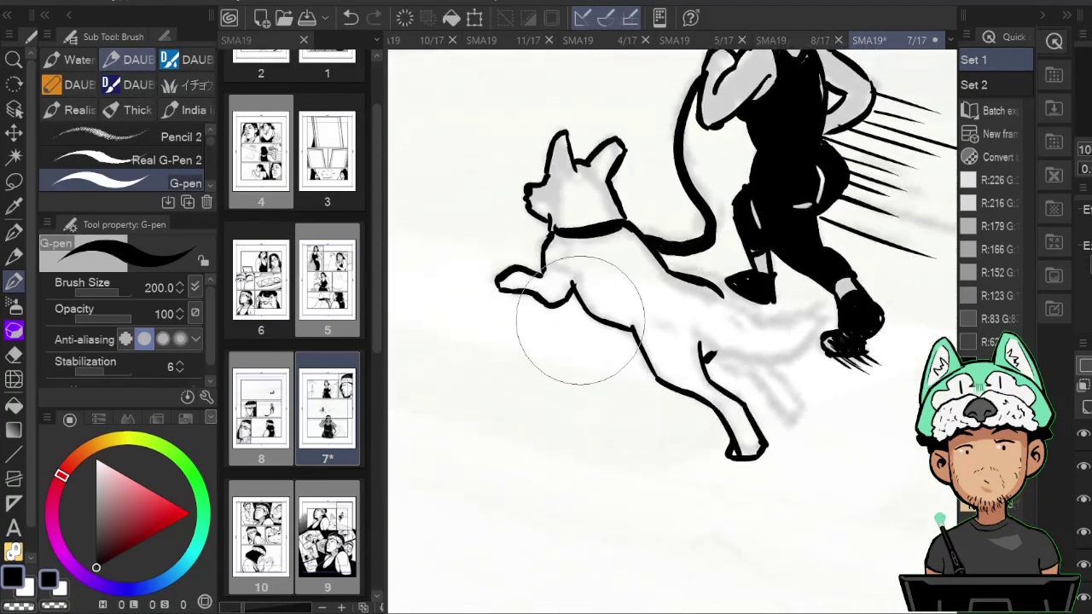
{"action": "left_click_drag", "start_coordinate": [734, 361], "coordinate": [684, 395]}
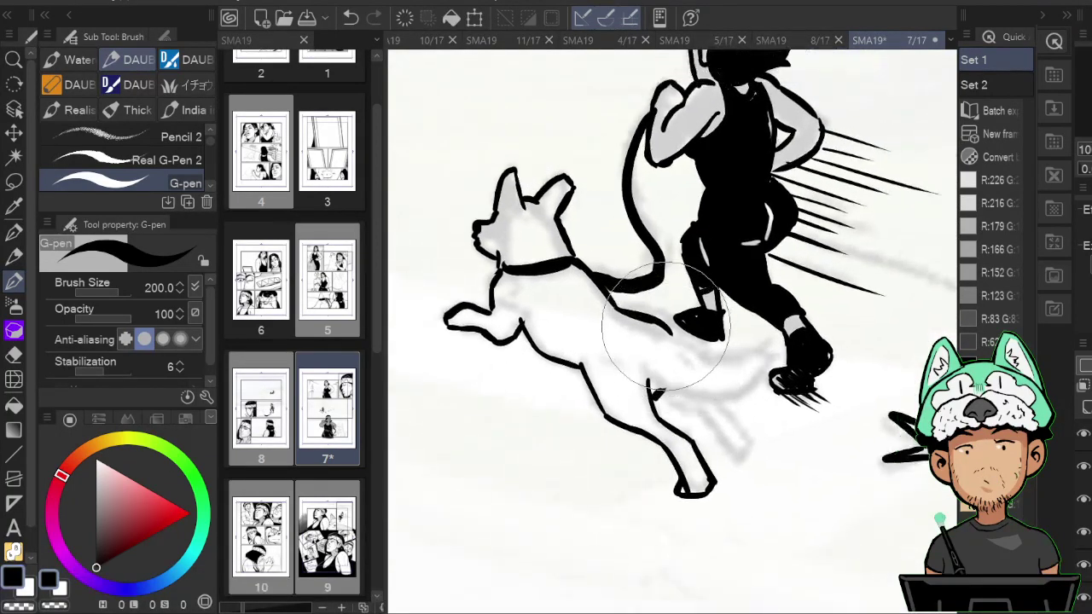
{"action": "left_click_drag", "start_coordinate": [673, 334], "coordinate": [758, 360]}
{"action": "key", "text": "h"}
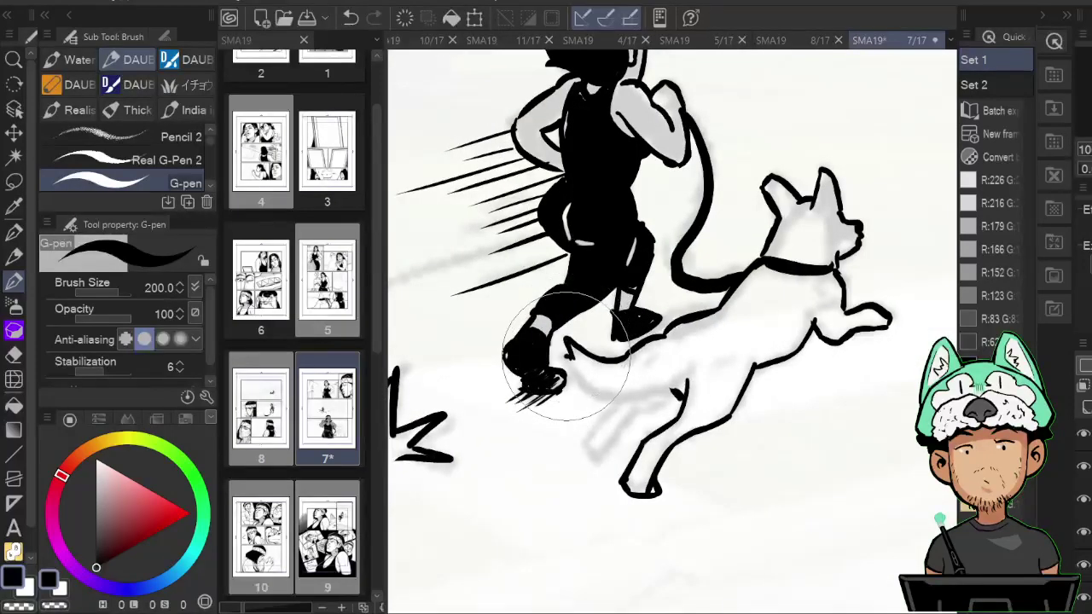
{"action": "key", "text": "h"}
Ink the running dog's far hind leg and paw below its tail.
{"action": "mouse_move", "coordinate": [673, 390]}
{"action": "left_mouse_down"}
{"action": "mouse_move", "coordinate": [733, 377]}
{"action": "mouse_move", "coordinate": [690, 413]}
{"action": "mouse_move", "coordinate": [674, 393]}
{"action": "mouse_move", "coordinate": [740, 435]}
{"action": "mouse_move", "coordinate": [764, 462]}
{"action": "left_mouse_up"}
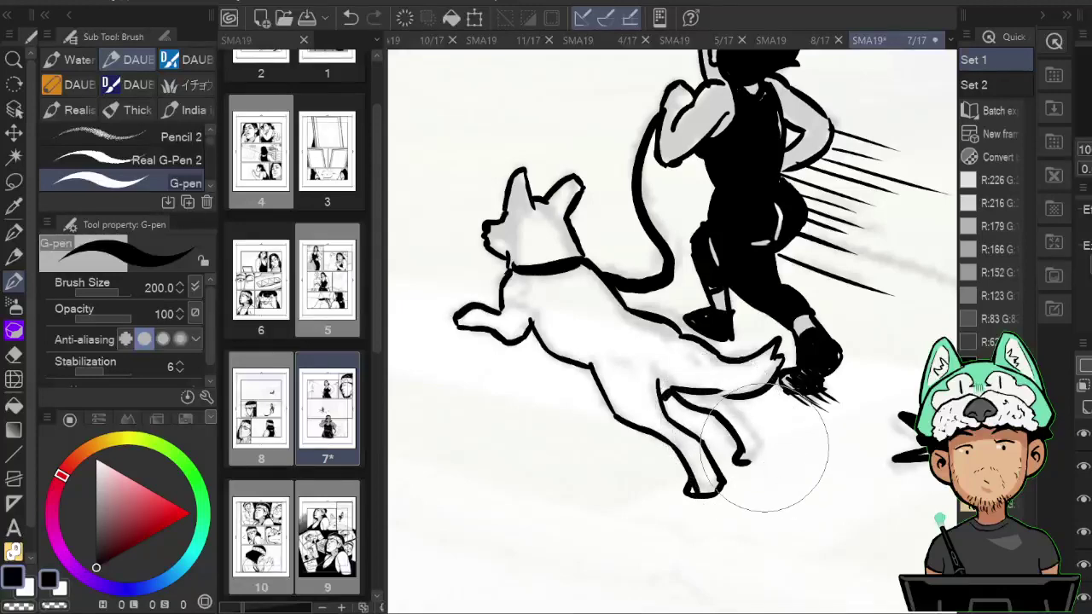
{"action": "left_click_drag", "start_coordinate": [734, 399], "coordinate": [765, 444]}
{"action": "key", "text": "h"}
{"action": "left_click_drag", "start_coordinate": [751, 387], "coordinate": [749, 396]}
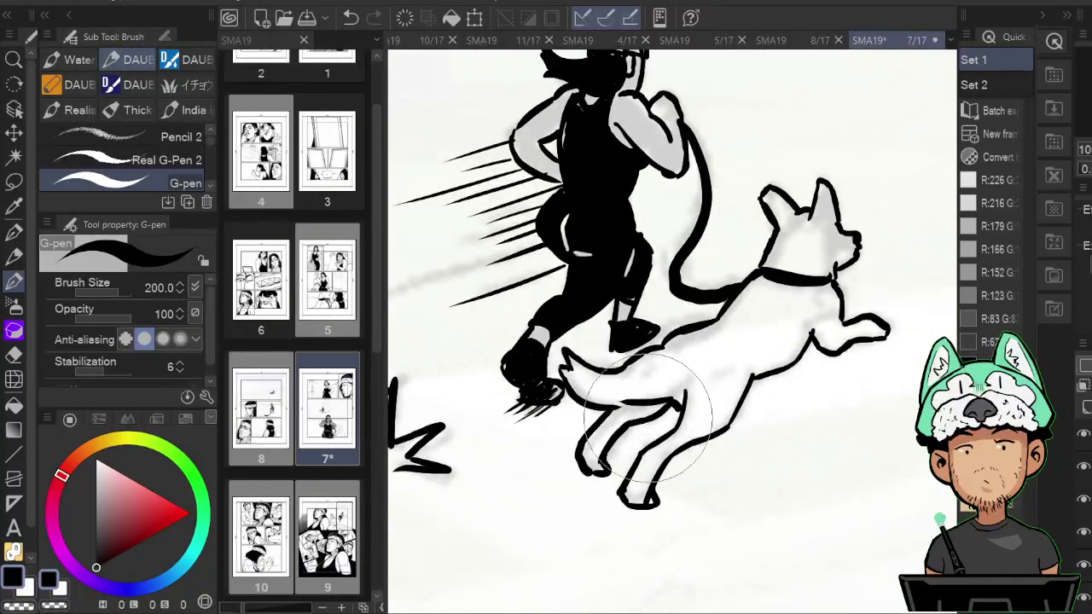
{"action": "key", "text": "h"}
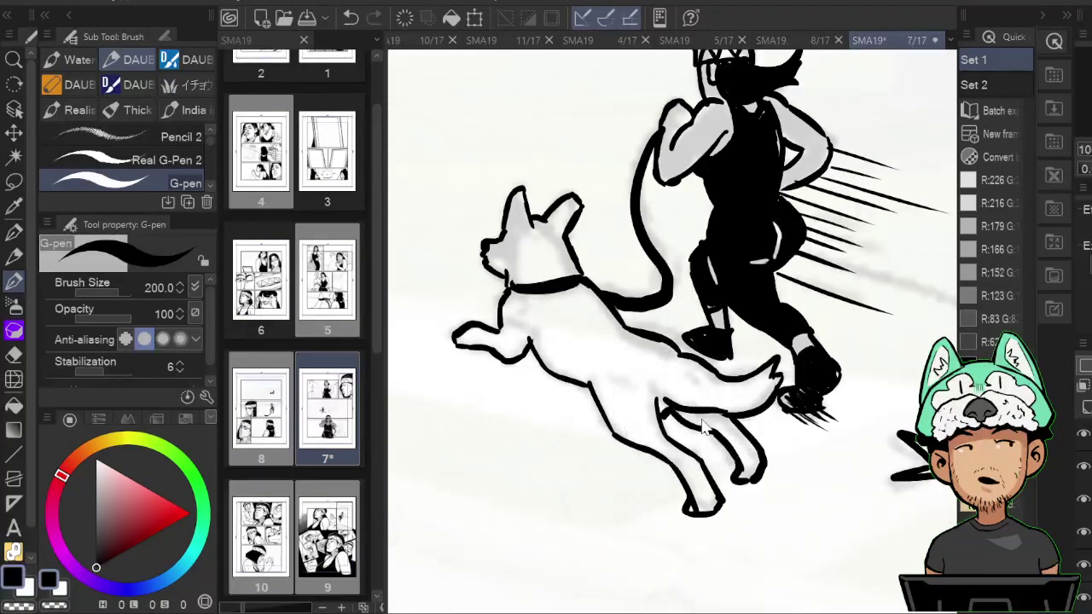
Add speed lines trailing behind the running dog's hind legs.
{"action": "scroll", "coordinate": [704, 428], "scroll_direction": "down", "scroll_amount": 3}
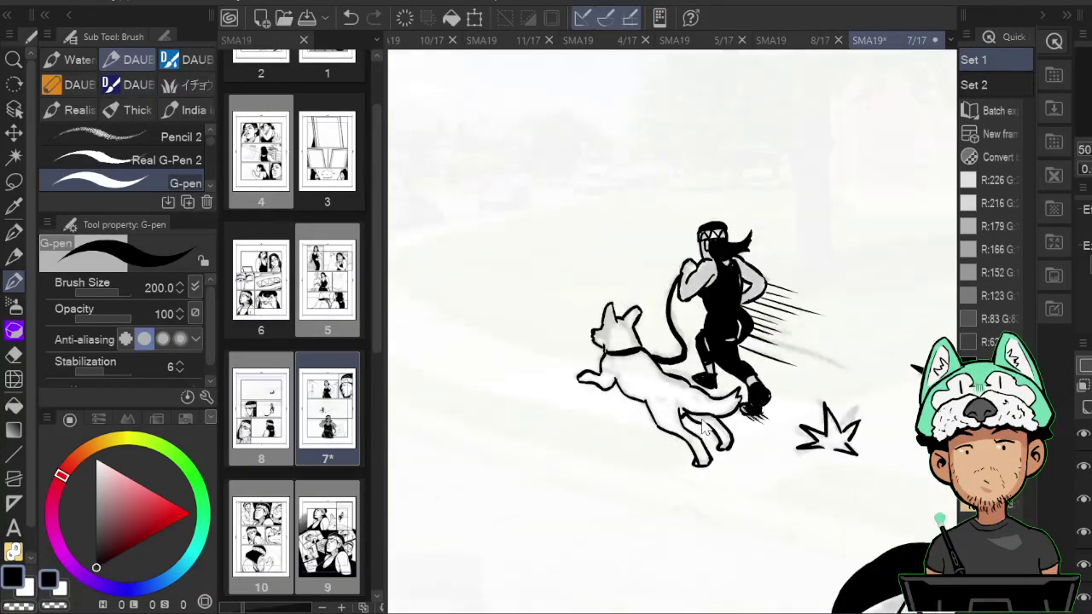
{"action": "scroll", "coordinate": [704, 428], "scroll_direction": "up", "scroll_amount": 1}
{"action": "mouse_move", "coordinate": [711, 461]}
{"action": "left_mouse_down"}
{"action": "mouse_move", "coordinate": [601, 442]}
{"action": "mouse_move", "coordinate": [631, 450]}
{"action": "mouse_move", "coordinate": [661, 424]}
{"action": "mouse_move", "coordinate": [685, 427]}
{"action": "left_mouse_up"}
{"action": "scroll", "coordinate": [805, 497], "scroll_direction": "down", "scroll_amount": 1}
{"action": "scroll", "coordinate": [804, 498], "scroll_direction": "up", "scroll_amount": 2}
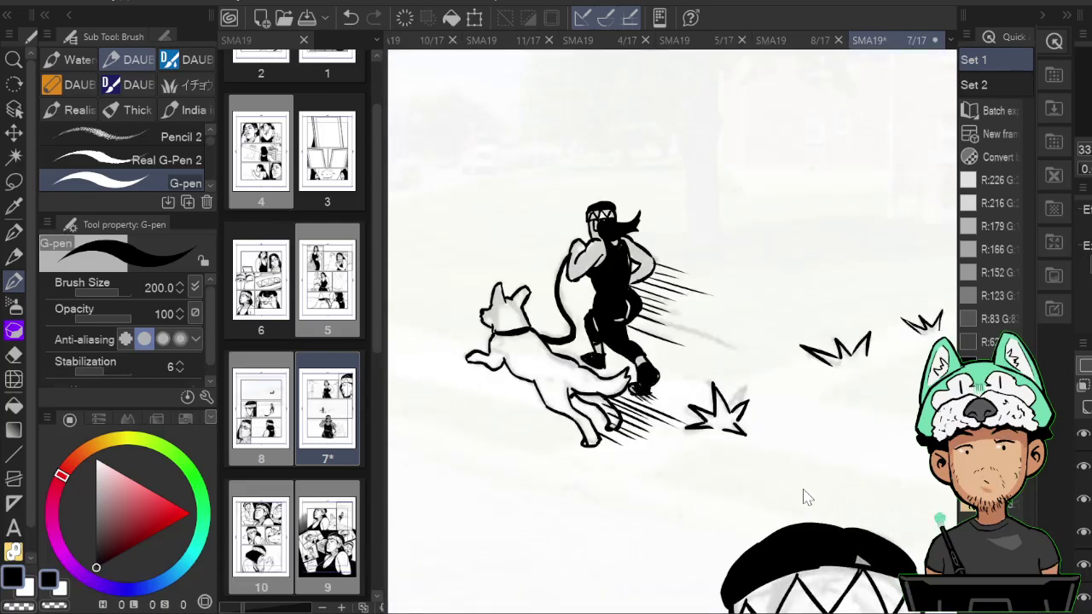
Add jagged fur tufts to the running dog's cheek, chest, belly and hind thigh, redoing the thigh strokes.
{"action": "left_click_drag", "start_coordinate": [490, 291], "coordinate": [644, 327]}
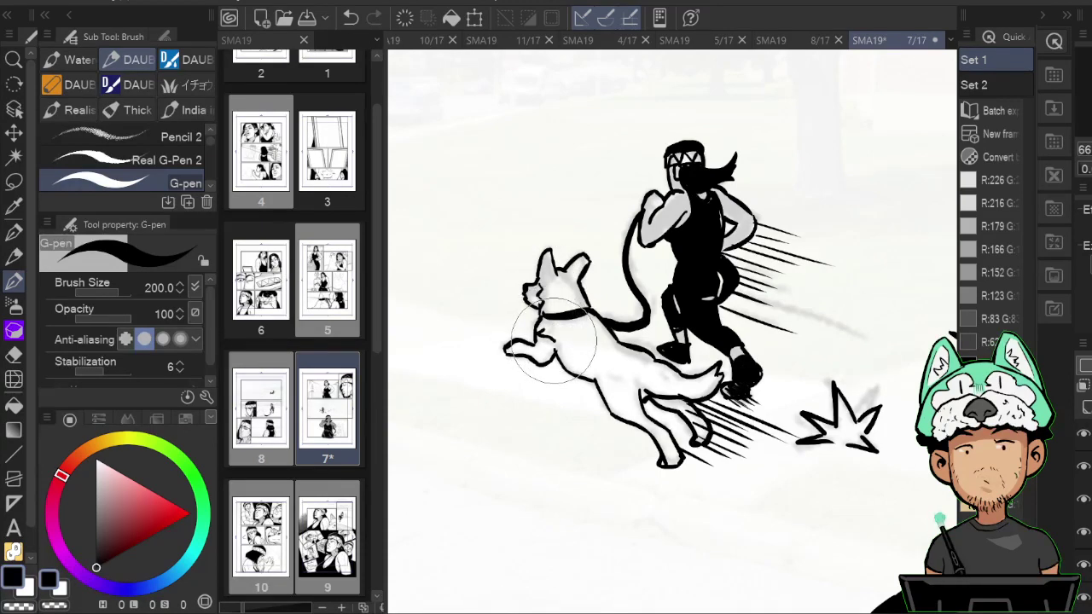
{"action": "left_click_drag", "start_coordinate": [656, 332], "coordinate": [654, 329]}
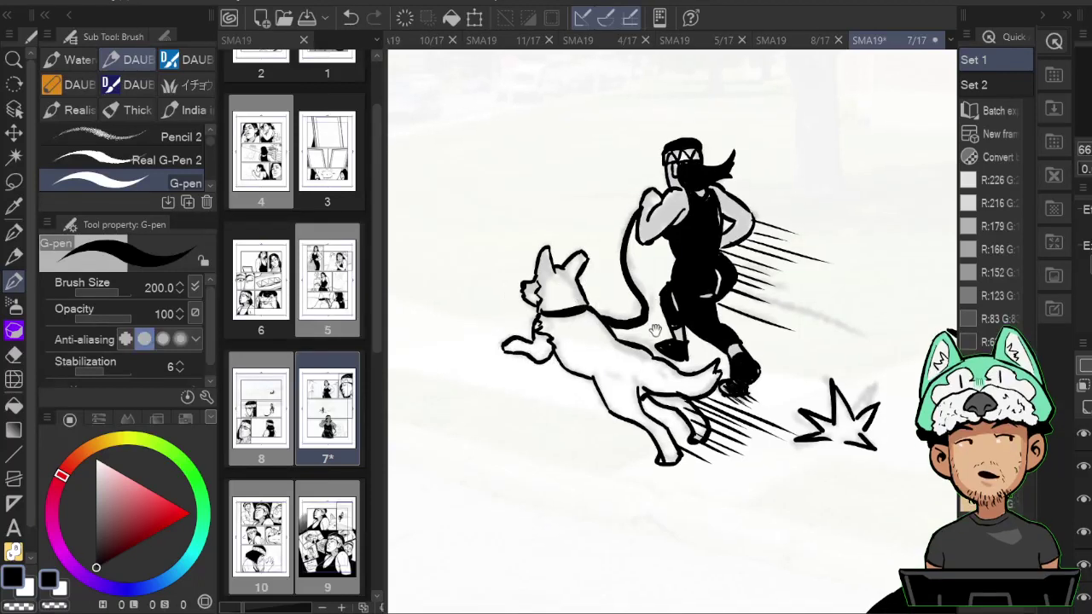
{"action": "left_click_drag", "start_coordinate": [572, 363], "coordinate": [582, 374]}
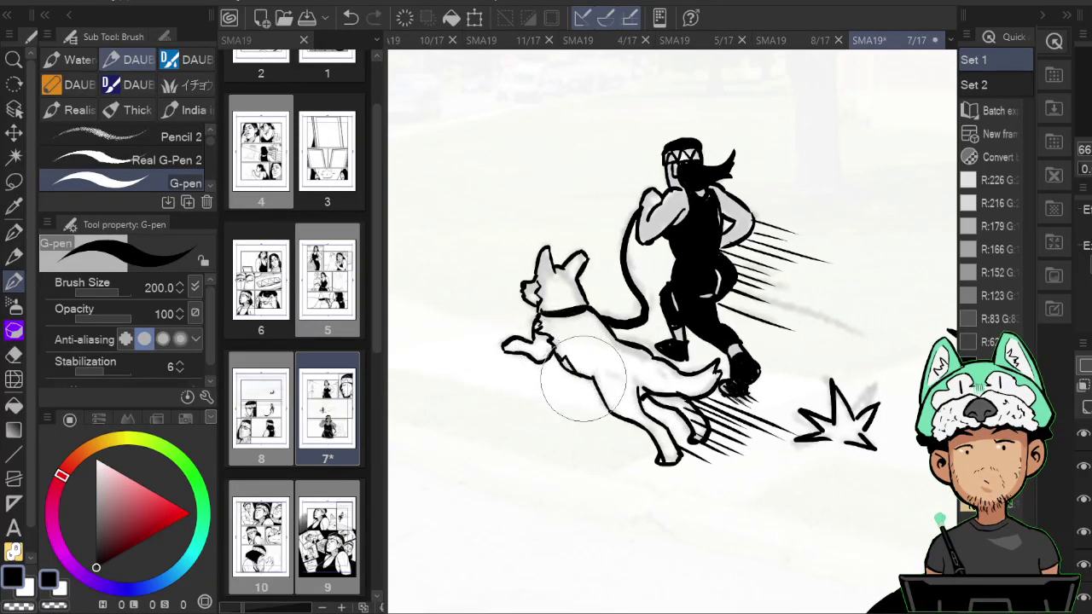
{"action": "left_click_drag", "start_coordinate": [680, 373], "coordinate": [674, 366]}
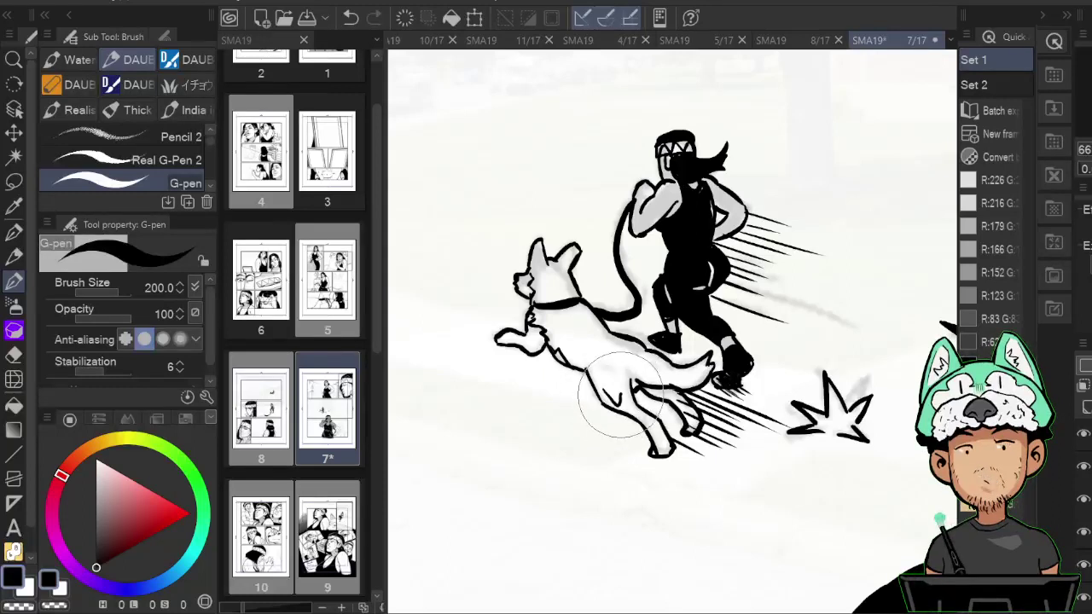
{"action": "key", "text": "ctrl+z"}
{"action": "left_click_drag", "start_coordinate": [605, 400], "coordinate": [632, 402]}
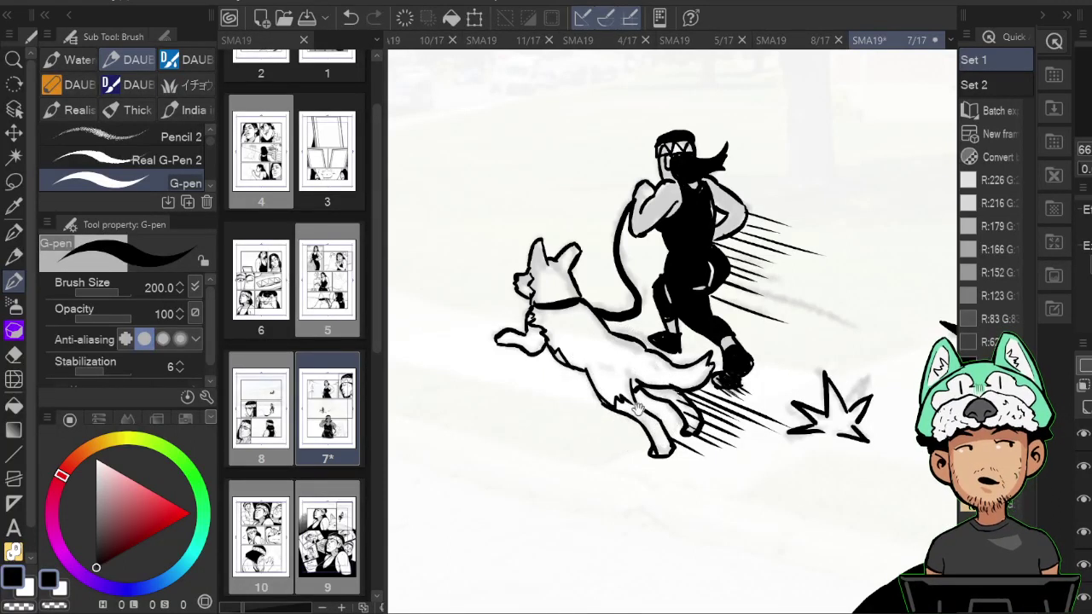
{"action": "key", "text": "ctrl+z"}
{"action": "left_click_drag", "start_coordinate": [632, 372], "coordinate": [656, 381]}
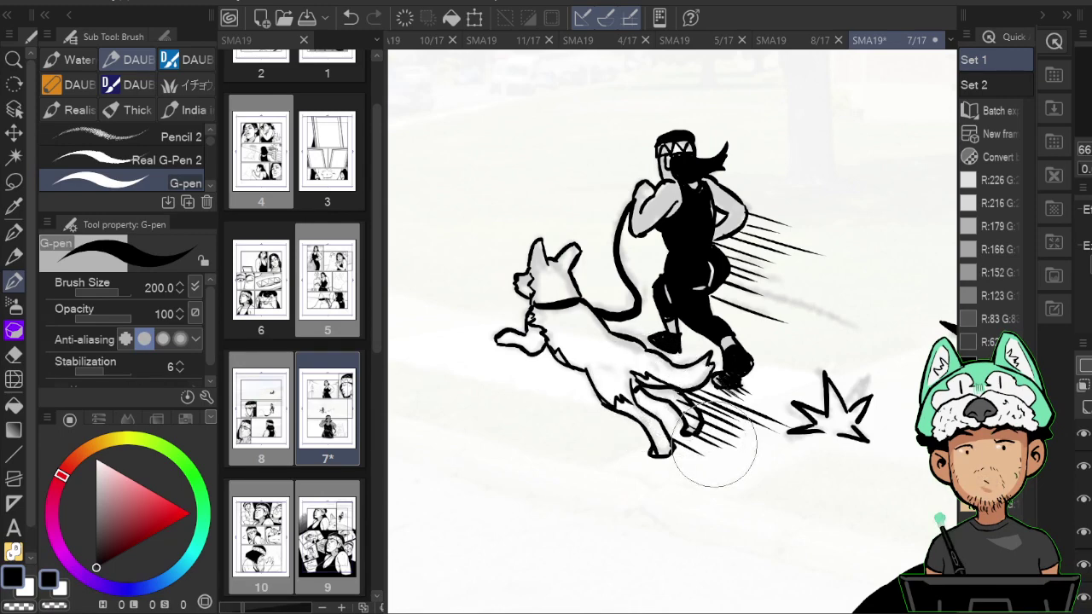
Add short speed lines beneath the running dog's front leg and belly, and save the page.
{"action": "scroll", "coordinate": [717, 455], "scroll_direction": "down", "scroll_amount": 6}
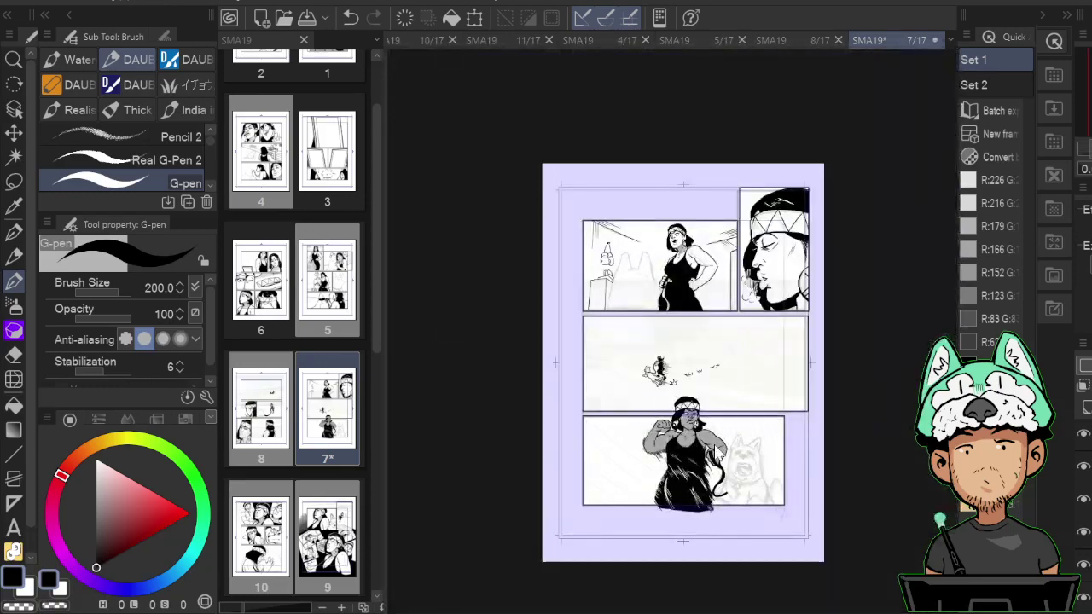
{"action": "scroll", "coordinate": [714, 444], "scroll_direction": "up", "scroll_amount": 7}
{"action": "left_click_drag", "start_coordinate": [605, 86], "coordinate": [844, 298]}
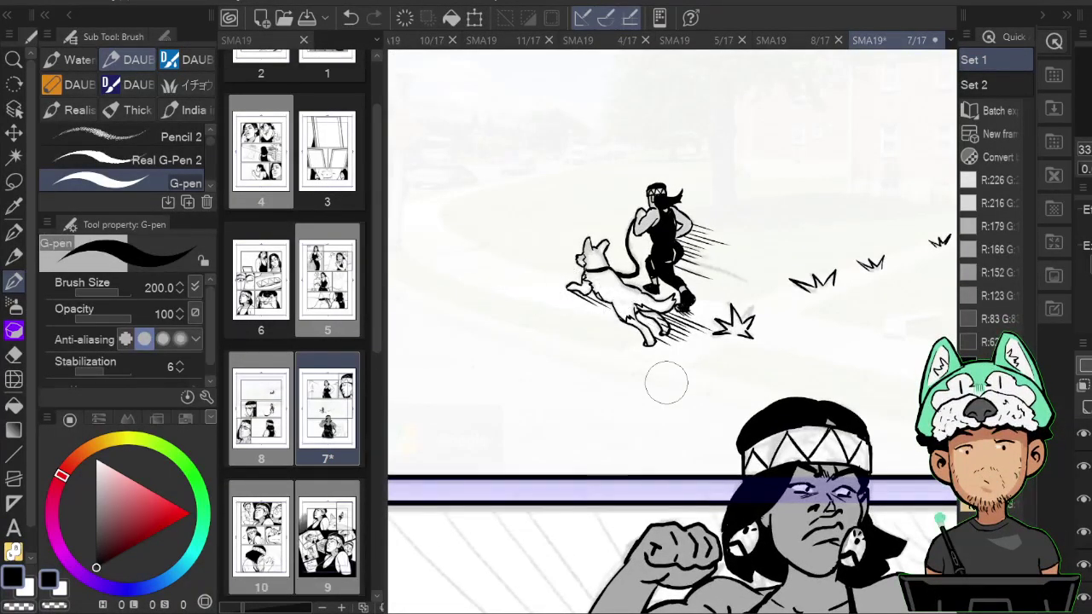
{"action": "scroll", "coordinate": [670, 391], "scroll_direction": "down", "scroll_amount": 3}
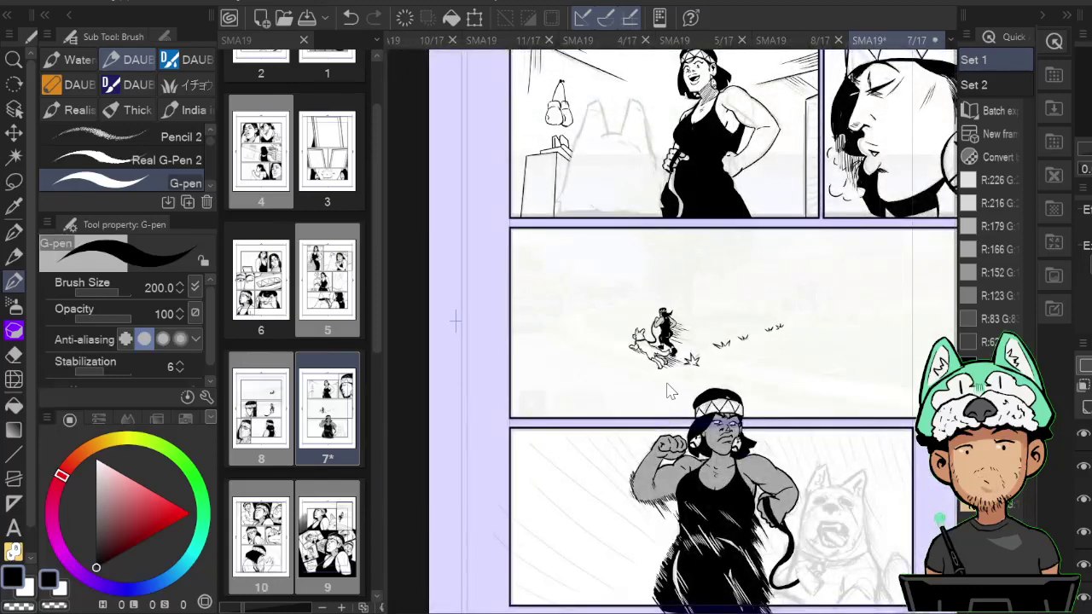
{"action": "scroll", "coordinate": [670, 391], "scroll_direction": "down", "scroll_amount": 2}
{"action": "scroll", "coordinate": [670, 391], "scroll_direction": "up", "scroll_amount": 2}
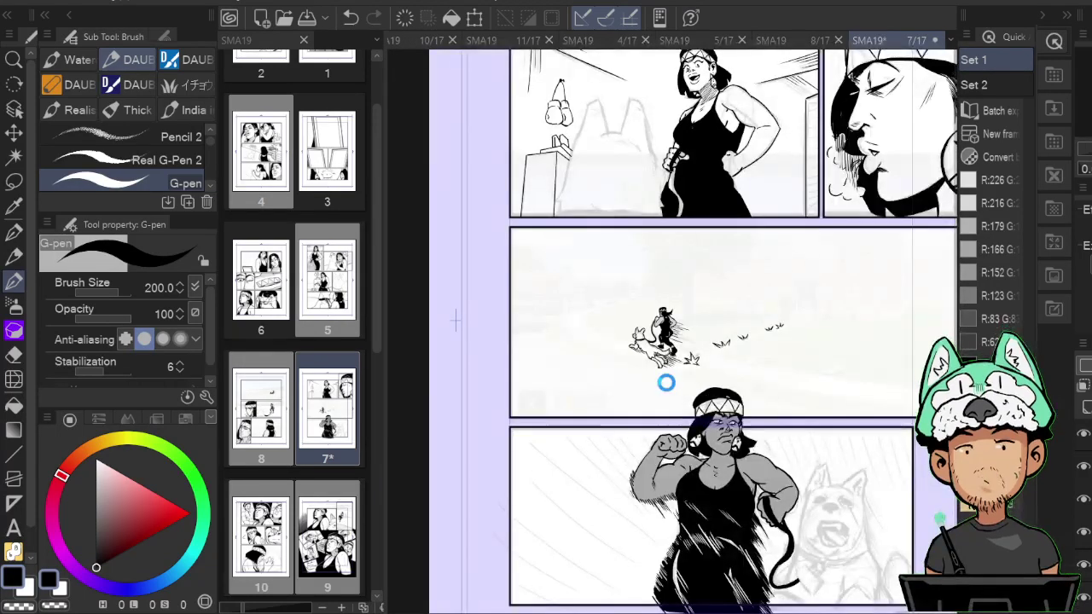
Set the G-pen size to 400 and ink the inner edge and tip of the dog's ear nearest the woman in the top panel.
{"action": "scroll", "coordinate": [670, 391], "scroll_direction": "up", "scroll_amount": 3}
{"action": "left_click_drag", "start_coordinate": [690, 169], "coordinate": [760, 509]}
{"action": "key", "text": "h"}
{"action": "left_click_drag", "start_coordinate": [771, 312], "coordinate": [779, 277]}
{"action": "left_click_drag", "start_coordinate": [695, 268], "coordinate": [751, 283]}
{"action": "left_click_drag", "start_coordinate": [689, 248], "coordinate": [694, 301]}
{"action": "key", "text": "]"}
{"action": "key", "text": "]"}
{"action": "key", "text": "]"}
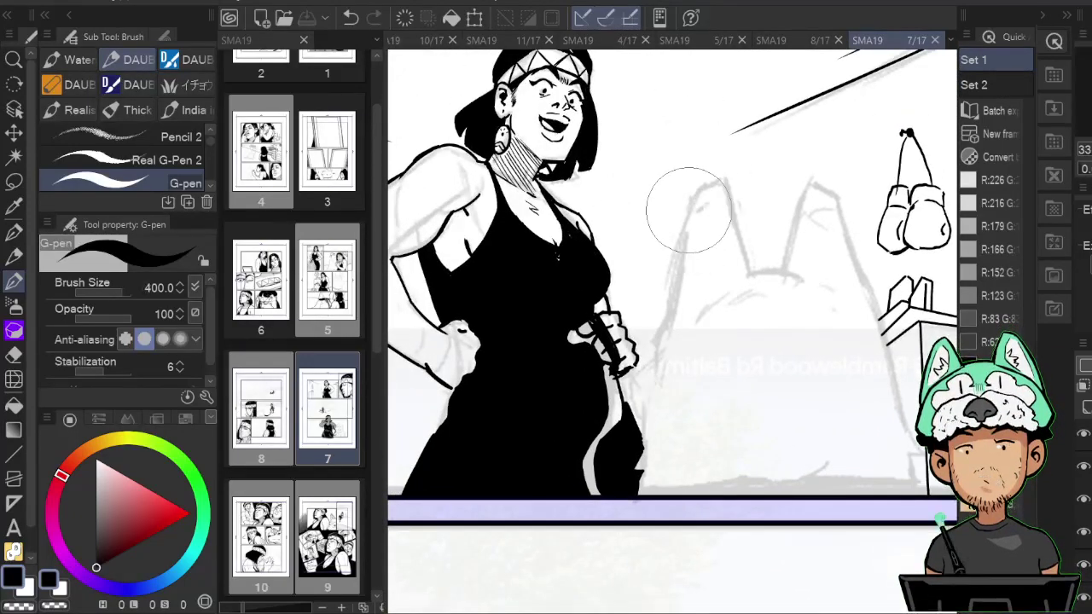
{"action": "key", "text": "h"}
{"action": "mouse_move", "coordinate": [630, 229]}
{"action": "left_mouse_down"}
{"action": "mouse_move", "coordinate": [714, 236]}
{"action": "mouse_move", "coordinate": [685, 295]}
{"action": "left_mouse_up"}
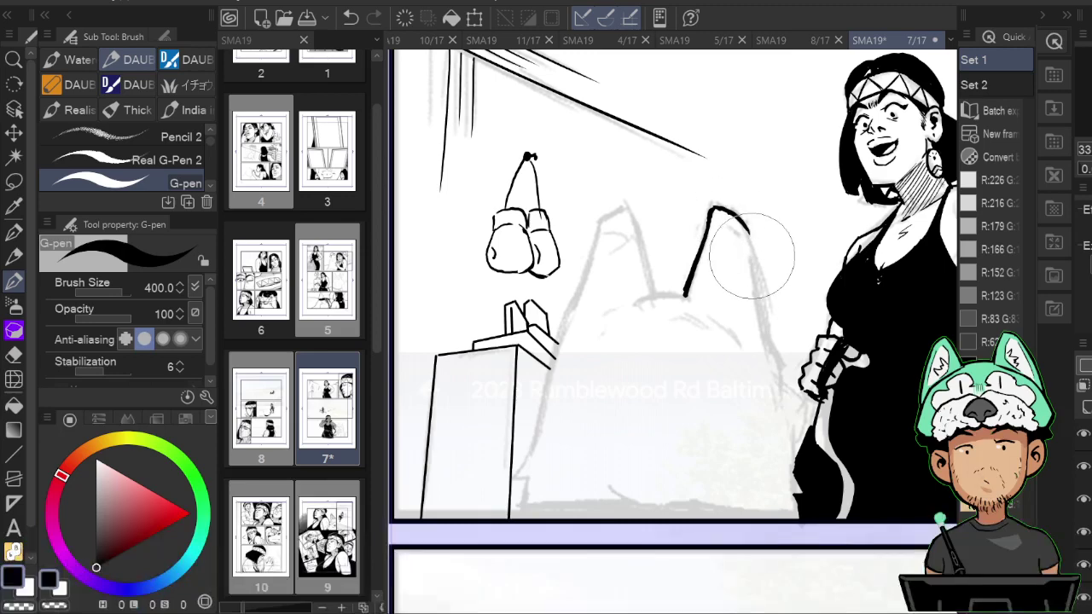
Ink the outer edge of that ear down to the woman's hand and outline the dog's body beside her hip.
{"action": "key", "text": "h"}
{"action": "mouse_move", "coordinate": [744, 297]}
{"action": "left_mouse_down"}
{"action": "mouse_move", "coordinate": [761, 240]}
{"action": "mouse_move", "coordinate": [753, 291]}
{"action": "left_mouse_up"}
{"action": "key", "text": "h"}
{"action": "key", "text": "e"}
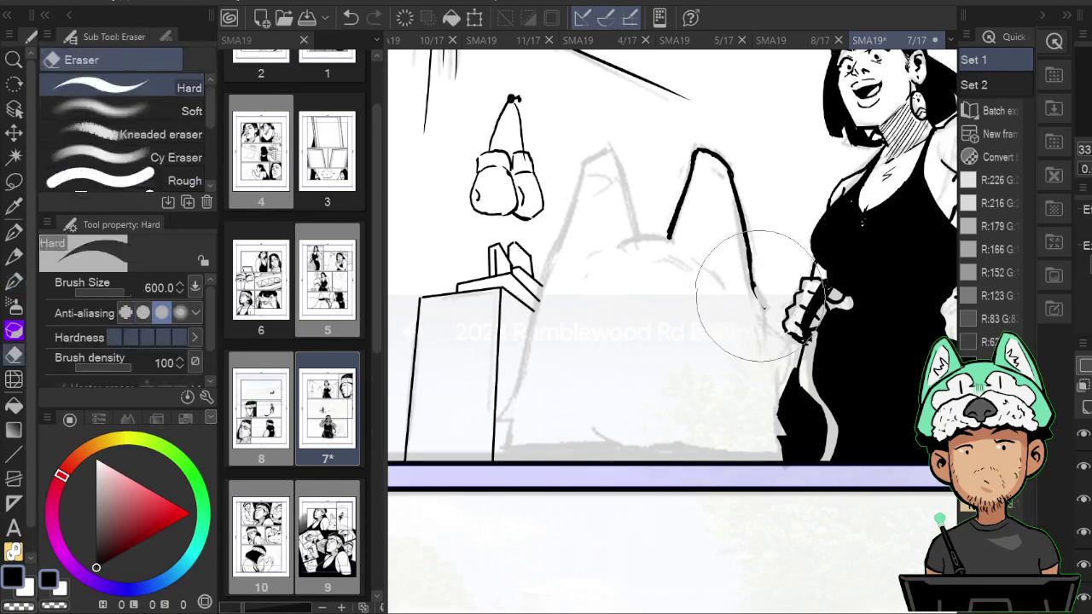
{"action": "key", "text": "p"}
{"action": "left_click_drag", "start_coordinate": [762, 313], "coordinate": [767, 344]}
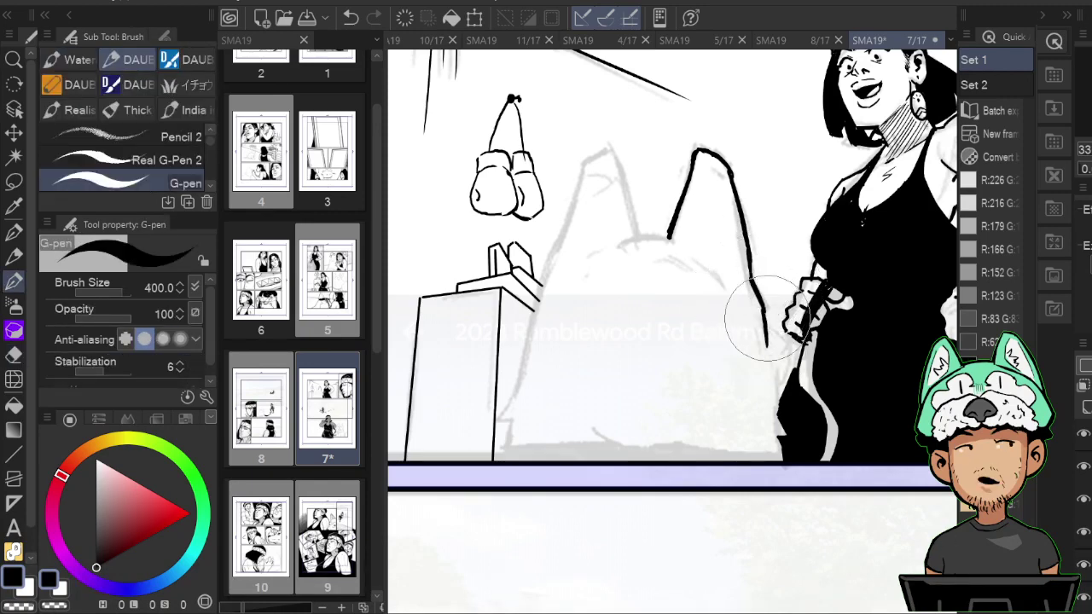
{"action": "key", "text": "h"}
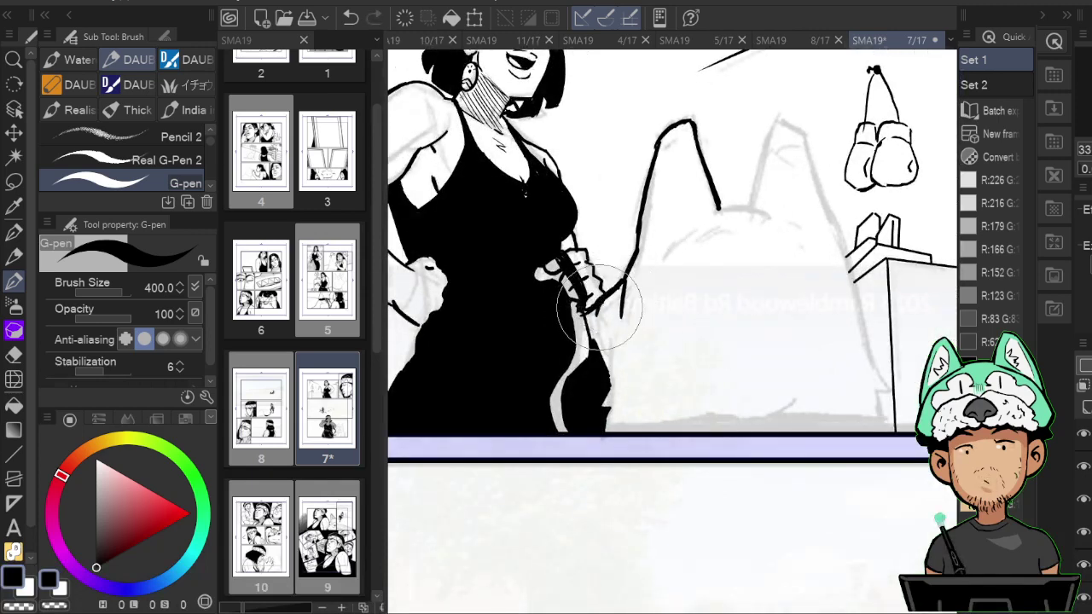
{"action": "left_click_drag", "start_coordinate": [597, 311], "coordinate": [599, 339]}
{"action": "key", "text": "h"}
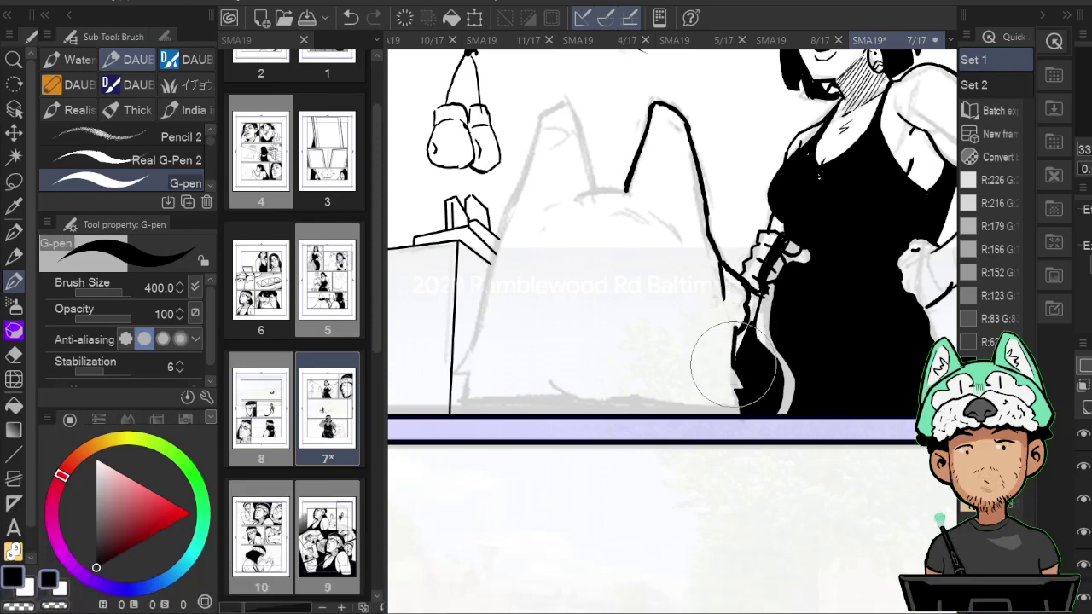
Ink the top of the dog's head between the ears and the inner edge of its second ear.
{"action": "key", "text": "h"}
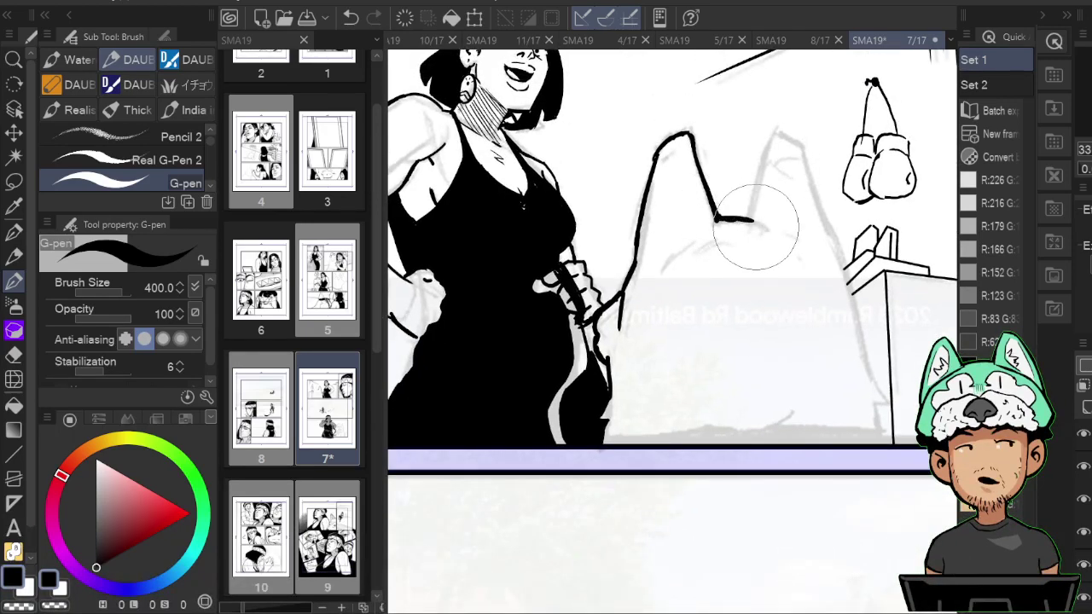
{"action": "key", "text": "e"}
{"action": "key", "text": "p"}
{"action": "left_click_drag", "start_coordinate": [721, 217], "coordinate": [768, 230]}
{"action": "key", "text": "e"}
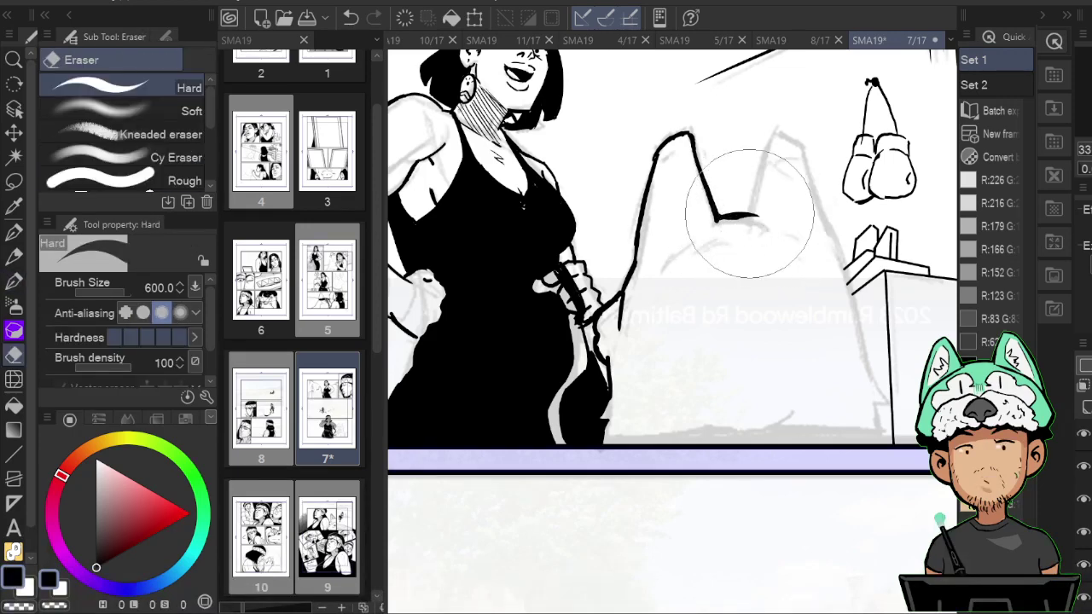
{"action": "key", "text": "p"}
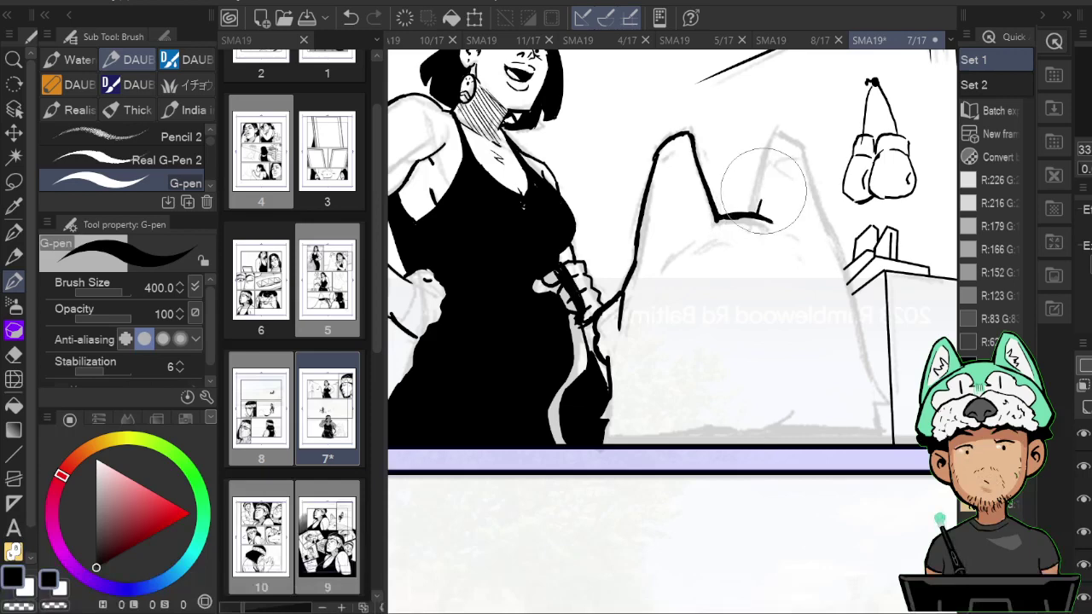
{"action": "left_click_drag", "start_coordinate": [764, 219], "coordinate": [773, 152]}
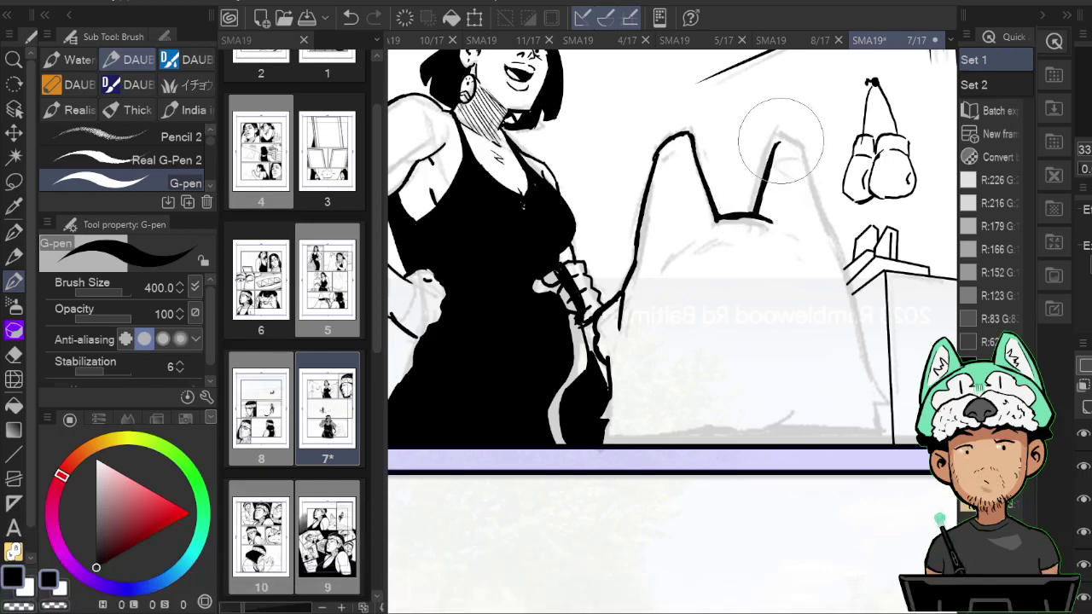
Ink the second ear's tip and outer edge, continuing the outline down the dog's body past the cabinet.
{"action": "key", "text": "e"}
{"action": "key", "text": "p"}
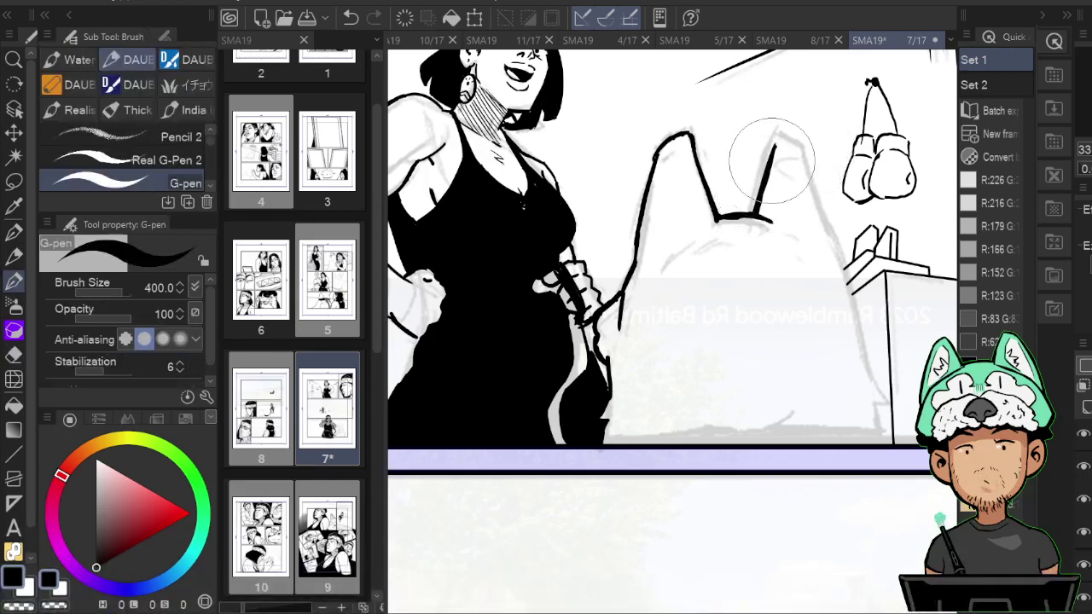
{"action": "mouse_move", "coordinate": [790, 139]}
{"action": "left_mouse_down"}
{"action": "mouse_move", "coordinate": [815, 215]}
{"action": "mouse_move", "coordinate": [776, 173]}
{"action": "mouse_move", "coordinate": [809, 156]}
{"action": "mouse_move", "coordinate": [853, 288]}
{"action": "left_mouse_up"}
{"action": "key", "text": "e"}
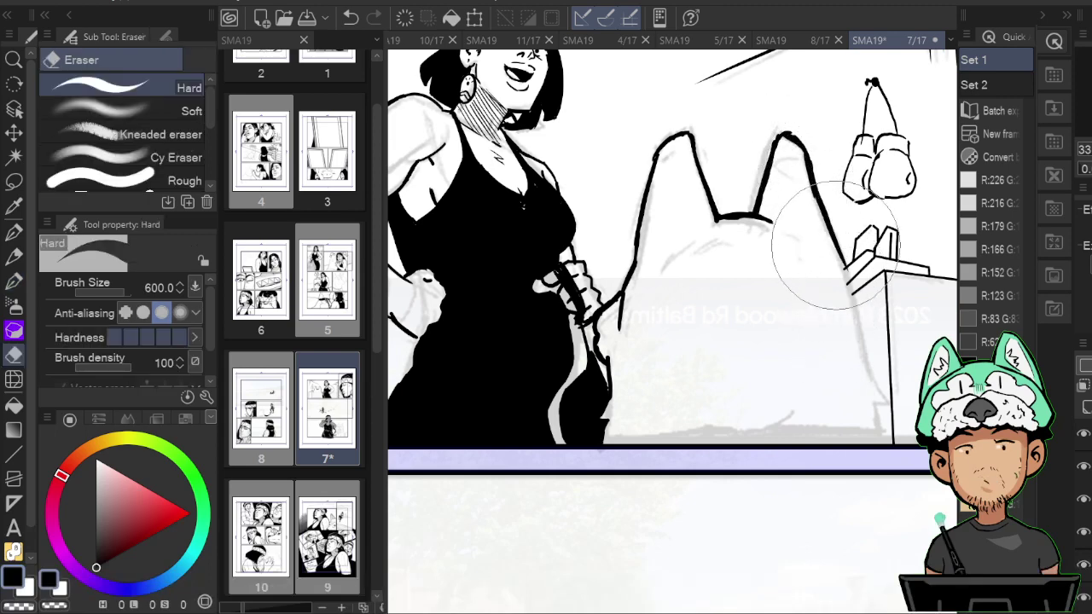
{"action": "key", "text": "p"}
{"action": "left_click_drag", "start_coordinate": [851, 298], "coordinate": [882, 413]}
{"action": "key", "text": "h"}
{"action": "left_click_drag", "start_coordinate": [852, 403], "coordinate": [848, 368]}
{"action": "key", "text": "h"}
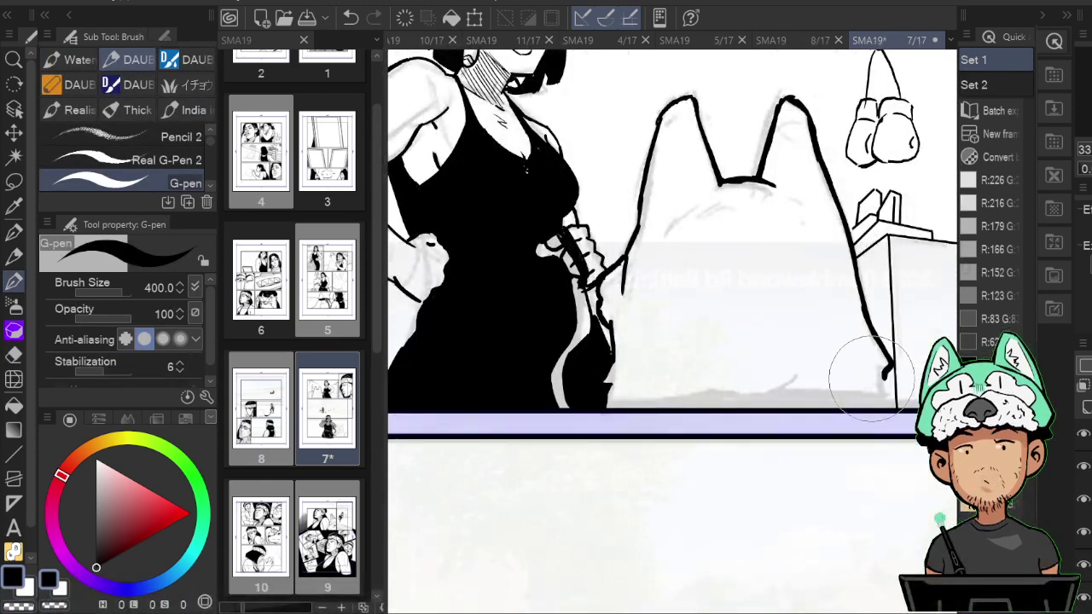
Ink jagged fur at the lower end of the dog's outline beside the cabinet in page 7's top panel.
{"action": "key", "text": "e"}
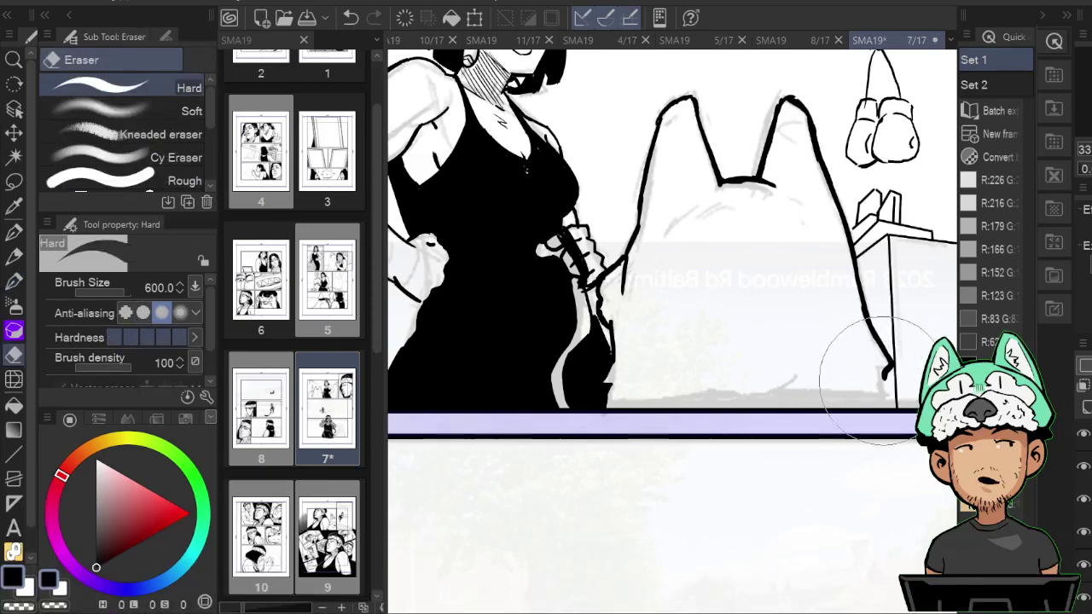
{"action": "key", "text": "p"}
{"action": "mouse_move", "coordinate": [885, 370]}
{"action": "left_mouse_down"}
{"action": "mouse_move", "coordinate": [882, 395]}
{"action": "mouse_move", "coordinate": [835, 417]}
{"action": "left_mouse_up"}
{"action": "key", "text": "h"}
{"action": "left_click_drag", "start_coordinate": [639, 409], "coordinate": [613, 404]}
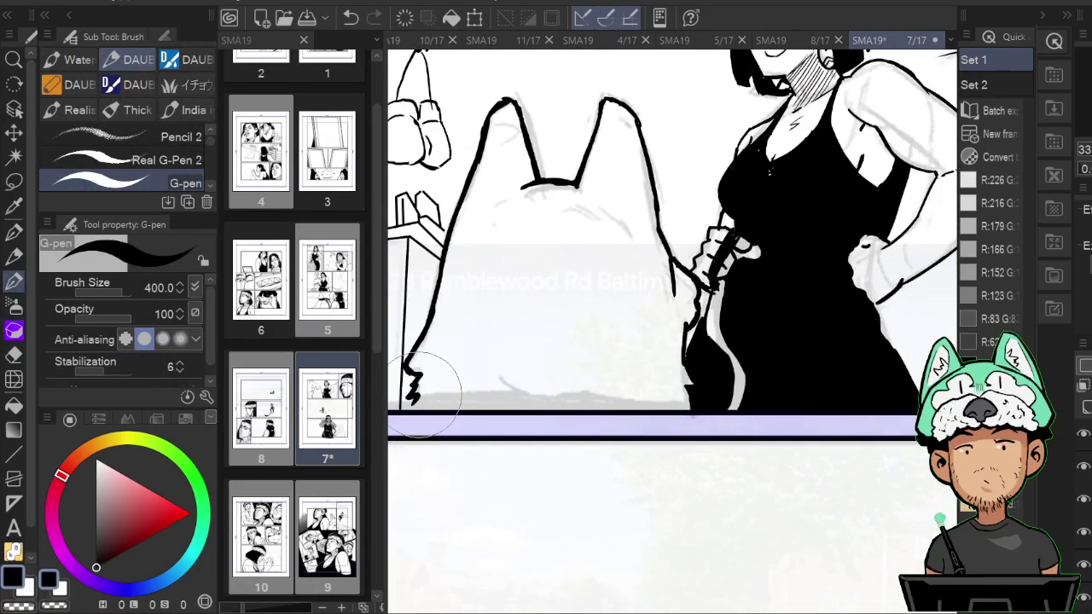
Ink the dog's collar as a solid black band along the top panel's lower border.
{"action": "left_click_drag", "start_coordinate": [412, 399], "coordinate": [629, 401]}
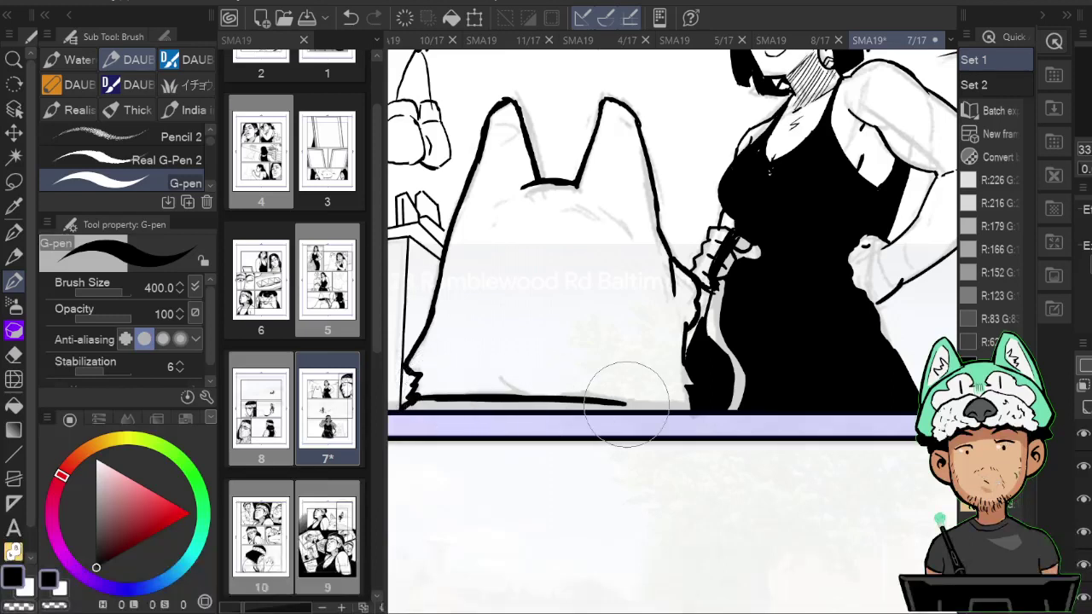
{"action": "mouse_move", "coordinate": [457, 403]}
{"action": "left_mouse_down"}
{"action": "mouse_move", "coordinate": [553, 403]}
{"action": "mouse_move", "coordinate": [412, 401]}
{"action": "left_mouse_up"}
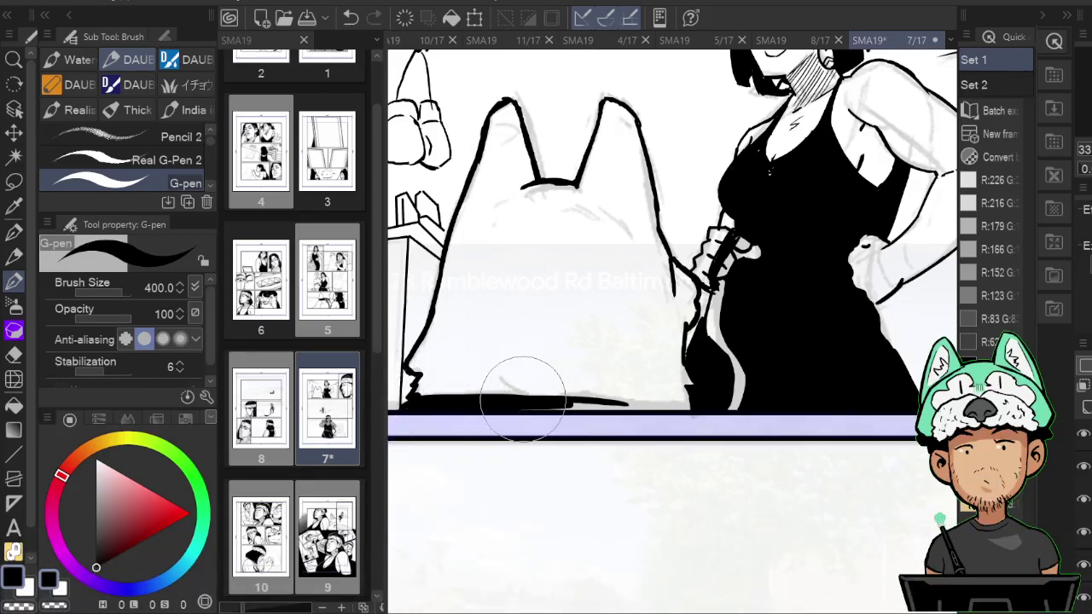
{"action": "left_click_drag", "start_coordinate": [522, 398], "coordinate": [665, 404]}
{"action": "left_click_drag", "start_coordinate": [598, 404], "coordinate": [678, 407]}
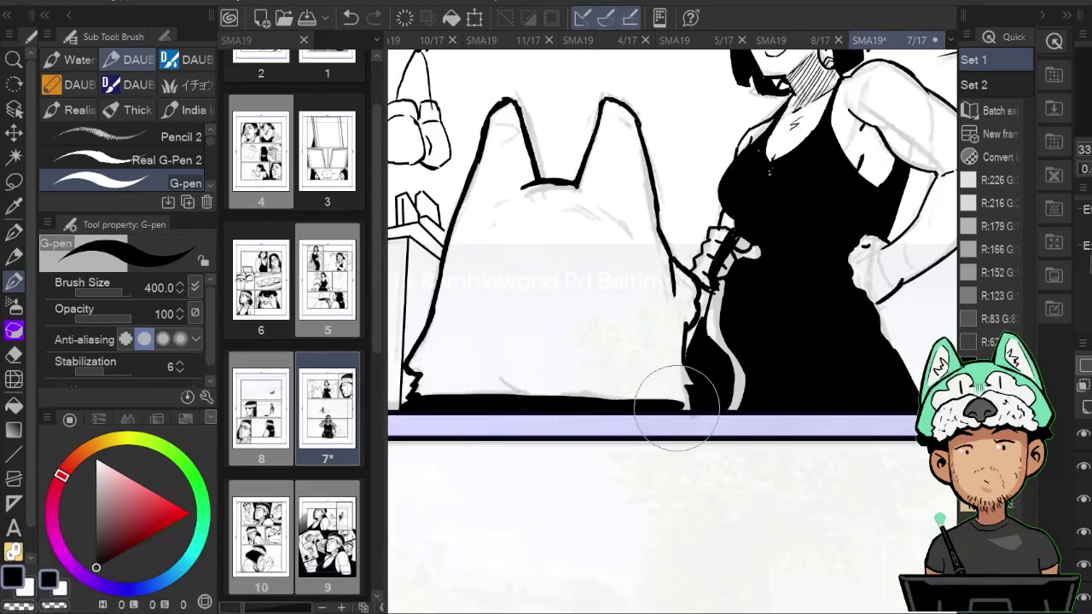
{"action": "key", "text": "h"}
{"action": "left_click_drag", "start_coordinate": [793, 313], "coordinate": [670, 293]}
{"action": "mouse_move", "coordinate": [549, 393]}
{"action": "left_mouse_down"}
{"action": "mouse_move", "coordinate": [535, 384]}
{"action": "mouse_move", "coordinate": [568, 384]}
{"action": "left_mouse_up"}
{"action": "key", "text": "h"}
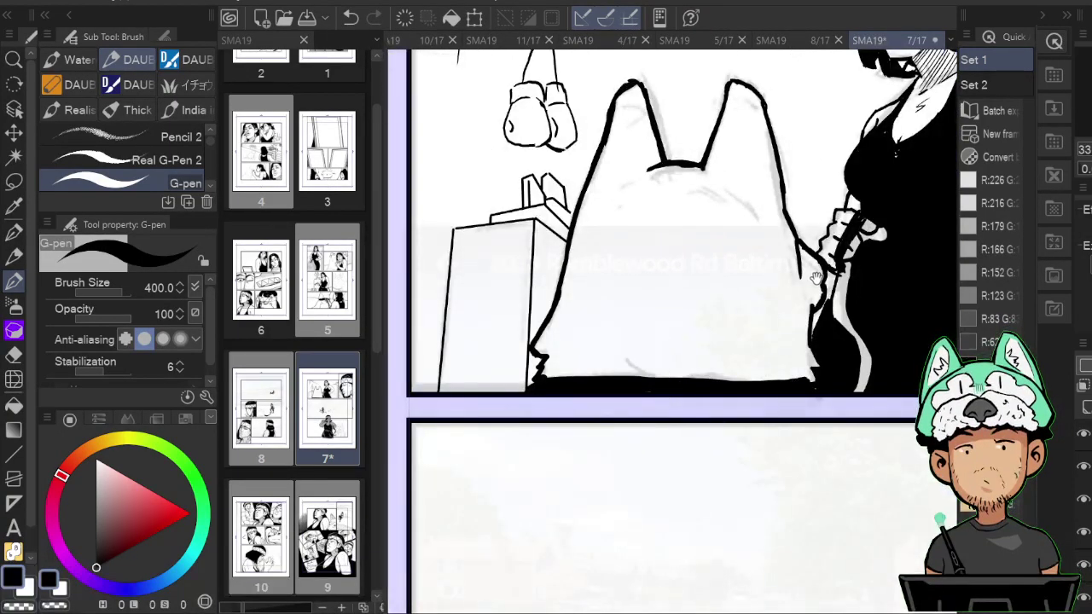
{"action": "left_click_drag", "start_coordinate": [781, 245], "coordinate": [785, 266]}
{"action": "scroll", "coordinate": [790, 268], "scroll_direction": "down", "scroll_amount": 6}
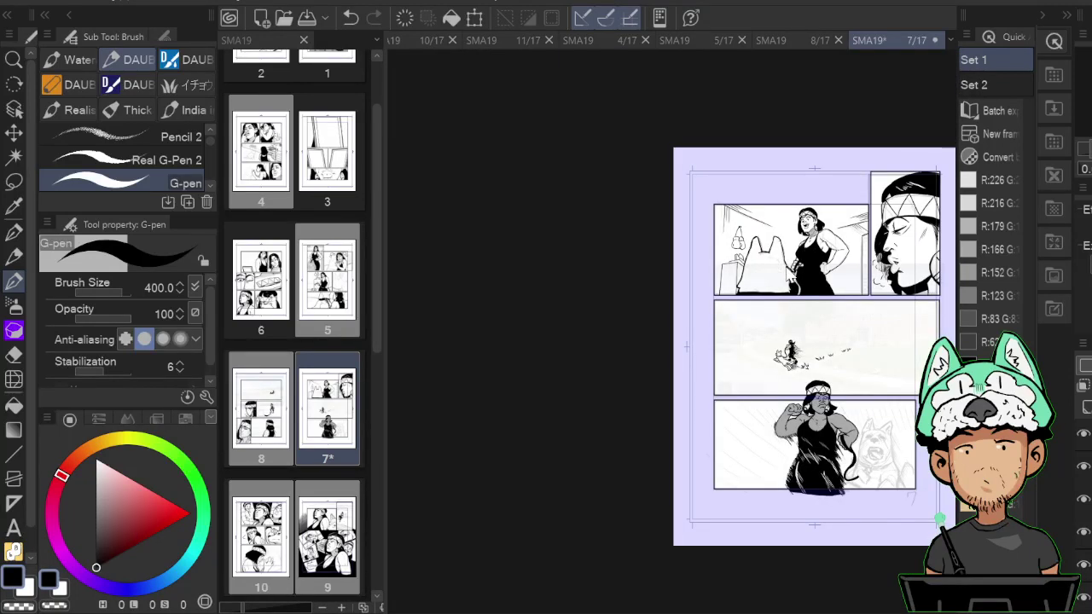
{"action": "key", "text": "ctrl+0"}
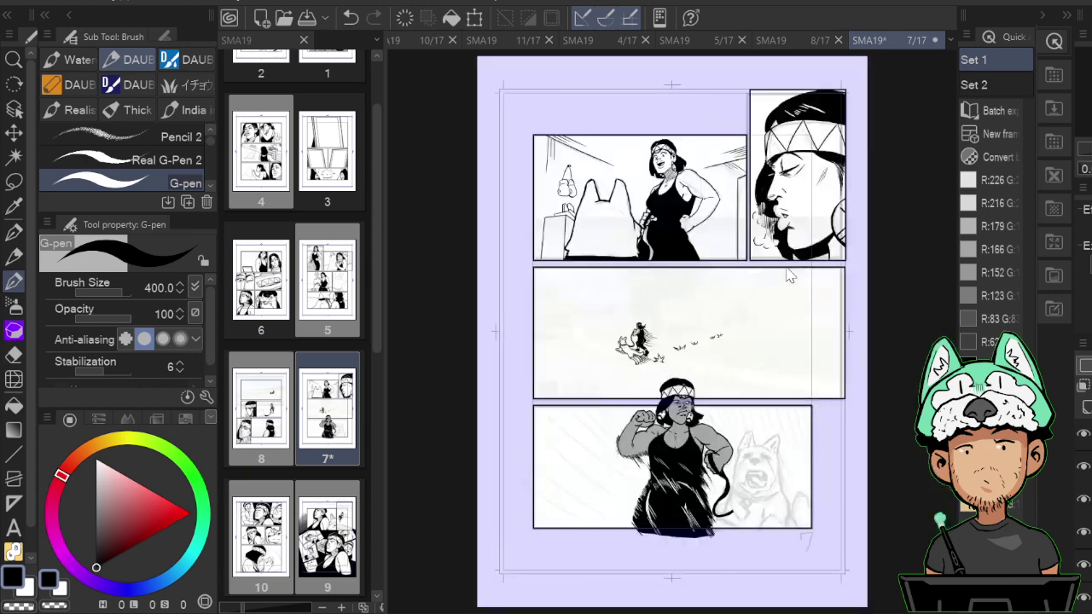
On page 8, set the G-pen size to 250 and ink the inner edge and tip of the sketched dog's ear nearest the woman.
{"action": "left_click", "coordinate": [796, 40]}
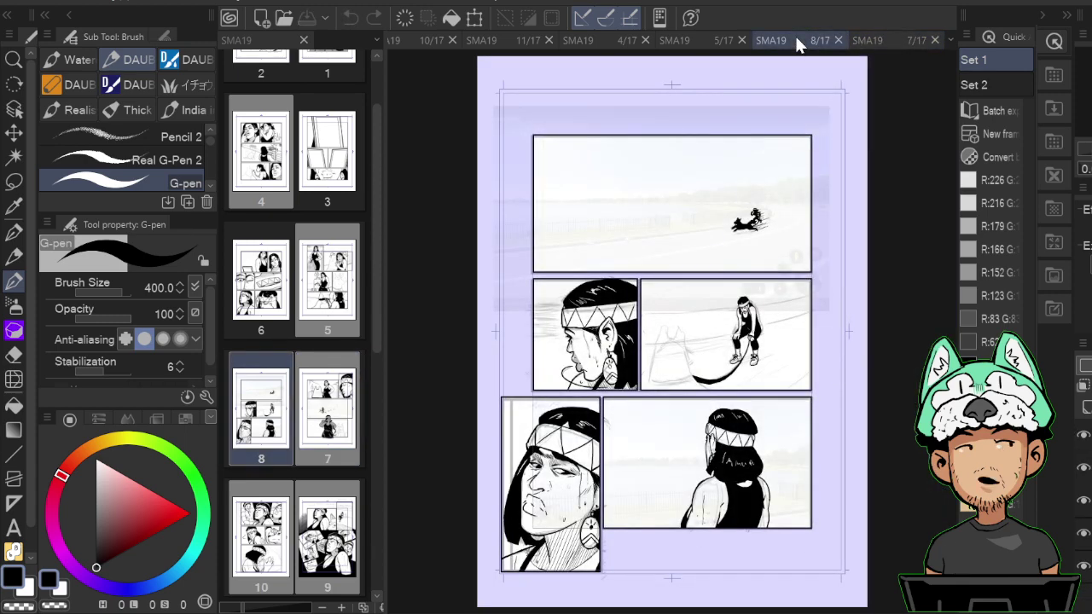
{"action": "key", "text": "ctrl+plus"}
{"action": "key", "text": "ctrl+plus"}
{"action": "key", "text": "ctrl+plus"}
{"action": "key", "text": "ctrl+plus"}
{"action": "key", "text": "ctrl+plus"}
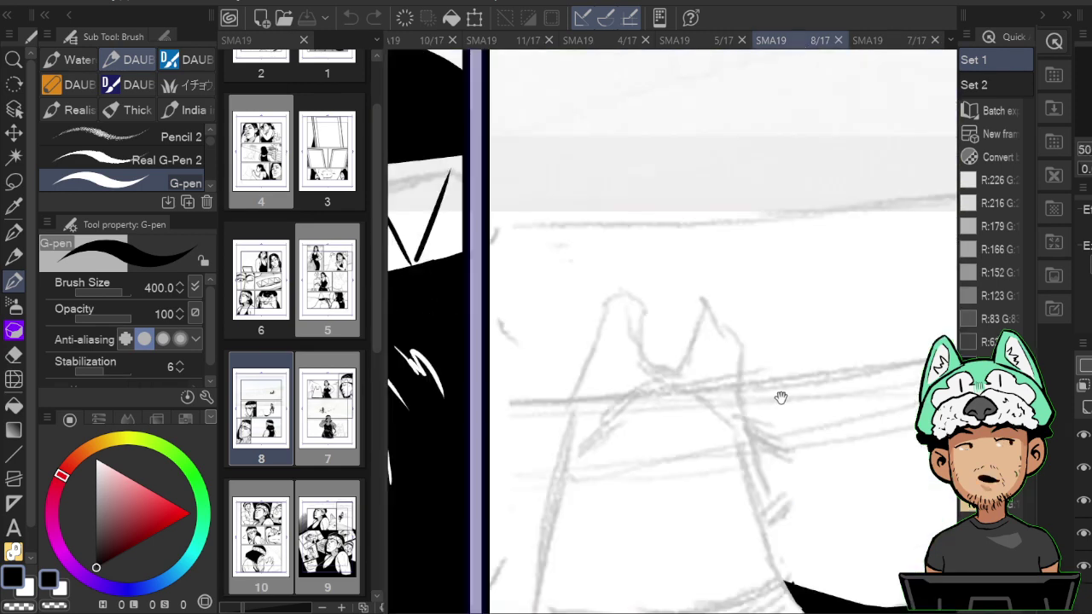
{"action": "key", "text": "h"}
{"action": "mouse_move", "coordinate": [780, 395]}
{"action": "left_mouse_down"}
{"action": "mouse_move", "coordinate": [734, 278]}
{"action": "mouse_move", "coordinate": [802, 351]}
{"action": "left_mouse_up"}
{"action": "key", "text": "bracketleft"}
{"action": "key", "text": "bracketleft"}
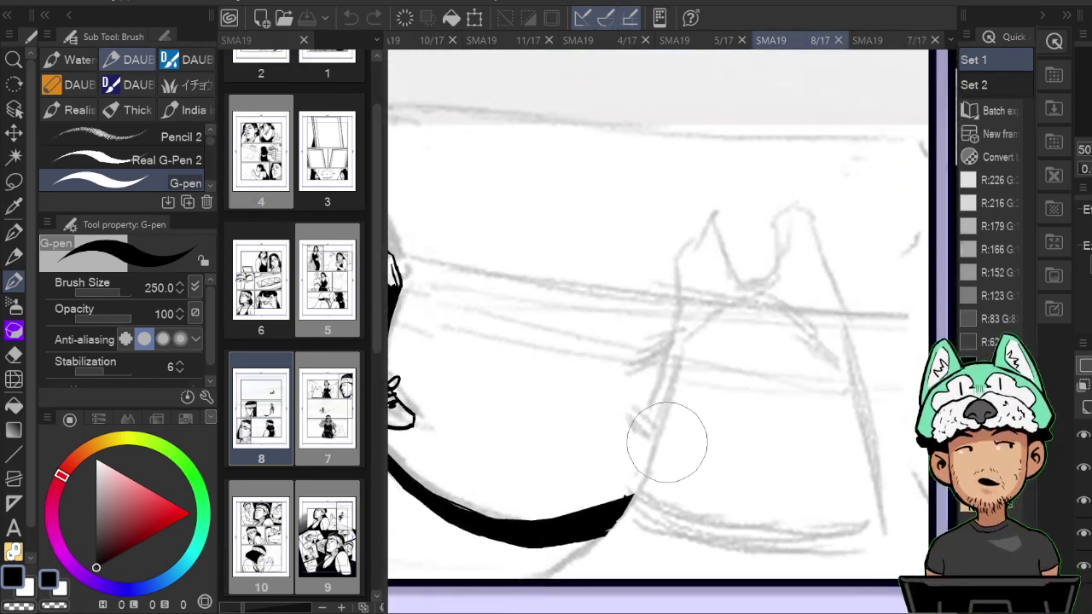
{"action": "mouse_move", "coordinate": [744, 295]}
{"action": "left_mouse_down"}
{"action": "mouse_move", "coordinate": [751, 261]}
{"action": "mouse_move", "coordinate": [777, 310]}
{"action": "left_mouse_up"}
{"action": "key", "text": "h"}
{"action": "key", "text": "h"}
{"action": "left_click_drag", "start_coordinate": [702, 289], "coordinate": [691, 328]}
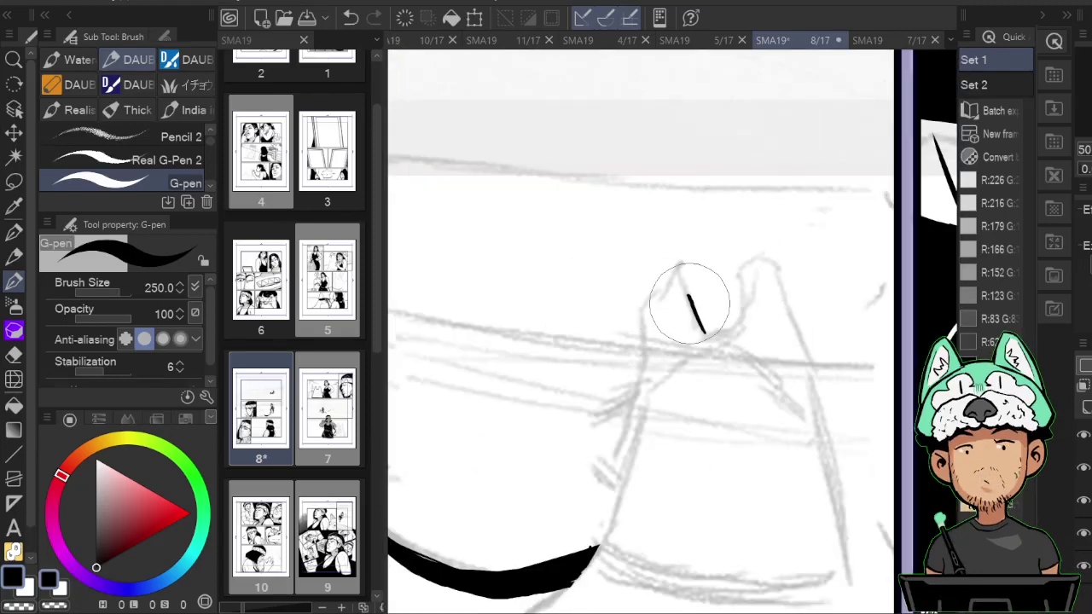
{"action": "key", "text": "h"}
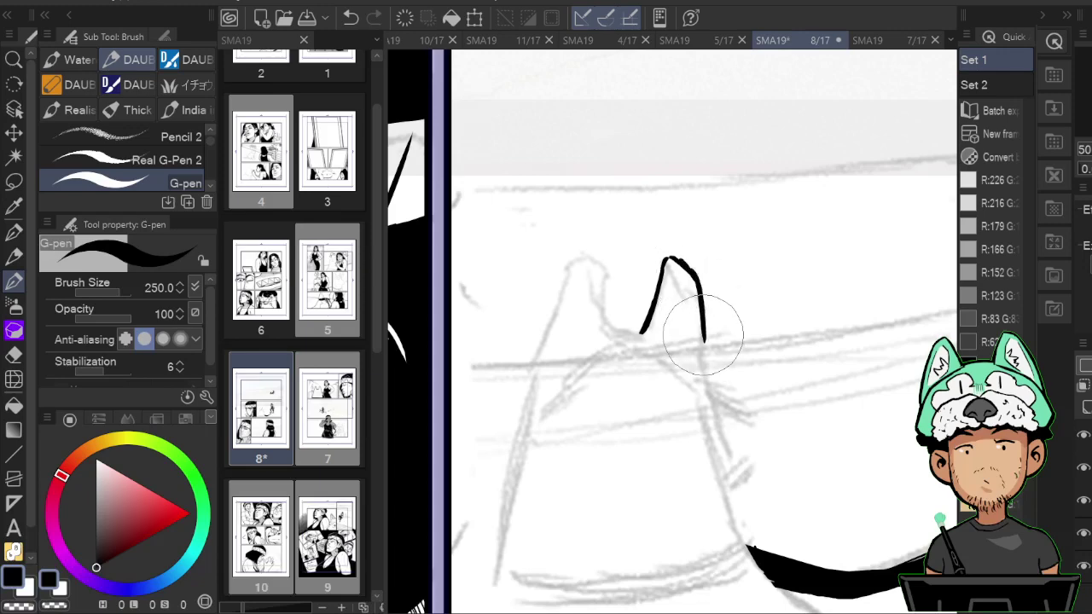
Extend that ear's outer edge downward and ink the top of the dog's head and the second ear's inner edge.
{"action": "key", "text": "h"}
{"action": "key", "text": "h"}
{"action": "key", "text": "h"}
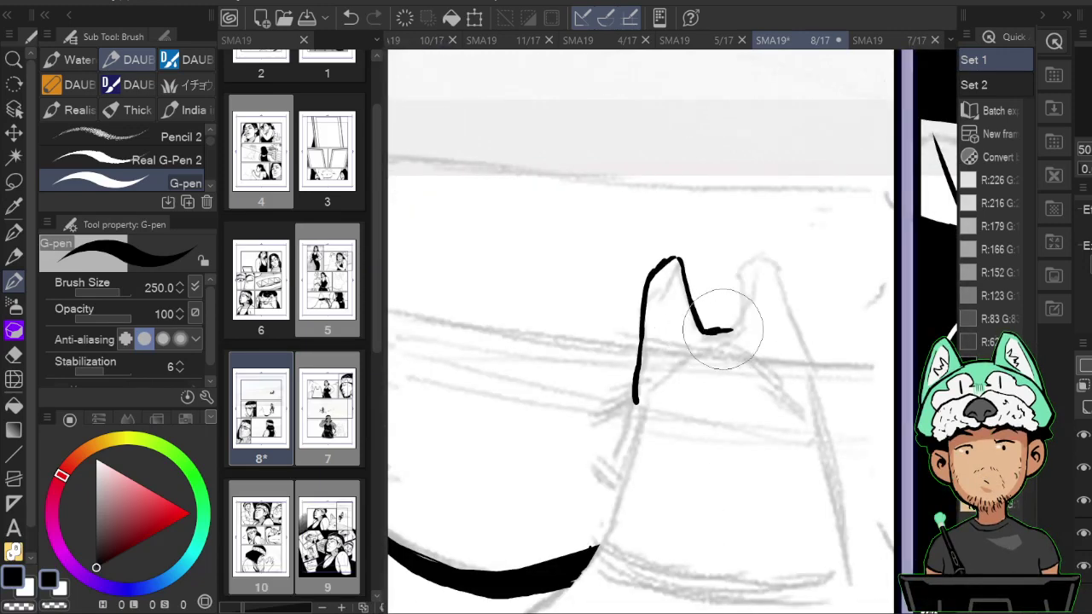
{"action": "key", "text": "e"}
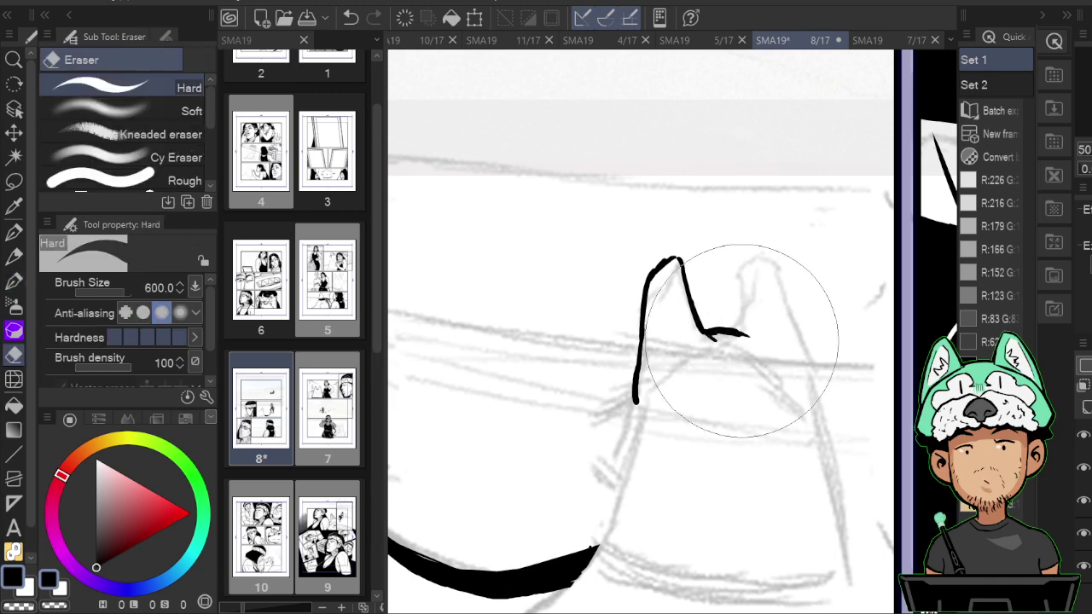
{"action": "left_click_drag", "start_coordinate": [743, 338], "coordinate": [744, 266]}
{"action": "key", "text": "b"}
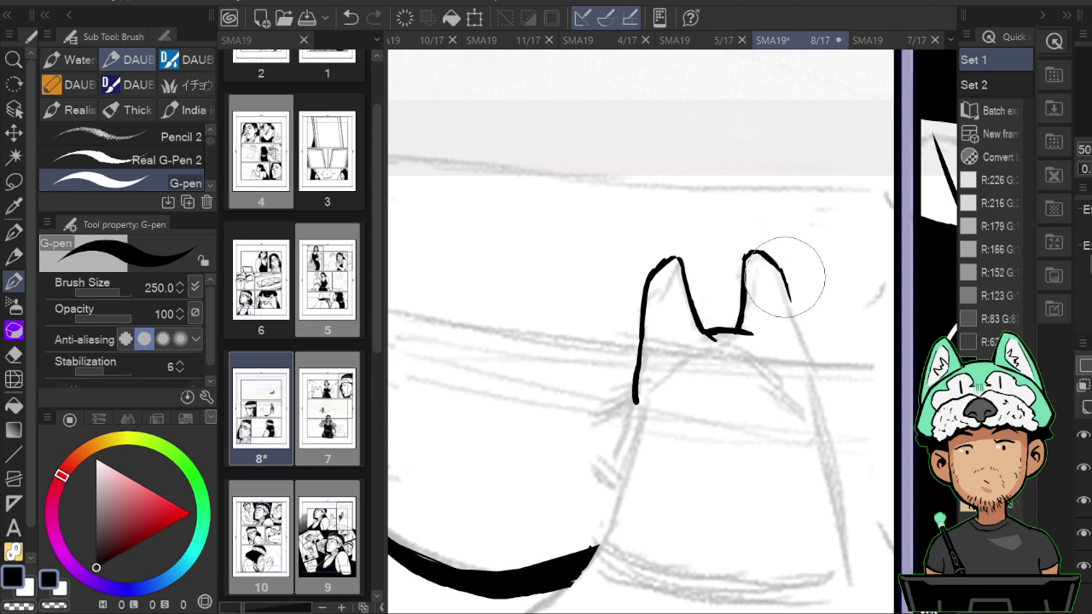
Ink the second ear's outer edge from its tip down toward the back of the dog's head.
{"action": "left_click_drag", "start_coordinate": [785, 277], "coordinate": [808, 349]}
{"action": "key", "text": "h"}
{"action": "left_click_drag", "start_coordinate": [804, 335], "coordinate": [807, 278]}
{"action": "key", "text": "h"}
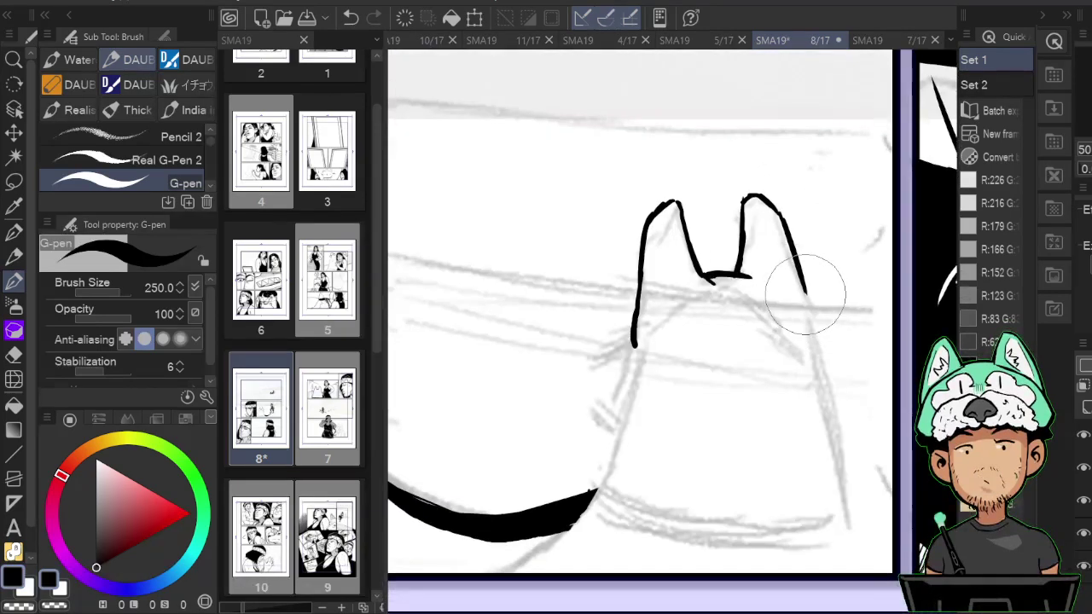
{"action": "key", "text": "h"}
{"action": "mouse_move", "coordinate": [534, 315]}
{"action": "left_mouse_down"}
{"action": "mouse_move", "coordinate": [582, 277]}
{"action": "mouse_move", "coordinate": [647, 278]}
{"action": "mouse_move", "coordinate": [636, 293]}
{"action": "left_mouse_up"}
{"action": "key", "text": "e"}
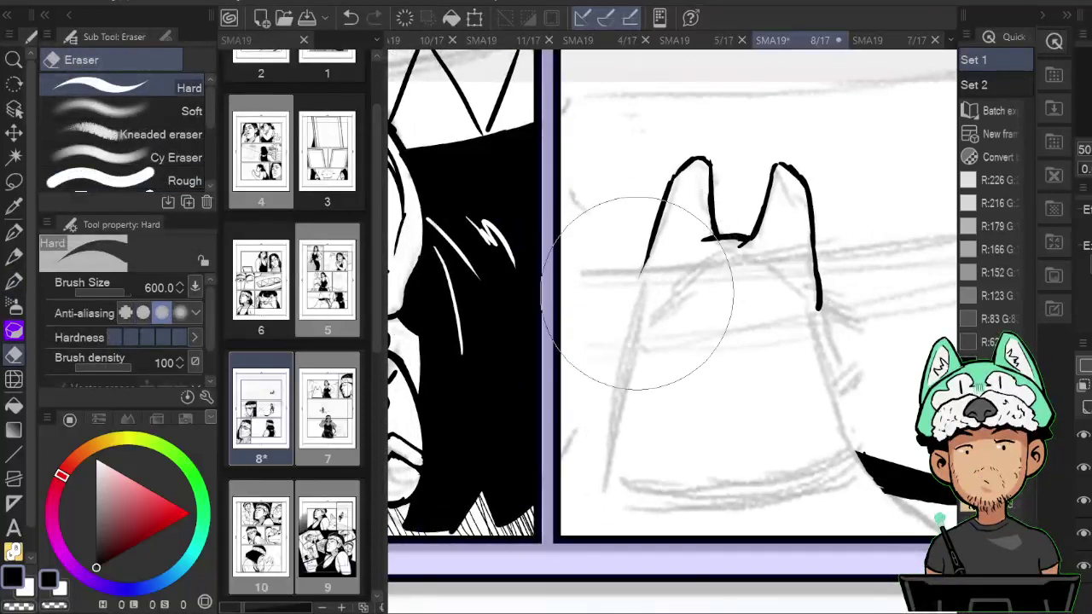
{"action": "key", "text": "b"}
{"action": "left_click_drag", "start_coordinate": [651, 255], "coordinate": [626, 321]}
{"action": "key", "text": "h"}
{"action": "key", "text": "e"}
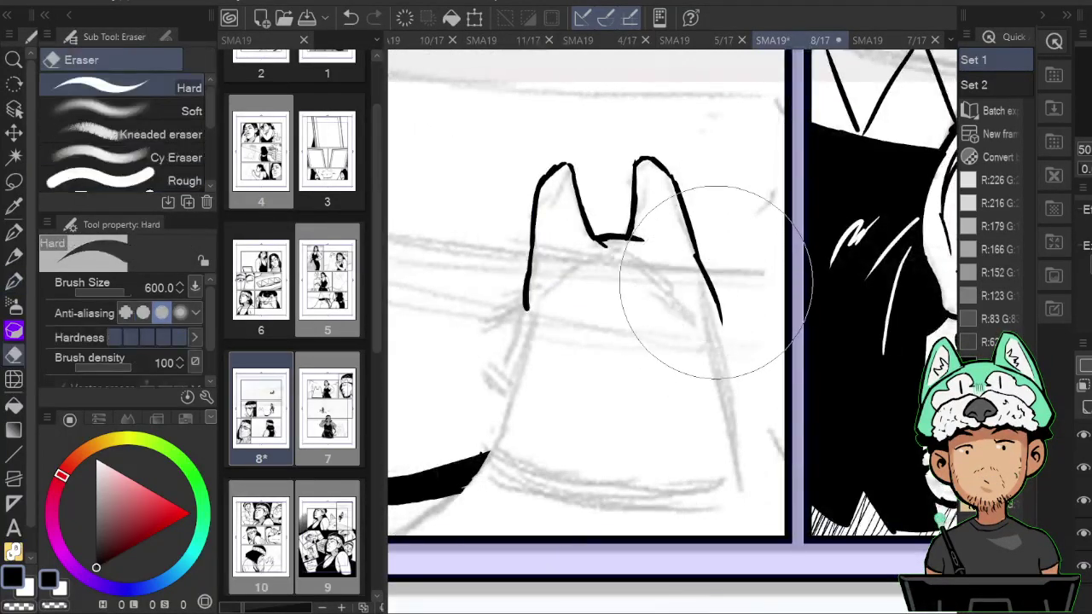
{"action": "mouse_move", "coordinate": [715, 282]}
{"action": "left_mouse_down"}
{"action": "mouse_move", "coordinate": [710, 295]}
{"action": "mouse_move", "coordinate": [697, 282]}
{"action": "mouse_move", "coordinate": [720, 312]}
{"action": "left_mouse_up"}
{"action": "key", "text": "b"}
Ink the brow line from the base of the ear nearest the woman toward the snout, erasing and redrawing its end.
{"action": "key", "text": "h"}
{"action": "mouse_move", "coordinate": [823, 294]}
{"action": "left_mouse_down"}
{"action": "mouse_move", "coordinate": [803, 304]}
{"action": "mouse_move", "coordinate": [834, 326]}
{"action": "left_mouse_up"}
{"action": "key", "text": "h"}
{"action": "key", "text": "h"}
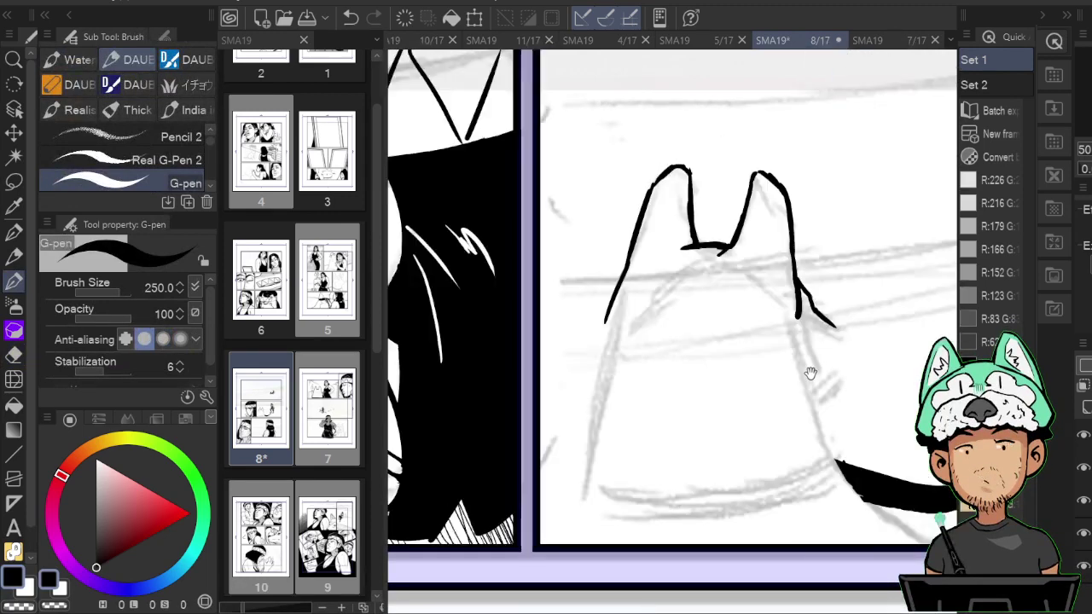
{"action": "key", "text": "e"}
{"action": "left_click_drag", "start_coordinate": [822, 276], "coordinate": [822, 312]}
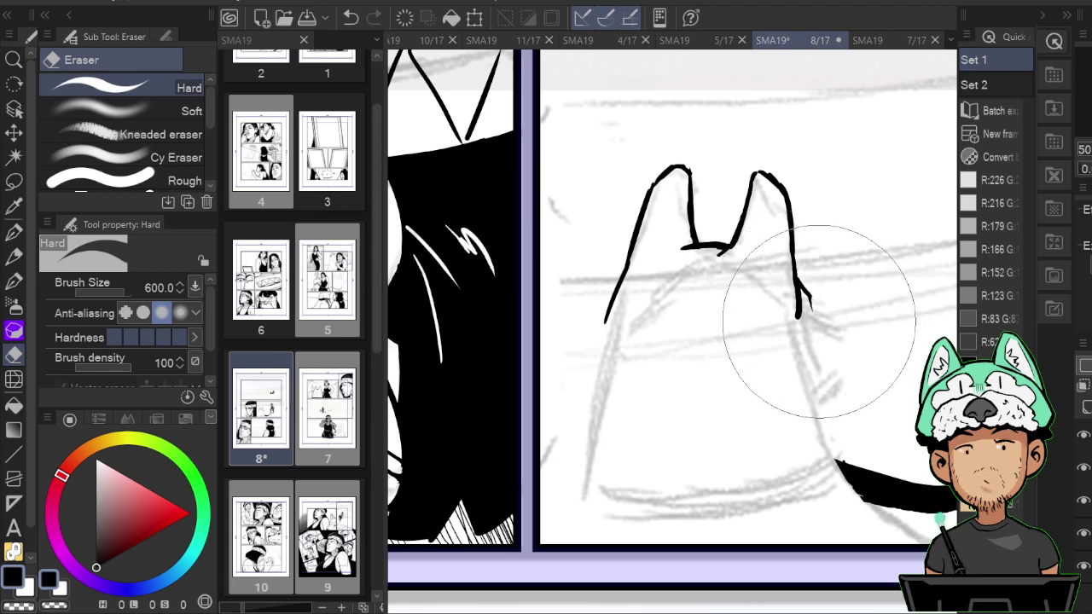
{"action": "key", "text": "p"}
{"action": "key", "text": "h"}
{"action": "key", "text": "h"}
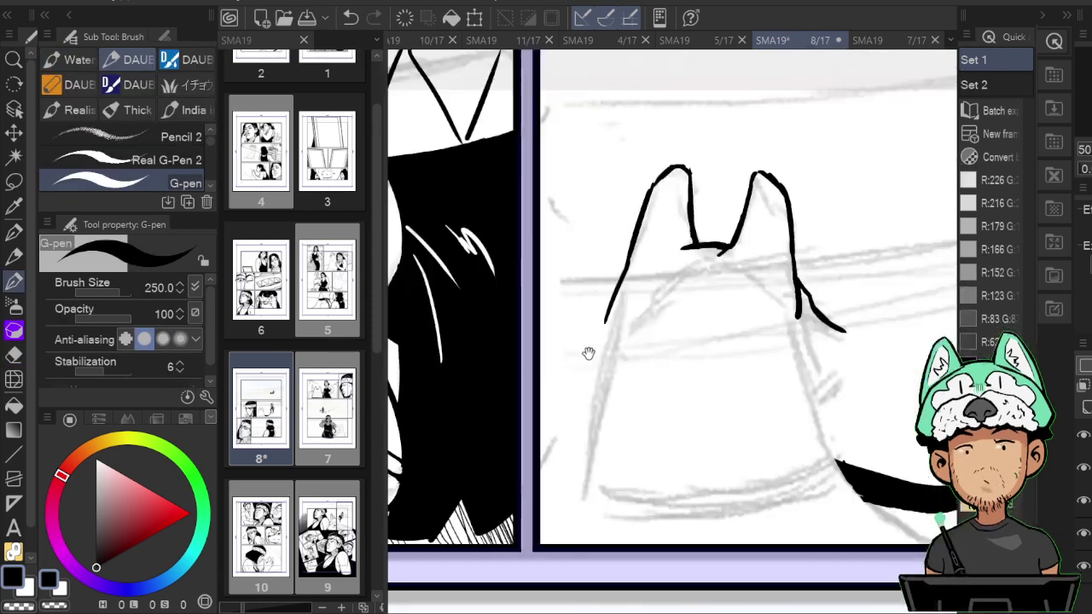
{"action": "key", "text": "e"}
{"action": "key", "text": "p"}
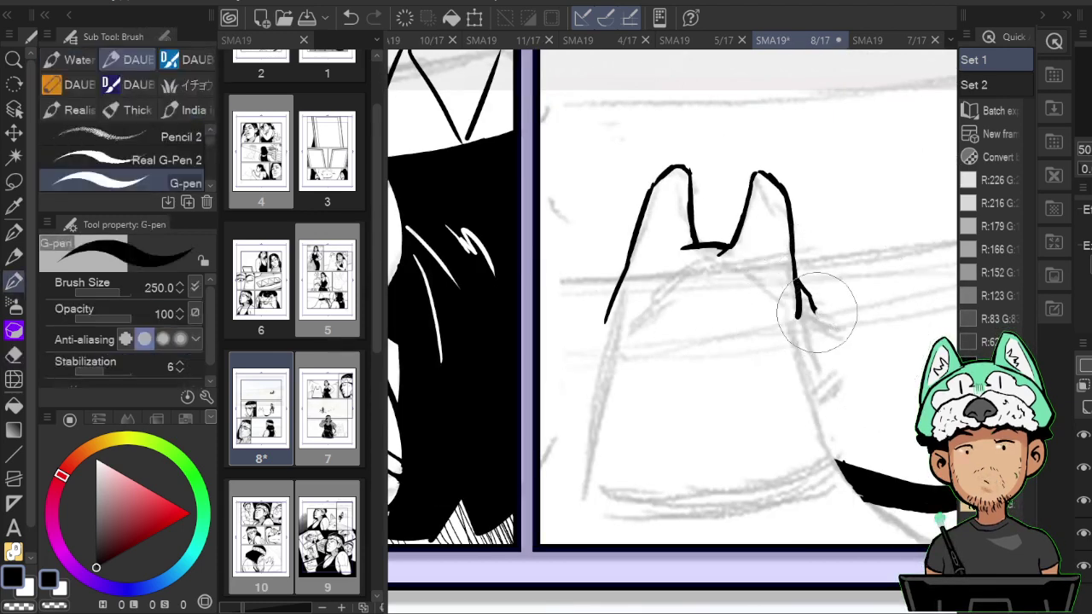
Ink the front and underside of the dog's snout, curving back to its throat.
{"action": "key", "text": "h"}
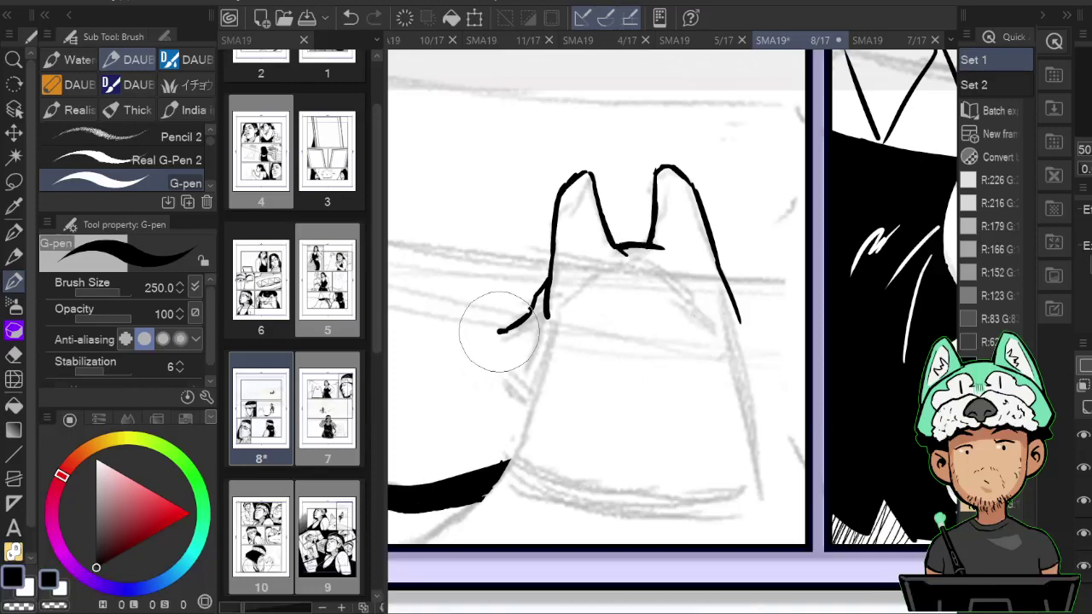
{"action": "left_click_drag", "start_coordinate": [496, 334], "coordinate": [509, 377]}
{"action": "key", "text": "h"}
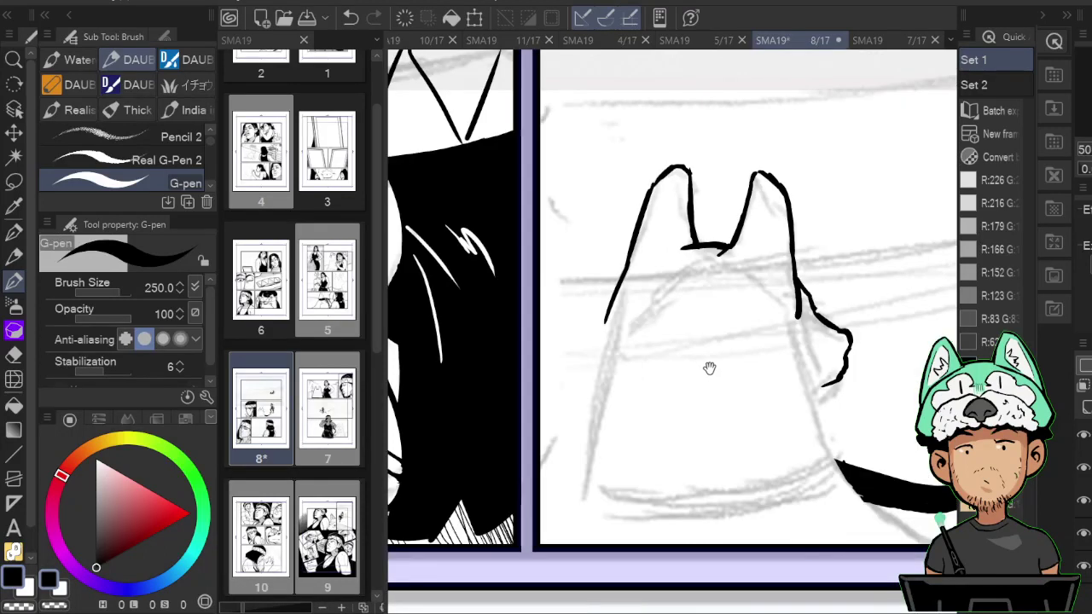
{"action": "left_click_drag", "start_coordinate": [821, 377], "coordinate": [805, 388]}
{"action": "key", "text": "h"}
{"action": "key", "text": "e"}
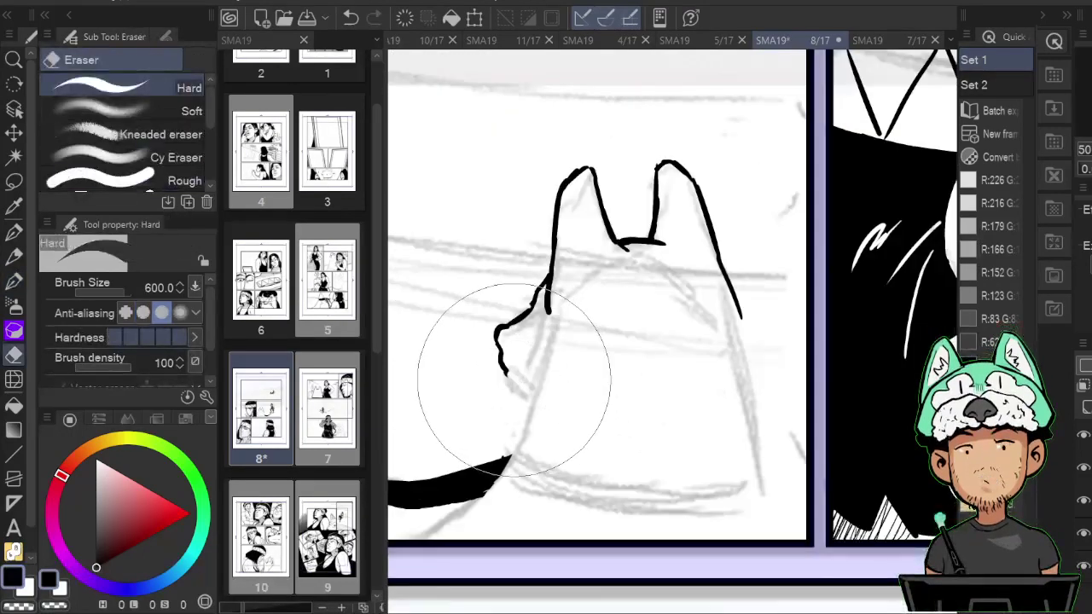
{"action": "mouse_move", "coordinate": [515, 383]}
{"action": "left_mouse_down"}
{"action": "mouse_move", "coordinate": [507, 374]}
{"action": "mouse_move", "coordinate": [517, 389]}
{"action": "left_mouse_up"}
{"action": "key", "text": "p"}
Ink the dog's furry throat from under the snout down to the black leash.
{"action": "key", "text": "h"}
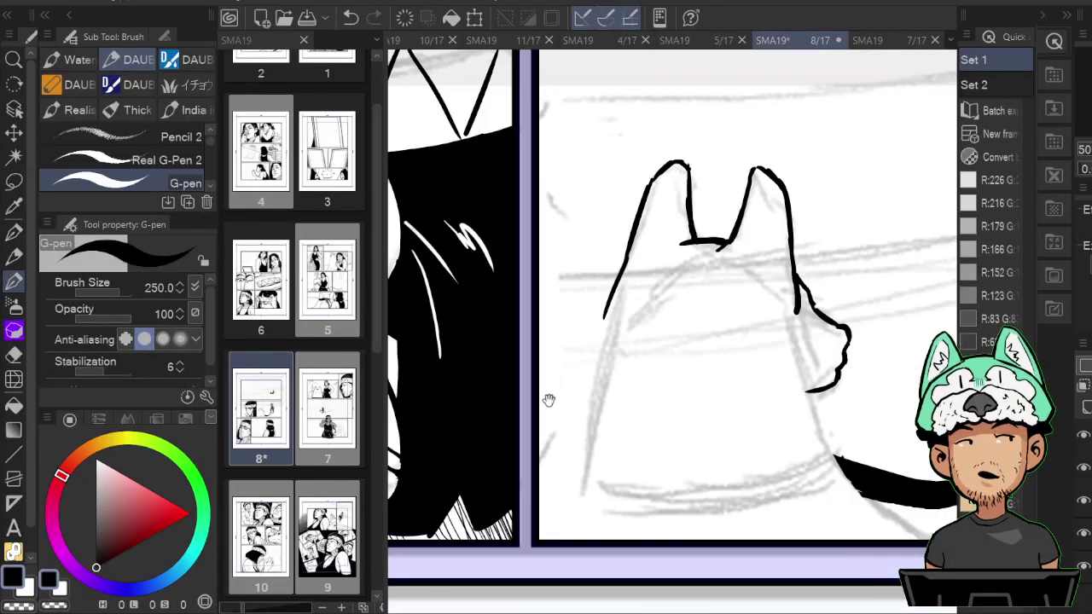
{"action": "mouse_move", "coordinate": [864, 331]}
{"action": "left_mouse_down"}
{"action": "mouse_move", "coordinate": [824, 364]}
{"action": "mouse_move", "coordinate": [849, 437]}
{"action": "left_mouse_up"}
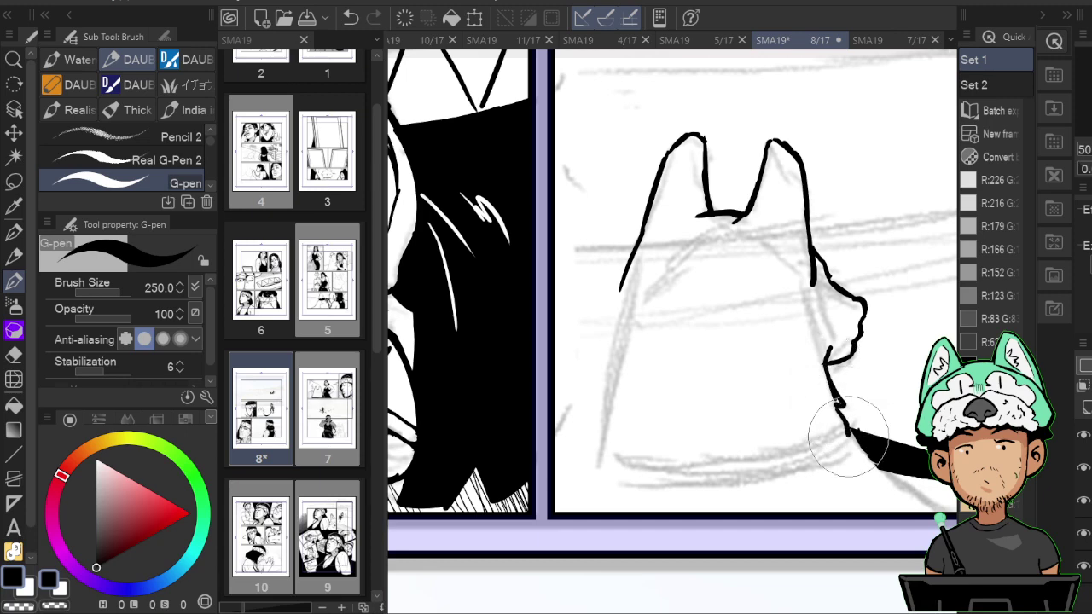
{"action": "key", "text": "h"}
{"action": "key", "text": "h"}
Rework the lower end of the second ear's outer line and erase it back to the horizon sketch line.
{"action": "key", "text": "h"}
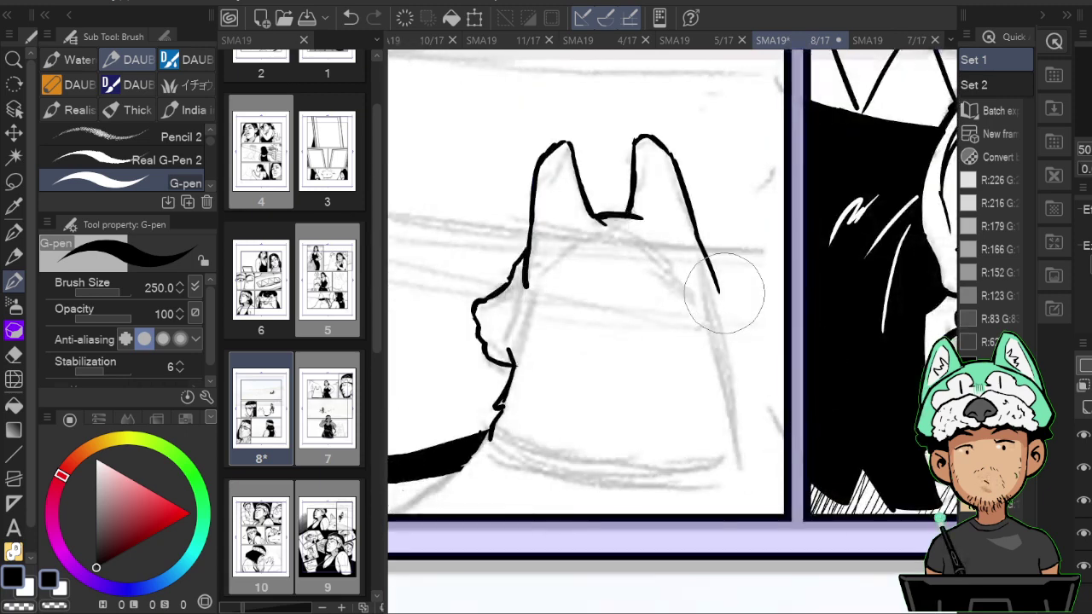
{"action": "mouse_move", "coordinate": [721, 292]}
{"action": "left_mouse_down"}
{"action": "mouse_move", "coordinate": [736, 341]}
{"action": "mouse_move", "coordinate": [705, 273]}
{"action": "mouse_move", "coordinate": [725, 297]}
{"action": "left_mouse_up"}
{"action": "key", "text": "e"}
{"action": "key", "text": "b"}
{"action": "left_click_drag", "start_coordinate": [700, 244], "coordinate": [732, 318]}
{"action": "mouse_move", "coordinate": [723, 311]}
{"action": "left_mouse_down"}
{"action": "mouse_move", "coordinate": [730, 330]}
{"action": "mouse_move", "coordinate": [722, 286]}
{"action": "left_mouse_up"}
{"action": "key", "text": "e"}
{"action": "key", "text": "b"}
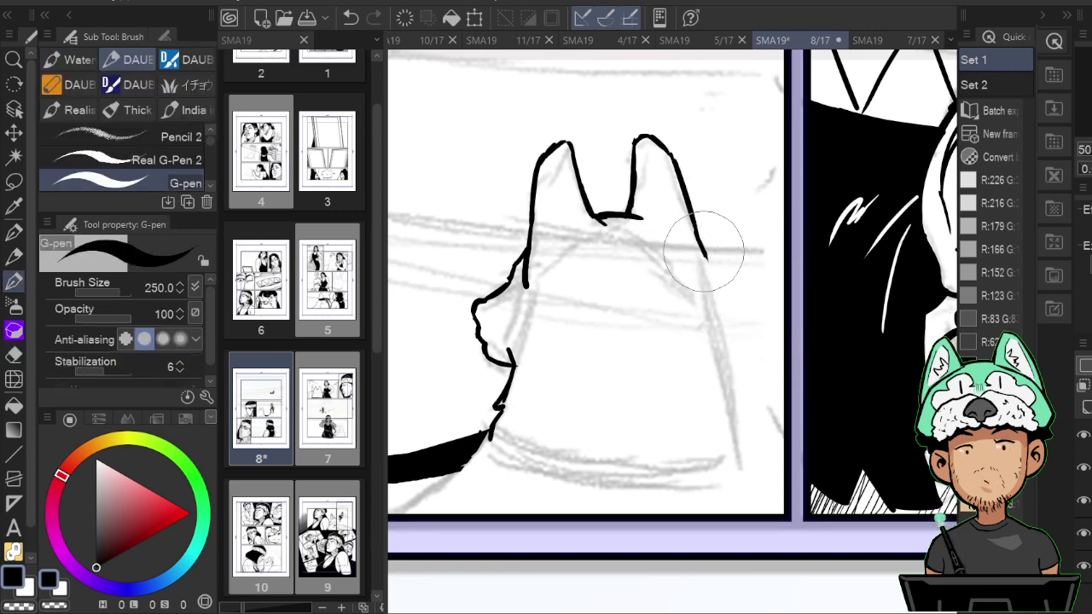
Ink the back of the dog's head and neck down to the panel's lower border, leaving a notch for the collar.
{"action": "mouse_move", "coordinate": [703, 249]}
{"action": "left_mouse_down"}
{"action": "mouse_move", "coordinate": [733, 332]}
{"action": "mouse_move", "coordinate": [740, 436]}
{"action": "mouse_move", "coordinate": [733, 410]}
{"action": "left_mouse_up"}
{"action": "key", "text": "h"}
{"action": "key", "text": "p"}
{"action": "mouse_move", "coordinate": [603, 424]}
{"action": "left_mouse_down"}
{"action": "mouse_move", "coordinate": [593, 465]}
{"action": "mouse_move", "coordinate": [604, 450]}
{"action": "mouse_move", "coordinate": [598, 499]}
{"action": "left_mouse_up"}
{"action": "key", "text": "h"}
Ink the dog's chest line from beneath the leash down to the panel's lower border.
{"action": "mouse_move", "coordinate": [816, 441]}
{"action": "left_mouse_down"}
{"action": "mouse_move", "coordinate": [779, 428]}
{"action": "mouse_move", "coordinate": [730, 380]}
{"action": "left_mouse_up"}
{"action": "key", "text": "p"}
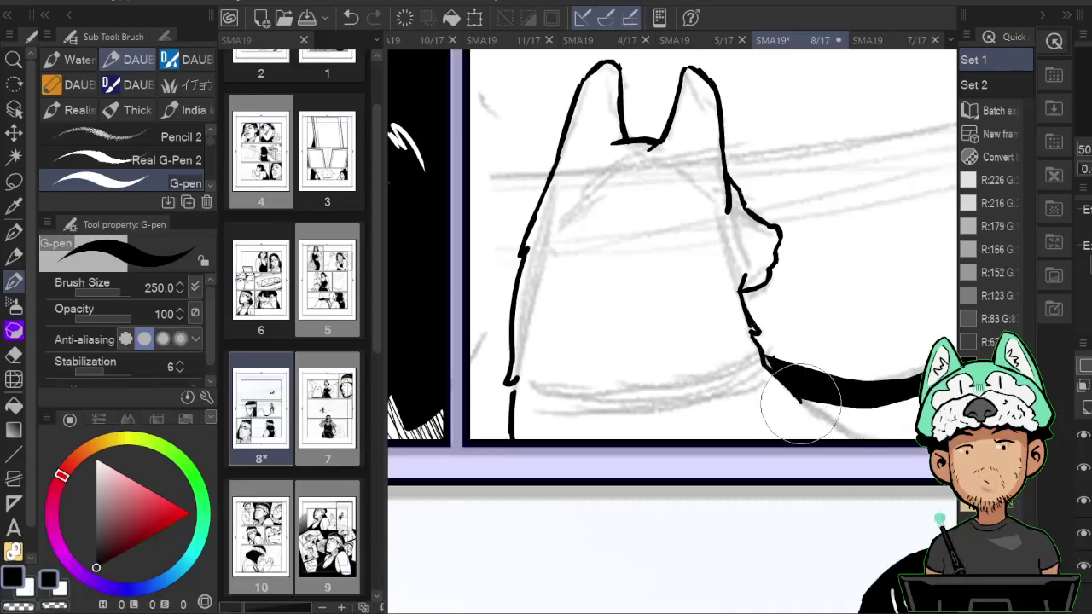
{"action": "left_click_drag", "start_coordinate": [802, 407], "coordinate": [863, 450]}
{"action": "key", "text": "h"}
Ink the collar's upper edge across the dog's neck and fill the band solid black from the nape to the leash at the throat.
{"action": "mouse_move", "coordinate": [780, 376]}
{"action": "left_mouse_down"}
{"action": "mouse_move", "coordinate": [763, 398]}
{"action": "mouse_move", "coordinate": [704, 412]}
{"action": "left_mouse_up"}
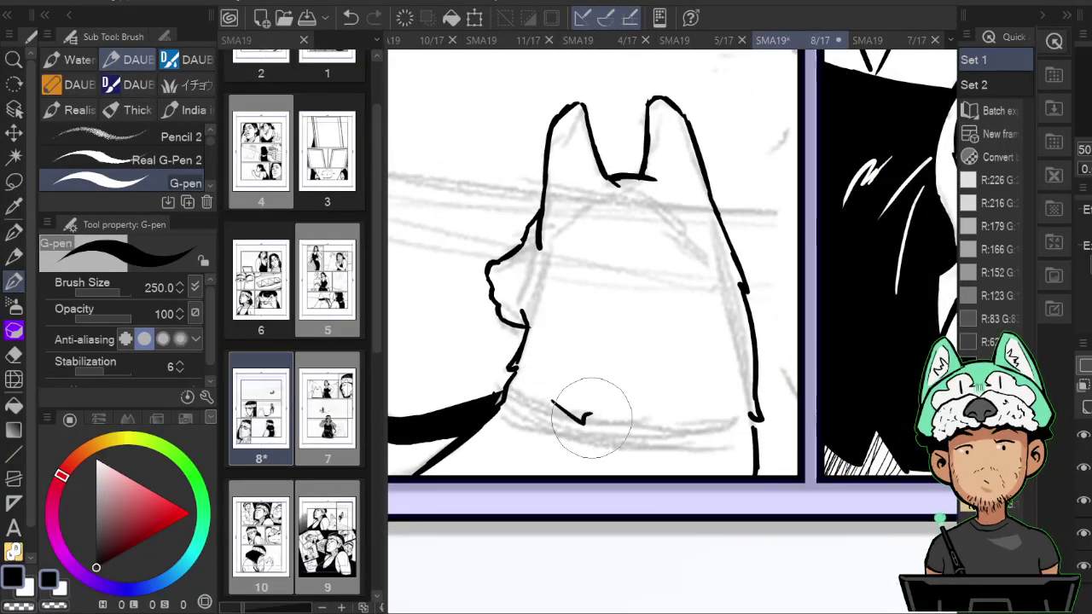
{"action": "left_click_drag", "start_coordinate": [609, 418], "coordinate": [753, 418]}
{"action": "key", "text": "ctrl+h"}
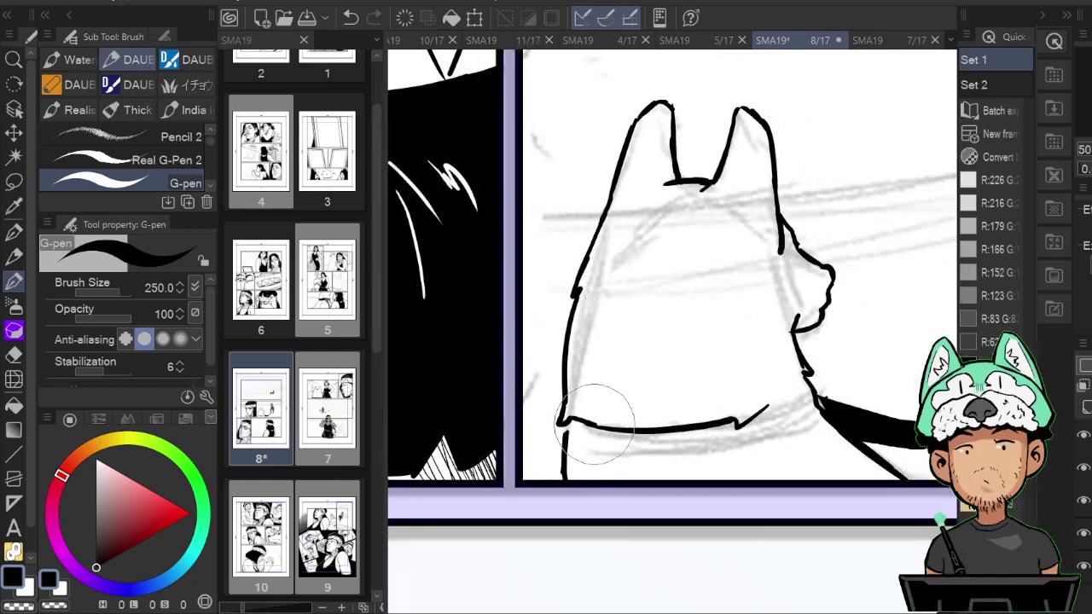
{"action": "left_click_drag", "start_coordinate": [643, 445], "coordinate": [732, 423]}
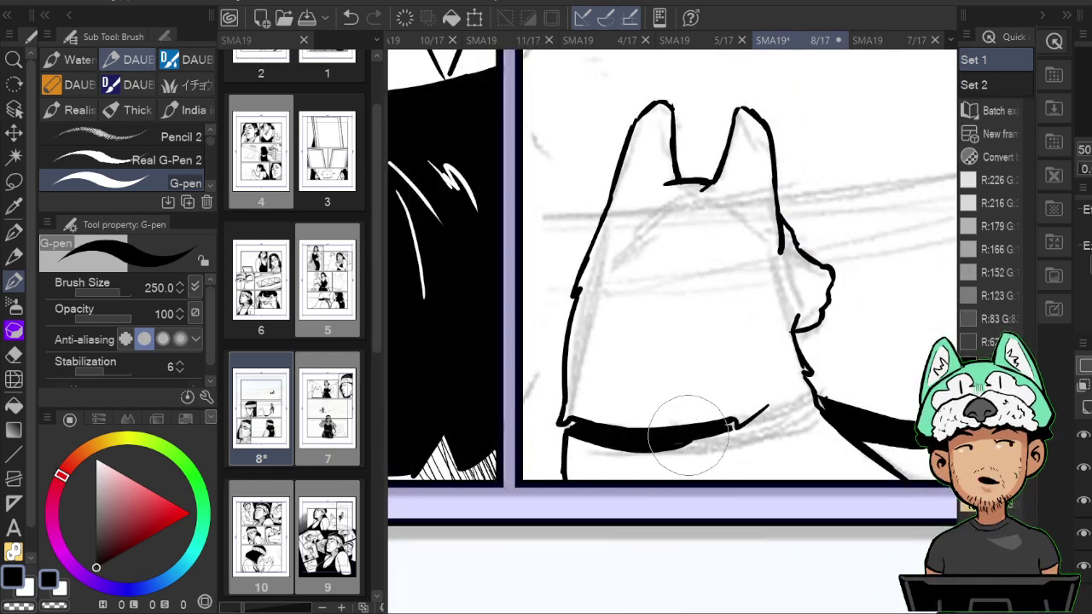
{"action": "key", "text": "h"}
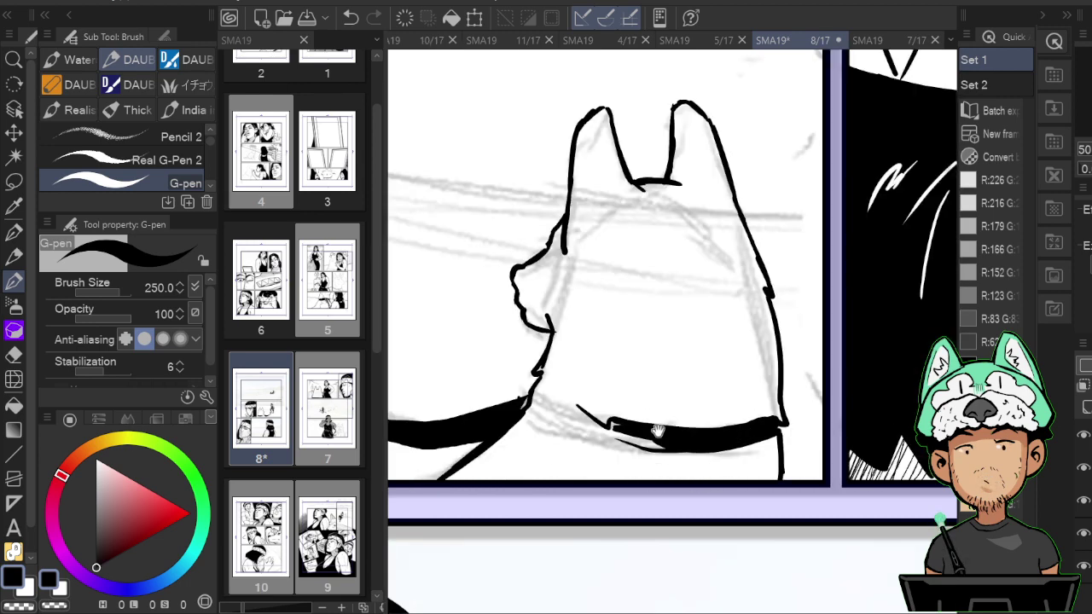
{"action": "left_click_drag", "start_coordinate": [655, 432], "coordinate": [625, 431]}
{"action": "left_click_drag", "start_coordinate": [636, 445], "coordinate": [601, 441]}
{"action": "mouse_move", "coordinate": [512, 418]}
{"action": "left_mouse_down"}
{"action": "mouse_move", "coordinate": [580, 436]}
{"action": "mouse_move", "coordinate": [524, 390]}
{"action": "mouse_move", "coordinate": [541, 410]}
{"action": "mouse_move", "coordinate": [515, 413]}
{"action": "mouse_move", "coordinate": [542, 435]}
{"action": "left_mouse_up"}
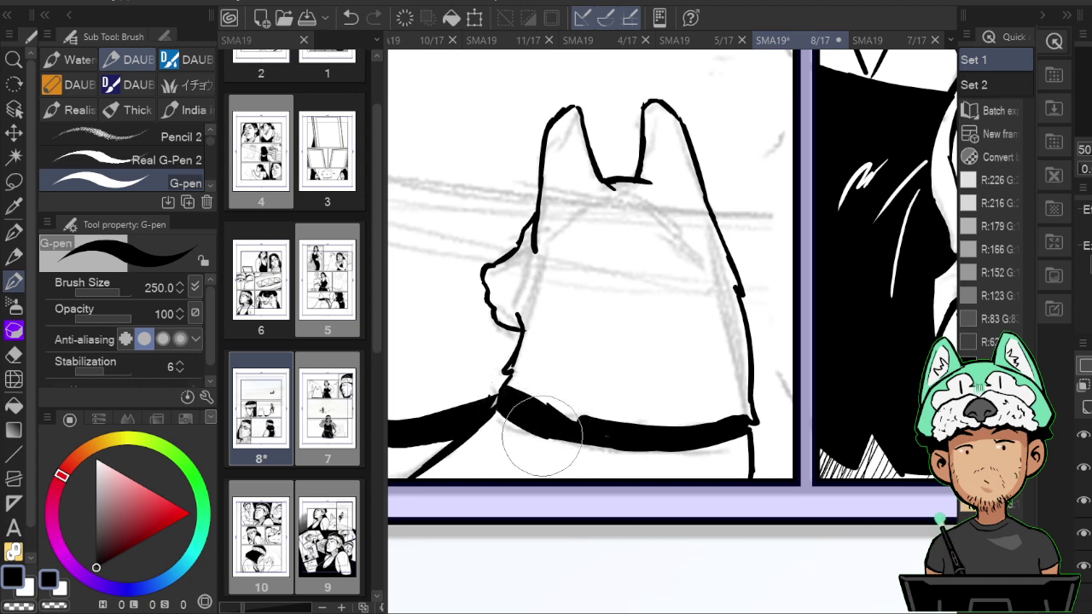
Ink a black nose at the tip of the dog's snout and a small eye on the brow line beside the ear.
{"action": "key", "text": "h"}
{"action": "mouse_move", "coordinate": [876, 293]}
{"action": "left_mouse_down"}
{"action": "mouse_move", "coordinate": [814, 262]}
{"action": "mouse_move", "coordinate": [799, 323]}
{"action": "left_mouse_up"}
{"action": "key", "text": "h"}
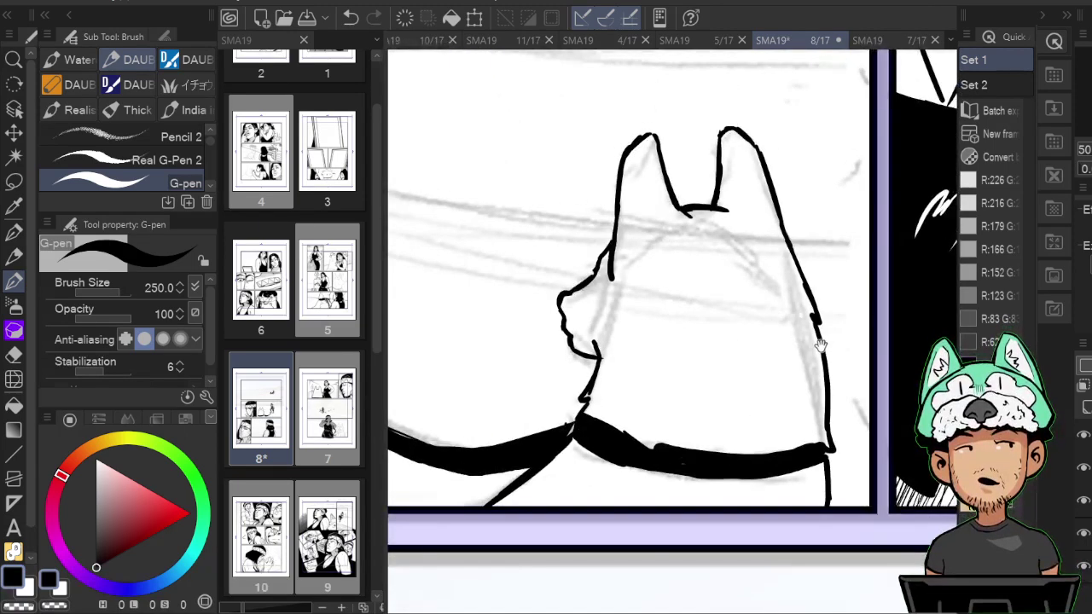
{"action": "left_click_drag", "start_coordinate": [564, 298], "coordinate": [576, 289]}
{"action": "key", "text": "h"}
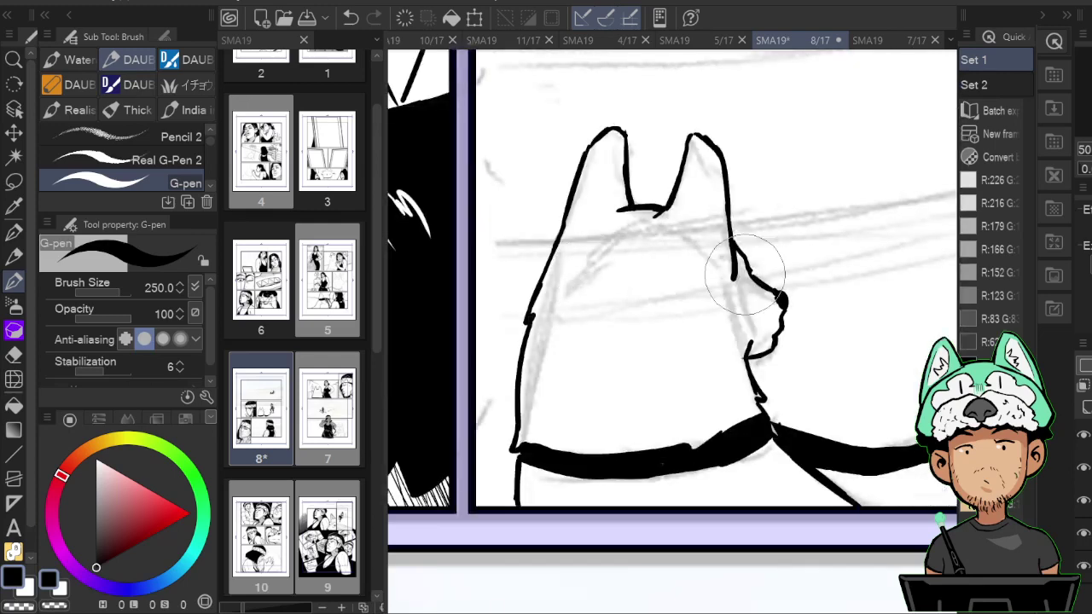
{"action": "left_click_drag", "start_coordinate": [741, 277], "coordinate": [746, 275]}
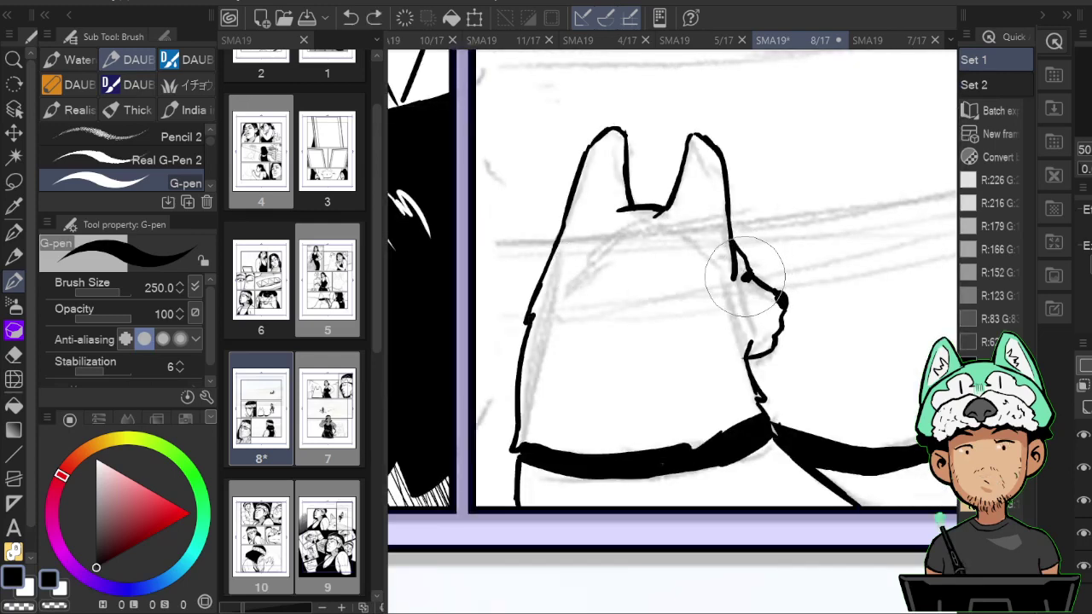
Ink the dog's jagged cheek fur line from below the eye down to the underside of the snout.
{"action": "key", "text": "h"}
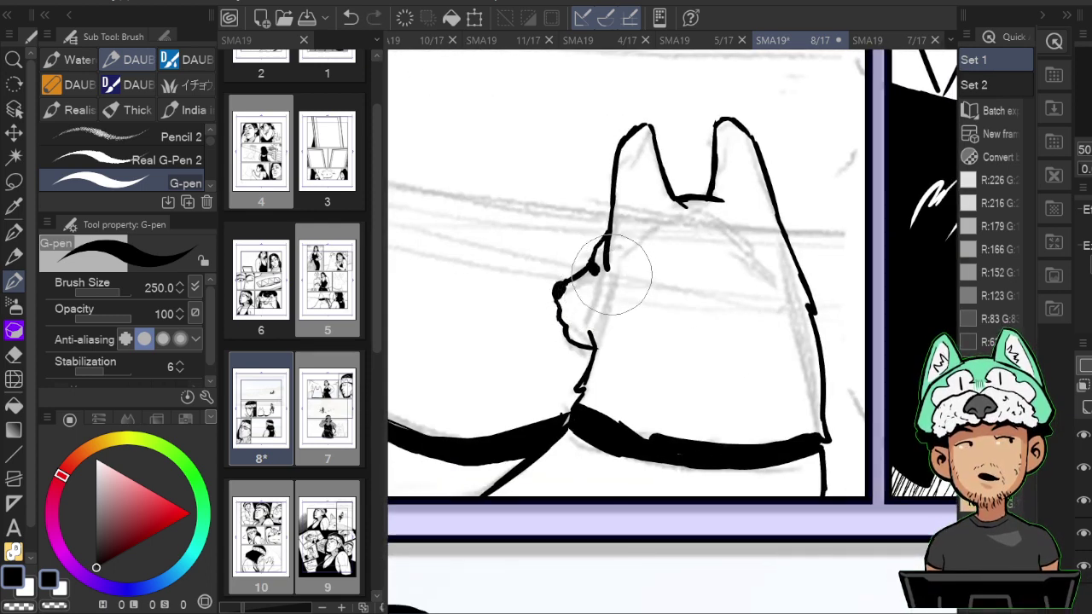
{"action": "left_click_drag", "start_coordinate": [600, 273], "coordinate": [604, 326]}
{"action": "key", "text": "h"}
{"action": "left_click_drag", "start_coordinate": [761, 248], "coordinate": [756, 257]}
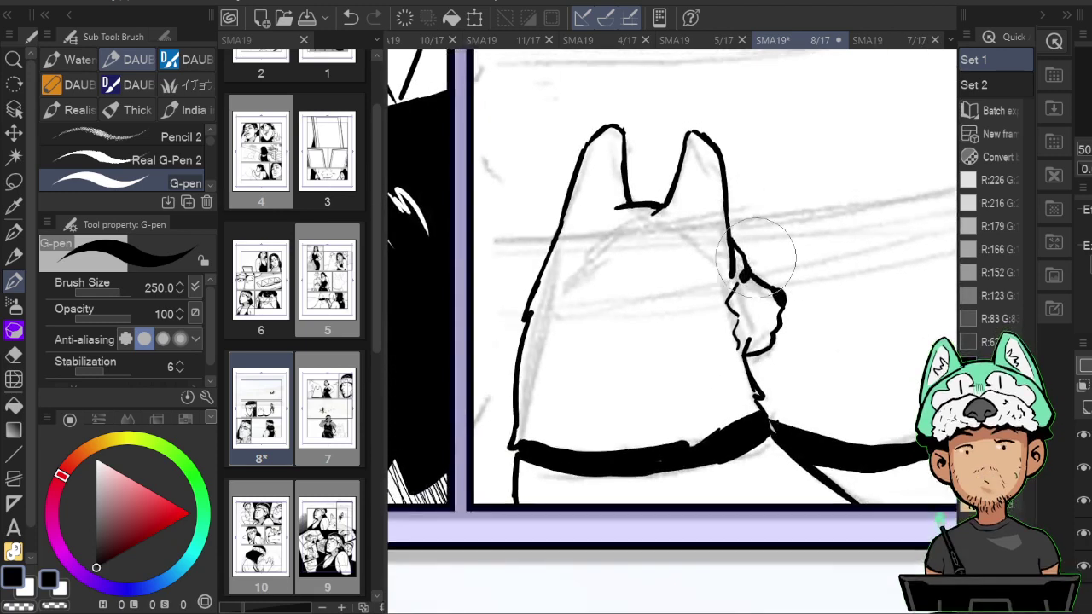
{"action": "left_click_drag", "start_coordinate": [754, 412], "coordinate": [751, 405]}
Check the inked dog against the whole of page 8, save the page, and switch to page 5.
{"action": "scroll", "coordinate": [753, 413], "scroll_direction": "down", "scroll_amount": 5}
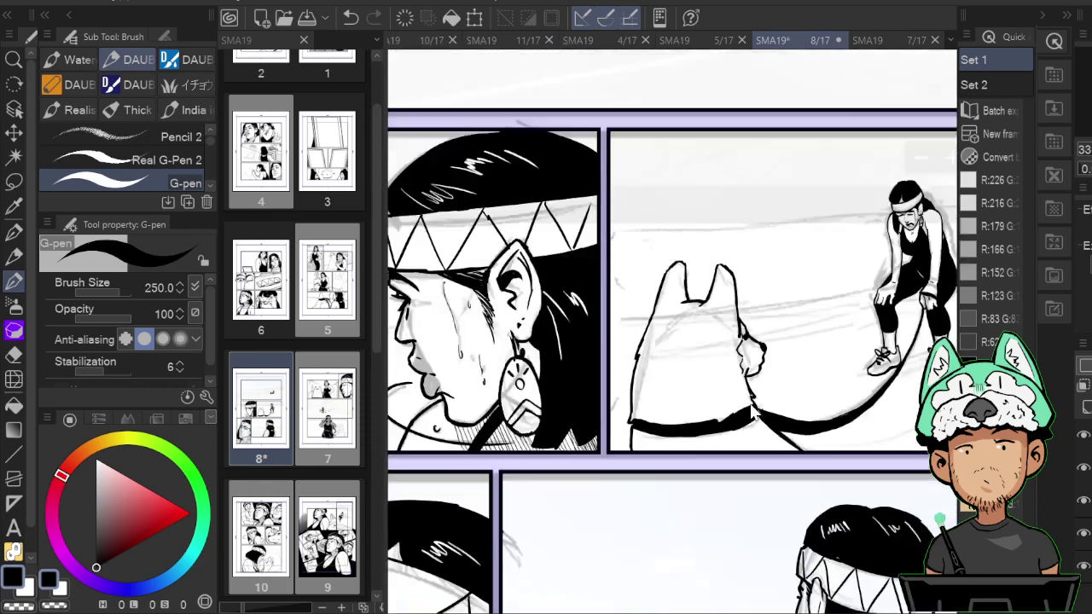
{"action": "scroll", "coordinate": [752, 413], "scroll_direction": "up", "scroll_amount": 5}
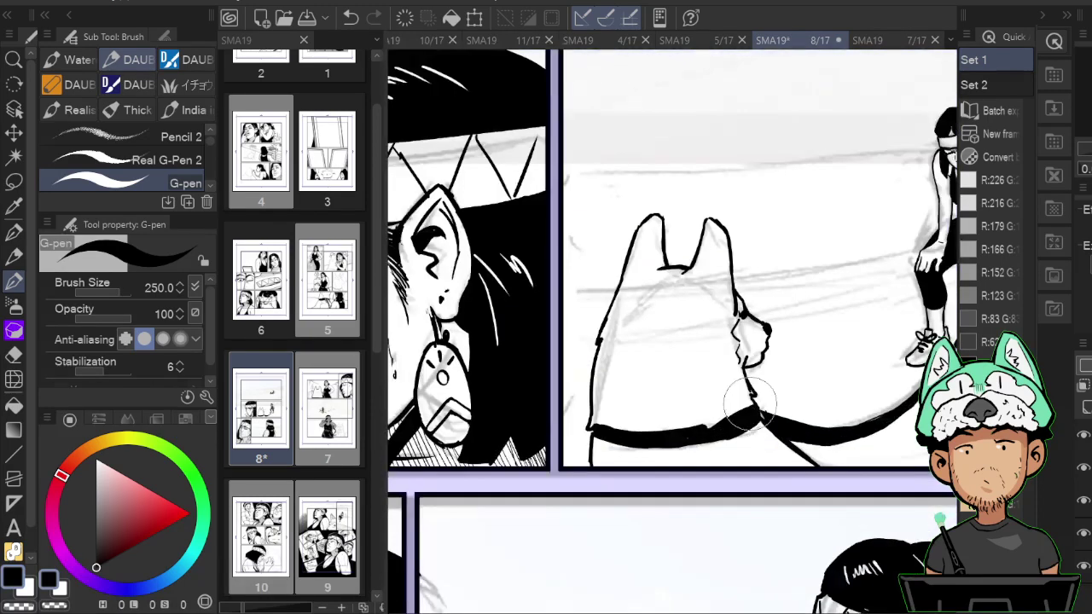
{"action": "scroll", "coordinate": [798, 415], "scroll_direction": "down", "scroll_amount": 2}
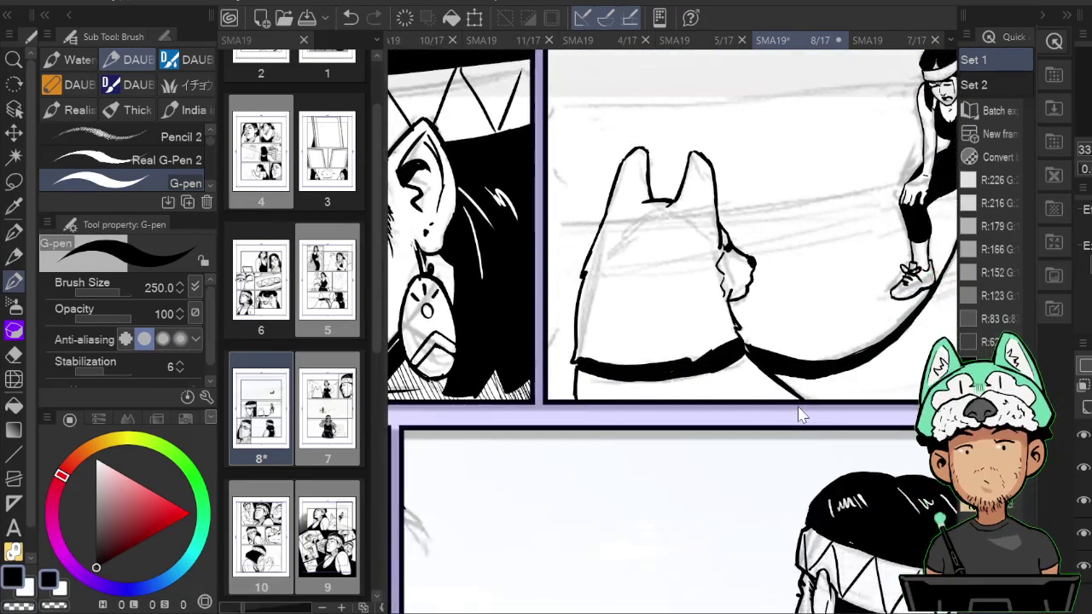
{"action": "scroll", "coordinate": [798, 415], "scroll_direction": "down", "scroll_amount": 3}
{"action": "scroll", "coordinate": [800, 415], "scroll_direction": "down", "scroll_amount": 3}
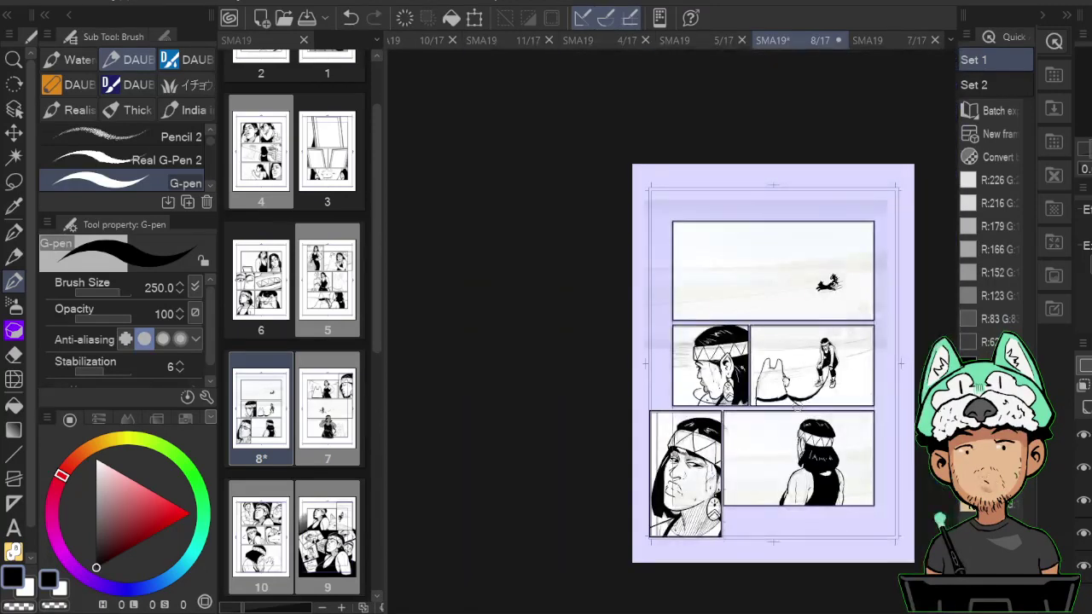
{"action": "scroll", "coordinate": [799, 413], "scroll_direction": "up", "scroll_amount": 5}
{"action": "scroll", "coordinate": [799, 414], "scroll_direction": "down", "scroll_amount": 2}
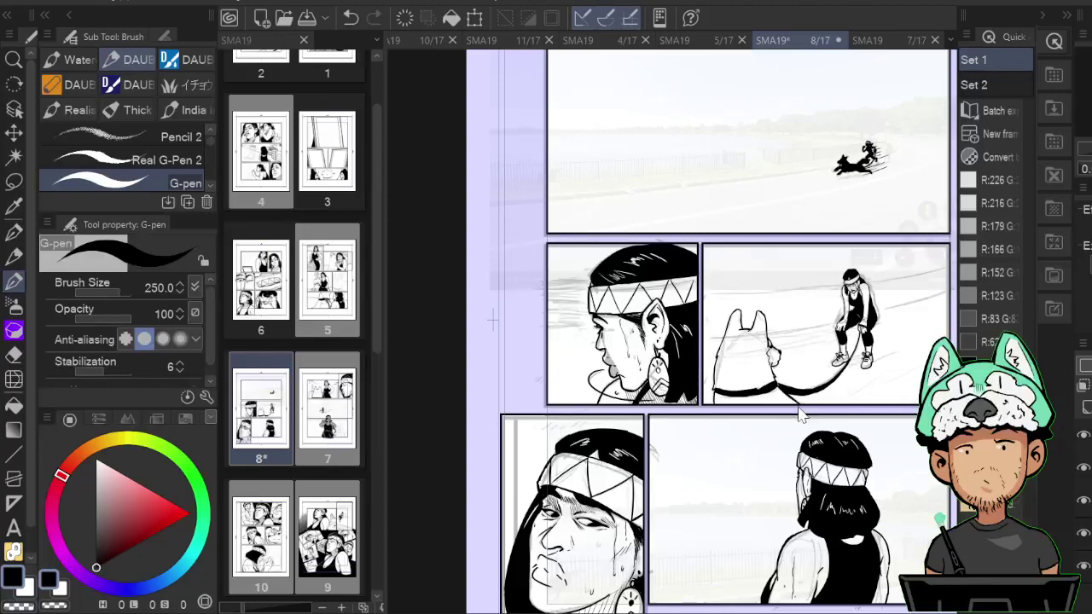
{"action": "scroll", "coordinate": [800, 415], "scroll_direction": "down", "scroll_amount": 2}
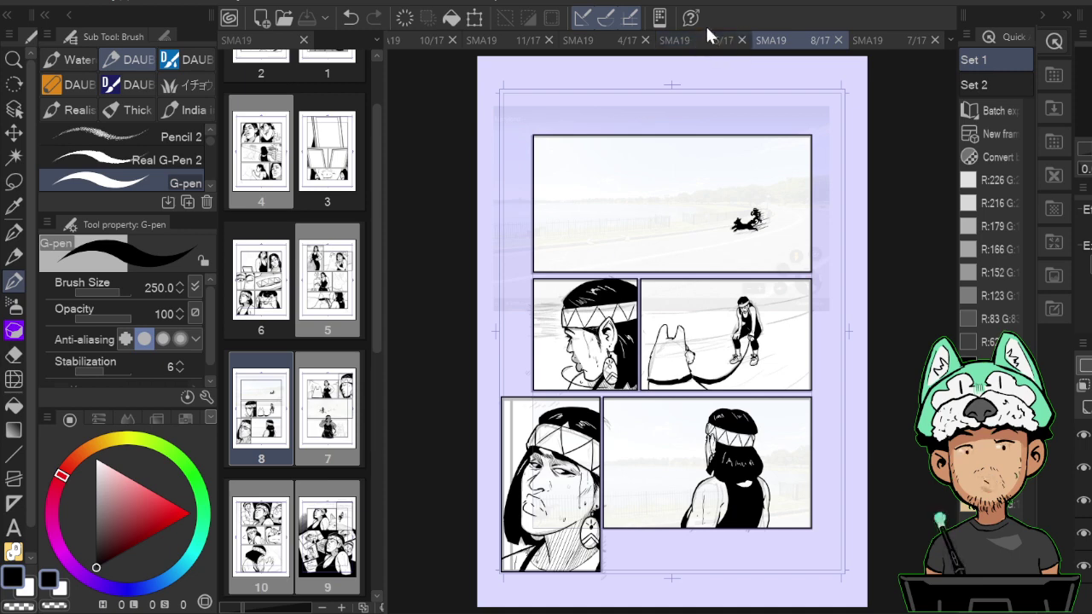
{"action": "left_click", "coordinate": [691, 38]}
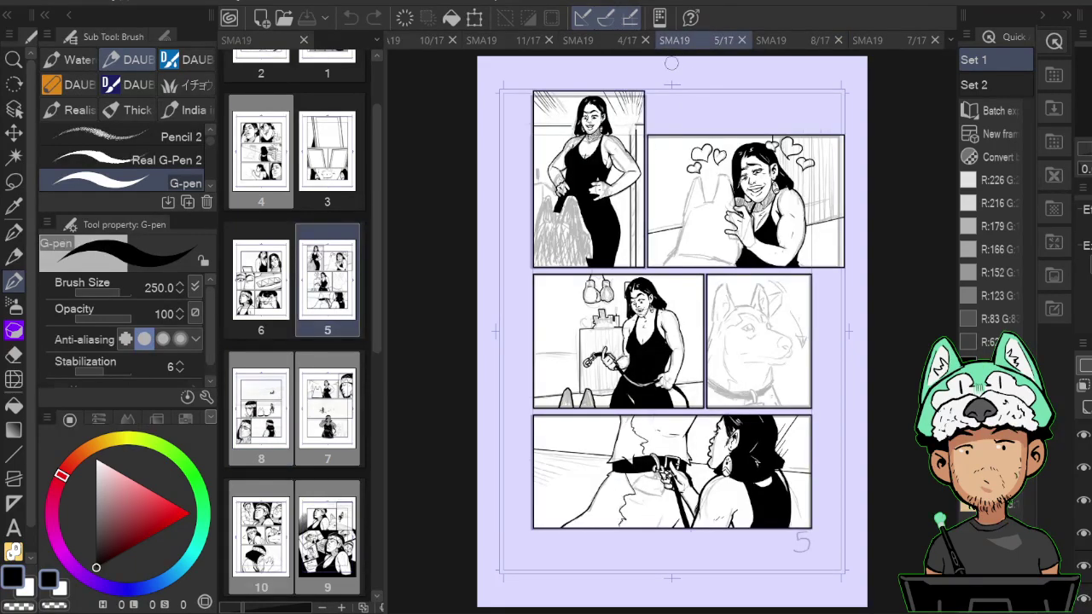
Ink the outline of the dog's ear beside the woman's face in the hearts panel with the G-pen at size 250.
{"action": "scroll", "coordinate": [673, 65], "scroll_direction": "up", "scroll_amount": 5}
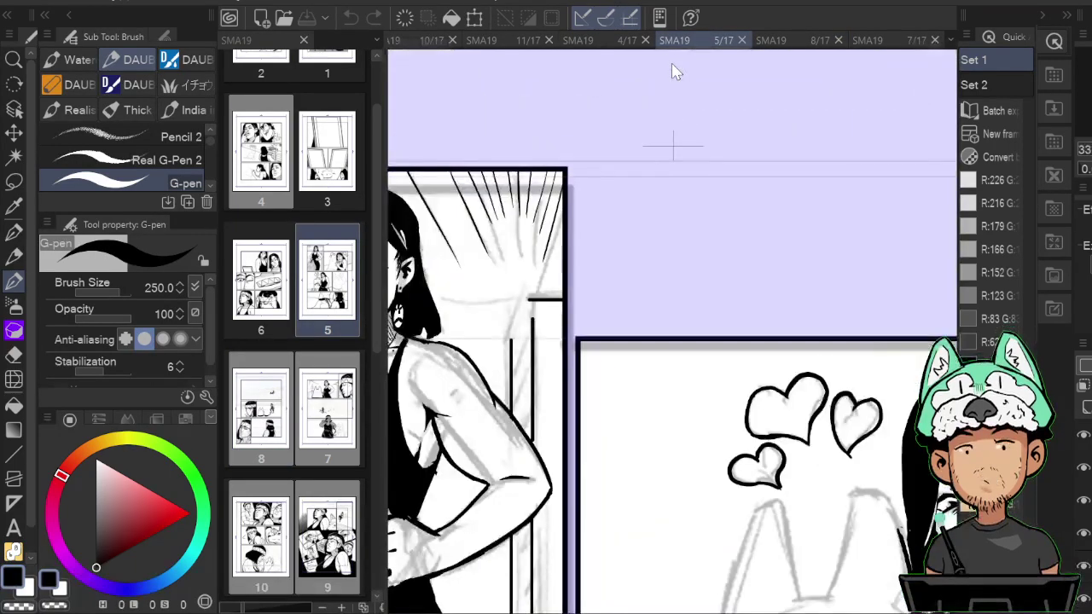
{"action": "key", "text": "h"}
{"action": "left_click_drag", "start_coordinate": [627, 479], "coordinate": [780, 215]}
{"action": "left_click_drag", "start_coordinate": [722, 344], "coordinate": [782, 394]}
{"action": "left_click_drag", "start_coordinate": [724, 376], "coordinate": [751, 304]}
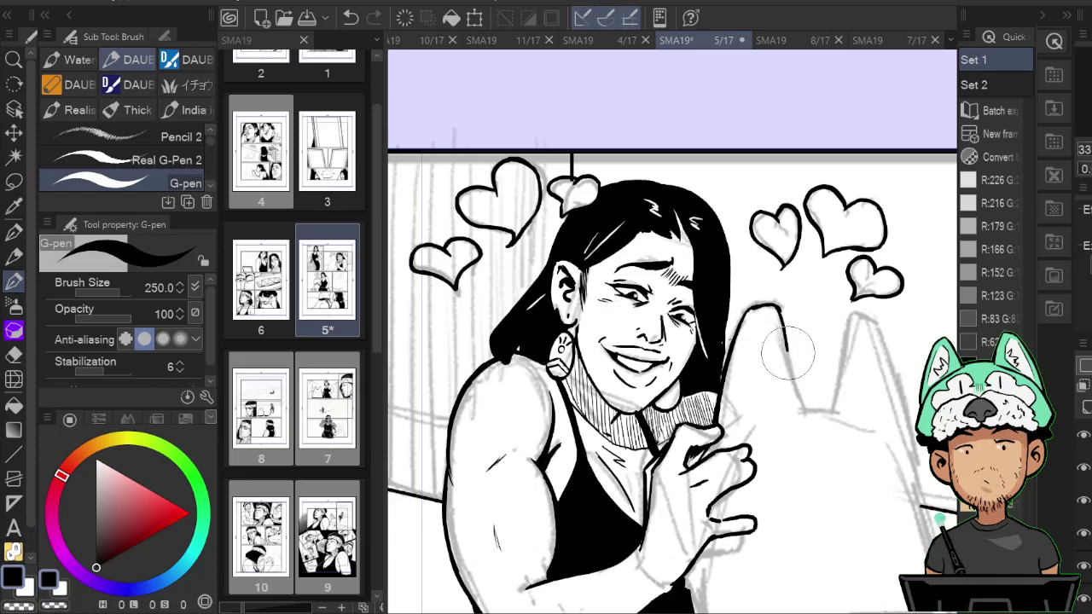
{"action": "left_click_drag", "start_coordinate": [788, 353], "coordinate": [801, 410]}
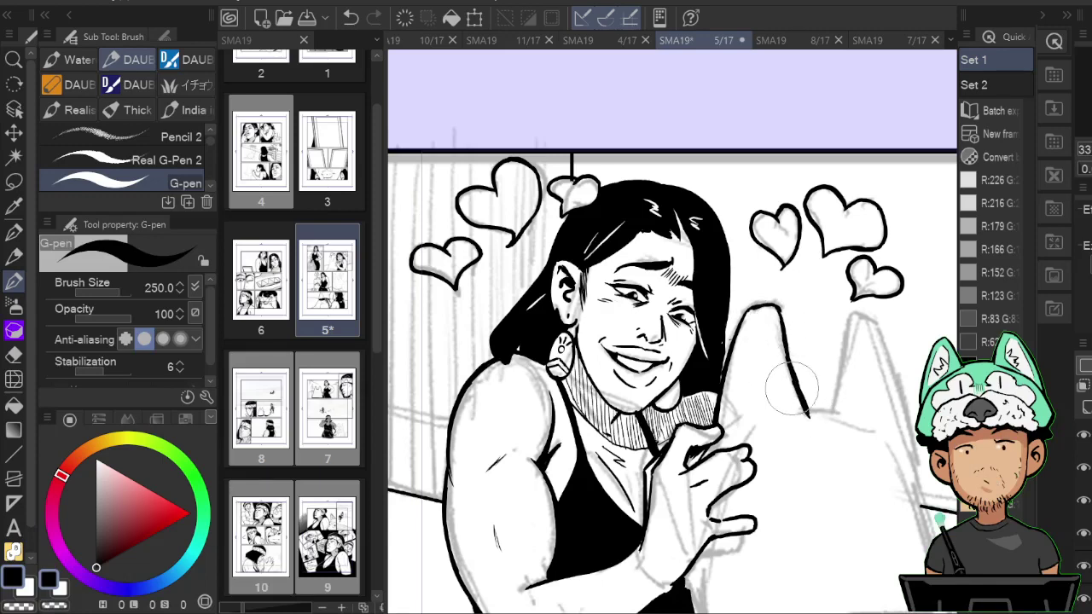
Rework the inner edge of that dog ear, correcting the line between the ear's tip and the head.
{"action": "key", "text": "e"}
{"action": "key", "text": "p"}
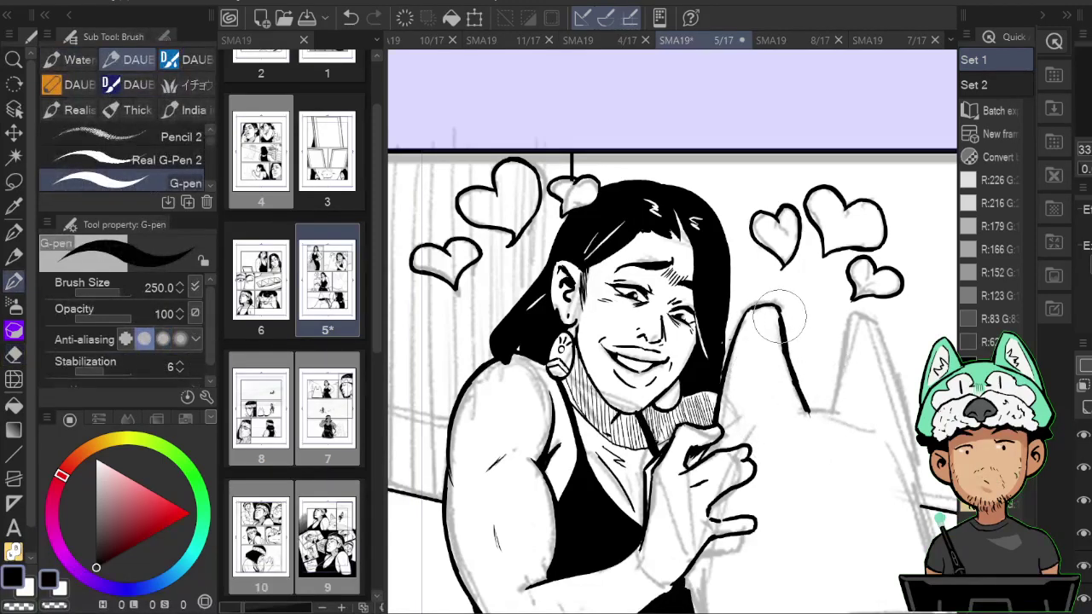
{"action": "key", "text": "e"}
{"action": "left_click_drag", "start_coordinate": [775, 314], "coordinate": [807, 413]}
{"action": "key", "text": "p"}
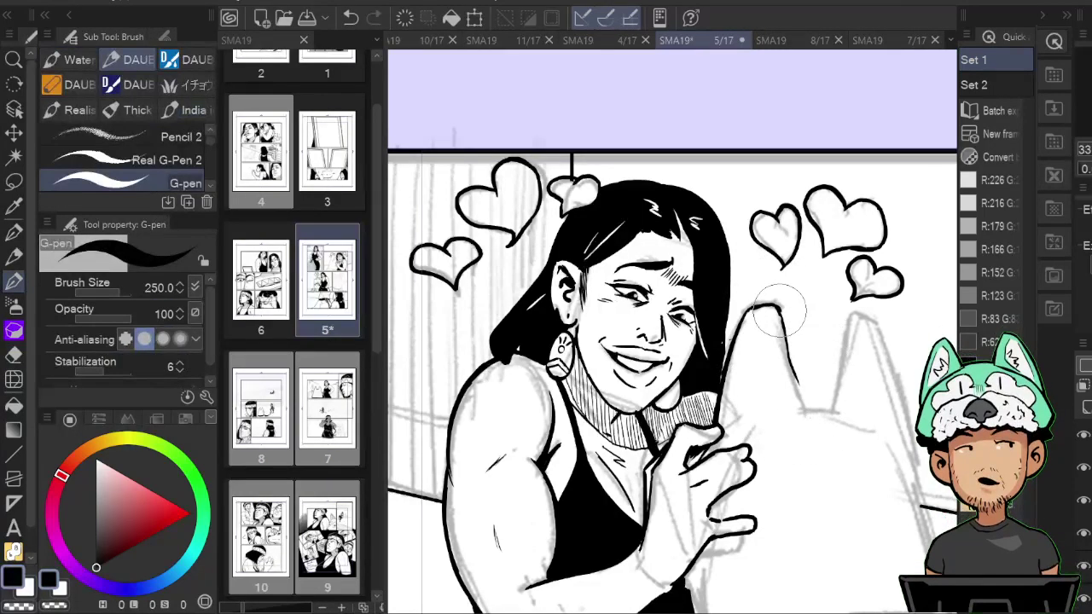
{"action": "left_click_drag", "start_coordinate": [775, 312], "coordinate": [802, 401]}
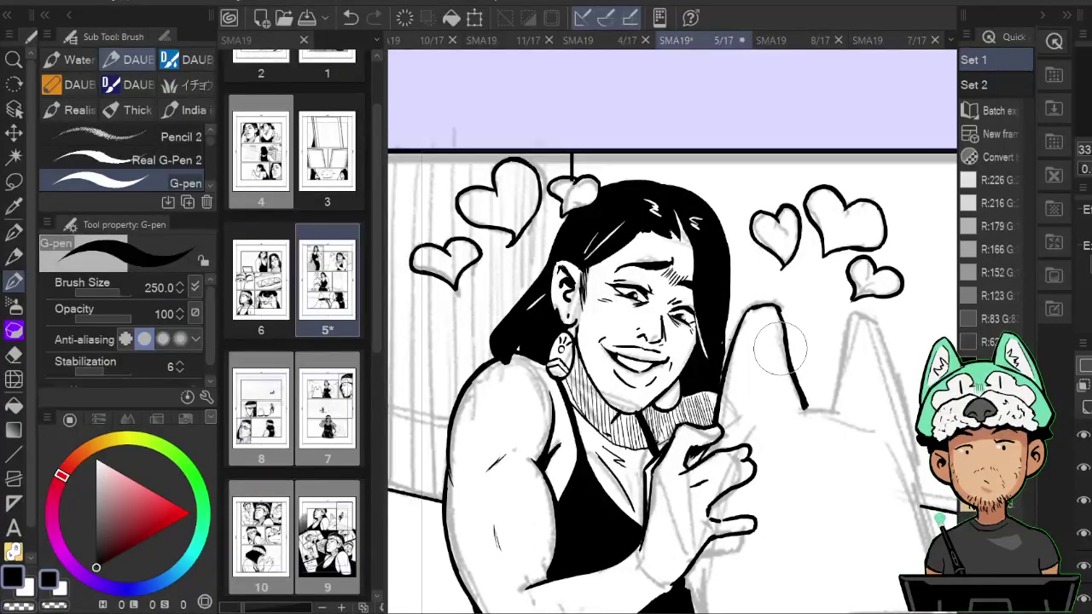
{"action": "key", "text": "e"}
{"action": "left_click_drag", "start_coordinate": [783, 355], "coordinate": [779, 342]}
{"action": "key", "text": "p"}
Check the ear in mirrored view, erase the lower part of its inner edge and re-ink it down to the head.
{"action": "key", "text": "h"}
{"action": "left_click_drag", "start_coordinate": [670, 321], "coordinate": [709, 362]}
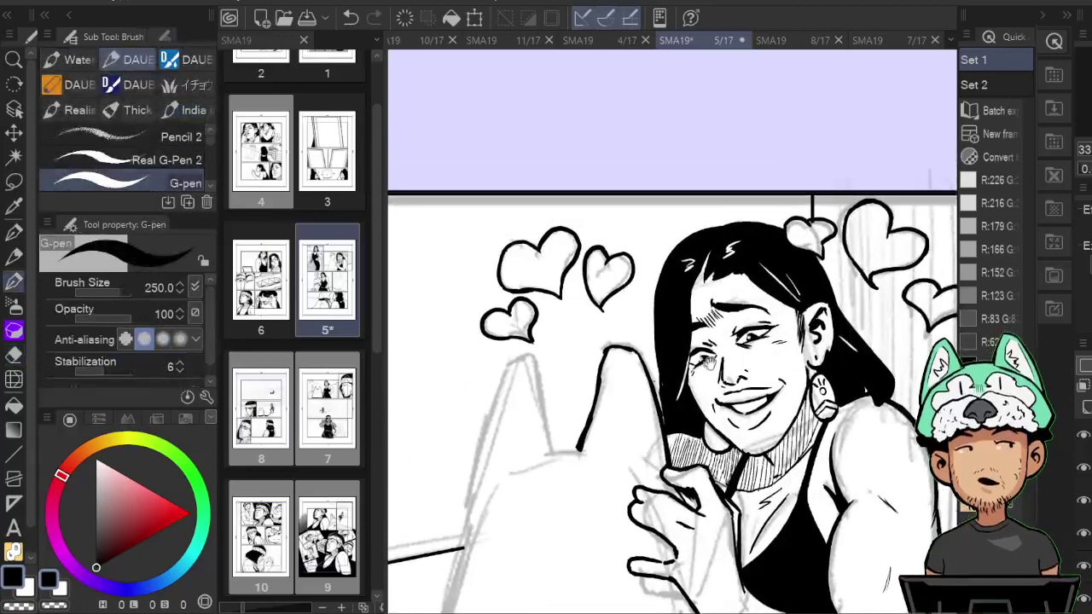
{"action": "key", "text": "b"}
{"action": "key", "text": "p"}
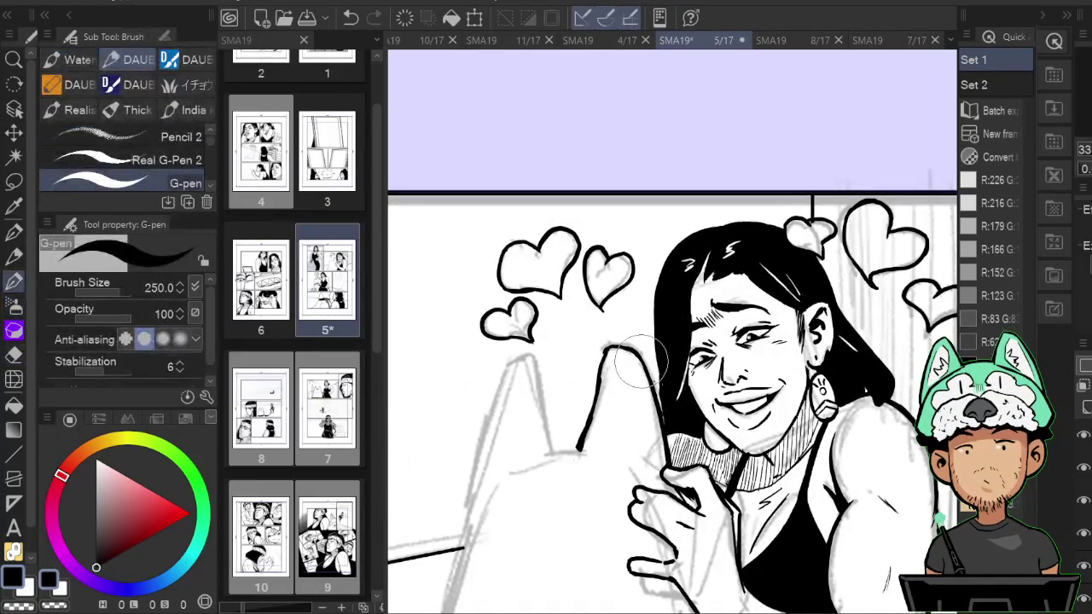
{"action": "key", "text": "h"}
{"action": "key", "text": "e"}
{"action": "key", "text": "p"}
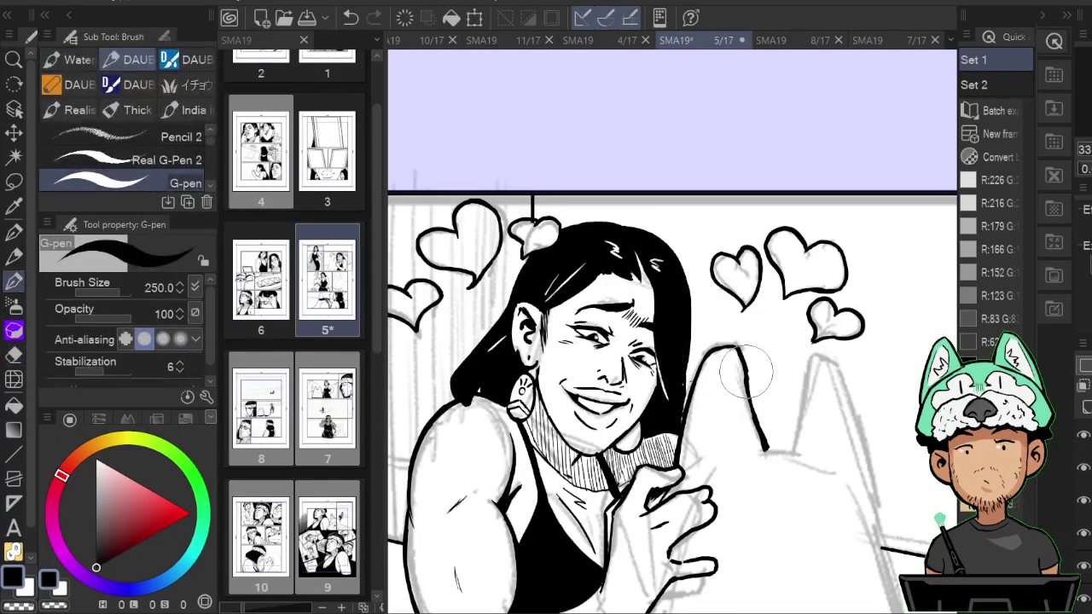
{"action": "key", "text": "e"}
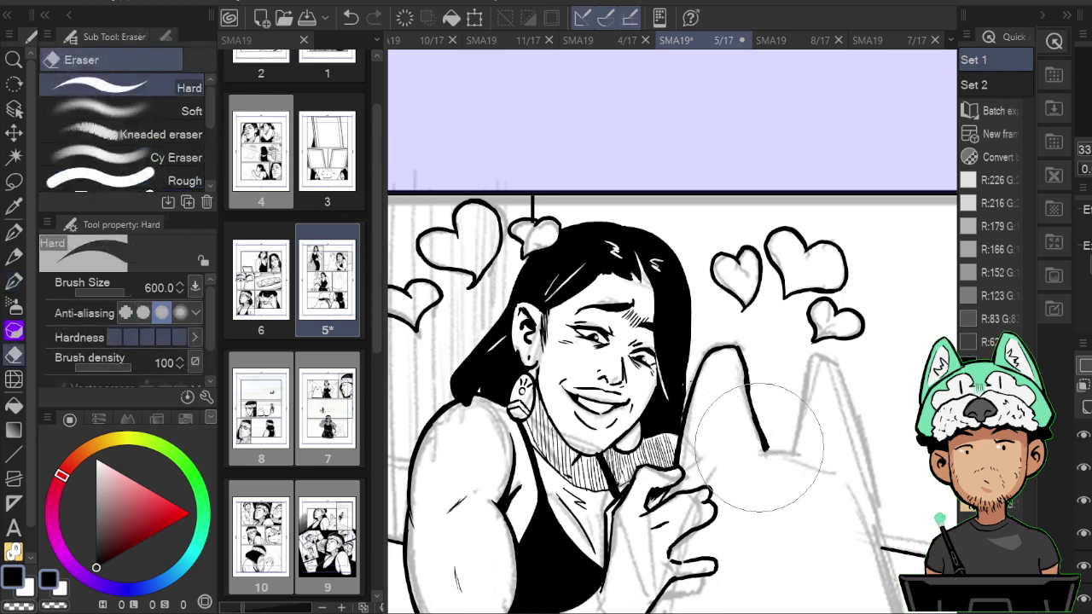
{"action": "mouse_move", "coordinate": [760, 448]}
{"action": "left_mouse_down"}
{"action": "mouse_move", "coordinate": [749, 426]}
{"action": "mouse_move", "coordinate": [760, 440]}
{"action": "left_mouse_up"}
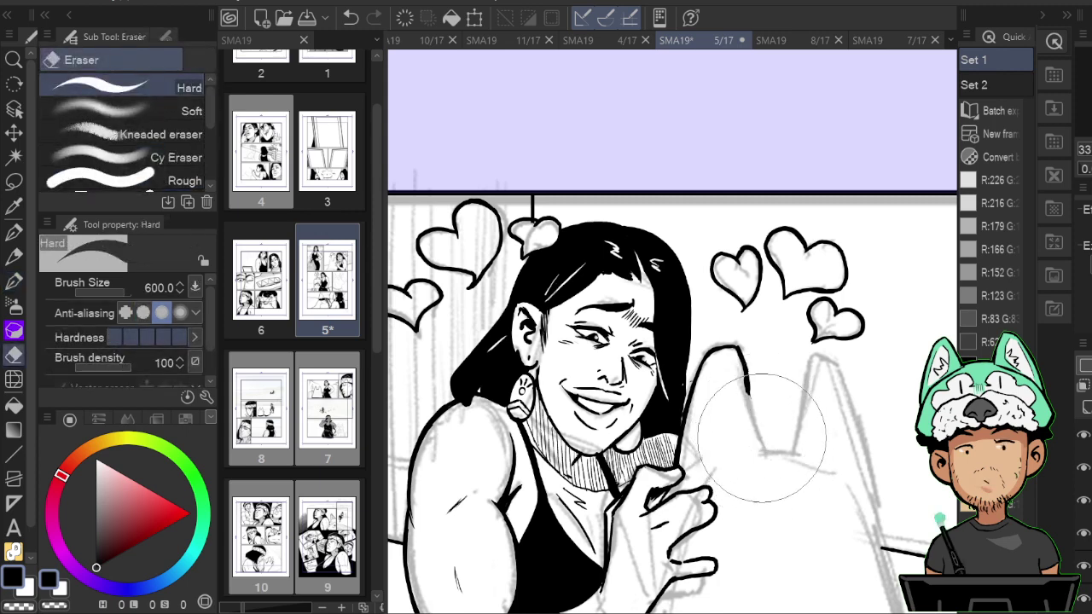
{"action": "key", "text": "p"}
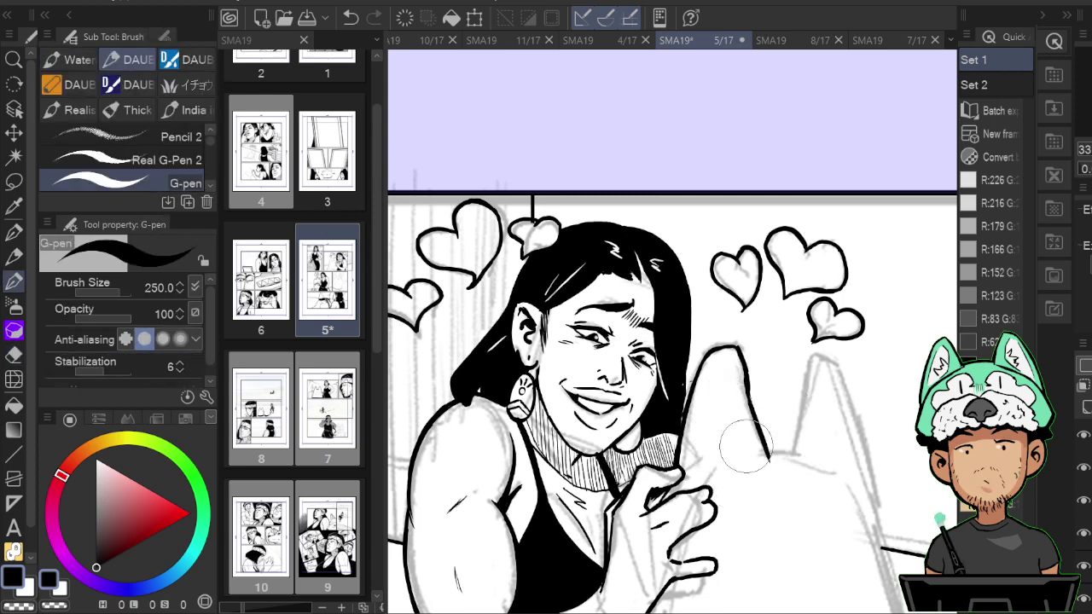
Ink the top of the dog's head between the ears and the outline of its second ear.
{"action": "key", "text": "h"}
{"action": "key", "text": "h"}
{"action": "left_click_drag", "start_coordinate": [824, 475], "coordinate": [762, 468]}
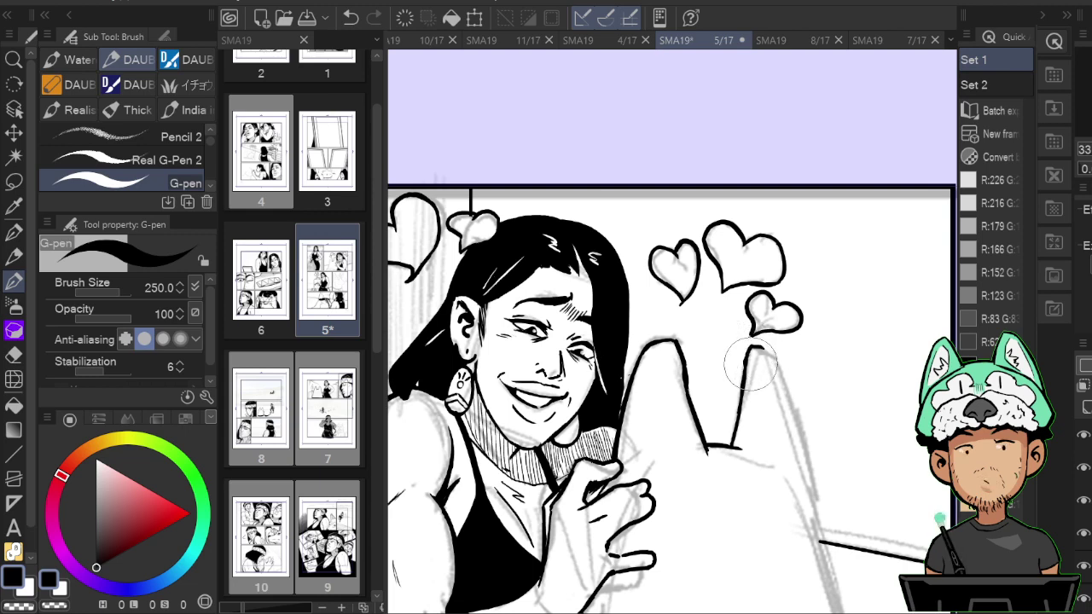
{"action": "key", "text": "h"}
{"action": "left_click_drag", "start_coordinate": [832, 442], "coordinate": [828, 433]}
{"action": "key", "text": "h"}
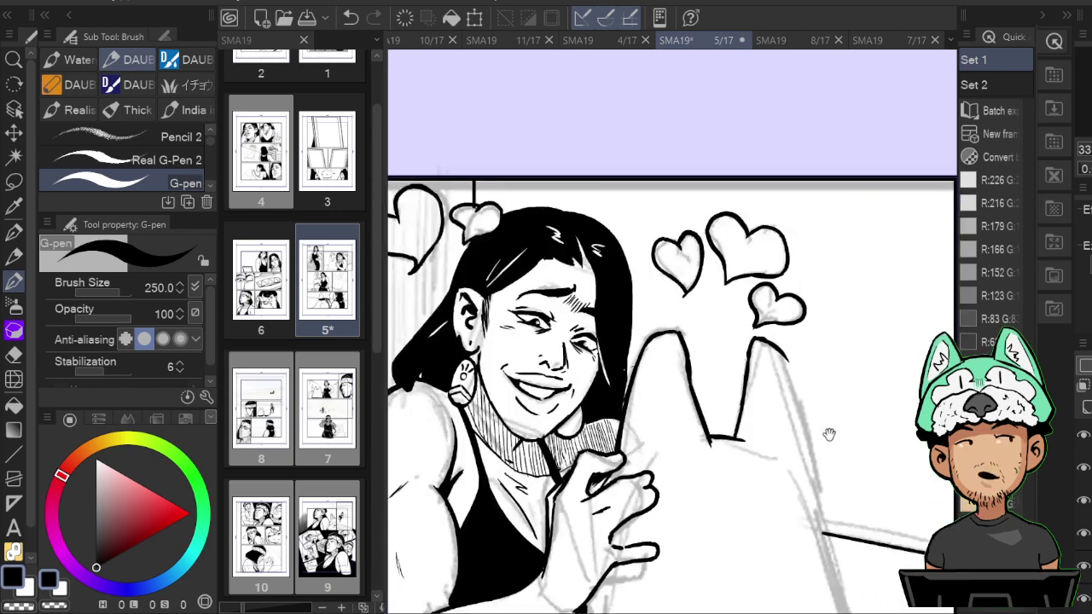
{"action": "left_click_drag", "start_coordinate": [780, 349], "coordinate": [805, 420]}
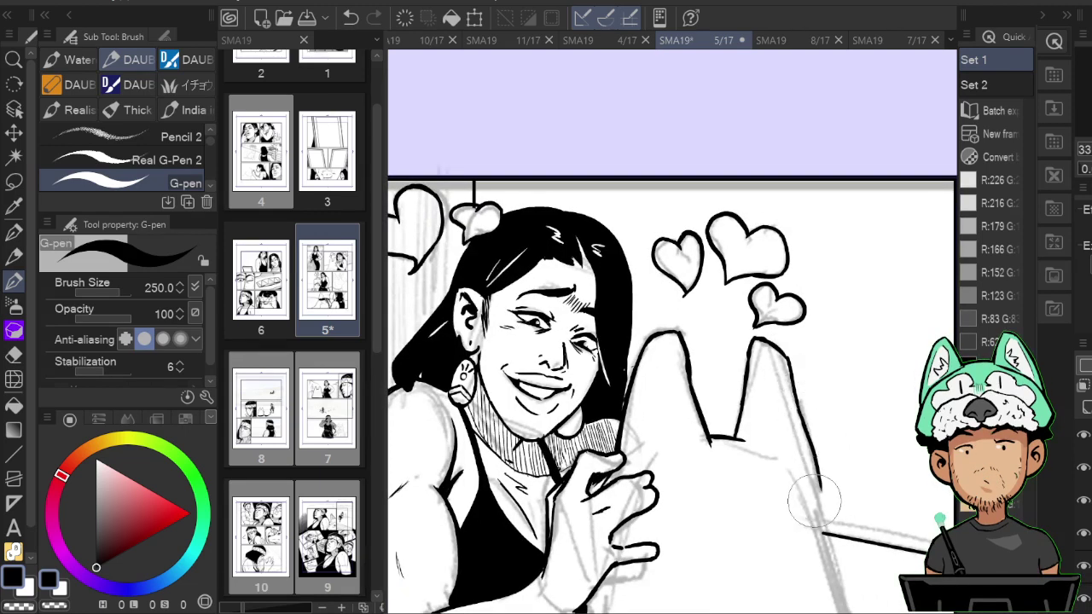
Ink the side of the dog's head and neck from the second ear to the collar, using brush size 300 lower down.
{"action": "key", "text": "h"}
{"action": "left_click_drag", "start_coordinate": [802, 502], "coordinate": [883, 371]}
{"action": "key", "text": "h"}
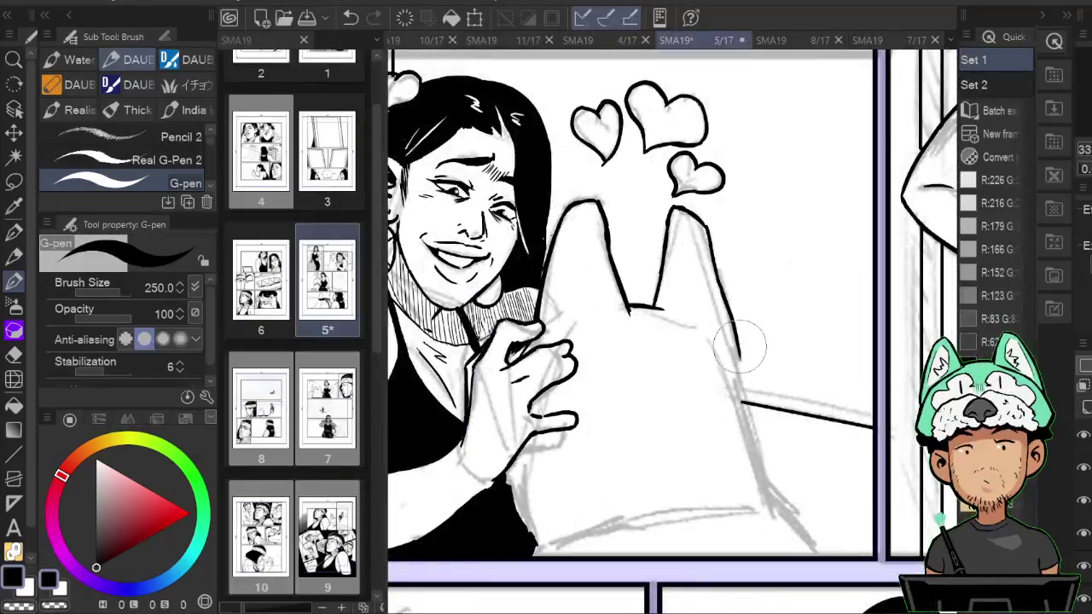
{"action": "key", "text": "h"}
{"action": "left_click_drag", "start_coordinate": [694, 445], "coordinate": [765, 404]}
{"action": "key", "text": "h"}
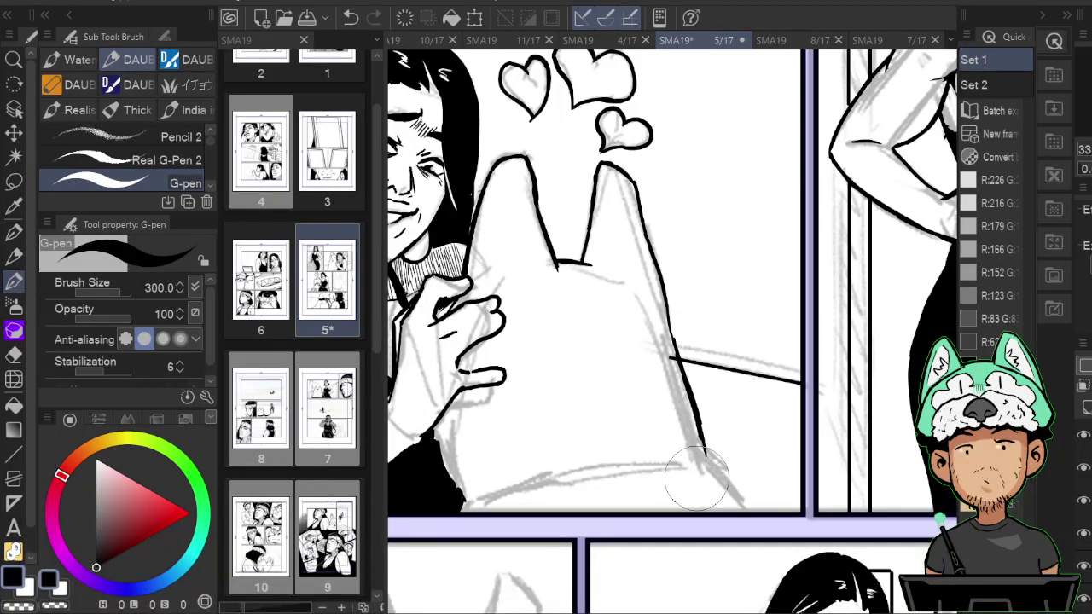
Ink the jagged fur edge of the dog's neck just below the woman's hand.
{"action": "left_click_drag", "start_coordinate": [569, 408], "coordinate": [737, 375]}
{"action": "left_click_drag", "start_coordinate": [622, 394], "coordinate": [615, 432]}
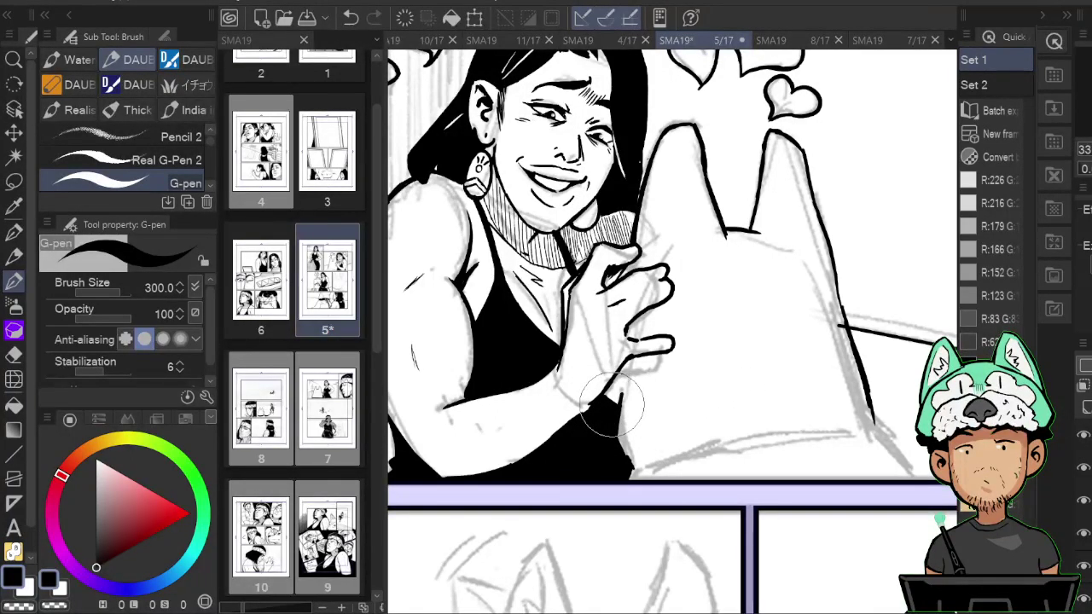
{"action": "left_click_drag", "start_coordinate": [799, 281], "coordinate": [797, 334]}
{"action": "key", "text": "h"}
{"action": "key", "text": "h"}
{"action": "left_click_drag", "start_coordinate": [765, 422], "coordinate": [765, 399]}
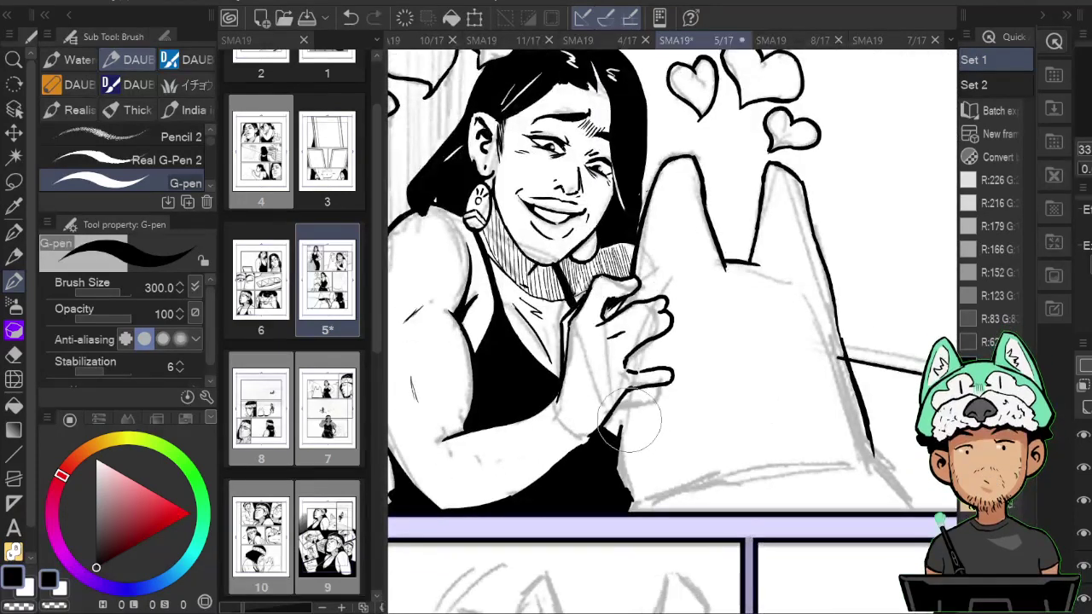
{"action": "left_click_drag", "start_coordinate": [628, 441], "coordinate": [626, 467]}
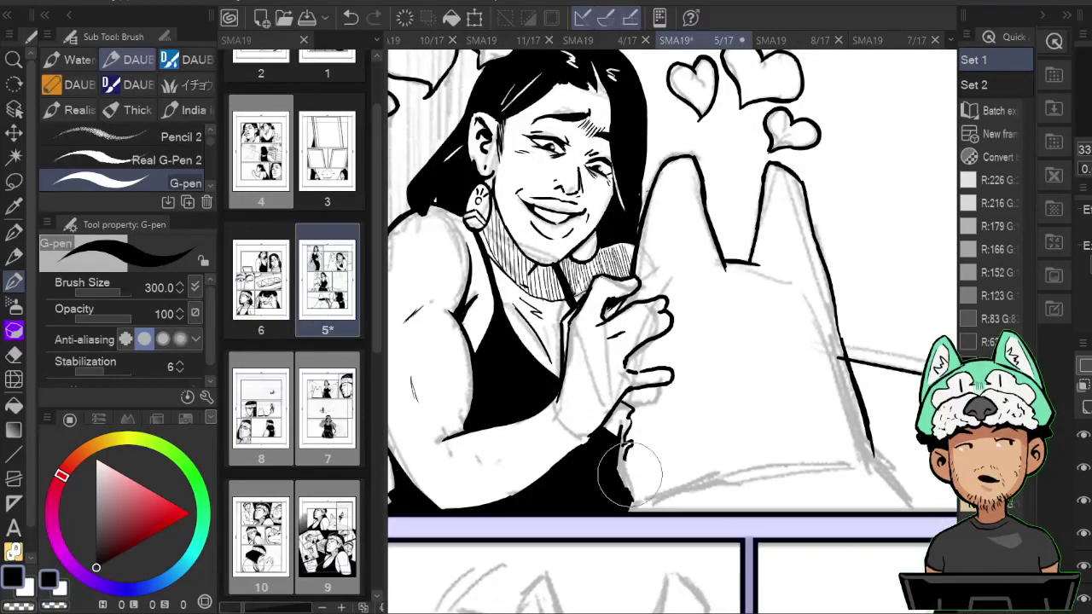
Ink the dog's collar as a thick, curved black band across the base of its neck.
{"action": "mouse_move", "coordinate": [783, 425]}
{"action": "left_mouse_down"}
{"action": "mouse_move", "coordinate": [804, 394]}
{"action": "mouse_move", "coordinate": [782, 366]}
{"action": "left_mouse_up"}
{"action": "key", "text": "h"}
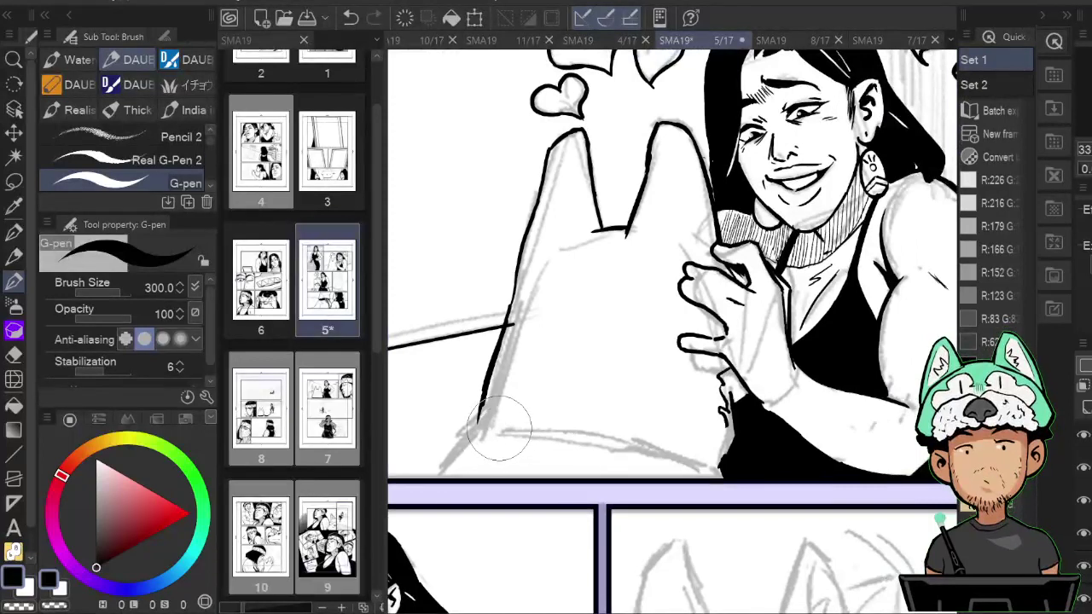
{"action": "left_click_drag", "start_coordinate": [489, 432], "coordinate": [679, 452]}
{"action": "left_click_drag", "start_coordinate": [546, 437], "coordinate": [710, 467]}
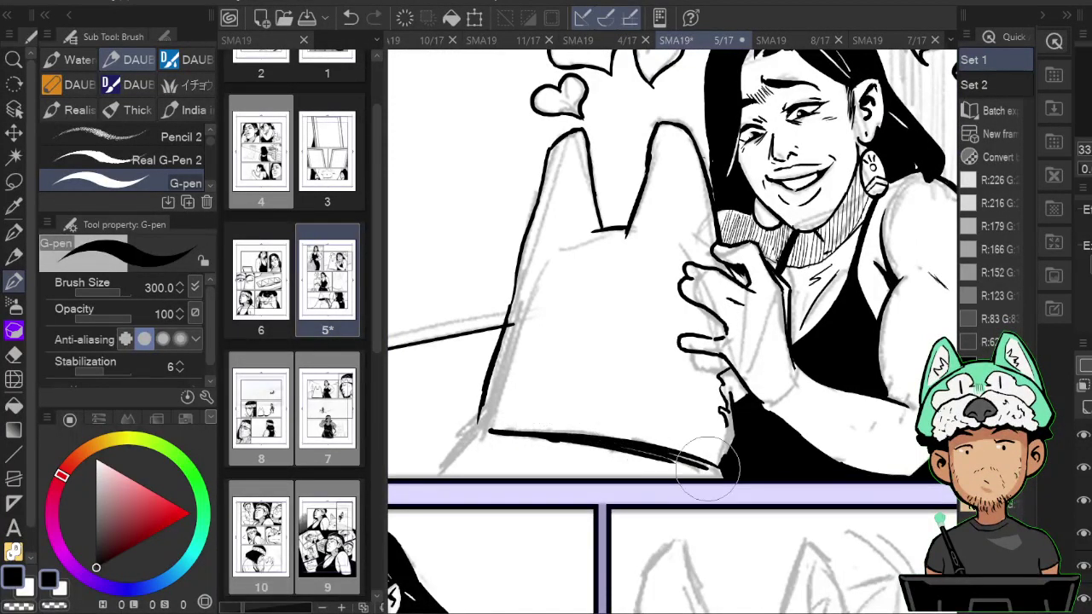
{"action": "left_click_drag", "start_coordinate": [636, 448], "coordinate": [721, 471]}
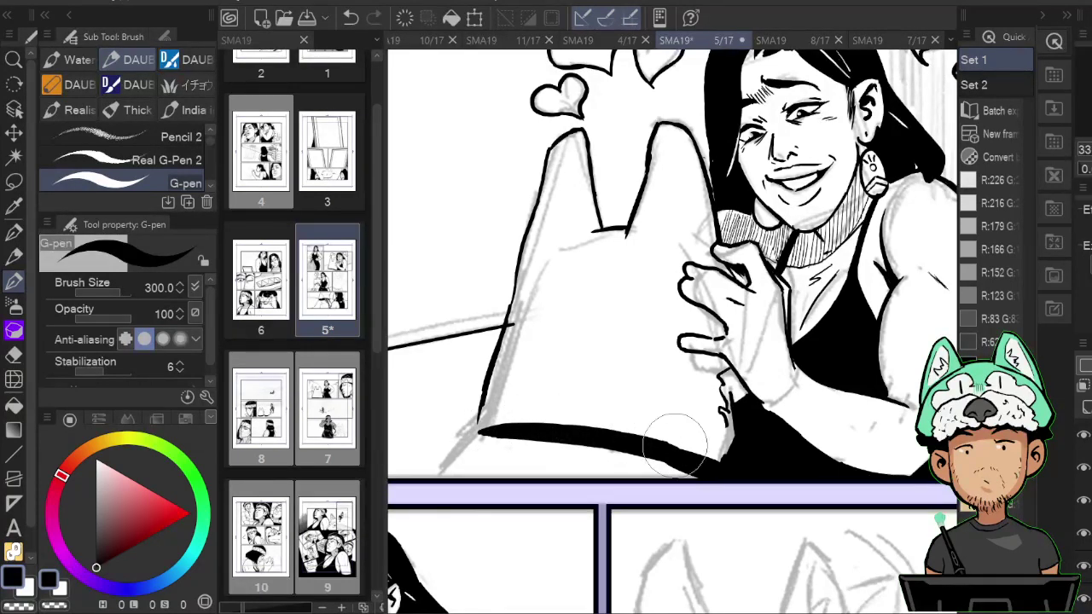
Add a fur tuft overlapping the collar's upper edge, clearing the black inside it and touching up the band beside it.
{"action": "key", "text": "h"}
{"action": "left_click_drag", "start_coordinate": [841, 385], "coordinate": [806, 353]}
{"action": "left_click_drag", "start_coordinate": [741, 389], "coordinate": [770, 404]}
{"action": "key", "text": "e"}
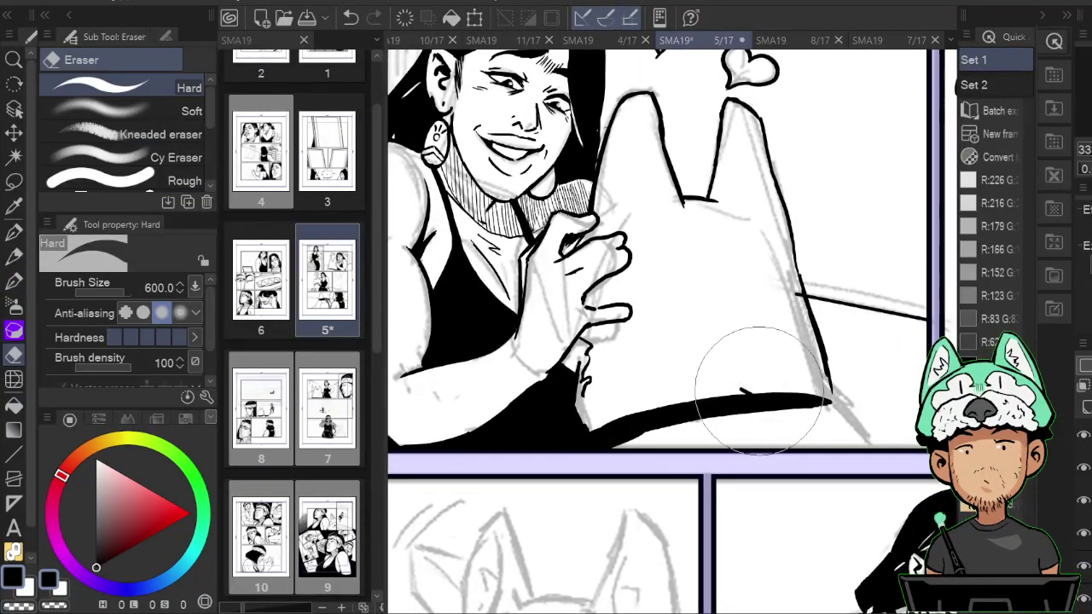
{"action": "key", "text": "p"}
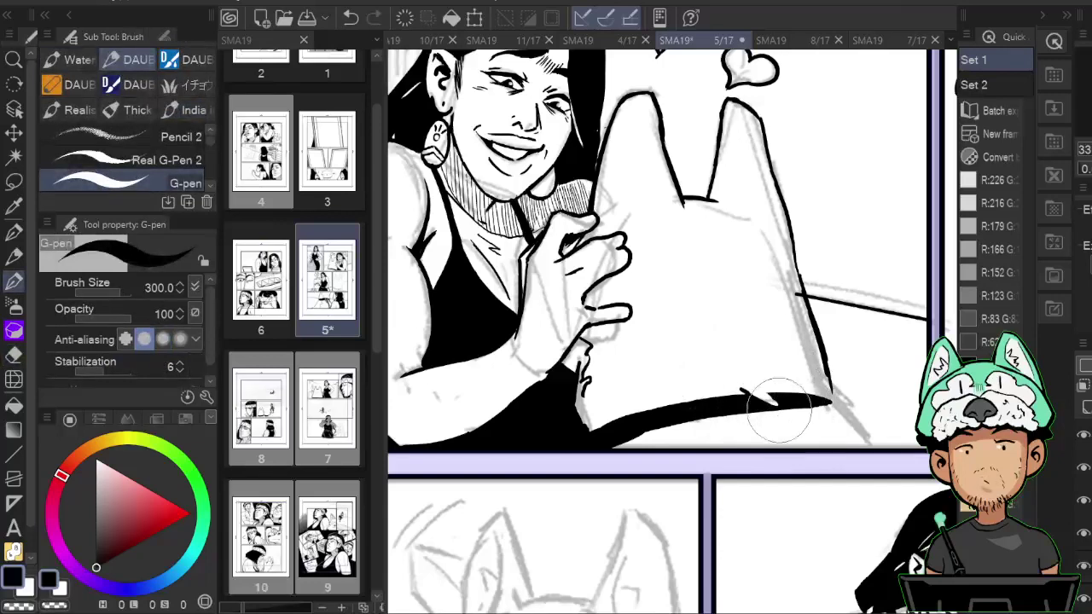
{"action": "key", "text": "e"}
{"action": "key", "text": "p"}
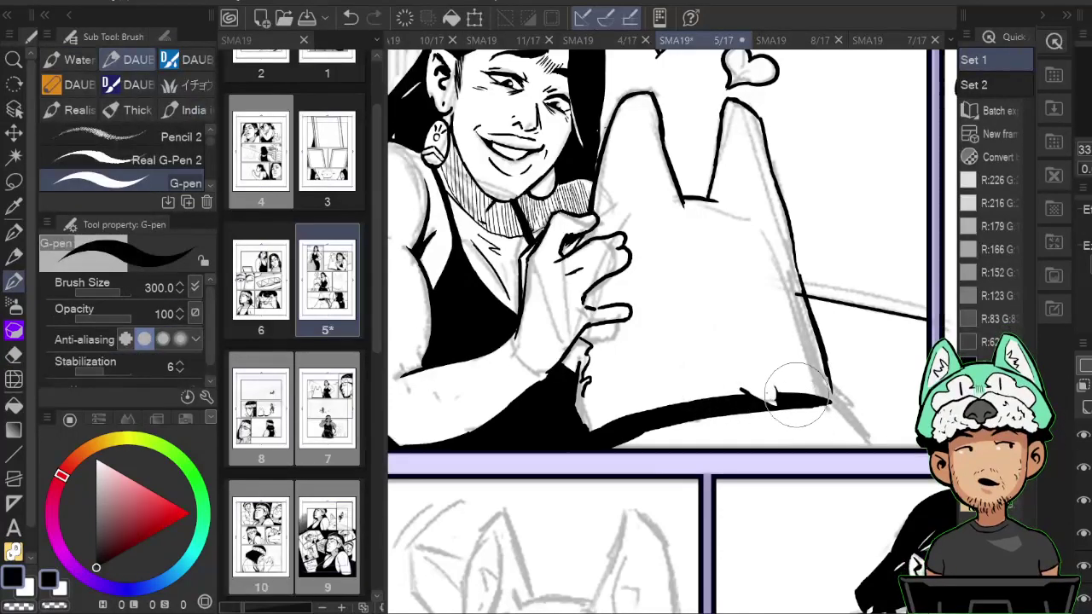
{"action": "left_click_drag", "start_coordinate": [777, 396], "coordinate": [826, 398]}
Ink the dog's shoulder line below the collar and a pointed fur tuft at the collar's outer end.
{"action": "key", "text": "h"}
{"action": "key", "text": "h"}
{"action": "left_click_drag", "start_coordinate": [633, 384], "coordinate": [581, 384]}
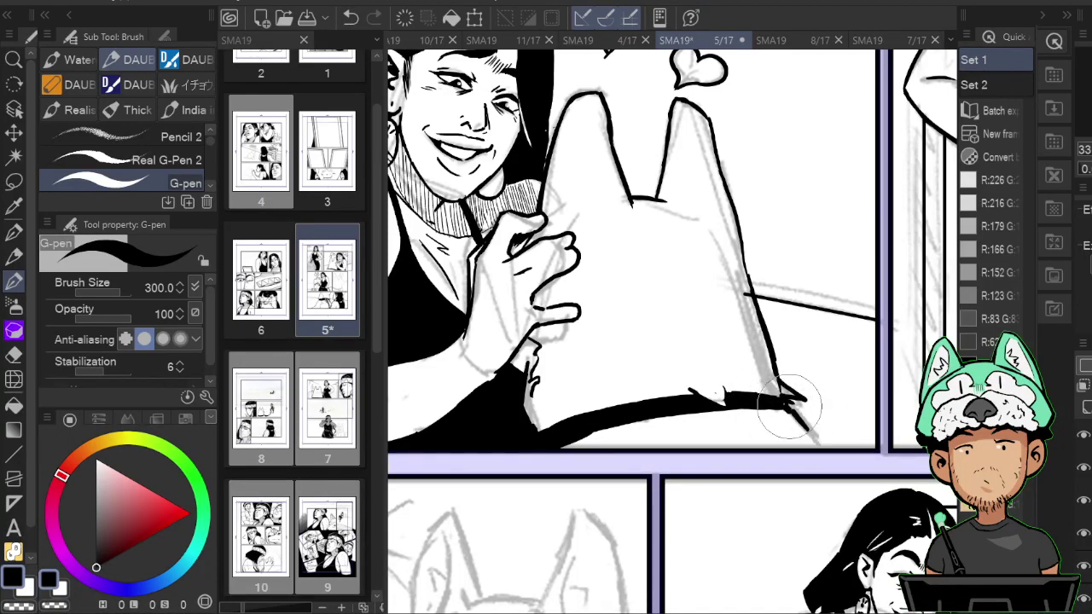
Sharpen the fur tuft over the collar with cleaner pointed strokes, checking it in mirrored view.
{"action": "key", "text": "h"}
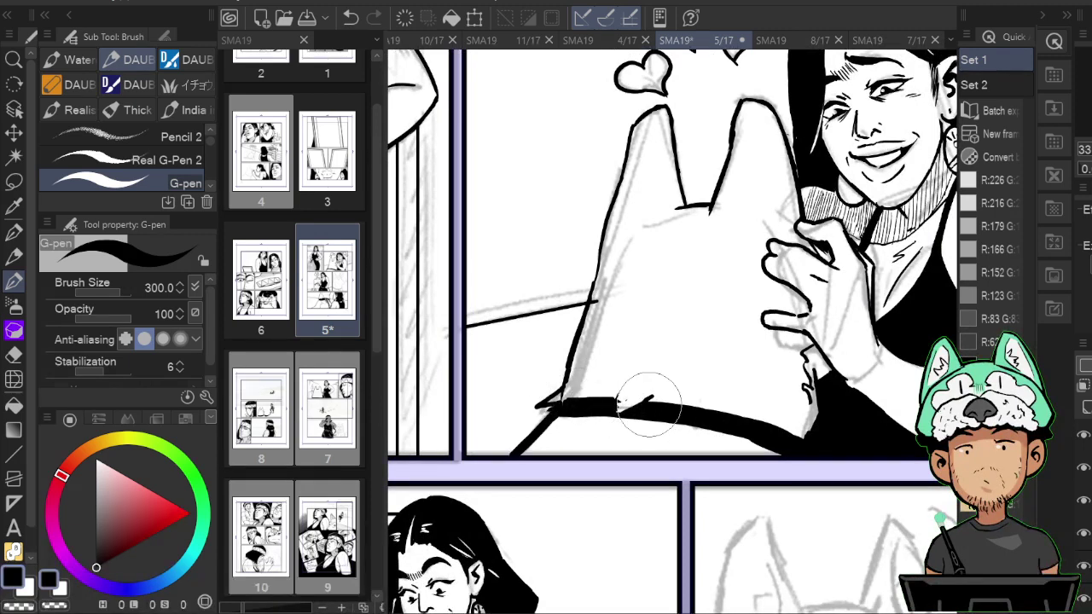
{"action": "key", "text": "e"}
{"action": "key", "text": "h"}
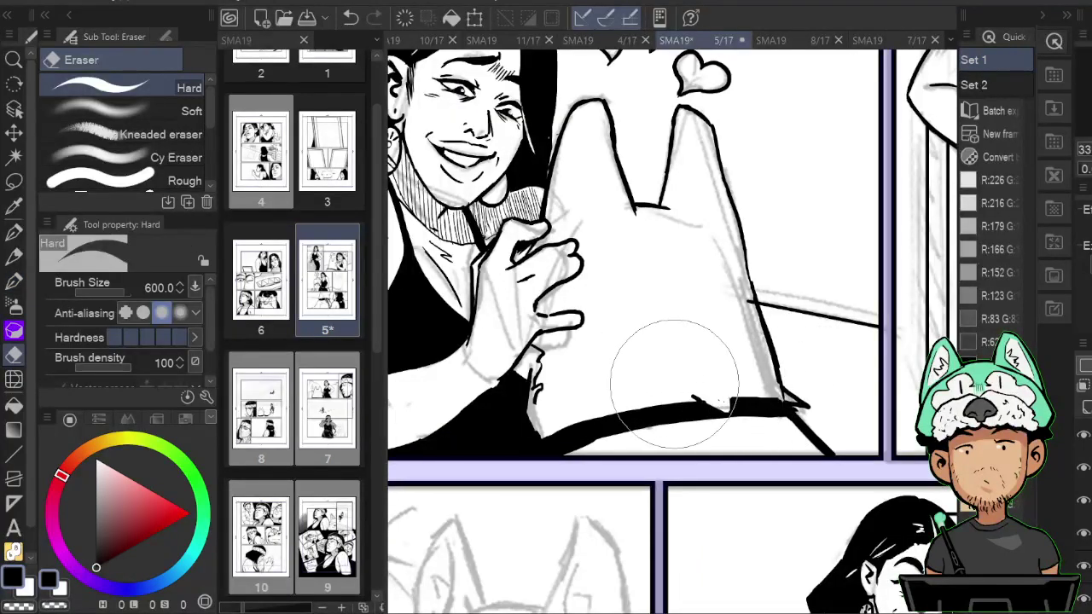
{"action": "key", "text": "b"}
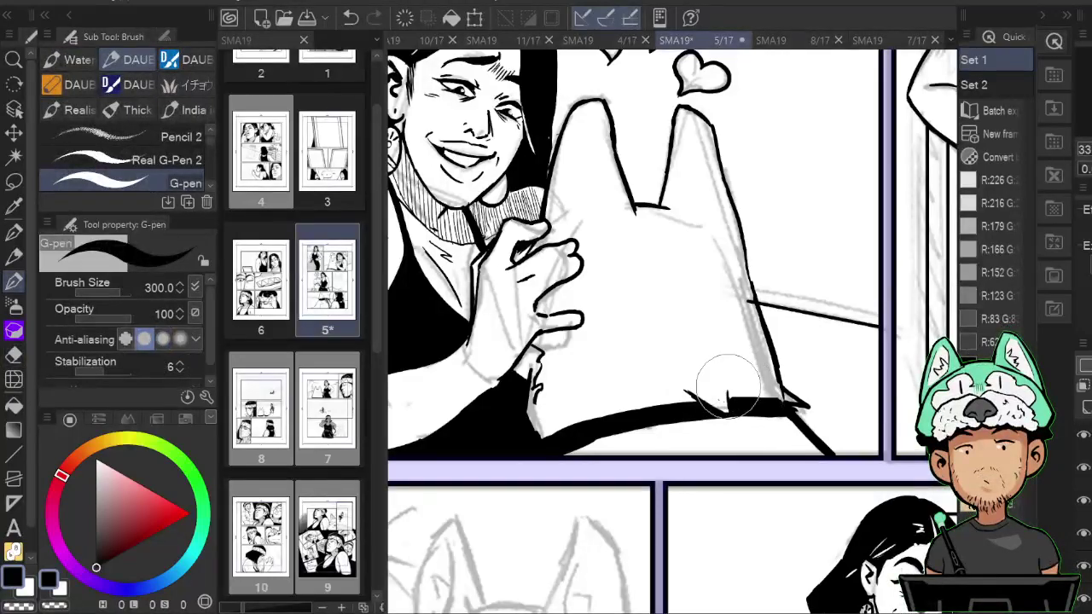
{"action": "key", "text": "h"}
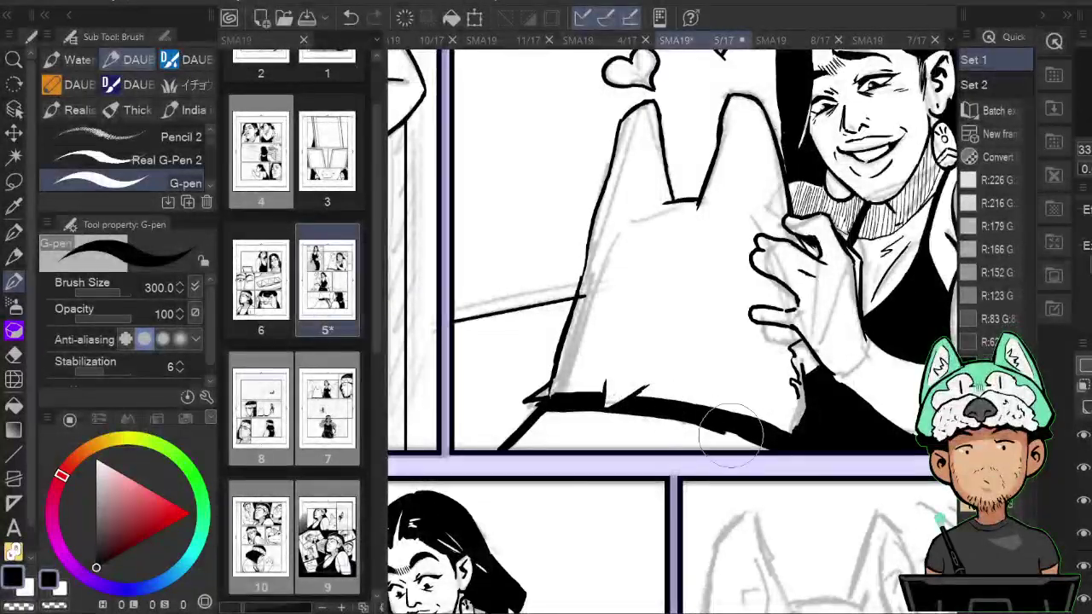
Refine the lower edge of the black collar below the fur tuft.
{"action": "key", "text": "h"}
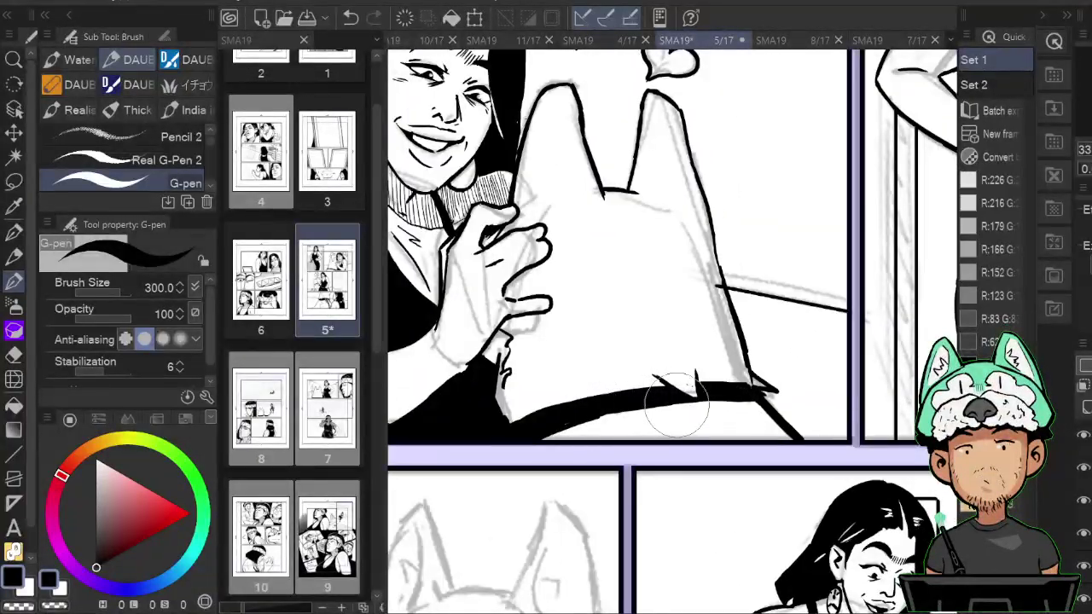
{"action": "key", "text": "ctrl+y"}
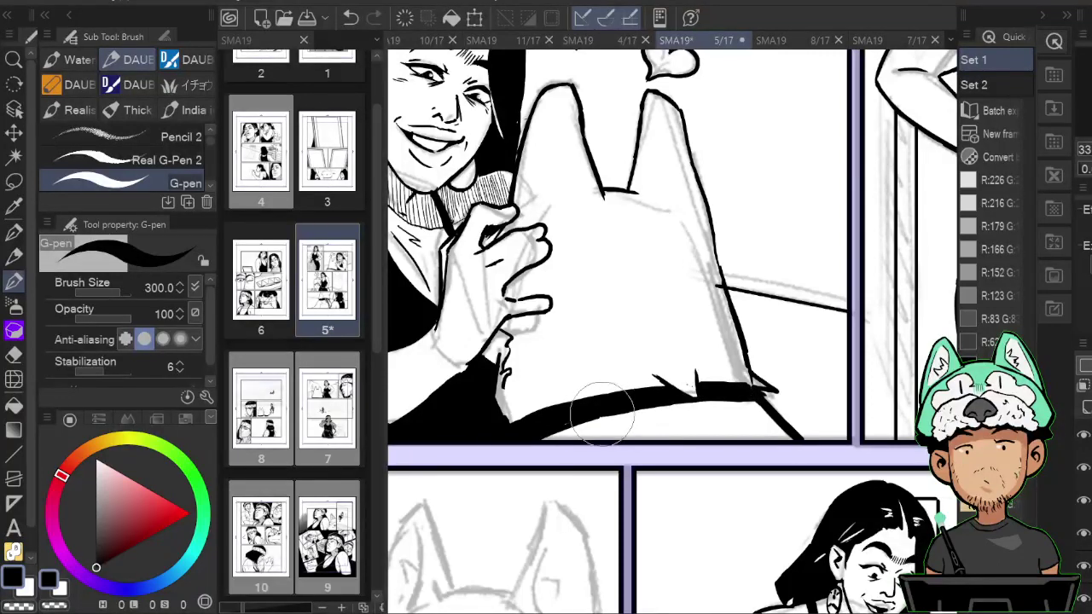
{"action": "left_click_drag", "start_coordinate": [664, 407], "coordinate": [696, 391]}
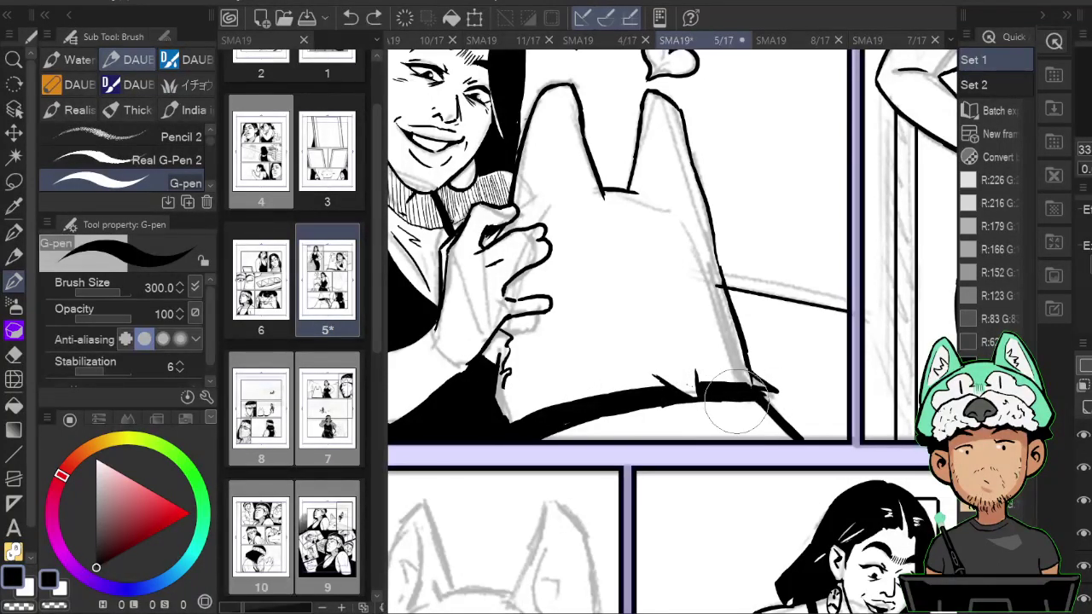
{"action": "key", "text": "h"}
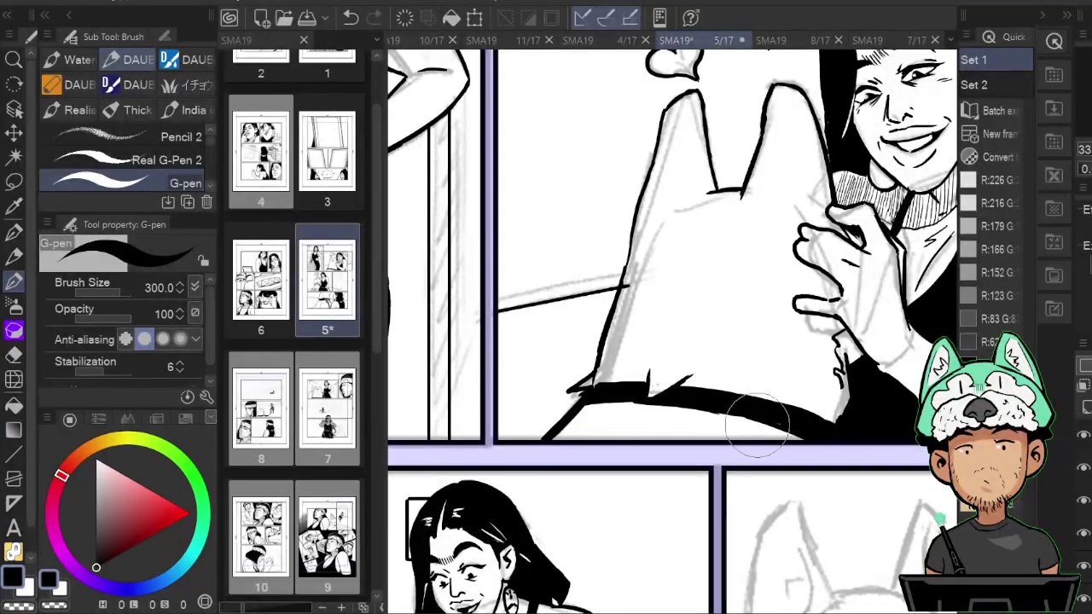
Review the inked dog in the hearts panel and the whole page in mirrored and normal view.
{"action": "key", "text": "h"}
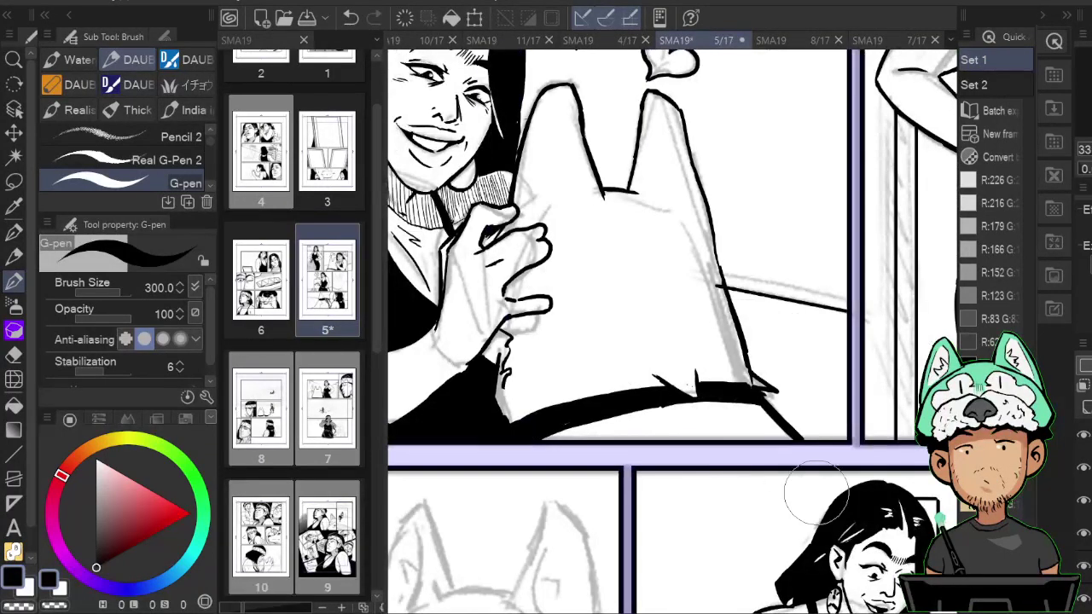
{"action": "scroll", "coordinate": [818, 502], "scroll_direction": "down", "scroll_amount": 5}
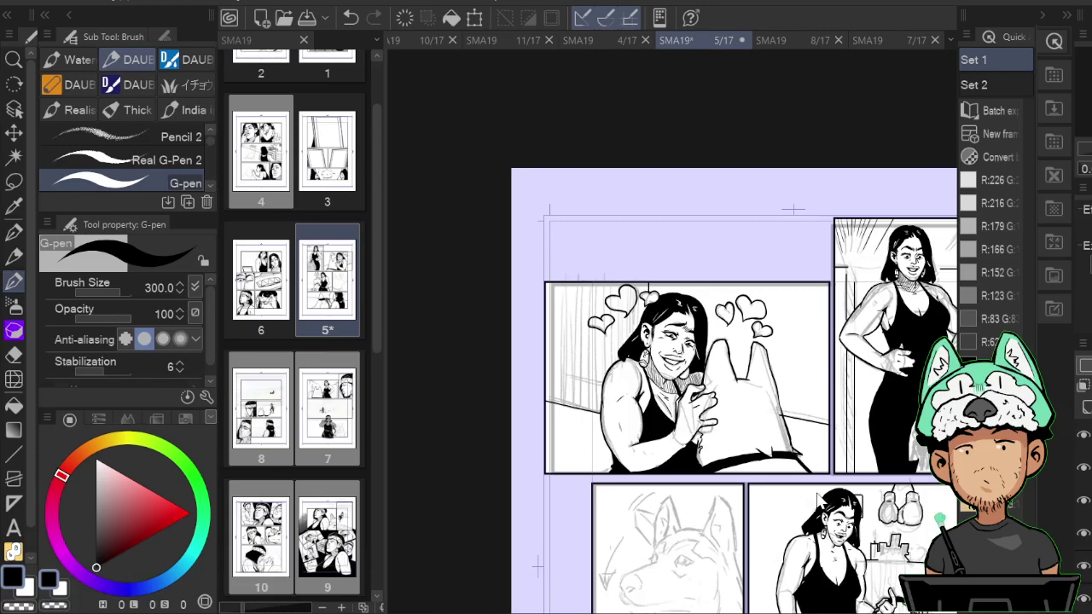
{"action": "scroll", "coordinate": [818, 500], "scroll_direction": "down", "scroll_amount": 3}
{"action": "scroll", "coordinate": [818, 500], "scroll_direction": "up", "scroll_amount": 5}
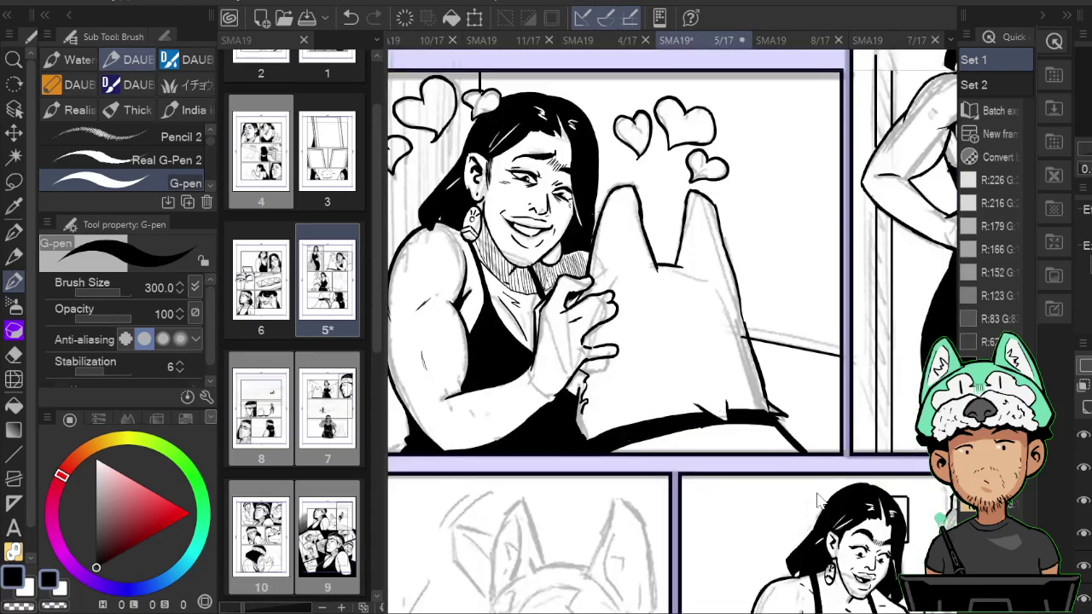
{"action": "scroll", "coordinate": [817, 500], "scroll_direction": "down", "scroll_amount": 2}
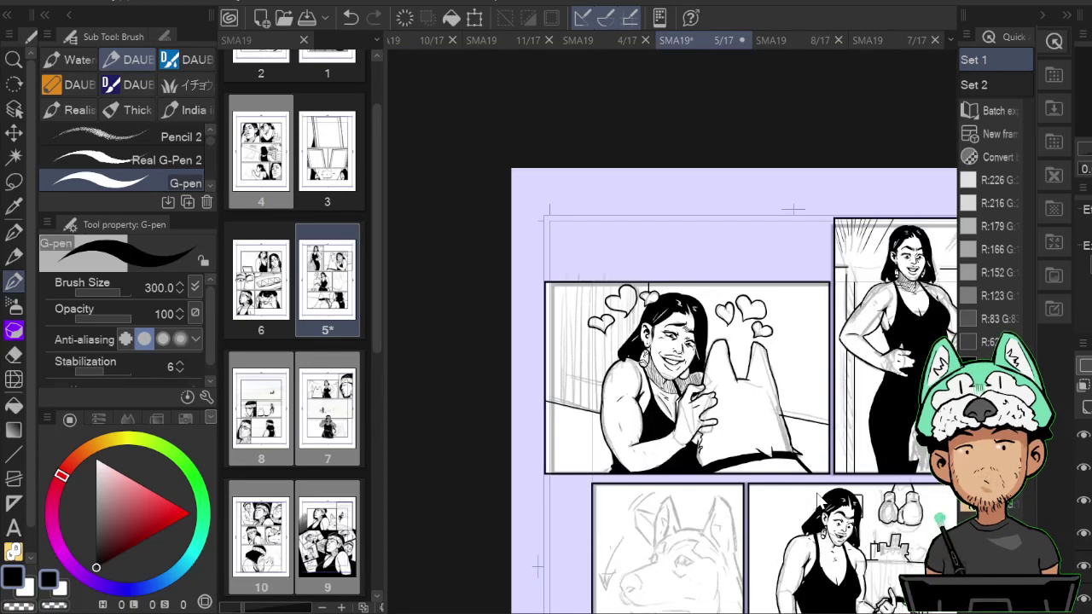
{"action": "scroll", "coordinate": [817, 501], "scroll_direction": "down", "scroll_amount": 3}
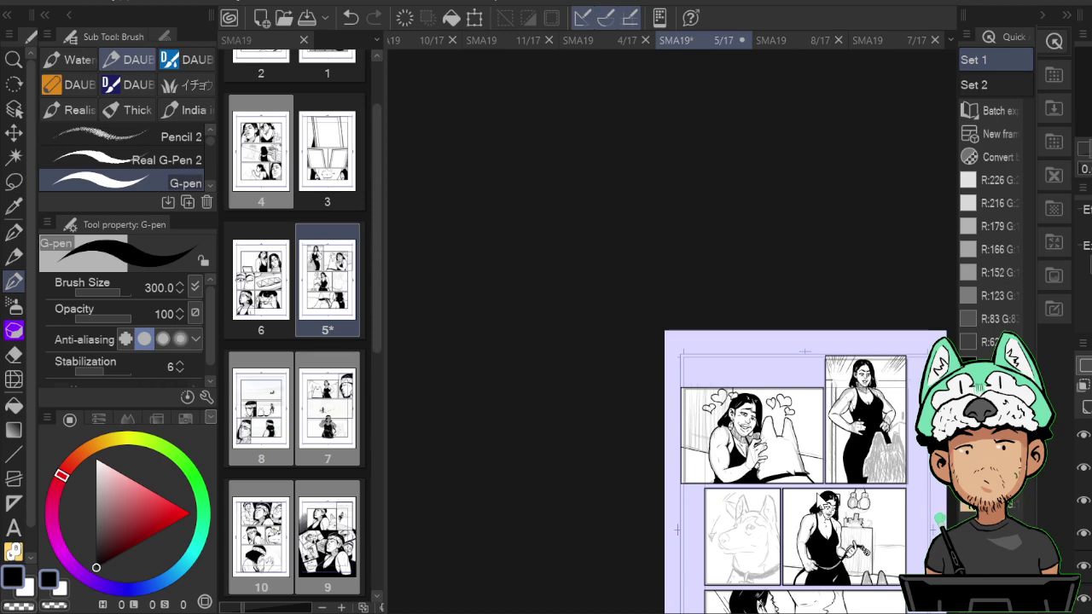
{"action": "key", "text": "h"}
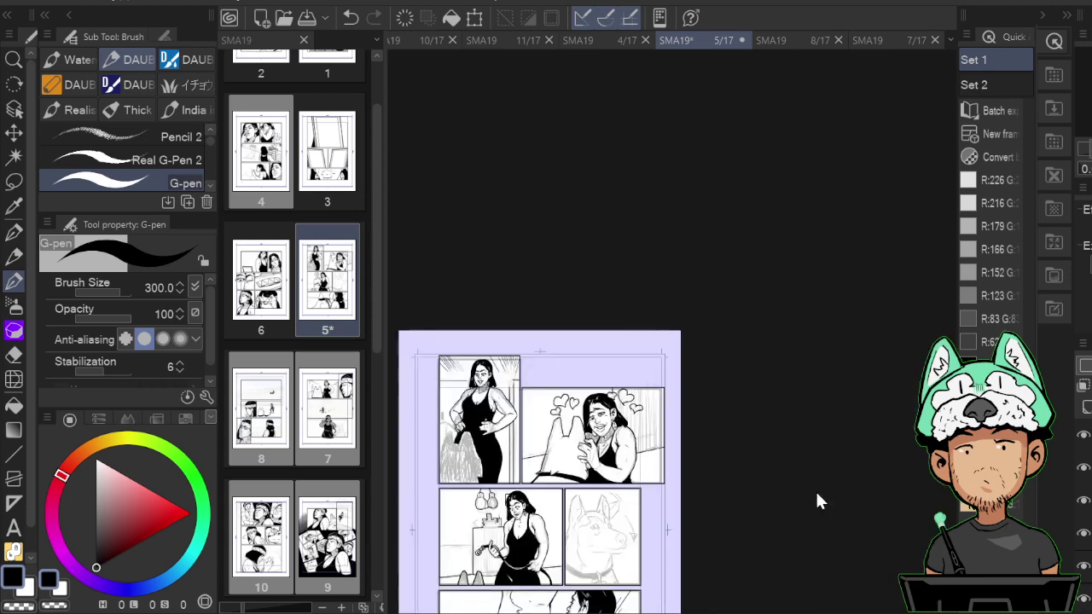
{"action": "scroll", "coordinate": [815, 489], "scroll_direction": "up", "scroll_amount": 6}
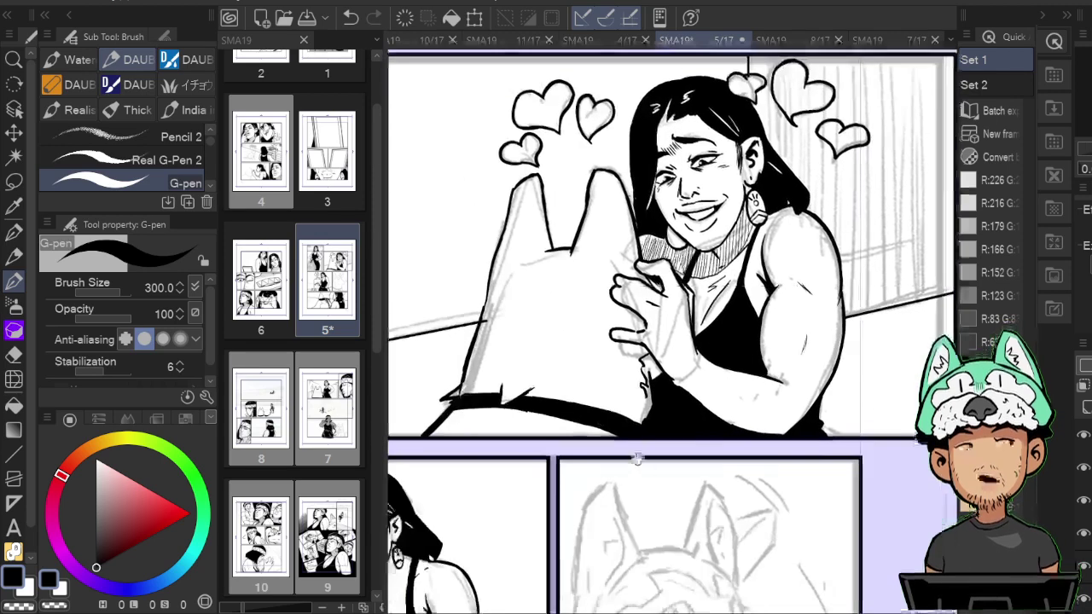
Ink the rounded outline of the dog's ear that overlaps the woman's black dress in the standing-woman panel.
{"action": "left_click_drag", "start_coordinate": [638, 459], "coordinate": [872, 469]}
{"action": "scroll", "coordinate": [871, 467], "scroll_direction": "up", "scroll_amount": 1}
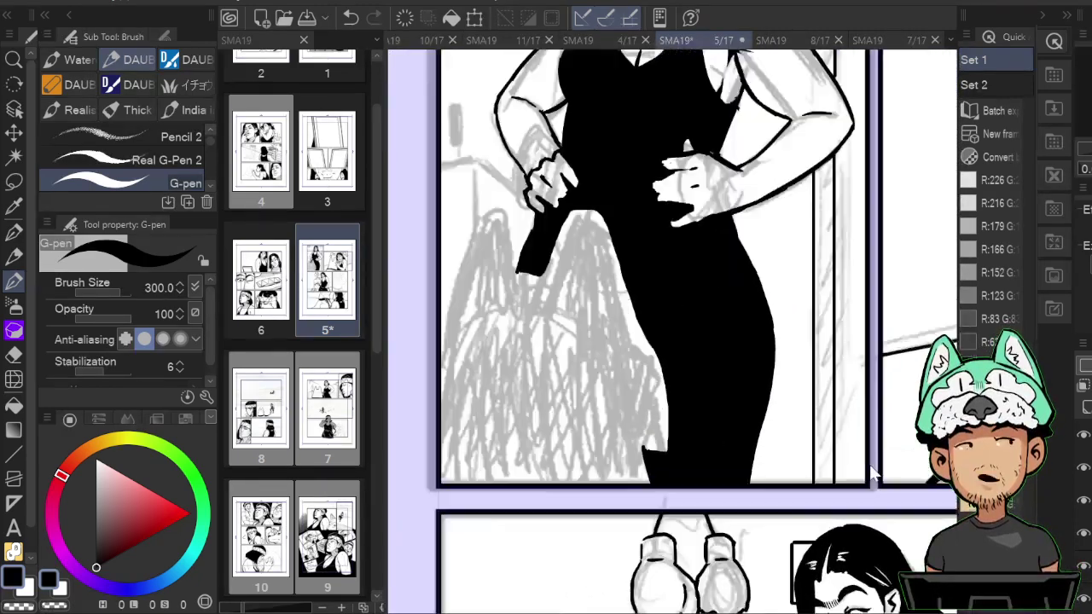
{"action": "scroll", "coordinate": [872, 469], "scroll_direction": "up", "scroll_amount": 1}
{"action": "left_click_drag", "start_coordinate": [621, 336], "coordinate": [758, 427]}
{"action": "key", "text": "h"}
{"action": "left_click_drag", "start_coordinate": [883, 326], "coordinate": [766, 324]}
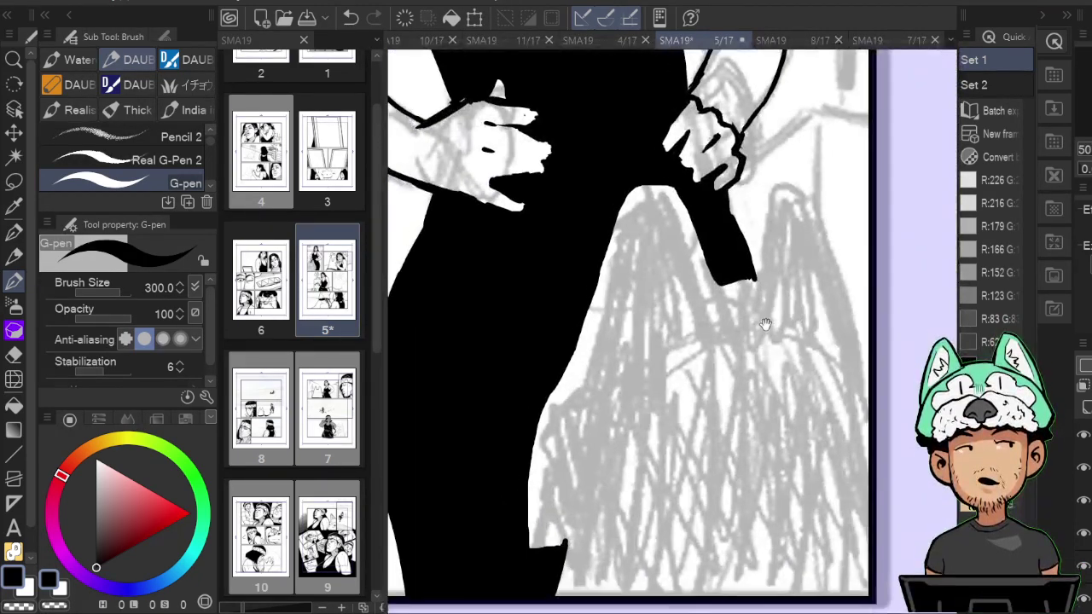
{"action": "key", "text": "h"}
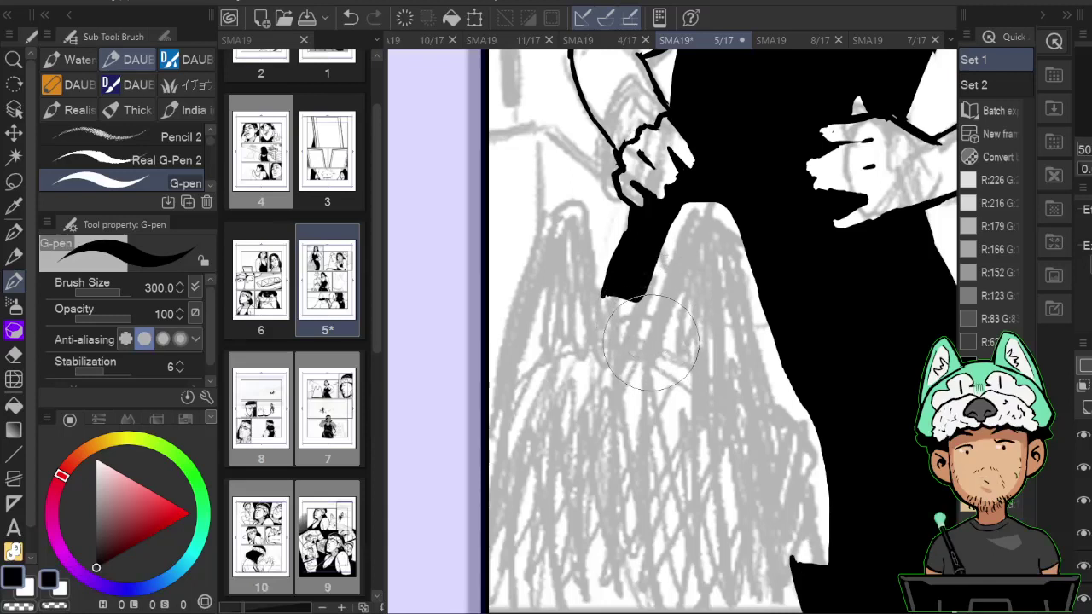
{"action": "left_click_drag", "start_coordinate": [649, 349], "coordinate": [670, 269]}
{"action": "key", "text": "ctrl+z"}
{"action": "mouse_move", "coordinate": [649, 349]}
{"action": "left_mouse_down"}
{"action": "mouse_move", "coordinate": [684, 234]}
{"action": "mouse_move", "coordinate": [706, 215]}
{"action": "mouse_move", "coordinate": [732, 233]}
{"action": "mouse_move", "coordinate": [733, 255]}
{"action": "mouse_move", "coordinate": [735, 227]}
{"action": "mouse_move", "coordinate": [764, 338]}
{"action": "left_mouse_up"}
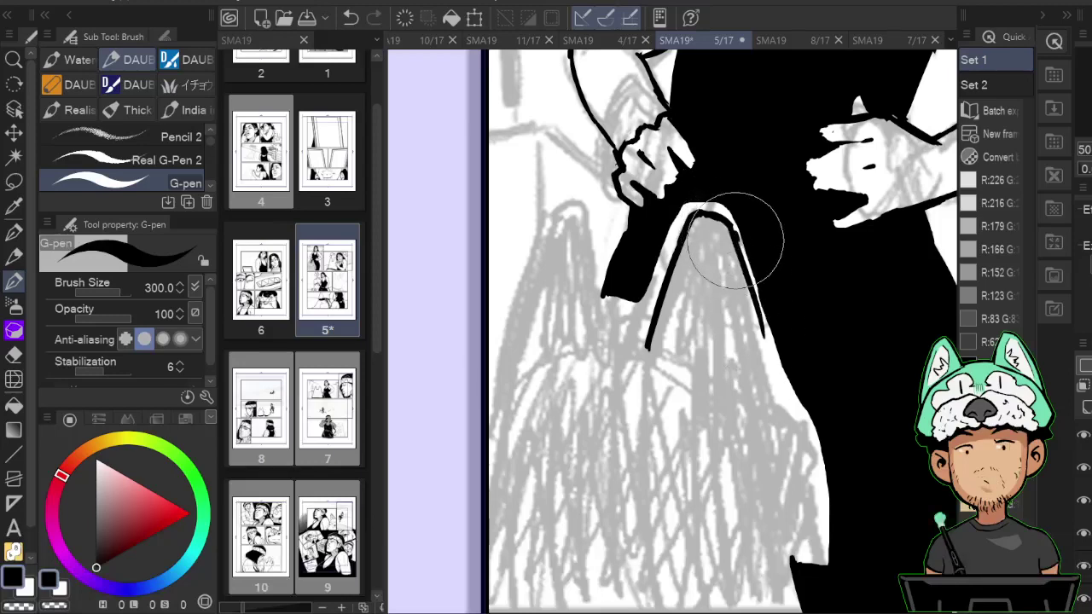
Extend the ear's outer edge down the head and ink the dog's bulging cheek contour against the dress.
{"action": "left_click_drag", "start_coordinate": [738, 240], "coordinate": [778, 392]}
{"action": "left_click_drag", "start_coordinate": [762, 342], "coordinate": [770, 437]}
{"action": "mouse_move", "coordinate": [774, 394]}
{"action": "left_mouse_down"}
{"action": "mouse_move", "coordinate": [803, 432]}
{"action": "mouse_move", "coordinate": [810, 356]}
{"action": "left_mouse_up"}
{"action": "key", "text": "h"}
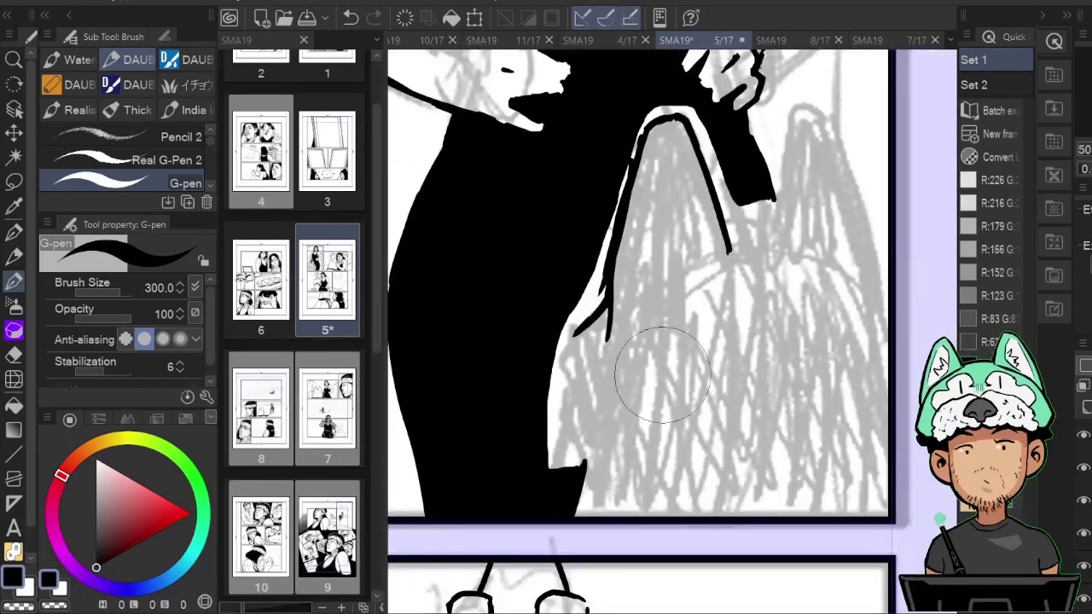
{"action": "mouse_move", "coordinate": [576, 336]}
{"action": "left_mouse_down"}
{"action": "mouse_move", "coordinate": [573, 425]}
{"action": "mouse_move", "coordinate": [573, 415]}
{"action": "mouse_move", "coordinate": [604, 437]}
{"action": "left_mouse_up"}
{"action": "key", "text": "h"}
{"action": "left_click_drag", "start_coordinate": [848, 371], "coordinate": [863, 342]}
{"action": "left_click_drag", "start_coordinate": [763, 408], "coordinate": [788, 495]}
{"action": "key", "text": "h"}
{"action": "left_click_drag", "start_coordinate": [848, 214], "coordinate": [804, 335]}
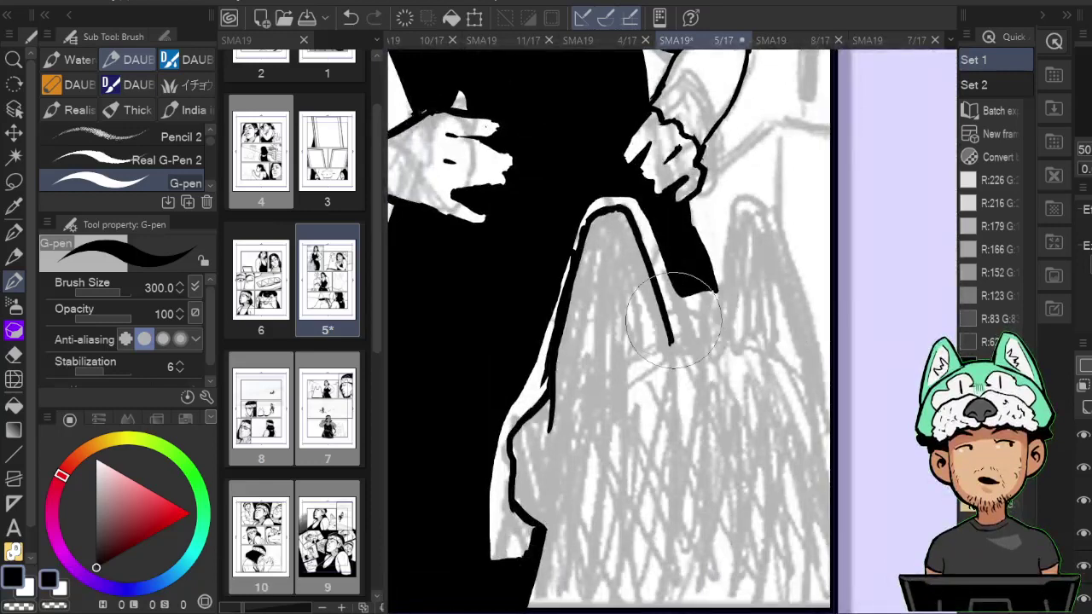
Ink the short crown line between the dog's ears, redoing the first attempt.
{"action": "left_click_drag", "start_coordinate": [671, 323], "coordinate": [715, 329]}
{"action": "key", "text": "h"}
{"action": "left_click_drag", "start_coordinate": [810, 303], "coordinate": [811, 268]}
{"action": "key", "text": "h"}
{"action": "key", "text": "ctrl+z"}
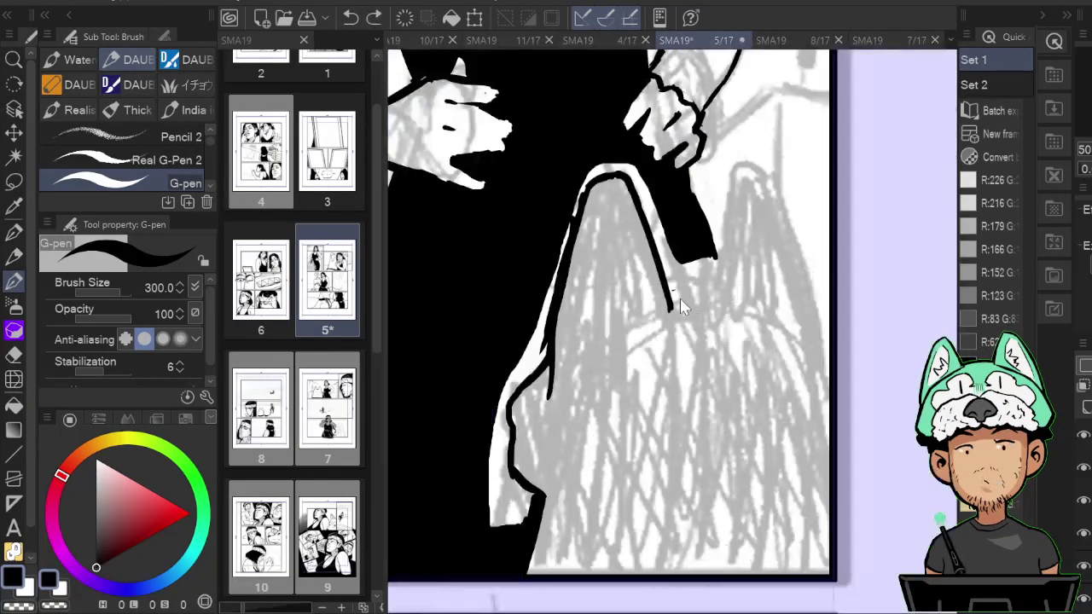
{"action": "left_click_drag", "start_coordinate": [673, 296], "coordinate": [717, 298]}
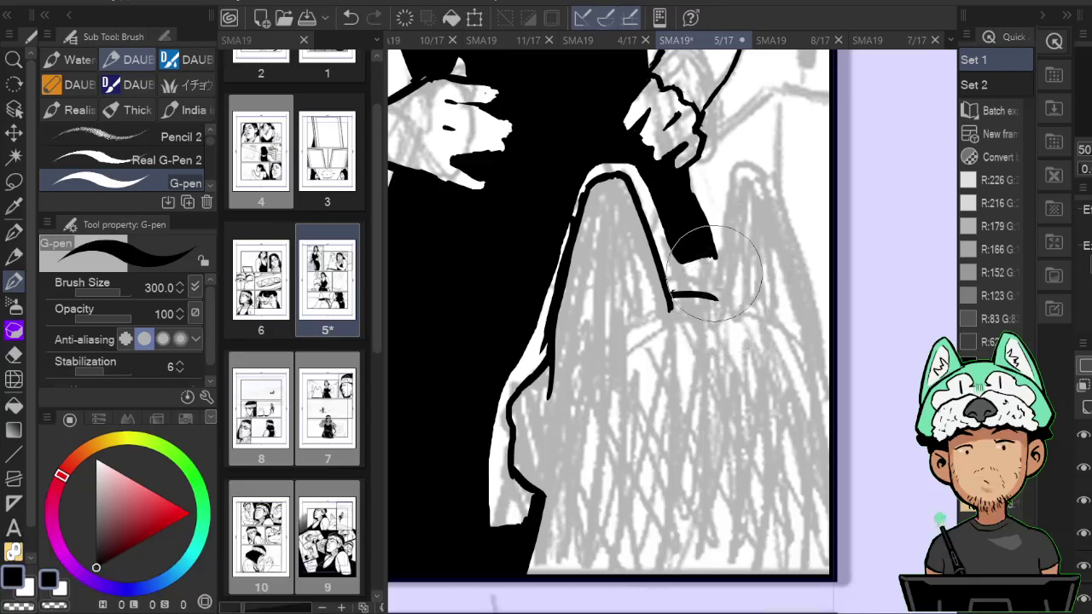
Ink the dog's second ear and continue the side of its head down to the panel border.
{"action": "mouse_move", "coordinate": [721, 230]}
{"action": "left_mouse_down"}
{"action": "mouse_move", "coordinate": [709, 286]}
{"action": "mouse_move", "coordinate": [734, 162]}
{"action": "mouse_move", "coordinate": [728, 204]}
{"action": "mouse_move", "coordinate": [741, 164]}
{"action": "mouse_move", "coordinate": [758, 172]}
{"action": "mouse_move", "coordinate": [796, 256]}
{"action": "left_mouse_up"}
{"action": "left_click_drag", "start_coordinate": [783, 207], "coordinate": [821, 361]}
{"action": "key", "text": "h"}
{"action": "left_click_drag", "start_coordinate": [790, 346], "coordinate": [793, 272]}
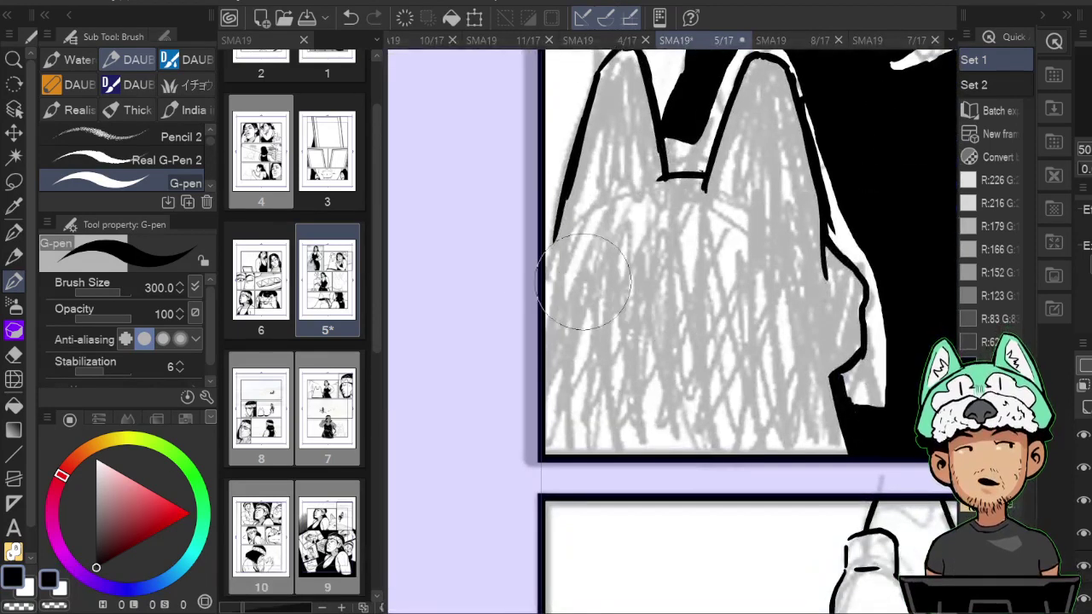
{"action": "mouse_move", "coordinate": [560, 232]}
{"action": "left_mouse_down"}
{"action": "mouse_move", "coordinate": [551, 267]}
{"action": "mouse_move", "coordinate": [580, 210]}
{"action": "left_mouse_up"}
{"action": "mouse_move", "coordinate": [811, 146]}
{"action": "left_mouse_down"}
{"action": "mouse_move", "coordinate": [821, 247]}
{"action": "mouse_move", "coordinate": [815, 209]}
{"action": "left_mouse_up"}
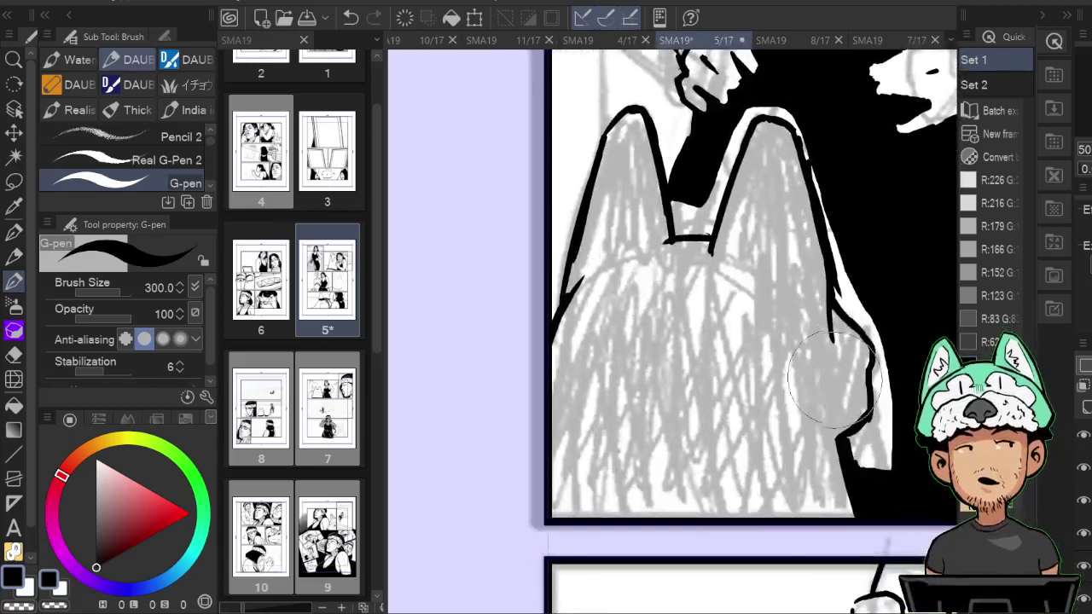
Ink a jagged fur edge behind the dog's cheek down its neck and trim the overshooting end of the ear line.
{"action": "left_click_drag", "start_coordinate": [830, 418], "coordinate": [838, 512]}
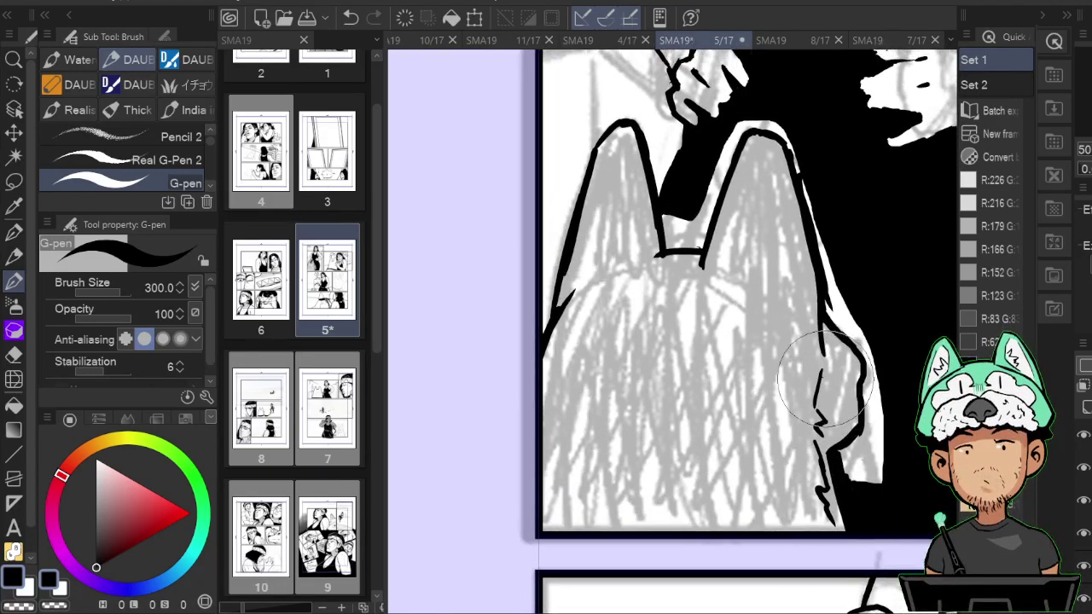
{"action": "key", "text": "e"}
{"action": "left_click_drag", "start_coordinate": [826, 348], "coordinate": [822, 338]}
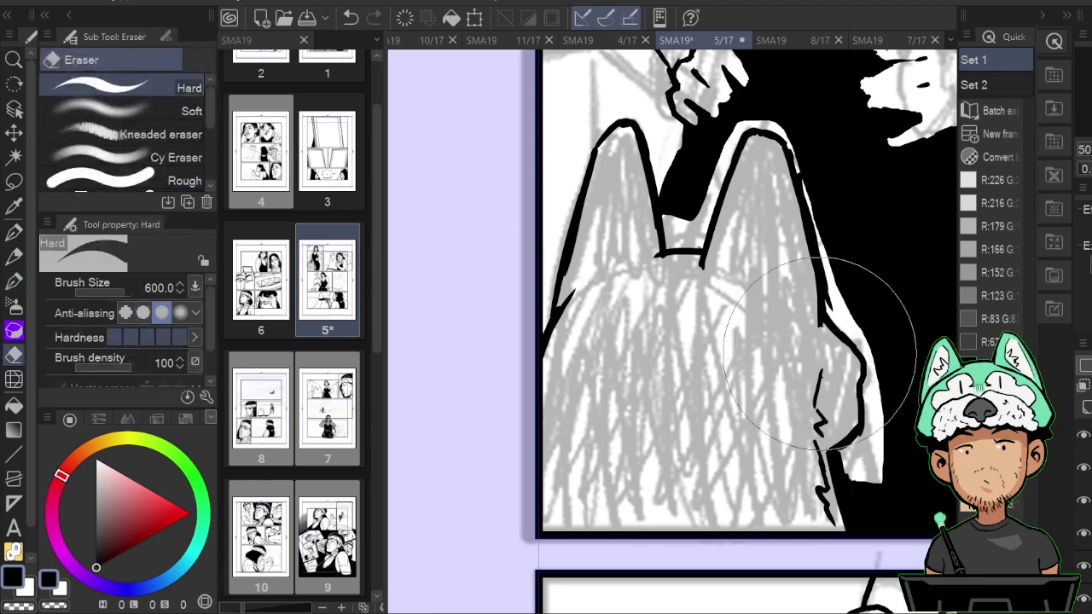
{"action": "key", "text": "b"}
{"action": "key", "text": "h"}
{"action": "key", "text": "h"}
{"action": "key", "text": "e"}
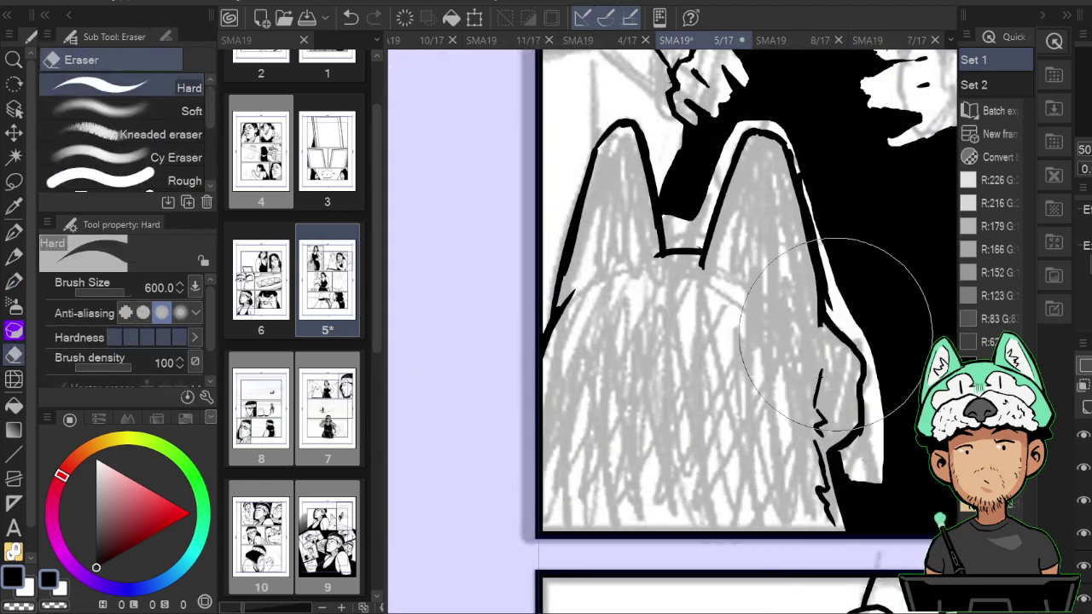
Reshape the cheek's upper contour with pen and eraser, and add jagged fur strokes linking the ear base to the neck.
{"action": "key", "text": "p"}
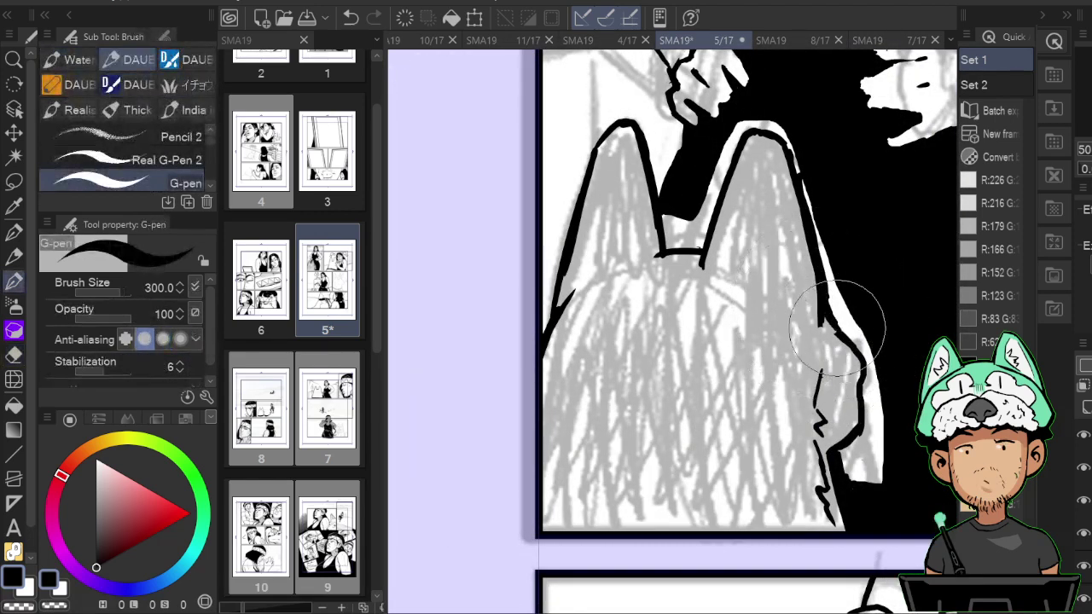
{"action": "key", "text": "e"}
{"action": "key", "text": "p"}
{"action": "key", "text": "e"}
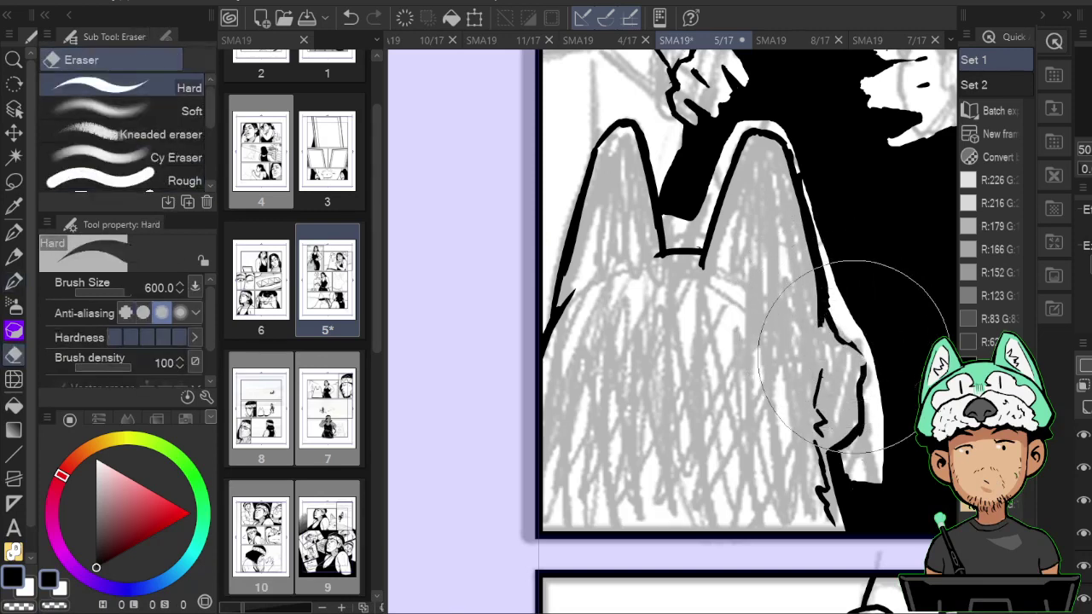
{"action": "key", "text": "p"}
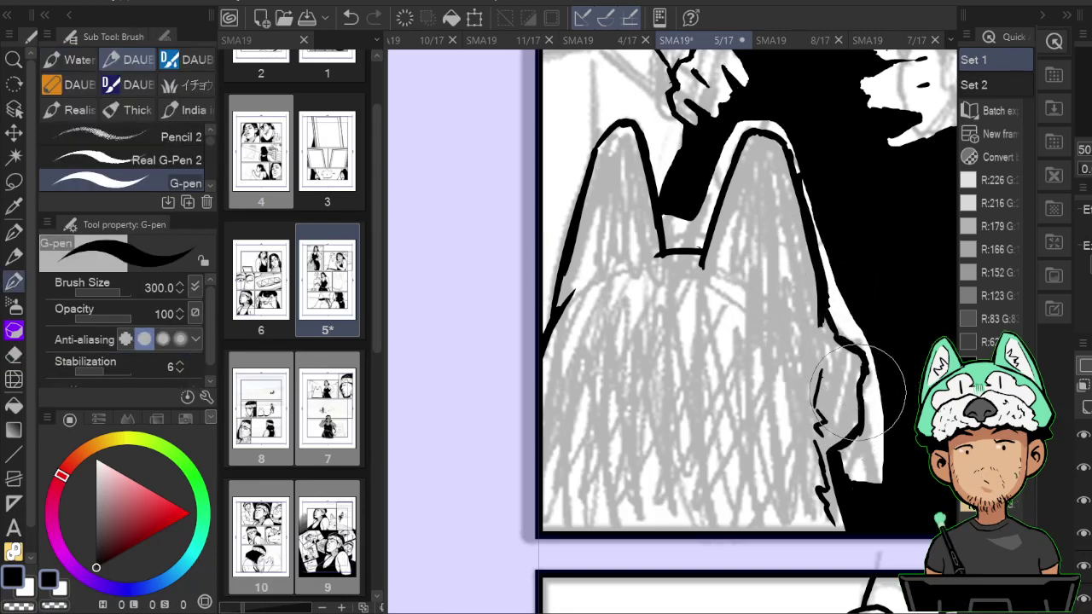
{"action": "key", "text": "e"}
{"action": "key", "text": "h"}
{"action": "key", "text": "p"}
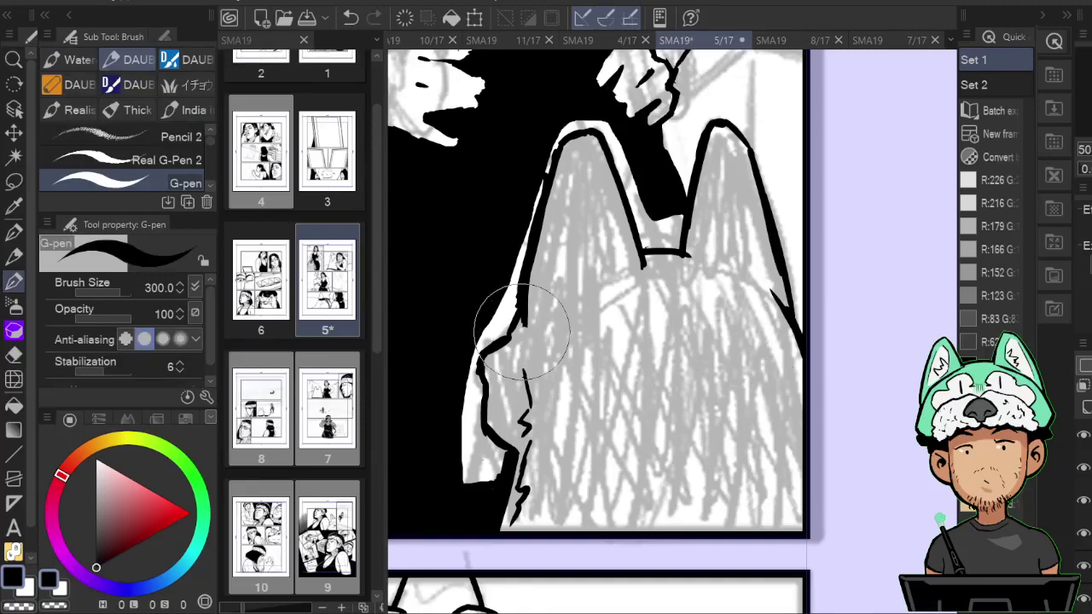
{"action": "key", "text": "h"}
{"action": "mouse_move", "coordinate": [792, 367]}
{"action": "left_mouse_down"}
{"action": "mouse_move", "coordinate": [793, 346]}
{"action": "mouse_move", "coordinate": [792, 440]}
{"action": "left_mouse_up"}
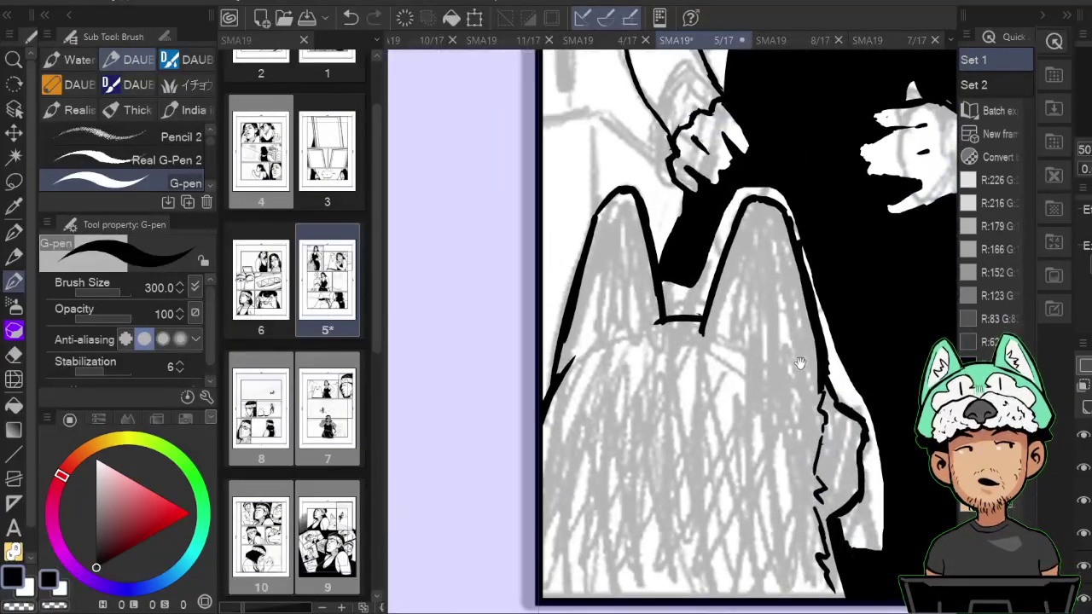
{"action": "left_click_drag", "start_coordinate": [795, 290], "coordinate": [794, 364]}
Fill the white gaps between the woman's dress and the dog's ears and cheek with black, hiding the sketch layer.
{"action": "mouse_move", "coordinate": [673, 369]}
{"action": "left_mouse_down"}
{"action": "mouse_move", "coordinate": [666, 382]}
{"action": "mouse_move", "coordinate": [698, 388]}
{"action": "mouse_move", "coordinate": [679, 365]}
{"action": "mouse_move", "coordinate": [724, 268]}
{"action": "mouse_move", "coordinate": [719, 280]}
{"action": "mouse_move", "coordinate": [751, 244]}
{"action": "mouse_move", "coordinate": [818, 342]}
{"action": "mouse_move", "coordinate": [834, 446]}
{"action": "mouse_move", "coordinate": [786, 403]}
{"action": "left_mouse_up"}
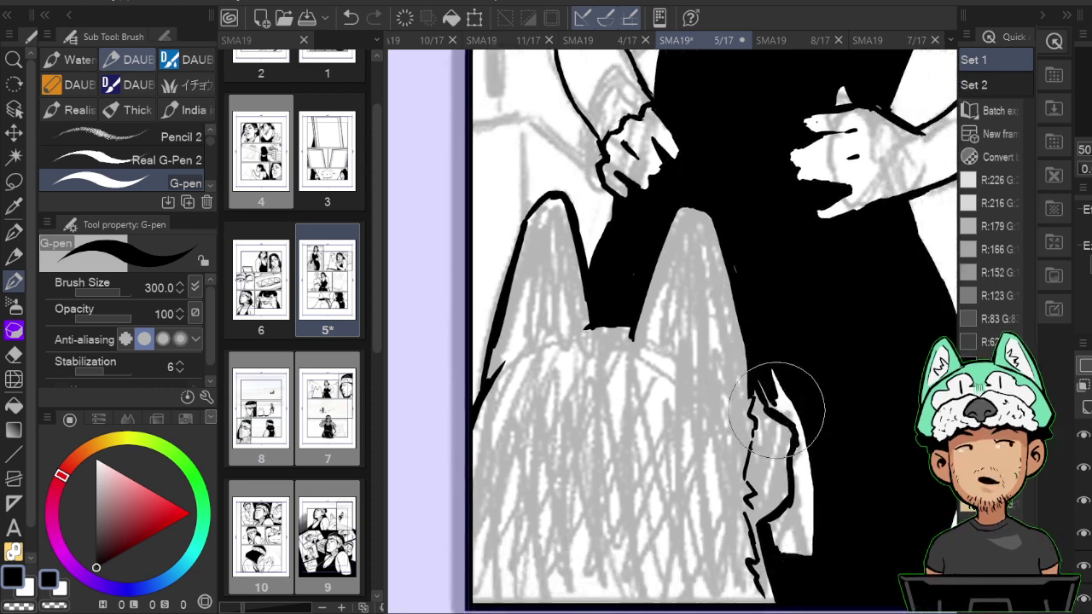
{"action": "left_click", "coordinate": [1084, 566]}
{"action": "key", "text": "g"}
{"action": "left_click", "coordinate": [798, 487]}
{"action": "left_click", "coordinate": [794, 403]}
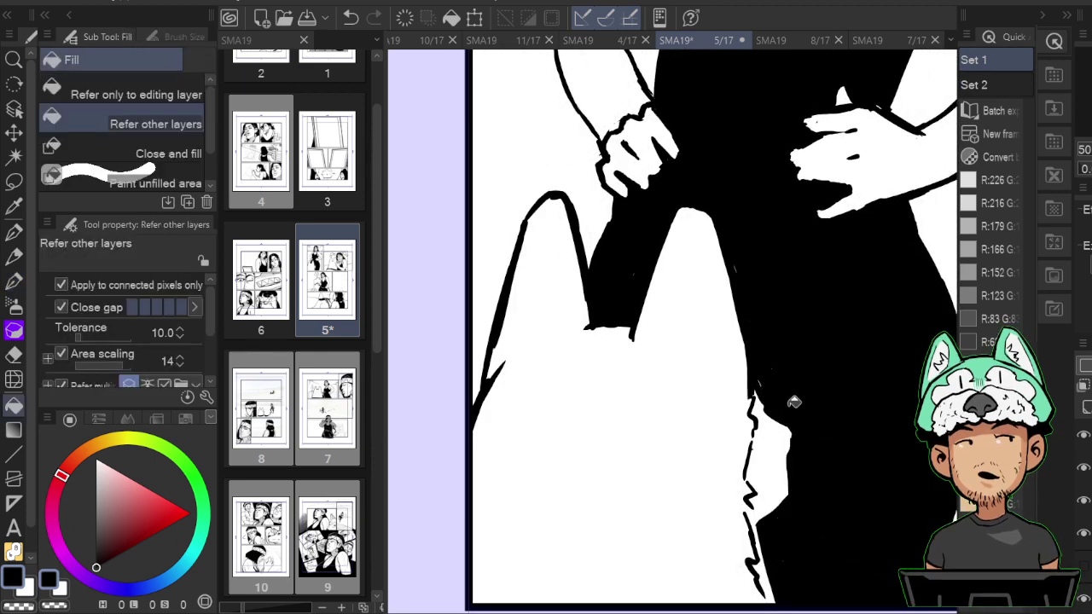
Add fine fur strokes along the dog's cheek where it meets the dress, and show the sketch layer again.
{"action": "key", "text": "p"}
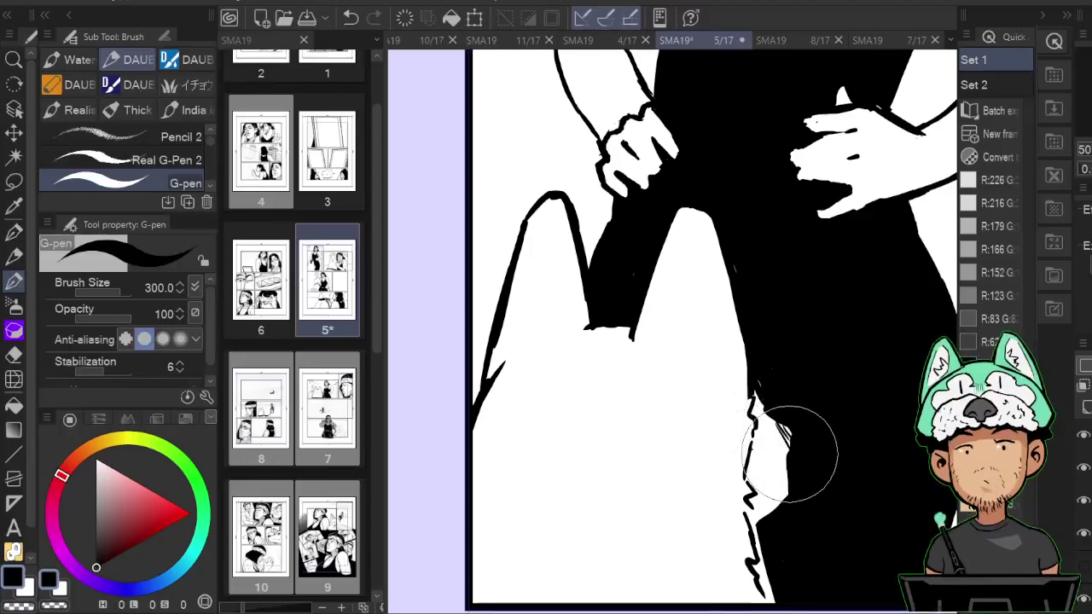
{"action": "scroll", "coordinate": [788, 454], "scroll_direction": "down", "scroll_amount": 2}
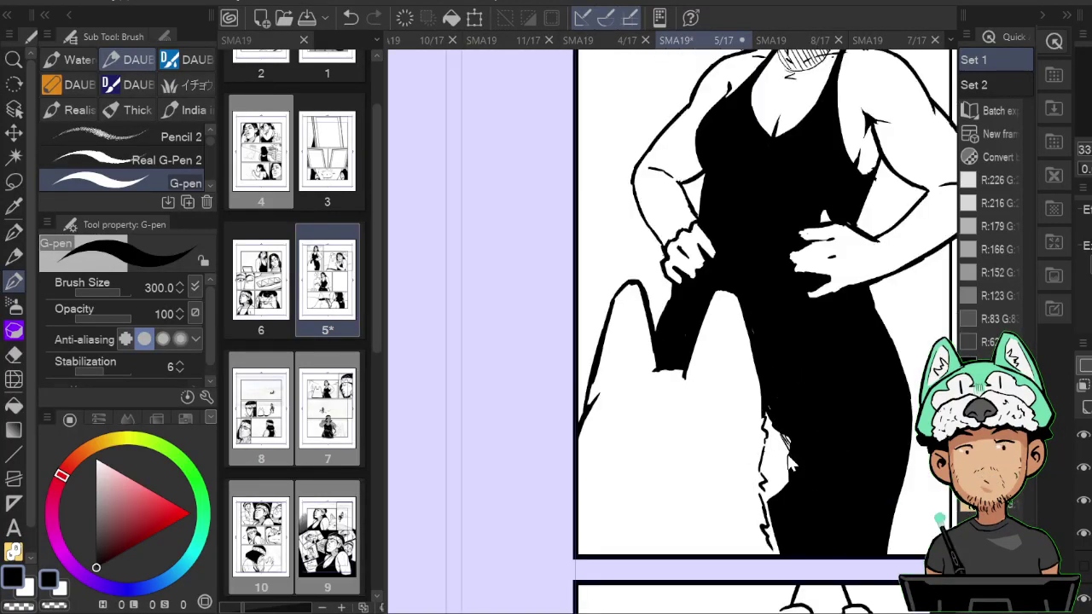
{"action": "scroll", "coordinate": [790, 461], "scroll_direction": "down", "scroll_amount": 1}
{"action": "scroll", "coordinate": [789, 456], "scroll_direction": "up", "scroll_amount": 1}
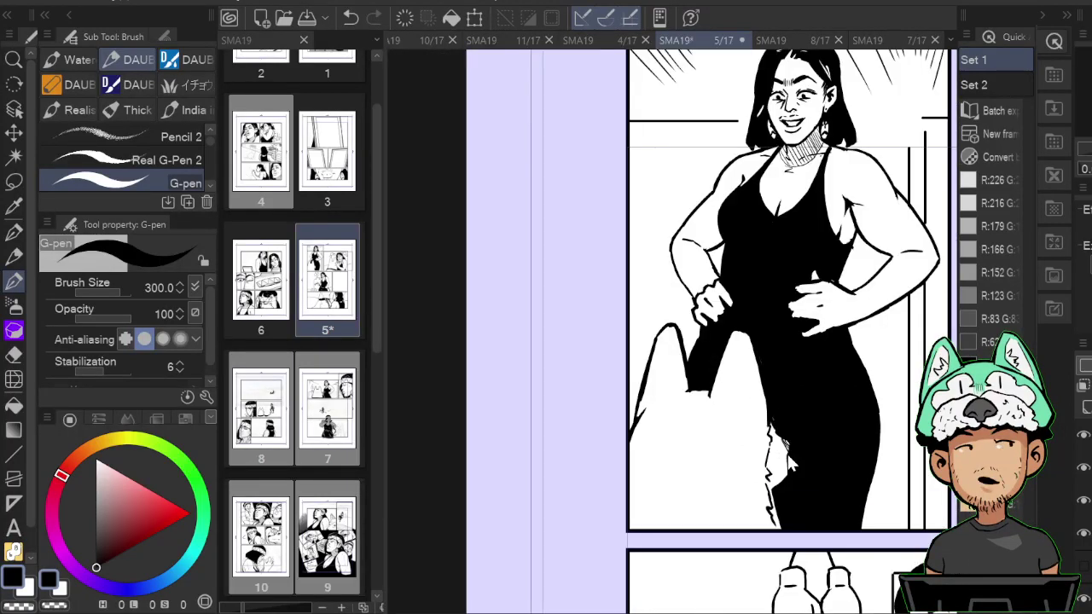
{"action": "left_click", "coordinate": [1084, 566]}
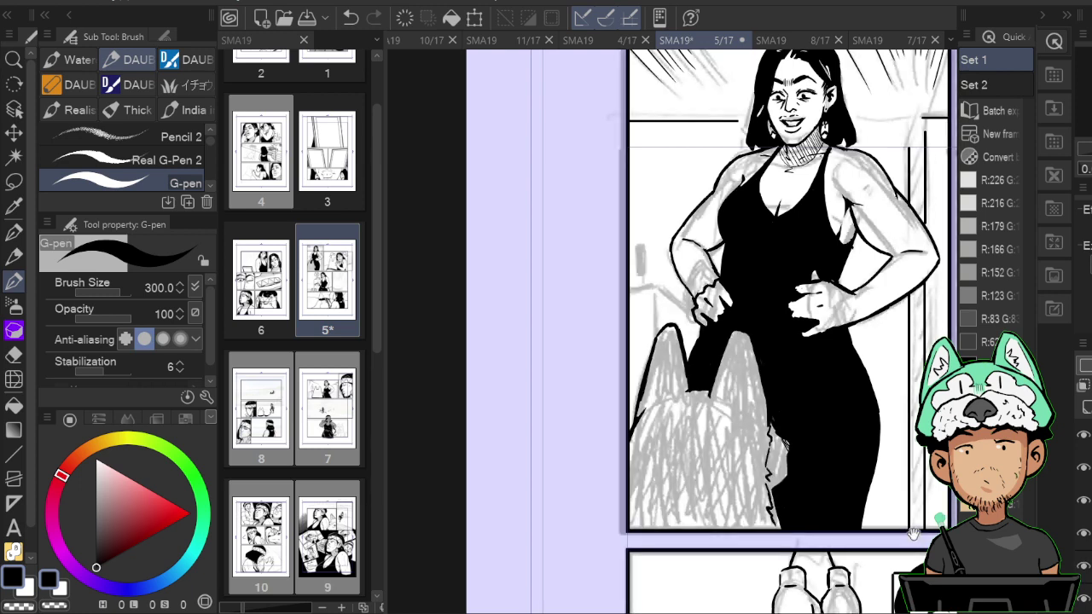
Ink the table edges behind the dog's ears and the small solid-black object standing on it, trimming its top with the eraser.
{"action": "left_click_drag", "start_coordinate": [843, 490], "coordinate": [820, 410]}
{"action": "left_click_drag", "start_coordinate": [803, 335], "coordinate": [832, 423]}
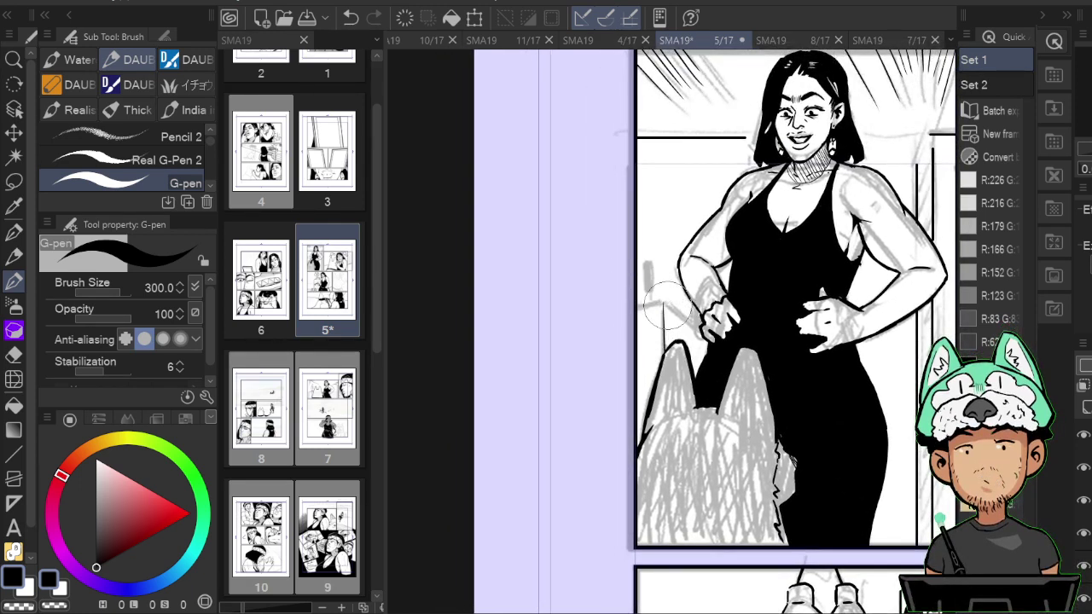
{"action": "key", "text": "h"}
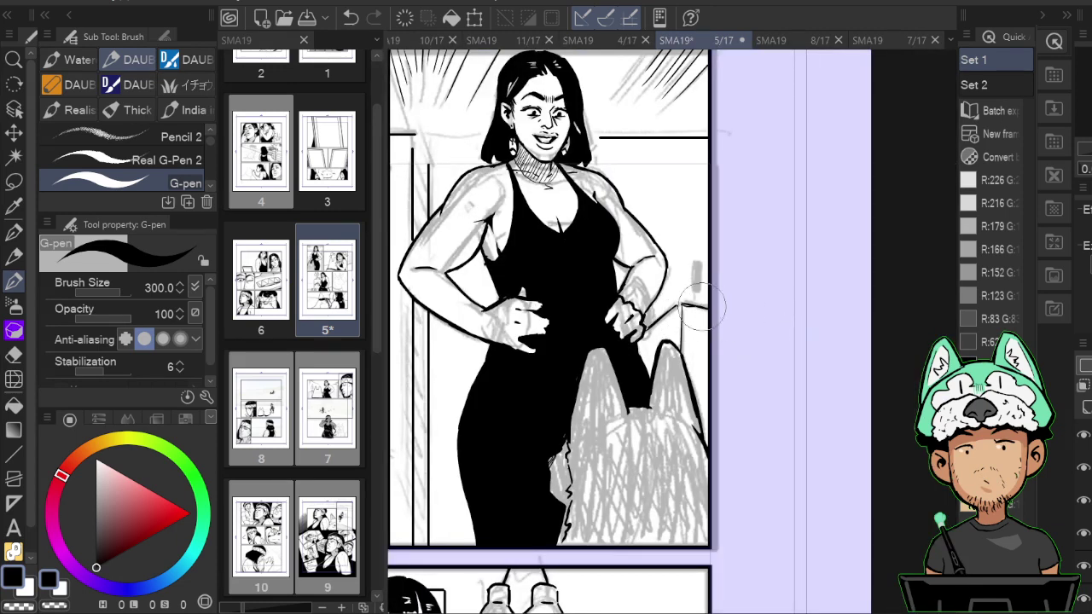
{"action": "key", "text": "h"}
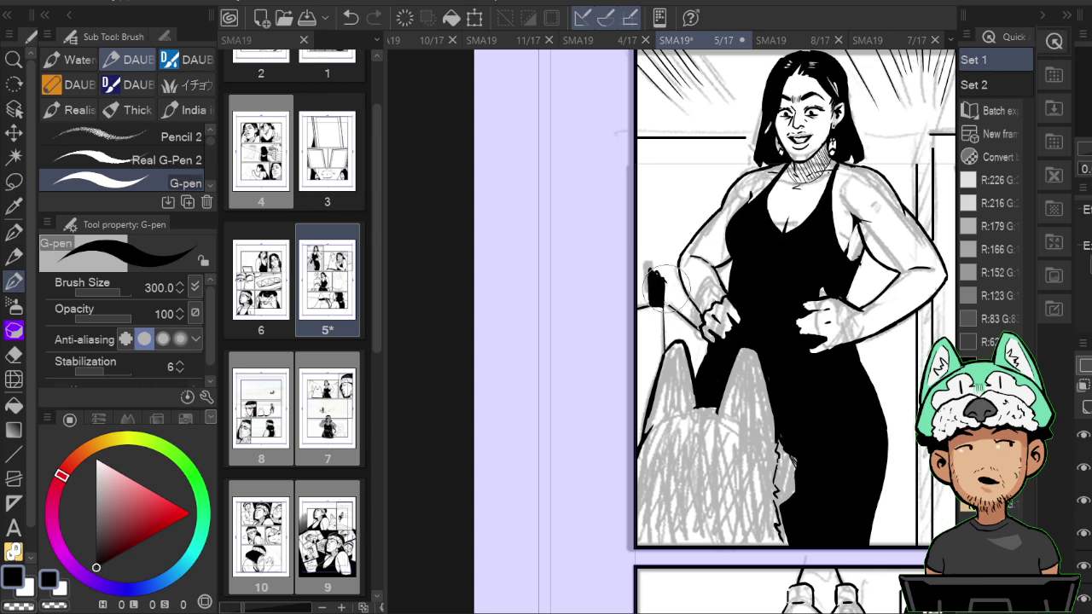
{"action": "key", "text": "e"}
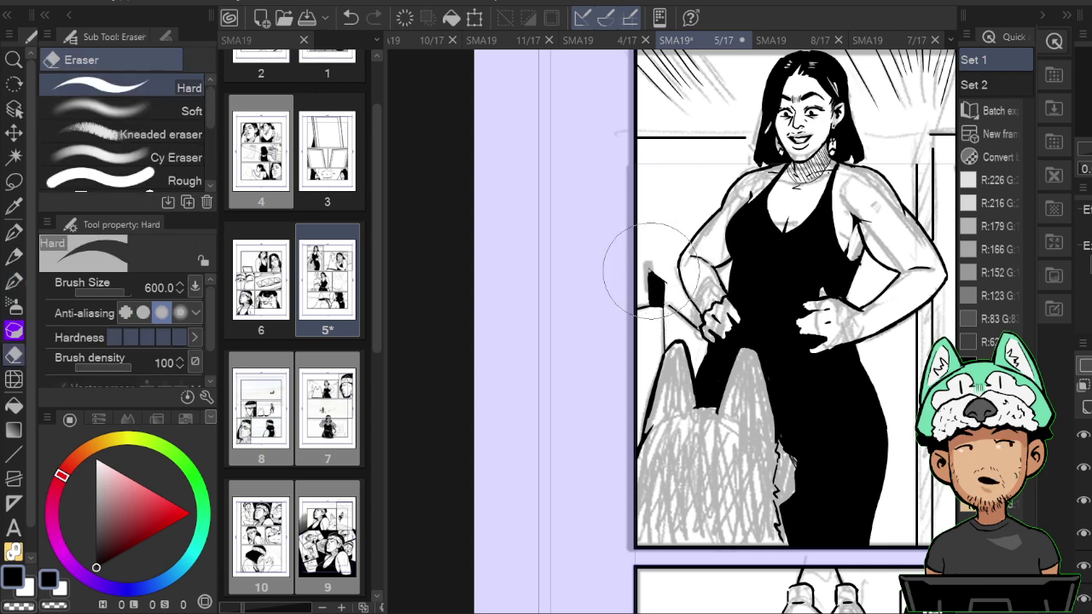
{"action": "key", "text": "p"}
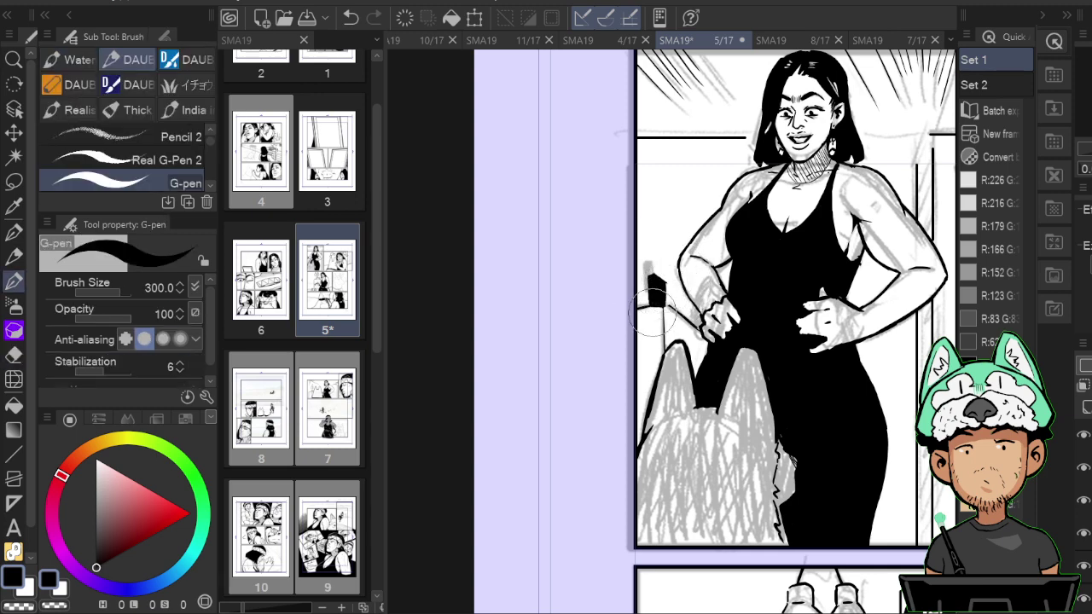
{"action": "key", "text": "e"}
{"action": "key", "text": "p"}
Review the whole of page 5 and its panels to check which areas still need inking.
{"action": "scroll", "coordinate": [668, 330], "scroll_direction": "down", "scroll_amount": 5}
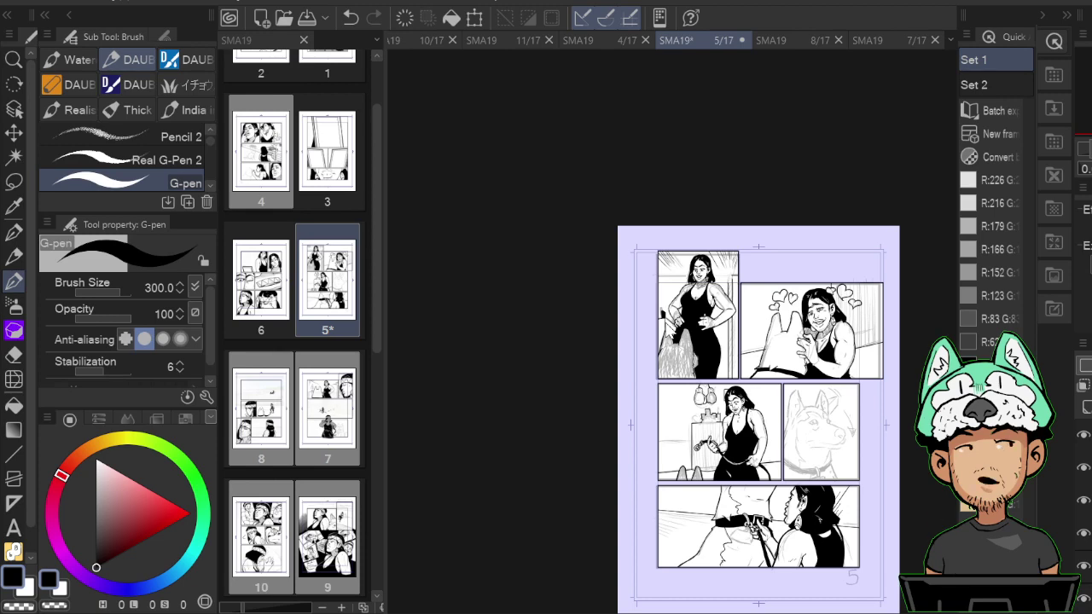
{"action": "scroll", "coordinate": [665, 325], "scroll_direction": "down", "scroll_amount": 2}
{"action": "scroll", "coordinate": [665, 326], "scroll_direction": "up", "scroll_amount": 5}
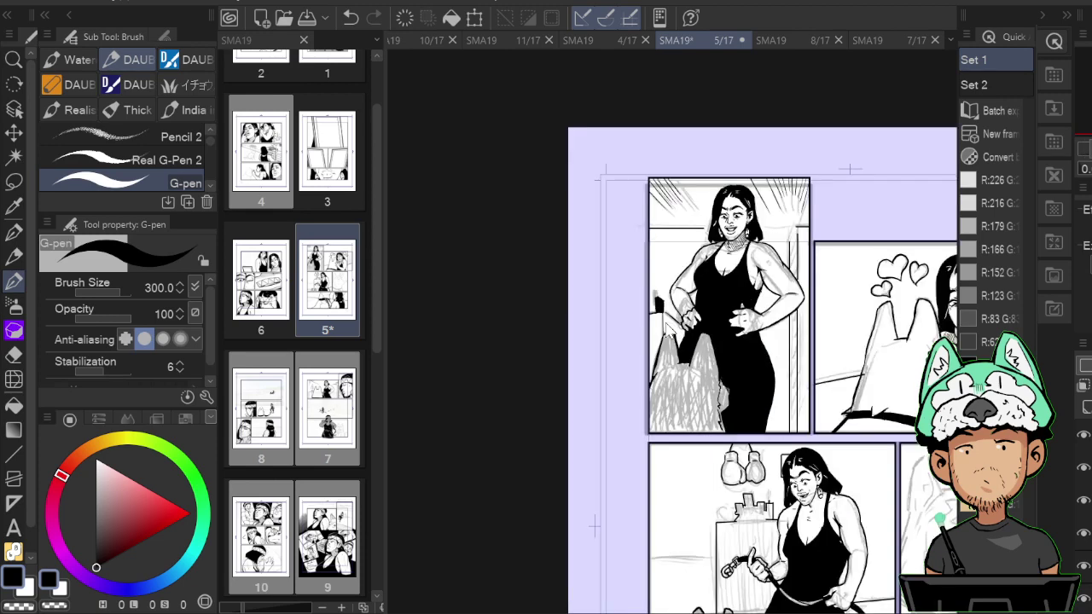
{"action": "scroll", "coordinate": [666, 327], "scroll_direction": "down", "scroll_amount": 3}
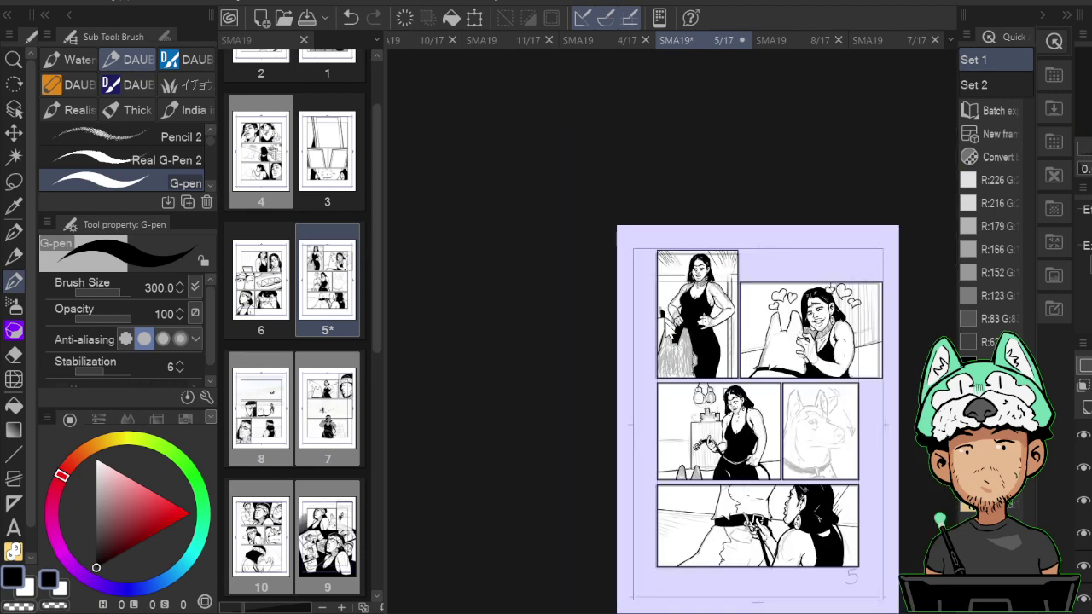
{"action": "scroll", "coordinate": [668, 324], "scroll_direction": "up", "scroll_amount": 3}
{"action": "scroll", "coordinate": [668, 325], "scroll_direction": "down", "scroll_amount": 3}
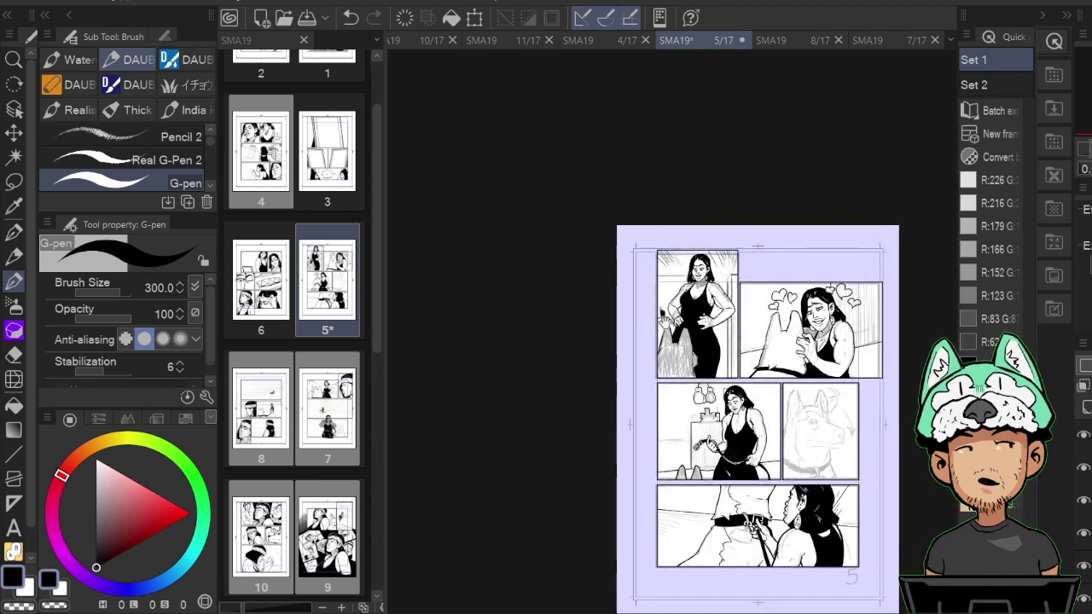
{"action": "mouse_move", "coordinate": [864, 489]}
{"action": "left_mouse_down"}
{"action": "mouse_move", "coordinate": [830, 452]}
{"action": "mouse_move", "coordinate": [851, 486]}
{"action": "left_mouse_up"}
{"action": "left_click_drag", "start_coordinate": [844, 534], "coordinate": [838, 531]}
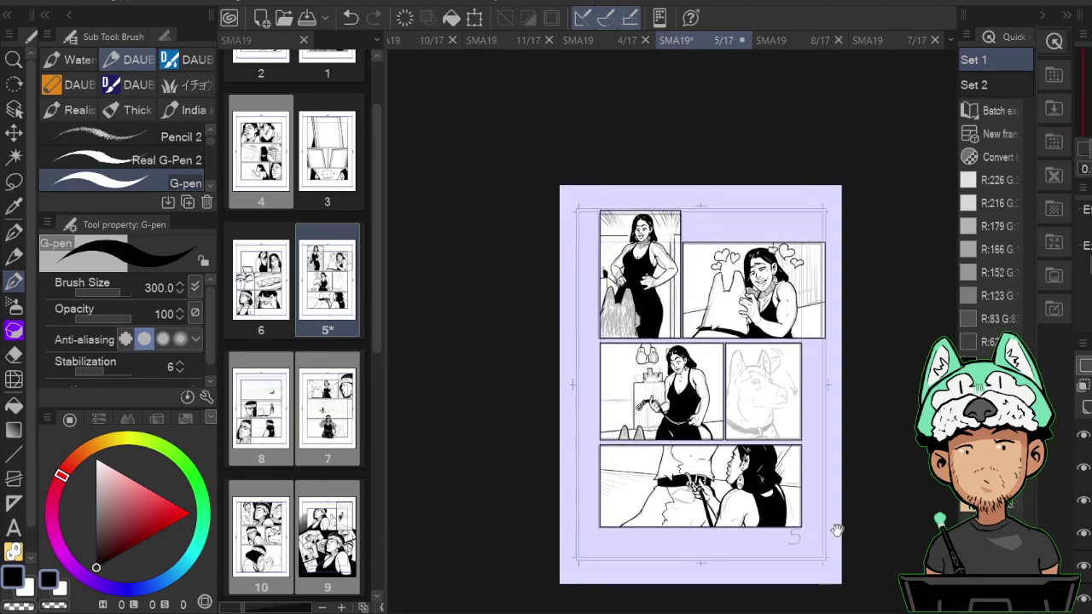
{"action": "scroll", "coordinate": [834, 572], "scroll_direction": "up", "scroll_amount": 3}
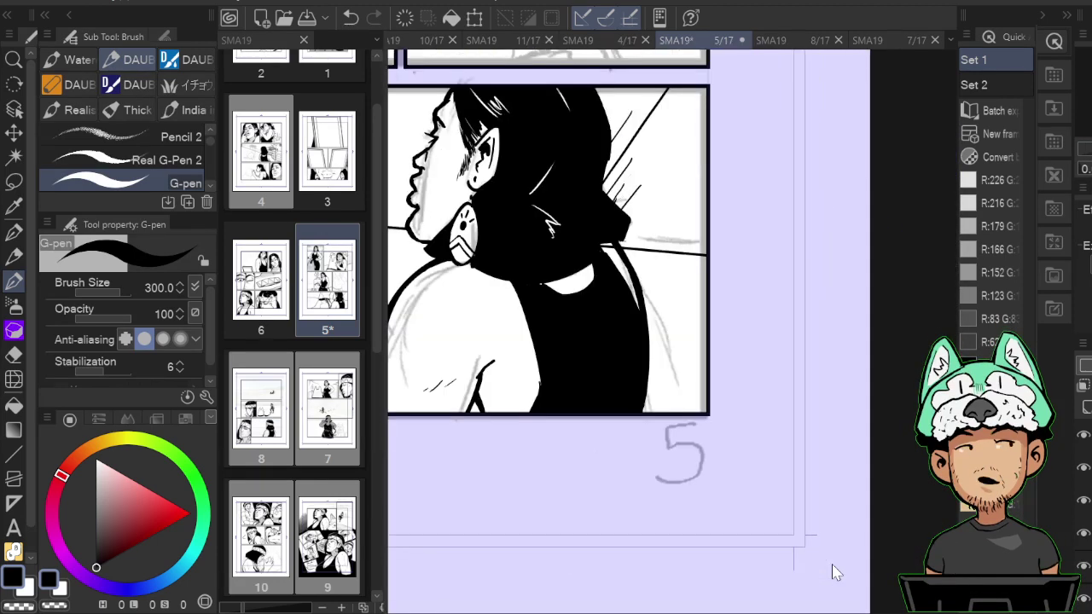
Hatch fine diagonal shading with Real G-Pen 2 across the dog's neck above the collar in the last panel, changing stroke direction towards the collar.
{"action": "left_click_drag", "start_coordinate": [692, 299], "coordinate": [775, 475]}
{"action": "left_click_drag", "start_coordinate": [595, 419], "coordinate": [749, 489]}
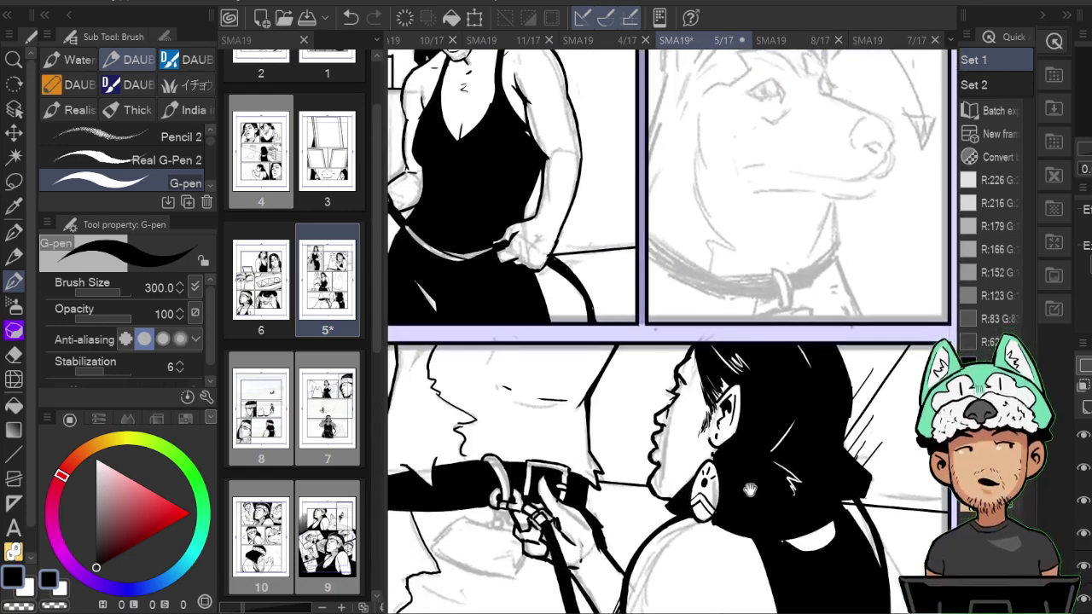
{"action": "left_click_drag", "start_coordinate": [593, 480], "coordinate": [797, 505]}
{"action": "left_click_drag", "start_coordinate": [715, 522], "coordinate": [833, 473]}
{"action": "left_click_drag", "start_coordinate": [911, 447], "coordinate": [803, 443]}
{"action": "scroll", "coordinate": [800, 495], "scroll_direction": "down", "scroll_amount": 3}
{"action": "scroll", "coordinate": [801, 496], "scroll_direction": "up", "scroll_amount": 3}
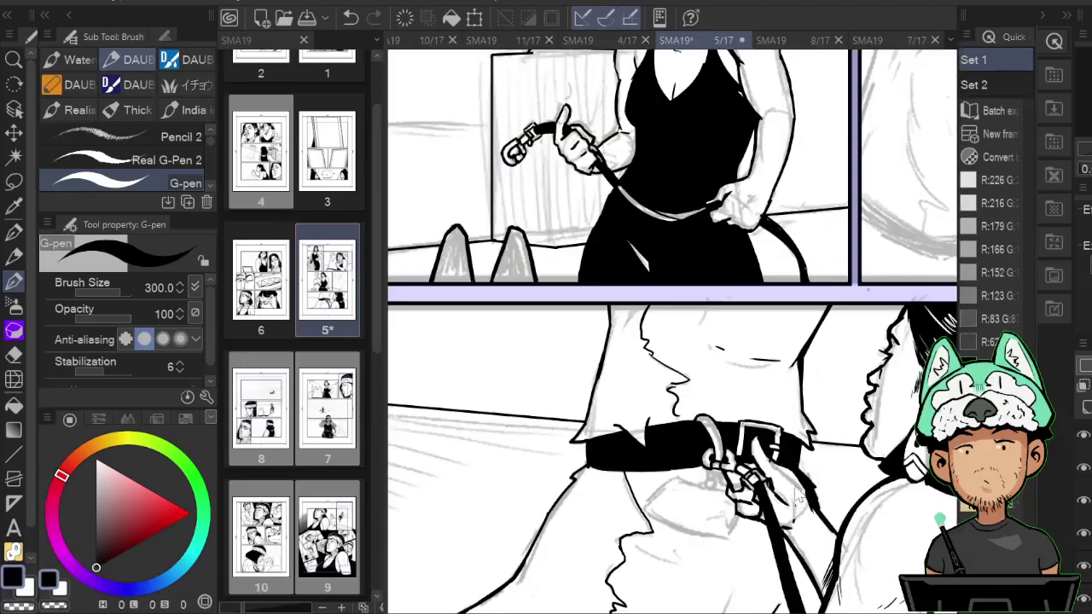
{"action": "left_click", "coordinate": [202, 158]}
{"action": "key", "text": "h"}
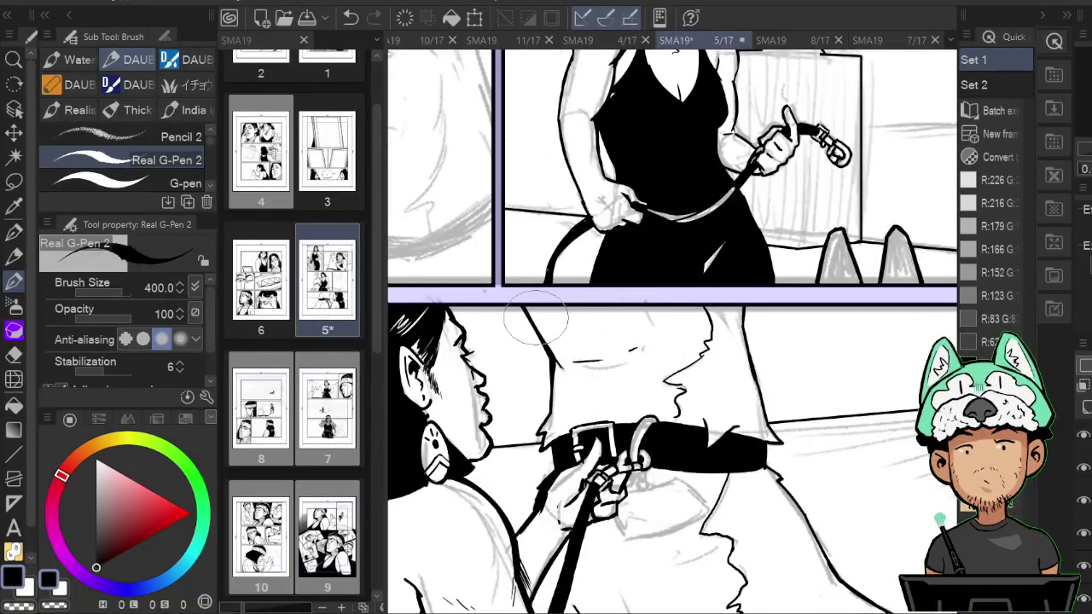
{"action": "left_click_drag", "start_coordinate": [559, 321], "coordinate": [616, 339]}
{"action": "left_click_drag", "start_coordinate": [621, 302], "coordinate": [641, 329]}
{"action": "key", "text": "h"}
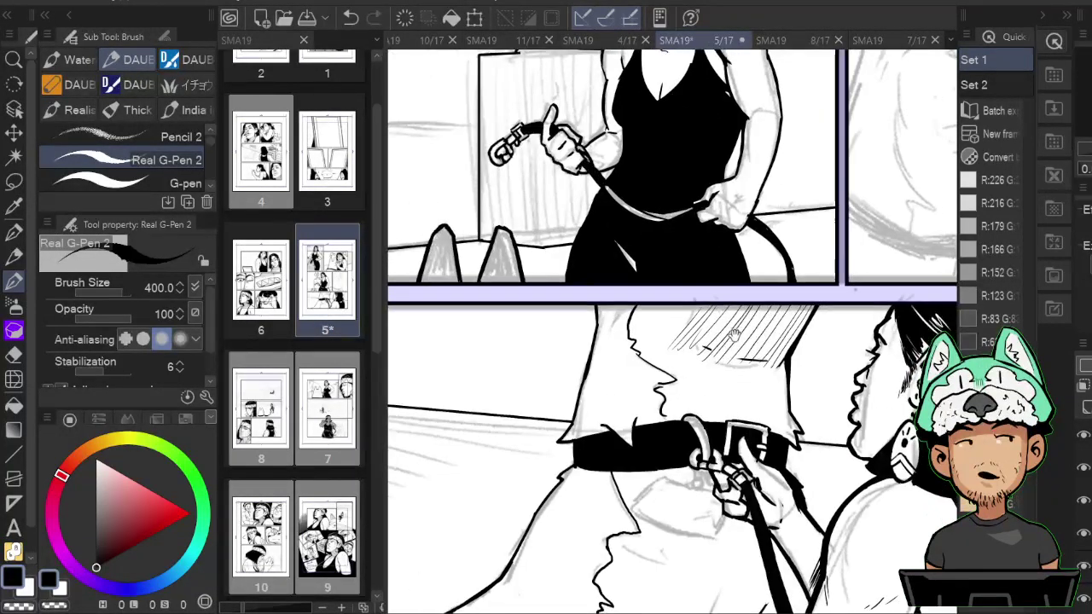
{"action": "left_click_drag", "start_coordinate": [698, 351], "coordinate": [766, 394]}
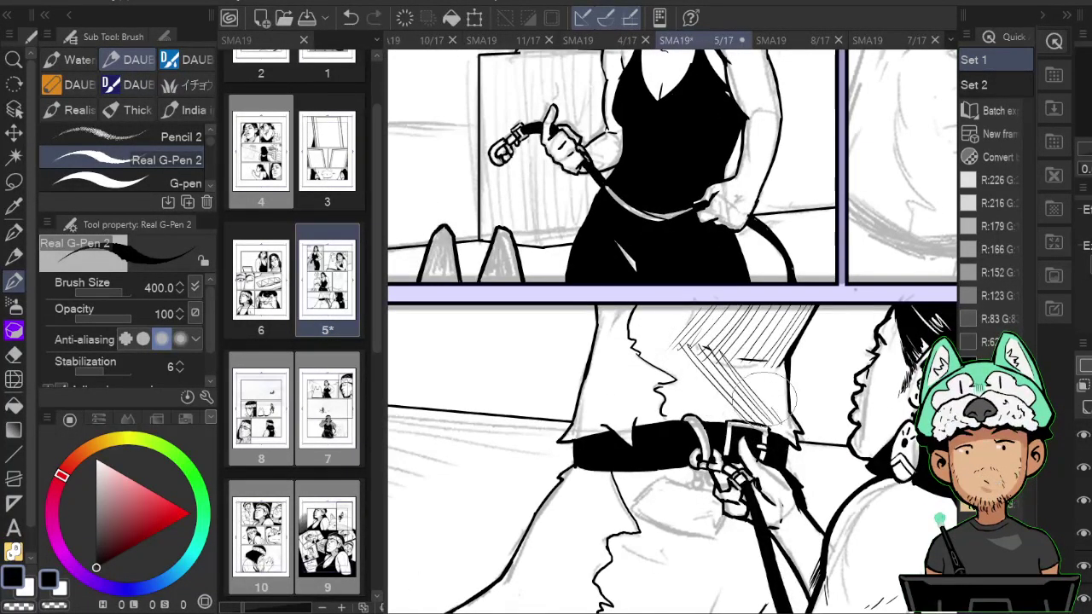
{"action": "left_click_drag", "start_coordinate": [755, 341], "coordinate": [794, 383]}
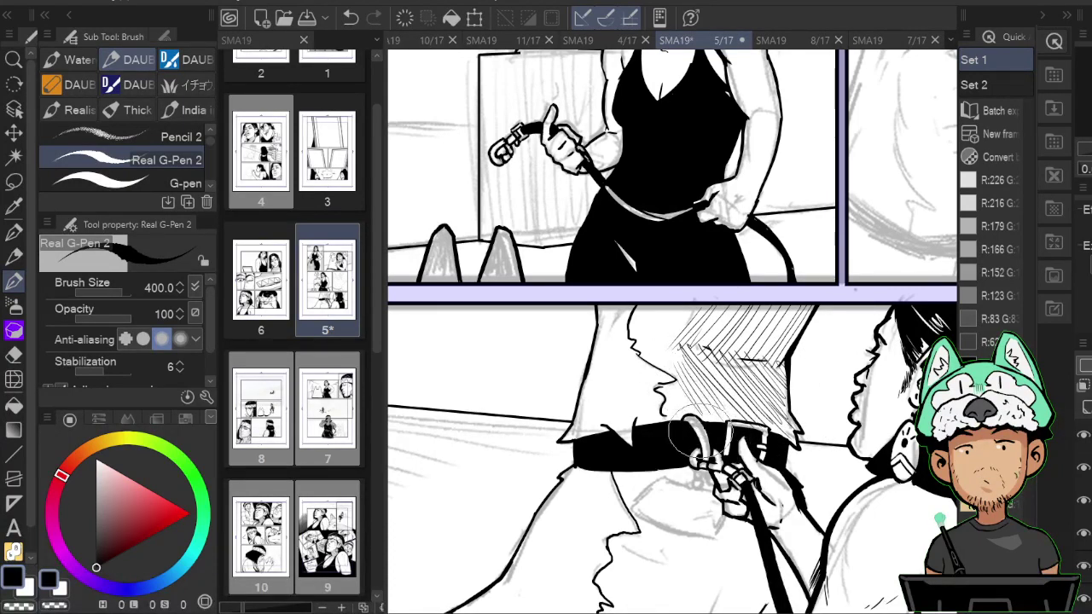
Hatch short diagonal shading strokes on the dog's chest beside the leash, along the lower border of the last panel.
{"action": "scroll", "coordinate": [700, 432], "scroll_direction": "down", "scroll_amount": 4}
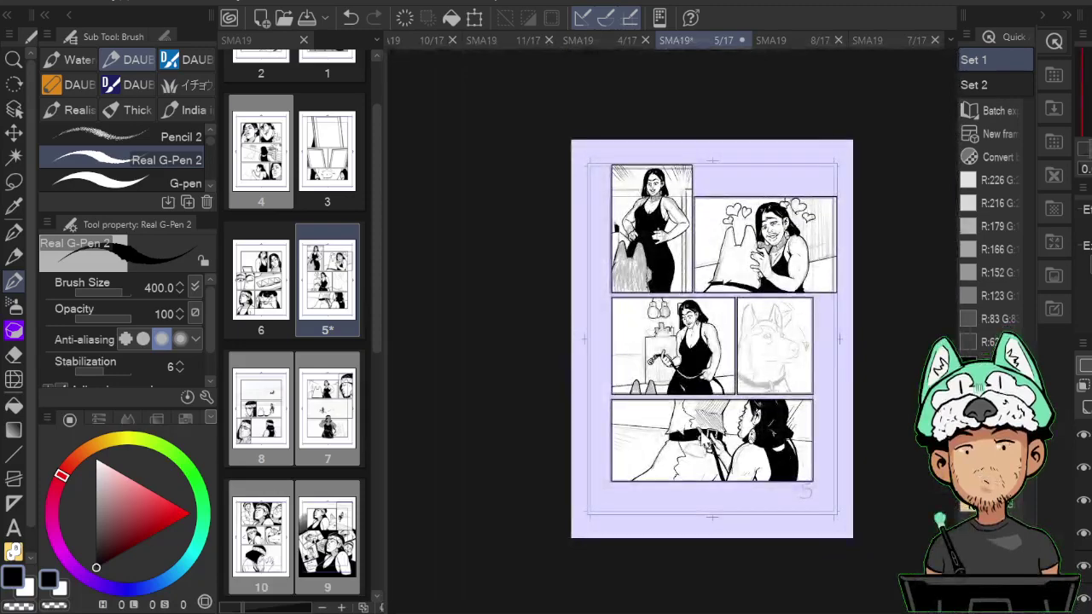
{"action": "scroll", "coordinate": [699, 433], "scroll_direction": "up", "scroll_amount": 2}
{"action": "scroll", "coordinate": [699, 432], "scroll_direction": "up", "scroll_amount": 2}
{"action": "key", "text": "h"}
{"action": "left_click_drag", "start_coordinate": [732, 501], "coordinate": [770, 325]}
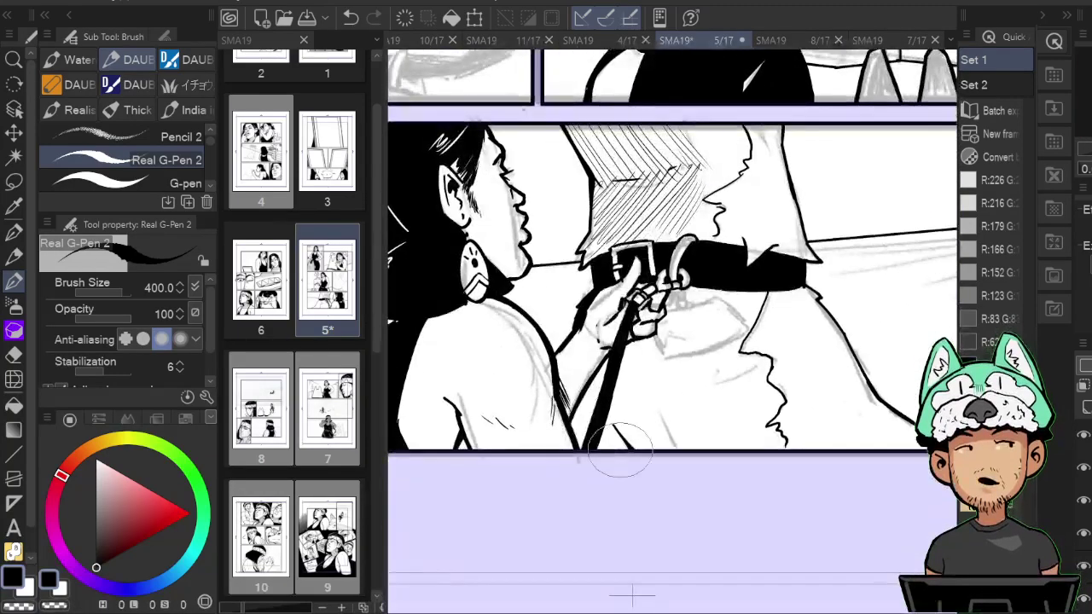
{"action": "mouse_move", "coordinate": [634, 449]}
{"action": "left_mouse_down"}
{"action": "mouse_move", "coordinate": [615, 425]}
{"action": "mouse_move", "coordinate": [670, 448]}
{"action": "left_mouse_up"}
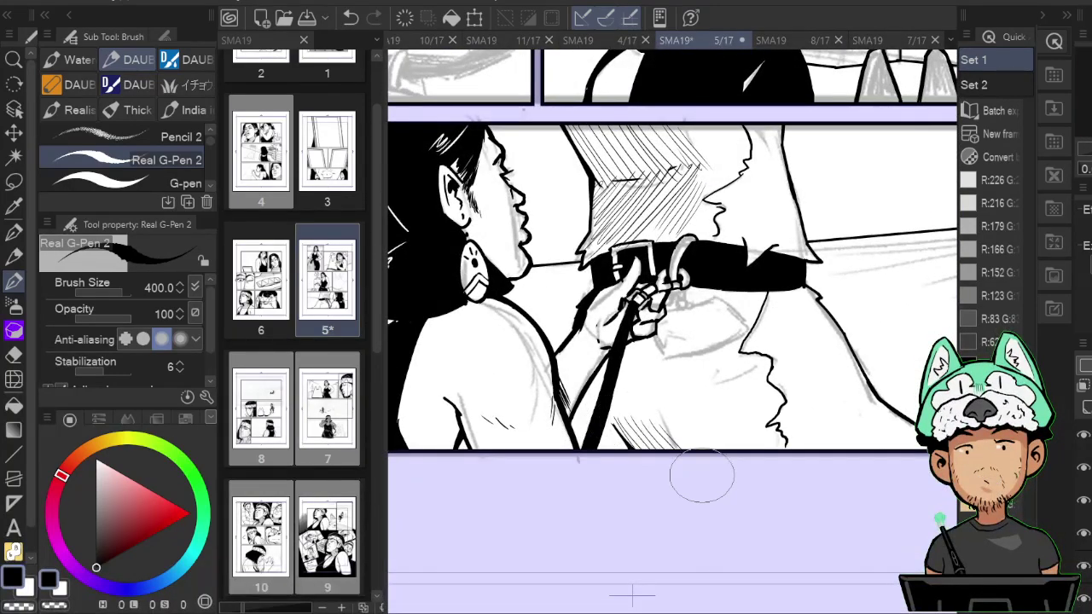
{"action": "key", "text": "h"}
{"action": "key", "text": "ctrl+0"}
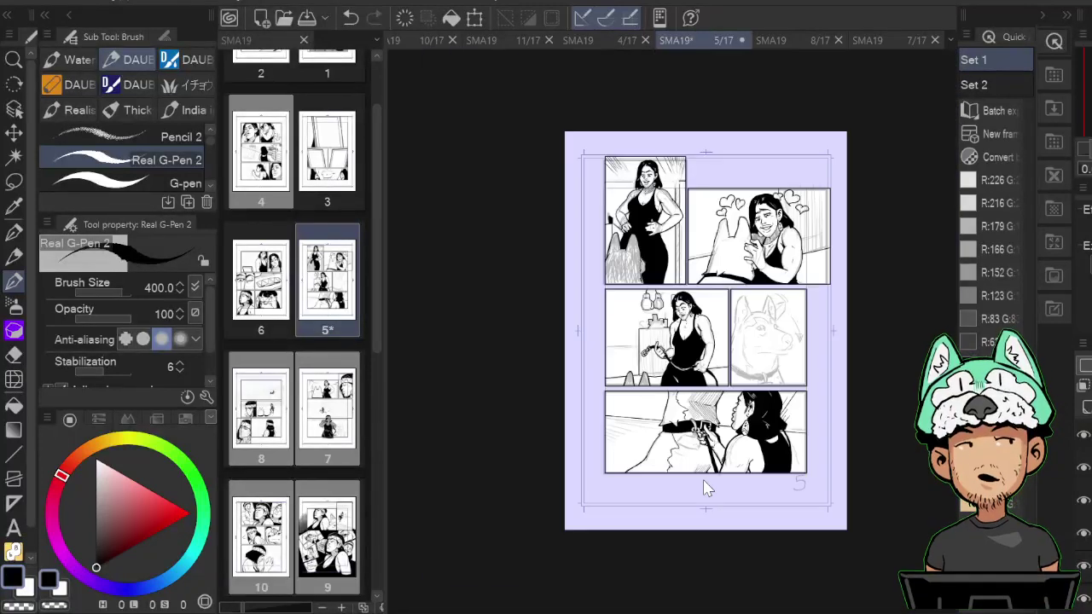
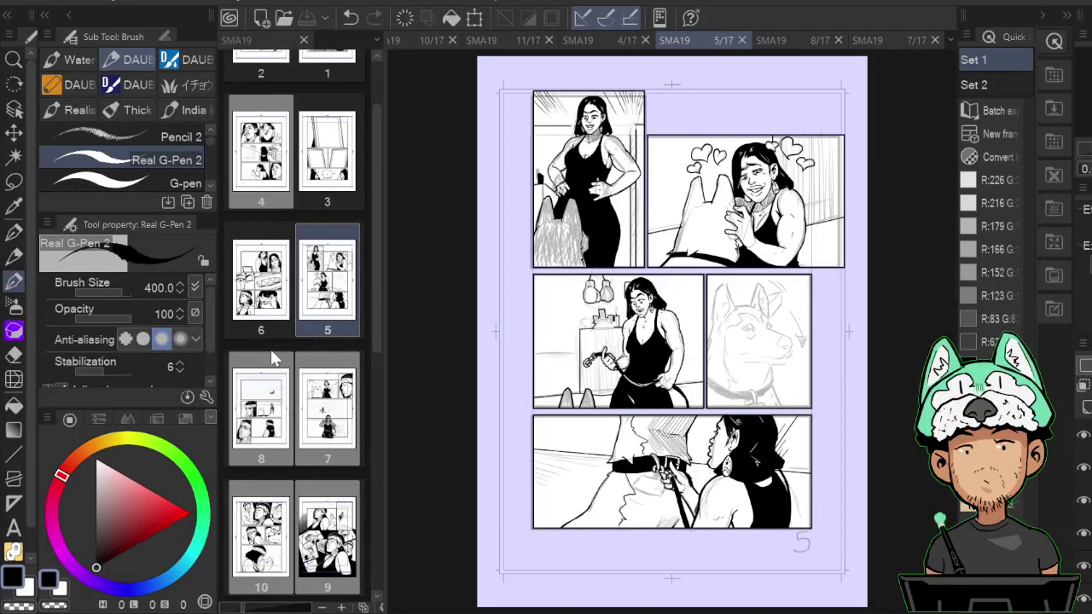
Ink the dog's forehead, brow and muzzle bridge in the dog close-up panel with the G-pen.
{"action": "left_click", "coordinate": [167, 181]}
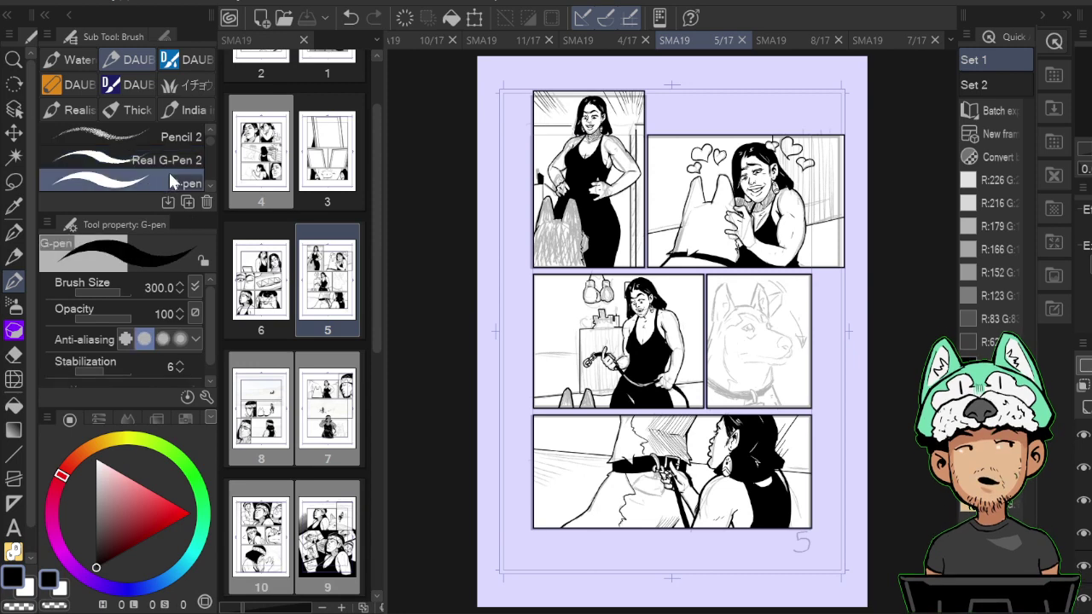
{"action": "key", "text": "ctrl+minus"}
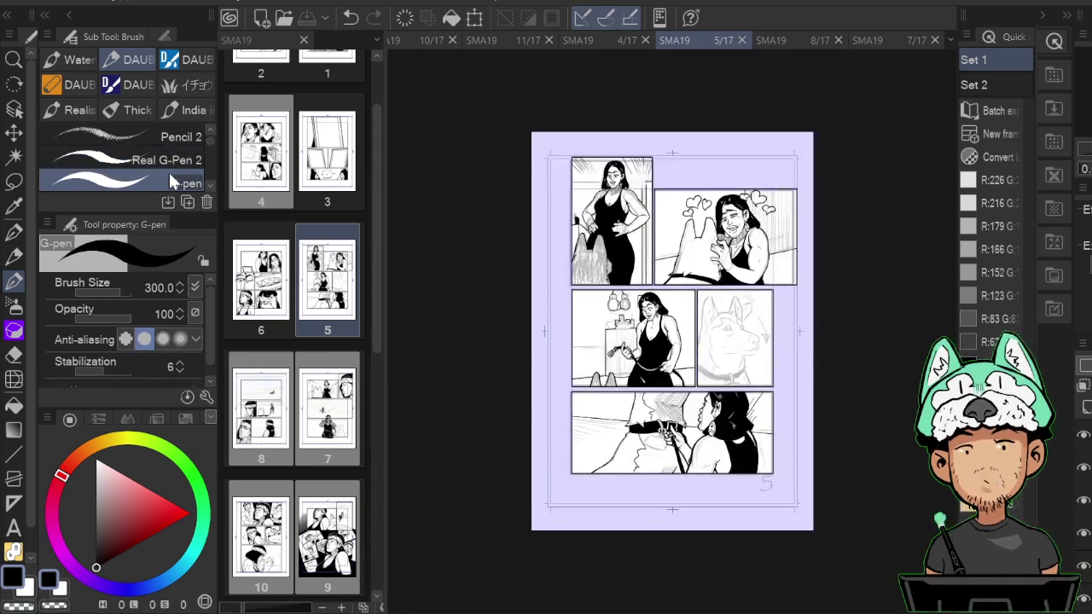
{"action": "key", "text": "ctrl+plus"}
{"action": "key", "text": "ctrl+plus"}
{"action": "key", "text": "ctrl+plus"}
{"action": "key", "text": "ctrl+plus"}
{"action": "key", "text": "ctrl+plus"}
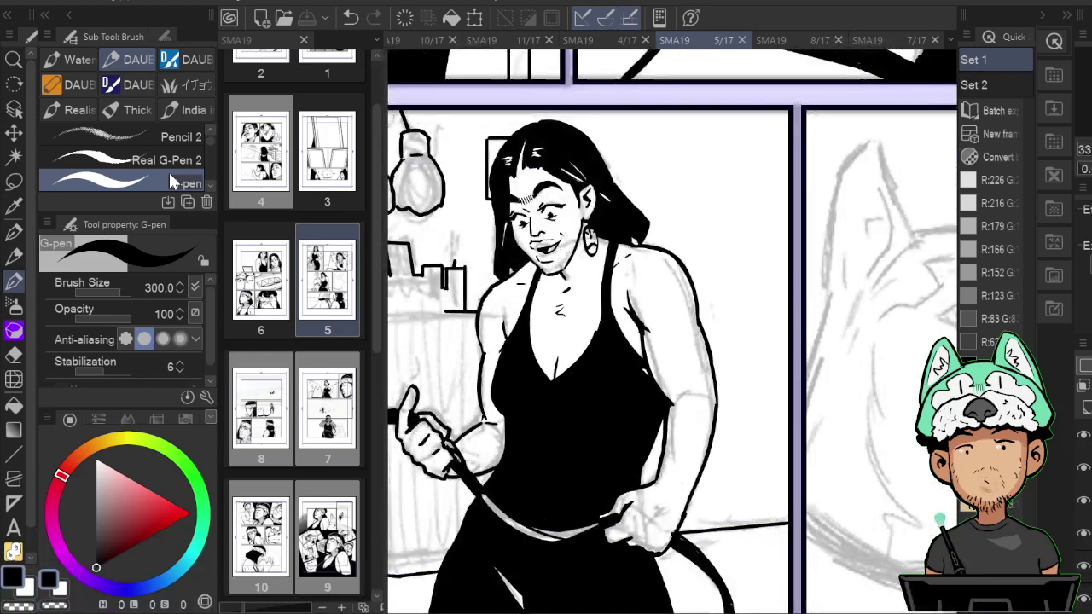
{"action": "left_click_drag", "start_coordinate": [790, 418], "coordinate": [639, 370]}
{"action": "left_click_drag", "start_coordinate": [943, 222], "coordinate": [794, 238]}
{"action": "scroll", "coordinate": [794, 237], "scroll_direction": "up", "scroll_amount": 2}
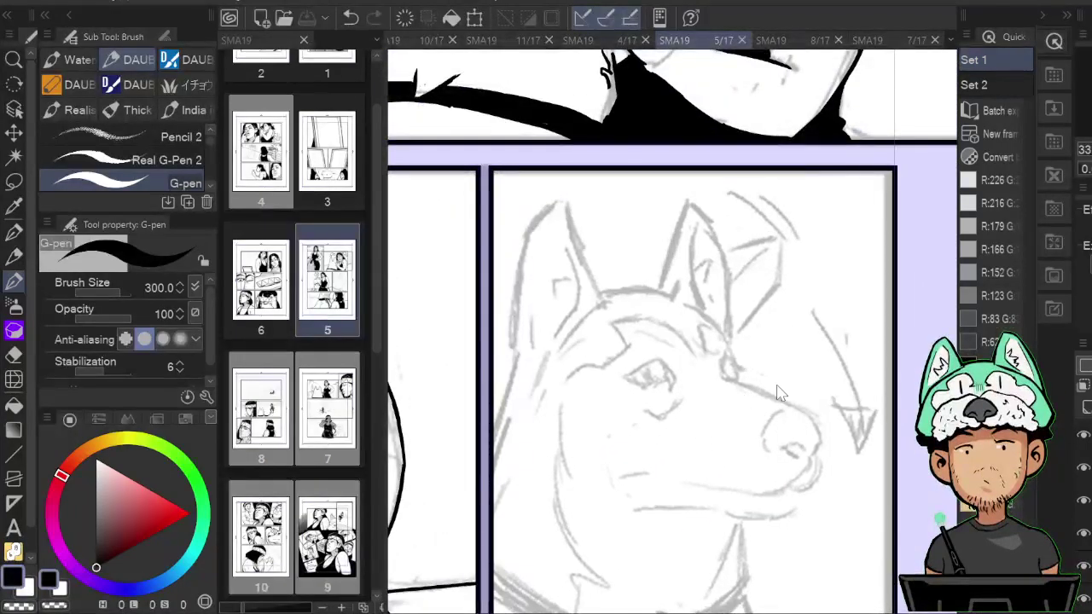
{"action": "scroll", "coordinate": [779, 392], "scroll_direction": "up", "scroll_amount": 1}
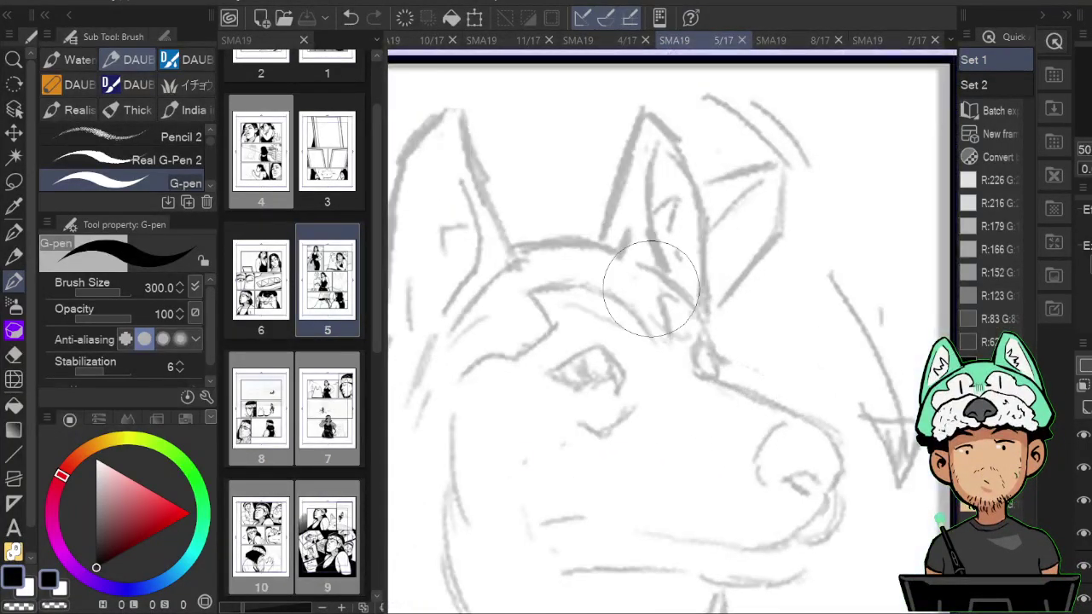
{"action": "mouse_move", "coordinate": [642, 265]}
{"action": "left_mouse_down"}
{"action": "mouse_move", "coordinate": [683, 288]}
{"action": "mouse_move", "coordinate": [722, 363]}
{"action": "mouse_move", "coordinate": [689, 322]}
{"action": "mouse_move", "coordinate": [693, 303]}
{"action": "mouse_move", "coordinate": [722, 371]}
{"action": "mouse_move", "coordinate": [749, 396]}
{"action": "mouse_move", "coordinate": [694, 363]}
{"action": "mouse_move", "coordinate": [773, 395]}
{"action": "mouse_move", "coordinate": [760, 392]}
{"action": "mouse_move", "coordinate": [803, 410]}
{"action": "left_mouse_up"}
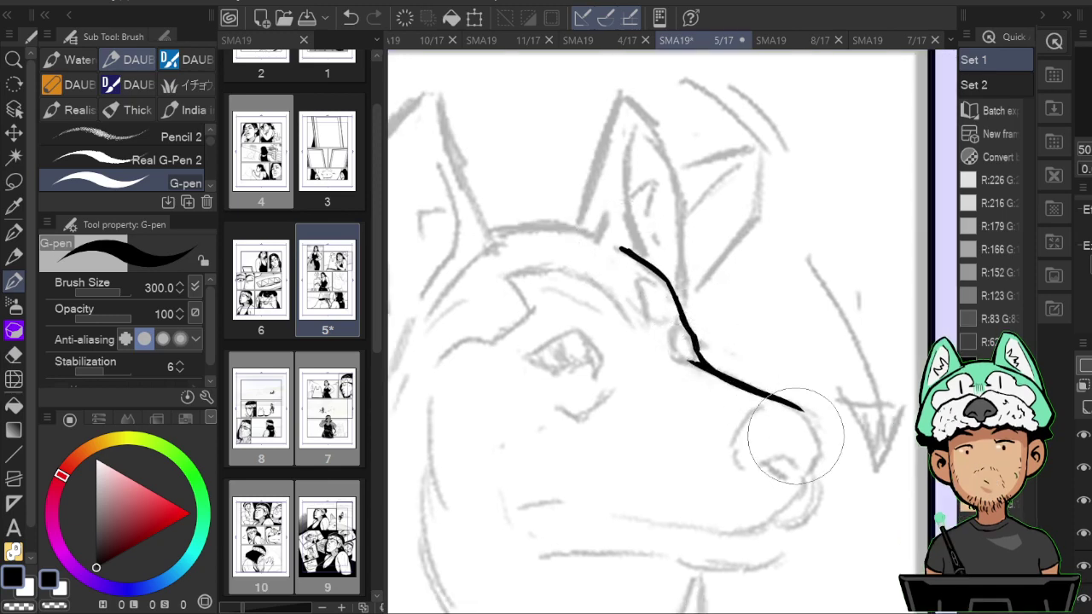
Ink the outline of the dog's nose, including the nostril curve and the back edge joining the muzzle bridge.
{"action": "key", "text": "h"}
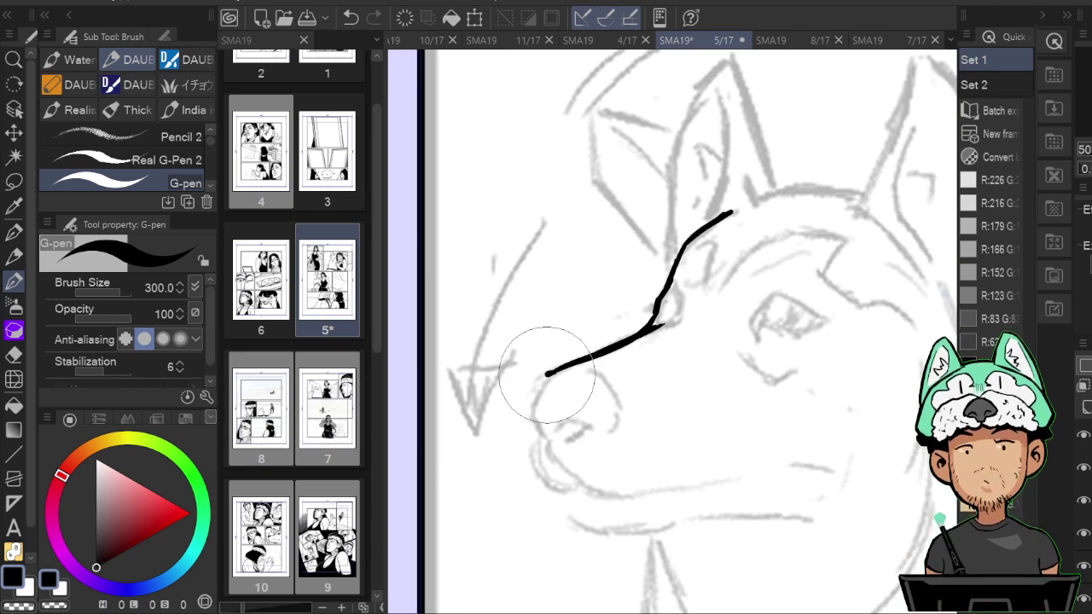
{"action": "mouse_move", "coordinate": [549, 374]}
{"action": "left_mouse_down"}
{"action": "mouse_move", "coordinate": [574, 411]}
{"action": "mouse_move", "coordinate": [528, 403]}
{"action": "mouse_move", "coordinate": [536, 386]}
{"action": "mouse_move", "coordinate": [533, 413]}
{"action": "mouse_move", "coordinate": [569, 423]}
{"action": "mouse_move", "coordinate": [565, 437]}
{"action": "mouse_move", "coordinate": [573, 427]}
{"action": "mouse_move", "coordinate": [618, 420]}
{"action": "left_mouse_up"}
{"action": "key", "text": "h"}
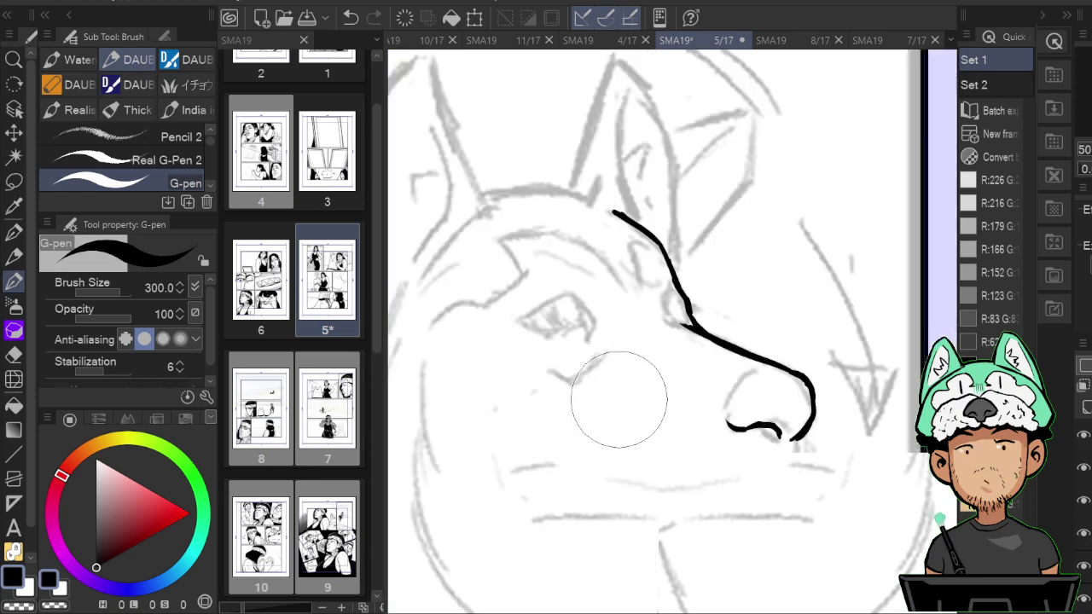
{"action": "left_click_drag", "start_coordinate": [726, 422], "coordinate": [757, 372]}
{"action": "key", "text": "h"}
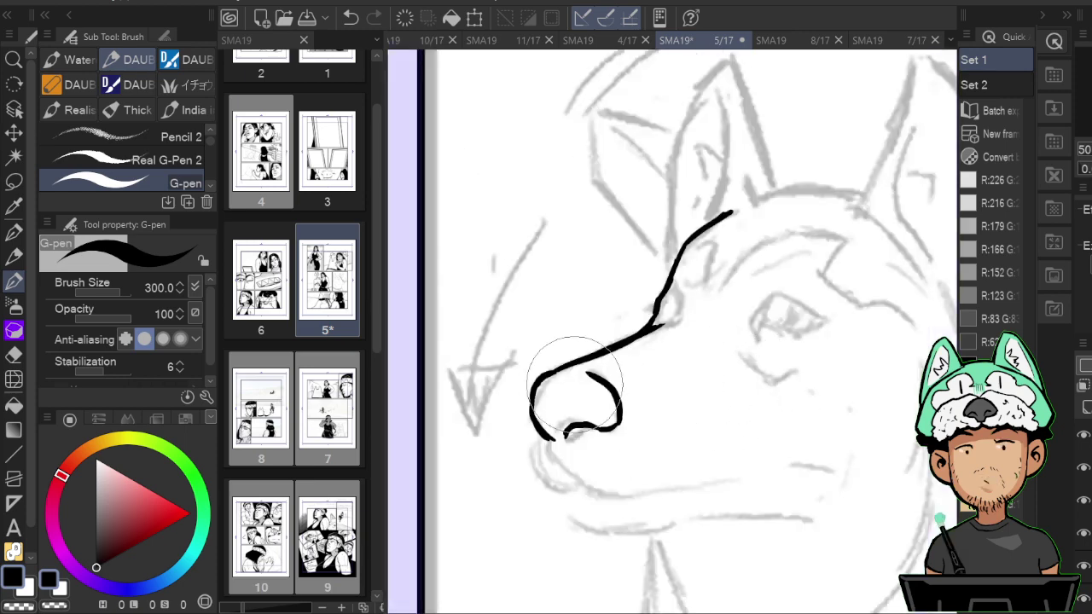
{"action": "key", "text": "h"}
{"action": "key", "text": "h"}
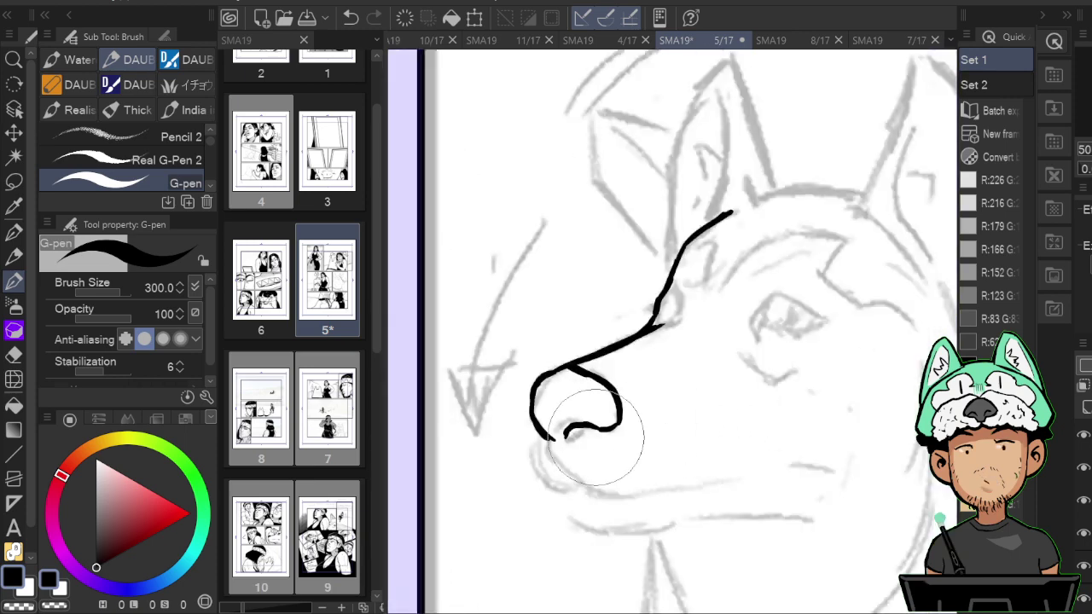
Ink the dog's upper lip, mouth line, short cheek mark, chin and underside of the lower jaw.
{"action": "mouse_move", "coordinate": [540, 466]}
{"action": "left_mouse_down"}
{"action": "mouse_move", "coordinate": [574, 495]}
{"action": "mouse_move", "coordinate": [594, 494]}
{"action": "left_mouse_up"}
{"action": "key", "text": "h"}
{"action": "left_click_drag", "start_coordinate": [510, 478], "coordinate": [533, 471]}
{"action": "mouse_move", "coordinate": [608, 478]}
{"action": "left_mouse_down"}
{"action": "mouse_move", "coordinate": [629, 468]}
{"action": "mouse_move", "coordinate": [708, 490]}
{"action": "left_mouse_up"}
{"action": "key", "text": "h"}
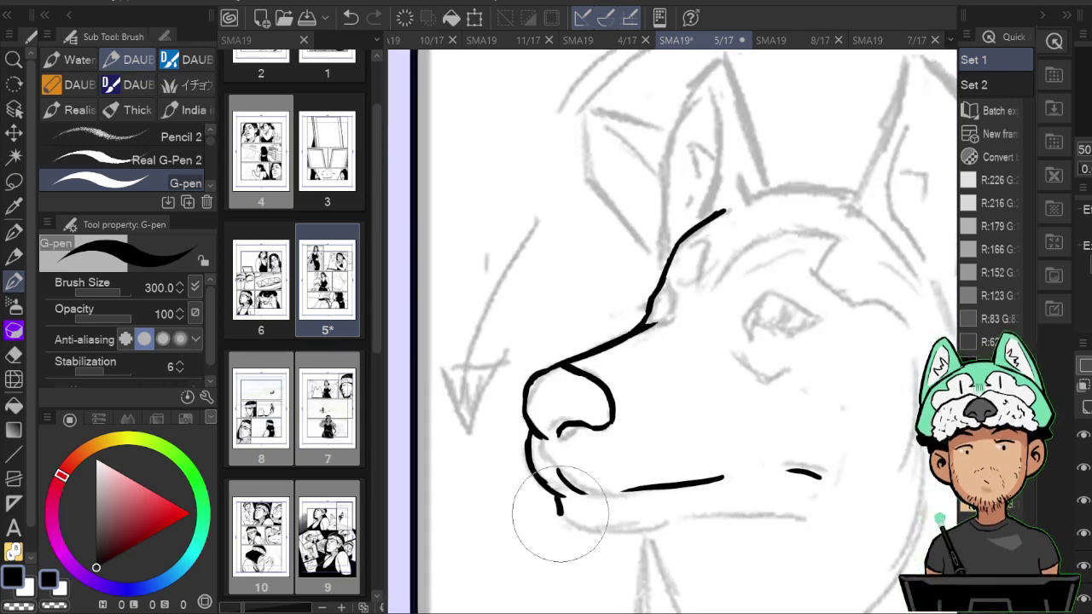
{"action": "left_click_drag", "start_coordinate": [559, 495], "coordinate": [624, 530]}
{"action": "key", "text": "h"}
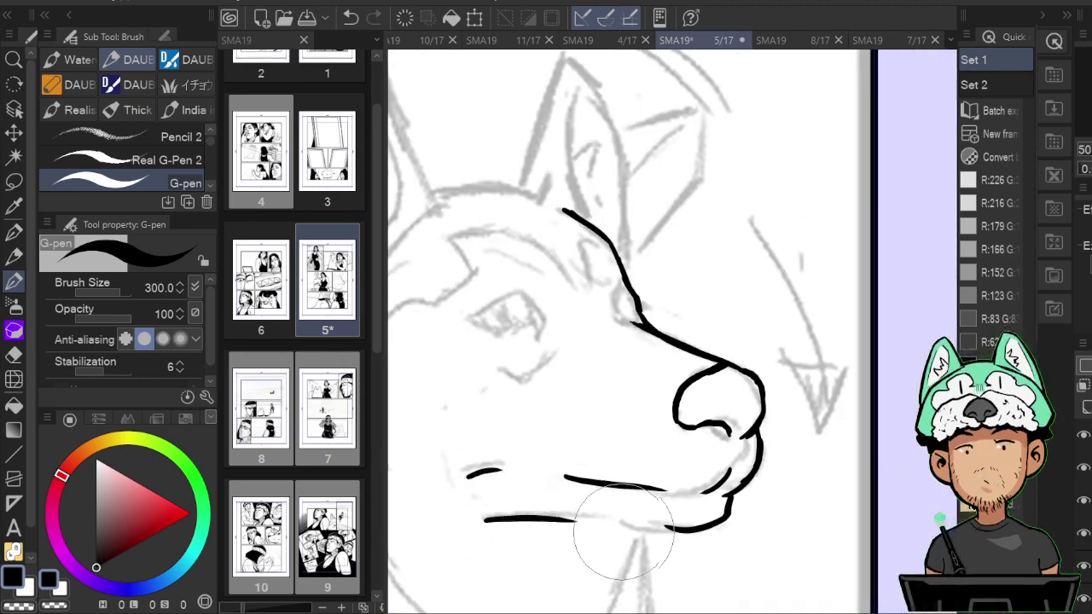
{"action": "left_click_drag", "start_coordinate": [488, 519], "coordinate": [725, 510]}
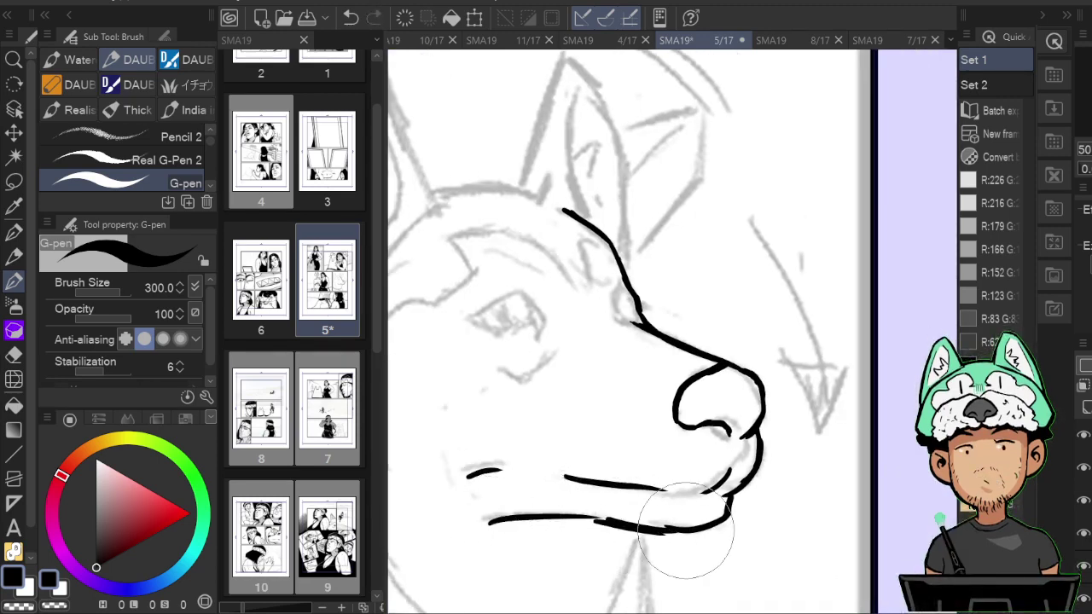
Thicken the underside line of the dog's lower jaw in the close-up panel with the G-pen.
{"action": "left_click_drag", "start_coordinate": [591, 519], "coordinate": [674, 530]}
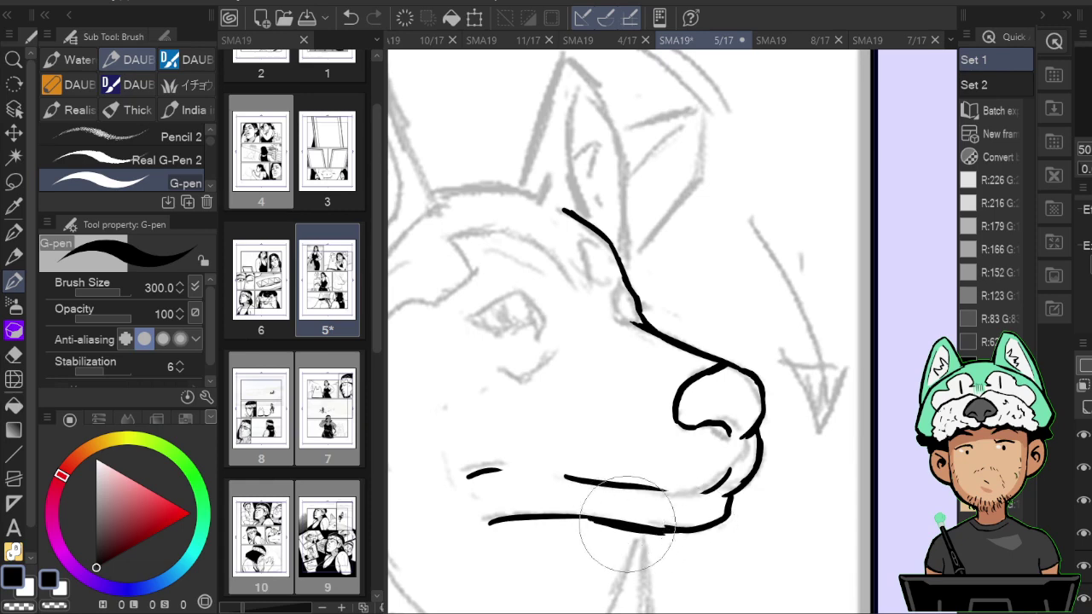
{"action": "key", "text": "e"}
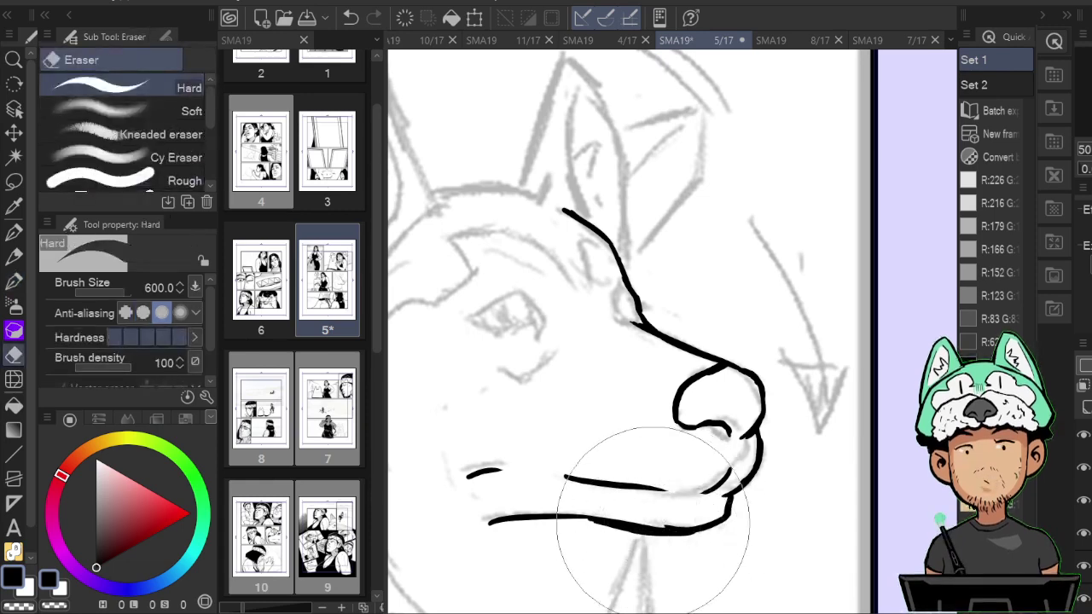
{"action": "key", "text": "p"}
{"action": "mouse_move", "coordinate": [637, 526]}
{"action": "left_mouse_down"}
{"action": "mouse_move", "coordinate": [717, 534]}
{"action": "mouse_move", "coordinate": [734, 457]}
{"action": "mouse_move", "coordinate": [721, 423]}
{"action": "left_mouse_up"}
{"action": "key", "text": "h"}
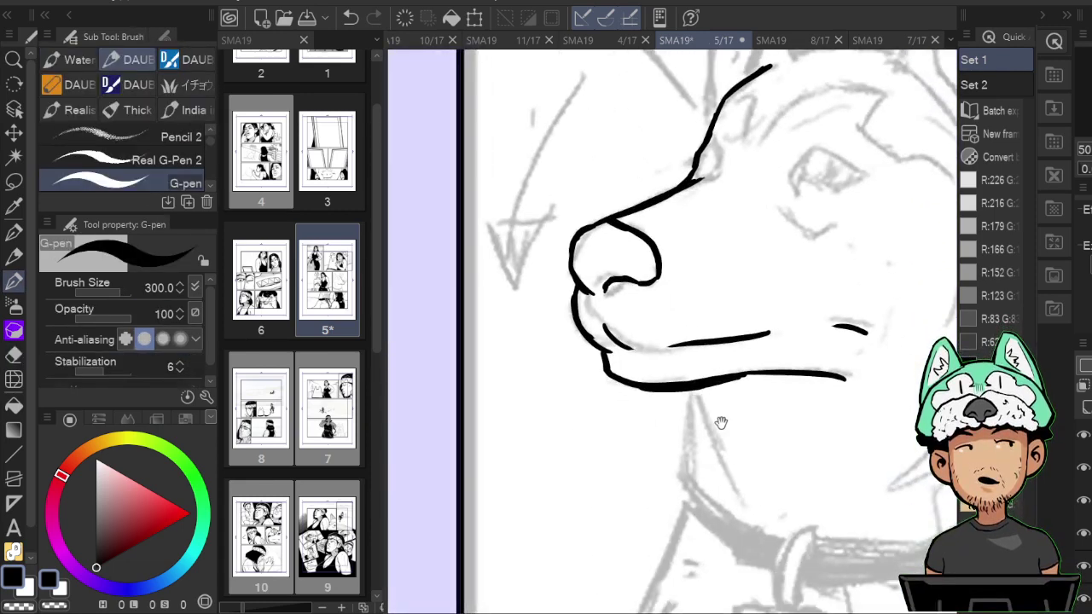
Ink the dog's throat below the jaw, including the pointed fur tuft above the collar.
{"action": "left_click_drag", "start_coordinate": [689, 391], "coordinate": [715, 448]}
{"action": "mouse_move", "coordinate": [691, 391]}
{"action": "left_mouse_down"}
{"action": "mouse_move", "coordinate": [668, 455]}
{"action": "mouse_move", "coordinate": [685, 454]}
{"action": "mouse_move", "coordinate": [678, 494]}
{"action": "mouse_move", "coordinate": [760, 539]}
{"action": "left_mouse_up"}
{"action": "key", "text": "h"}
{"action": "left_click_drag", "start_coordinate": [742, 453], "coordinate": [829, 453]}
{"action": "left_click_drag", "start_coordinate": [744, 308], "coordinate": [781, 358]}
Ink the contour of the back of the dog's neck beside the panel border.
{"action": "key", "text": "h"}
{"action": "left_click_drag", "start_coordinate": [860, 277], "coordinate": [778, 346]}
{"action": "left_click_drag", "start_coordinate": [825, 264], "coordinate": [856, 375]}
{"action": "key", "text": "h"}
{"action": "left_click_drag", "start_coordinate": [827, 320], "coordinate": [819, 431]}
Ink the crown of the dog's head and the full outline of the far ear above the forehead.
{"action": "mouse_move", "coordinate": [629, 309]}
{"action": "left_mouse_down"}
{"action": "mouse_move", "coordinate": [730, 304]}
{"action": "mouse_move", "coordinate": [709, 303]}
{"action": "mouse_move", "coordinate": [751, 320]}
{"action": "left_mouse_up"}
{"action": "key", "text": "h"}
{"action": "mouse_move", "coordinate": [667, 274]}
{"action": "left_mouse_down"}
{"action": "mouse_move", "coordinate": [732, 325]}
{"action": "mouse_move", "coordinate": [657, 236]}
{"action": "mouse_move", "coordinate": [705, 224]}
{"action": "mouse_move", "coordinate": [736, 254]}
{"action": "mouse_move", "coordinate": [769, 350]}
{"action": "left_mouse_up"}
{"action": "key", "text": "h"}
{"action": "key", "text": "h"}
{"action": "left_click_drag", "start_coordinate": [577, 350], "coordinate": [582, 441]}
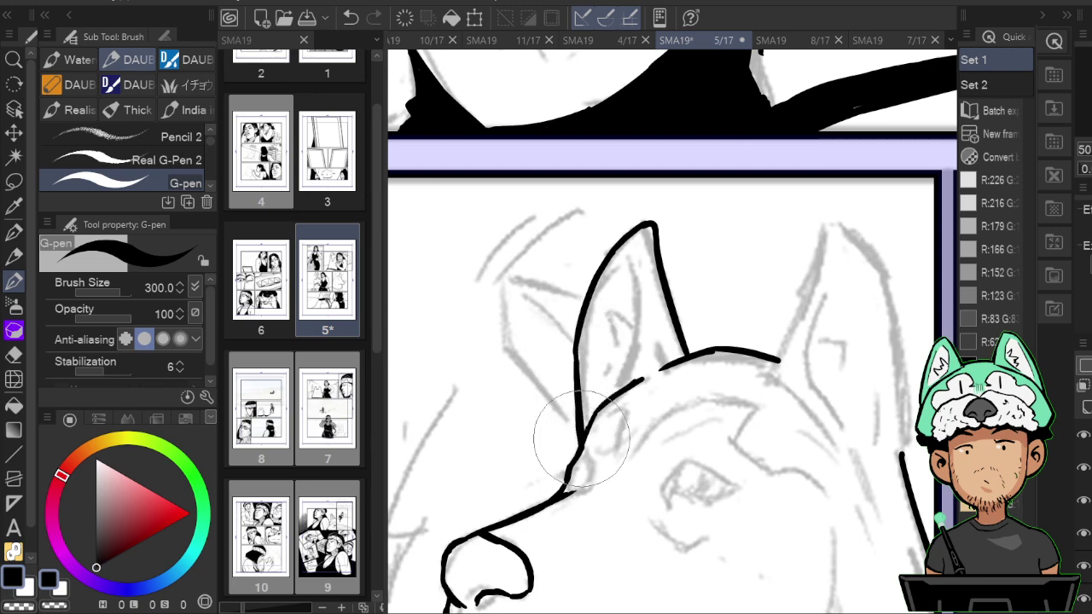
{"action": "key", "text": "h"}
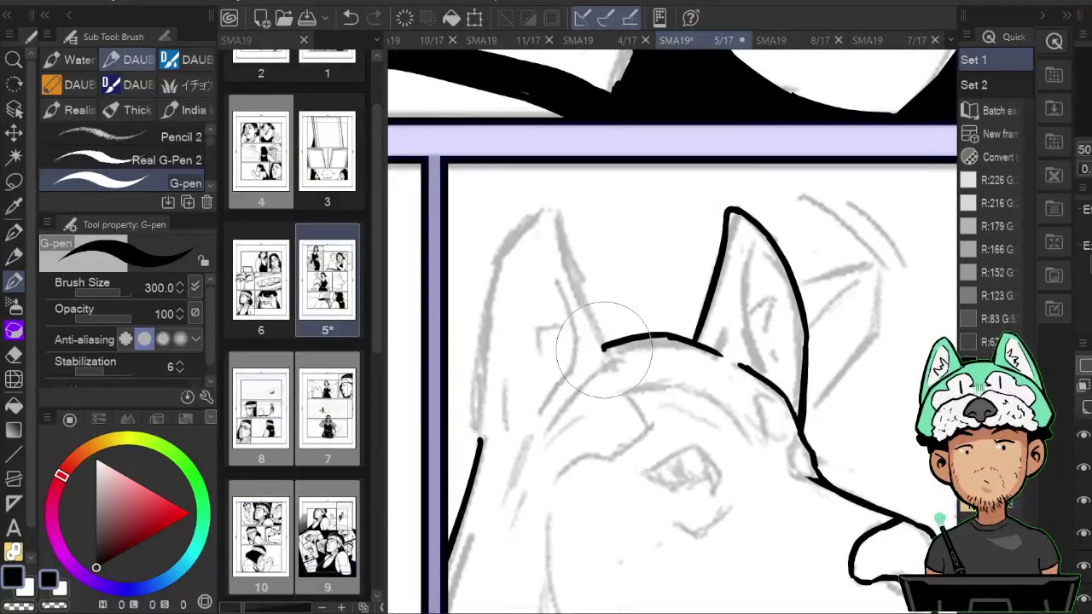
Redo the inner edge of the near ear from the crown upward and ink its rounded tip.
{"action": "key", "text": "ctrl+z"}
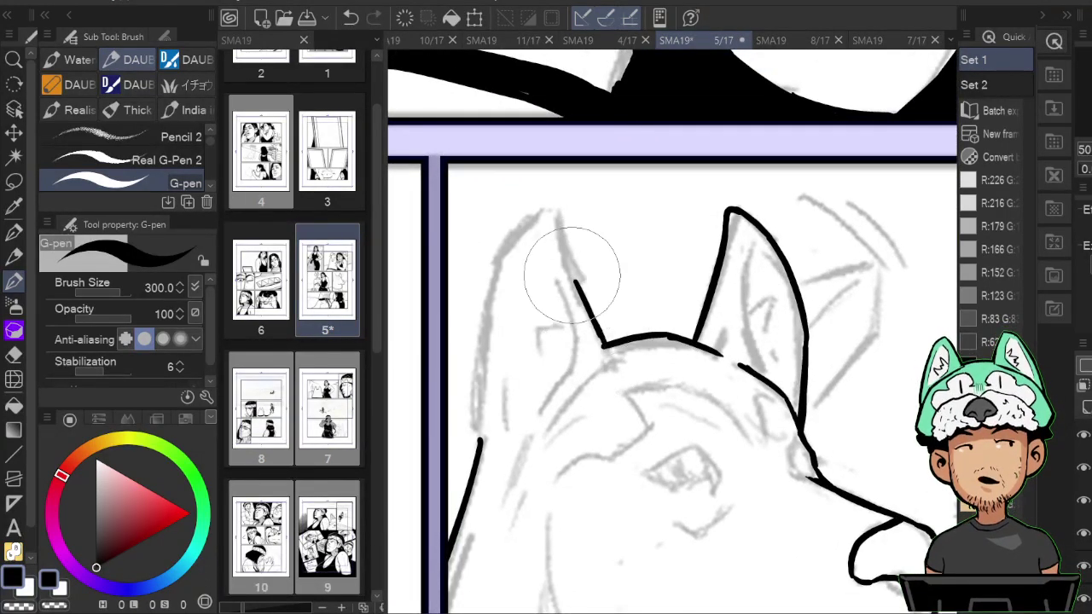
{"action": "left_click_drag", "start_coordinate": [603, 346], "coordinate": [557, 212]}
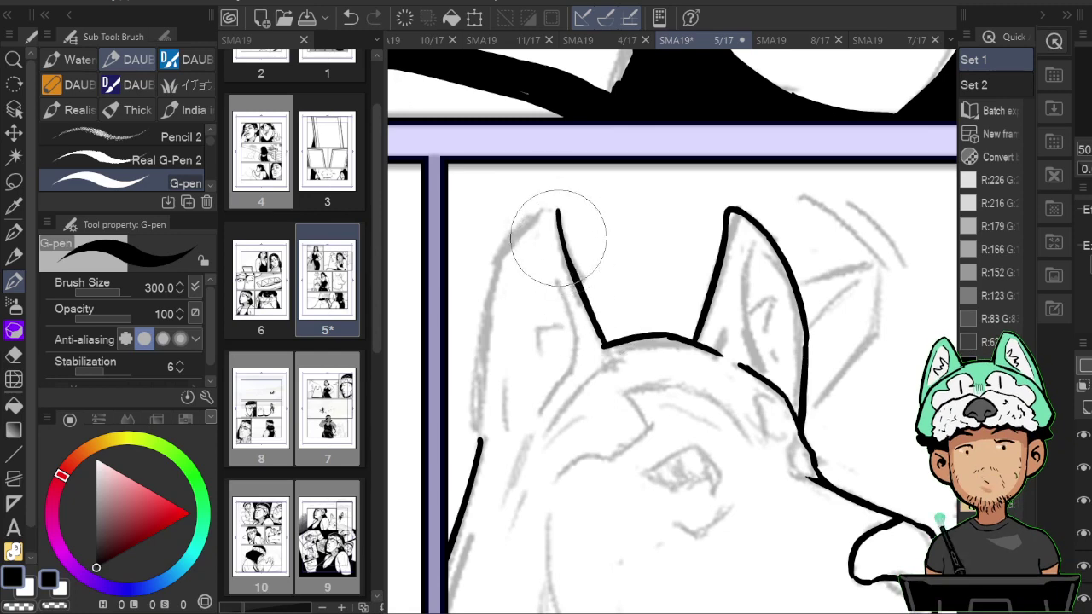
{"action": "key", "text": "h"}
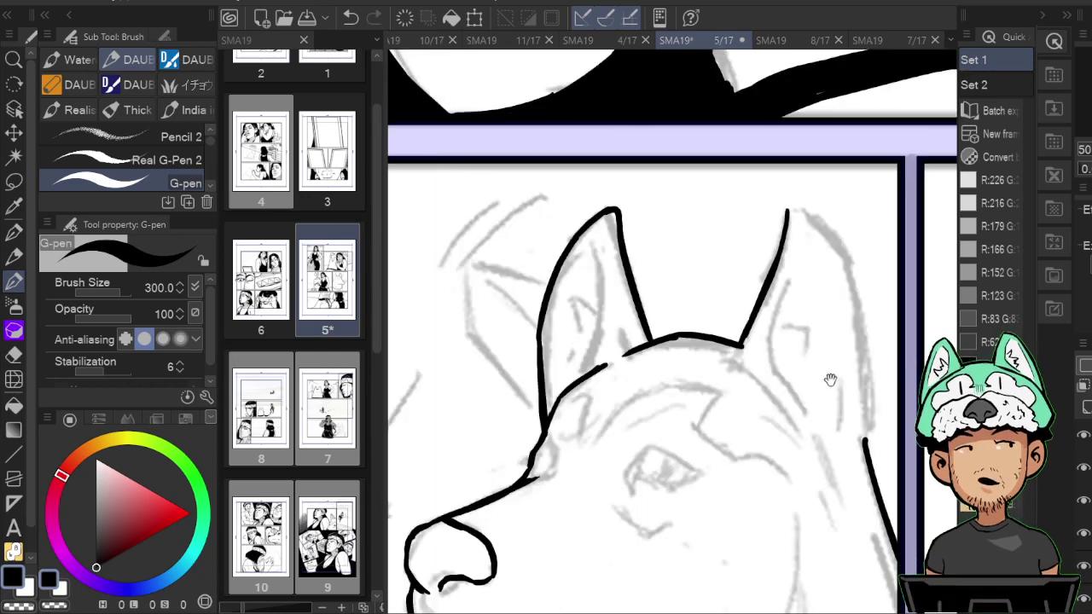
{"action": "left_click_drag", "start_coordinate": [799, 213], "coordinate": [841, 246]}
{"action": "key", "text": "h"}
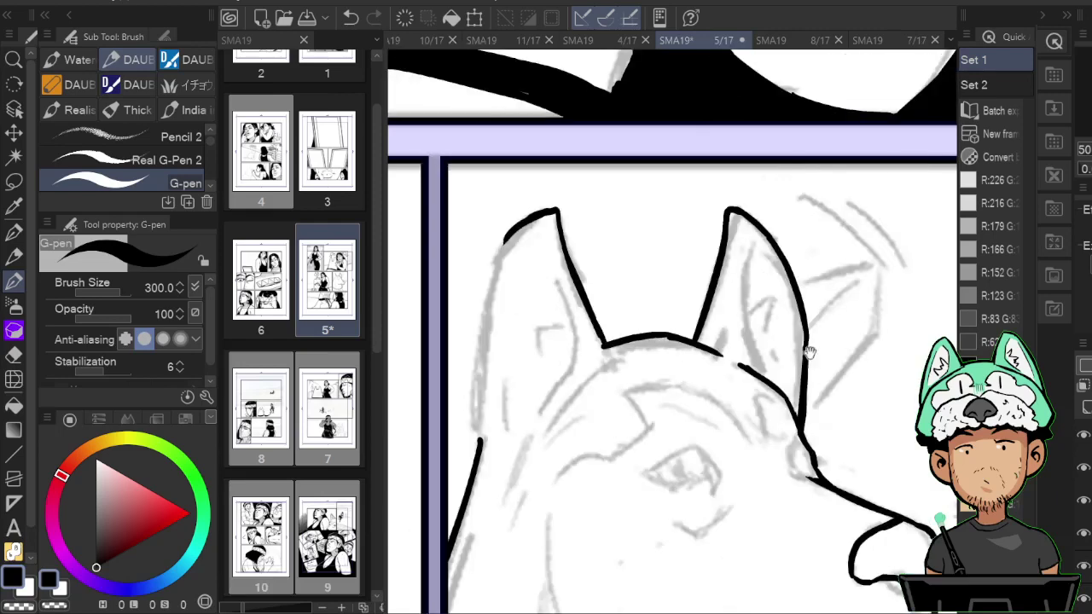
Ink the outer edge of the near ear down to the back of the neck.
{"action": "left_click_drag", "start_coordinate": [645, 286], "coordinate": [824, 212]}
{"action": "key", "text": "e"}
{"action": "mouse_move", "coordinate": [681, 170]}
{"action": "left_mouse_down"}
{"action": "mouse_move", "coordinate": [690, 165]}
{"action": "mouse_move", "coordinate": [669, 215]}
{"action": "mouse_move", "coordinate": [734, 183]}
{"action": "mouse_move", "coordinate": [757, 318]}
{"action": "left_mouse_up"}
{"action": "key", "text": "p"}
{"action": "key", "text": "h"}
{"action": "key", "text": "h"}
{"action": "mouse_move", "coordinate": [781, 195]}
{"action": "left_mouse_down"}
{"action": "mouse_move", "coordinate": [805, 275]}
{"action": "mouse_move", "coordinate": [799, 267]}
{"action": "left_mouse_up"}
{"action": "key", "text": "h"}
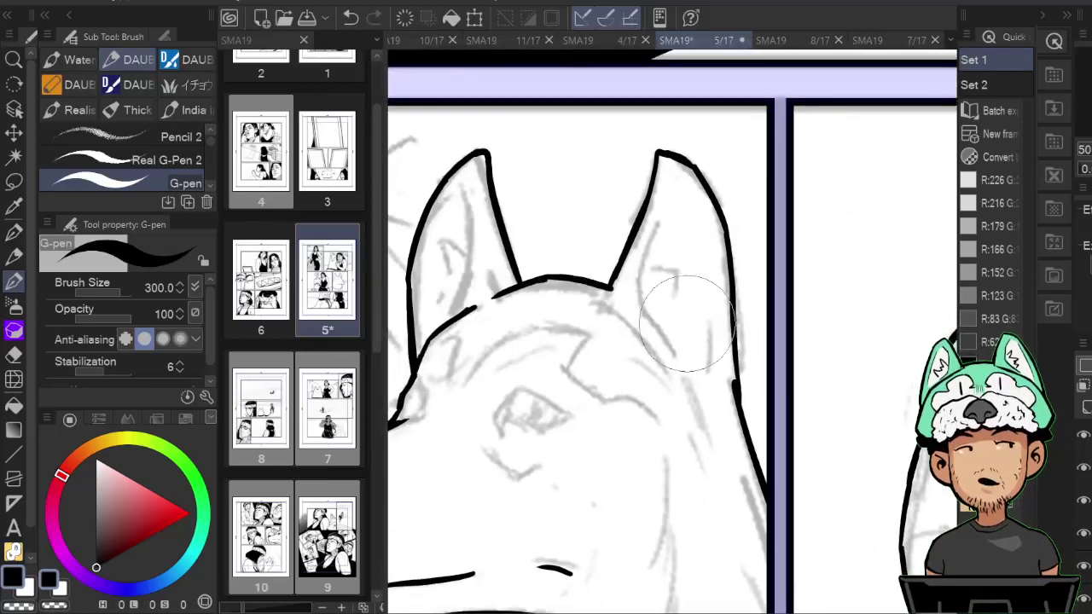
Ink the inner rim of the near ear, from the base fold up toward the tip.
{"action": "left_click_drag", "start_coordinate": [649, 320], "coordinate": [682, 365]}
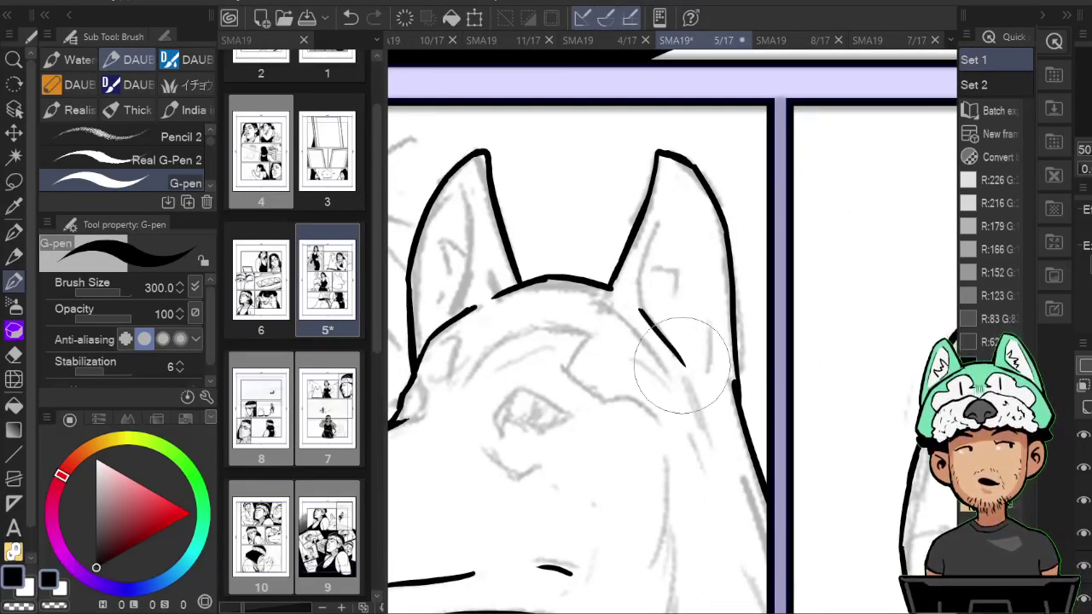
{"action": "left_click_drag", "start_coordinate": [636, 278], "coordinate": [668, 166]}
{"action": "key", "text": "ctrl+z"}
{"action": "left_click_drag", "start_coordinate": [638, 282], "coordinate": [665, 184]}
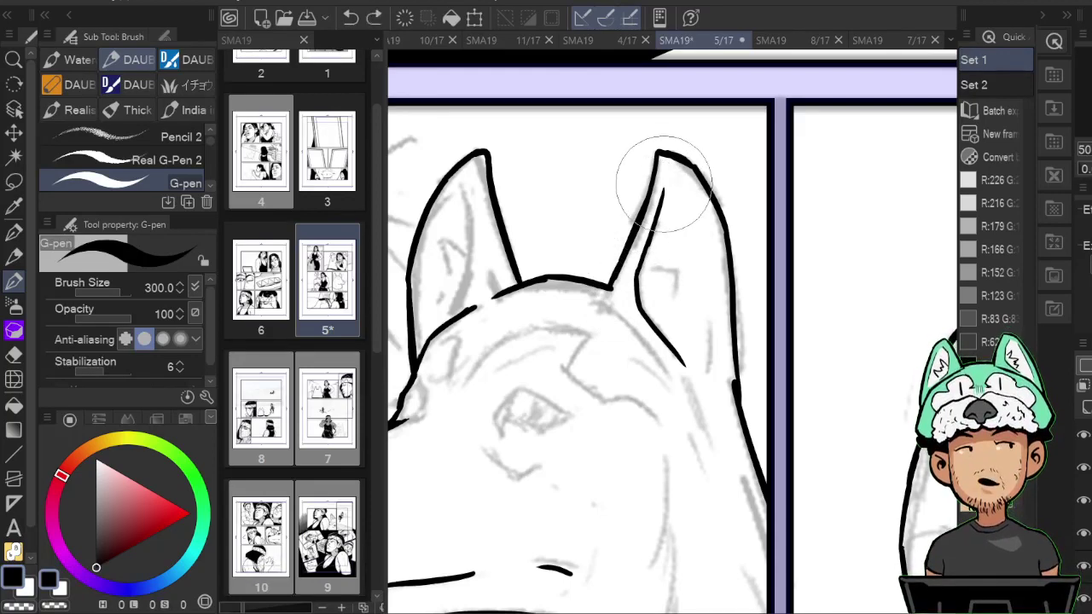
Ink the inner rim and jagged fur tufts inside the dog's far ear.
{"action": "key", "text": "h"}
{"action": "left_click_drag", "start_coordinate": [873, 174], "coordinate": [871, 249]}
{"action": "mouse_move", "coordinate": [888, 308]}
{"action": "left_mouse_down"}
{"action": "mouse_move", "coordinate": [871, 242]}
{"action": "mouse_move", "coordinate": [876, 177]}
{"action": "mouse_move", "coordinate": [907, 339]}
{"action": "left_mouse_up"}
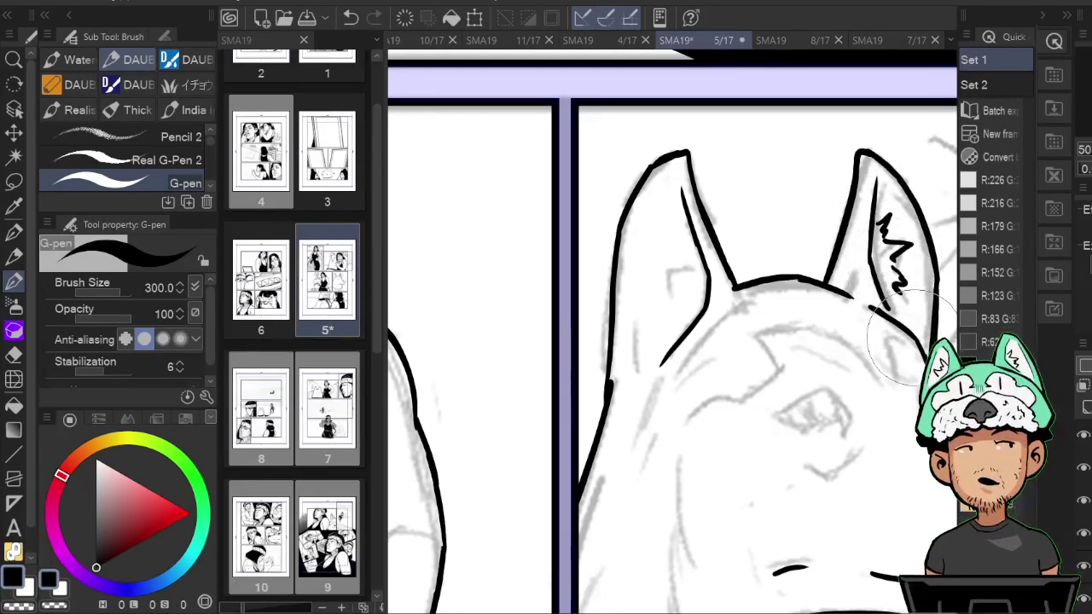
{"action": "key", "text": "h"}
{"action": "key", "text": "h"}
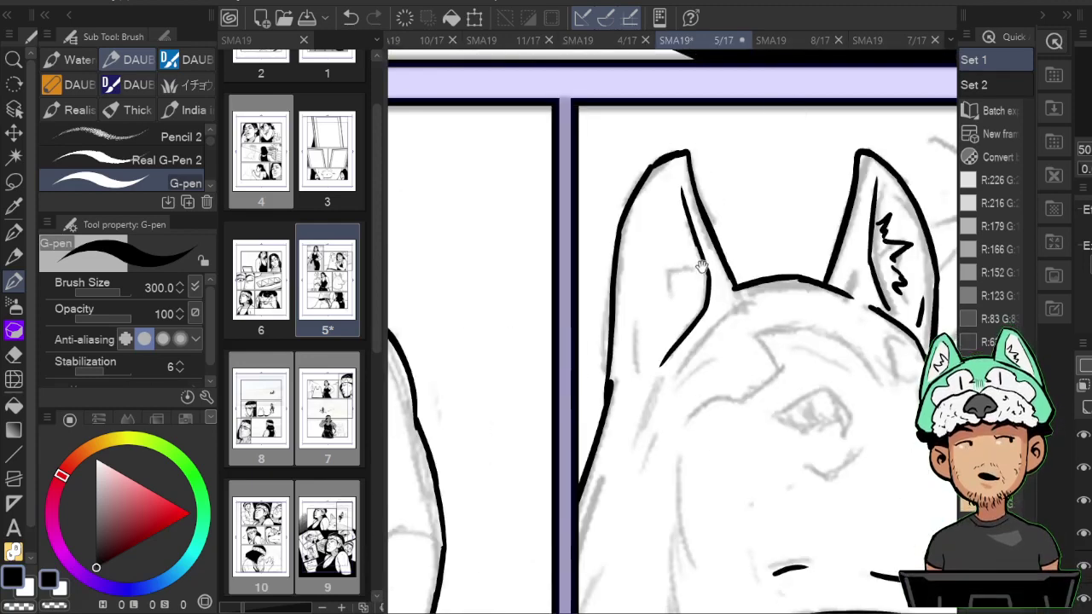
Ink jagged fur tufts and short contour lines inside the near ear.
{"action": "mouse_move", "coordinate": [674, 250]}
{"action": "left_mouse_down"}
{"action": "mouse_move", "coordinate": [691, 324]}
{"action": "mouse_move", "coordinate": [713, 358]}
{"action": "left_mouse_up"}
{"action": "key", "text": "h"}
{"action": "left_click_drag", "start_coordinate": [687, 180], "coordinate": [715, 249]}
{"action": "key", "text": "h"}
{"action": "left_click_drag", "start_coordinate": [811, 326], "coordinate": [811, 238]}
{"action": "key", "text": "h"}
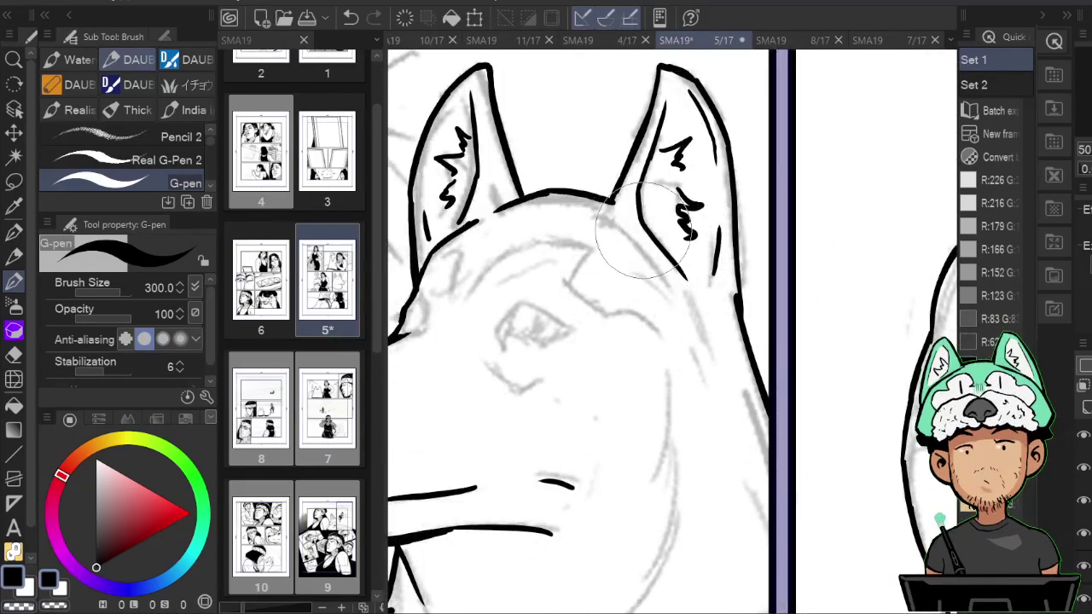
Ink the front curve of the brow marking above the dog's eye.
{"action": "key", "text": "h"}
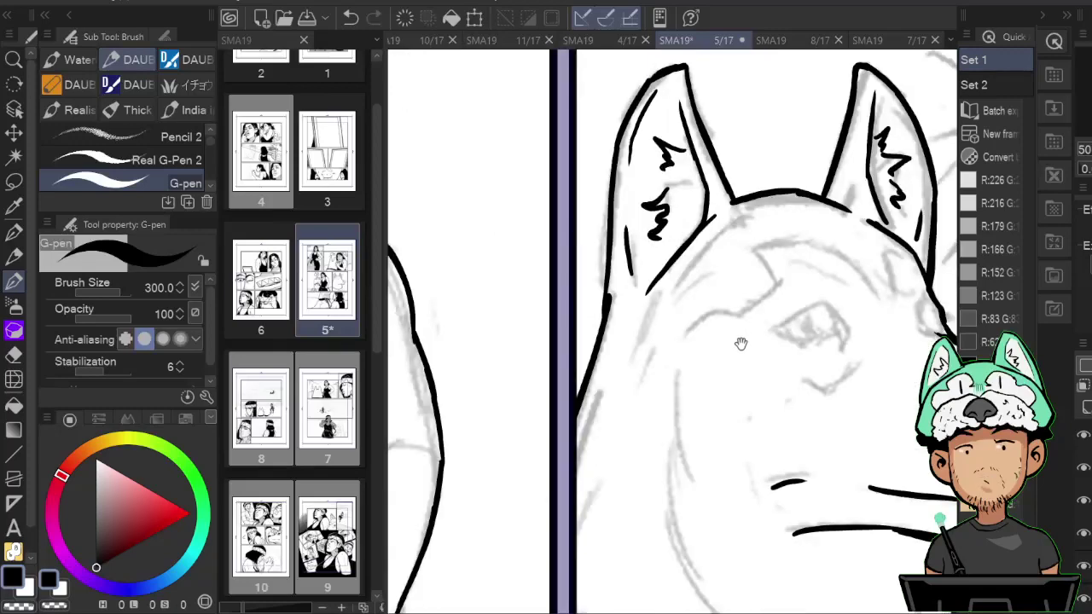
{"action": "scroll", "coordinate": [742, 352], "scroll_direction": "down", "scroll_amount": 4}
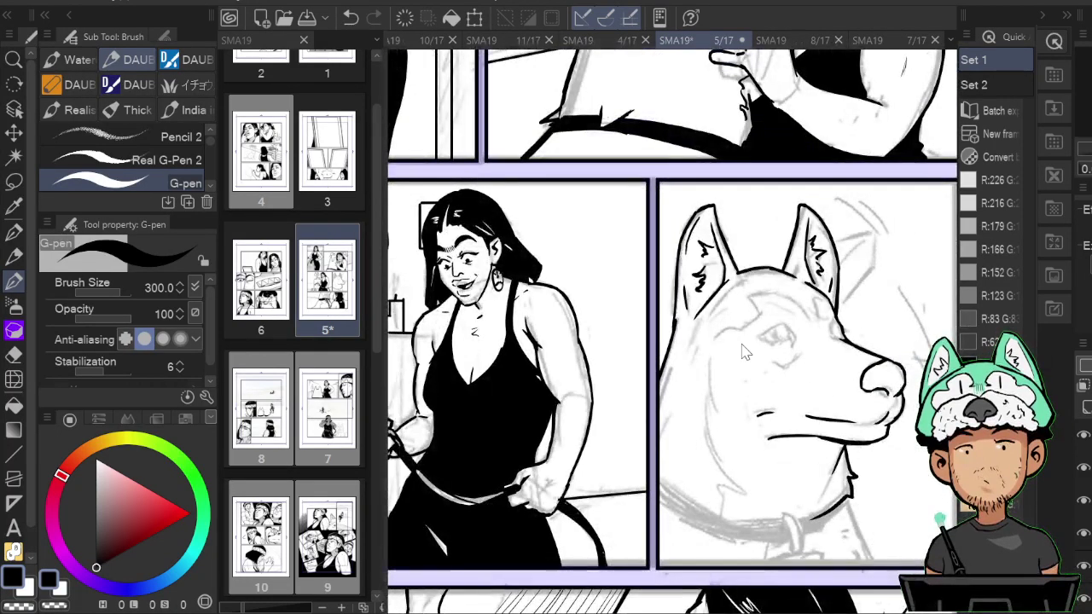
{"action": "scroll", "coordinate": [742, 351], "scroll_direction": "up", "scroll_amount": 2}
{"action": "scroll", "coordinate": [742, 352], "scroll_direction": "up", "scroll_amount": 6}
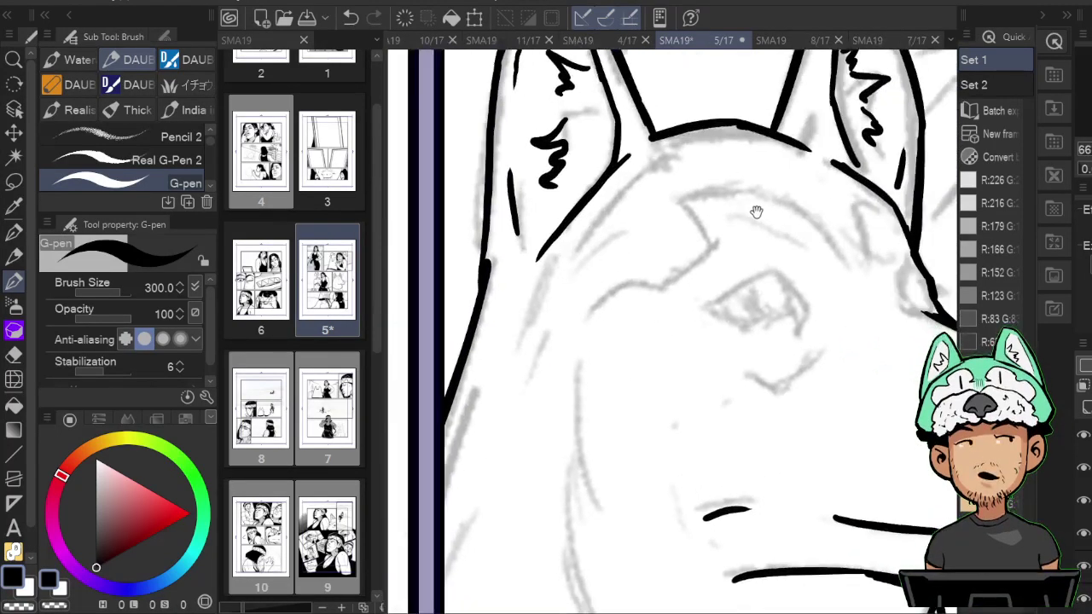
{"action": "left_click_drag", "start_coordinate": [756, 257], "coordinate": [749, 240]}
{"action": "key", "text": "h"}
{"action": "left_click_drag", "start_coordinate": [627, 181], "coordinate": [716, 220]}
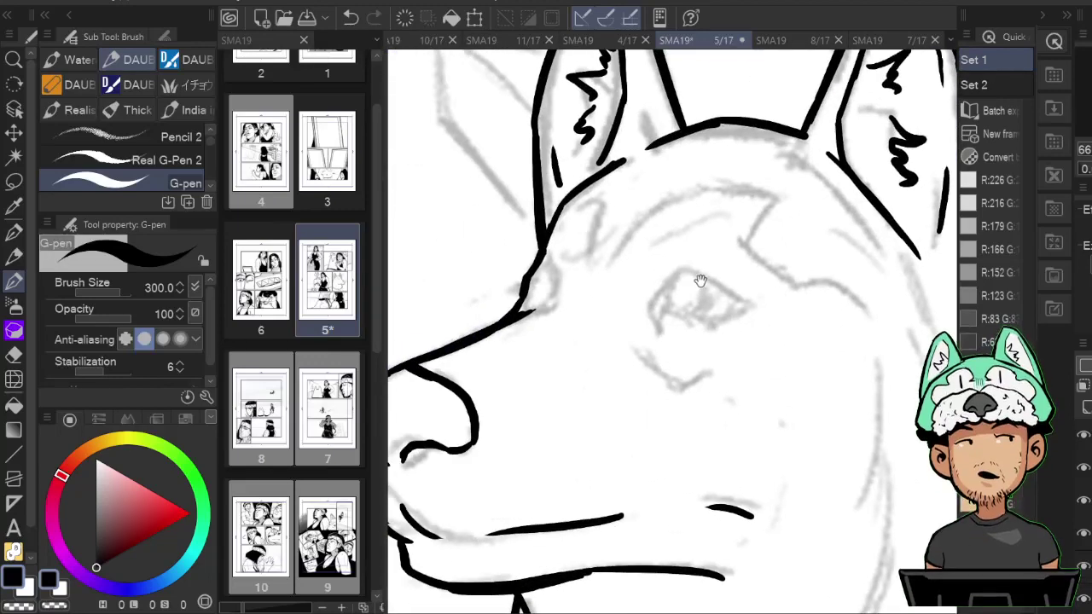
{"action": "key", "text": "h"}
{"action": "left_click_drag", "start_coordinate": [647, 195], "coordinate": [710, 237]}
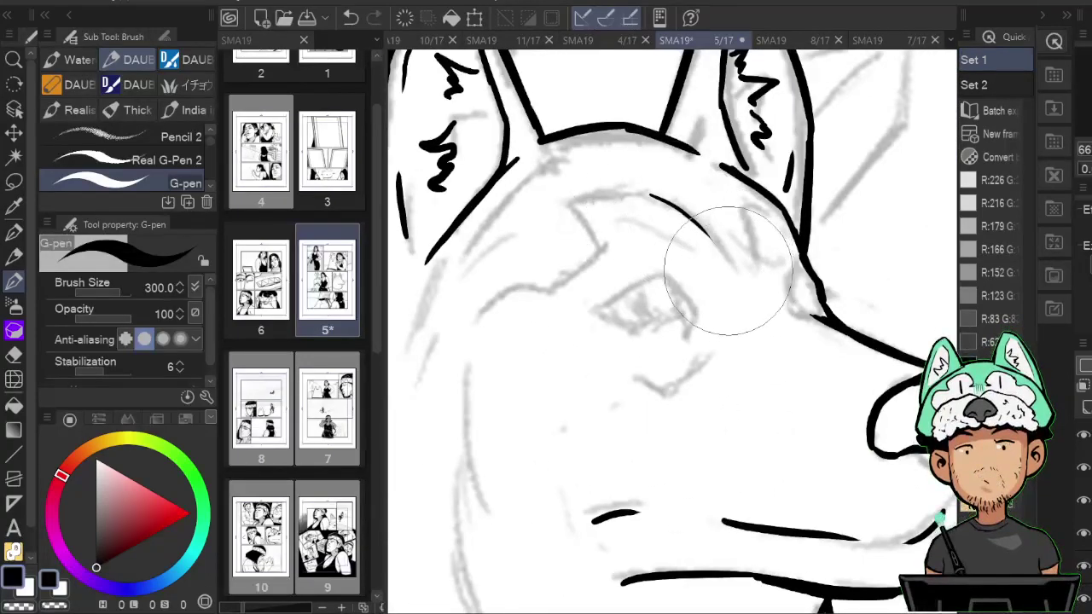
{"action": "key", "text": "e"}
{"action": "key", "text": "p"}
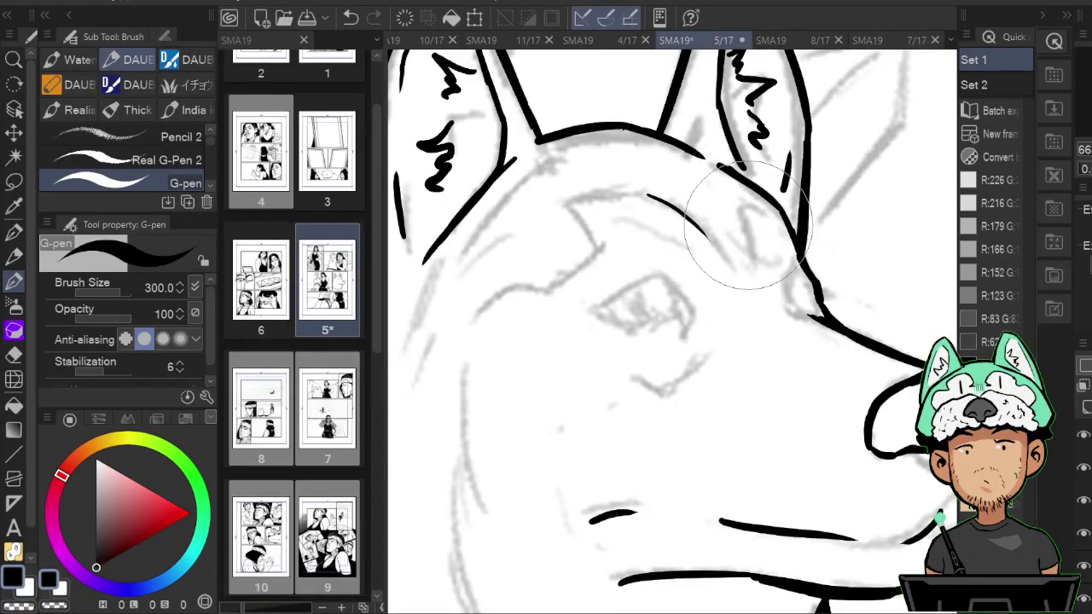
Ink the small hooked marking on the far brow and extend the near brow marking's top edge backward.
{"action": "mouse_move", "coordinate": [746, 224]}
{"action": "left_mouse_down"}
{"action": "mouse_move", "coordinate": [741, 194]}
{"action": "mouse_move", "coordinate": [773, 215]}
{"action": "left_mouse_up"}
{"action": "key", "text": "h"}
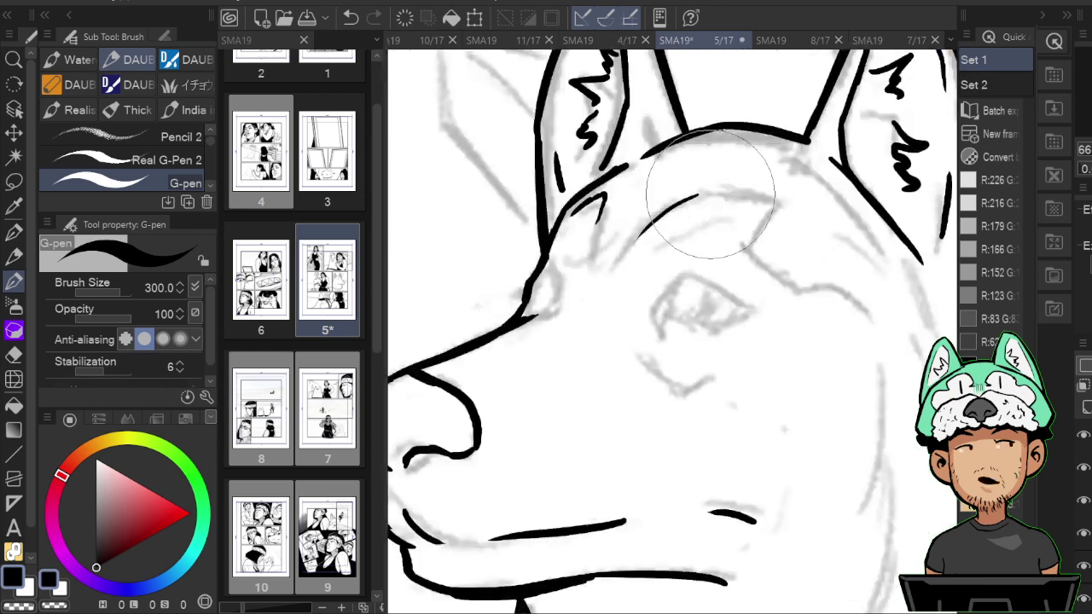
{"action": "left_click_drag", "start_coordinate": [702, 196], "coordinate": [773, 207]}
{"action": "key", "text": "h"}
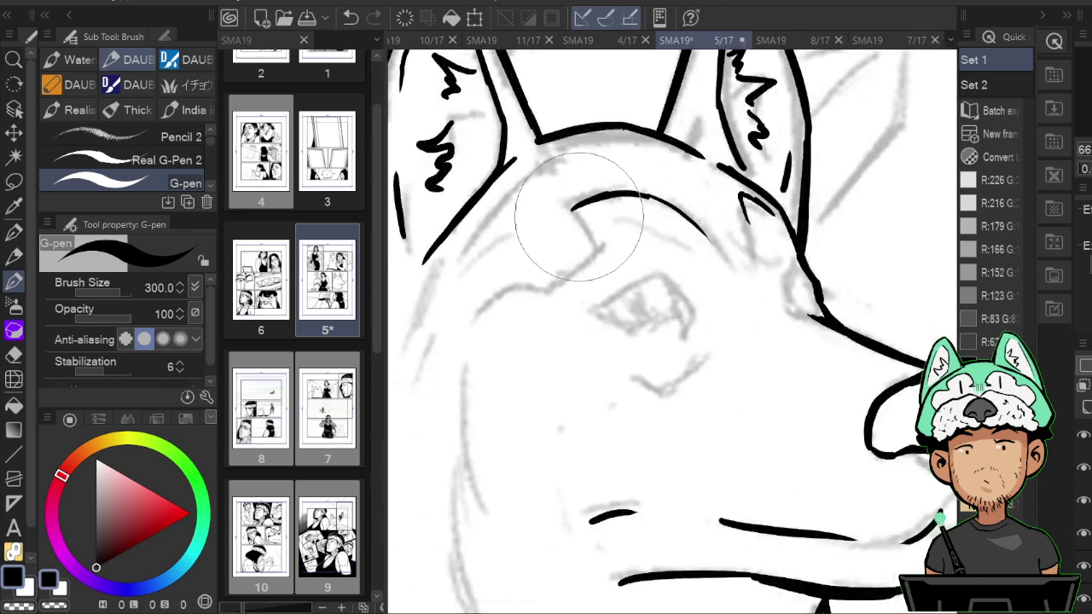
Ink the brow marking's pointed back corner and the zigzag edge running behind the eye.
{"action": "left_click_drag", "start_coordinate": [574, 211], "coordinate": [625, 269]}
{"action": "key", "text": "h"}
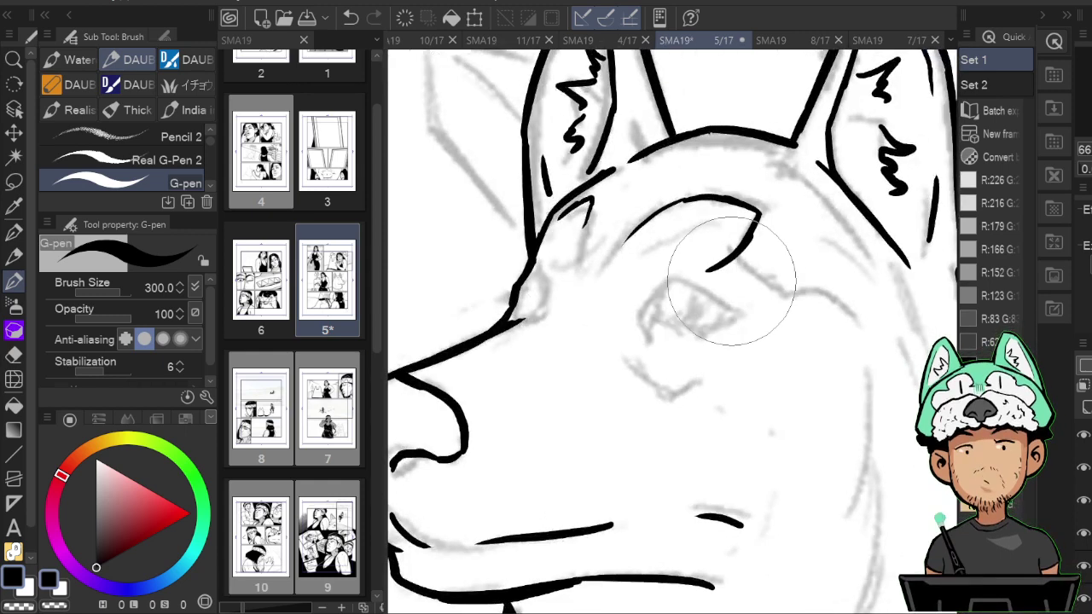
{"action": "left_click_drag", "start_coordinate": [719, 268], "coordinate": [768, 283]}
{"action": "key", "text": "h"}
{"action": "left_click_drag", "start_coordinate": [511, 286], "coordinate": [529, 274]}
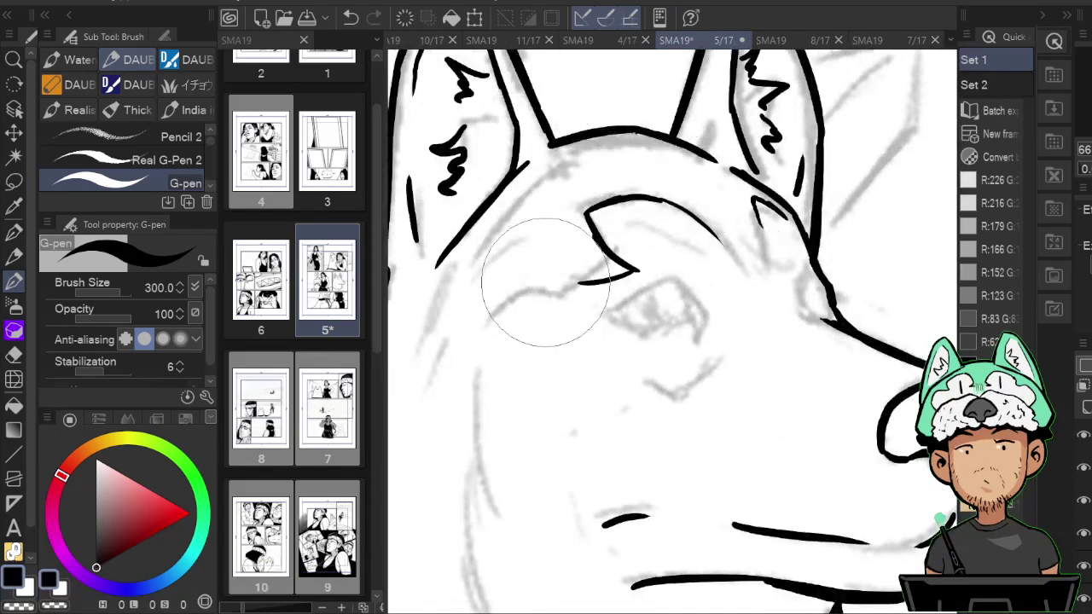
Ink the long cheek marking from behind the eye down to the jagged fur points near the neck.
{"action": "key", "text": "h"}
{"action": "key", "text": "h"}
{"action": "left_click_drag", "start_coordinate": [802, 334], "coordinate": [876, 146]}
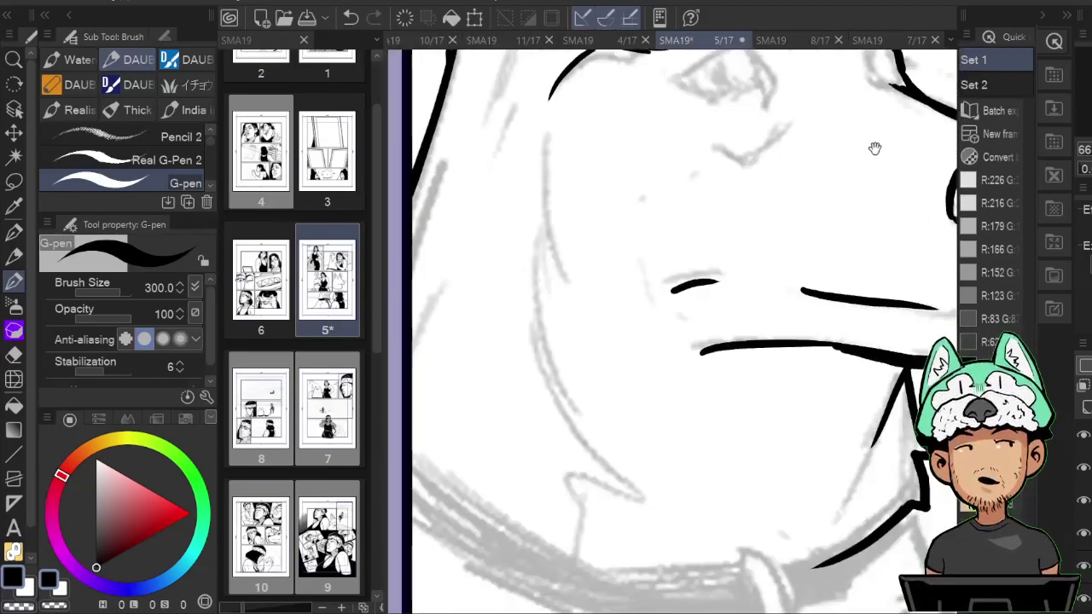
{"action": "mouse_move", "coordinate": [587, 57]}
{"action": "left_mouse_down"}
{"action": "mouse_move", "coordinate": [556, 95]}
{"action": "mouse_move", "coordinate": [580, 351]}
{"action": "mouse_move", "coordinate": [597, 398]}
{"action": "mouse_move", "coordinate": [592, 438]}
{"action": "mouse_move", "coordinate": [623, 509]}
{"action": "mouse_move", "coordinate": [565, 445]}
{"action": "mouse_move", "coordinate": [537, 446]}
{"action": "mouse_move", "coordinate": [528, 489]}
{"action": "left_mouse_up"}
{"action": "mouse_move", "coordinate": [791, 218]}
{"action": "left_mouse_down"}
{"action": "mouse_move", "coordinate": [790, 341]}
{"action": "mouse_move", "coordinate": [767, 405]}
{"action": "left_mouse_up"}
{"action": "key", "text": "h"}
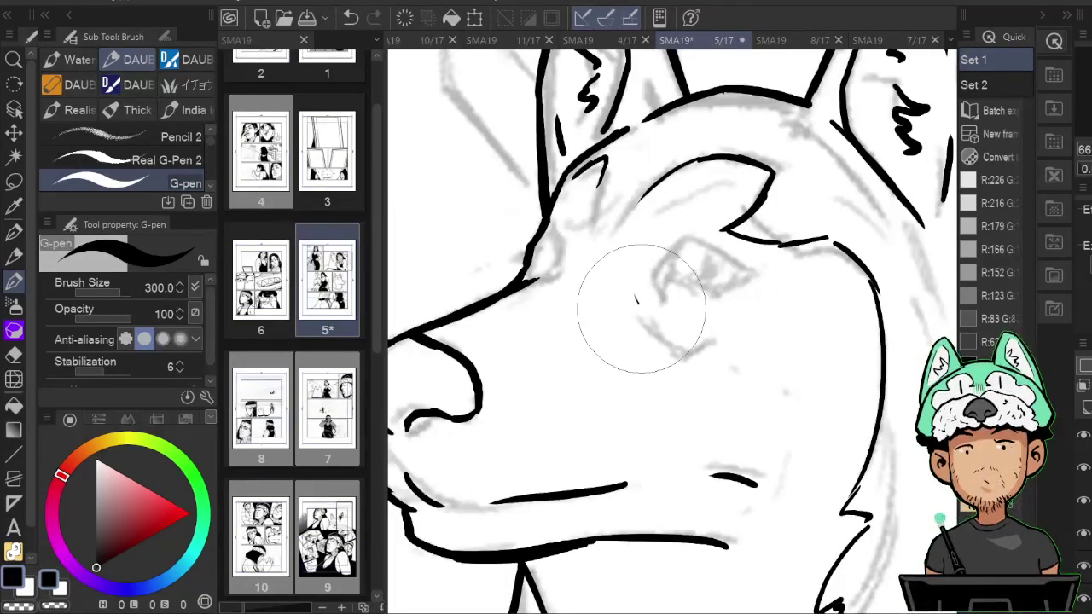
Ink the thin crease lines below the dog's eye.
{"action": "left_click_drag", "start_coordinate": [652, 318], "coordinate": [707, 343]}
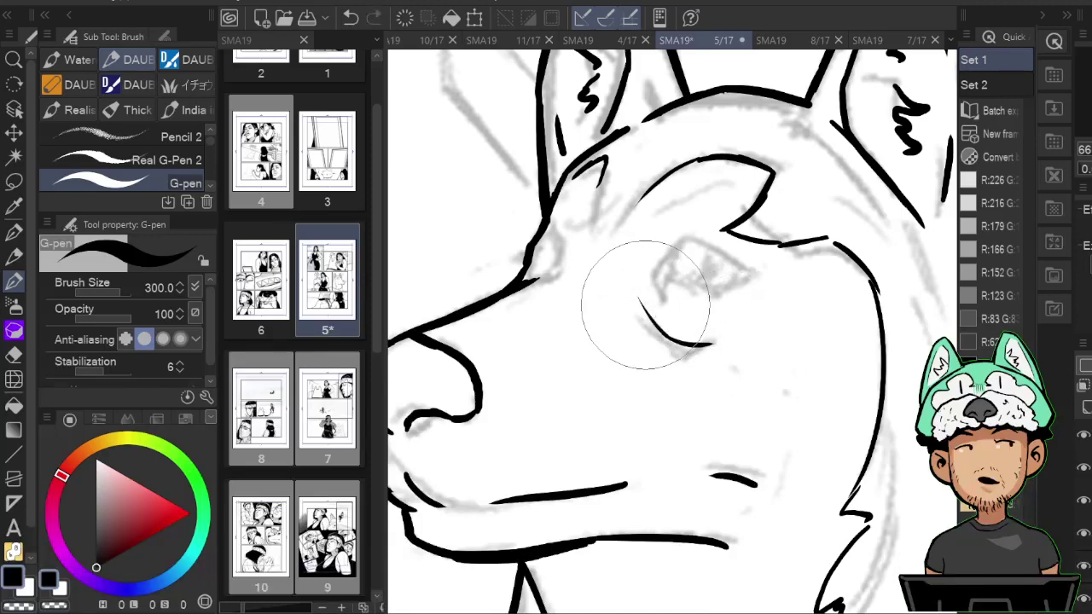
{"action": "key", "text": "h"}
{"action": "key", "text": "e"}
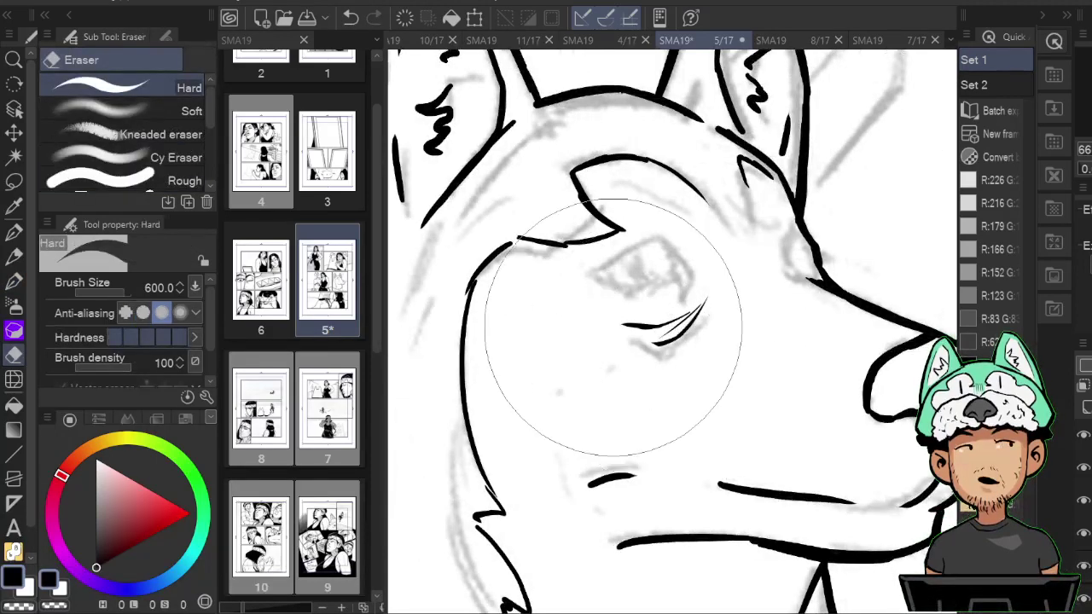
{"action": "key", "text": "b"}
{"action": "key", "text": "h"}
{"action": "left_click_drag", "start_coordinate": [768, 265], "coordinate": [768, 273]}
Ink the dog's upper eyelid and thicken the front corner of the eye.
{"action": "key", "text": "h"}
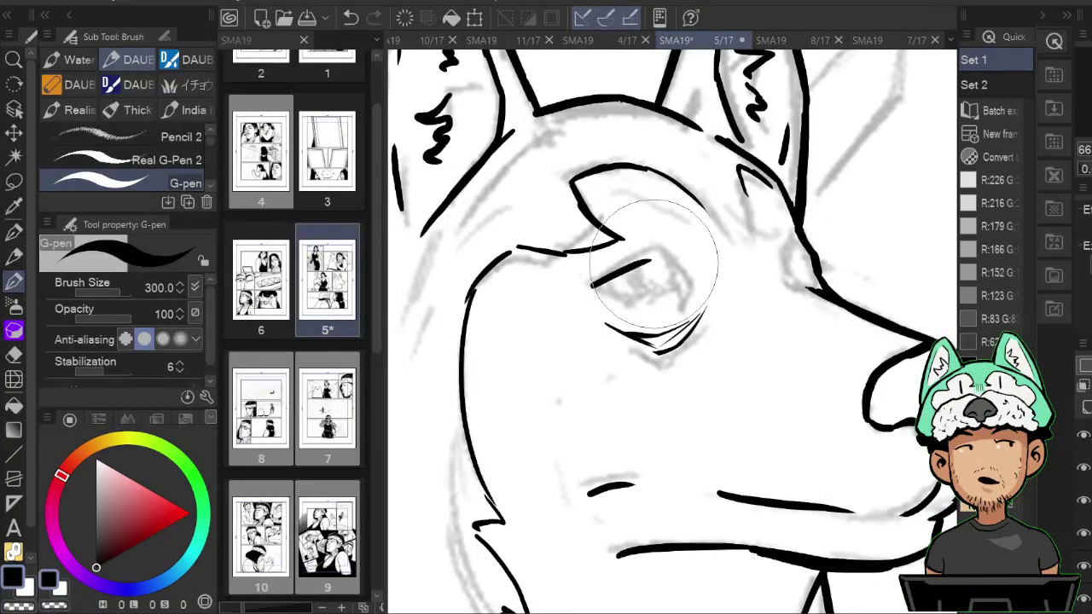
{"action": "key", "text": "h"}
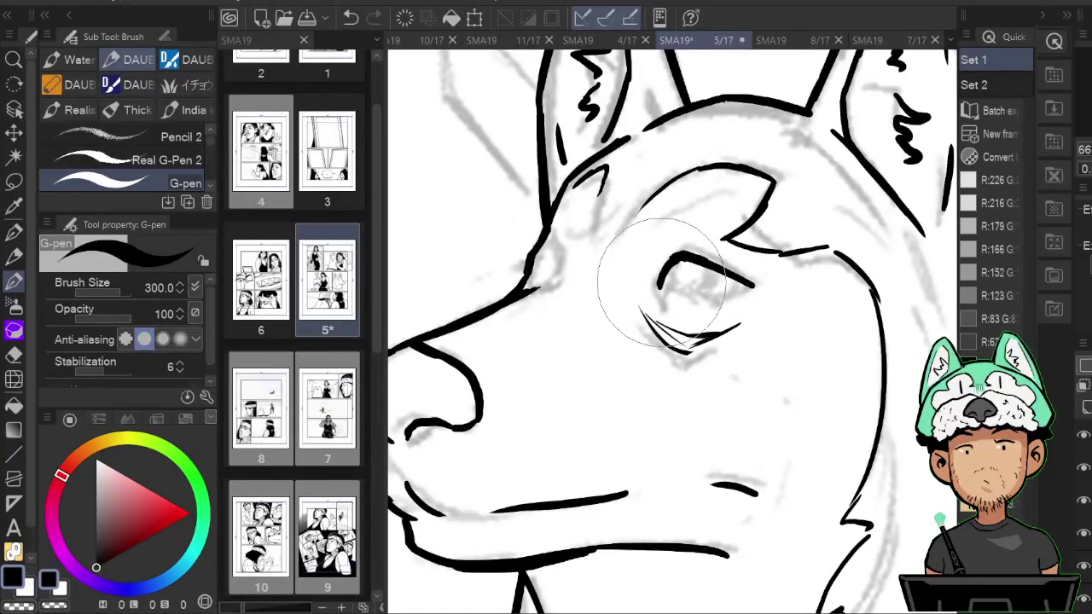
{"action": "key", "text": "e"}
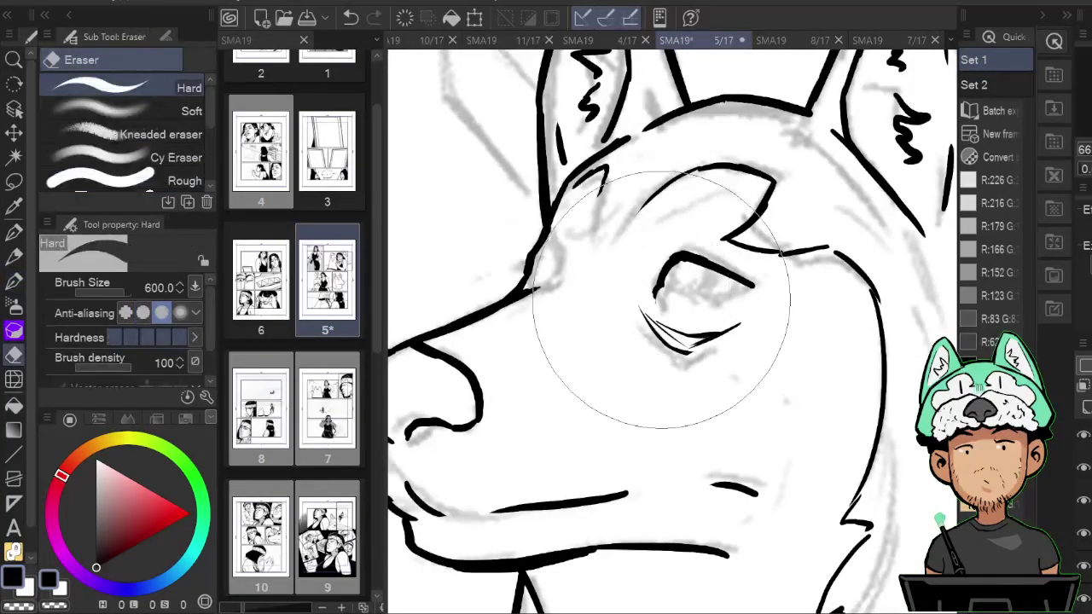
{"action": "key", "text": "p"}
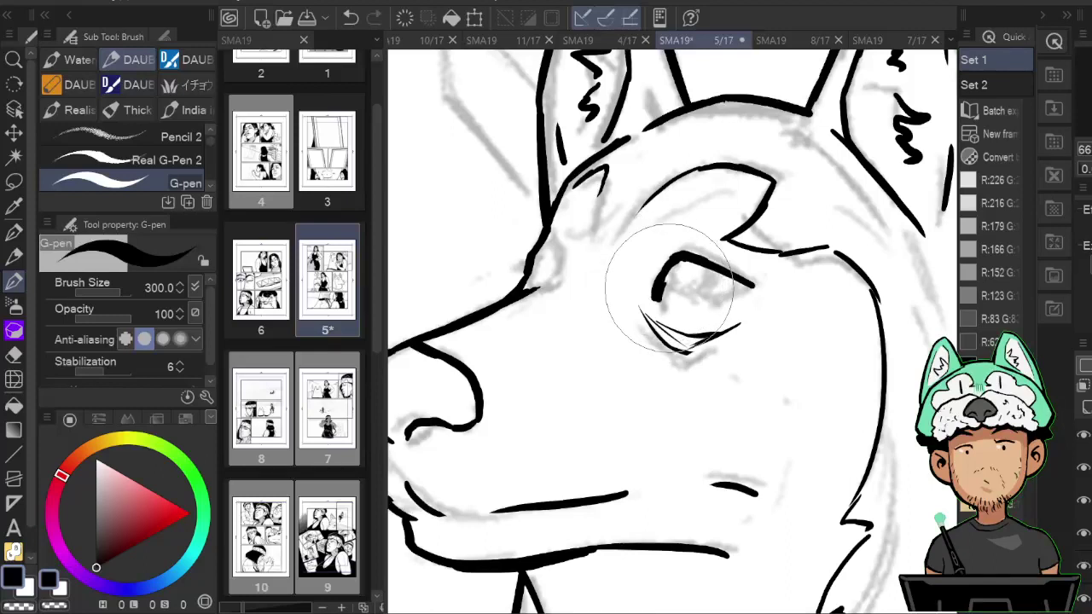
Fill the dog's eye in solid black with the G-pen.
{"action": "key", "text": "h"}
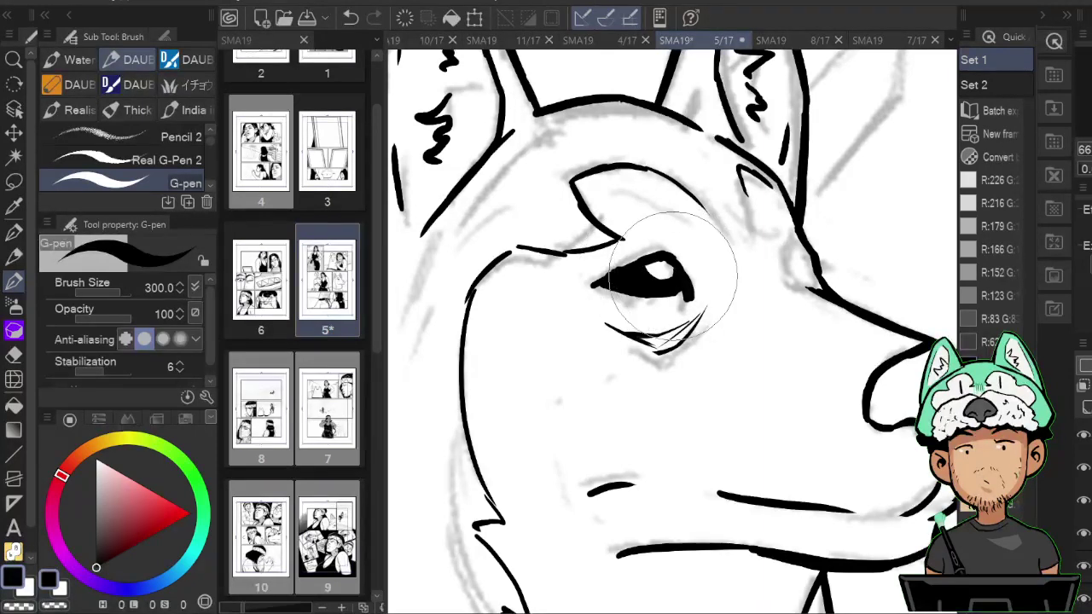
{"action": "key", "text": "e"}
{"action": "key", "text": "p"}
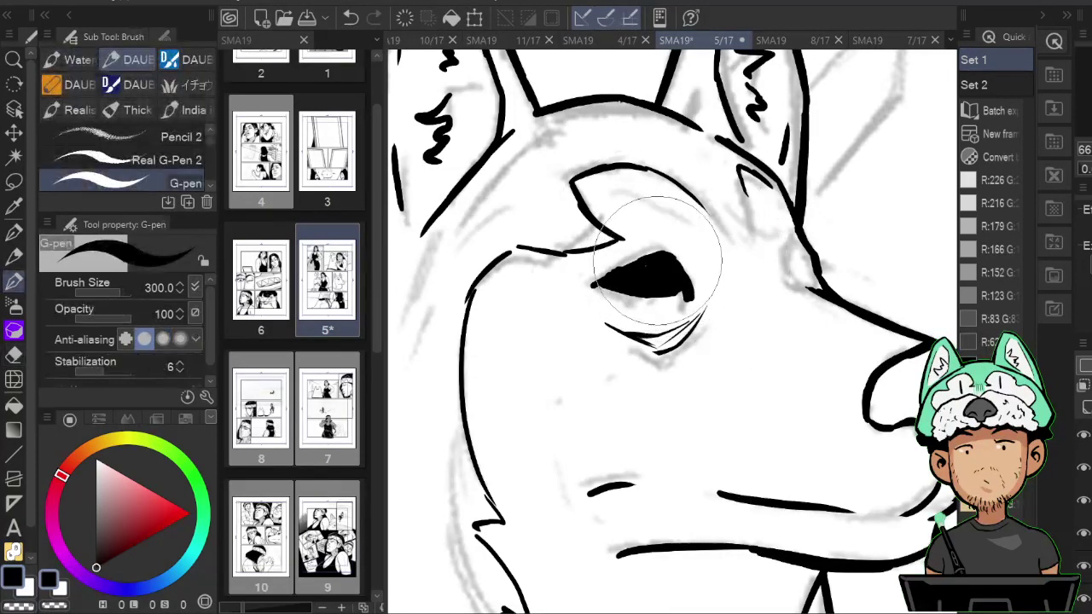
Extend the rear corner of the dog's near eye into a point and thicken its front corner.
{"action": "key", "text": "h"}
{"action": "key", "text": "h"}
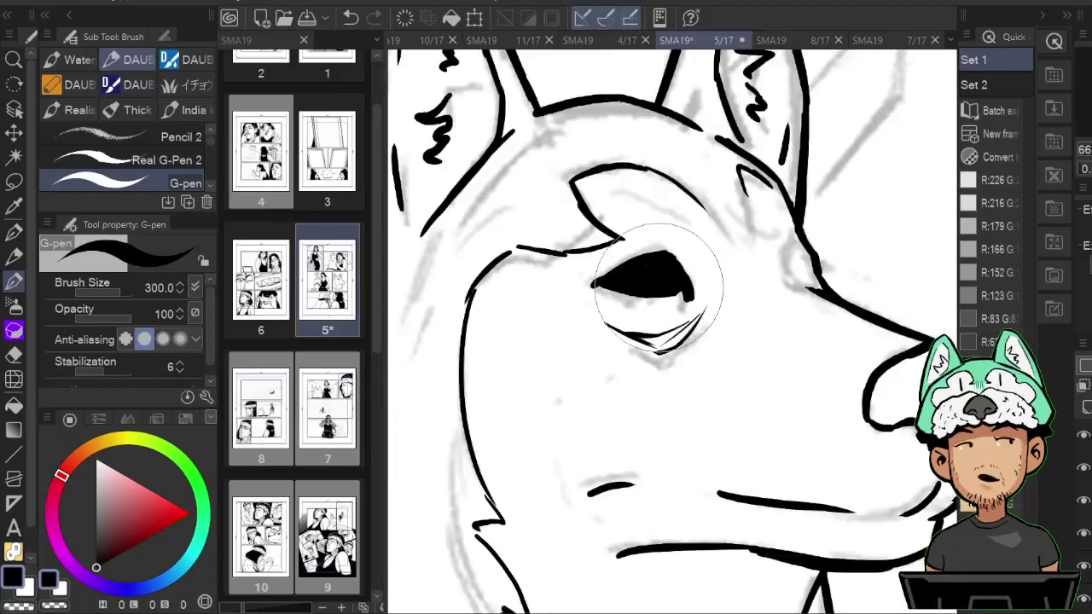
{"action": "key", "text": "e"}
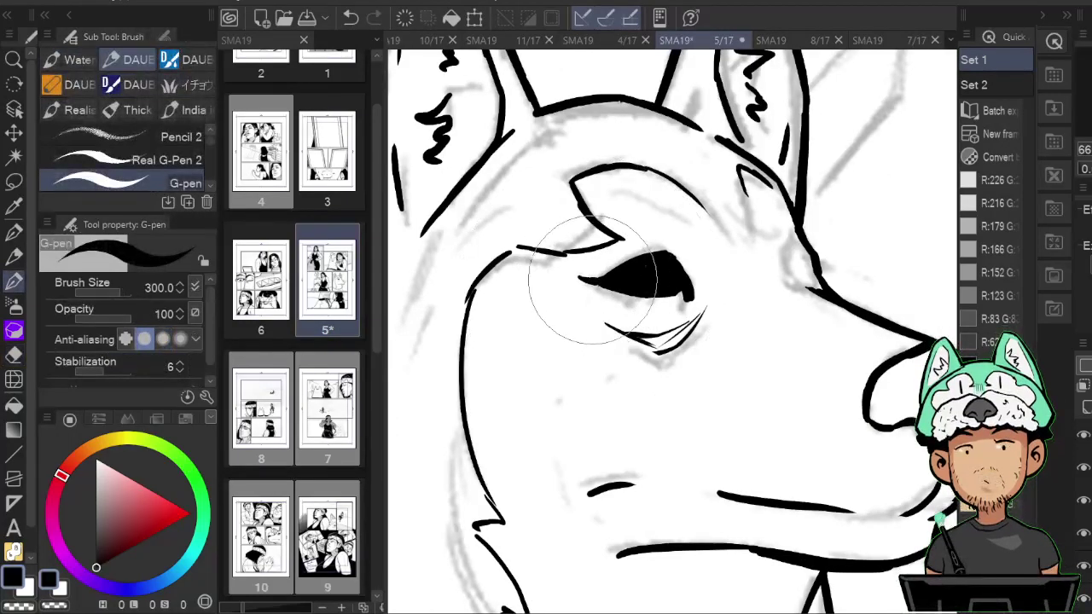
{"action": "left_click_drag", "start_coordinate": [669, 252], "coordinate": [700, 290]}
{"action": "key", "text": "h"}
{"action": "key", "text": "h"}
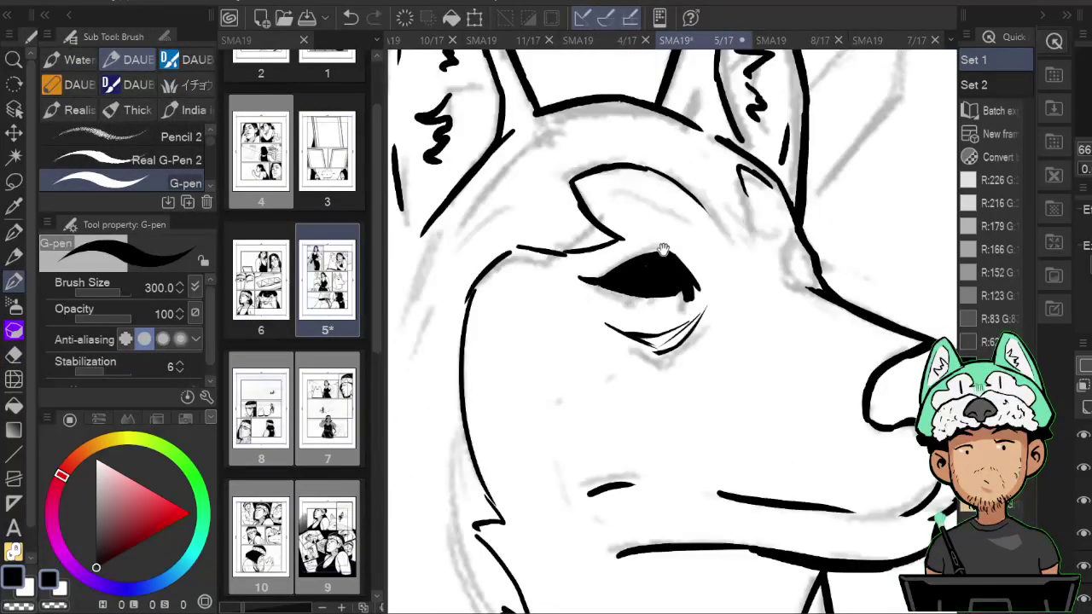
Ink the dog's far eye in solid black, and give both eyes a white iris with a black pupil.
{"action": "left_click_drag", "start_coordinate": [798, 264], "coordinate": [804, 261]}
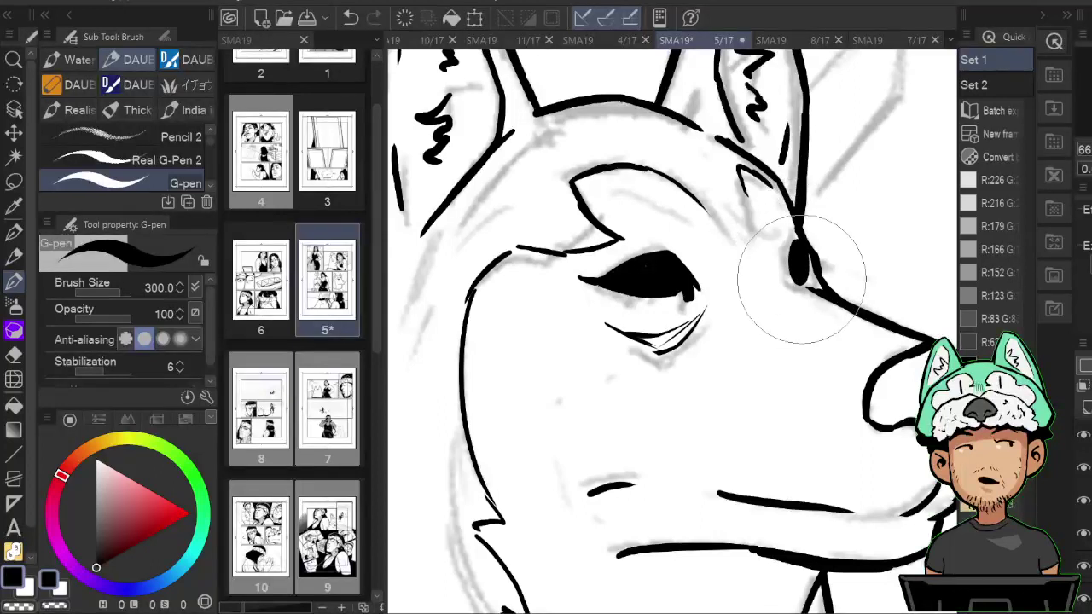
{"action": "key", "text": "e"}
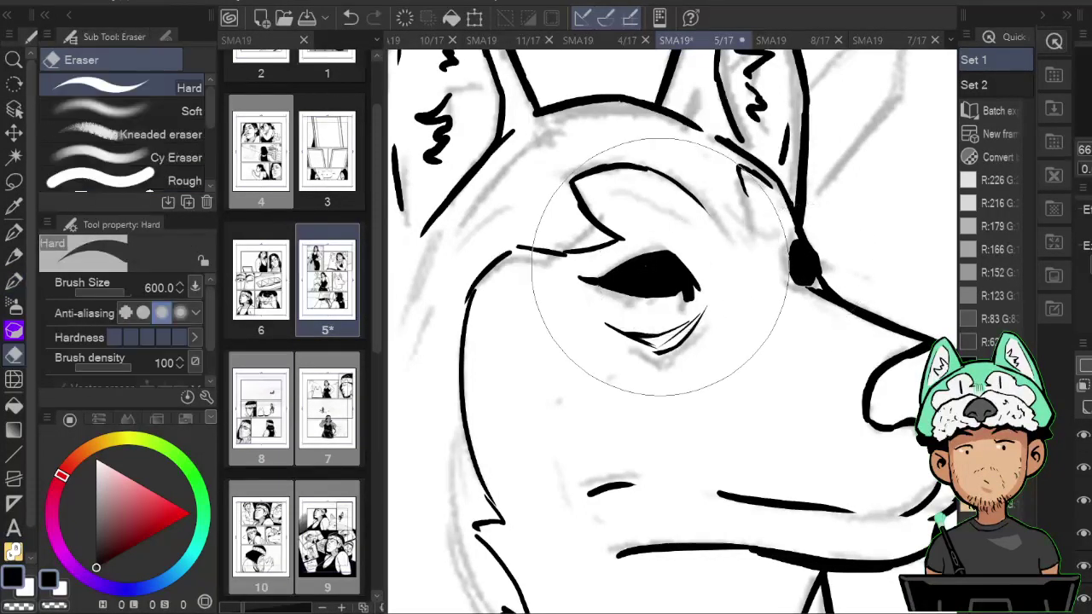
{"action": "left_click", "coordinate": [660, 270]}
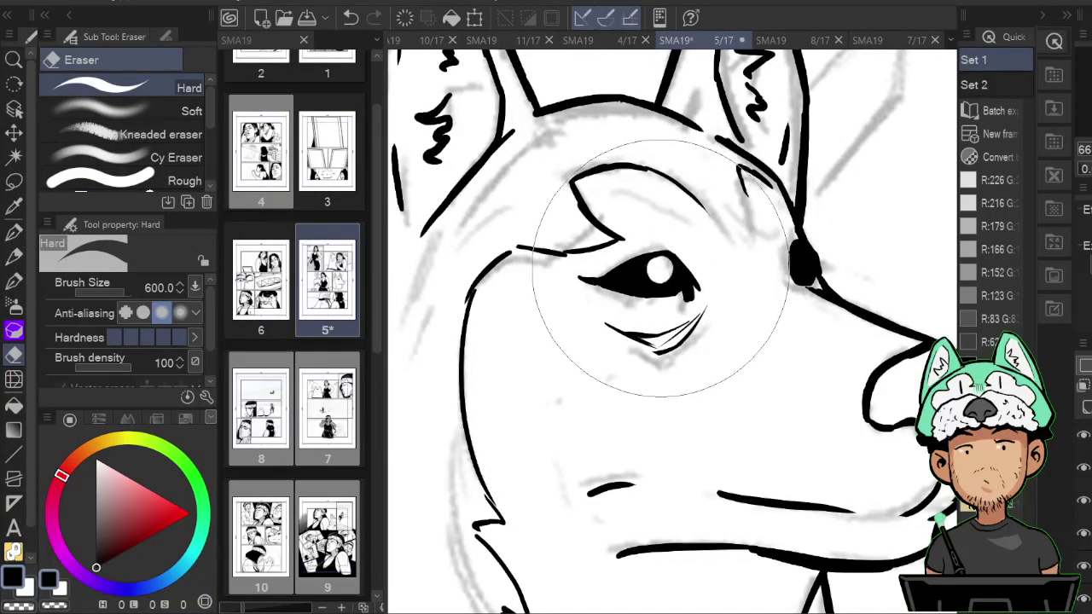
{"action": "key", "text": "p"}
{"action": "left_click", "coordinate": [660, 270]}
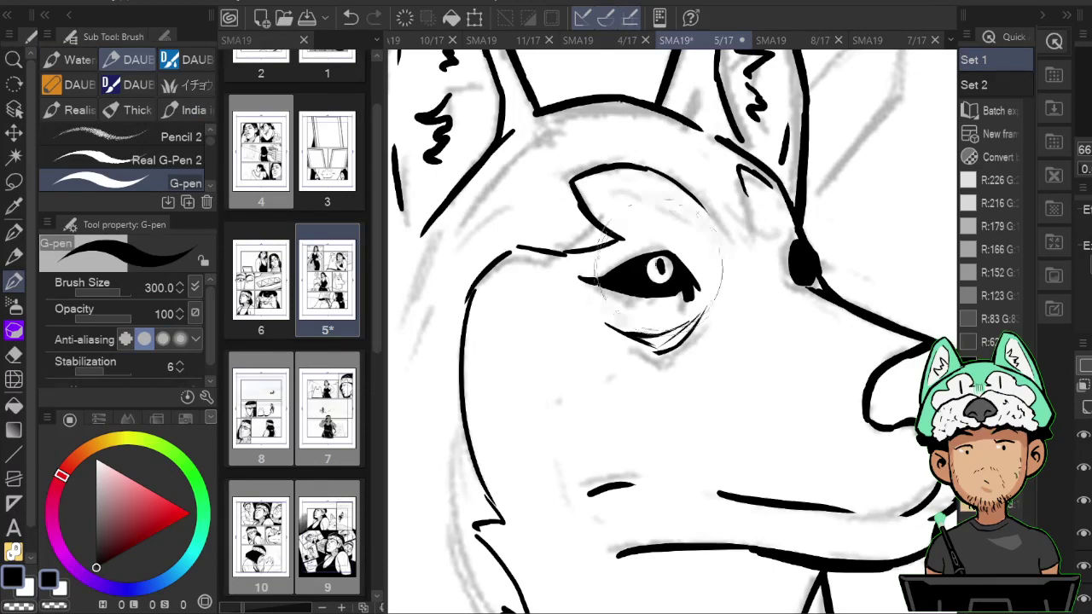
{"action": "key", "text": "e"}
{"action": "left_click", "coordinate": [802, 260]}
{"action": "key", "text": "p"}
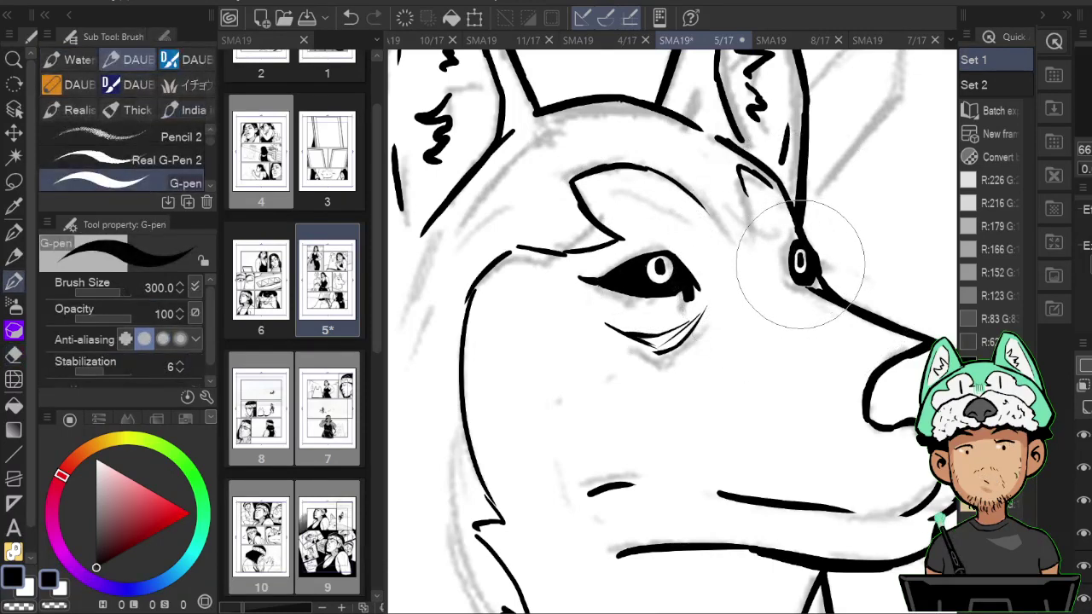
Ink the brow marking by the far eye and the thin fur lines between the eyes and across the muzzle's bridge.
{"action": "scroll", "coordinate": [650, 239], "scroll_direction": "down", "scroll_amount": 2}
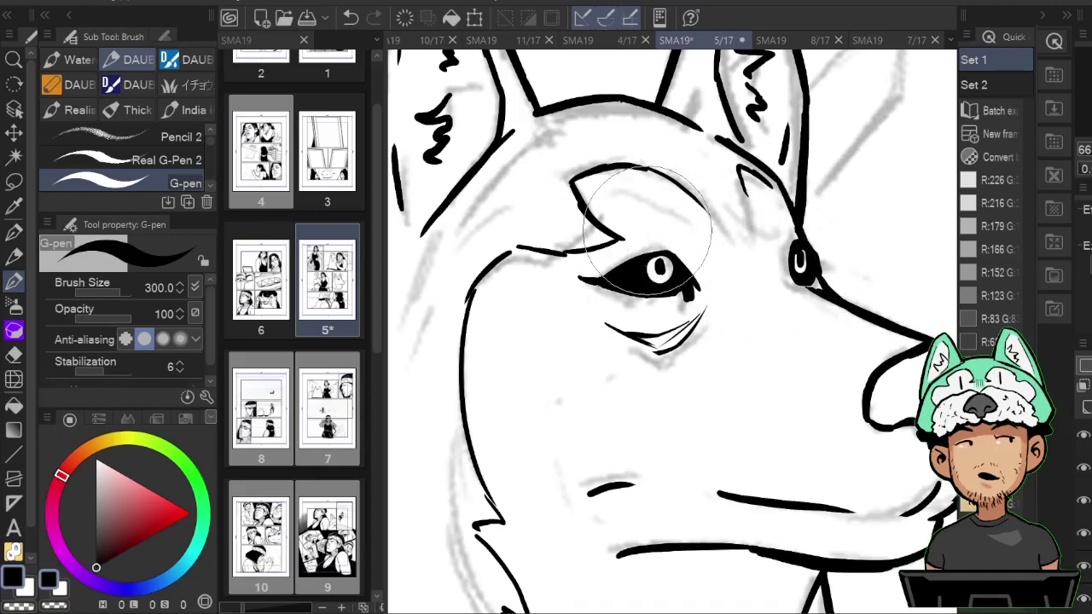
{"action": "scroll", "coordinate": [650, 237], "scroll_direction": "down", "scroll_amount": 2}
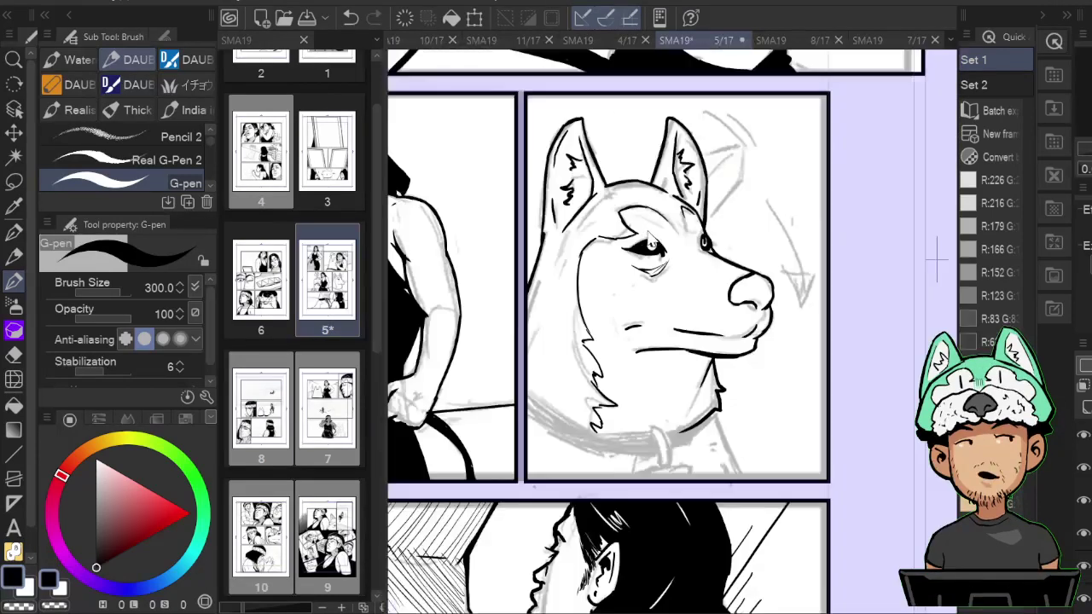
{"action": "scroll", "coordinate": [644, 227], "scroll_direction": "up", "scroll_amount": 2}
{"action": "left_click_drag", "start_coordinate": [762, 249], "coordinate": [750, 238]}
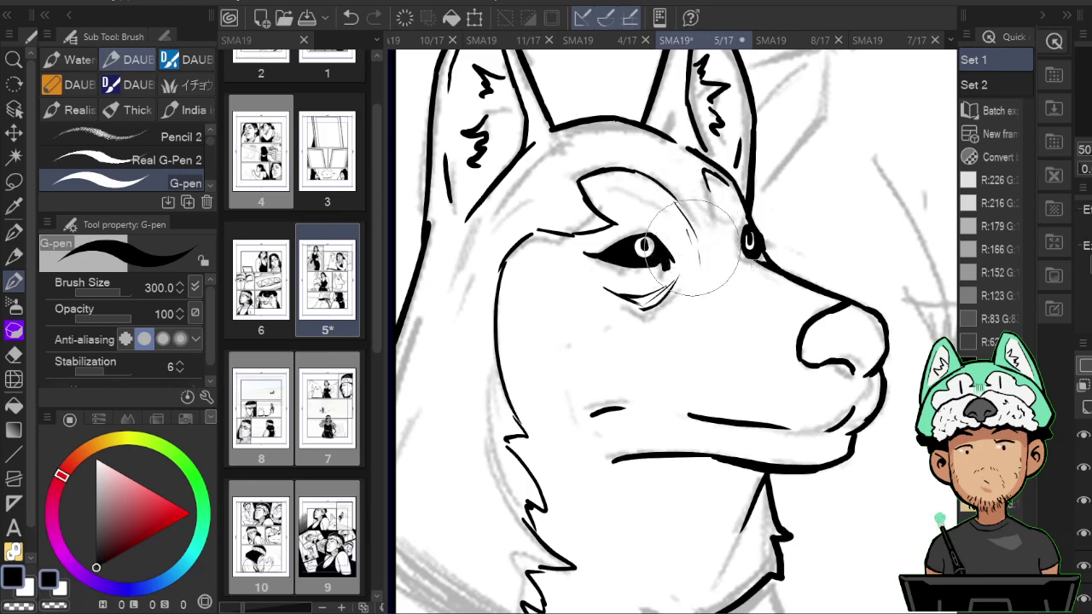
{"action": "key", "text": "h"}
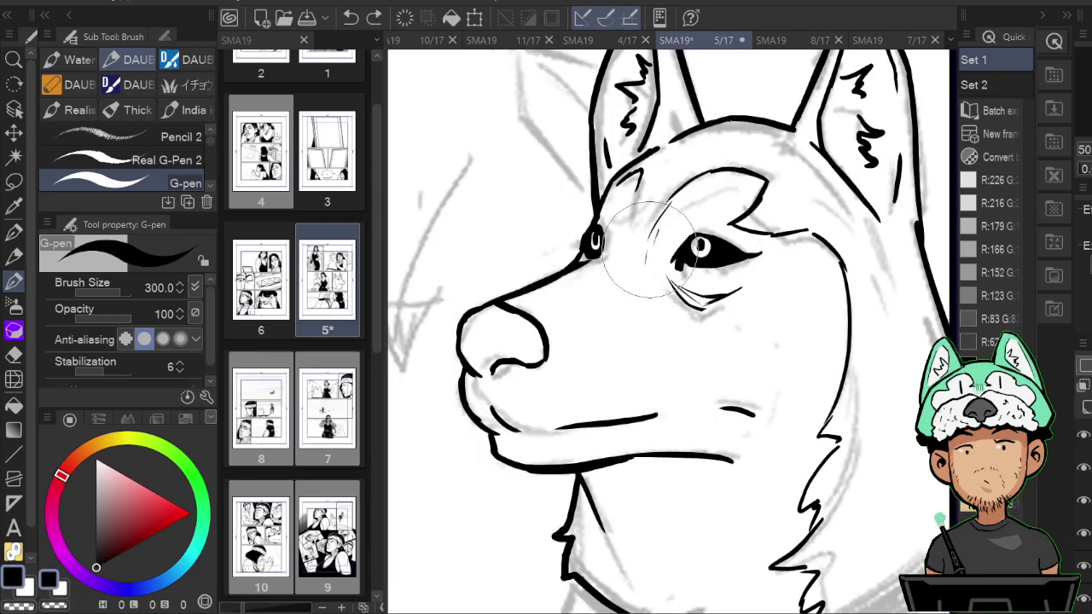
{"action": "key", "text": "h"}
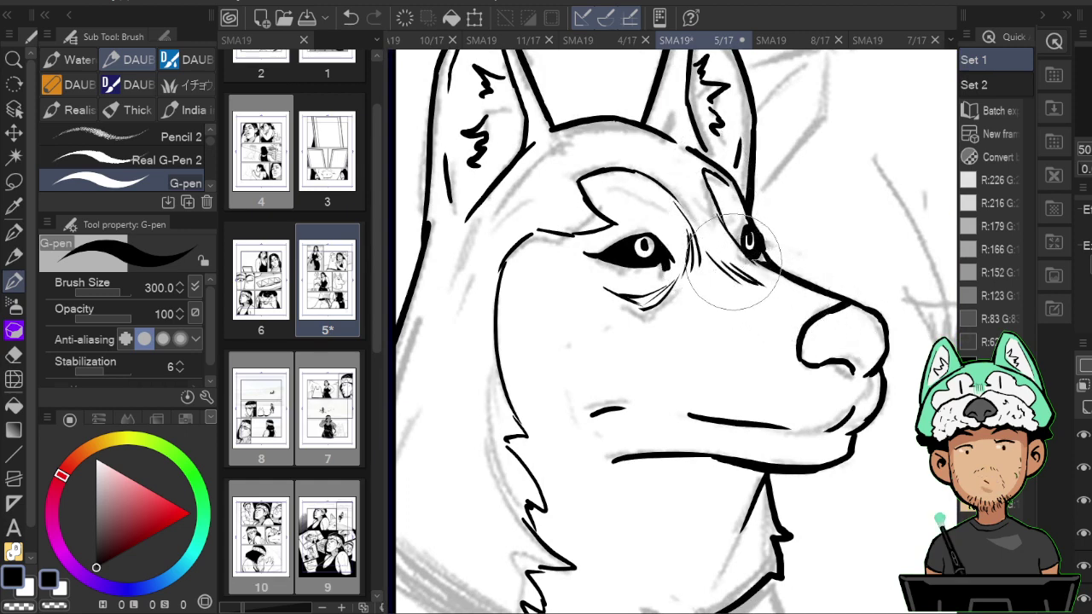
{"action": "mouse_move", "coordinate": [733, 260]}
{"action": "left_mouse_down"}
{"action": "mouse_move", "coordinate": [766, 285]}
{"action": "mouse_move", "coordinate": [797, 288]}
{"action": "left_mouse_up"}
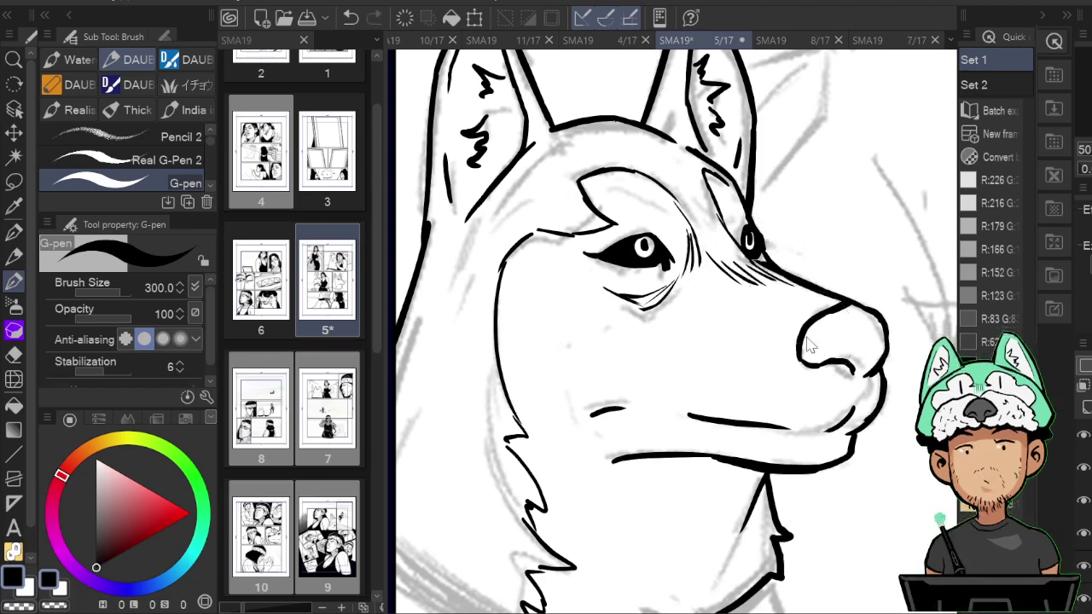
Erase and redraw the dog's forehead line where it meets the base of the far ear.
{"action": "left_click_drag", "start_coordinate": [806, 337], "coordinate": [818, 477]}
{"action": "key", "text": "e"}
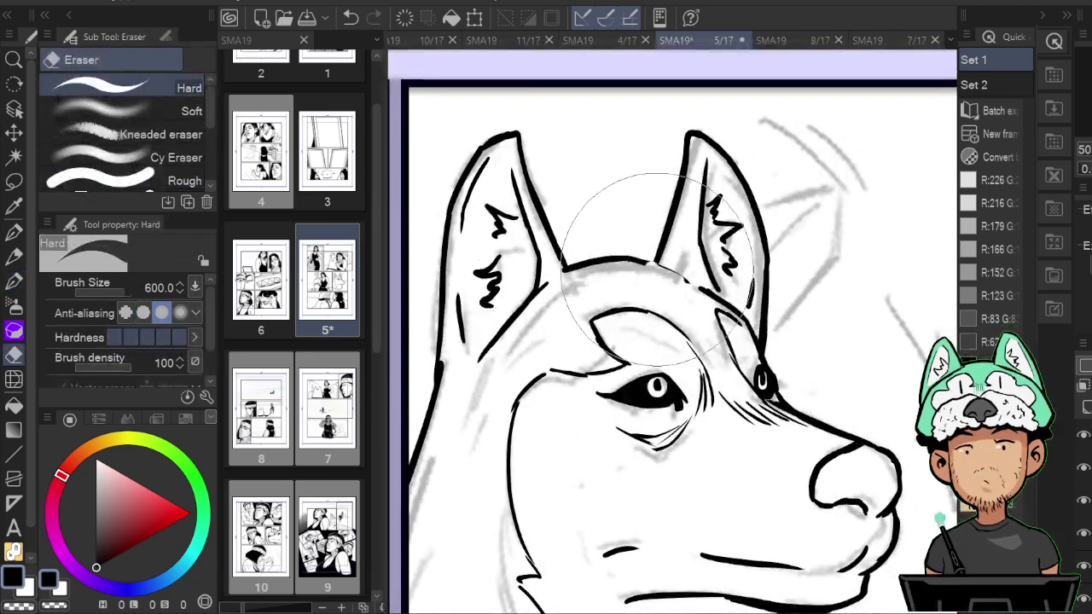
{"action": "left_click_drag", "start_coordinate": [665, 278], "coordinate": [657, 268]}
{"action": "key", "text": "p"}
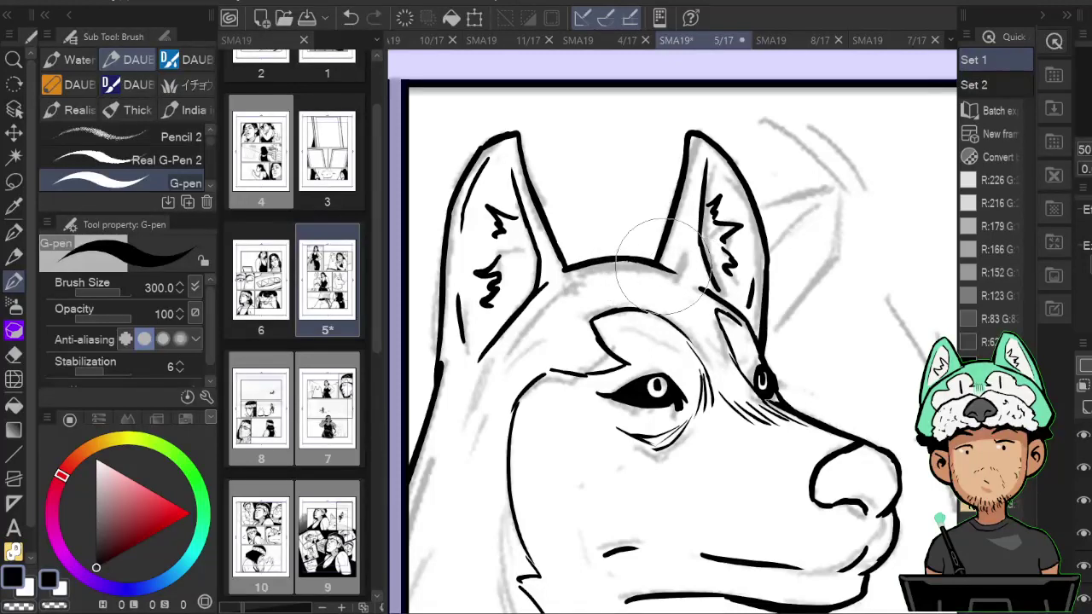
{"action": "scroll", "coordinate": [698, 316], "scroll_direction": "down", "scroll_amount": 5}
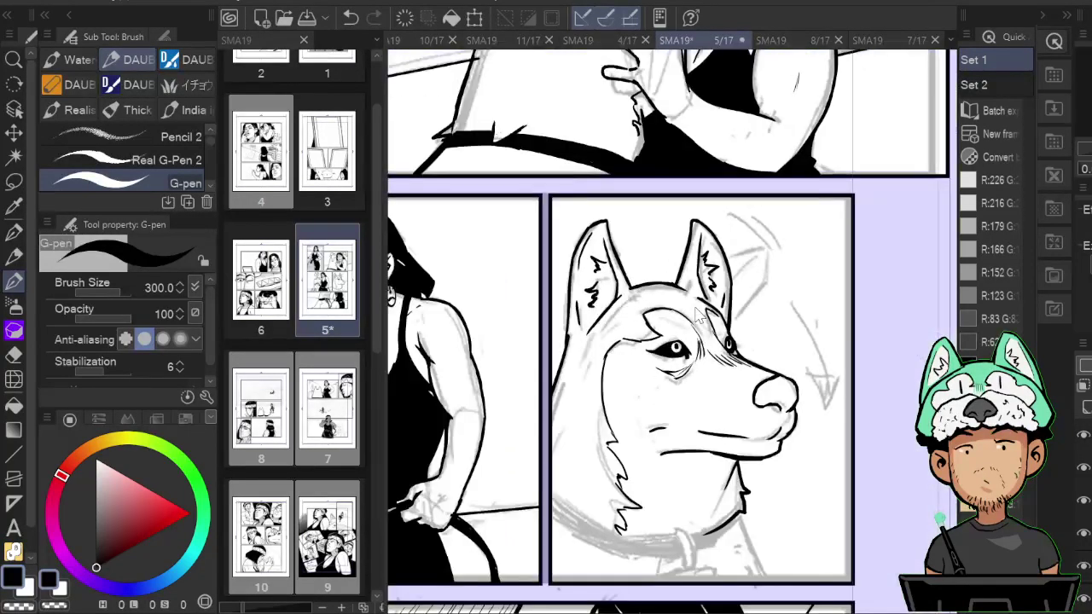
Ink the front section of the dog's collar below the throat and fill it with solid black.
{"action": "scroll", "coordinate": [762, 341], "scroll_direction": "up", "scroll_amount": 3}
{"action": "scroll", "coordinate": [696, 308], "scroll_direction": "up", "scroll_amount": 3}
{"action": "key", "text": "h"}
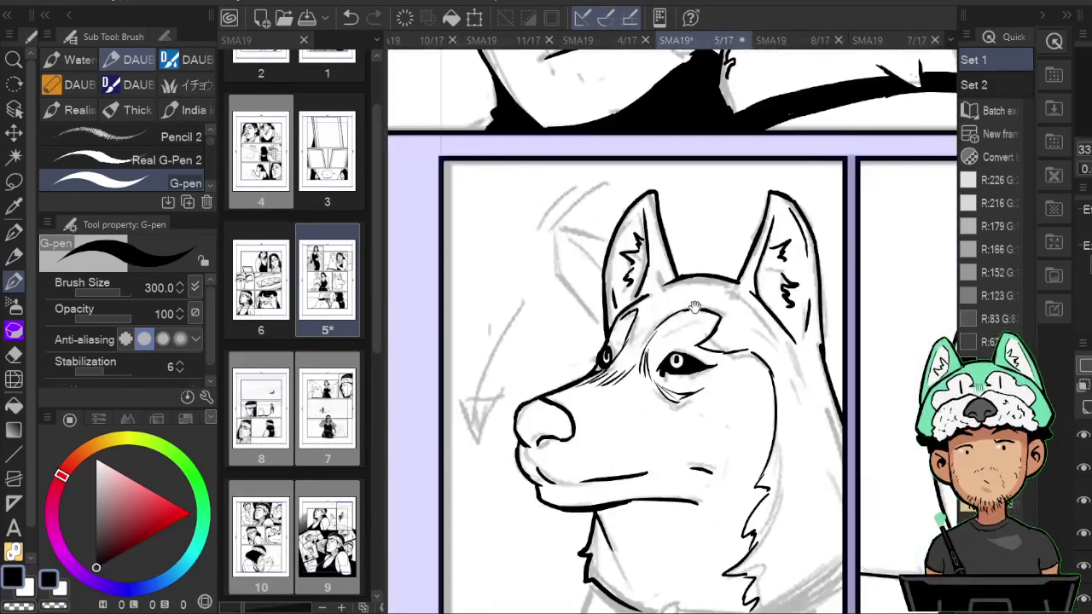
{"action": "mouse_move", "coordinate": [700, 416]}
{"action": "left_mouse_down"}
{"action": "mouse_move", "coordinate": [653, 342]}
{"action": "mouse_move", "coordinate": [584, 282]}
{"action": "mouse_move", "coordinate": [598, 230]}
{"action": "left_mouse_up"}
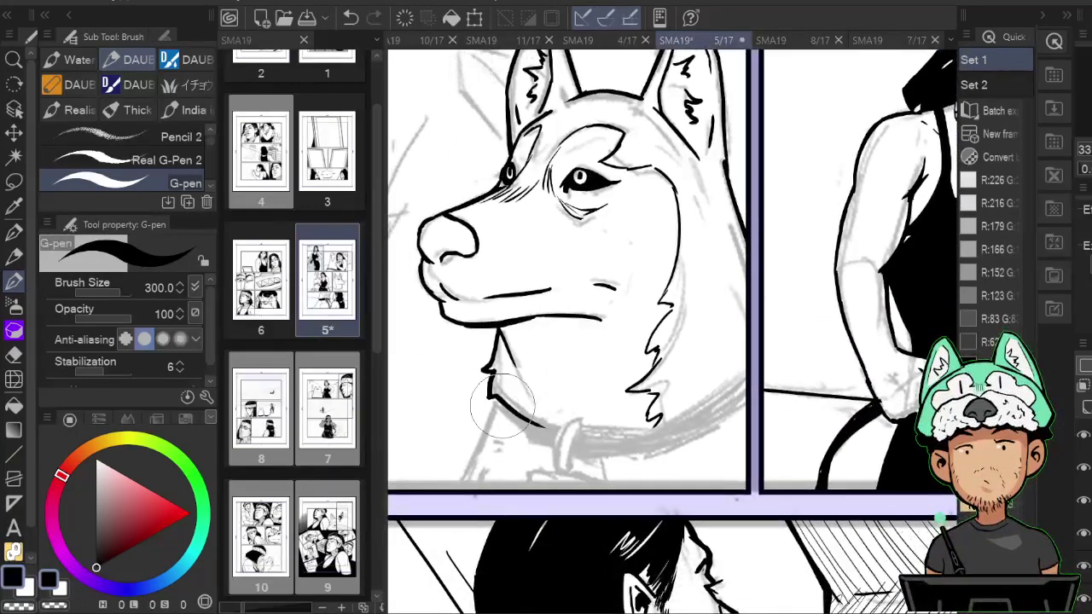
{"action": "left_click_drag", "start_coordinate": [491, 388], "coordinate": [496, 420]}
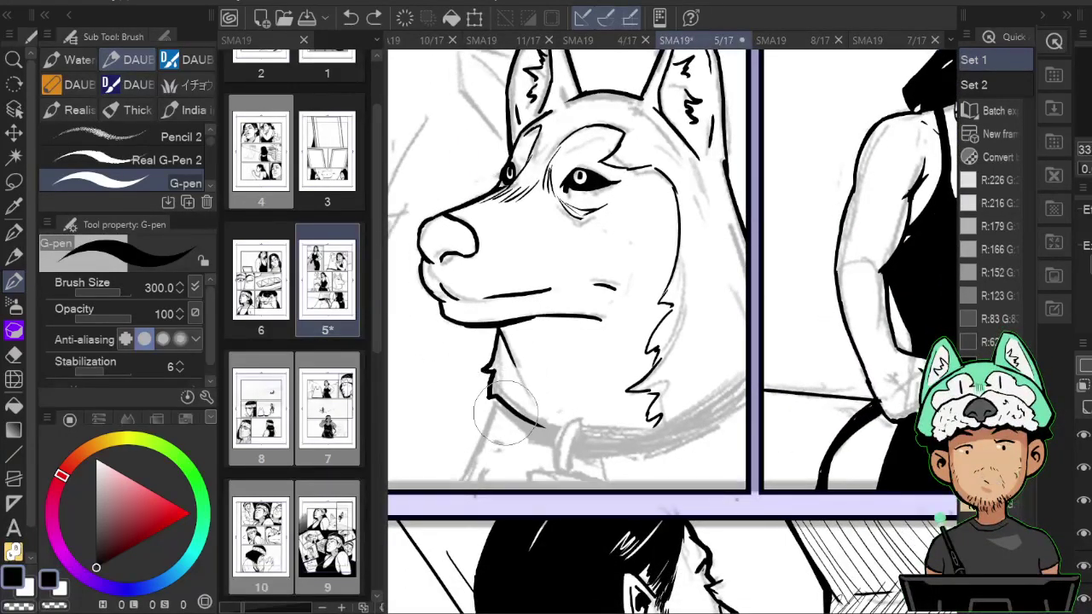
{"action": "left_click_drag", "start_coordinate": [504, 425], "coordinate": [545, 449]}
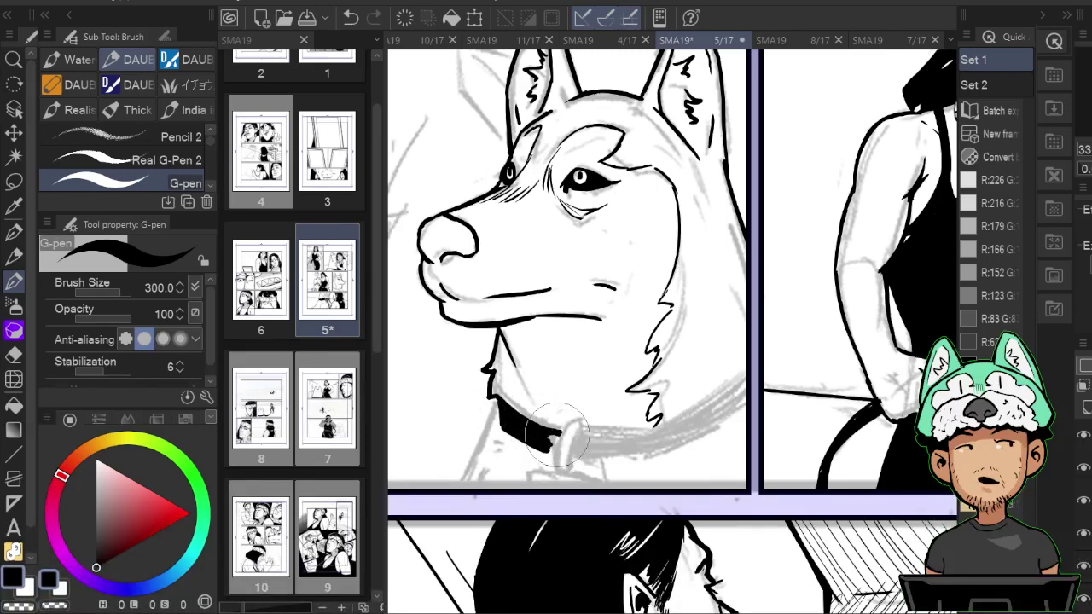
Ink the two curved sides and the rounded top of the ring on the dog's collar.
{"action": "key", "text": "h"}
{"action": "scroll", "coordinate": [560, 443], "scroll_direction": "up", "scroll_amount": 1}
{"action": "scroll", "coordinate": [560, 443], "scroll_direction": "up", "scroll_amount": 1}
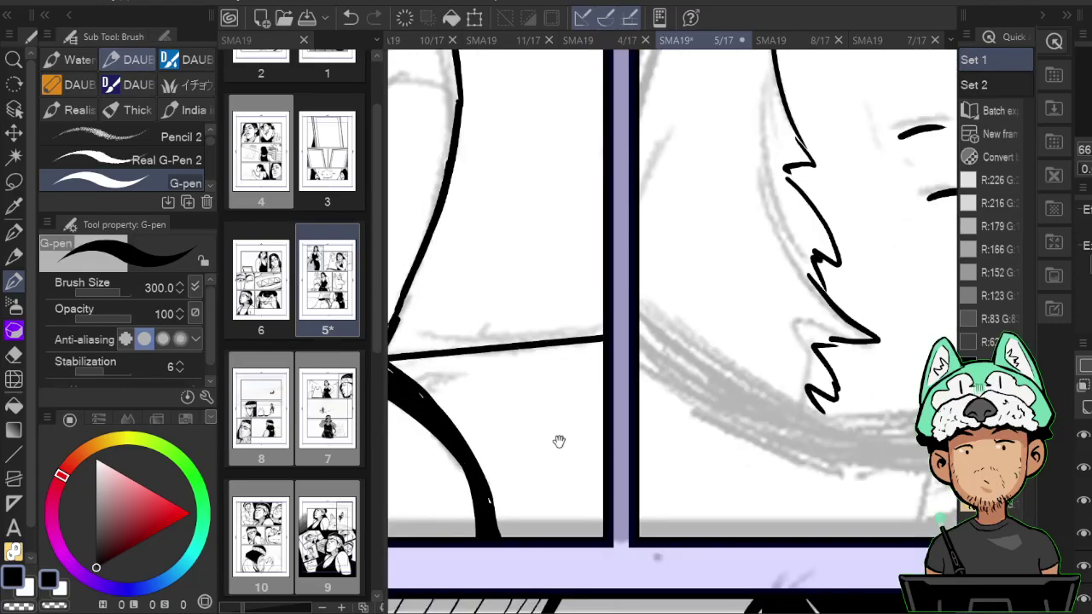
{"action": "key", "text": "h"}
{"action": "mouse_move", "coordinate": [566, 407]}
{"action": "left_mouse_down"}
{"action": "mouse_move", "coordinate": [652, 293]}
{"action": "mouse_move", "coordinate": [736, 265]}
{"action": "mouse_move", "coordinate": [781, 277]}
{"action": "mouse_move", "coordinate": [765, 338]}
{"action": "left_mouse_up"}
{"action": "mouse_move", "coordinate": [765, 299]}
{"action": "left_mouse_down"}
{"action": "mouse_move", "coordinate": [766, 276]}
{"action": "mouse_move", "coordinate": [751, 293]}
{"action": "left_mouse_up"}
{"action": "mouse_move", "coordinate": [812, 273]}
{"action": "left_mouse_down"}
{"action": "mouse_move", "coordinate": [774, 304]}
{"action": "mouse_move", "coordinate": [766, 354]}
{"action": "left_mouse_up"}
{"action": "key", "text": "h"}
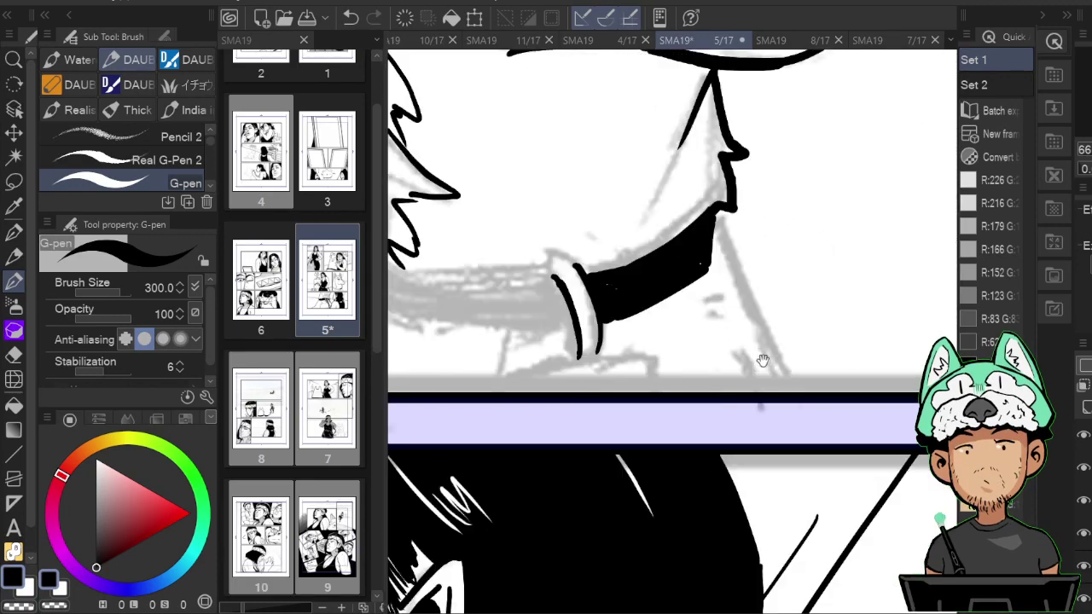
{"action": "key", "text": "h"}
{"action": "left_click_drag", "start_coordinate": [836, 263], "coordinate": [799, 339]}
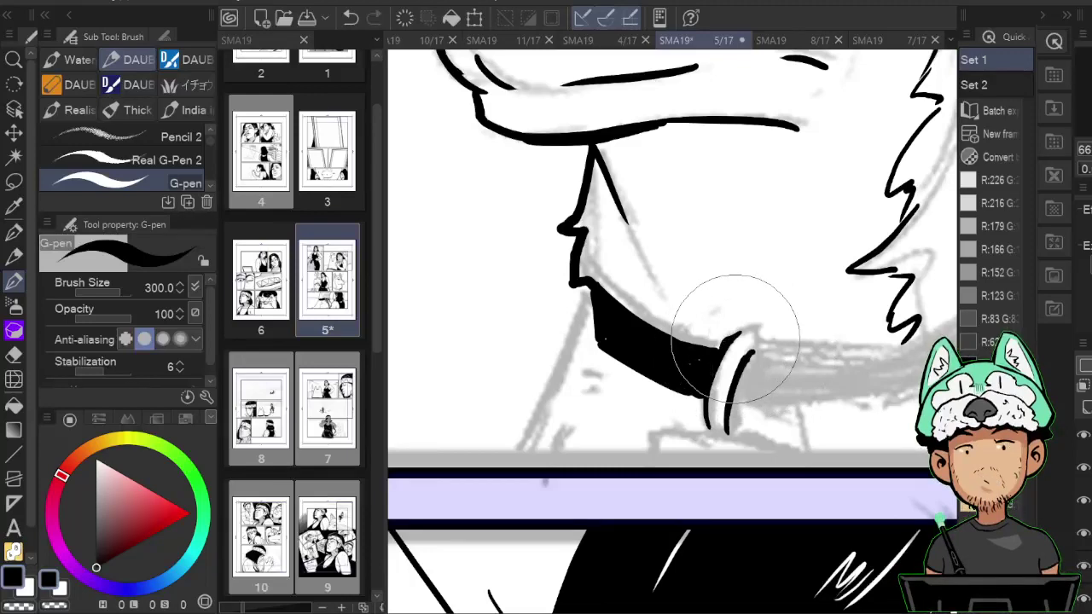
{"action": "mouse_move", "coordinate": [723, 349]}
{"action": "left_mouse_down"}
{"action": "mouse_move", "coordinate": [740, 332]}
{"action": "mouse_move", "coordinate": [760, 345]}
{"action": "mouse_move", "coordinate": [724, 343]}
{"action": "left_mouse_up"}
Ink the upper and lower edges of the collar from the ring back to the panel border.
{"action": "key", "text": "h"}
{"action": "key", "text": "h"}
{"action": "key", "text": "h"}
{"action": "left_click_drag", "start_coordinate": [566, 332], "coordinate": [718, 375]}
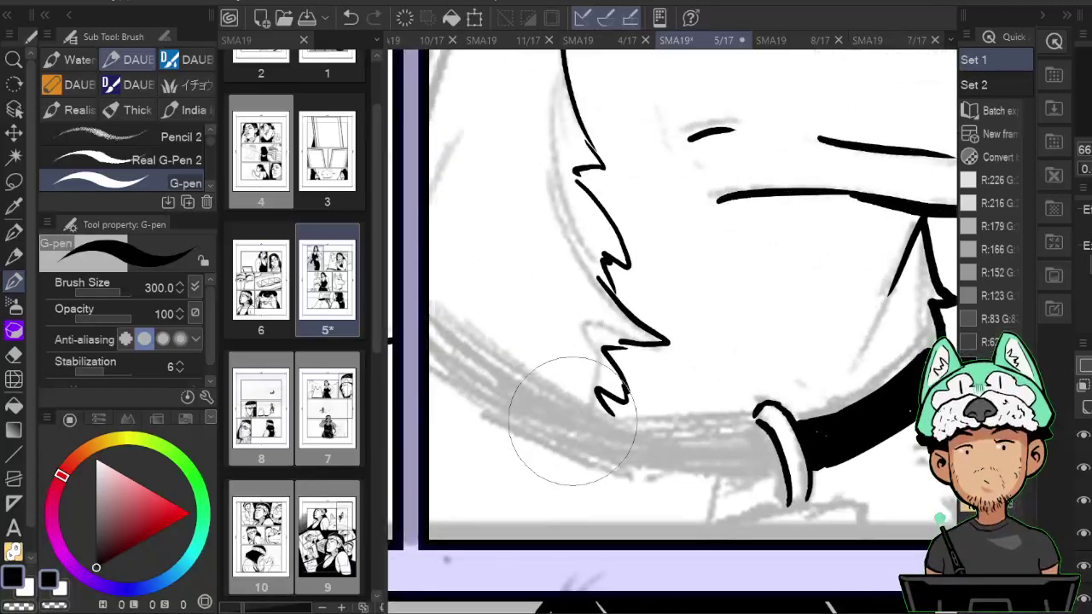
{"action": "left_click_drag", "start_coordinate": [541, 398], "coordinate": [707, 433]}
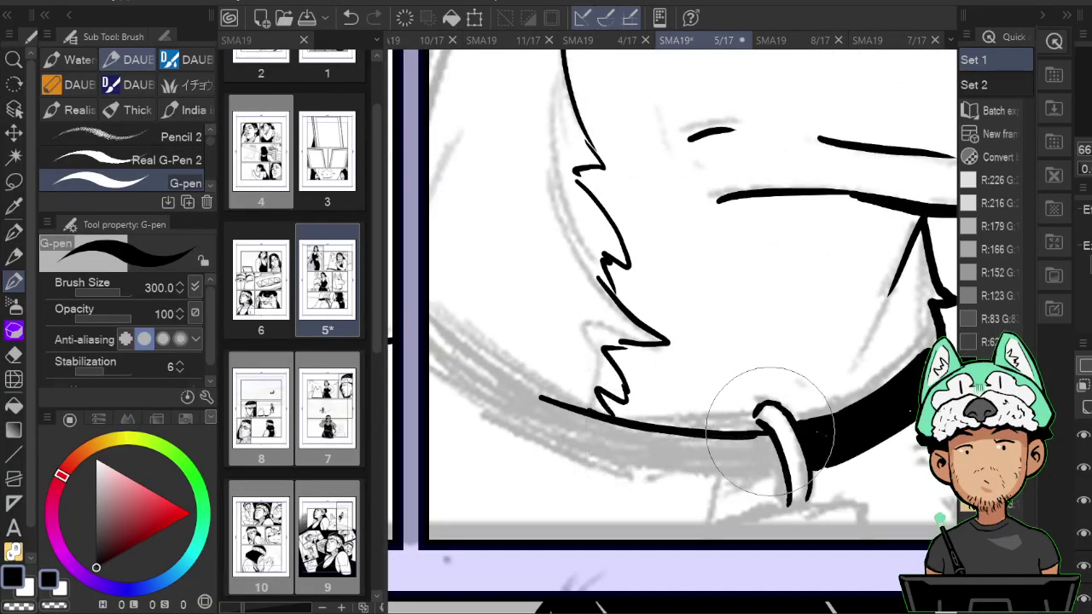
{"action": "mouse_move", "coordinate": [435, 398]}
{"action": "left_mouse_down"}
{"action": "mouse_move", "coordinate": [723, 492]}
{"action": "mouse_move", "coordinate": [613, 480]}
{"action": "mouse_move", "coordinate": [712, 490]}
{"action": "mouse_move", "coordinate": [651, 481]}
{"action": "mouse_move", "coordinate": [701, 492]}
{"action": "mouse_move", "coordinate": [783, 485]}
{"action": "left_mouse_up"}
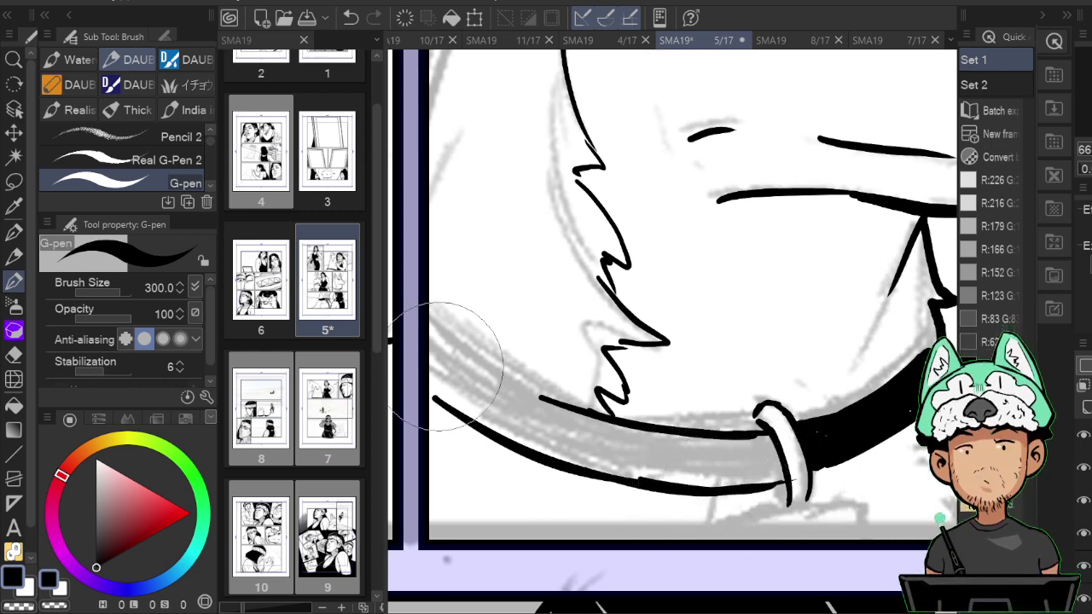
Fill the collar section behind the ring with solid black, closing the remaining gaps along its edges.
{"action": "key", "text": "e"}
{"action": "mouse_move", "coordinate": [453, 395]}
{"action": "left_mouse_down"}
{"action": "mouse_move", "coordinate": [552, 447]}
{"action": "mouse_move", "coordinate": [426, 346]}
{"action": "mouse_move", "coordinate": [496, 395]}
{"action": "mouse_move", "coordinate": [570, 422]}
{"action": "mouse_move", "coordinate": [482, 377]}
{"action": "mouse_move", "coordinate": [440, 341]}
{"action": "mouse_move", "coordinate": [466, 366]}
{"action": "mouse_move", "coordinate": [578, 418]}
{"action": "left_mouse_up"}
{"action": "mouse_move", "coordinate": [503, 386]}
{"action": "left_mouse_down"}
{"action": "mouse_move", "coordinate": [560, 430]}
{"action": "mouse_move", "coordinate": [510, 426]}
{"action": "mouse_move", "coordinate": [647, 482]}
{"action": "mouse_move", "coordinate": [691, 475]}
{"action": "mouse_move", "coordinate": [578, 431]}
{"action": "mouse_move", "coordinate": [741, 442]}
{"action": "left_mouse_up"}
{"action": "key", "text": "h"}
{"action": "left_click_drag", "start_coordinate": [538, 476], "coordinate": [630, 479]}
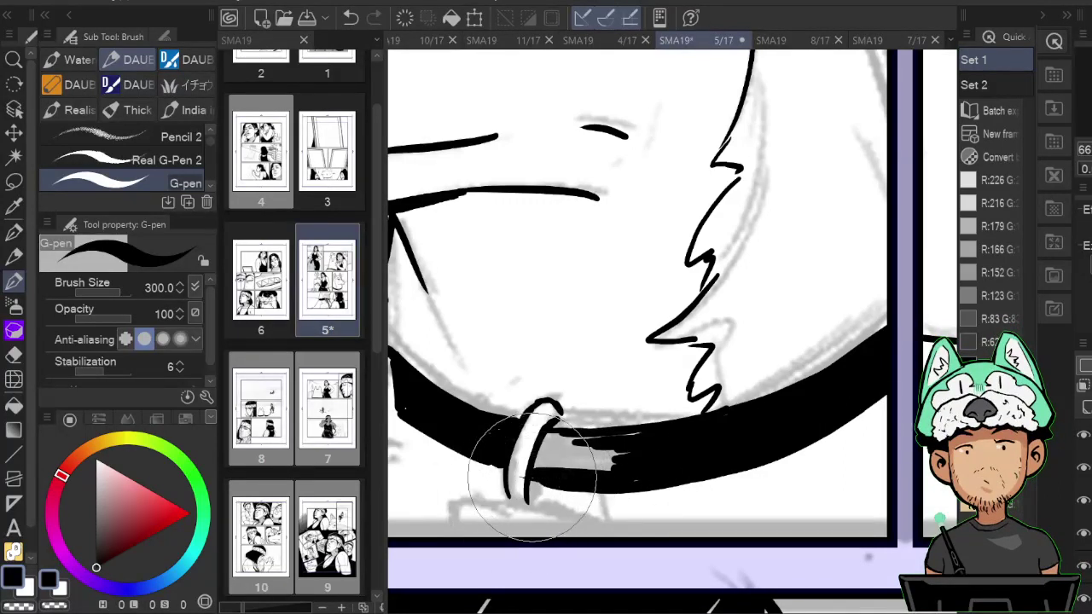
{"action": "left_click_drag", "start_coordinate": [559, 445], "coordinate": [615, 450]}
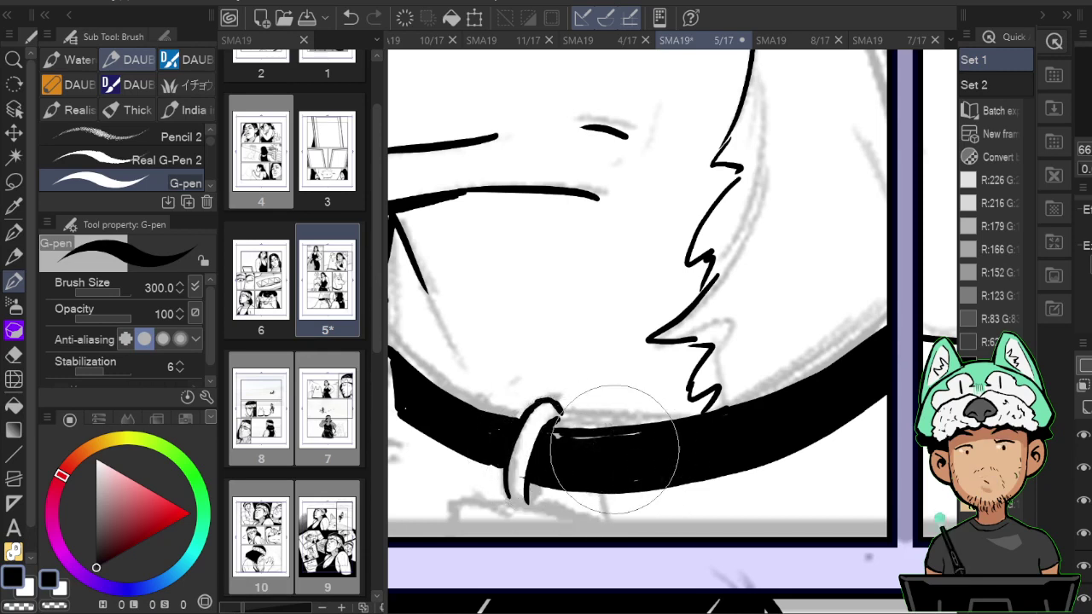
{"action": "key", "text": "h"}
{"action": "left_click_drag", "start_coordinate": [718, 455], "coordinate": [723, 425]}
{"action": "key", "text": "h"}
{"action": "left_click_drag", "start_coordinate": [816, 432], "coordinate": [946, 413]}
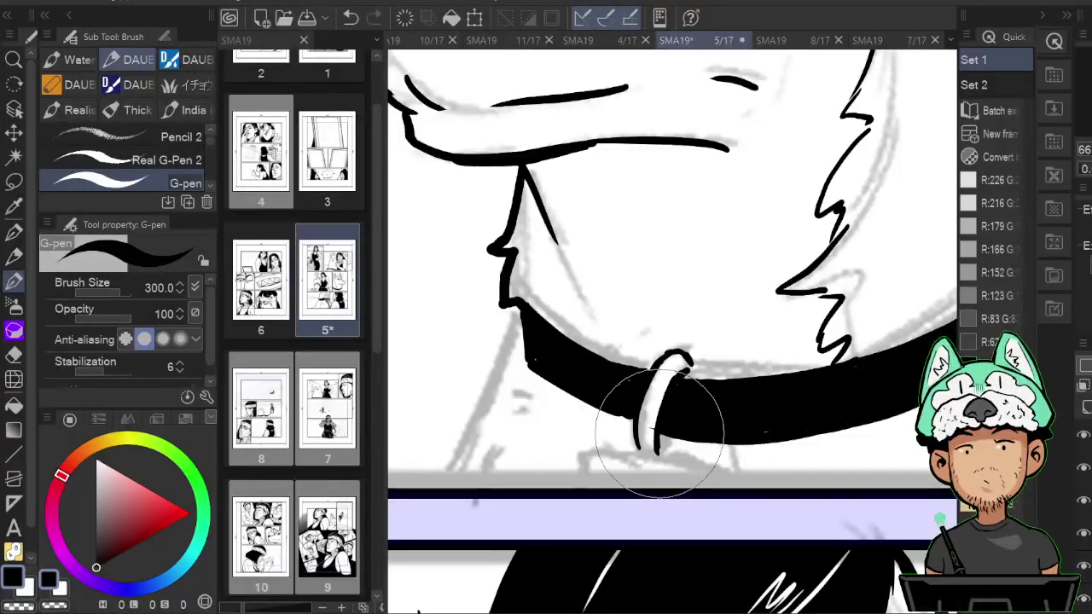
Ink the lower curve of the collar ring, closing the loop beneath the collar.
{"action": "key", "text": "e"}
{"action": "key", "text": "b"}
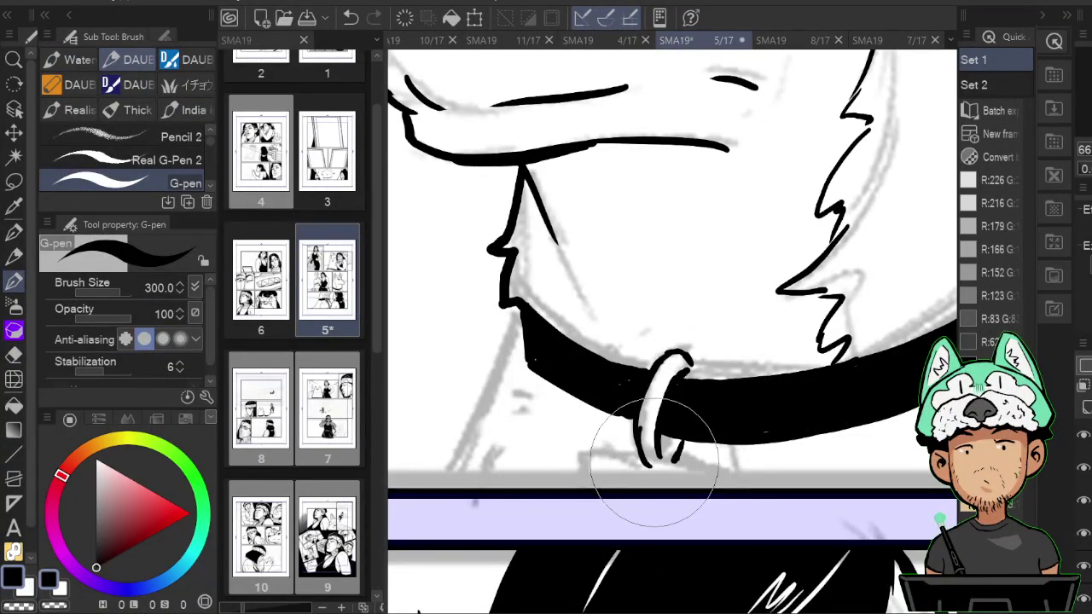
{"action": "key", "text": "e"}
{"action": "key", "text": "b"}
{"action": "left_click_drag", "start_coordinate": [656, 468], "coordinate": [677, 461]}
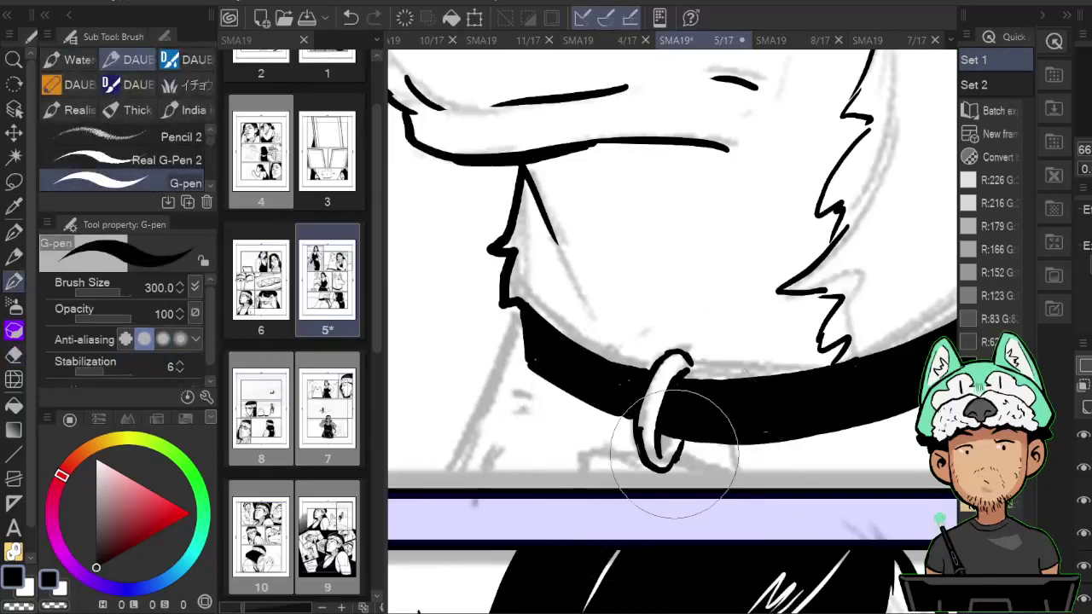
Clean up the lower outline of the collar ring with the hard eraser and the G-pen.
{"action": "key", "text": "h"}
{"action": "left_click_drag", "start_coordinate": [768, 427], "coordinate": [780, 433]}
{"action": "key", "text": "h"}
{"action": "key", "text": "e"}
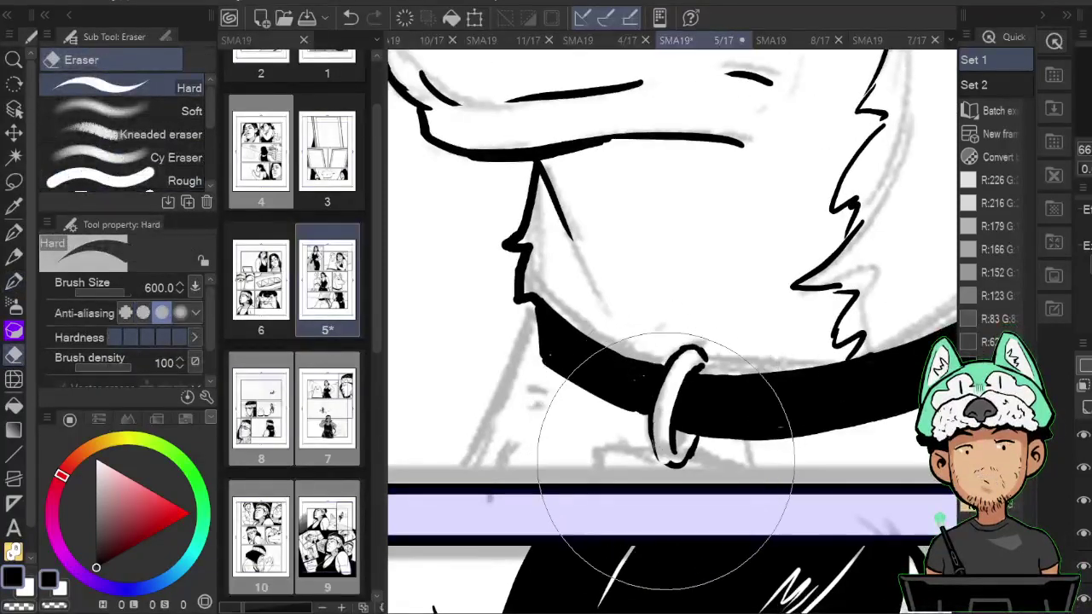
{"action": "key", "text": "p"}
{"action": "key", "text": "h"}
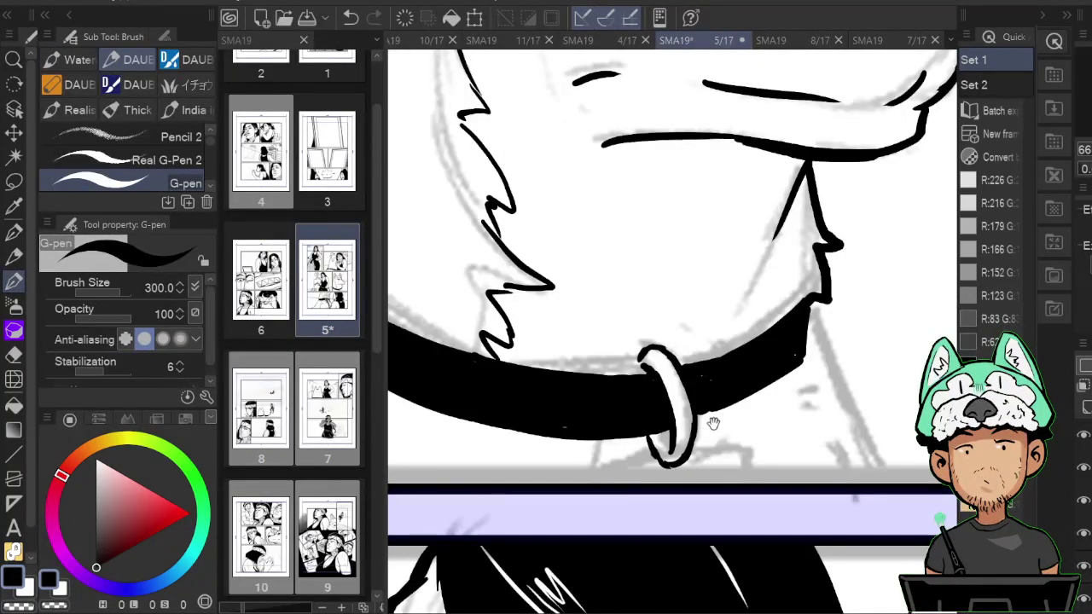
{"action": "key", "text": "e"}
{"action": "key", "text": "p"}
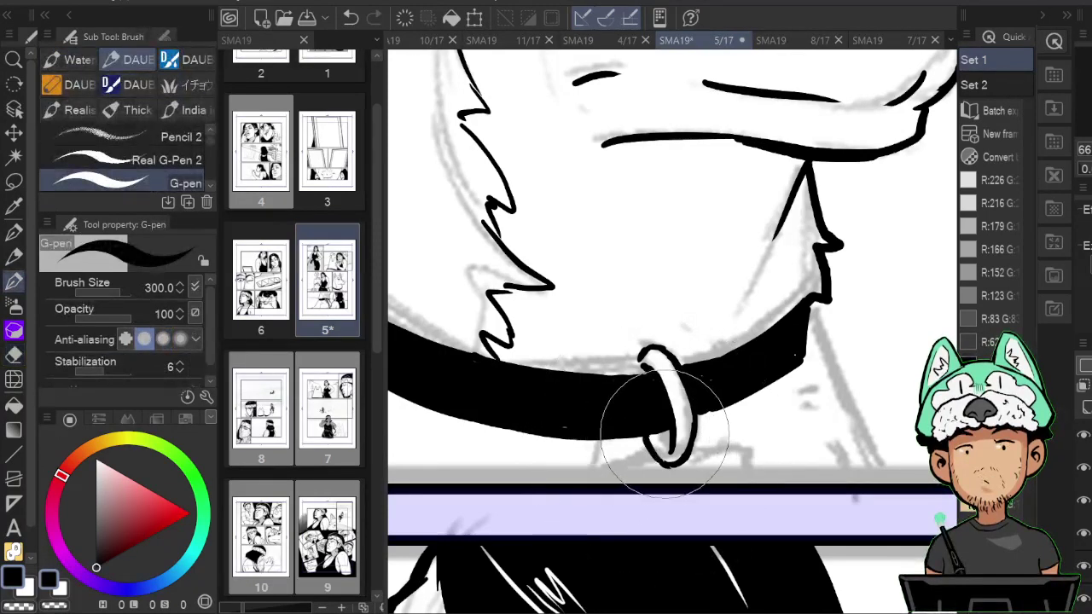
Ink a small connecting link at the lower end of the collar ring and clean its center with the hard eraser.
{"action": "key", "text": "h"}
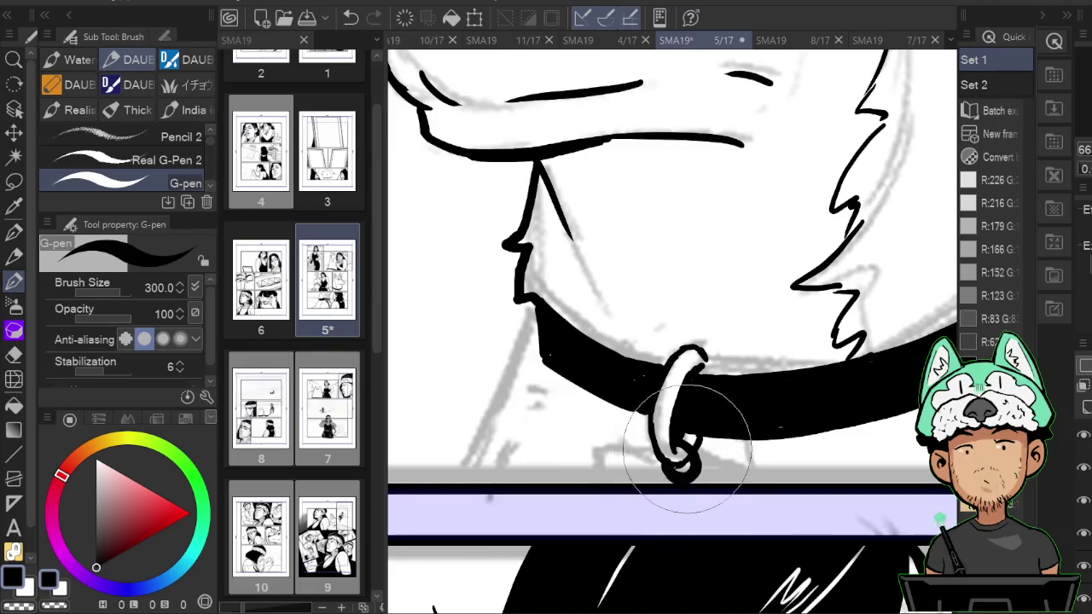
{"action": "key", "text": "h"}
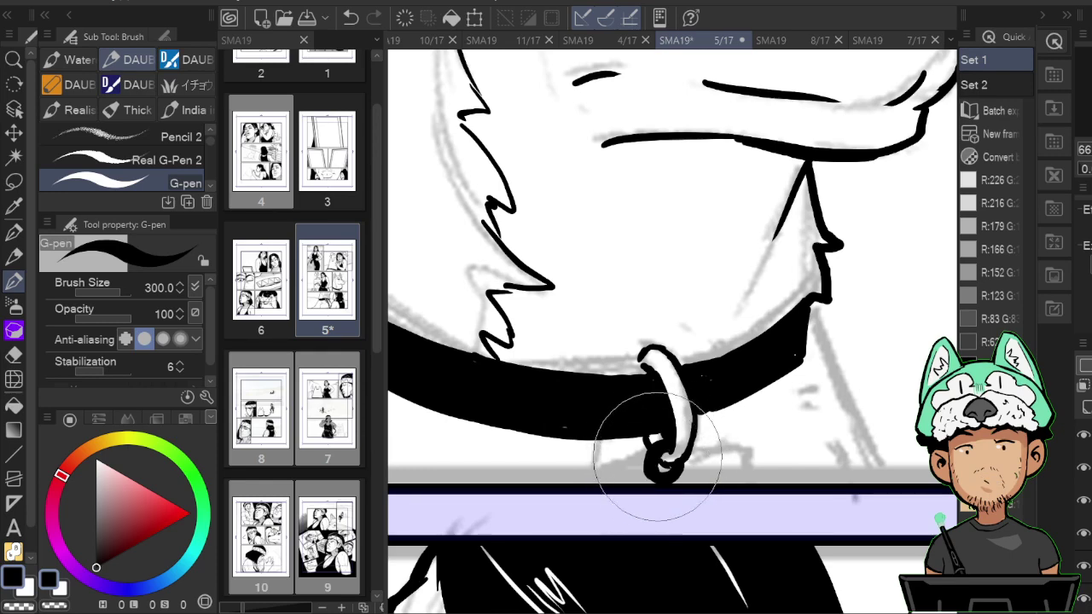
{"action": "key", "text": "h"}
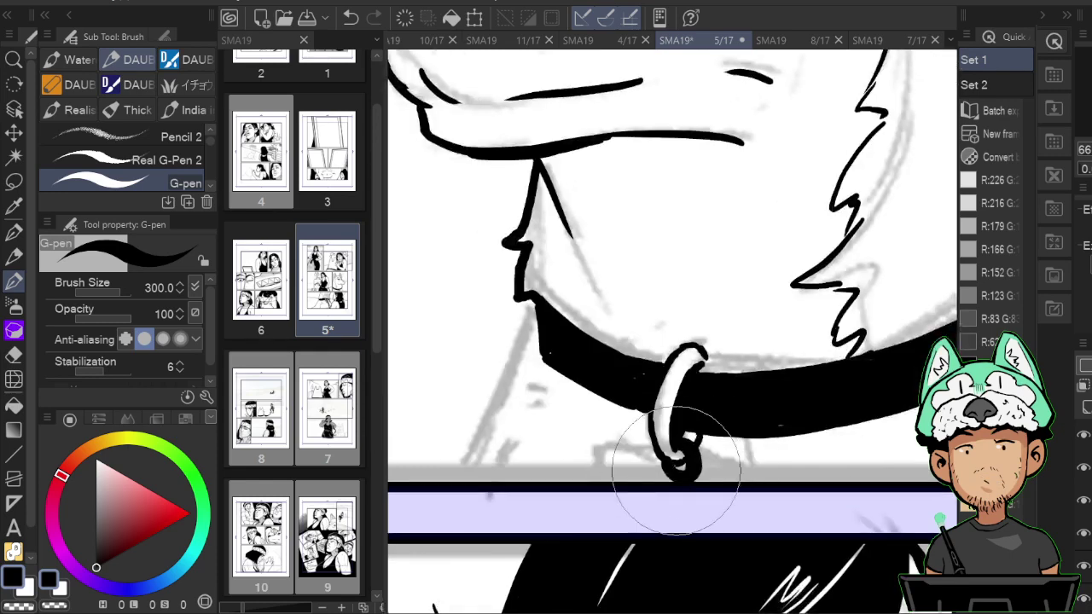
{"action": "key", "text": "e"}
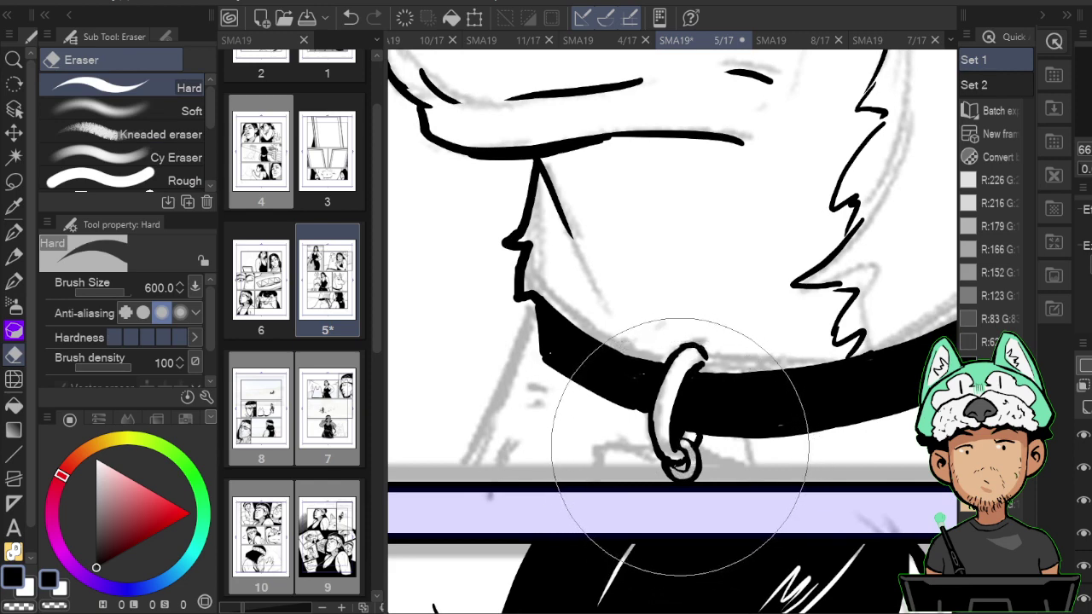
{"action": "key", "text": "h"}
{"action": "key", "text": "p"}
Ink the dog's chest line from the front end of the collar down to the panel border.
{"action": "scroll", "coordinate": [682, 453], "scroll_direction": "down", "scroll_amount": 2}
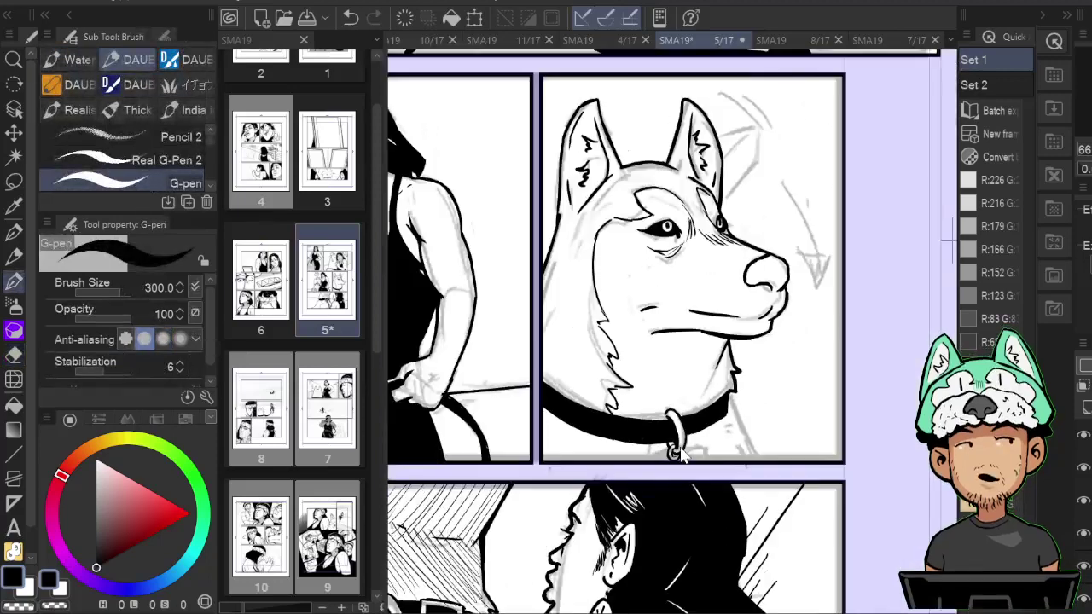
{"action": "scroll", "coordinate": [682, 452], "scroll_direction": "up", "scroll_amount": 2}
{"action": "mouse_move", "coordinate": [789, 402]}
{"action": "left_mouse_down"}
{"action": "mouse_move", "coordinate": [777, 354]}
{"action": "mouse_move", "coordinate": [816, 398]}
{"action": "mouse_move", "coordinate": [827, 440]}
{"action": "left_mouse_up"}
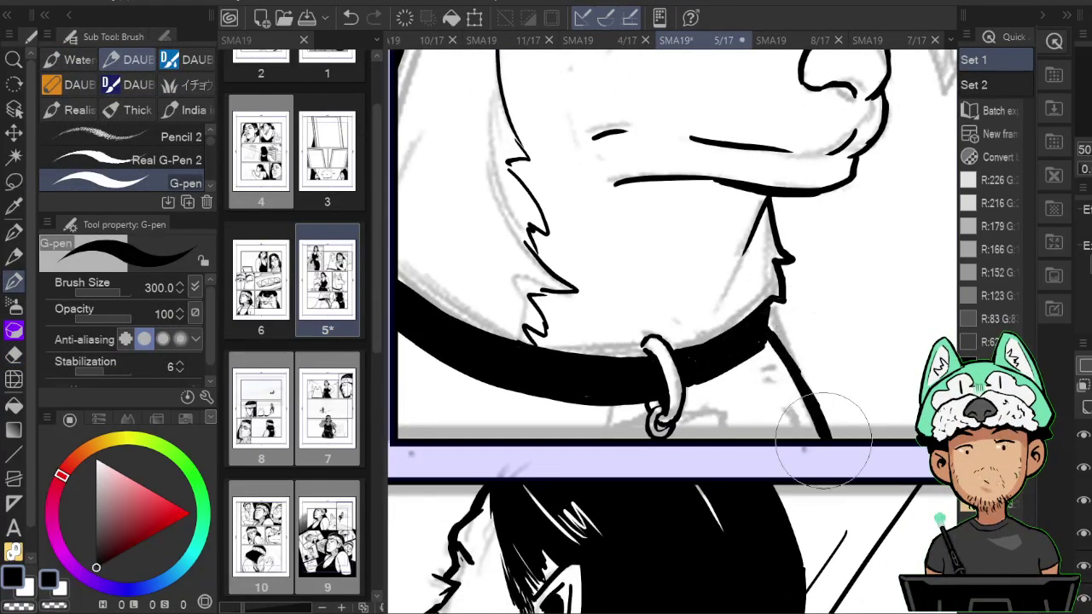
Ink short hatch marks along the outer edge of the sketched ghost ear beside the close-up dog's far ear.
{"action": "left_click_drag", "start_coordinate": [824, 290], "coordinate": [797, 435]}
{"action": "left_click_drag", "start_coordinate": [844, 154], "coordinate": [836, 322]}
{"action": "left_click_drag", "start_coordinate": [830, 263], "coordinate": [834, 366]}
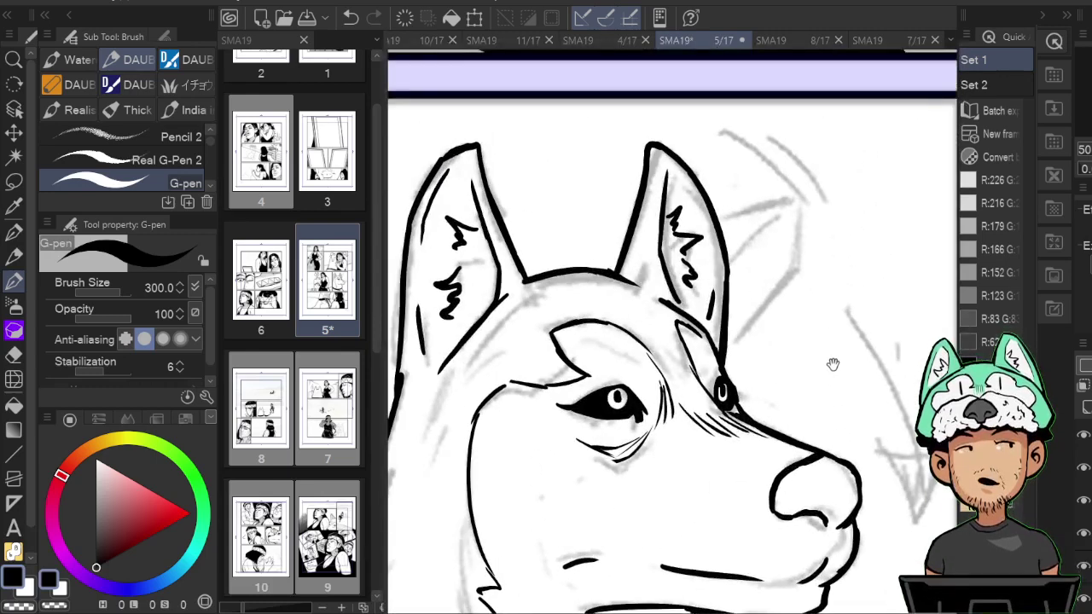
{"action": "key", "text": "h"}
{"action": "left_click_drag", "start_coordinate": [670, 283], "coordinate": [698, 360]}
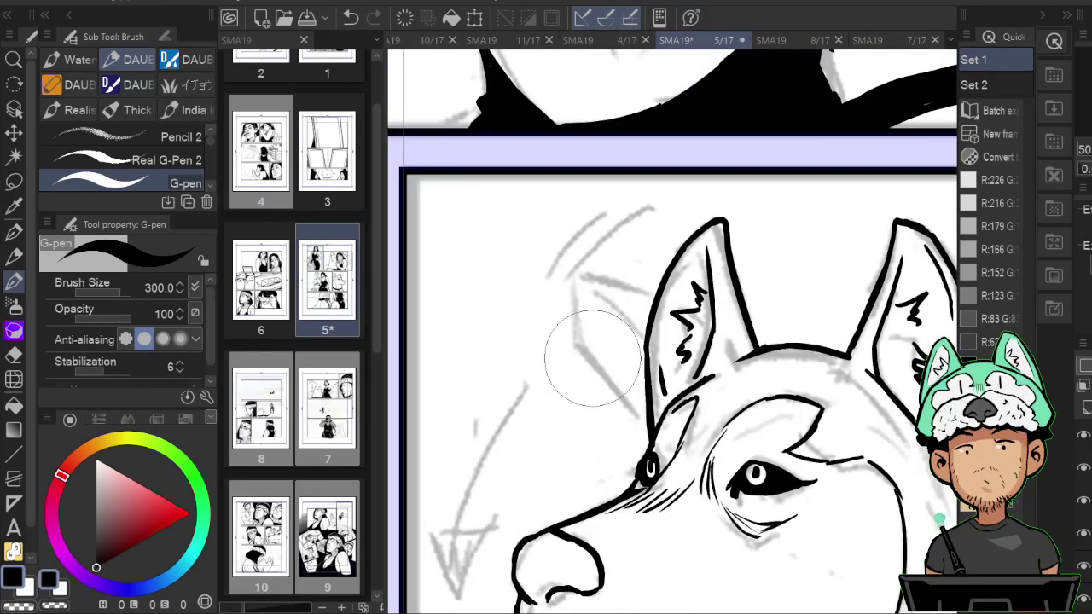
{"action": "left_click_drag", "start_coordinate": [584, 348], "coordinate": [588, 364]}
{"action": "left_click_drag", "start_coordinate": [591, 353], "coordinate": [605, 380]}
{"action": "left_click_drag", "start_coordinate": [606, 368], "coordinate": [618, 398]}
{"action": "left_click_drag", "start_coordinate": [621, 388], "coordinate": [632, 420]}
{"action": "key", "text": "h"}
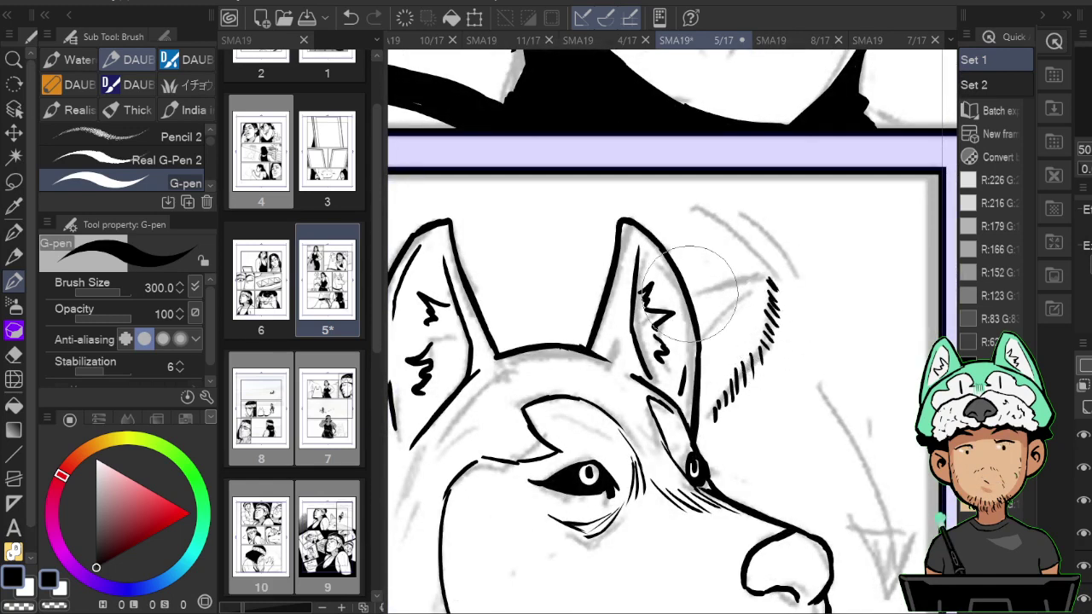
Hatch the upper edge of the ghost ear and ink two curved motion lines above it.
{"action": "left_click_drag", "start_coordinate": [700, 287], "coordinate": [707, 296]}
{"action": "left_click_drag", "start_coordinate": [708, 286], "coordinate": [715, 294]}
{"action": "left_click_drag", "start_coordinate": [717, 282], "coordinate": [732, 289]}
{"action": "left_click_drag", "start_coordinate": [735, 279], "coordinate": [741, 286]}
{"action": "left_click_drag", "start_coordinate": [744, 277], "coordinate": [752, 284]}
{"action": "mouse_move", "coordinate": [703, 203]}
{"action": "left_mouse_down"}
{"action": "mouse_move", "coordinate": [761, 244]}
{"action": "mouse_move", "coordinate": [800, 309]}
{"action": "left_mouse_up"}
{"action": "key", "text": "h"}
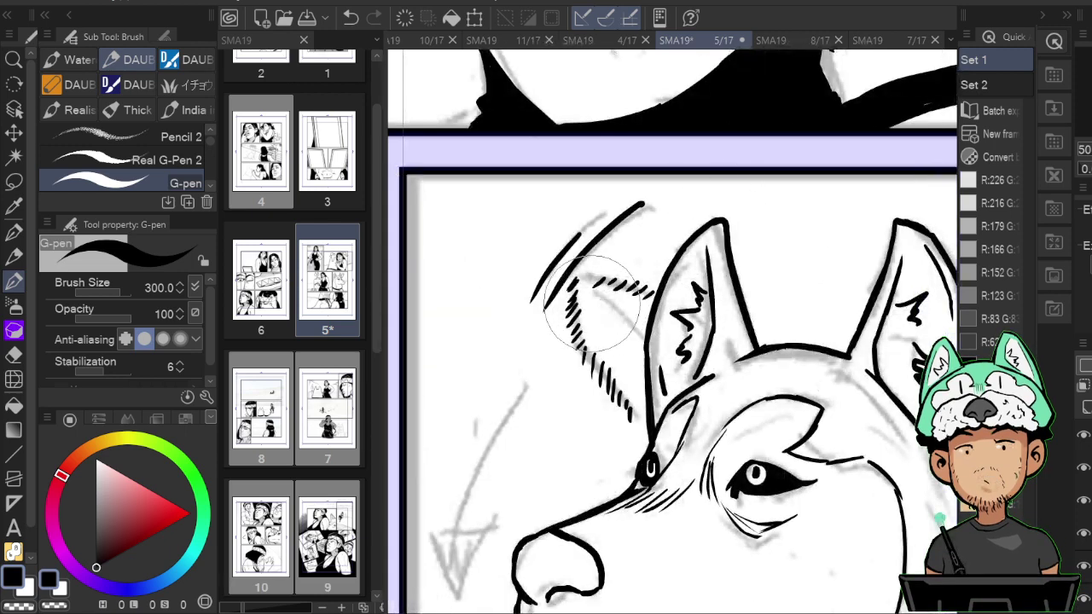
Ink the inner fold of the ghost ear with short broken hatch marks.
{"action": "left_click_drag", "start_coordinate": [584, 296], "coordinate": [624, 323]}
{"action": "key", "text": "h"}
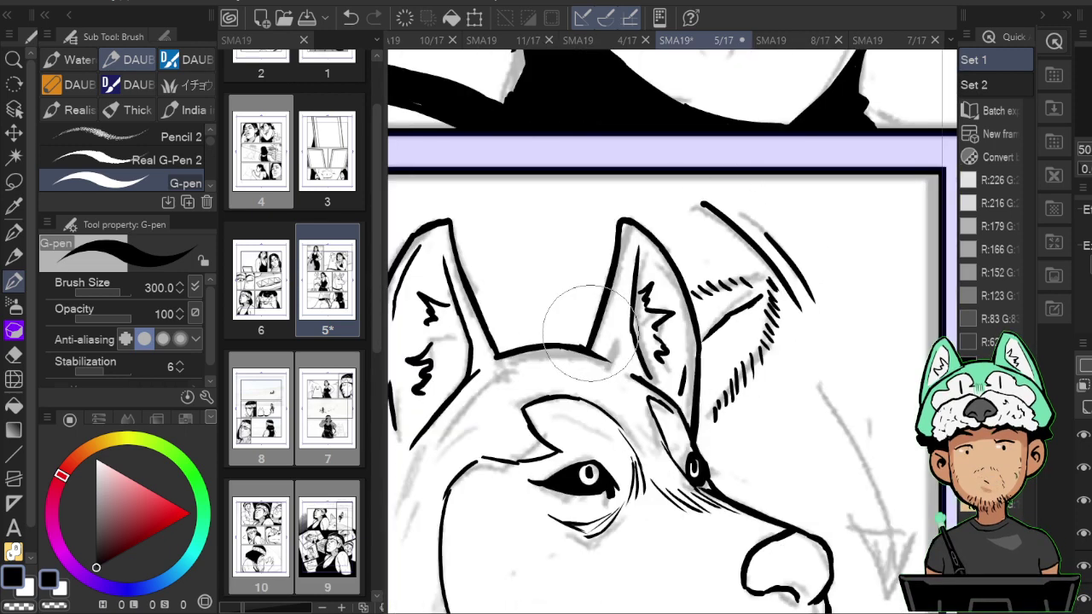
{"action": "mouse_move", "coordinate": [723, 333]}
{"action": "left_mouse_down"}
{"action": "mouse_move", "coordinate": [740, 307]}
{"action": "mouse_move", "coordinate": [765, 311]}
{"action": "mouse_move", "coordinate": [708, 373]}
{"action": "left_mouse_up"}
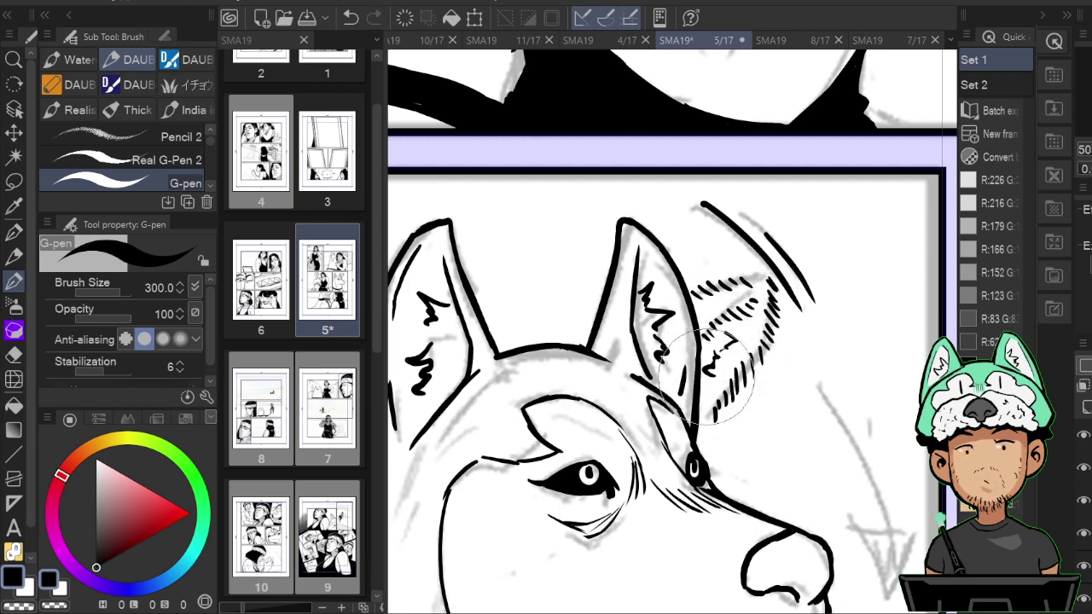
Redraw the top of the dog's head higher between the ears in the hearts panel, erasing the old line and overshoots.
{"action": "scroll", "coordinate": [706, 385], "scroll_direction": "down", "scroll_amount": 5}
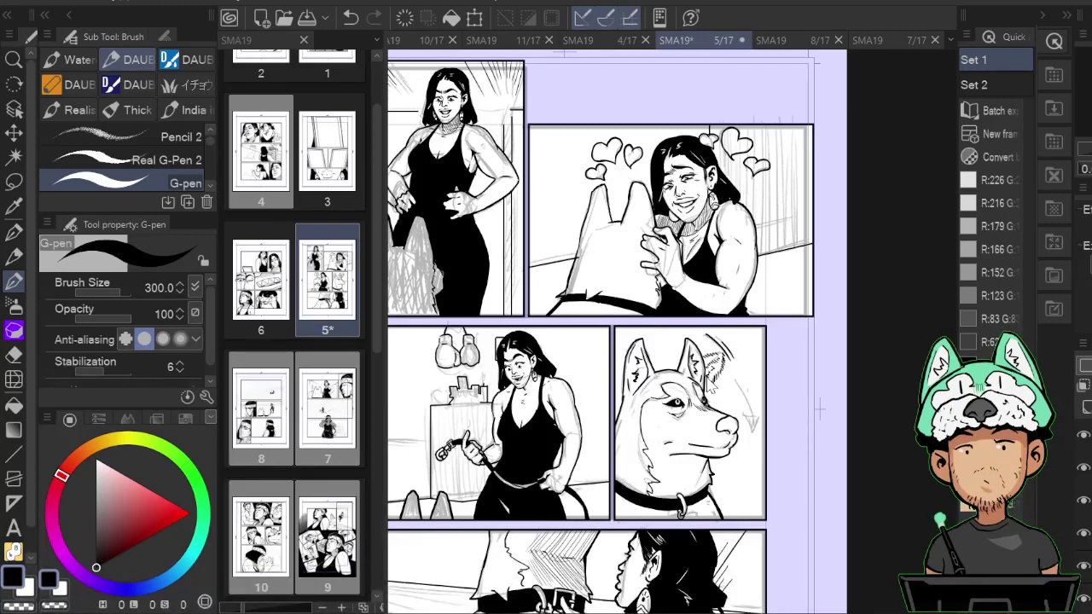
{"action": "scroll", "coordinate": [708, 379], "scroll_direction": "up", "scroll_amount": 5}
{"action": "left_click_drag", "start_coordinate": [546, 136], "coordinate": [734, 485]}
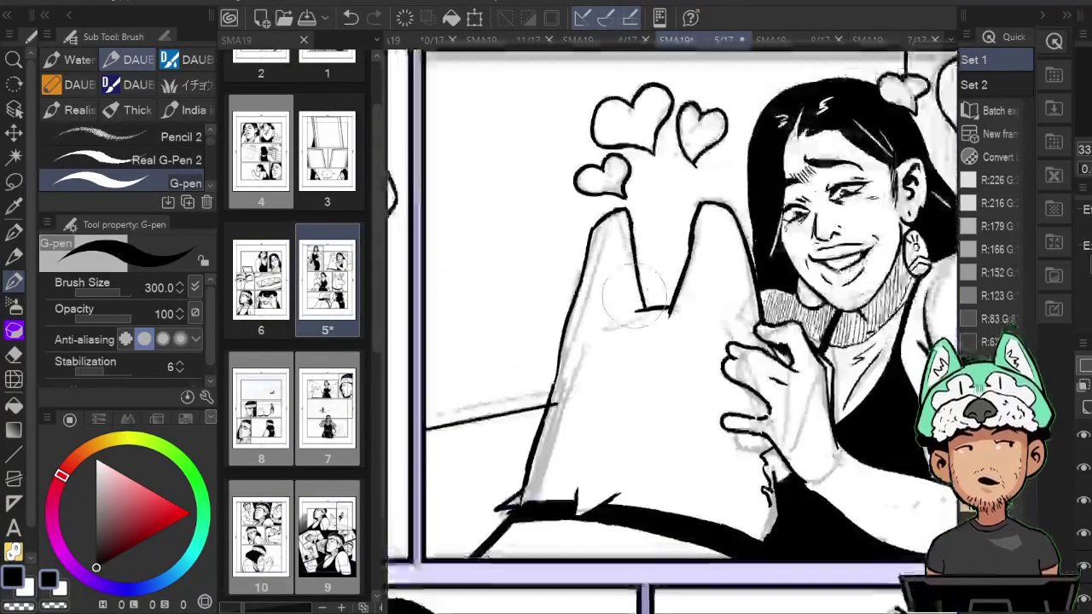
{"action": "key", "text": "e"}
{"action": "mouse_move", "coordinate": [641, 309]}
{"action": "left_mouse_down"}
{"action": "mouse_move", "coordinate": [667, 308]}
{"action": "mouse_move", "coordinate": [671, 287]}
{"action": "left_mouse_up"}
{"action": "key", "text": "b"}
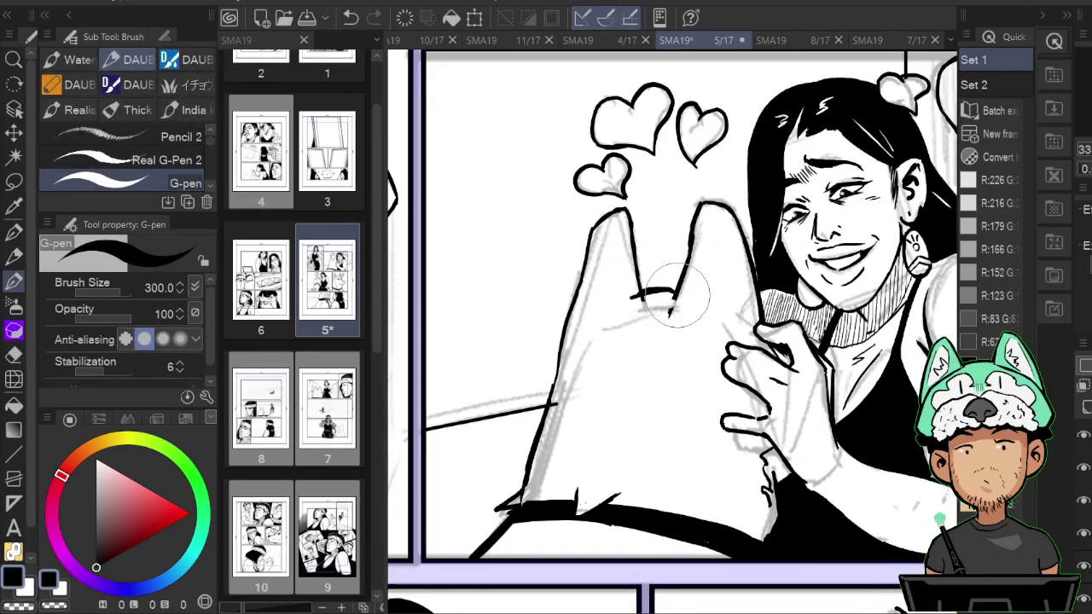
{"action": "key", "text": "e"}
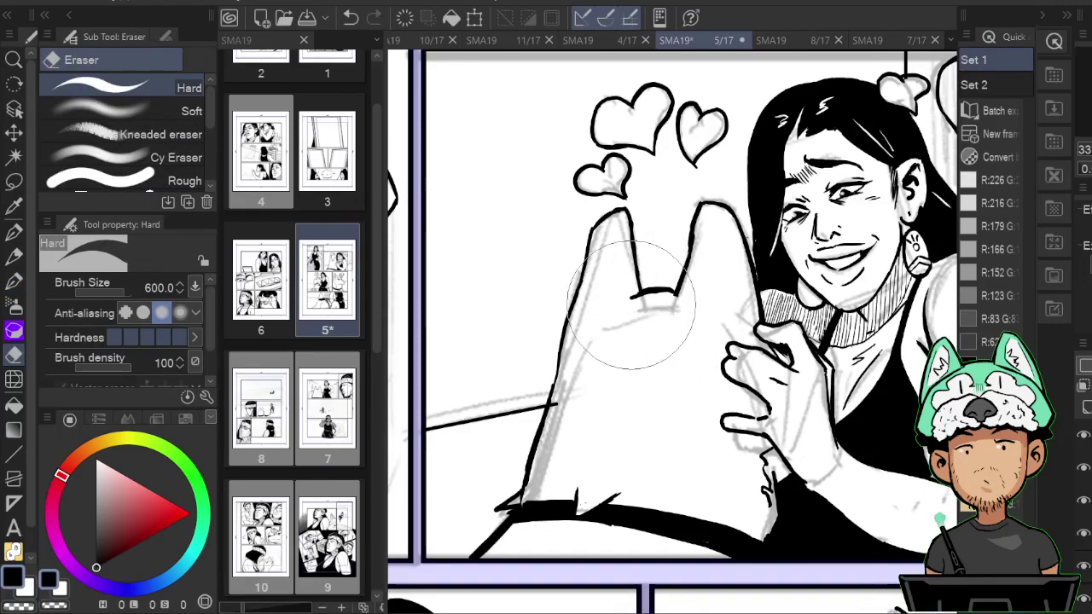
{"action": "key", "text": "p"}
Ink short curved strokes across both ear bases, continuing the crown of the dog's head in the hearts panel.
{"action": "left_click_drag", "start_coordinate": [688, 308], "coordinate": [669, 259]}
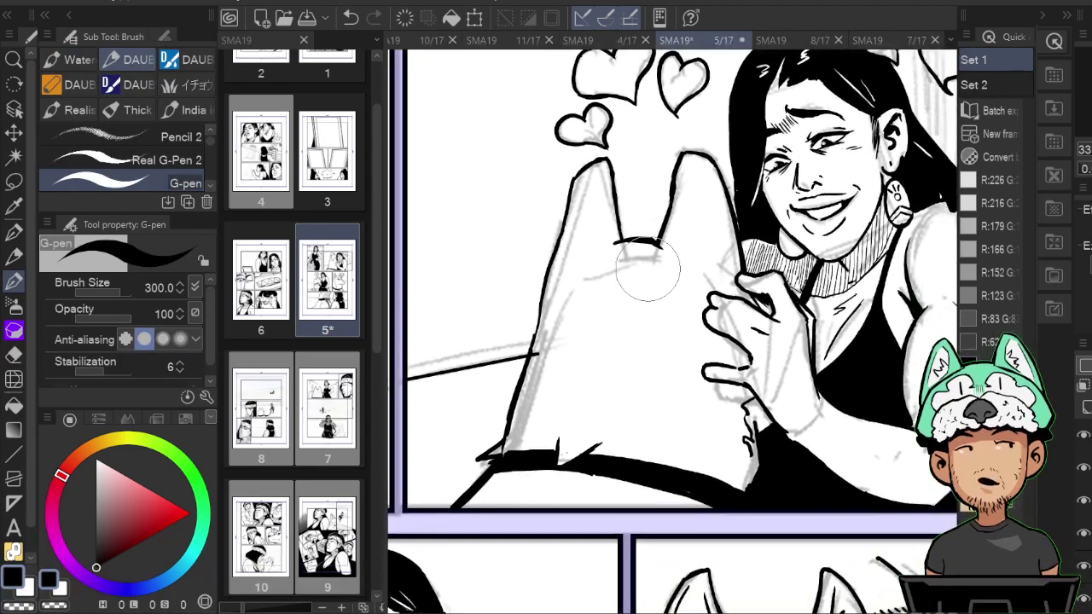
{"action": "key", "text": "e"}
{"action": "key", "text": "p"}
{"action": "key", "text": "h"}
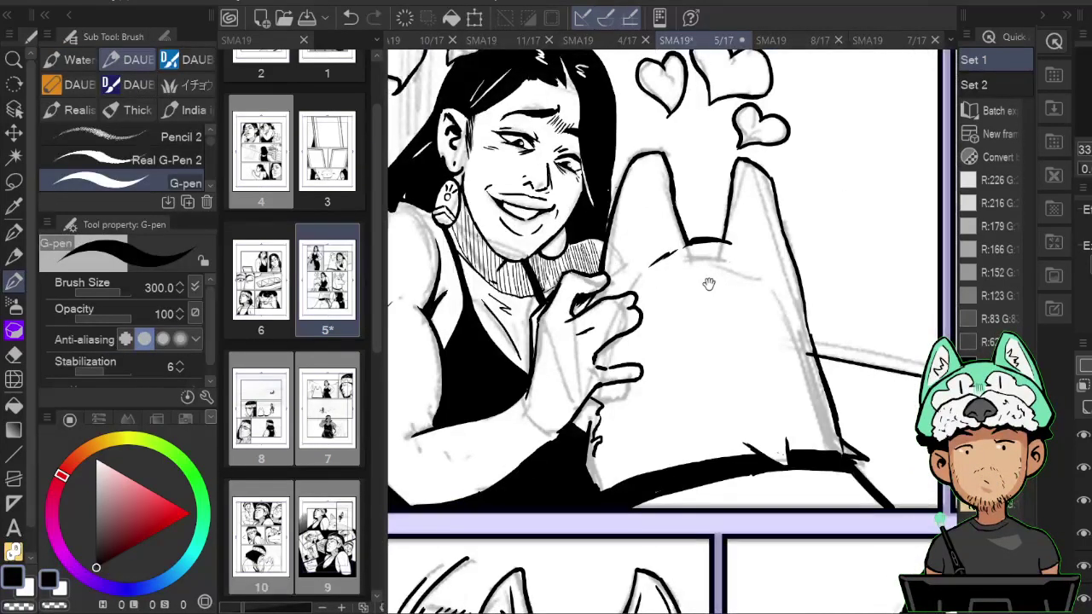
{"action": "key", "text": "h"}
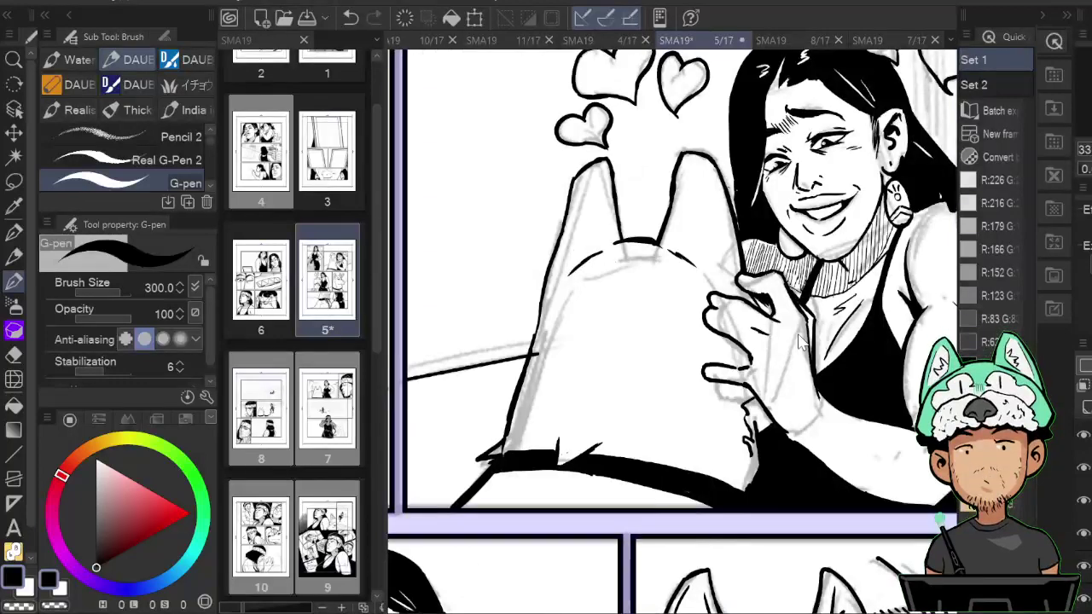
Ink a short curved stroke at the base of the dog's inner ear in the page's first panel.
{"action": "scroll", "coordinate": [798, 336], "scroll_direction": "down", "scroll_amount": 5}
{"action": "scroll", "coordinate": [798, 336], "scroll_direction": "up", "scroll_amount": 3}
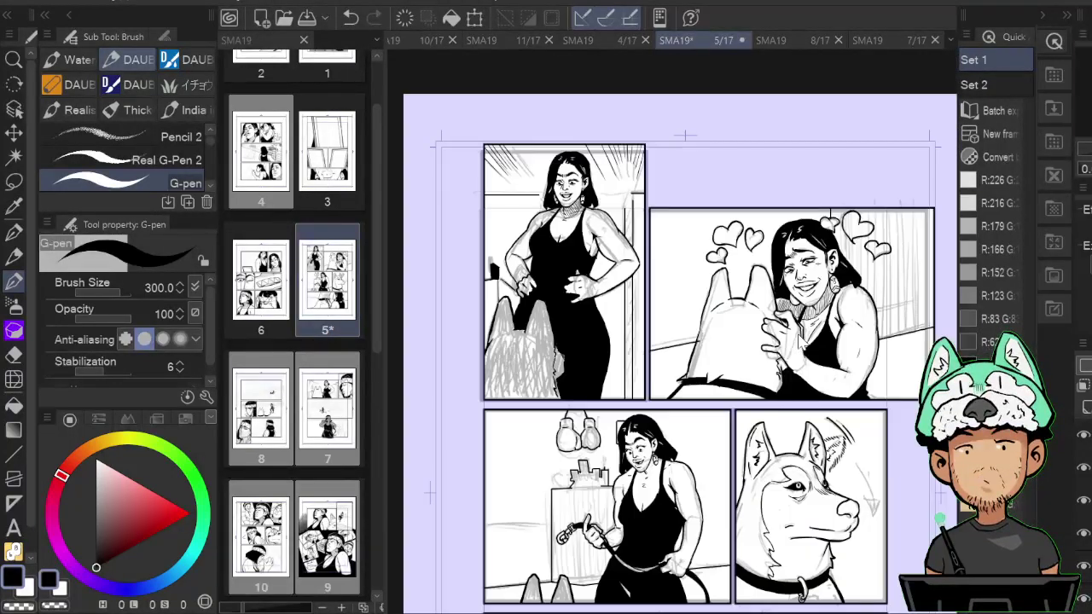
{"action": "left_click_drag", "start_coordinate": [798, 335], "coordinate": [814, 99]}
{"action": "left_click_drag", "start_coordinate": [872, 183], "coordinate": [881, 365]}
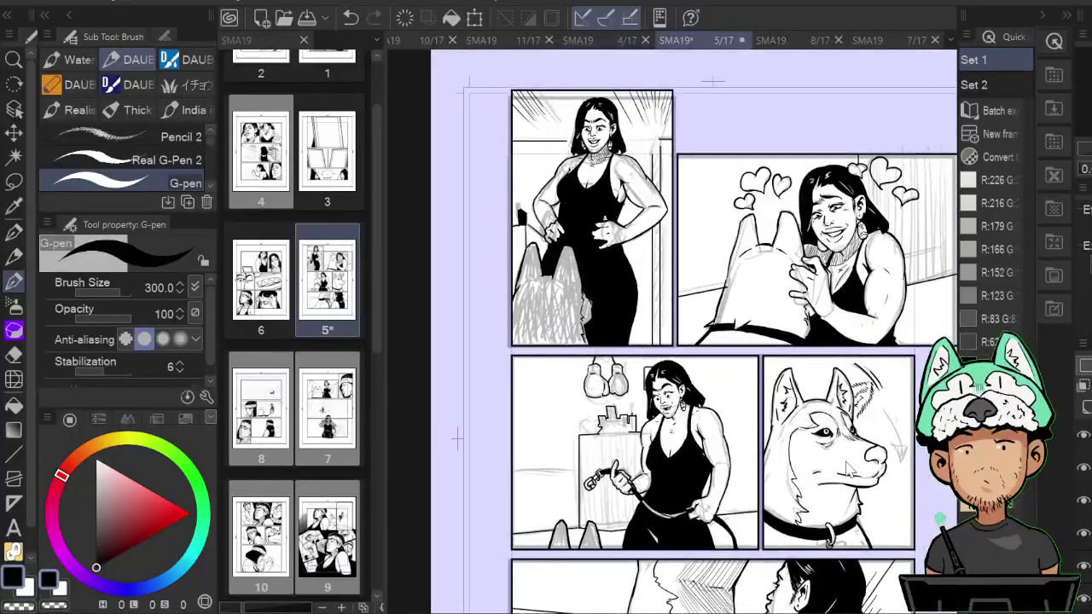
{"action": "scroll", "coordinate": [845, 463], "scroll_direction": "up", "scroll_amount": 3}
{"action": "scroll", "coordinate": [846, 463], "scroll_direction": "up", "scroll_amount": 1}
{"action": "left_click_drag", "start_coordinate": [846, 461], "coordinate": [1084, 526]}
{"action": "left_click_drag", "start_coordinate": [541, 272], "coordinate": [827, 471]}
{"action": "key", "text": "h"}
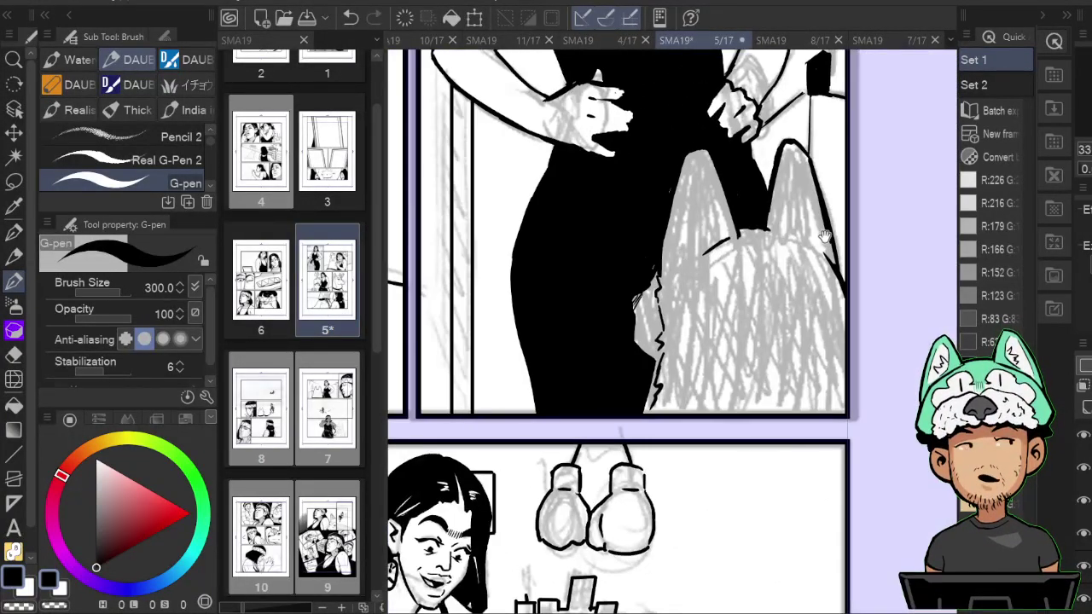
Clean up and redraw the head line between the dog's ears in the first panel with the hard eraser and G-pen.
{"action": "key", "text": "e"}
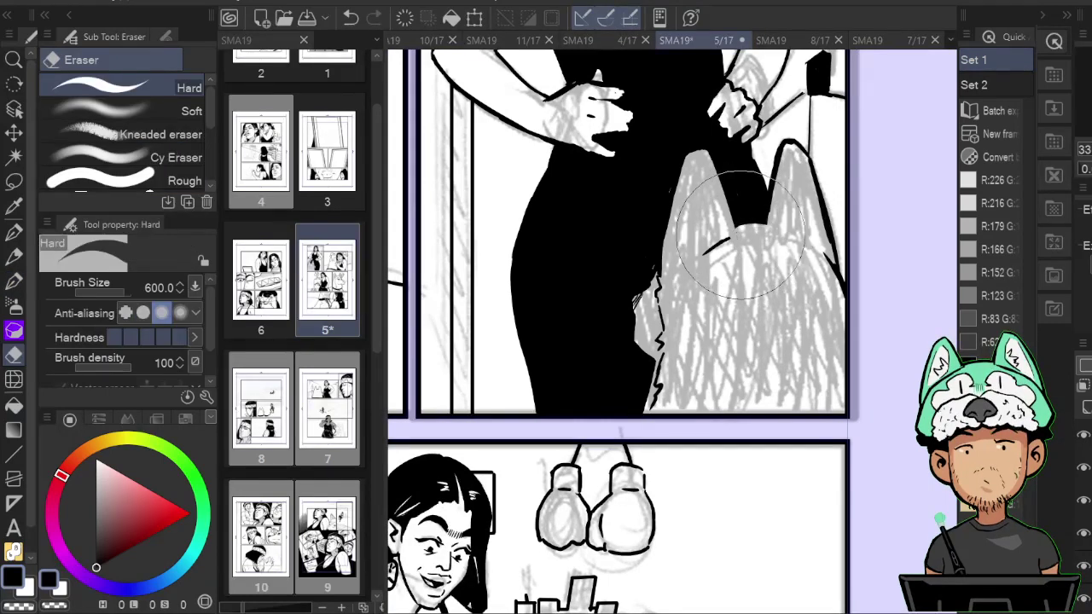
{"action": "key", "text": "p"}
{"action": "key", "text": "e"}
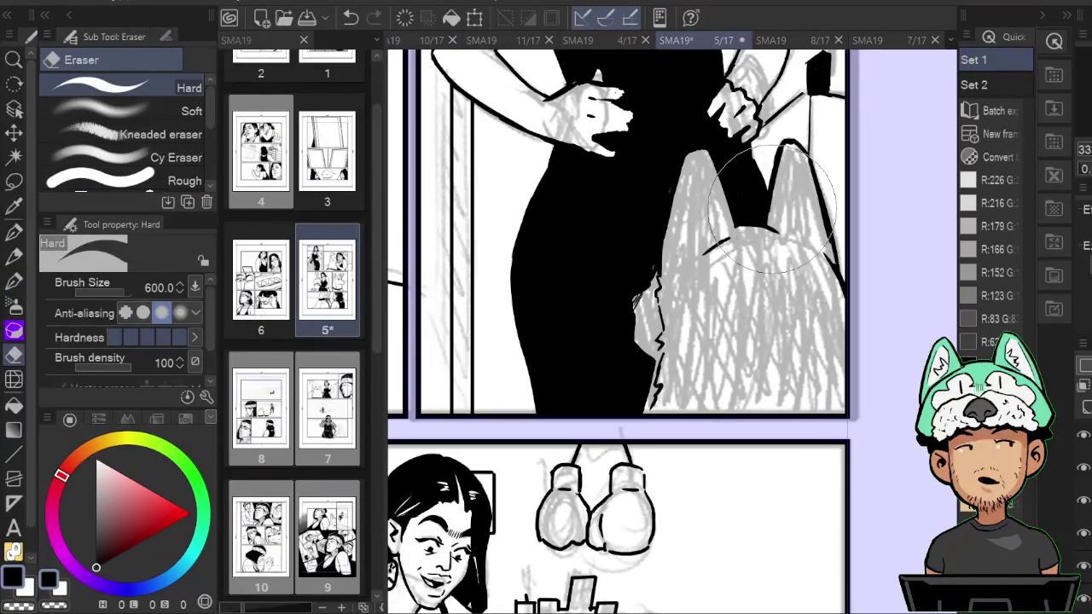
{"action": "key", "text": "p"}
{"action": "key", "text": "h"}
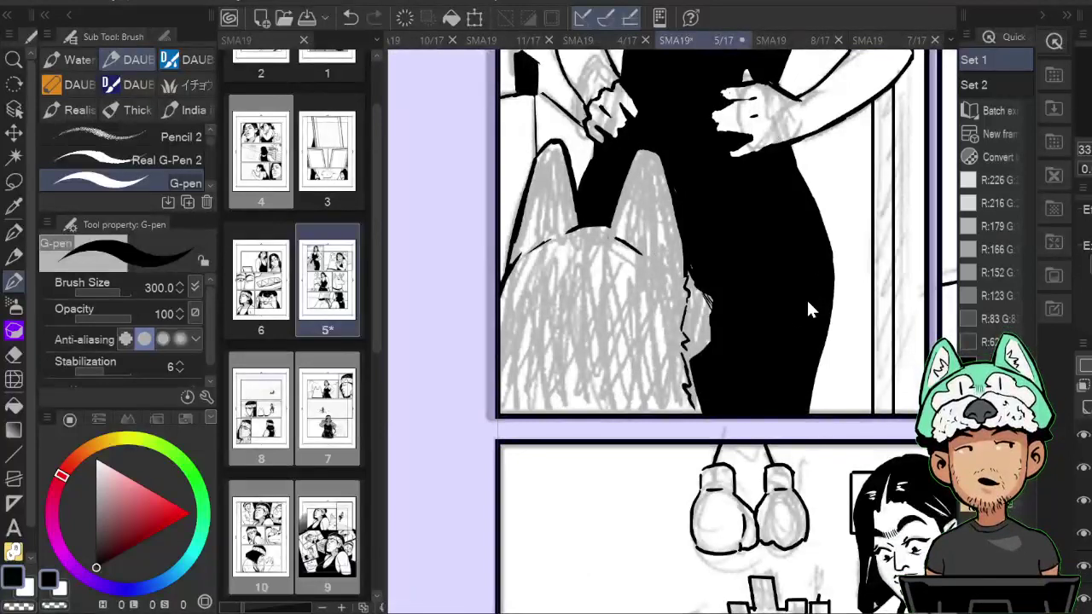
Save the page and fit the whole page in view.
{"action": "key", "text": "h"}
{"action": "key", "text": "h"}
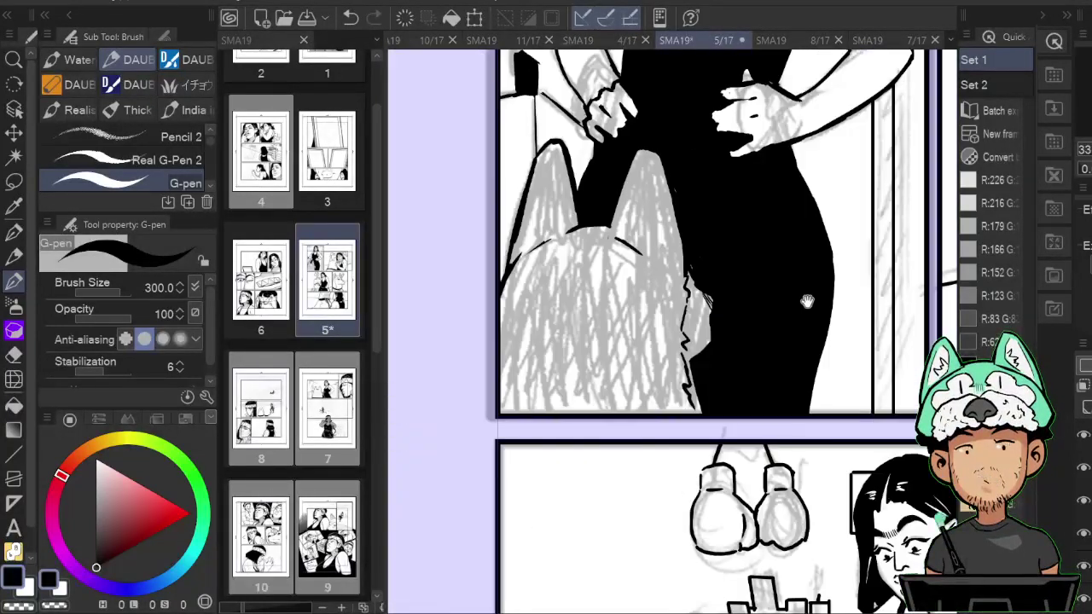
{"action": "key", "text": "ctrl+s"}
{"action": "key", "text": "ctrl+0"}
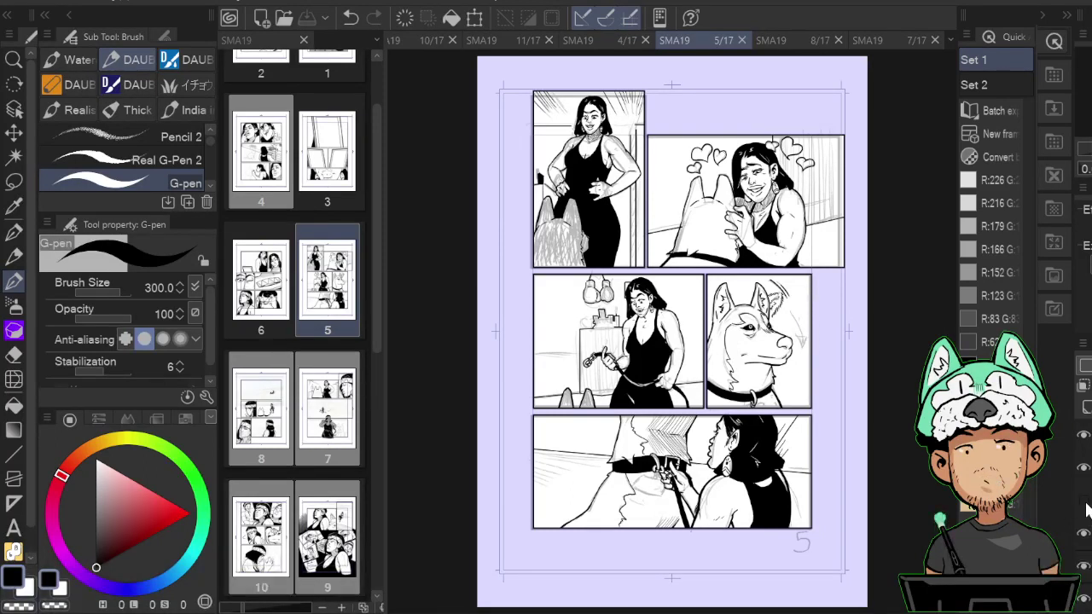
Try to ink the converging floor lines beside the dog in the bottom panel.
{"action": "key", "text": "ctrl+z"}
{"action": "key", "text": "ctrl+y"}
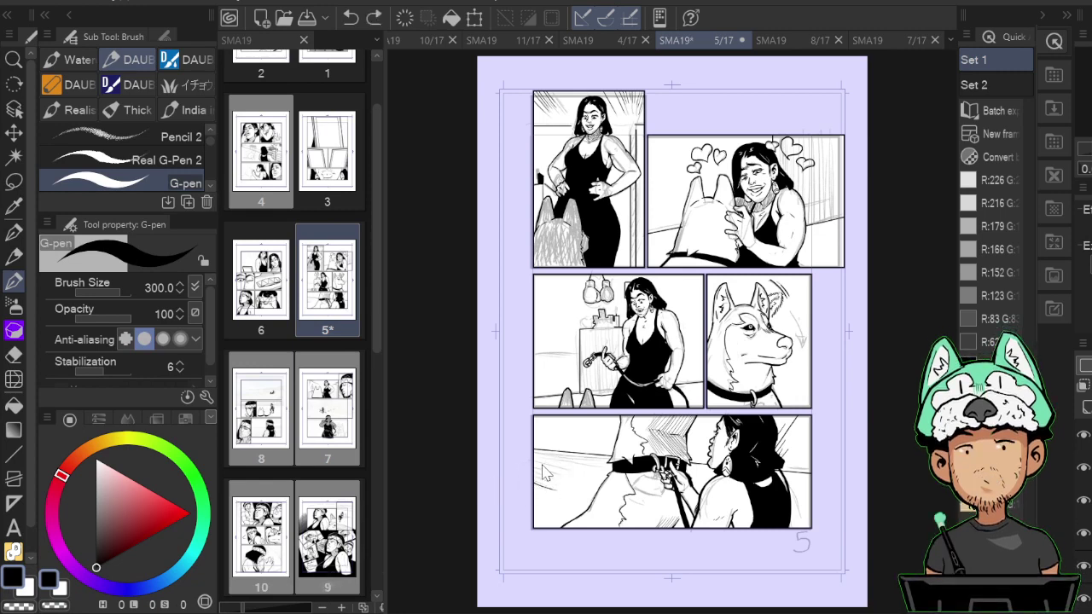
{"action": "left_click_drag", "start_coordinate": [529, 450], "coordinate": [589, 462]}
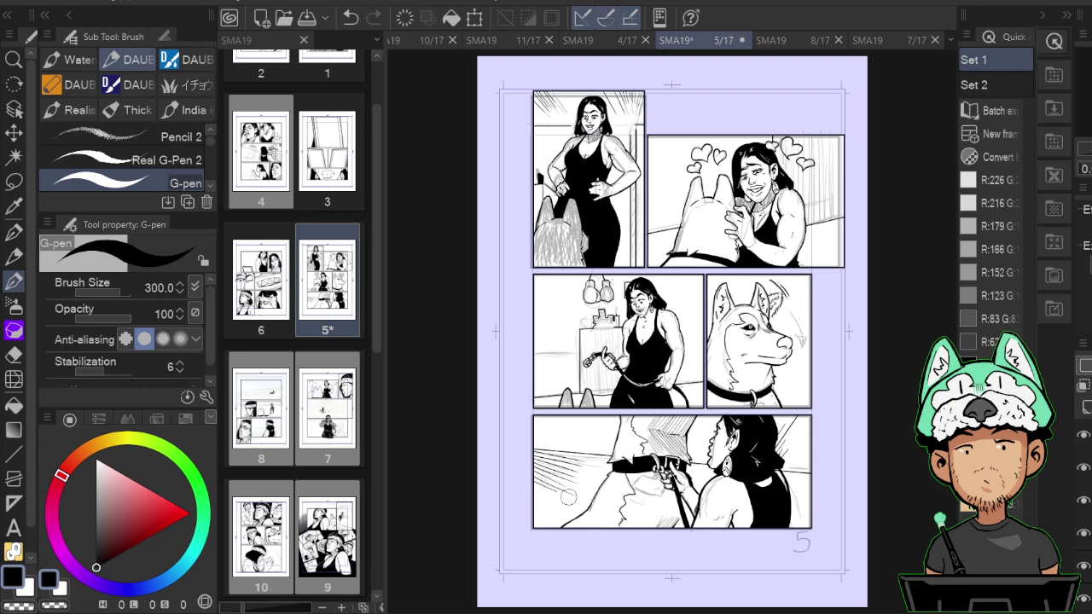
{"action": "key", "text": "h"}
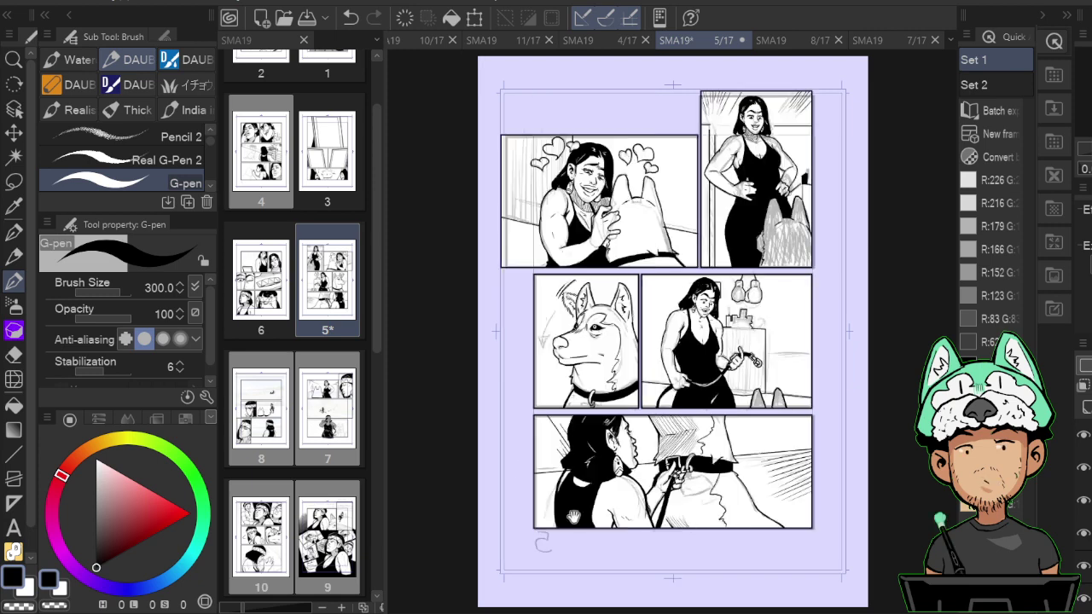
{"action": "key", "text": "h"}
{"action": "scroll", "coordinate": [577, 522], "scroll_direction": "down", "scroll_amount": 3}
{"action": "key", "text": "ctrl+0"}
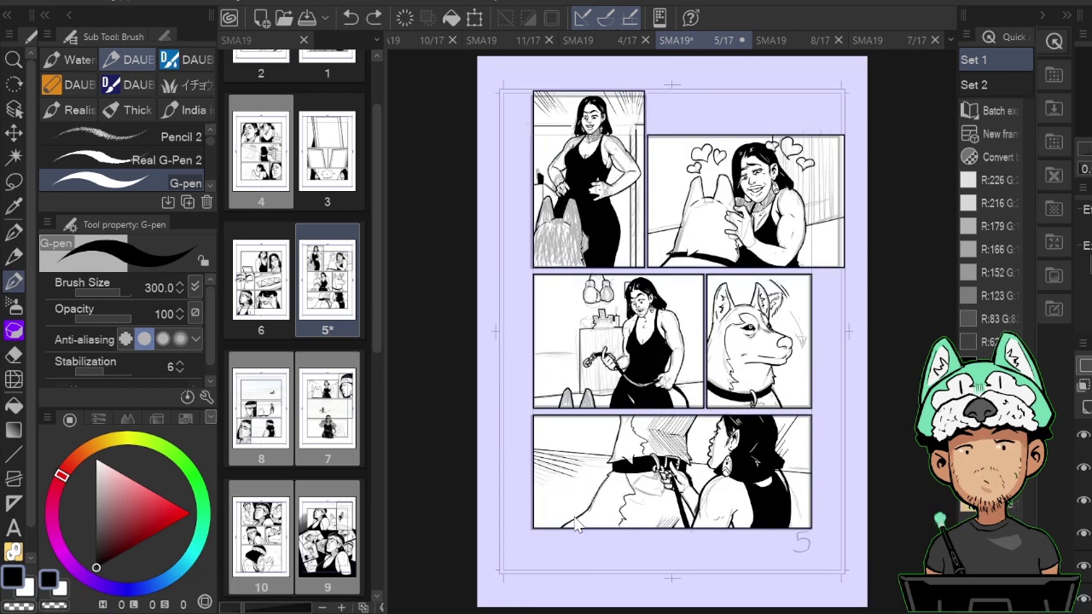
Ink thin converging floor lines just below the wall line beside the dog in the bottom panel.
{"action": "scroll", "coordinate": [576, 525], "scroll_direction": "up", "scroll_amount": 4}
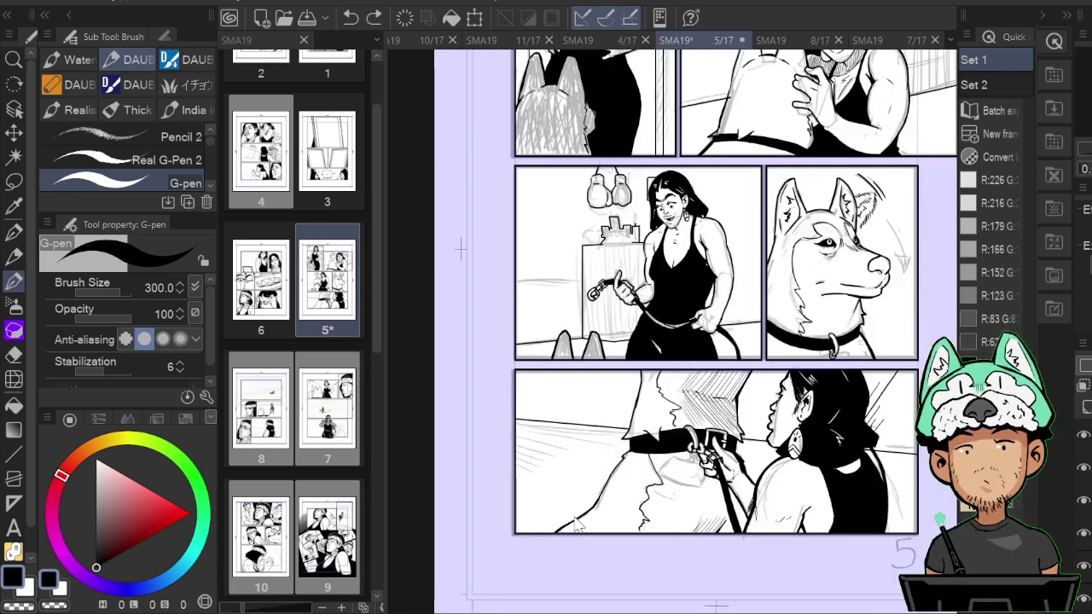
{"action": "key", "text": "h"}
{"action": "left_click_drag", "start_coordinate": [906, 343], "coordinate": [783, 355]}
{"action": "left_click_drag", "start_coordinate": [577, 348], "coordinate": [611, 357]}
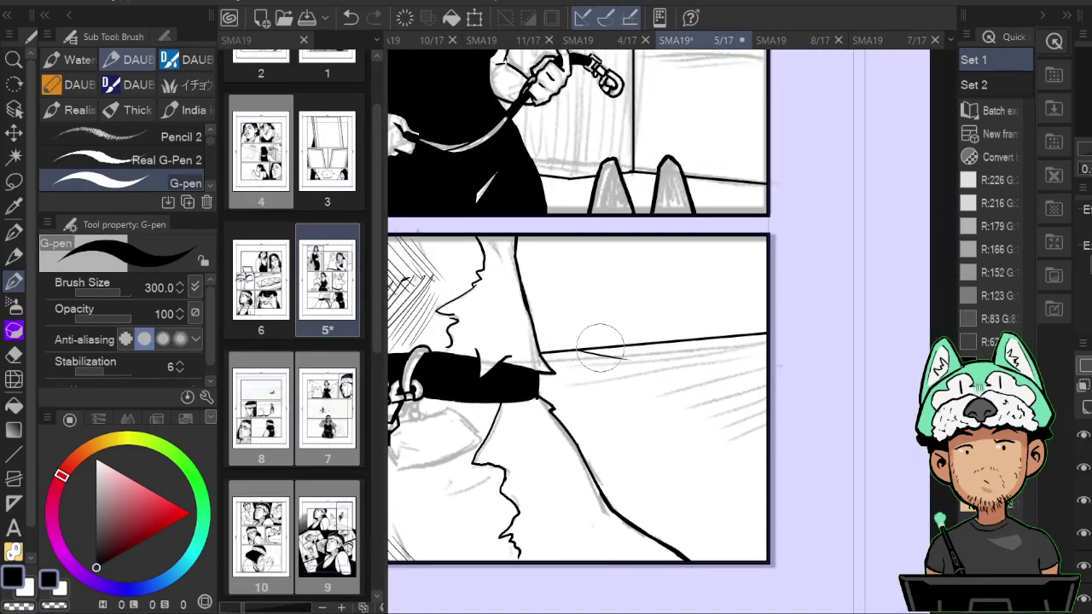
{"action": "key", "text": "h"}
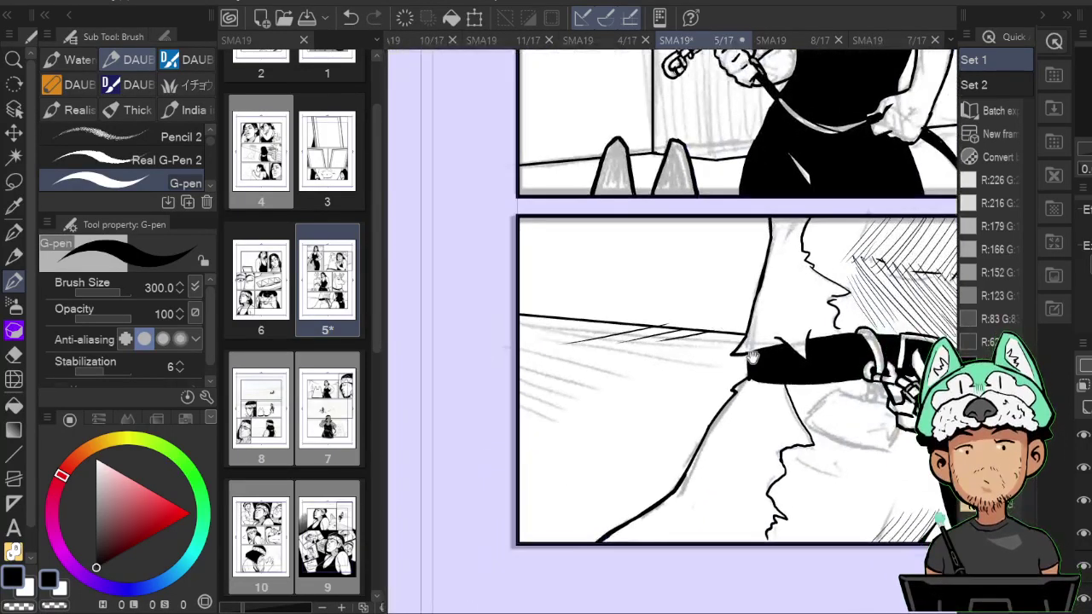
{"action": "scroll", "coordinate": [763, 384], "scroll_direction": "down", "scroll_amount": 5}
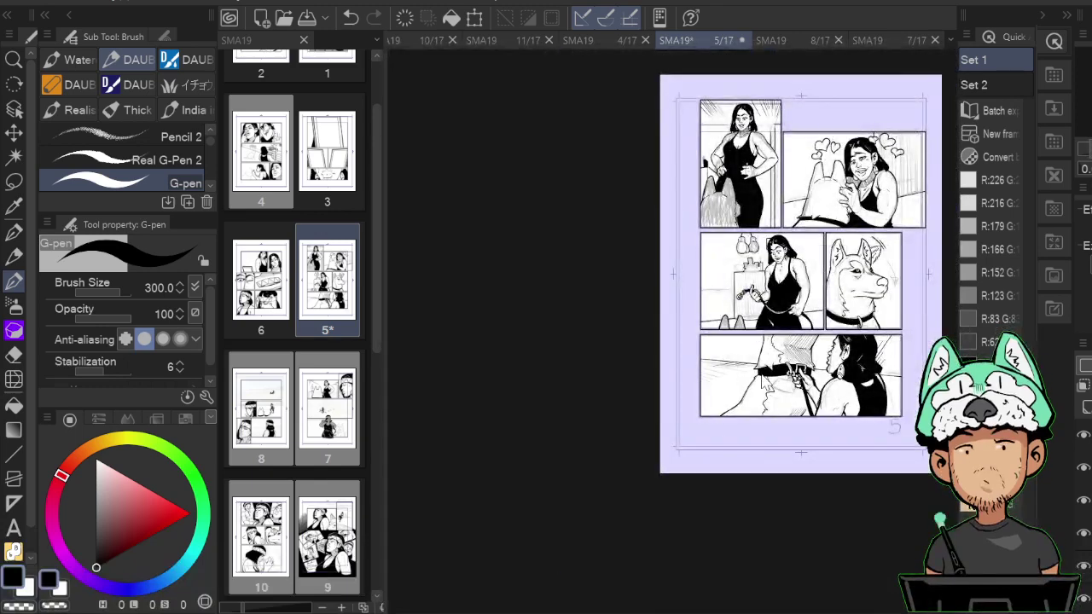
Erase the end of the wall line running into the dog's back in the second panel with the hard eraser and save the page.
{"action": "scroll", "coordinate": [763, 377], "scroll_direction": "up", "scroll_amount": 4}
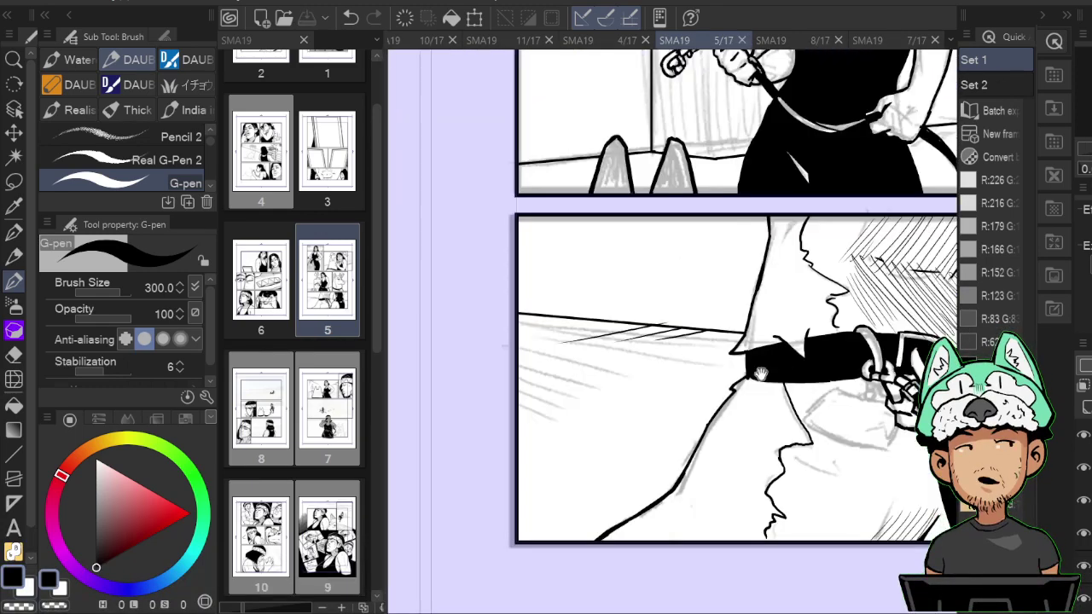
{"action": "left_click_drag", "start_coordinate": [763, 378], "coordinate": [603, 500]}
{"action": "left_click_drag", "start_coordinate": [952, 367], "coordinate": [800, 610]}
{"action": "left_click_drag", "start_coordinate": [717, 376], "coordinate": [814, 522]}
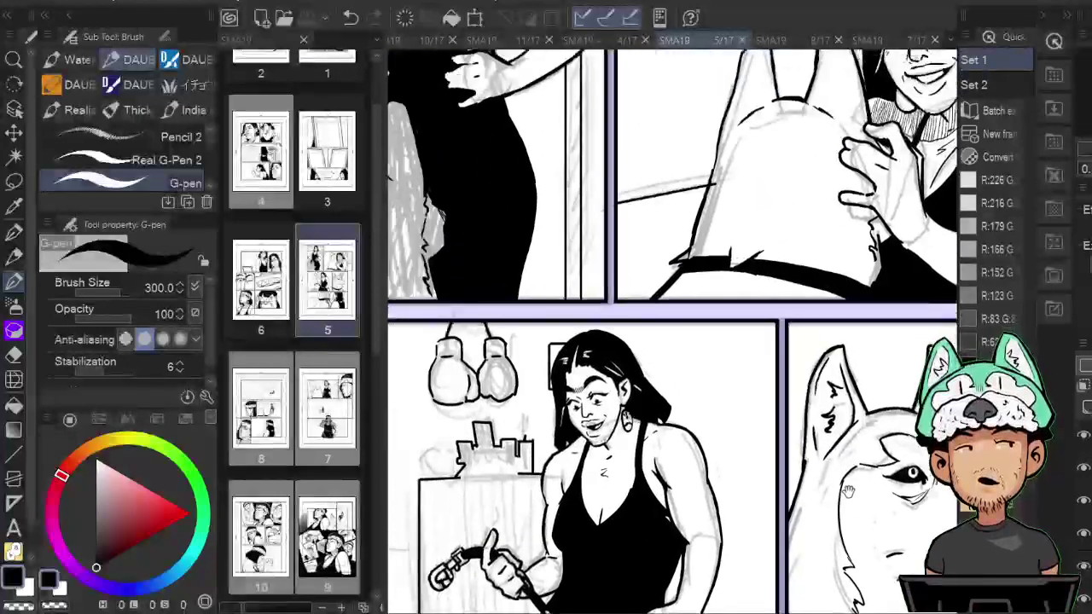
{"action": "left_click_drag", "start_coordinate": [855, 370], "coordinate": [769, 550]}
{"action": "key", "text": "e"}
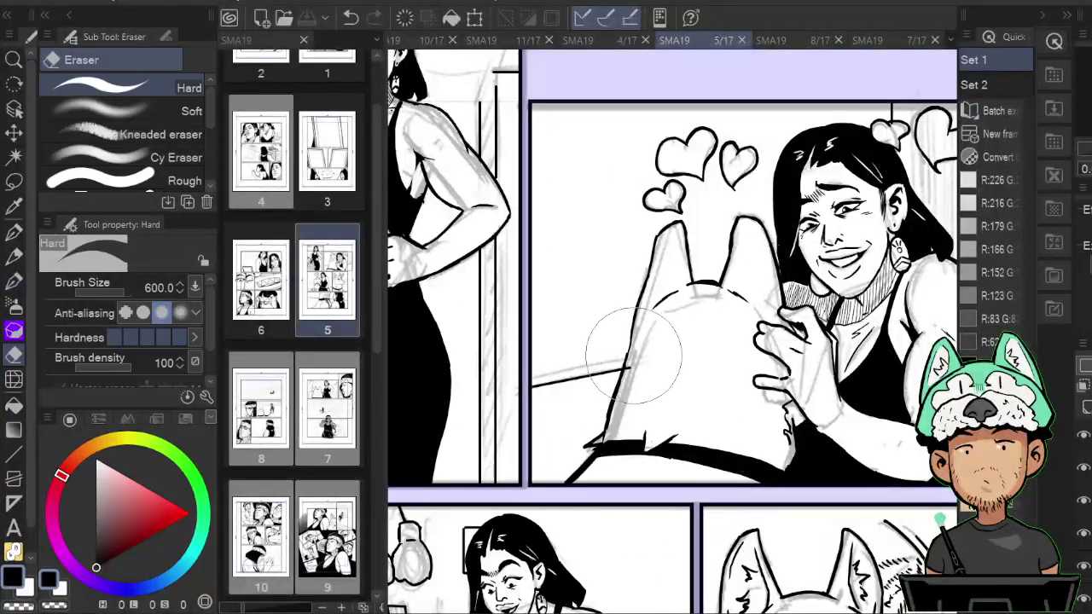
{"action": "left_click_drag", "start_coordinate": [648, 341], "coordinate": [627, 375]}
{"action": "key", "text": "ctrl+s"}
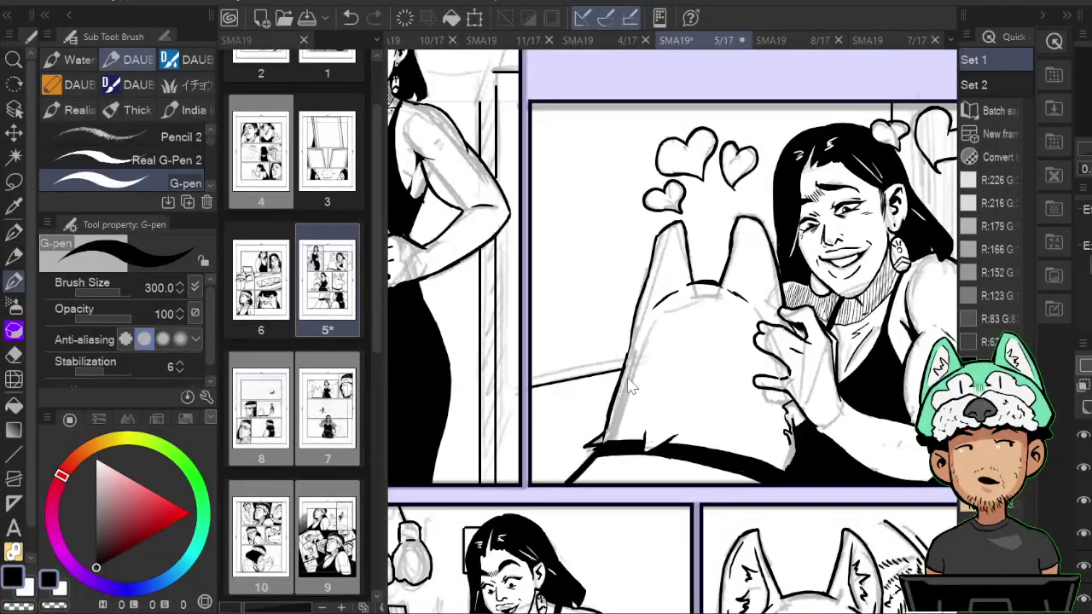
Hide the rough sketch on page 5 so only the inks show, fit the whole page in view, and save.
{"action": "scroll", "coordinate": [627, 375], "scroll_direction": "down", "scroll_amount": 8}
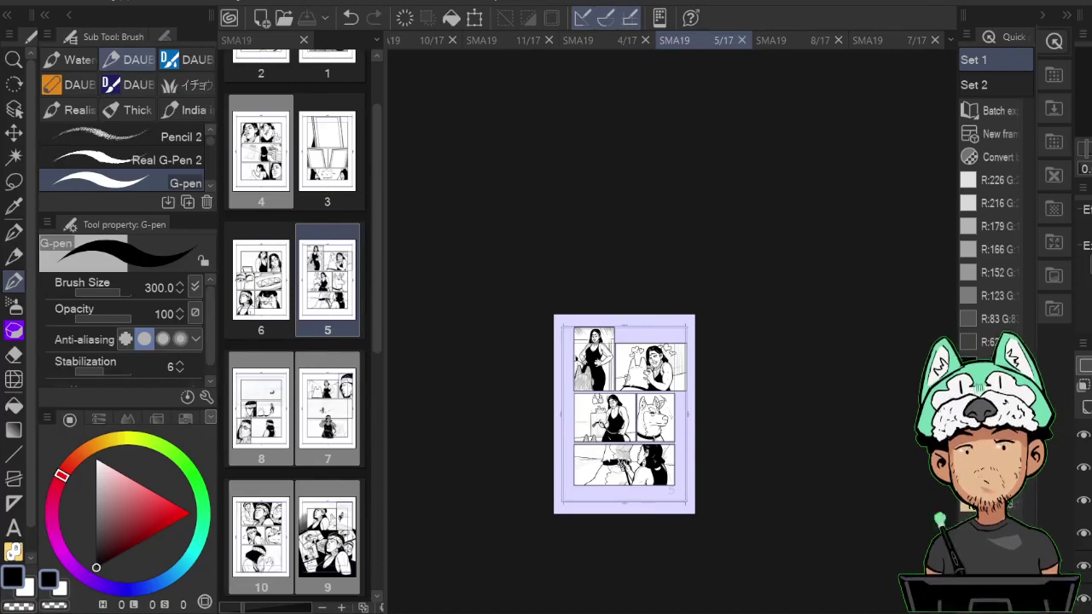
{"action": "key", "text": "ctrl+z"}
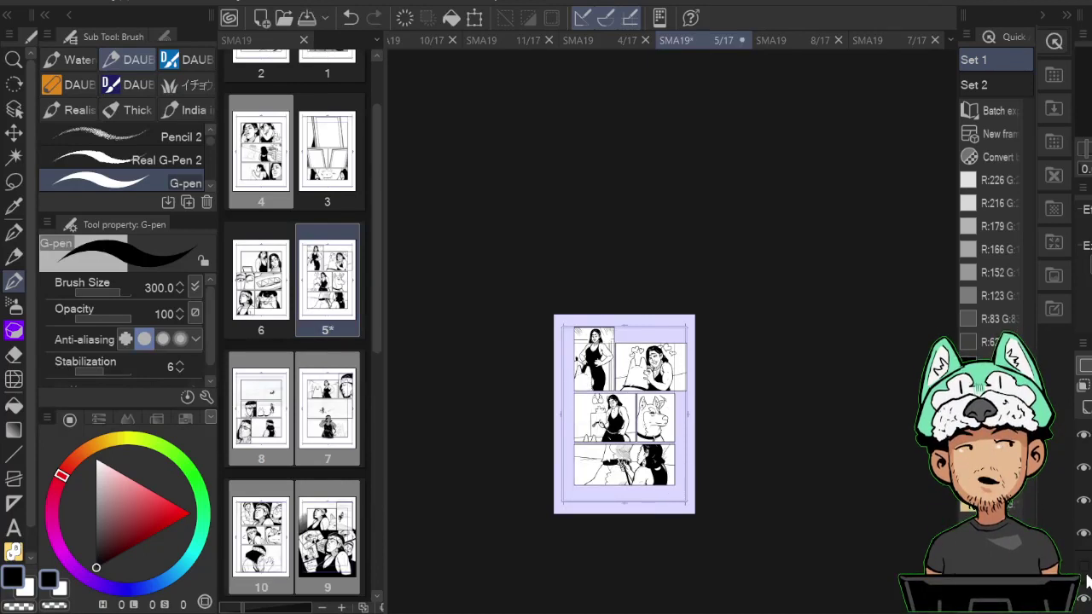
{"action": "key", "text": "ctrl+0"}
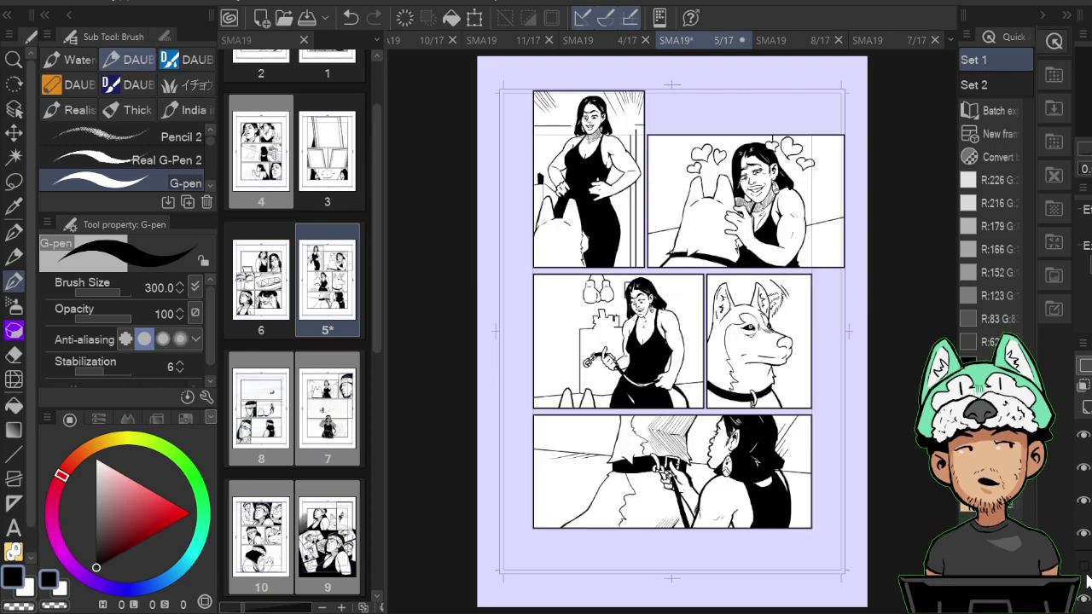
{"action": "key", "text": "ctrl+s"}
Fill the dog's nose with black in the fourth panel, leaving small white highlights, and save the page.
{"action": "key", "text": "ctrl+plus"}
{"action": "key", "text": "ctrl+plus"}
{"action": "key", "text": "ctrl+plus"}
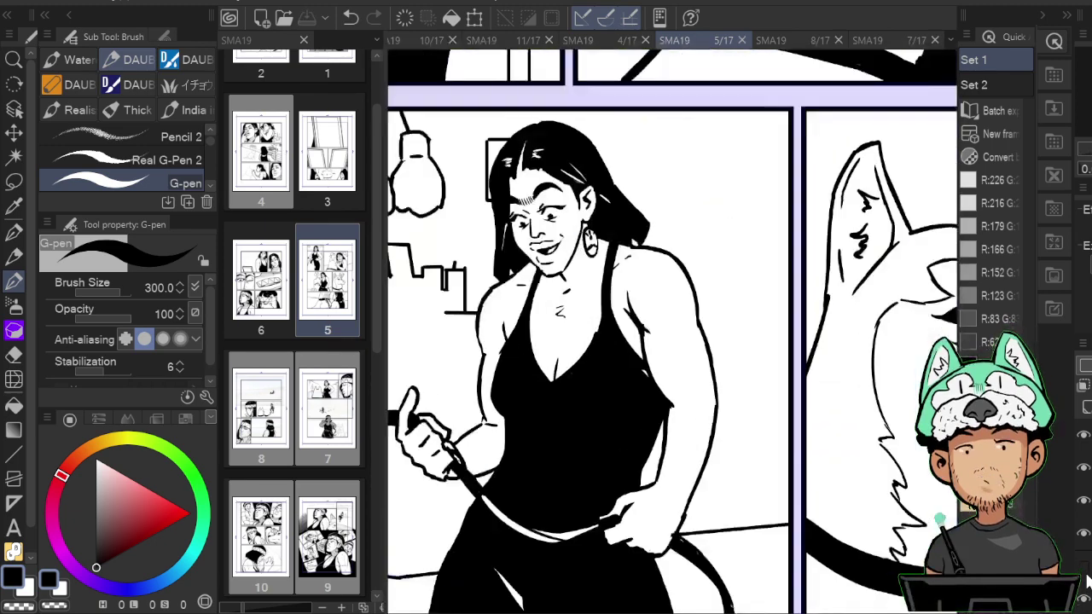
{"action": "mouse_move", "coordinate": [815, 374]}
{"action": "left_mouse_down"}
{"action": "mouse_move", "coordinate": [544, 444]}
{"action": "mouse_move", "coordinate": [782, 334]}
{"action": "left_mouse_up"}
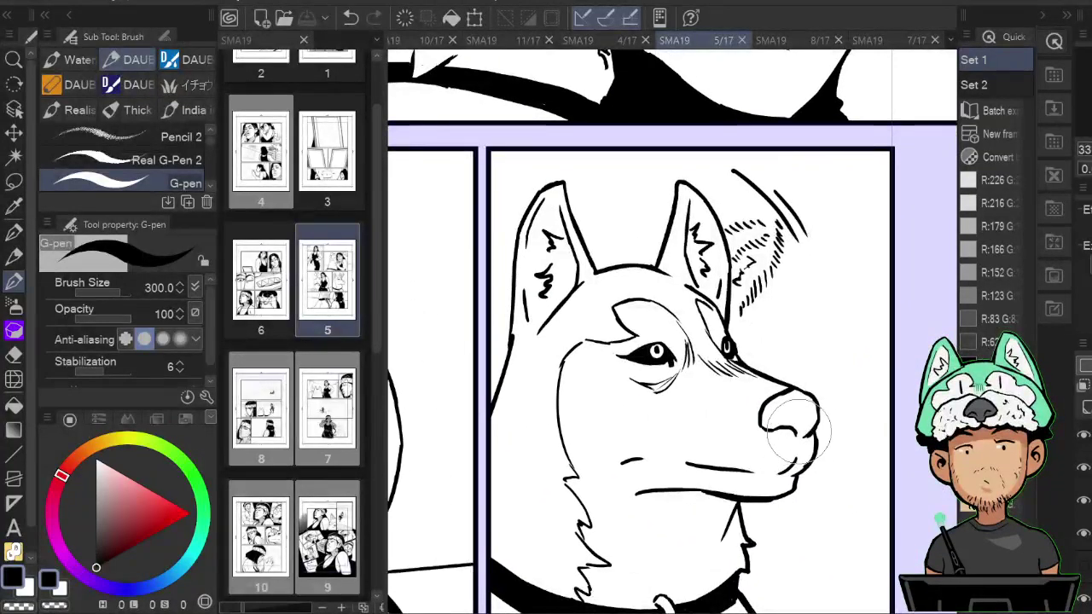
{"action": "key", "text": "g"}
{"action": "left_click", "coordinate": [784, 418]}
{"action": "key", "text": "e"}
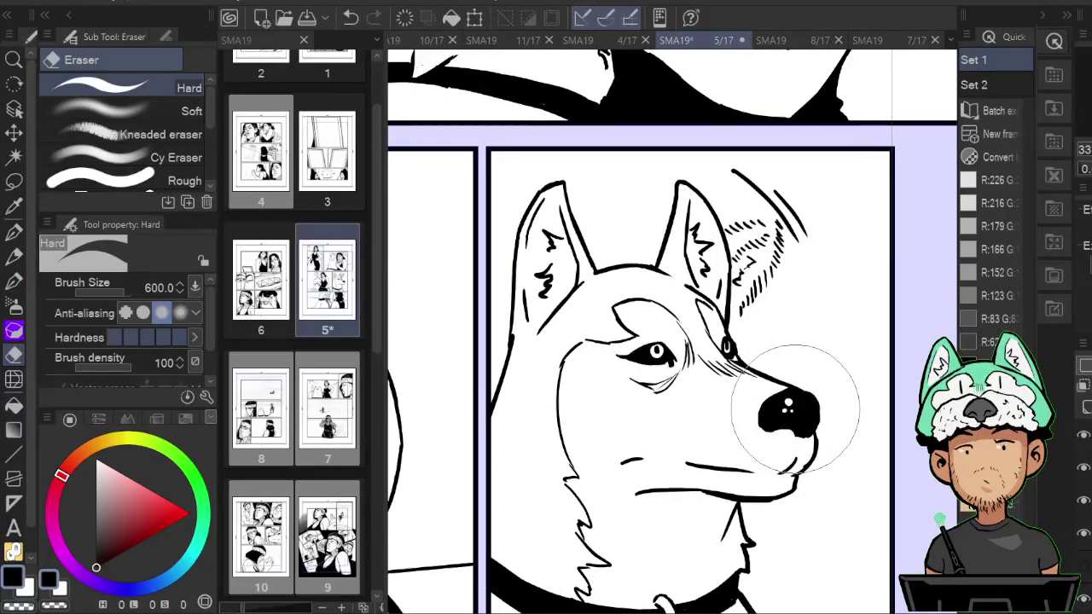
{"action": "scroll", "coordinate": [790, 404], "scroll_direction": "down", "scroll_amount": 3}
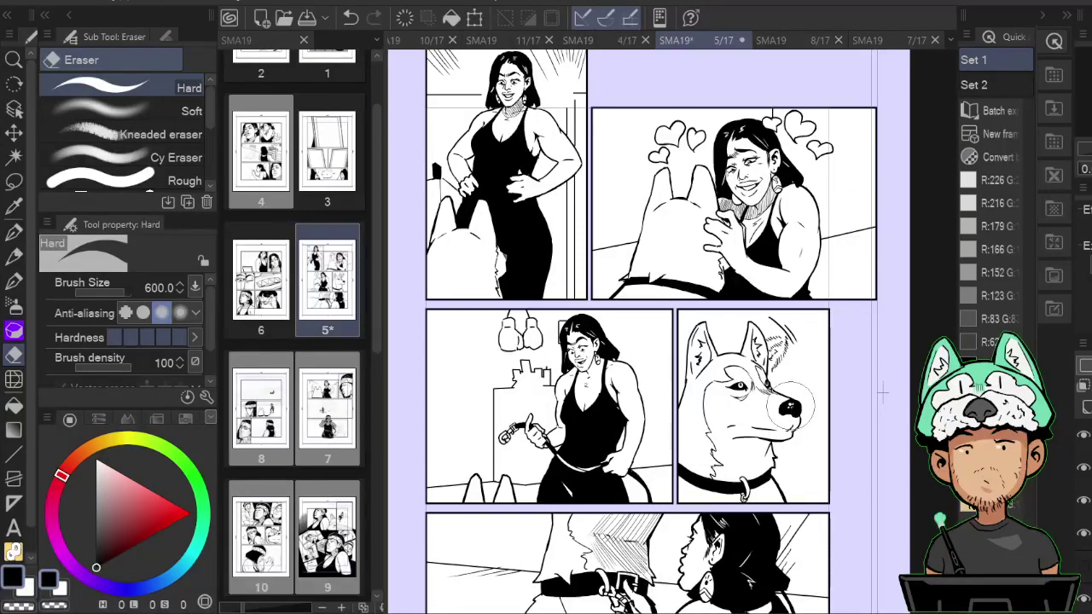
{"action": "key", "text": "p"}
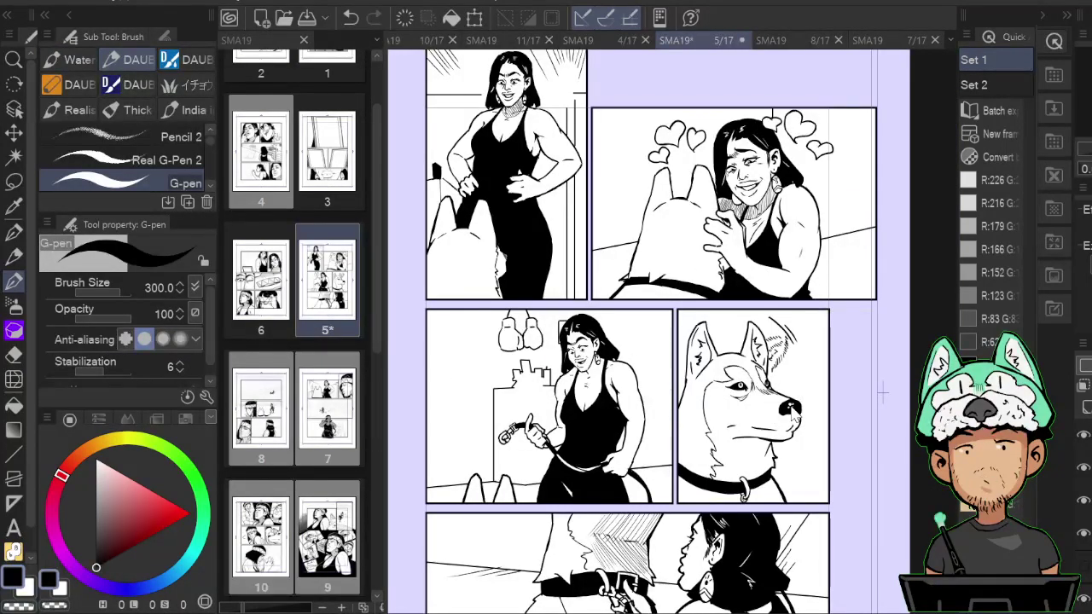
{"action": "key", "text": "ctrl+s"}
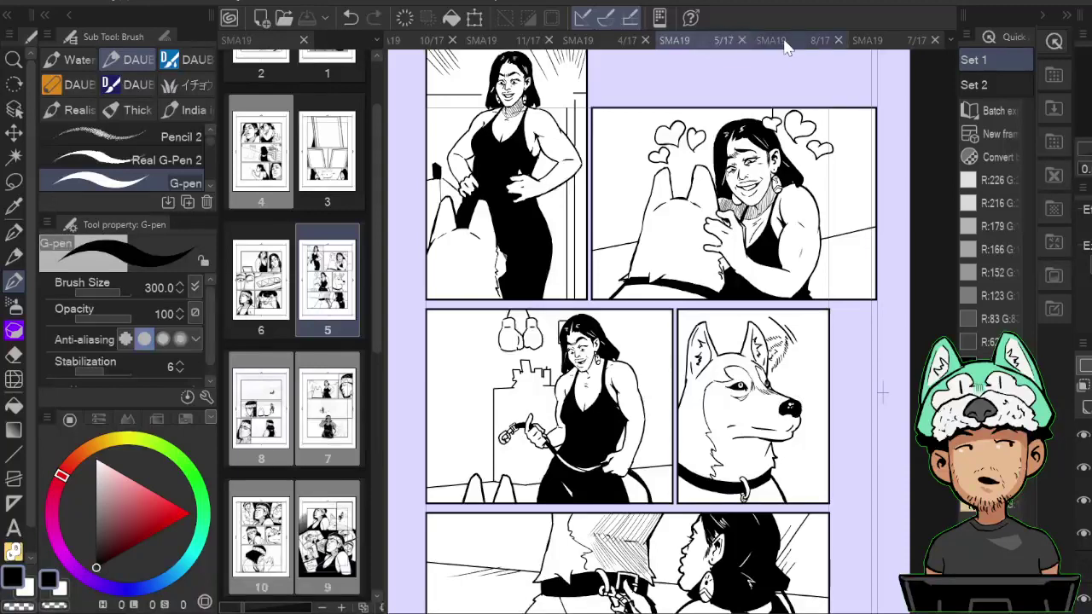
Glance at page 4 and fit page 5 in view before closing both pages.
{"action": "left_click", "coordinate": [768, 43]}
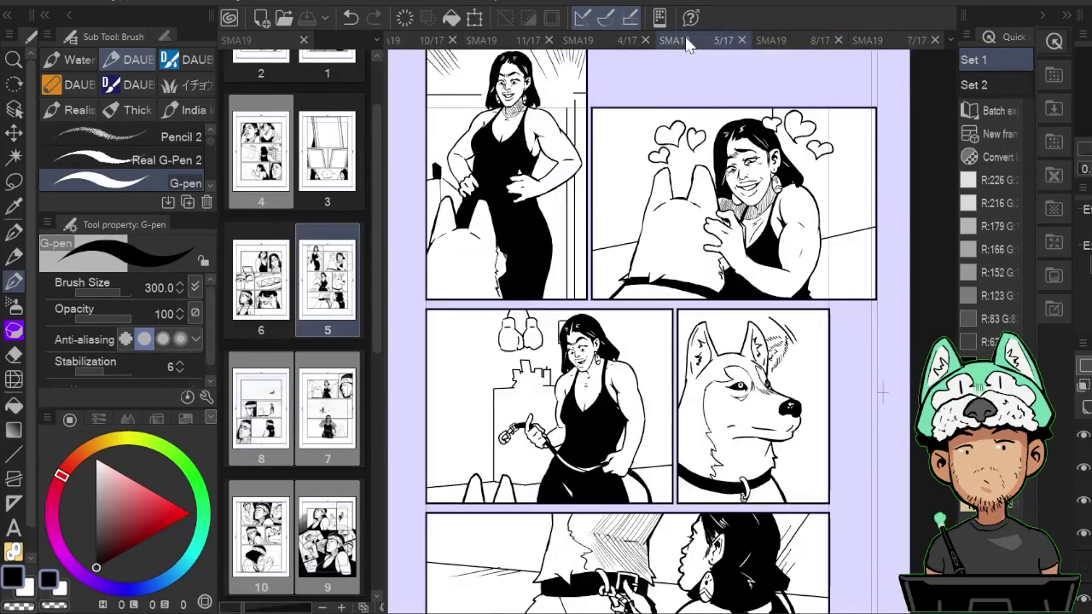
{"action": "left_click", "coordinate": [690, 43]}
{"action": "left_click", "coordinate": [607, 41]}
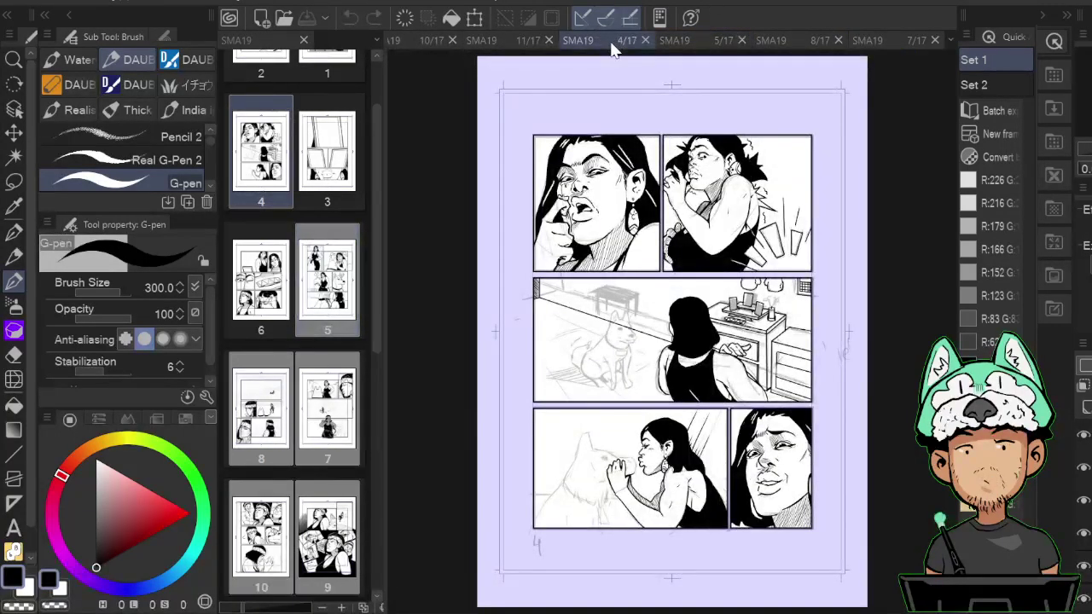
{"action": "left_click", "coordinate": [702, 42]}
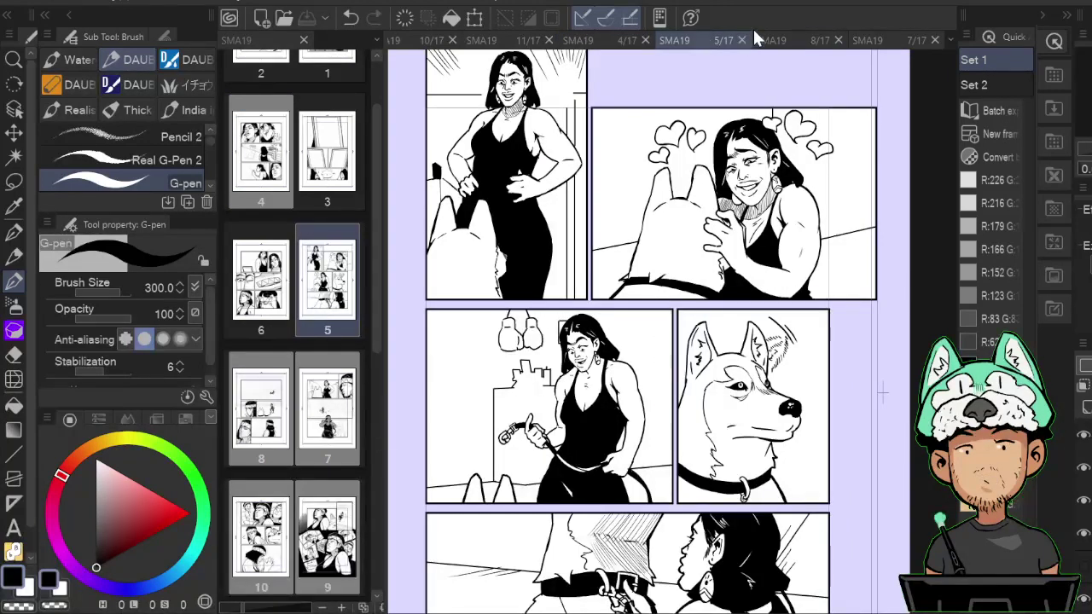
{"action": "key", "text": "ctrl+0"}
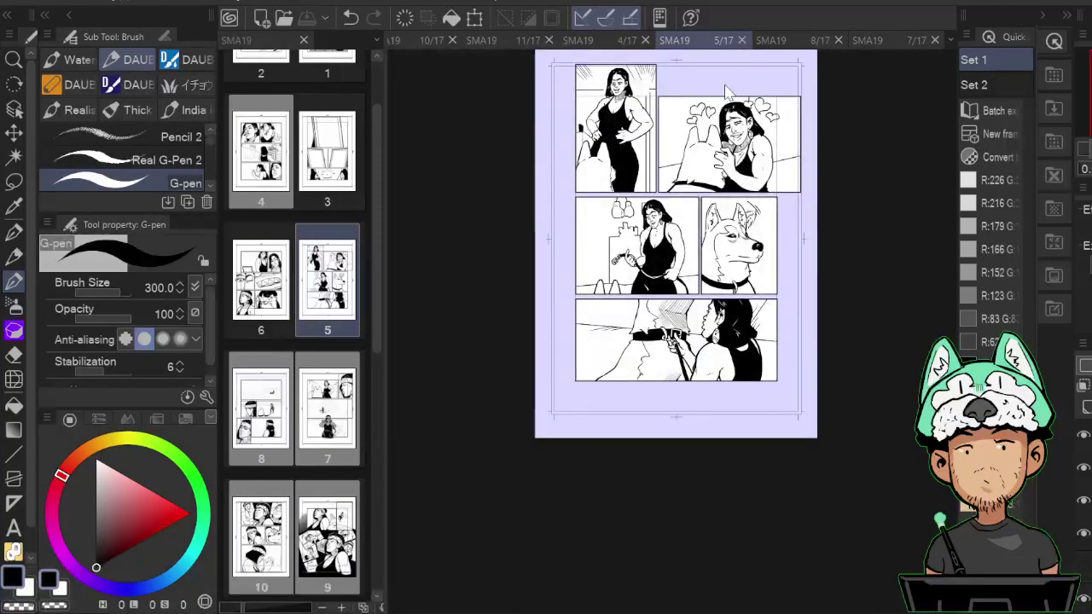
{"action": "left_click", "coordinate": [742, 43]}
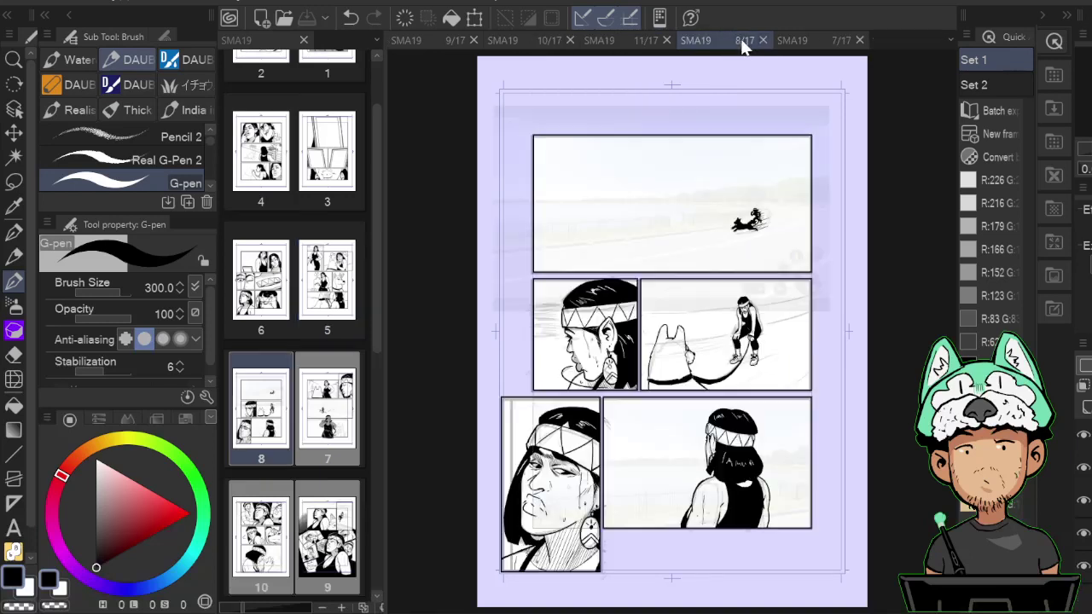
Examine the open pages 7 to 11 to see which dog drawings still need inking.
{"action": "left_click", "coordinate": [510, 36]}
{"action": "left_click", "coordinate": [625, 41]}
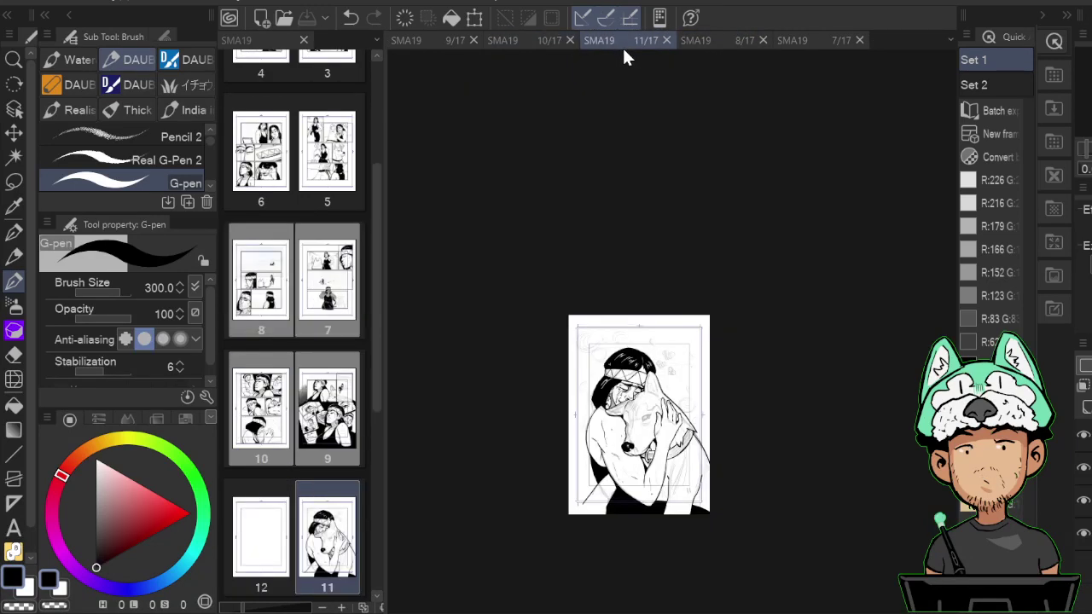
{"action": "left_click", "coordinate": [708, 43]}
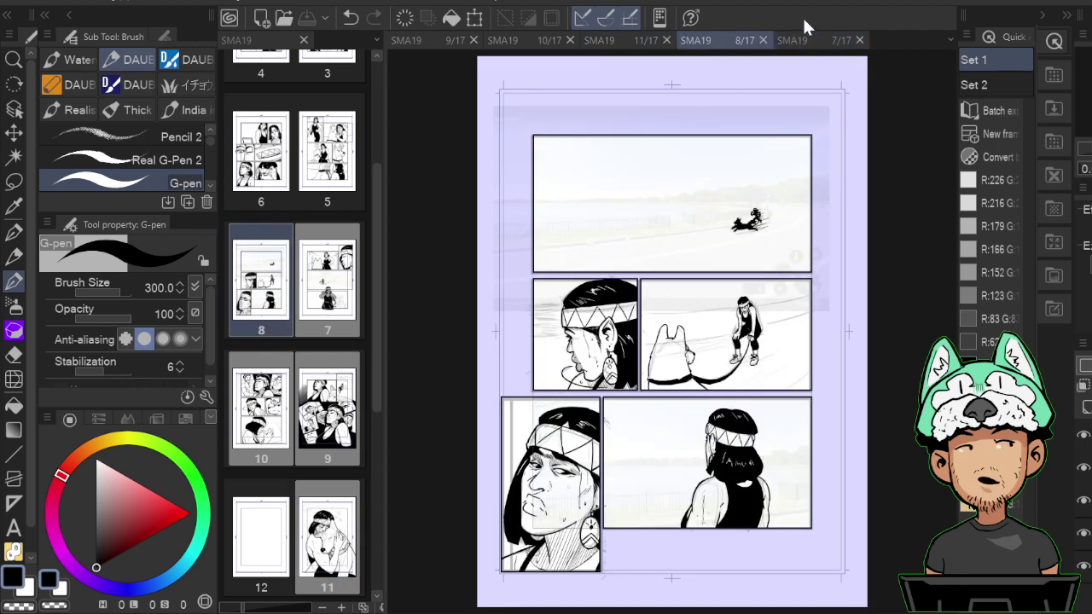
{"action": "left_click", "coordinate": [800, 42]}
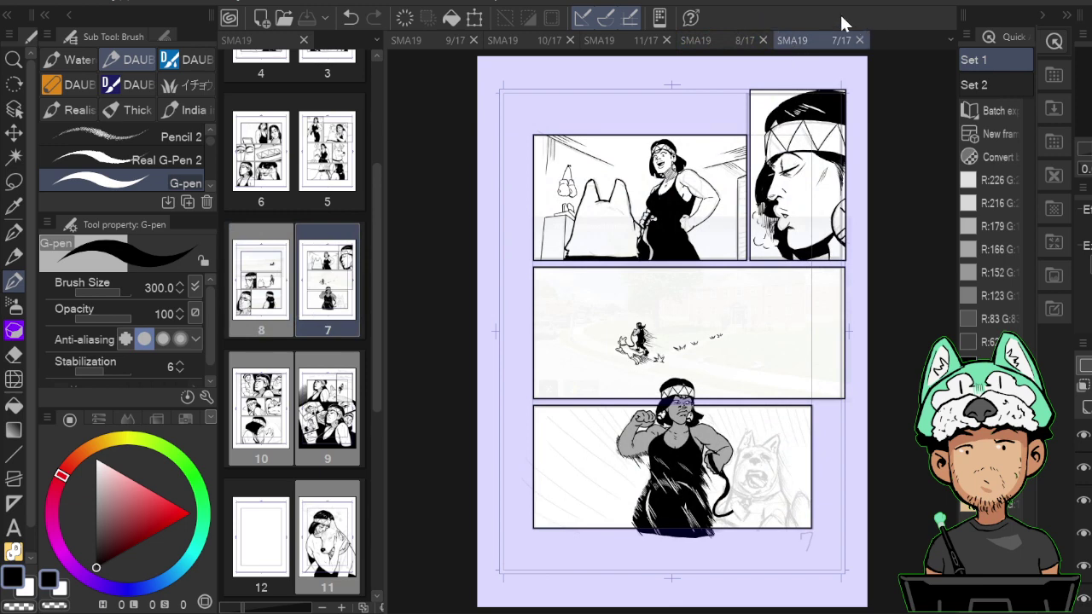
{"action": "left_click", "coordinate": [440, 43]}
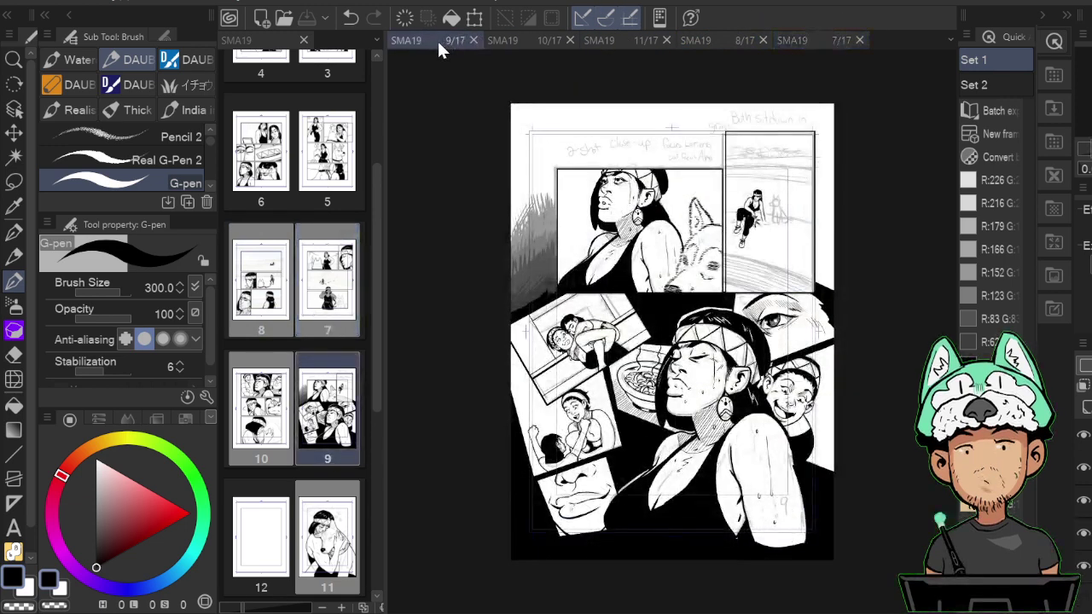
{"action": "left_click", "coordinate": [546, 40]}
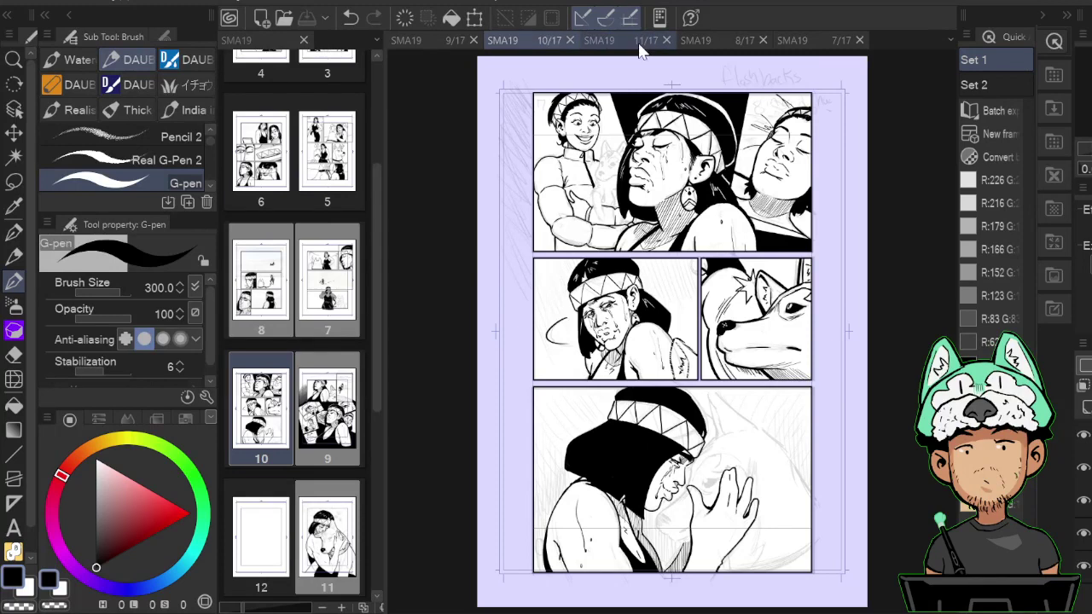
{"action": "left_click", "coordinate": [642, 40]}
{"action": "left_click", "coordinate": [733, 42]}
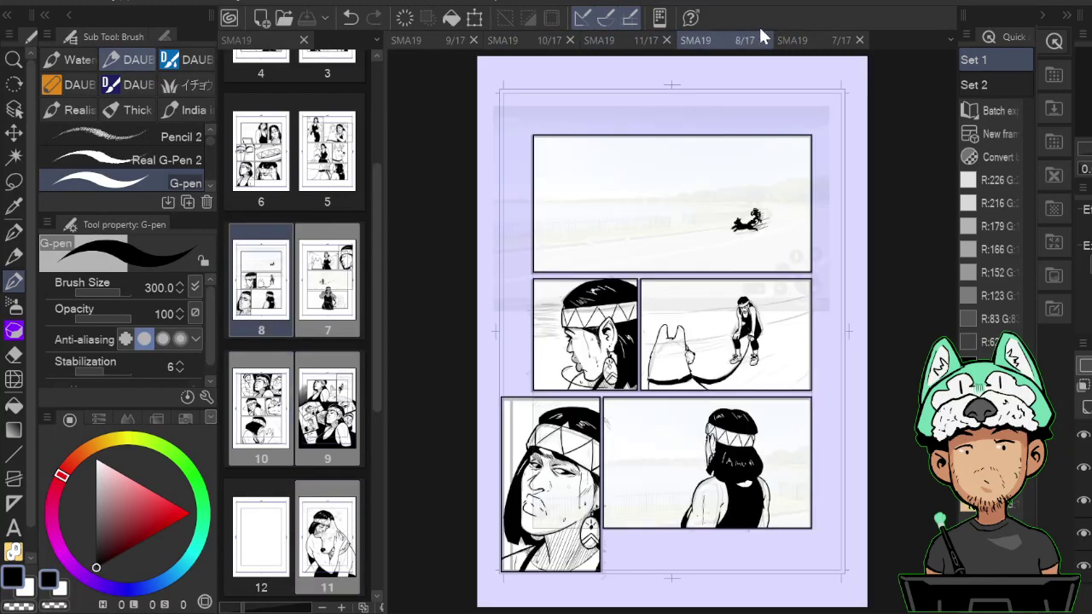
Open page 4 and set the G-pen size to 200 for inking the sitting dog in the middle panel.
{"action": "left_click_drag", "start_coordinate": [377, 294], "coordinate": [370, 205]}
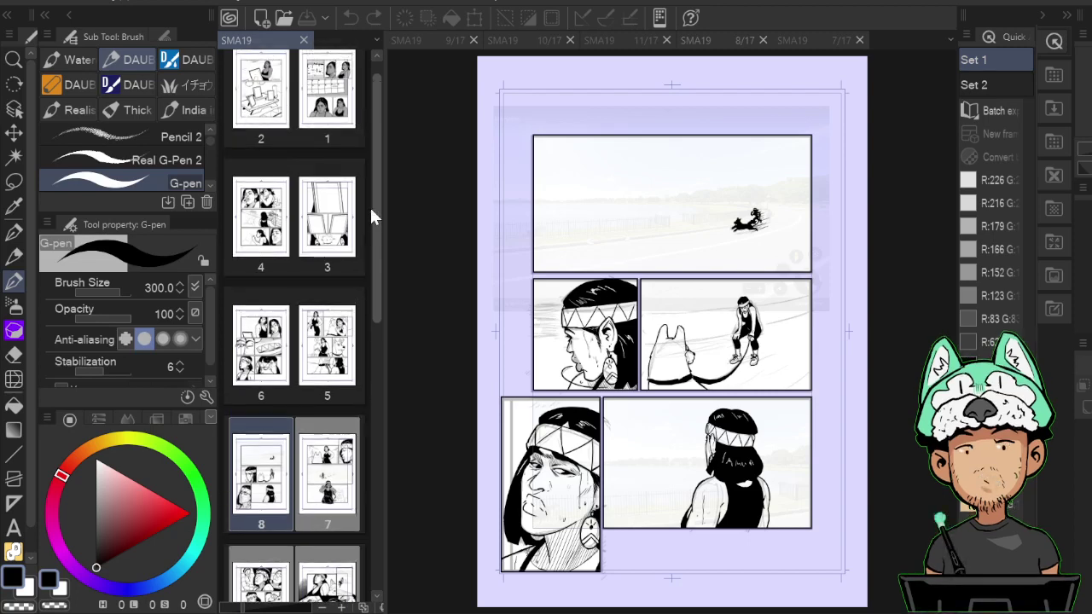
{"action": "left_click", "coordinate": [269, 225]}
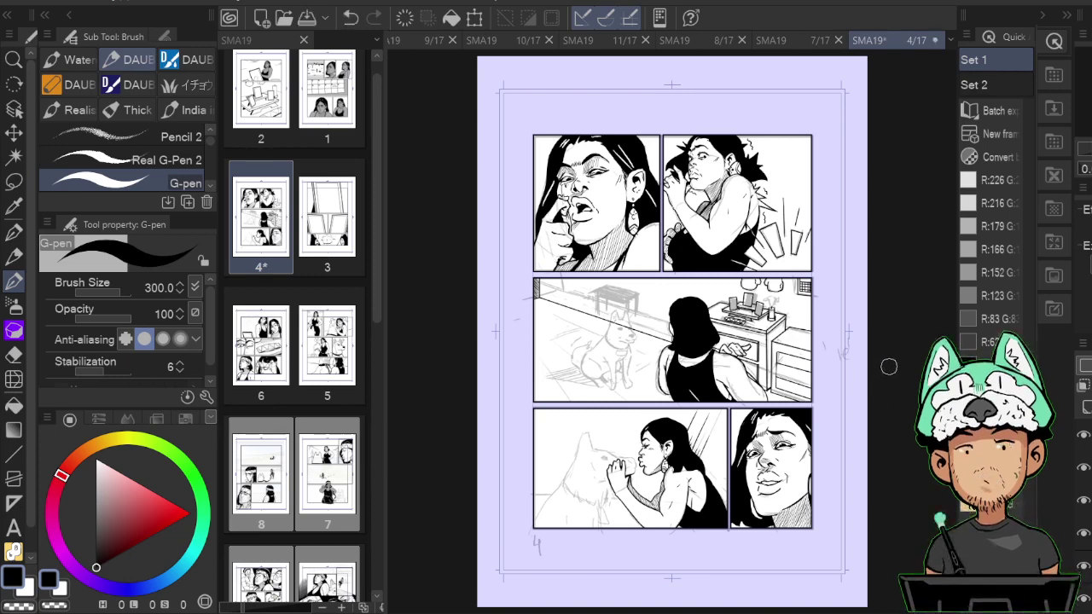
{"action": "key", "text": "ctrl+plus"}
{"action": "key", "text": "ctrl+plus"}
{"action": "key", "text": "ctrl+plus"}
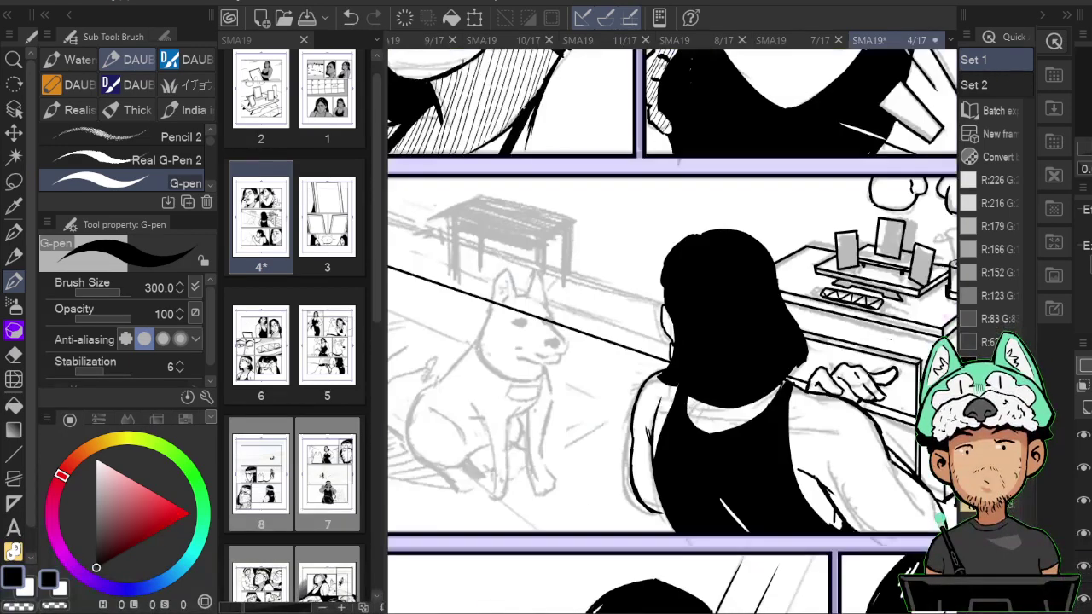
{"action": "key", "text": "ctrl+plus"}
{"action": "key", "text": "ctrl+plus"}
{"action": "key", "text": "ctrl+plus"}
{"action": "left_click_drag", "start_coordinate": [484, 330], "coordinate": [604, 398]}
{"action": "mouse_move", "coordinate": [447, 361]}
{"action": "left_mouse_down"}
{"action": "mouse_move", "coordinate": [766, 371]}
{"action": "mouse_move", "coordinate": [760, 355]}
{"action": "left_mouse_up"}
{"action": "key", "text": "bracketleft"}
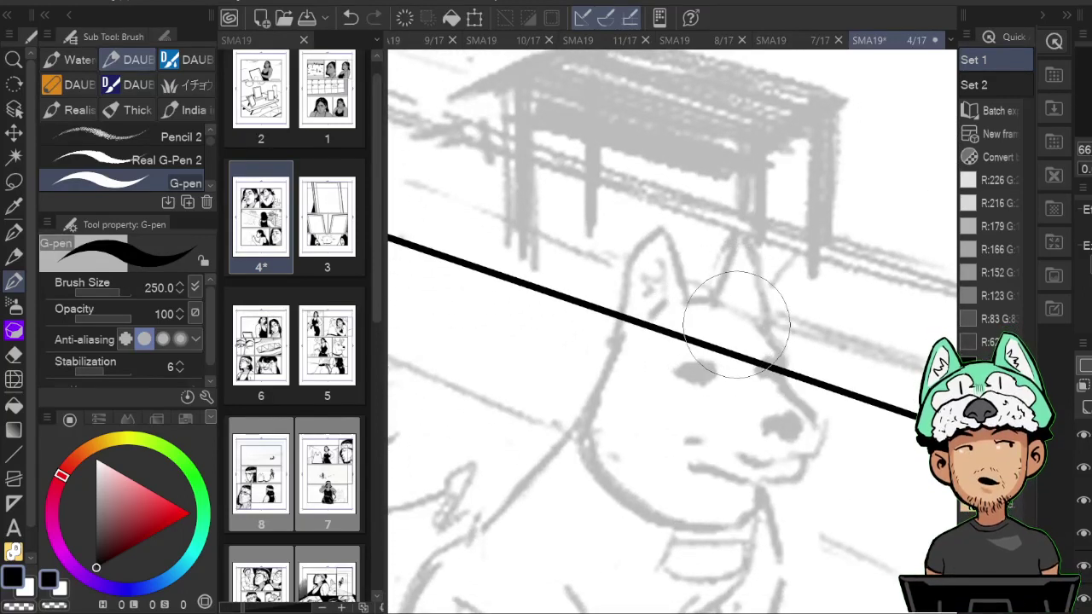
{"action": "key", "text": "bracketleft"}
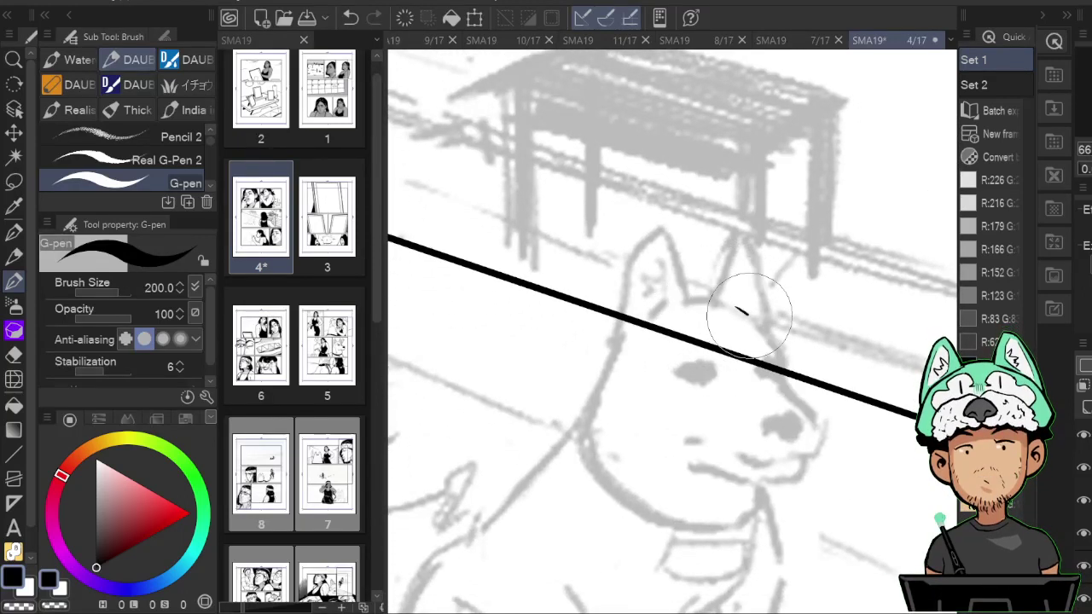
Ink the dog's forehead, brow, muzzle contour and mouth line over the sketch in page 4's middle panel.
{"action": "left_click_drag", "start_coordinate": [734, 304], "coordinate": [761, 325]}
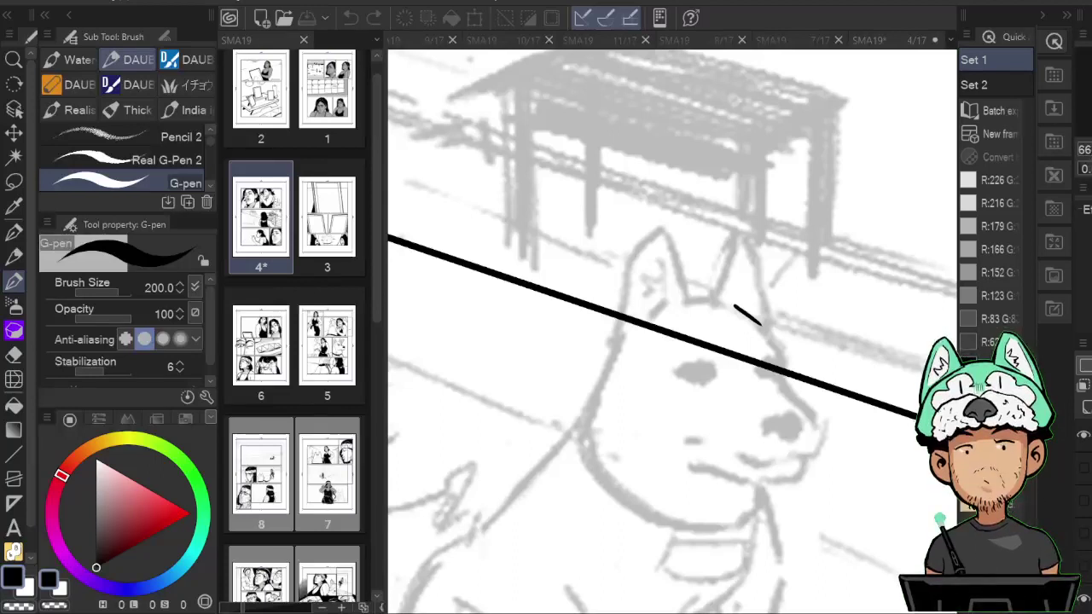
{"action": "mouse_move", "coordinate": [768, 335]}
{"action": "left_mouse_down"}
{"action": "mouse_move", "coordinate": [786, 390]}
{"action": "mouse_move", "coordinate": [823, 423]}
{"action": "left_mouse_up"}
{"action": "key", "text": "h"}
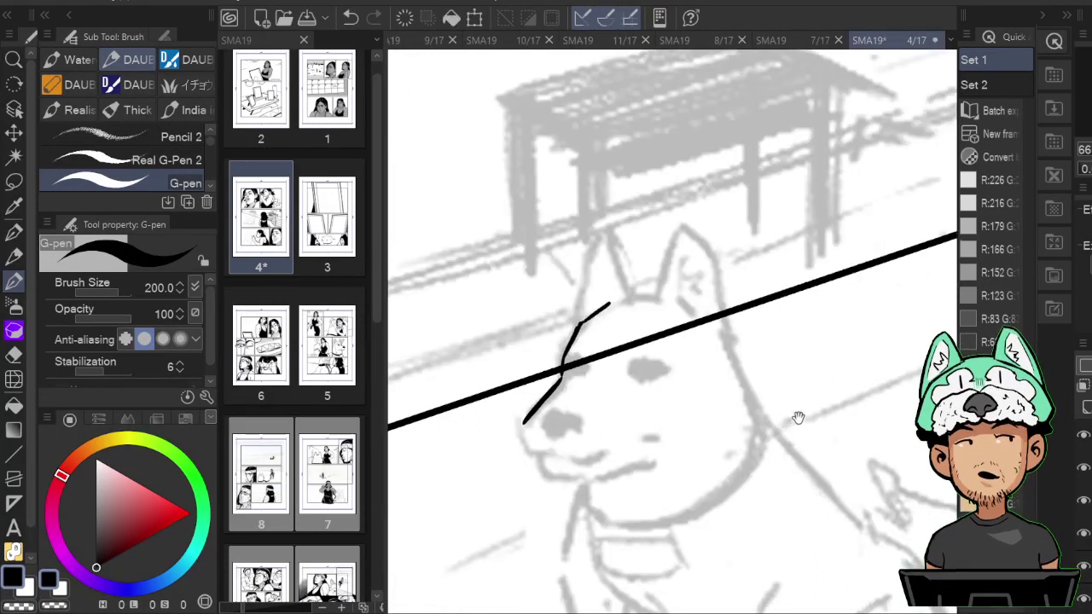
{"action": "left_click_drag", "start_coordinate": [720, 404], "coordinate": [752, 378]}
{"action": "mouse_move", "coordinate": [556, 401]}
{"action": "left_mouse_down"}
{"action": "mouse_move", "coordinate": [588, 429]}
{"action": "mouse_move", "coordinate": [574, 432]}
{"action": "mouse_move", "coordinate": [585, 449]}
{"action": "mouse_move", "coordinate": [662, 430]}
{"action": "mouse_move", "coordinate": [715, 452]}
{"action": "left_mouse_up"}
{"action": "key", "text": "h"}
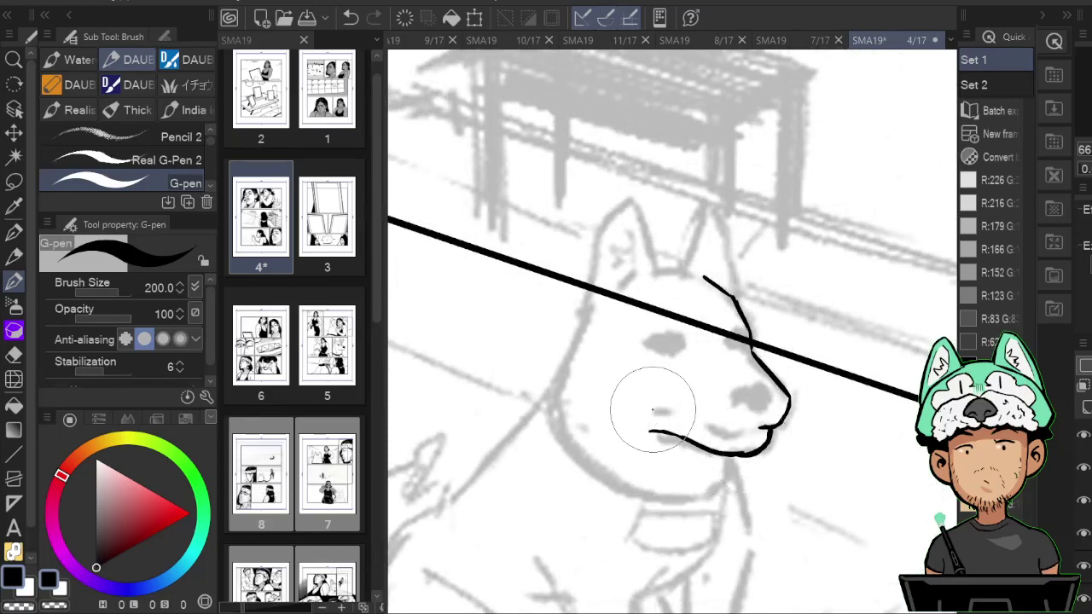
Ink the upper lip line and the short cheek crease above the corner of the dog's mouth.
{"action": "key", "text": "e"}
{"action": "key", "text": "b"}
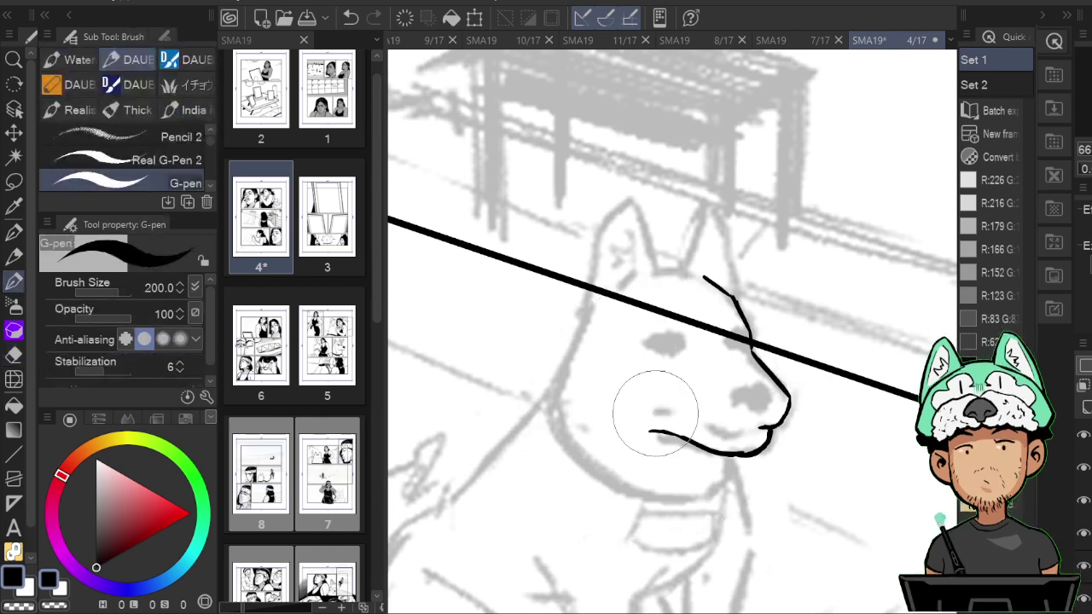
{"action": "left_click_drag", "start_coordinate": [659, 413], "coordinate": [751, 433]}
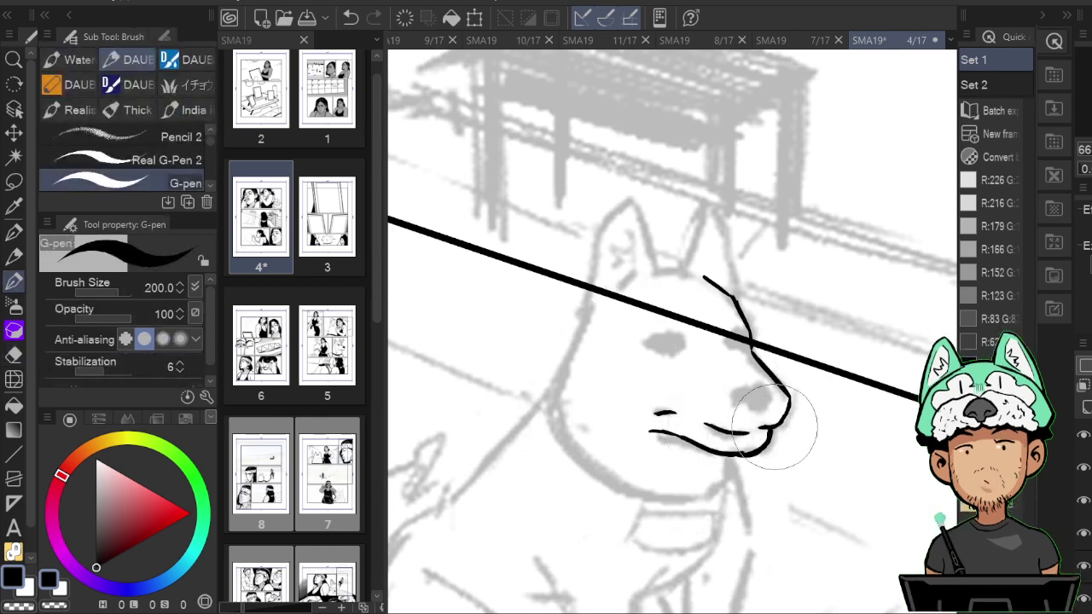
{"action": "key", "text": "h"}
{"action": "left_click_drag", "start_coordinate": [758, 378], "coordinate": [768, 394]}
{"action": "key", "text": "e"}
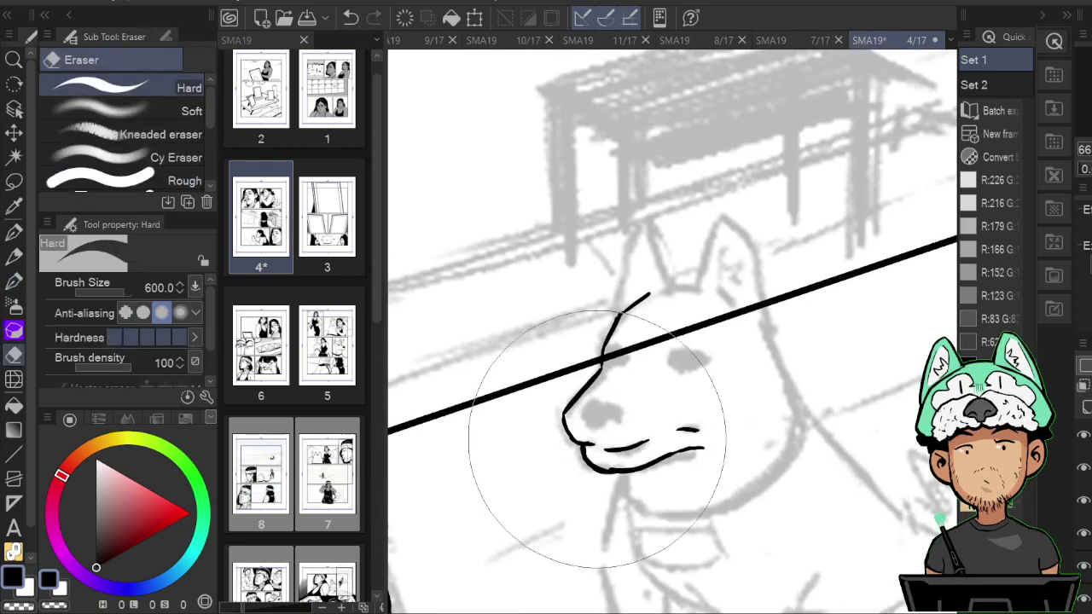
{"action": "key", "text": "p"}
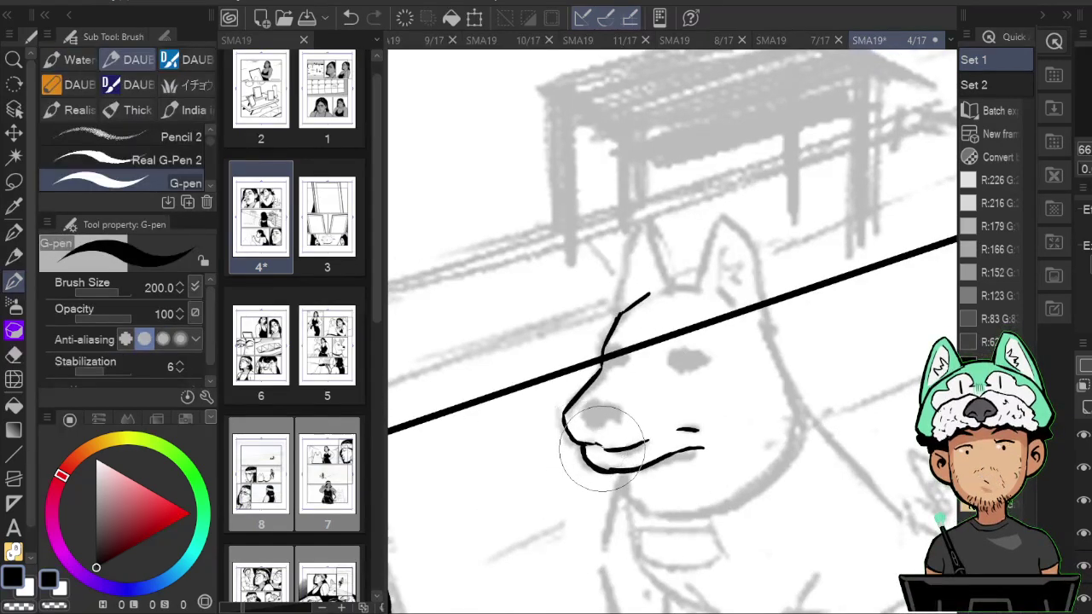
Ink the dog's nostril curve and nose outline over the sketch, and fill the nose solid black.
{"action": "key", "text": "h"}
{"action": "left_click_drag", "start_coordinate": [739, 390], "coordinate": [682, 388]}
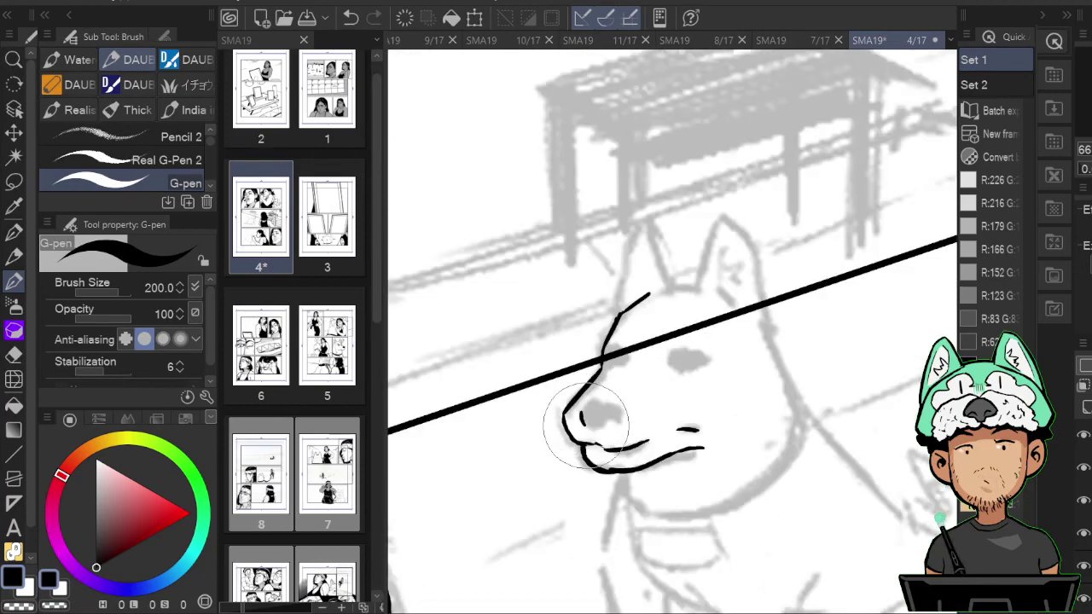
{"action": "left_click_drag", "start_coordinate": [590, 427], "coordinate": [615, 418]}
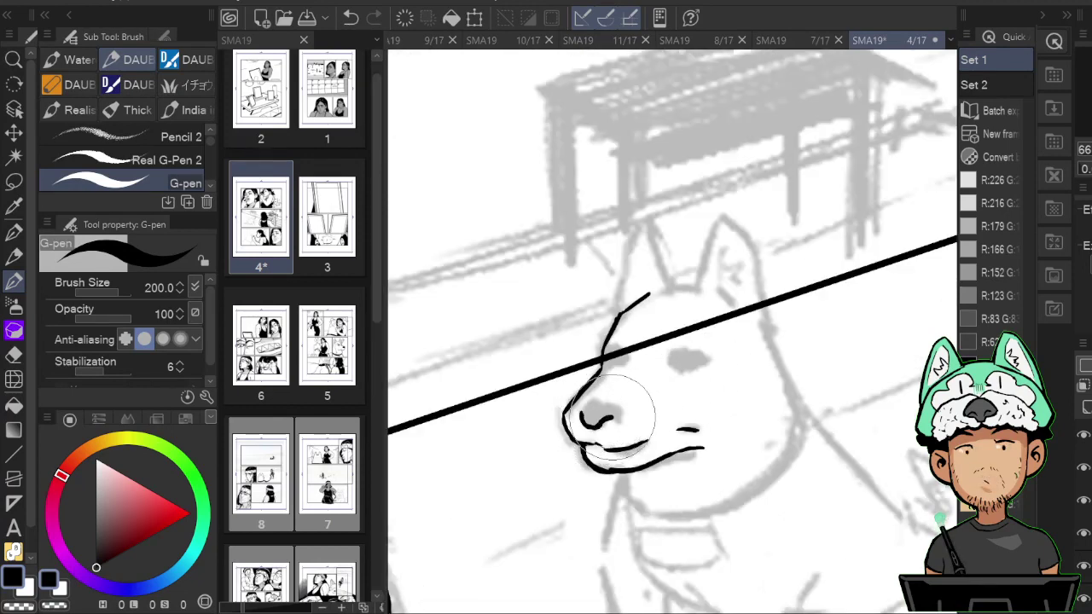
{"action": "key", "text": "h"}
{"action": "key", "text": "e"}
{"action": "key", "text": "p"}
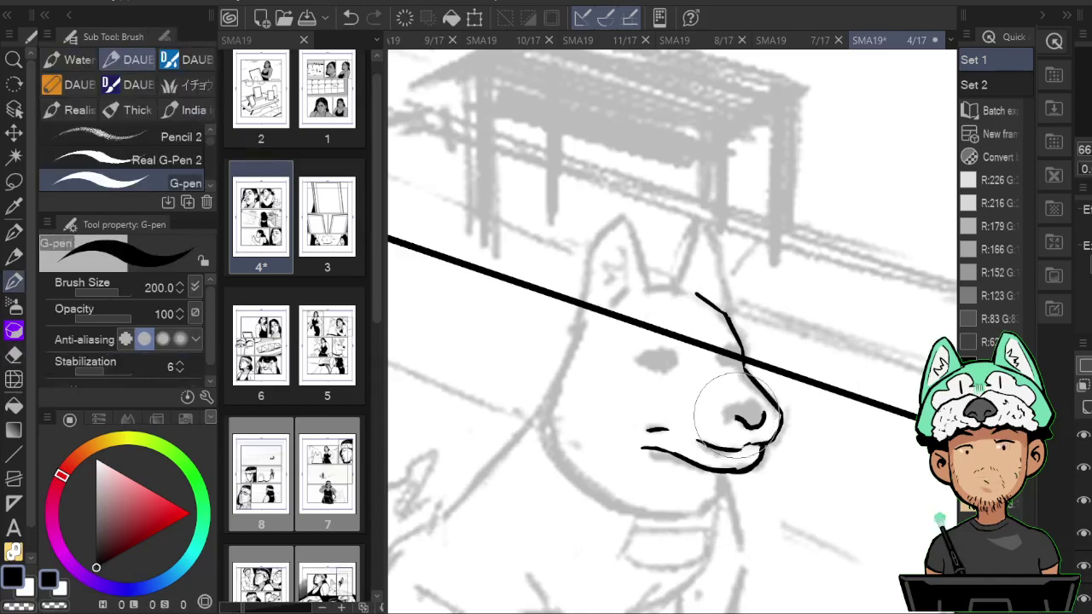
{"action": "mouse_move", "coordinate": [734, 402]}
{"action": "left_mouse_down"}
{"action": "mouse_move", "coordinate": [754, 399]}
{"action": "mouse_move", "coordinate": [765, 416]}
{"action": "mouse_move", "coordinate": [734, 402]}
{"action": "mouse_move", "coordinate": [751, 405]}
{"action": "left_mouse_up"}
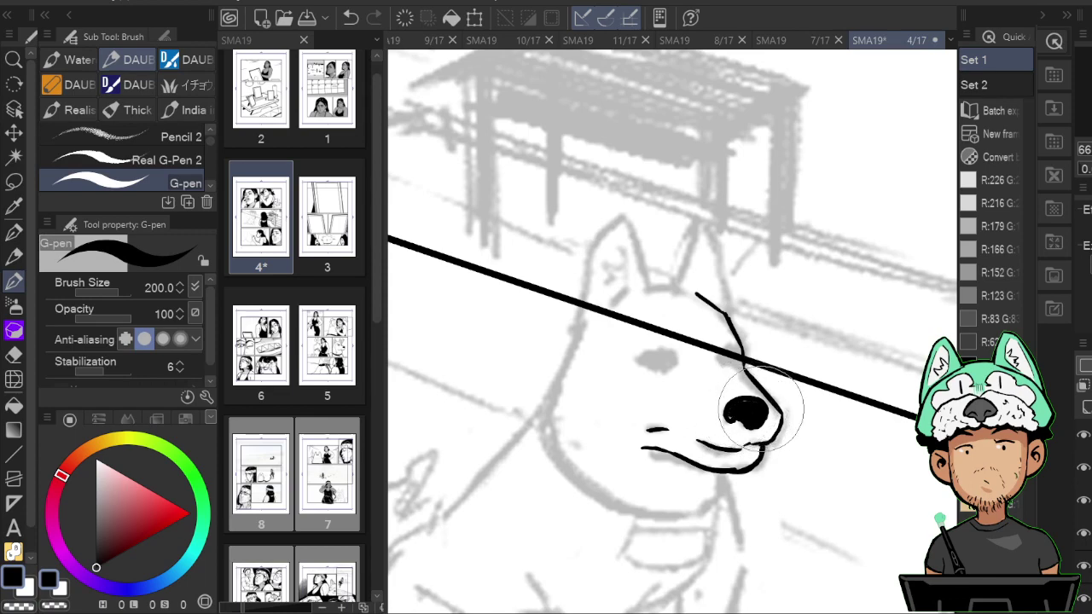
Erase the muzzle line above the dog's nose and redraw the contour from the brow to the nose tip.
{"action": "key", "text": "e"}
{"action": "key", "text": "b"}
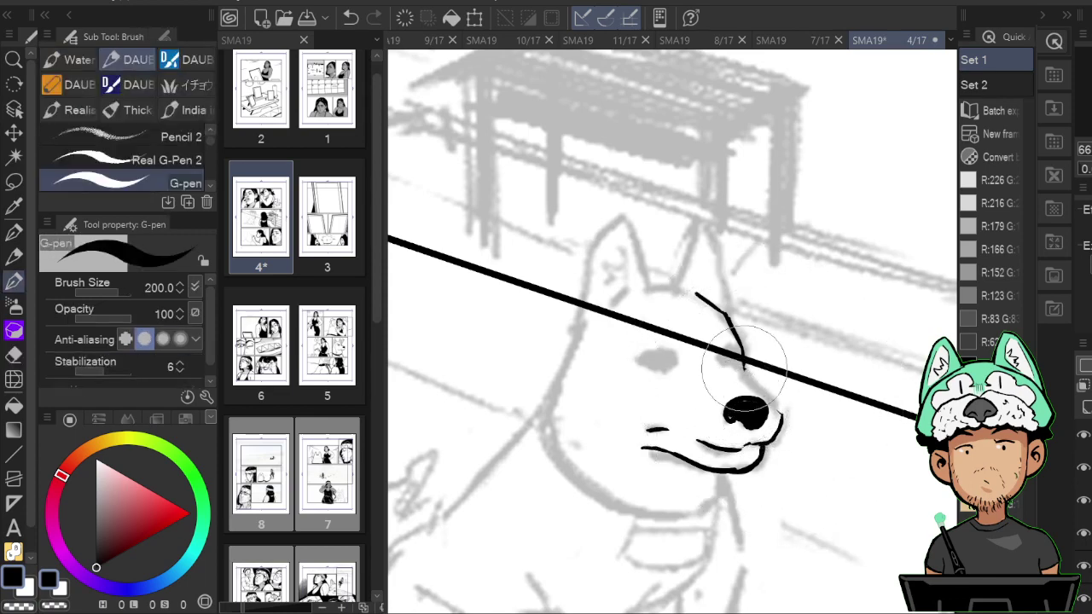
{"action": "mouse_move", "coordinate": [744, 368]}
{"action": "left_mouse_down"}
{"action": "mouse_move", "coordinate": [781, 413]}
{"action": "mouse_move", "coordinate": [759, 410]}
{"action": "left_mouse_up"}
{"action": "key", "text": "h"}
{"action": "key", "text": "e"}
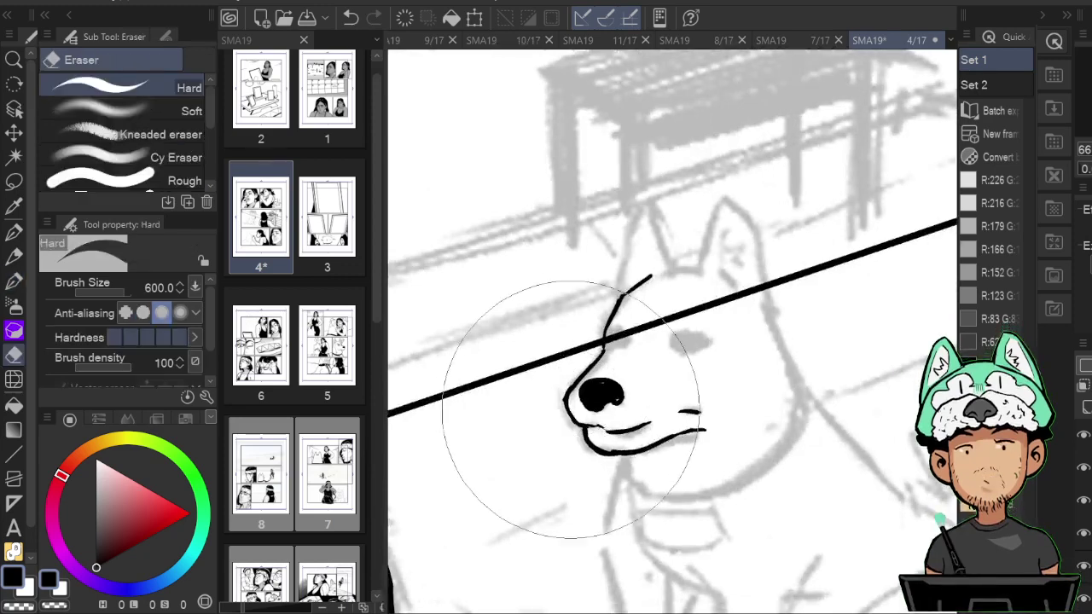
{"action": "key", "text": "p"}
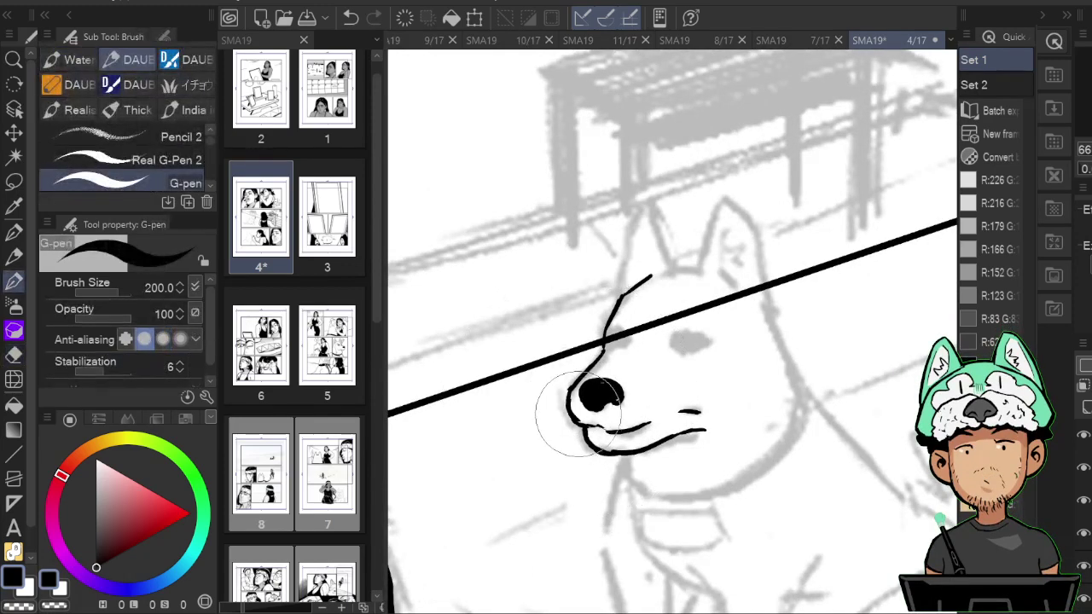
{"action": "key", "text": "e"}
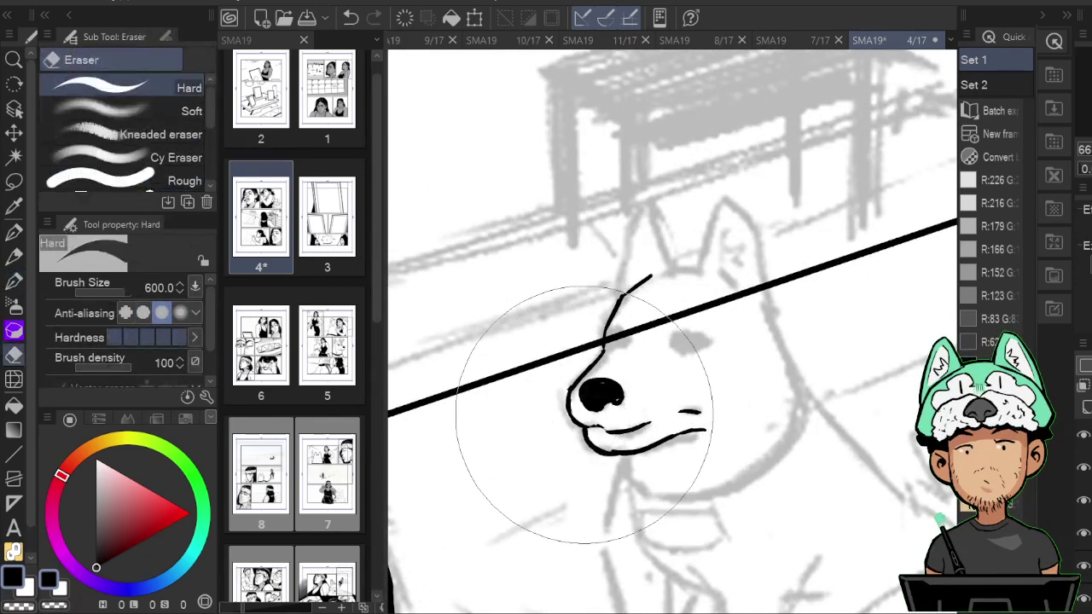
{"action": "key", "text": "p"}
Ink the dog's near eye with a pointed outer corner and fill it black.
{"action": "key", "text": "h"}
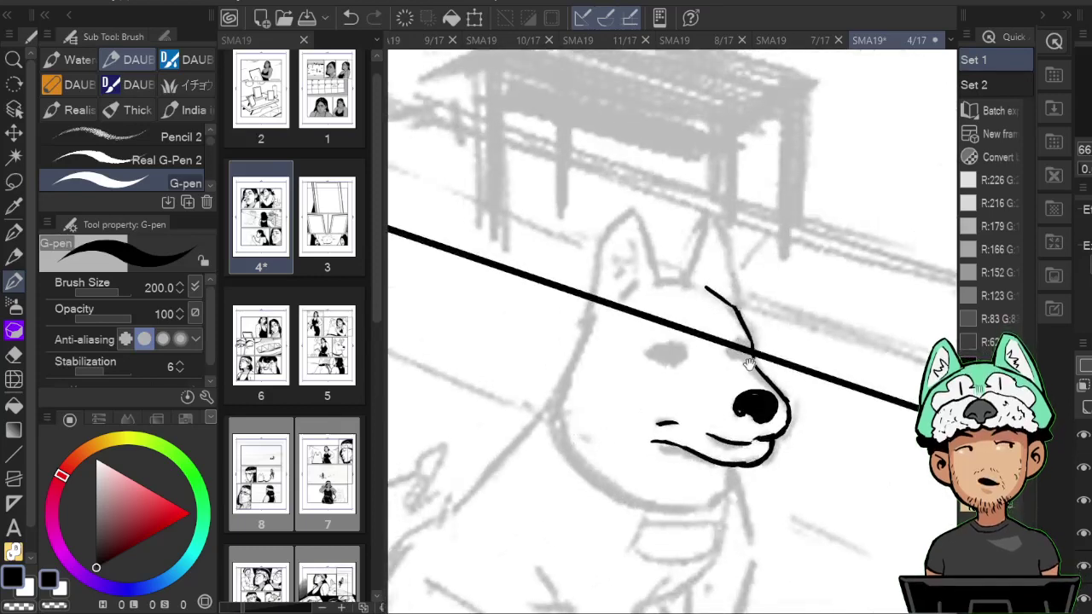
{"action": "left_click_drag", "start_coordinate": [766, 334], "coordinate": [773, 366]}
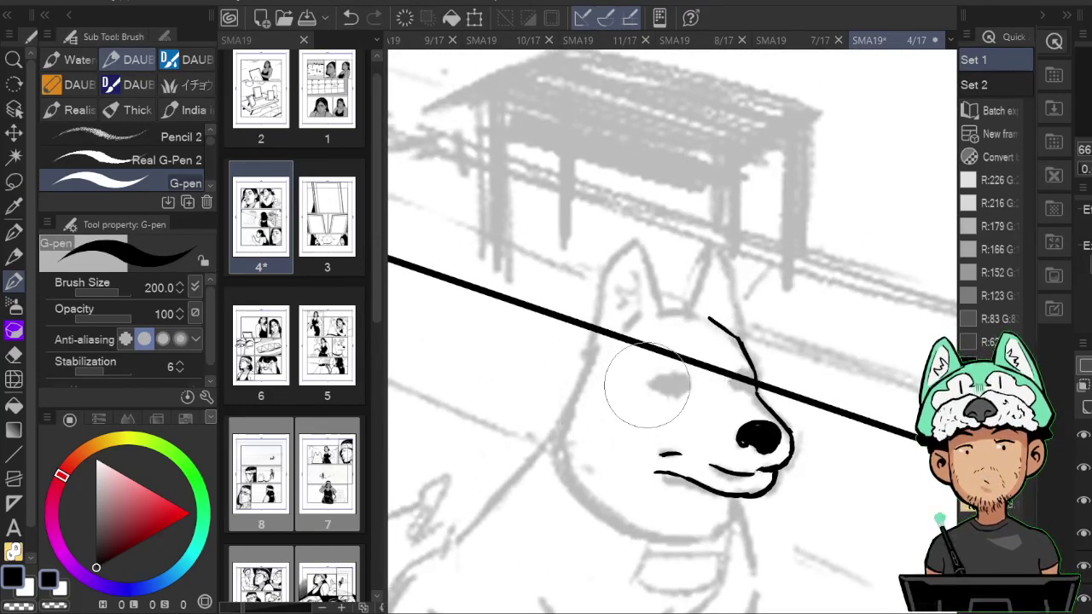
{"action": "left_click_drag", "start_coordinate": [650, 384], "coordinate": [682, 375]}
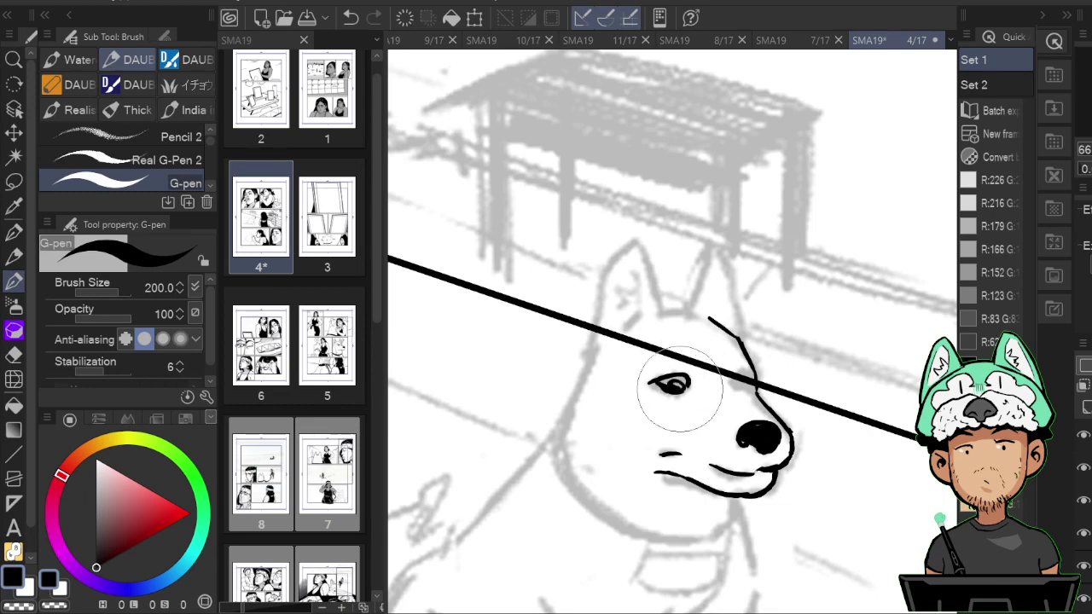
{"action": "key", "text": "h"}
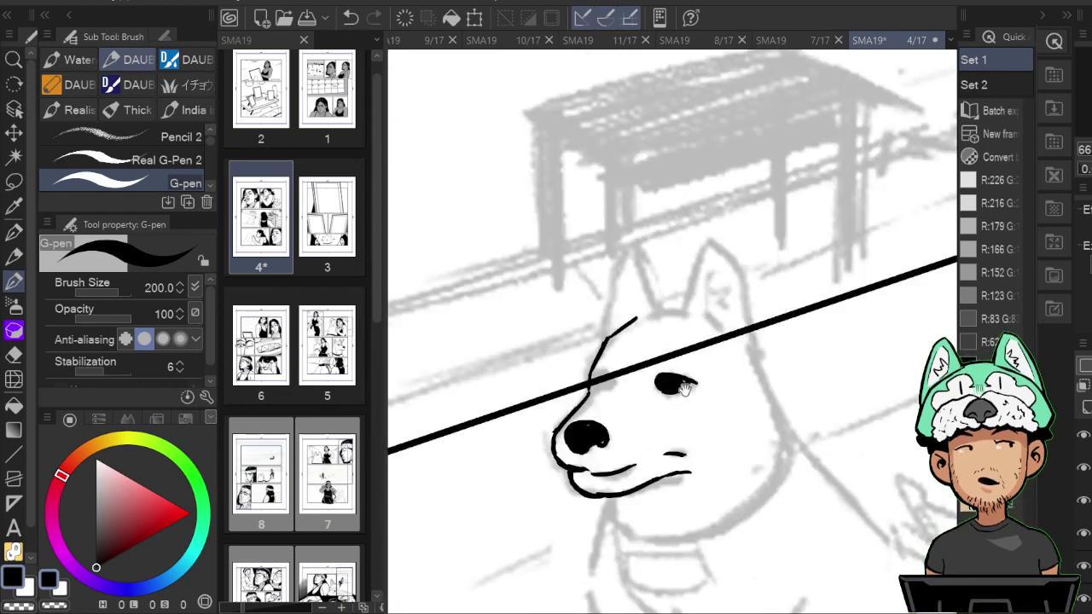
Erase the black diagonal background line where it crosses the dog's face.
{"action": "key", "text": "e"}
{"action": "mouse_move", "coordinate": [642, 381]}
{"action": "left_mouse_down"}
{"action": "mouse_move", "coordinate": [627, 349]}
{"action": "mouse_move", "coordinate": [599, 392]}
{"action": "mouse_move", "coordinate": [600, 380]}
{"action": "mouse_move", "coordinate": [715, 348]}
{"action": "left_mouse_up"}
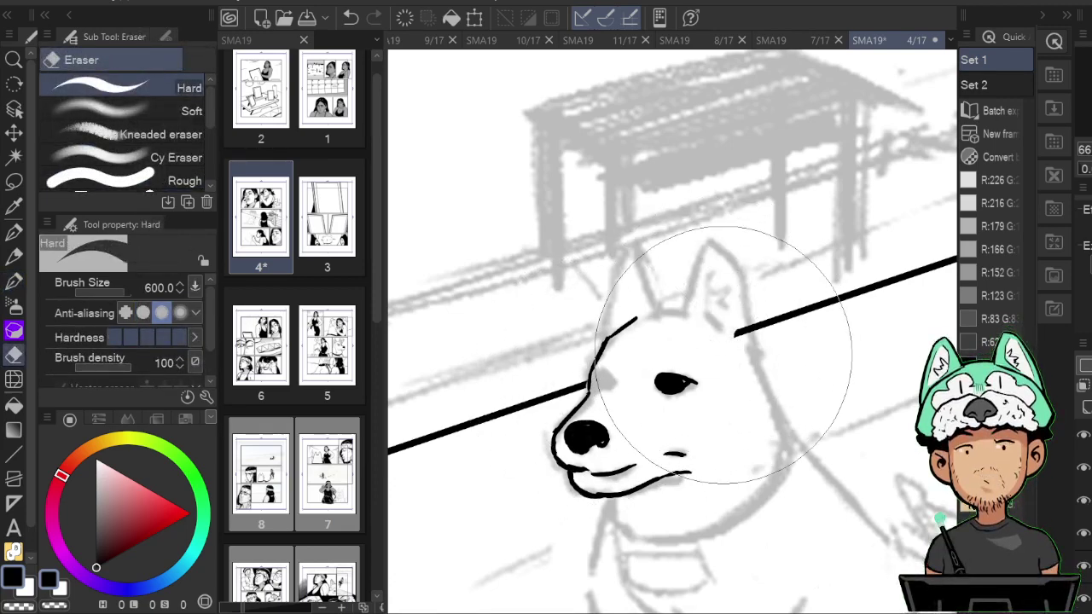
{"action": "left_click_drag", "start_coordinate": [611, 367], "coordinate": [706, 378]}
{"action": "key", "text": "h"}
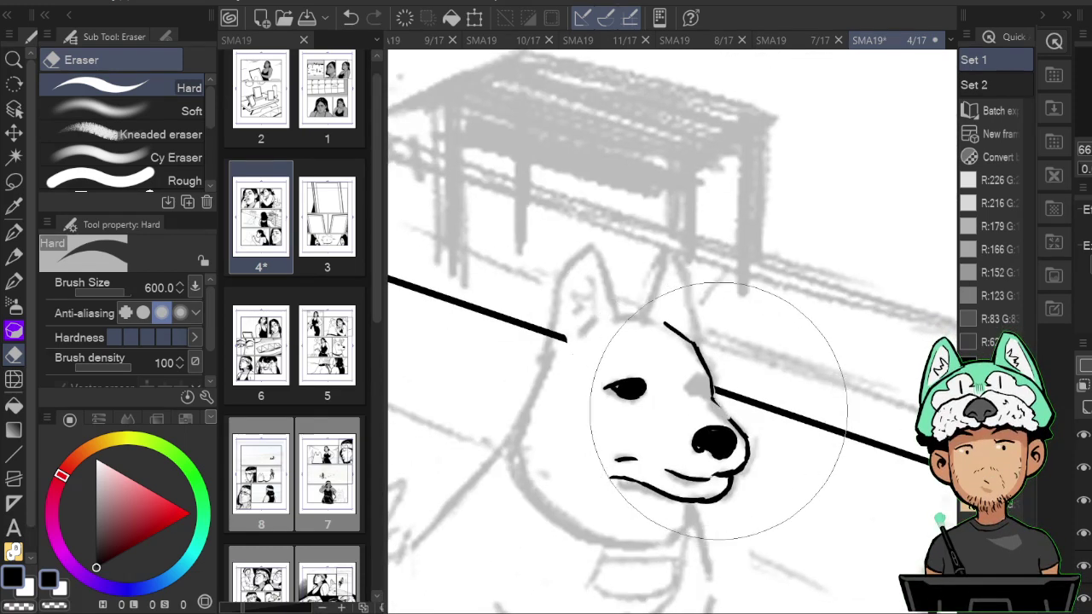
Ink the dog's far eye solid black and add the lower eyelid lines beneath the near eye.
{"action": "key", "text": "b"}
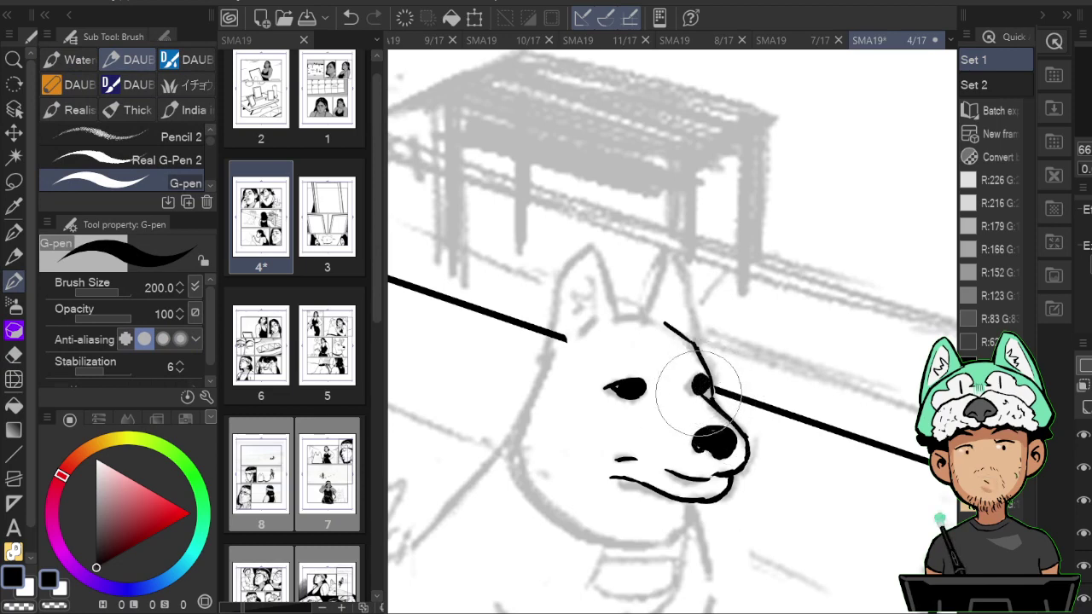
{"action": "key", "text": "h"}
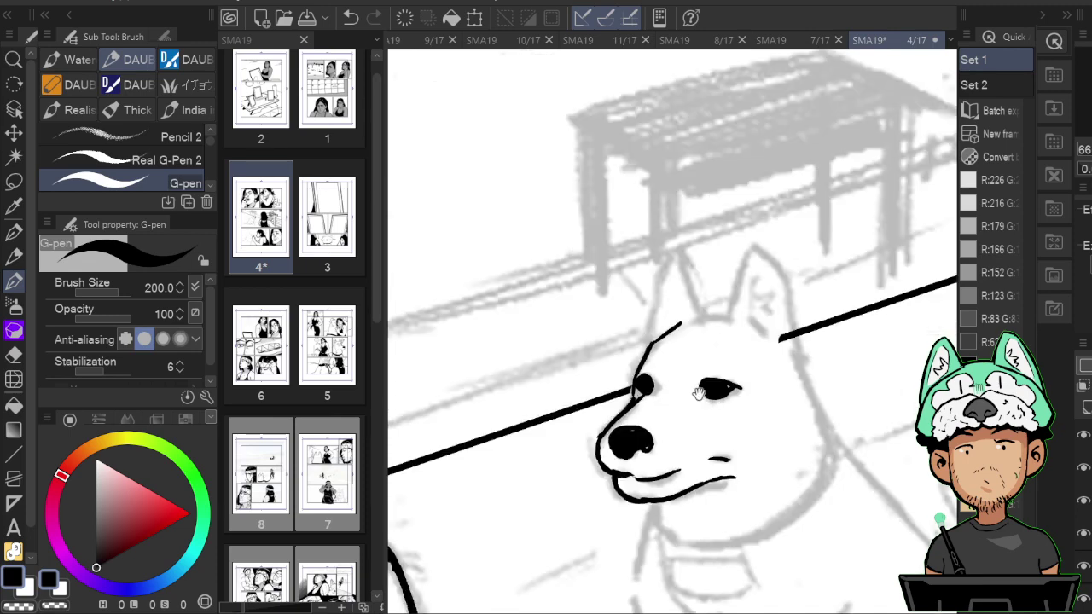
{"action": "left_click_drag", "start_coordinate": [693, 396], "coordinate": [719, 411]}
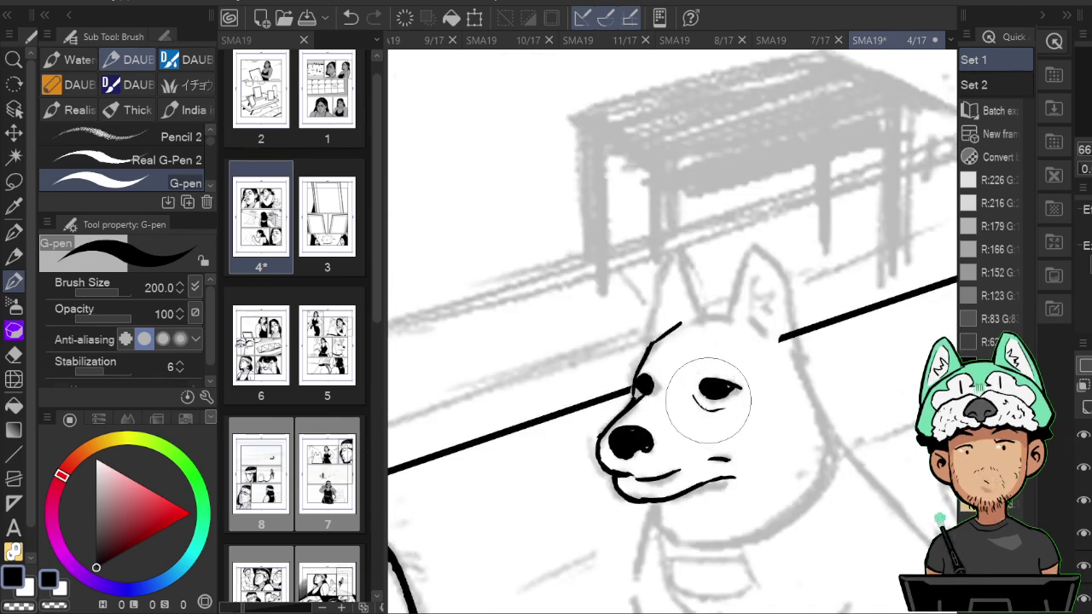
{"action": "key", "text": "h"}
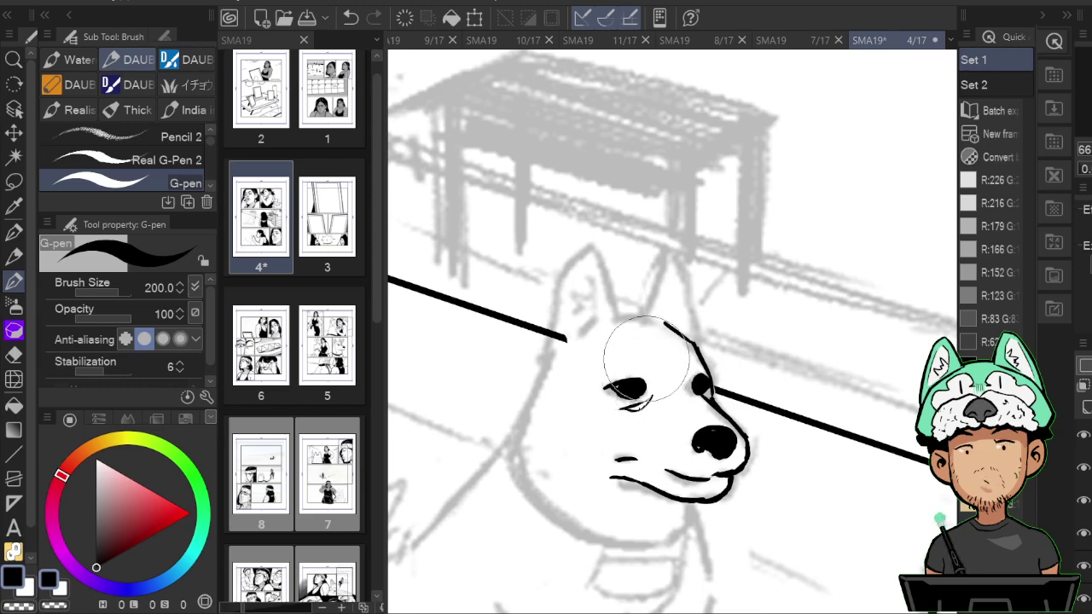
Ink the dog's facial markings: the brow shapes, the jagged cheek fur edge and short strokes between the eyes.
{"action": "mouse_move", "coordinate": [635, 350]}
{"action": "left_mouse_down"}
{"action": "mouse_move", "coordinate": [652, 355]}
{"action": "mouse_move", "coordinate": [620, 347]}
{"action": "left_mouse_up"}
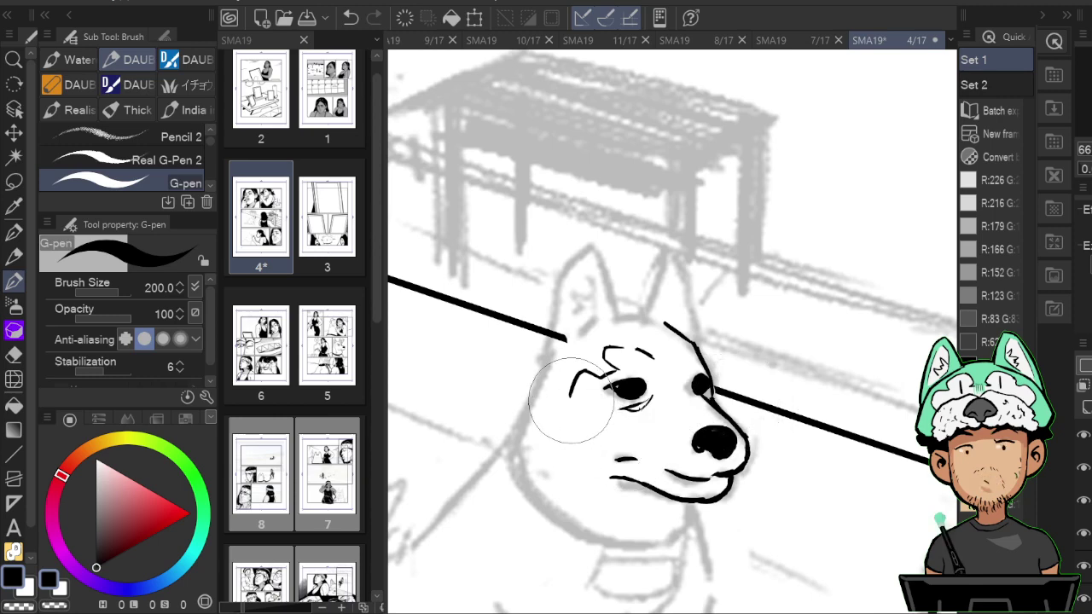
{"action": "mouse_move", "coordinate": [574, 400]}
{"action": "left_mouse_down"}
{"action": "mouse_move", "coordinate": [580, 427]}
{"action": "mouse_move", "coordinate": [567, 446]}
{"action": "mouse_move", "coordinate": [591, 499]}
{"action": "mouse_move", "coordinate": [575, 499]}
{"action": "mouse_move", "coordinate": [596, 522]}
{"action": "left_mouse_up"}
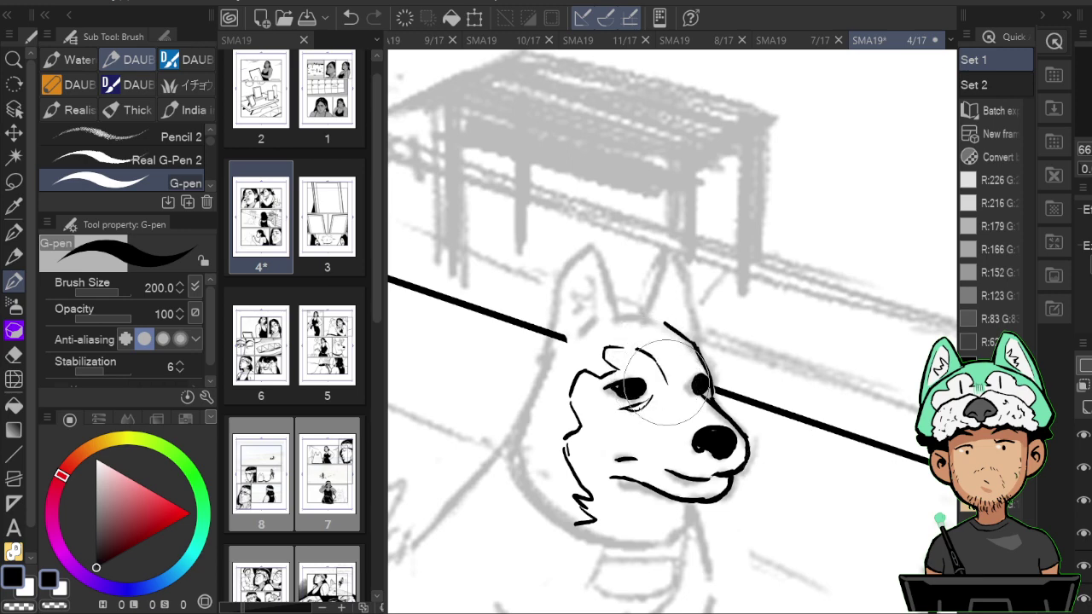
{"action": "key", "text": "h"}
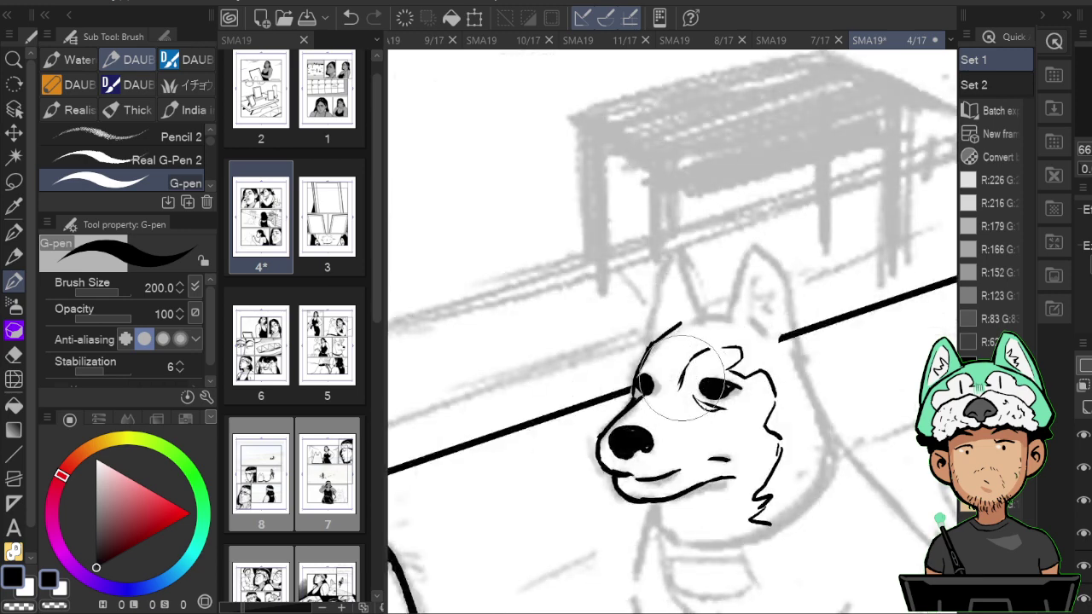
{"action": "key", "text": "h"}
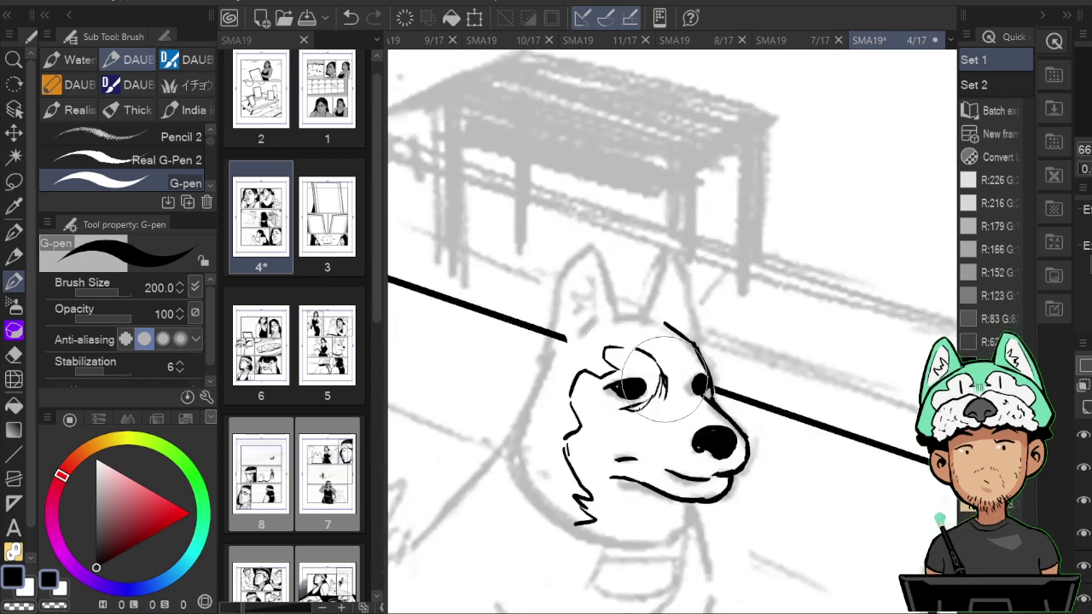
{"action": "key", "text": "e"}
{"action": "key", "text": "p"}
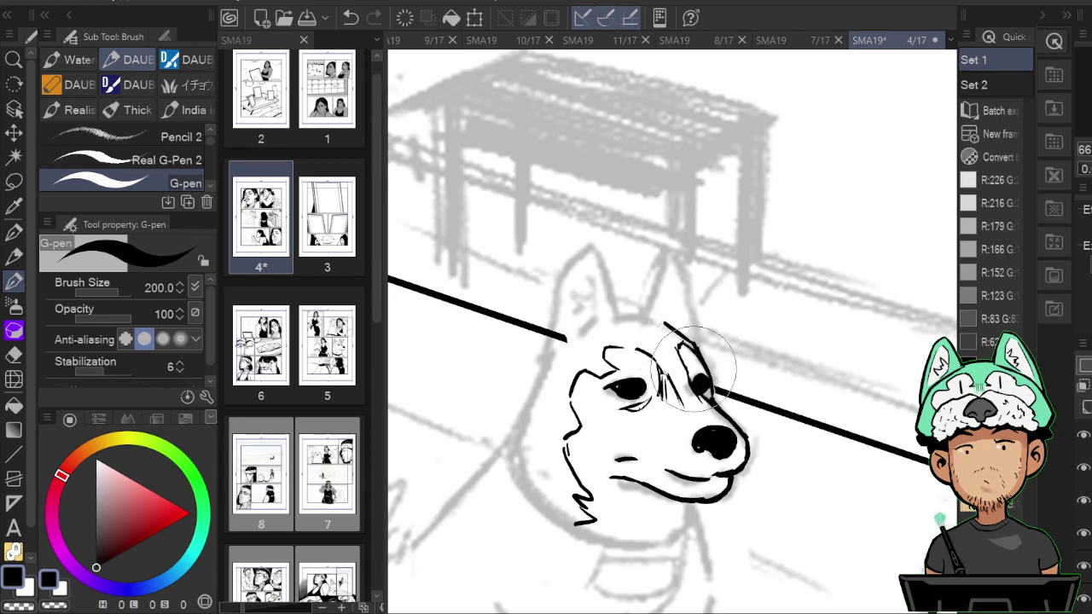
Ink the top of the dog's head, the whole far ear and the inner edge of the near ear.
{"action": "left_click_drag", "start_coordinate": [646, 321], "coordinate": [663, 349]}
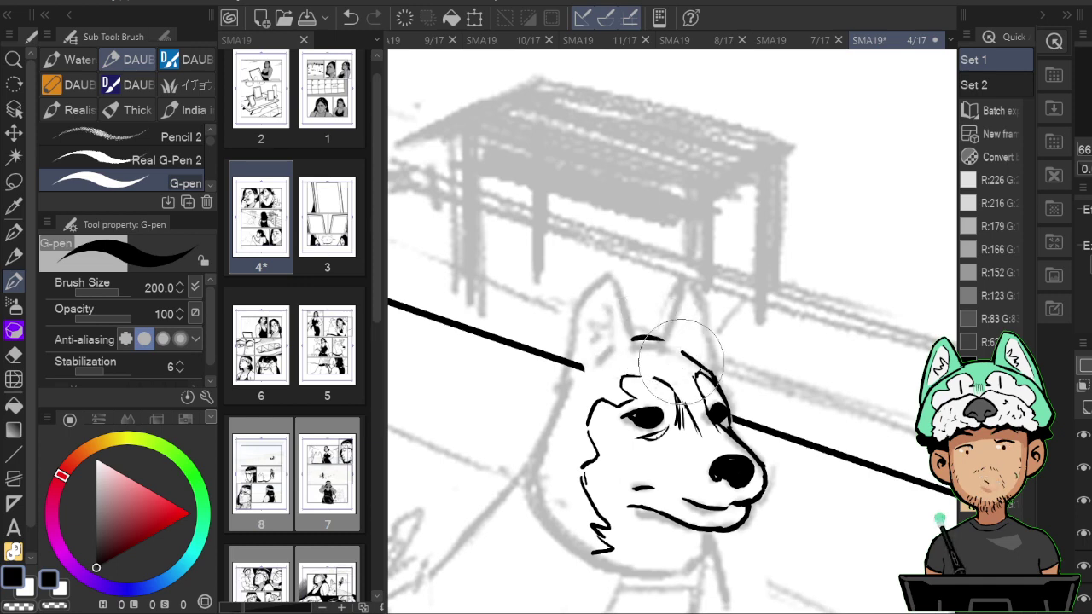
{"action": "key", "text": "h"}
{"action": "left_click_drag", "start_coordinate": [673, 341], "coordinate": [693, 370]}
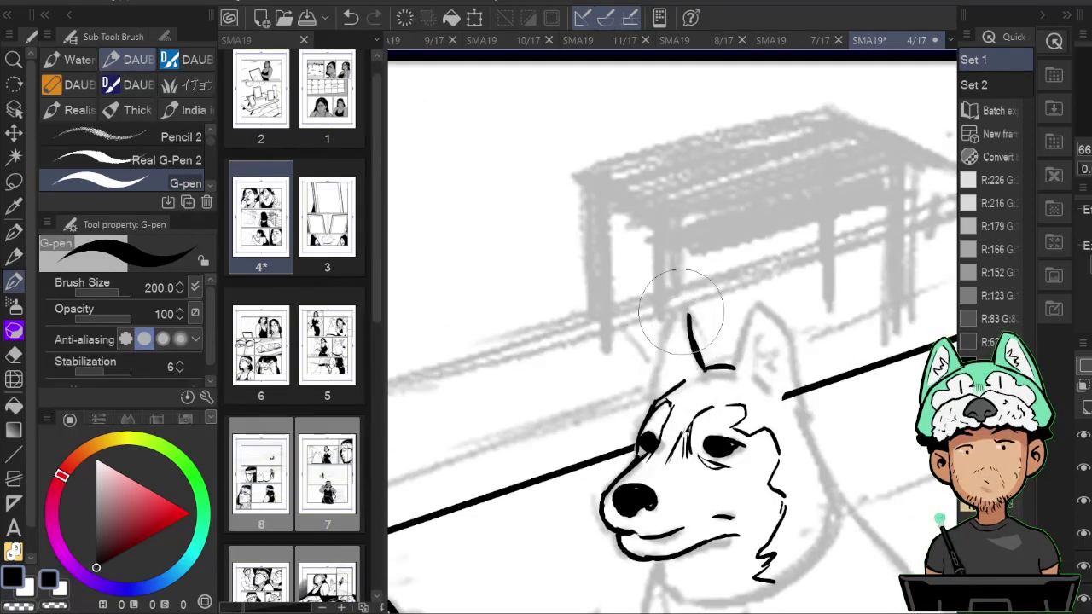
{"action": "key", "text": "h"}
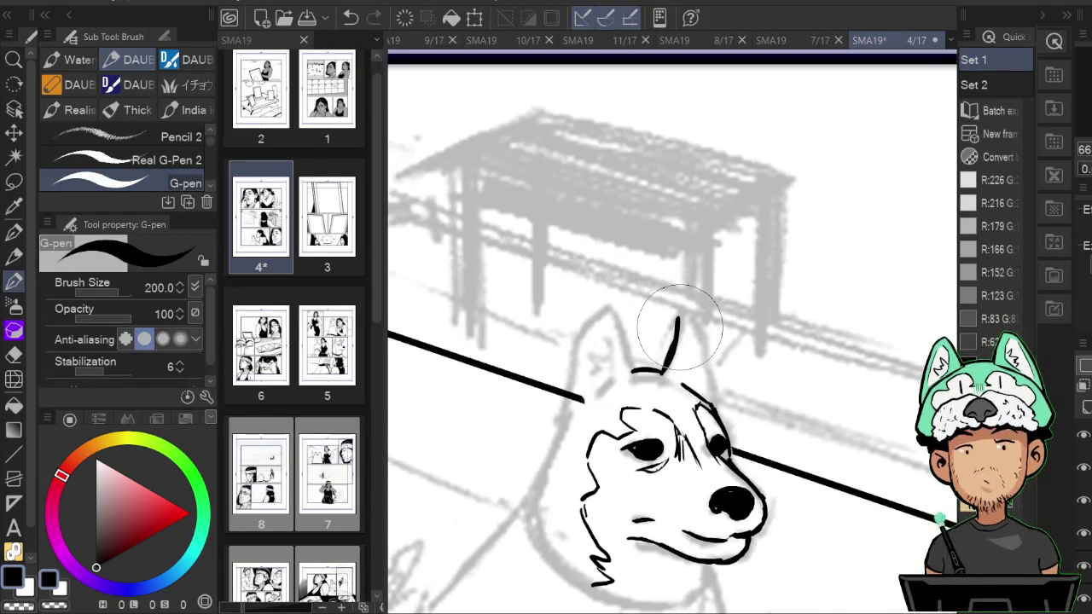
{"action": "key", "text": "h"}
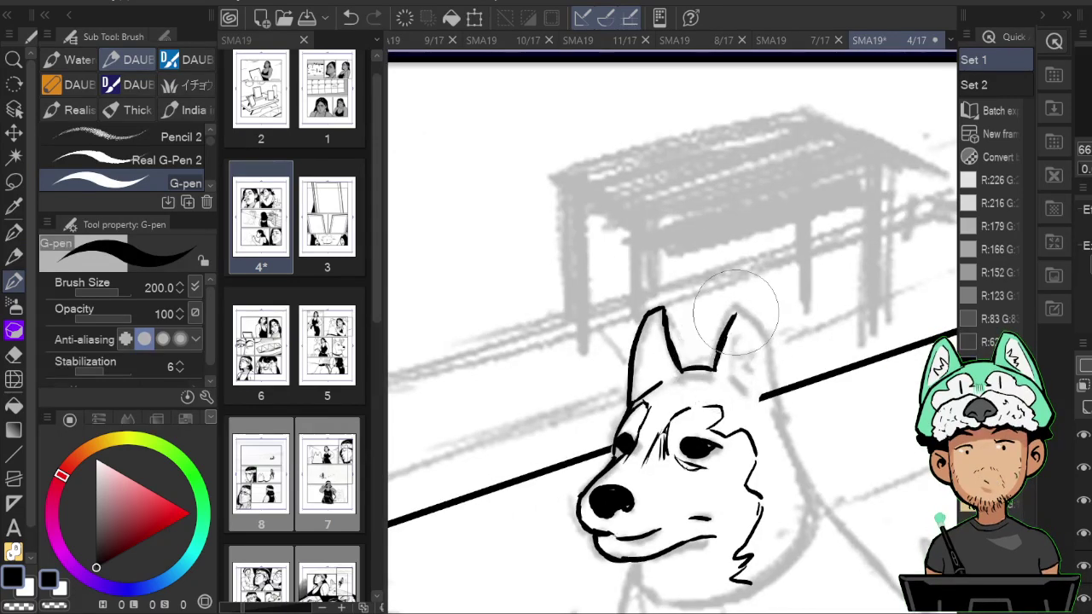
Ink the near ear's tip and its outer edge down to the side of the dog's head.
{"action": "key", "text": "e"}
{"action": "mouse_move", "coordinate": [734, 289]}
{"action": "left_mouse_down"}
{"action": "mouse_move", "coordinate": [722, 336]}
{"action": "mouse_move", "coordinate": [739, 314]}
{"action": "mouse_move", "coordinate": [780, 407]}
{"action": "left_mouse_up"}
{"action": "key", "text": "b"}
{"action": "key", "text": "h"}
{"action": "key", "text": "h"}
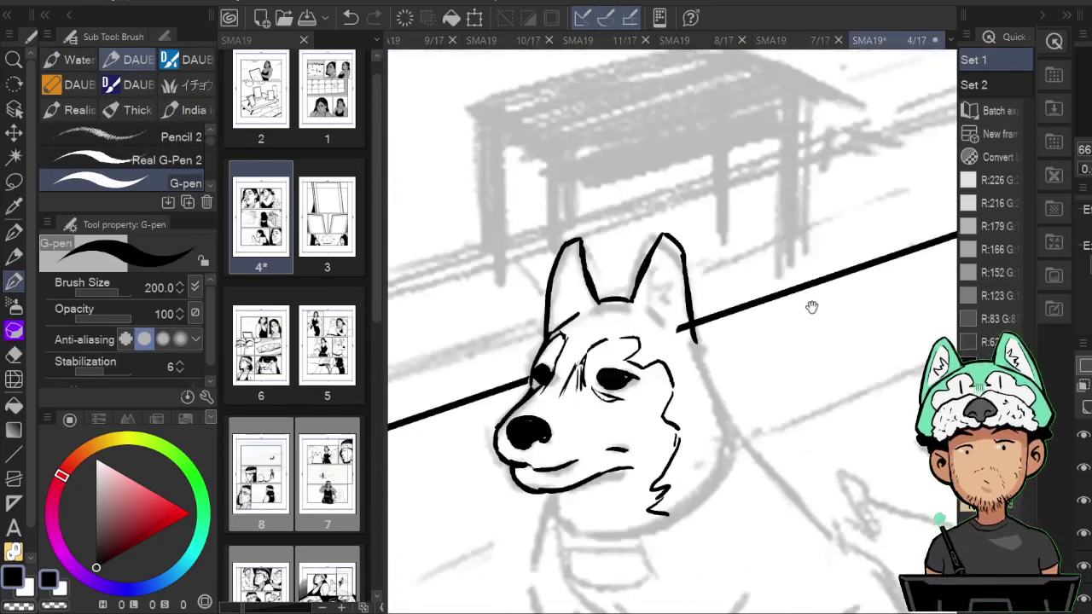
Erase the horizon line's stub inside the near ear and ink the short diagonal line across the ear's base.
{"action": "key", "text": "e"}
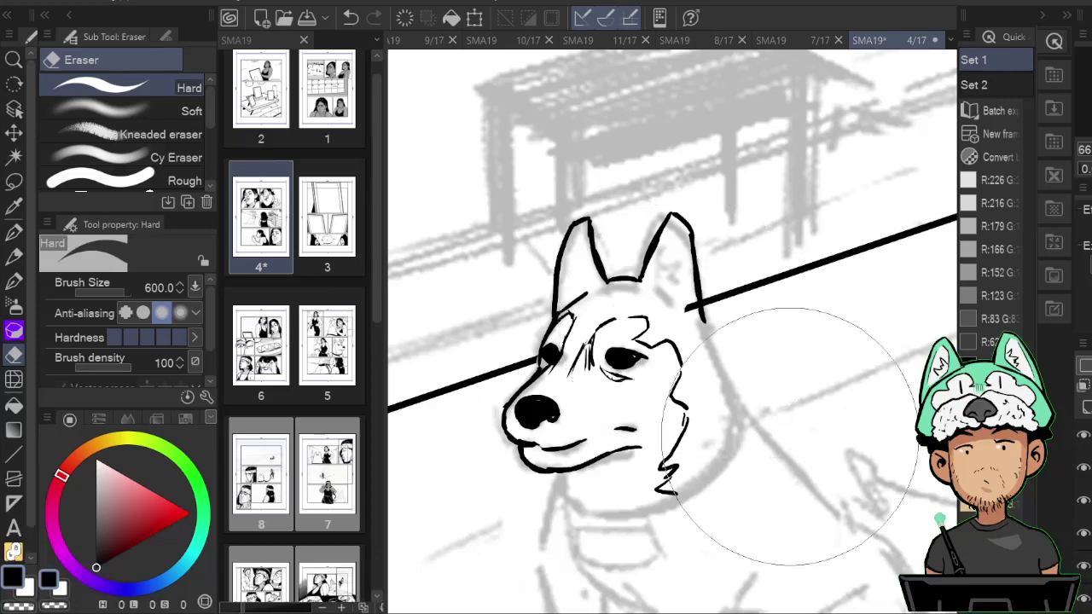
{"action": "left_click", "coordinate": [686, 310]}
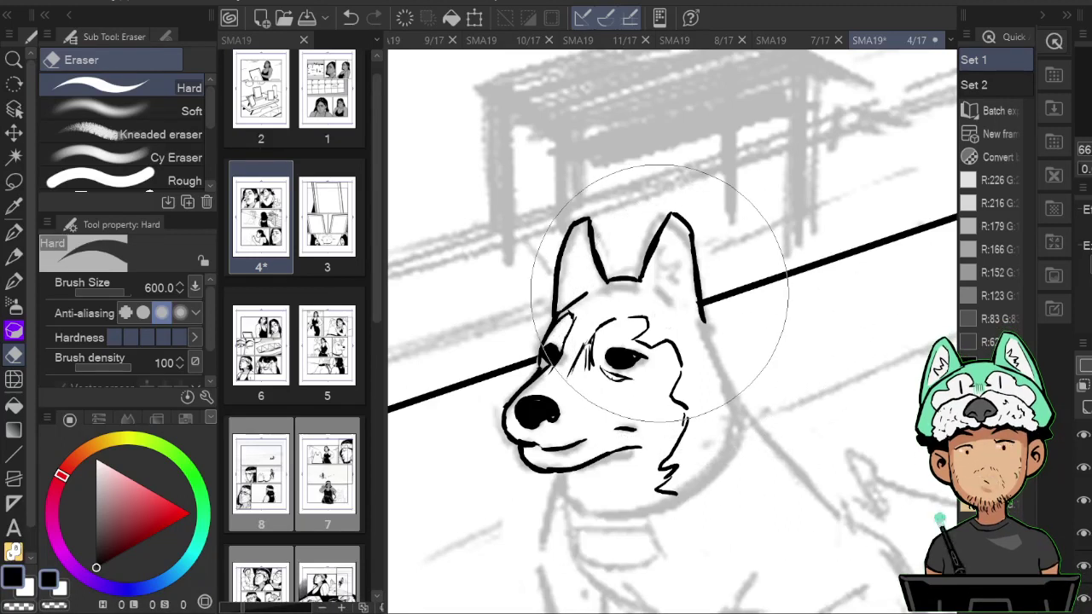
{"action": "key", "text": "p"}
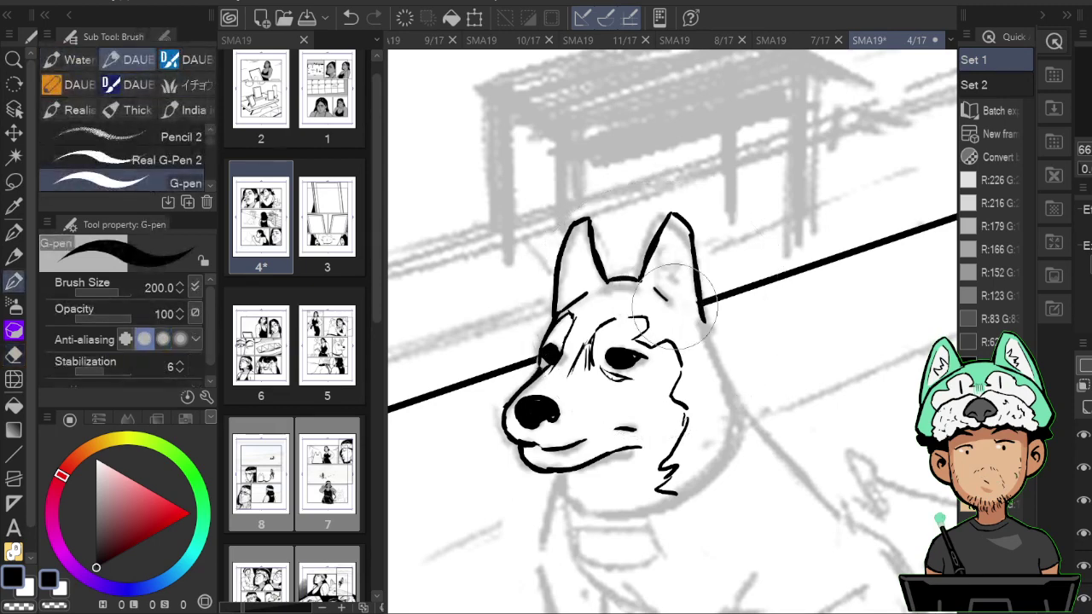
{"action": "left_click_drag", "start_coordinate": [657, 289], "coordinate": [684, 317]}
{"action": "key", "text": "h"}
Ink the inner edge lines and jagged fur tufts inside both of the dog's ears.
{"action": "key", "text": "e"}
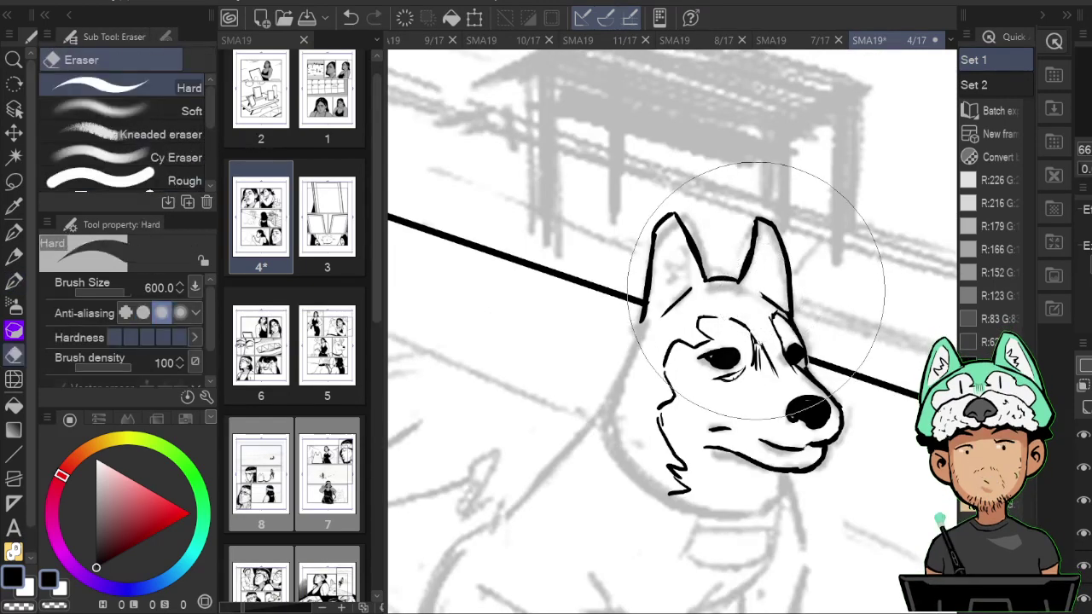
{"action": "key", "text": "p"}
{"action": "key", "text": "e"}
{"action": "key", "text": "p"}
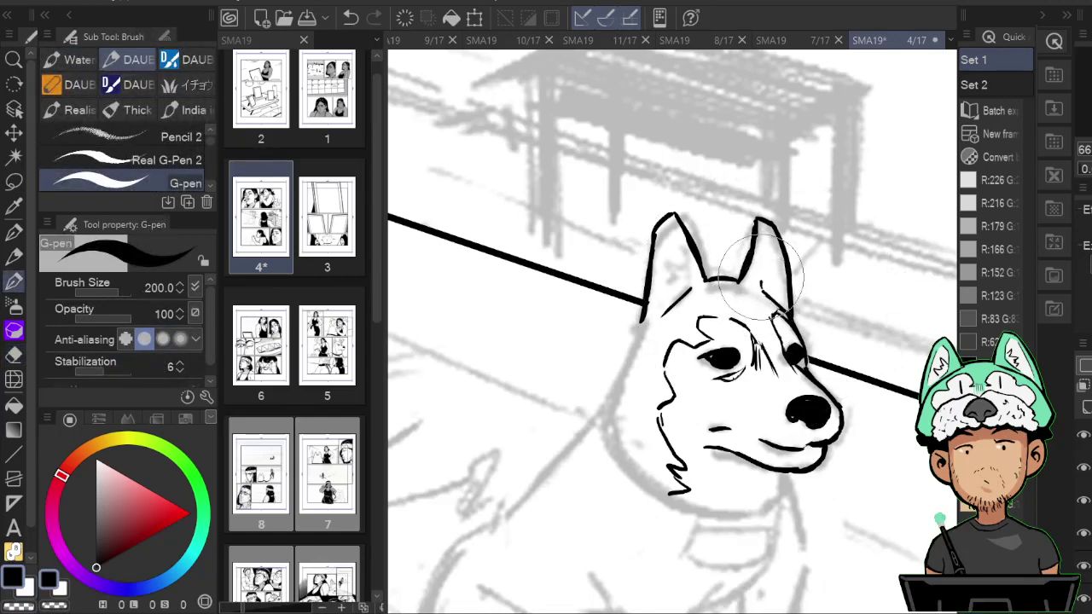
{"action": "left_click_drag", "start_coordinate": [770, 258], "coordinate": [774, 268]}
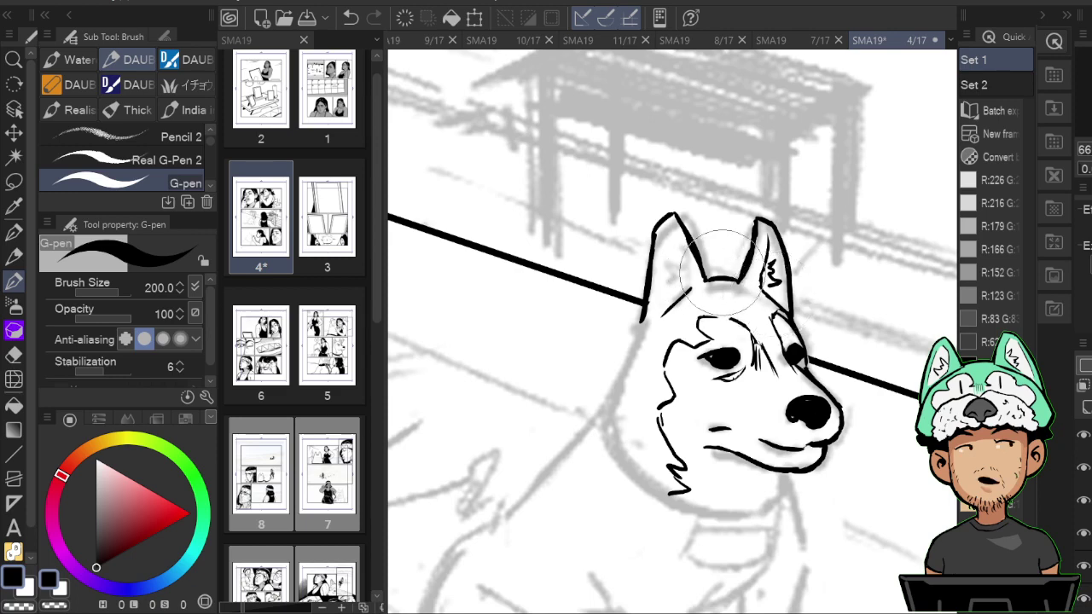
{"action": "key", "text": "h"}
{"action": "left_click_drag", "start_coordinate": [782, 280], "coordinate": [832, 322]}
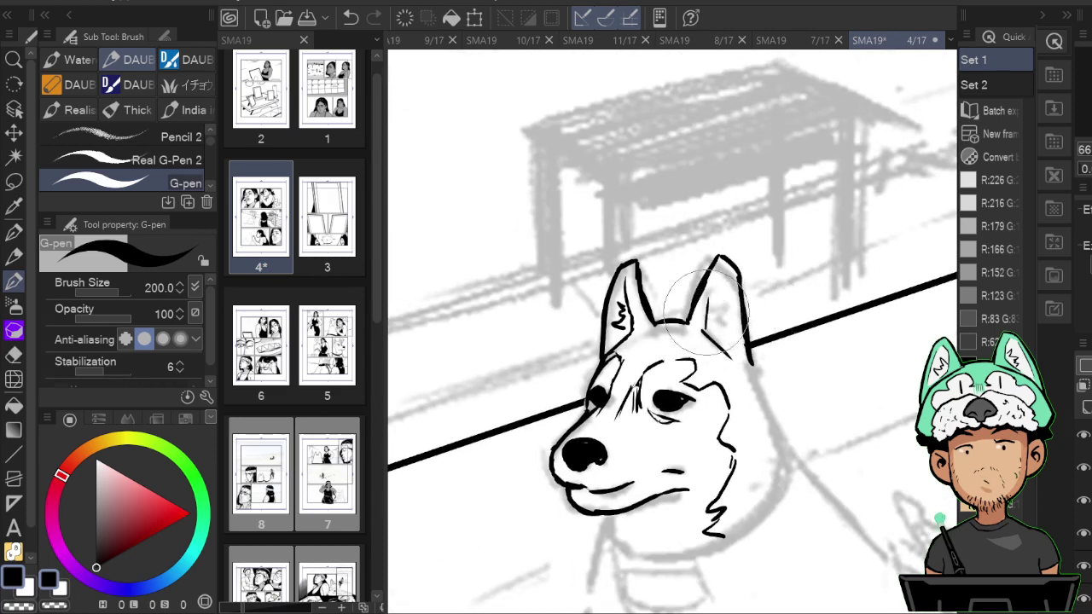
{"action": "key", "text": "h"}
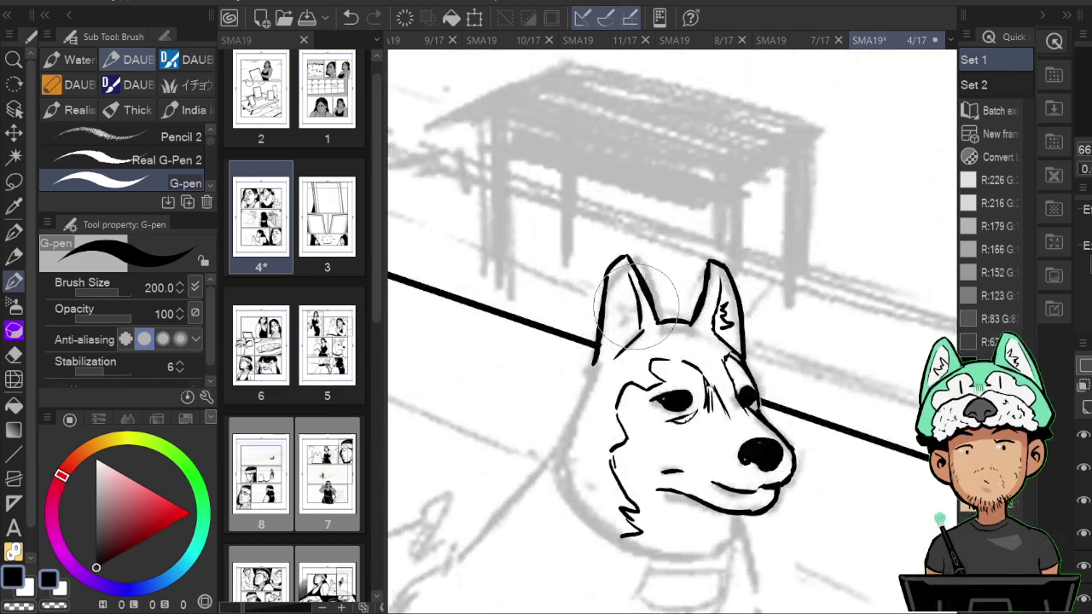
{"action": "key", "text": "h"}
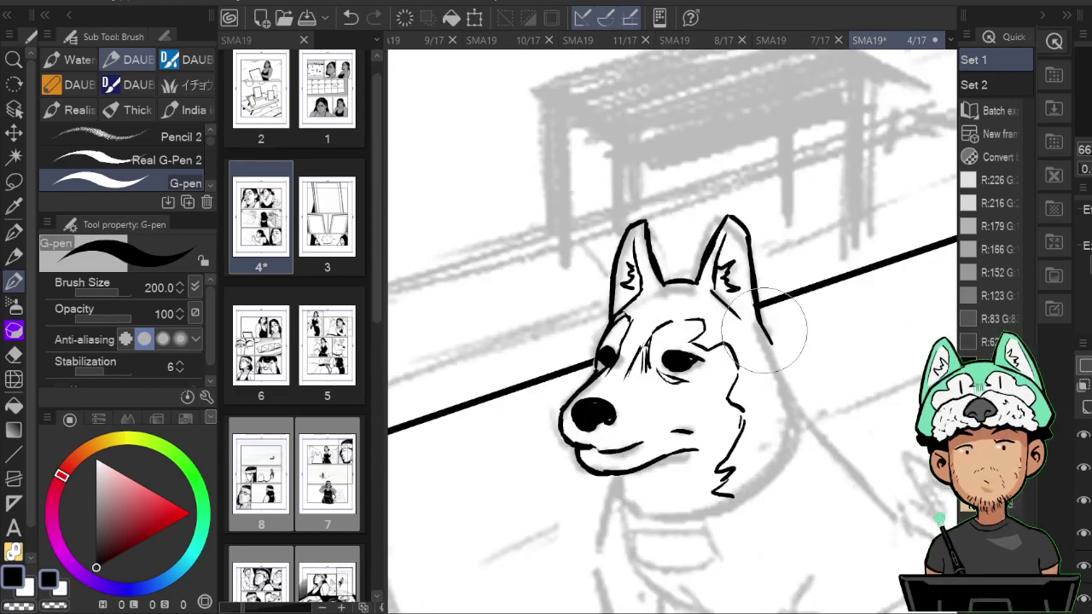
Ink the back of the dog's neck from the near ear down to the collar, redoing the lower stroke.
{"action": "left_click_drag", "start_coordinate": [764, 329], "coordinate": [802, 408]}
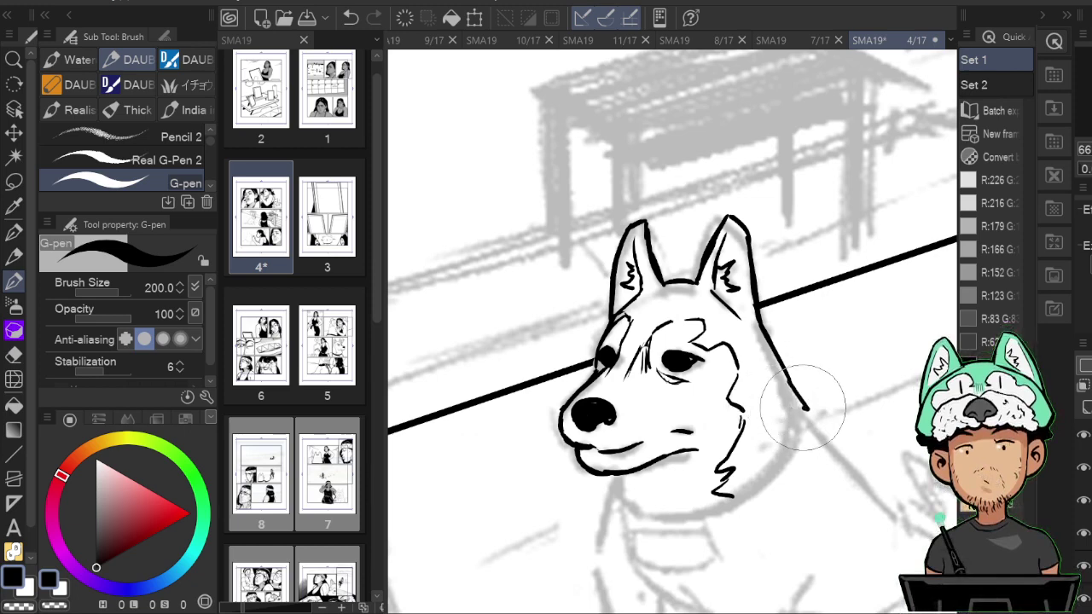
{"action": "key", "text": "h"}
{"action": "scroll", "coordinate": [785, 348], "scroll_direction": "down", "scroll_amount": 2}
{"action": "key", "text": "h"}
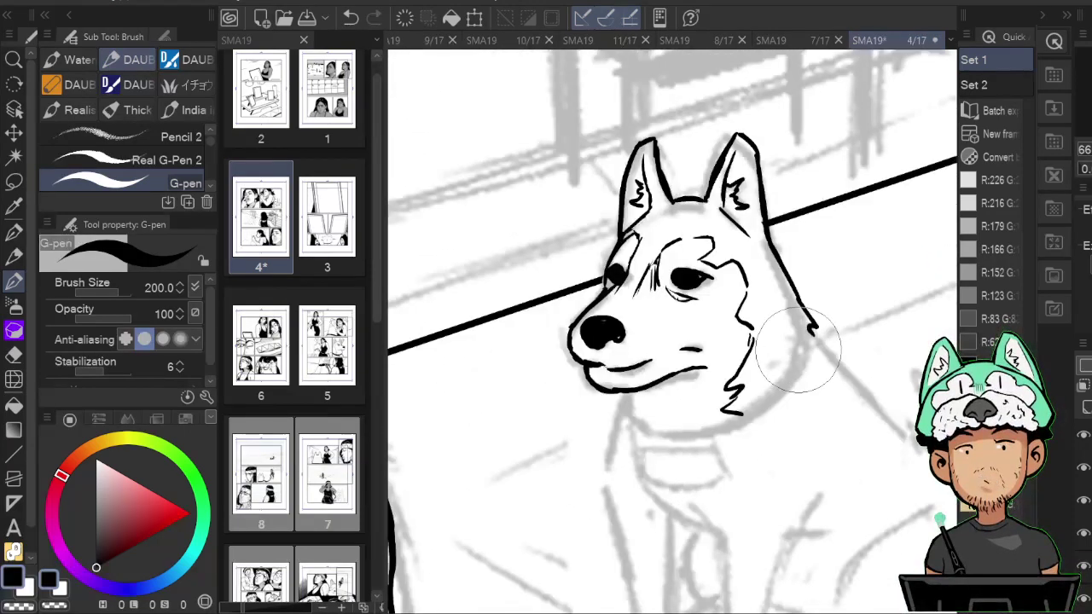
{"action": "key", "text": "ctrl+z"}
{"action": "left_click_drag", "start_coordinate": [794, 282], "coordinate": [814, 345]}
{"action": "key", "text": "h"}
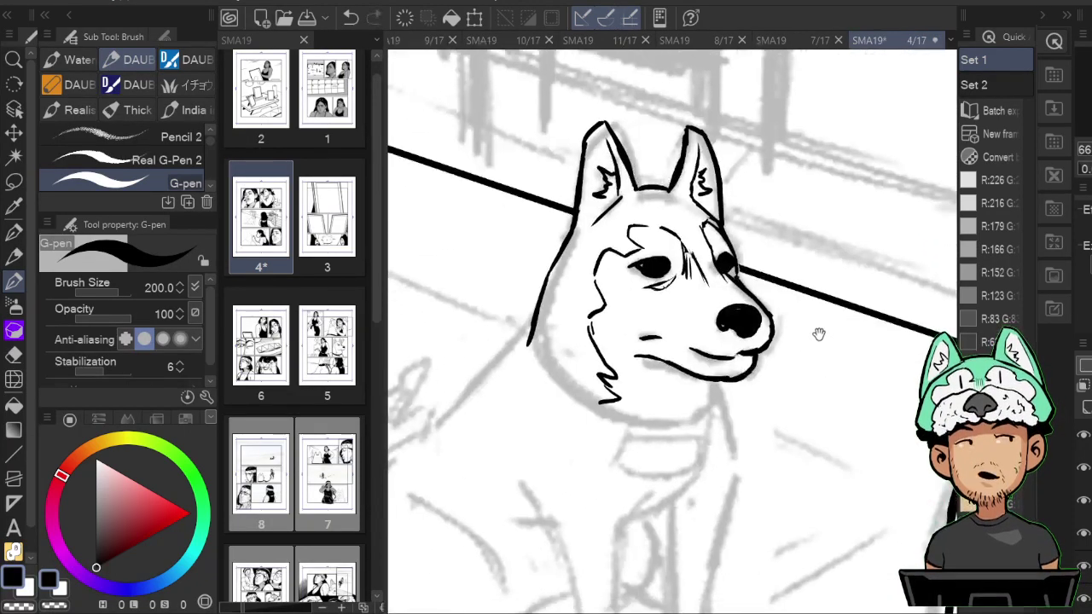
{"action": "scroll", "coordinate": [811, 342], "scroll_direction": "down", "scroll_amount": 1}
Ink the short throat line running down from beneath the dog's jaw.
{"action": "key", "text": "h"}
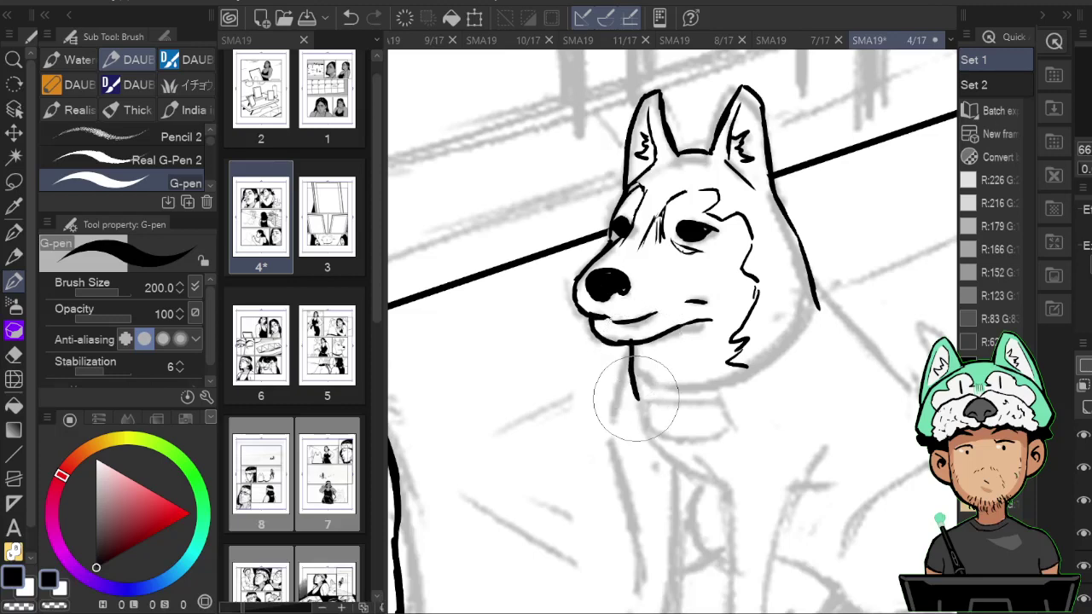
{"action": "key", "text": "h"}
{"action": "left_click_drag", "start_coordinate": [788, 343], "coordinate": [790, 353]}
{"action": "left_click_drag", "start_coordinate": [726, 382], "coordinate": [722, 389]}
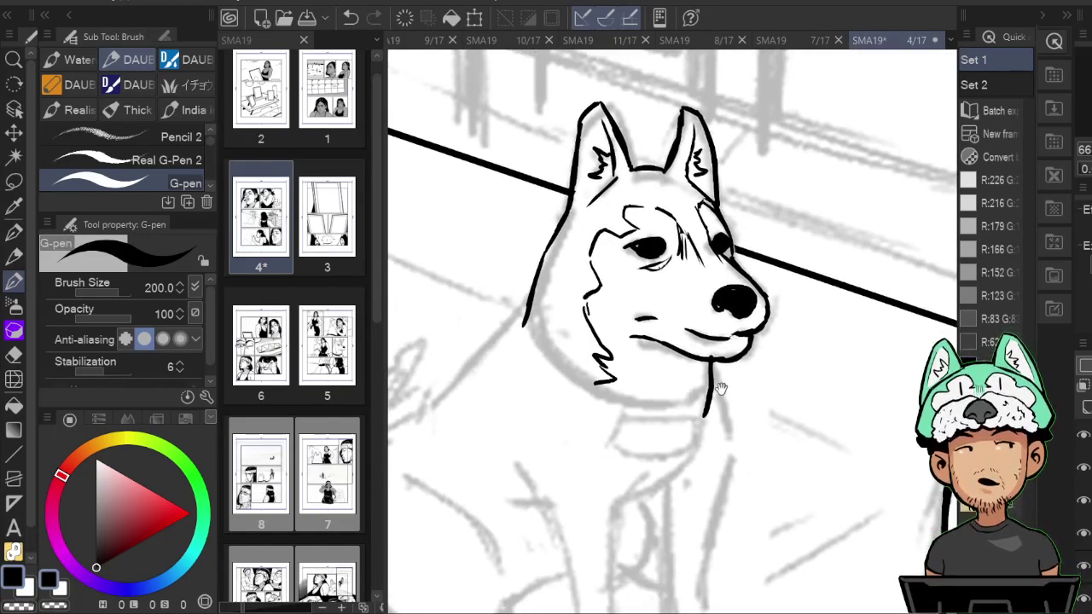
Ink the collar as a thick solid black band curving from the nape to the throat.
{"action": "mouse_move", "coordinate": [531, 325]}
{"action": "left_mouse_down"}
{"action": "mouse_move", "coordinate": [547, 359]}
{"action": "mouse_move", "coordinate": [529, 333]}
{"action": "mouse_move", "coordinate": [600, 398]}
{"action": "left_mouse_up"}
{"action": "mouse_move", "coordinate": [543, 359]}
{"action": "left_mouse_down"}
{"action": "mouse_move", "coordinate": [592, 394]}
{"action": "mouse_move", "coordinate": [650, 408]}
{"action": "left_mouse_up"}
{"action": "key", "text": "h"}
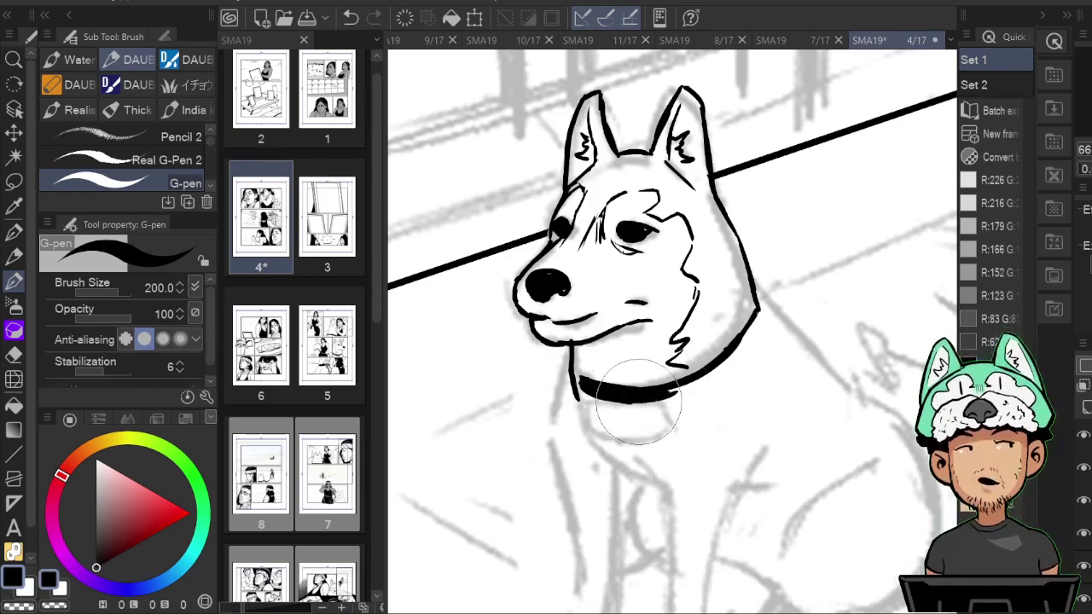
{"action": "key", "text": "h"}
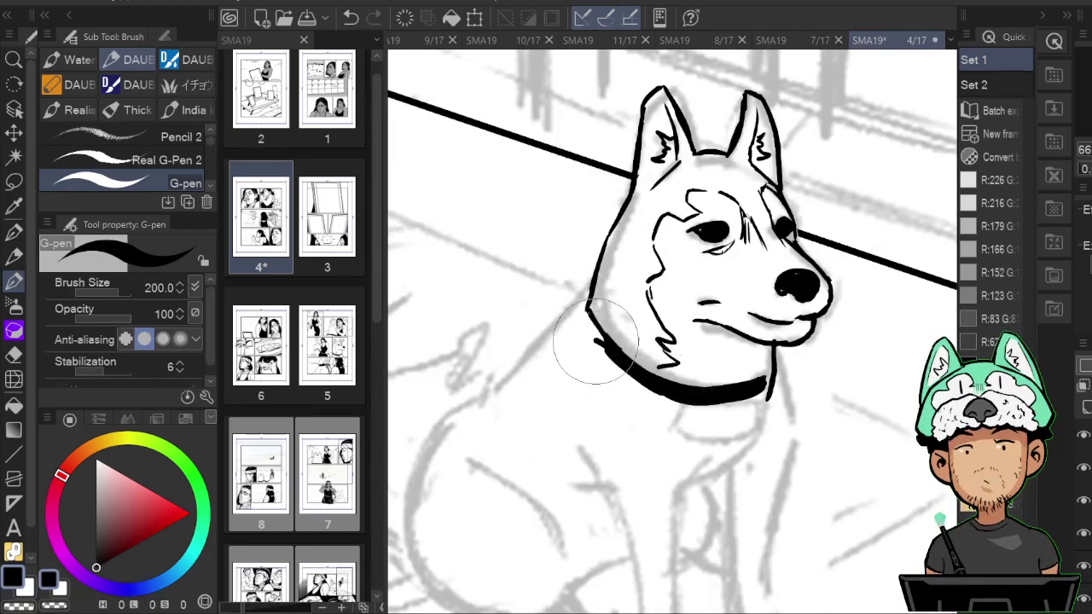
{"action": "left_click_drag", "start_coordinate": [621, 364], "coordinate": [585, 323]}
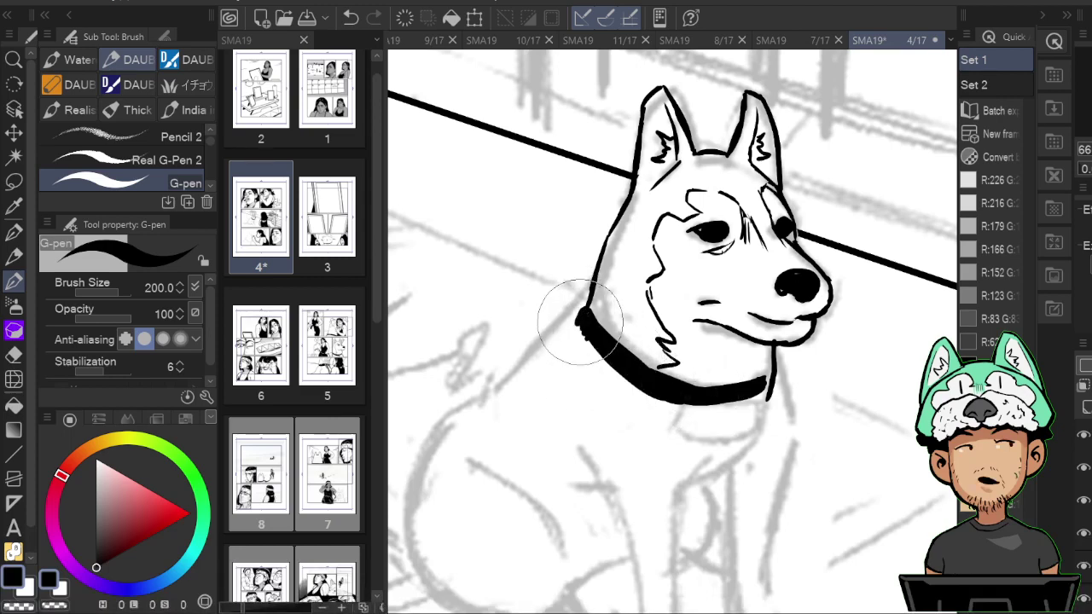
Erase a narrow vertical ring out of the collar's front and ink the outline of its lower part.
{"action": "key", "text": "h"}
{"action": "left_click_drag", "start_coordinate": [803, 330], "coordinate": [782, 272]}
{"action": "key", "text": "h"}
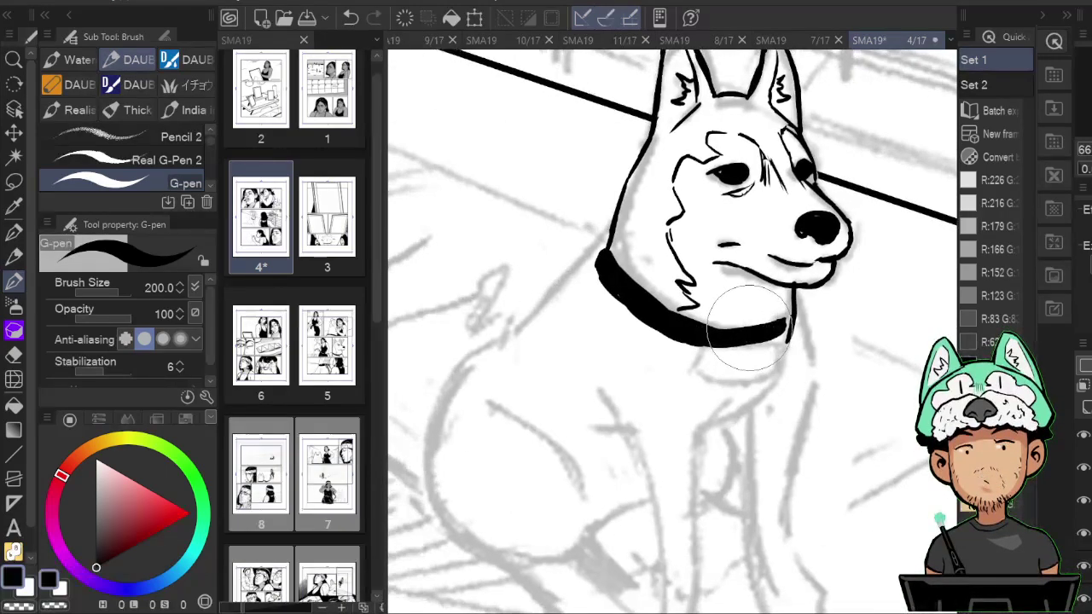
{"action": "key", "text": "e"}
{"action": "left_click_drag", "start_coordinate": [750, 323], "coordinate": [752, 360]}
{"action": "key", "text": "p"}
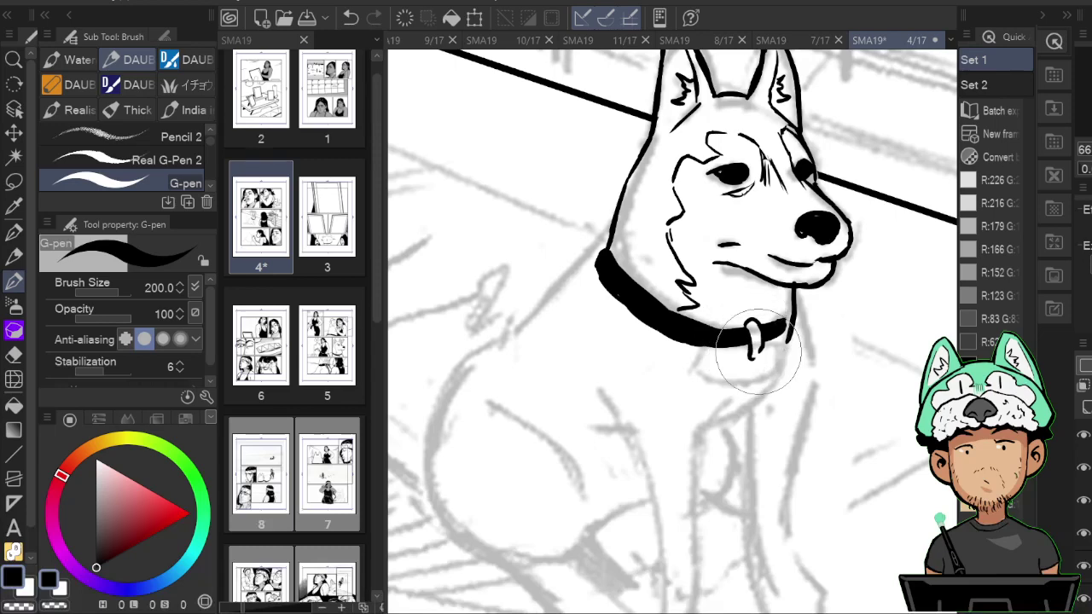
Clean up the collar ring's edges and close its hanging lower outline in ink.
{"action": "key", "text": "e"}
{"action": "key", "text": "p"}
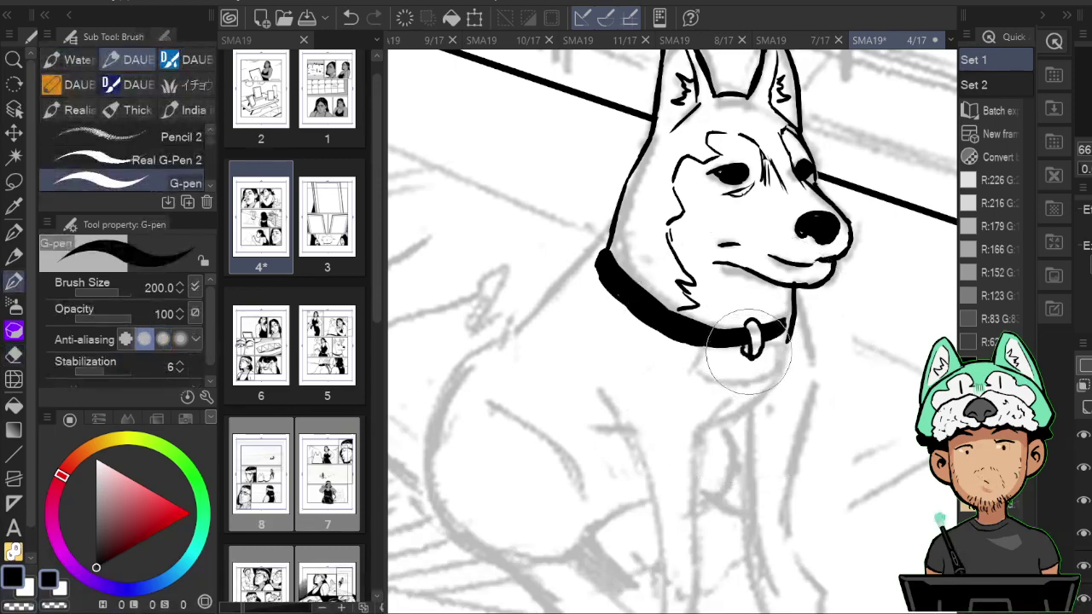
{"action": "key", "text": "e"}
{"action": "key", "text": "p"}
{"action": "key", "text": "b"}
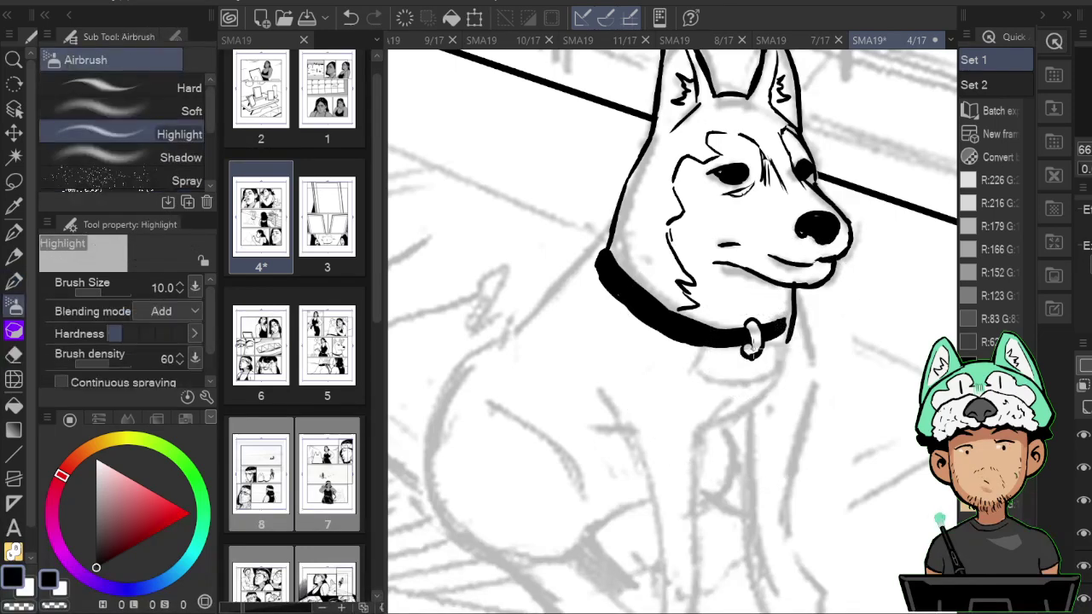
{"action": "key", "text": "b"}
{"action": "left_click_drag", "start_coordinate": [749, 348], "coordinate": [757, 362]}
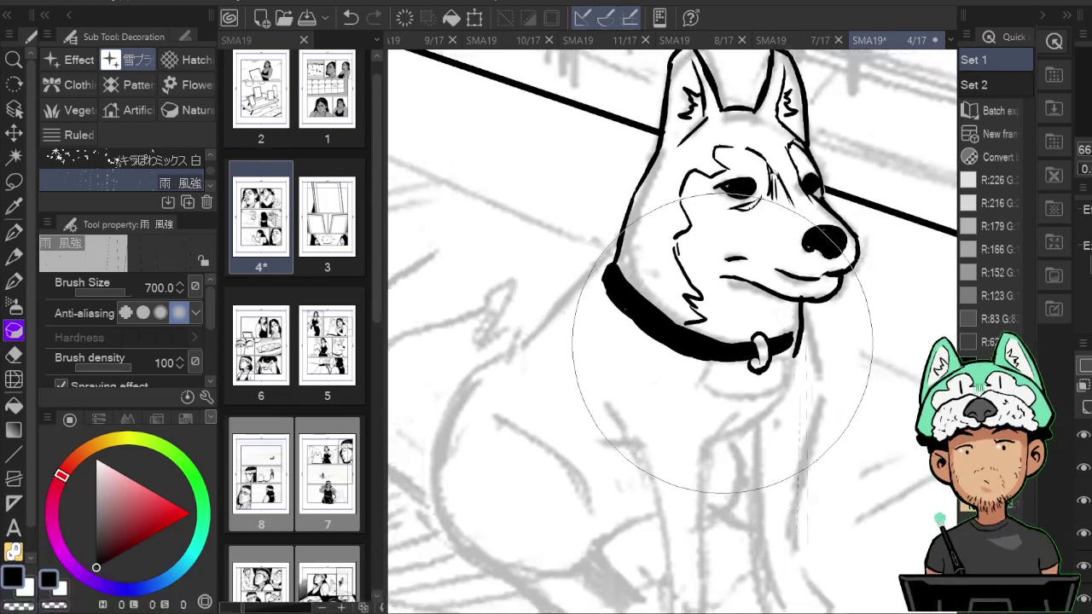
{"action": "key", "text": "e"}
{"action": "key", "text": "p"}
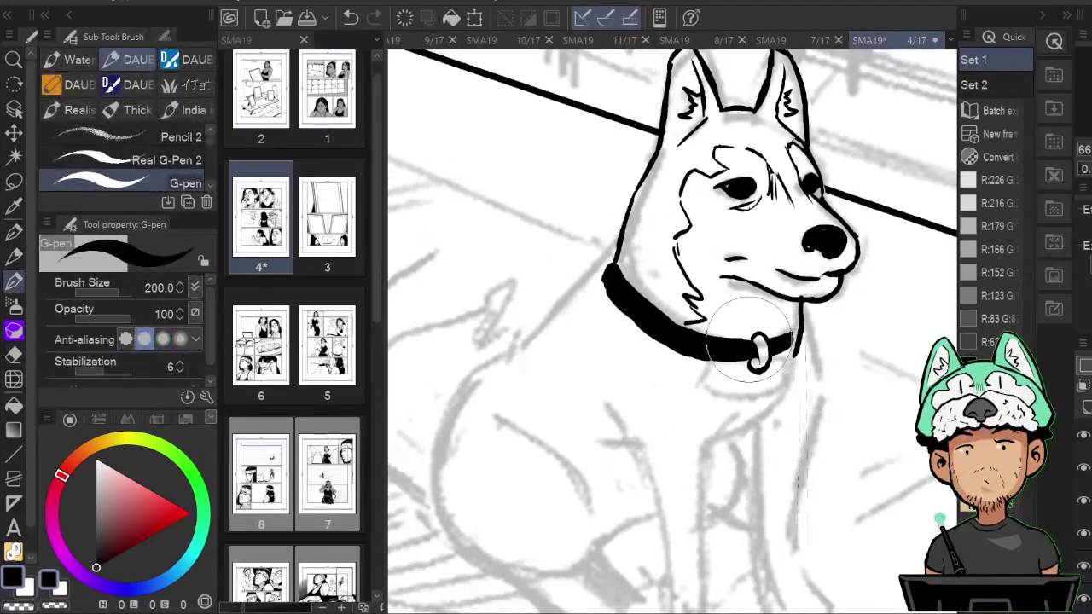
Erase a rectangular buckle frame with a central prong out of the black collar beside the ring.
{"action": "key", "text": "e"}
{"action": "mouse_move", "coordinate": [721, 362]}
{"action": "left_mouse_down"}
{"action": "mouse_move", "coordinate": [723, 337]}
{"action": "mouse_move", "coordinate": [689, 330]}
{"action": "left_mouse_up"}
{"action": "key", "text": "p"}
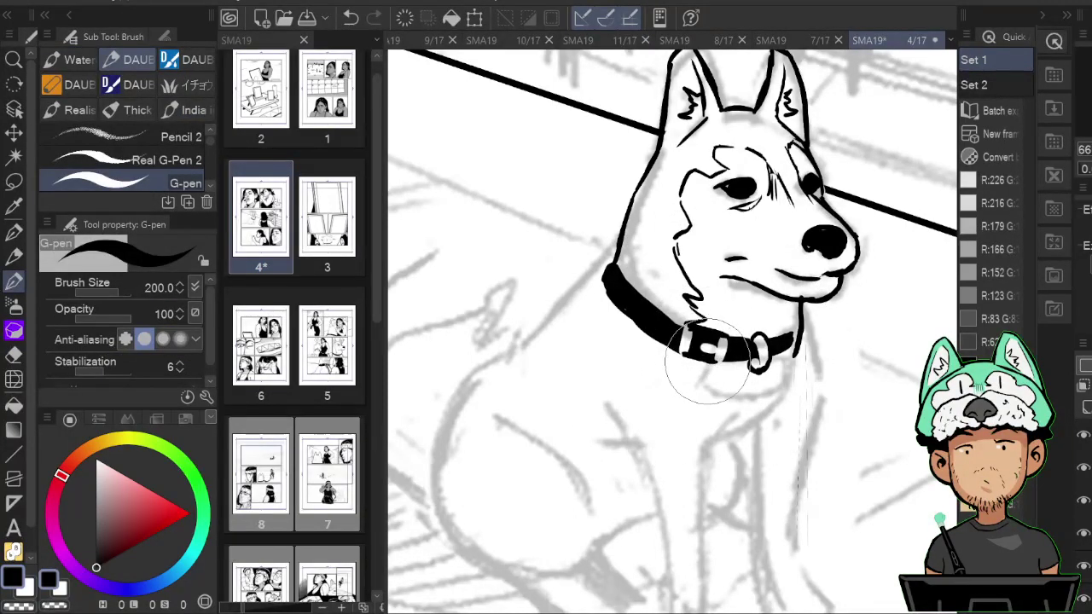
{"action": "key", "text": "e"}
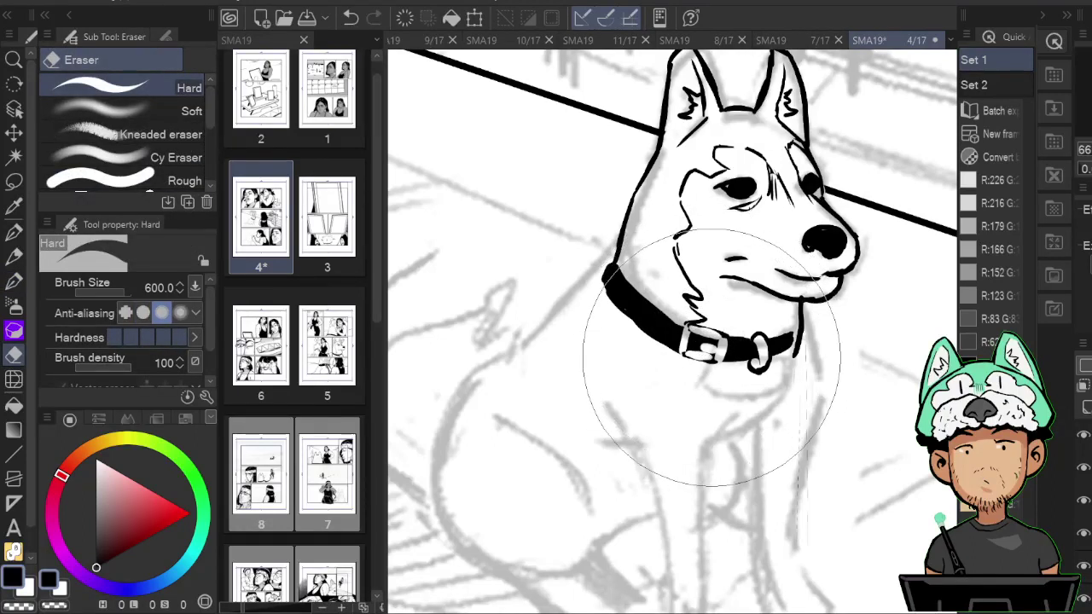
Ink the buckle's outline and square off its frame and prong by alternately erasing and redrawing the edges.
{"action": "key", "text": "p"}
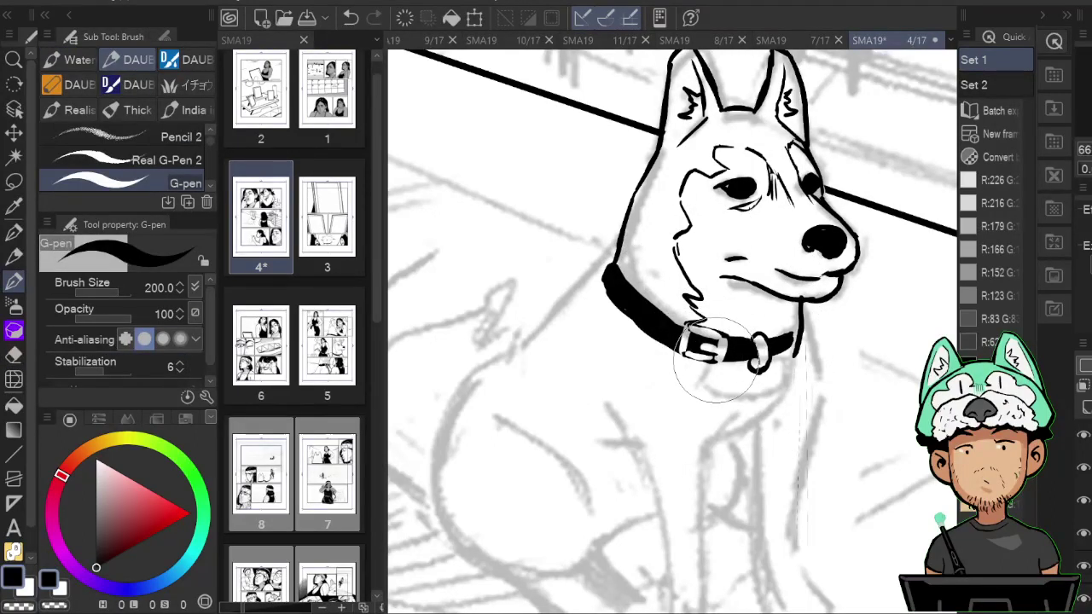
{"action": "key", "text": "e"}
{"action": "key", "text": "p"}
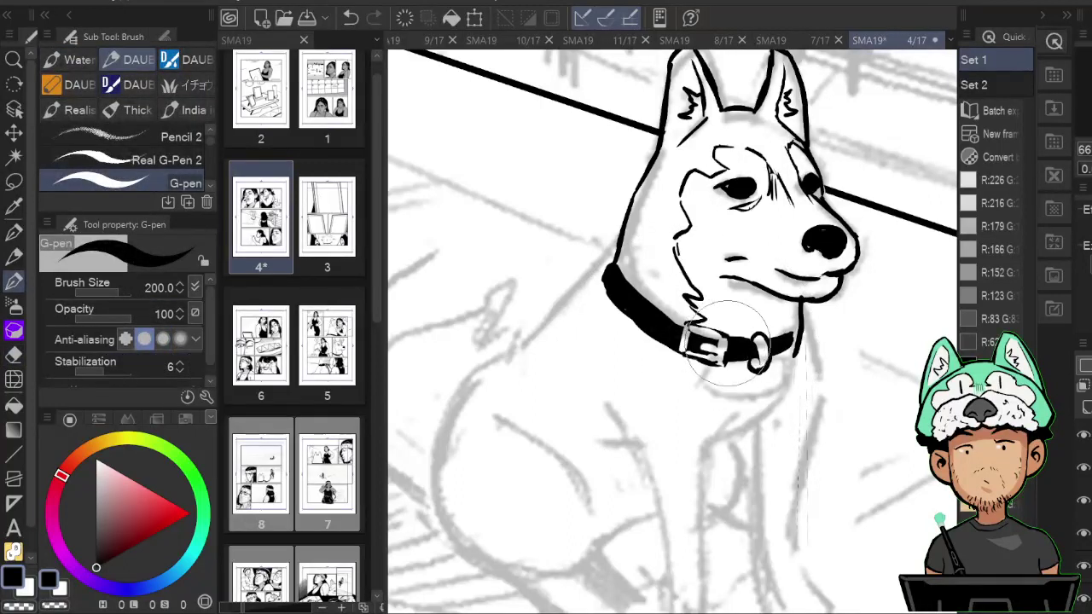
{"action": "key", "text": "e"}
{"action": "key", "text": "p"}
{"action": "key", "text": "e"}
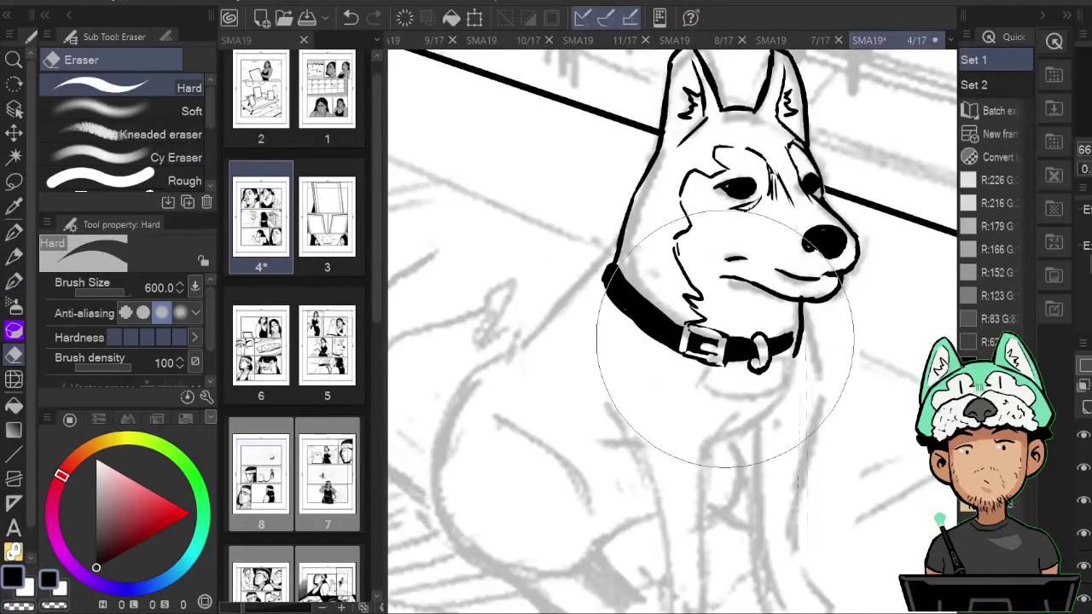
{"action": "key", "text": "p"}
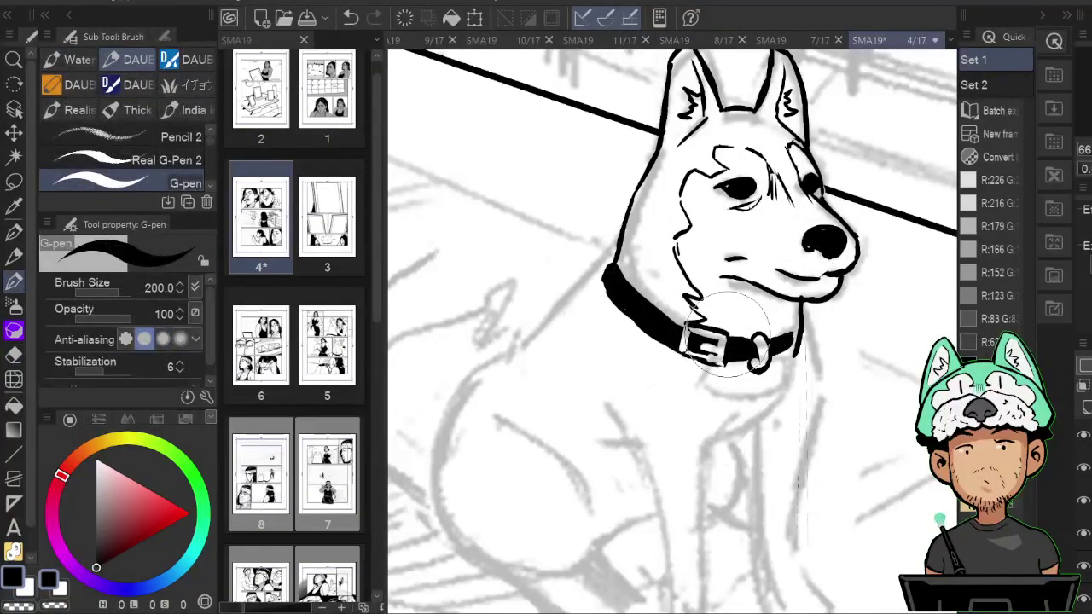
{"action": "key", "text": "e"}
{"action": "key", "text": "p"}
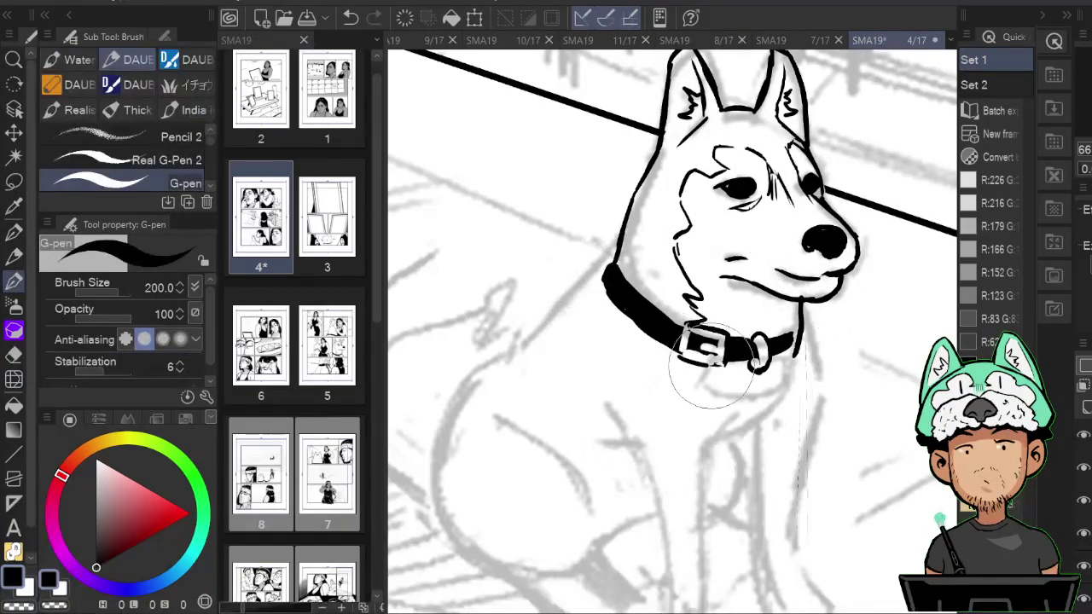
{"action": "key", "text": "e"}
{"action": "key", "text": "p"}
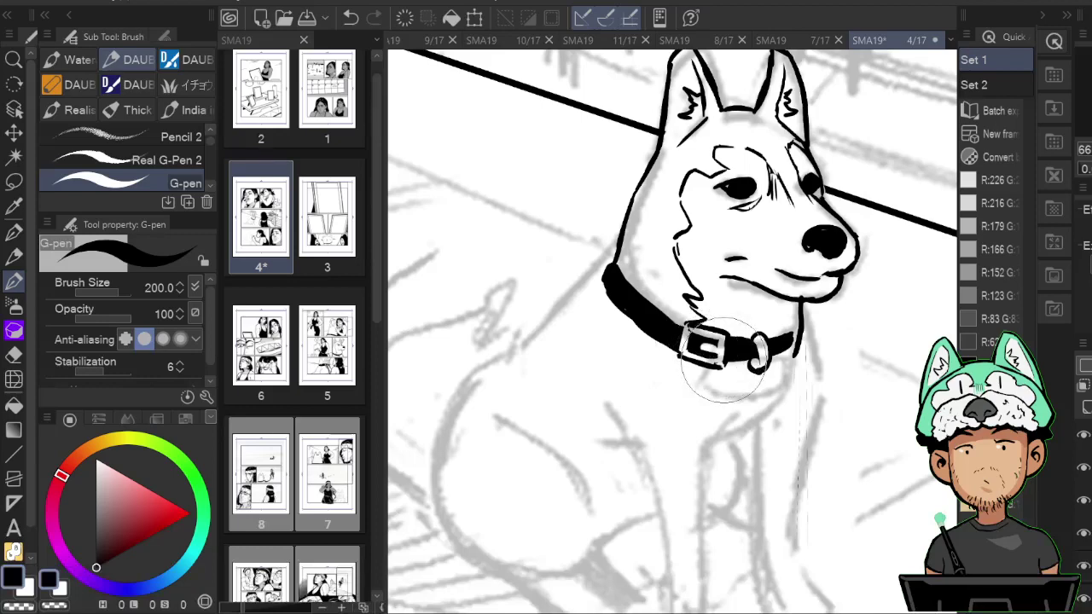
Ink the collar's front end at the throat with a small pointed shape and clean its edges.
{"action": "key", "text": "h"}
{"action": "mouse_move", "coordinate": [548, 334]}
{"action": "left_mouse_down"}
{"action": "mouse_move", "coordinate": [564, 353]}
{"action": "mouse_move", "coordinate": [529, 333]}
{"action": "mouse_move", "coordinate": [553, 342]}
{"action": "left_mouse_up"}
{"action": "key", "text": "e"}
{"action": "key", "text": "p"}
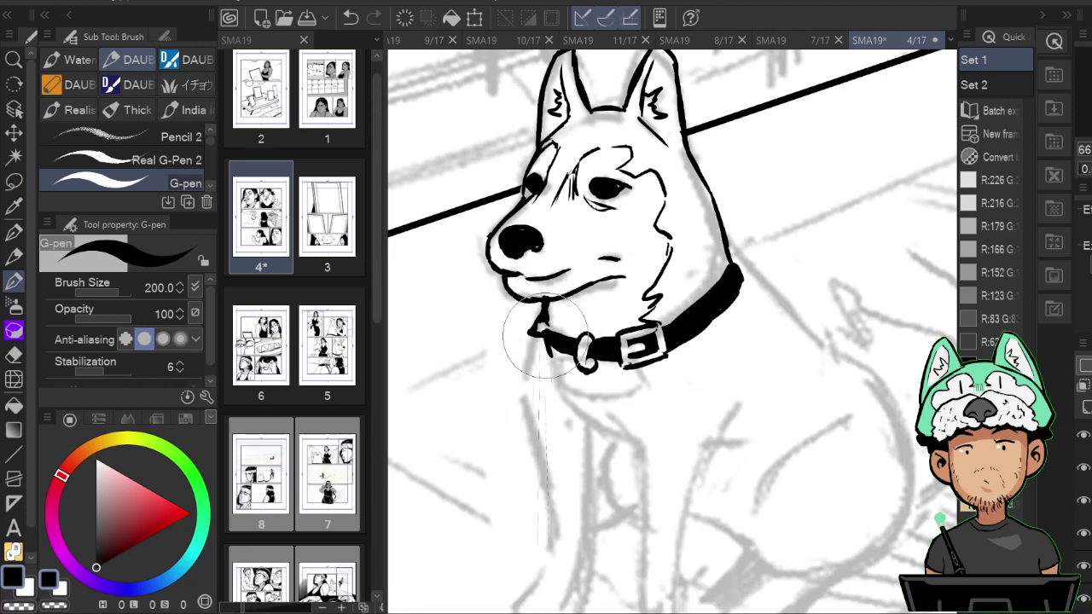
{"action": "key", "text": "e"}
{"action": "key", "text": "p"}
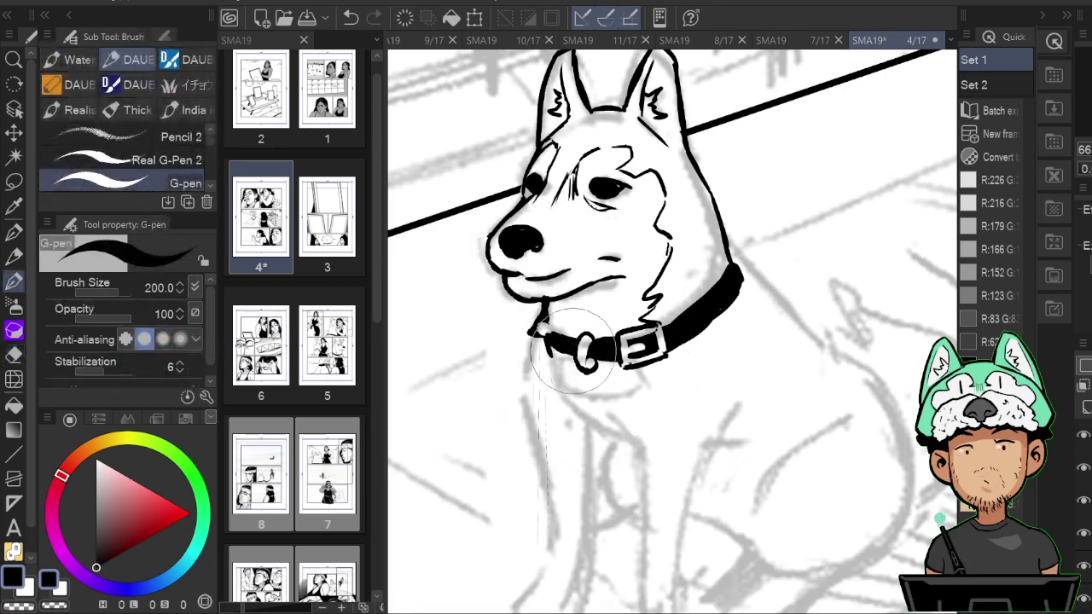
Trim the collar's rear upper end where it meets the line of the dog's nape.
{"action": "key", "text": "h"}
{"action": "mouse_move", "coordinate": [784, 401]}
{"action": "left_mouse_down"}
{"action": "mouse_move", "coordinate": [780, 379]}
{"action": "mouse_move", "coordinate": [814, 325]}
{"action": "left_mouse_up"}
{"action": "key", "text": "h"}
{"action": "left_click_drag", "start_coordinate": [837, 268], "coordinate": [818, 351]}
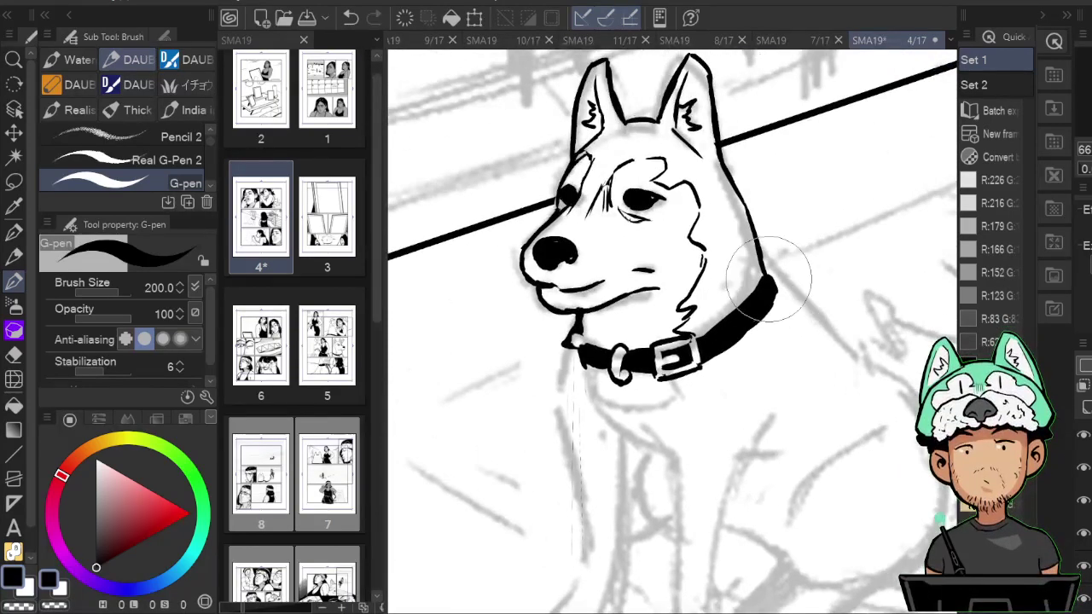
{"action": "key", "text": "e"}
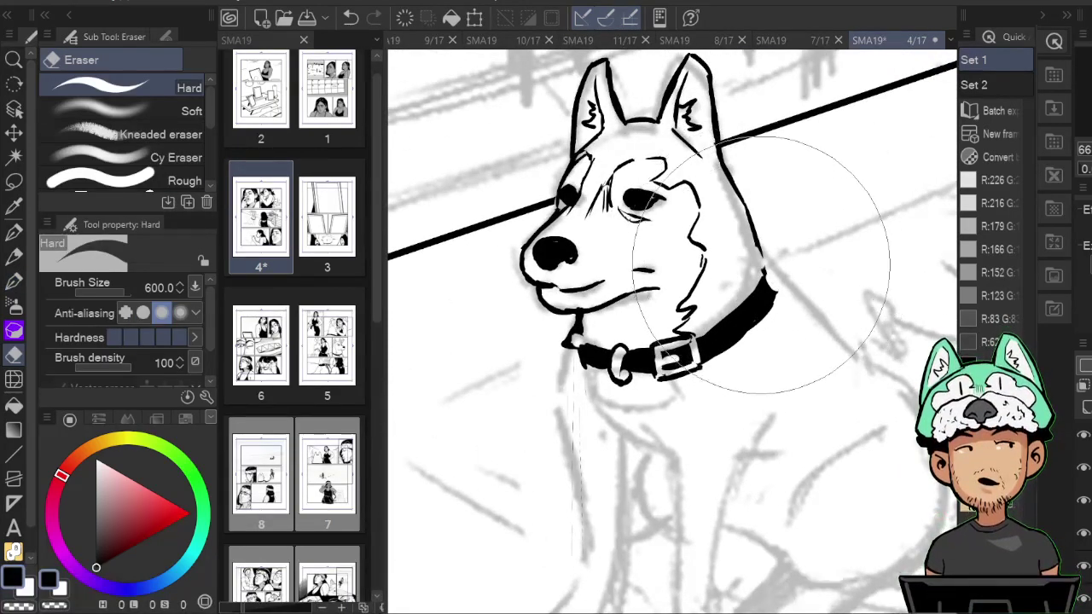
Ink the end of the dog's nape line down to the rear upper end of the collar and tidy the junction.
{"action": "key", "text": "p"}
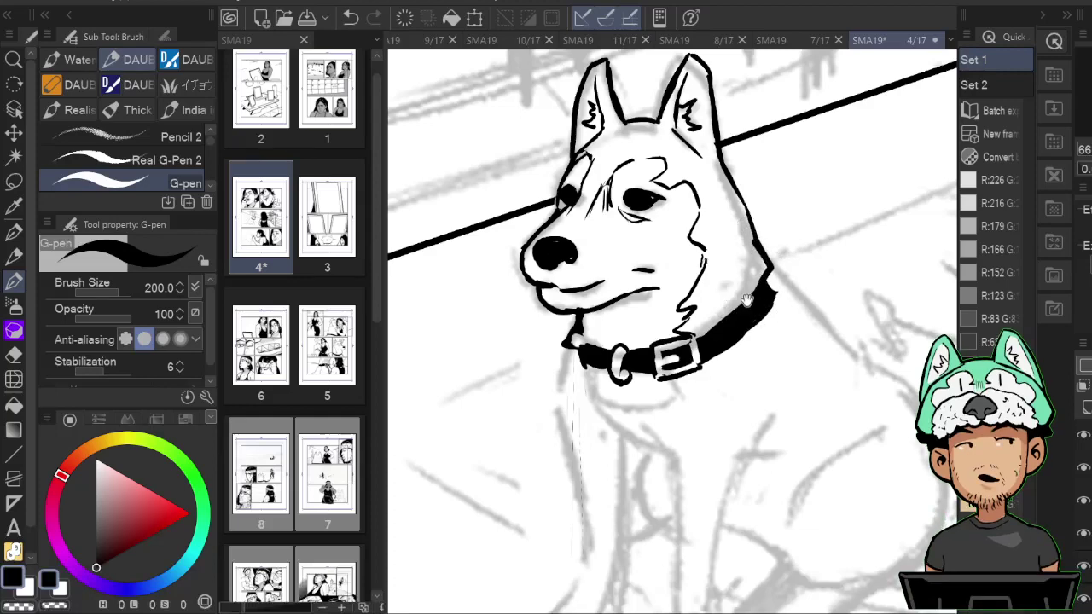
{"action": "left_click_drag", "start_coordinate": [764, 290], "coordinate": [749, 282]}
{"action": "key", "text": "e"}
{"action": "key", "text": "p"}
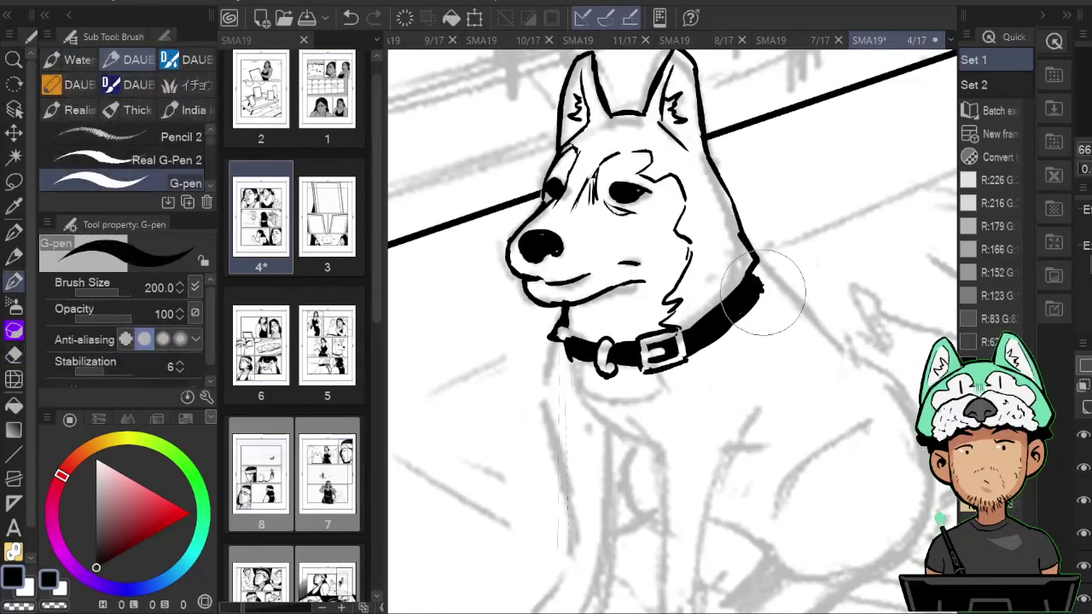
Ink the dog's back as a sloping line from the rear of the collar down toward the rump, following the sketch.
{"action": "key", "text": "h"}
{"action": "key", "text": "h"}
{"action": "mouse_move", "coordinate": [783, 297]}
{"action": "left_mouse_down"}
{"action": "mouse_move", "coordinate": [862, 363]}
{"action": "mouse_move", "coordinate": [824, 334]}
{"action": "mouse_move", "coordinate": [844, 317]}
{"action": "mouse_move", "coordinate": [829, 316]}
{"action": "mouse_move", "coordinate": [854, 329]}
{"action": "mouse_move", "coordinate": [910, 407]}
{"action": "left_mouse_up"}
{"action": "key", "text": "h"}
{"action": "key", "text": "h"}
{"action": "key", "text": "h"}
{"action": "left_click_drag", "start_coordinate": [826, 375], "coordinate": [785, 281]}
{"action": "key", "text": "h"}
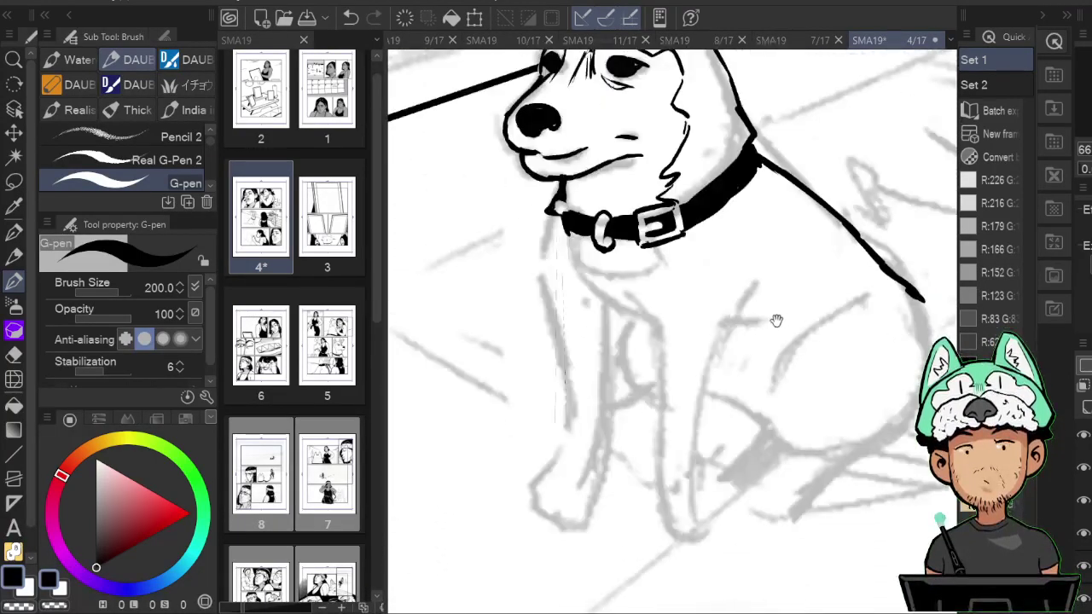
Ink the start of the chest line below the collar's front end, erasing and redrawing it as a short stroke.
{"action": "left_click_drag", "start_coordinate": [777, 319], "coordinate": [812, 332]}
{"action": "left_click_drag", "start_coordinate": [586, 256], "coordinate": [585, 308]}
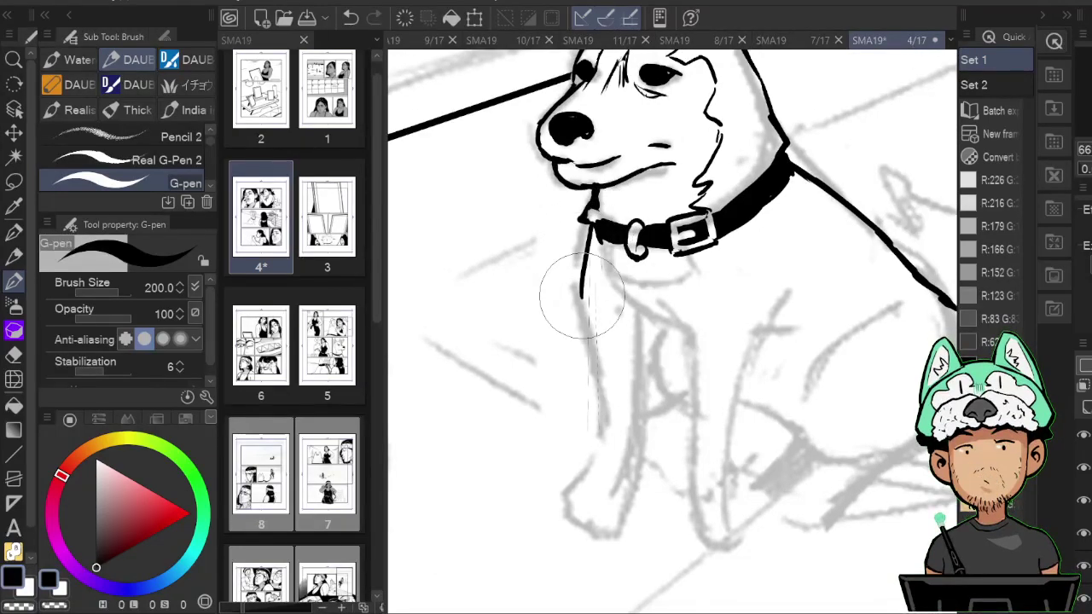
{"action": "key", "text": "h"}
{"action": "key", "text": "e"}
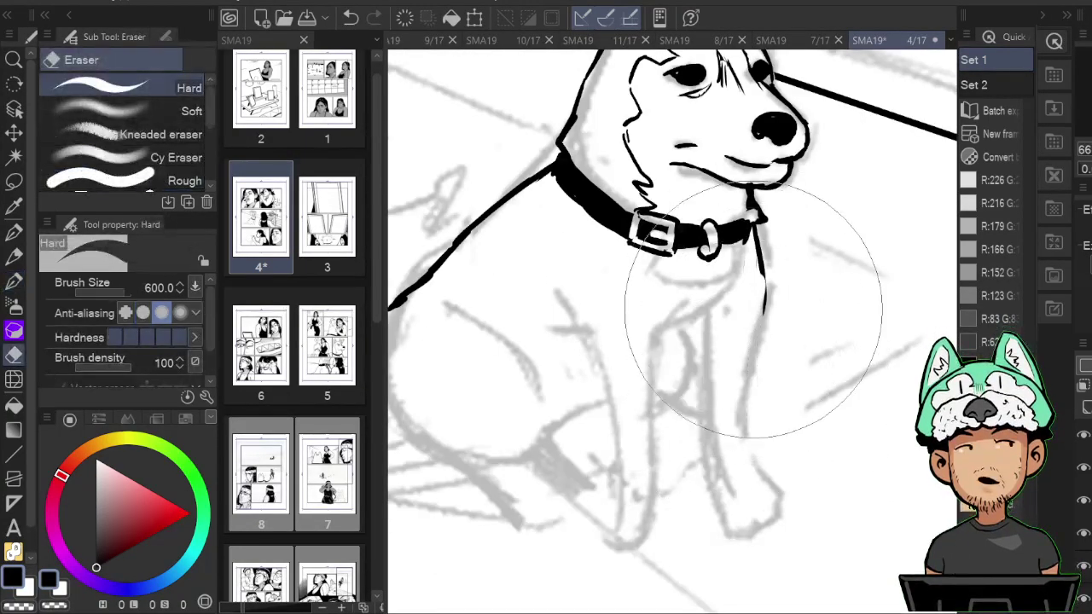
{"action": "left_click_drag", "start_coordinate": [757, 280], "coordinate": [768, 313]}
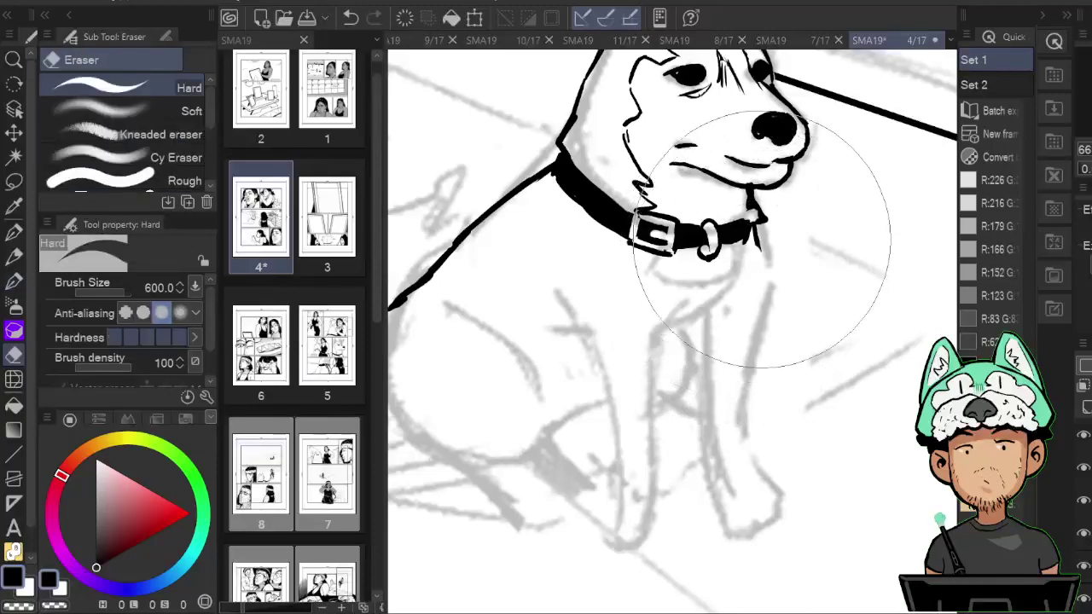
{"action": "key", "text": "p"}
{"action": "key", "text": "h"}
{"action": "key", "text": "e"}
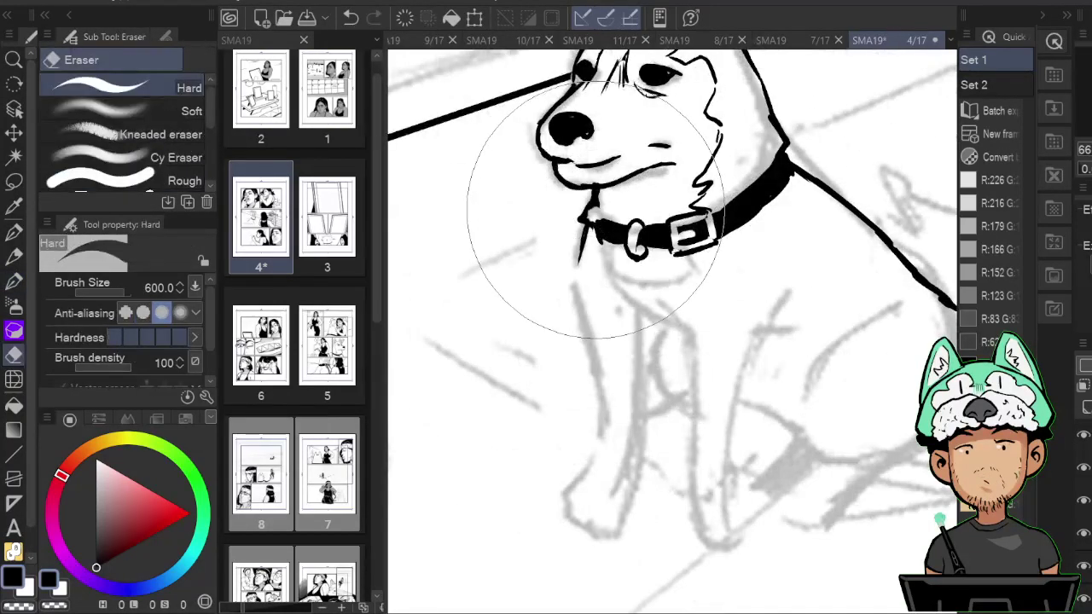
{"action": "key", "text": "p"}
{"action": "key", "text": "h"}
Extend the chest line from the throat down the front edge of the far foreleg to just above the paw.
{"action": "left_click_drag", "start_coordinate": [821, 302], "coordinate": [831, 295]}
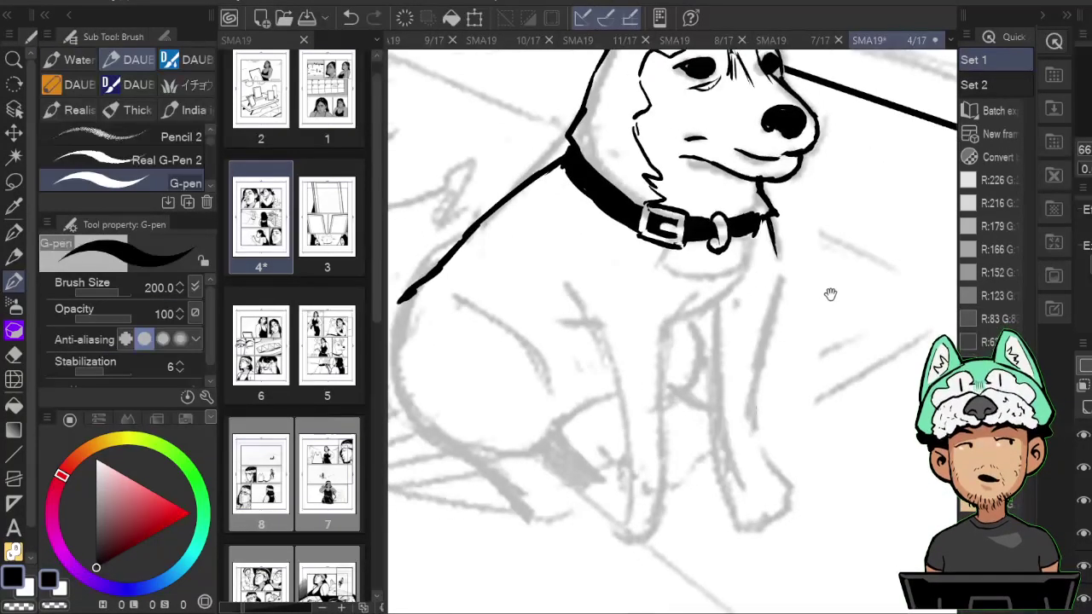
{"action": "key", "text": "h"}
{"action": "left_click_drag", "start_coordinate": [655, 233], "coordinate": [704, 246]}
{"action": "left_click_drag", "start_coordinate": [621, 231], "coordinate": [610, 294]}
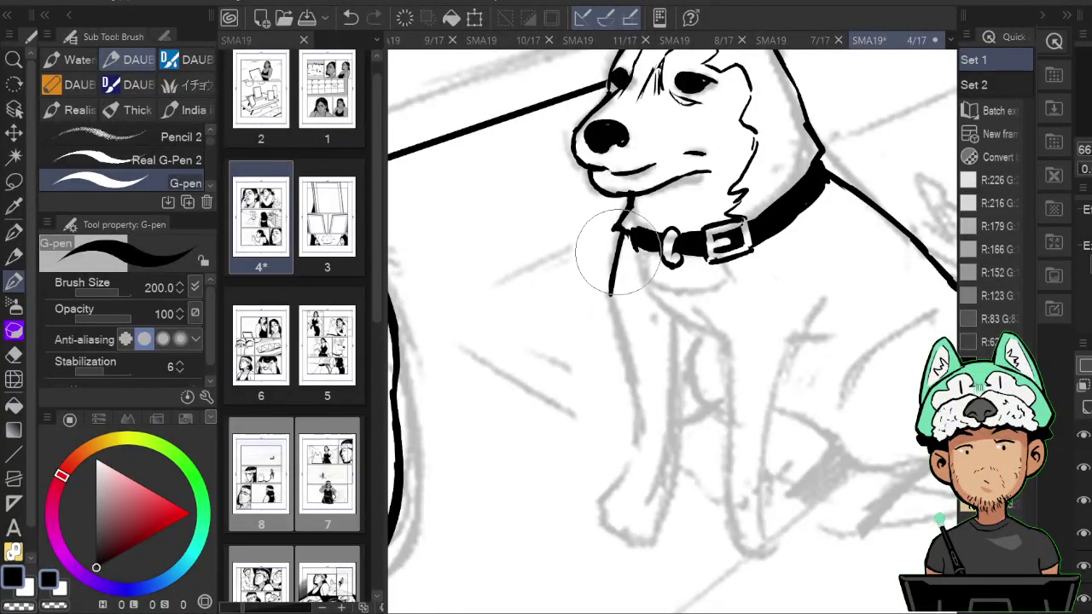
{"action": "left_click_drag", "start_coordinate": [635, 454], "coordinate": [652, 419]}
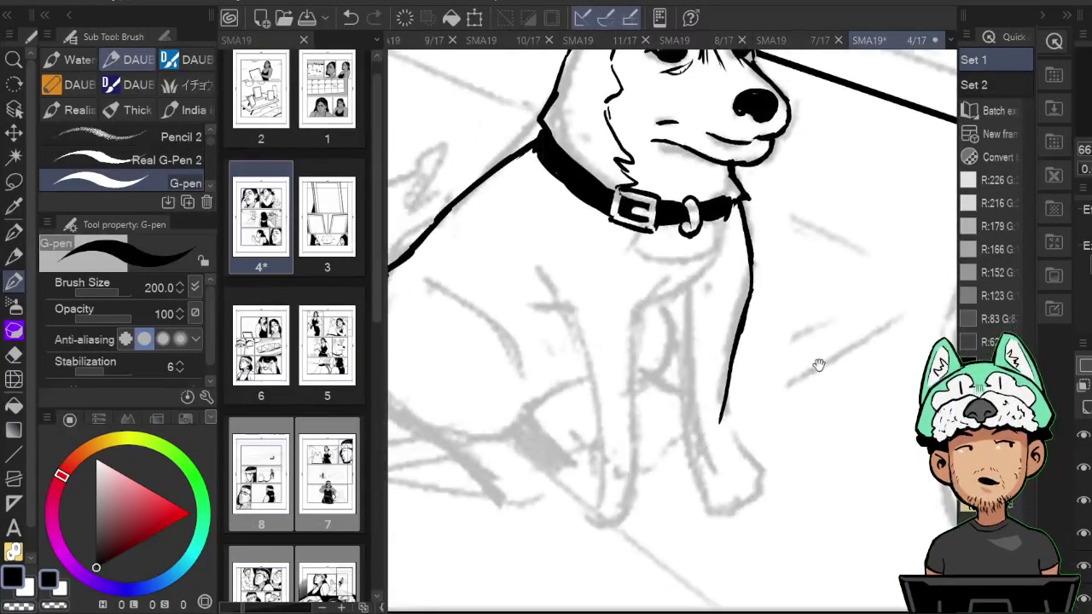
{"action": "key", "text": "h"}
{"action": "left_click_drag", "start_coordinate": [788, 358], "coordinate": [793, 394]}
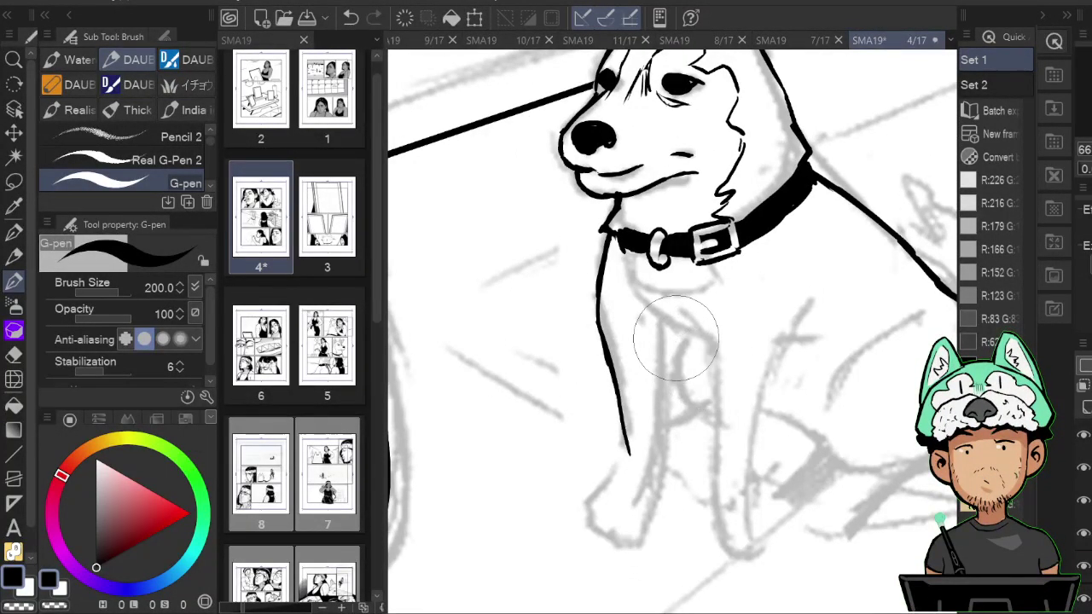
{"action": "left_click_drag", "start_coordinate": [692, 353], "coordinate": [700, 342]}
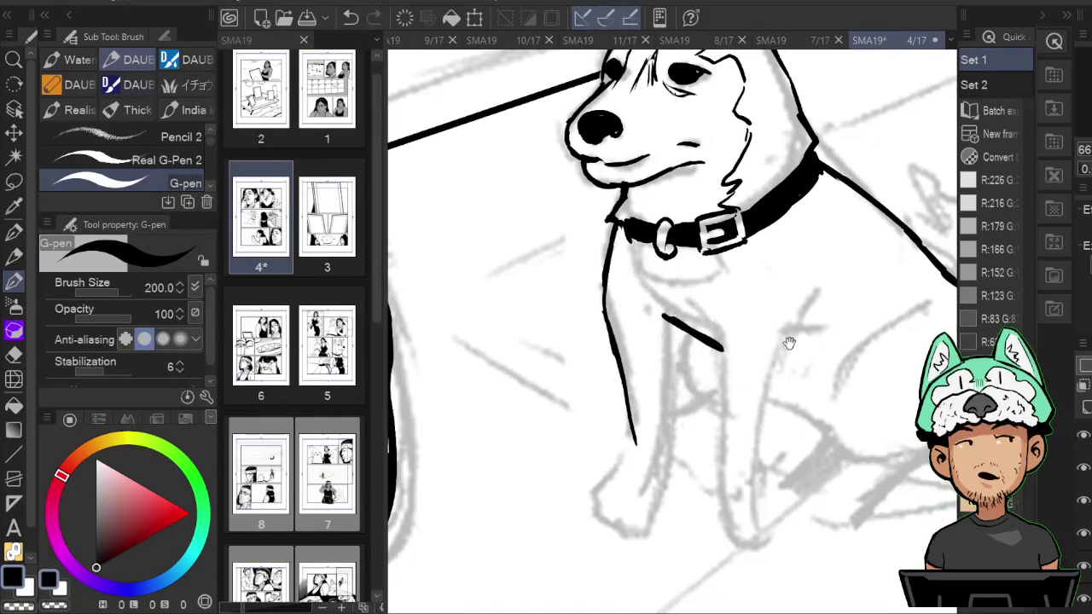
{"action": "key", "text": "h"}
{"action": "key", "text": "h"}
{"action": "key", "text": "e"}
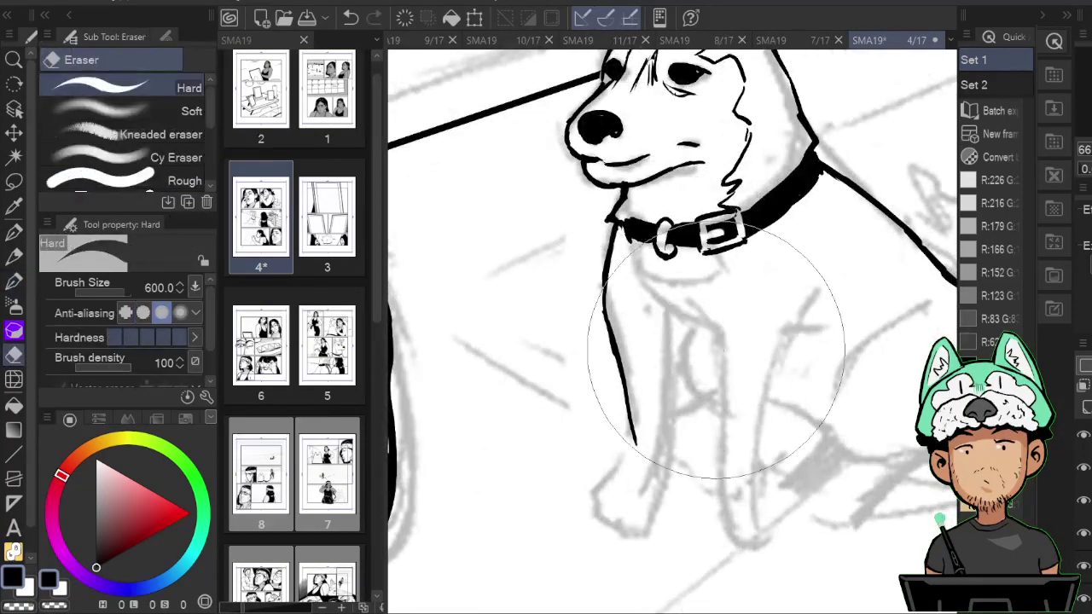
Ink the short slanted underside of the chest between the forelegs and continue it down the near foreleg's front edge.
{"action": "key", "text": "p"}
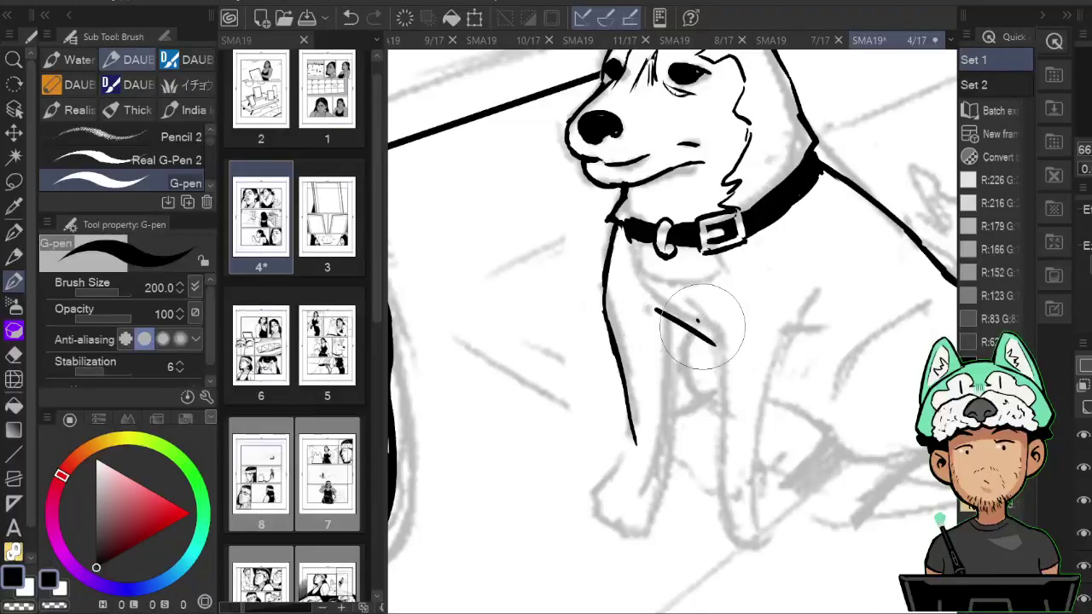
{"action": "left_click_drag", "start_coordinate": [702, 327], "coordinate": [723, 364]}
{"action": "key", "text": "h"}
{"action": "left_click_drag", "start_coordinate": [774, 410], "coordinate": [780, 392]}
{"action": "key", "text": "h"}
{"action": "left_click_drag", "start_coordinate": [718, 350], "coordinate": [742, 325]}
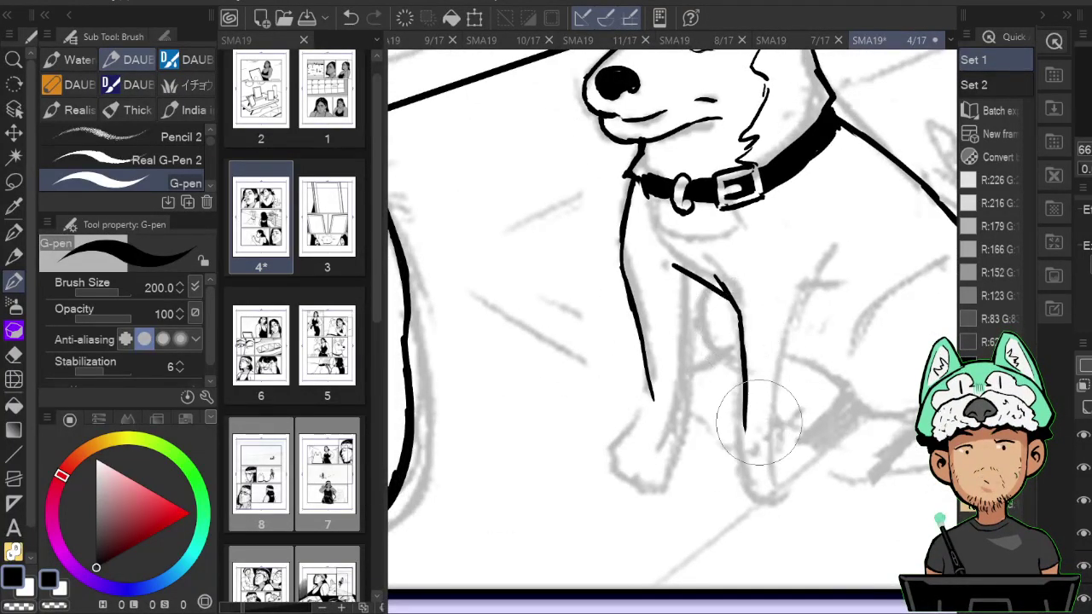
Erase the lower part of the far foreleg's front edge and redraw it down to the ankle.
{"action": "left_click_drag", "start_coordinate": [830, 348], "coordinate": [787, 384]}
{"action": "key", "text": "h"}
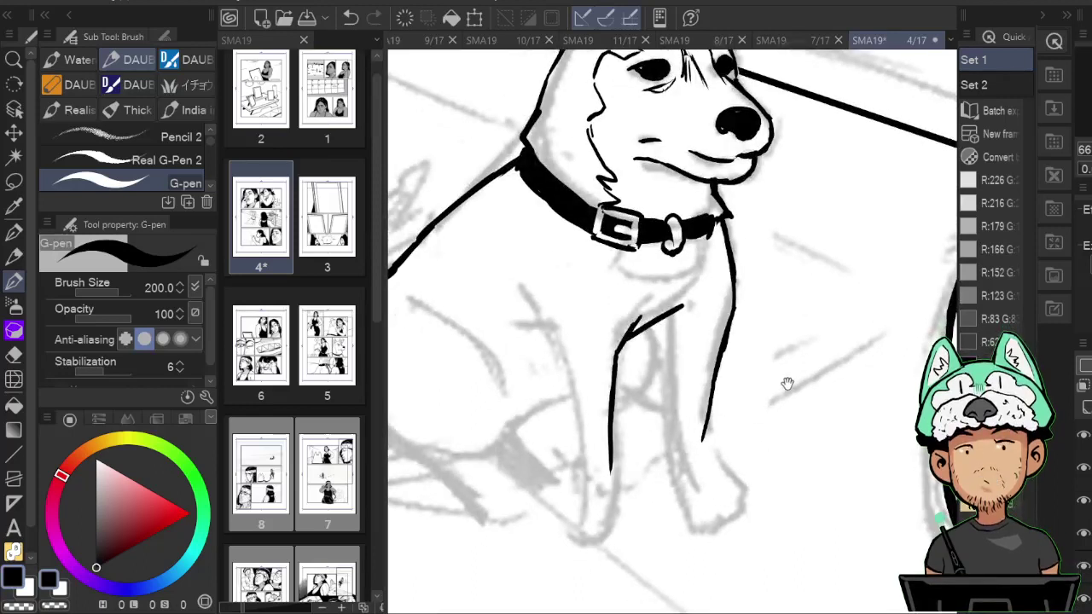
{"action": "key", "text": "e"}
{"action": "left_click_drag", "start_coordinate": [717, 427], "coordinate": [722, 359]}
{"action": "key", "text": "p"}
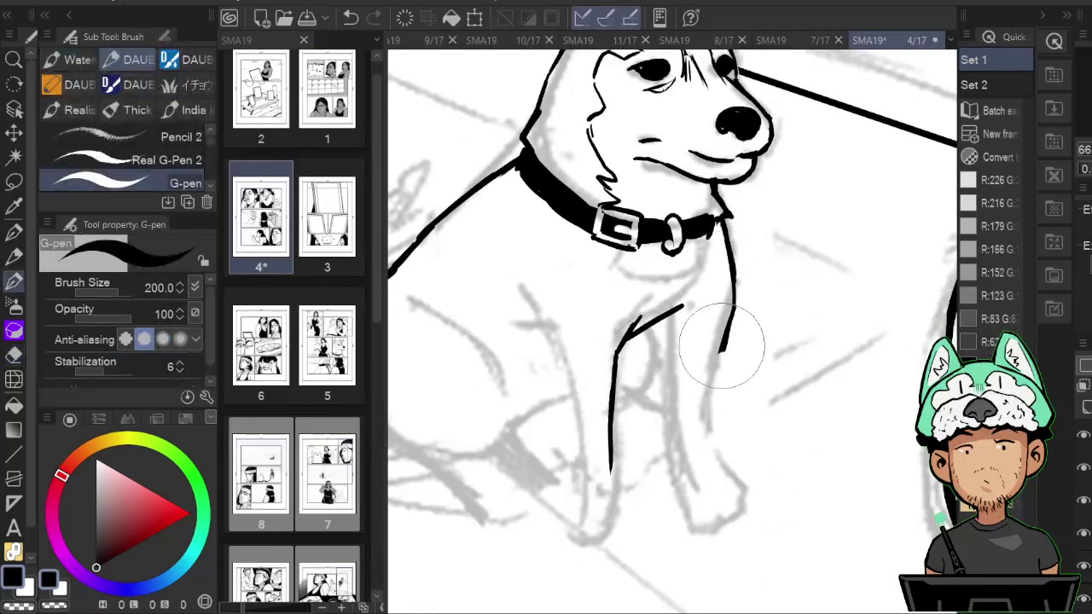
{"action": "left_click_drag", "start_coordinate": [705, 422], "coordinate": [701, 471]}
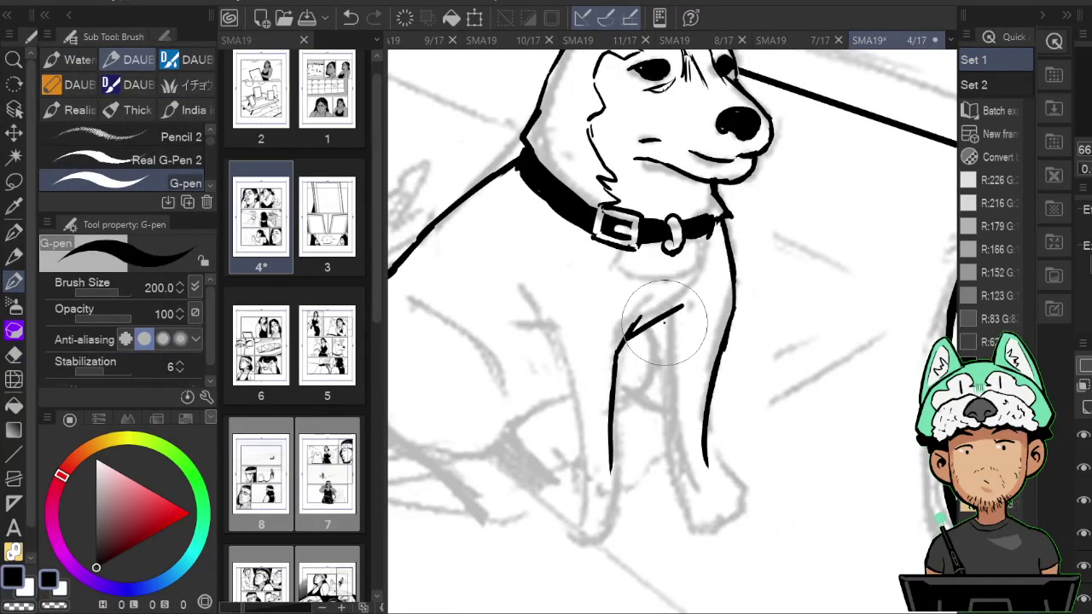
Ink the rear edge of the far foreleg as a long line from the chest underside down toward the paw.
{"action": "left_click_drag", "start_coordinate": [666, 433], "coordinate": [670, 498]}
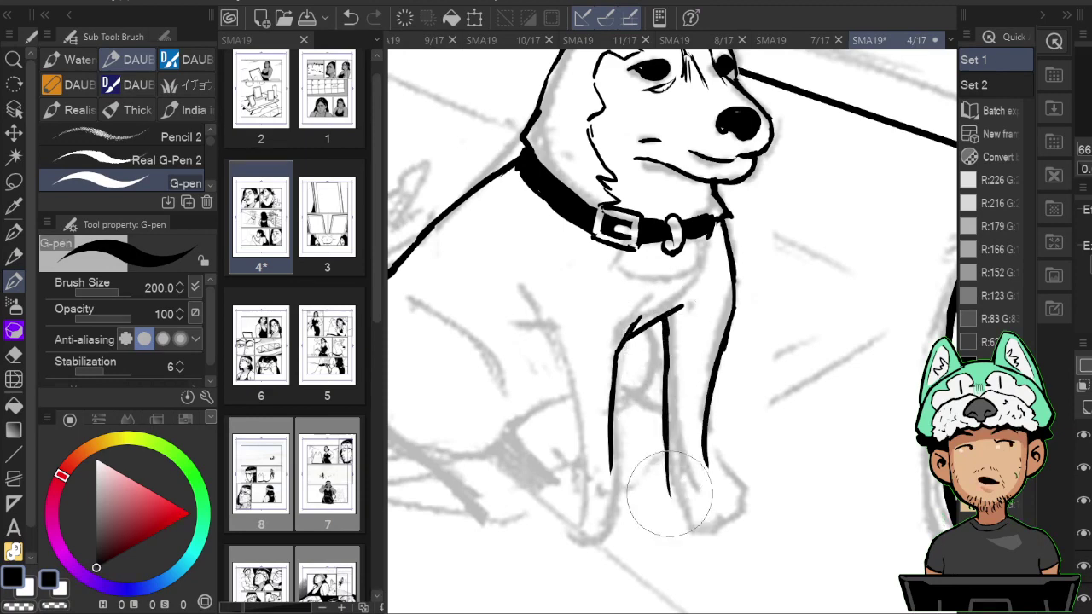
{"action": "key", "text": "h"}
{"action": "left_click_drag", "start_coordinate": [814, 430], "coordinate": [817, 373]}
{"action": "key", "text": "h"}
Ink the sloping top of the far foreleg's paw and curve it around the front, erasing and redrawing the stroke.
{"action": "left_click_drag", "start_coordinate": [705, 395], "coordinate": [716, 425]}
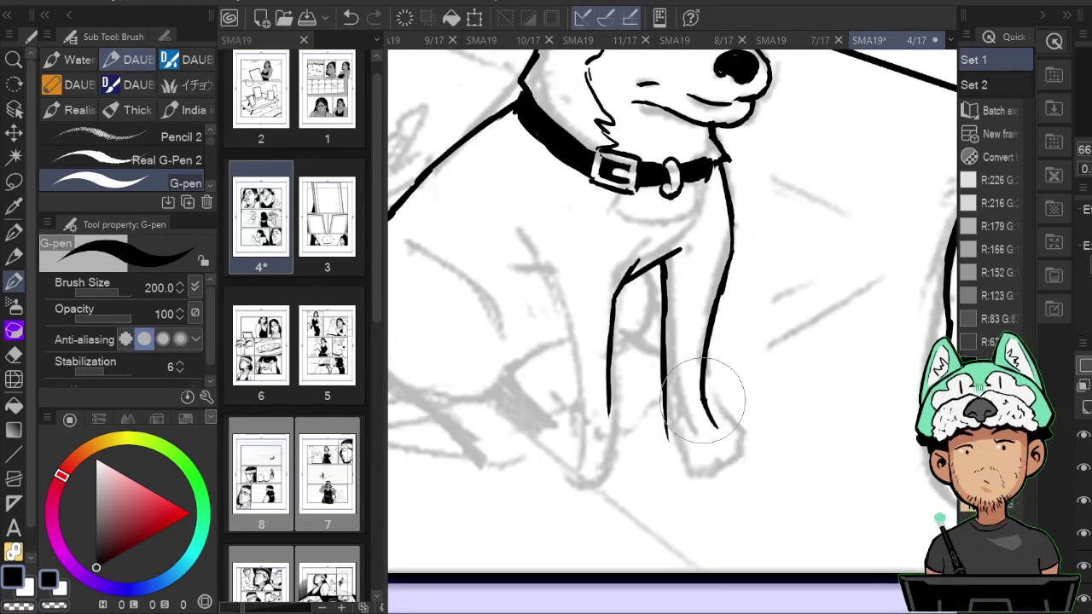
{"action": "key", "text": "h"}
{"action": "key", "text": "e"}
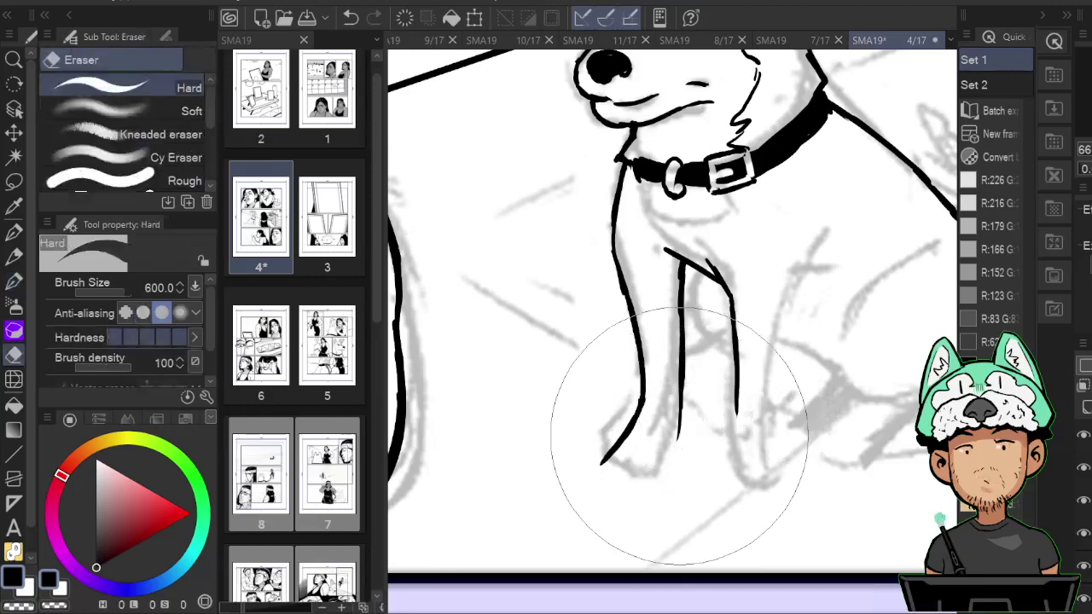
{"action": "mouse_move", "coordinate": [642, 412]}
{"action": "left_mouse_down"}
{"action": "mouse_move", "coordinate": [625, 416]}
{"action": "mouse_move", "coordinate": [608, 456]}
{"action": "mouse_move", "coordinate": [629, 435]}
{"action": "mouse_move", "coordinate": [615, 471]}
{"action": "left_mouse_up"}
{"action": "key", "text": "b"}
{"action": "key", "text": "e"}
{"action": "key", "text": "b"}
{"action": "key", "text": "h"}
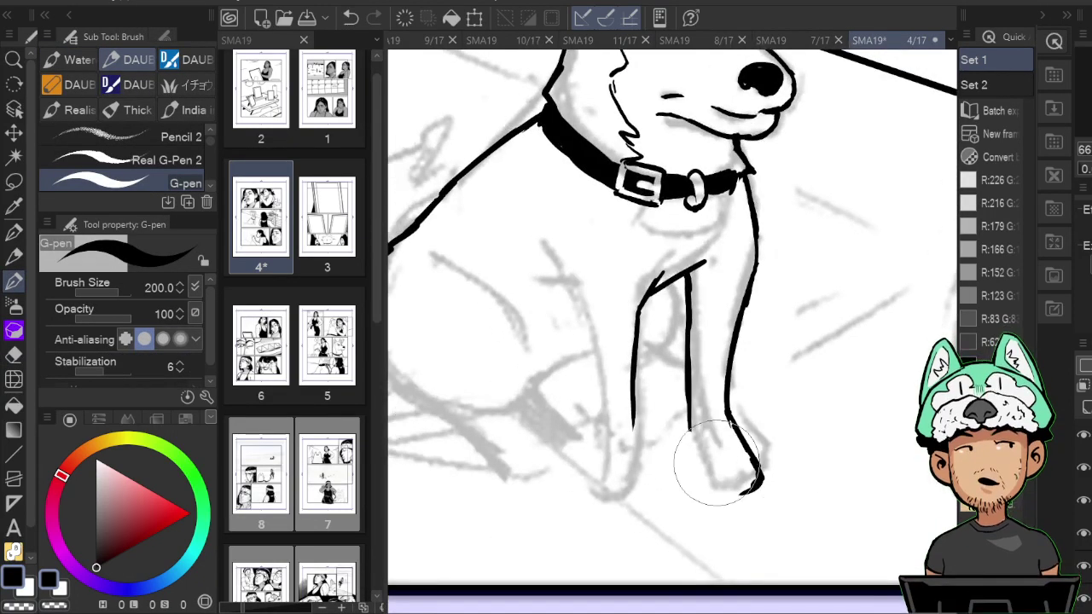
Curve the far foreleg's rear edge into a rounded rear toe and erase the paw's front tip.
{"action": "key", "text": "e"}
{"action": "key", "text": "p"}
{"action": "left_click_drag", "start_coordinate": [691, 454], "coordinate": [692, 414]}
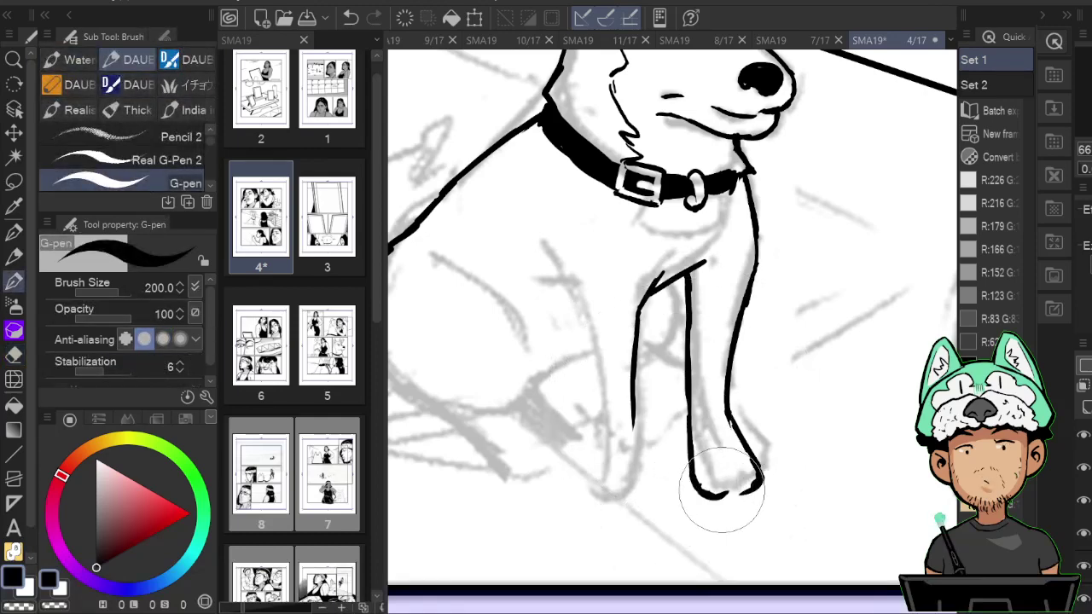
{"action": "key", "text": "e"}
{"action": "left_click_drag", "start_coordinate": [741, 483], "coordinate": [731, 461]}
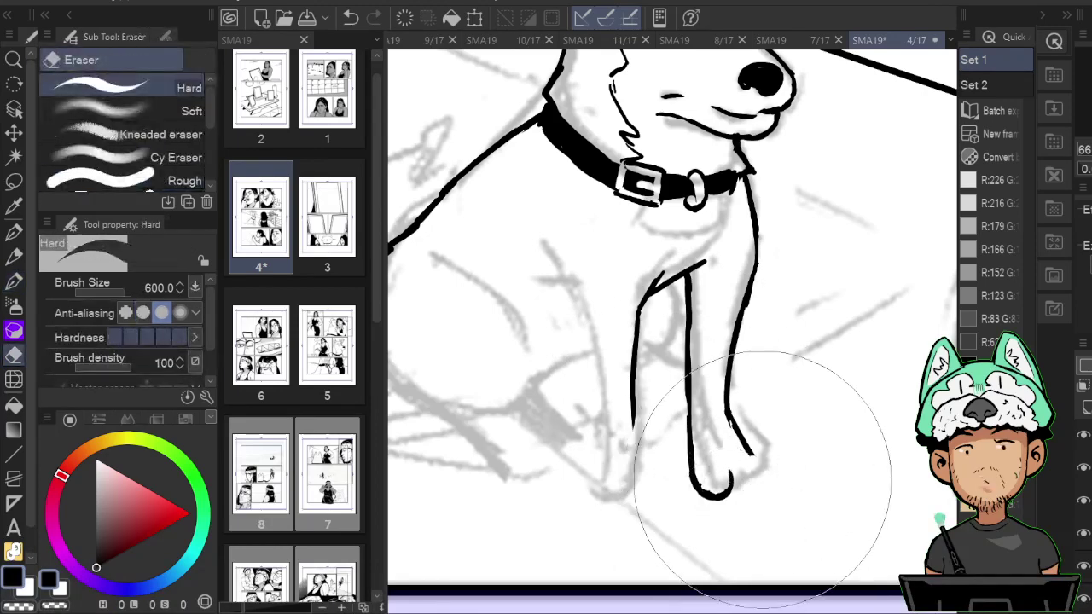
Ink the remaining toes along the bottom of the far paw and clean away the stray marks around them.
{"action": "key", "text": "p"}
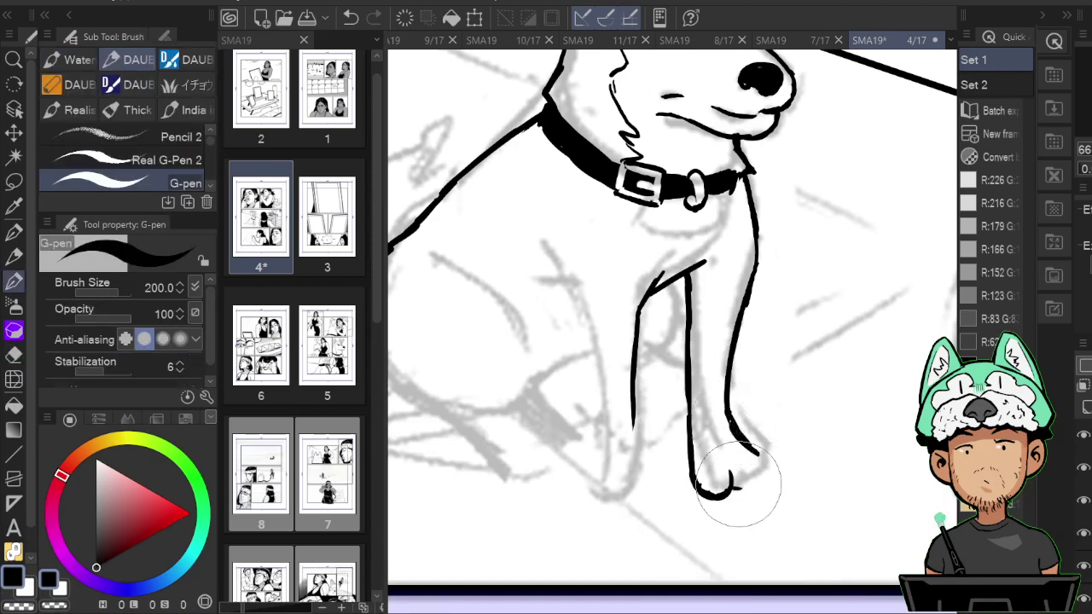
{"action": "key", "text": "e"}
{"action": "key", "text": "p"}
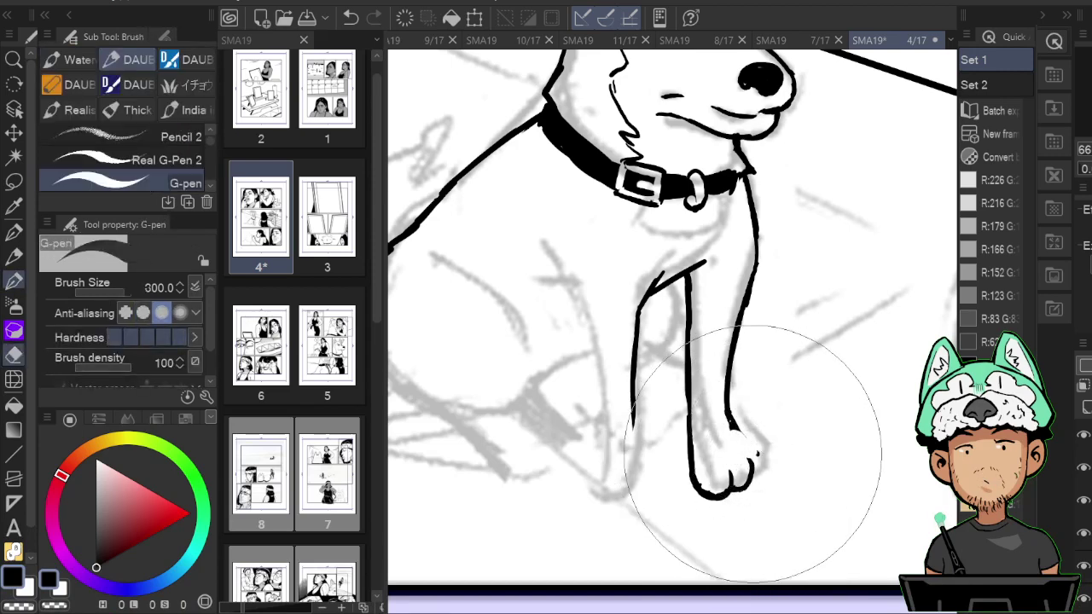
{"action": "key", "text": "e"}
{"action": "key", "text": "p"}
Close the far paw's top and front contour around the toes, erasing the first version and redrawing it rounder.
{"action": "mouse_move", "coordinate": [730, 418]}
{"action": "left_mouse_down"}
{"action": "mouse_move", "coordinate": [763, 449]}
{"action": "mouse_move", "coordinate": [758, 476]}
{"action": "left_mouse_up"}
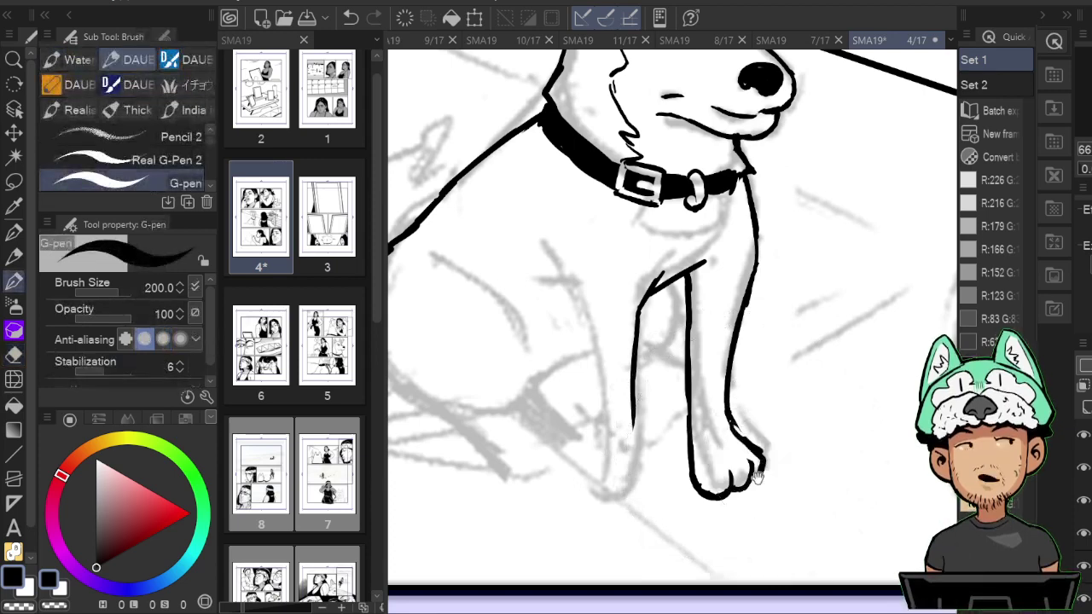
{"action": "left_click_drag", "start_coordinate": [781, 436], "coordinate": [775, 456]}
{"action": "key", "text": "e"}
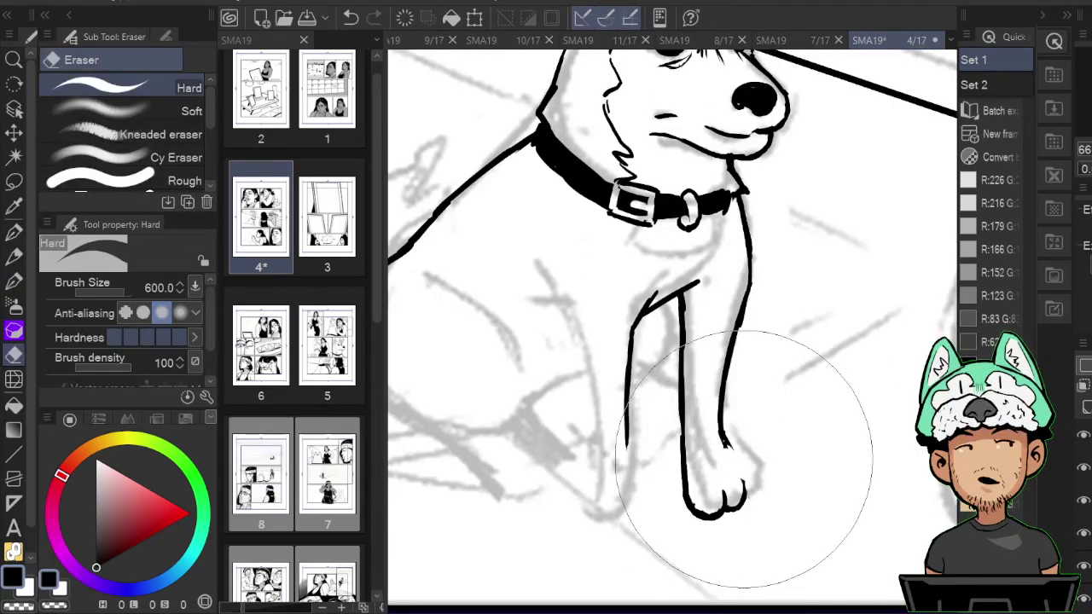
{"action": "key", "text": "p"}
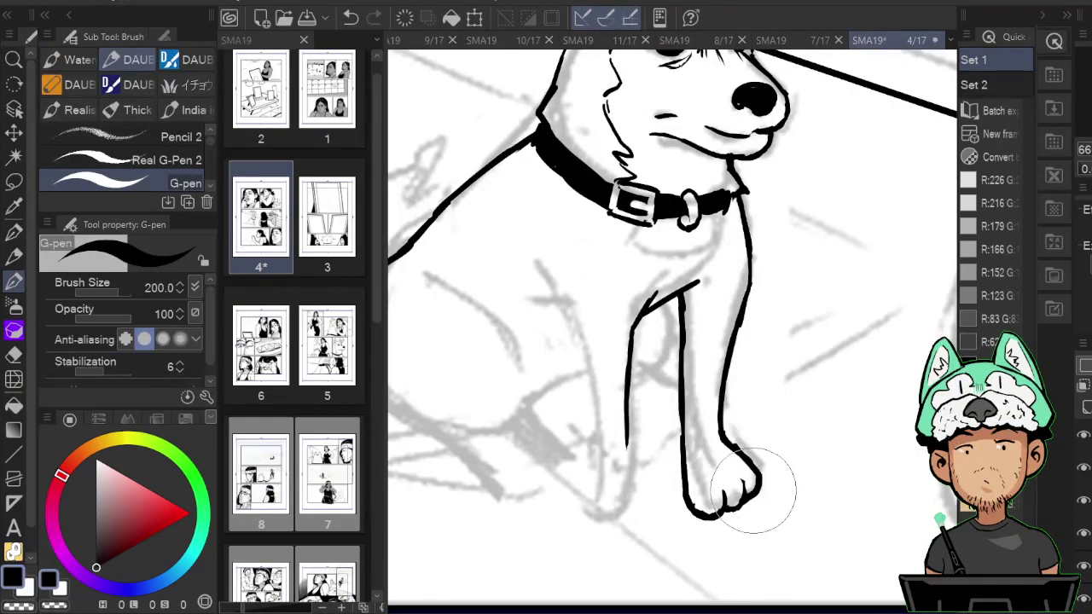
Extend the near foreleg's front edge down to the base of its paw.
{"action": "key", "text": "h"}
{"action": "left_click_drag", "start_coordinate": [829, 410], "coordinate": [773, 407]}
{"action": "key", "text": "h"}
{"action": "key", "text": "h"}
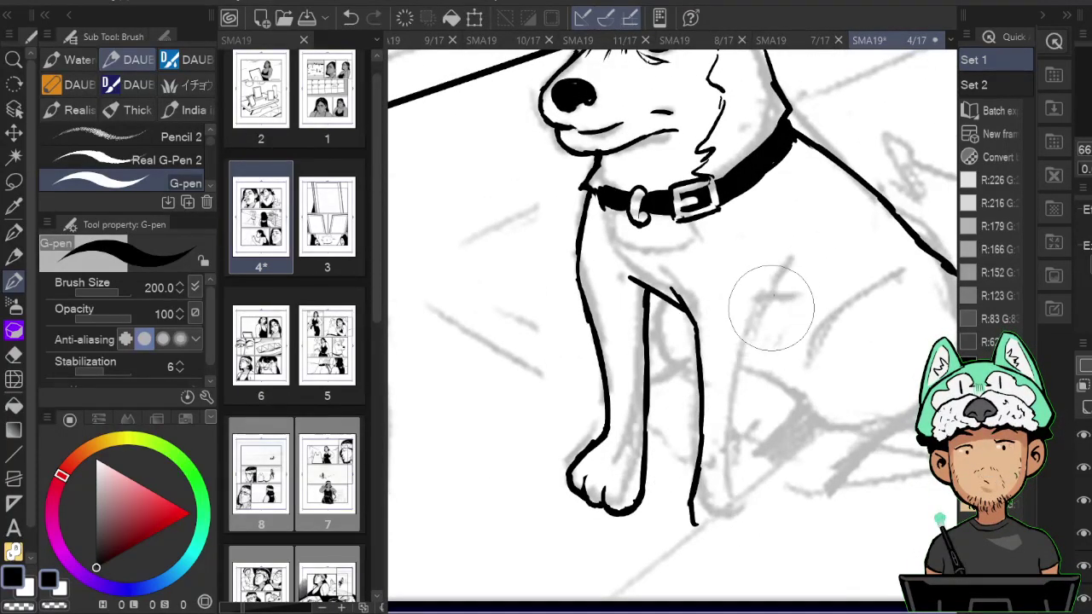
Ink the near foreleg's rear edge from the shoulder down to the paw, erasing and redrawing the section below the elbow.
{"action": "key", "text": "h"}
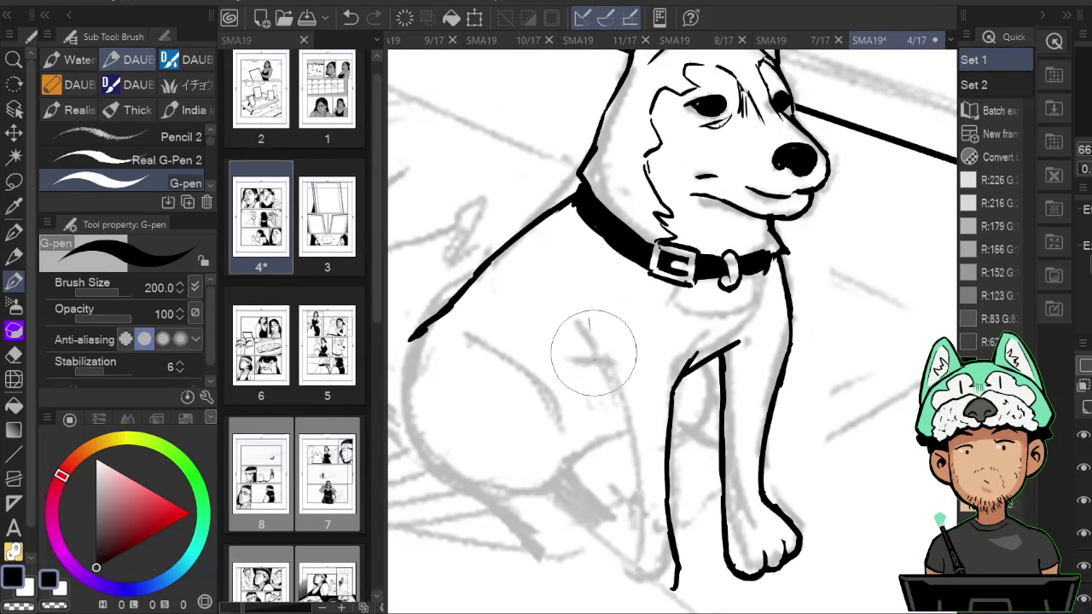
{"action": "left_click_drag", "start_coordinate": [594, 352], "coordinate": [605, 411]}
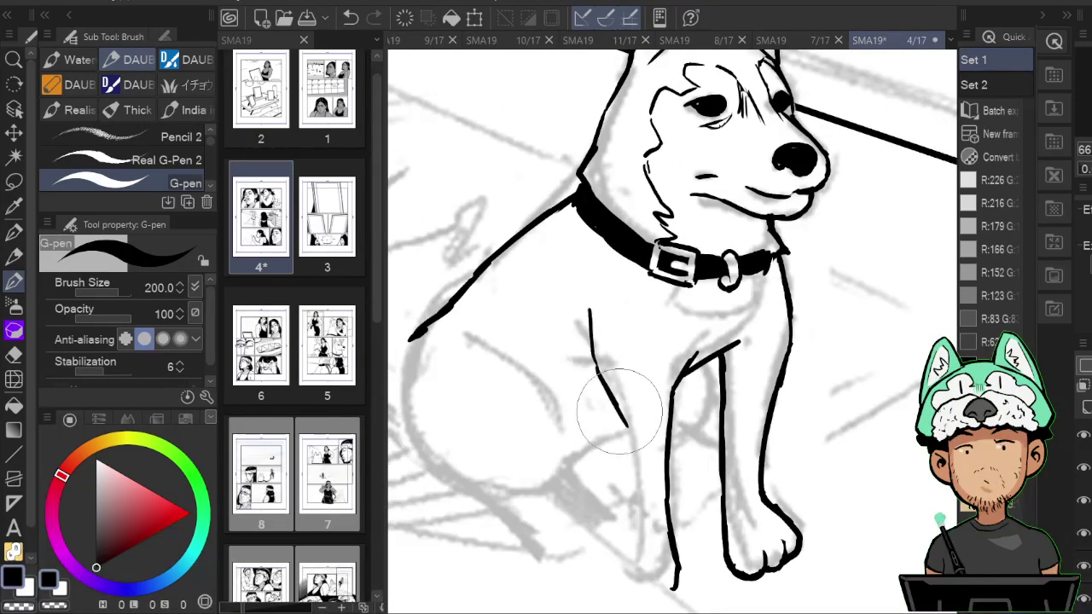
{"action": "key", "text": "h"}
{"action": "key", "text": "e"}
{"action": "left_click_drag", "start_coordinate": [735, 362], "coordinate": [741, 409]}
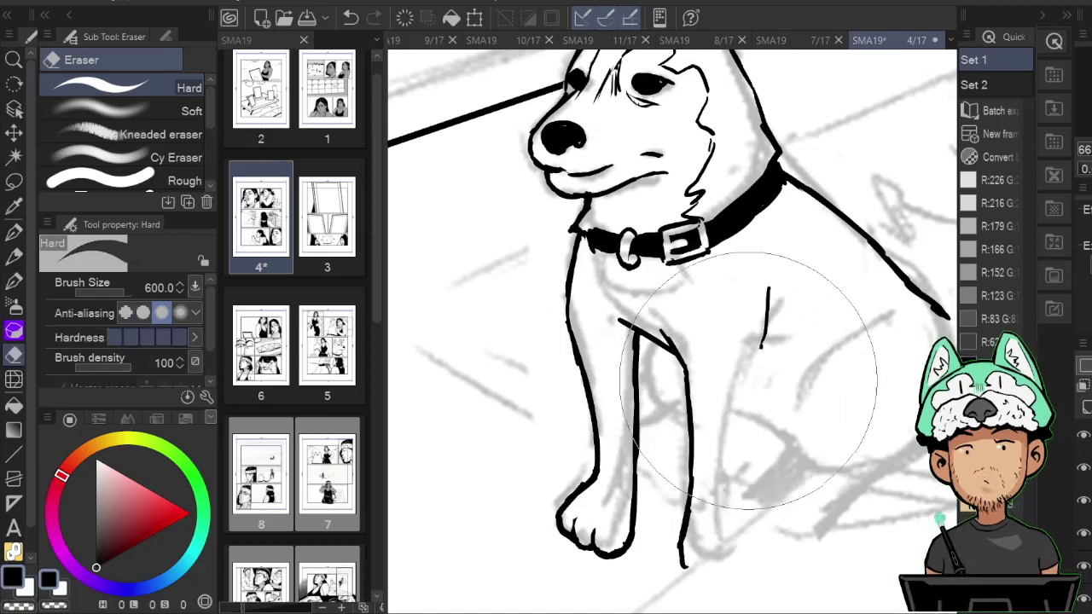
{"action": "key", "text": "b"}
{"action": "key", "text": "h"}
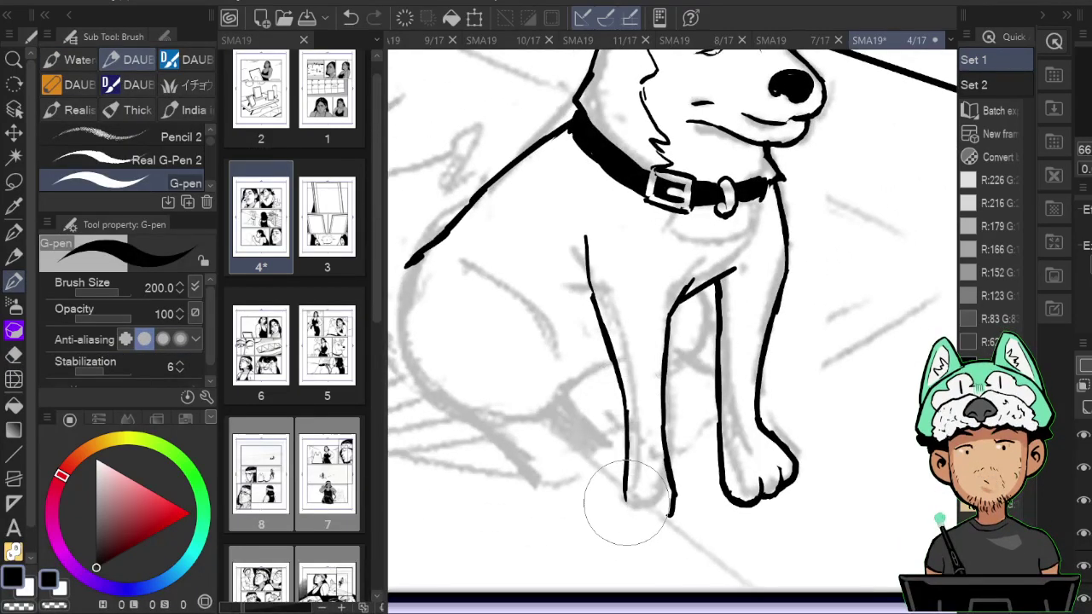
Trim the lower end of the near foreleg's front edge just above the paw.
{"action": "key", "text": "h"}
{"action": "left_click_drag", "start_coordinate": [814, 473], "coordinate": [828, 446]}
{"action": "key", "text": "h"}
{"action": "key", "text": "e"}
{"action": "left_click_drag", "start_coordinate": [676, 490], "coordinate": [670, 471]}
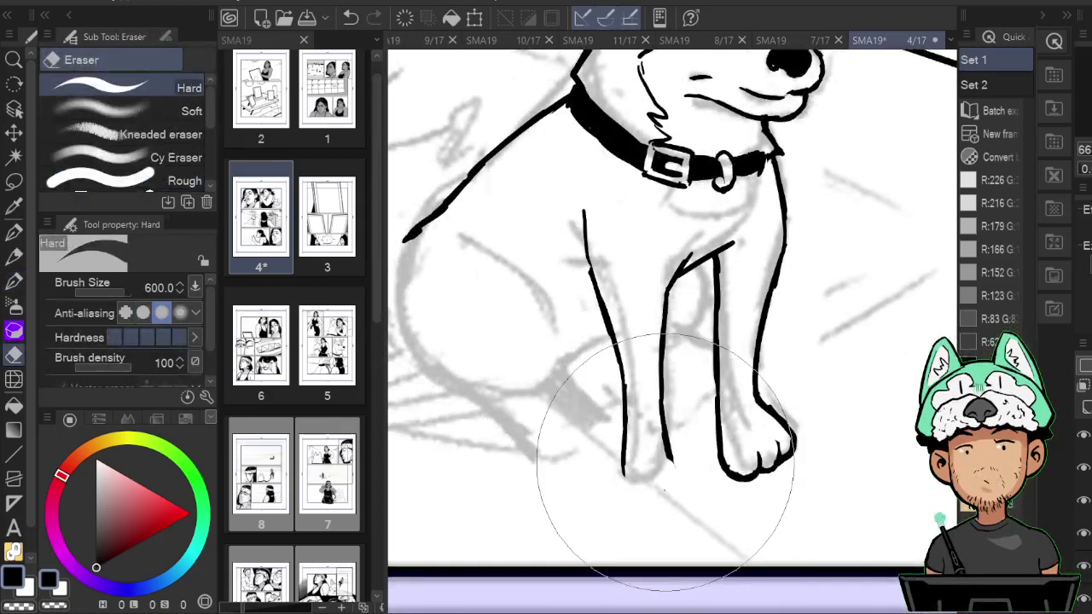
Redraw the near foreleg's front edge curving outward into the paw and rework the lower end of its rear edge.
{"action": "key", "text": "b"}
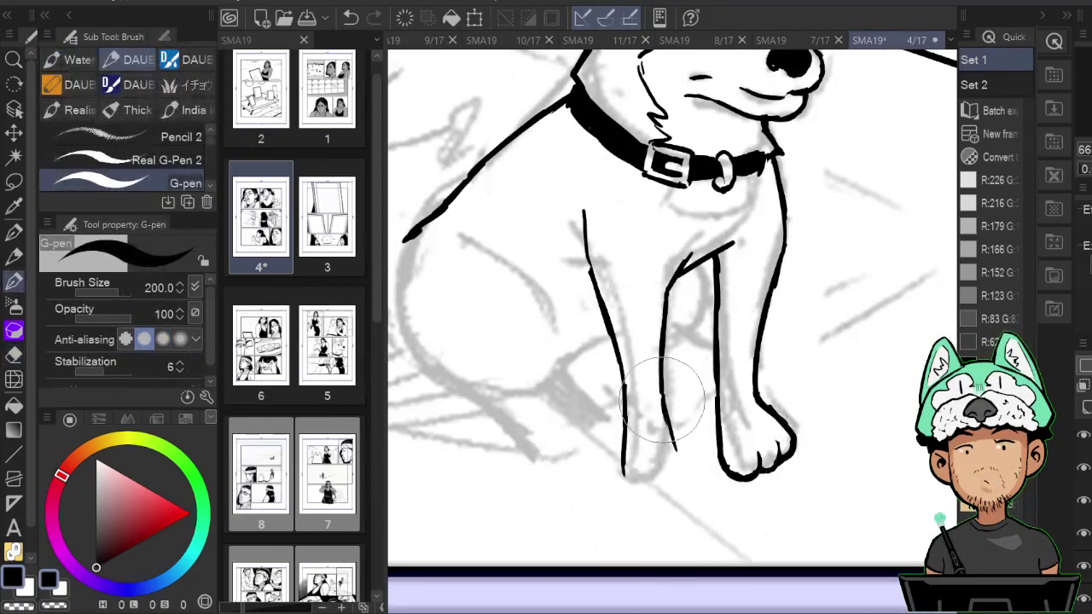
{"action": "key", "text": "e"}
{"action": "left_click_drag", "start_coordinate": [630, 449], "coordinate": [628, 489]}
{"action": "key", "text": "b"}
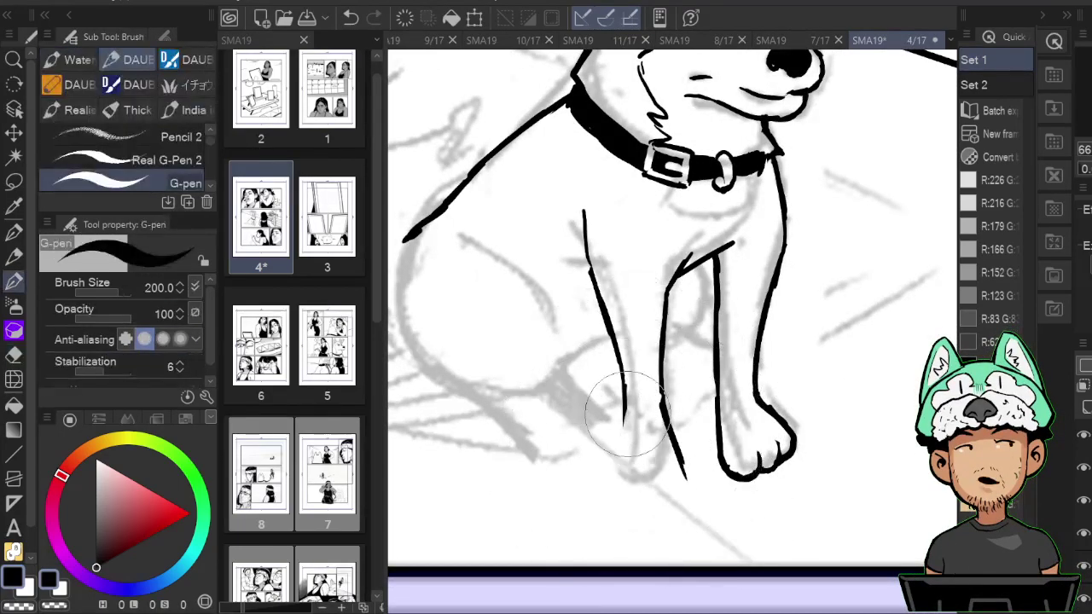
{"action": "key", "text": "h"}
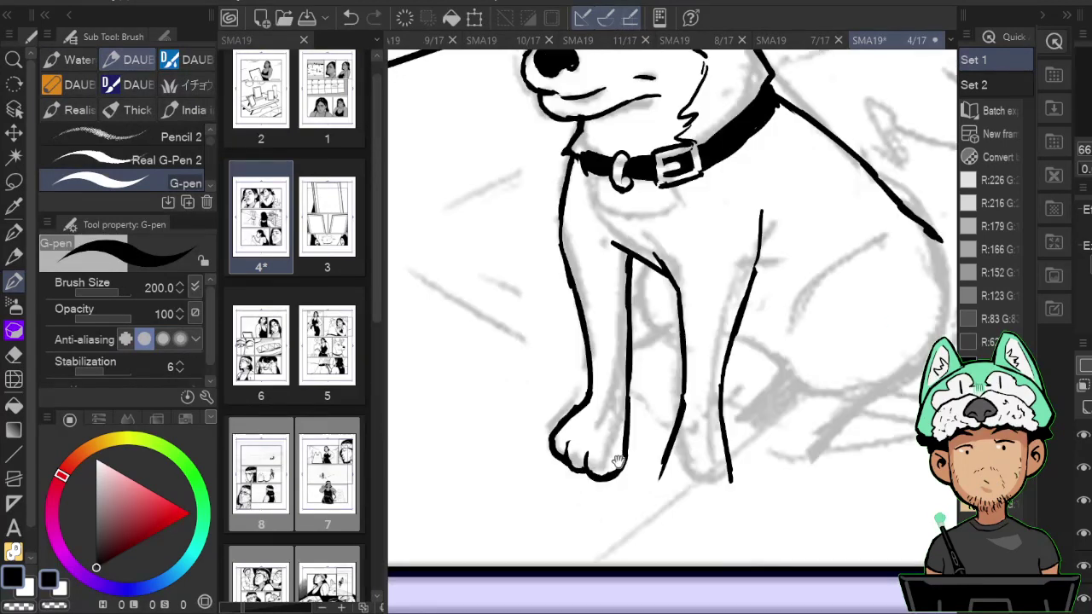
Trim the near foreleg's rear edge back above the paw and round the front edge's end into the first toe.
{"action": "key", "text": "e"}
{"action": "mouse_move", "coordinate": [730, 483]}
{"action": "left_mouse_down"}
{"action": "mouse_move", "coordinate": [718, 396]}
{"action": "mouse_move", "coordinate": [697, 423]}
{"action": "mouse_move", "coordinate": [687, 417]}
{"action": "mouse_move", "coordinate": [658, 483]}
{"action": "left_mouse_up"}
{"action": "key", "text": "b"}
{"action": "key", "text": "e"}
{"action": "key", "text": "b"}
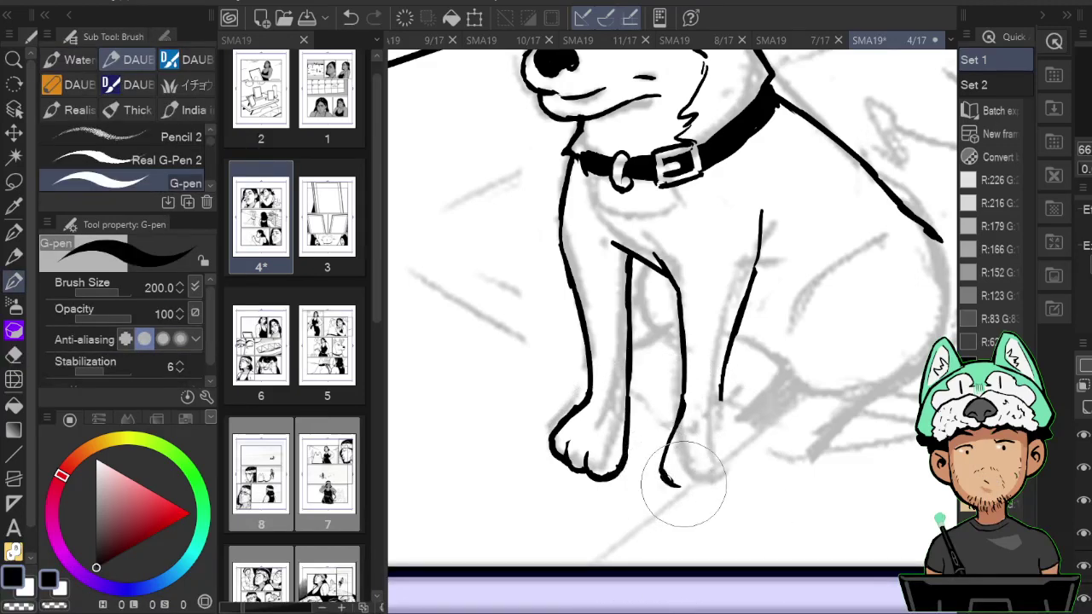
{"action": "key", "text": "e"}
{"action": "key", "text": "b"}
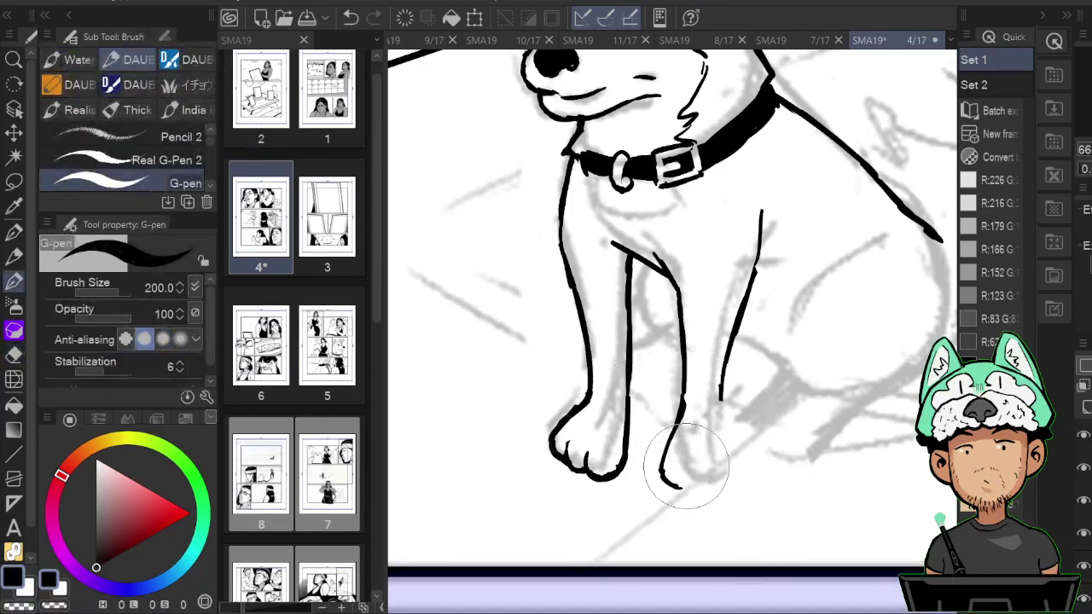
Ink the near forepaw's toes, redraw its rear contour up to the leg, and close the paw's bottom edge.
{"action": "left_click_drag", "start_coordinate": [684, 470], "coordinate": [693, 491]}
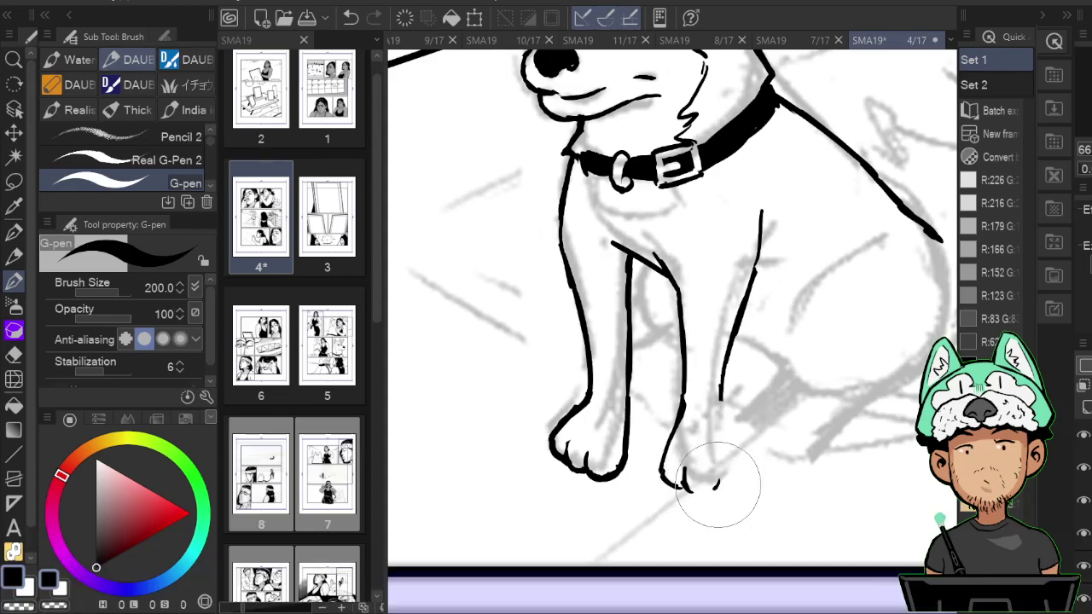
{"action": "left_click_drag", "start_coordinate": [736, 463], "coordinate": [741, 483]}
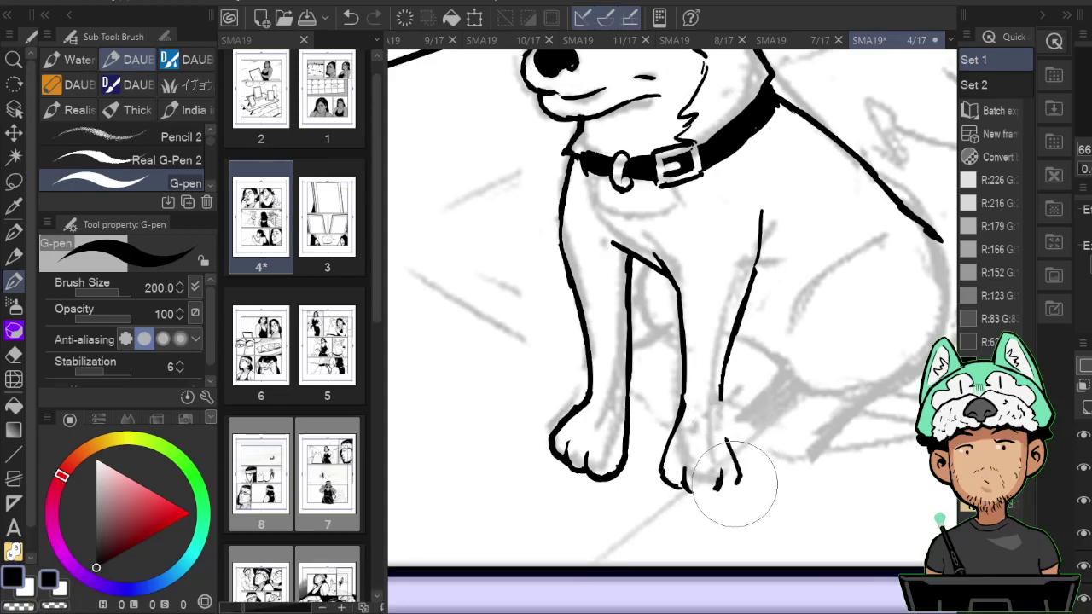
{"action": "key", "text": "h"}
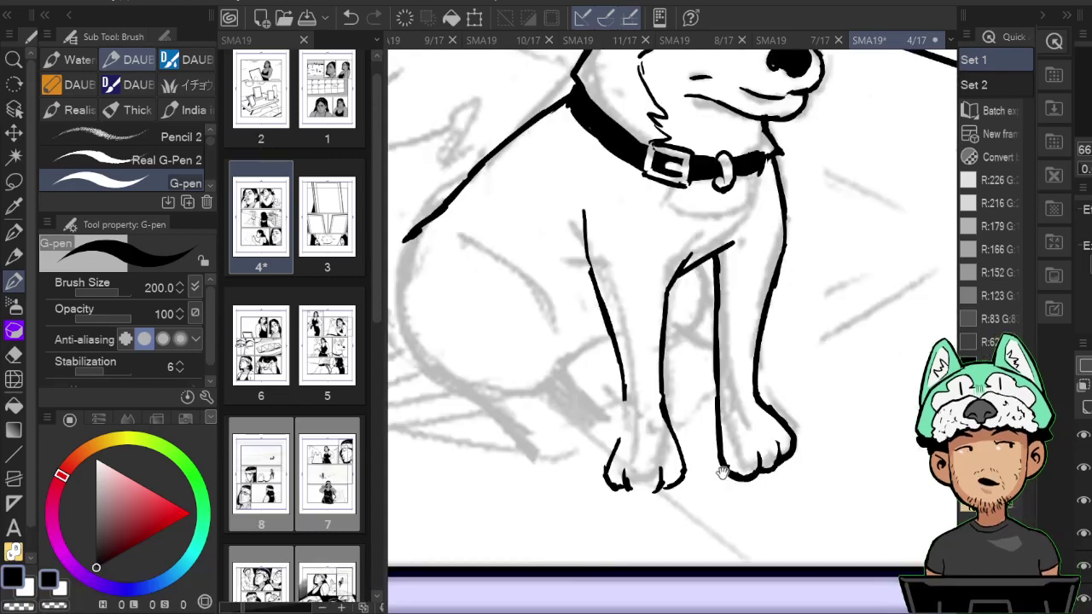
{"action": "key", "text": "e"}
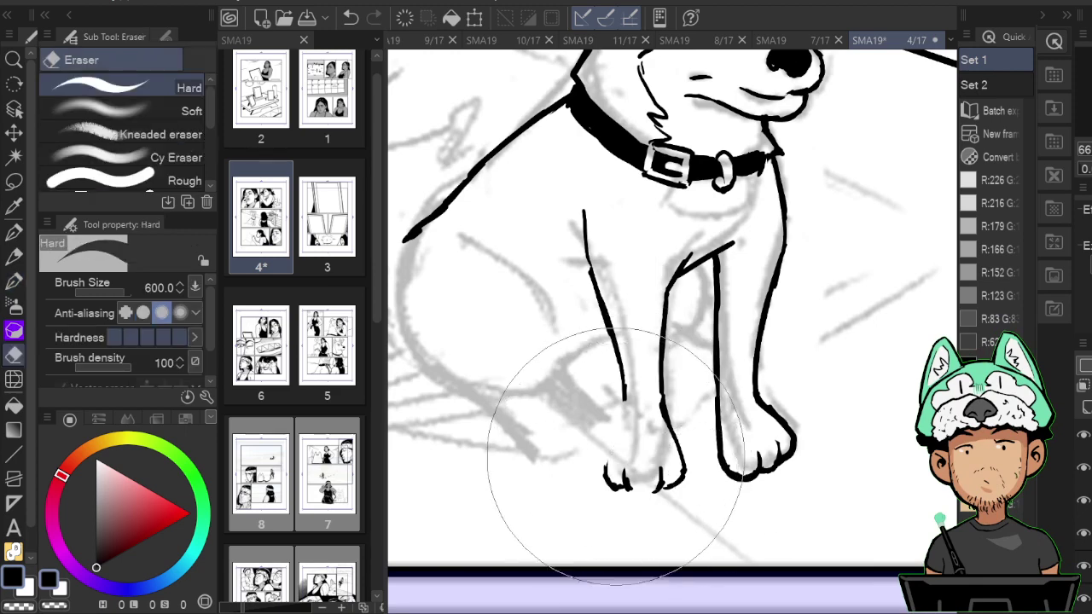
{"action": "key", "text": "p"}
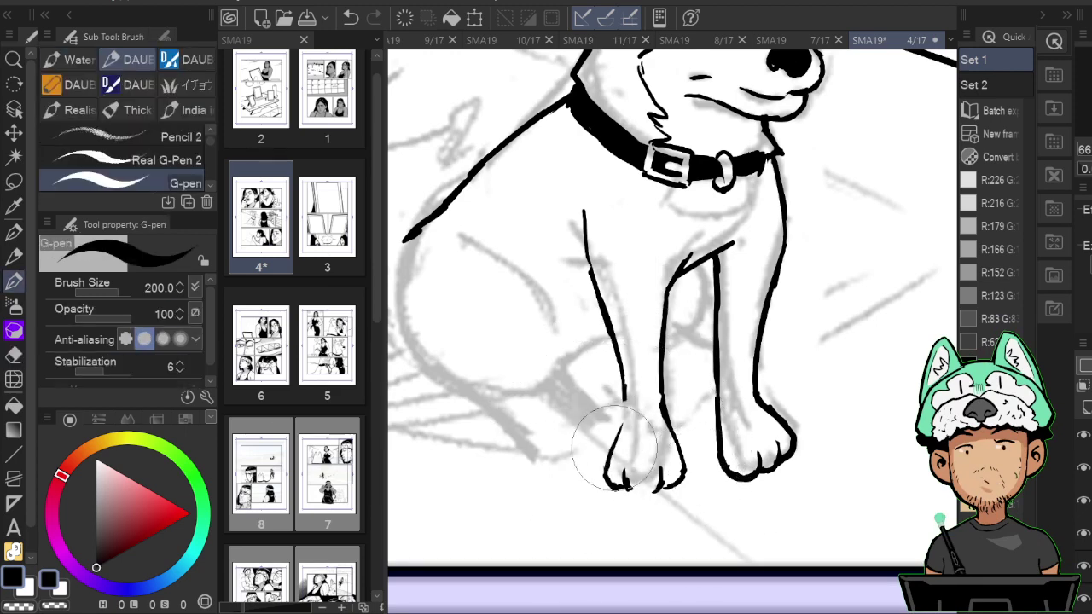
{"action": "key", "text": "h"}
{"action": "key", "text": "e"}
{"action": "key", "text": "p"}
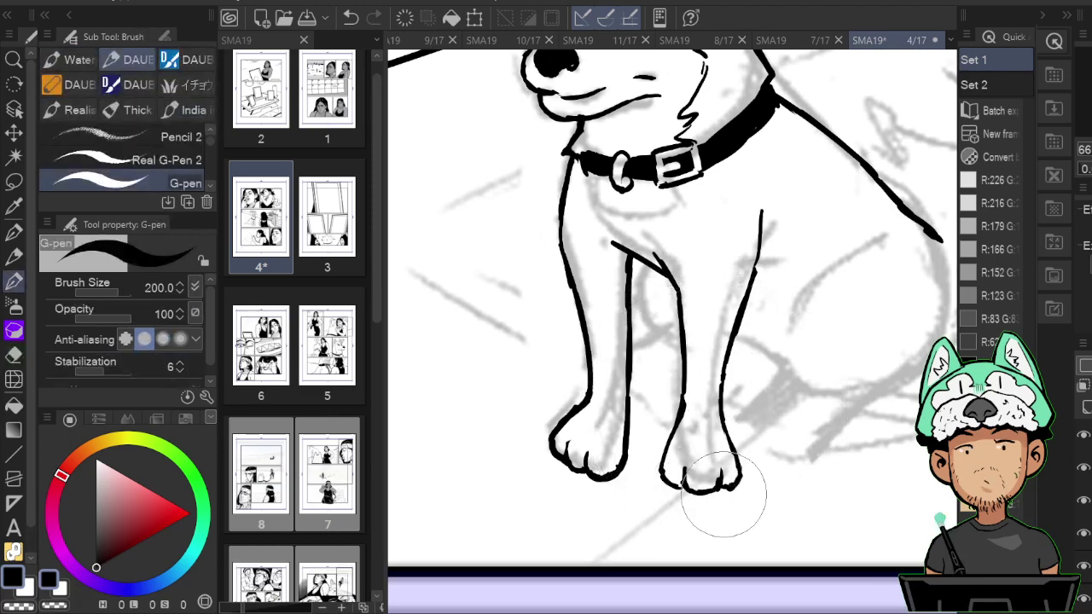
Ink the dog's belly curve between the forelegs and the rounded outline of the near thigh.
{"action": "key", "text": "h"}
{"action": "left_click_drag", "start_coordinate": [773, 456], "coordinate": [790, 552]}
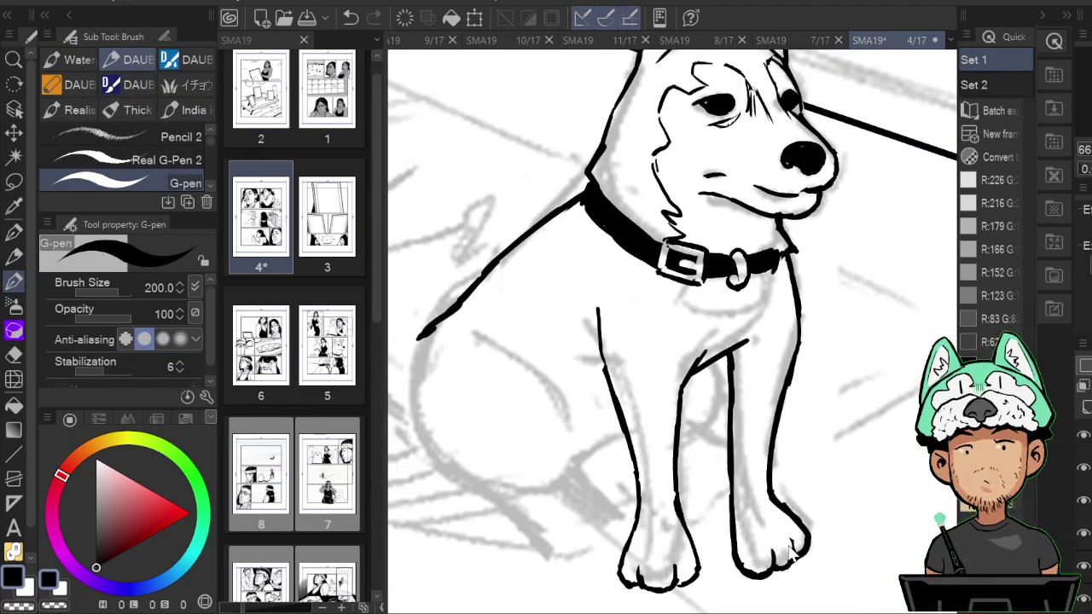
{"action": "key", "text": "ctrl+0"}
{"action": "scroll", "coordinate": [791, 554], "scroll_direction": "up", "scroll_amount": 4}
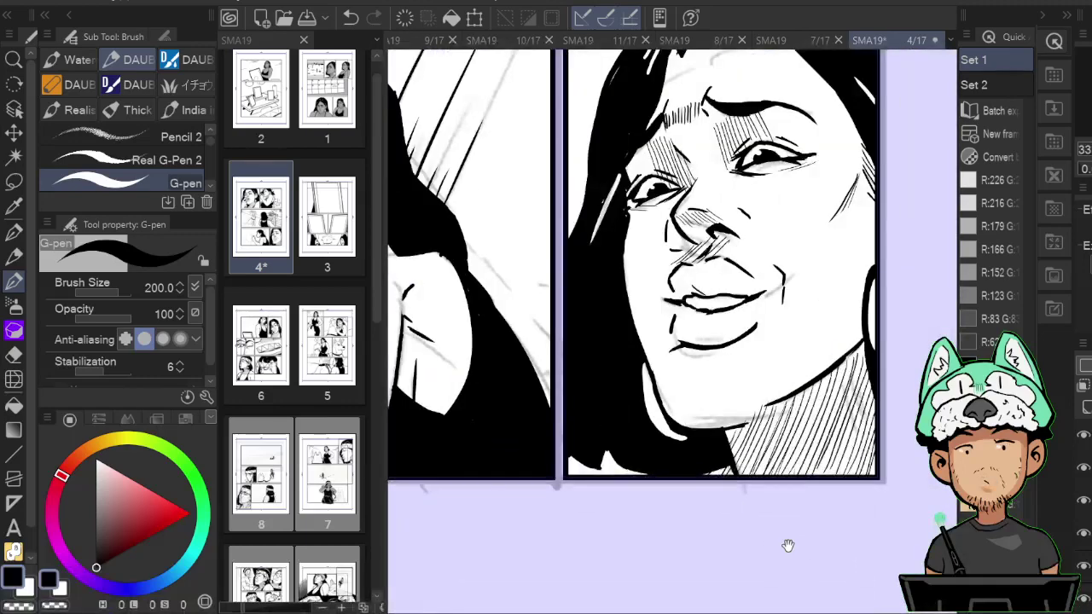
{"action": "left_click_drag", "start_coordinate": [573, 331], "coordinate": [788, 541]}
{"action": "left_click_drag", "start_coordinate": [616, 317], "coordinate": [889, 522]}
{"action": "key", "text": "h"}
{"action": "left_click_drag", "start_coordinate": [905, 367], "coordinate": [828, 490]}
{"action": "left_click_drag", "start_coordinate": [852, 405], "coordinate": [824, 430]}
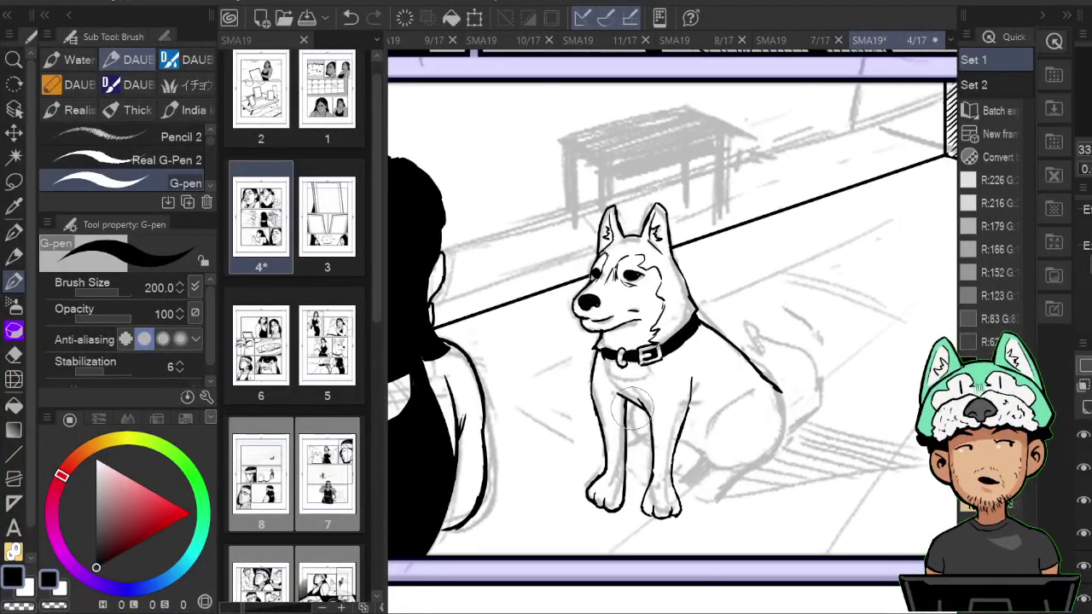
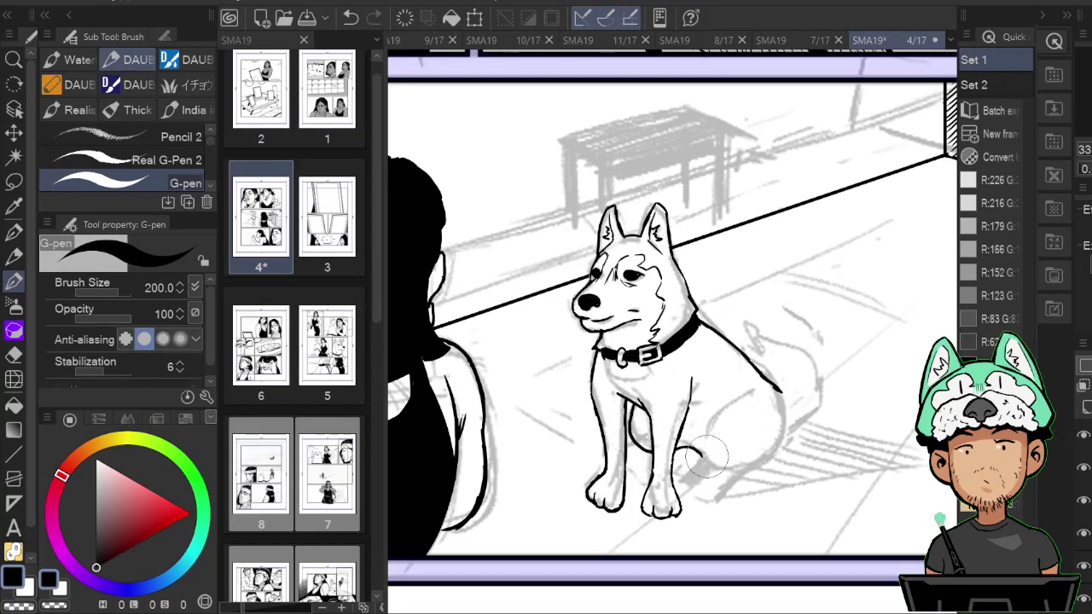
{"action": "key", "text": "h"}
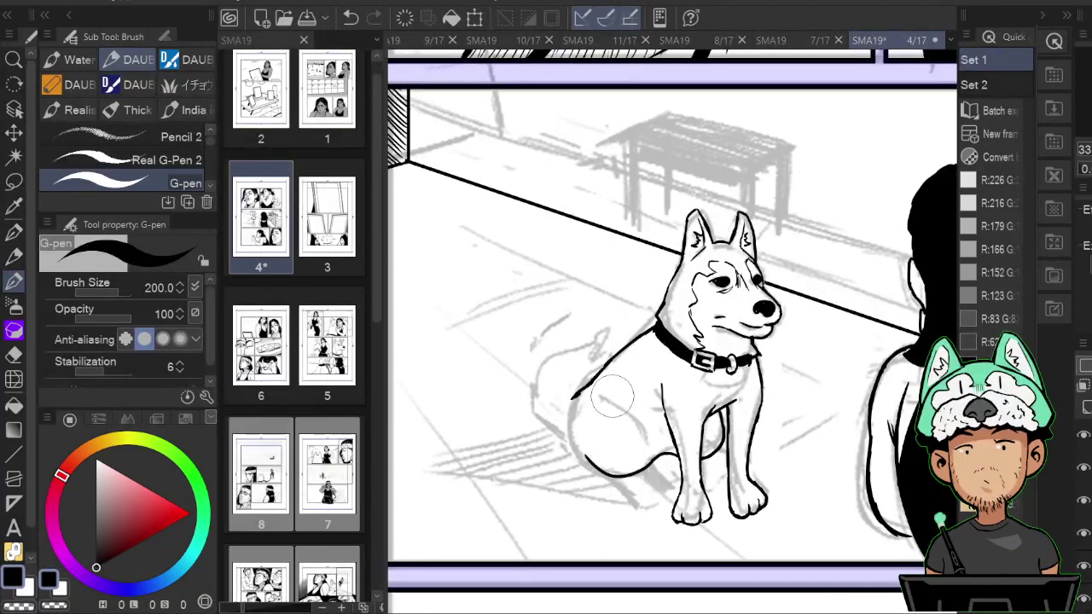
Ink the rump's outline down into the near hind foot and add the far hind foot behind the forelegs.
{"action": "key", "text": "h"}
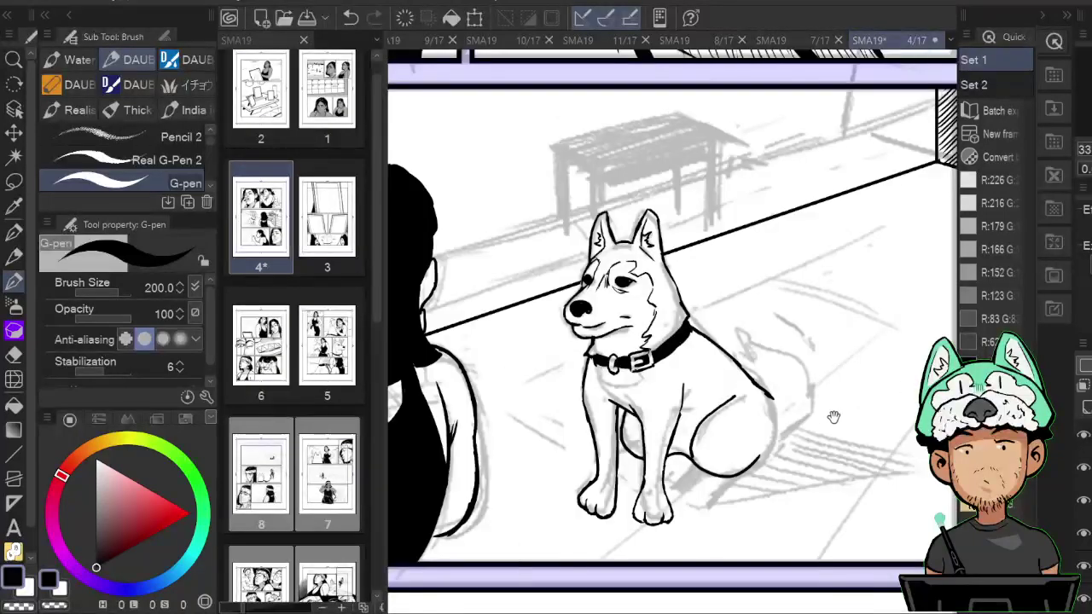
{"action": "key", "text": "h"}
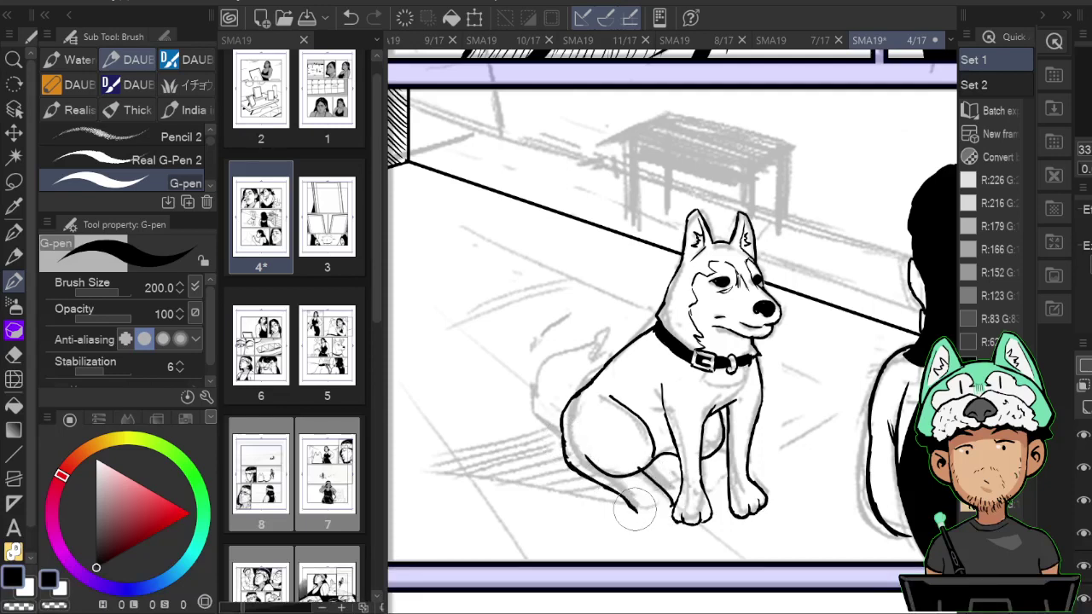
{"action": "mouse_move", "coordinate": [635, 509]}
{"action": "left_mouse_down"}
{"action": "mouse_move", "coordinate": [662, 516]}
{"action": "mouse_move", "coordinate": [702, 482]}
{"action": "mouse_move", "coordinate": [728, 493]}
{"action": "left_mouse_up"}
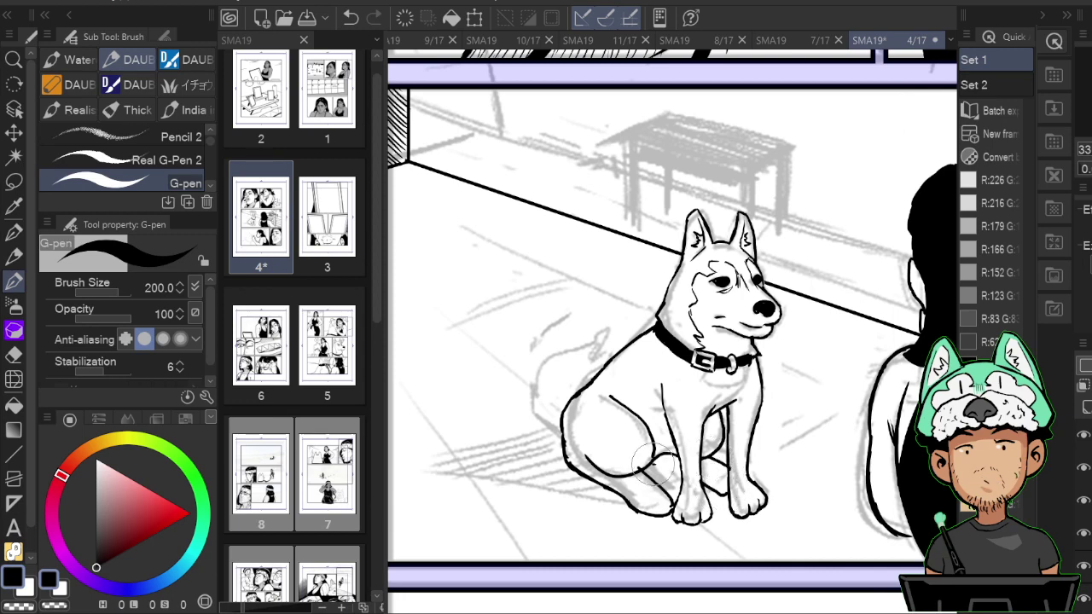
Ink the dog's curled tail from the rump around to a pointed tip, with a short inner stroke at the back.
{"action": "key", "text": "h"}
{"action": "left_click_drag", "start_coordinate": [832, 397], "coordinate": [825, 410]}
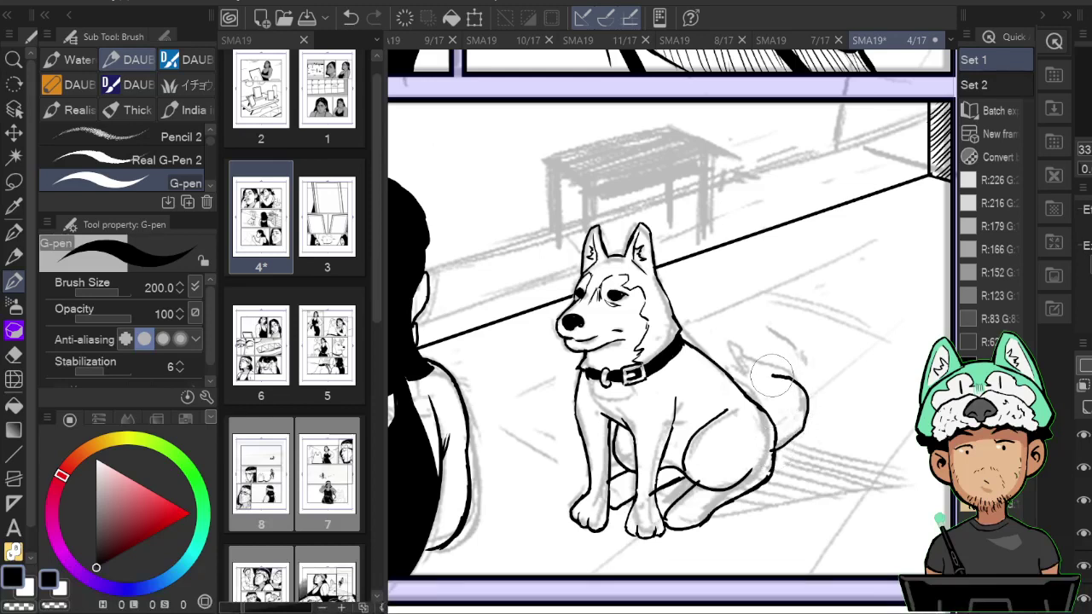
{"action": "left_click_drag", "start_coordinate": [772, 376], "coordinate": [744, 360]}
{"action": "key", "text": "h"}
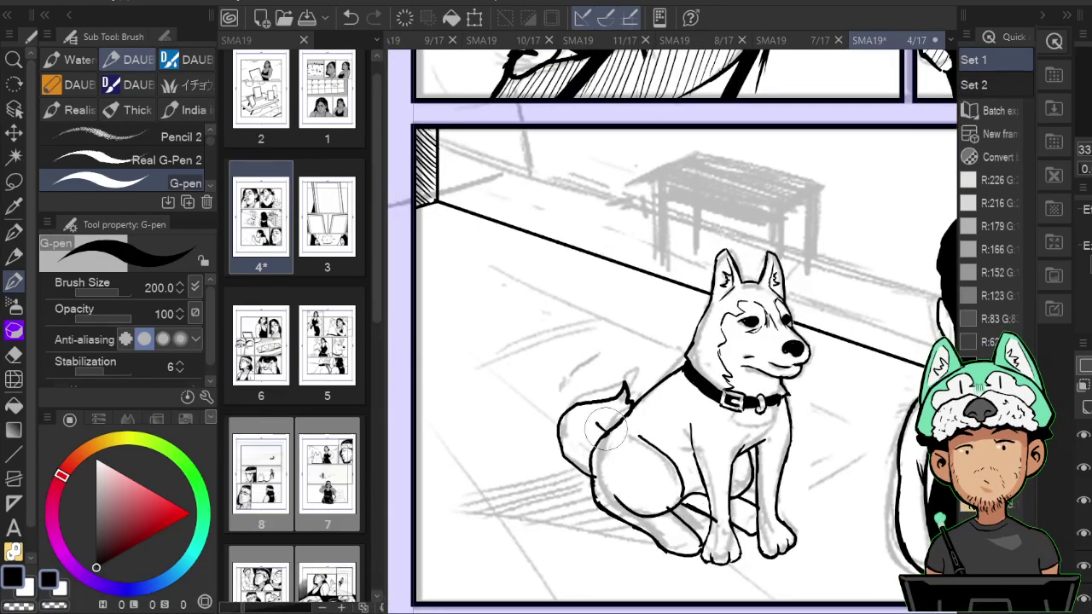
{"action": "scroll", "coordinate": [608, 437], "scroll_direction": "down", "scroll_amount": 8}
{"action": "scroll", "coordinate": [607, 437], "scroll_direction": "up", "scroll_amount": 8}
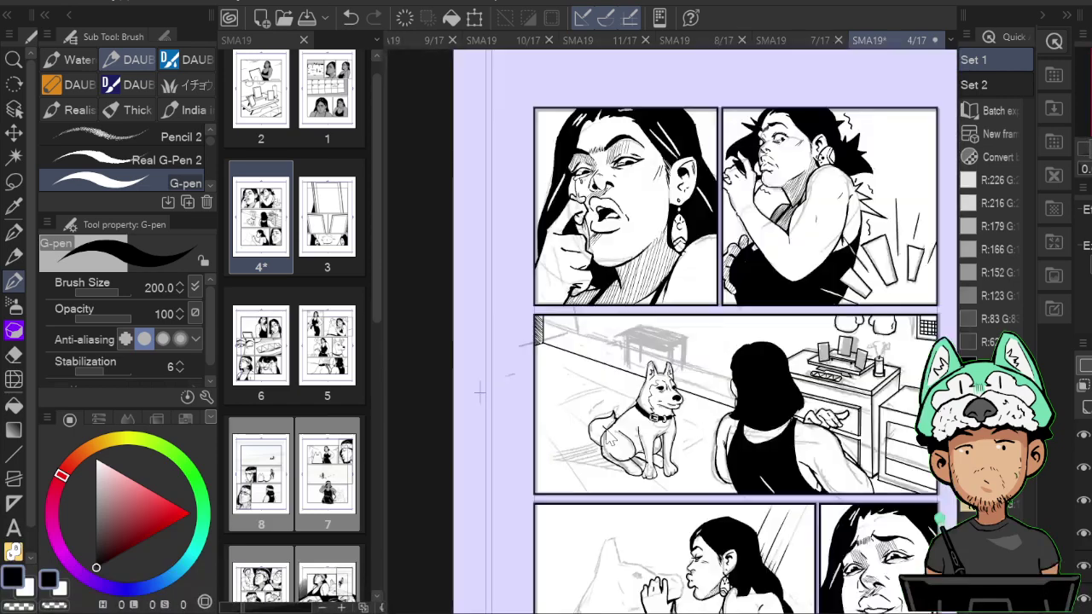
Erase the upper front part of the near thigh's contour and redraw it with a heavier line.
{"action": "key", "text": "e"}
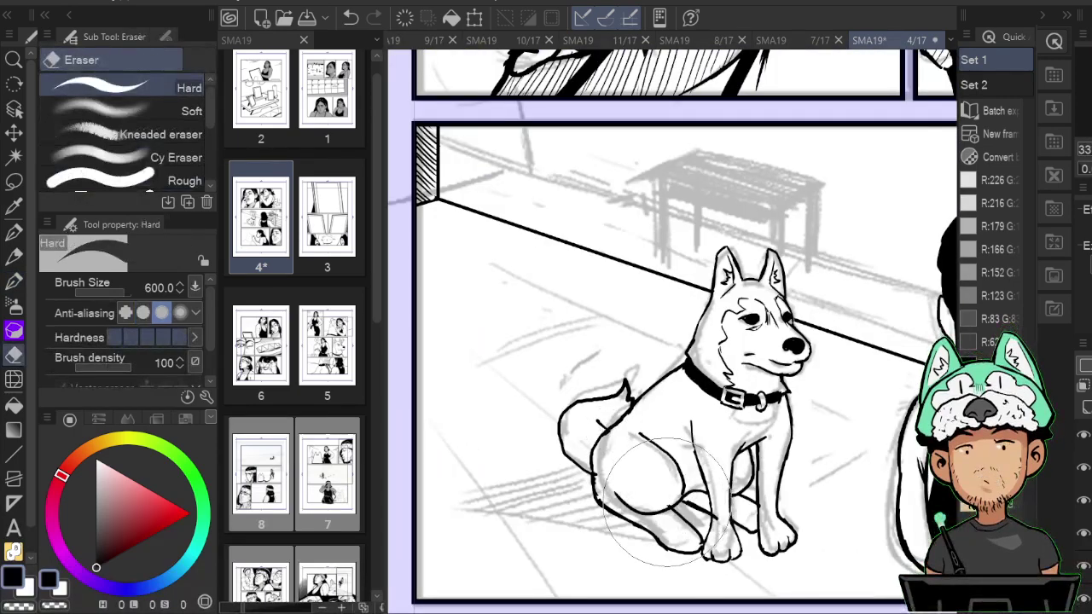
{"action": "left_click_drag", "start_coordinate": [658, 433], "coordinate": [675, 461]}
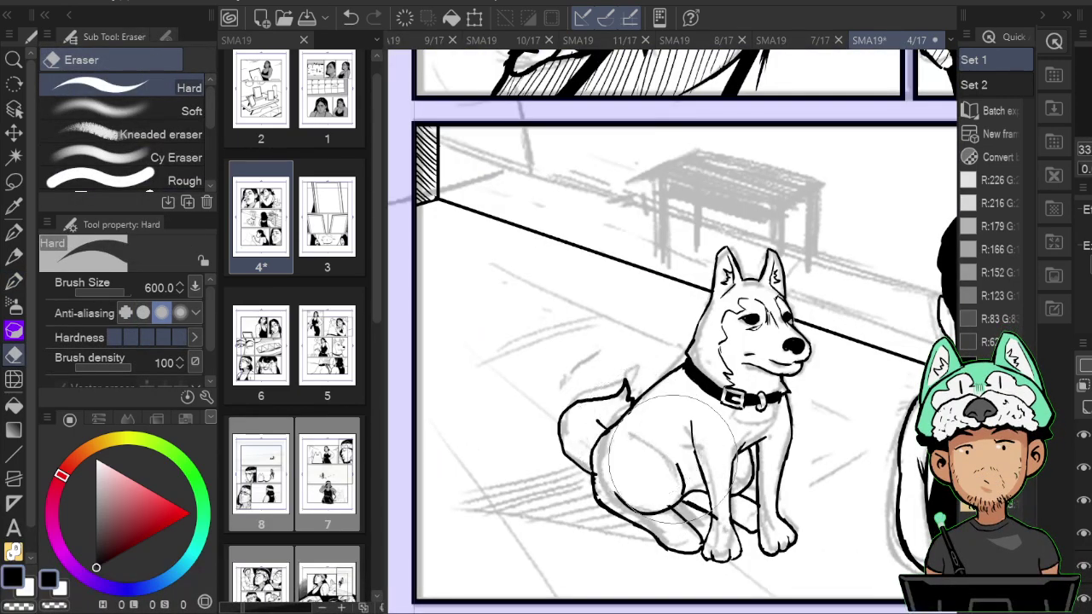
{"action": "key", "text": "b"}
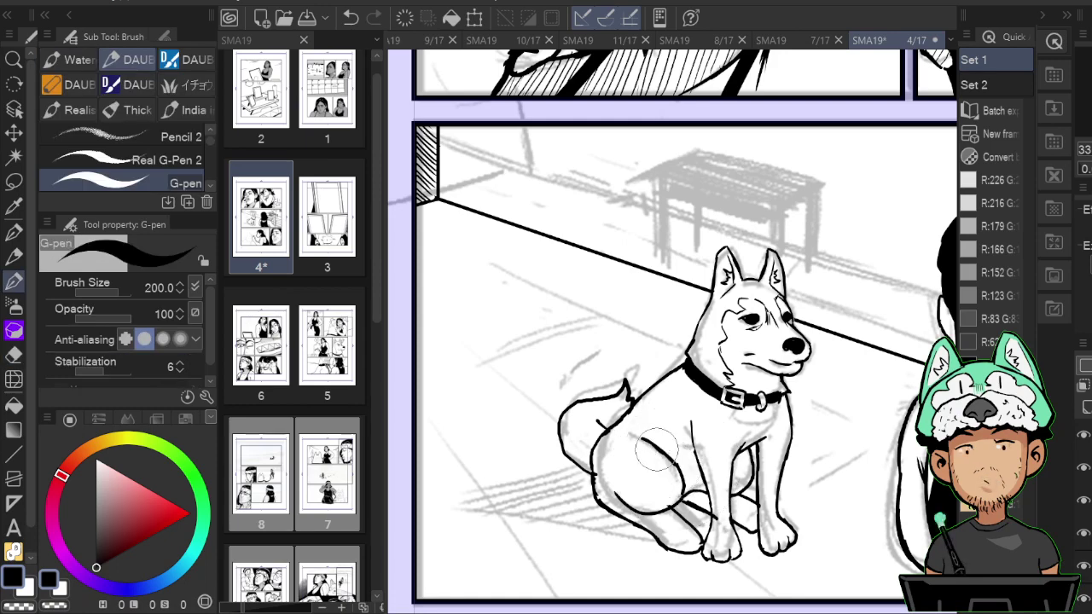
Thicken the near shoulder line and add a solid black shadow under the chest between the forelegs.
{"action": "key", "text": "h"}
{"action": "scroll", "coordinate": [807, 460], "scroll_direction": "up", "scroll_amount": 1}
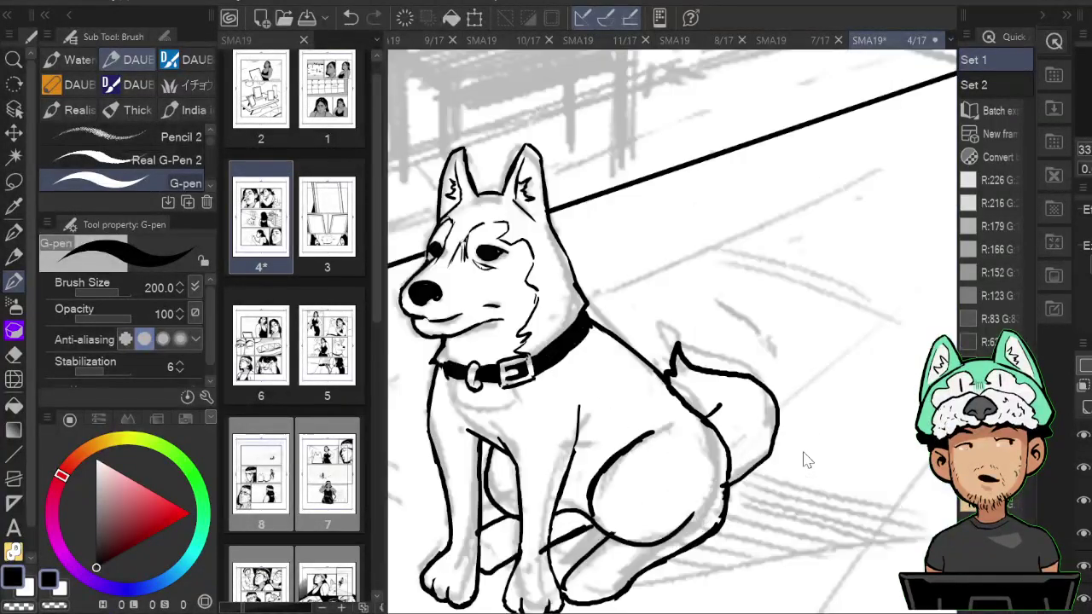
{"action": "scroll", "coordinate": [804, 454], "scroll_direction": "up", "scroll_amount": 1}
{"action": "left_click_drag", "start_coordinate": [805, 453], "coordinate": [966, 413]}
{"action": "key", "text": "e"}
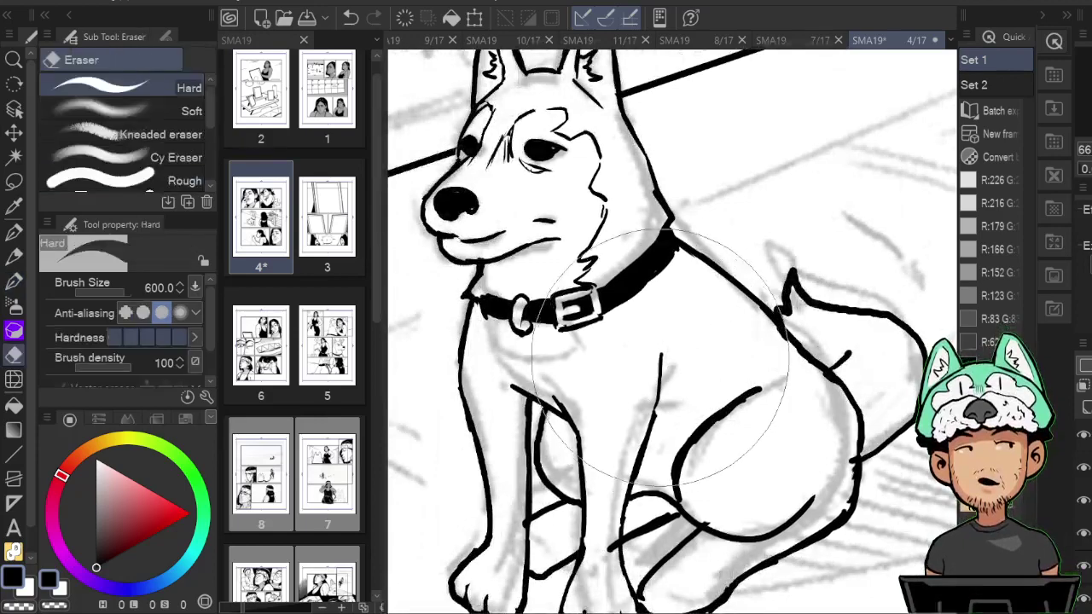
{"action": "key", "text": "b"}
{"action": "key", "text": "h"}
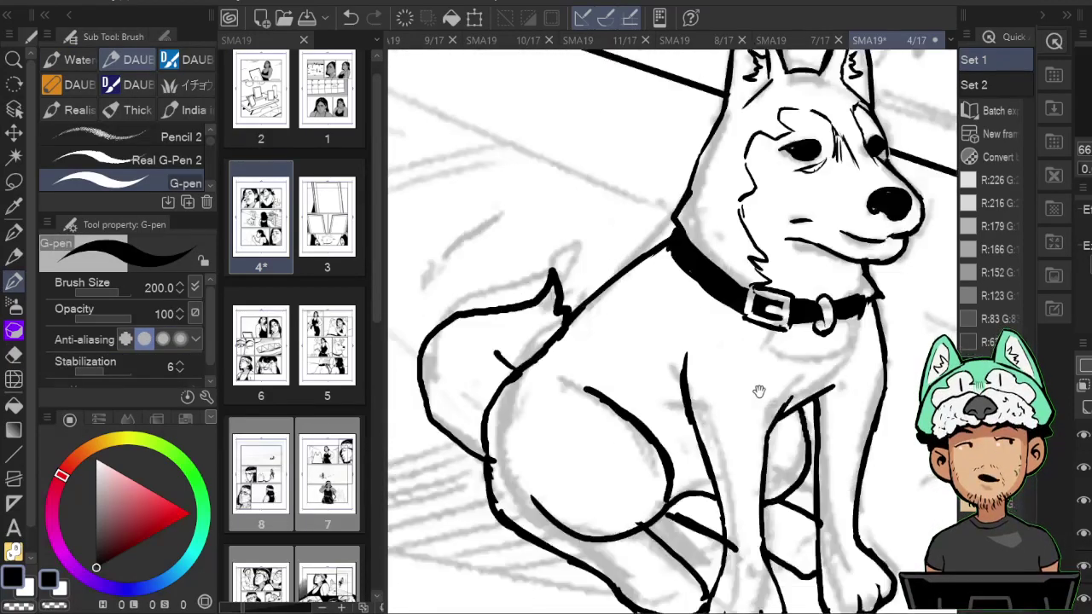
{"action": "key", "text": "h"}
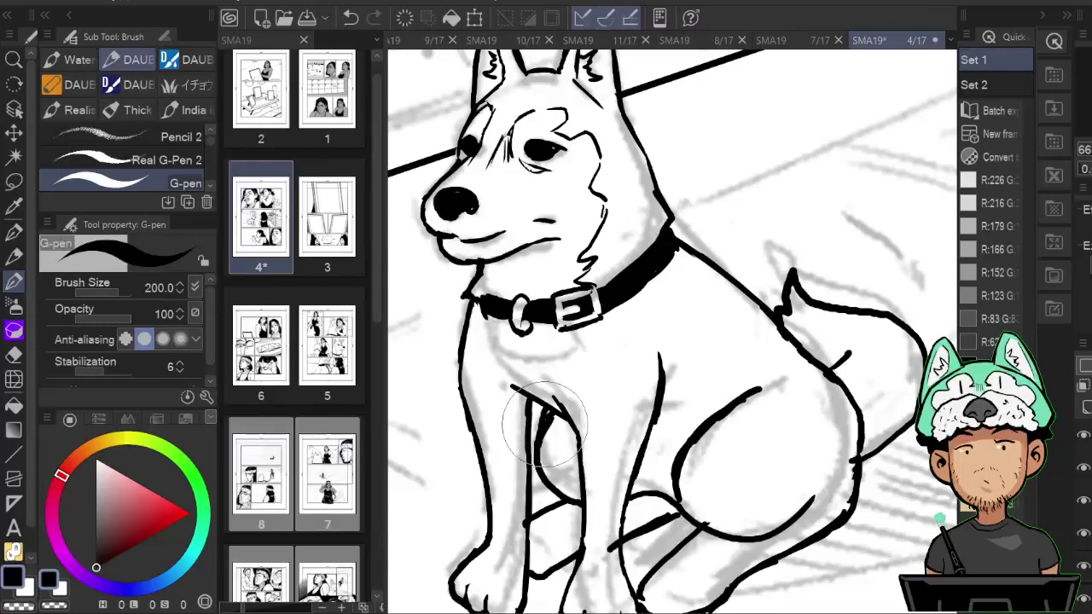
{"action": "key", "text": "h"}
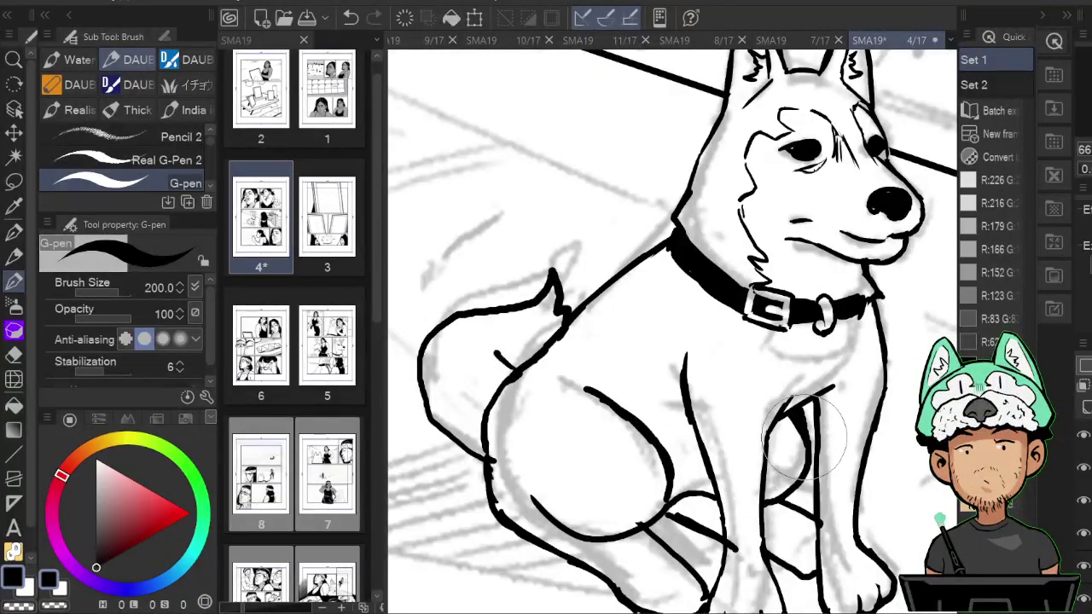
Clean up and redraw the hind leg line behind the near foreleg, and add toe lines to both hind feet.
{"action": "key", "text": "e"}
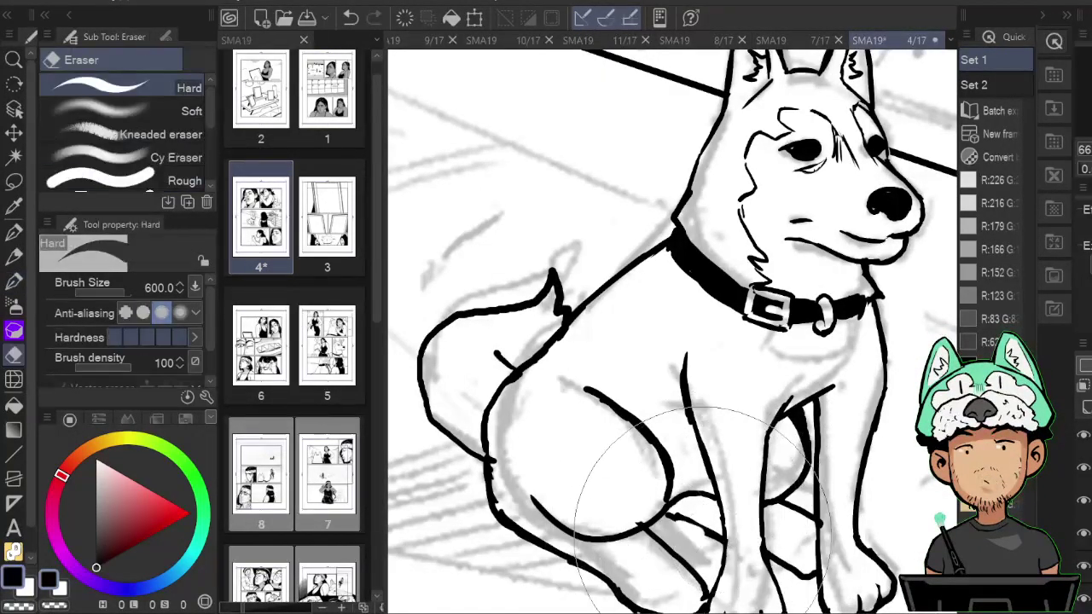
{"action": "key", "text": "p"}
{"action": "key", "text": "e"}
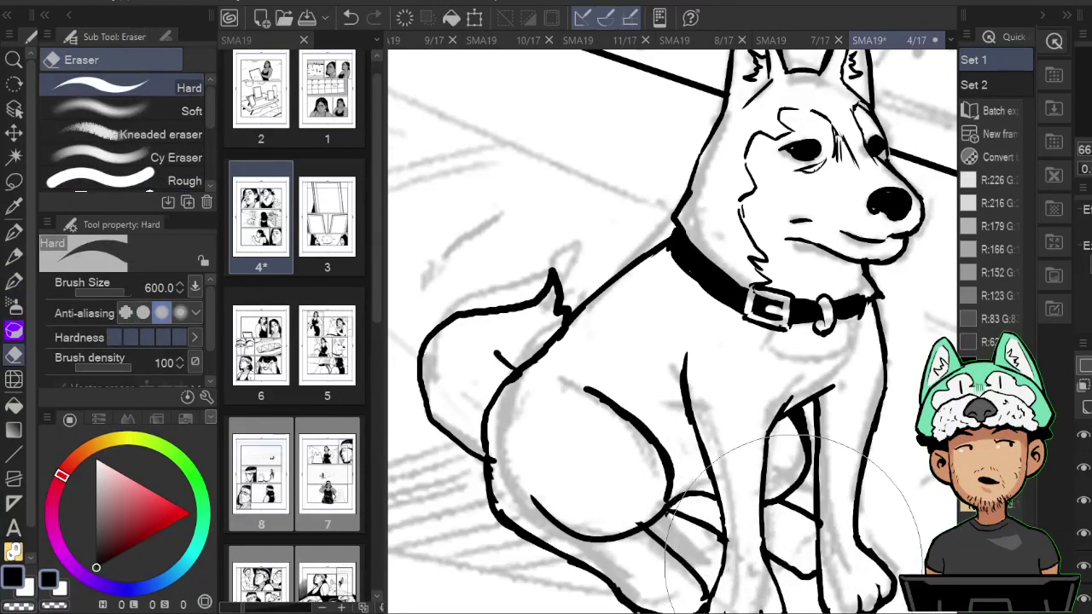
{"action": "key", "text": "p"}
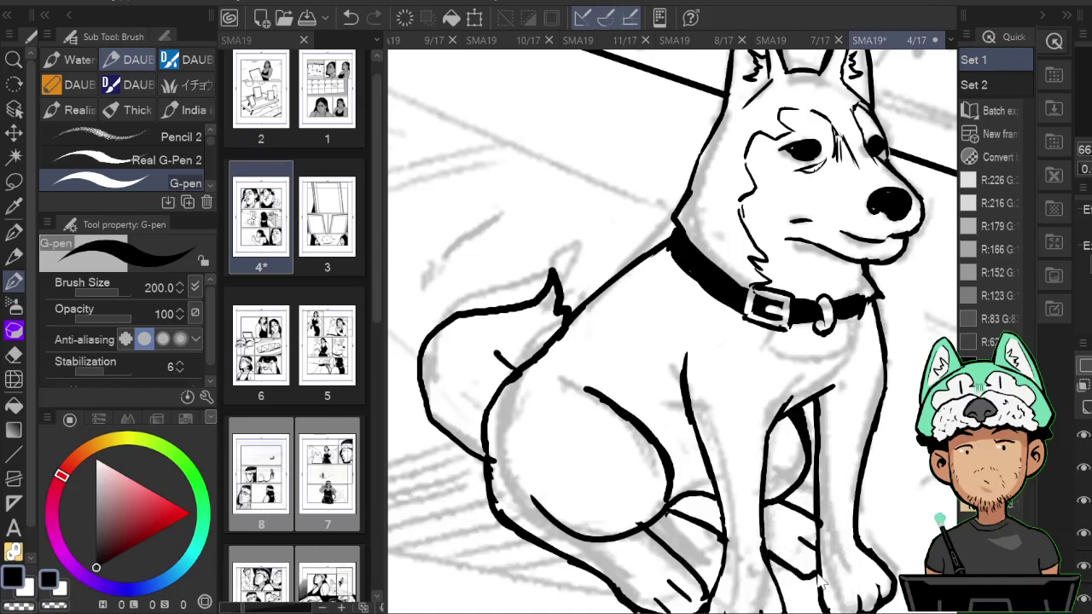
{"action": "scroll", "coordinate": [821, 584], "scroll_direction": "down", "scroll_amount": 7}
{"action": "scroll", "coordinate": [822, 584], "scroll_direction": "up", "scroll_amount": 4}
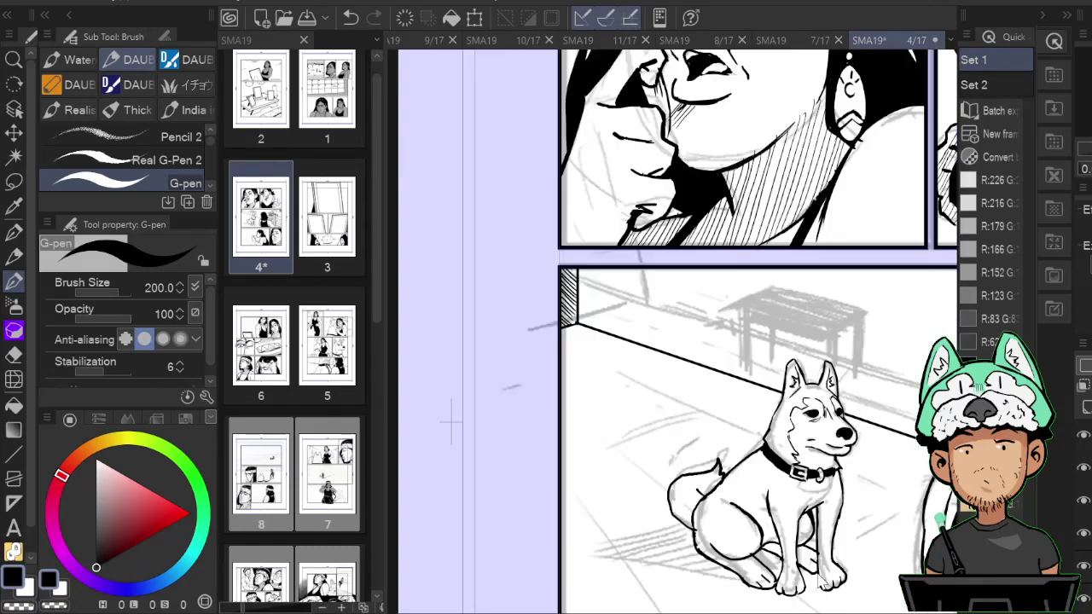
{"action": "scroll", "coordinate": [831, 338], "scroll_direction": "up", "scroll_amount": 6}
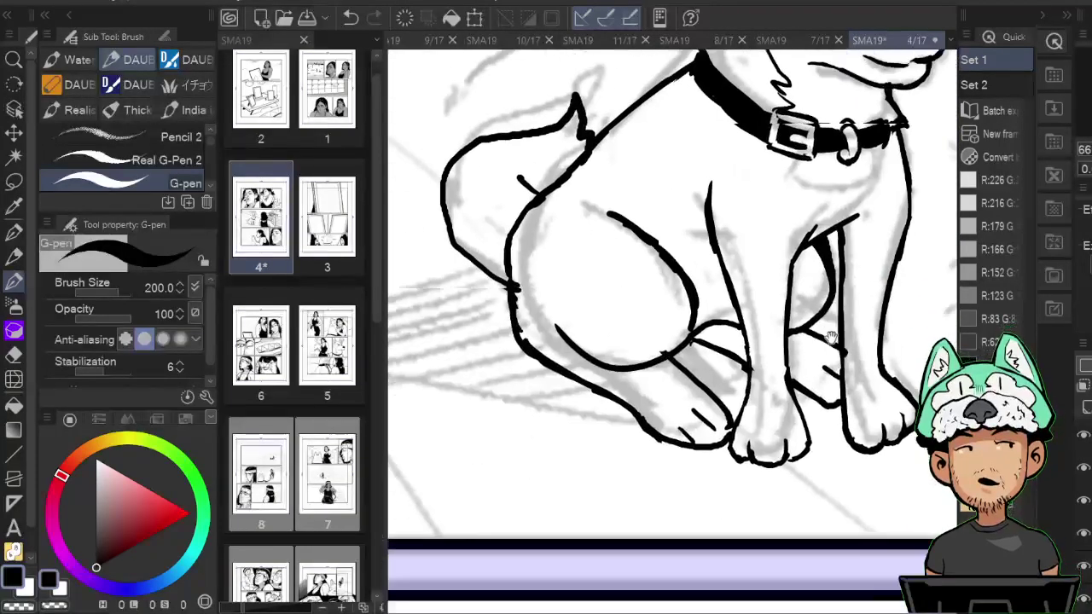
Lasso the dog's nearer front paw and transform it to a slightly lower position.
{"action": "left_click_drag", "start_coordinate": [831, 338], "coordinate": [831, 326]}
{"action": "left_click", "coordinate": [14, 182]}
{"action": "key", "text": "h"}
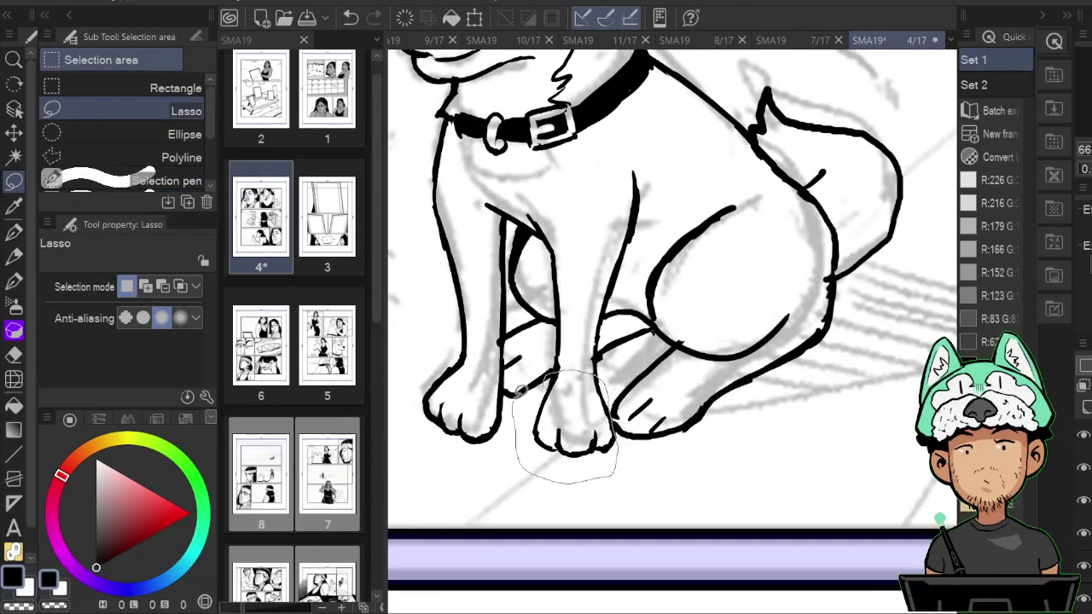
{"action": "left_click_drag", "start_coordinate": [521, 390], "coordinate": [513, 398]}
{"action": "key", "text": "ctrl+t"}
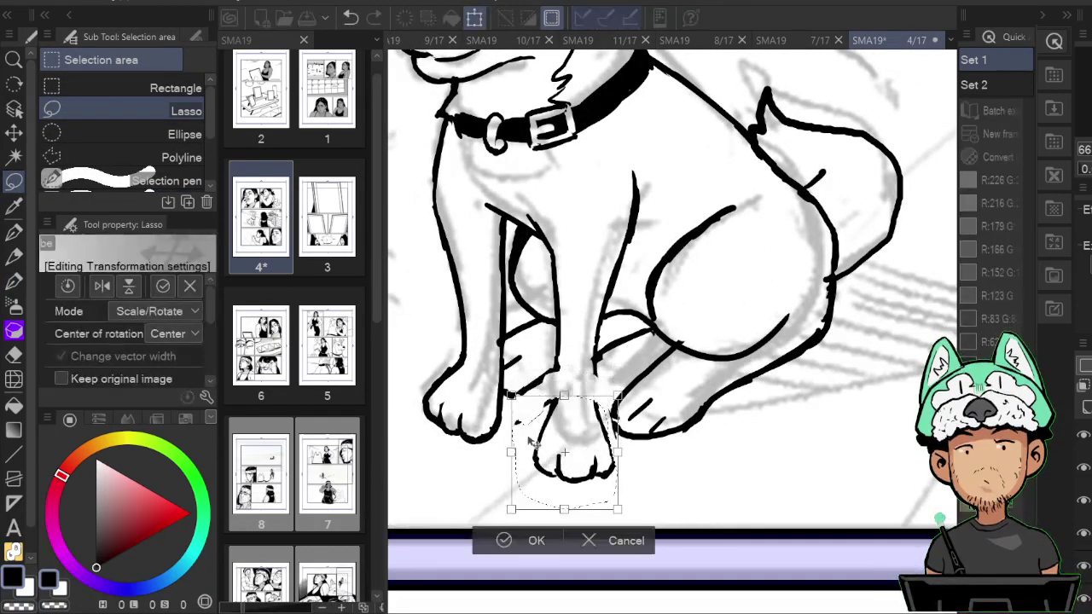
{"action": "key", "text": "Return"}
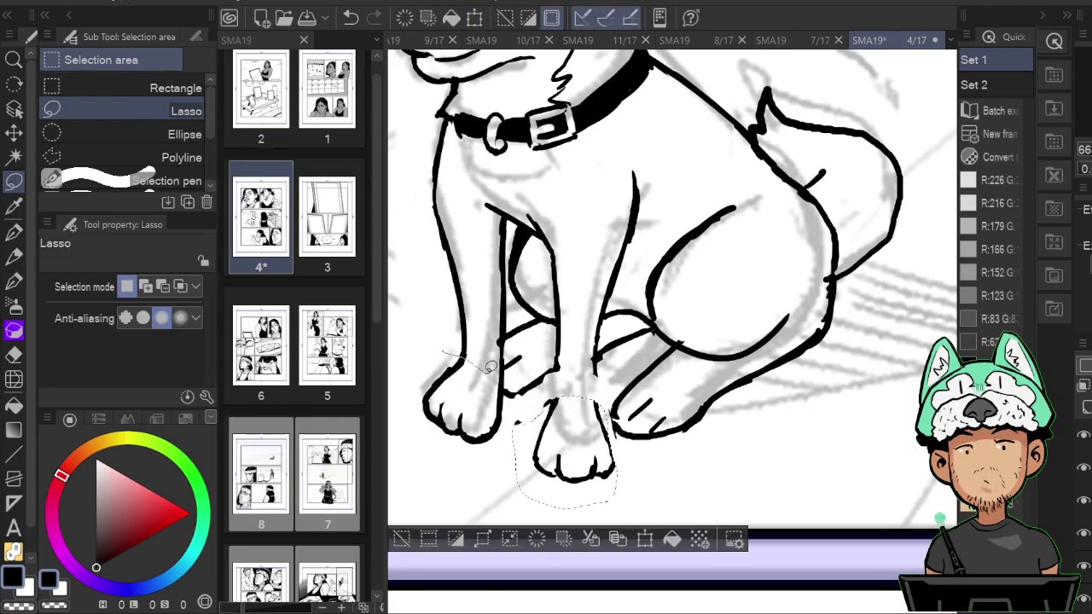
Lasso the dog's farther front paw, shift it slightly down as well, and clear the selection.
{"action": "left_click_drag", "start_coordinate": [509, 447], "coordinate": [406, 379]}
{"action": "key", "text": "ctrl+t"}
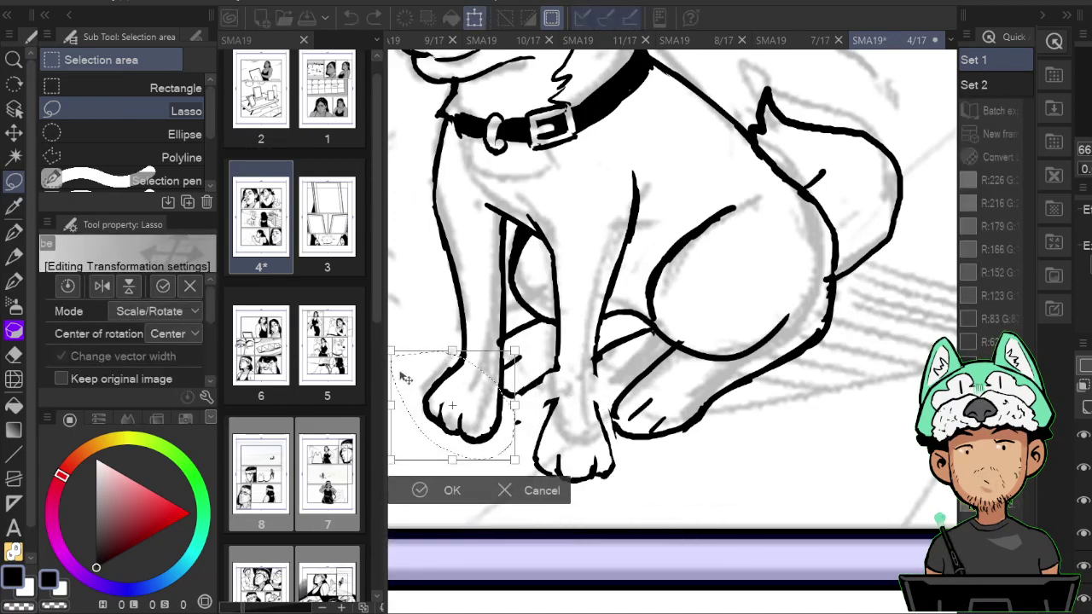
{"action": "key", "text": "Return"}
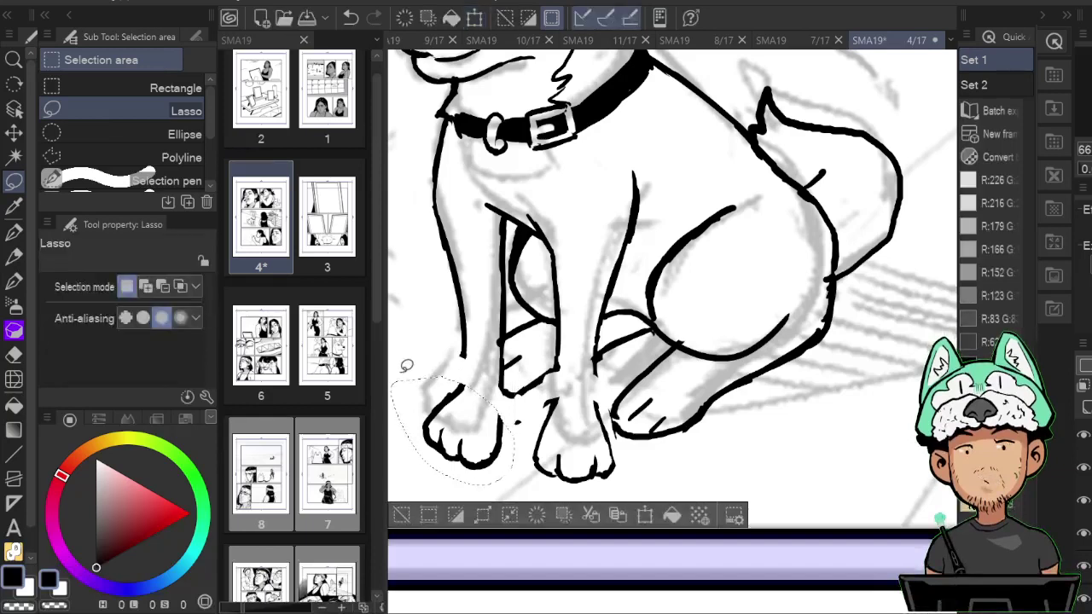
{"action": "key", "text": "ctrl+d"}
Ink both sides of the nearer front leg down to the lowered paw with the G-pen, erasing overlapping lines.
{"action": "key", "text": "h"}
{"action": "left_click_drag", "start_coordinate": [841, 419], "coordinate": [776, 432]}
{"action": "key", "text": "e"}
{"action": "left_click", "coordinate": [767, 433]}
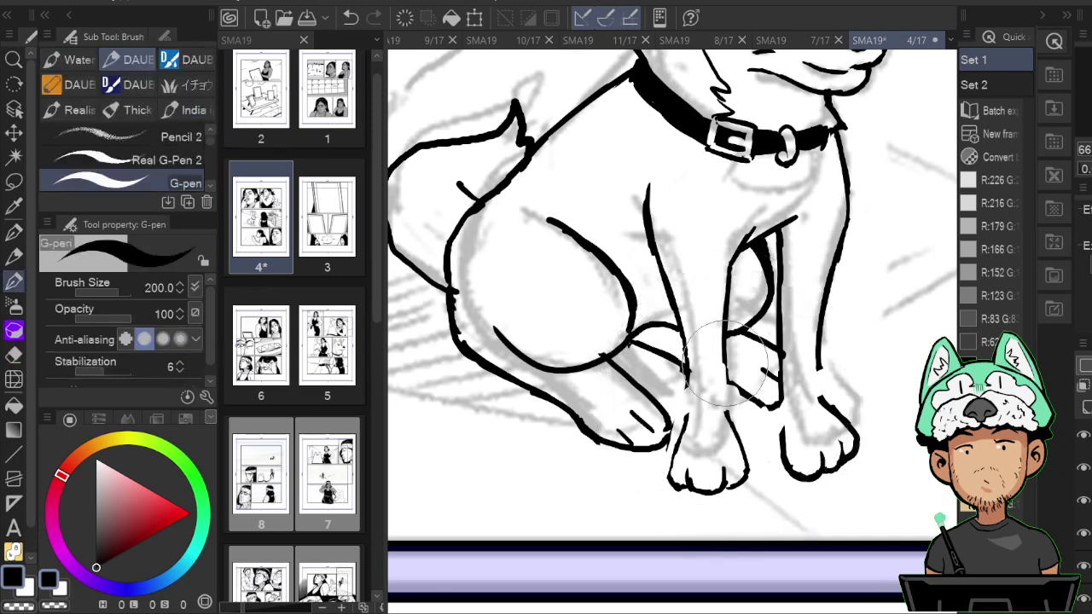
{"action": "key", "text": "p"}
{"action": "key", "text": "e"}
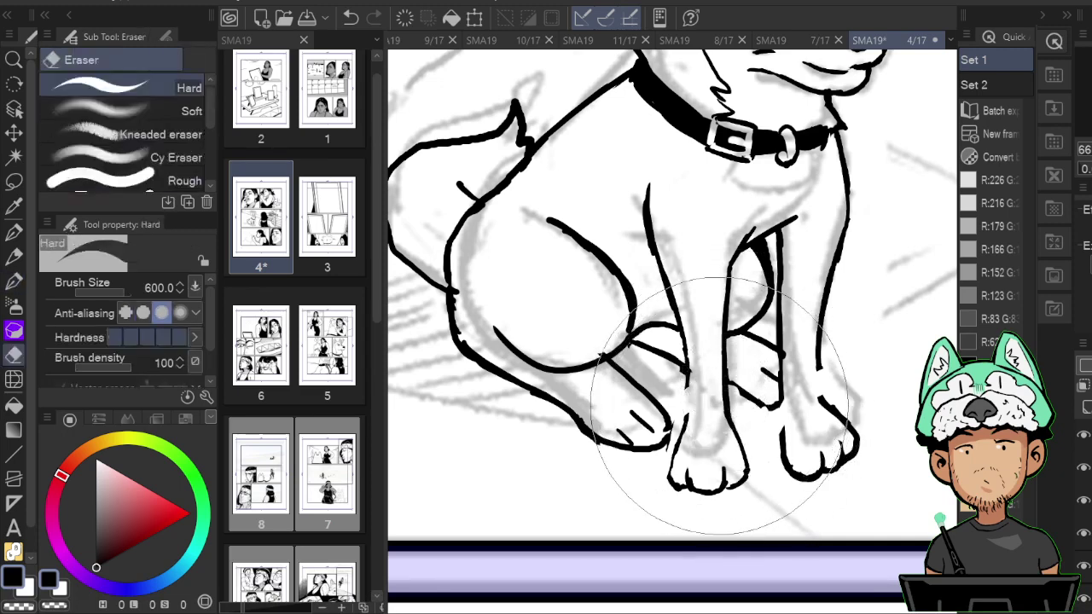
{"action": "key", "text": "h"}
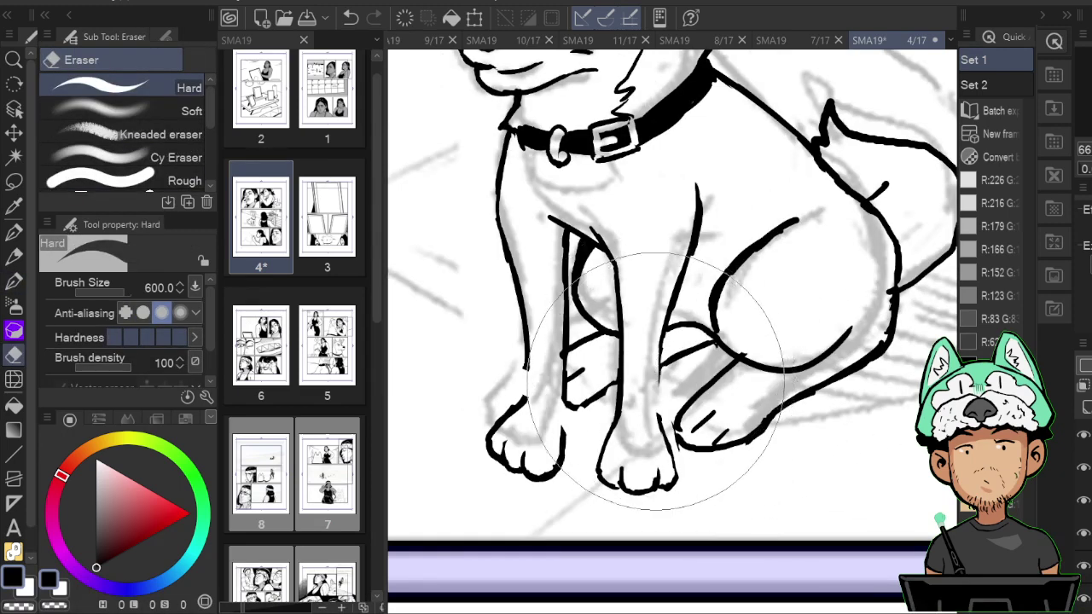
{"action": "key", "text": "b"}
{"action": "left_click_drag", "start_coordinate": [666, 368], "coordinate": [657, 431]}
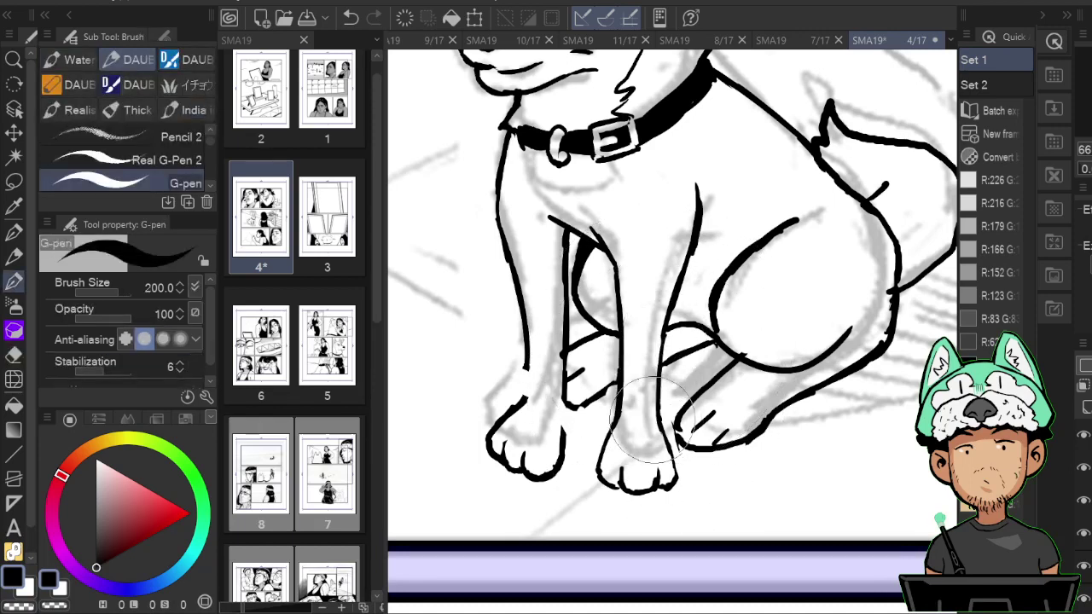
{"action": "key", "text": "e"}
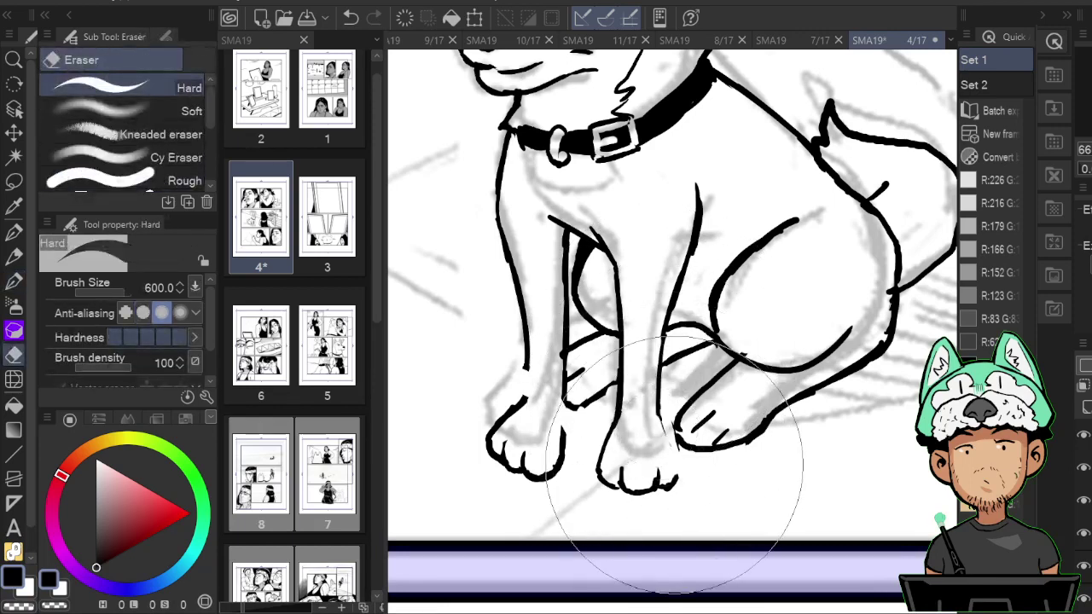
{"action": "key", "text": "b"}
{"action": "left_click_drag", "start_coordinate": [674, 454], "coordinate": [677, 481]}
Clean up the ink lines where the nearer front paw meets the hind paw and along the hind leg.
{"action": "key", "text": "h"}
{"action": "left_click_drag", "start_coordinate": [615, 434], "coordinate": [630, 445]}
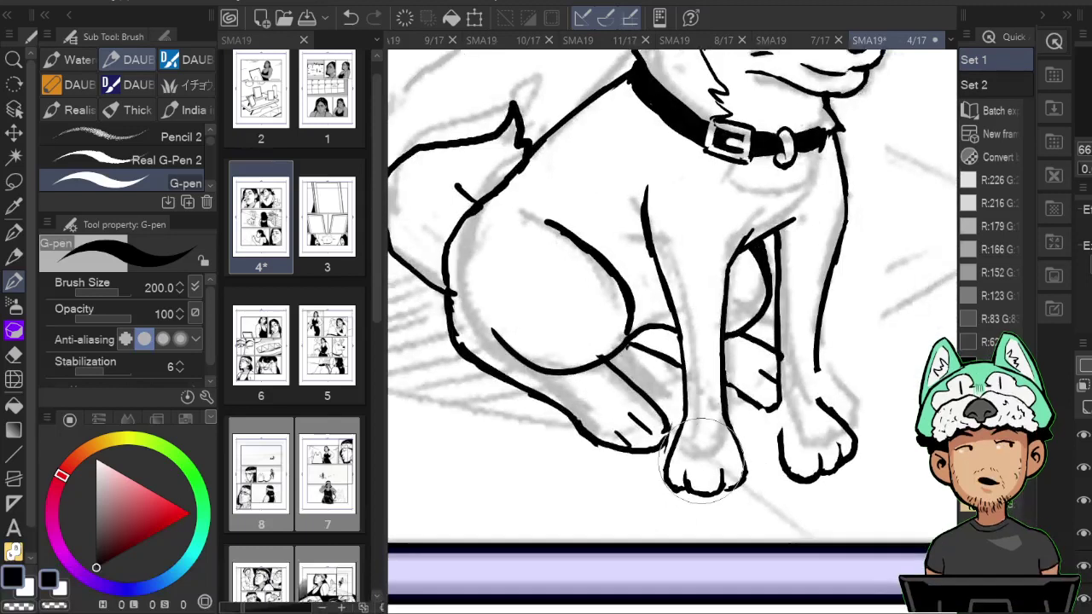
{"action": "key", "text": "h"}
{"action": "key", "text": "e"}
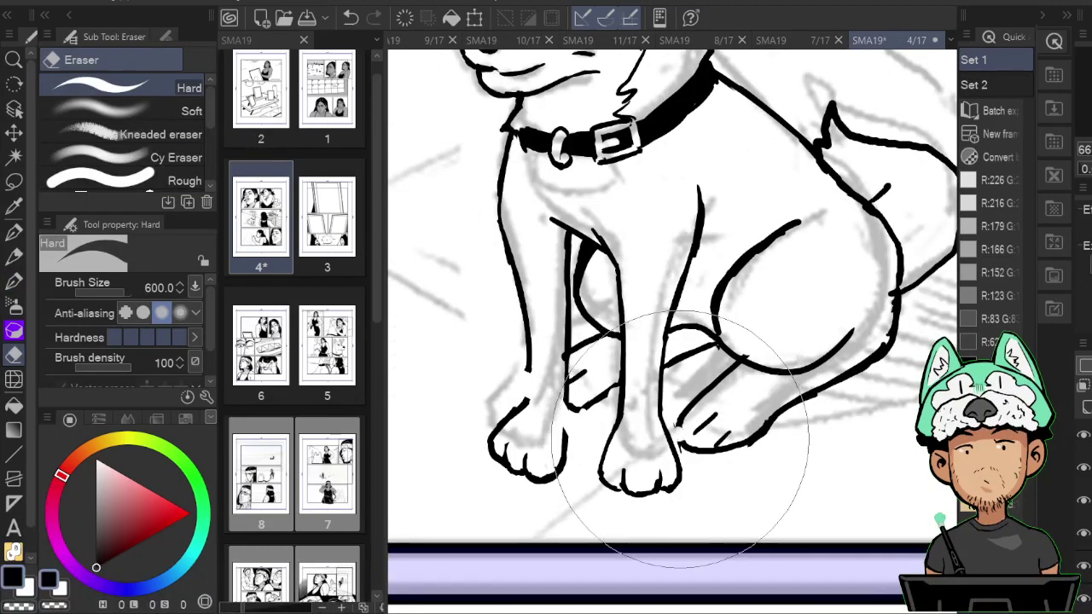
{"action": "key", "text": "b"}
{"action": "key", "text": "h"}
{"action": "key", "text": "e"}
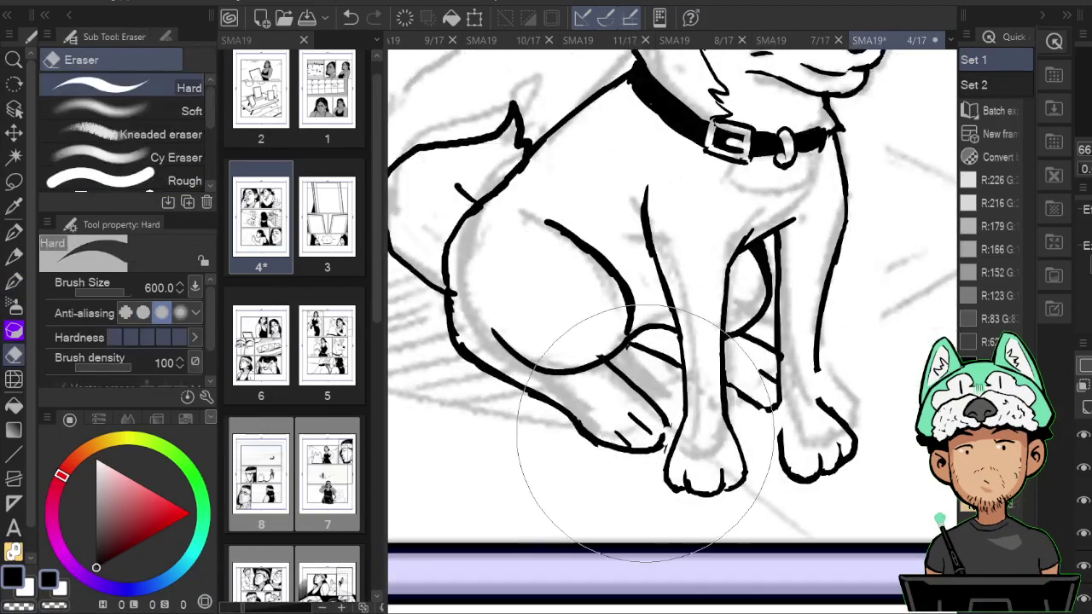
{"action": "key", "text": "b"}
{"action": "key", "text": "e"}
{"action": "key", "text": "b"}
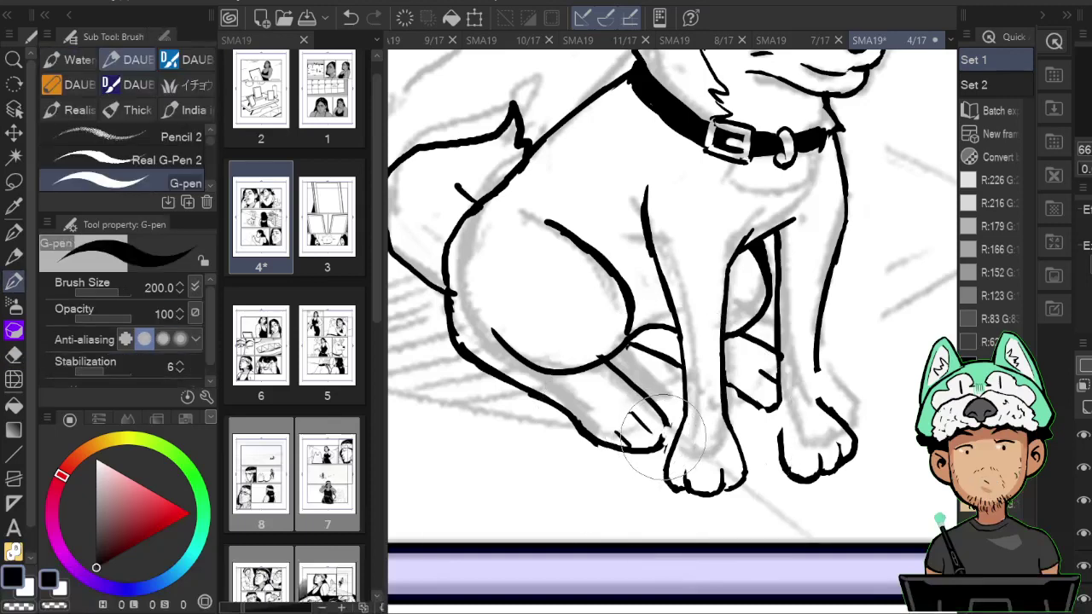
{"action": "key", "text": "e"}
{"action": "left_click", "coordinate": [604, 355]}
{"action": "key", "text": "b"}
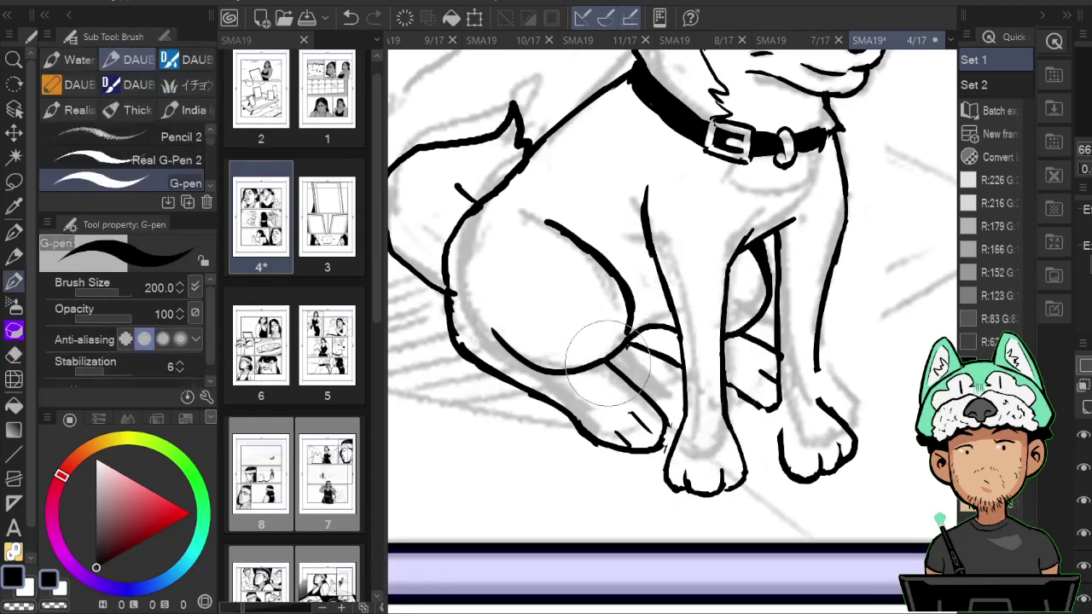
Extend the farther front leg's outer line to its lowered paw and smooth the join.
{"action": "left_click_drag", "start_coordinate": [842, 385], "coordinate": [837, 395]}
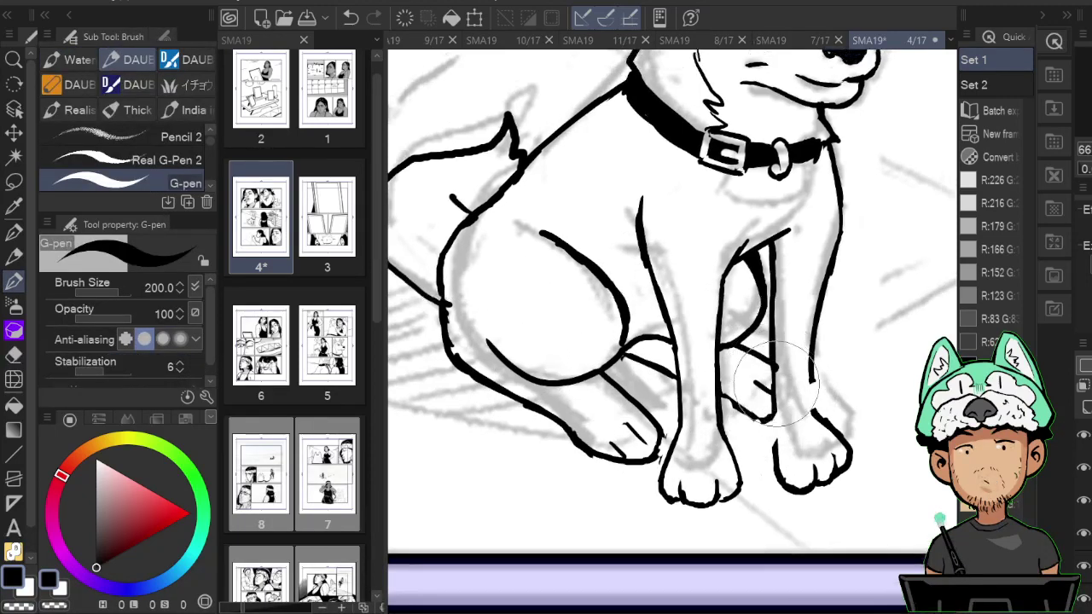
{"action": "key", "text": "e"}
{"action": "left_click", "coordinate": [813, 376]}
{"action": "key", "text": "b"}
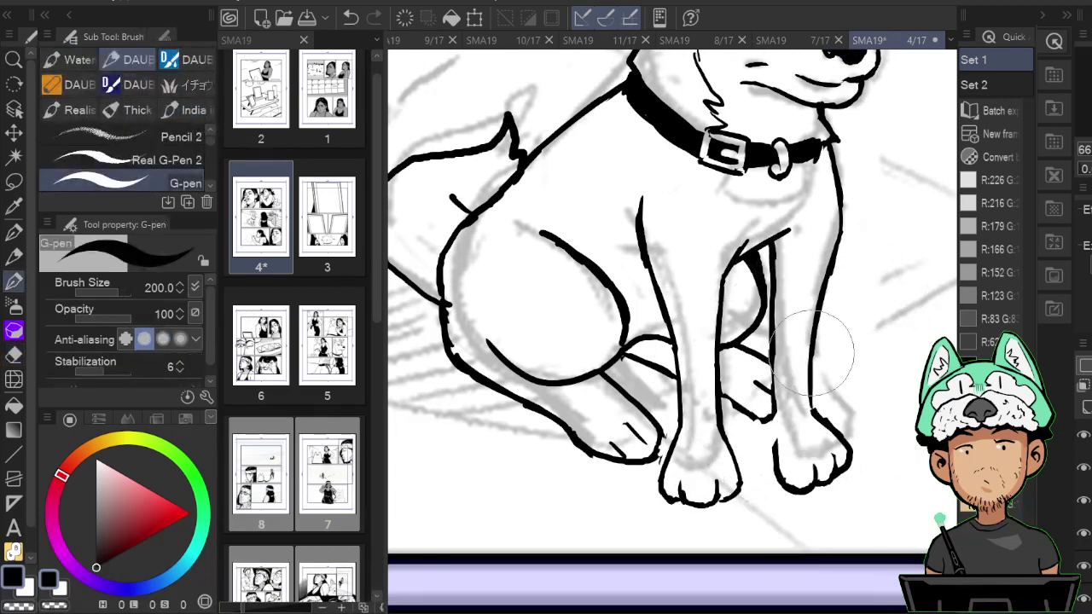
{"action": "key", "text": "e"}
{"action": "mouse_move", "coordinate": [814, 353]}
{"action": "left_mouse_down"}
{"action": "mouse_move", "coordinate": [820, 417]}
{"action": "mouse_move", "coordinate": [812, 411]}
{"action": "mouse_move", "coordinate": [834, 417]}
{"action": "mouse_move", "coordinate": [818, 424]}
{"action": "mouse_move", "coordinate": [845, 444]}
{"action": "mouse_move", "coordinate": [816, 408]}
{"action": "mouse_move", "coordinate": [853, 446]}
{"action": "left_mouse_up"}
{"action": "left_click", "coordinate": [833, 423]}
{"action": "key", "text": "b"}
{"action": "key", "text": "e"}
{"action": "left_click", "coordinate": [839, 433]}
{"action": "left_click_drag", "start_coordinate": [817, 409], "coordinate": [854, 461]}
Ink the farther front leg's inner line down to its paw and tidy the join beside the hind foot.
{"action": "key", "text": "h"}
{"action": "key", "text": "e"}
{"action": "left_click_drag", "start_coordinate": [501, 444], "coordinate": [504, 469]}
{"action": "key", "text": "p"}
{"action": "key", "text": "h"}
{"action": "key", "text": "e"}
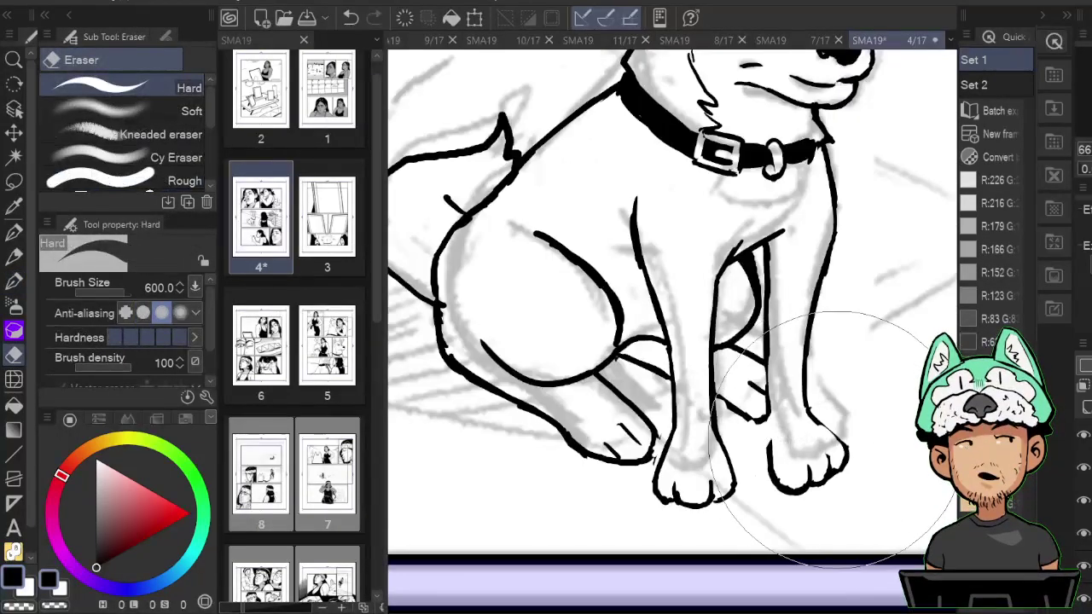
{"action": "key", "text": "p"}
{"action": "key", "text": "h"}
{"action": "key", "text": "h"}
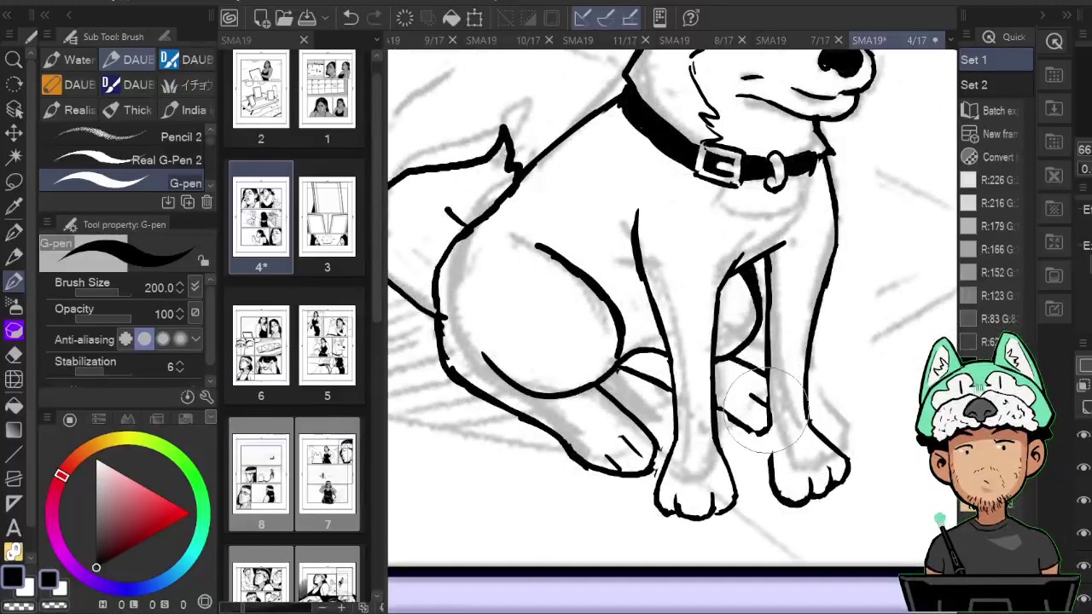
{"action": "key", "text": "e"}
{"action": "key", "text": "p"}
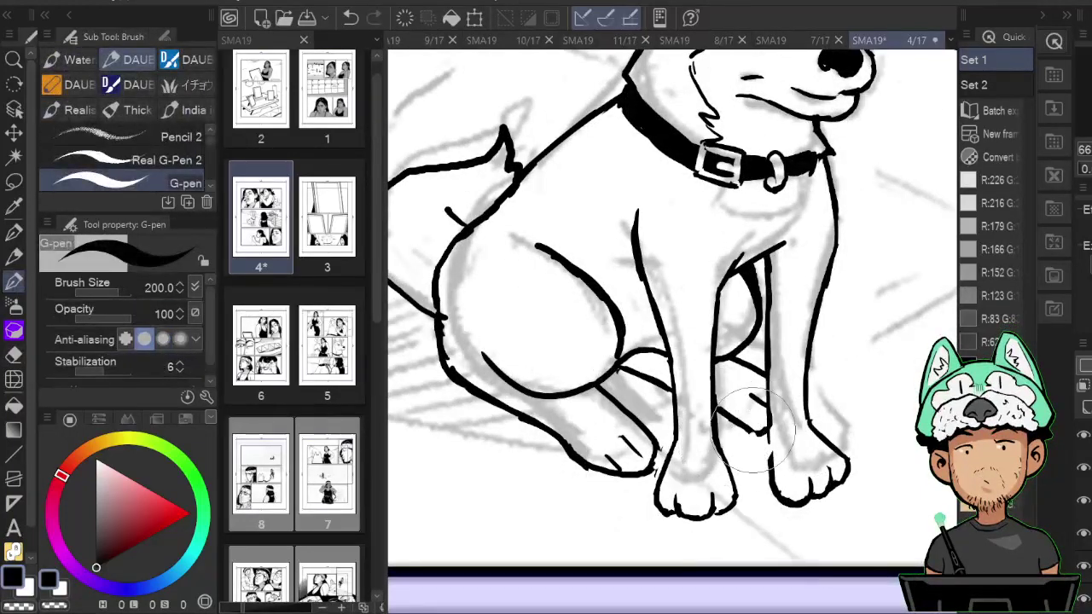
{"action": "key", "text": "h"}
{"action": "key", "text": "h"}
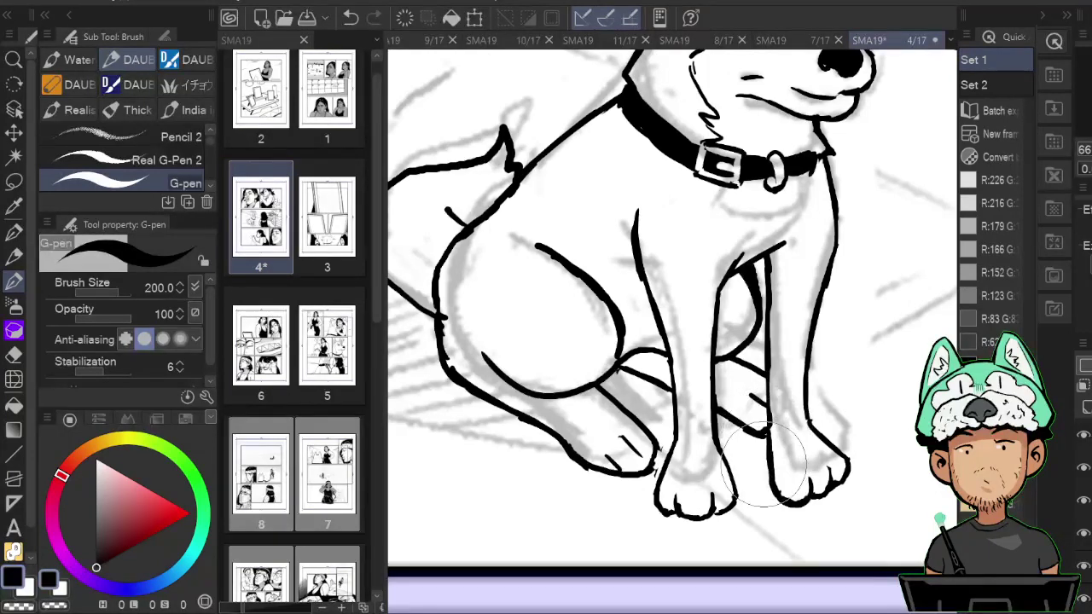
{"action": "left_click_drag", "start_coordinate": [804, 454], "coordinate": [787, 535]}
Refine the upper end of the nearer front leg's line at the dog's shoulder.
{"action": "left_click_drag", "start_coordinate": [680, 359], "coordinate": [777, 444]}
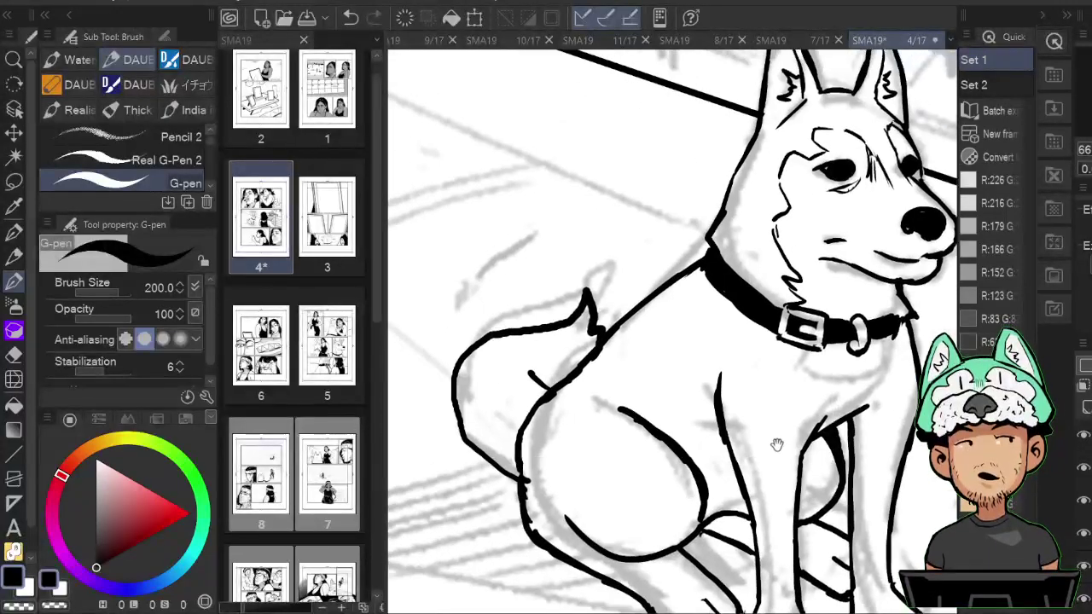
{"action": "key", "text": "e"}
{"action": "key", "text": "b"}
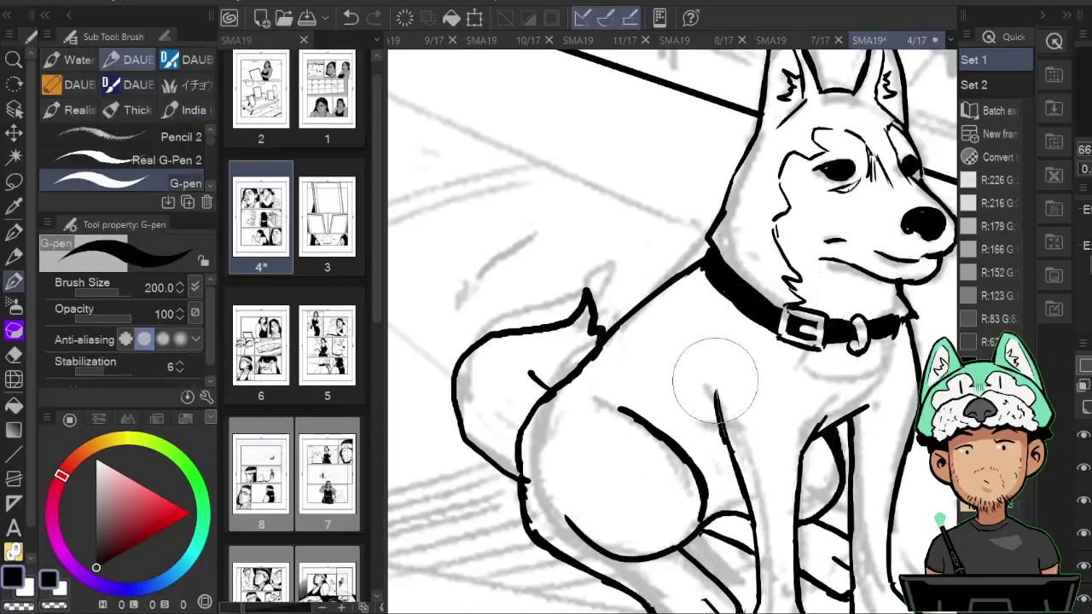
{"action": "key", "text": "h"}
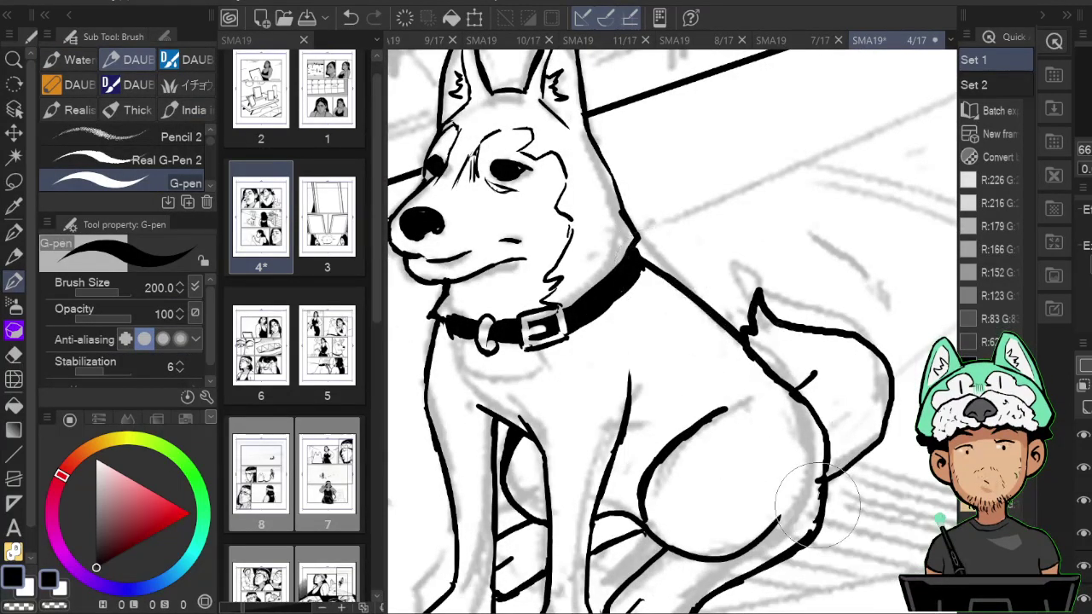
{"action": "key", "text": "h"}
Check the inked dog against the whole comic page and save page 4.
{"action": "scroll", "coordinate": [821, 520], "scroll_direction": "down", "scroll_amount": 10}
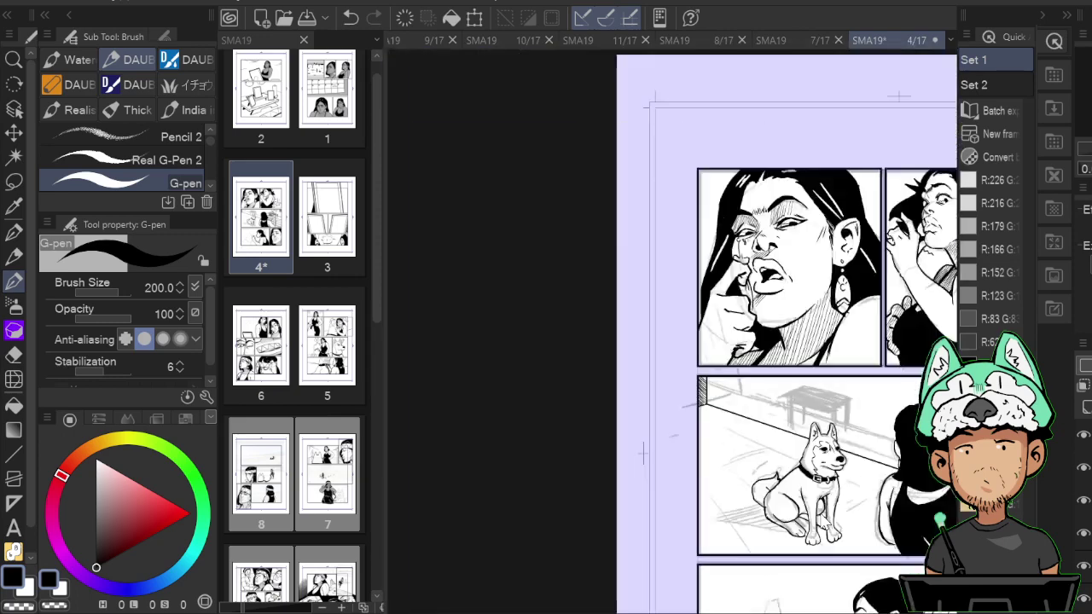
{"action": "scroll", "coordinate": [819, 514], "scroll_direction": "up", "scroll_amount": 4}
{"action": "scroll", "coordinate": [819, 515], "scroll_direction": "down", "scroll_amount": 4}
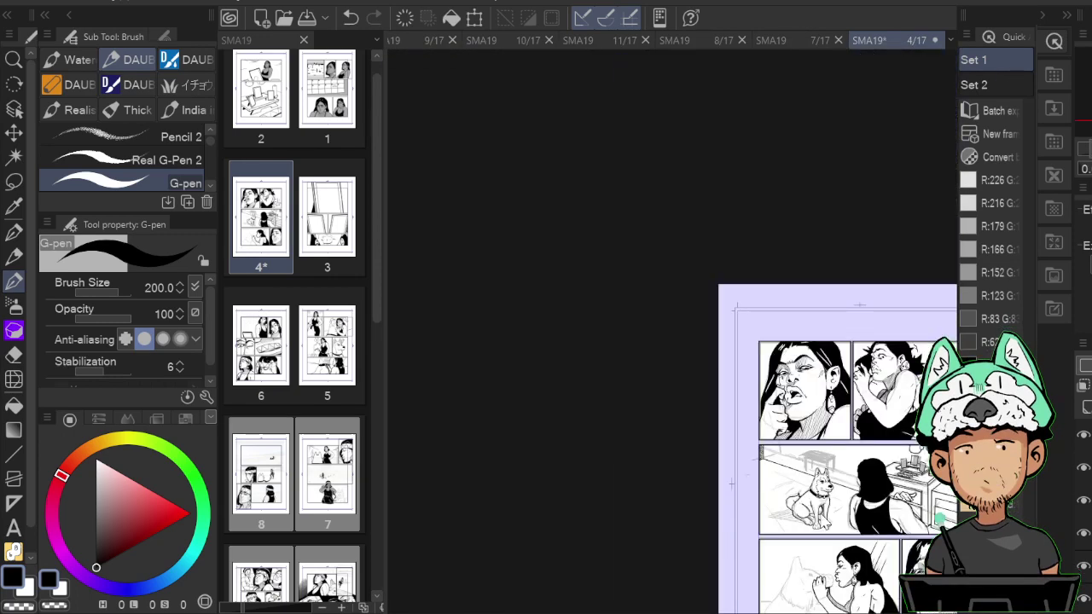
{"action": "key", "text": "ctrl+0"}
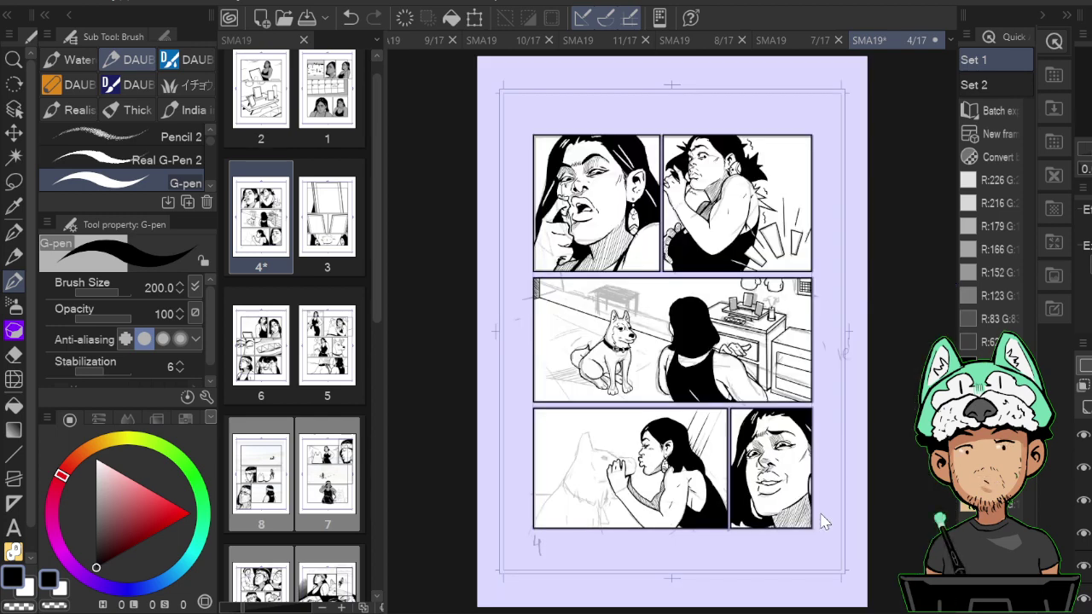
{"action": "scroll", "coordinate": [821, 521], "scroll_direction": "up", "scroll_amount": 2}
{"action": "scroll", "coordinate": [821, 521], "scroll_direction": "down", "scroll_amount": 1}
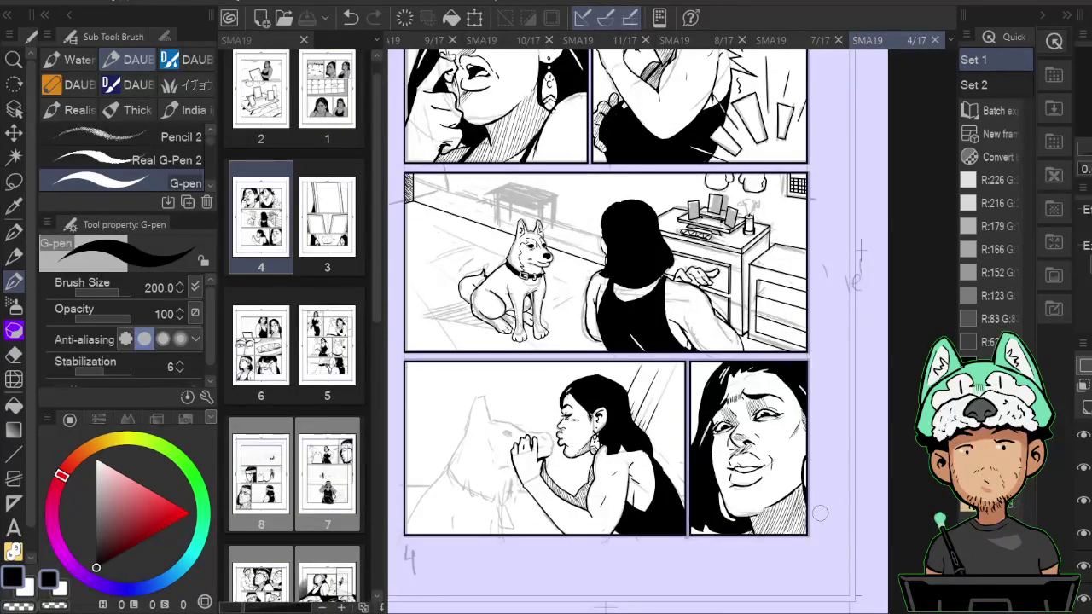
{"action": "key", "text": "ctrl+Tab"}
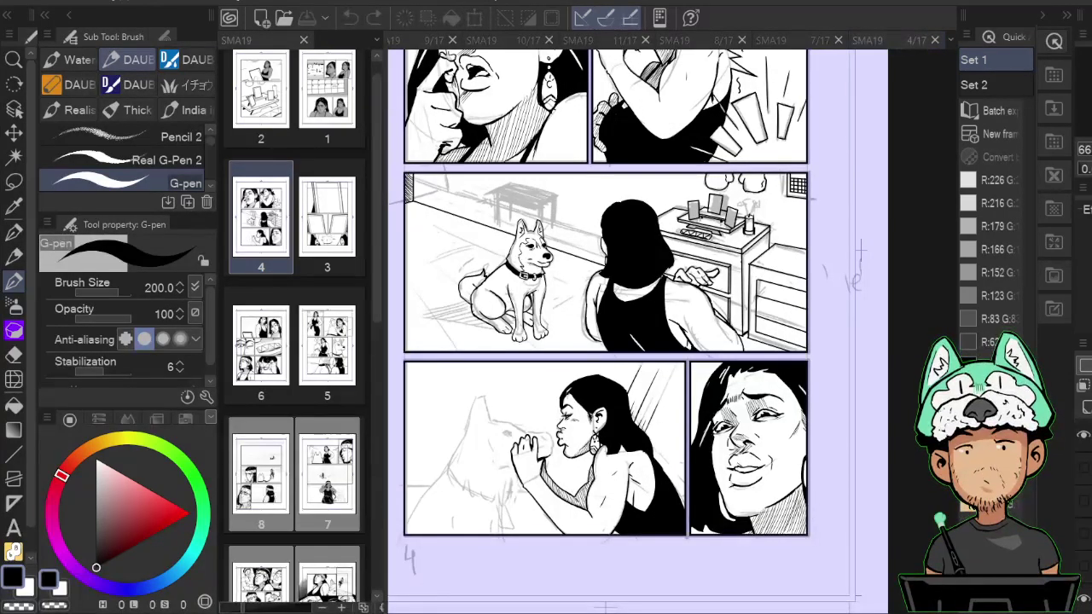
{"action": "left_click_drag", "start_coordinate": [692, 345], "coordinate": [833, 520]}
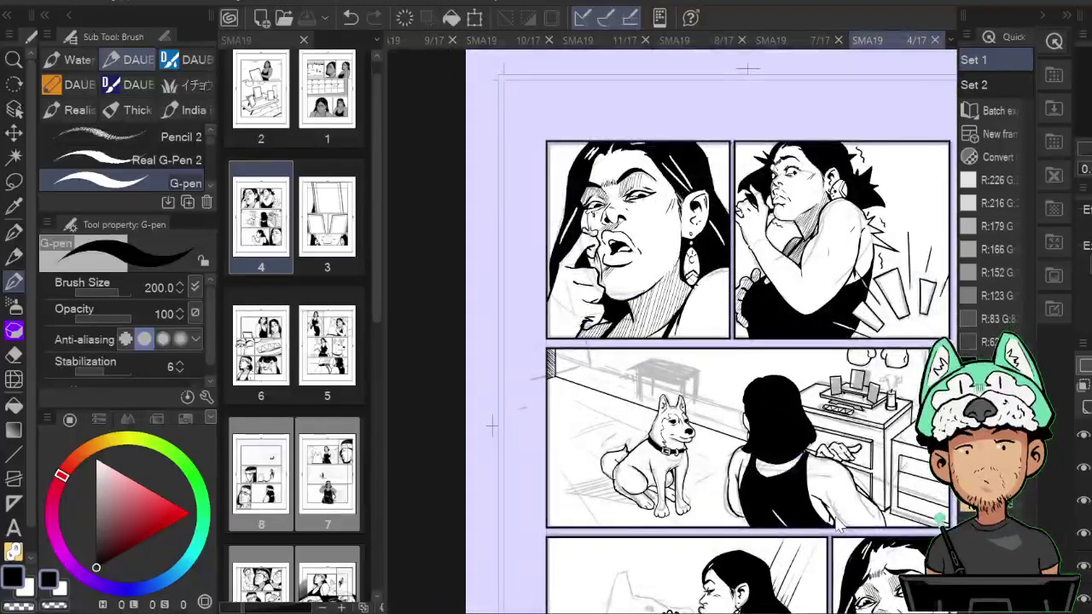
{"action": "scroll", "coordinate": [833, 521], "scroll_direction": "up", "scroll_amount": 2}
{"action": "scroll", "coordinate": [836, 521], "scroll_direction": "up", "scroll_amount": 2}
{"action": "left_click_drag", "start_coordinate": [498, 410], "coordinate": [828, 518]}
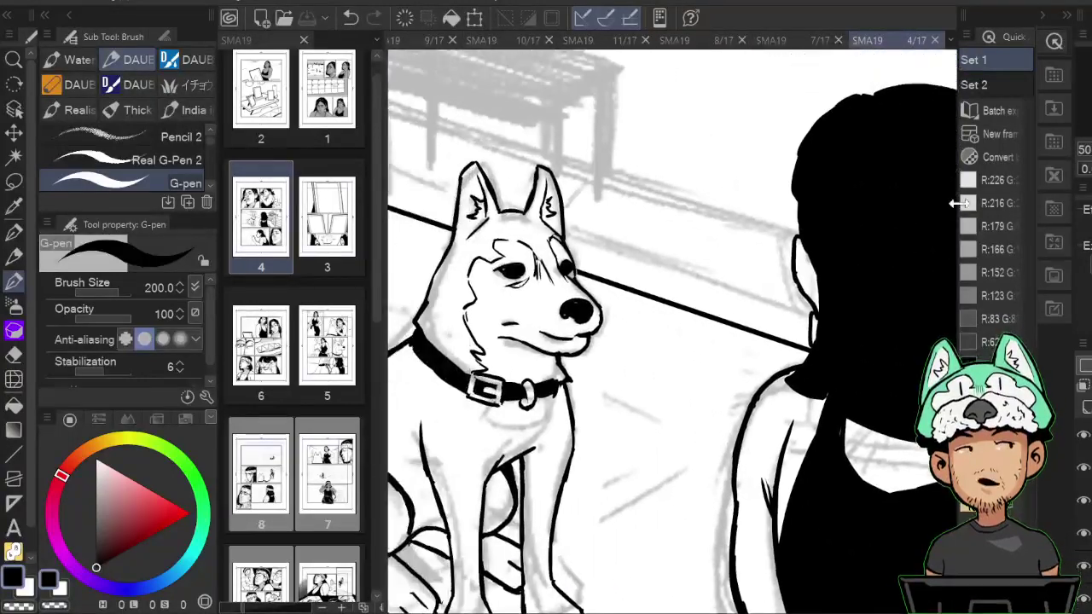
{"action": "key", "text": "ctrl+s"}
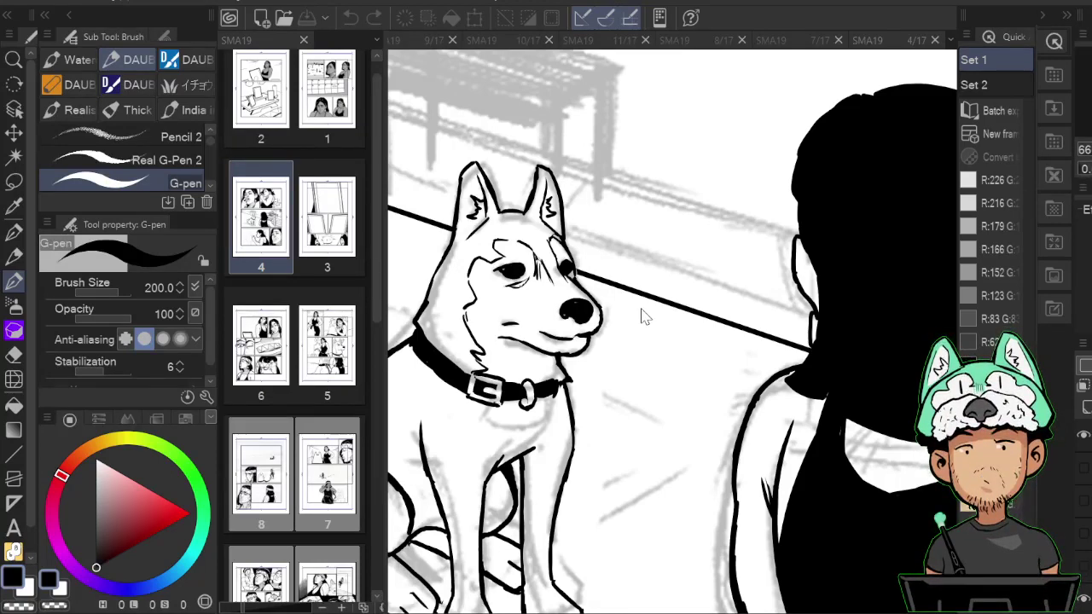
Ink a jagged fur marking from below the collar buckle down the dog's chest to the nearer front leg.
{"action": "left_click_drag", "start_coordinate": [536, 371], "coordinate": [564, 356]}
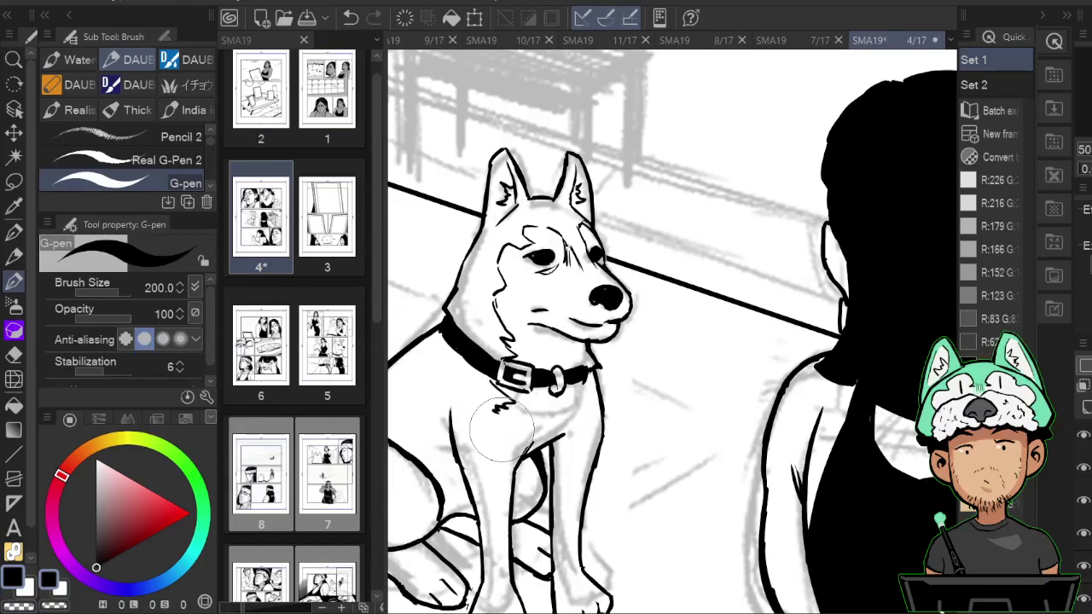
{"action": "mouse_move", "coordinate": [497, 422]}
{"action": "left_mouse_down"}
{"action": "mouse_move", "coordinate": [503, 437]}
{"action": "mouse_move", "coordinate": [459, 458]}
{"action": "left_mouse_up"}
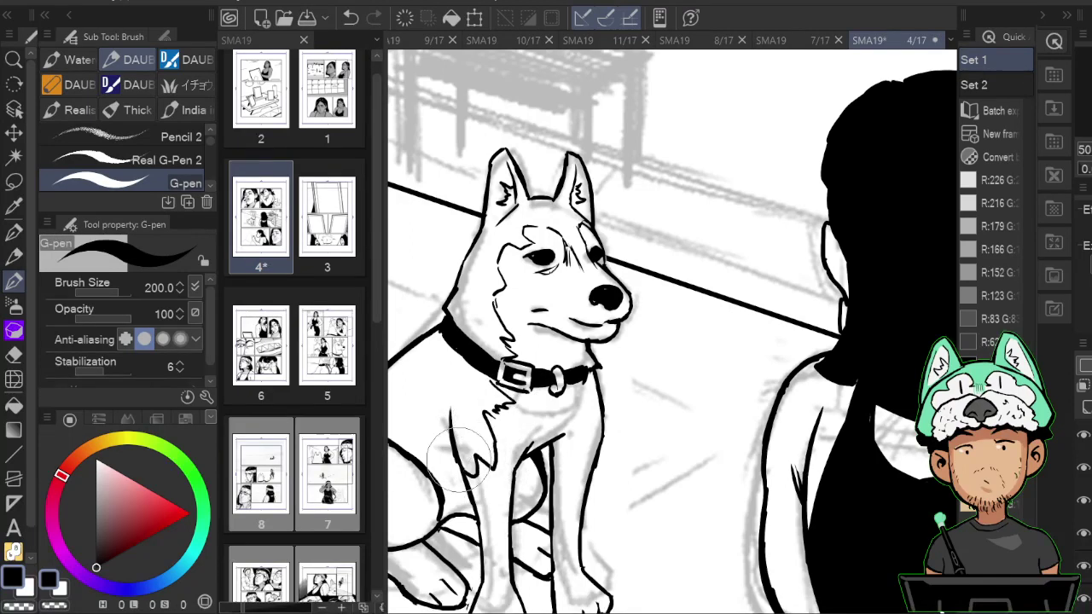
{"action": "left_click_drag", "start_coordinate": [593, 410], "coordinate": [595, 402]}
{"action": "mouse_move", "coordinate": [514, 407]}
{"action": "left_mouse_down"}
{"action": "mouse_move", "coordinate": [530, 396]}
{"action": "mouse_move", "coordinate": [529, 408]}
{"action": "left_mouse_up"}
{"action": "key", "text": "e"}
{"action": "key", "text": "b"}
{"action": "key", "text": "e"}
{"action": "key", "text": "b"}
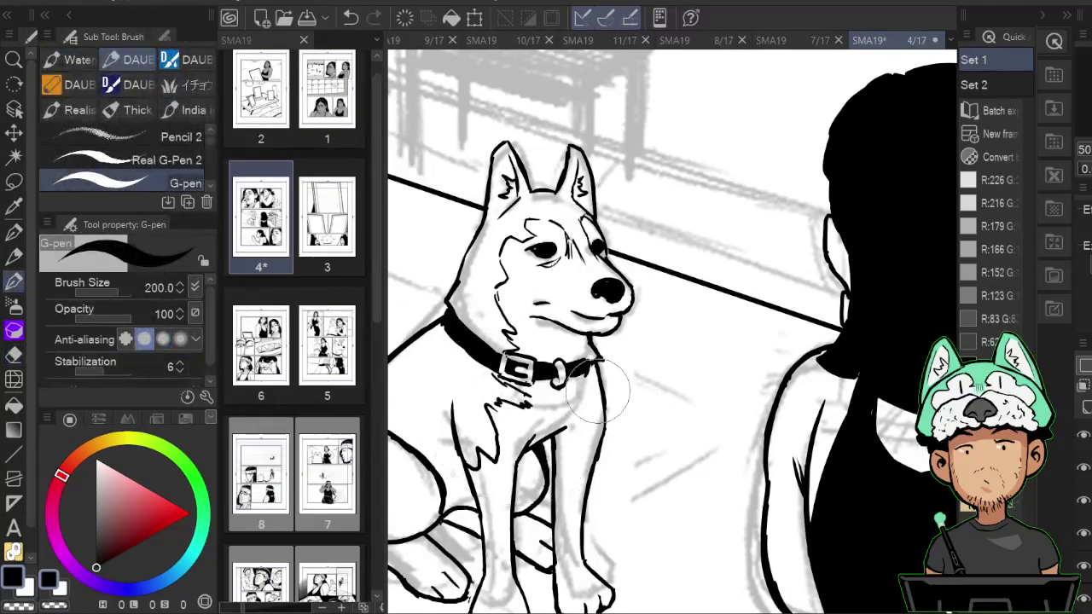
Ink jagged fur markings on the sitting dog's farther shoulder, along its belly edge and across its haunch.
{"action": "mouse_move", "coordinate": [589, 388]}
{"action": "left_mouse_down"}
{"action": "mouse_move", "coordinate": [584, 442]}
{"action": "mouse_move", "coordinate": [693, 364]}
{"action": "left_mouse_up"}
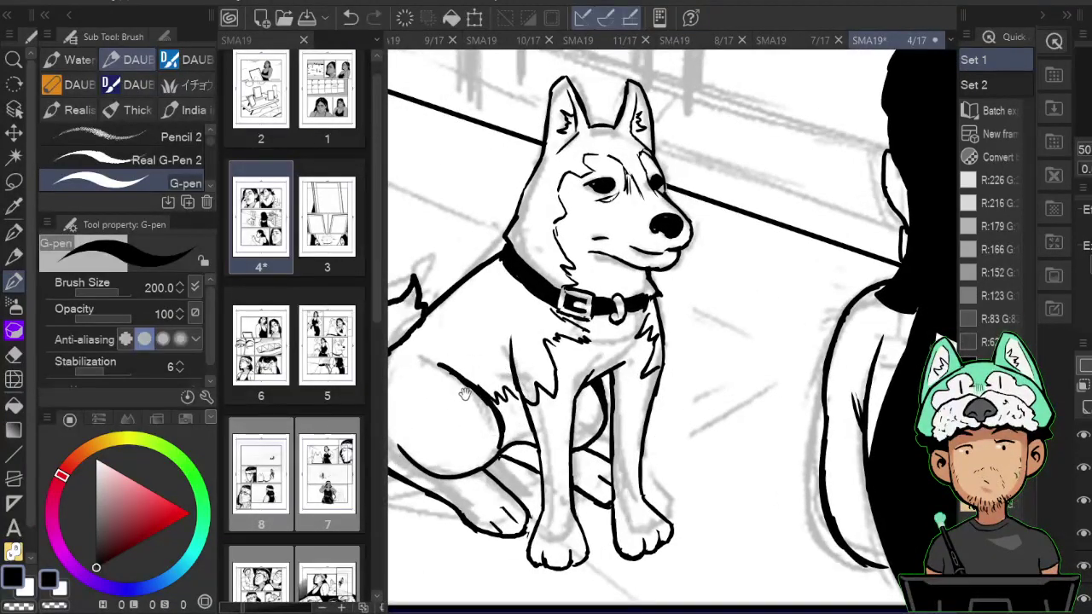
{"action": "key", "text": "ctrl+s"}
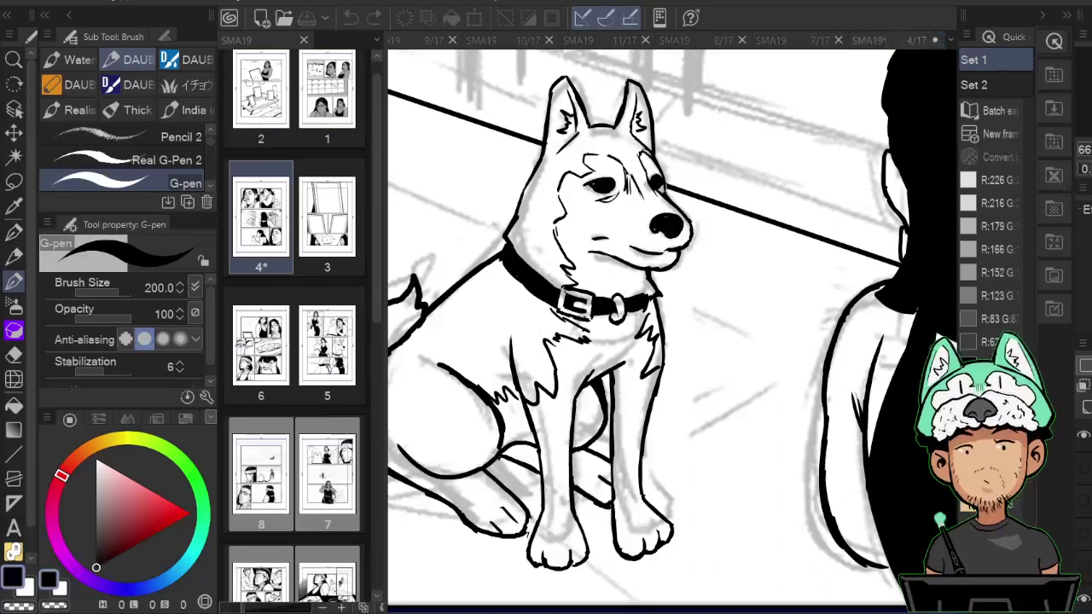
{"action": "mouse_move", "coordinate": [442, 413]}
{"action": "left_mouse_down"}
{"action": "mouse_move", "coordinate": [476, 448]}
{"action": "mouse_move", "coordinate": [517, 435]}
{"action": "mouse_move", "coordinate": [447, 424]}
{"action": "mouse_move", "coordinate": [513, 432]}
{"action": "left_mouse_up"}
{"action": "key", "text": "e"}
{"action": "key", "text": "p"}
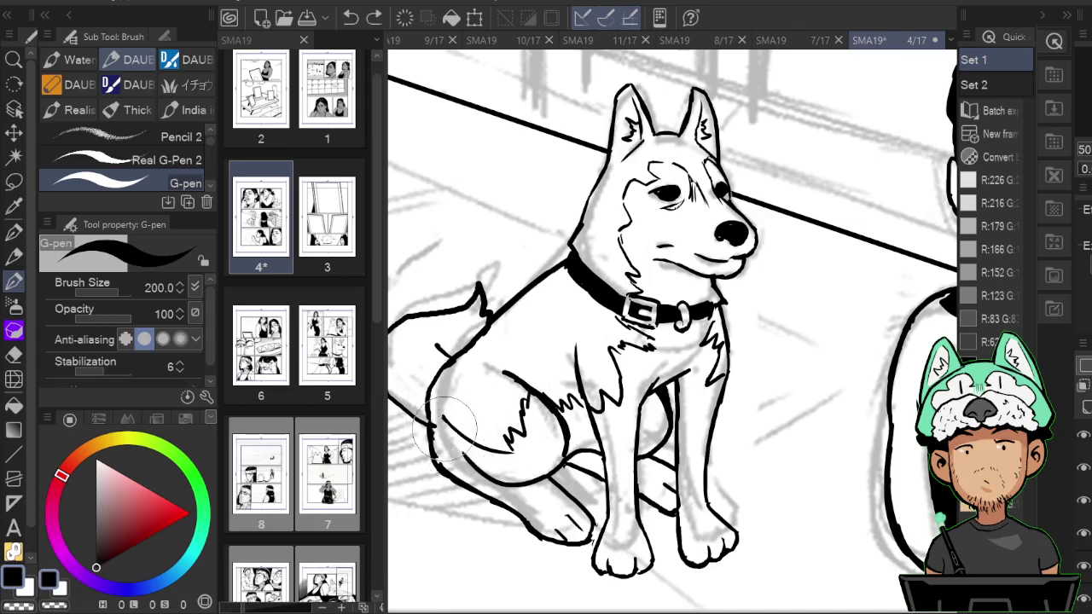
{"action": "key", "text": "e"}
{"action": "key", "text": "p"}
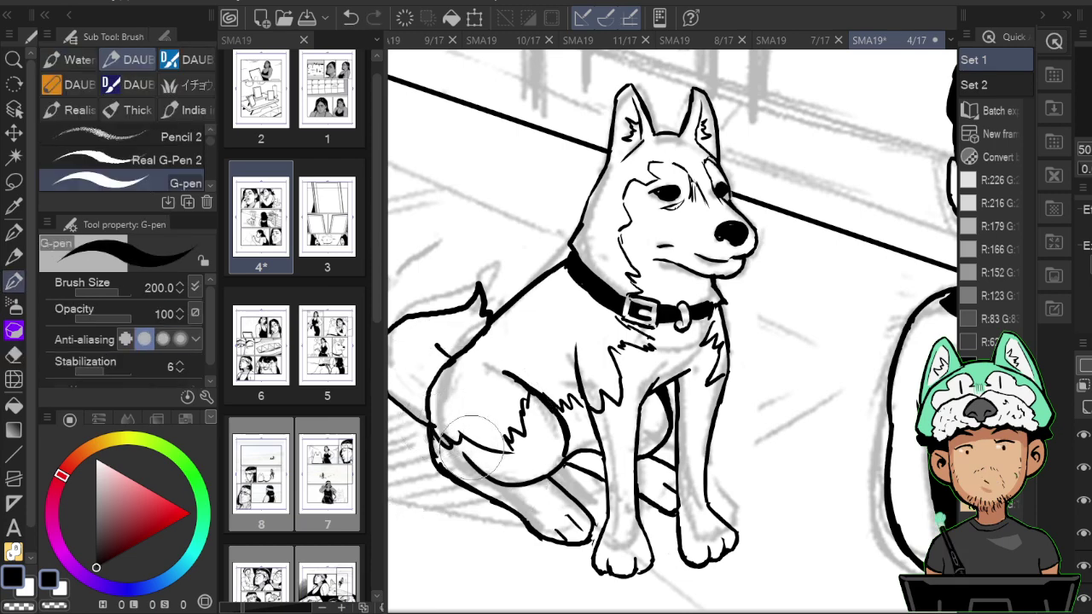
Review the new fur markings at full-page view and save page 4.
{"action": "key", "text": "ctrl+0"}
{"action": "scroll", "coordinate": [475, 456], "scroll_direction": "up", "scroll_amount": 2}
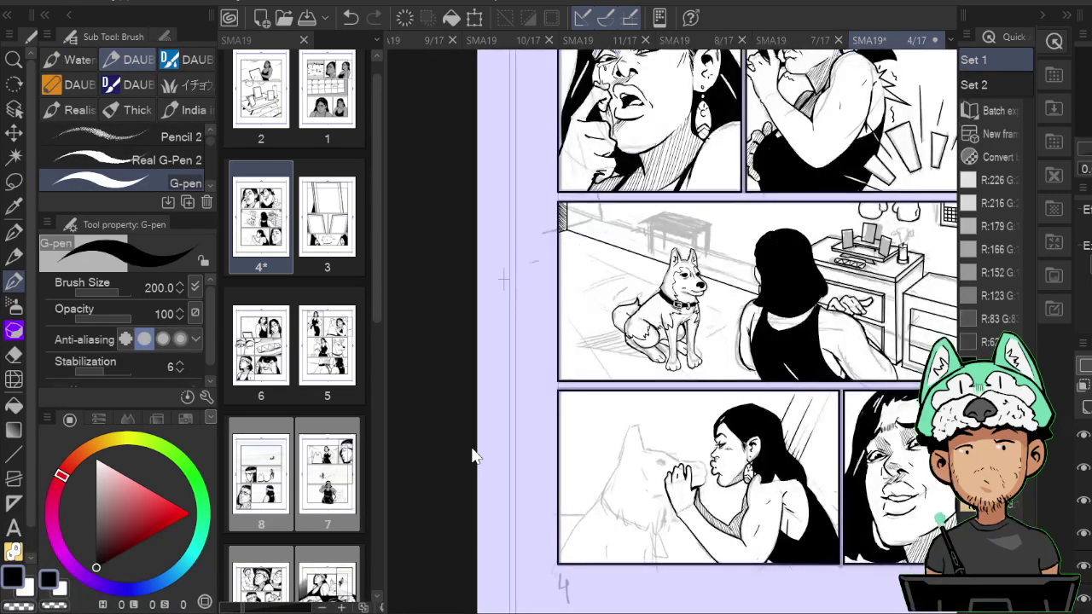
{"action": "scroll", "coordinate": [475, 456], "scroll_direction": "up", "scroll_amount": 2}
{"action": "key", "text": "ctrl+0"}
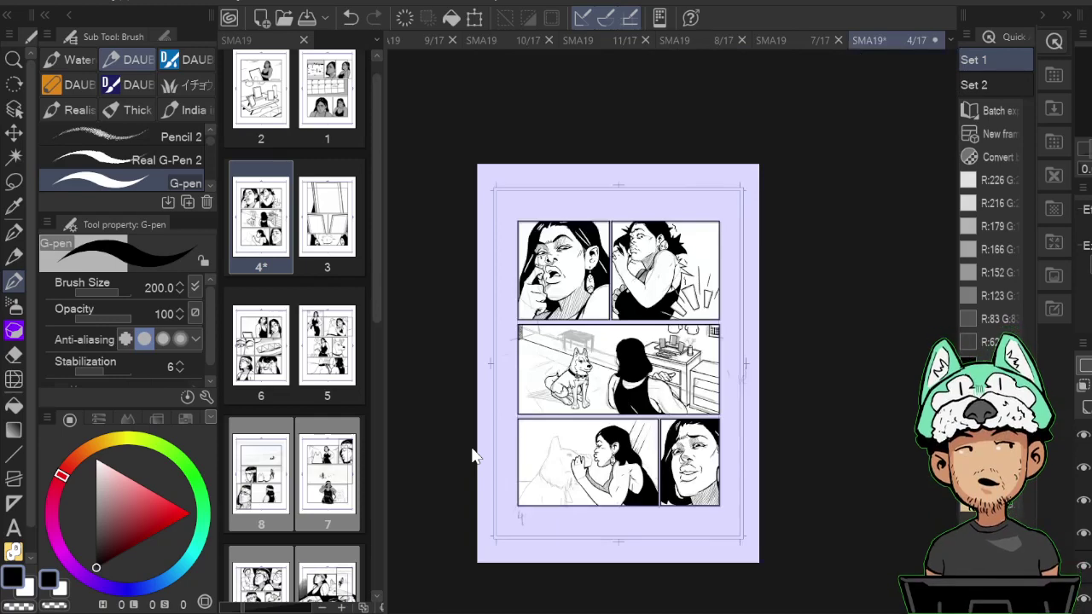
{"action": "scroll", "coordinate": [475, 456], "scroll_direction": "up", "scroll_amount": 4}
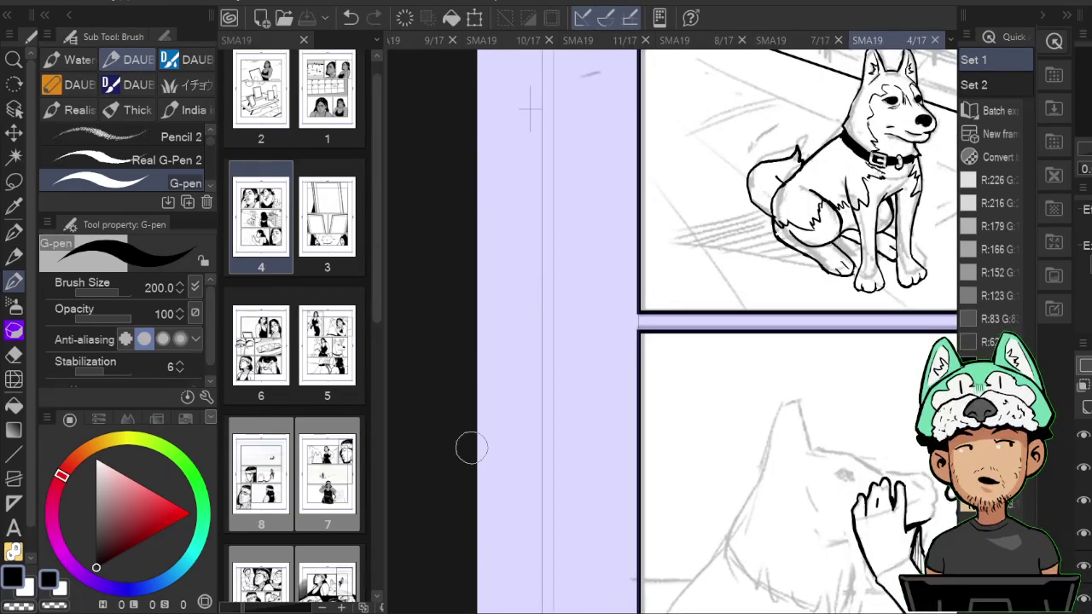
Try lightening the sitting dog's black eyes by erasing small irises and inking pupils inside them.
{"action": "left_click_drag", "start_coordinate": [839, 315], "coordinate": [681, 613]}
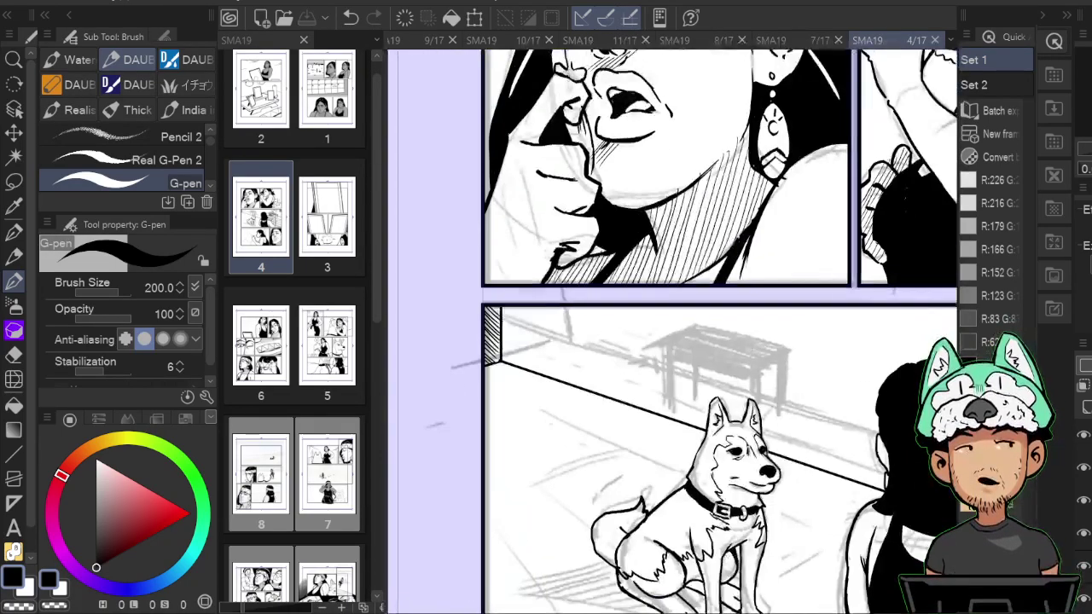
{"action": "scroll", "coordinate": [688, 610], "scroll_direction": "up", "scroll_amount": 3}
{"action": "scroll", "coordinate": [687, 610], "scroll_direction": "up", "scroll_amount": 1}
{"action": "mouse_move", "coordinate": [805, 184]}
{"action": "left_mouse_down"}
{"action": "mouse_move", "coordinate": [807, 299]}
{"action": "mouse_move", "coordinate": [867, 296]}
{"action": "left_mouse_up"}
{"action": "key", "text": "e"}
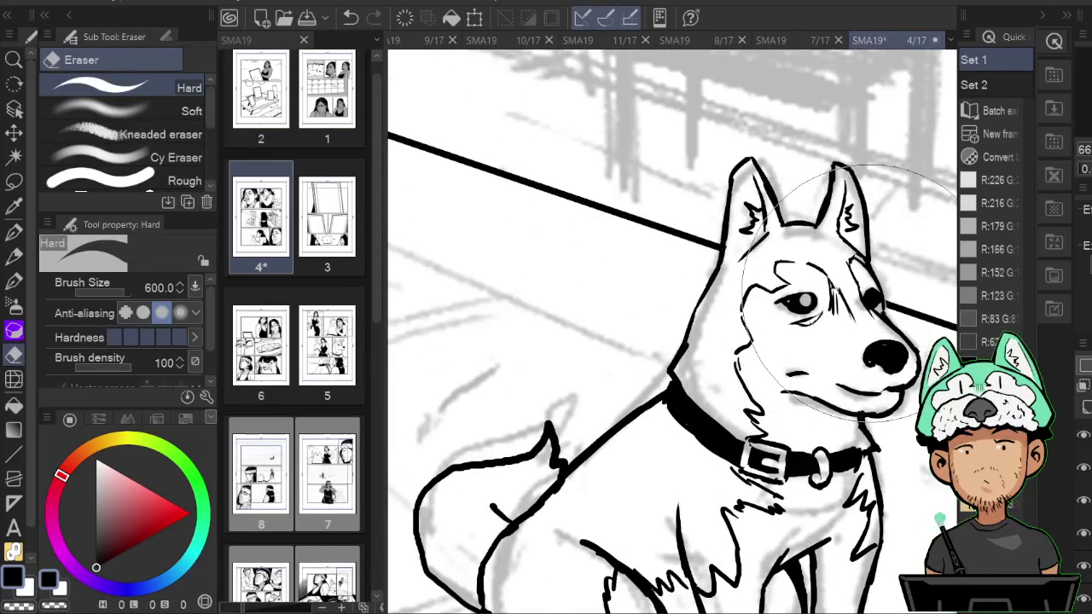
{"action": "key", "text": "b"}
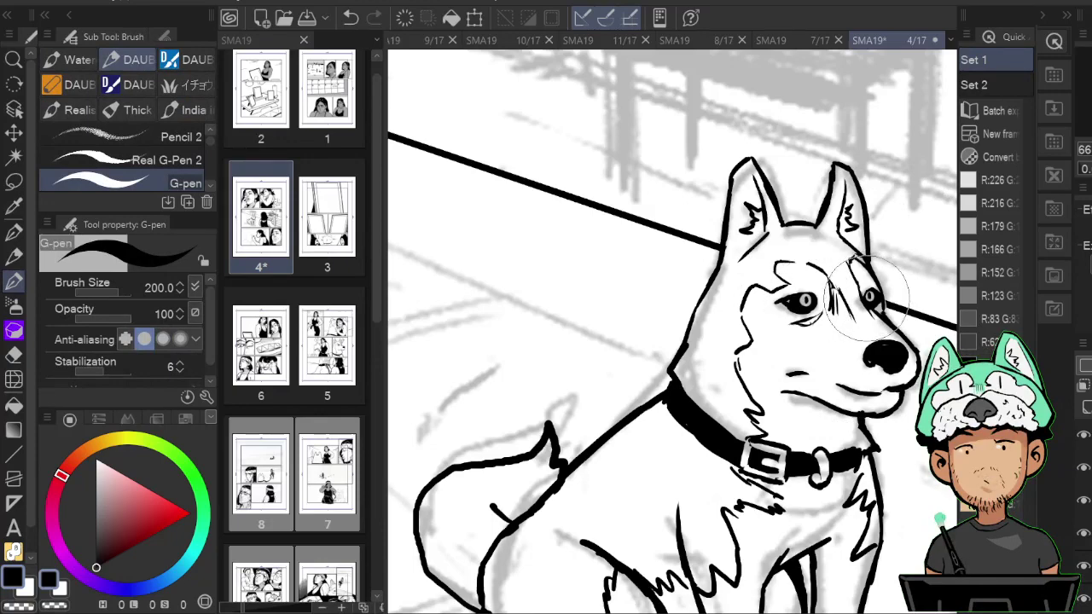
{"action": "scroll", "coordinate": [866, 300], "scroll_direction": "down", "scroll_amount": 5}
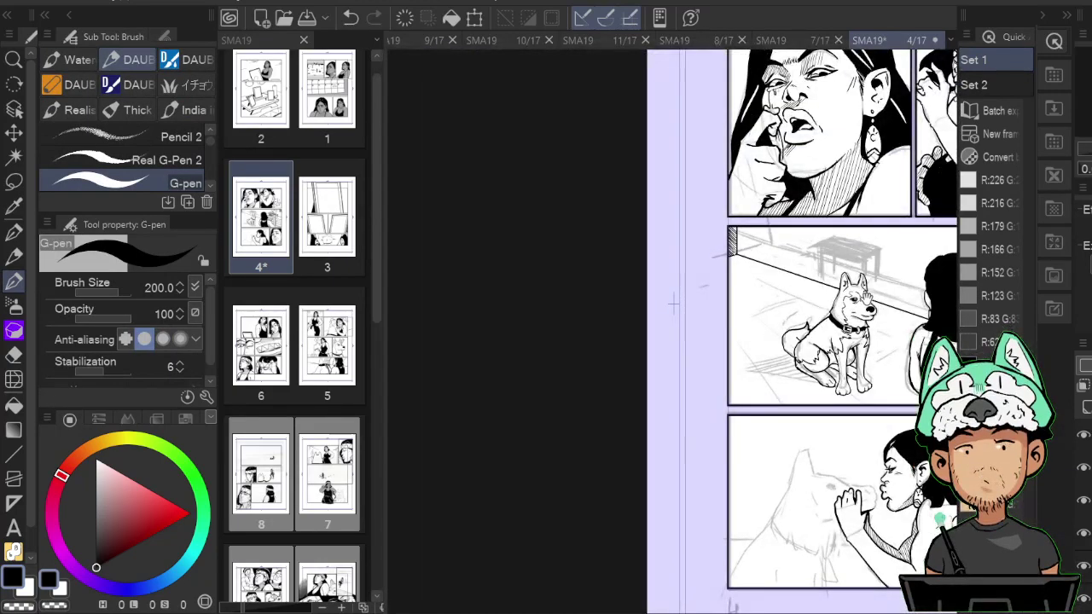
Erase a round iris inside each of the sitting dog's black eyes and ink a narrow vertical pupil in it.
{"action": "scroll", "coordinate": [865, 300], "scroll_direction": "up", "scroll_amount": 2}
{"action": "scroll", "coordinate": [866, 295], "scroll_direction": "up", "scroll_amount": 5}
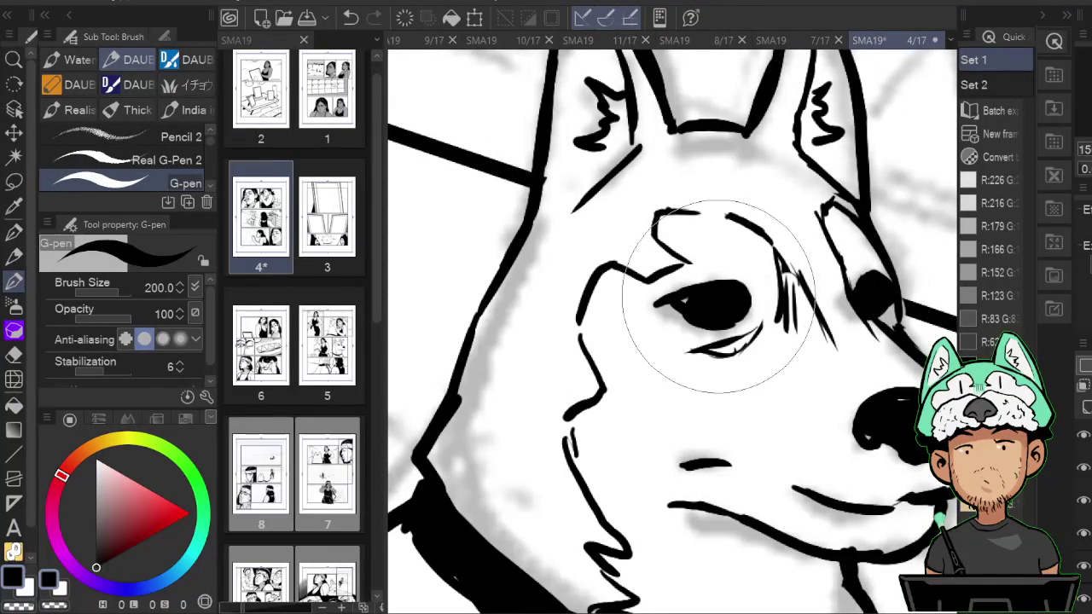
{"action": "key", "text": "e"}
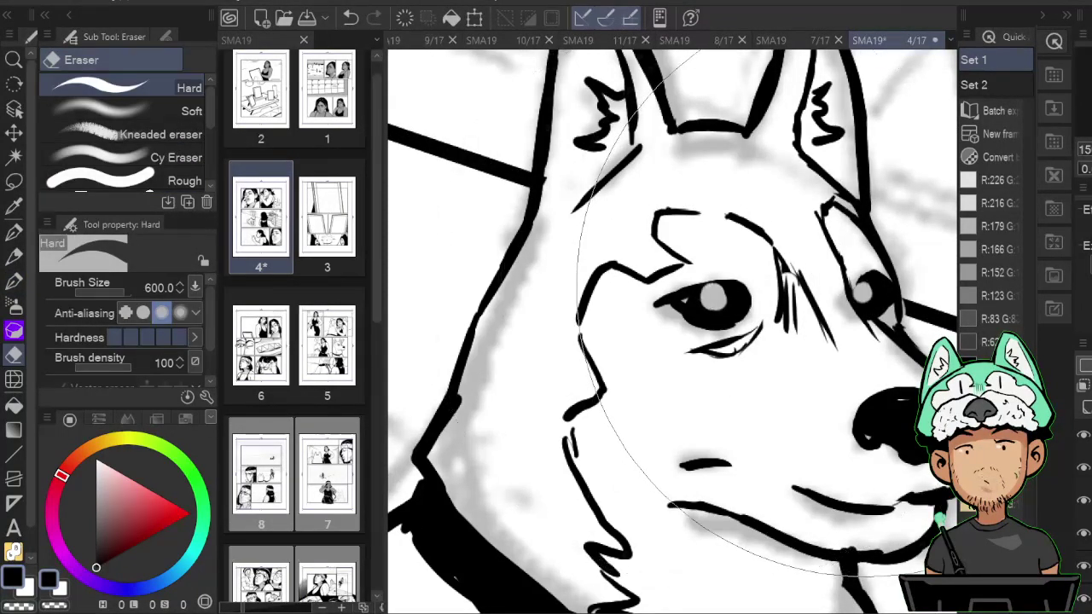
{"action": "key", "text": "p"}
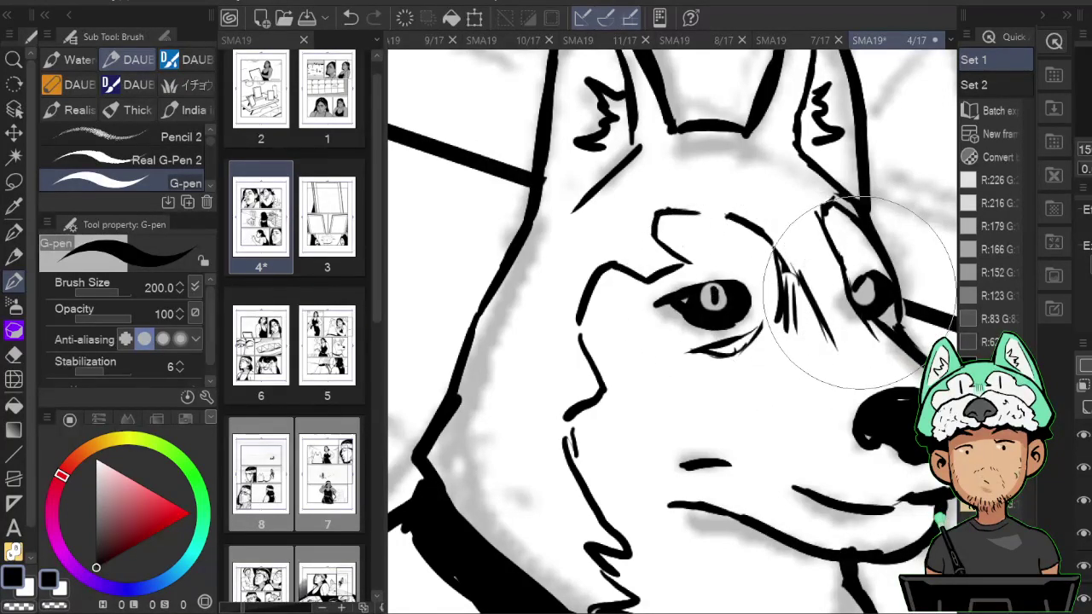
{"action": "scroll", "coordinate": [863, 290], "scroll_direction": "down", "scroll_amount": 5}
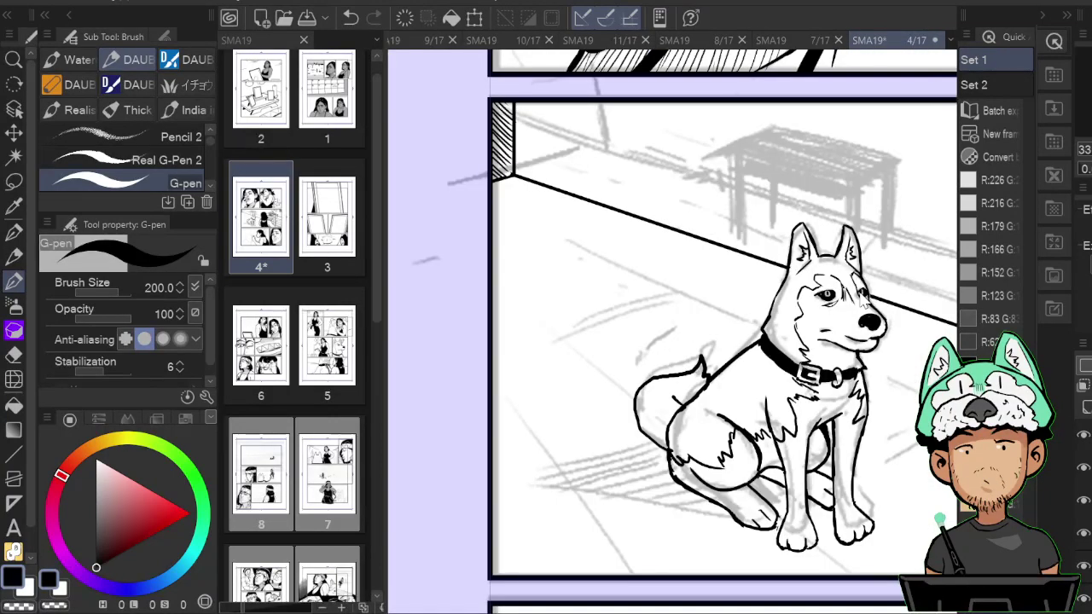
{"action": "scroll", "coordinate": [860, 293], "scroll_direction": "up", "scroll_amount": 4}
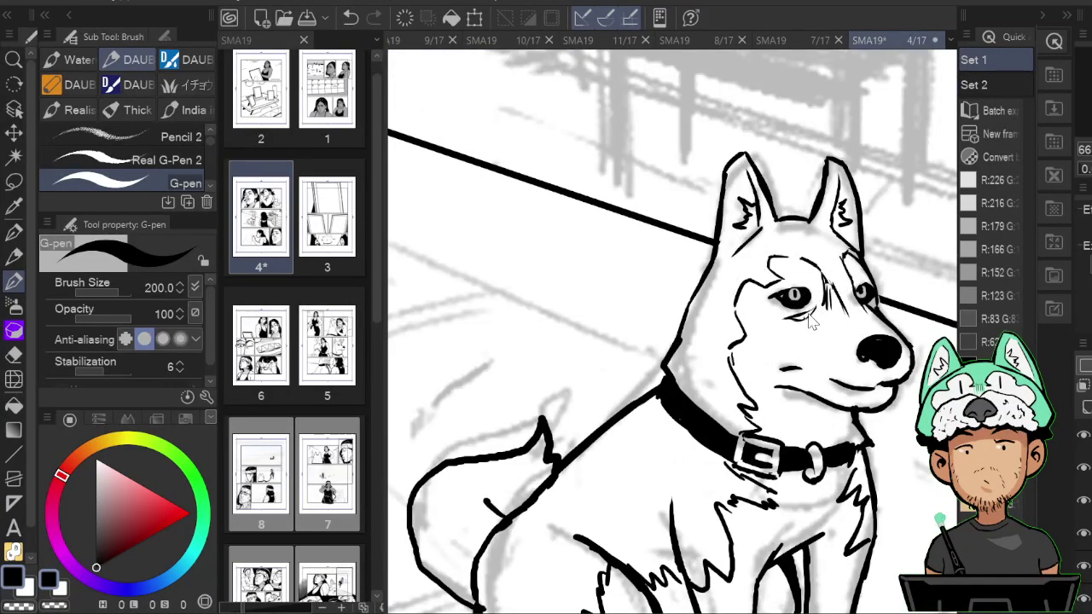
{"action": "scroll", "coordinate": [811, 320], "scroll_direction": "down", "scroll_amount": 8}
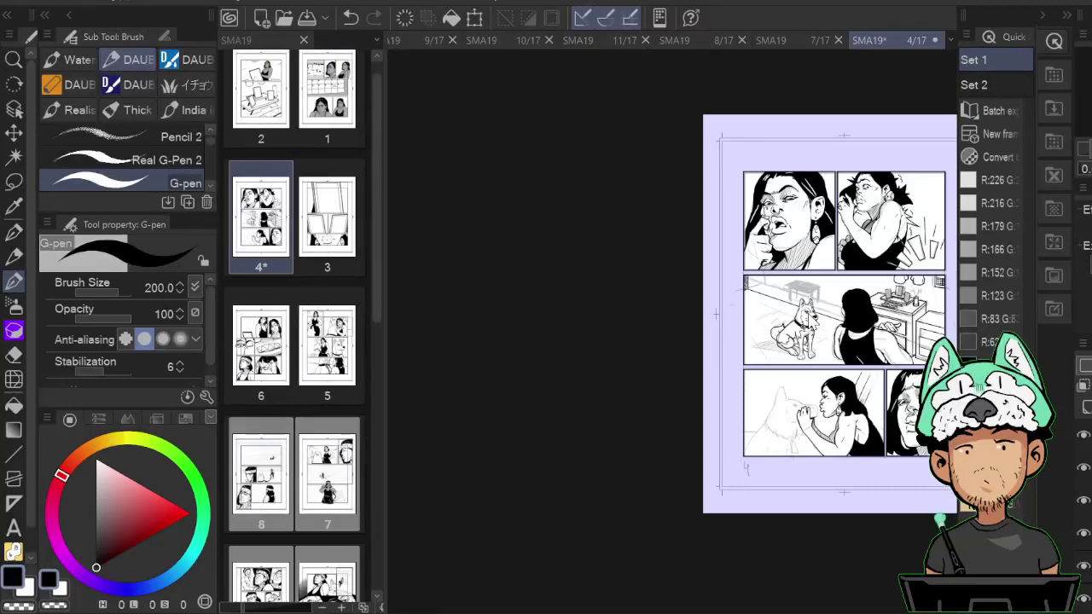
{"action": "scroll", "coordinate": [802, 309], "scroll_direction": "up", "scroll_amount": 8}
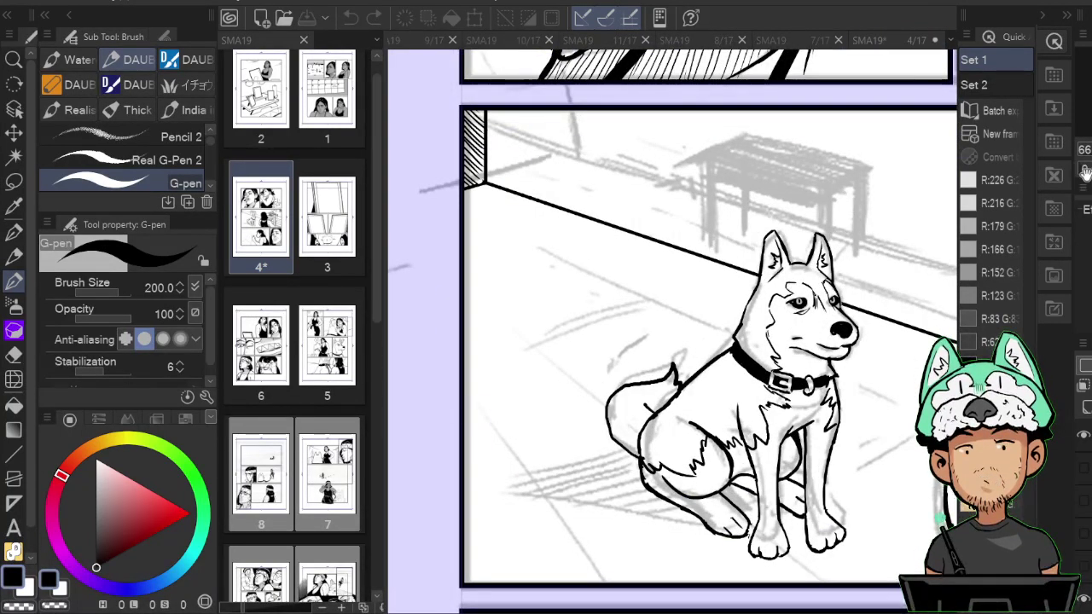
Ink the nose of the sketched dog facing the woman in the bottom-left comic panel.
{"action": "left_click_drag", "start_coordinate": [713, 546], "coordinate": [755, 357]}
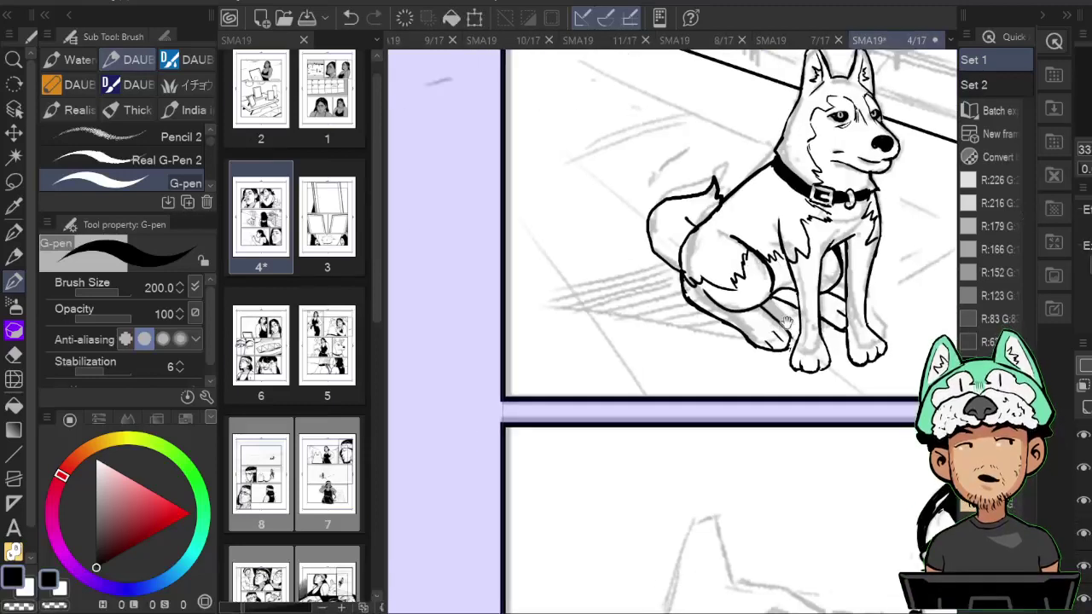
{"action": "left_click_drag", "start_coordinate": [737, 569], "coordinate": [701, 325]}
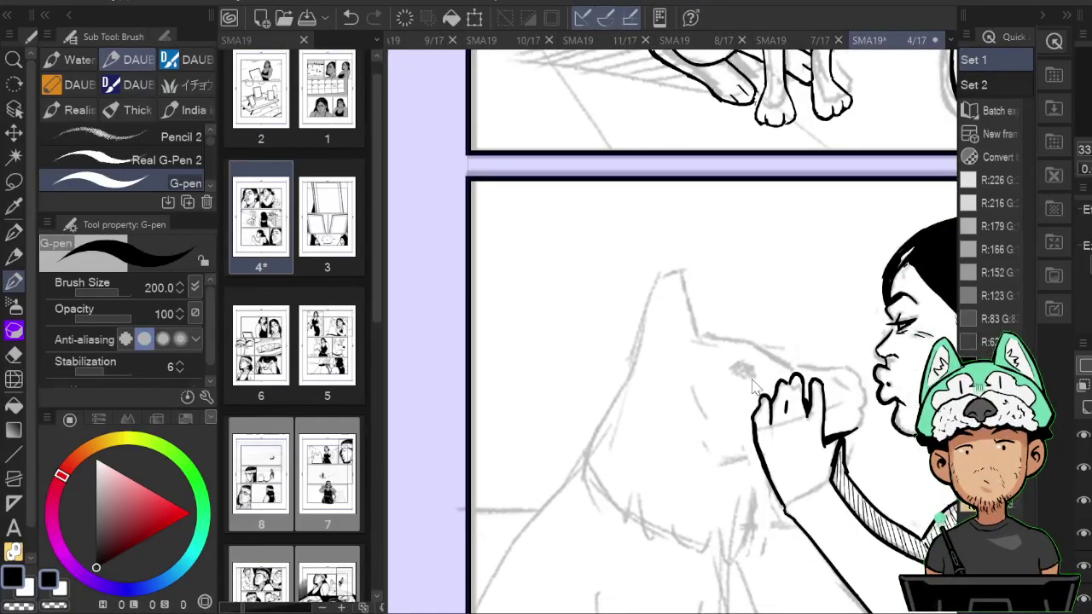
{"action": "scroll", "coordinate": [754, 385], "scroll_direction": "up", "scroll_amount": 2}
{"action": "key", "text": "h"}
{"action": "left_click_drag", "start_coordinate": [535, 331], "coordinate": [772, 373]}
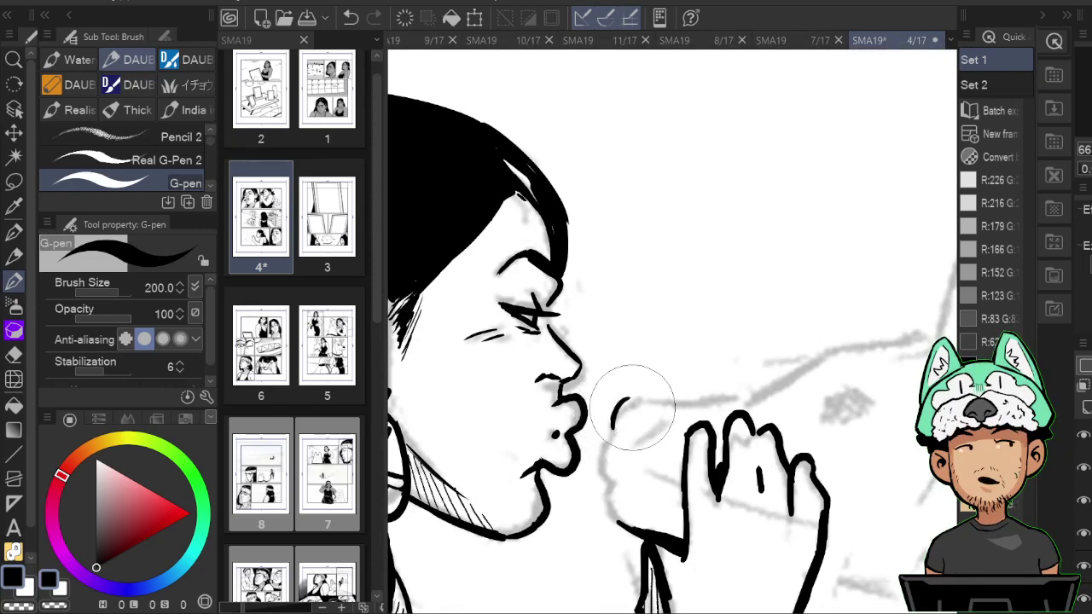
{"action": "key", "text": "h"}
{"action": "left_click_drag", "start_coordinate": [646, 397], "coordinate": [702, 415]}
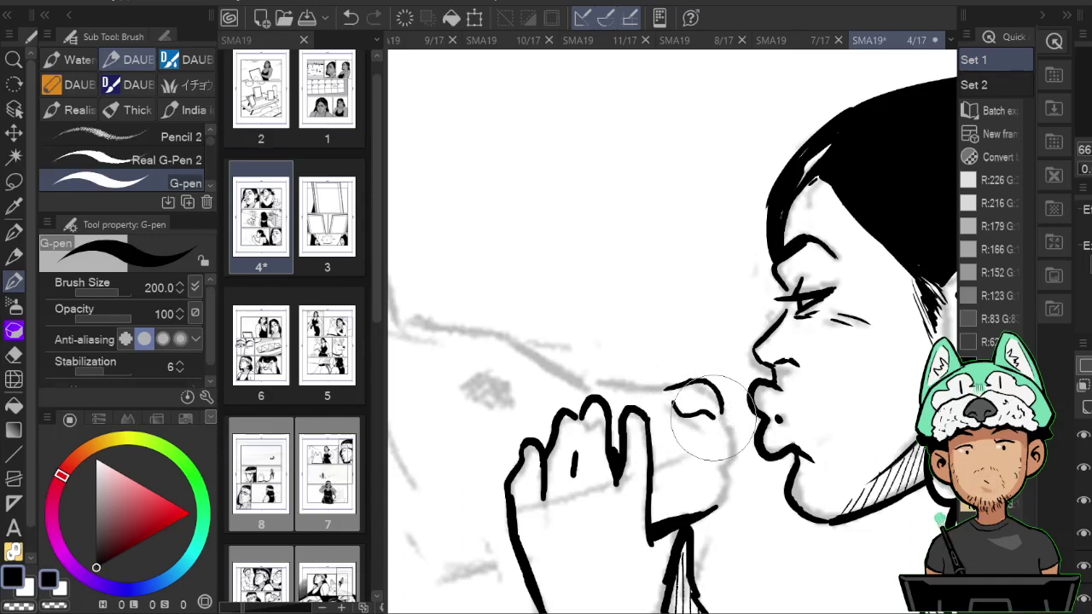
Ink the front of the dog's muzzle down to the woman's hand and add a short mouth line.
{"action": "key", "text": "h"}
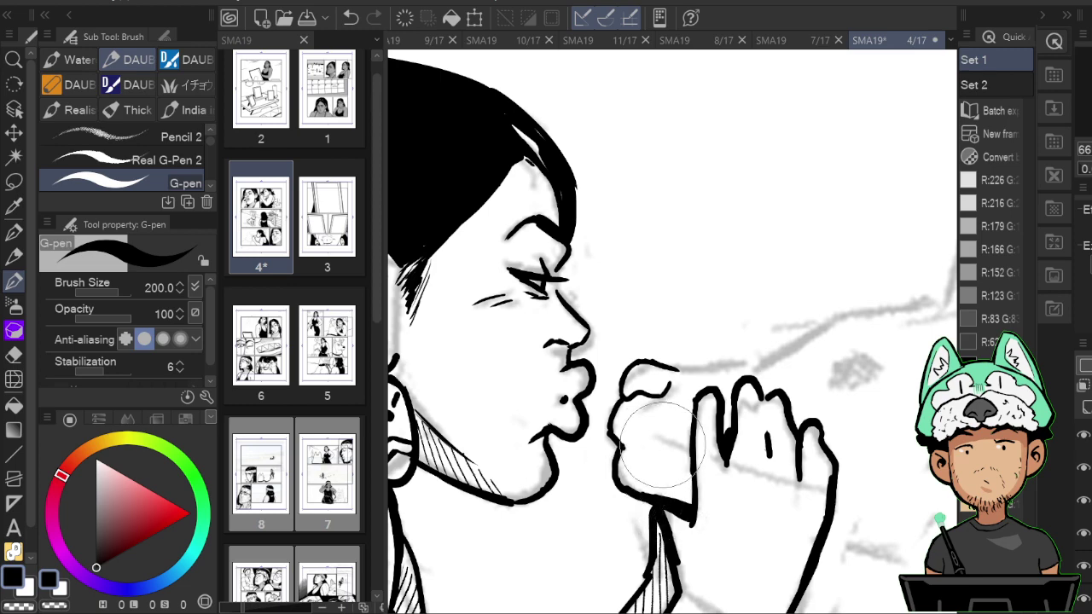
{"action": "key", "text": "h"}
{"action": "key", "text": "h"}
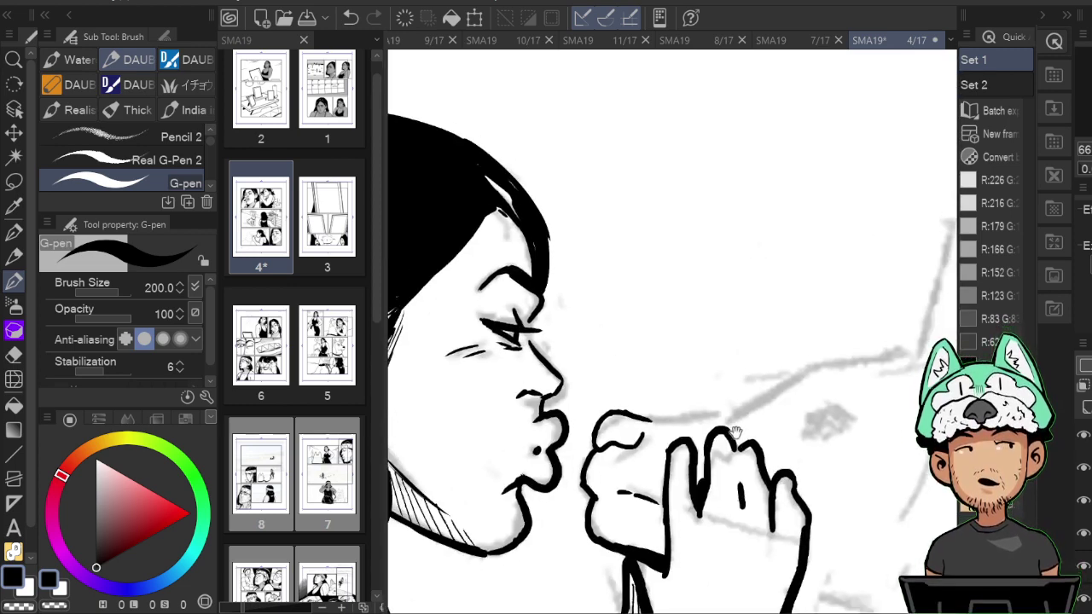
Ink the top of the dog's muzzle from the nose past the woman's fingers toward the brow, cleaning the overlap at the fingertips.
{"action": "key", "text": "h"}
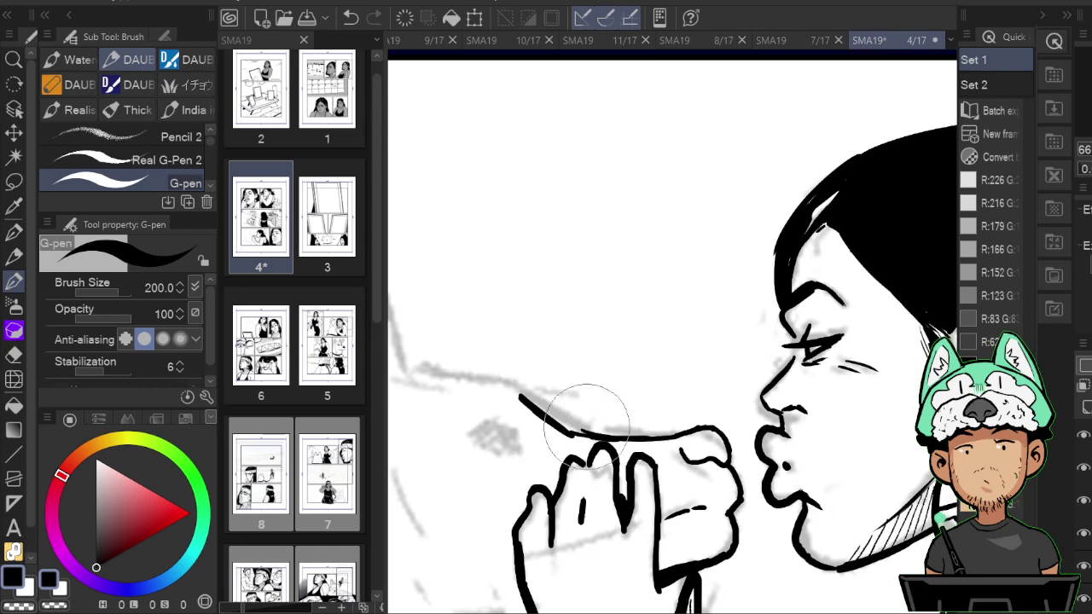
{"action": "key", "text": "e"}
{"action": "mouse_move", "coordinate": [597, 429]}
{"action": "left_mouse_down"}
{"action": "mouse_move", "coordinate": [588, 432]}
{"action": "mouse_move", "coordinate": [602, 437]}
{"action": "left_mouse_up"}
{"action": "key", "text": "b"}
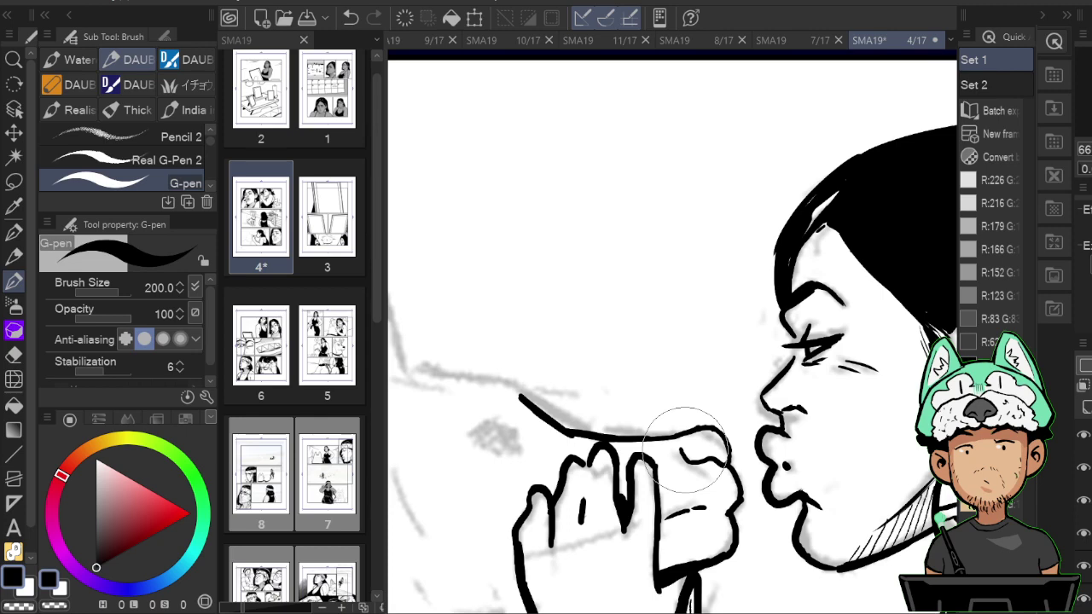
{"action": "scroll", "coordinate": [685, 449], "scroll_direction": "down", "scroll_amount": 5}
{"action": "scroll", "coordinate": [685, 450], "scroll_direction": "up", "scroll_amount": 4}
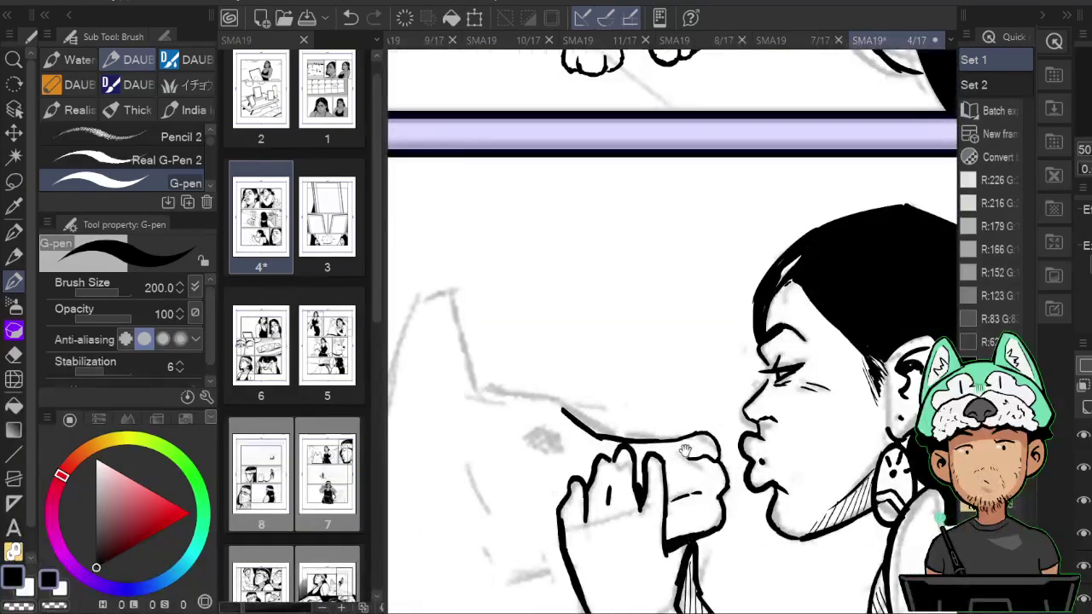
Erase the sloping brow line beyond the woman's fingers and re-ink it slightly lower than the sketch.
{"action": "left_click_drag", "start_coordinate": [685, 450], "coordinate": [689, 438]}
{"action": "key", "text": "e"}
{"action": "left_click_drag", "start_coordinate": [567, 401], "coordinate": [593, 422]}
{"action": "key", "text": "h"}
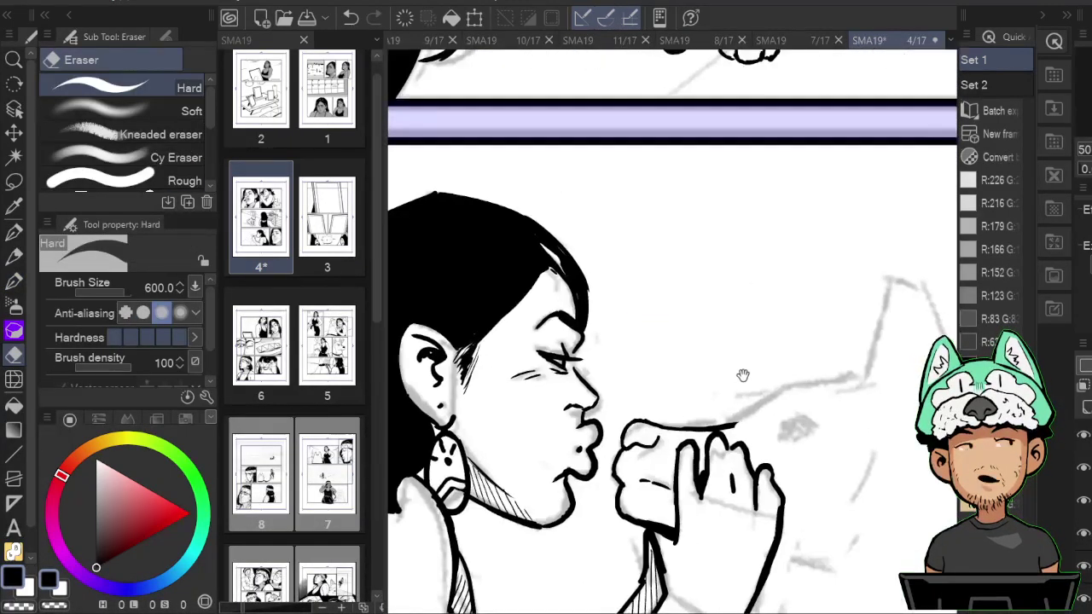
{"action": "left_click_drag", "start_coordinate": [742, 375], "coordinate": [597, 386]}
{"action": "key", "text": "p"}
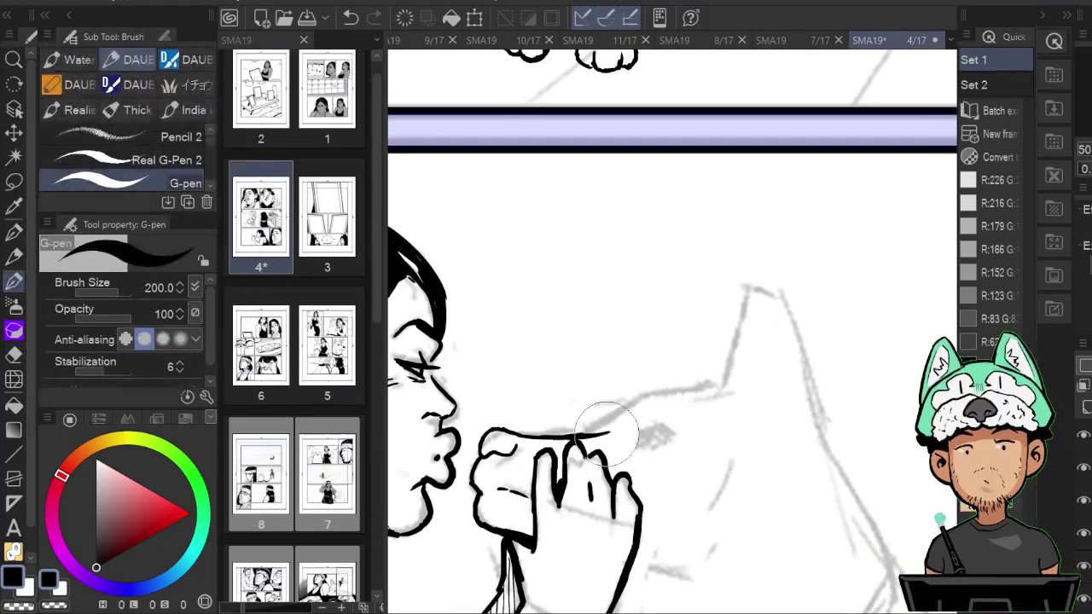
{"action": "key", "text": "h"}
{"action": "left_click_drag", "start_coordinate": [661, 400], "coordinate": [656, 390]}
{"action": "left_click_drag", "start_coordinate": [735, 423], "coordinate": [700, 401]}
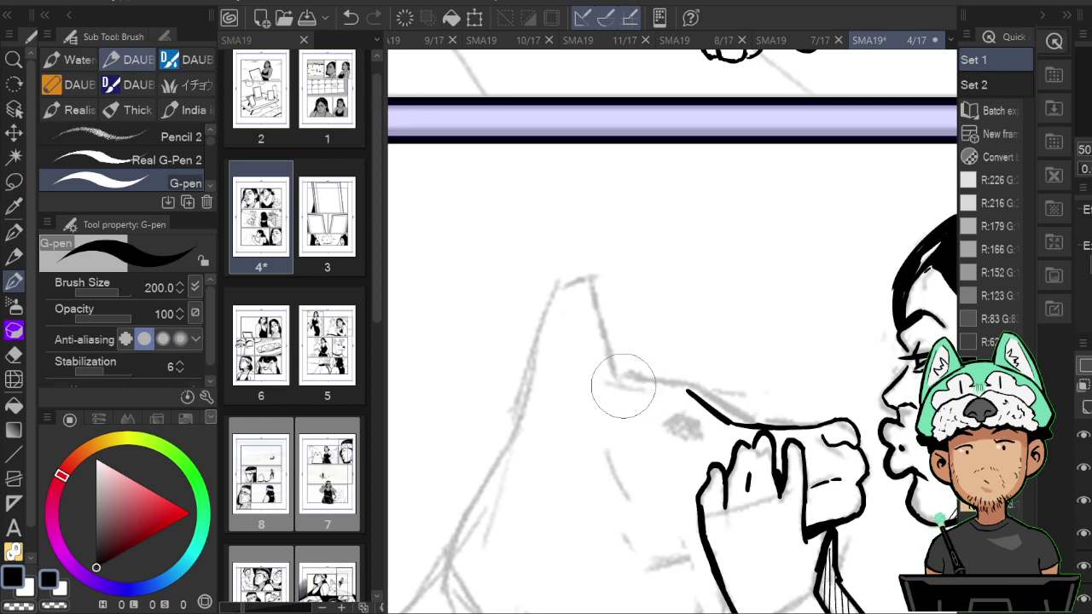
Extend the brow line across the dog's forehead to the base of the ear and clean up the join.
{"action": "key", "text": "e"}
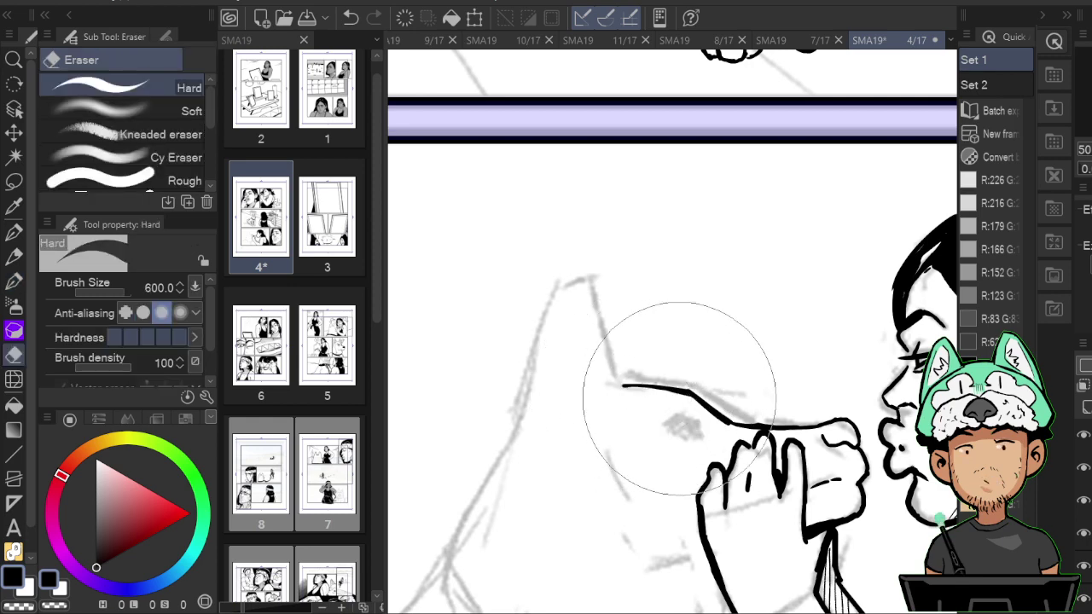
{"action": "key", "text": "p"}
{"action": "key", "text": "h"}
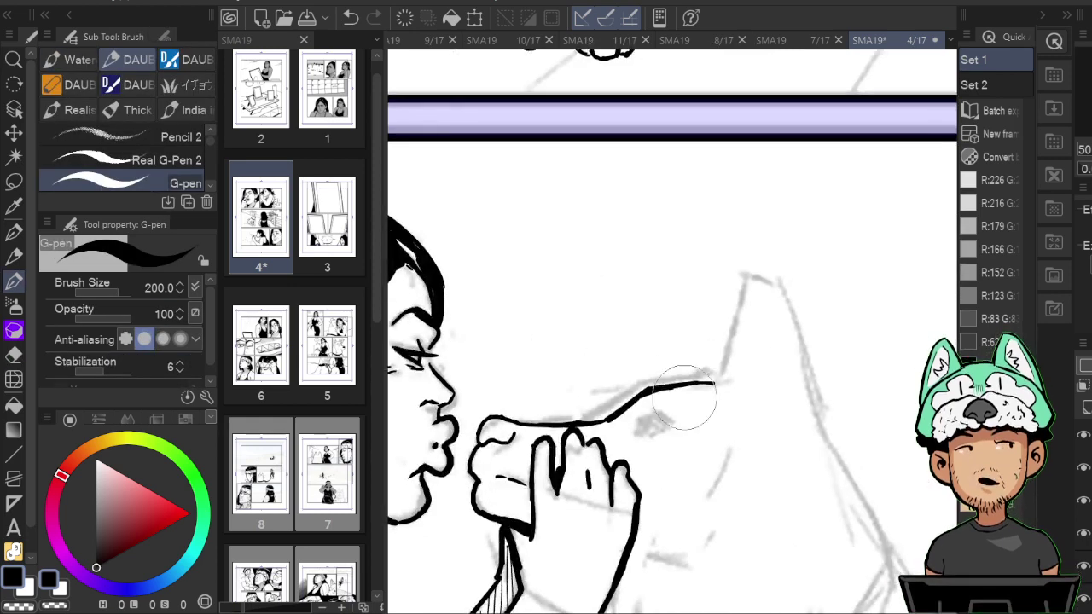
Ink the front edge of the dog's ear from the forehead up to the tip and cap it with a short stroke.
{"action": "key", "text": "h"}
{"action": "left_click_drag", "start_coordinate": [731, 293], "coordinate": [768, 242]}
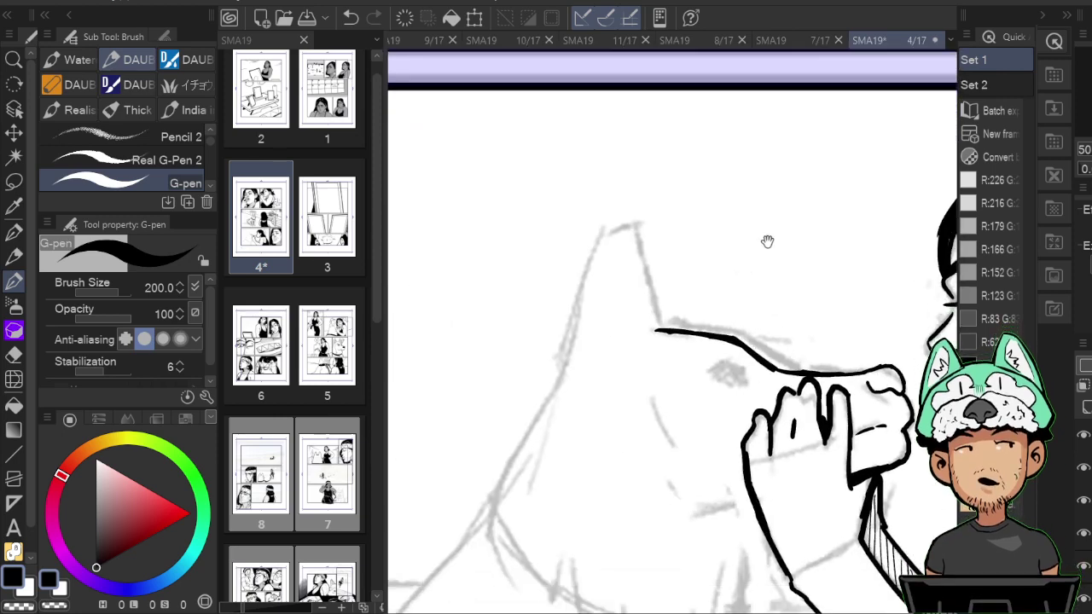
{"action": "left_click_drag", "start_coordinate": [715, 302], "coordinate": [734, 324]}
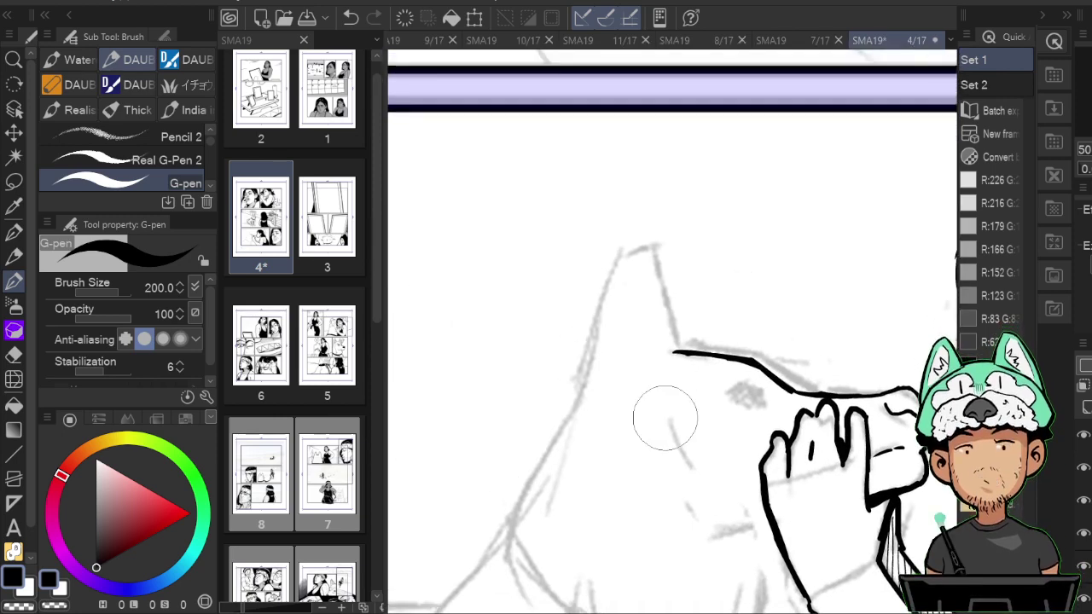
{"action": "left_click_drag", "start_coordinate": [678, 352], "coordinate": [676, 351]}
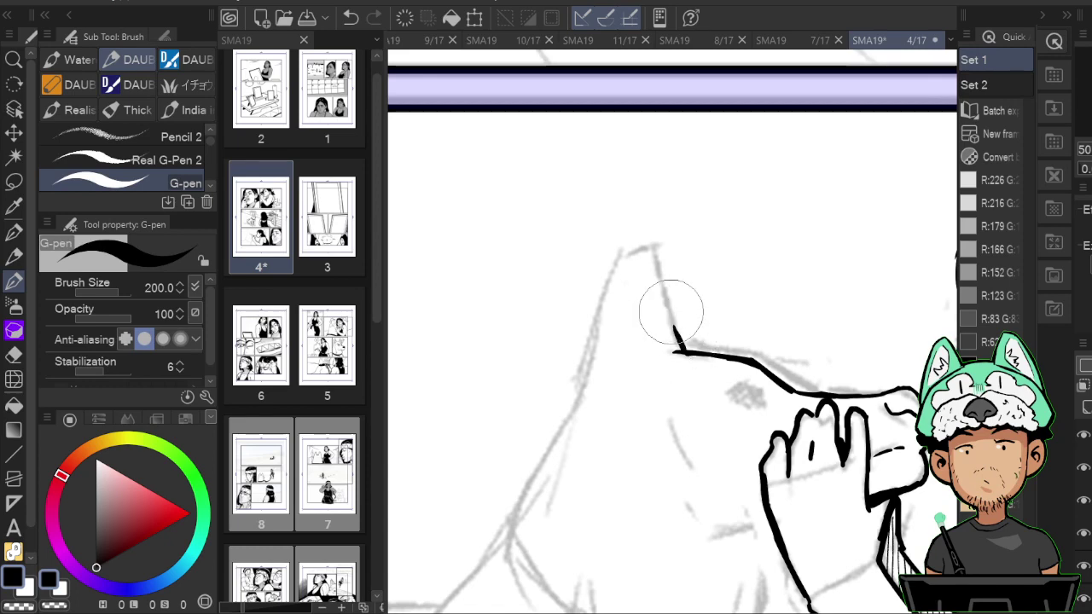
{"action": "left_click_drag", "start_coordinate": [672, 312], "coordinate": [649, 241]}
{"action": "key", "text": "h"}
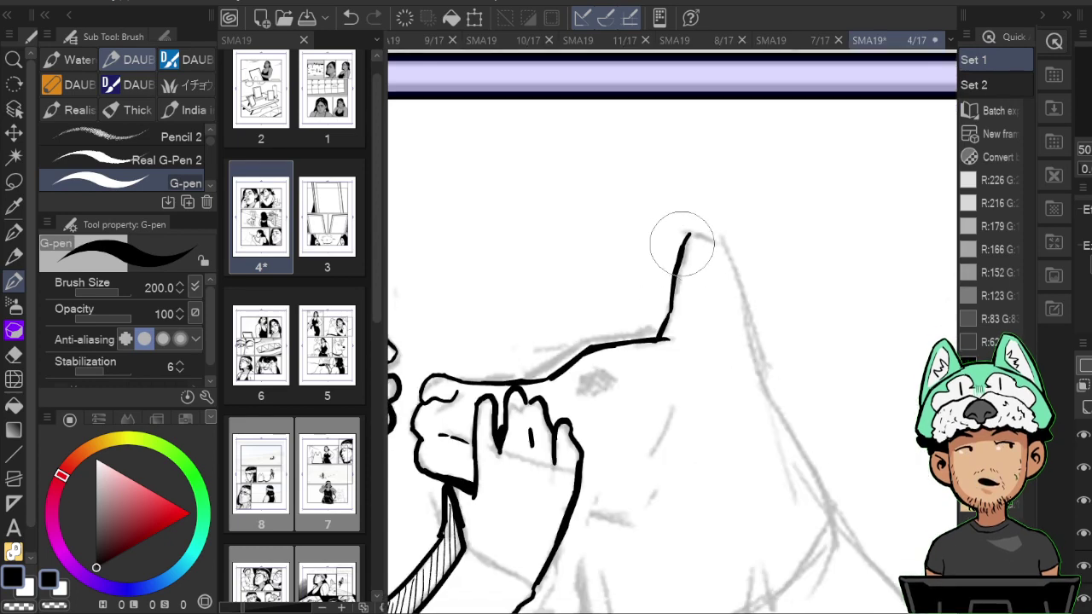
{"action": "key", "text": "e"}
{"action": "key", "text": "p"}
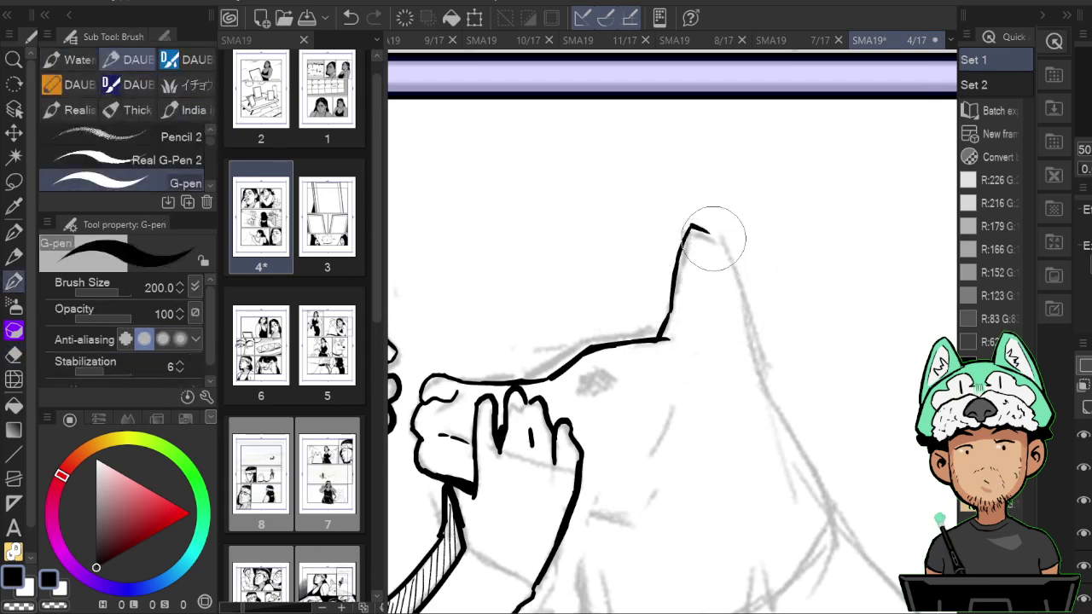
Ink the back edge of the dog's ear from the tip down to where it meets the neck.
{"action": "left_click_drag", "start_coordinate": [715, 239], "coordinate": [734, 294]}
{"action": "key", "text": "h"}
{"action": "left_click_drag", "start_coordinate": [714, 329], "coordinate": [739, 297]}
{"action": "left_click_drag", "start_coordinate": [650, 221], "coordinate": [629, 327]}
{"action": "key", "text": "h"}
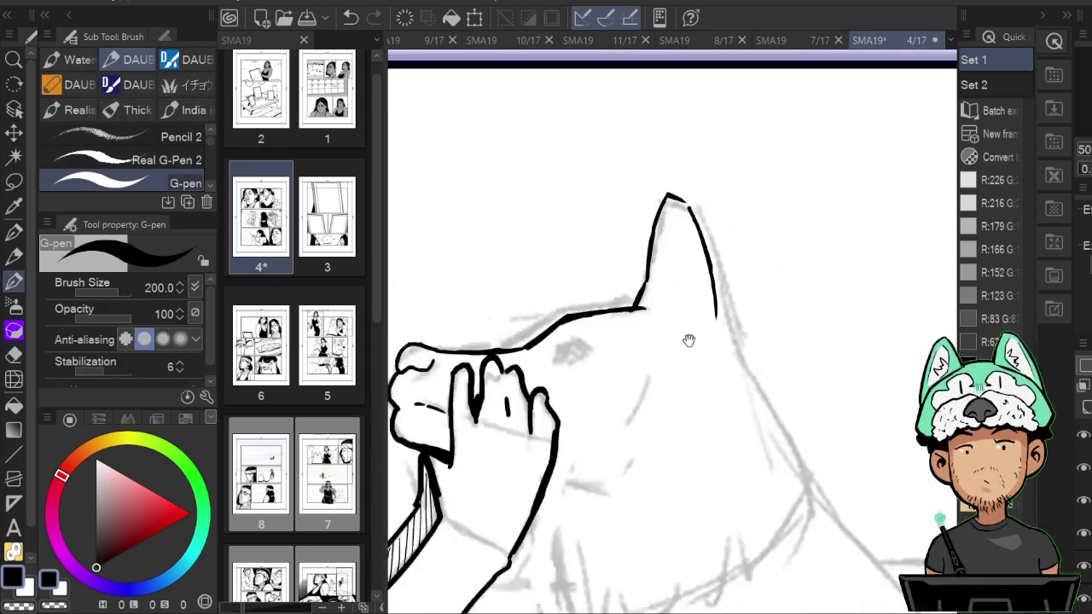
{"action": "mouse_move", "coordinate": [717, 319]}
{"action": "left_mouse_down"}
{"action": "mouse_move", "coordinate": [729, 341]}
{"action": "mouse_move", "coordinate": [776, 302]}
{"action": "mouse_move", "coordinate": [785, 323]}
{"action": "left_mouse_up"}
{"action": "key", "text": "h"}
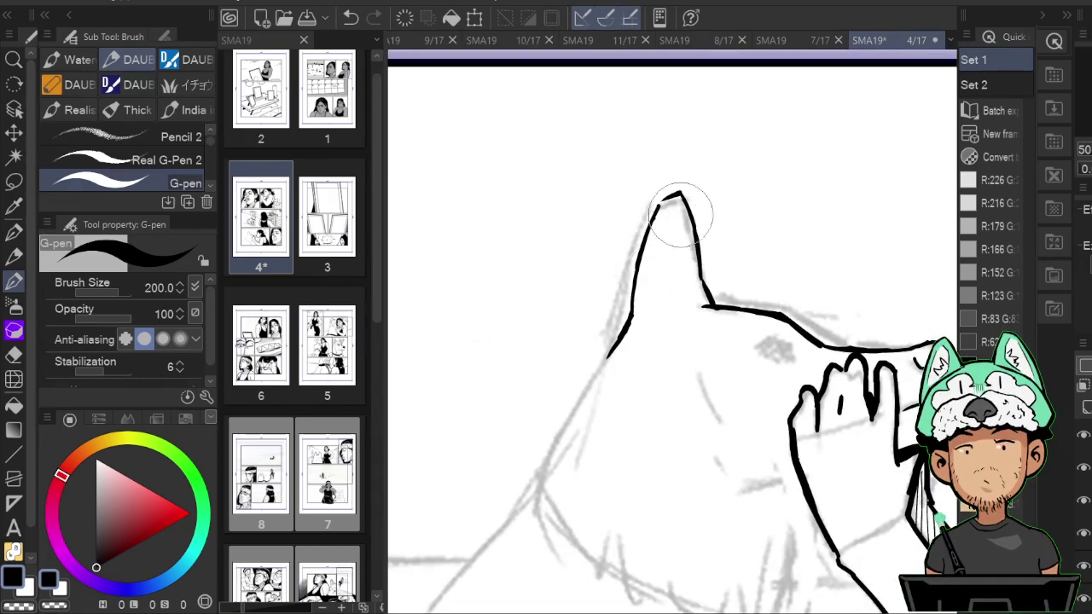
Erase the upper back edge of the ear and re-ink it so the ear narrows toward the tip.
{"action": "key", "text": "h"}
{"action": "key", "text": "e"}
{"action": "left_click_drag", "start_coordinate": [700, 224], "coordinate": [658, 192]}
{"action": "key", "text": "b"}
{"action": "key", "text": "e"}
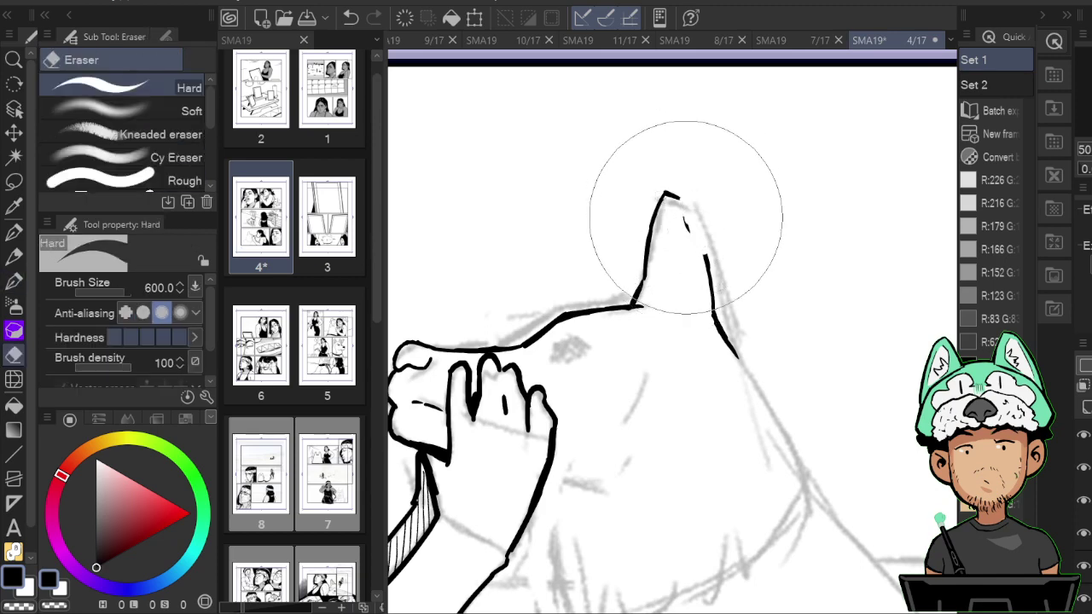
{"action": "key", "text": "p"}
{"action": "key", "text": "h"}
{"action": "key", "text": "e"}
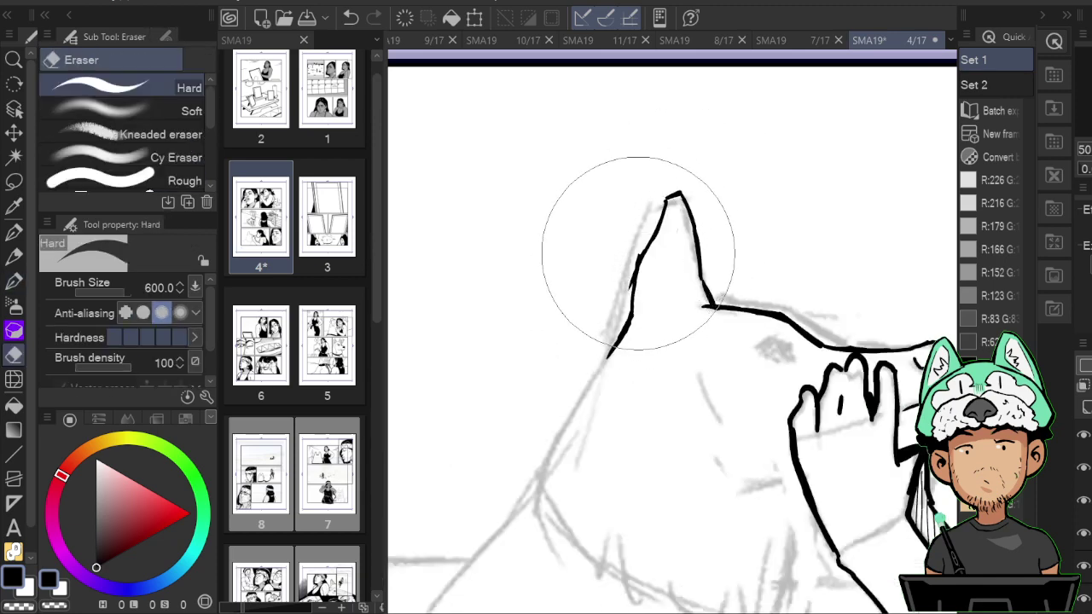
Ink a thin broken line down the inside of the dog's ear, cleaning up and redrawing its lower part.
{"action": "key", "text": "p"}
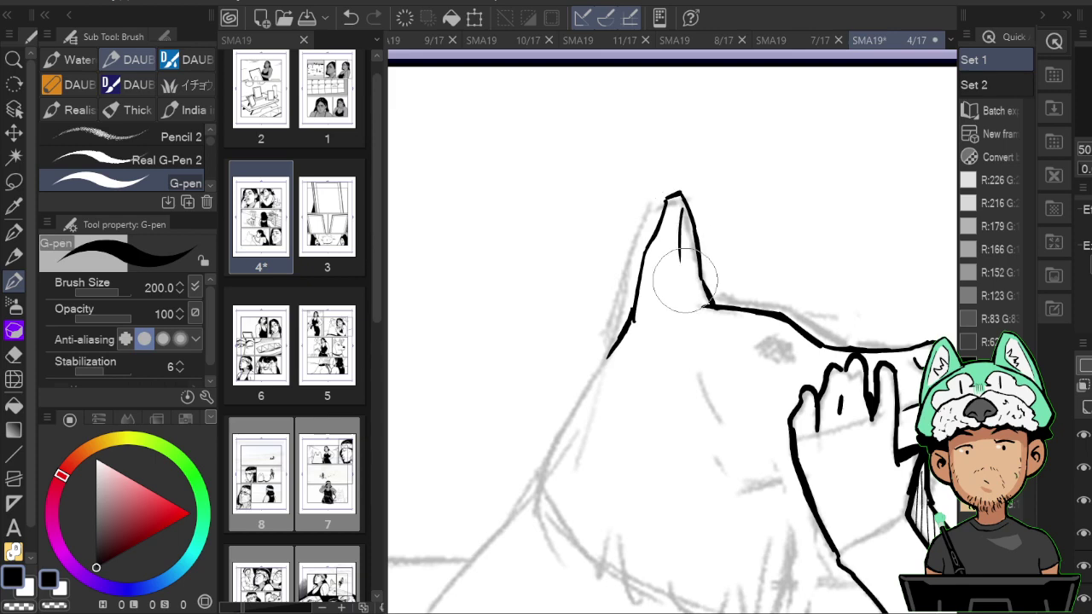
{"action": "key", "text": "h"}
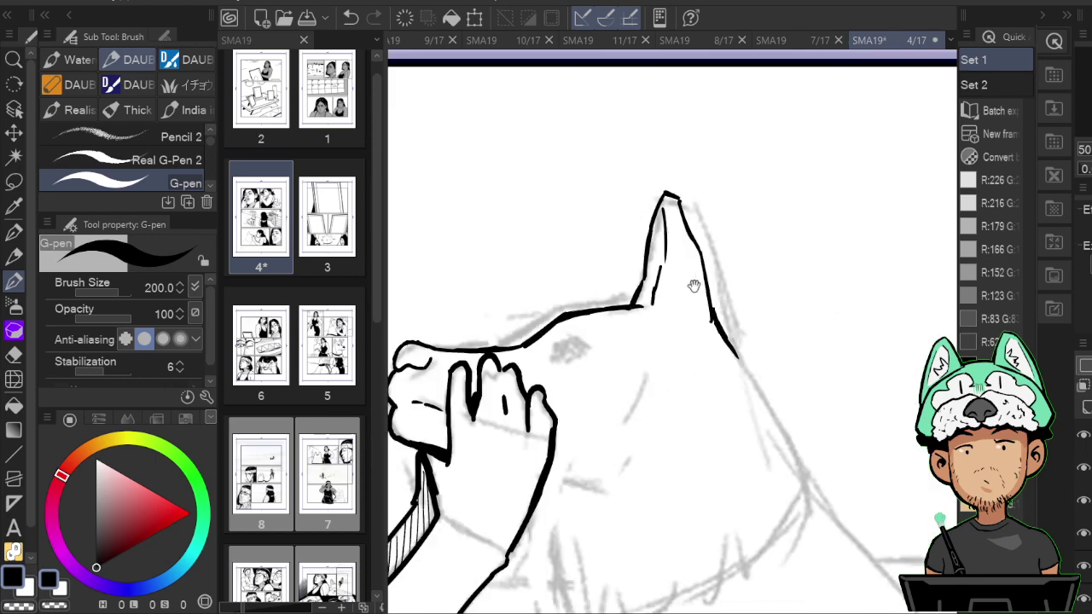
{"action": "key", "text": "e"}
{"action": "key", "text": "p"}
{"action": "key", "text": "e"}
{"action": "key", "text": "p"}
{"action": "key", "text": "h"}
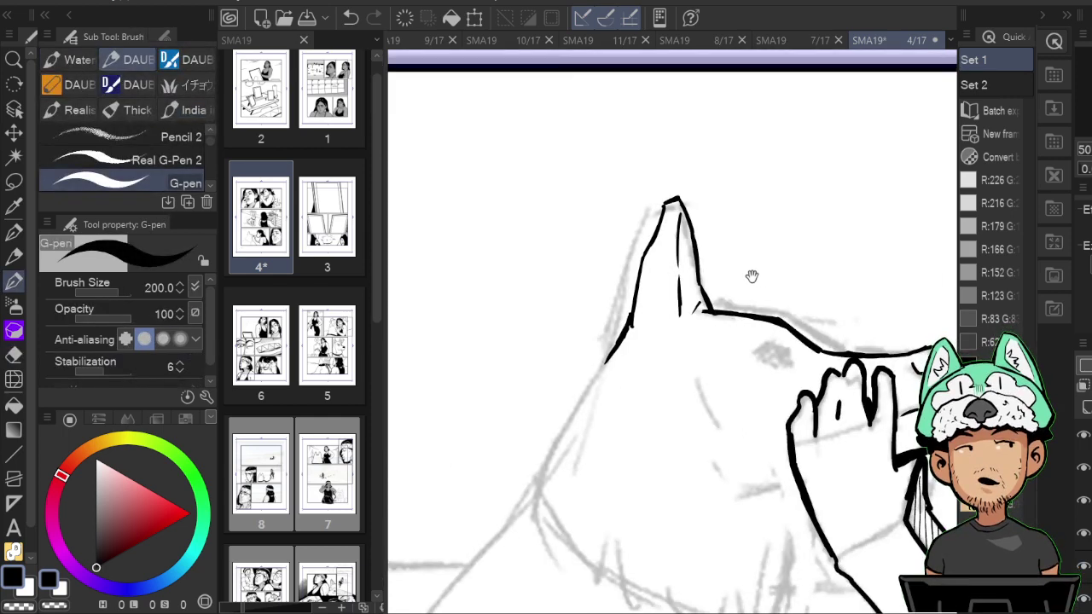
Replace the short fold mark at the base of the ear with a longer diagonal stroke.
{"action": "left_click_drag", "start_coordinate": [751, 273], "coordinate": [734, 226]}
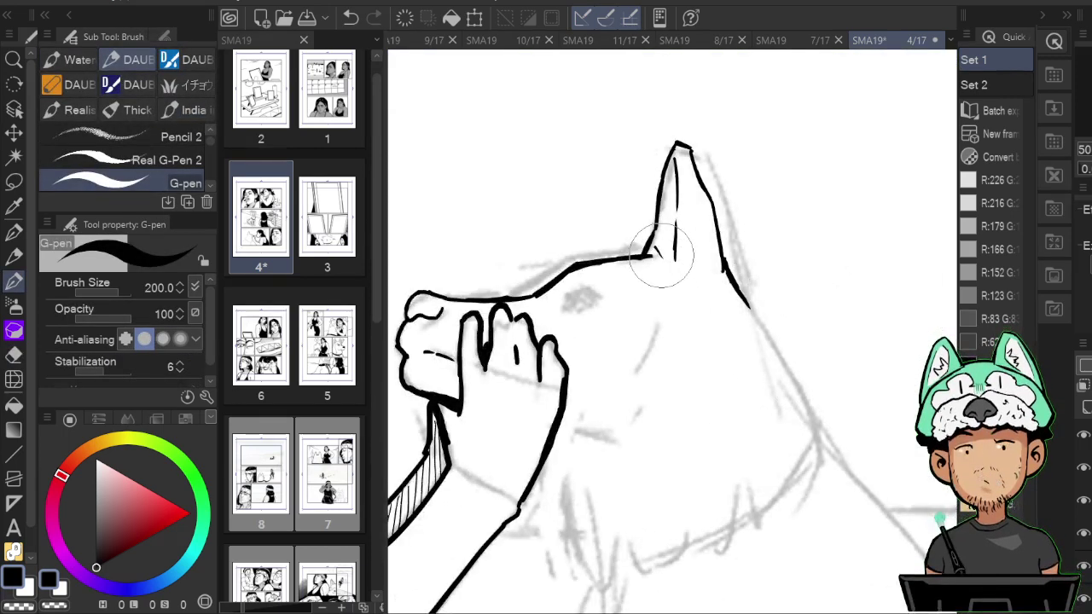
{"action": "key", "text": "ctrl+z"}
{"action": "mouse_move", "coordinate": [664, 257]}
{"action": "left_mouse_down"}
{"action": "mouse_move", "coordinate": [688, 289]}
{"action": "mouse_move", "coordinate": [732, 266]}
{"action": "mouse_move", "coordinate": [721, 278]}
{"action": "left_mouse_up"}
Ink the brow line curling around the dog's eye and erase the lower stroke beneath it.
{"action": "key", "text": "h"}
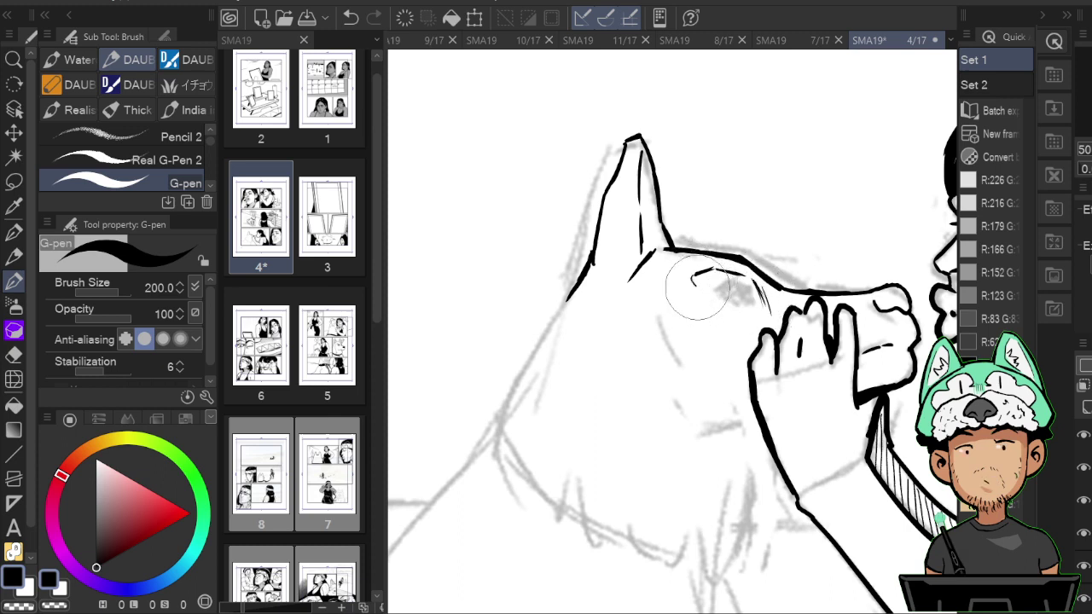
{"action": "key", "text": "h"}
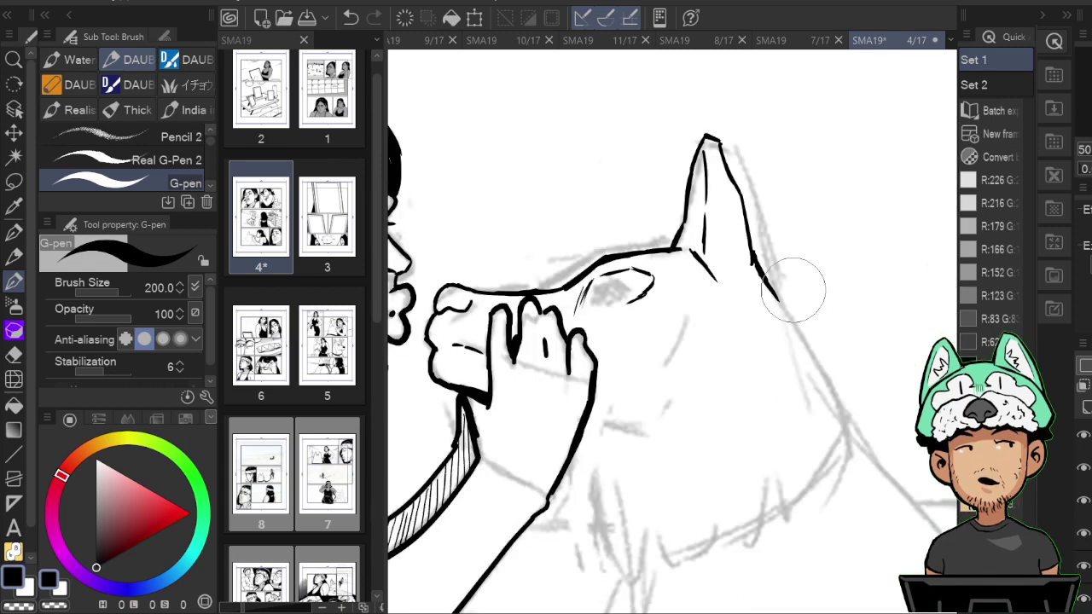
{"action": "key", "text": "e"}
{"action": "left_click_drag", "start_coordinate": [641, 299], "coordinate": [630, 304]}
{"action": "key", "text": "p"}
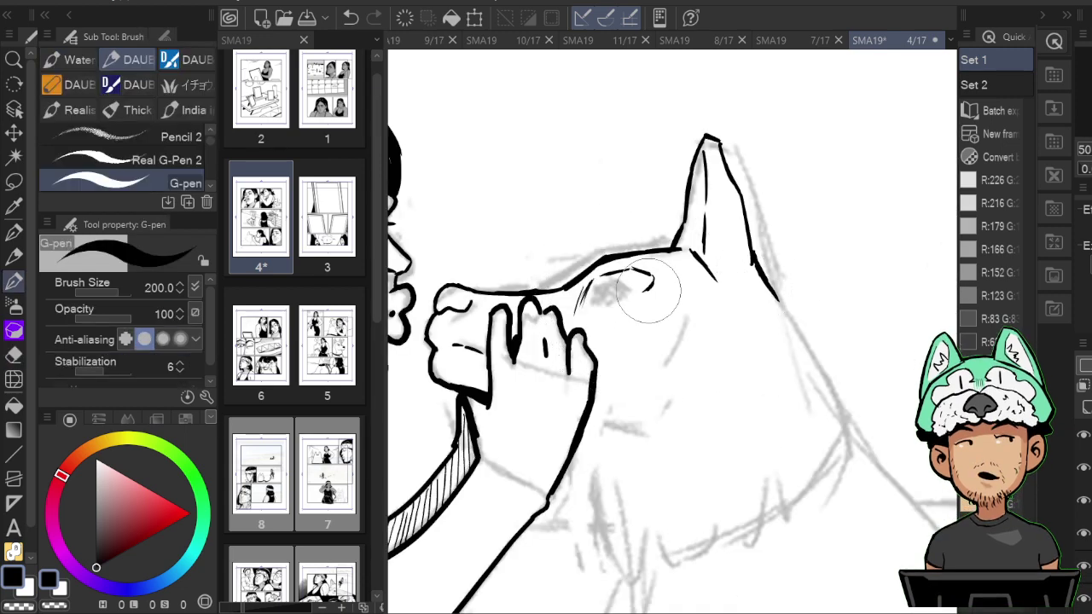
Ink the dog's eye as a solid black shape, carve it into a wedge with the eraser and leave a small highlight.
{"action": "key", "text": "h"}
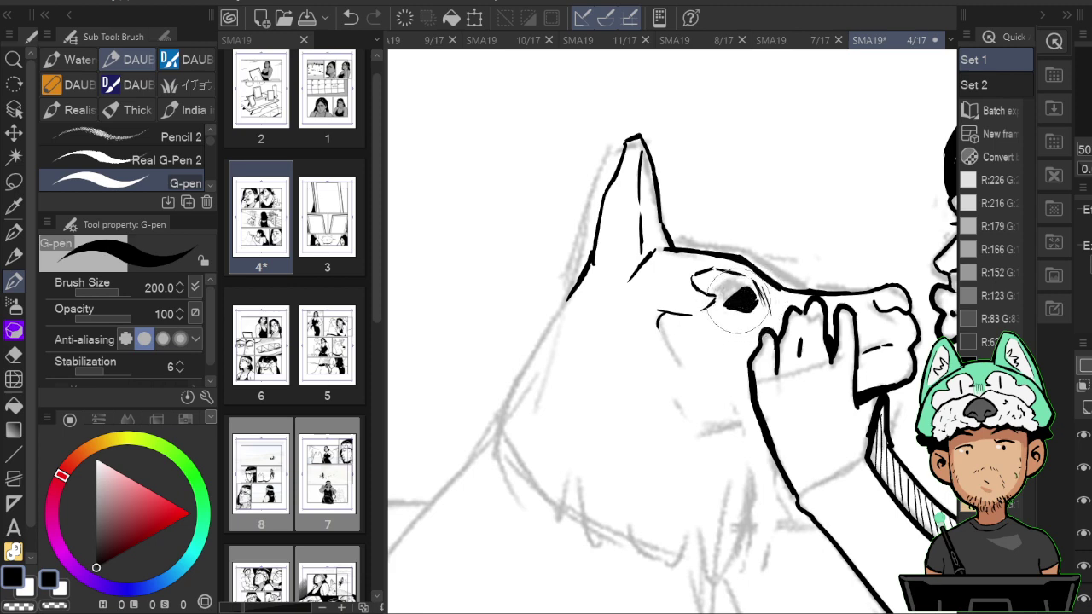
{"action": "key", "text": "e"}
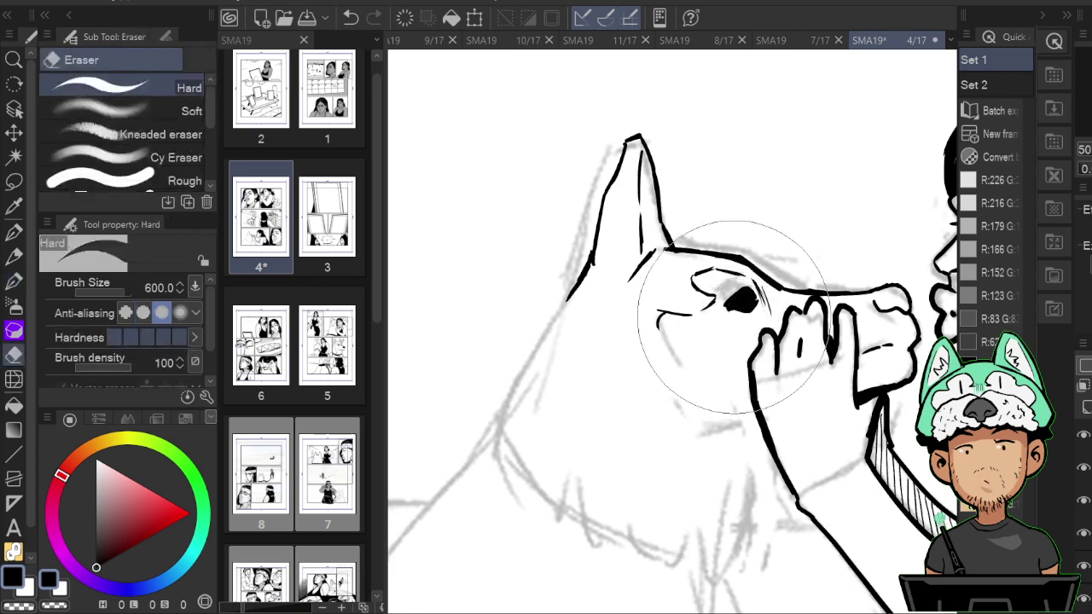
{"action": "key", "text": "b"}
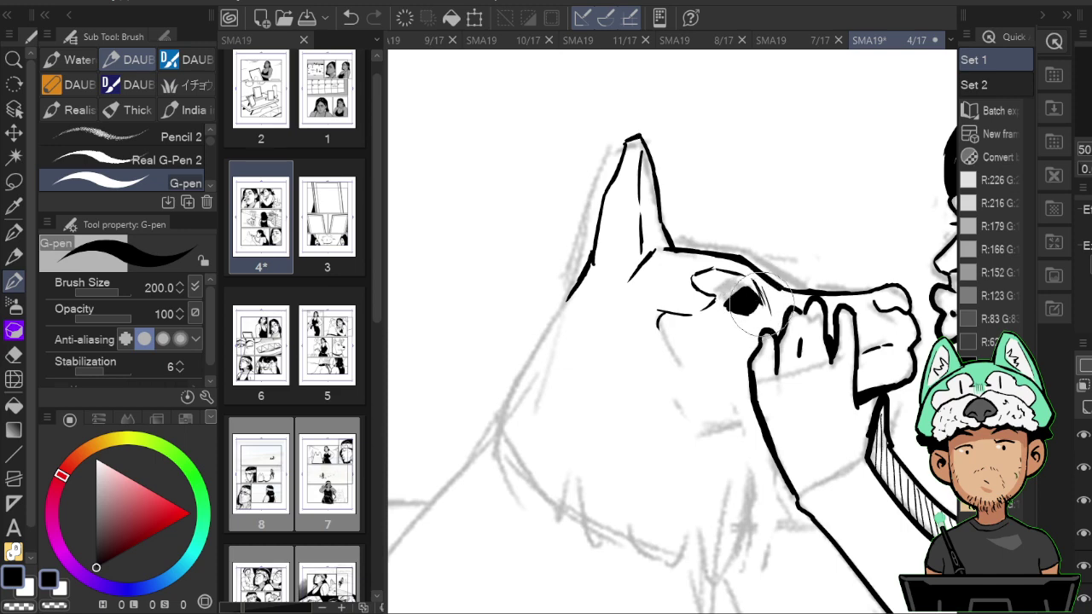
{"action": "key", "text": "e"}
{"action": "key", "text": "p"}
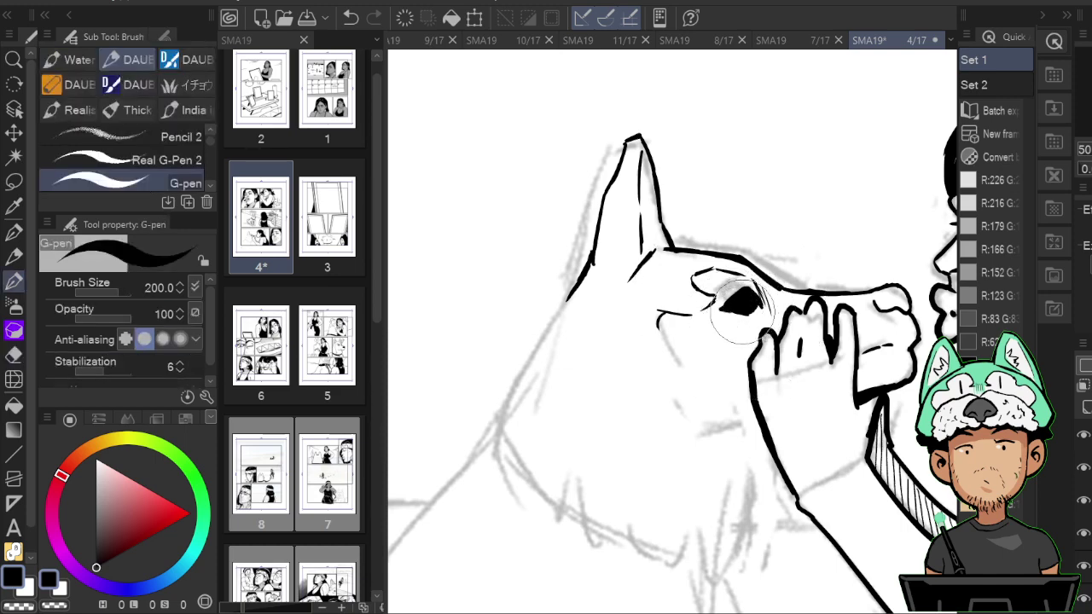
{"action": "key", "text": "e"}
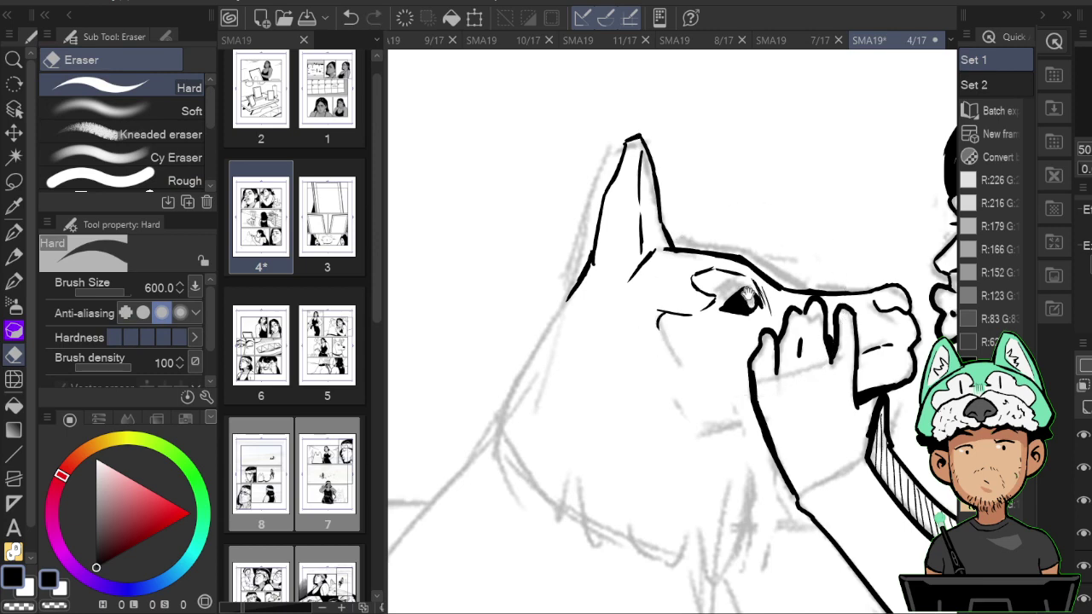
Ink a jagged fur line down the dog's cheek from behind the eye toward the throat.
{"action": "left_click_drag", "start_coordinate": [801, 308], "coordinate": [782, 227]}
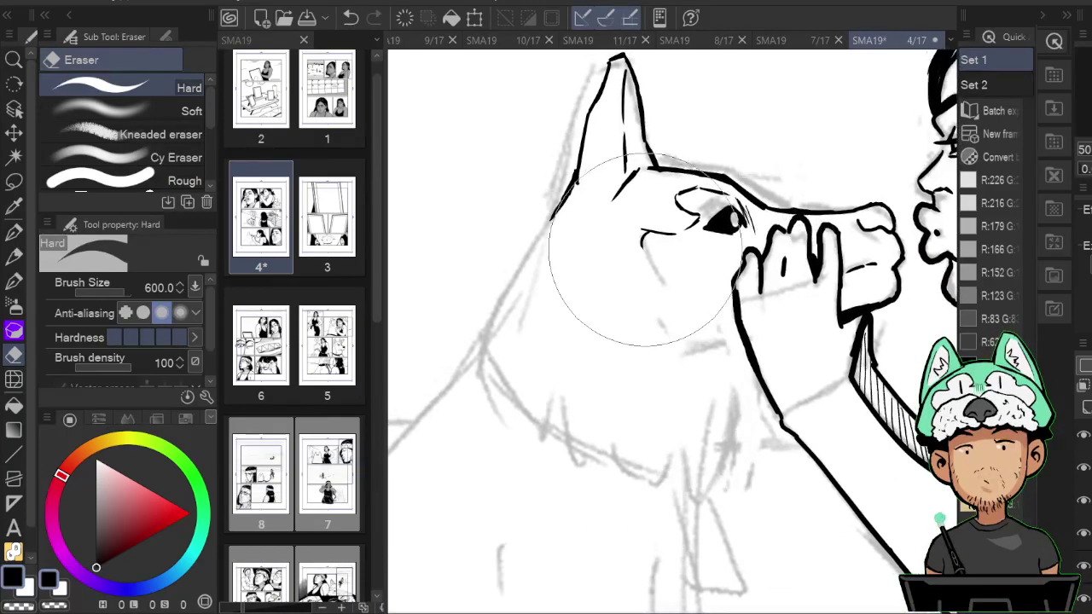
{"action": "key", "text": "p"}
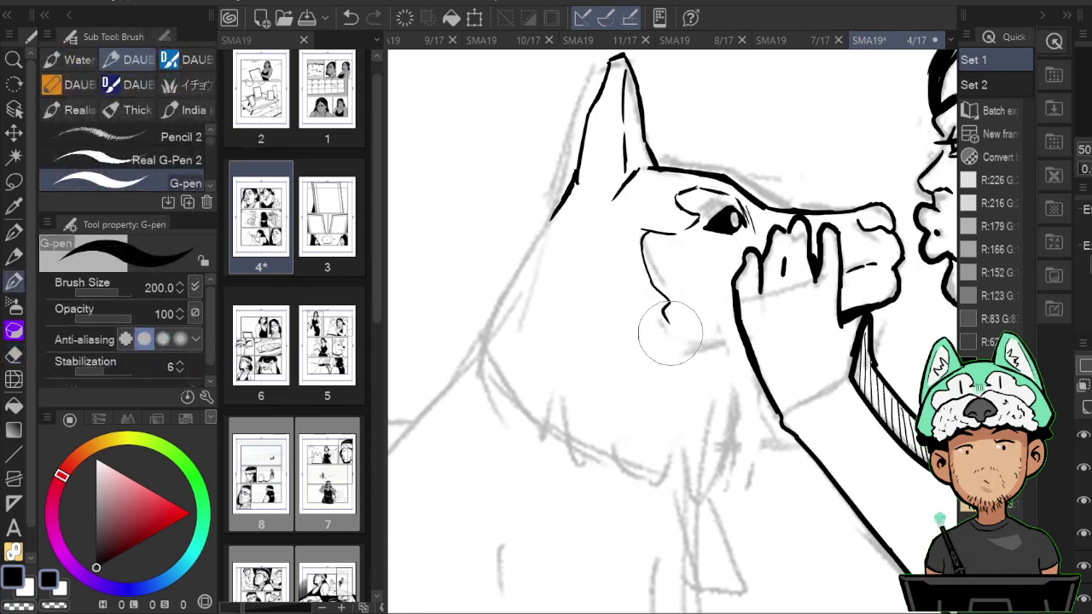
{"action": "left_click_drag", "start_coordinate": [697, 403], "coordinate": [699, 430]}
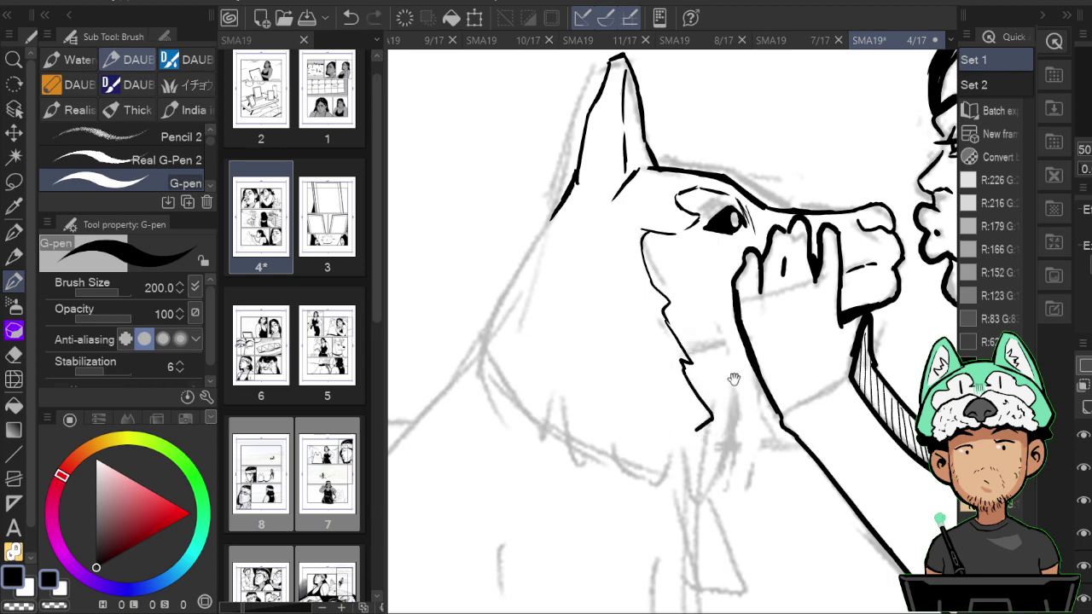
Ink the back of the dog's neck from the ear down to a small fur tuft above the collar.
{"action": "left_click_drag", "start_coordinate": [734, 378], "coordinate": [754, 401]}
{"action": "key", "text": "h"}
{"action": "left_click_drag", "start_coordinate": [833, 334], "coordinate": [828, 320]}
{"action": "mouse_move", "coordinate": [762, 225]}
{"action": "left_mouse_down"}
{"action": "mouse_move", "coordinate": [830, 335]}
{"action": "mouse_move", "coordinate": [849, 346]}
{"action": "mouse_move", "coordinate": [836, 369]}
{"action": "left_mouse_up"}
{"action": "key", "text": "h"}
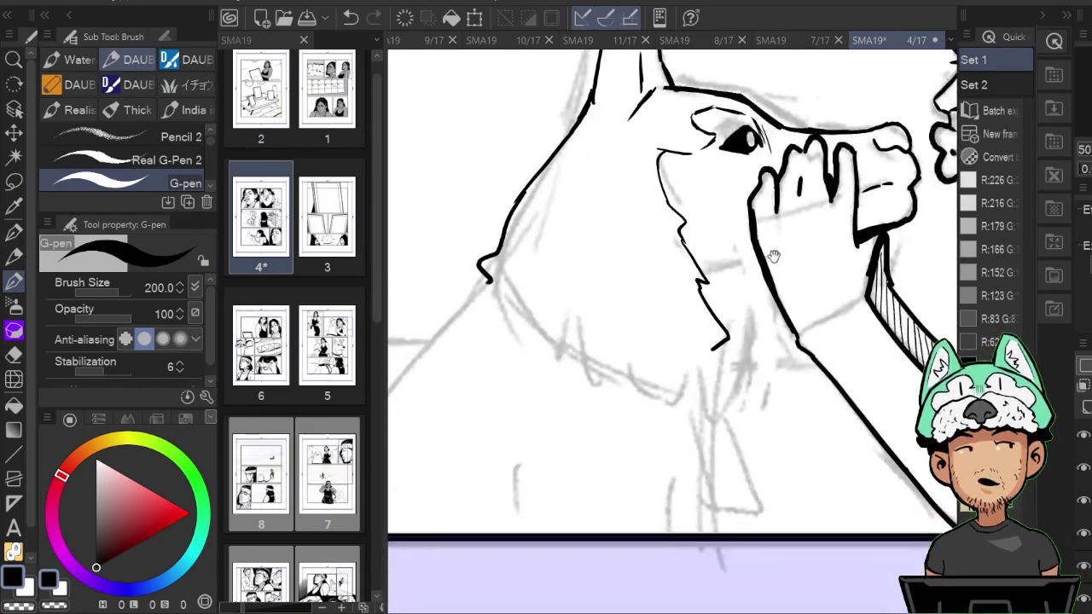
Ink the dog's collar as a thick black curved band from the nape toward the throat with brush size 600.
{"action": "left_click_drag", "start_coordinate": [483, 272], "coordinate": [627, 387]}
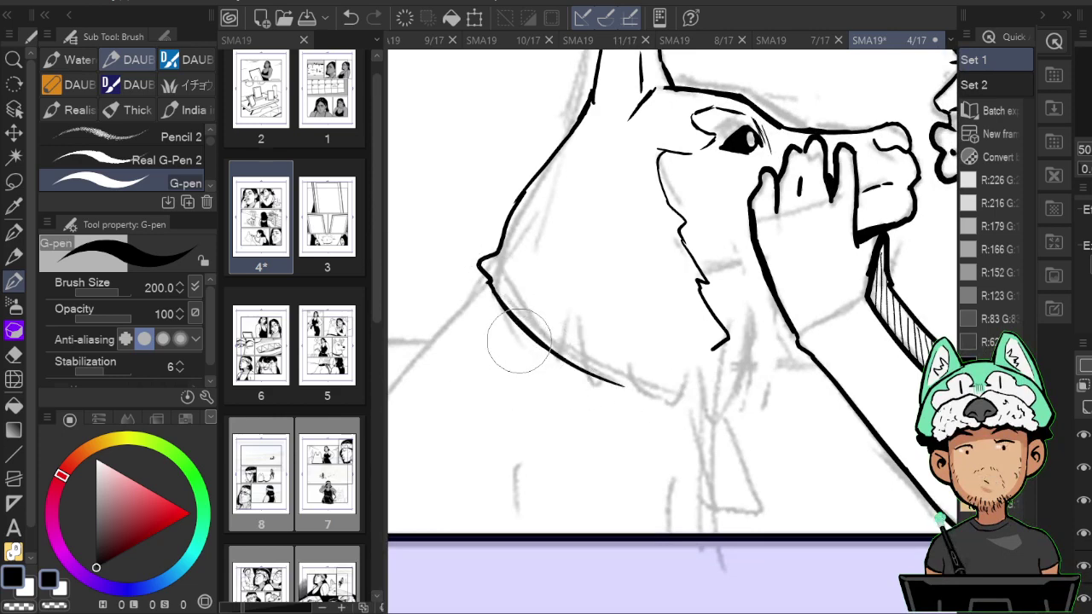
{"action": "mouse_move", "coordinate": [491, 295]}
{"action": "left_mouse_down"}
{"action": "mouse_move", "coordinate": [569, 364]}
{"action": "mouse_move", "coordinate": [630, 392]}
{"action": "left_mouse_up"}
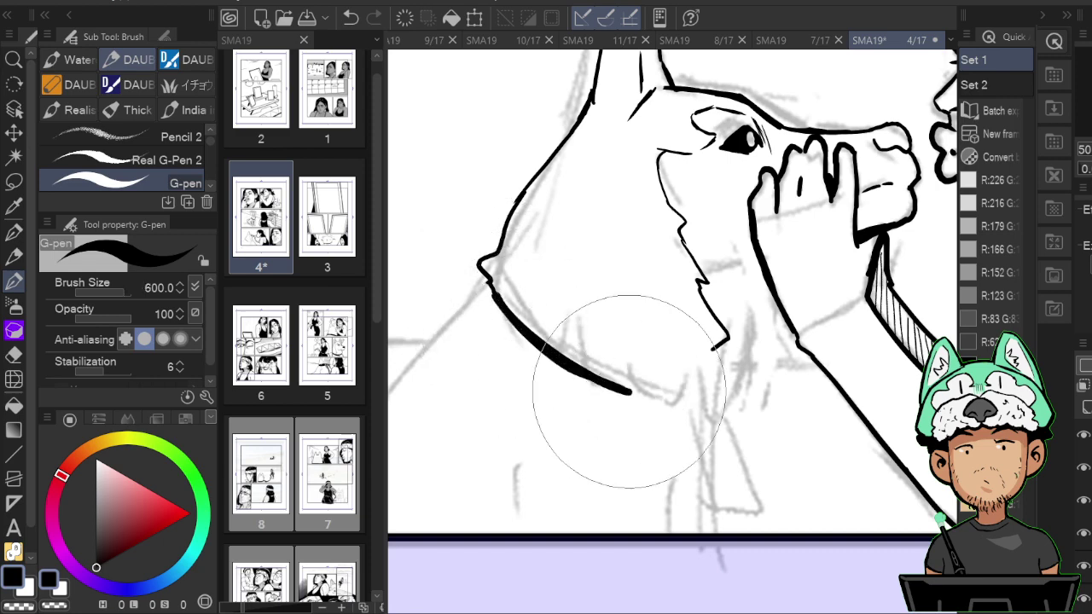
{"action": "mouse_move", "coordinate": [491, 297]}
{"action": "left_mouse_down"}
{"action": "mouse_move", "coordinate": [587, 388]}
{"action": "mouse_move", "coordinate": [524, 345]}
{"action": "mouse_move", "coordinate": [640, 400]}
{"action": "mouse_move", "coordinate": [675, 403]}
{"action": "mouse_move", "coordinate": [532, 353]}
{"action": "mouse_move", "coordinate": [497, 301]}
{"action": "mouse_move", "coordinate": [523, 349]}
{"action": "mouse_move", "coordinate": [489, 294]}
{"action": "mouse_move", "coordinate": [532, 352]}
{"action": "left_mouse_up"}
{"action": "mouse_move", "coordinate": [488, 295]}
{"action": "left_mouse_down"}
{"action": "mouse_move", "coordinate": [614, 398]}
{"action": "mouse_move", "coordinate": [696, 412]}
{"action": "left_mouse_up"}
{"action": "key", "text": "h"}
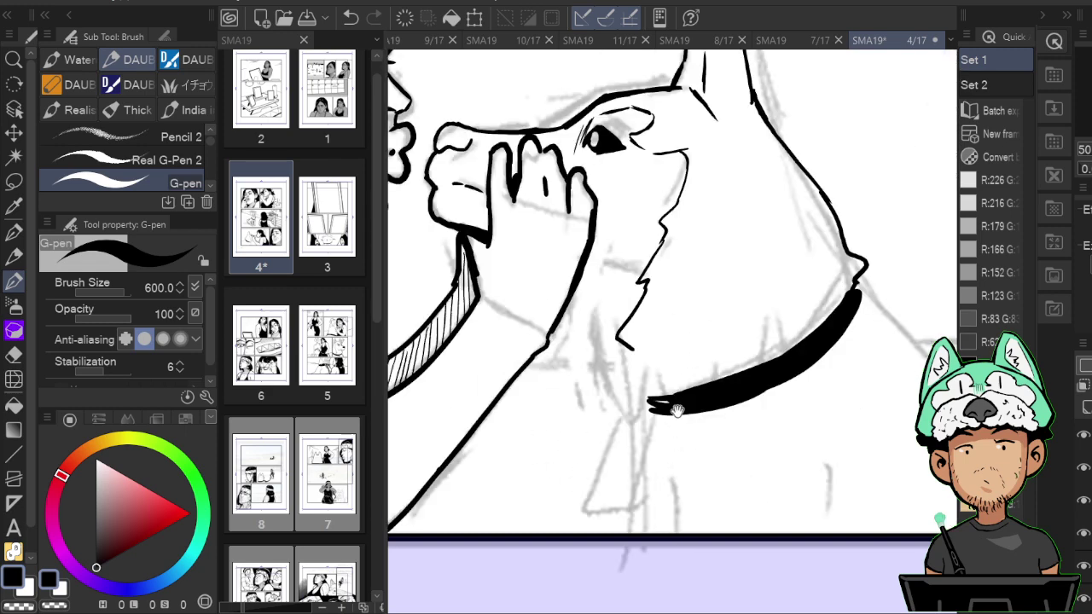
Trim the collar's outer edge near the nape and thicken and extend the band toward the throat.
{"action": "key", "text": "h"}
{"action": "left_click_drag", "start_coordinate": [770, 336], "coordinate": [796, 363]}
{"action": "mouse_move", "coordinate": [623, 425]}
{"action": "left_mouse_down"}
{"action": "mouse_move", "coordinate": [531, 367]}
{"action": "mouse_move", "coordinate": [544, 371]}
{"action": "mouse_move", "coordinate": [513, 324]}
{"action": "left_mouse_up"}
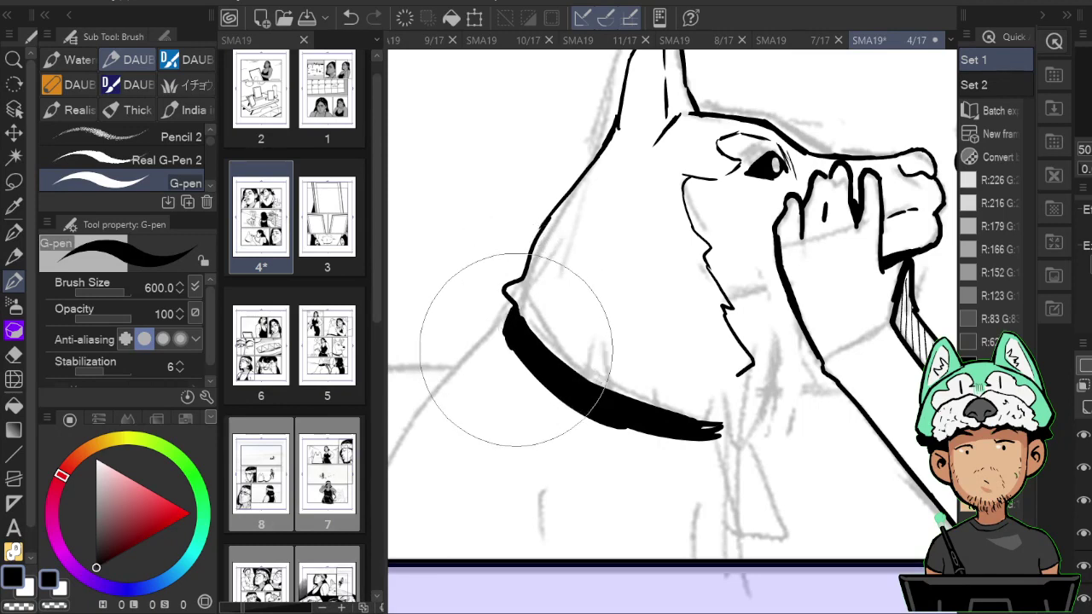
{"action": "key", "text": "e"}
{"action": "key", "text": "b"}
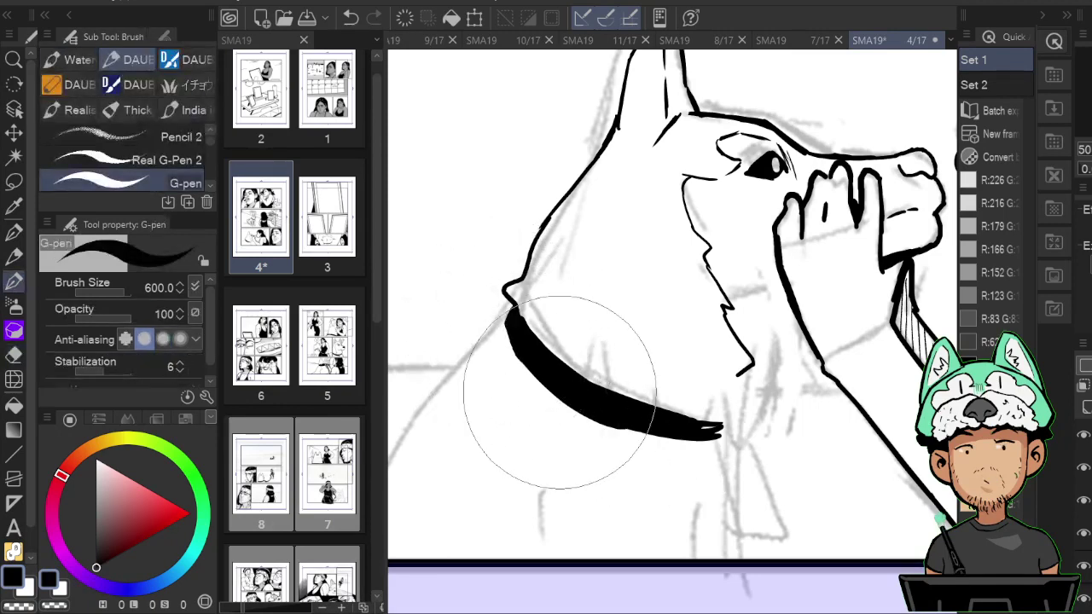
{"action": "left_click_drag", "start_coordinate": [617, 422], "coordinate": [727, 438]}
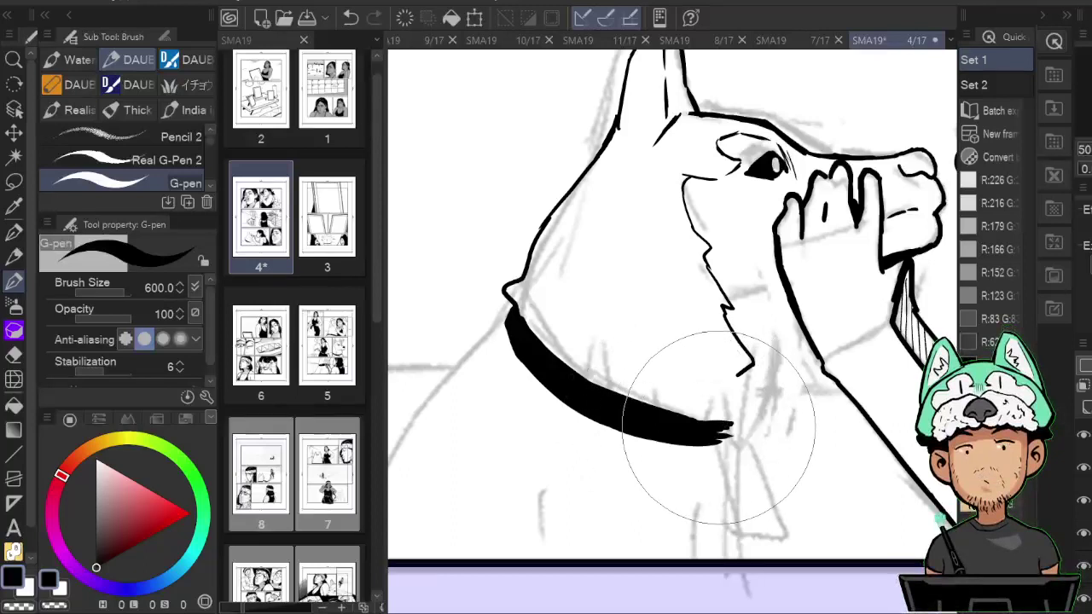
{"action": "key", "text": "h"}
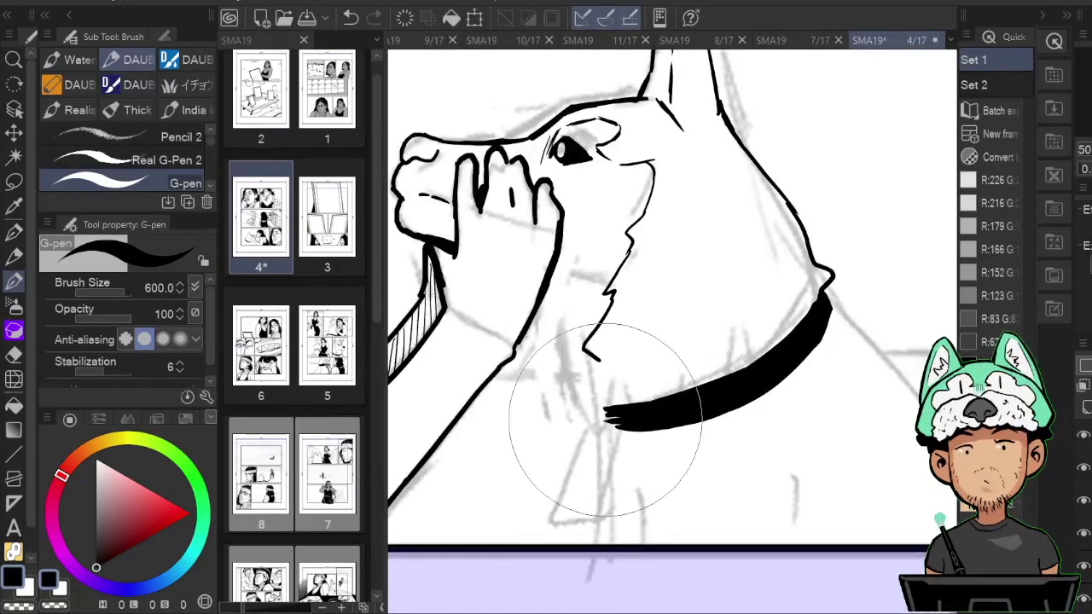
Set the G-pen brush size to 250 for finer linework.
{"action": "key", "text": "o"}
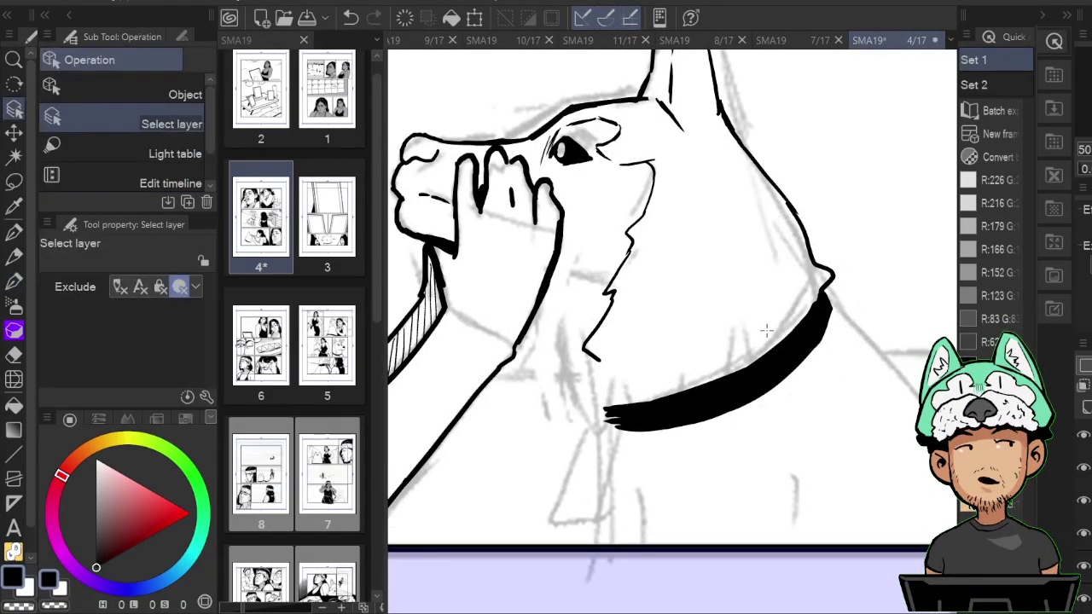
{"action": "key", "text": "p"}
{"action": "key", "text": "bracketleft"}
{"action": "key", "text": "bracketleft"}
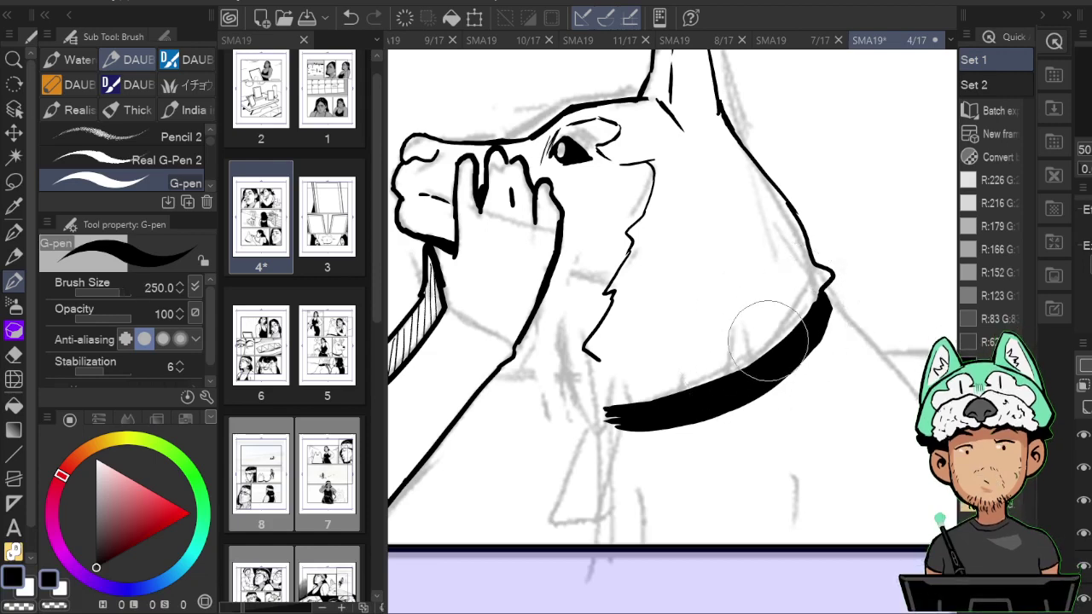
{"action": "key", "text": "h"}
{"action": "left_click_drag", "start_coordinate": [781, 323], "coordinate": [777, 329]}
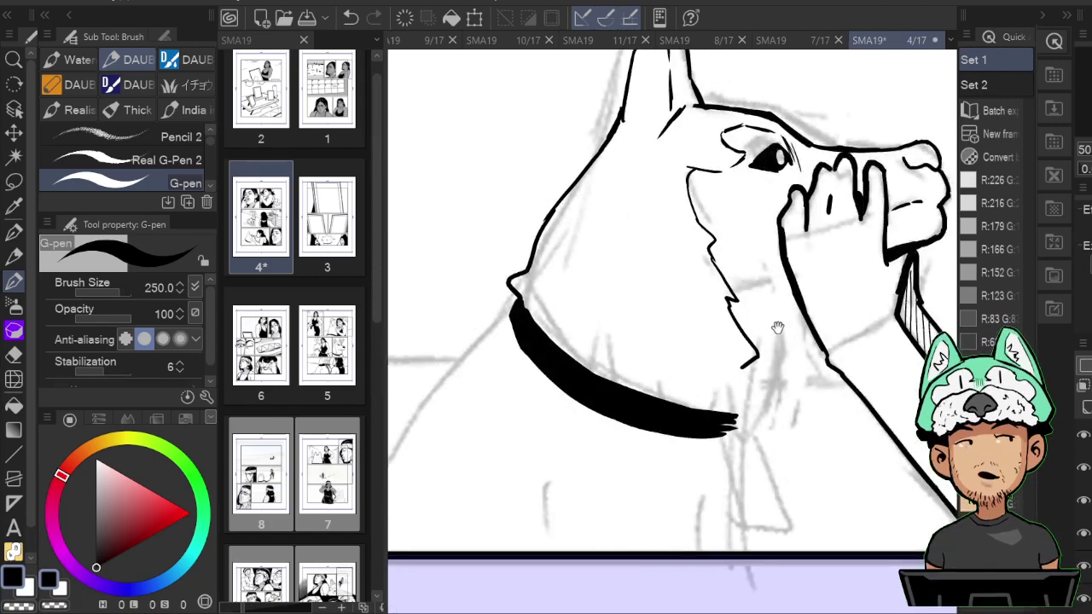
Ink jagged throat fur from behind the woman's hand down to the collar, and close and smooth the collar's front end and lower edge.
{"action": "key", "text": "h"}
{"action": "left_click_drag", "start_coordinate": [689, 323], "coordinate": [732, 349]}
{"action": "left_click_drag", "start_coordinate": [584, 346], "coordinate": [595, 360]}
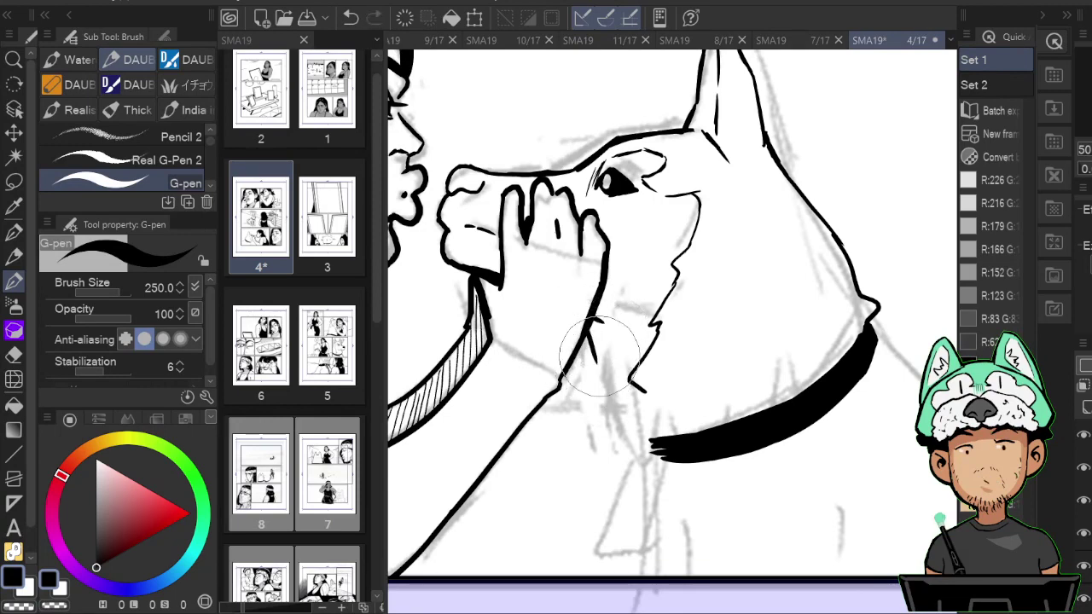
{"action": "mouse_move", "coordinate": [589, 333]}
{"action": "left_mouse_down"}
{"action": "mouse_move", "coordinate": [607, 424]}
{"action": "mouse_move", "coordinate": [620, 422]}
{"action": "mouse_move", "coordinate": [634, 443]}
{"action": "mouse_move", "coordinate": [753, 389]}
{"action": "mouse_move", "coordinate": [668, 447]}
{"action": "mouse_move", "coordinate": [663, 433]}
{"action": "mouse_move", "coordinate": [660, 454]}
{"action": "mouse_move", "coordinate": [655, 438]}
{"action": "mouse_move", "coordinate": [653, 450]}
{"action": "mouse_move", "coordinate": [676, 455]}
{"action": "mouse_move", "coordinate": [687, 446]}
{"action": "mouse_move", "coordinate": [646, 452]}
{"action": "left_mouse_up"}
{"action": "key", "text": "h"}
{"action": "key", "text": "h"}
{"action": "key", "text": "h"}
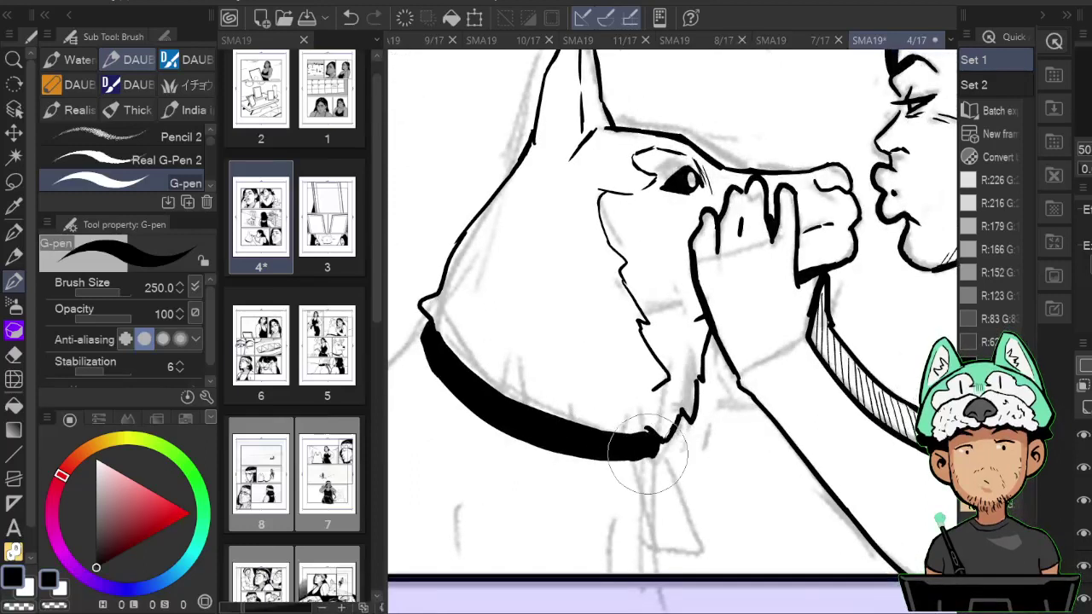
{"action": "left_click_drag", "start_coordinate": [518, 427], "coordinate": [614, 456]}
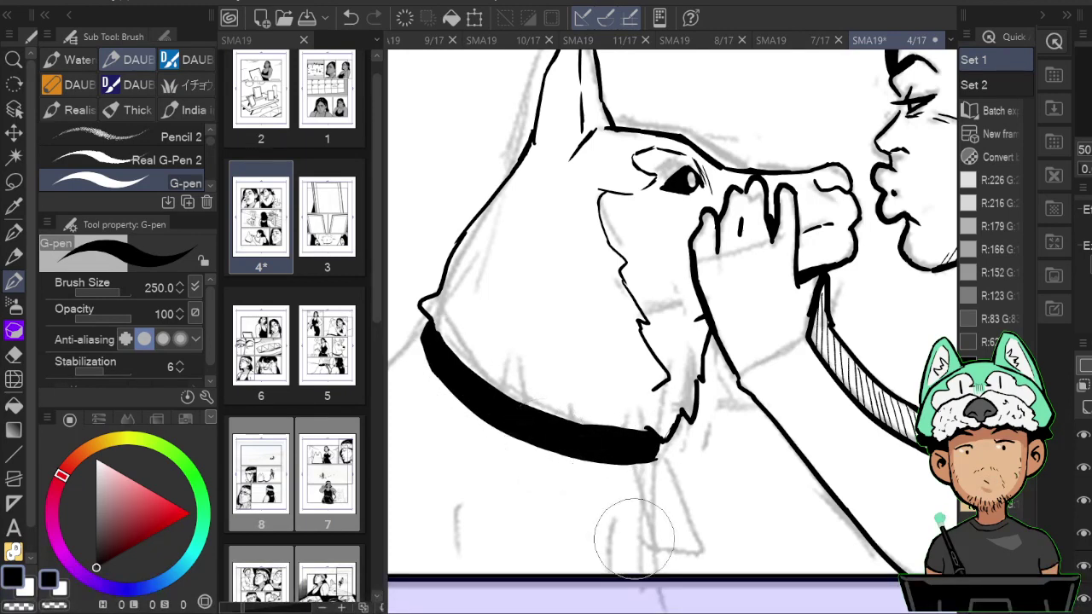
Extend the dog's jagged cheek fur line down to the front end of the collar.
{"action": "key", "text": "ctrl+0"}
{"action": "scroll", "coordinate": [640, 548], "scroll_direction": "up", "scroll_amount": 5}
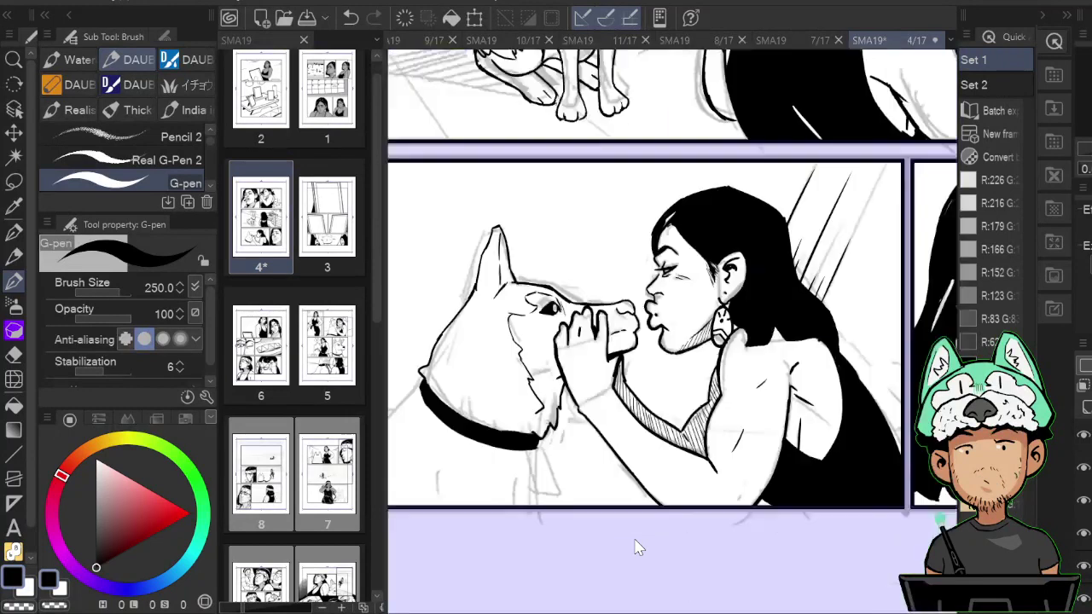
{"action": "left_click_drag", "start_coordinate": [634, 540], "coordinate": [754, 610]}
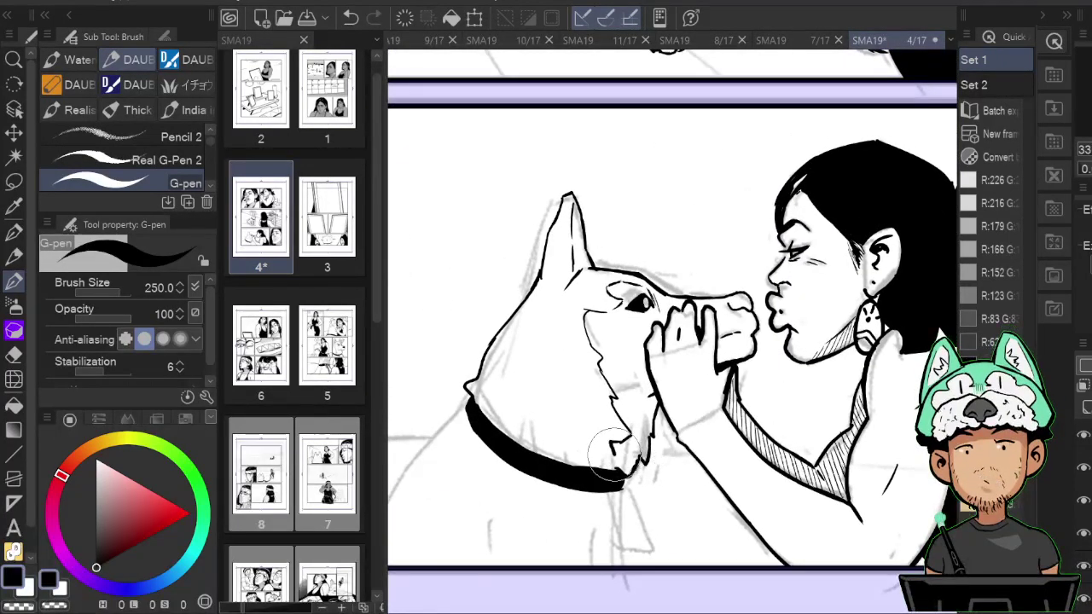
{"action": "key", "text": "h"}
{"action": "left_click_drag", "start_coordinate": [780, 473], "coordinate": [777, 421]}
{"action": "key", "text": "h"}
{"action": "left_click_drag", "start_coordinate": [752, 461], "coordinate": [763, 427]}
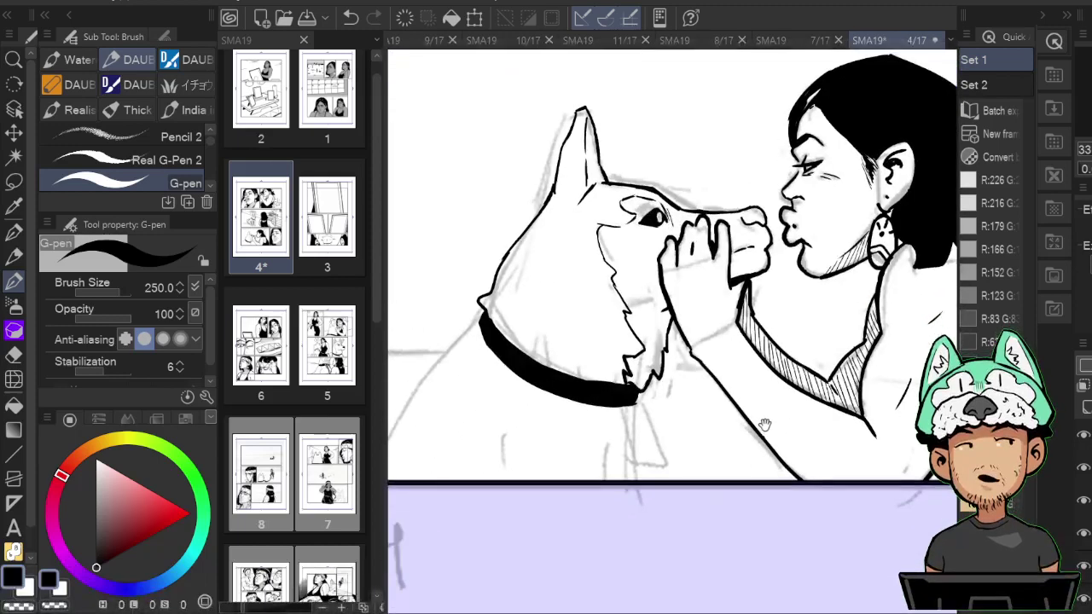
{"action": "key", "text": "h"}
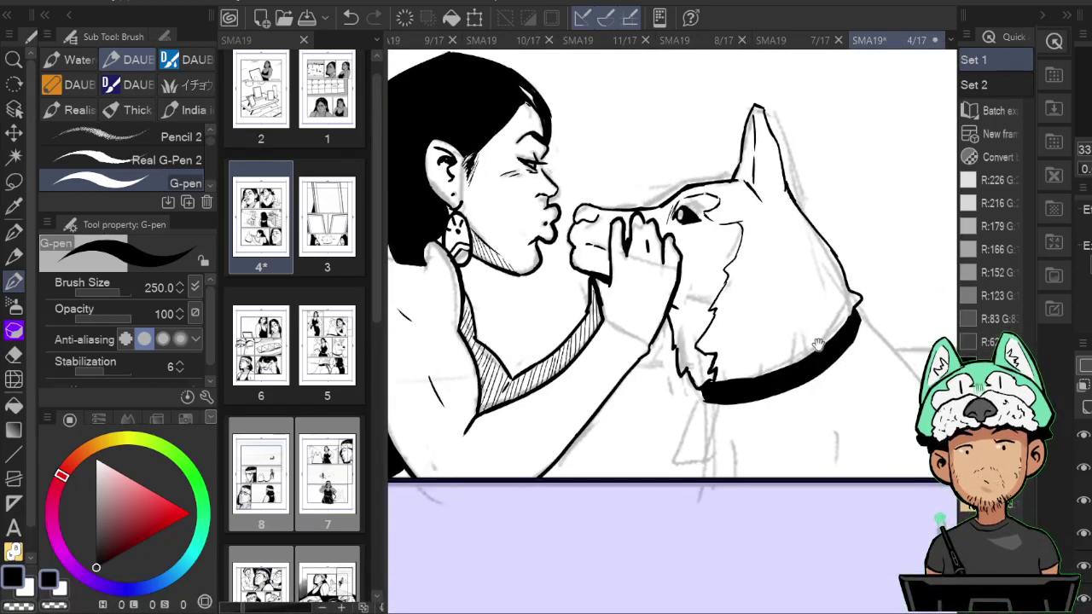
{"action": "key", "text": "h"}
{"action": "left_click_drag", "start_coordinate": [786, 346], "coordinate": [834, 413]}
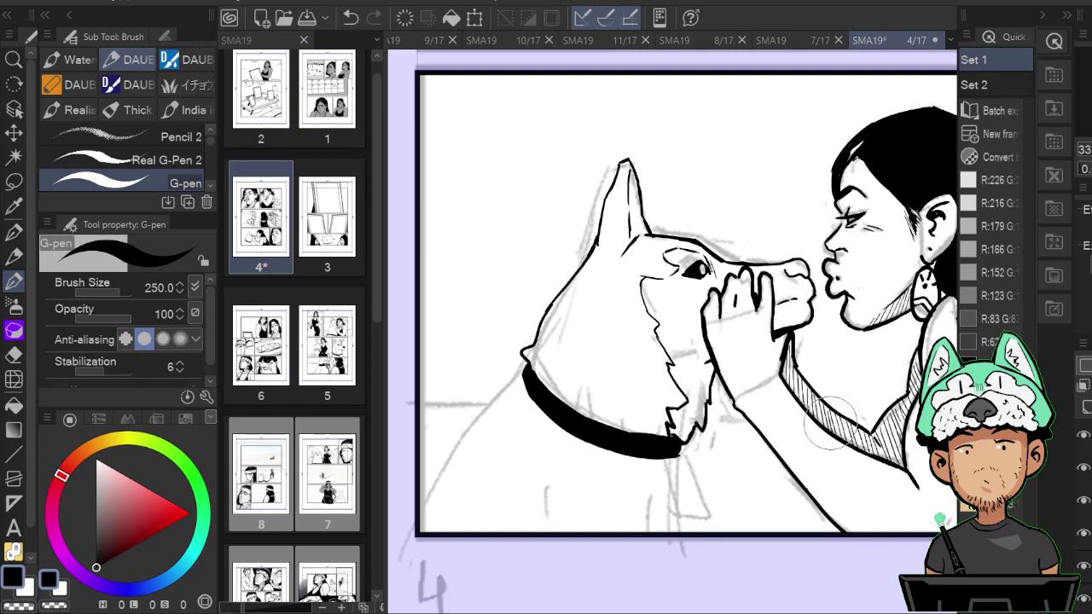
Ink the dog's chest line from the collar down to the panel border and add a small ring at the collar's front.
{"action": "scroll", "coordinate": [831, 422], "scroll_direction": "up", "scroll_amount": 1}
{"action": "key", "text": "h"}
{"action": "left_click_drag", "start_coordinate": [825, 446], "coordinate": [832, 369]}
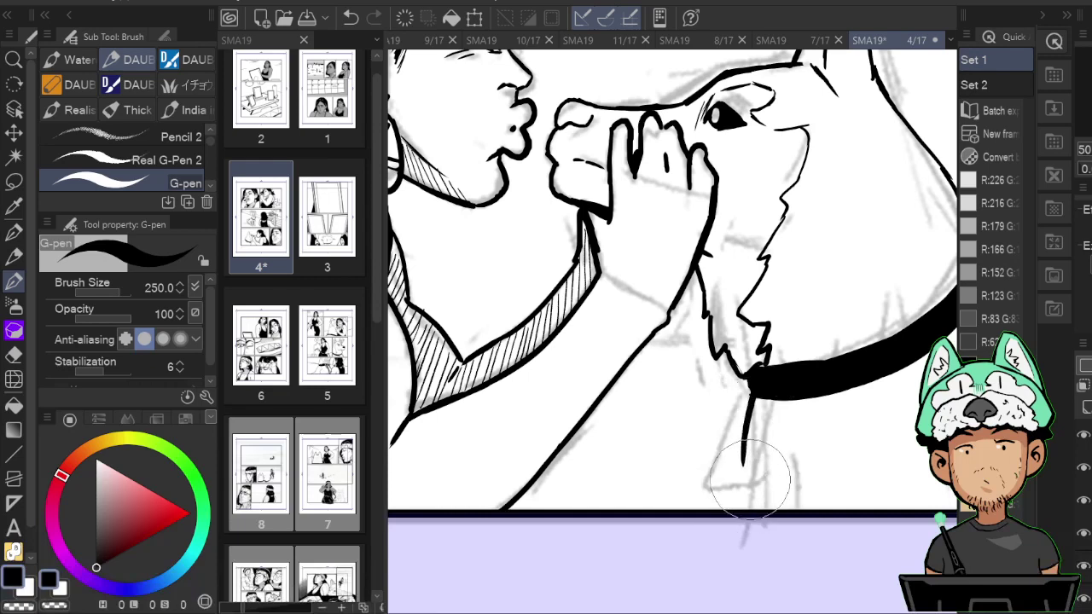
{"action": "key", "text": "h"}
{"action": "mouse_move", "coordinate": [711, 417]}
{"action": "left_mouse_down"}
{"action": "mouse_move", "coordinate": [788, 469]}
{"action": "mouse_move", "coordinate": [843, 469]}
{"action": "left_mouse_up"}
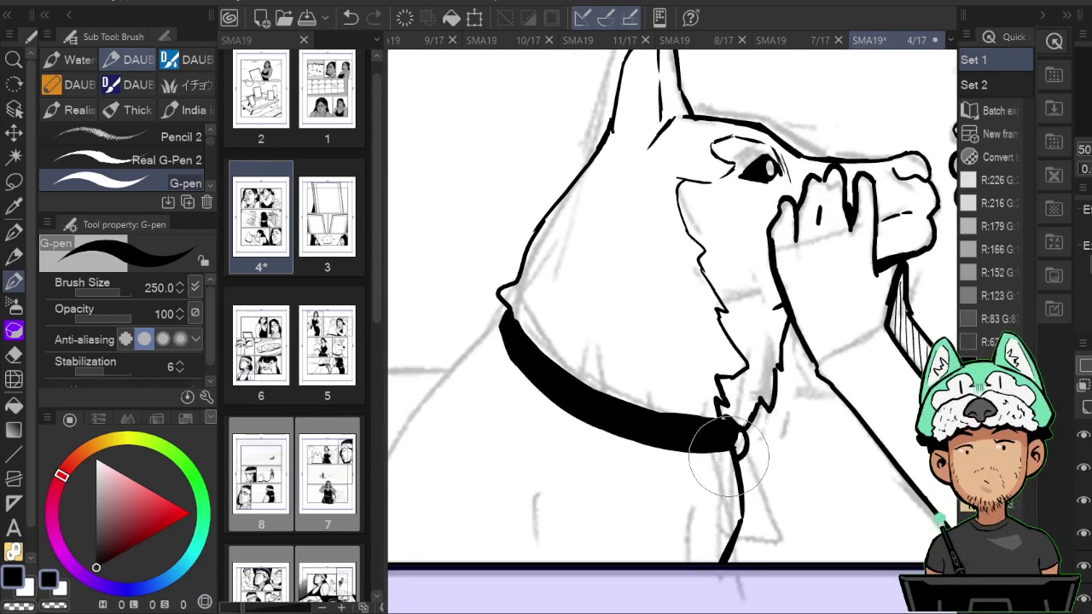
Clean up the collar ring with eraser and G-pen, and ink a small clasp hanging beneath it.
{"action": "key", "text": "e"}
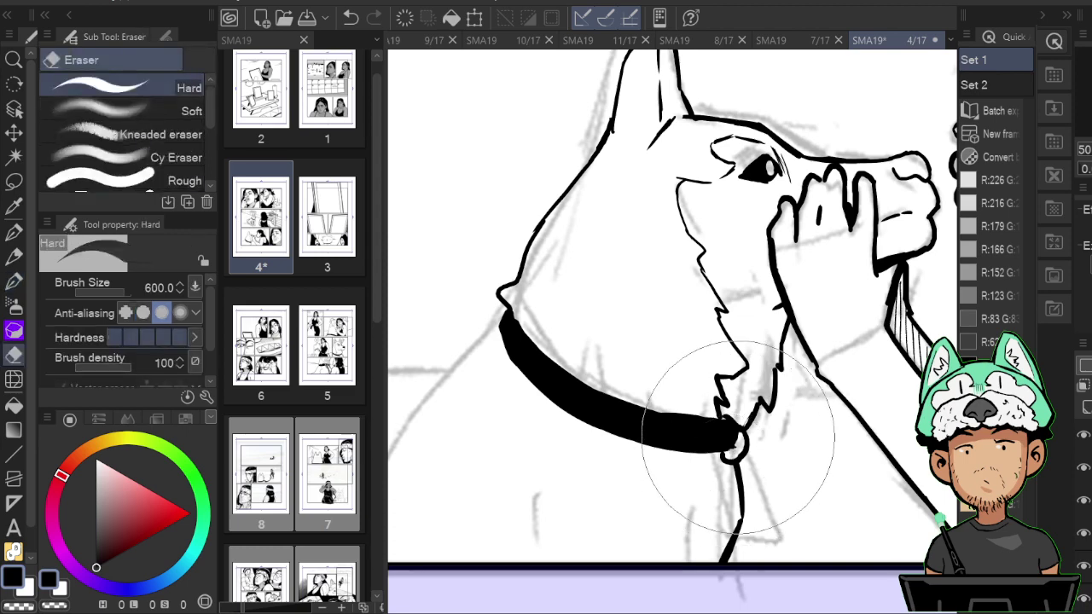
{"action": "key", "text": "b"}
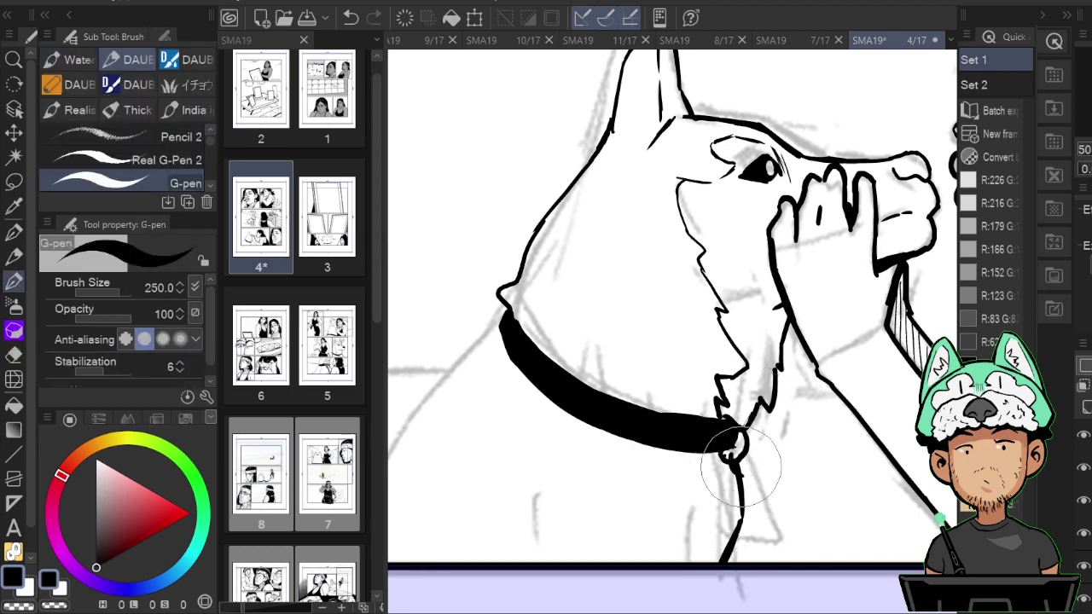
{"action": "key", "text": "e"}
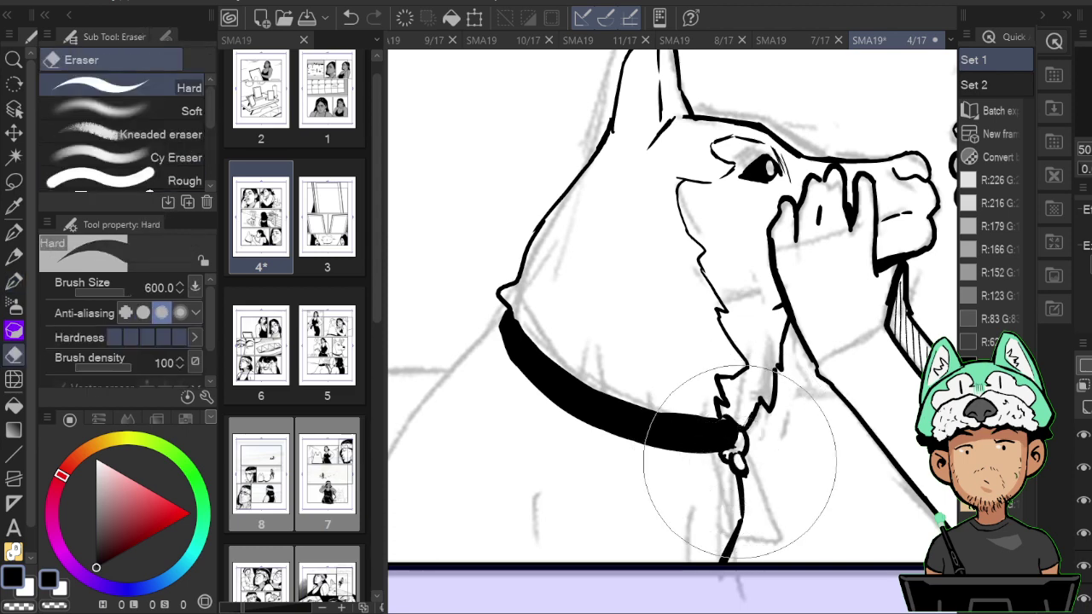
{"action": "key", "text": "b"}
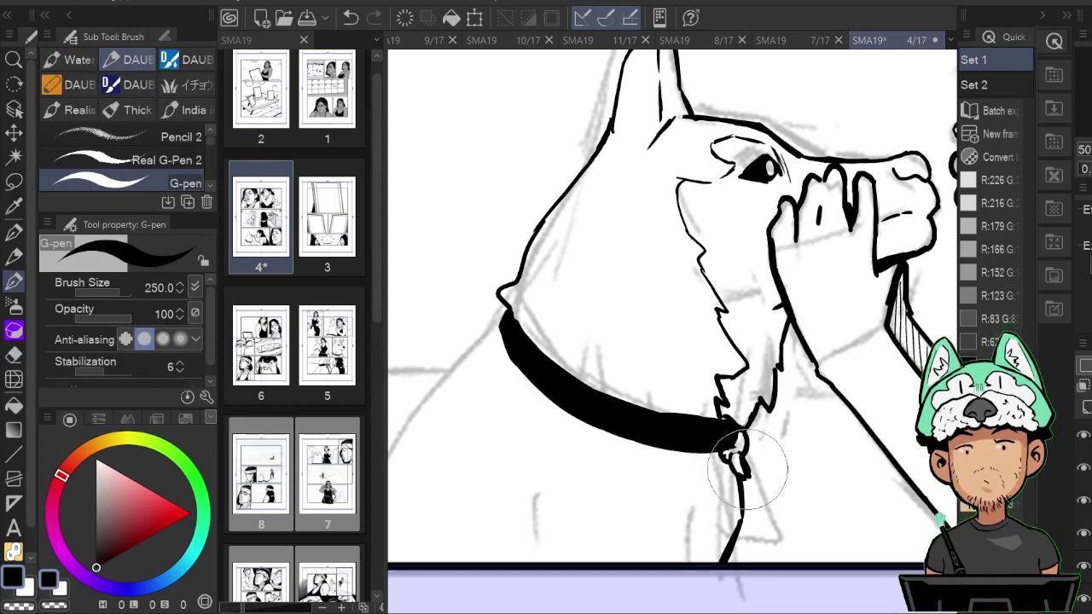
{"action": "key", "text": "h"}
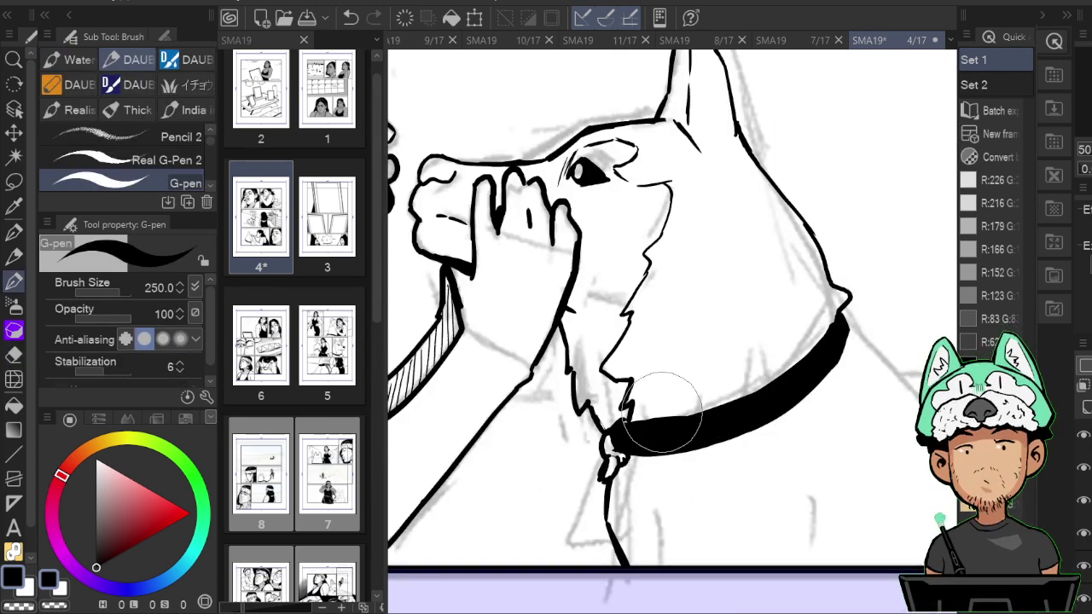
Carve a white rectangular buckle with a prong out of the black collar near its front using the Hard eraser.
{"action": "key", "text": "e"}
{"action": "mouse_move", "coordinate": [650, 432]}
{"action": "left_mouse_down"}
{"action": "mouse_move", "coordinate": [654, 443]}
{"action": "mouse_move", "coordinate": [666, 427]}
{"action": "mouse_move", "coordinate": [691, 427]}
{"action": "mouse_move", "coordinate": [680, 440]}
{"action": "left_mouse_up"}
{"action": "key", "text": "h"}
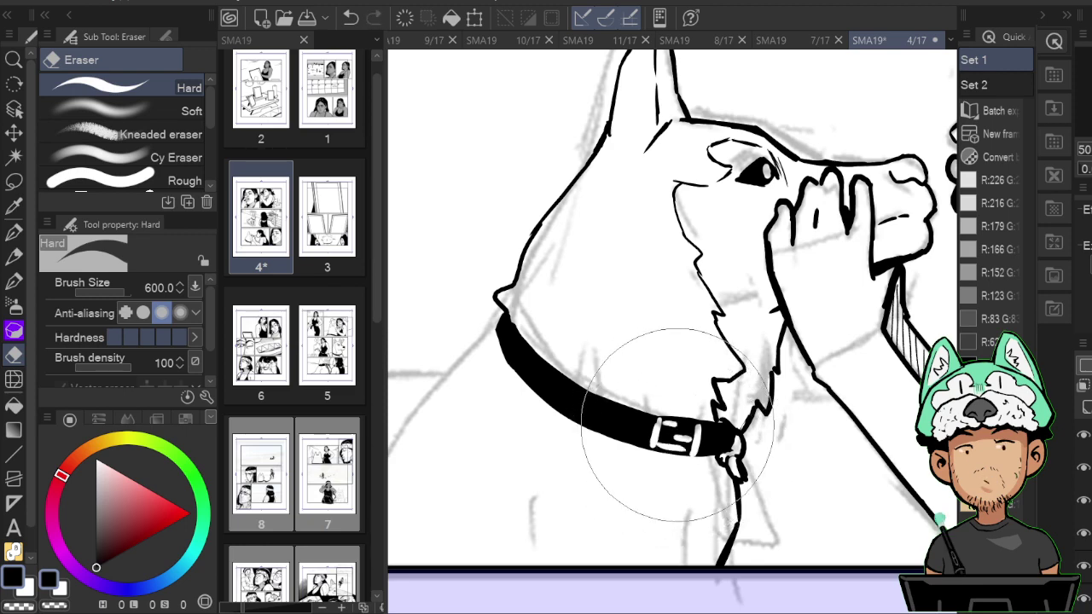
Refine the buckle's frame and prong with alternating G-pen and eraser strokes, and ink its lower edge outline.
{"action": "key", "text": "b"}
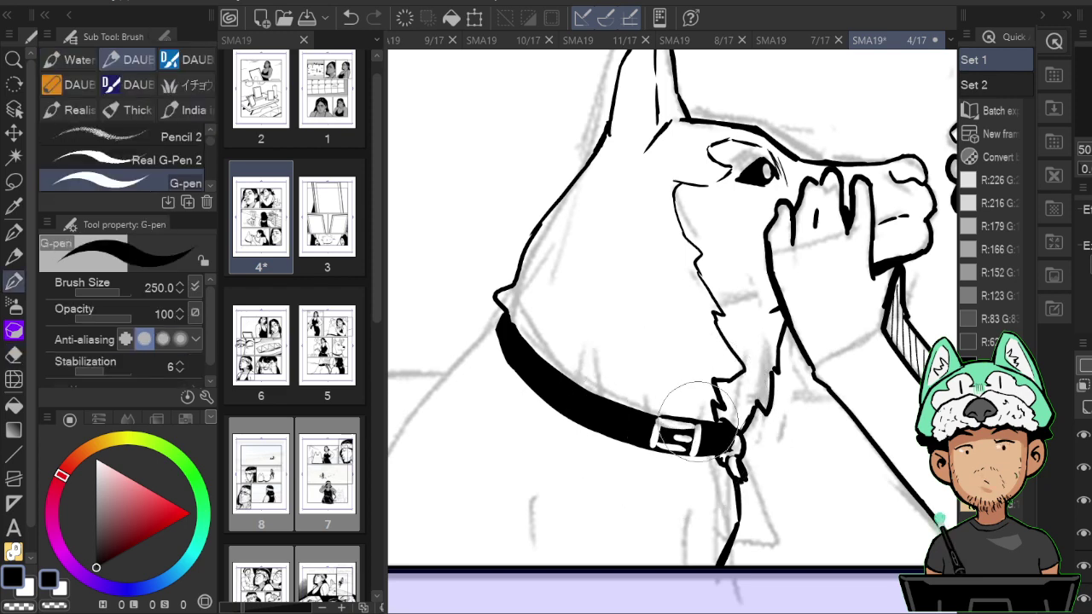
{"action": "key", "text": "h"}
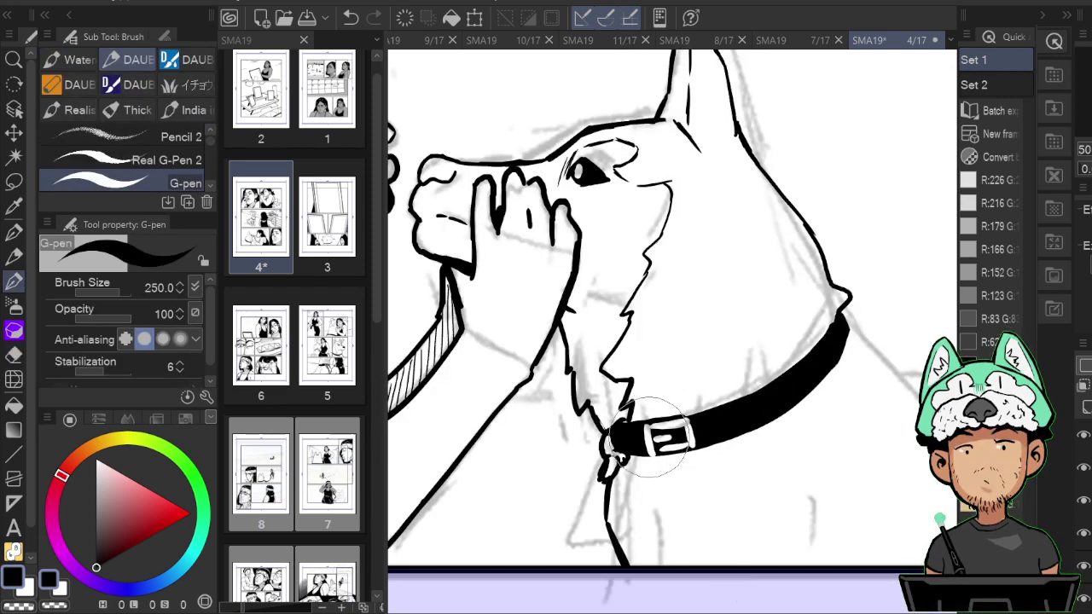
{"action": "key", "text": "e"}
{"action": "key", "text": "b"}
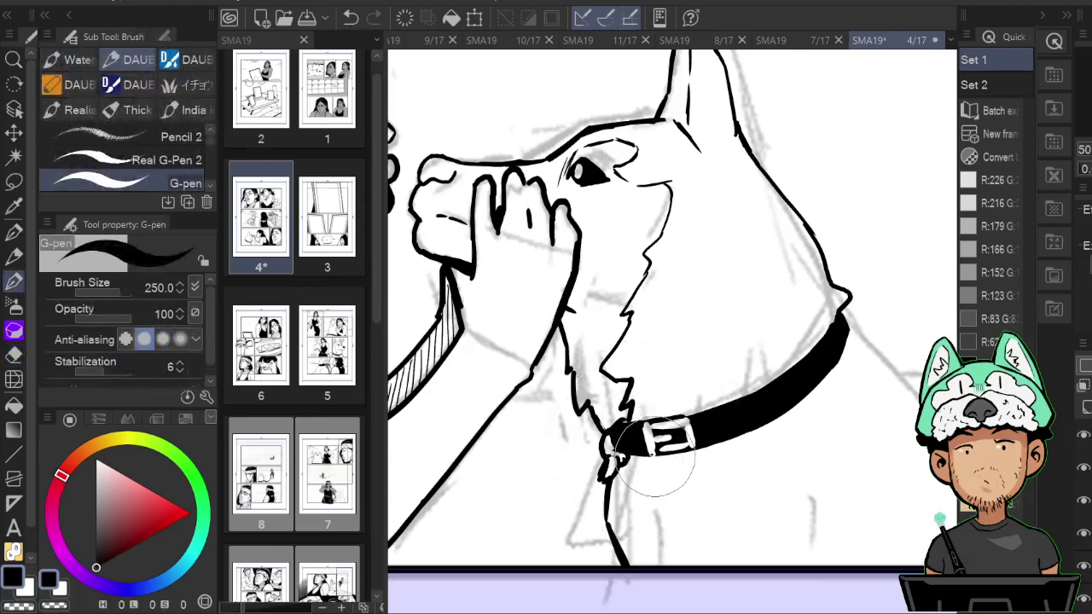
{"action": "key", "text": "e"}
{"action": "key", "text": "h"}
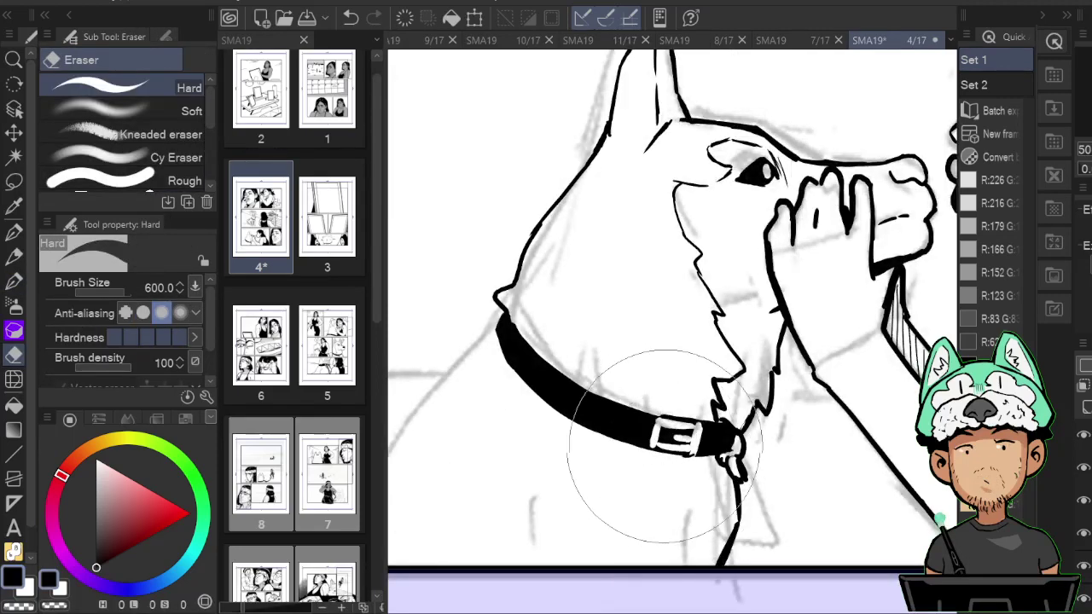
{"action": "key", "text": "b"}
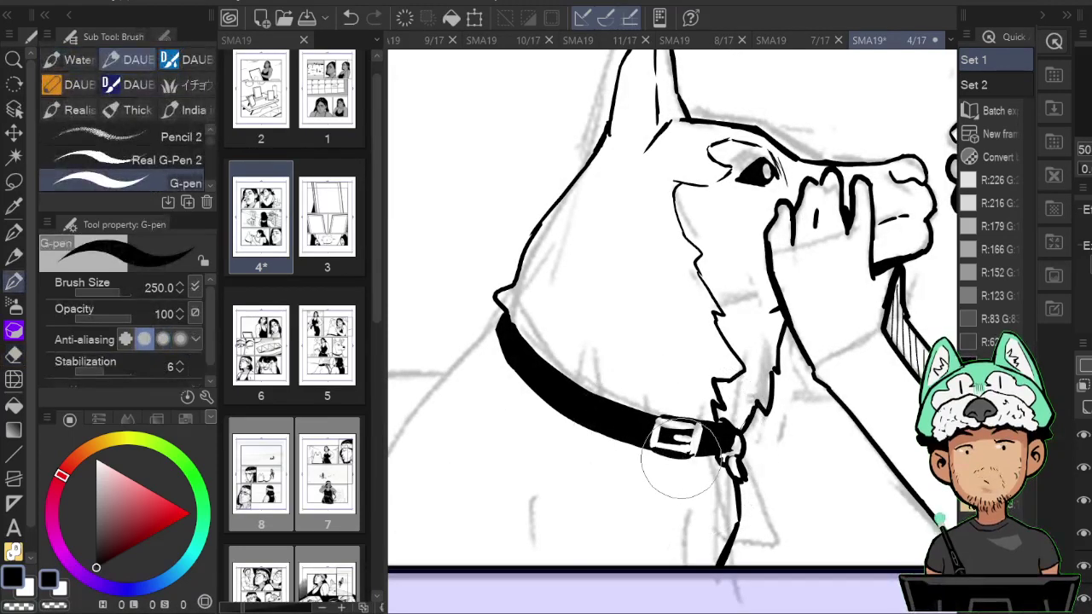
{"action": "key", "text": "e"}
{"action": "key", "text": "b"}
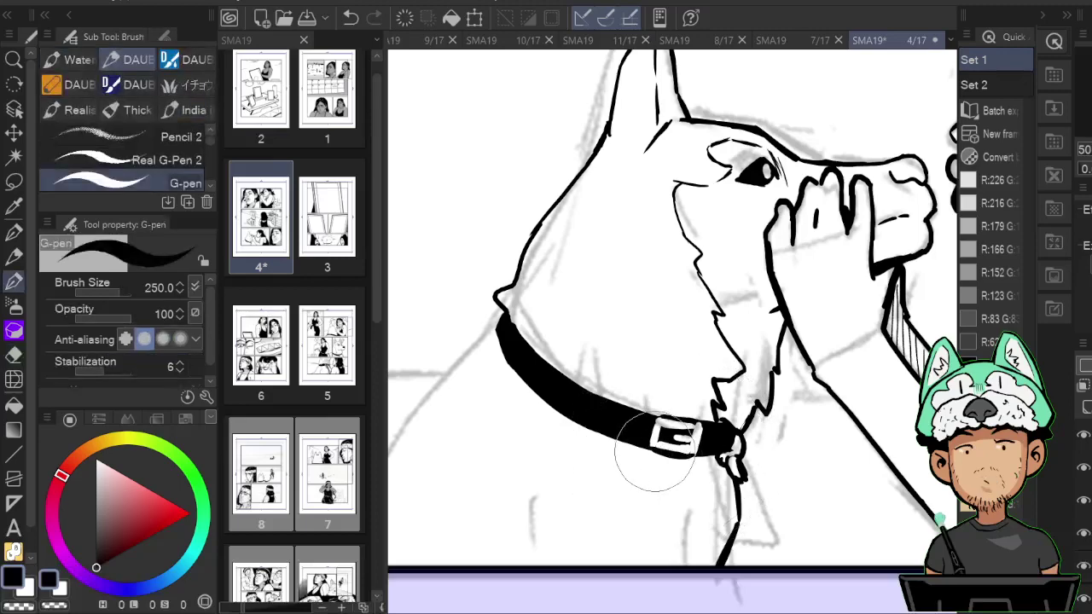
Finish the buckle by evening out its white frame and re-inking the black opening around the prong.
{"action": "key", "text": "h"}
{"action": "key", "text": "b"}
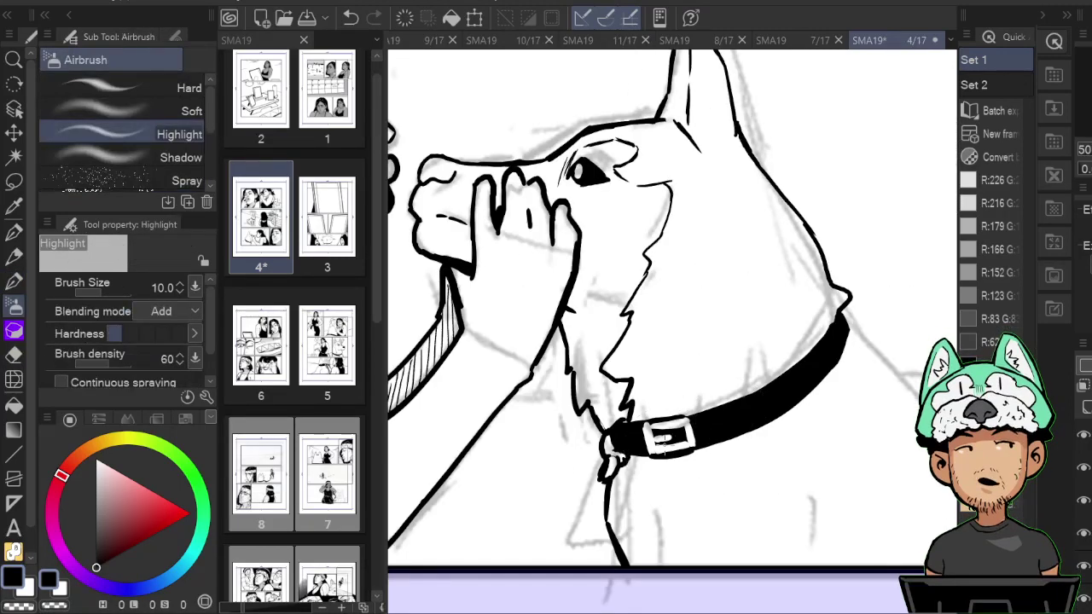
{"action": "key", "text": "b"}
{"action": "key", "text": "b"}
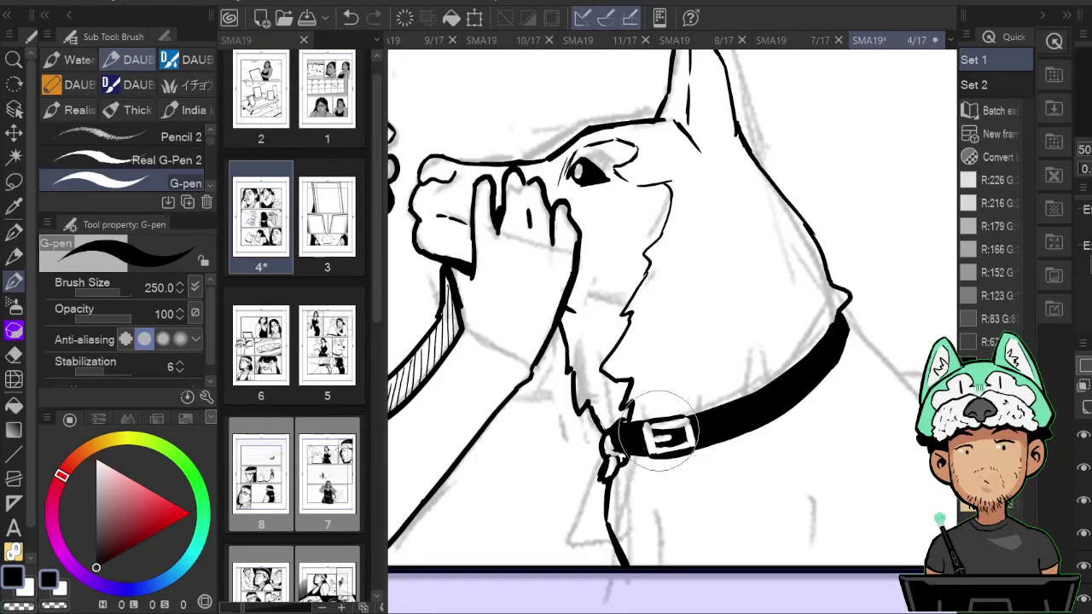
{"action": "key", "text": "e"}
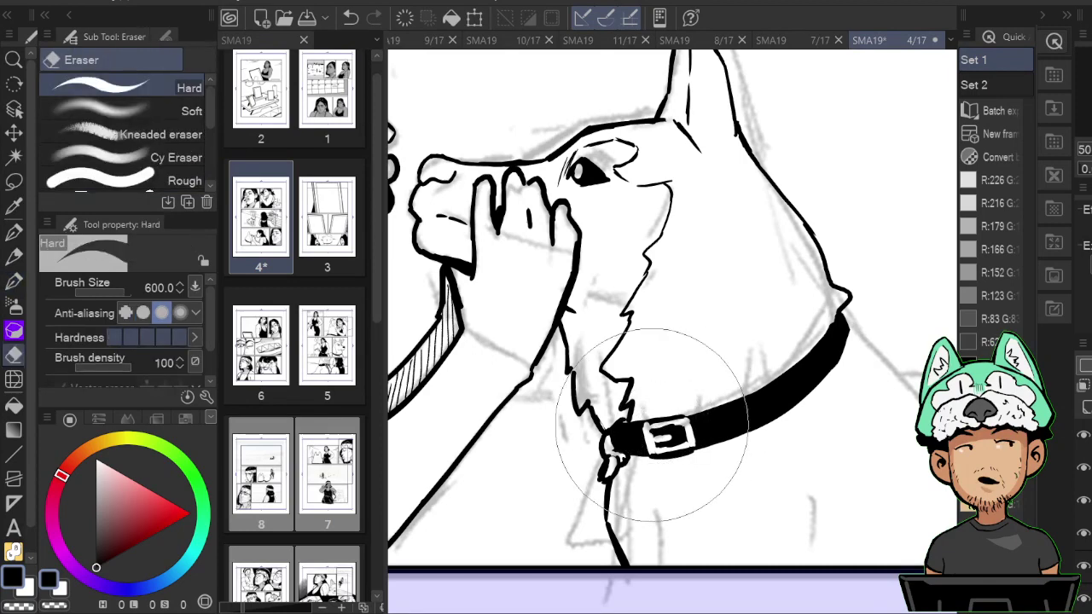
{"action": "key", "text": "b"}
{"action": "key", "text": "h"}
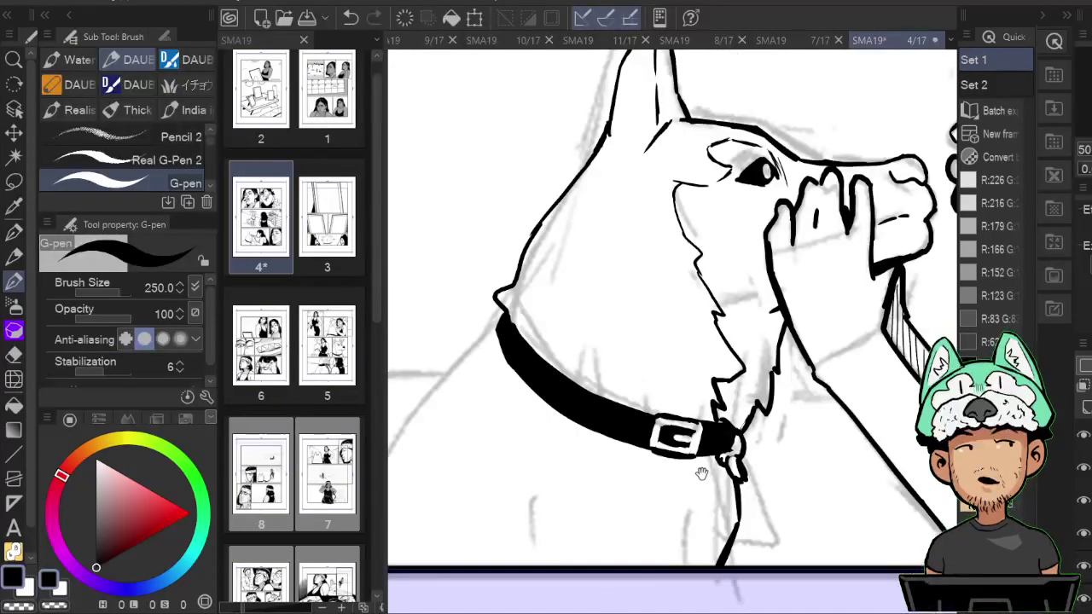
Ink the dog's back as a curved line from the nape below the collar to the panel's lower outer corner.
{"action": "key", "text": "ctrl+0"}
{"action": "scroll", "coordinate": [703, 472], "scroll_direction": "up", "scroll_amount": 3}
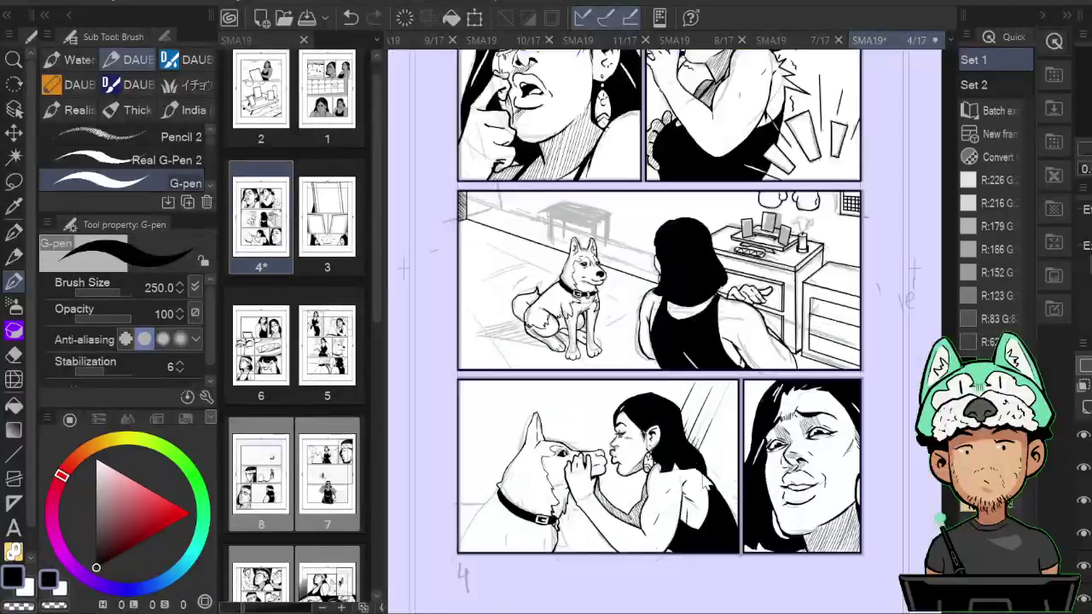
{"action": "scroll", "coordinate": [704, 473], "scroll_direction": "down", "scroll_amount": 4}
{"action": "scroll", "coordinate": [703, 475], "scroll_direction": "up", "scroll_amount": 4}
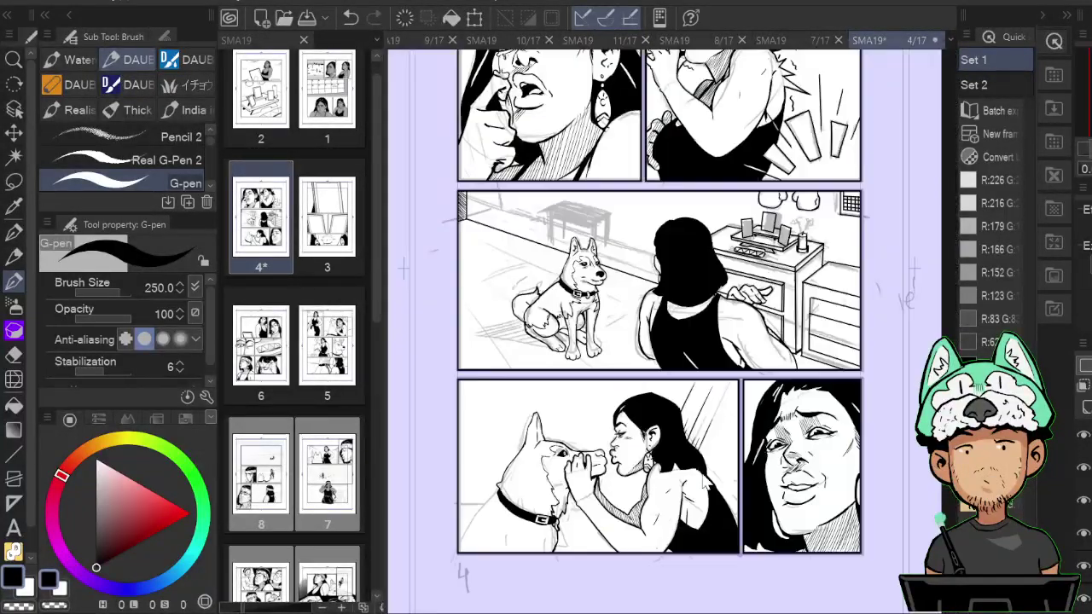
{"action": "key", "text": "h"}
{"action": "mouse_move", "coordinate": [949, 544]}
{"action": "left_mouse_down"}
{"action": "mouse_move", "coordinate": [811, 416]}
{"action": "mouse_move", "coordinate": [677, 353]}
{"action": "left_mouse_up"}
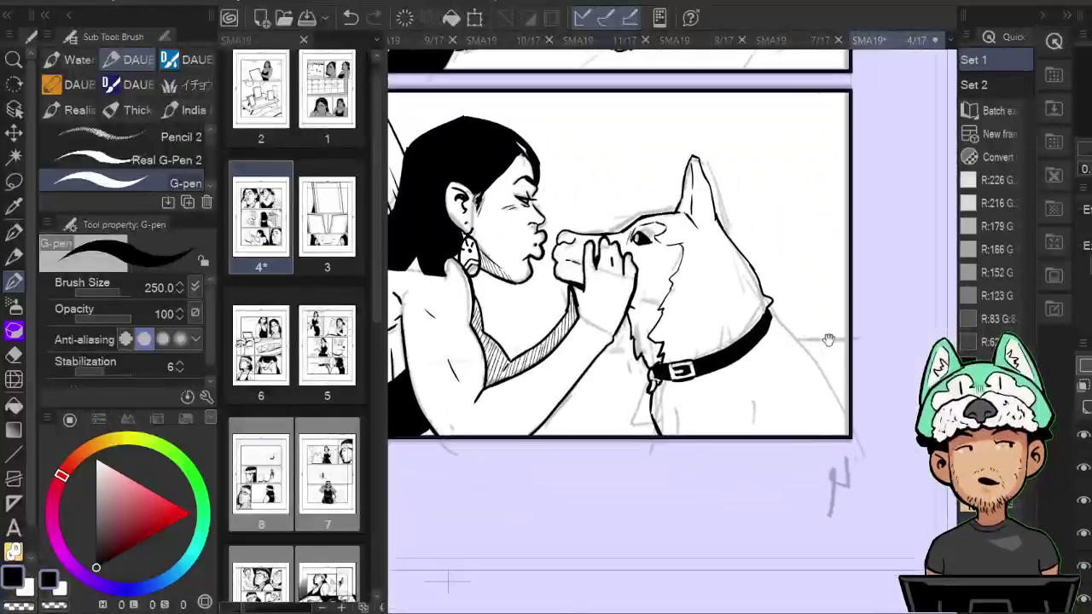
{"action": "left_click_drag", "start_coordinate": [828, 339], "coordinate": [819, 327]}
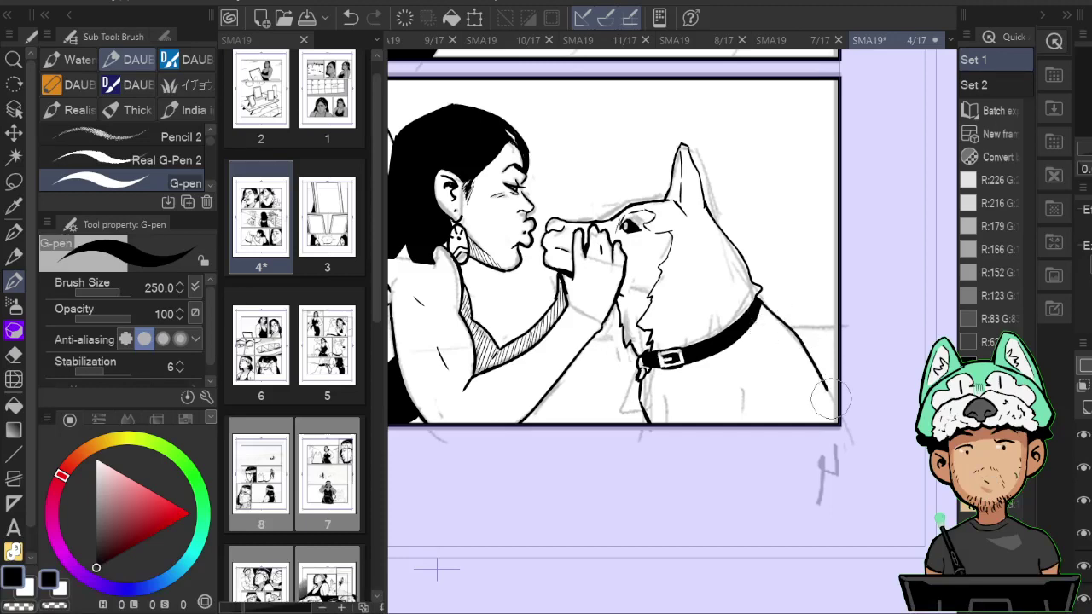
{"action": "key", "text": "h"}
{"action": "left_click_drag", "start_coordinate": [827, 309], "coordinate": [825, 367]}
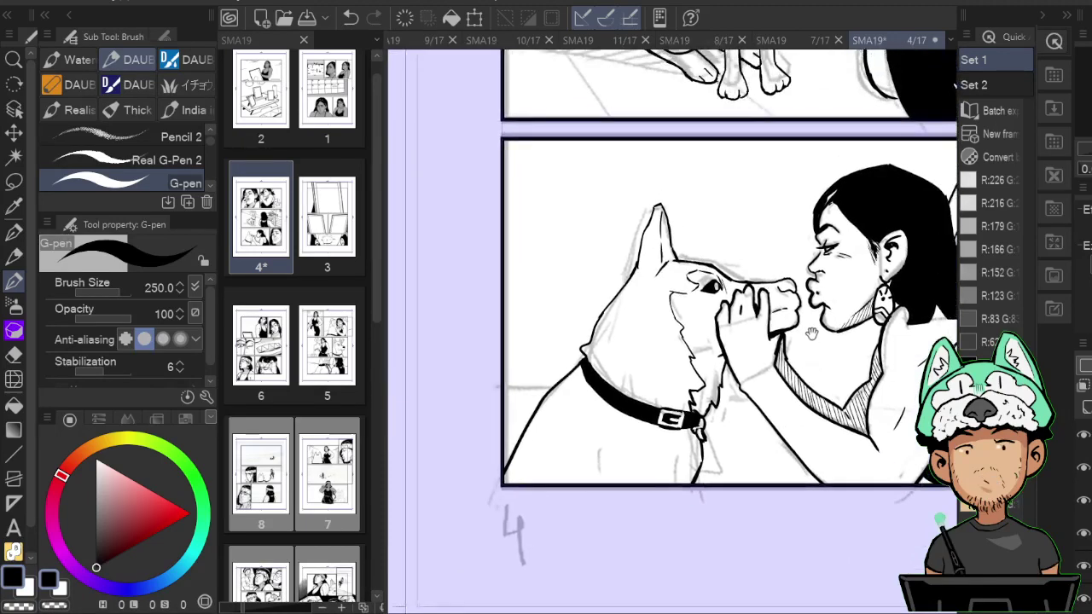
Fill the dog's nose solid black with the G-pen and erase a small highlight into it.
{"action": "left_click_drag", "start_coordinate": [808, 286], "coordinate": [796, 346]}
{"action": "scroll", "coordinate": [782, 364], "scroll_direction": "down", "scroll_amount": 4}
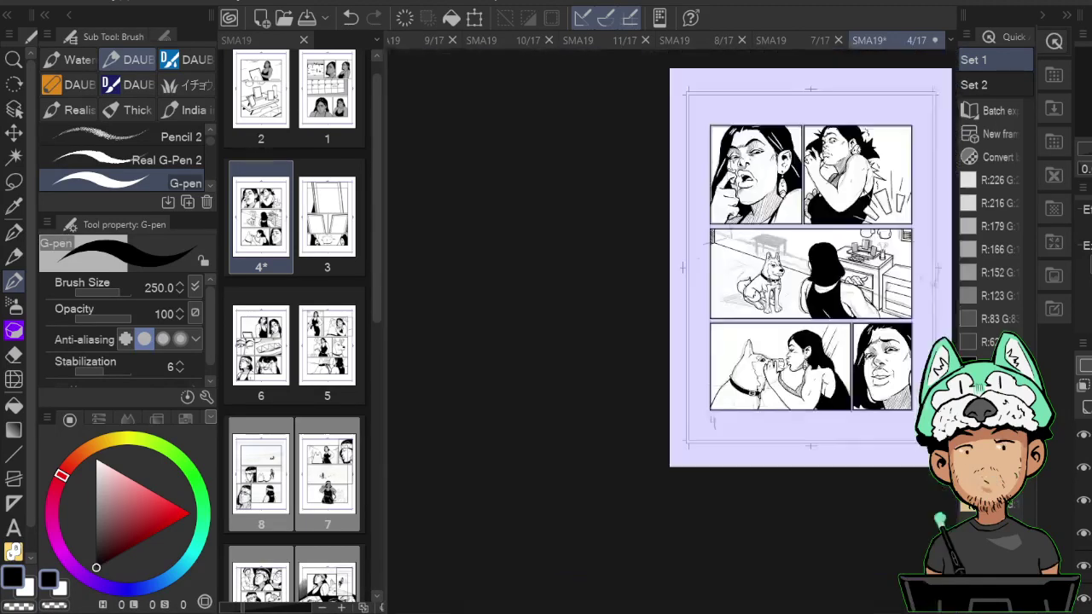
{"action": "scroll", "coordinate": [785, 366], "scroll_direction": "up", "scroll_amount": 6}
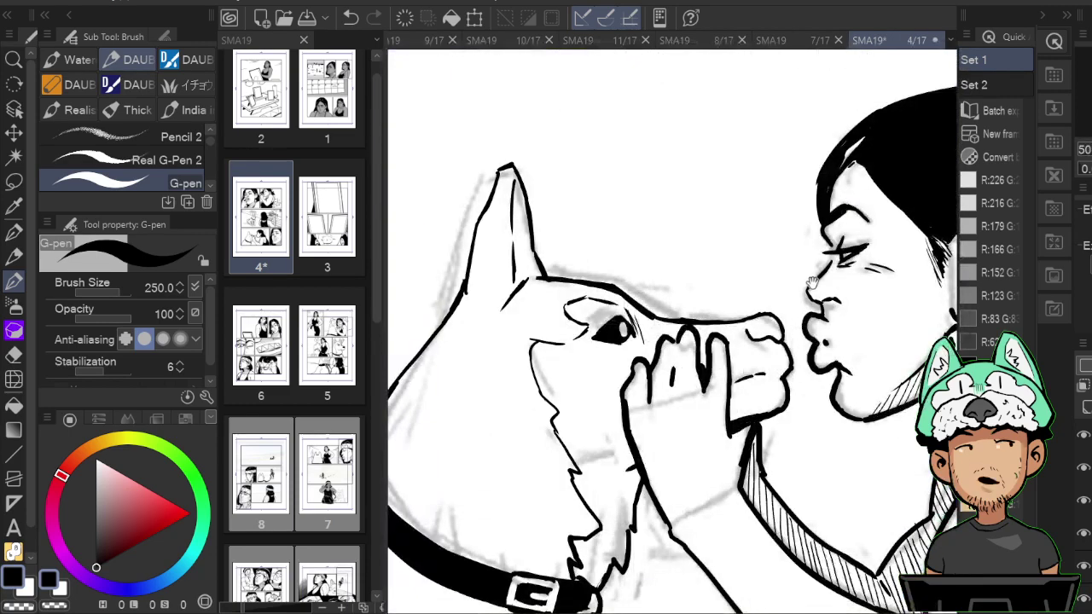
{"action": "left_click_drag", "start_coordinate": [730, 343], "coordinate": [702, 345]}
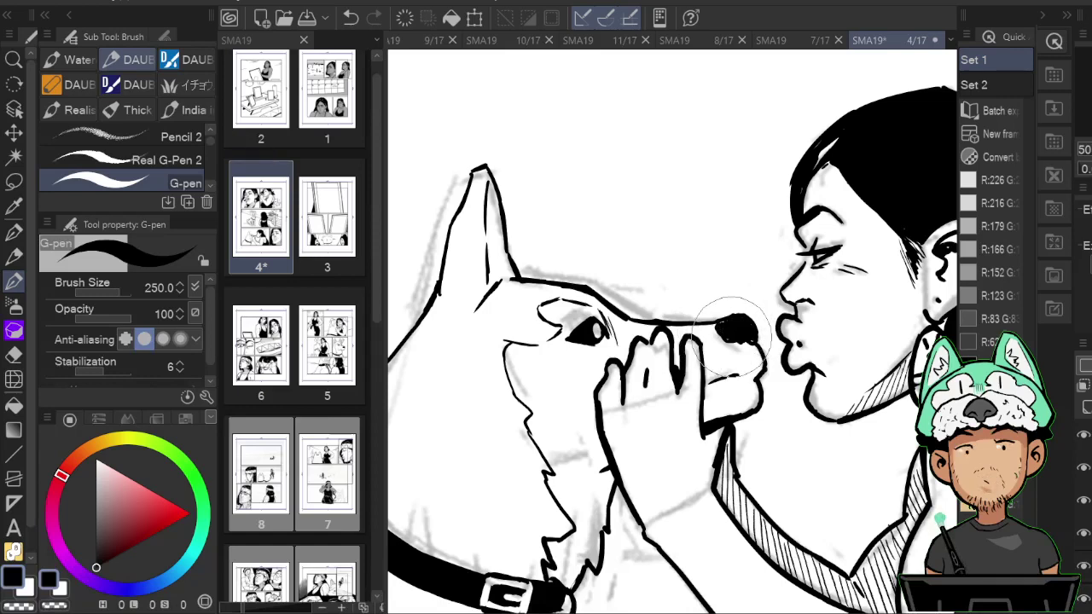
{"action": "key", "text": "e"}
{"action": "left_click", "coordinate": [745, 327]}
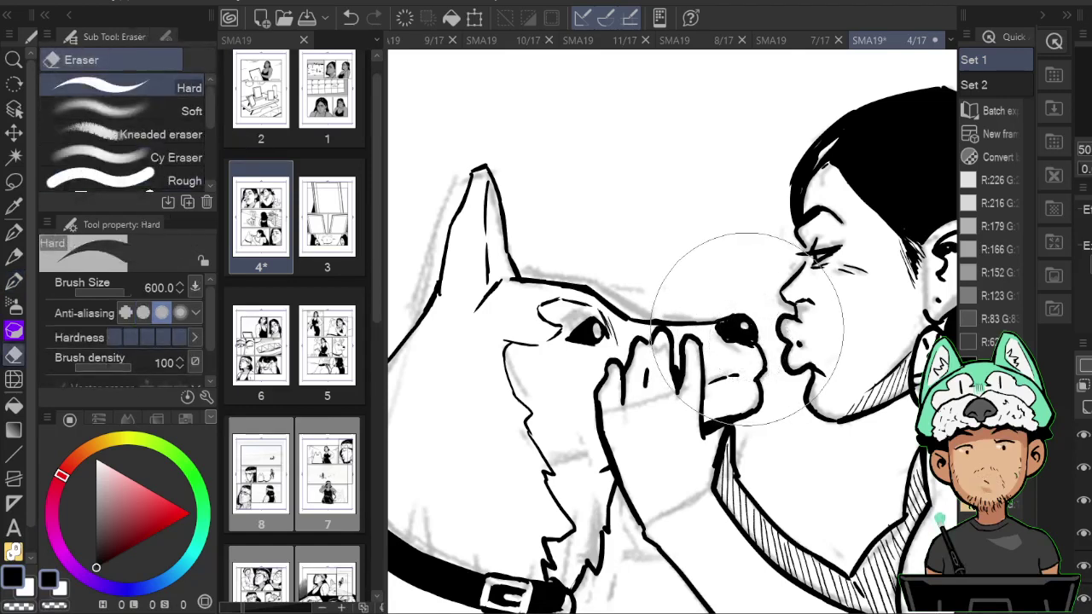
Ink jagged fur strokes inside the ear of the bottom-left panel's dog with the G-pen and check the head mirrored.
{"action": "key", "text": "b"}
{"action": "key", "text": "ctrl+0"}
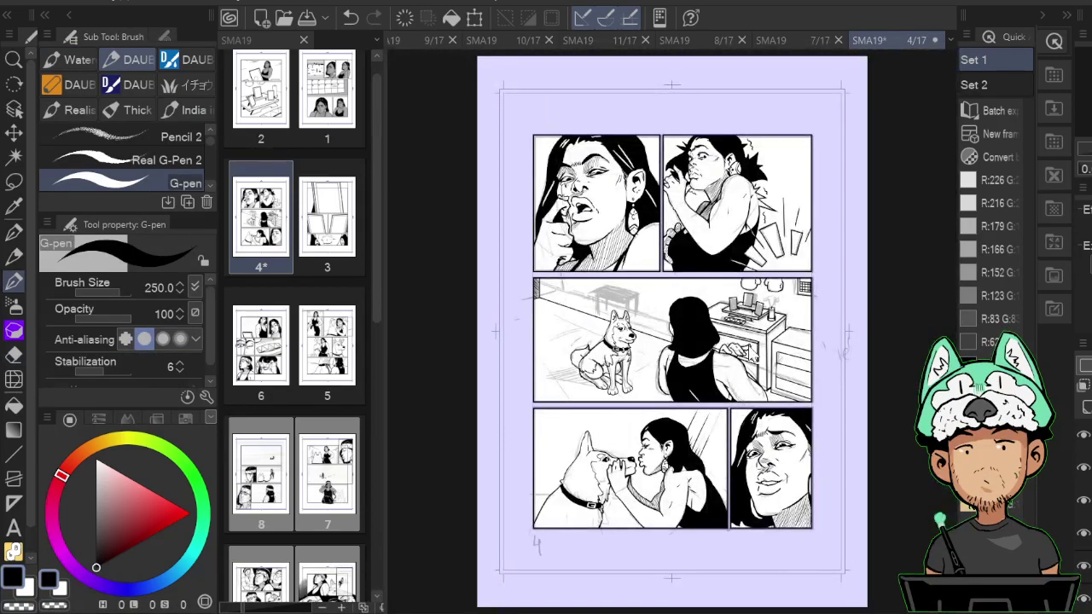
{"action": "scroll", "coordinate": [751, 345], "scroll_direction": "up", "scroll_amount": 4}
{"action": "left_click_drag", "start_coordinate": [504, 412], "coordinate": [641, 378]}
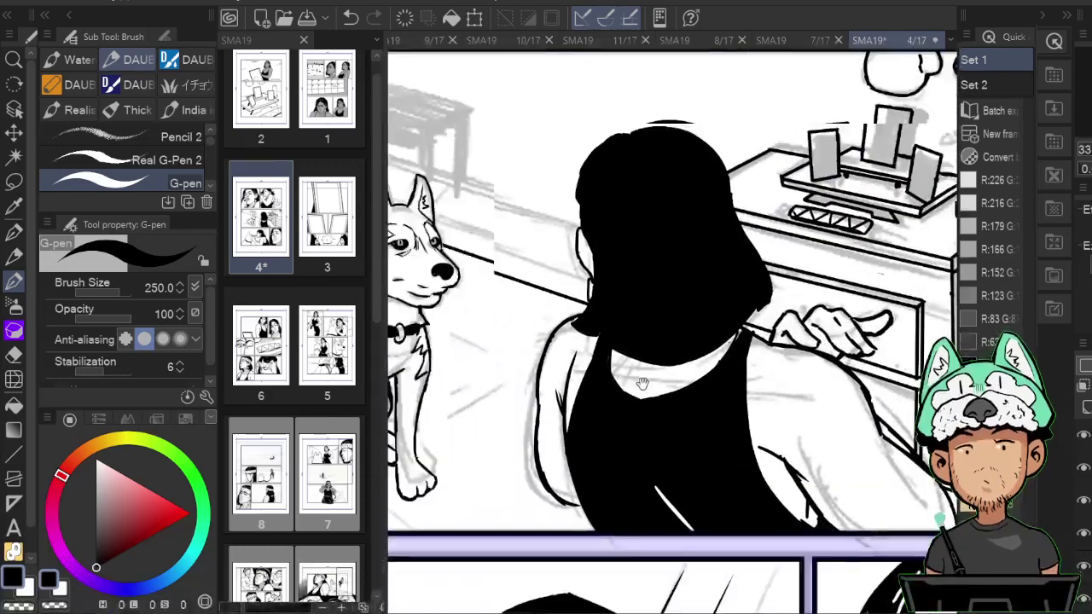
{"action": "left_click_drag", "start_coordinate": [415, 559], "coordinate": [817, 260]}
{"action": "key", "text": "b"}
{"action": "key", "text": "b"}
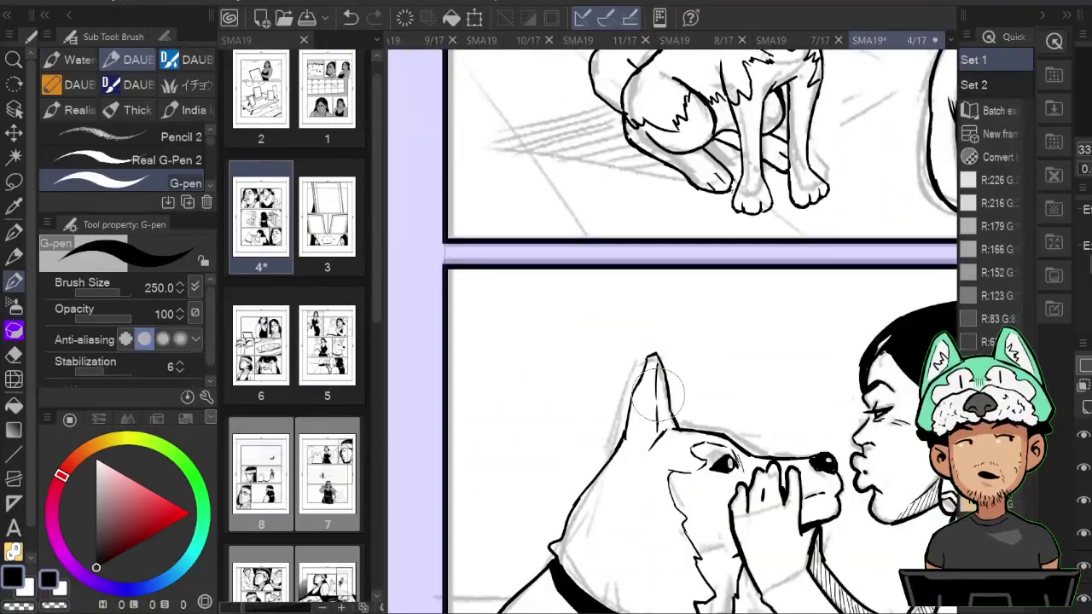
{"action": "left_click_drag", "start_coordinate": [658, 395], "coordinate": [666, 419]}
{"action": "mouse_move", "coordinate": [812, 459]}
{"action": "left_mouse_down"}
{"action": "mouse_move", "coordinate": [804, 409]}
{"action": "mouse_move", "coordinate": [787, 401]}
{"action": "left_mouse_up"}
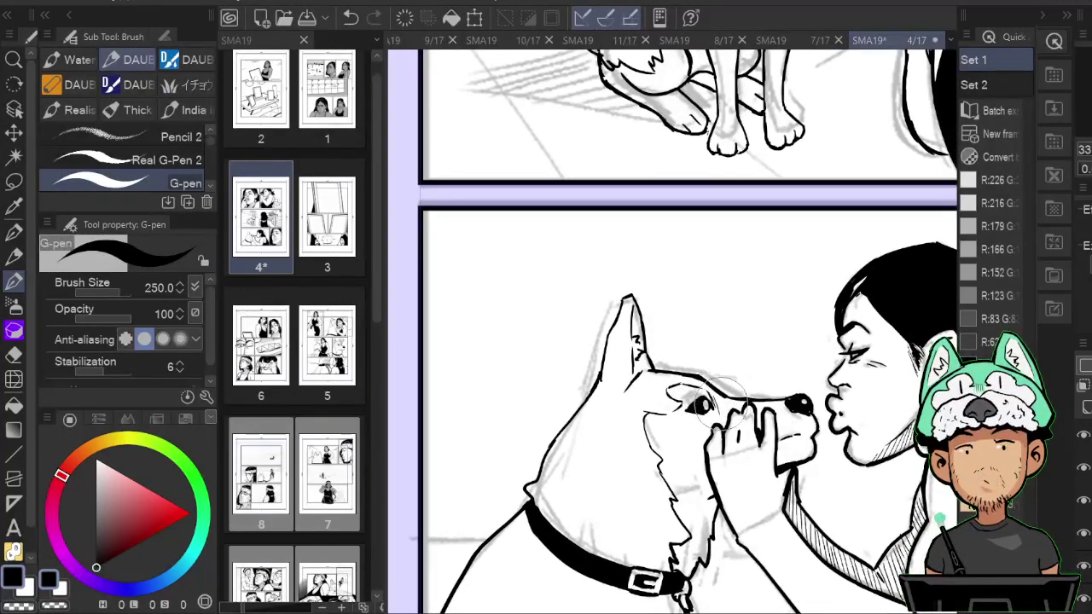
{"action": "key", "text": "h"}
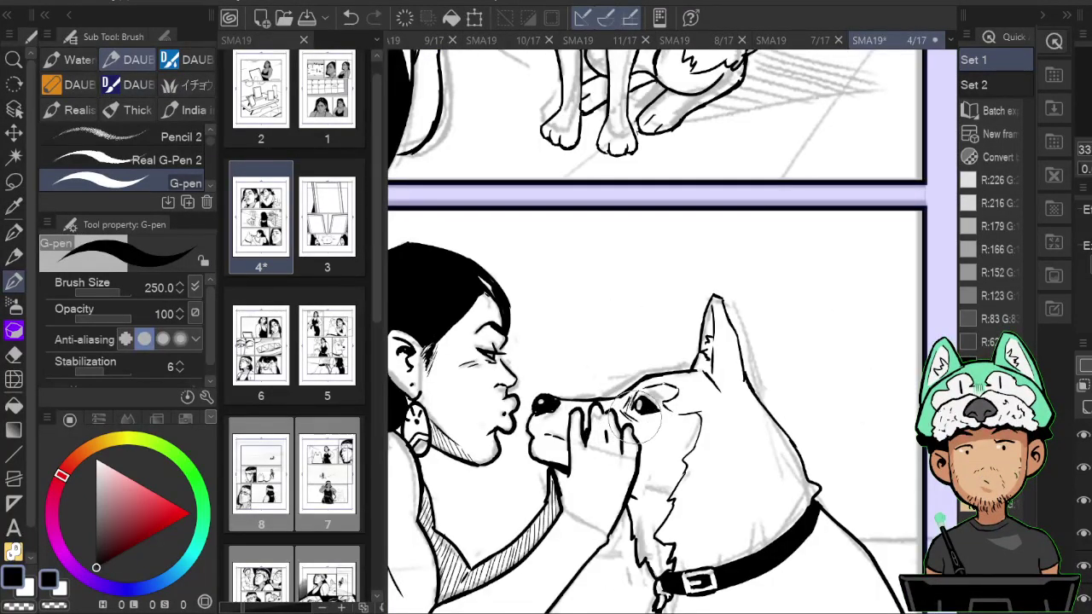
{"action": "key", "text": "h"}
{"action": "key", "text": "ctrl+0"}
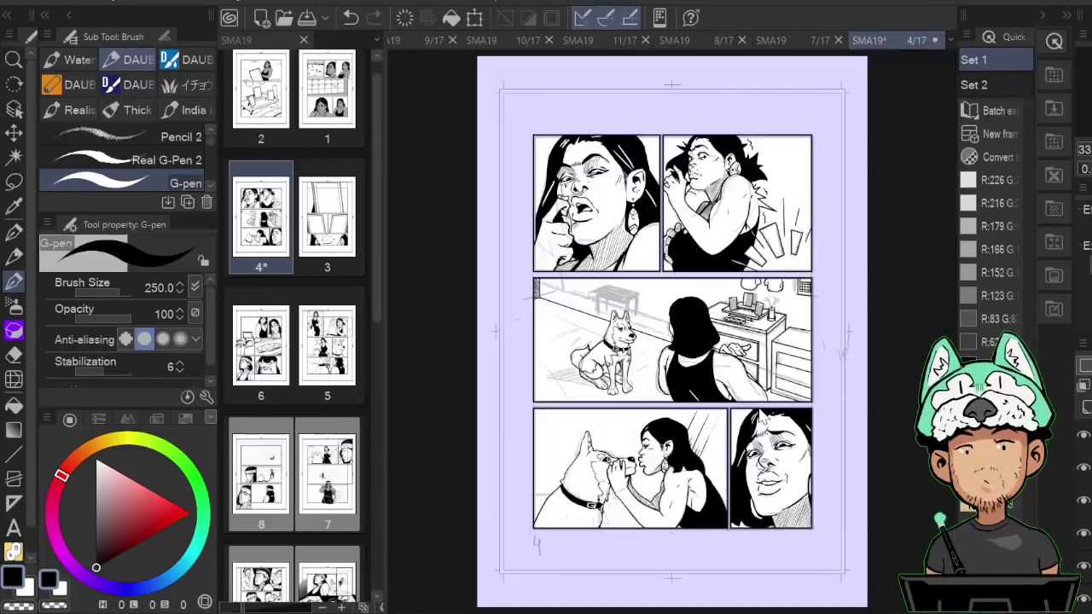
Hatch the shadow on the dog's throat behind the woman's hand using the Real G-Pen 2 at size 400.
{"action": "scroll", "coordinate": [762, 416], "scroll_direction": "down", "scroll_amount": 2}
{"action": "scroll", "coordinate": [761, 416], "scroll_direction": "up", "scroll_amount": 3}
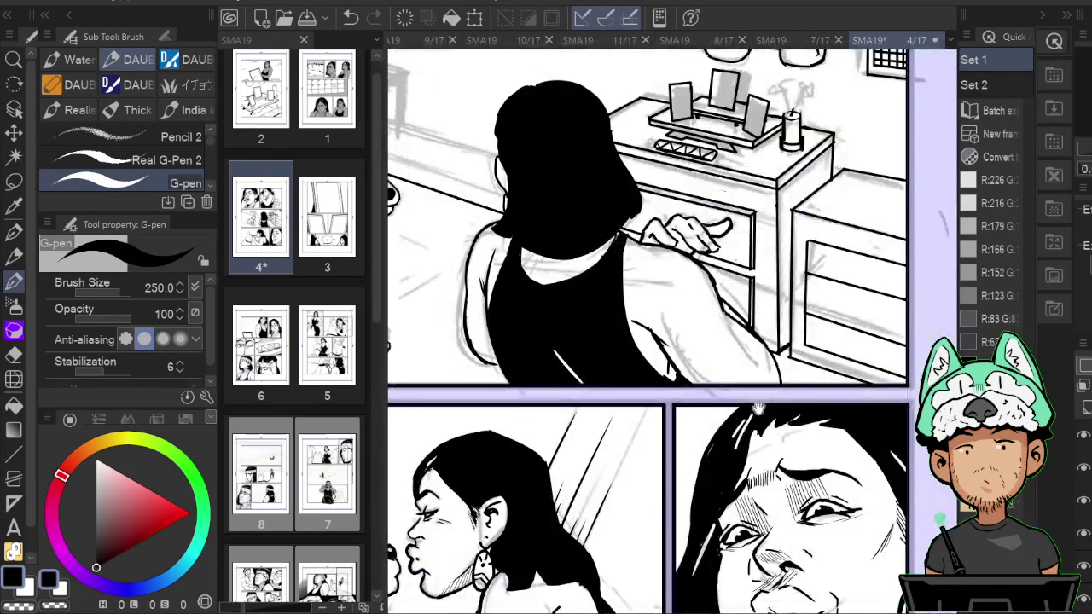
{"action": "left_click_drag", "start_coordinate": [761, 416], "coordinate": [921, 311]}
{"action": "key", "text": "h"}
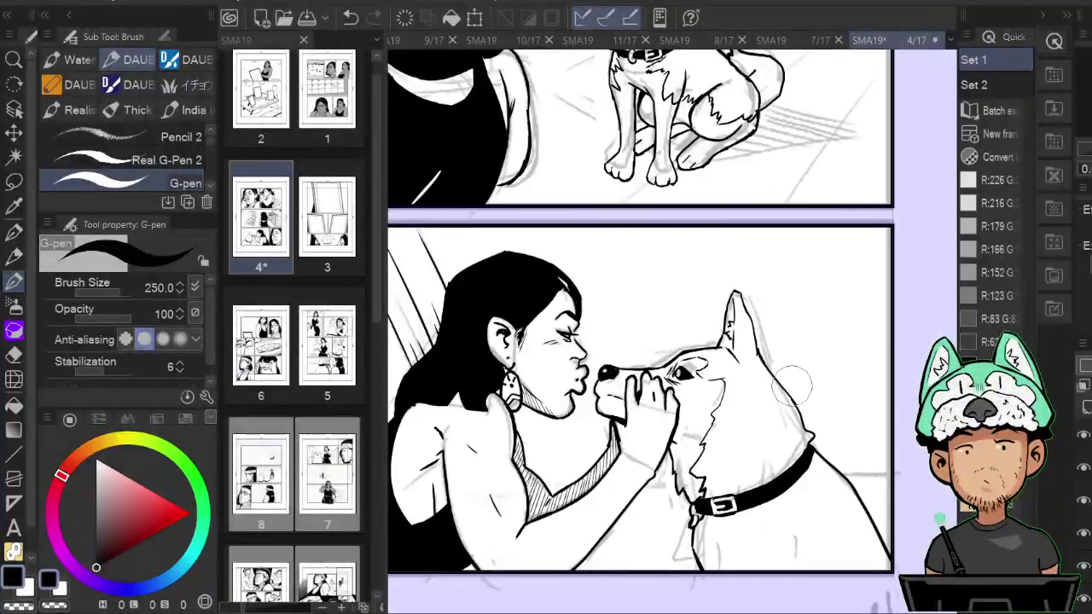
{"action": "left_click", "coordinate": [189, 164]}
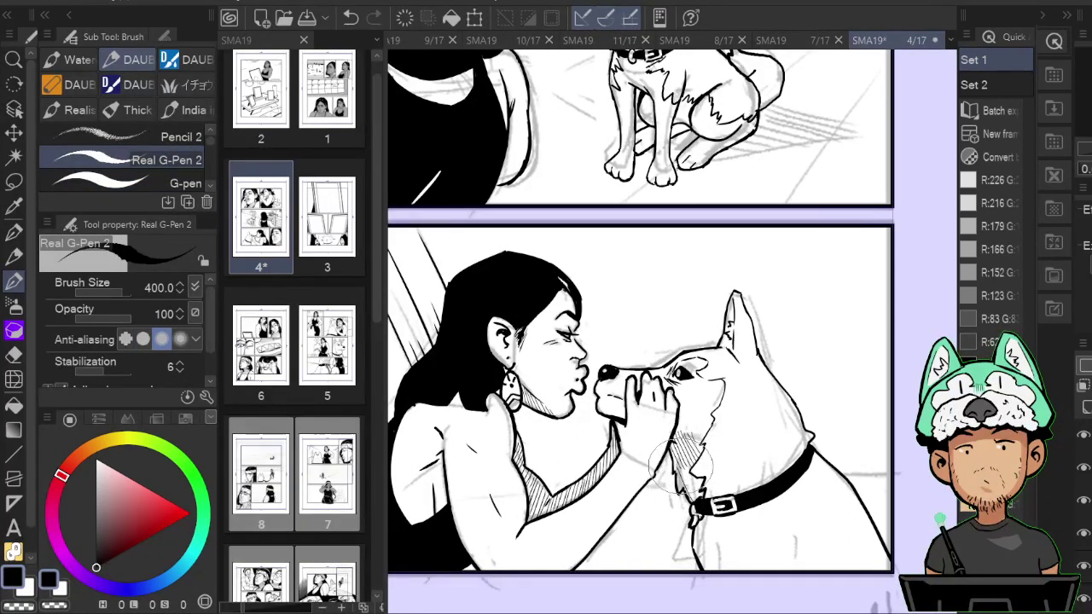
{"action": "left_click_drag", "start_coordinate": [679, 463], "coordinate": [692, 474]}
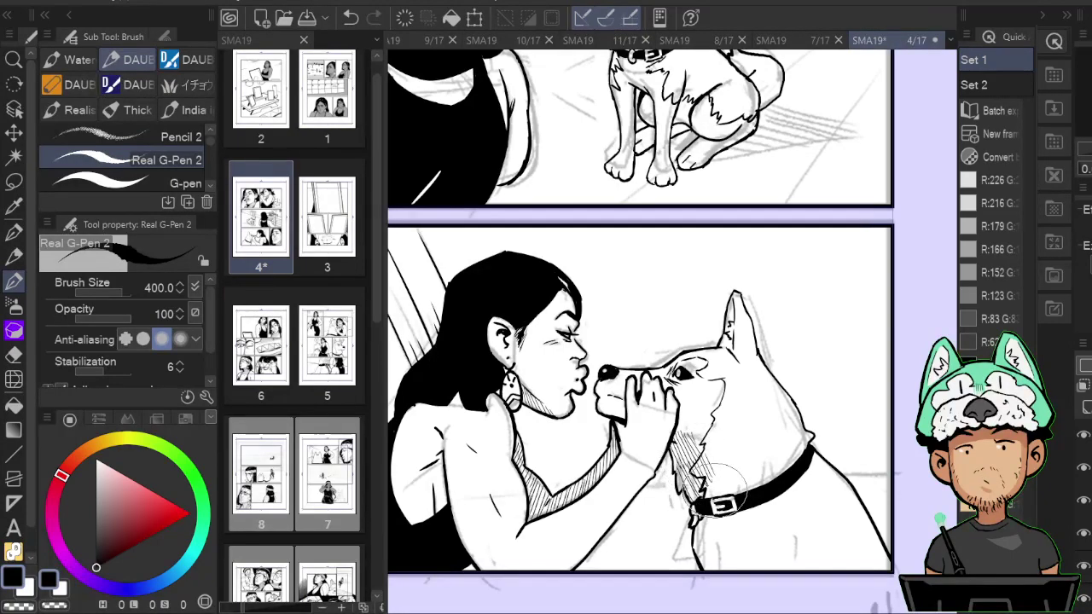
{"action": "key", "text": "h"}
{"action": "scroll", "coordinate": [717, 492], "scroll_direction": "down", "scroll_amount": 4}
{"action": "scroll", "coordinate": [717, 491], "scroll_direction": "up", "scroll_amount": 4}
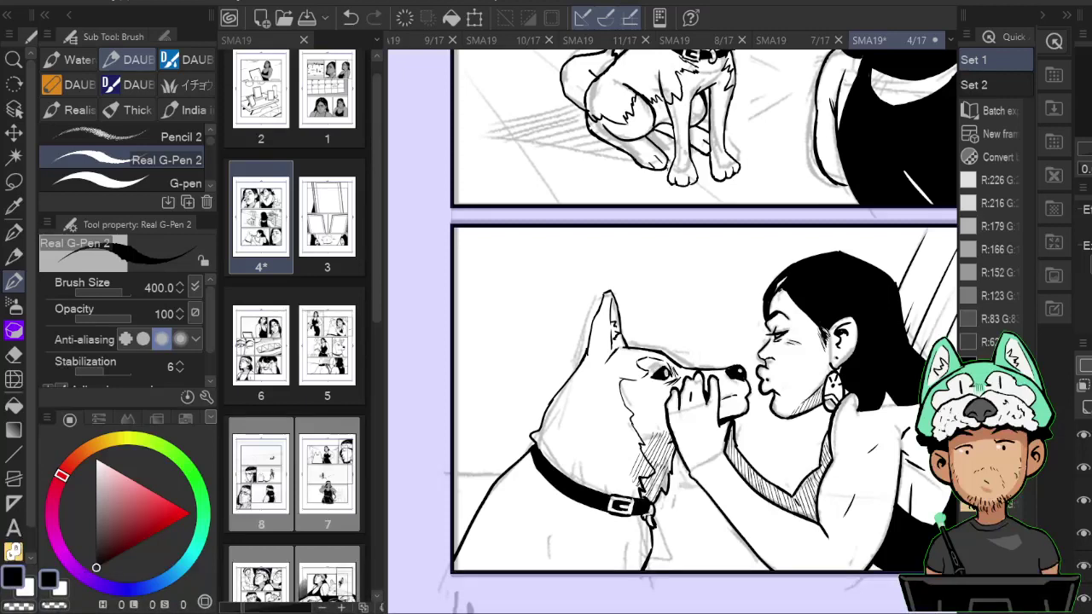
Hide the line art briefly to compare it with the sketch, restore it, and review the whole page with the G-pen selected.
{"action": "left_click", "coordinate": [1084, 534]}
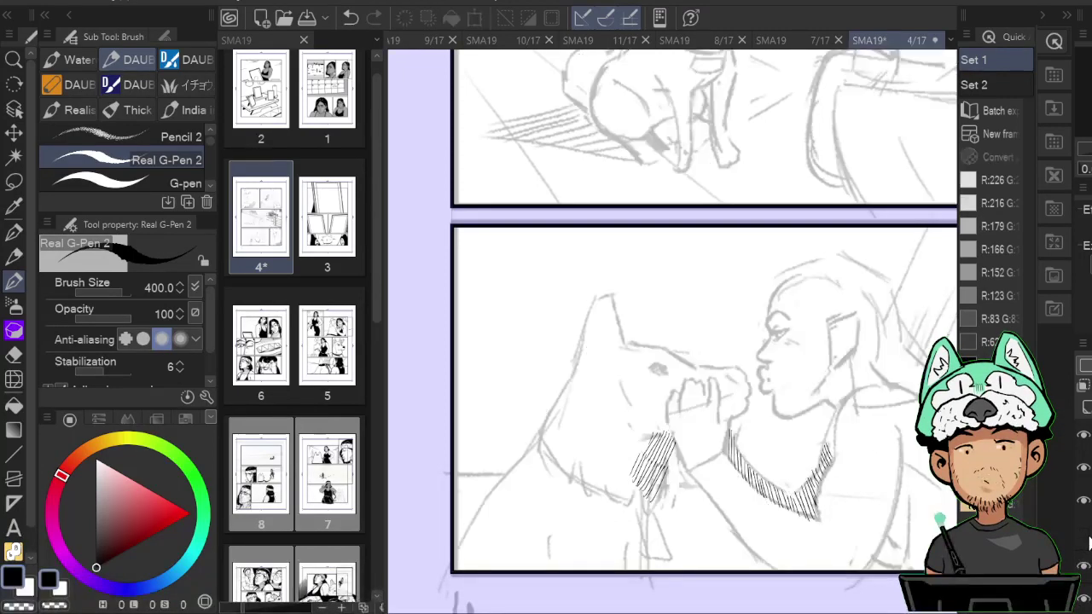
{"action": "left_click", "coordinate": [1083, 535]}
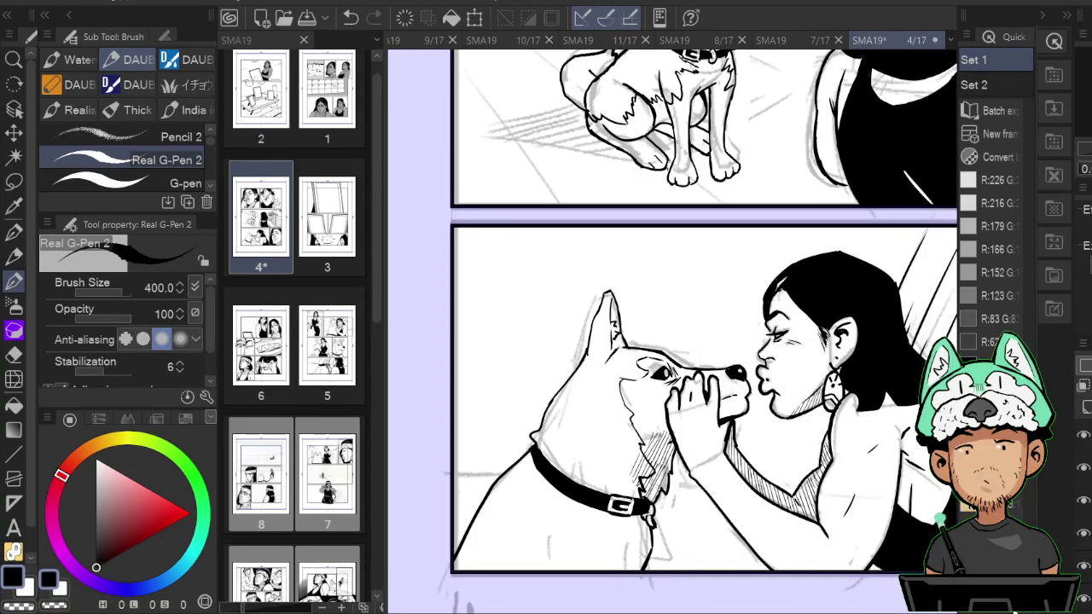
{"action": "left_click", "coordinate": [189, 183]}
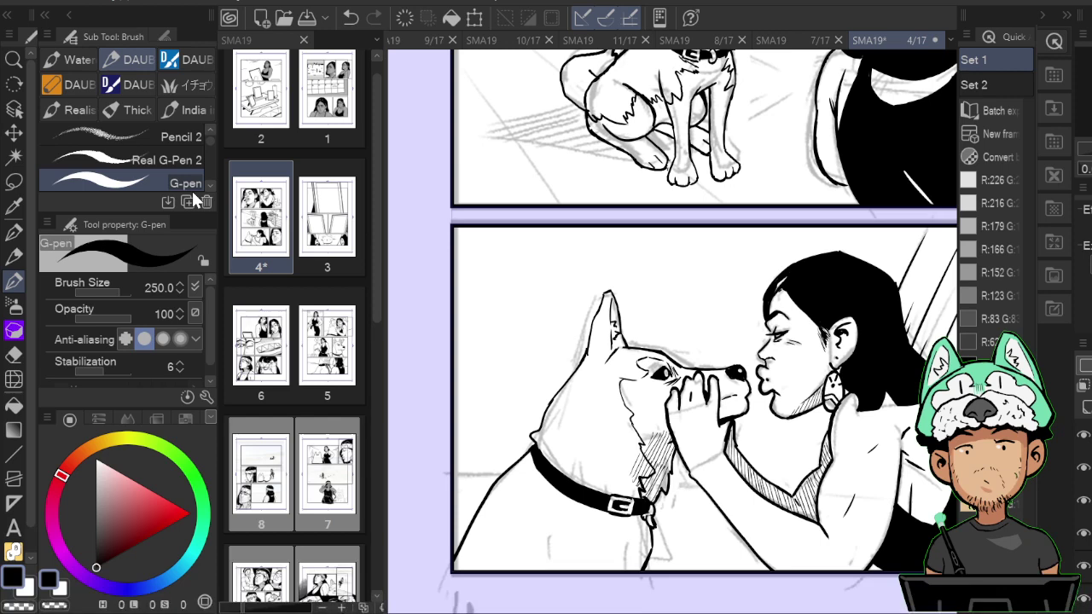
{"action": "key", "text": "ctrl+0"}
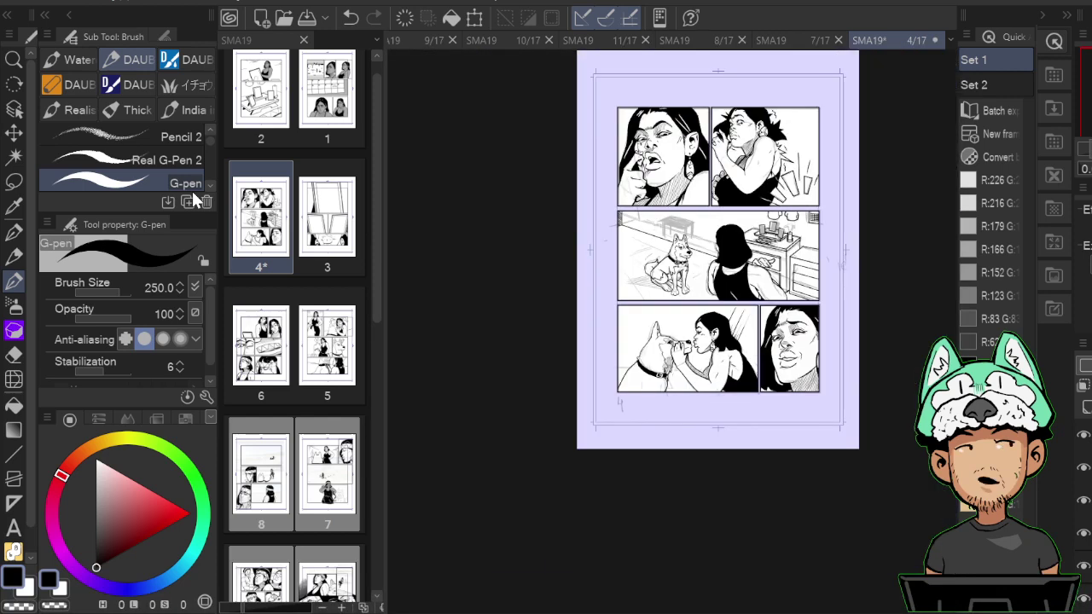
{"action": "key", "text": "ctrl+plus"}
{"action": "key", "text": "ctrl+plus"}
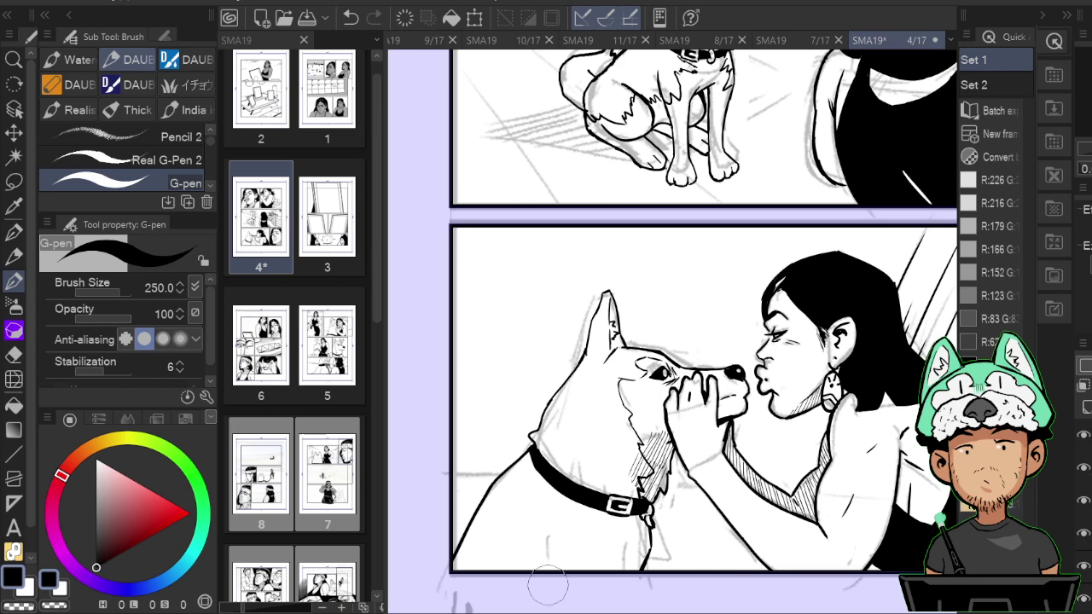
Draw a horizontal background line across the bottom-left panel with the Straight line tool at brush size 15.
{"action": "left_click", "coordinate": [10, 461]}
{"action": "left_click_drag", "start_coordinate": [913, 555], "coordinate": [918, 522]}
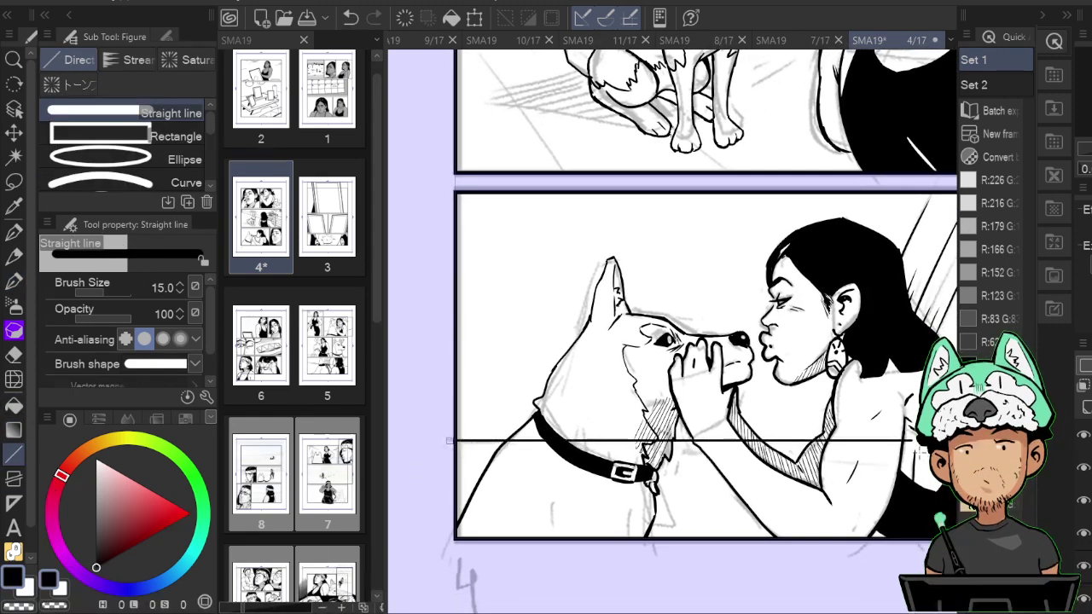
{"action": "mouse_move", "coordinate": [920, 452]}
{"action": "left_mouse_down"}
{"action": "mouse_move", "coordinate": [959, 451]}
{"action": "mouse_move", "coordinate": [806, 445]}
{"action": "mouse_move", "coordinate": [921, 449]}
{"action": "left_mouse_up"}
Erase the background line where it crosses the dog's neck, the woman's arms and her back, using the Hard eraser.
{"action": "key", "text": "e"}
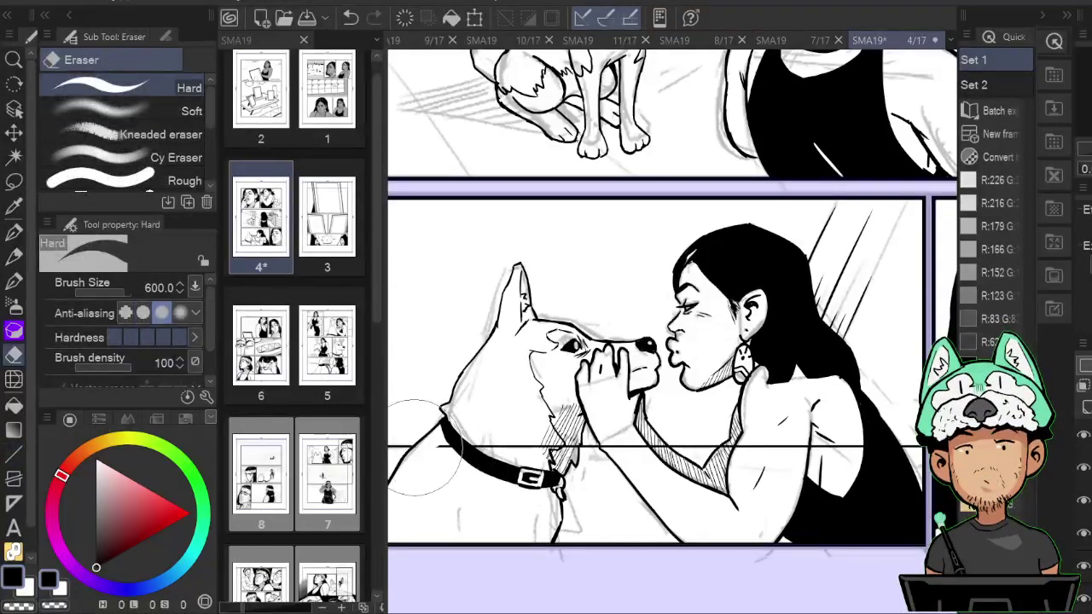
{"action": "mouse_move", "coordinate": [465, 445]}
{"action": "left_mouse_down"}
{"action": "mouse_move", "coordinate": [612, 447]}
{"action": "mouse_move", "coordinate": [542, 452]}
{"action": "mouse_move", "coordinate": [576, 447]}
{"action": "mouse_move", "coordinate": [533, 444]}
{"action": "left_mouse_up"}
{"action": "left_click_drag", "start_coordinate": [603, 447], "coordinate": [627, 452]}
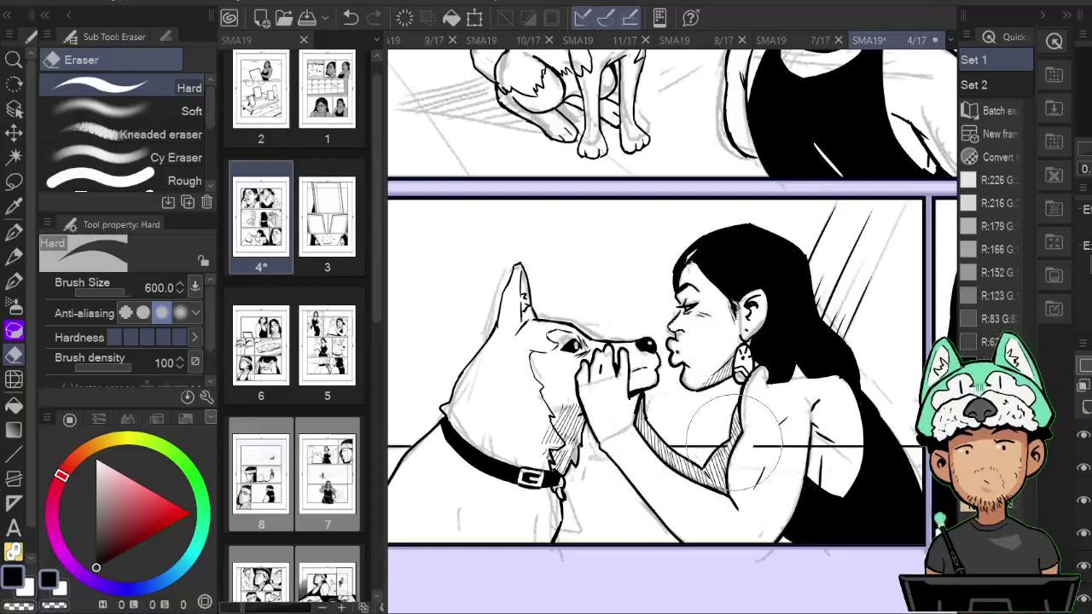
{"action": "left_click_drag", "start_coordinate": [737, 443], "coordinate": [775, 444]}
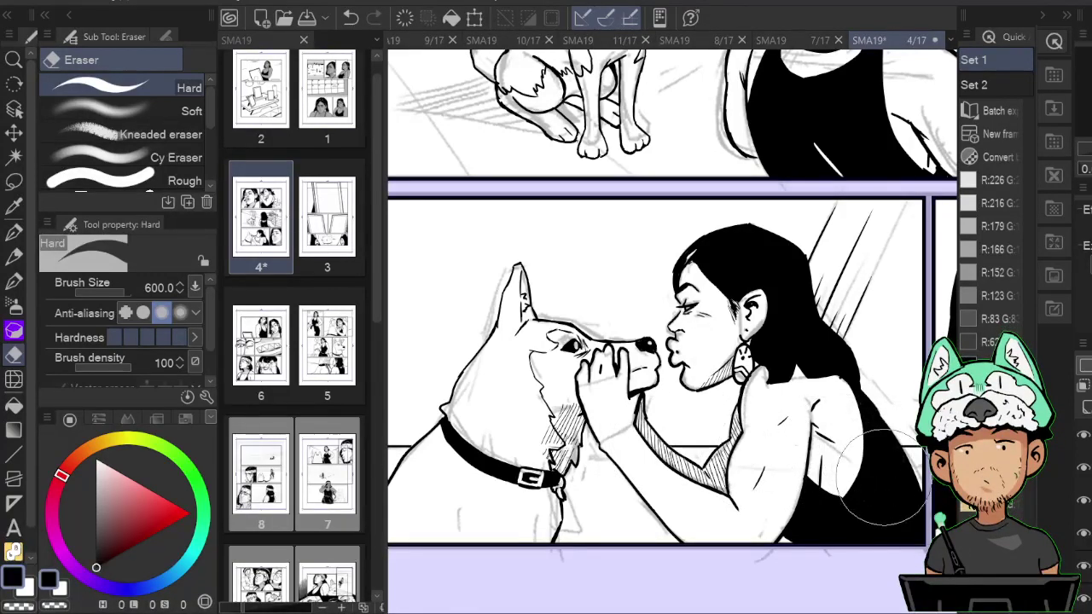
{"action": "key", "text": "ctrl+0"}
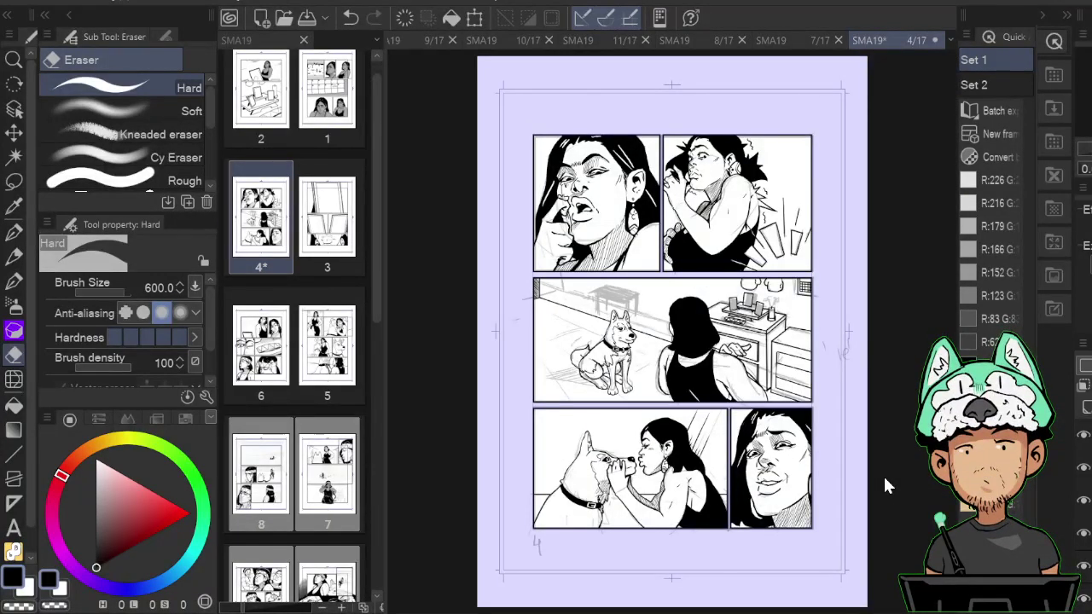
Undo the erasing around the dog's throat and trim the background line there and across the arm again.
{"action": "scroll", "coordinate": [885, 479], "scroll_direction": "up", "scroll_amount": 5}
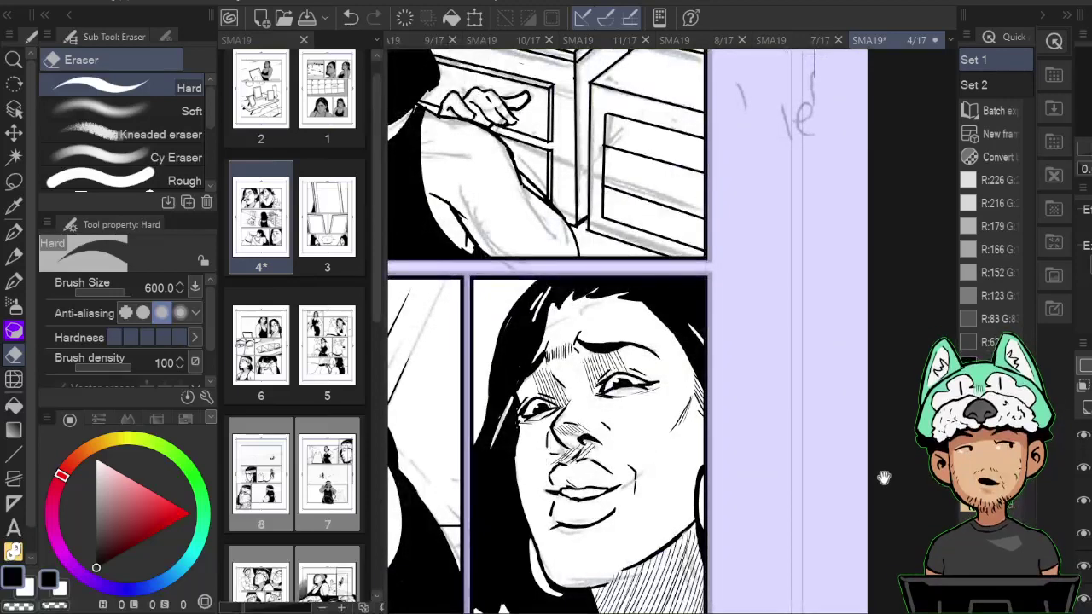
{"action": "mouse_move", "coordinate": [401, 500]}
{"action": "left_mouse_down"}
{"action": "mouse_move", "coordinate": [723, 436]}
{"action": "mouse_move", "coordinate": [725, 424]}
{"action": "left_mouse_up"}
{"action": "key", "text": "ctrl+z"}
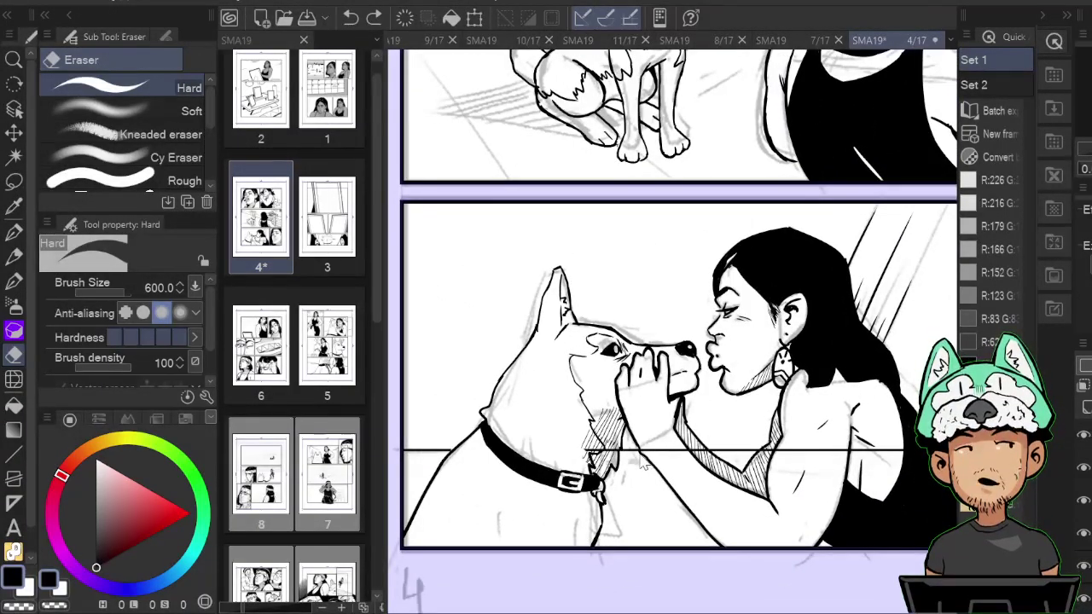
{"action": "left_click", "coordinate": [700, 451]}
{"action": "left_click_drag", "start_coordinate": [793, 442], "coordinate": [853, 434]}
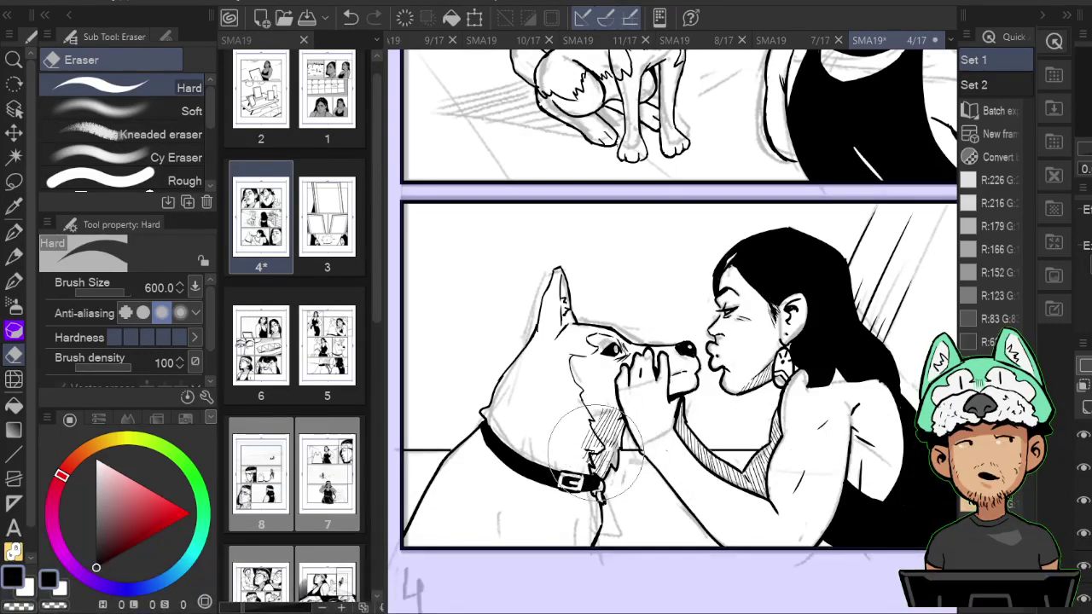
Check the panel mirrored with the Real G-Pen 2 selected, return to the full-page view and save page 4.
{"action": "key", "text": "h"}
{"action": "key", "text": "b"}
{"action": "left_click", "coordinate": [128, 160]}
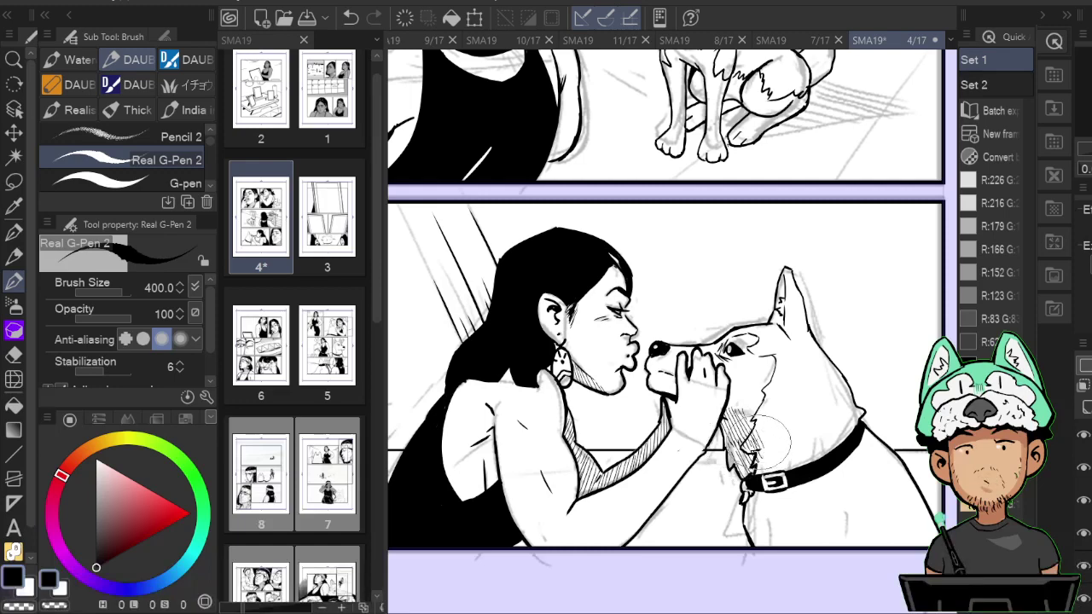
{"action": "key", "text": "h"}
{"action": "key", "text": "ctrl+0"}
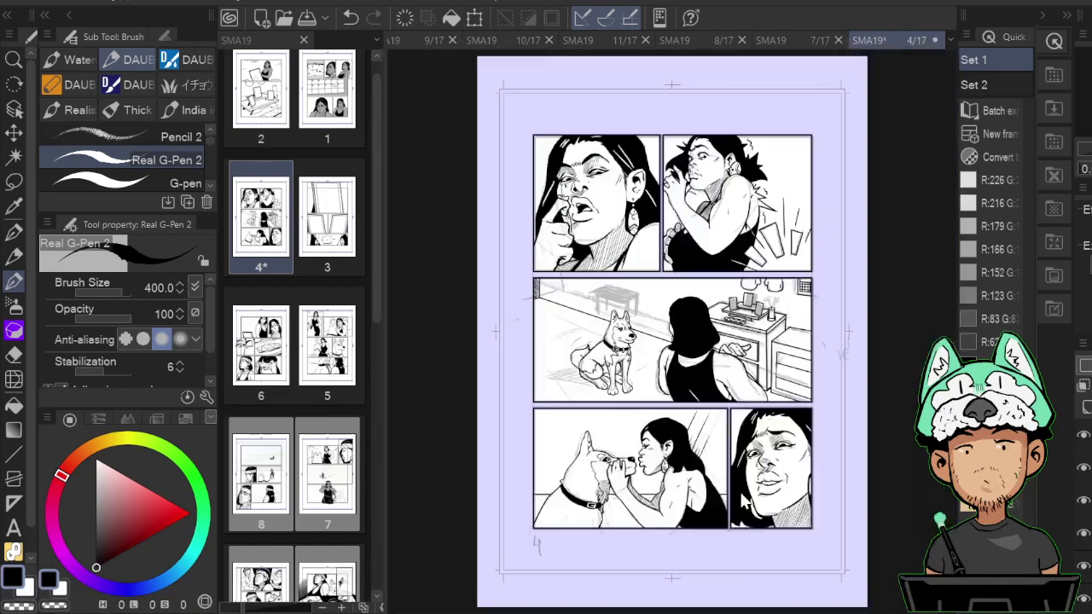
{"action": "key", "text": "ctrl+s"}
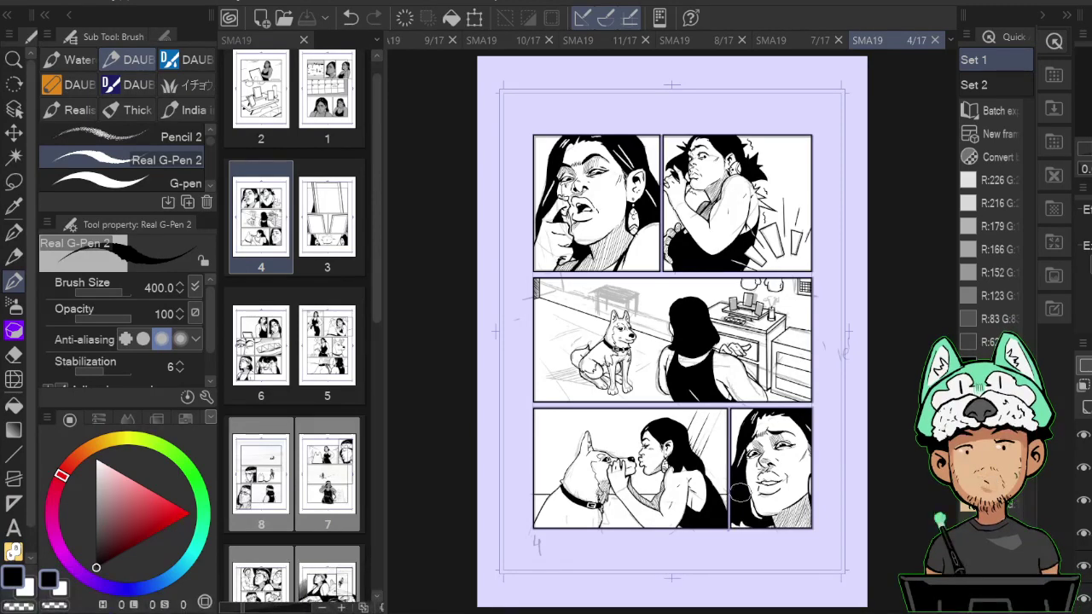
Review the lower panels, hide the grey sketch layer on page 4 and close the page.
{"action": "scroll", "coordinate": [739, 492], "scroll_direction": "down", "scroll_amount": 1}
{"action": "scroll", "coordinate": [739, 489], "scroll_direction": "up", "scroll_amount": 3}
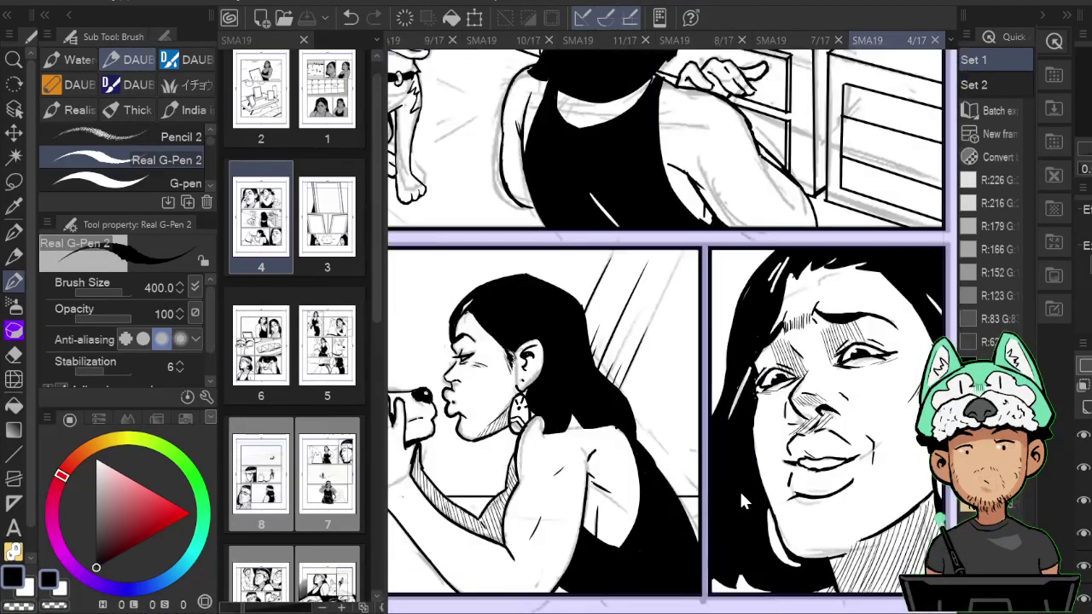
{"action": "scroll", "coordinate": [739, 489], "scroll_direction": "up", "scroll_amount": 1}
{"action": "scroll", "coordinate": [756, 461], "scroll_direction": "down", "scroll_amount": 2}
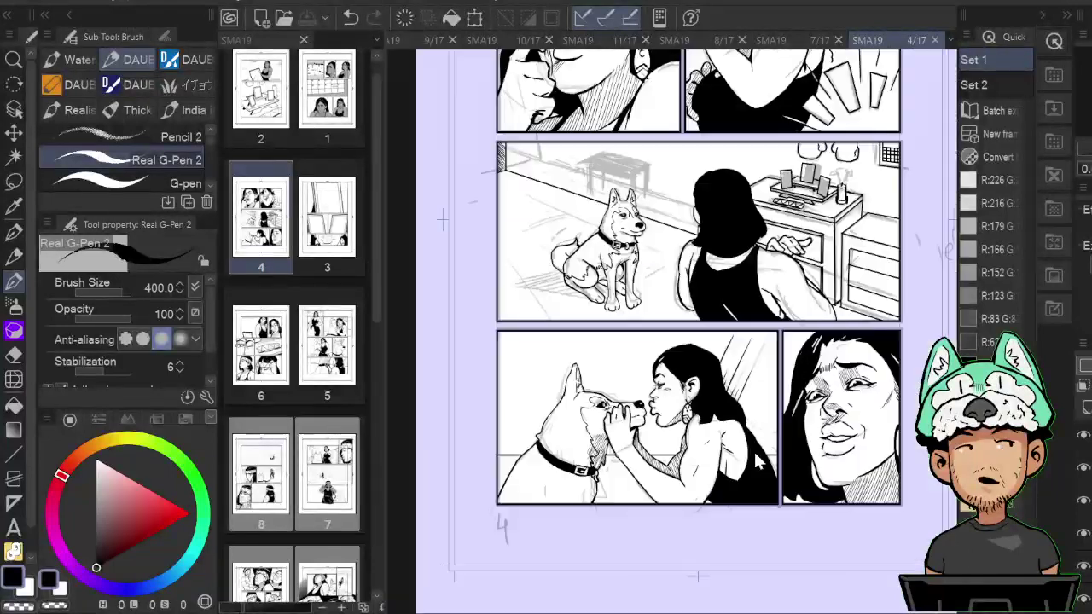
{"action": "scroll", "coordinate": [757, 461], "scroll_direction": "up", "scroll_amount": 2}
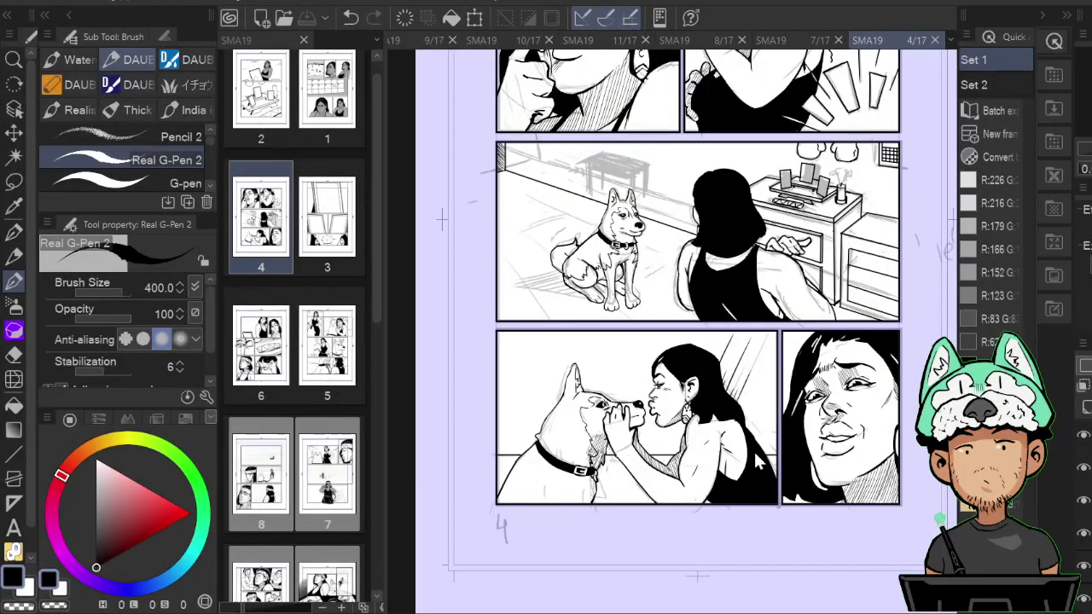
{"action": "scroll", "coordinate": [758, 460], "scroll_direction": "down", "scroll_amount": 2}
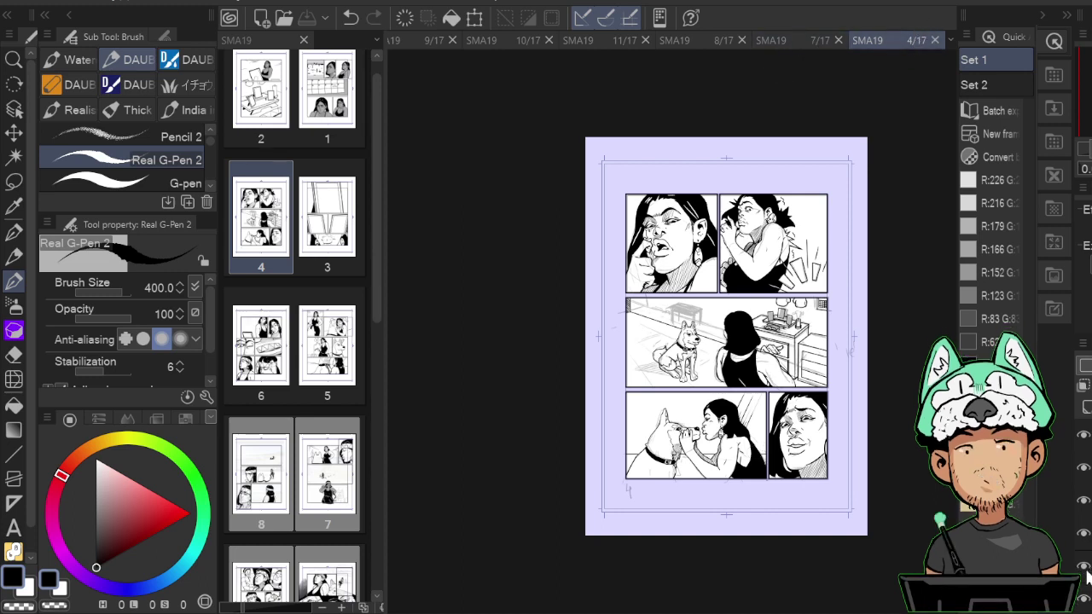
{"action": "left_click", "coordinate": [1084, 568]}
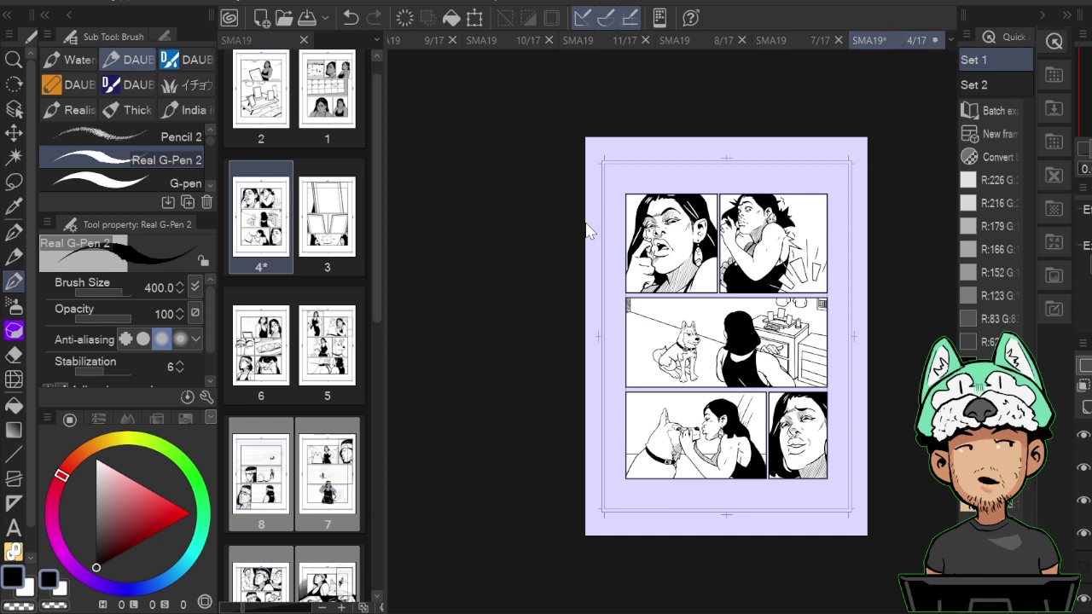
{"action": "key", "text": "ctrl+w"}
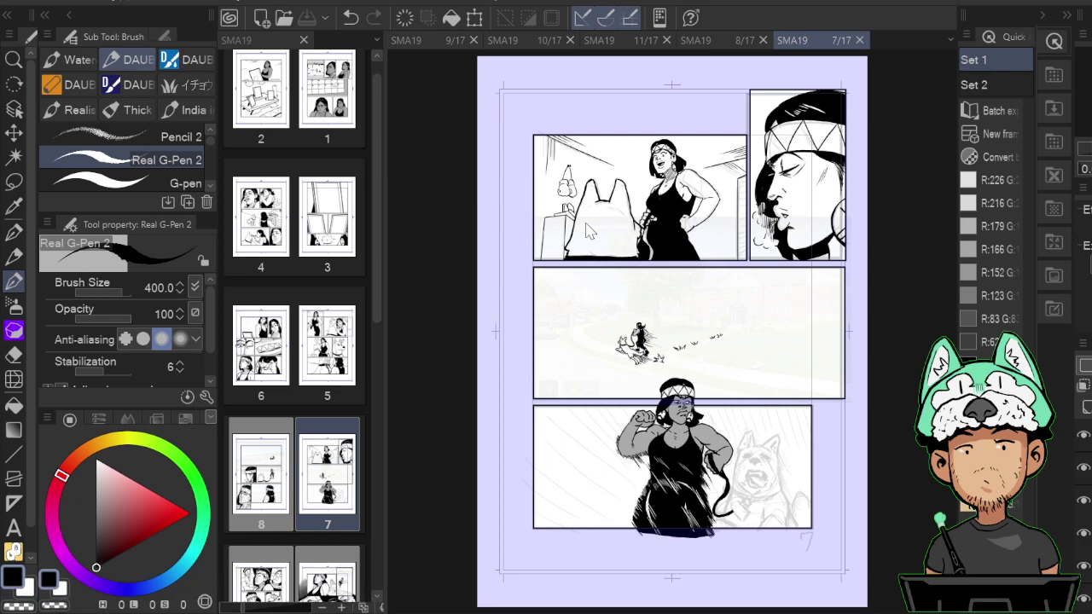
Look through the open pages 8 and 11 and bring up page 10.
{"action": "left_click", "coordinate": [722, 40]}
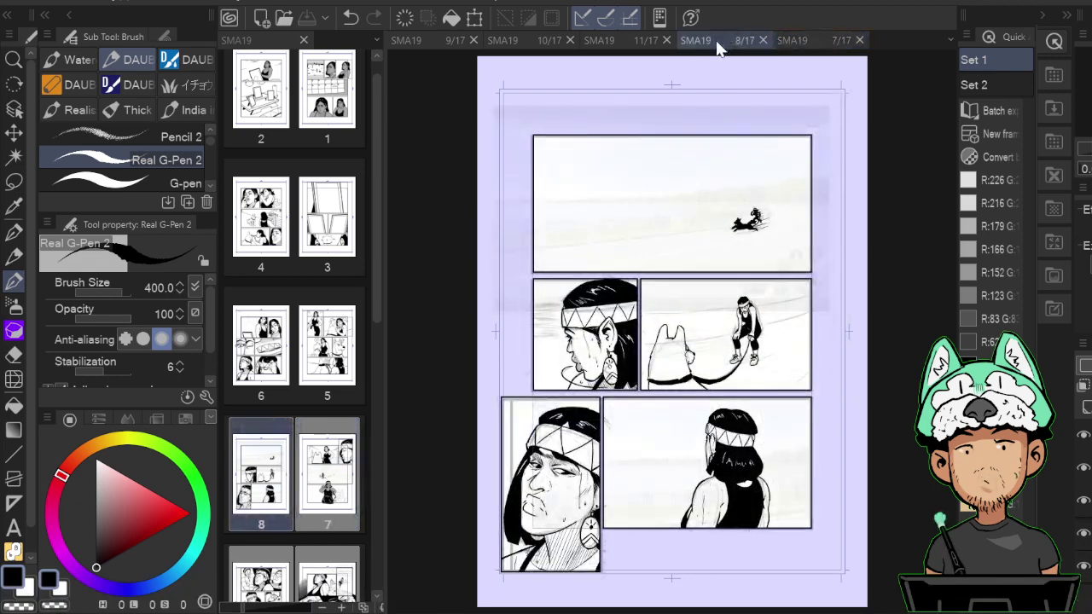
{"action": "left_click", "coordinate": [637, 43]}
{"action": "left_click", "coordinate": [539, 43]}
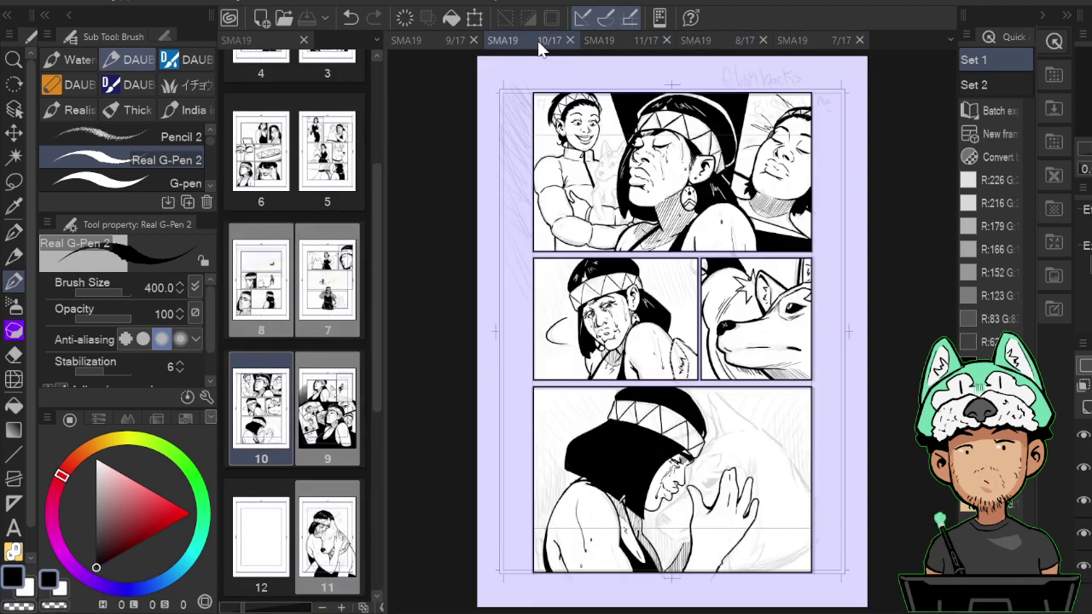
Bring up page 9, select the G-pen brush and go to the seated woman in the tall upper panel.
{"action": "left_click", "coordinate": [444, 40]}
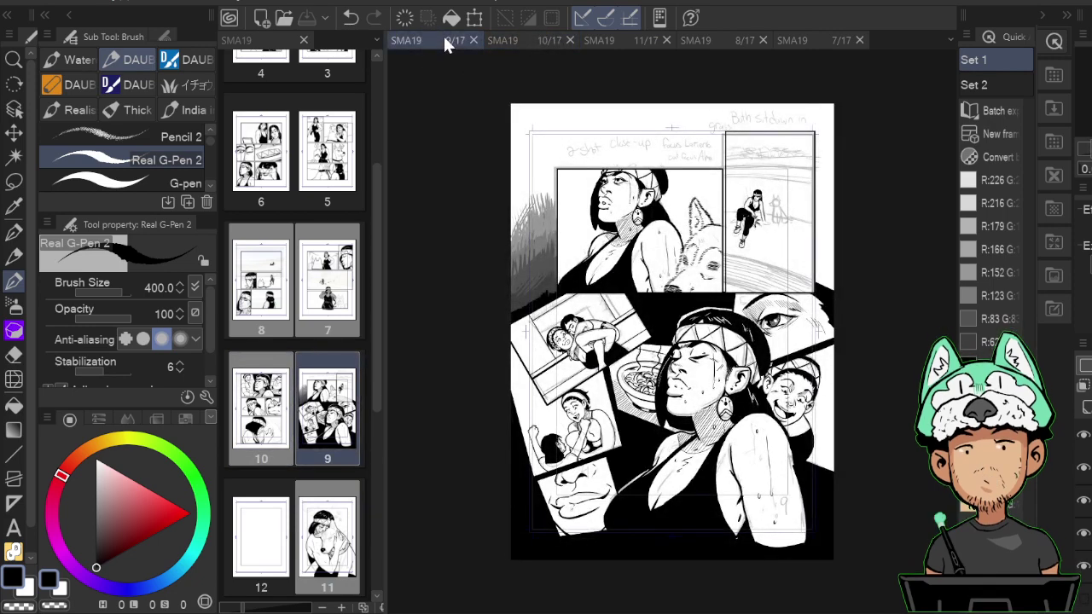
{"action": "key", "text": "ctrl+plus"}
{"action": "key", "text": "ctrl+plus"}
{"action": "key", "text": "ctrl+plus"}
{"action": "key", "text": "ctrl+plus"}
{"action": "key", "text": "ctrl+plus"}
{"action": "key", "text": "ctrl+plus"}
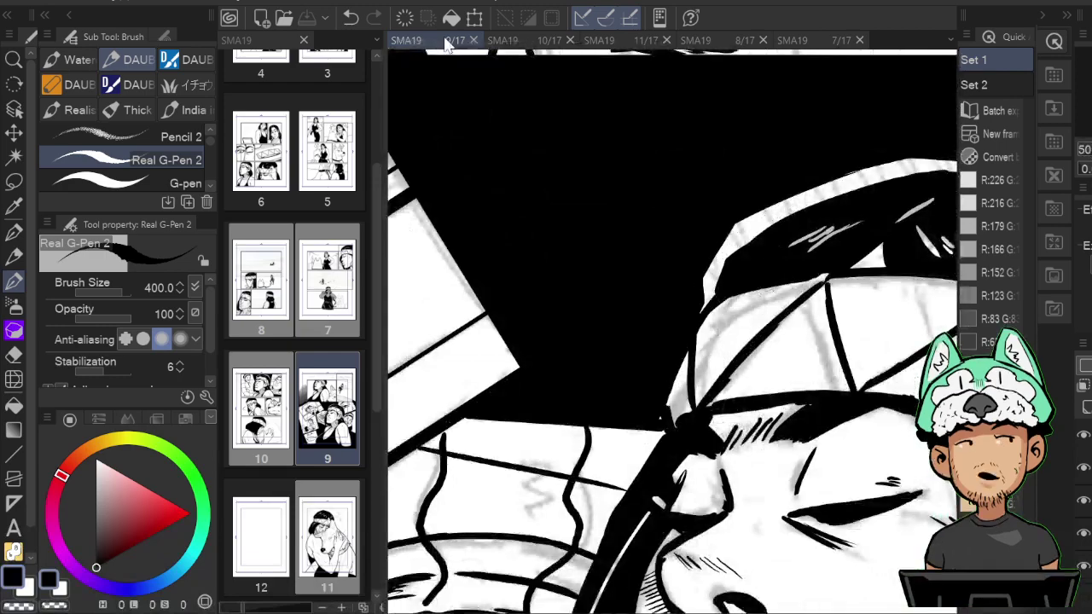
{"action": "left_click_drag", "start_coordinate": [794, 194], "coordinate": [584, 565]}
{"action": "left_click_drag", "start_coordinate": [726, 256], "coordinate": [542, 478]}
{"action": "left_click", "coordinate": [190, 185]}
{"action": "left_click_drag", "start_coordinate": [896, 231], "coordinate": [494, 476]}
{"action": "scroll", "coordinate": [722, 466], "scroll_direction": "up", "scroll_amount": 4}
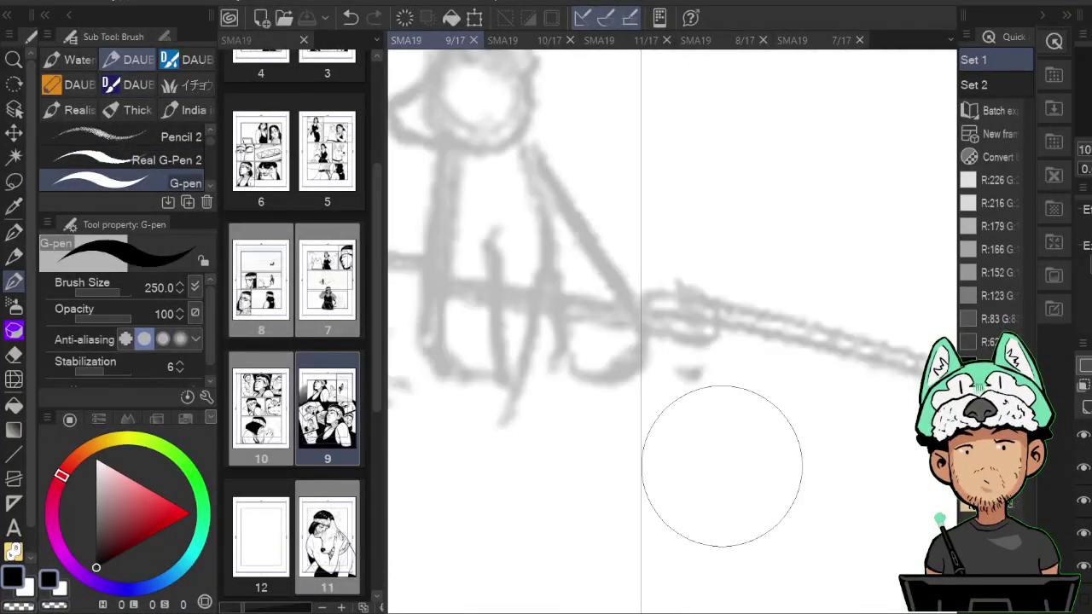
{"action": "mouse_move", "coordinate": [711, 333]}
{"action": "left_mouse_down"}
{"action": "mouse_move", "coordinate": [794, 483]}
{"action": "mouse_move", "coordinate": [858, 524]}
{"action": "left_mouse_up"}
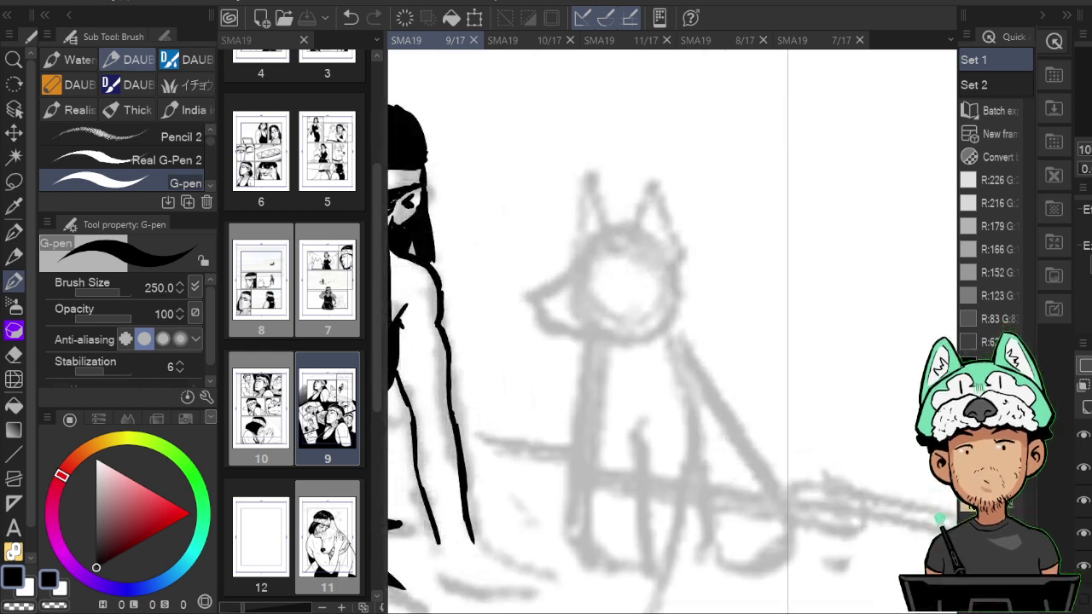
{"action": "mouse_move", "coordinate": [669, 421]}
{"action": "left_mouse_down"}
{"action": "mouse_move", "coordinate": [766, 280]}
{"action": "mouse_move", "coordinate": [815, 258]}
{"action": "left_mouse_up"}
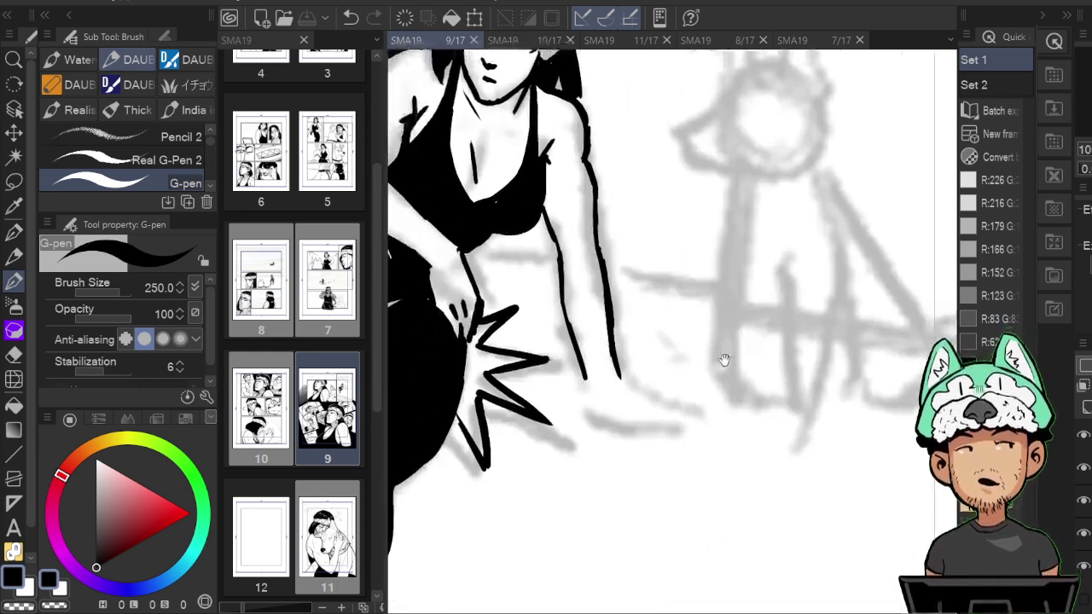
Ink the woman's hand and fingers resting on the ground at the end of her straight arm.
{"action": "mouse_move", "coordinate": [587, 382]}
{"action": "left_mouse_down"}
{"action": "mouse_move", "coordinate": [589, 413]}
{"action": "mouse_move", "coordinate": [628, 428]}
{"action": "left_mouse_up"}
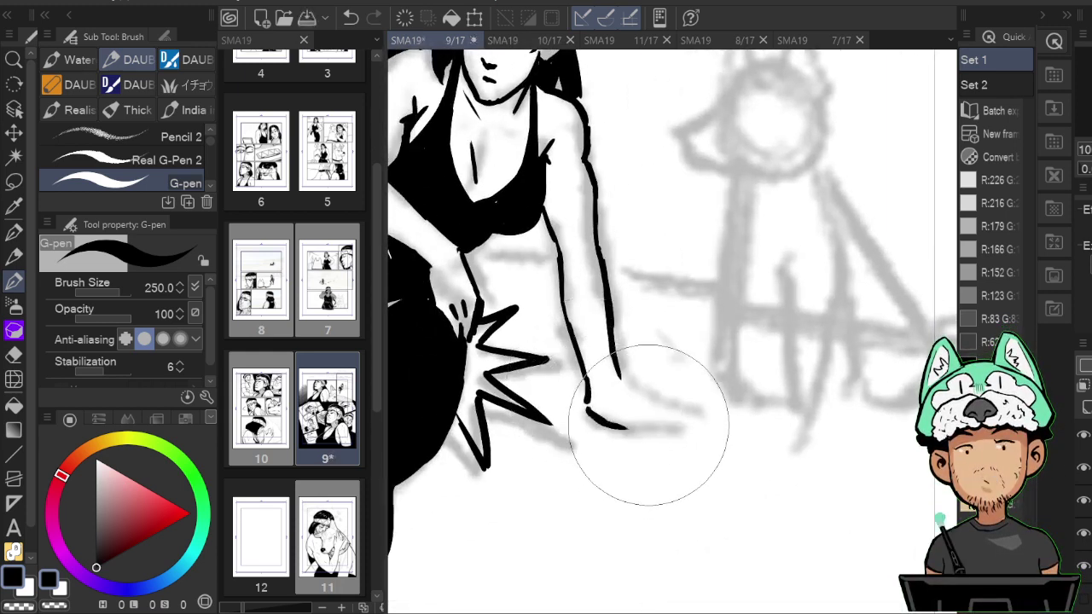
{"action": "left_click_drag", "start_coordinate": [621, 381], "coordinate": [694, 418]}
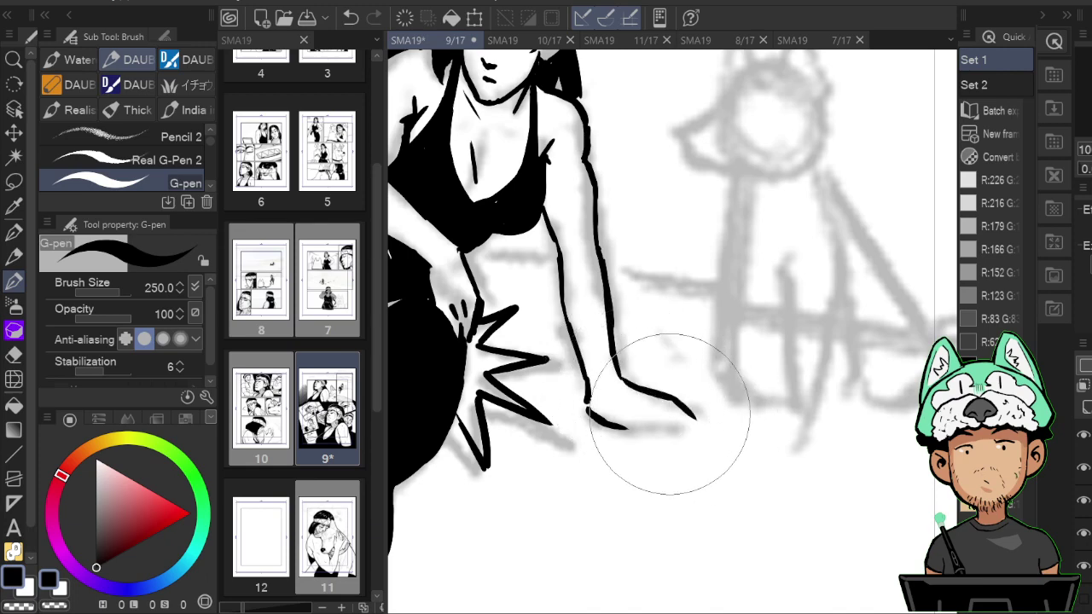
{"action": "mouse_move", "coordinate": [621, 407]}
{"action": "left_mouse_down"}
{"action": "mouse_move", "coordinate": [642, 426]}
{"action": "mouse_move", "coordinate": [692, 421]}
{"action": "left_mouse_up"}
{"action": "mouse_move", "coordinate": [652, 390]}
{"action": "left_mouse_down"}
{"action": "mouse_move", "coordinate": [691, 407]}
{"action": "mouse_move", "coordinate": [768, 527]}
{"action": "left_mouse_up"}
{"action": "left_click_drag", "start_coordinate": [739, 436], "coordinate": [775, 432]}
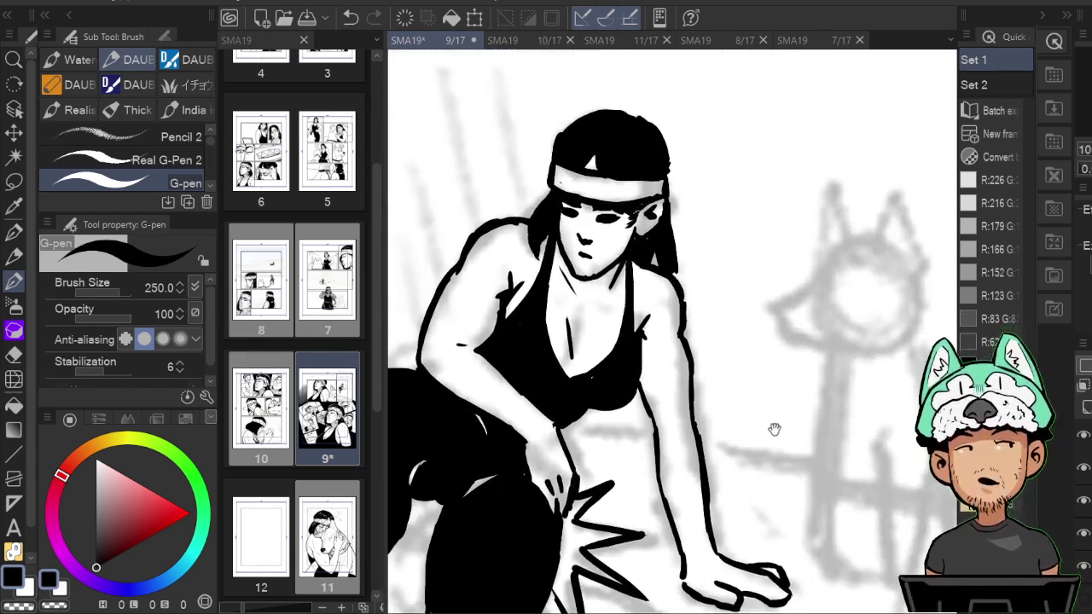
Ink long tapering motion lines rising from the shoulder of the woman's bent arm.
{"action": "left_click_drag", "start_coordinate": [700, 377], "coordinate": [715, 443]}
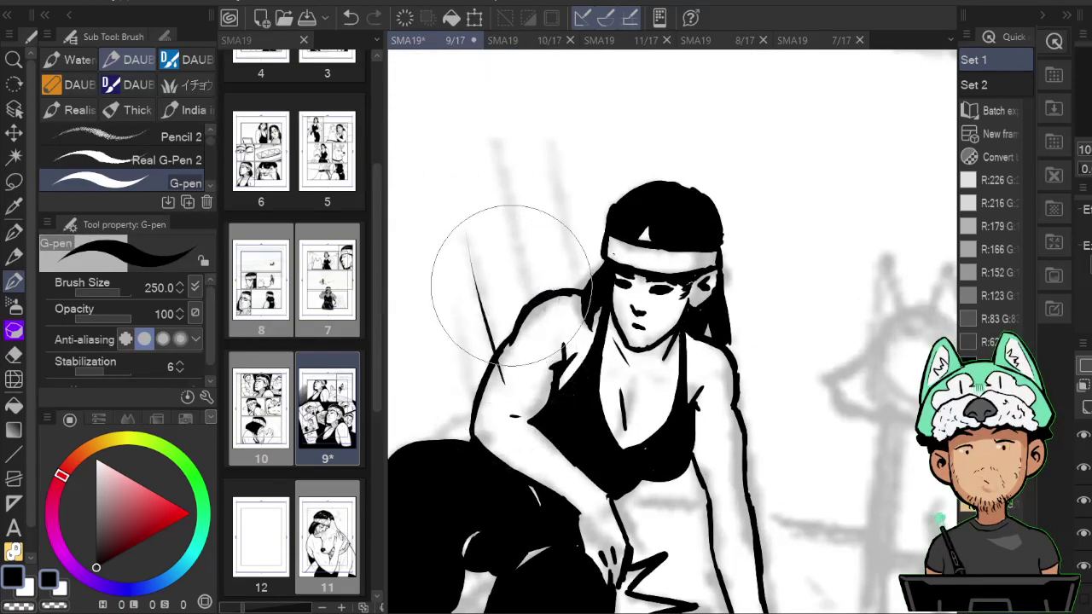
{"action": "left_click_drag", "start_coordinate": [468, 238], "coordinate": [504, 384]}
{"action": "left_click_drag", "start_coordinate": [499, 345], "coordinate": [452, 177]}
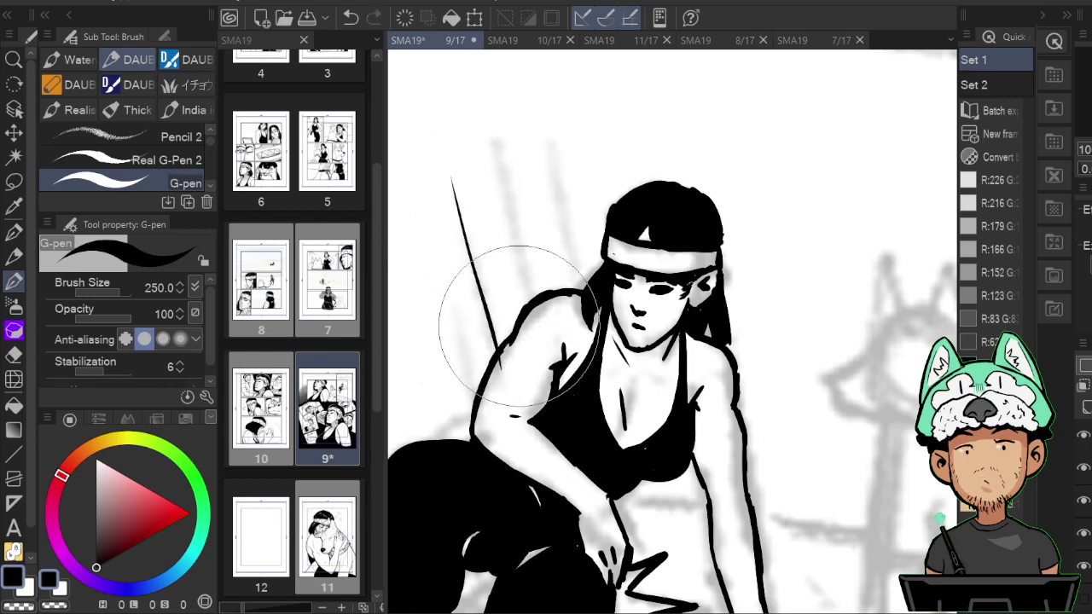
{"action": "left_click_drag", "start_coordinate": [515, 344], "coordinate": [496, 258]}
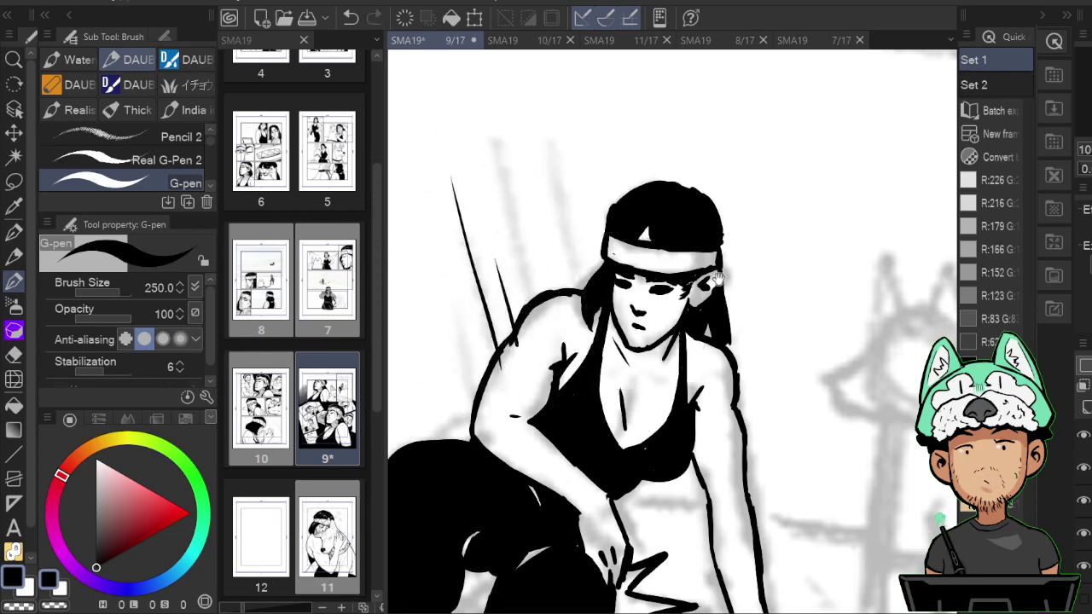
{"action": "key", "text": "h"}
{"action": "mouse_move", "coordinate": [811, 297]}
{"action": "left_mouse_down"}
{"action": "mouse_move", "coordinate": [739, 337]}
{"action": "mouse_move", "coordinate": [772, 204]}
{"action": "left_mouse_up"}
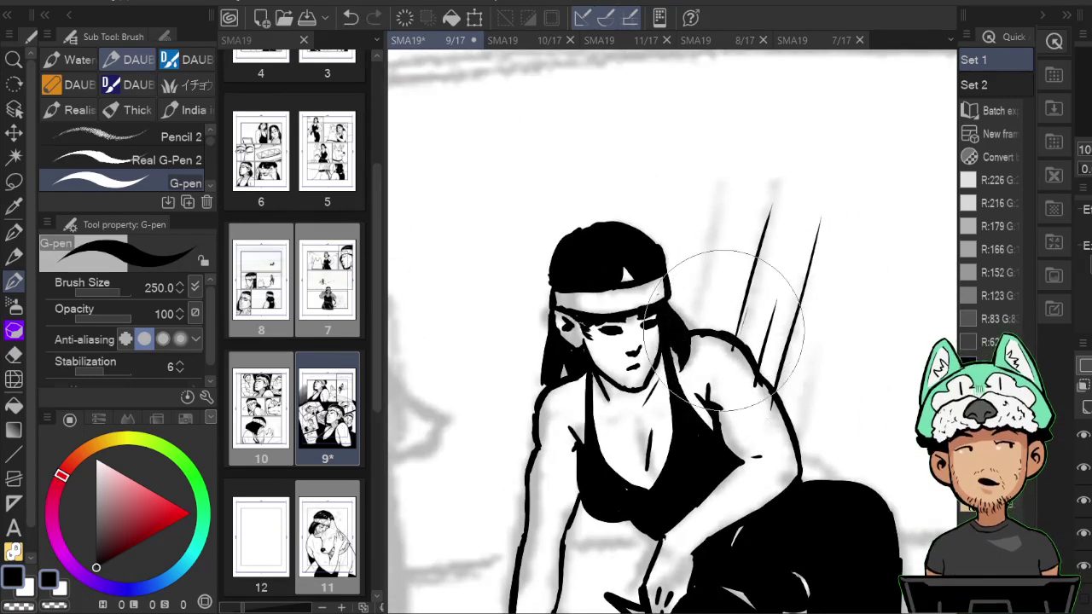
{"action": "mouse_move", "coordinate": [714, 341]}
{"action": "left_mouse_down"}
{"action": "mouse_move", "coordinate": [724, 299]}
{"action": "mouse_move", "coordinate": [713, 298]}
{"action": "left_mouse_up"}
{"action": "key", "text": "ctrl+z"}
{"action": "key", "text": "ctrl+z"}
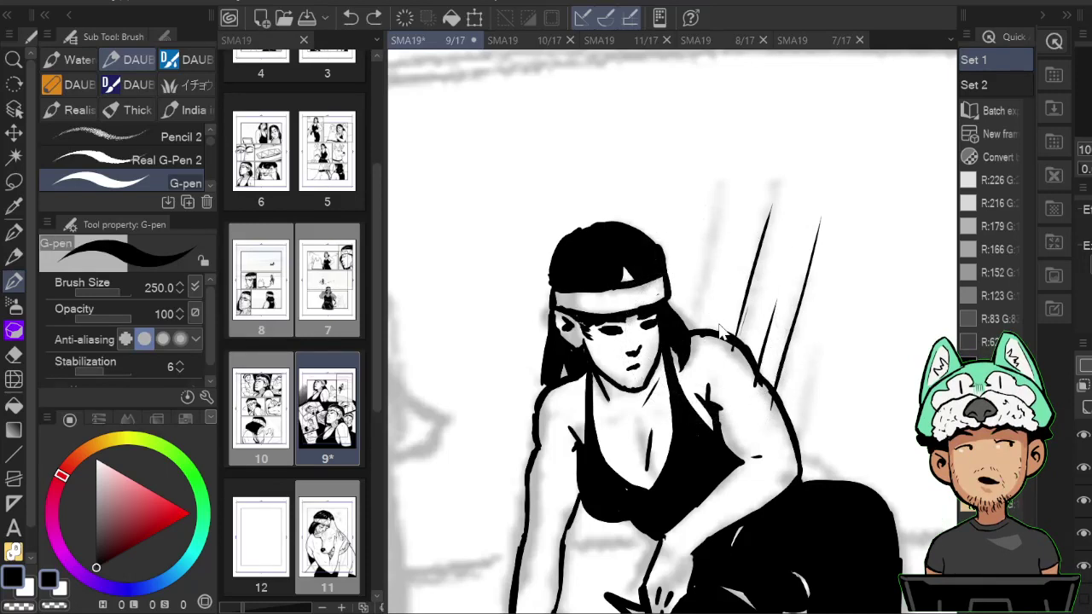
Add more motion lines near the woman's neck and beside her upper arm.
{"action": "mouse_move", "coordinate": [719, 343]}
{"action": "left_mouse_down"}
{"action": "mouse_move", "coordinate": [731, 282]}
{"action": "mouse_move", "coordinate": [714, 291]}
{"action": "left_mouse_up"}
{"action": "key", "text": "h"}
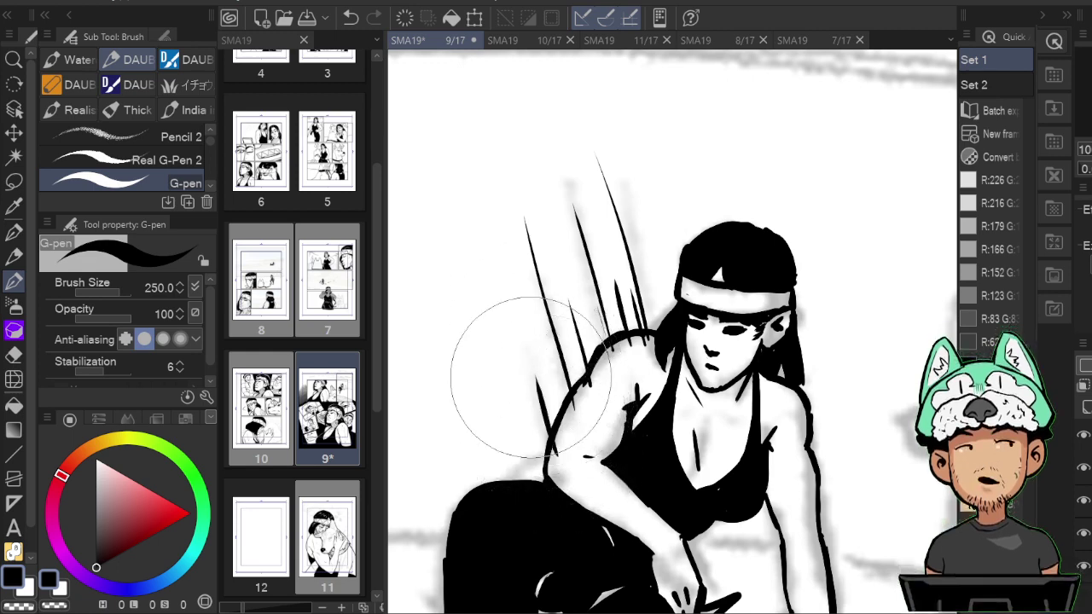
{"action": "left_click_drag", "start_coordinate": [553, 435], "coordinate": [526, 339]}
Ink the sitting dog's forehead, filled nose and jaw, plus the first lines of its chest and back.
{"action": "scroll", "coordinate": [522, 373], "scroll_direction": "down", "scroll_amount": 6}
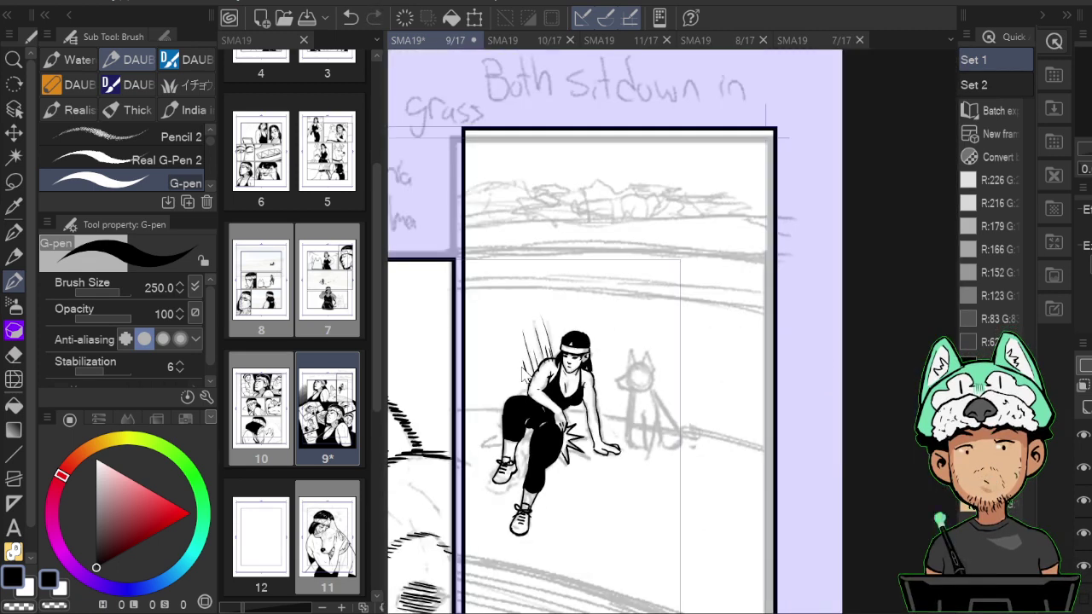
{"action": "scroll", "coordinate": [522, 374], "scroll_direction": "up", "scroll_amount": 2}
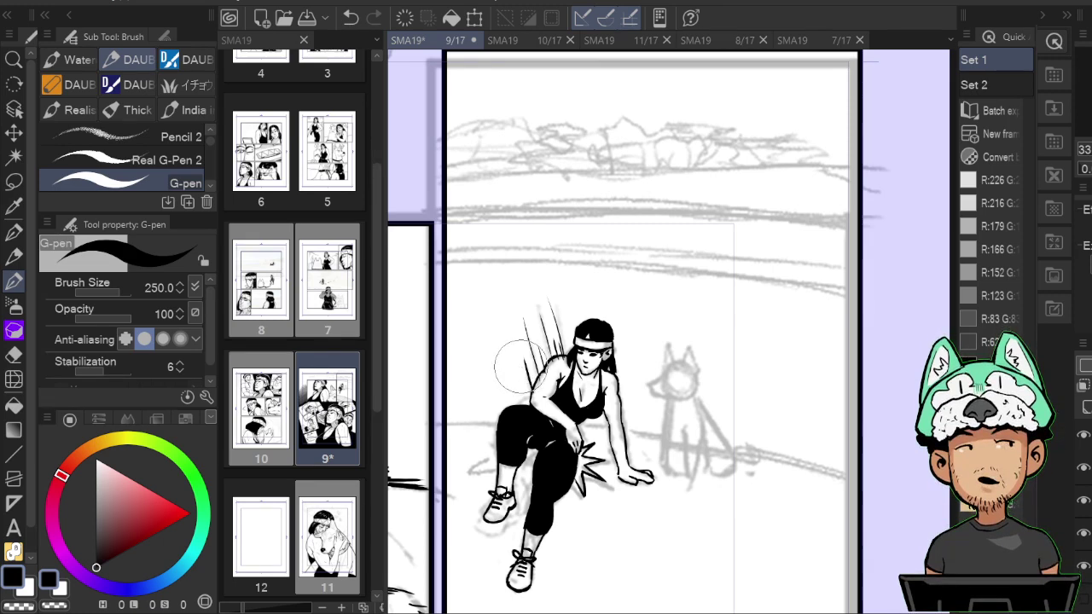
{"action": "scroll", "coordinate": [520, 367], "scroll_direction": "down", "scroll_amount": 5}
{"action": "scroll", "coordinate": [522, 373], "scroll_direction": "up", "scroll_amount": 5}
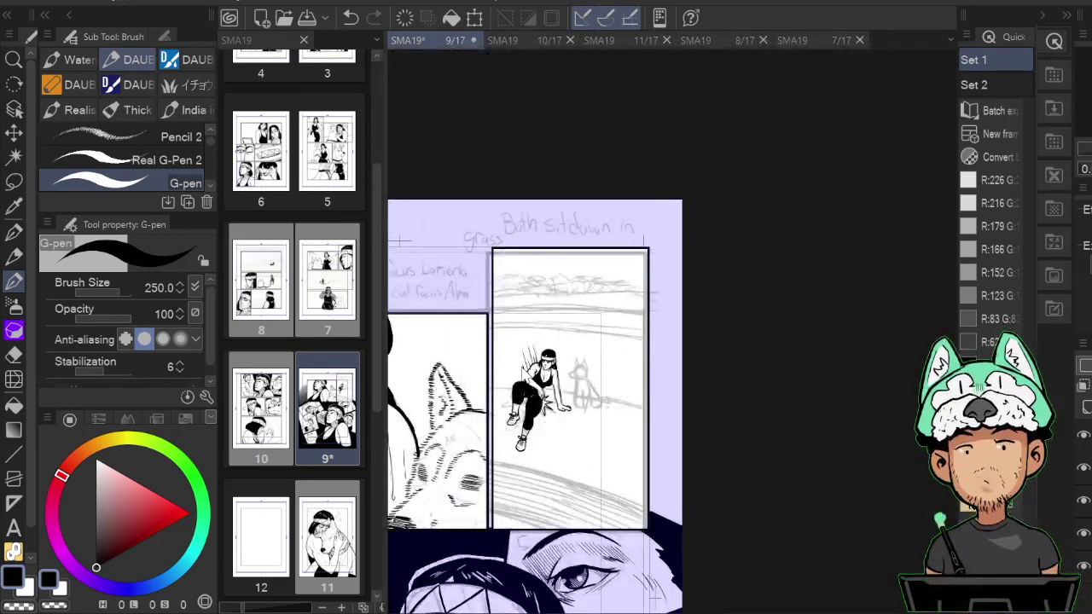
{"action": "scroll", "coordinate": [523, 375], "scroll_direction": "up", "scroll_amount": 3}
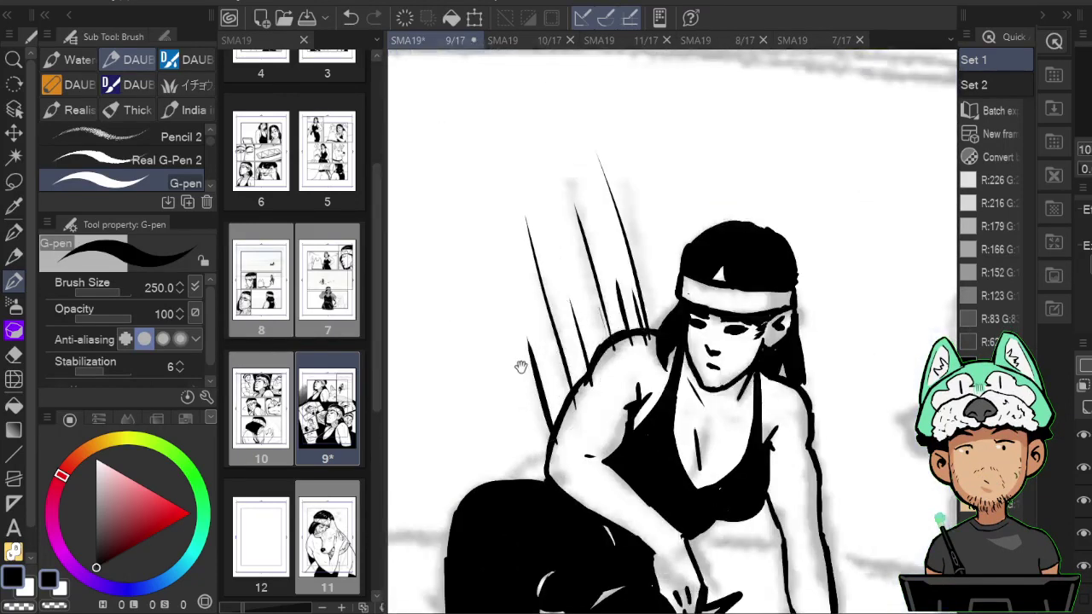
{"action": "left_click_drag", "start_coordinate": [821, 405], "coordinate": [751, 428]}
{"action": "mouse_move", "coordinate": [913, 389]}
{"action": "left_mouse_down"}
{"action": "mouse_move", "coordinate": [793, 405]}
{"action": "mouse_move", "coordinate": [752, 396]}
{"action": "mouse_move", "coordinate": [749, 418]}
{"action": "mouse_move", "coordinate": [717, 439]}
{"action": "mouse_move", "coordinate": [719, 456]}
{"action": "mouse_move", "coordinate": [725, 446]}
{"action": "left_mouse_up"}
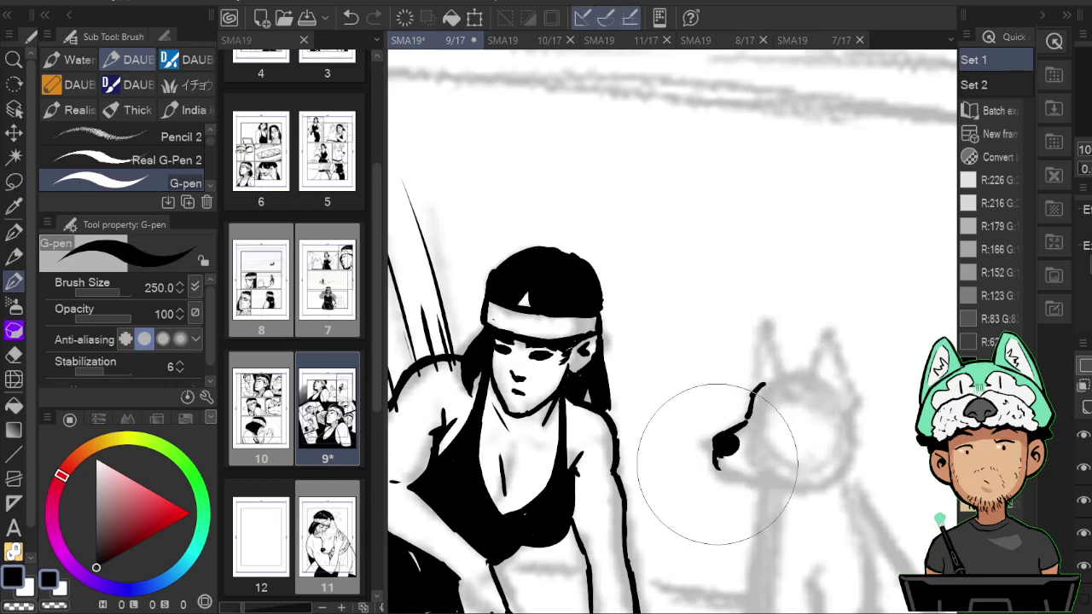
{"action": "mouse_move", "coordinate": [717, 461]}
{"action": "left_mouse_down"}
{"action": "mouse_move", "coordinate": [764, 488]}
{"action": "mouse_move", "coordinate": [809, 482]}
{"action": "mouse_move", "coordinate": [858, 413]}
{"action": "mouse_move", "coordinate": [839, 416]}
{"action": "mouse_move", "coordinate": [883, 442]}
{"action": "mouse_move", "coordinate": [890, 502]}
{"action": "left_mouse_up"}
{"action": "key", "text": "e"}
{"action": "key", "text": "b"}
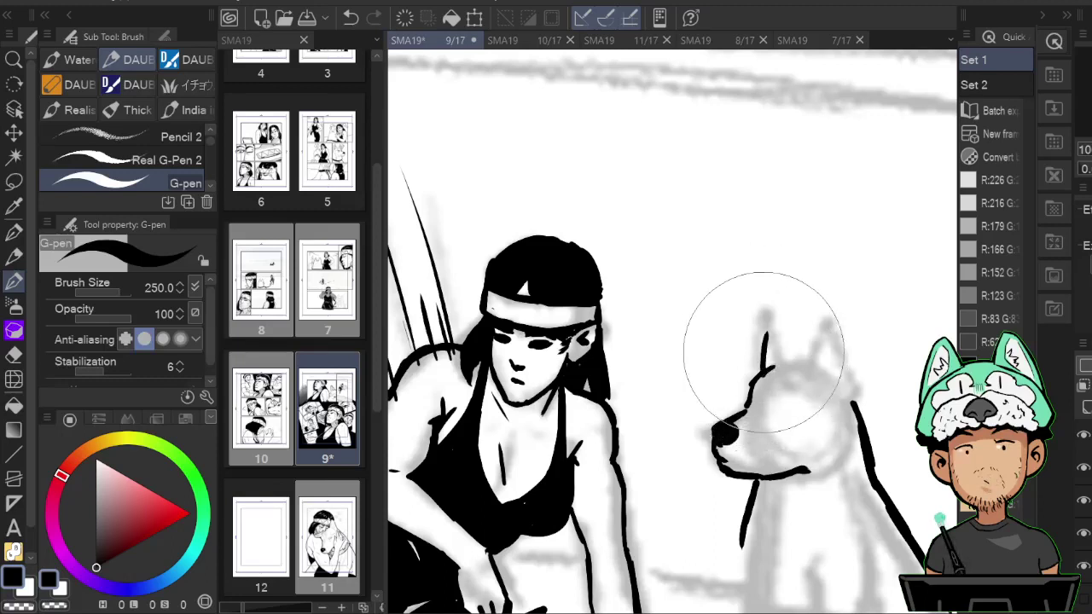
Ink the dog's two pointed ears and the top of its head, and check the drawing mirrored.
{"action": "mouse_move", "coordinate": [766, 369]}
{"action": "left_mouse_down"}
{"action": "mouse_move", "coordinate": [795, 345]}
{"action": "mouse_move", "coordinate": [811, 351]}
{"action": "mouse_move", "coordinate": [848, 309]}
{"action": "mouse_move", "coordinate": [865, 420]}
{"action": "left_mouse_up"}
{"action": "key", "text": "h"}
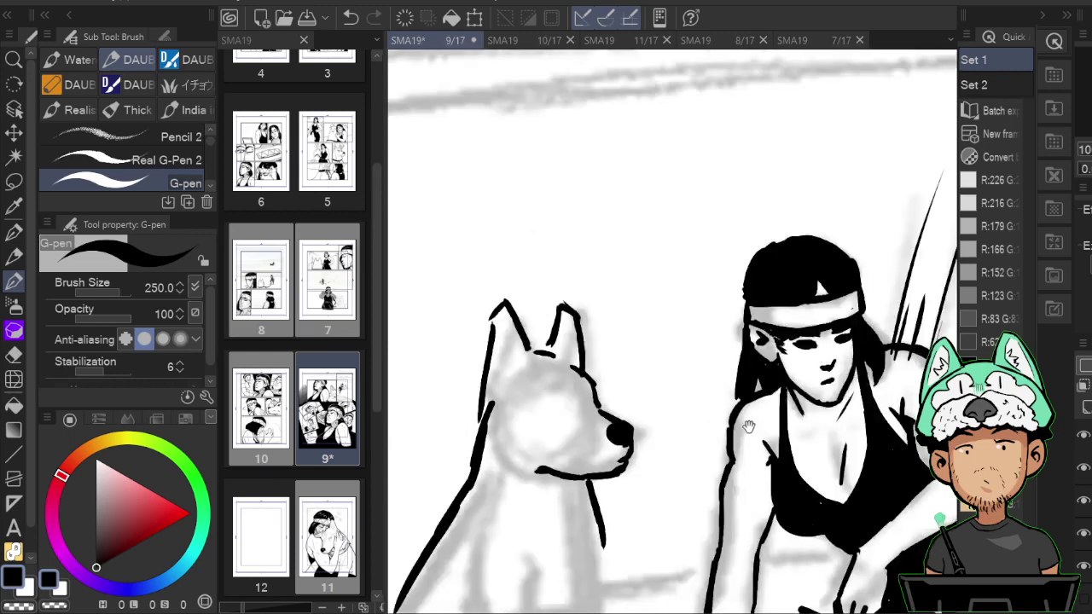
{"action": "left_click_drag", "start_coordinate": [572, 401], "coordinate": [722, 387]}
Erase the rear edge of the dog's near ear and redraw it running down into the neck.
{"action": "key", "text": "e"}
{"action": "left_click_drag", "start_coordinate": [642, 312], "coordinate": [638, 372]}
{"action": "key", "text": "p"}
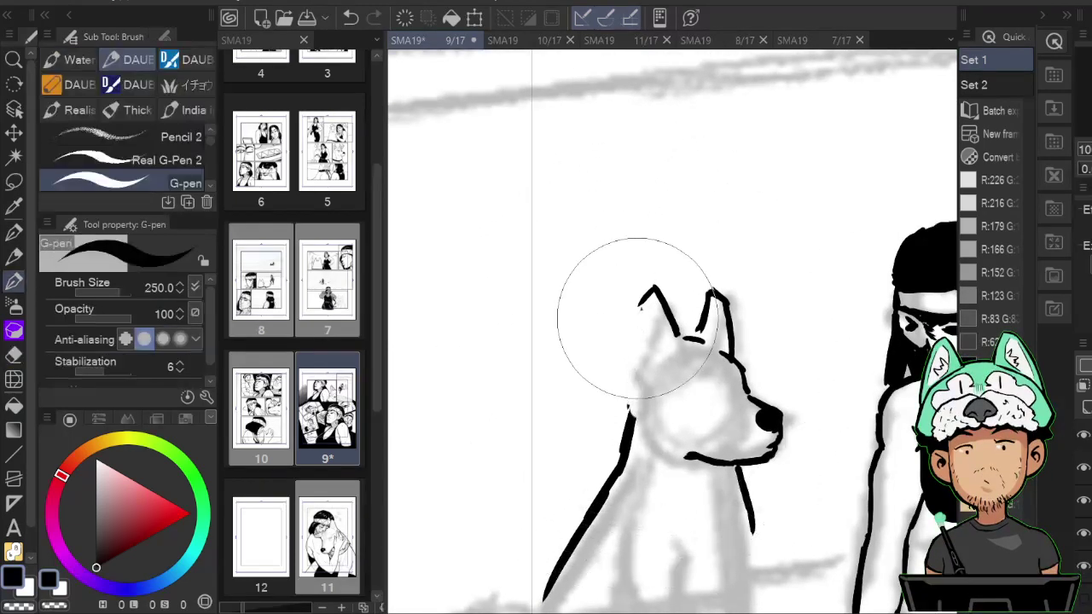
{"action": "left_click_drag", "start_coordinate": [634, 314], "coordinate": [631, 389]}
Erase part of the dog's back line and redraw it as a smoother slope from the neck downwards.
{"action": "key", "text": "h"}
{"action": "key", "text": "e"}
{"action": "mouse_move", "coordinate": [719, 459]}
{"action": "left_mouse_down"}
{"action": "mouse_move", "coordinate": [709, 400]}
{"action": "mouse_move", "coordinate": [734, 495]}
{"action": "mouse_move", "coordinate": [720, 459]}
{"action": "mouse_move", "coordinate": [762, 521]}
{"action": "left_mouse_up"}
{"action": "key", "text": "p"}
{"action": "key", "text": "e"}
{"action": "key", "text": "p"}
{"action": "left_click_drag", "start_coordinate": [715, 423], "coordinate": [781, 545]}
{"action": "mouse_move", "coordinate": [783, 495]}
{"action": "left_mouse_down"}
{"action": "mouse_move", "coordinate": [777, 549]}
{"action": "mouse_move", "coordinate": [772, 427]}
{"action": "mouse_move", "coordinate": [739, 380]}
{"action": "mouse_move", "coordinate": [746, 418]}
{"action": "mouse_move", "coordinate": [788, 478]}
{"action": "mouse_move", "coordinate": [706, 340]}
{"action": "mouse_move", "coordinate": [802, 512]}
{"action": "left_mouse_up"}
{"action": "key", "text": "e"}
{"action": "key", "text": "p"}
{"action": "key", "text": "h"}
{"action": "left_click_drag", "start_coordinate": [835, 373], "coordinate": [850, 463]}
{"action": "key", "text": "h"}
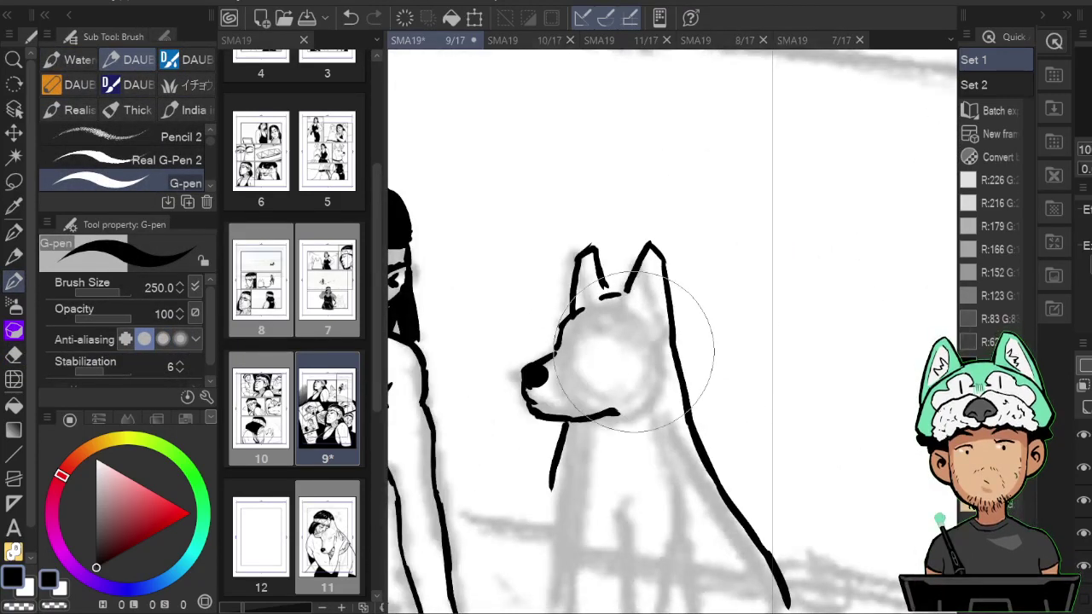
Ink the dog's oval eye, the brow above it and the jagged edge of its face marking.
{"action": "mouse_move", "coordinate": [610, 351]}
{"action": "left_mouse_down"}
{"action": "mouse_move", "coordinate": [598, 354]}
{"action": "mouse_move", "coordinate": [605, 350]}
{"action": "left_mouse_up"}
{"action": "key", "text": "e"}
{"action": "key", "text": "p"}
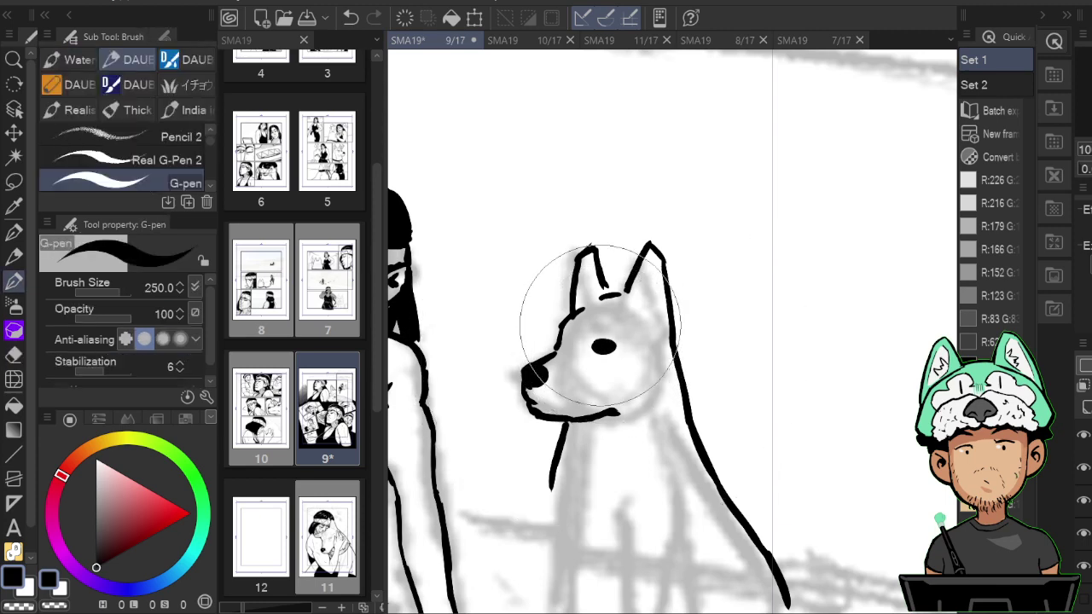
{"action": "mouse_move", "coordinate": [593, 327]}
{"action": "left_mouse_down"}
{"action": "mouse_move", "coordinate": [631, 323]}
{"action": "mouse_move", "coordinate": [617, 331]}
{"action": "left_mouse_up"}
{"action": "key", "text": "e"}
{"action": "key", "text": "p"}
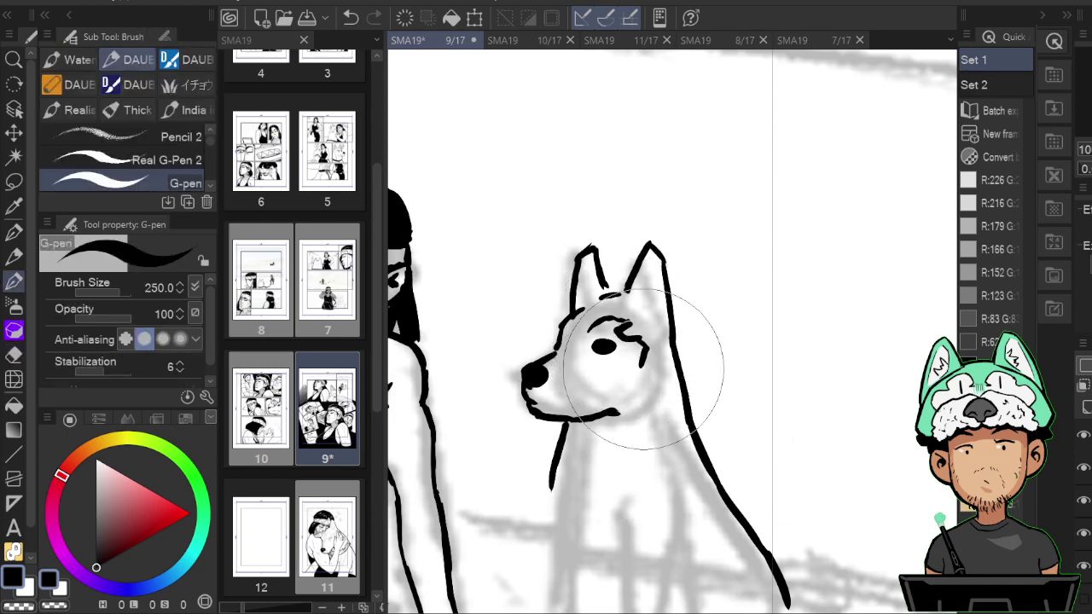
{"action": "key", "text": "h"}
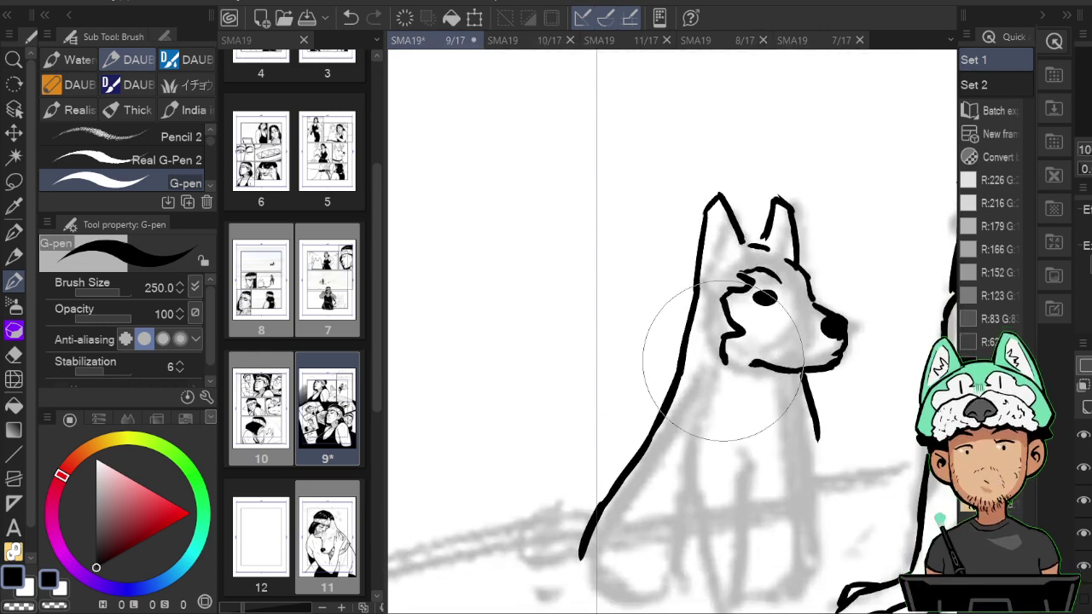
Draw a thick black collar around the dog's neck with a square tag hanging at the throat.
{"action": "key", "text": "h"}
{"action": "key", "text": "h"}
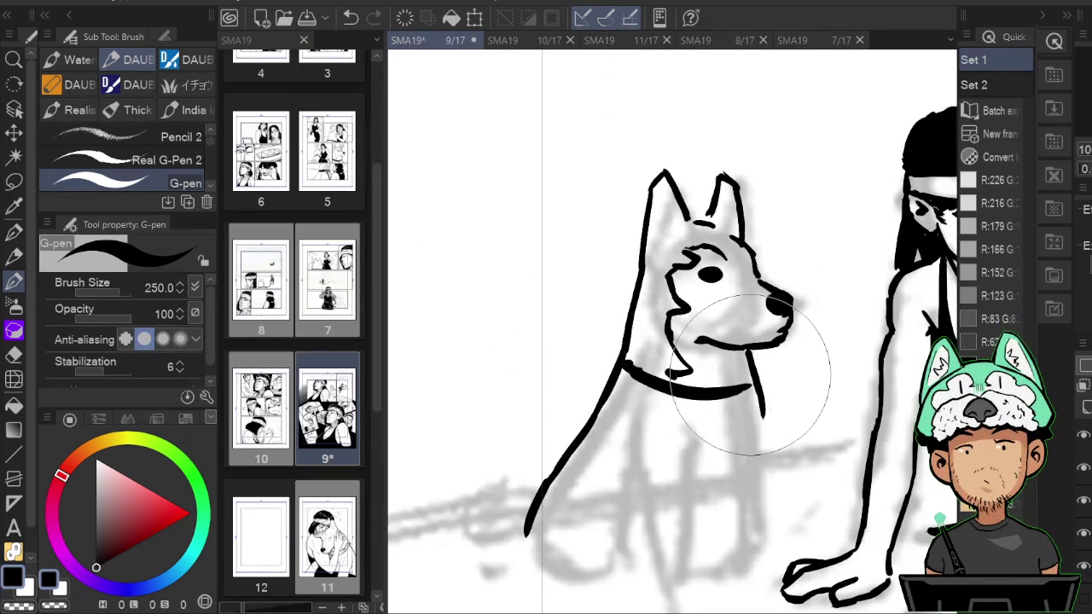
{"action": "key", "text": "h"}
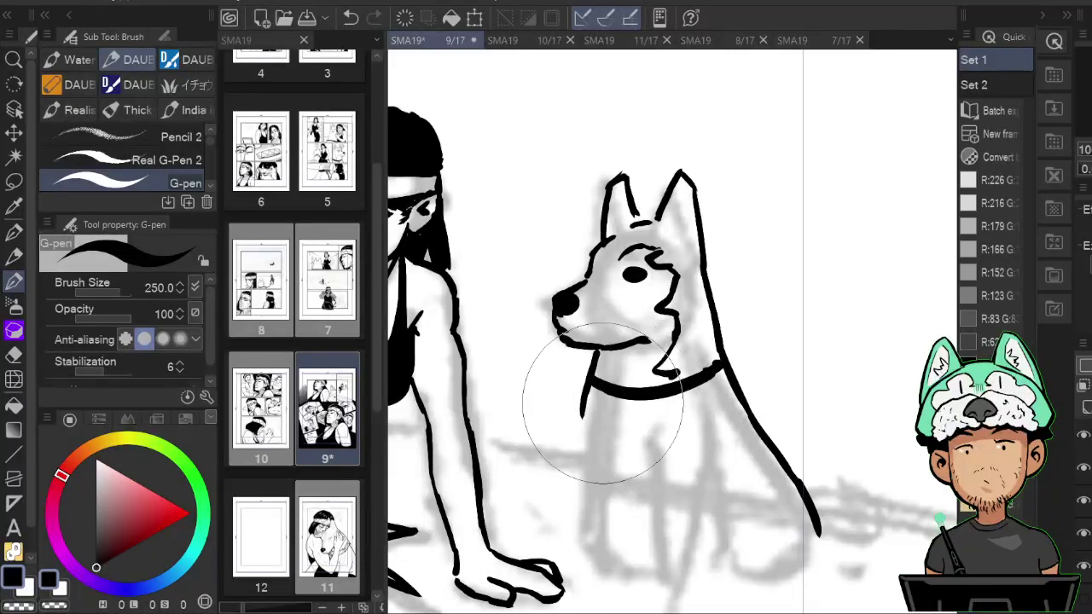
{"action": "left_click_drag", "start_coordinate": [591, 405], "coordinate": [632, 429]}
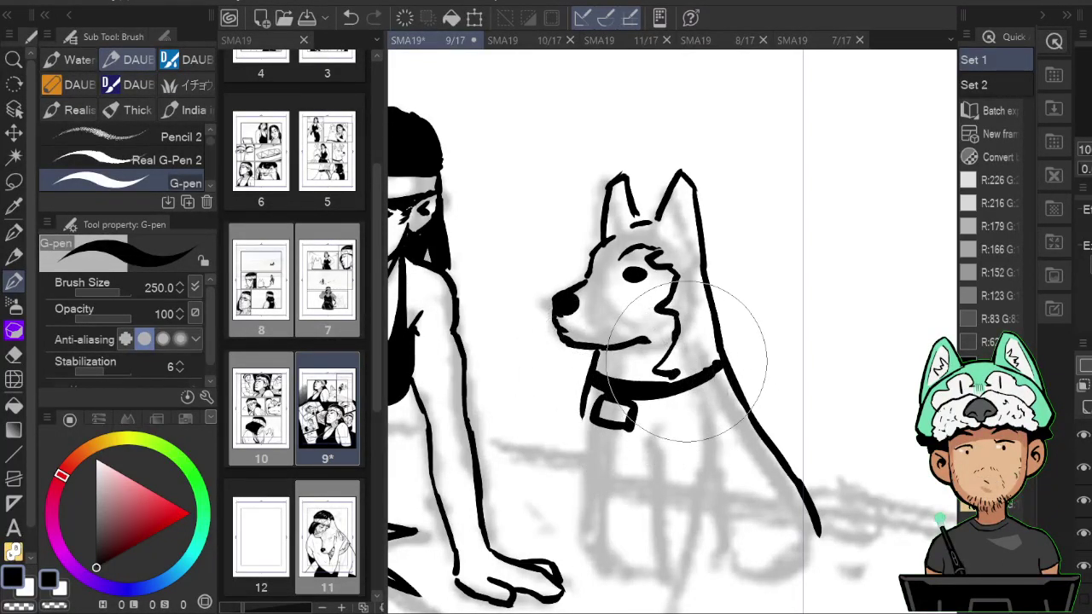
{"action": "key", "text": "h"}
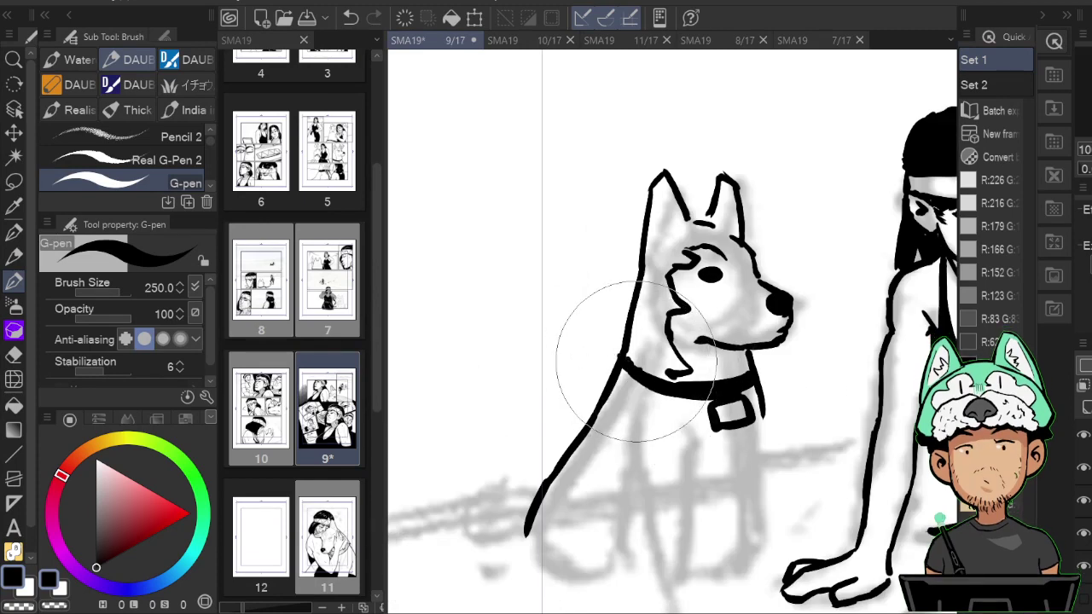
{"action": "key", "text": "h"}
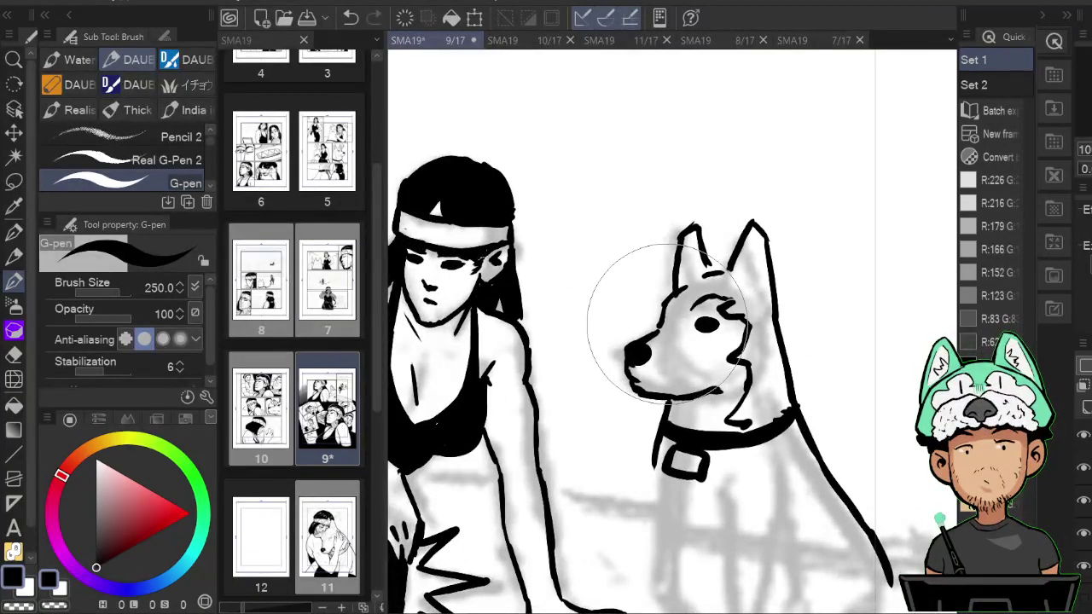
Add short strokes on the dog's forehead and under its eye, and fur marks inside both ears.
{"action": "key", "text": "h"}
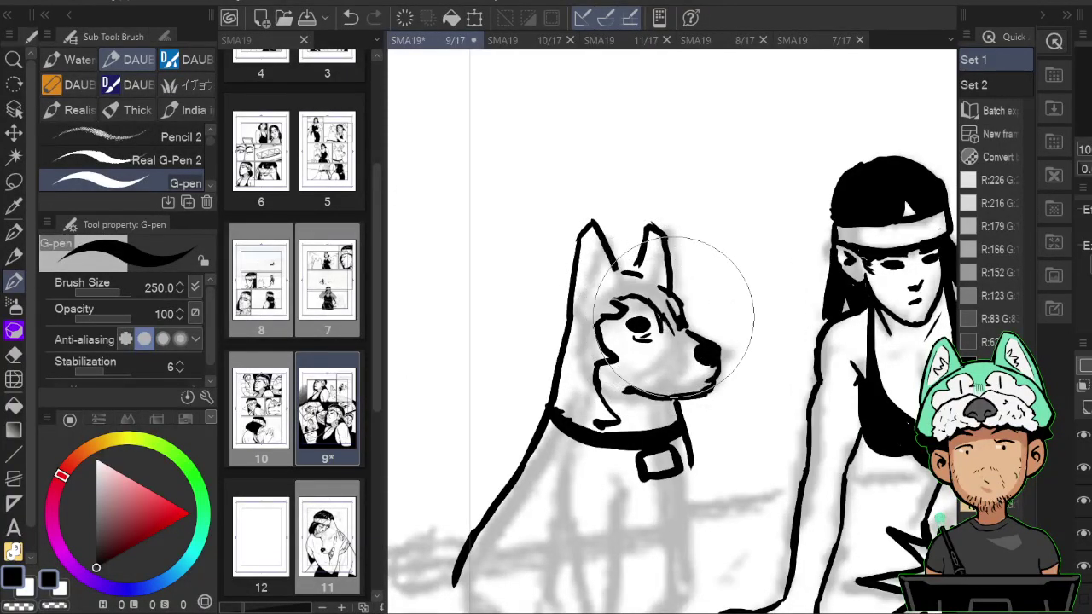
{"action": "key", "text": "h"}
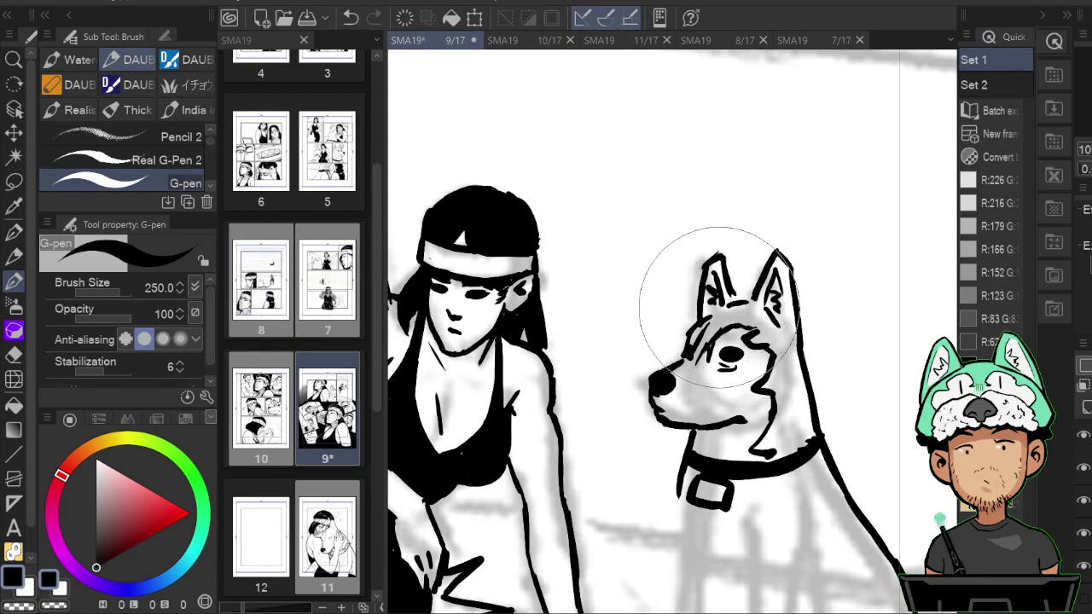
{"action": "key", "text": "h"}
{"action": "left_click_drag", "start_coordinate": [777, 381], "coordinate": [740, 388]}
{"action": "key", "text": "h"}
{"action": "key", "text": "h"}
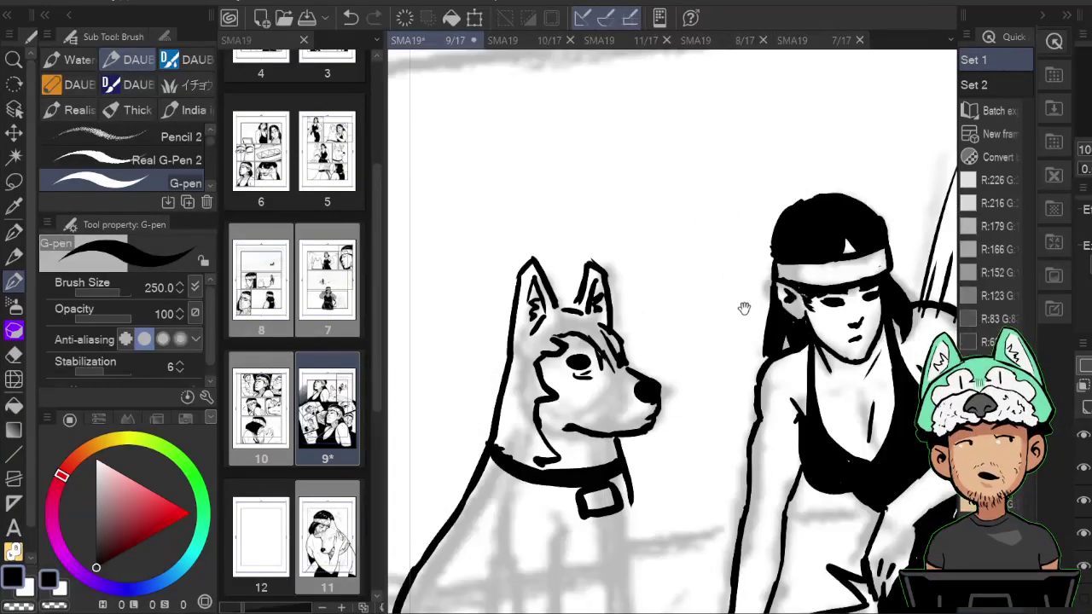
{"action": "key", "text": "e"}
{"action": "key", "text": "p"}
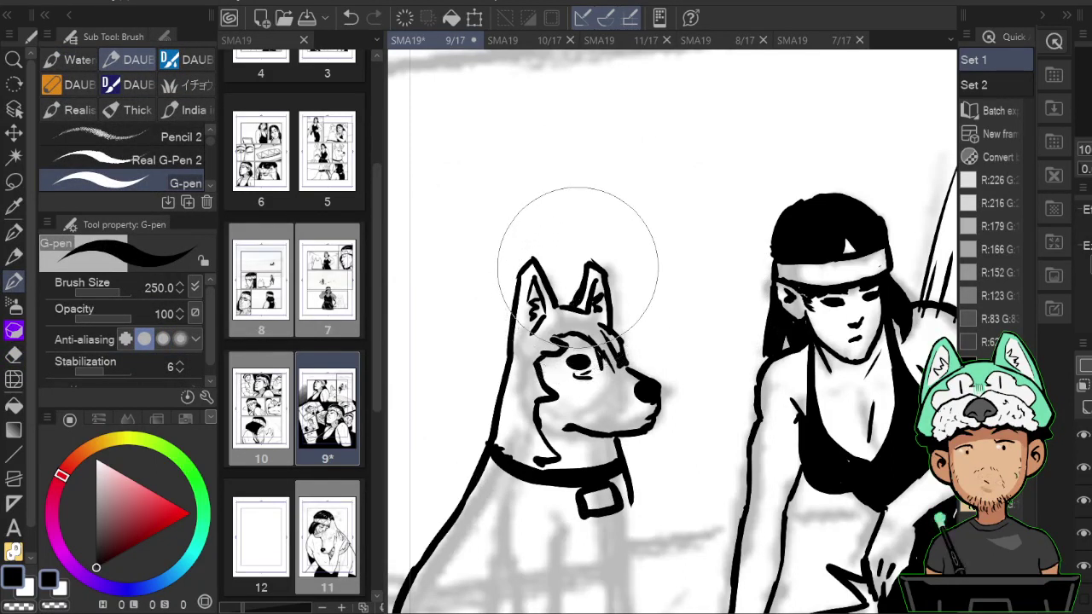
Check the dog's head with the canvas flipped and add a short stroke at the corner of its mouth.
{"action": "key", "text": "h"}
{"action": "key", "text": "e"}
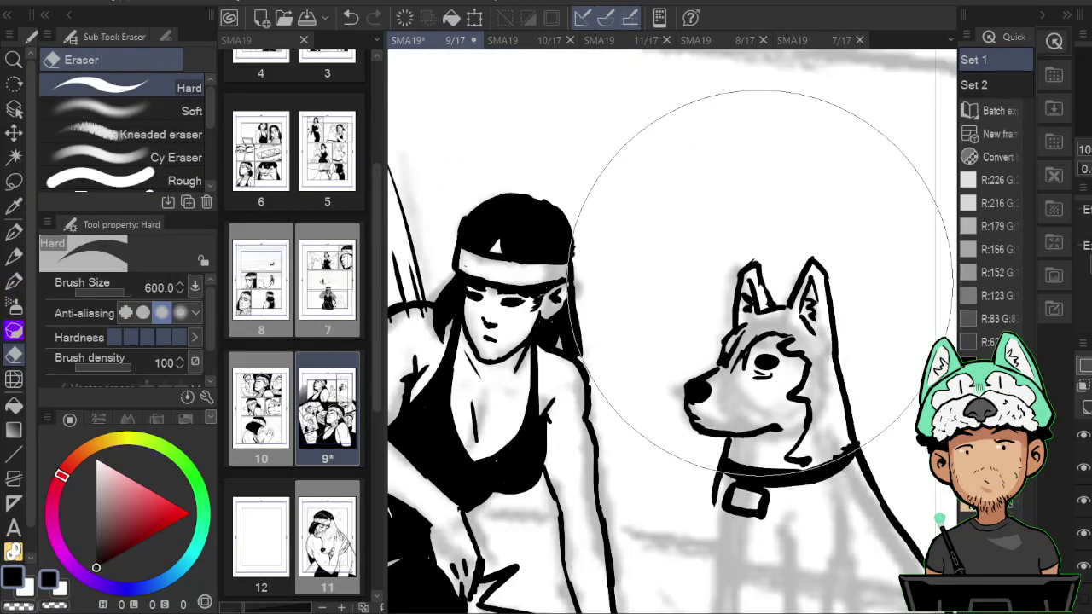
{"action": "key", "text": "p"}
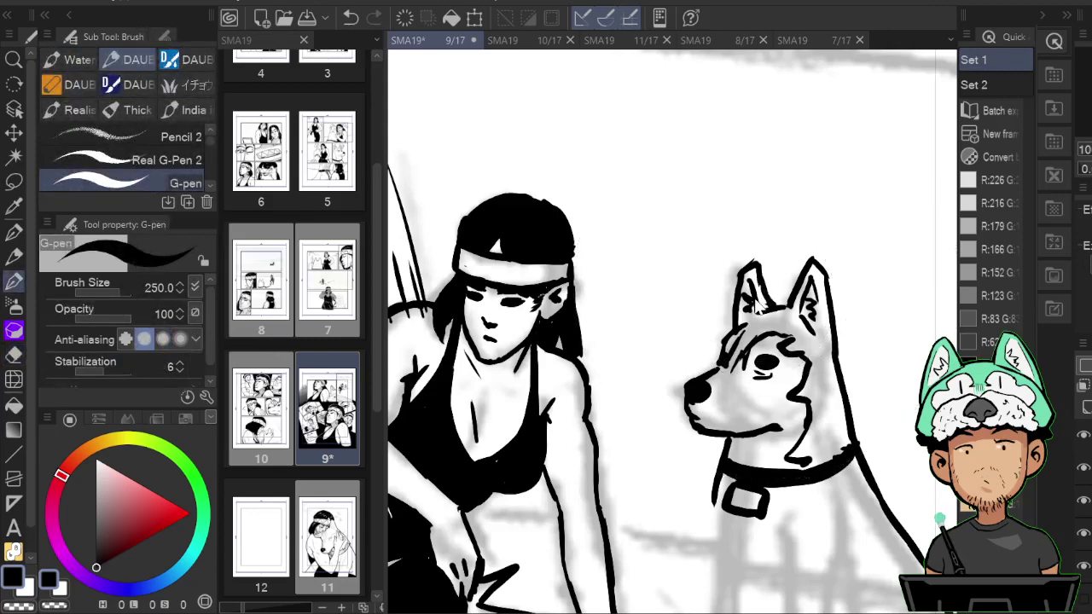
{"action": "scroll", "coordinate": [758, 305], "scroll_direction": "down", "scroll_amount": 1}
{"action": "scroll", "coordinate": [758, 303], "scroll_direction": "up", "scroll_amount": 1}
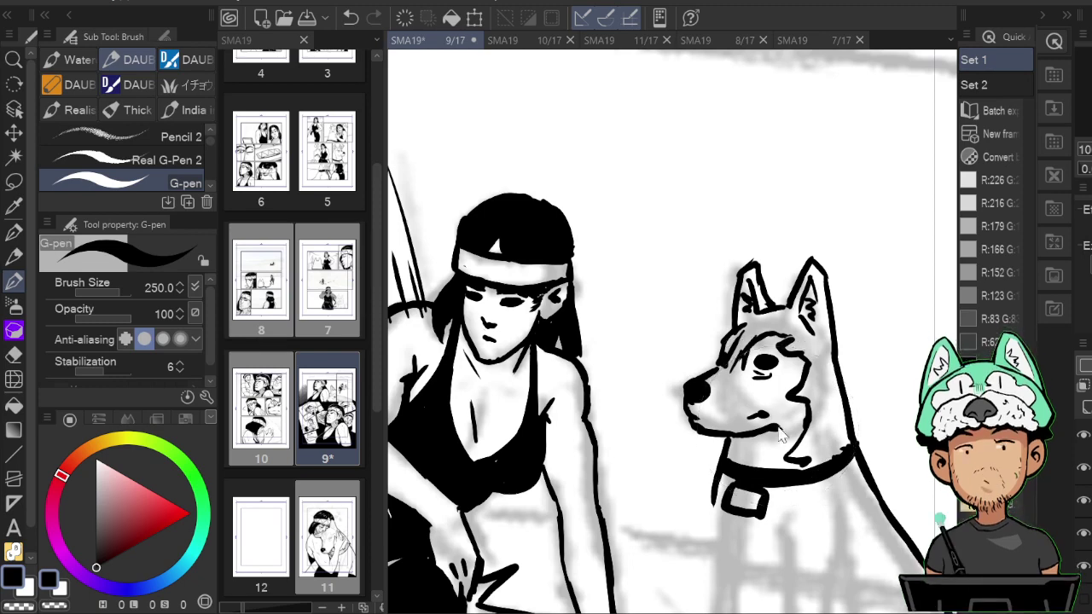
Ink the dog's chest line from the collar down the far front leg, and the front edge of the near front leg.
{"action": "scroll", "coordinate": [780, 428], "scroll_direction": "down", "scroll_amount": 5}
{"action": "scroll", "coordinate": [779, 429], "scroll_direction": "up", "scroll_amount": 4}
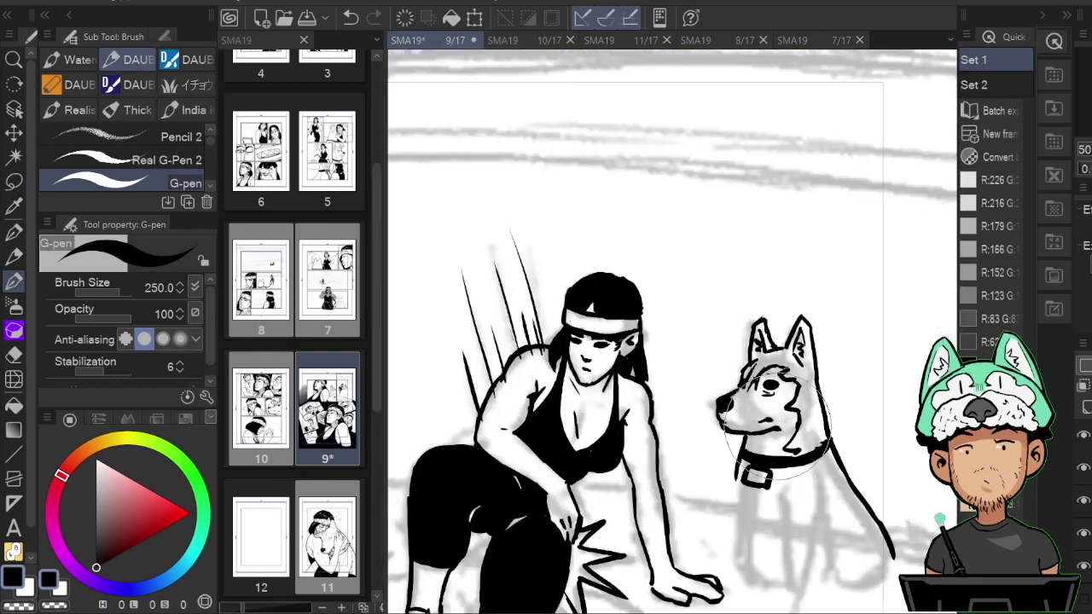
{"action": "left_click_drag", "start_coordinate": [778, 427], "coordinate": [832, 290]}
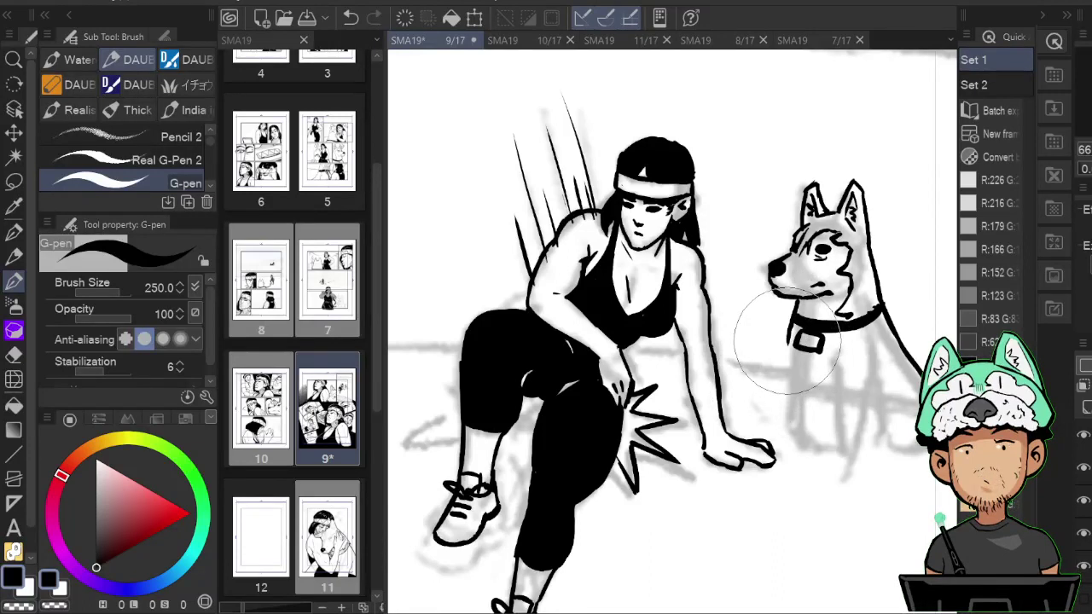
{"action": "left_click_drag", "start_coordinate": [787, 351], "coordinate": [789, 459]}
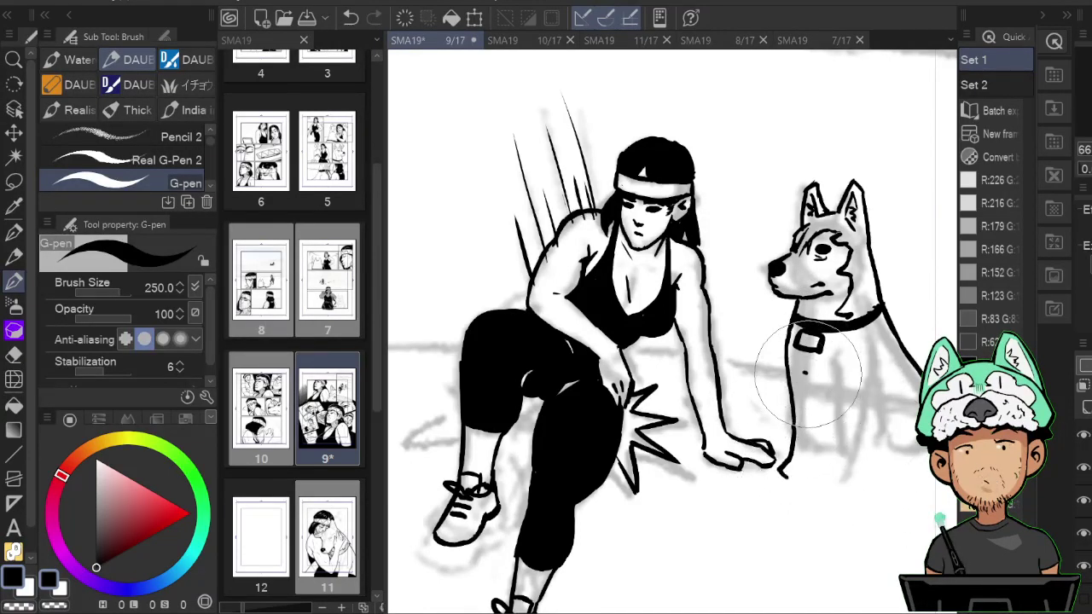
{"action": "mouse_move", "coordinate": [812, 379]}
{"action": "left_mouse_down"}
{"action": "mouse_move", "coordinate": [832, 406]}
{"action": "mouse_move", "coordinate": [829, 485]}
{"action": "left_mouse_up"}
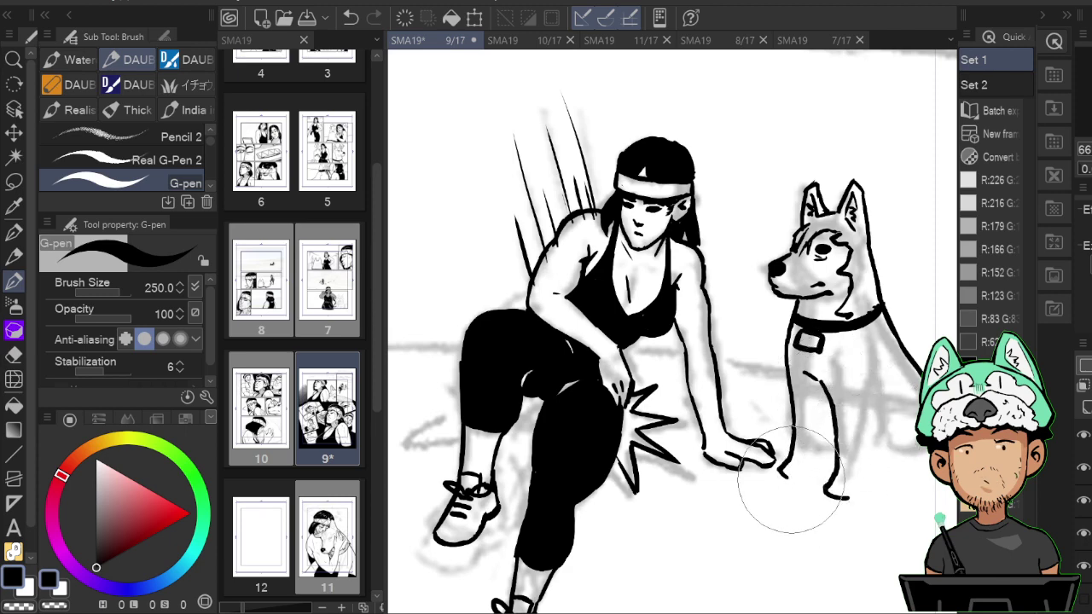
Trim the stray line end at the foot of the dog's far front leg and ink that leg's inner edge.
{"action": "key", "text": "h"}
{"action": "key", "text": "e"}
{"action": "left_click_drag", "start_coordinate": [552, 473], "coordinate": [559, 479]}
{"action": "key", "text": "b"}
{"action": "key", "text": "h"}
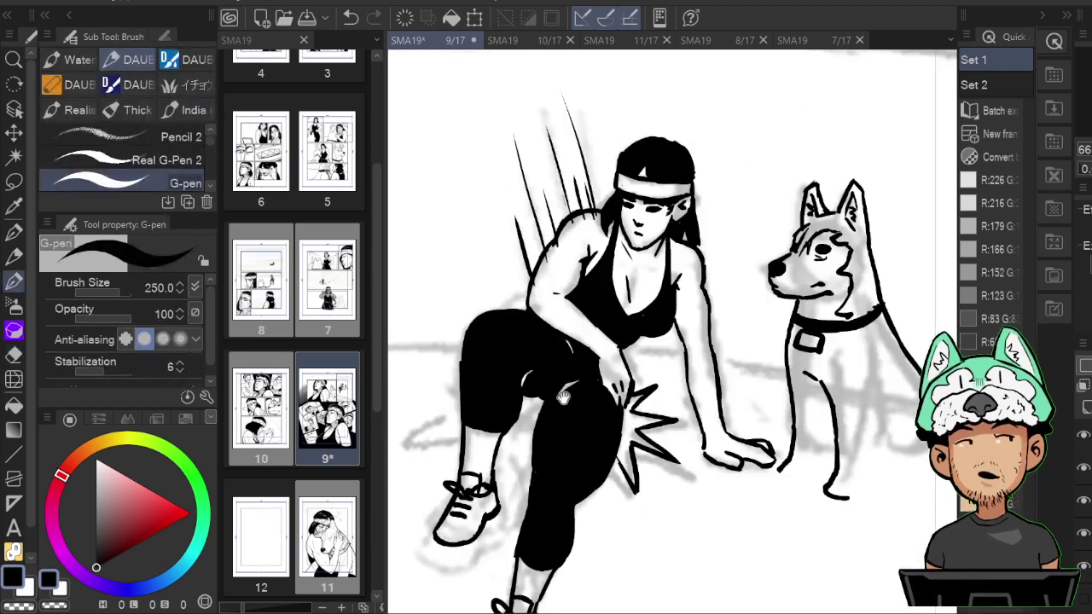
{"action": "key", "text": "h"}
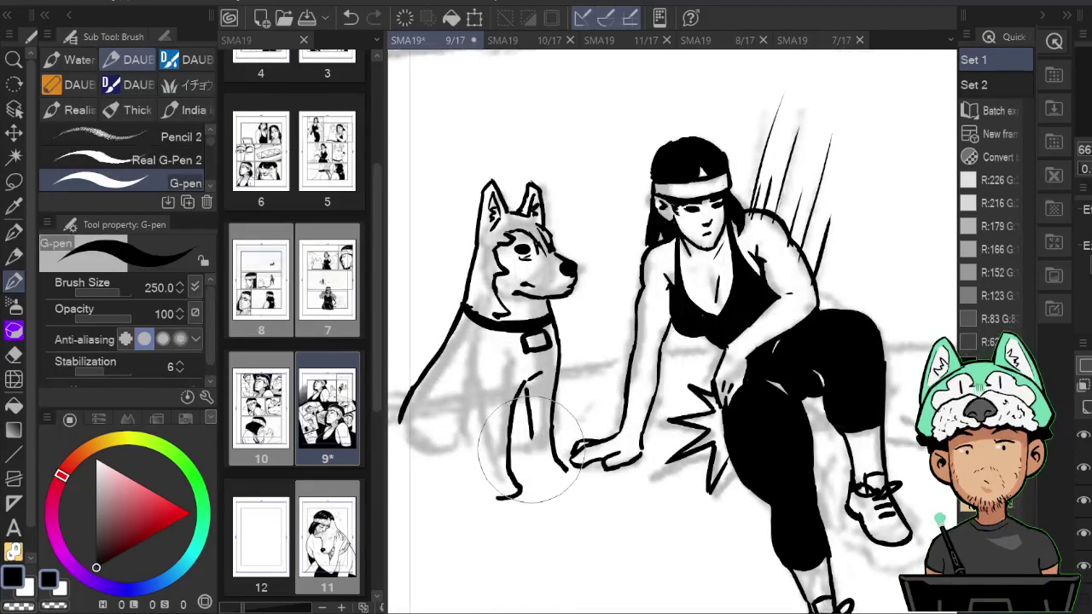
Ink the dog's two front paws with rounded outlines and short toe marks.
{"action": "key", "text": "e"}
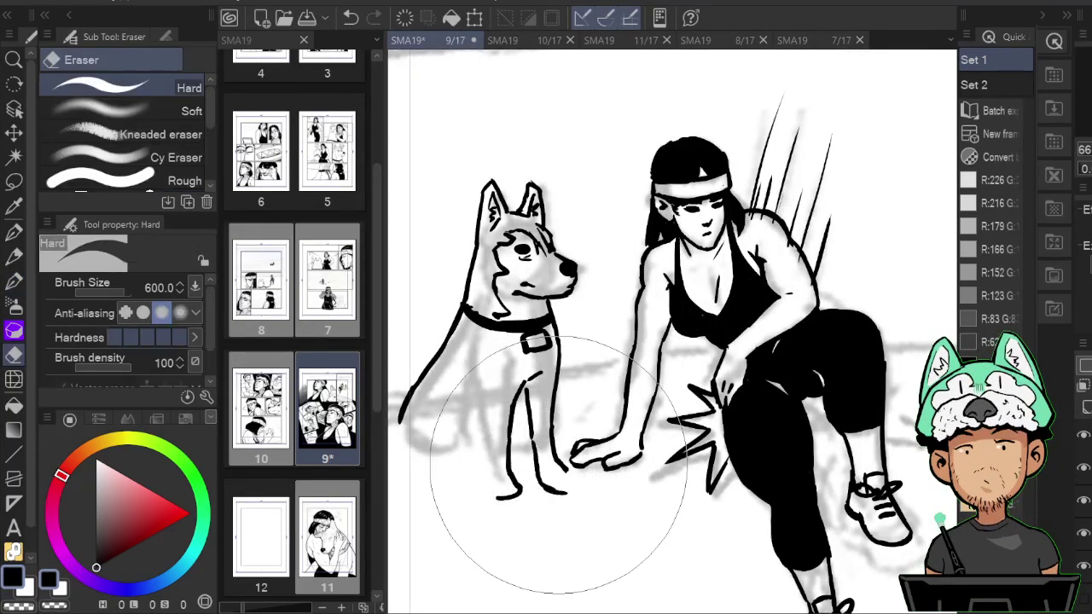
{"action": "key", "text": "p"}
{"action": "key", "text": "h"}
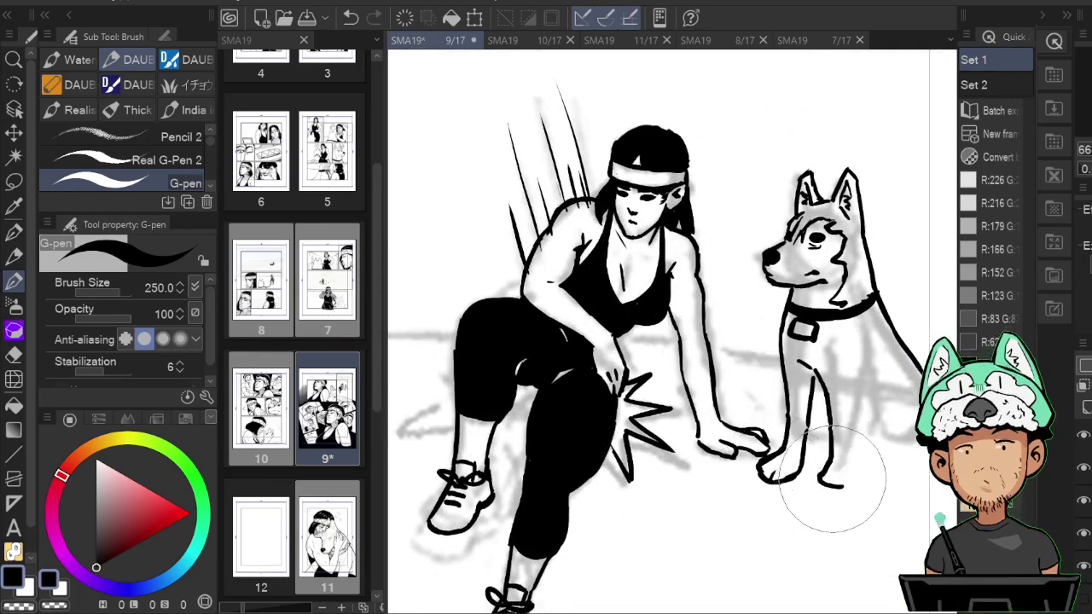
{"action": "key", "text": "e"}
{"action": "key", "text": "p"}
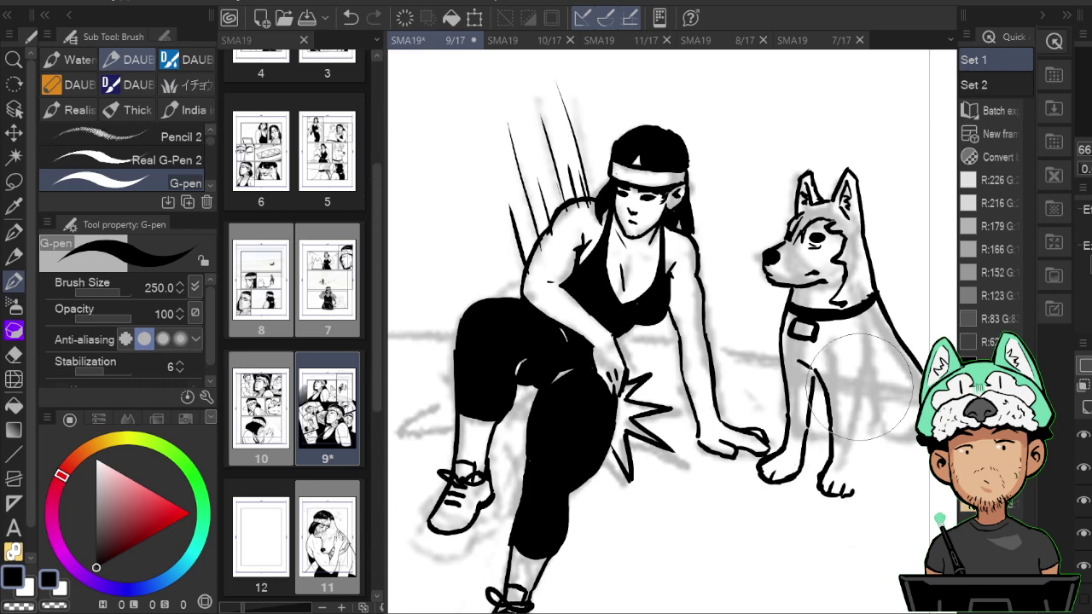
Ink the back edge of the near front leg, the rounded haunch with its thigh crease, and a short line between the front legs.
{"action": "key", "text": "h"}
{"action": "key", "text": "h"}
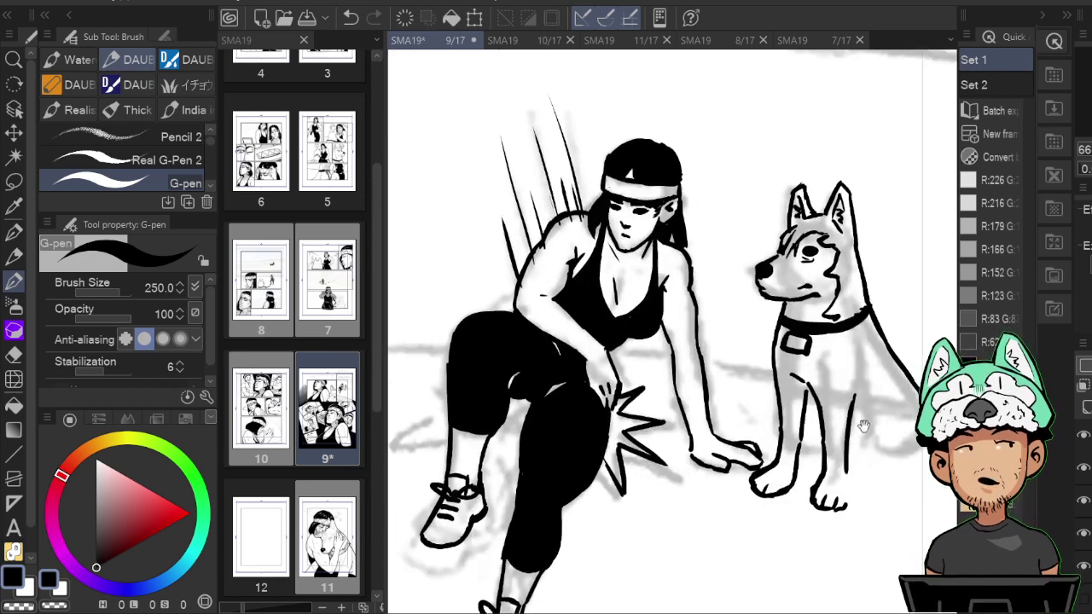
{"action": "key", "text": "h"}
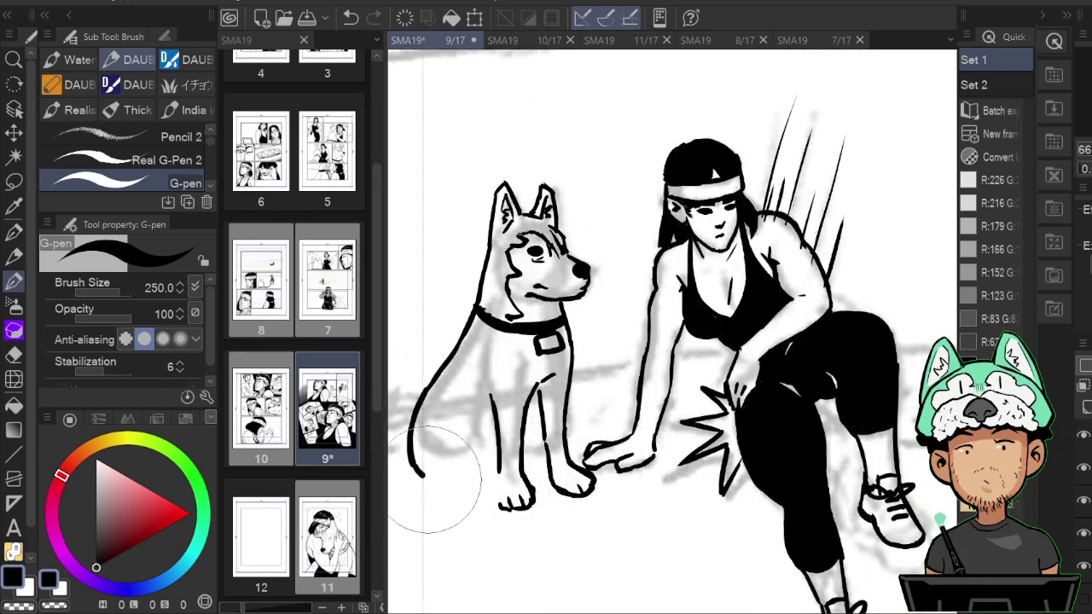
{"action": "left_click_drag", "start_coordinate": [427, 478], "coordinate": [478, 487]}
{"action": "key", "text": "h"}
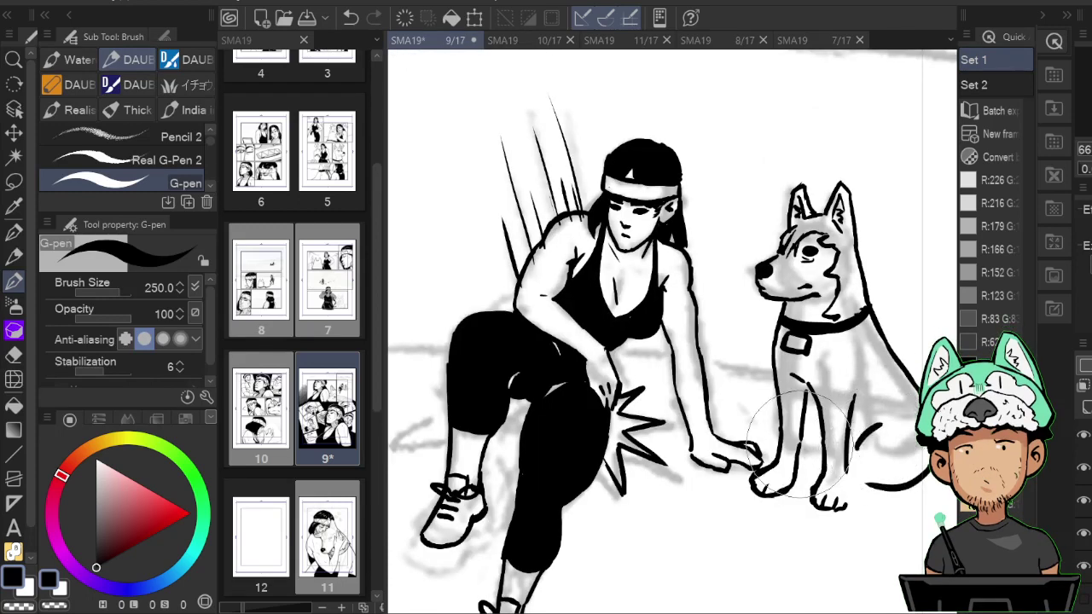
{"action": "left_click_drag", "start_coordinate": [802, 462], "coordinate": [824, 467]}
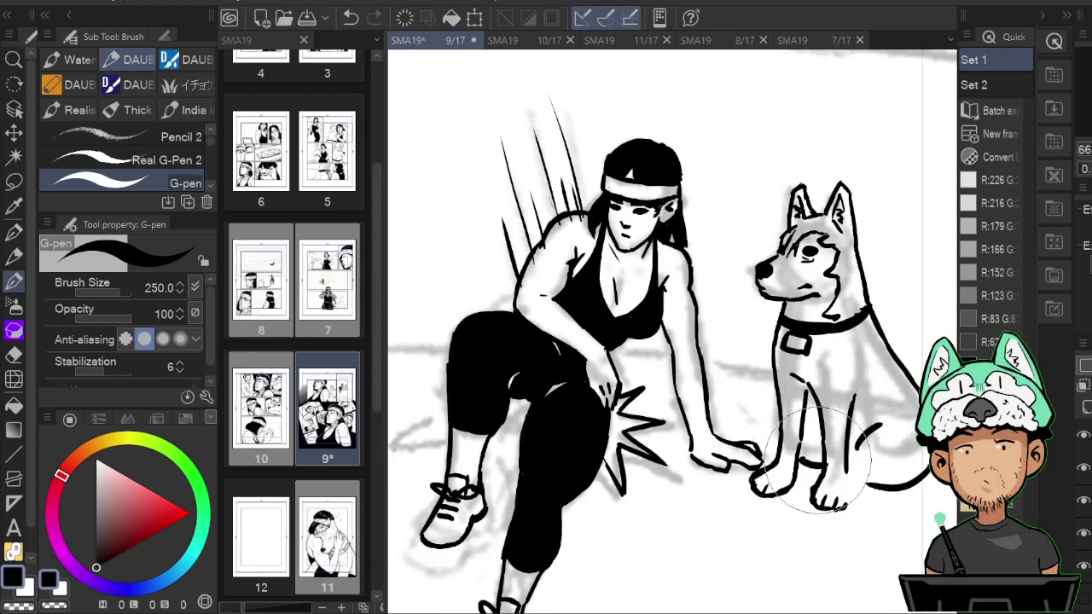
Ink the dog's curved tail with a pointed fur tuft at its base, and extend the near front leg's back edge to the paw.
{"action": "key", "text": "h"}
{"action": "left_click_drag", "start_coordinate": [723, 479], "coordinate": [772, 482]}
{"action": "key", "text": "h"}
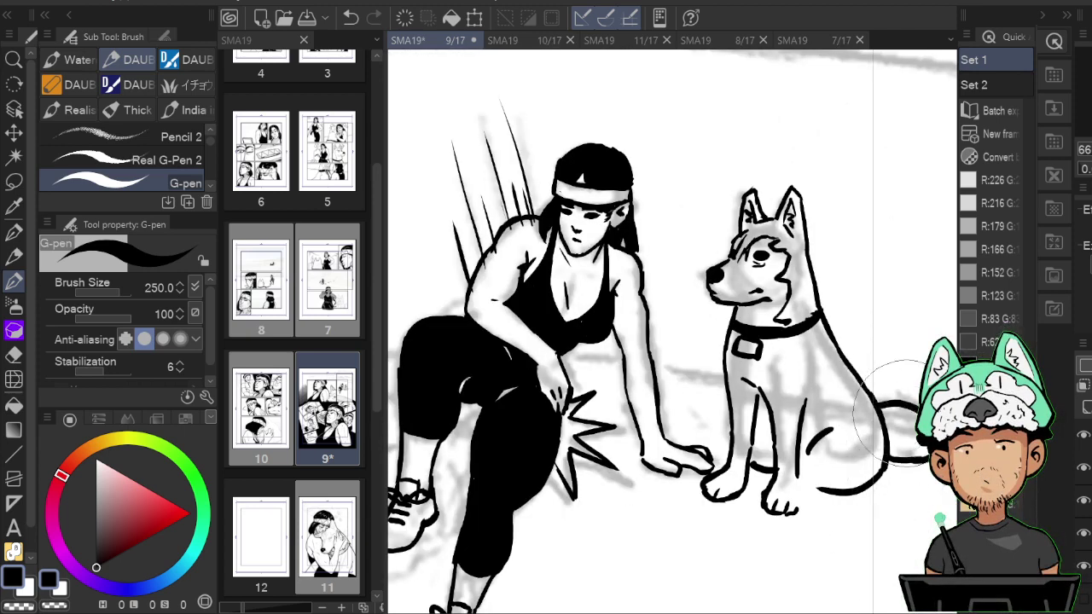
{"action": "left_click_drag", "start_coordinate": [851, 393], "coordinate": [879, 435]}
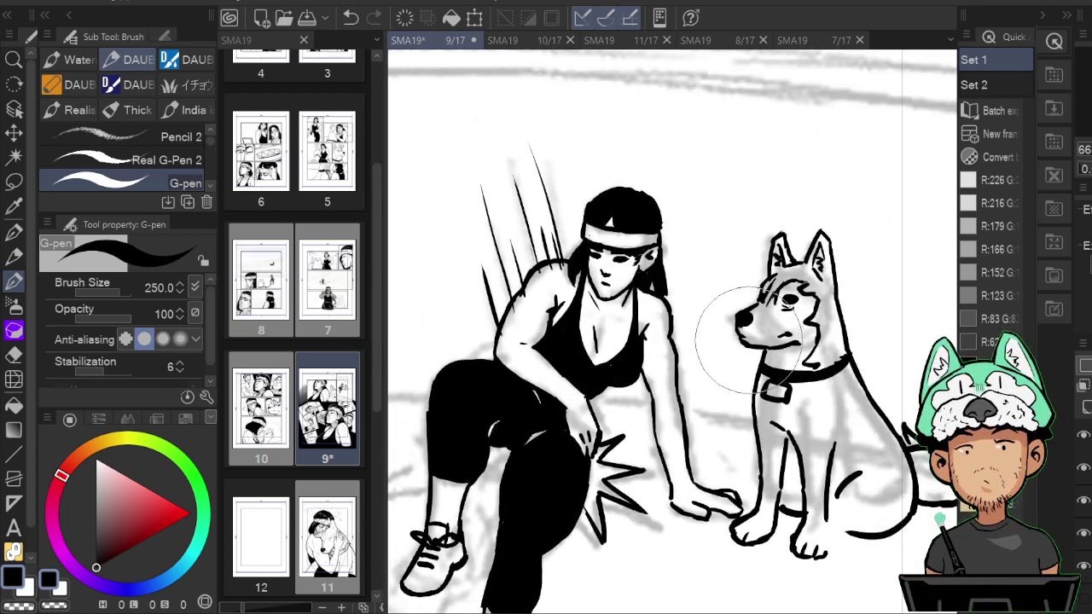
{"action": "key", "text": "h"}
{"action": "key", "text": "h"}
{"action": "left_click_drag", "start_coordinate": [796, 468], "coordinate": [791, 399]}
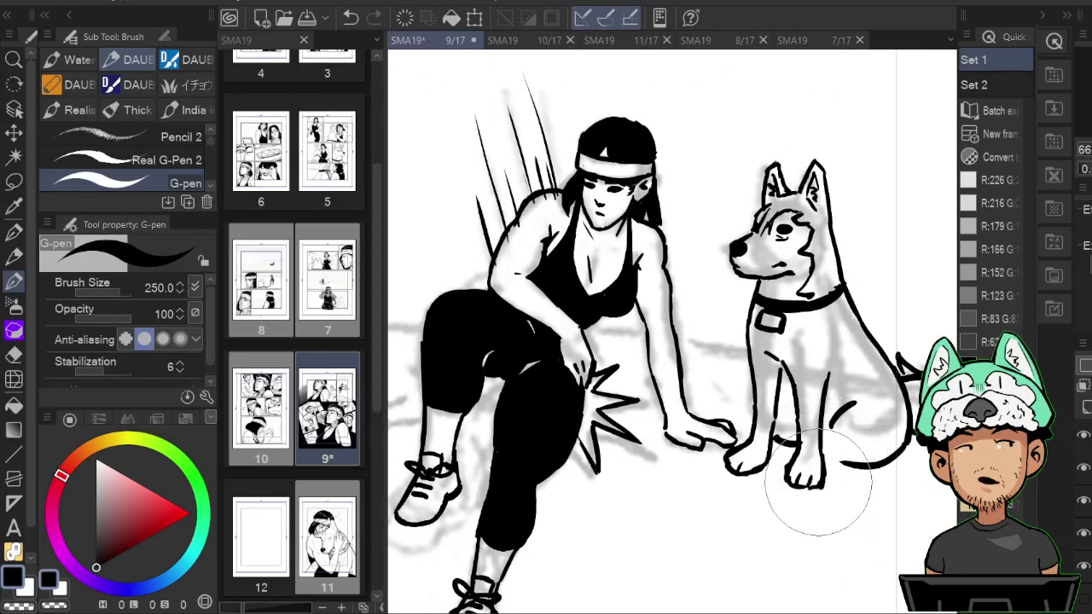
{"action": "key", "text": "h"}
{"action": "left_click_drag", "start_coordinate": [465, 472], "coordinate": [524, 485]}
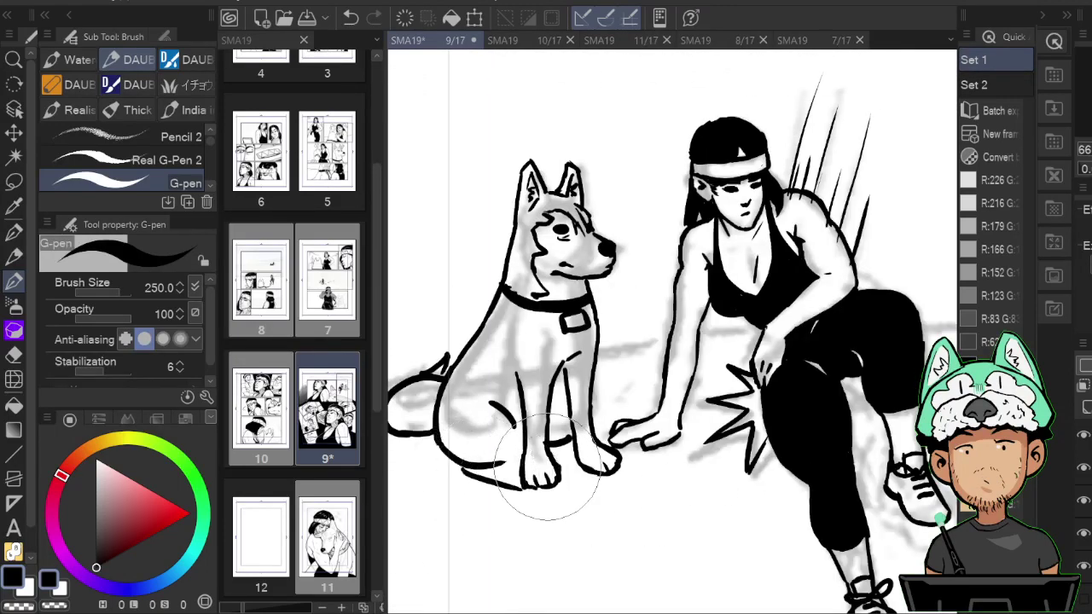
{"action": "key", "text": "h"}
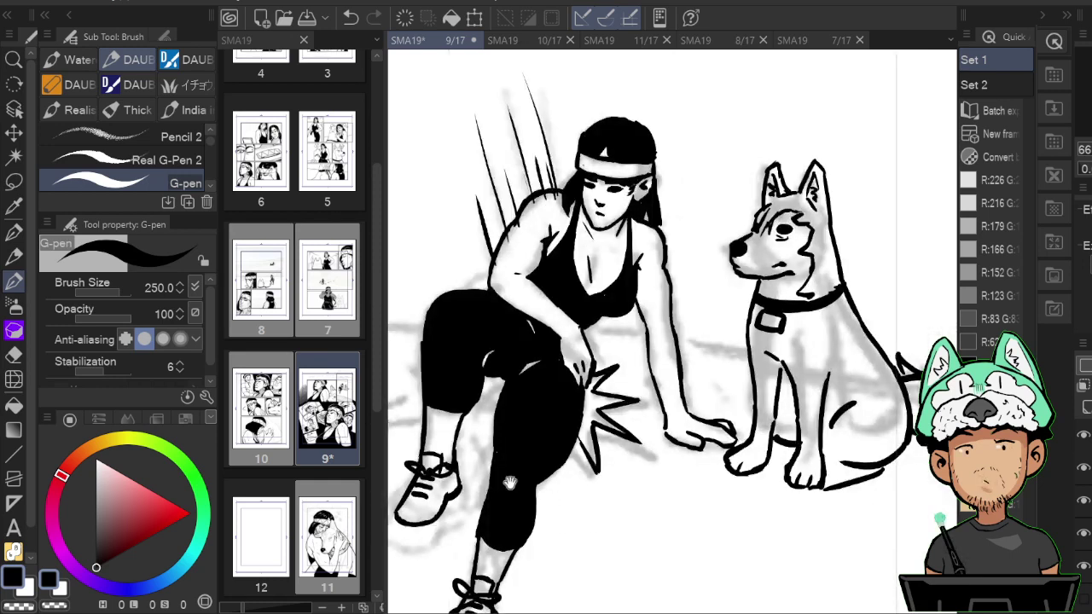
Ink the angular outline of the hind foot below the haunch and another short line between the front paws.
{"action": "key", "text": "h"}
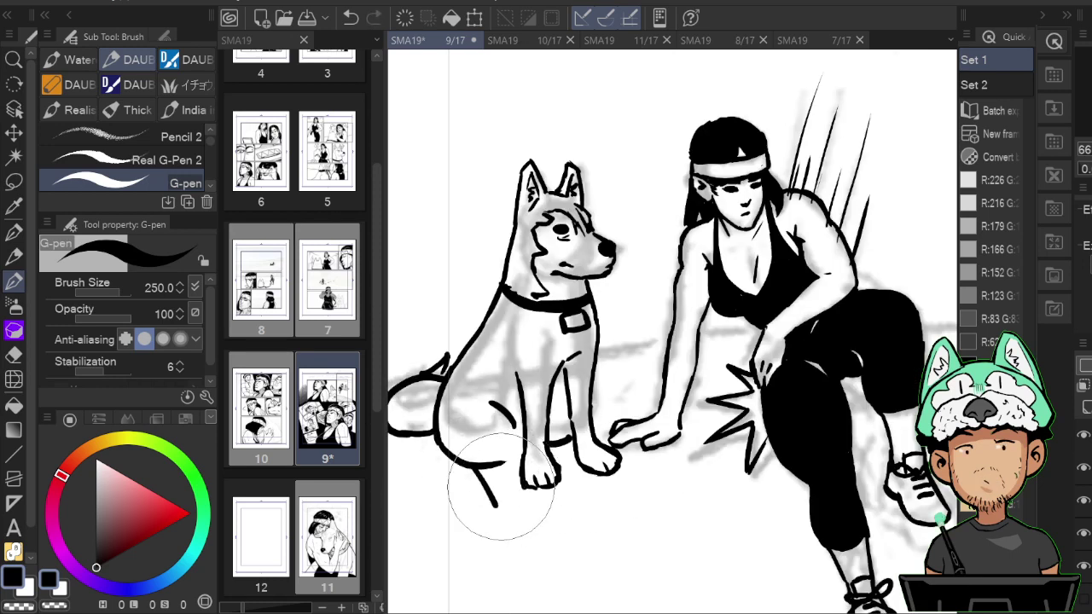
{"action": "left_click_drag", "start_coordinate": [472, 472], "coordinate": [521, 498]}
{"action": "key", "text": "h"}
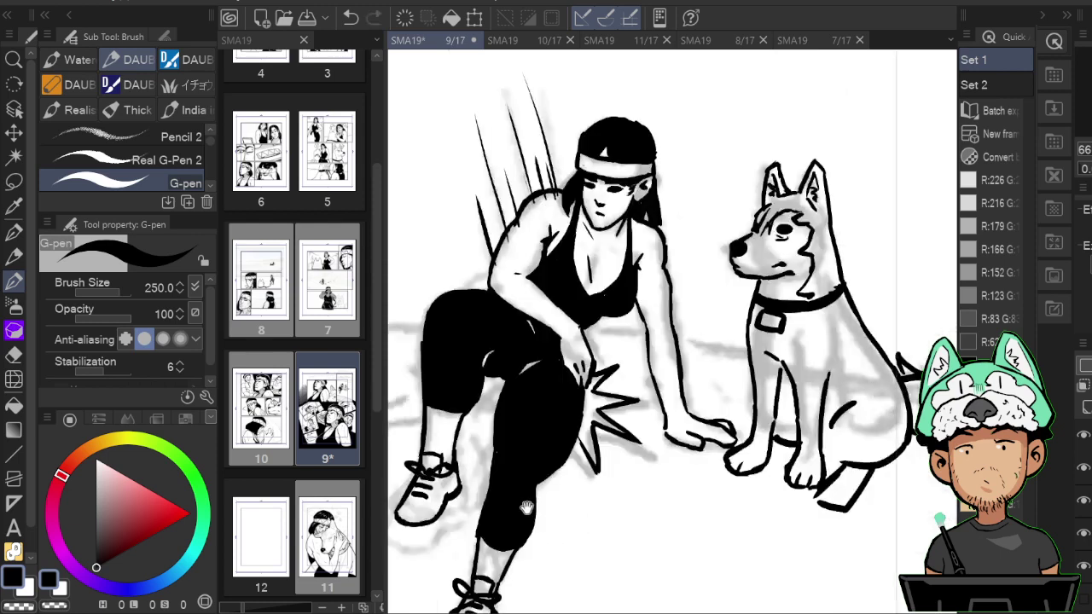
{"action": "key", "text": "h"}
{"action": "left_click_drag", "start_coordinate": [570, 462], "coordinate": [590, 467]}
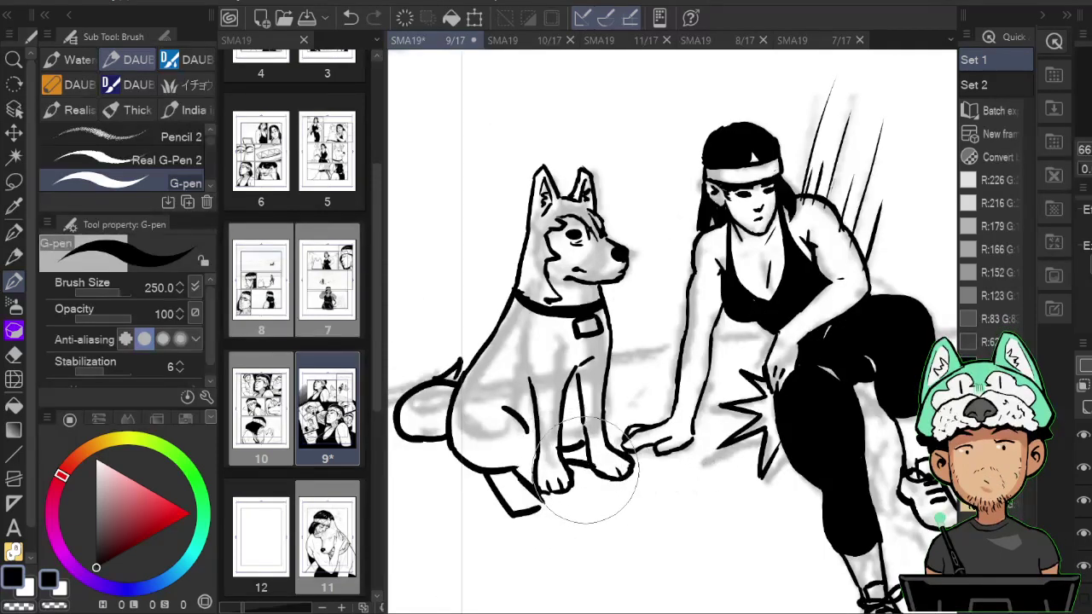
Erase part of the haunch line where it meets the top of the hind foot.
{"action": "key", "text": "e"}
{"action": "key", "text": "b"}
{"action": "key", "text": "e"}
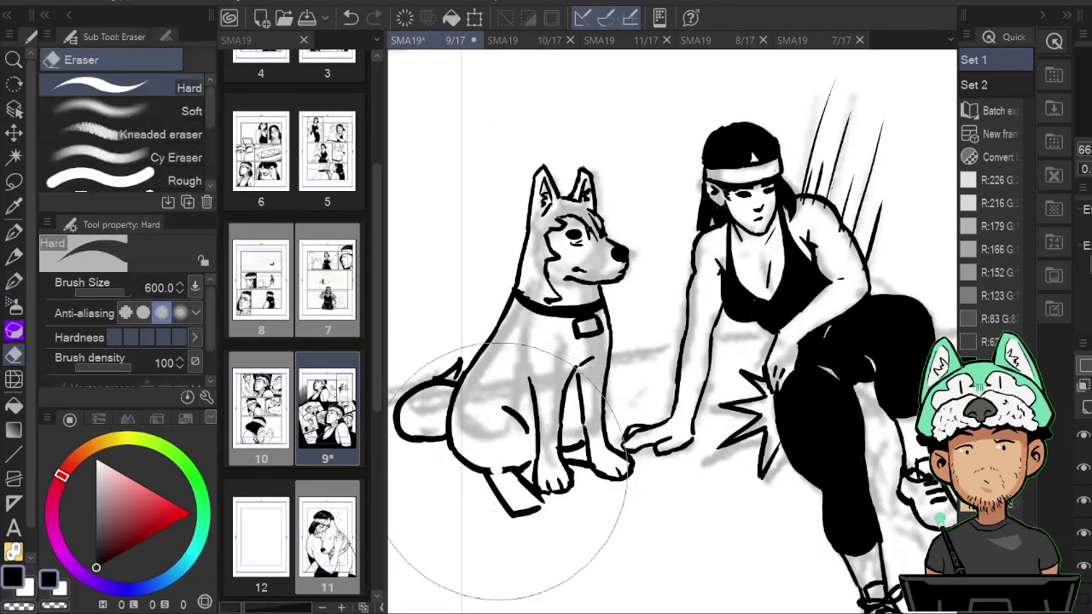
{"action": "left_click_drag", "start_coordinate": [507, 474], "coordinate": [512, 471]}
{"action": "key", "text": "b"}
{"action": "key", "text": "ctrl+z"}
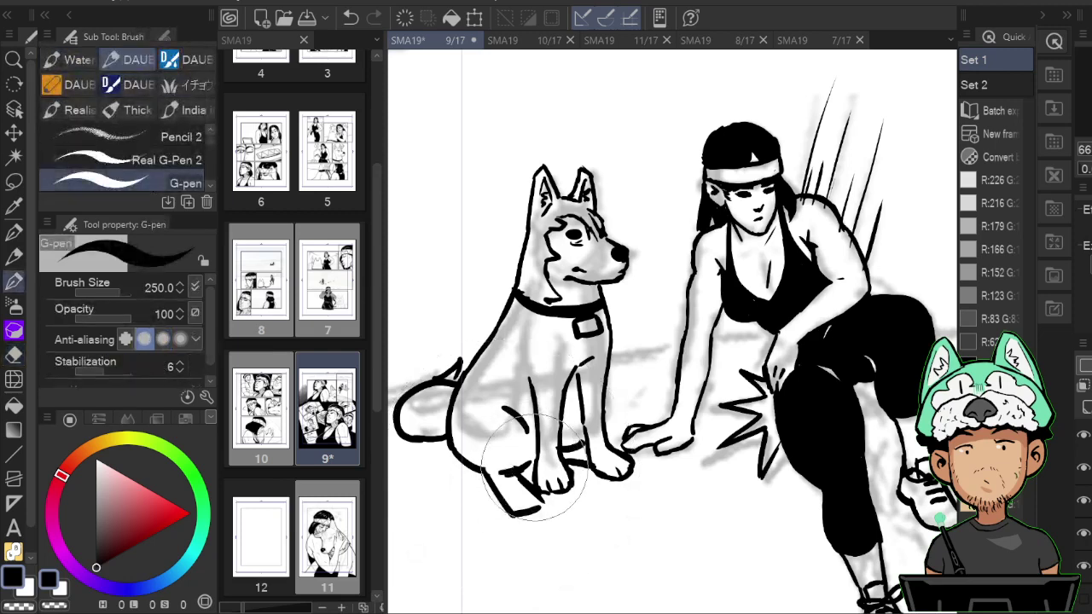
Rework the heel line joining the dog's haunch to its hind foot, and add toe marks to that foot.
{"action": "key", "text": "h"}
{"action": "key", "text": "h"}
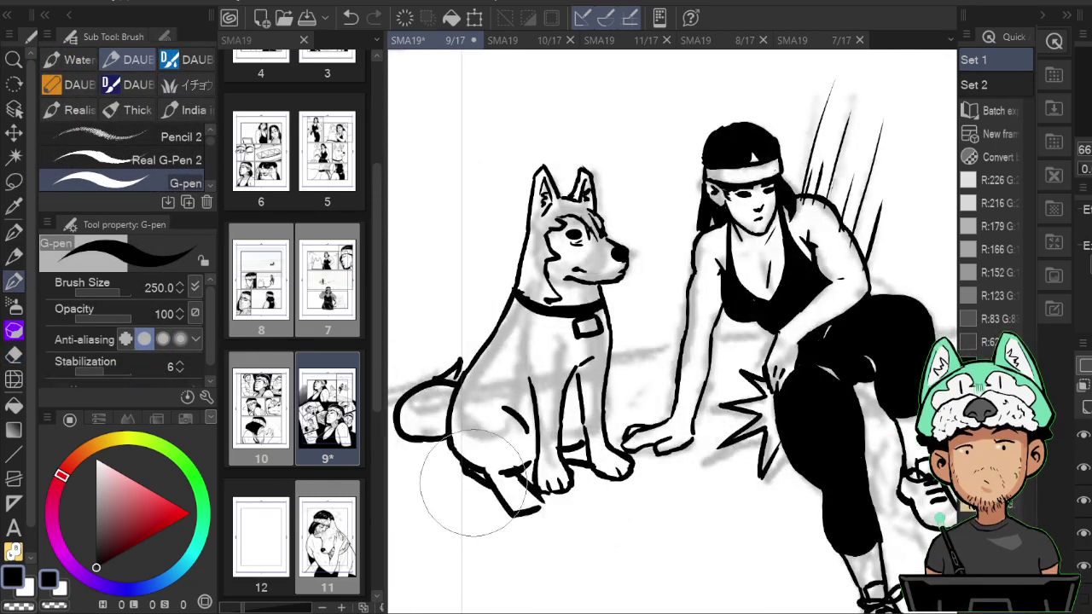
{"action": "key", "text": "e"}
{"action": "key", "text": "b"}
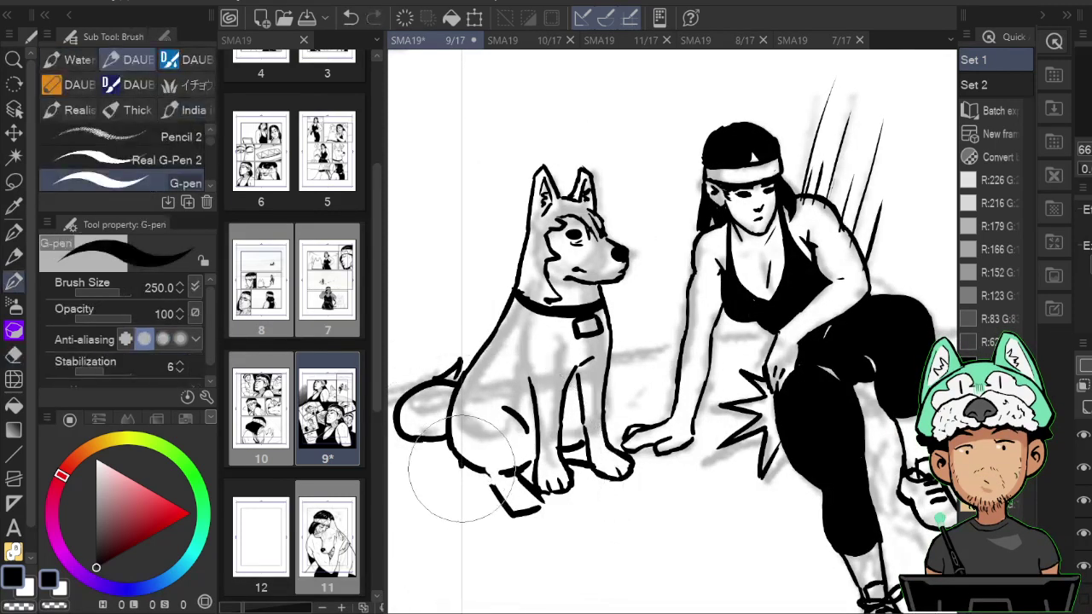
{"action": "key", "text": "e"}
{"action": "key", "text": "b"}
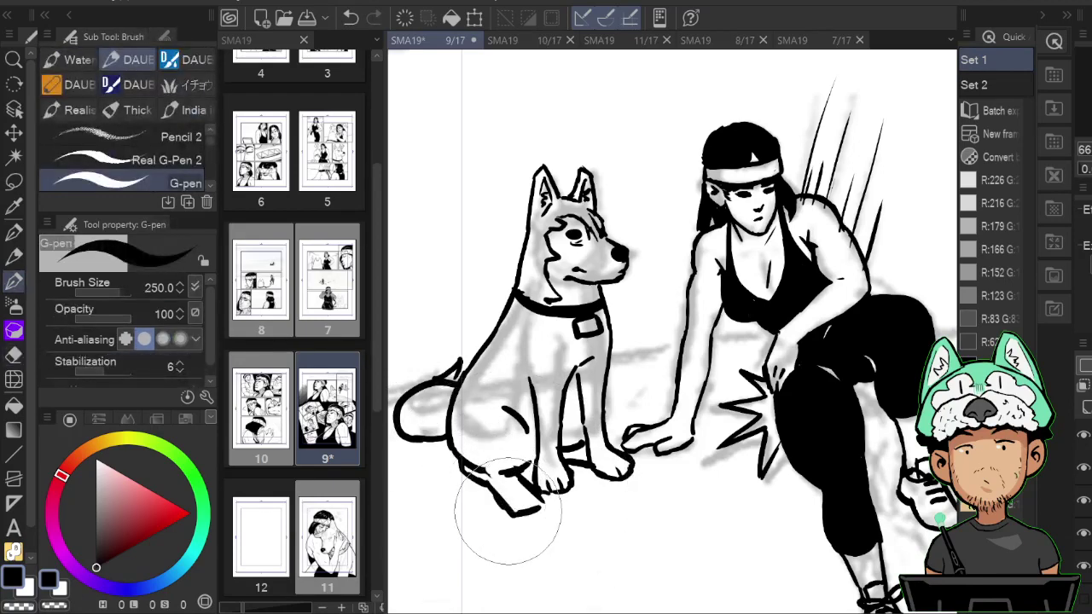
{"action": "key", "text": "h"}
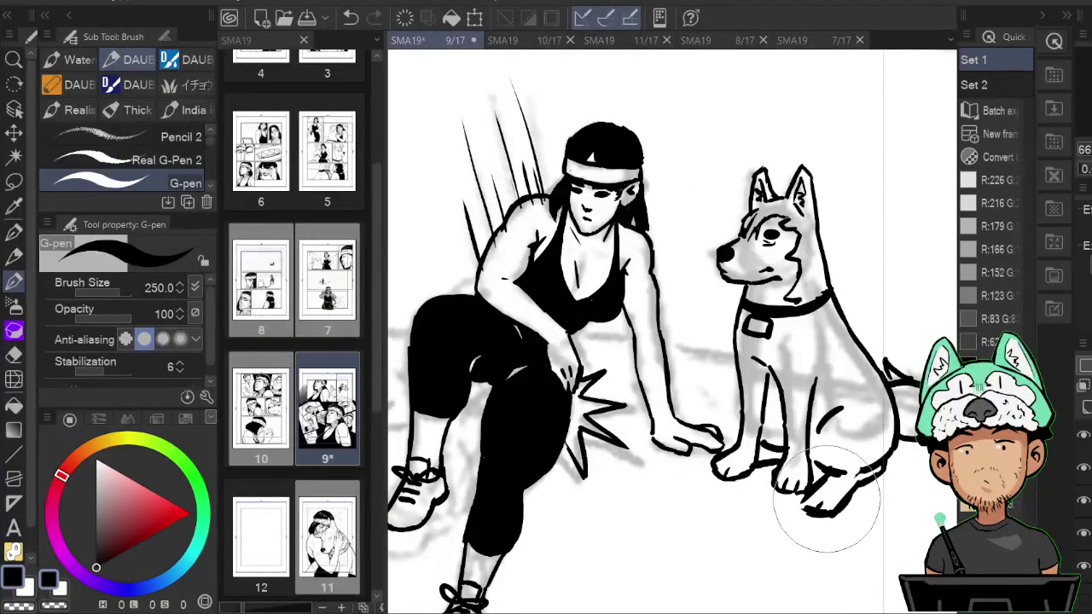
{"action": "key", "text": "h"}
{"action": "key", "text": "h"}
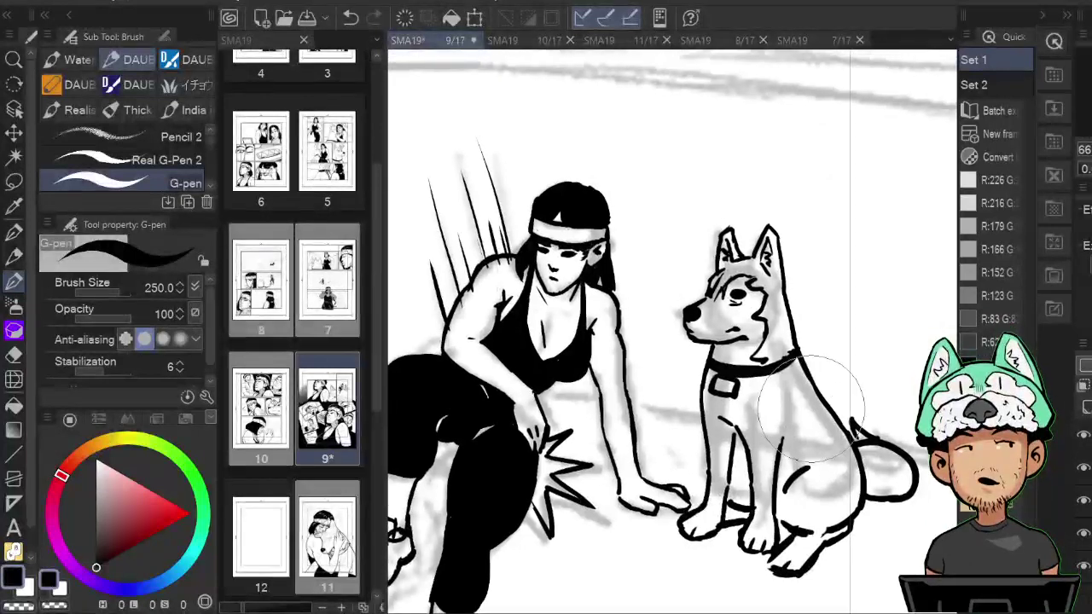
Draw jagged fur-marking lines from the dog's collar down its shoulder and across its thigh.
{"action": "mouse_move", "coordinate": [763, 389]}
{"action": "left_mouse_down"}
{"action": "mouse_move", "coordinate": [759, 406]}
{"action": "mouse_move", "coordinate": [773, 421]}
{"action": "mouse_move", "coordinate": [790, 418]}
{"action": "mouse_move", "coordinate": [802, 446]}
{"action": "left_mouse_up"}
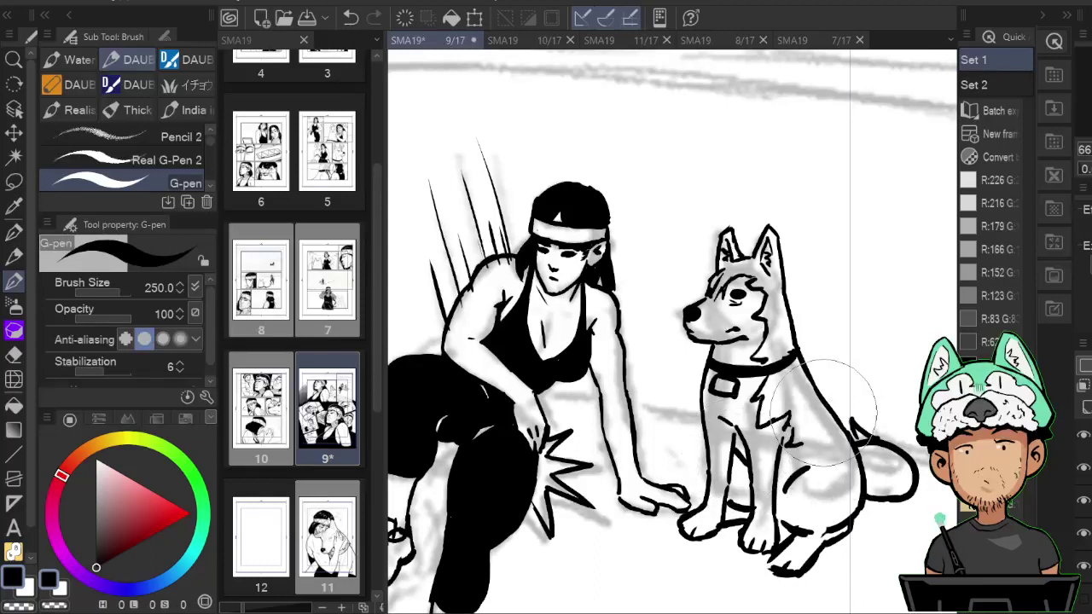
{"action": "left_click_drag", "start_coordinate": [809, 476], "coordinate": [843, 499]}
{"action": "left_click_drag", "start_coordinate": [794, 469], "coordinate": [841, 502]}
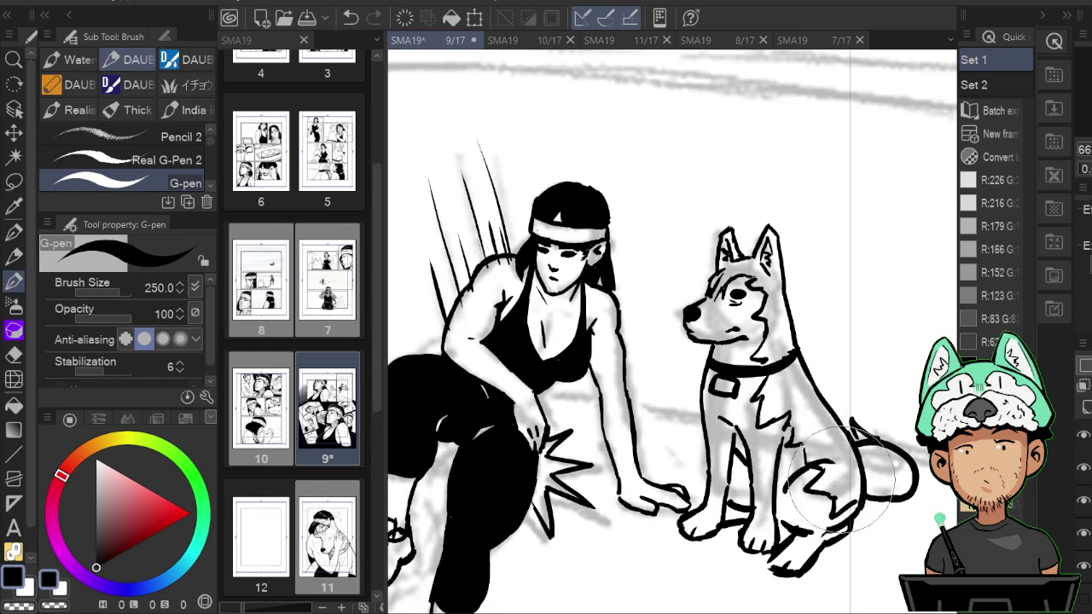
Extend and thicken the dog's mouth line from its corner along the muzzle.
{"action": "scroll", "coordinate": [851, 476], "scroll_direction": "down", "scroll_amount": 1}
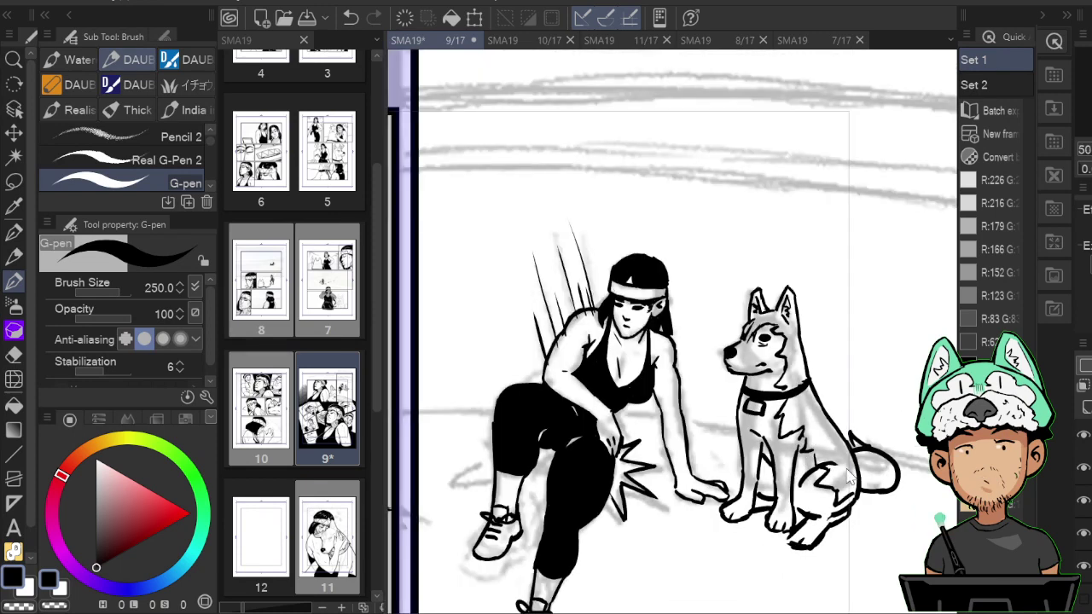
{"action": "scroll", "coordinate": [851, 476], "scroll_direction": "up", "scroll_amount": 2}
{"action": "key", "text": "h"}
{"action": "left_click_drag", "start_coordinate": [685, 255], "coordinate": [682, 355]}
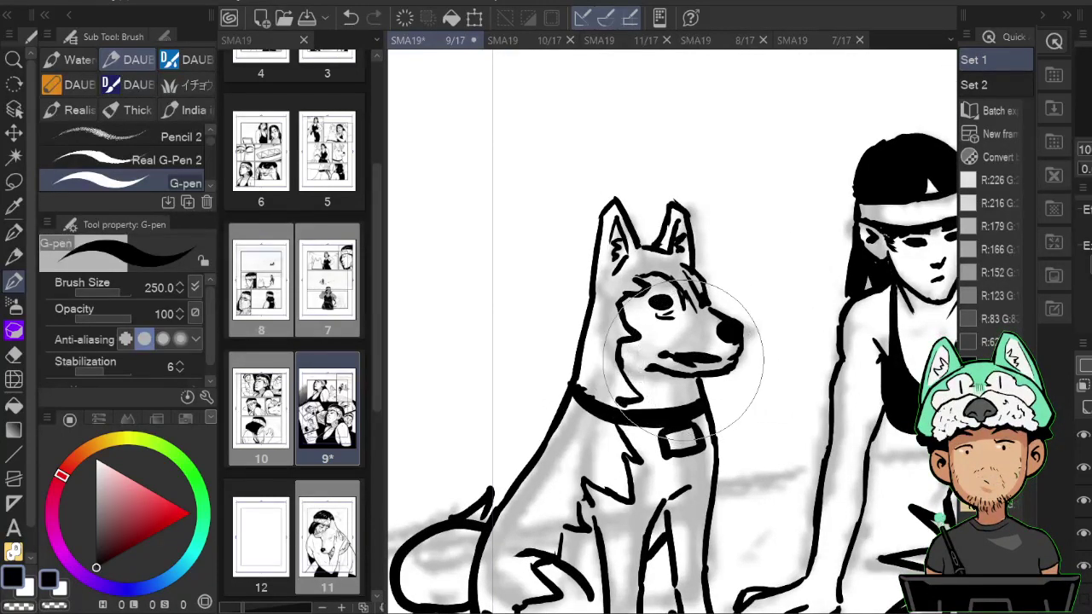
Erase the dog's lower jaw and redraw it as an open mouth filled with black, with a rounded chin.
{"action": "key", "text": "e"}
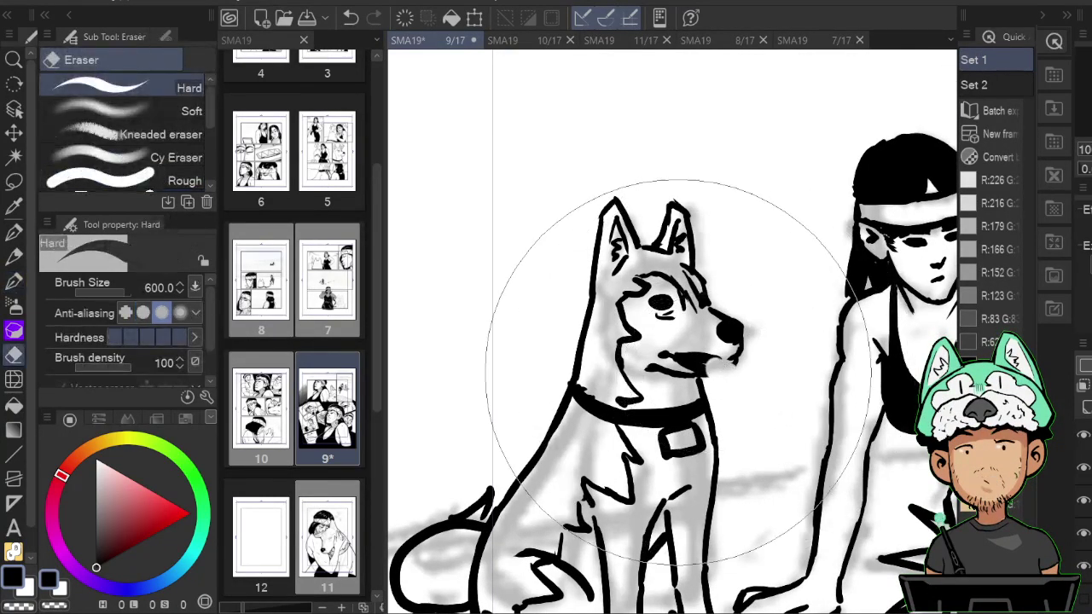
{"action": "key", "text": "p"}
{"action": "mouse_move", "coordinate": [688, 378]}
{"action": "left_mouse_down"}
{"action": "mouse_move", "coordinate": [715, 382]}
{"action": "mouse_move", "coordinate": [704, 370]}
{"action": "left_mouse_up"}
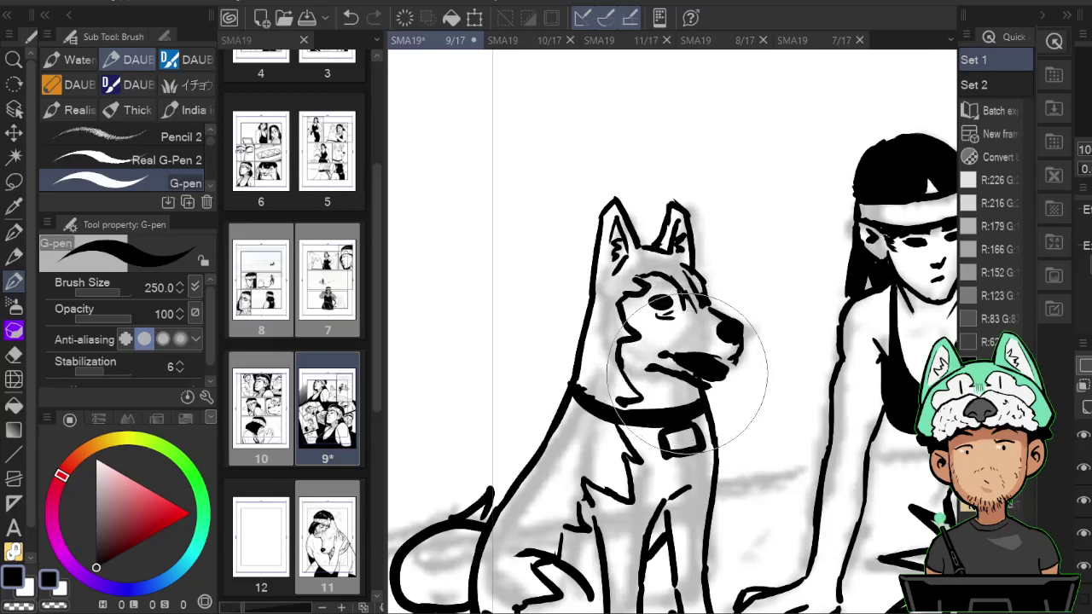
{"action": "key", "text": "e"}
{"action": "key", "text": "p"}
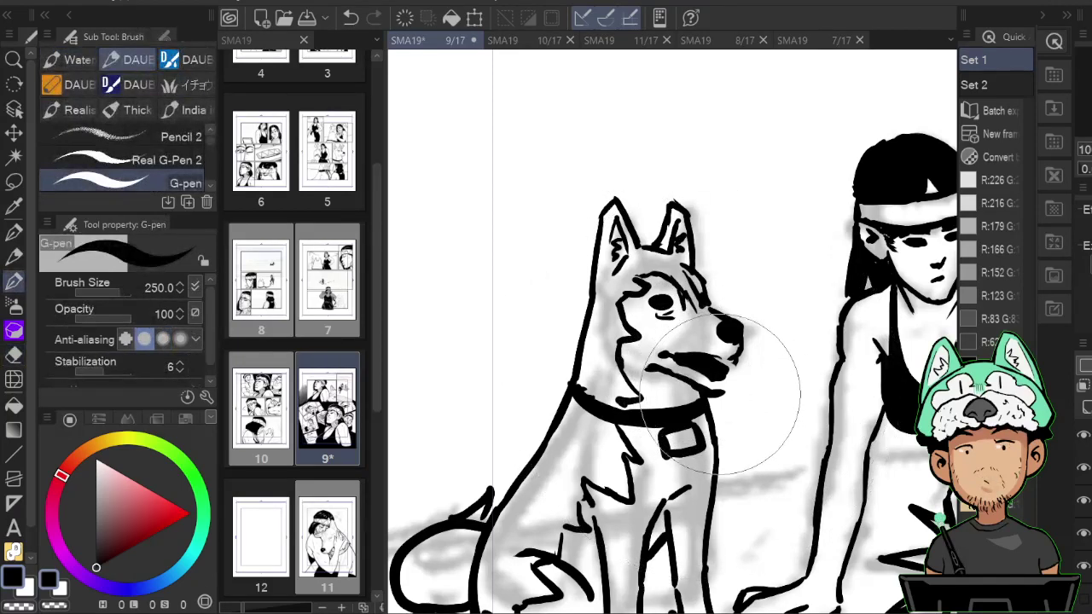
{"action": "key", "text": "h"}
{"action": "key", "text": "h"}
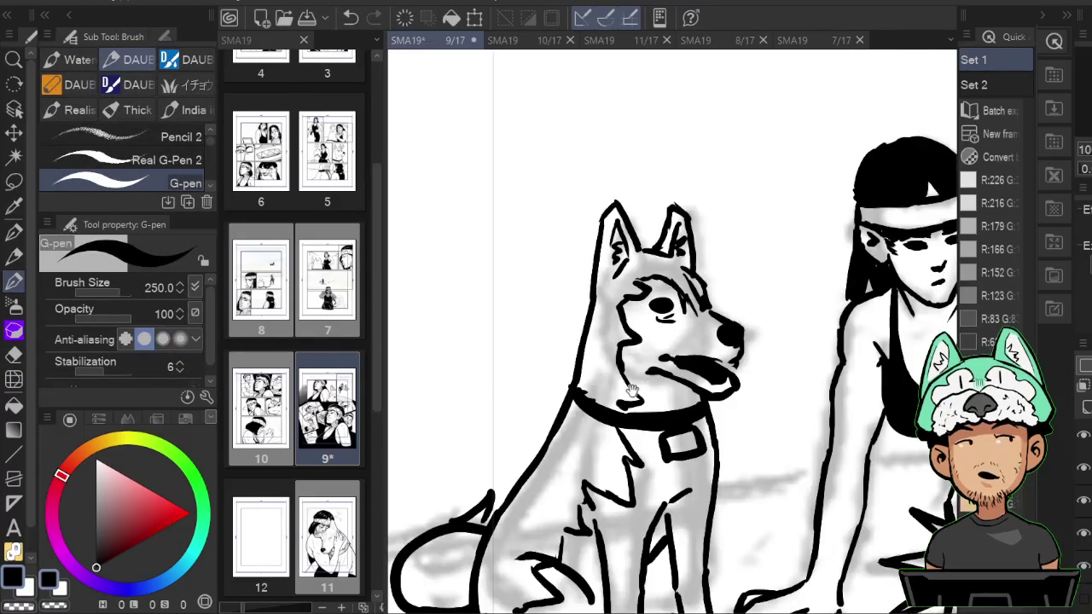
{"action": "key", "text": "e"}
{"action": "key", "text": "p"}
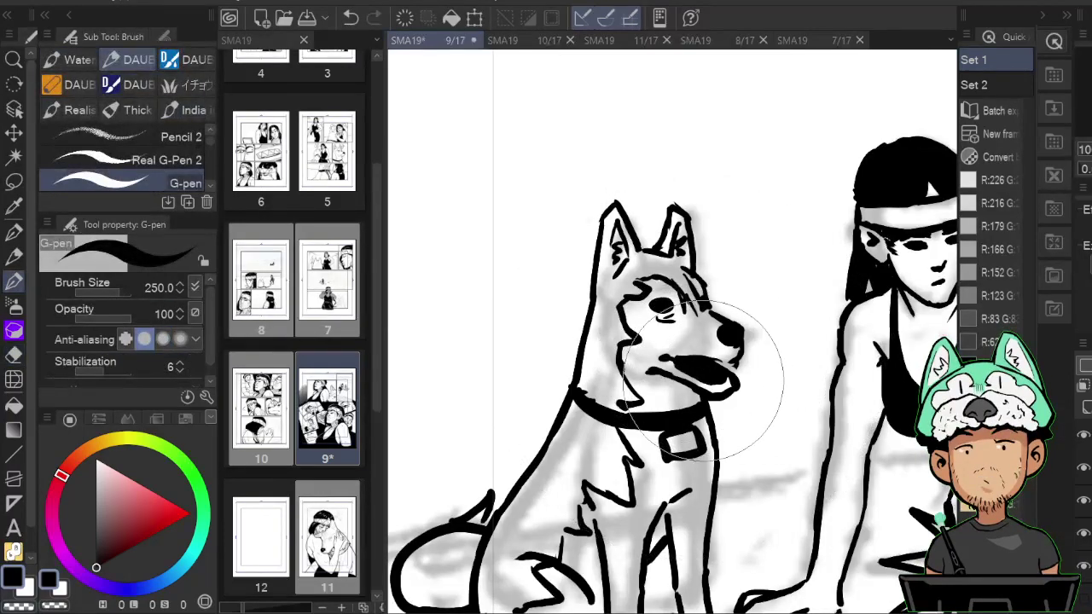
Clear a white tongue shape inside the dog's black open mouth and refine the surrounding mouth lines.
{"action": "key", "text": "e"}
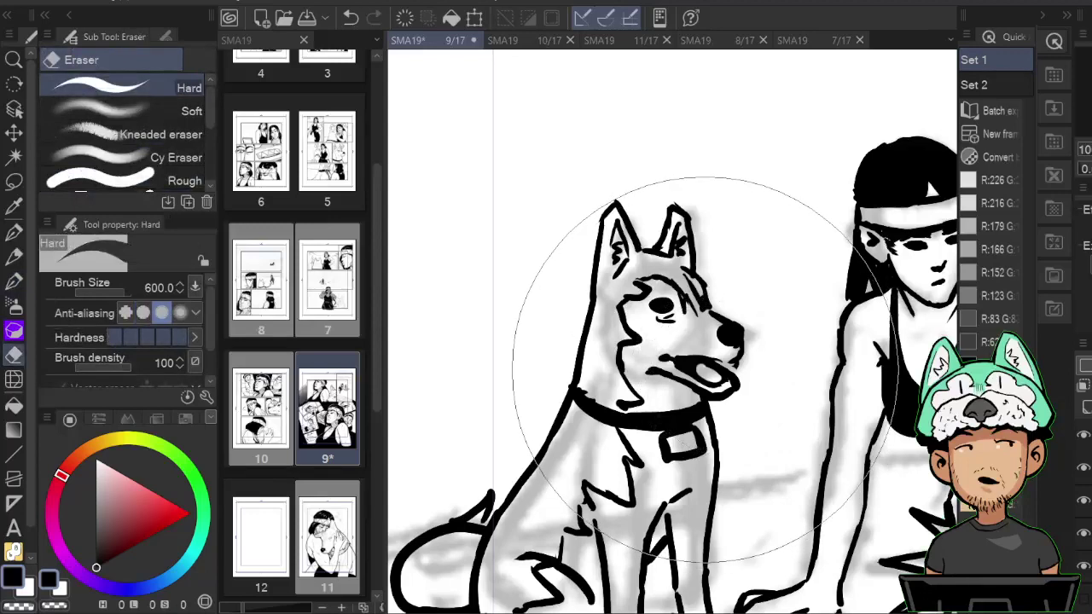
{"action": "key", "text": "h"}
{"action": "key", "text": "p"}
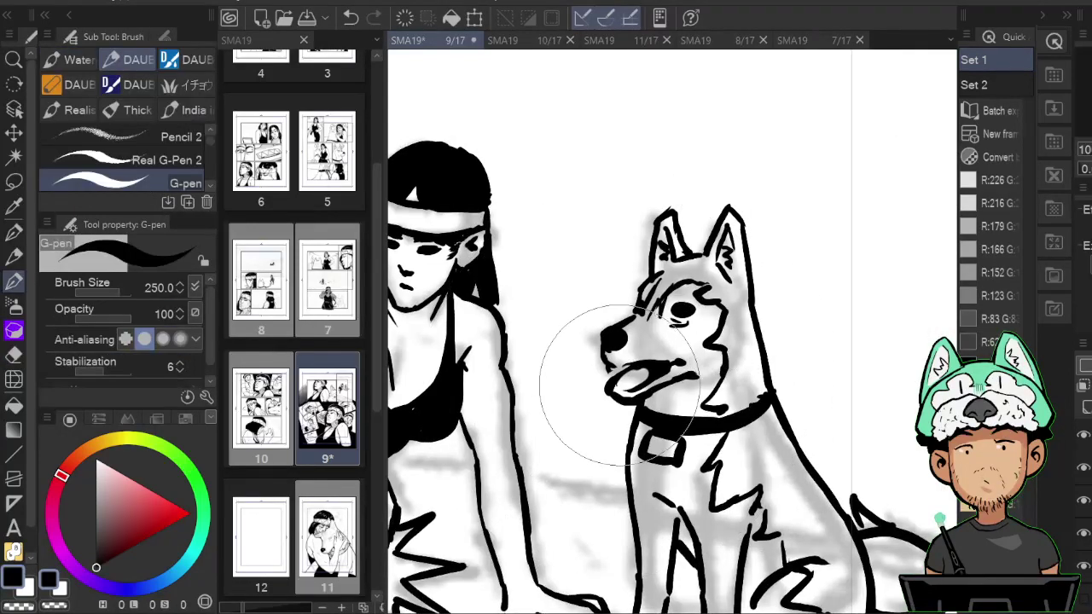
{"action": "key", "text": "e"}
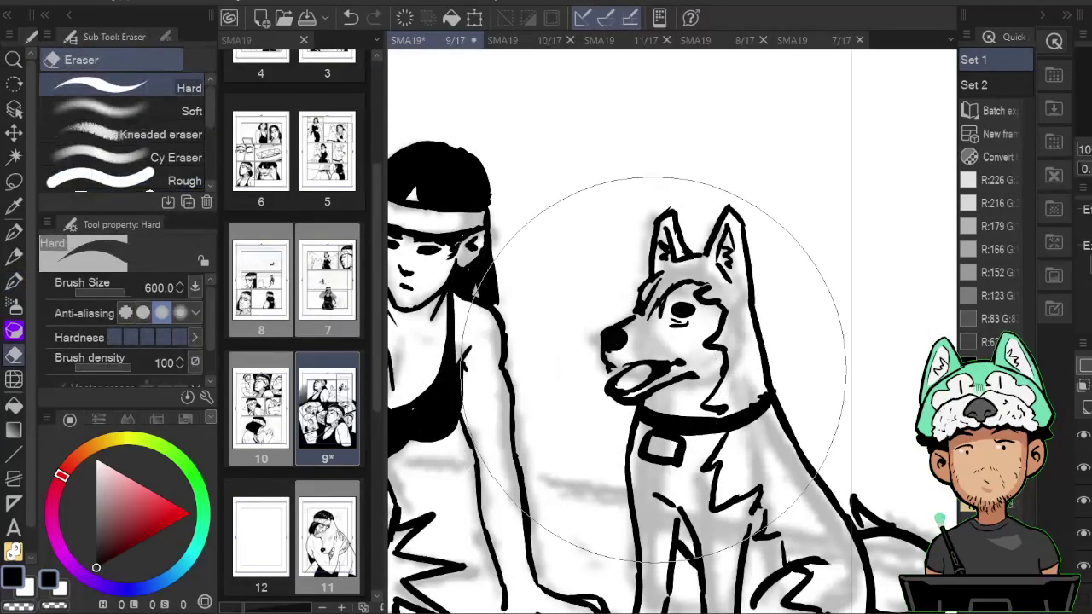
{"action": "key", "text": "p"}
{"action": "key", "text": "h"}
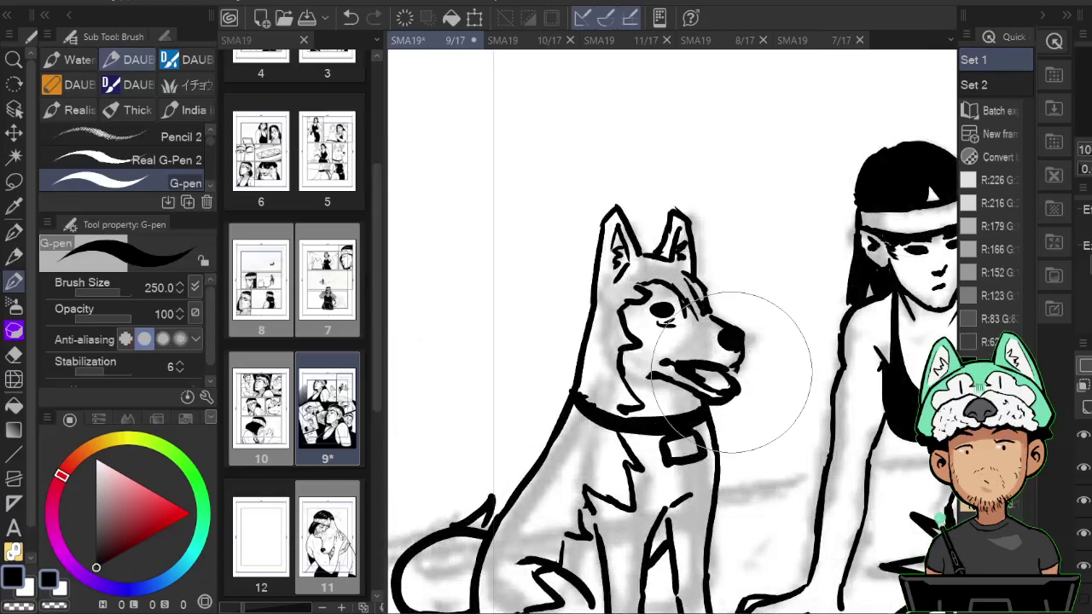
Examine the inked woman and dog within the tall panel and the whole page layout.
{"action": "key", "text": "h"}
{"action": "key", "text": "ctrl+minus"}
{"action": "key", "text": "ctrl+minus"}
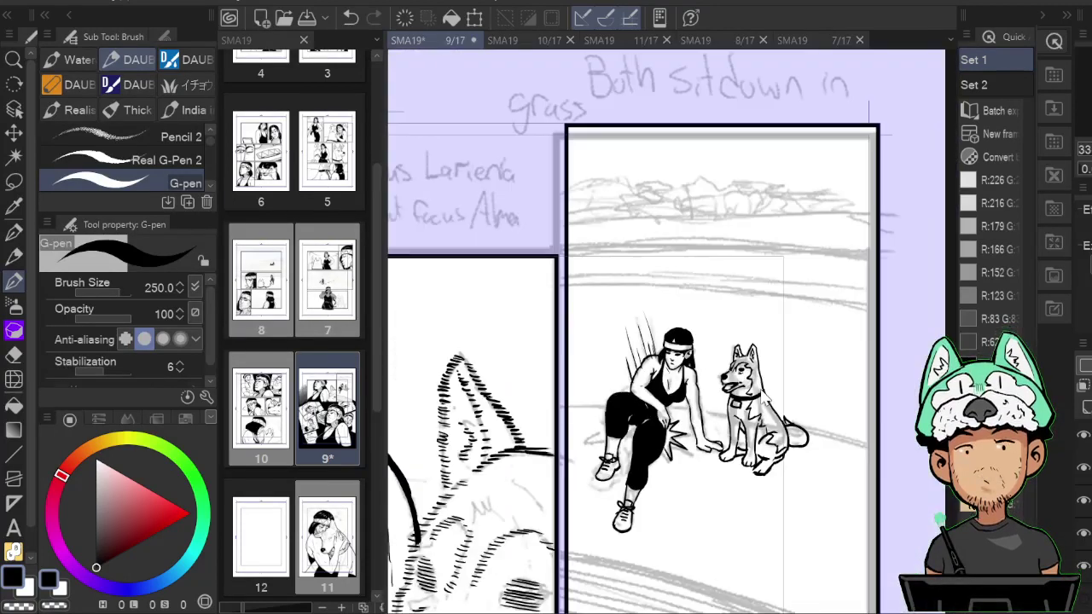
{"action": "key", "text": "ctrl+minus"}
{"action": "scroll", "coordinate": [760, 390], "scroll_direction": "down", "scroll_amount": 2}
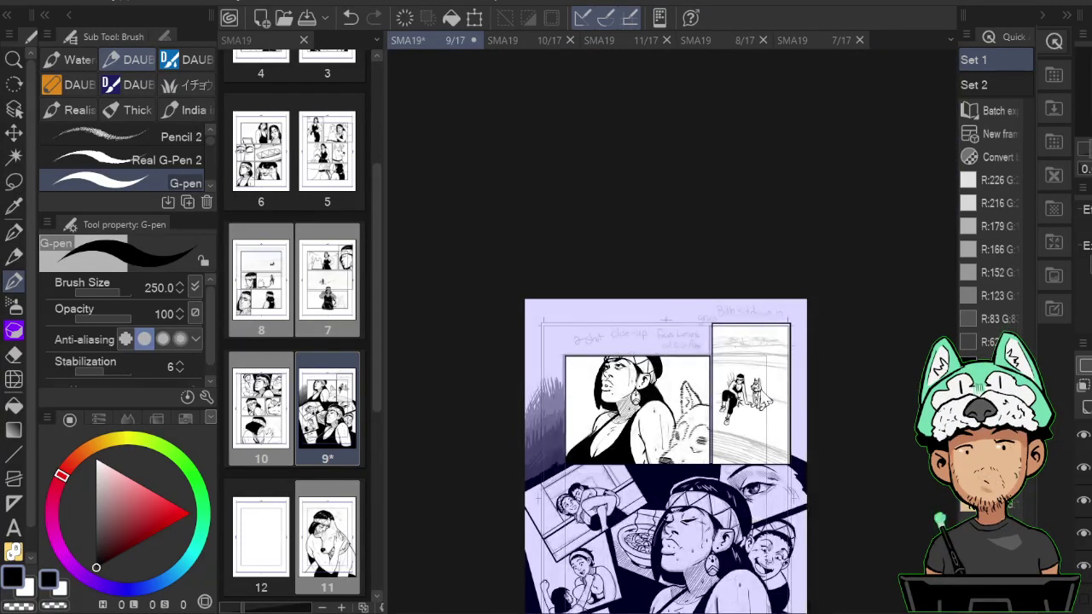
{"action": "scroll", "coordinate": [760, 390], "scroll_direction": "up", "scroll_amount": 5}
{"action": "scroll", "coordinate": [766, 401], "scroll_direction": "up", "scroll_amount": 1}
{"action": "scroll", "coordinate": [765, 401], "scroll_direction": "down", "scroll_amount": 2}
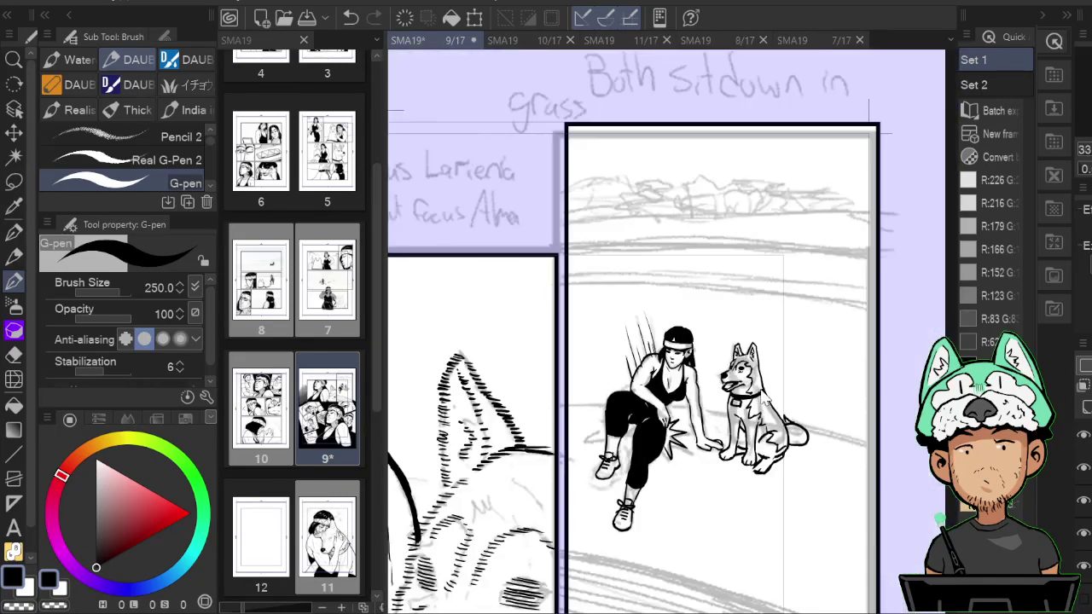
{"action": "scroll", "coordinate": [766, 401], "scroll_direction": "up", "scroll_amount": 2}
{"action": "scroll", "coordinate": [765, 399], "scroll_direction": "down", "scroll_amount": 5}
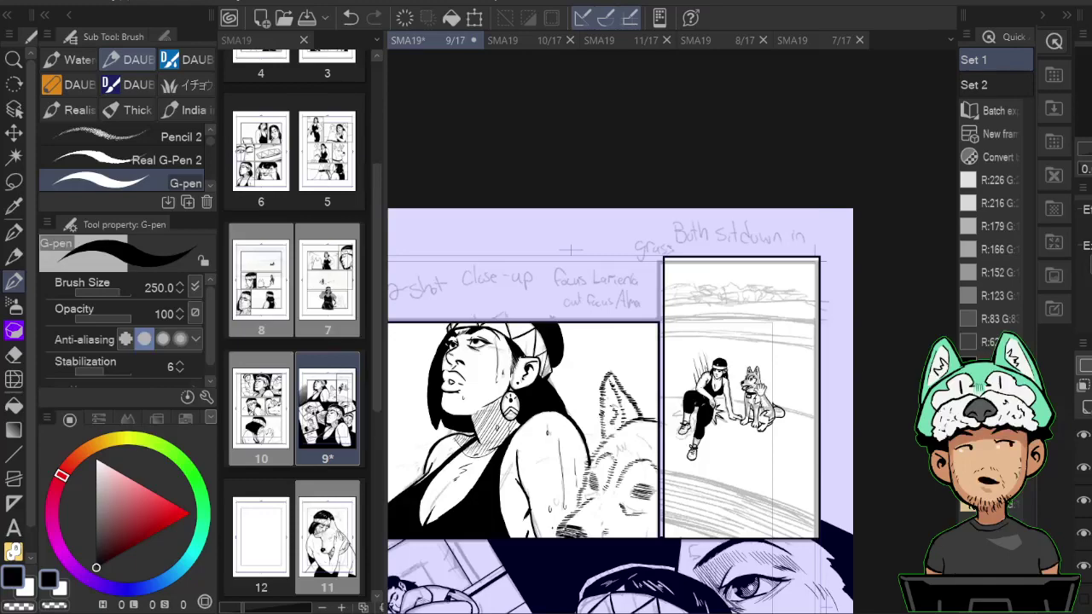
Save page 9 and switch to page 10, at the sketched dog beside the smiling woman in the top panel.
{"action": "left_click_drag", "start_coordinate": [762, 390], "coordinate": [943, 7]}
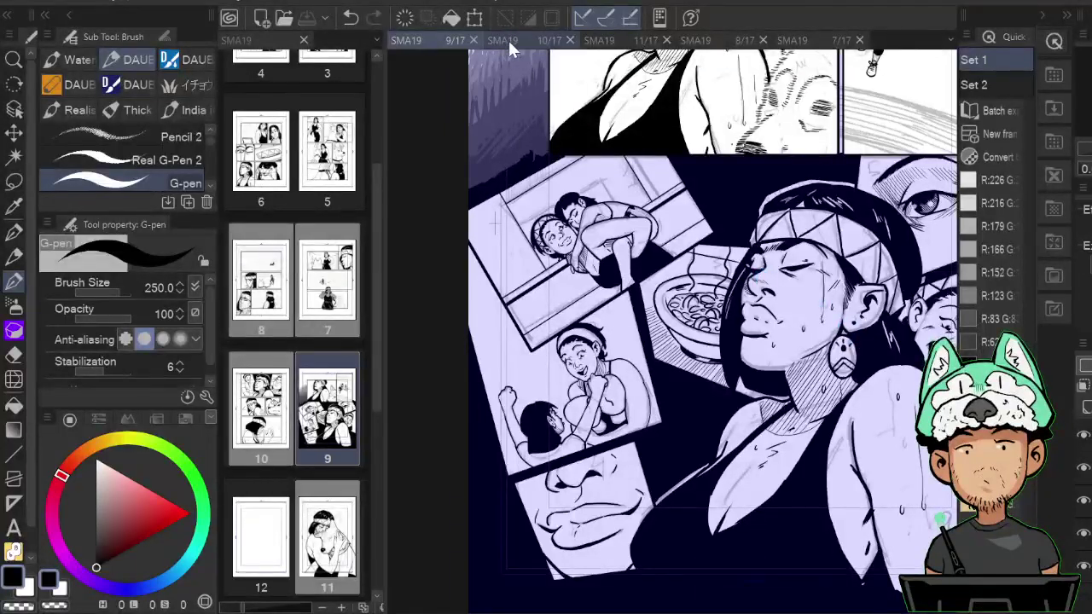
{"action": "left_click", "coordinate": [509, 40]}
{"action": "left_click_drag", "start_coordinate": [825, 348], "coordinate": [792, 304]}
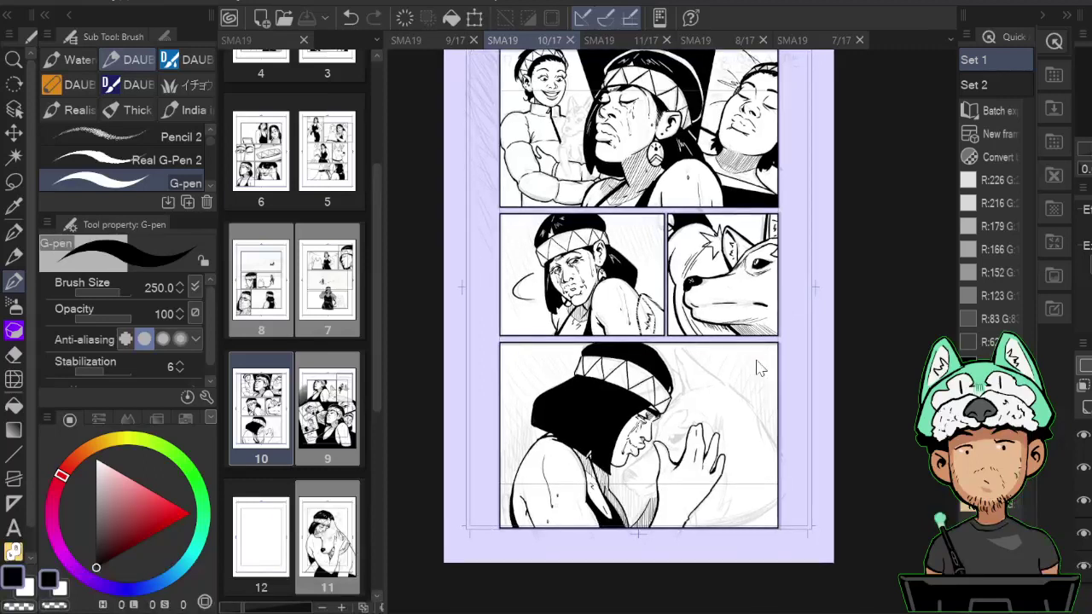
{"action": "scroll", "coordinate": [758, 367], "scroll_direction": "up", "scroll_amount": 4}
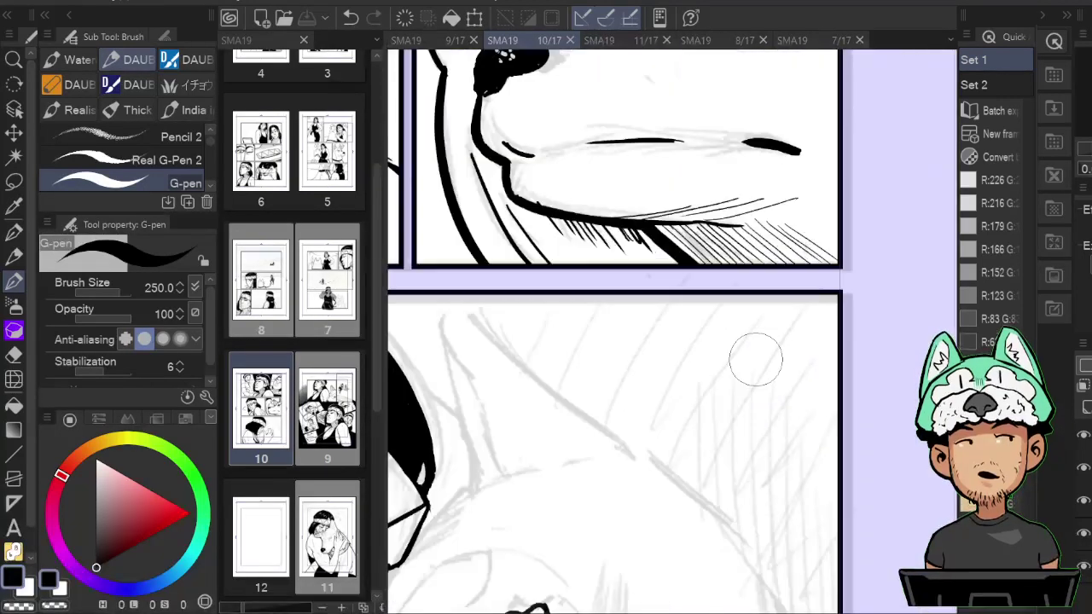
{"action": "left_click_drag", "start_coordinate": [756, 361], "coordinate": [770, 392]}
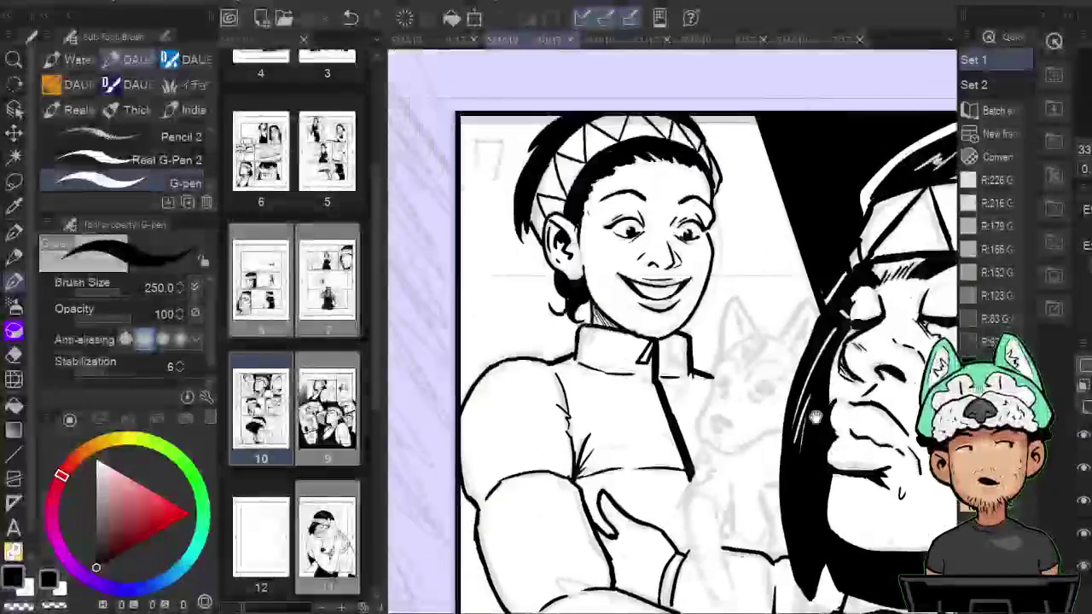
{"action": "scroll", "coordinate": [821, 496], "scroll_direction": "up", "scroll_amount": 2}
{"action": "key", "text": "h"}
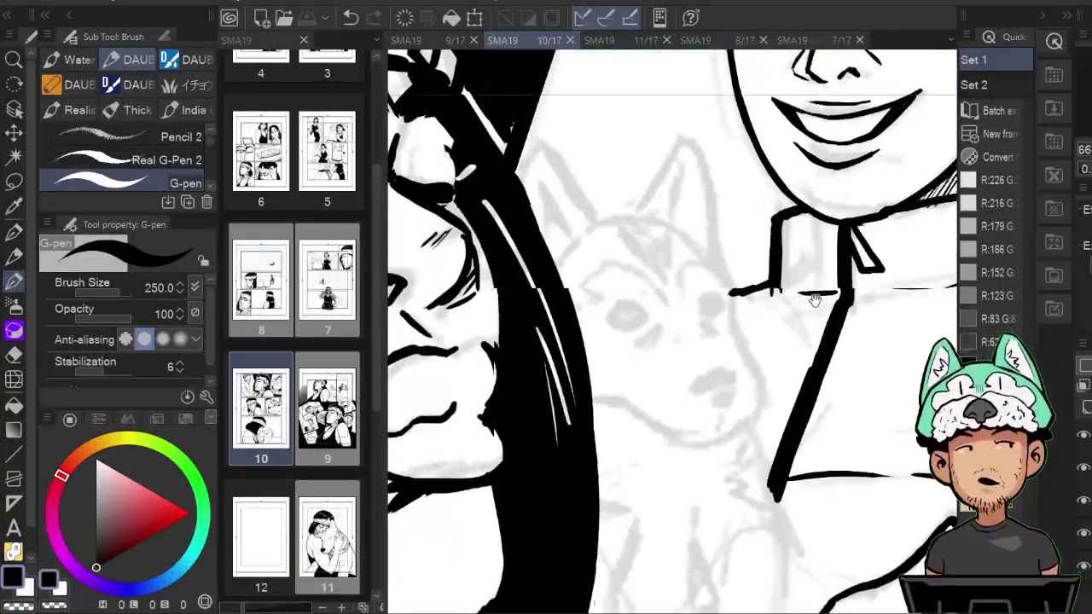
Ink the sketched dog's head contour from the forehead past the brow and down the bridge of the muzzle.
{"action": "left_click_drag", "start_coordinate": [784, 304], "coordinate": [810, 436]}
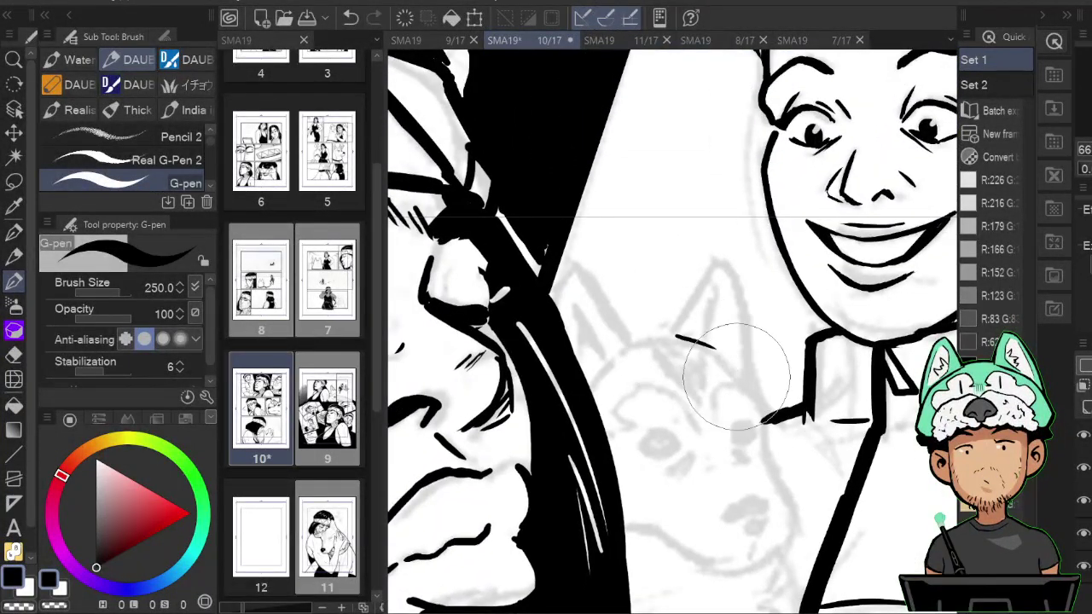
{"action": "left_click_drag", "start_coordinate": [733, 369], "coordinate": [751, 387]}
{"action": "key", "text": "h"}
{"action": "left_click_drag", "start_coordinate": [741, 416], "coordinate": [809, 354]}
{"action": "key", "text": "h"}
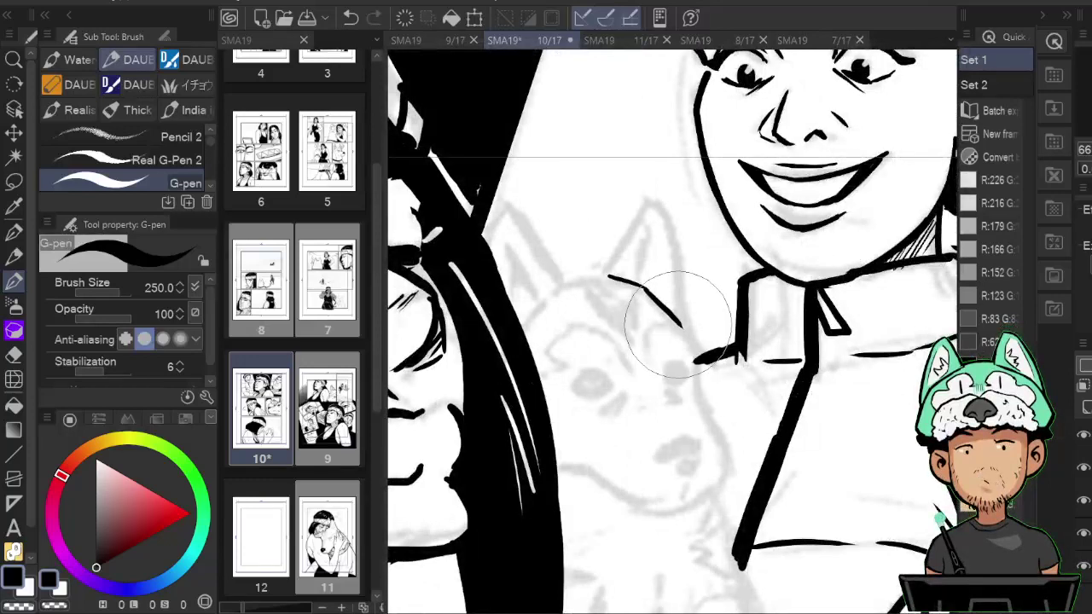
{"action": "left_click_drag", "start_coordinate": [700, 387], "coordinate": [705, 408]}
{"action": "key", "text": "h"}
{"action": "mouse_move", "coordinate": [717, 448]}
{"action": "left_mouse_down"}
{"action": "mouse_move", "coordinate": [793, 370]}
{"action": "mouse_move", "coordinate": [770, 432]}
{"action": "mouse_move", "coordinate": [720, 421]}
{"action": "left_mouse_up"}
{"action": "key", "text": "h"}
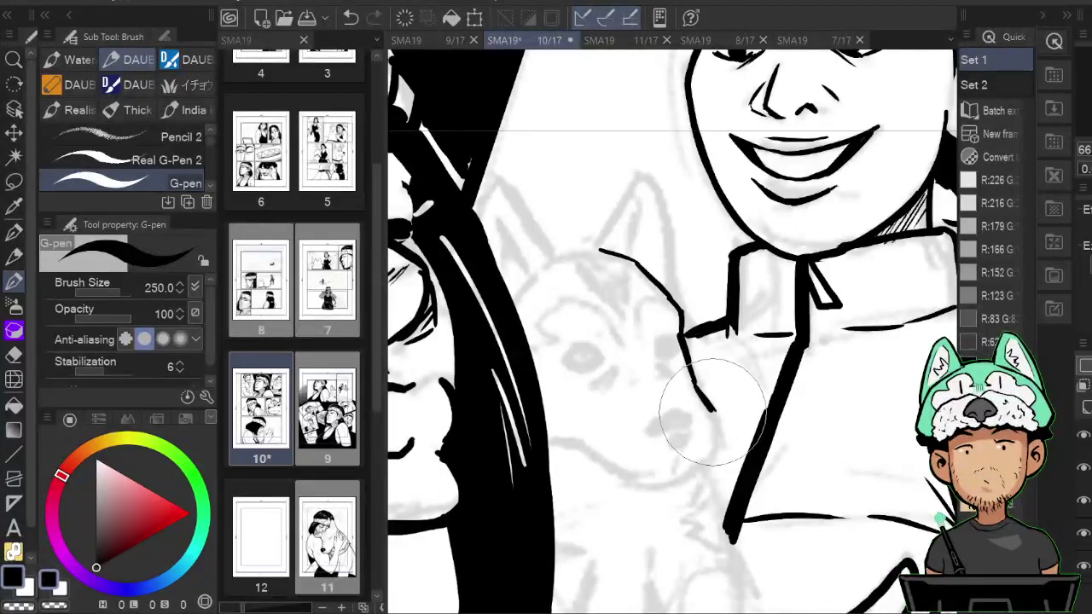
Round off the dog's muzzle tip, fill its nose with black, and ink the mouth and lower jaw lines.
{"action": "key", "text": "h"}
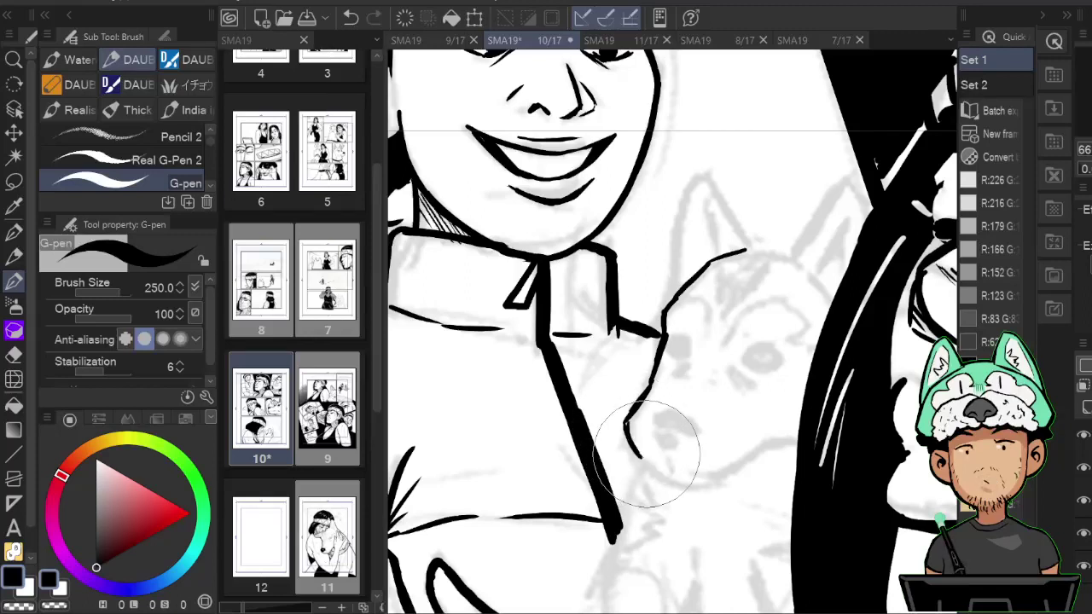
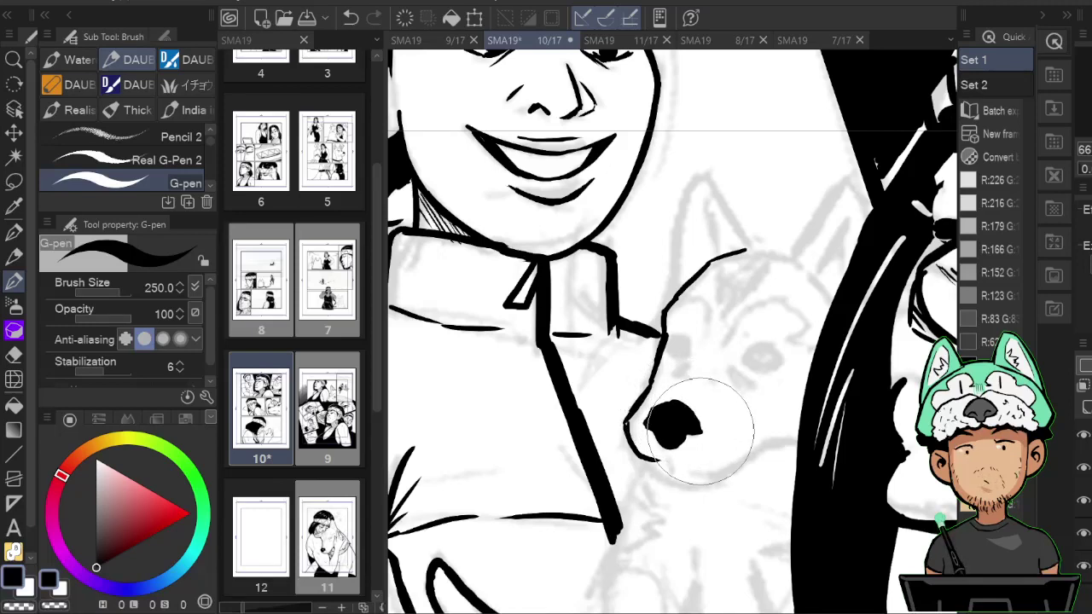
{"action": "left_click_drag", "start_coordinate": [680, 467], "coordinate": [701, 477]}
{"action": "key", "text": "h"}
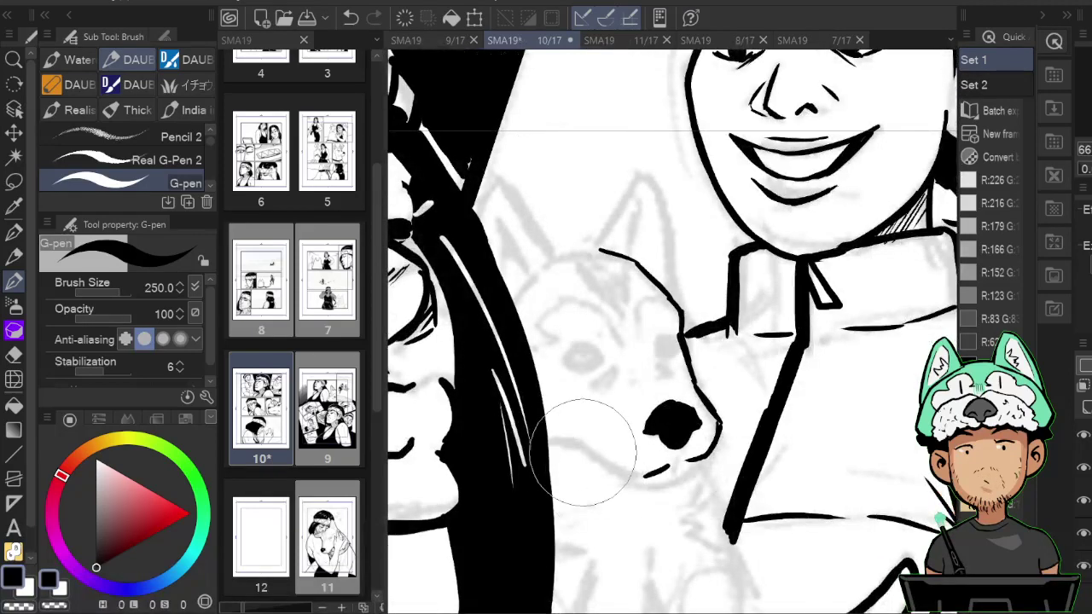
{"action": "left_click_drag", "start_coordinate": [548, 446], "coordinate": [566, 444]}
{"action": "key", "text": "h"}
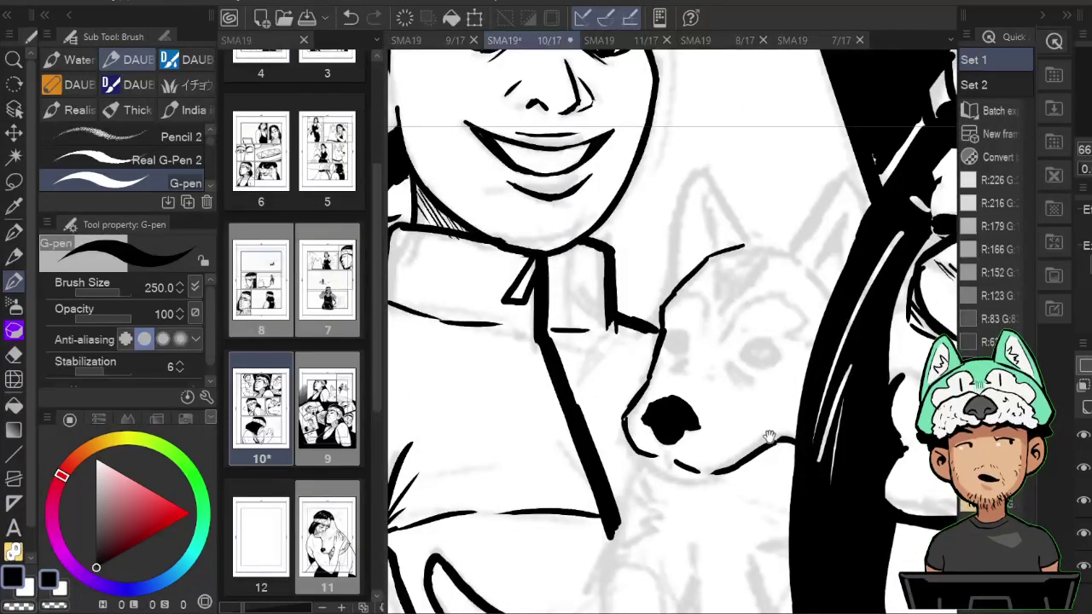
{"action": "key", "text": "h"}
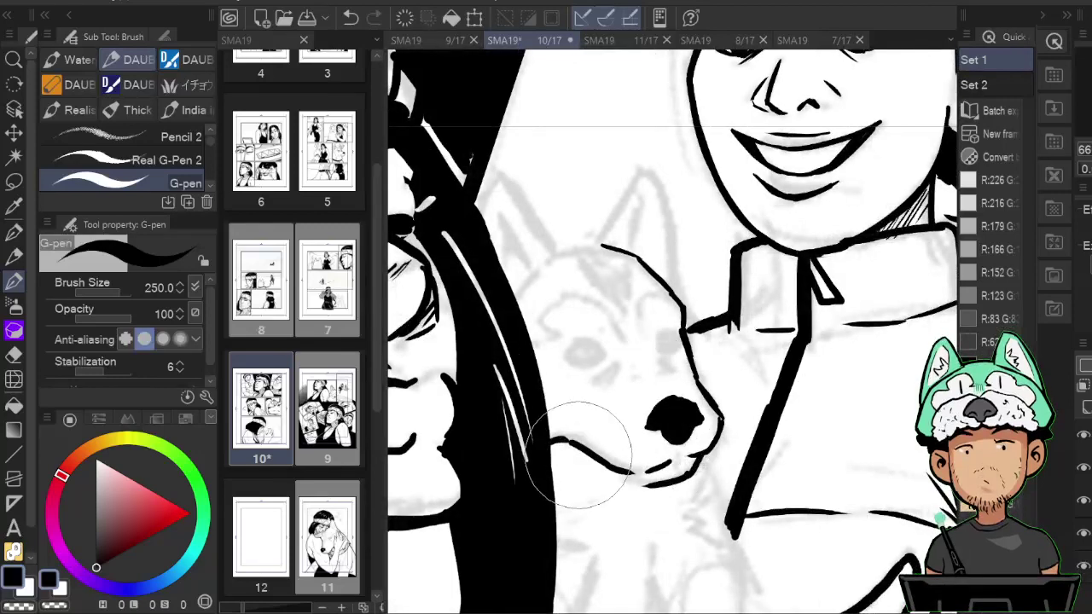
{"action": "left_click_drag", "start_coordinate": [605, 473], "coordinate": [648, 488]}
{"action": "key", "text": "h"}
Ink a short neck line below the dog's jaw and outline its front leg beside the smiling woman's hand.
{"action": "mouse_move", "coordinate": [712, 505]}
{"action": "left_mouse_down"}
{"action": "mouse_move", "coordinate": [726, 381]}
{"action": "mouse_move", "coordinate": [744, 358]}
{"action": "left_mouse_up"}
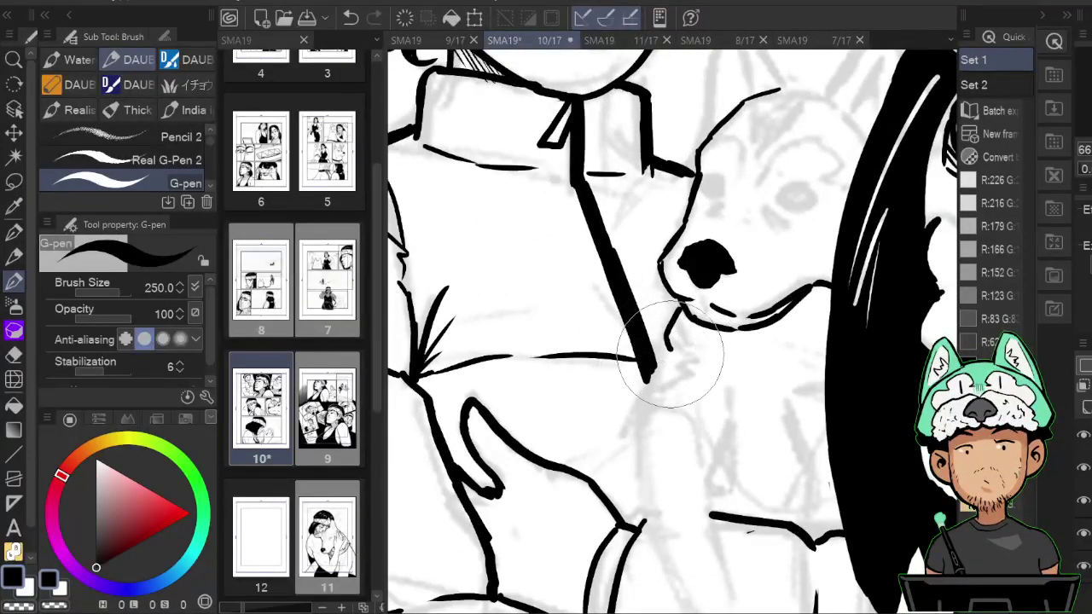
{"action": "mouse_move", "coordinate": [741, 423]}
{"action": "left_mouse_down"}
{"action": "mouse_move", "coordinate": [756, 341]}
{"action": "mouse_move", "coordinate": [780, 385]}
{"action": "mouse_move", "coordinate": [784, 432]}
{"action": "mouse_move", "coordinate": [750, 288]}
{"action": "left_mouse_up"}
{"action": "key", "text": "ctrl+z"}
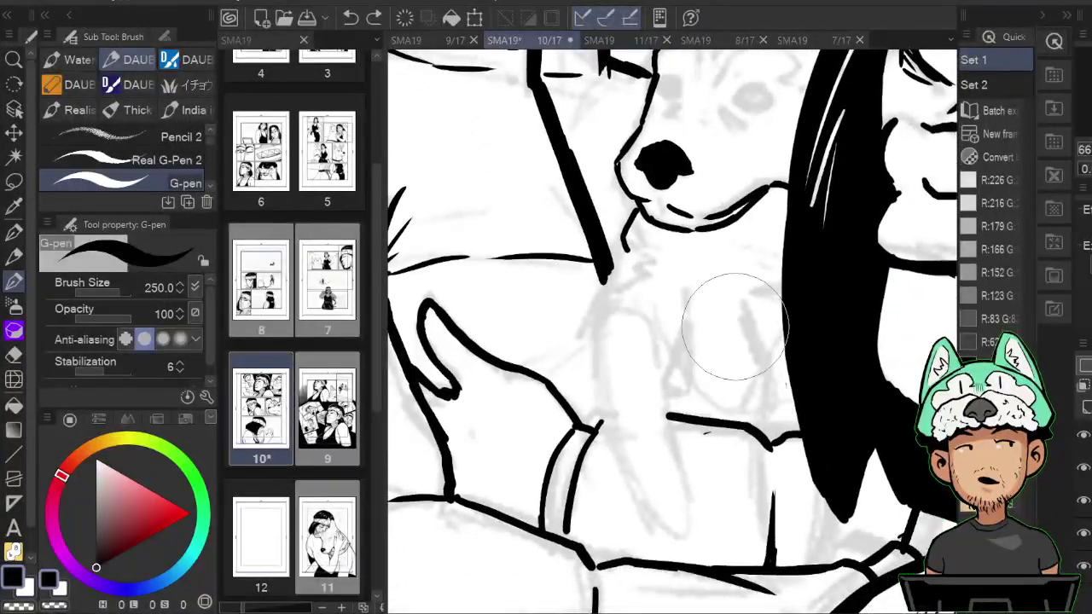
{"action": "mouse_move", "coordinate": [730, 361]}
{"action": "left_mouse_down"}
{"action": "mouse_move", "coordinate": [767, 487]}
{"action": "mouse_move", "coordinate": [746, 416]}
{"action": "mouse_move", "coordinate": [761, 350]}
{"action": "left_mouse_up"}
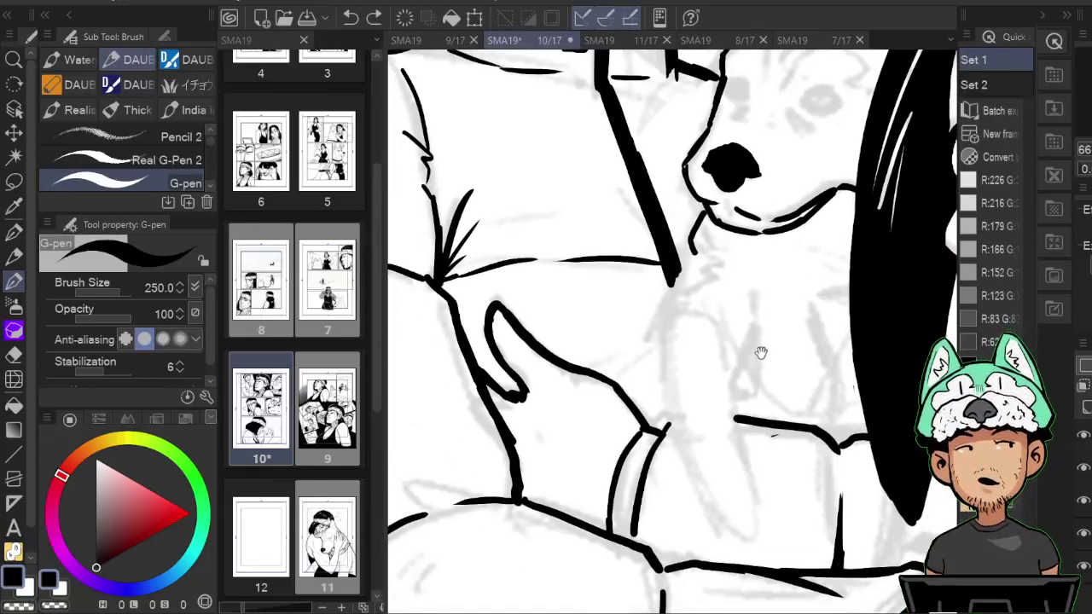
{"action": "mouse_move", "coordinate": [673, 405]}
{"action": "left_mouse_down"}
{"action": "mouse_move", "coordinate": [670, 495]}
{"action": "mouse_move", "coordinate": [725, 508]}
{"action": "left_mouse_up"}
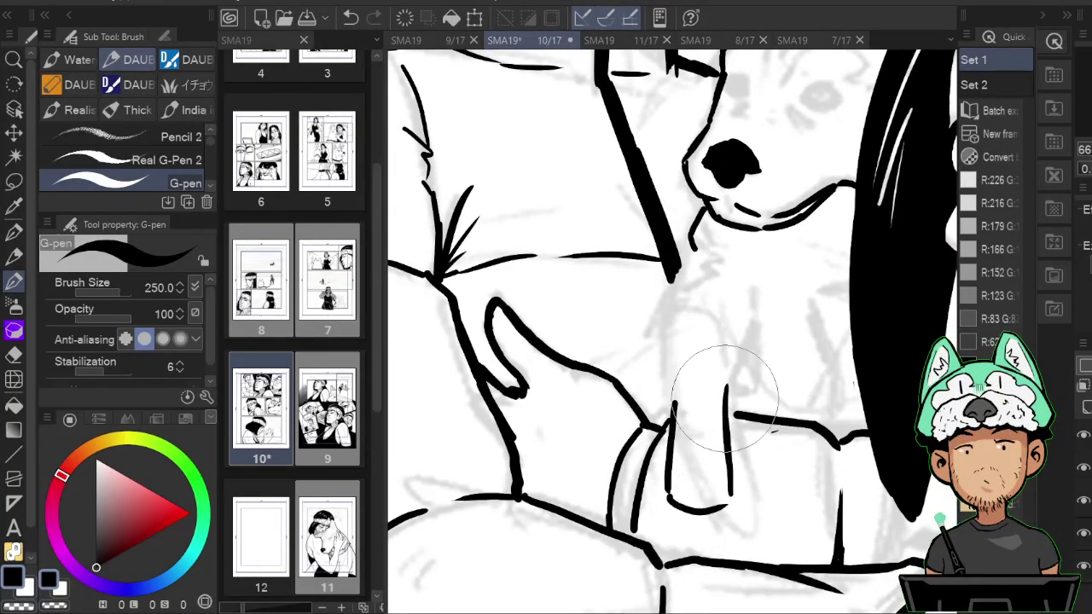
{"action": "key", "text": "ctrl+z"}
{"action": "left_click_drag", "start_coordinate": [797, 269], "coordinate": [783, 358]}
{"action": "left_click_drag", "start_coordinate": [713, 480], "coordinate": [739, 476]}
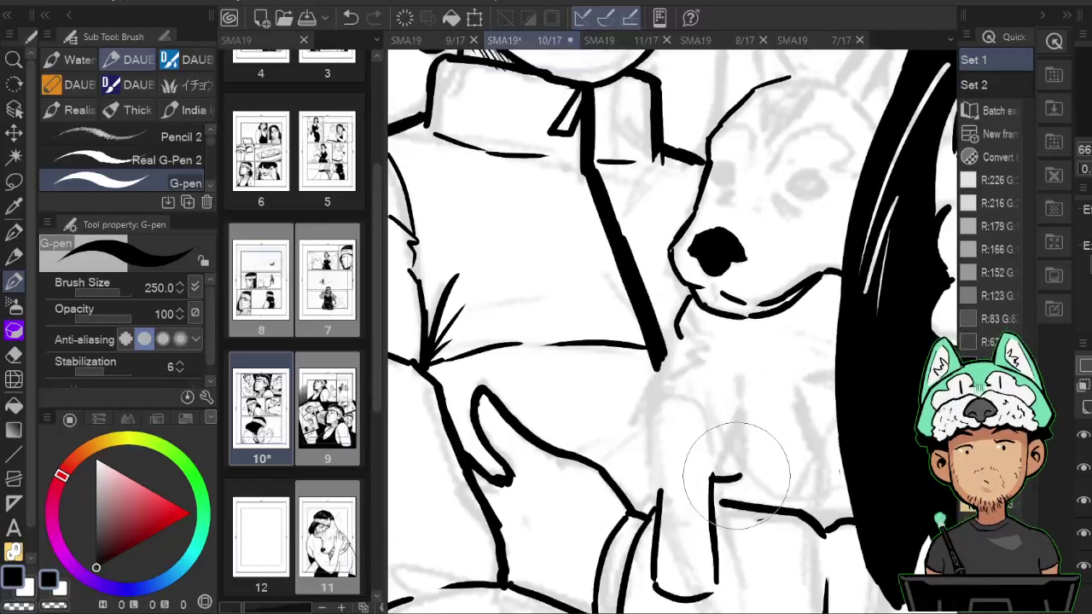
{"action": "key", "text": "ctrl+z"}
Redraw the dog's chest line from beneath its jaw down to the front leg, erasing stray ink at the joint.
{"action": "key", "text": "e"}
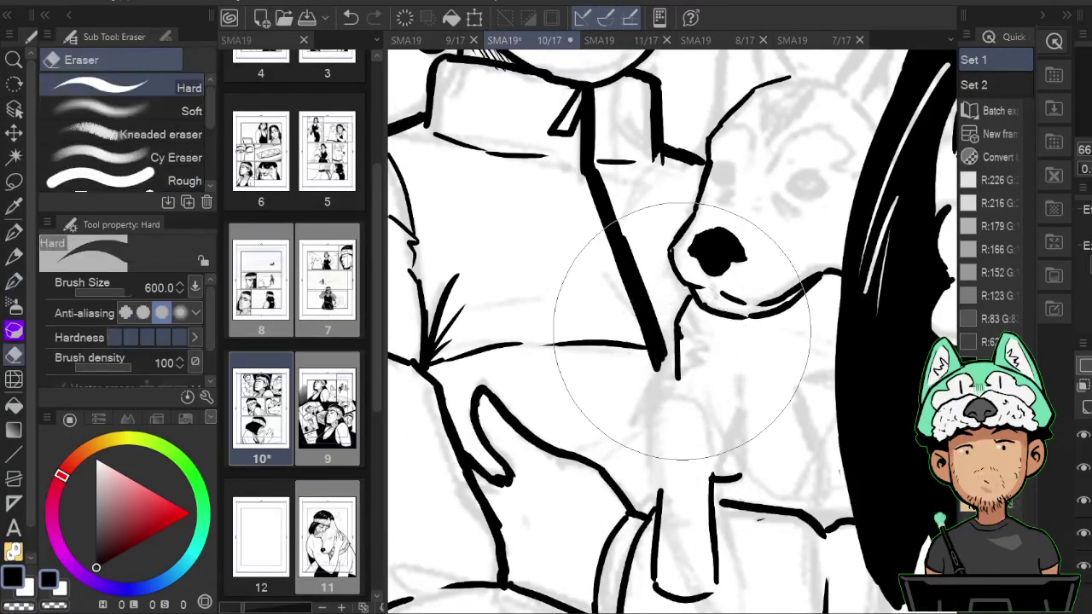
{"action": "key", "text": "p"}
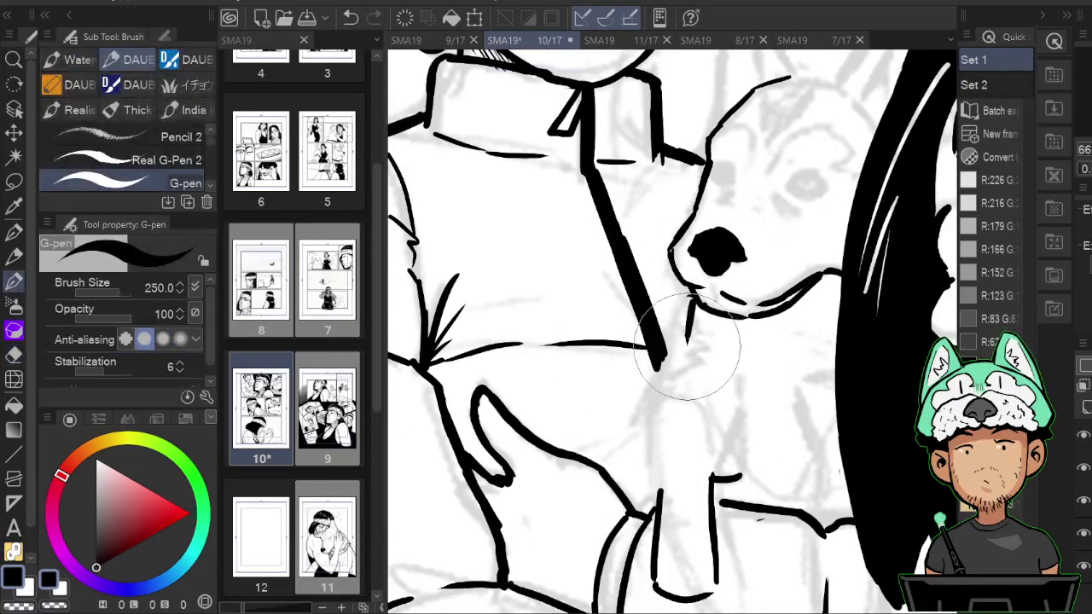
{"action": "left_click_drag", "start_coordinate": [690, 331], "coordinate": [657, 465]}
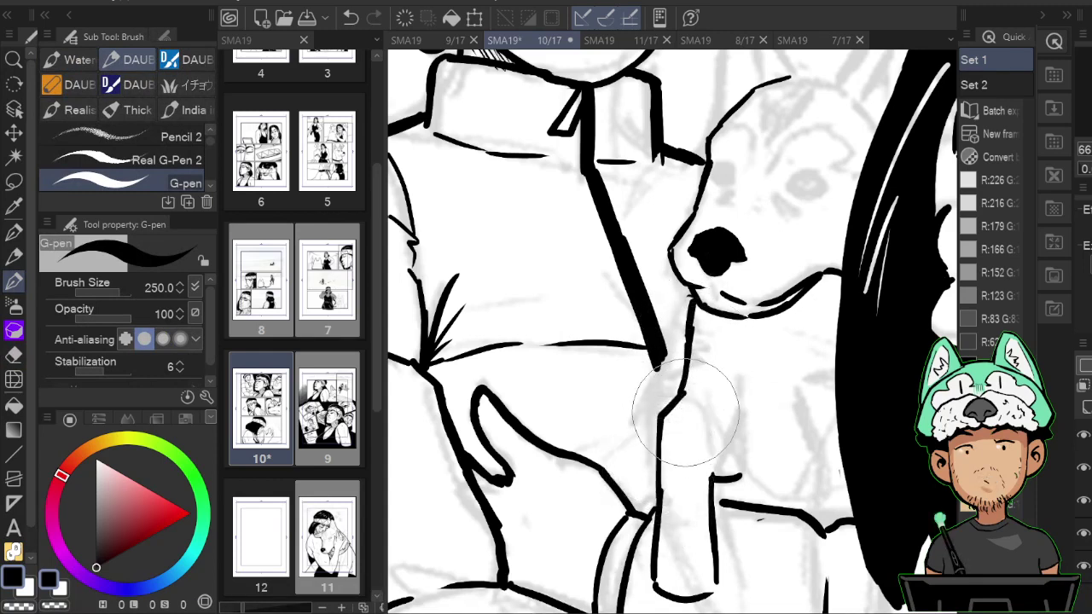
{"action": "key", "text": "e"}
{"action": "key", "text": "p"}
{"action": "key", "text": "e"}
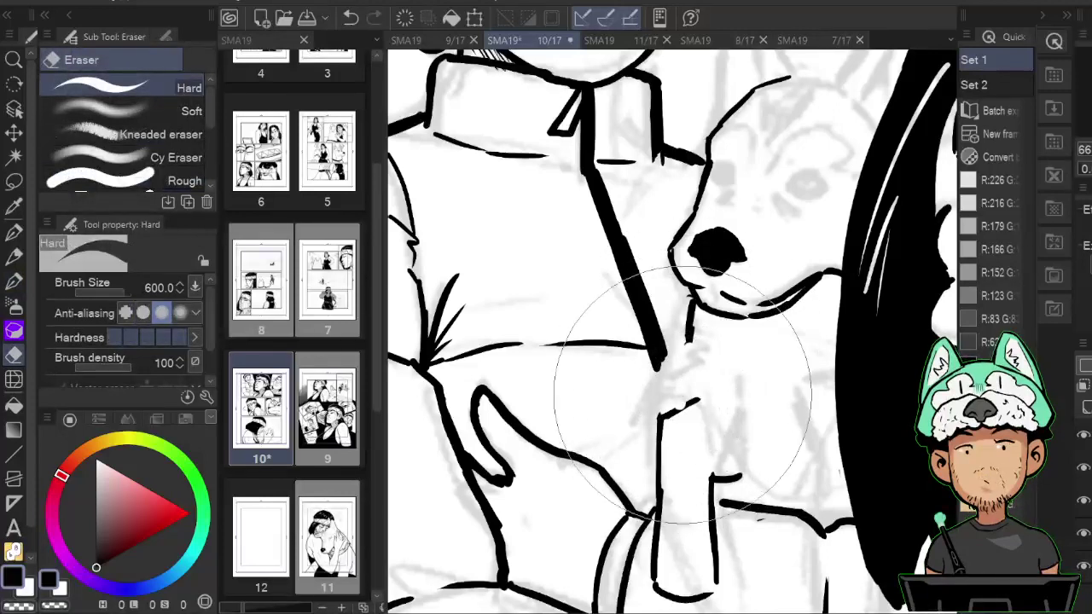
{"action": "key", "text": "p"}
{"action": "key", "text": "e"}
{"action": "key", "text": "p"}
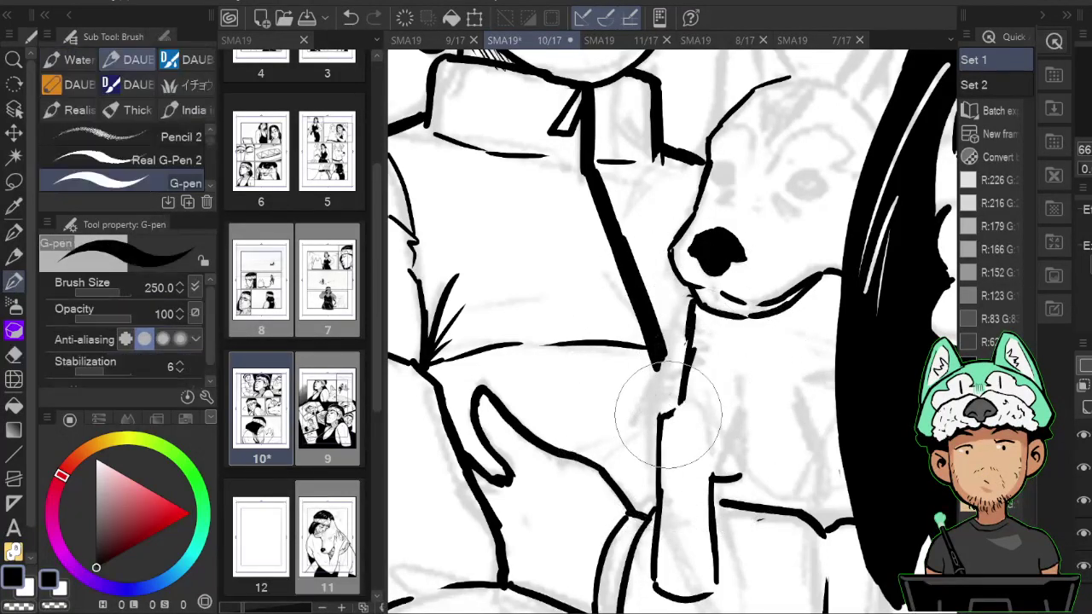
Ink the dog's inner leg lines above the woman's arm and fill the small gap beside the front leg with black.
{"action": "mouse_move", "coordinate": [758, 421]}
{"action": "left_mouse_down"}
{"action": "mouse_move", "coordinate": [731, 505]}
{"action": "mouse_move", "coordinate": [729, 484]}
{"action": "left_mouse_up"}
{"action": "left_click_drag", "start_coordinate": [808, 443], "coordinate": [811, 528]}
{"action": "mouse_move", "coordinate": [836, 570]}
{"action": "left_mouse_down"}
{"action": "mouse_move", "coordinate": [794, 404]}
{"action": "mouse_move", "coordinate": [806, 263]}
{"action": "mouse_move", "coordinate": [793, 460]}
{"action": "left_mouse_up"}
Ink both of the dog's eyes in solid black with white highlights and short crease strokes beneath them.
{"action": "left_click_drag", "start_coordinate": [769, 296], "coordinate": [792, 476]}
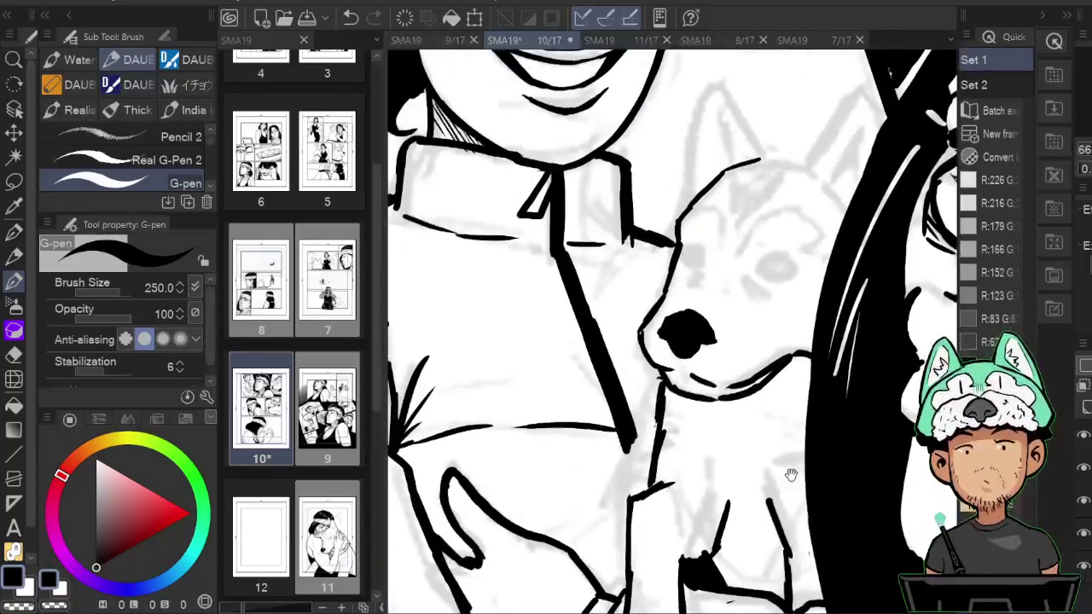
{"action": "left_click_drag", "start_coordinate": [783, 351], "coordinate": [776, 475]}
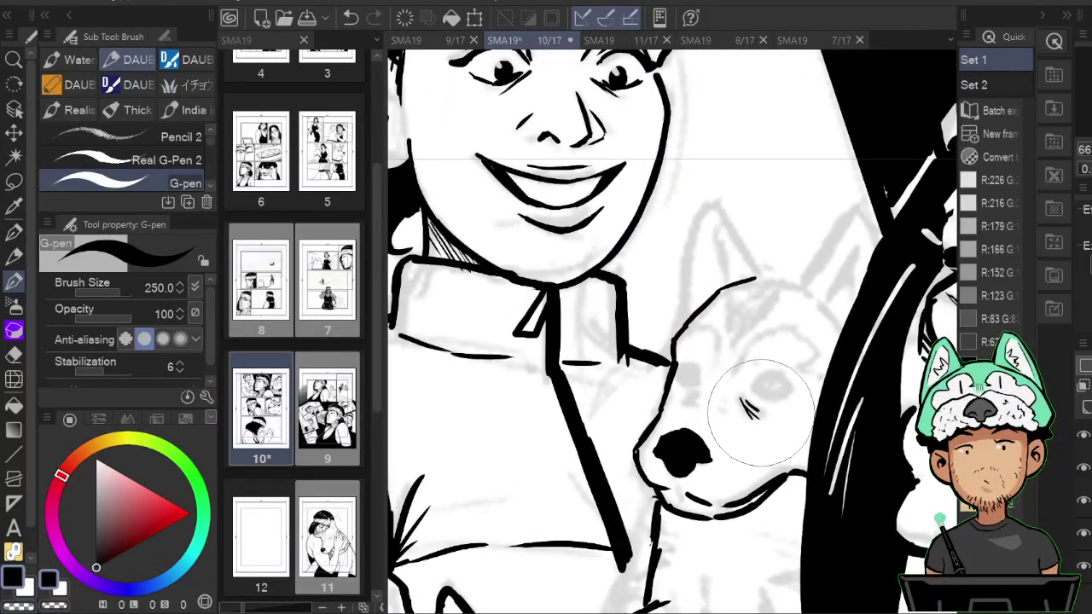
{"action": "key", "text": "h"}
{"action": "left_click_drag", "start_coordinate": [639, 386], "coordinate": [665, 401]}
{"action": "key", "text": "h"}
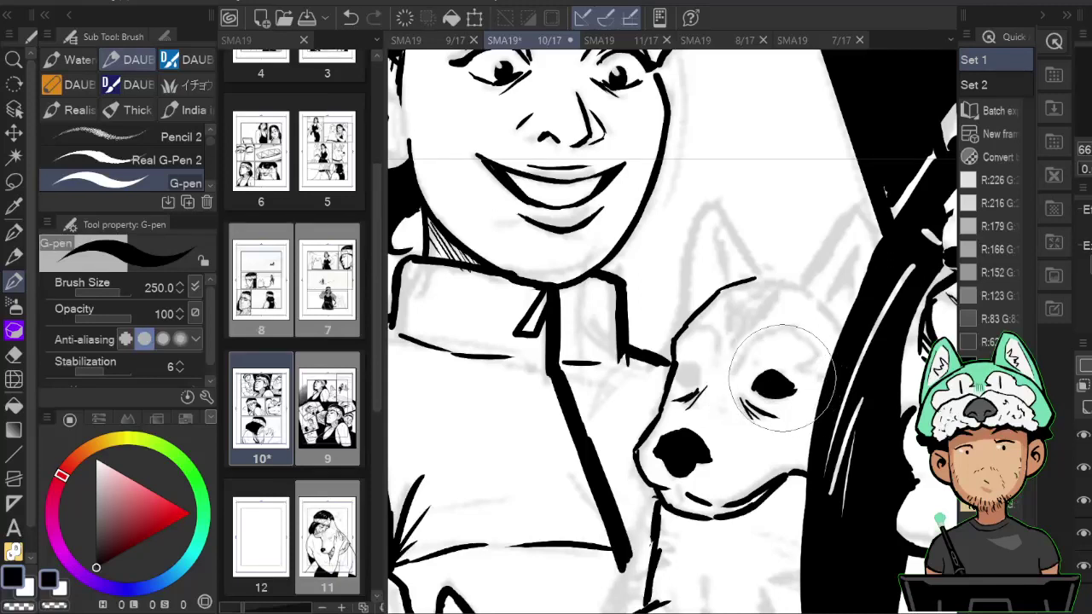
{"action": "key", "text": "e"}
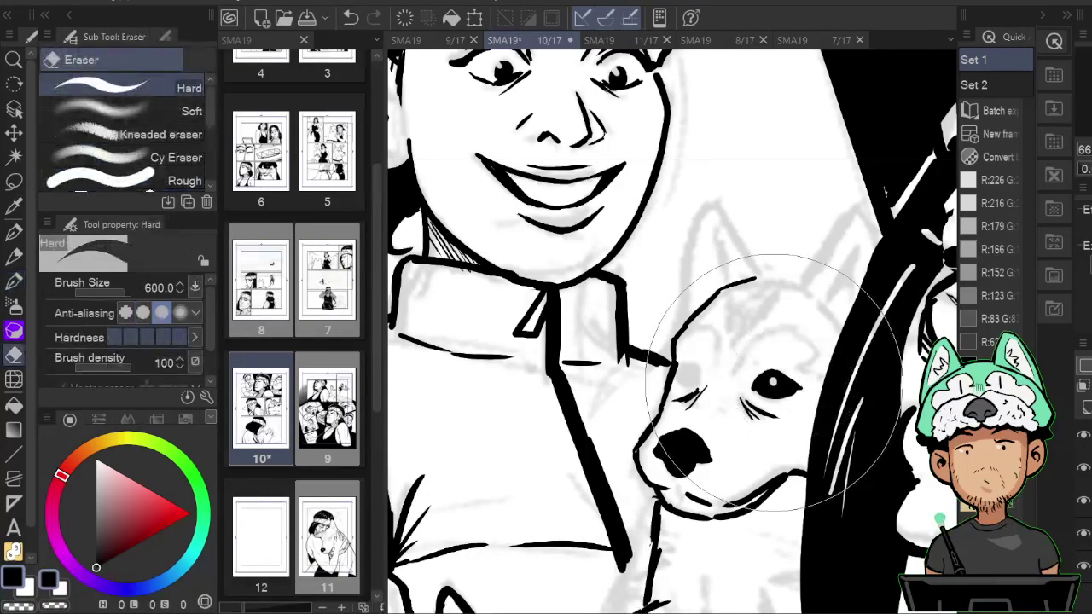
{"action": "key", "text": "p"}
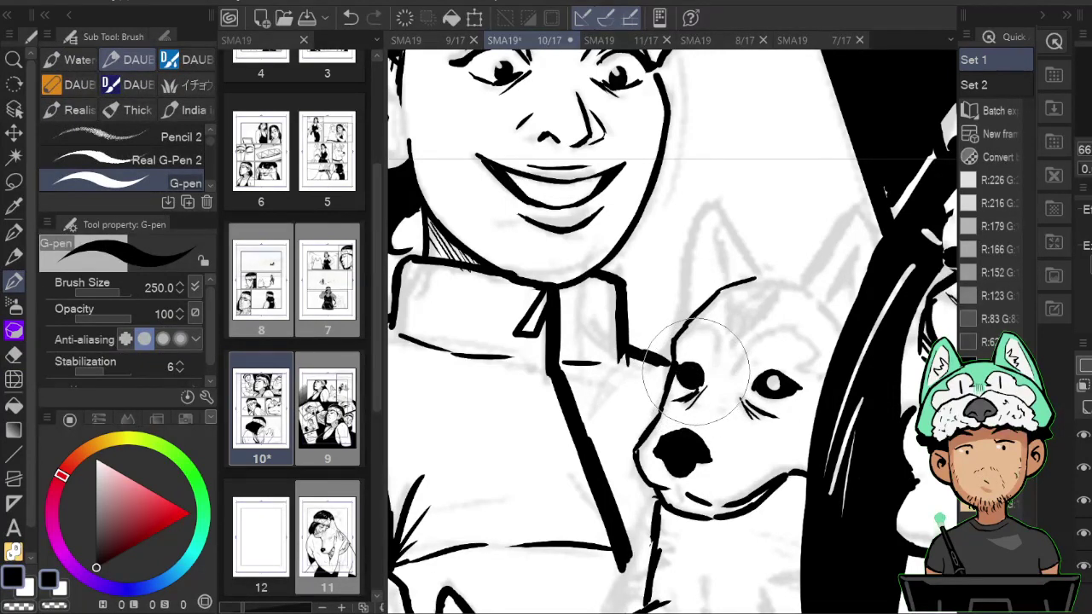
{"action": "key", "text": "e"}
{"action": "key", "text": "p"}
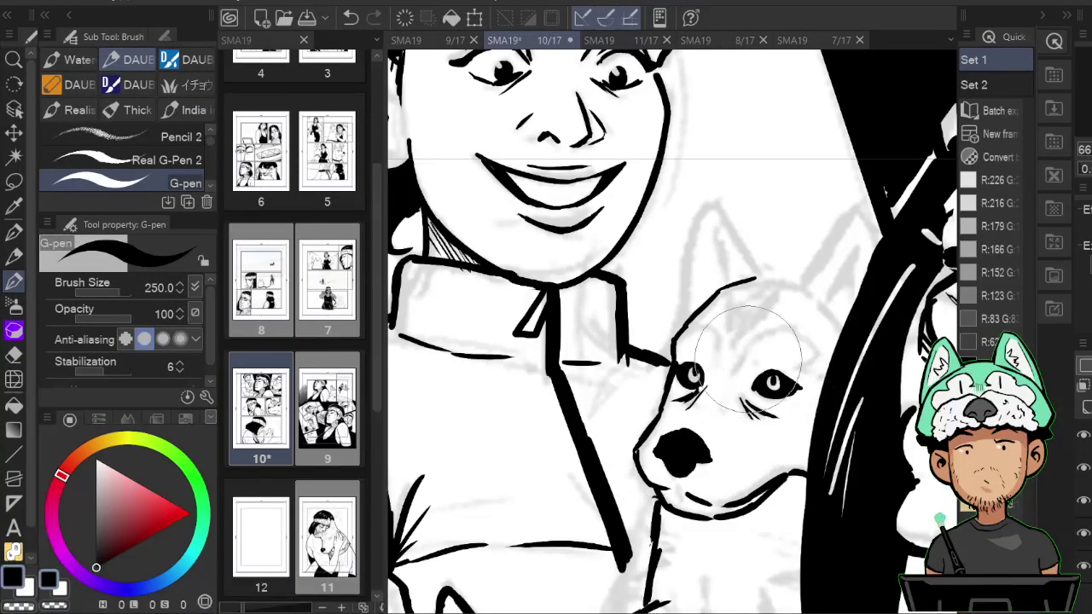
Outline the rounded brow markings over both of the dog's eyes and hatch short fur strokes between them.
{"action": "key", "text": "b"}
{"action": "key", "text": "p"}
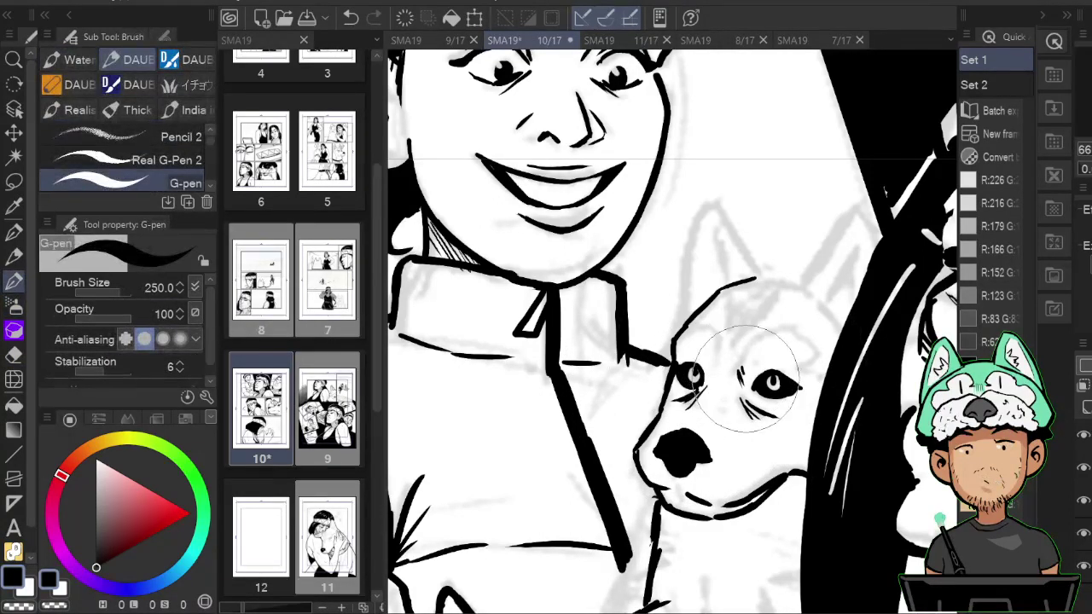
{"action": "mouse_move", "coordinate": [745, 386]}
{"action": "left_mouse_down"}
{"action": "mouse_move", "coordinate": [813, 343]}
{"action": "mouse_move", "coordinate": [802, 367]}
{"action": "mouse_move", "coordinate": [825, 378]}
{"action": "left_mouse_up"}
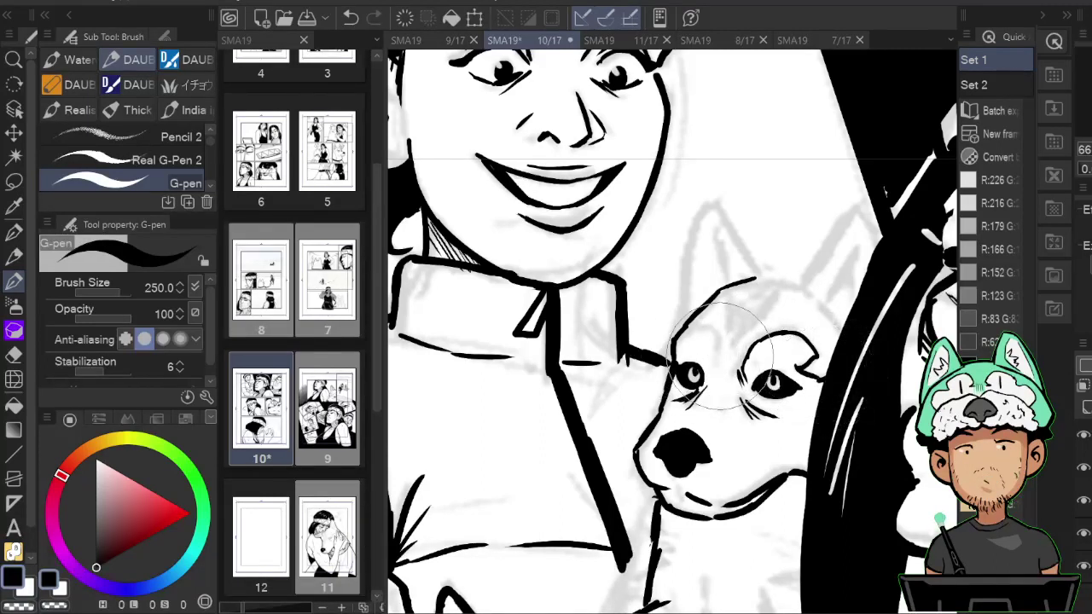
{"action": "mouse_move", "coordinate": [717, 365]}
{"action": "left_mouse_down"}
{"action": "mouse_move", "coordinate": [709, 324]}
{"action": "mouse_move", "coordinate": [690, 328]}
{"action": "mouse_move", "coordinate": [746, 318]}
{"action": "mouse_move", "coordinate": [768, 355]}
{"action": "mouse_move", "coordinate": [680, 390]}
{"action": "left_mouse_up"}
{"action": "key", "text": "h"}
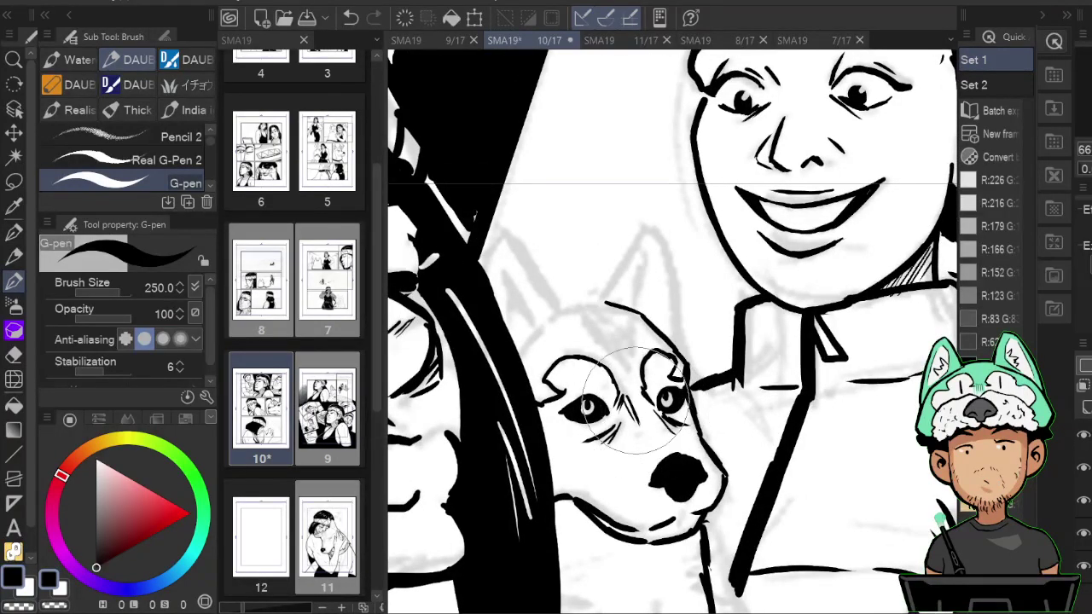
{"action": "key", "text": "h"}
Ink the top of the dog's head and both pointed ears, with jagged fur lines inside each ear.
{"action": "left_click_drag", "start_coordinate": [792, 323], "coordinate": [796, 351]}
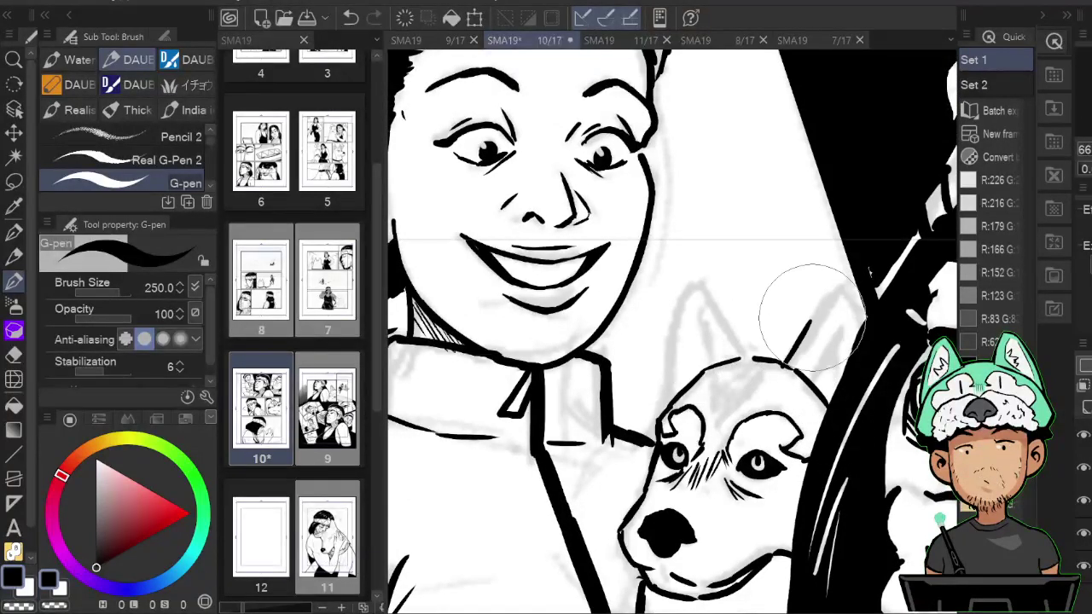
{"action": "mouse_move", "coordinate": [836, 284]}
{"action": "left_mouse_down"}
{"action": "mouse_move", "coordinate": [852, 327]}
{"action": "mouse_move", "coordinate": [814, 352]}
{"action": "mouse_move", "coordinate": [829, 324]}
{"action": "mouse_move", "coordinate": [826, 393]}
{"action": "left_mouse_up"}
{"action": "left_click_drag", "start_coordinate": [841, 328], "coordinate": [826, 362]}
{"action": "left_click_drag", "start_coordinate": [714, 360], "coordinate": [699, 309]}
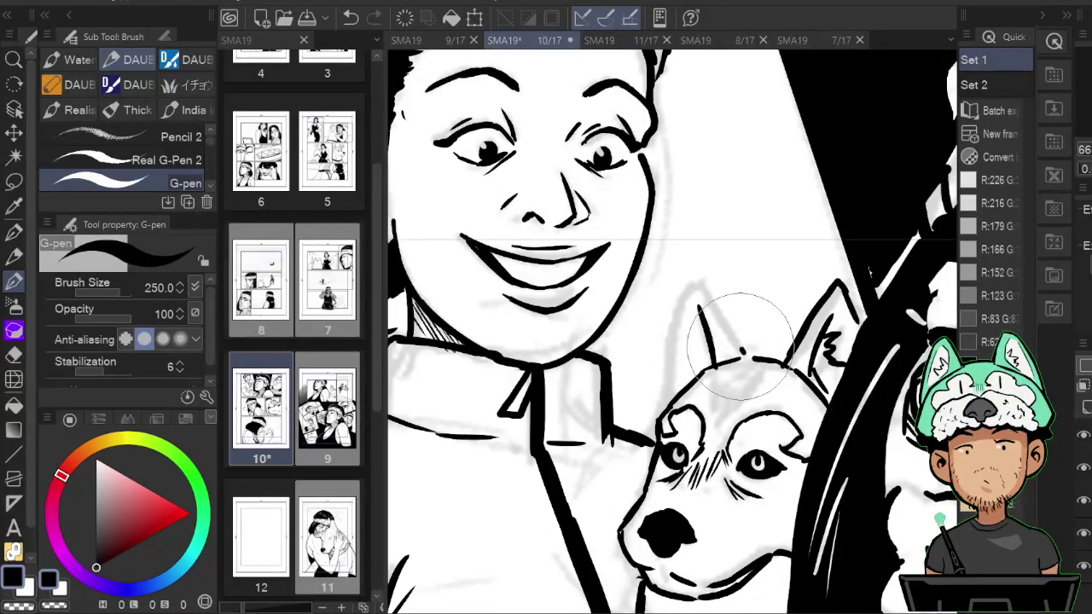
{"action": "mouse_move", "coordinate": [744, 354]}
{"action": "left_mouse_down"}
{"action": "mouse_move", "coordinate": [704, 288]}
{"action": "mouse_move", "coordinate": [696, 296]}
{"action": "mouse_move", "coordinate": [707, 278]}
{"action": "mouse_move", "coordinate": [689, 288]}
{"action": "mouse_move", "coordinate": [669, 376]}
{"action": "left_mouse_up"}
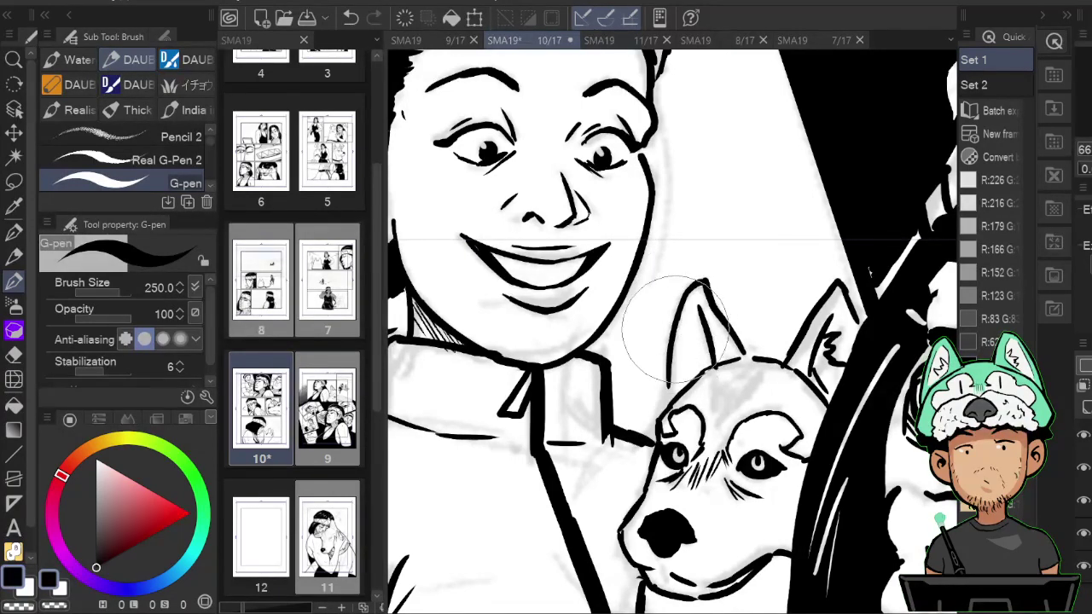
{"action": "left_click_drag", "start_coordinate": [676, 329], "coordinate": [668, 395]}
{"action": "left_click_drag", "start_coordinate": [690, 331], "coordinate": [699, 355]}
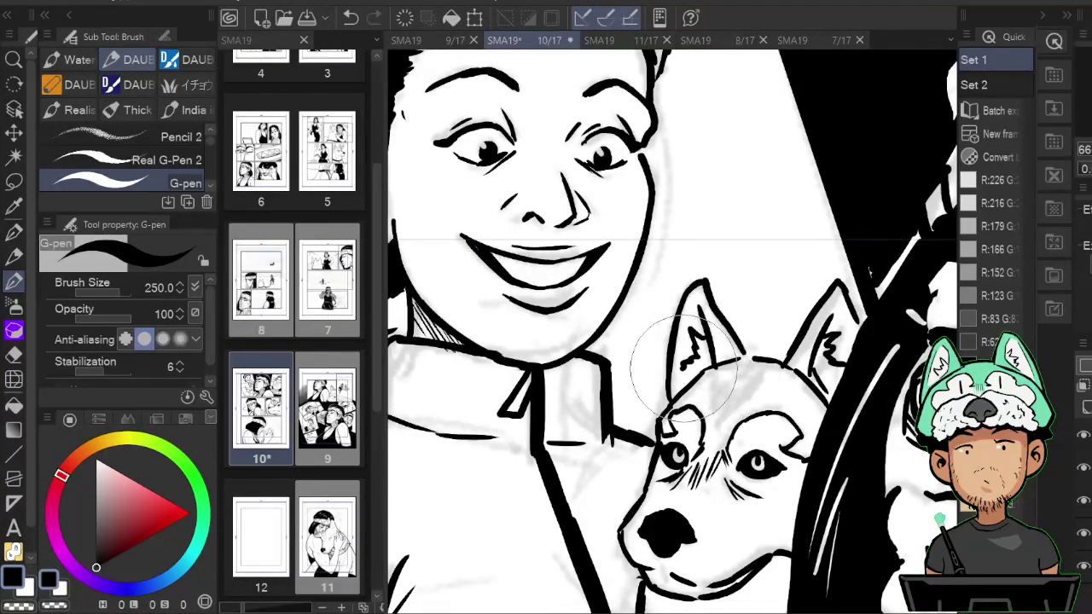
Add jagged fur tufts along both sides of the dog's neck and chest.
{"action": "scroll", "coordinate": [734, 333], "scroll_direction": "down", "scroll_amount": 3}
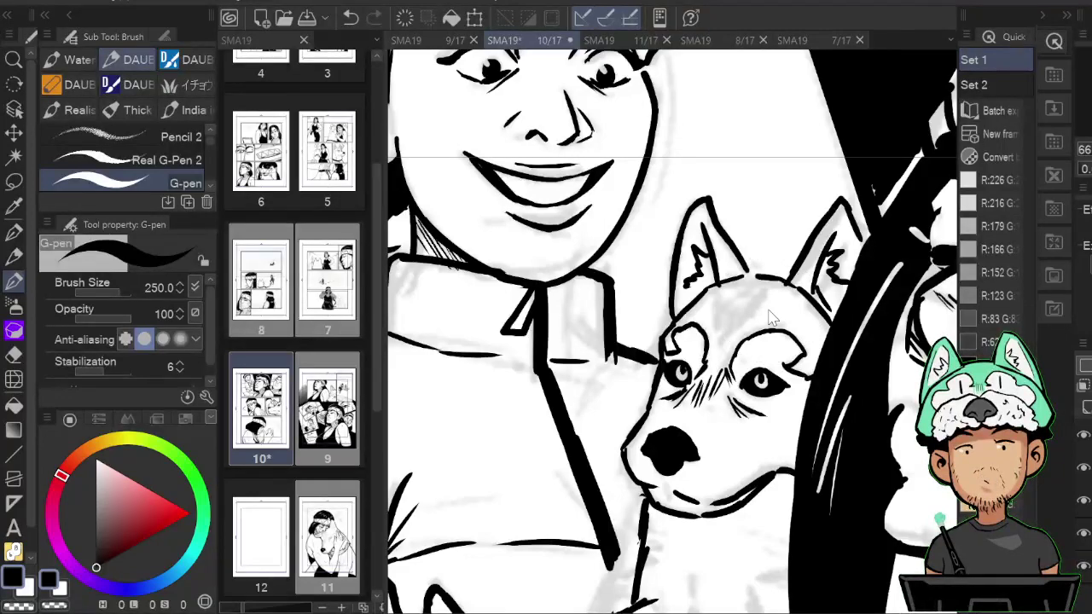
{"action": "scroll", "coordinate": [772, 318], "scroll_direction": "down", "scroll_amount": 5}
{"action": "scroll", "coordinate": [772, 318], "scroll_direction": "up", "scroll_amount": 3}
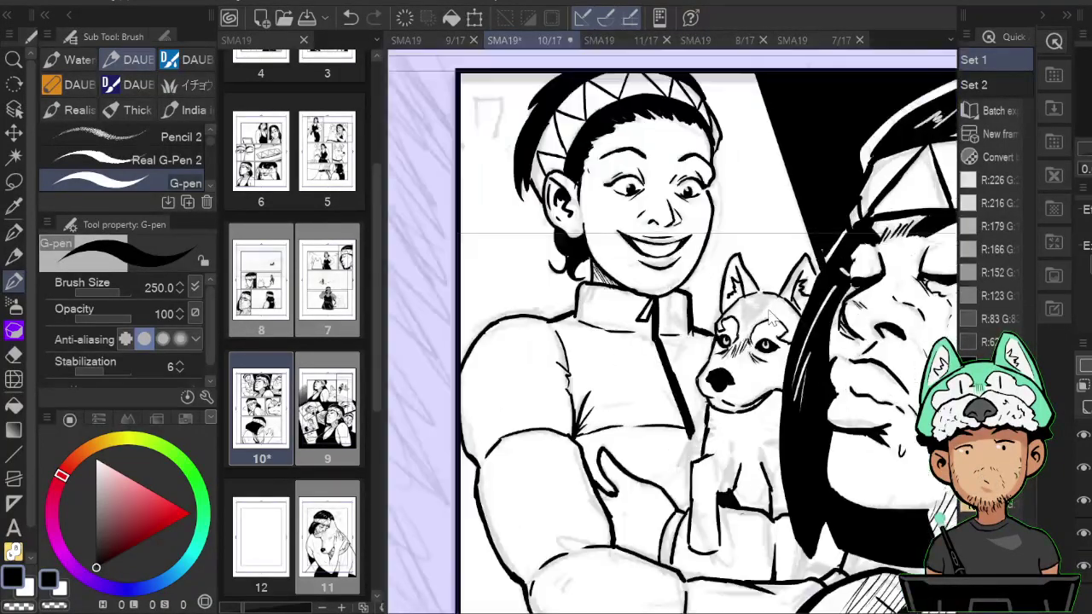
{"action": "left_click_drag", "start_coordinate": [768, 310], "coordinate": [762, 301]}
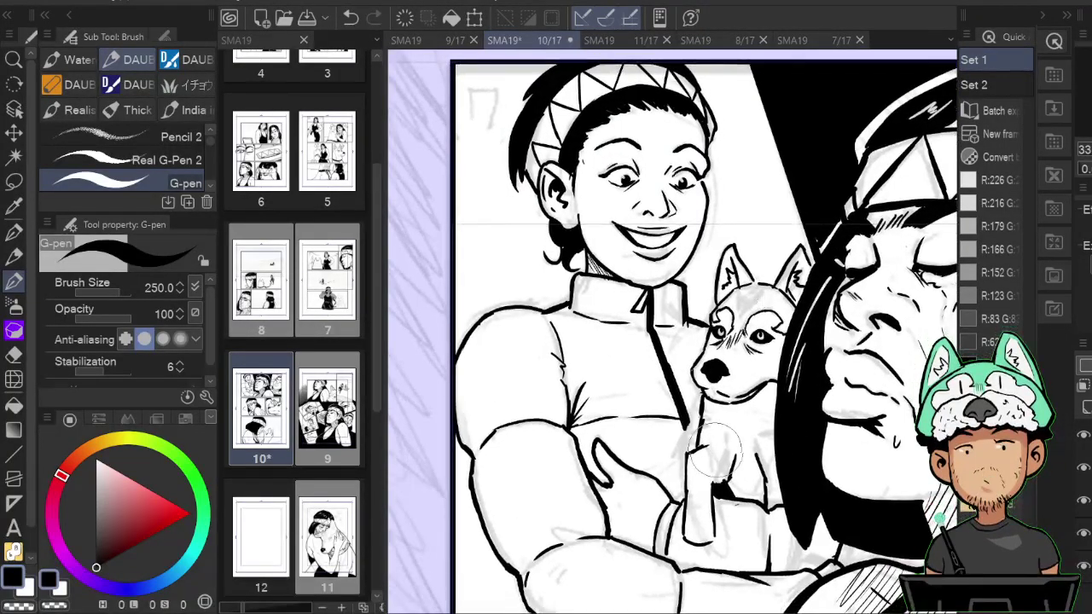
{"action": "key", "text": "e"}
{"action": "left_click_drag", "start_coordinate": [759, 478], "coordinate": [763, 474]}
{"action": "key", "text": "b"}
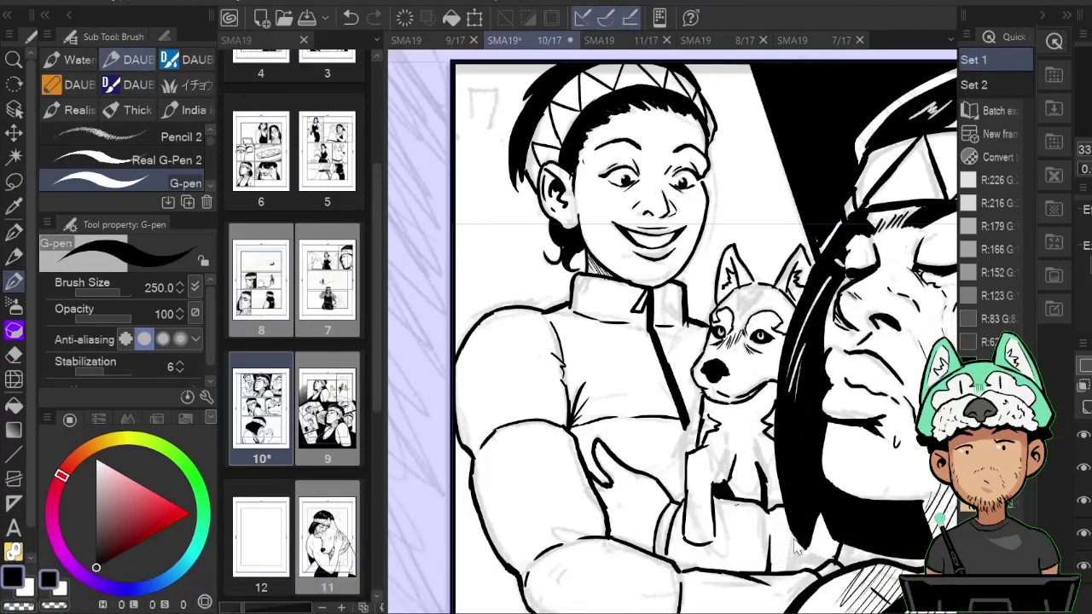
Clean up and re-ink the contour where the dog's chest meets its front leg, checking it in the mirrored view.
{"action": "key", "text": "h"}
{"action": "left_click_drag", "start_coordinate": [658, 452], "coordinate": [696, 444]}
{"action": "key", "text": "e"}
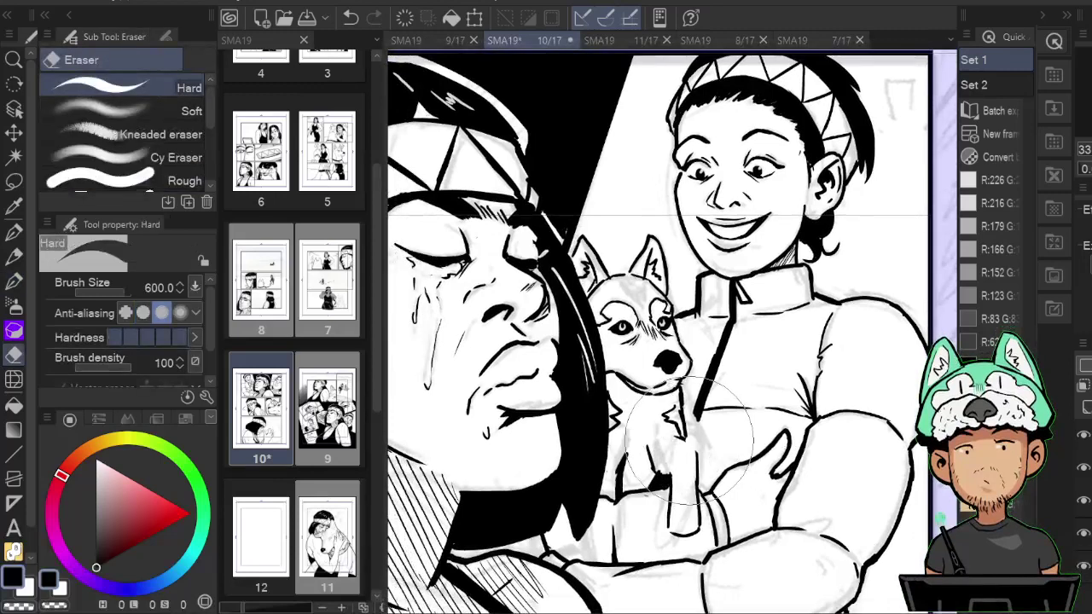
{"action": "key", "text": "p"}
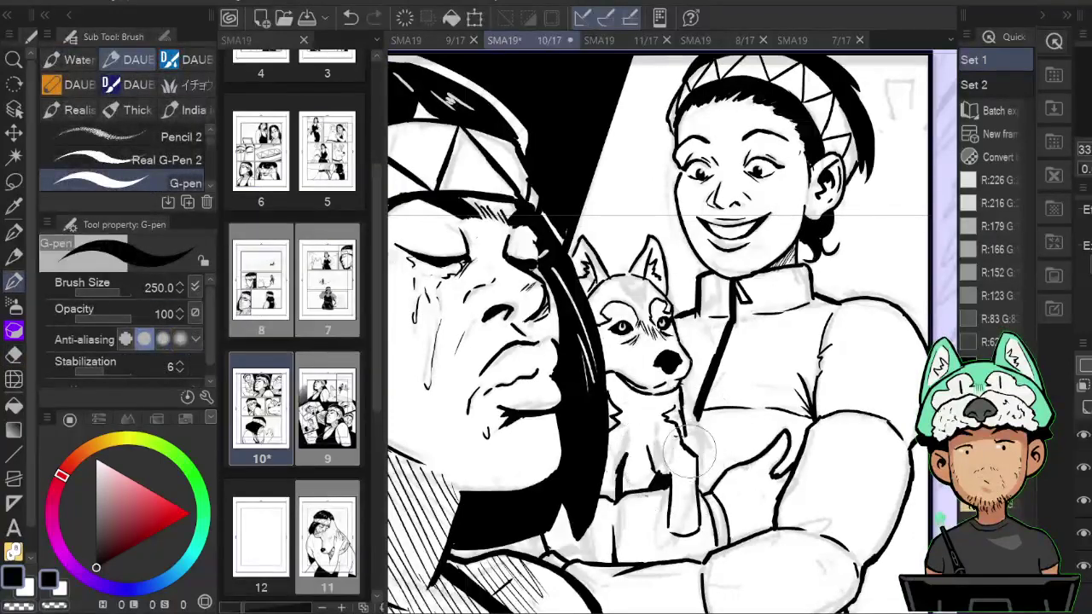
{"action": "key", "text": "e"}
{"action": "key", "text": "b"}
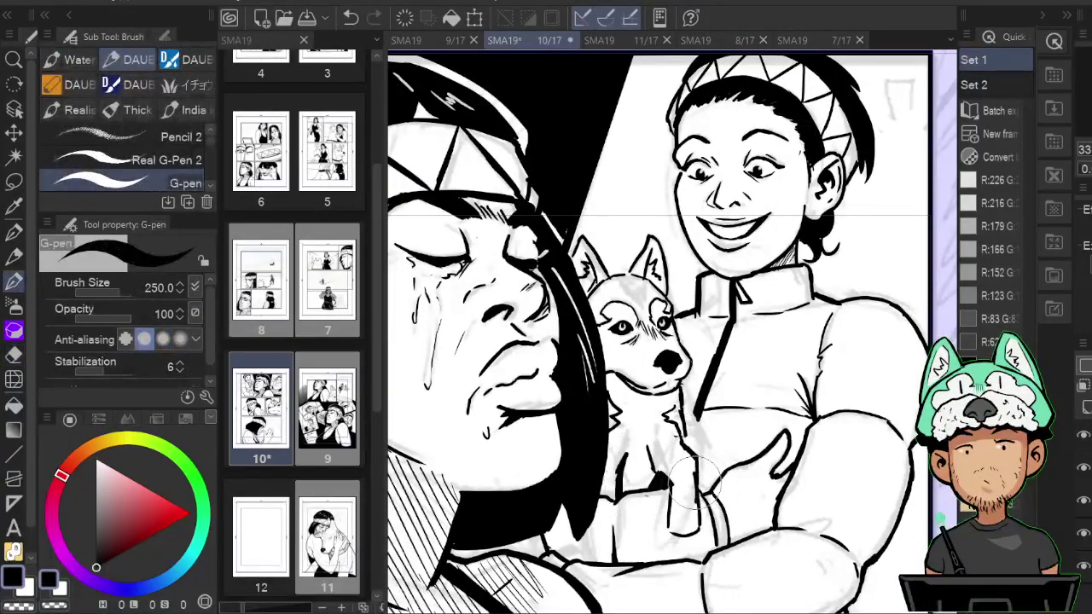
Ink the toe lines on the dog's front paw resting over the woman's arm.
{"action": "key", "text": "h"}
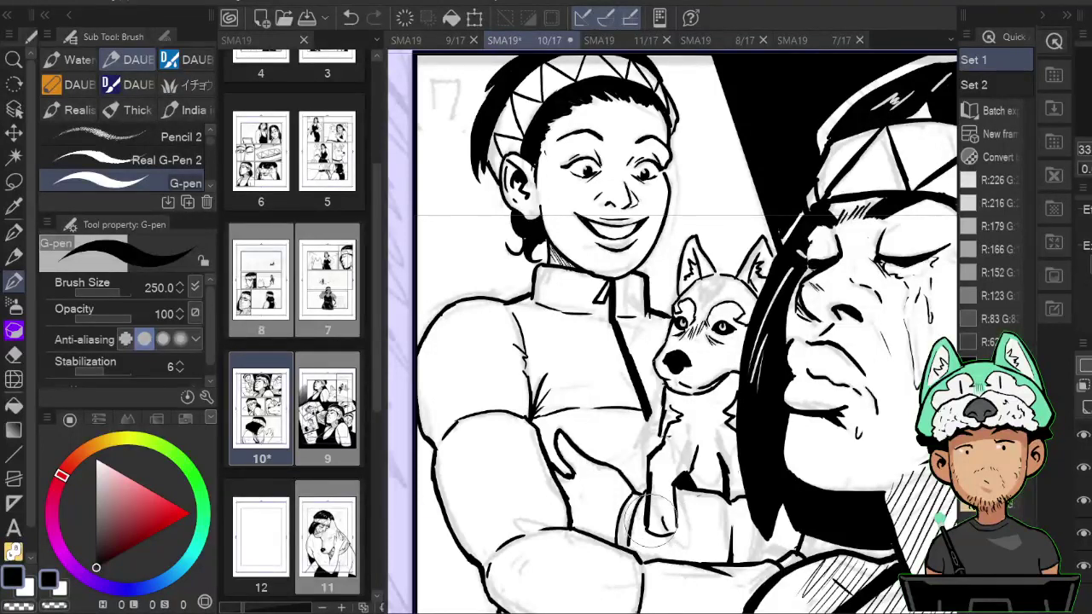
{"action": "left_click_drag", "start_coordinate": [677, 529], "coordinate": [653, 525]}
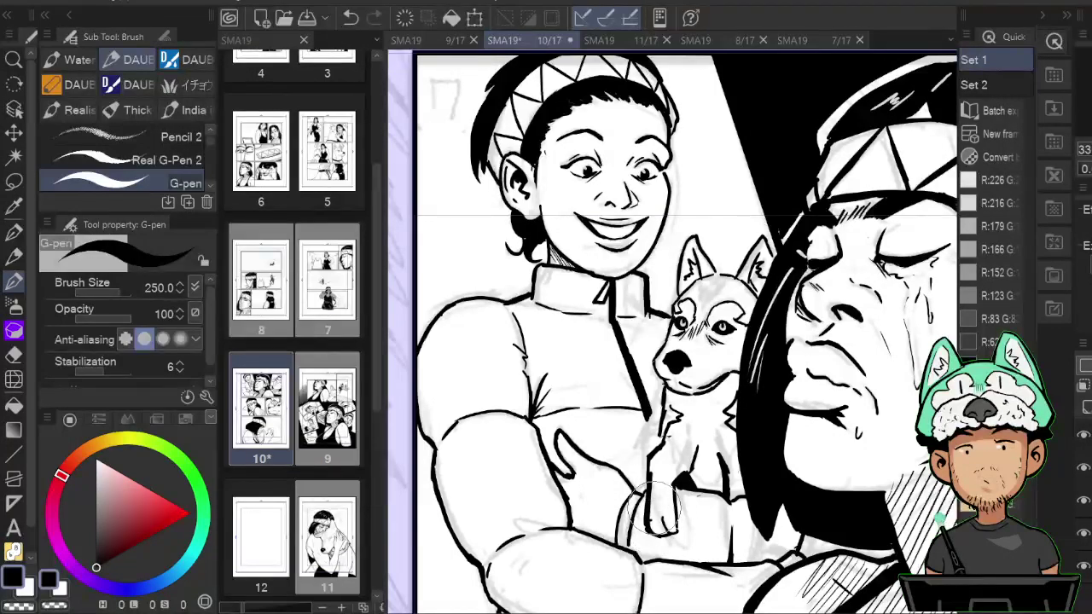
{"action": "key", "text": "ctrl+0"}
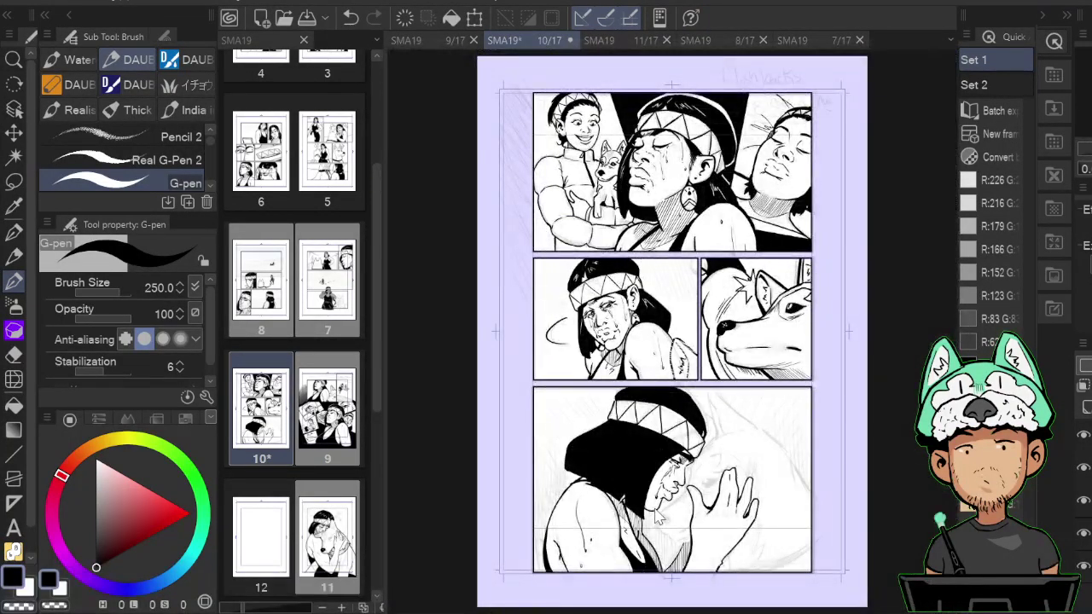
Fill the small area beneath the smiling woman's forearm with black along the lower border of the top panel.
{"action": "scroll", "coordinate": [657, 516], "scroll_direction": "up", "scroll_amount": 5}
{"action": "left_click_drag", "start_coordinate": [688, 232], "coordinate": [964, 607]}
{"action": "scroll", "coordinate": [471, 440], "scroll_direction": "up", "scroll_amount": 3}
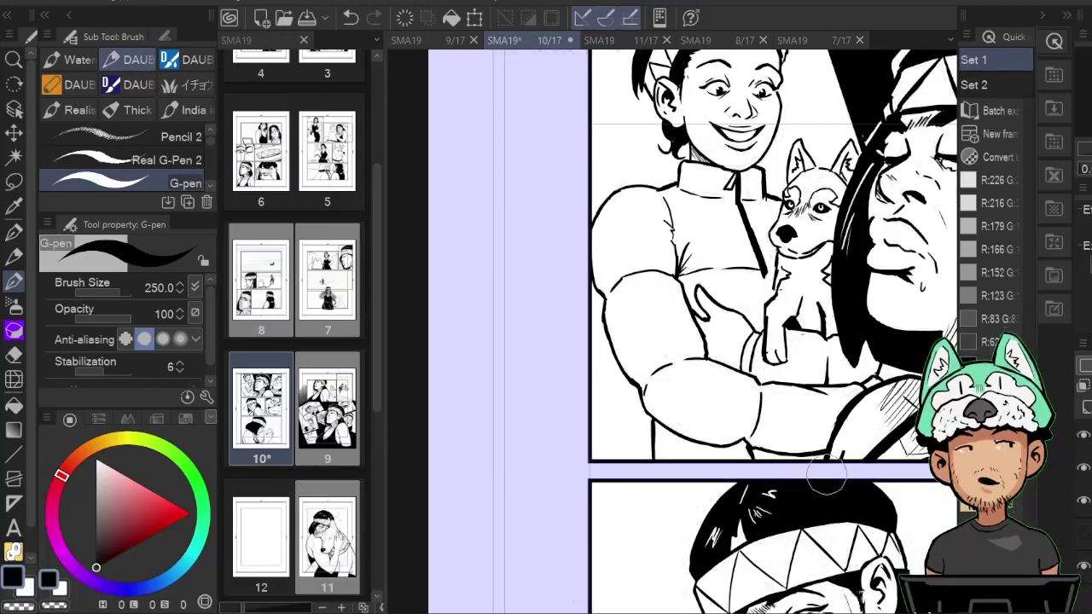
{"action": "key", "text": "g"}
{"action": "key", "text": "p"}
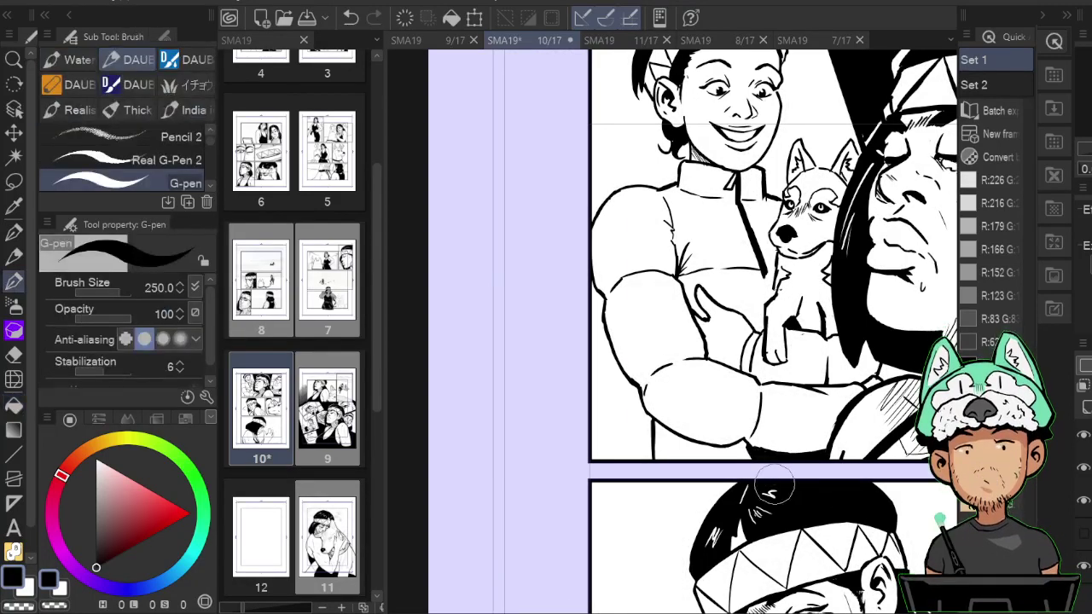
{"action": "scroll", "coordinate": [774, 478], "scroll_direction": "down", "scroll_amount": 4}
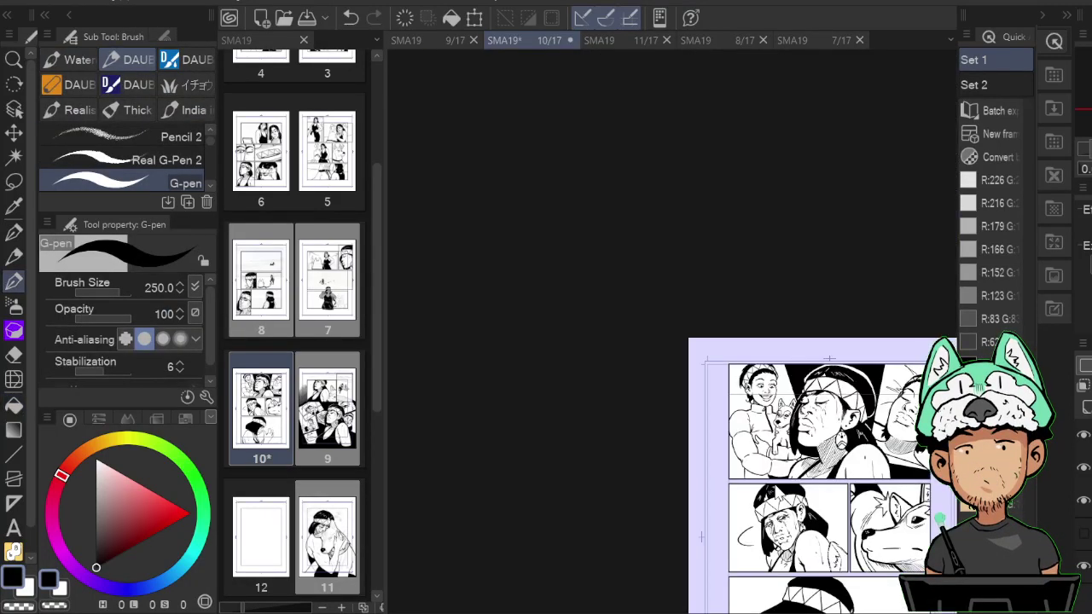
{"action": "scroll", "coordinate": [774, 484], "scroll_direction": "down", "scroll_amount": 2}
{"action": "key", "text": "ctrl+0"}
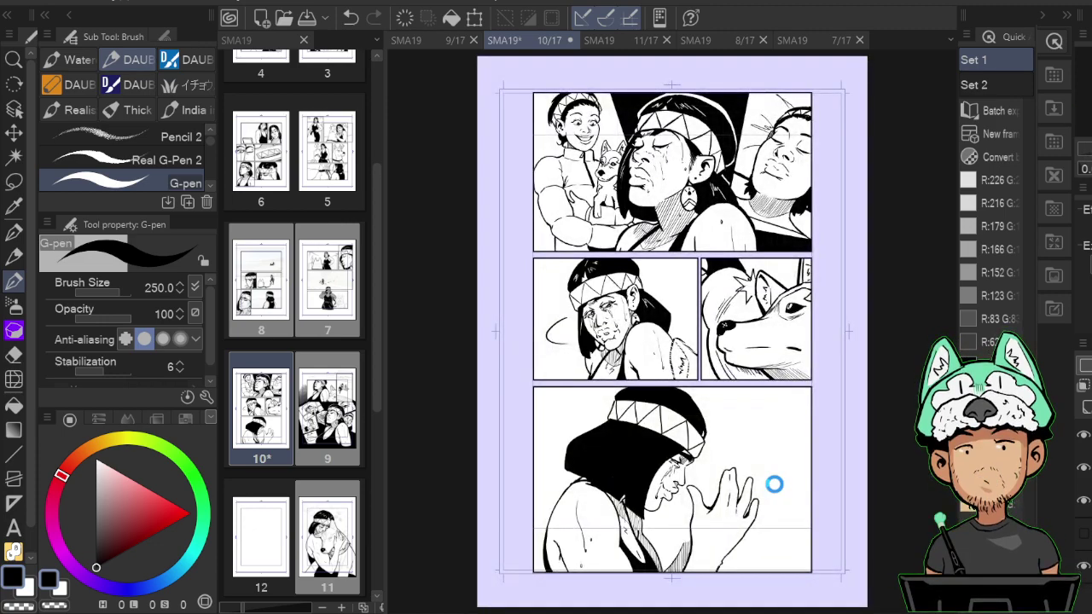
Show the sketch layer, set the brush size to 400, and ink the bridge of the dog's muzzle beside the woman's face.
{"action": "left_click", "coordinate": [1083, 535]}
{"action": "scroll", "coordinate": [774, 317], "scroll_direction": "up", "scroll_amount": 6}
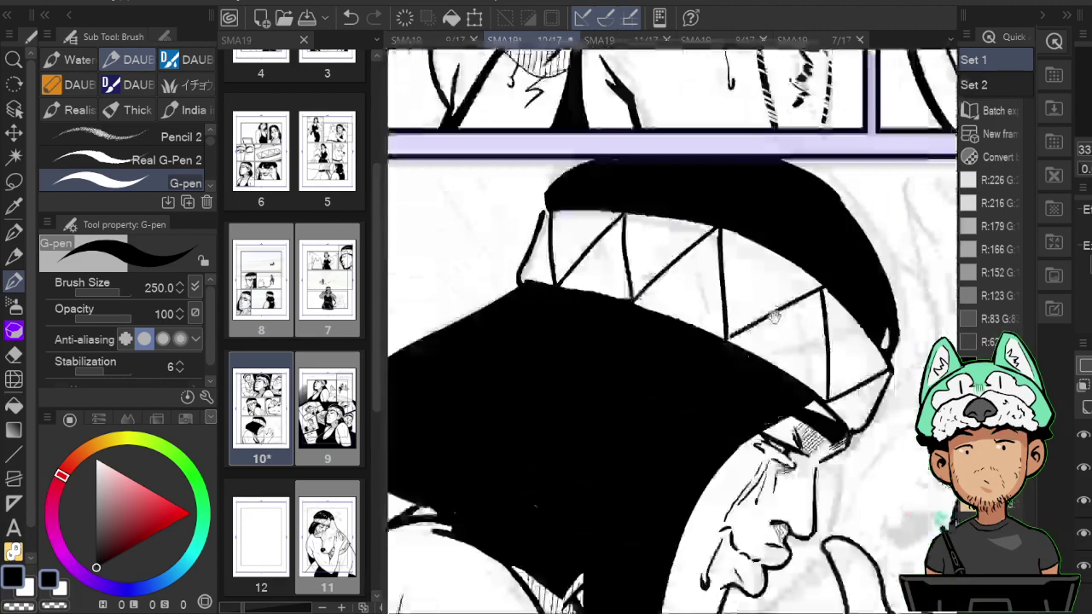
{"action": "key", "text": "h"}
{"action": "mouse_move", "coordinate": [682, 450]}
{"action": "left_mouse_down"}
{"action": "mouse_move", "coordinate": [774, 310]}
{"action": "mouse_move", "coordinate": [938, 351]}
{"action": "mouse_move", "coordinate": [957, 372]}
{"action": "left_mouse_up"}
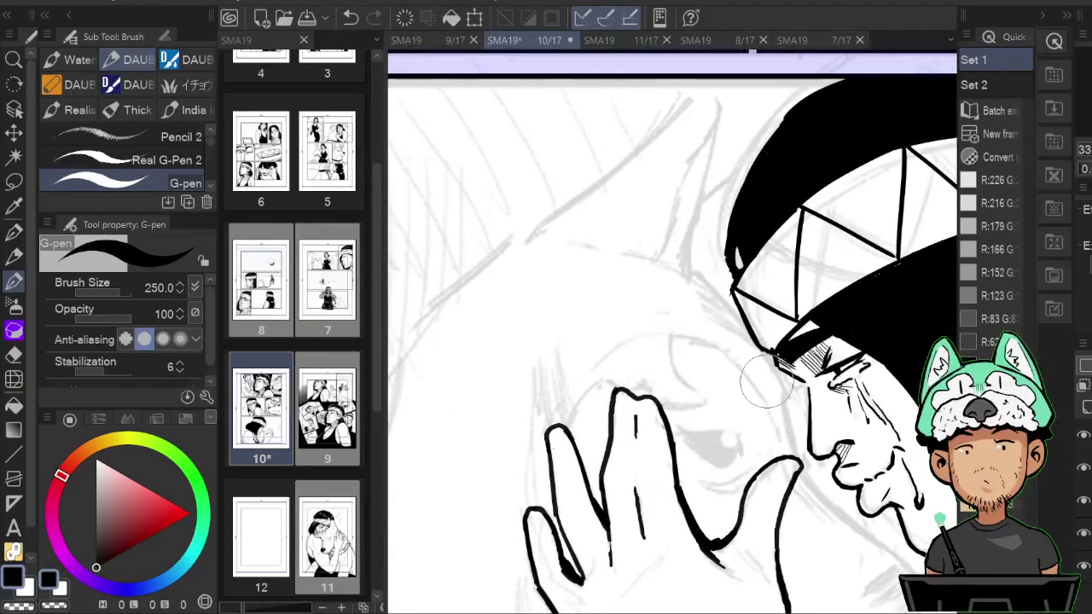
{"action": "key", "text": "bracketright"}
{"action": "key", "text": "bracketright"}
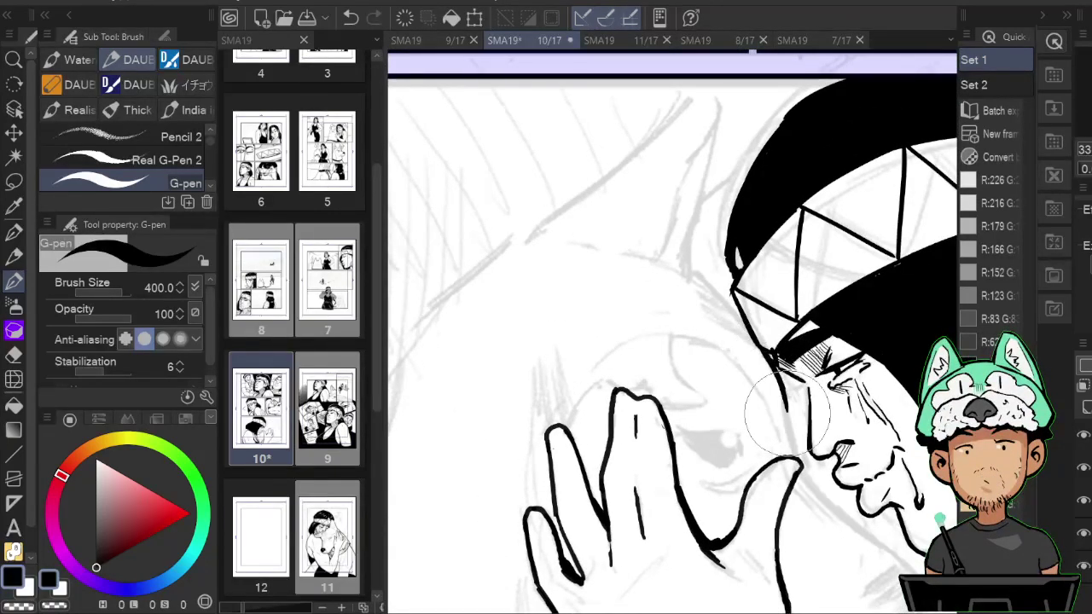
{"action": "mouse_move", "coordinate": [794, 459]}
{"action": "left_mouse_down"}
{"action": "mouse_move", "coordinate": [764, 397]}
{"action": "mouse_move", "coordinate": [783, 444]}
{"action": "mouse_move", "coordinate": [763, 430]}
{"action": "mouse_move", "coordinate": [759, 413]}
{"action": "mouse_move", "coordinate": [811, 460]}
{"action": "mouse_move", "coordinate": [802, 456]}
{"action": "mouse_move", "coordinate": [834, 482]}
{"action": "left_mouse_up"}
{"action": "key", "text": "h"}
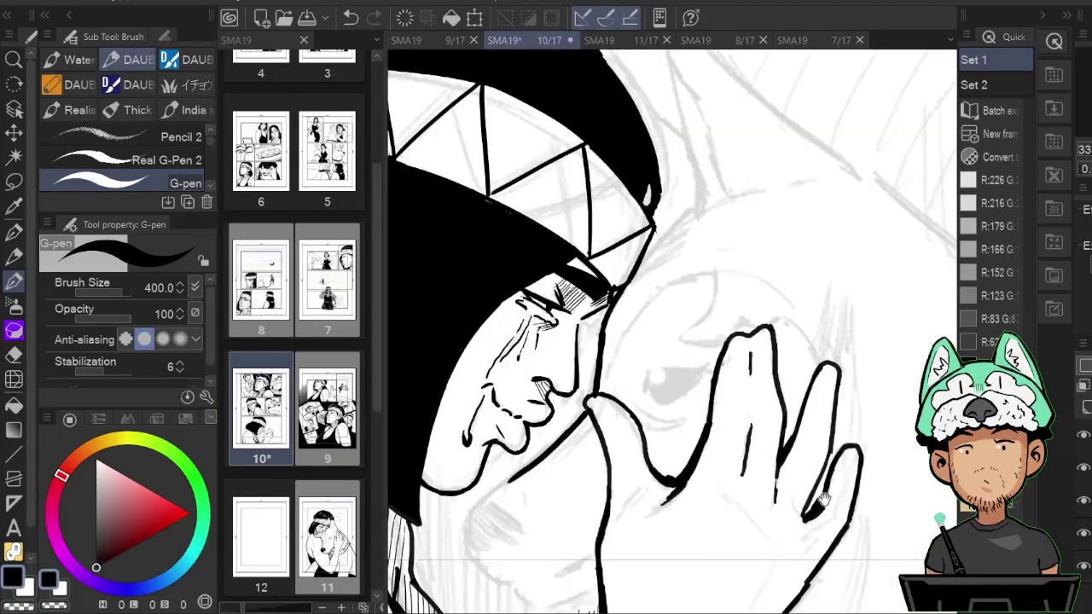
{"action": "mouse_move", "coordinate": [725, 497]}
{"action": "left_mouse_down"}
{"action": "mouse_move", "coordinate": [720, 410]}
{"action": "mouse_move", "coordinate": [804, 395]}
{"action": "left_mouse_up"}
{"action": "key", "text": "h"}
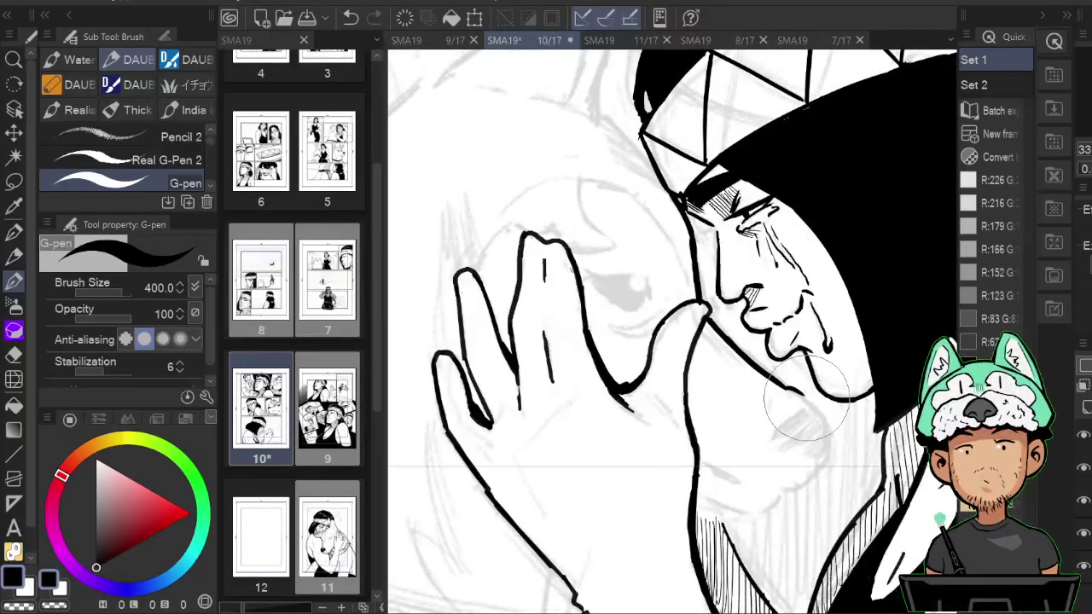
Ink the dog's nose, nostril, mouth and lower jaw up to the edge of the woman's wrist.
{"action": "key", "text": "h"}
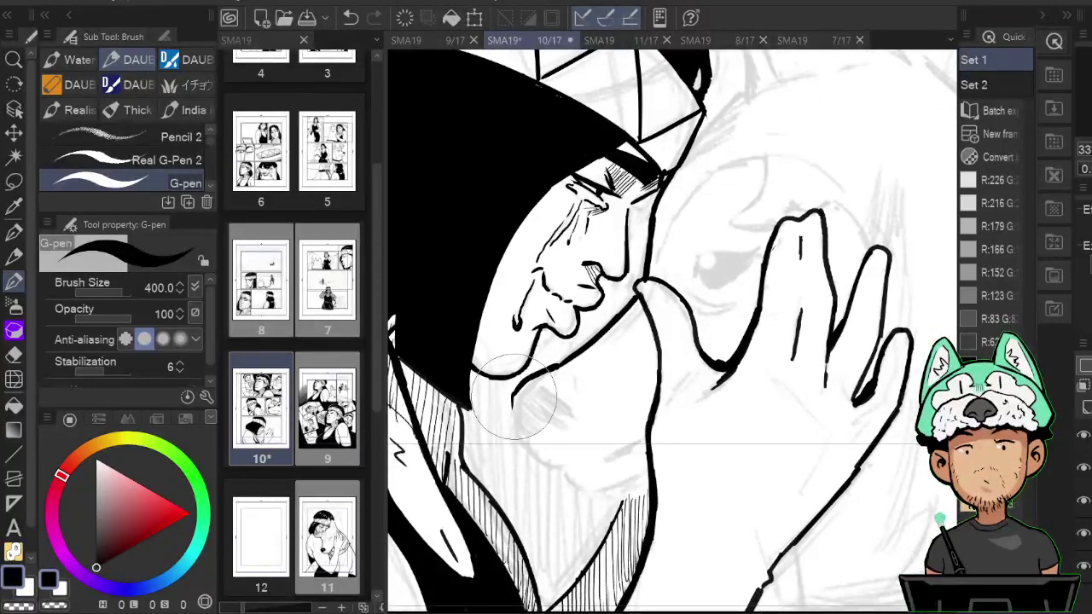
{"action": "left_click_drag", "start_coordinate": [518, 424], "coordinate": [529, 445]}
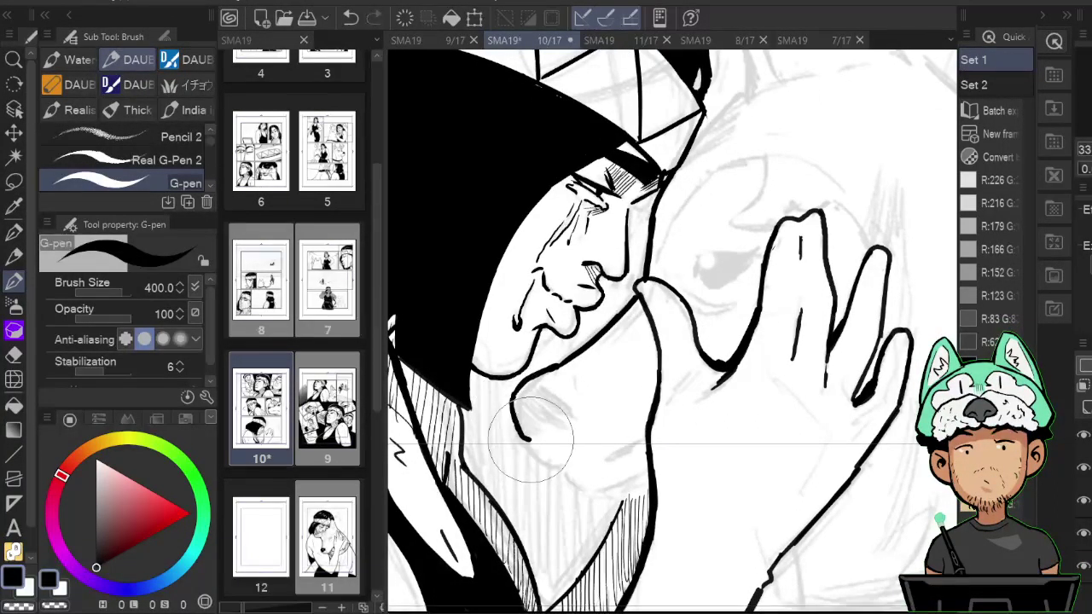
{"action": "left_click_drag", "start_coordinate": [553, 421], "coordinate": [570, 429]}
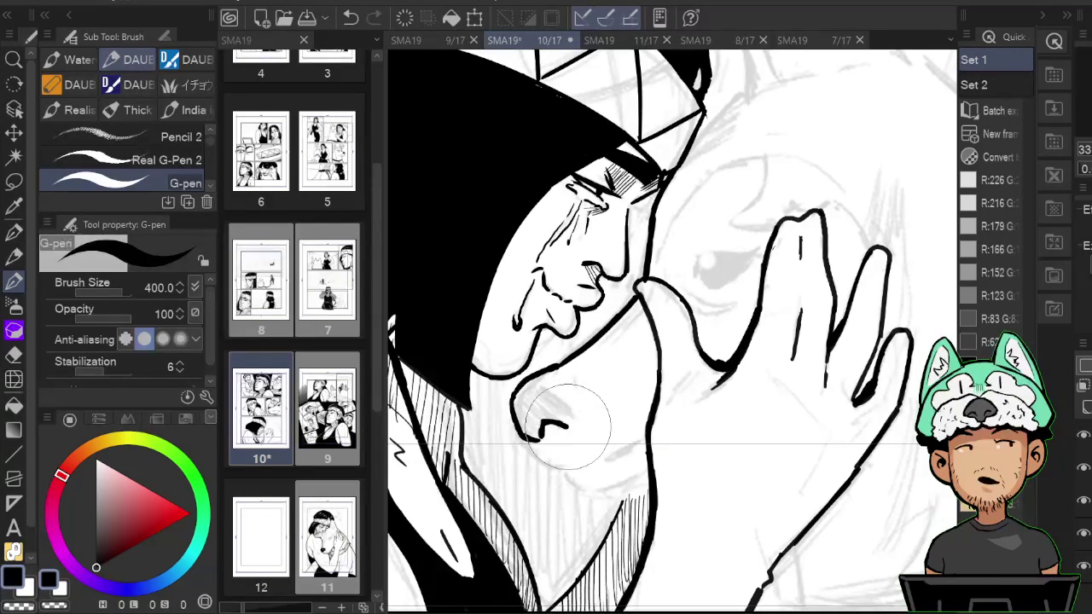
{"action": "mouse_move", "coordinate": [554, 383]}
{"action": "left_mouse_down"}
{"action": "mouse_move", "coordinate": [529, 445]}
{"action": "mouse_move", "coordinate": [548, 468]}
{"action": "mouse_move", "coordinate": [572, 460]}
{"action": "mouse_move", "coordinate": [604, 496]}
{"action": "left_mouse_up"}
{"action": "key", "text": "h"}
{"action": "left_click_drag", "start_coordinate": [713, 457], "coordinate": [704, 453]}
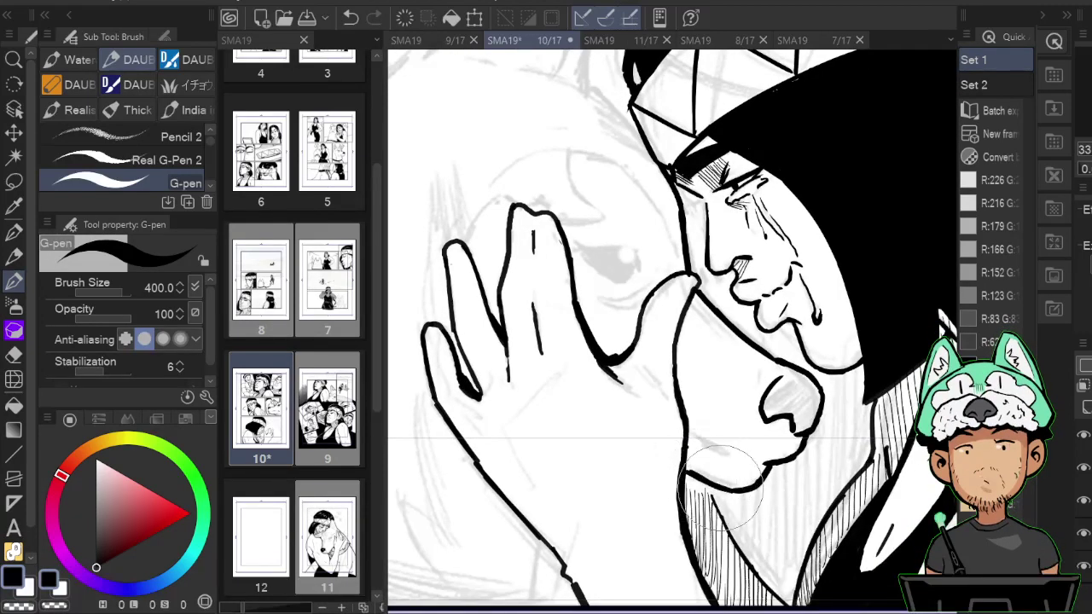
{"action": "left_click_drag", "start_coordinate": [689, 480], "coordinate": [704, 498]}
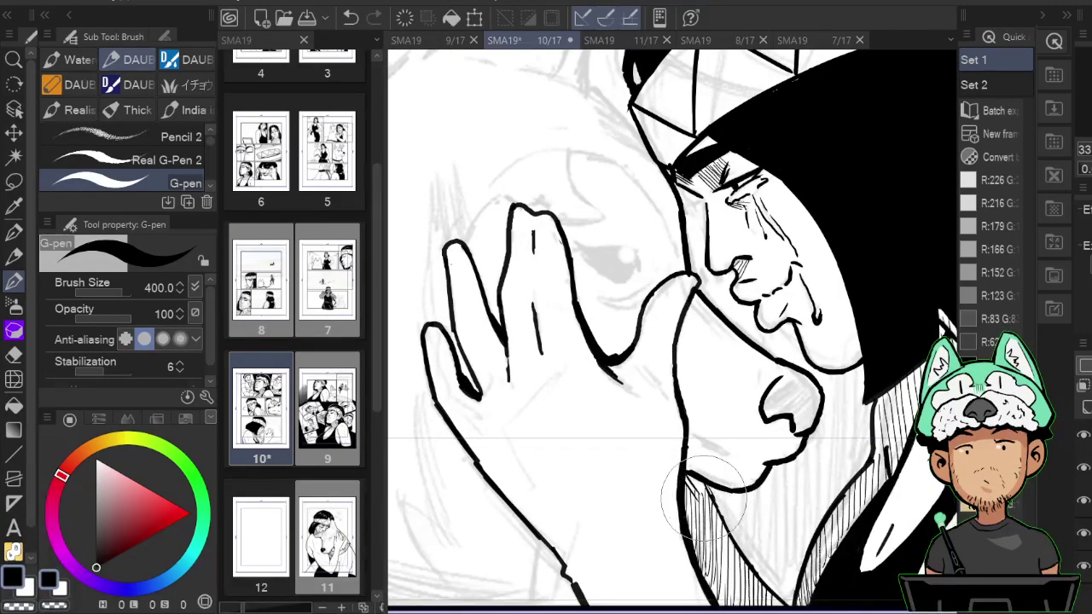
{"action": "left_click_drag", "start_coordinate": [719, 456], "coordinate": [676, 512]}
Ink the dog's forehead contour from the base of the ear down to the woman's brow, redoing the first stroke.
{"action": "key", "text": "h"}
{"action": "mouse_move", "coordinate": [811, 203]}
{"action": "left_mouse_down"}
{"action": "mouse_move", "coordinate": [794, 212]}
{"action": "mouse_move", "coordinate": [799, 315]}
{"action": "mouse_move", "coordinate": [843, 354]}
{"action": "left_mouse_up"}
{"action": "key", "text": "h"}
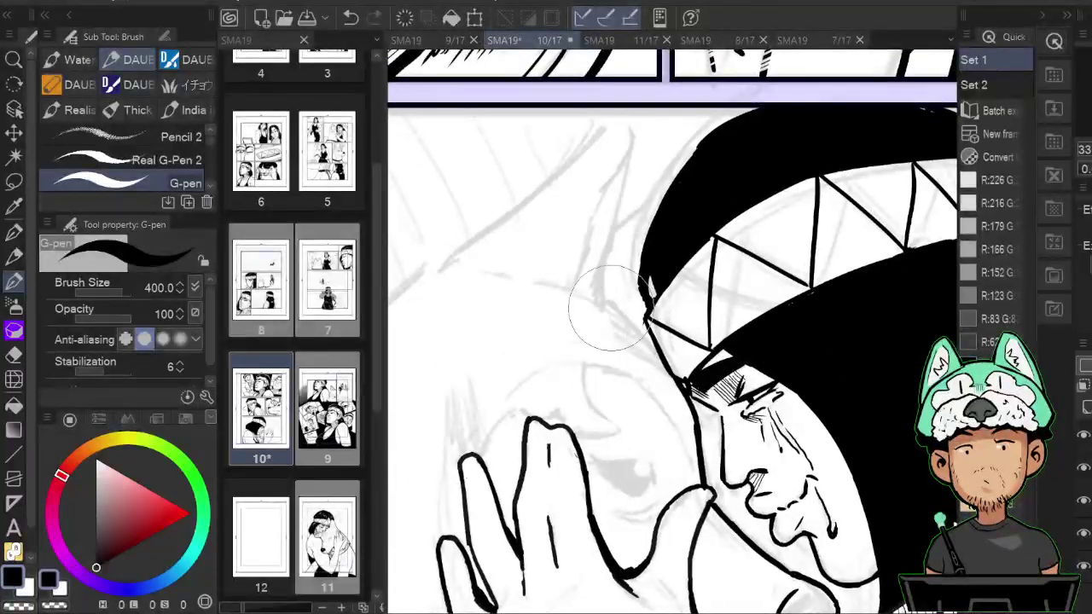
{"action": "left_click_drag", "start_coordinate": [604, 303], "coordinate": [683, 382]}
{"action": "key", "text": "ctrl+z"}
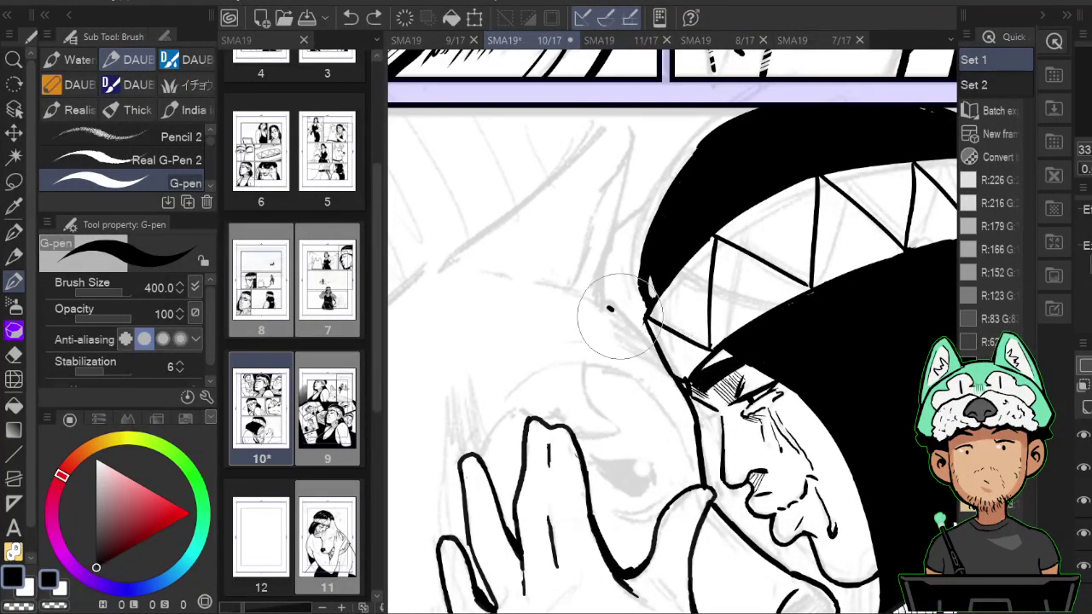
{"action": "left_click_drag", "start_coordinate": [606, 304], "coordinate": [687, 387]}
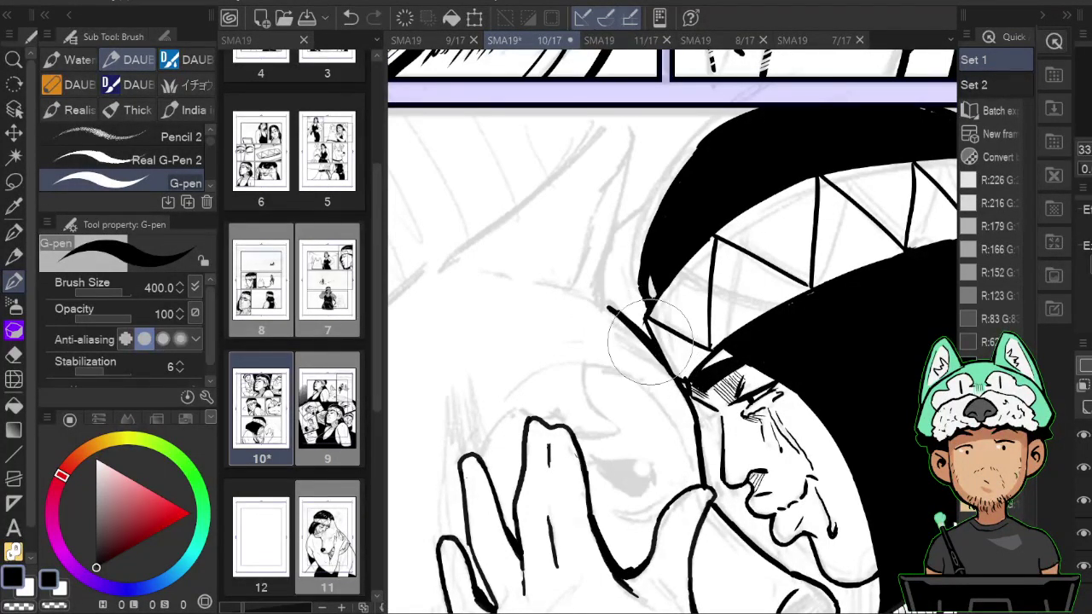
Outline the dog's pointed ear from the forehead up to its tip and down its back edge.
{"action": "key", "text": "h"}
{"action": "mouse_move", "coordinate": [835, 370]}
{"action": "left_mouse_down"}
{"action": "mouse_move", "coordinate": [825, 278]}
{"action": "mouse_move", "coordinate": [834, 307]}
{"action": "mouse_move", "coordinate": [825, 361]}
{"action": "left_mouse_up"}
{"action": "left_click_drag", "start_coordinate": [809, 217], "coordinate": [792, 350]}
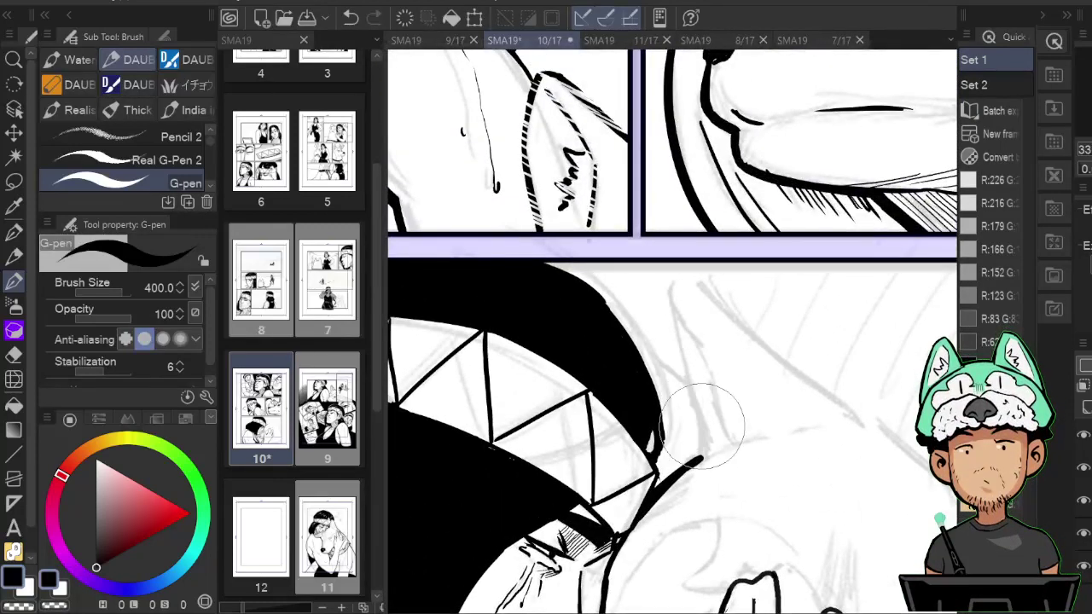
{"action": "left_click_drag", "start_coordinate": [702, 457], "coordinate": [704, 426]}
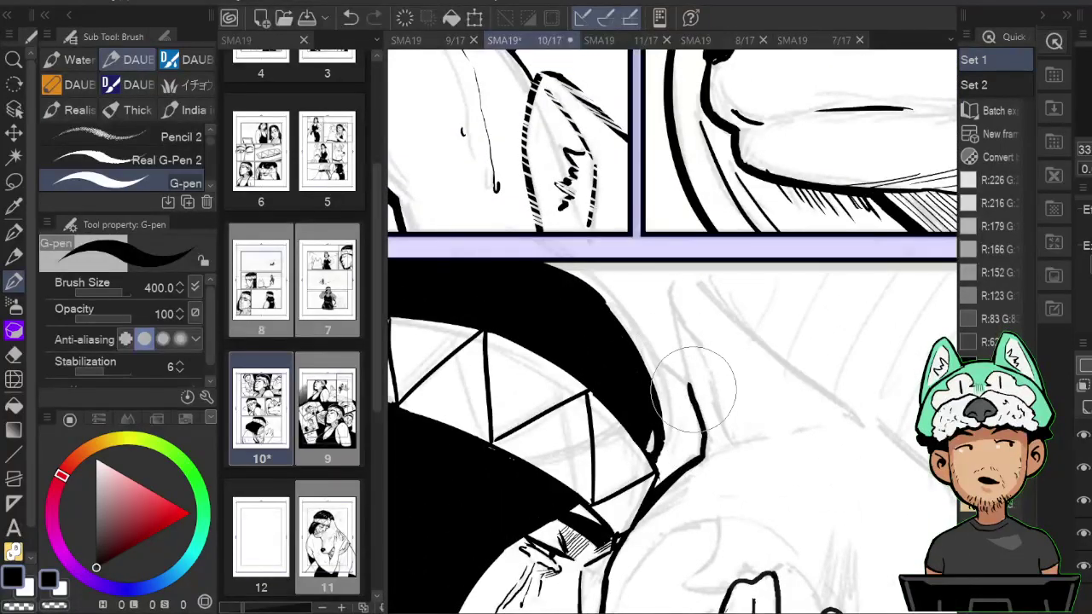
{"action": "left_click_drag", "start_coordinate": [688, 386], "coordinate": [682, 333]}
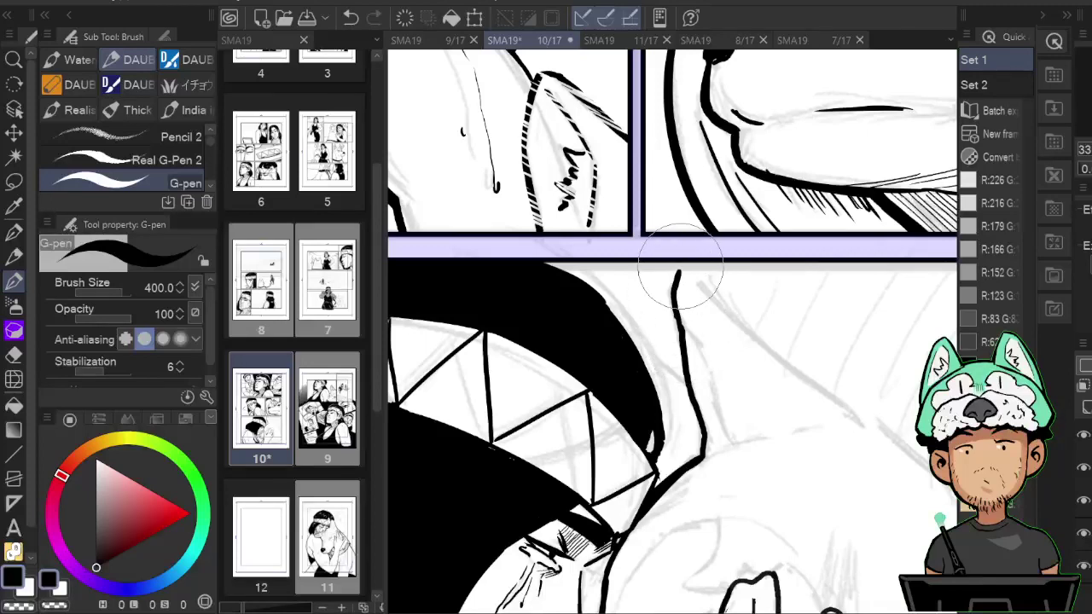
{"action": "mouse_move", "coordinate": [689, 270]}
{"action": "left_mouse_down"}
{"action": "mouse_move", "coordinate": [773, 367]}
{"action": "mouse_move", "coordinate": [848, 405]}
{"action": "mouse_move", "coordinate": [869, 433]}
{"action": "left_mouse_up"}
{"action": "left_click_drag", "start_coordinate": [878, 427], "coordinate": [826, 374]}
Extend the contour from the back of the dog's ear down along its neck to the panel border.
{"action": "key", "text": "h"}
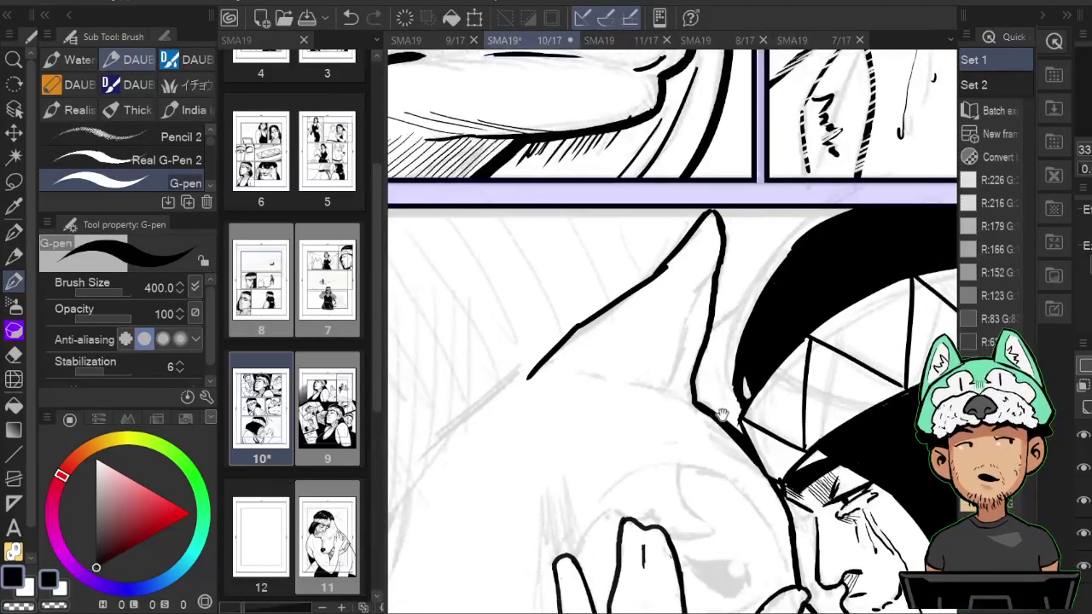
{"action": "left_click_drag", "start_coordinate": [589, 378], "coordinate": [656, 386]}
{"action": "key", "text": "h"}
{"action": "mouse_move", "coordinate": [764, 387]}
{"action": "left_mouse_down"}
{"action": "mouse_move", "coordinate": [677, 302]}
{"action": "mouse_move", "coordinate": [881, 448]}
{"action": "left_mouse_up"}
{"action": "mouse_move", "coordinate": [876, 454]}
{"action": "left_mouse_down"}
{"action": "mouse_move", "coordinate": [831, 395]}
{"action": "mouse_move", "coordinate": [823, 360]}
{"action": "mouse_move", "coordinate": [879, 432]}
{"action": "left_mouse_up"}
{"action": "left_click_drag", "start_coordinate": [832, 464], "coordinate": [790, 320]}
Ink jagged fur tufts below the woman's little finger and beside her wrist at the lower panel border.
{"action": "mouse_move", "coordinate": [695, 510]}
{"action": "left_mouse_down"}
{"action": "mouse_move", "coordinate": [819, 422]}
{"action": "mouse_move", "coordinate": [839, 448]}
{"action": "left_mouse_up"}
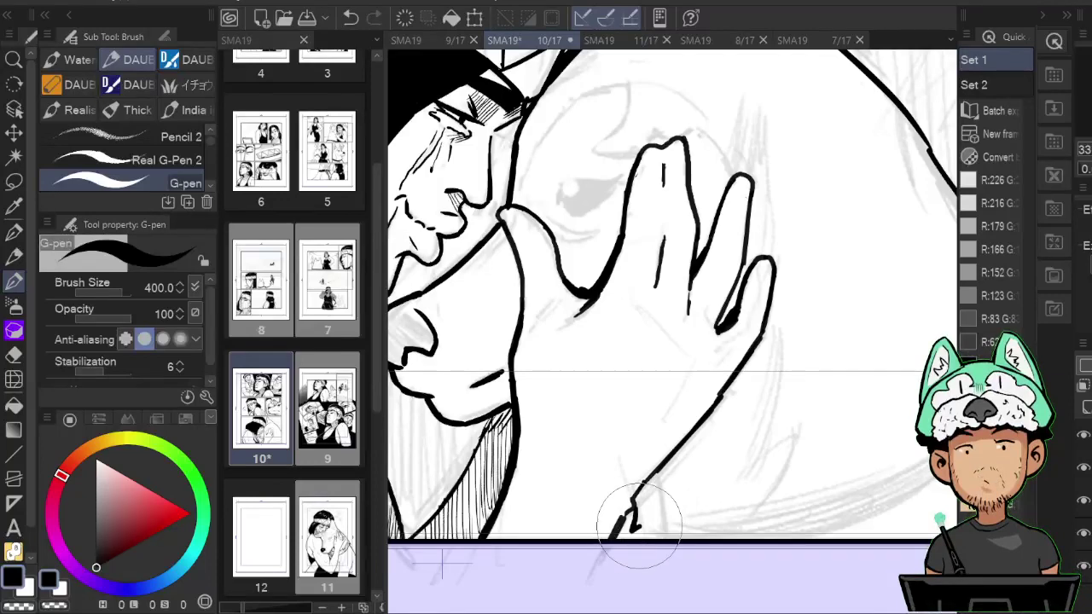
{"action": "left_click_drag", "start_coordinate": [639, 526], "coordinate": [646, 541]}
{"action": "left_click_drag", "start_coordinate": [769, 421], "coordinate": [765, 432]}
{"action": "key", "text": "h"}
{"action": "left_click_drag", "start_coordinate": [608, 452], "coordinate": [617, 463]}
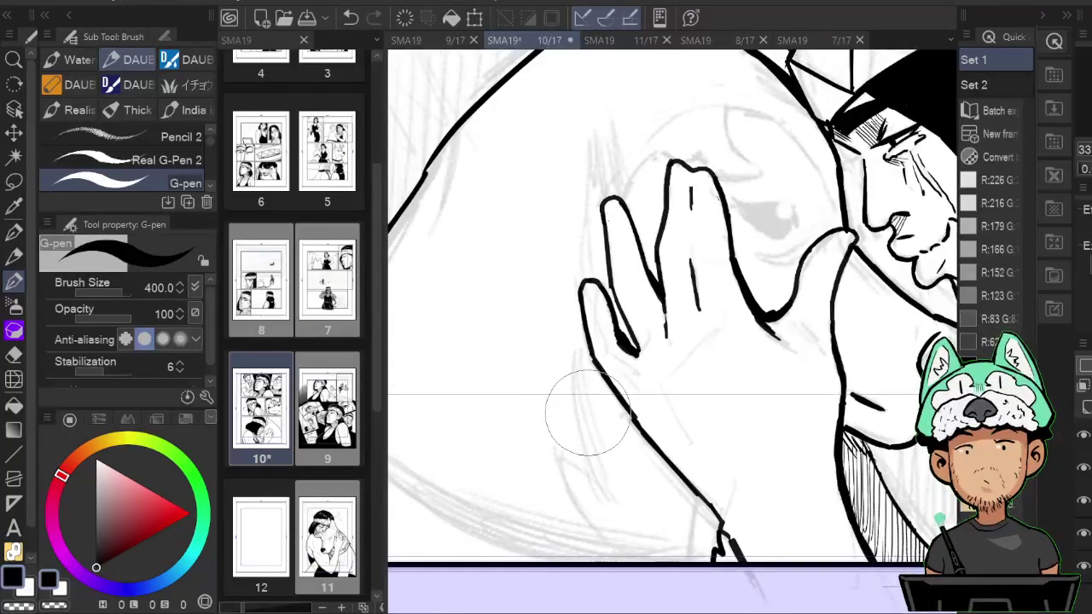
{"action": "mouse_move", "coordinate": [593, 360]}
{"action": "left_mouse_down"}
{"action": "mouse_move", "coordinate": [616, 500]}
{"action": "mouse_move", "coordinate": [597, 511]}
{"action": "left_mouse_up"}
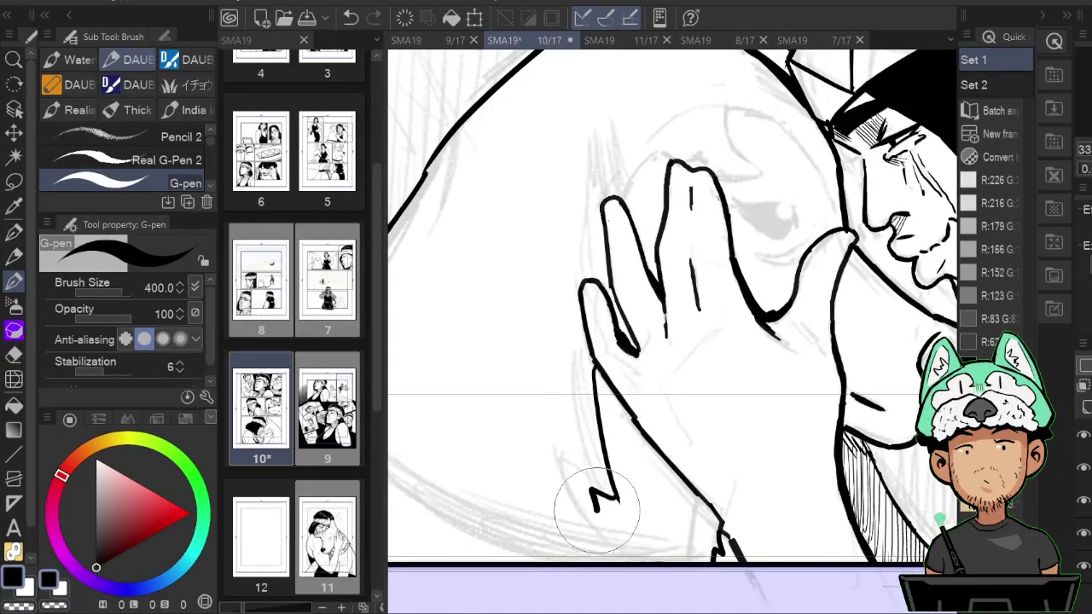
{"action": "left_click_drag", "start_coordinate": [648, 479], "coordinate": [736, 501]}
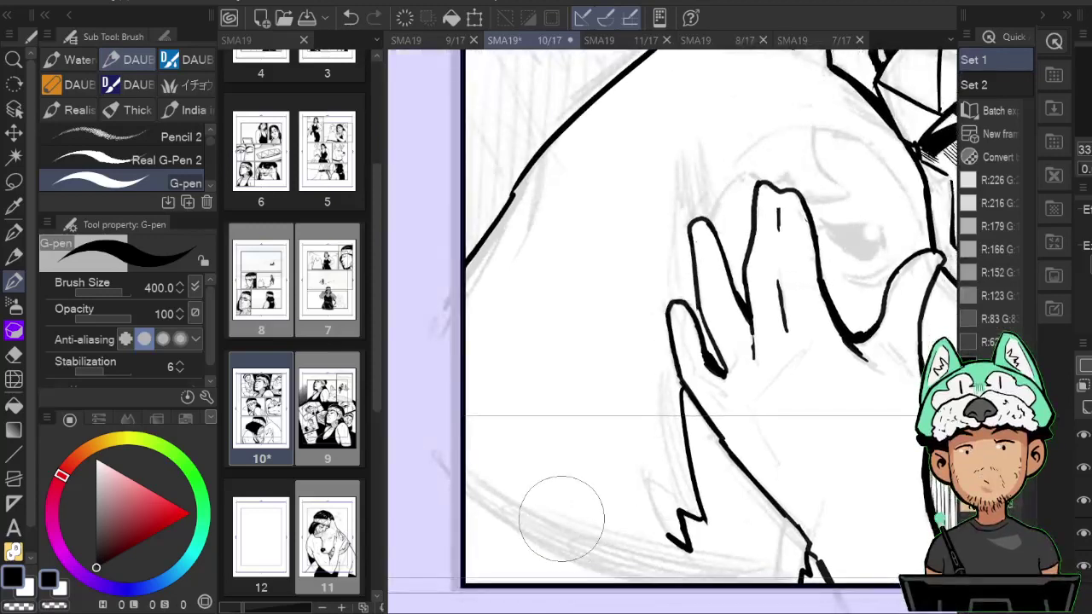
Ink the crease at the base of the dog's ear, and draw its solid black eye with hatching underneath.
{"action": "key", "text": "h"}
{"action": "left_click_drag", "start_coordinate": [562, 519], "coordinate": [734, 611]}
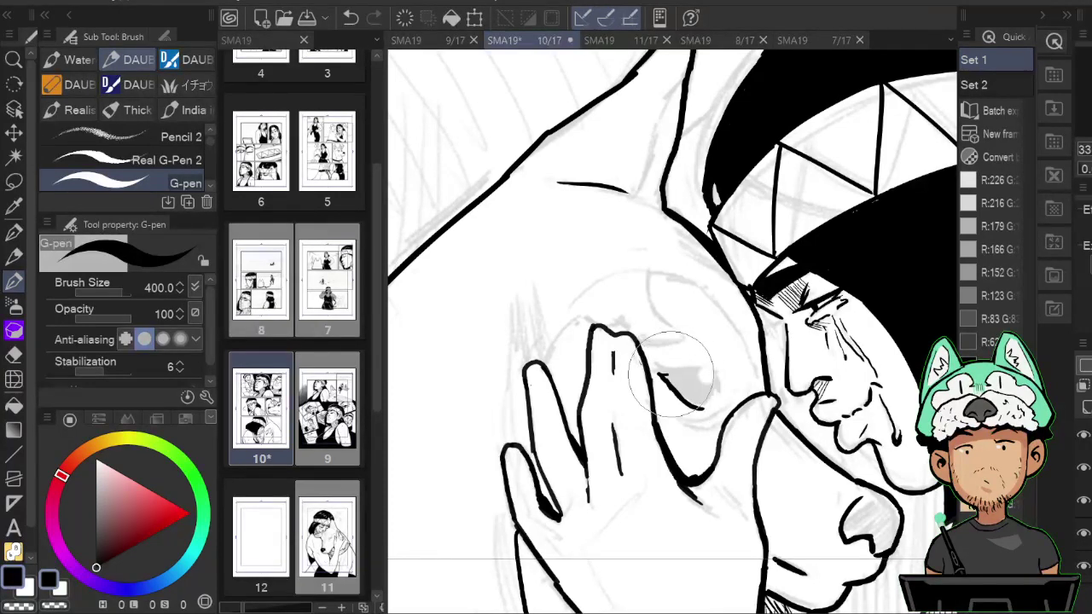
{"action": "key", "text": "h"}
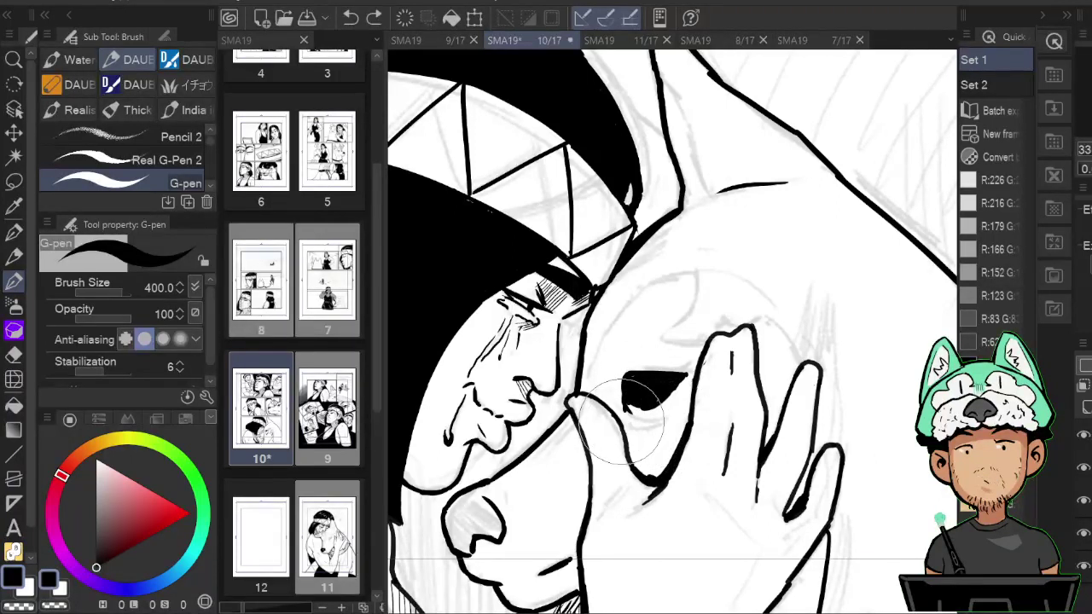
{"action": "left_click_drag", "start_coordinate": [635, 438], "coordinate": [669, 438]}
{"action": "key", "text": "h"}
{"action": "key", "text": "h"}
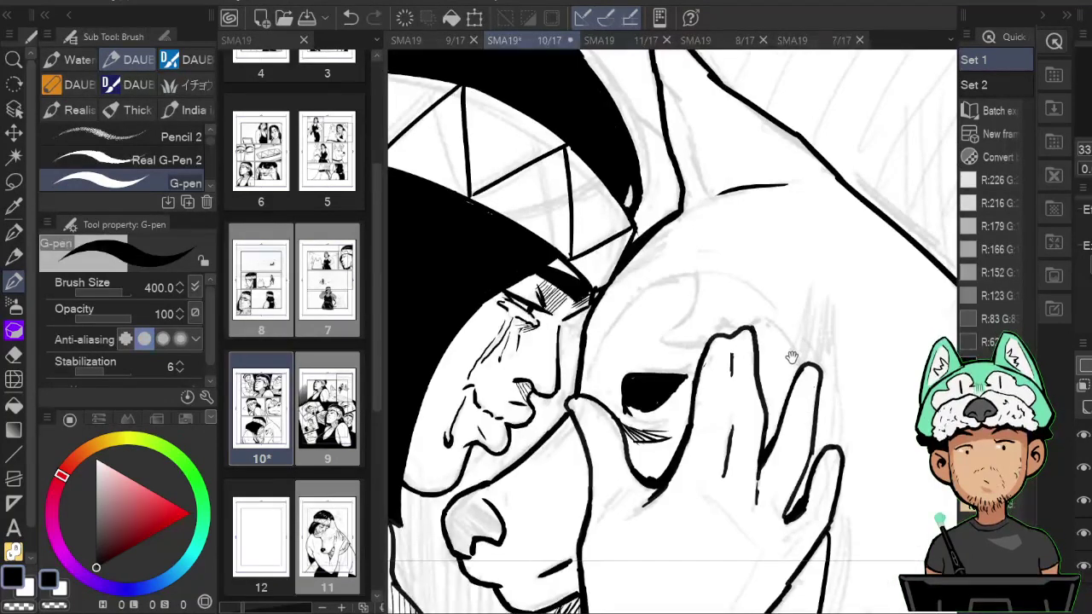
{"action": "key", "text": "h"}
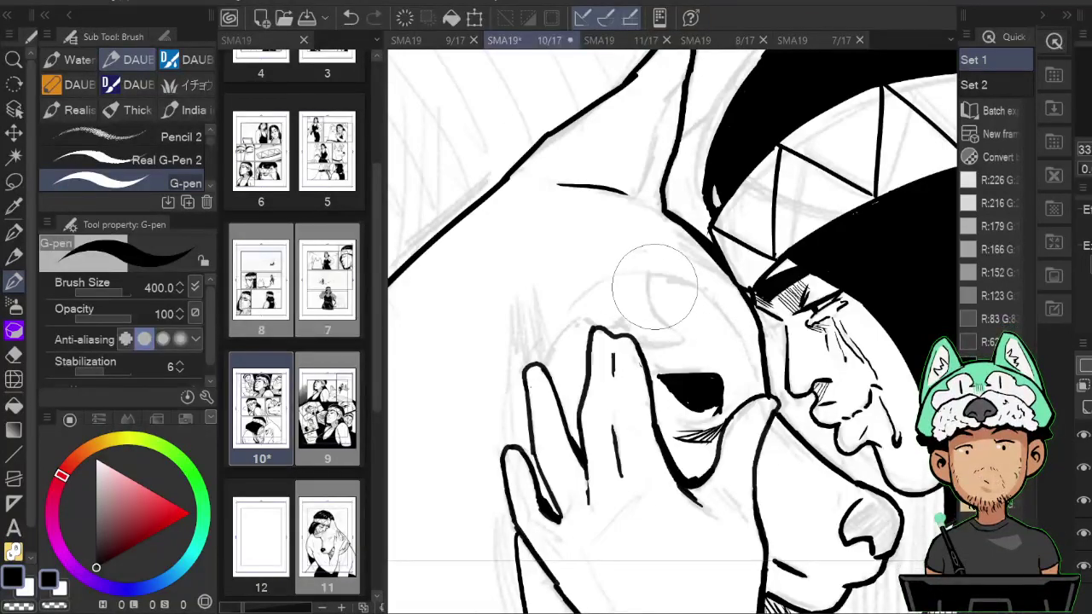
Outline the curved marking above the dog's eye, running from the woman's fingertips around to the muzzle.
{"action": "left_click_drag", "start_coordinate": [647, 274], "coordinate": [681, 339]}
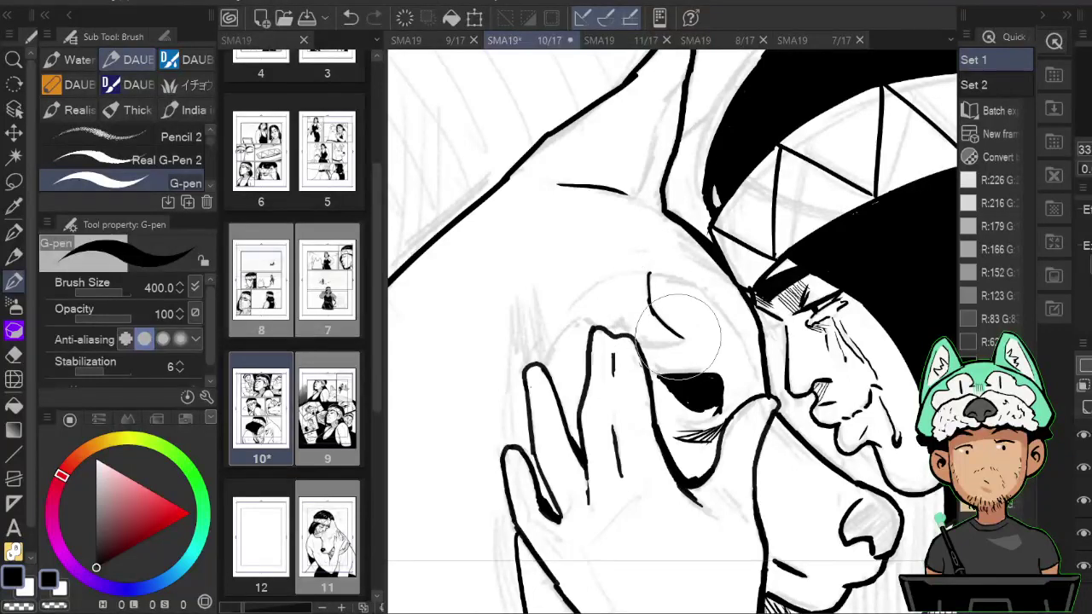
{"action": "key", "text": "h"}
{"action": "key", "text": "h"}
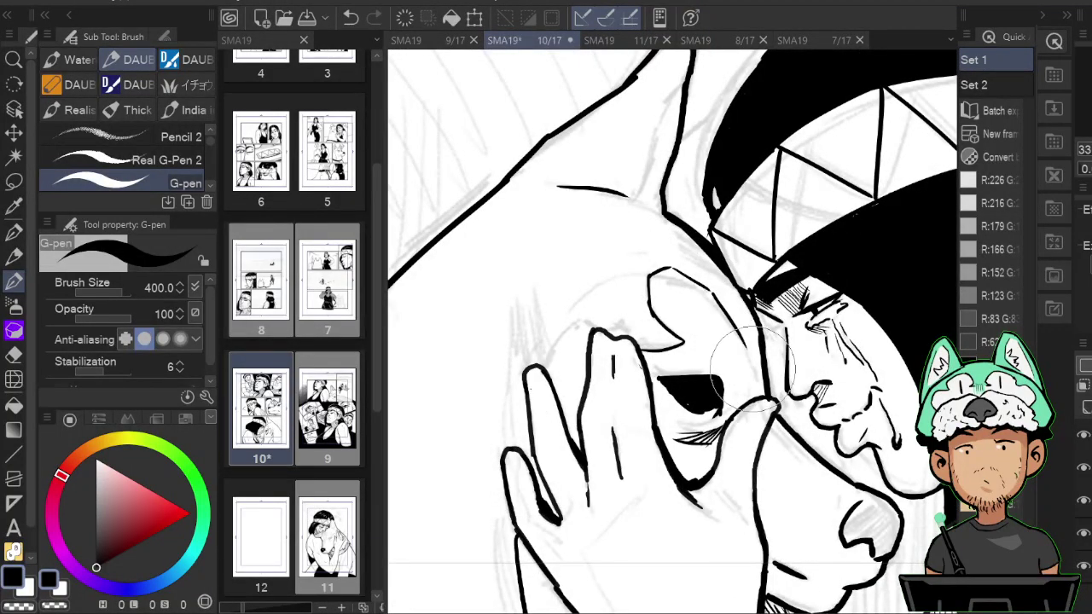
{"action": "key", "text": "h"}
{"action": "left_click_drag", "start_coordinate": [785, 340], "coordinate": [830, 283]}
{"action": "key", "text": "h"}
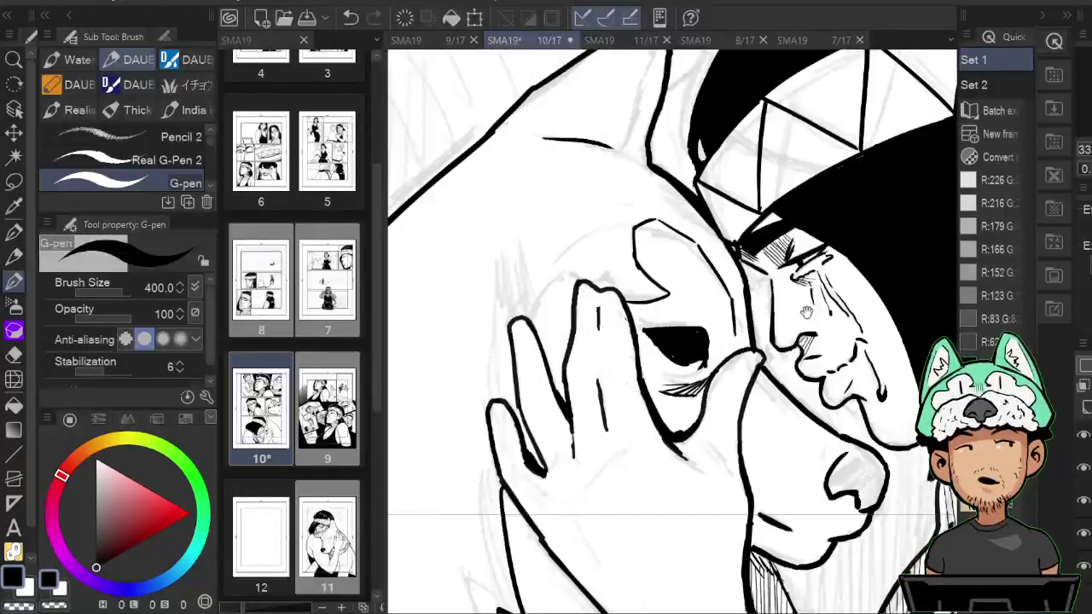
{"action": "key", "text": "h"}
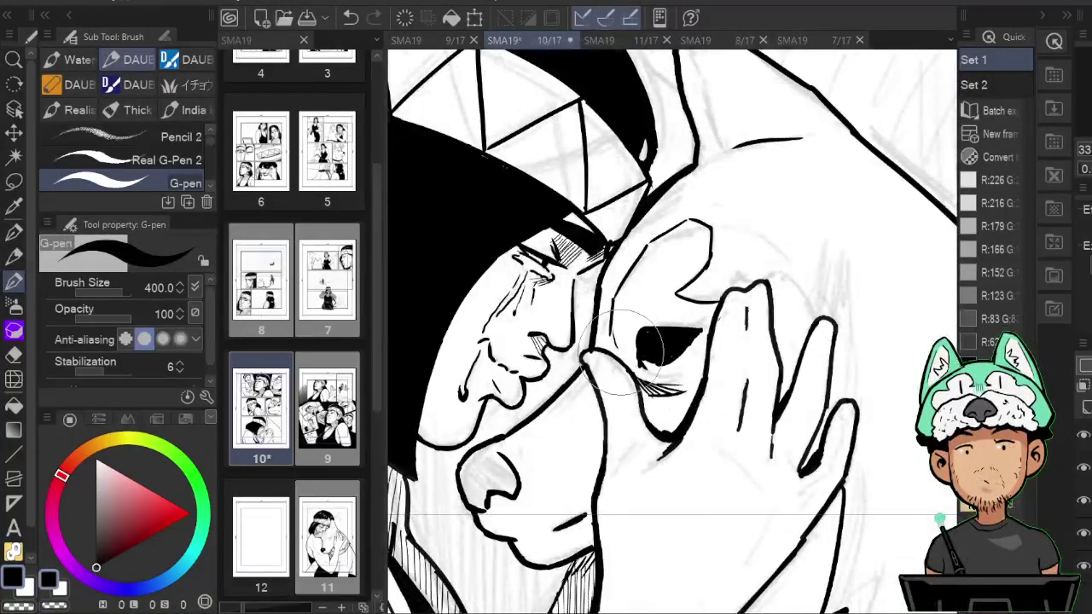
Add short hatching along the dog's muzzle bridge and ink the marking's curved edge showing between the woman's fingers.
{"action": "key", "text": "h"}
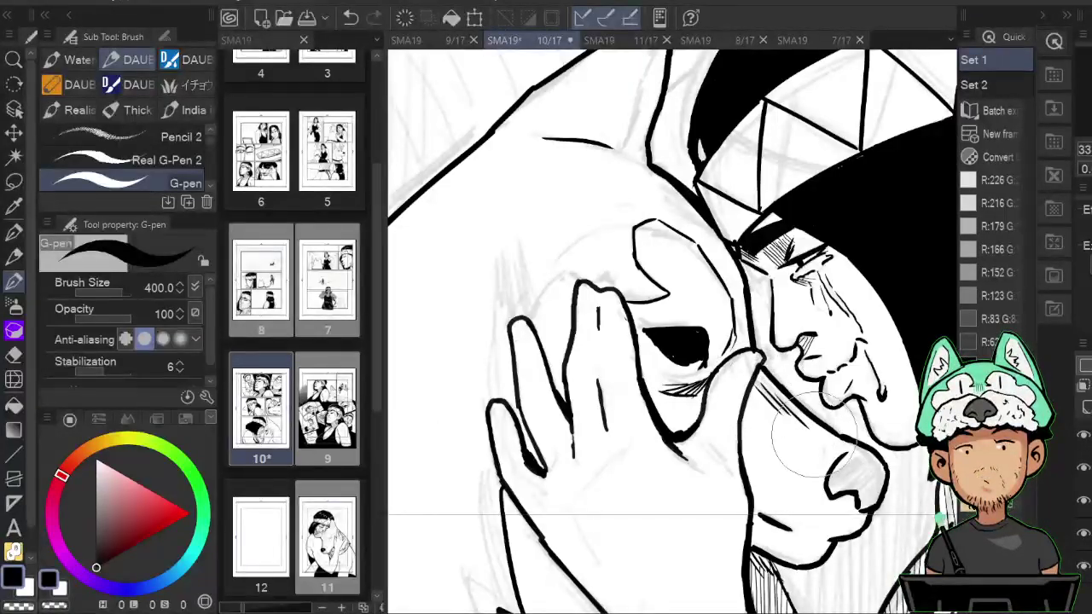
{"action": "key", "text": "h"}
{"action": "left_click_drag", "start_coordinate": [793, 310], "coordinate": [798, 435]}
{"action": "left_click_drag", "start_coordinate": [861, 323], "coordinate": [826, 283]}
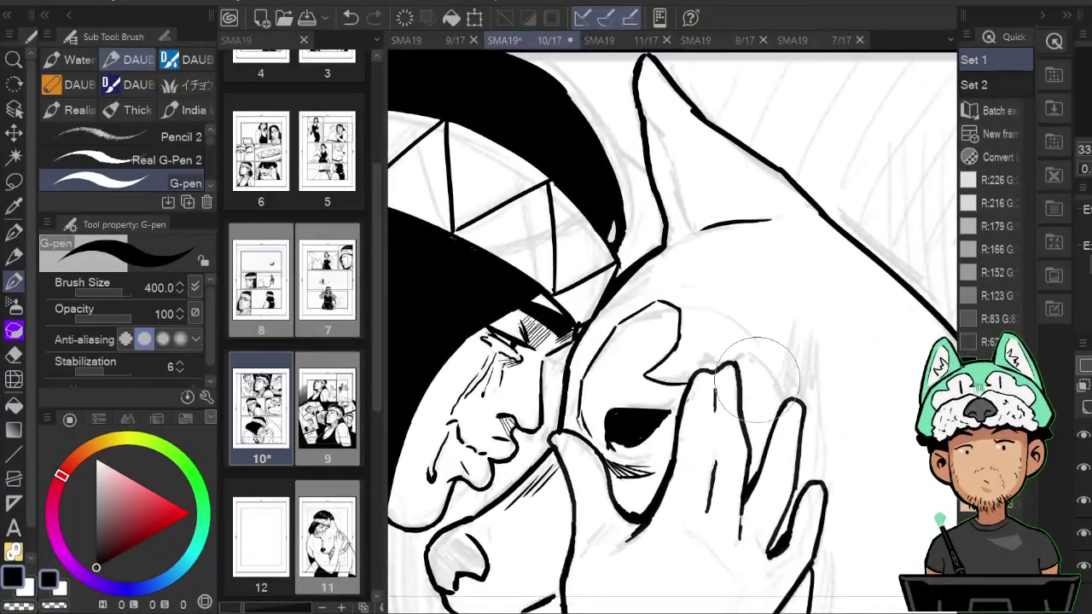
{"action": "key", "text": "ctrl+z"}
{"action": "left_click_drag", "start_coordinate": [762, 402], "coordinate": [772, 425]}
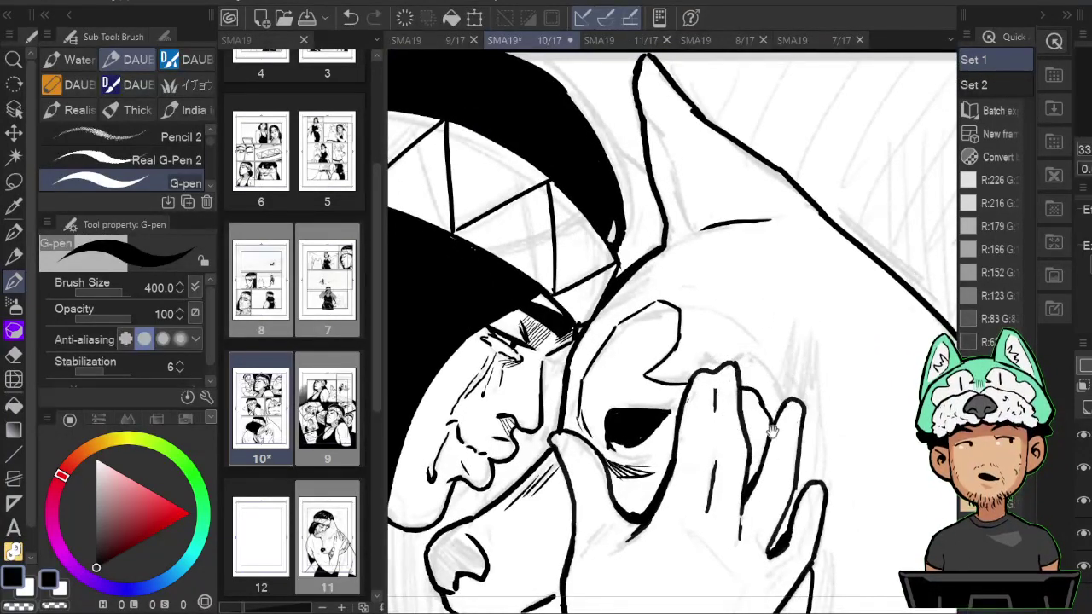
Ink the inside of the dog's ear with an inner rim line and jagged fur tufts.
{"action": "mouse_move", "coordinate": [835, 275]}
{"action": "left_mouse_down"}
{"action": "mouse_move", "coordinate": [804, 325]}
{"action": "mouse_move", "coordinate": [836, 435]}
{"action": "left_mouse_up"}
{"action": "mouse_move", "coordinate": [643, 252]}
{"action": "left_mouse_down"}
{"action": "mouse_move", "coordinate": [691, 368]}
{"action": "mouse_move", "coordinate": [685, 321]}
{"action": "mouse_move", "coordinate": [694, 414]}
{"action": "left_mouse_up"}
{"action": "key", "text": "h"}
{"action": "key", "text": "h"}
{"action": "mouse_move", "coordinate": [652, 331]}
{"action": "left_mouse_down"}
{"action": "mouse_move", "coordinate": [666, 331]}
{"action": "mouse_move", "coordinate": [672, 378]}
{"action": "left_mouse_up"}
{"action": "key", "text": "h"}
{"action": "left_click_drag", "start_coordinate": [778, 389], "coordinate": [750, 394]}
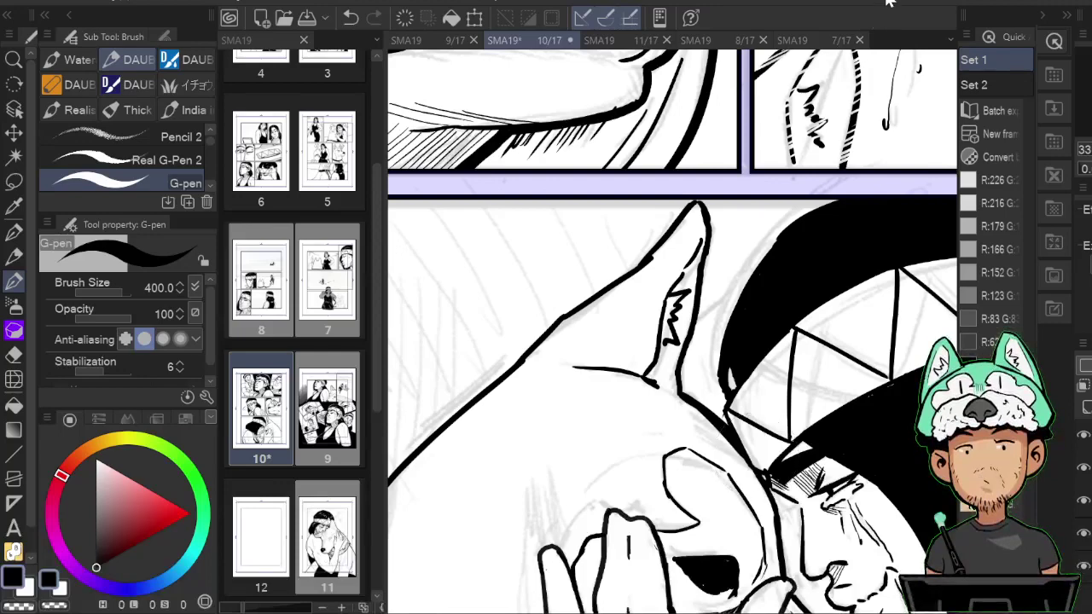
Examine the dog's inked ear and head in relation to the woman and the surrounding panels.
{"action": "key", "text": "h"}
{"action": "key", "text": "ctrl+minus"}
{"action": "key", "text": "ctrl+minus"}
{"action": "key", "text": "ctrl+minus"}
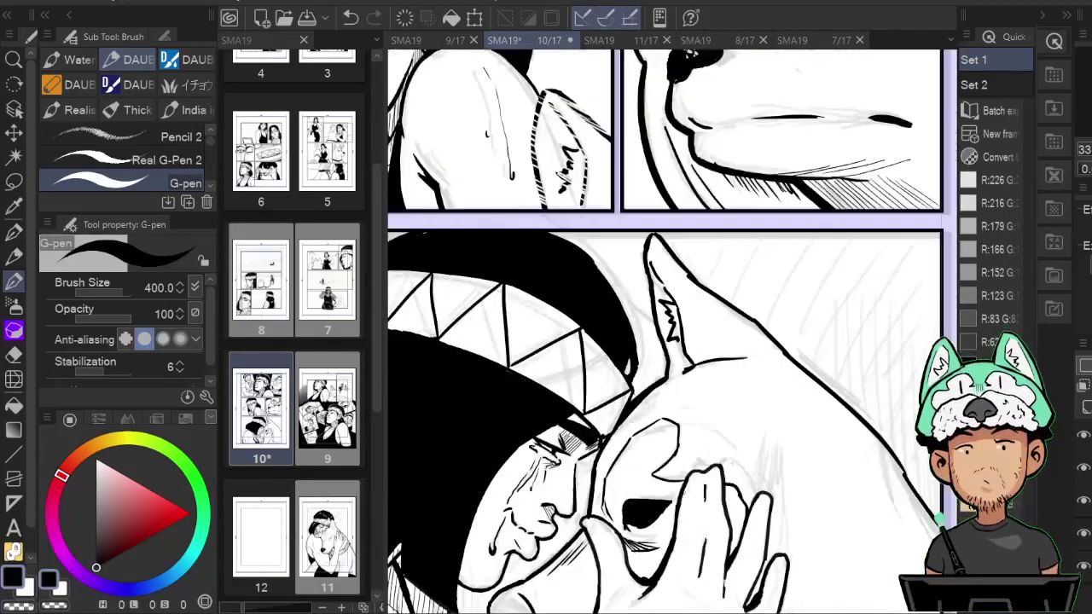
{"action": "key", "text": "ctrl+plus"}
{"action": "key", "text": "ctrl+plus"}
{"action": "key", "text": "ctrl+plus"}
{"action": "left_click_drag", "start_coordinate": [672, 443], "coordinate": [705, 358]}
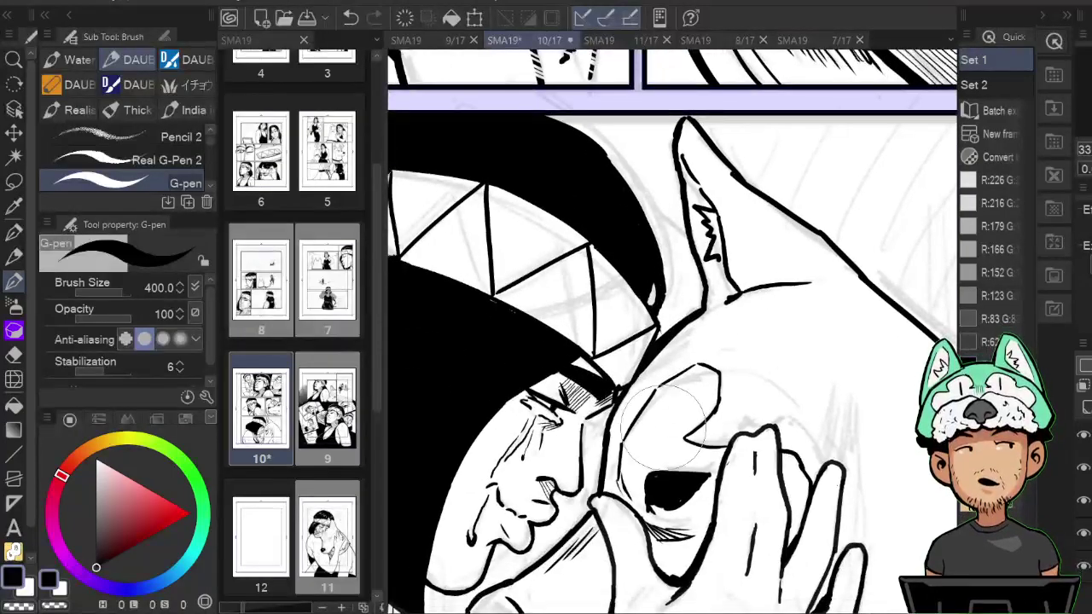
Erase a small highlight out of the dog's black pupil and refine its edge with the G-pen.
{"action": "key", "text": "e"}
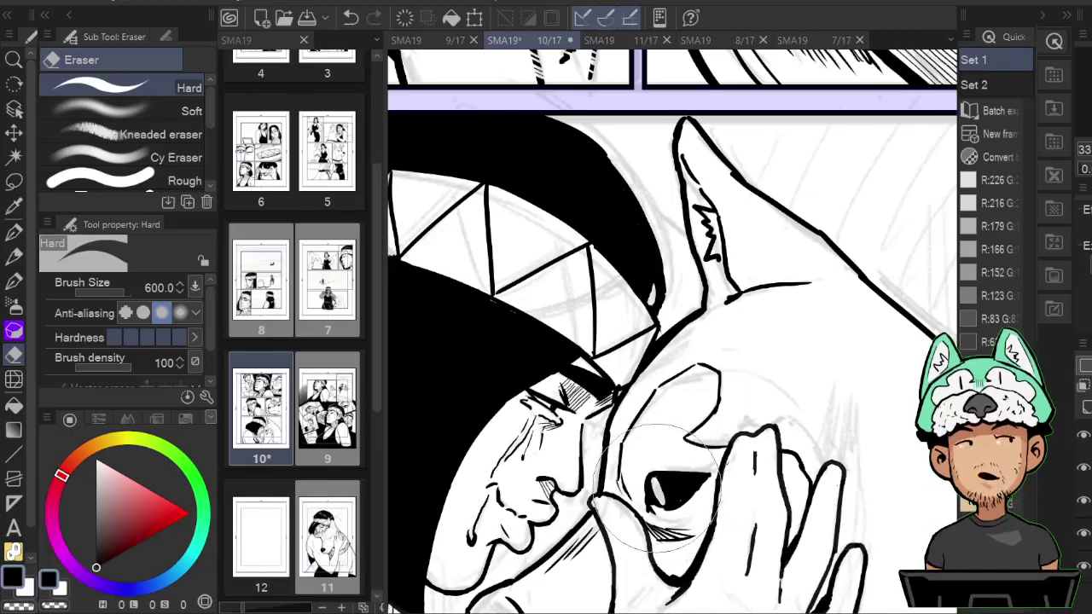
{"action": "key", "text": "p"}
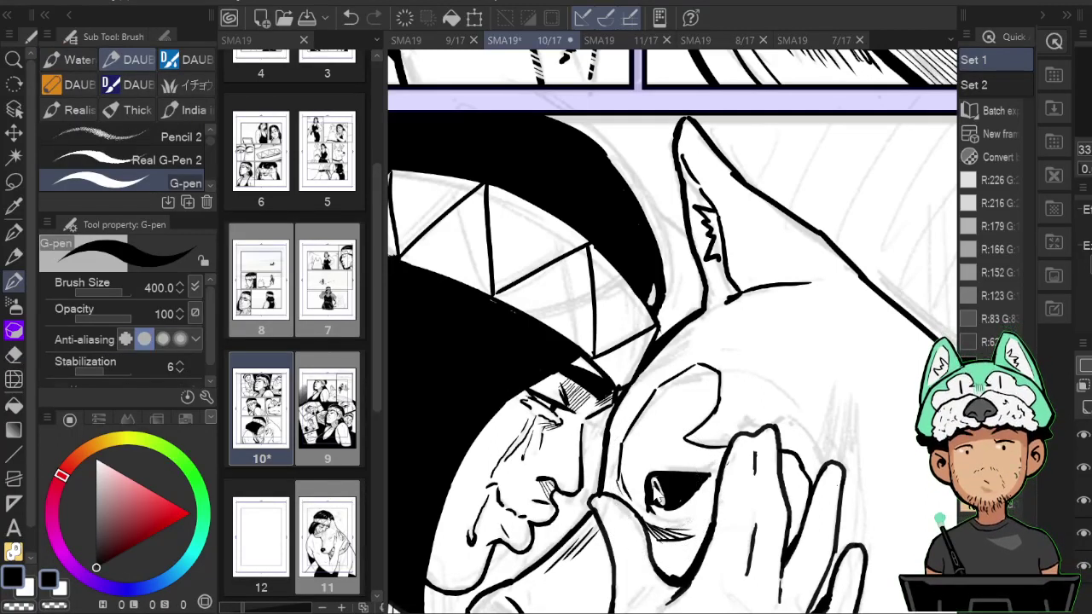
{"action": "scroll", "coordinate": [650, 487], "scroll_direction": "down", "scroll_amount": 6}
{"action": "scroll", "coordinate": [652, 486], "scroll_direction": "up", "scroll_amount": 5}
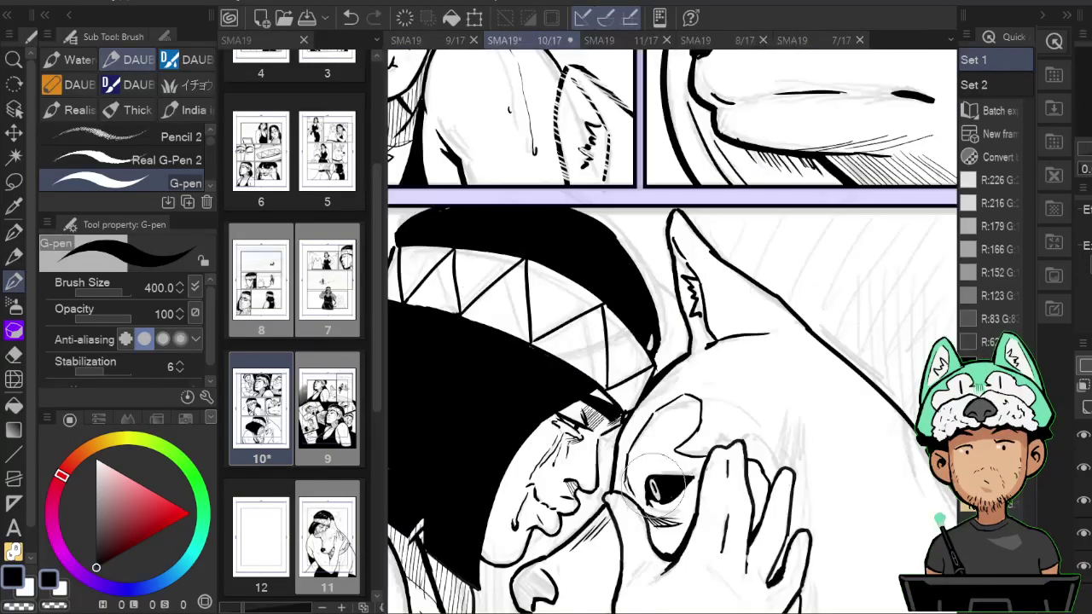
Ink a thick solid black collar band curving across the dog's neck in the panel's lower corner, using G-pen size 700.
{"action": "left_click_drag", "start_coordinate": [655, 484], "coordinate": [651, 242]}
{"action": "key", "text": "h"}
{"action": "left_click_drag", "start_coordinate": [590, 364], "coordinate": [650, 429]}
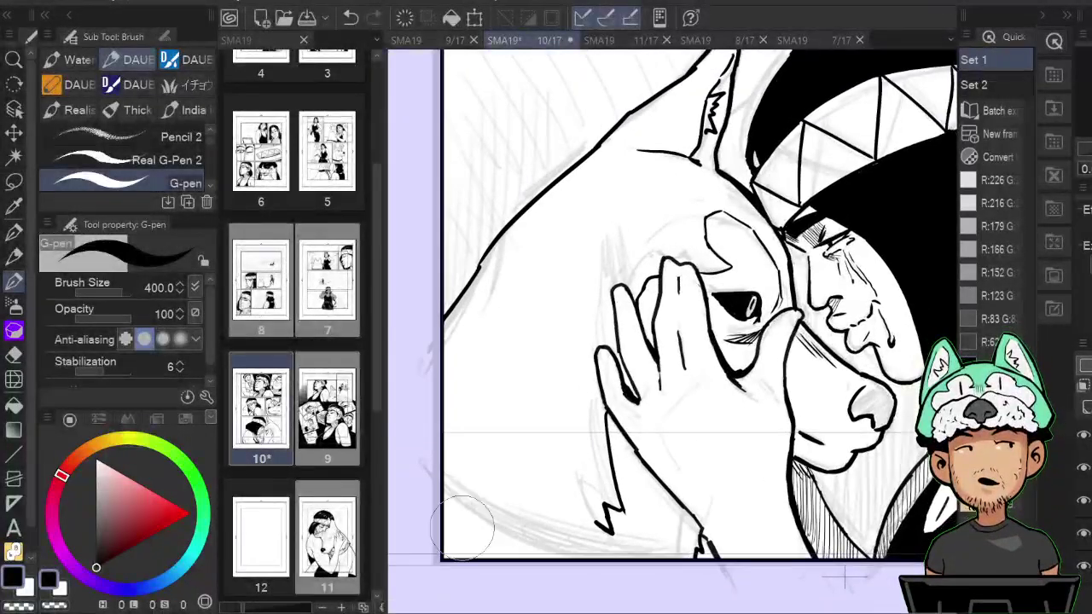
{"action": "key", "text": "]"}
{"action": "key", "text": "]"}
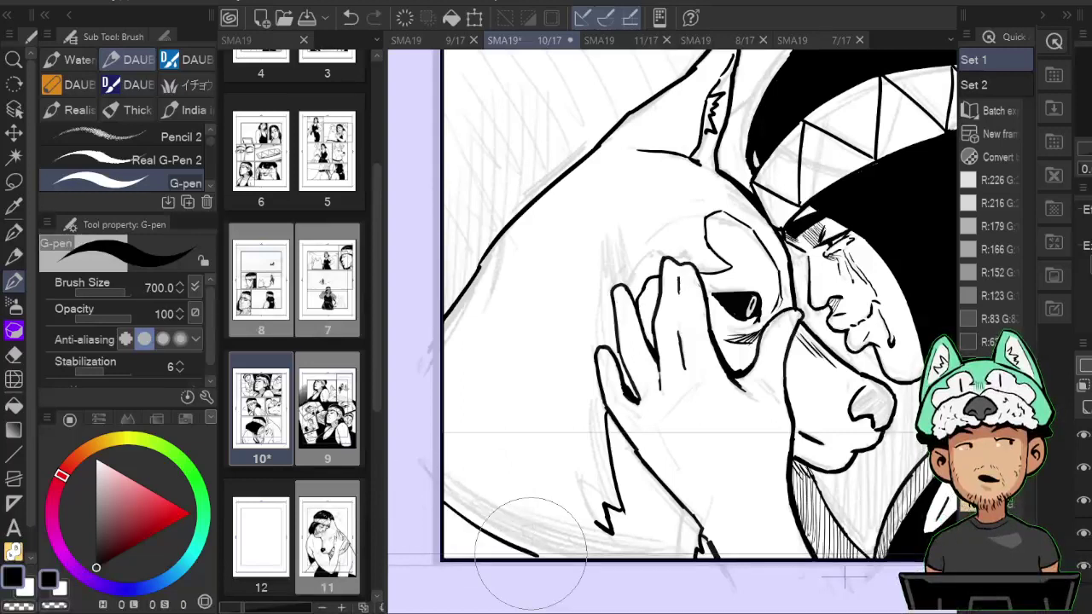
{"action": "left_click_drag", "start_coordinate": [445, 499], "coordinate": [569, 558]}
{"action": "left_click_drag", "start_coordinate": [447, 486], "coordinate": [613, 560]}
{"action": "left_click_drag", "start_coordinate": [483, 518], "coordinate": [610, 559]}
{"action": "left_click_drag", "start_coordinate": [535, 528], "coordinate": [619, 559]}
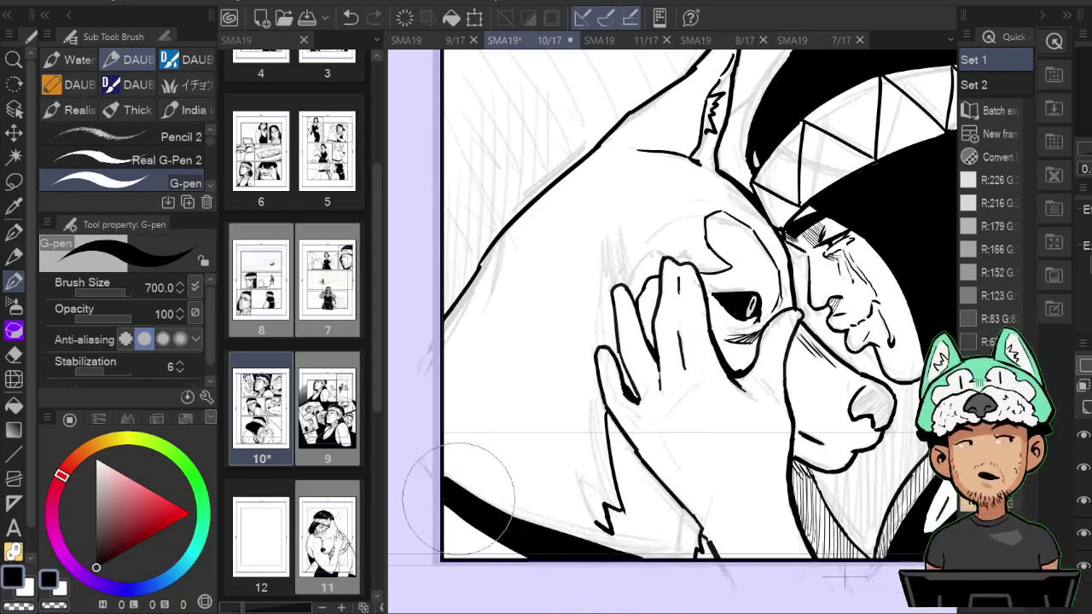
{"action": "mouse_move", "coordinate": [454, 502]}
{"action": "left_mouse_down"}
{"action": "mouse_move", "coordinate": [498, 521]}
{"action": "mouse_move", "coordinate": [436, 499]}
{"action": "mouse_move", "coordinate": [552, 560]}
{"action": "mouse_move", "coordinate": [539, 561]}
{"action": "mouse_move", "coordinate": [439, 510]}
{"action": "mouse_move", "coordinate": [488, 543]}
{"action": "mouse_move", "coordinate": [559, 562]}
{"action": "mouse_move", "coordinate": [552, 554]}
{"action": "mouse_move", "coordinate": [676, 555]}
{"action": "left_mouse_up"}
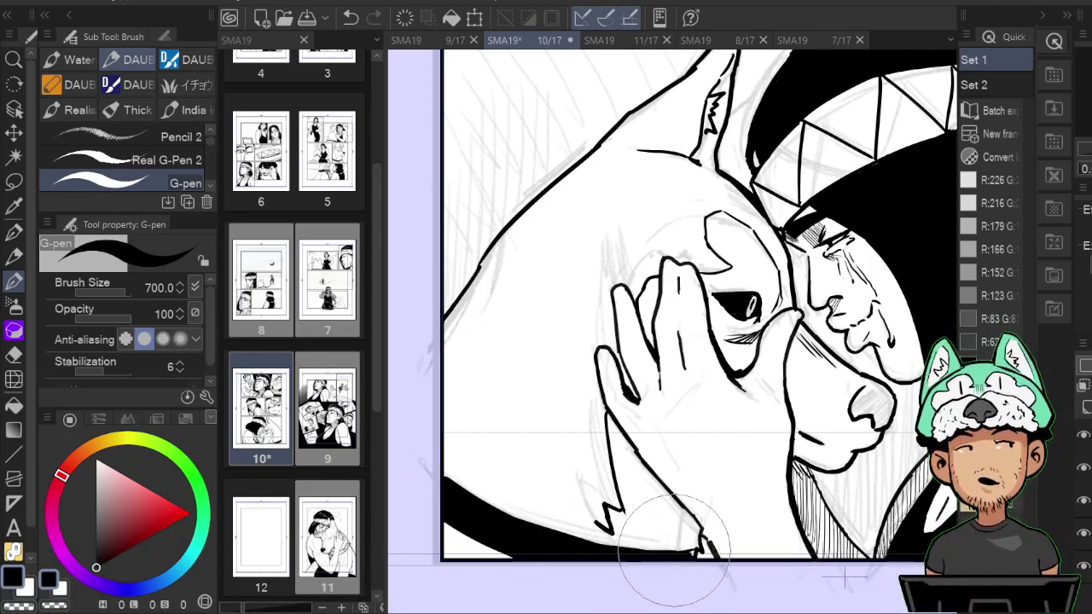
Ink short crease lines on the back of the woman's hand below the knuckles, checking them in the mirrored view.
{"action": "key", "text": "h"}
{"action": "left_click_drag", "start_coordinate": [729, 432], "coordinate": [710, 362]}
{"action": "left_click_drag", "start_coordinate": [648, 487], "coordinate": [627, 485]}
{"action": "mouse_move", "coordinate": [736, 267]}
{"action": "left_mouse_down"}
{"action": "mouse_move", "coordinate": [746, 378]}
{"action": "mouse_move", "coordinate": [749, 308]}
{"action": "left_mouse_up"}
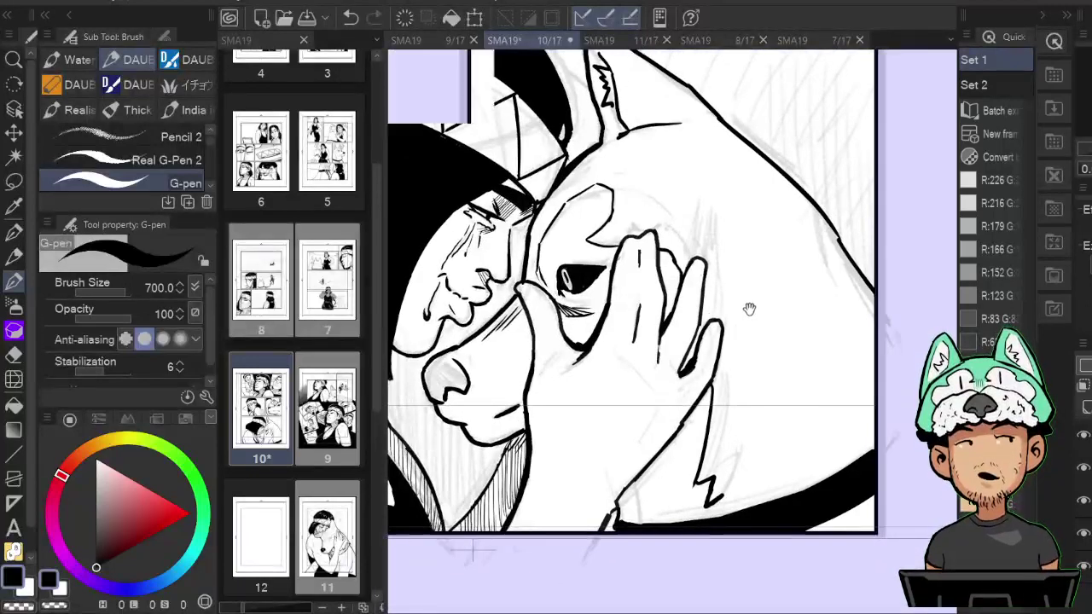
{"action": "key", "text": "h"}
{"action": "key", "text": "h"}
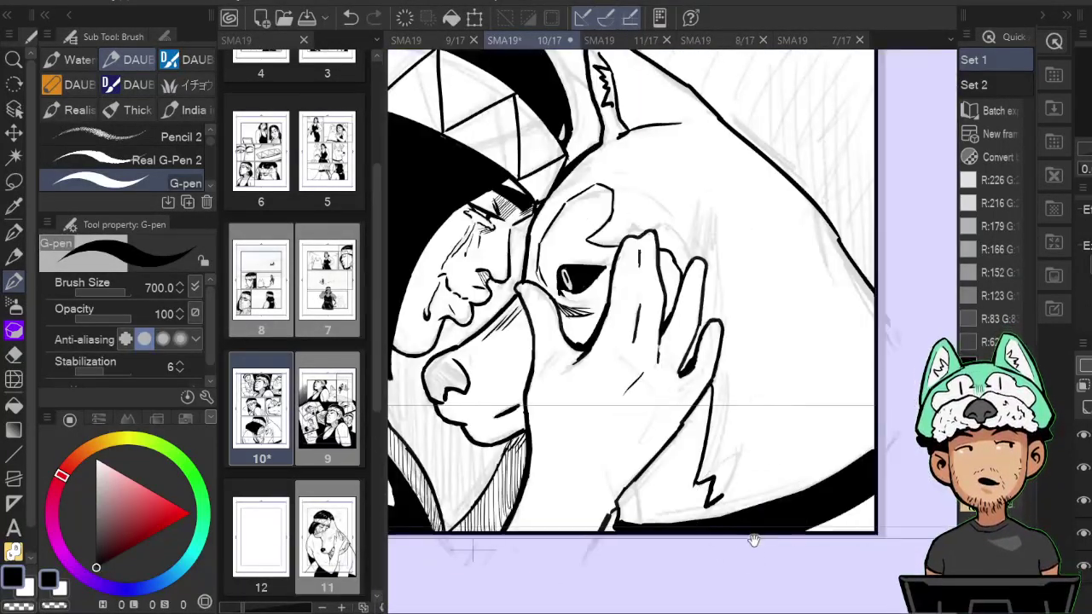
{"action": "key", "text": "h"}
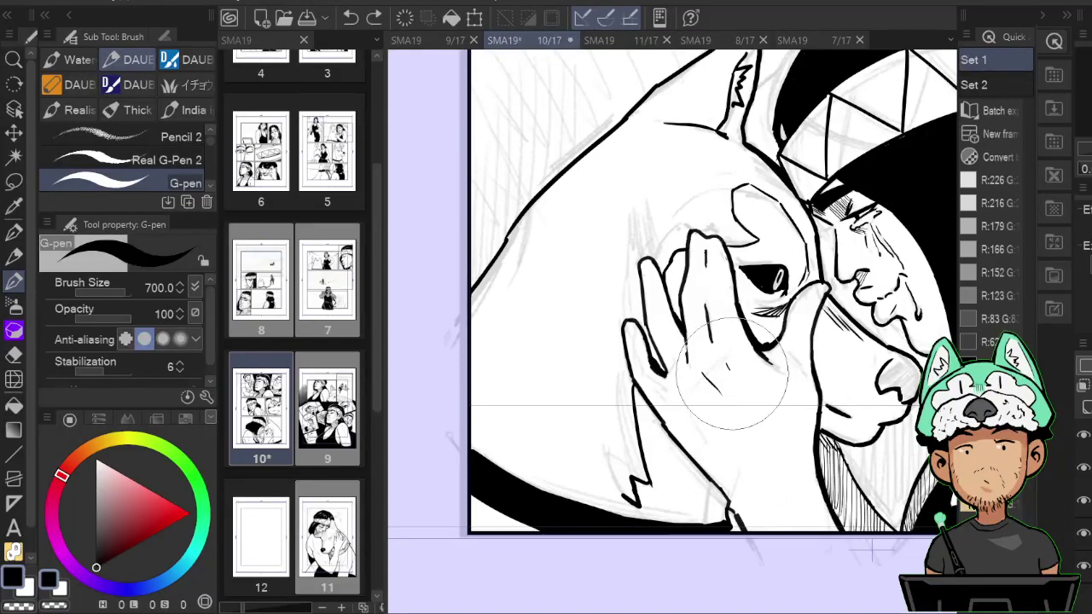
{"action": "key", "text": "h"}
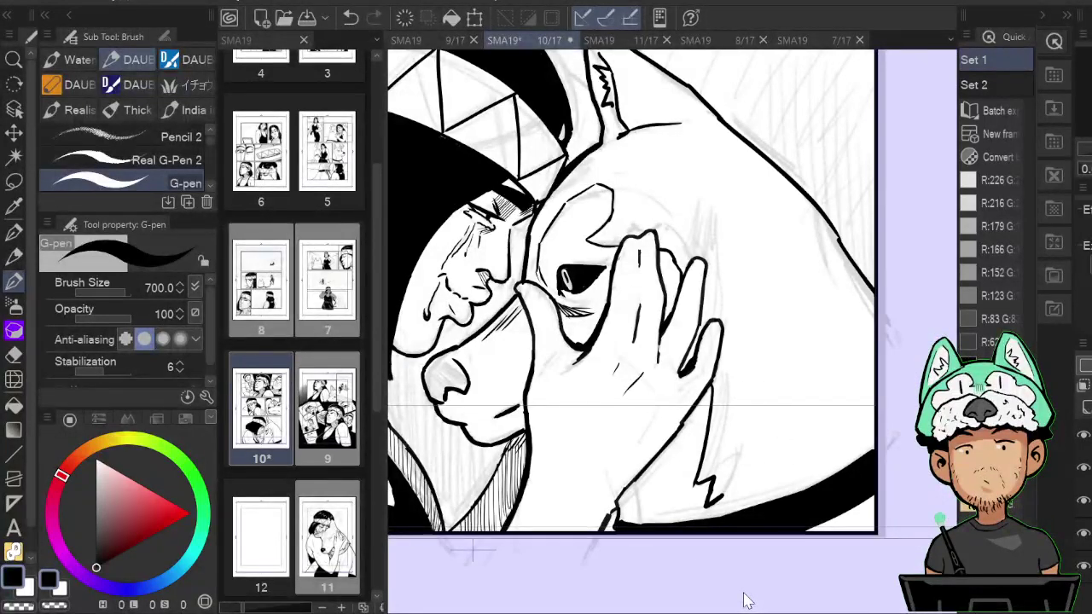
{"action": "key", "text": "ctrl+0"}
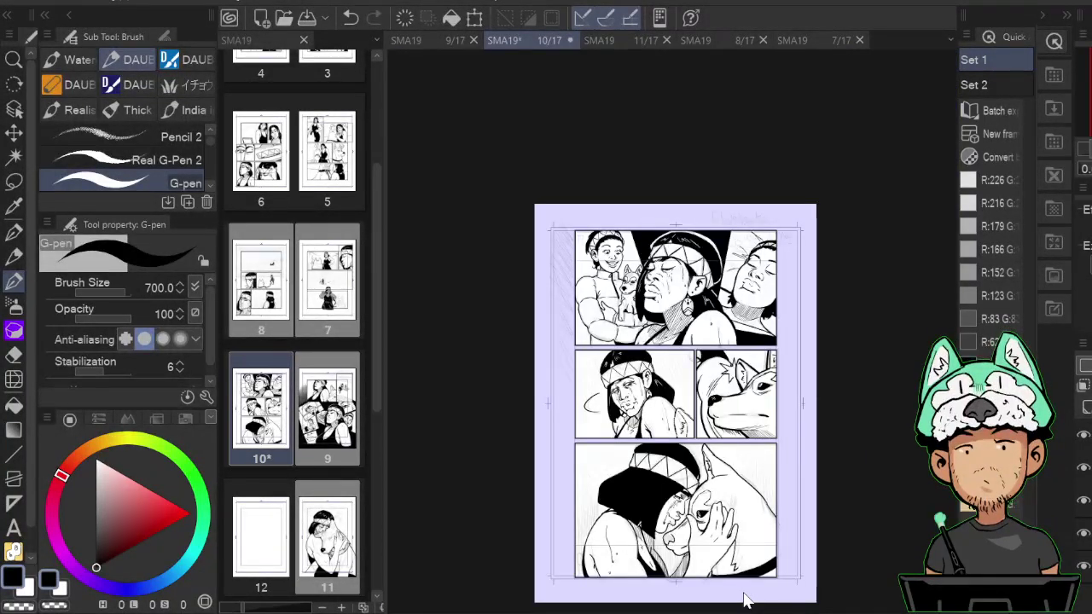
{"action": "scroll", "coordinate": [744, 600], "scroll_direction": "up", "scroll_amount": 4}
{"action": "scroll", "coordinate": [744, 600], "scroll_direction": "down", "scroll_amount": 3}
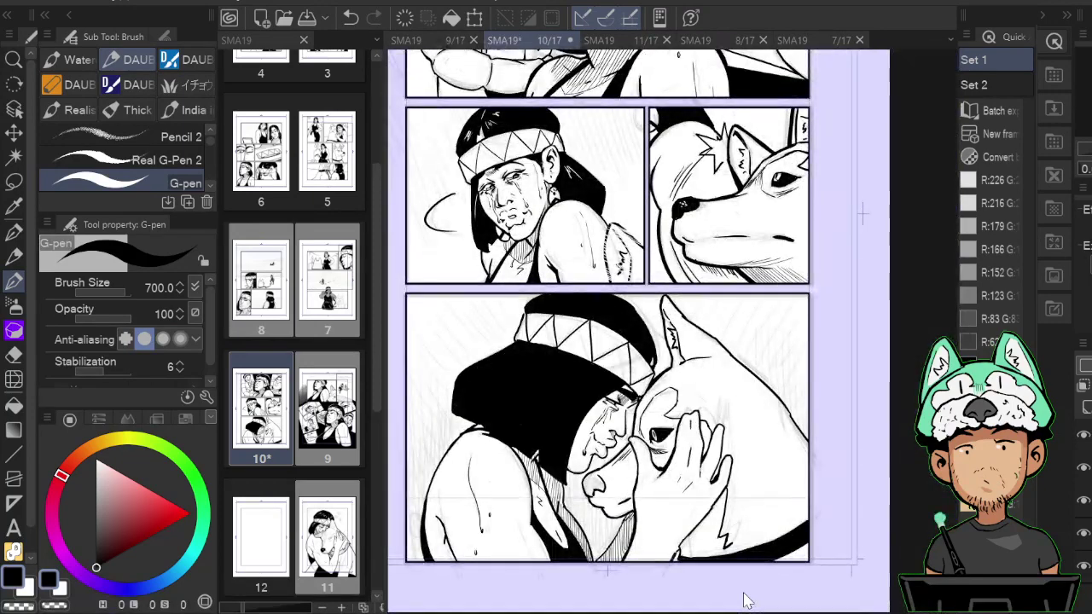
{"action": "scroll", "coordinate": [743, 593], "scroll_direction": "up", "scroll_amount": 4}
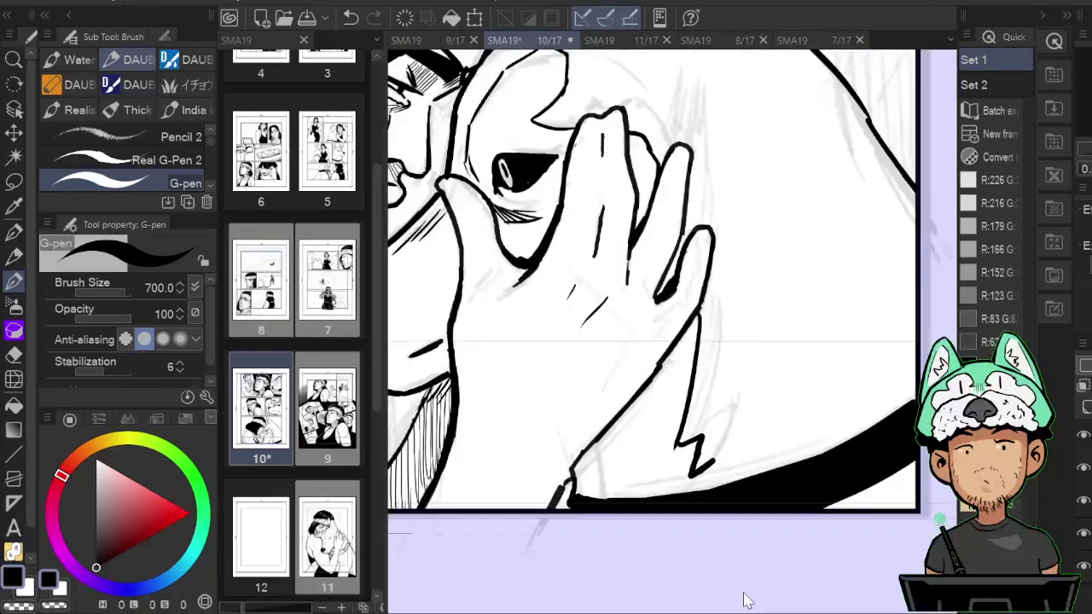
Fill the dog's nose with solid black.
{"action": "mouse_move", "coordinate": [524, 266]}
{"action": "left_mouse_down"}
{"action": "mouse_move", "coordinate": [801, 475]}
{"action": "mouse_move", "coordinate": [973, 544]}
{"action": "left_mouse_up"}
{"action": "mouse_move", "coordinate": [564, 420]}
{"action": "left_mouse_down"}
{"action": "mouse_move", "coordinate": [564, 482]}
{"action": "mouse_move", "coordinate": [603, 414]}
{"action": "mouse_move", "coordinate": [621, 439]}
{"action": "mouse_move", "coordinate": [597, 408]}
{"action": "left_mouse_up"}
{"action": "key", "text": "h"}
Dot small white highlights into the dog's black nose with the Hard eraser and save page 10.
{"action": "key", "text": "e"}
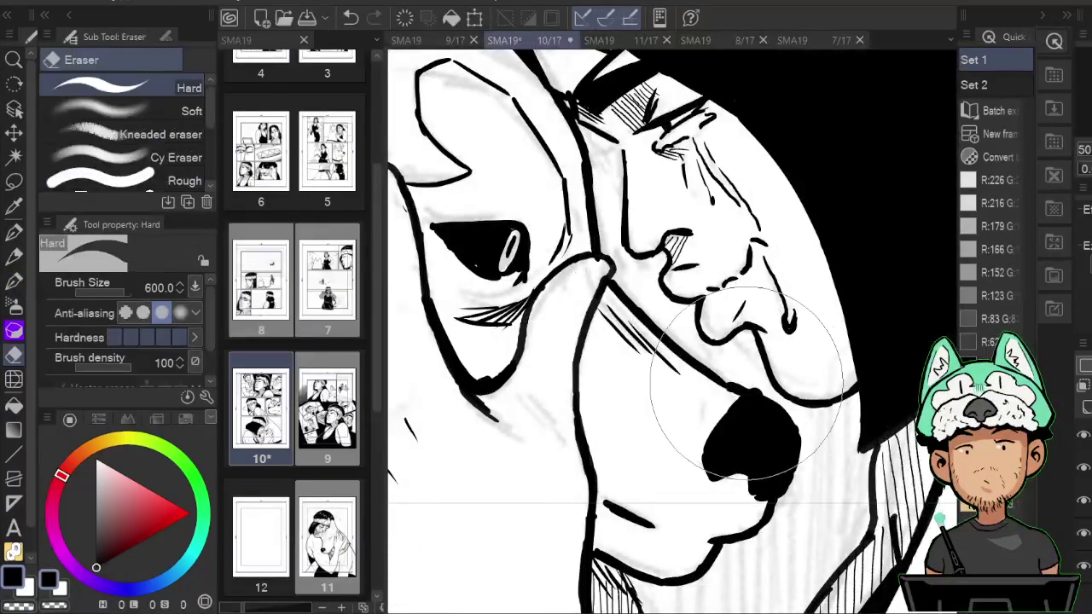
{"action": "key", "text": "b"}
{"action": "key", "text": "h"}
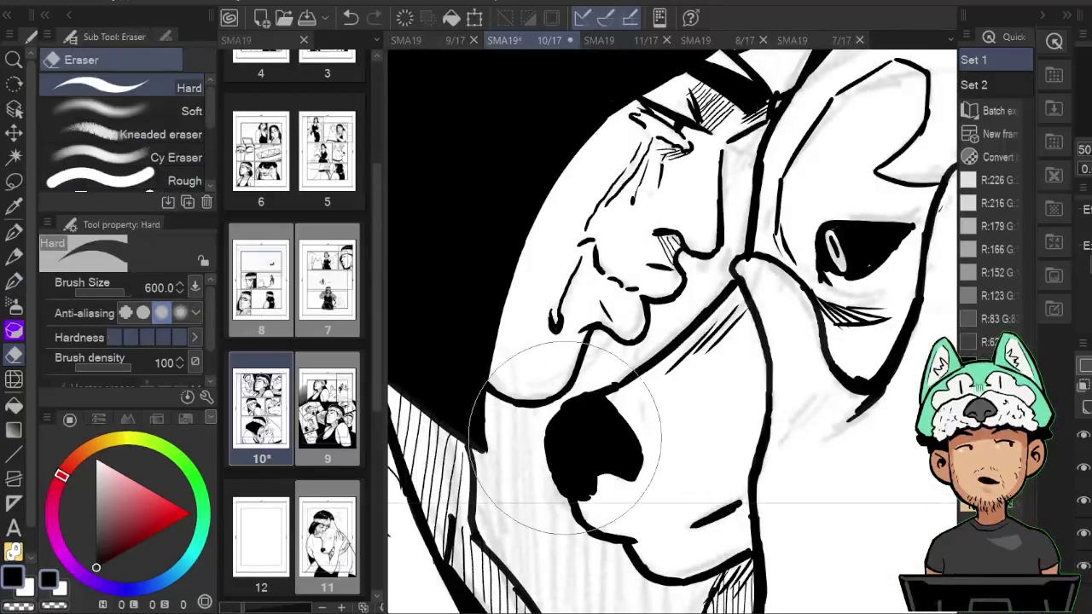
{"action": "left_click", "coordinate": [582, 422]}
{"action": "left_click", "coordinate": [586, 433]}
{"action": "left_click", "coordinate": [592, 443]}
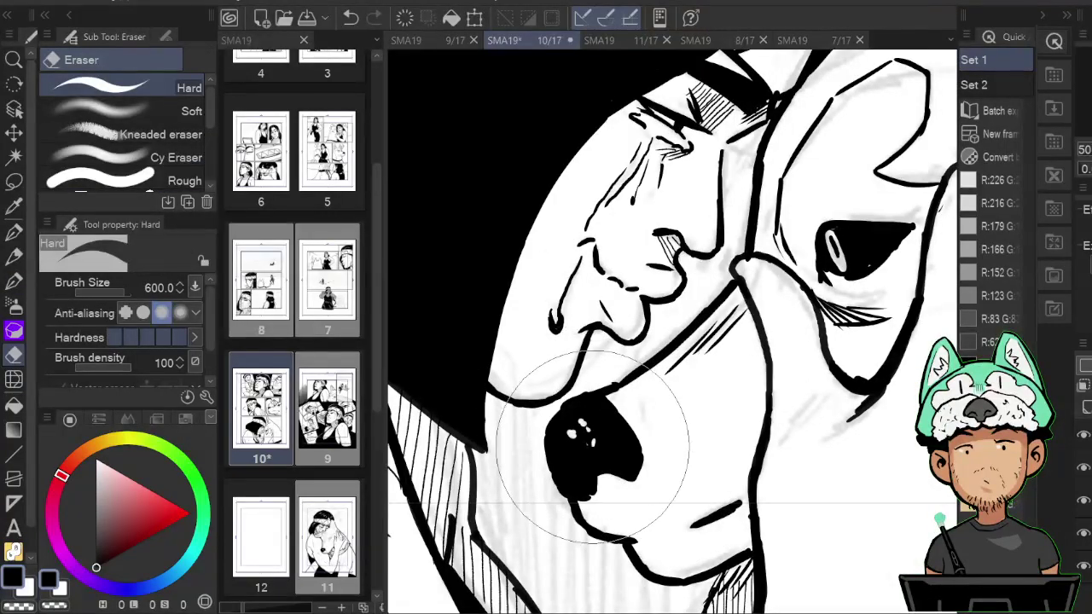
{"action": "left_click", "coordinate": [584, 450]}
{"action": "left_click", "coordinate": [575, 455]}
{"action": "scroll", "coordinate": [578, 458], "scroll_direction": "down", "scroll_amount": 6}
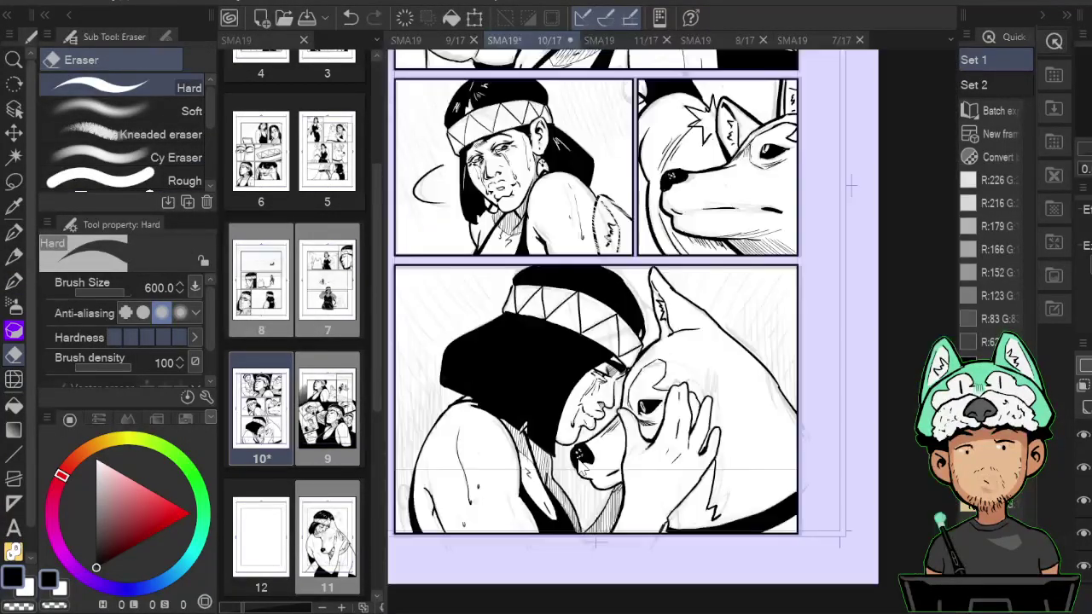
{"action": "key", "text": "ctrl+0"}
{"action": "key", "text": "ctrl+s"}
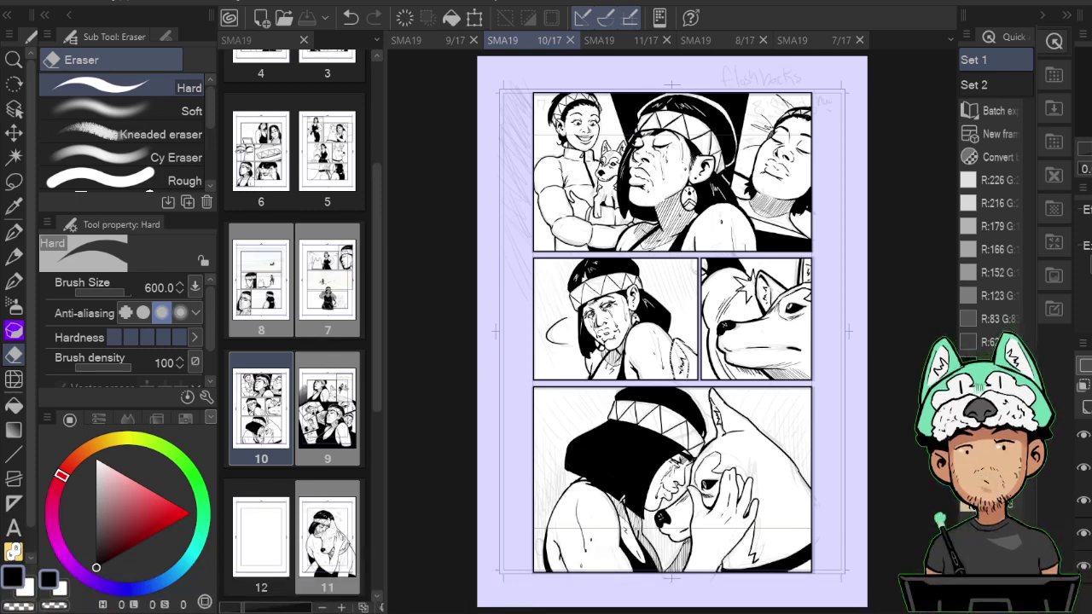
Turn off the frame layer's blue layer colour and select the page area surrounding the panels.
{"action": "left_click", "coordinate": [1090, 435]}
{"action": "left_click", "coordinate": [1088, 410]}
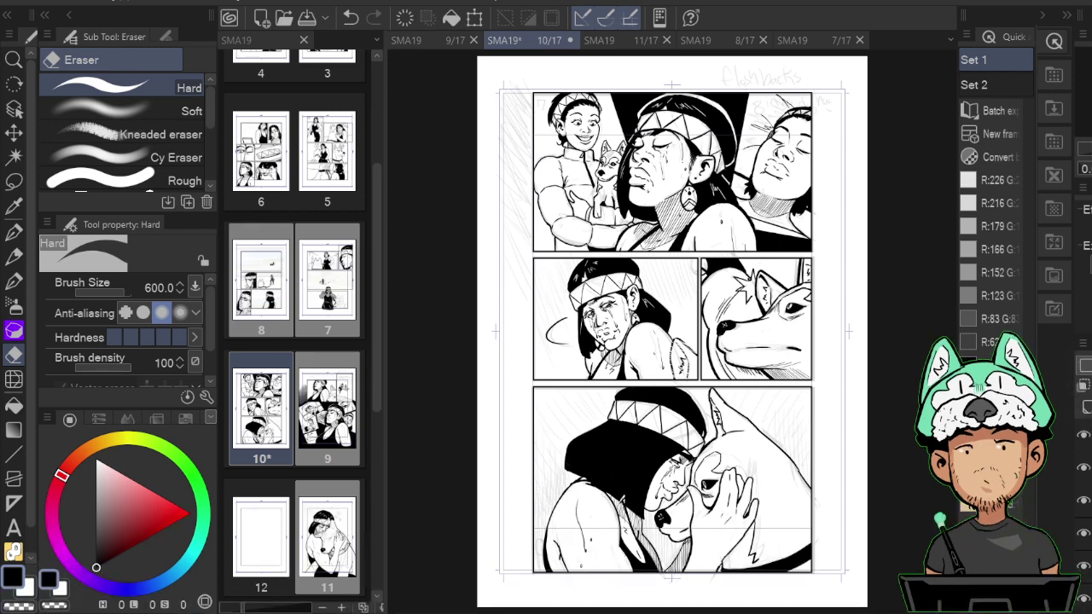
{"action": "key", "text": "ctrl+a"}
{"action": "key", "text": "w"}
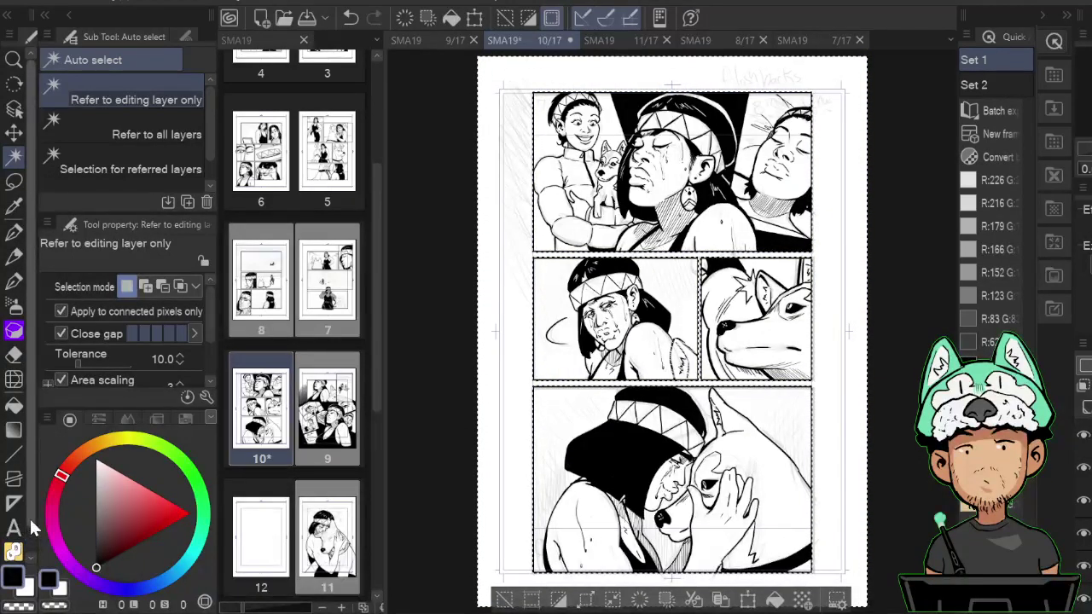
Fill the selected margins with a black foreground-to-transparent gradient fading from the page top to the middle panels, save, and clear the selection.
{"action": "left_click", "coordinate": [17, 430]}
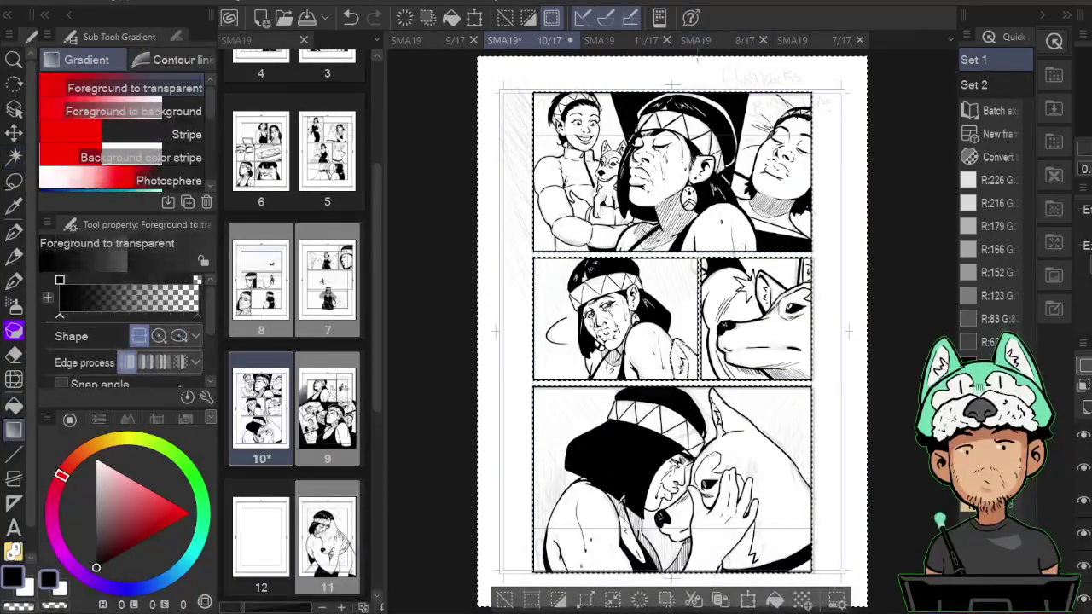
{"action": "left_click_drag", "start_coordinate": [705, 289], "coordinate": [674, 380]}
{"action": "left_click_drag", "start_coordinate": [638, 108], "coordinate": [639, 294]}
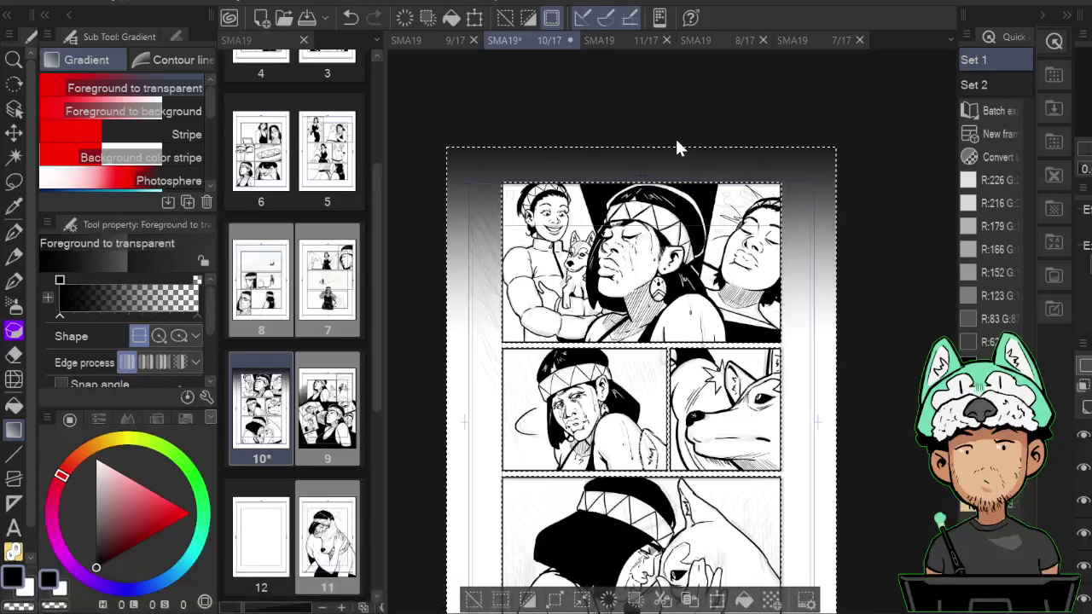
{"action": "key", "text": "ctrl+z"}
{"action": "left_click_drag", "start_coordinate": [640, 142], "coordinate": [662, 386]}
{"action": "scroll", "coordinate": [663, 386], "scroll_direction": "down", "scroll_amount": 3}
{"action": "key", "text": "ctrl+0"}
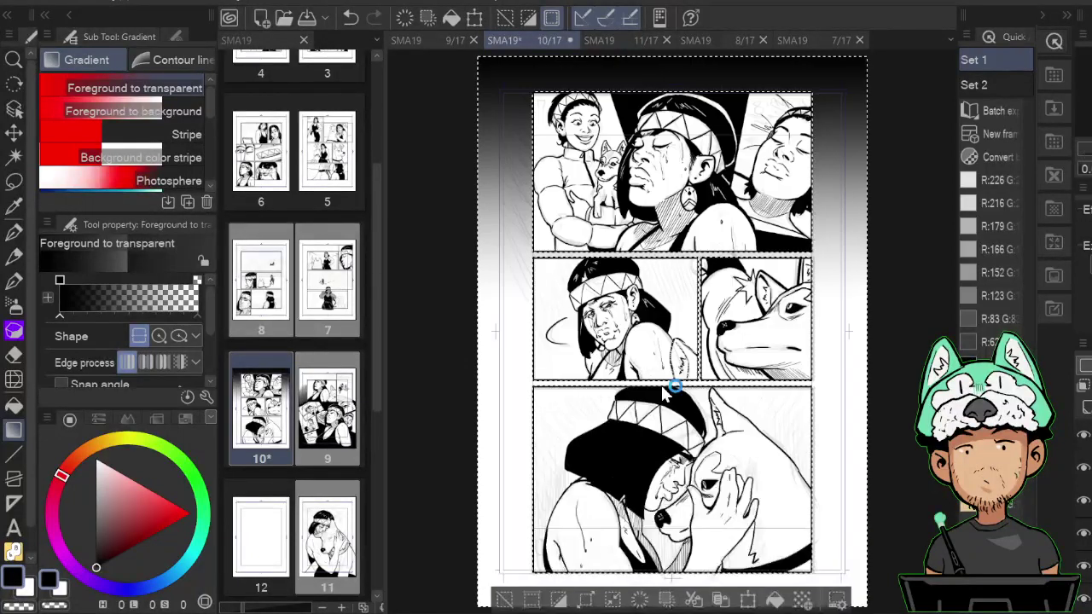
{"action": "key", "text": "ctrl+s"}
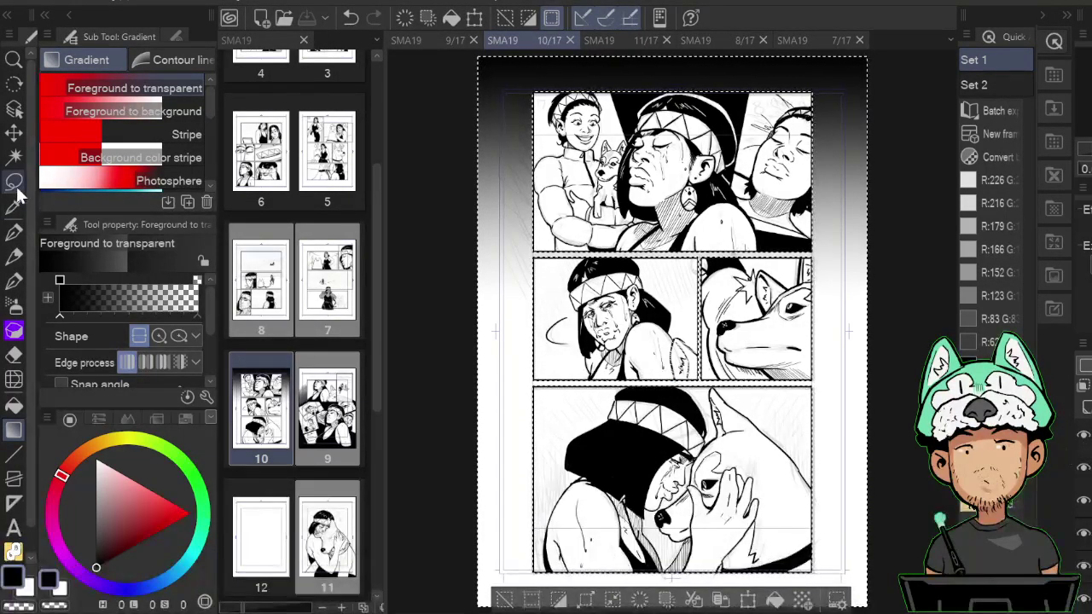
{"action": "key", "text": "m"}
{"action": "key", "text": "ctrl+d"}
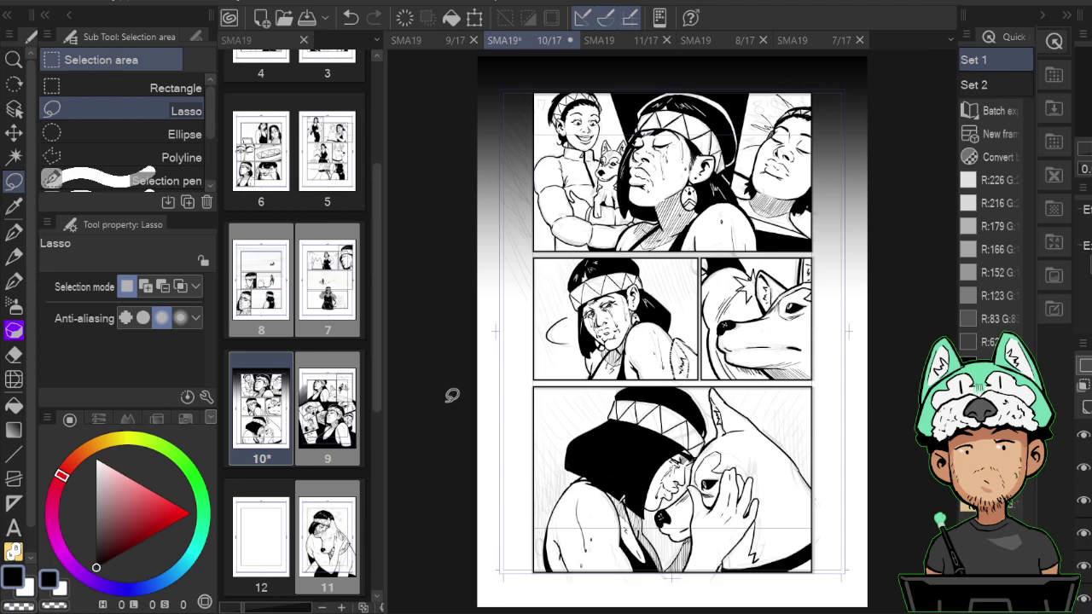
Hide the rough pencil sketch and turn the blue layer colour back on for the page margins.
{"action": "scroll", "coordinate": [452, 396], "scroll_direction": "down", "scroll_amount": 1}
{"action": "scroll", "coordinate": [453, 396], "scroll_direction": "up", "scroll_amount": 1}
{"action": "key", "text": "p"}
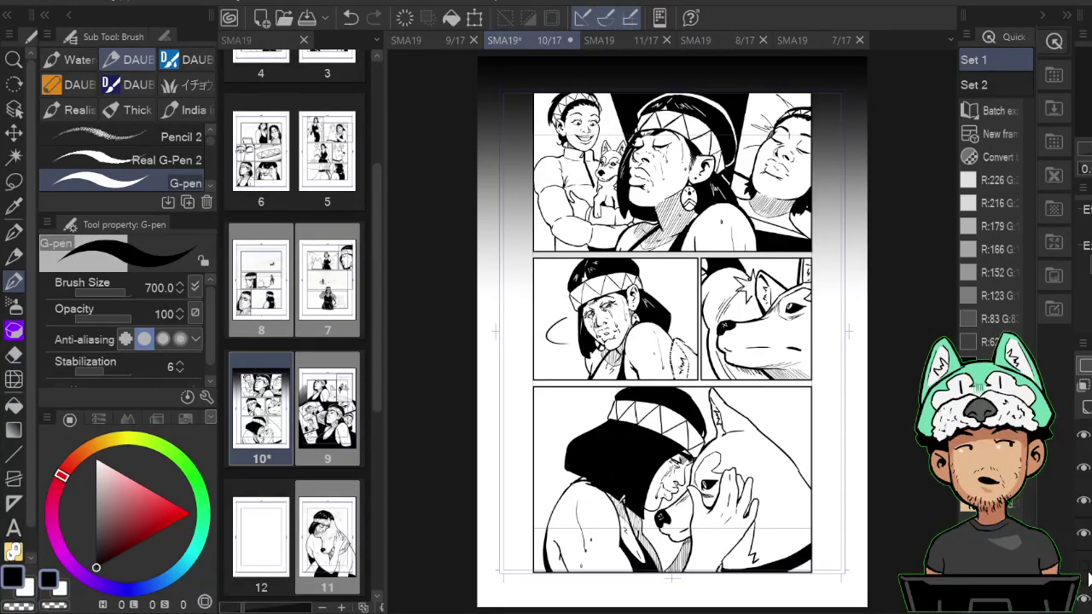
{"action": "key", "text": "ctrl+b"}
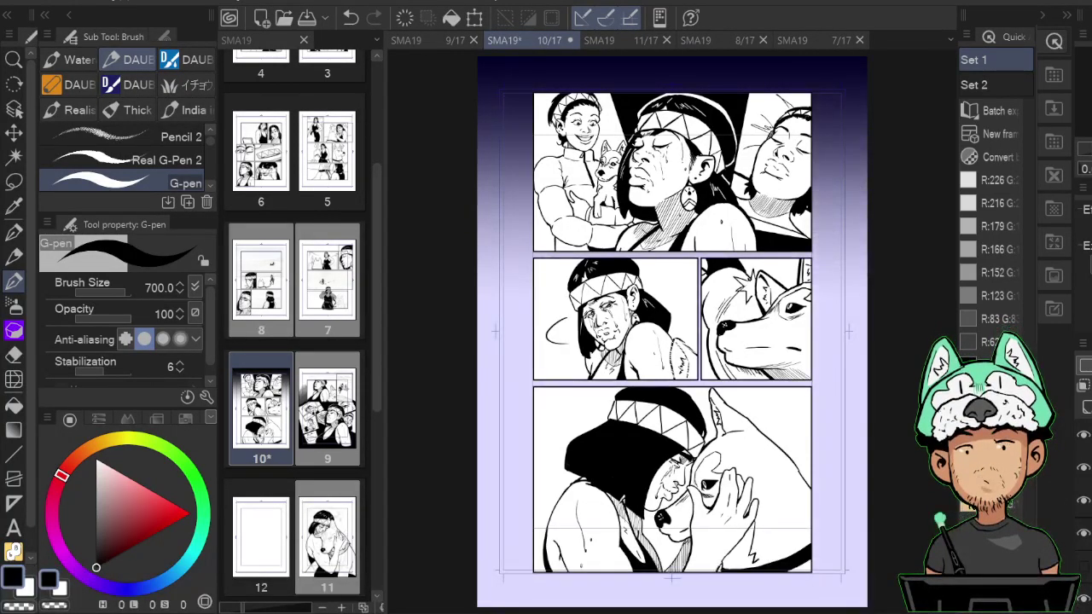
Hatch the shadow on the dog's neck between the woman's wrist and the jagged fur line with Real G-Pen 2 at size 400.
{"action": "left_click", "coordinate": [181, 161]}
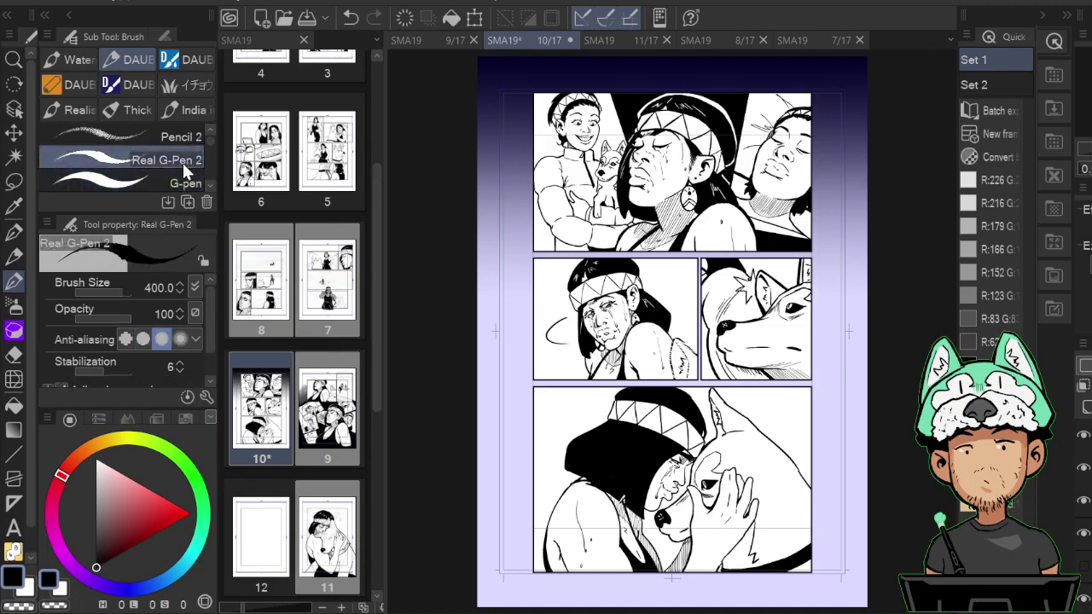
{"action": "key", "text": "ctrl+plus"}
{"action": "key", "text": "ctrl+plus"}
{"action": "key", "text": "ctrl+plus"}
{"action": "left_click_drag", "start_coordinate": [819, 546], "coordinate": [804, 353]}
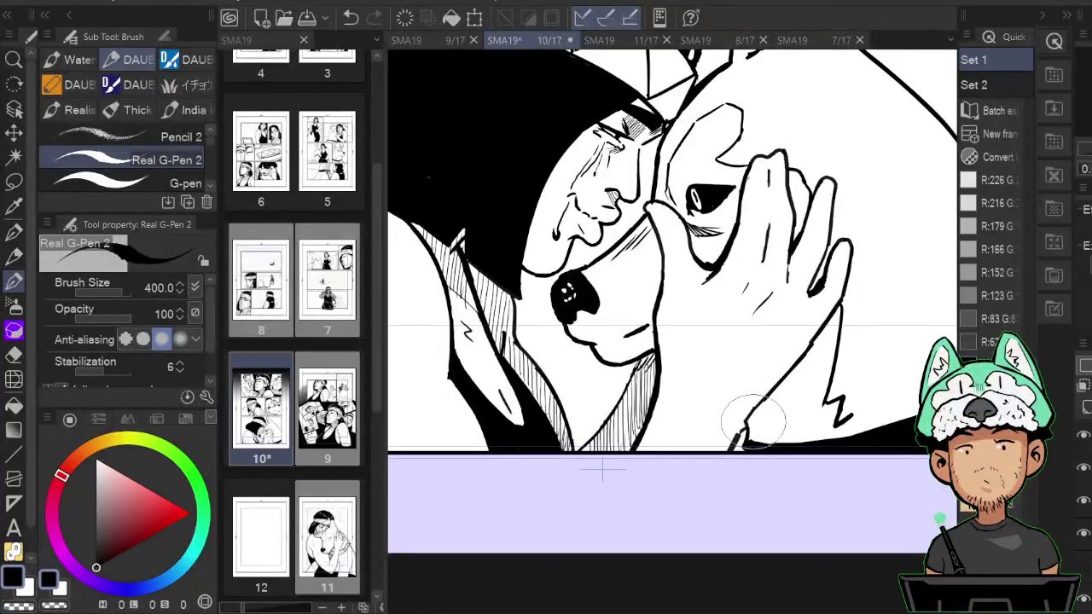
{"action": "left_click_drag", "start_coordinate": [762, 401], "coordinate": [762, 431]}
{"action": "left_click_drag", "start_coordinate": [772, 395], "coordinate": [768, 427]}
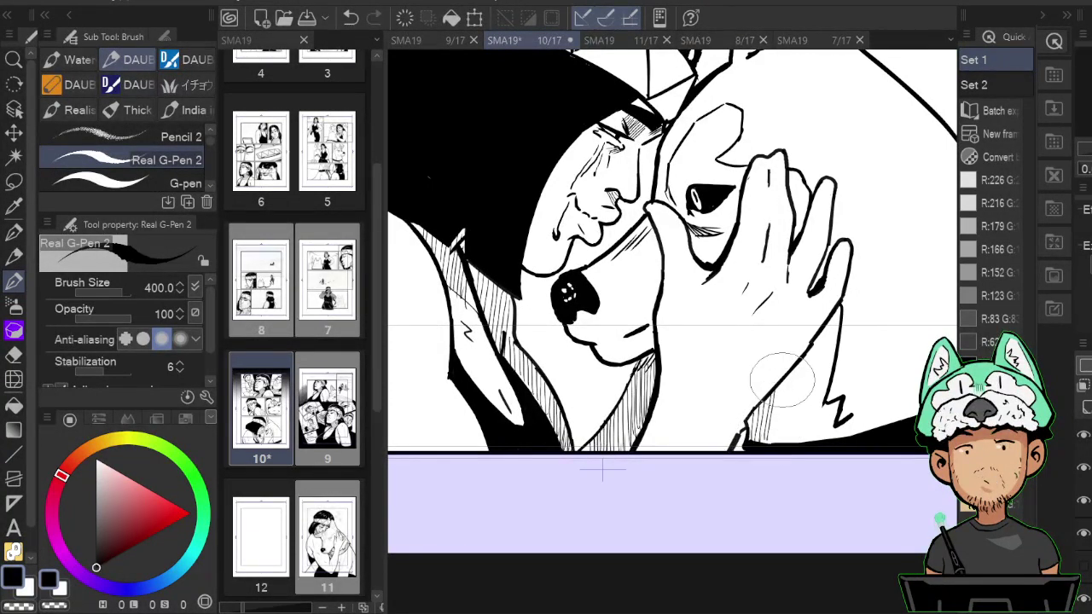
{"action": "mouse_move", "coordinate": [811, 359]}
{"action": "left_mouse_down"}
{"action": "mouse_move", "coordinate": [786, 435]}
{"action": "mouse_move", "coordinate": [817, 337]}
{"action": "mouse_move", "coordinate": [804, 435]}
{"action": "left_mouse_up"}
{"action": "mouse_move", "coordinate": [832, 333]}
{"action": "left_mouse_down"}
{"action": "mouse_move", "coordinate": [811, 431]}
{"action": "mouse_move", "coordinate": [823, 427]}
{"action": "left_mouse_up"}
{"action": "left_click_drag", "start_coordinate": [841, 358], "coordinate": [821, 431]}
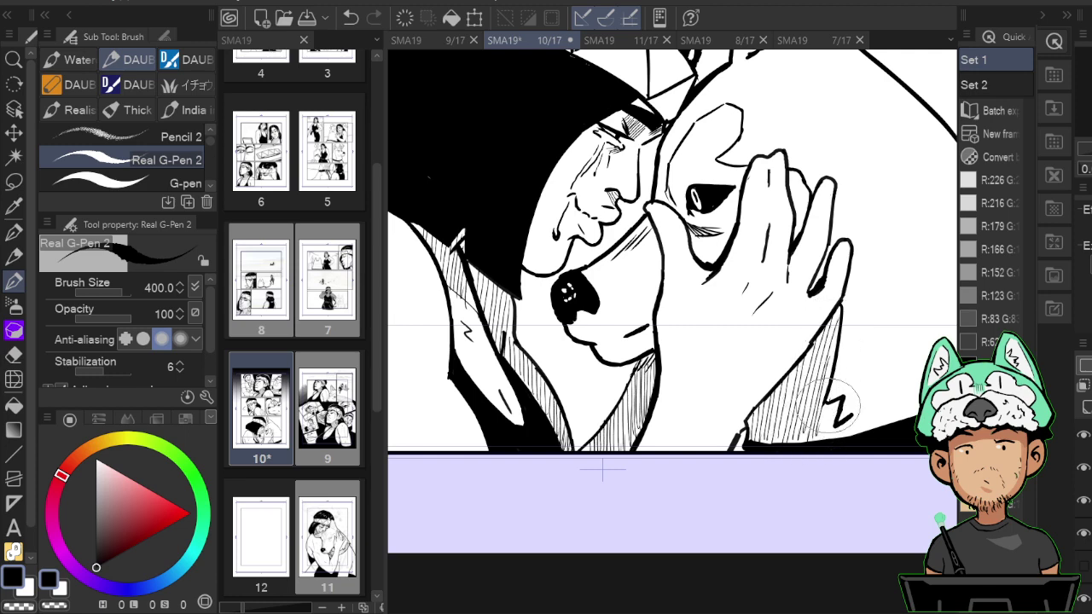
{"action": "left_click_drag", "start_coordinate": [847, 389], "coordinate": [829, 436]}
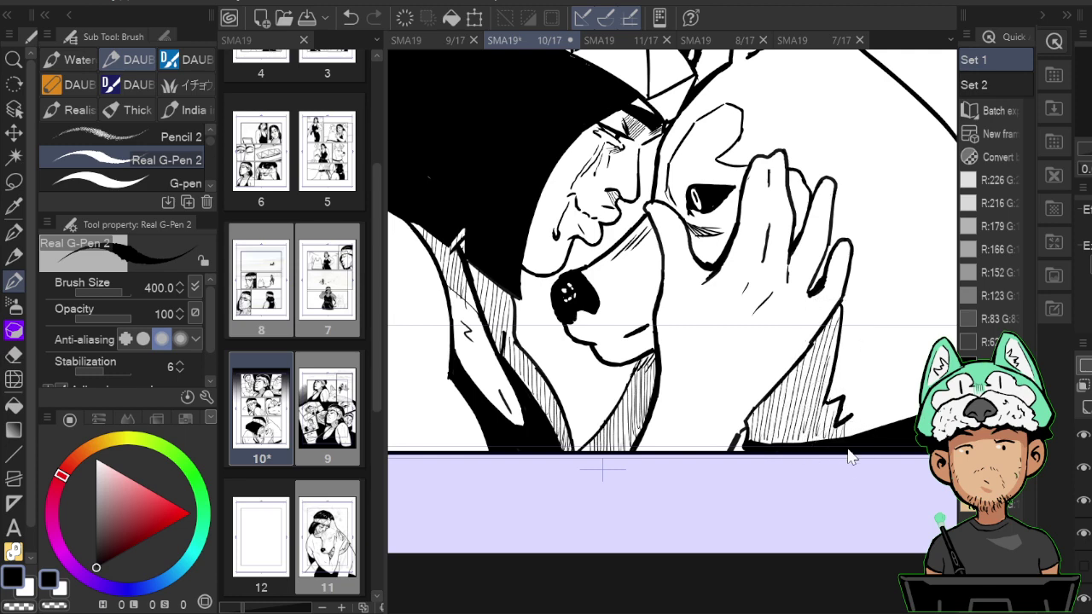
Save page 10 and switch to page 11.
{"action": "key", "text": "ctrl+0"}
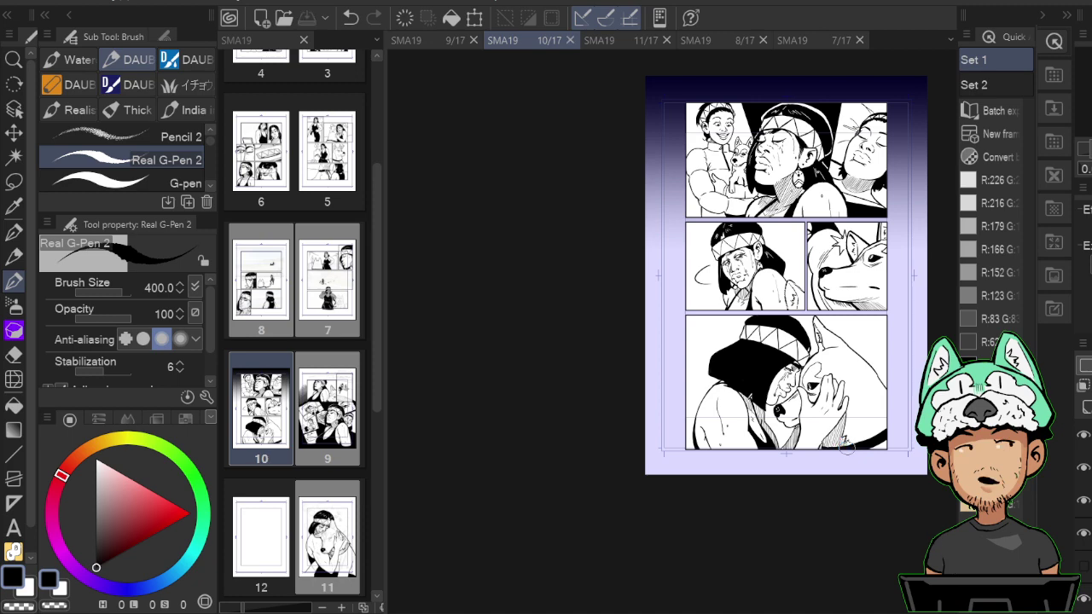
{"action": "key", "text": "ctrl+plus"}
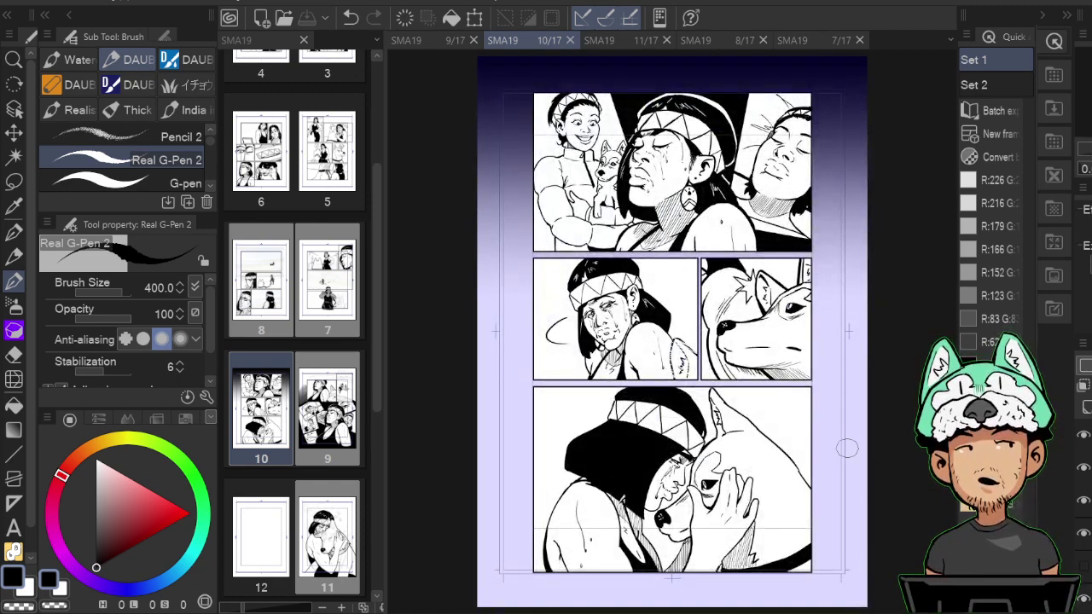
{"action": "left_click", "coordinate": [621, 41]}
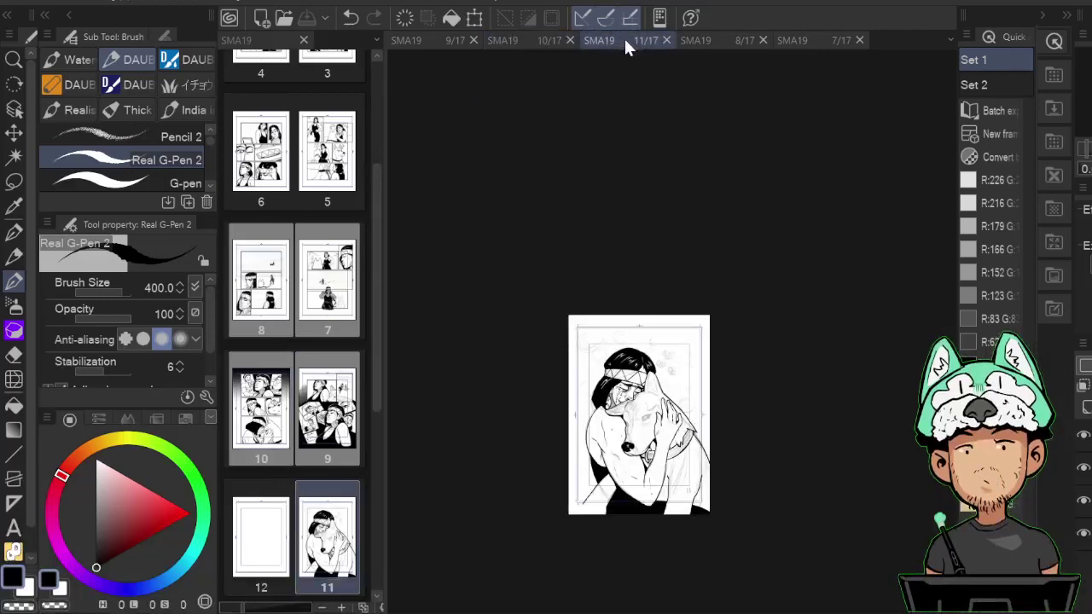
Look through the open comic pages 7 to 11, viewing page 9 as a whole, to compare their inking progress.
{"action": "left_click", "coordinate": [514, 45]}
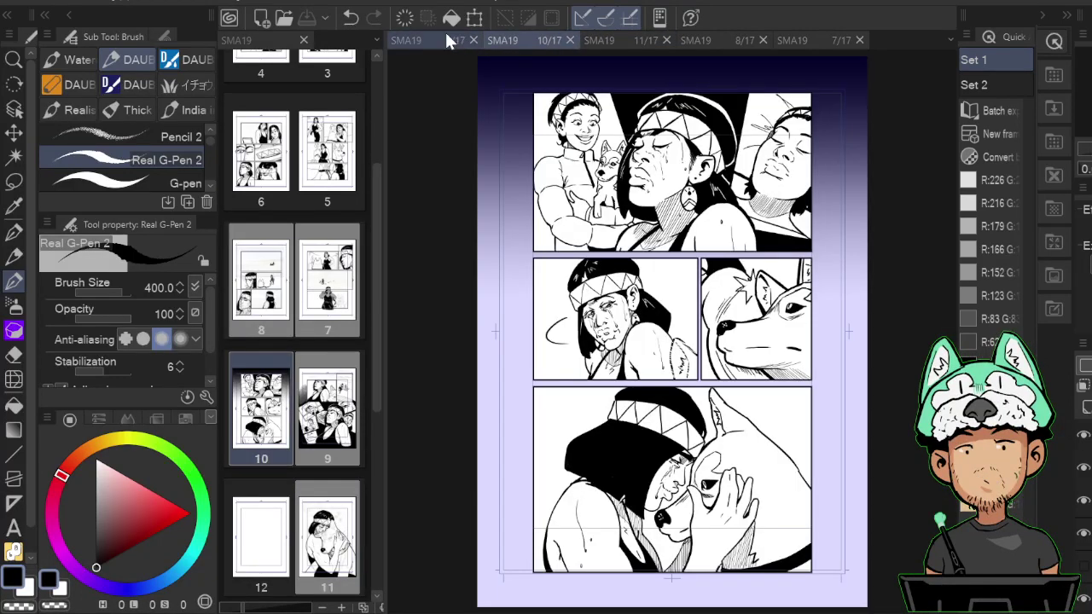
{"action": "left_click", "coordinate": [437, 41]}
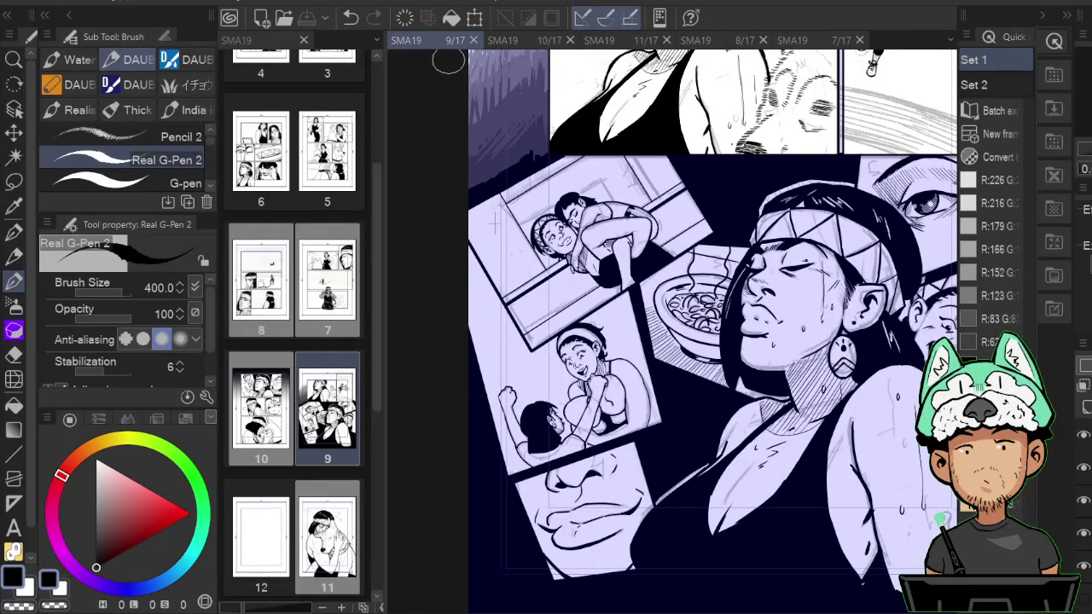
{"action": "key", "text": "ctrl+0"}
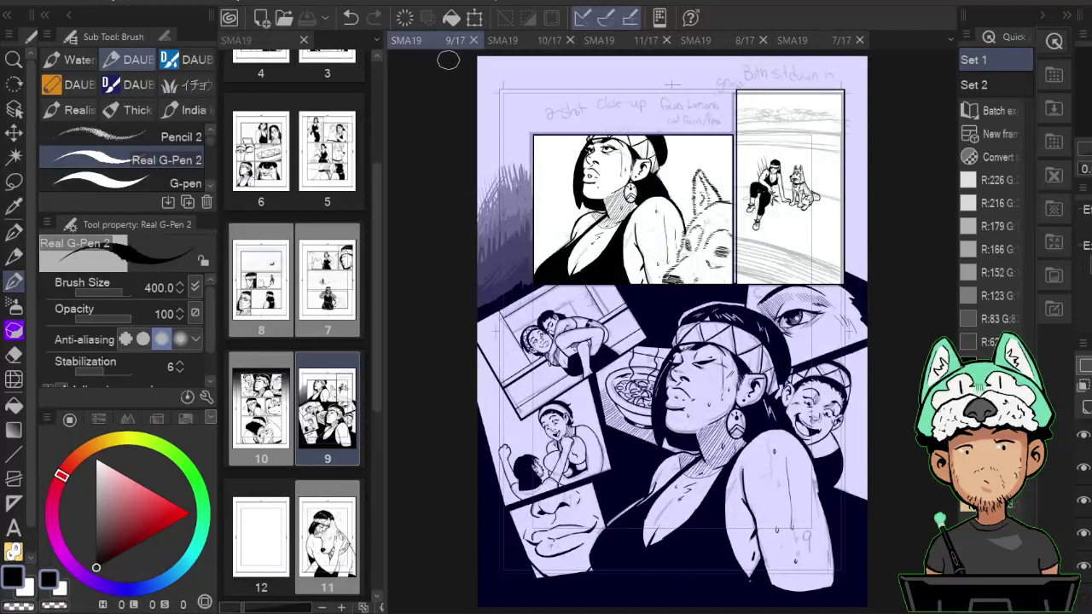
{"action": "left_click", "coordinate": [567, 38]}
{"action": "left_click", "coordinate": [640, 43]}
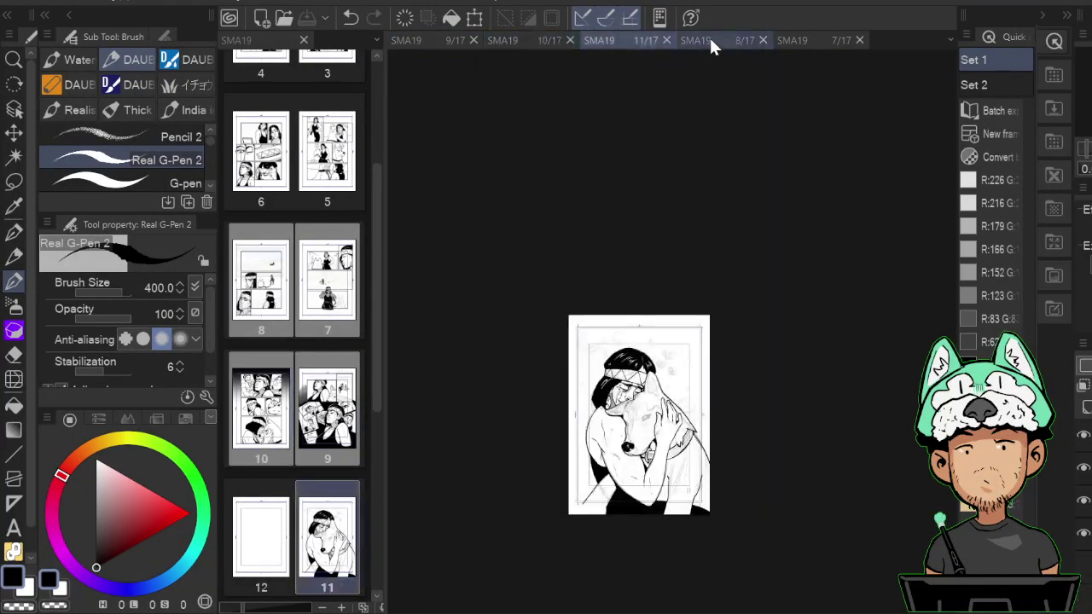
{"action": "left_click", "coordinate": [710, 40]}
{"action": "left_click", "coordinate": [815, 40]}
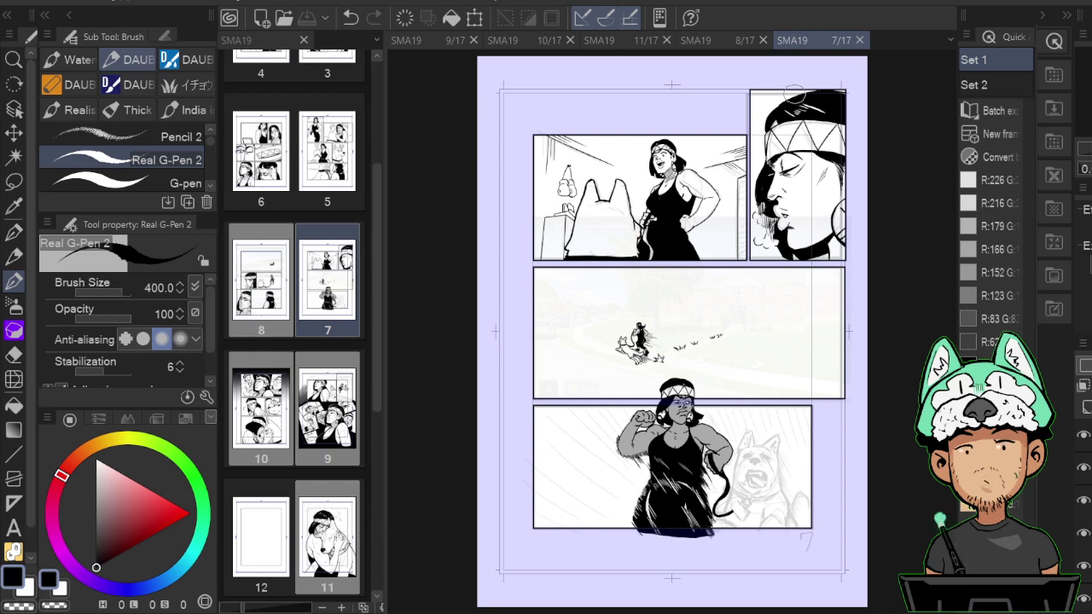
Choose the G-pen brush and look back through pages 8, 11, 10 and 9.
{"action": "left_click", "coordinate": [182, 177]}
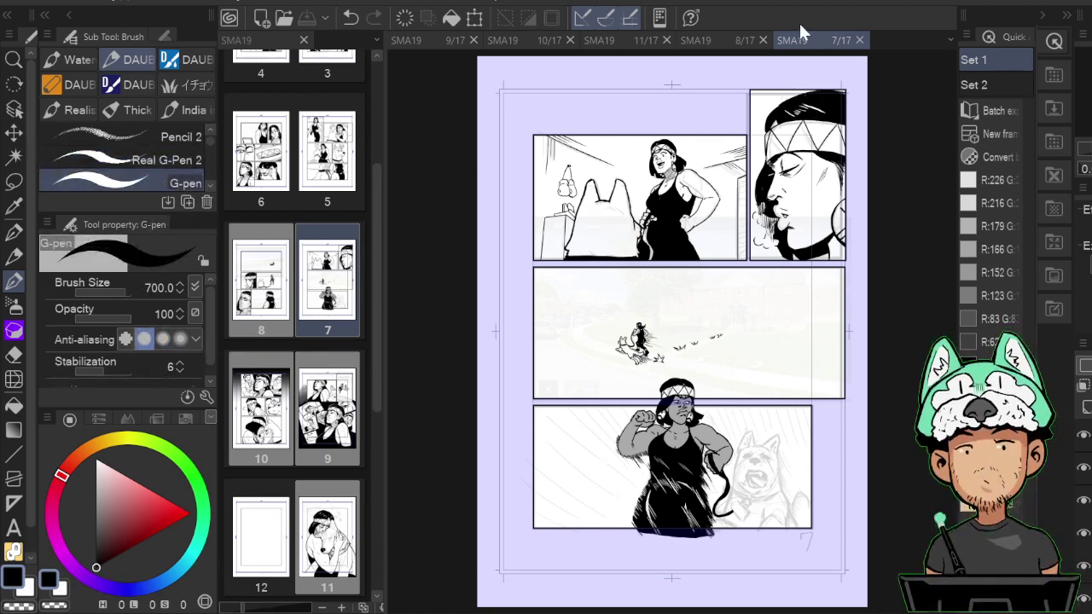
{"action": "left_click", "coordinate": [707, 41]}
{"action": "left_click", "coordinate": [636, 42]}
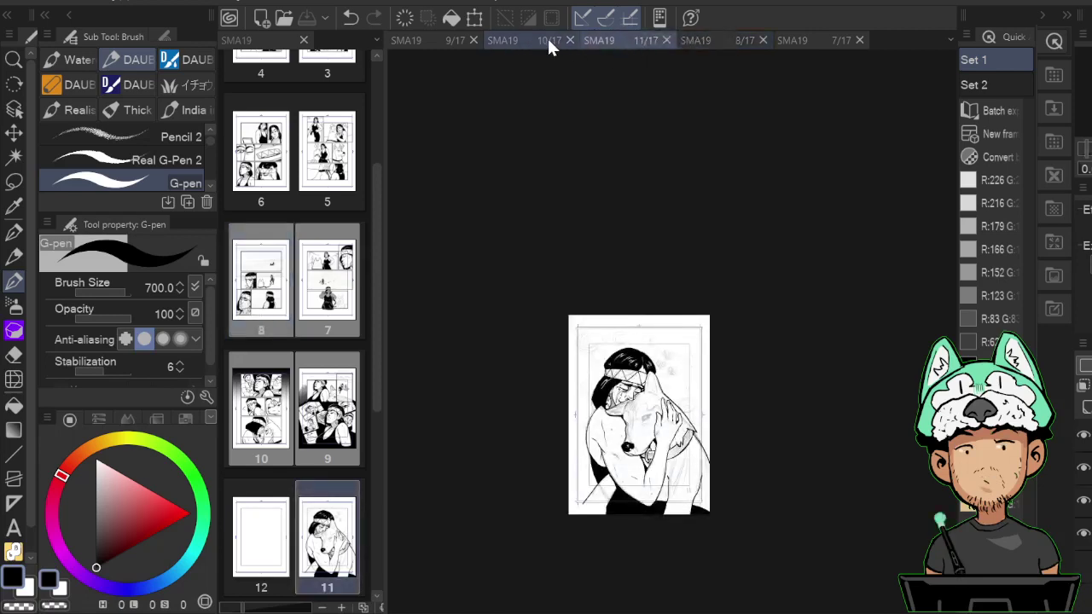
{"action": "left_click", "coordinate": [546, 40]}
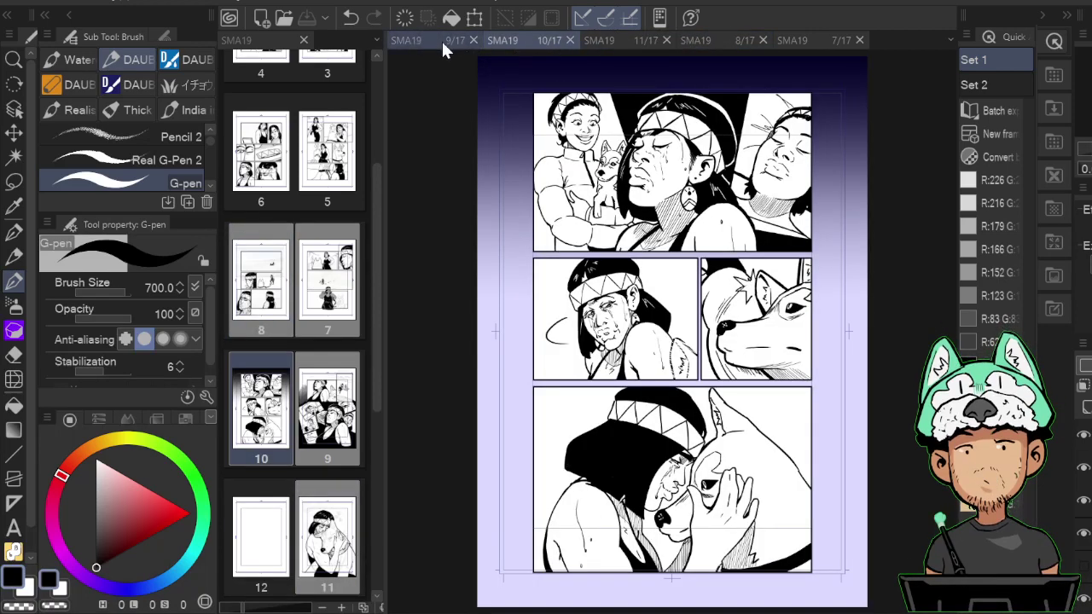
{"action": "left_click", "coordinate": [441, 47]}
Ink the barking dog's upper lip and upper teeth in page 7's bottom panel with the G-pen at size 400.
{"action": "left_click", "coordinate": [815, 47]}
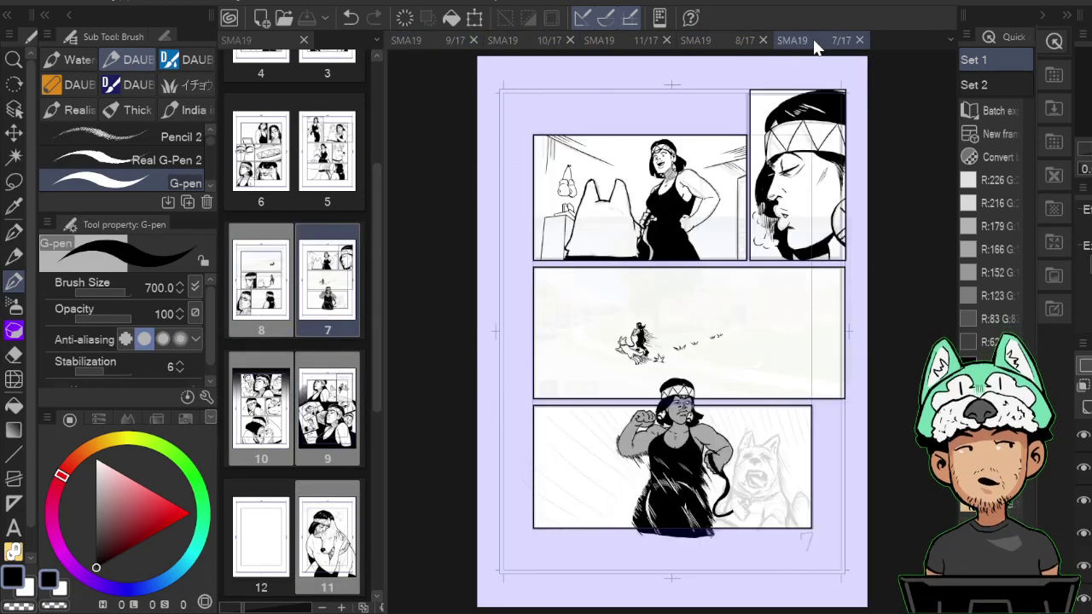
{"action": "key", "text": "ctrl+plus"}
{"action": "key", "text": "ctrl+plus"}
{"action": "key", "text": "ctrl+plus"}
{"action": "key", "text": "ctrl+plus"}
{"action": "scroll", "coordinate": [819, 385], "scroll_direction": "down", "scroll_amount": 8}
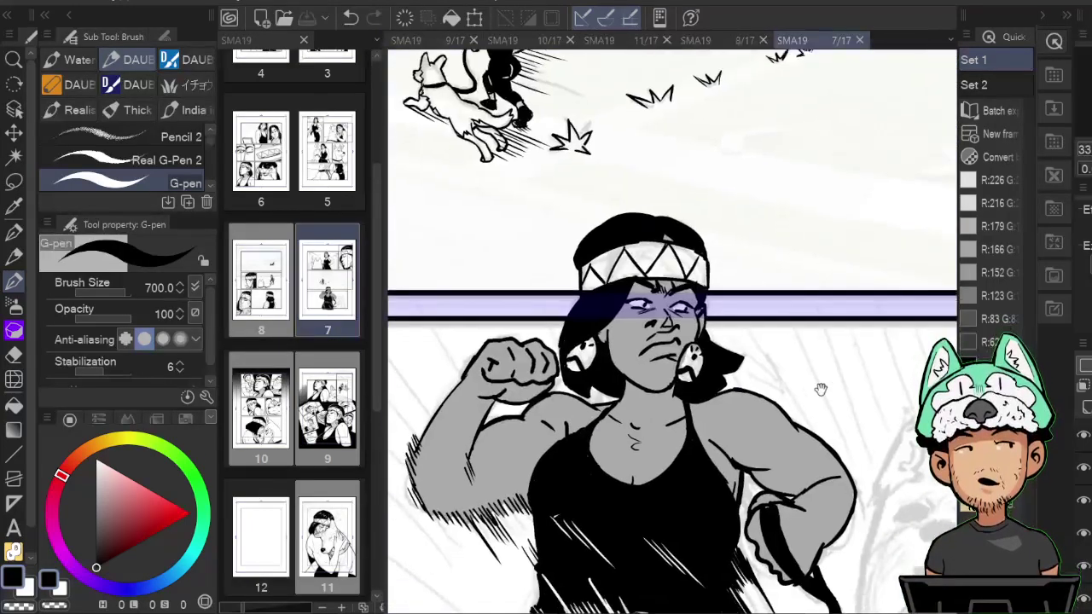
{"action": "scroll", "coordinate": [674, 345], "scroll_direction": "up", "scroll_amount": 3}
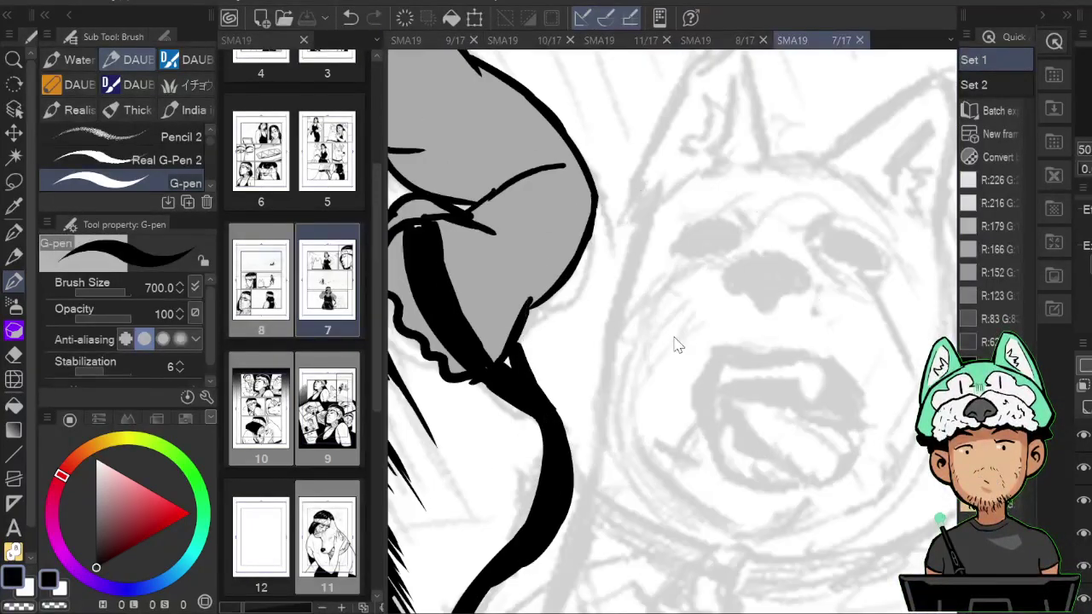
{"action": "key", "text": "bracketleft"}
{"action": "key", "text": "bracketleft"}
{"action": "key", "text": "bracketleft"}
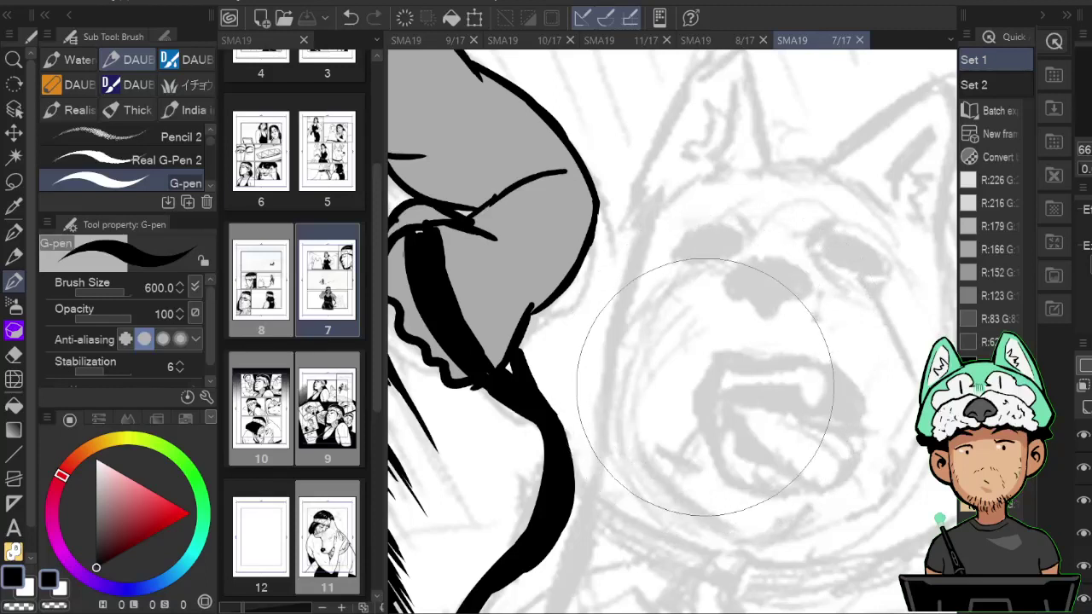
{"action": "mouse_move", "coordinate": [698, 413]}
{"action": "left_mouse_down"}
{"action": "mouse_move", "coordinate": [712, 368]}
{"action": "mouse_move", "coordinate": [762, 355]}
{"action": "mouse_move", "coordinate": [741, 351]}
{"action": "mouse_move", "coordinate": [829, 356]}
{"action": "mouse_move", "coordinate": [871, 420]}
{"action": "left_mouse_up"}
{"action": "mouse_move", "coordinate": [748, 386]}
{"action": "left_mouse_down"}
{"action": "mouse_move", "coordinate": [812, 393]}
{"action": "mouse_move", "coordinate": [783, 388]}
{"action": "mouse_move", "coordinate": [814, 405]}
{"action": "mouse_move", "coordinate": [832, 384]}
{"action": "left_mouse_up"}
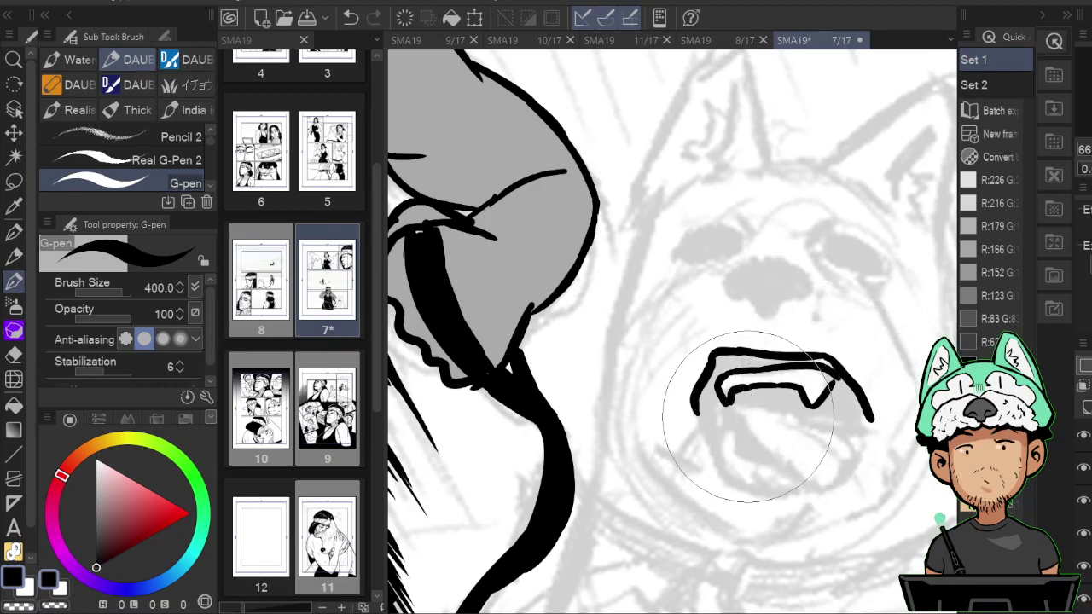
Ink the dog's hanging tongue, lower teeth line and lower jaw outline over the sketch.
{"action": "left_click_drag", "start_coordinate": [739, 414], "coordinate": [790, 465]}
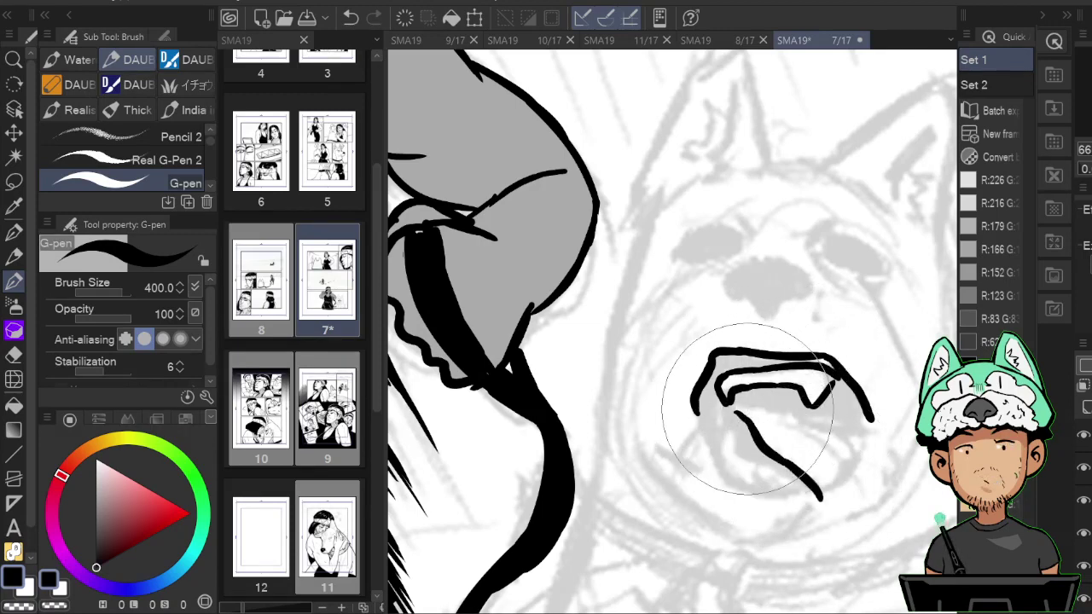
{"action": "left_click_drag", "start_coordinate": [739, 411], "coordinate": [786, 417]}
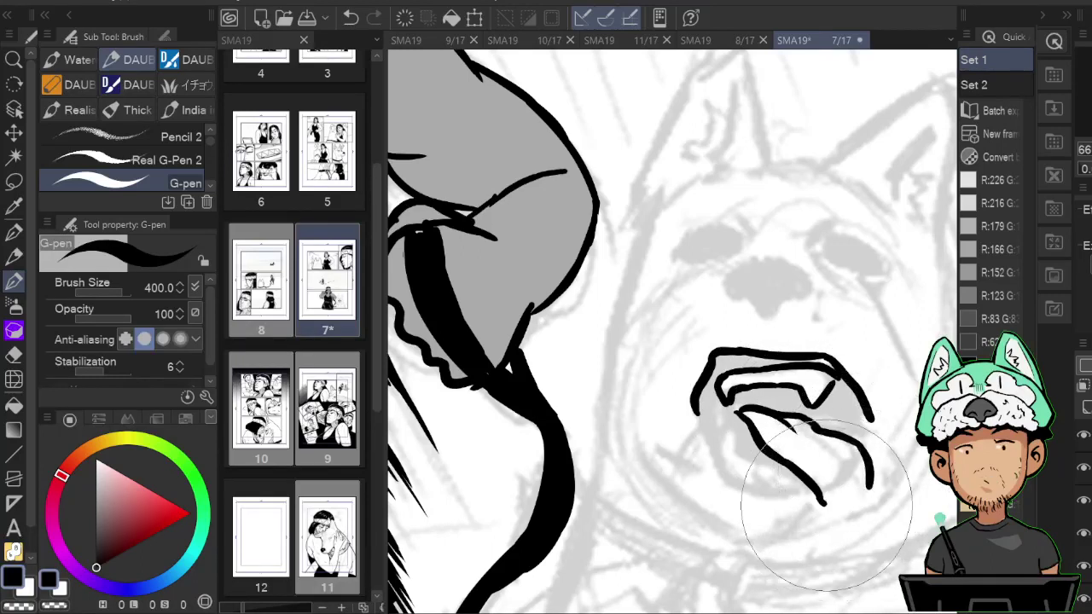
{"action": "left_click_drag", "start_coordinate": [898, 474], "coordinate": [892, 419]}
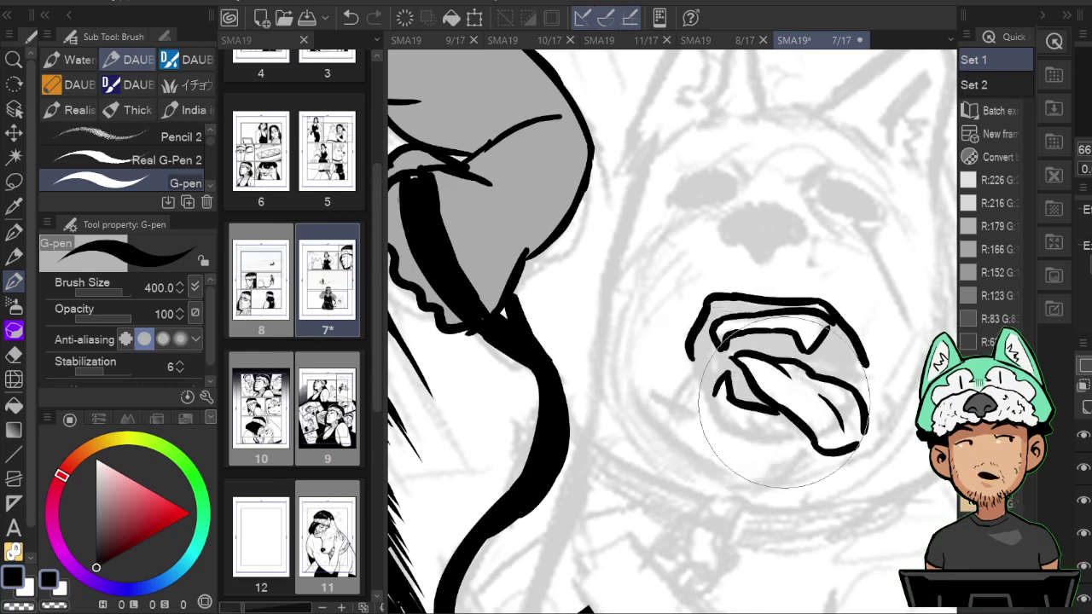
{"action": "left_click_drag", "start_coordinate": [733, 361], "coordinate": [741, 434]}
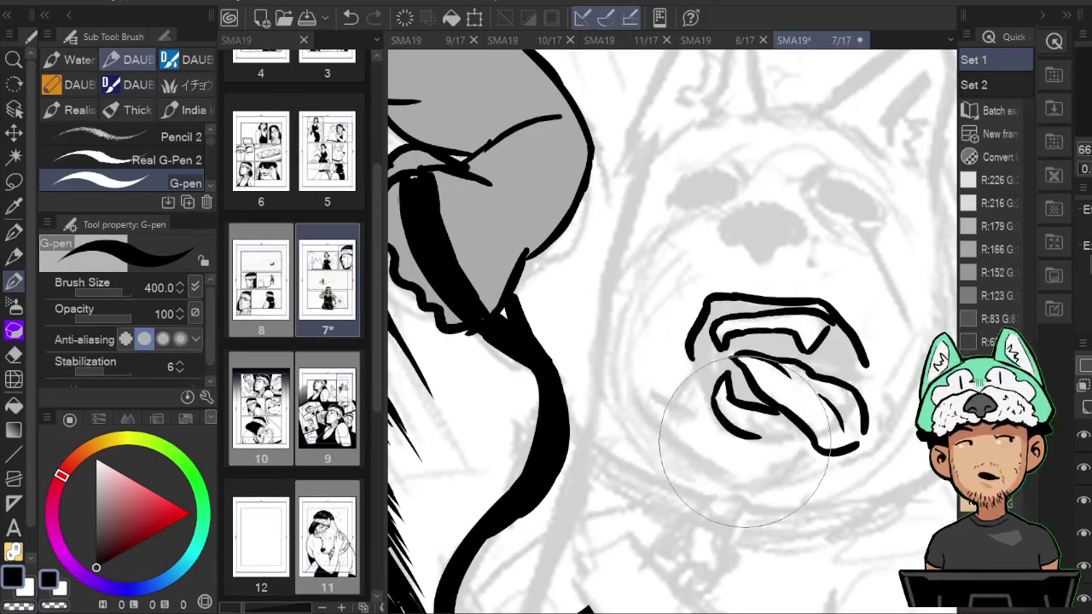
{"action": "mouse_move", "coordinate": [698, 367]}
{"action": "left_mouse_down"}
{"action": "mouse_move", "coordinate": [715, 421]}
{"action": "mouse_move", "coordinate": [547, 431]}
{"action": "left_mouse_up"}
Fill the inside of the dog's mouth solid black around the teeth and tongue, and add a short line above the upper lip.
{"action": "key", "text": "h"}
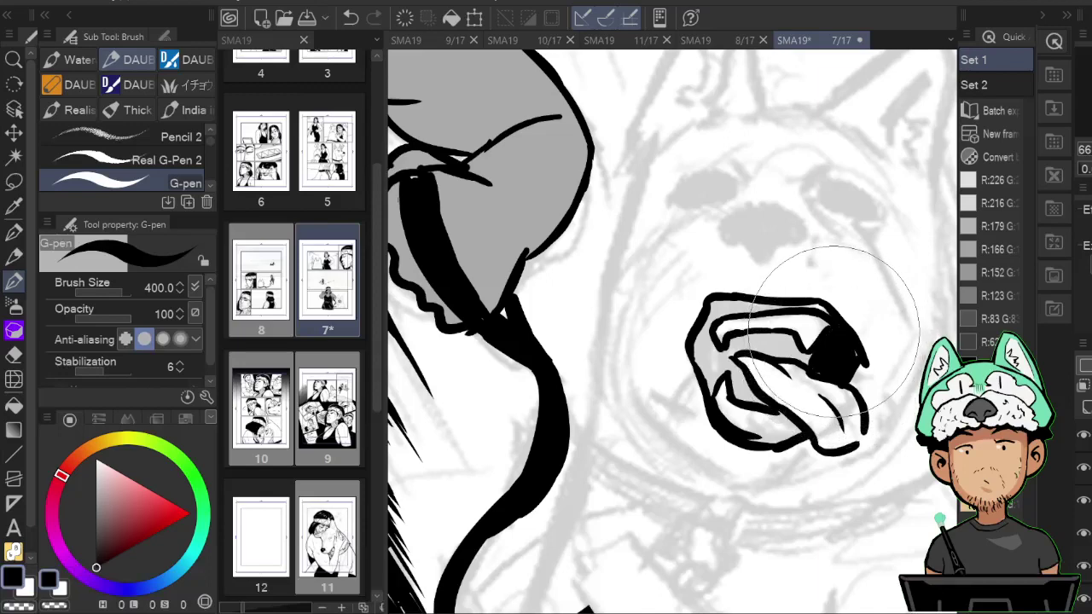
{"action": "mouse_move", "coordinate": [793, 346]}
{"action": "left_mouse_down"}
{"action": "mouse_move", "coordinate": [740, 343]}
{"action": "mouse_move", "coordinate": [728, 367]}
{"action": "mouse_move", "coordinate": [744, 399]}
{"action": "mouse_move", "coordinate": [747, 386]}
{"action": "mouse_move", "coordinate": [709, 353]}
{"action": "mouse_move", "coordinate": [711, 384]}
{"action": "mouse_move", "coordinate": [702, 345]}
{"action": "left_mouse_up"}
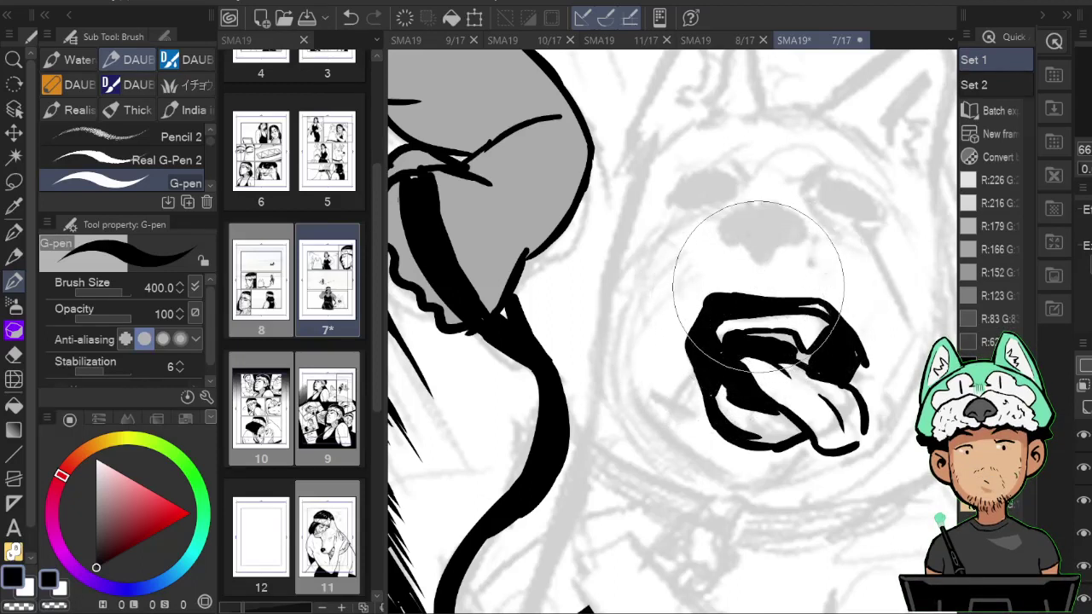
{"action": "mouse_move", "coordinate": [758, 284]}
{"action": "left_mouse_down"}
{"action": "mouse_move", "coordinate": [780, 305]}
{"action": "mouse_move", "coordinate": [817, 309]}
{"action": "left_mouse_up"}
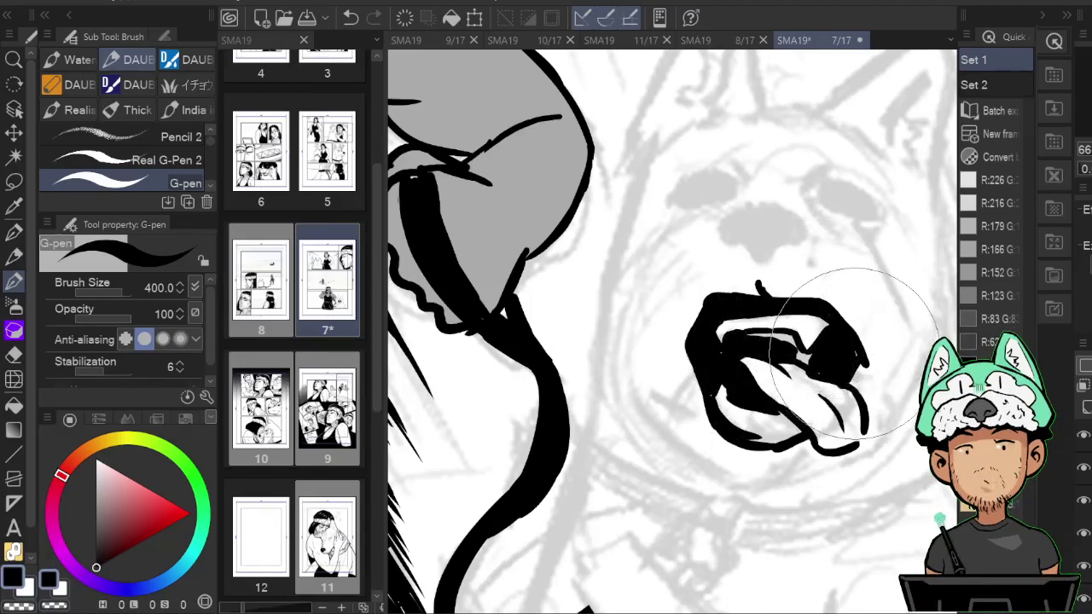
Ink short dashes around the dog's chin and muzzle, and draw its nose in solid black.
{"action": "left_click_drag", "start_coordinate": [872, 360], "coordinate": [831, 270]}
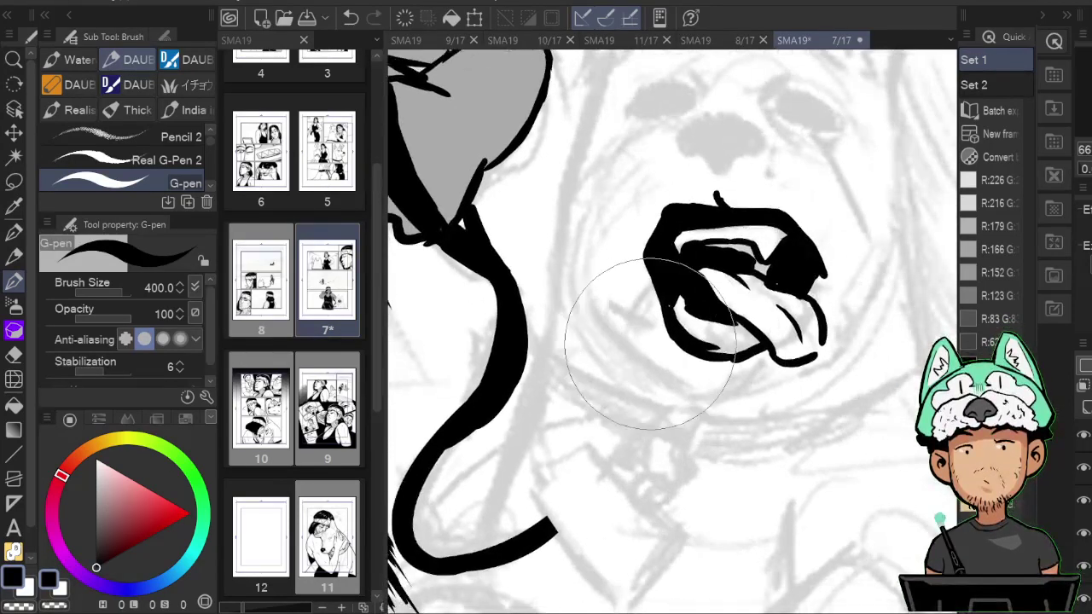
{"action": "left_click_drag", "start_coordinate": [624, 315], "coordinate": [648, 336]}
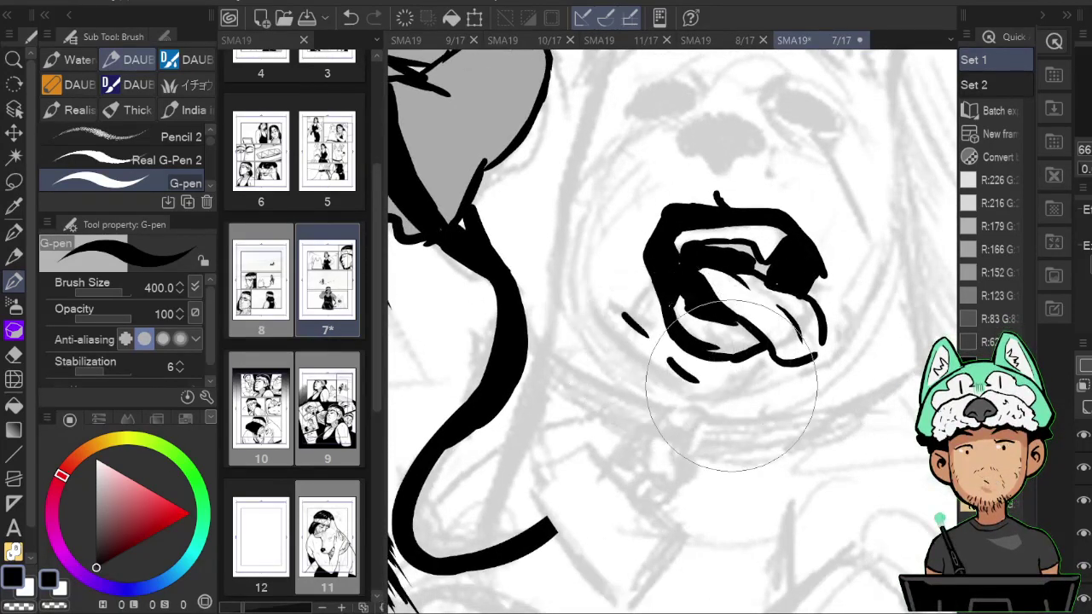
{"action": "left_click_drag", "start_coordinate": [713, 388], "coordinate": [758, 377]}
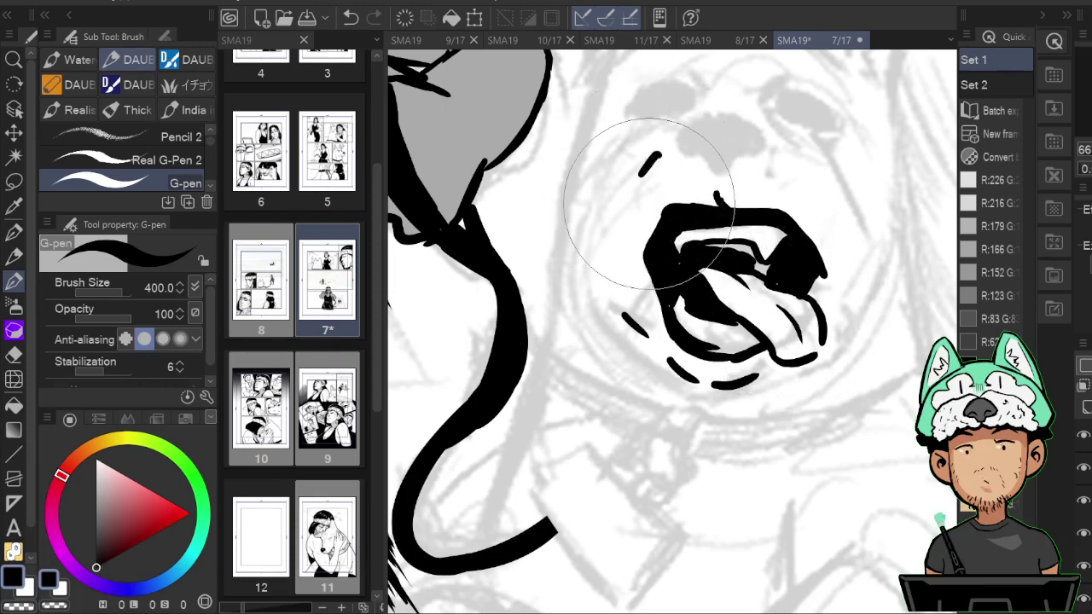
{"action": "left_click_drag", "start_coordinate": [643, 186], "coordinate": [642, 205]}
{"action": "left_click_drag", "start_coordinate": [807, 111], "coordinate": [792, 258]}
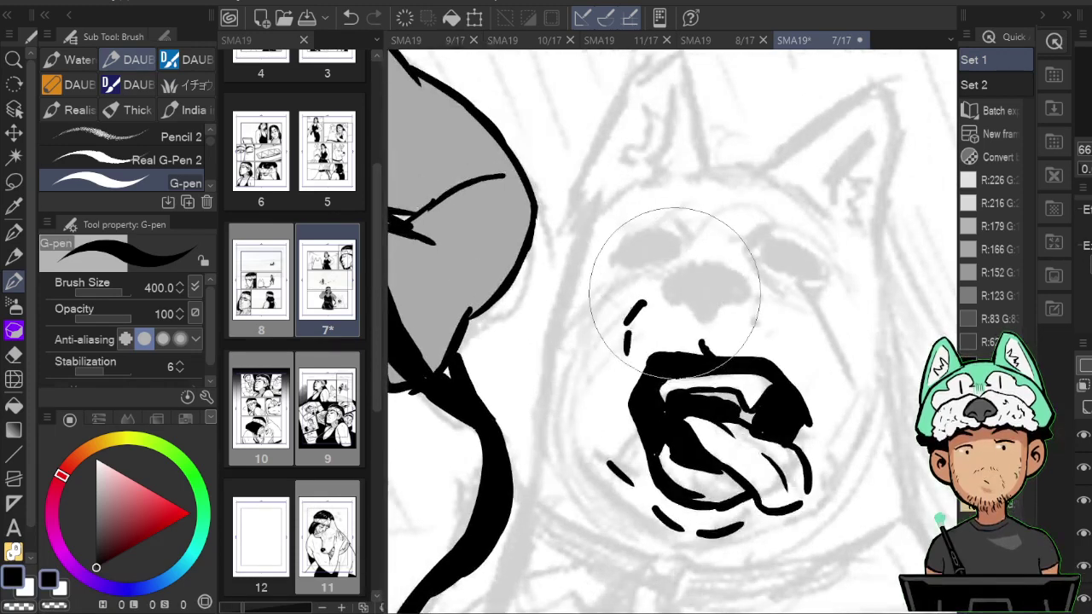
{"action": "left_click_drag", "start_coordinate": [665, 308], "coordinate": [699, 313]}
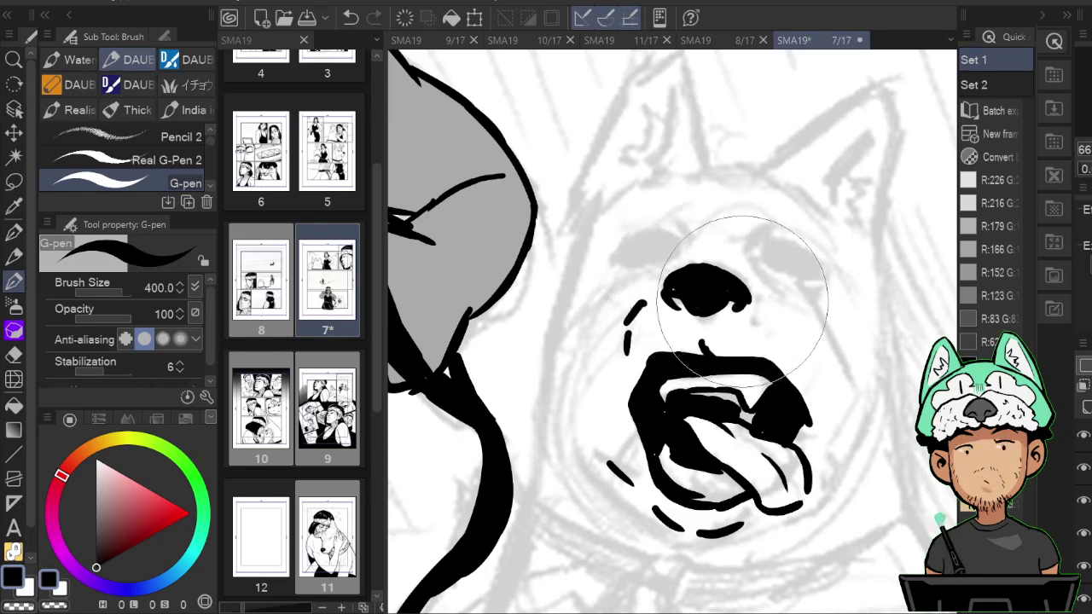
Ink both of the dog's eyes in solid black with short crease lines around them, mirroring the canvas as needed.
{"action": "left_click_drag", "start_coordinate": [732, 256], "coordinate": [744, 292]}
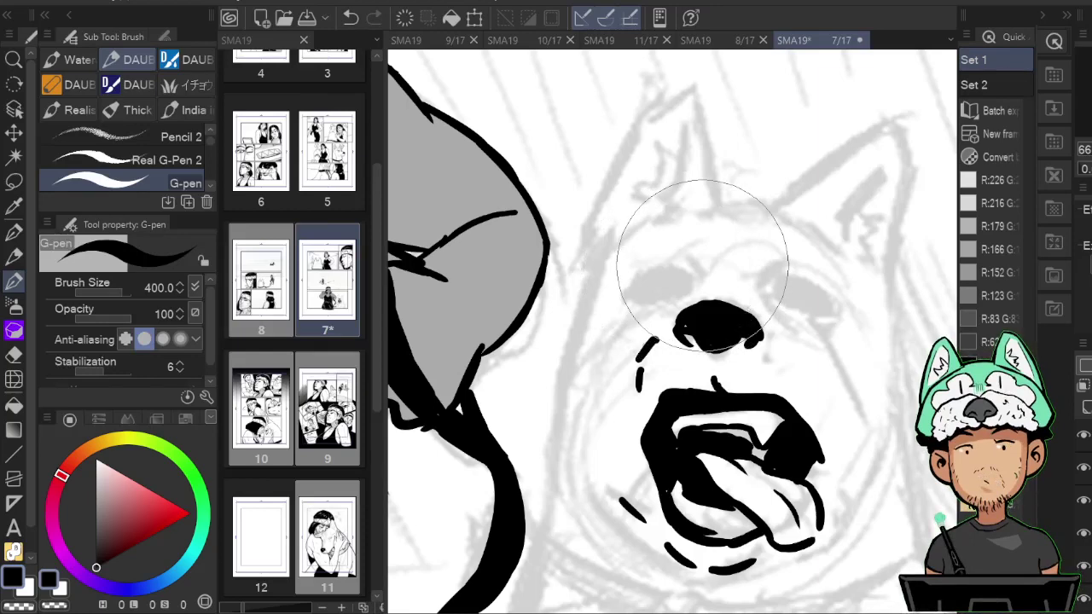
{"action": "key", "text": "h"}
{"action": "key", "text": "b"}
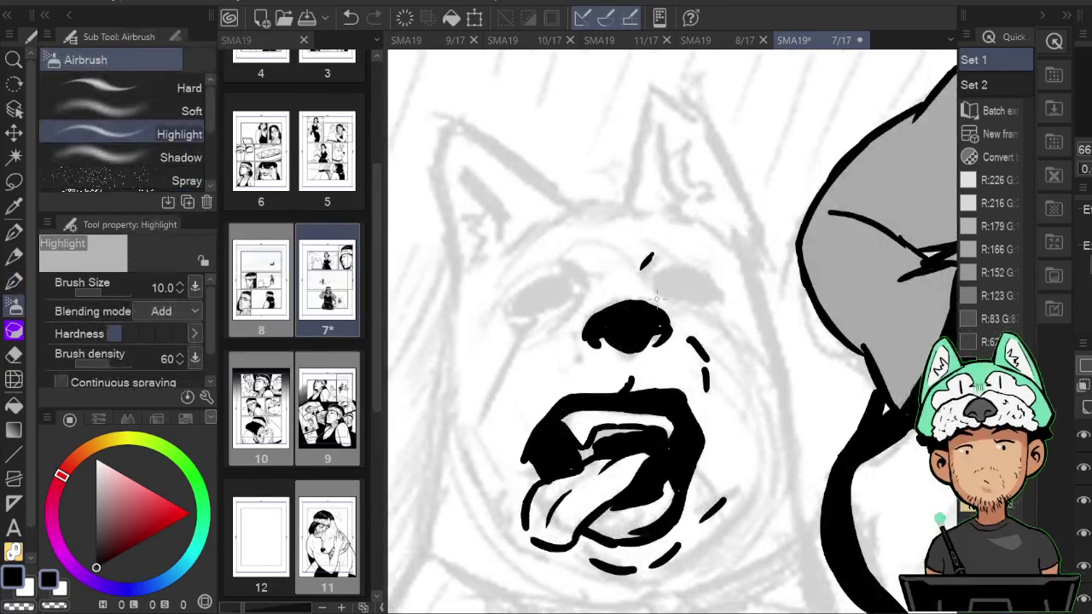
{"action": "key", "text": "b"}
{"action": "key", "text": "b"}
{"action": "left_click_drag", "start_coordinate": [652, 289], "coordinate": [691, 313]}
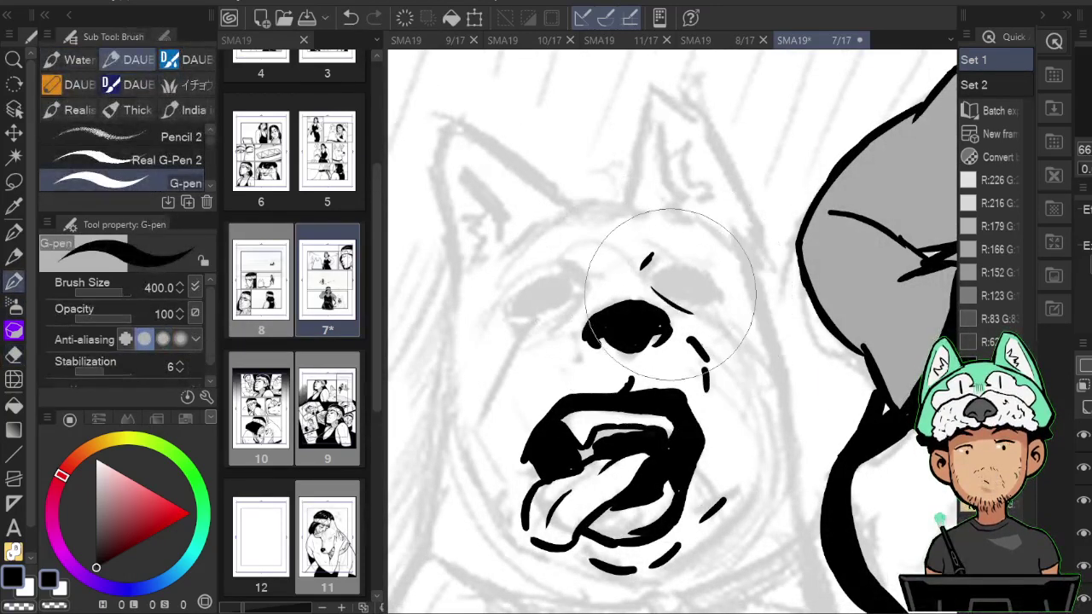
{"action": "key", "text": "h"}
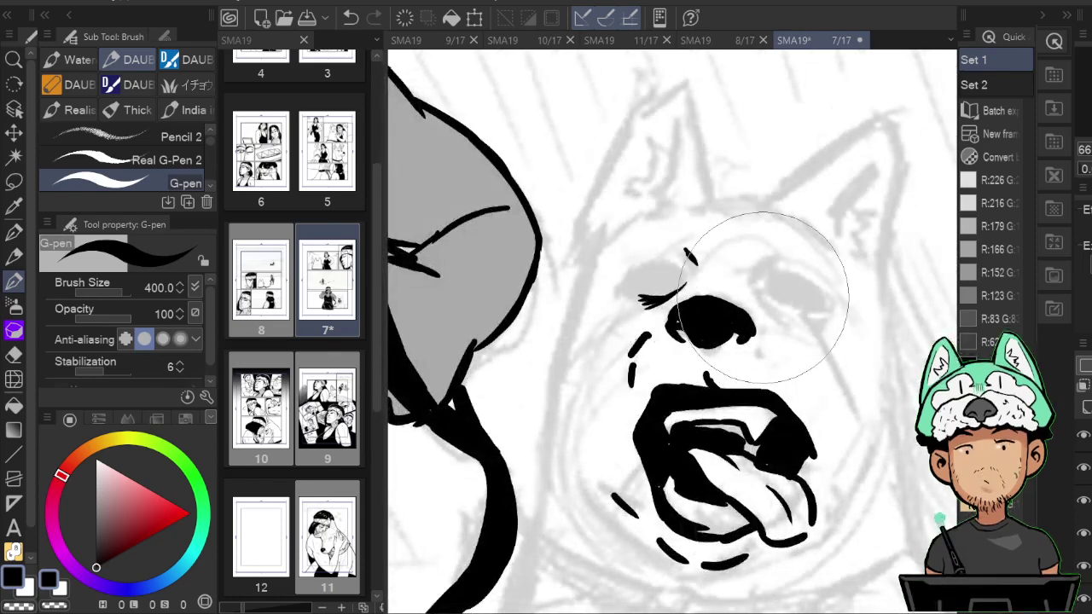
{"action": "left_click_drag", "start_coordinate": [789, 260], "coordinate": [783, 259]}
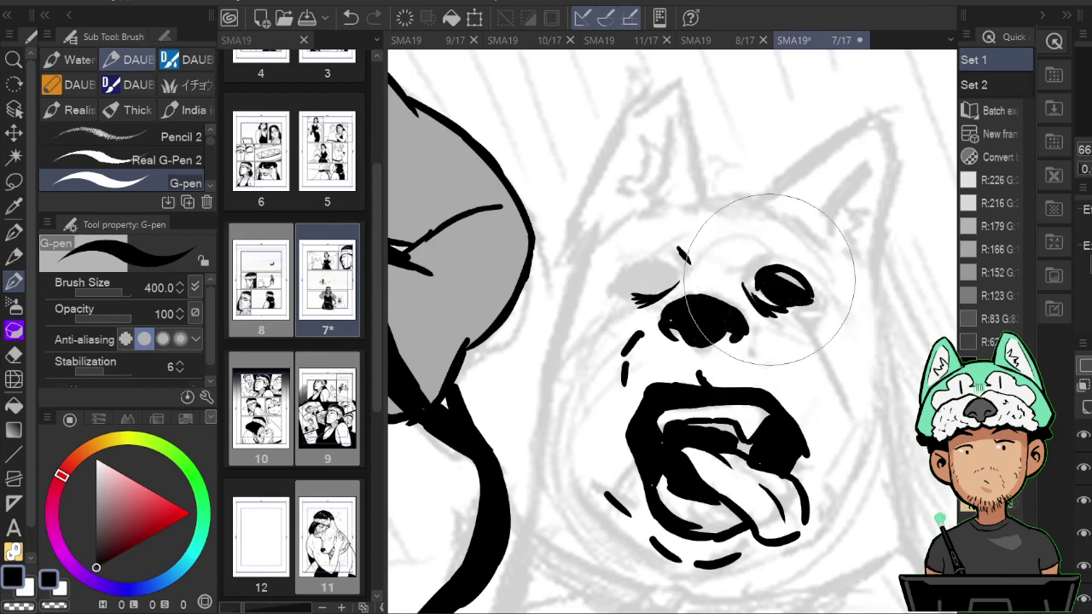
{"action": "key", "text": "h"}
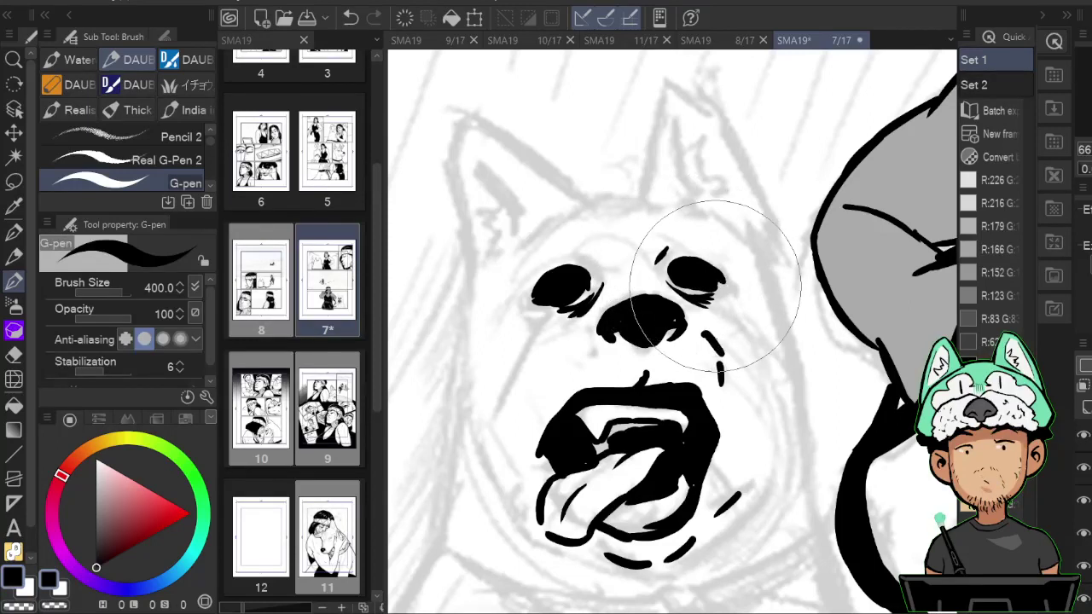
Erase an oval highlight in each of the dog's eyes and ink a row of short ticks above the nose.
{"action": "key", "text": "h"}
{"action": "key", "text": "e"}
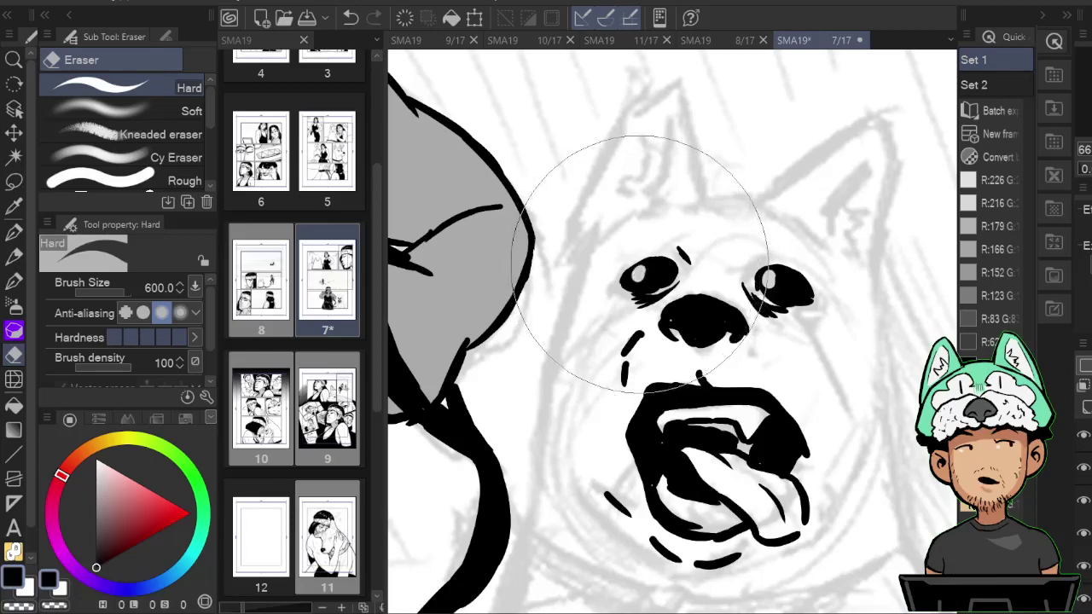
{"action": "key", "text": "p"}
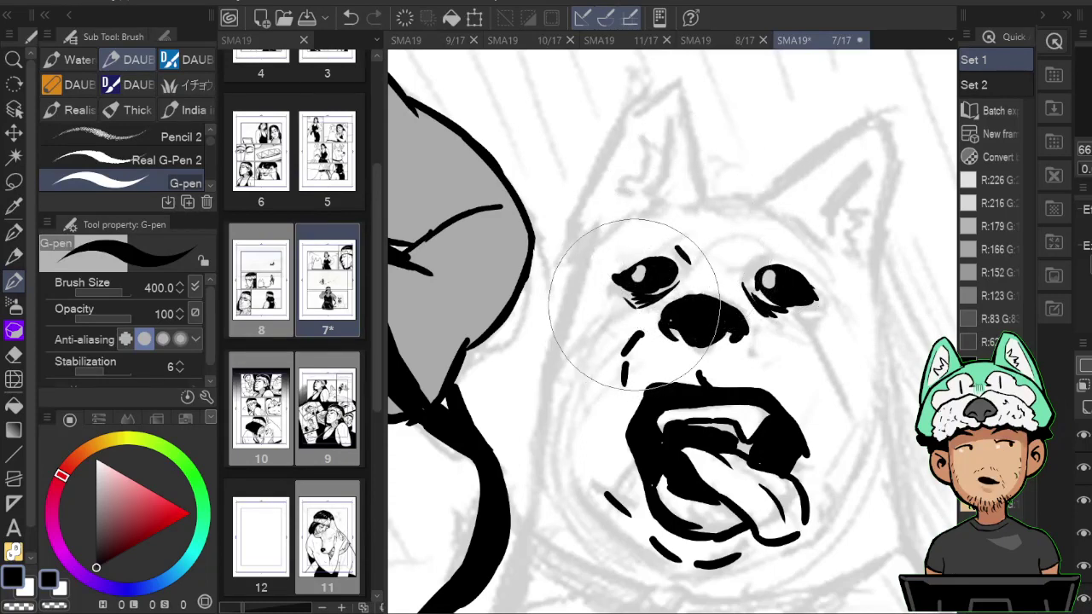
{"action": "left_click_drag", "start_coordinate": [698, 264], "coordinate": [714, 280]}
{"action": "left_click_drag", "start_coordinate": [722, 271], "coordinate": [719, 280]}
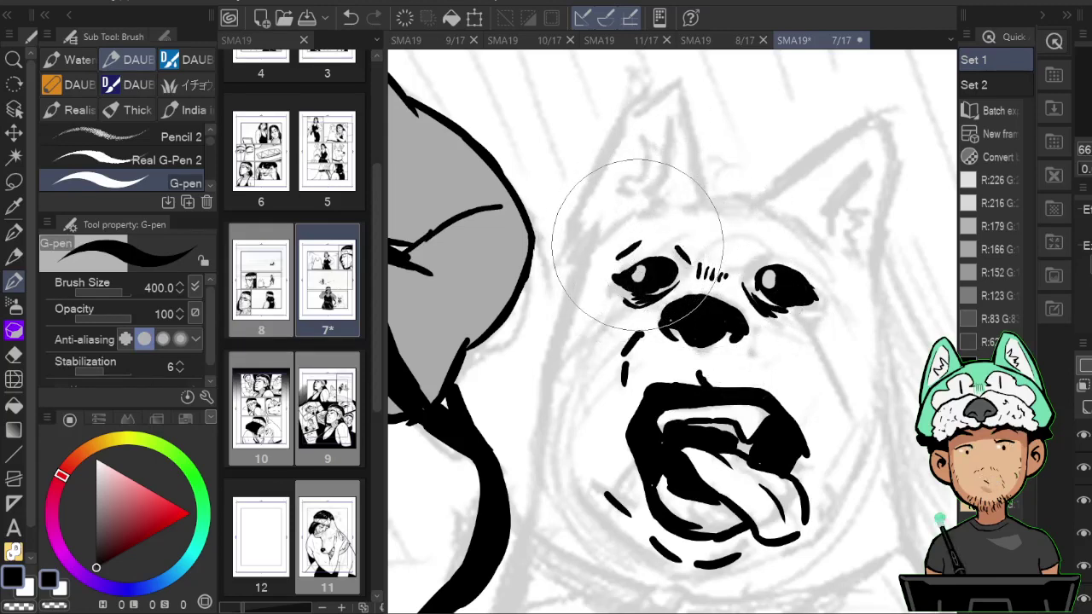
Ink the jagged brow fur contours above and beside the dog's eyes.
{"action": "mouse_move", "coordinate": [659, 214]}
{"action": "left_mouse_down"}
{"action": "mouse_move", "coordinate": [617, 255]}
{"action": "mouse_move", "coordinate": [739, 245]}
{"action": "mouse_move", "coordinate": [786, 224]}
{"action": "mouse_move", "coordinate": [792, 242]}
{"action": "mouse_move", "coordinate": [782, 255]}
{"action": "mouse_move", "coordinate": [822, 270]}
{"action": "mouse_move", "coordinate": [830, 256]}
{"action": "left_mouse_up"}
{"action": "mouse_move", "coordinate": [616, 258]}
{"action": "left_mouse_down"}
{"action": "mouse_move", "coordinate": [584, 287]}
{"action": "mouse_move", "coordinate": [604, 251]}
{"action": "mouse_move", "coordinate": [589, 264]}
{"action": "mouse_move", "coordinate": [582, 301]}
{"action": "left_mouse_up"}
{"action": "left_click_drag", "start_coordinate": [868, 289], "coordinate": [864, 272]}
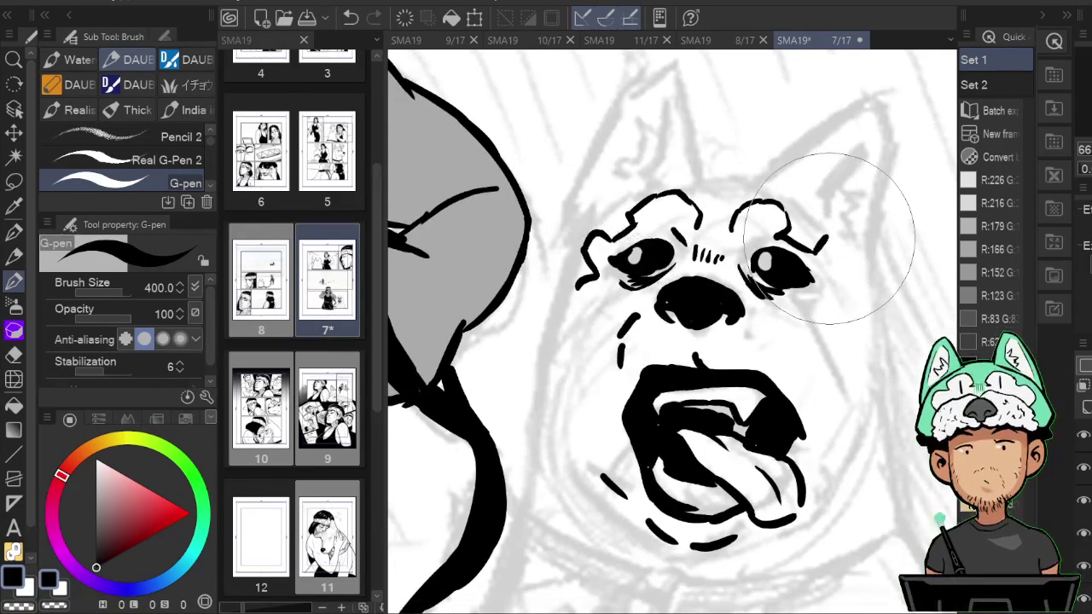
Ink the jagged fur outline down both sides of the dog's face, from the brows to the jaw.
{"action": "mouse_move", "coordinate": [827, 240]}
{"action": "left_mouse_down"}
{"action": "mouse_move", "coordinate": [850, 273]}
{"action": "mouse_move", "coordinate": [849, 325]}
{"action": "mouse_move", "coordinate": [856, 252]}
{"action": "left_mouse_up"}
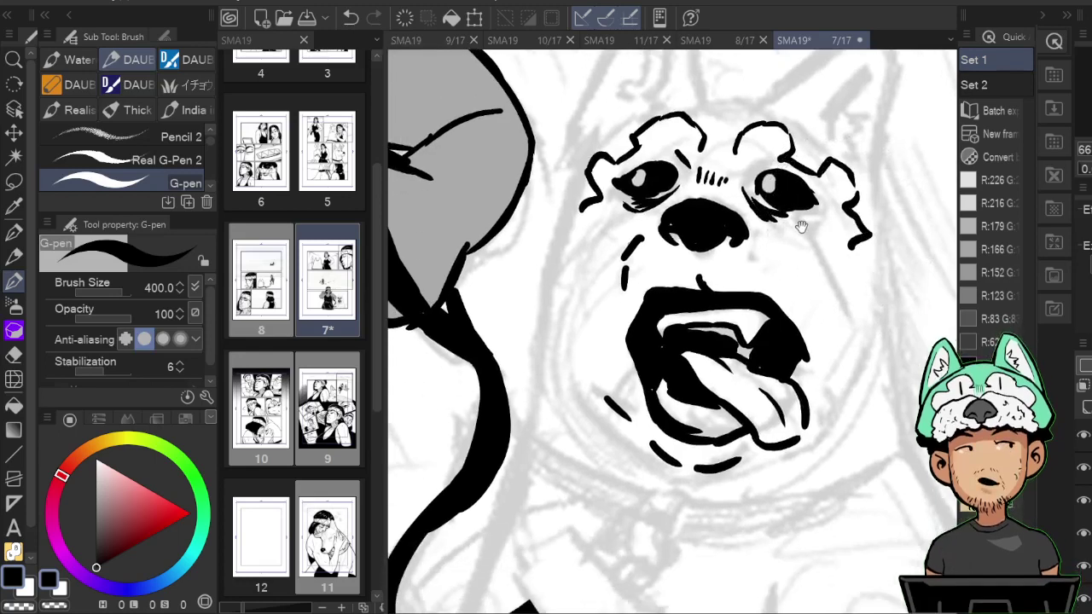
{"action": "mouse_move", "coordinate": [572, 209]}
{"action": "left_mouse_down"}
{"action": "mouse_move", "coordinate": [557, 299]}
{"action": "mouse_move", "coordinate": [575, 422]}
{"action": "left_mouse_up"}
{"action": "mouse_move", "coordinate": [864, 257]}
{"action": "left_mouse_down"}
{"action": "mouse_move", "coordinate": [853, 247]}
{"action": "mouse_move", "coordinate": [864, 311]}
{"action": "left_mouse_up"}
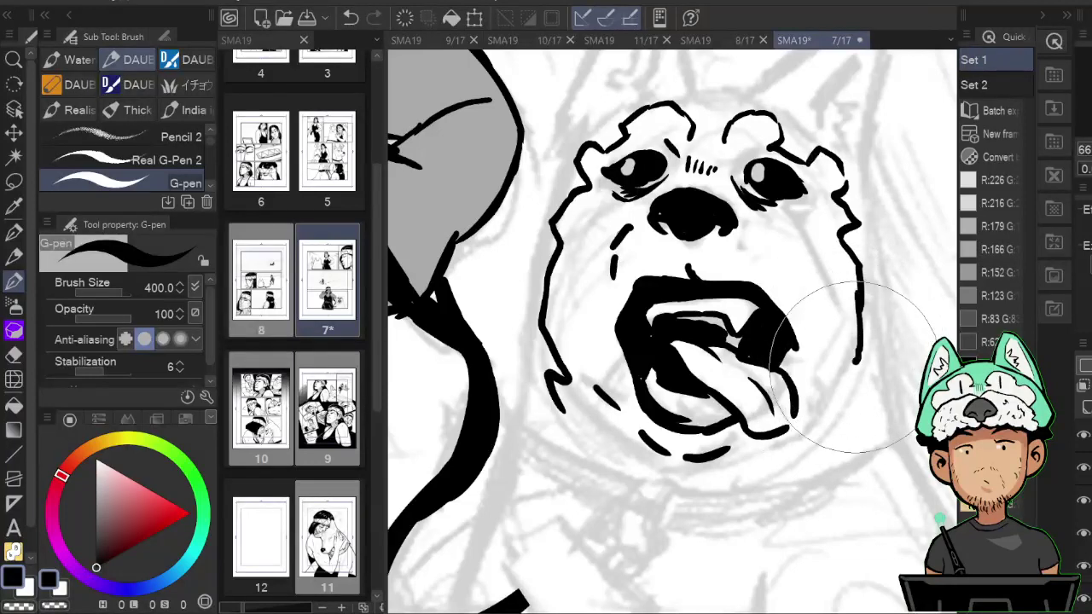
{"action": "key", "text": "e"}
{"action": "mouse_move", "coordinate": [853, 367]}
{"action": "left_mouse_down"}
{"action": "mouse_move", "coordinate": [856, 295]}
{"action": "mouse_move", "coordinate": [860, 365]}
{"action": "left_mouse_up"}
{"action": "key", "text": "p"}
{"action": "left_click_drag", "start_coordinate": [861, 294], "coordinate": [863, 401]}
Ink the dog's ear nearer the woman with its base line, inner fold and pointed outer contour, mirroring the canvas as needed.
{"action": "mouse_move", "coordinate": [778, 242]}
{"action": "left_mouse_down"}
{"action": "mouse_move", "coordinate": [778, 280]}
{"action": "mouse_move", "coordinate": [825, 366]}
{"action": "mouse_move", "coordinate": [789, 345]}
{"action": "mouse_move", "coordinate": [719, 387]}
{"action": "left_mouse_up"}
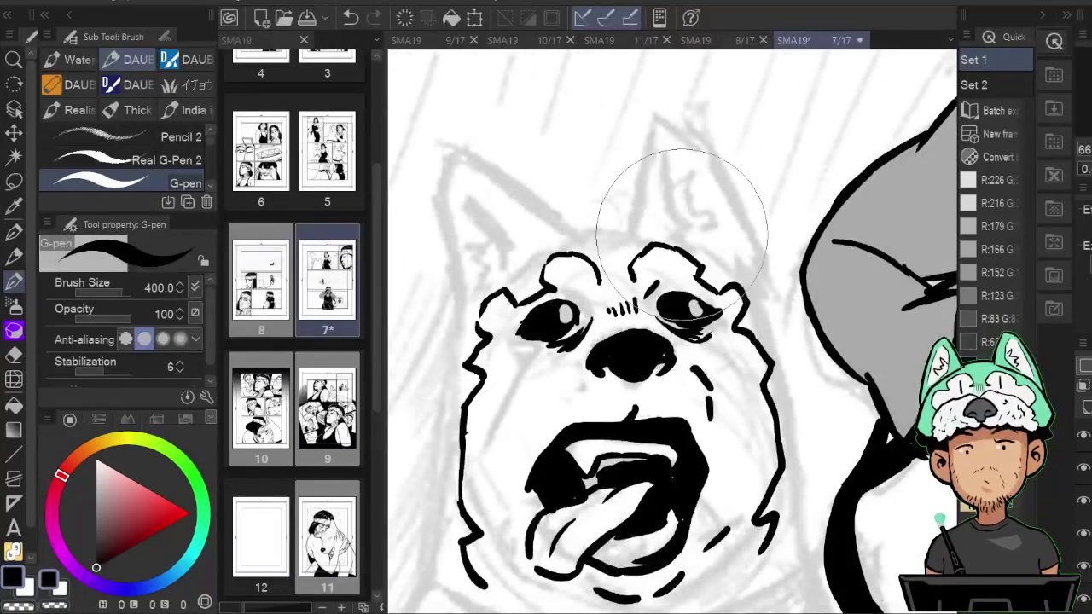
{"action": "left_click_drag", "start_coordinate": [708, 245], "coordinate": [731, 259]}
{"action": "key", "text": "h"}
{"action": "left_click_drag", "start_coordinate": [787, 203], "coordinate": [782, 224]}
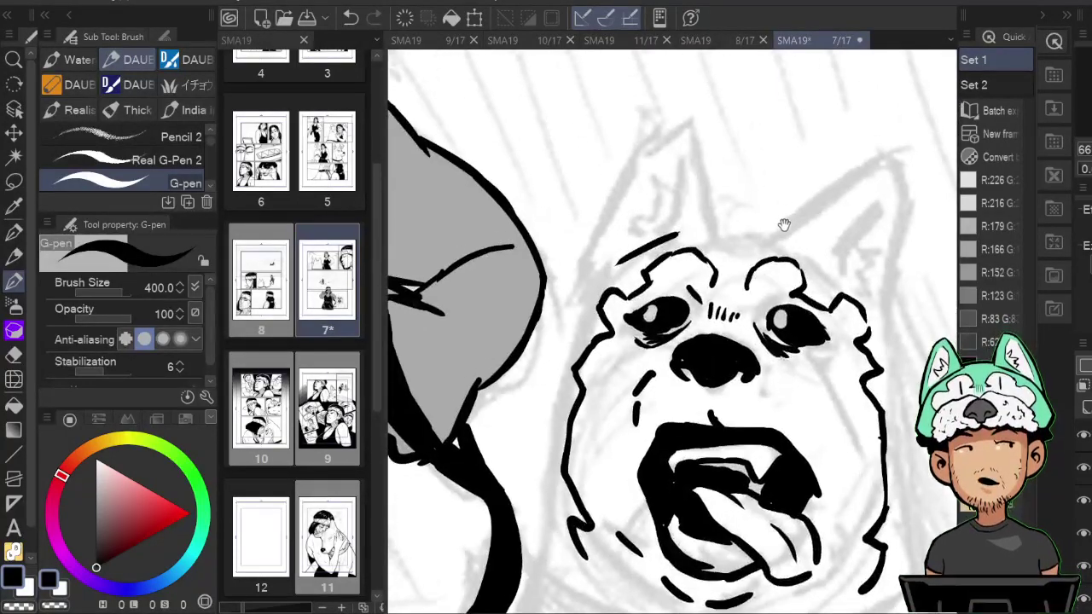
{"action": "key", "text": "h"}
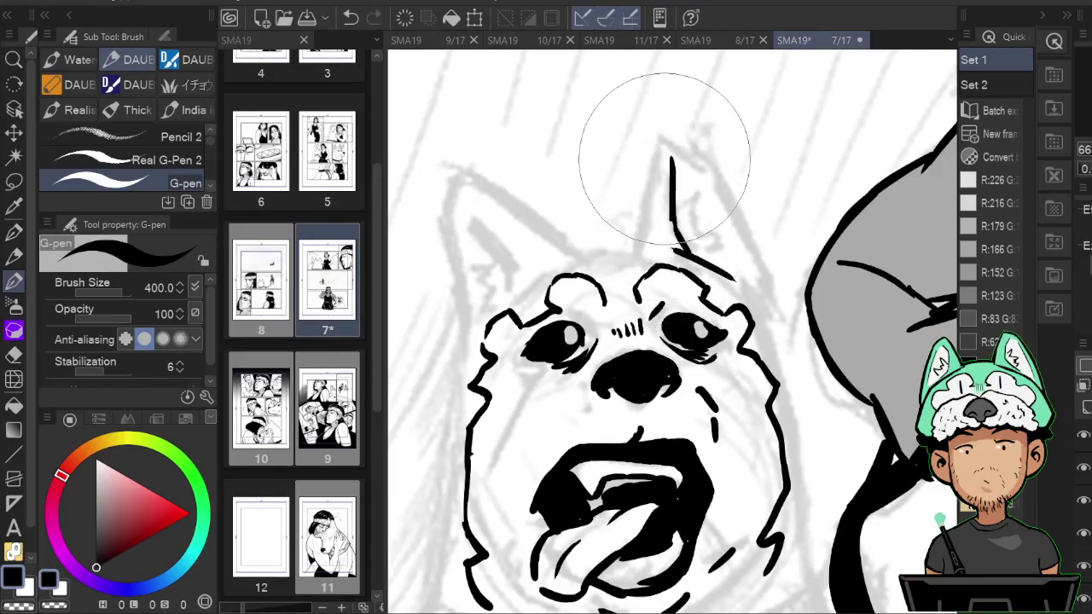
{"action": "left_click_drag", "start_coordinate": [676, 210], "coordinate": [667, 156]}
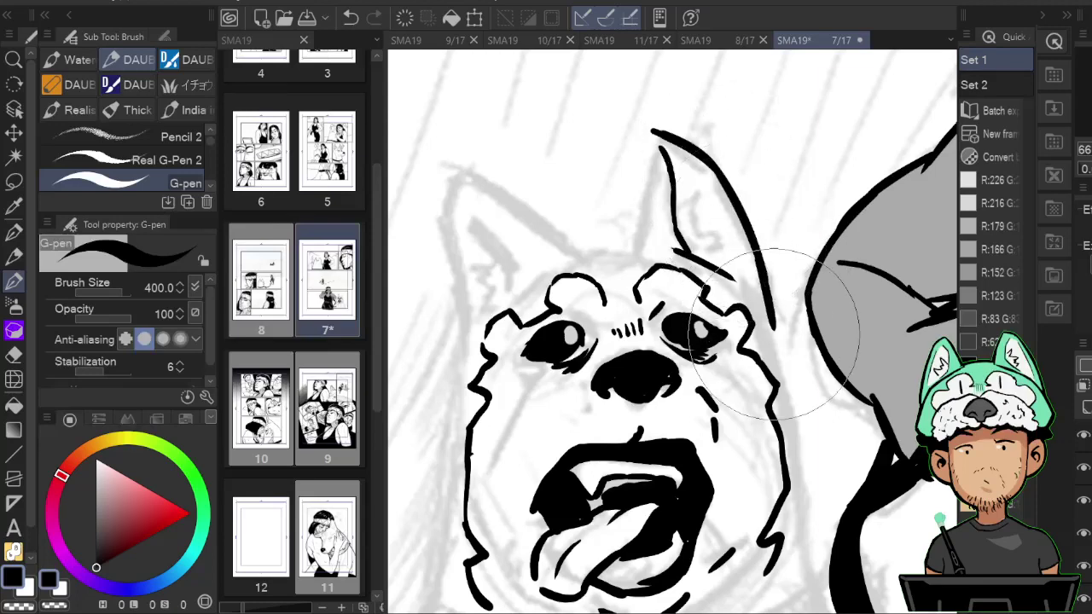
{"action": "key", "text": "h"}
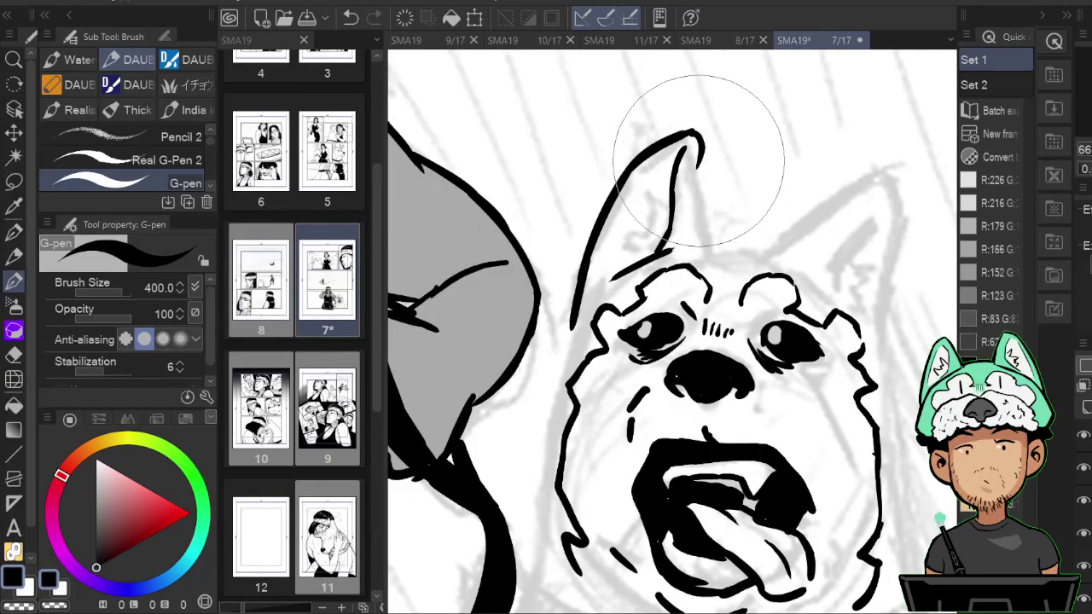
{"action": "key", "text": "h"}
{"action": "key", "text": "e"}
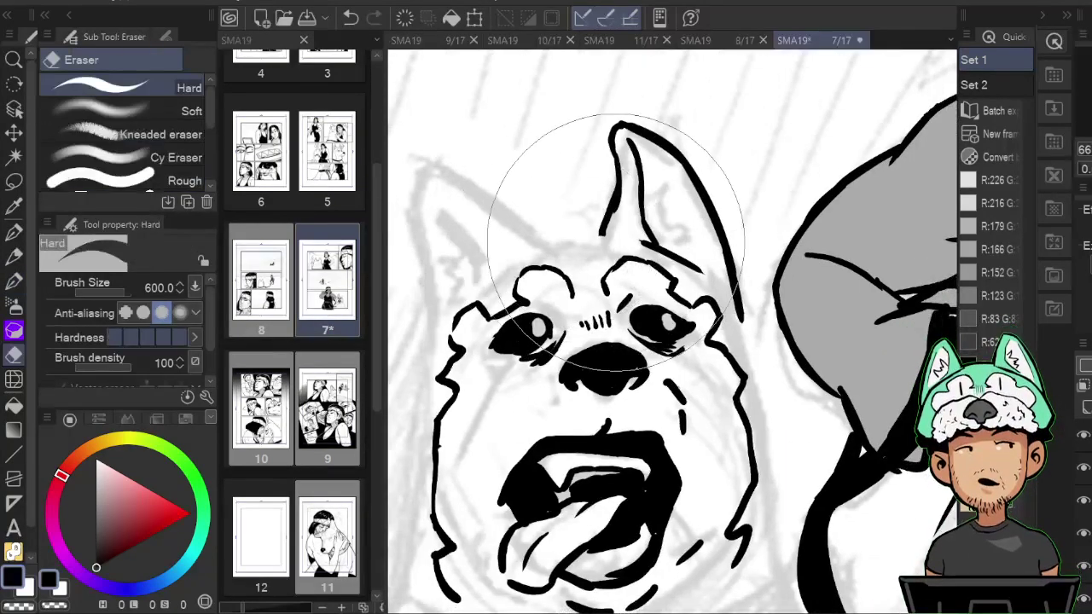
Ink the top of the dog's head as a short, bold line running from the inked ear toward the other ear.
{"action": "key", "text": "p"}
{"action": "left_click_drag", "start_coordinate": [543, 239], "coordinate": [599, 237]}
{"action": "key", "text": "h"}
{"action": "mouse_move", "coordinate": [824, 213]}
{"action": "left_mouse_down"}
{"action": "mouse_move", "coordinate": [768, 162]}
{"action": "mouse_move", "coordinate": [707, 144]}
{"action": "mouse_move", "coordinate": [771, 160]}
{"action": "left_mouse_up"}
{"action": "key", "text": "h"}
{"action": "key", "text": "e"}
{"action": "key", "text": "p"}
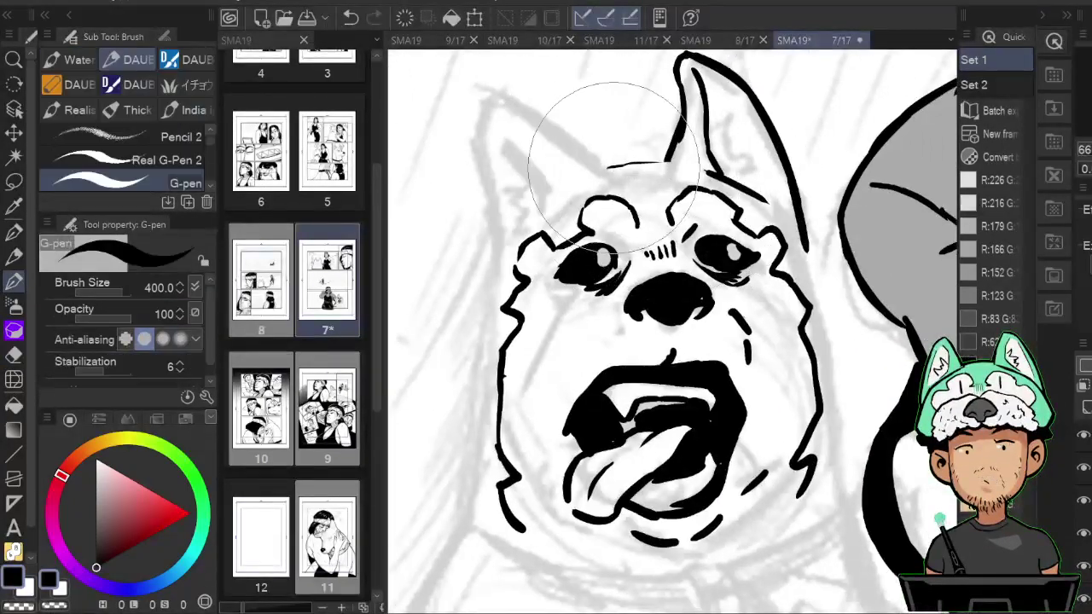
{"action": "key", "text": "h"}
{"action": "key", "text": "h"}
Ink the outline of the dog's ear farther from the woman, redrawing its upper edge once.
{"action": "mouse_move", "coordinate": [514, 139]}
{"action": "left_mouse_down"}
{"action": "mouse_move", "coordinate": [538, 143]}
{"action": "mouse_move", "coordinate": [552, 175]}
{"action": "left_mouse_up"}
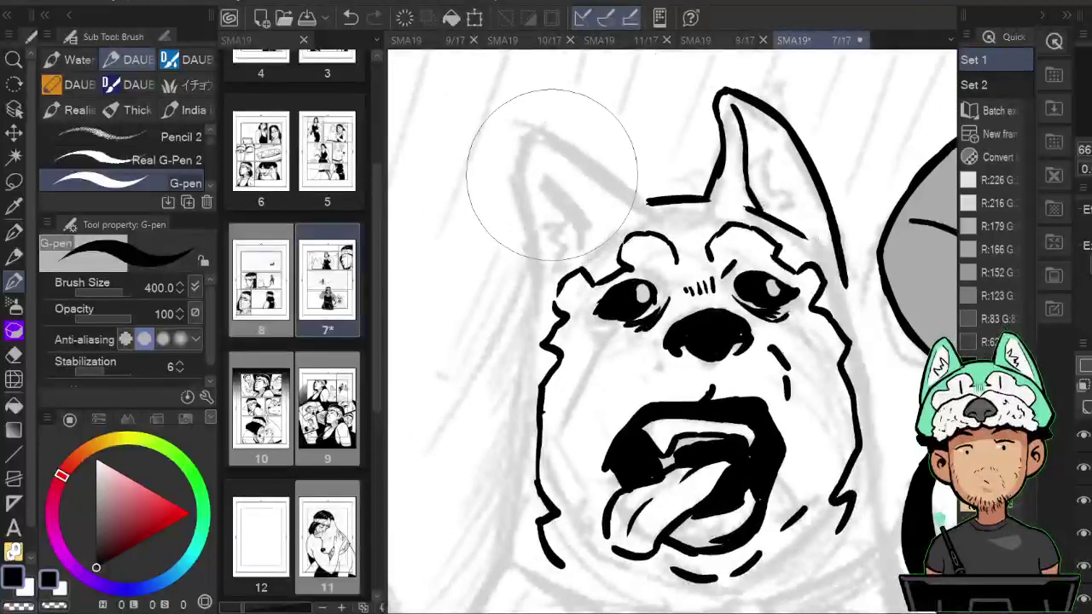
{"action": "left_click_drag", "start_coordinate": [645, 204], "coordinate": [541, 138]}
{"action": "key", "text": "ctrl+z"}
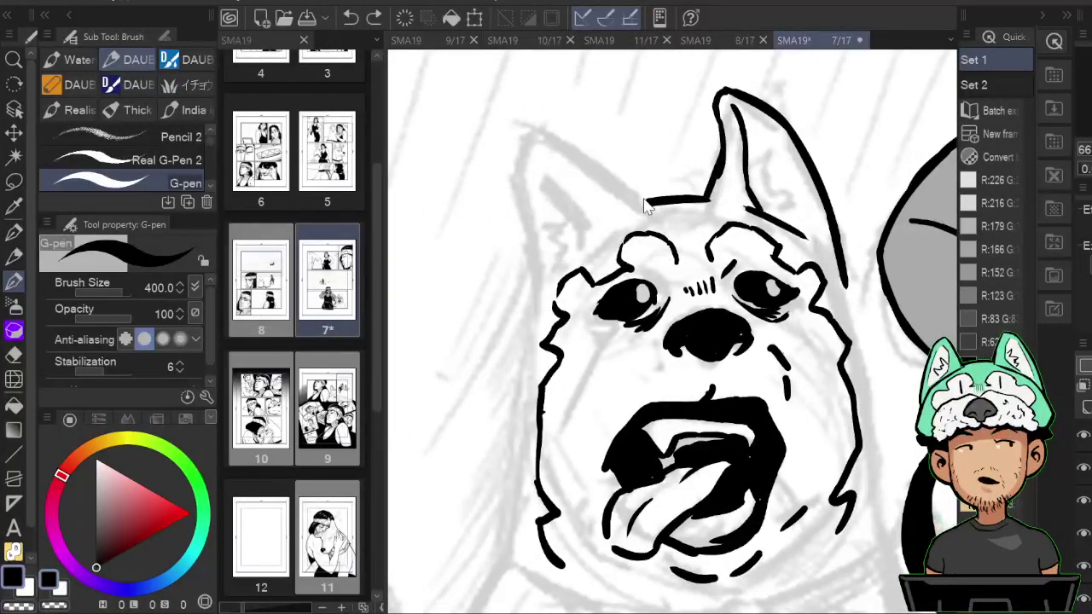
{"action": "mouse_move", "coordinate": [647, 205]}
{"action": "left_mouse_down"}
{"action": "mouse_move", "coordinate": [533, 137]}
{"action": "mouse_move", "coordinate": [518, 185]}
{"action": "left_mouse_up"}
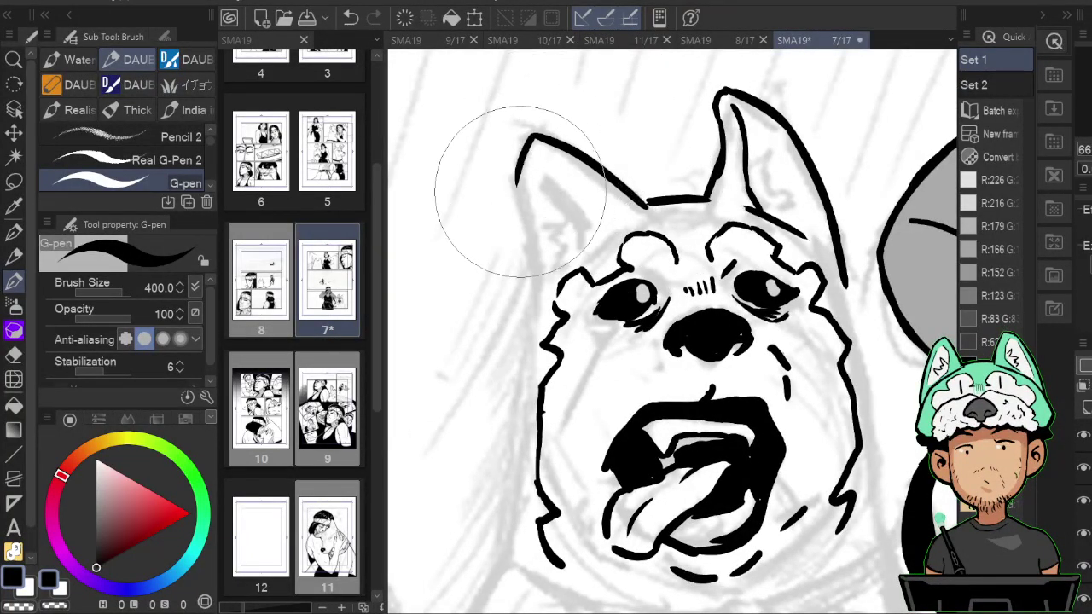
{"action": "key", "text": "h"}
{"action": "left_click_drag", "start_coordinate": [822, 189], "coordinate": [804, 244]}
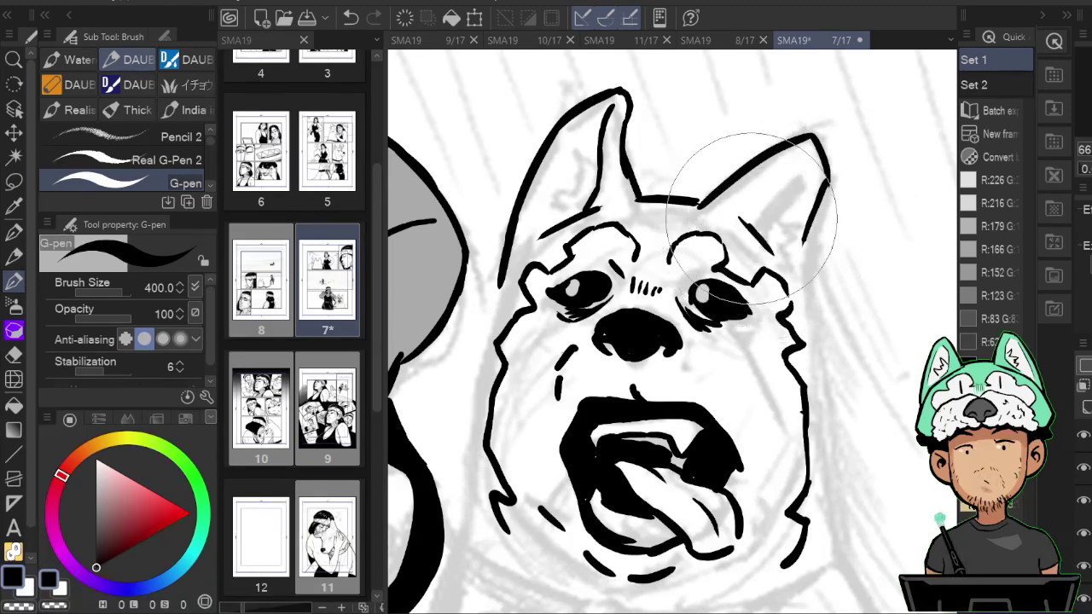
Ink the inner fold of the farther ear and jagged fur tufts inside both of the dog's ears.
{"action": "left_click_drag", "start_coordinate": [744, 215], "coordinate": [800, 158]}
{"action": "key", "text": "ctrl+z"}
{"action": "key", "text": "ctrl+z"}
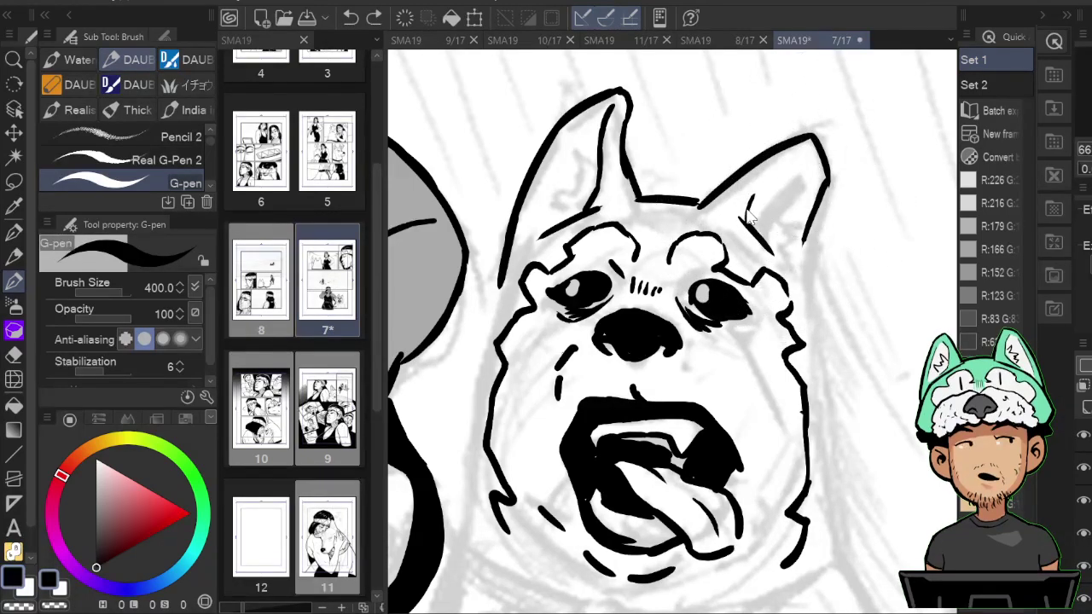
{"action": "left_click_drag", "start_coordinate": [742, 217], "coordinate": [766, 173]}
{"action": "mouse_move", "coordinate": [596, 174]}
{"action": "left_mouse_down"}
{"action": "mouse_move", "coordinate": [580, 163]}
{"action": "mouse_move", "coordinate": [557, 195]}
{"action": "mouse_move", "coordinate": [564, 210]}
{"action": "left_mouse_up"}
{"action": "mouse_move", "coordinate": [763, 189]}
{"action": "left_mouse_down"}
{"action": "mouse_move", "coordinate": [790, 184]}
{"action": "mouse_move", "coordinate": [777, 207]}
{"action": "mouse_move", "coordinate": [787, 216]}
{"action": "mouse_move", "coordinate": [763, 232]}
{"action": "mouse_move", "coordinate": [781, 255]}
{"action": "left_mouse_up"}
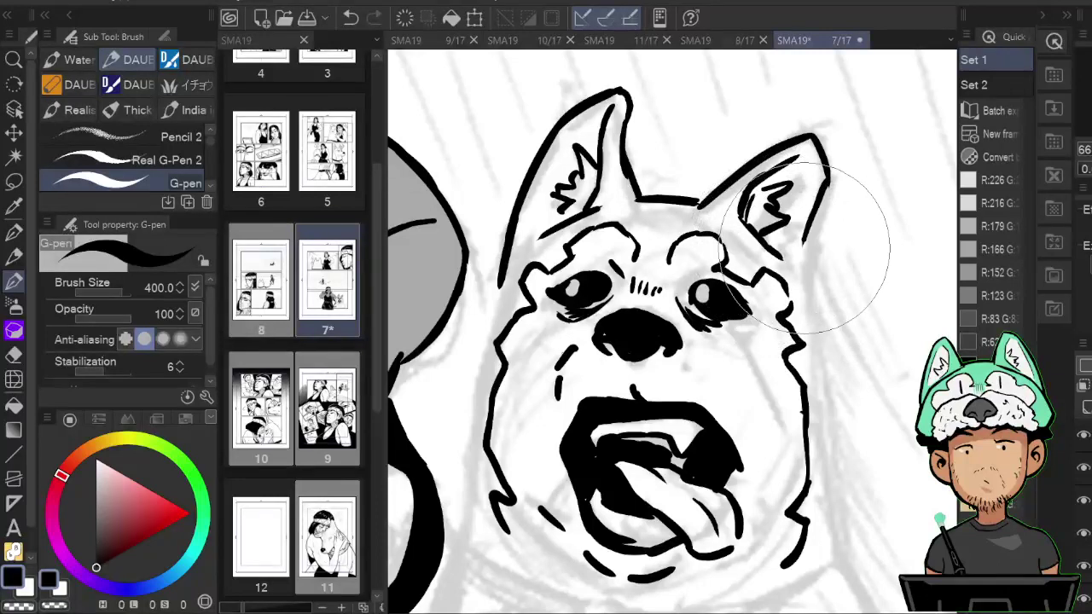
Ink the dog's neck fur contour on the woman's side and the adjoining end of the collar in solid black.
{"action": "mouse_move", "coordinate": [629, 395]}
{"action": "left_mouse_down"}
{"action": "mouse_move", "coordinate": [693, 190]}
{"action": "mouse_move", "coordinate": [728, 296]}
{"action": "left_mouse_up"}
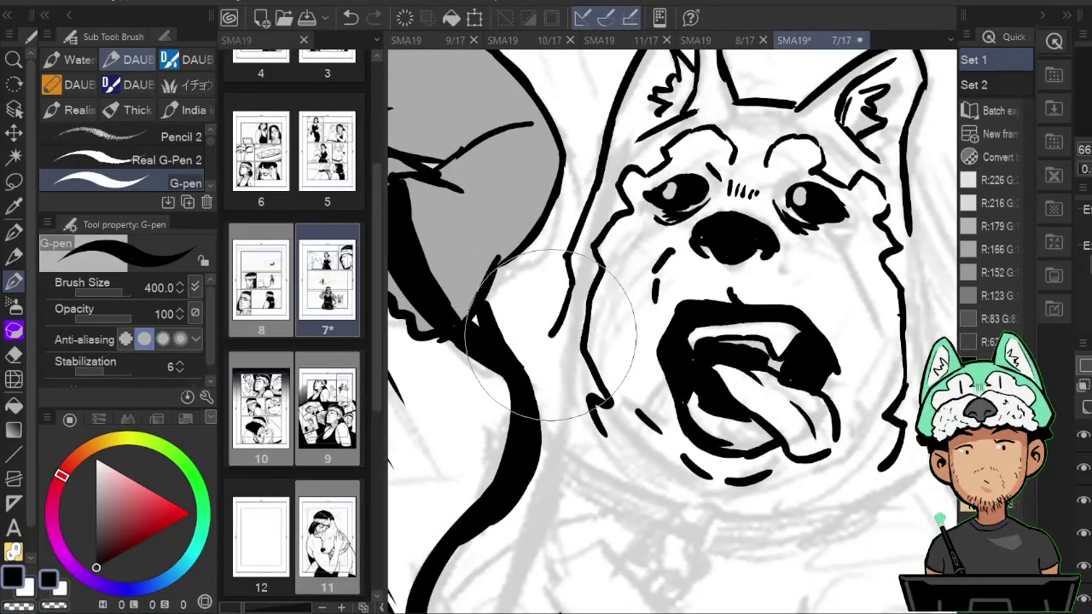
{"action": "left_click_drag", "start_coordinate": [715, 409], "coordinate": [715, 341]}
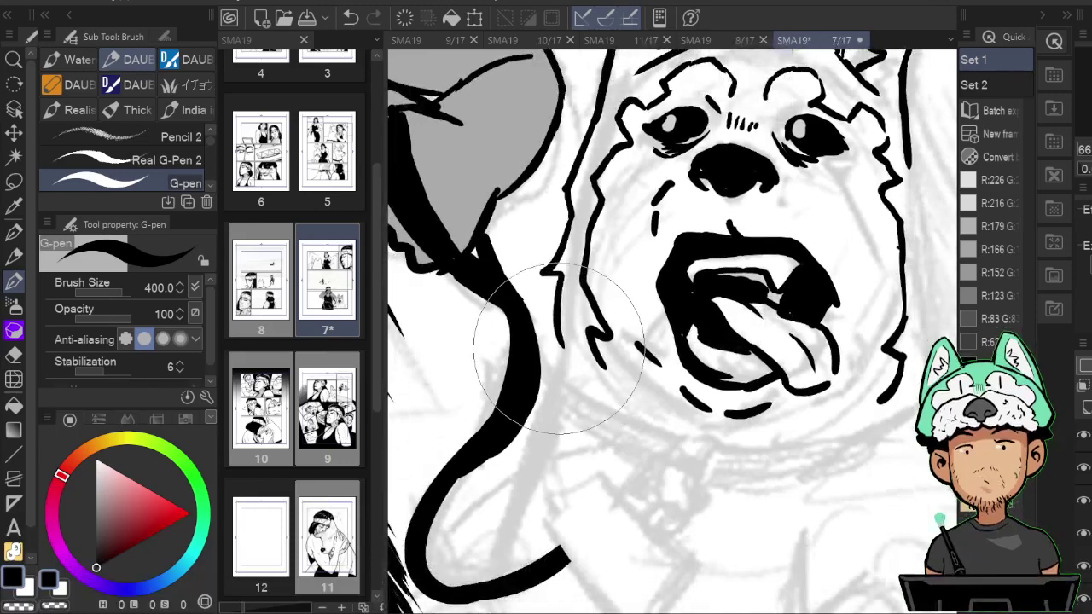
{"action": "left_click_drag", "start_coordinate": [576, 396], "coordinate": [512, 341]}
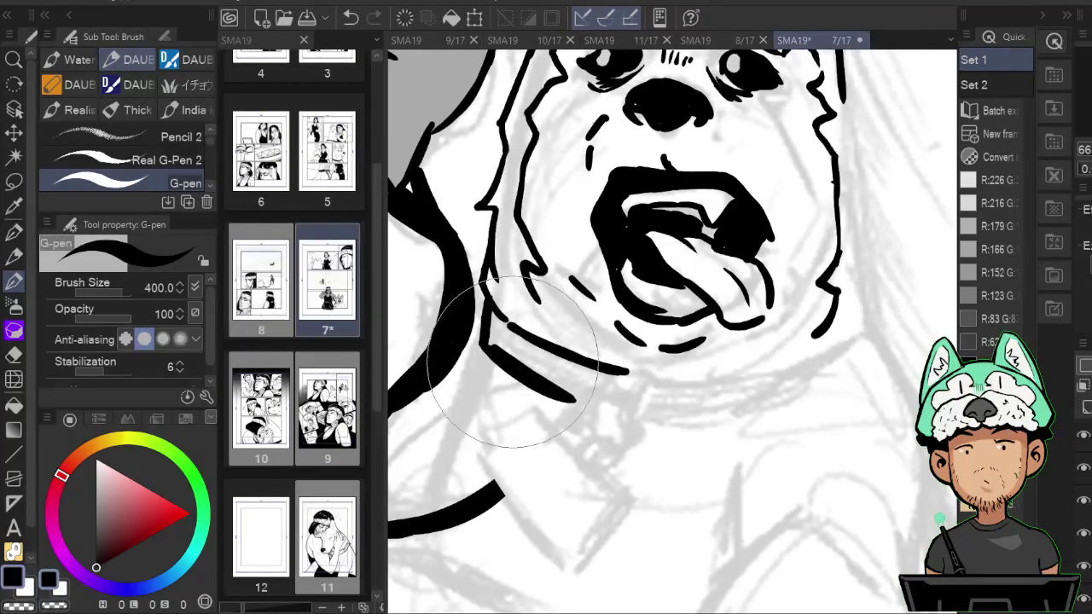
{"action": "left_click_drag", "start_coordinate": [495, 333], "coordinate": [604, 388]}
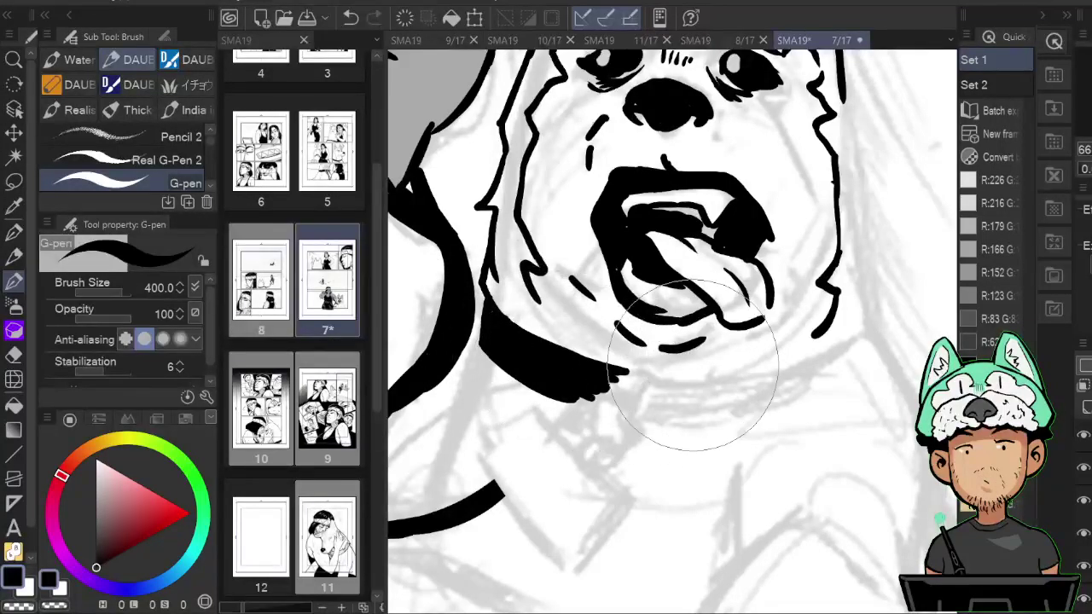
Extend the collar in a curve across the dog's throat to the far side of the neck and fill it solid black.
{"action": "key", "text": "h"}
{"action": "mouse_move", "coordinate": [547, 354]}
{"action": "left_mouse_down"}
{"action": "mouse_move", "coordinate": [526, 366]}
{"action": "mouse_move", "coordinate": [503, 359]}
{"action": "left_mouse_up"}
{"action": "left_click_drag", "start_coordinate": [443, 333], "coordinate": [674, 380]}
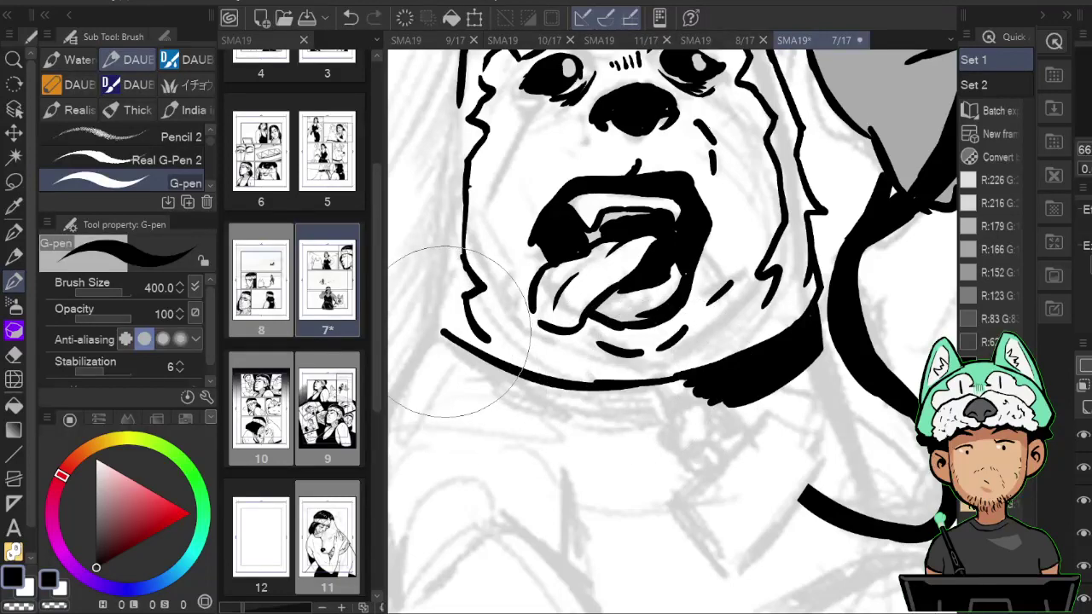
{"action": "mouse_move", "coordinate": [439, 328]}
{"action": "left_mouse_down"}
{"action": "mouse_move", "coordinate": [483, 388]}
{"action": "mouse_move", "coordinate": [555, 408]}
{"action": "mouse_move", "coordinate": [519, 415]}
{"action": "mouse_move", "coordinate": [559, 394]}
{"action": "mouse_move", "coordinate": [440, 339]}
{"action": "mouse_move", "coordinate": [589, 369]}
{"action": "left_mouse_up"}
{"action": "key", "text": "h"}
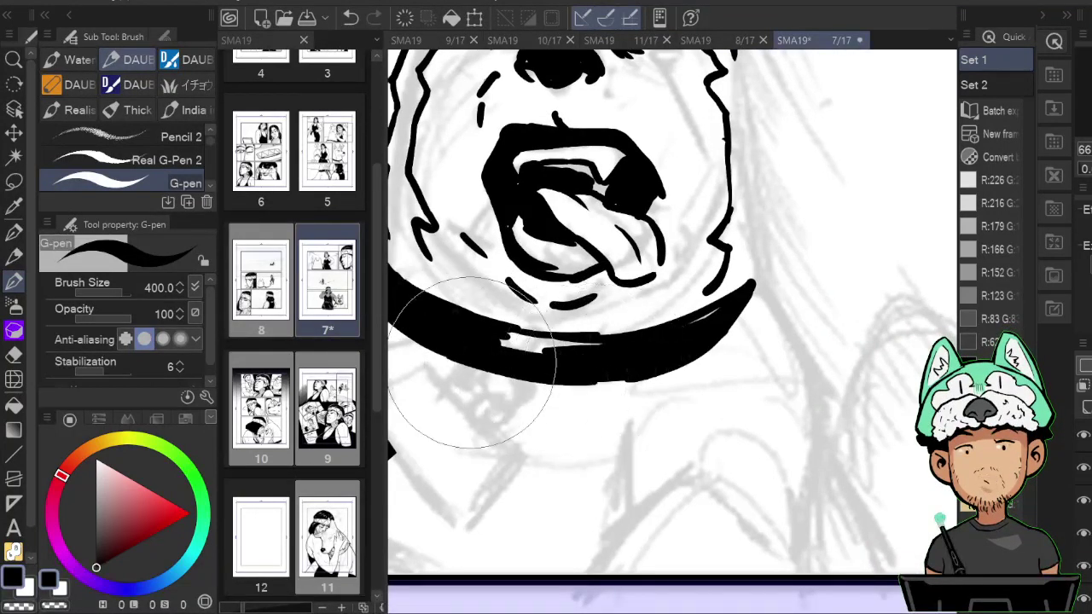
{"action": "mouse_move", "coordinate": [470, 361]}
{"action": "left_mouse_down"}
{"action": "mouse_move", "coordinate": [613, 362]}
{"action": "mouse_move", "coordinate": [609, 346]}
{"action": "mouse_move", "coordinate": [496, 346]}
{"action": "mouse_move", "coordinate": [549, 341]}
{"action": "left_mouse_up"}
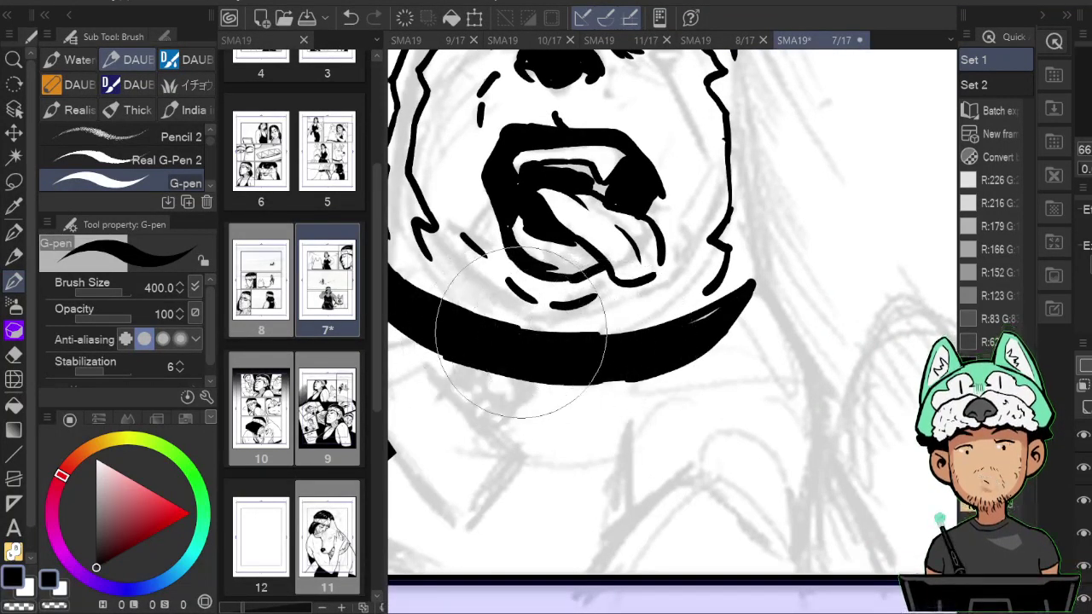
Fill the remaining white gaps in the collar and smooth its edges, mirroring the canvas to check the shape.
{"action": "key", "text": "h"}
{"action": "left_click_drag", "start_coordinate": [653, 354], "coordinate": [573, 365]}
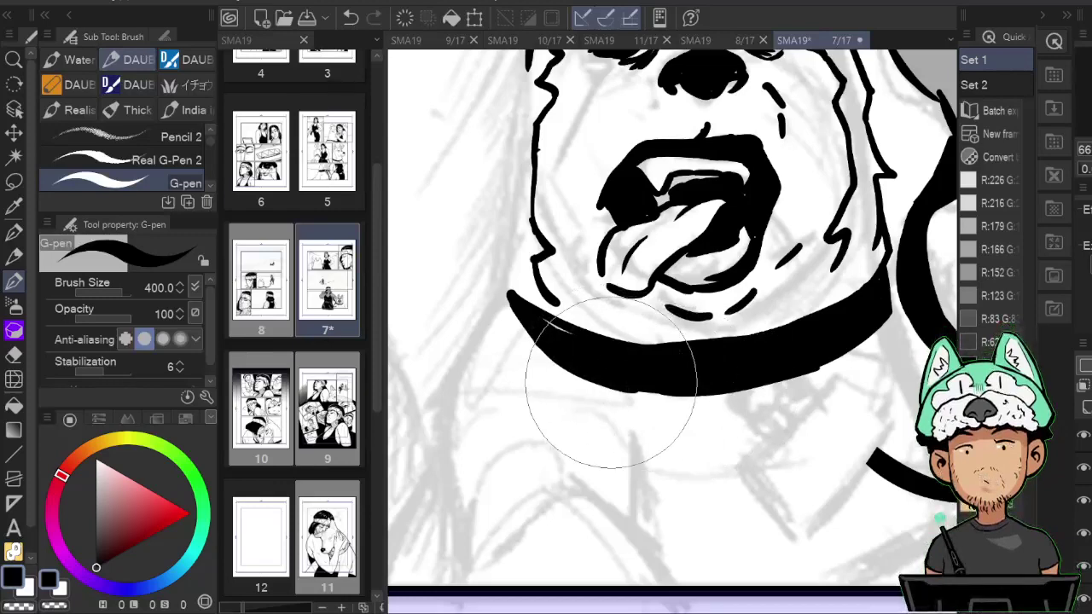
{"action": "mouse_move", "coordinate": [540, 316]}
{"action": "left_mouse_down"}
{"action": "mouse_move", "coordinate": [622, 370]}
{"action": "mouse_move", "coordinate": [585, 364]}
{"action": "left_mouse_up"}
{"action": "key", "text": "h"}
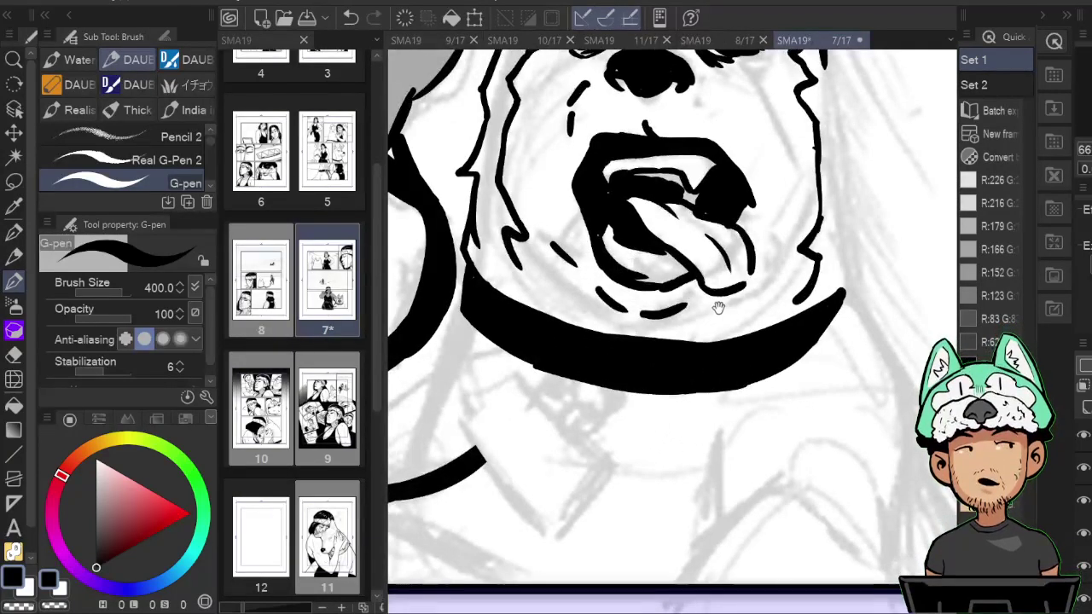
{"action": "left_click_drag", "start_coordinate": [710, 328], "coordinate": [655, 293]}
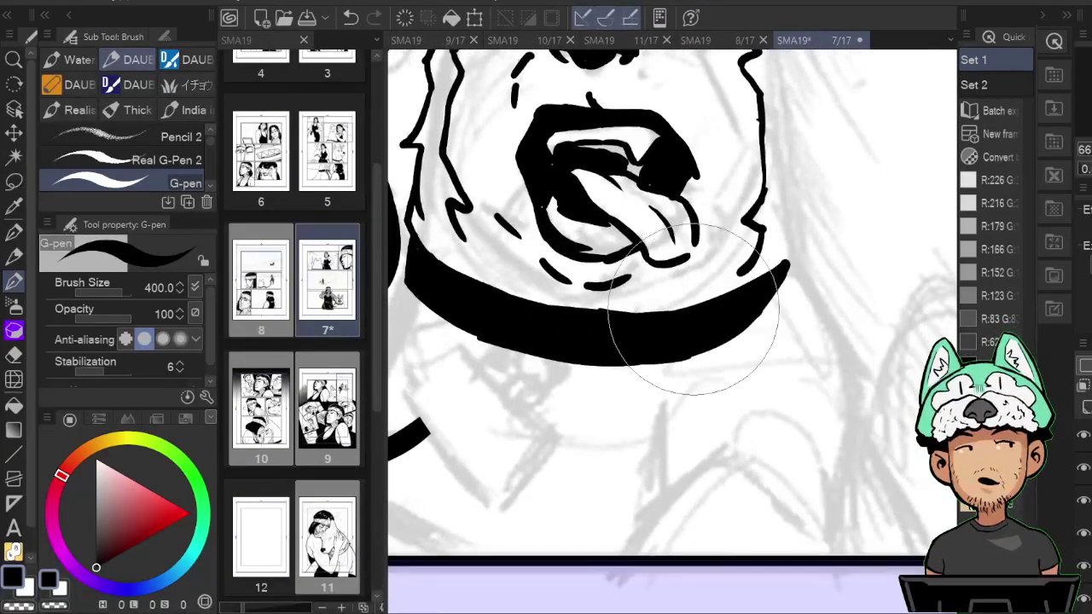
{"action": "key", "text": "h"}
{"action": "left_click_drag", "start_coordinate": [688, 331], "coordinate": [657, 341]}
{"action": "key", "text": "e"}
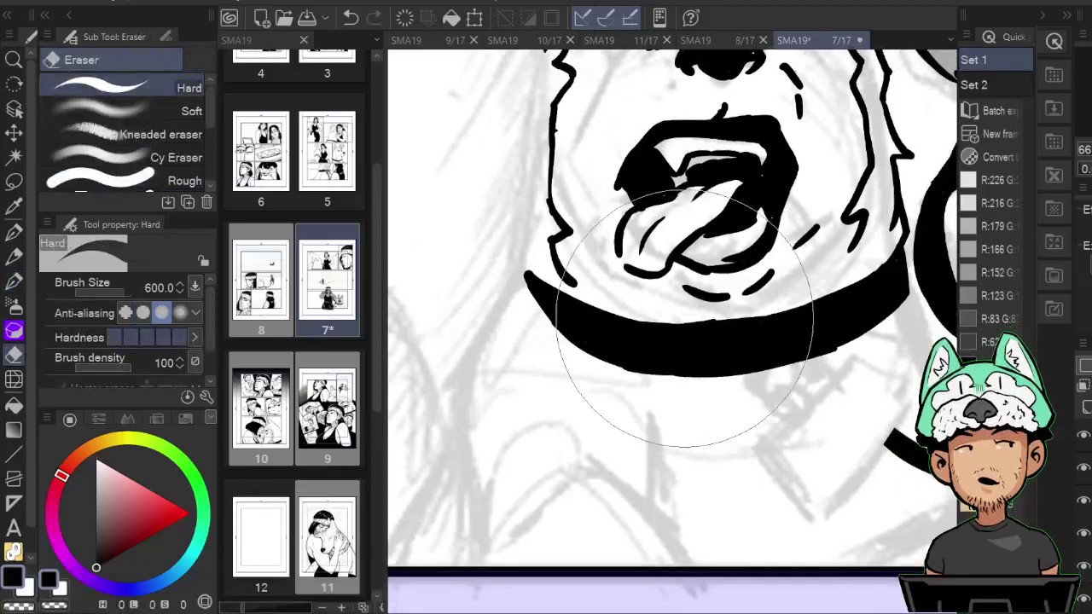
{"action": "key", "text": "p"}
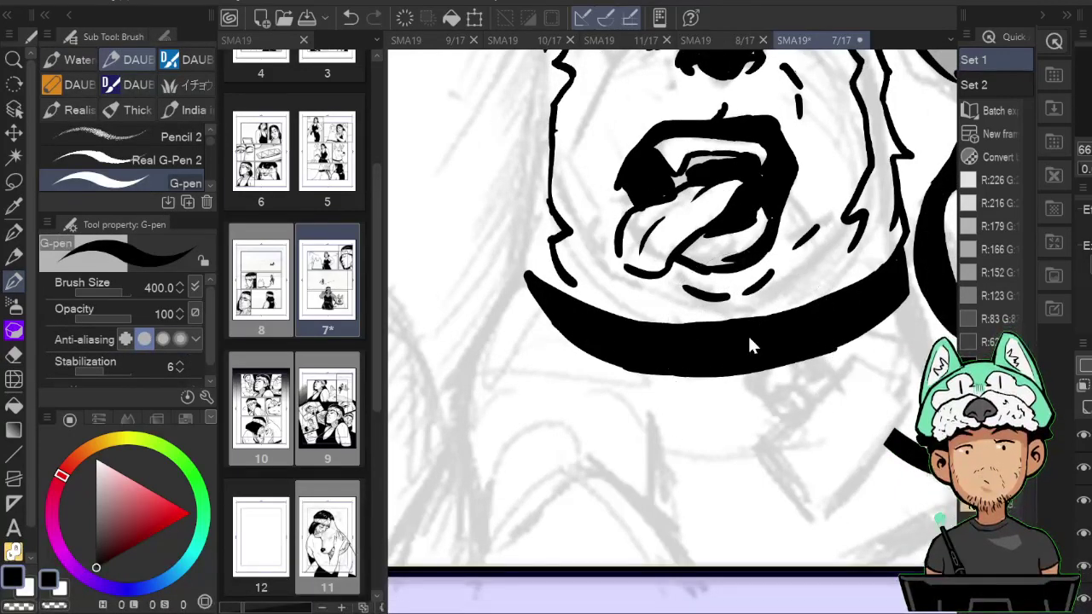
Ink two short parallel lines on the dog's far cheek and check the whole bottom panel.
{"action": "scroll", "coordinate": [749, 343], "scroll_direction": "down", "scroll_amount": 2}
{"action": "scroll", "coordinate": [749, 341], "scroll_direction": "down", "scroll_amount": 2}
{"action": "scroll", "coordinate": [748, 341], "scroll_direction": "up", "scroll_amount": 2}
{"action": "key", "text": "h"}
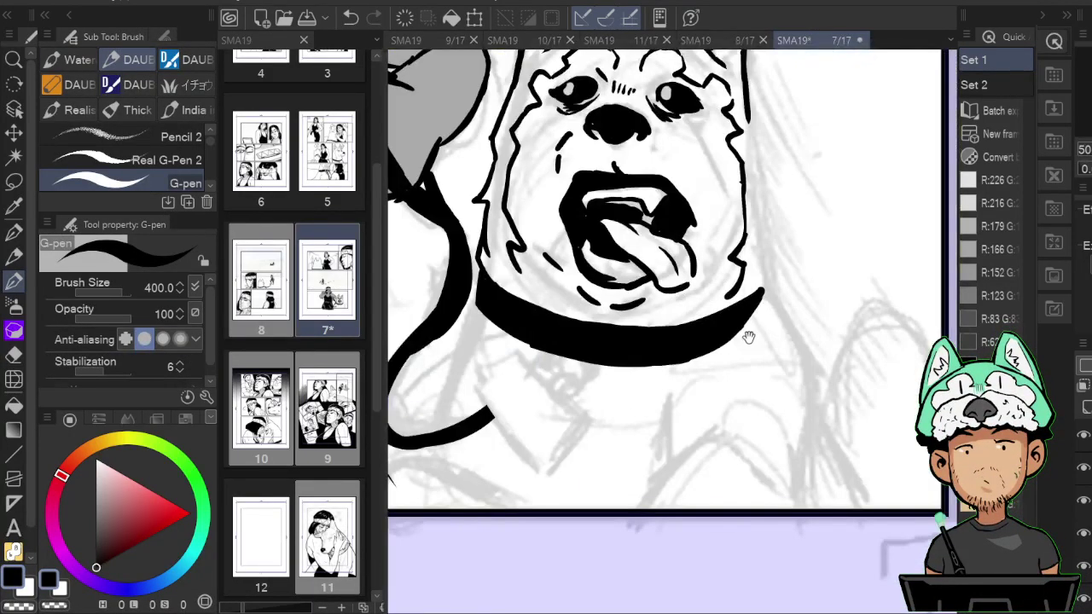
{"action": "left_click_drag", "start_coordinate": [748, 337], "coordinate": [795, 383]}
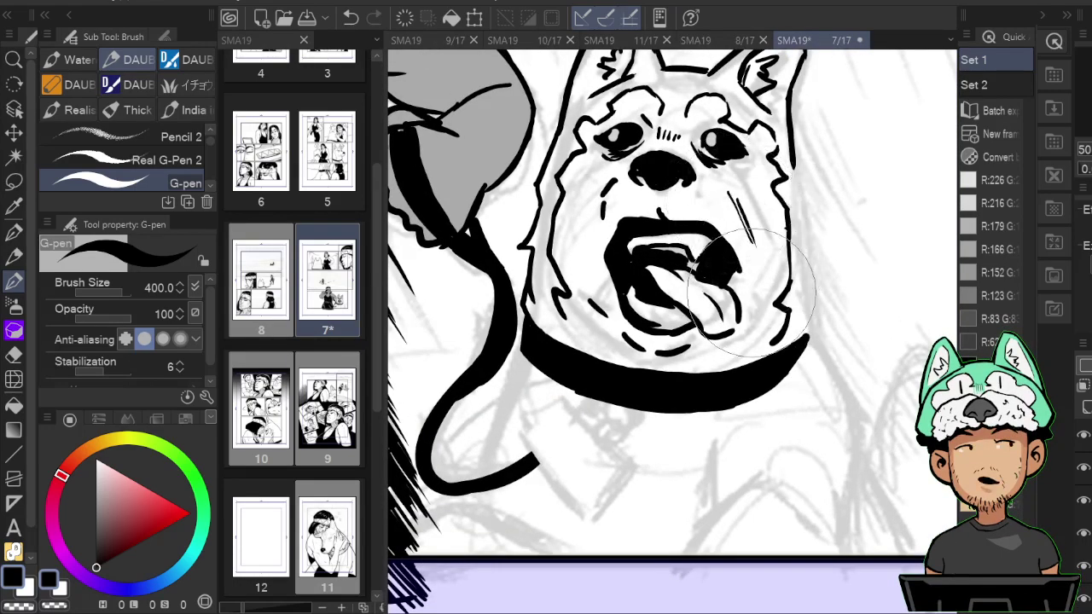
{"action": "scroll", "coordinate": [752, 301], "scroll_direction": "down", "scroll_amount": 3}
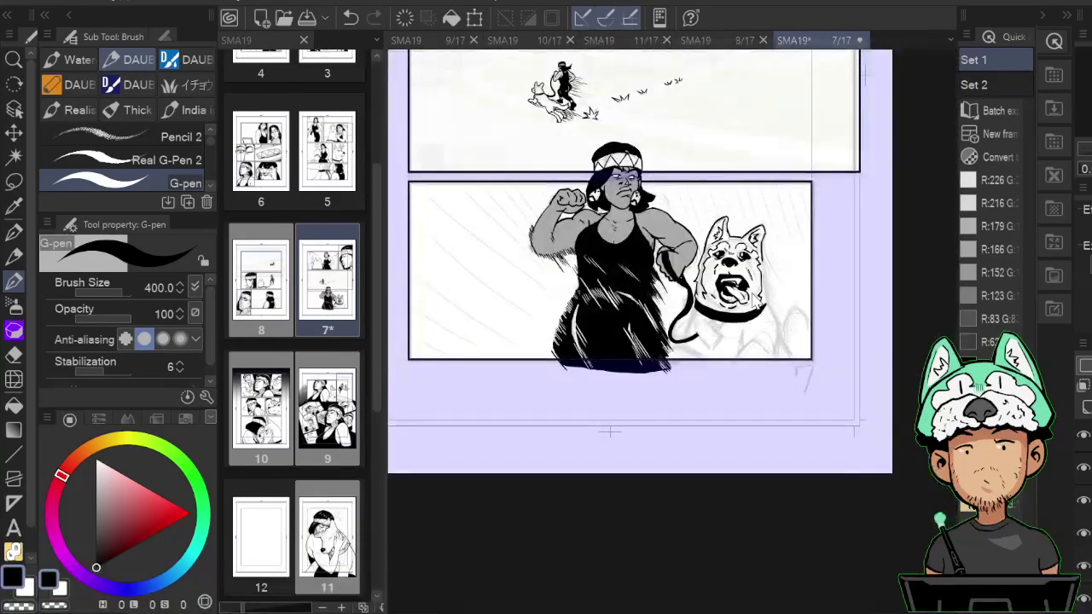
{"action": "scroll", "coordinate": [747, 294], "scroll_direction": "up", "scroll_amount": 3}
Erase a narrow band across the front of the dog's collar and outline it in ink as a metal loop.
{"action": "mouse_move", "coordinate": [749, 293]}
{"action": "left_mouse_down"}
{"action": "mouse_move", "coordinate": [755, 277]}
{"action": "mouse_move", "coordinate": [739, 256]}
{"action": "mouse_move", "coordinate": [775, 186]}
{"action": "left_mouse_up"}
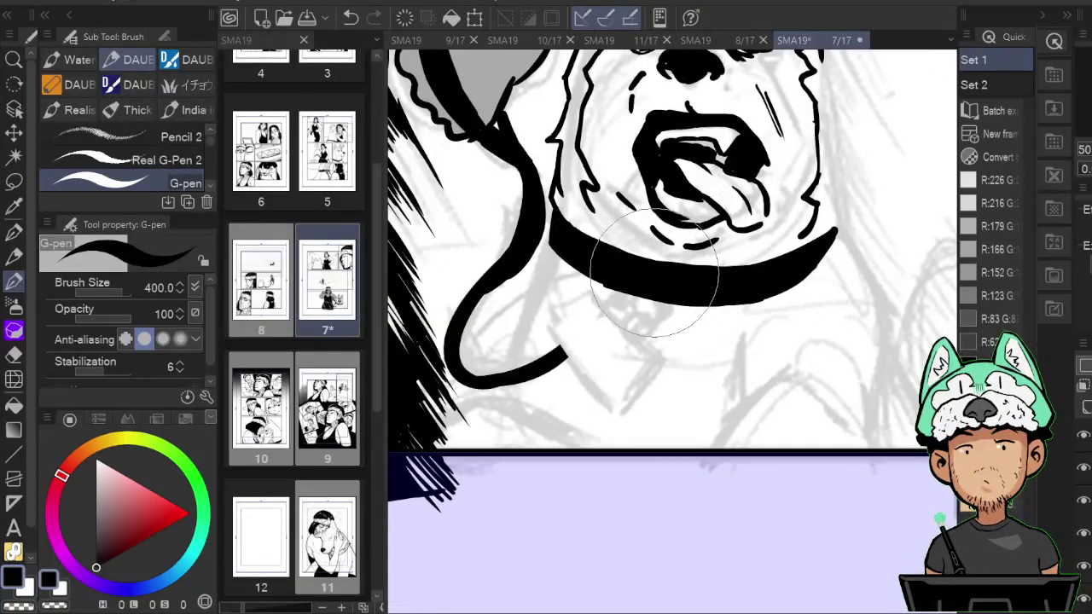
{"action": "key", "text": "e"}
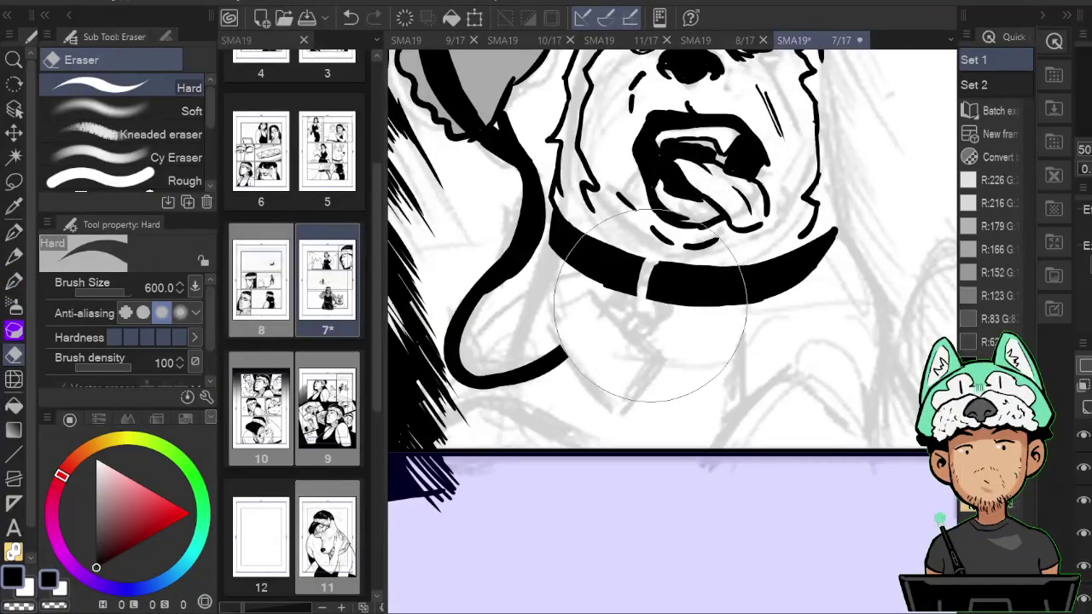
{"action": "key", "text": "b"}
{"action": "key", "text": "e"}
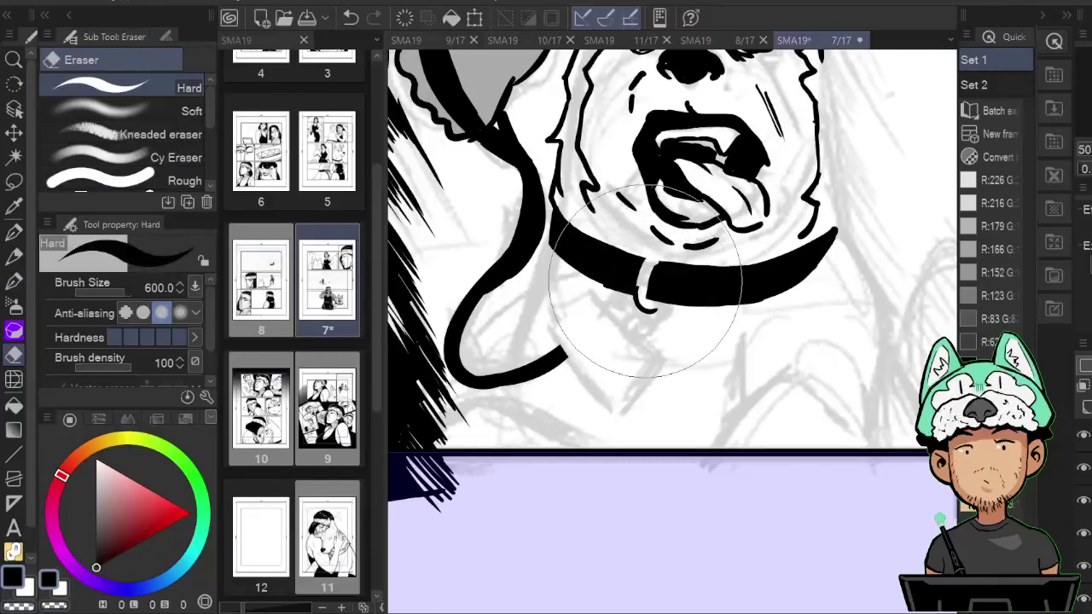
{"action": "key", "text": "b"}
{"action": "key", "text": "e"}
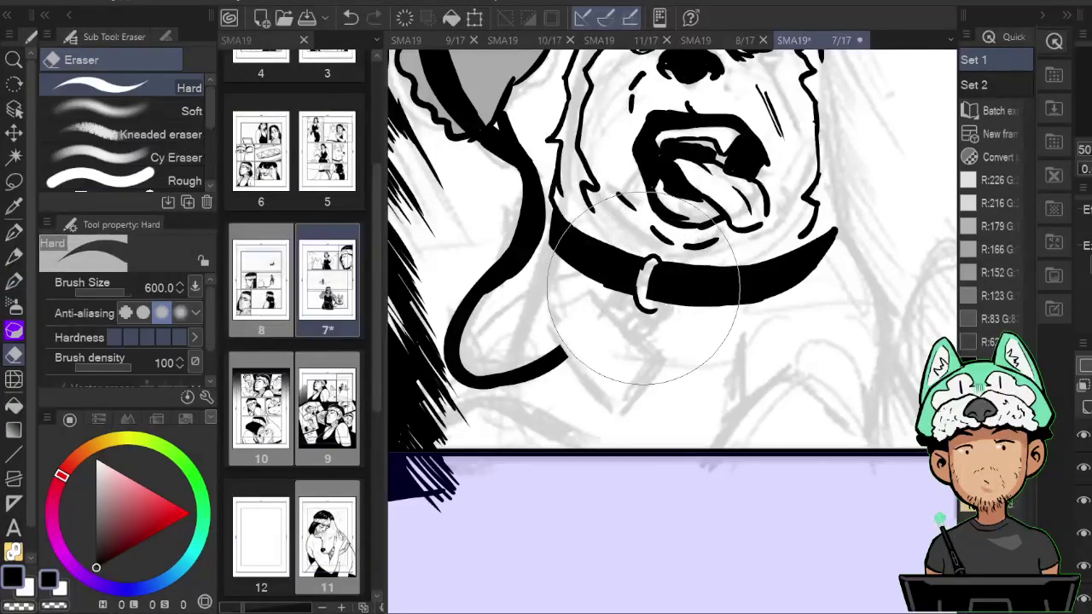
{"action": "key", "text": "b"}
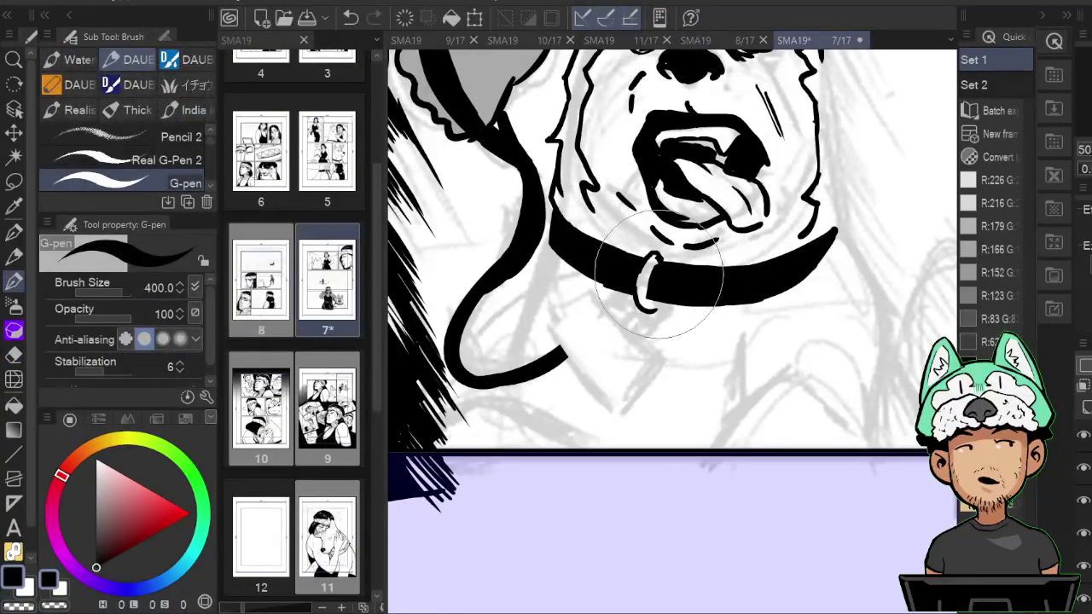
{"action": "key", "text": "e"}
{"action": "key", "text": "b"}
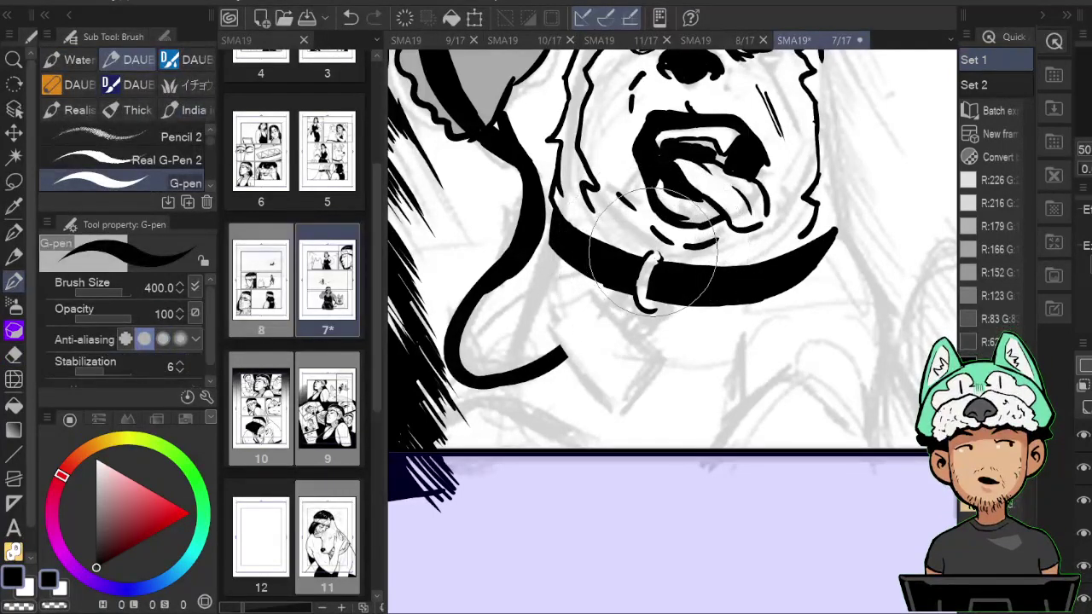
{"action": "key", "text": "e"}
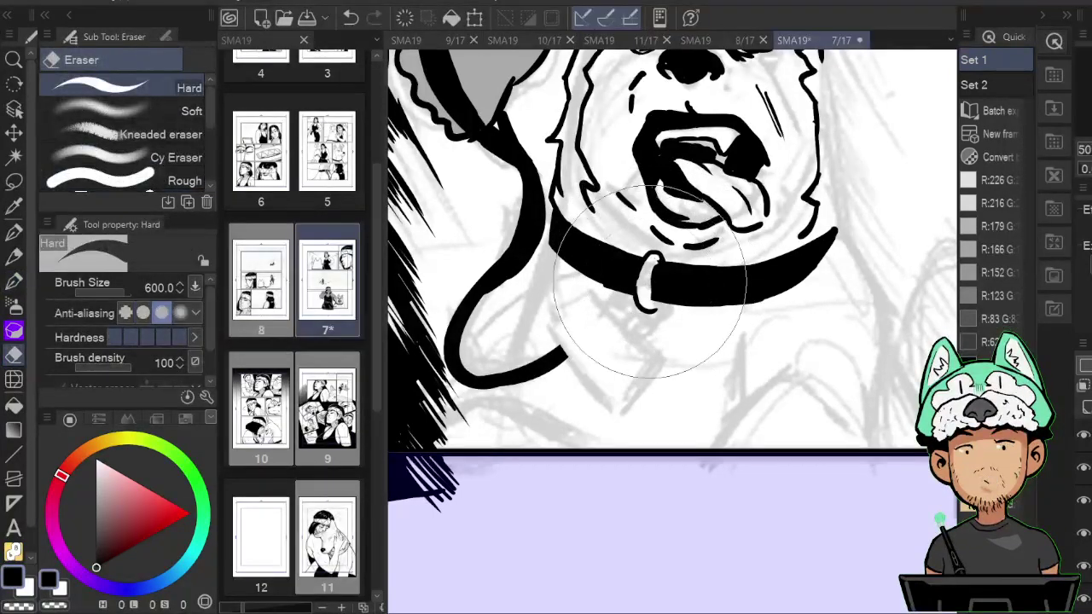
Ink a small round ring hanging from the lower end of the collar's loop.
{"action": "key", "text": "b"}
{"action": "key", "text": "e"}
{"action": "key", "text": "b"}
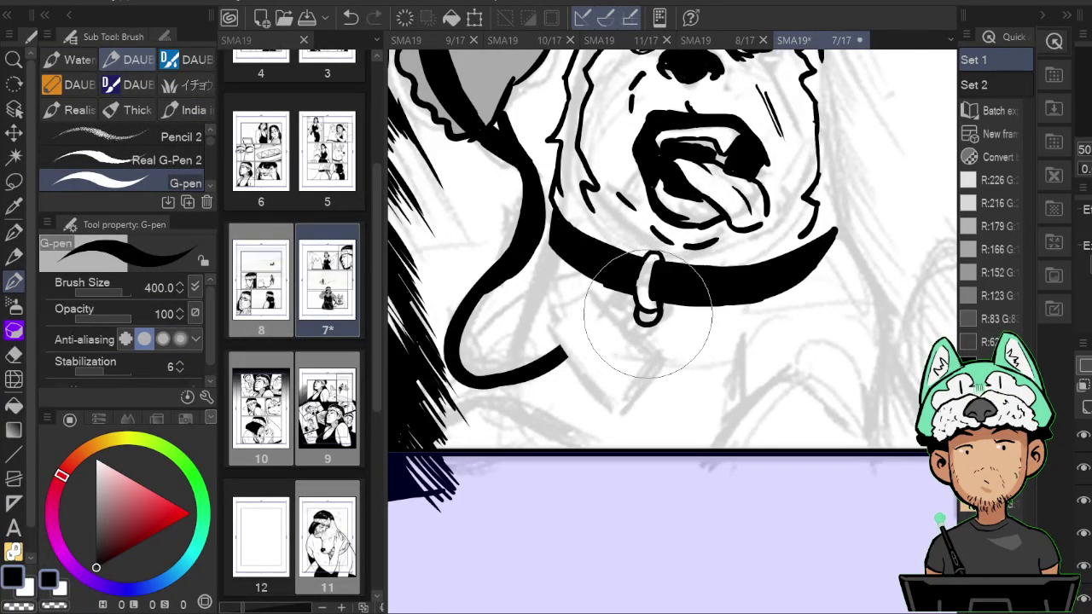
Refine the outline and white interior of the collar's loop and ring, with the canvas mirrored to check their shape.
{"action": "key", "text": "h"}
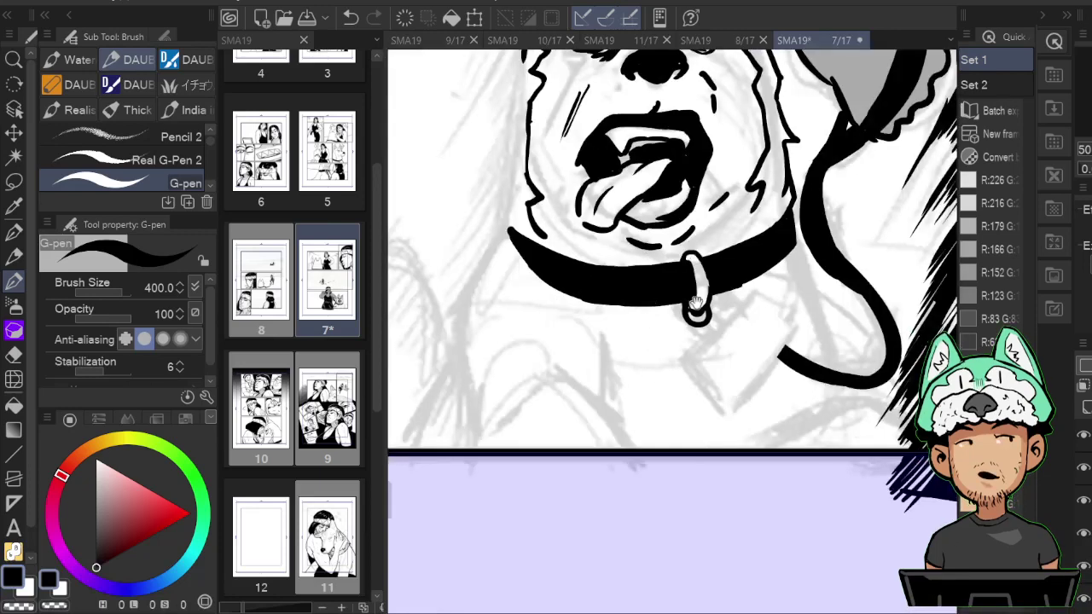
{"action": "key", "text": "e"}
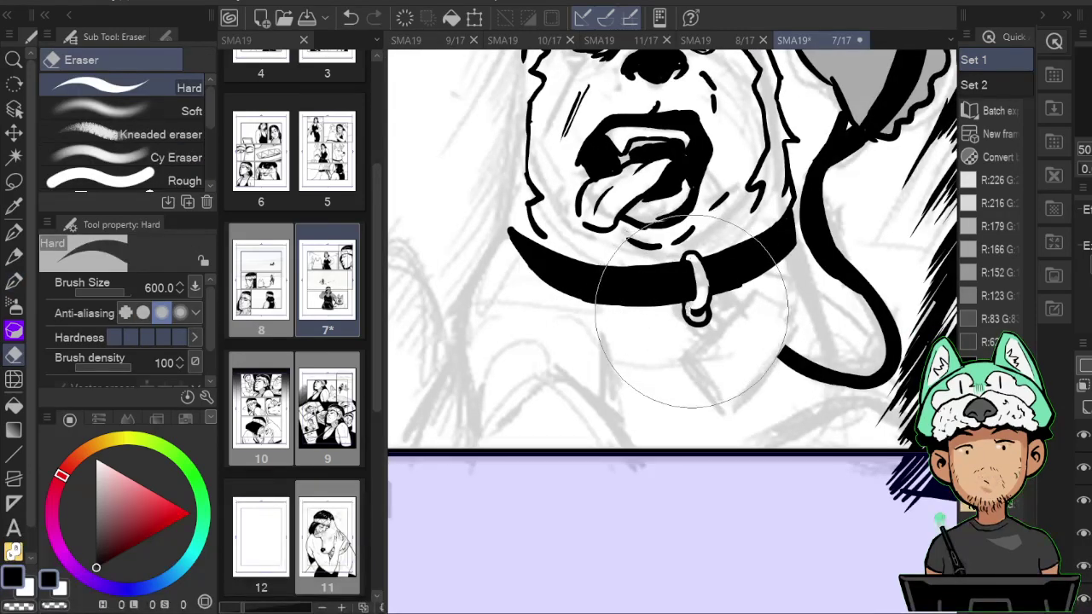
{"action": "key", "text": "b"}
{"action": "key", "text": "e"}
{"action": "key", "text": "b"}
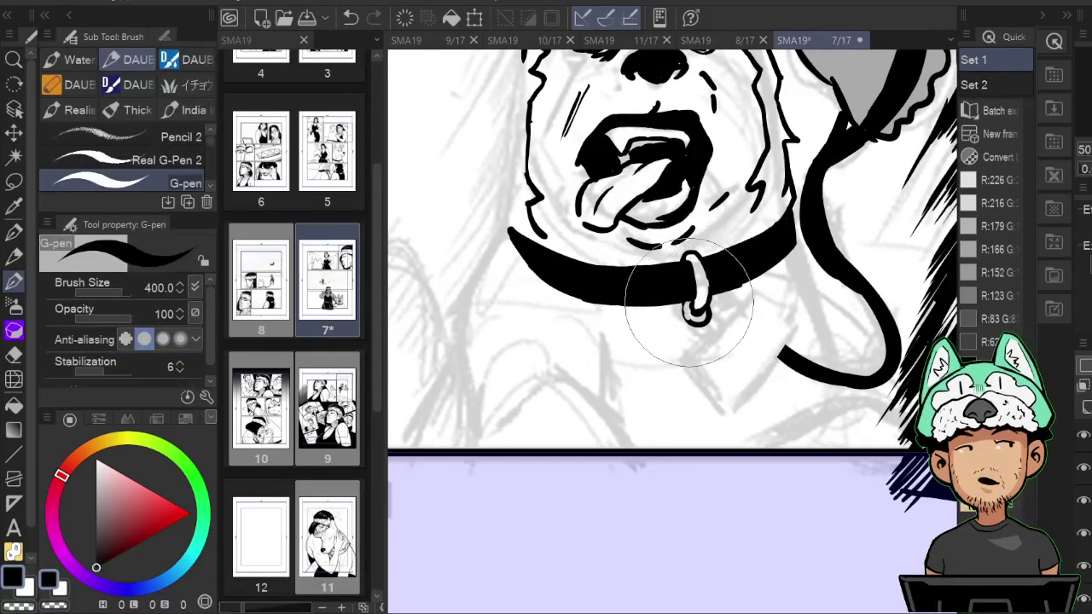
{"action": "key", "text": "e"}
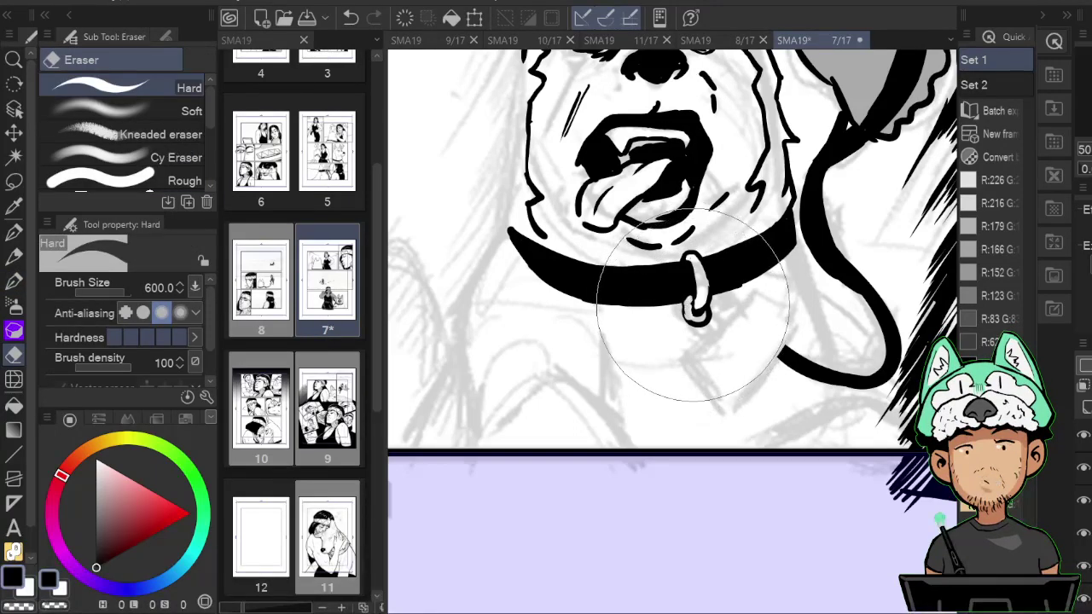
{"action": "key", "text": "b"}
{"action": "key", "text": "e"}
{"action": "key", "text": "b"}
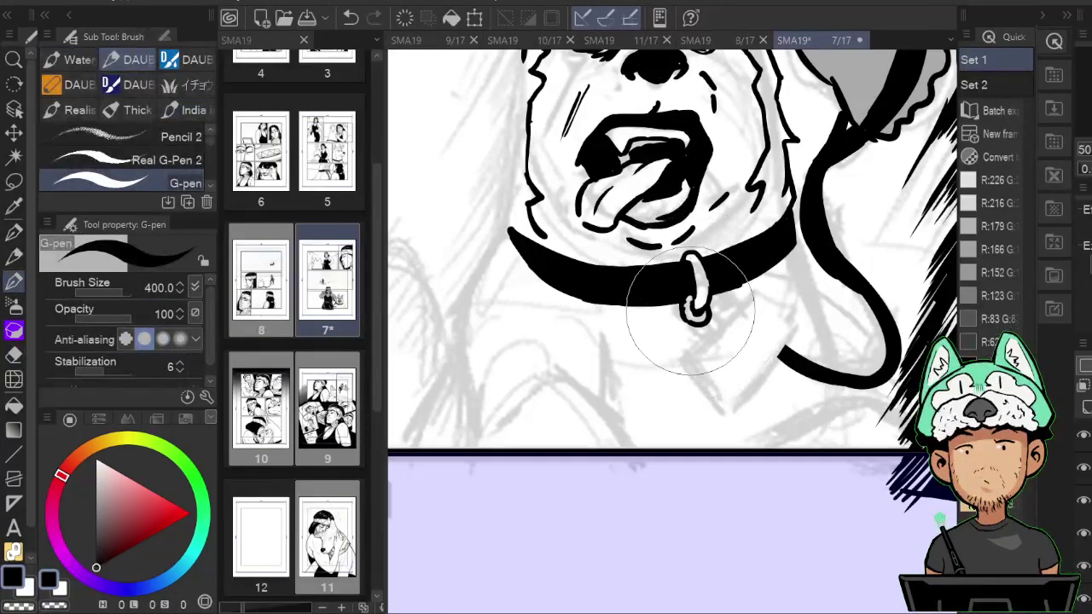
{"action": "key", "text": "e"}
{"action": "key", "text": "b"}
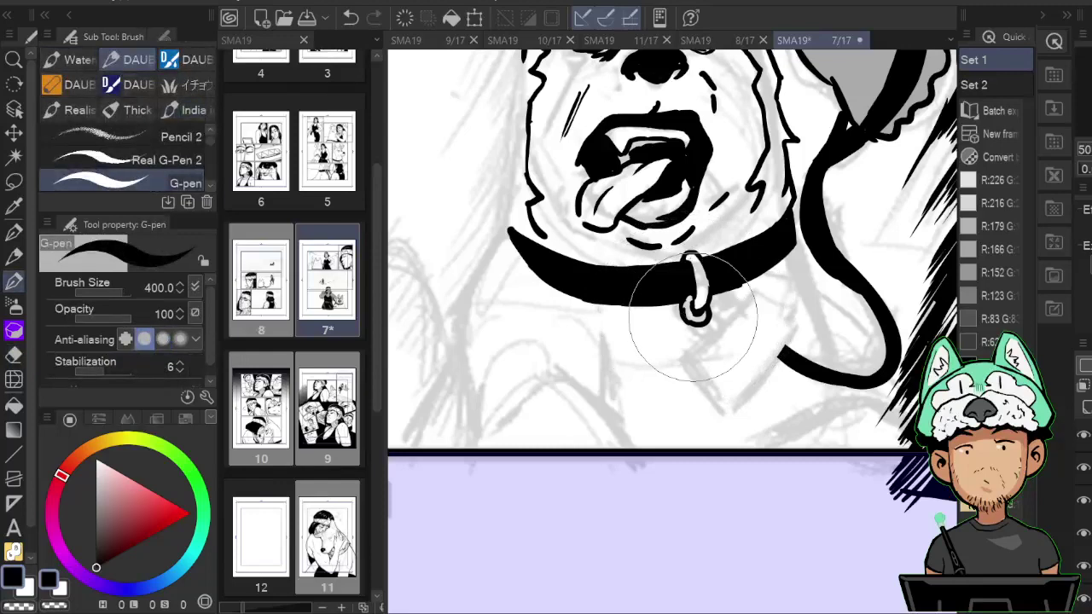
Ink the contour of the dog's far side from below the ear, past the collar end and down over the shoulder.
{"action": "key", "text": "h"}
{"action": "left_click_drag", "start_coordinate": [705, 311], "coordinate": [722, 273]}
{"action": "key", "text": "h"}
{"action": "mouse_move", "coordinate": [822, 290]}
{"action": "left_mouse_down"}
{"action": "mouse_move", "coordinate": [803, 332]}
{"action": "mouse_move", "coordinate": [811, 285]}
{"action": "left_mouse_up"}
{"action": "key", "text": "h"}
{"action": "left_click_drag", "start_coordinate": [892, 279], "coordinate": [827, 278]}
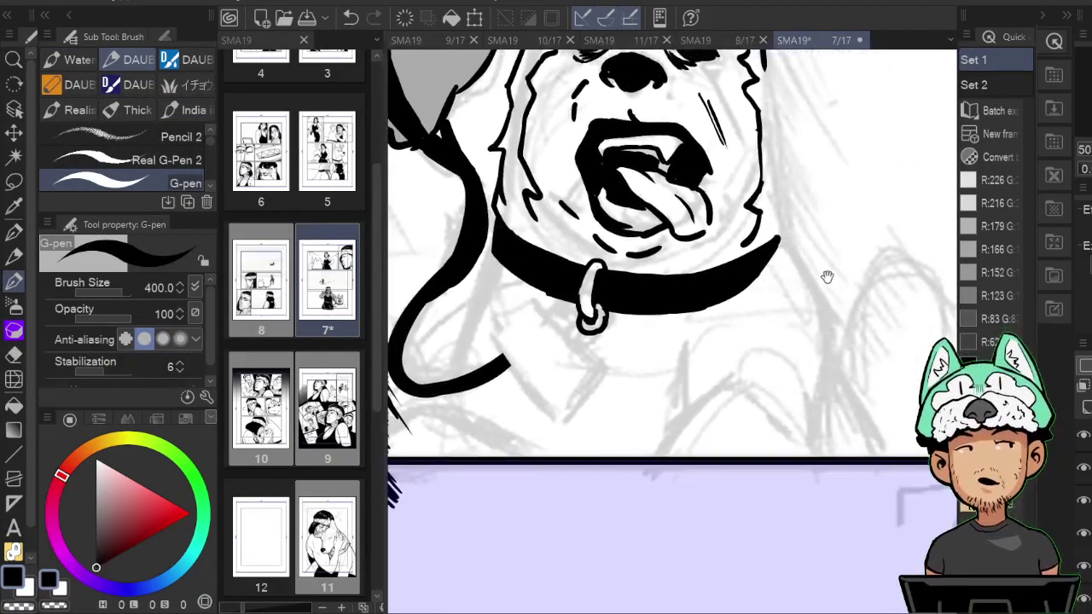
{"action": "left_click_drag", "start_coordinate": [808, 160], "coordinate": [821, 300]}
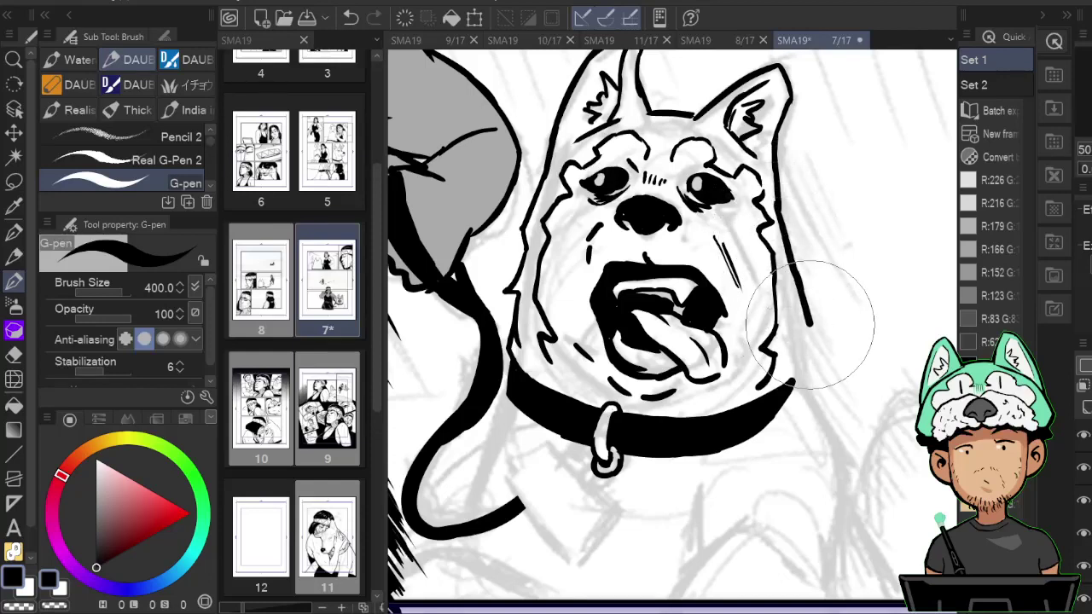
{"action": "mouse_move", "coordinate": [821, 397]}
{"action": "left_mouse_down"}
{"action": "mouse_move", "coordinate": [784, 313]}
{"action": "mouse_move", "coordinate": [817, 433]}
{"action": "mouse_move", "coordinate": [821, 355]}
{"action": "left_mouse_up"}
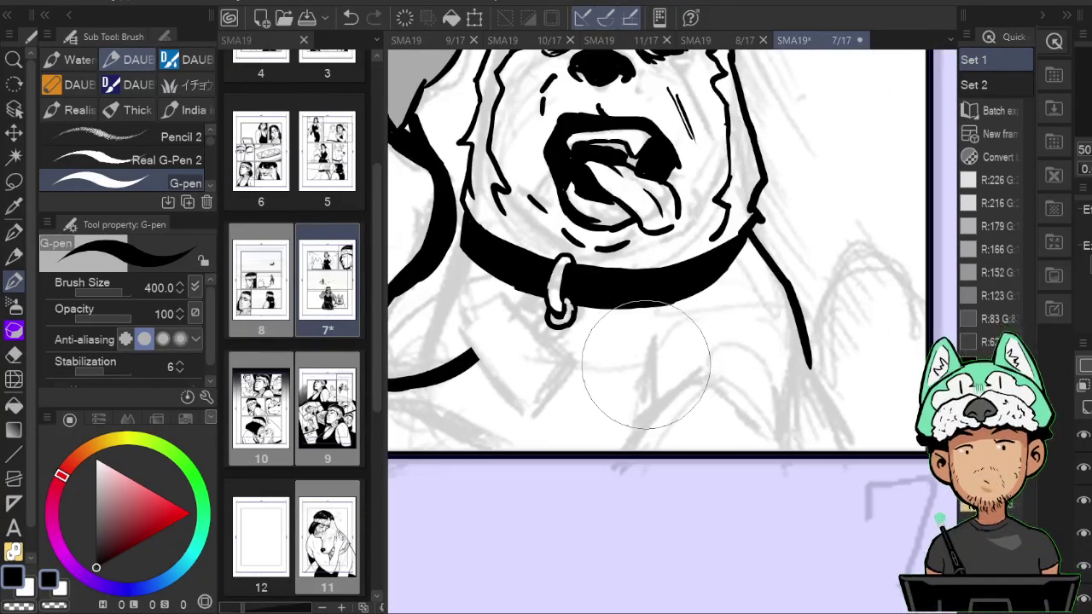
Ink the dog's far front leg and chest crease, and extend the body outline down to the panel border.
{"action": "mouse_move", "coordinate": [674, 318]}
{"action": "left_mouse_down"}
{"action": "mouse_move", "coordinate": [645, 374]}
{"action": "mouse_move", "coordinate": [650, 411]}
{"action": "left_mouse_up"}
{"action": "mouse_move", "coordinate": [655, 407]}
{"action": "left_mouse_down"}
{"action": "mouse_move", "coordinate": [800, 299]}
{"action": "mouse_move", "coordinate": [693, 319]}
{"action": "mouse_move", "coordinate": [656, 365]}
{"action": "left_mouse_up"}
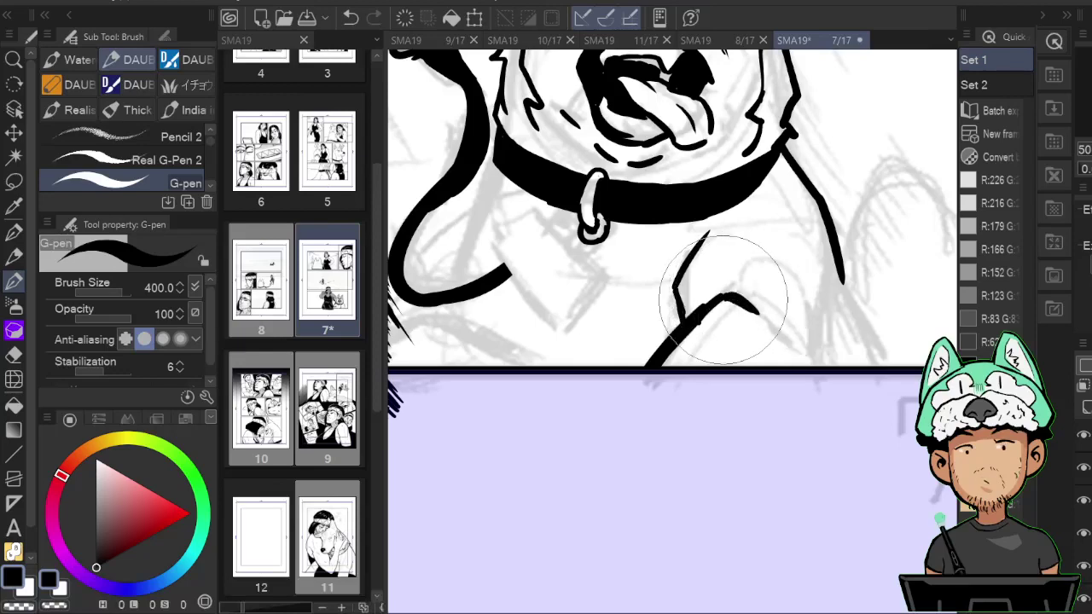
{"action": "left_click_drag", "start_coordinate": [840, 278], "coordinate": [826, 365]}
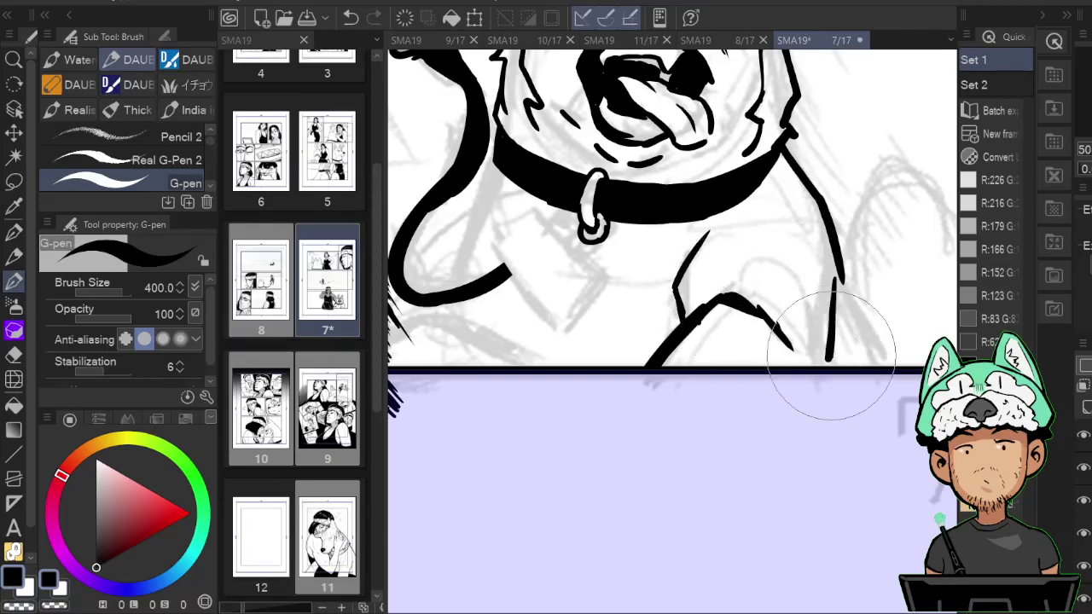
{"action": "left_click_drag", "start_coordinate": [842, 281], "coordinate": [895, 365]}
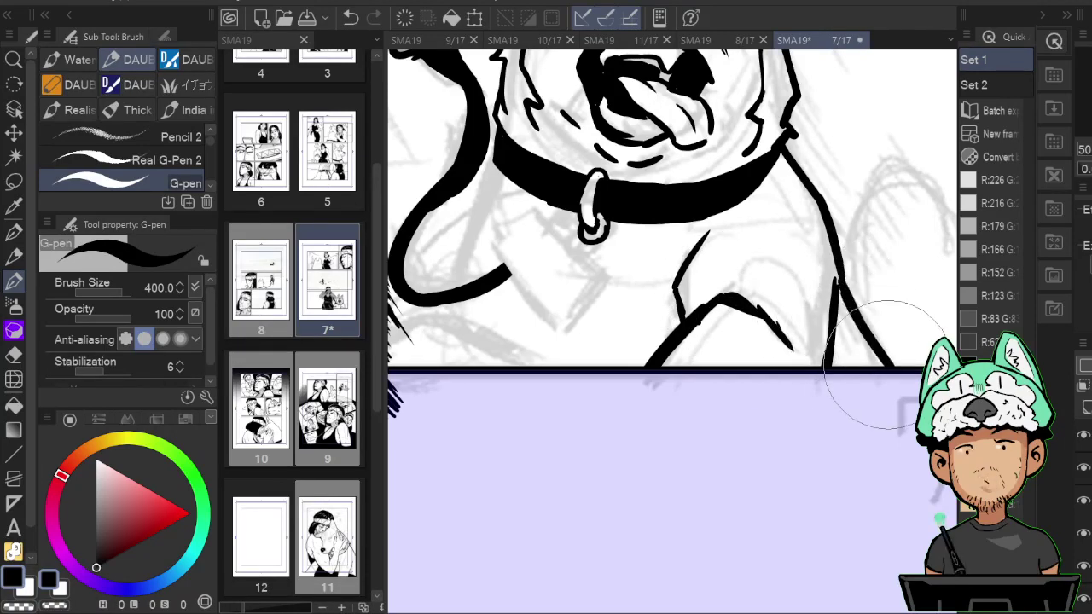
Ink the dog's chest contour and leg lines on the woman's side, from the collar past the leash to the panel border.
{"action": "left_click_drag", "start_coordinate": [793, 290], "coordinate": [917, 365]}
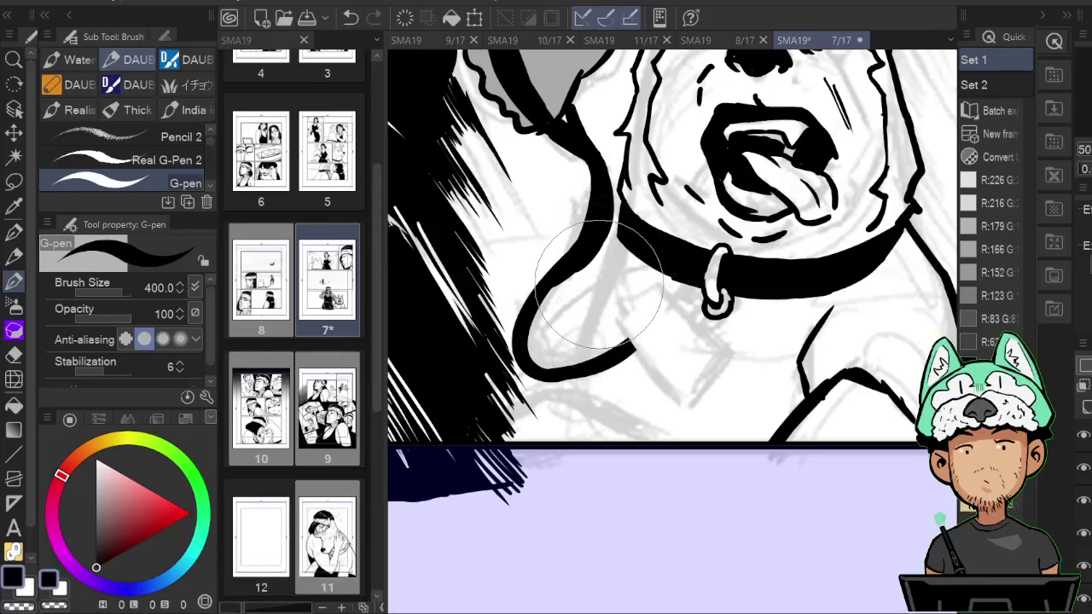
{"action": "left_click_drag", "start_coordinate": [566, 394], "coordinate": [616, 252]}
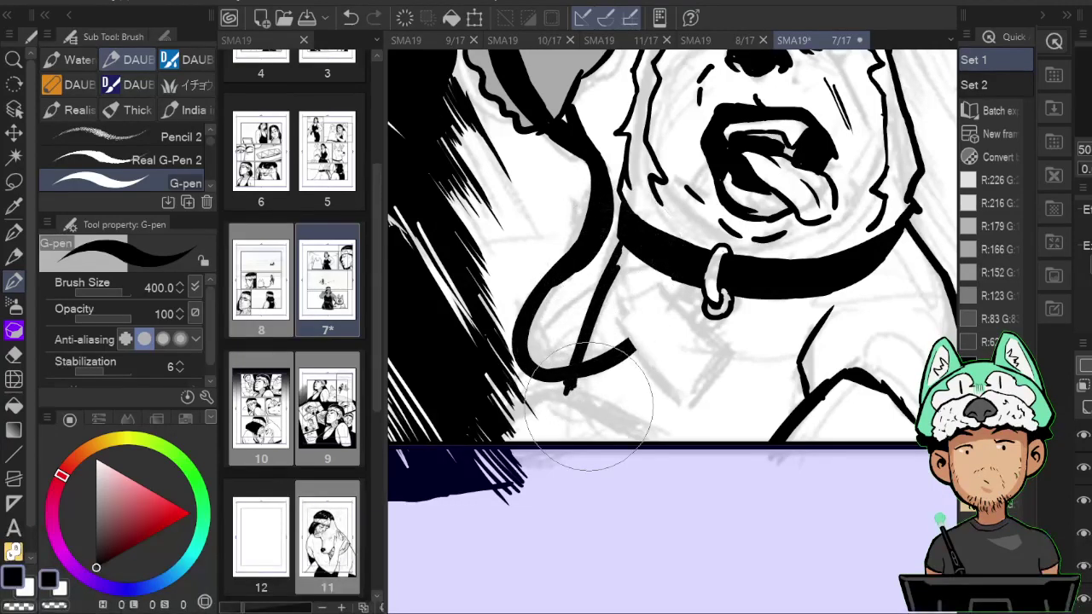
{"action": "left_click_drag", "start_coordinate": [568, 388], "coordinate": [646, 445]}
{"action": "key", "text": "h"}
{"action": "left_click_drag", "start_coordinate": [774, 414], "coordinate": [747, 381]}
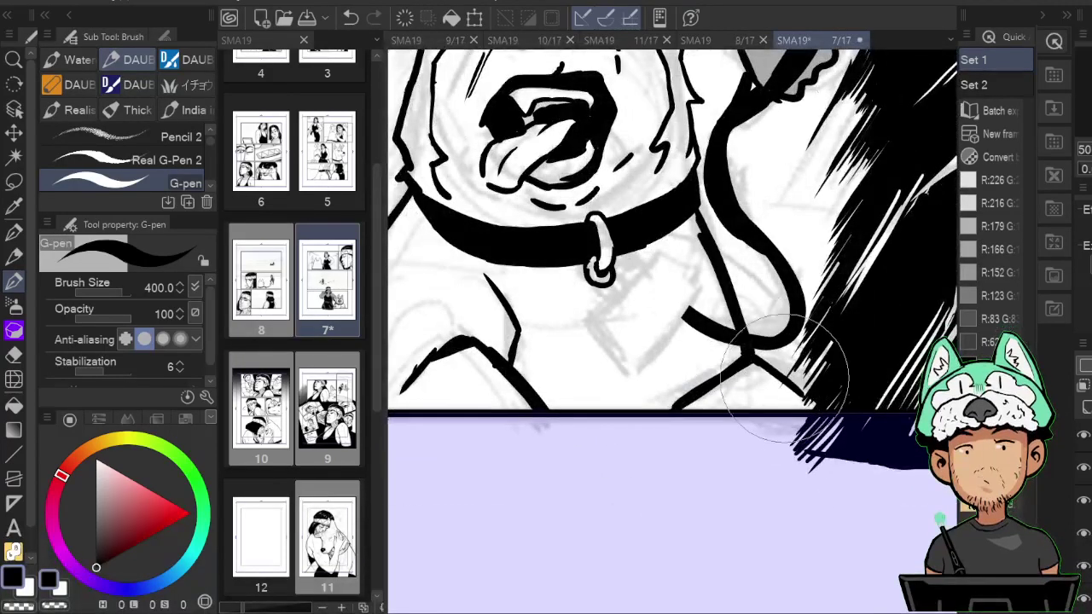
{"action": "key", "text": "h"}
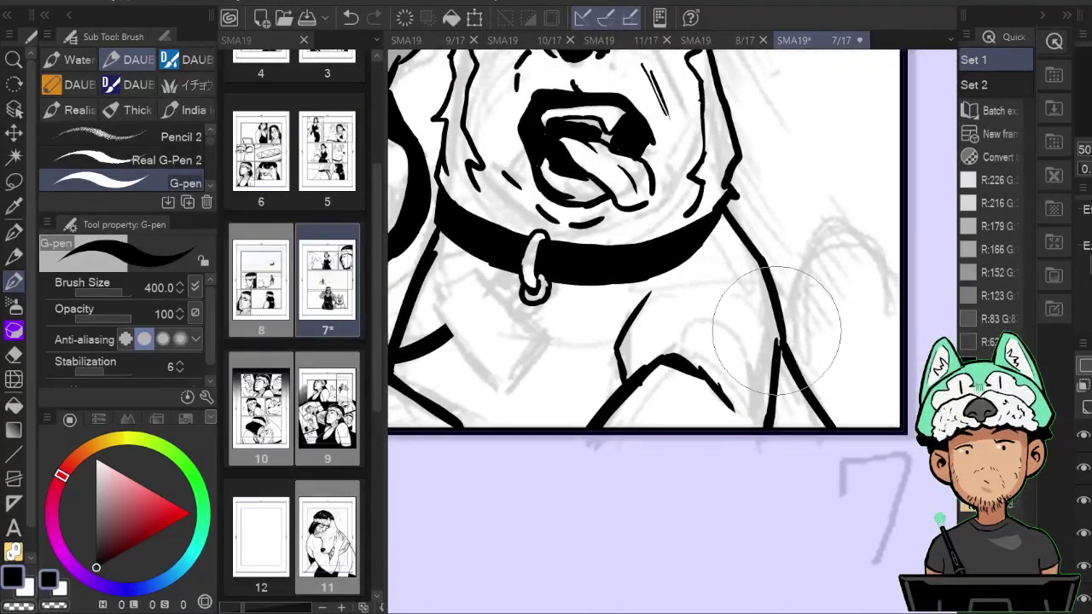
Ink the dog's raised bushy tail behind its body with short, dense fur strokes down to the panel border.
{"action": "key", "text": "e"}
{"action": "mouse_move", "coordinate": [783, 335]}
{"action": "left_mouse_down"}
{"action": "mouse_move", "coordinate": [766, 305]}
{"action": "mouse_move", "coordinate": [795, 344]}
{"action": "left_mouse_up"}
{"action": "key", "text": "p"}
{"action": "left_click_drag", "start_coordinate": [777, 295], "coordinate": [799, 331]}
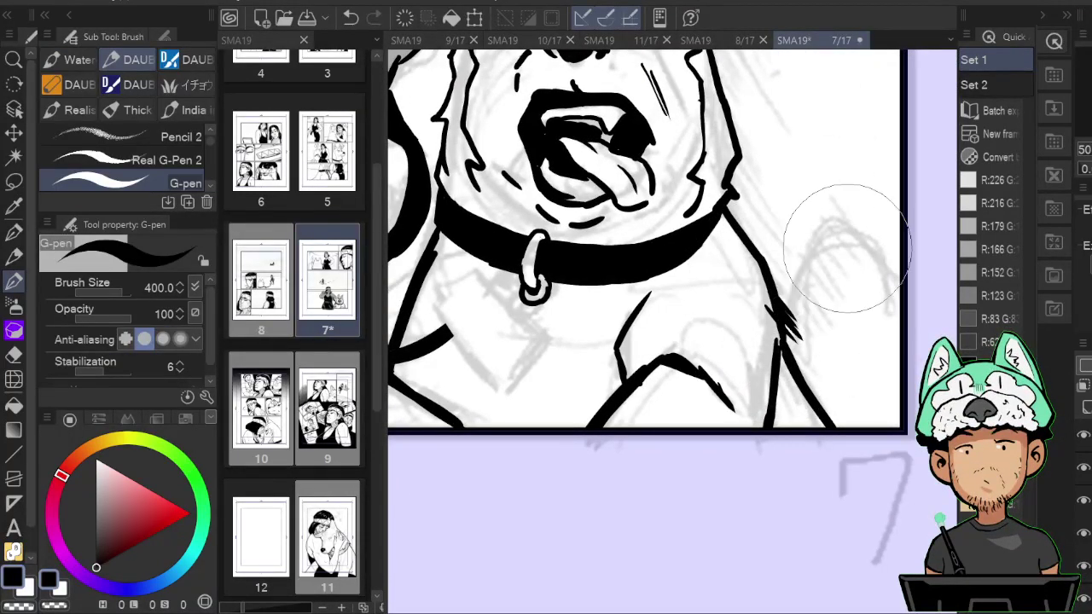
{"action": "mouse_move", "coordinate": [789, 281]}
{"action": "left_mouse_down"}
{"action": "mouse_move", "coordinate": [807, 316]}
{"action": "mouse_move", "coordinate": [815, 290]}
{"action": "left_mouse_up"}
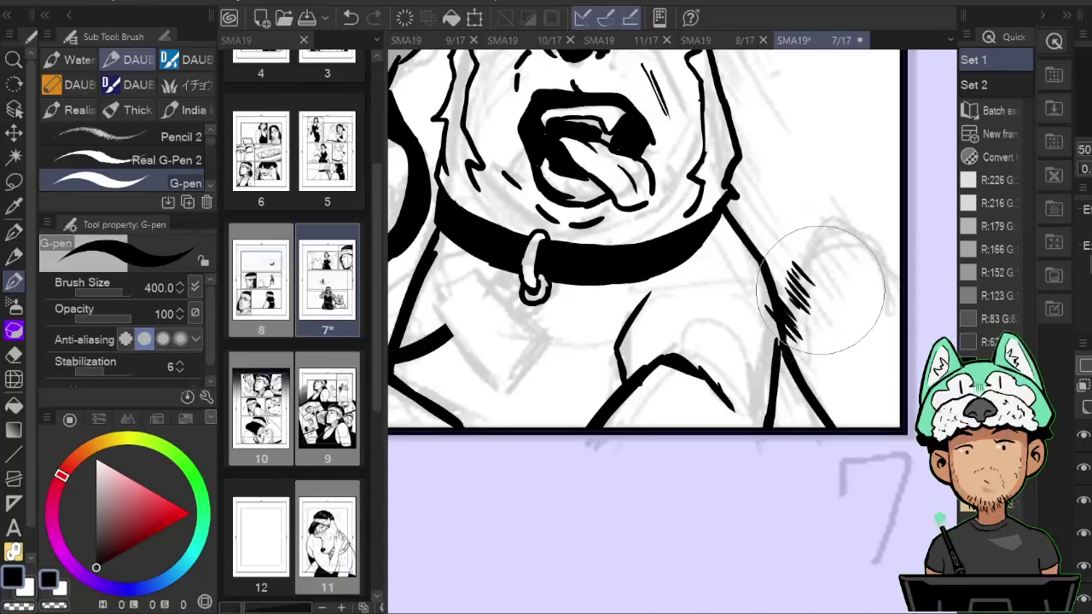
{"action": "left_click_drag", "start_coordinate": [821, 211], "coordinate": [848, 248]}
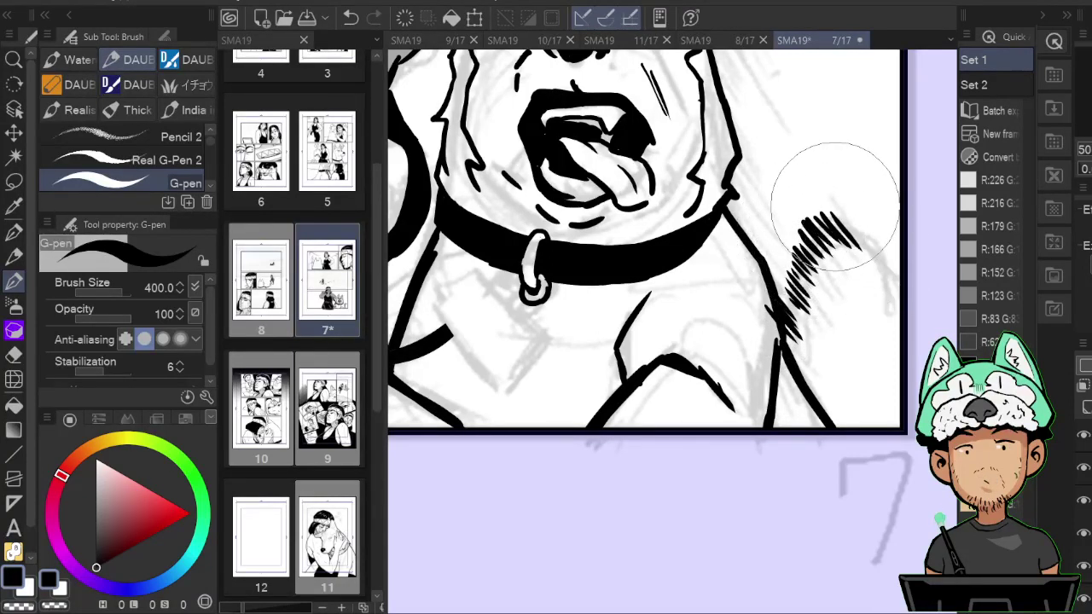
{"action": "left_click_drag", "start_coordinate": [857, 210], "coordinate": [893, 254]}
{"action": "mouse_move", "coordinate": [888, 299]}
{"action": "left_mouse_down"}
{"action": "mouse_move", "coordinate": [866, 337]}
{"action": "mouse_move", "coordinate": [874, 341]}
{"action": "mouse_move", "coordinate": [879, 324]}
{"action": "mouse_move", "coordinate": [875, 401]}
{"action": "mouse_move", "coordinate": [847, 428]}
{"action": "left_mouse_up"}
Hatch the fur along the dog's far shoulder and neck beside the collar, reducing the pen size to 250.
{"action": "left_click_drag", "start_coordinate": [784, 233], "coordinate": [798, 282]}
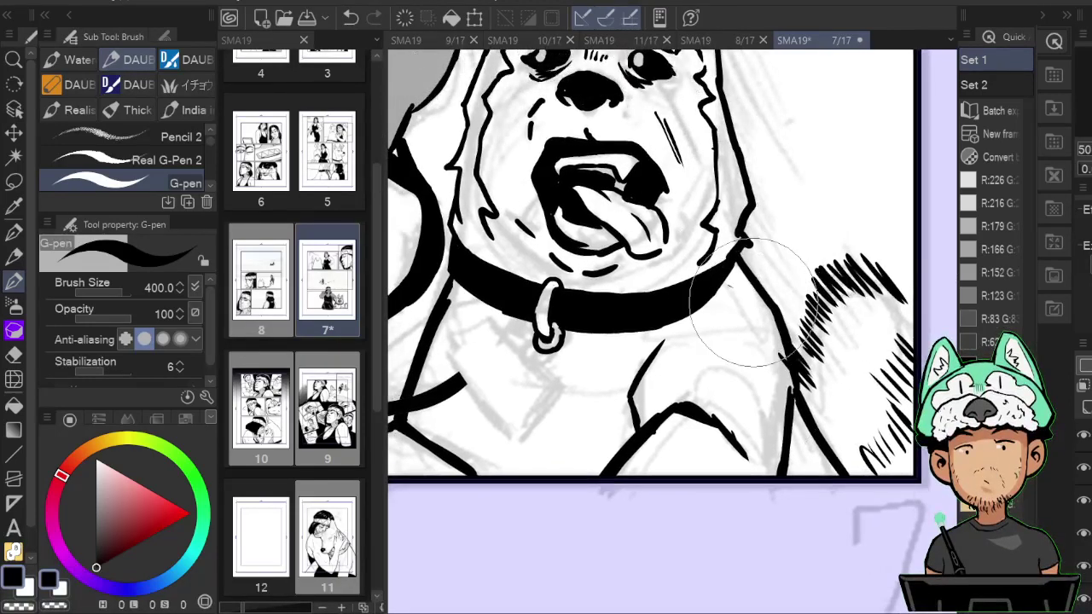
{"action": "mouse_move", "coordinate": [744, 253]}
{"action": "left_mouse_down"}
{"action": "mouse_move", "coordinate": [772, 289]}
{"action": "mouse_move", "coordinate": [768, 268]}
{"action": "left_mouse_up"}
{"action": "mouse_move", "coordinate": [746, 226]}
{"action": "left_mouse_down"}
{"action": "mouse_move", "coordinate": [769, 256]}
{"action": "mouse_move", "coordinate": [770, 233]}
{"action": "left_mouse_up"}
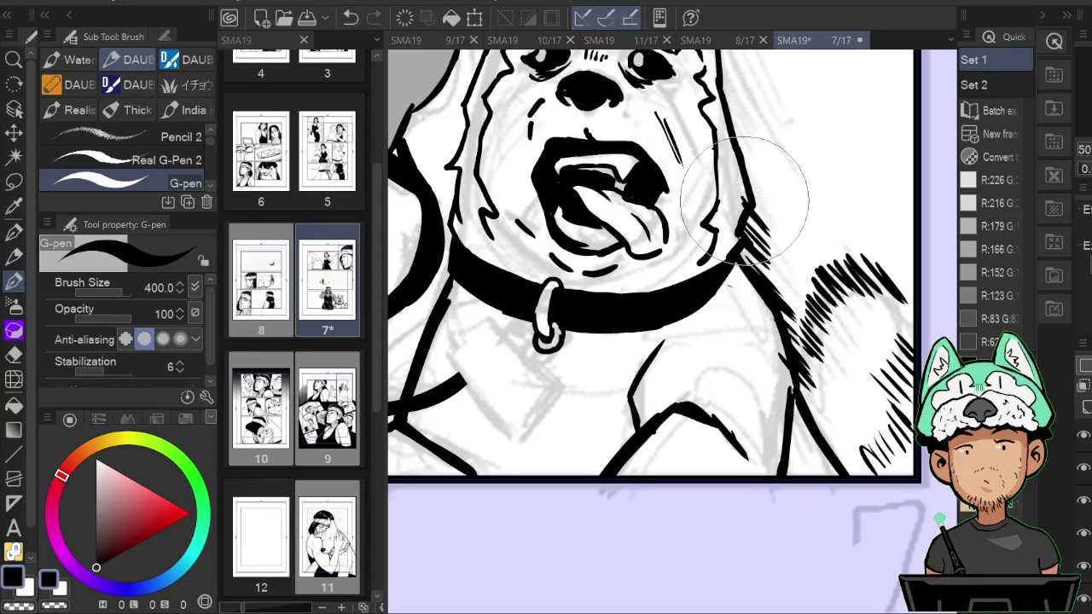
{"action": "key", "text": "bracketleft"}
{"action": "key", "text": "bracketleft"}
{"action": "left_click_drag", "start_coordinate": [751, 181], "coordinate": [777, 211]}
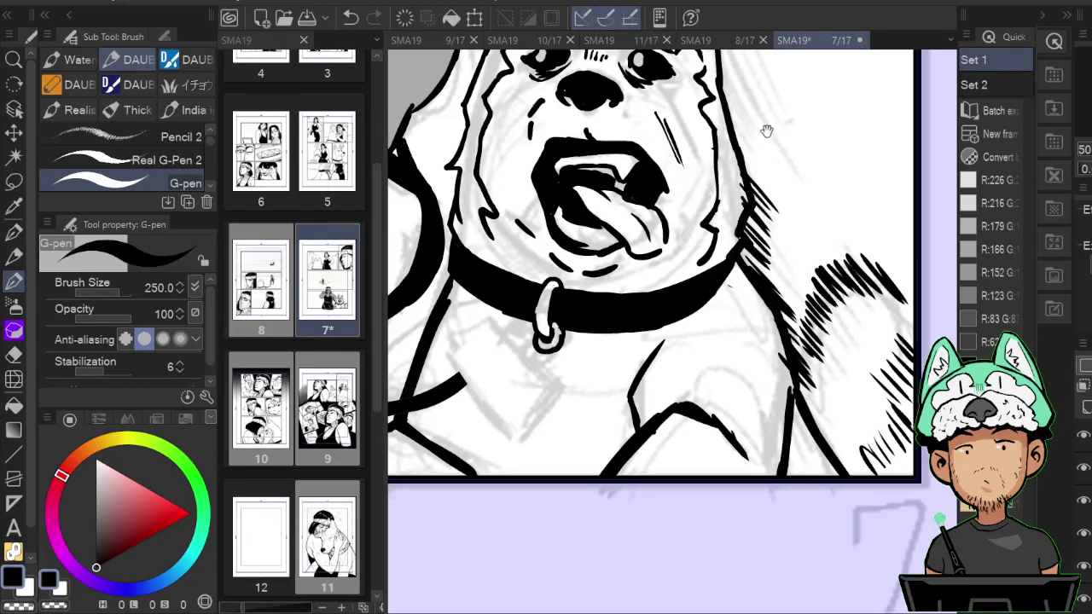
Extend the diagonal hatching up the far side of the dog's head to the tip of its far ear.
{"action": "mouse_move", "coordinate": [768, 129]}
{"action": "left_mouse_down"}
{"action": "mouse_move", "coordinate": [795, 199]}
{"action": "mouse_move", "coordinate": [804, 278]}
{"action": "left_mouse_up"}
{"action": "left_click_drag", "start_coordinate": [760, 194], "coordinate": [816, 256]}
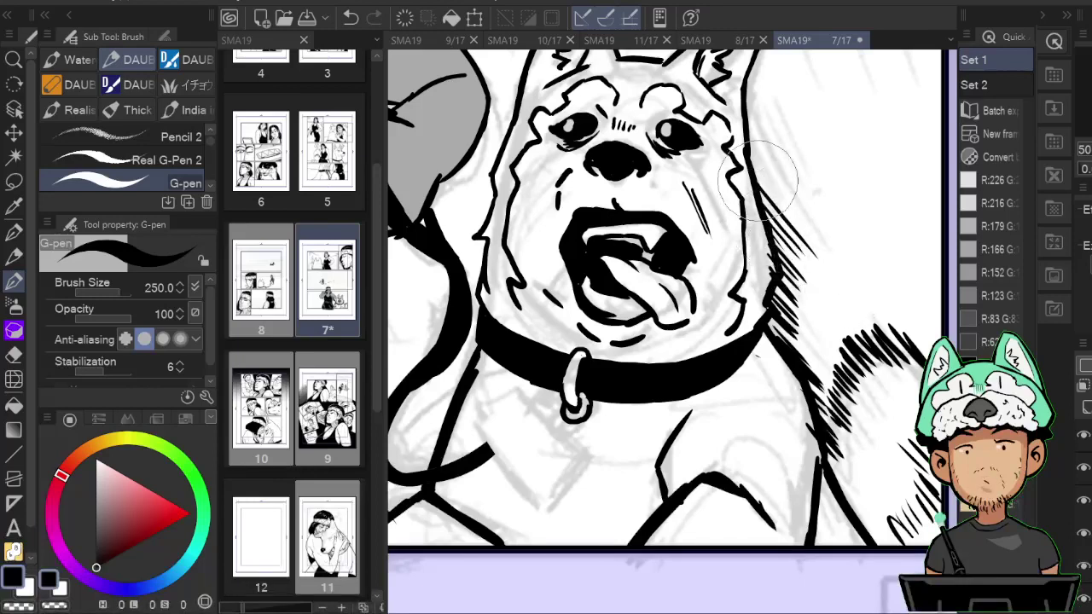
{"action": "left_click_drag", "start_coordinate": [754, 164], "coordinate": [799, 233]}
{"action": "left_click_drag", "start_coordinate": [749, 141], "coordinate": [787, 203]}
{"action": "left_click_drag", "start_coordinate": [749, 116], "coordinate": [793, 182]}
{"action": "left_click_drag", "start_coordinate": [748, 96], "coordinate": [784, 149]}
{"action": "left_click_drag", "start_coordinate": [825, 108], "coordinate": [842, 199]}
{"action": "mouse_move", "coordinate": [765, 162]}
{"action": "left_mouse_down"}
{"action": "mouse_move", "coordinate": [782, 195]}
{"action": "mouse_move", "coordinate": [792, 190]}
{"action": "left_mouse_up"}
{"action": "left_click_drag", "start_coordinate": [767, 141], "coordinate": [823, 203]}
{"action": "left_click_drag", "start_coordinate": [776, 117], "coordinate": [834, 211]}
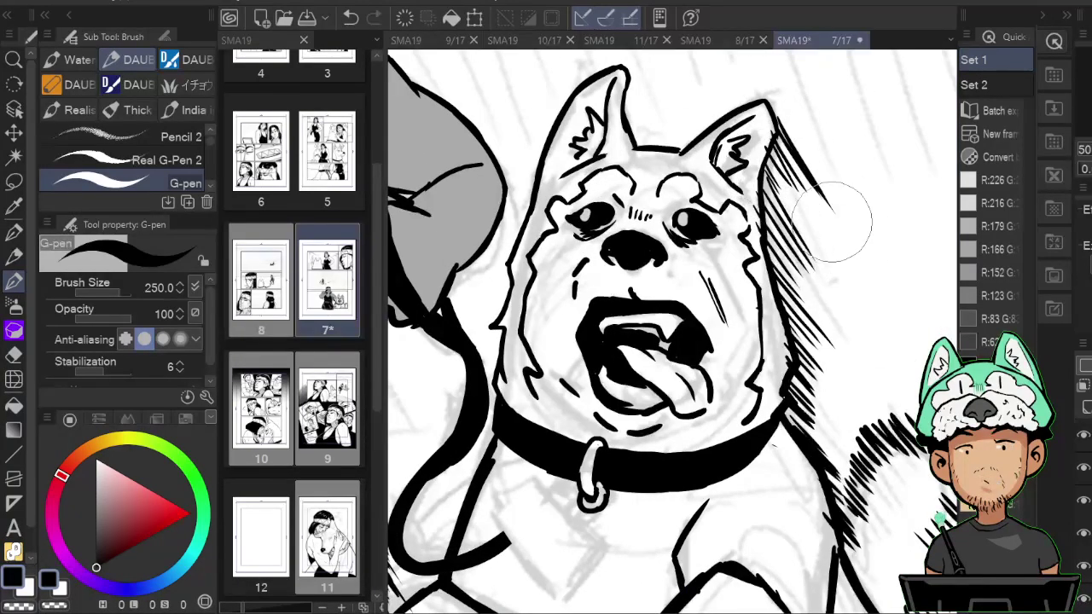
Add diagonal hatching behind the dog's ear on the woman's side and check the whole dog in the panel.
{"action": "left_click_drag", "start_coordinate": [626, 109], "coordinate": [640, 133]}
{"action": "mouse_move", "coordinate": [627, 96]}
{"action": "left_mouse_down"}
{"action": "mouse_move", "coordinate": [646, 130]}
{"action": "mouse_move", "coordinate": [659, 128]}
{"action": "left_mouse_up"}
{"action": "left_click_drag", "start_coordinate": [628, 67], "coordinate": [684, 137]}
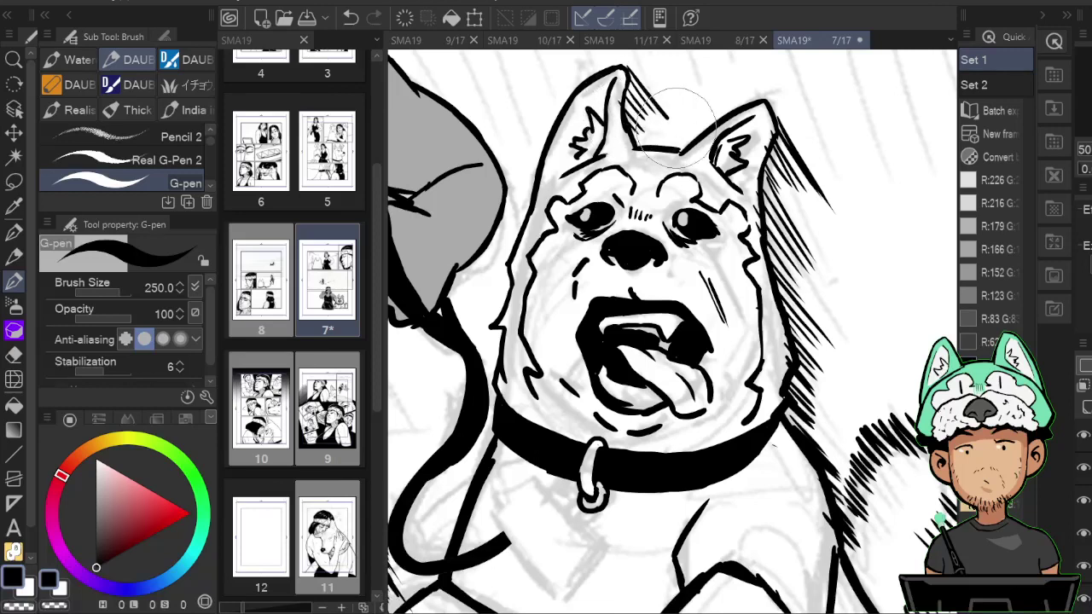
{"action": "scroll", "coordinate": [738, 271], "scroll_direction": "down", "scroll_amount": 4}
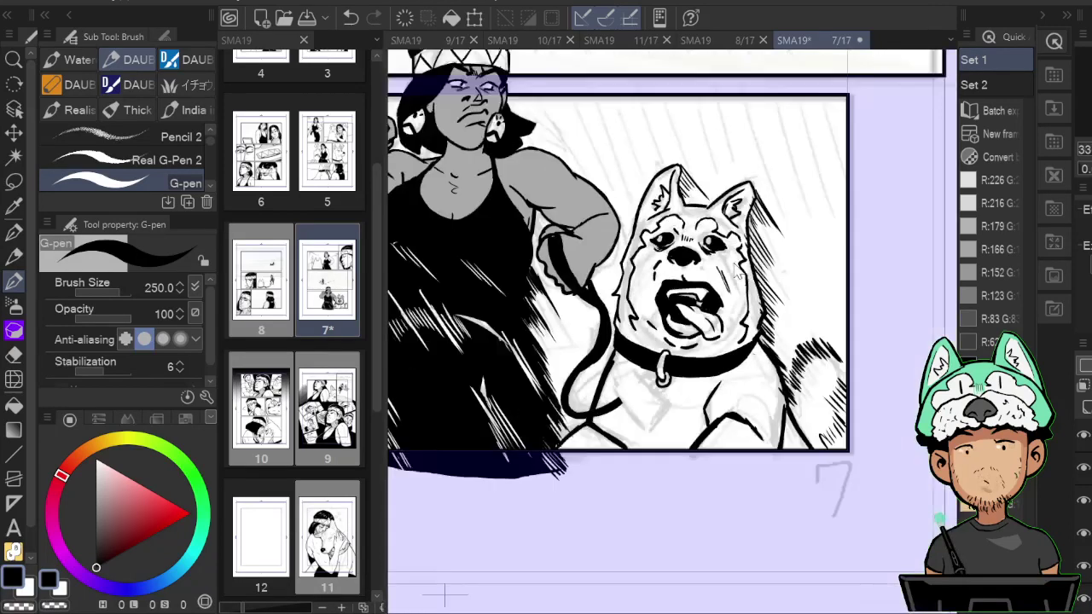
{"action": "scroll", "coordinate": [740, 269], "scroll_direction": "up", "scroll_amount": 2}
{"action": "mouse_move", "coordinate": [779, 396]}
{"action": "left_mouse_down"}
{"action": "mouse_move", "coordinate": [746, 350]}
{"action": "mouse_move", "coordinate": [752, 401]}
{"action": "mouse_move", "coordinate": [756, 381]}
{"action": "left_mouse_up"}
{"action": "left_click_drag", "start_coordinate": [780, 300], "coordinate": [785, 318]}
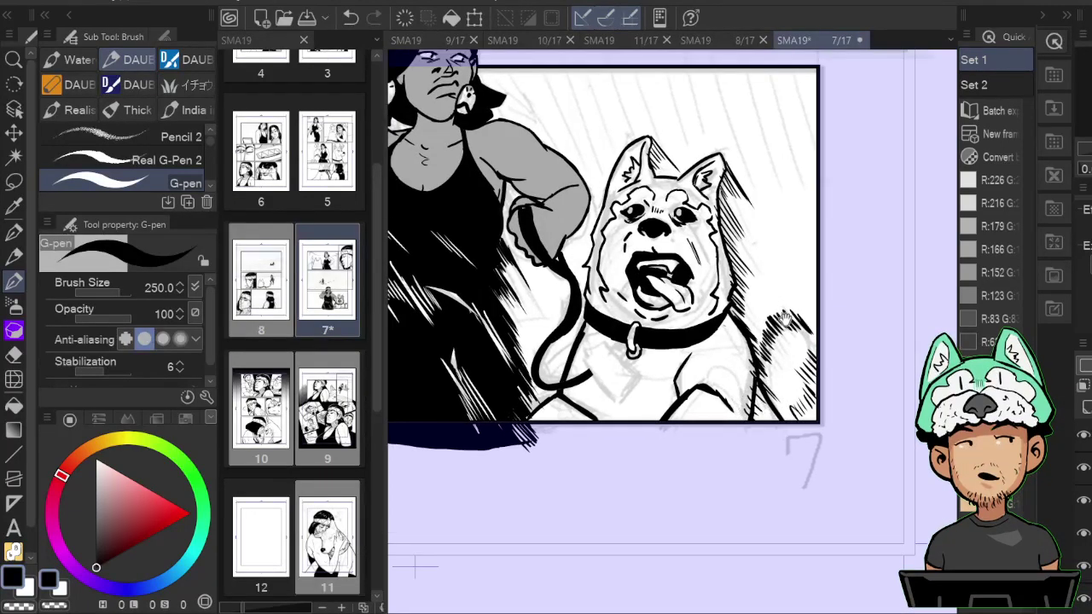
Draw small pupil marks inside the white highlights of both of the barking dog's eyes.
{"action": "scroll", "coordinate": [785, 321], "scroll_direction": "up", "scroll_amount": 1}
{"action": "scroll", "coordinate": [781, 354], "scroll_direction": "up", "scroll_amount": 4}
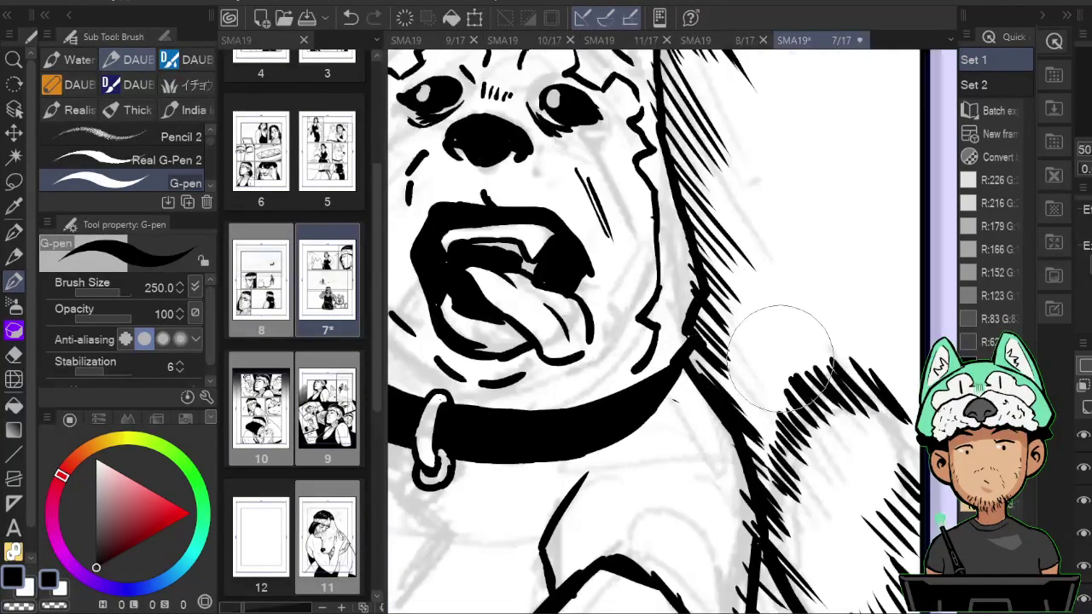
{"action": "key", "text": "h"}
{"action": "left_click_drag", "start_coordinate": [783, 198], "coordinate": [640, 334]}
{"action": "key", "text": "e"}
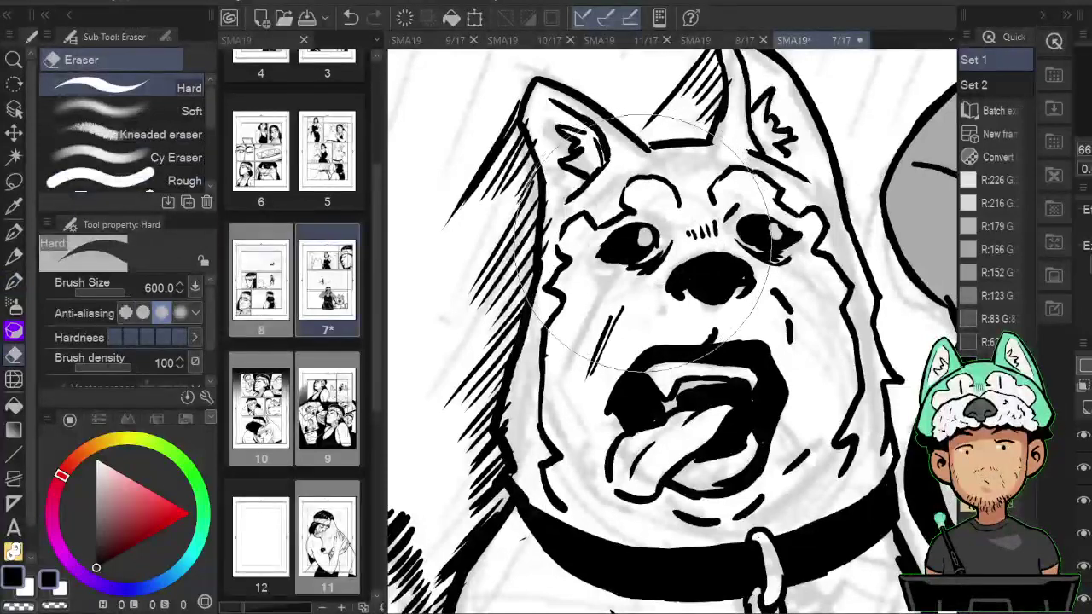
{"action": "key", "text": "p"}
{"action": "key", "text": "e"}
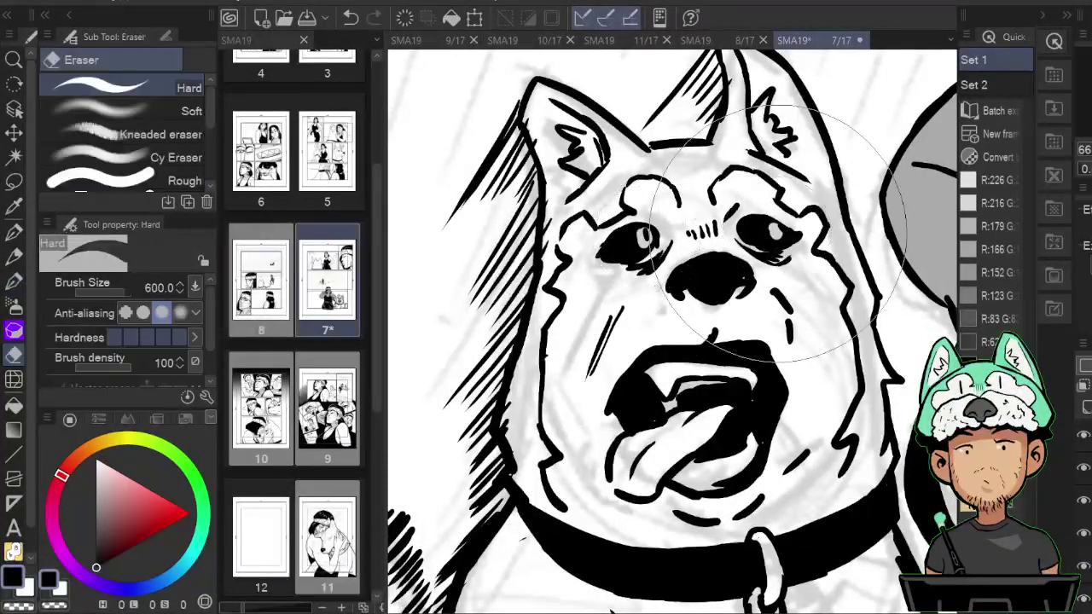
{"action": "key", "text": "p"}
{"action": "left_click_drag", "start_coordinate": [774, 227], "coordinate": [775, 238]}
{"action": "key", "text": "h"}
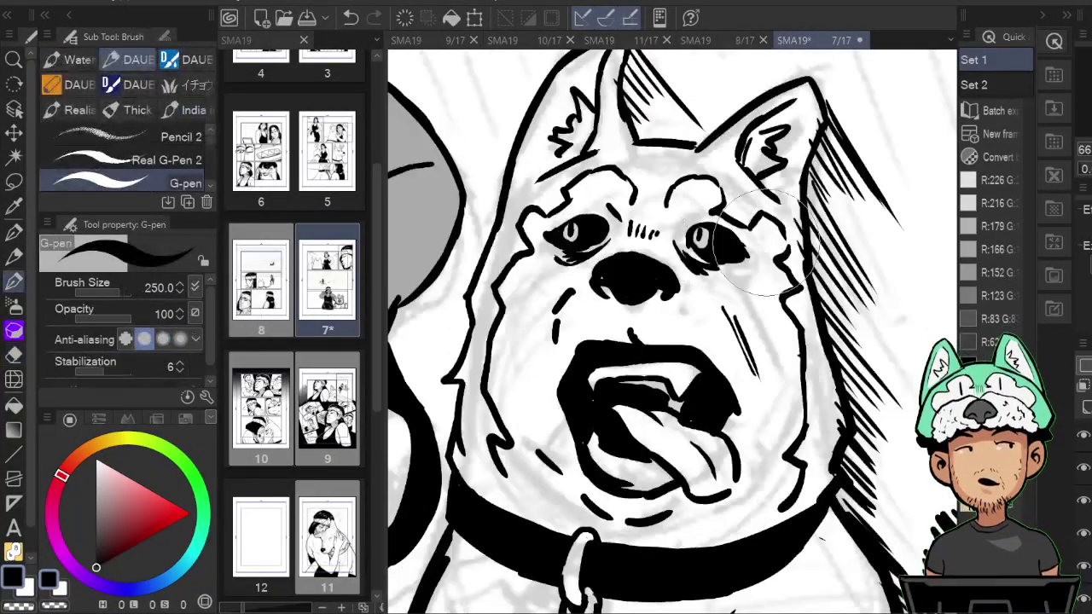
Add short fur hatching along the dog's chest edge, shoulder and front leg below the collar.
{"action": "scroll", "coordinate": [751, 243], "scroll_direction": "down", "scroll_amount": 6}
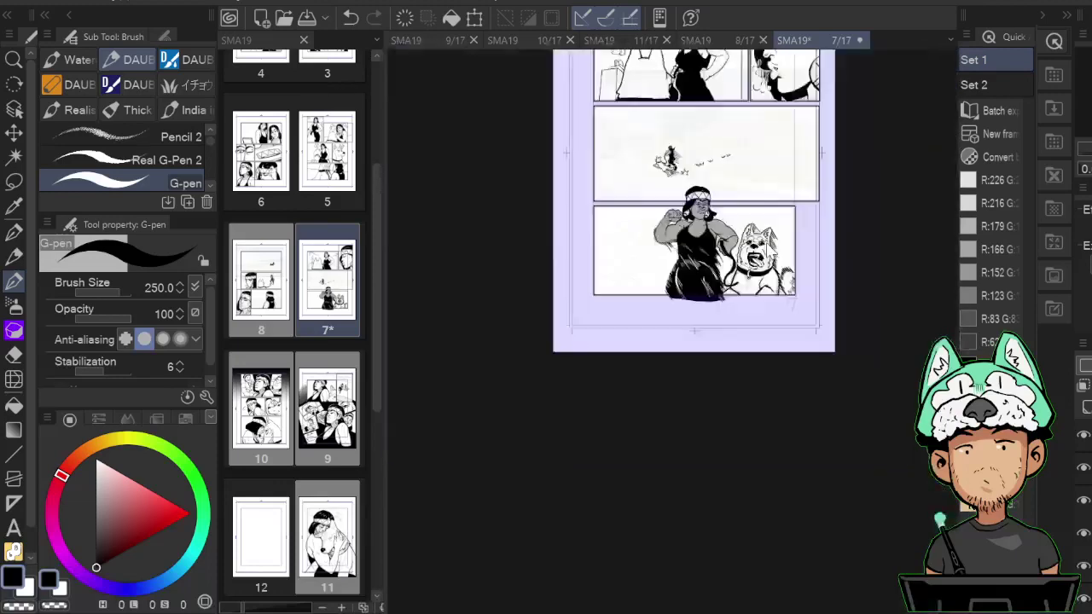
{"action": "scroll", "coordinate": [766, 243], "scroll_direction": "up", "scroll_amount": 6}
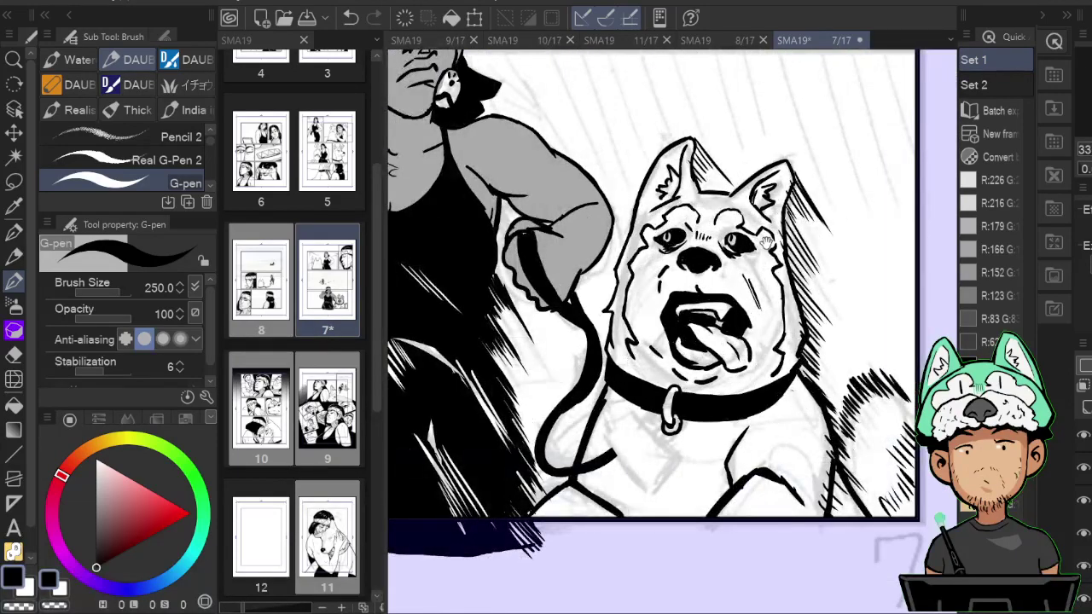
{"action": "key", "text": "h"}
{"action": "key", "text": "h"}
{"action": "left_click_drag", "start_coordinate": [747, 220], "coordinate": [778, 260]}
{"action": "mouse_move", "coordinate": [718, 502]}
{"action": "left_mouse_down"}
{"action": "mouse_move", "coordinate": [733, 481]}
{"action": "mouse_move", "coordinate": [811, 511]}
{"action": "left_mouse_up"}
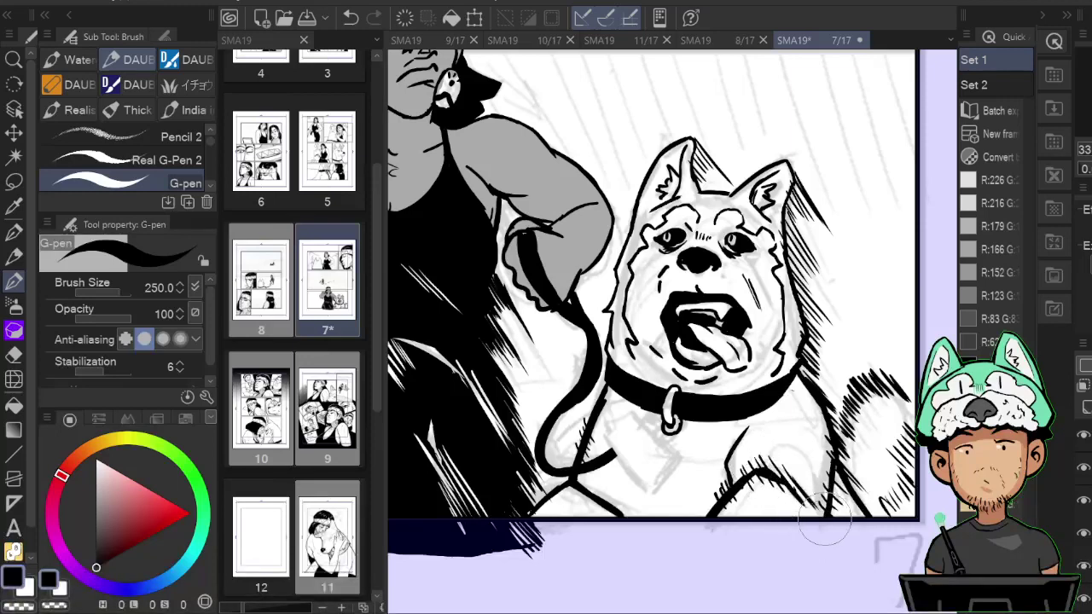
Save page 7 and review its inked panels at full-page view.
{"action": "scroll", "coordinate": [820, 527], "scroll_direction": "down", "scroll_amount": 1}
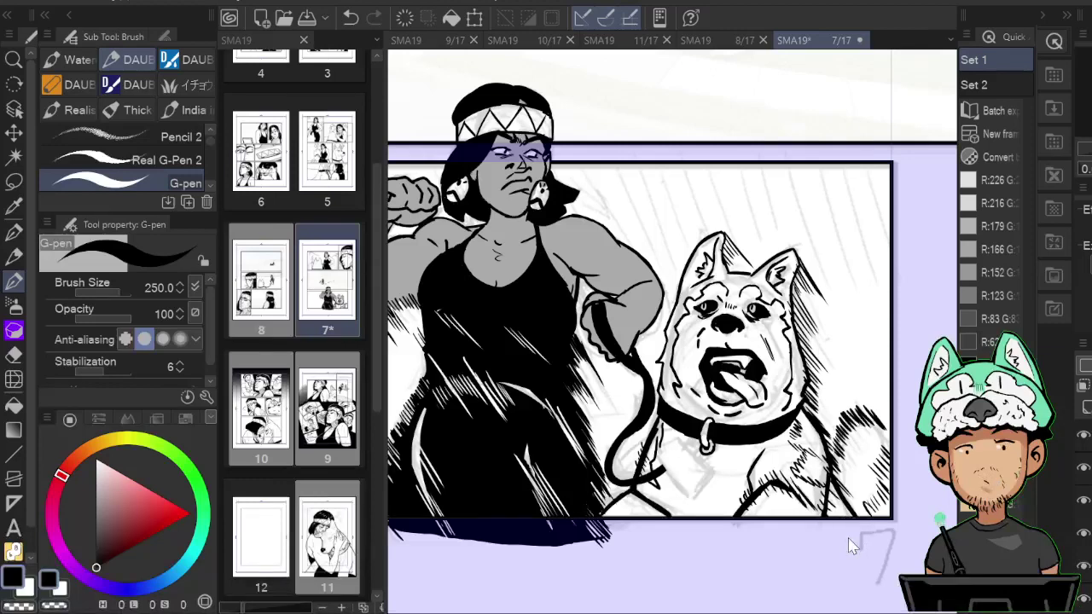
{"action": "scroll", "coordinate": [850, 546], "scroll_direction": "down", "scroll_amount": 5}
{"action": "scroll", "coordinate": [850, 546], "scroll_direction": "down", "scroll_amount": 2}
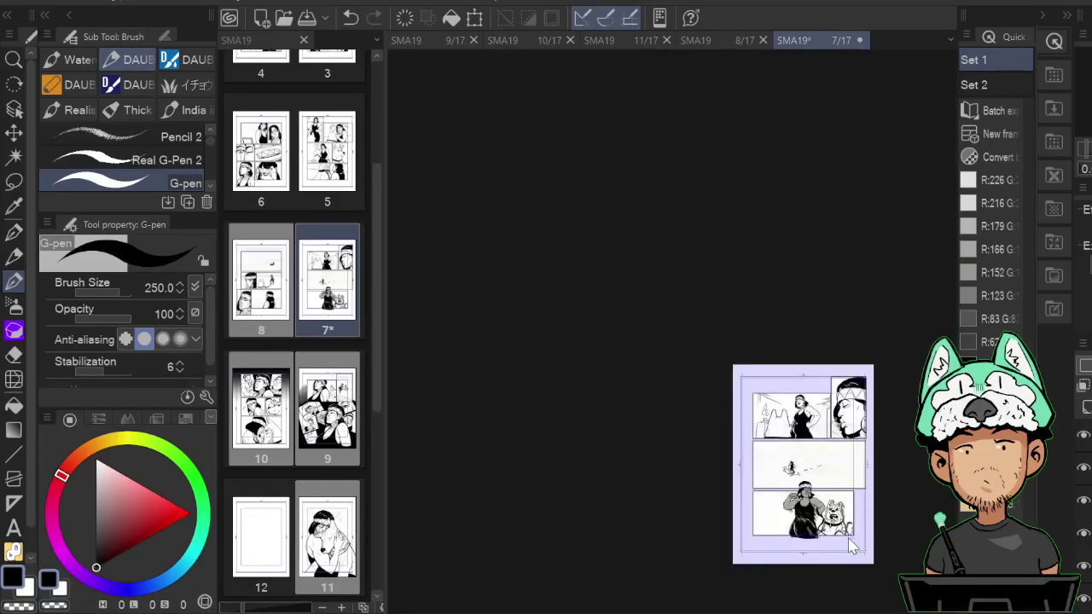
{"action": "key", "text": "ctrl+0"}
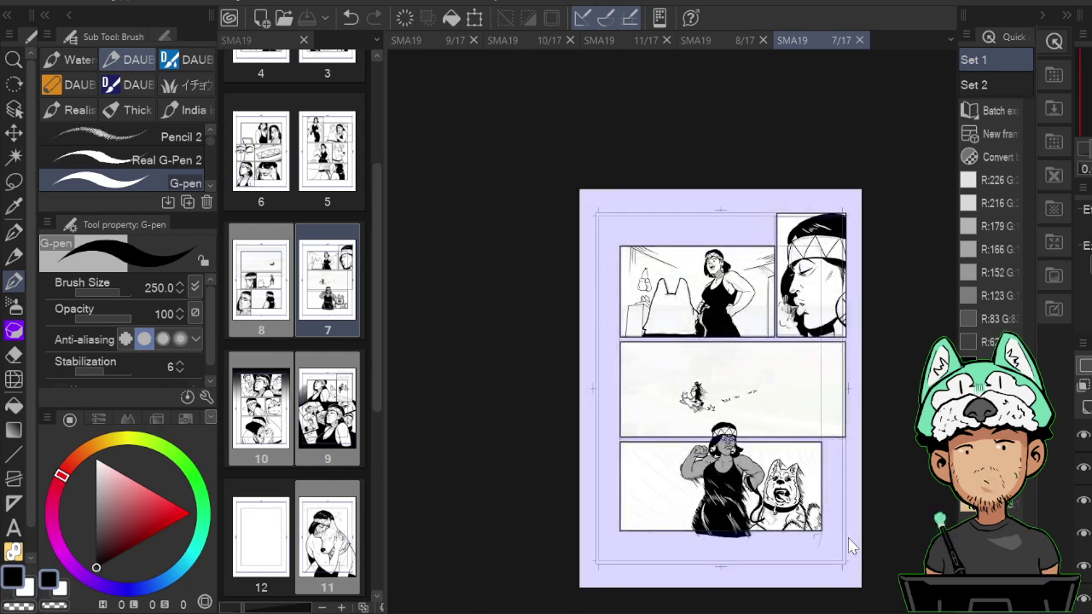
{"action": "scroll", "coordinate": [852, 546], "scroll_direction": "up", "scroll_amount": 4}
{"action": "scroll", "coordinate": [851, 546], "scroll_direction": "down", "scroll_amount": 4}
{"action": "scroll", "coordinate": [852, 546], "scroll_direction": "up", "scroll_amount": 2}
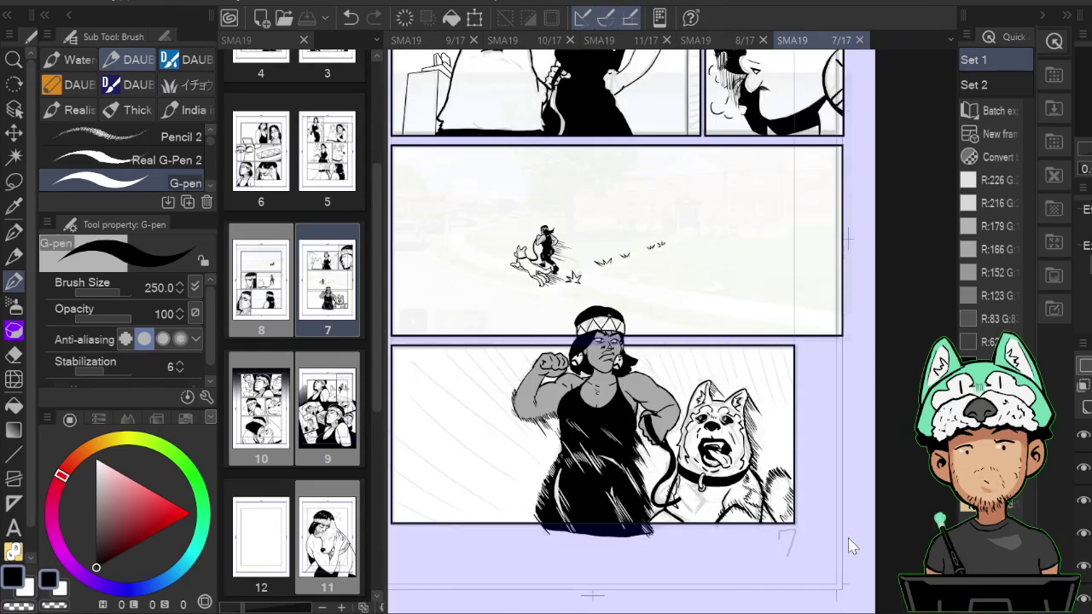
{"action": "left_click_drag", "start_coordinate": [768, 205], "coordinate": [811, 354]}
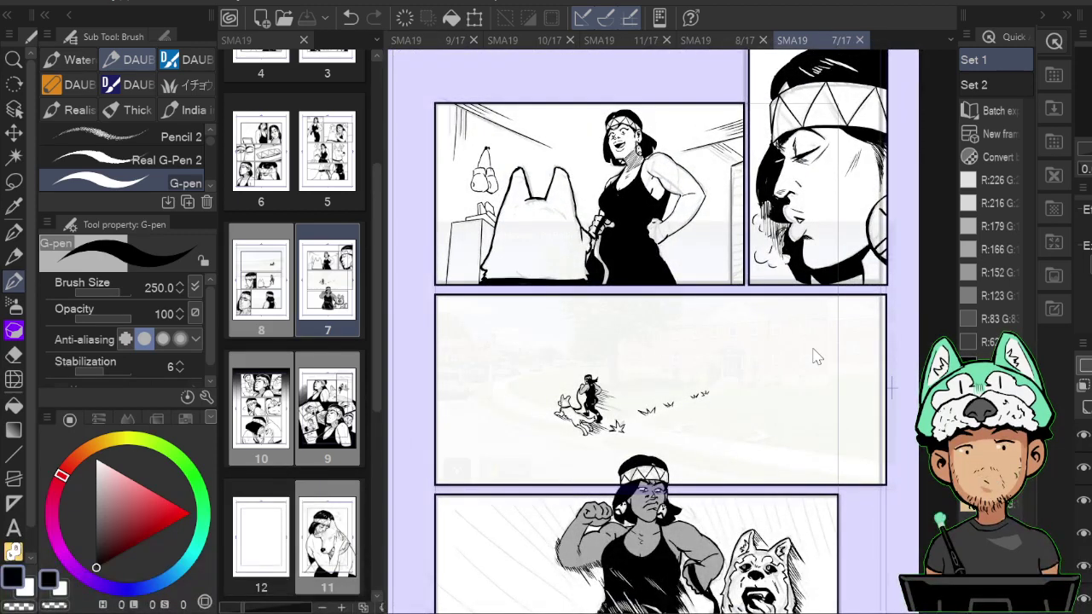
{"action": "scroll", "coordinate": [817, 357], "scroll_direction": "down", "scroll_amount": 3}
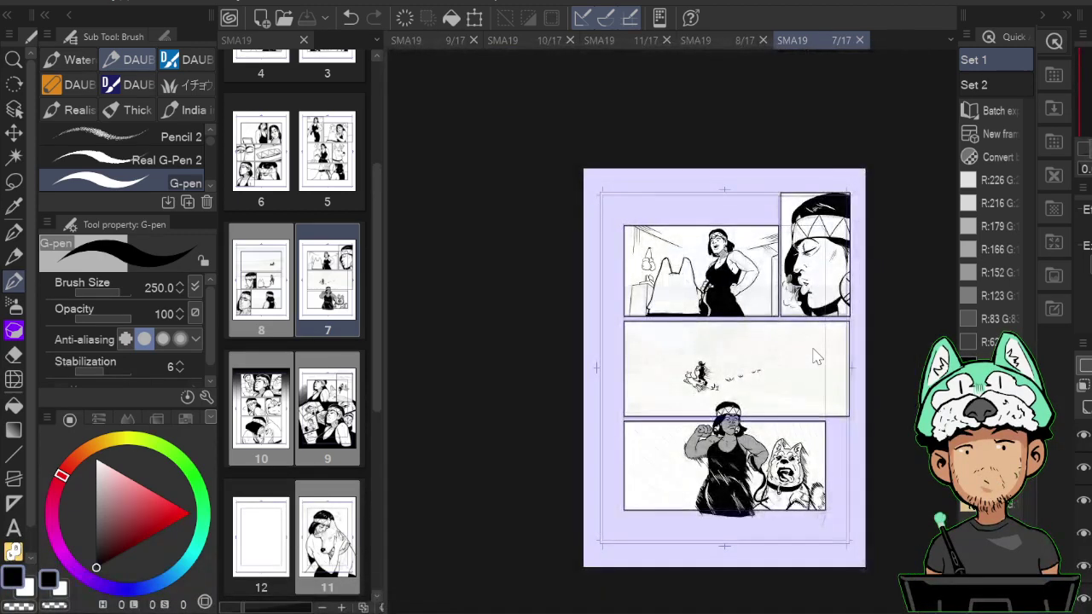
{"action": "scroll", "coordinate": [816, 357], "scroll_direction": "down", "scroll_amount": 1}
{"action": "scroll", "coordinate": [817, 356], "scroll_direction": "up", "scroll_amount": 3}
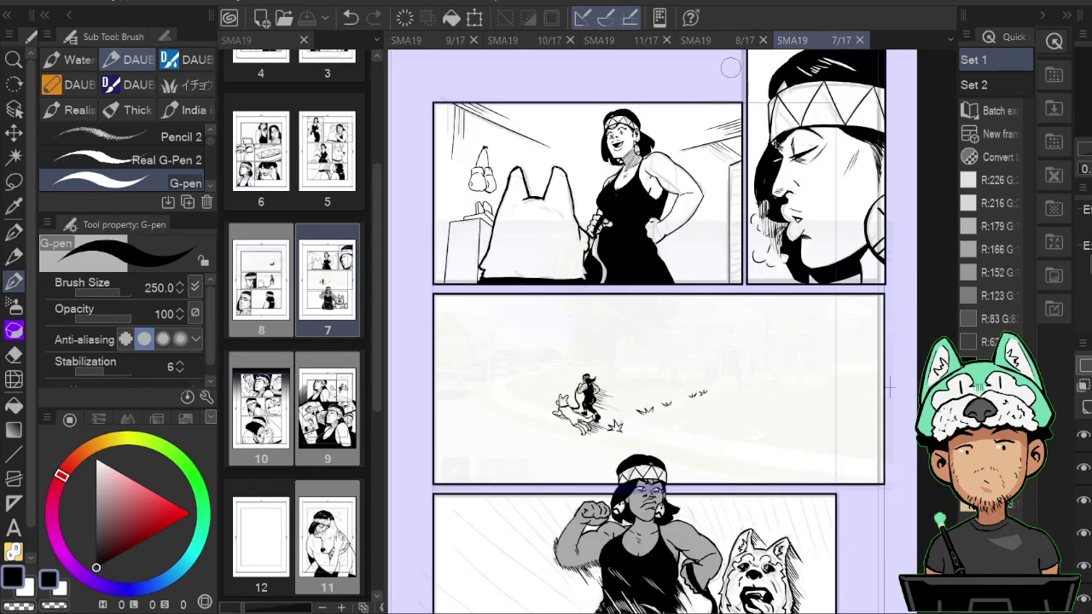
Switch to page 11 and frame the sketched face of the dog the woman is hugging.
{"action": "left_click", "coordinate": [724, 41]}
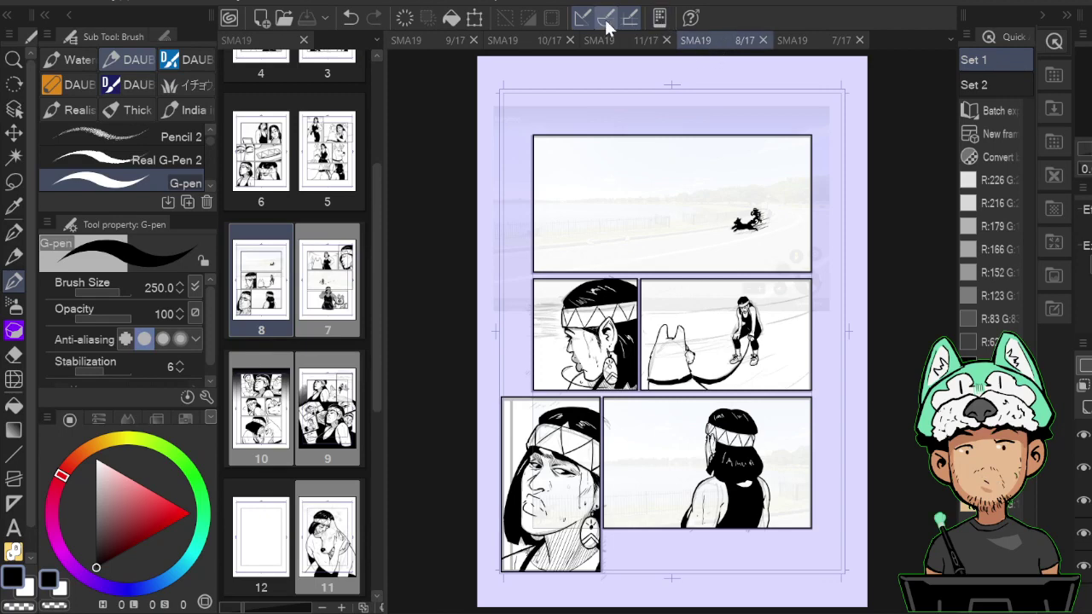
{"action": "left_click", "coordinate": [619, 43]}
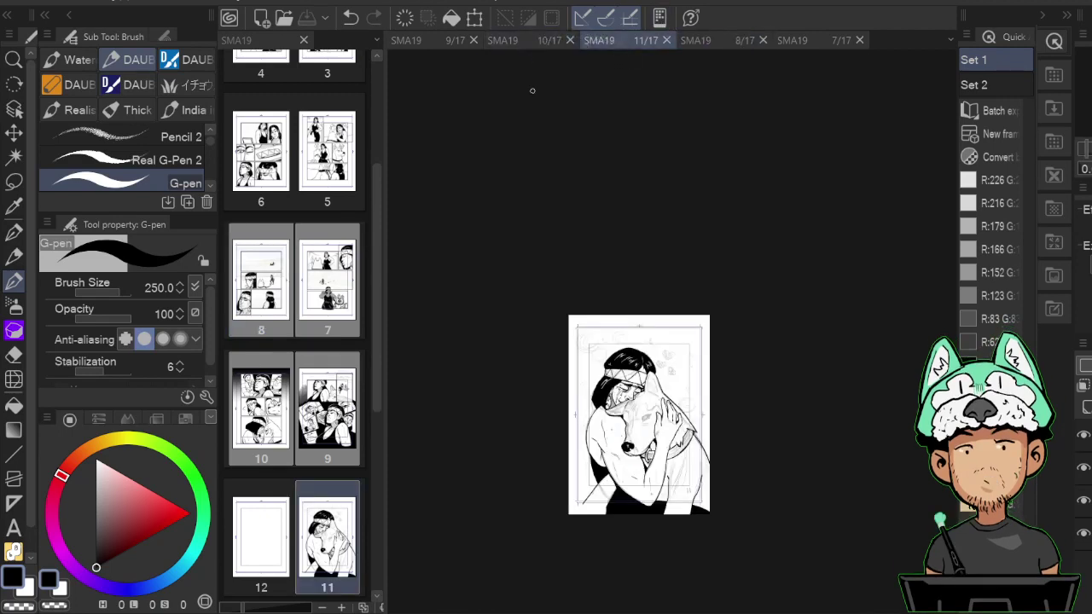
{"action": "scroll", "coordinate": [534, 91], "scroll_direction": "up", "scroll_amount": 8}
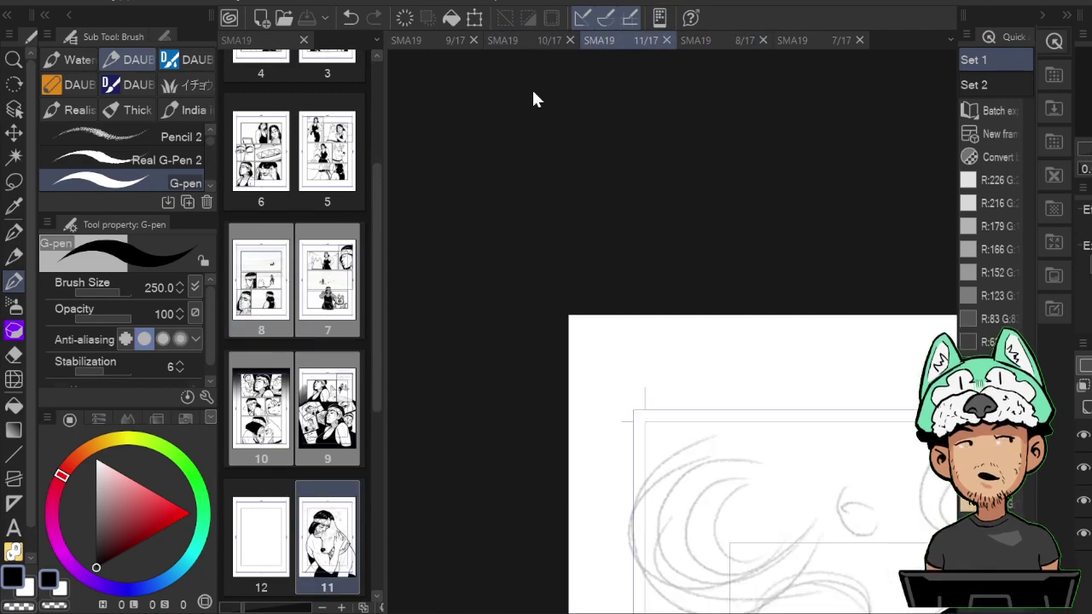
{"action": "mouse_move", "coordinate": [862, 606]}
{"action": "left_mouse_down"}
{"action": "mouse_move", "coordinate": [686, 361]}
{"action": "mouse_move", "coordinate": [583, 192]}
{"action": "left_mouse_up"}
{"action": "mouse_move", "coordinate": [686, 361]}
{"action": "left_mouse_down"}
{"action": "mouse_move", "coordinate": [624, 248]}
{"action": "mouse_move", "coordinate": [470, 95]}
{"action": "left_mouse_up"}
{"action": "left_click_drag", "start_coordinate": [827, 597], "coordinate": [612, 234]}
{"action": "mouse_move", "coordinate": [673, 182]}
{"action": "left_mouse_down"}
{"action": "mouse_move", "coordinate": [759, 301]}
{"action": "mouse_move", "coordinate": [734, 332]}
{"action": "left_mouse_up"}
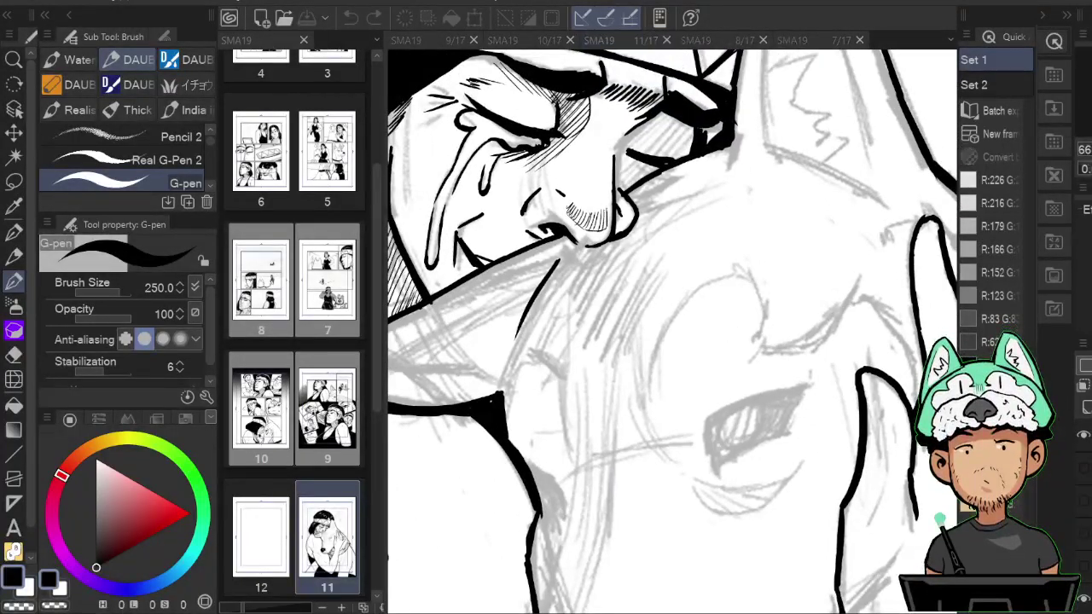
{"action": "mouse_move", "coordinate": [686, 322]}
{"action": "left_mouse_down"}
{"action": "mouse_move", "coordinate": [704, 251]}
{"action": "mouse_move", "coordinate": [621, 222]}
{"action": "left_mouse_up"}
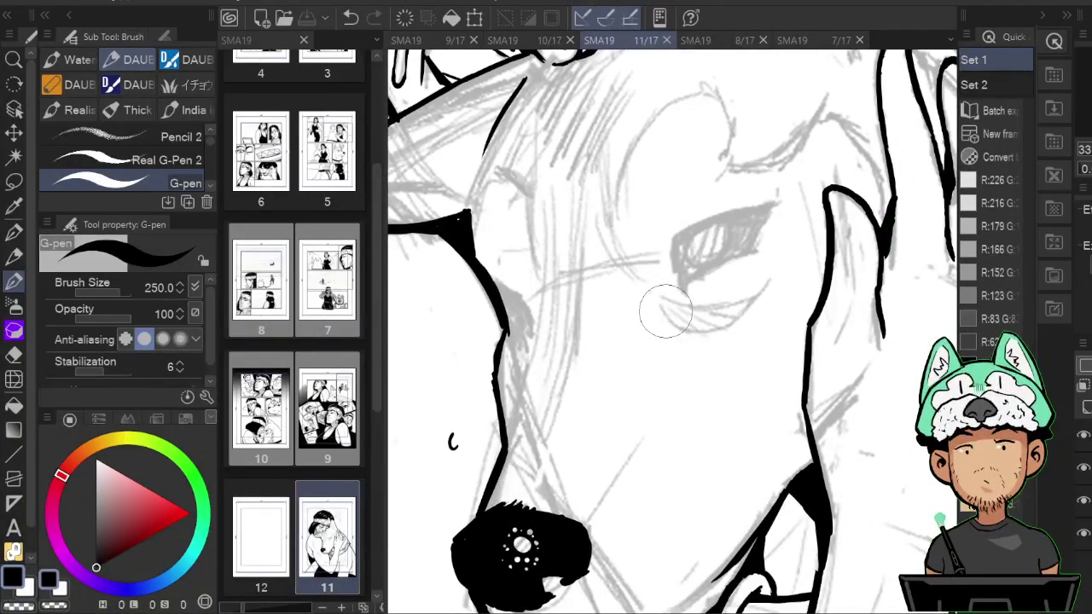
Ink the curved crease under the dog's near eye and fill its ends with fine tapering strokes.
{"action": "left_click_drag", "start_coordinate": [663, 310], "coordinate": [707, 339]}
{"action": "key", "text": "h"}
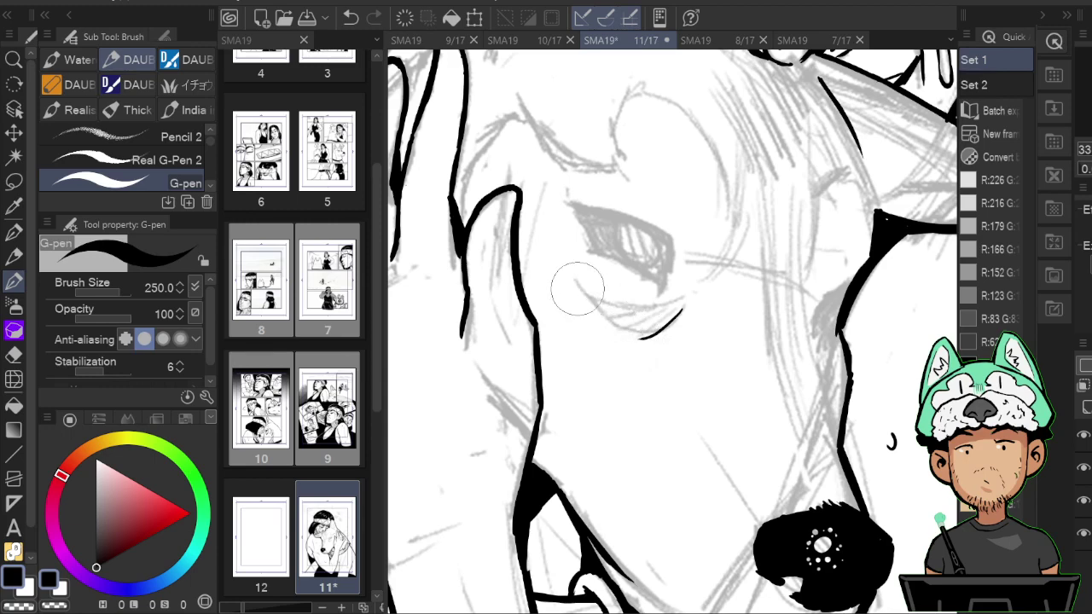
{"action": "key", "text": "h"}
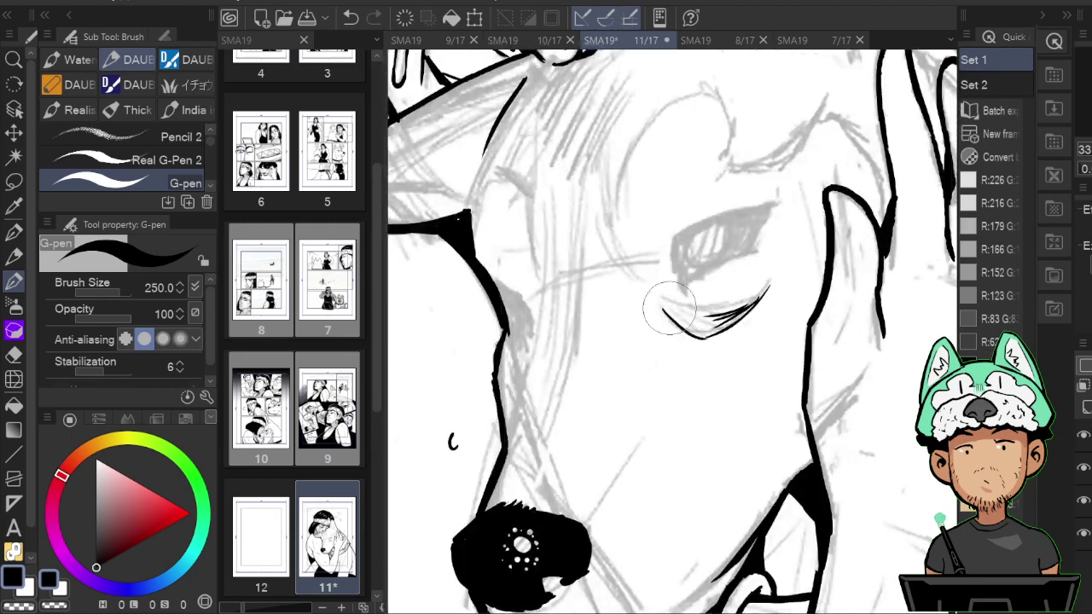
{"action": "left_click_drag", "start_coordinate": [661, 298], "coordinate": [716, 329]}
{"action": "mouse_move", "coordinate": [699, 218]}
{"action": "left_mouse_down"}
{"action": "mouse_move", "coordinate": [709, 257]}
{"action": "mouse_move", "coordinate": [699, 260]}
{"action": "mouse_move", "coordinate": [742, 268]}
{"action": "left_mouse_up"}
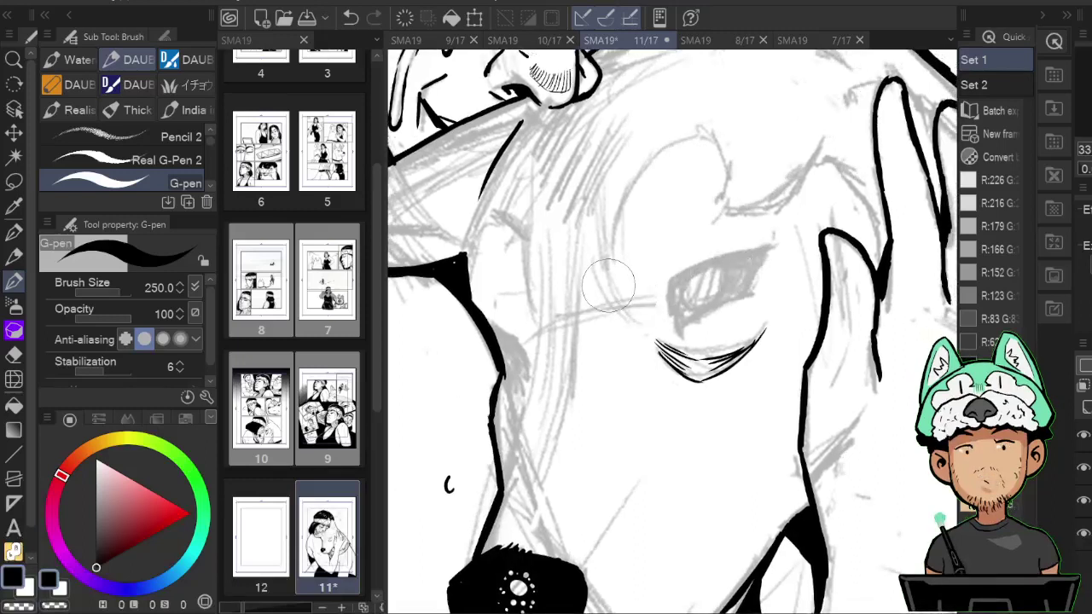
Ink short parallel fur strokes beside the dog's near eye and begin the curved edge of the brow marking above them.
{"action": "left_click_drag", "start_coordinate": [612, 254], "coordinate": [647, 322]}
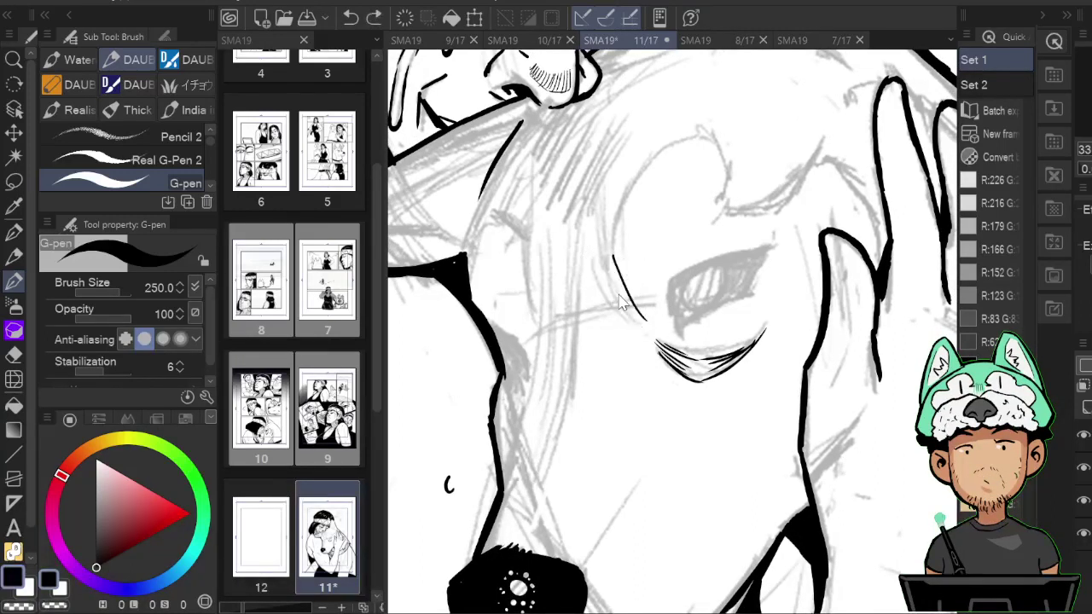
{"action": "left_click_drag", "start_coordinate": [603, 266], "coordinate": [646, 323]}
{"action": "left_click_drag", "start_coordinate": [610, 273], "coordinate": [594, 338]}
{"action": "key", "text": "h"}
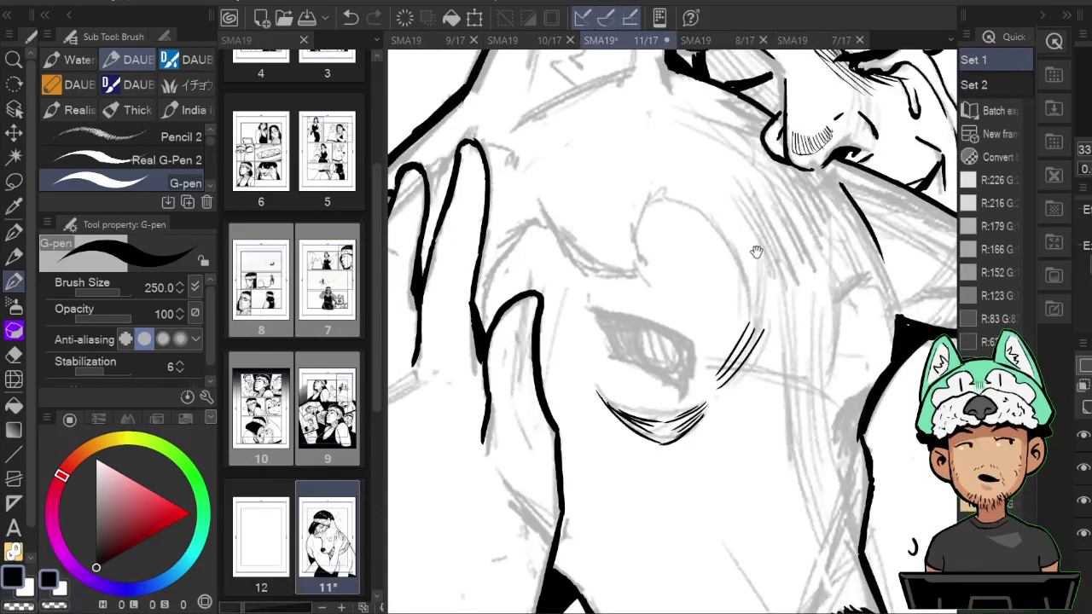
{"action": "left_click_drag", "start_coordinate": [740, 261], "coordinate": [748, 331]}
{"action": "key", "text": "h"}
{"action": "left_click_drag", "start_coordinate": [673, 299], "coordinate": [754, 350]}
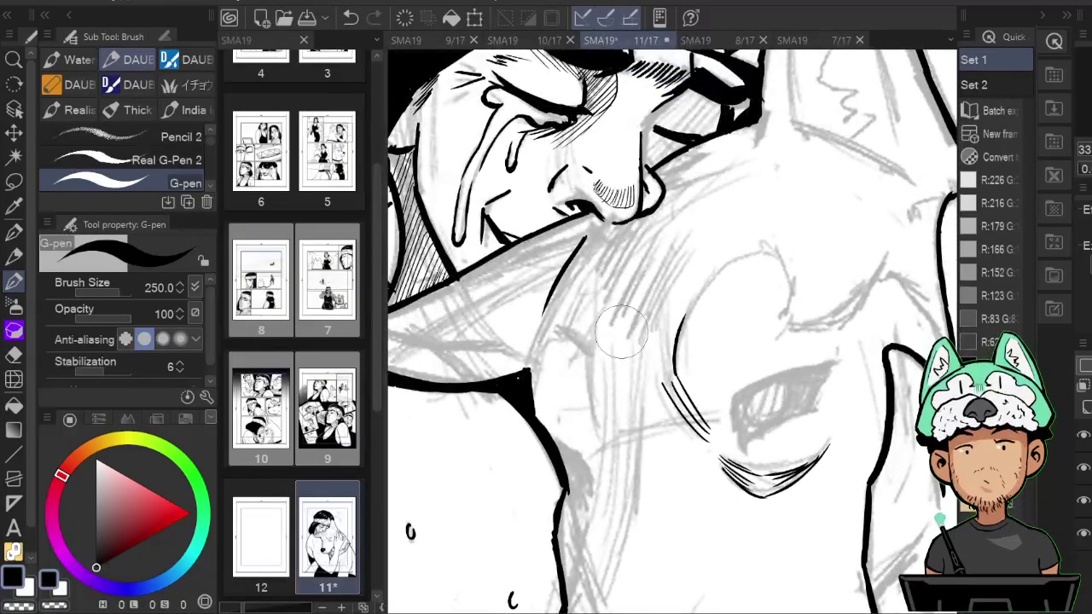
Increase the pen size to 400 and ink the brow marking on the far side of the dog's face, ending in fur strokes.
{"action": "key", "text": "bracketright"}
{"action": "key", "text": "bracketright"}
{"action": "key", "text": "h"}
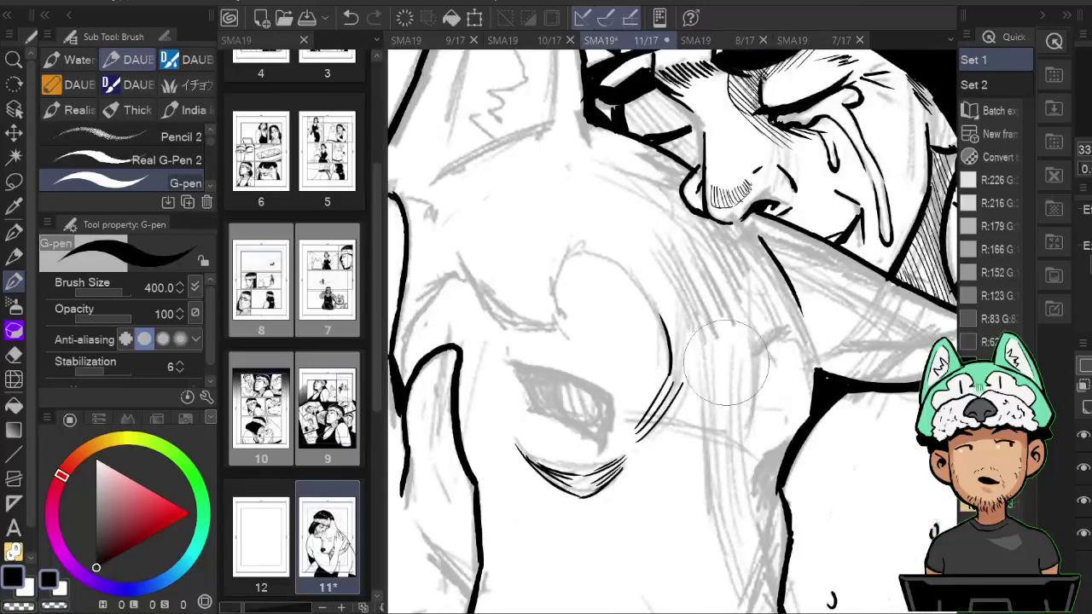
{"action": "mouse_move", "coordinate": [760, 336]}
{"action": "left_mouse_down"}
{"action": "mouse_move", "coordinate": [762, 439]}
{"action": "mouse_move", "coordinate": [751, 406]}
{"action": "mouse_move", "coordinate": [756, 465]}
{"action": "left_mouse_up"}
{"action": "key", "text": "h"}
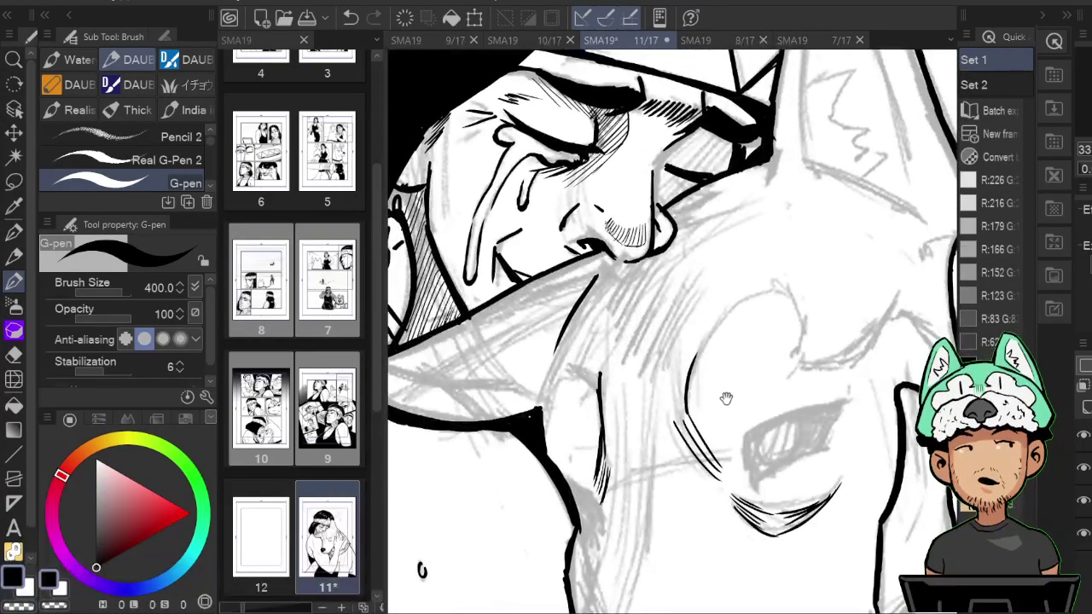
{"action": "left_click_drag", "start_coordinate": [597, 380], "coordinate": [571, 367]}
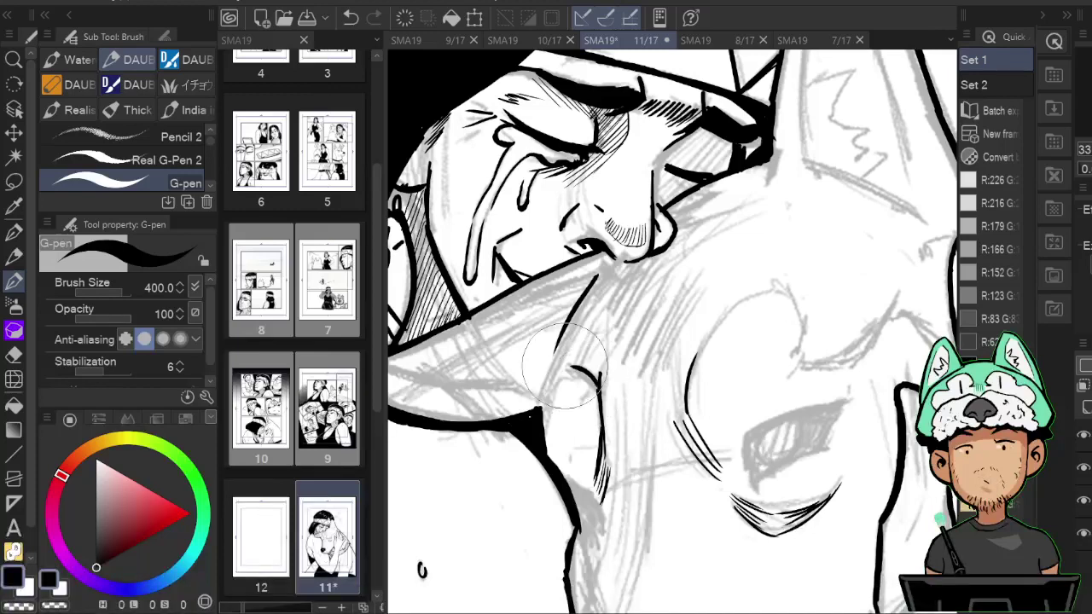
{"action": "key", "text": "h"}
{"action": "left_click_drag", "start_coordinate": [780, 371], "coordinate": [795, 346]}
{"action": "key", "text": "h"}
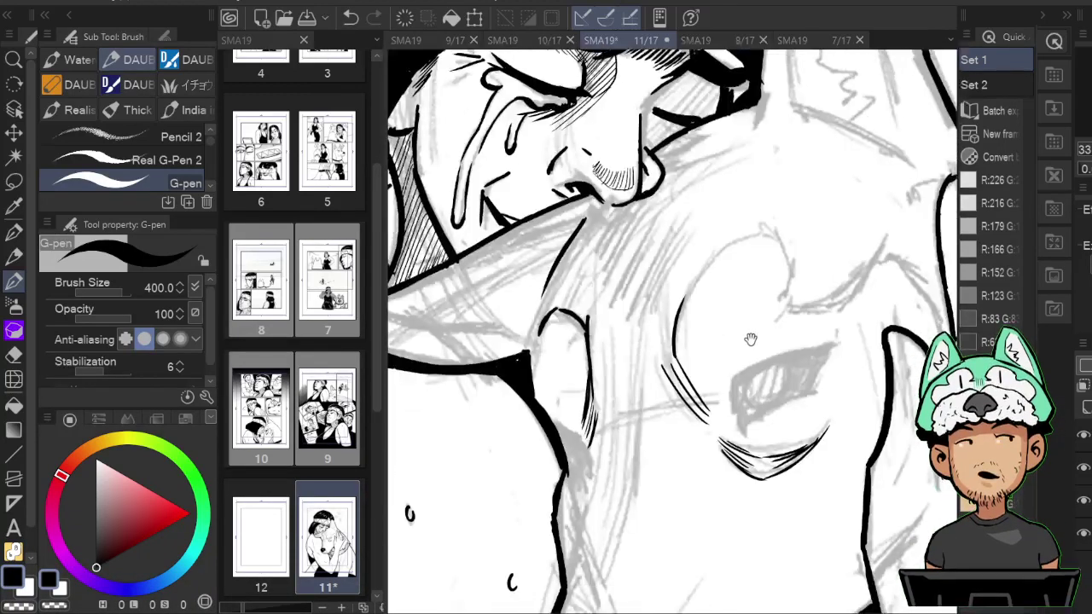
Extend the near brow marking's outline over its rounded top and down the inner curve above the eye.
{"action": "key", "text": "h"}
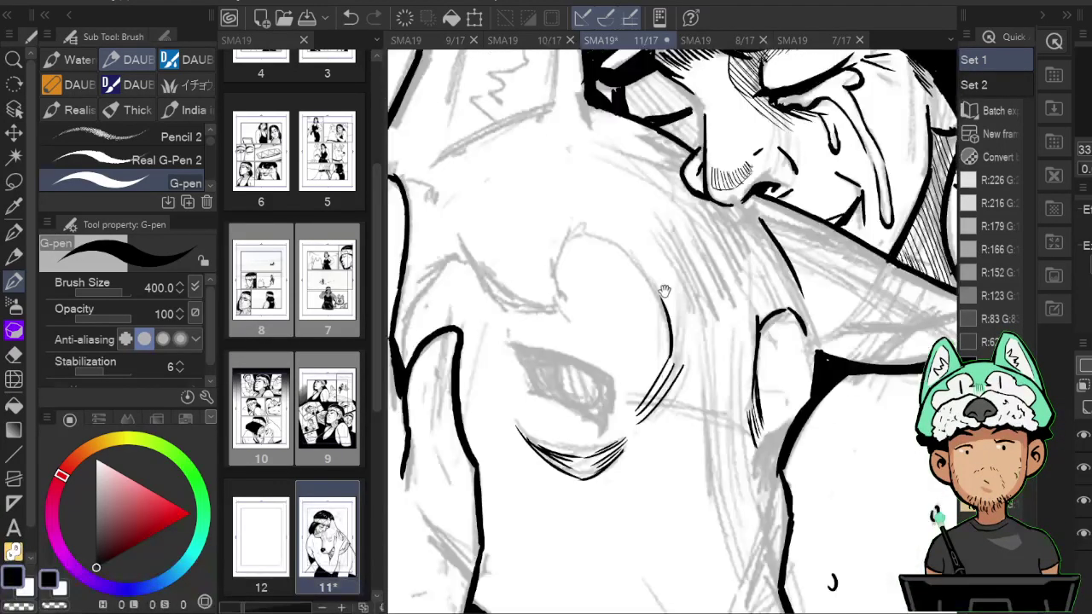
{"action": "left_click_drag", "start_coordinate": [602, 264], "coordinate": [683, 375]}
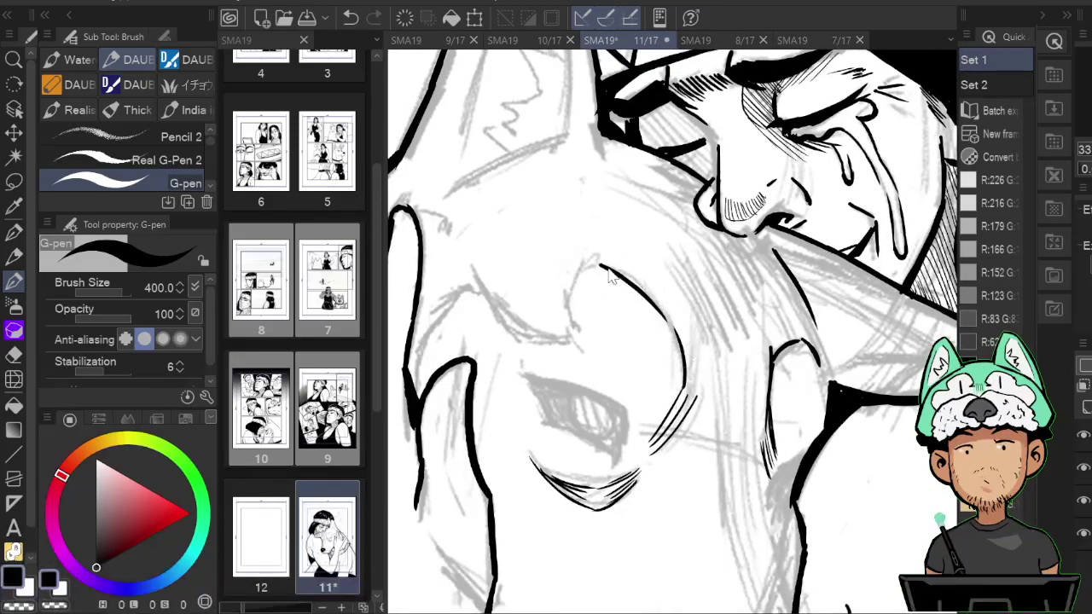
{"action": "key", "text": "h"}
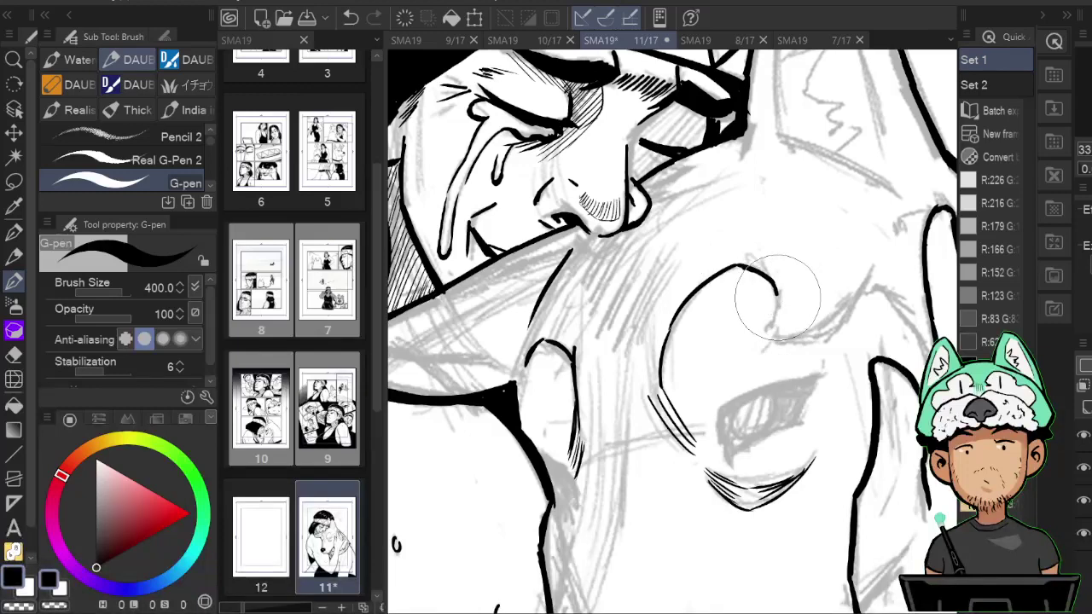
{"action": "key", "text": "h"}
{"action": "mouse_move", "coordinate": [542, 339]}
{"action": "left_mouse_down"}
{"action": "mouse_move", "coordinate": [579, 391]}
{"action": "mouse_move", "coordinate": [635, 405]}
{"action": "left_mouse_up"}
Ink the brow marking's outline onward from its inner notch across the face, over the second rounded peak and down to the hand.
{"action": "key", "text": "h"}
{"action": "left_click_drag", "start_coordinate": [804, 376], "coordinate": [792, 328]}
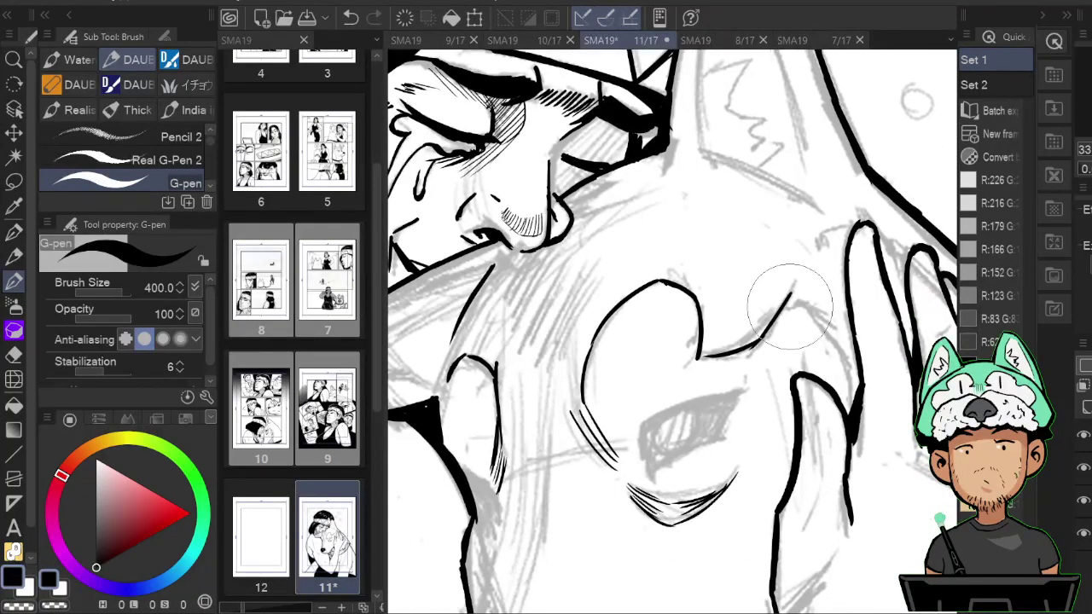
{"action": "key", "text": "e"}
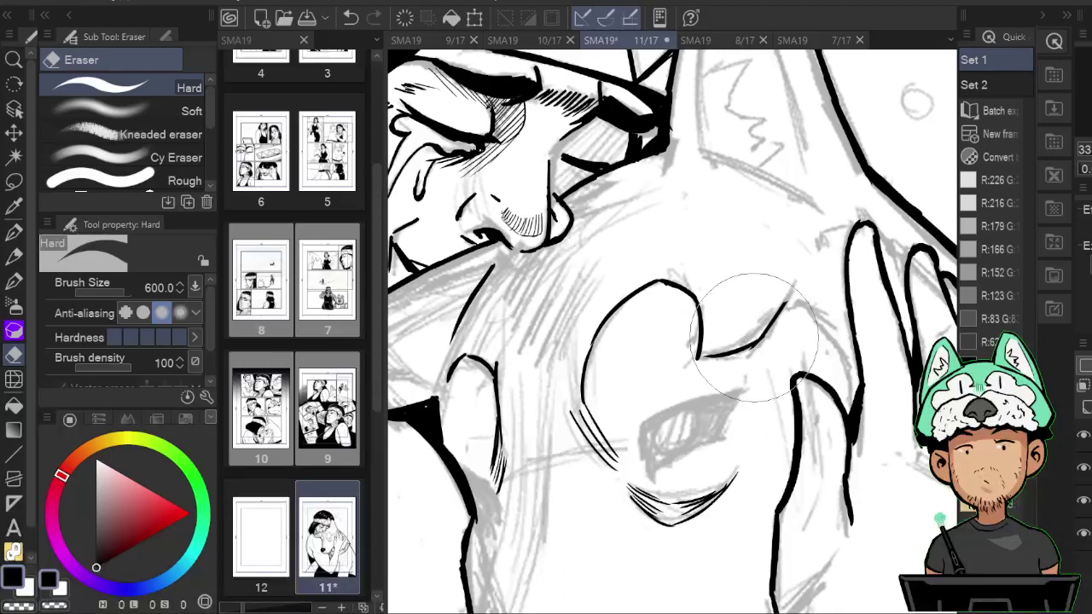
{"action": "key", "text": "p"}
{"action": "left_click_drag", "start_coordinate": [781, 308], "coordinate": [810, 313]}
{"action": "key", "text": "e"}
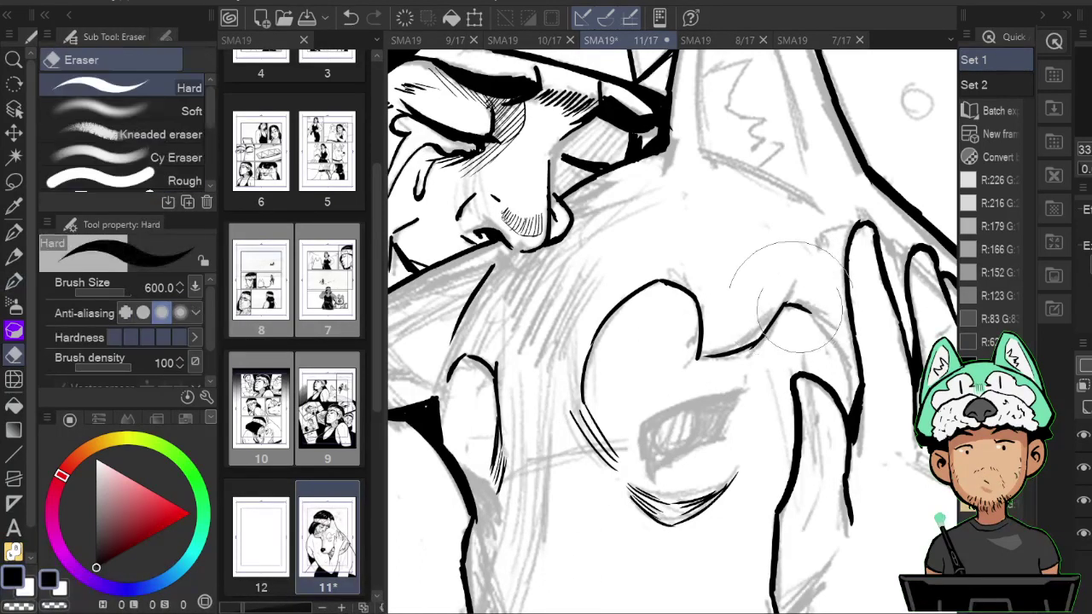
{"action": "key", "text": "p"}
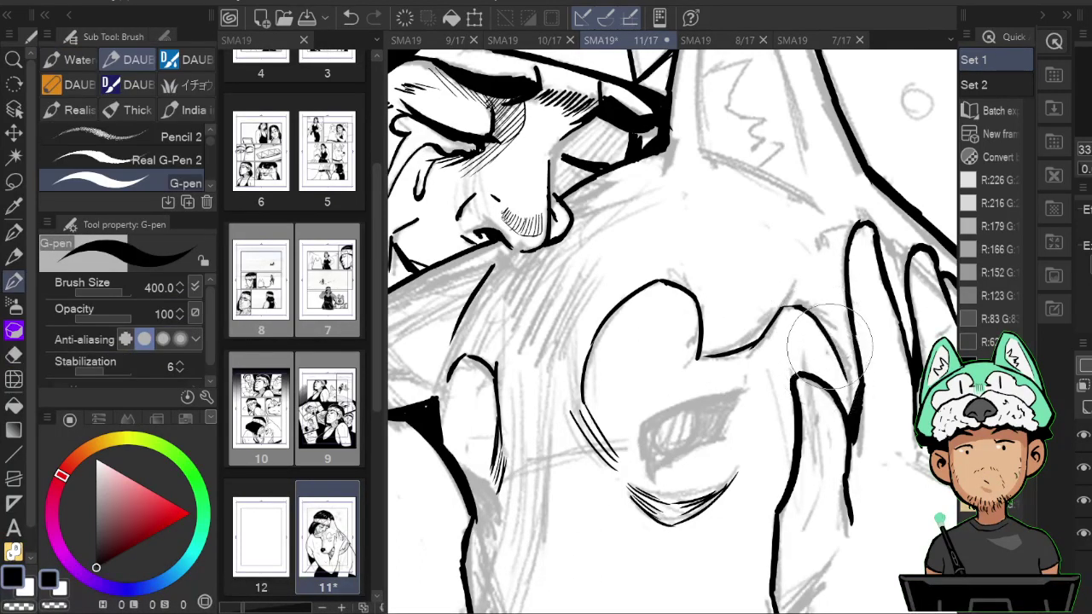
{"action": "key", "text": "e"}
{"action": "key", "text": "p"}
{"action": "left_click_drag", "start_coordinate": [826, 336], "coordinate": [850, 389]}
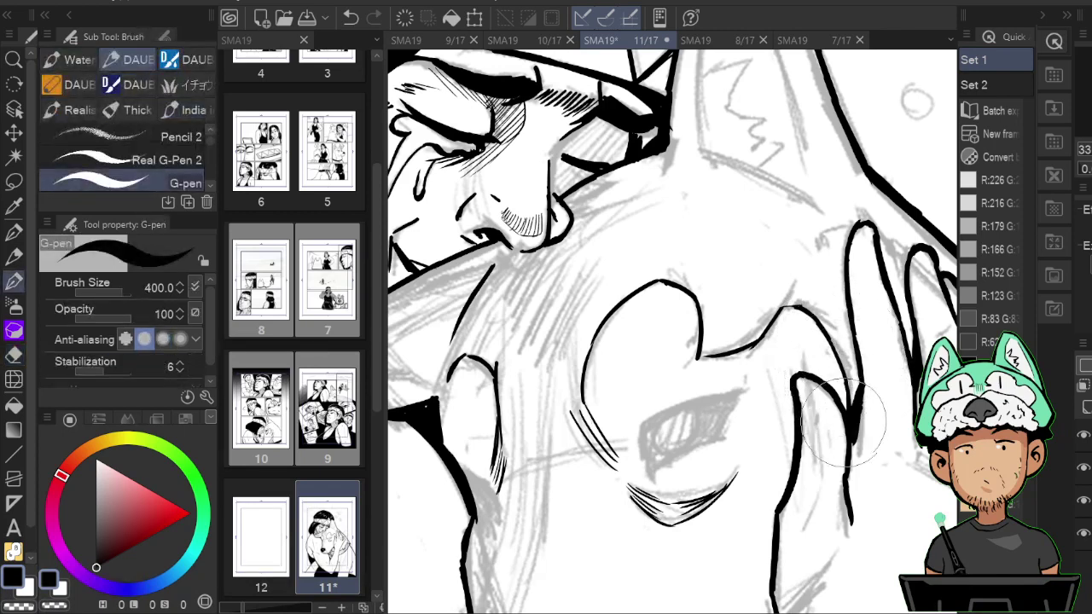
Ink long tapering fur strokes down the muzzle from the near brow marking and below the far brow marking.
{"action": "left_click_drag", "start_coordinate": [762, 360], "coordinate": [768, 285]}
{"action": "key", "text": "h"}
{"action": "left_click_drag", "start_coordinate": [767, 414], "coordinate": [749, 316]}
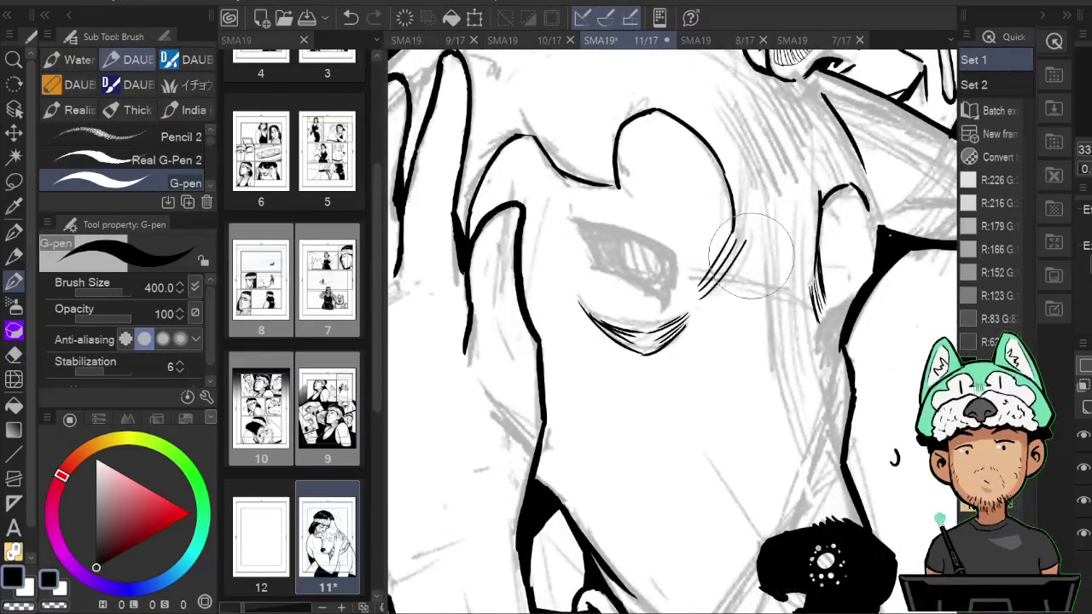
{"action": "left_click_drag", "start_coordinate": [745, 256], "coordinate": [760, 326]}
{"action": "left_click_drag", "start_coordinate": [746, 249], "coordinate": [775, 389]}
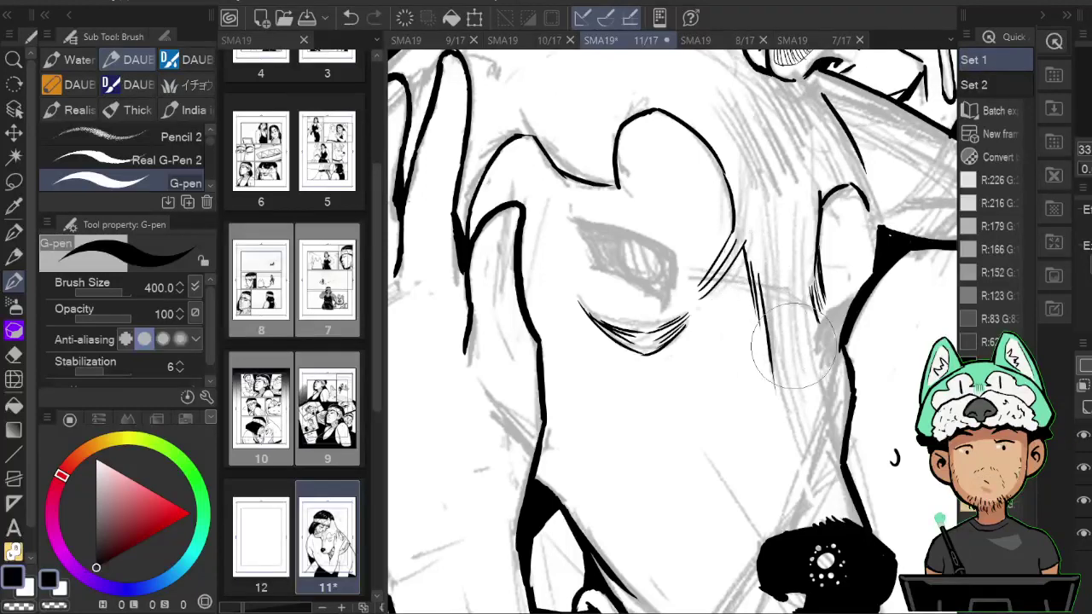
{"action": "left_click_drag", "start_coordinate": [811, 309], "coordinate": [822, 384]}
{"action": "left_click_drag", "start_coordinate": [808, 340], "coordinate": [827, 417]}
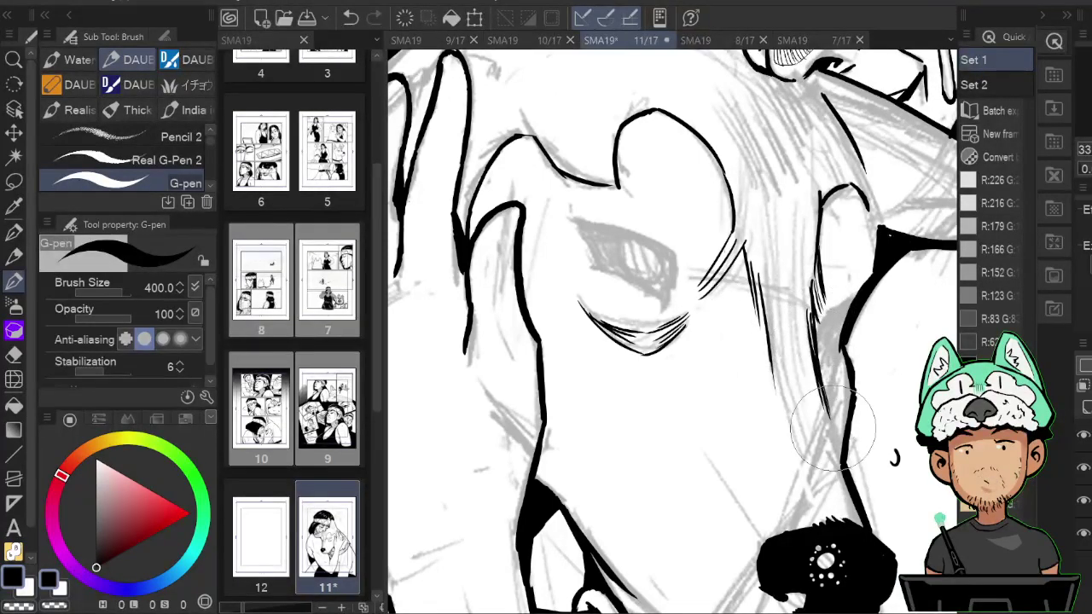
Outline the dog's far eye below its brow marking and fill it solid black.
{"action": "key", "text": "h"}
{"action": "left_click_drag", "start_coordinate": [688, 271], "coordinate": [729, 354]}
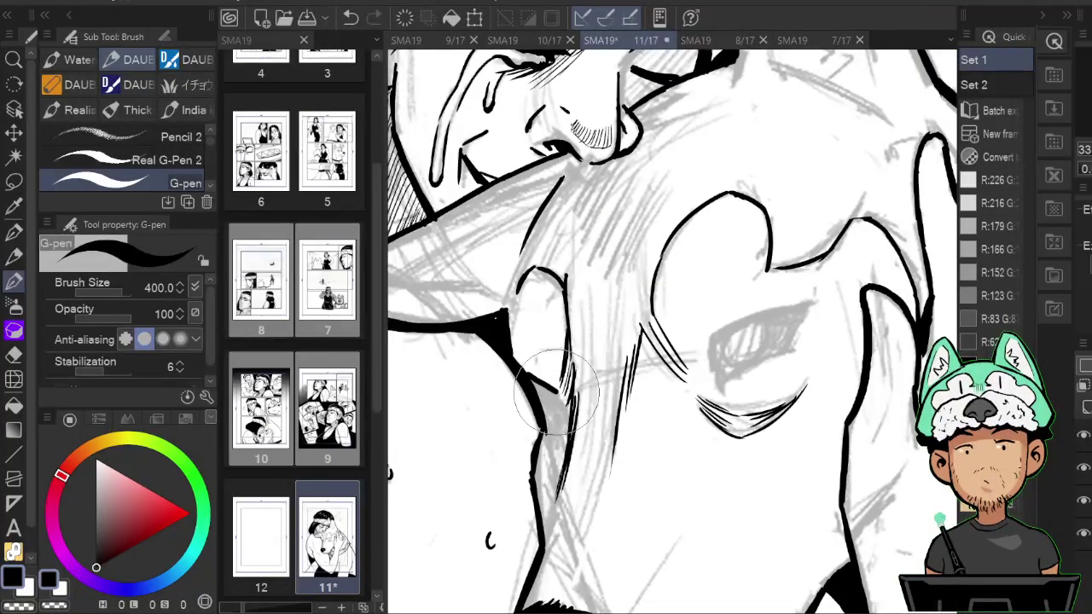
{"action": "left_click_drag", "start_coordinate": [535, 379], "coordinate": [561, 426]}
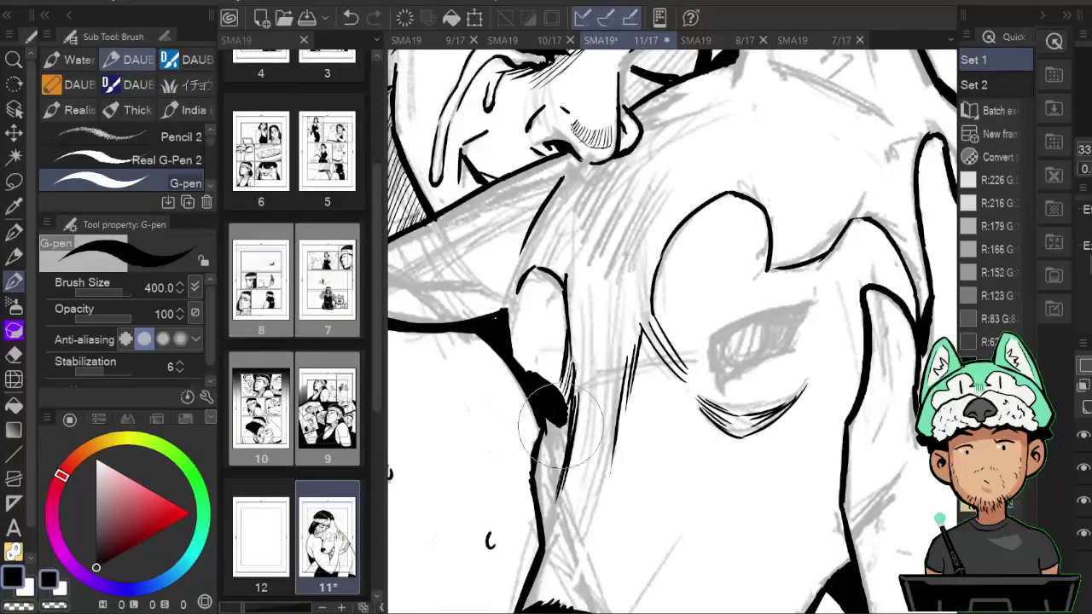
Ink the outline of the dog's near eye, with a pointed outer corner and a hooked inner corner.
{"action": "key", "text": "h"}
{"action": "key", "text": "h"}
{"action": "left_click_drag", "start_coordinate": [778, 320], "coordinate": [764, 333]}
{"action": "key", "text": "h"}
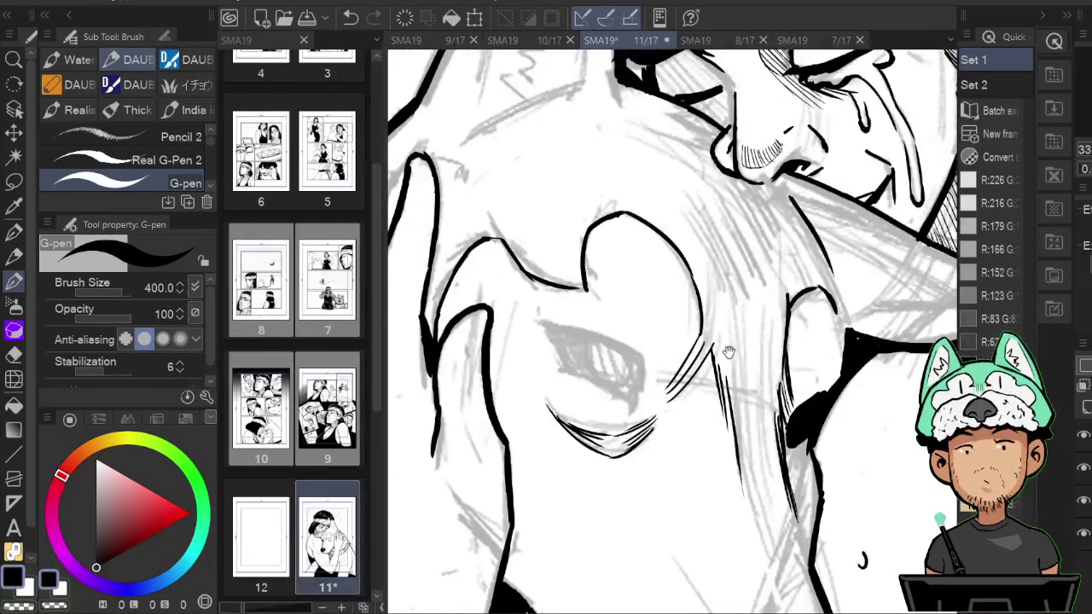
{"action": "left_click_drag", "start_coordinate": [688, 330], "coordinate": [682, 338]}
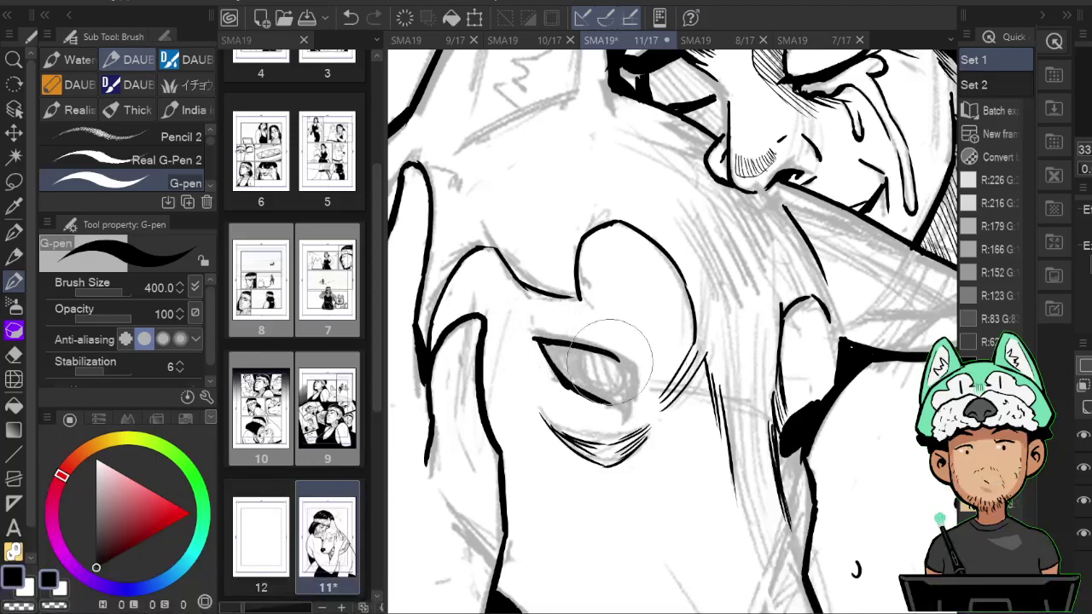
{"action": "key", "text": "h"}
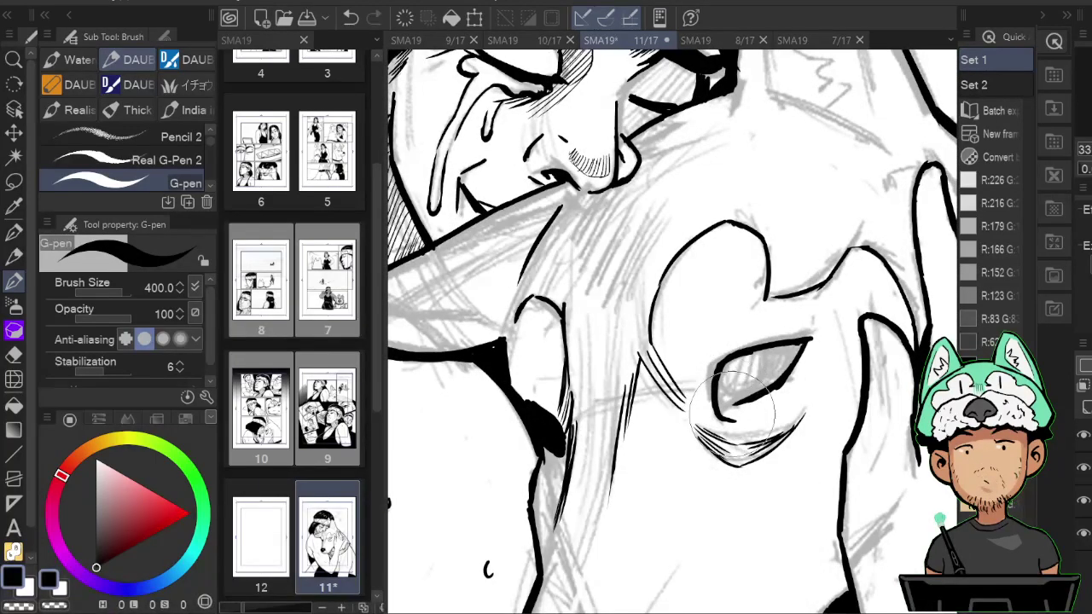
{"action": "key", "text": "h"}
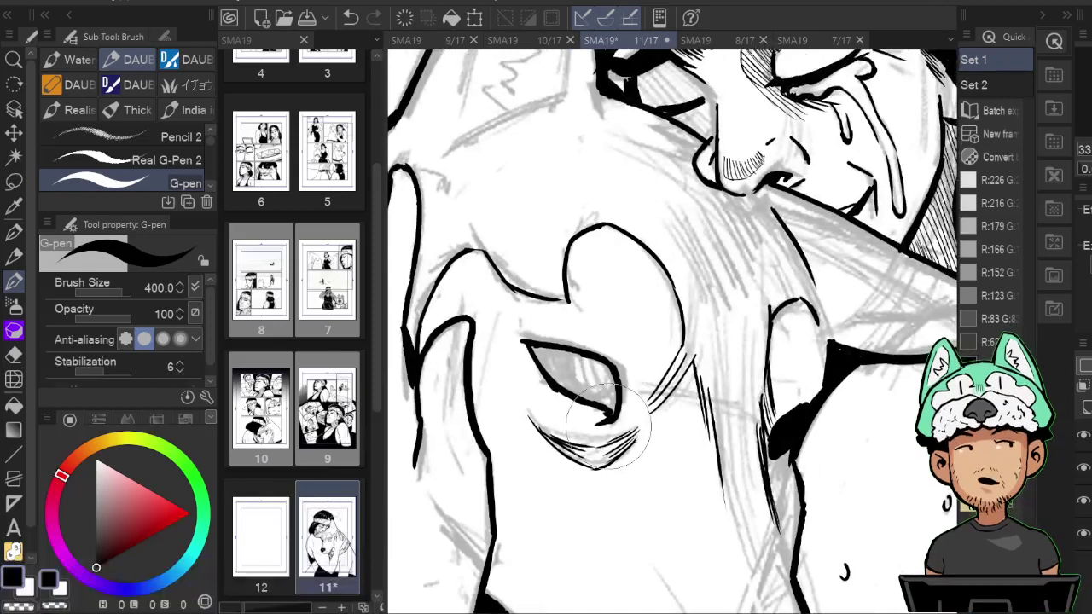
Reshape the near eye's lower edge and upper lid with the eraser and G-pen, and fill the eye solid black.
{"action": "key", "text": "e"}
{"action": "key", "text": "b"}
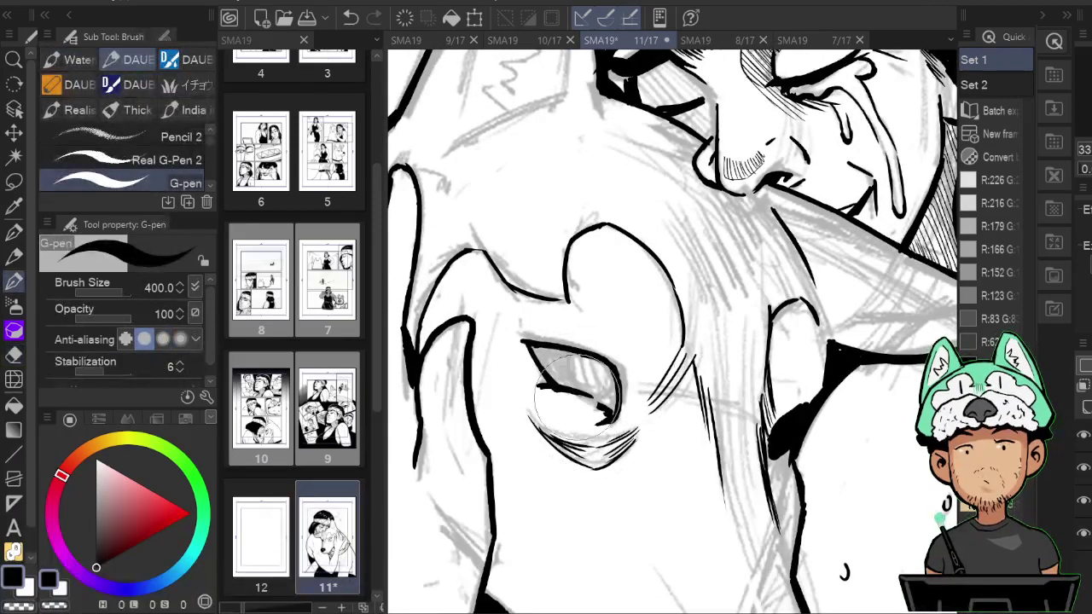
{"action": "key", "text": "e"}
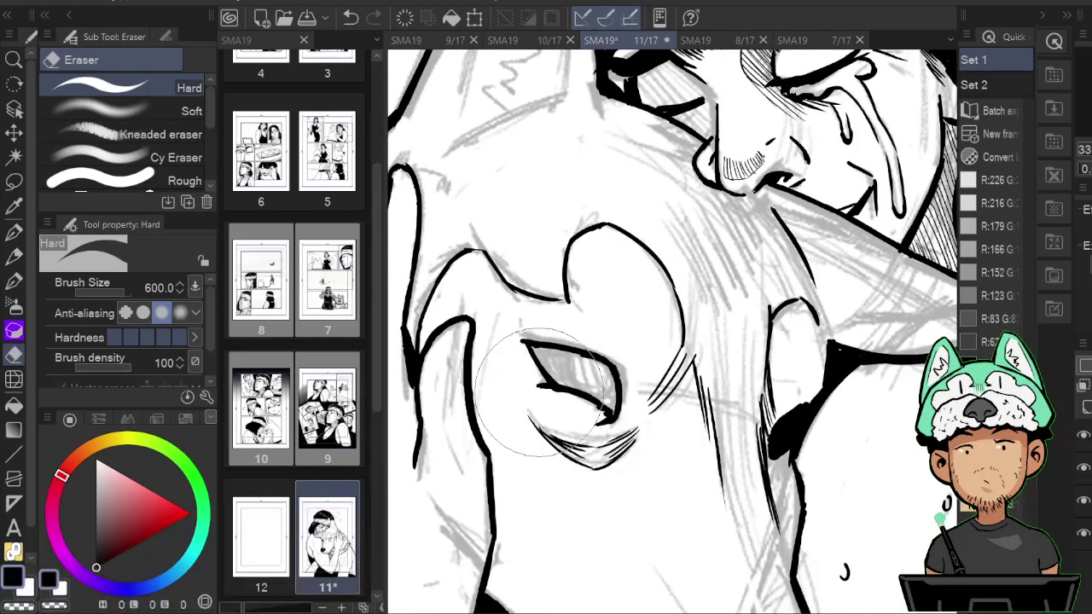
{"action": "key", "text": "b"}
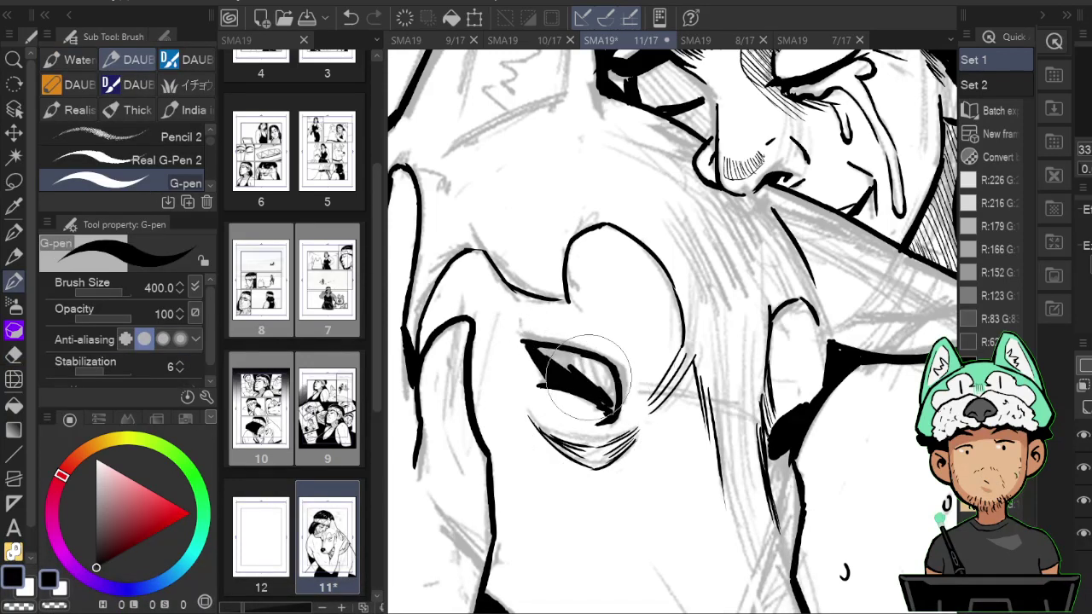
{"action": "key", "text": "e"}
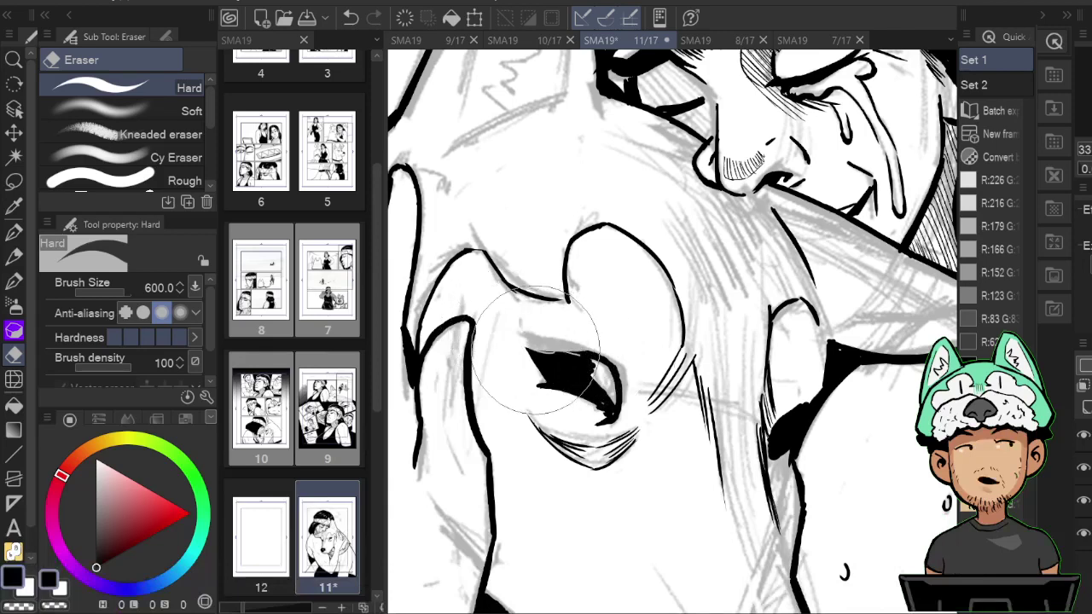
{"action": "key", "text": "b"}
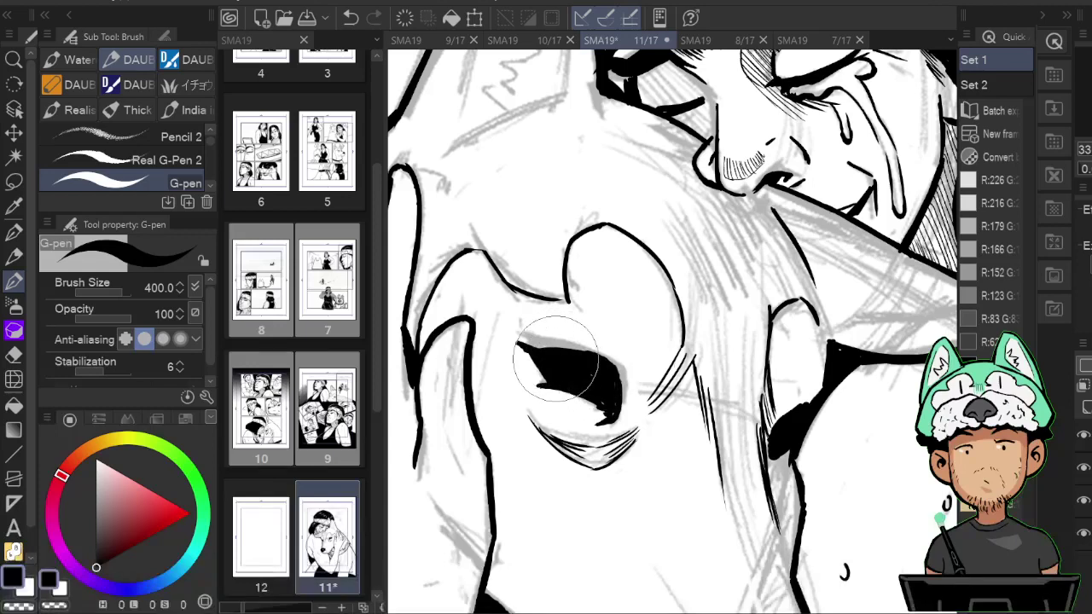
Examine both of the dog's inked eyes in mirrored view and at full-page size.
{"action": "key", "text": "h"}
{"action": "mouse_move", "coordinate": [778, 355]}
{"action": "left_mouse_down"}
{"action": "mouse_move", "coordinate": [758, 312]}
{"action": "mouse_move", "coordinate": [695, 285]}
{"action": "left_mouse_up"}
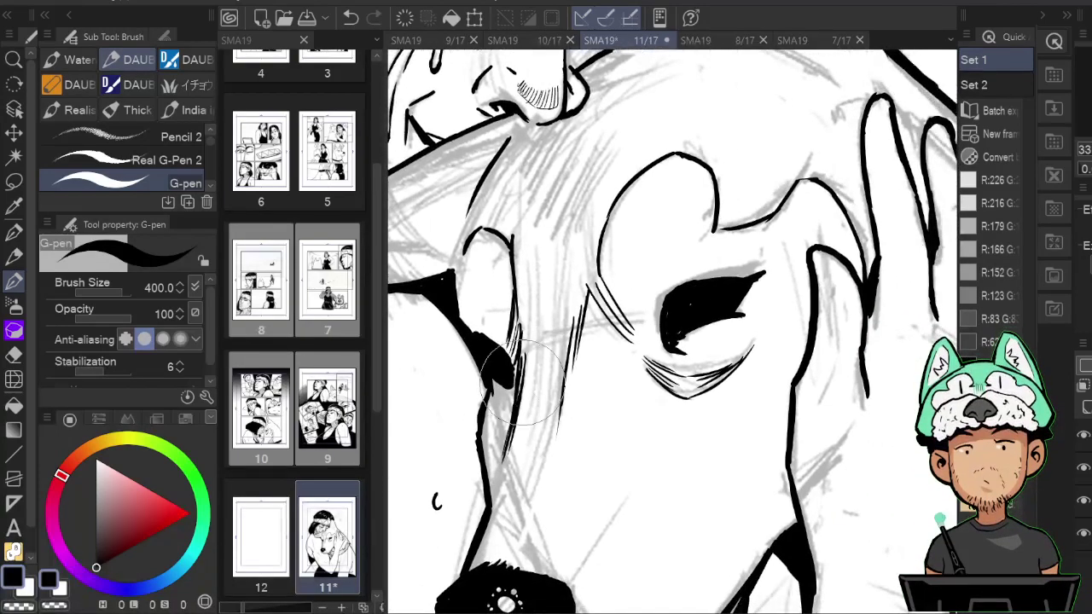
{"action": "left_click_drag", "start_coordinate": [493, 370], "coordinate": [483, 334]}
{"action": "mouse_move", "coordinate": [665, 285]}
{"action": "left_mouse_down"}
{"action": "mouse_move", "coordinate": [658, 308]}
{"action": "mouse_move", "coordinate": [653, 287]}
{"action": "left_mouse_up"}
{"action": "left_click_drag", "start_coordinate": [685, 254], "coordinate": [685, 293]}
{"action": "left_click_drag", "start_coordinate": [567, 321], "coordinate": [559, 330]}
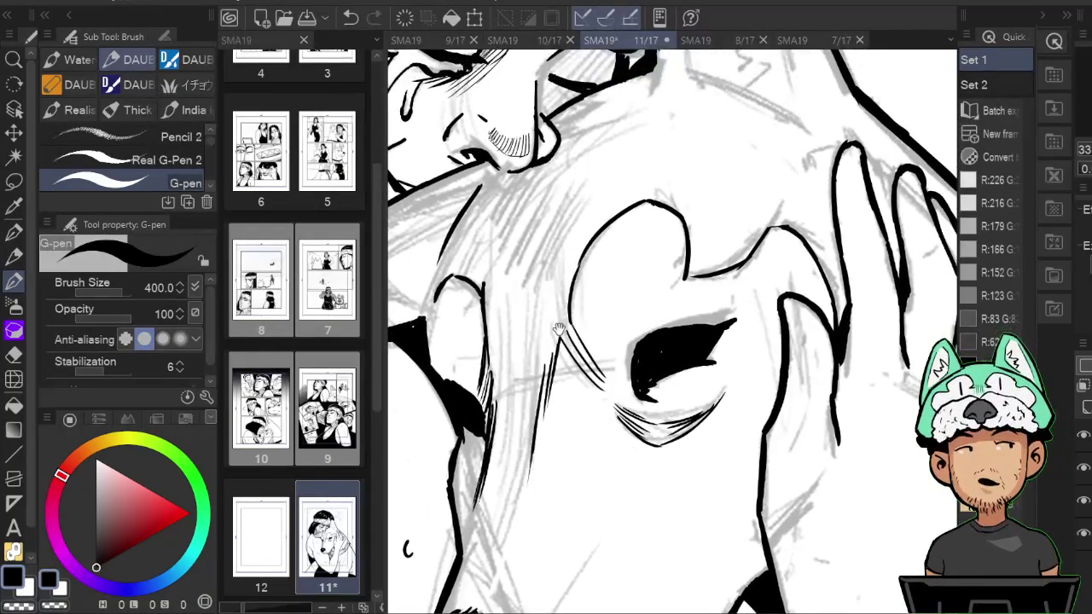
{"action": "key", "text": "h"}
{"action": "left_click_drag", "start_coordinate": [922, 213], "coordinate": [817, 292]}
{"action": "scroll", "coordinate": [795, 367], "scroll_direction": "down", "scroll_amount": 5}
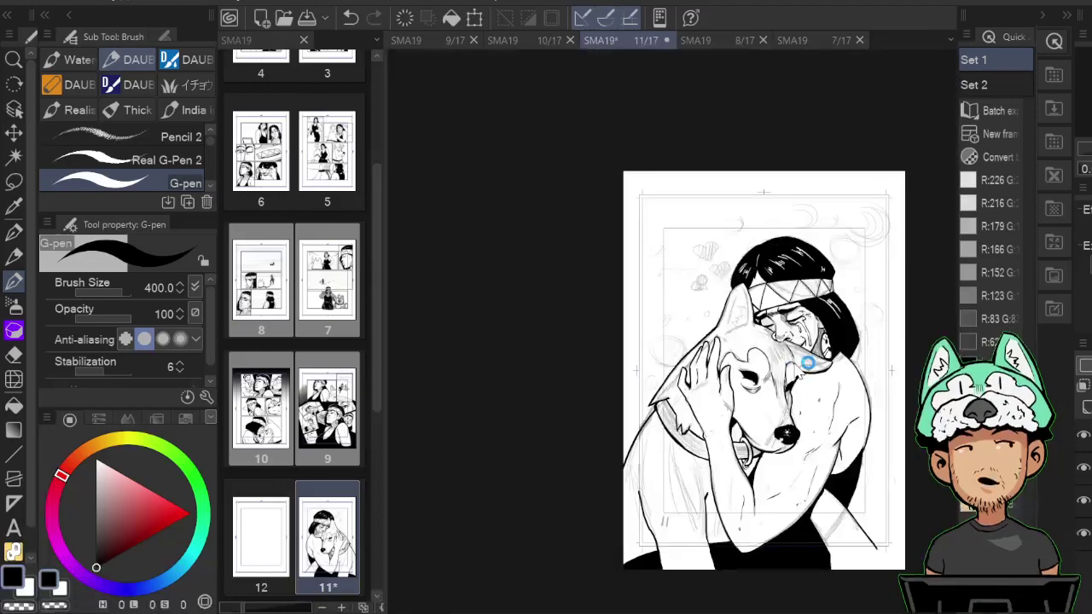
{"action": "scroll", "coordinate": [794, 366], "scroll_direction": "up", "scroll_amount": 5}
Clean up the near eye's edges with the eraser and G-pen, smoothing its lower curve and inner corner.
{"action": "key", "text": "h"}
{"action": "left_click_drag", "start_coordinate": [693, 431], "coordinate": [640, 442]}
{"action": "key", "text": "h"}
{"action": "key", "text": "e"}
{"action": "key", "text": "b"}
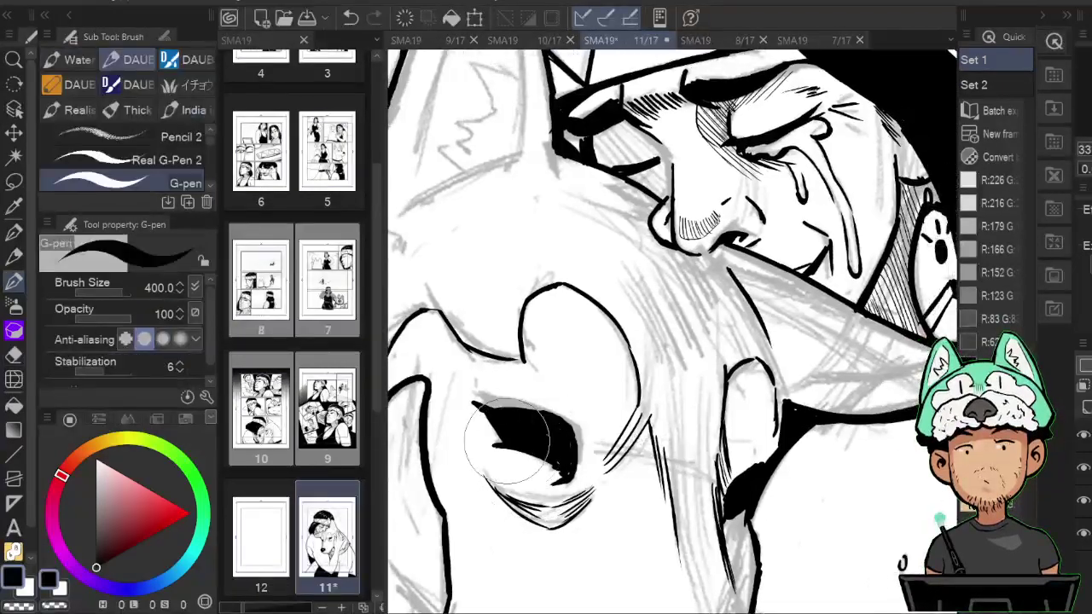
{"action": "mouse_move", "coordinate": [552, 459]}
{"action": "left_mouse_down"}
{"action": "mouse_move", "coordinate": [522, 415]}
{"action": "mouse_move", "coordinate": [498, 415]}
{"action": "mouse_move", "coordinate": [554, 431]}
{"action": "mouse_move", "coordinate": [556, 419]}
{"action": "mouse_move", "coordinate": [511, 409]}
{"action": "mouse_move", "coordinate": [568, 430]}
{"action": "mouse_move", "coordinate": [518, 414]}
{"action": "mouse_move", "coordinate": [570, 445]}
{"action": "left_mouse_up"}
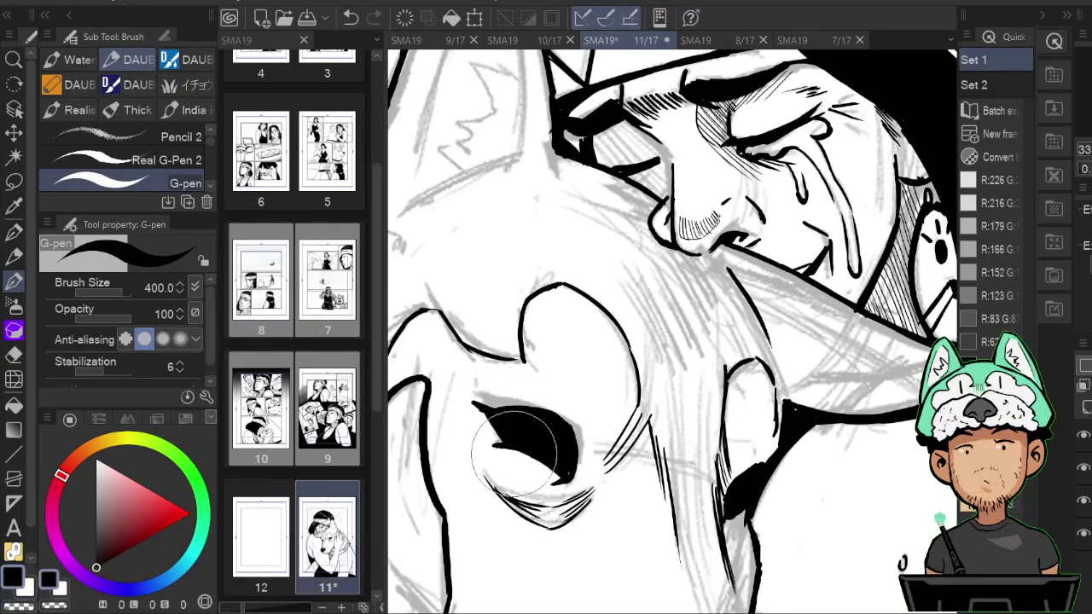
Erase a small rounded highlight into each of the dog's black eyes and ink a pupil inside the near one.
{"action": "key", "text": "h"}
{"action": "mouse_move", "coordinate": [780, 453]}
{"action": "left_mouse_down"}
{"action": "mouse_move", "coordinate": [753, 414]}
{"action": "mouse_move", "coordinate": [761, 400]}
{"action": "left_mouse_up"}
{"action": "key", "text": "e"}
{"action": "key", "text": "p"}
{"action": "left_click", "coordinate": [763, 398]}
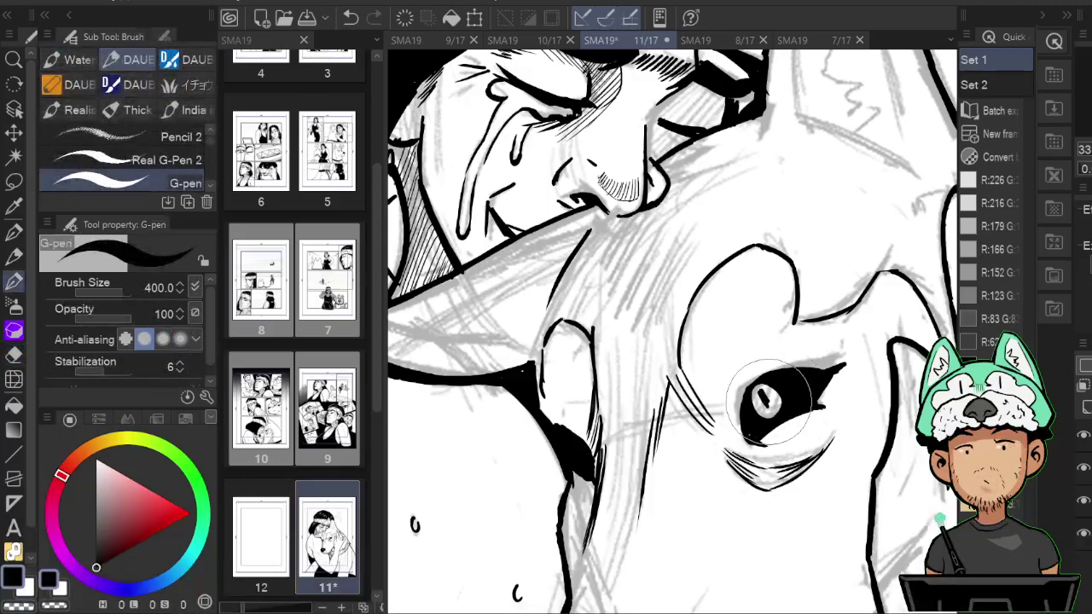
{"action": "key", "text": "e"}
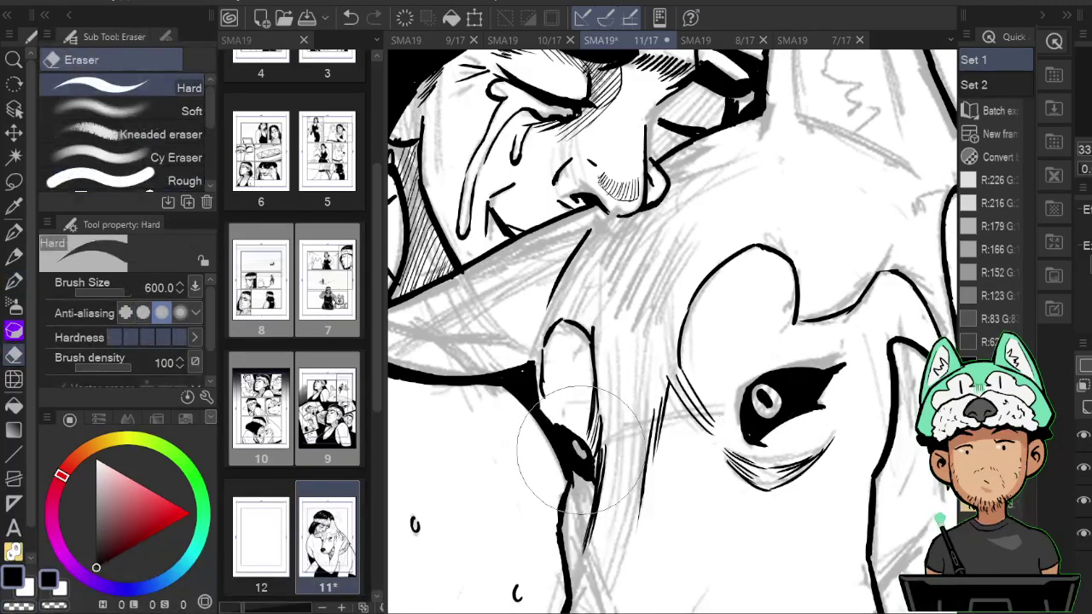
{"action": "key", "text": "p"}
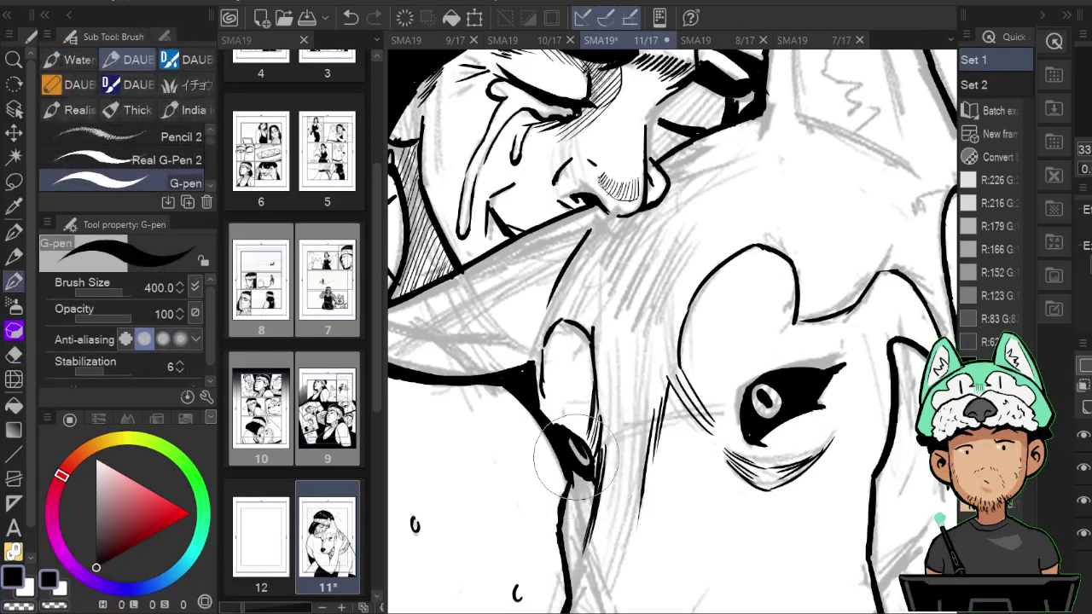
Trim and reshape the tip of the dog's upright ear against the black hair with the eraser and G-pen.
{"action": "scroll", "coordinate": [576, 456], "scroll_direction": "down", "scroll_amount": 6}
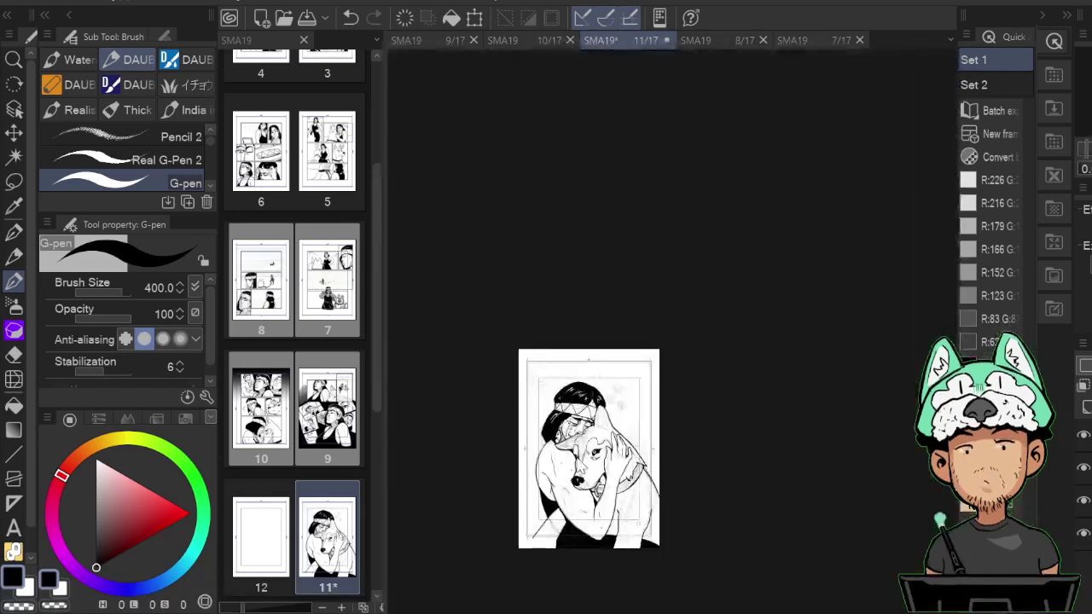
{"action": "scroll", "coordinate": [576, 457], "scroll_direction": "up", "scroll_amount": 3}
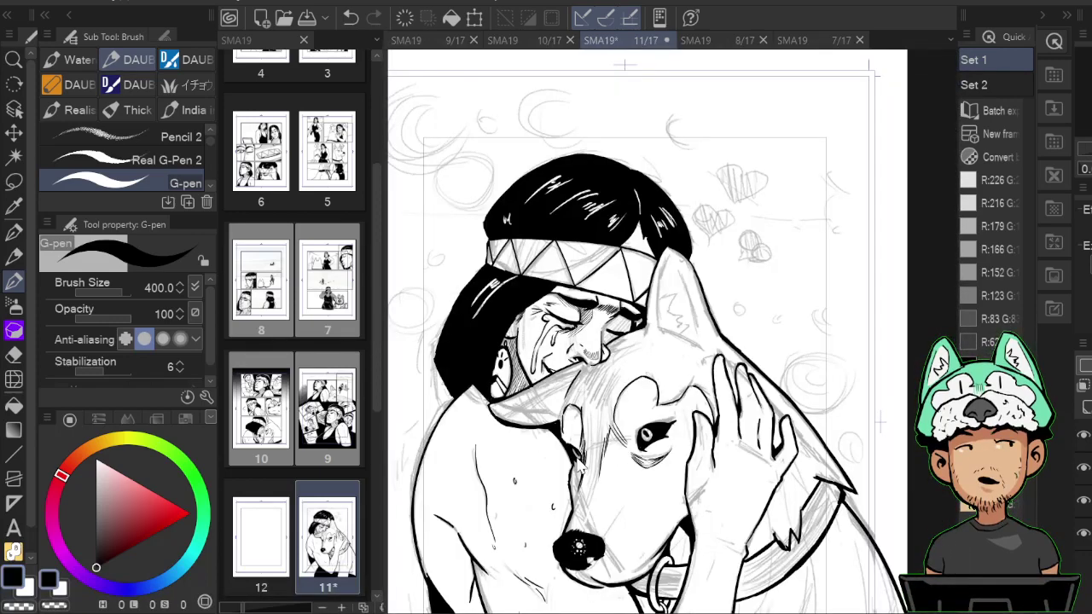
{"action": "scroll", "coordinate": [577, 460], "scroll_direction": "down", "scroll_amount": 4}
{"action": "scroll", "coordinate": [576, 460], "scroll_direction": "up", "scroll_amount": 8}
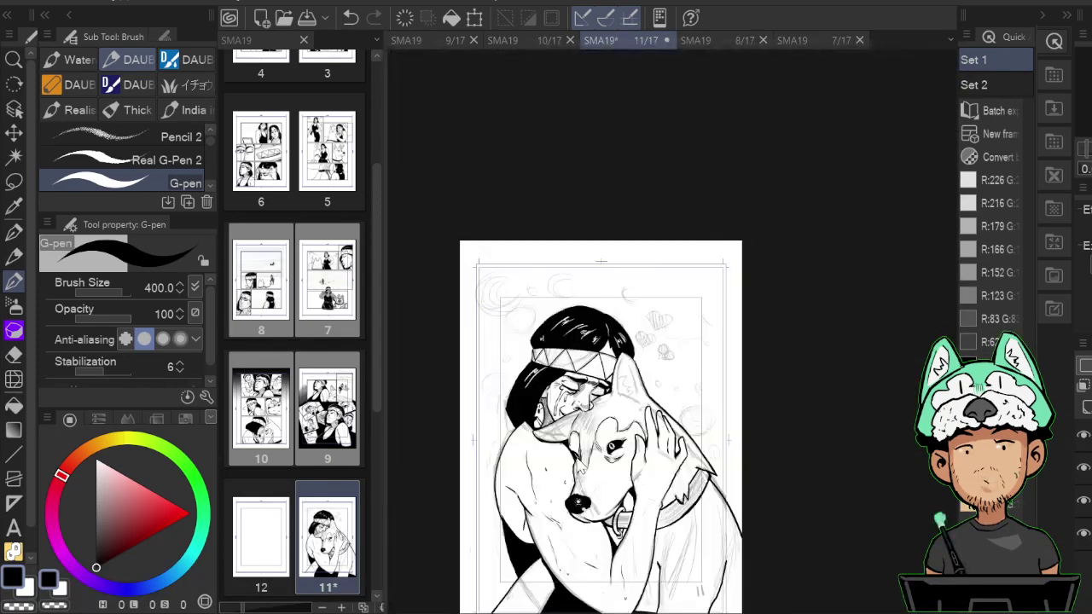
{"action": "left_click_drag", "start_coordinate": [577, 457], "coordinate": [537, 613]}
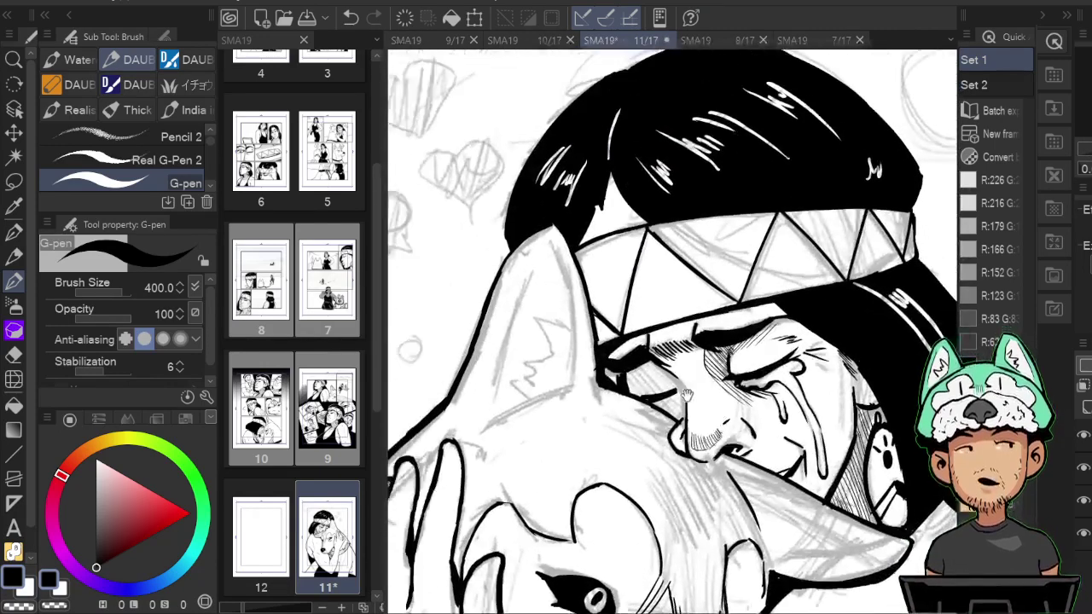
{"action": "key", "text": "h"}
{"action": "mouse_move", "coordinate": [763, 324]}
{"action": "left_mouse_down"}
{"action": "mouse_move", "coordinate": [741, 306]}
{"action": "mouse_move", "coordinate": [723, 343]}
{"action": "left_mouse_up"}
{"action": "key", "text": "e"}
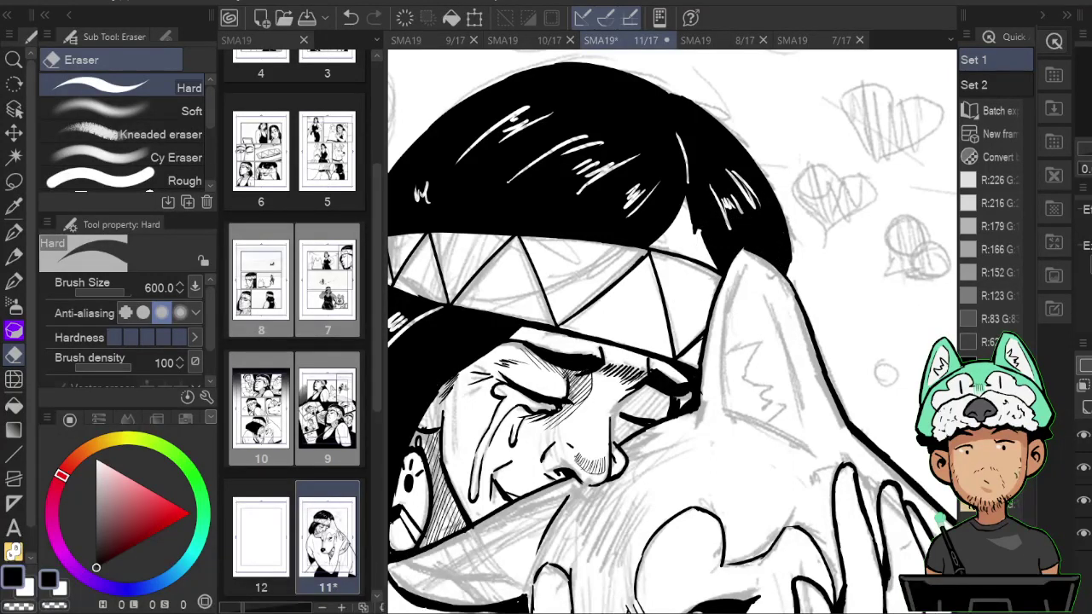
{"action": "left_click_drag", "start_coordinate": [737, 301], "coordinate": [700, 352]}
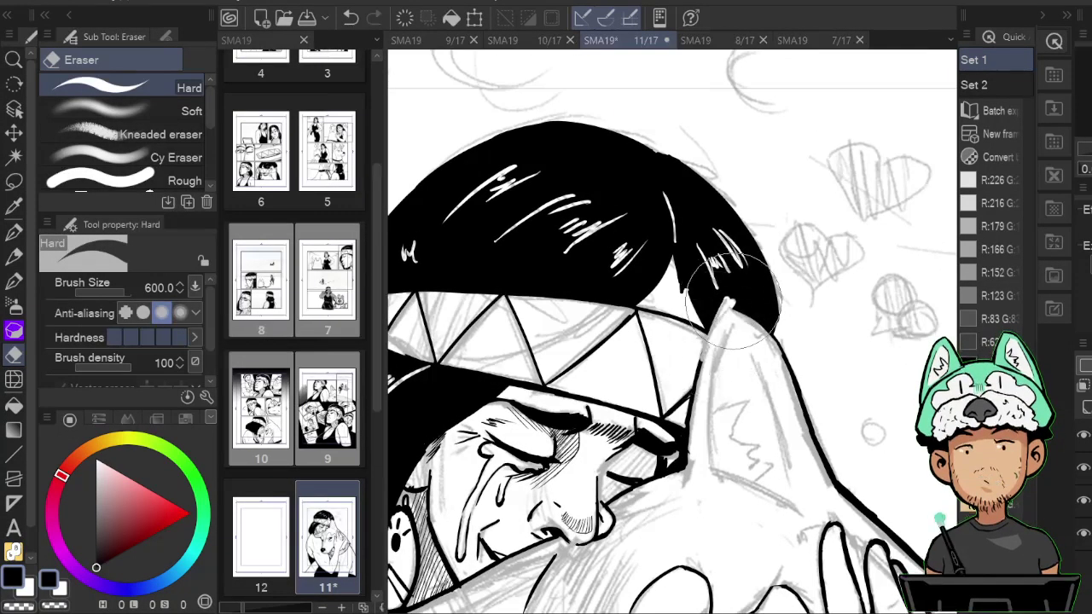
{"action": "key", "text": "b"}
{"action": "key", "text": "e"}
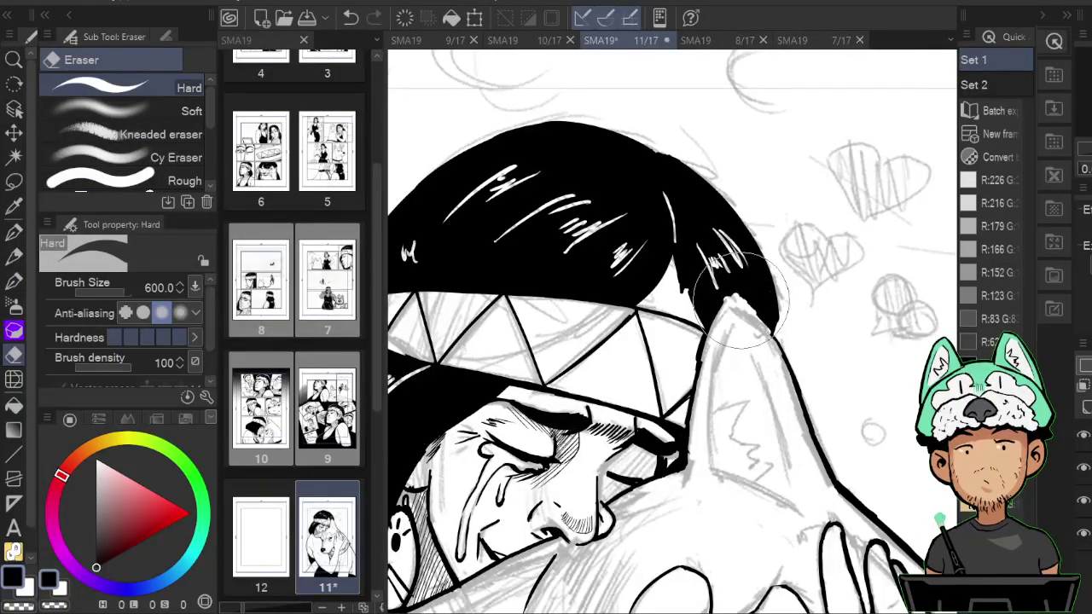
Touch up the black hair and the ear's outer edge around the ear tip, alternating G-pen and eraser.
{"action": "key", "text": "b"}
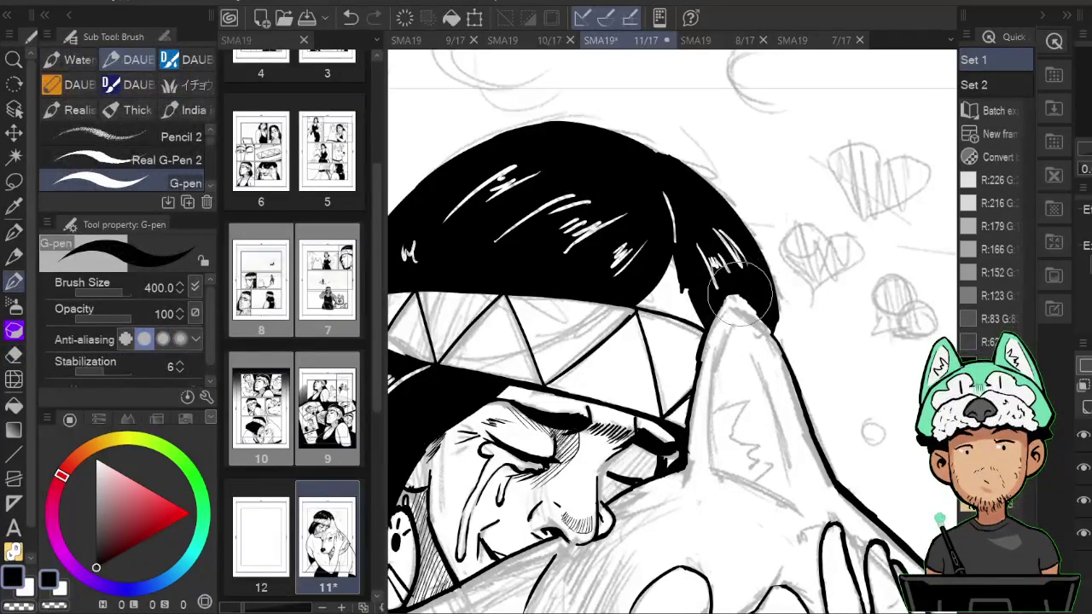
{"action": "key", "text": "e"}
{"action": "left_click_drag", "start_coordinate": [753, 316], "coordinate": [768, 299]}
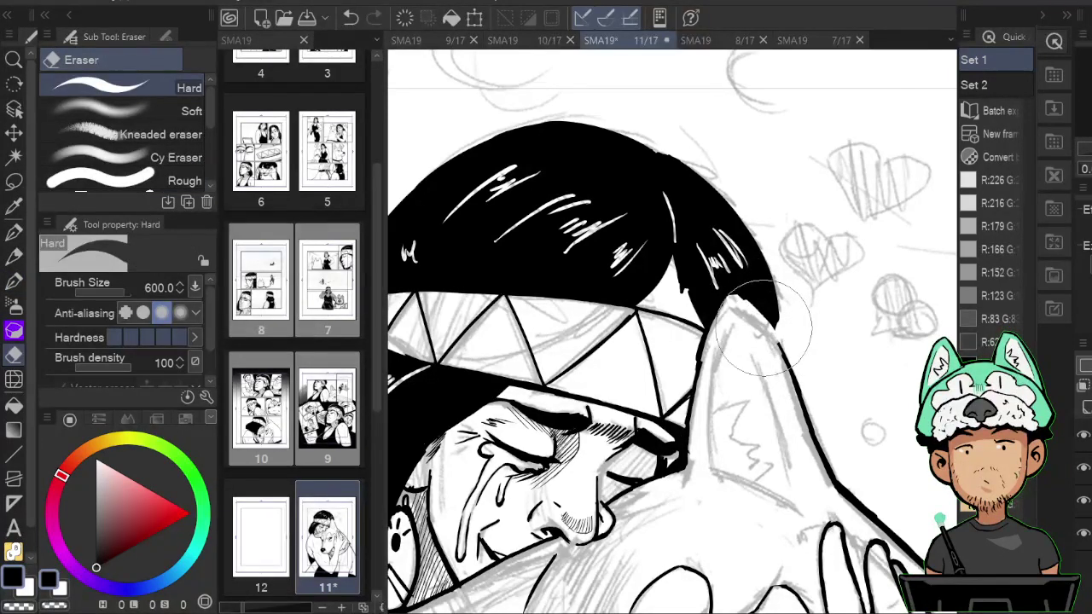
{"action": "key", "text": "b"}
{"action": "key", "text": "e"}
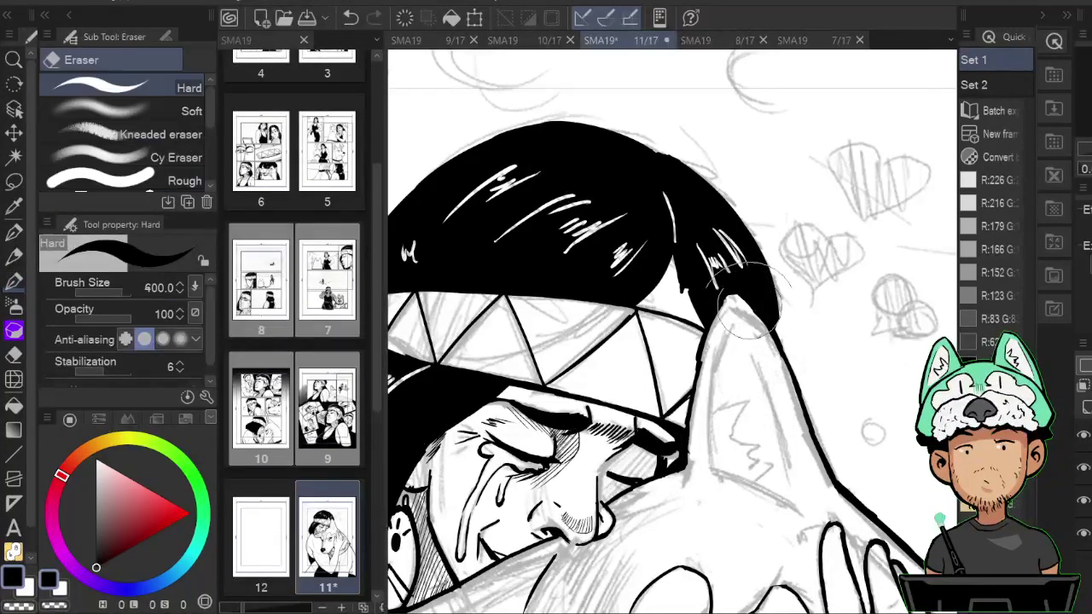
{"action": "key", "text": "b"}
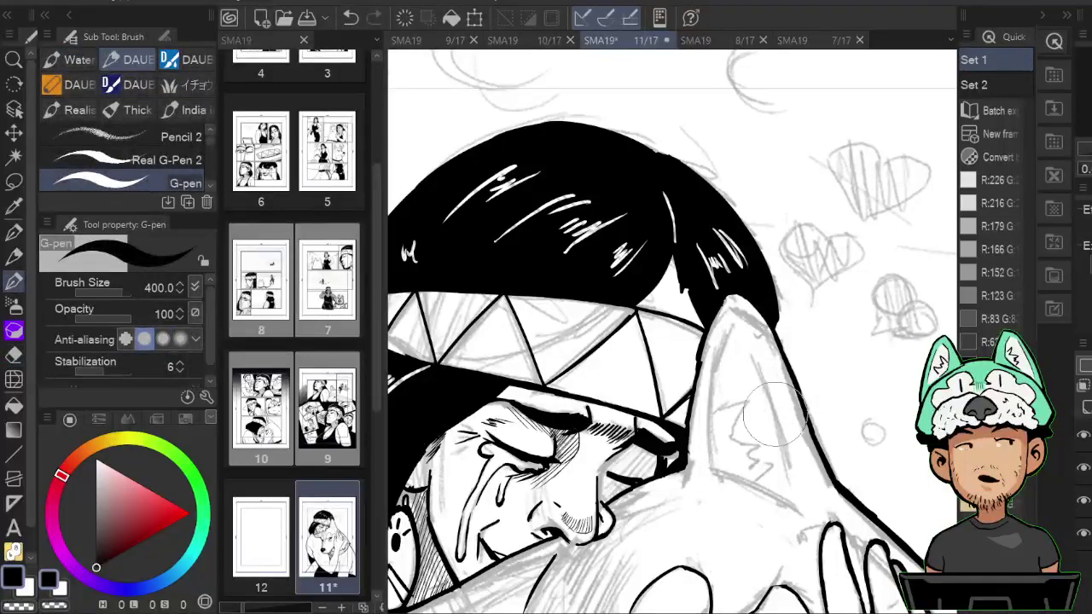
Ink the inner contour of the upright ear and a jagged fur tuft inside it with the G-pen.
{"action": "left_click_drag", "start_coordinate": [775, 418], "coordinate": [765, 379]}
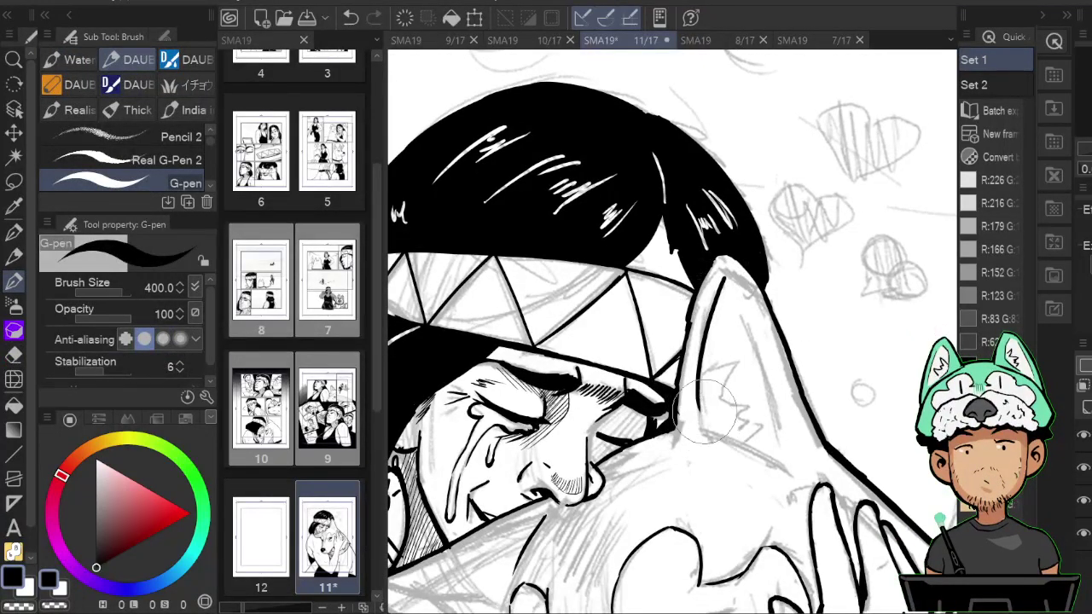
{"action": "left_click_drag", "start_coordinate": [729, 429], "coordinate": [757, 453]}
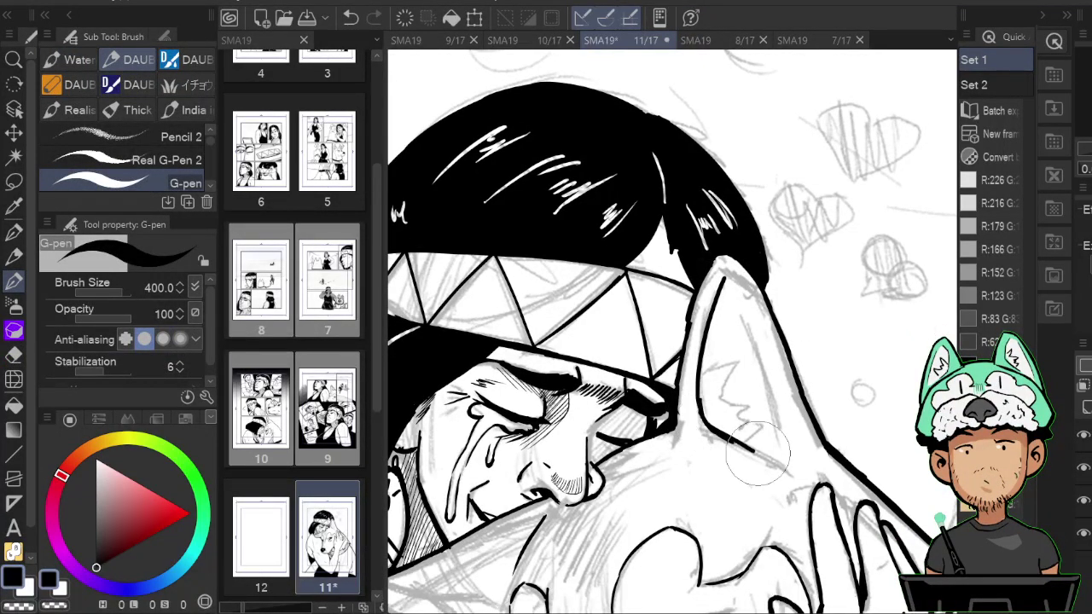
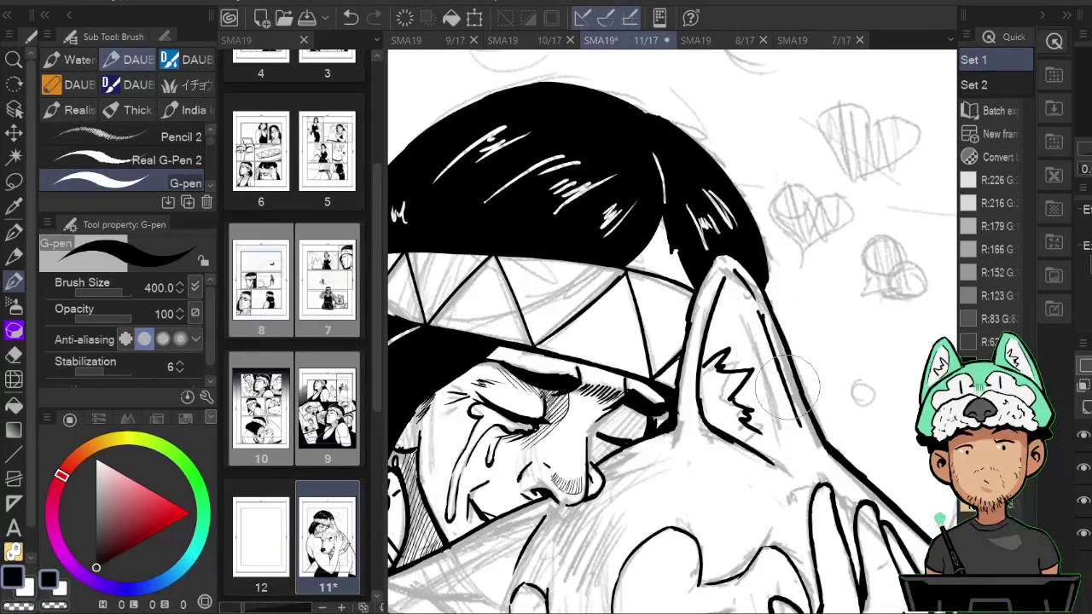
{"action": "left_click_drag", "start_coordinate": [812, 455], "coordinate": [746, 268]}
Undo the last ear stroke and ink the inner ear's outer side and base line again.
{"action": "scroll", "coordinate": [737, 365], "scroll_direction": "down", "scroll_amount": 3}
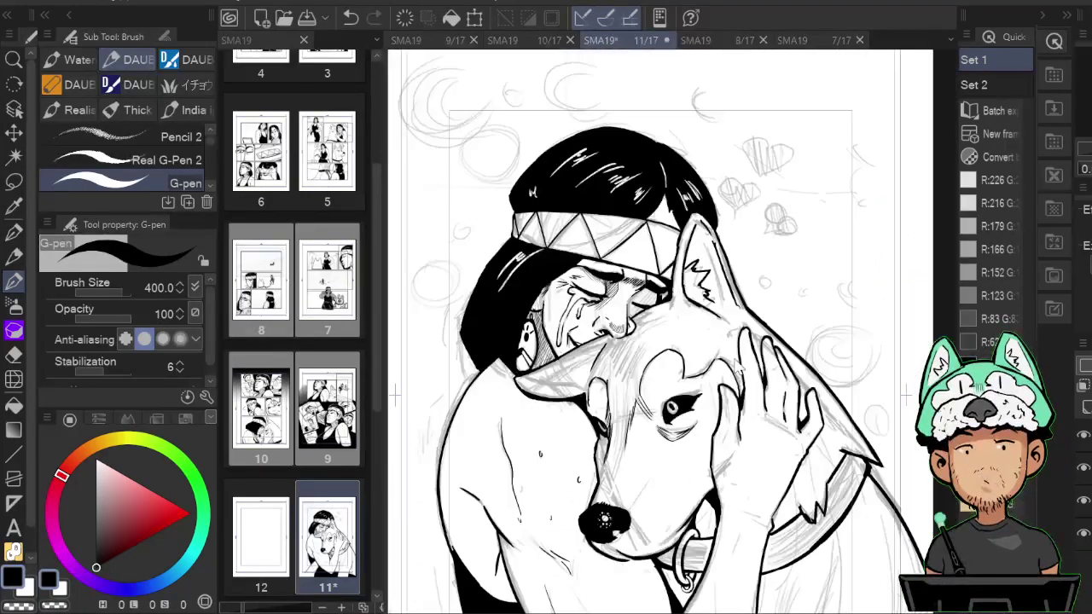
{"action": "scroll", "coordinate": [738, 366], "scroll_direction": "down", "scroll_amount": 6}
{"action": "scroll", "coordinate": [738, 365], "scroll_direction": "up", "scroll_amount": 9}
{"action": "key", "text": "h"}
{"action": "left_click_drag", "start_coordinate": [638, 233], "coordinate": [625, 329]}
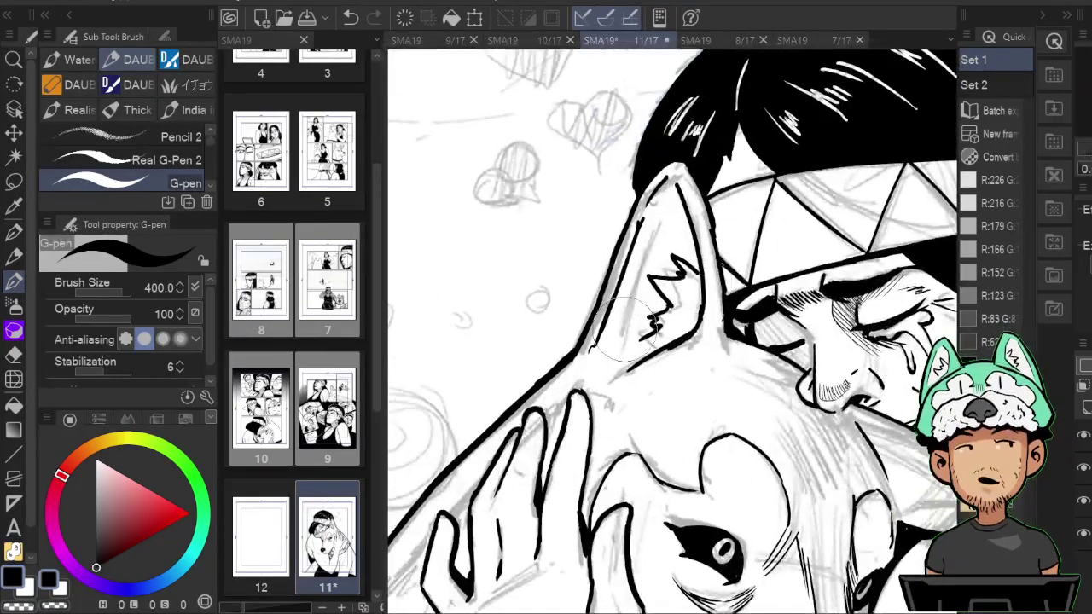
{"action": "key", "text": "ctrl+z"}
{"action": "key", "text": "h"}
{"action": "left_click_drag", "start_coordinate": [722, 356], "coordinate": [700, 351]}
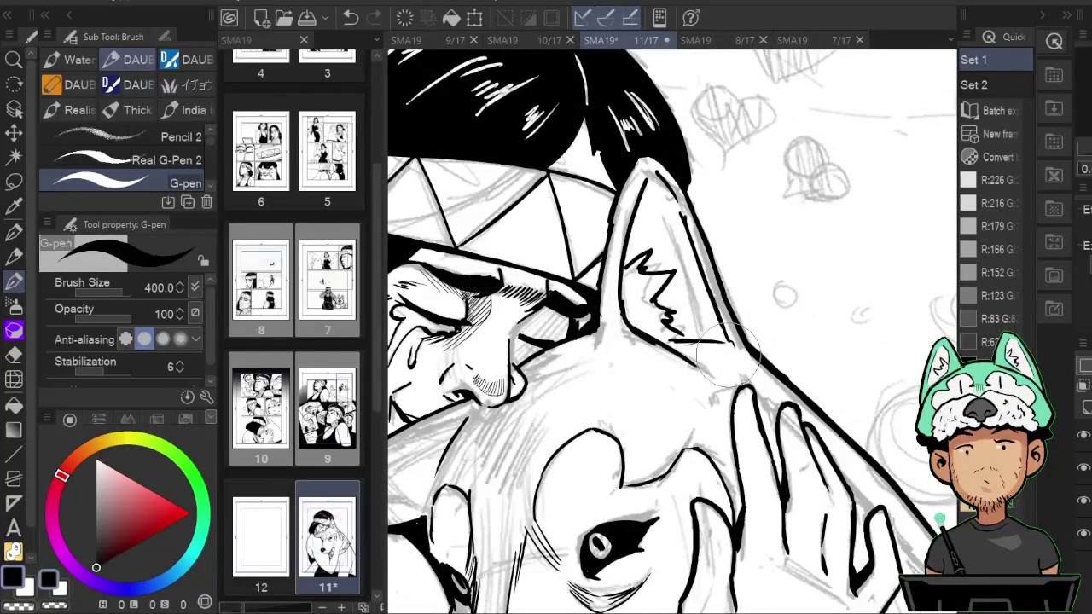
Erase and redraw the inner ear's base line so that it curves toward the ear's outer lower corner.
{"action": "key", "text": "e"}
{"action": "key", "text": "p"}
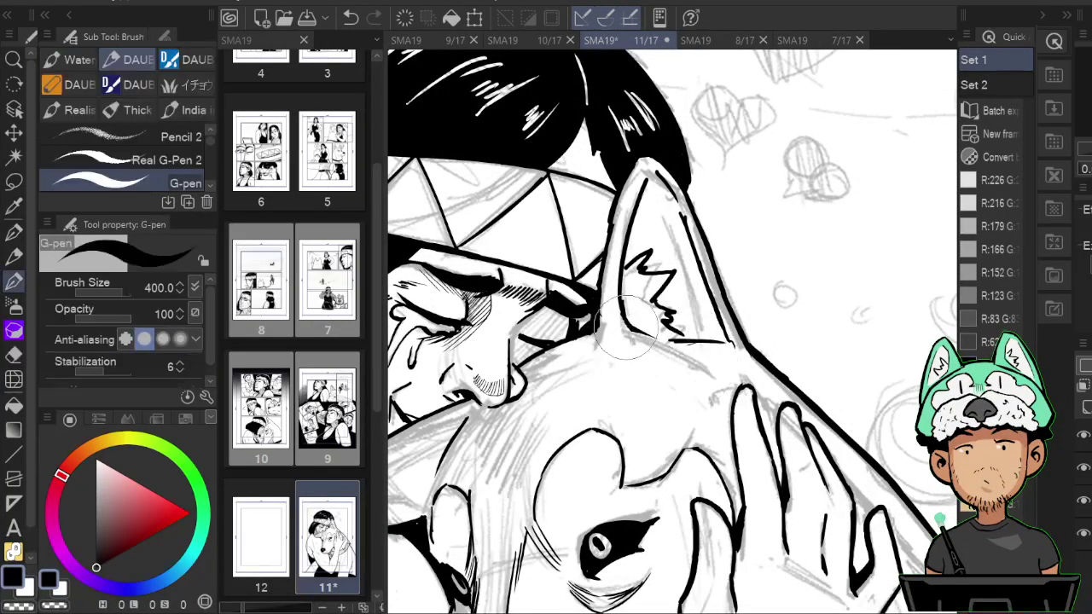
{"action": "mouse_move", "coordinate": [692, 346]}
{"action": "left_mouse_down"}
{"action": "mouse_move", "coordinate": [665, 287]}
{"action": "mouse_move", "coordinate": [679, 333]}
{"action": "left_mouse_up"}
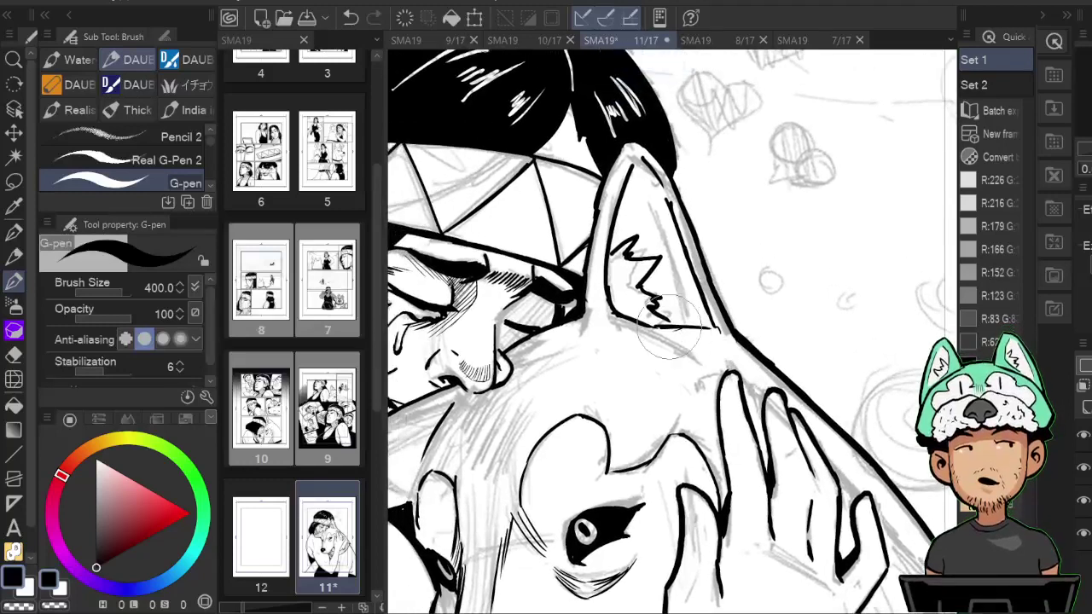
{"action": "key", "text": "e"}
{"action": "key", "text": "p"}
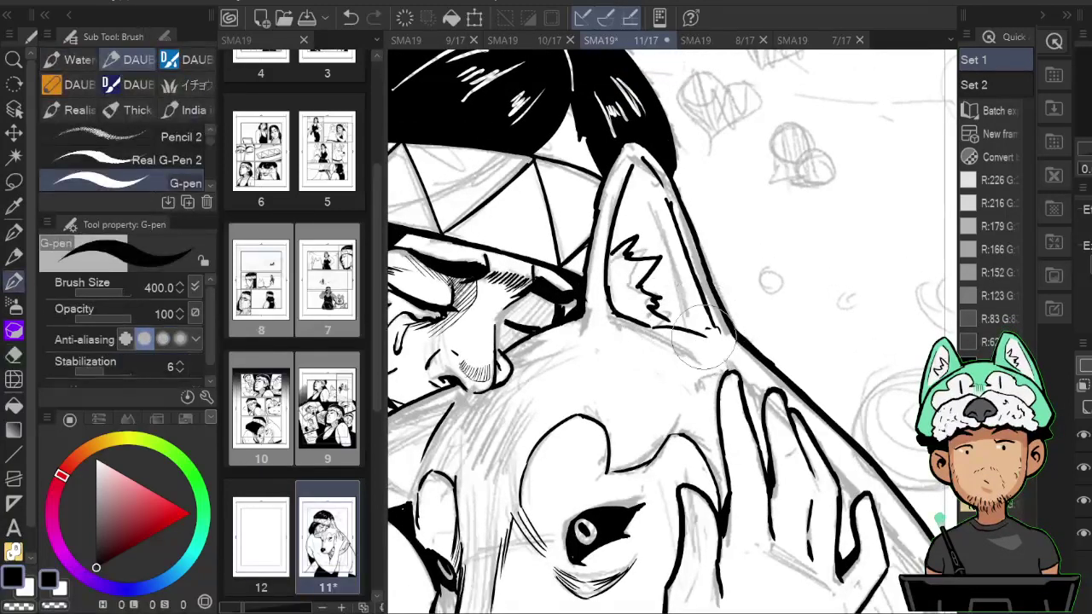
{"action": "key", "text": "e"}
{"action": "key", "text": "p"}
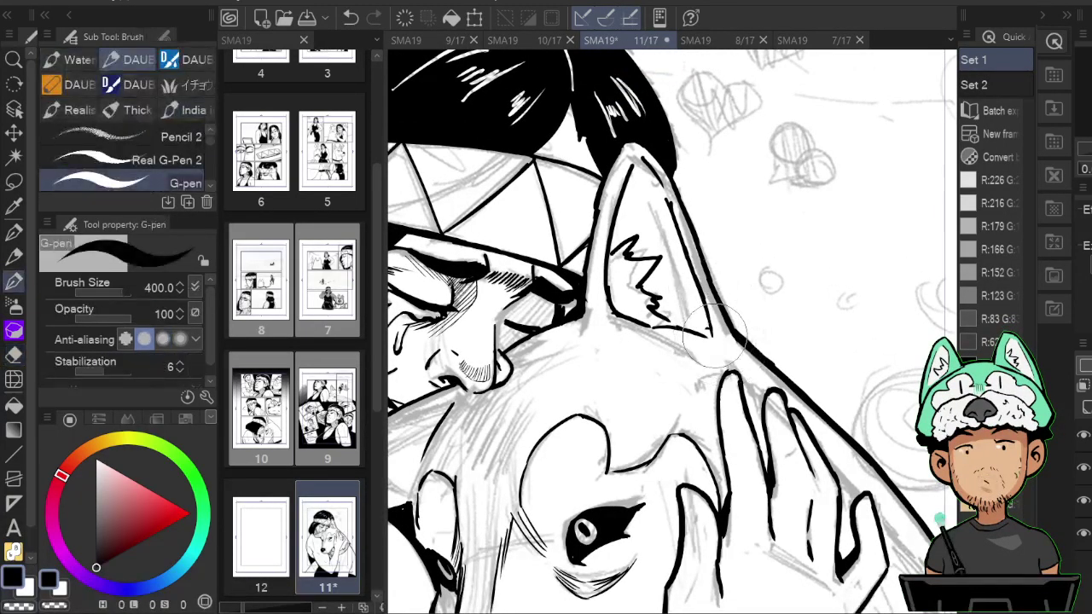
{"action": "key", "text": "e"}
{"action": "key", "text": "p"}
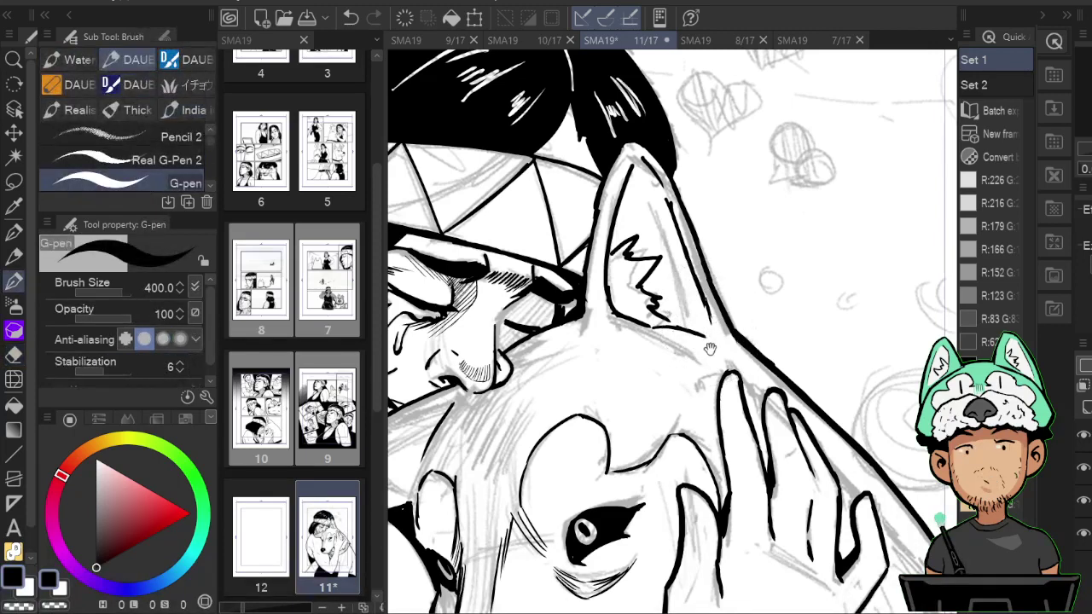
Lasso the dog's near eye with the crease lines beneath it, move it slightly down, and deselect.
{"action": "left_click_drag", "start_coordinate": [707, 349], "coordinate": [715, 384]}
{"action": "scroll", "coordinate": [714, 378], "scroll_direction": "down", "scroll_amount": 3}
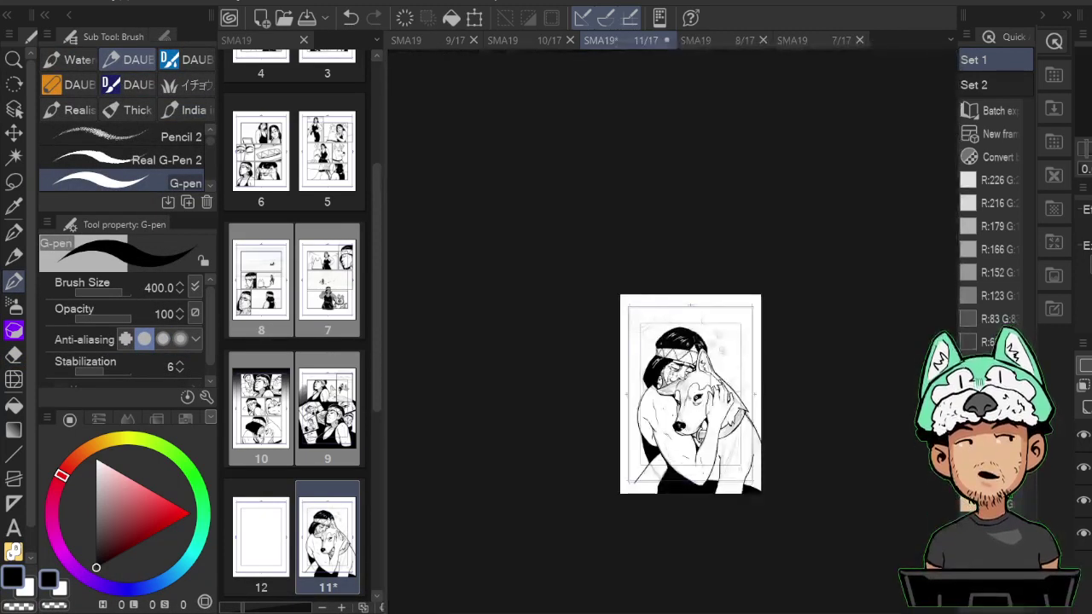
{"action": "scroll", "coordinate": [713, 378], "scroll_direction": "up", "scroll_amount": 2}
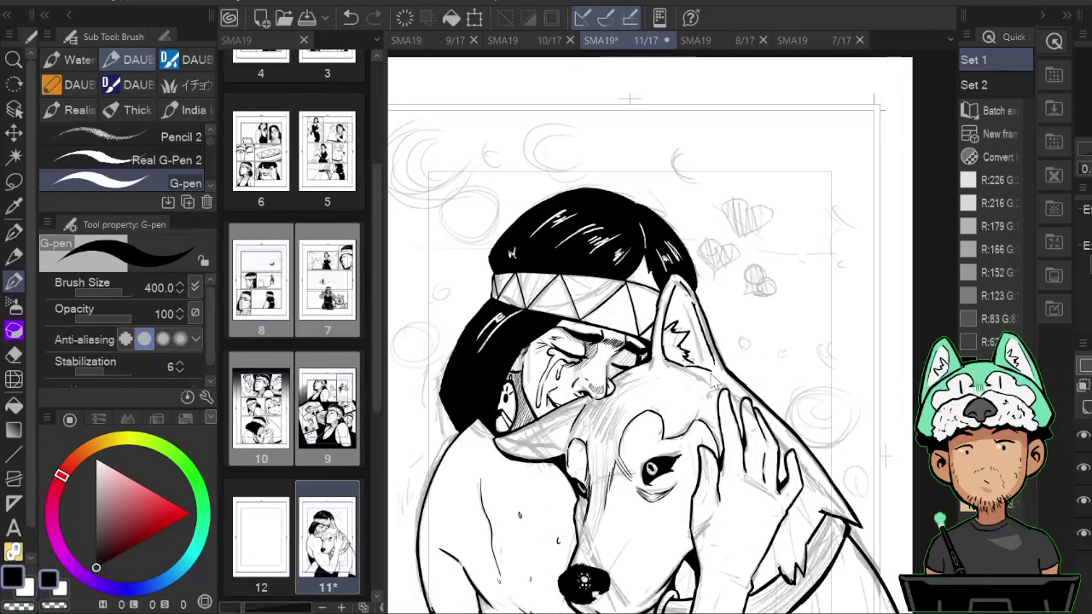
{"action": "scroll", "coordinate": [716, 384], "scroll_direction": "up", "scroll_amount": 2}
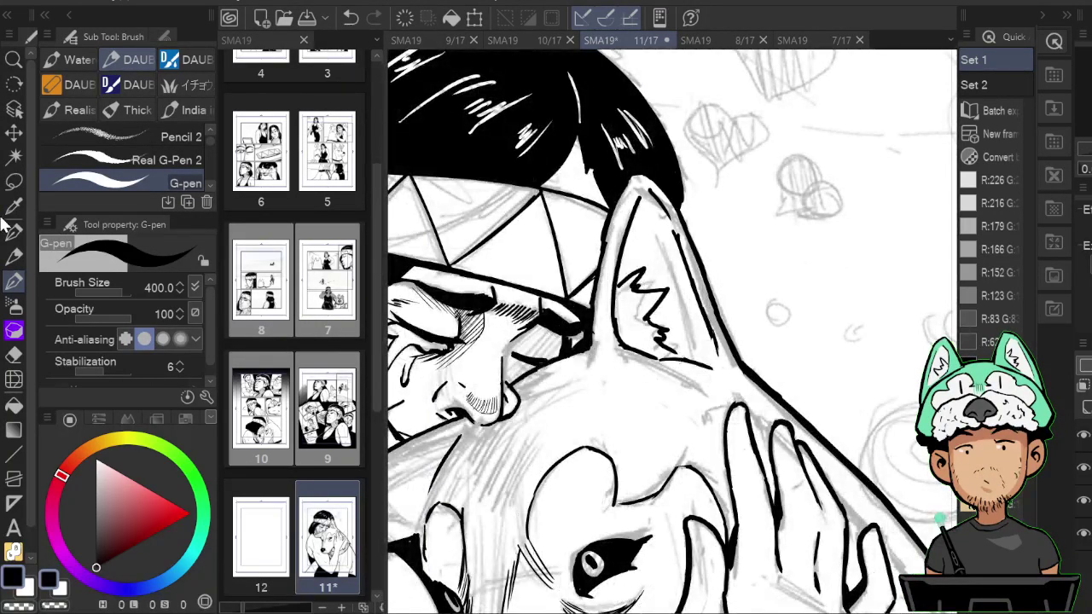
{"action": "left_click", "coordinate": [14, 183]}
{"action": "left_click_drag", "start_coordinate": [674, 497], "coordinate": [639, 267]}
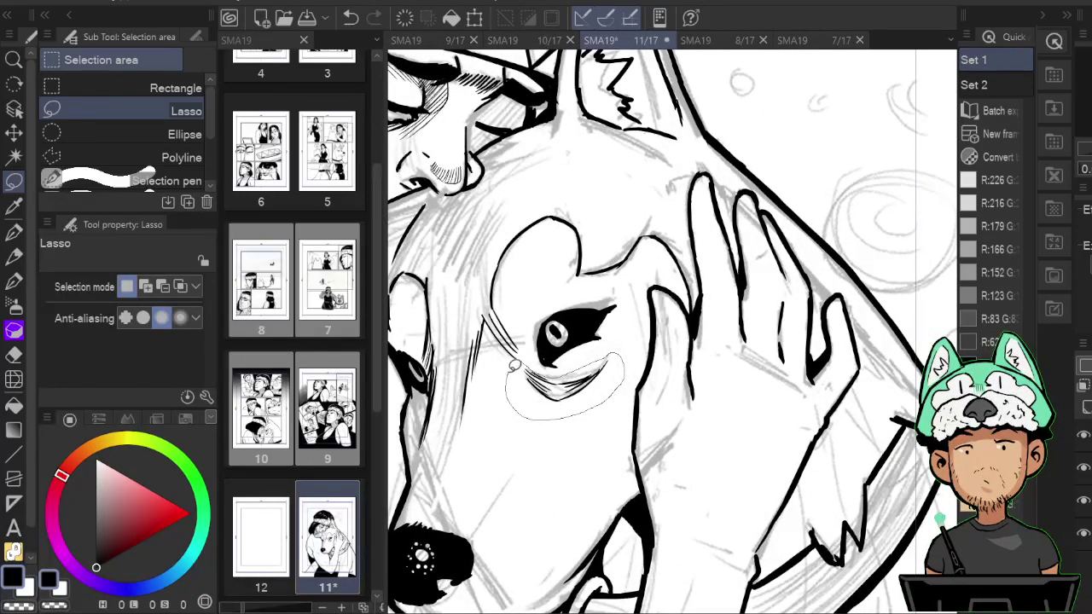
{"action": "left_click_drag", "start_coordinate": [529, 348], "coordinate": [526, 353]}
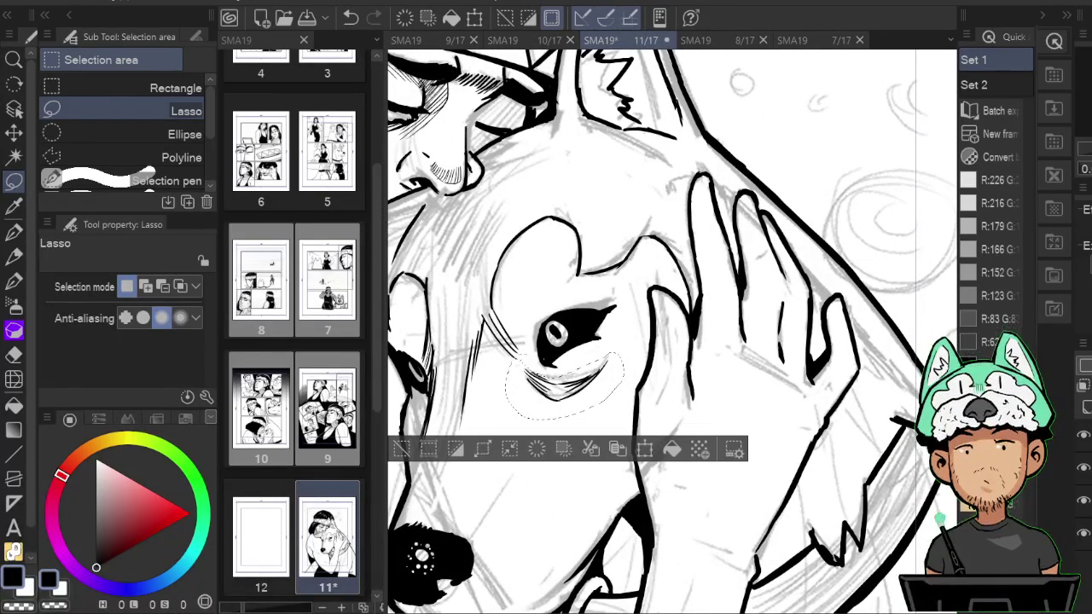
{"action": "mouse_move", "coordinate": [530, 309]}
{"action": "left_mouse_down"}
{"action": "mouse_move", "coordinate": [553, 280]}
{"action": "mouse_move", "coordinate": [613, 284]}
{"action": "mouse_move", "coordinate": [639, 323]}
{"action": "mouse_move", "coordinate": [597, 406]}
{"action": "mouse_move", "coordinate": [521, 409]}
{"action": "mouse_move", "coordinate": [531, 341]}
{"action": "left_mouse_up"}
{"action": "key", "text": "ctrl+t"}
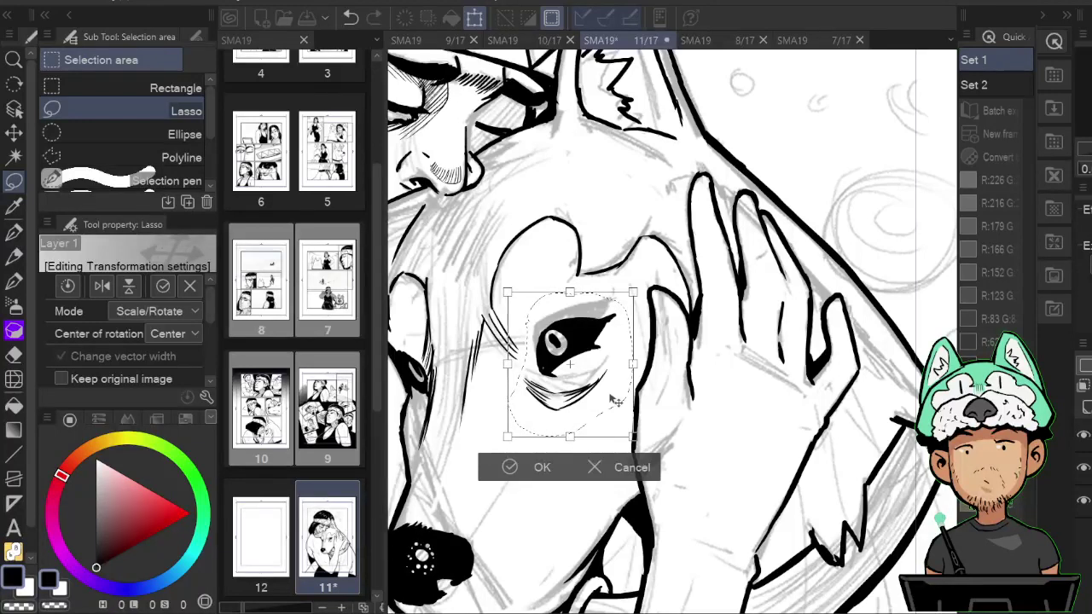
{"action": "scroll", "coordinate": [616, 401], "scroll_direction": "down", "scroll_amount": 5}
{"action": "key", "text": "Return"}
{"action": "key", "text": "ctrl+d"}
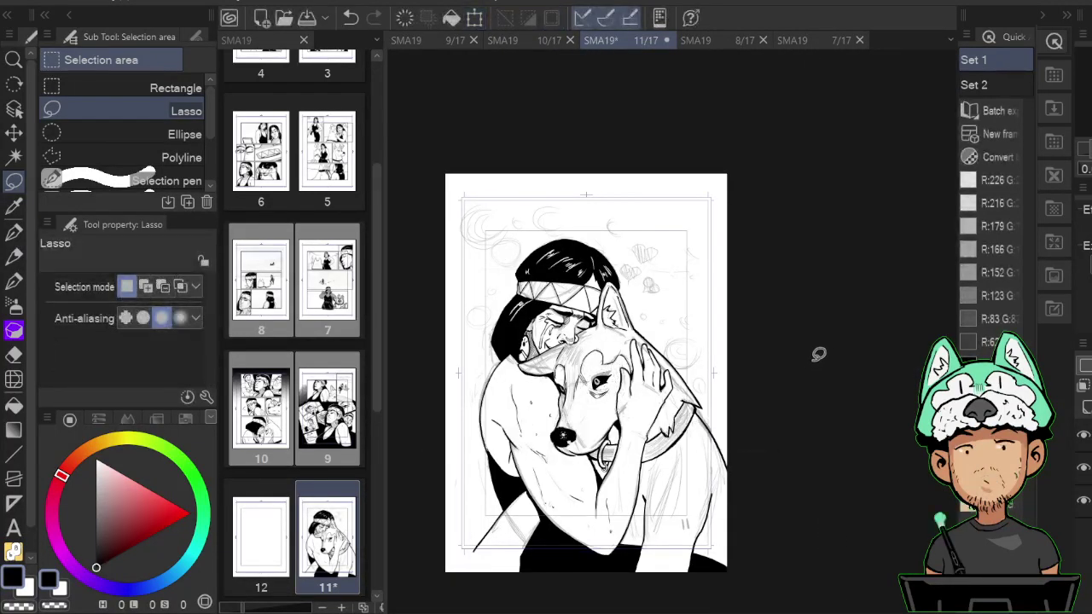
Ink a small zigzag of fur beside the hugging arm's wrist, just above the dog's collar.
{"action": "key", "text": "h"}
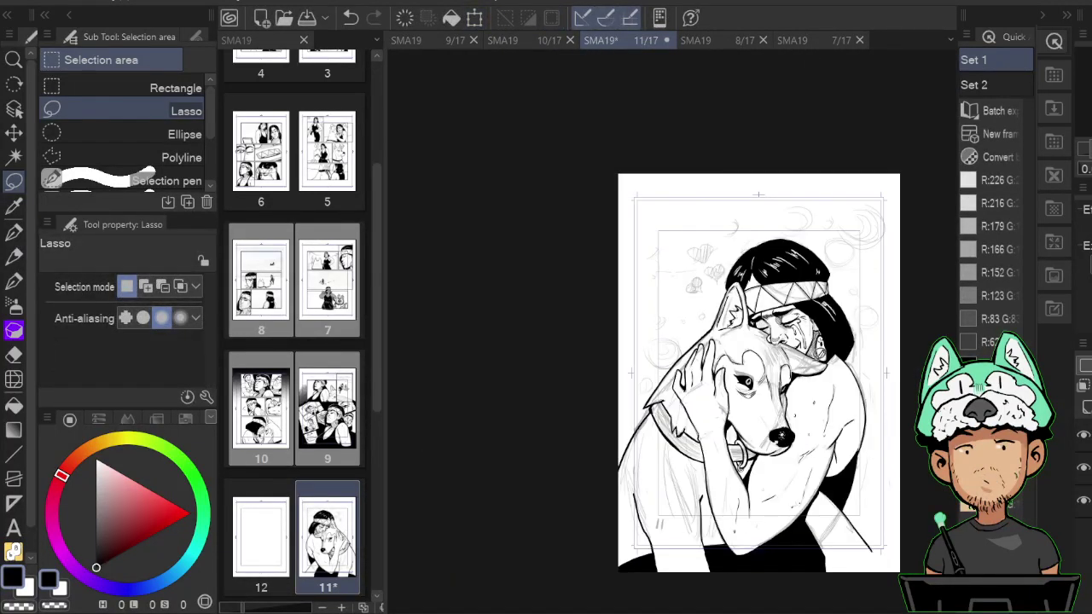
{"action": "key", "text": "h"}
{"action": "scroll", "coordinate": [811, 361], "scroll_direction": "up", "scroll_amount": 5}
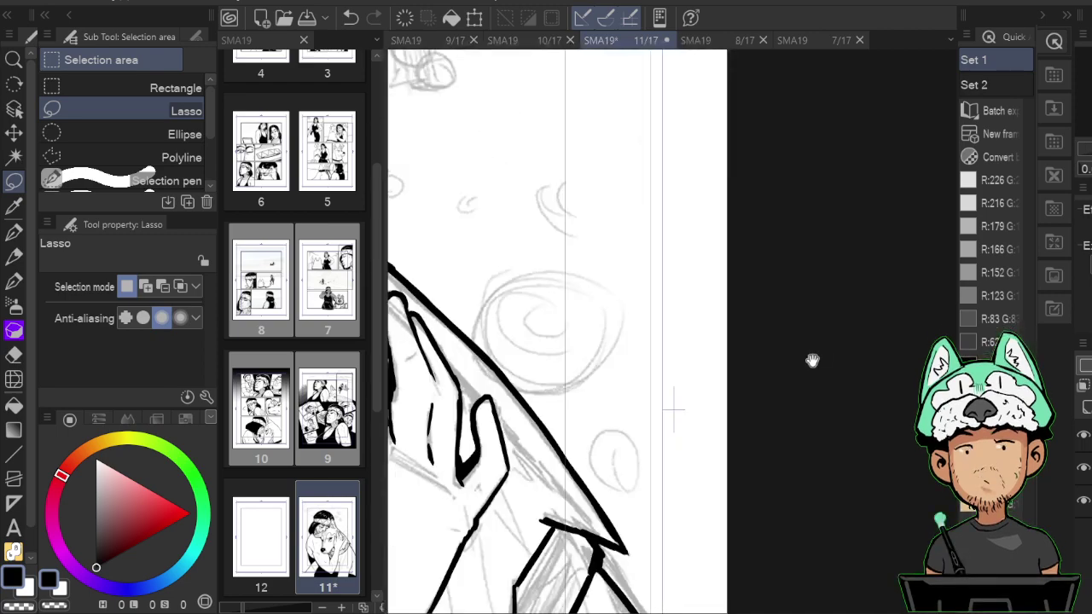
{"action": "mouse_move", "coordinate": [619, 463]}
{"action": "left_mouse_down"}
{"action": "mouse_move", "coordinate": [809, 282]}
{"action": "mouse_move", "coordinate": [857, 318]}
{"action": "left_mouse_up"}
{"action": "key", "text": "p"}
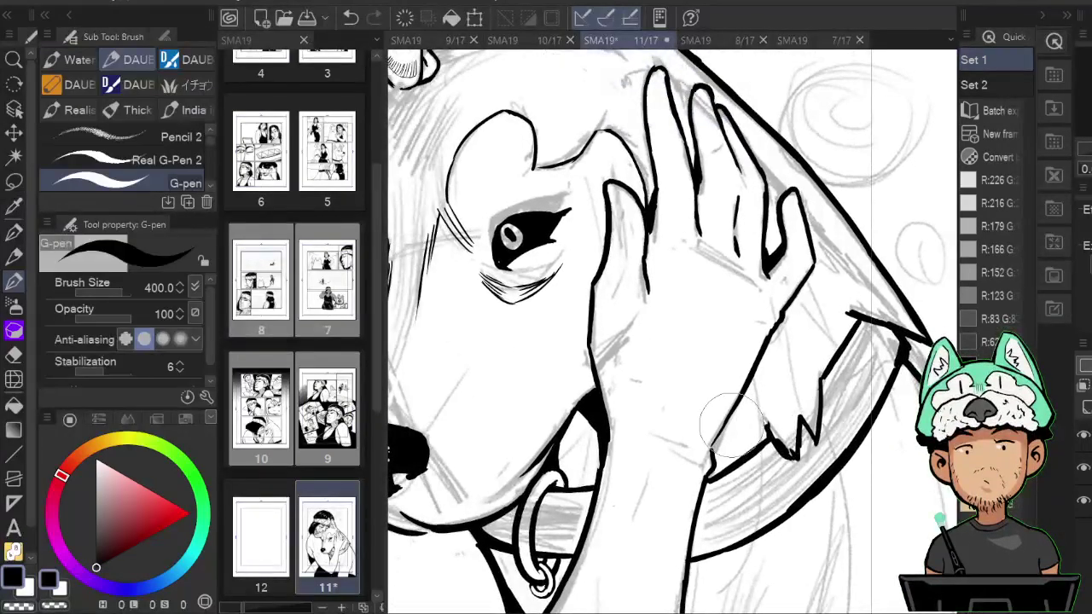
{"action": "left_click_drag", "start_coordinate": [741, 427], "coordinate": [745, 442]}
Ink a jagged fur line running from the collar's lower edge down the dog's chest beside the hugging arm.
{"action": "left_click_drag", "start_coordinate": [805, 533], "coordinate": [782, 293]}
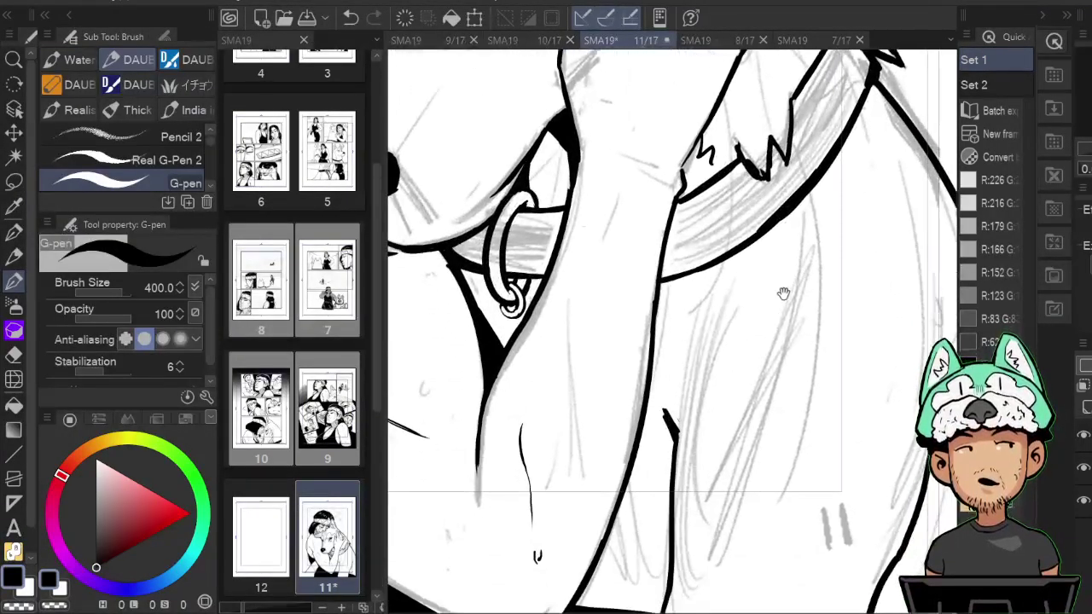
{"action": "key", "text": "h"}
{"action": "mouse_move", "coordinate": [780, 334]}
{"action": "left_mouse_down"}
{"action": "mouse_move", "coordinate": [787, 386]}
{"action": "mouse_move", "coordinate": [775, 329]}
{"action": "left_mouse_up"}
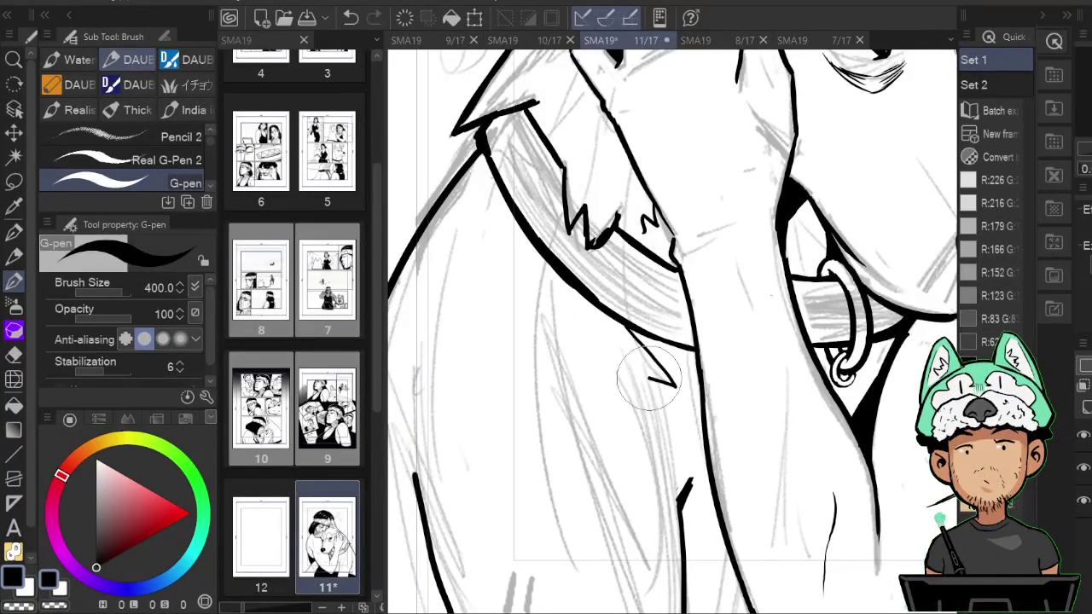
{"action": "mouse_move", "coordinate": [646, 341]}
{"action": "left_mouse_down"}
{"action": "mouse_move", "coordinate": [627, 295]}
{"action": "mouse_move", "coordinate": [590, 288]}
{"action": "mouse_move", "coordinate": [588, 422]}
{"action": "left_mouse_up"}
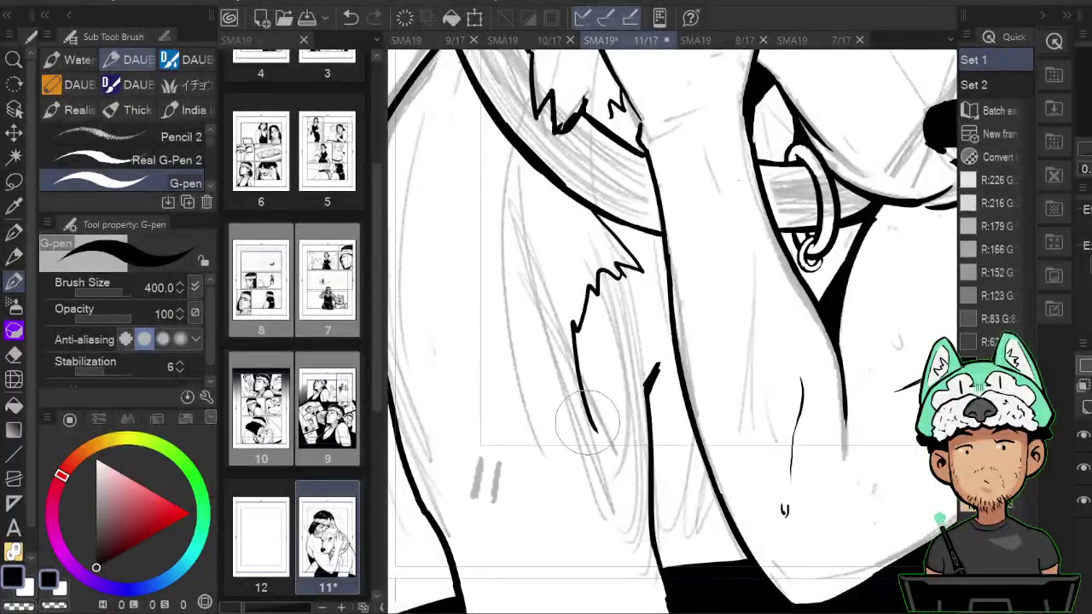
{"action": "key", "text": "h"}
Ink a curved fur line with zigzag tufts across the top of the foreleg and join it to the chest fur line.
{"action": "left_click_drag", "start_coordinate": [755, 435], "coordinate": [861, 355]}
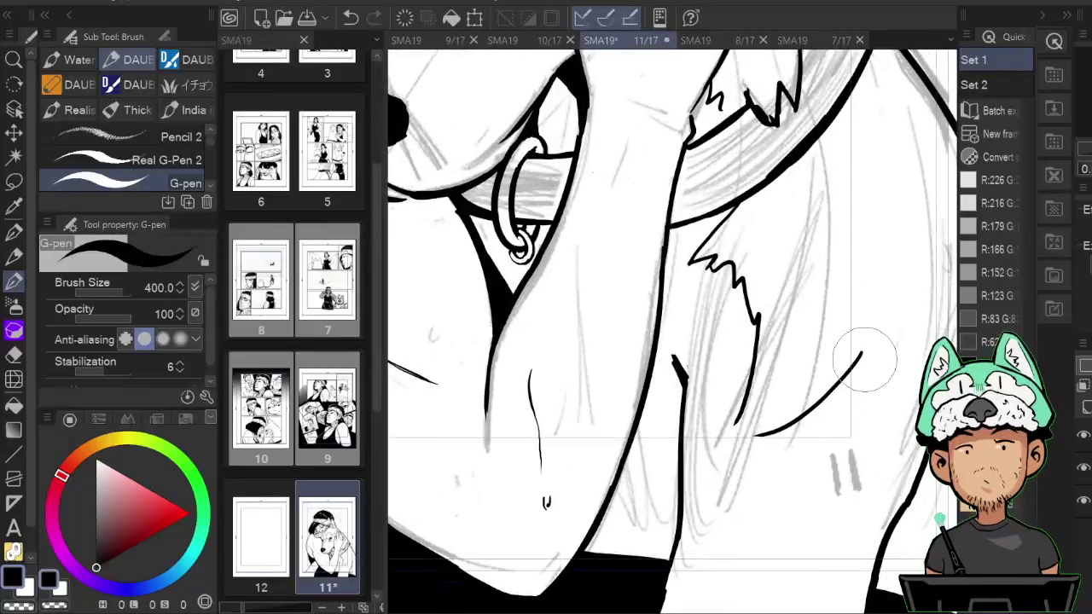
{"action": "key", "text": "h"}
{"action": "left_click_drag", "start_coordinate": [792, 383], "coordinate": [797, 419]}
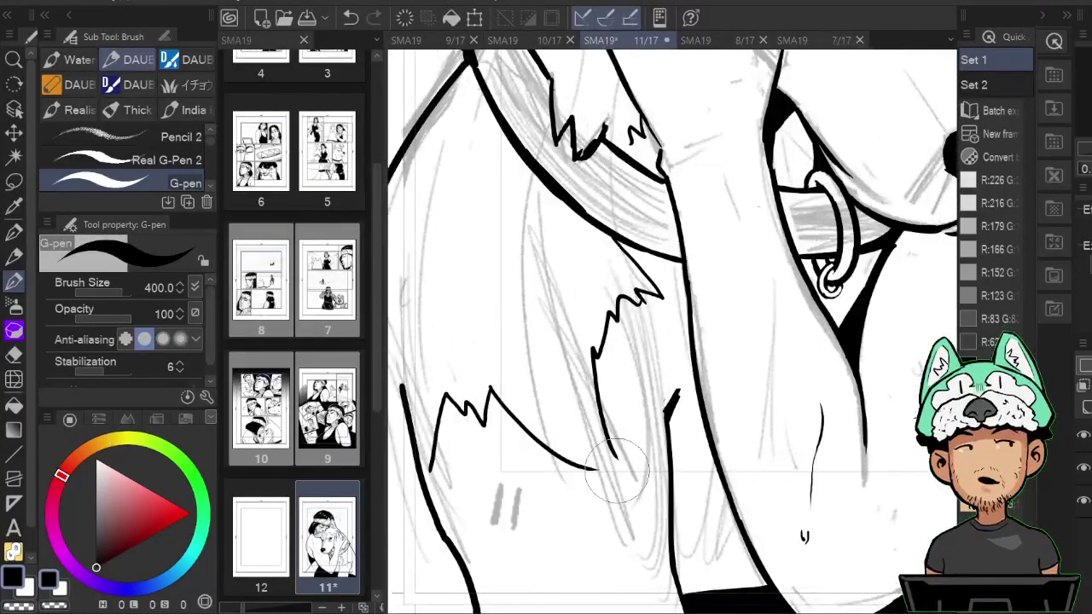
{"action": "mouse_move", "coordinate": [589, 468]}
{"action": "left_mouse_down"}
{"action": "mouse_move", "coordinate": [624, 478]}
{"action": "mouse_move", "coordinate": [614, 453]}
{"action": "left_mouse_up"}
{"action": "key", "text": "h"}
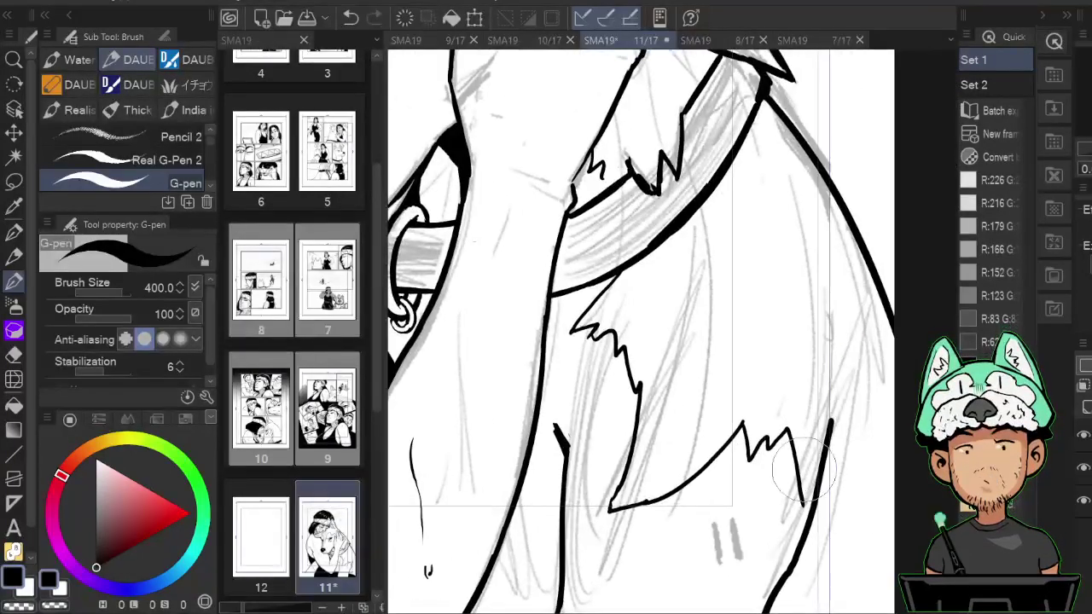
Extend the zigzag fur to the foreleg's outer edge and ink jagged fur behind the leg down to the black area.
{"action": "left_click_drag", "start_coordinate": [816, 463], "coordinate": [811, 373]}
{"action": "mouse_move", "coordinate": [798, 542]}
{"action": "left_mouse_down"}
{"action": "mouse_move", "coordinate": [853, 546]}
{"action": "mouse_move", "coordinate": [867, 593]}
{"action": "mouse_move", "coordinate": [825, 550]}
{"action": "left_mouse_up"}
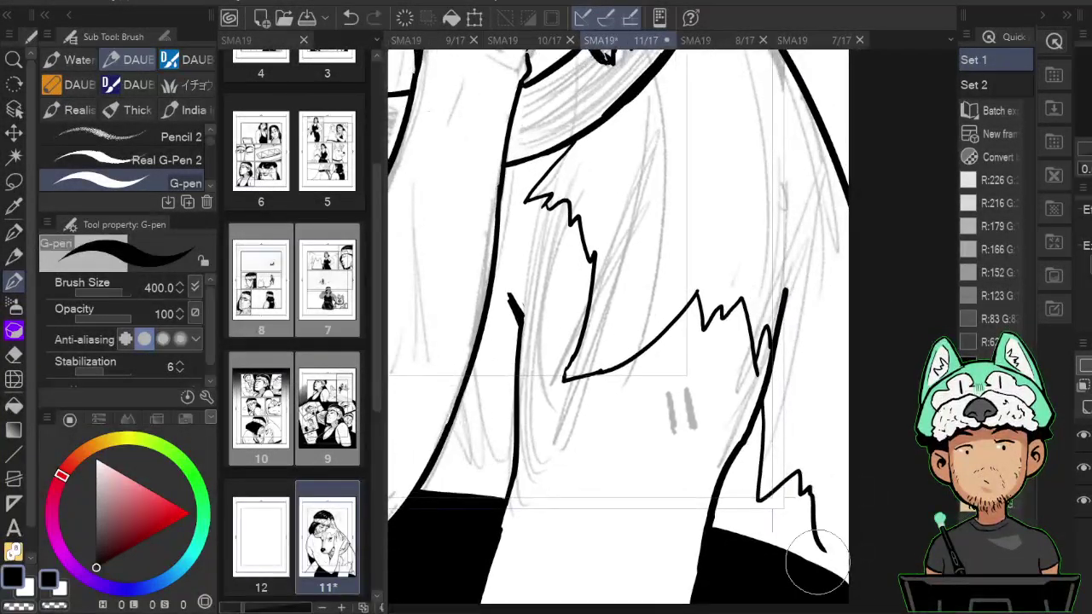
{"action": "scroll", "coordinate": [823, 589], "scroll_direction": "down", "scroll_amount": 5}
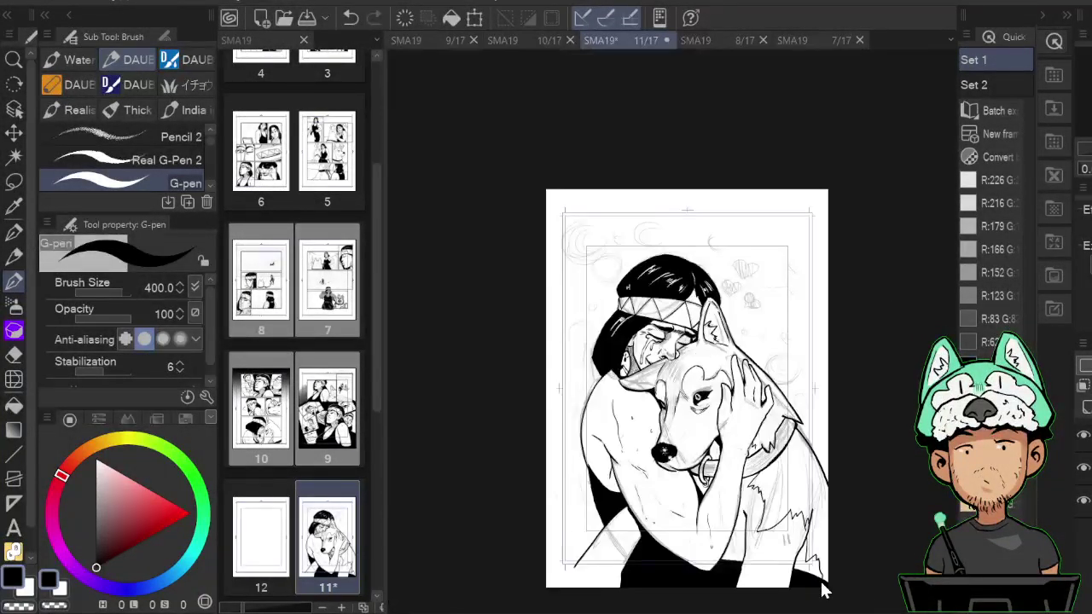
{"action": "scroll", "coordinate": [823, 589], "scroll_direction": "up", "scroll_amount": 4}
{"action": "scroll", "coordinate": [823, 589], "scroll_direction": "up", "scroll_amount": 3}
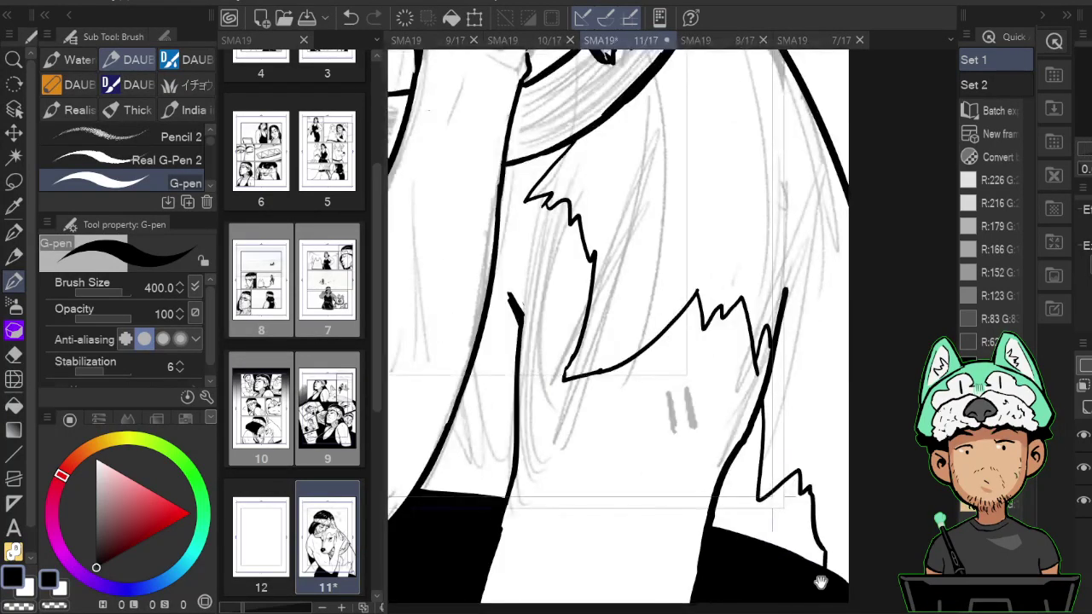
Ink a slanted line in the gap between the elbow and the dog's foreleg and black in the wedge beside the leg.
{"action": "left_click_drag", "start_coordinate": [613, 399], "coordinate": [854, 392]}
{"action": "key", "text": "h"}
{"action": "mouse_move", "coordinate": [783, 382]}
{"action": "left_mouse_down"}
{"action": "mouse_move", "coordinate": [622, 430]}
{"action": "mouse_move", "coordinate": [561, 503]}
{"action": "mouse_move", "coordinate": [799, 428]}
{"action": "mouse_move", "coordinate": [751, 407]}
{"action": "mouse_move", "coordinate": [741, 420]}
{"action": "left_mouse_up"}
{"action": "left_click_drag", "start_coordinate": [804, 391], "coordinate": [827, 497]}
{"action": "key", "text": "ctrl+z"}
{"action": "key", "text": "h"}
{"action": "mouse_move", "coordinate": [651, 437]}
{"action": "left_mouse_down"}
{"action": "mouse_move", "coordinate": [731, 459]}
{"action": "mouse_move", "coordinate": [769, 451]}
{"action": "left_mouse_up"}
{"action": "mouse_move", "coordinate": [648, 472]}
{"action": "left_mouse_down"}
{"action": "mouse_move", "coordinate": [647, 498]}
{"action": "mouse_move", "coordinate": [621, 513]}
{"action": "left_mouse_up"}
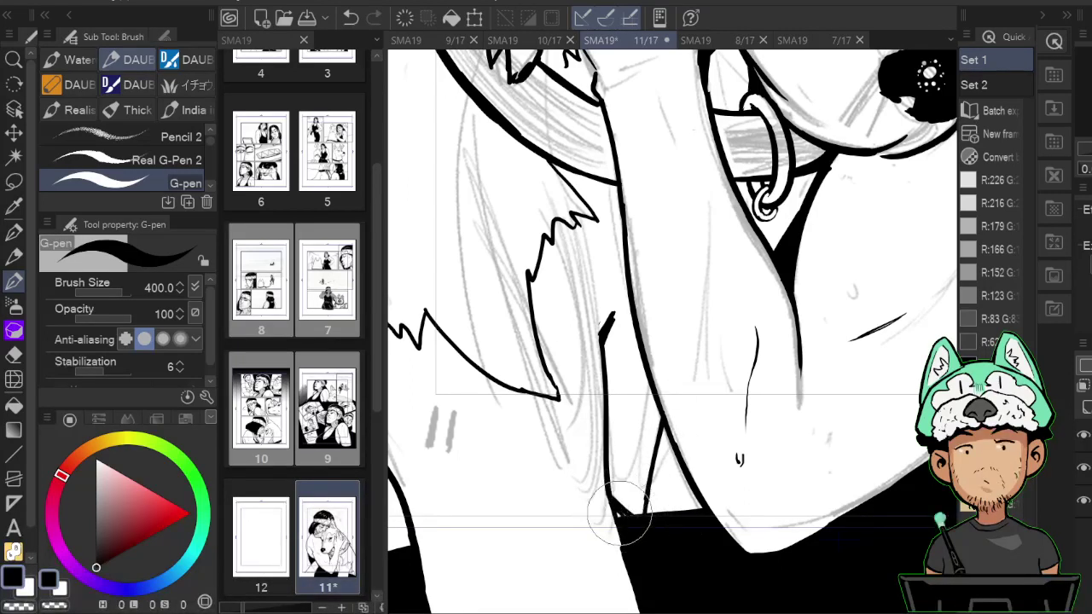
{"action": "mouse_move", "coordinate": [612, 463]}
{"action": "left_mouse_down"}
{"action": "mouse_move", "coordinate": [635, 497]}
{"action": "mouse_move", "coordinate": [623, 497]}
{"action": "left_mouse_up"}
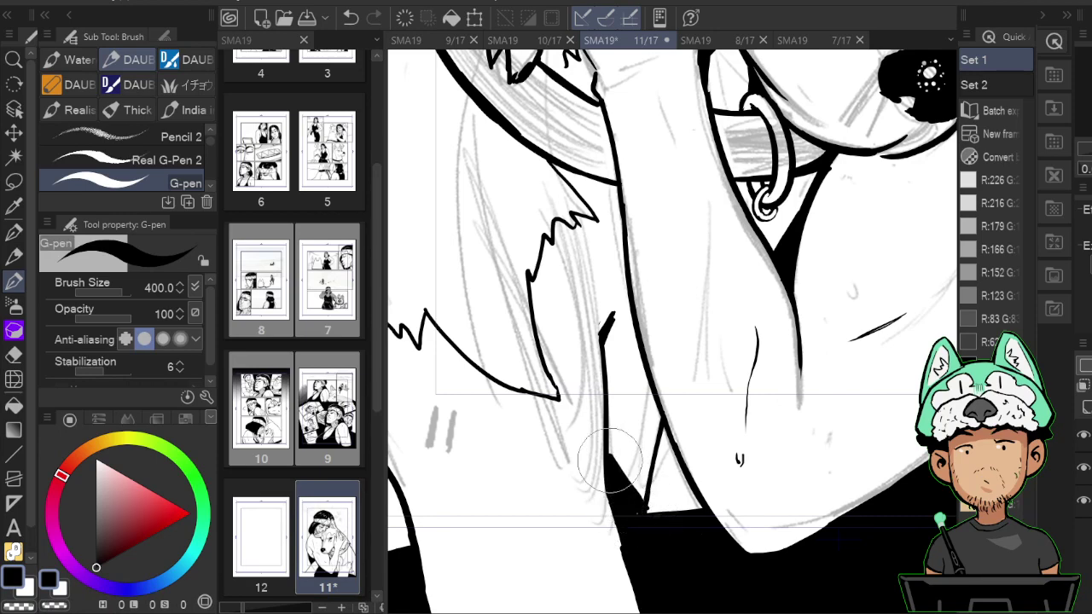
{"action": "key", "text": "h"}
{"action": "key", "text": "ctrl+0"}
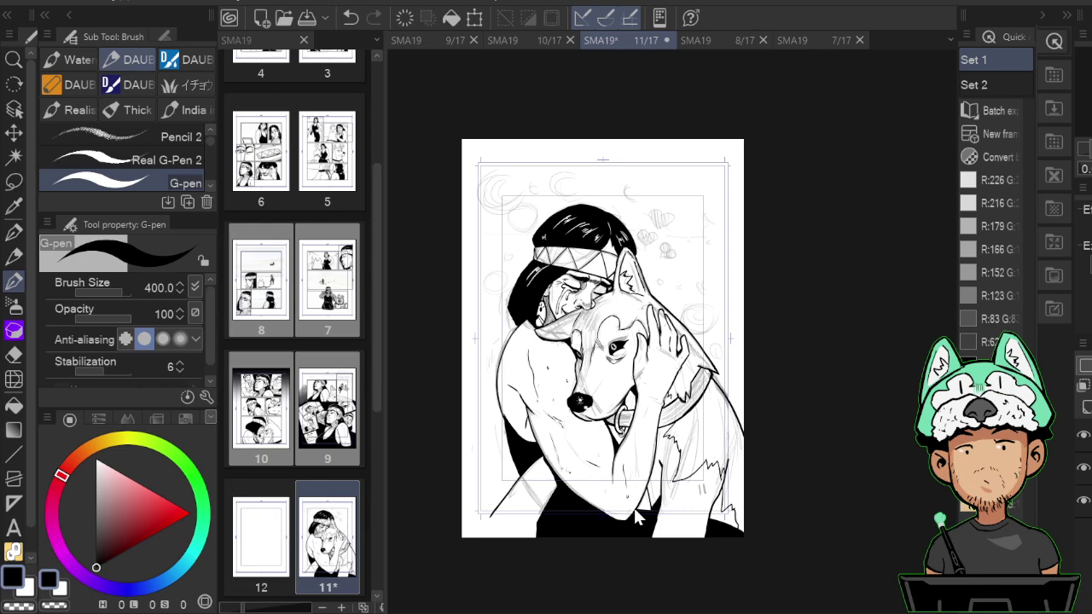
{"action": "scroll", "coordinate": [634, 508], "scroll_direction": "down", "scroll_amount": 3}
{"action": "scroll", "coordinate": [634, 508], "scroll_direction": "up", "scroll_amount": 5}
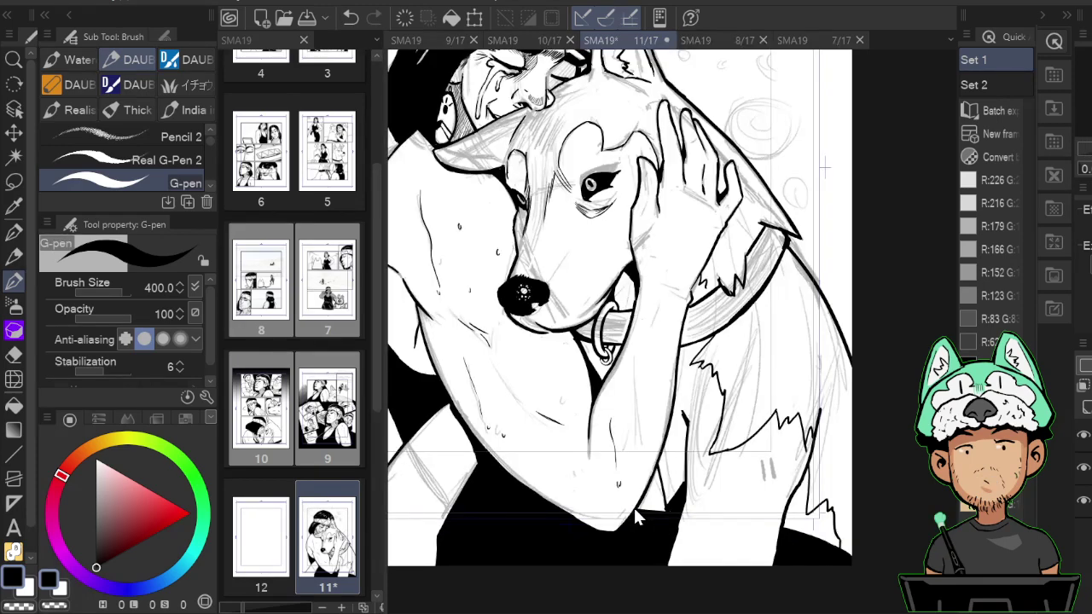
{"action": "scroll", "coordinate": [634, 508], "scroll_direction": "up", "scroll_amount": 6}
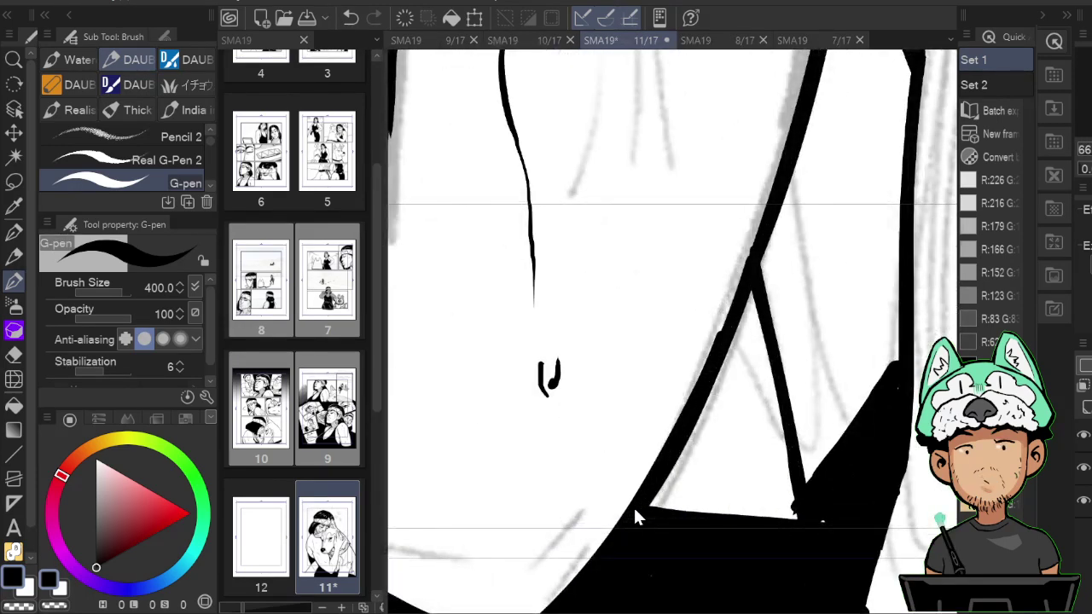
{"action": "scroll", "coordinate": [634, 515], "scroll_direction": "down", "scroll_amount": 7}
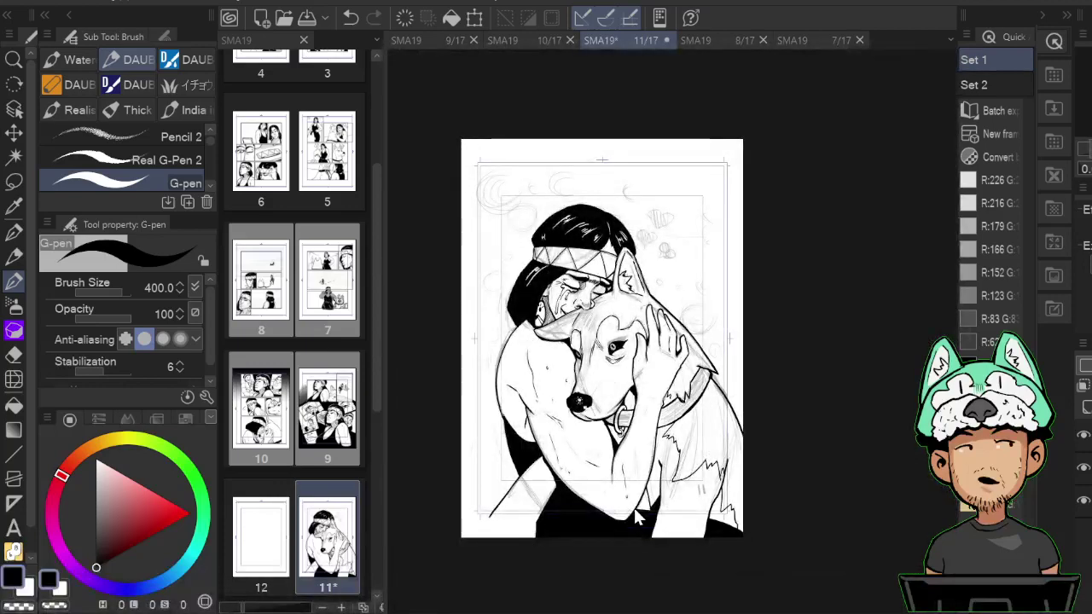
Ink a short contour line on the dog's forehead beside the far eye.
{"action": "scroll", "coordinate": [634, 515], "scroll_direction": "up", "scroll_amount": 5}
{"action": "left_click_drag", "start_coordinate": [743, 183], "coordinate": [817, 514]}
{"action": "left_click_drag", "start_coordinate": [802, 350], "coordinate": [856, 391]}
{"action": "key", "text": "h"}
{"action": "mouse_move", "coordinate": [770, 286]}
{"action": "left_mouse_down"}
{"action": "mouse_move", "coordinate": [831, 382]}
{"action": "mouse_move", "coordinate": [794, 372]}
{"action": "left_mouse_up"}
{"action": "key", "text": "e"}
{"action": "key", "text": "p"}
{"action": "key", "text": "h"}
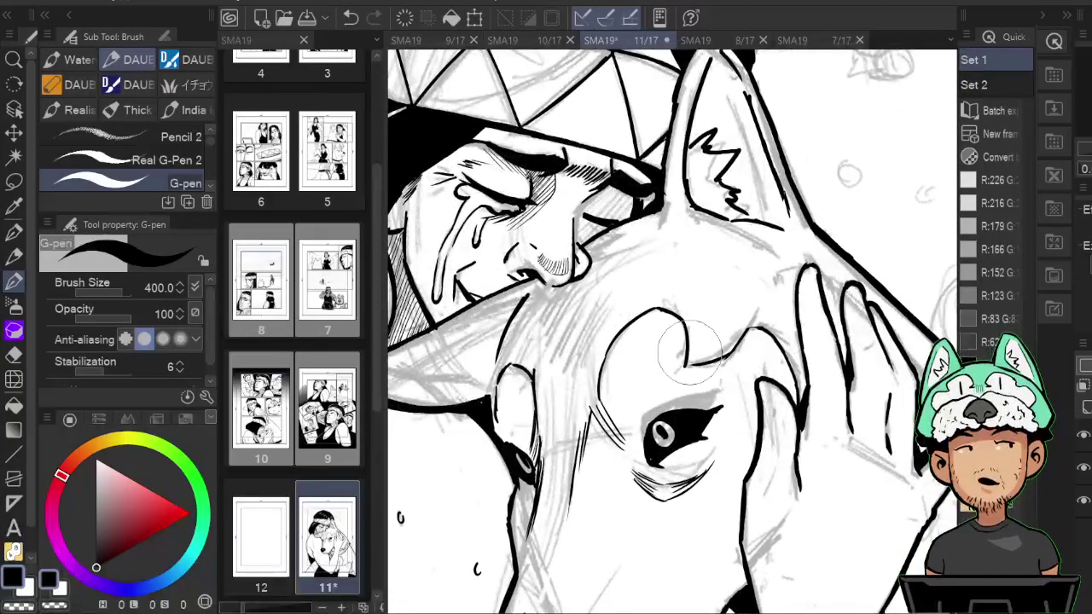
Erase the outline of the dog's neck from the base of the ear to the pointed fur tip above the collar.
{"action": "key", "text": "ctrl+minus"}
{"action": "key", "text": "ctrl+minus"}
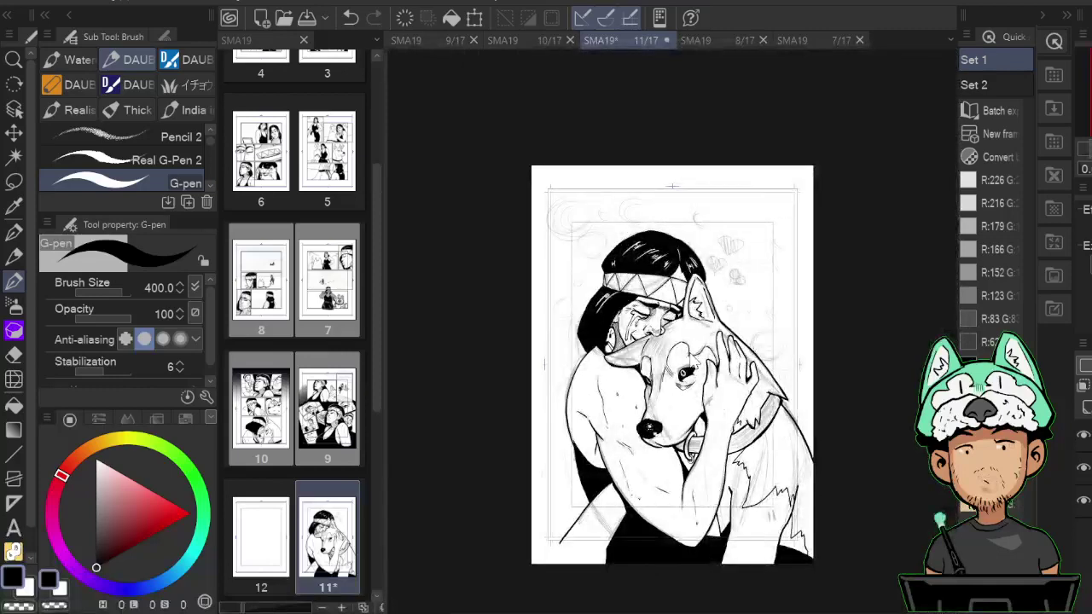
{"action": "key", "text": "ctrl+plus"}
{"action": "key", "text": "ctrl+plus"}
{"action": "left_click_drag", "start_coordinate": [688, 352], "coordinate": [576, 296]}
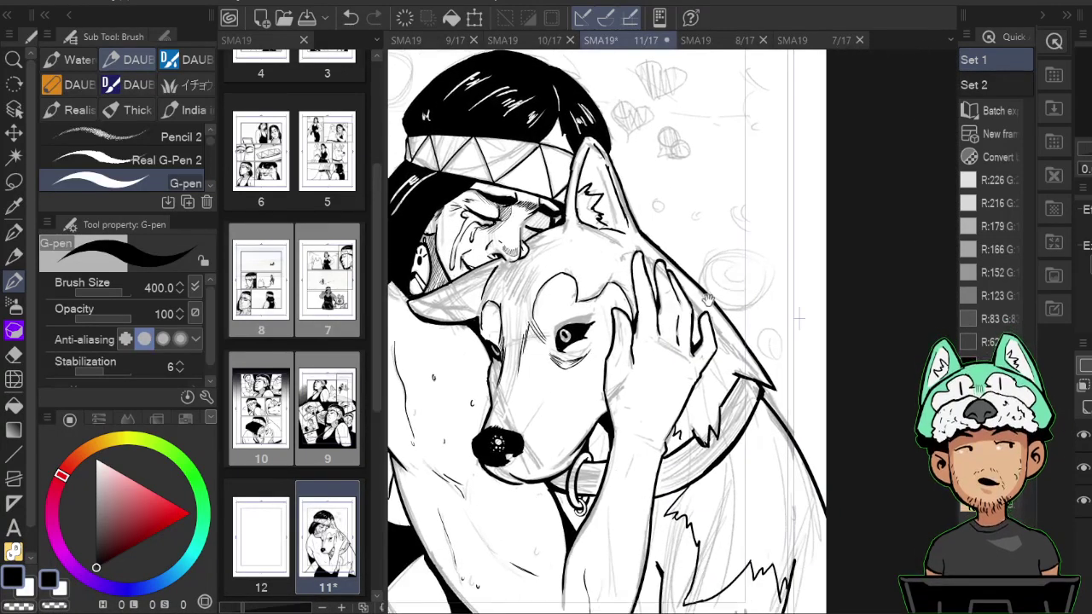
{"action": "key", "text": "e"}
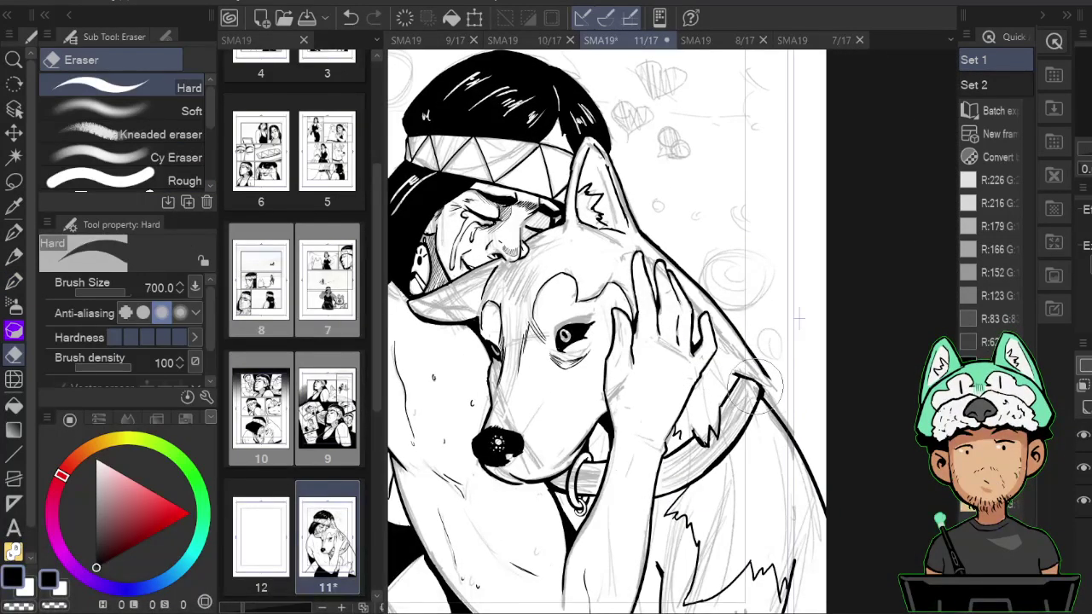
{"action": "left_click_drag", "start_coordinate": [743, 368], "coordinate": [738, 398]}
{"action": "mouse_move", "coordinate": [773, 361]}
{"action": "left_mouse_down"}
{"action": "mouse_move", "coordinate": [708, 281]}
{"action": "mouse_move", "coordinate": [674, 275]}
{"action": "left_mouse_up"}
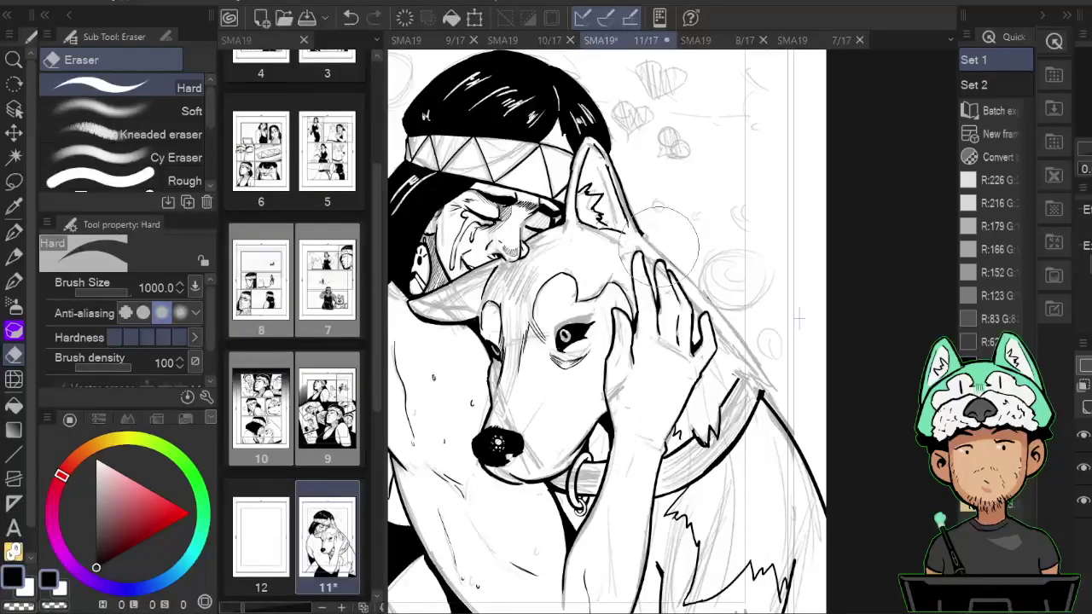
Redraw the neck outline from the ear to the collar with the G-pen at size 600, ending in a pointed fur tip.
{"action": "key", "text": "b"}
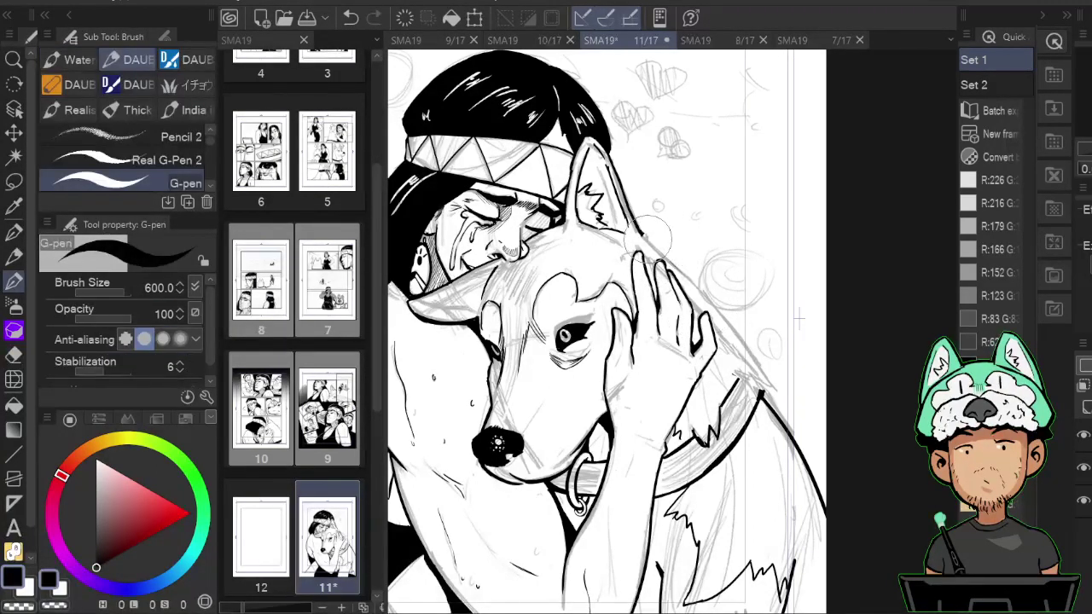
{"action": "left_click_drag", "start_coordinate": [645, 237], "coordinate": [752, 344]}
{"action": "key", "text": "h"}
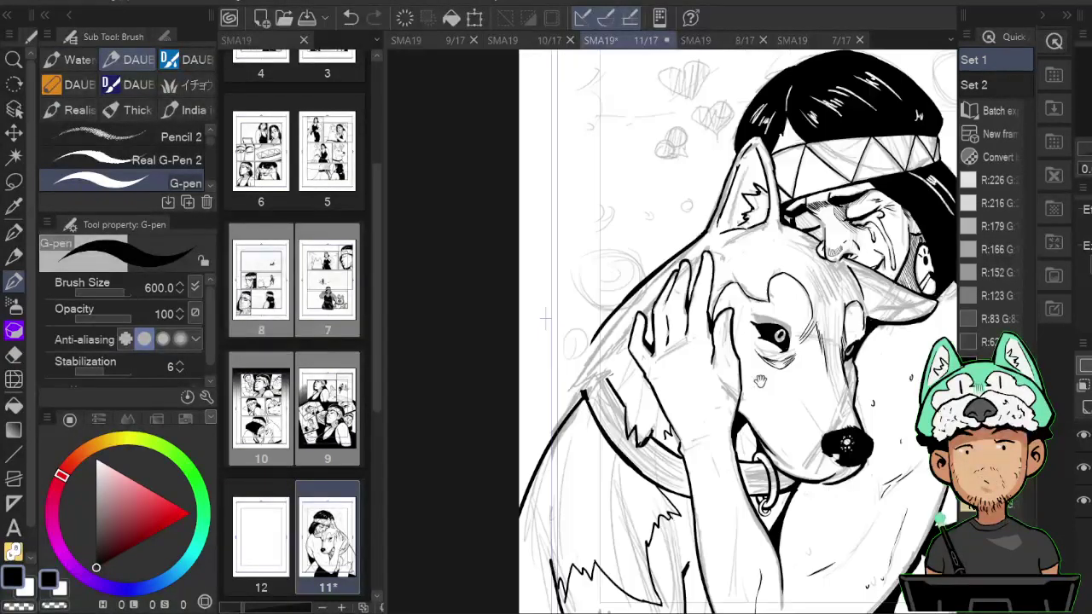
{"action": "key", "text": "h"}
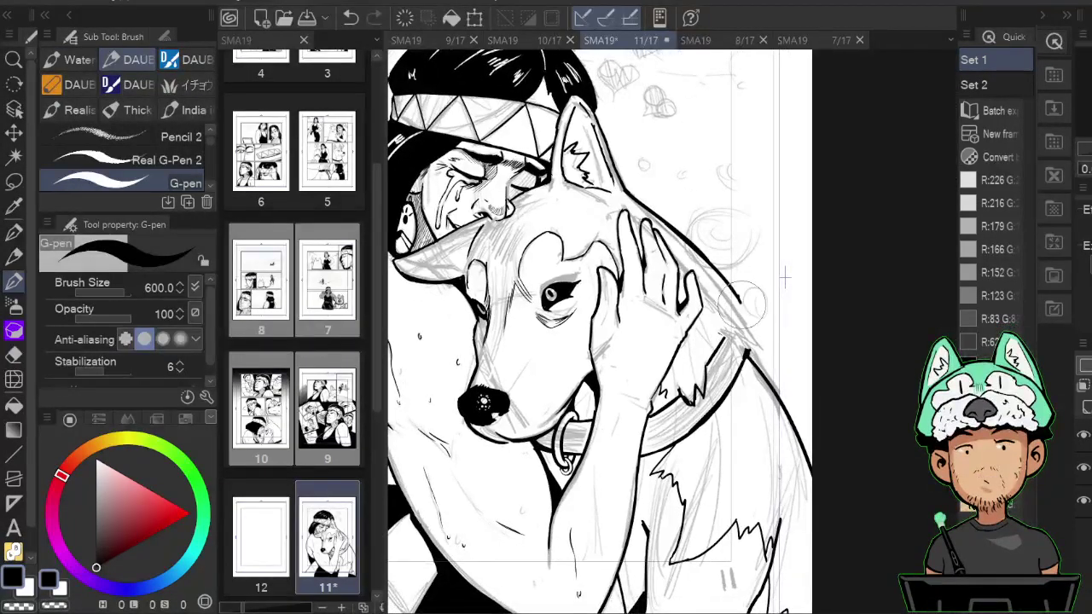
{"action": "key", "text": "h"}
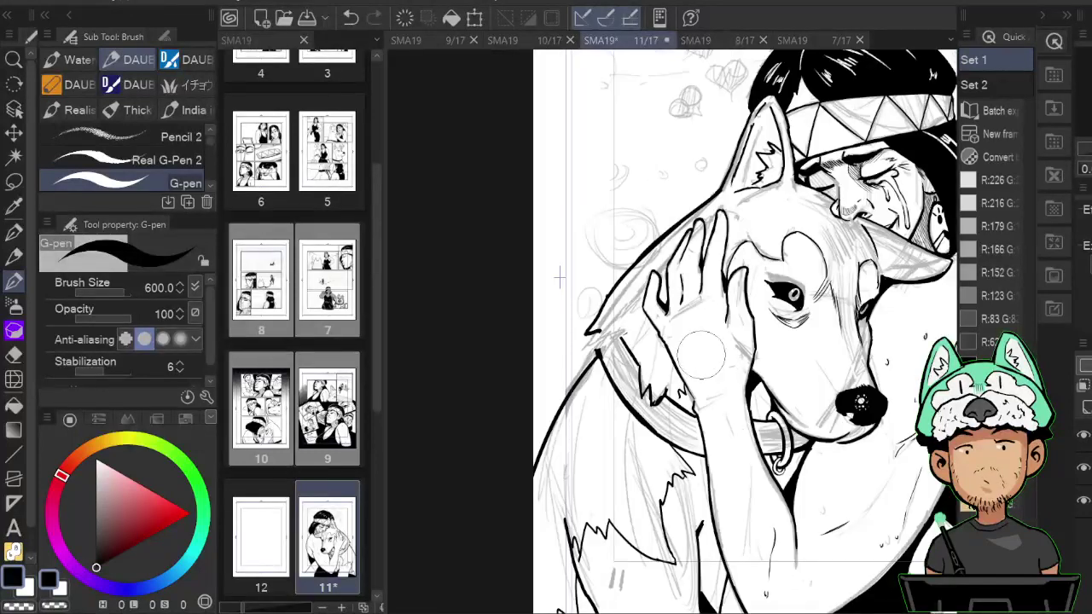
Black in the upper end of the dog's collar with rough pen strokes.
{"action": "key", "text": "e"}
{"action": "key", "text": "b"}
{"action": "mouse_move", "coordinate": [622, 336]}
{"action": "left_mouse_down"}
{"action": "mouse_move", "coordinate": [632, 362]}
{"action": "mouse_move", "coordinate": [616, 341]}
{"action": "mouse_move", "coordinate": [636, 375]}
{"action": "mouse_move", "coordinate": [628, 389]}
{"action": "left_mouse_up"}
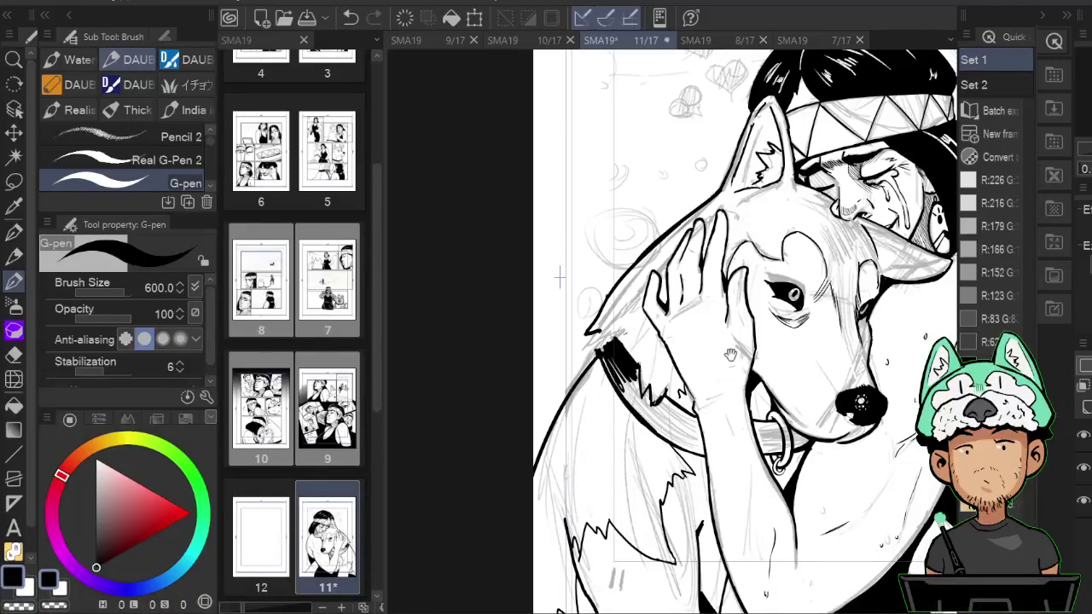
{"action": "key", "text": "h"}
{"action": "left_click_drag", "start_coordinate": [742, 343], "coordinate": [728, 379]}
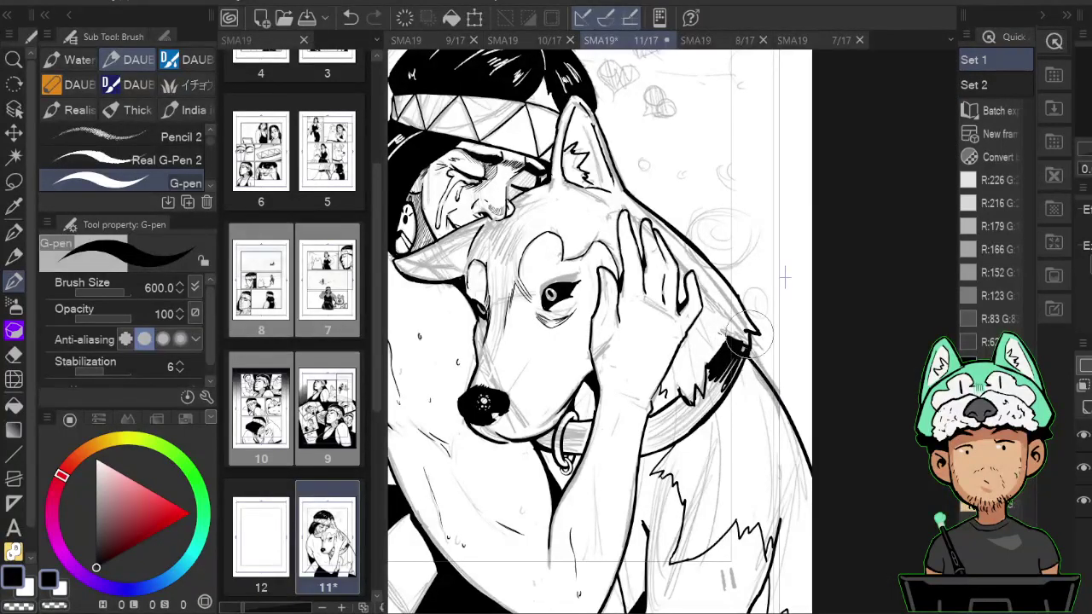
Join the neck's fur tip to the collar, clean up around it, and solidify the black at the collar's upper end.
{"action": "key", "text": "r"}
{"action": "mouse_move", "coordinate": [751, 338]}
{"action": "left_mouse_down"}
{"action": "mouse_move", "coordinate": [748, 357]}
{"action": "mouse_move", "coordinate": [754, 339]}
{"action": "left_mouse_up"}
{"action": "key", "text": "e"}
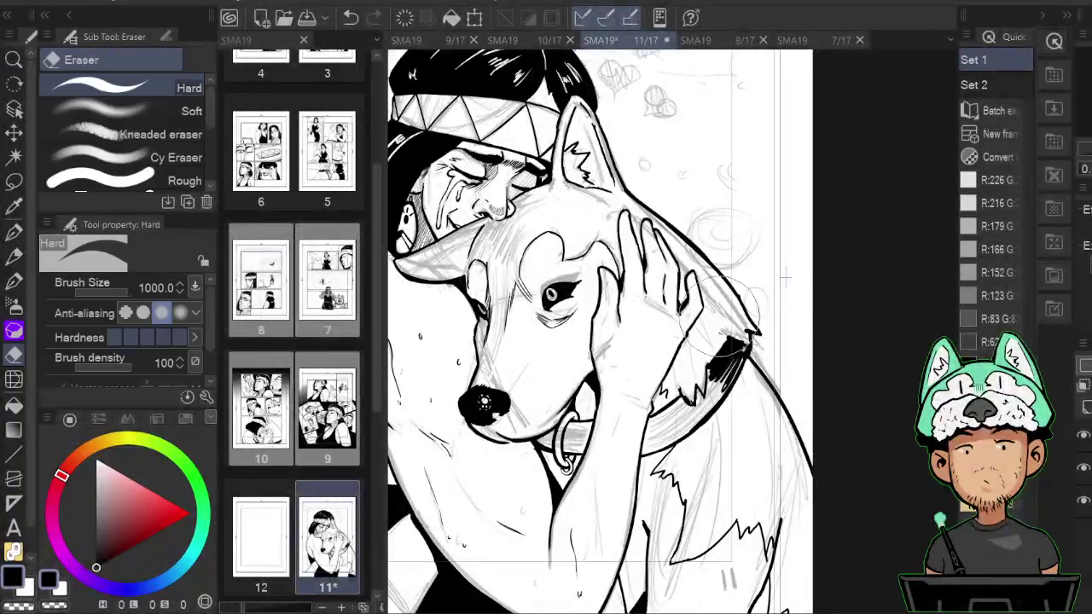
{"action": "key", "text": "h"}
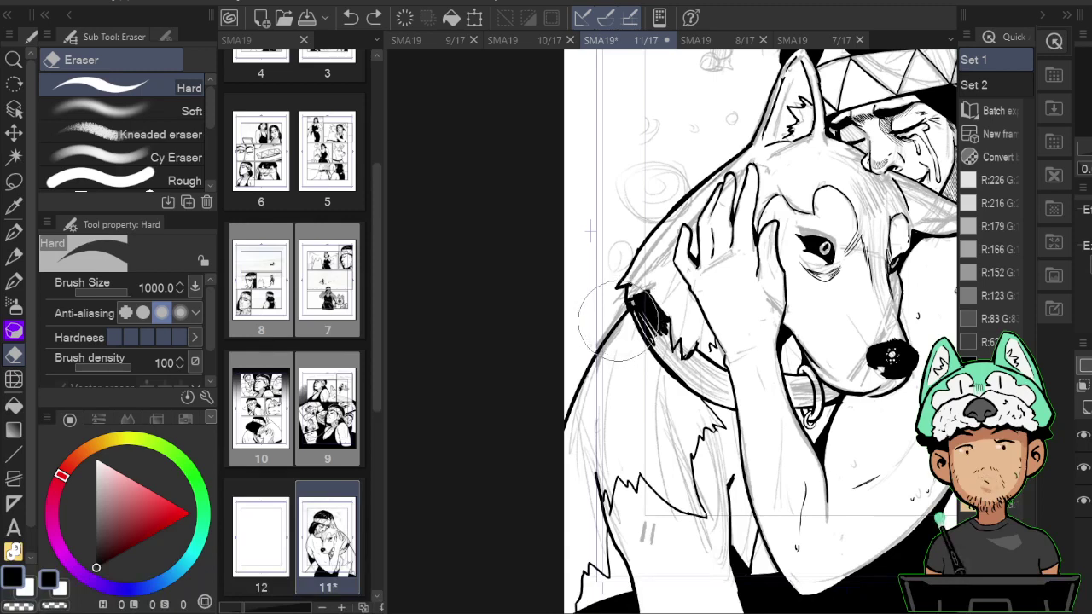
{"action": "key", "text": "p"}
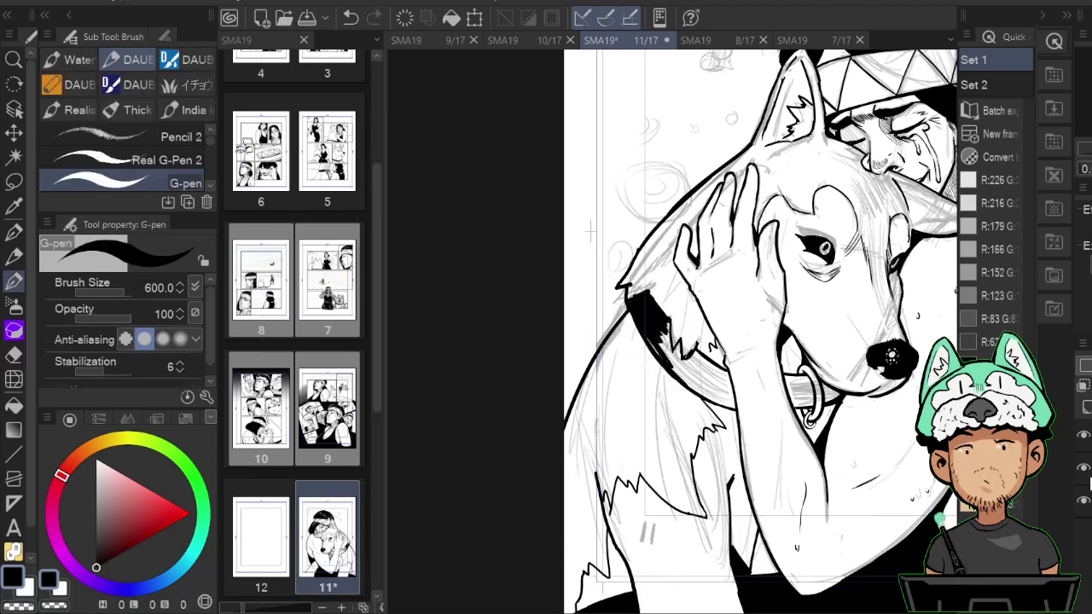
Hide the sketch layer and fill the collar section next to the wrist with black, referring to other layers.
{"action": "left_click", "coordinate": [1084, 469]}
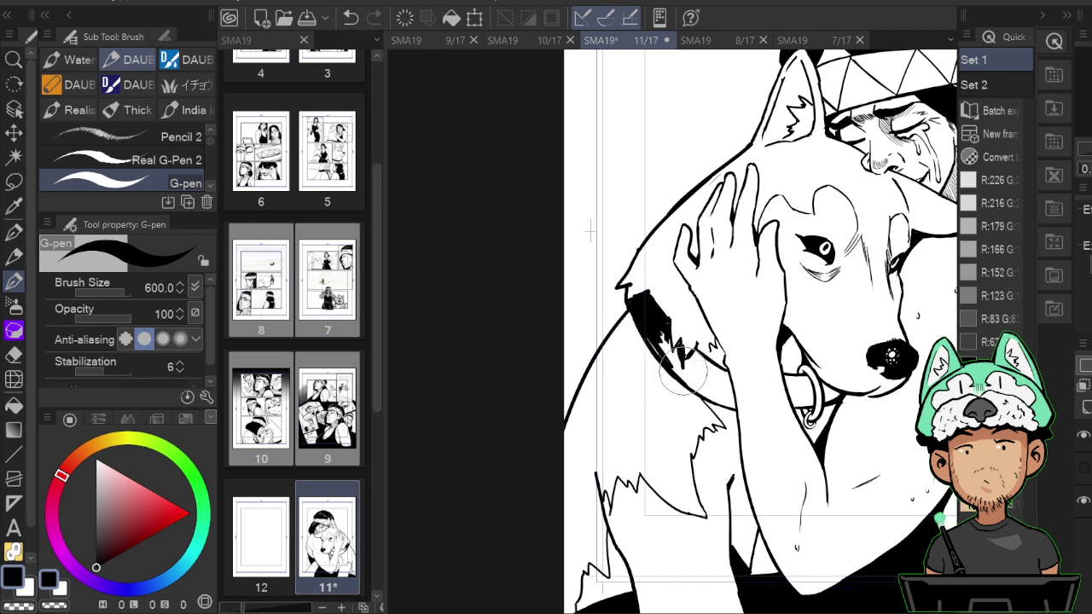
{"action": "left_click_drag", "start_coordinate": [687, 369], "coordinate": [688, 355]}
{"action": "key", "text": "g"}
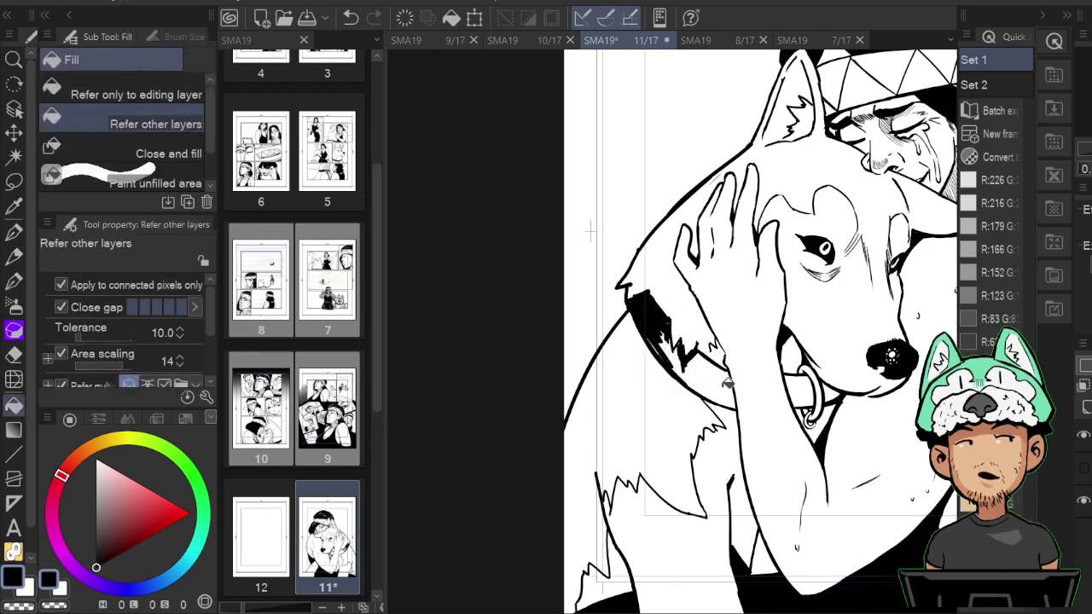
{"action": "left_click", "coordinate": [674, 343]}
Finish blacking the collar's upper part and erase thin highlight streaks into it.
{"action": "key", "text": "p"}
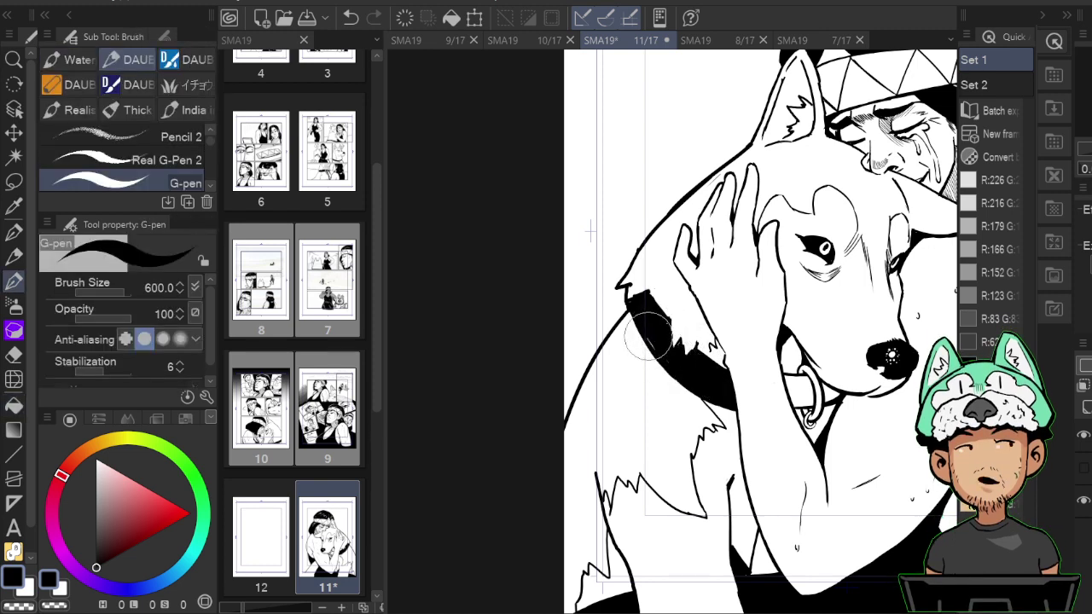
{"action": "key", "text": "e"}
{"action": "left_click_drag", "start_coordinate": [648, 308], "coordinate": [627, 354]}
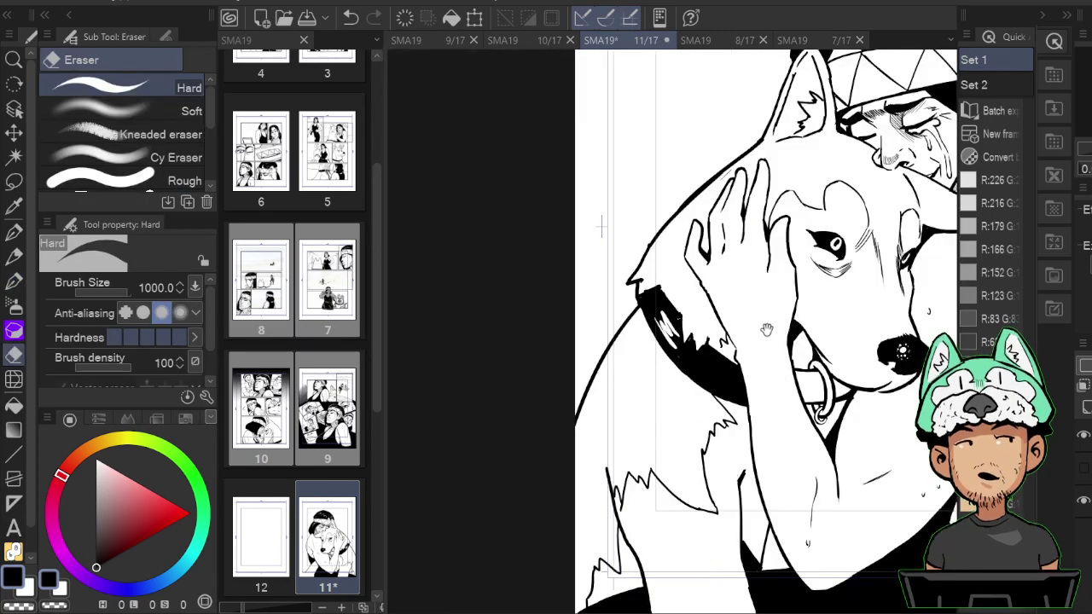
Fill the collar section behind the ring under the dog's chin with black and check the page mirrored.
{"action": "key", "text": "g"}
{"action": "left_click", "coordinate": [839, 391]}
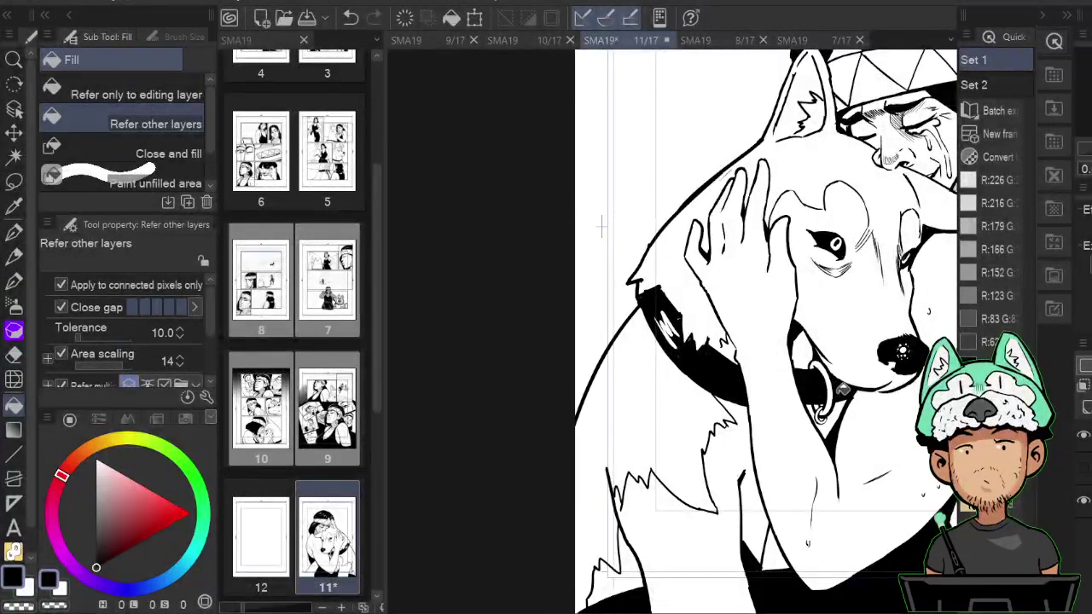
{"action": "key", "text": "h"}
{"action": "left_click_drag", "start_coordinate": [777, 364], "coordinate": [794, 390]}
{"action": "key", "text": "h"}
{"action": "key", "text": "h"}
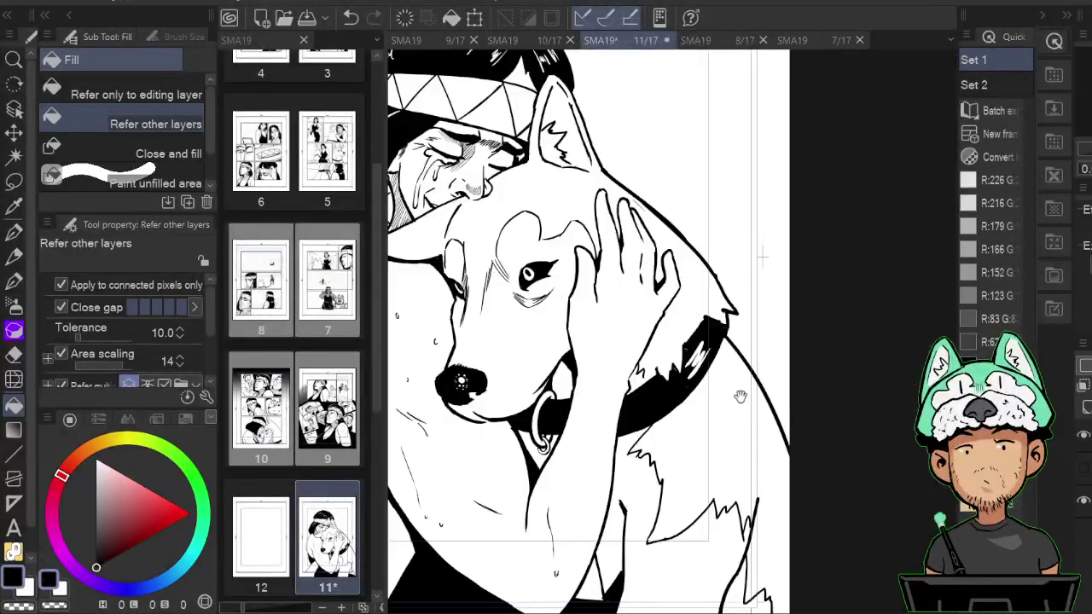
Erase thin white edge lines into the black collar right beside the wrist.
{"action": "key", "text": "e"}
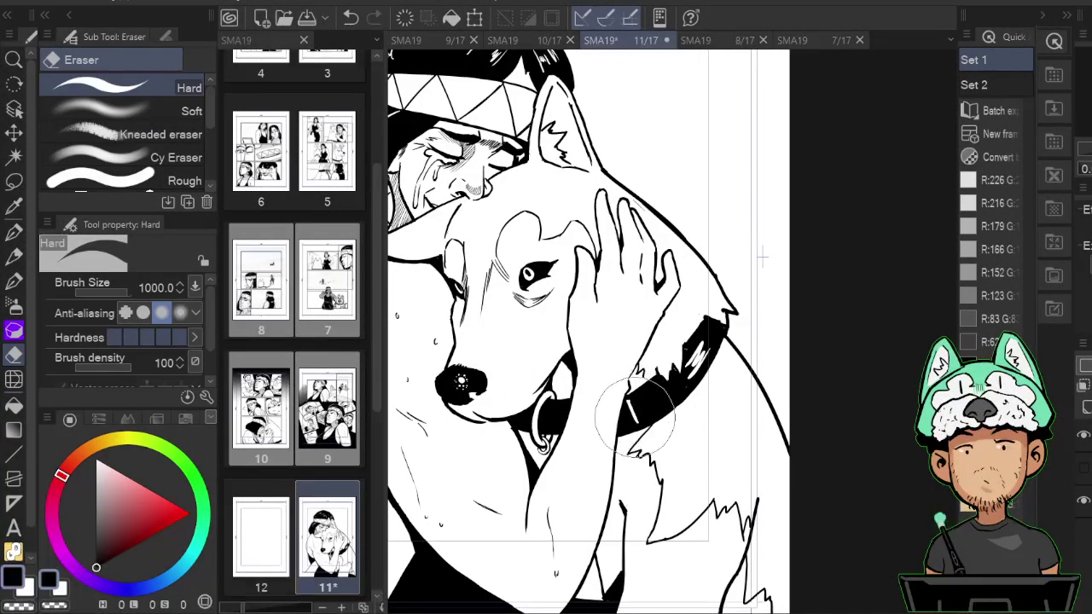
{"action": "key", "text": "h"}
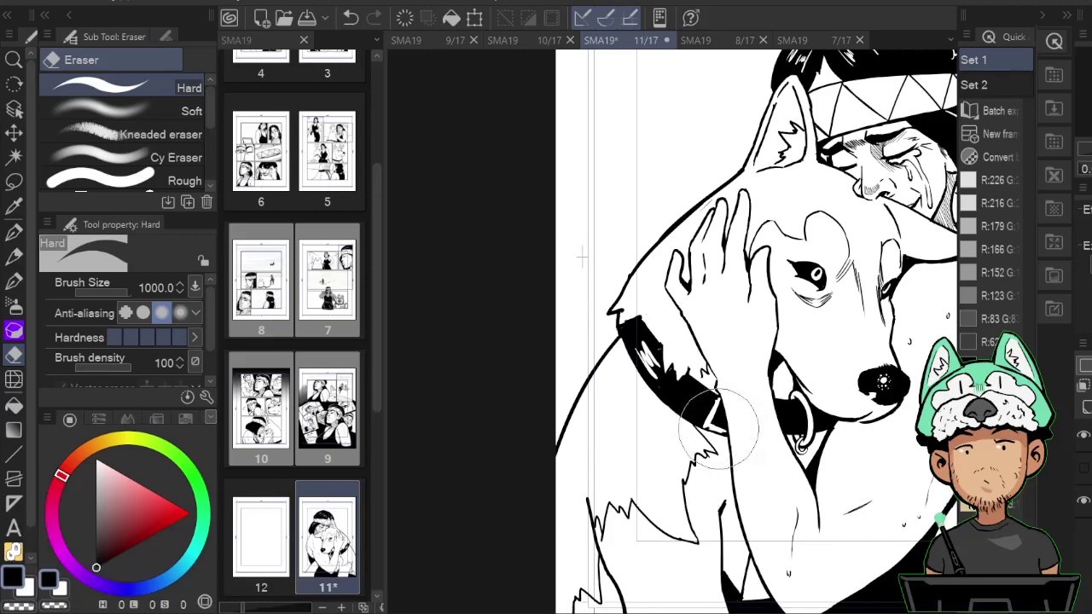
{"action": "key", "text": "b"}
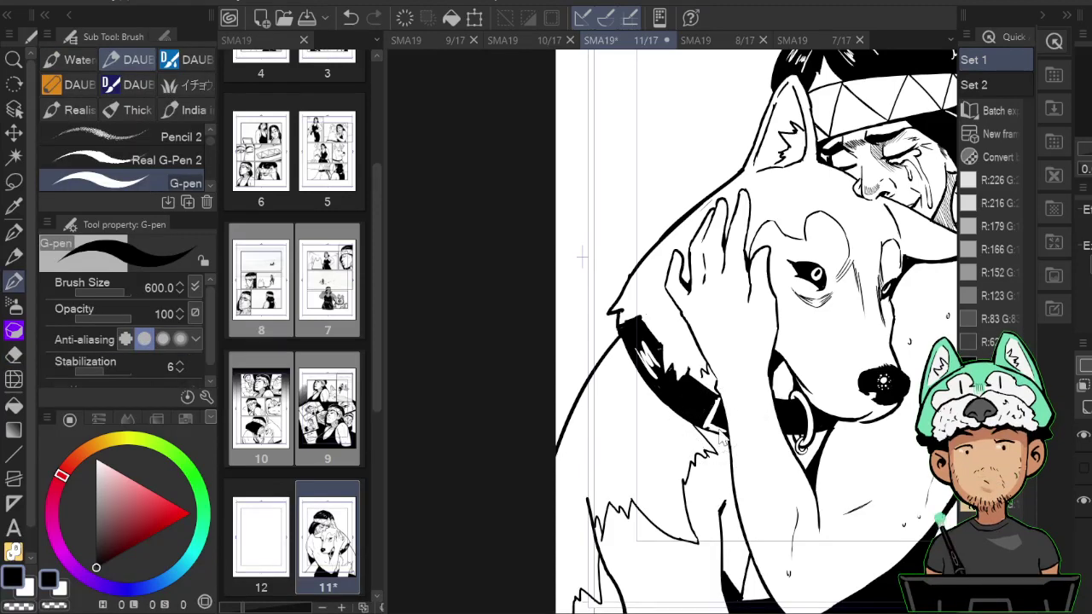
Clean up the dog's jaw line beside the wrist and thicken its black shadow down to the collar ring.
{"action": "scroll", "coordinate": [722, 437], "scroll_direction": "down", "scroll_amount": 3}
{"action": "scroll", "coordinate": [721, 435], "scroll_direction": "up", "scroll_amount": 5}
{"action": "mouse_move", "coordinate": [948, 287]}
{"action": "left_mouse_down"}
{"action": "mouse_move", "coordinate": [777, 339]}
{"action": "mouse_move", "coordinate": [773, 354]}
{"action": "left_mouse_up"}
{"action": "key", "text": "e"}
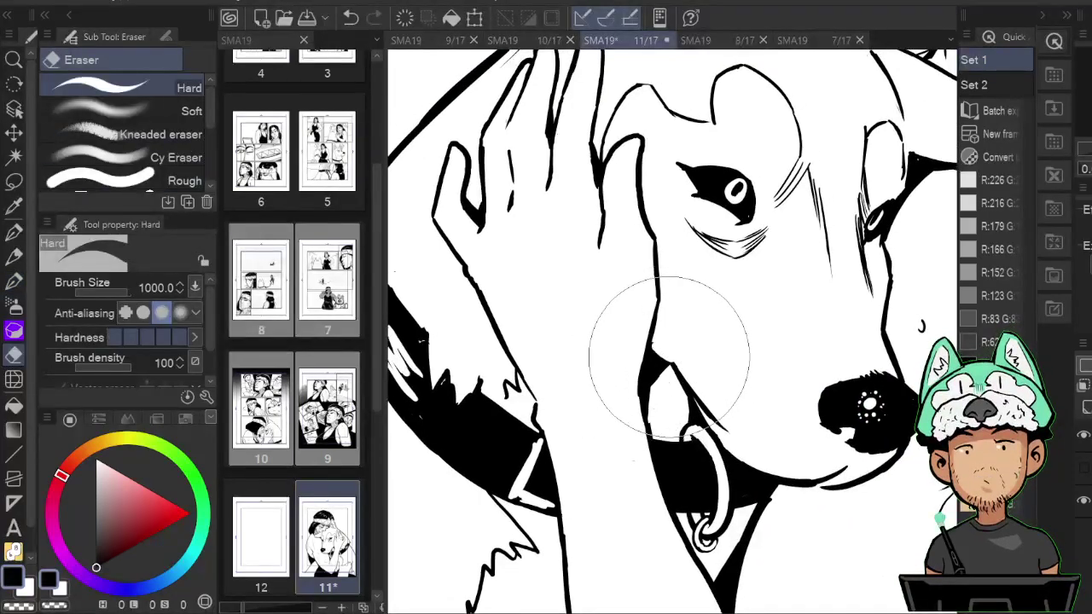
{"action": "key", "text": "p"}
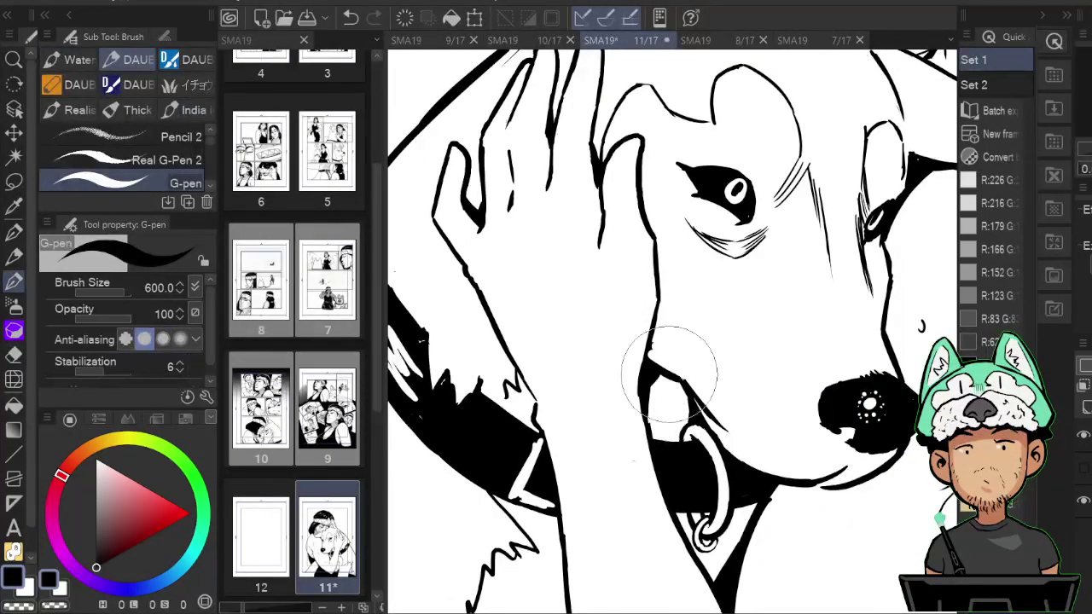
{"action": "key", "text": "e"}
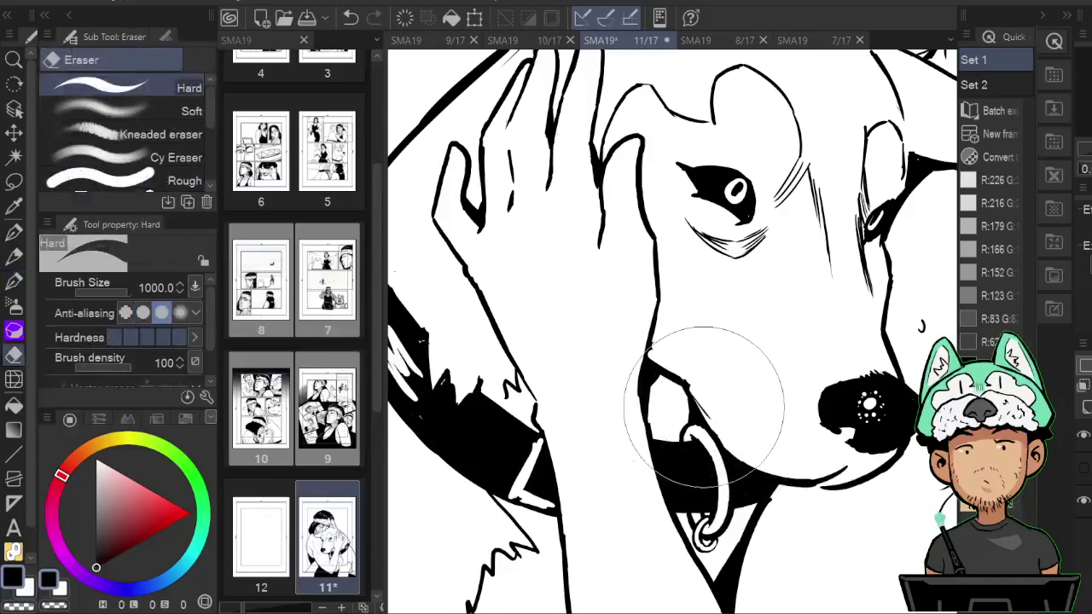
{"action": "key", "text": "p"}
{"action": "key", "text": "e"}
{"action": "key", "text": "p"}
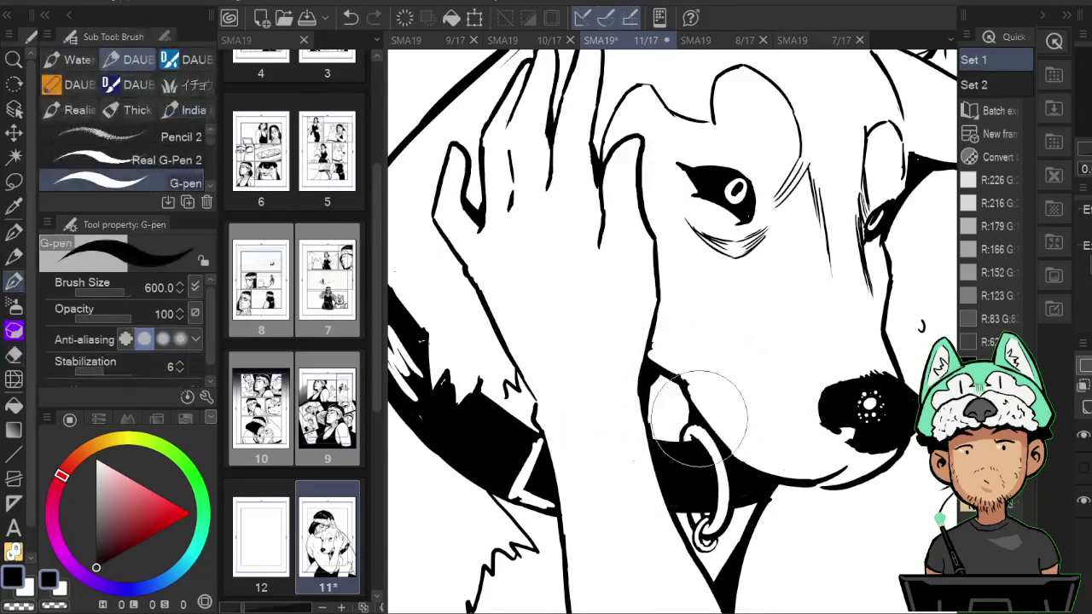
{"action": "key", "text": "e"}
{"action": "key", "text": "p"}
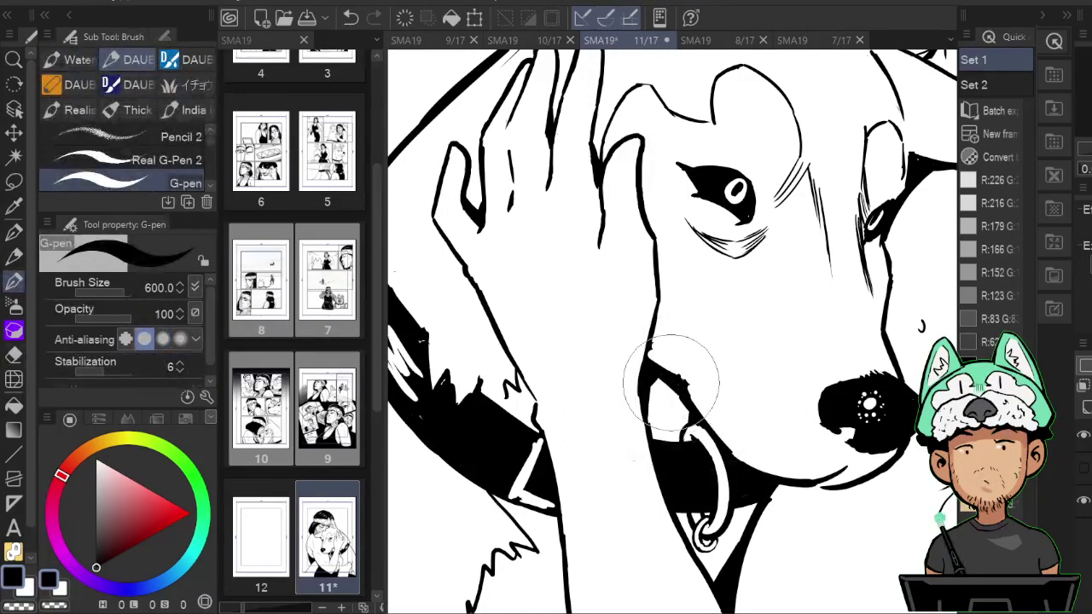
{"action": "key", "text": "e"}
{"action": "key", "text": "p"}
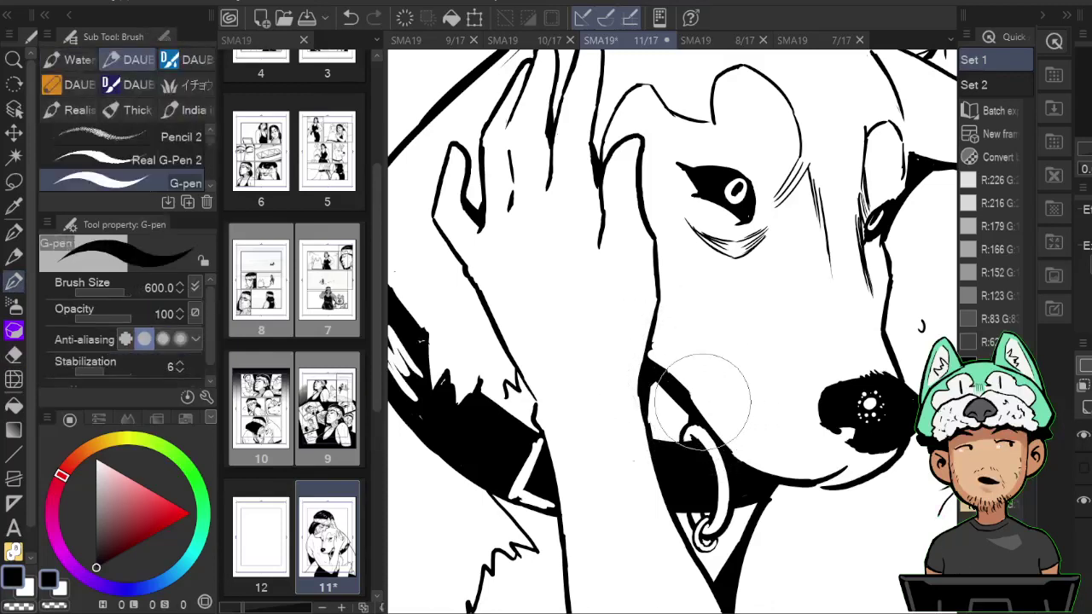
Check the whole page mirrored and add fine hatching strokes down the bridge of the dog's muzzle.
{"action": "key", "text": "h"}
{"action": "scroll", "coordinate": [716, 442], "scroll_direction": "down", "scroll_amount": 10}
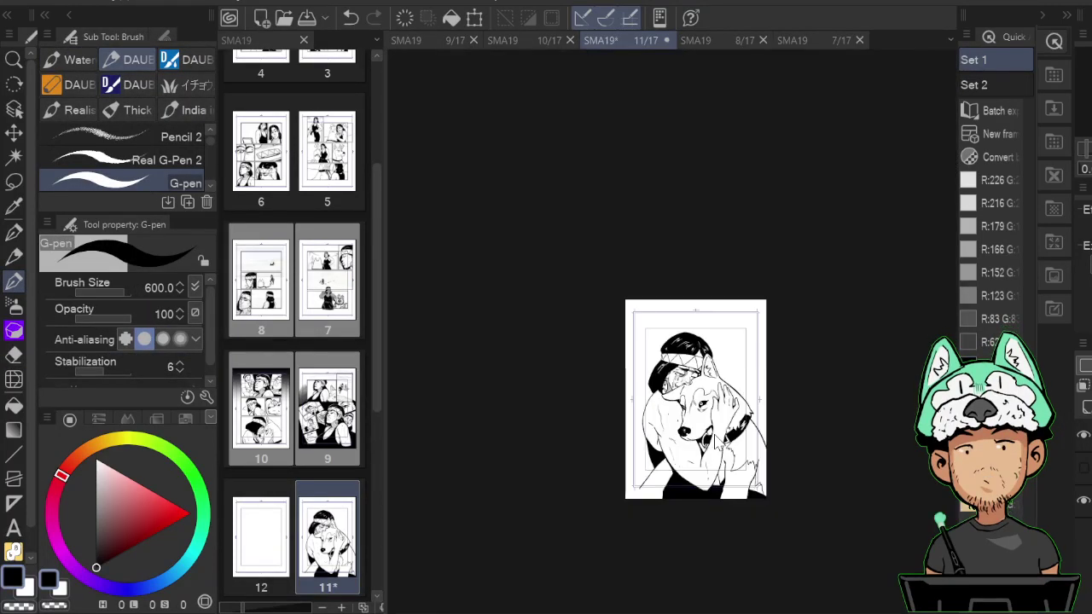
{"action": "scroll", "coordinate": [714, 434], "scroll_direction": "up", "scroll_amount": 12}
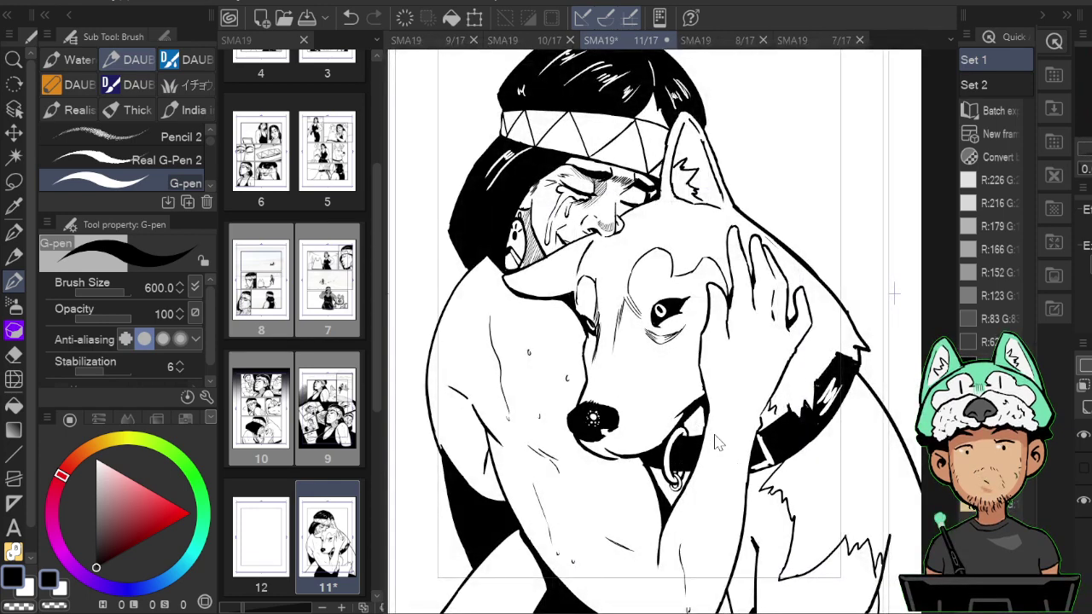
{"action": "key", "text": "h"}
{"action": "key", "text": "h"}
{"action": "left_click_drag", "start_coordinate": [829, 281], "coordinate": [839, 385]}
{"action": "key", "text": "h"}
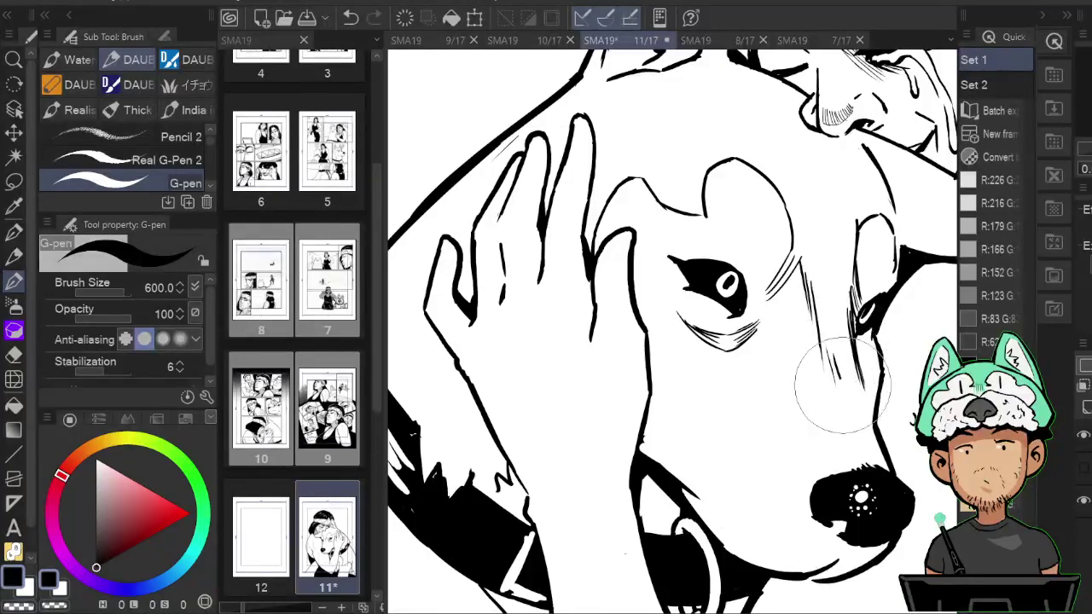
{"action": "key", "text": "h"}
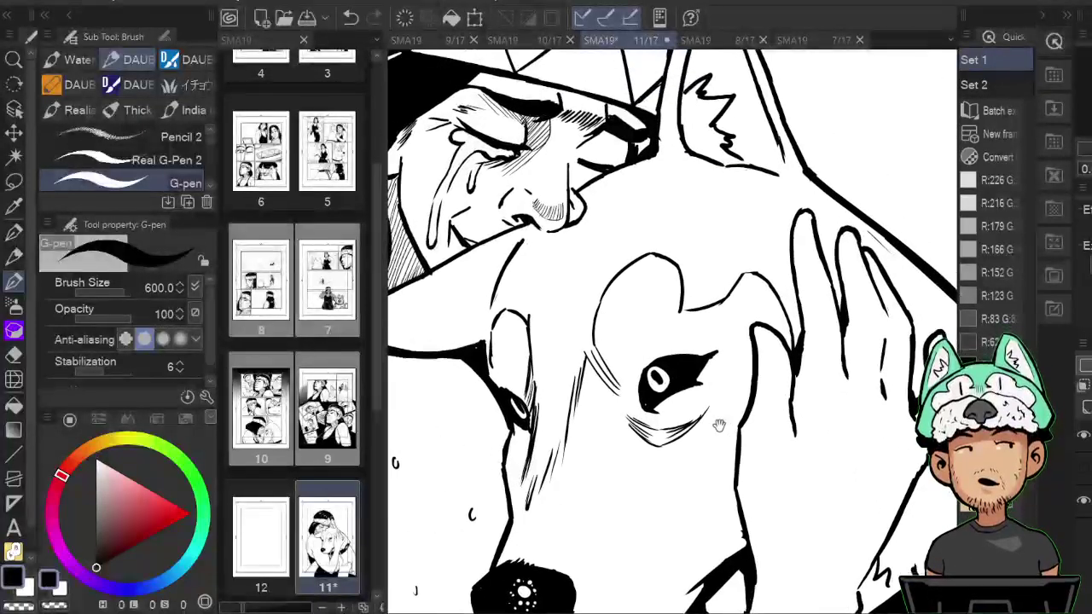
Erase and redraw the end of the brow marking above the dog's eye where it meets the hand.
{"action": "left_click_drag", "start_coordinate": [770, 314], "coordinate": [750, 340]}
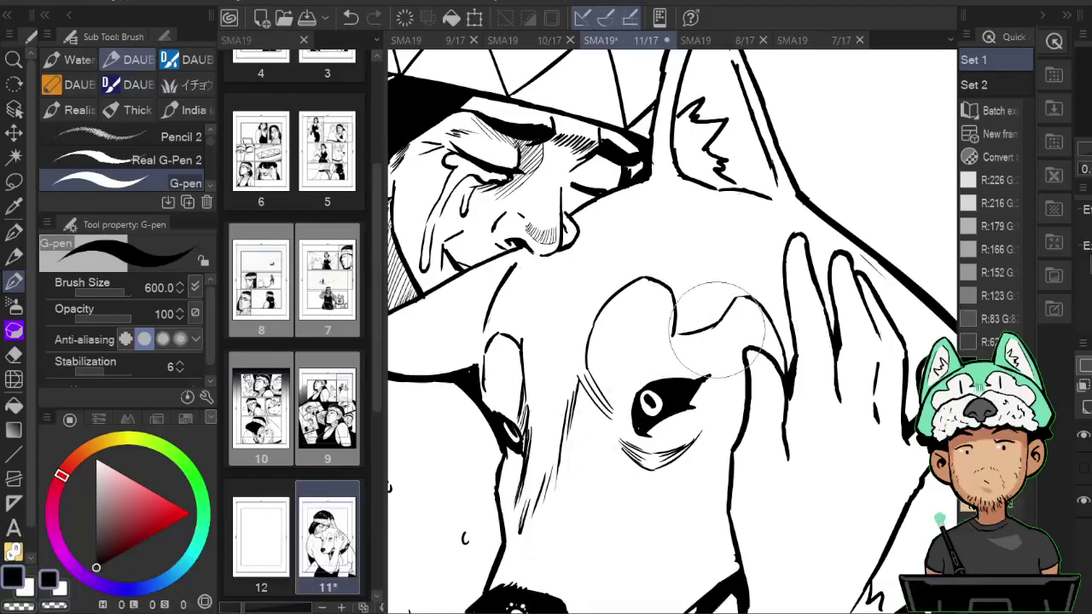
{"action": "key", "text": "e"}
{"action": "key", "text": "p"}
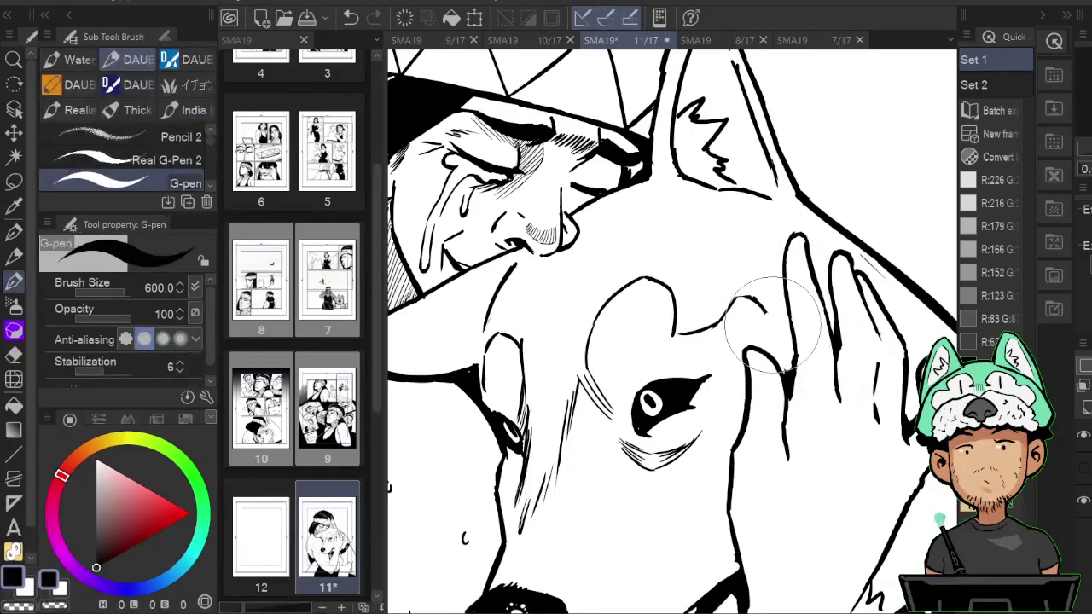
{"action": "key", "text": "e"}
{"action": "key", "text": "p"}
{"action": "key", "text": "h"}
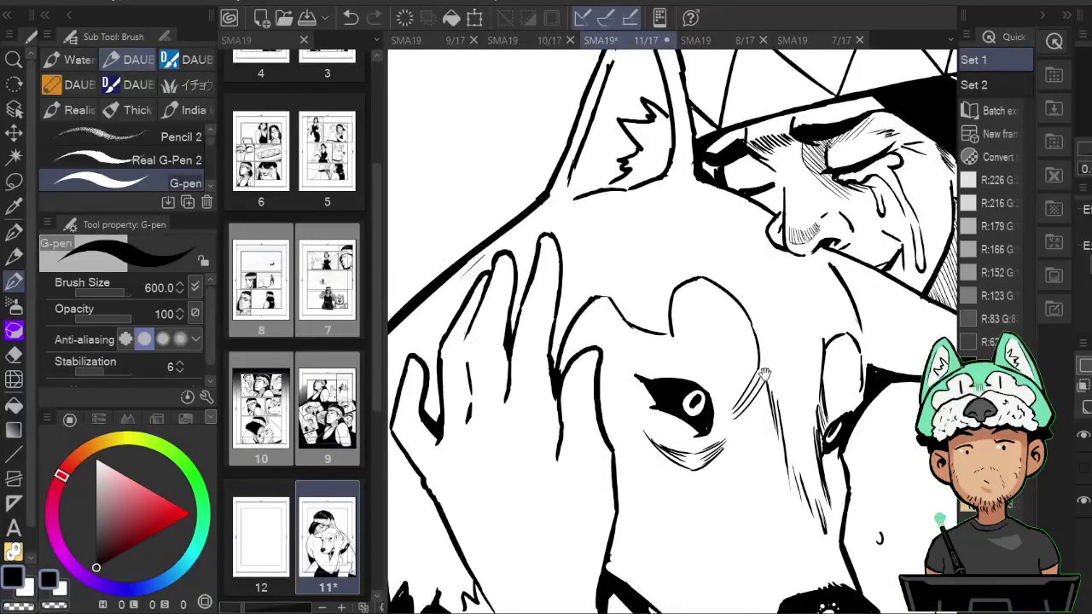
{"action": "key", "text": "h"}
{"action": "key", "text": "ctrl+0"}
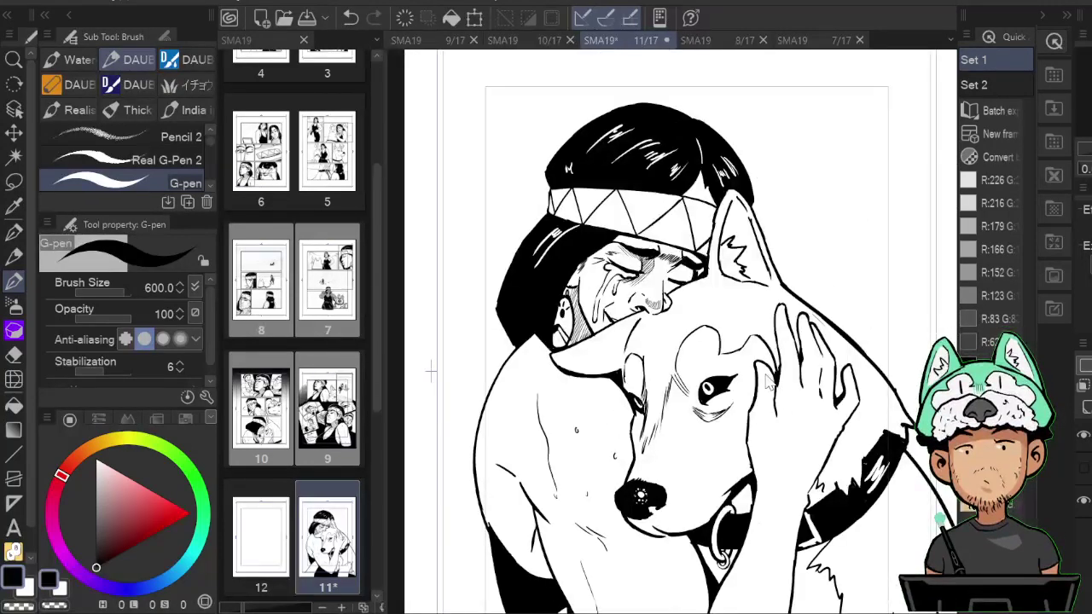
Show the sketch layer and ink the inner edge and jagged fur inside the dog's folded ear.
{"action": "key", "text": "h"}
{"action": "left_click", "coordinate": [1084, 469]}
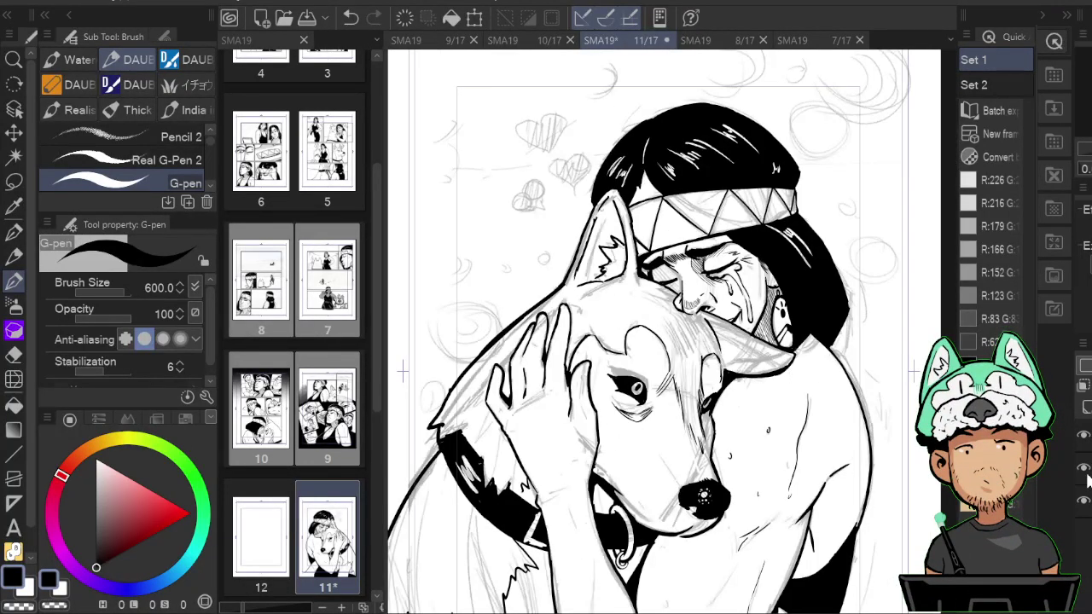
{"action": "scroll", "coordinate": [719, 328], "scroll_direction": "up", "scroll_amount": 5}
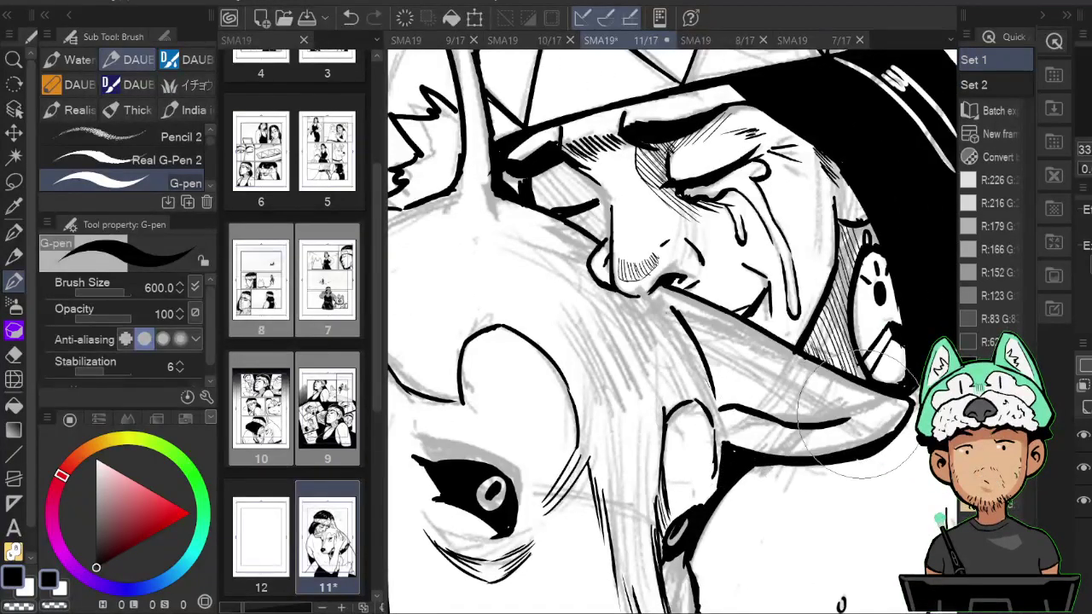
{"action": "key", "text": "h"}
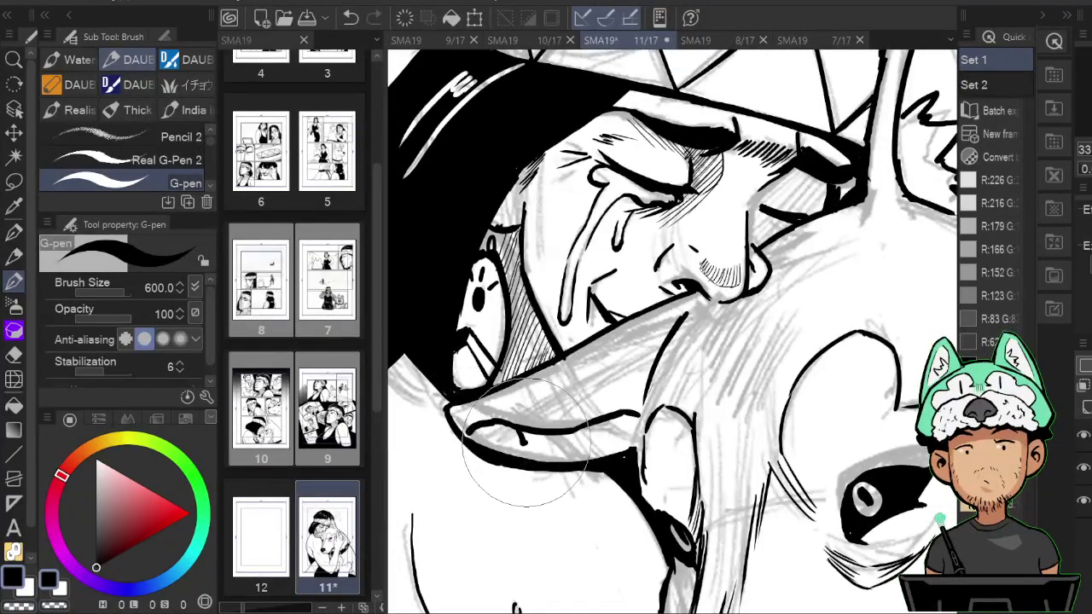
{"action": "left_click_drag", "start_coordinate": [520, 431], "coordinate": [545, 438]}
{"action": "left_click_drag", "start_coordinate": [553, 442], "coordinate": [575, 447]}
{"action": "left_click_drag", "start_coordinate": [574, 437], "coordinate": [589, 445]}
{"action": "key", "text": "h"}
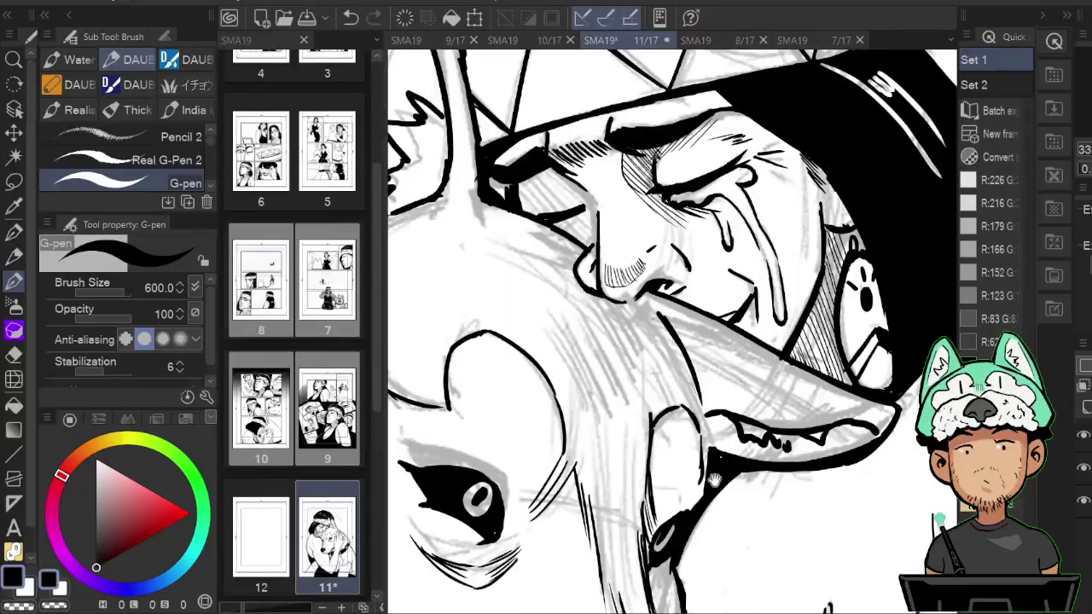
Check the full page in both orientations and save page 11.
{"action": "scroll", "coordinate": [719, 493], "scroll_direction": "down", "scroll_amount": 6}
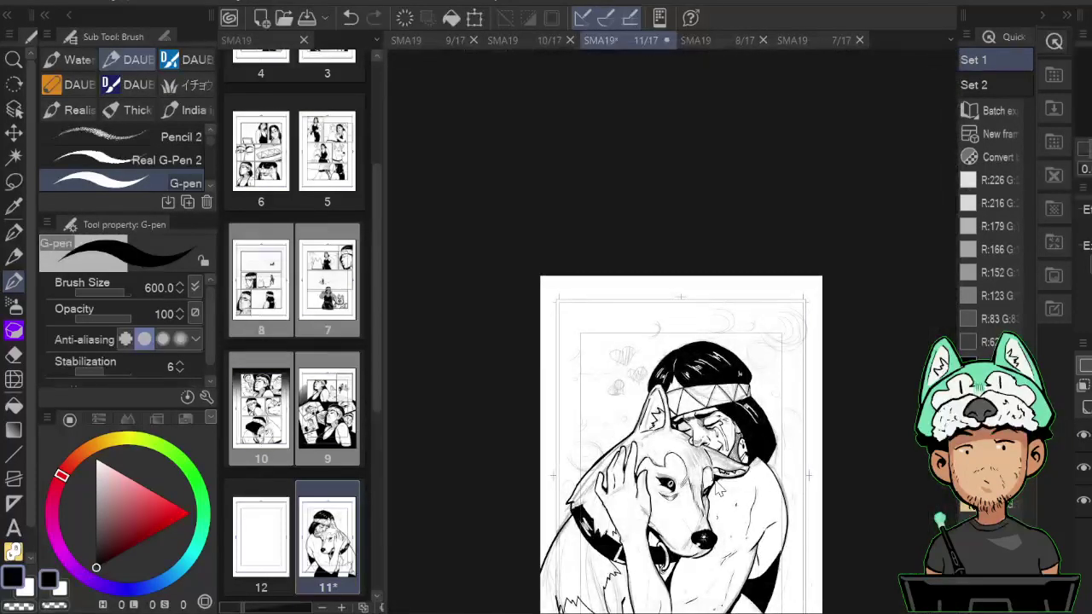
{"action": "key", "text": "h"}
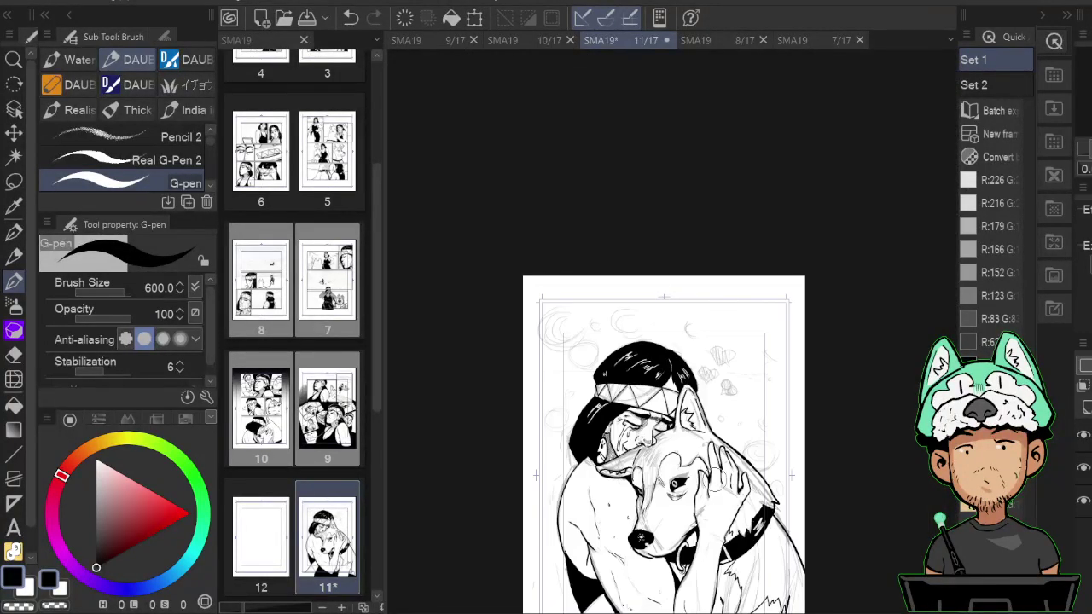
{"action": "scroll", "coordinate": [720, 492], "scroll_direction": "down", "scroll_amount": 2}
{"action": "key", "text": "ctrl+0"}
{"action": "key", "text": "ctrl+s"}
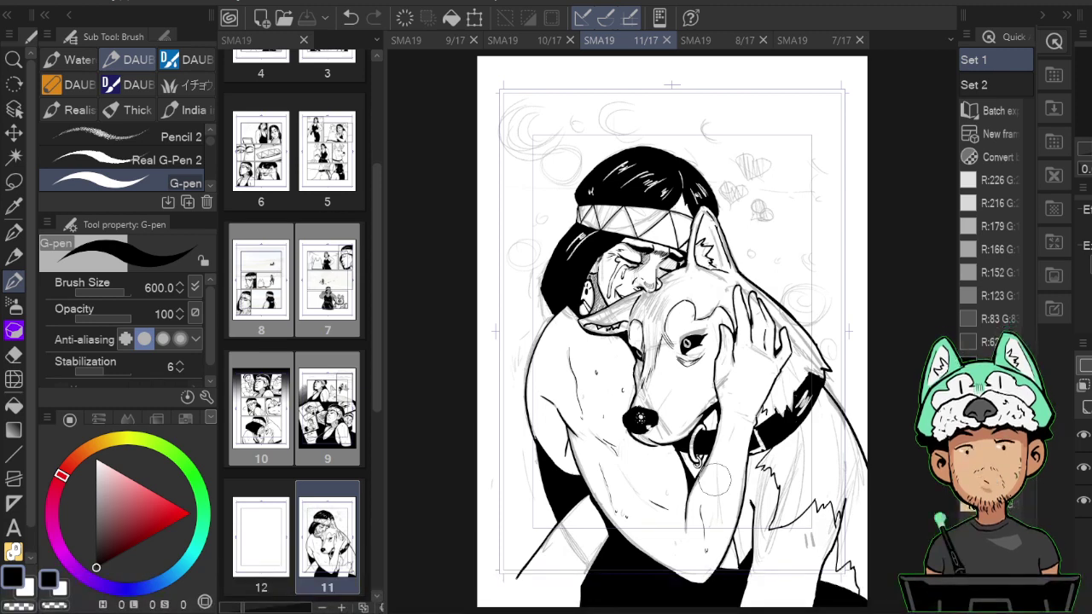
{"action": "scroll", "coordinate": [715, 480], "scroll_direction": "down", "scroll_amount": 5}
{"action": "key", "text": "ctrl+0"}
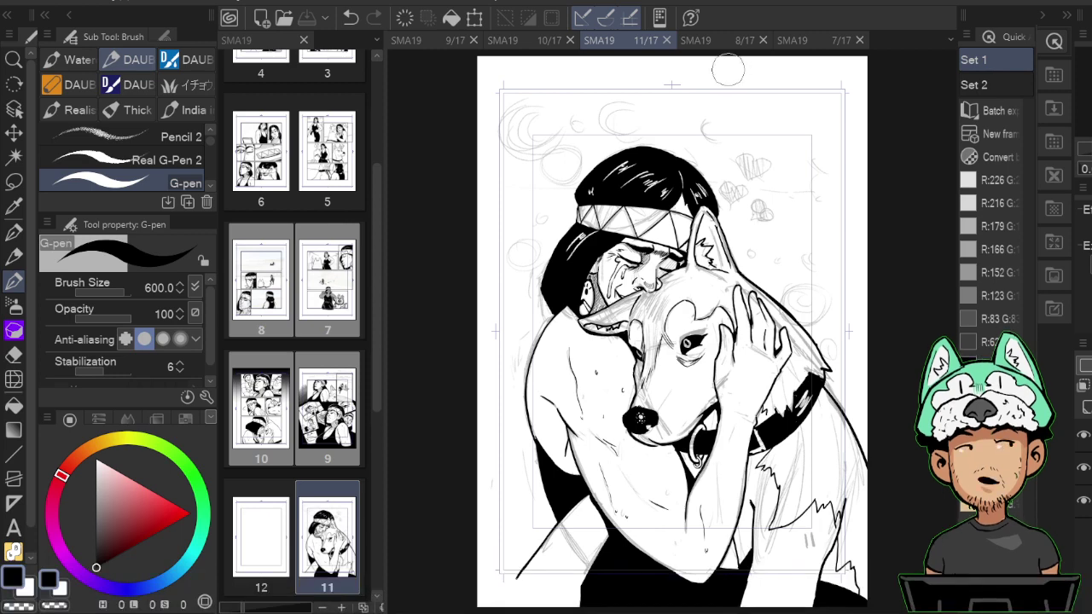
Look through pages 7, 8 and 10, and return to page 11.
{"action": "left_click", "coordinate": [725, 40]}
{"action": "left_click", "coordinate": [799, 41]}
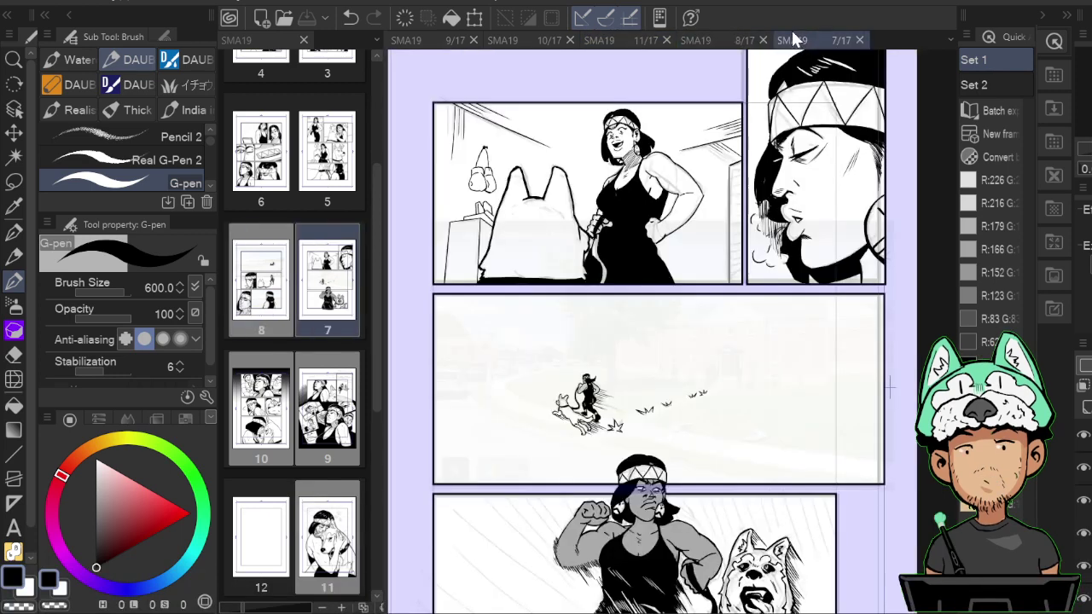
{"action": "left_click", "coordinate": [723, 52]}
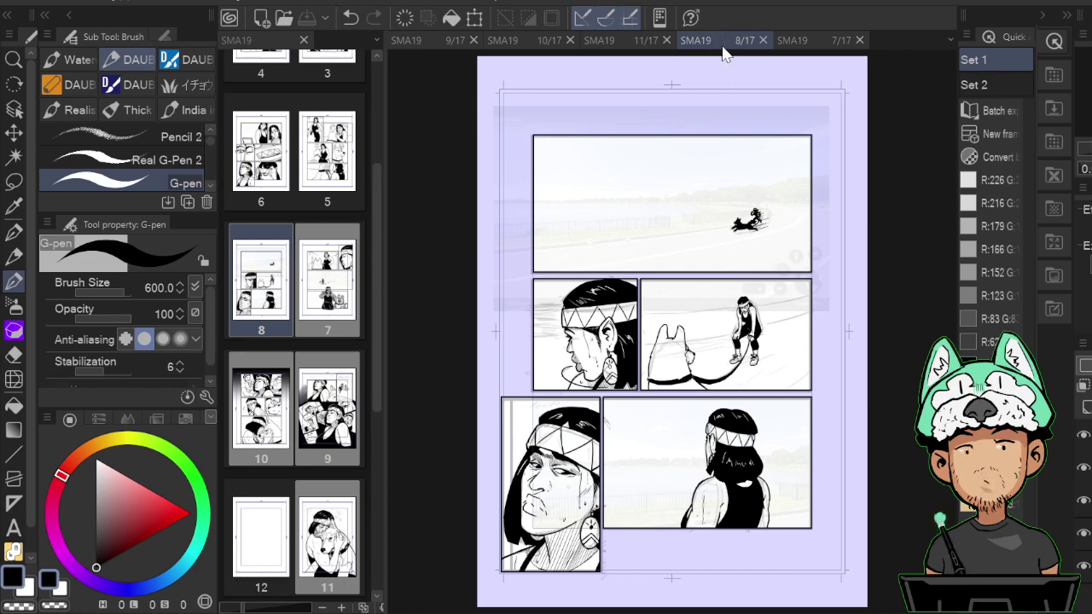
{"action": "left_click", "coordinate": [605, 42]}
{"action": "left_click", "coordinate": [523, 38]}
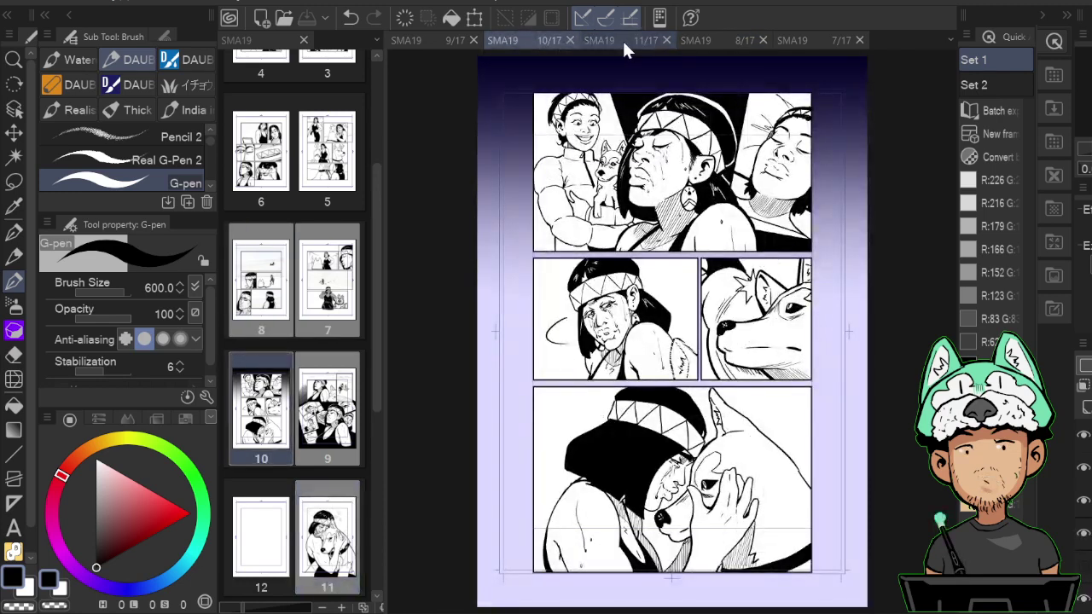
{"action": "left_click", "coordinate": [608, 39]}
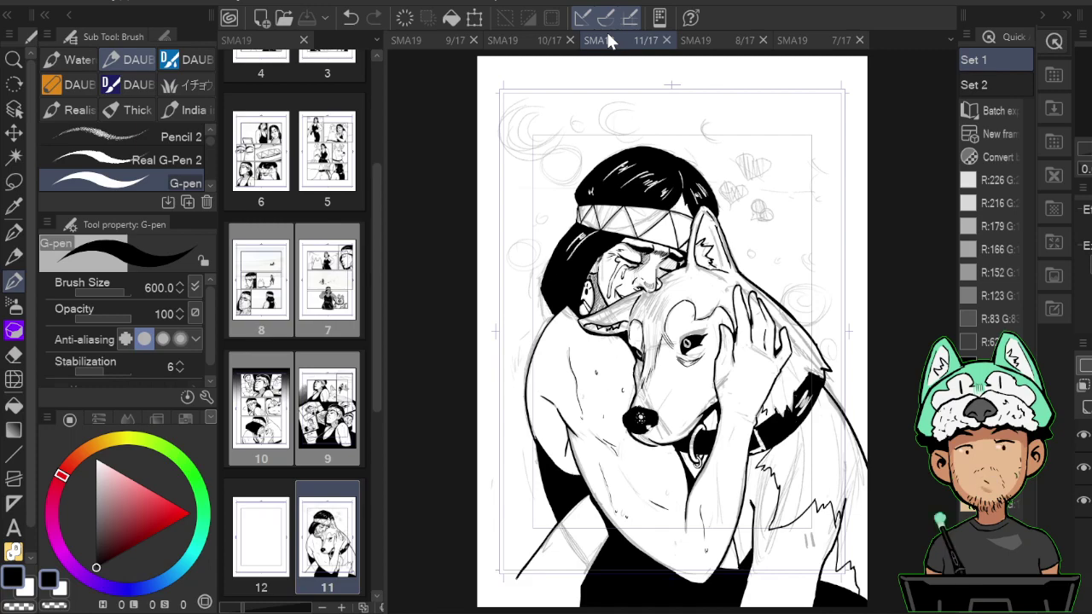
{"action": "key", "text": "ctrl+plus"}
{"action": "key", "text": "ctrl+plus"}
{"action": "key", "text": "ctrl+plus"}
{"action": "key", "text": "ctrl+plus"}
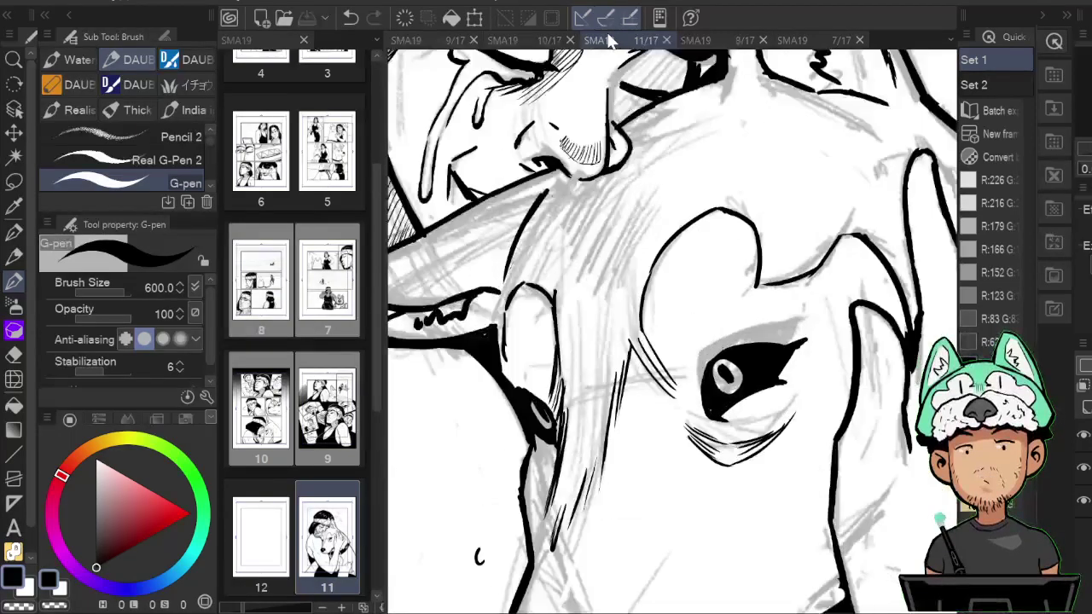
{"action": "key", "text": "ctrl+minus"}
{"action": "key", "text": "ctrl+minus"}
{"action": "key", "text": "ctrl+minus"}
{"action": "key", "text": "ctrl+minus"}
{"action": "key", "text": "ctrl+minus"}
Hide the sketch layer, check the inked dog's face mirrored, and ready the G-pen.
{"action": "key", "text": "ctrl+plus"}
{"action": "key", "text": "ctrl+plus"}
{"action": "key", "text": "ctrl+plus"}
{"action": "key", "text": "ctrl+plus"}
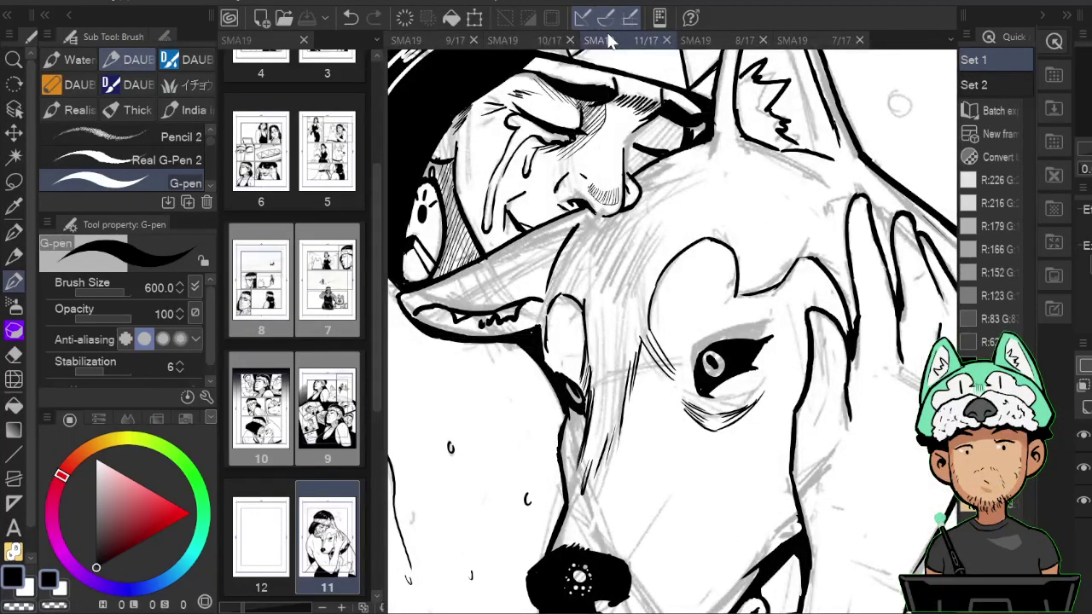
{"action": "left_click", "coordinate": [1082, 470]}
{"action": "key", "text": "h"}
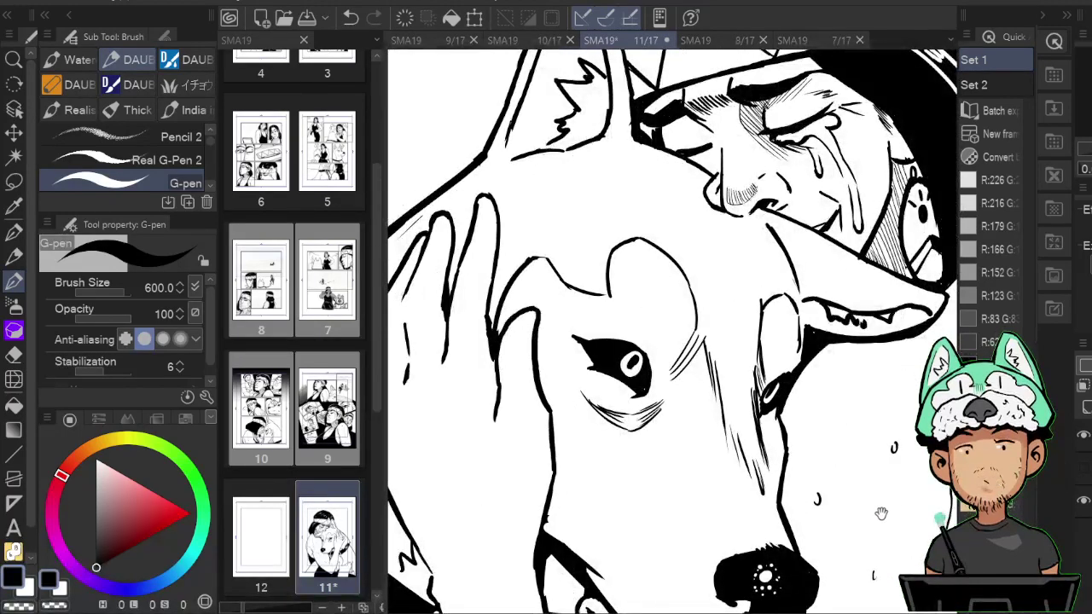
{"action": "left_click_drag", "start_coordinate": [879, 517], "coordinate": [896, 542]}
{"action": "key", "text": "h"}
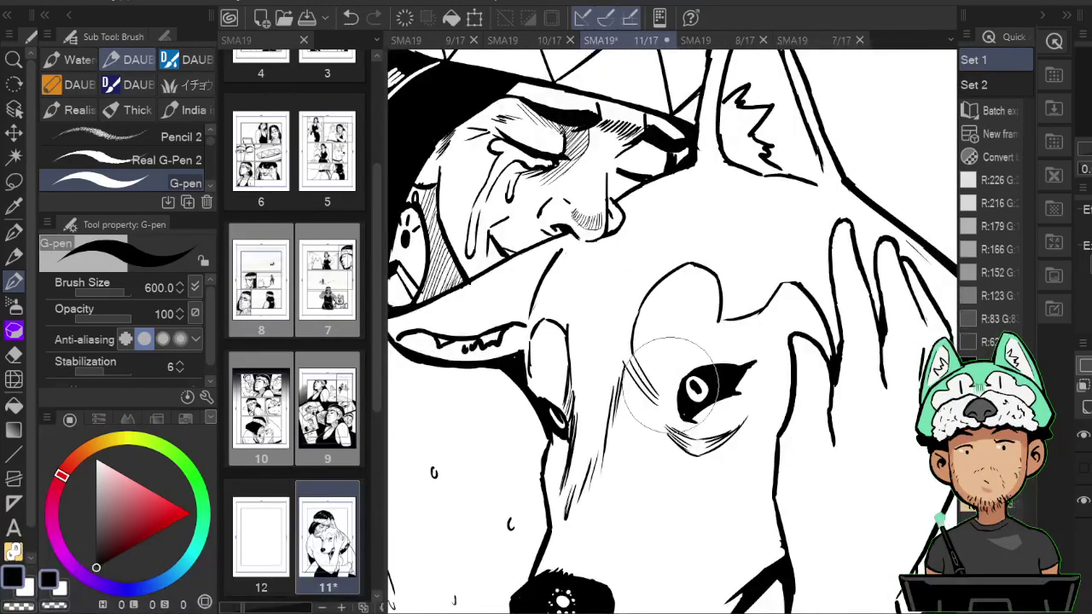
{"action": "key", "text": "h"}
{"action": "key", "text": "b"}
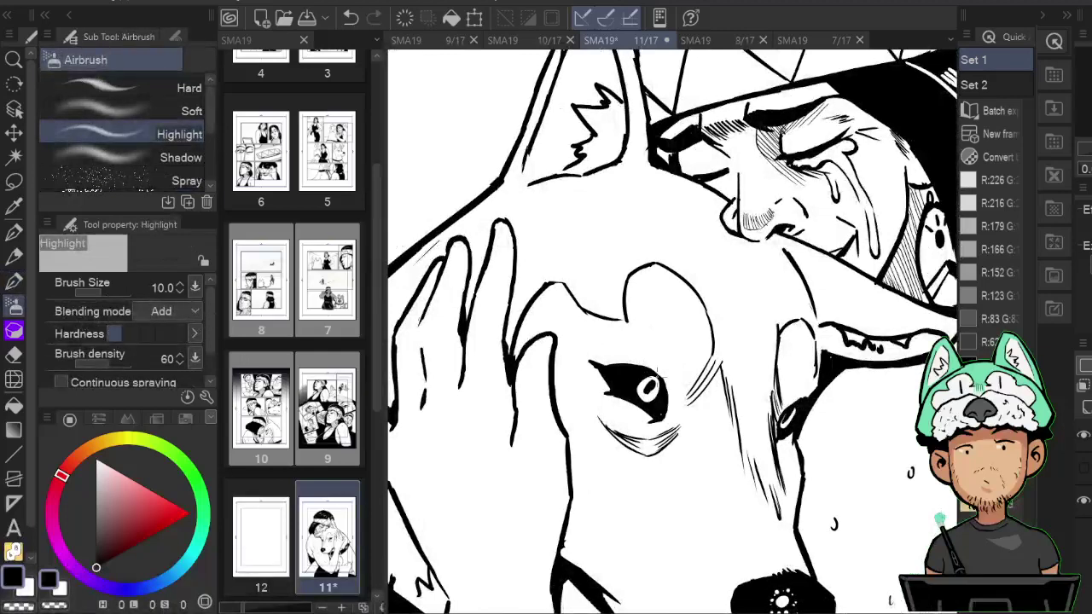
{"action": "key", "text": "b"}
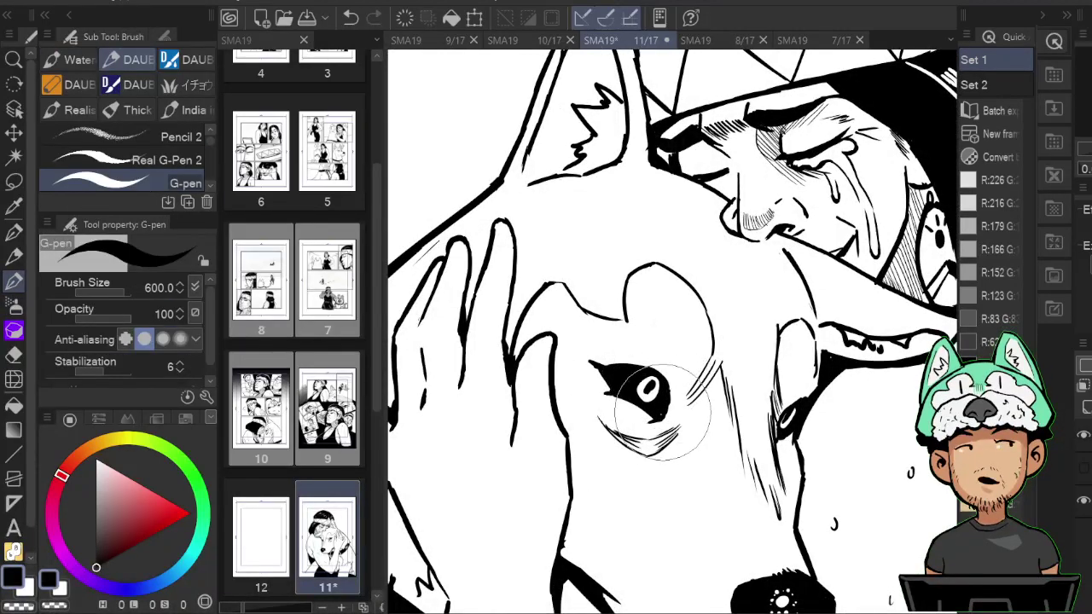
Ink a few short fur strokes on the hugged dog's cheek with the G-pen at size 300.
{"action": "key", "text": "h"}
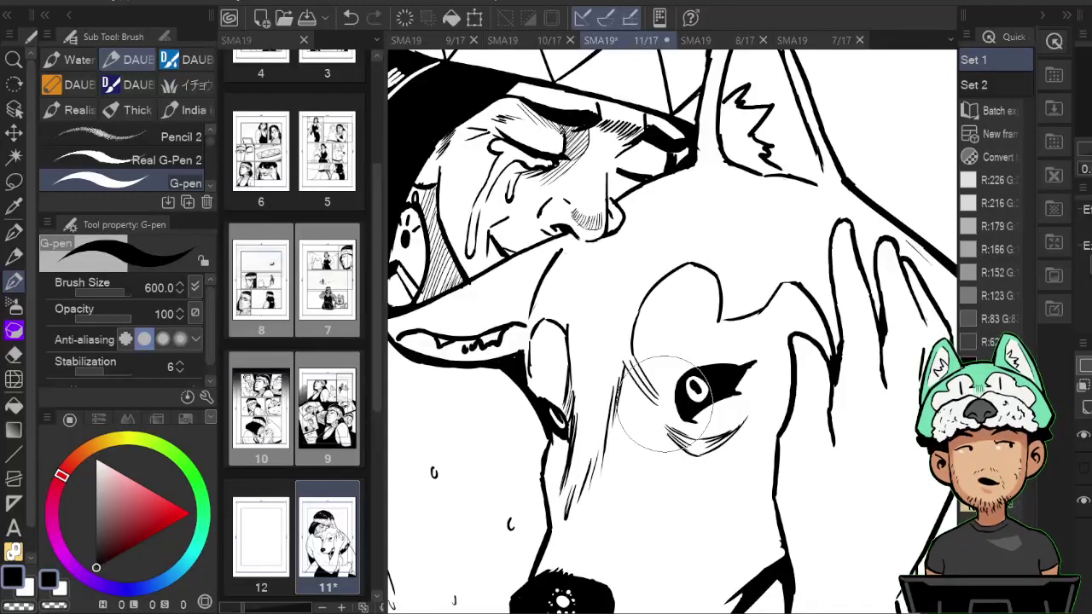
{"action": "key", "text": "ctrl+0"}
{"action": "key", "text": "h"}
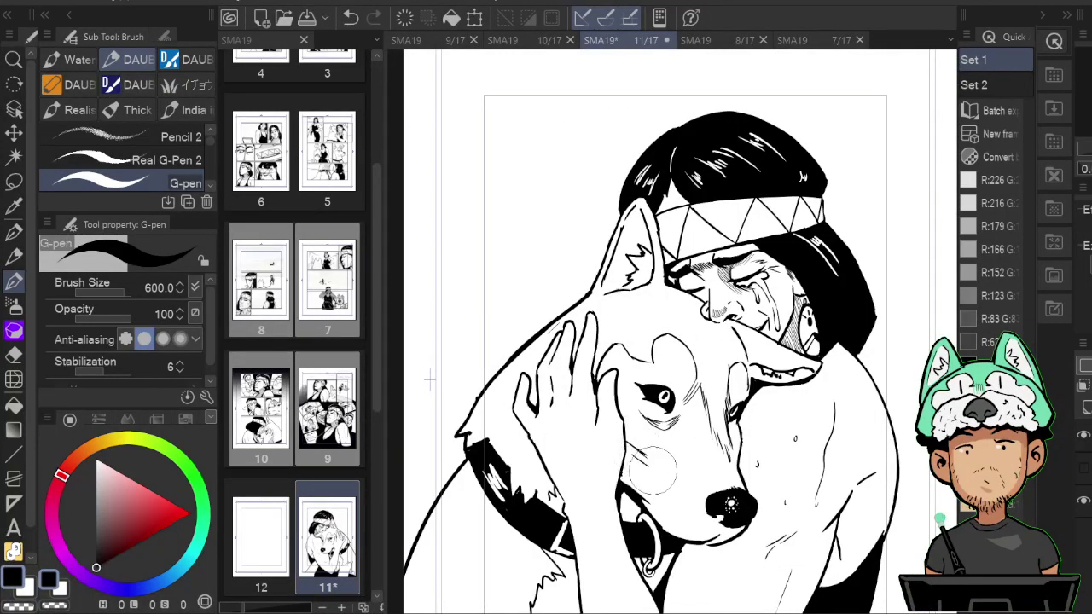
{"action": "key", "text": "h"}
{"action": "key", "text": "ctrl+z"}
{"action": "key", "text": "h"}
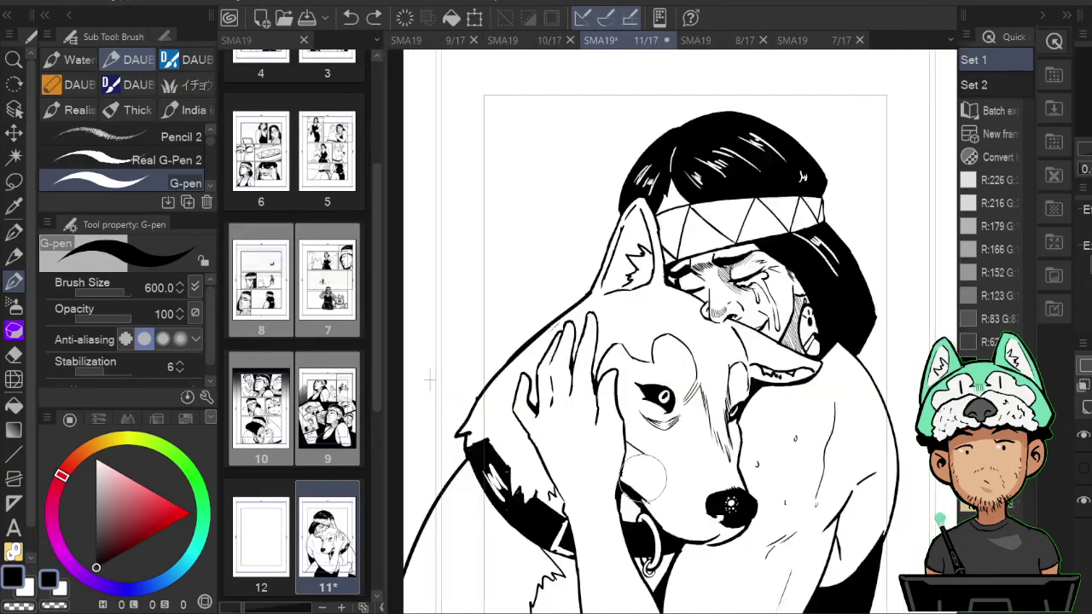
{"action": "key", "text": "bracketleft"}
{"action": "key", "text": "bracketleft"}
{"action": "key", "text": "bracketleft"}
{"action": "left_click_drag", "start_coordinate": [630, 444], "coordinate": [638, 455]}
{"action": "key", "text": "ctrl+z"}
{"action": "key", "text": "ctrl+z"}
{"action": "left_click_drag", "start_coordinate": [713, 338], "coordinate": [733, 353]}
{"action": "key", "text": "h"}
{"action": "key", "text": "h"}
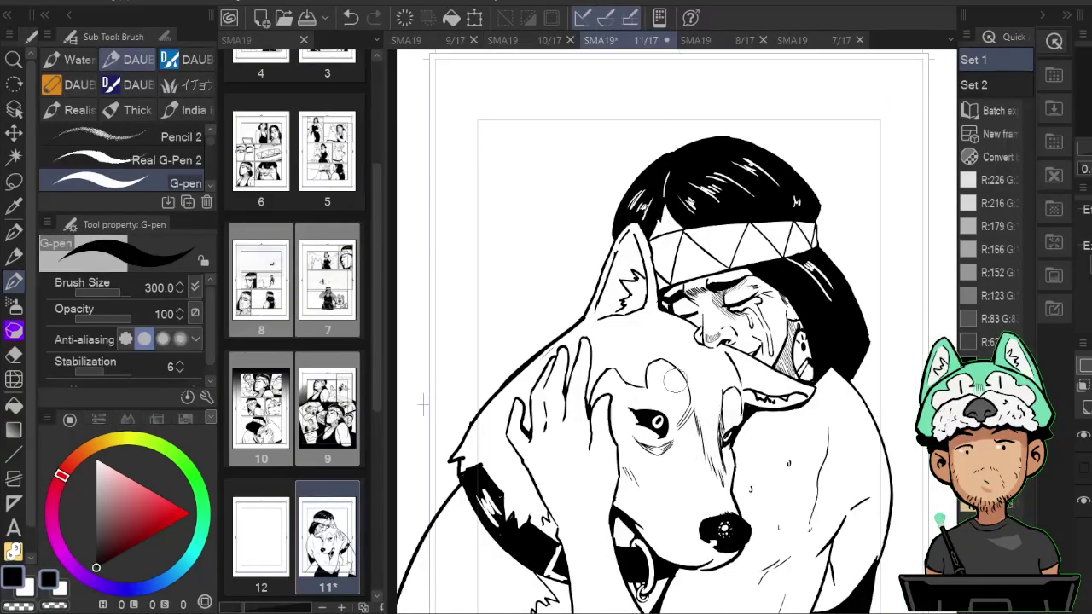
Touch up the line at the base of the dog's folded ear, alternating the Hard eraser and the G-pen.
{"action": "key", "text": "e"}
{"action": "key", "text": "b"}
{"action": "key", "text": "e"}
{"action": "key", "text": "b"}
{"action": "key", "text": "e"}
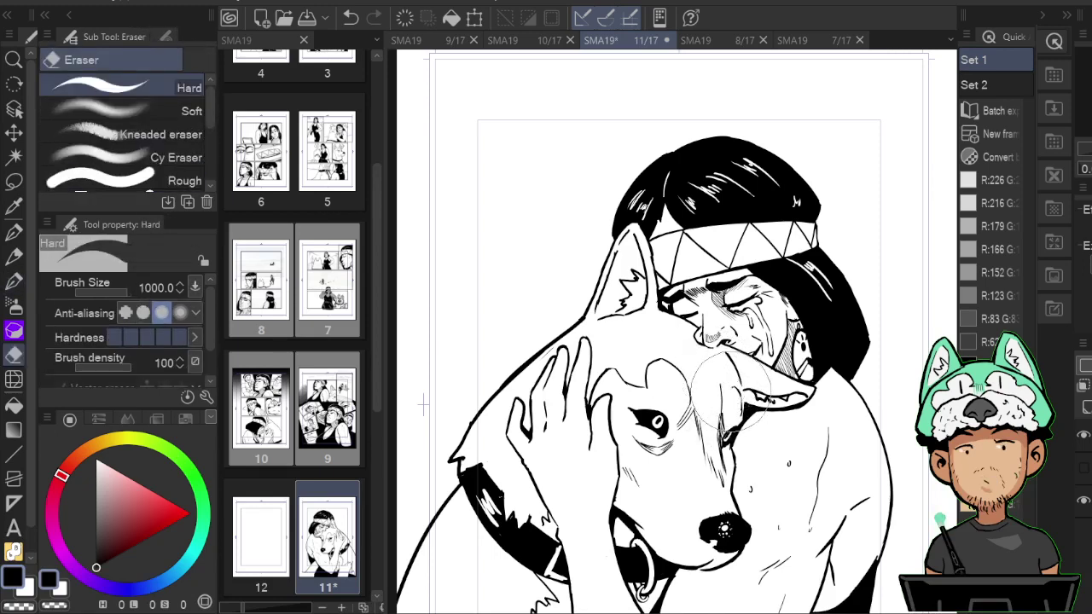
{"action": "key", "text": "b"}
{"action": "key", "text": "e"}
{"action": "key", "text": "b"}
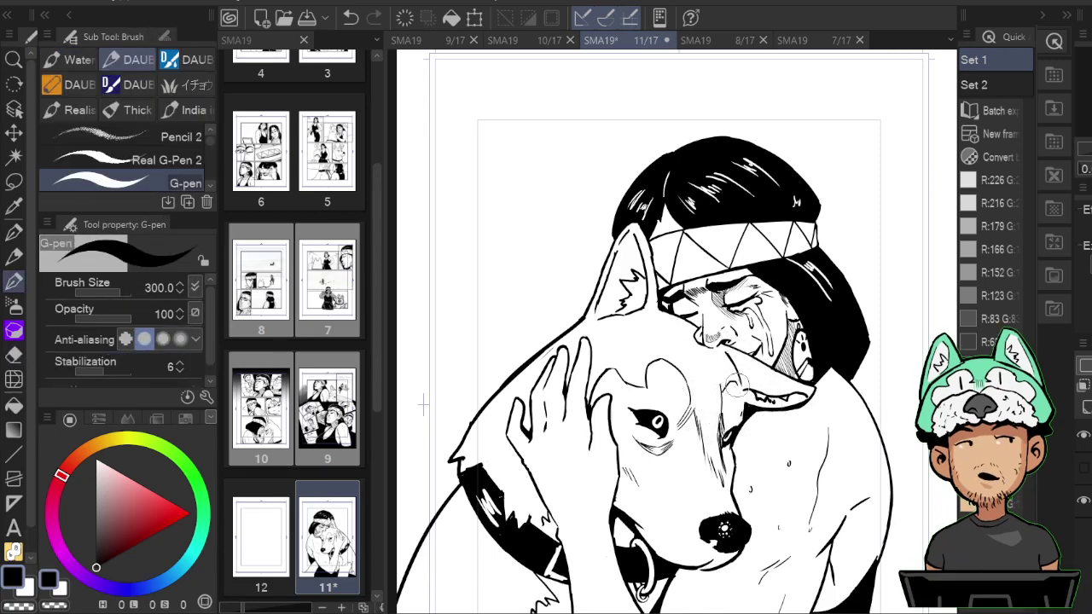
{"action": "scroll", "coordinate": [723, 384], "scroll_direction": "up", "scroll_amount": 2}
{"action": "key", "text": "e"}
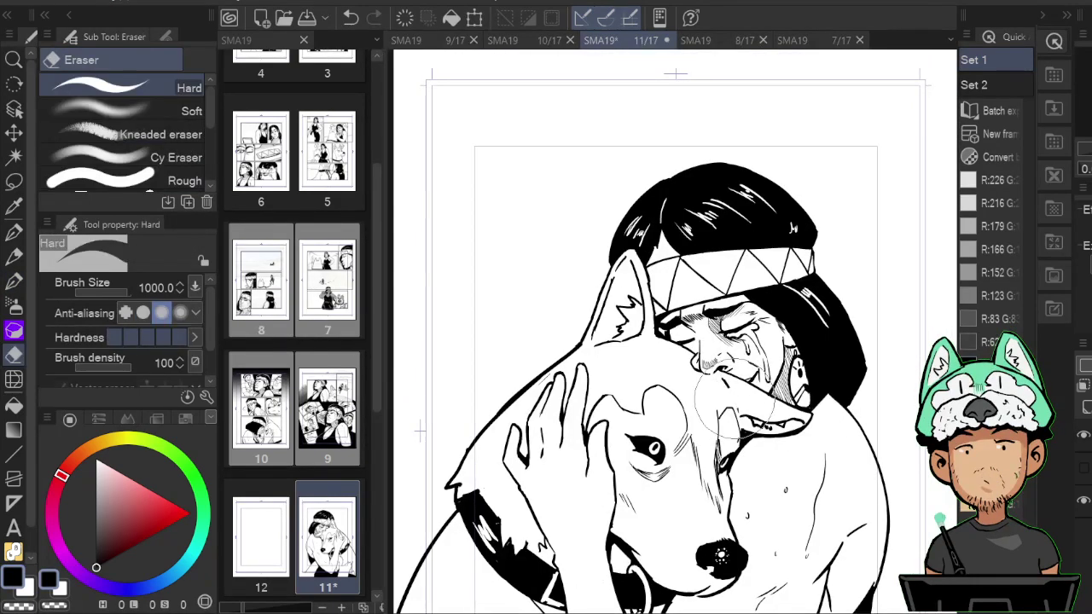
{"action": "key", "text": "b"}
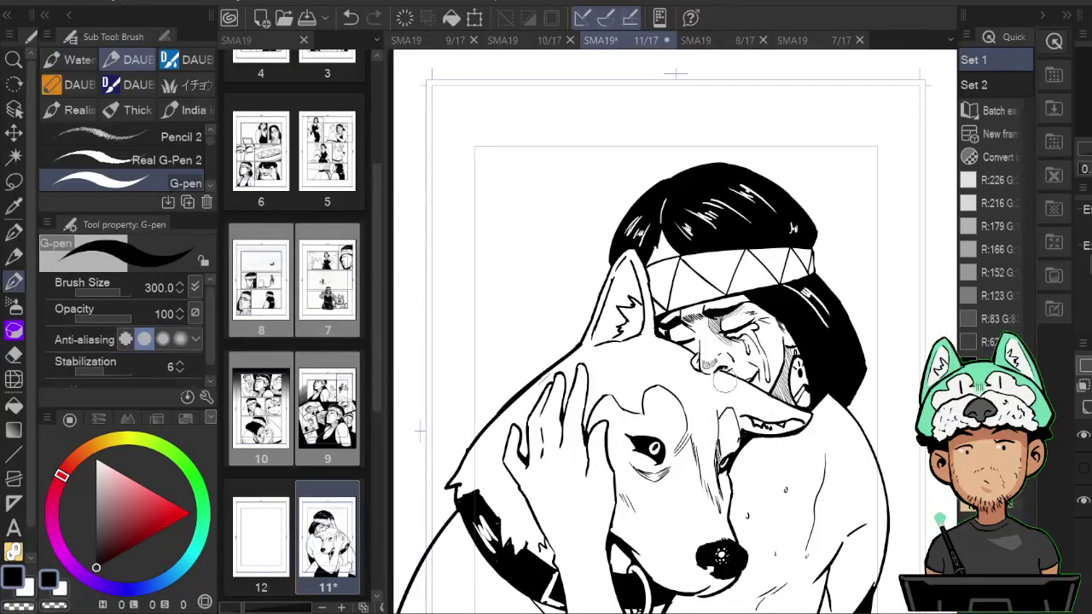
Examine the whole page 11 composition and the lower body and arms in both normal and mirrored orientation.
{"action": "key", "text": "h"}
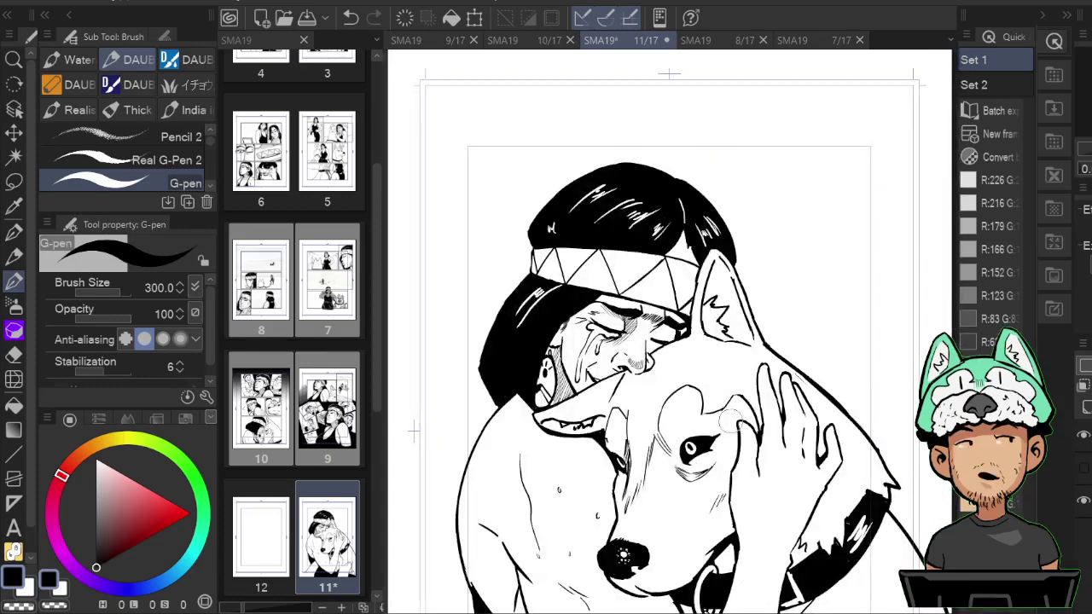
{"action": "scroll", "coordinate": [733, 421], "scroll_direction": "down", "scroll_amount": 2}
{"action": "key", "text": "ctrl+minus"}
{"action": "key", "text": "ctrl+plus"}
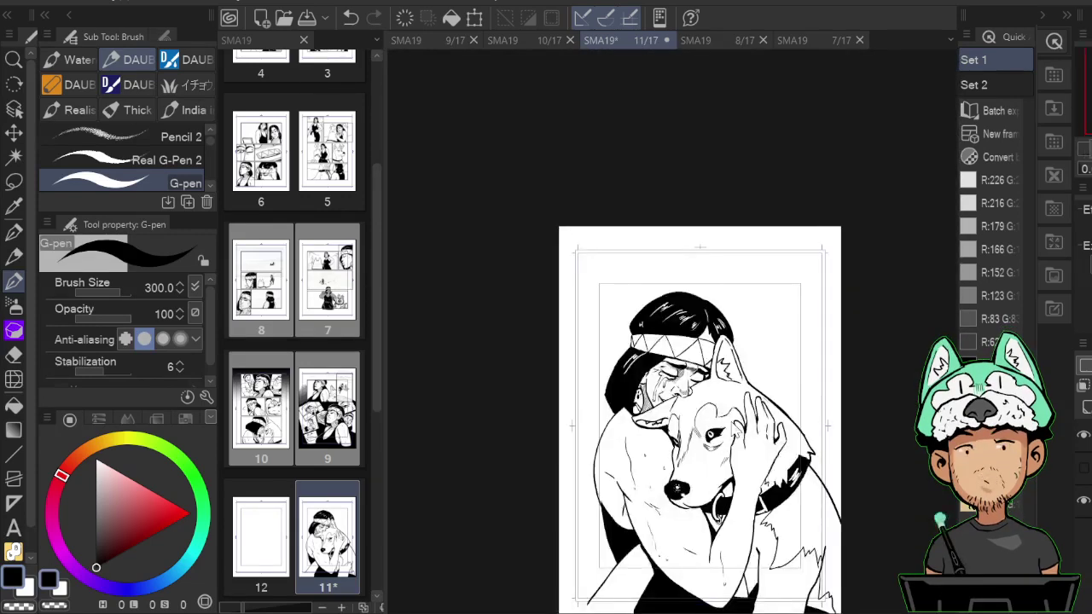
{"action": "key", "text": "ctrl+plus"}
{"action": "left_click_drag", "start_coordinate": [728, 608], "coordinate": [697, 336]}
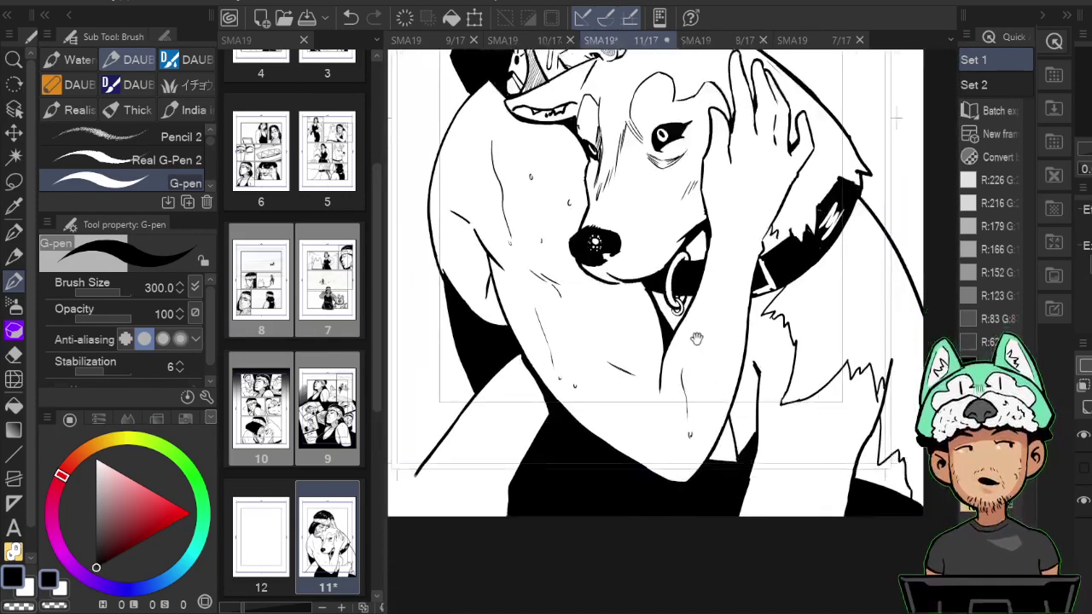
{"action": "key", "text": "h"}
{"action": "left_click_drag", "start_coordinate": [770, 350], "coordinate": [751, 364]}
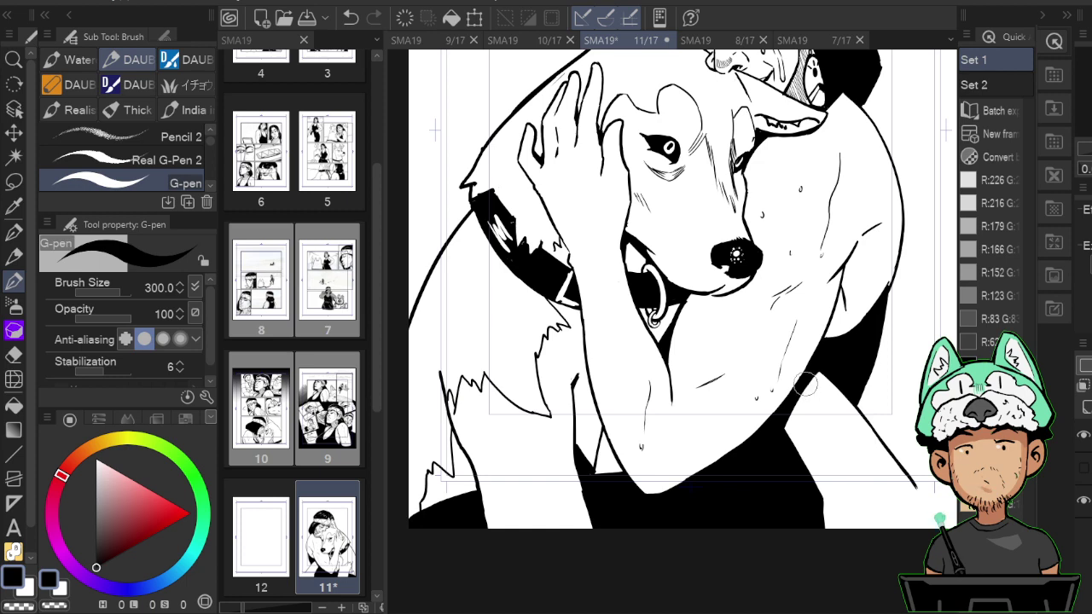
{"action": "key", "text": "h"}
{"action": "scroll", "coordinate": [808, 387], "scroll_direction": "down", "scroll_amount": 4}
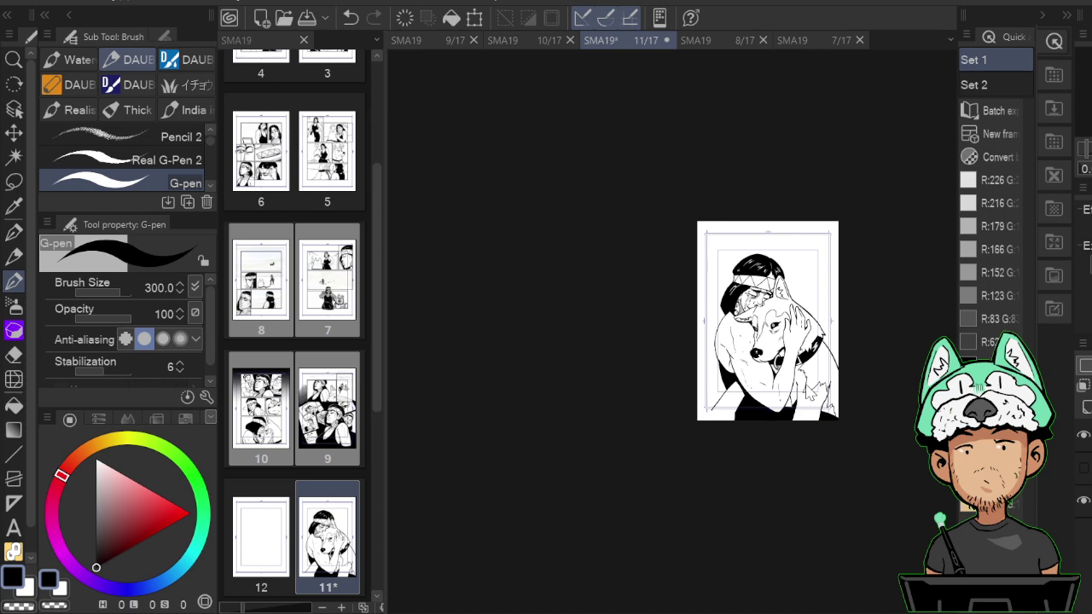
{"action": "scroll", "coordinate": [807, 386], "scroll_direction": "up", "scroll_amount": 4}
{"action": "left_click_drag", "start_coordinate": [920, 286], "coordinate": [767, 453]}
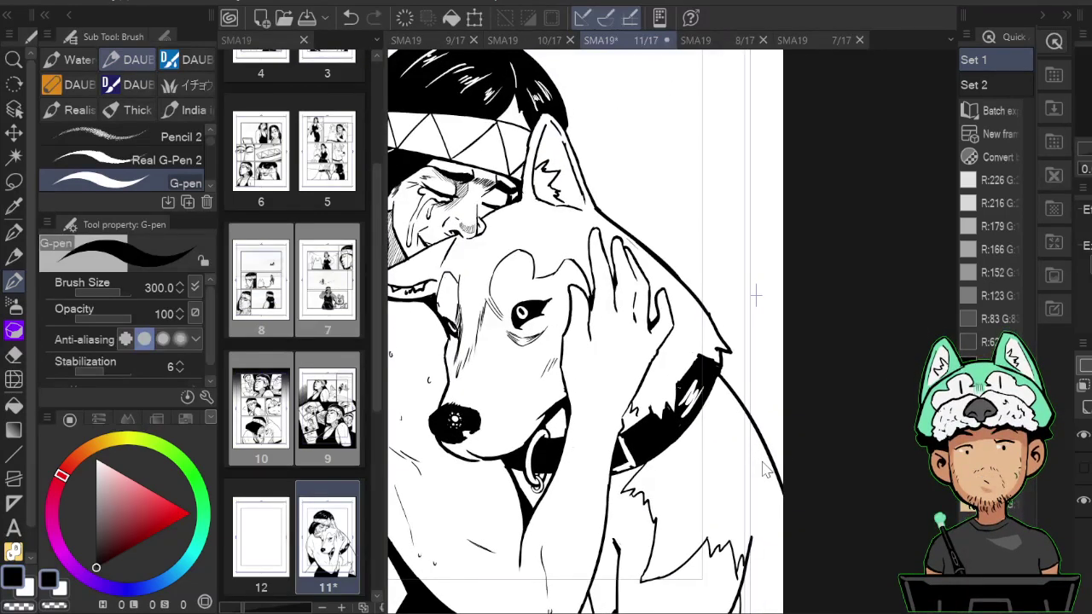
Outline a small protruding shape beneath the dog's chin at the front end of the collar with the G-pen.
{"action": "scroll", "coordinate": [766, 469], "scroll_direction": "up", "scroll_amount": 2}
{"action": "mouse_move", "coordinate": [419, 376]}
{"action": "left_mouse_down"}
{"action": "mouse_move", "coordinate": [753, 441]}
{"action": "mouse_move", "coordinate": [748, 393]}
{"action": "mouse_move", "coordinate": [786, 384]}
{"action": "left_mouse_up"}
{"action": "key", "text": "h"}
{"action": "left_click_drag", "start_coordinate": [717, 409], "coordinate": [696, 403]}
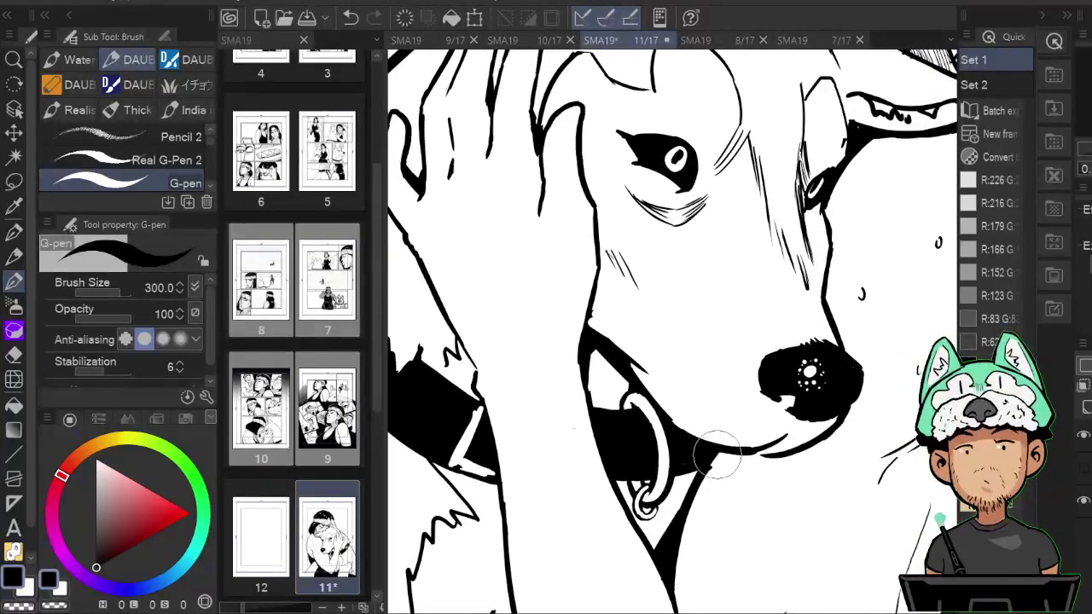
{"action": "left_click_drag", "start_coordinate": [719, 454], "coordinate": [732, 463]}
{"action": "key", "text": "h"}
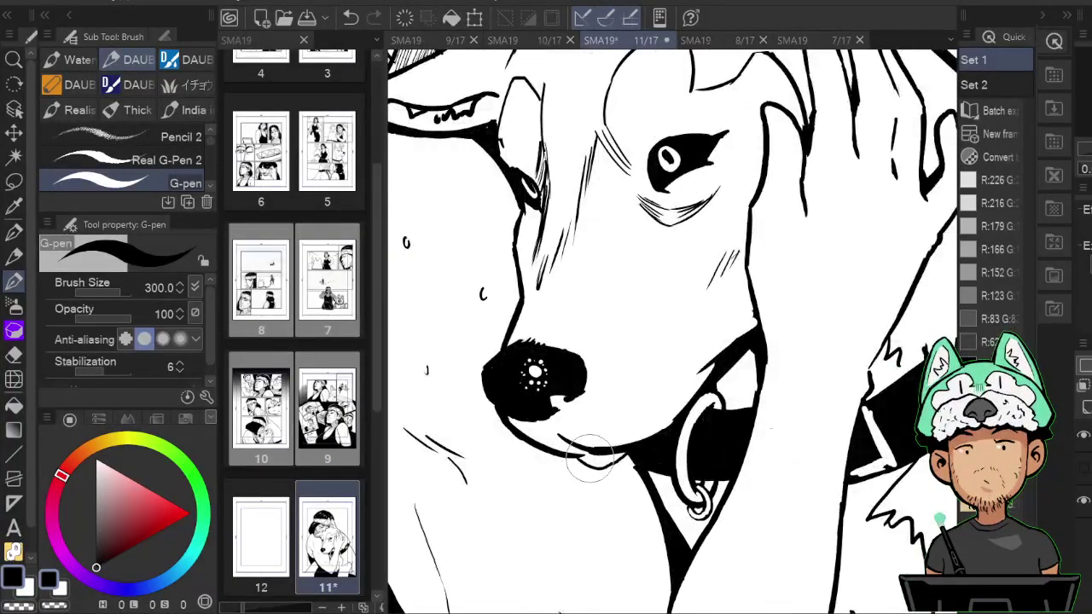
Fill the small shape beneath the dog's chin solid black, raise the G-pen size to 500, and check the full page.
{"action": "key", "text": "h"}
{"action": "key", "text": "bracketleft"}
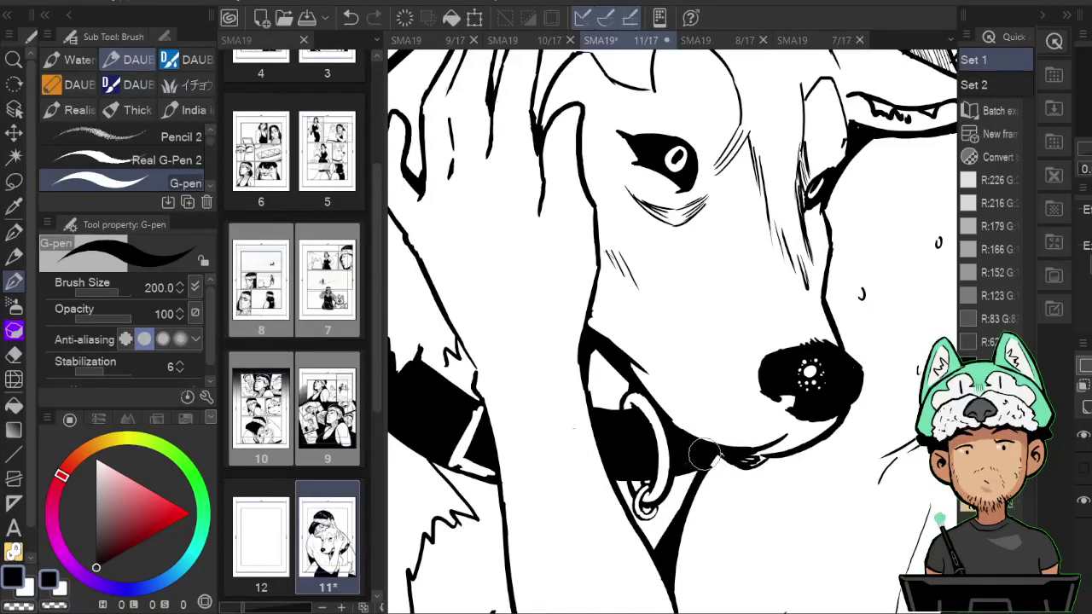
{"action": "key", "text": "bracketleft"}
{"action": "key", "text": "bracketright"}
{"action": "key", "text": "bracketright"}
{"action": "key", "text": "bracketright"}
{"action": "key", "text": "bracketright"}
{"action": "key", "text": "bracketright"}
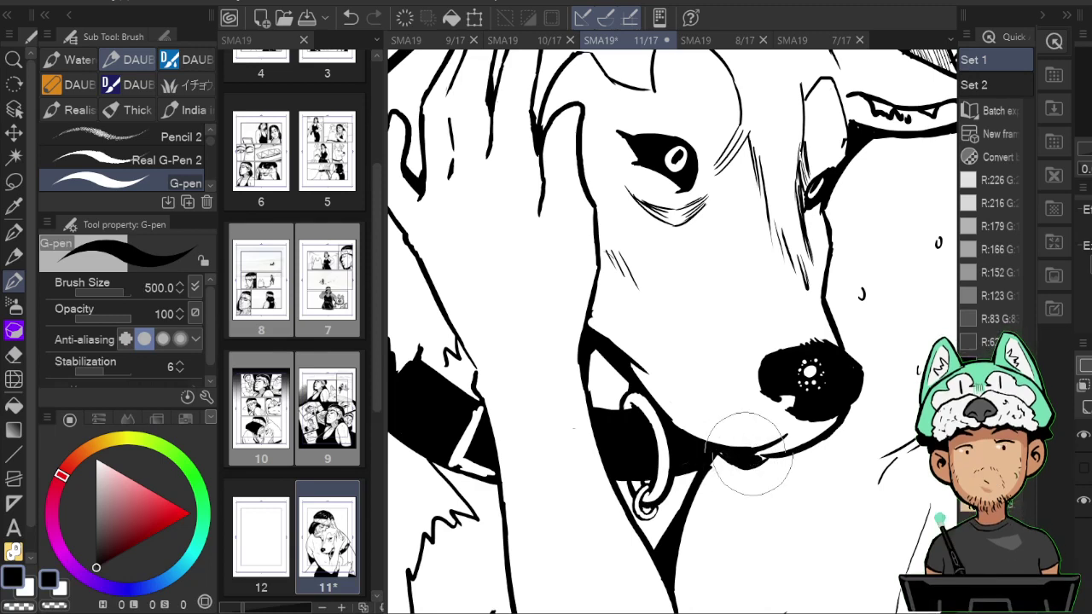
{"action": "key", "text": "h"}
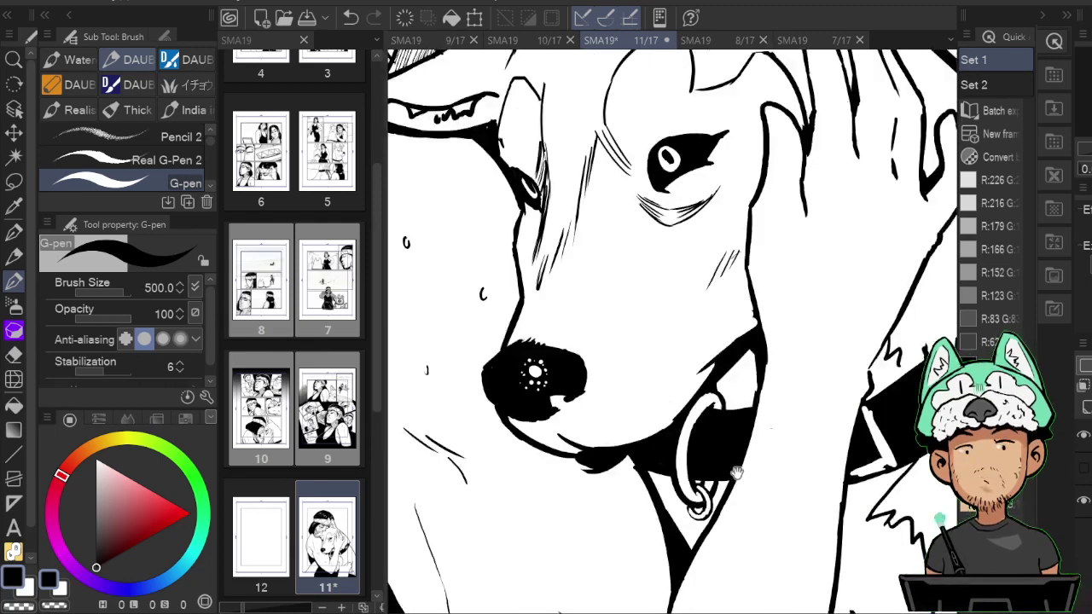
{"action": "mouse_move", "coordinate": [574, 461]}
{"action": "left_mouse_down"}
{"action": "mouse_move", "coordinate": [633, 464]}
{"action": "mouse_move", "coordinate": [621, 457]}
{"action": "left_mouse_up"}
{"action": "scroll", "coordinate": [664, 517], "scroll_direction": "down", "scroll_amount": 5}
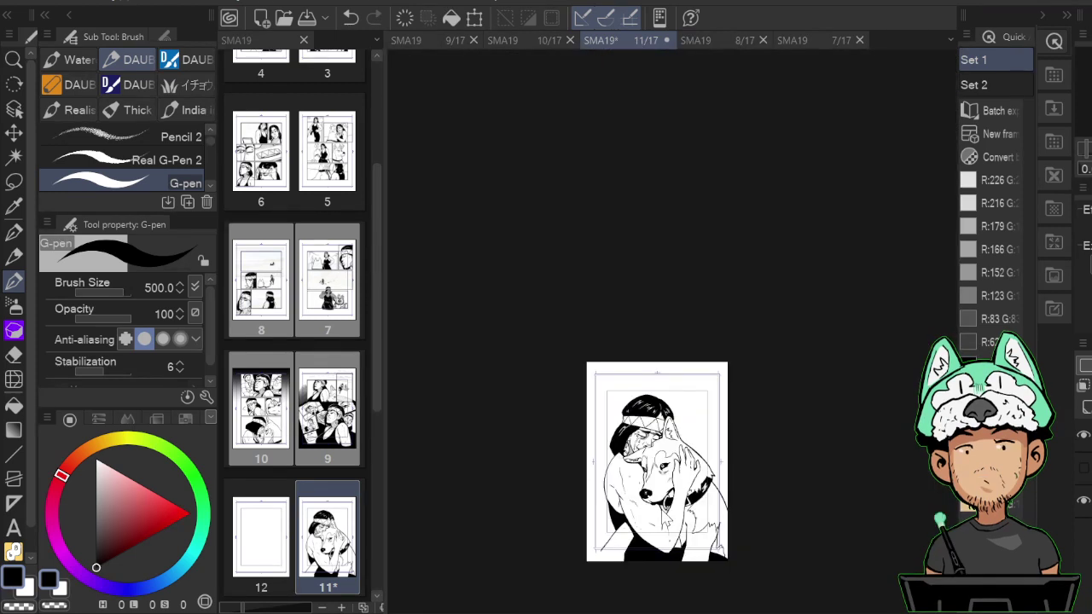
{"action": "scroll", "coordinate": [665, 513], "scroll_direction": "up", "scroll_amount": 5}
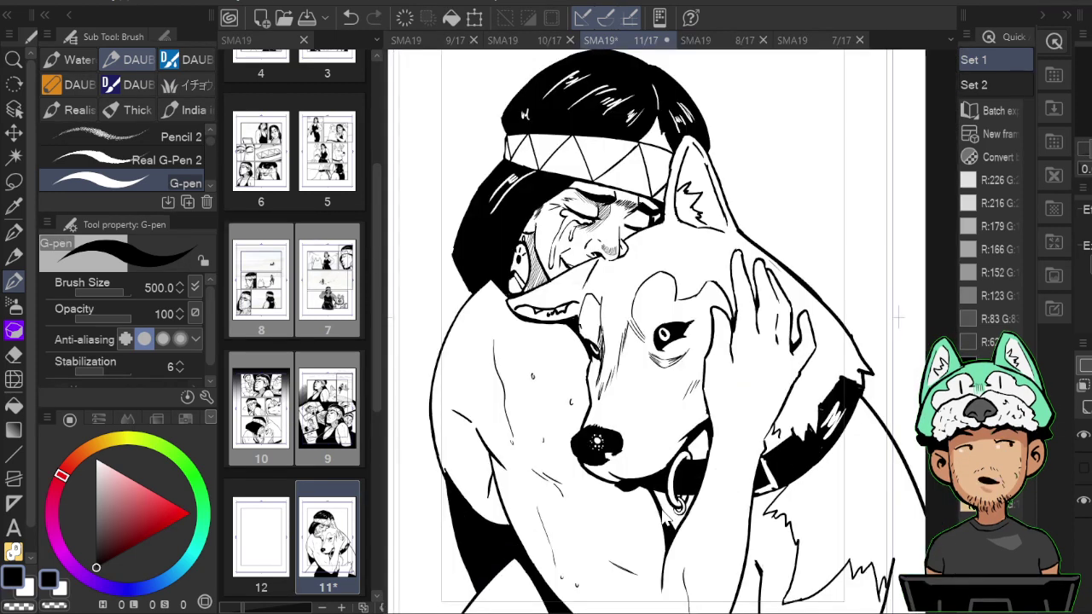
Hatch the gaps above and below the dog's collar beside the arm with Real G-Pen 2 at size 400.
{"action": "left_click", "coordinate": [192, 159]}
{"action": "mouse_move", "coordinate": [773, 352]}
{"action": "left_mouse_down"}
{"action": "mouse_move", "coordinate": [749, 361]}
{"action": "mouse_move", "coordinate": [701, 416]}
{"action": "left_mouse_up"}
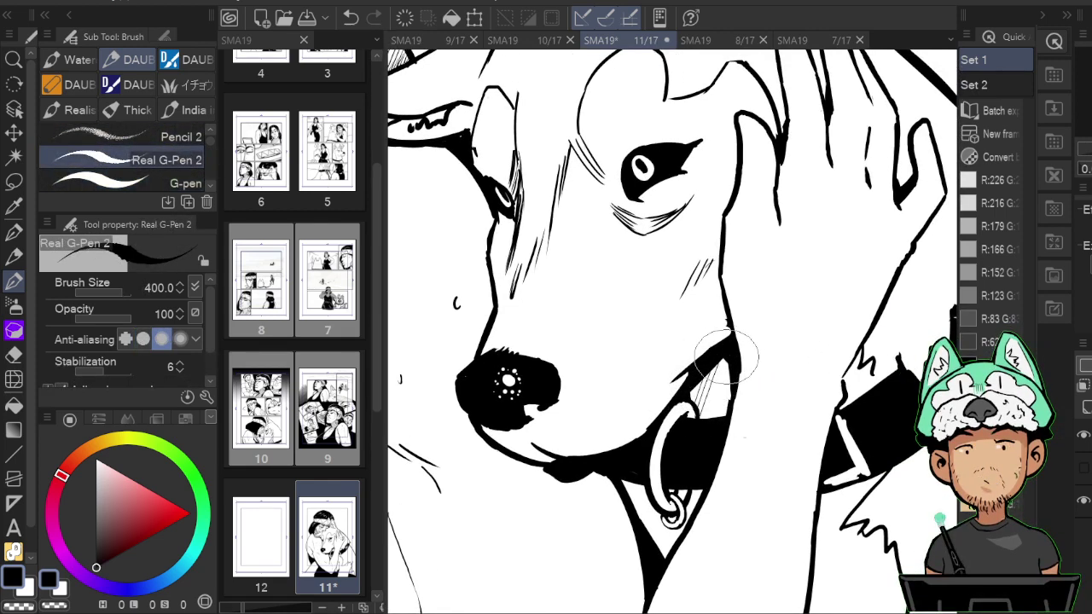
{"action": "mouse_move", "coordinate": [725, 362]}
{"action": "left_mouse_down"}
{"action": "mouse_move", "coordinate": [711, 416]}
{"action": "mouse_move", "coordinate": [696, 405]}
{"action": "mouse_move", "coordinate": [719, 418]}
{"action": "mouse_move", "coordinate": [736, 331]}
{"action": "left_mouse_up"}
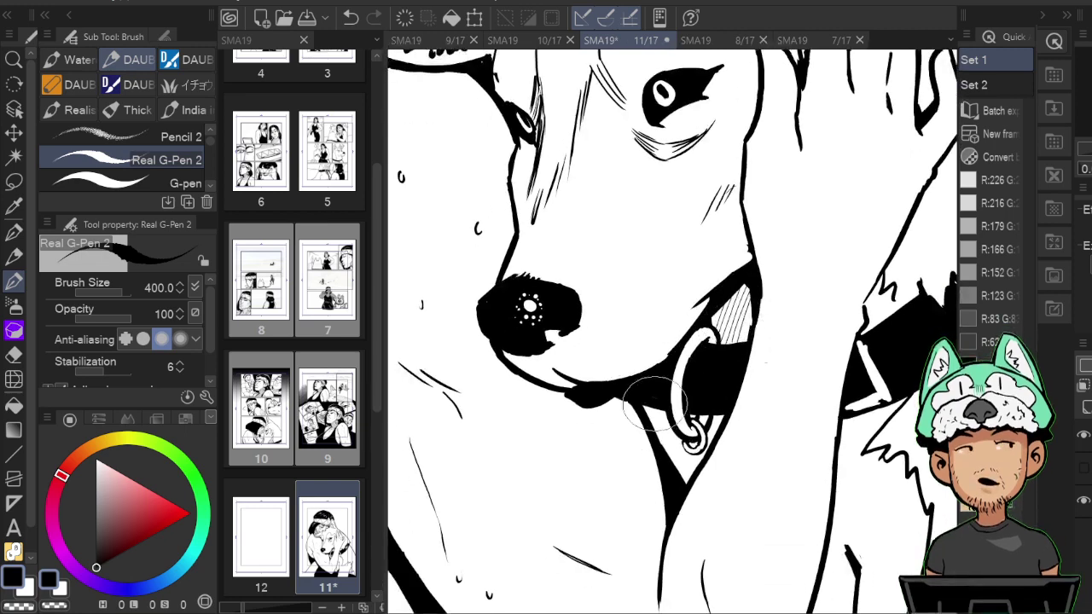
{"action": "left_click_drag", "start_coordinate": [651, 408], "coordinate": [665, 454]}
{"action": "left_click_drag", "start_coordinate": [677, 421], "coordinate": [675, 468]}
{"action": "left_click_drag", "start_coordinate": [688, 442], "coordinate": [686, 480]}
{"action": "mouse_move", "coordinate": [716, 417]}
{"action": "left_mouse_down"}
{"action": "mouse_move", "coordinate": [707, 438]}
{"action": "mouse_move", "coordinate": [715, 433]}
{"action": "left_mouse_up"}
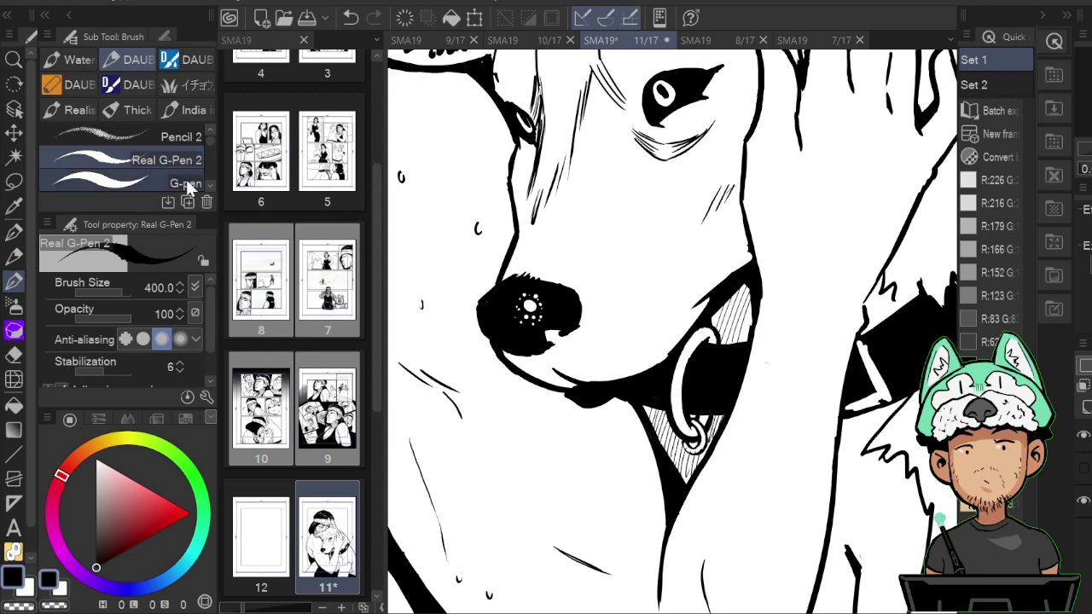
Ink thick dark accents over the hatching around the collar's small ring with the G-pen at size 500.
{"action": "left_click", "coordinate": [186, 181]}
{"action": "key", "text": "h"}
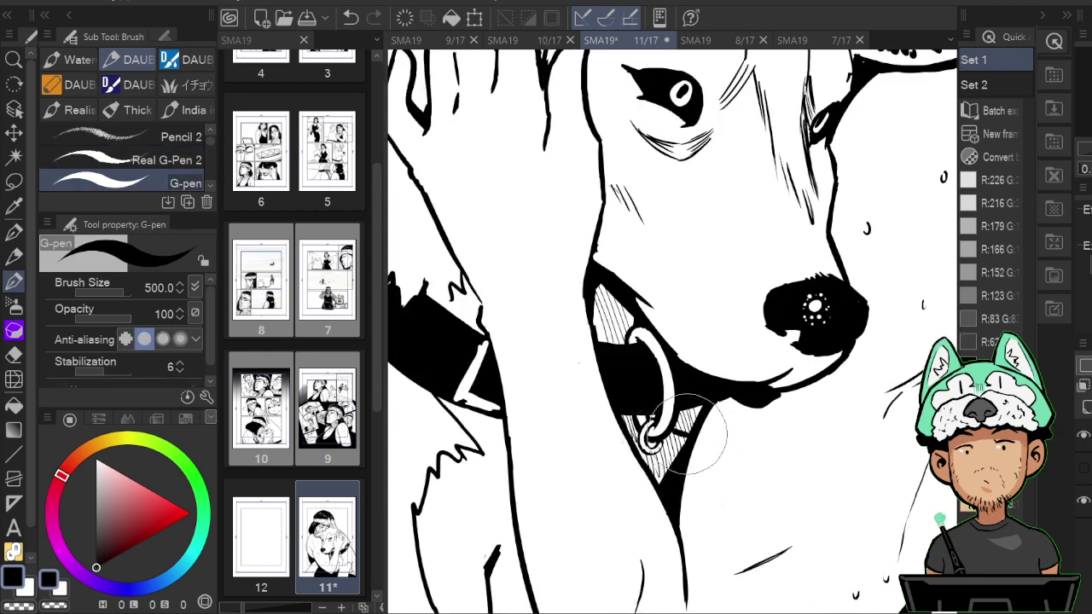
{"action": "key", "text": "h"}
{"action": "key", "text": "ctrl+z"}
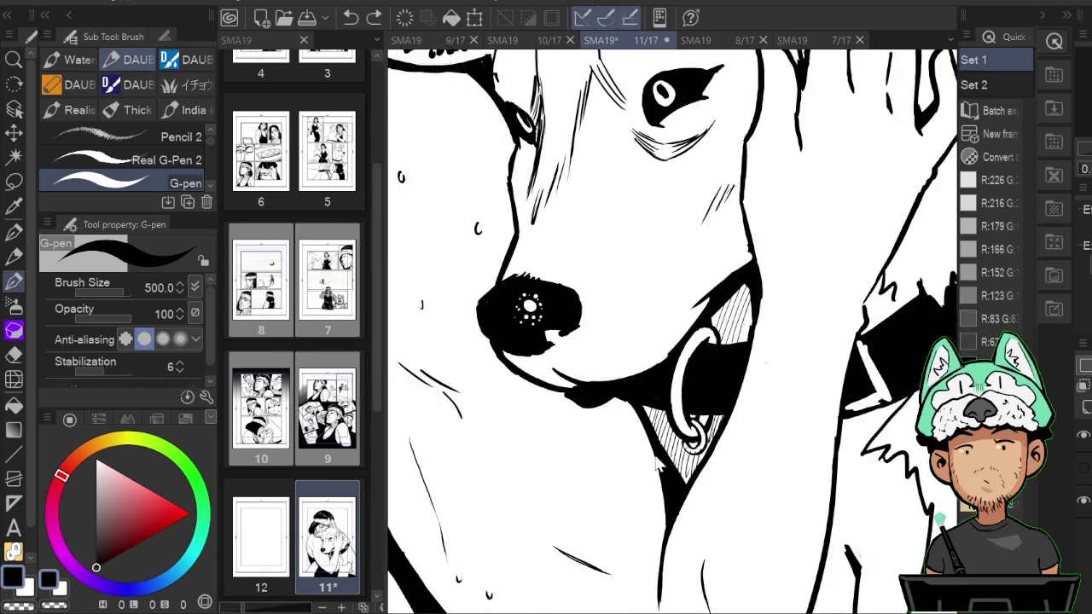
{"action": "left_click_drag", "start_coordinate": [669, 454], "coordinate": [684, 446]}
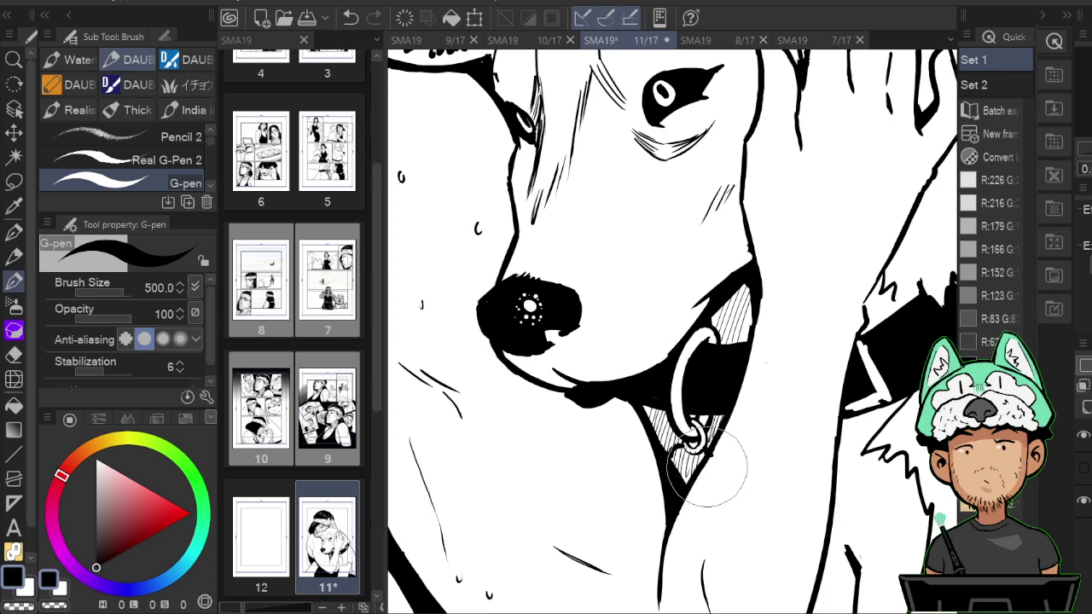
{"action": "scroll", "coordinate": [714, 487], "scroll_direction": "down", "scroll_amount": 6}
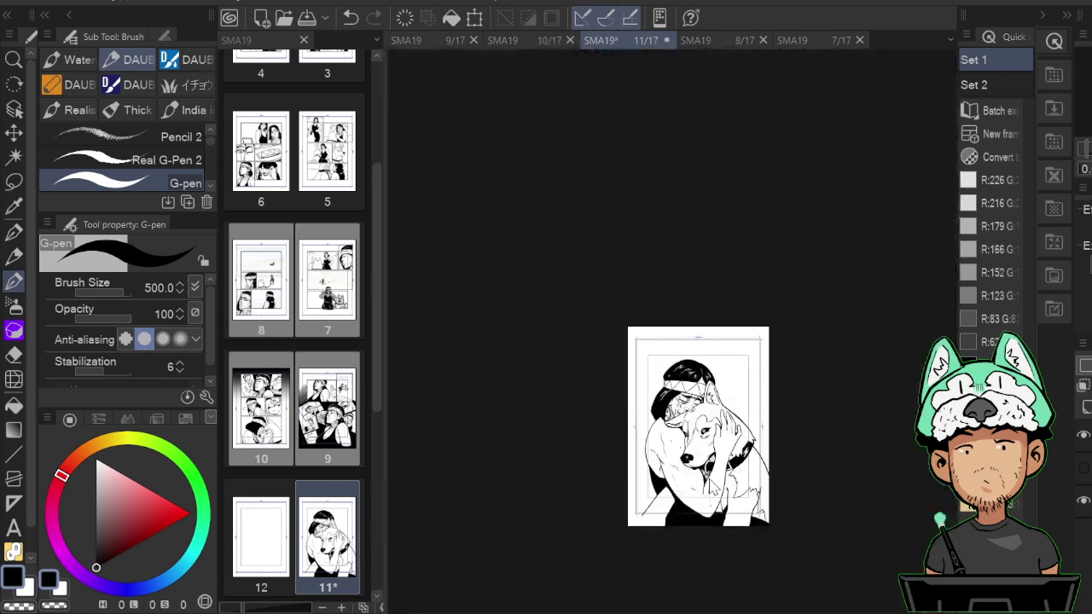
Hatch the narrow gap between the hugging forearm and the dog's front leg with Real G-Pen 2 at size 600.
{"action": "scroll", "coordinate": [708, 482], "scroll_direction": "up", "scroll_amount": 4}
{"action": "left_click", "coordinate": [166, 160]}
{"action": "mouse_move", "coordinate": [762, 594]}
{"action": "left_mouse_down"}
{"action": "mouse_move", "coordinate": [711, 510]}
{"action": "mouse_move", "coordinate": [724, 510]}
{"action": "left_mouse_up"}
{"action": "key", "text": "bracketright"}
{"action": "key", "text": "bracketright"}
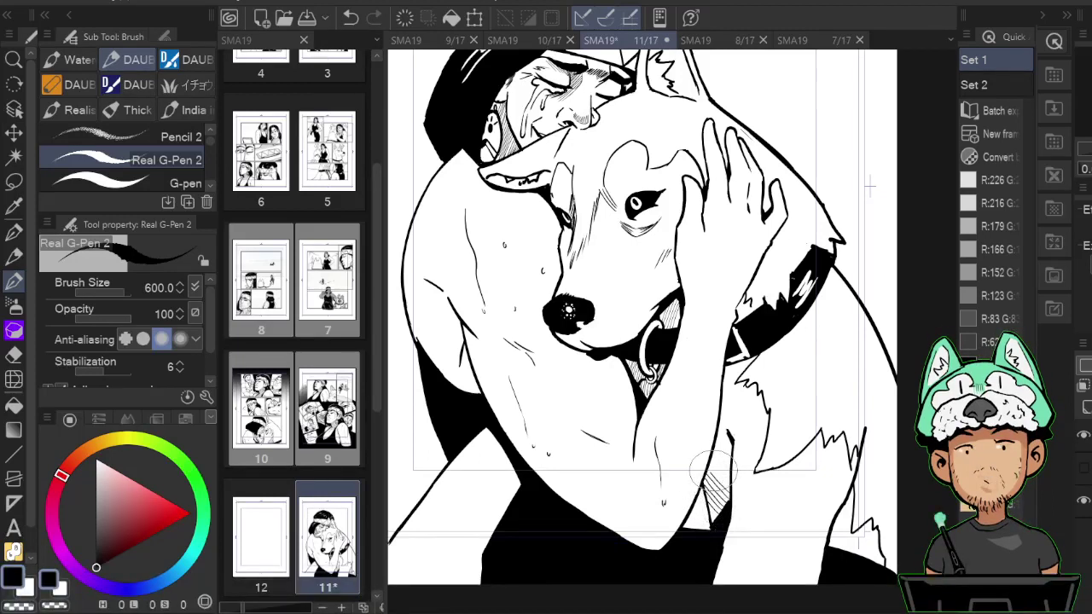
{"action": "left_click_drag", "start_coordinate": [712, 451], "coordinate": [731, 471]}
{"action": "mouse_move", "coordinate": [714, 446]}
{"action": "left_mouse_down"}
{"action": "mouse_move", "coordinate": [732, 465]}
{"action": "mouse_move", "coordinate": [733, 448]}
{"action": "left_mouse_up"}
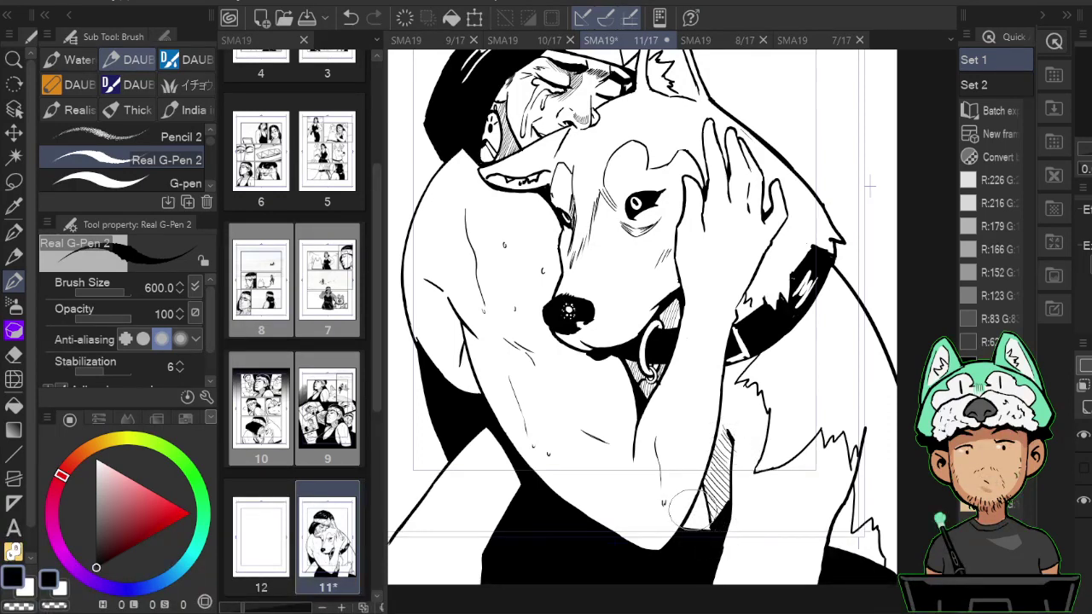
{"action": "left_click_drag", "start_coordinate": [685, 521], "coordinate": [700, 529]}
{"action": "left_click_drag", "start_coordinate": [691, 513], "coordinate": [708, 530]}
Save page 11, switch back to the G-pen, and review the full page at different zoom levels.
{"action": "scroll", "coordinate": [727, 529], "scroll_direction": "down", "scroll_amount": 5}
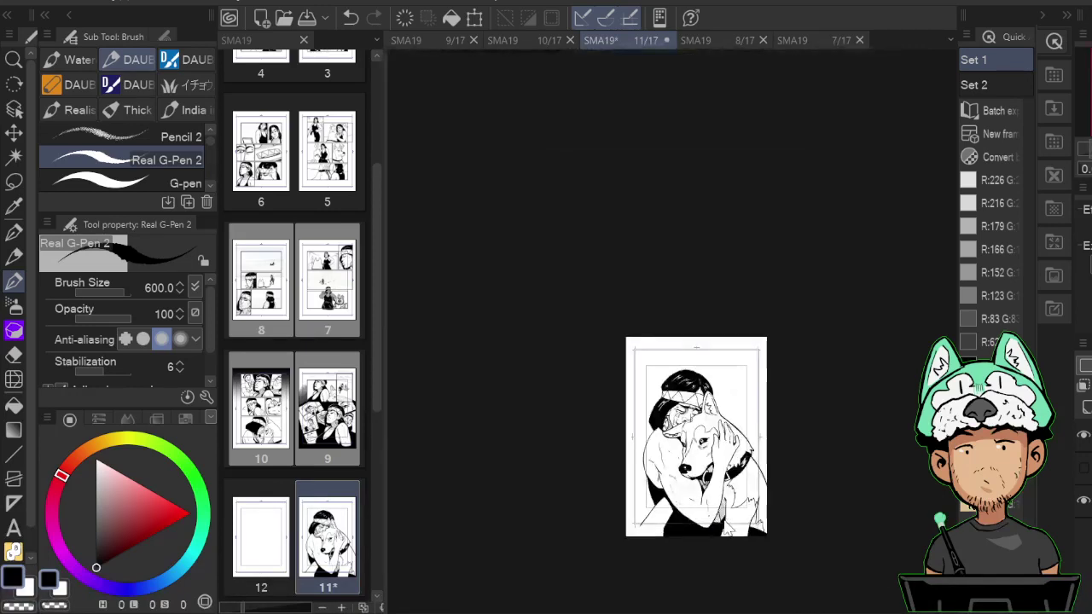
{"action": "key", "text": "ctrl+s"}
{"action": "left_click", "coordinate": [179, 182]}
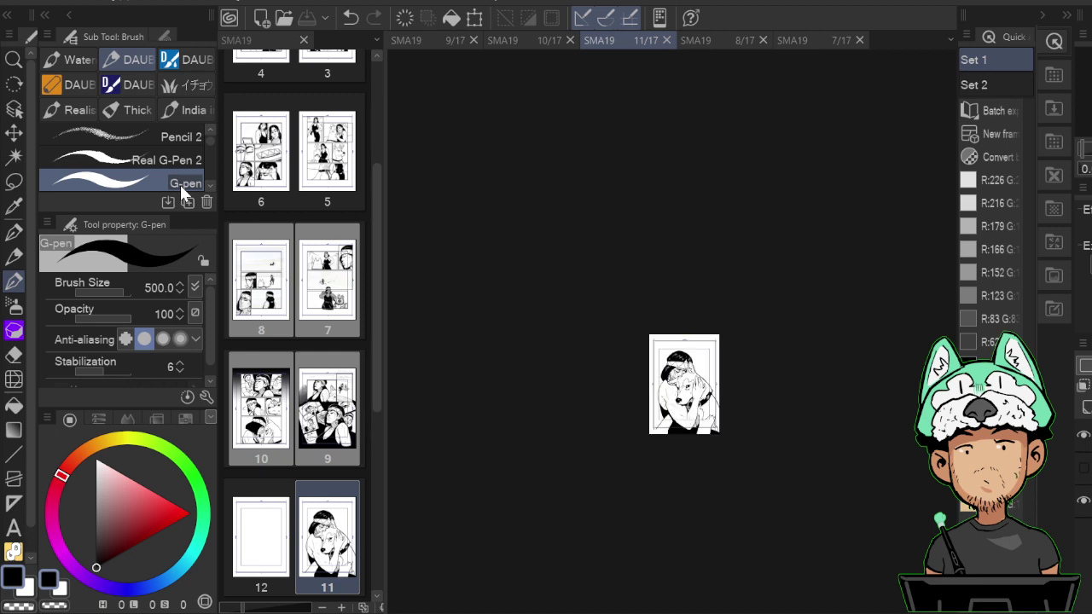
{"action": "key", "text": "ctrl+plus"}
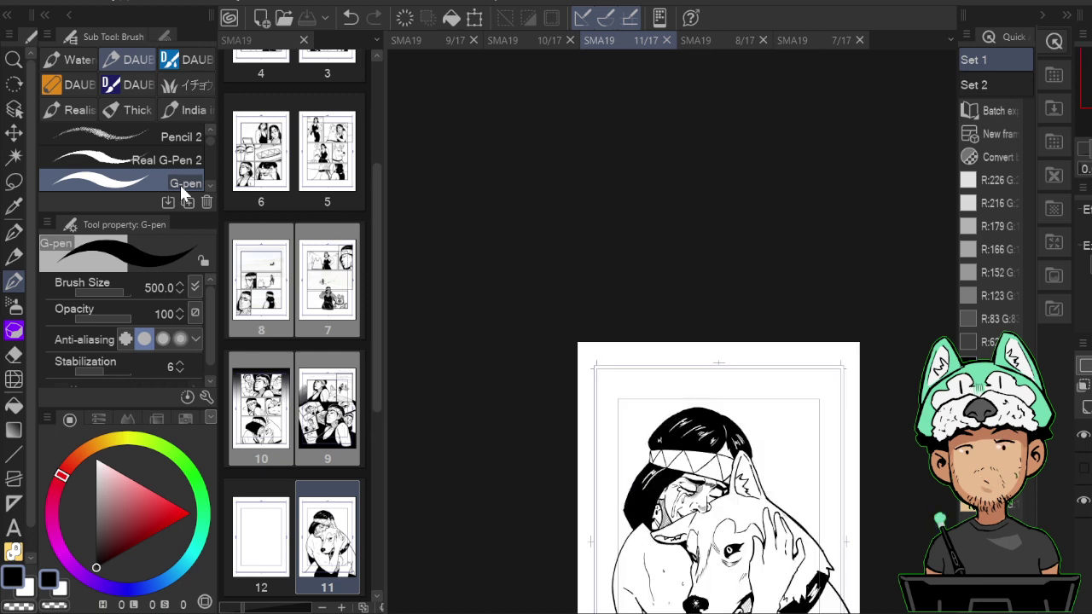
{"action": "key", "text": "ctrl+minus"}
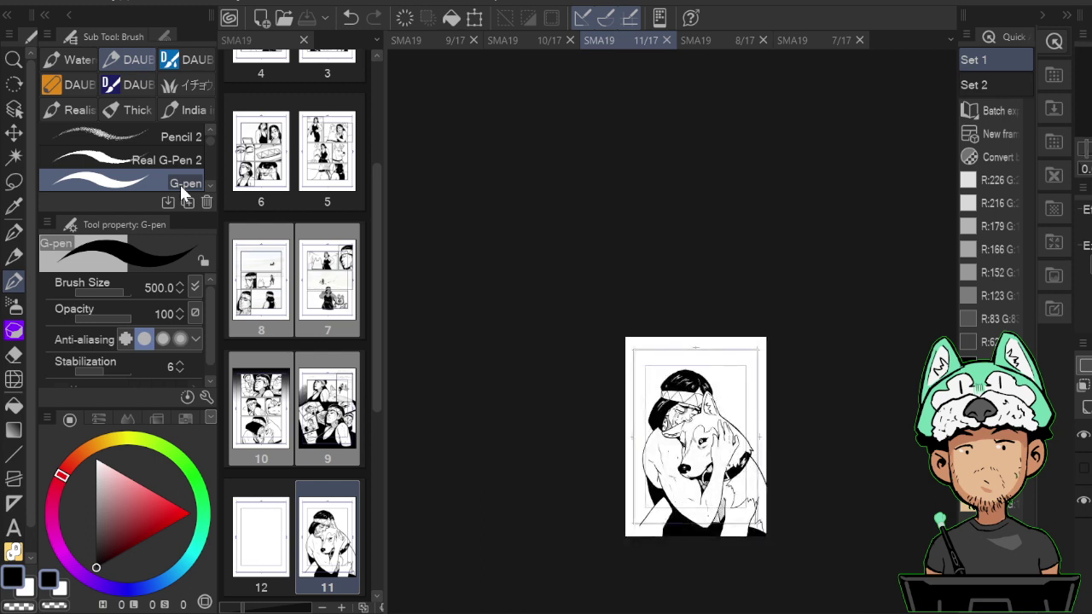
{"action": "key", "text": "ctrl+plus"}
{"action": "key", "text": "ctrl+minus"}
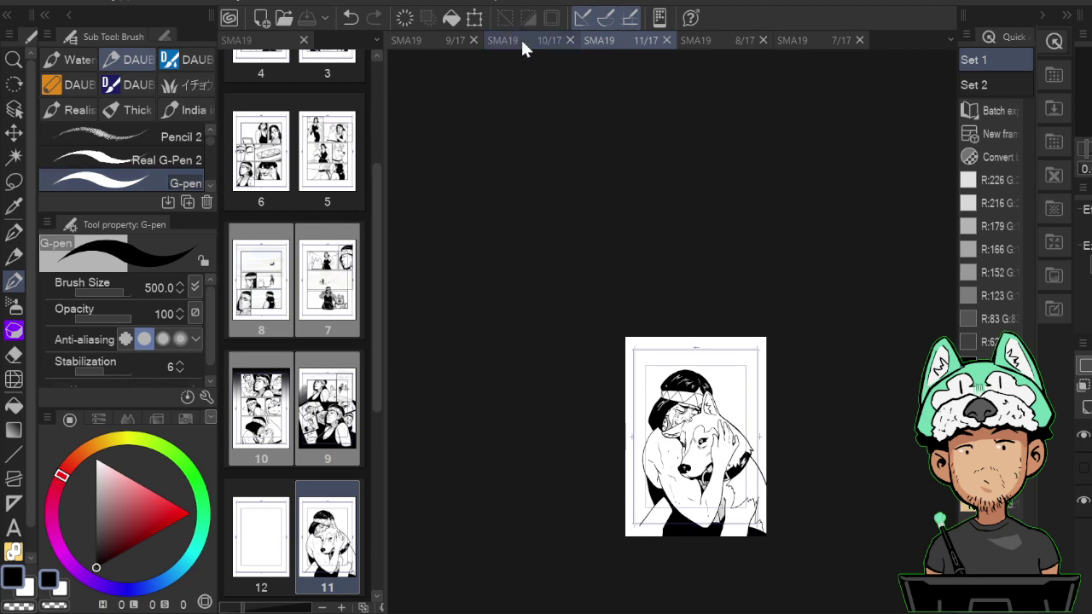
Switch to page 9 and ink a curved ground line across the tall upper panel, behind the seated figures, with the G-pen at size 500.
{"action": "left_click", "coordinate": [521, 38]}
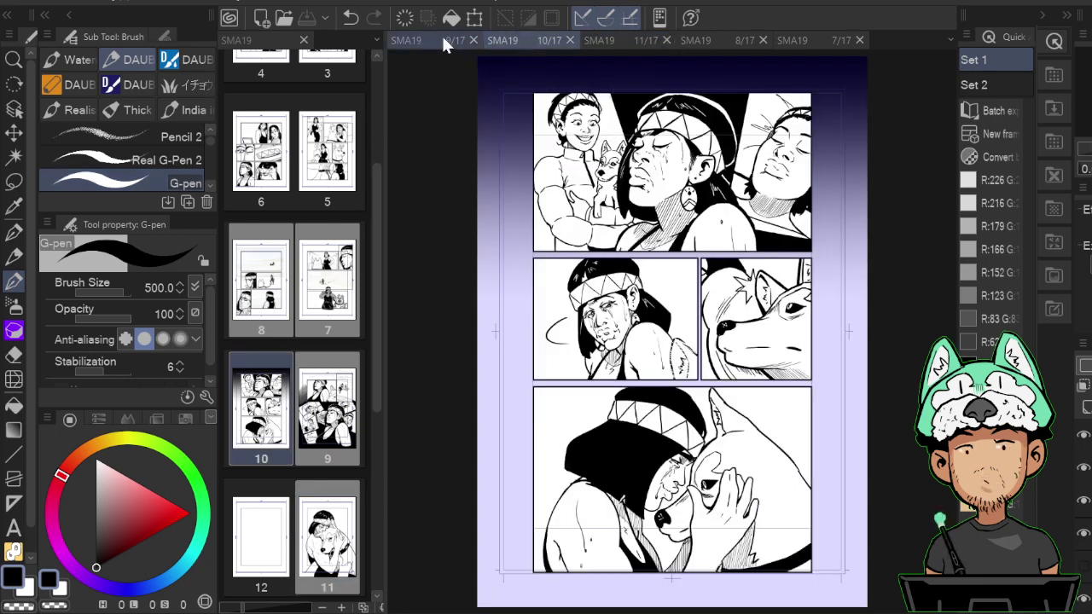
{"action": "left_click", "coordinate": [443, 37]}
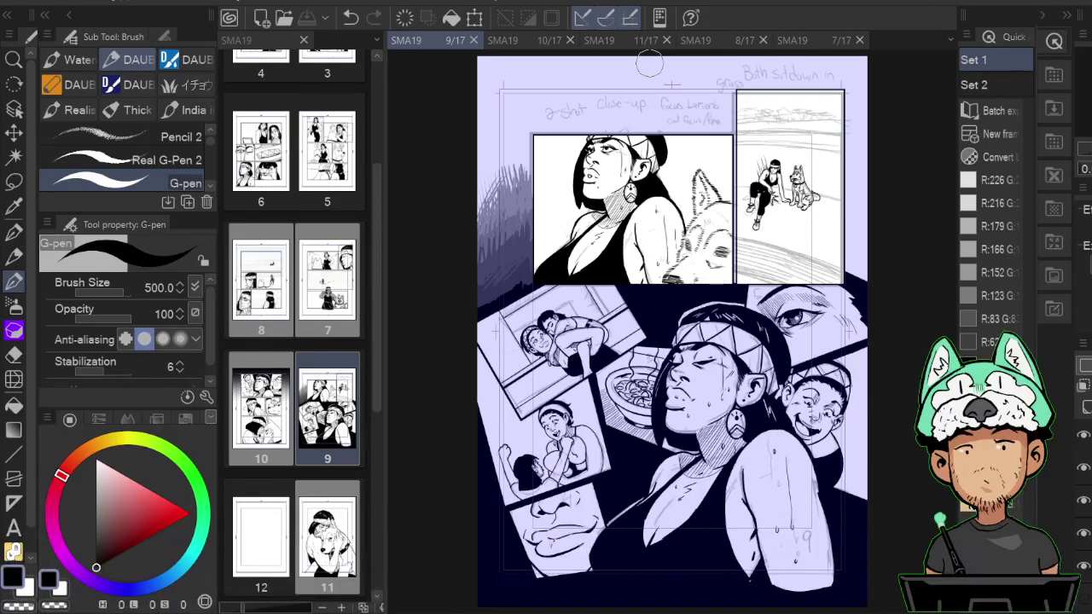
{"action": "scroll", "coordinate": [648, 64], "scroll_direction": "down", "scroll_amount": 5}
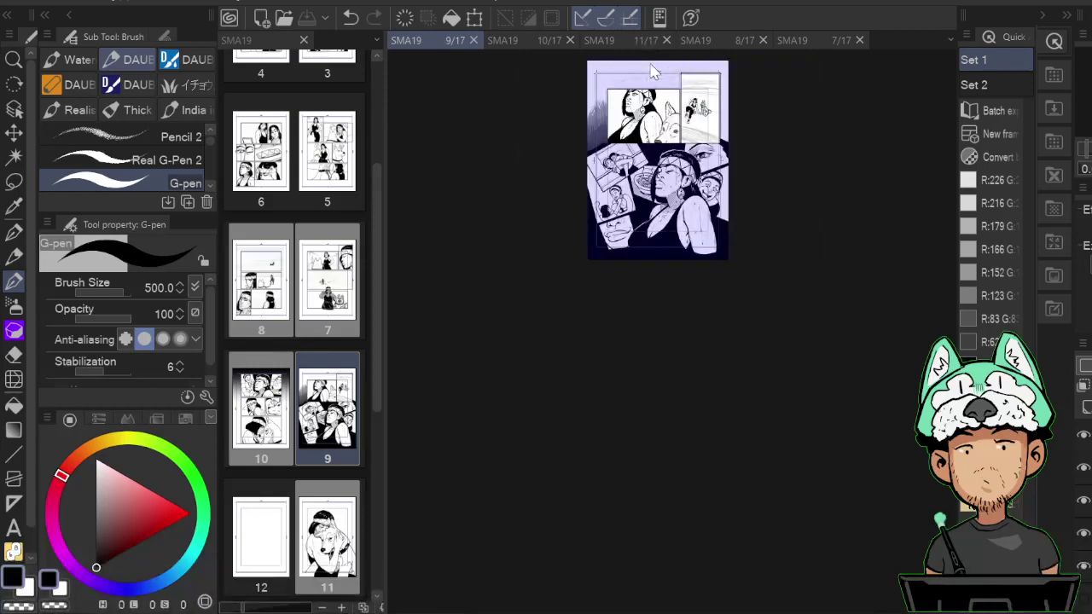
{"action": "scroll", "coordinate": [648, 64], "scroll_direction": "up", "scroll_amount": 5}
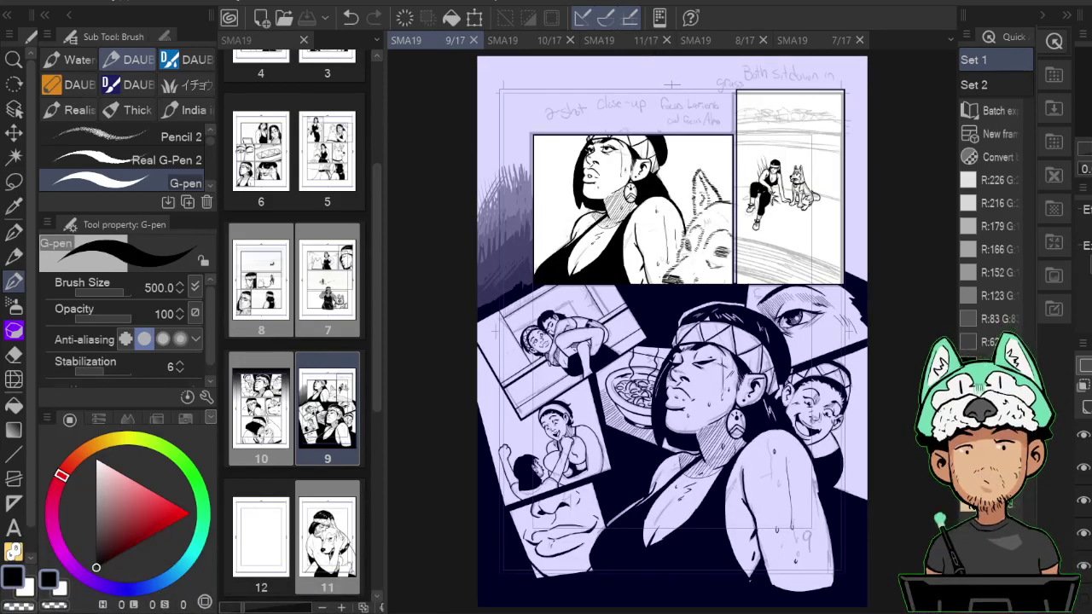
{"action": "mouse_move", "coordinate": [852, 323]}
{"action": "left_mouse_down"}
{"action": "mouse_move", "coordinate": [765, 379]}
{"action": "mouse_move", "coordinate": [739, 433]}
{"action": "mouse_move", "coordinate": [787, 351]}
{"action": "mouse_move", "coordinate": [838, 163]}
{"action": "mouse_move", "coordinate": [773, 237]}
{"action": "left_mouse_up"}
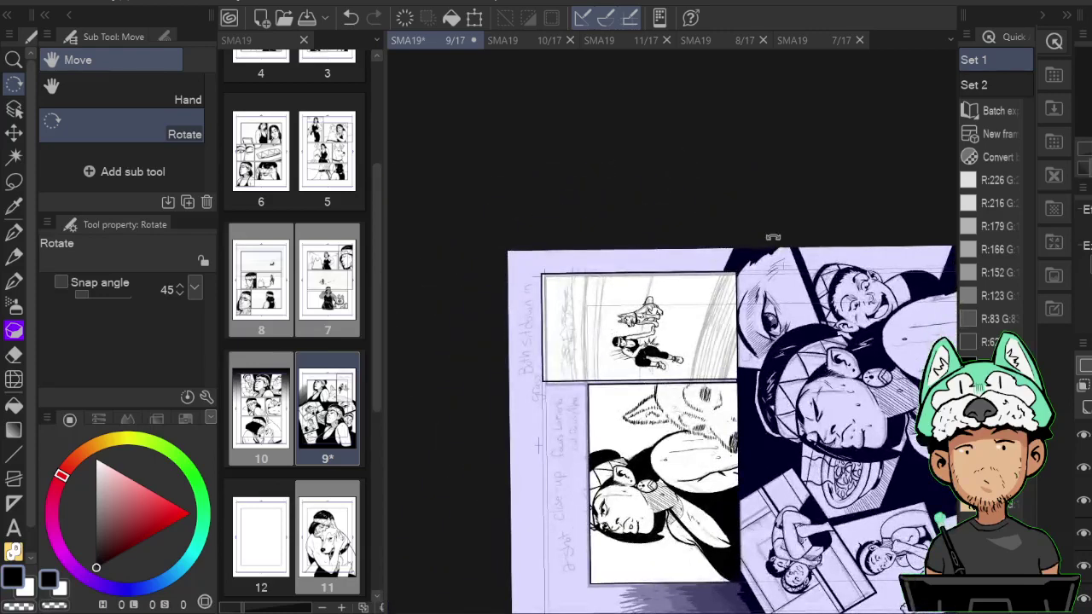
{"action": "scroll", "coordinate": [775, 246], "scroll_direction": "up", "scroll_amount": 4}
{"action": "left_click_drag", "start_coordinate": [536, 415], "coordinate": [739, 248]}
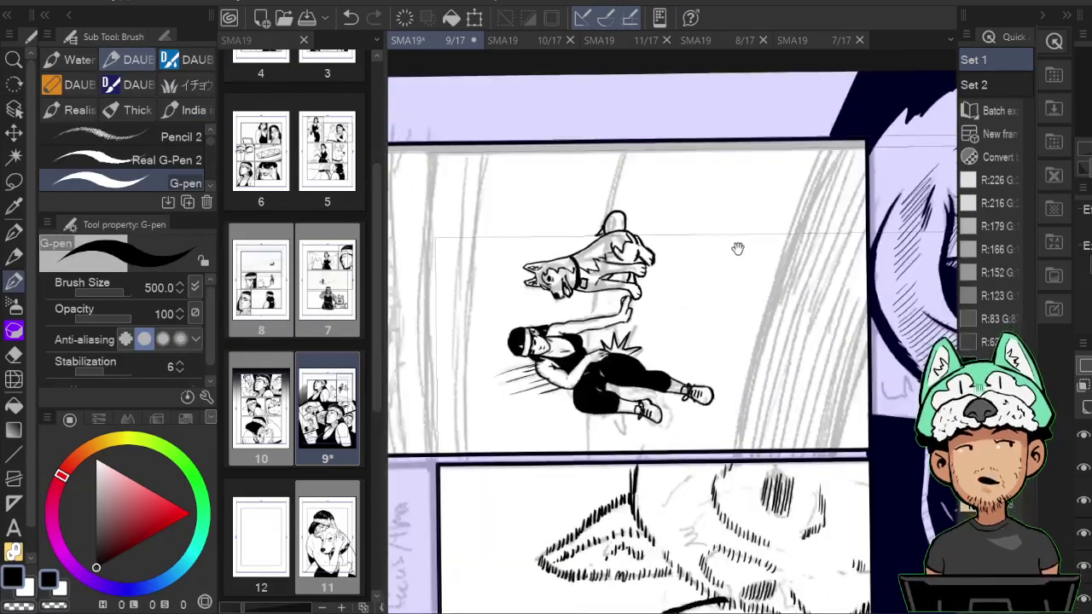
{"action": "left_click_drag", "start_coordinate": [636, 130], "coordinate": [581, 499]}
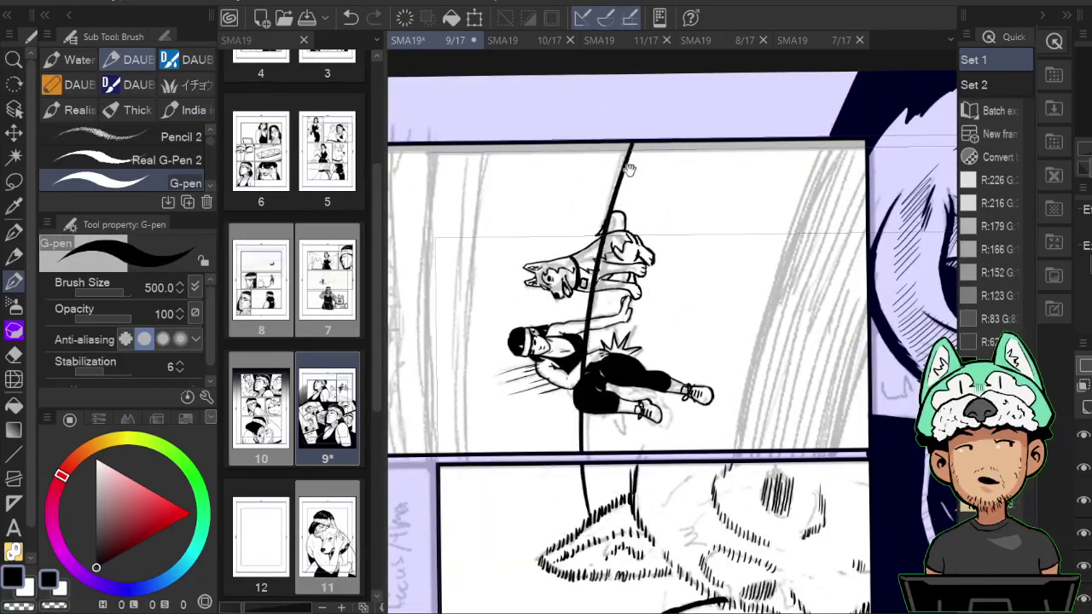
Ink a thinner curved line above the woman and dog with the G-pen at size 300, following the rough sketch.
{"action": "left_click_drag", "start_coordinate": [629, 169], "coordinate": [693, 154]}
{"action": "left_click_drag", "start_coordinate": [555, 132], "coordinate": [540, 512]}
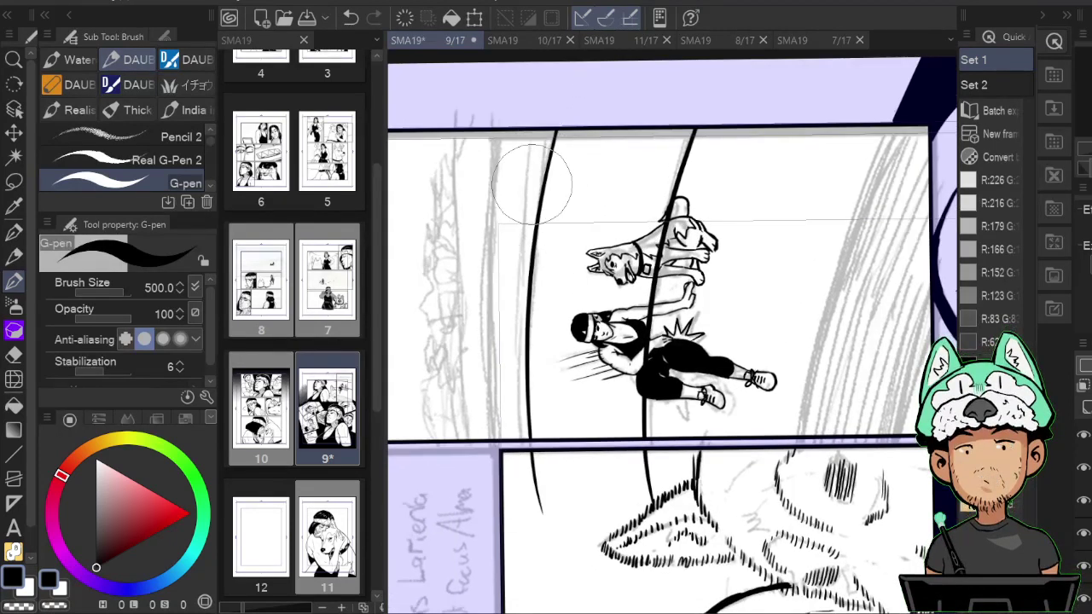
{"action": "key", "text": "ctrl+z"}
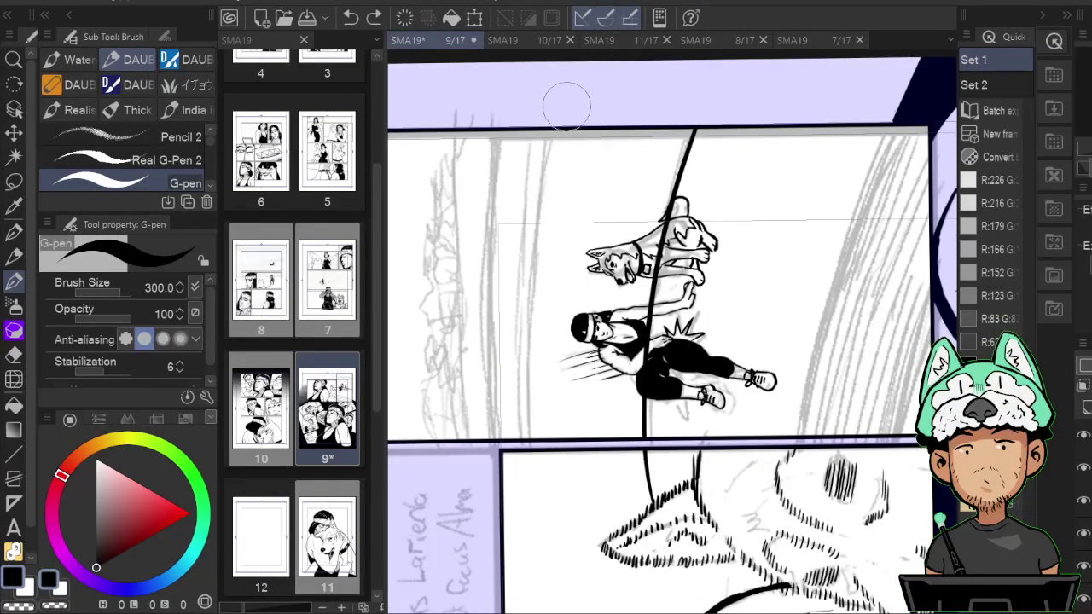
{"action": "left_click_drag", "start_coordinate": [559, 130], "coordinate": [529, 482]}
Try to ink a second thin line by hand, running parallel just above the curve behind the figures.
{"action": "mouse_move", "coordinate": [550, 129]}
{"action": "left_mouse_down"}
{"action": "mouse_move", "coordinate": [512, 403]}
{"action": "mouse_move", "coordinate": [524, 470]}
{"action": "left_mouse_up"}
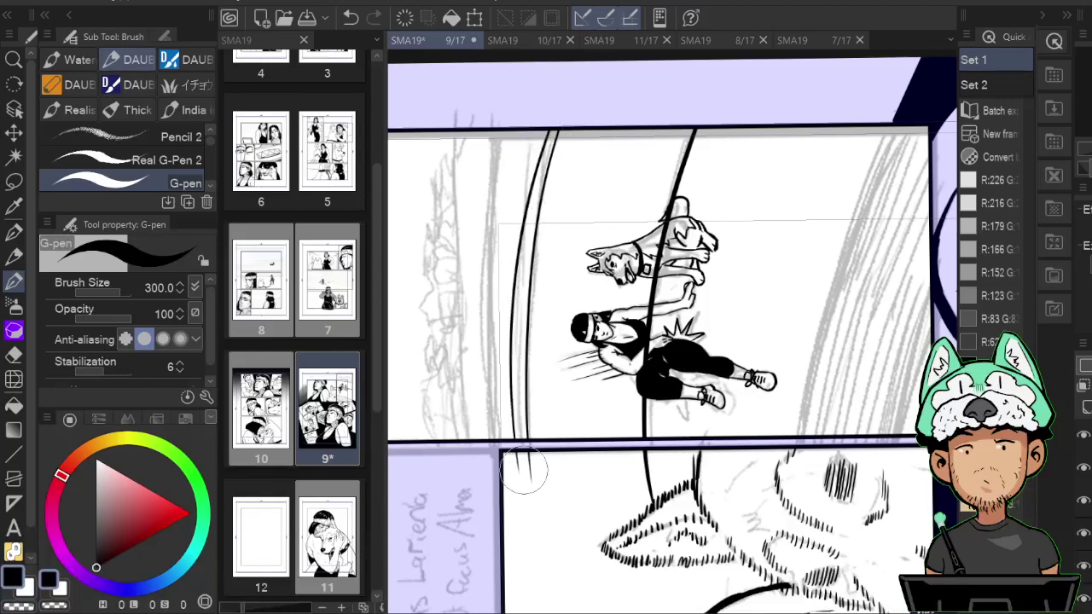
{"action": "key", "text": "ctrl+z"}
{"action": "mouse_move", "coordinate": [546, 130]}
{"action": "left_mouse_down"}
{"action": "mouse_move", "coordinate": [514, 333]}
{"action": "mouse_move", "coordinate": [520, 444]}
{"action": "left_mouse_up"}
{"action": "key", "text": "ctrl+z"}
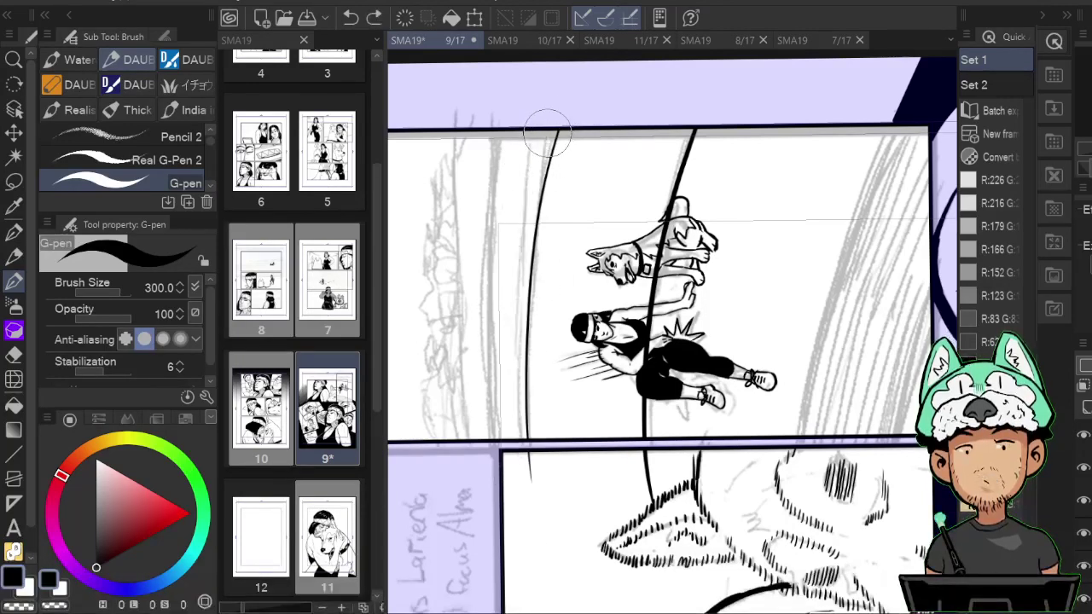
{"action": "mouse_move", "coordinate": [547, 131]}
{"action": "left_mouse_down"}
{"action": "mouse_move", "coordinate": [515, 294]}
{"action": "mouse_move", "coordinate": [512, 478]}
{"action": "left_mouse_up"}
{"action": "key", "text": "ctrl+z"}
{"action": "left_click_drag", "start_coordinate": [549, 131], "coordinate": [523, 488]}
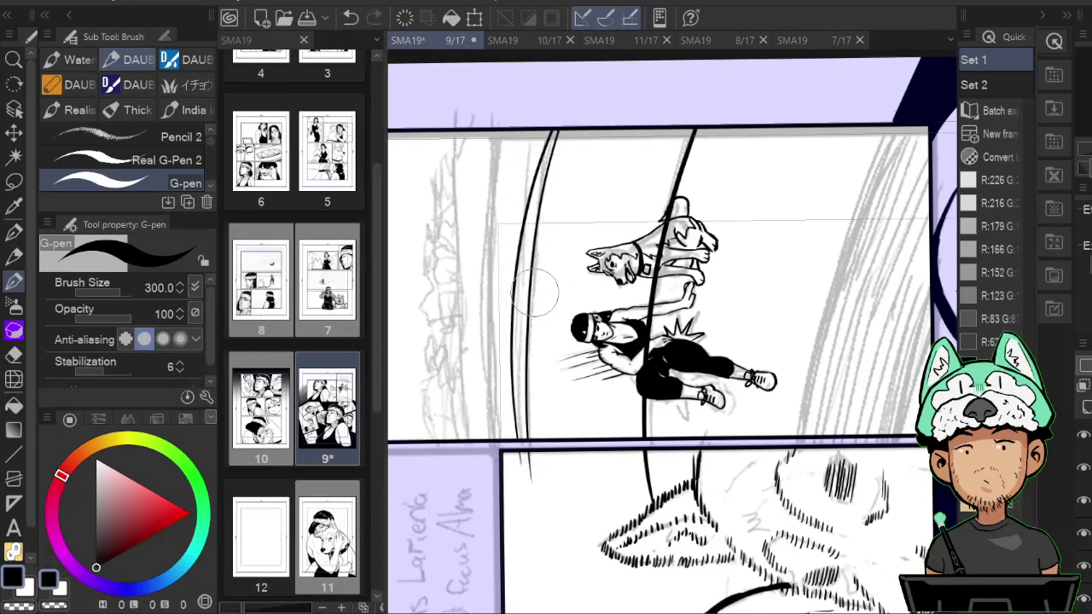
{"action": "key", "text": "ctrl+z"}
{"action": "left_click_drag", "start_coordinate": [546, 141], "coordinate": [521, 440]}
{"action": "key", "text": "ctrl+z"}
{"action": "left_click_drag", "start_coordinate": [546, 136], "coordinate": [512, 440]}
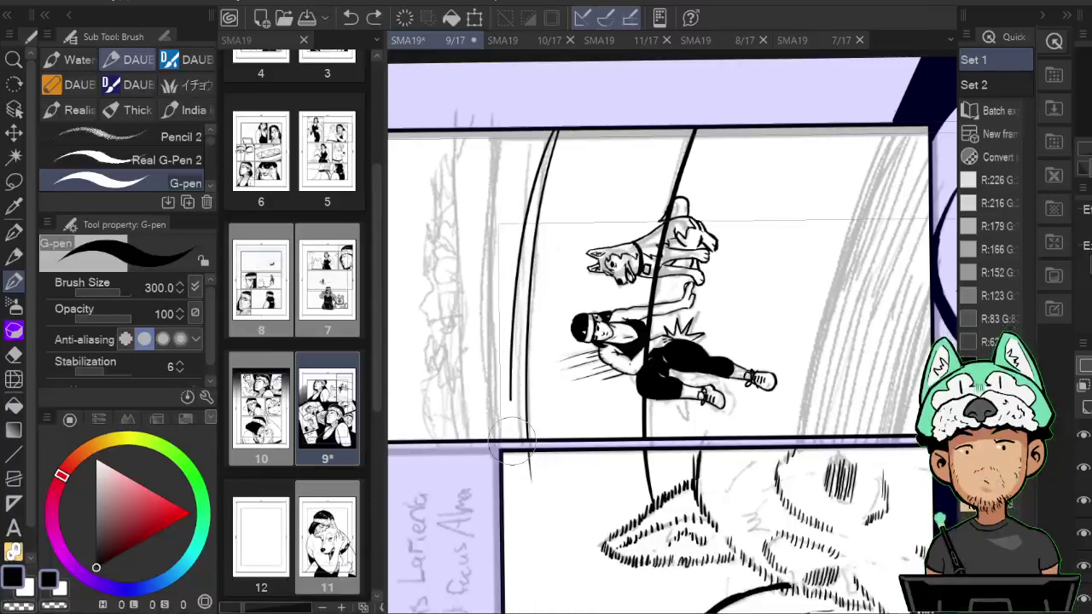
{"action": "key", "text": "ctrl+z"}
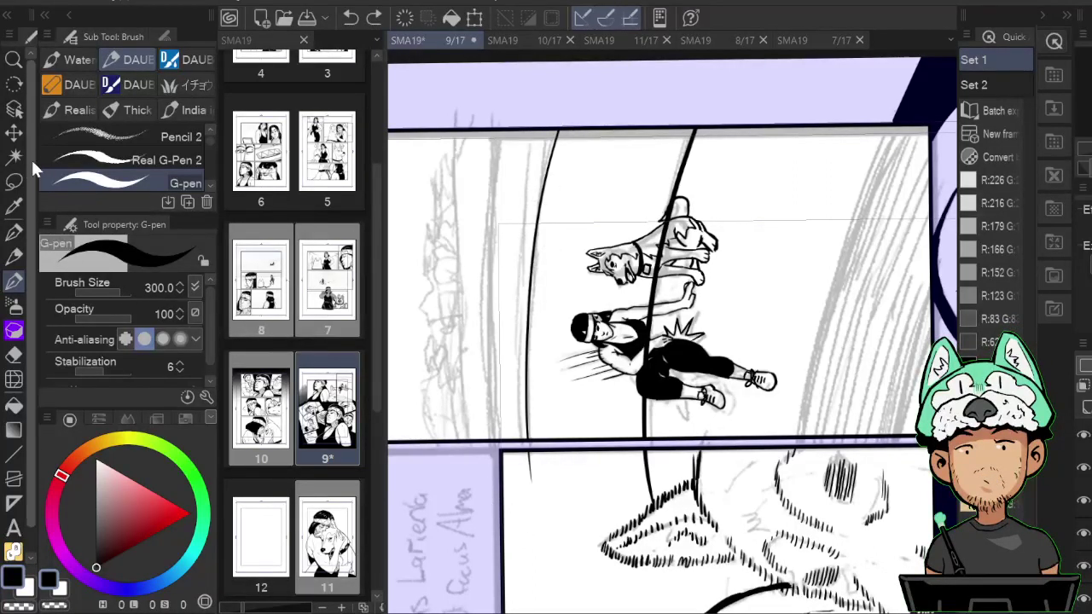
Lasso the thin curve and duplicate it with a slight offset so that it forms a narrow double line.
{"action": "key", "text": "m"}
{"action": "mouse_move", "coordinate": [562, 93]}
{"action": "left_mouse_down"}
{"action": "mouse_move", "coordinate": [474, 286]}
{"action": "mouse_move", "coordinate": [570, 57]}
{"action": "left_mouse_up"}
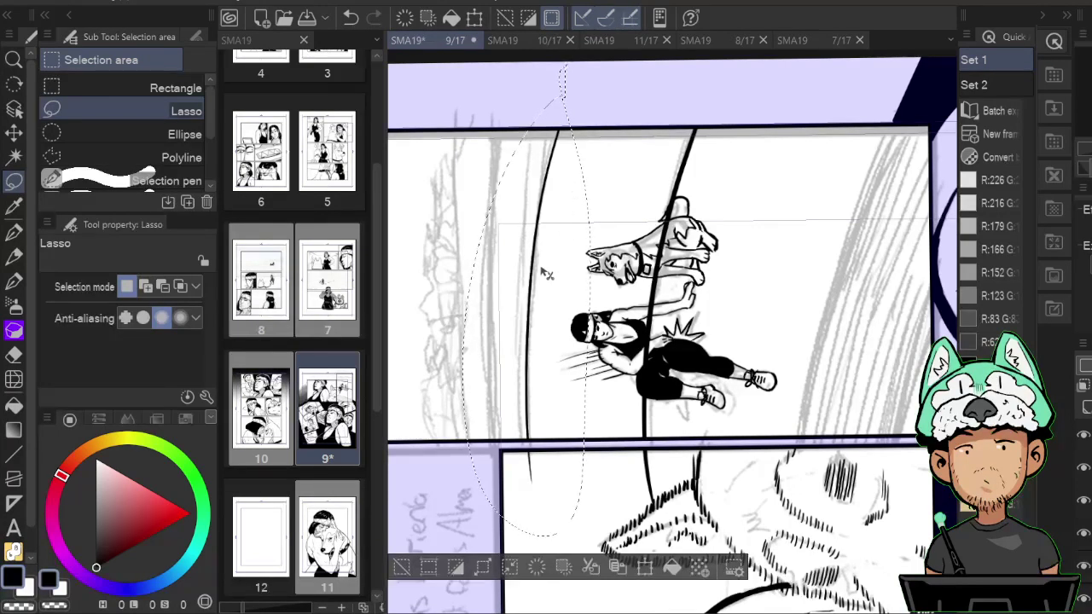
{"action": "key", "text": "ctrl+t"}
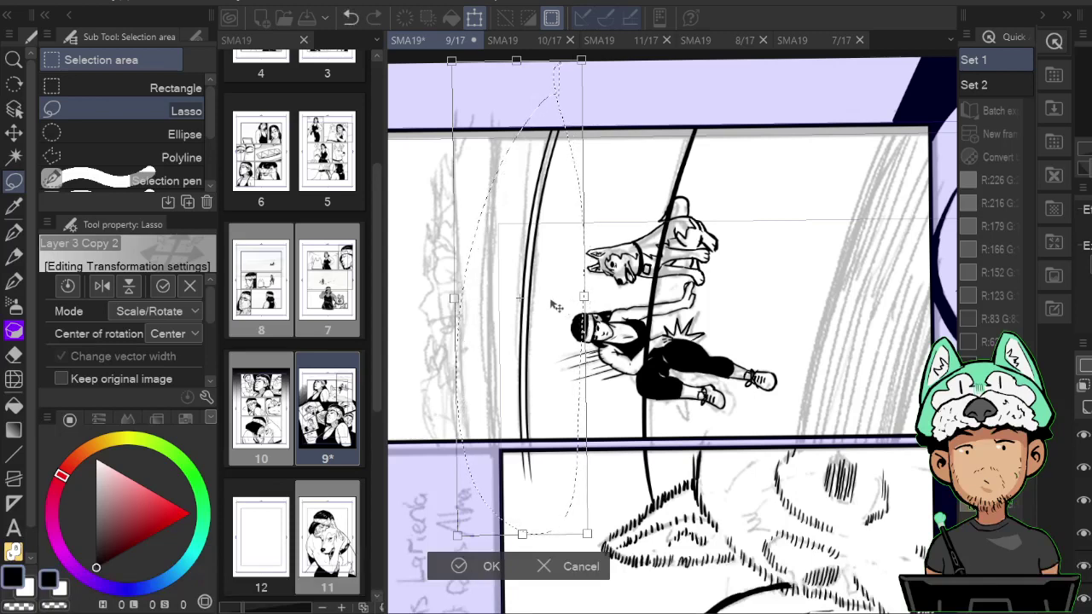
{"action": "key", "text": "Return"}
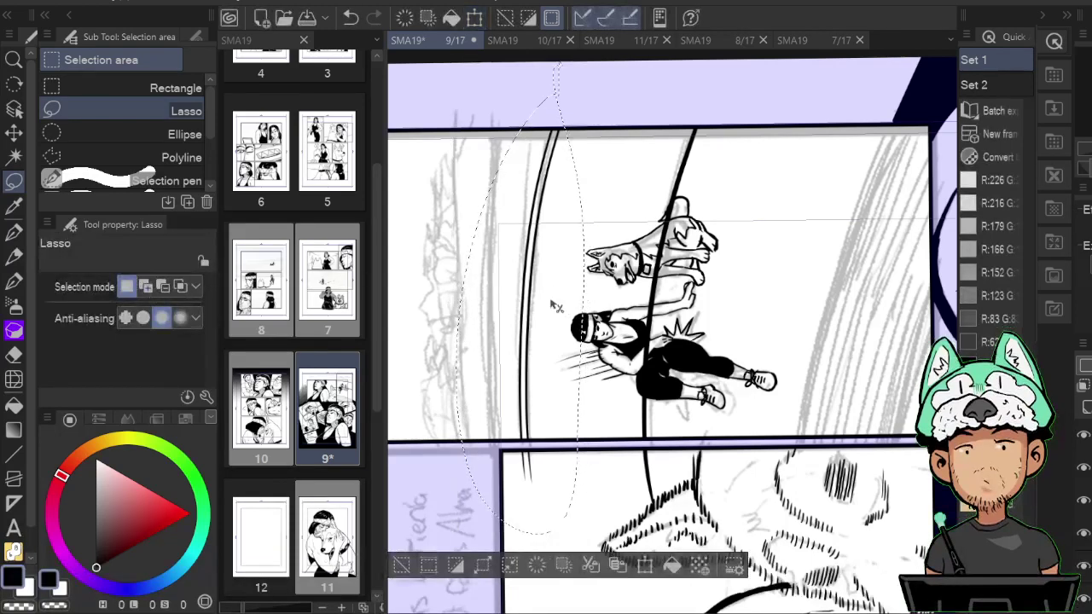
Duplicate the selected curve once more and move the copy further up toward the sketched tree line.
{"action": "key", "text": "ctrl+t"}
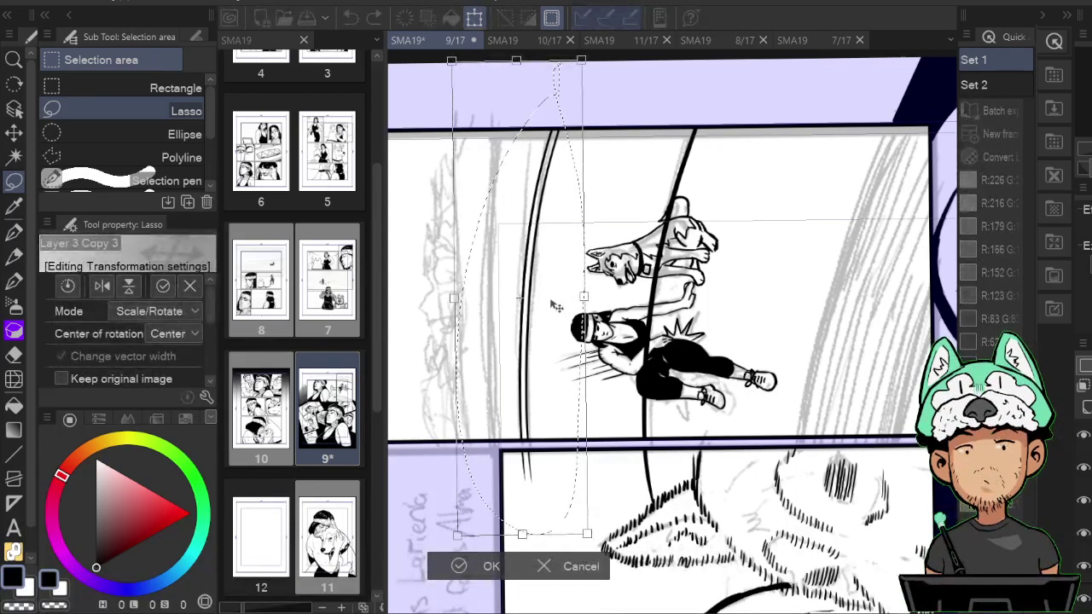
{"action": "left_click_drag", "start_coordinate": [556, 307], "coordinate": [505, 304]}
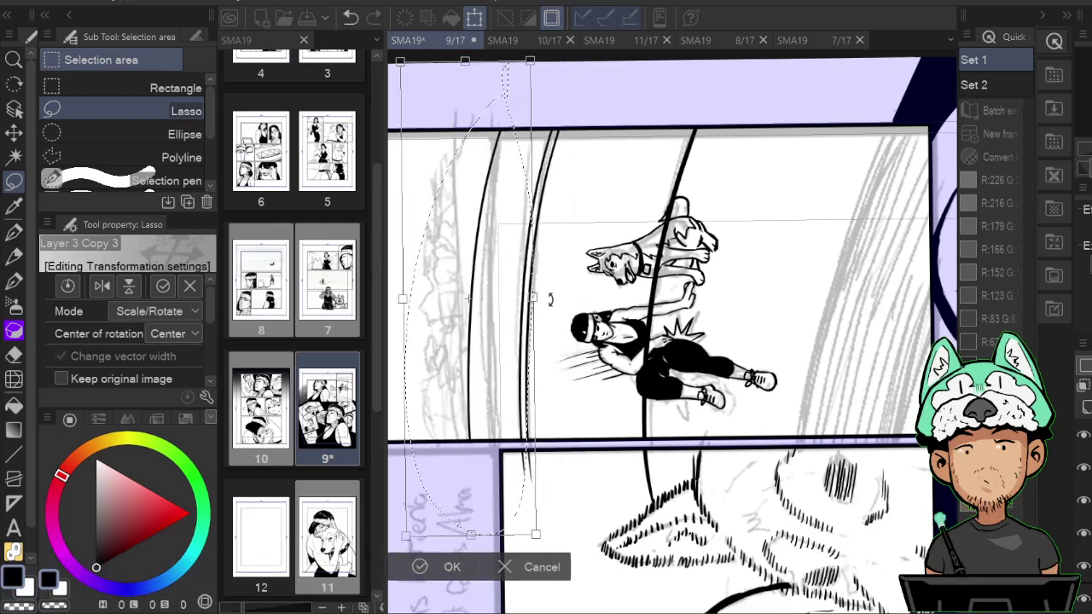
{"action": "key", "text": "Return"}
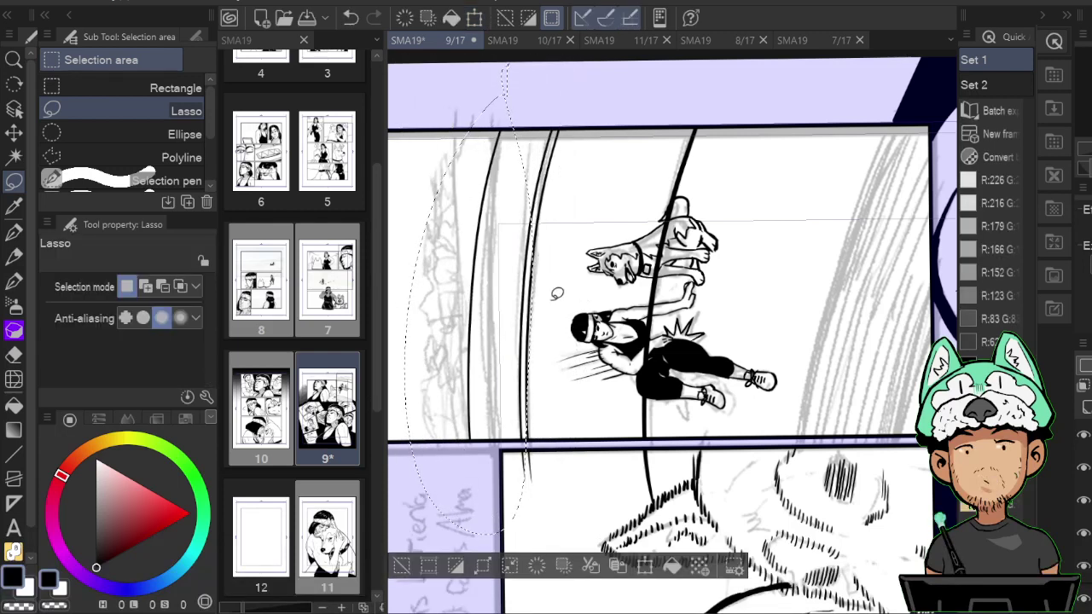
Turn the page upright, clear the selection, then rotate and lower the uppermost curve to match the sketched ground line.
{"action": "key", "text": "r"}
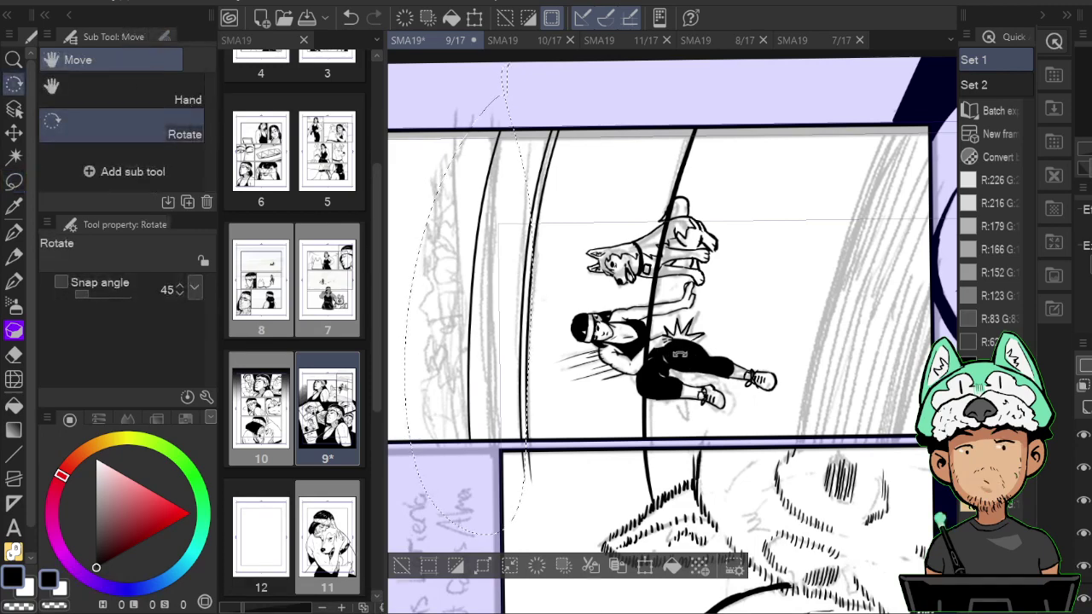
{"action": "double_click", "coordinate": [705, 366]}
{"action": "left_click_drag", "start_coordinate": [846, 346], "coordinate": [774, 445]}
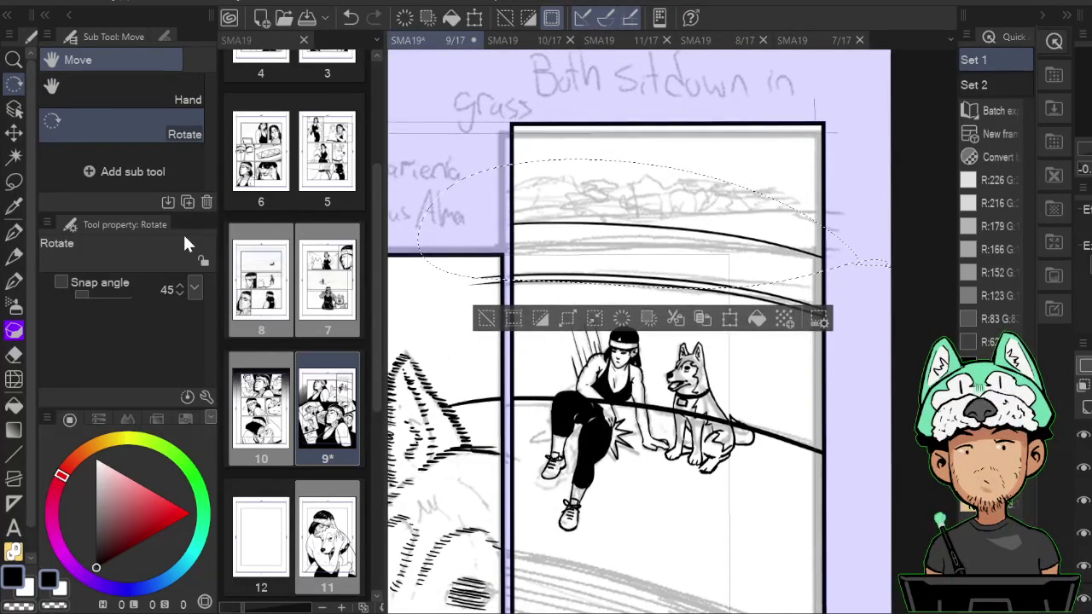
{"action": "left_click", "coordinate": [14, 182]}
{"action": "left_click", "coordinate": [487, 116]}
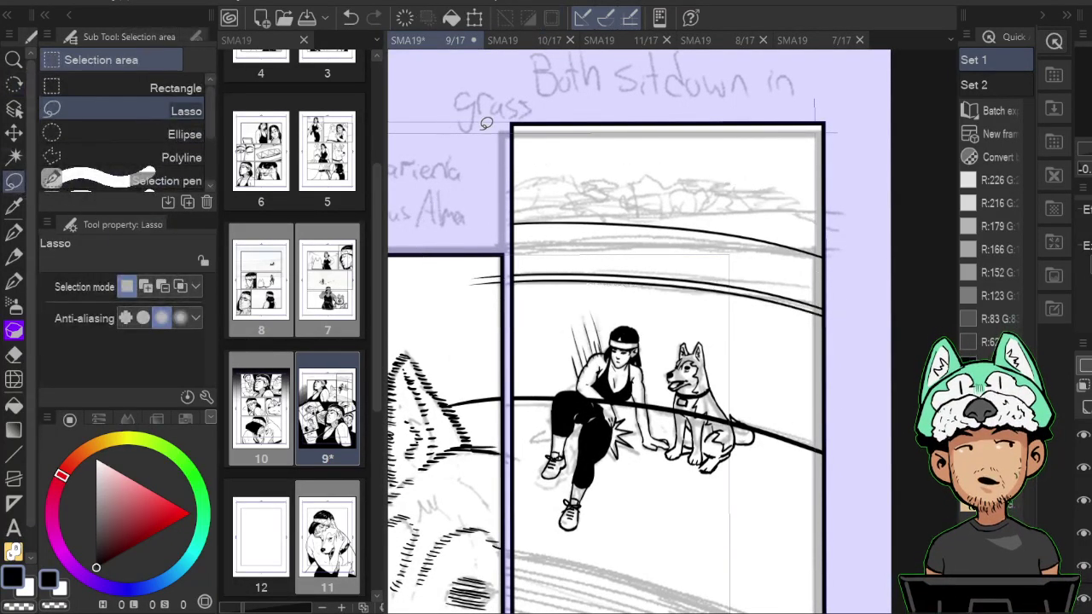
{"action": "key", "text": "ctrl+t"}
{"action": "left_click_drag", "start_coordinate": [458, 353], "coordinate": [465, 373]}
{"action": "key", "text": "Down"}
{"action": "key", "text": "Down"}
{"action": "key", "text": "Down"}
{"action": "key", "text": "Down"}
{"action": "key", "text": "Down"}
{"action": "key", "text": "Down"}
{"action": "key", "text": "Down"}
{"action": "key", "text": "Down"}
{"action": "key", "text": "Down"}
{"action": "key", "text": "Down"}
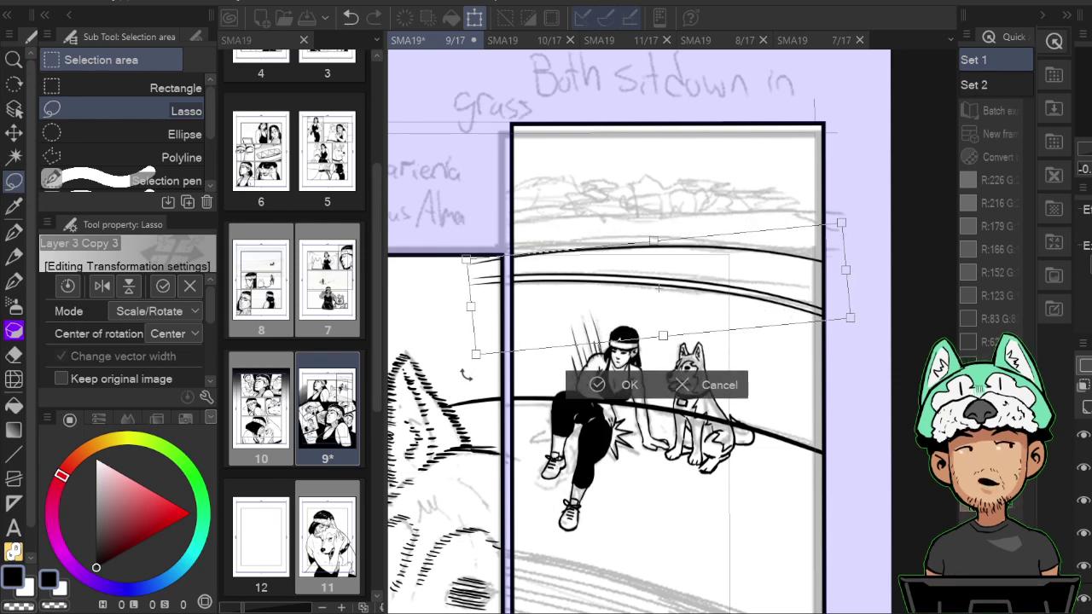
{"action": "left_click_drag", "start_coordinate": [872, 367], "coordinate": [877, 380]}
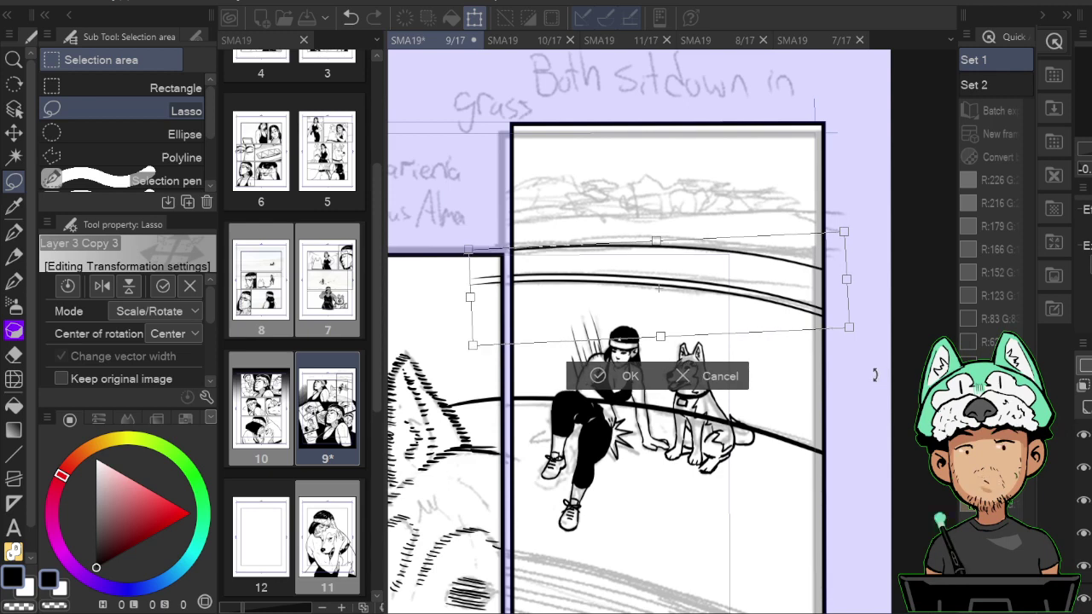
{"action": "key", "text": "Return"}
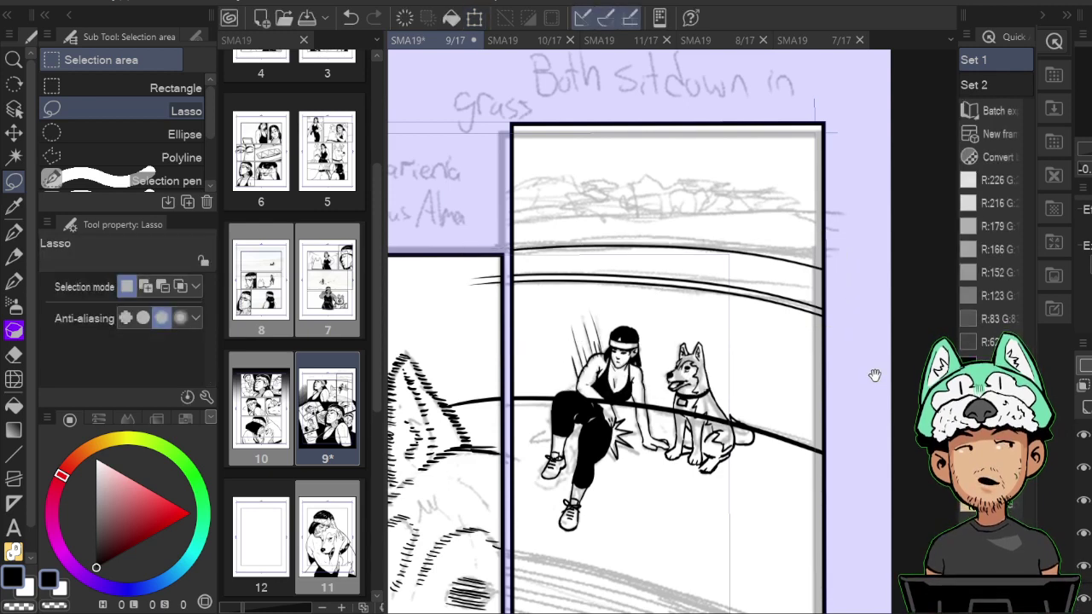
Ink jagged grass tufts along the uppermost curve from the panel's left border to its middle with the G-pen at size 300.
{"action": "left_click_drag", "start_coordinate": [875, 376], "coordinate": [684, 398]}
{"action": "scroll", "coordinate": [622, 316], "scroll_direction": "up", "scroll_amount": 2}
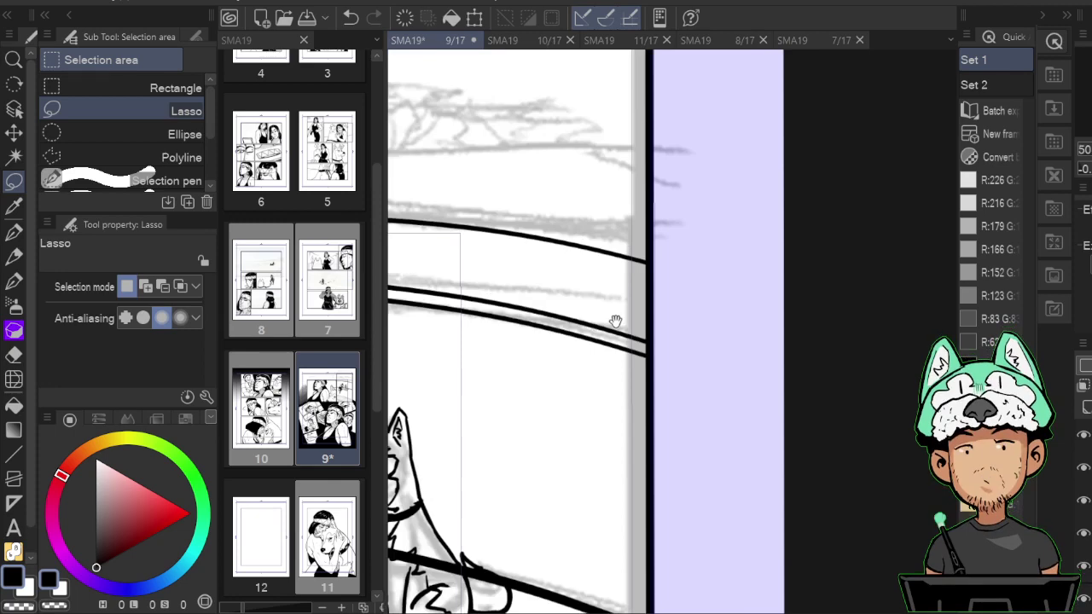
{"action": "left_click_drag", "start_coordinate": [614, 319], "coordinate": [947, 428]}
{"action": "left_click_drag", "start_coordinate": [466, 321], "coordinate": [632, 323]}
{"action": "key", "text": "e"}
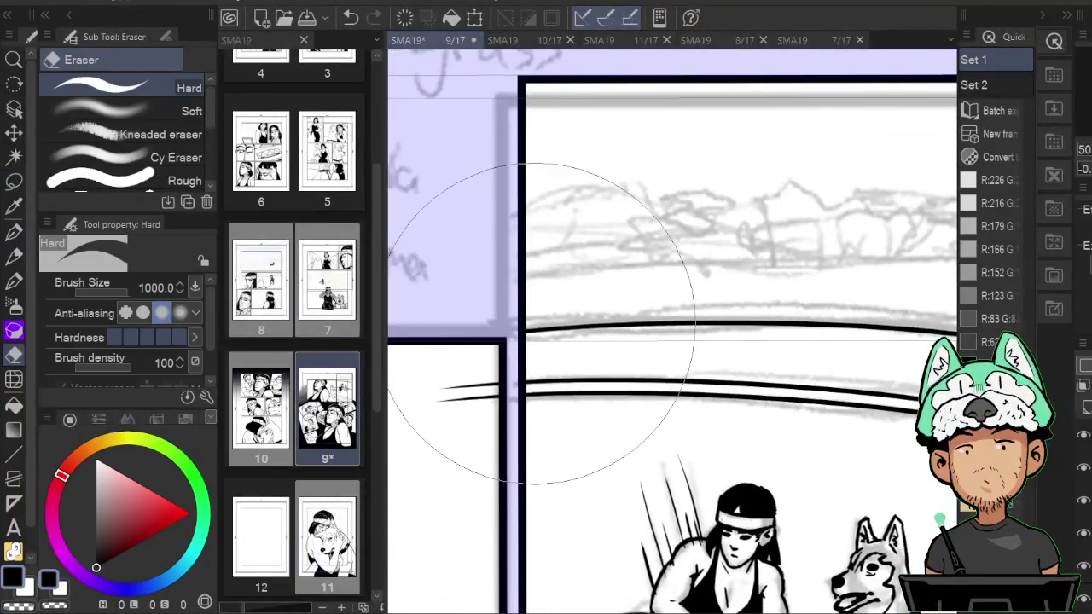
{"action": "mouse_move", "coordinate": [532, 329]}
{"action": "left_mouse_down"}
{"action": "mouse_move", "coordinate": [580, 325]}
{"action": "mouse_move", "coordinate": [554, 315]}
{"action": "mouse_move", "coordinate": [531, 329]}
{"action": "mouse_move", "coordinate": [619, 311]}
{"action": "mouse_move", "coordinate": [704, 319]}
{"action": "mouse_move", "coordinate": [784, 314]}
{"action": "left_mouse_up"}
{"action": "key", "text": "b"}
{"action": "scroll", "coordinate": [784, 315], "scroll_direction": "right", "scroll_amount": 3}
{"action": "left_click_drag", "start_coordinate": [690, 300], "coordinate": [797, 292]}
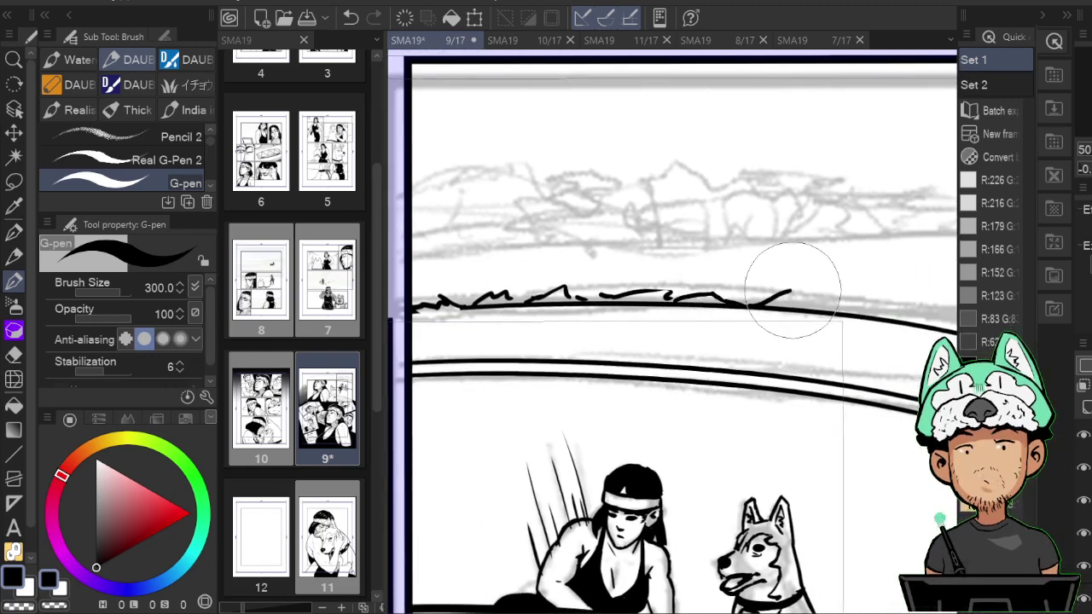
Undo the last grass stroke and continue the jagged tufts along the curve toward the panel's right border.
{"action": "scroll", "coordinate": [798, 293], "scroll_direction": "right", "scroll_amount": 3}
{"action": "key", "text": "ctrl+z"}
{"action": "mouse_move", "coordinate": [716, 299]}
{"action": "left_mouse_down"}
{"action": "mouse_move", "coordinate": [770, 288]}
{"action": "mouse_move", "coordinate": [786, 302]}
{"action": "left_mouse_up"}
{"action": "left_click_drag", "start_coordinate": [871, 304], "coordinate": [808, 293]}
{"action": "mouse_move", "coordinate": [772, 292]}
{"action": "left_mouse_down"}
{"action": "mouse_move", "coordinate": [846, 290]}
{"action": "mouse_move", "coordinate": [846, 303]}
{"action": "mouse_move", "coordinate": [902, 297]}
{"action": "left_mouse_up"}
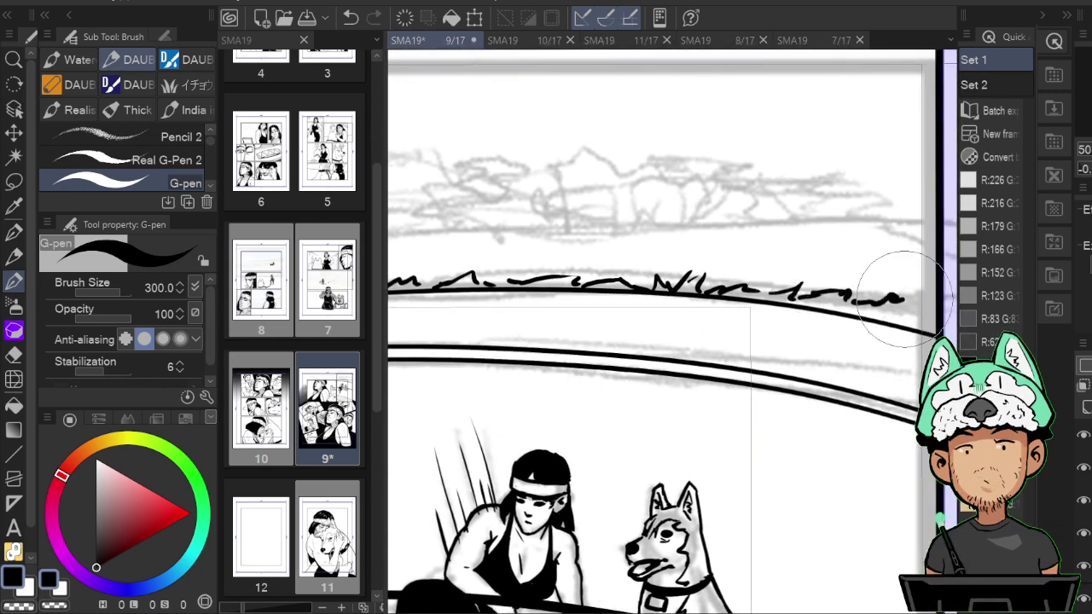
Erase the smooth curve beneath the right half of the grass with the Hard eraser at size 1000, touching up the blades.
{"action": "mouse_move", "coordinate": [909, 342]}
{"action": "left_mouse_down"}
{"action": "mouse_move", "coordinate": [885, 299]}
{"action": "mouse_move", "coordinate": [750, 280]}
{"action": "left_mouse_up"}
{"action": "key", "text": "e"}
{"action": "key", "text": "p"}
{"action": "key", "text": "e"}
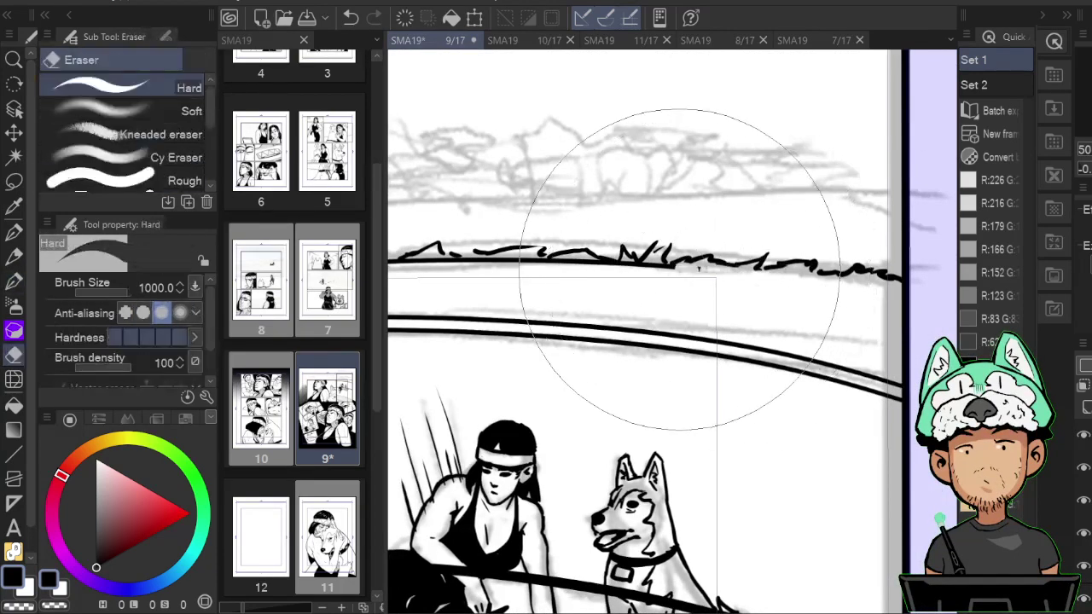
{"action": "key", "text": "p"}
{"action": "key", "text": "e"}
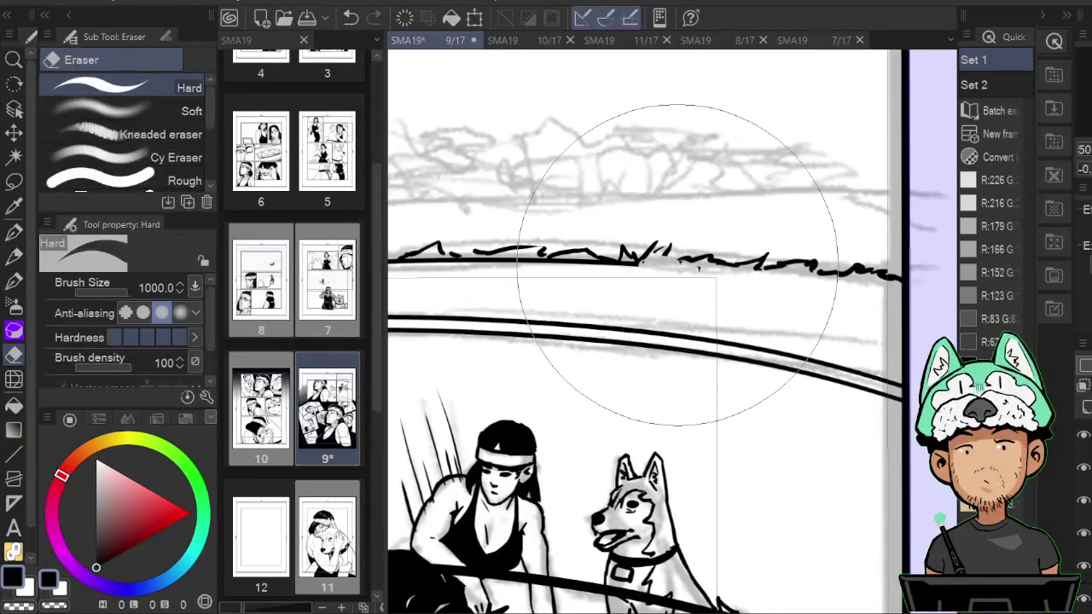
{"action": "left_click_drag", "start_coordinate": [597, 263], "coordinate": [522, 260]}
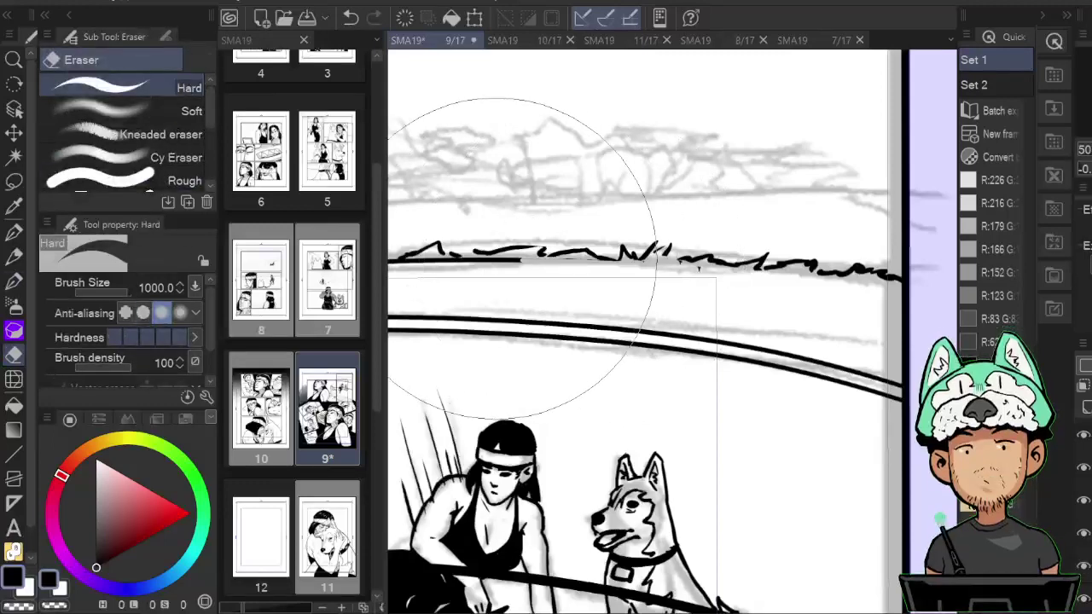
Ink missing grass blades along the middle of the uppermost curve with the G-pen and erase the leftover smooth line beneath them.
{"action": "key", "text": "p"}
{"action": "key", "text": "e"}
{"action": "key", "text": "p"}
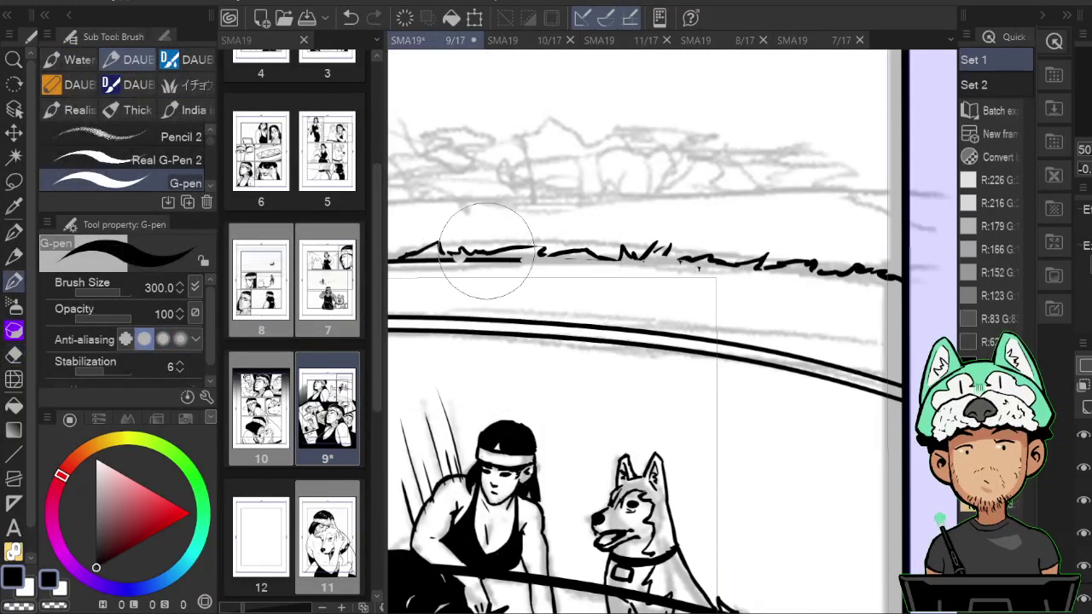
{"action": "left_click_drag", "start_coordinate": [509, 262], "coordinate": [561, 271]}
{"action": "key", "text": "e"}
{"action": "mouse_move", "coordinate": [695, 295]}
{"action": "left_mouse_down"}
{"action": "mouse_move", "coordinate": [687, 285]}
{"action": "mouse_move", "coordinate": [759, 293]}
{"action": "left_mouse_up"}
{"action": "key", "text": "p"}
{"action": "key", "text": "e"}
{"action": "key", "text": "p"}
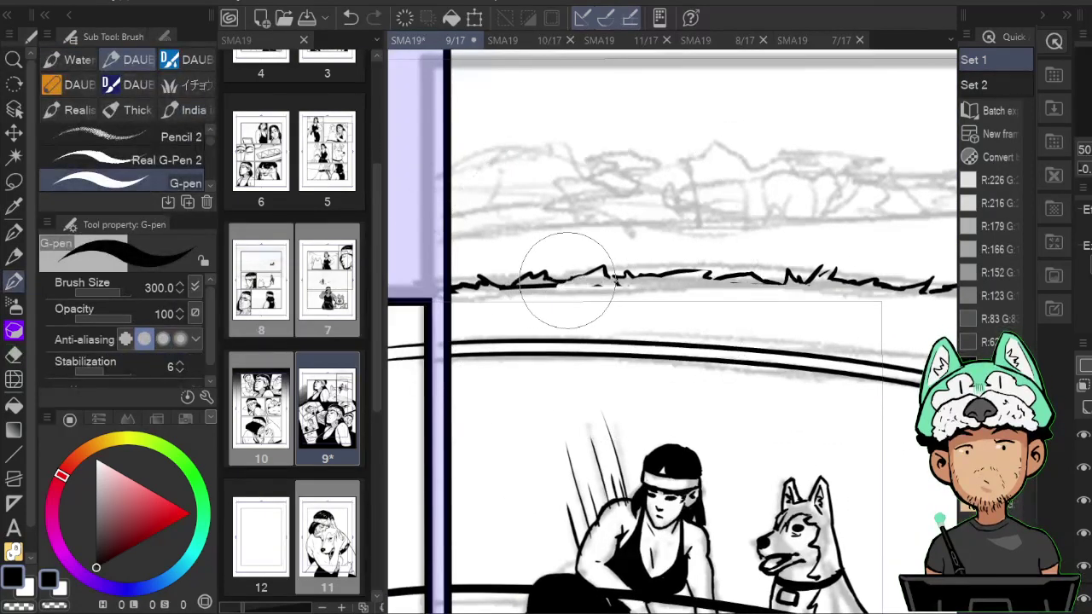
Erase the remaining smooth curve near the panel's left border and join the grass tufts there with new jagged blades.
{"action": "key", "text": "e"}
{"action": "key", "text": "p"}
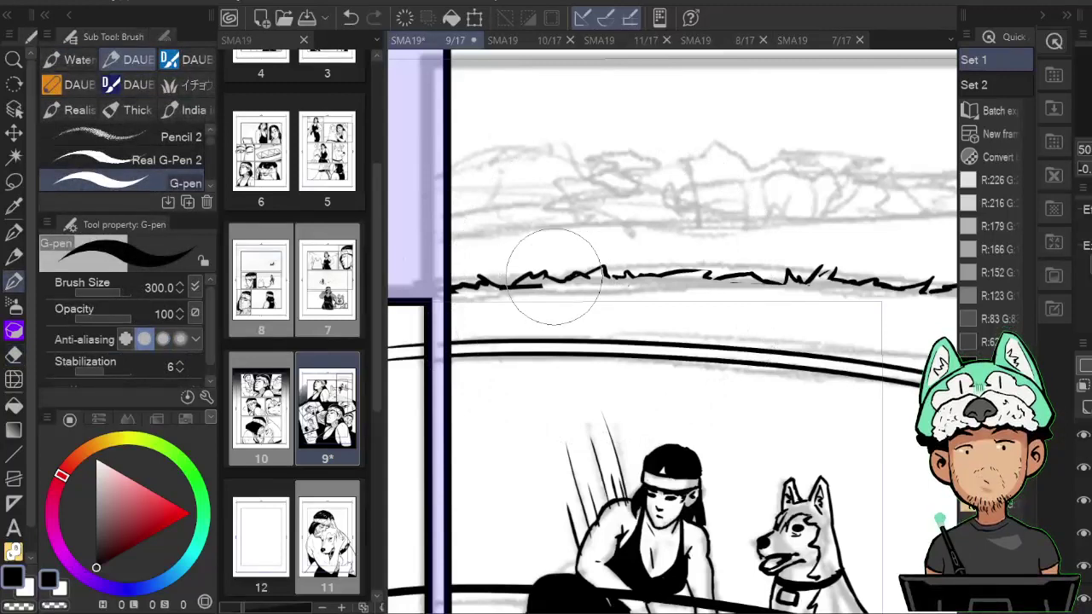
{"action": "key", "text": "e"}
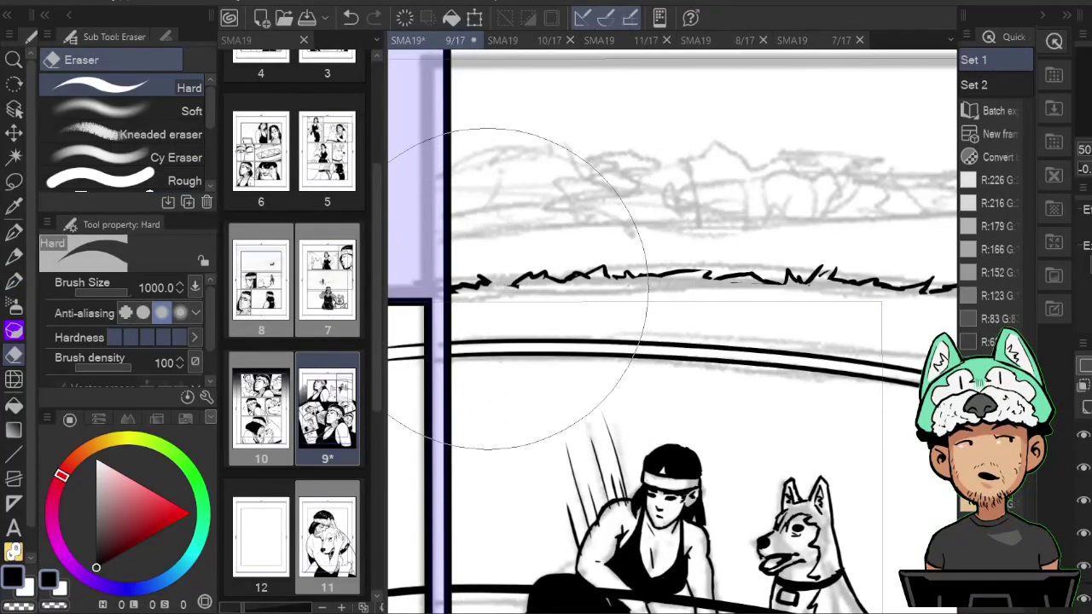
{"action": "key", "text": "p"}
{"action": "key", "text": "e"}
{"action": "key", "text": "p"}
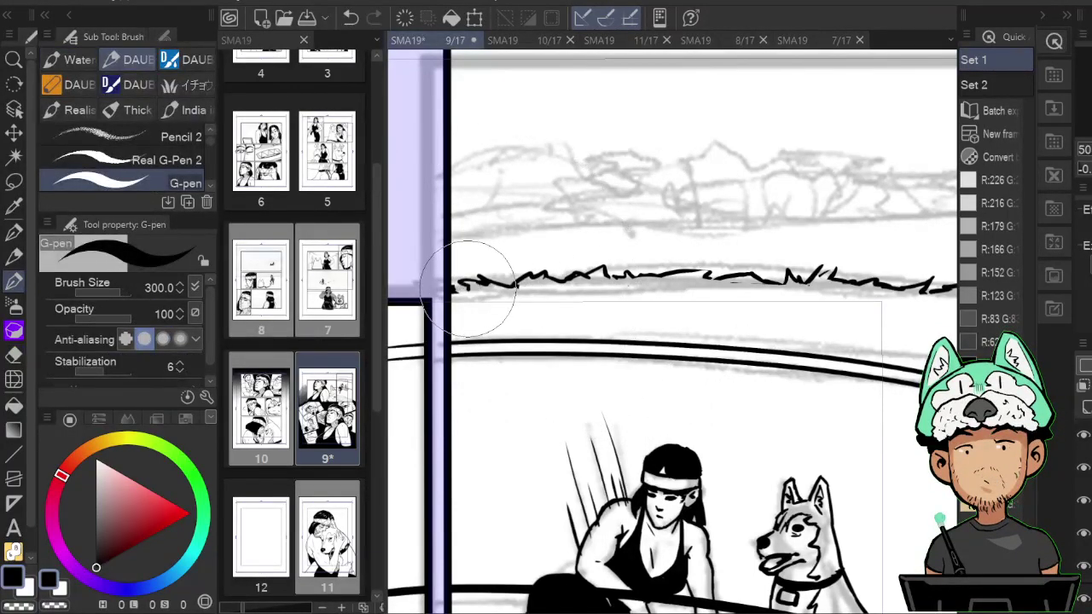
{"action": "key", "text": "e"}
{"action": "key", "text": "p"}
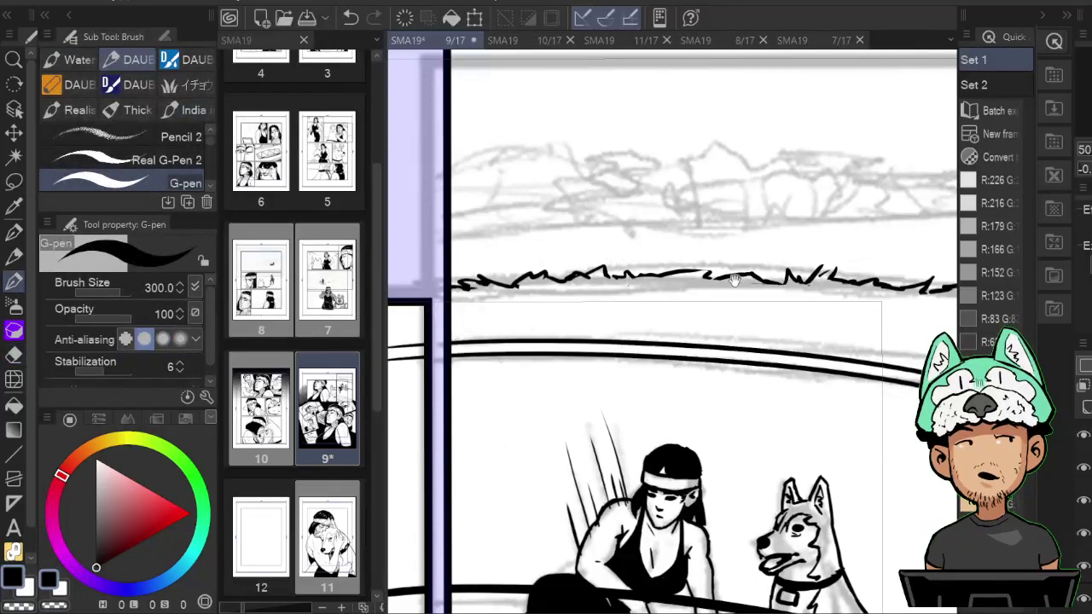
Ink short scattered dashes across the ground strip between the grass edge and the double curve with the G-pen at size 300.
{"action": "mouse_move", "coordinate": [727, 304]}
{"action": "left_mouse_down"}
{"action": "mouse_move", "coordinate": [662, 276]}
{"action": "mouse_move", "coordinate": [774, 291]}
{"action": "left_mouse_up"}
{"action": "left_click_drag", "start_coordinate": [802, 298], "coordinate": [828, 301]}
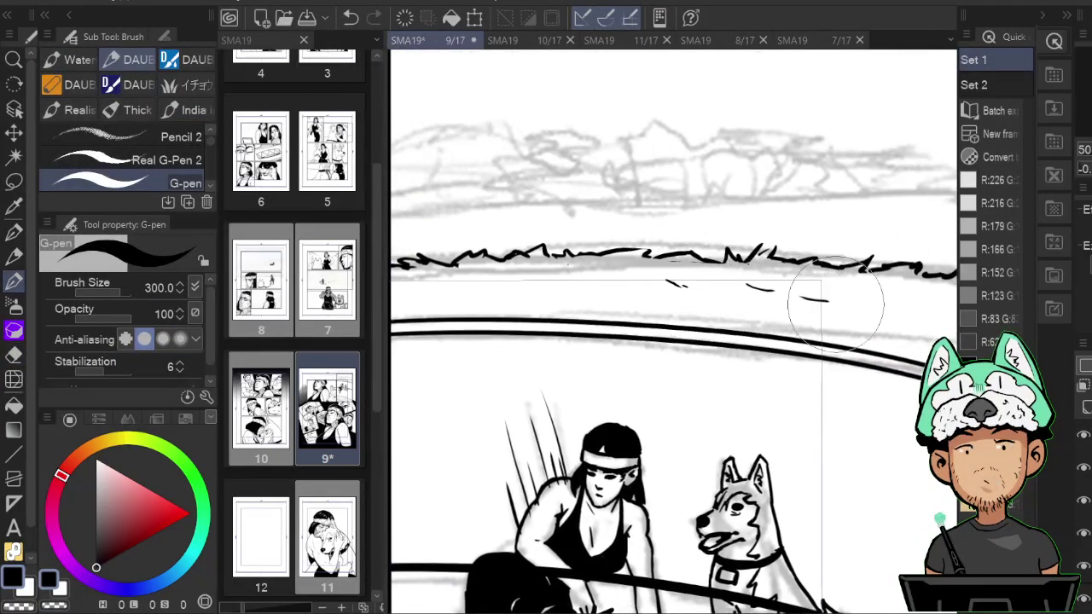
{"action": "left_click_drag", "start_coordinate": [917, 324], "coordinate": [879, 312]}
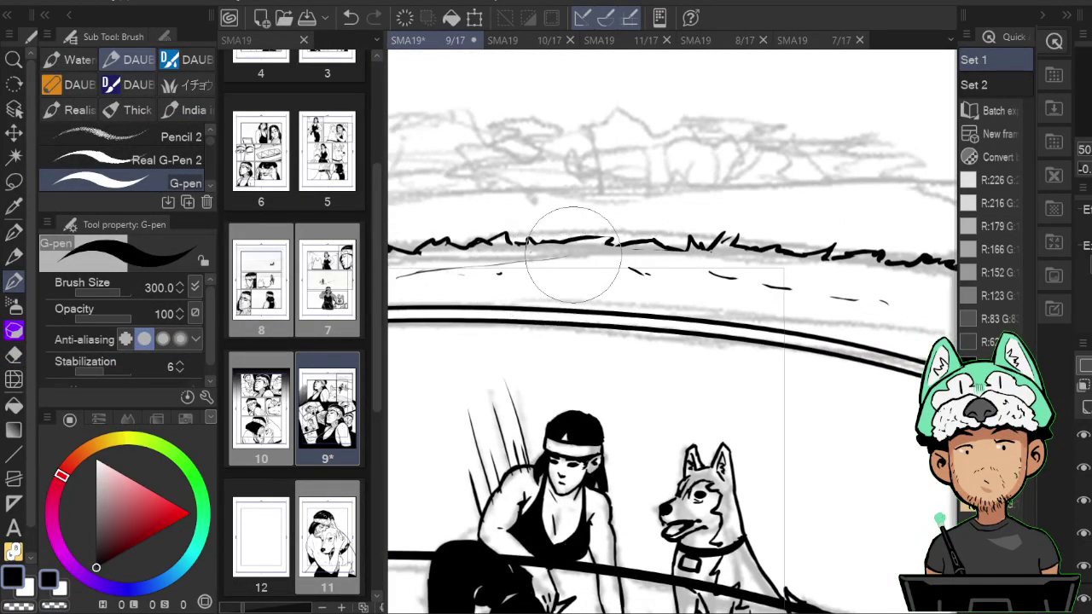
{"action": "left_click_drag", "start_coordinate": [585, 257], "coordinate": [599, 263]}
{"action": "mouse_move", "coordinate": [597, 267]}
{"action": "left_mouse_down"}
{"action": "mouse_move", "coordinate": [555, 278]}
{"action": "mouse_move", "coordinate": [632, 287]}
{"action": "left_mouse_up"}
{"action": "mouse_move", "coordinate": [730, 263]}
{"action": "left_mouse_down"}
{"action": "mouse_move", "coordinate": [623, 254]}
{"action": "mouse_move", "coordinate": [651, 257]}
{"action": "left_mouse_up"}
{"action": "left_click_drag", "start_coordinate": [696, 264], "coordinate": [710, 269]}
{"action": "left_click_drag", "start_coordinate": [752, 273], "coordinate": [817, 284]}
{"action": "left_click_drag", "start_coordinate": [724, 302], "coordinate": [762, 304]}
{"action": "left_click_drag", "start_coordinate": [816, 296], "coordinate": [832, 300]}
{"action": "left_click_drag", "start_coordinate": [843, 319], "coordinate": [853, 319]}
Erase the ground dashes nearest the panel's right border and ink new ones in their place.
{"action": "key", "text": "e"}
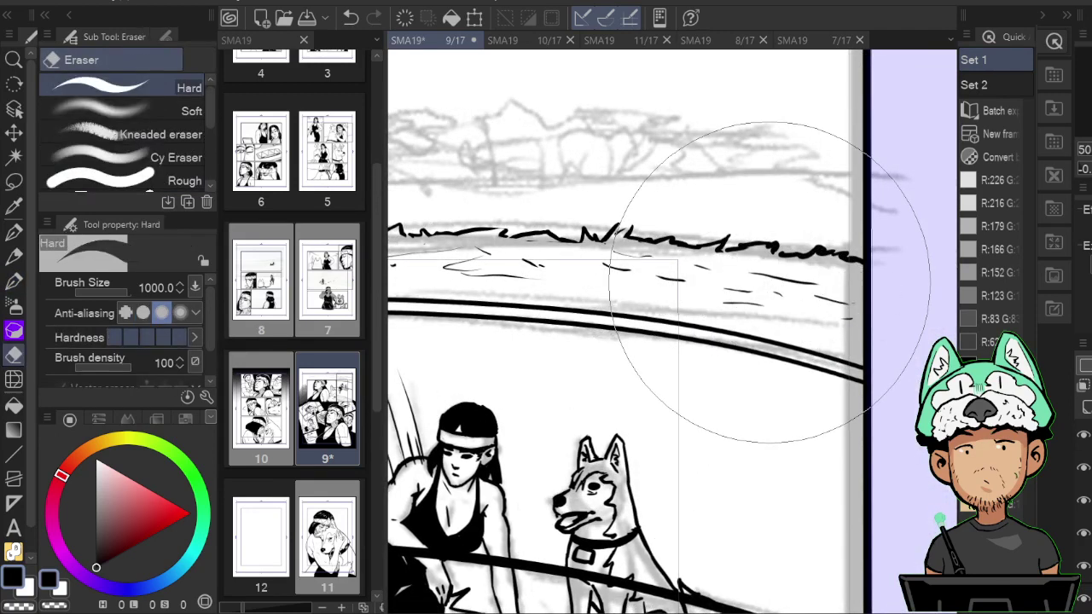
{"action": "mouse_move", "coordinate": [781, 285]}
{"action": "left_mouse_down"}
{"action": "mouse_move", "coordinate": [754, 276]}
{"action": "mouse_move", "coordinate": [766, 283]}
{"action": "mouse_move", "coordinate": [734, 300]}
{"action": "left_mouse_up"}
{"action": "left_click_drag", "start_coordinate": [823, 299], "coordinate": [845, 317]}
{"action": "key", "text": "p"}
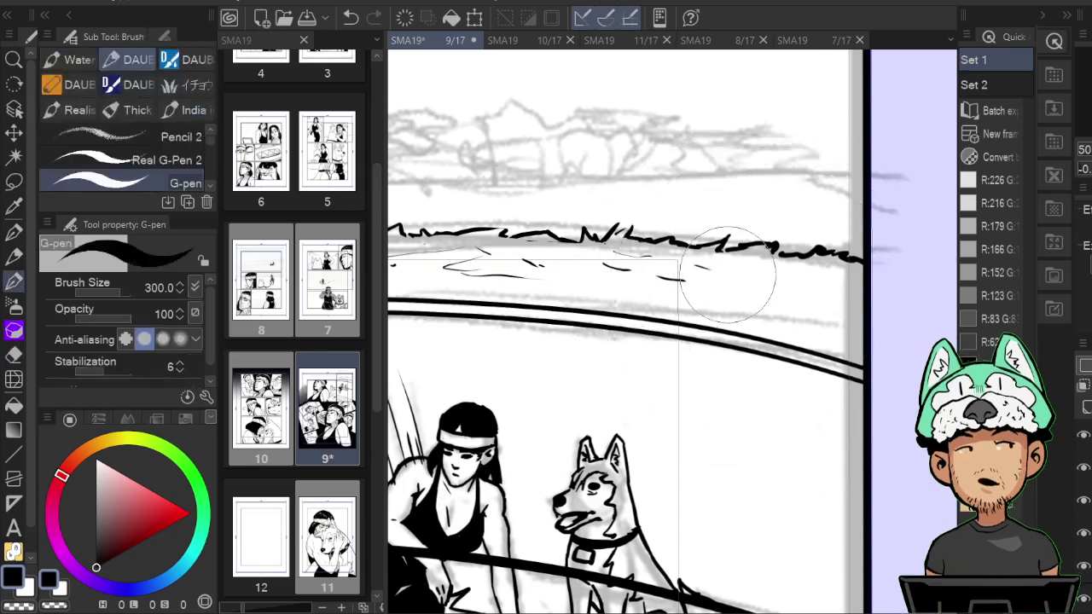
{"action": "mouse_move", "coordinate": [721, 273]}
{"action": "left_mouse_down"}
{"action": "mouse_move", "coordinate": [814, 276]}
{"action": "mouse_move", "coordinate": [794, 285]}
{"action": "mouse_move", "coordinate": [838, 316]}
{"action": "left_mouse_up"}
{"action": "left_click_drag", "start_coordinate": [662, 272], "coordinate": [777, 309]}
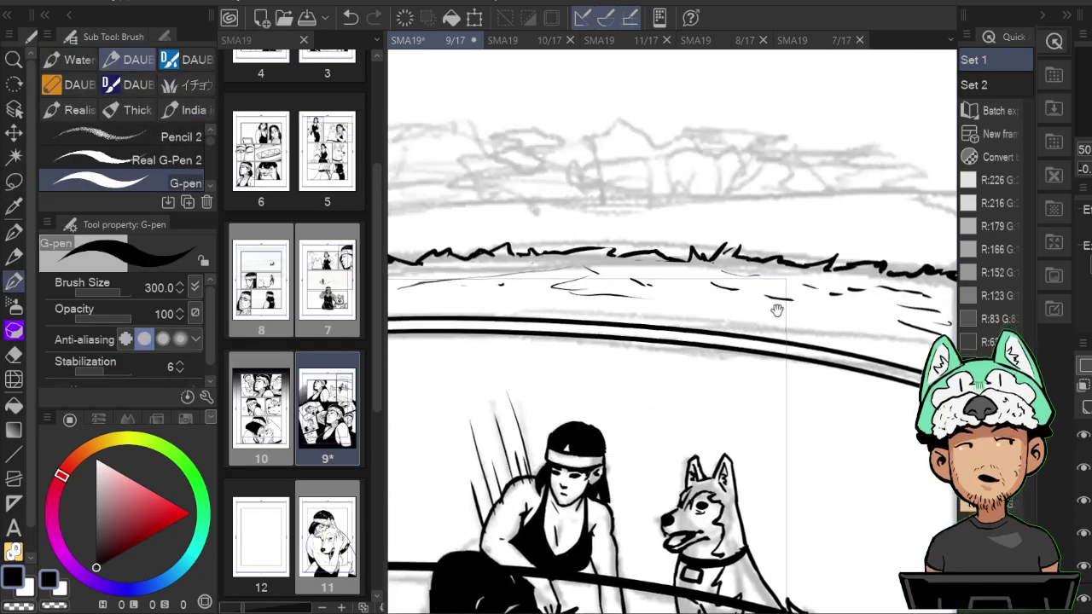
Add ground dashes toward the panel's left border and erase the double curve's ends that overshoot that border.
{"action": "left_click_drag", "start_coordinate": [521, 300], "coordinate": [726, 309]}
{"action": "left_click_drag", "start_coordinate": [573, 310], "coordinate": [596, 319]}
{"action": "key", "text": "e"}
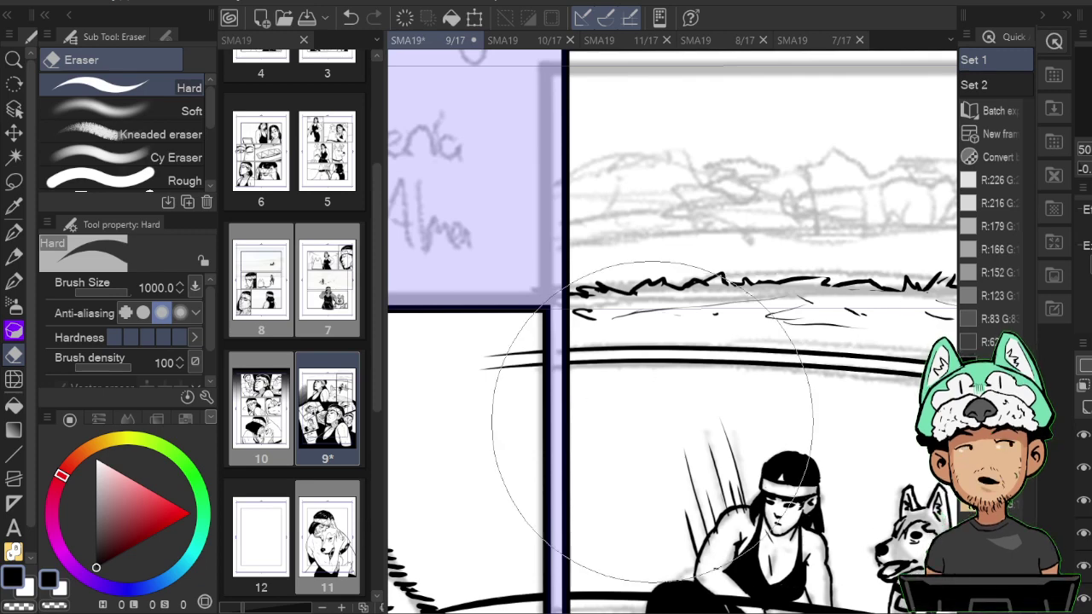
{"action": "left_click_drag", "start_coordinate": [493, 359], "coordinate": [499, 324]}
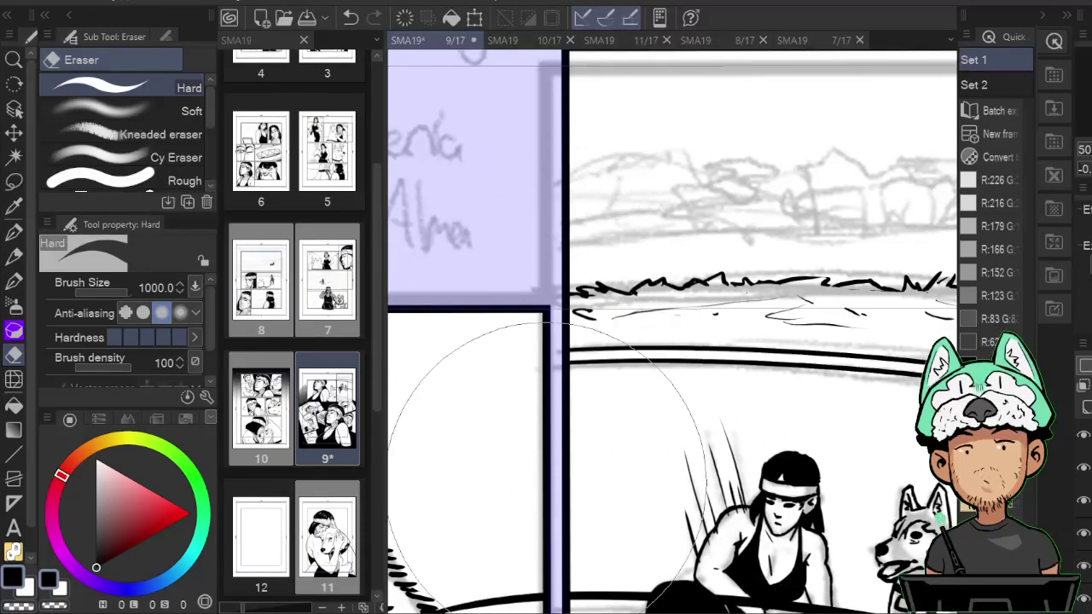
Ink the horizon line above the grass from border to border and begin the bumpy treeline outline at the panel's left border.
{"action": "scroll", "coordinate": [549, 493], "scroll_direction": "down", "scroll_amount": 1}
{"action": "scroll", "coordinate": [549, 493], "scroll_direction": "down", "scroll_amount": 3}
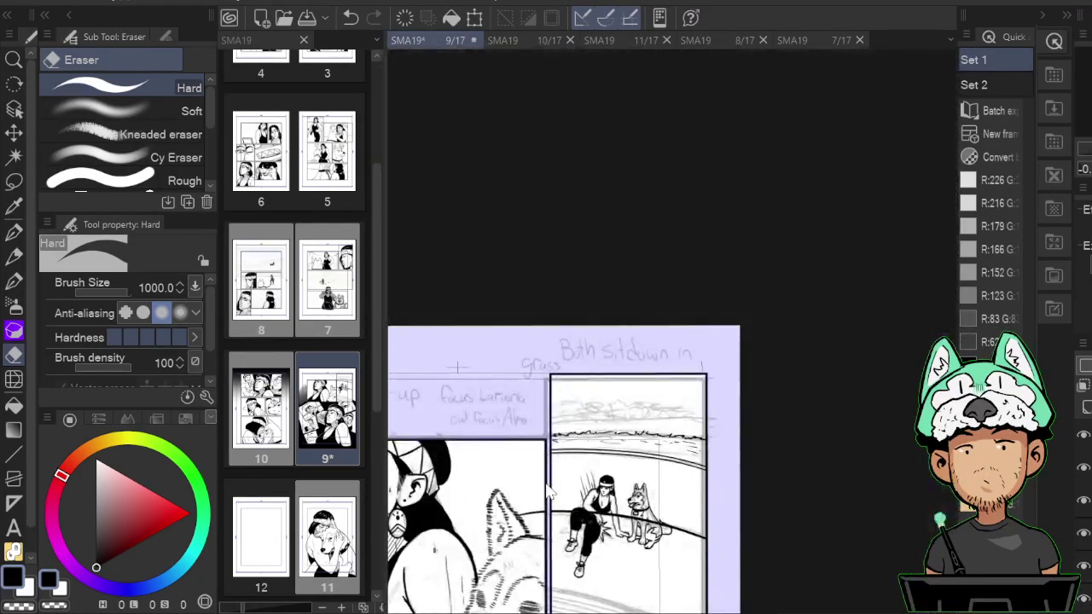
{"action": "scroll", "coordinate": [549, 492], "scroll_direction": "up", "scroll_amount": 3}
{"action": "left_click_drag", "start_coordinate": [710, 309], "coordinate": [704, 309]}
{"action": "key", "text": "b"}
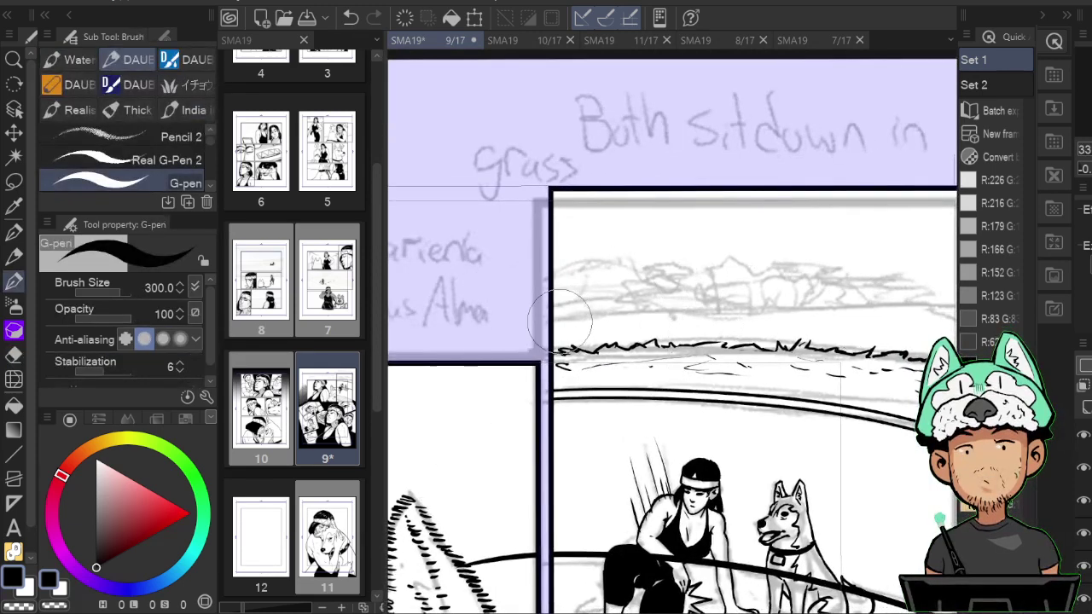
{"action": "mouse_move", "coordinate": [634, 313]}
{"action": "left_mouse_down"}
{"action": "mouse_move", "coordinate": [795, 310]}
{"action": "mouse_move", "coordinate": [666, 305]}
{"action": "mouse_move", "coordinate": [825, 314]}
{"action": "mouse_move", "coordinate": [883, 336]}
{"action": "left_mouse_up"}
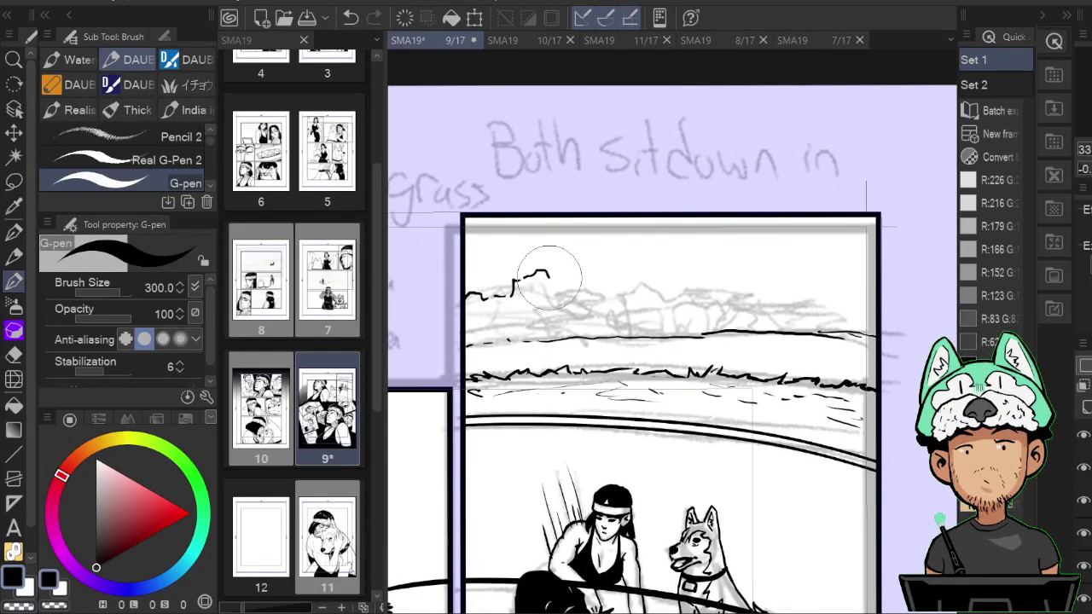
Continue the bumpy treeline outline over the sketched trees to the panel's right border and touch up its gaps.
{"action": "mouse_move", "coordinate": [566, 288]}
{"action": "left_mouse_down"}
{"action": "mouse_move", "coordinate": [594, 301]}
{"action": "mouse_move", "coordinate": [647, 288]}
{"action": "mouse_move", "coordinate": [687, 294]}
{"action": "left_mouse_up"}
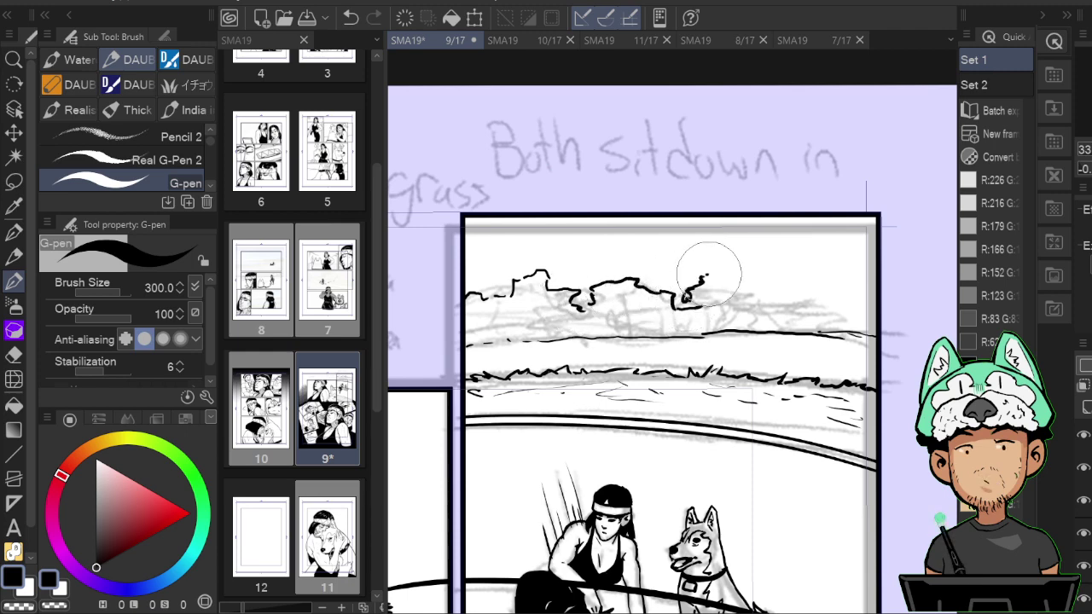
{"action": "left_click_drag", "start_coordinate": [731, 289], "coordinate": [754, 300]}
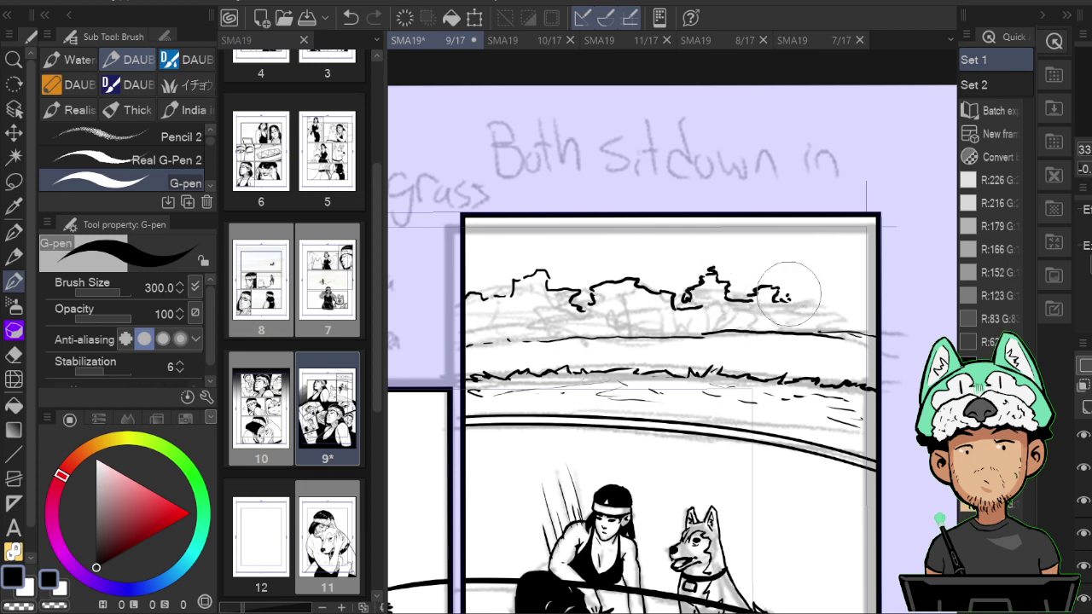
{"action": "left_click_drag", "start_coordinate": [801, 286], "coordinate": [814, 300]}
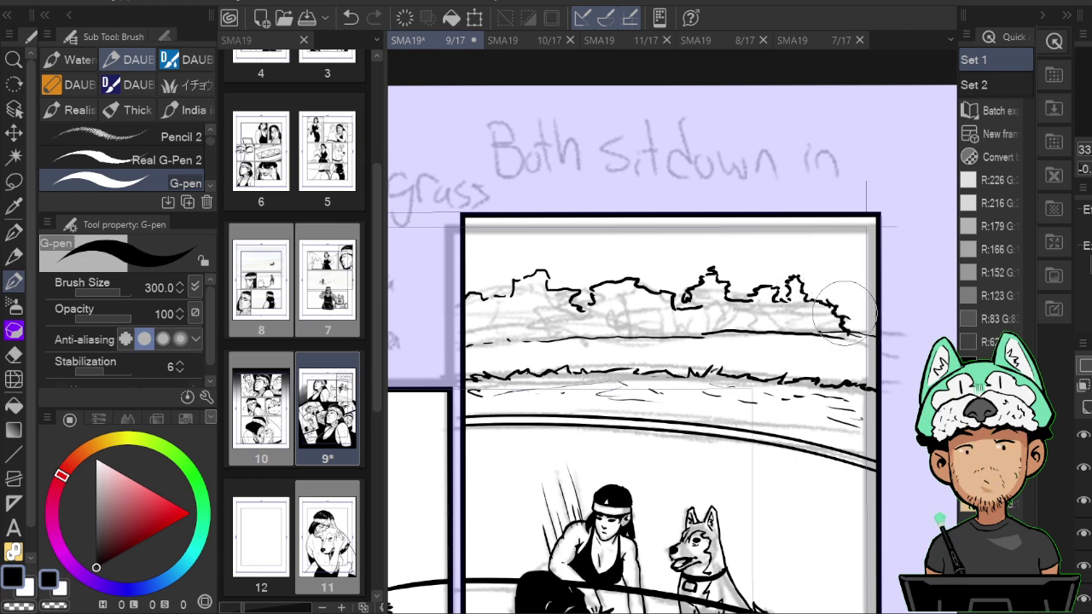
{"action": "left_click_drag", "start_coordinate": [852, 324], "coordinate": [875, 327]}
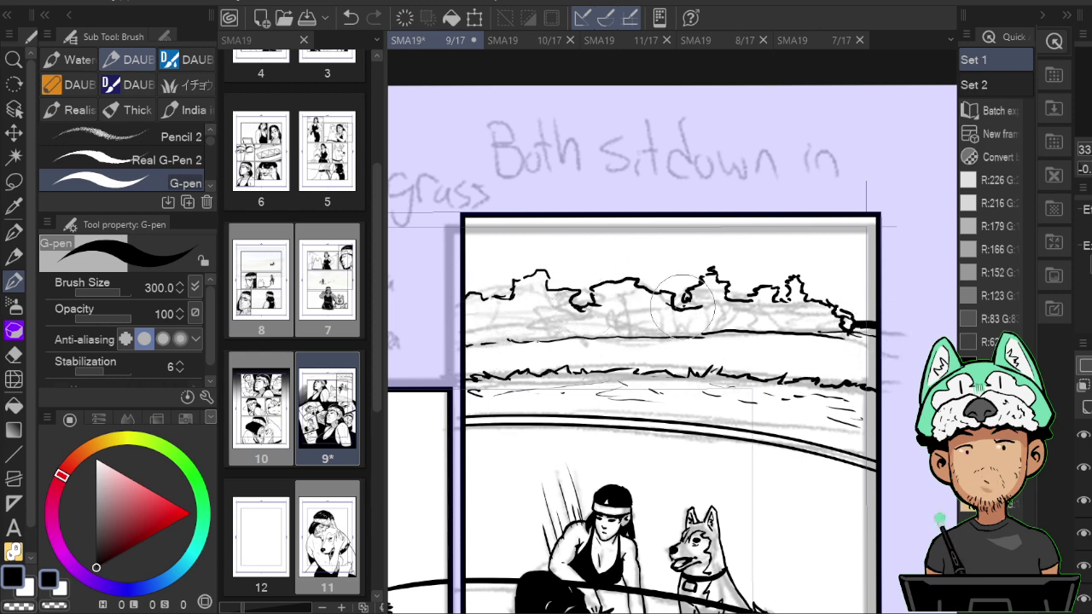
{"action": "key", "text": "e"}
{"action": "key", "text": "b"}
{"action": "key", "text": "e"}
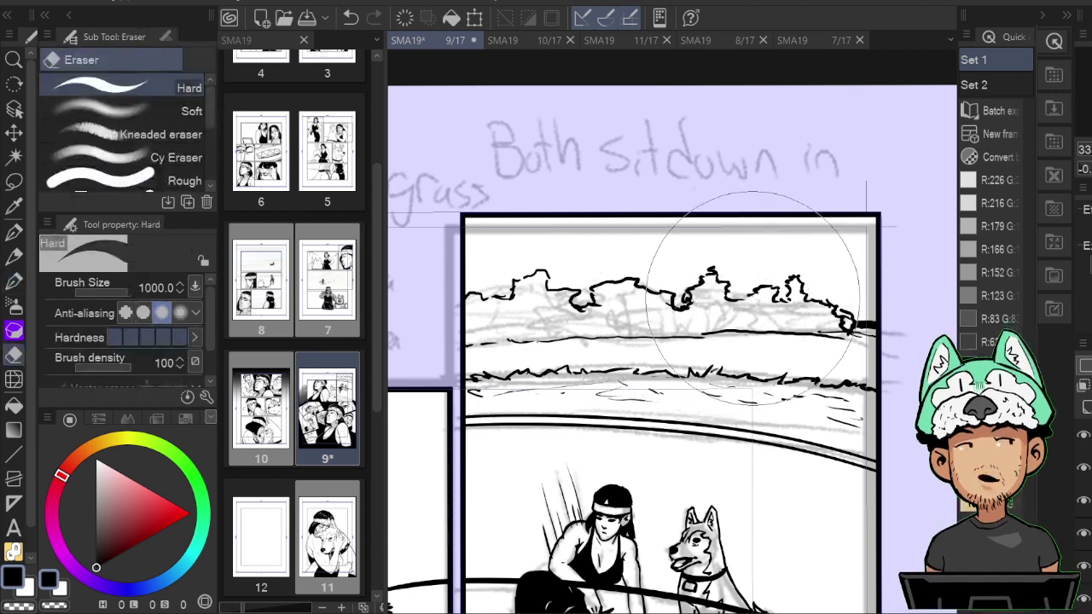
{"action": "key", "text": "b"}
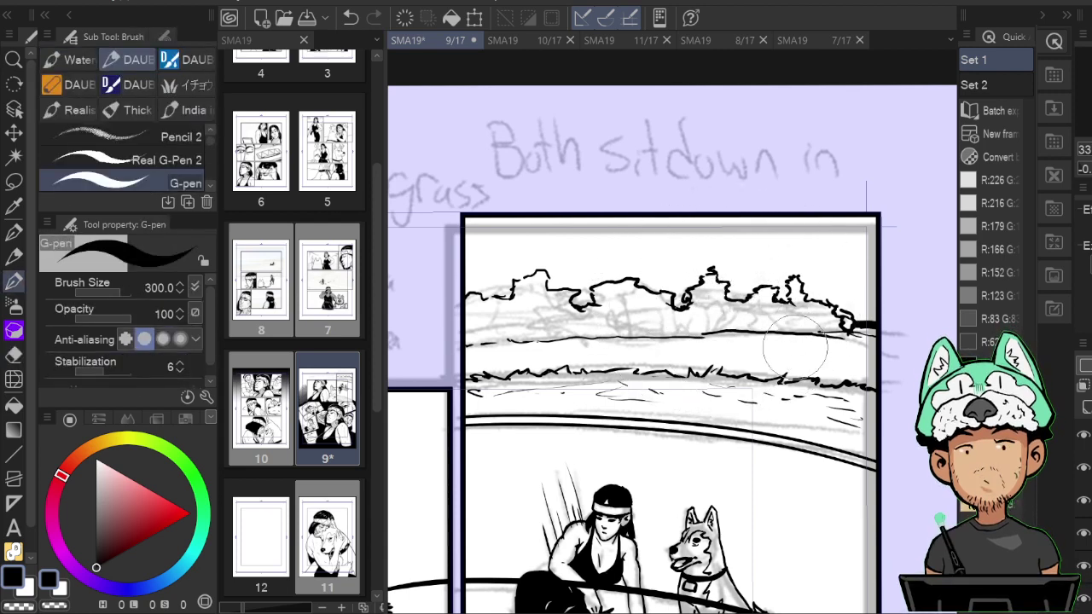
Erase the ground curve where it crosses the seated woman and the dog, undoing a stray erasure.
{"action": "scroll", "coordinate": [798, 357], "scroll_direction": "down", "scroll_amount": 6}
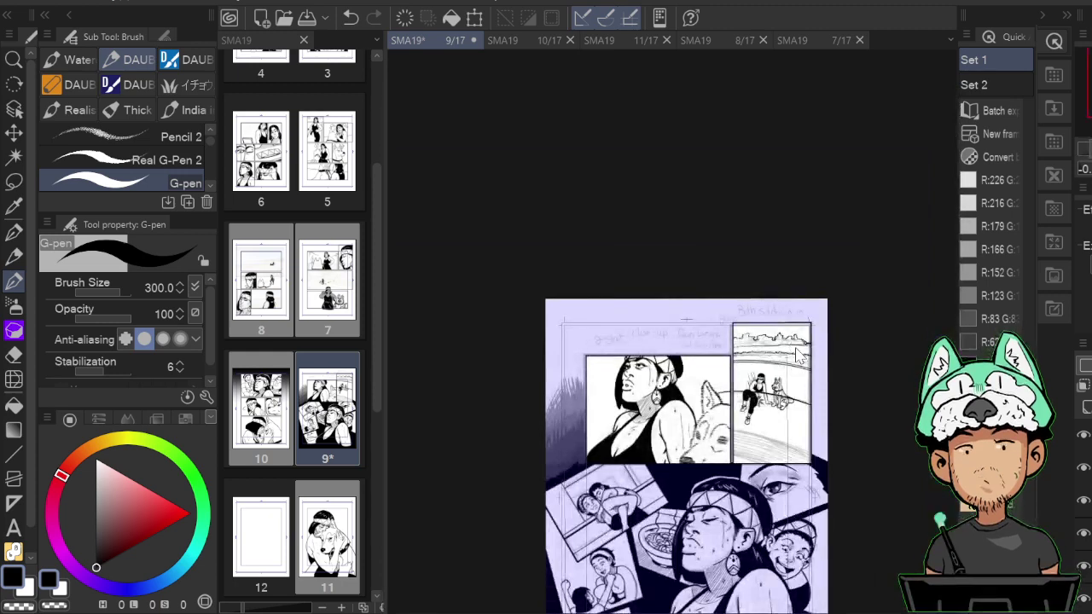
{"action": "scroll", "coordinate": [798, 357], "scroll_direction": "up", "scroll_amount": 6}
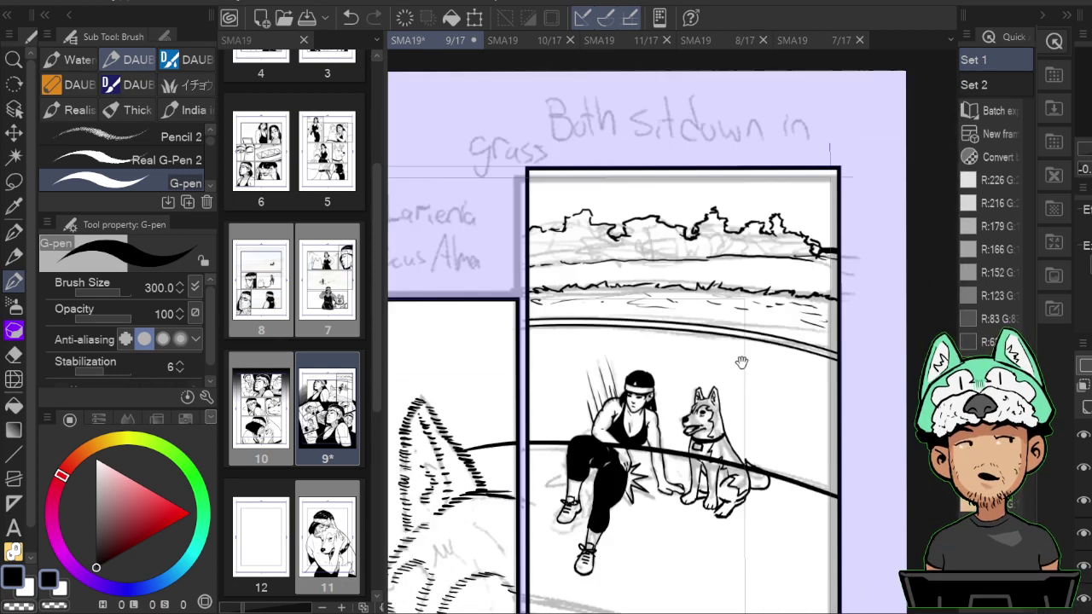
{"action": "key", "text": "e"}
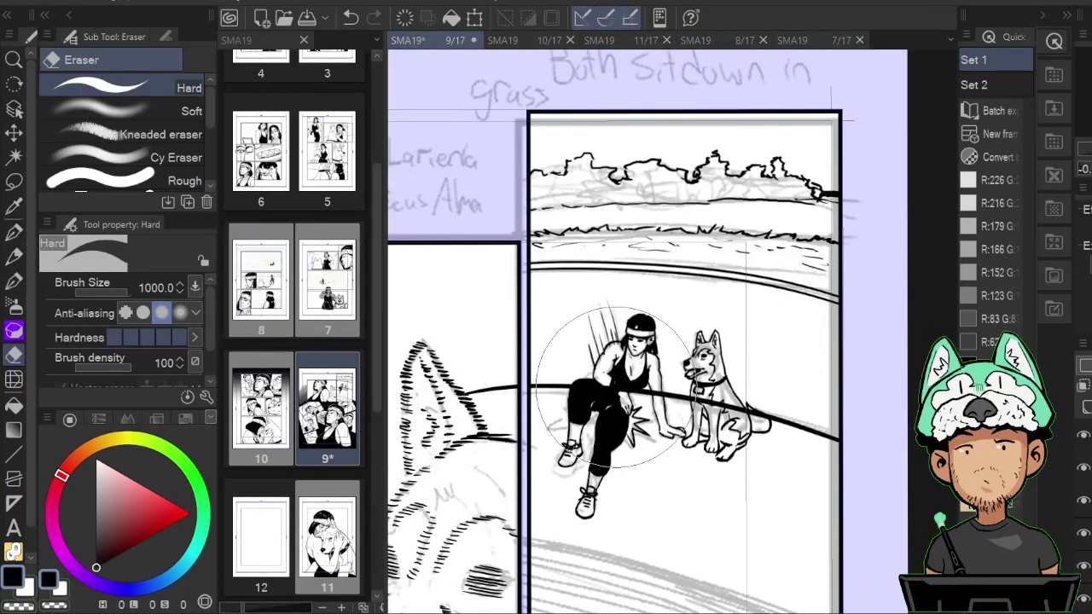
{"action": "key", "text": "ctrl+z"}
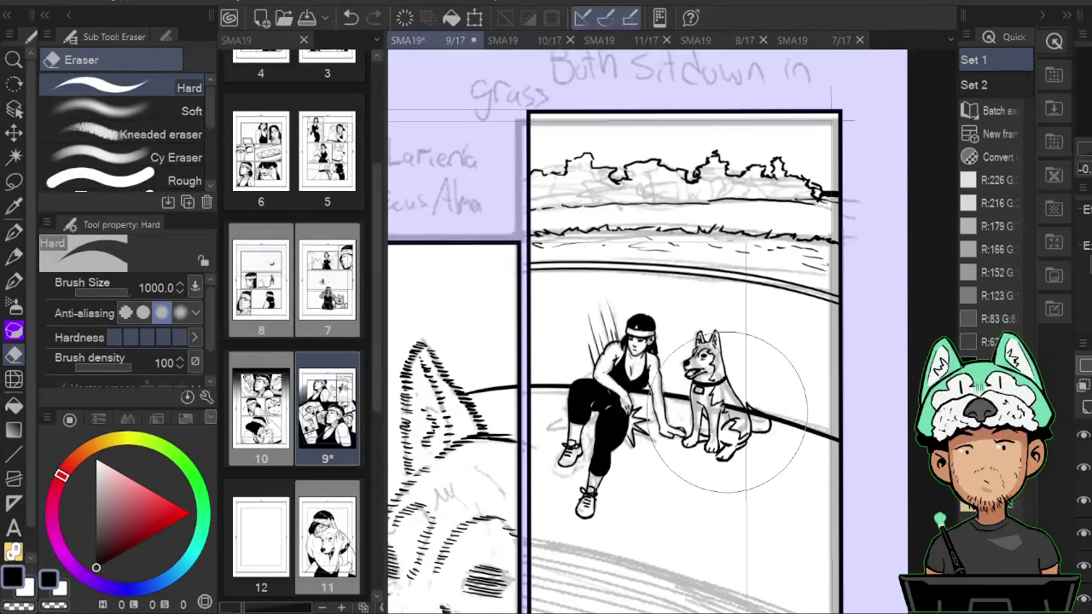
{"action": "left_click_drag", "start_coordinate": [766, 455], "coordinate": [715, 279]}
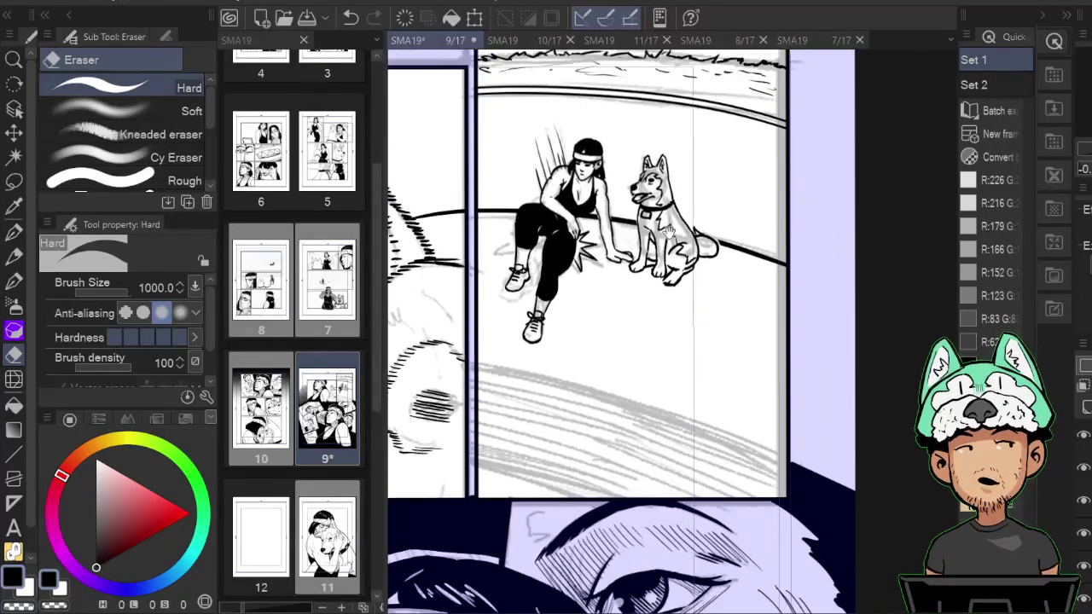
Set the G-pen to size 700 and ink two thick curved rails over the sketched foreground band at the panel's base.
{"action": "key", "text": "b"}
{"action": "key", "text": "bracketright"}
{"action": "key", "text": "bracketright"}
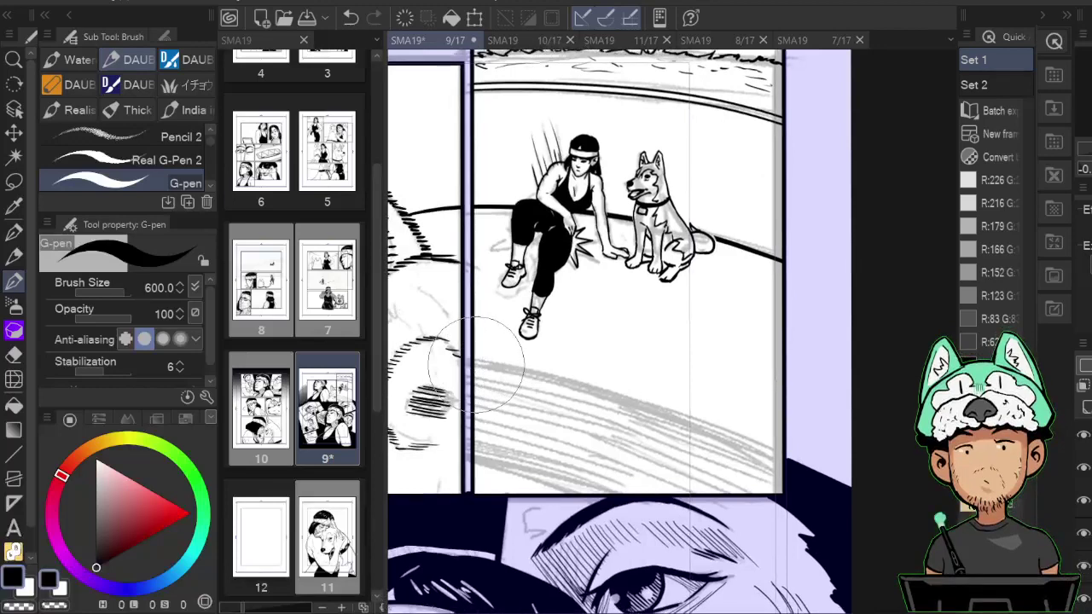
{"action": "key", "text": "ctrl+z"}
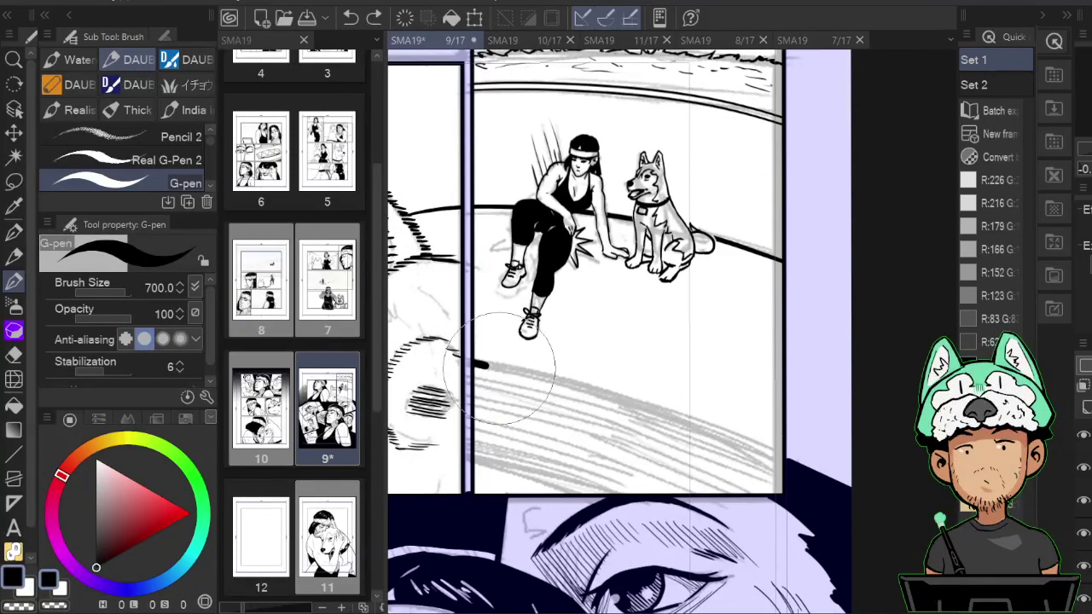
{"action": "left_click_drag", "start_coordinate": [478, 365], "coordinate": [776, 450]}
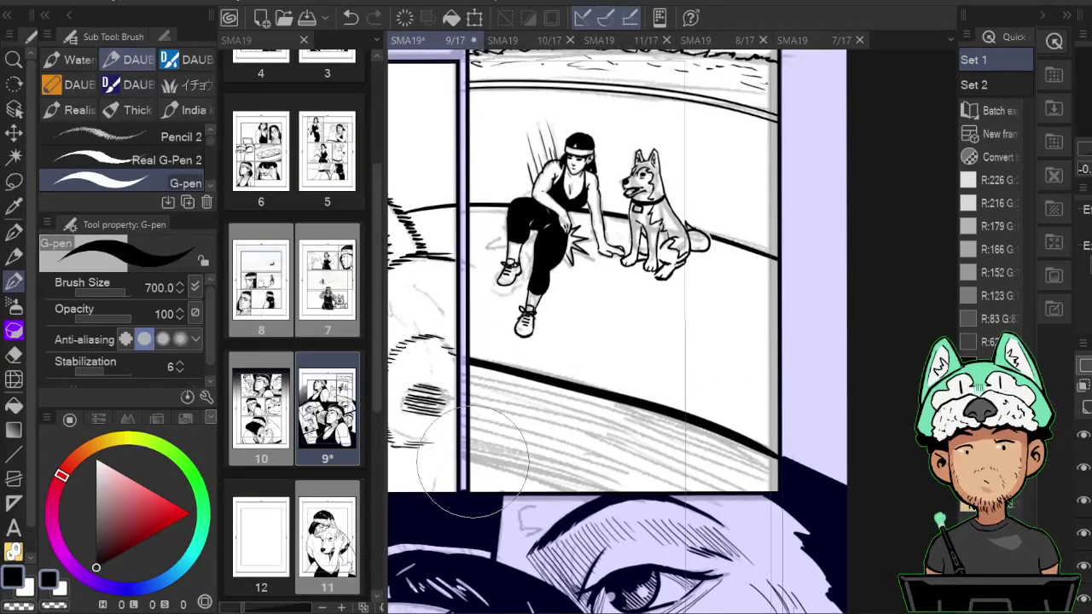
{"action": "left_click_drag", "start_coordinate": [469, 461], "coordinate": [614, 511]}
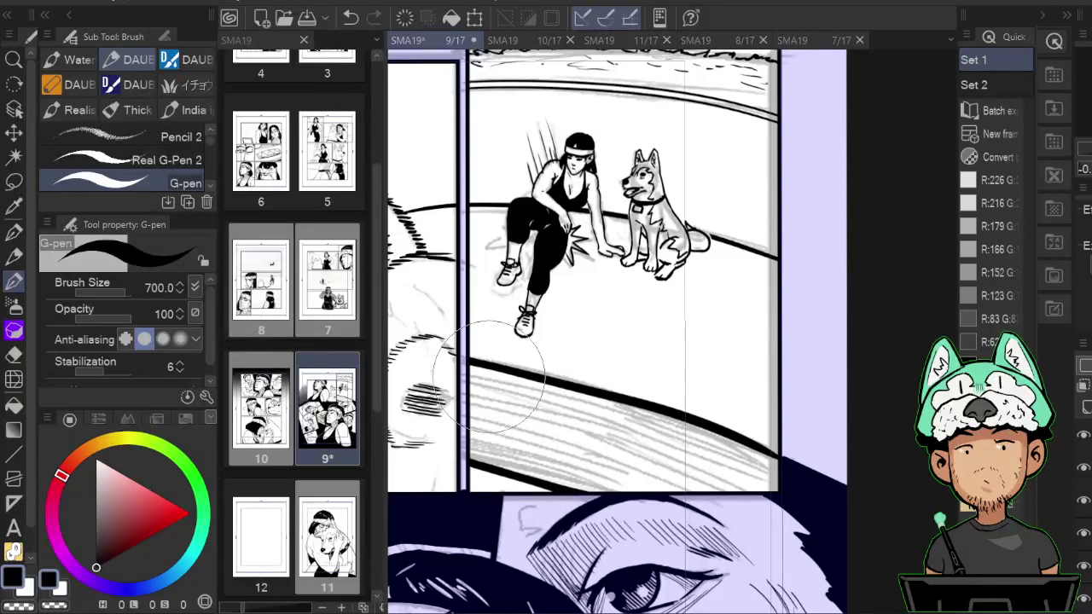
Ink thick vertical bars at regular intervals between the two curved foreground fence rails, from border to border.
{"action": "left_click_drag", "start_coordinate": [501, 373], "coordinate": [502, 471]}
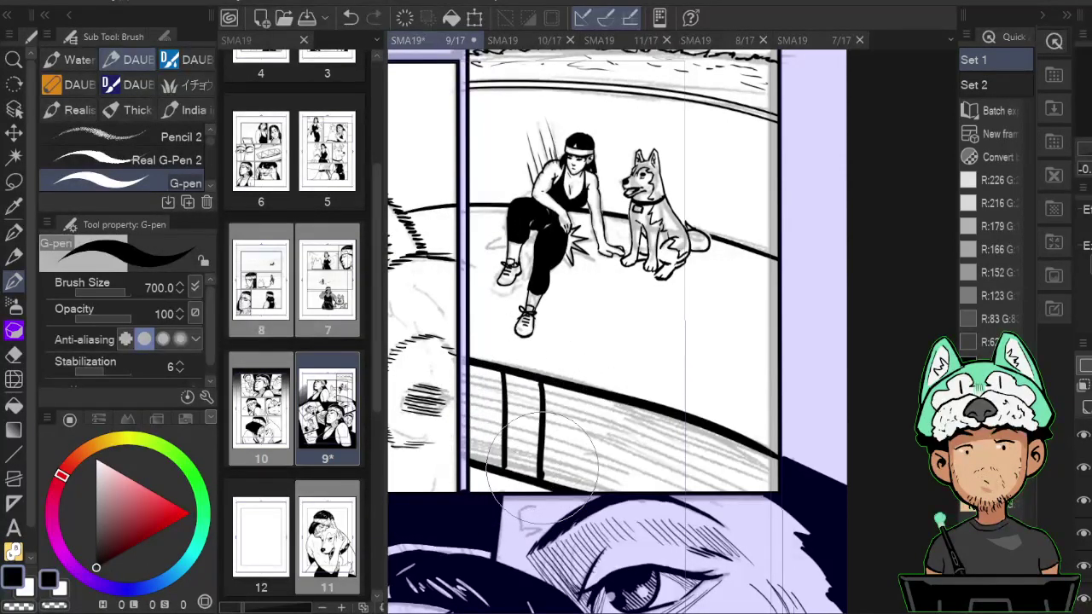
{"action": "left_click_drag", "start_coordinate": [543, 382], "coordinate": [542, 491]}
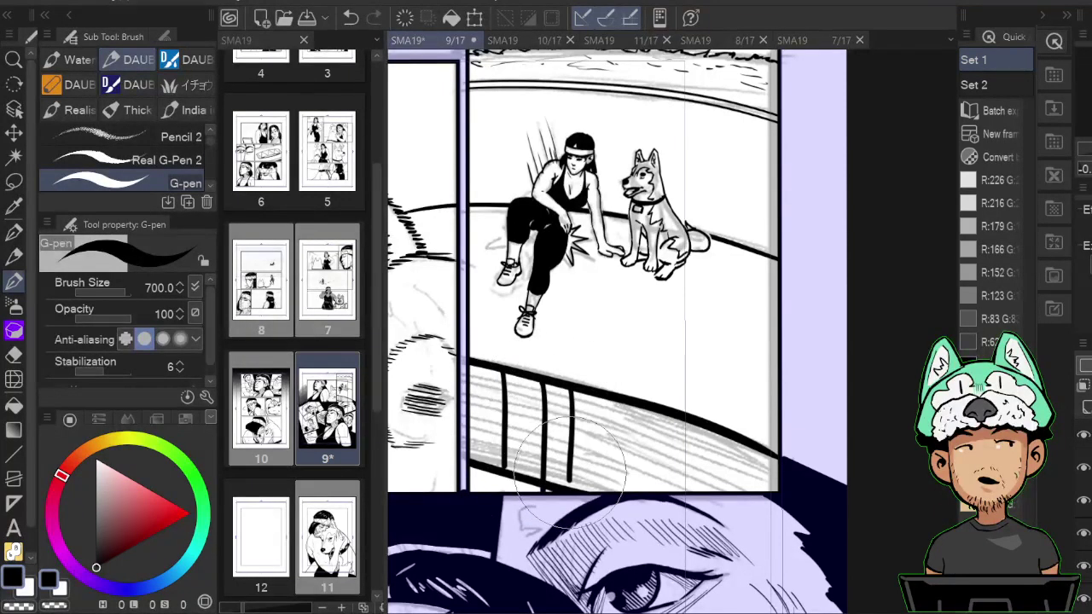
{"action": "left_click_drag", "start_coordinate": [583, 389], "coordinate": [584, 491]}
{"action": "left_click_drag", "start_coordinate": [621, 397], "coordinate": [622, 490]}
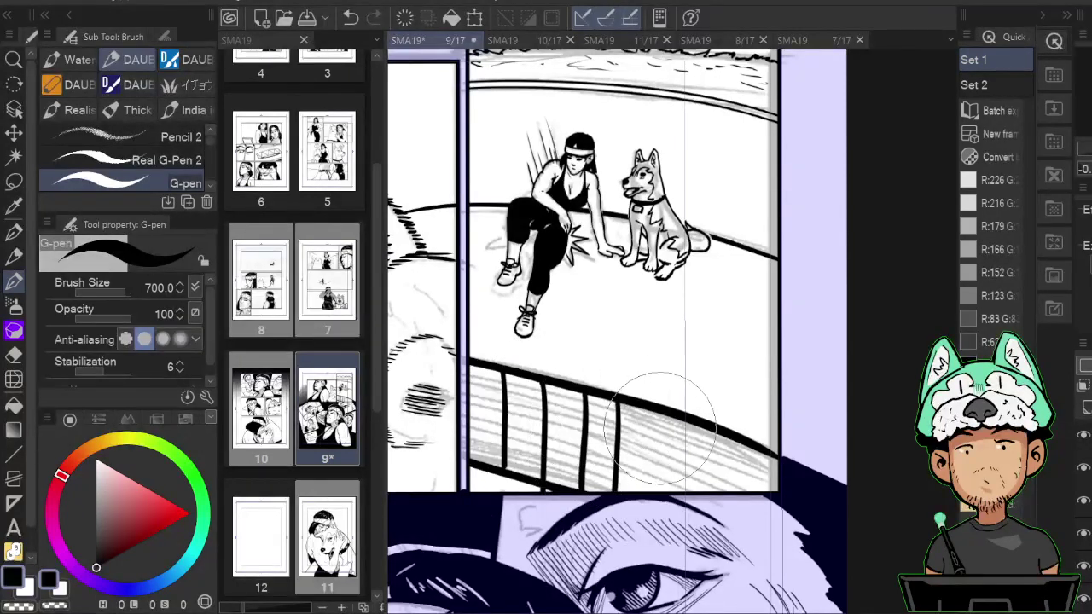
{"action": "left_click_drag", "start_coordinate": [662, 409], "coordinate": [662, 491]}
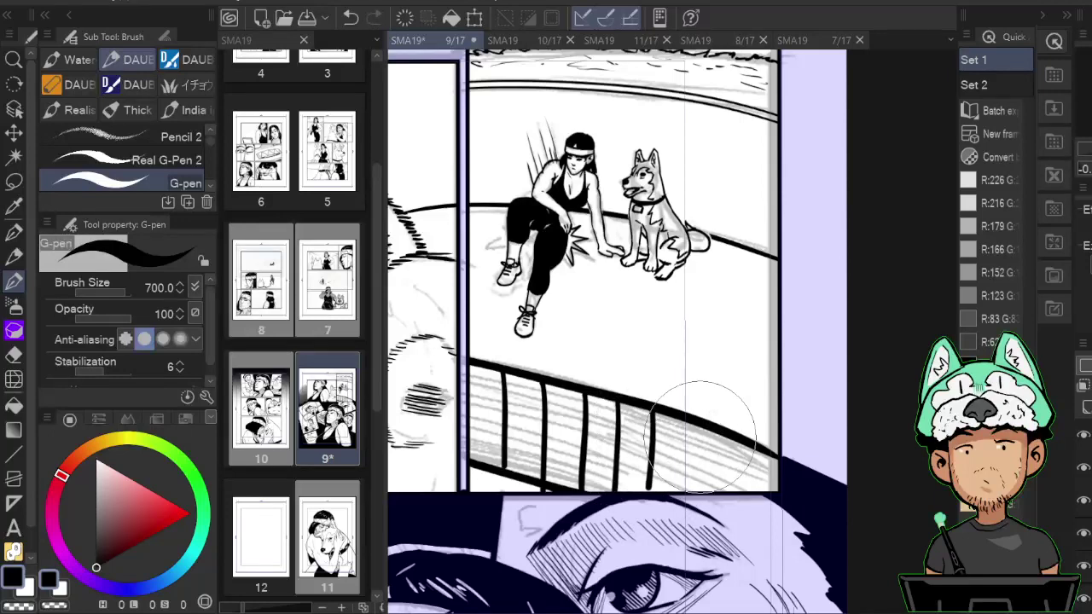
{"action": "left_click_drag", "start_coordinate": [696, 426], "coordinate": [697, 491]}
{"action": "left_click_drag", "start_coordinate": [727, 439], "coordinate": [726, 491]}
{"action": "left_click_drag", "start_coordinate": [757, 448], "coordinate": [757, 490]}
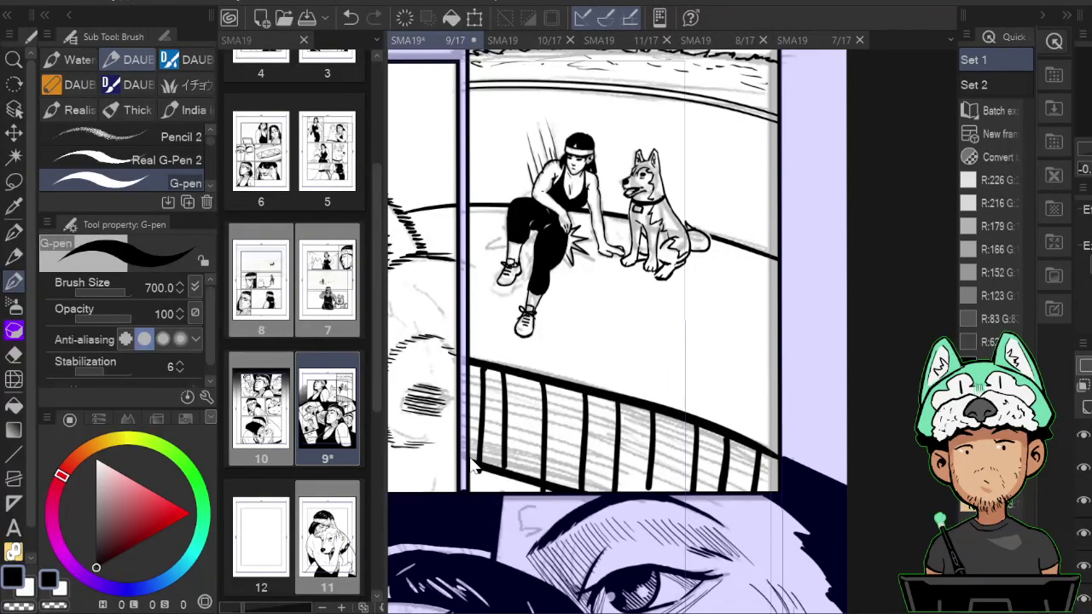
Thicken the upper fence rail across the panel's full width and ink short bar tips sticking up above it.
{"action": "scroll", "coordinate": [470, 459], "scroll_direction": "down", "scroll_amount": 4}
{"action": "scroll", "coordinate": [469, 459], "scroll_direction": "up", "scroll_amount": 4}
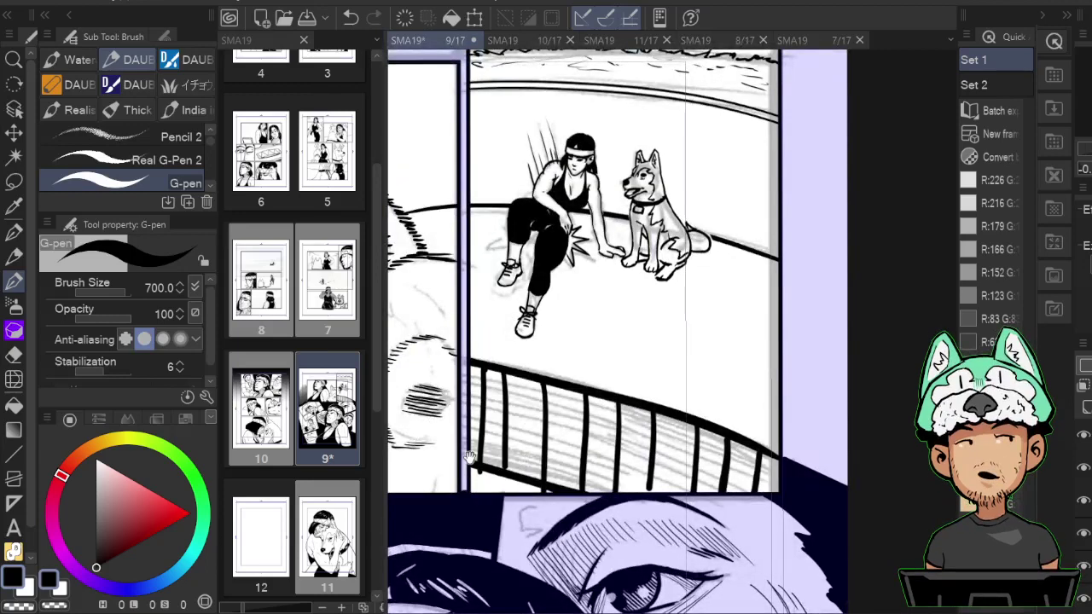
{"action": "key", "text": "e"}
{"action": "key", "text": "b"}
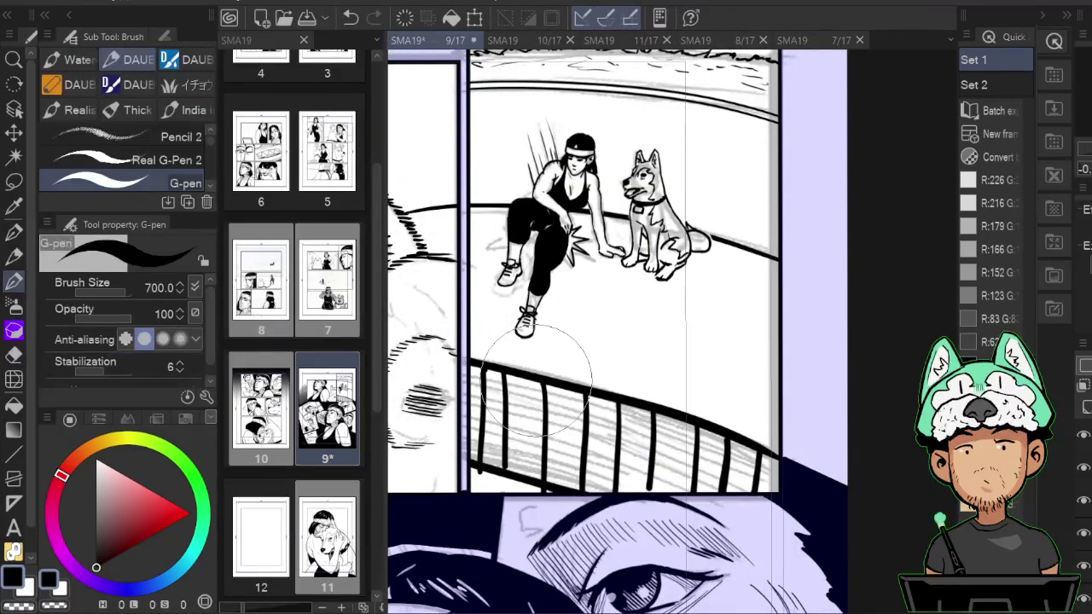
{"action": "left_click_drag", "start_coordinate": [474, 365], "coordinate": [768, 459]}
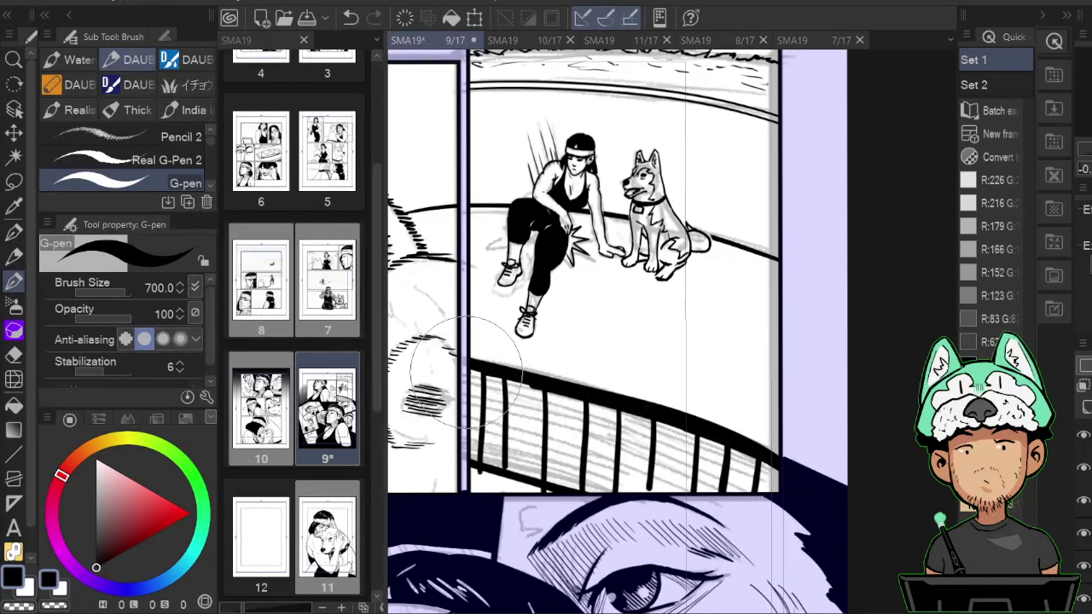
{"action": "mouse_move", "coordinate": [469, 370]}
{"action": "left_mouse_down"}
{"action": "mouse_move", "coordinate": [642, 414]}
{"action": "mouse_move", "coordinate": [775, 464]}
{"action": "left_mouse_up"}
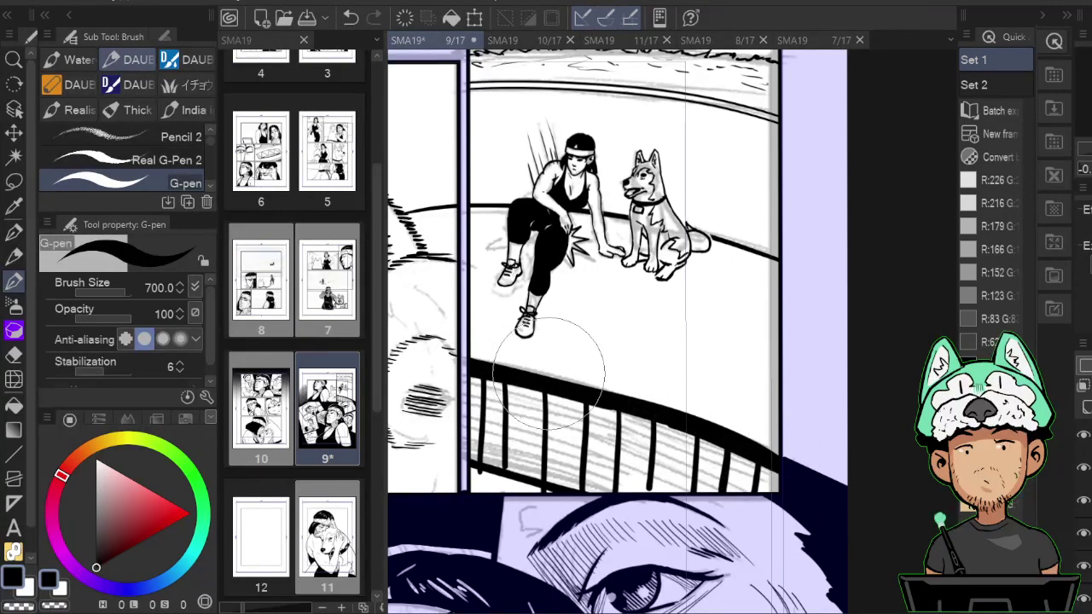
{"action": "mouse_move", "coordinate": [506, 364]}
{"action": "left_mouse_down"}
{"action": "mouse_move", "coordinate": [505, 380]}
{"action": "mouse_move", "coordinate": [484, 373]}
{"action": "left_mouse_up"}
{"action": "left_click_drag", "start_coordinate": [588, 385], "coordinate": [588, 394]}
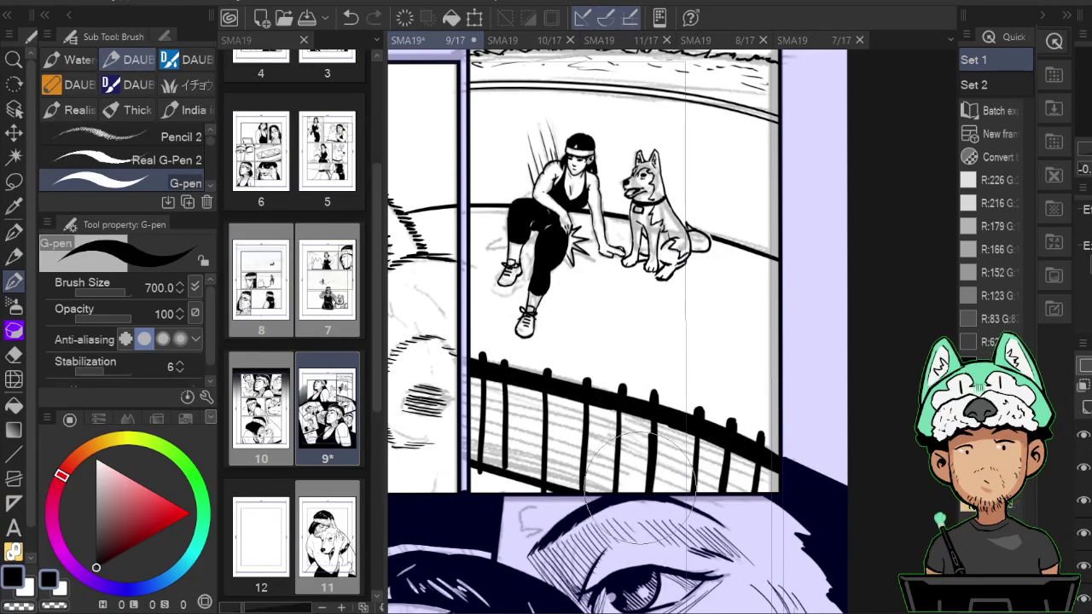
Extend the fence bar nearest the two leftmost posts slightly below the lower rail and save page 9.
{"action": "scroll", "coordinate": [633, 526], "scroll_direction": "down", "scroll_amount": 2}
{"action": "scroll", "coordinate": [633, 527], "scroll_direction": "down", "scroll_amount": 1}
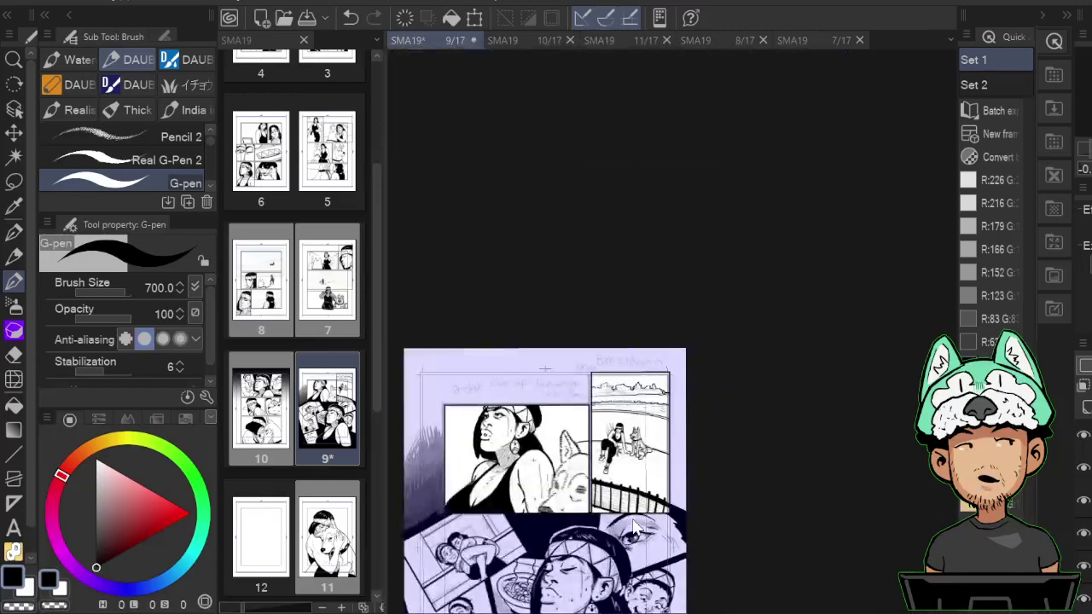
{"action": "scroll", "coordinate": [633, 526], "scroll_direction": "up", "scroll_amount": 4}
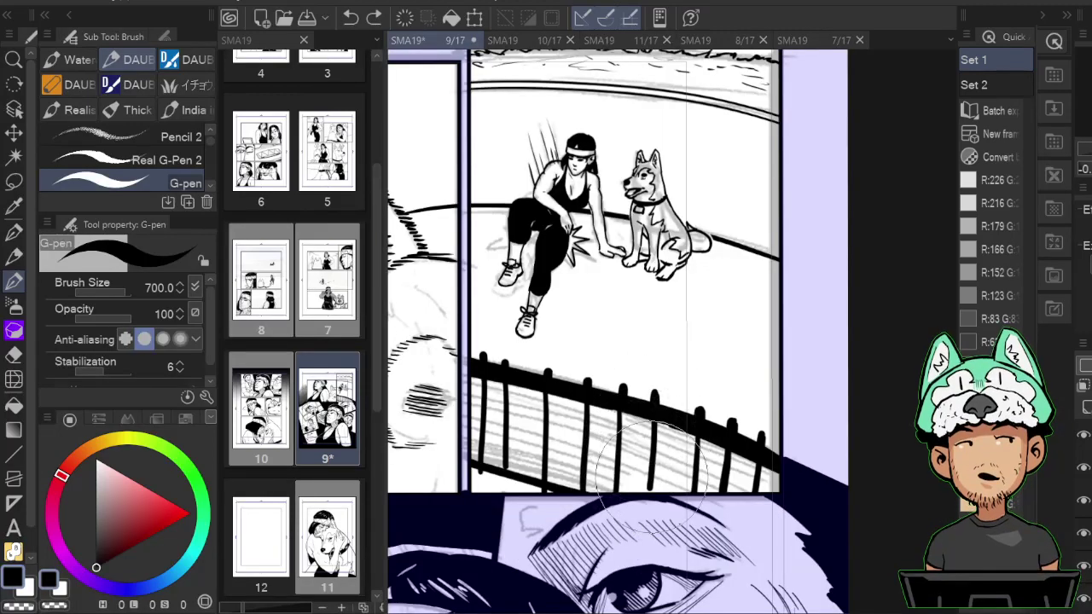
{"action": "left_click_drag", "start_coordinate": [628, 476], "coordinate": [622, 512]}
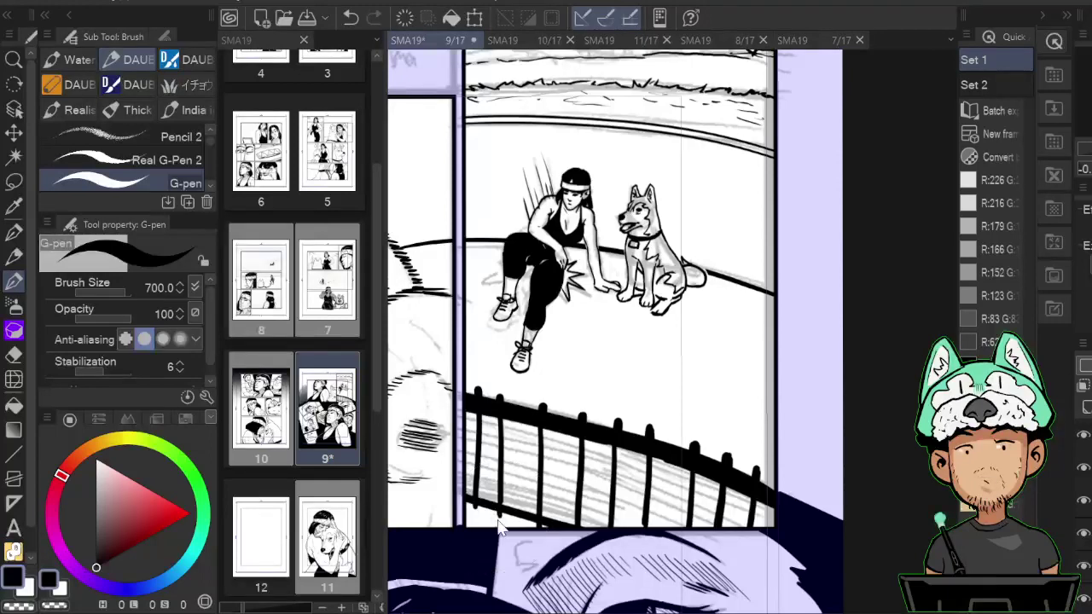
{"action": "scroll", "coordinate": [497, 525], "scroll_direction": "down", "scroll_amount": 5}
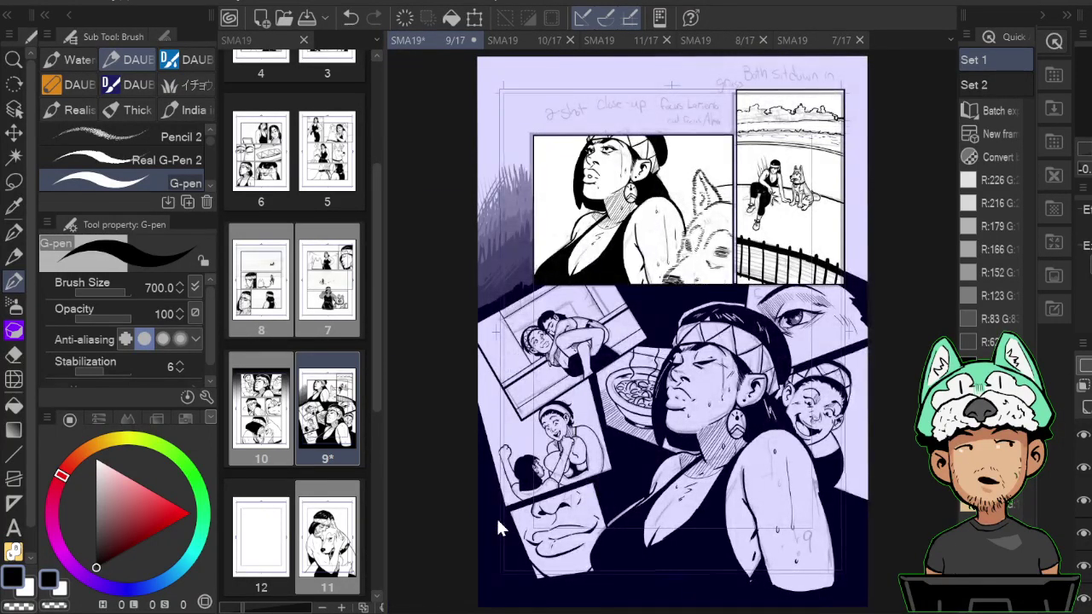
{"action": "key", "text": "ctrl+s"}
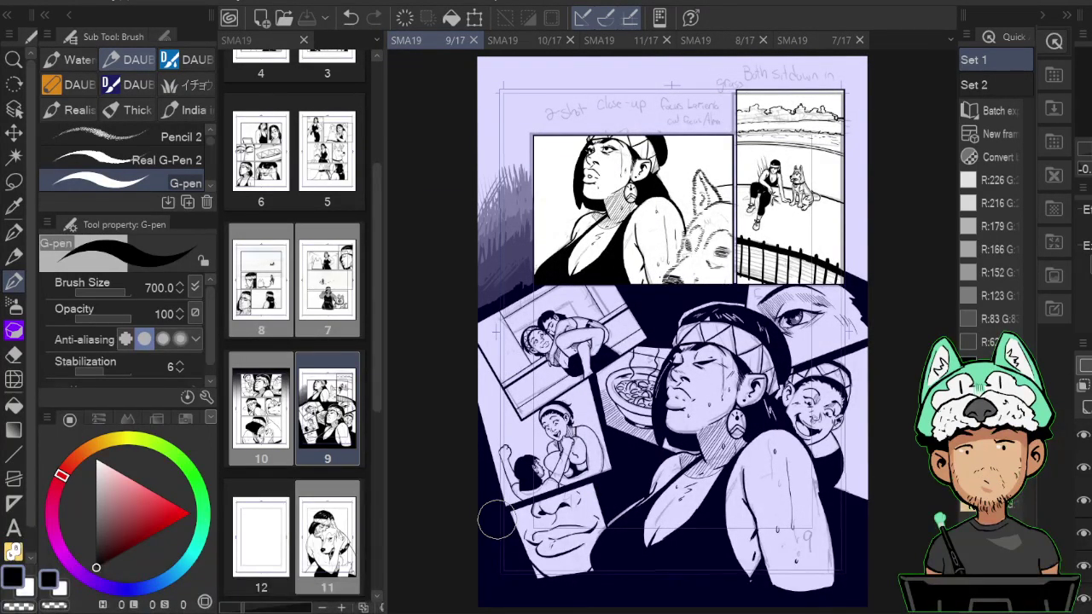
Ink small dark marks along the ground line beside the seated woman in the park panel using the G-pen at size 700.
{"action": "left_click_drag", "start_coordinate": [728, 195], "coordinate": [629, 316]}
{"action": "key", "text": "e"}
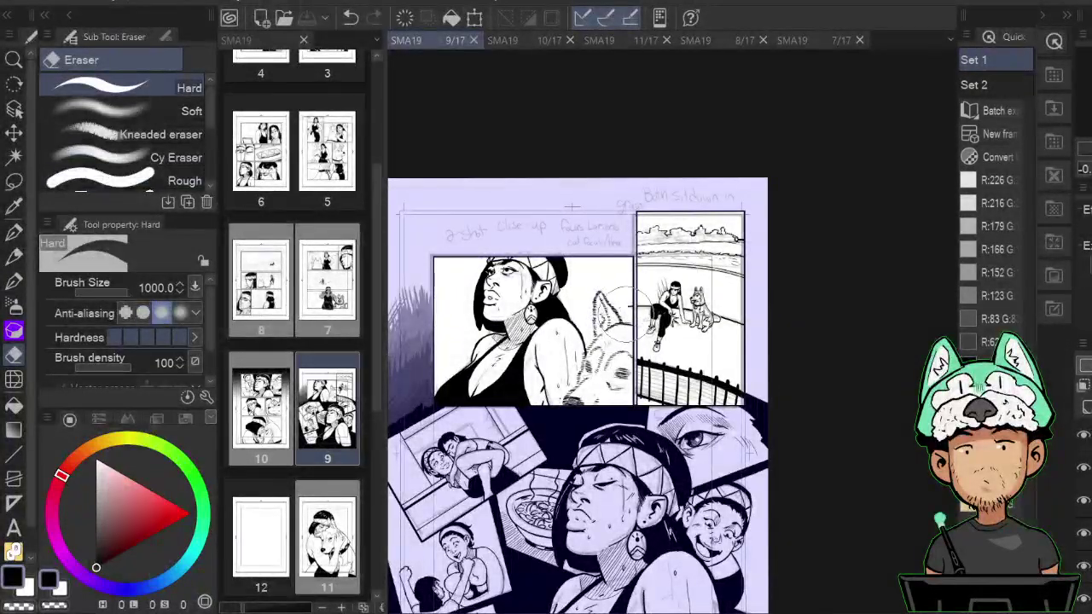
{"action": "left_click_drag", "start_coordinate": [570, 292], "coordinate": [568, 303]}
{"action": "key", "text": "b"}
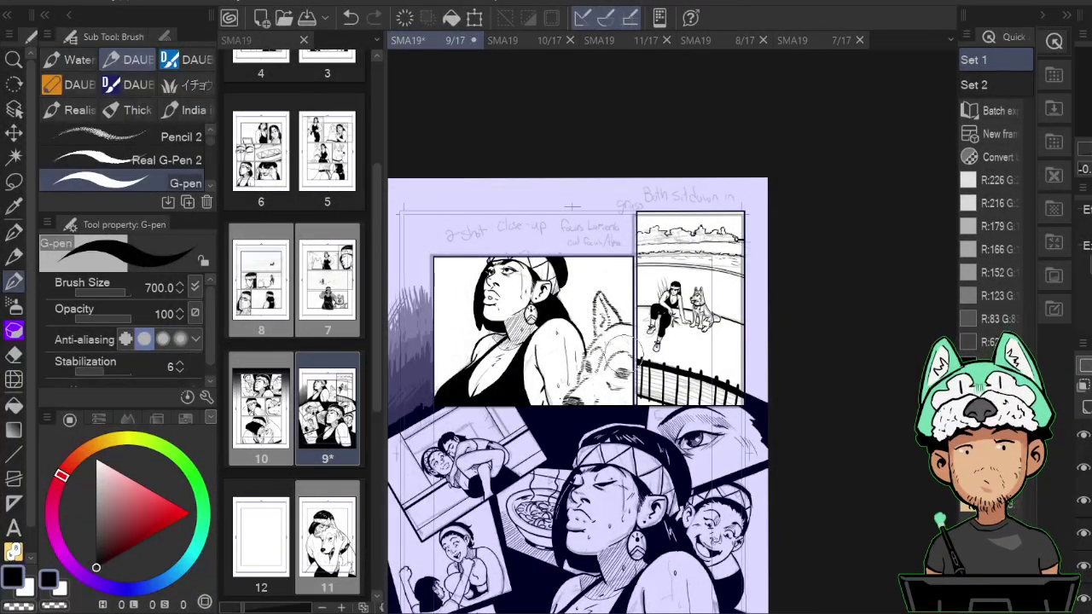
{"action": "scroll", "coordinate": [572, 207], "scroll_direction": "up", "scroll_amount": 5}
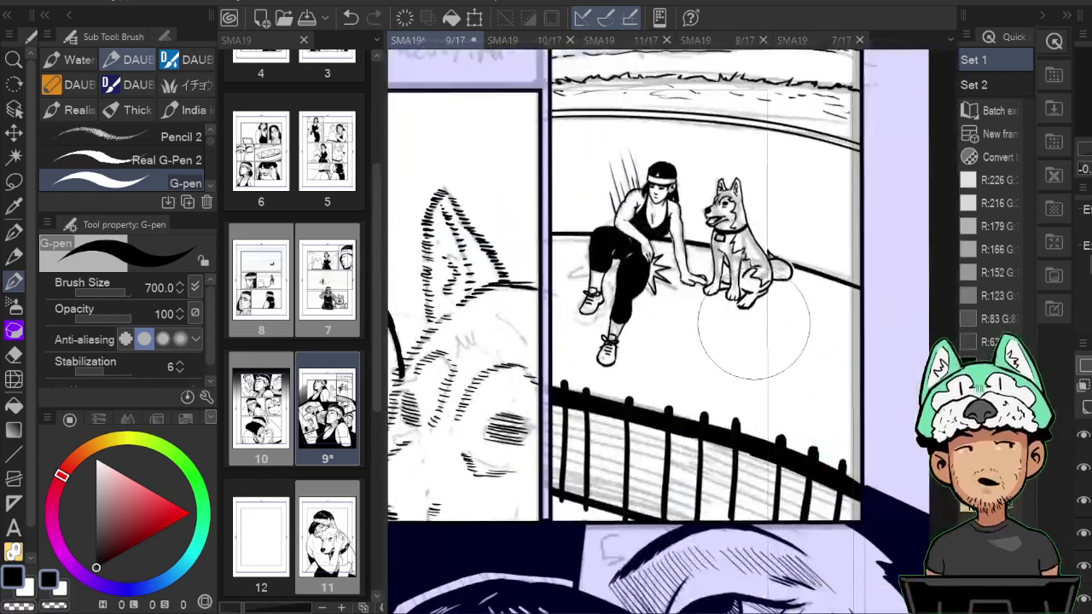
{"action": "key", "text": "b"}
{"action": "key", "text": "e"}
{"action": "key", "text": "b"}
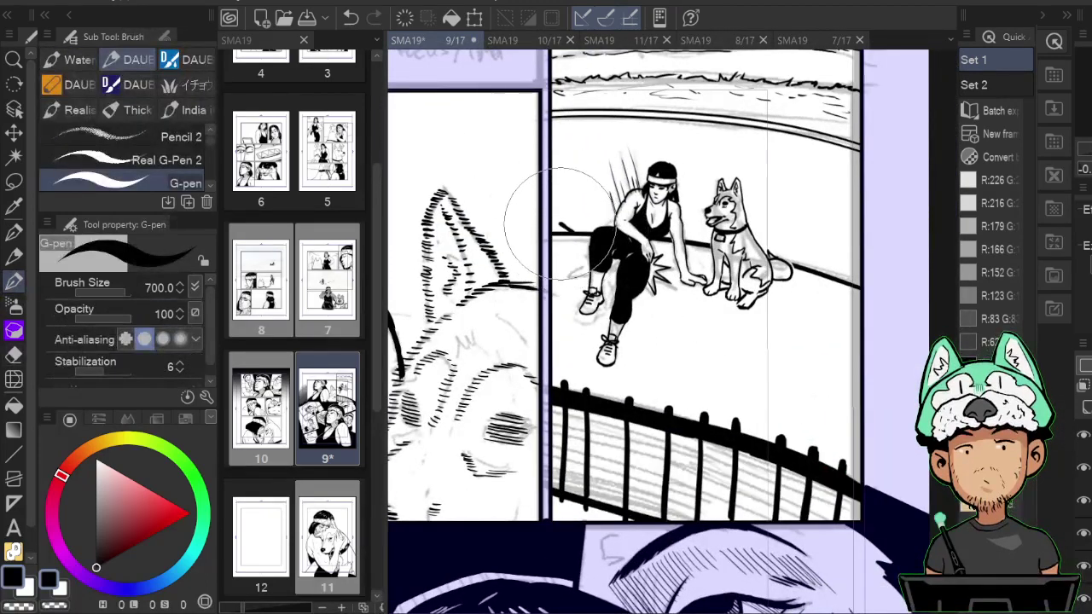
{"action": "left_click_drag", "start_coordinate": [560, 225], "coordinate": [570, 232]}
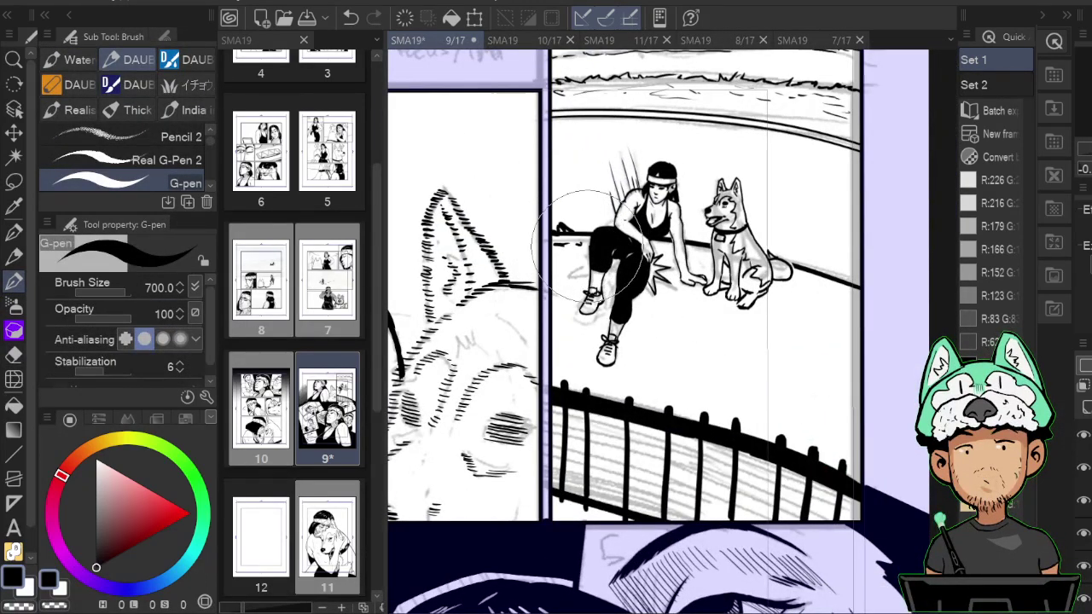
Ink scattered grass strokes on the ground around the woman and dog with the G-pen at size 250, and clean up the ground line.
{"action": "key", "text": "["}
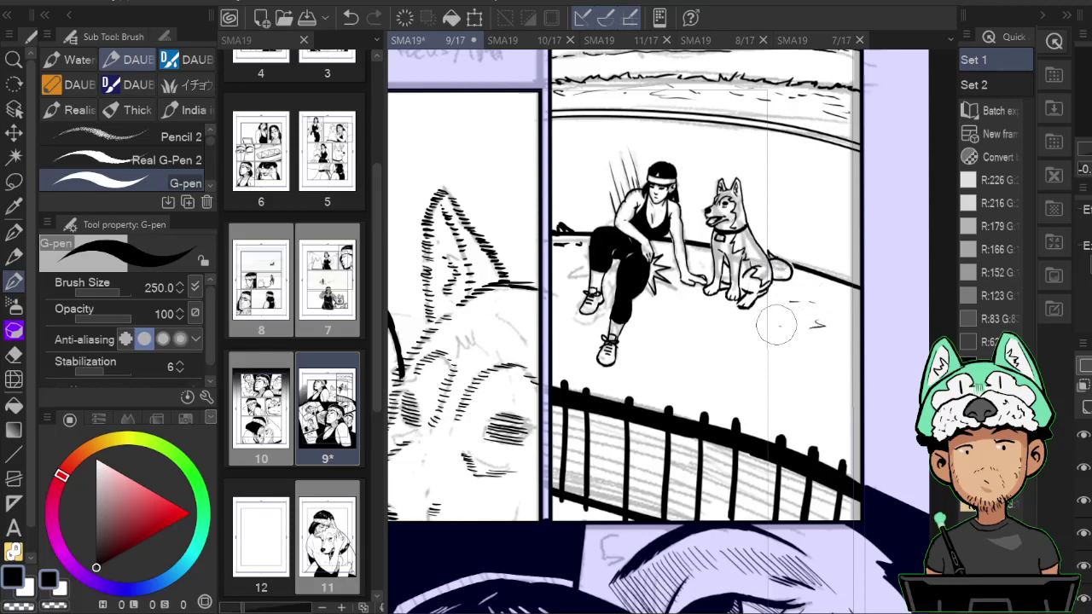
{"action": "left_click_drag", "start_coordinate": [802, 368], "coordinate": [707, 363]}
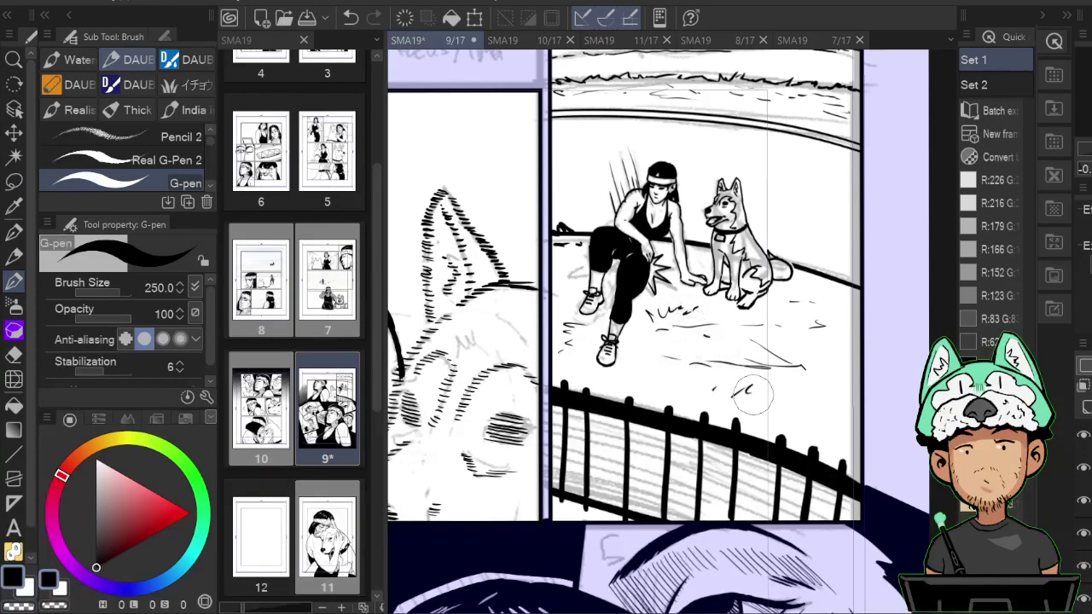
{"action": "left_click_drag", "start_coordinate": [752, 397], "coordinate": [804, 400]}
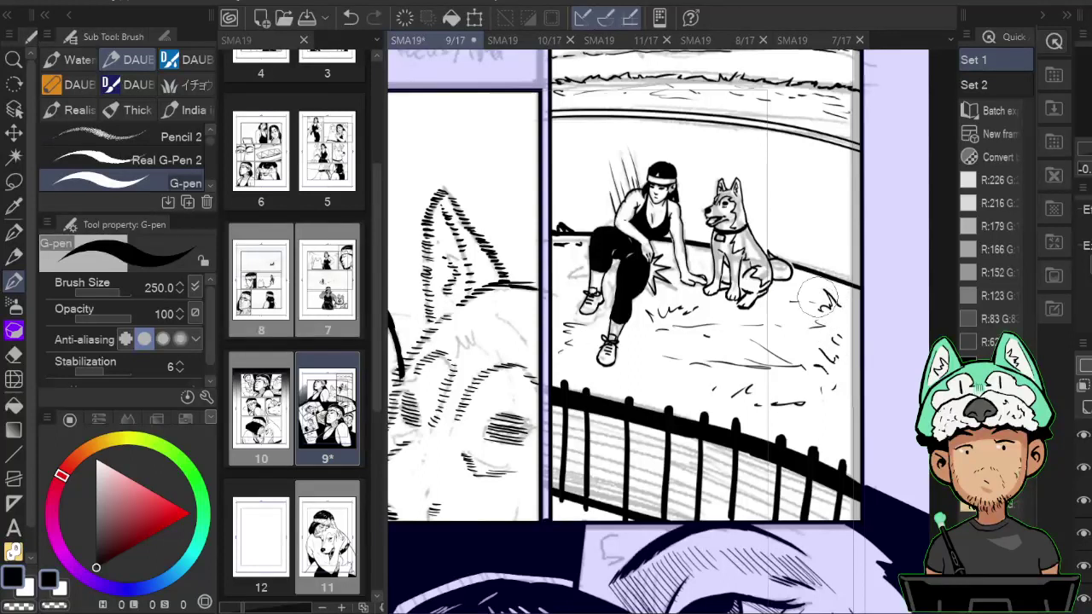
{"action": "key", "text": "e"}
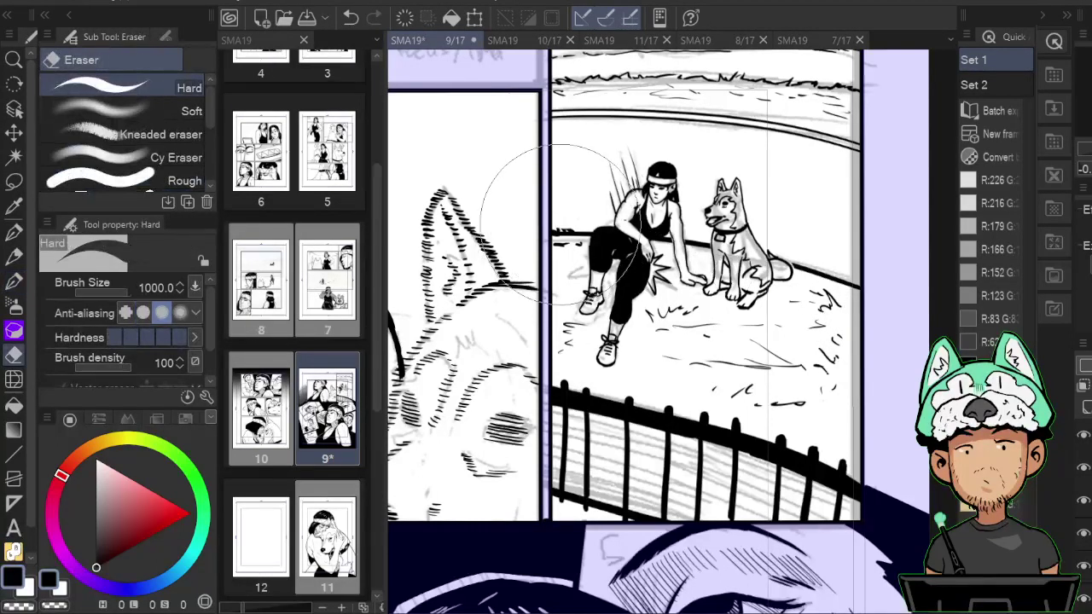
{"action": "key", "text": "p"}
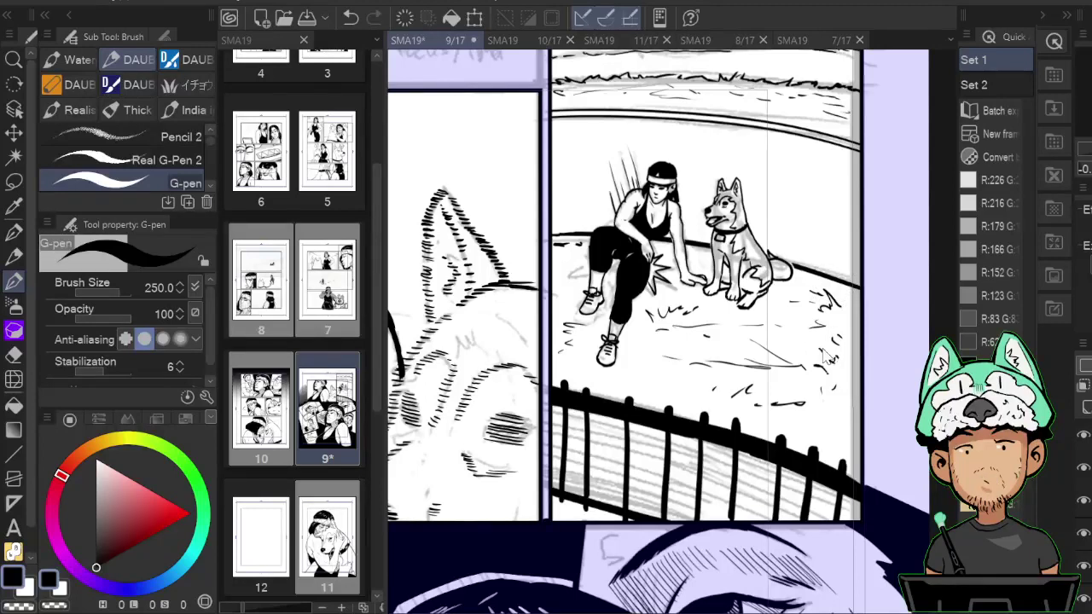
Hide the rough sketch layer containing the handwritten notes on page 9 and save the page.
{"action": "scroll", "coordinate": [826, 358], "scroll_direction": "down", "scroll_amount": 5}
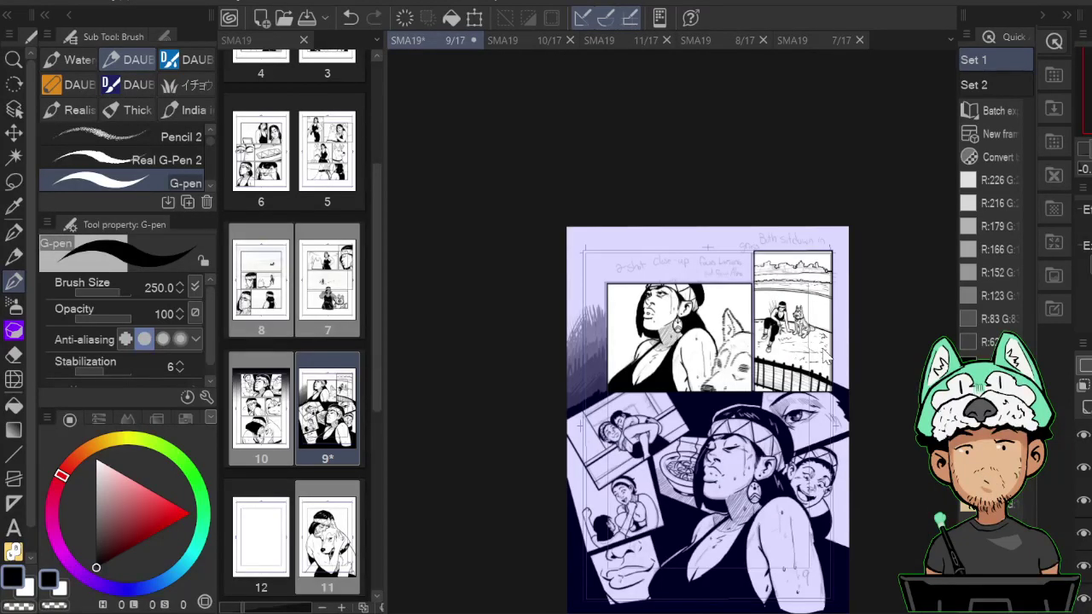
{"action": "scroll", "coordinate": [826, 359], "scroll_direction": "up", "scroll_amount": 2}
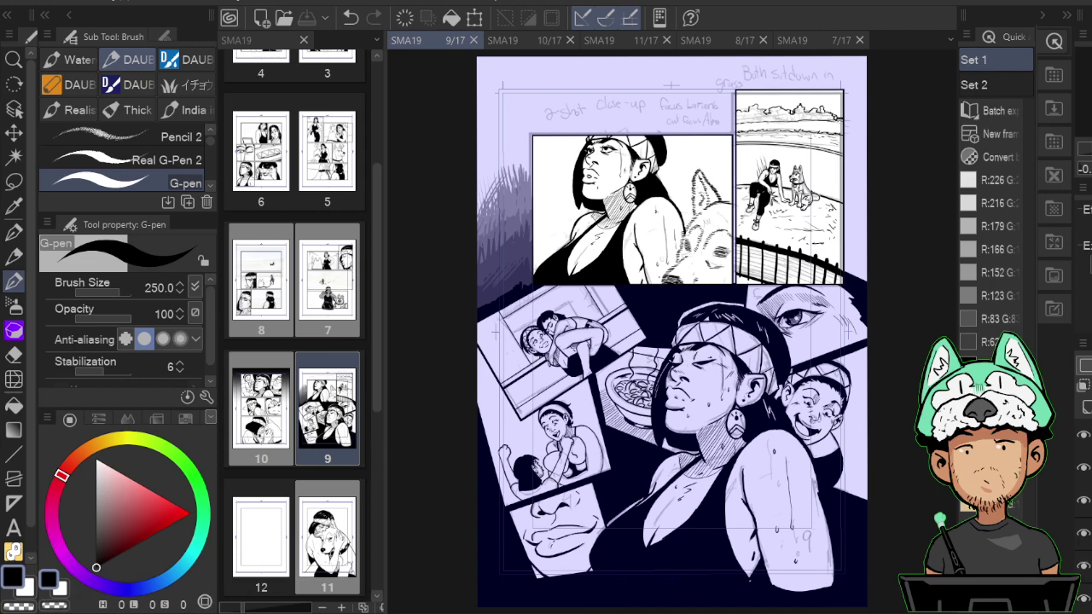
{"action": "left_click", "coordinate": [1082, 569]}
{"action": "key", "text": "ctrl+s"}
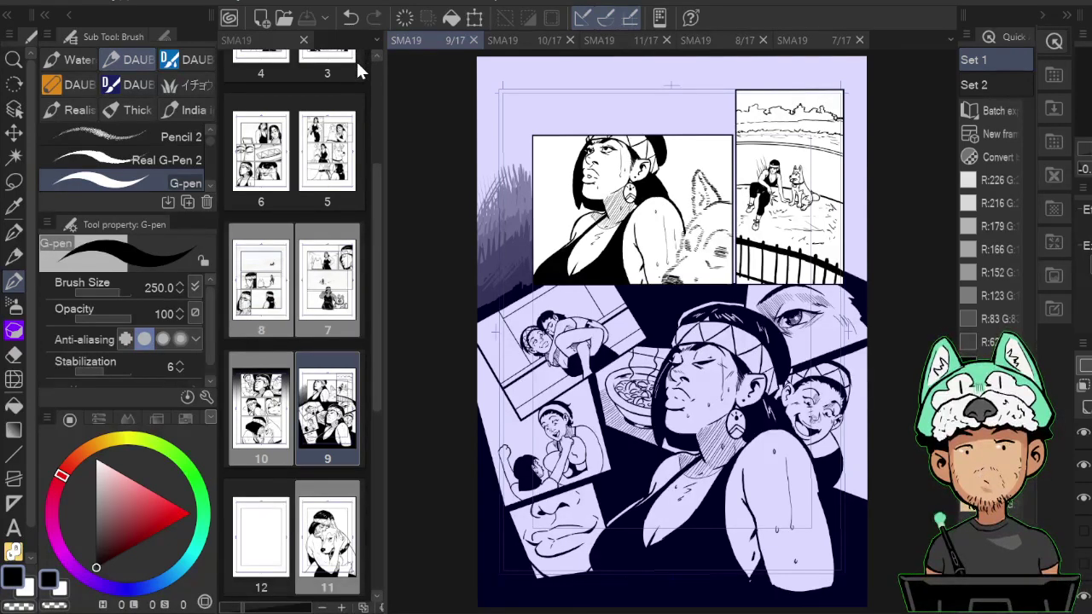
Switch to page 7 and select the drawing layer inside the panel frame folder.
{"action": "mouse_move", "coordinate": [381, 219]}
{"action": "left_mouse_down"}
{"action": "mouse_move", "coordinate": [373, 98]}
{"action": "mouse_move", "coordinate": [380, 224]}
{"action": "left_mouse_up"}
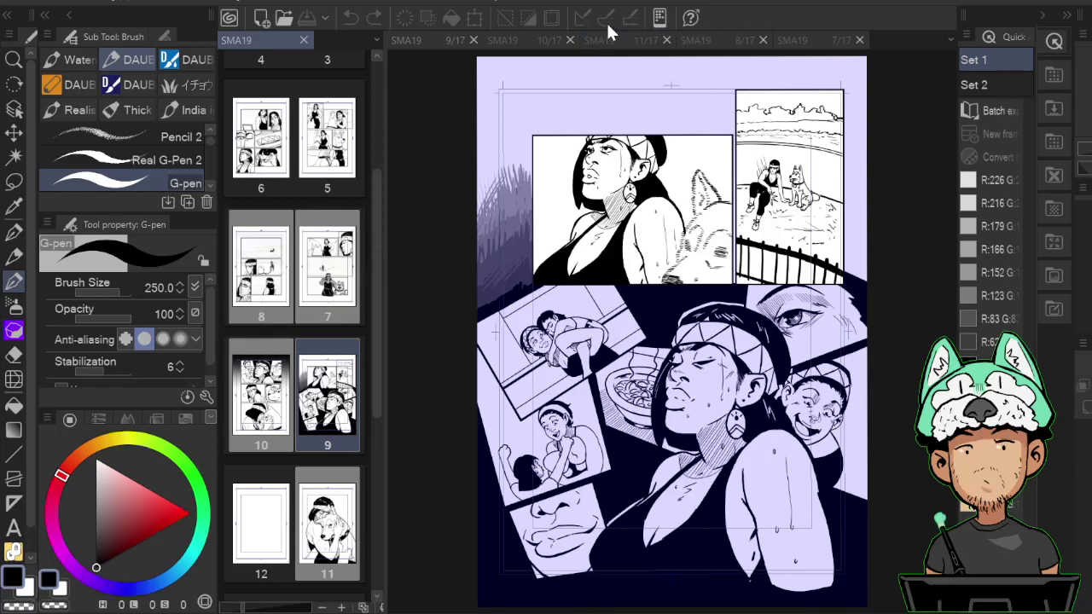
{"action": "left_click", "coordinate": [832, 45]}
{"action": "left_click_drag", "start_coordinate": [755, 294], "coordinate": [691, 221]}
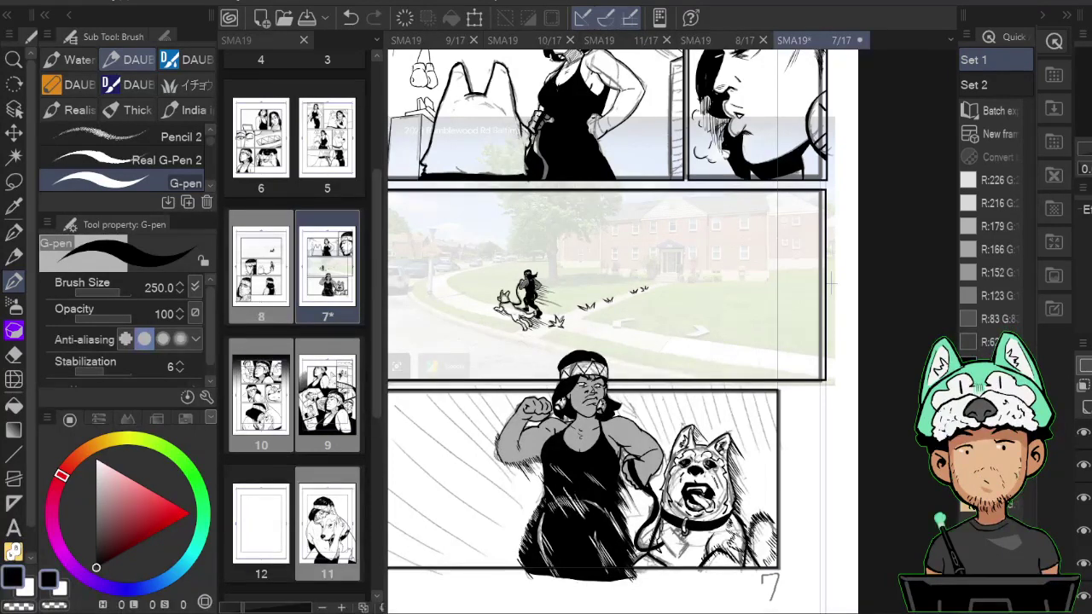
{"action": "left_click", "coordinate": [1088, 499]}
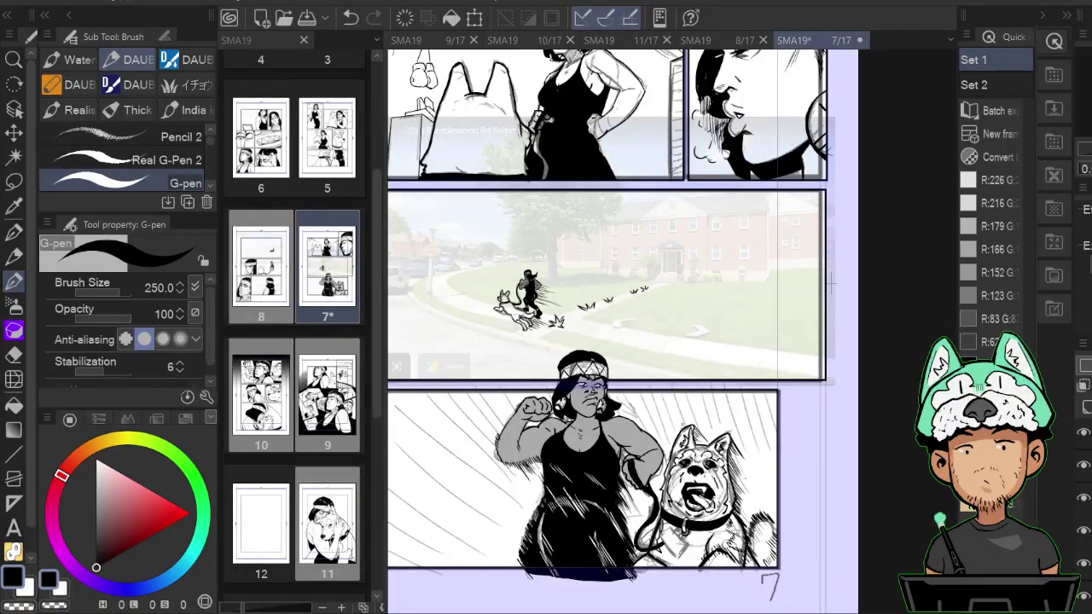
{"action": "left_click", "coordinate": [1087, 564]}
{"action": "left_click", "coordinate": [1087, 565]}
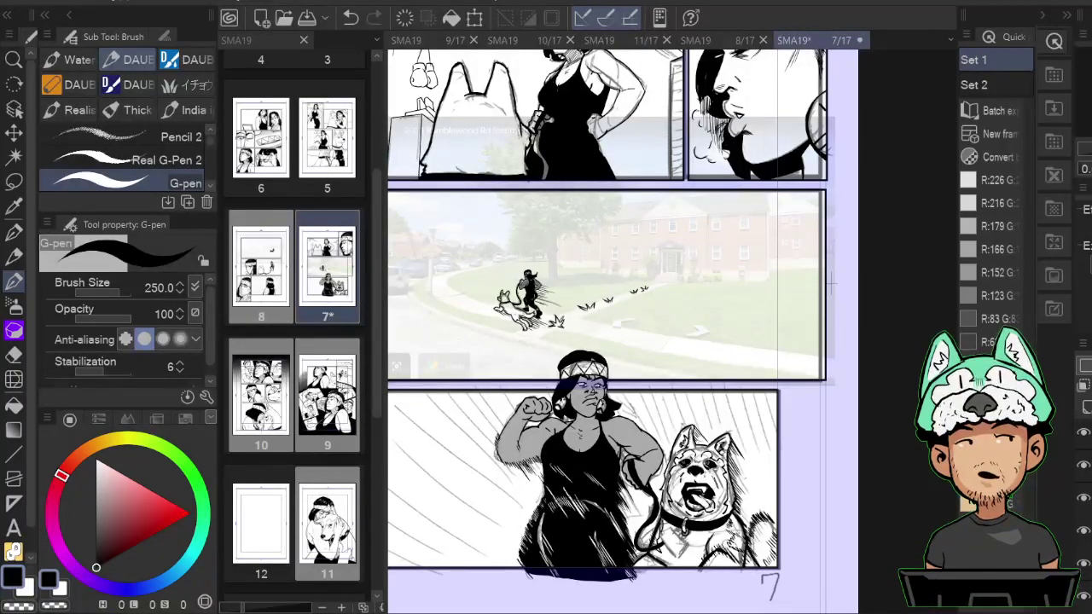
Trace the beginning of the near curb edge from the street photo in the middle panel with the G-pen at size 250.
{"action": "key", "text": "ctrl+plus"}
{"action": "key", "text": "ctrl+plus"}
{"action": "key", "text": "ctrl+plus"}
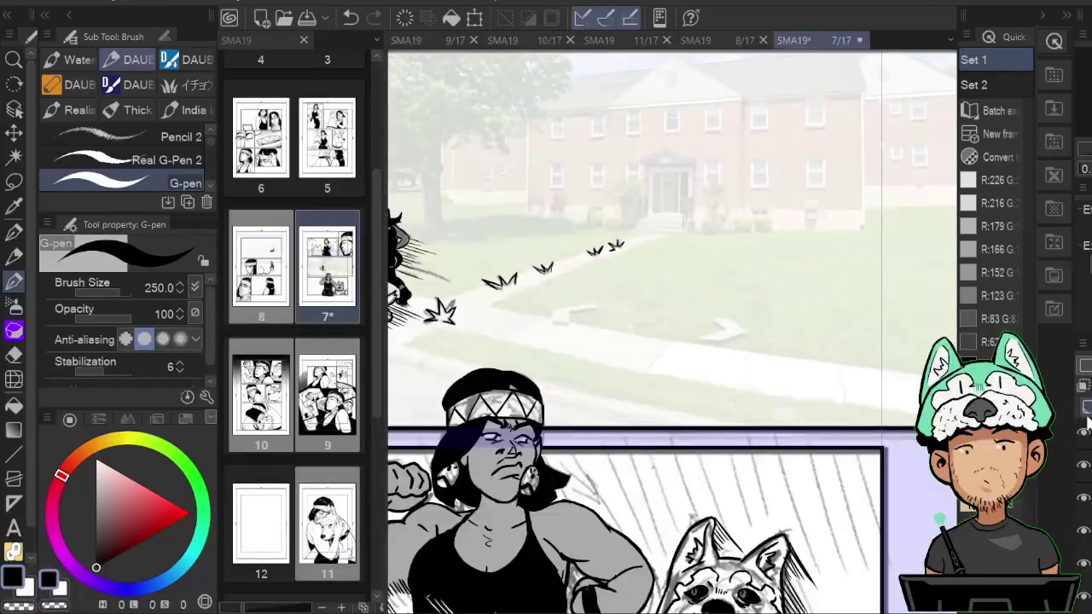
{"action": "left_click_drag", "start_coordinate": [517, 305], "coordinate": [917, 309]}
{"action": "left_click_drag", "start_coordinate": [578, 282], "coordinate": [749, 330]}
{"action": "key", "text": "bracketleft"}
{"action": "key", "text": "bracketleft"}
{"action": "key", "text": "bracketright"}
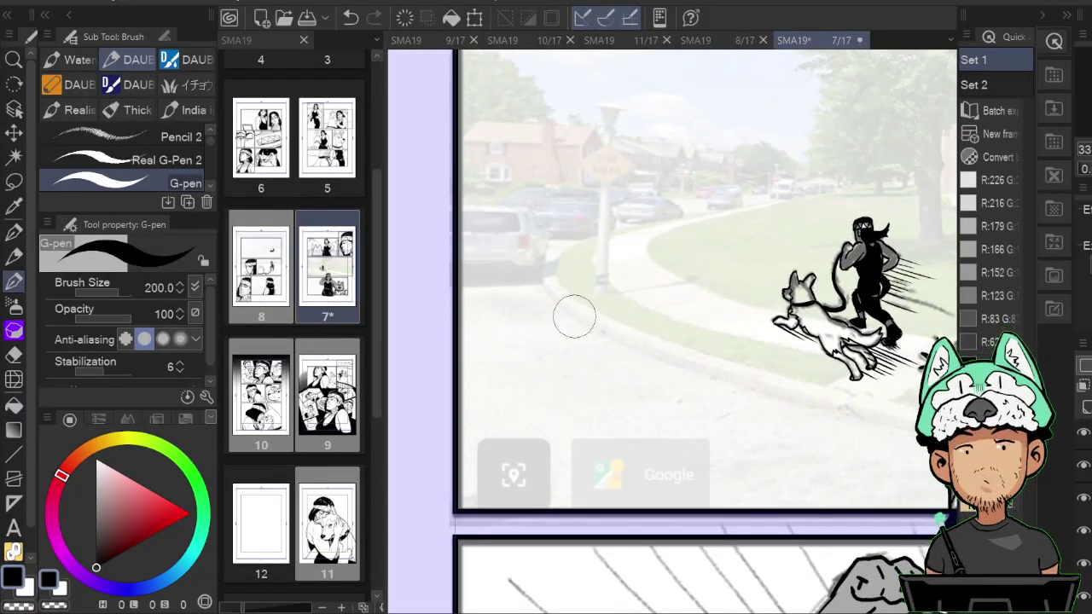
{"action": "left_click_drag", "start_coordinate": [567, 301], "coordinate": [619, 344]}
{"action": "left_click_drag", "start_coordinate": [681, 332], "coordinate": [580, 298]}
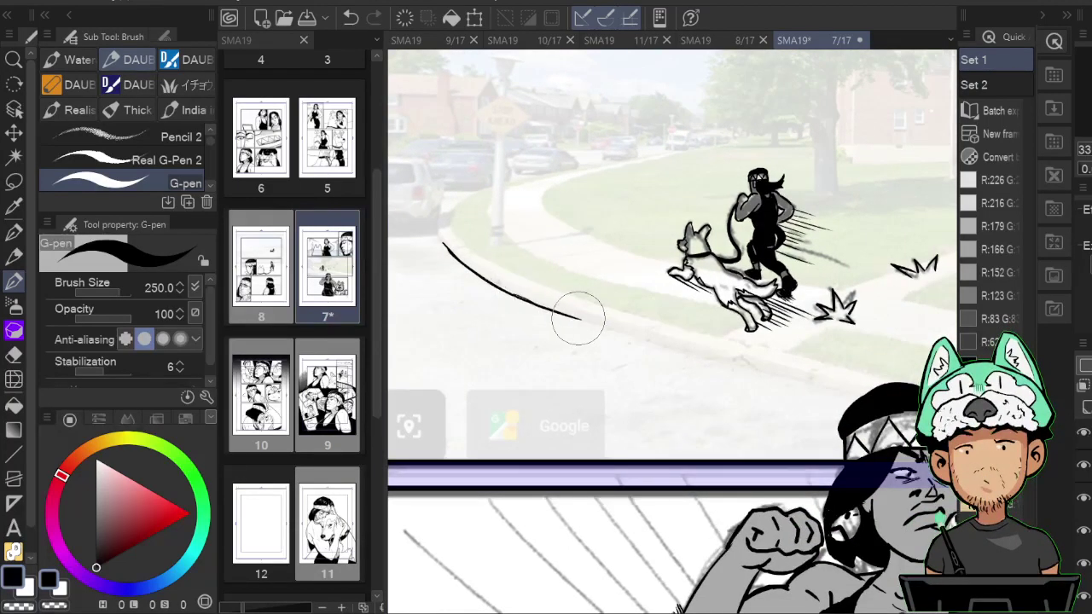
{"action": "left_click_drag", "start_coordinate": [512, 298], "coordinate": [821, 388]}
{"action": "key", "text": "ctrl+z"}
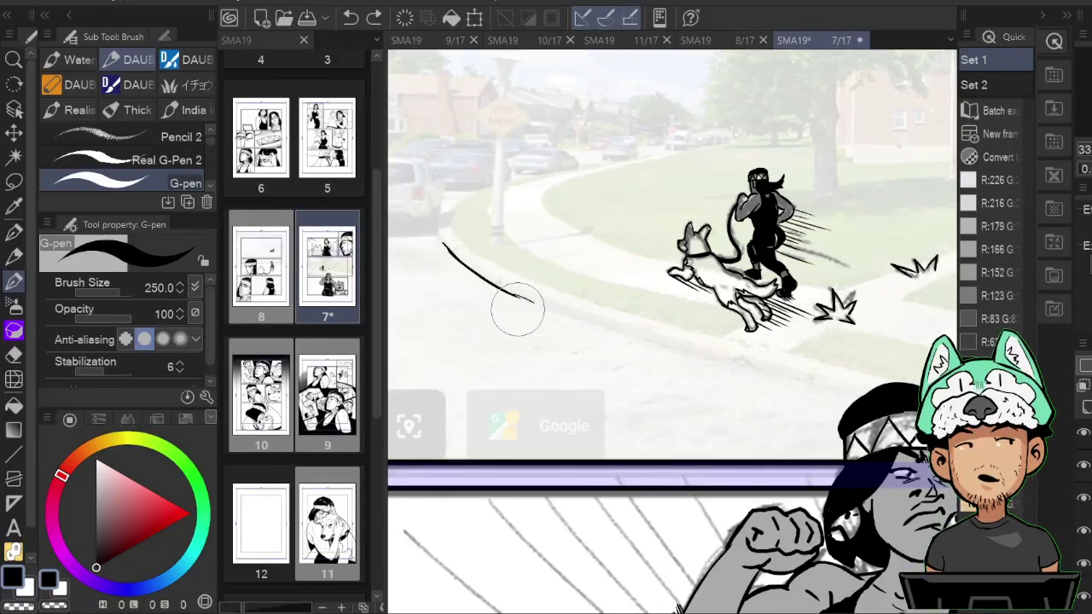
{"action": "left_click_drag", "start_coordinate": [555, 313], "coordinate": [840, 401]}
{"action": "key", "text": "ctrl+z"}
Extend the near curb line along the street below the running dog, and curve its other end around the corner by the parked cars.
{"action": "left_click_drag", "start_coordinate": [512, 293], "coordinate": [854, 401]}
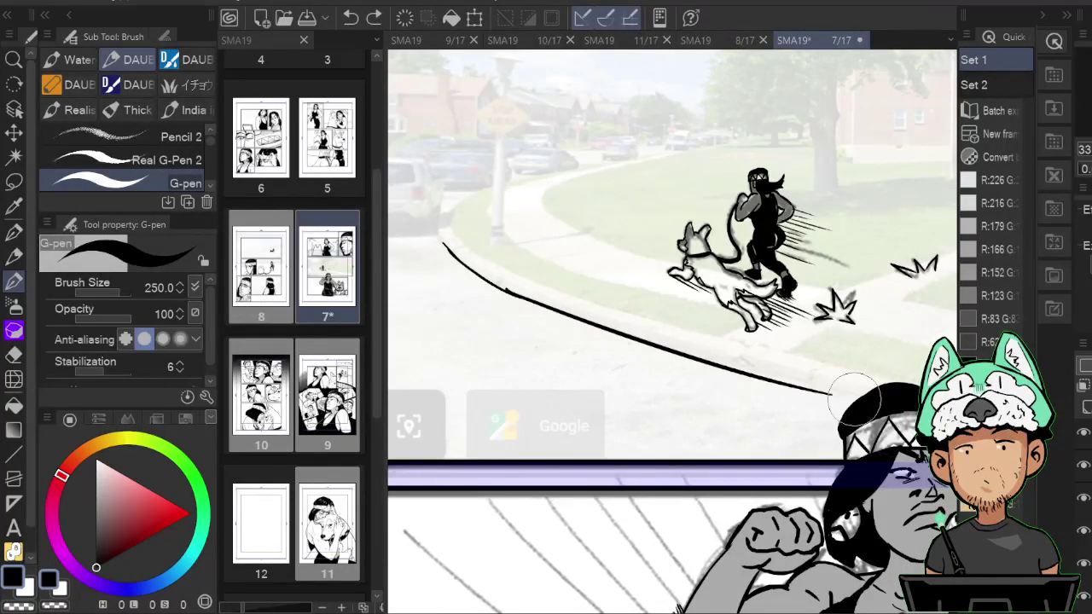
{"action": "left_click_drag", "start_coordinate": [610, 316], "coordinate": [756, 378]}
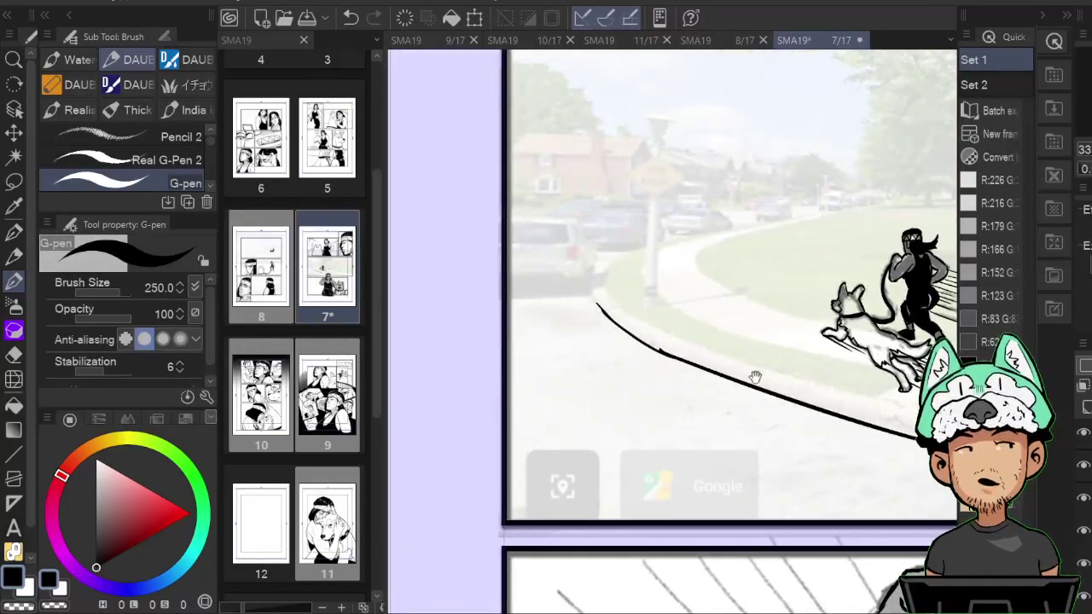
{"action": "scroll", "coordinate": [758, 381], "scroll_direction": "up", "scroll_amount": 1}
{"action": "scroll", "coordinate": [756, 384], "scroll_direction": "down", "scroll_amount": 3}
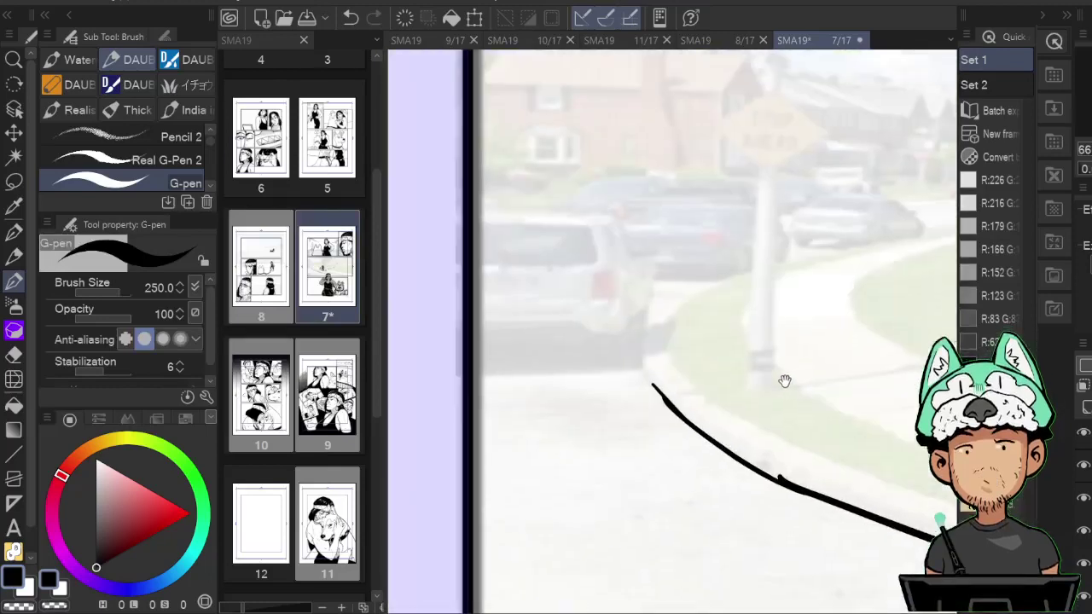
{"action": "key", "text": "e"}
{"action": "key", "text": "p"}
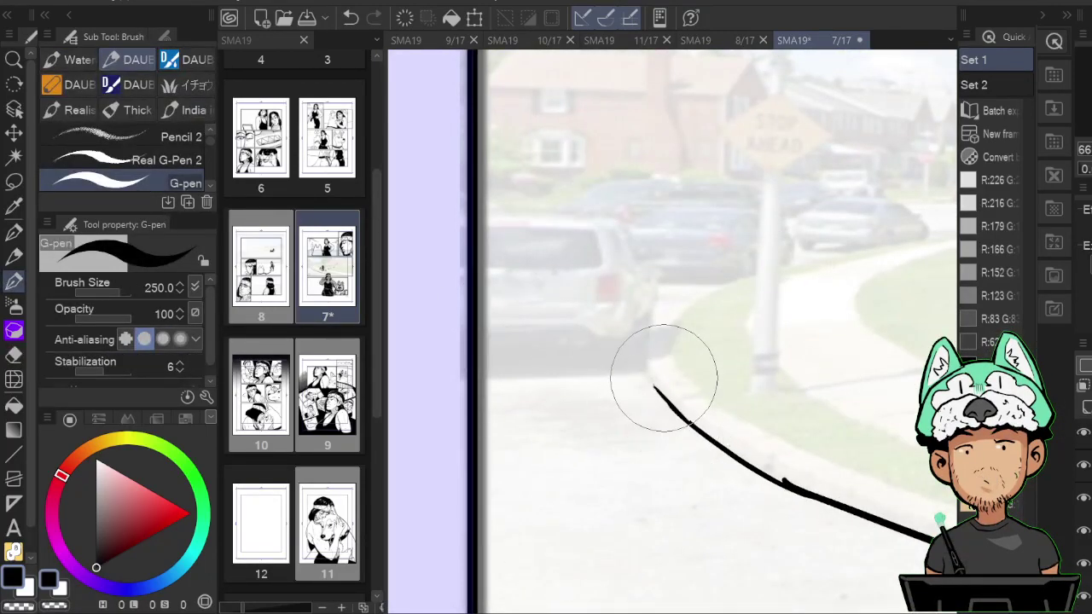
{"action": "mouse_move", "coordinate": [690, 425]}
{"action": "left_mouse_down"}
{"action": "mouse_move", "coordinate": [651, 368]}
{"action": "mouse_move", "coordinate": [651, 336]}
{"action": "left_mouse_up"}
Trace the far curb edge behind the lawn in the mirrored view with the G-pen at size 200.
{"action": "key", "text": "h"}
{"action": "left_click_drag", "start_coordinate": [766, 290], "coordinate": [797, 316]}
{"action": "mouse_move", "coordinate": [631, 283]}
{"action": "left_mouse_down"}
{"action": "mouse_move", "coordinate": [744, 332]}
{"action": "mouse_move", "coordinate": [733, 339]}
{"action": "left_mouse_up"}
{"action": "left_click_drag", "start_coordinate": [623, 319], "coordinate": [729, 345]}
{"action": "key", "text": "r"}
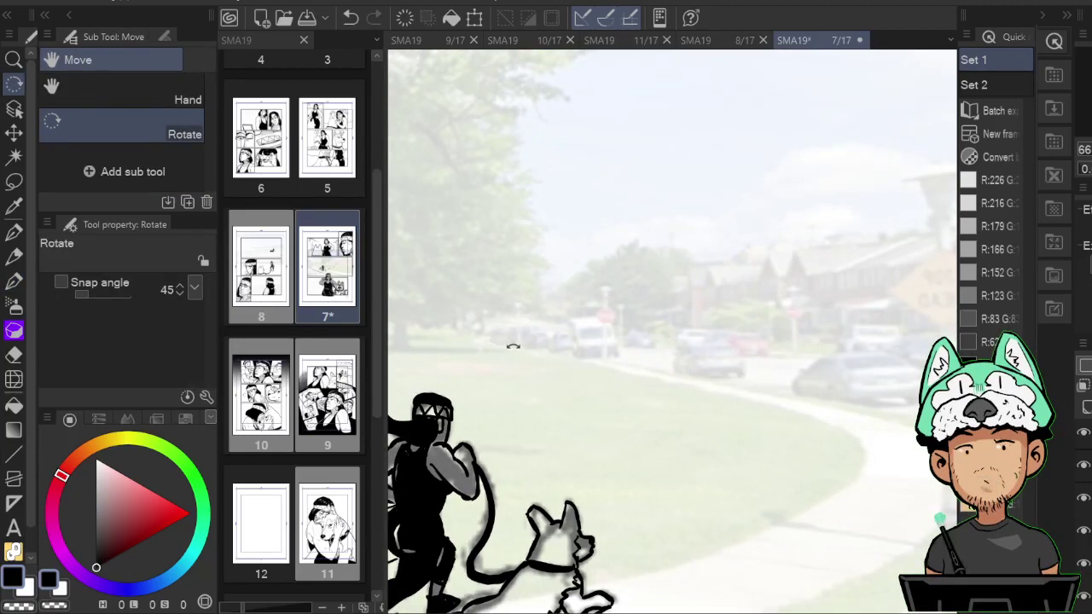
{"action": "key", "text": "p"}
{"action": "left_click_drag", "start_coordinate": [497, 340], "coordinate": [753, 386]}
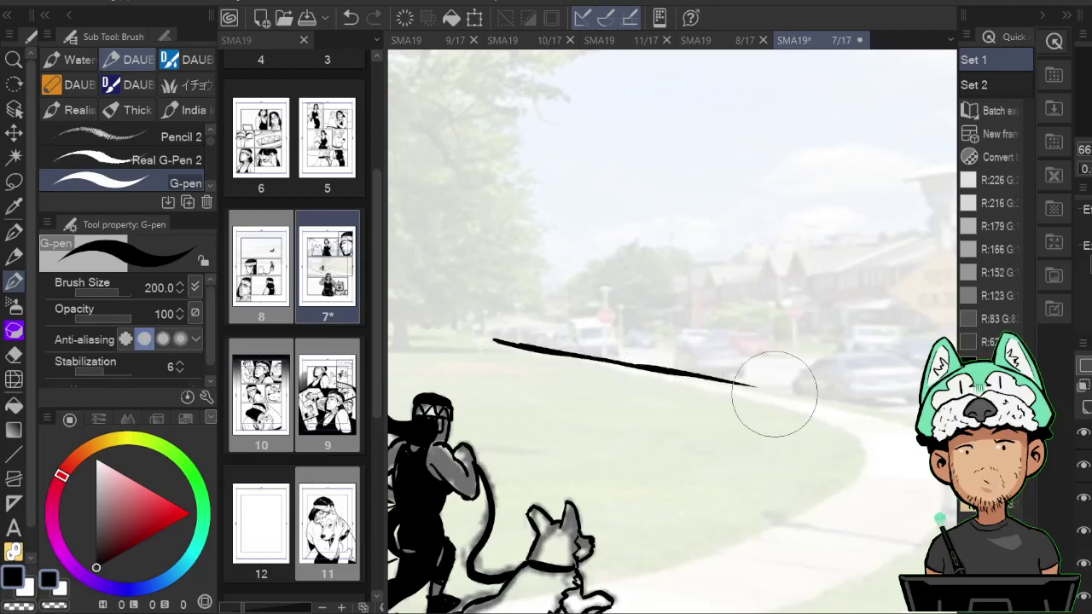
{"action": "key", "text": "ctrl+z"}
{"action": "left_click_drag", "start_coordinate": [680, 374], "coordinate": [865, 405]}
{"action": "left_click_drag", "start_coordinate": [857, 407], "coordinate": [747, 375]}
Continue the far curb line past the street sign and bend it toward the corner.
{"action": "left_click_drag", "start_coordinate": [745, 372], "coordinate": [872, 401]}
{"action": "key", "text": "ctrl+z"}
{"action": "key", "text": "ctrl+z"}
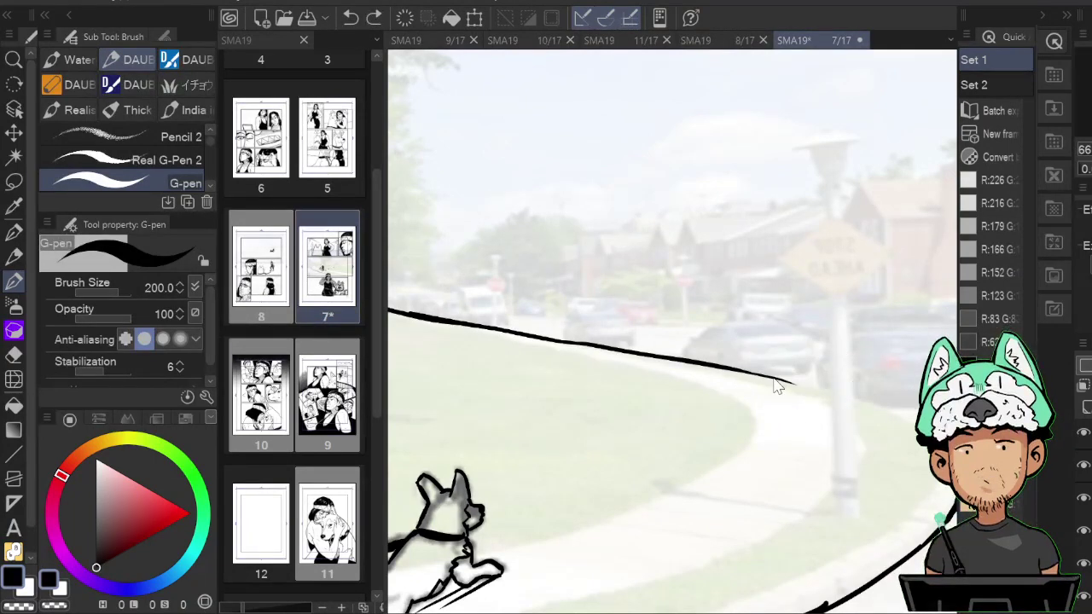
{"action": "left_click_drag", "start_coordinate": [721, 367], "coordinate": [892, 408]}
Close the gap between the far and near curb lines at the street corner, checking the curve in mirrored view.
{"action": "key", "text": "h"}
{"action": "left_click_drag", "start_coordinate": [878, 455], "coordinate": [873, 317]}
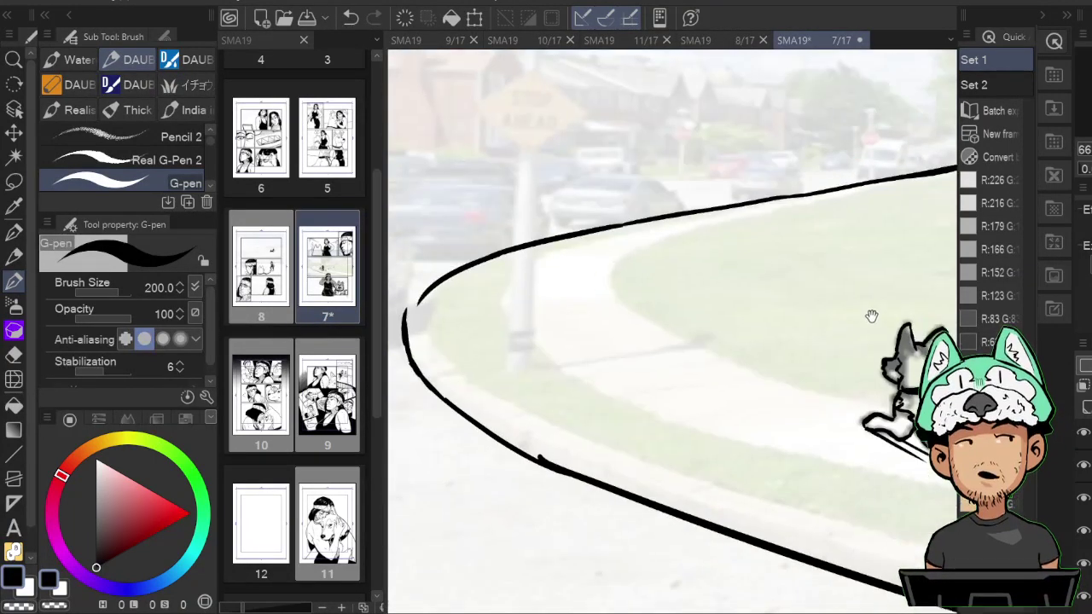
{"action": "left_click_drag", "start_coordinate": [669, 348], "coordinate": [870, 342]}
{"action": "key", "text": "h"}
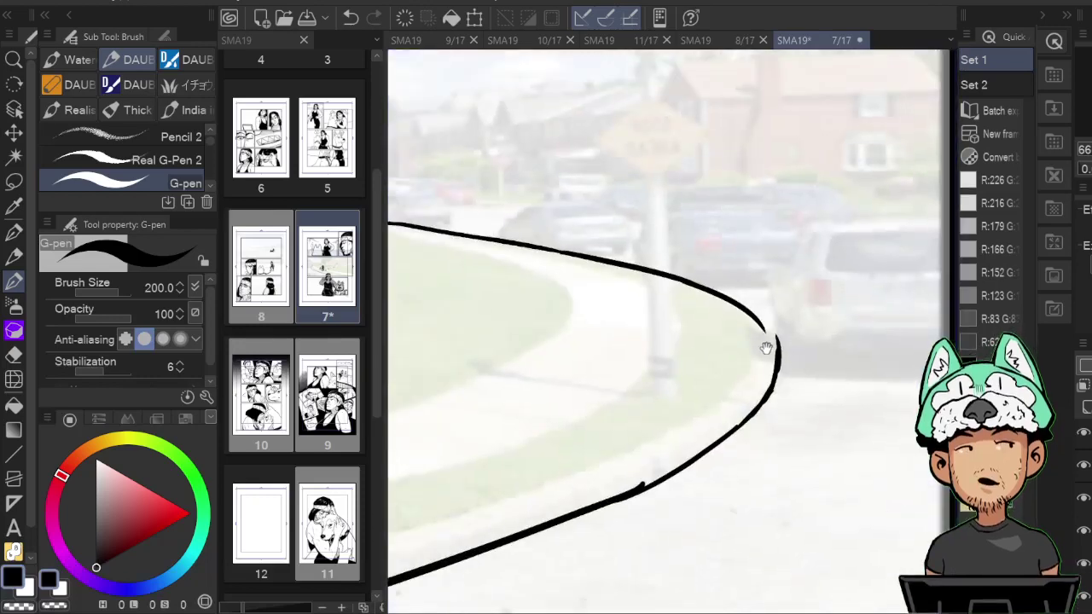
{"action": "key", "text": "h"}
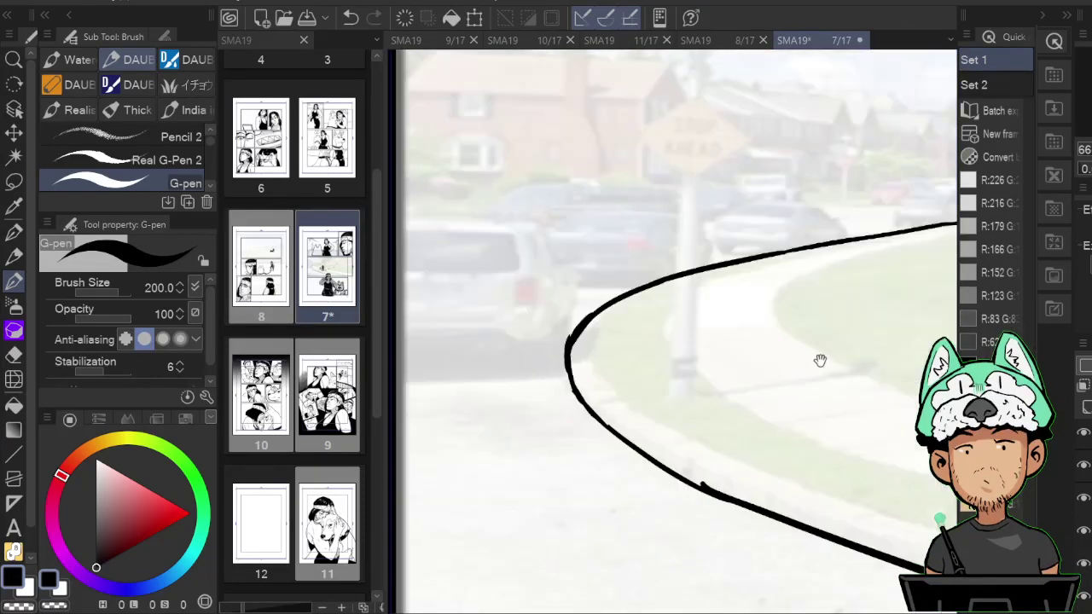
Thicken the near curb line with the G-pen from the street corner's bend toward the running dog.
{"action": "mouse_move", "coordinate": [485, 282]}
{"action": "left_mouse_down"}
{"action": "mouse_move", "coordinate": [506, 331]}
{"action": "mouse_move", "coordinate": [563, 382]}
{"action": "left_mouse_up"}
{"action": "left_click_drag", "start_coordinate": [501, 321], "coordinate": [629, 413]}
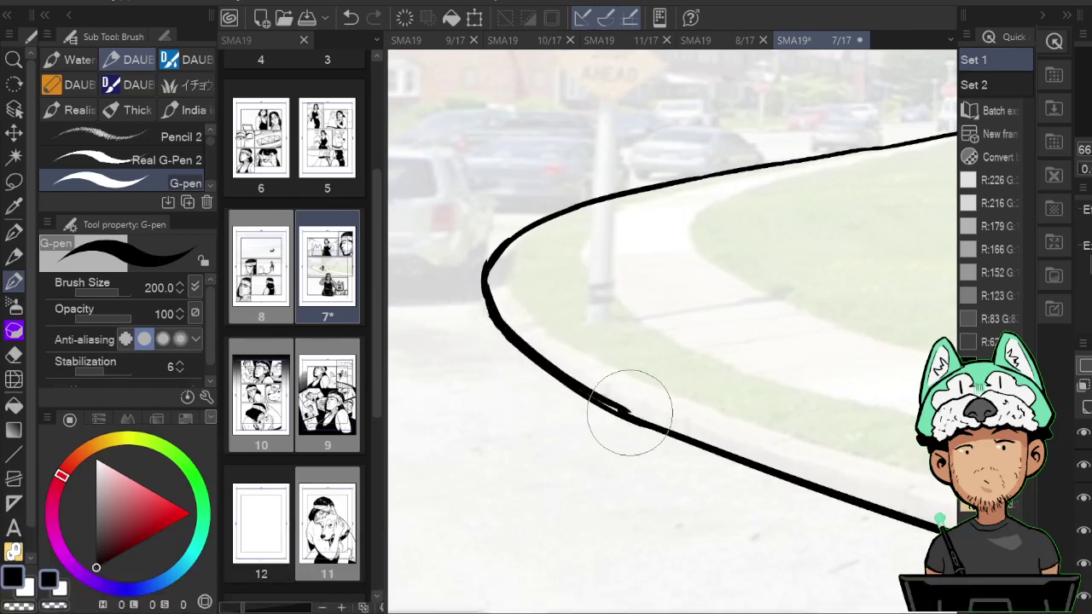
{"action": "left_click_drag", "start_coordinate": [563, 378], "coordinate": [699, 443]}
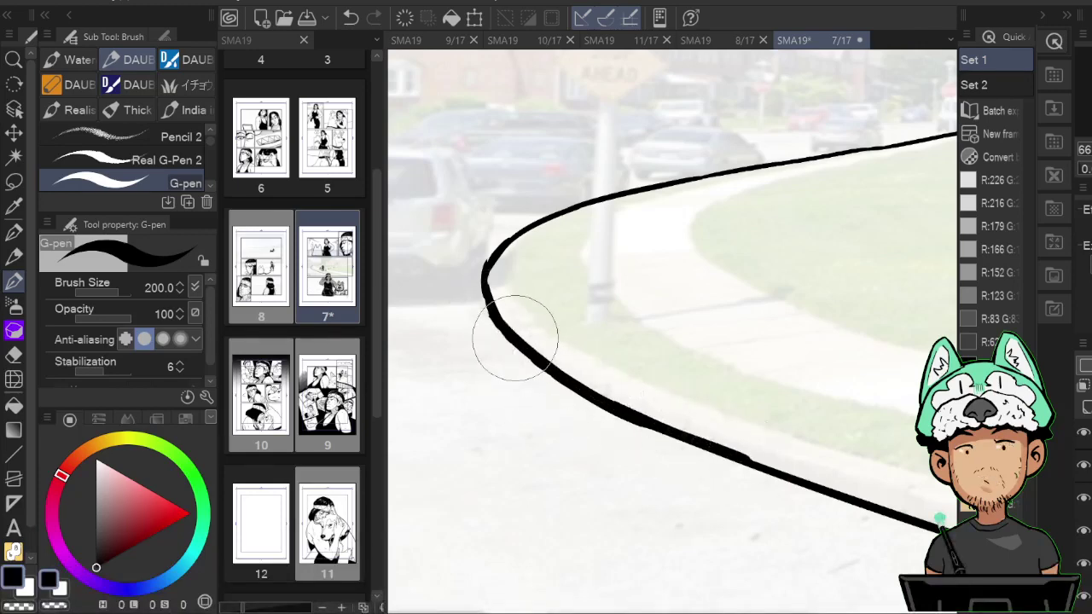
{"action": "left_click_drag", "start_coordinate": [629, 393], "coordinate": [772, 464]}
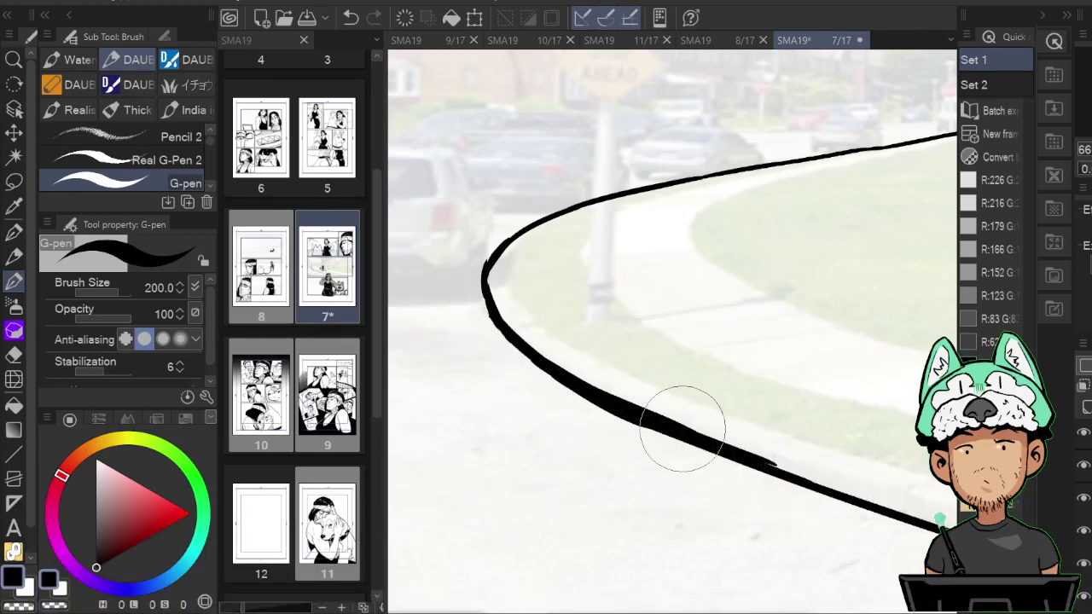
{"action": "left_click_drag", "start_coordinate": [707, 442], "coordinate": [898, 516]}
{"action": "left_click_drag", "start_coordinate": [809, 480], "coordinate": [620, 373]}
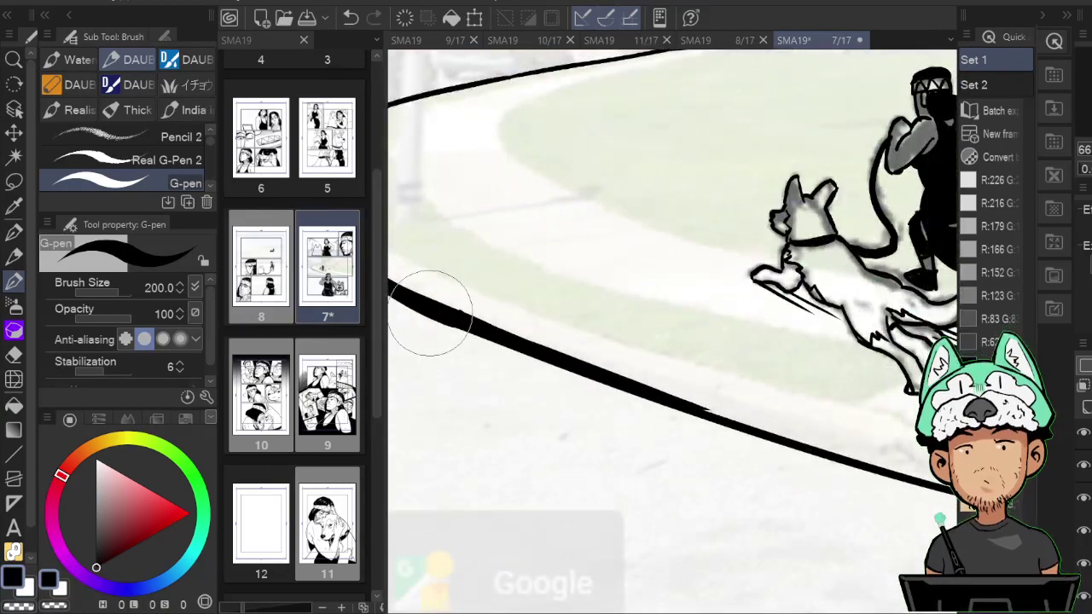
Widen the near curb line below the dog up to the large head, filling the band solid black with the G-pen at size 400.
{"action": "mouse_move", "coordinate": [670, 400]}
{"action": "left_mouse_down"}
{"action": "mouse_move", "coordinate": [864, 464]}
{"action": "mouse_move", "coordinate": [781, 413]}
{"action": "left_mouse_up"}
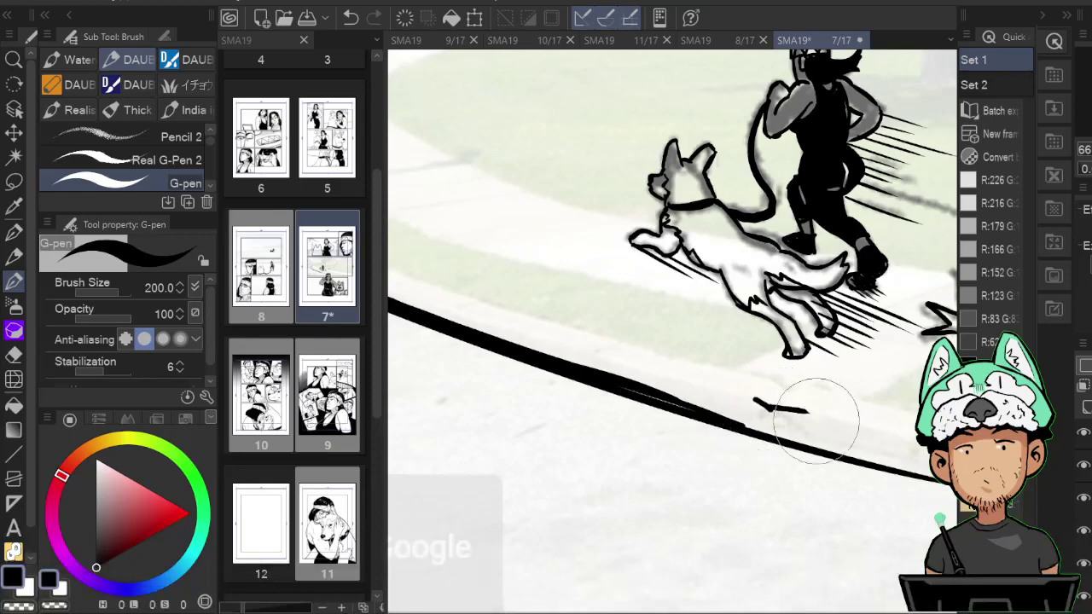
{"action": "left_click_drag", "start_coordinate": [858, 414], "coordinate": [690, 347]}
{"action": "left_click_drag", "start_coordinate": [581, 323], "coordinate": [809, 400]}
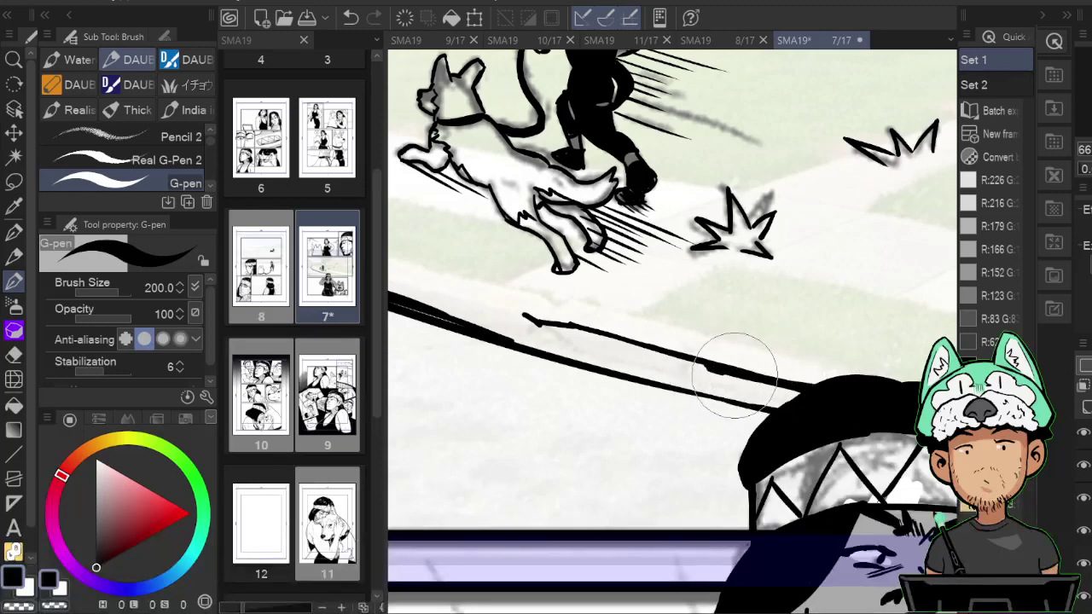
{"action": "left_click_drag", "start_coordinate": [748, 375], "coordinate": [806, 409]}
{"action": "left_click_drag", "start_coordinate": [713, 388], "coordinate": [831, 427]}
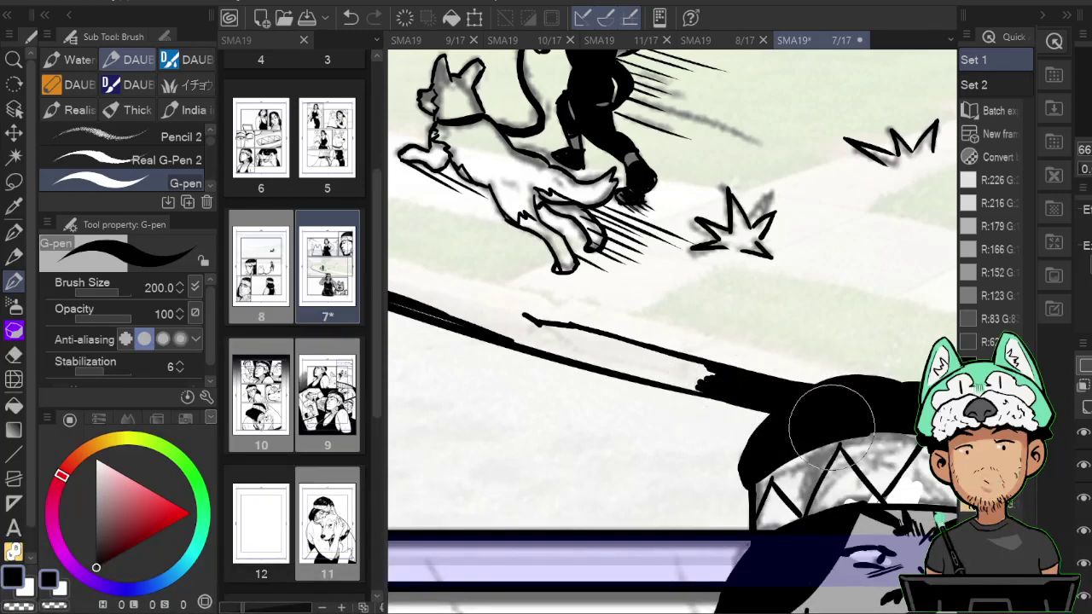
{"action": "scroll", "coordinate": [832, 427], "scroll_direction": "down", "scroll_amount": 1}
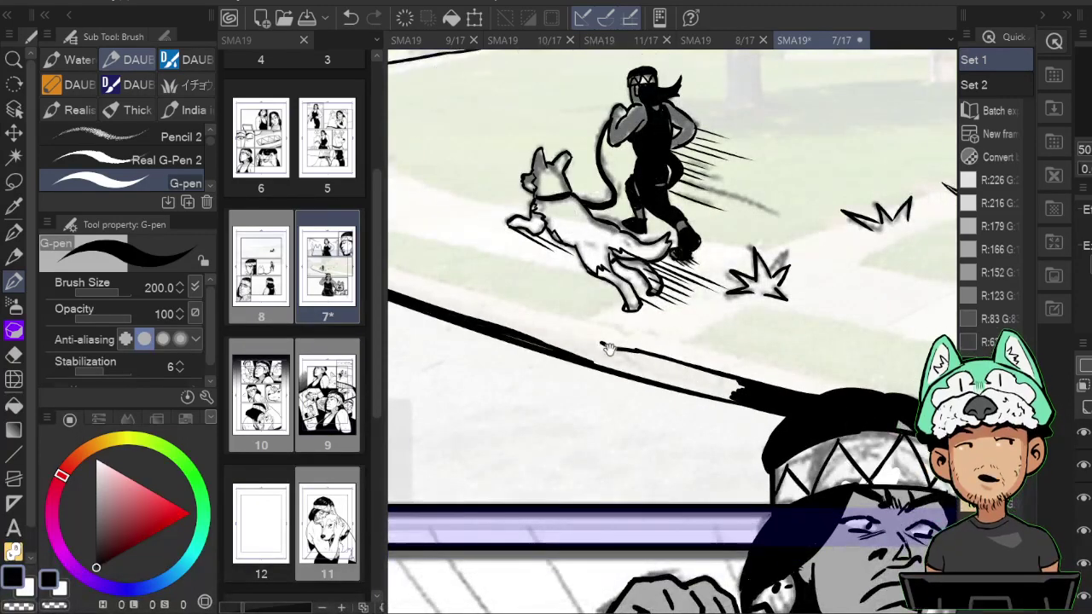
{"action": "mouse_move", "coordinate": [469, 318]}
{"action": "left_mouse_down"}
{"action": "mouse_move", "coordinate": [632, 359]}
{"action": "mouse_move", "coordinate": [517, 335]}
{"action": "mouse_move", "coordinate": [527, 337]}
{"action": "mouse_move", "coordinate": [529, 375]}
{"action": "mouse_move", "coordinate": [525, 352]}
{"action": "mouse_move", "coordinate": [558, 356]}
{"action": "mouse_move", "coordinate": [550, 339]}
{"action": "mouse_move", "coordinate": [529, 335]}
{"action": "mouse_move", "coordinate": [763, 404]}
{"action": "mouse_move", "coordinate": [685, 374]}
{"action": "mouse_move", "coordinate": [706, 375]}
{"action": "mouse_move", "coordinate": [647, 373]}
{"action": "mouse_move", "coordinate": [654, 378]}
{"action": "mouse_move", "coordinate": [592, 358]}
{"action": "mouse_move", "coordinate": [620, 352]}
{"action": "mouse_move", "coordinate": [585, 350]}
{"action": "mouse_move", "coordinate": [631, 356]}
{"action": "mouse_move", "coordinate": [548, 341]}
{"action": "mouse_move", "coordinate": [856, 416]}
{"action": "left_mouse_up"}
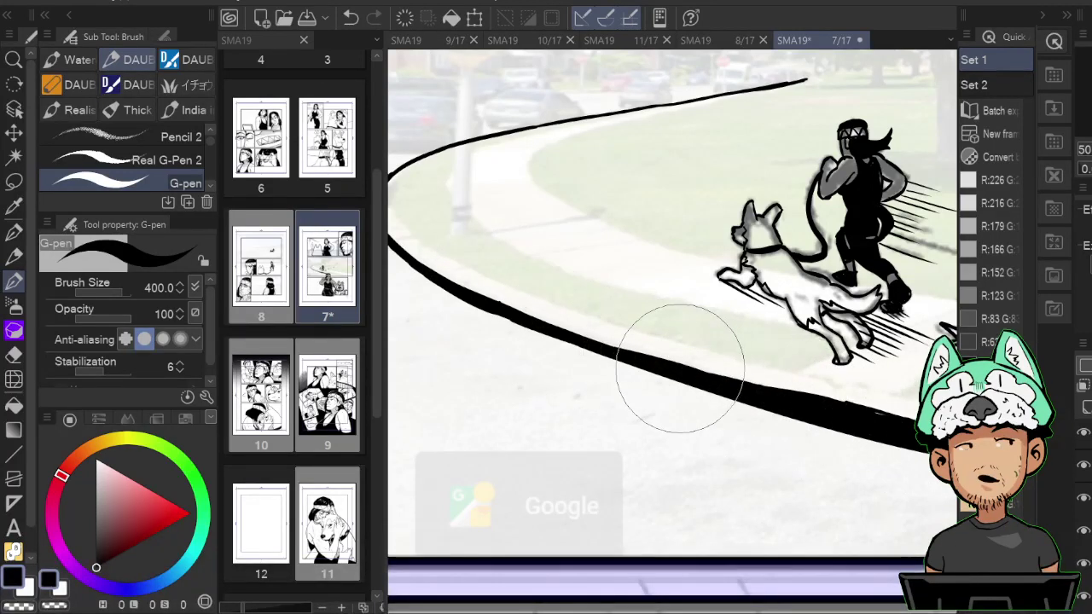
Mirror the canvas view and switch to the Straight line tool for the brick building in the middle panel.
{"action": "scroll", "coordinate": [893, 482], "scroll_direction": "down", "scroll_amount": 2}
{"action": "scroll", "coordinate": [890, 484], "scroll_direction": "down", "scroll_amount": 5}
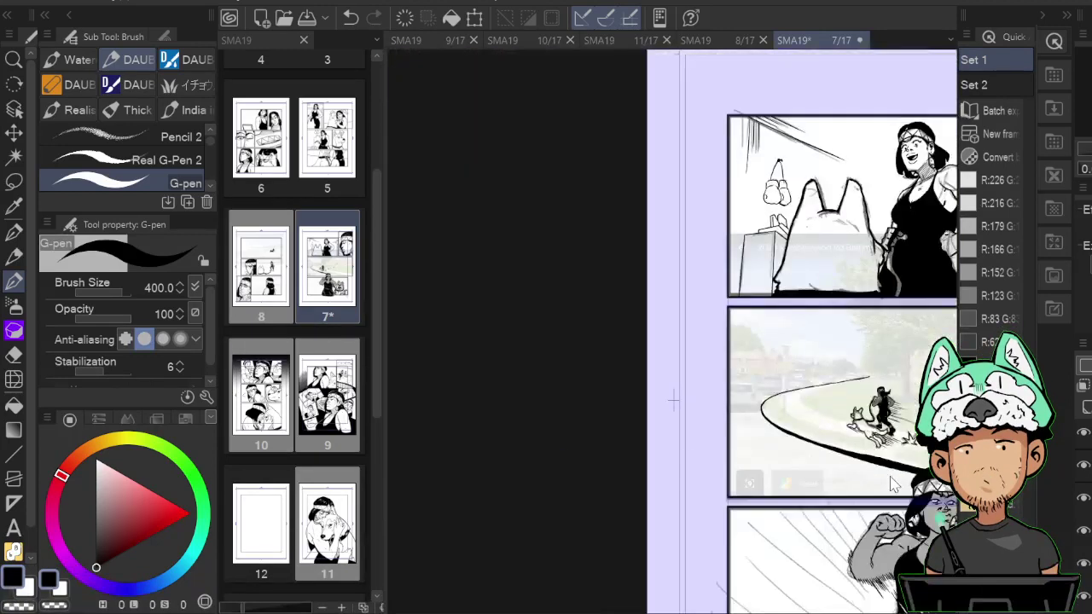
{"action": "scroll", "coordinate": [890, 484], "scroll_direction": "up", "scroll_amount": 4}
{"action": "key", "text": "h"}
{"action": "left_click_drag", "start_coordinate": [644, 307], "coordinate": [780, 366]}
{"action": "left_click_drag", "start_coordinate": [704, 380], "coordinate": [839, 426]}
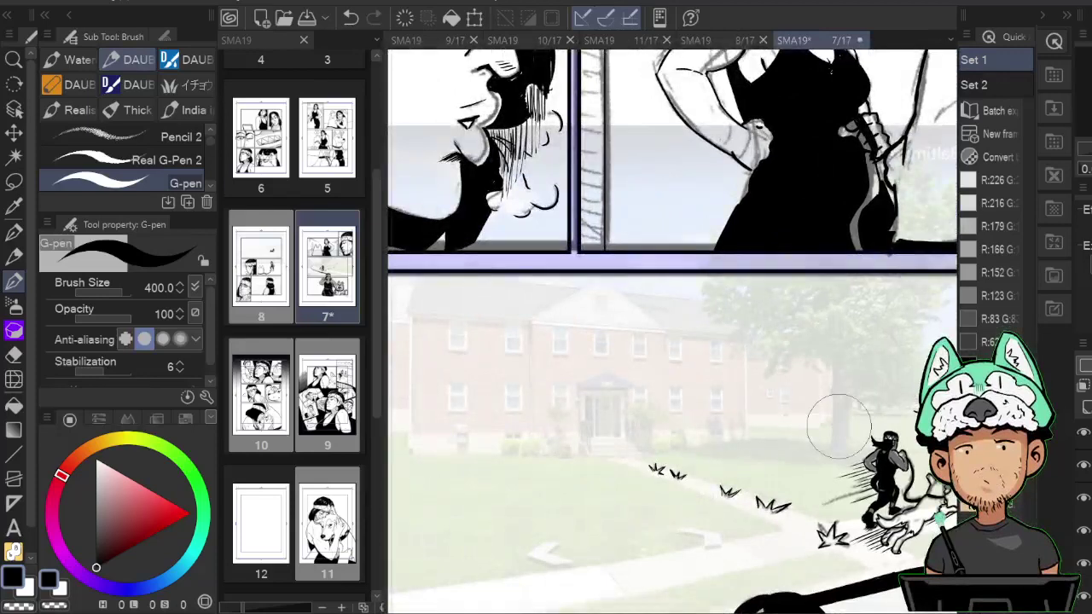
{"action": "scroll", "coordinate": [838, 427], "scroll_direction": "down", "scroll_amount": 2}
{"action": "left_click", "coordinate": [22, 455]}
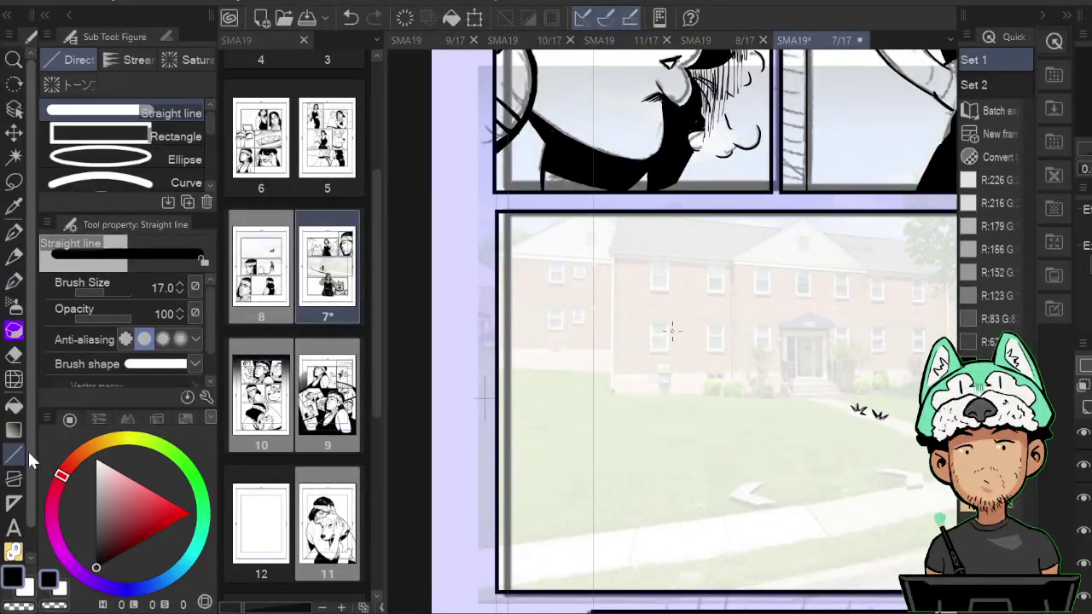
{"action": "key", "text": "bracketright"}
{"action": "key", "text": "bracketright"}
{"action": "key", "text": "bracketright"}
{"action": "key", "text": "ctrl+plus"}
{"action": "key", "text": "ctrl+plus"}
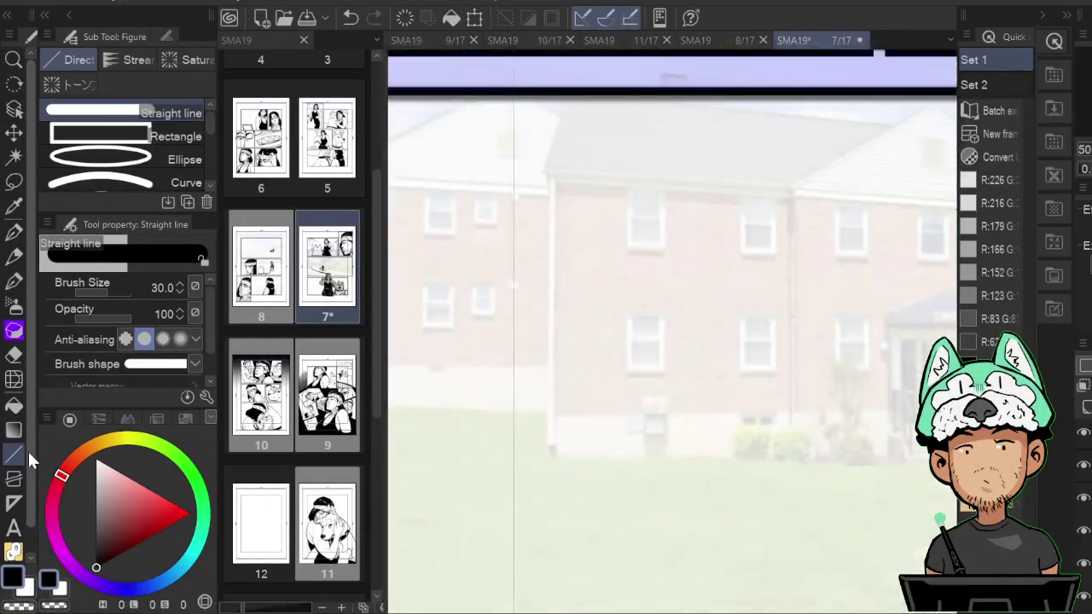
{"action": "left_click_drag", "start_coordinate": [627, 397], "coordinate": [706, 378]}
{"action": "left_click_drag", "start_coordinate": [629, 440], "coordinate": [631, 184]}
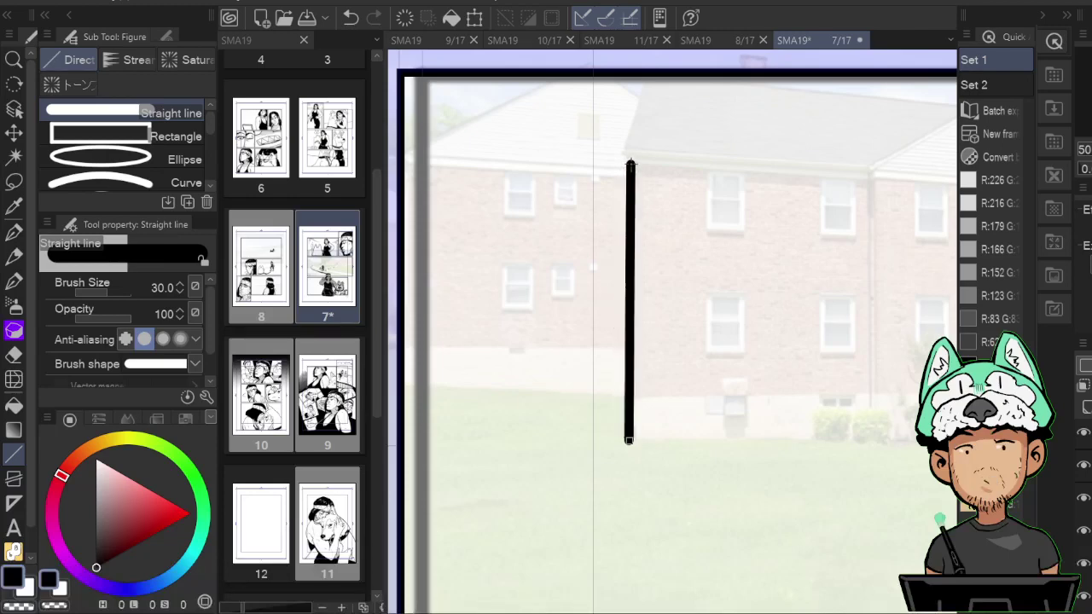
{"action": "key", "text": "ctrl+z"}
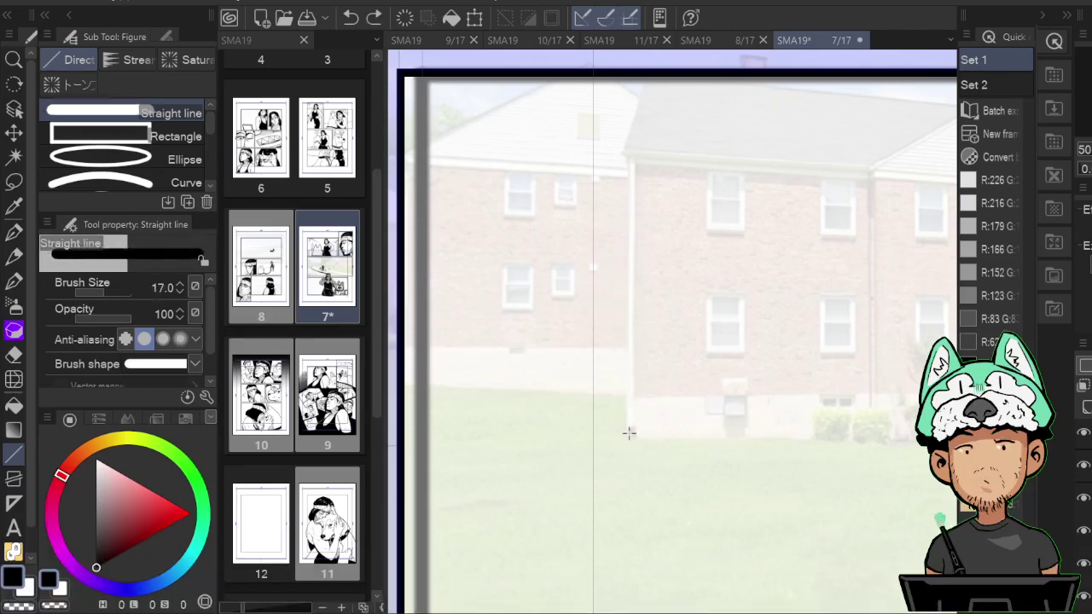
Trace the brick building's near corner, its sloping roof edge and the long eaves line with straight lines at size 20.
{"action": "left_click_drag", "start_coordinate": [626, 384], "coordinate": [626, 180]}
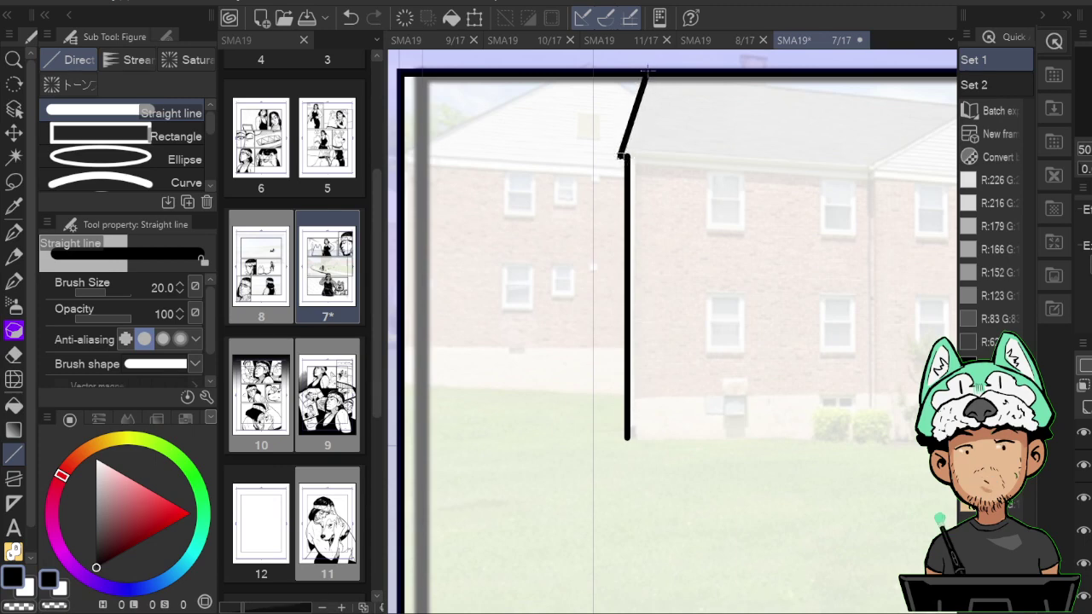
{"action": "mouse_move", "coordinate": [768, 161]}
{"action": "left_mouse_down"}
{"action": "mouse_move", "coordinate": [677, 163]}
{"action": "mouse_move", "coordinate": [599, 120]}
{"action": "mouse_move", "coordinate": [585, 127]}
{"action": "left_mouse_up"}
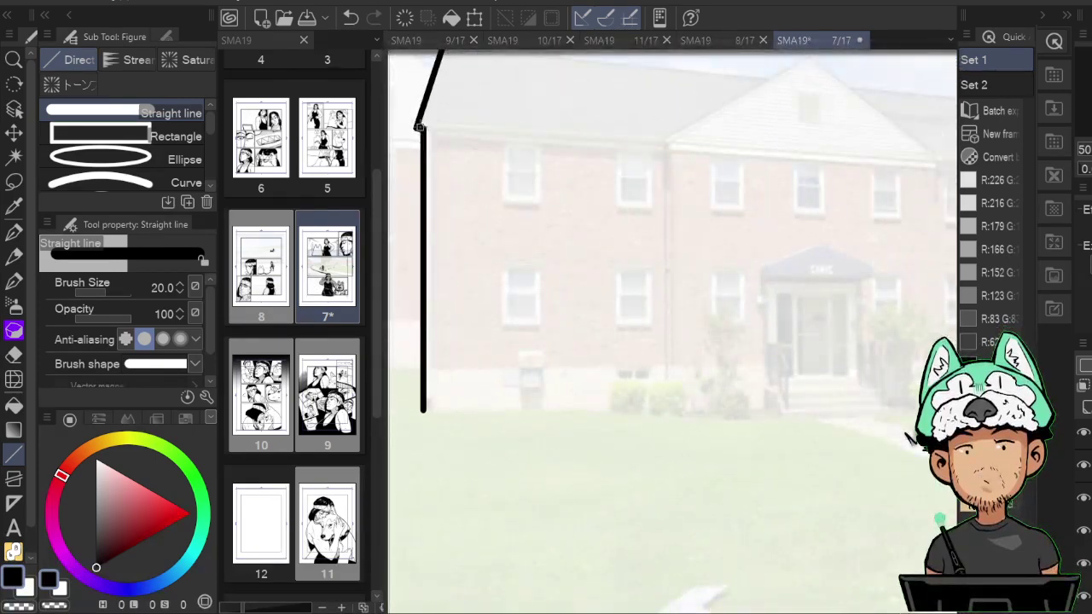
{"action": "left_click_drag", "start_coordinate": [418, 126], "coordinate": [865, 171]}
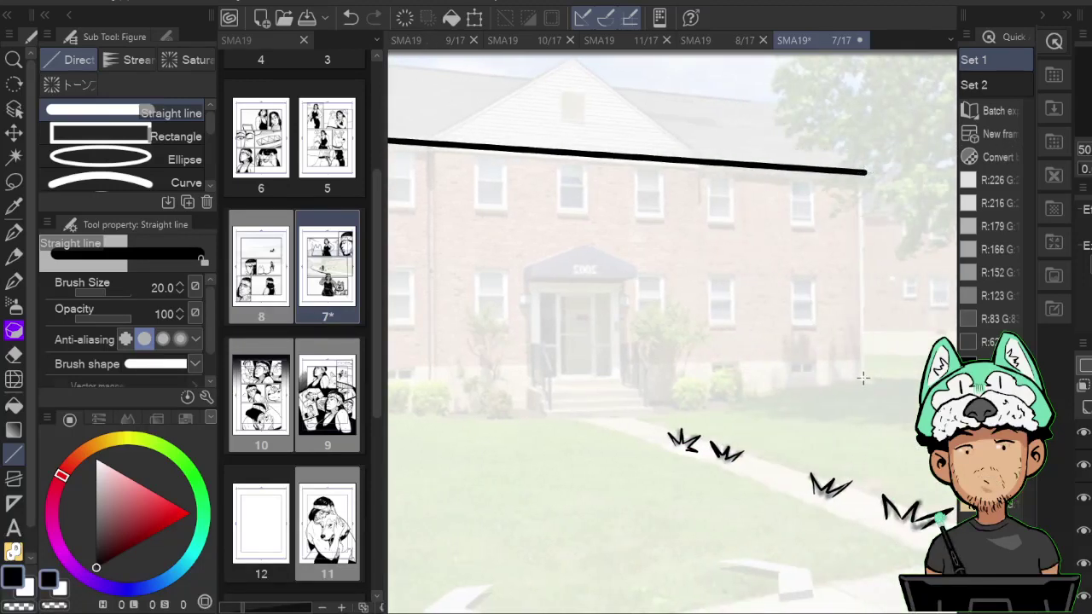
Close the facade with a vertical line at its far end and a redrawn base line along the lawn.
{"action": "left_click_drag", "start_coordinate": [501, 375], "coordinate": [725, 366]}
{"action": "left_click_drag", "start_coordinate": [468, 388], "coordinate": [850, 372]}
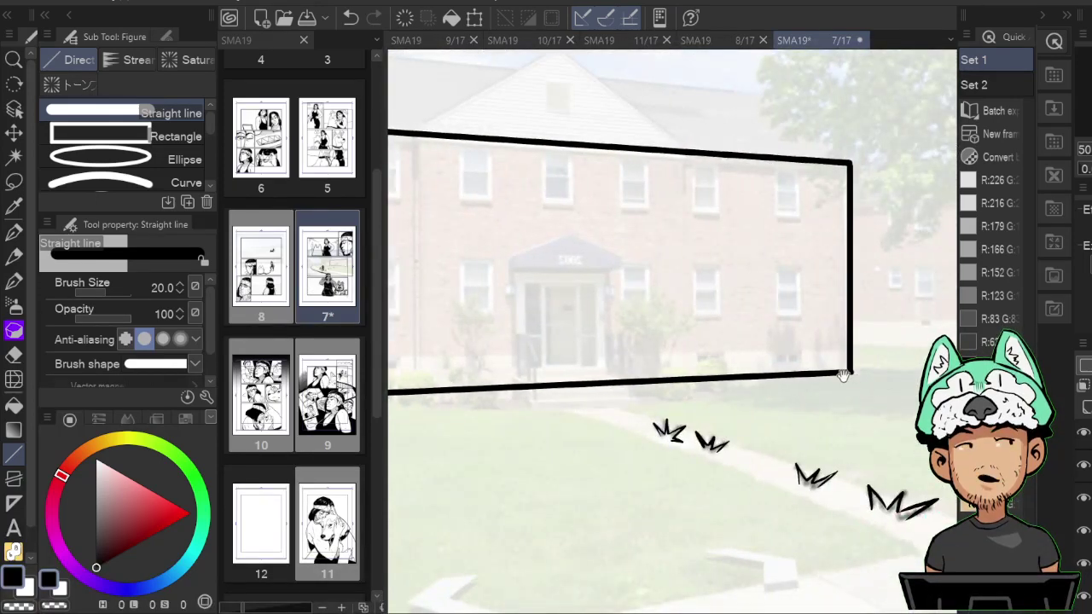
{"action": "scroll", "coordinate": [851, 373], "scroll_direction": "left", "scroll_amount": 5}
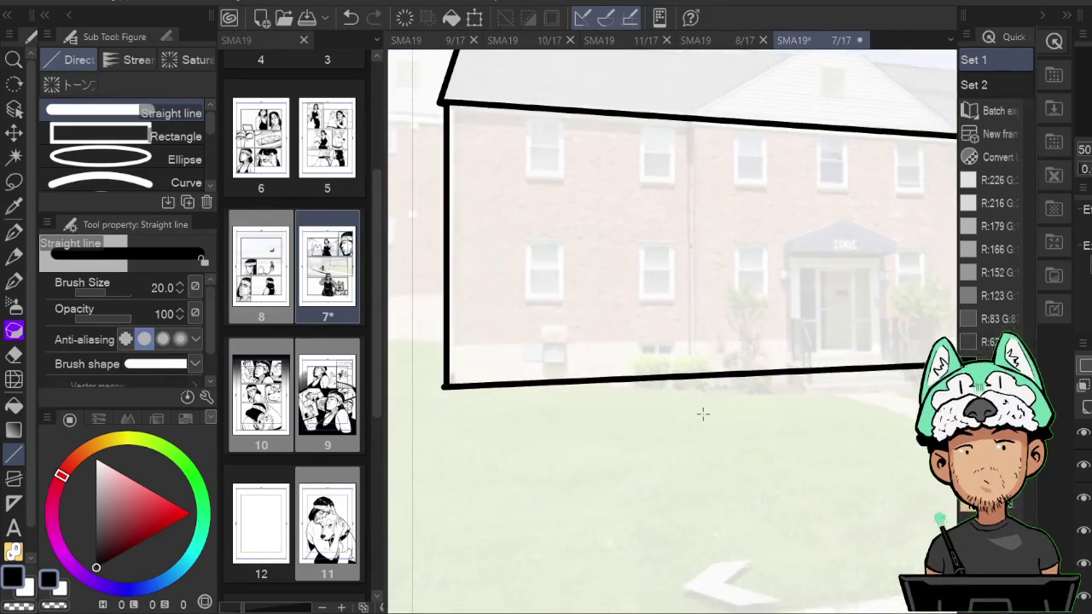
{"action": "key", "text": "ctrl+z"}
{"action": "mouse_move", "coordinate": [445, 389]}
{"action": "left_mouse_down"}
{"action": "mouse_move", "coordinate": [775, 361]}
{"action": "mouse_move", "coordinate": [938, 357]}
{"action": "mouse_move", "coordinate": [959, 368]}
{"action": "mouse_move", "coordinate": [920, 360]}
{"action": "left_mouse_up"}
{"action": "scroll", "coordinate": [673, 332], "scroll_direction": "right", "scroll_amount": 3}
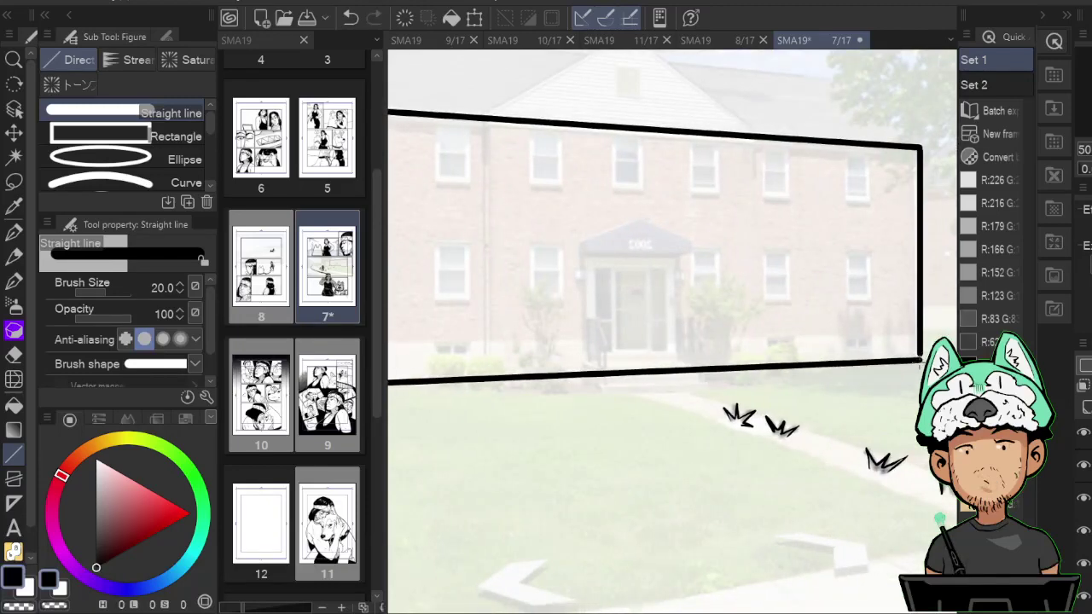
Outline the big tree's ragged foliage over the building's far corner and across to the trunk with the G-pen at size 400.
{"action": "key", "text": "h"}
{"action": "left_click_drag", "start_coordinate": [782, 272], "coordinate": [822, 344]}
{"action": "key", "text": "h"}
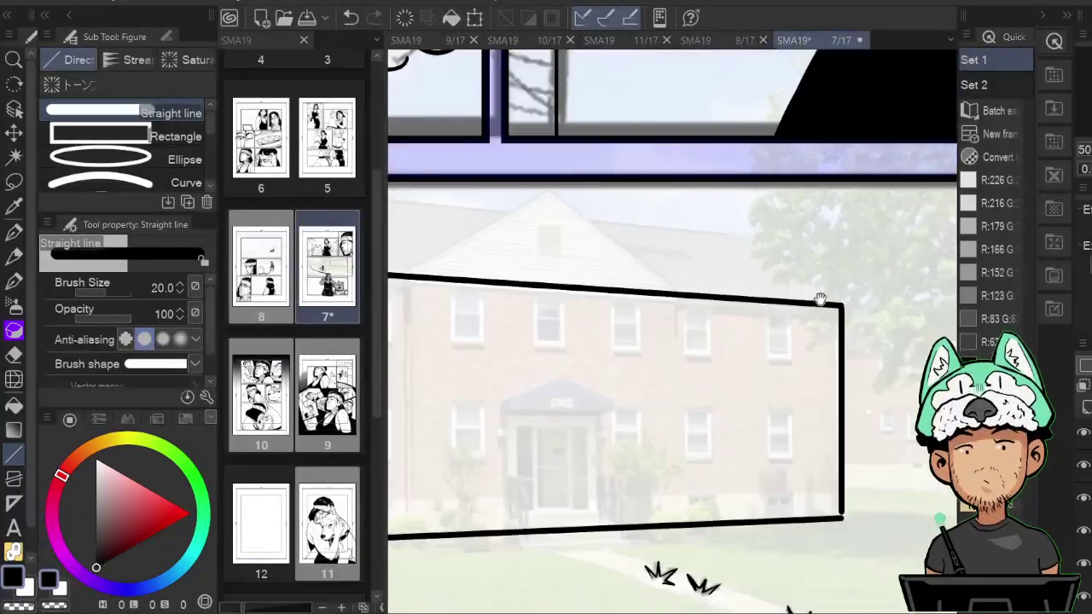
{"action": "left_click_drag", "start_coordinate": [821, 299], "coordinate": [829, 322]}
{"action": "key", "text": "h"}
{"action": "left_click_drag", "start_coordinate": [722, 294], "coordinate": [829, 314]}
{"action": "key", "text": "h"}
{"action": "key", "text": "b"}
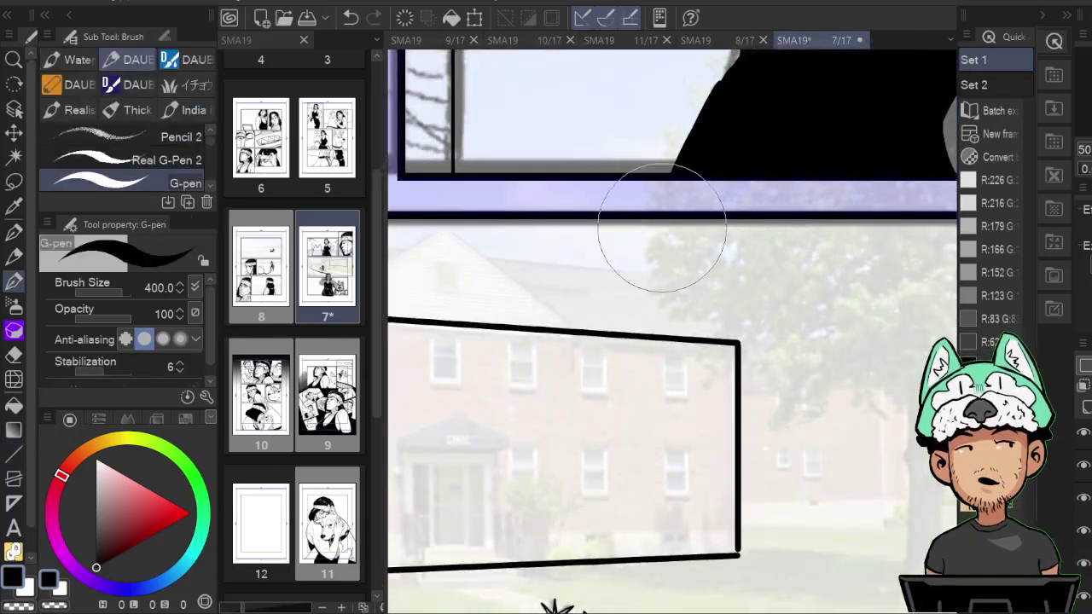
{"action": "mouse_move", "coordinate": [650, 237]}
{"action": "left_mouse_down"}
{"action": "mouse_move", "coordinate": [653, 278]}
{"action": "mouse_move", "coordinate": [661, 306]}
{"action": "left_mouse_up"}
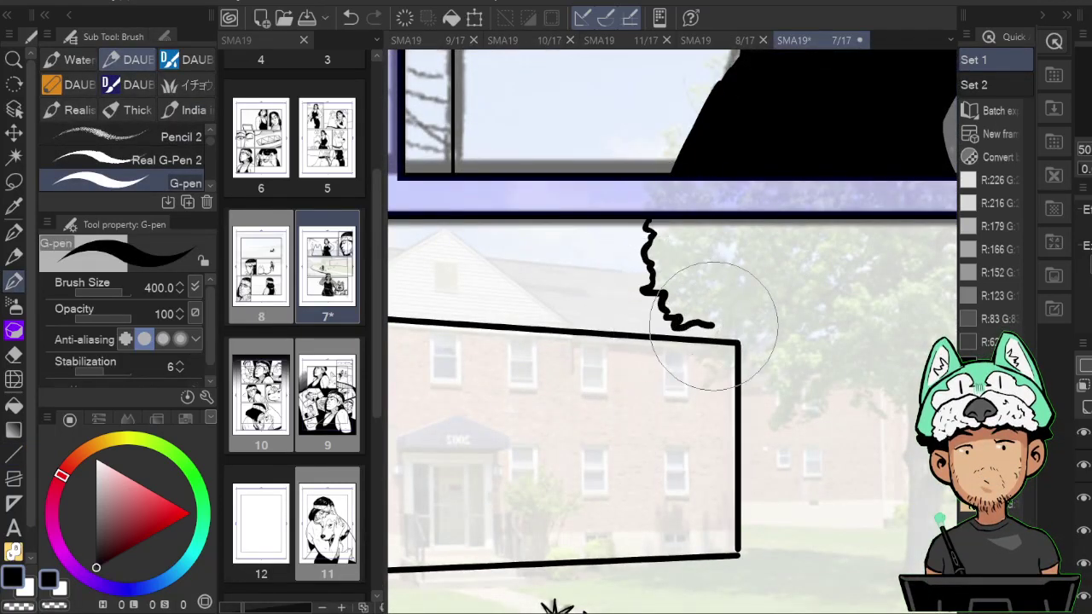
{"action": "mouse_move", "coordinate": [705, 364]}
{"action": "left_mouse_down"}
{"action": "mouse_move", "coordinate": [732, 367]}
{"action": "mouse_move", "coordinate": [763, 401]}
{"action": "mouse_move", "coordinate": [807, 418]}
{"action": "mouse_move", "coordinate": [842, 389]}
{"action": "mouse_move", "coordinate": [822, 363]}
{"action": "mouse_move", "coordinate": [835, 357]}
{"action": "mouse_move", "coordinate": [896, 372]}
{"action": "mouse_move", "coordinate": [936, 415]}
{"action": "mouse_move", "coordinate": [957, 415]}
{"action": "left_mouse_up"}
{"action": "mouse_move", "coordinate": [914, 377]}
{"action": "left_mouse_down"}
{"action": "mouse_move", "coordinate": [880, 346]}
{"action": "mouse_move", "coordinate": [867, 295]}
{"action": "mouse_move", "coordinate": [826, 301]}
{"action": "mouse_move", "coordinate": [860, 296]}
{"action": "left_mouse_up"}
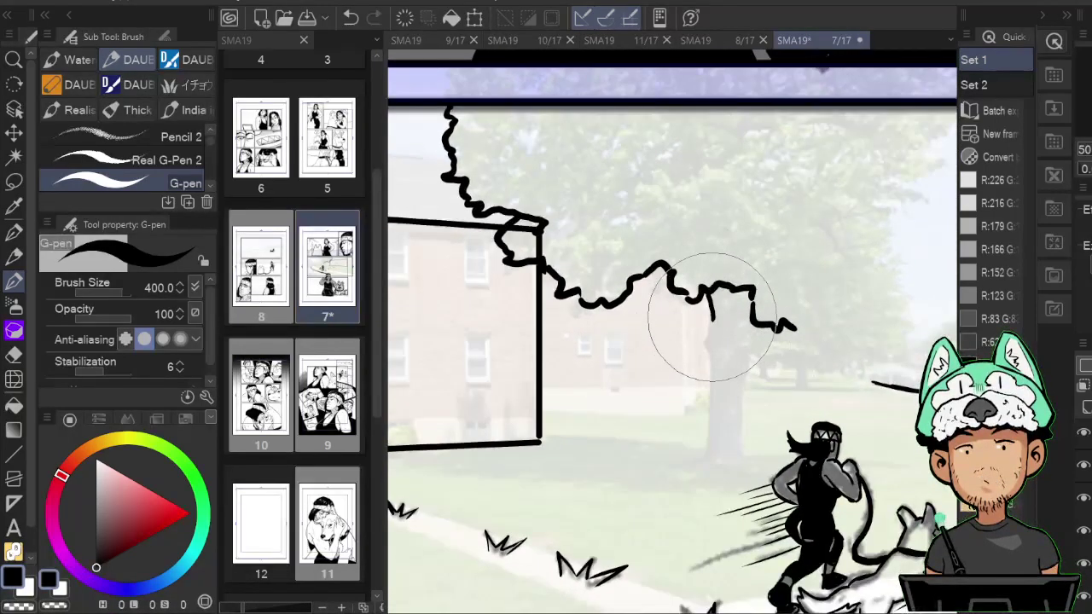
Draw both sides of the tree trunk down to the lawn and add bark lines near its base.
{"action": "left_click_drag", "start_coordinate": [709, 289], "coordinate": [708, 409]}
{"action": "left_click_drag", "start_coordinate": [698, 446], "coordinate": [691, 463]}
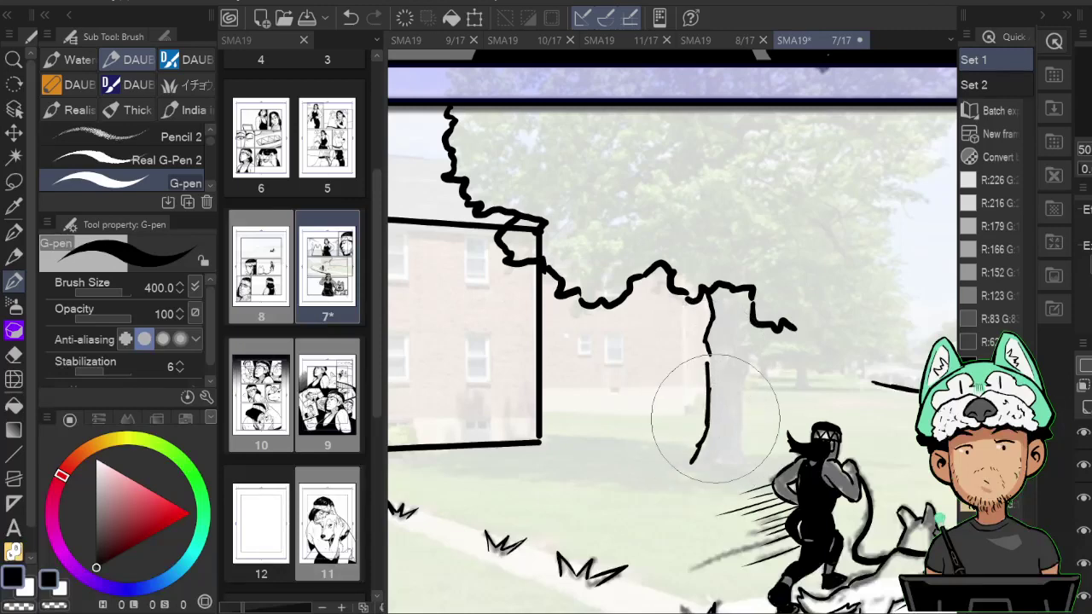
{"action": "left_click_drag", "start_coordinate": [720, 391], "coordinate": [730, 461]}
{"action": "left_click_drag", "start_coordinate": [733, 416], "coordinate": [735, 472]}
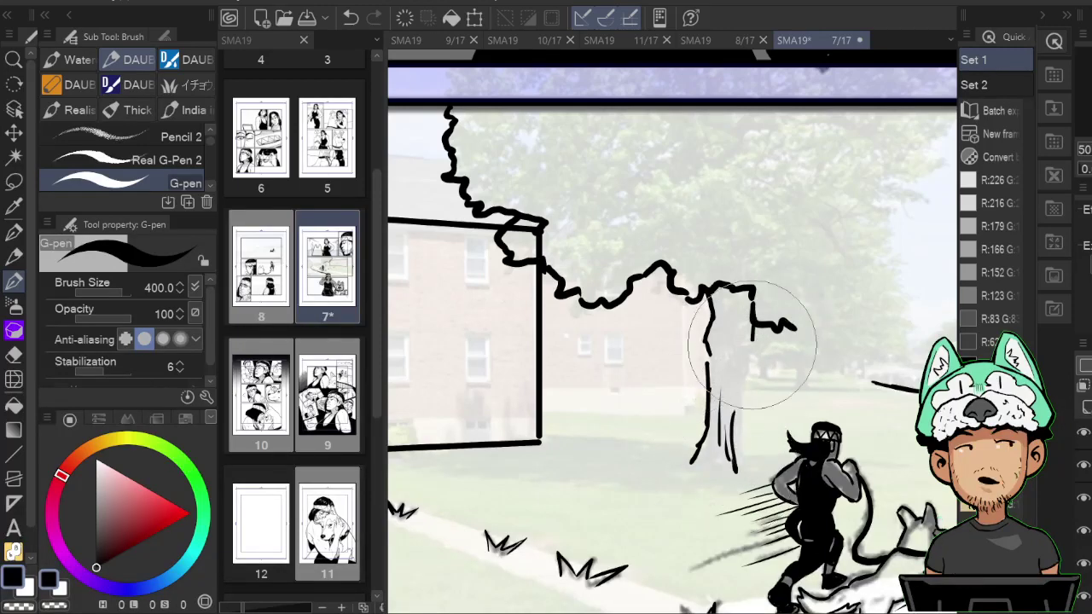
{"action": "left_click_drag", "start_coordinate": [753, 304], "coordinate": [756, 466]}
Add roots at the trunk's base and thin ground lines across the lawn on both sides, using size 250 for the finer strokes.
{"action": "key", "text": "h"}
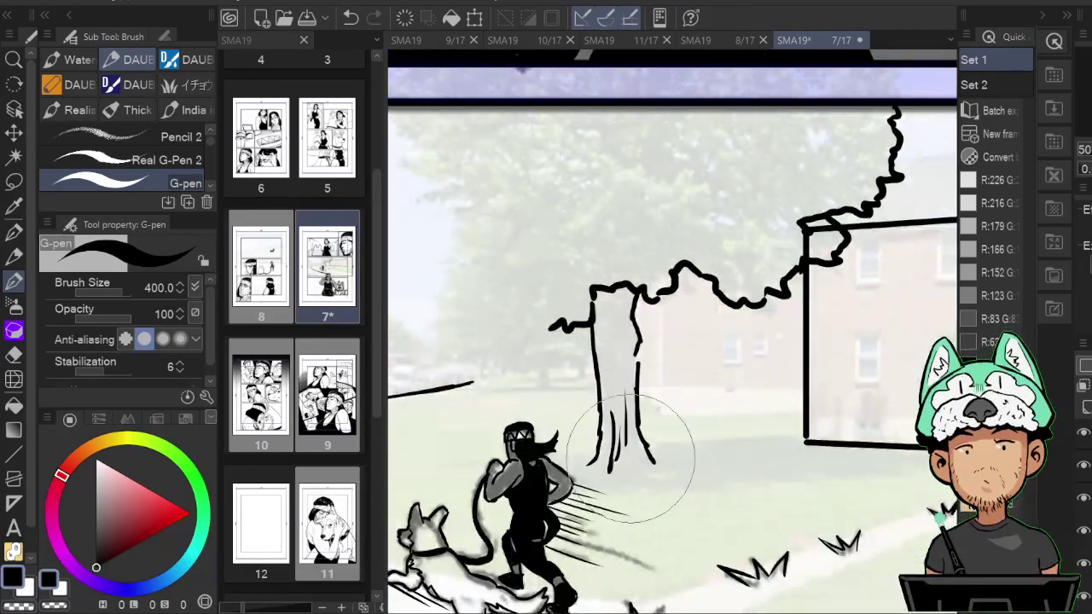
{"action": "mouse_move", "coordinate": [600, 445]}
{"action": "left_mouse_down"}
{"action": "mouse_move", "coordinate": [579, 462]}
{"action": "mouse_move", "coordinate": [626, 474]}
{"action": "mouse_move", "coordinate": [699, 468]}
{"action": "left_mouse_up"}
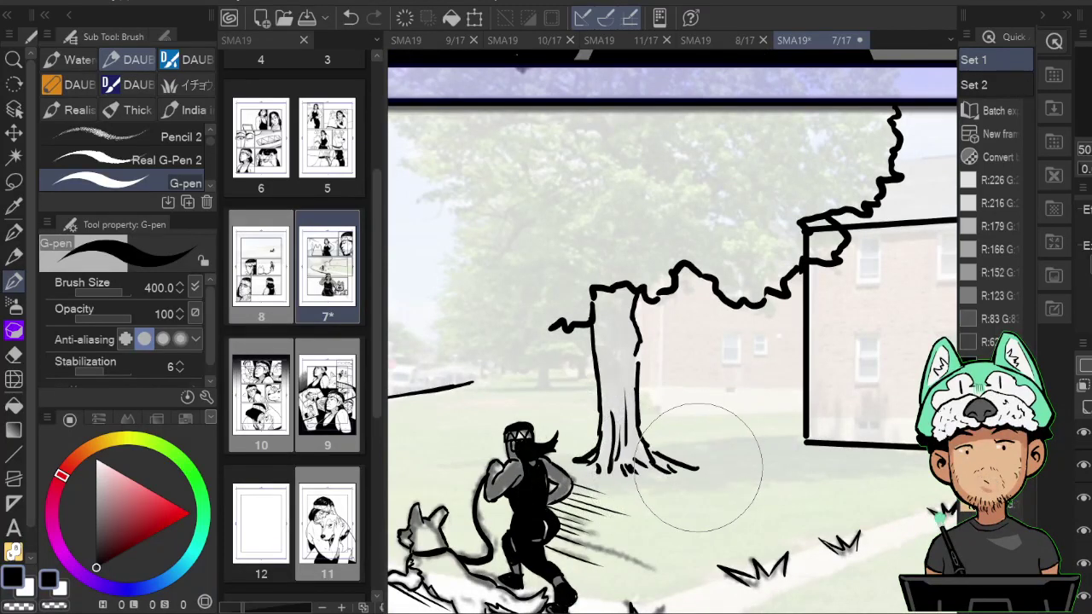
{"action": "left_click_drag", "start_coordinate": [721, 429], "coordinate": [691, 427]}
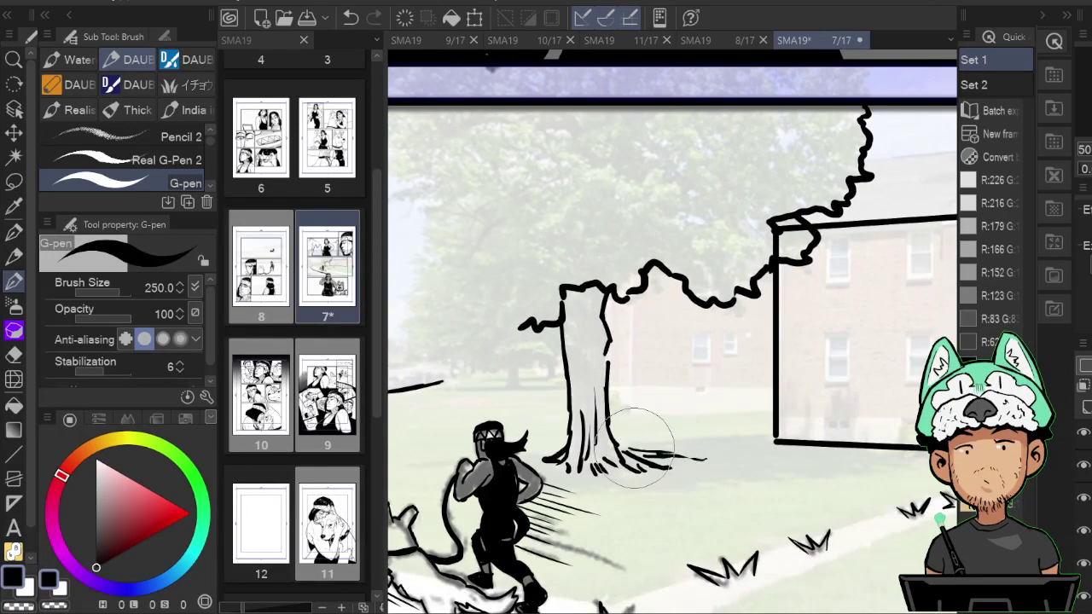
{"action": "left_click_drag", "start_coordinate": [708, 444], "coordinate": [782, 454]}
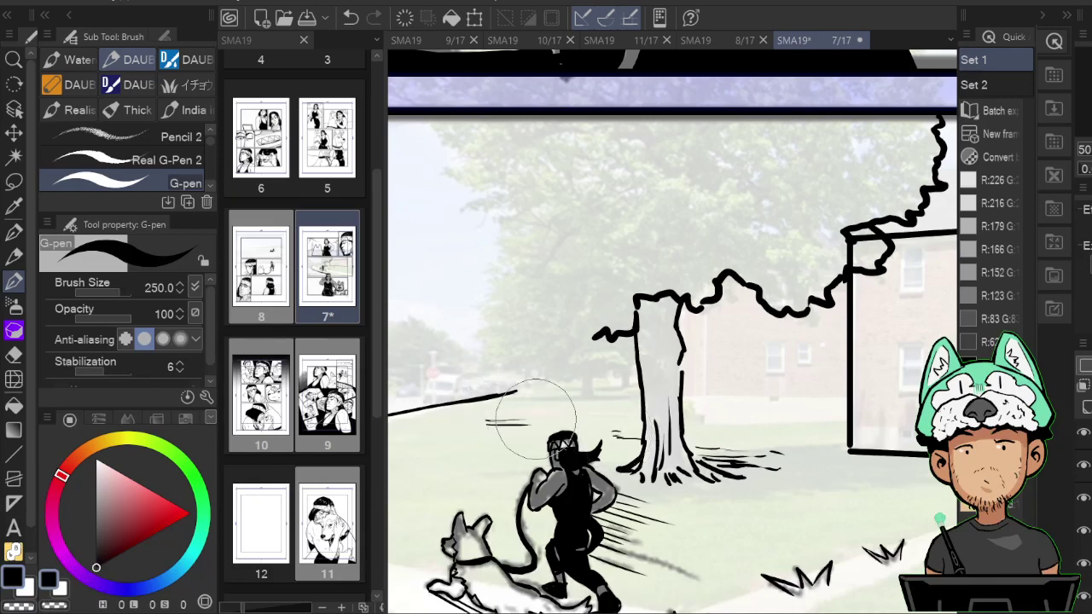
{"action": "left_click_drag", "start_coordinate": [555, 412], "coordinate": [494, 411]}
Outline the tree's street-side foliage from the panel border down to the trunk, and add a small distant trunk beneath it.
{"action": "mouse_move", "coordinate": [663, 410]}
{"action": "left_mouse_down"}
{"action": "mouse_move", "coordinate": [785, 349]}
{"action": "mouse_move", "coordinate": [773, 315]}
{"action": "mouse_move", "coordinate": [809, 354]}
{"action": "left_mouse_up"}
{"action": "left_click_drag", "start_coordinate": [752, 264], "coordinate": [814, 329]}
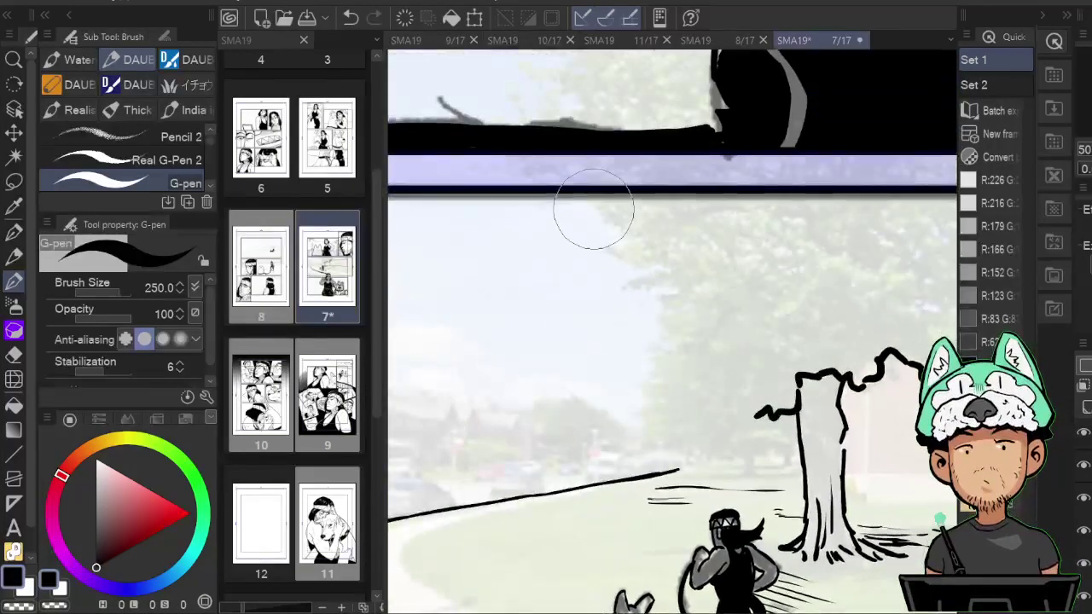
{"action": "left_click_drag", "start_coordinate": [613, 222], "coordinate": [615, 247]}
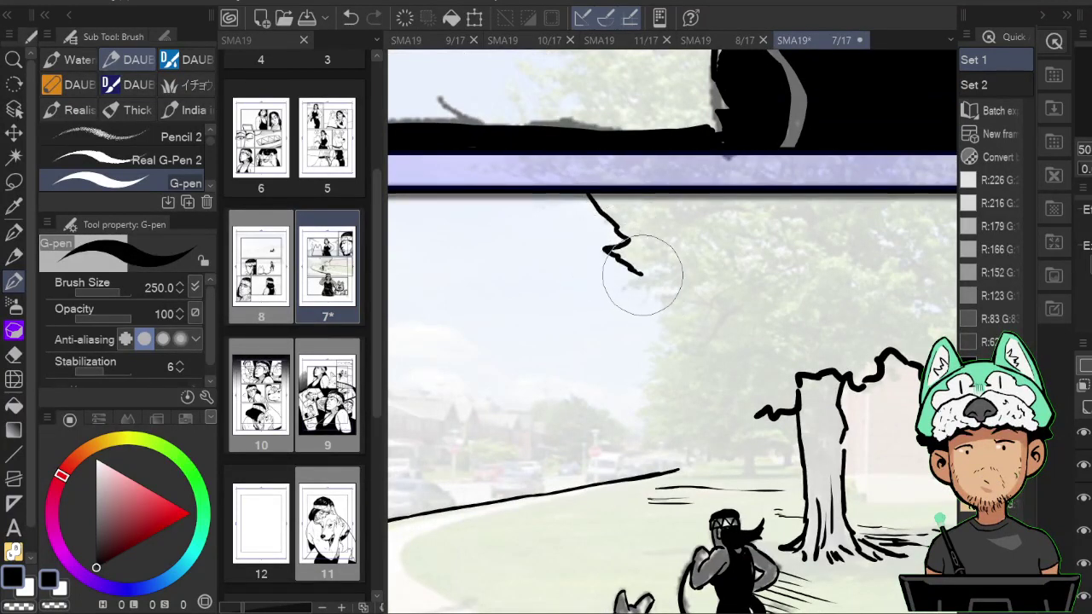
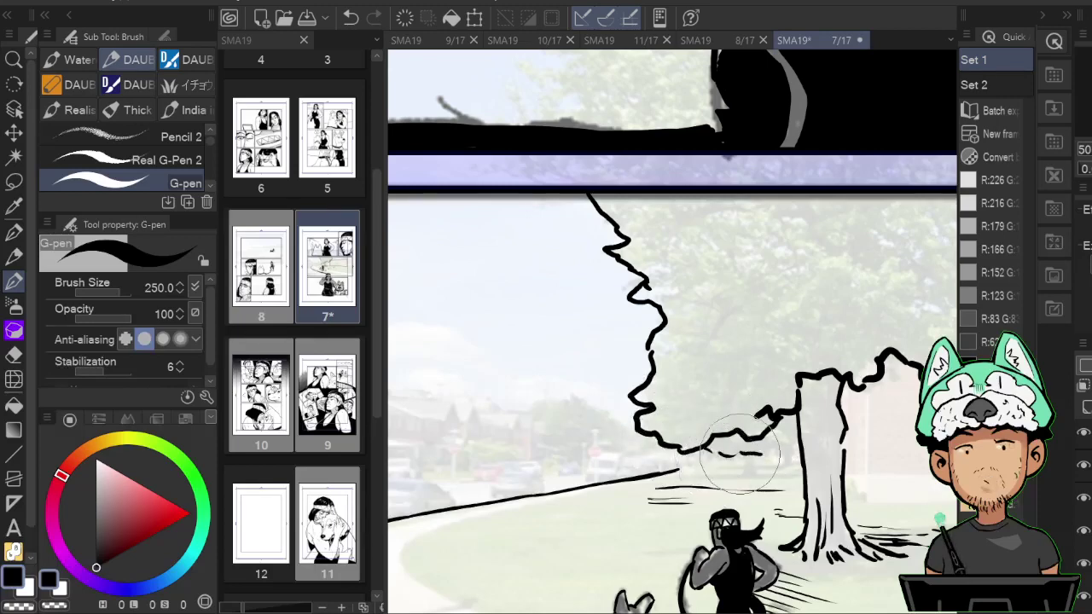
{"action": "left_click_drag", "start_coordinate": [754, 452], "coordinate": [753, 474]}
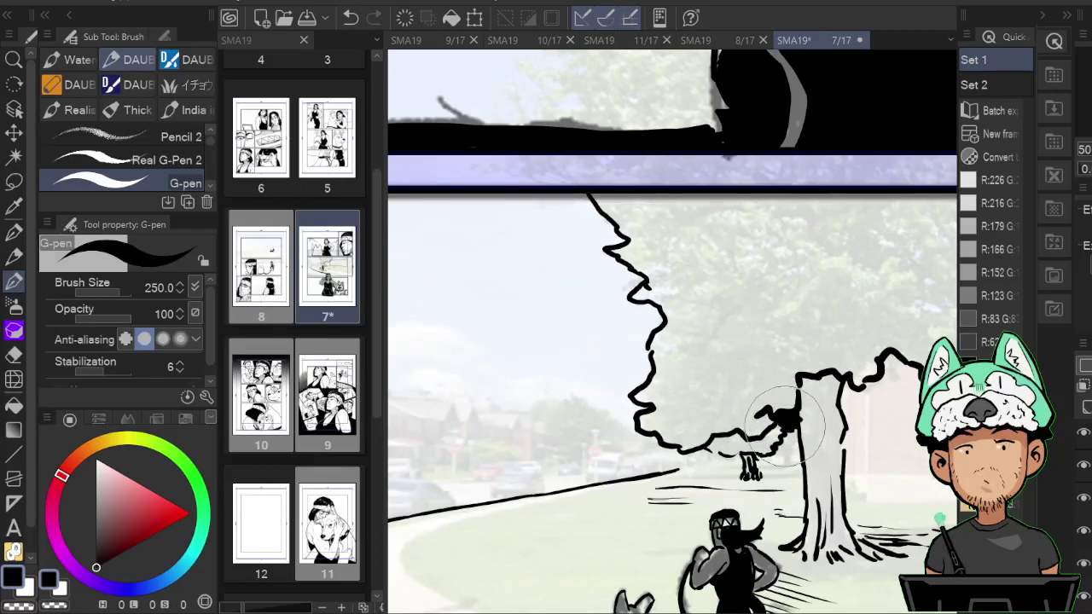
Erase the building's corner and roof lines where they overlap the tree's foliage with the hard eraser.
{"action": "scroll", "coordinate": [812, 458], "scroll_direction": "down", "scroll_amount": 5}
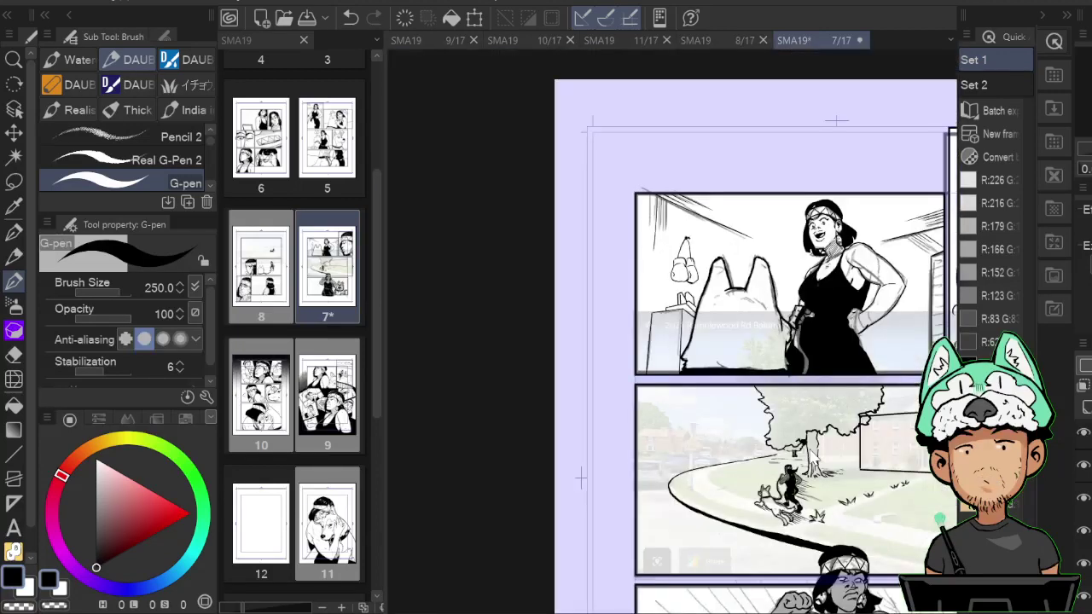
{"action": "scroll", "coordinate": [812, 459], "scroll_direction": "up", "scroll_amount": 5}
{"action": "key", "text": "h"}
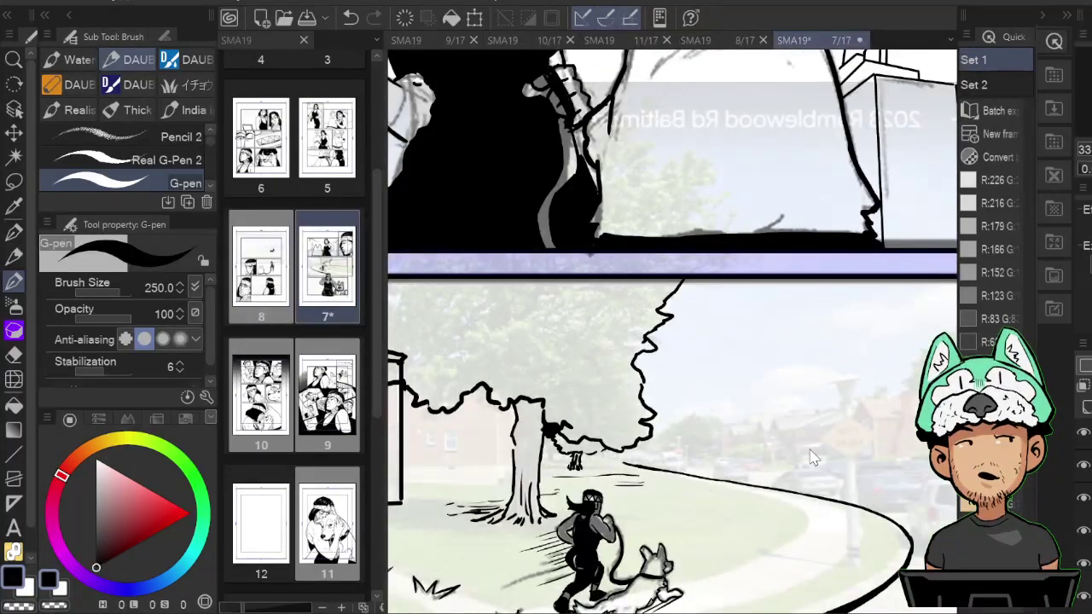
{"action": "scroll", "coordinate": [812, 458], "scroll_direction": "down", "scroll_amount": 5}
{"action": "scroll", "coordinate": [812, 458], "scroll_direction": "up", "scroll_amount": 5}
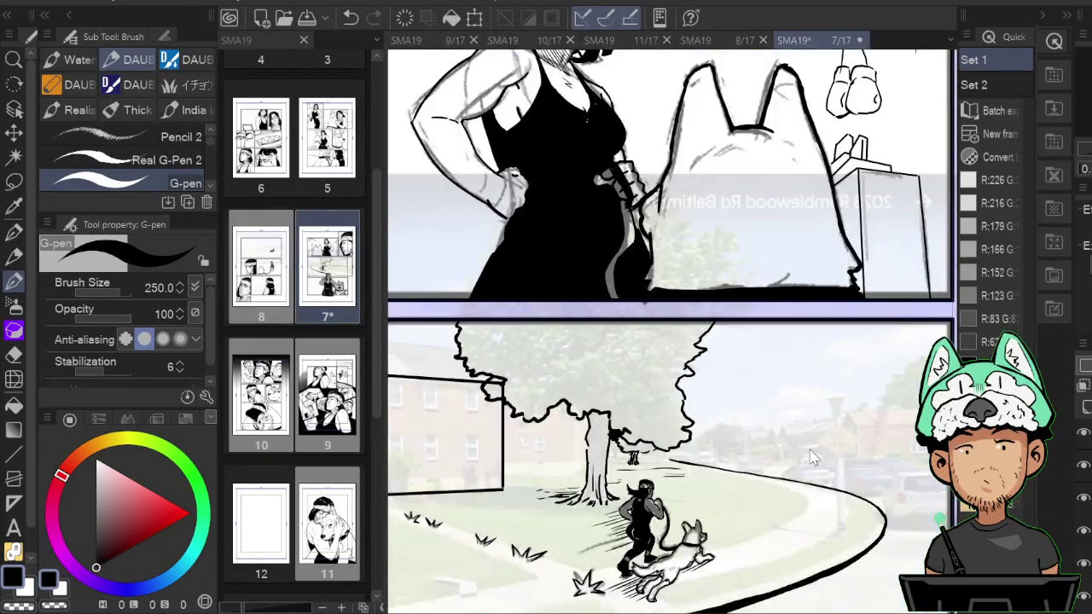
{"action": "key", "text": "e"}
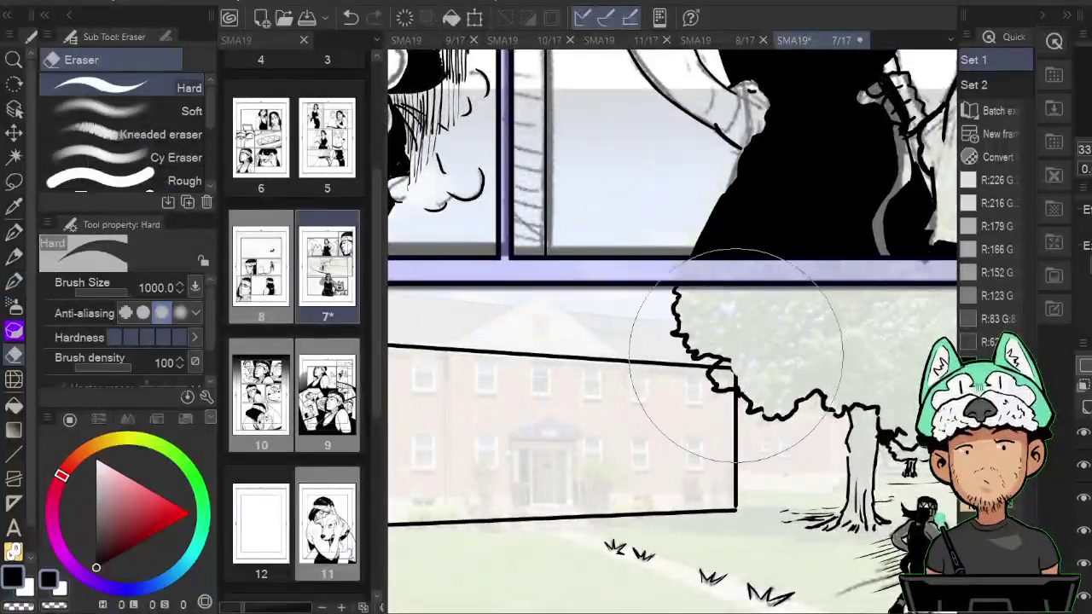
{"action": "key", "text": "h"}
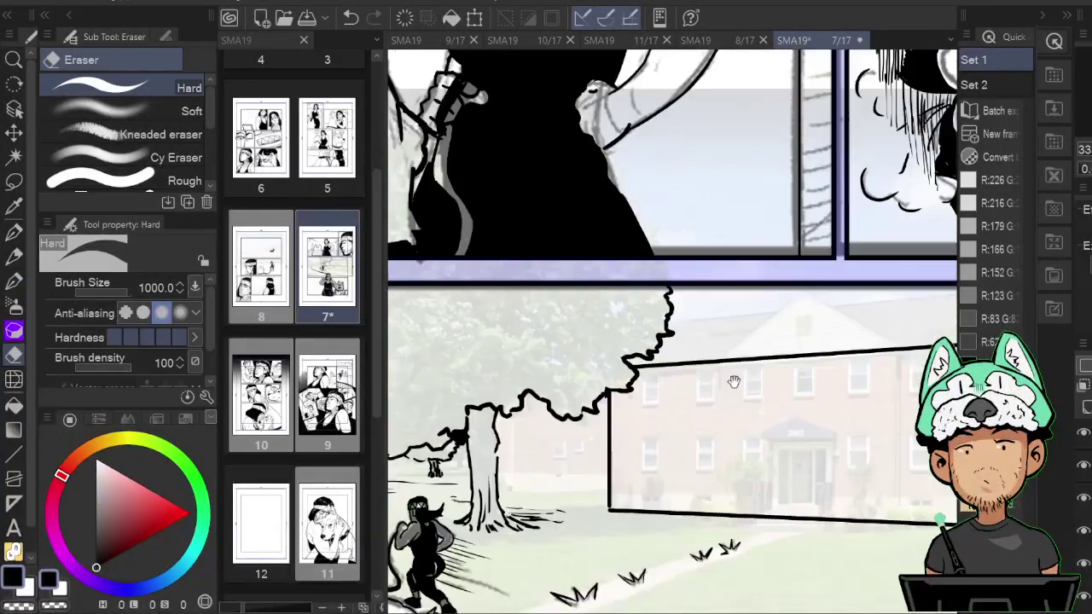
{"action": "scroll", "coordinate": [785, 358], "scroll_direction": "up", "scroll_amount": 2}
{"action": "scroll", "coordinate": [785, 359], "scroll_direction": "down", "scroll_amount": 2}
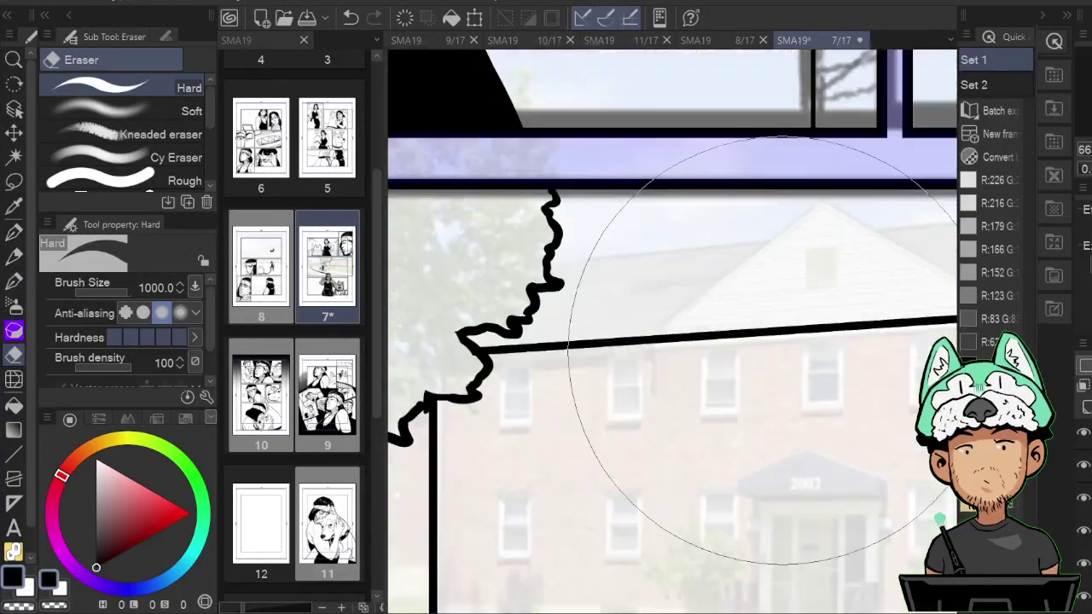
Draw a straight vertical wall edge from the building's eave to its ground line at size 20.
{"action": "key", "text": "u"}
{"action": "scroll", "coordinate": [768, 297], "scroll_direction": "up", "scroll_amount": 3}
{"action": "left_click_drag", "start_coordinate": [644, 458], "coordinate": [756, 244], "text": "space"}
{"action": "left_click_drag", "start_coordinate": [663, 141], "coordinate": [665, 425]}
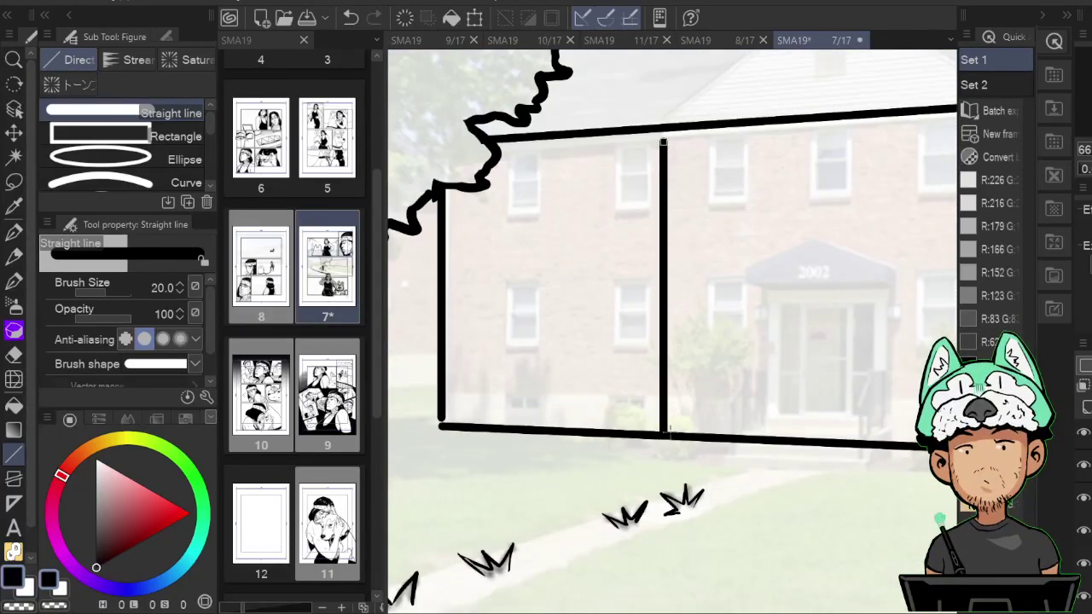
Draw the gable's two slopes above the building's eave and thicken the slope away from the tree.
{"action": "scroll", "coordinate": [739, 302], "scroll_direction": "up", "scroll_amount": 3}
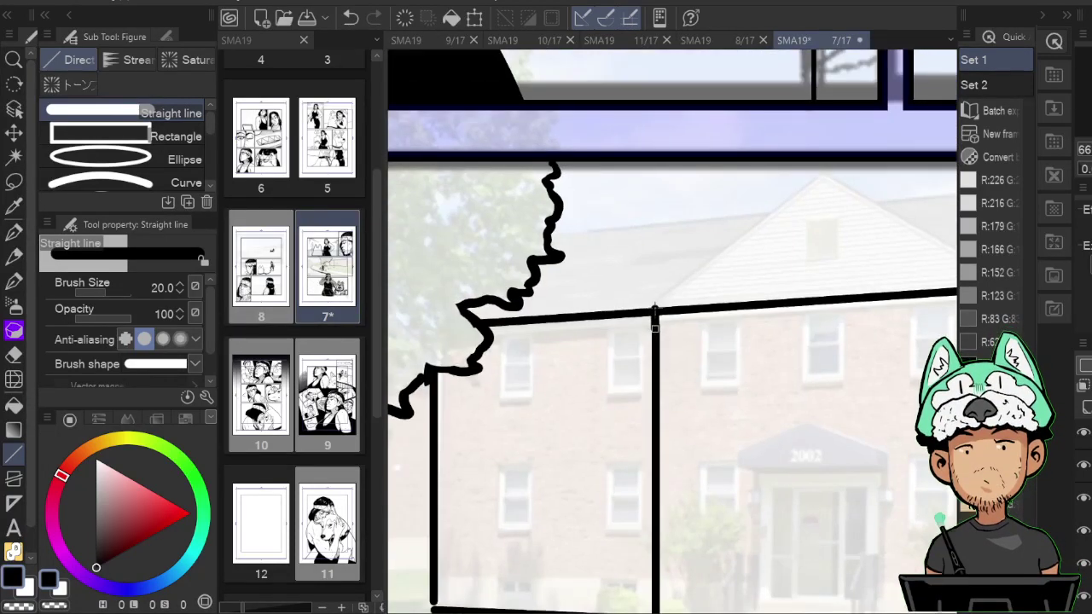
{"action": "mouse_move", "coordinate": [655, 309]}
{"action": "left_mouse_down"}
{"action": "mouse_move", "coordinate": [823, 173]}
{"action": "mouse_move", "coordinate": [785, 189]}
{"action": "mouse_move", "coordinate": [956, 289]}
{"action": "left_mouse_up"}
{"action": "left_click_drag", "start_coordinate": [956, 289], "coordinate": [922, 289]}
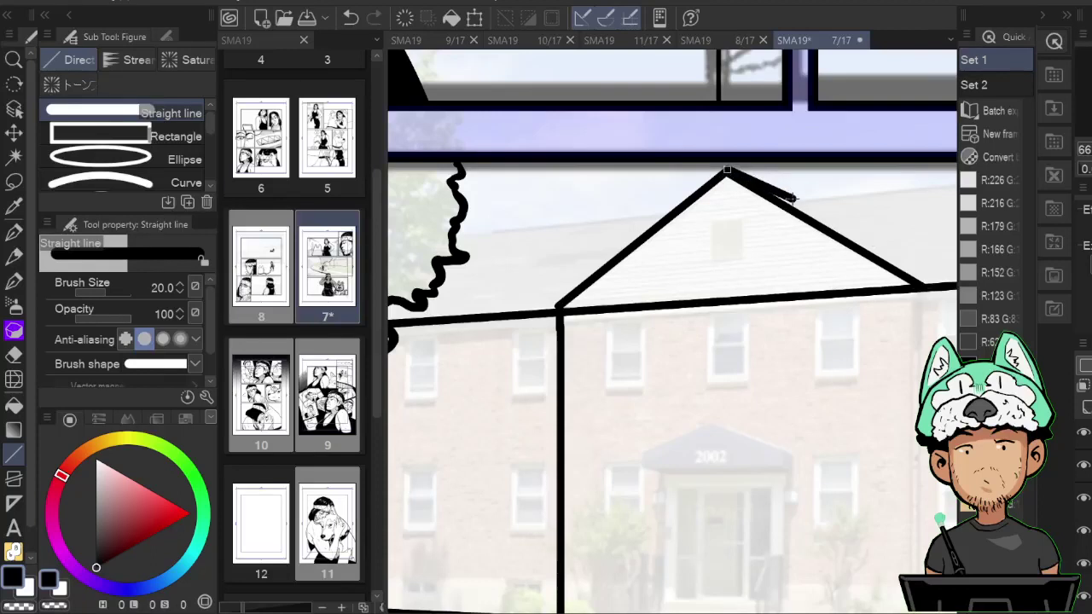
{"action": "left_click_drag", "start_coordinate": [875, 266], "coordinate": [930, 284]}
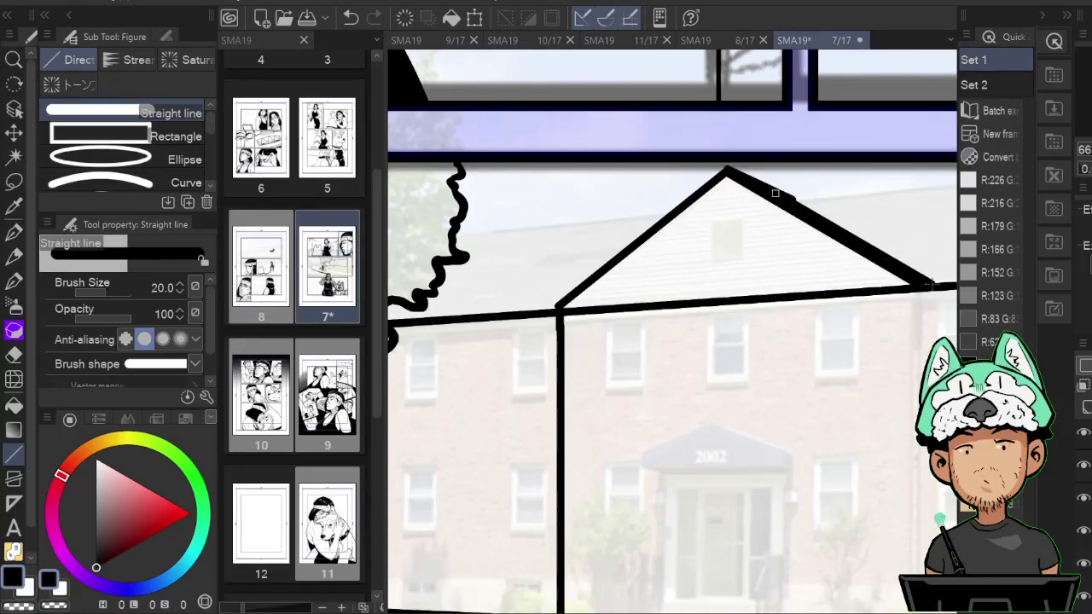
Draw the roof ridge on both sides of the gable and close the roof's end with a slanted edge.
{"action": "left_click_drag", "start_coordinate": [814, 217], "coordinate": [654, 276]}
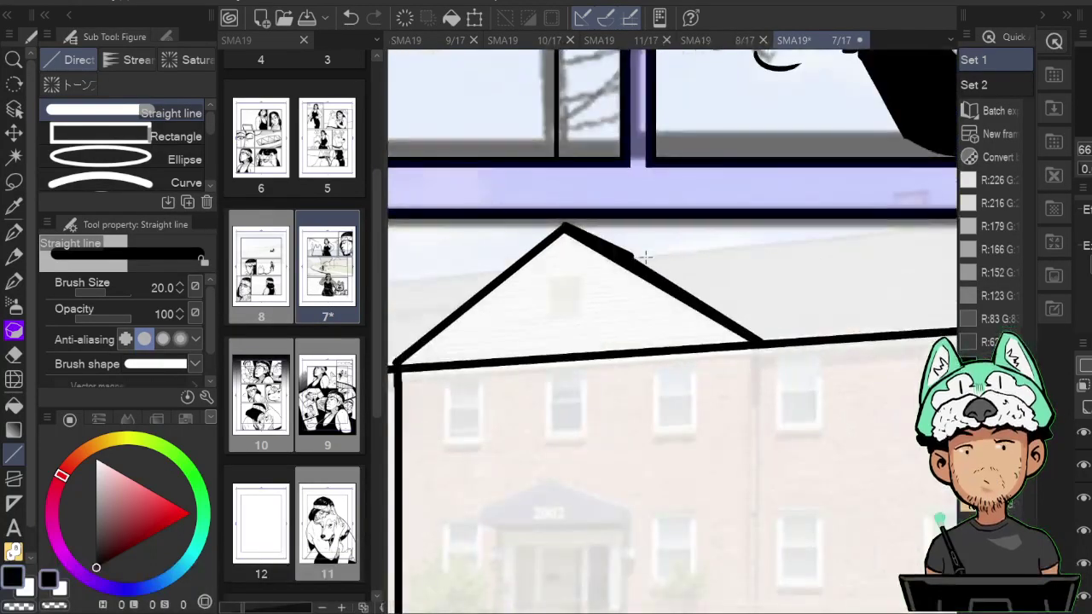
{"action": "left_click_drag", "start_coordinate": [521, 274], "coordinate": [743, 261]}
{"action": "left_click_drag", "start_coordinate": [514, 280], "coordinate": [590, 273]}
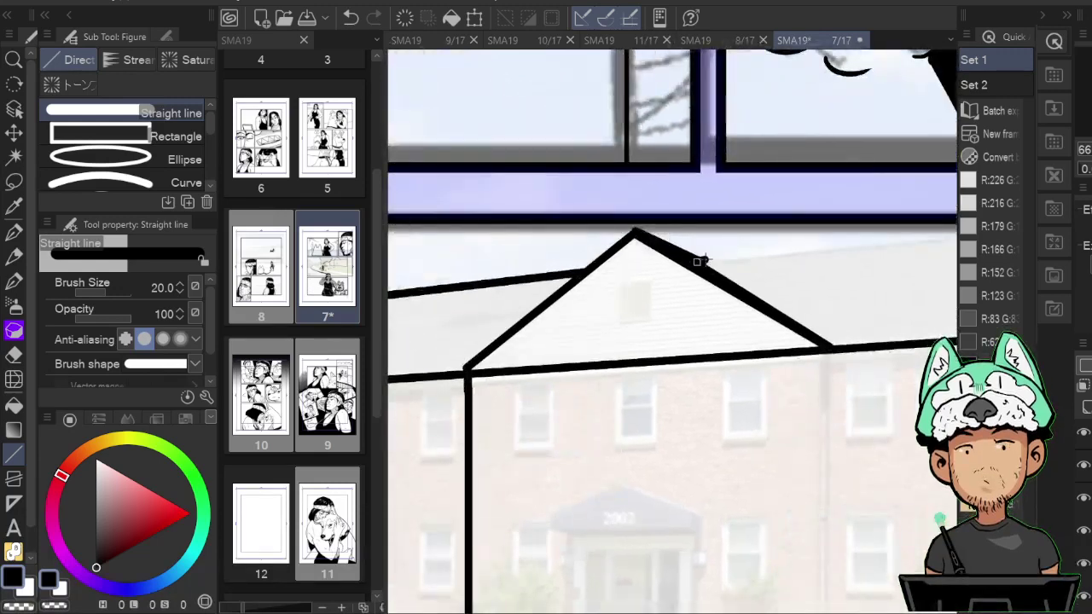
{"action": "mouse_move", "coordinate": [700, 261]}
{"action": "left_mouse_down"}
{"action": "mouse_move", "coordinate": [964, 226]}
{"action": "mouse_move", "coordinate": [959, 217]}
{"action": "left_mouse_up"}
{"action": "left_click_drag", "start_coordinate": [825, 324], "coordinate": [811, 317]}
{"action": "scroll", "coordinate": [751, 285], "scroll_direction": "down", "scroll_amount": 1}
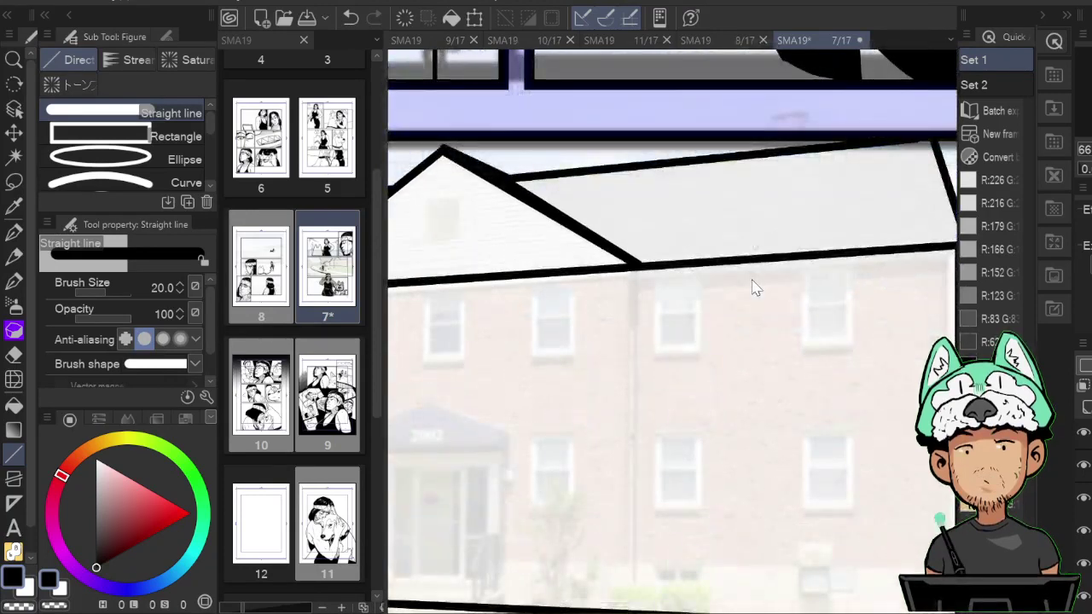
{"action": "scroll", "coordinate": [751, 285], "scroll_direction": "down", "scroll_amount": 2}
{"action": "left_click_drag", "start_coordinate": [750, 276], "coordinate": [708, 297]}
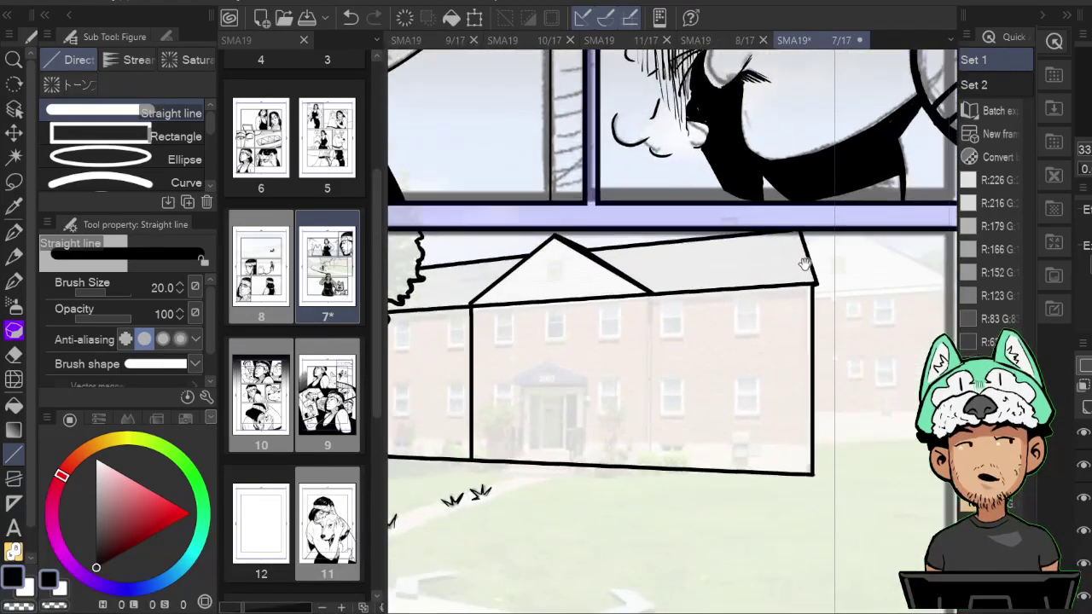
Draw both roof slopes of the neighbouring building behind the main roof with straight lines at size 15.
{"action": "left_click_drag", "start_coordinate": [806, 239], "coordinate": [822, 230]}
{"action": "key", "text": "ctrl+z"}
{"action": "key", "text": "bracketleft"}
{"action": "key", "text": "bracketleft"}
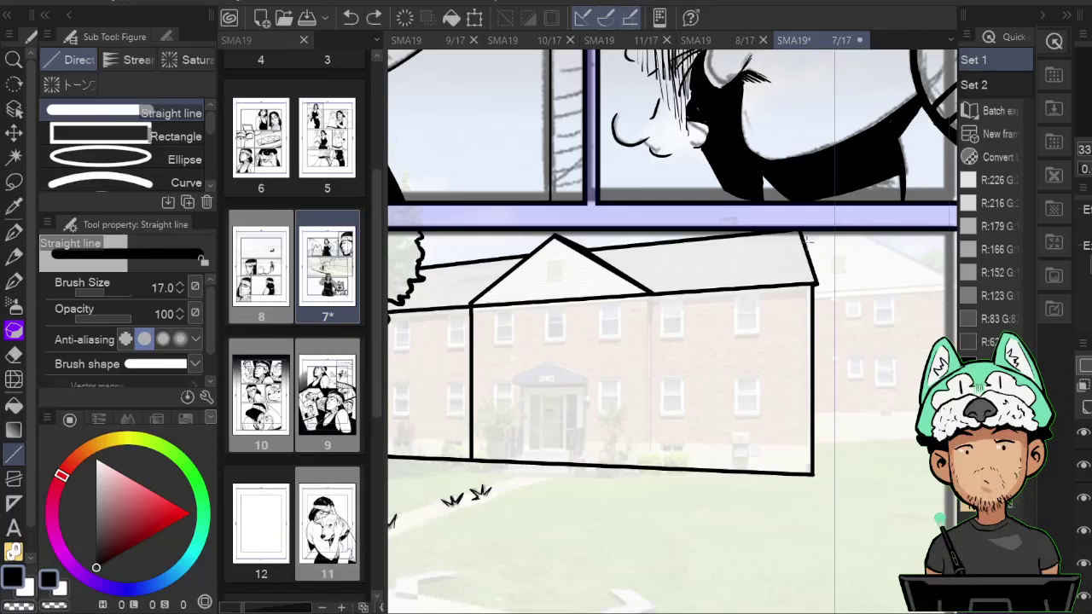
{"action": "mouse_move", "coordinate": [857, 228]}
{"action": "left_mouse_down"}
{"action": "mouse_move", "coordinate": [955, 278]}
{"action": "mouse_move", "coordinate": [858, 255]}
{"action": "left_mouse_up"}
{"action": "key", "text": "ctrl+z"}
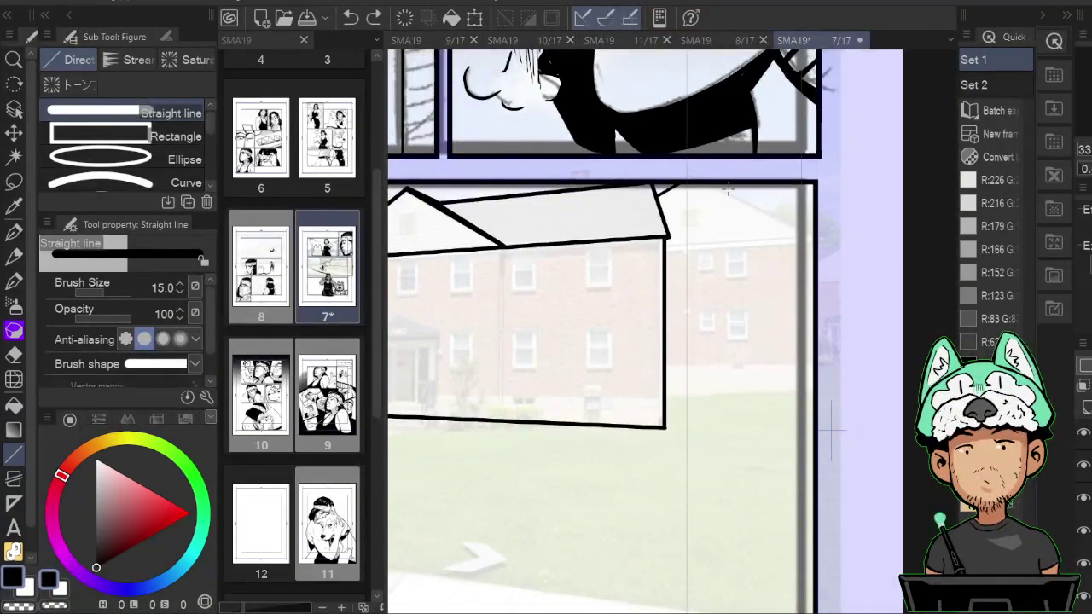
{"action": "left_click_drag", "start_coordinate": [712, 180], "coordinate": [818, 239]}
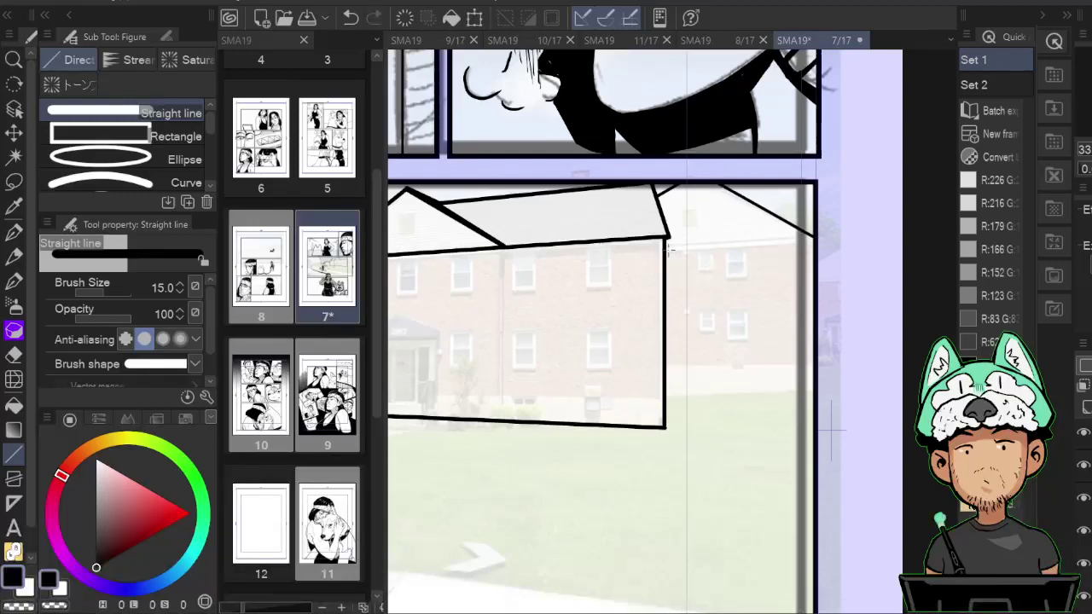
Add the neighbouring building's eave, ground and foundation lines across to the panel border.
{"action": "left_click_drag", "start_coordinate": [666, 250], "coordinate": [838, 237]}
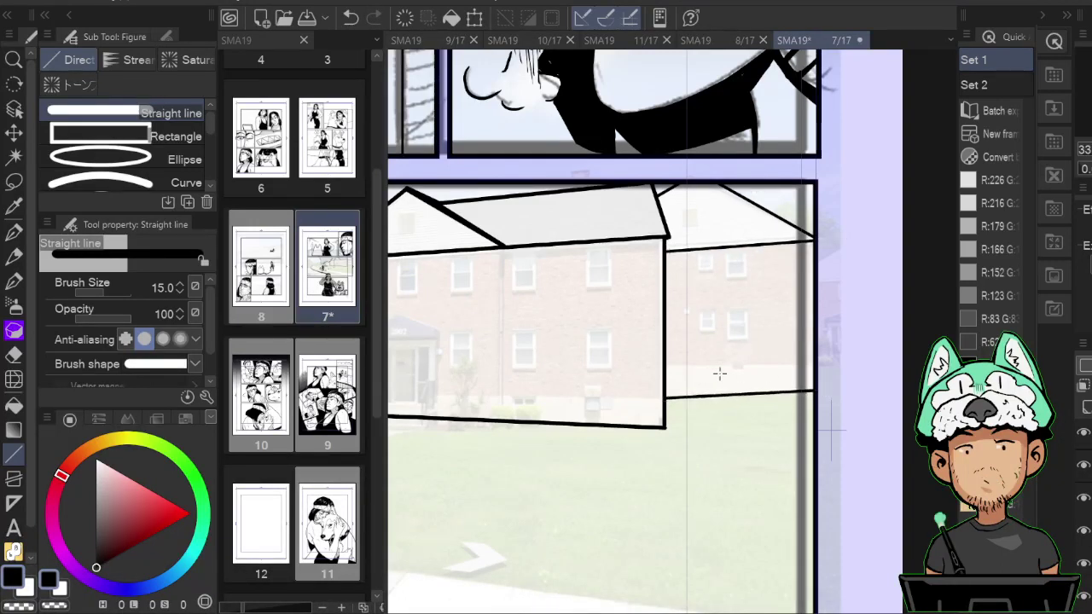
{"action": "left_click_drag", "start_coordinate": [667, 366], "coordinate": [820, 363]}
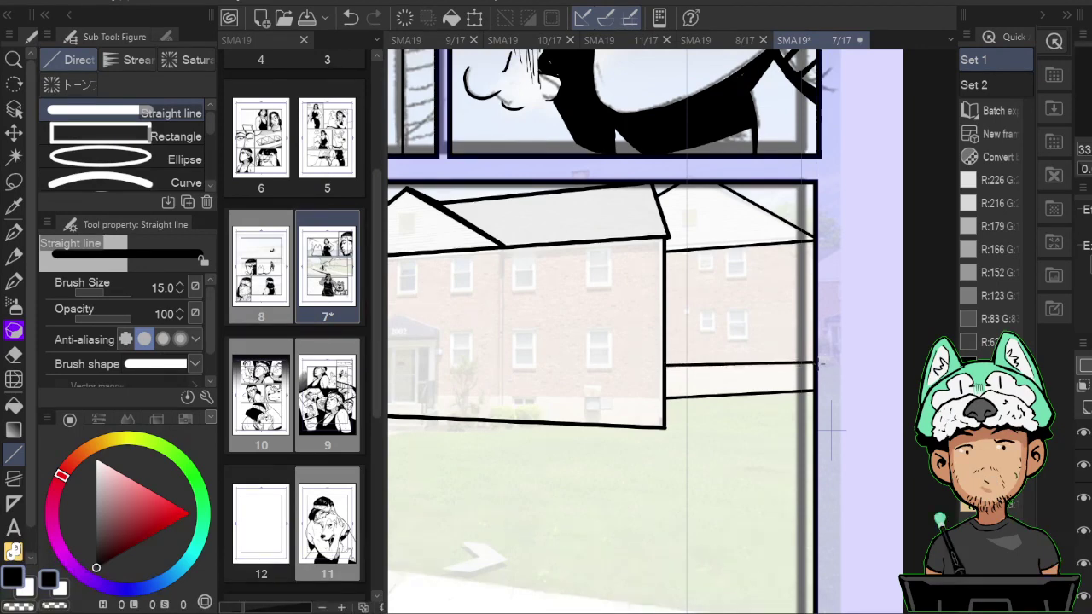
{"action": "scroll", "coordinate": [820, 367], "scroll_direction": "up", "scroll_amount": 1}
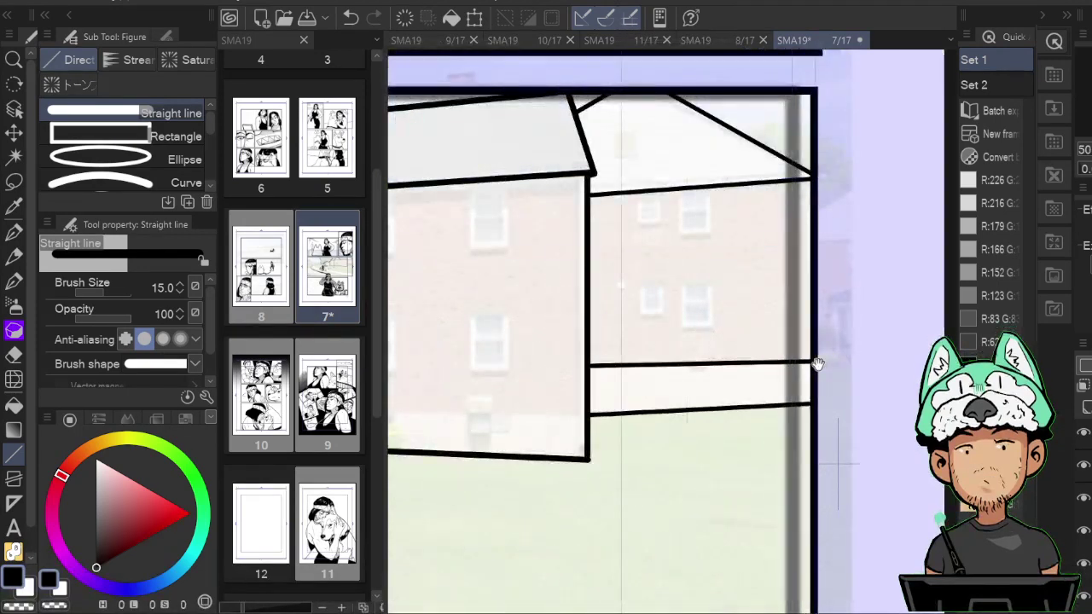
Outline a small clump of foliage behind the neighbouring roof at the panel border with the G-pen at size 250.
{"action": "mouse_move", "coordinate": [775, 143]}
{"action": "left_mouse_down"}
{"action": "mouse_move", "coordinate": [774, 161]}
{"action": "mouse_move", "coordinate": [810, 162]}
{"action": "left_mouse_up"}
{"action": "key", "text": "p"}
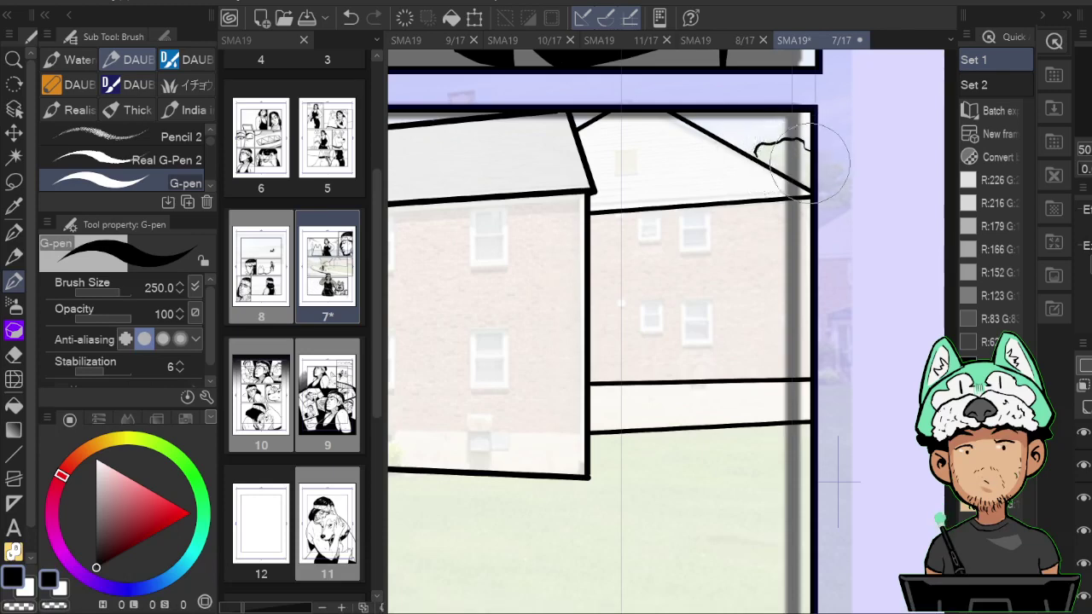
{"action": "key", "text": "h"}
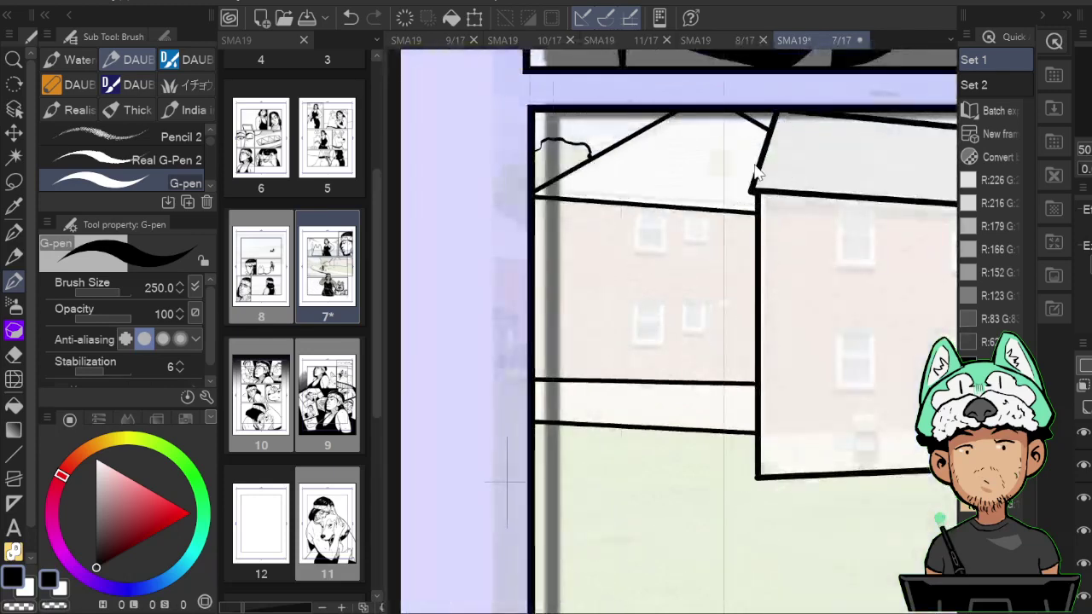
{"action": "scroll", "coordinate": [756, 167], "scroll_direction": "down", "scroll_amount": 6}
{"action": "scroll", "coordinate": [756, 170], "scroll_direction": "up", "scroll_amount": 5}
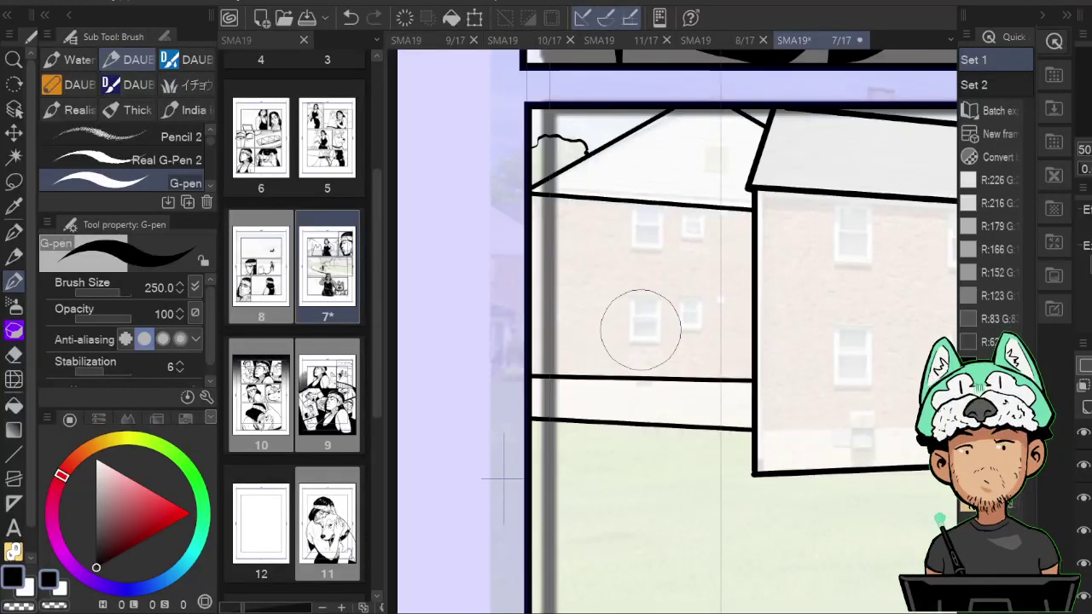
Draw a second vertical line inside the main building's end corner and a foundation line toward the entrance, both at size 15.
{"action": "left_click", "coordinate": [15, 459]}
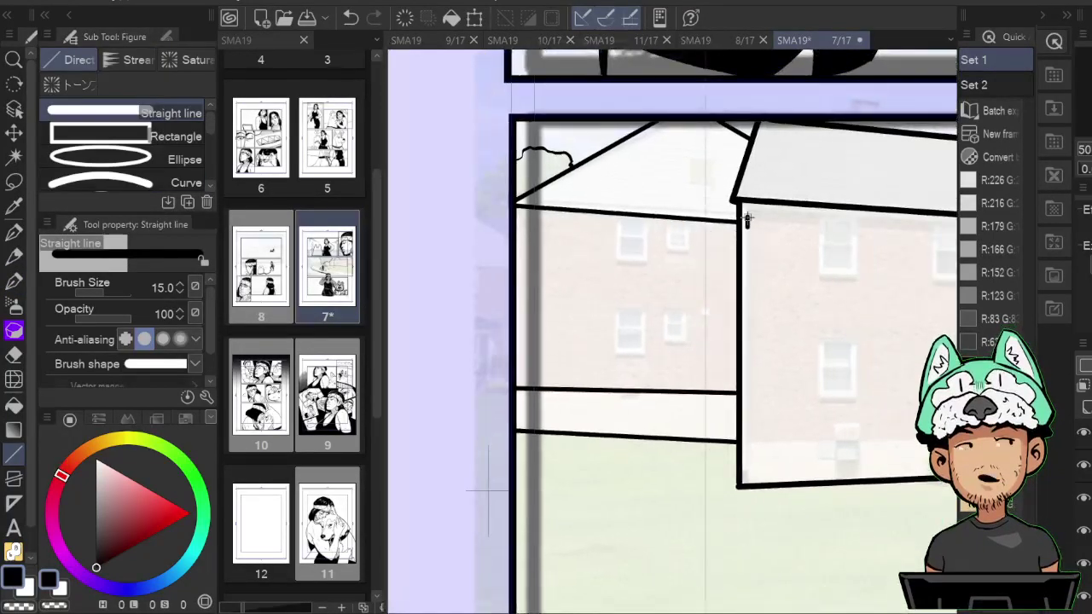
{"action": "left_click_drag", "start_coordinate": [746, 214], "coordinate": [748, 484]}
{"action": "left_click_drag", "start_coordinate": [863, 445], "coordinate": [677, 379]}
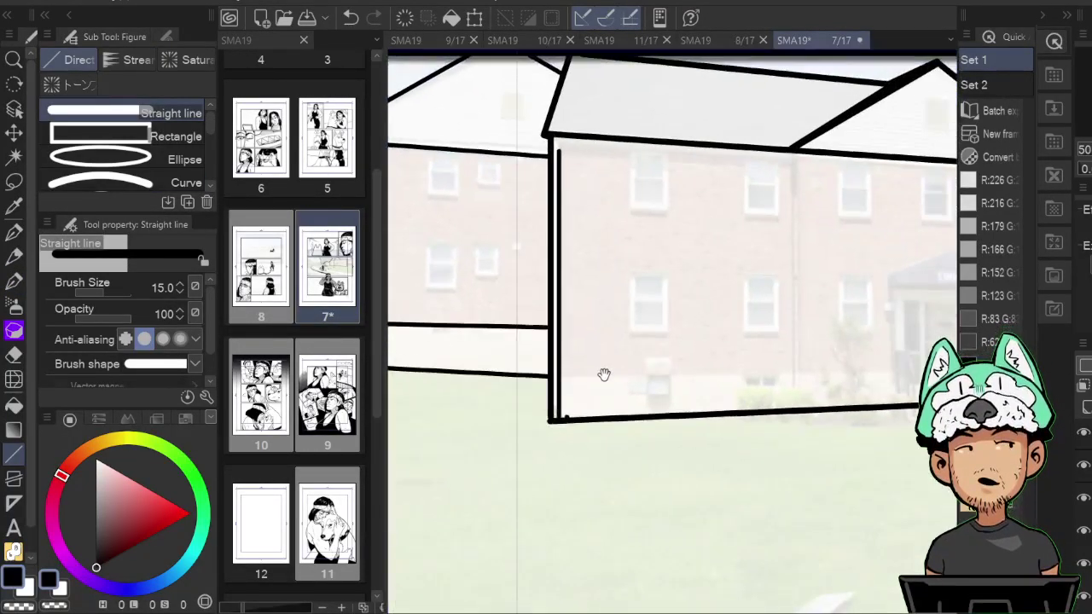
{"action": "key", "text": "ctrl+z"}
{"action": "left_click_drag", "start_coordinate": [560, 380], "coordinate": [894, 372]}
{"action": "mouse_move", "coordinate": [894, 372]}
{"action": "left_mouse_down"}
{"action": "mouse_move", "coordinate": [791, 409]}
{"action": "mouse_move", "coordinate": [724, 380]}
{"action": "left_mouse_up"}
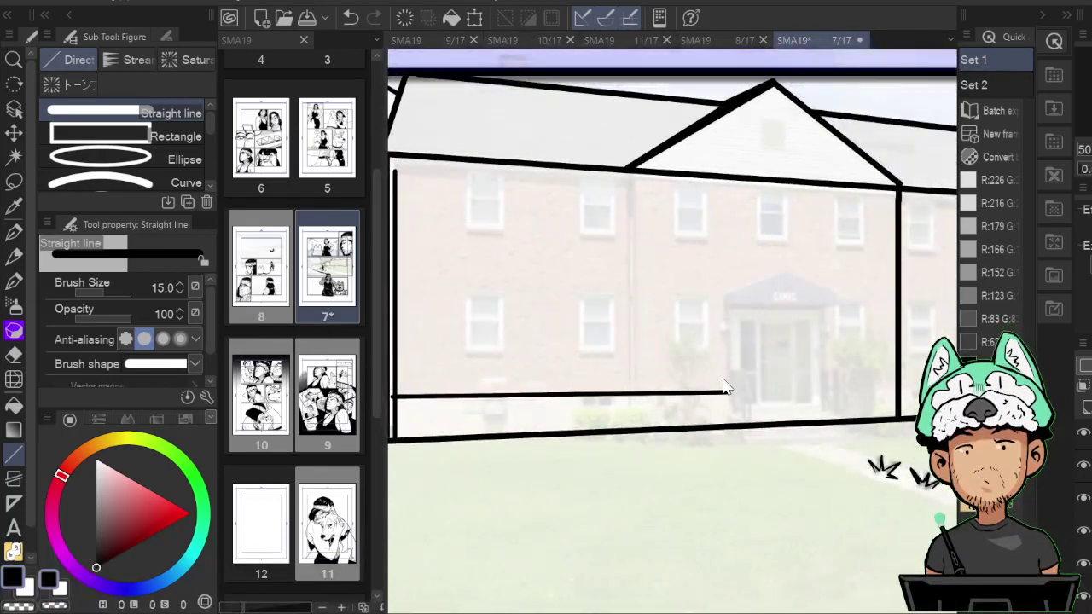
Draw the entrance's first side wall up from the foundation line and outline the peaked canopy above the door.
{"action": "scroll", "coordinate": [724, 379], "scroll_direction": "up", "scroll_amount": 2}
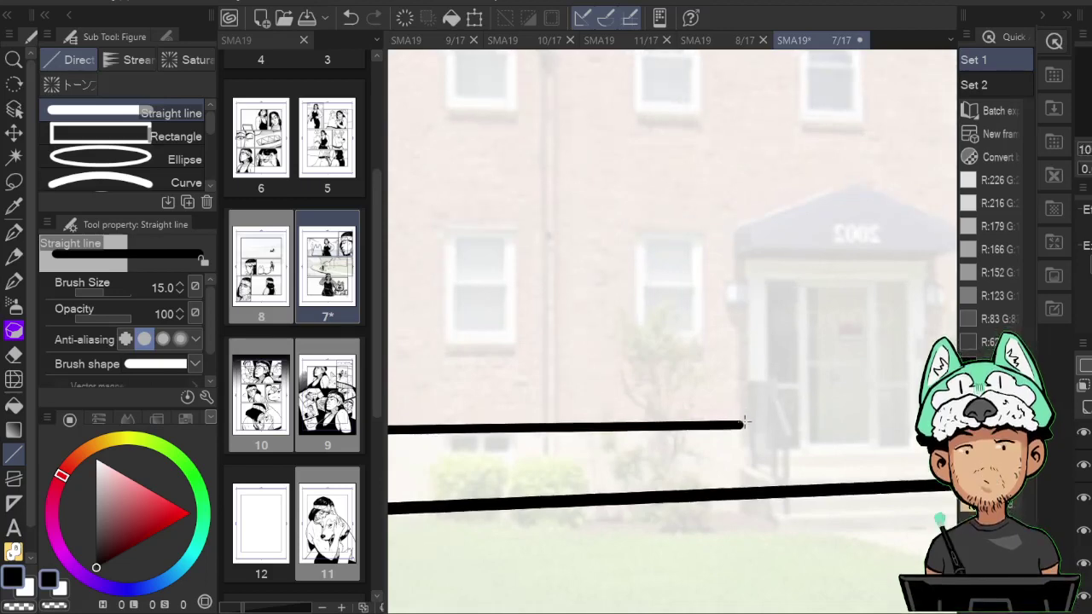
{"action": "mouse_move", "coordinate": [743, 424]}
{"action": "left_mouse_down"}
{"action": "mouse_move", "coordinate": [741, 222]}
{"action": "mouse_move", "coordinate": [872, 177]}
{"action": "mouse_move", "coordinate": [867, 187]}
{"action": "mouse_move", "coordinate": [956, 235]}
{"action": "mouse_move", "coordinate": [770, 228]}
{"action": "left_mouse_up"}
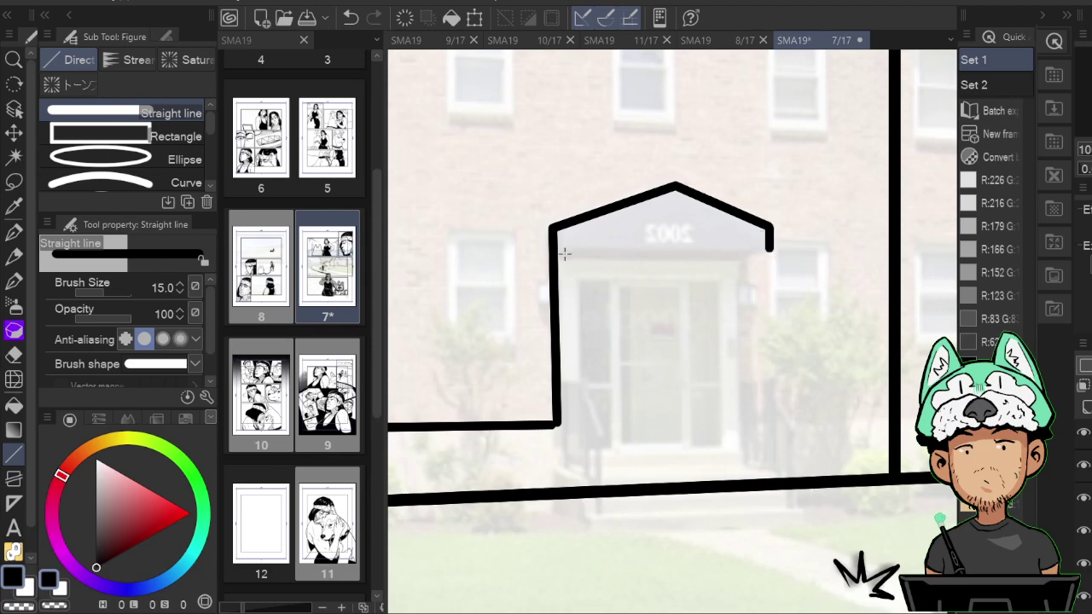
{"action": "left_click_drag", "start_coordinate": [557, 252], "coordinate": [766, 250]}
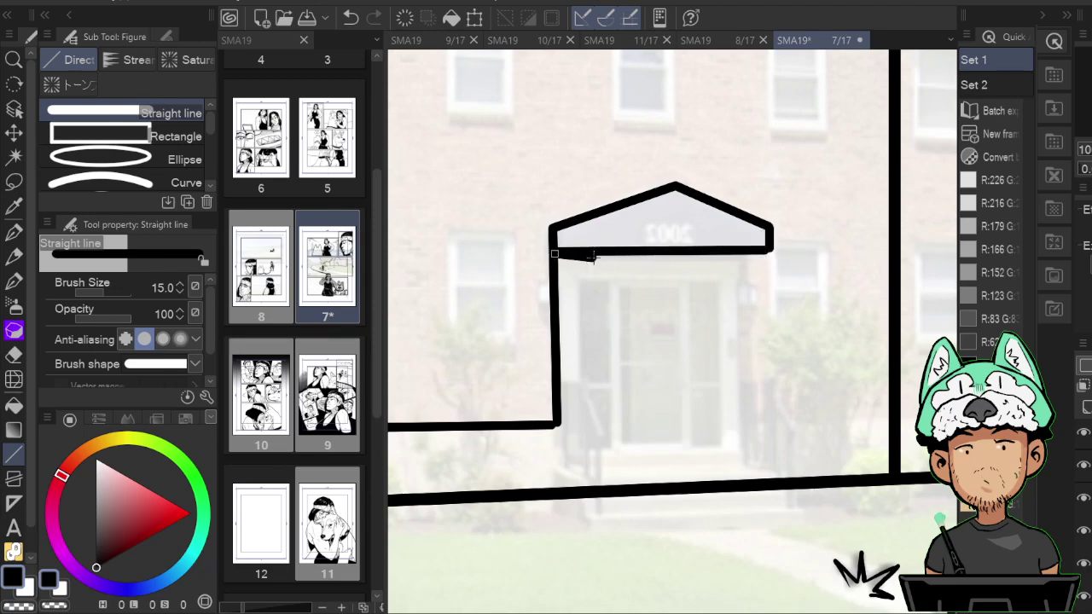
Draw the entrance's other side wall below the canopy and continue the foundation line from it toward the tree.
{"action": "mouse_move", "coordinate": [594, 257]}
{"action": "left_mouse_down"}
{"action": "mouse_move", "coordinate": [764, 251]}
{"action": "mouse_move", "coordinate": [756, 409]}
{"action": "left_mouse_up"}
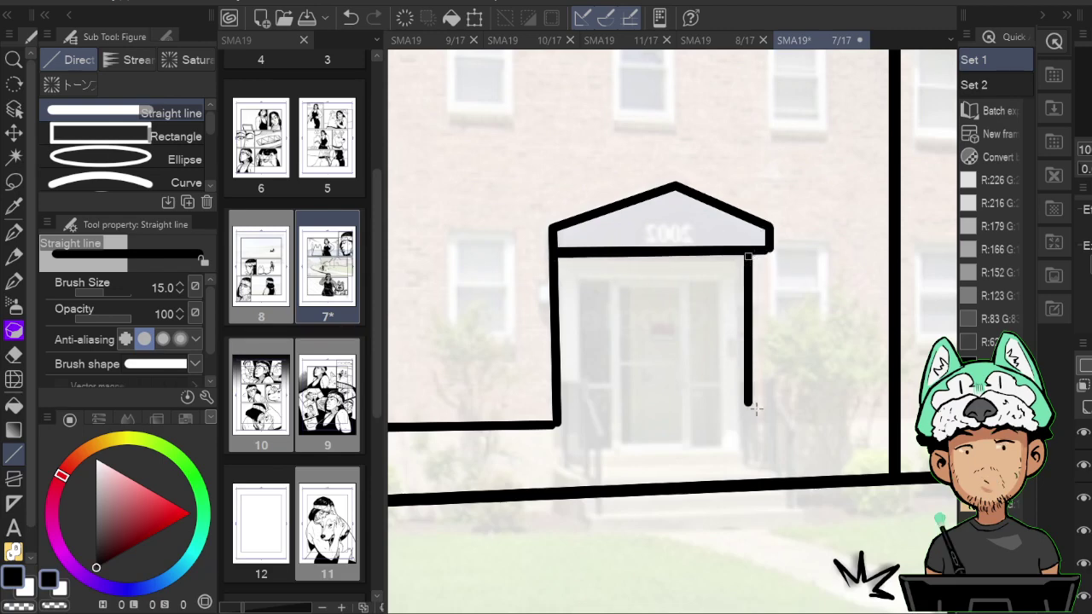
{"action": "left_click_drag", "start_coordinate": [832, 338], "coordinate": [764, 310]}
{"action": "left_click_drag", "start_coordinate": [692, 349], "coordinate": [751, 340]}
{"action": "left_click_drag", "start_coordinate": [556, 347], "coordinate": [808, 396]}
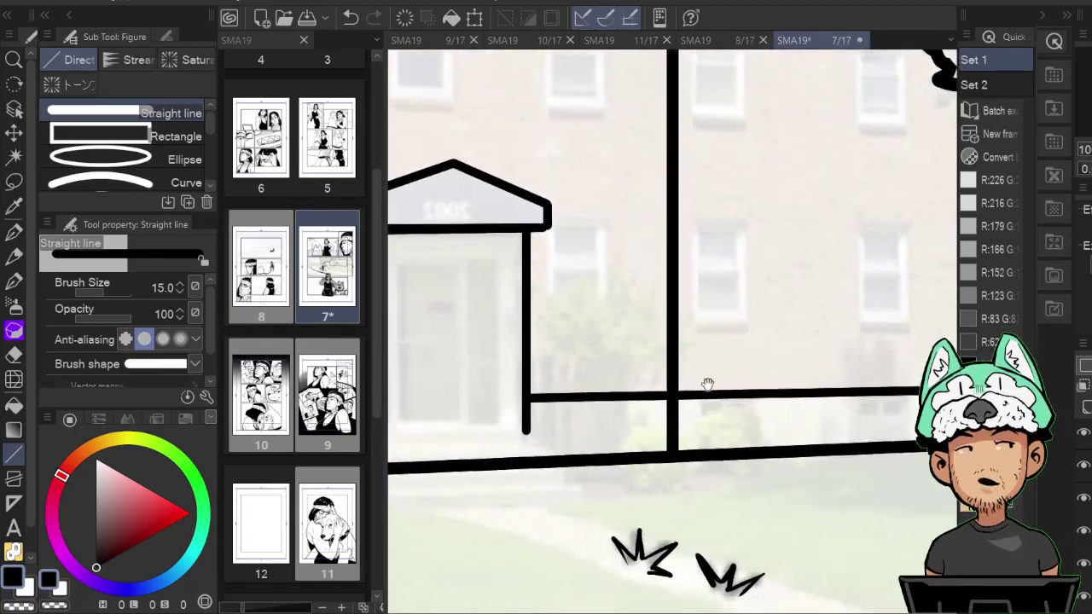
Erase the stretch of the building's ground line that crosses the entrance steps.
{"action": "left_click_drag", "start_coordinate": [735, 346], "coordinate": [842, 342]}
{"action": "key", "text": "e"}
{"action": "left_click_drag", "start_coordinate": [606, 405], "coordinate": [558, 413]}
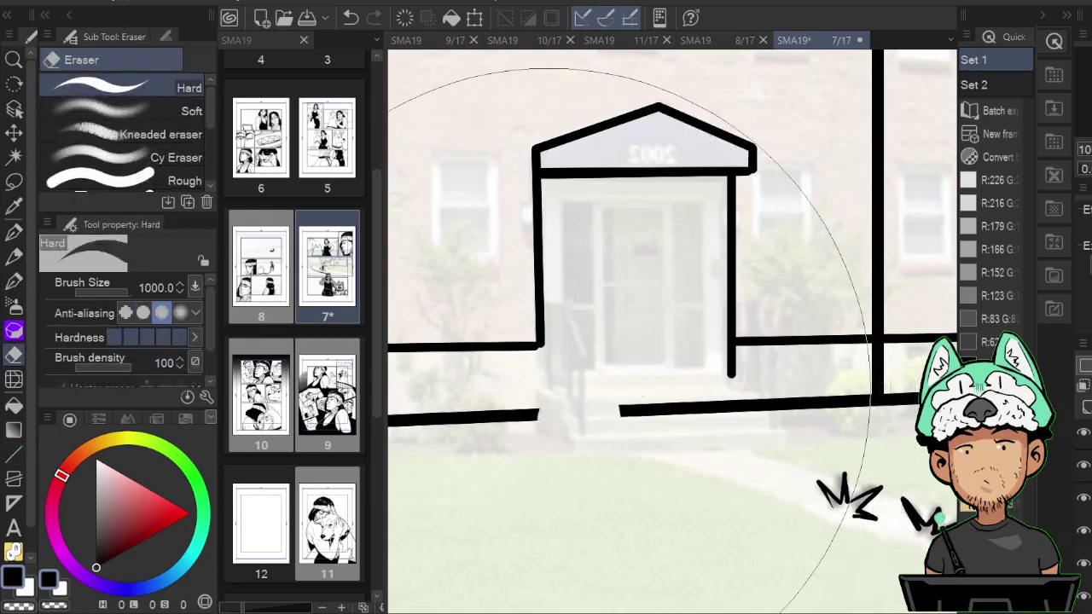
Trace the entrance steps' side edge and the lowest step with straight lines, using size 10 for the step outline.
{"action": "left_click", "coordinate": [14, 455]}
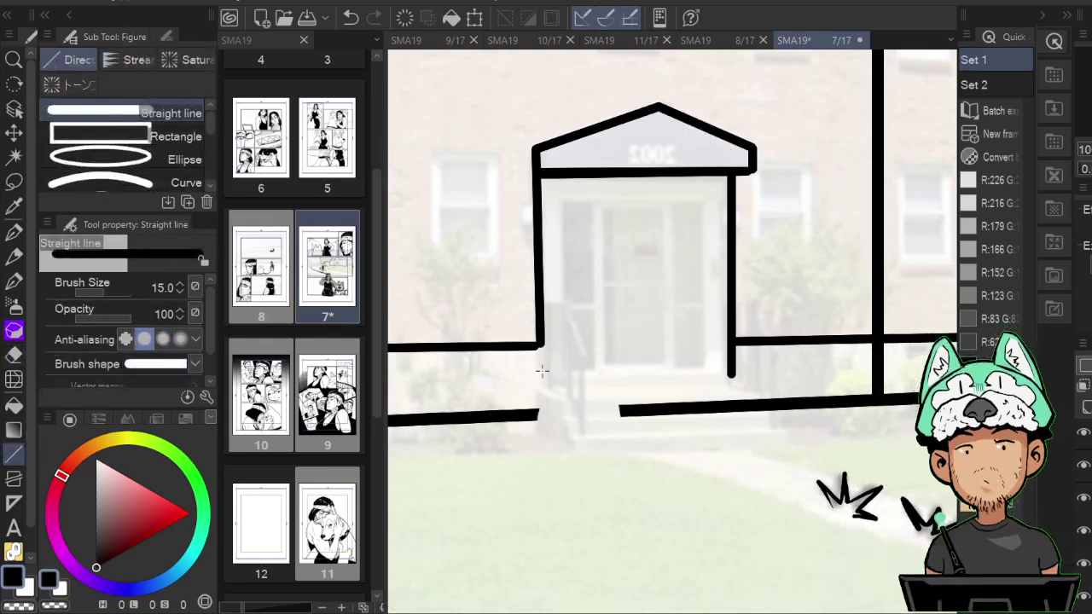
{"action": "mouse_move", "coordinate": [536, 395]}
{"action": "left_mouse_down"}
{"action": "mouse_move", "coordinate": [537, 433]}
{"action": "mouse_move", "coordinate": [571, 457]}
{"action": "left_mouse_up"}
{"action": "left_click_drag", "start_coordinate": [749, 419], "coordinate": [716, 381]}
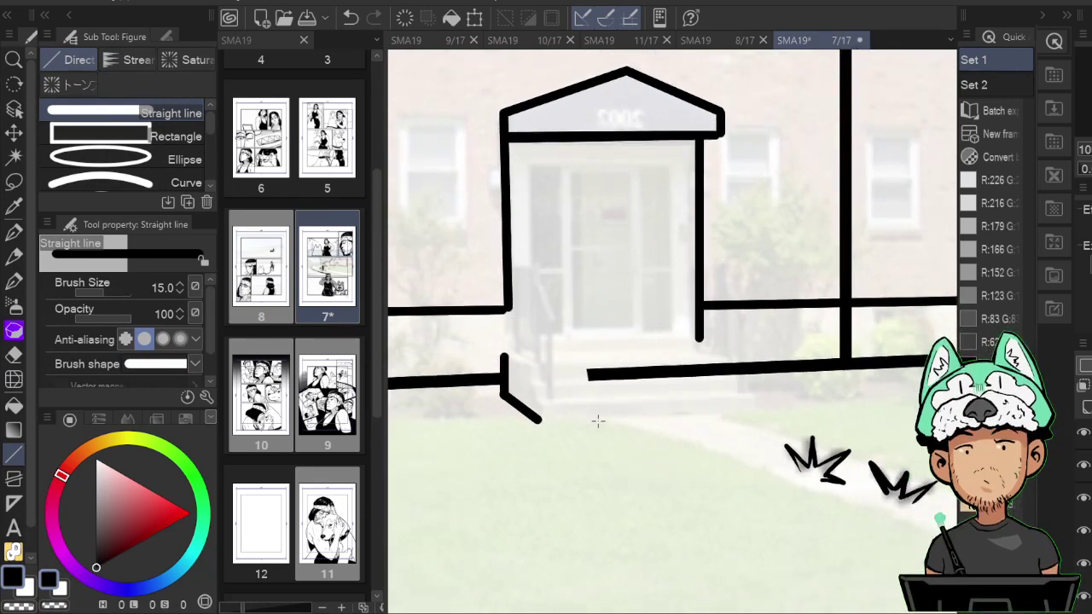
{"action": "key", "text": "ctrl+z"}
{"action": "key", "text": "bracketleft"}
{"action": "key", "text": "bracketleft"}
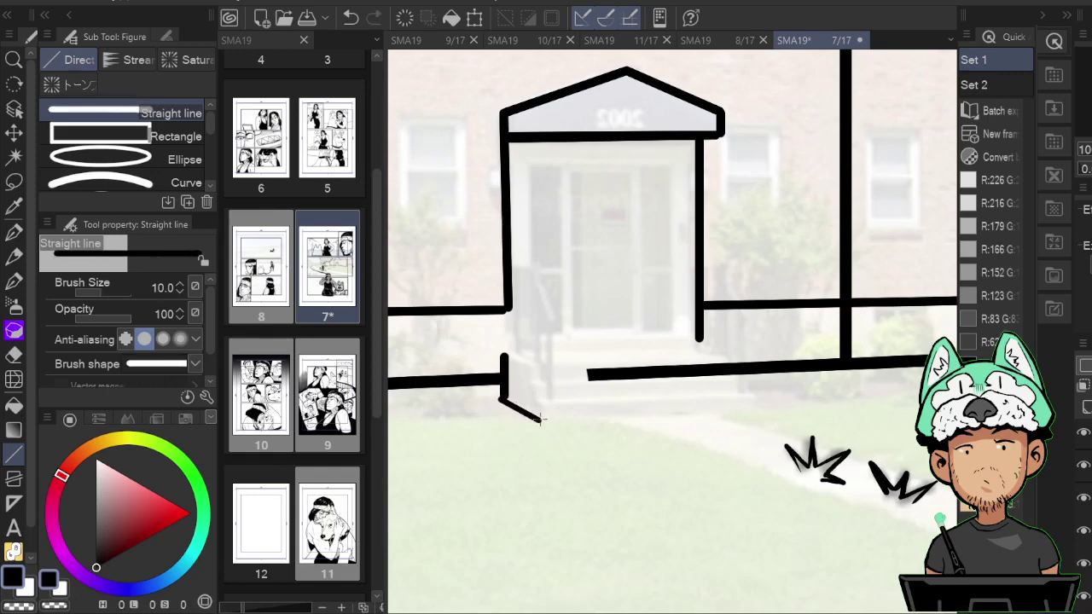
{"action": "left_click_drag", "start_coordinate": [539, 418], "coordinate": [758, 411]}
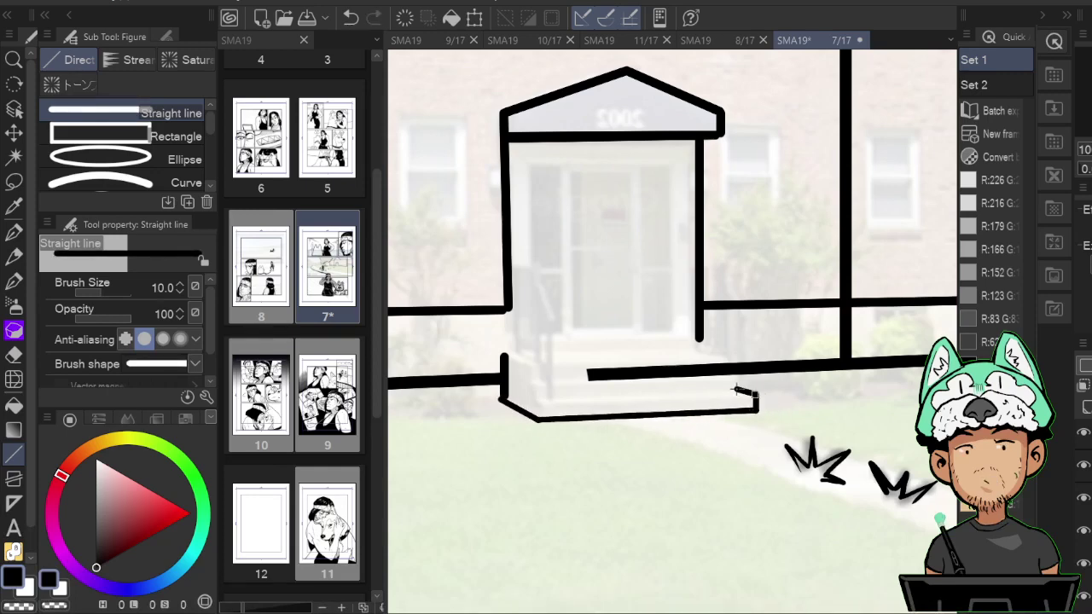
{"action": "left_click_drag", "start_coordinate": [544, 408], "coordinate": [751, 393]}
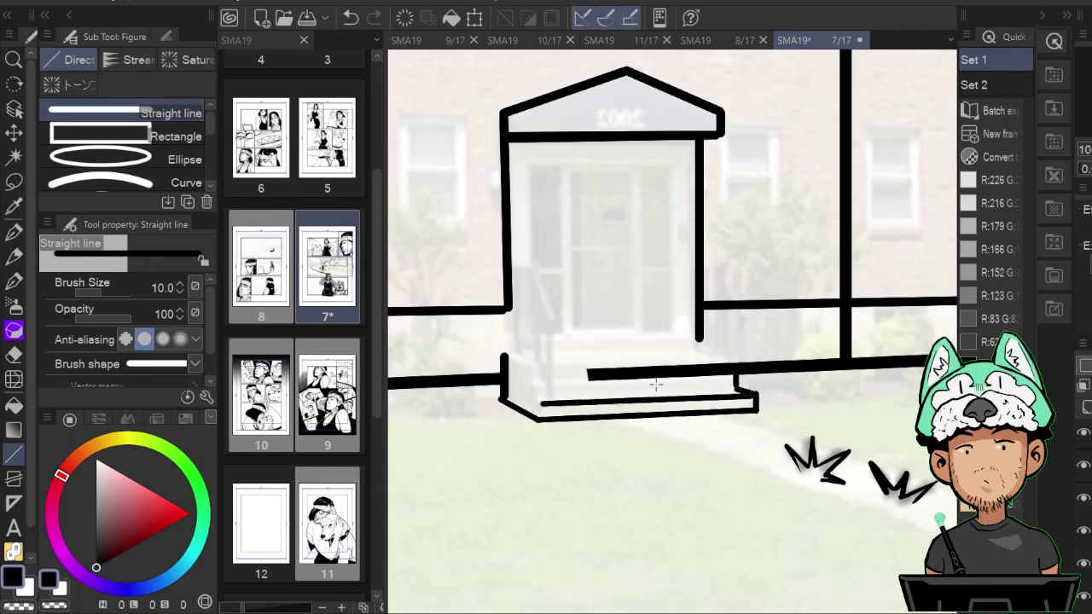
Erase the ground line crossing the entrance steps and draw the upper steps' edges up to the doorway.
{"action": "key", "text": "e"}
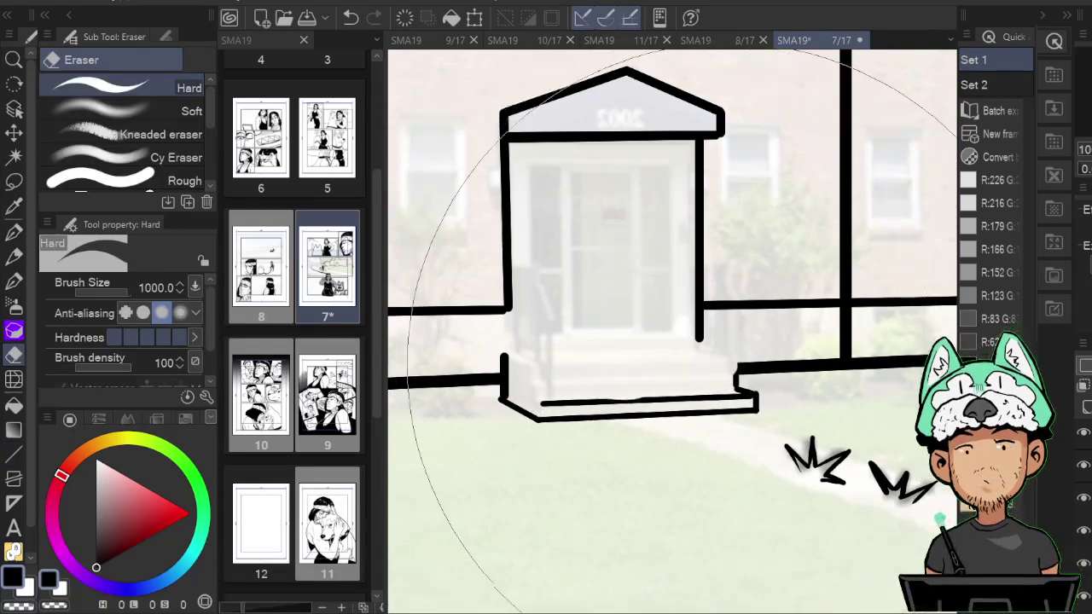
{"action": "key", "text": "u"}
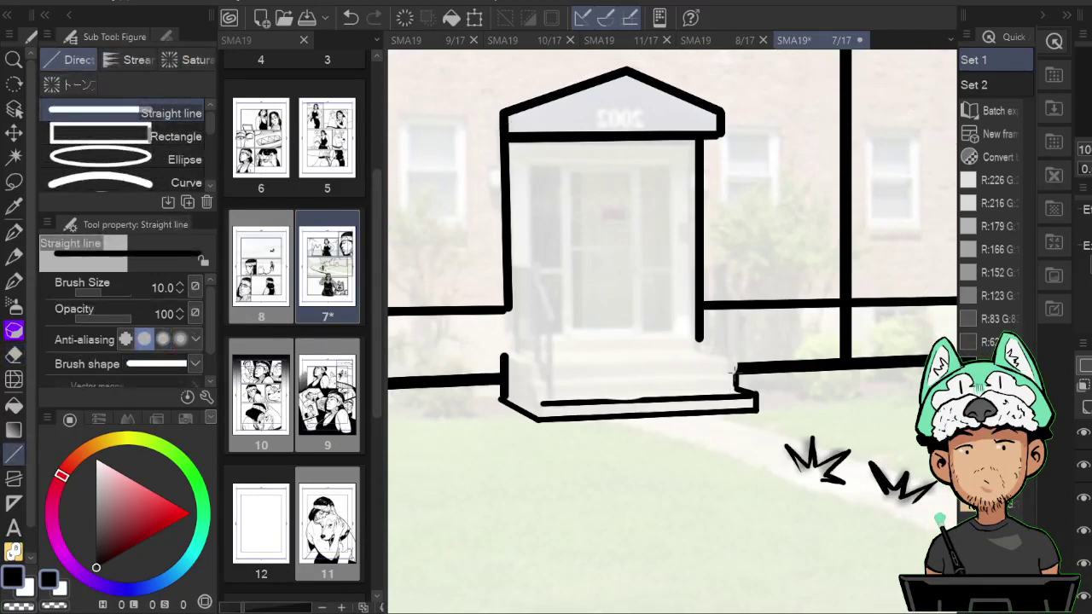
{"action": "left_click_drag", "start_coordinate": [735, 376], "coordinate": [580, 376]}
{"action": "key", "text": "ctrl+z"}
{"action": "left_click_drag", "start_coordinate": [736, 377], "coordinate": [539, 387]}
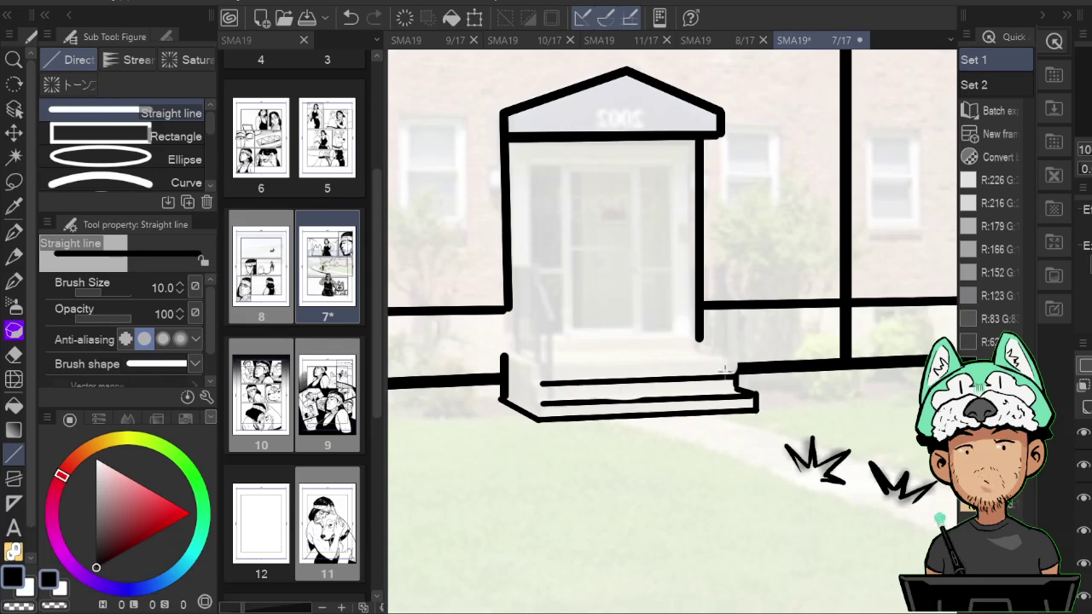
{"action": "left_click_drag", "start_coordinate": [655, 352], "coordinate": [701, 345]}
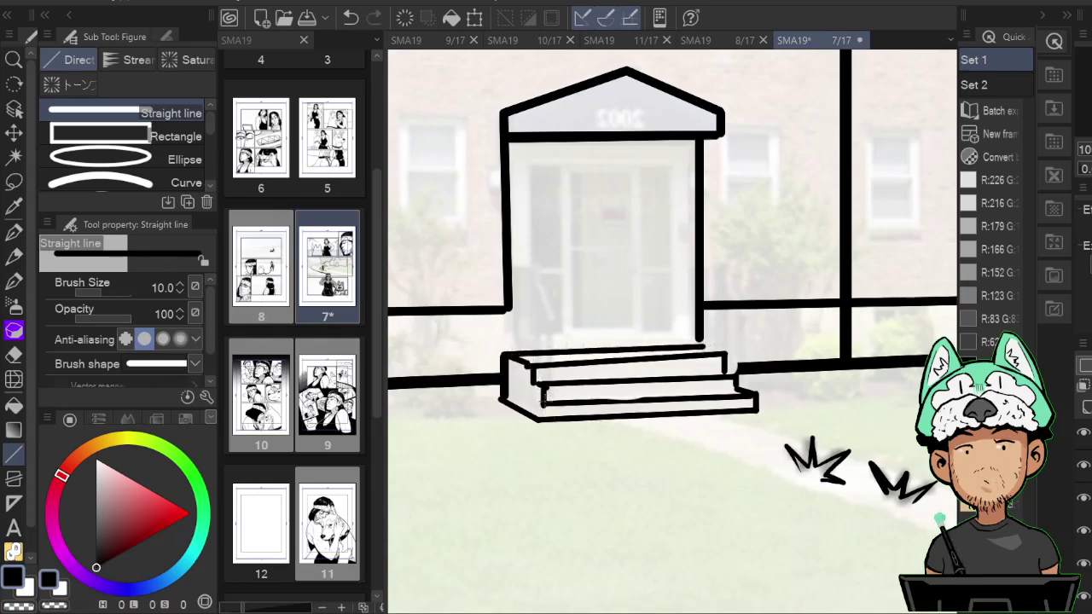
Draw the door frame's sides, top and threshold inside the entrance walls with straight lines.
{"action": "left_click_drag", "start_coordinate": [676, 319], "coordinate": [729, 373]}
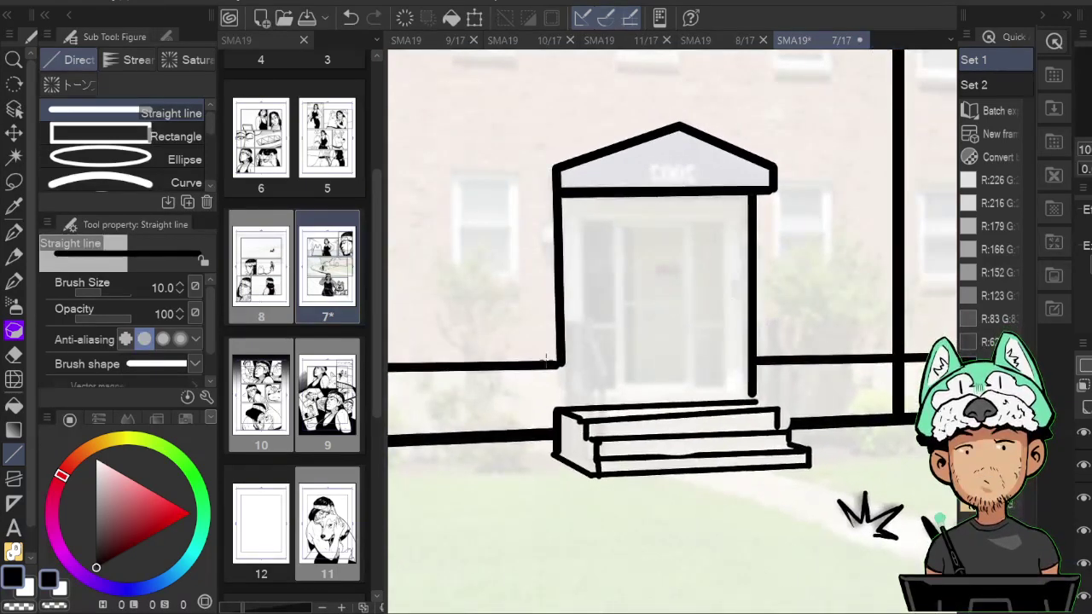
{"action": "left_click_drag", "start_coordinate": [709, 299], "coordinate": [708, 276]}
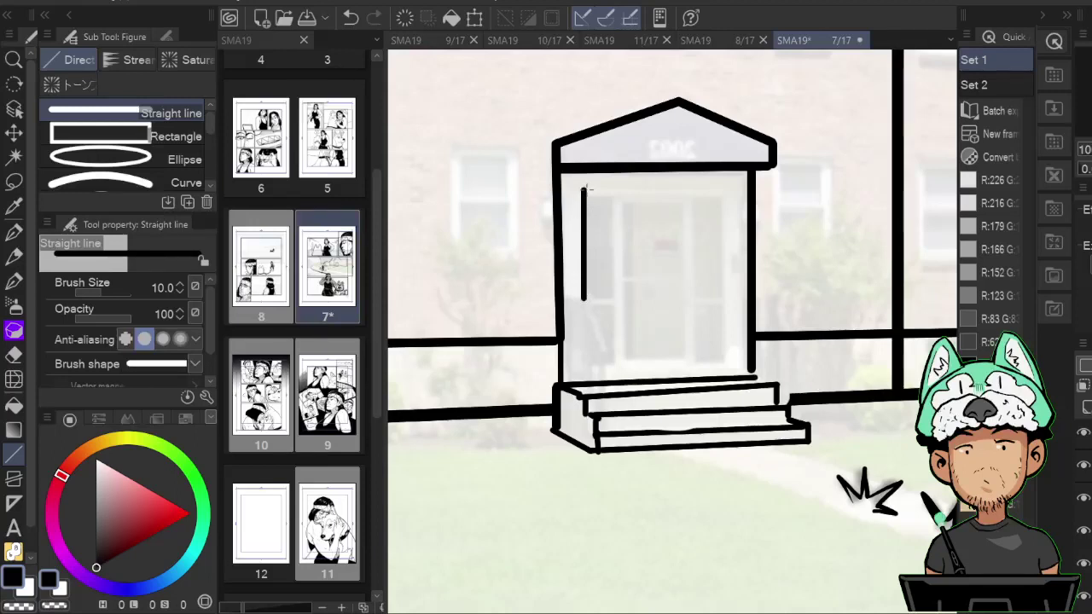
{"action": "left_click_drag", "start_coordinate": [583, 191], "coordinate": [727, 193]}
{"action": "key", "text": "ctrl+z"}
{"action": "mouse_move", "coordinate": [584, 190]}
{"action": "left_mouse_down"}
{"action": "mouse_move", "coordinate": [728, 189]}
{"action": "mouse_move", "coordinate": [724, 331]}
{"action": "left_mouse_up"}
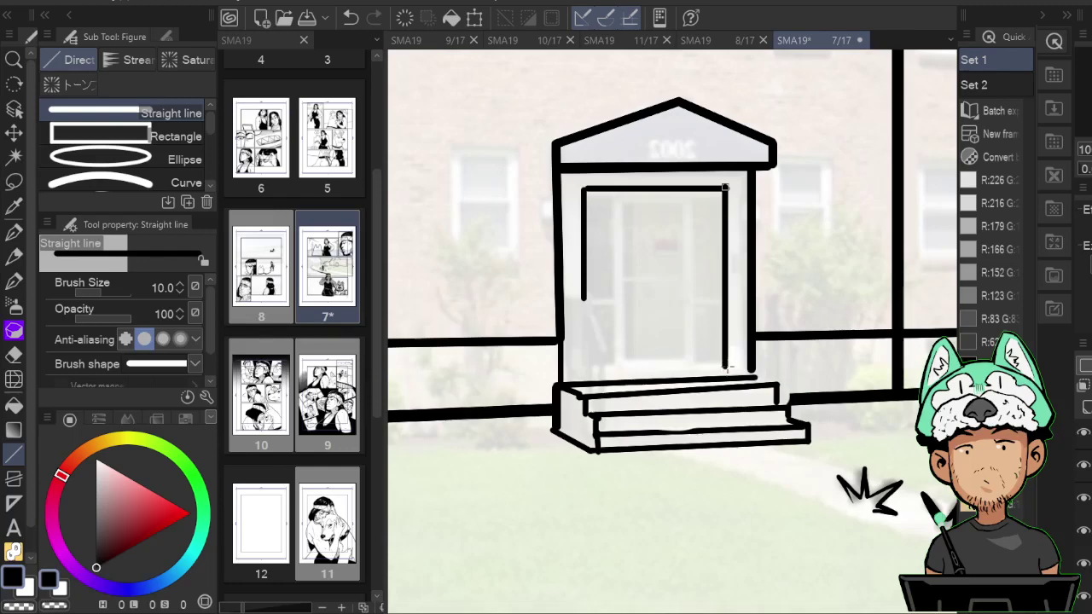
{"action": "left_click_drag", "start_coordinate": [724, 368], "coordinate": [604, 369]}
Draw the door inside the frame with two vertical edges, a middle crossbar and a top edge.
{"action": "left_click_drag", "start_coordinate": [695, 367], "coordinate": [695, 194]}
{"action": "mouse_move", "coordinate": [621, 369]}
{"action": "left_mouse_down"}
{"action": "mouse_move", "coordinate": [622, 175]}
{"action": "mouse_move", "coordinate": [628, 197]}
{"action": "left_mouse_up"}
{"action": "key", "text": "h"}
{"action": "left_click_drag", "start_coordinate": [672, 282], "coordinate": [668, 300]}
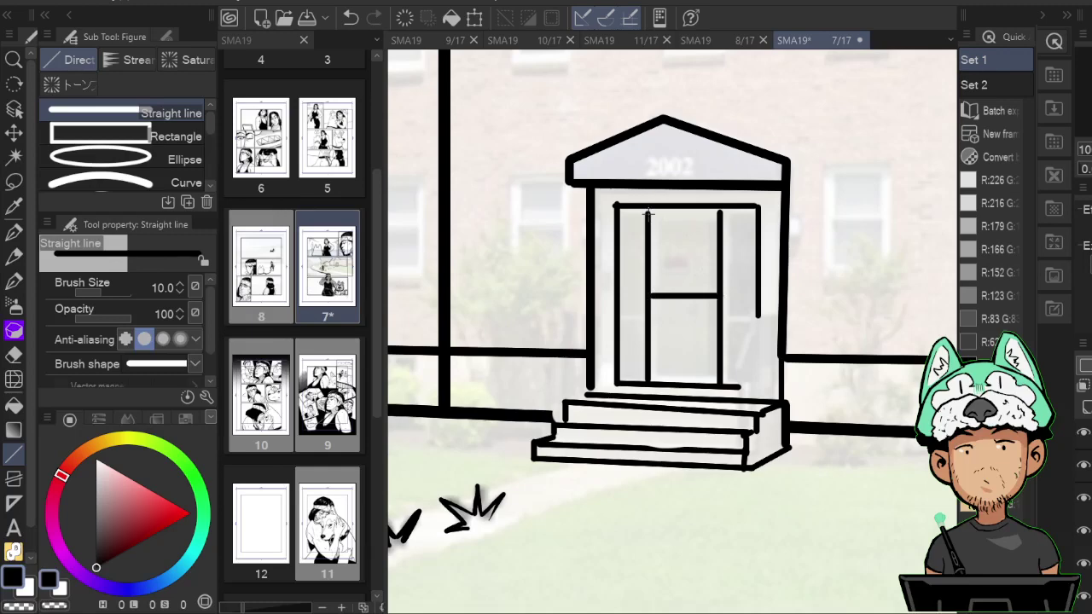
{"action": "left_click_drag", "start_coordinate": [647, 214], "coordinate": [719, 215]}
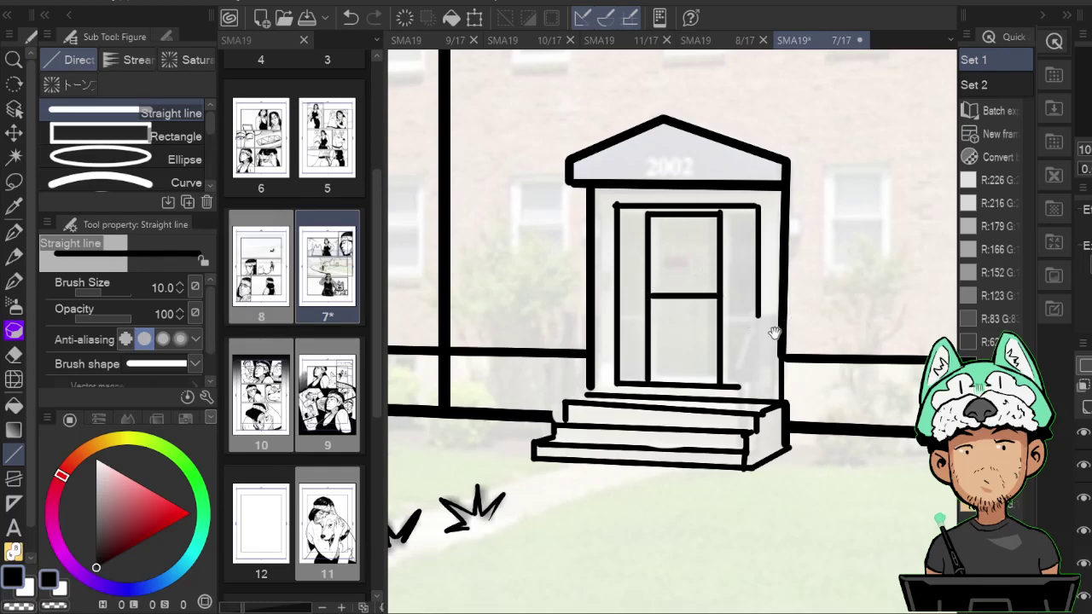
Draw the handrail beside the entrance steps with a sloping rail and vertical posts, thickening the front post.
{"action": "key", "text": "h"}
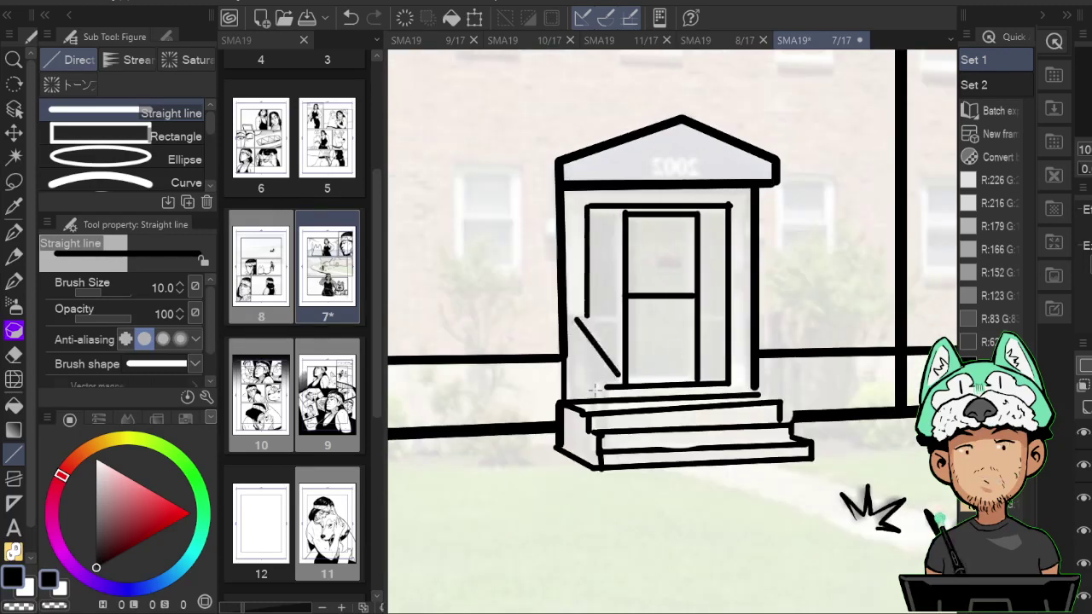
{"action": "key", "text": "p"}
{"action": "left_click_drag", "start_coordinate": [573, 321], "coordinate": [574, 400]}
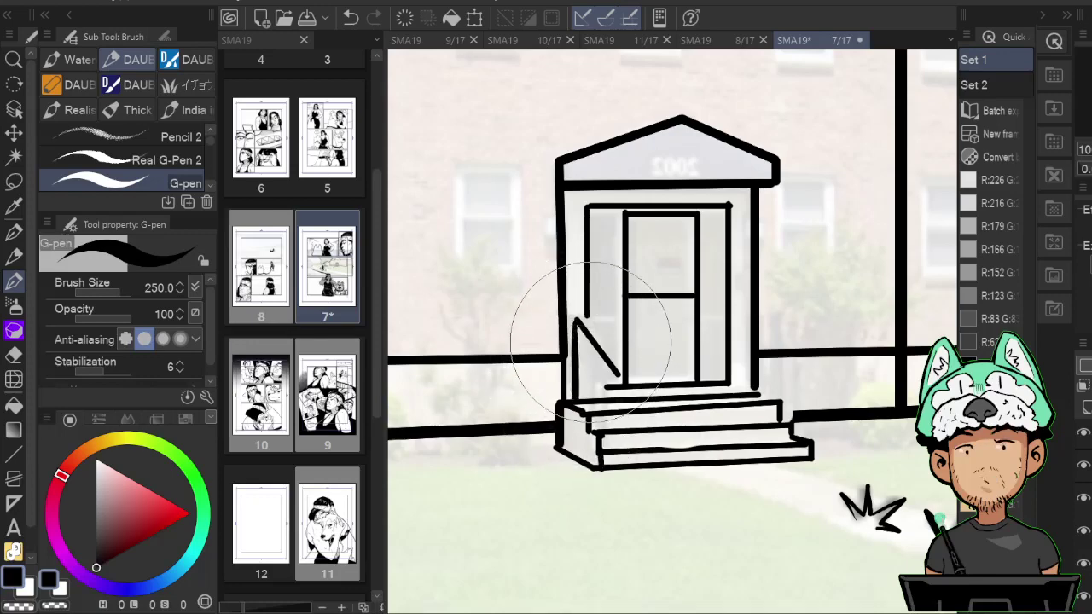
{"action": "left_click_drag", "start_coordinate": [591, 343], "coordinate": [591, 429]}
{"action": "left_click_drag", "start_coordinate": [607, 365], "coordinate": [608, 460]}
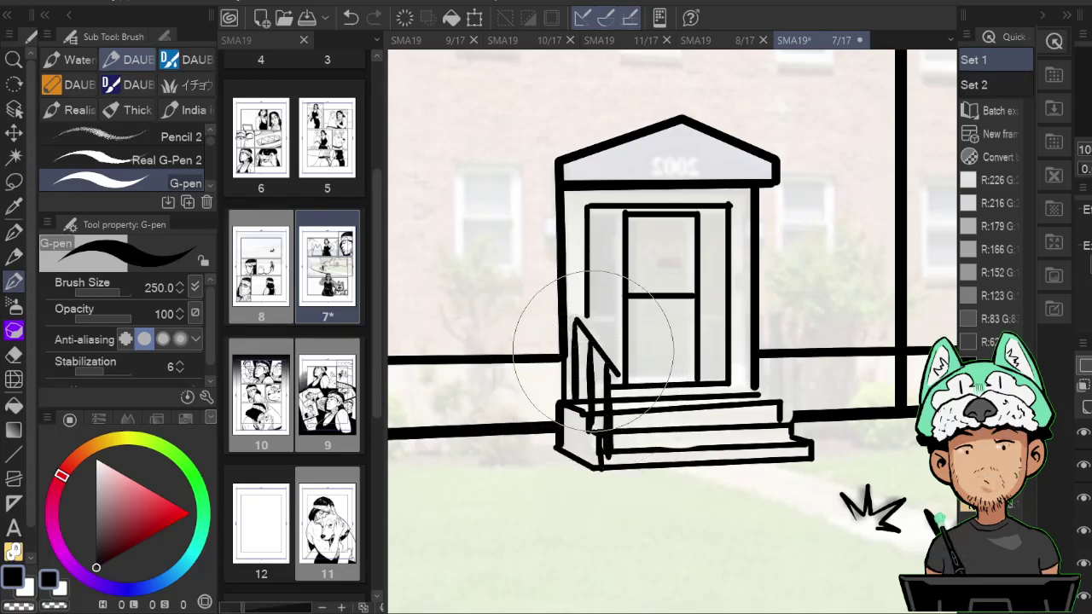
{"action": "left_click_drag", "start_coordinate": [604, 377], "coordinate": [608, 464]}
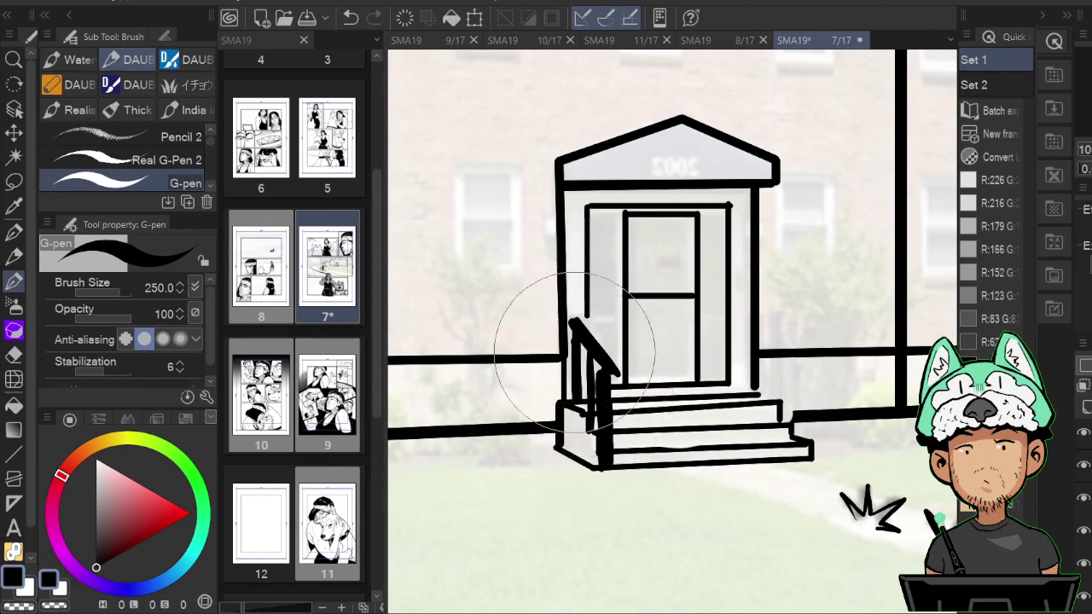
Draw two close parallel vertical lines from the gable's lower corner down the wall to the ground line.
{"action": "scroll", "coordinate": [572, 376], "scroll_direction": "down", "scroll_amount": 3}
{"action": "scroll", "coordinate": [572, 375], "scroll_direction": "down", "scroll_amount": 4}
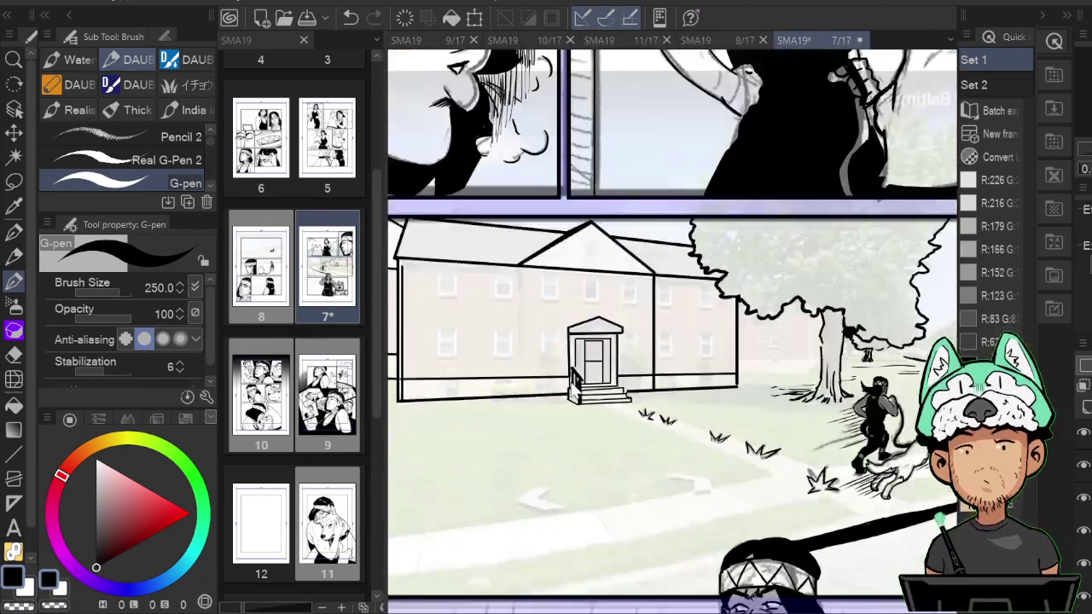
{"action": "scroll", "coordinate": [572, 376], "scroll_direction": "up", "scroll_amount": 4}
{"action": "scroll", "coordinate": [573, 378], "scroll_direction": "up", "scroll_amount": 1}
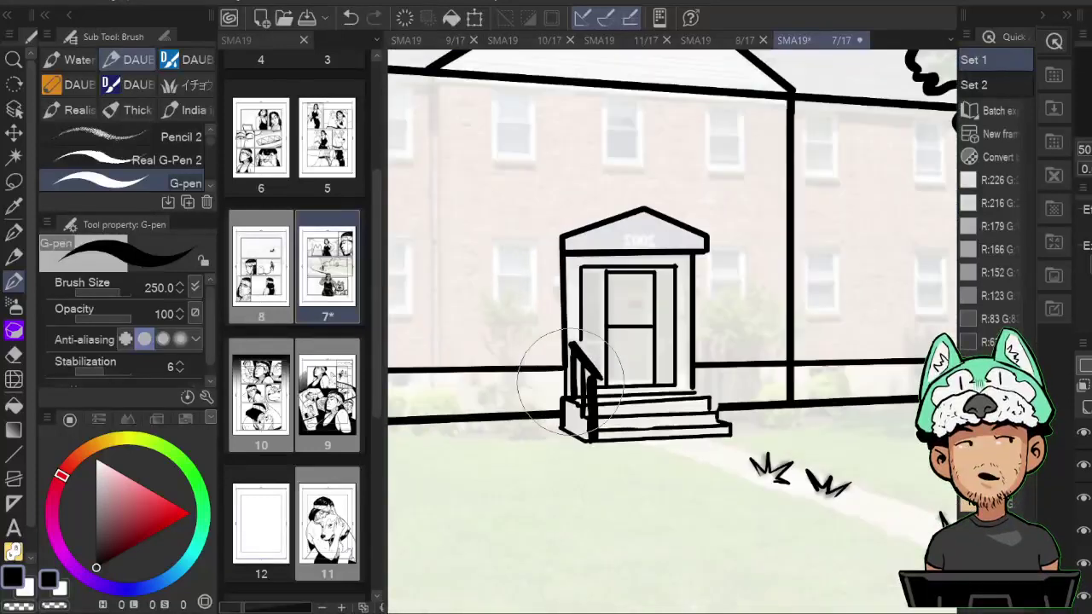
{"action": "left_click", "coordinate": [14, 455]}
{"action": "left_click_drag", "start_coordinate": [539, 312], "coordinate": [820, 346]}
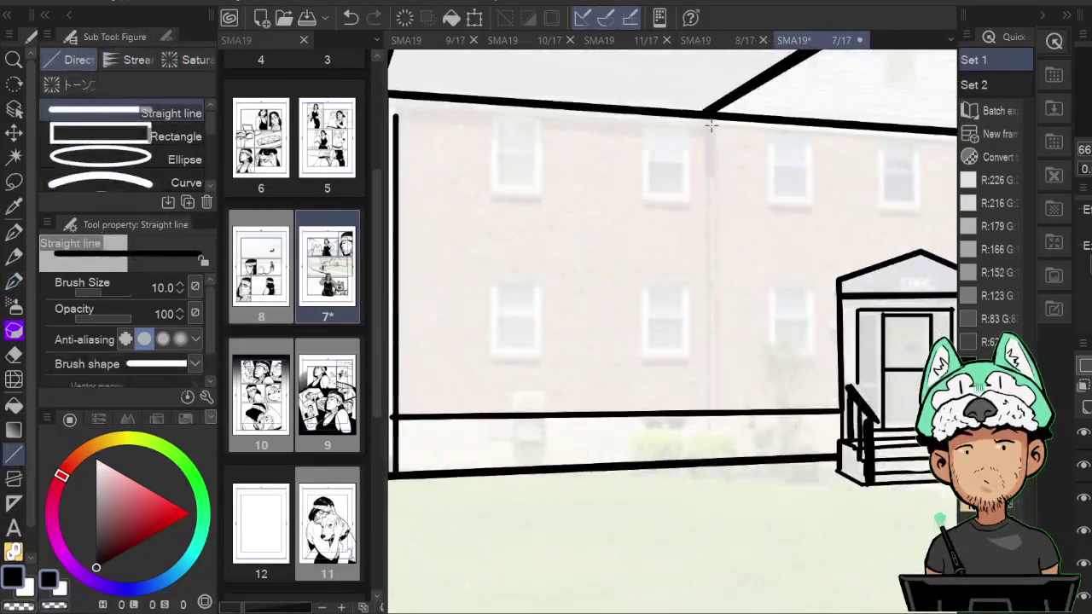
{"action": "left_click_drag", "start_coordinate": [705, 118], "coordinate": [705, 439]}
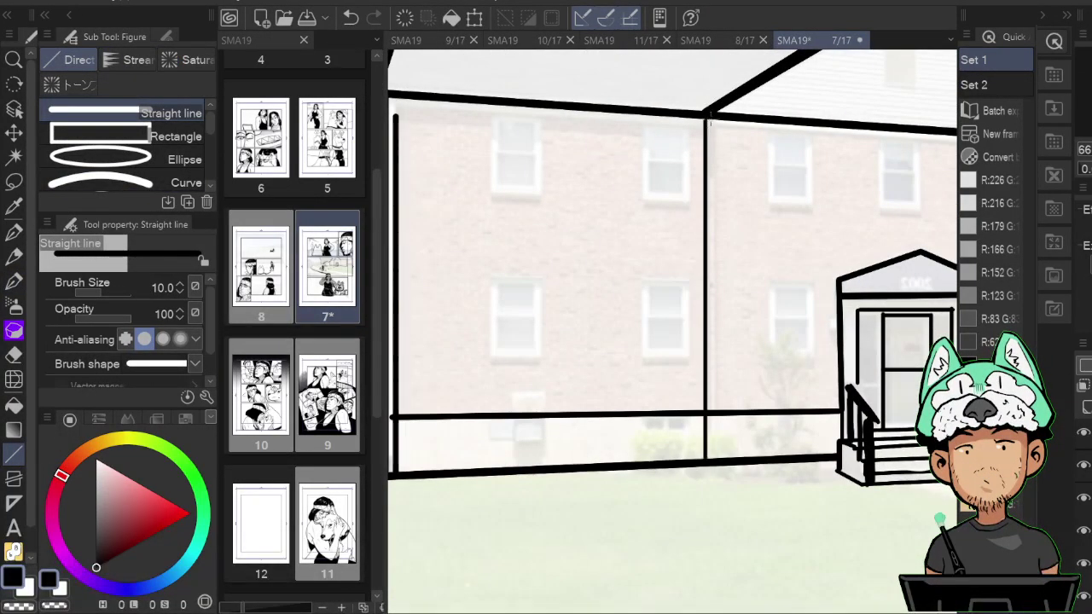
{"action": "left_click_drag", "start_coordinate": [708, 118], "coordinate": [712, 457]}
Flip the canvas view and draw both vertical sides of the upper window directly above the entrance canopy.
{"action": "left_click_drag", "start_coordinate": [756, 289], "coordinate": [783, 355]}
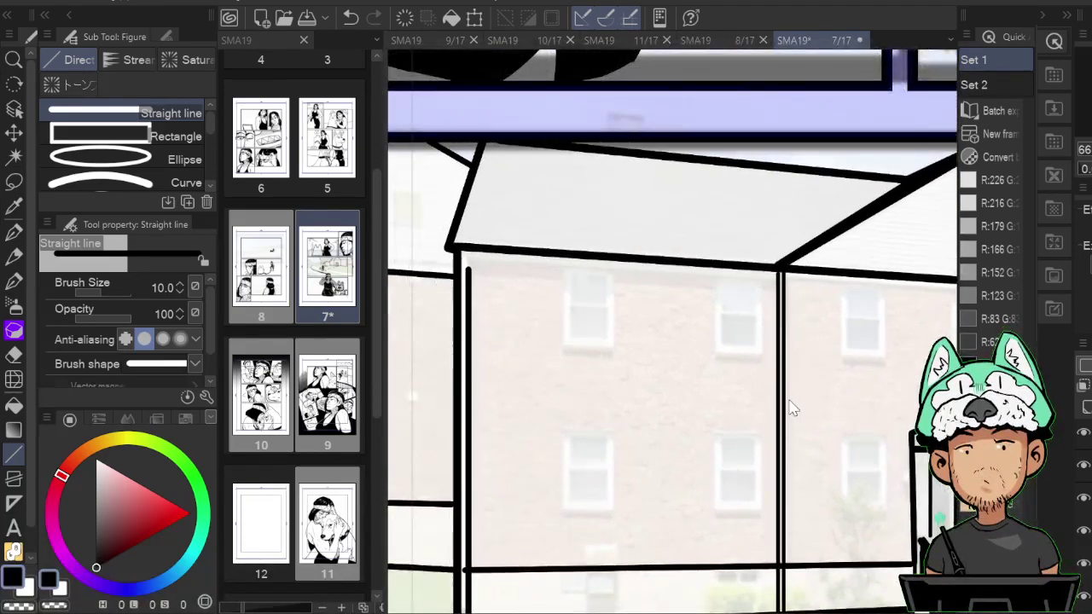
{"action": "scroll", "coordinate": [790, 399], "scroll_direction": "down", "scroll_amount": 3}
{"action": "key", "text": "h"}
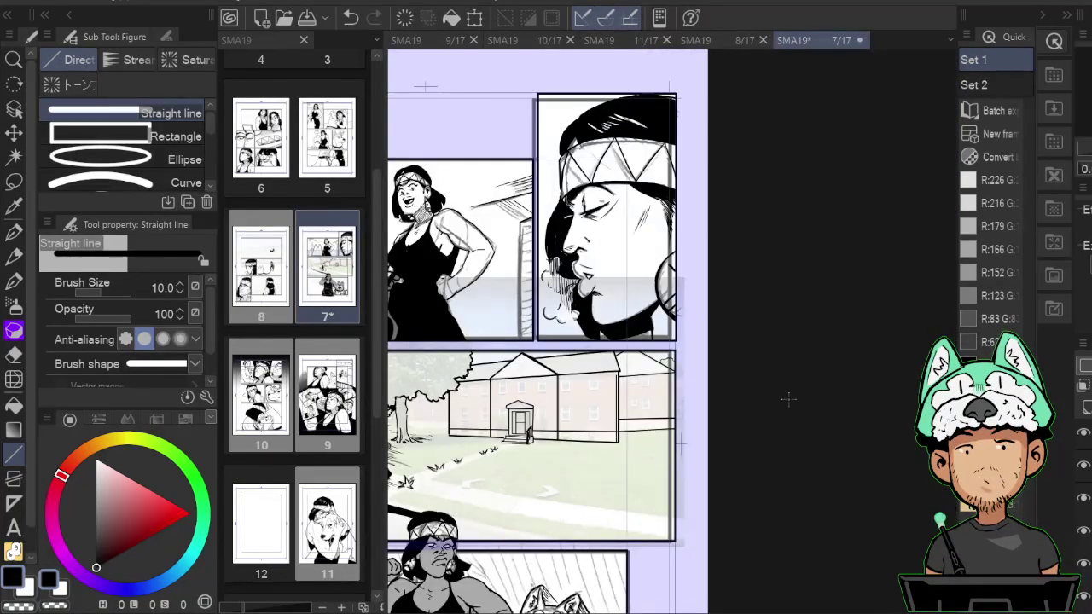
{"action": "scroll", "coordinate": [788, 397], "scroll_direction": "up", "scroll_amount": 3}
{"action": "left_click_drag", "start_coordinate": [538, 289], "coordinate": [771, 293]}
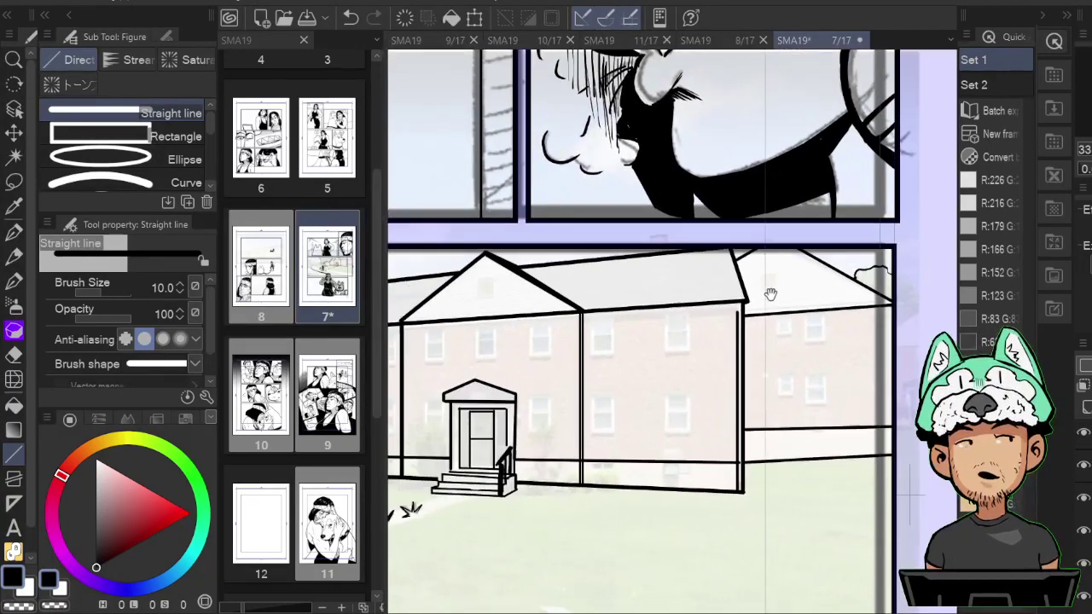
{"action": "left_click_drag", "start_coordinate": [677, 307], "coordinate": [782, 336]}
{"action": "left_click_drag", "start_coordinate": [673, 337], "coordinate": [793, 337]}
{"action": "scroll", "coordinate": [781, 379], "scroll_direction": "up", "scroll_amount": 3}
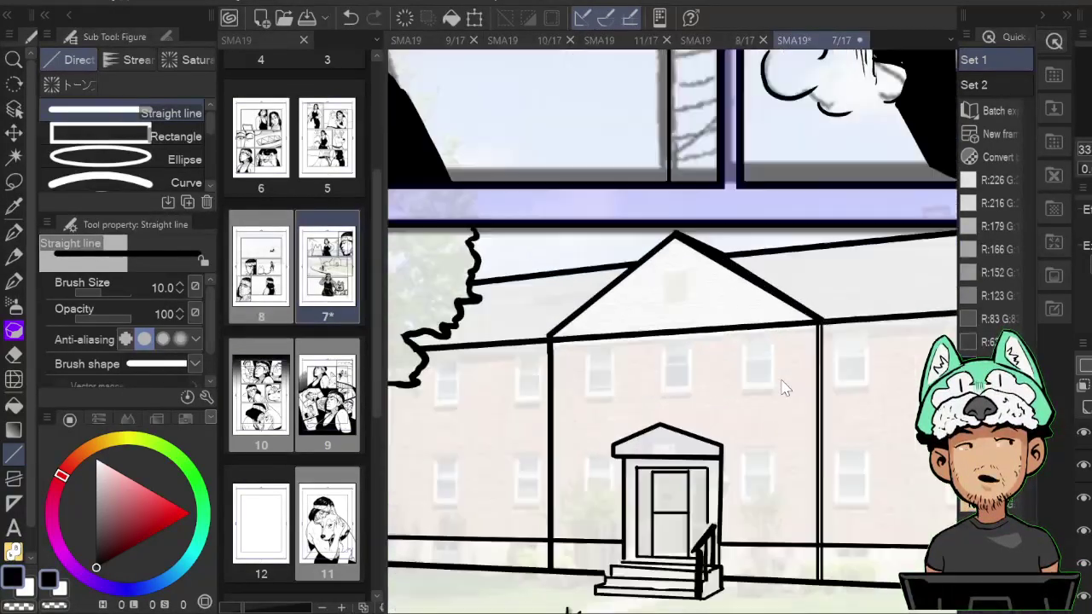
{"action": "scroll", "coordinate": [700, 221], "scroll_direction": "up", "scroll_amount": 1}
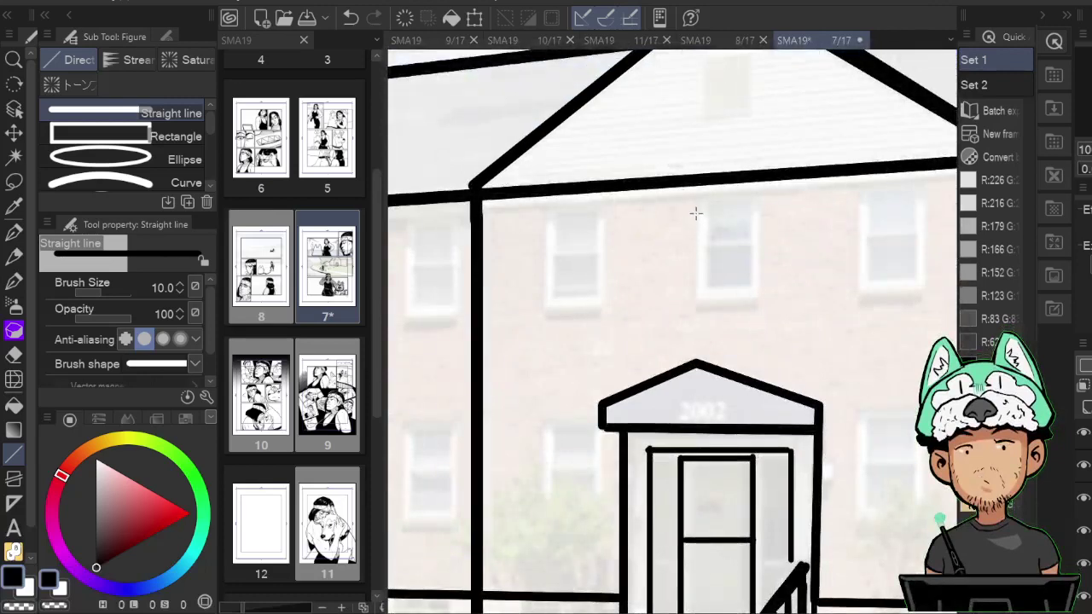
{"action": "left_click_drag", "start_coordinate": [697, 202], "coordinate": [700, 309]}
{"action": "left_click_drag", "start_coordinate": [758, 287], "coordinate": [760, 308]}
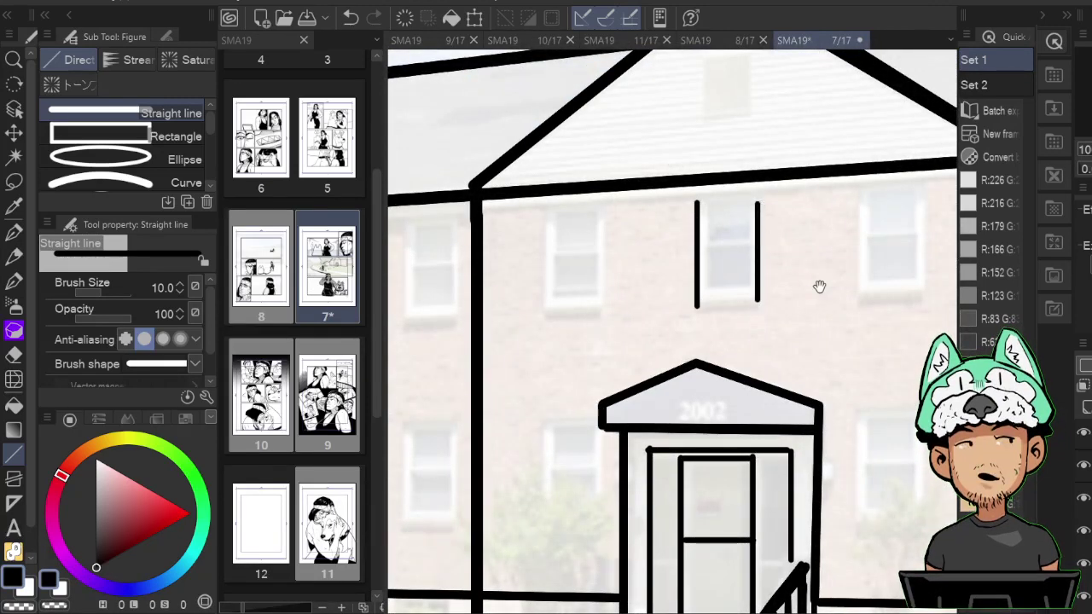
Draw the vertical sides of the upper windows on either side of the one above the canopy.
{"action": "scroll", "coordinate": [822, 288], "scroll_direction": "right", "scroll_amount": 2}
{"action": "left_click_drag", "start_coordinate": [793, 198], "coordinate": [802, 297]}
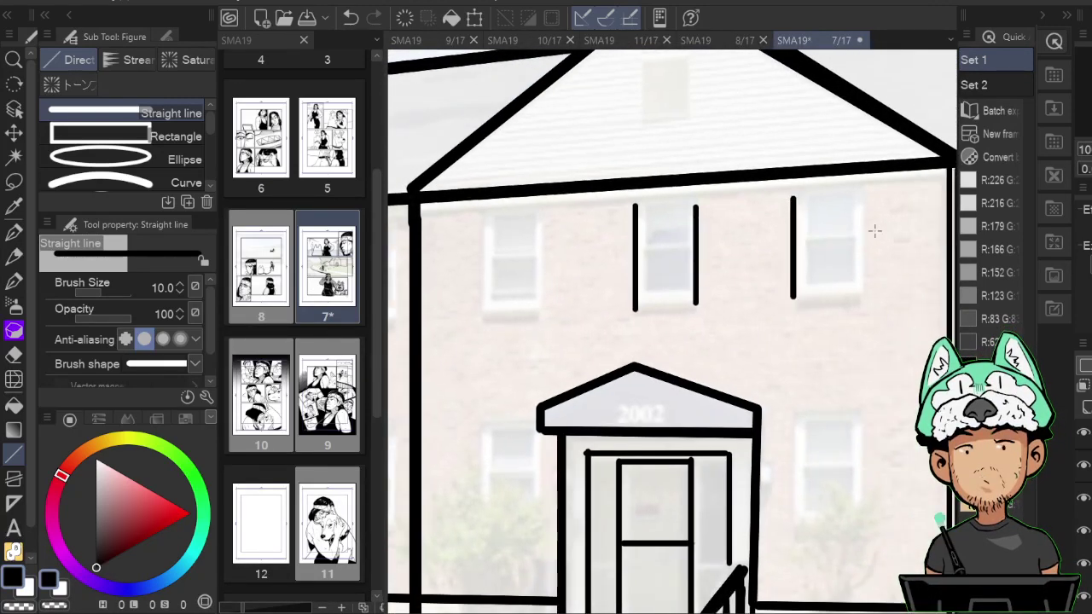
{"action": "left_click_drag", "start_coordinate": [862, 191], "coordinate": [864, 290]}
{"action": "mouse_move", "coordinate": [537, 209]}
{"action": "left_mouse_down"}
{"action": "mouse_move", "coordinate": [538, 308]}
{"action": "mouse_move", "coordinate": [488, 312]}
{"action": "left_mouse_up"}
Draw the vertical sides of the ground-floor window beside the entrance handrail.
{"action": "left_click_drag", "start_coordinate": [556, 448], "coordinate": [581, 303]}
{"action": "left_click_drag", "start_coordinate": [582, 378], "coordinate": [671, 334]}
{"action": "left_click_drag", "start_coordinate": [939, 256], "coordinate": [781, 309]}
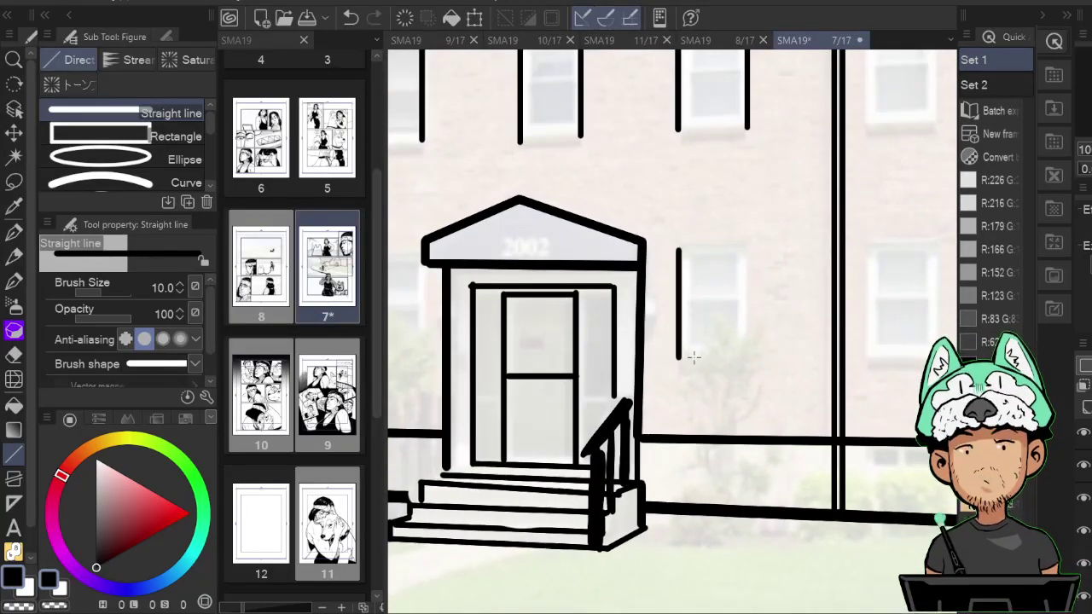
{"action": "left_click_drag", "start_coordinate": [708, 258], "coordinate": [618, 261]}
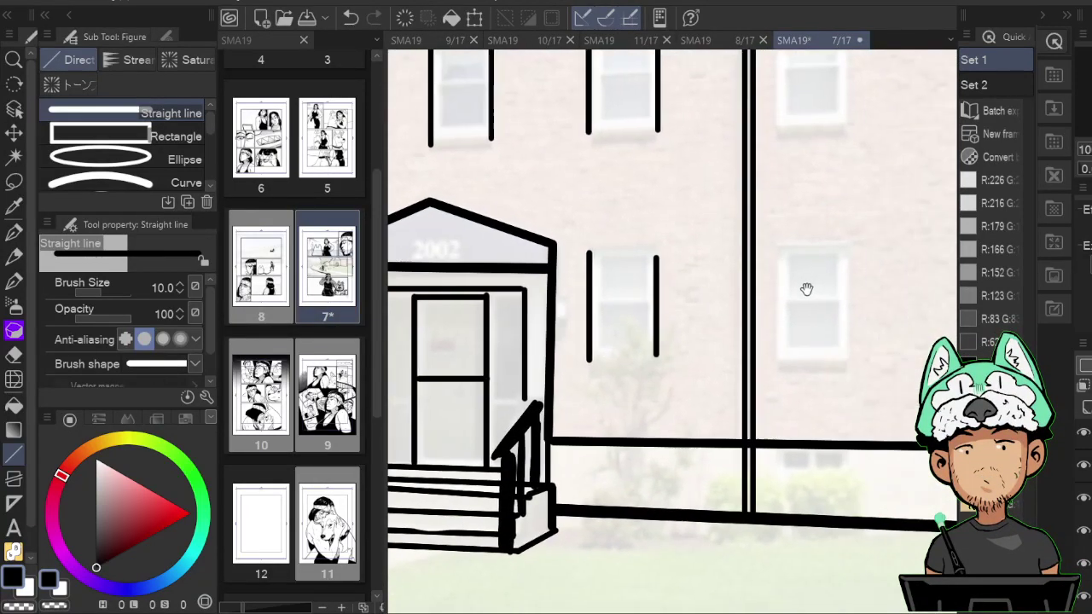
Draw the vertical sides of the two ground-floor windows beyond the double vertical wall line.
{"action": "left_click_drag", "start_coordinate": [779, 256], "coordinate": [779, 369]}
{"action": "left_click_drag", "start_coordinate": [847, 248], "coordinate": [846, 369]}
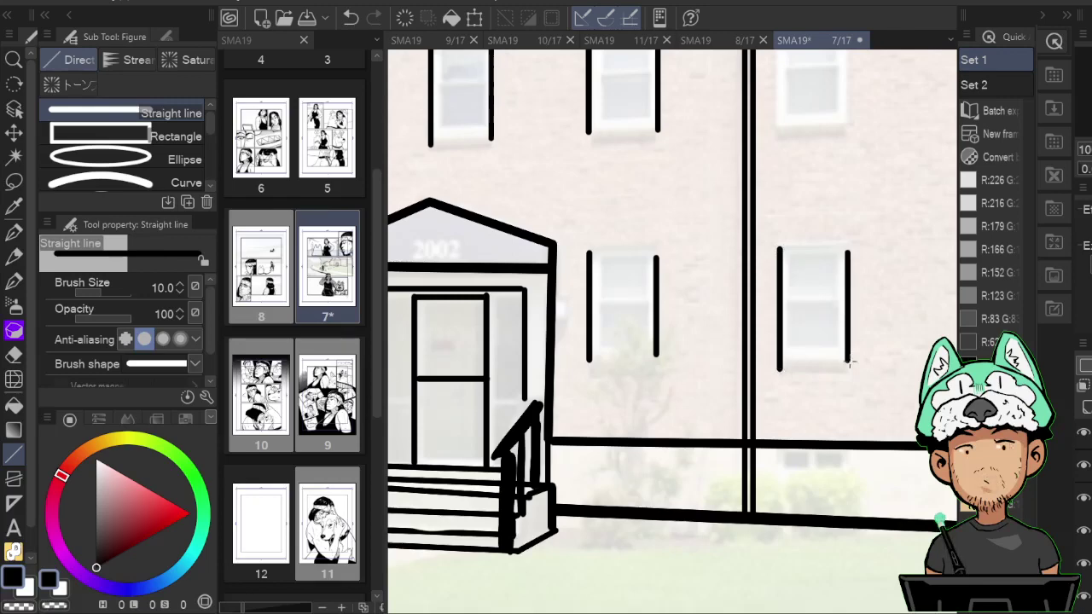
{"action": "mouse_move", "coordinate": [922, 314]}
{"action": "left_mouse_down"}
{"action": "mouse_move", "coordinate": [750, 331]}
{"action": "mouse_move", "coordinate": [677, 317]}
{"action": "left_mouse_up"}
{"action": "left_click_drag", "start_coordinate": [750, 246], "coordinate": [749, 369]}
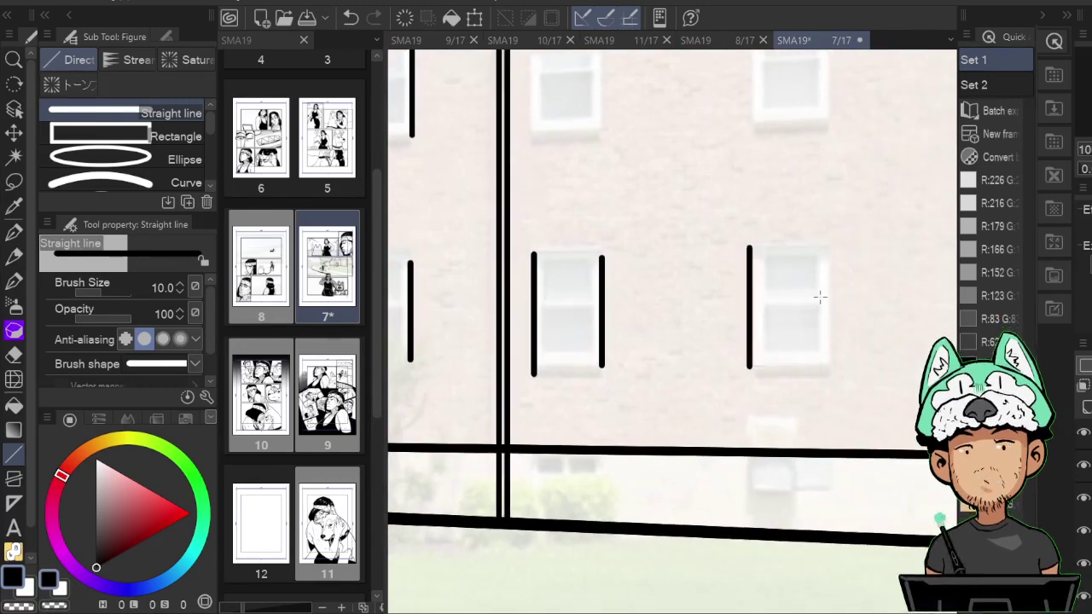
Draw the vertical sides of the two upper-floor windows beyond the double wall line, redoing one misplaced edge.
{"action": "left_click_drag", "start_coordinate": [781, 81], "coordinate": [771, 285]}
{"action": "left_click_drag", "start_coordinate": [744, 222], "coordinate": [745, 295]}
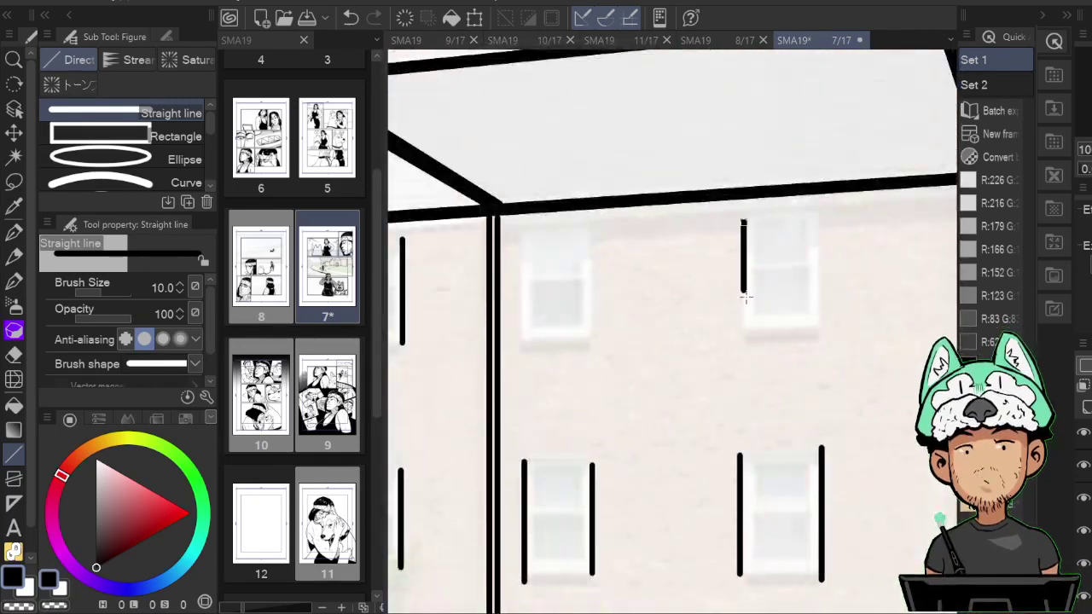
{"action": "left_click_drag", "start_coordinate": [811, 213], "coordinate": [811, 331]}
{"action": "key", "text": "ctrl+z"}
{"action": "left_click_drag", "start_coordinate": [819, 218], "coordinate": [819, 335]}
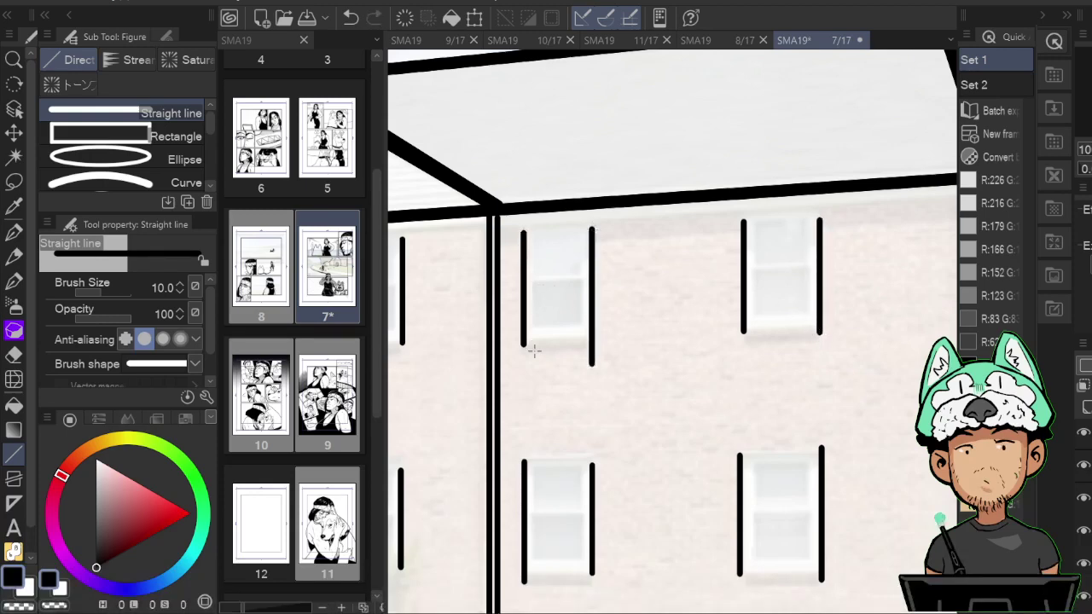
Draw the vertical sides of the two upper-floor windows in the building wing nearest the tree foliage.
{"action": "left_click_drag", "start_coordinate": [559, 384], "coordinate": [875, 362]}
{"action": "left_click_drag", "start_coordinate": [621, 379], "coordinate": [867, 365]}
{"action": "left_click_drag", "start_coordinate": [572, 348], "coordinate": [834, 338]}
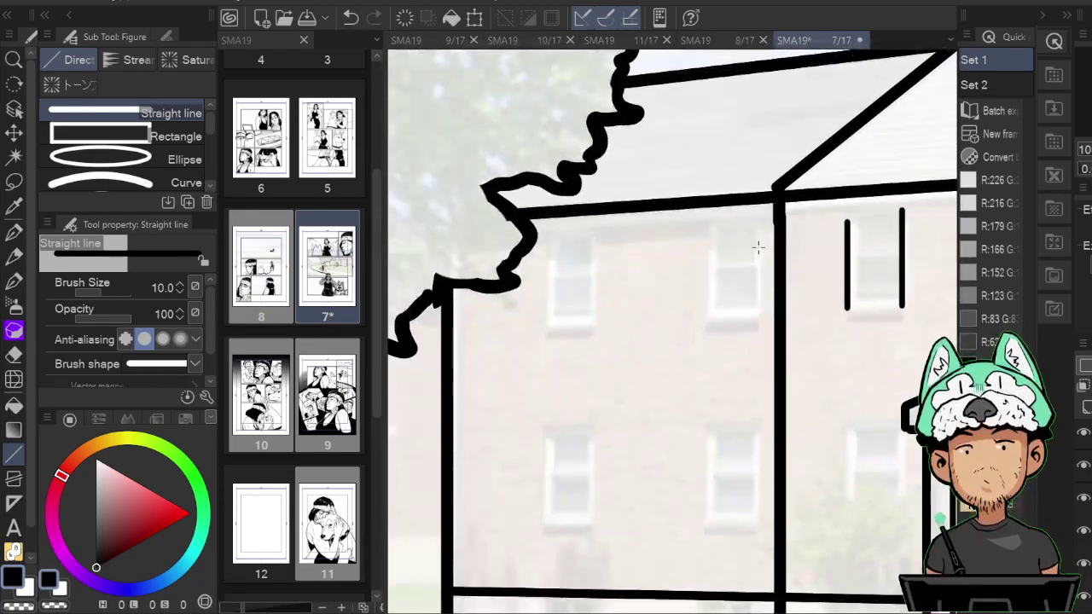
{"action": "left_click_drag", "start_coordinate": [757, 224], "coordinate": [757, 334]}
{"action": "left_click_drag", "start_coordinate": [709, 226], "coordinate": [709, 317]}
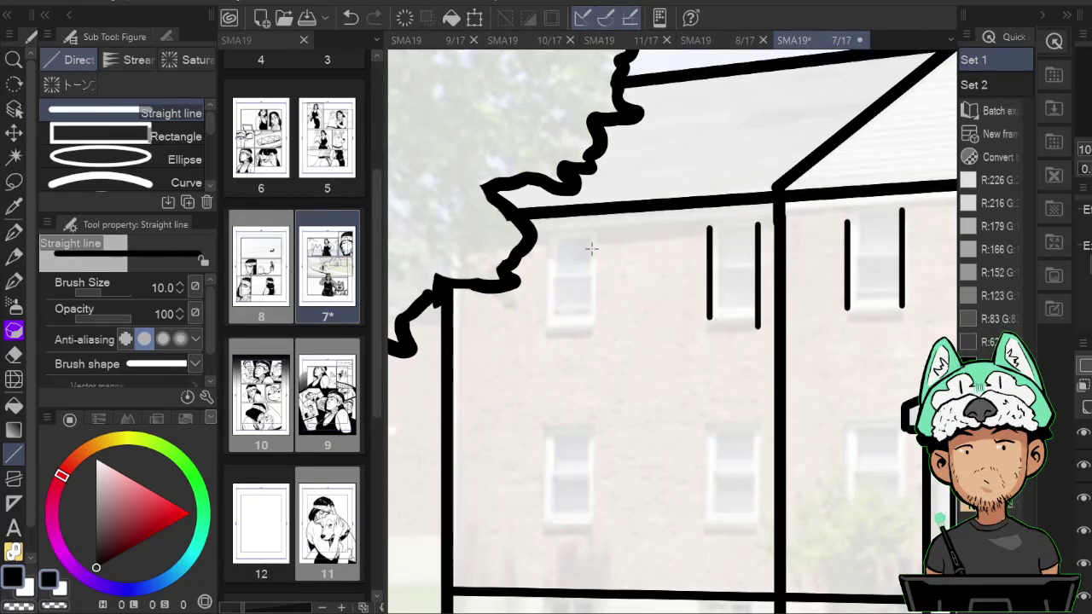
{"action": "left_click", "coordinate": [541, 265]}
{"action": "left_click_drag", "start_coordinate": [549, 244], "coordinate": [549, 344]}
{"action": "key", "text": "ctrl+z"}
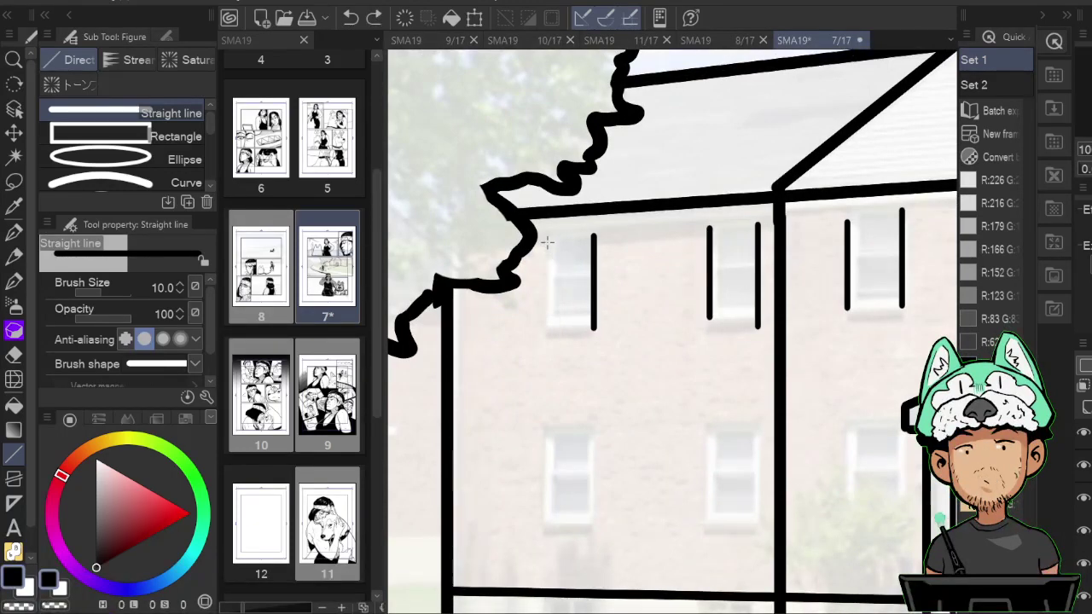
Draw the vertical sides of the wing's two ground-floor windows and the outer edge of the window beside the entrance canopy.
{"action": "scroll", "coordinate": [560, 238], "scroll_direction": "down", "scroll_amount": 3}
{"action": "left_click_drag", "start_coordinate": [593, 337], "coordinate": [593, 436]}
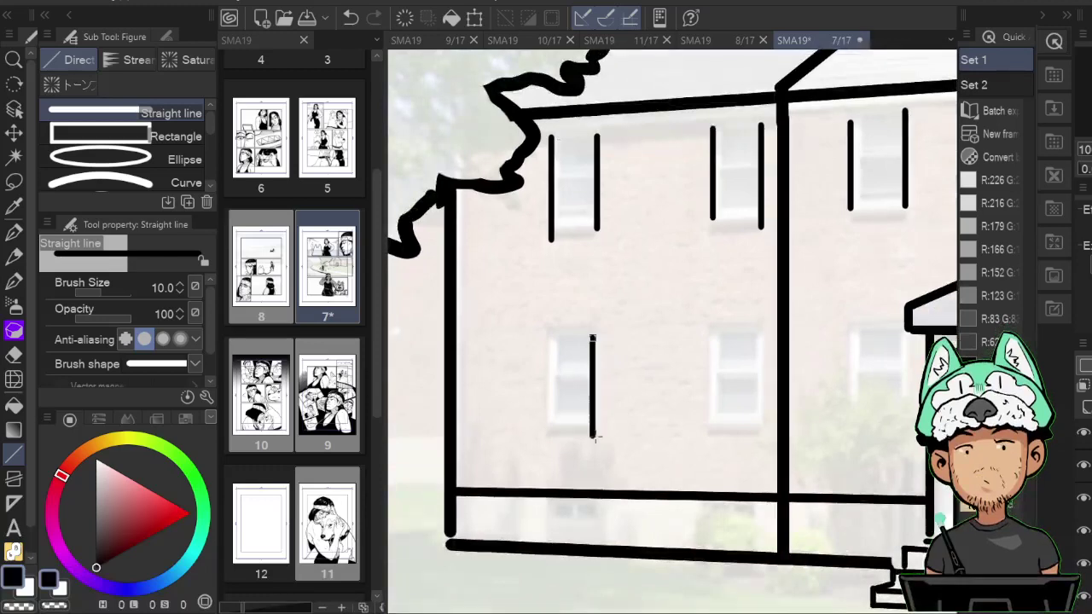
{"action": "left_click_drag", "start_coordinate": [549, 338], "coordinate": [548, 439]}
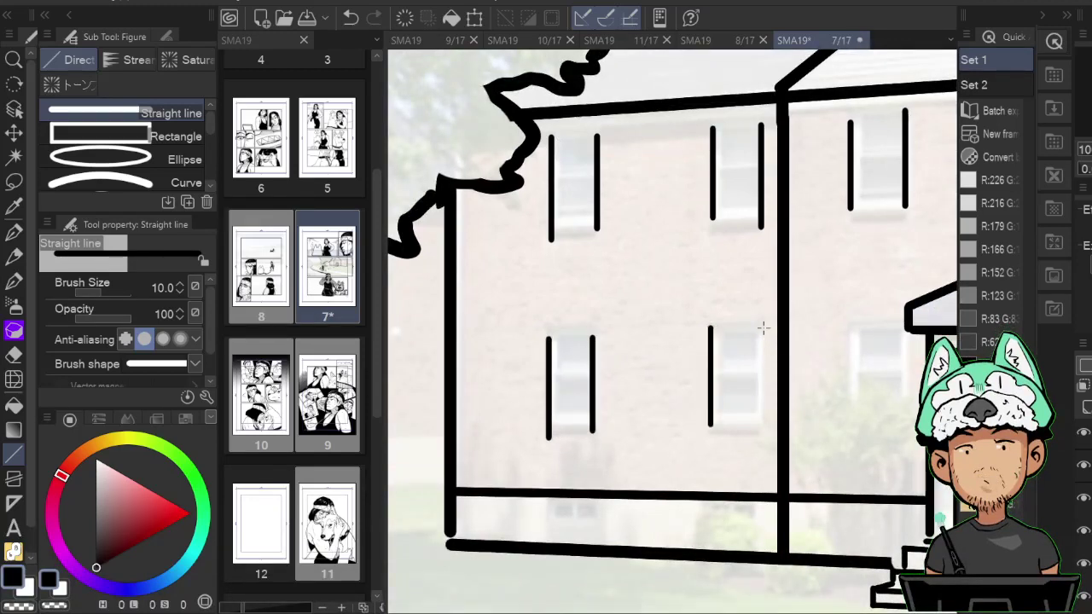
{"action": "scroll", "coordinate": [759, 415], "scroll_direction": "right", "scroll_amount": 3}
{"action": "left_click_drag", "start_coordinate": [752, 333], "coordinate": [752, 429]}
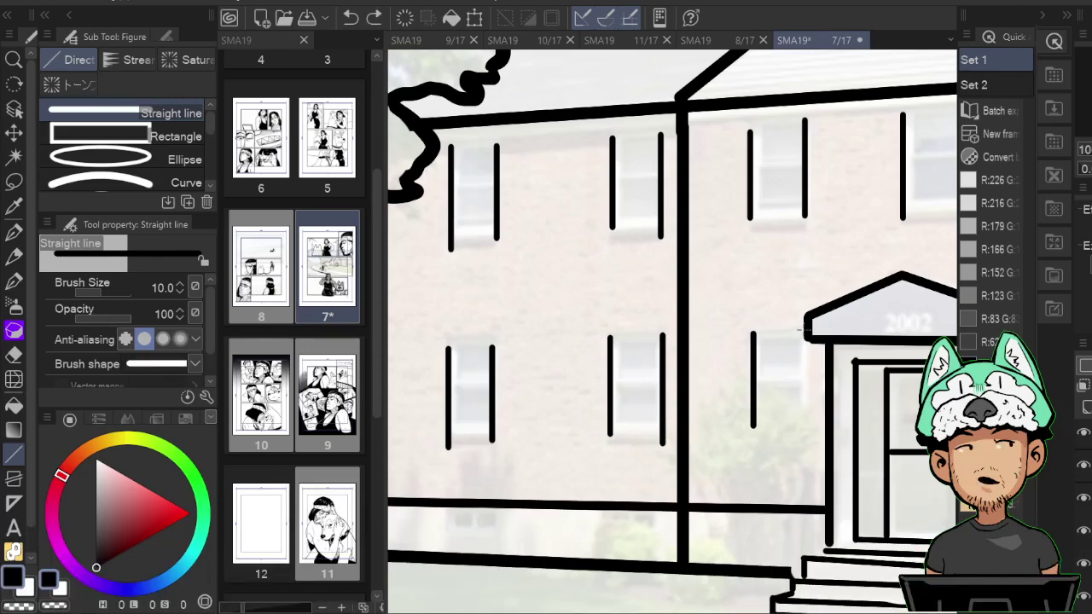
Draw the ground line and vertical corner edge of the background building between the tree trunk and the brick building.
{"action": "scroll", "coordinate": [810, 433], "scroll_direction": "down", "scroll_amount": 5}
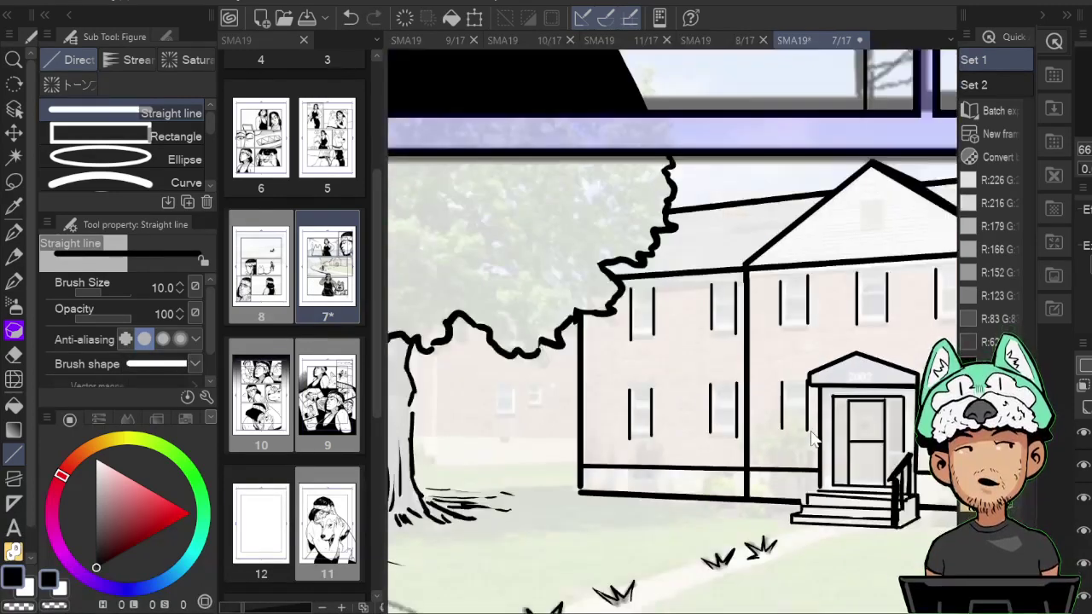
{"action": "scroll", "coordinate": [813, 438], "scroll_direction": "down", "scroll_amount": 2}
{"action": "scroll", "coordinate": [600, 436], "scroll_direction": "up", "scroll_amount": 8}
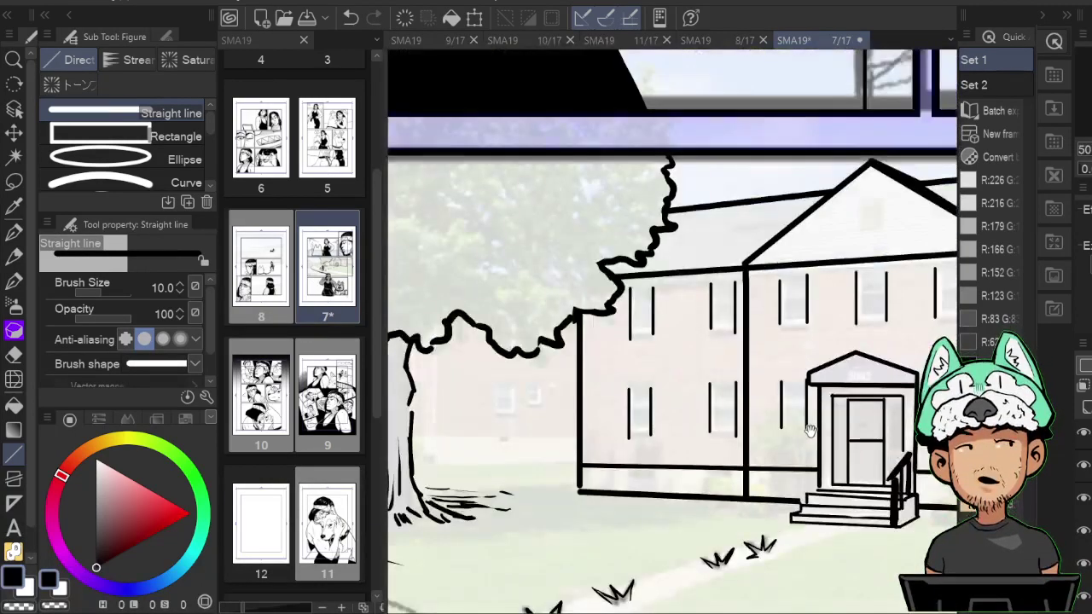
{"action": "left_click_drag", "start_coordinate": [659, 427], "coordinate": [668, 421]}
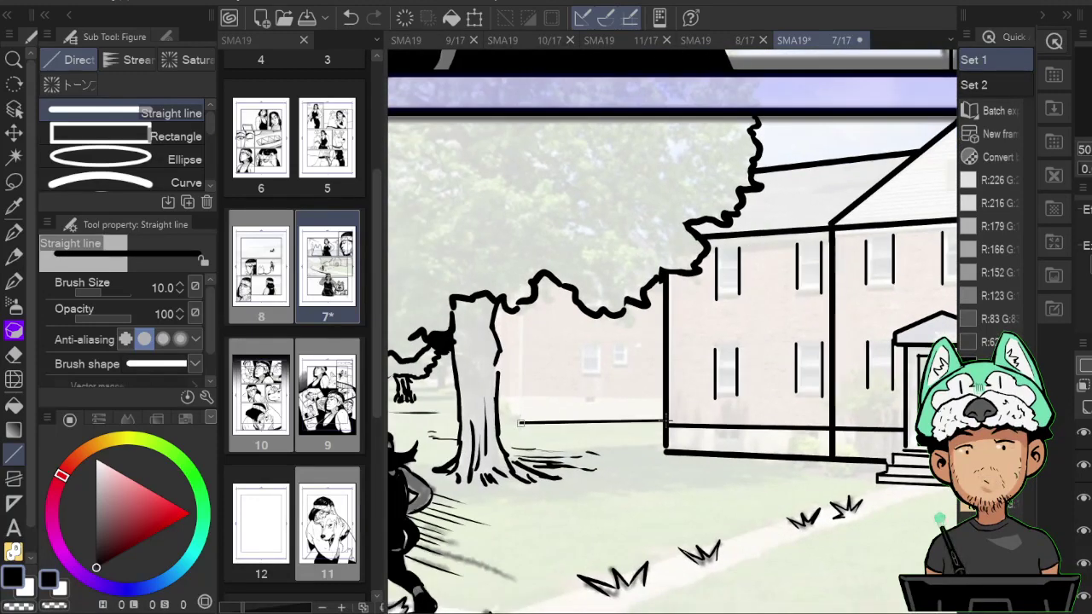
{"action": "scroll", "coordinate": [665, 428], "scroll_direction": "up", "scroll_amount": 3}
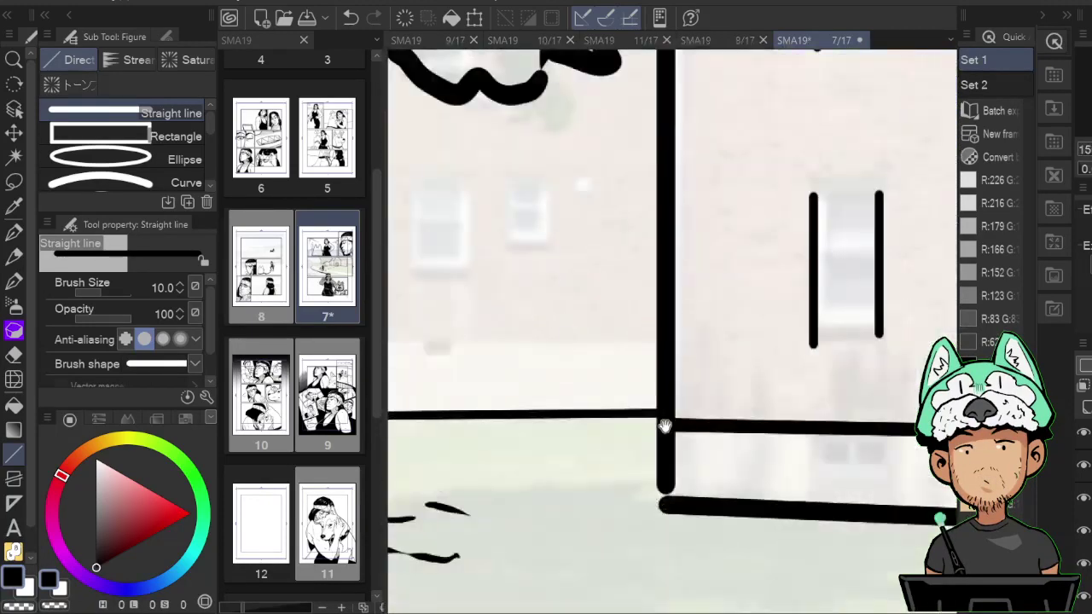
{"action": "left_click_drag", "start_coordinate": [516, 394], "coordinate": [886, 390]}
{"action": "left_click_drag", "start_coordinate": [565, 383], "coordinate": [565, 205]}
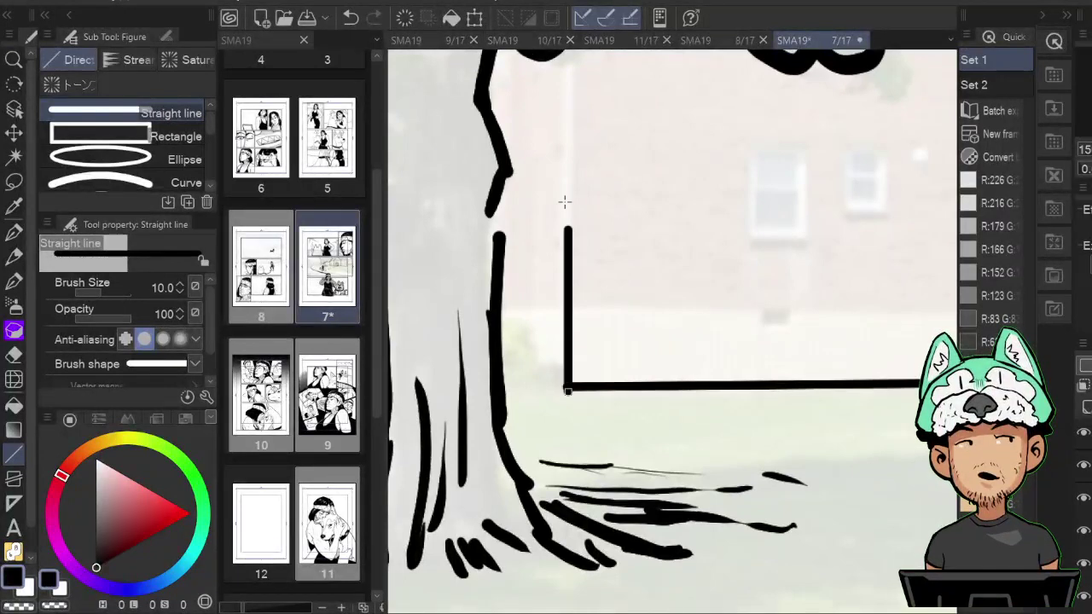
{"action": "scroll", "coordinate": [565, 256], "scroll_direction": "up", "scroll_amount": 2}
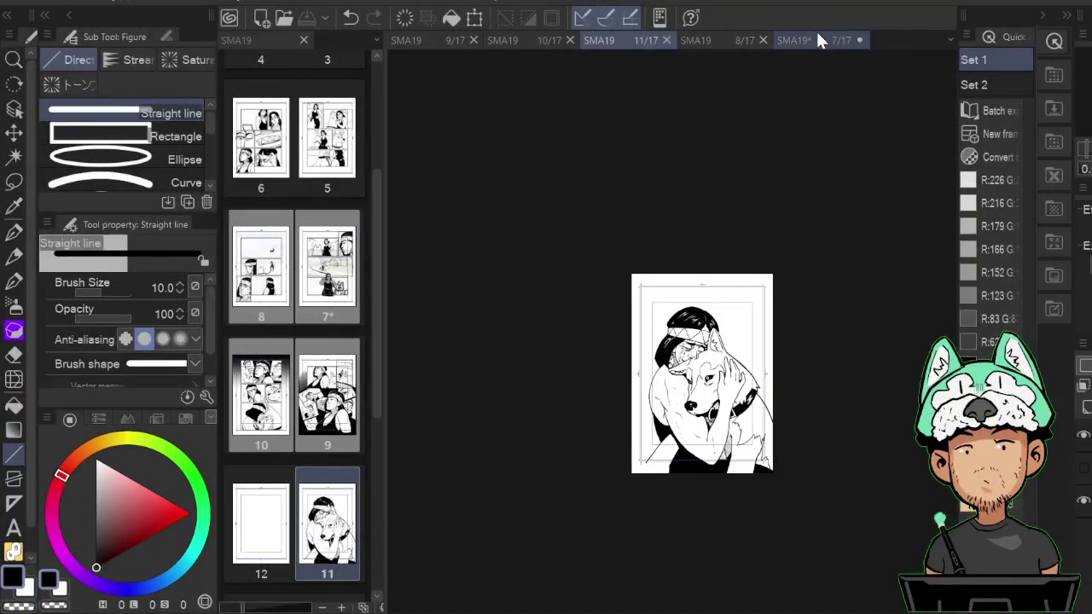
{"action": "left_click", "coordinate": [815, 40]}
{"action": "left_click_drag", "start_coordinate": [763, 399], "coordinate": [578, 414]}
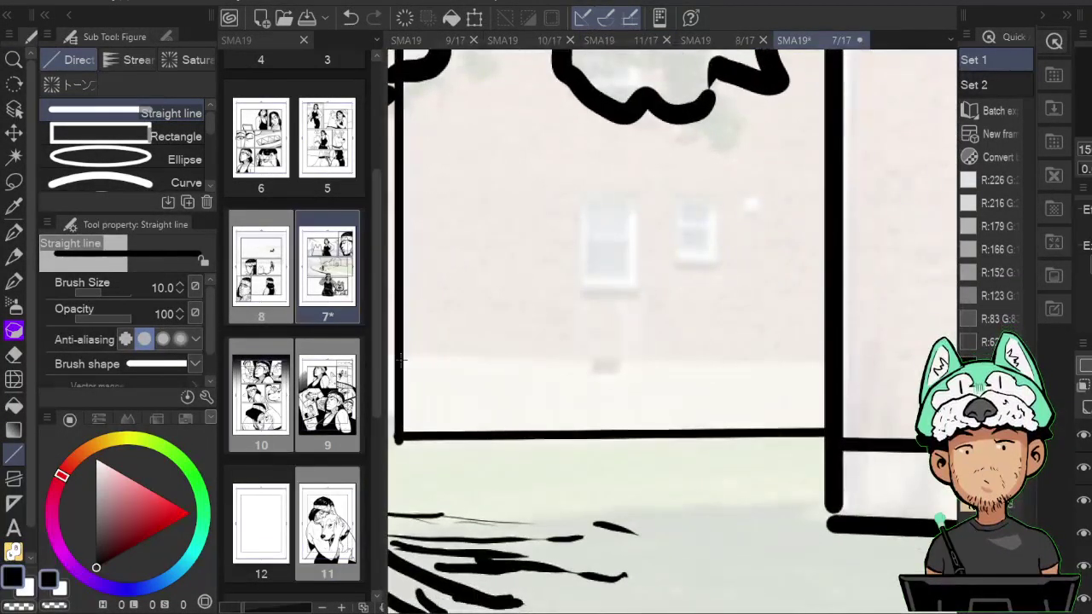
Draw a horizontal line above the background building's base and the vertical sides of its two small windows.
{"action": "left_click_drag", "start_coordinate": [400, 360], "coordinate": [832, 361]}
{"action": "mouse_move", "coordinate": [581, 275]}
{"action": "left_mouse_down"}
{"action": "mouse_move", "coordinate": [702, 353]}
{"action": "mouse_move", "coordinate": [724, 354]}
{"action": "mouse_move", "coordinate": [725, 275]}
{"action": "left_mouse_up"}
{"action": "left_click_drag", "start_coordinate": [773, 367], "coordinate": [772, 275]}
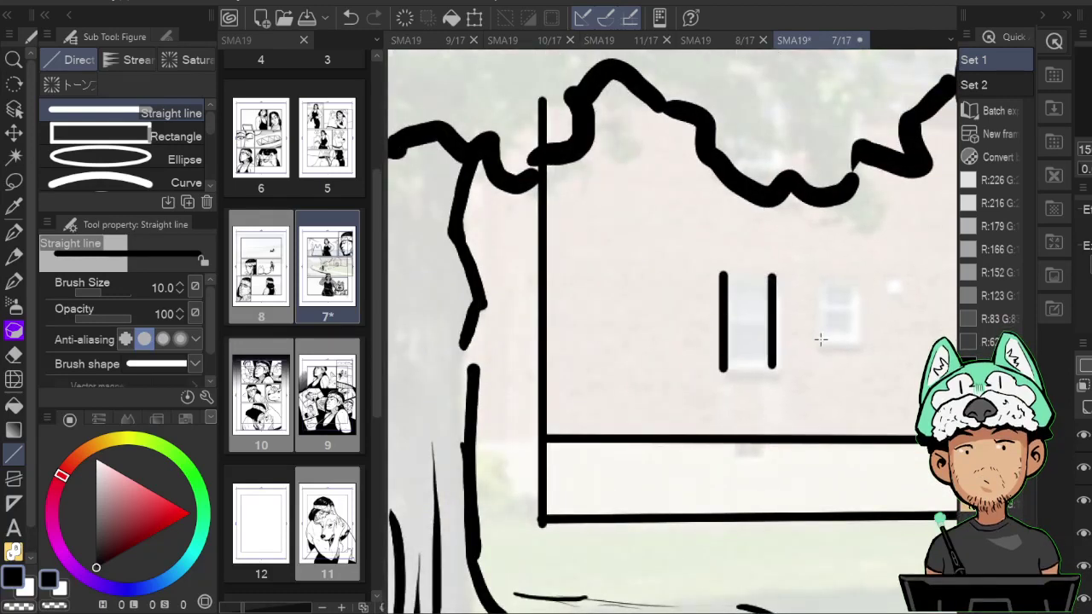
{"action": "key", "text": "ctrl+z"}
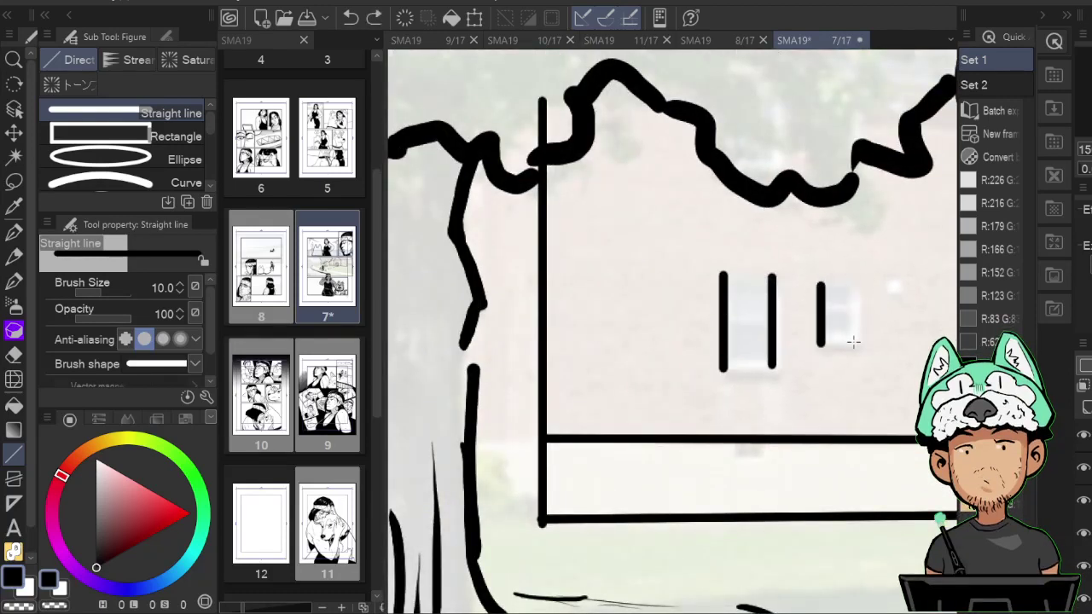
{"action": "left_click_drag", "start_coordinate": [857, 341], "coordinate": [857, 276]}
Draw the background building's narrow side wall beside the tree trunk, joining its slanted base to the front corner.
{"action": "left_click_drag", "start_coordinate": [756, 324], "coordinate": [839, 283]}
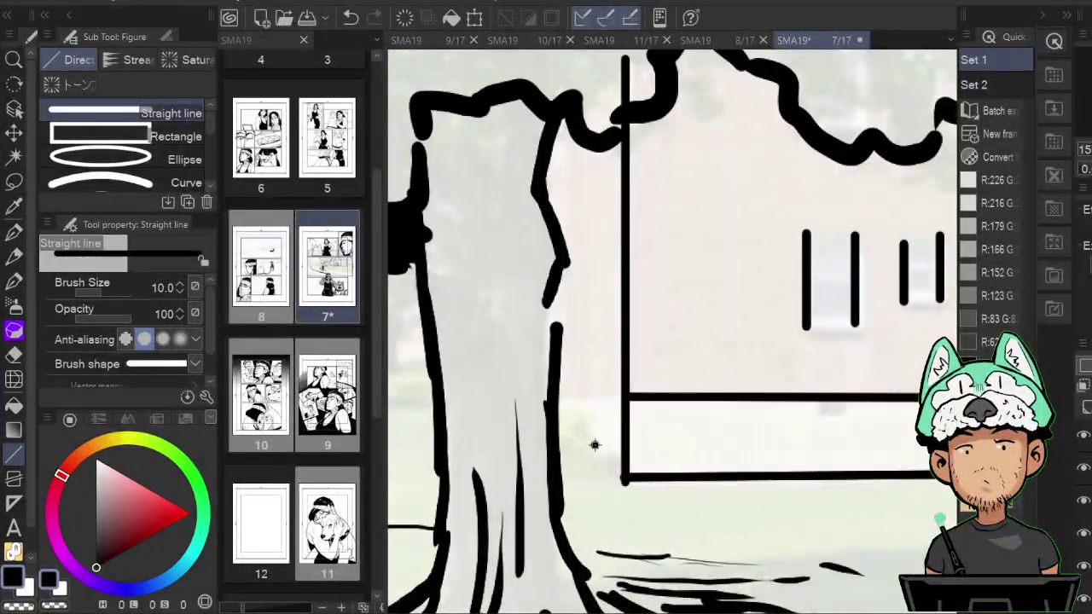
{"action": "left_click_drag", "start_coordinate": [595, 440], "coordinate": [595, 146]}
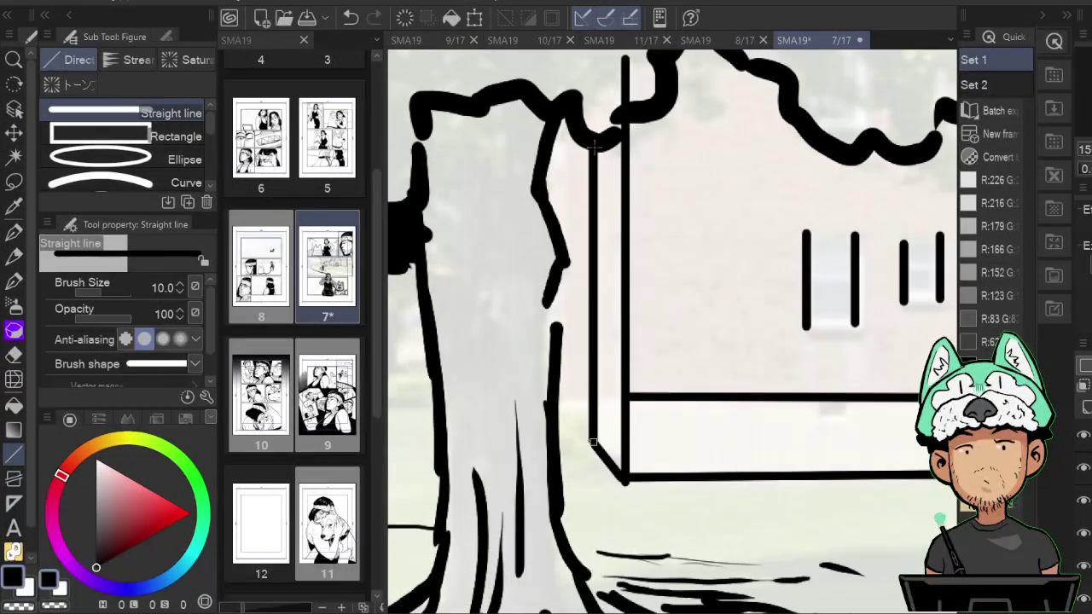
{"action": "left_click_drag", "start_coordinate": [559, 409], "coordinate": [748, 415]}
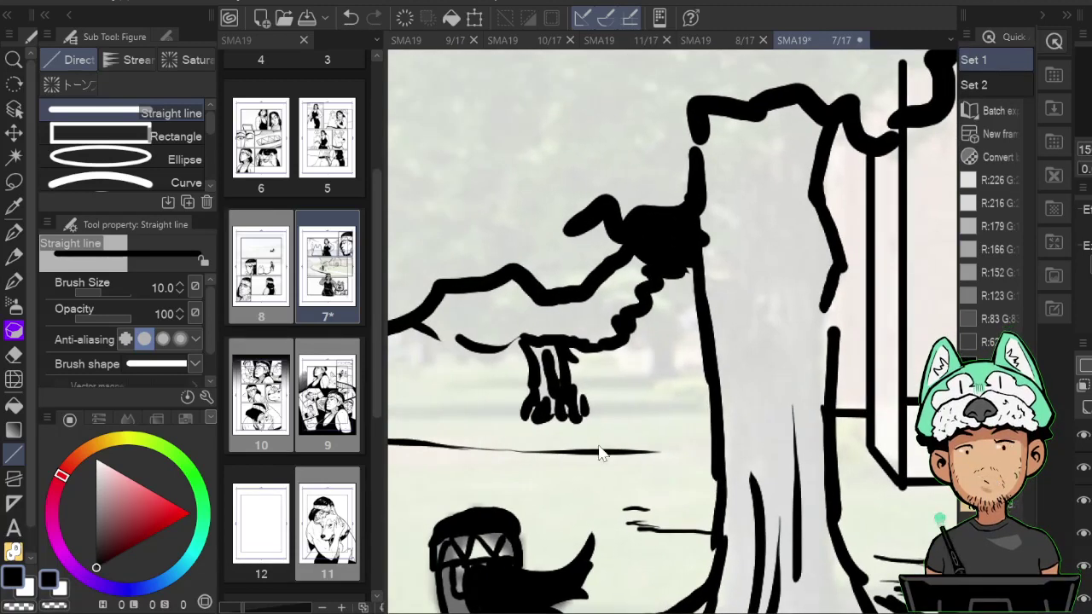
Ink the distant ground line beneath the foliage with the G-pen and fill the foliage beside the trunk solid black.
{"action": "scroll", "coordinate": [601, 450], "scroll_direction": "down", "scroll_amount": 2}
{"action": "scroll", "coordinate": [601, 449], "scroll_direction": "up", "scroll_amount": 1}
{"action": "left_click_drag", "start_coordinate": [600, 444], "coordinate": [832, 425]}
{"action": "key", "text": "b"}
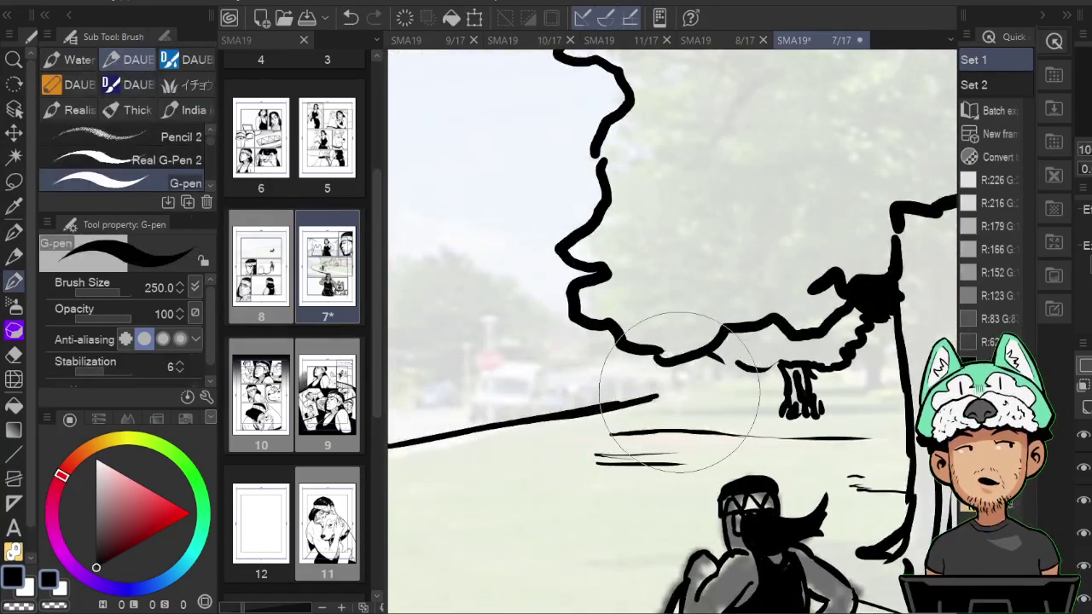
{"action": "mouse_move", "coordinate": [670, 381]}
{"action": "left_mouse_down"}
{"action": "mouse_move", "coordinate": [778, 381]}
{"action": "mouse_move", "coordinate": [809, 398]}
{"action": "mouse_move", "coordinate": [790, 392]}
{"action": "mouse_move", "coordinate": [902, 376]}
{"action": "mouse_move", "coordinate": [874, 385]}
{"action": "mouse_move", "coordinate": [863, 362]}
{"action": "mouse_move", "coordinate": [892, 360]}
{"action": "left_mouse_up"}
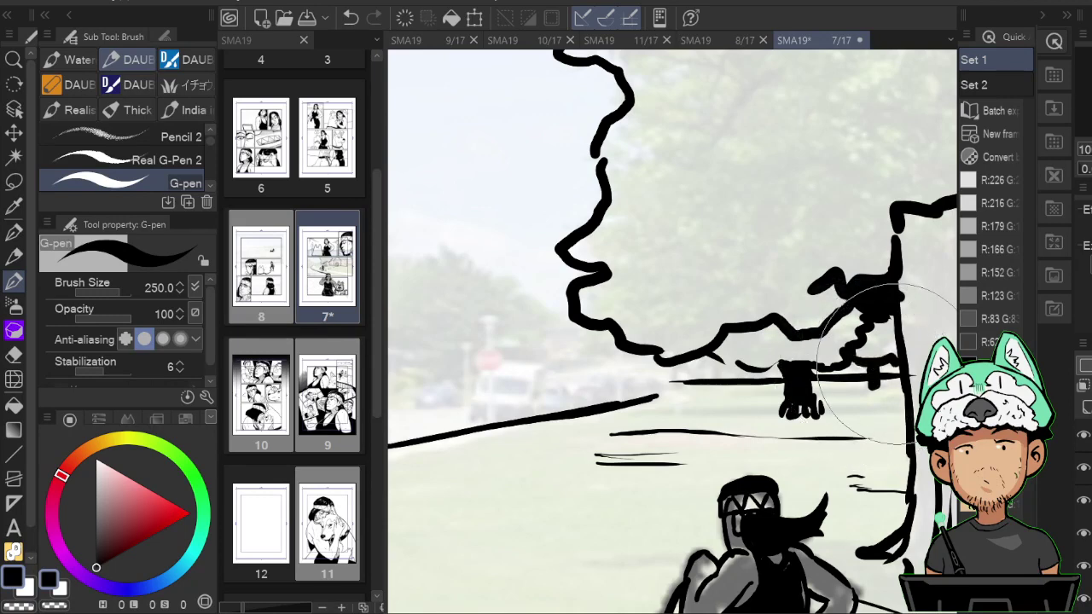
{"action": "mouse_move", "coordinate": [887, 319]}
{"action": "left_mouse_down"}
{"action": "mouse_move", "coordinate": [894, 359]}
{"action": "mouse_move", "coordinate": [870, 354]}
{"action": "mouse_move", "coordinate": [883, 341]}
{"action": "left_mouse_up"}
{"action": "left_click_drag", "start_coordinate": [824, 286], "coordinate": [854, 354]}
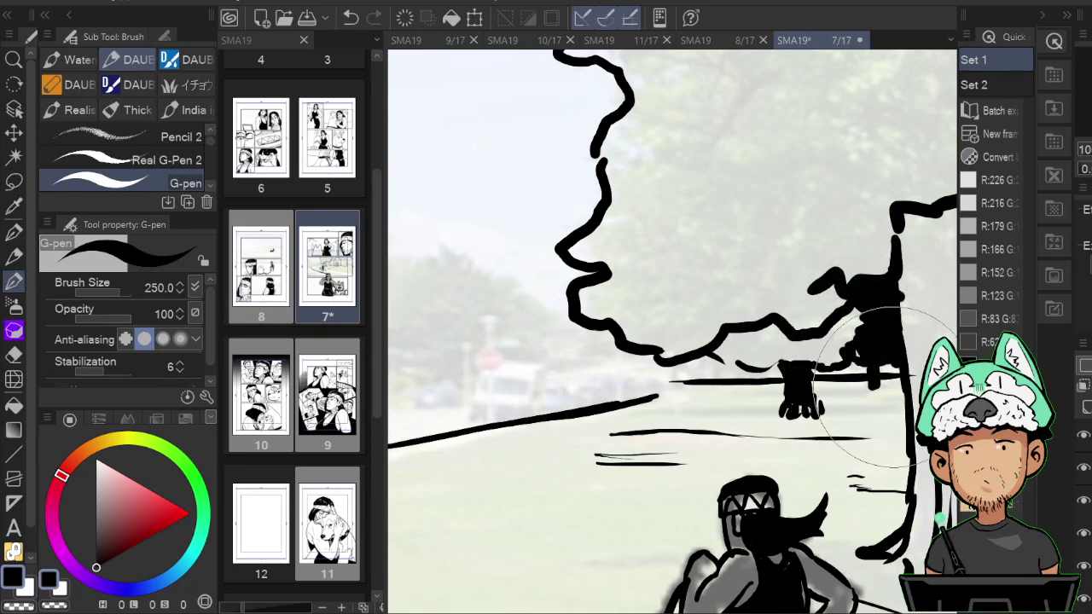
Ink the jagged outline of the distant tree behind the red-brick house, starting from the middle panel's border.
{"action": "scroll", "coordinate": [894, 389], "scroll_direction": "down", "scroll_amount": 7}
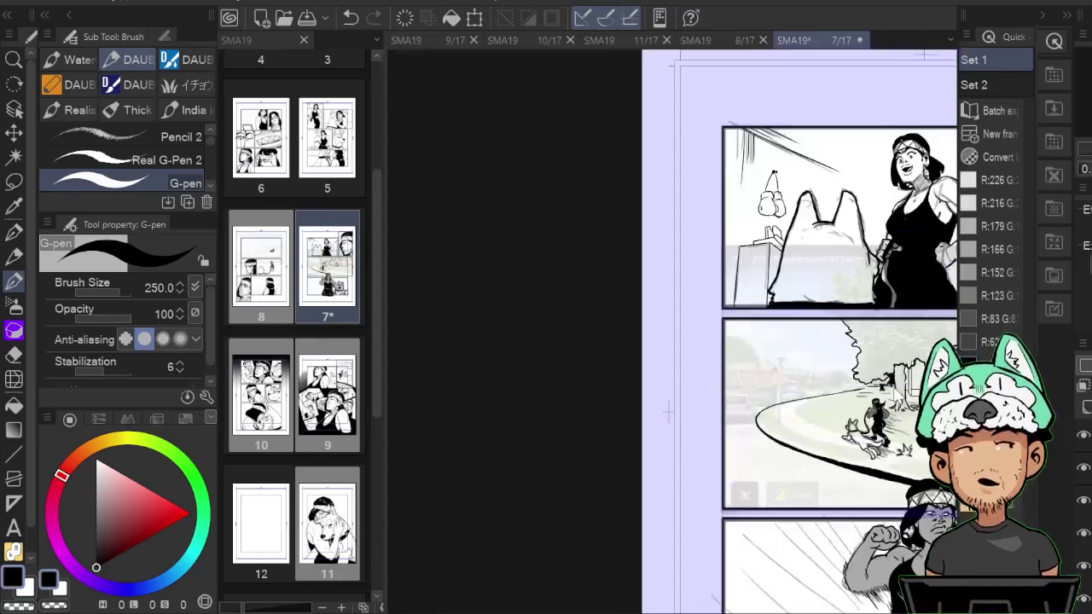
{"action": "scroll", "coordinate": [894, 389], "scroll_direction": "up", "scroll_amount": 4}
{"action": "scroll", "coordinate": [904, 387], "scroll_direction": "up", "scroll_amount": 1}
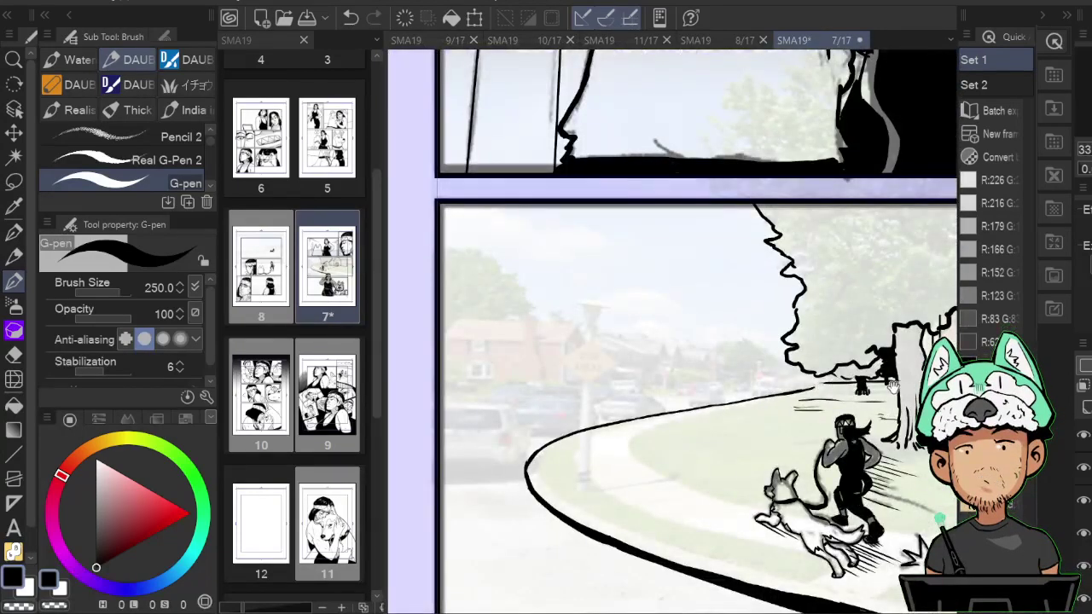
{"action": "left_click_drag", "start_coordinate": [692, 359], "coordinate": [839, 380]}
{"action": "scroll", "coordinate": [821, 365], "scroll_direction": "up", "scroll_amount": 1}
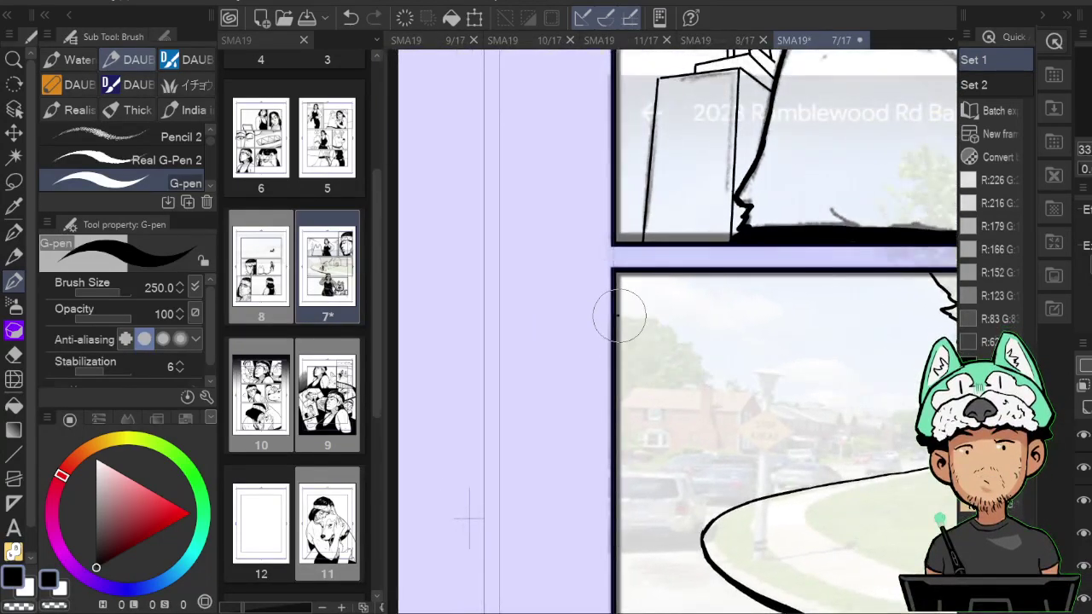
{"action": "left_click_drag", "start_coordinate": [618, 316], "coordinate": [674, 336]}
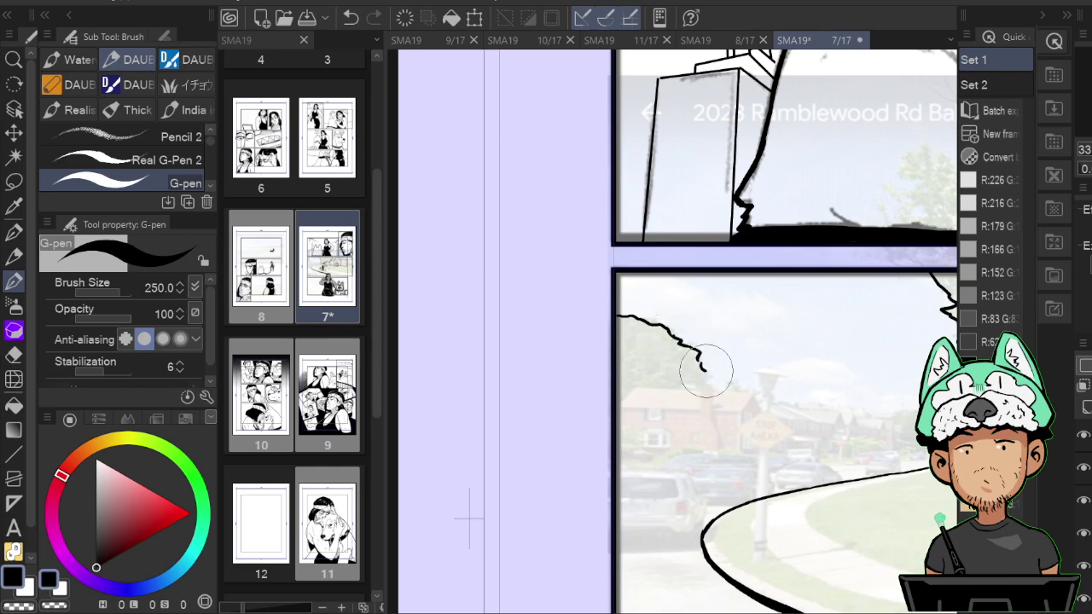
{"action": "left_click_drag", "start_coordinate": [753, 373], "coordinate": [706, 349]}
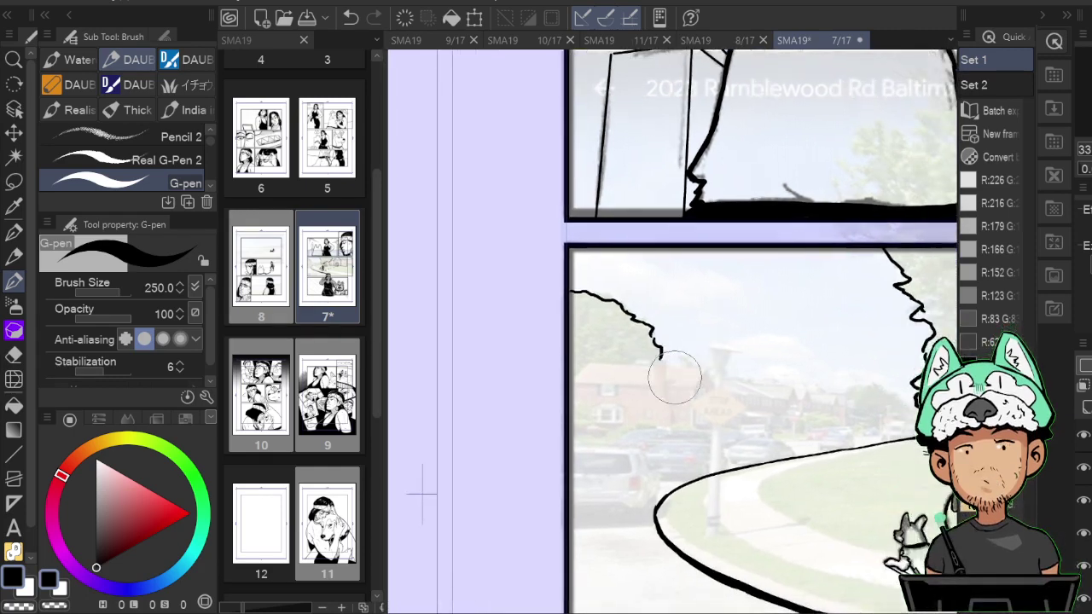
{"action": "scroll", "coordinate": [675, 379], "scroll_direction": "up", "scroll_amount": 2}
{"action": "left_click_drag", "start_coordinate": [675, 378], "coordinate": [681, 378]}
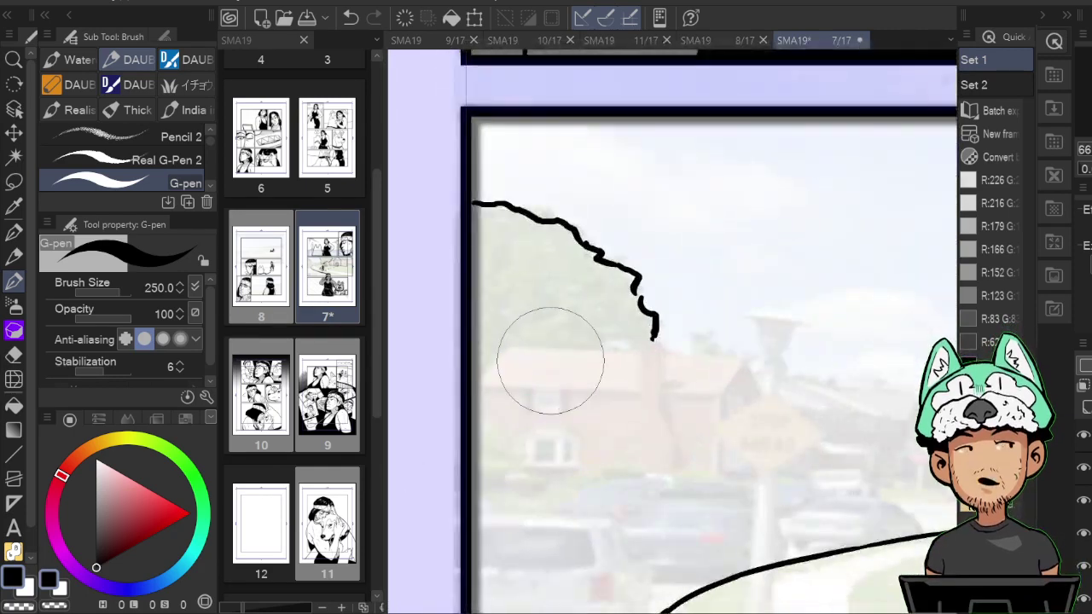
{"action": "left_click_drag", "start_coordinate": [509, 344], "coordinate": [606, 347]}
{"action": "key", "text": "ctrl+z"}
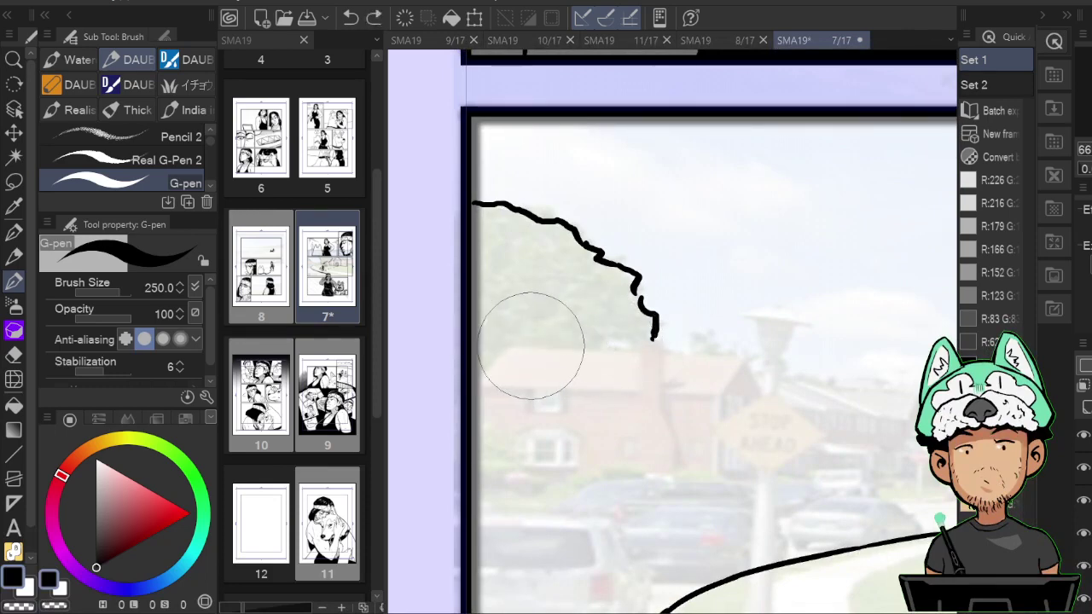
{"action": "left_click_drag", "start_coordinate": [510, 345], "coordinate": [650, 350]}
{"action": "key", "text": "ctrl+z"}
Draw the red-brick house's roof ridge, chimney top and sloping roof end with straight lines at brush size 8.
{"action": "left_click", "coordinate": [21, 454]}
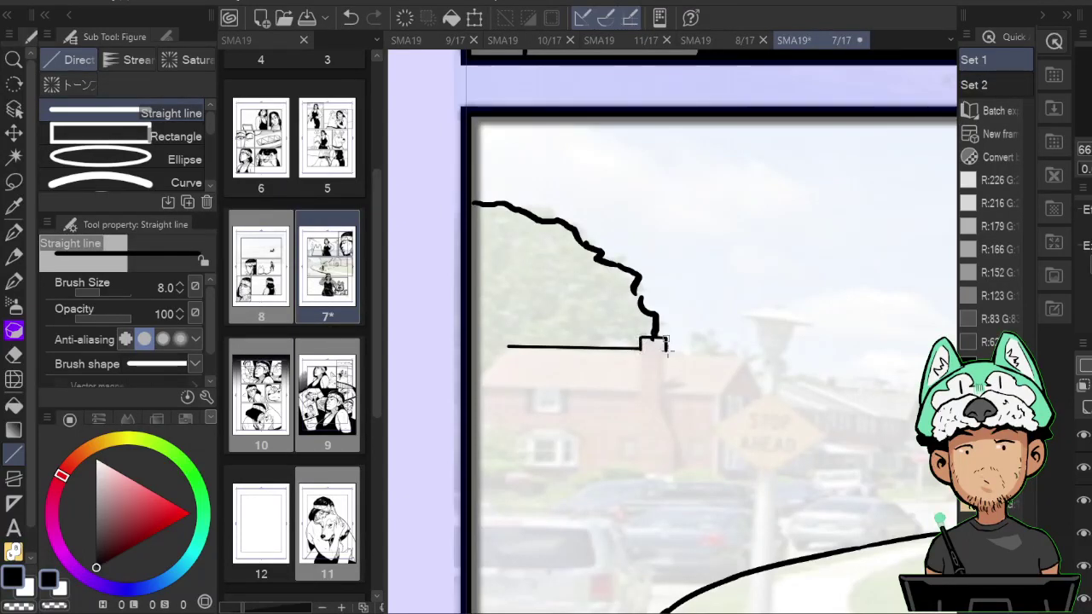
{"action": "key", "text": "e"}
{"action": "key", "text": "p"}
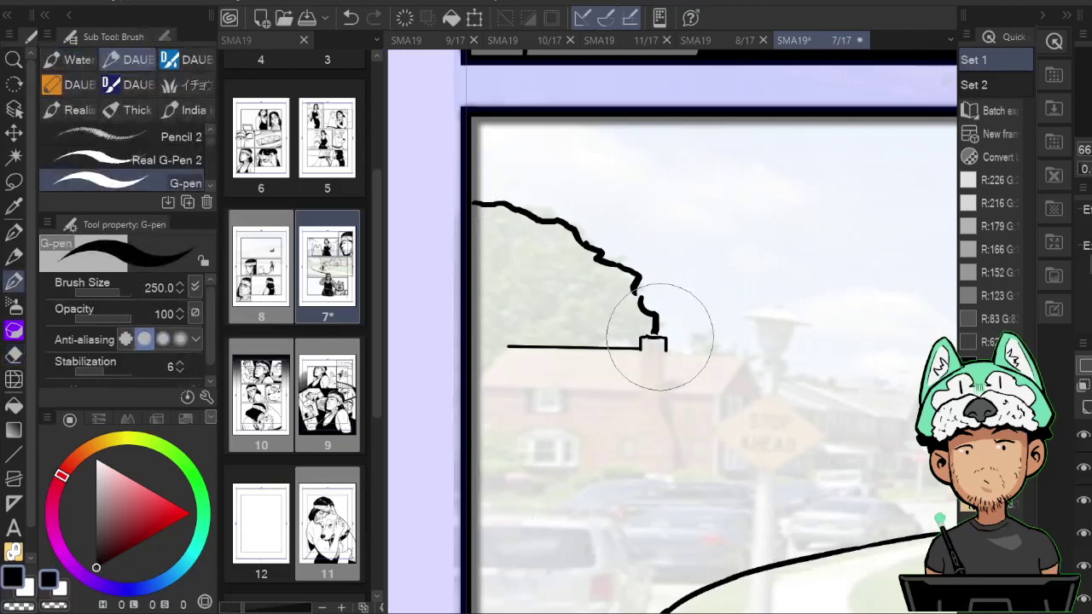
{"action": "left_click", "coordinate": [14, 454]}
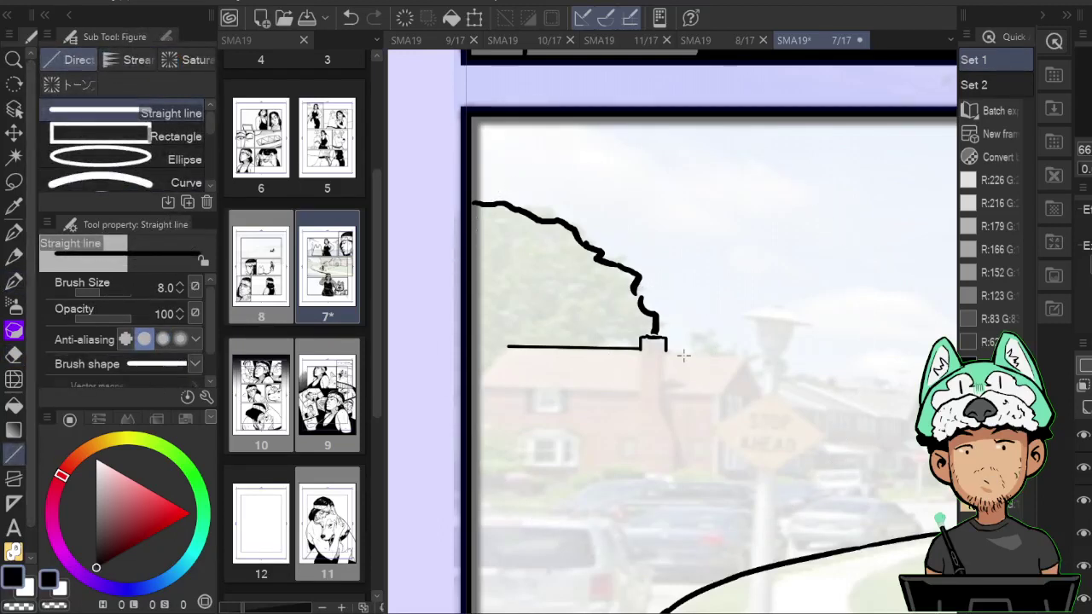
{"action": "left_click_drag", "start_coordinate": [666, 349], "coordinate": [749, 350]}
{"action": "left_click_drag", "start_coordinate": [764, 395], "coordinate": [764, 395]}
Draw the roof ridge and short sloping end of the second house, beyond the Stop Ahead sign.
{"action": "left_click_drag", "start_coordinate": [920, 410], "coordinate": [884, 378]}
{"action": "left_click_drag", "start_coordinate": [868, 341], "coordinate": [814, 282]}
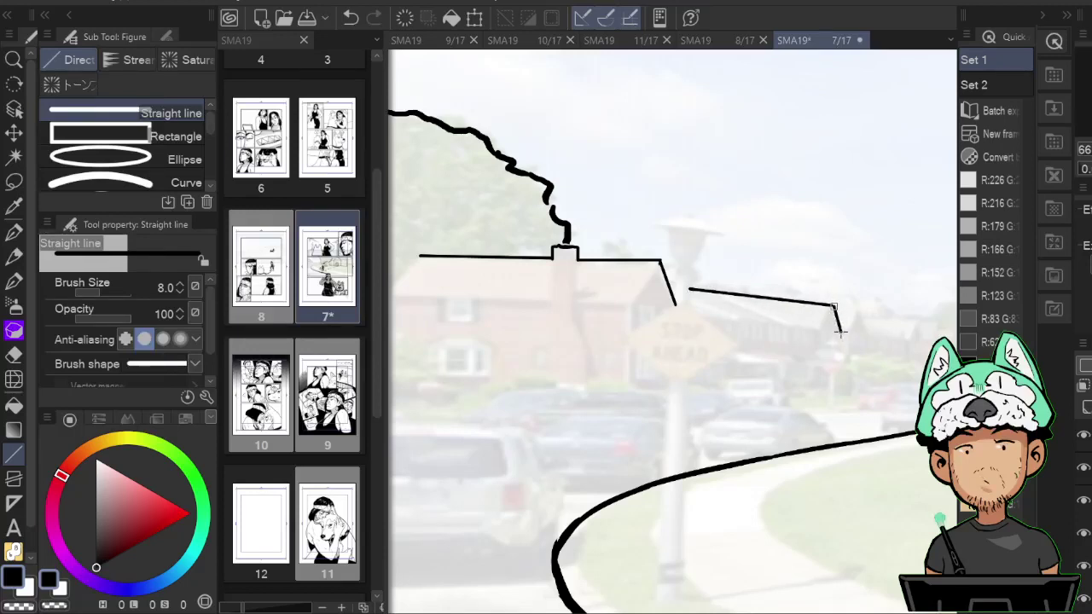
{"action": "left_click_drag", "start_coordinate": [841, 332], "coordinate": [841, 332]}
{"action": "left_click_drag", "start_coordinate": [870, 309], "coordinate": [853, 290]}
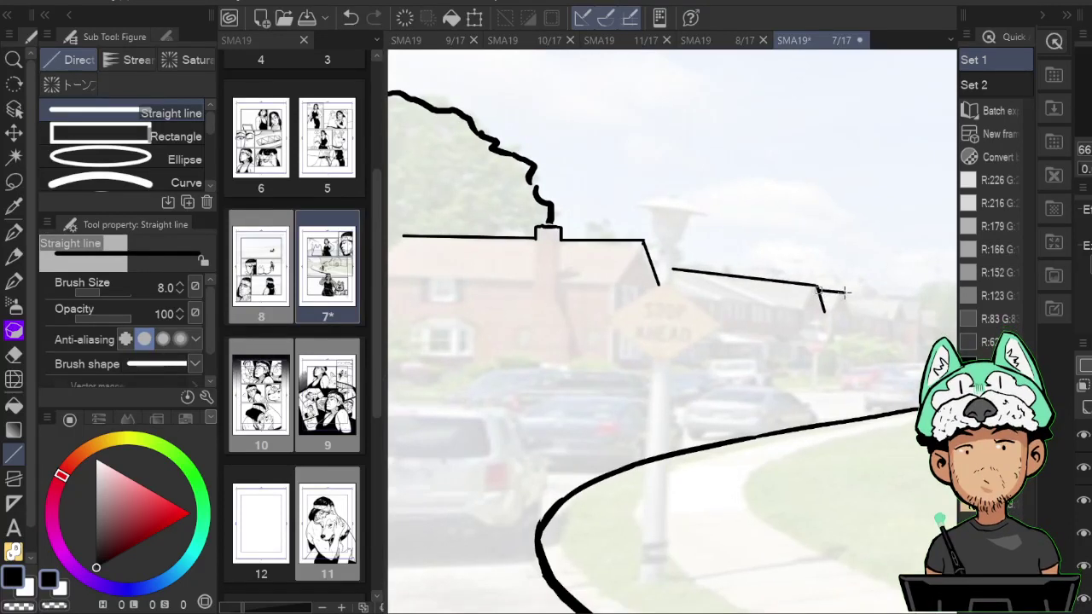
Continue the stepped rooflines of the farther houses down the street, ending with a vertical wall edge by the distant trees.
{"action": "scroll", "coordinate": [849, 312], "scroll_direction": "down", "scroll_amount": 1}
{"action": "scroll", "coordinate": [849, 311], "scroll_direction": "right", "scroll_amount": 3}
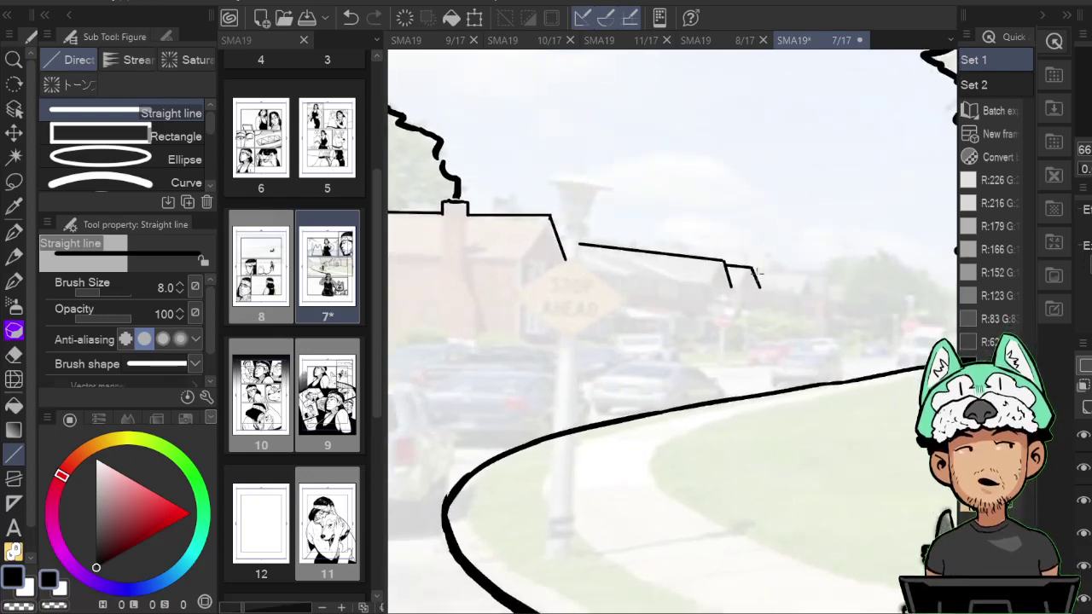
{"action": "mouse_move", "coordinate": [754, 272]}
{"action": "left_mouse_down"}
{"action": "mouse_move", "coordinate": [819, 277]}
{"action": "mouse_move", "coordinate": [809, 278]}
{"action": "mouse_move", "coordinate": [817, 296]}
{"action": "left_mouse_up"}
{"action": "left_click_drag", "start_coordinate": [878, 267], "coordinate": [799, 255]}
{"action": "scroll", "coordinate": [691, 261], "scroll_direction": "down", "scroll_amount": 1}
{"action": "scroll", "coordinate": [691, 261], "scroll_direction": "right", "scroll_amount": 2}
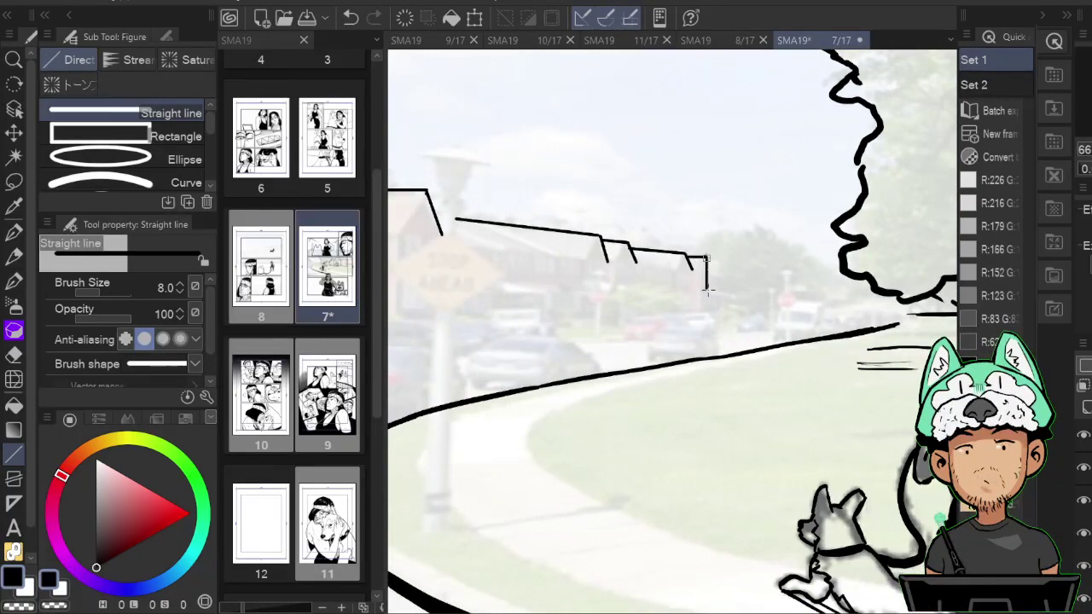
Finish the last far house's wall edge and ink the bushy outline of the distant trees beyond it.
{"action": "left_click_drag", "start_coordinate": [705, 308], "coordinate": [697, 318]}
{"action": "key", "text": "b"}
{"action": "mouse_move", "coordinate": [692, 265]}
{"action": "left_mouse_down"}
{"action": "mouse_move", "coordinate": [750, 236]}
{"action": "mouse_move", "coordinate": [741, 241]}
{"action": "mouse_move", "coordinate": [788, 261]}
{"action": "mouse_move", "coordinate": [771, 280]}
{"action": "mouse_move", "coordinate": [796, 272]}
{"action": "mouse_move", "coordinate": [831, 306]}
{"action": "mouse_move", "coordinate": [851, 299]}
{"action": "mouse_move", "coordinate": [818, 282]}
{"action": "mouse_move", "coordinate": [856, 305]}
{"action": "left_mouse_up"}
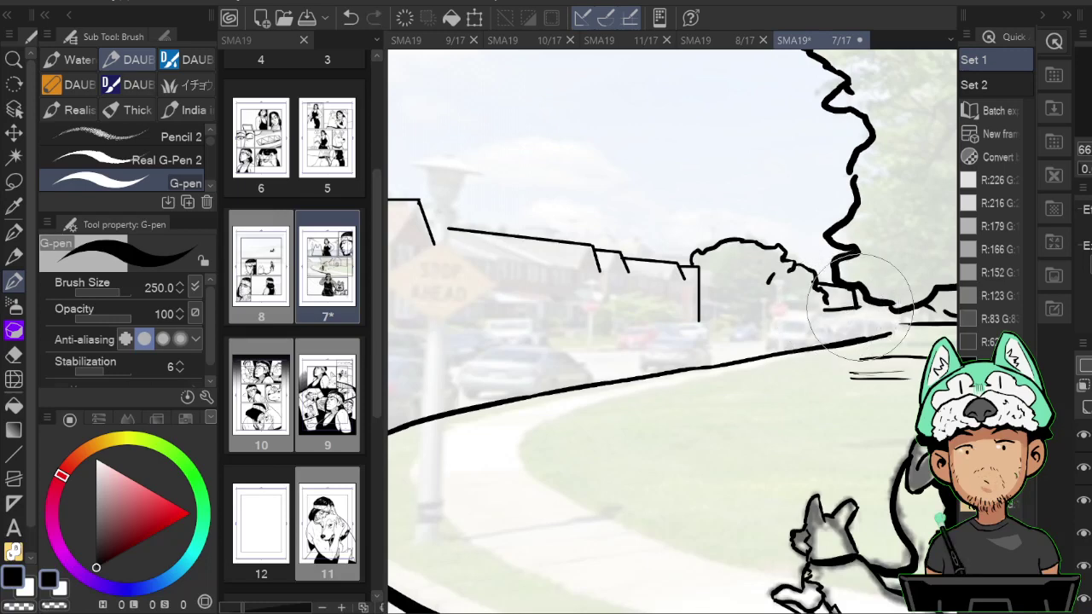
Set up the Straight line tool at brush size 17 for tracing the lamp post in front of the houses.
{"action": "left_click_drag", "start_coordinate": [740, 398], "coordinate": [878, 370]}
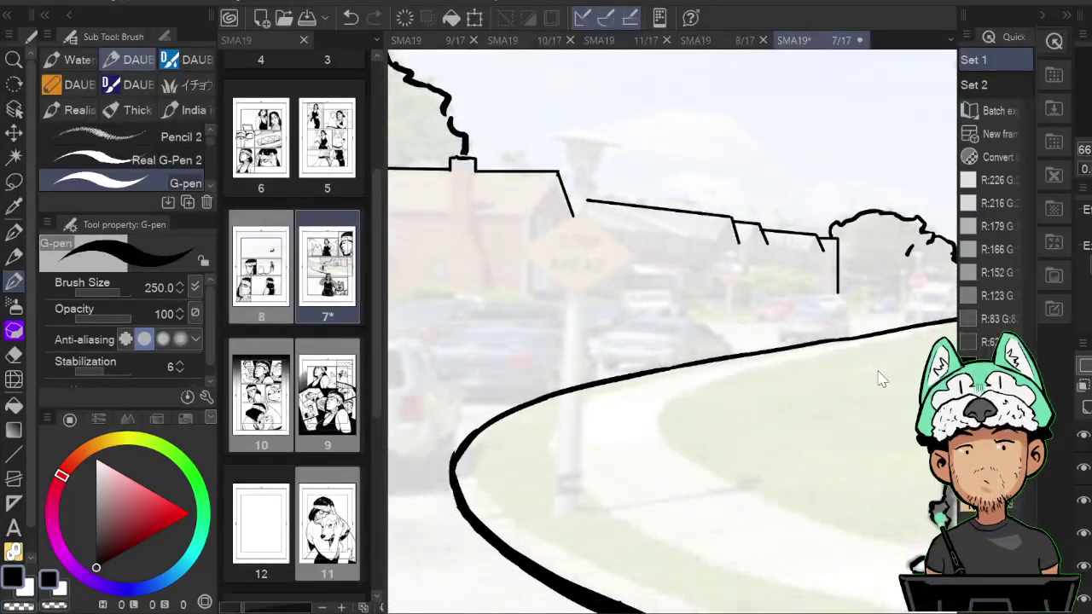
{"action": "scroll", "coordinate": [882, 378], "scroll_direction": "down", "scroll_amount": 4}
{"action": "scroll", "coordinate": [882, 378], "scroll_direction": "up", "scroll_amount": 3}
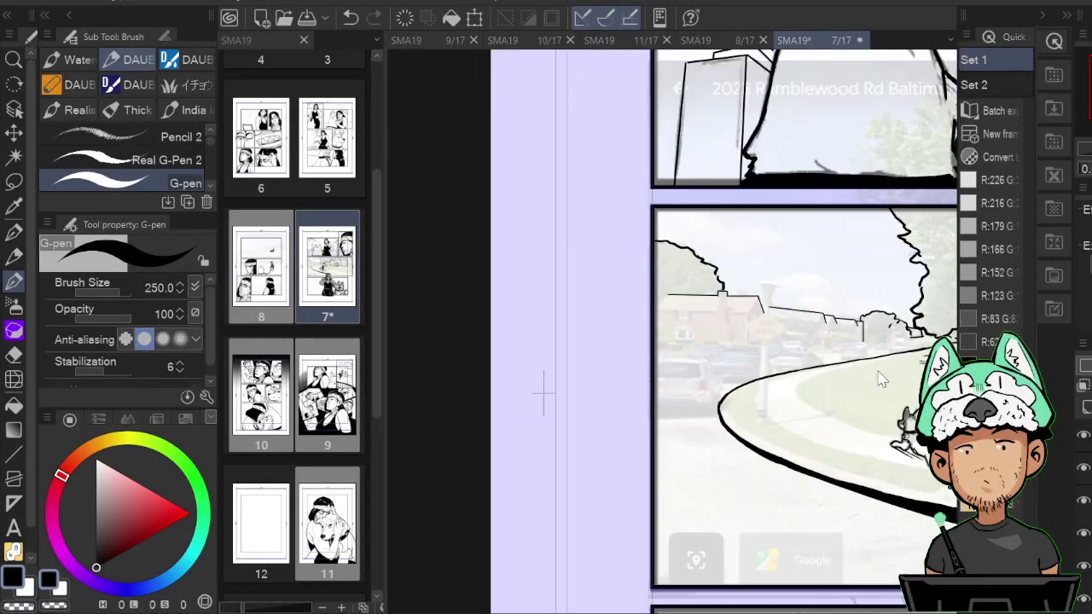
{"action": "scroll", "coordinate": [882, 378], "scroll_direction": "down", "scroll_amount": 1}
{"action": "scroll", "coordinate": [882, 378], "scroll_direction": "up", "scroll_amount": 3}
{"action": "scroll", "coordinate": [882, 378], "scroll_direction": "up", "scroll_amount": 1}
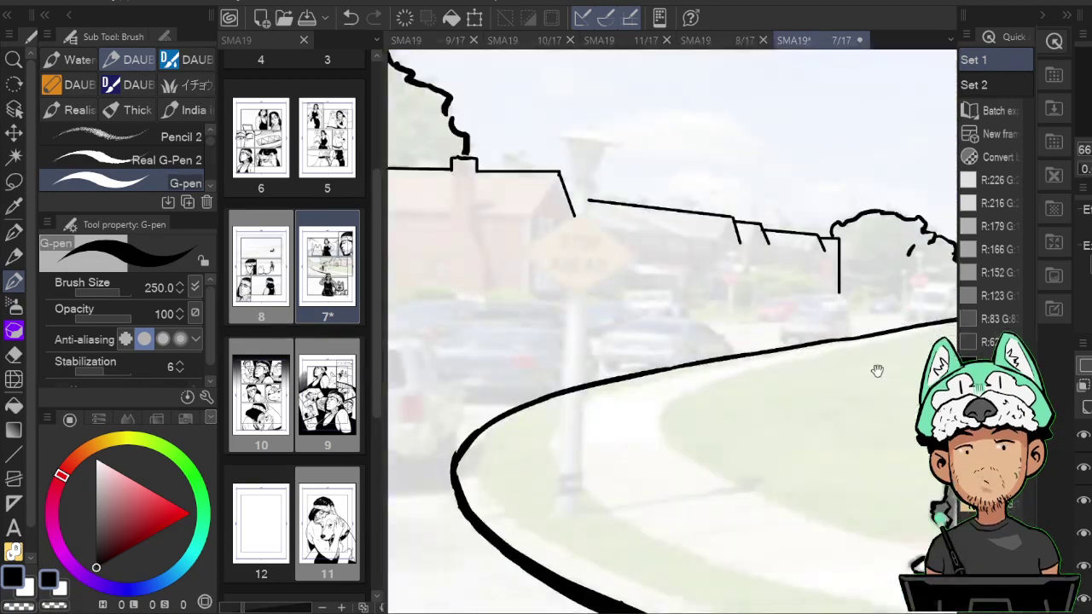
{"action": "left_click_drag", "start_coordinate": [655, 369], "coordinate": [795, 287]}
{"action": "left_click", "coordinate": [14, 453]}
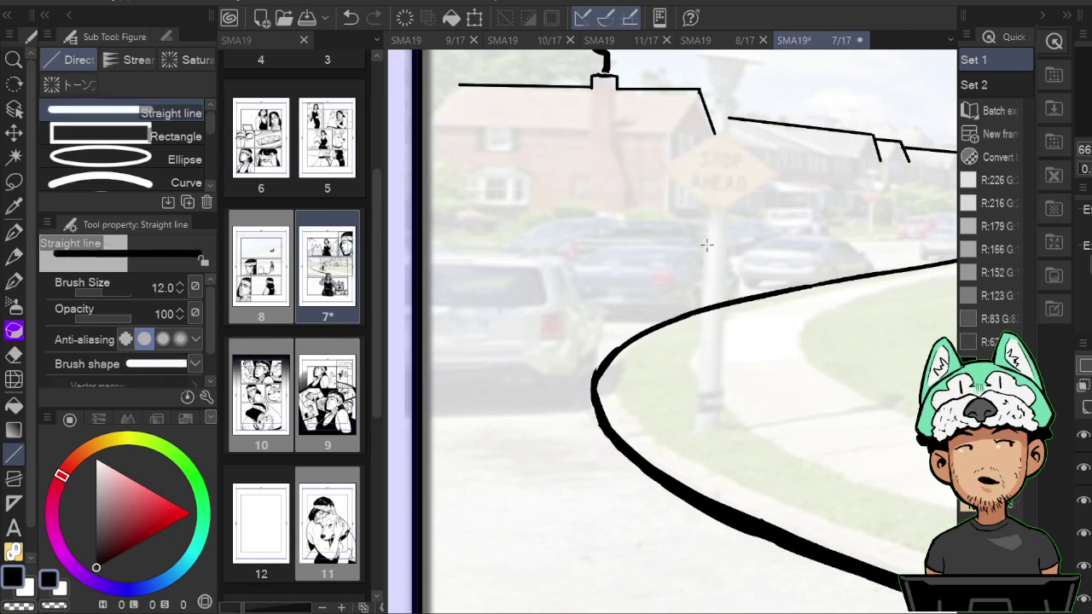
{"action": "key", "text": "bracketright"}
{"action": "key", "text": "bracketright"}
{"action": "key", "text": "bracketright"}
{"action": "left_click_drag", "start_coordinate": [710, 211], "coordinate": [697, 434]}
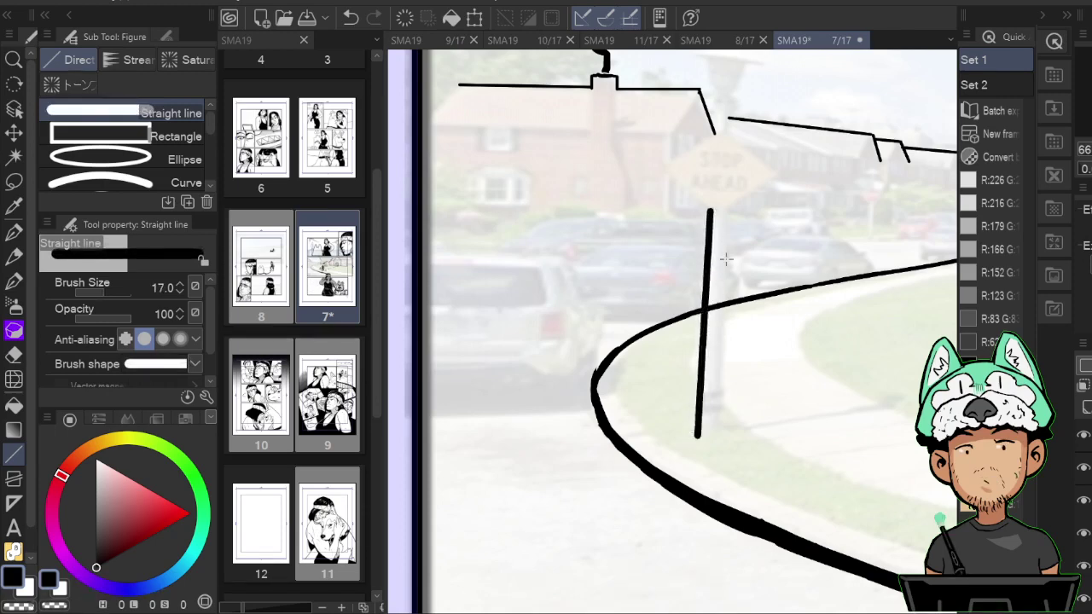
{"action": "left_click_drag", "start_coordinate": [727, 247], "coordinate": [716, 431]}
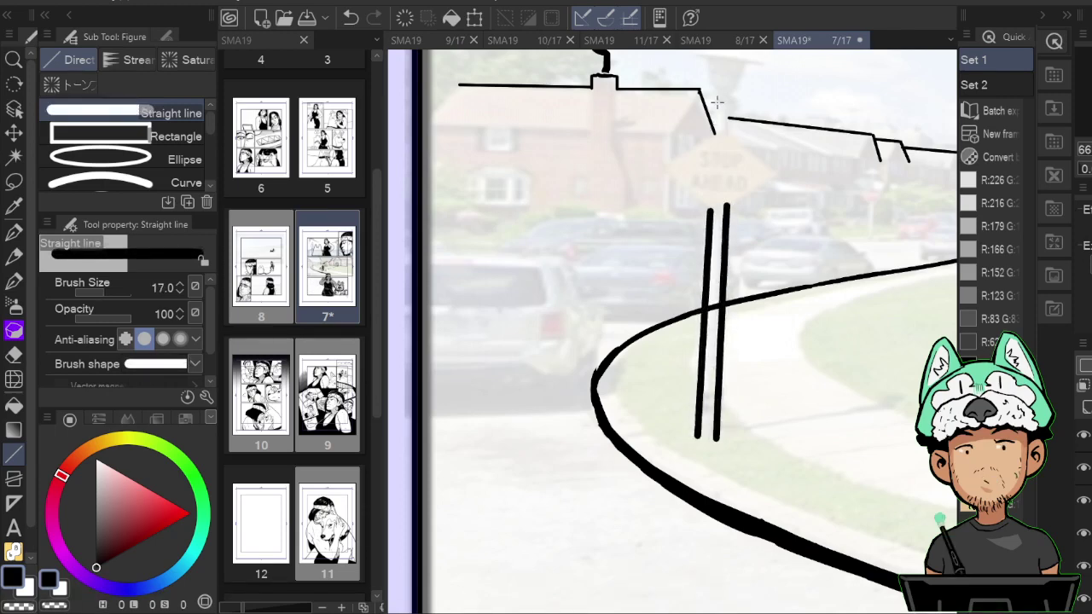
{"action": "key", "text": "ctrl+z"}
{"action": "key", "text": "ctrl+z"}
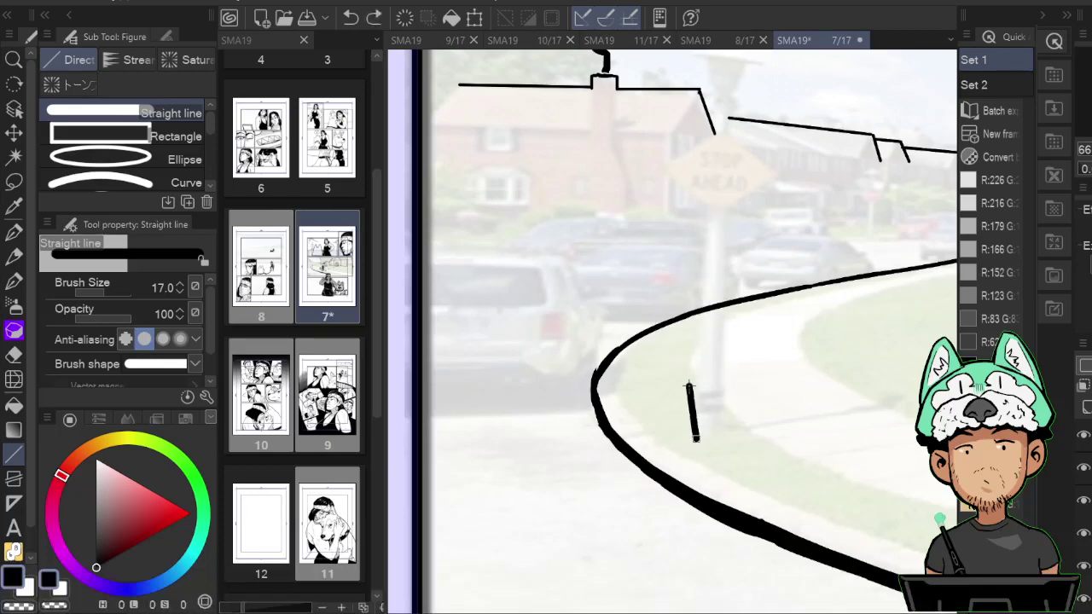
Draw the lamp post's two long sides with straight lines and ink its capped lamp head with the G-pen.
{"action": "left_click_drag", "start_coordinate": [690, 385], "coordinate": [712, 106]}
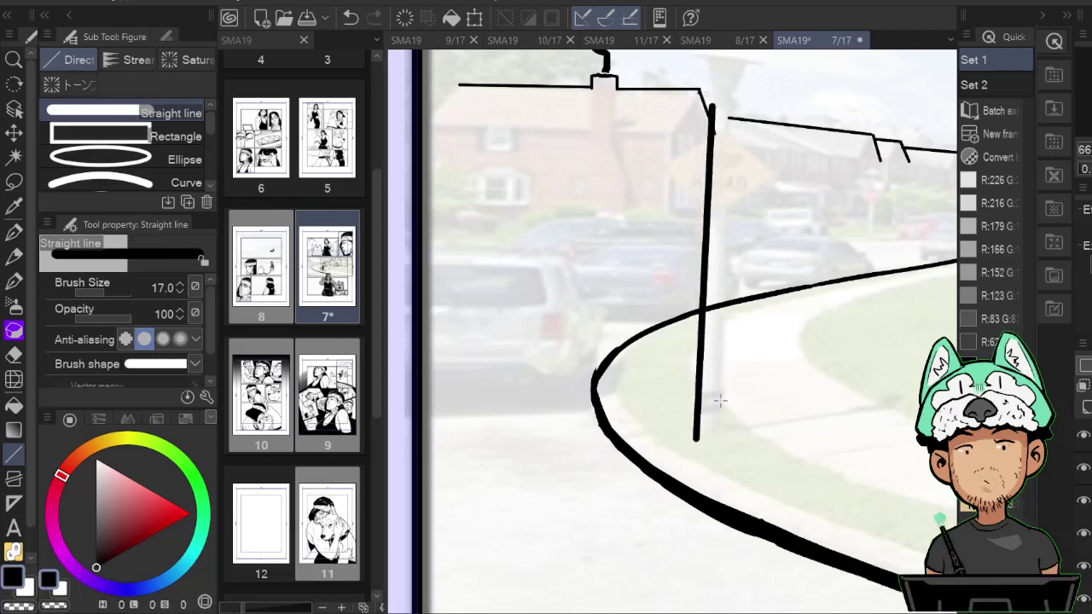
{"action": "mouse_move", "coordinate": [721, 431]}
{"action": "left_mouse_down"}
{"action": "mouse_move", "coordinate": [739, 102]}
{"action": "mouse_move", "coordinate": [756, 196]}
{"action": "mouse_move", "coordinate": [725, 255]}
{"action": "mouse_move", "coordinate": [708, 256]}
{"action": "mouse_move", "coordinate": [705, 216]}
{"action": "mouse_move", "coordinate": [688, 209]}
{"action": "mouse_move", "coordinate": [759, 215]}
{"action": "mouse_move", "coordinate": [721, 205]}
{"action": "mouse_move", "coordinate": [751, 209]}
{"action": "mouse_move", "coordinate": [729, 256]}
{"action": "mouse_move", "coordinate": [709, 220]}
{"action": "left_mouse_up"}
{"action": "key", "text": "space"}
{"action": "key", "text": "p"}
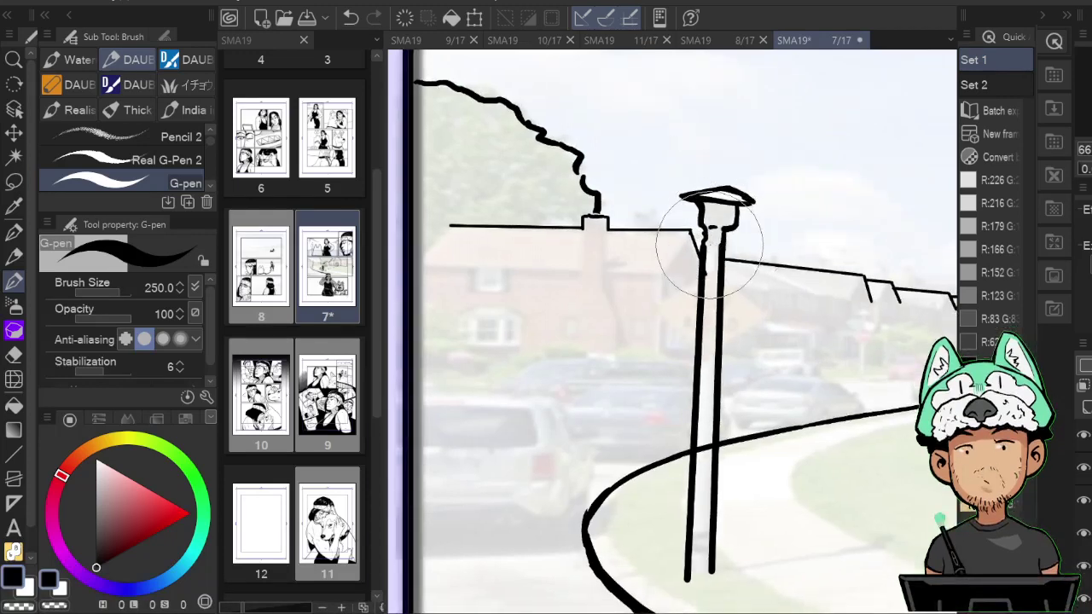
Erase the lower end of the lamp post's outer side and ink a banded base closing off the post.
{"action": "scroll", "coordinate": [712, 225], "scroll_direction": "down", "scroll_amount": 4}
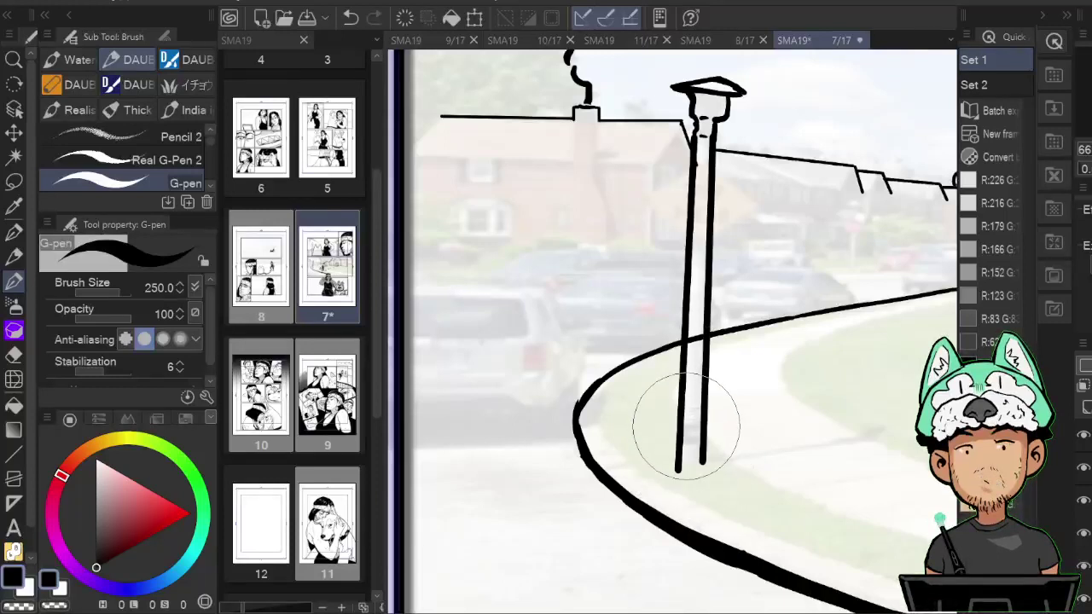
{"action": "key", "text": "e"}
{"action": "left_click_drag", "start_coordinate": [688, 425], "coordinate": [683, 465]}
{"action": "key", "text": "b"}
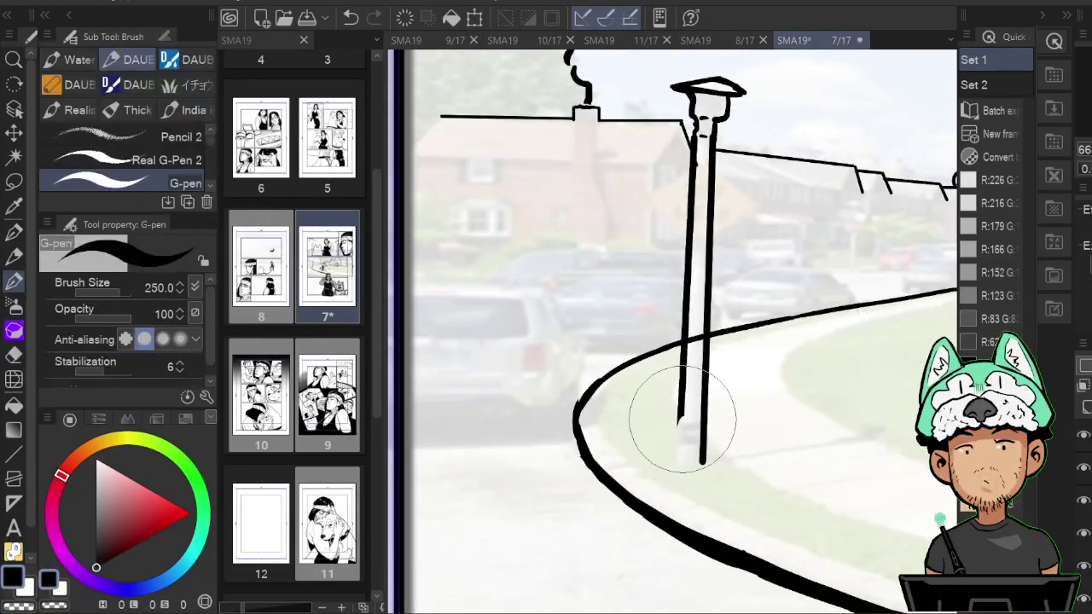
{"action": "mouse_move", "coordinate": [681, 418]}
{"action": "left_mouse_down"}
{"action": "mouse_move", "coordinate": [680, 424]}
{"action": "mouse_move", "coordinate": [693, 422]}
{"action": "mouse_move", "coordinate": [687, 441]}
{"action": "mouse_move", "coordinate": [680, 421]}
{"action": "mouse_move", "coordinate": [684, 440]}
{"action": "mouse_move", "coordinate": [681, 431]}
{"action": "mouse_move", "coordinate": [674, 442]}
{"action": "mouse_move", "coordinate": [690, 463]}
{"action": "mouse_move", "coordinate": [705, 465]}
{"action": "mouse_move", "coordinate": [661, 362]}
{"action": "left_mouse_up"}
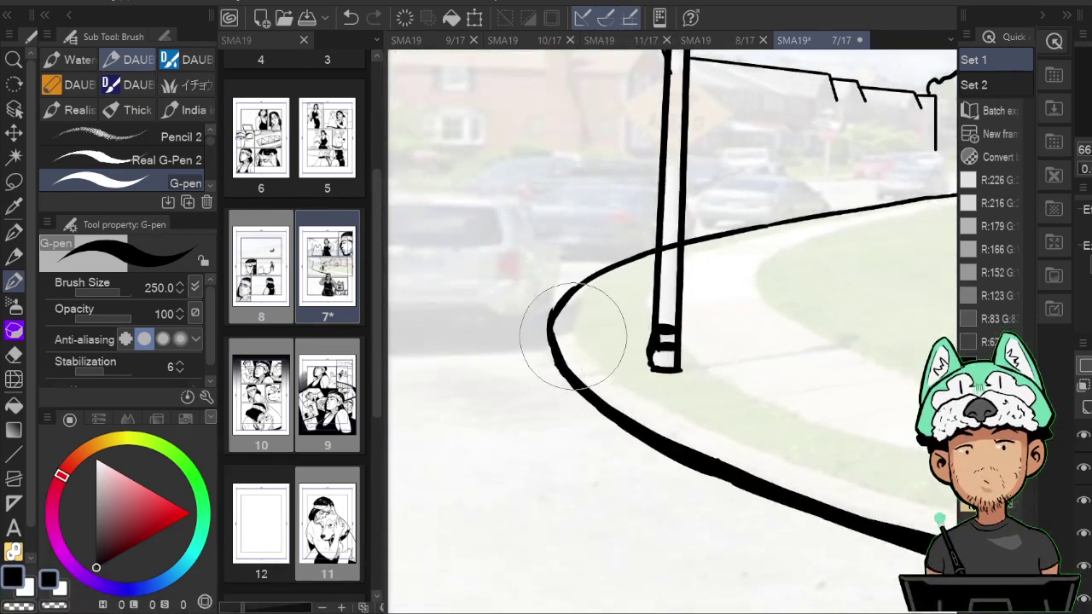
Ink both wavy edges of the grass strip between sidewalk and curb, from the lamp post to the running dog.
{"action": "left_click_drag", "start_coordinate": [572, 338], "coordinate": [666, 418]}
{"action": "mouse_move", "coordinate": [716, 365]}
{"action": "left_mouse_down"}
{"action": "mouse_move", "coordinate": [671, 324]}
{"action": "mouse_move", "coordinate": [731, 366]}
{"action": "mouse_move", "coordinate": [794, 386]}
{"action": "left_mouse_up"}
{"action": "mouse_move", "coordinate": [623, 378]}
{"action": "left_mouse_down"}
{"action": "mouse_move", "coordinate": [600, 355]}
{"action": "mouse_move", "coordinate": [658, 366]}
{"action": "mouse_move", "coordinate": [840, 448]}
{"action": "left_mouse_up"}
{"action": "mouse_move", "coordinate": [794, 389]}
{"action": "left_mouse_down"}
{"action": "mouse_move", "coordinate": [680, 342]}
{"action": "mouse_move", "coordinate": [800, 366]}
{"action": "mouse_move", "coordinate": [841, 389]}
{"action": "mouse_move", "coordinate": [762, 366]}
{"action": "left_mouse_up"}
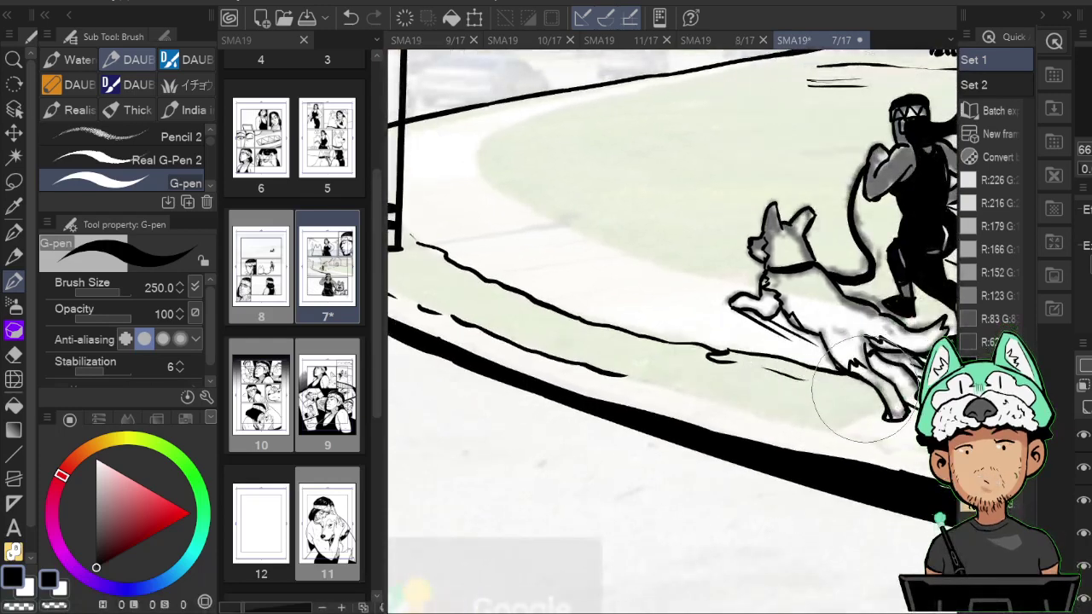
{"action": "mouse_move", "coordinate": [630, 380]}
{"action": "left_mouse_down"}
{"action": "mouse_move", "coordinate": [768, 398]}
{"action": "mouse_move", "coordinate": [851, 429]}
{"action": "mouse_move", "coordinate": [876, 395]}
{"action": "left_mouse_up"}
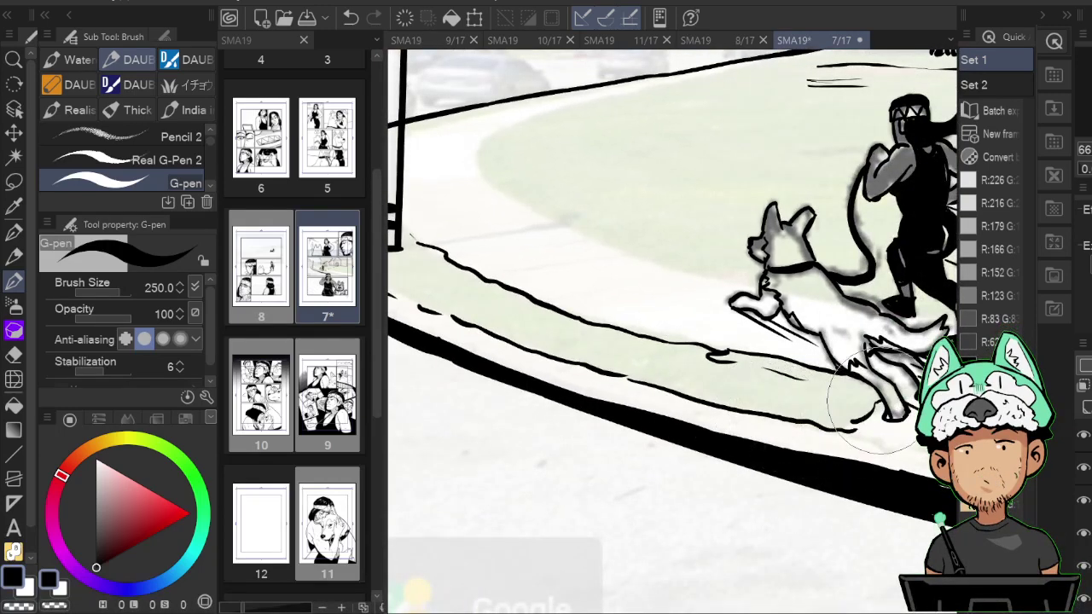
{"action": "left_click_drag", "start_coordinate": [725, 356], "coordinate": [838, 382]}
Continue the curb's inner line around the street corner, curving behind the lamp post's base.
{"action": "mouse_move", "coordinate": [539, 319]}
{"action": "left_mouse_down"}
{"action": "mouse_move", "coordinate": [580, 341]}
{"action": "mouse_move", "coordinate": [573, 352]}
{"action": "left_mouse_up"}
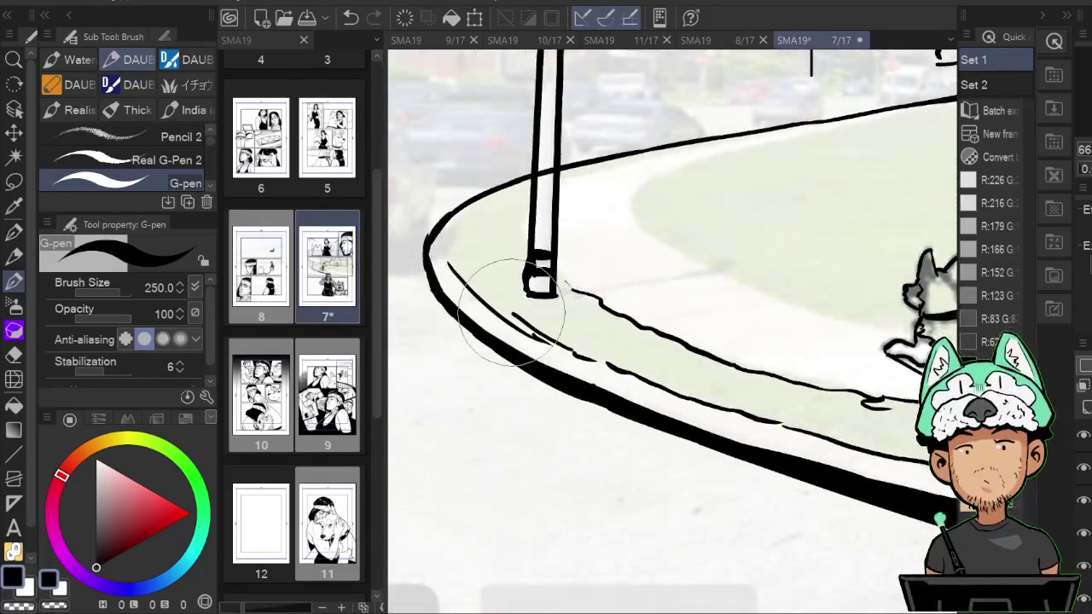
{"action": "left_click_drag", "start_coordinate": [449, 265], "coordinate": [548, 343]}
{"action": "mouse_move", "coordinate": [633, 267]}
{"action": "left_mouse_down"}
{"action": "mouse_move", "coordinate": [679, 303]}
{"action": "mouse_move", "coordinate": [842, 303]}
{"action": "left_mouse_up"}
{"action": "mouse_move", "coordinate": [815, 234]}
{"action": "left_mouse_down"}
{"action": "mouse_move", "coordinate": [851, 284]}
{"action": "mouse_move", "coordinate": [846, 312]}
{"action": "left_mouse_up"}
{"action": "key", "text": "h"}
{"action": "left_click_drag", "start_coordinate": [559, 284], "coordinate": [560, 238]}
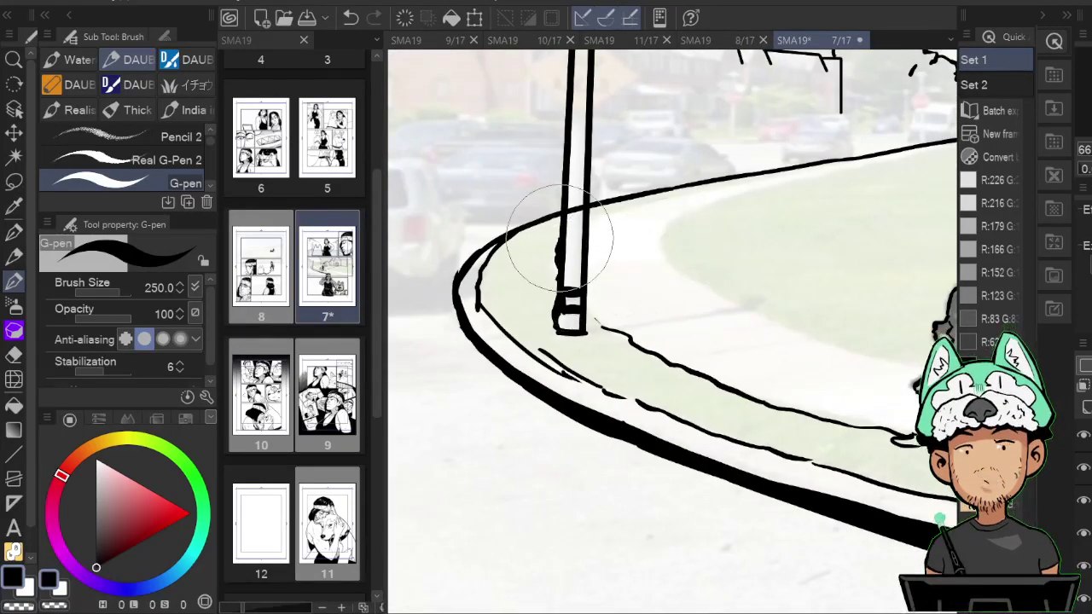
Ink a second line along the far curb, running from the lamp post back toward the distant trees.
{"action": "mouse_move", "coordinate": [675, 195]}
{"action": "left_mouse_down"}
{"action": "mouse_move", "coordinate": [802, 169]}
{"action": "mouse_move", "coordinate": [791, 169]}
{"action": "left_mouse_up"}
{"action": "key", "text": "h"}
{"action": "left_click_drag", "start_coordinate": [613, 179], "coordinate": [712, 228]}
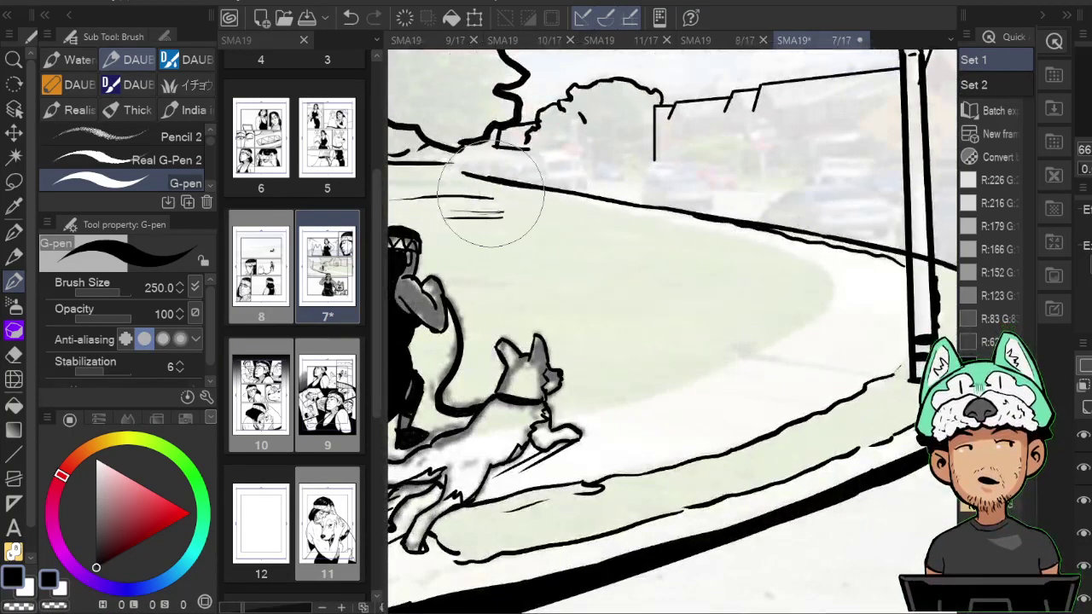
Ink the large lawn's edge along the far sidewalk, around its rounded tip and back to the dog.
{"action": "left_click_drag", "start_coordinate": [479, 184], "coordinate": [669, 220]}
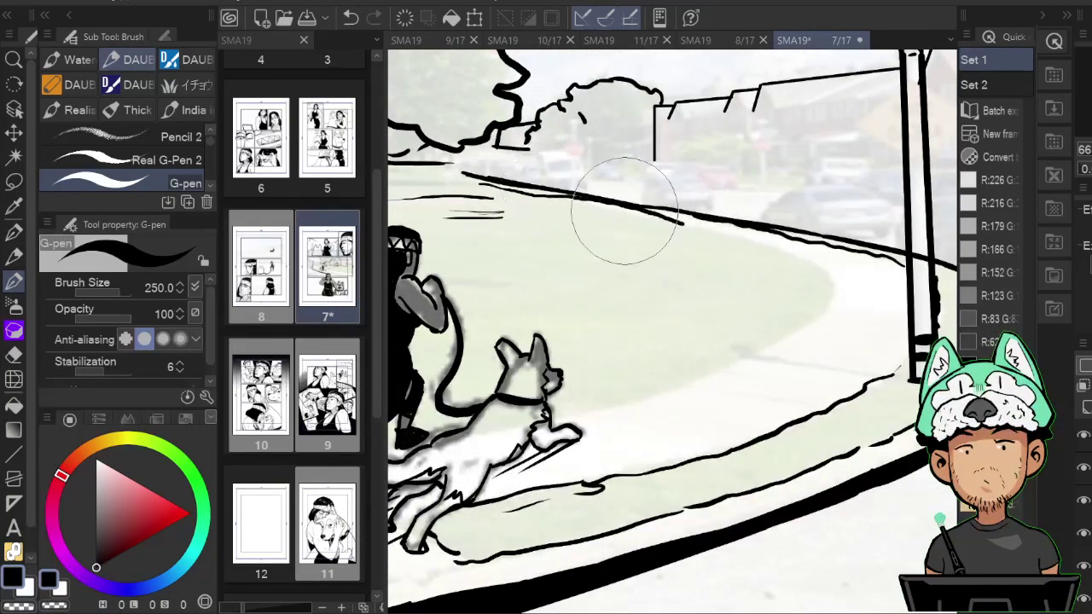
{"action": "key", "text": "ctrl+z"}
{"action": "left_click_drag", "start_coordinate": [537, 197], "coordinate": [810, 273]}
{"action": "mouse_move", "coordinate": [506, 186]}
{"action": "left_mouse_down"}
{"action": "mouse_move", "coordinate": [451, 173]}
{"action": "mouse_move", "coordinate": [530, 207]}
{"action": "left_mouse_up"}
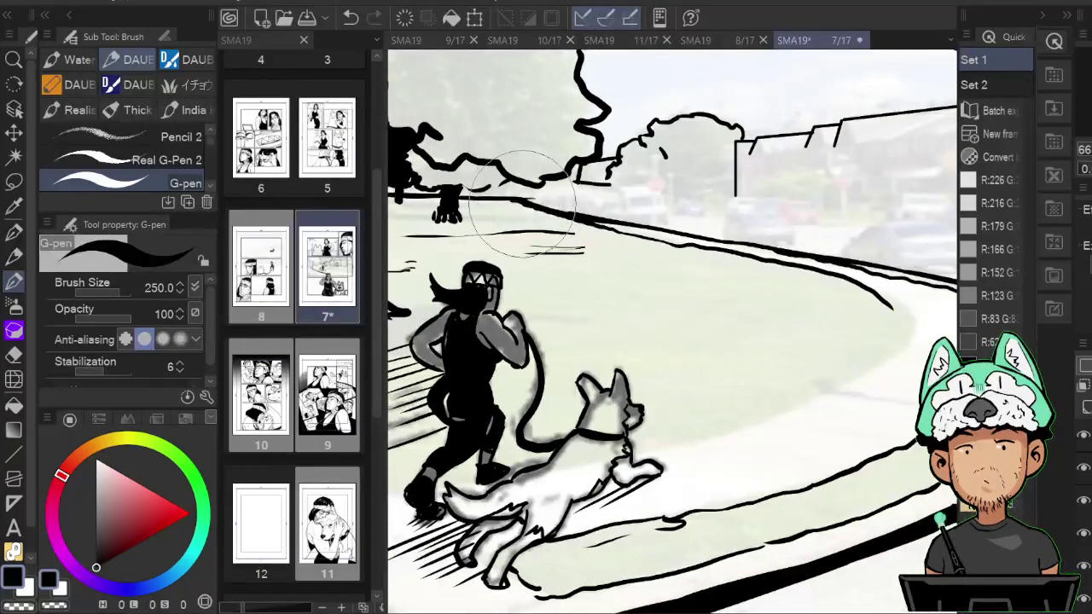
{"action": "left_click_drag", "start_coordinate": [727, 242], "coordinate": [707, 152]}
{"action": "key", "text": "h"}
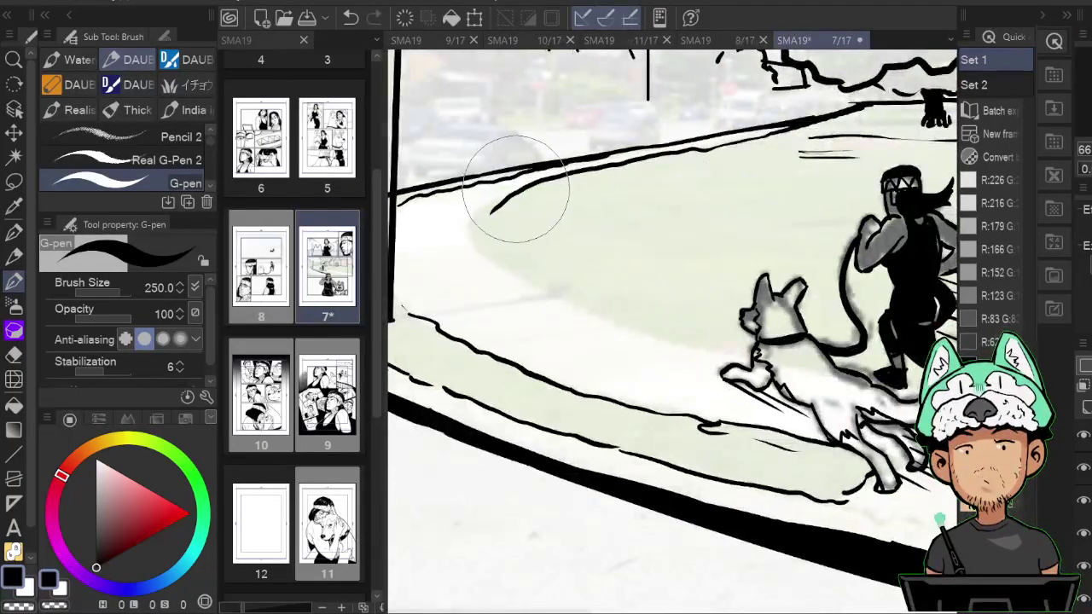
{"action": "mouse_move", "coordinate": [519, 190]}
{"action": "left_mouse_down"}
{"action": "mouse_move", "coordinate": [467, 217]}
{"action": "mouse_move", "coordinate": [470, 244]}
{"action": "mouse_move", "coordinate": [647, 329]}
{"action": "mouse_move", "coordinate": [743, 357]}
{"action": "left_mouse_up"}
{"action": "mouse_move", "coordinate": [726, 330]}
{"action": "left_mouse_down"}
{"action": "mouse_move", "coordinate": [723, 304]}
{"action": "mouse_move", "coordinate": [738, 301]}
{"action": "mouse_move", "coordinate": [683, 326]}
{"action": "mouse_move", "coordinate": [537, 326]}
{"action": "mouse_move", "coordinate": [707, 327]}
{"action": "left_mouse_up"}
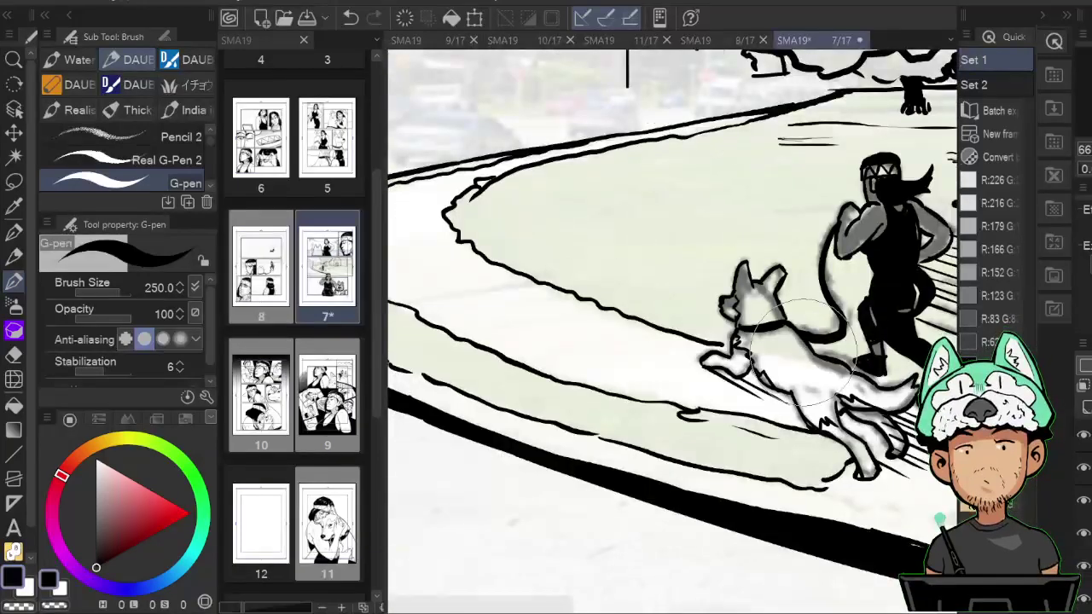
Ink the thick black curb past the headband woman down to the panel border, with a thin grass edge above it.
{"action": "scroll", "coordinate": [806, 363], "scroll_direction": "down", "scroll_amount": 5}
{"action": "scroll", "coordinate": [807, 363], "scroll_direction": "up", "scroll_amount": 2}
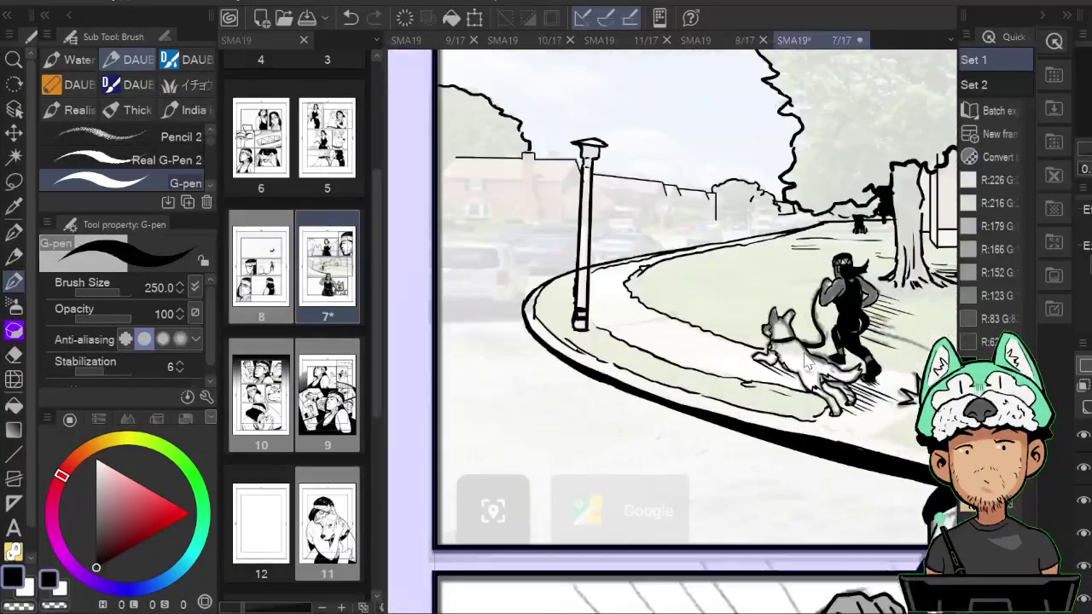
{"action": "mouse_move", "coordinate": [806, 363]}
{"action": "left_mouse_down"}
{"action": "mouse_move", "coordinate": [674, 304]}
{"action": "mouse_move", "coordinate": [732, 343]}
{"action": "left_mouse_up"}
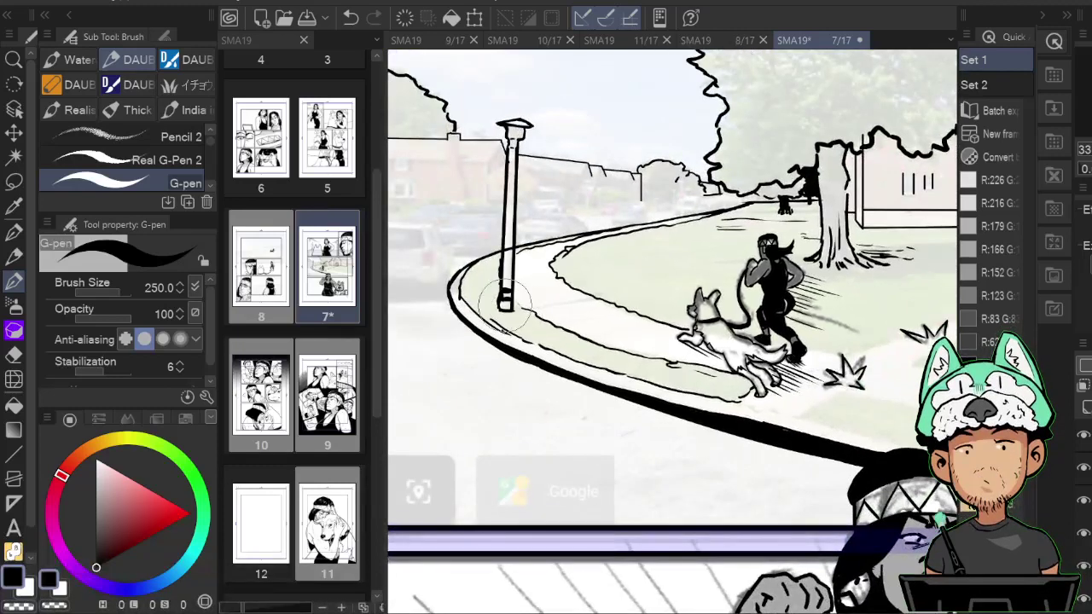
{"action": "mouse_move", "coordinate": [804, 439]}
{"action": "left_mouse_down"}
{"action": "mouse_move", "coordinate": [710, 378]}
{"action": "mouse_move", "coordinate": [722, 362]}
{"action": "left_mouse_up"}
{"action": "left_click_drag", "start_coordinate": [799, 375], "coordinate": [596, 324]}
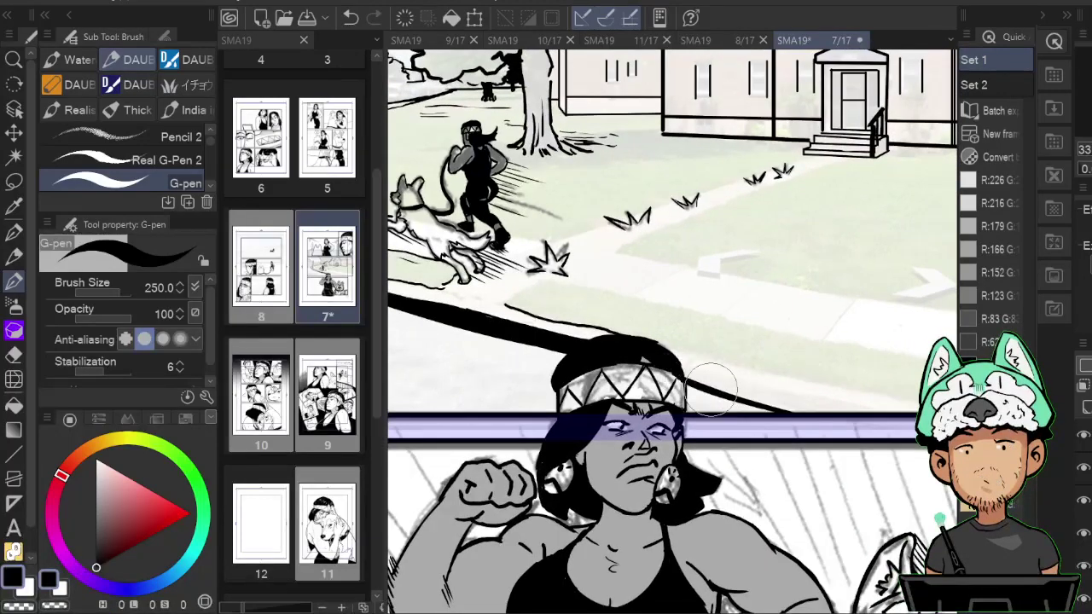
{"action": "left_click_drag", "start_coordinate": [687, 380], "coordinate": [792, 413]}
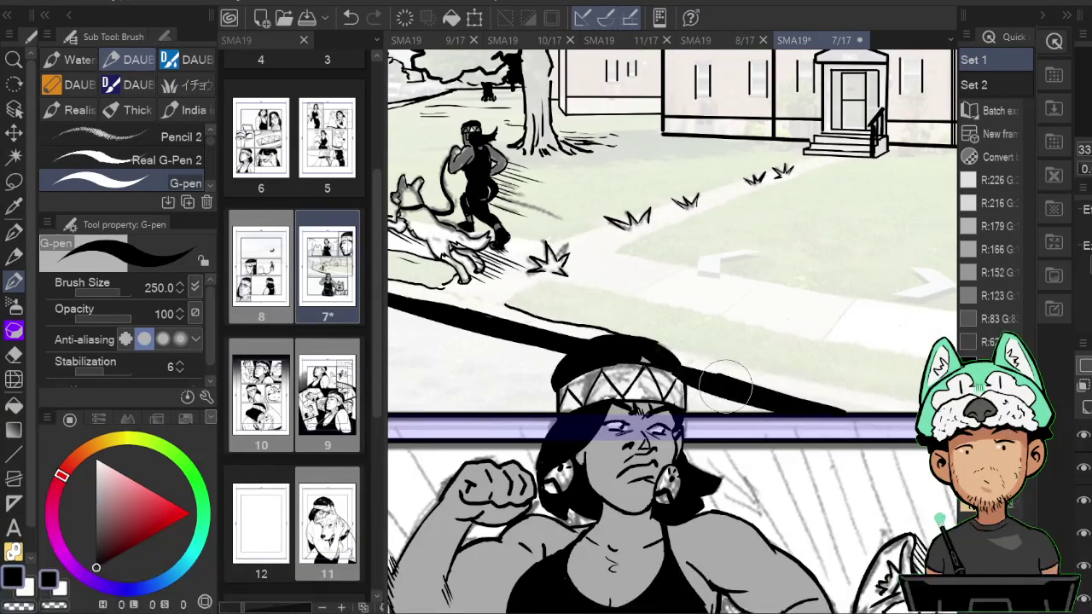
{"action": "key", "text": "w"}
{"action": "left_click", "coordinate": [687, 376]}
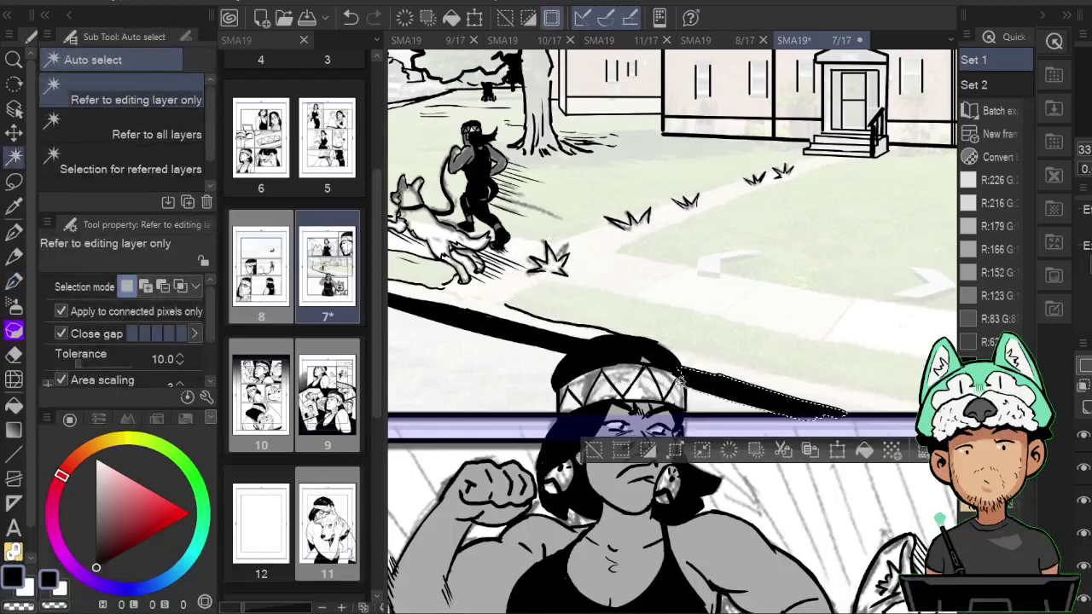
{"action": "key", "text": "ctrl+d"}
{"action": "key", "text": "e"}
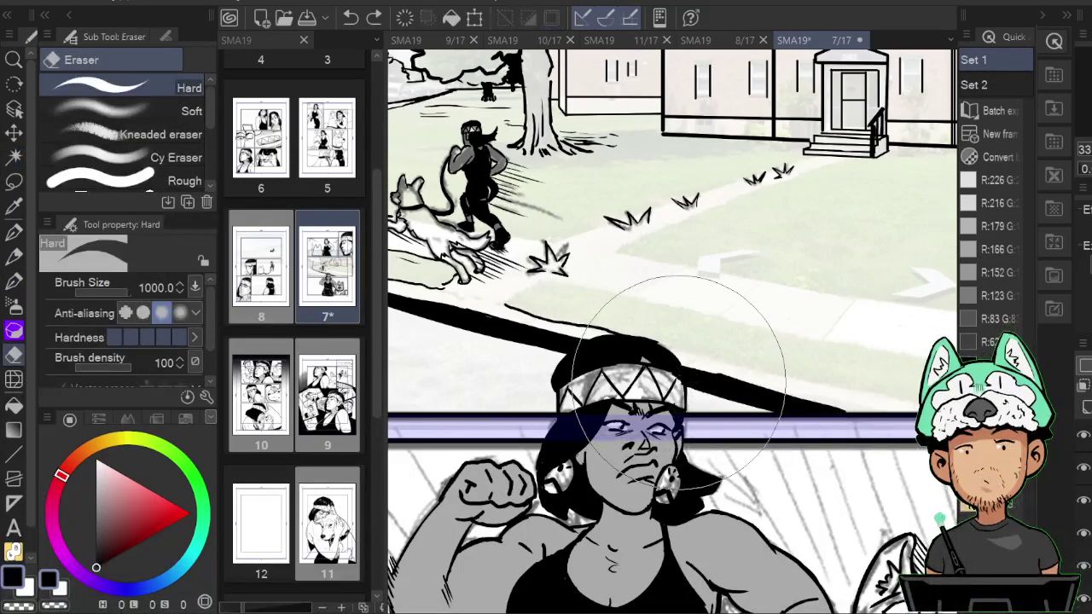
{"action": "key", "text": "p"}
{"action": "left_click_drag", "start_coordinate": [742, 358], "coordinate": [702, 336]}
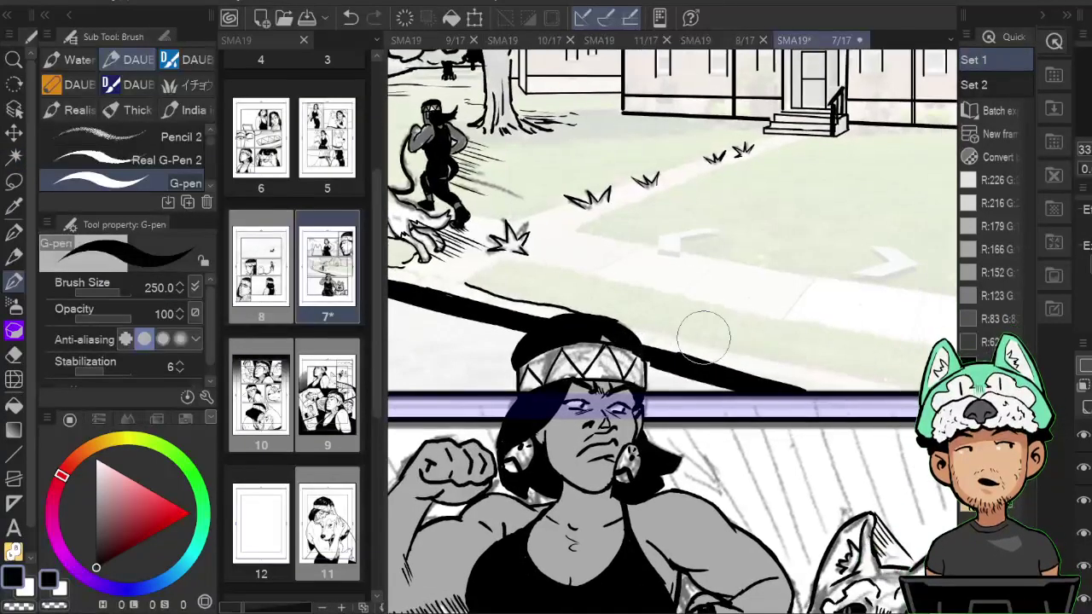
{"action": "key", "text": "e"}
{"action": "key", "text": "p"}
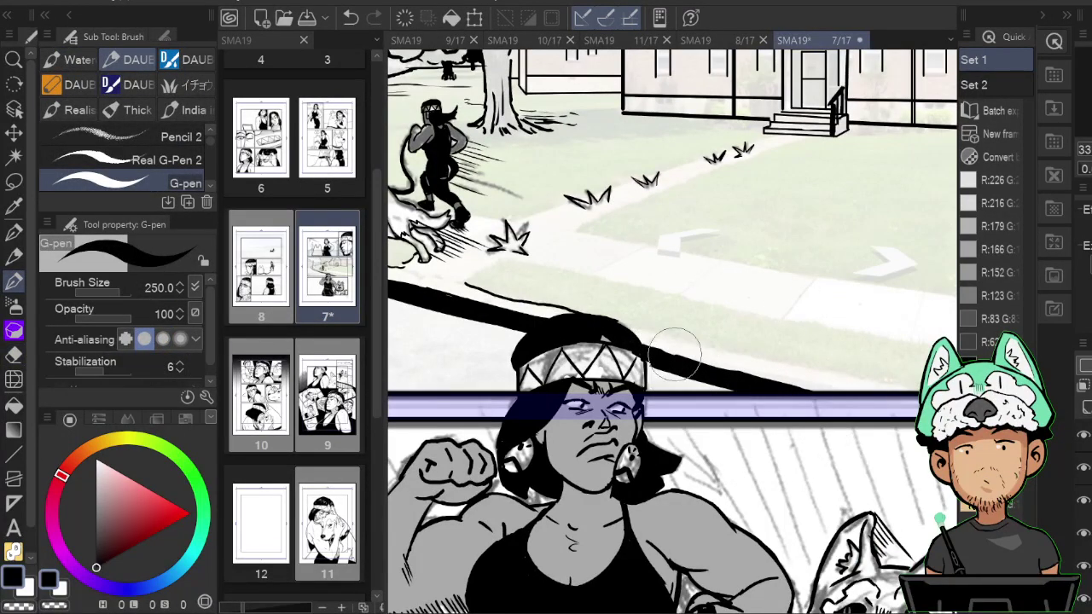
Outline the foreground grass strip between sidewalk and curb, from the grass tuft behind the runner past the headband woman.
{"action": "left_click_drag", "start_coordinate": [821, 390], "coordinate": [829, 394]}
{"action": "left_click_drag", "start_coordinate": [800, 323], "coordinate": [885, 361]}
{"action": "left_click_drag", "start_coordinate": [562, 314], "coordinate": [589, 293]}
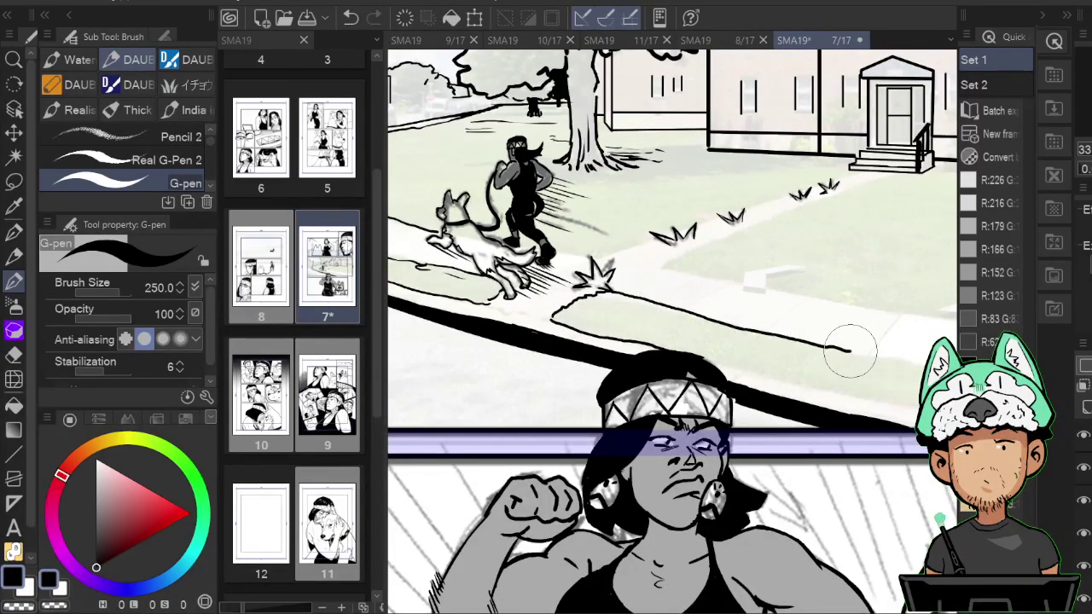
{"action": "left_click_drag", "start_coordinate": [917, 371], "coordinate": [845, 341]}
{"action": "left_click_drag", "start_coordinate": [650, 342], "coordinate": [772, 365]}
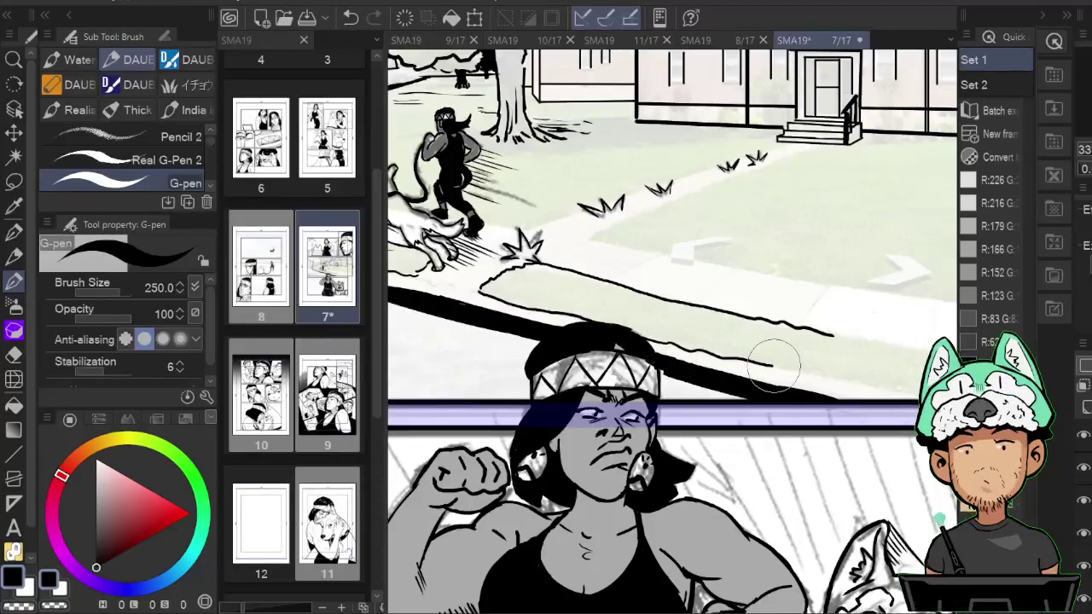
{"action": "mouse_move", "coordinate": [887, 376]}
{"action": "left_mouse_down"}
{"action": "mouse_move", "coordinate": [809, 363]}
{"action": "mouse_move", "coordinate": [880, 387]}
{"action": "left_mouse_up"}
{"action": "mouse_move", "coordinate": [792, 346]}
{"action": "left_mouse_down"}
{"action": "mouse_move", "coordinate": [698, 344]}
{"action": "mouse_move", "coordinate": [698, 324]}
{"action": "mouse_move", "coordinate": [926, 364]}
{"action": "left_mouse_up"}
{"action": "left_click_drag", "start_coordinate": [857, 299], "coordinate": [893, 353]}
Ink the walkway's far edge from the building's entrance steps through the grass tufts toward the sidewalk.
{"action": "left_click_drag", "start_coordinate": [697, 280], "coordinate": [787, 300]}
{"action": "left_click_drag", "start_coordinate": [797, 242], "coordinate": [854, 273]}
{"action": "key", "text": "h"}
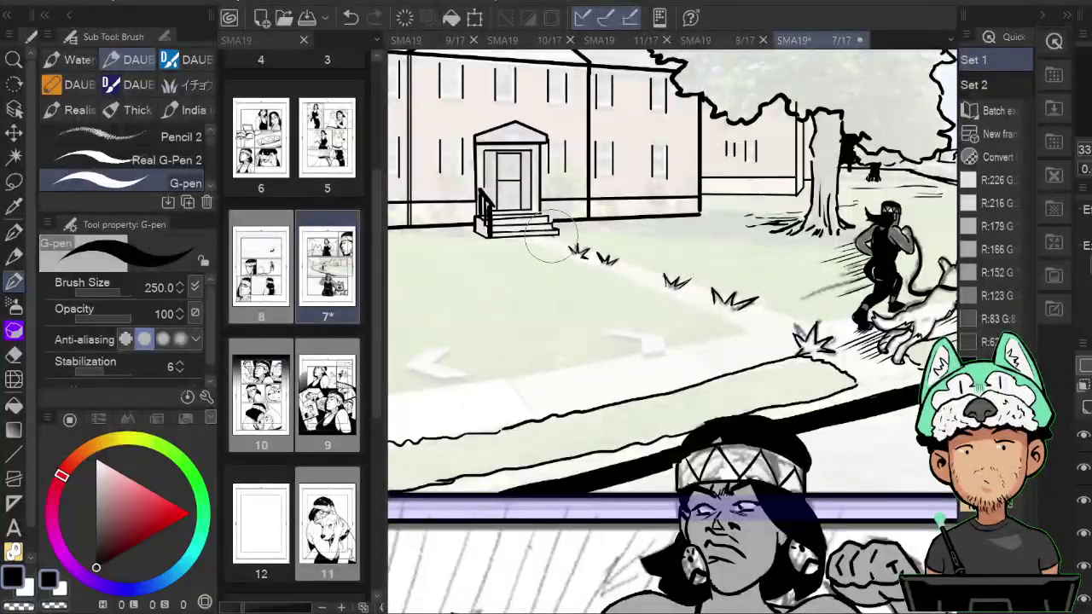
{"action": "left_click_drag", "start_coordinate": [614, 256], "coordinate": [683, 277]}
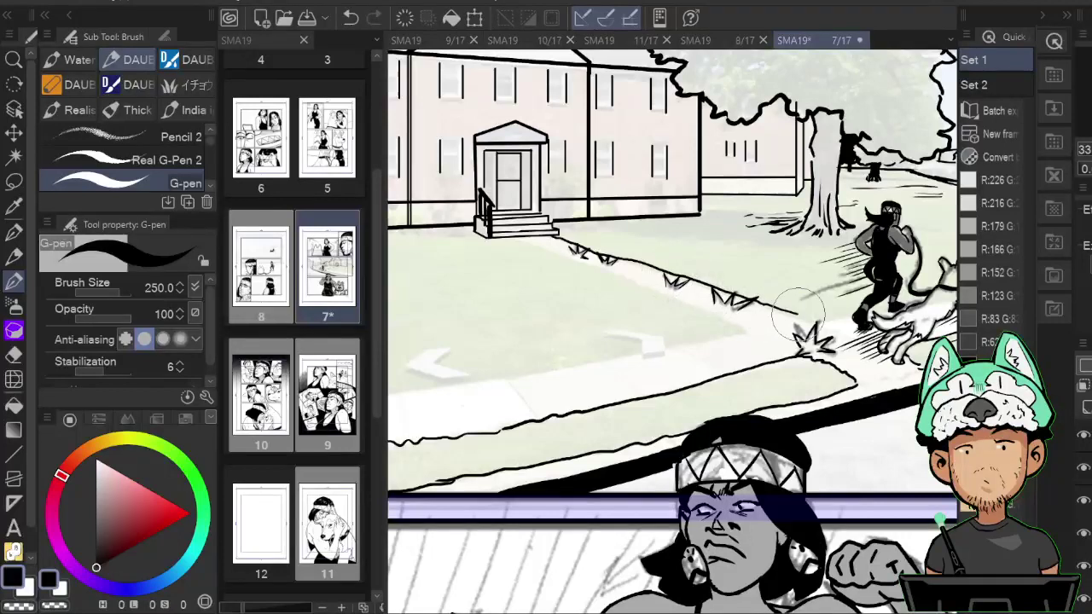
{"action": "key", "text": "h"}
{"action": "left_click_drag", "start_coordinate": [779, 284], "coordinate": [810, 292]}
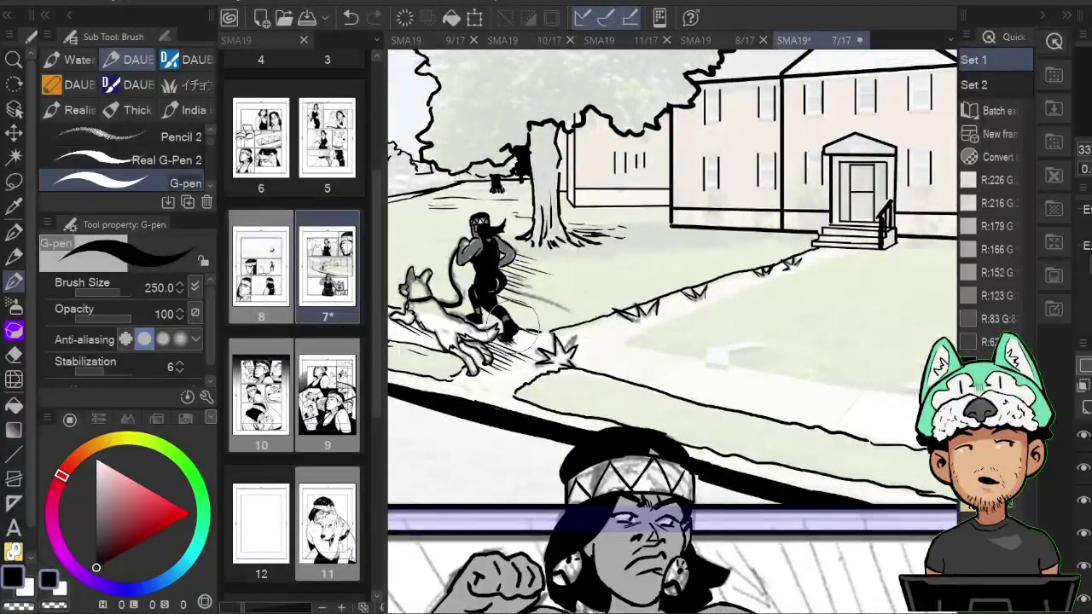
Ink the walkway's near edge from the building's entrance steps down to the corner where it meets the sidewalk.
{"action": "left_click_drag", "start_coordinate": [455, 311], "coordinate": [596, 343]}
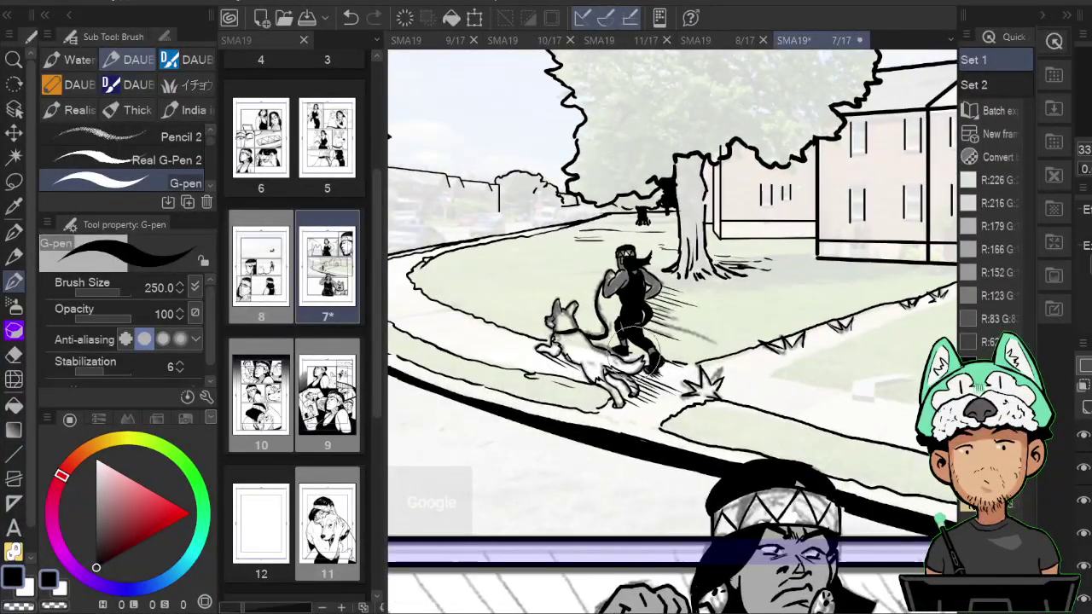
{"action": "left_click_drag", "start_coordinate": [589, 337], "coordinate": [563, 322]}
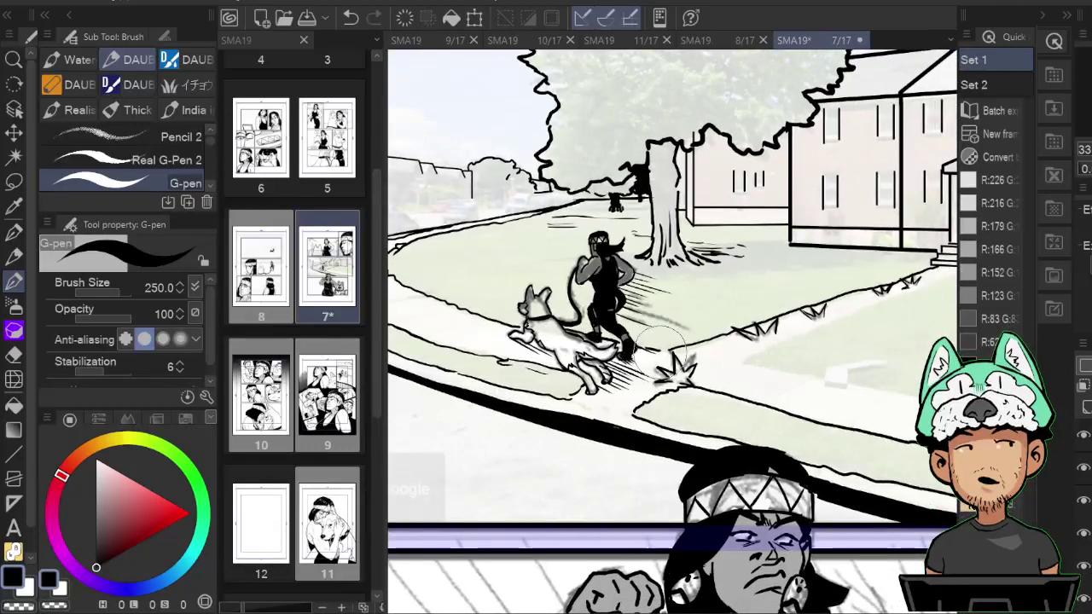
{"action": "key", "text": "h"}
{"action": "left_click_drag", "start_coordinate": [683, 351], "coordinate": [867, 349]}
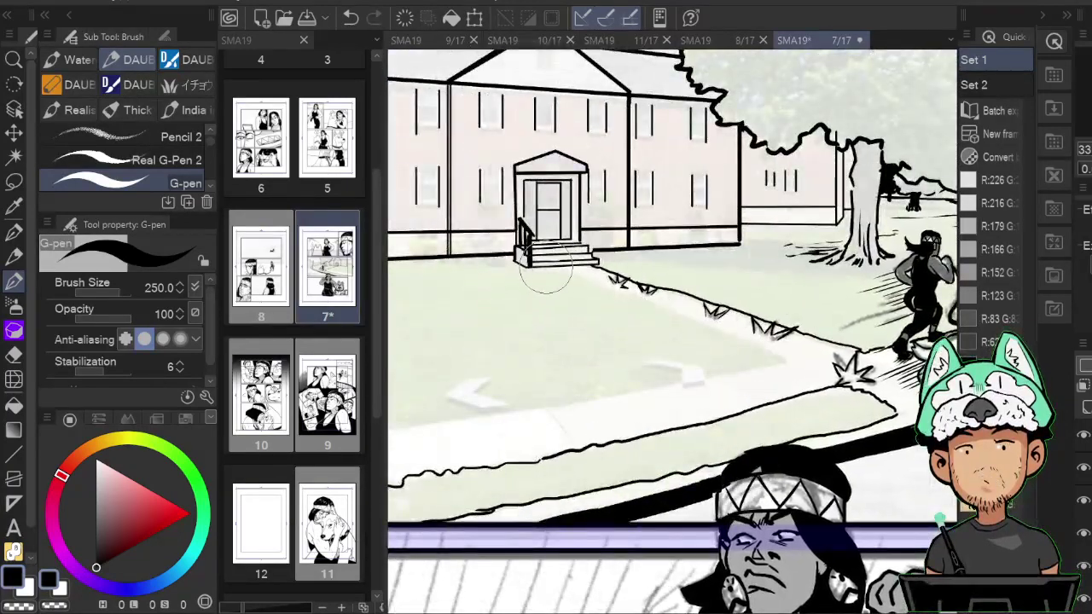
{"action": "left_click_drag", "start_coordinate": [583, 279], "coordinate": [618, 291]}
{"action": "left_click_drag", "start_coordinate": [684, 317], "coordinate": [773, 352]}
{"action": "key", "text": "h"}
{"action": "left_click_drag", "start_coordinate": [878, 336], "coordinate": [816, 286]}
Ink the front lawn's edge along the sidewalk, from the walkway corner to the panel border.
{"action": "left_click_drag", "start_coordinate": [508, 311], "coordinate": [555, 317]}
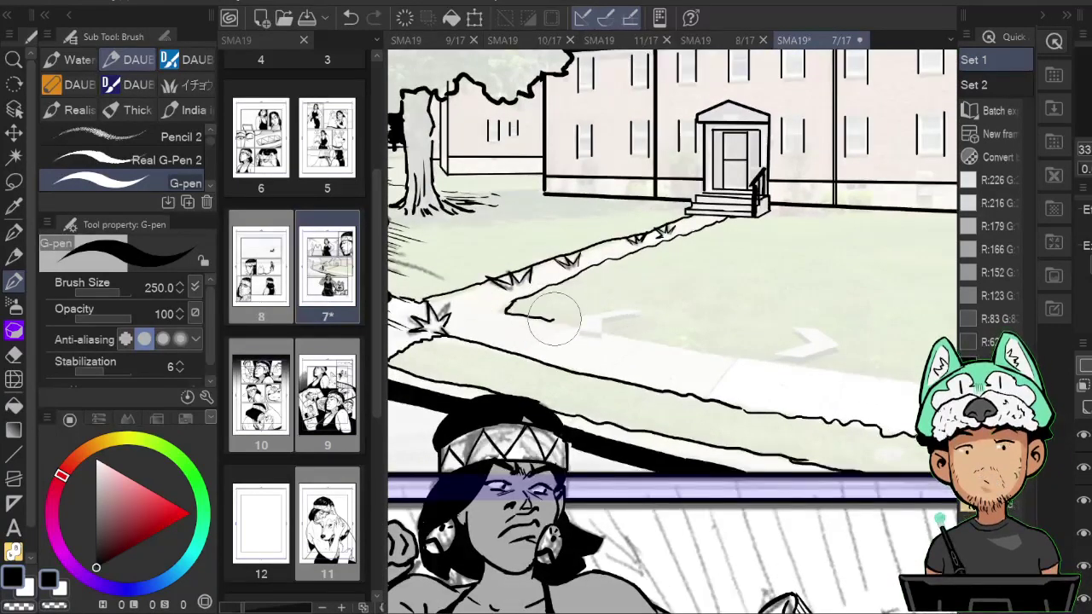
{"action": "left_click_drag", "start_coordinate": [649, 337], "coordinate": [751, 355]}
{"action": "mouse_move", "coordinate": [857, 379]}
{"action": "left_mouse_down"}
{"action": "mouse_move", "coordinate": [731, 358]}
{"action": "mouse_move", "coordinate": [918, 375]}
{"action": "mouse_move", "coordinate": [794, 372]}
{"action": "left_mouse_up"}
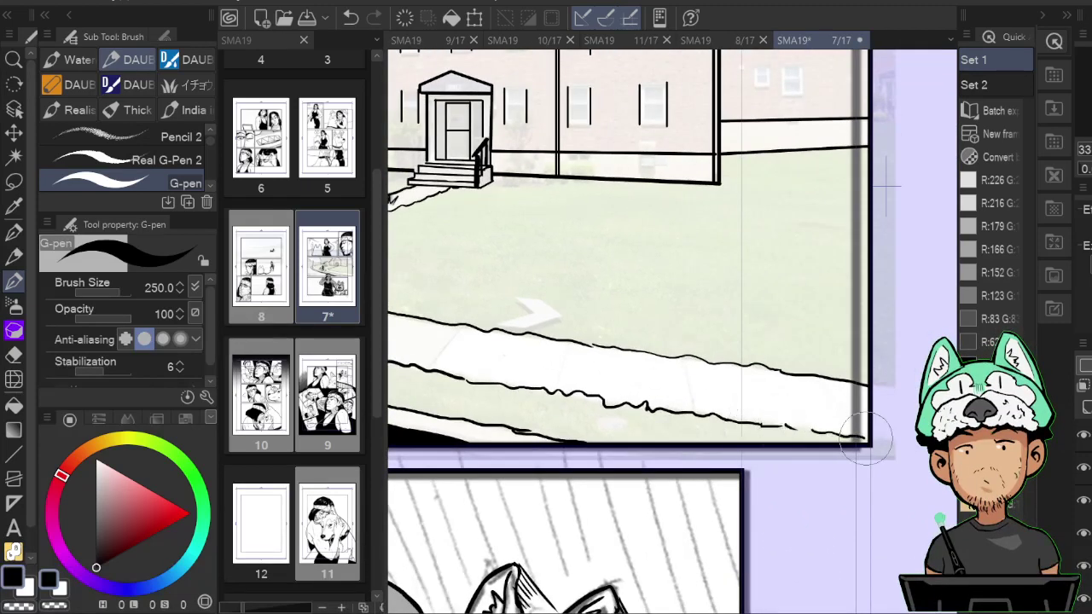
Scatter short, thin grass strokes over the lawn before the building and the grass between tree and walkway.
{"action": "left_click_drag", "start_coordinate": [818, 314], "coordinate": [880, 356]}
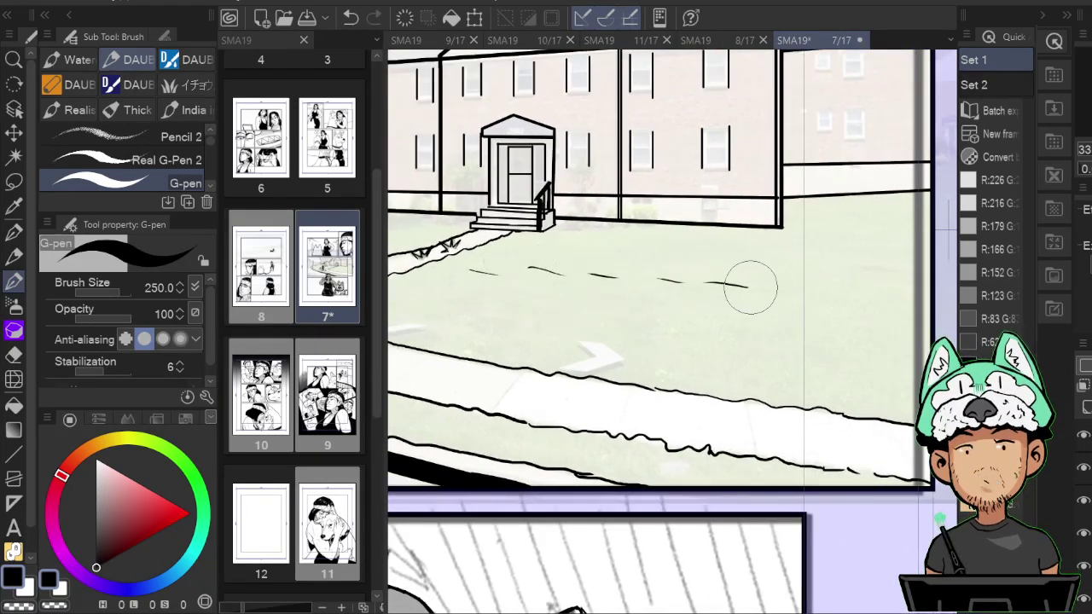
{"action": "left_click_drag", "start_coordinate": [533, 321], "coordinate": [588, 314]}
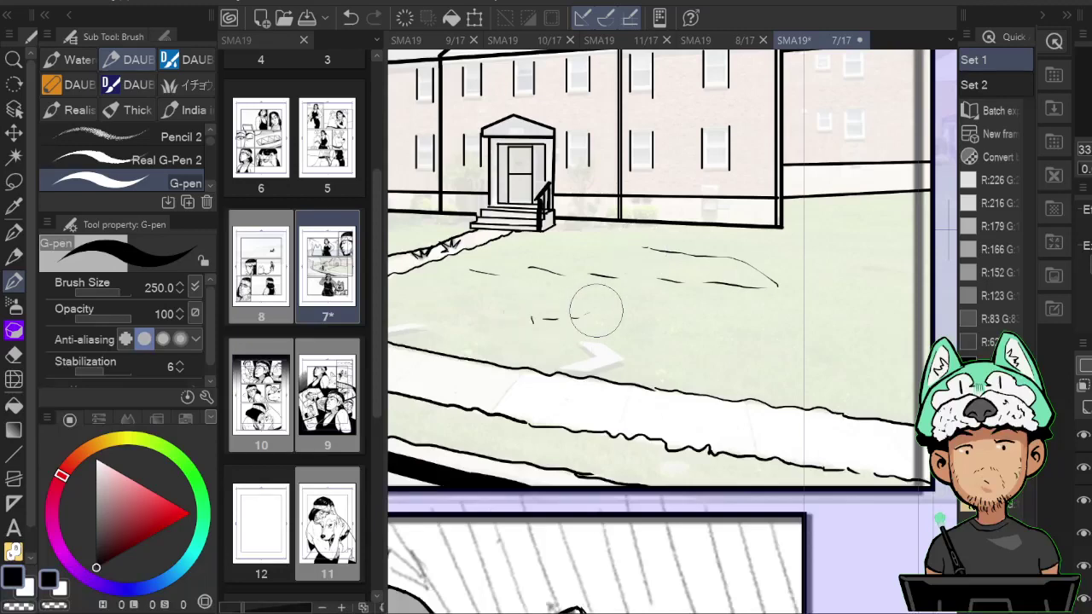
{"action": "left_click_drag", "start_coordinate": [760, 294], "coordinate": [902, 343]}
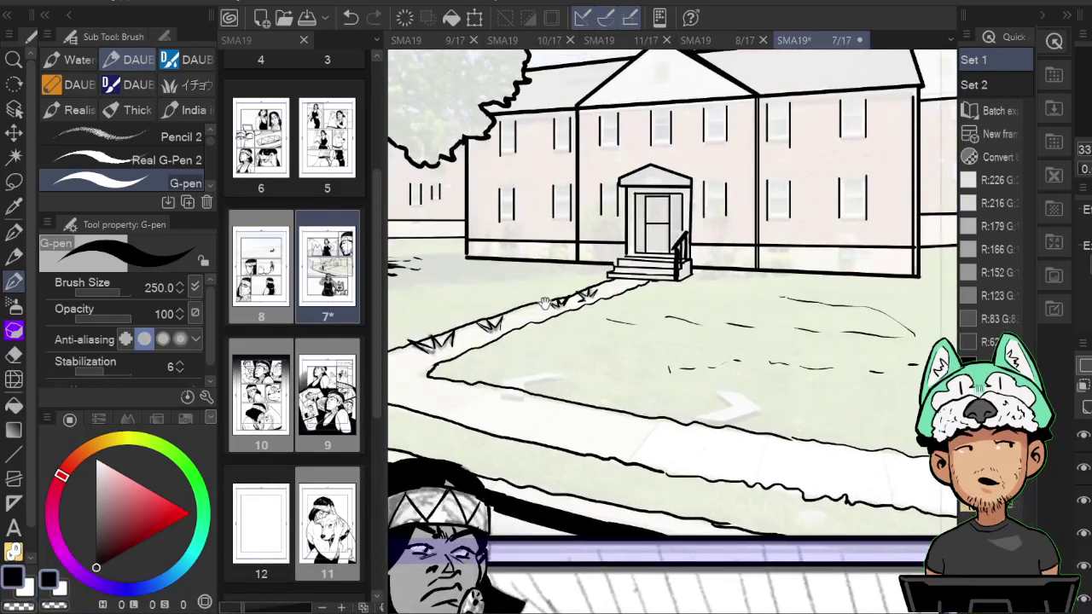
{"action": "left_click_drag", "start_coordinate": [481, 261], "coordinate": [535, 275]}
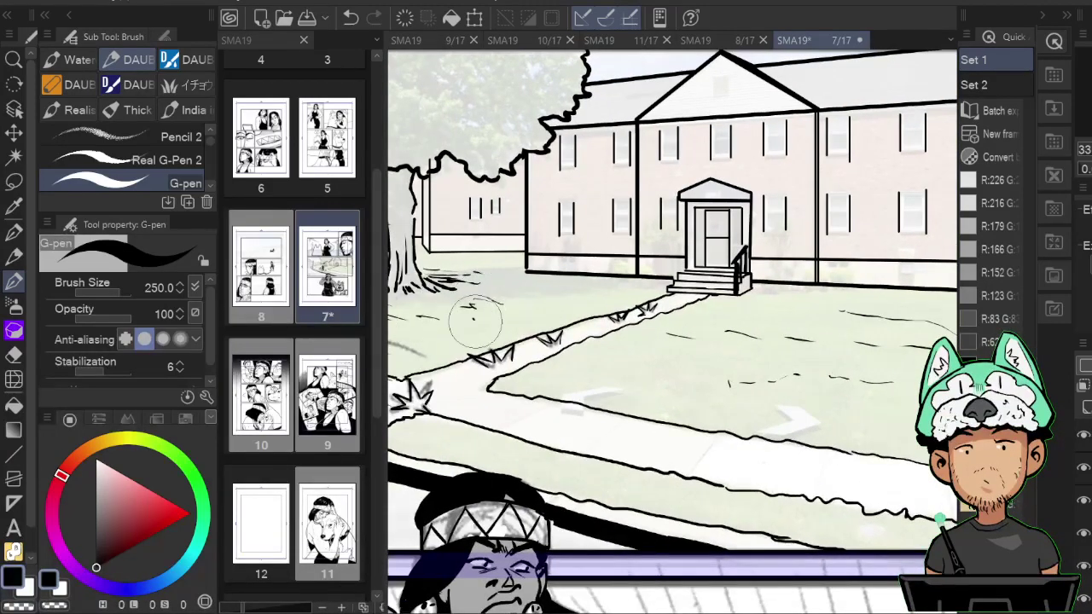
{"action": "left_click_drag", "start_coordinate": [589, 304], "coordinate": [565, 286]}
{"action": "left_click_drag", "start_coordinate": [732, 302], "coordinate": [754, 302]}
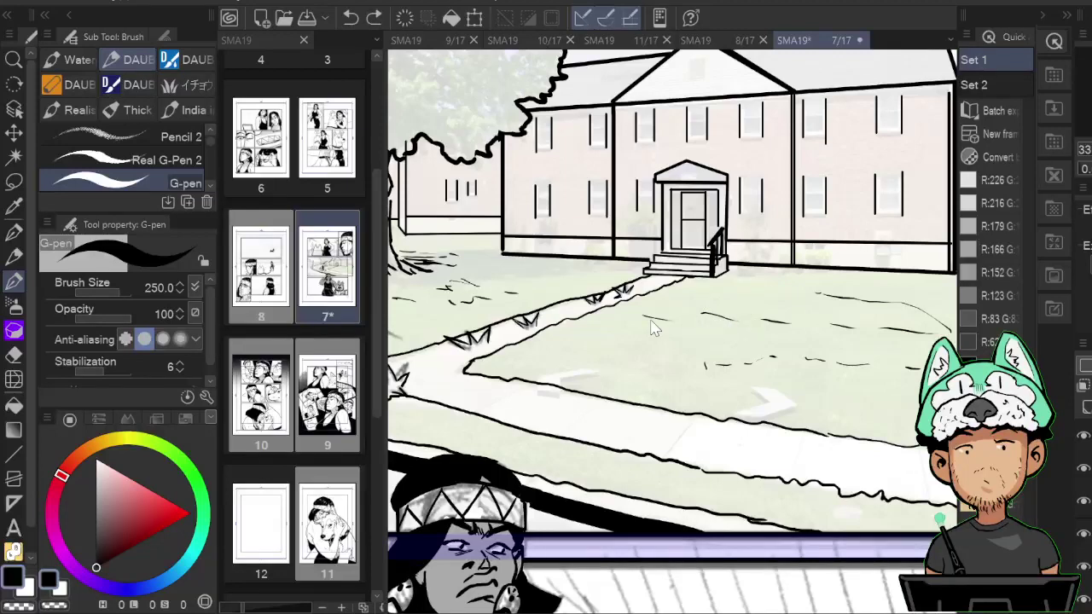
Add more grass dashes and small jagged tufts to the front lawn, from beside the walkway to the panel border.
{"action": "left_click_drag", "start_coordinate": [604, 339], "coordinate": [667, 343]}
{"action": "left_click_drag", "start_coordinate": [810, 351], "coordinate": [582, 333]}
{"action": "mouse_move", "coordinate": [760, 336]}
{"action": "left_mouse_down"}
{"action": "mouse_move", "coordinate": [788, 335]}
{"action": "mouse_move", "coordinate": [798, 310]}
{"action": "left_mouse_up"}
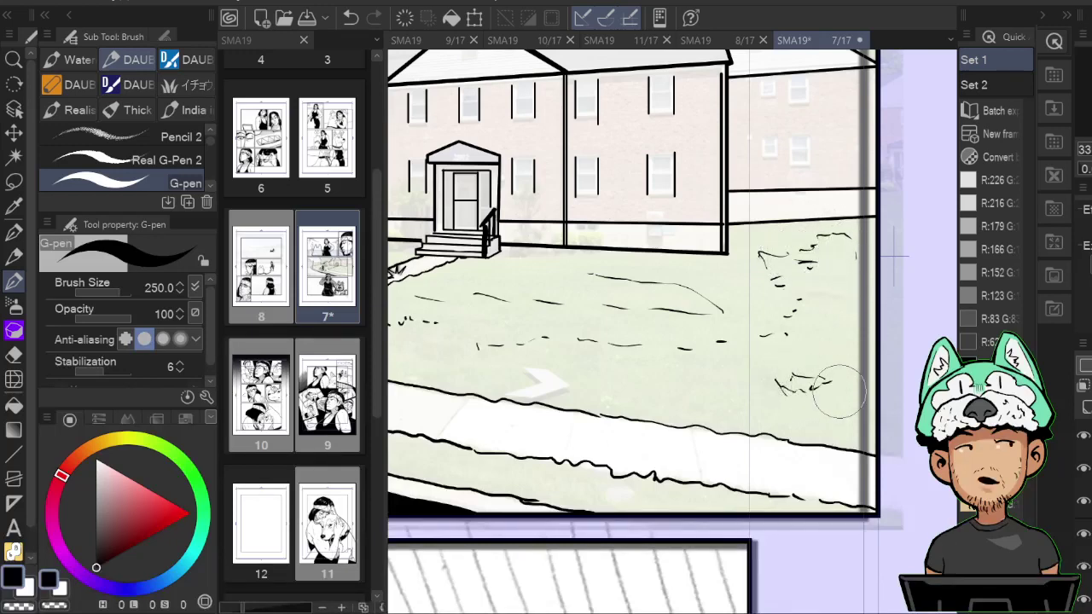
{"action": "scroll", "coordinate": [843, 401], "scroll_direction": "down", "scroll_amount": 5}
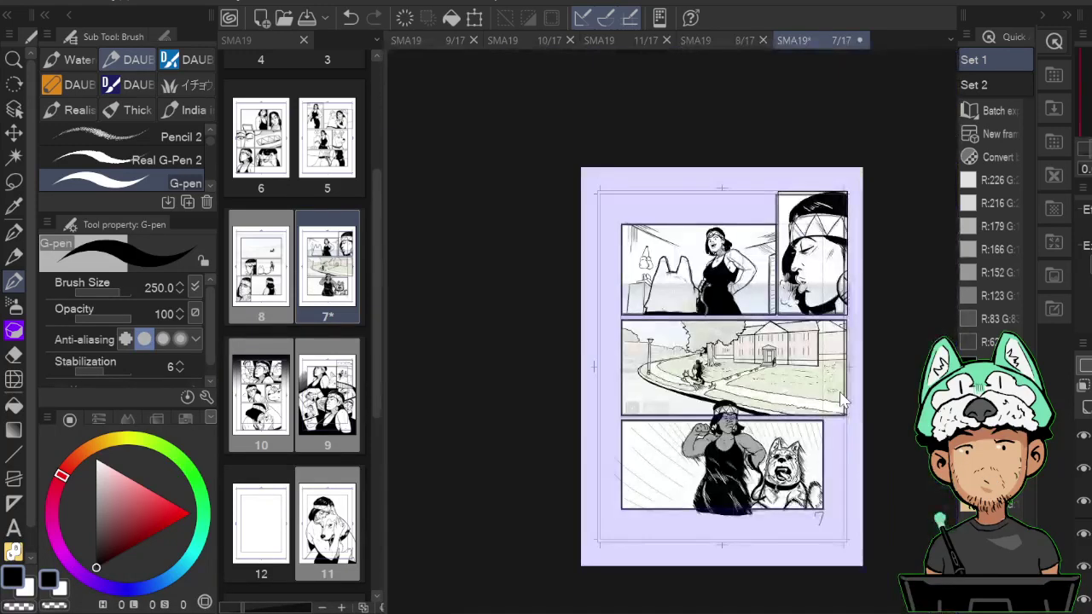
{"action": "scroll", "coordinate": [843, 401], "scroll_direction": "up", "scroll_amount": 4}
{"action": "scroll", "coordinate": [843, 401], "scroll_direction": "up", "scroll_amount": 3}
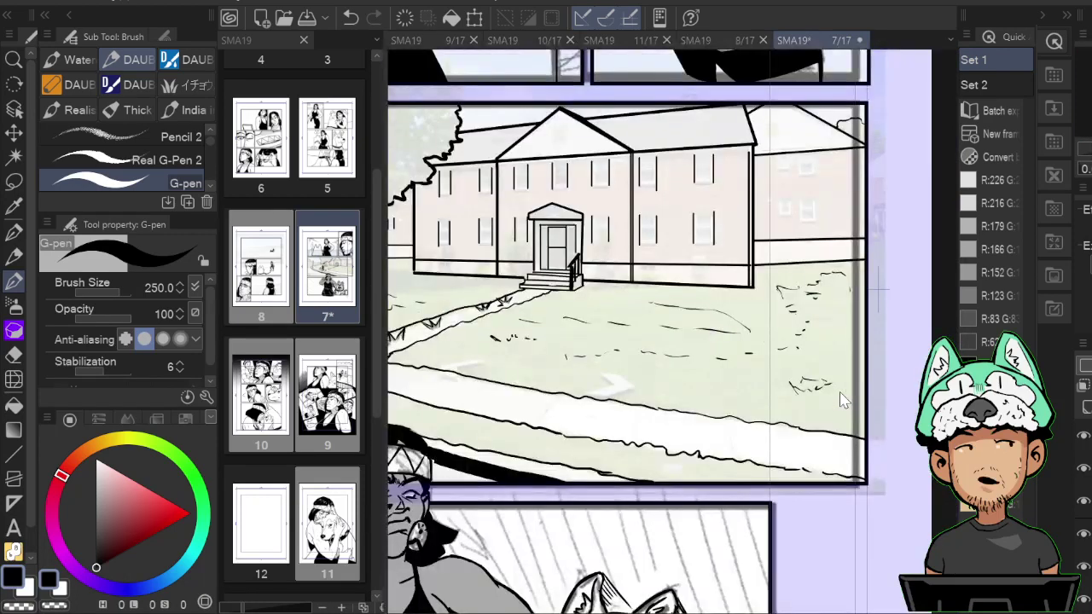
{"action": "scroll", "coordinate": [843, 401], "scroll_direction": "down", "scroll_amount": 3}
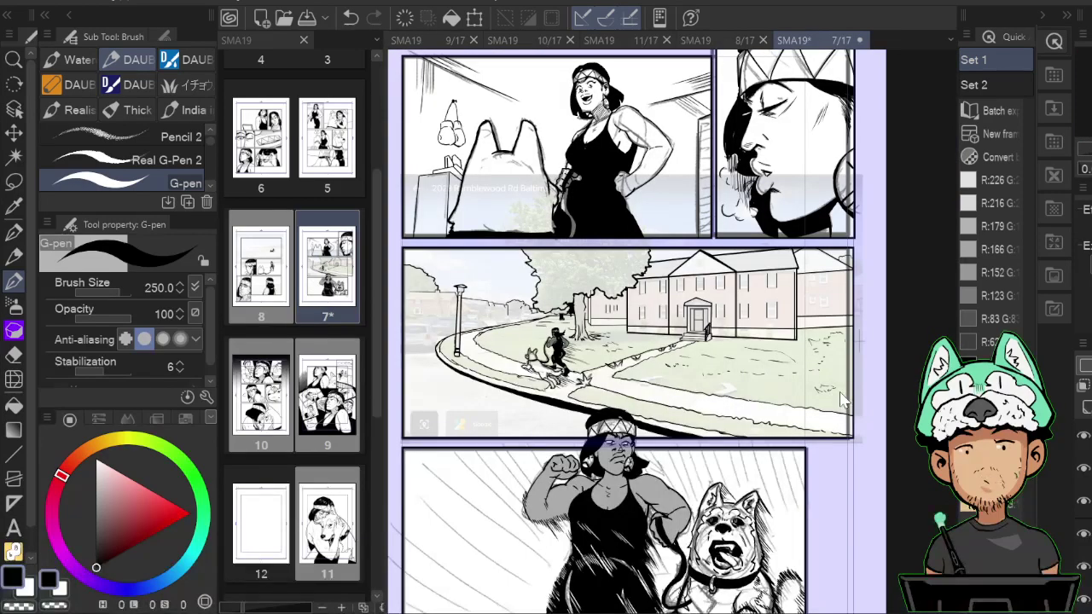
Draw the brick house's sloping roof end and outer wall beside the panel border with size 12 straight lines.
{"action": "scroll", "coordinate": [843, 401], "scroll_direction": "up", "scroll_amount": 4}
{"action": "left_click_drag", "start_coordinate": [433, 273], "coordinate": [819, 315]}
{"action": "left_click_drag", "start_coordinate": [601, 284], "coordinate": [671, 301]}
{"action": "key", "text": "h"}
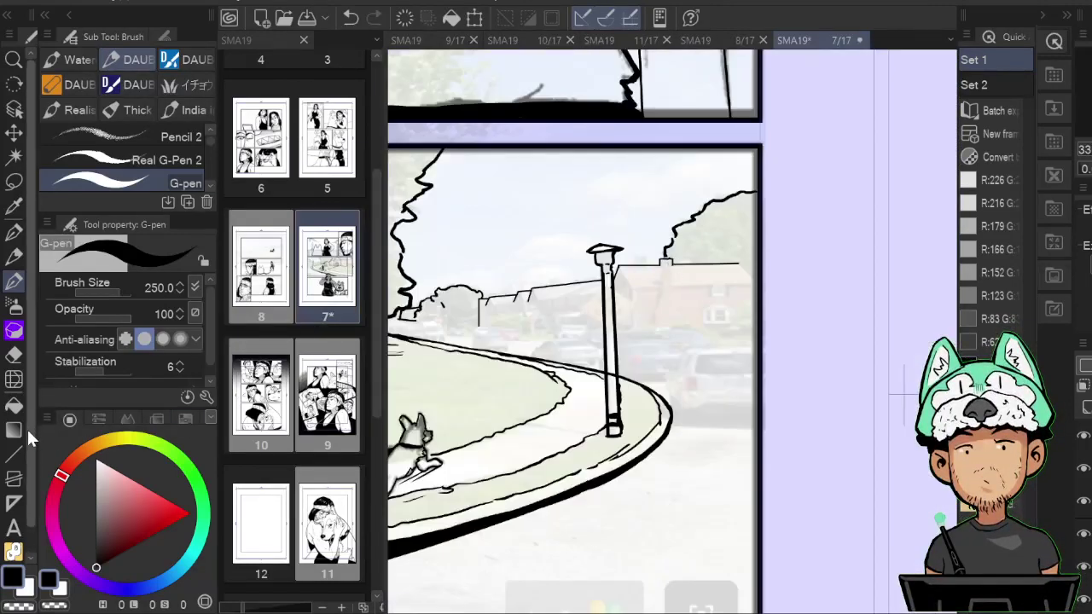
{"action": "left_click", "coordinate": [15, 455]}
{"action": "key", "text": "ctrl+plus"}
{"action": "key", "text": "ctrl+plus"}
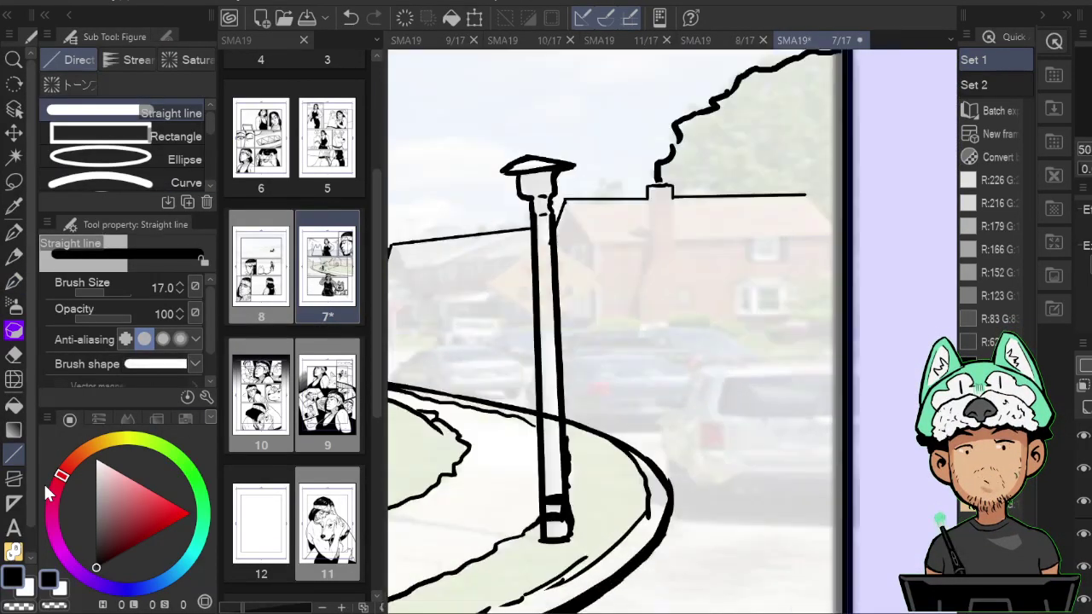
{"action": "mouse_move", "coordinate": [805, 198]}
{"action": "left_mouse_down"}
{"action": "mouse_move", "coordinate": [783, 198]}
{"action": "mouse_move", "coordinate": [810, 229]}
{"action": "left_mouse_up"}
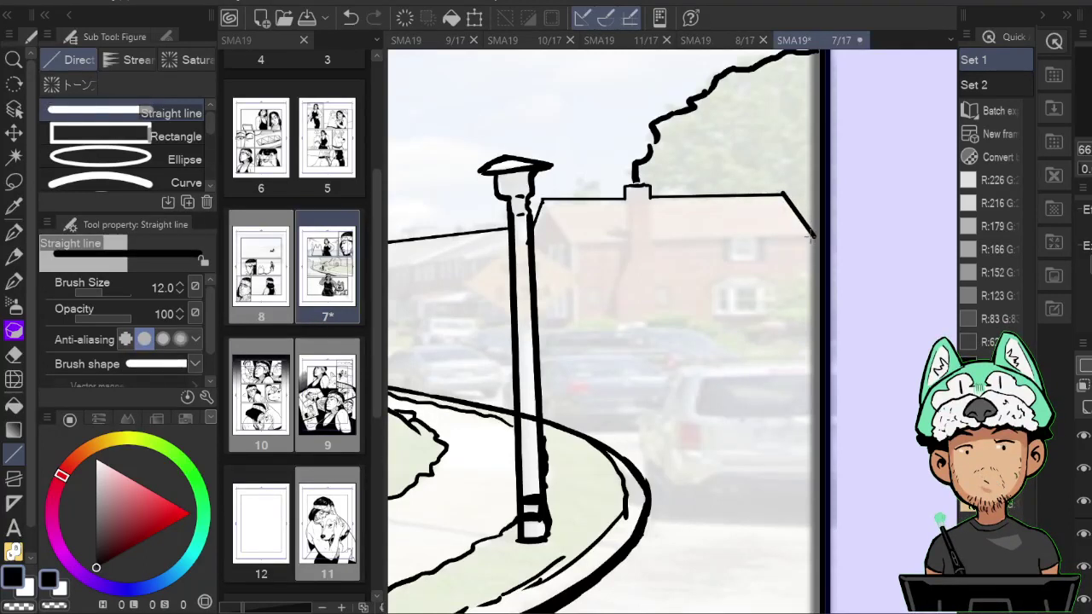
{"action": "key", "text": "h"}
{"action": "left_click_drag", "start_coordinate": [709, 273], "coordinate": [709, 226]}
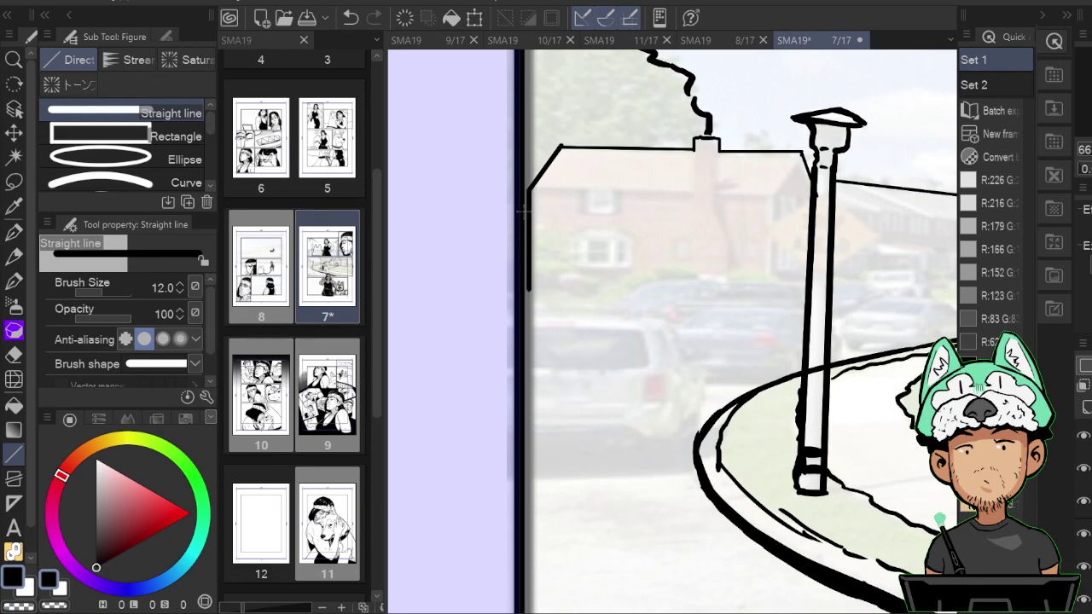
Ink with the G-pen the wavy line of shrubs and car roofs below the brick house, adding slanted car window lines.
{"action": "key", "text": "b"}
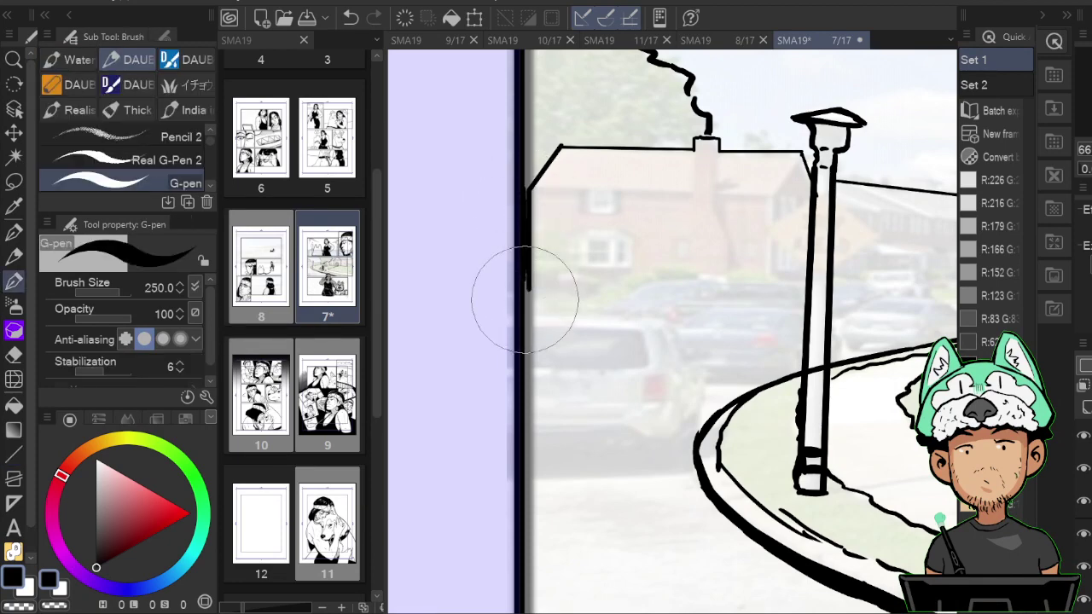
{"action": "scroll", "coordinate": [525, 303], "scroll_direction": "up", "scroll_amount": 1}
{"action": "scroll", "coordinate": [525, 299], "scroll_direction": "down", "scroll_amount": 3}
{"action": "scroll", "coordinate": [525, 299], "scroll_direction": "up", "scroll_amount": 1}
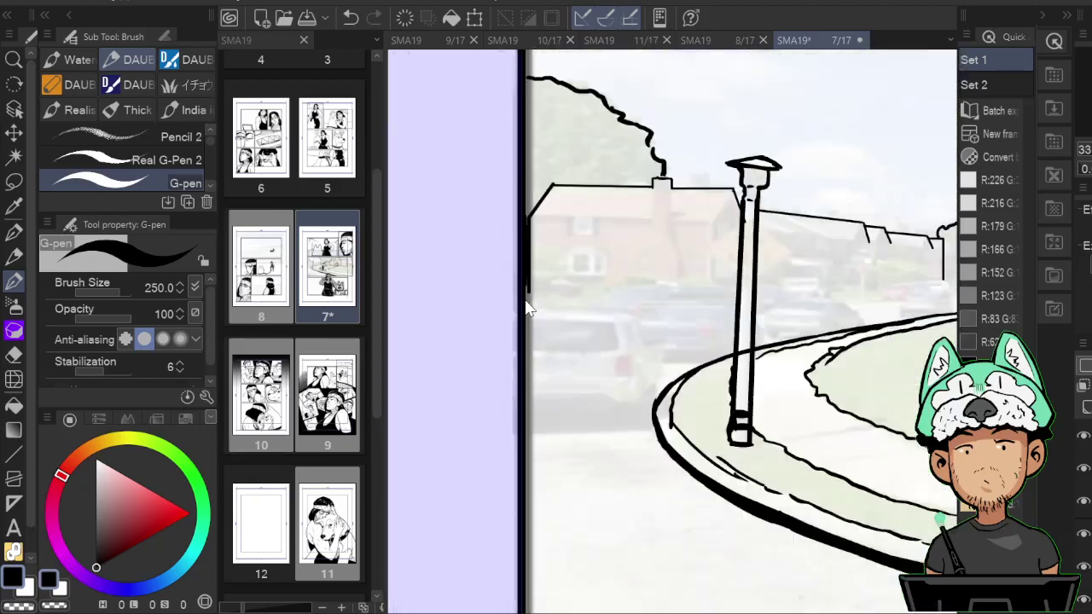
{"action": "scroll", "coordinate": [525, 299], "scroll_direction": "up", "scroll_amount": 1}
{"action": "left_click_drag", "start_coordinate": [628, 278], "coordinate": [622, 261]}
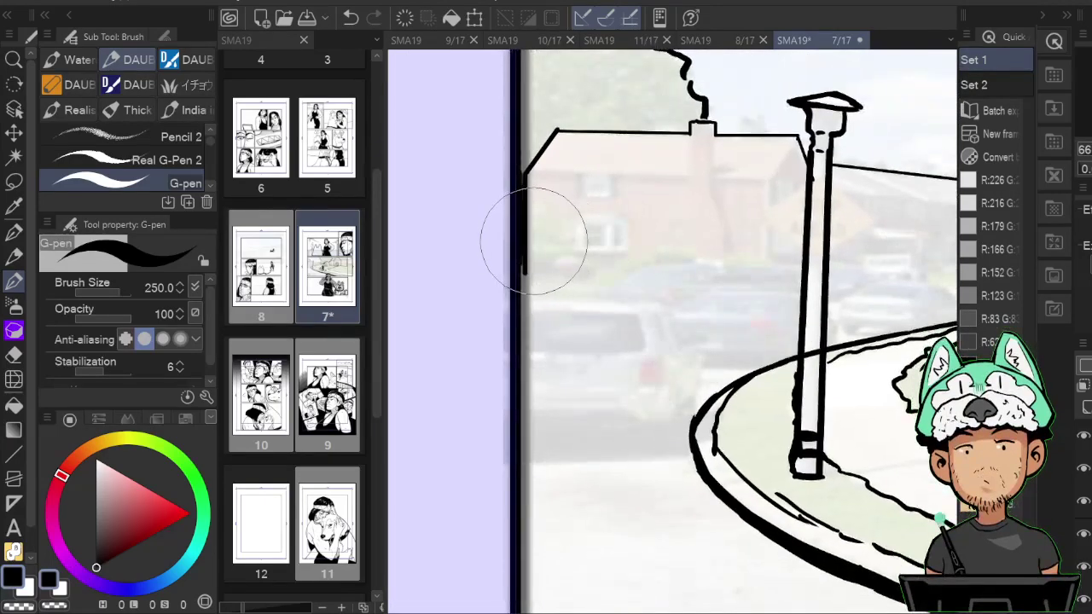
{"action": "left_click_drag", "start_coordinate": [531, 239], "coordinate": [588, 260]}
{"action": "left_click_drag", "start_coordinate": [683, 238], "coordinate": [670, 223]}
{"action": "left_click_drag", "start_coordinate": [578, 246], "coordinate": [709, 248]}
{"action": "scroll", "coordinate": [640, 247], "scroll_direction": "right", "scroll_amount": 1}
{"action": "scroll", "coordinate": [662, 247], "scroll_direction": "right", "scroll_amount": 1}
{"action": "left_click_drag", "start_coordinate": [814, 246], "coordinate": [795, 243]}
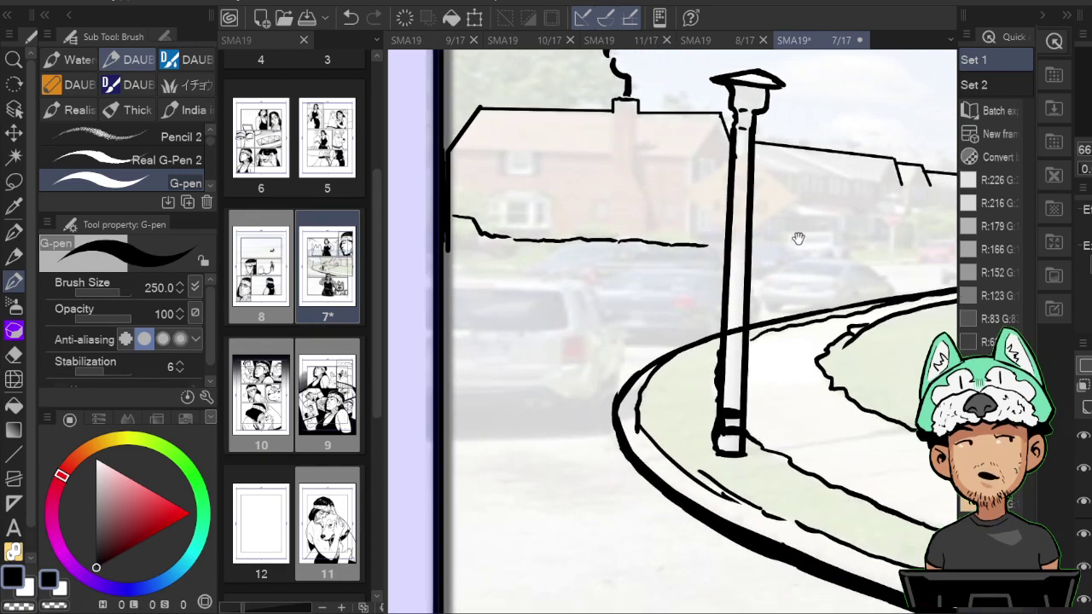
{"action": "left_click_drag", "start_coordinate": [641, 243], "coordinate": [648, 250]}
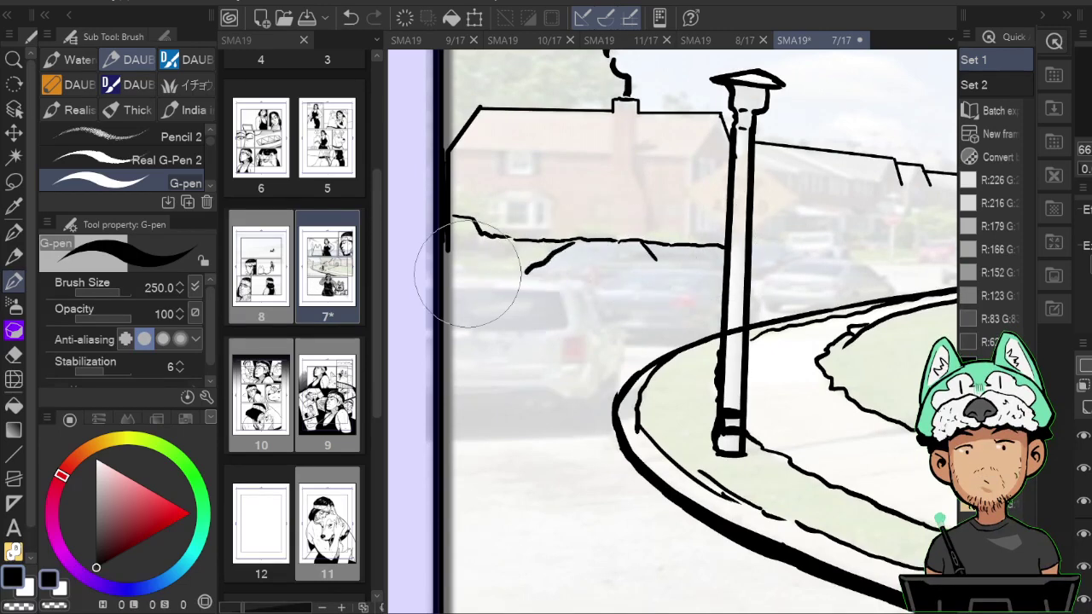
Outline the parked SUV at the panel border, including its roof, rear end, window slant, bumper and underside.
{"action": "mouse_move", "coordinate": [457, 278]}
{"action": "left_mouse_down"}
{"action": "mouse_move", "coordinate": [583, 281]}
{"action": "mouse_move", "coordinate": [596, 288]}
{"action": "mouse_move", "coordinate": [539, 279]}
{"action": "mouse_move", "coordinate": [594, 291]}
{"action": "mouse_move", "coordinate": [591, 284]}
{"action": "mouse_move", "coordinate": [622, 345]}
{"action": "left_mouse_up"}
{"action": "left_click_drag", "start_coordinate": [557, 292], "coordinate": [571, 329]}
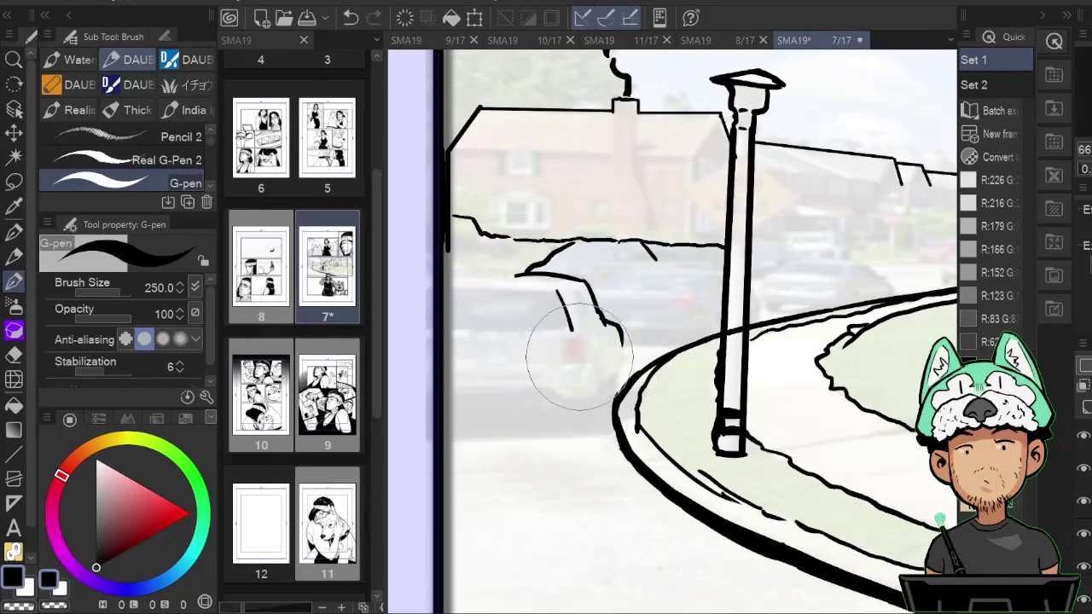
{"action": "mouse_move", "coordinate": [525, 400]}
{"action": "left_mouse_down"}
{"action": "mouse_move", "coordinate": [556, 409]}
{"action": "mouse_move", "coordinate": [545, 400]}
{"action": "mouse_move", "coordinate": [567, 425]}
{"action": "mouse_move", "coordinate": [619, 385]}
{"action": "mouse_move", "coordinate": [621, 338]}
{"action": "left_mouse_up"}
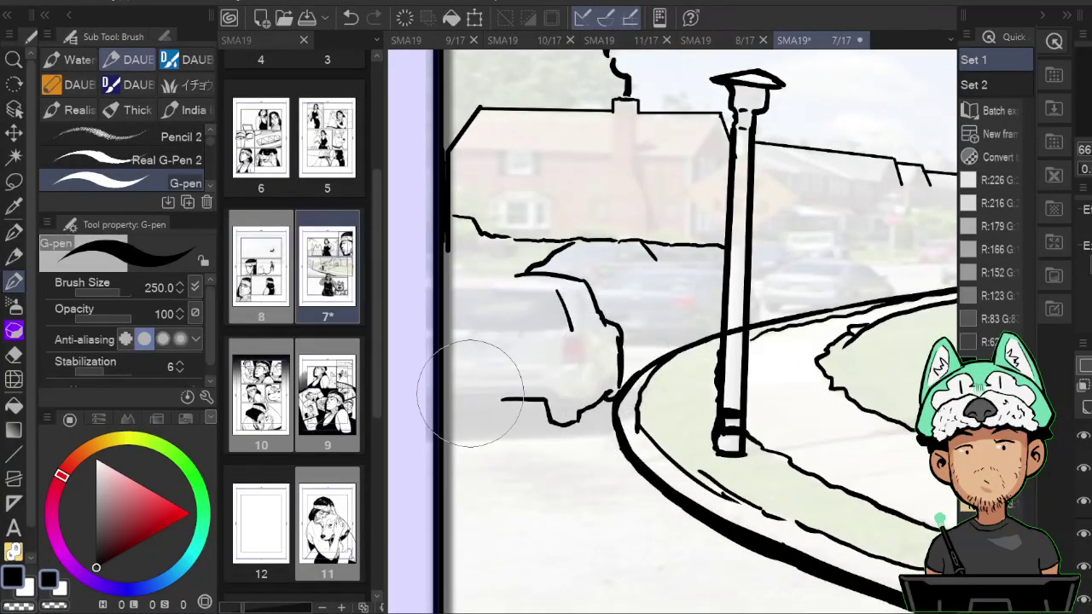
{"action": "left_click_drag", "start_coordinate": [449, 399], "coordinate": [502, 400]}
{"action": "key", "text": "h"}
{"action": "mouse_move", "coordinate": [826, 278]}
{"action": "left_mouse_down"}
{"action": "mouse_move", "coordinate": [666, 299]}
{"action": "mouse_move", "coordinate": [721, 296]}
{"action": "mouse_move", "coordinate": [721, 282]}
{"action": "left_mouse_up"}
{"action": "key", "text": "e"}
{"action": "key", "text": "b"}
{"action": "key", "text": "h"}
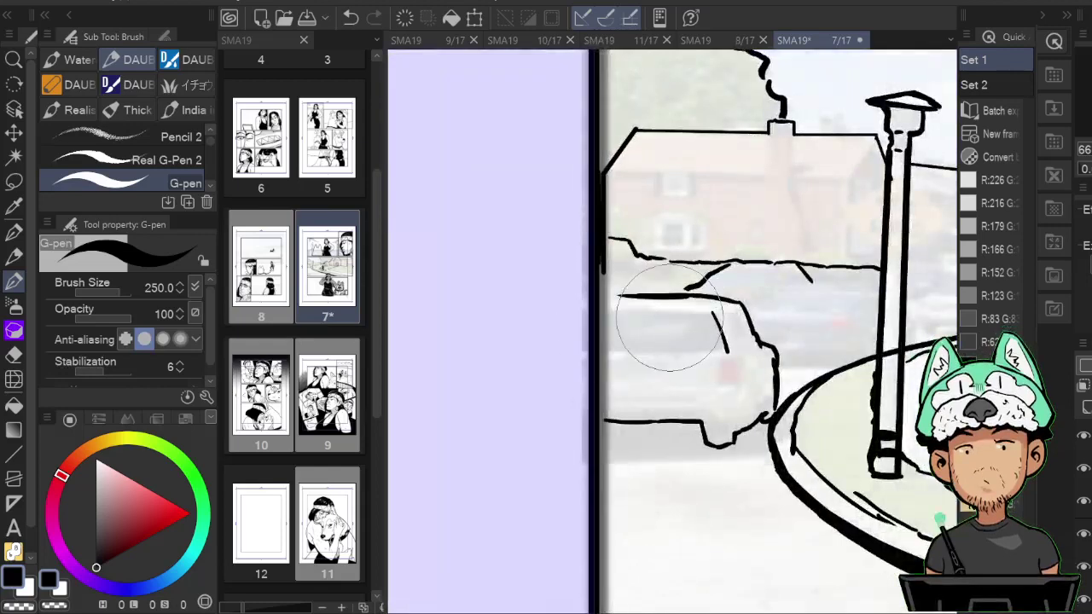
{"action": "left_click_drag", "start_coordinate": [605, 295], "coordinate": [623, 295]}
Ink the roof, window slant and underside of the car between the SUV and the lamp post.
{"action": "key", "text": "h"}
{"action": "left_click_drag", "start_coordinate": [811, 285], "coordinate": [785, 236]}
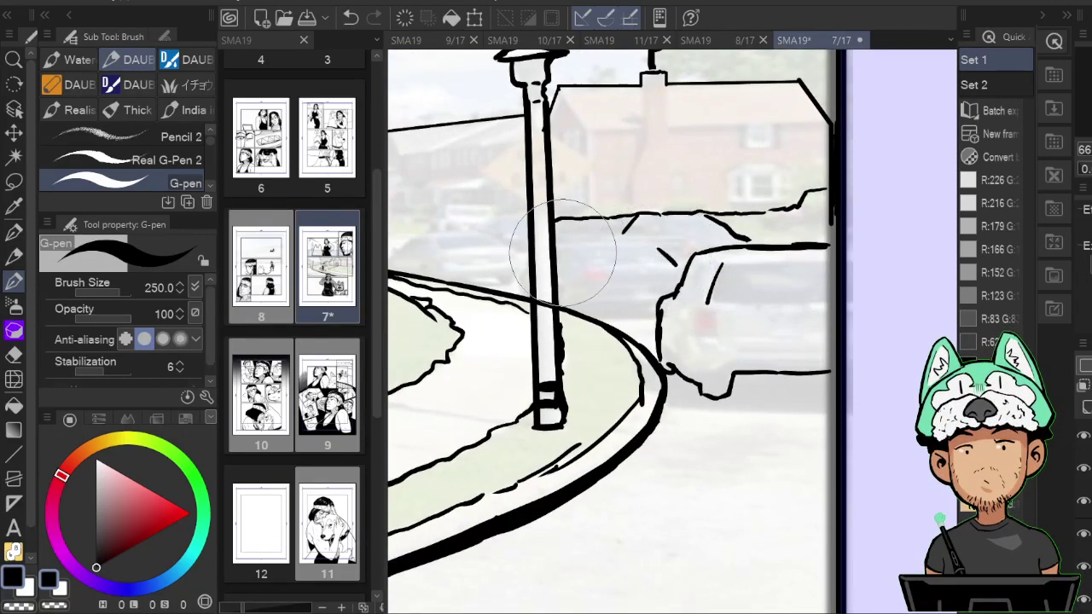
{"action": "mouse_move", "coordinate": [572, 251]}
{"action": "left_mouse_down"}
{"action": "mouse_move", "coordinate": [595, 266]}
{"action": "mouse_move", "coordinate": [607, 247]}
{"action": "mouse_move", "coordinate": [658, 248]}
{"action": "left_mouse_up"}
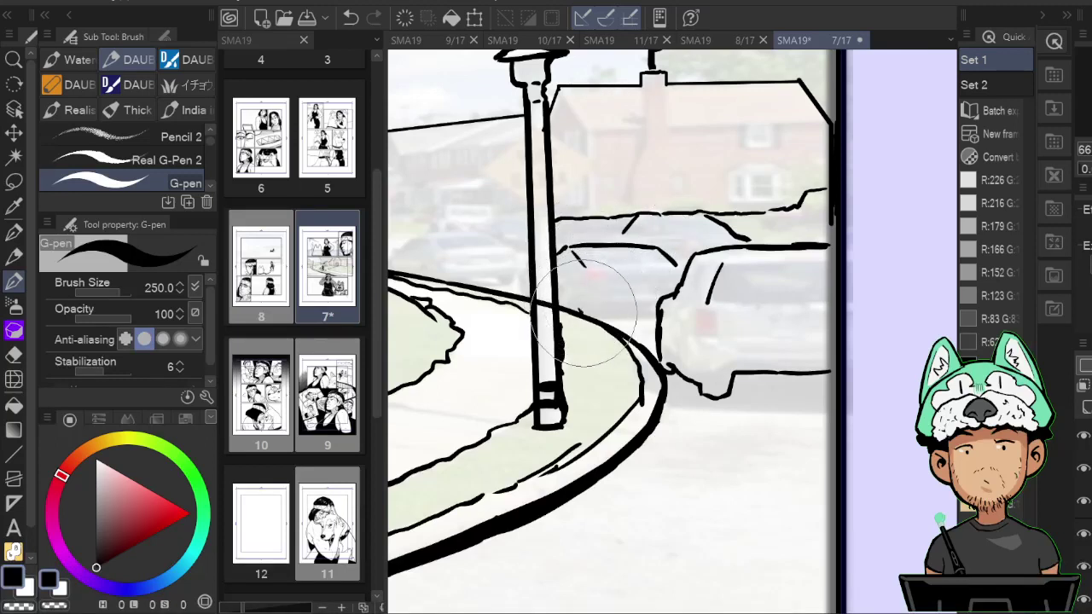
{"action": "left_click_drag", "start_coordinate": [589, 309], "coordinate": [674, 300]}
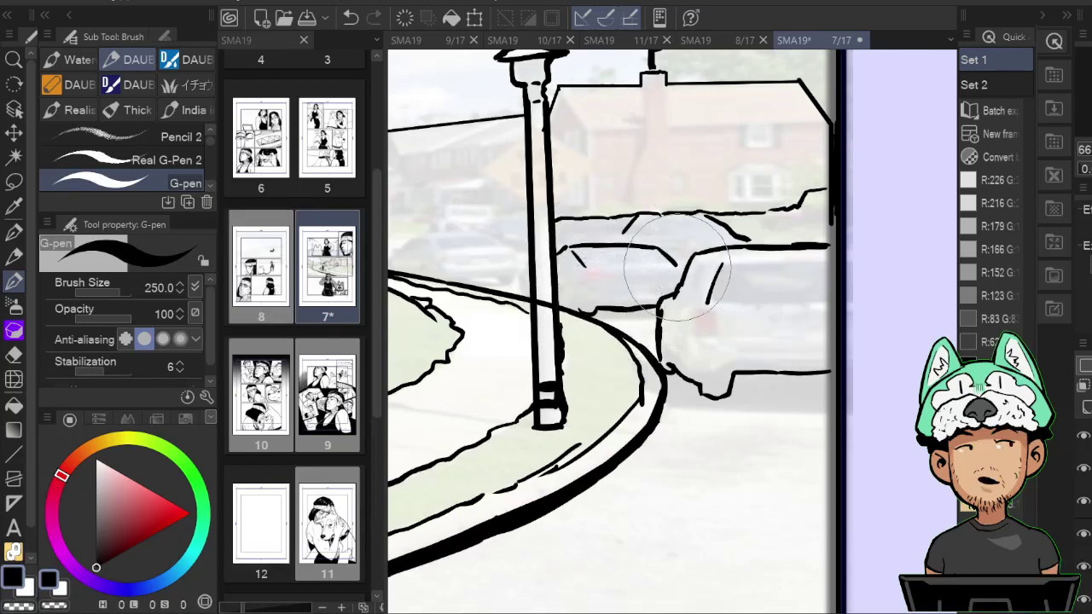
Outline the car on the other side of the lamp post above the curb, with its wheel and rounded roof.
{"action": "key", "text": "h"}
{"action": "left_click_drag", "start_coordinate": [842, 302], "coordinate": [817, 291]}
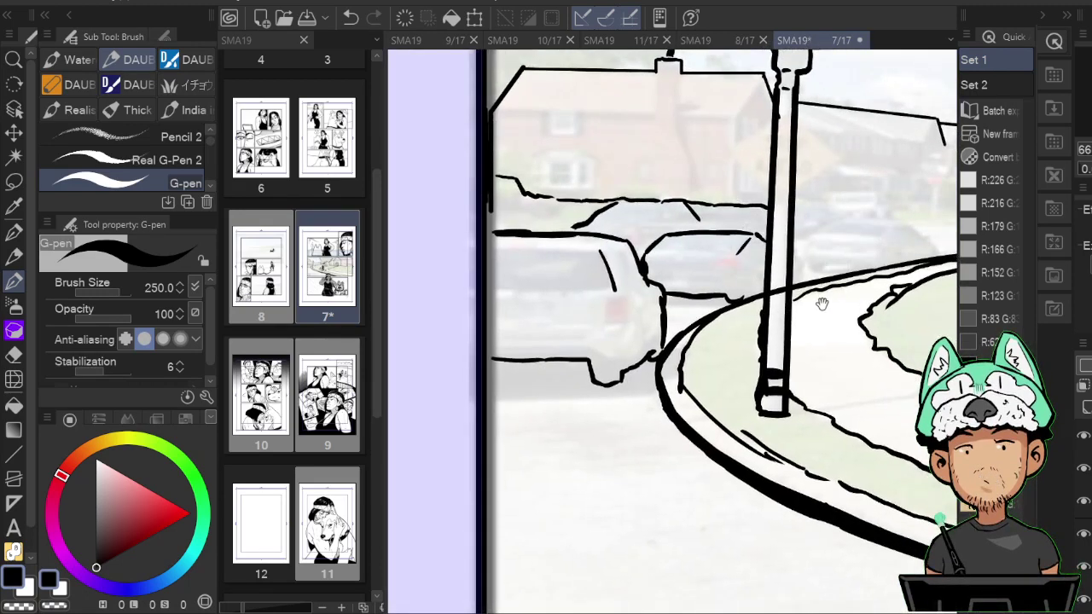
{"action": "left_click_drag", "start_coordinate": [793, 253], "coordinate": [803, 272]}
{"action": "mouse_move", "coordinate": [844, 224]}
{"action": "left_mouse_down"}
{"action": "mouse_move", "coordinate": [824, 244]}
{"action": "mouse_move", "coordinate": [803, 235]}
{"action": "mouse_move", "coordinate": [767, 250]}
{"action": "mouse_move", "coordinate": [785, 276]}
{"action": "mouse_move", "coordinate": [833, 273]}
{"action": "left_mouse_up"}
{"action": "key", "text": "e"}
{"action": "key", "text": "p"}
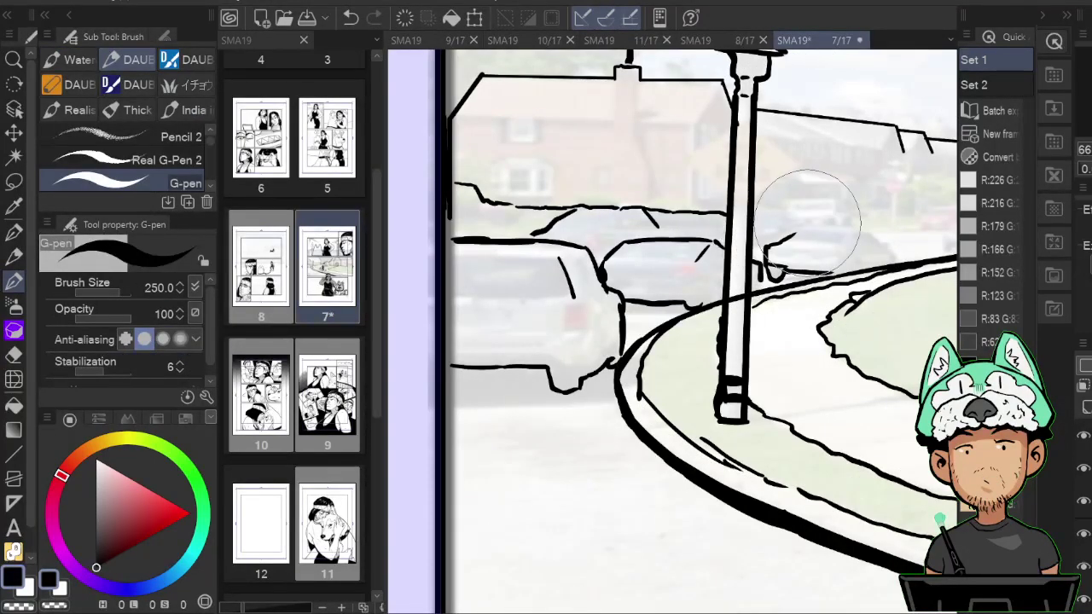
{"action": "mouse_move", "coordinate": [766, 254]}
{"action": "left_mouse_down"}
{"action": "mouse_move", "coordinate": [853, 227]}
{"action": "mouse_move", "coordinate": [876, 229]}
{"action": "mouse_move", "coordinate": [889, 249]}
{"action": "mouse_move", "coordinate": [871, 250]}
{"action": "left_mouse_up"}
{"action": "left_click_drag", "start_coordinate": [831, 172], "coordinate": [782, 181]}
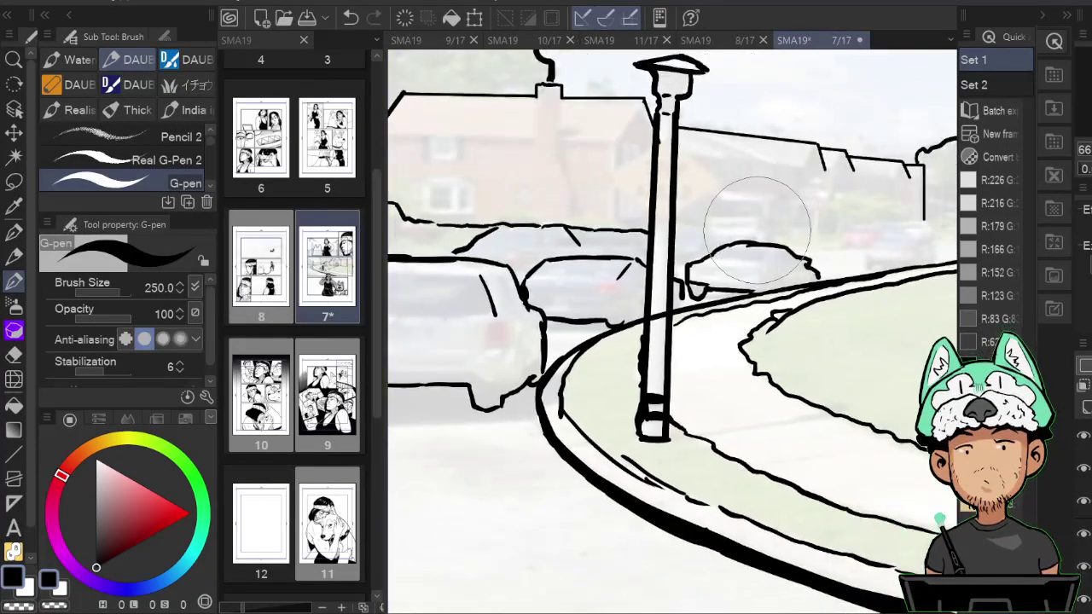
Ink the small distant car near the end of the row houses and the street line linking it to the nearer car.
{"action": "key", "text": "h"}
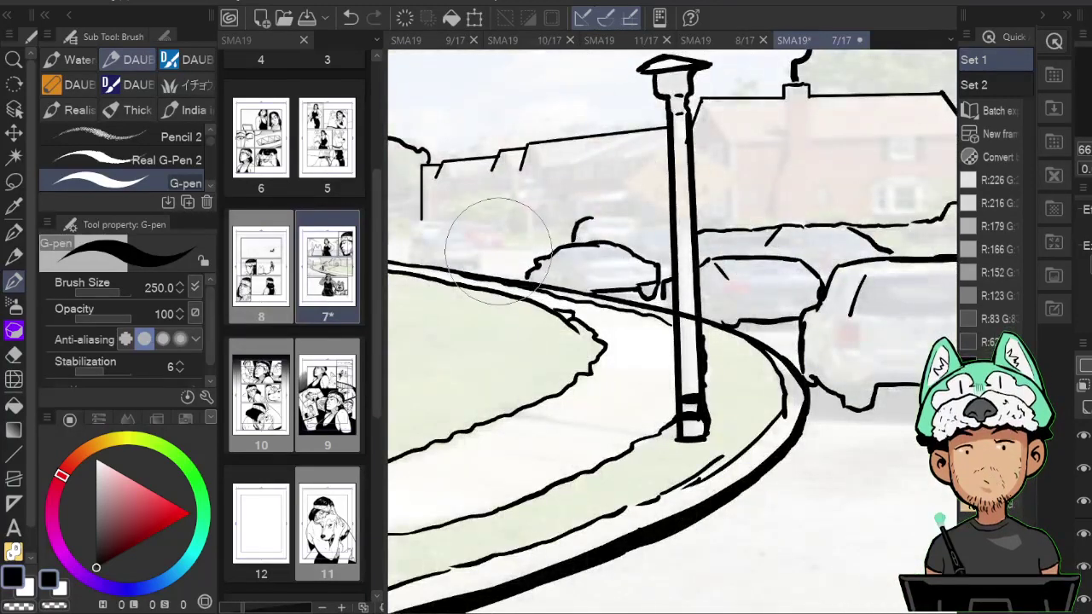
{"action": "mouse_move", "coordinate": [479, 247]}
{"action": "left_mouse_down"}
{"action": "mouse_move", "coordinate": [593, 271]}
{"action": "mouse_move", "coordinate": [569, 220]}
{"action": "mouse_move", "coordinate": [524, 234]}
{"action": "left_mouse_up"}
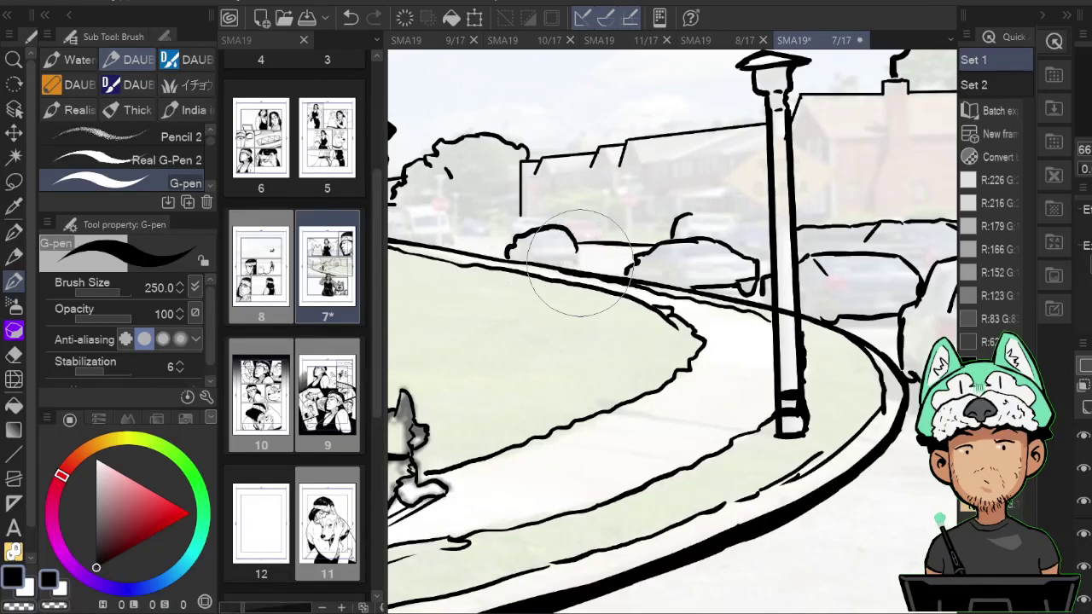
{"action": "left_click_drag", "start_coordinate": [577, 249], "coordinate": [547, 260]}
{"action": "key", "text": "h"}
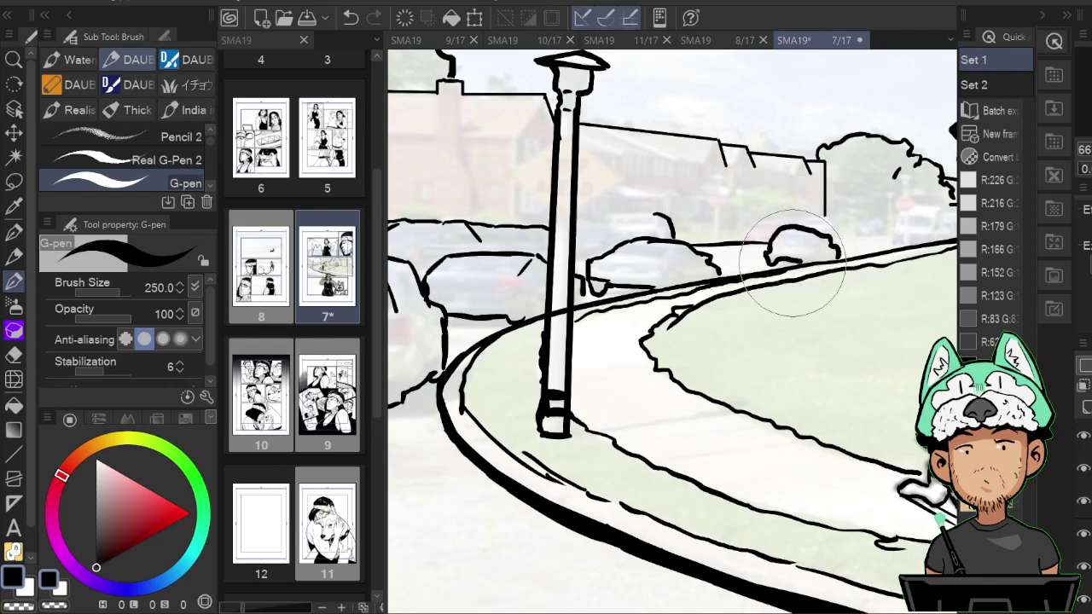
Ink the roof of the car showing behind the nearer car beside the lamp post, plus the line joining it to the post.
{"action": "scroll", "coordinate": [815, 285], "scroll_direction": "down", "scroll_amount": 5}
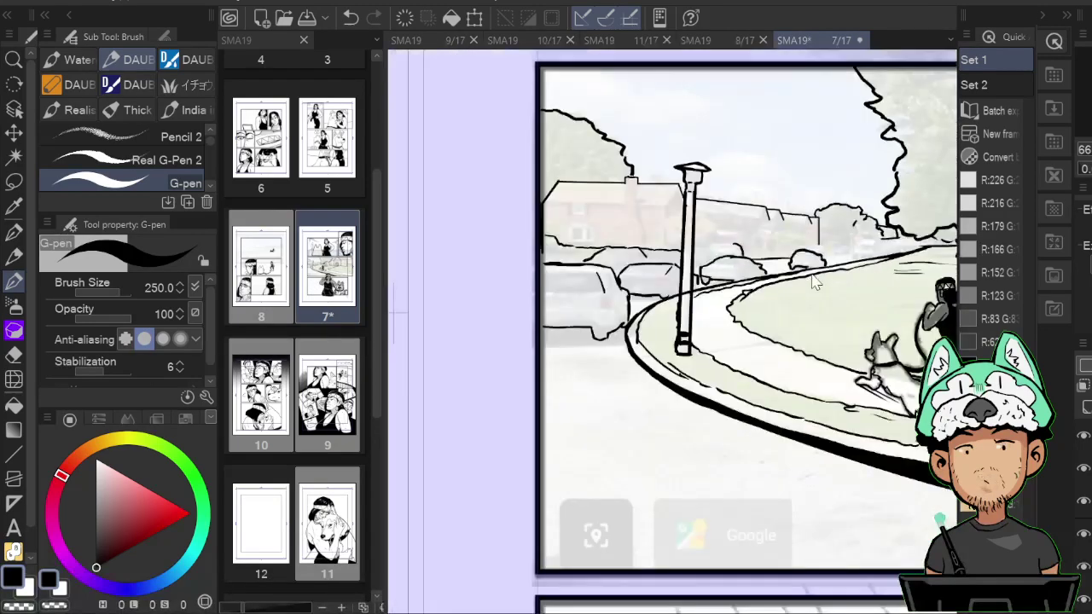
{"action": "scroll", "coordinate": [812, 274], "scroll_direction": "up", "scroll_amount": 6}
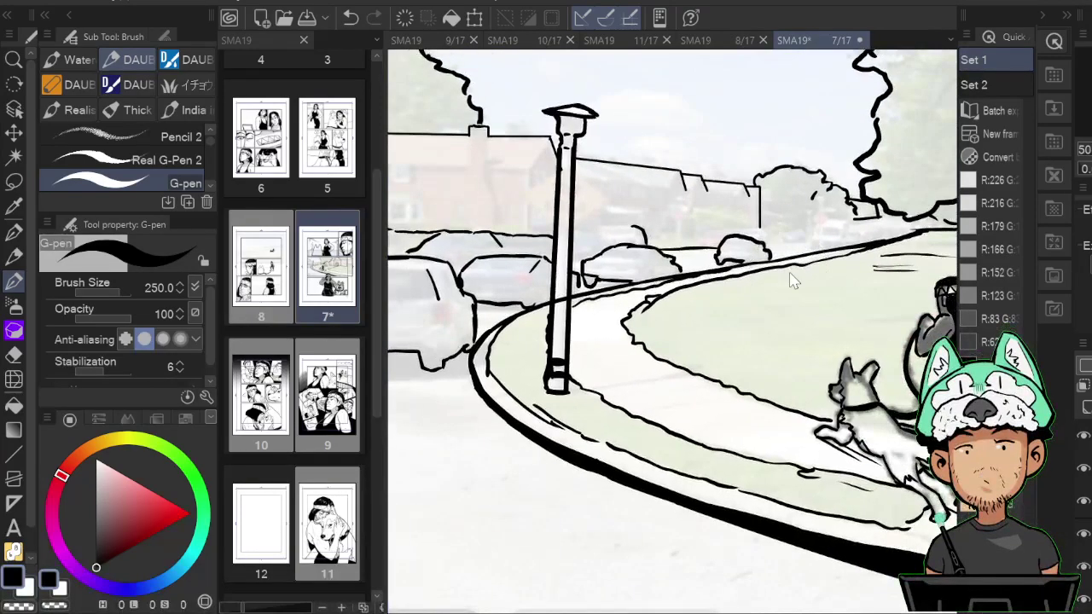
{"action": "scroll", "coordinate": [790, 273], "scroll_direction": "up", "scroll_amount": 3}
{"action": "key", "text": "h"}
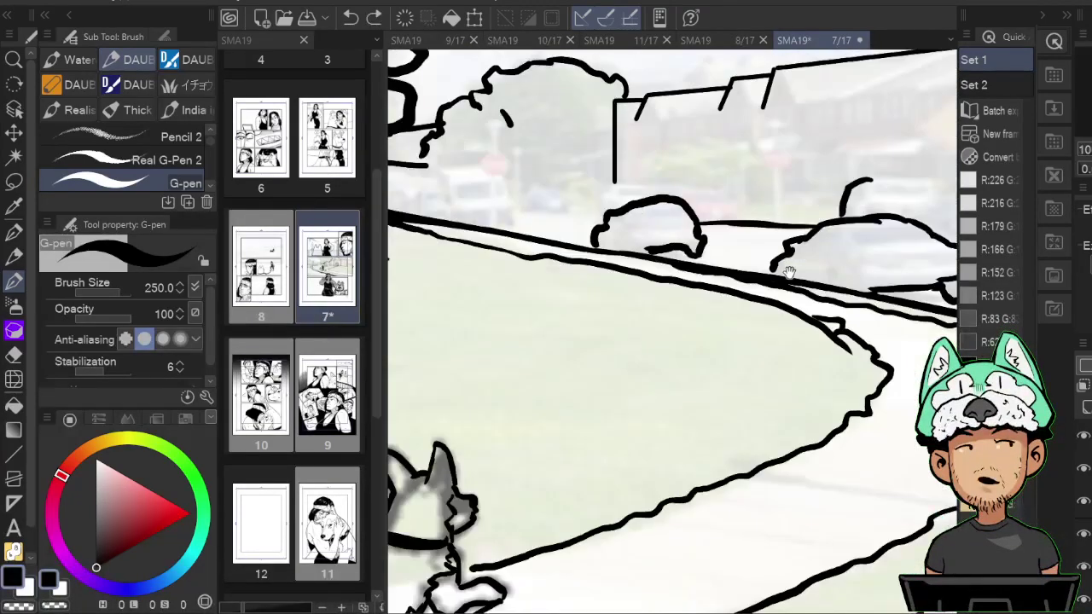
{"action": "left_click_drag", "start_coordinate": [888, 218], "coordinate": [642, 283]}
{"action": "mouse_move", "coordinate": [622, 245]}
{"action": "left_mouse_down"}
{"action": "mouse_move", "coordinate": [661, 246]}
{"action": "mouse_move", "coordinate": [690, 274]}
{"action": "mouse_move", "coordinate": [648, 229]}
{"action": "mouse_move", "coordinate": [582, 254]}
{"action": "left_mouse_up"}
{"action": "key", "text": "r"}
{"action": "double_click", "coordinate": [695, 295]}
{"action": "key", "text": "e"}
{"action": "key", "text": "b"}
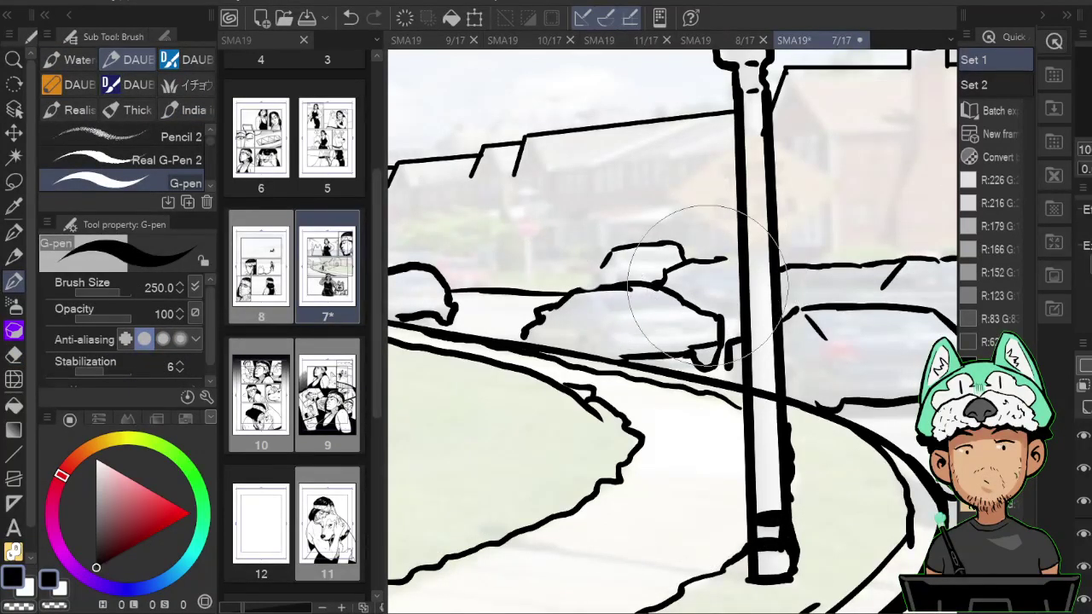
{"action": "key", "text": "e"}
{"action": "key", "text": "b"}
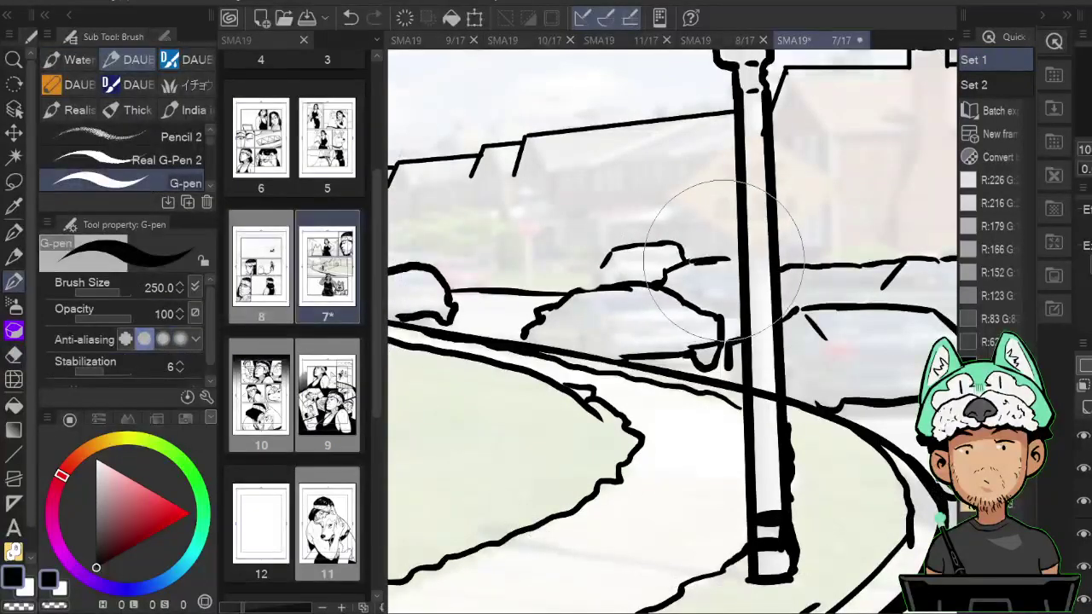
{"action": "key", "text": "h"}
{"action": "left_click_drag", "start_coordinate": [749, 266], "coordinate": [703, 272]}
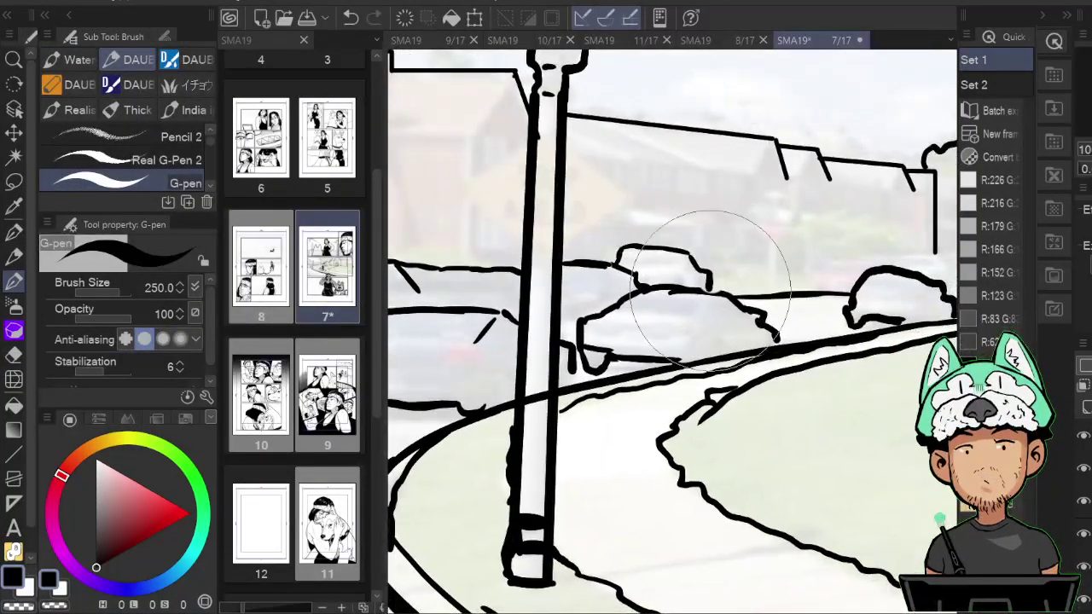
Ink the street line beyond the small distant car and the outline of the van below the rounded tree.
{"action": "left_click_drag", "start_coordinate": [863, 271], "coordinate": [702, 222]}
{"action": "left_click_drag", "start_coordinate": [890, 202], "coordinate": [800, 232]}
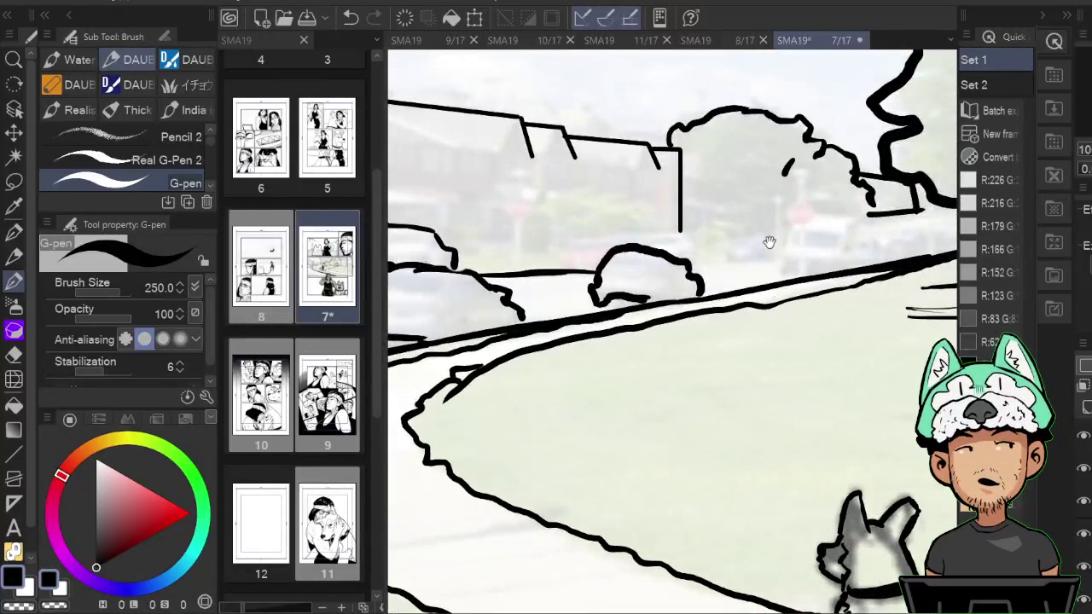
{"action": "key", "text": "h"}
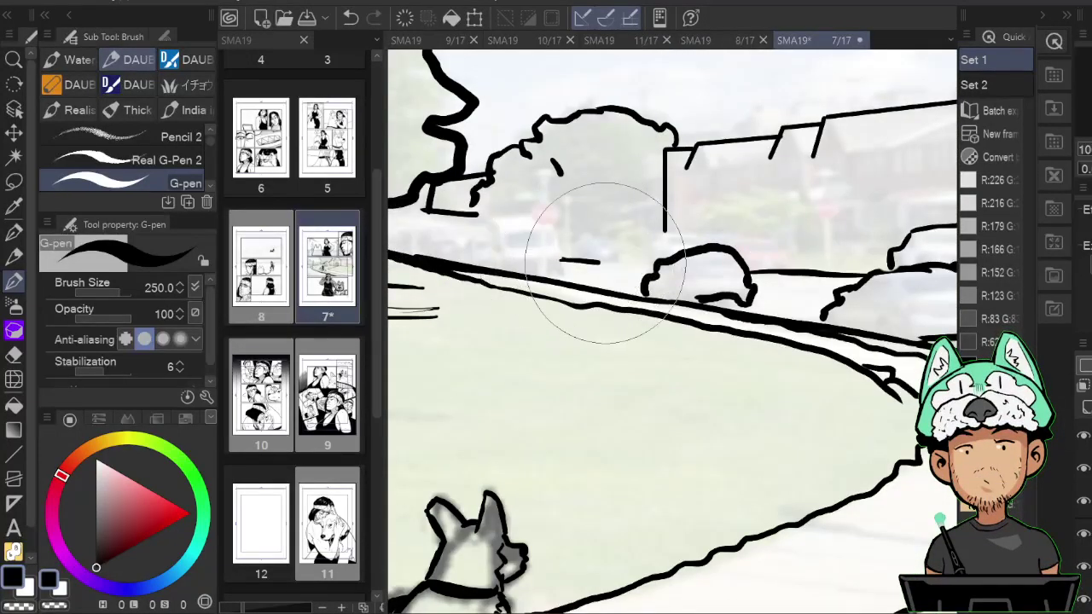
{"action": "left_click_drag", "start_coordinate": [590, 262], "coordinate": [781, 290]}
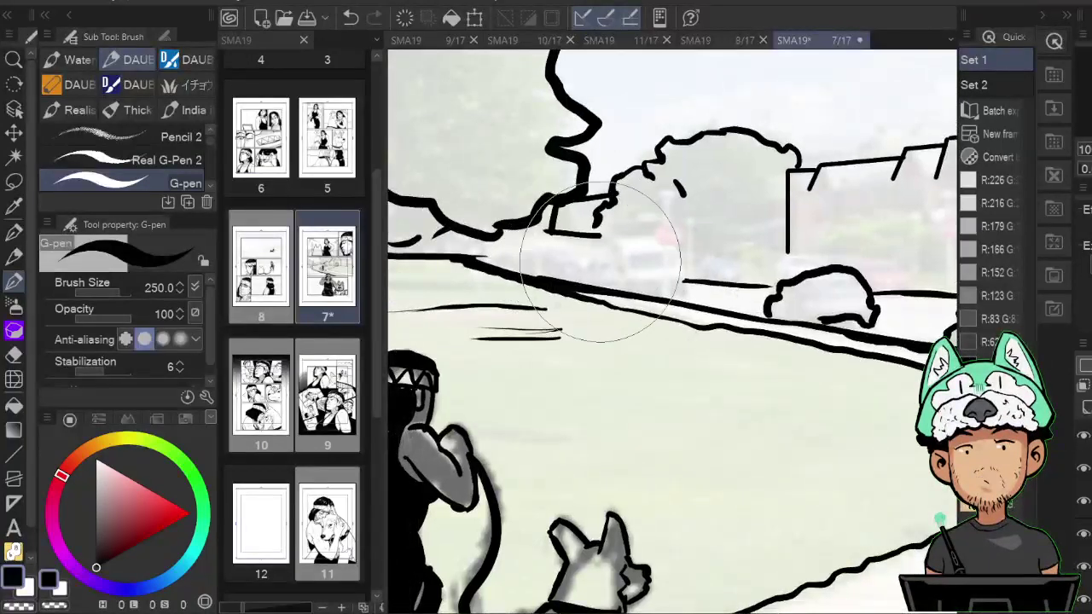
{"action": "left_click_drag", "start_coordinate": [638, 243], "coordinate": [684, 247]}
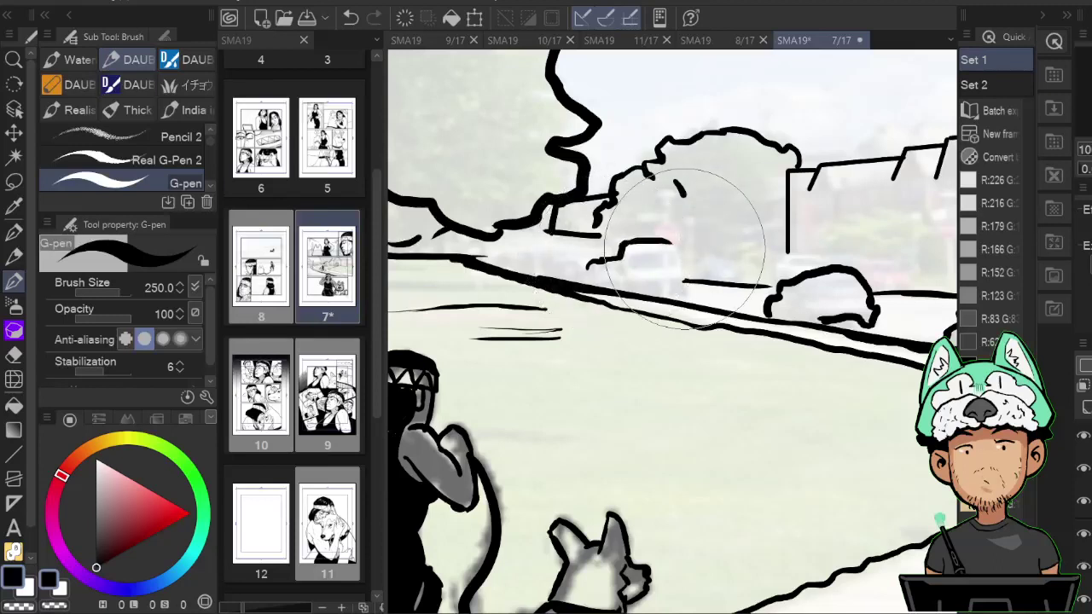
{"action": "key", "text": "e"}
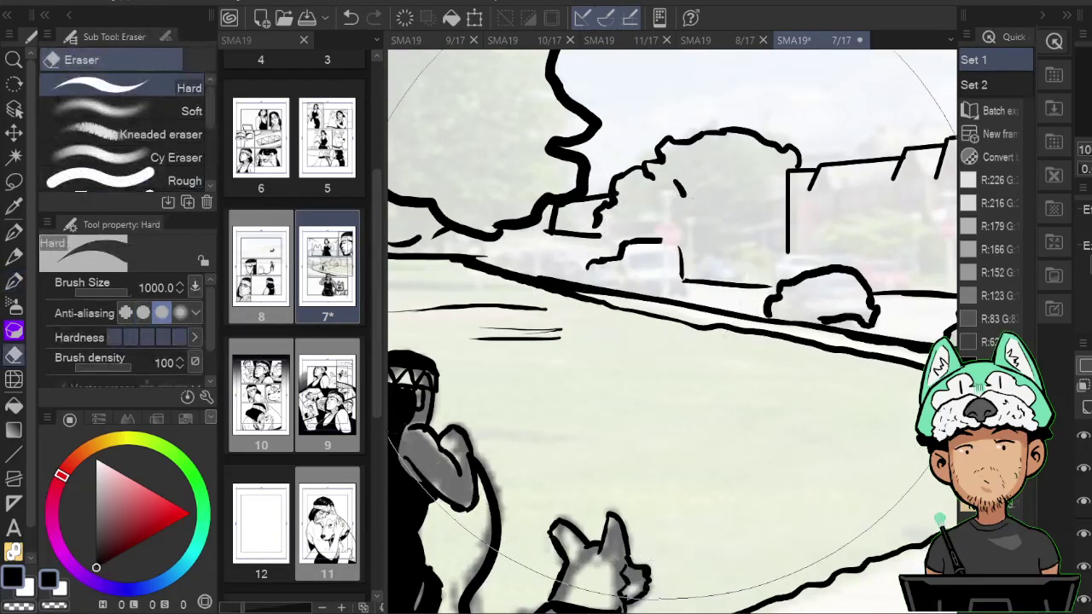
Ink the distant capped post in front of the van and extend the vehicle line to the far end of the curb.
{"action": "key", "text": "p"}
{"action": "left_click_drag", "start_coordinate": [662, 196], "coordinate": [665, 297]}
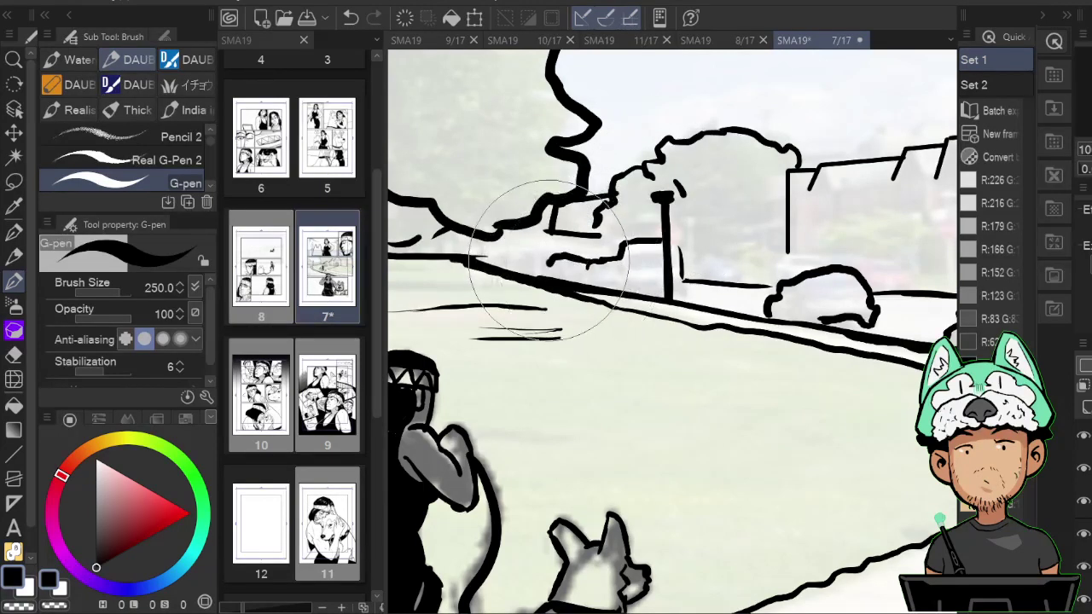
{"action": "left_click_drag", "start_coordinate": [479, 253], "coordinate": [551, 252]}
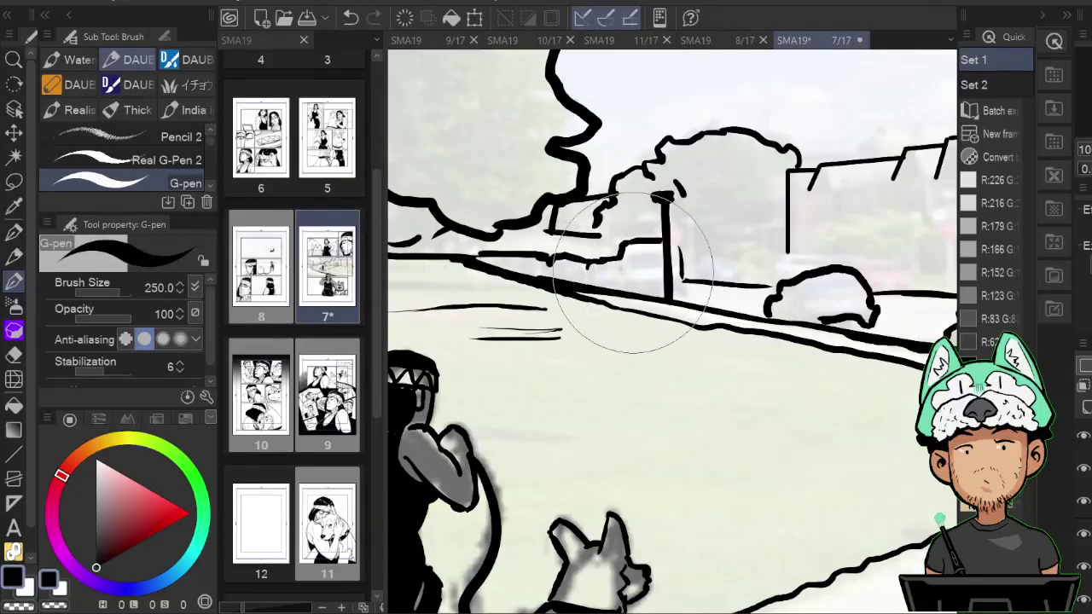
Erase the small distant house's bottom line and ink solid black foliage beside it under the large tree's edge.
{"action": "key", "text": "h"}
{"action": "mouse_move", "coordinate": [756, 259]}
{"action": "left_mouse_down"}
{"action": "mouse_move", "coordinate": [757, 275]}
{"action": "mouse_move", "coordinate": [816, 276]}
{"action": "left_mouse_up"}
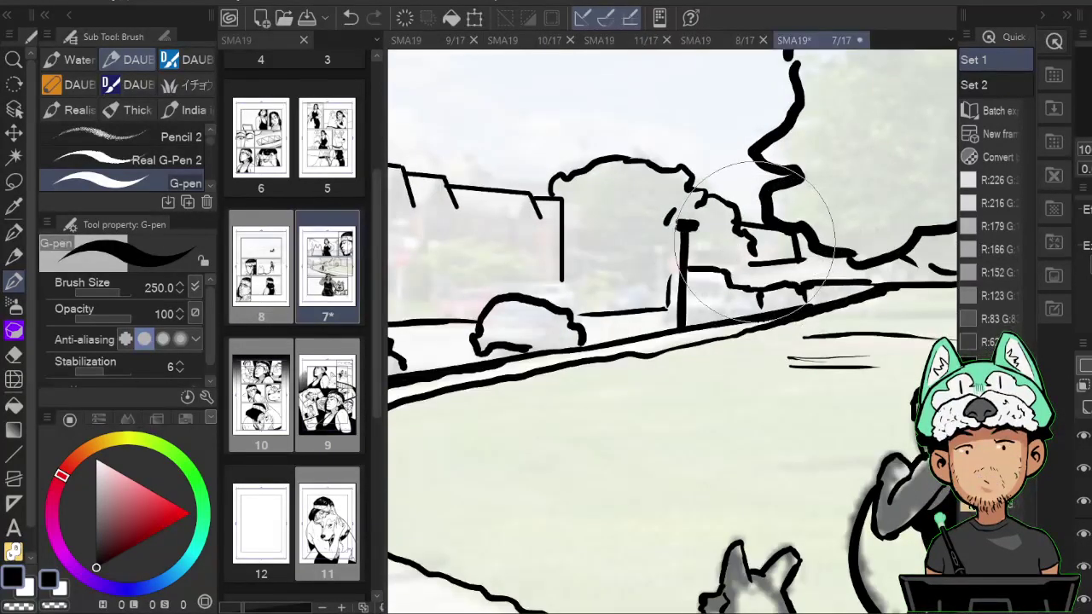
{"action": "key", "text": "e"}
{"action": "key", "text": "h"}
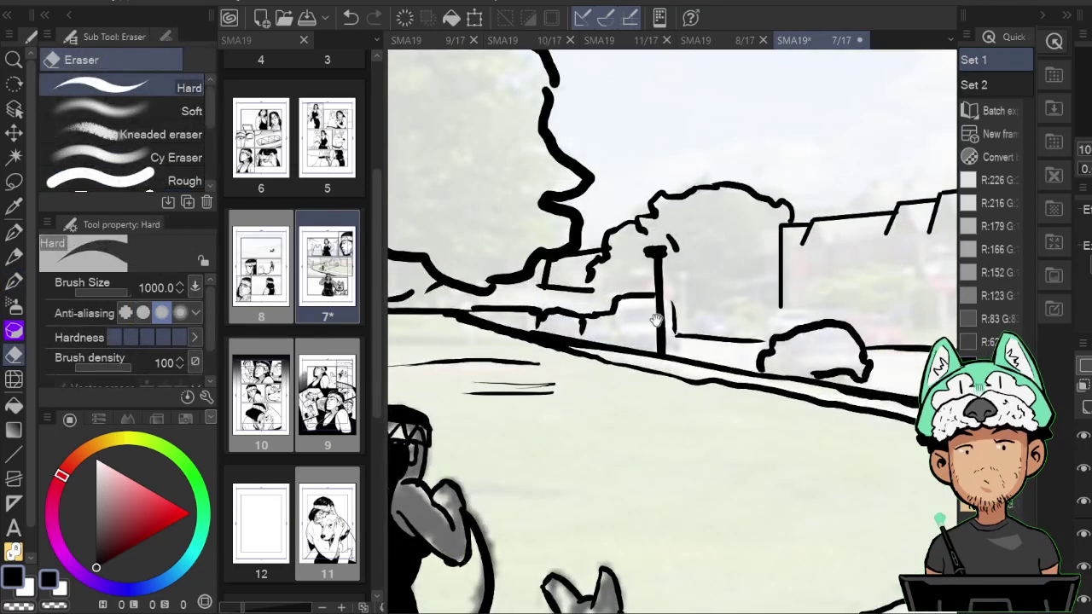
{"action": "key", "text": "p"}
{"action": "key", "text": "h"}
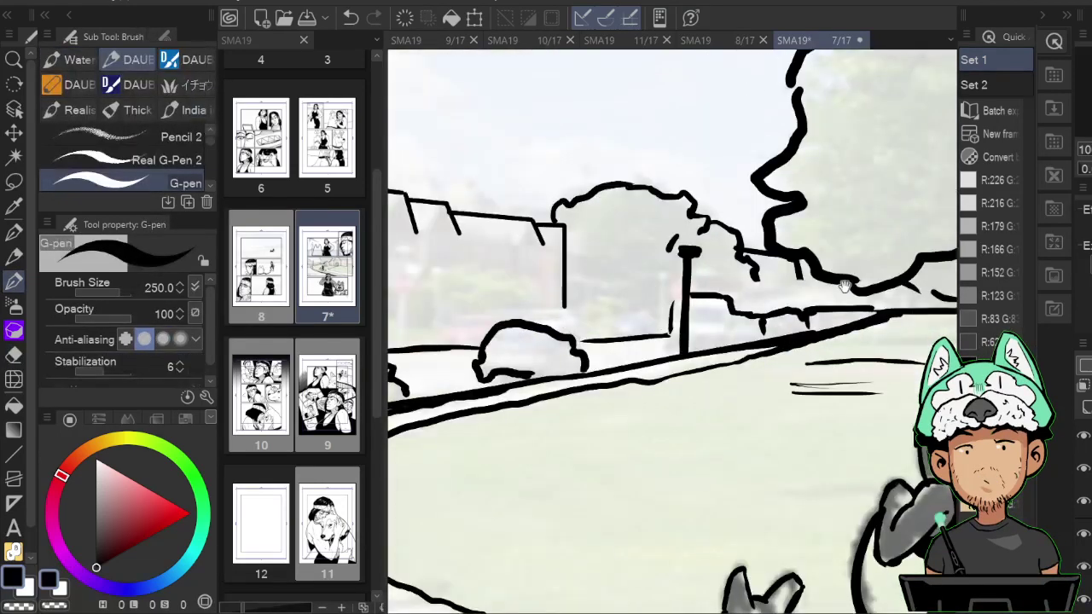
{"action": "key", "text": "e"}
{"action": "key", "text": "p"}
{"action": "left_click_drag", "start_coordinate": [805, 259], "coordinate": [815, 296]}
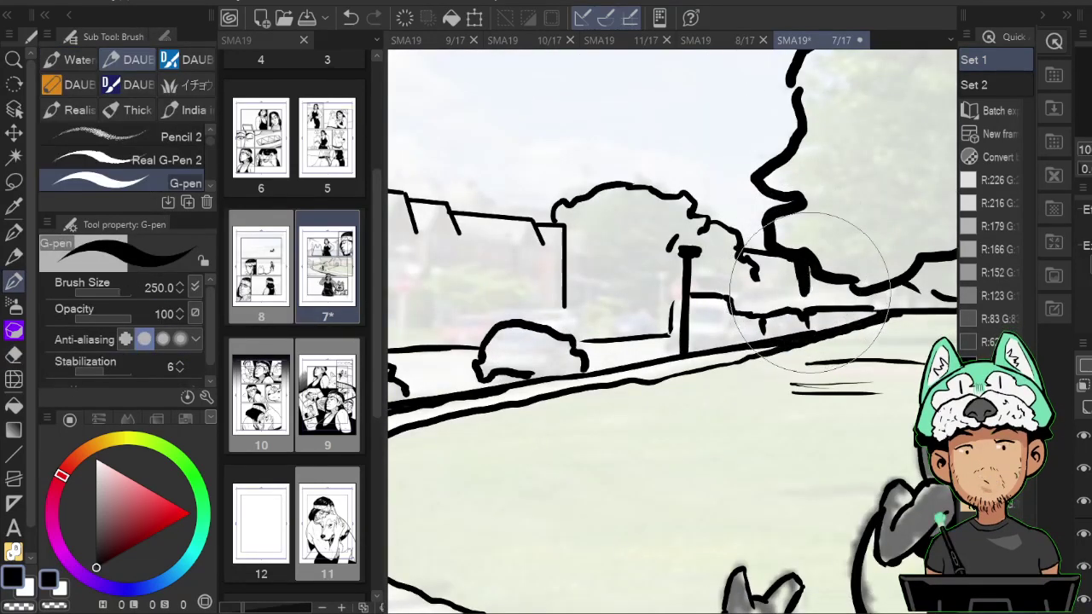
{"action": "left_click_drag", "start_coordinate": [747, 299], "coordinate": [835, 308]}
{"action": "left_click_drag", "start_coordinate": [806, 262], "coordinate": [825, 293]}
{"action": "key", "text": "e"}
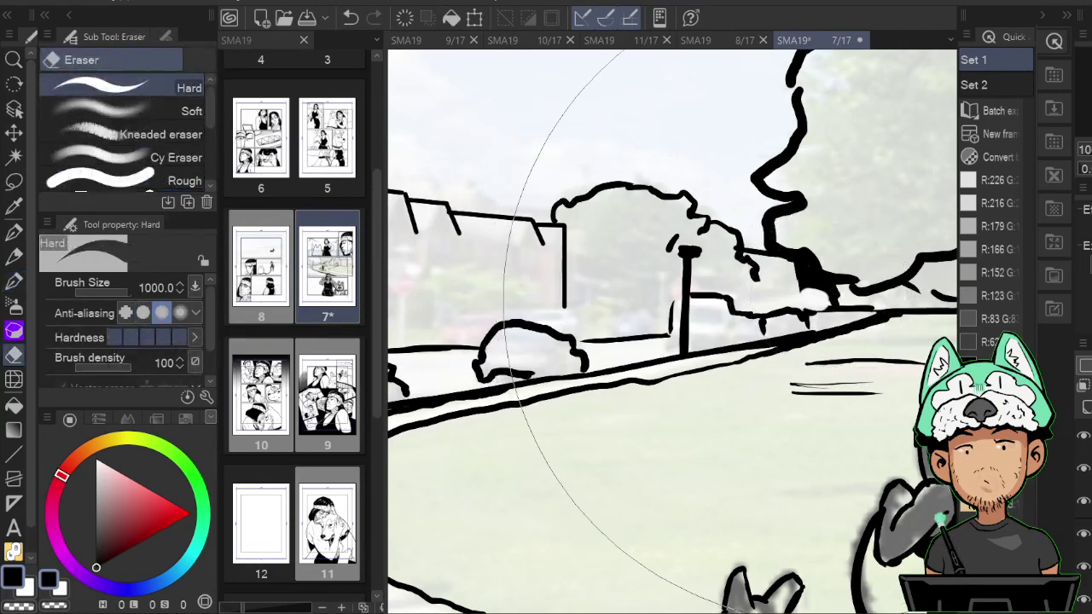
{"action": "key", "text": "p"}
Check the whole page while toggling the visibility of the reference, sketch and background ink layers.
{"action": "scroll", "coordinate": [844, 365], "scroll_direction": "down", "scroll_amount": 6}
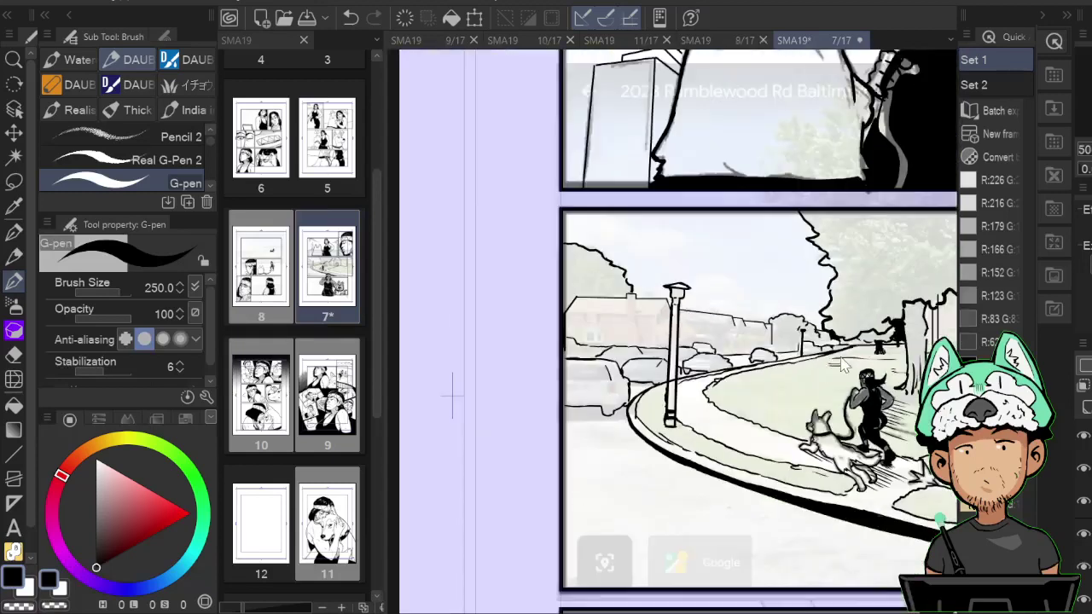
{"action": "key", "text": "ctrl+0"}
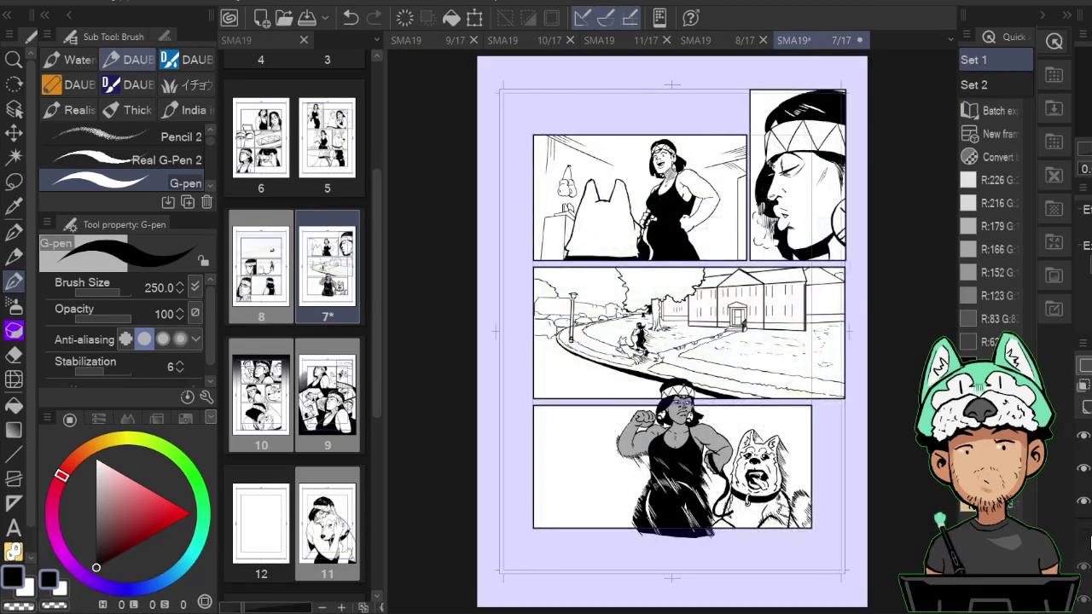
{"action": "left_click", "coordinate": [1088, 536]}
{"action": "left_click", "coordinate": [1087, 536]}
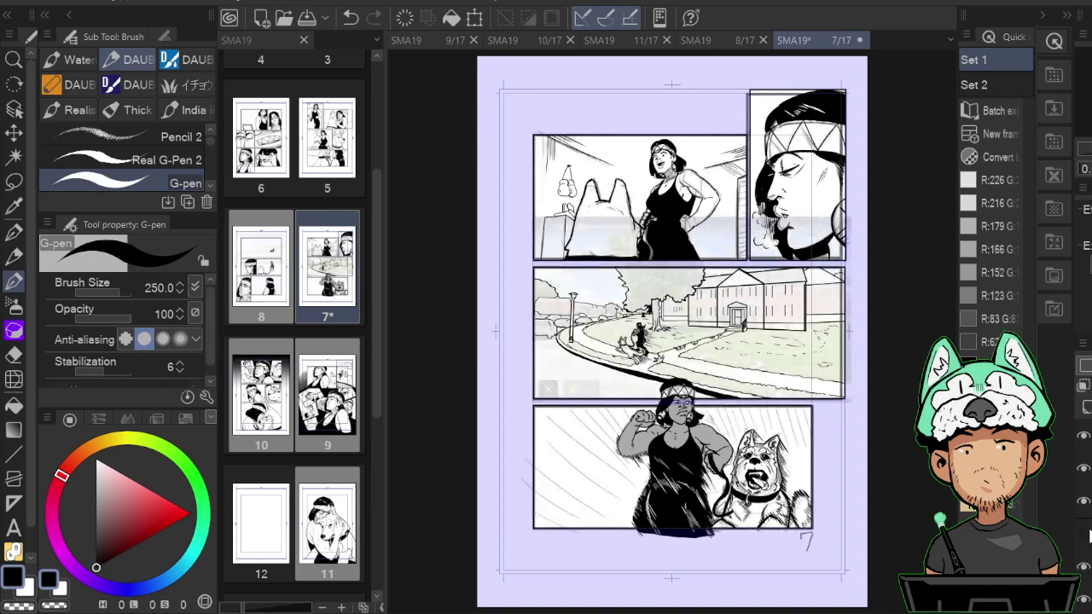
{"action": "left_click", "coordinate": [1087, 536]}
{"action": "left_click", "coordinate": [1087, 537]}
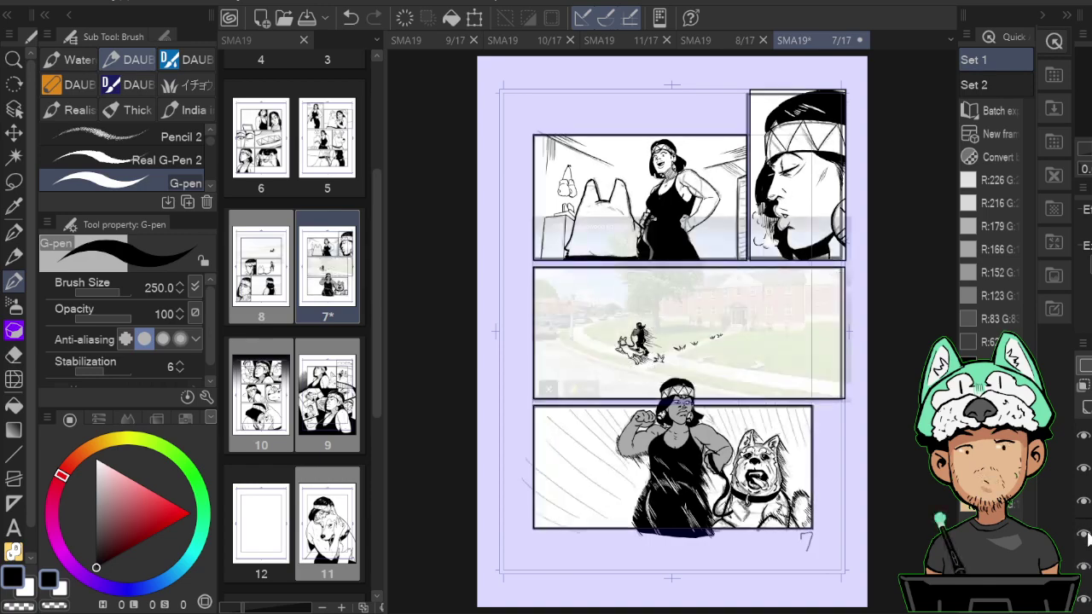
{"action": "key", "text": "ctrl+z"}
Draw the brick house's eave, gable edge and wall corner using the Straight line tool at brush size 8.
{"action": "key", "text": "ctrl+plus"}
{"action": "key", "text": "ctrl+plus"}
{"action": "key", "text": "ctrl+plus"}
{"action": "key", "text": "ctrl+plus"}
{"action": "key", "text": "ctrl+plus"}
{"action": "left_click_drag", "start_coordinate": [547, 341], "coordinate": [858, 389]}
{"action": "left_click_drag", "start_coordinate": [398, 351], "coordinate": [533, 383]}
{"action": "left_click", "coordinate": [15, 456]}
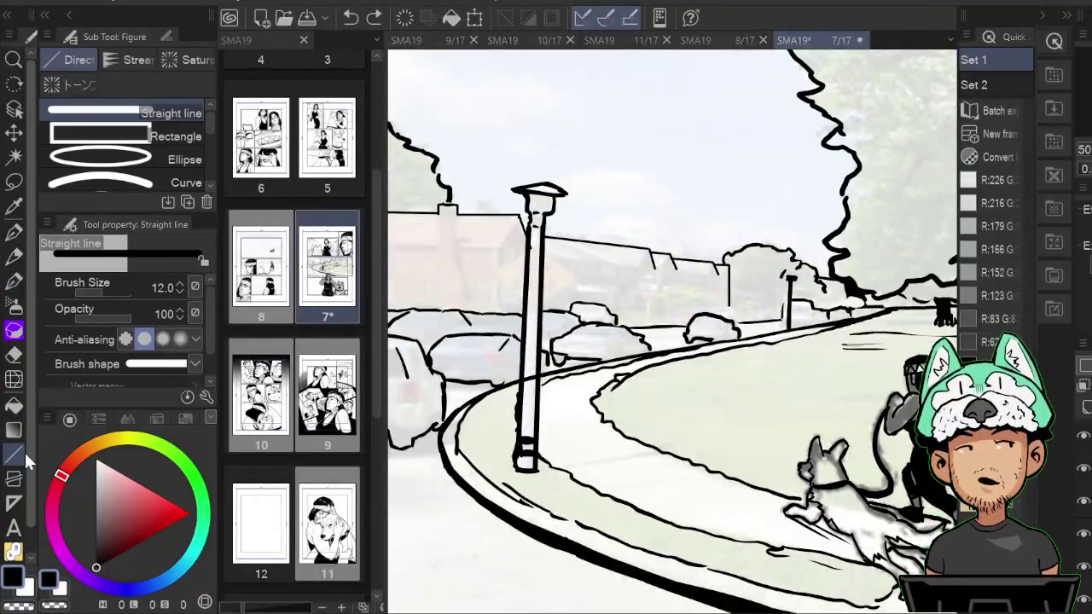
{"action": "key", "text": "bracketleft"}
{"action": "key", "text": "bracketleft"}
{"action": "key", "text": "bracketright"}
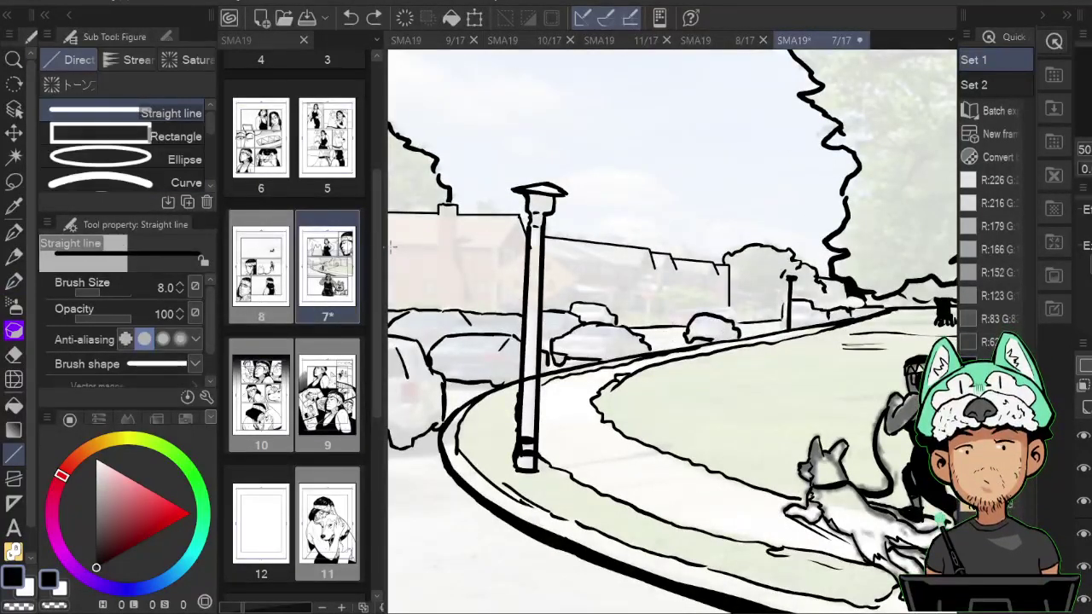
{"action": "mouse_move", "coordinate": [385, 249]}
{"action": "left_mouse_down"}
{"action": "mouse_move", "coordinate": [491, 248]}
{"action": "mouse_move", "coordinate": [371, 249]}
{"action": "left_mouse_up"}
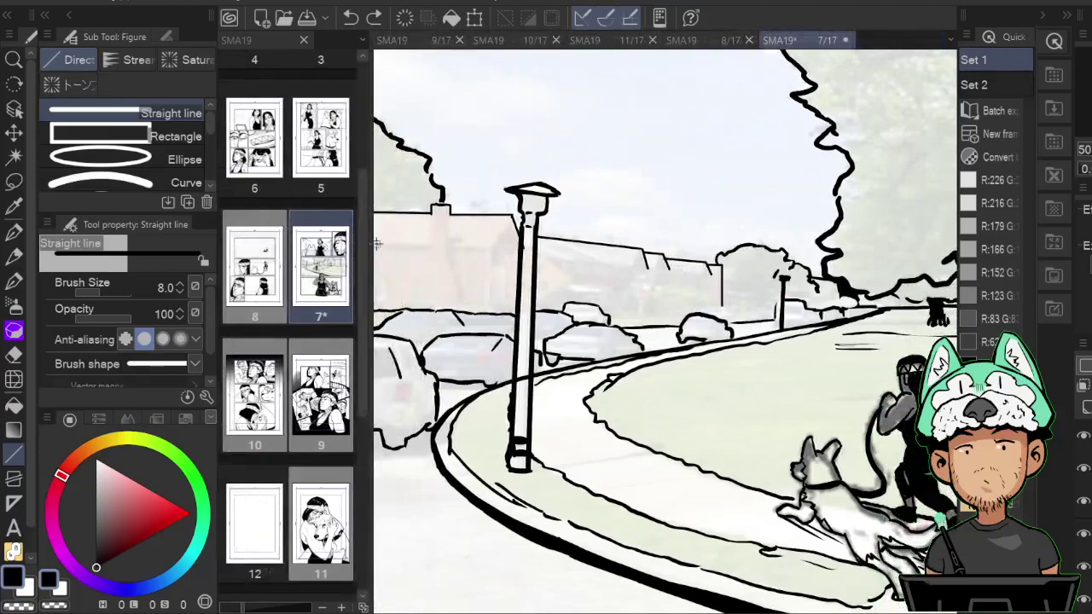
{"action": "left_click_drag", "start_coordinate": [506, 247], "coordinate": [509, 244]}
{"action": "key", "text": "ctrl+z"}
{"action": "left_click_drag", "start_coordinate": [508, 241], "coordinate": [665, 243]}
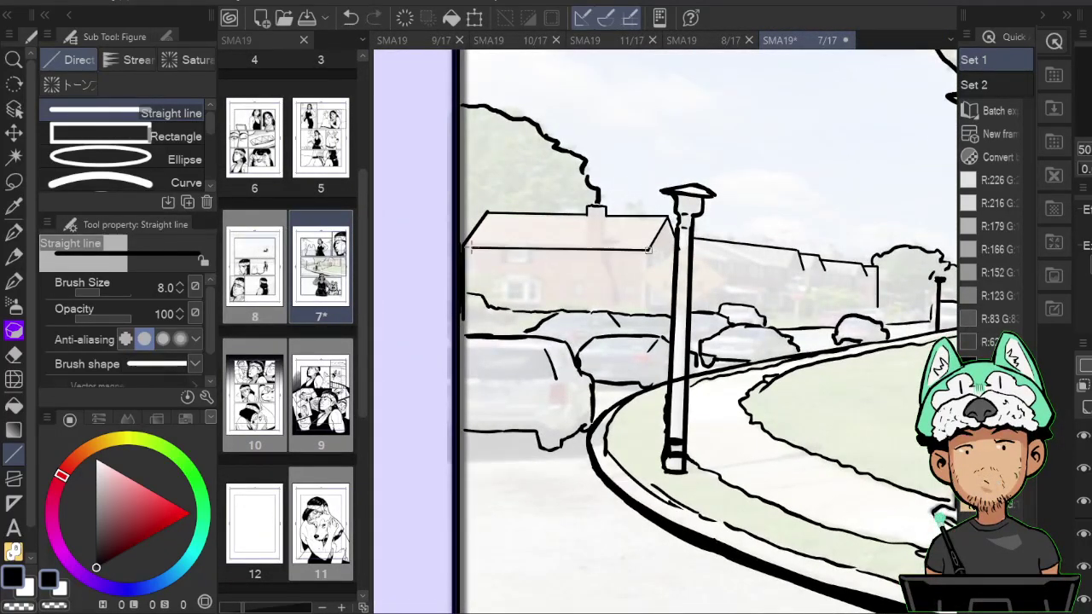
{"action": "left_click_drag", "start_coordinate": [676, 257], "coordinate": [652, 235]}
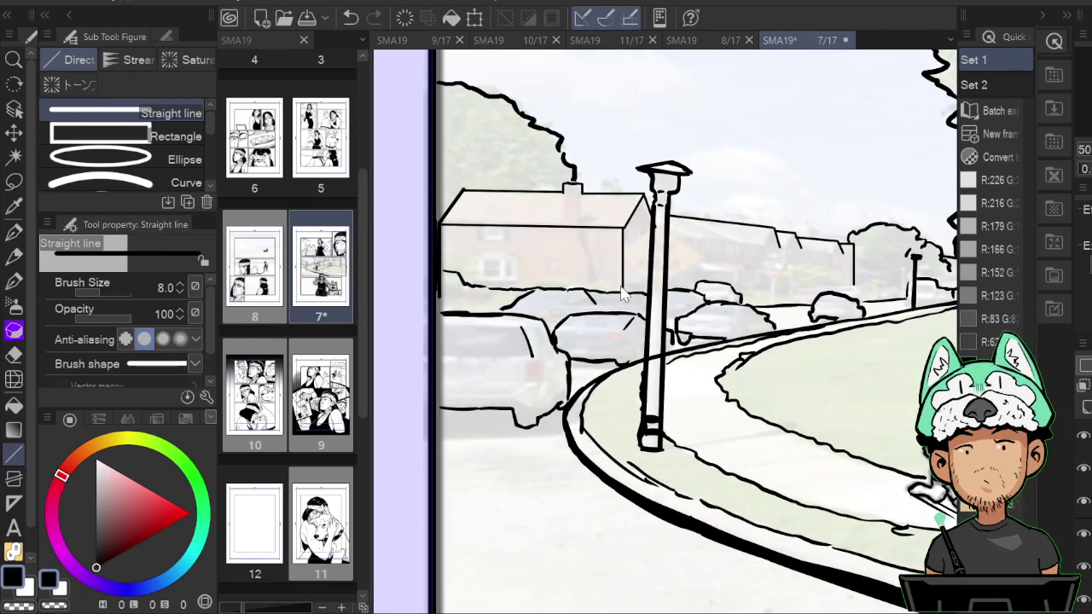
{"action": "scroll", "coordinate": [622, 295], "scroll_direction": "down", "scroll_amount": 4}
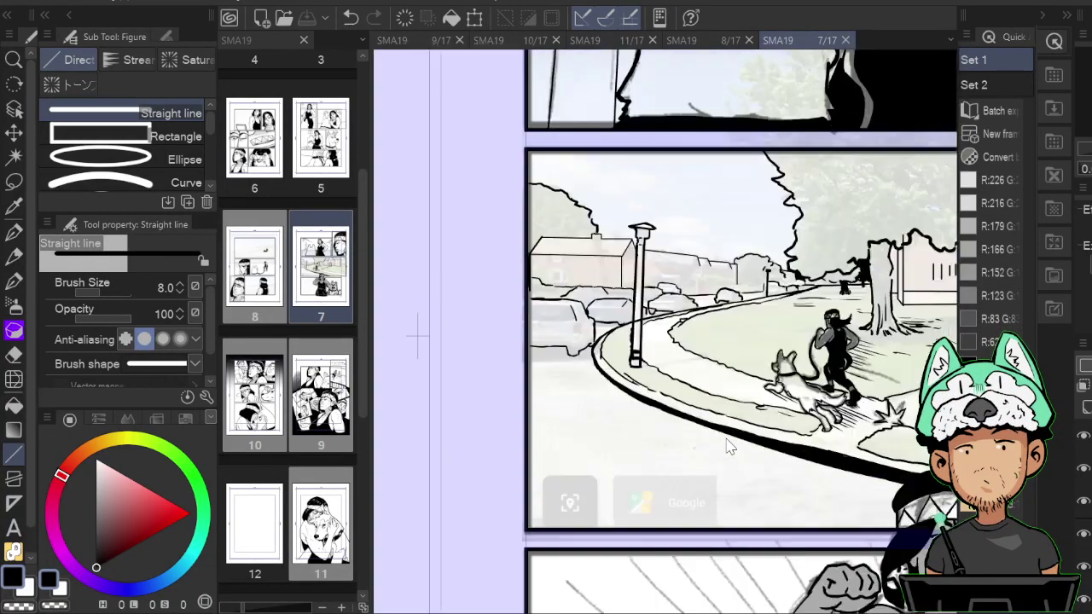
Ink the pavement joints across the curved sidewalk between the lamp post and the dog with the G-pen.
{"action": "scroll", "coordinate": [728, 443], "scroll_direction": "up", "scroll_amount": 4}
{"action": "key", "text": "h"}
{"action": "left_click_drag", "start_coordinate": [611, 336], "coordinate": [619, 514]}
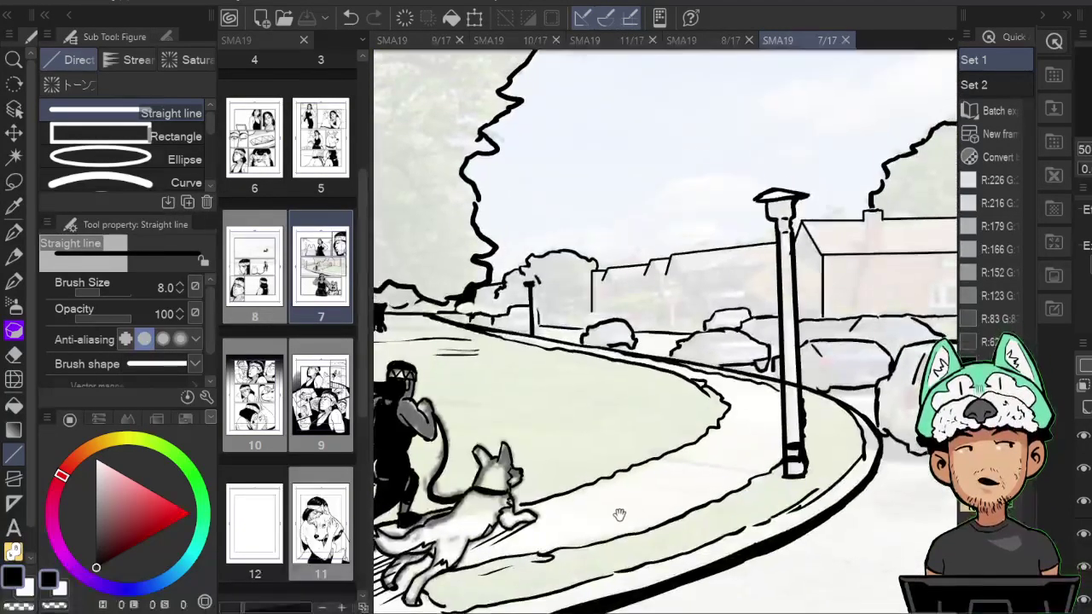
{"action": "key", "text": "b"}
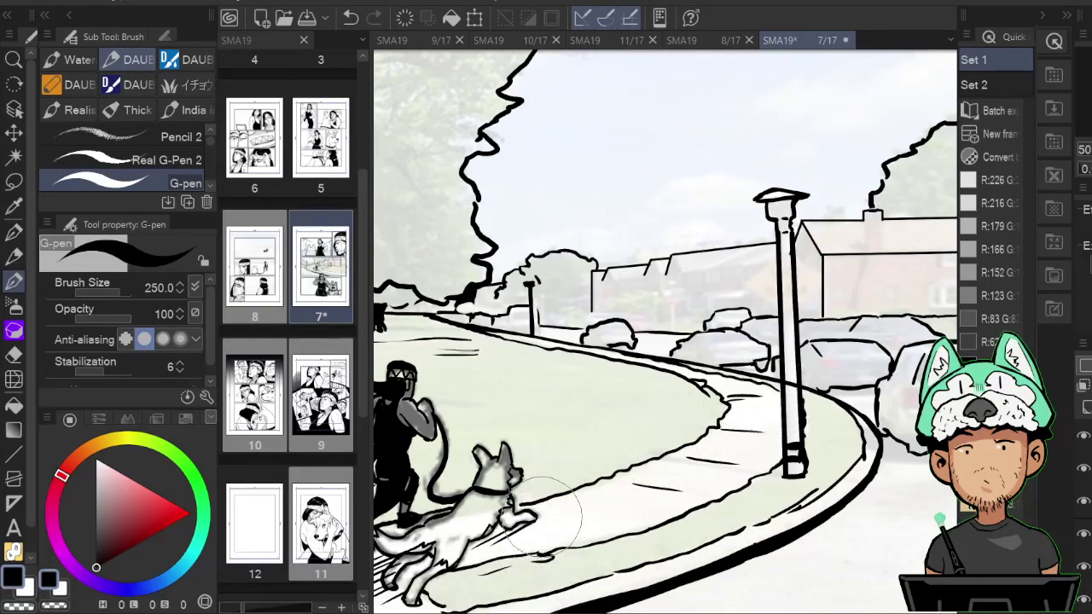
{"action": "key", "text": "h"}
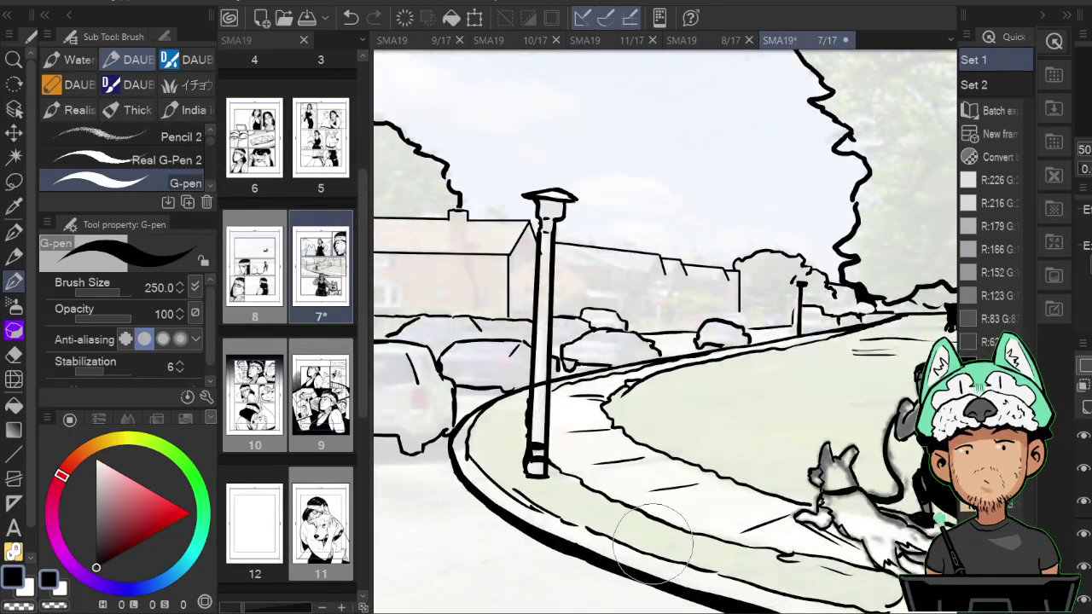
Ink the pavement joints along the sidewalk in front of the large brick building up to the panel border.
{"action": "scroll", "coordinate": [652, 545], "scroll_direction": "down", "scroll_amount": 2}
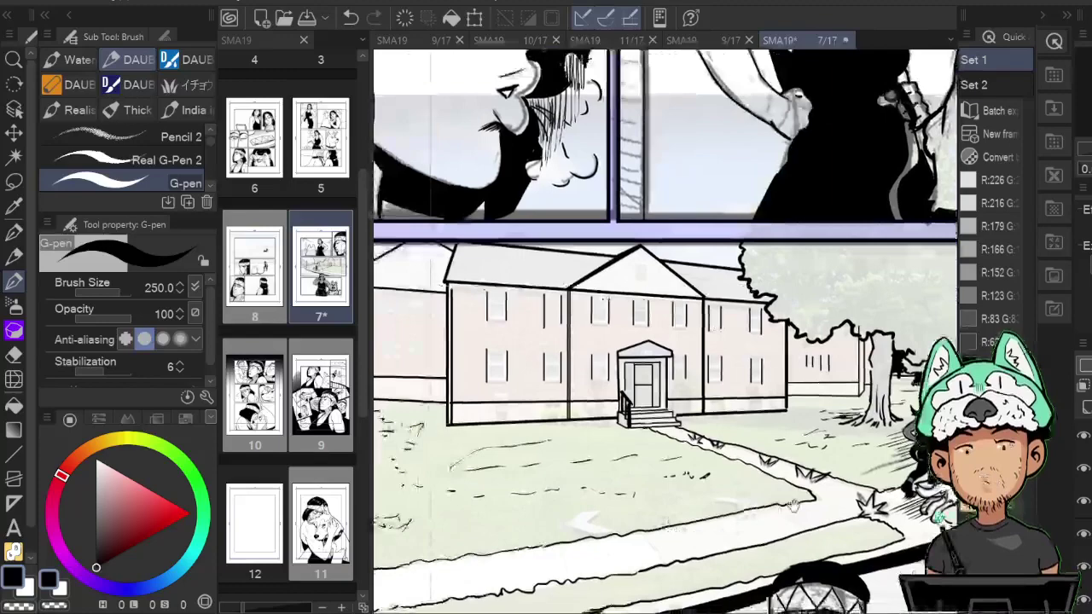
{"action": "left_click_drag", "start_coordinate": [794, 507], "coordinate": [770, 479]}
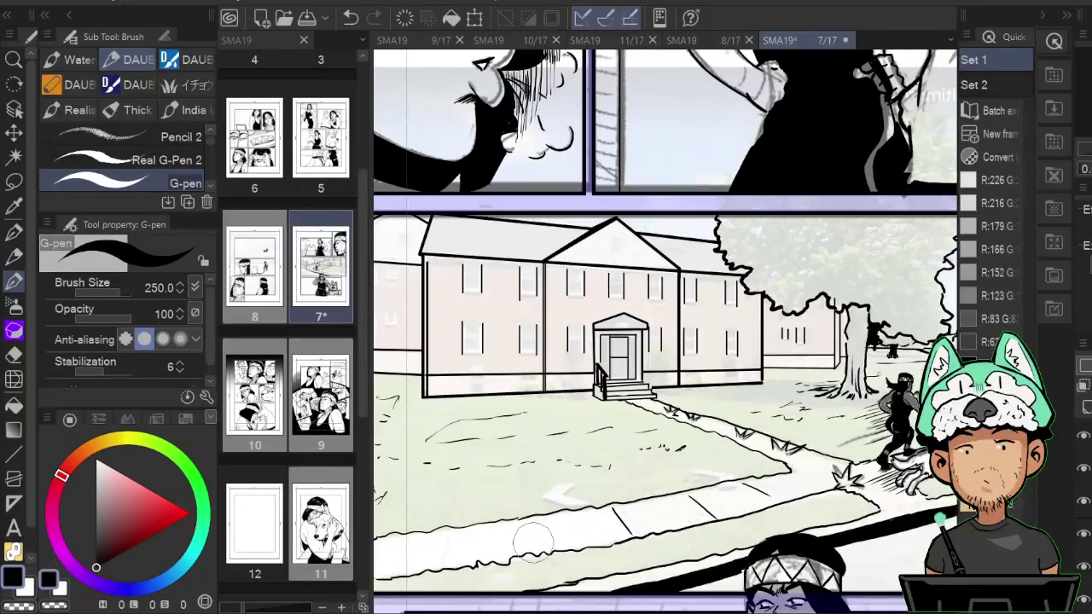
{"action": "key", "text": "h"}
{"action": "mouse_move", "coordinate": [828, 514]}
{"action": "left_mouse_down"}
{"action": "mouse_move", "coordinate": [748, 447]}
{"action": "mouse_move", "coordinate": [740, 408]}
{"action": "left_mouse_up"}
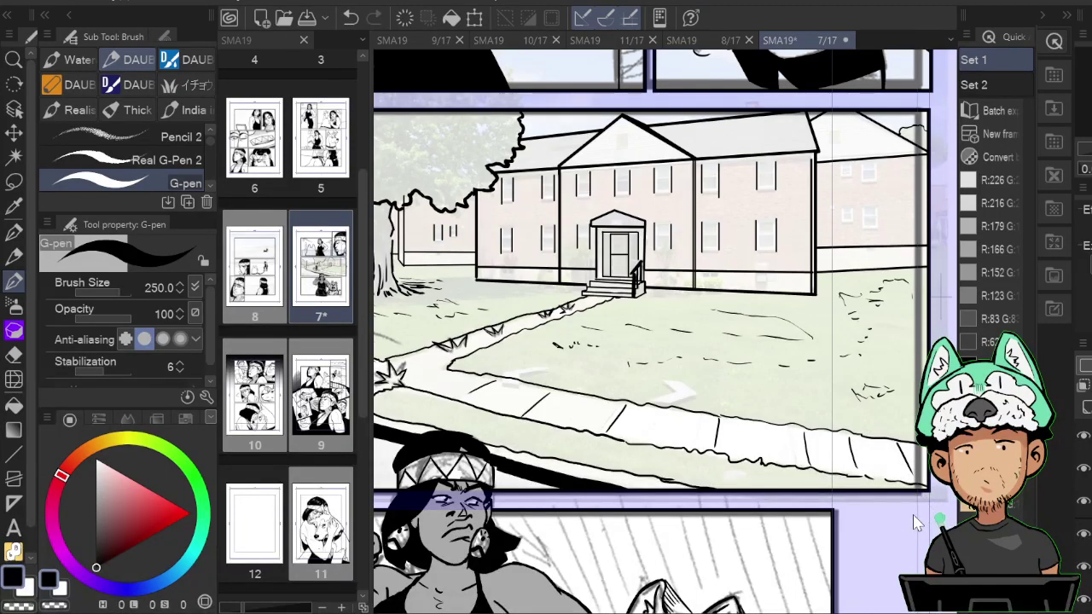
{"action": "scroll", "coordinate": [913, 515], "scroll_direction": "down", "scroll_amount": 4}
{"action": "key", "text": "ctrl+0"}
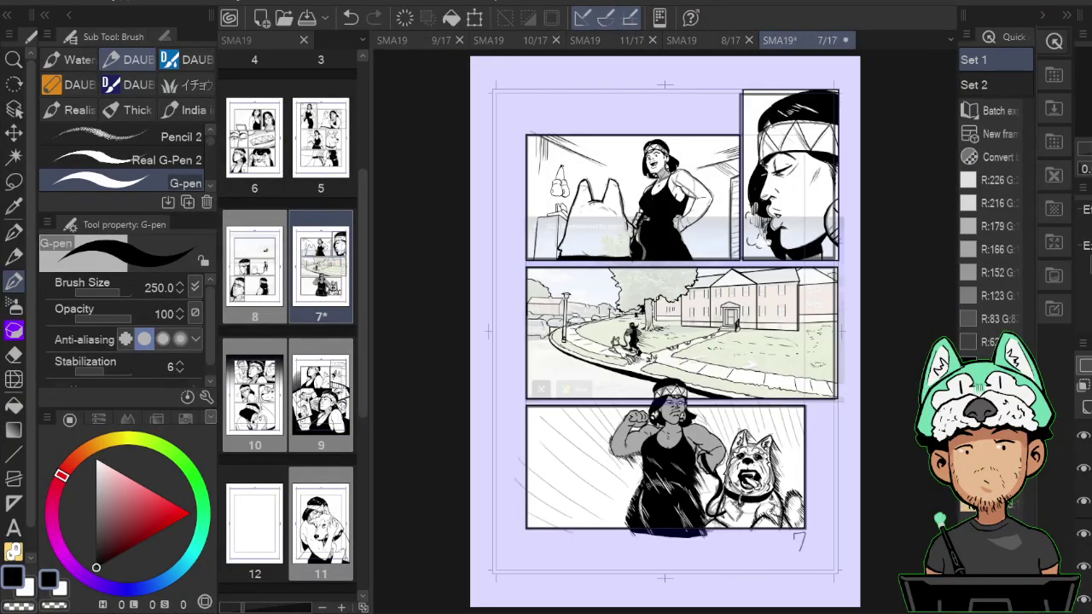
Save page 7, and draw the top and bottom edges across the lower windows beside the entrance's left with the Straight line tool at brush size 12.
{"action": "key", "text": "ctrl+s"}
{"action": "scroll", "coordinate": [912, 511], "scroll_direction": "up", "scroll_amount": 4}
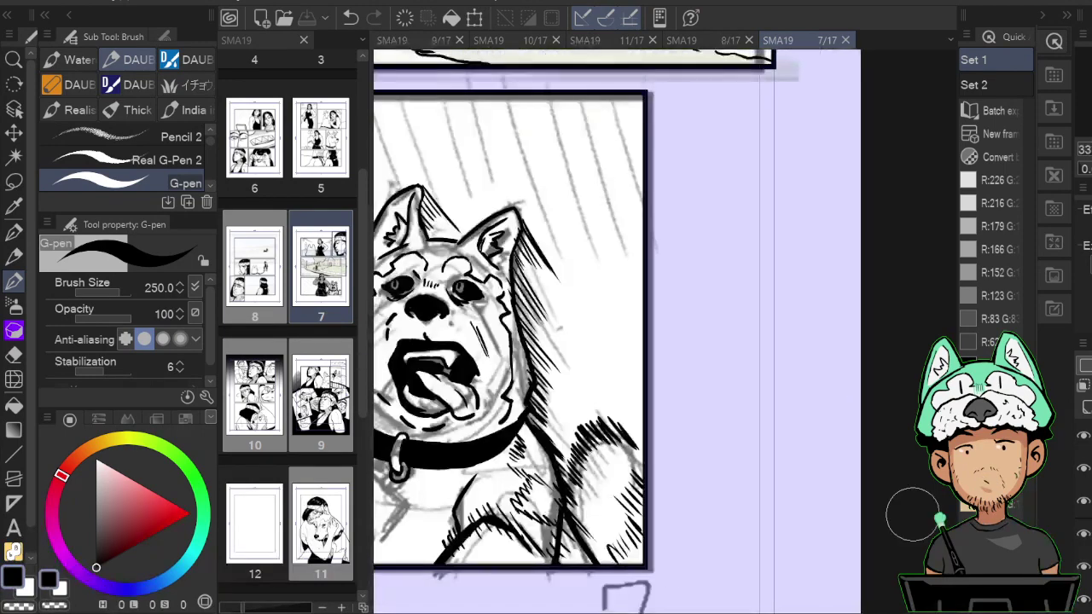
{"action": "left_click", "coordinate": [20, 452]}
{"action": "left_click_drag", "start_coordinate": [555, 278], "coordinate": [784, 578]}
{"action": "left_click_drag", "start_coordinate": [743, 171], "coordinate": [772, 556]}
{"action": "key", "text": "bracketright"}
{"action": "key", "text": "bracketright"}
{"action": "scroll", "coordinate": [723, 493], "scroll_direction": "up", "scroll_amount": 3}
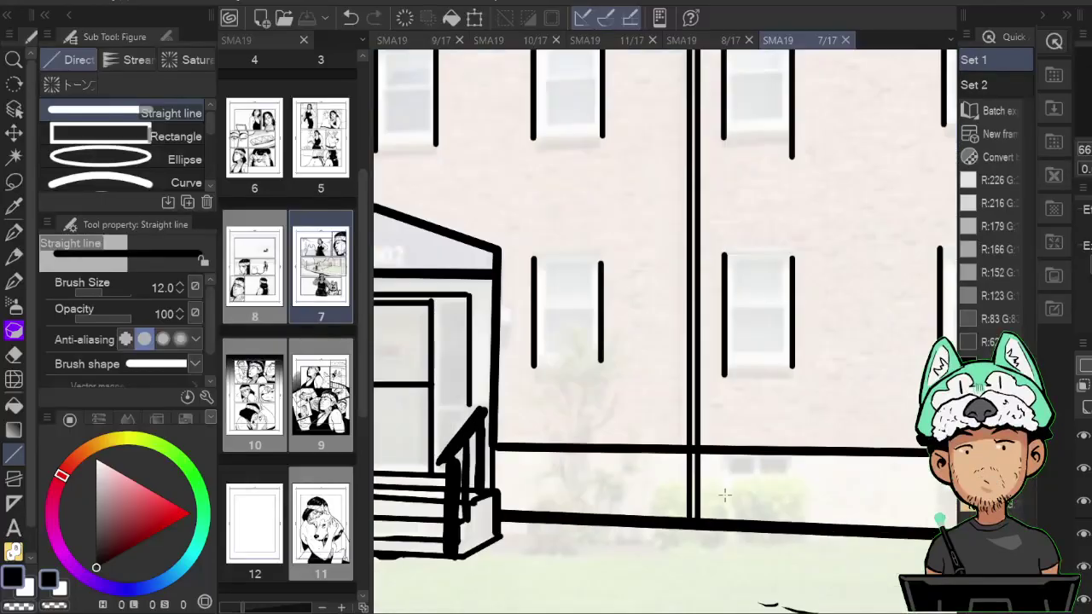
{"action": "scroll", "coordinate": [724, 496], "scroll_direction": "down", "scroll_amount": 3}
{"action": "scroll", "coordinate": [664, 383], "scroll_direction": "up", "scroll_amount": 3}
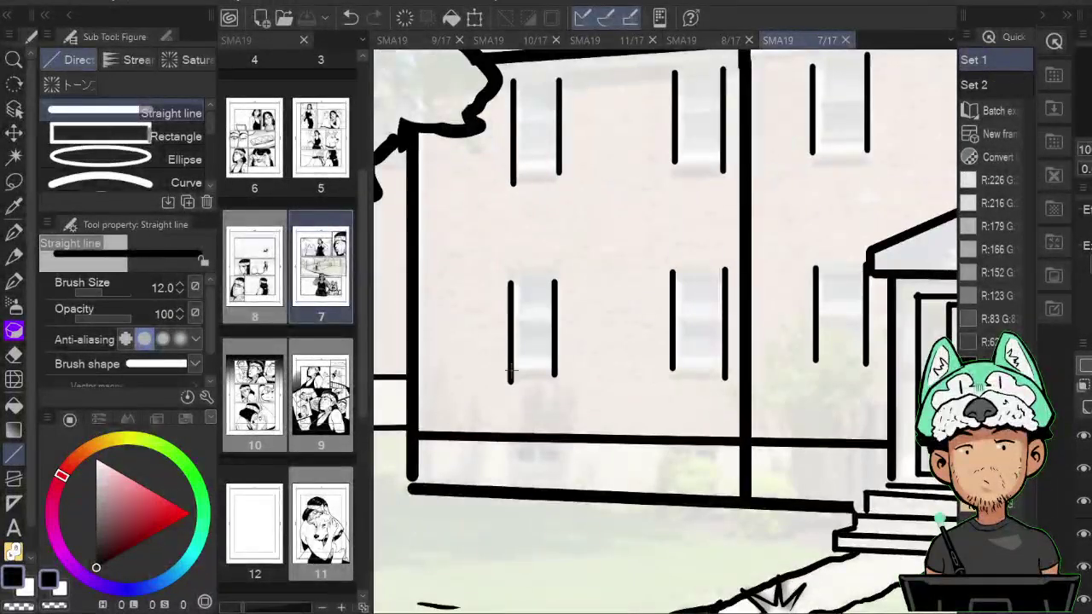
{"action": "mouse_move", "coordinate": [509, 369]}
{"action": "left_mouse_down"}
{"action": "mouse_move", "coordinate": [747, 376]}
{"action": "mouse_move", "coordinate": [871, 365]}
{"action": "left_mouse_up"}
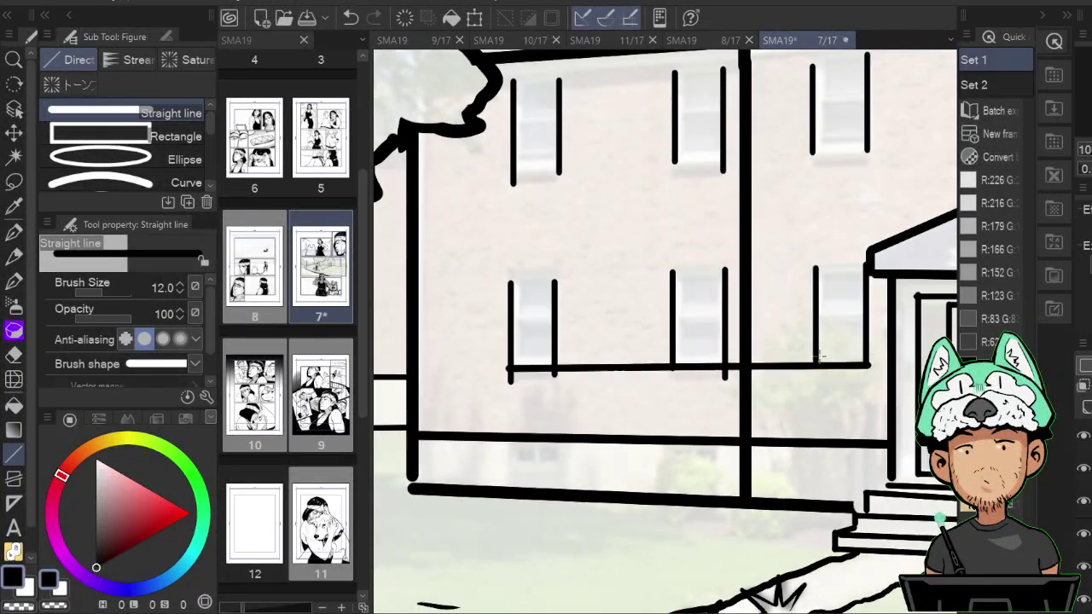
{"action": "left_click_drag", "start_coordinate": [670, 274], "coordinate": [869, 264]}
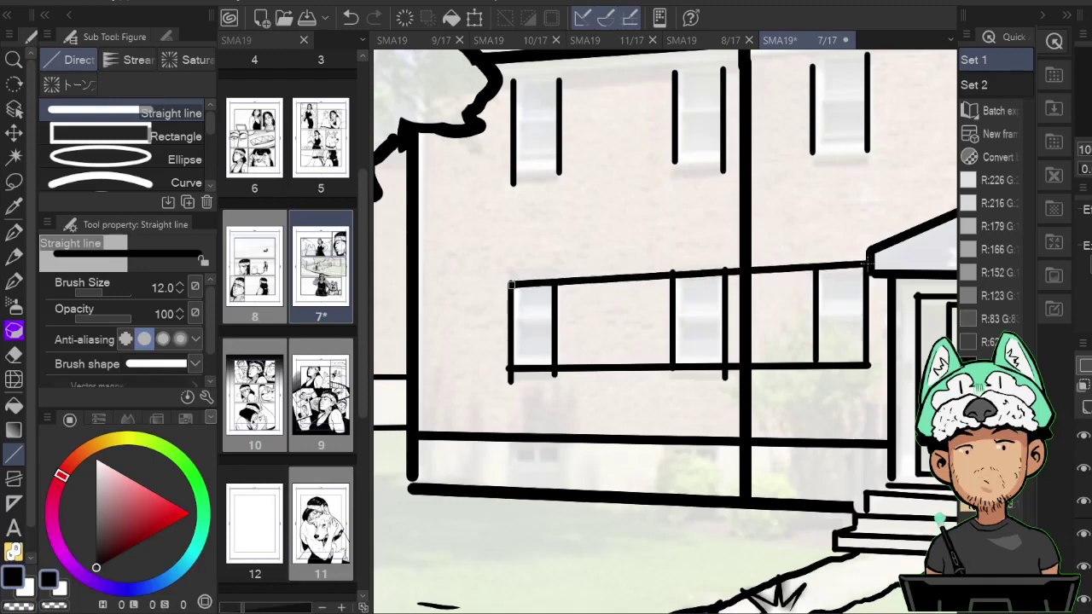
Draw straight top and bottom edges across the three upper-floor windows on the left part of the brick building.
{"action": "left_click_drag", "start_coordinate": [626, 185], "coordinate": [653, 376]}
{"action": "left_click_drag", "start_coordinate": [544, 362], "coordinate": [899, 344]}
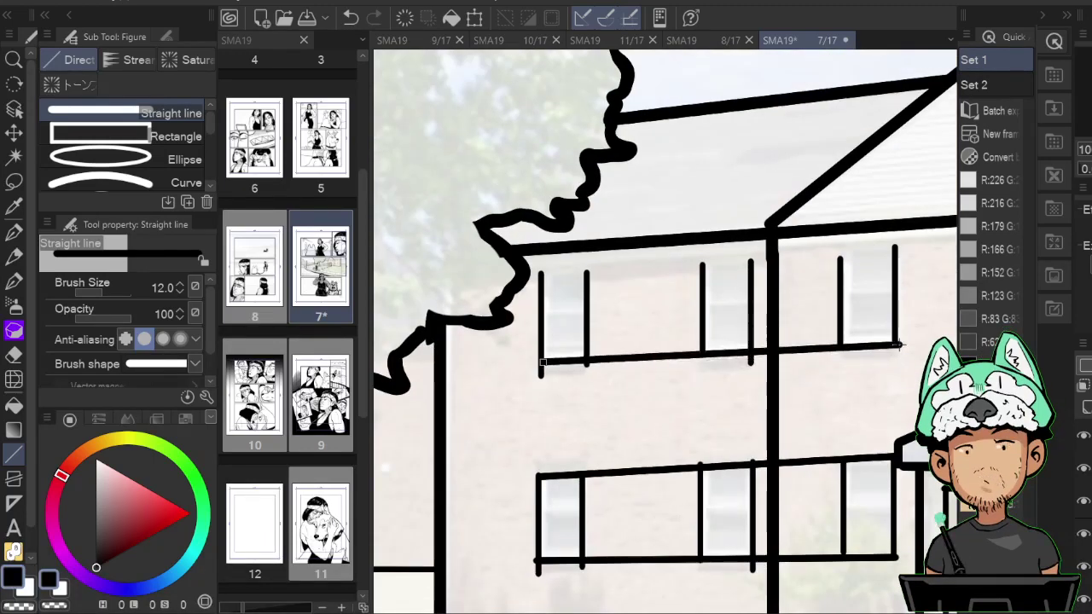
{"action": "left_click_drag", "start_coordinate": [621, 267], "coordinate": [898, 249]}
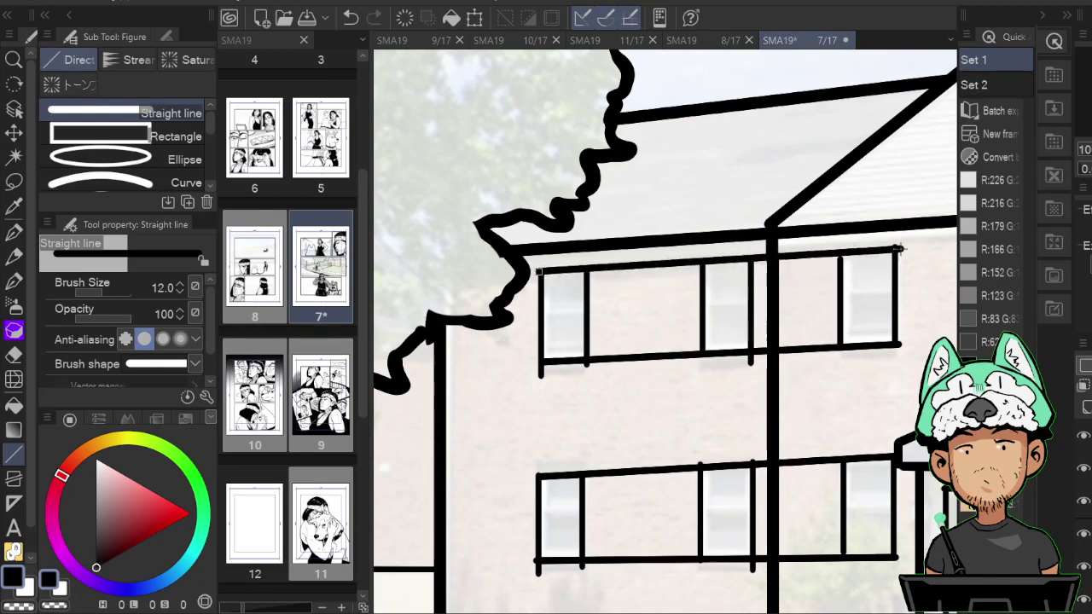
{"action": "key", "text": "e"}
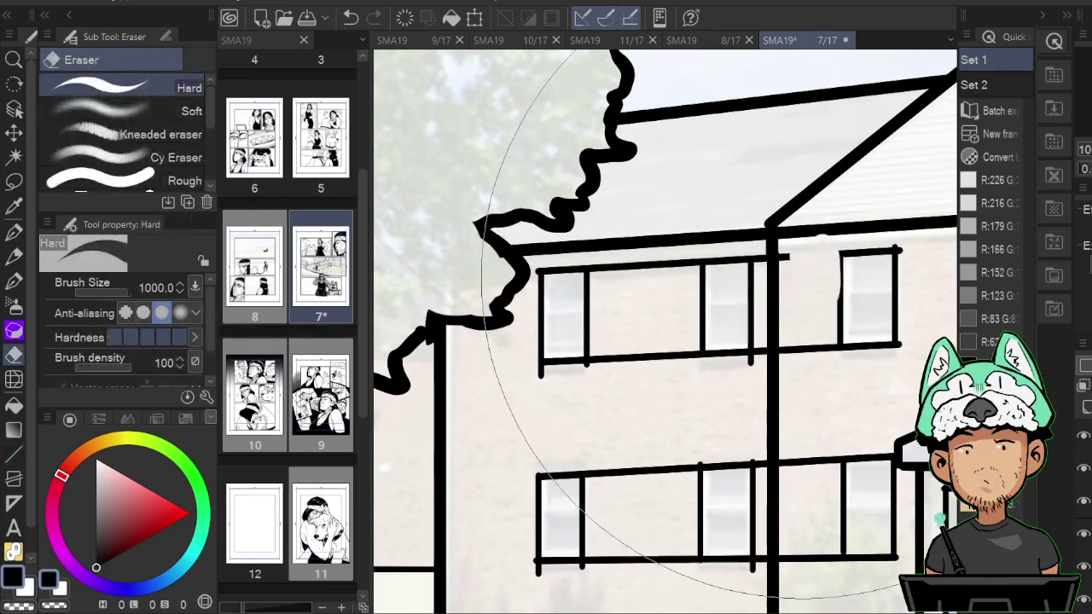
{"action": "left_click", "coordinate": [792, 255]}
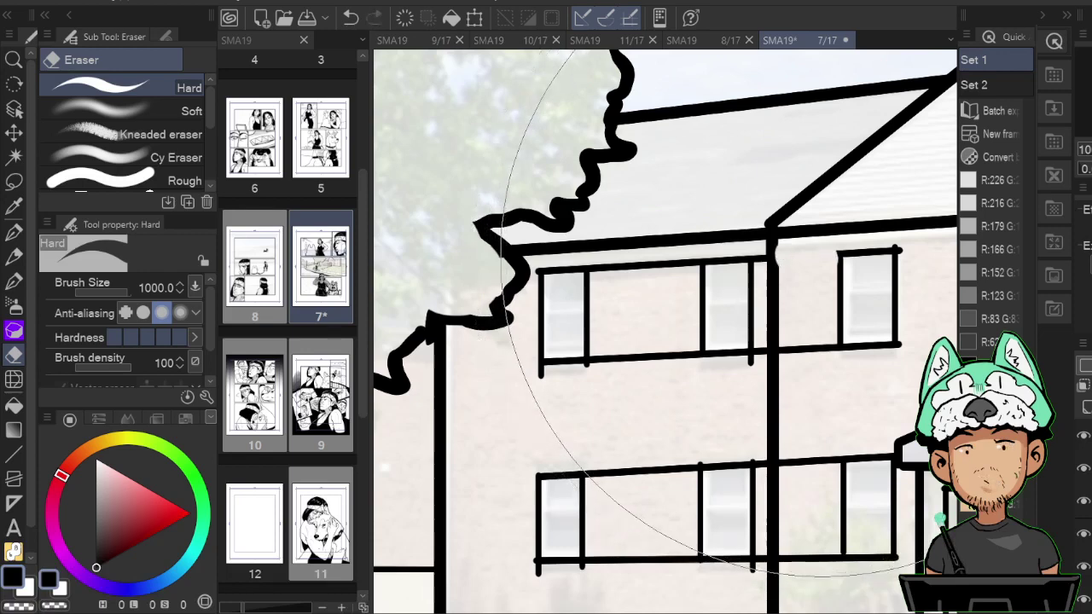
{"action": "key", "text": "ctrl+z"}
Erase the upper window lines crossing both sides of the wall corner with the Hard eraser, reducing its size from 800 to 700.
{"action": "key", "text": "o"}
{"action": "key", "text": "e"}
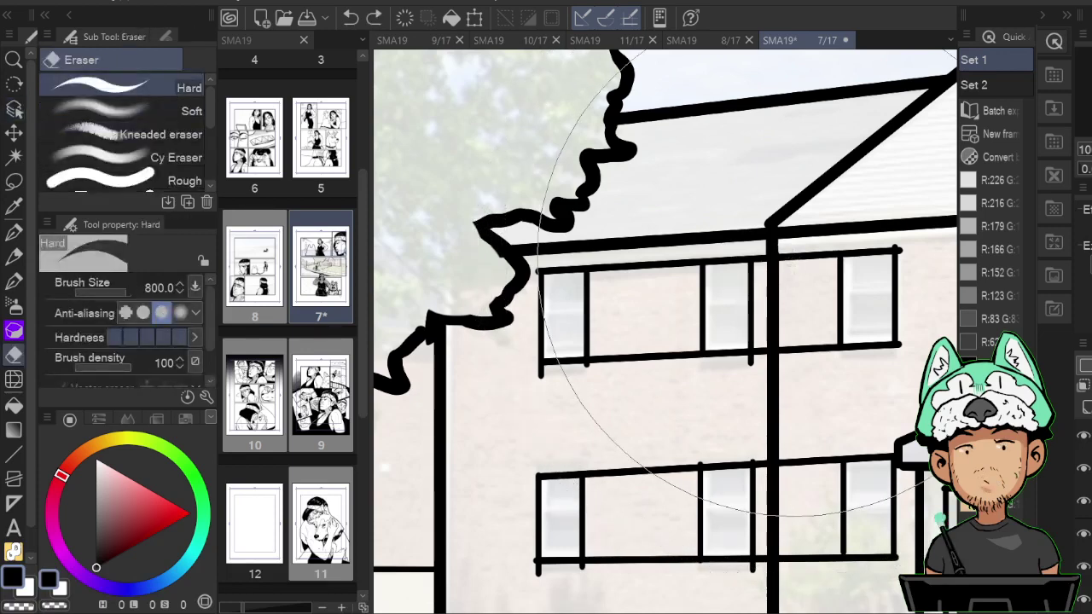
{"action": "left_click", "coordinate": [776, 294]}
{"action": "left_click_drag", "start_coordinate": [830, 349], "coordinate": [792, 348]}
{"action": "left_click", "coordinate": [760, 263]}
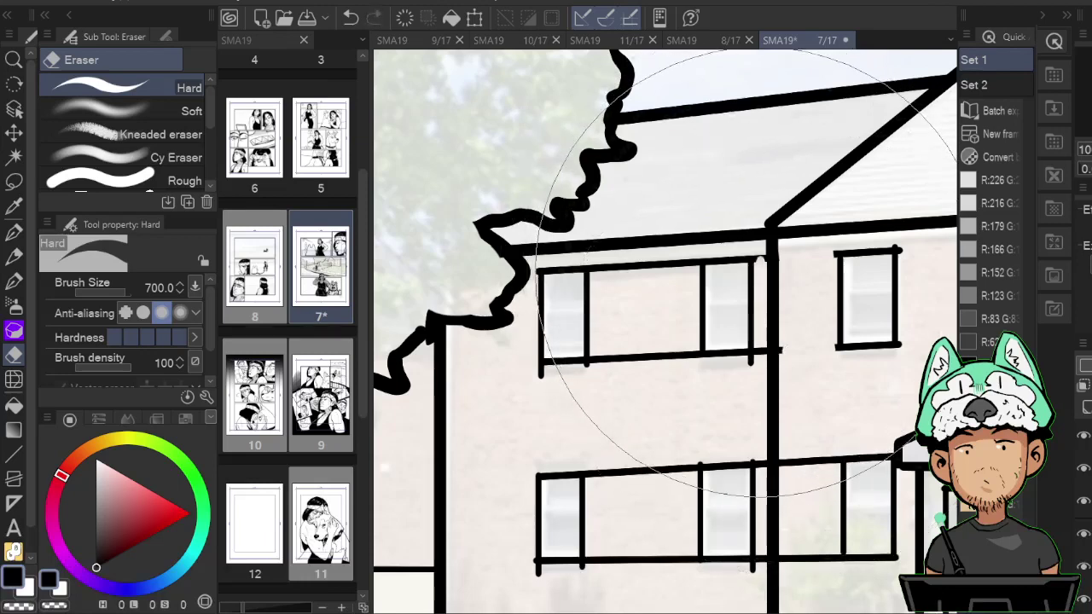
{"action": "left_click", "coordinate": [765, 351]}
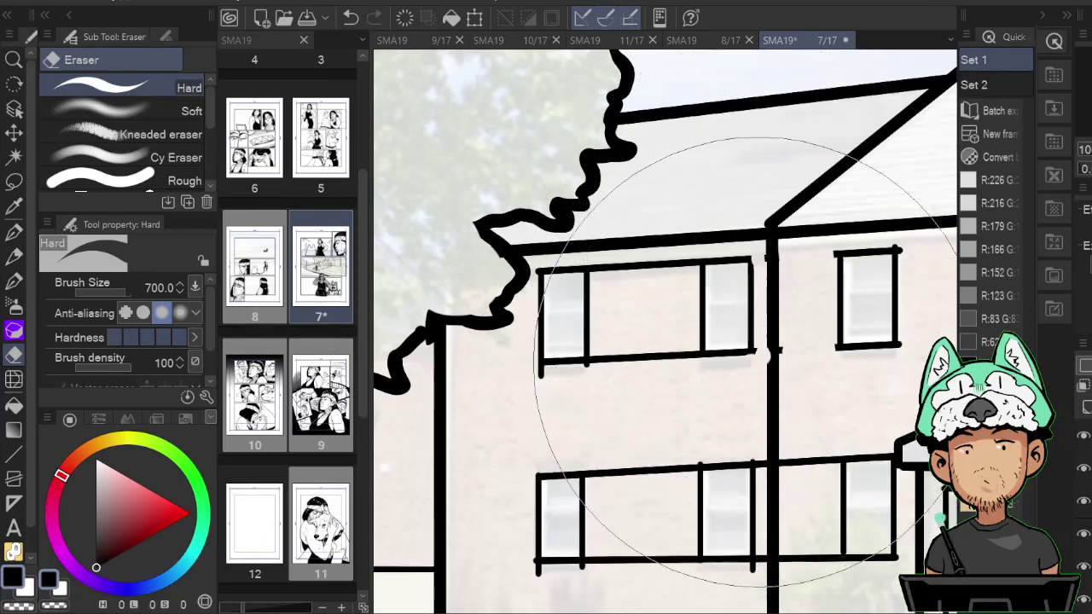
Erase the connecting lines between the two leftmost upper windows with the Hard eraser, reducing its size to 250.
{"action": "key", "text": "p"}
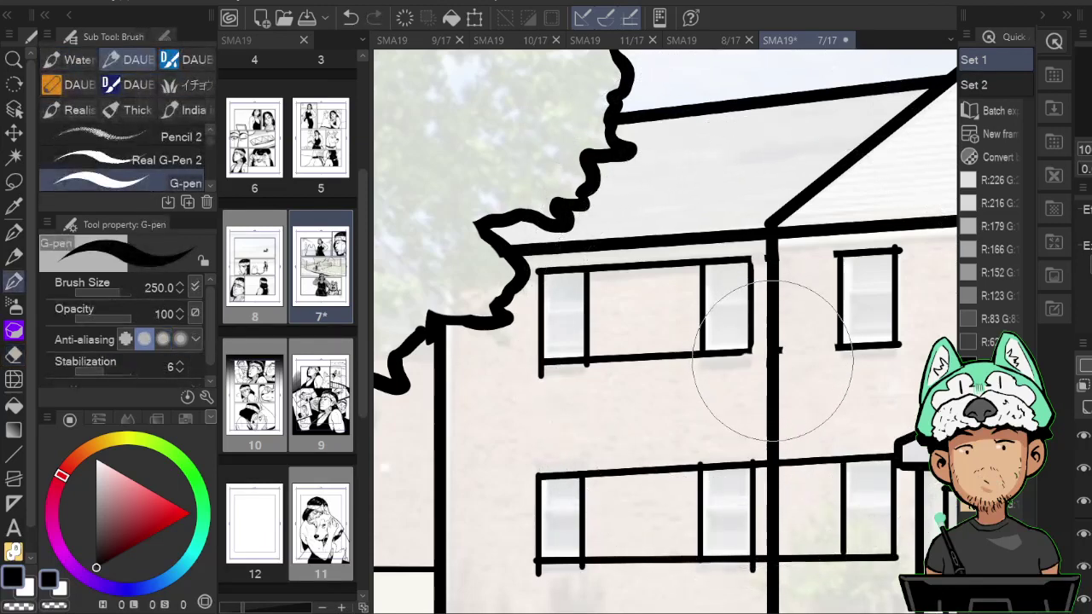
{"action": "key", "text": "e"}
{"action": "key", "text": "bracketleft"}
{"action": "key", "text": "bracketleft"}
{"action": "key", "text": "bracketleft"}
{"action": "key", "text": "bracketleft"}
{"action": "key", "text": "bracketleft"}
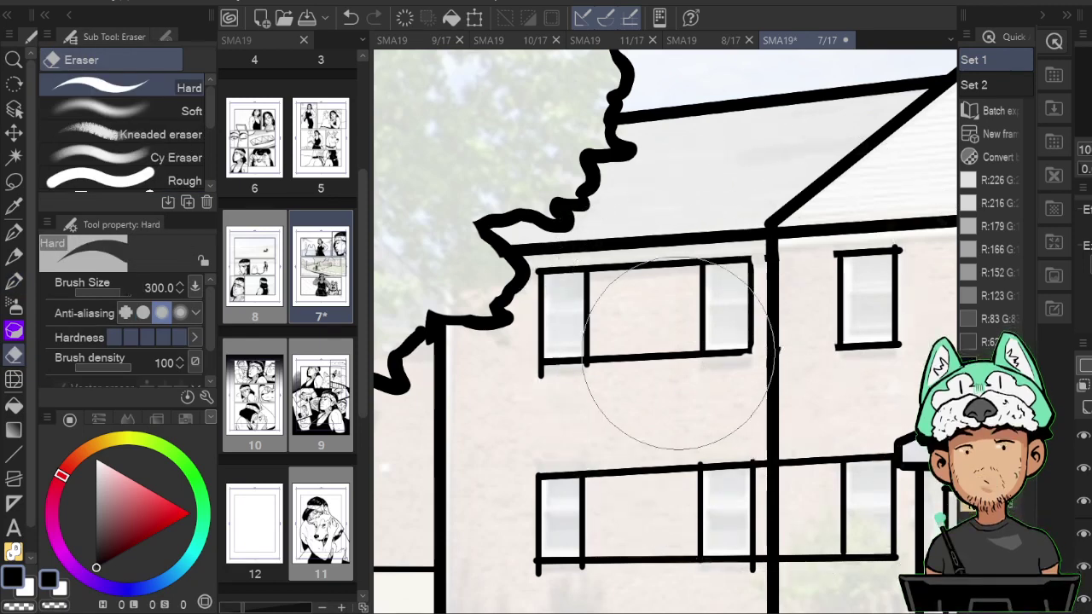
{"action": "mouse_move", "coordinate": [693, 352]}
{"action": "left_mouse_down"}
{"action": "mouse_move", "coordinate": [575, 342]}
{"action": "mouse_move", "coordinate": [524, 381]}
{"action": "mouse_move", "coordinate": [550, 375]}
{"action": "left_mouse_up"}
{"action": "mouse_move", "coordinate": [626, 294]}
{"action": "left_mouse_down"}
{"action": "mouse_move", "coordinate": [622, 256]}
{"action": "mouse_move", "coordinate": [622, 271]}
{"action": "mouse_move", "coordinate": [616, 265]}
{"action": "mouse_move", "coordinate": [658, 251]}
{"action": "mouse_move", "coordinate": [682, 273]}
{"action": "left_mouse_up"}
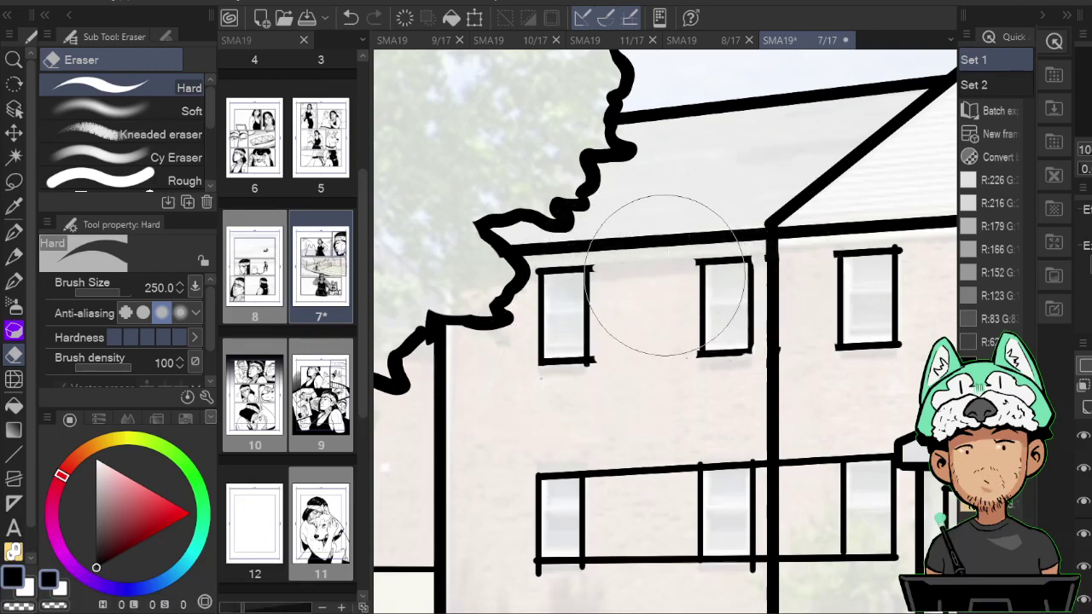
Erase the connecting lines and overshoots around the two leftmost lower-floor windows up to the wall corner.
{"action": "key", "text": "g"}
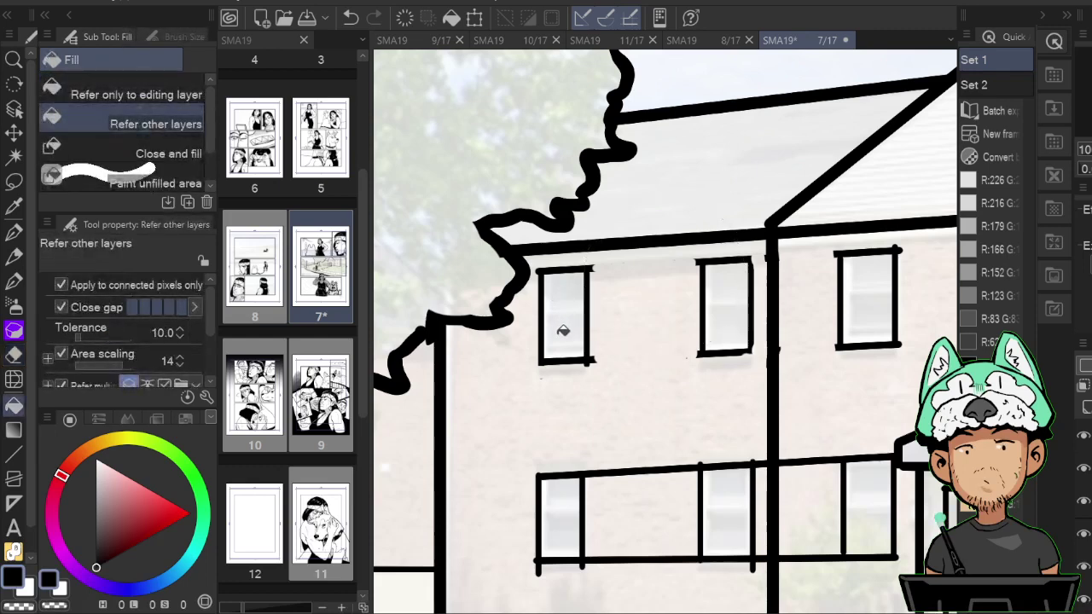
{"action": "mouse_move", "coordinate": [620, 465]}
{"action": "left_mouse_down"}
{"action": "mouse_move", "coordinate": [597, 370]}
{"action": "mouse_move", "coordinate": [603, 465]}
{"action": "mouse_move", "coordinate": [578, 415]}
{"action": "mouse_move", "coordinate": [572, 353]}
{"action": "mouse_move", "coordinate": [597, 451]}
{"action": "mouse_move", "coordinate": [627, 461]}
{"action": "mouse_move", "coordinate": [654, 380]}
{"action": "left_mouse_up"}
{"action": "key", "text": "e"}
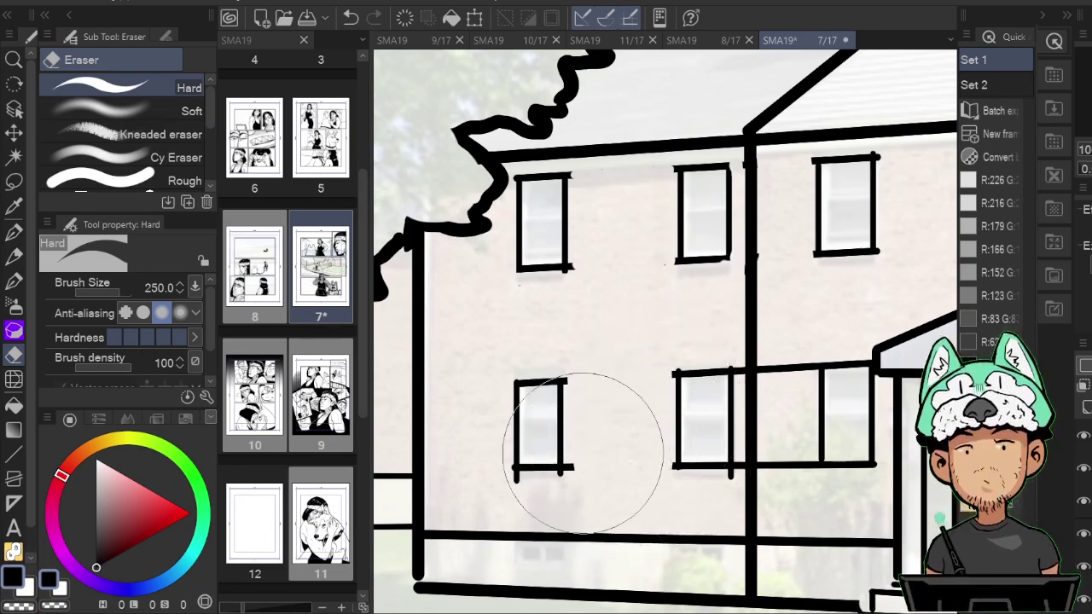
{"action": "mouse_move", "coordinate": [521, 479]}
{"action": "left_mouse_down"}
{"action": "mouse_move", "coordinate": [597, 465]}
{"action": "mouse_move", "coordinate": [571, 485]}
{"action": "left_mouse_up"}
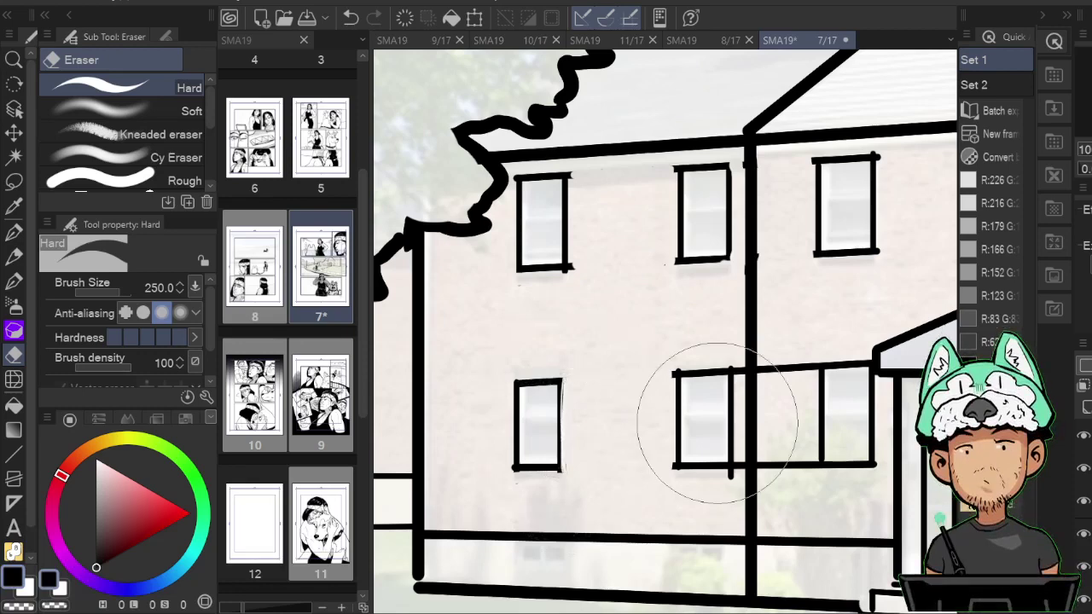
{"action": "left_click_drag", "start_coordinate": [692, 476], "coordinate": [647, 461]}
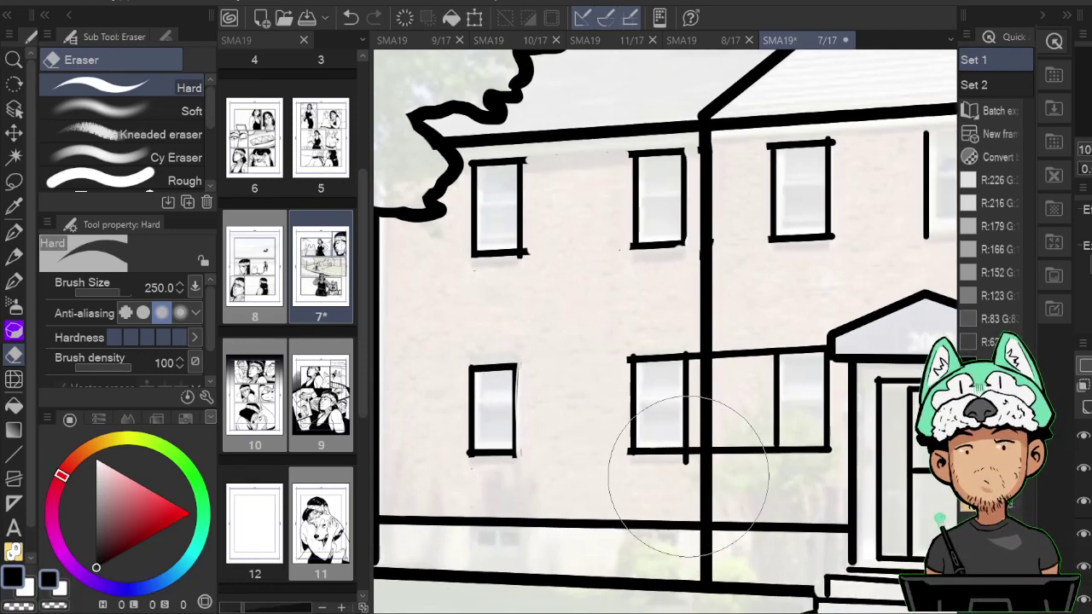
{"action": "left_click_drag", "start_coordinate": [685, 470], "coordinate": [692, 460]}
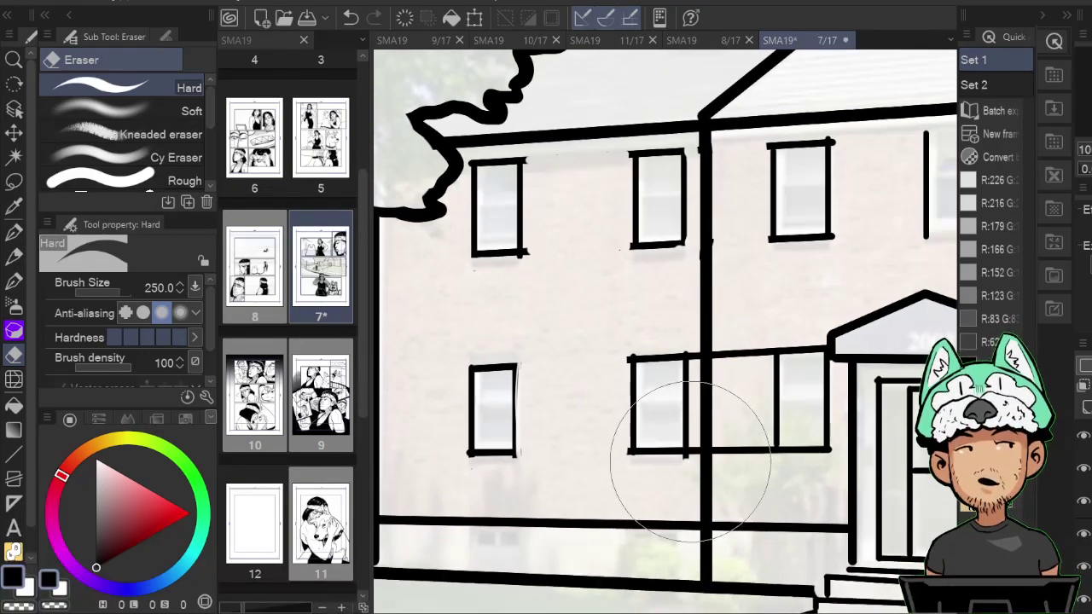
{"action": "left_click_drag", "start_coordinate": [697, 367], "coordinate": [694, 366]}
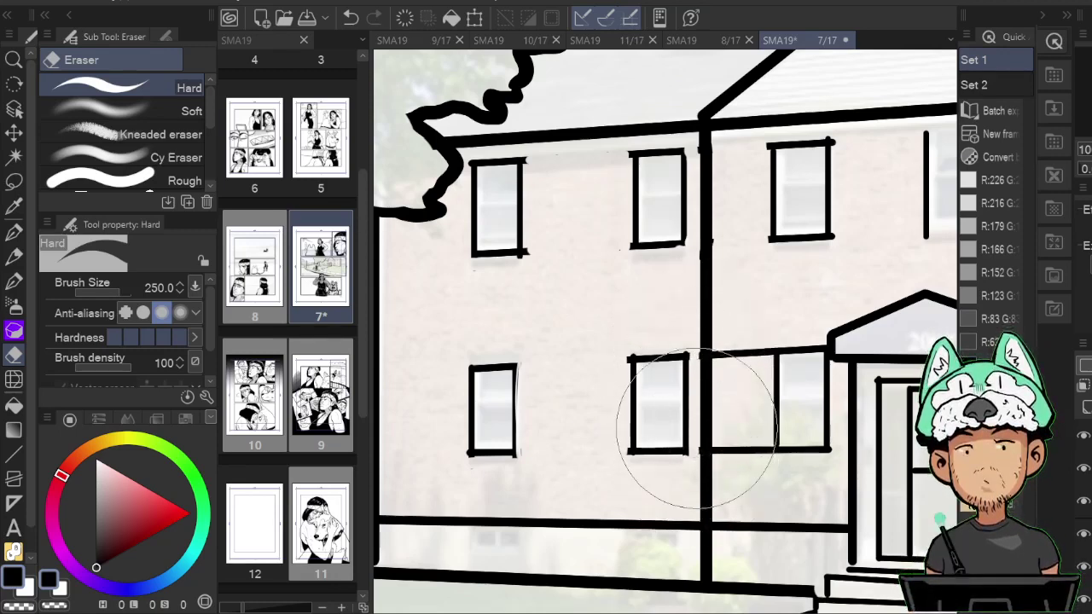
Erase the lines between the wall corner and the lower window beside the porch, trimming that window's outline.
{"action": "left_click_drag", "start_coordinate": [741, 340], "coordinate": [736, 458]}
{"action": "mouse_move", "coordinate": [720, 342]}
{"action": "left_mouse_down"}
{"action": "mouse_move", "coordinate": [696, 489]}
{"action": "mouse_move", "coordinate": [763, 393]}
{"action": "mouse_move", "coordinate": [768, 342]}
{"action": "left_mouse_up"}
{"action": "left_click_drag", "start_coordinate": [761, 443], "coordinate": [768, 344]}
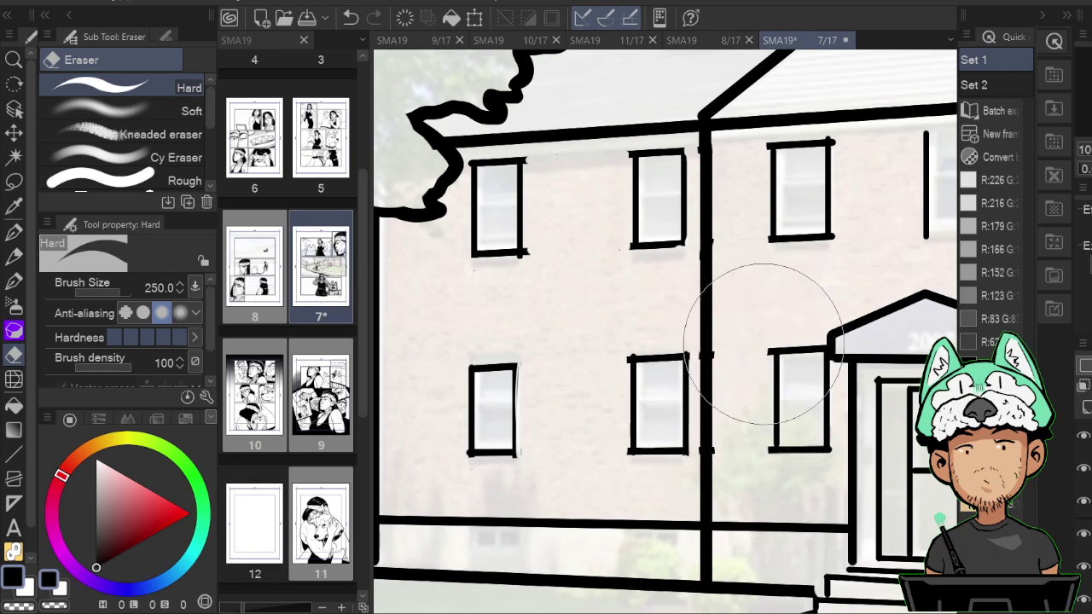
{"action": "mouse_move", "coordinate": [808, 276]}
{"action": "left_mouse_down"}
{"action": "mouse_move", "coordinate": [763, 346]}
{"action": "mouse_move", "coordinate": [785, 313]}
{"action": "left_mouse_up"}
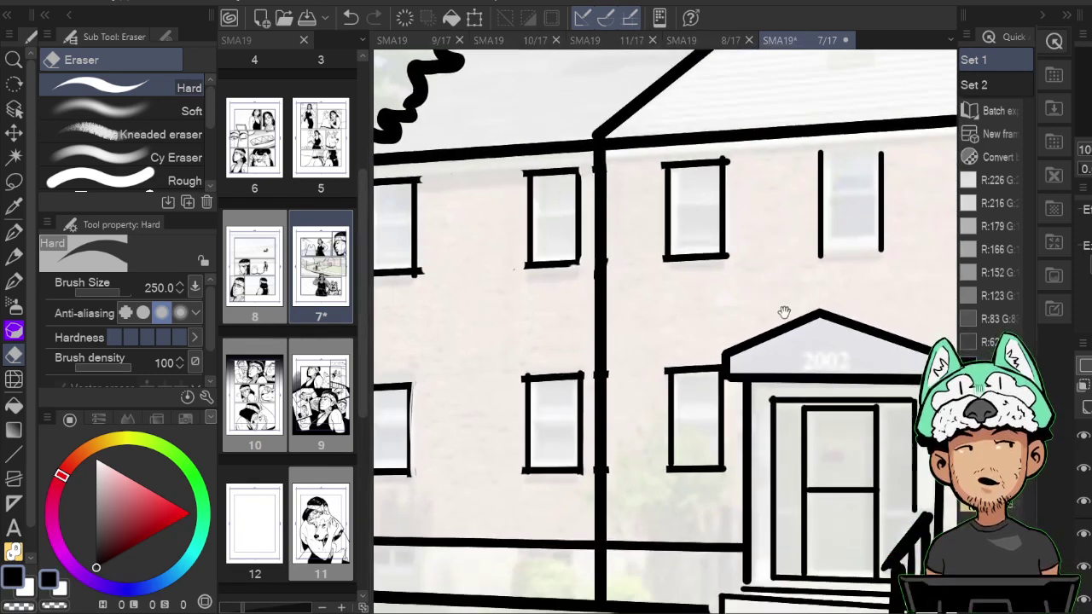
{"action": "left_click_drag", "start_coordinate": [658, 366], "coordinate": [663, 396]}
Draw straight top and bottom edges across the two open upper-floor windows above and right of the porch at brush size 12.
{"action": "mouse_move", "coordinate": [813, 356]}
{"action": "left_mouse_down"}
{"action": "mouse_move", "coordinate": [680, 393]}
{"action": "mouse_move", "coordinate": [667, 409]}
{"action": "left_mouse_up"}
{"action": "left_click_drag", "start_coordinate": [792, 258], "coordinate": [771, 364]}
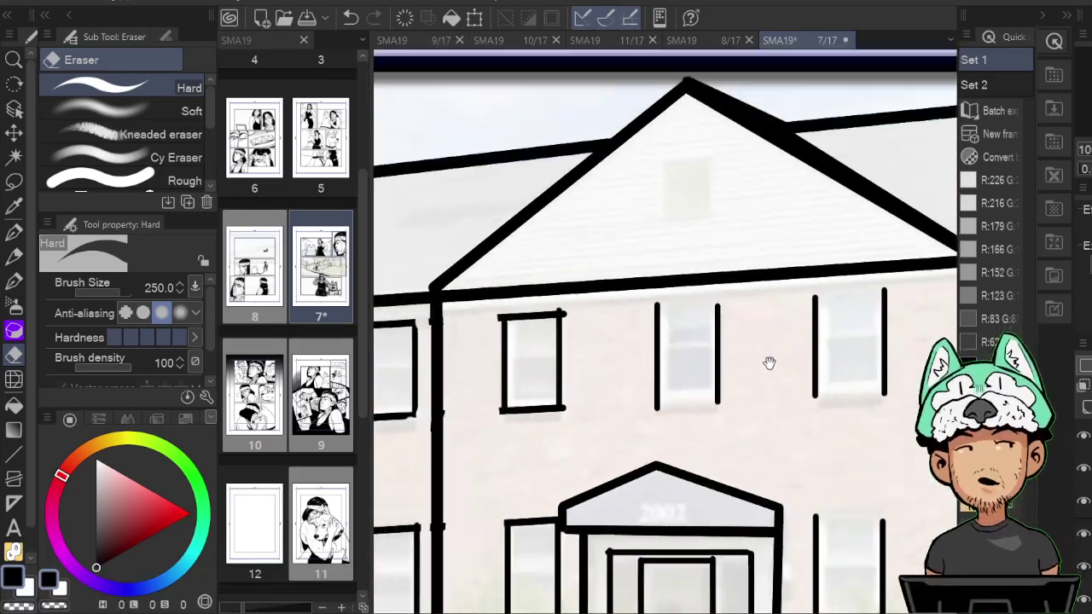
{"action": "left_click_drag", "start_coordinate": [831, 449], "coordinate": [742, 353]}
{"action": "left_click", "coordinate": [13, 455]}
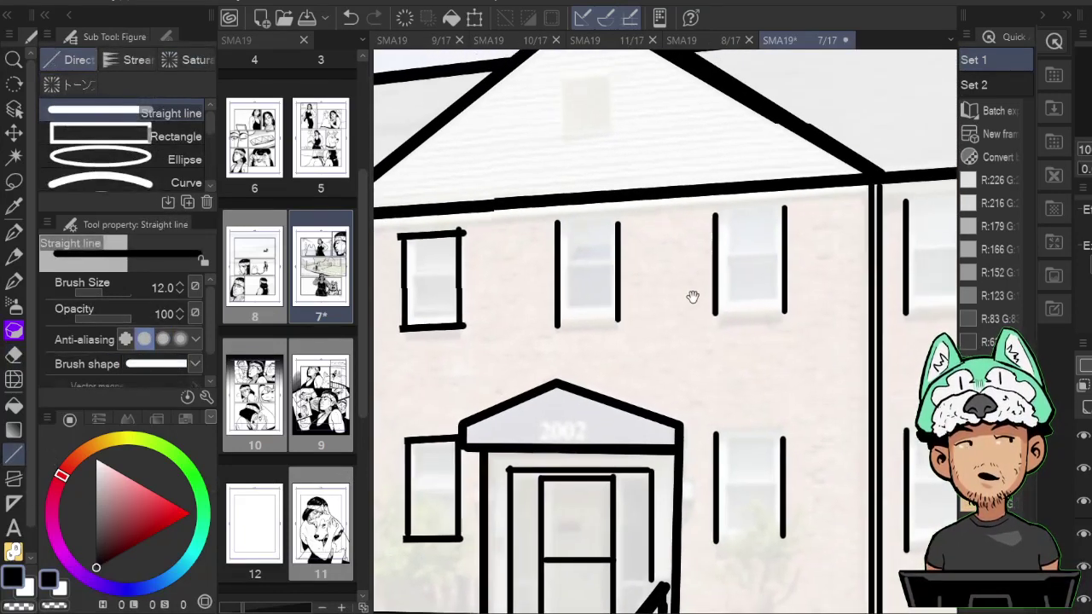
{"action": "left_click_drag", "start_coordinate": [695, 297], "coordinate": [685, 307]}
{"action": "left_click_drag", "start_coordinate": [554, 323], "coordinate": [772, 314]}
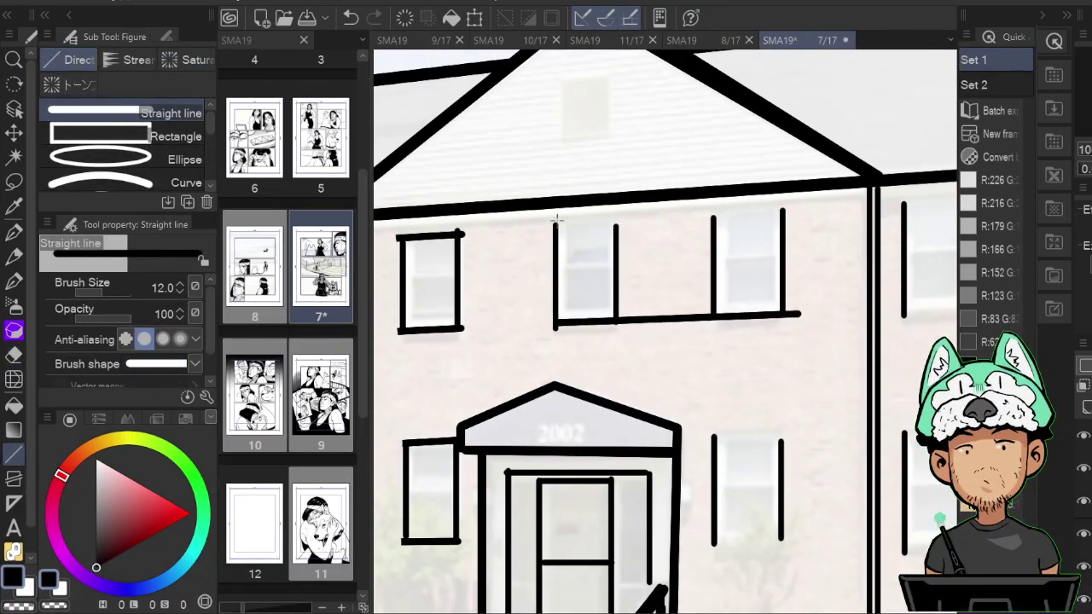
{"action": "left_click_drag", "start_coordinate": [787, 208], "coordinate": [785, 211]}
Draw straight top and bottom edges across the lower-floor windows to the right of the porch.
{"action": "left_click_drag", "start_coordinate": [787, 328], "coordinate": [668, 173]}
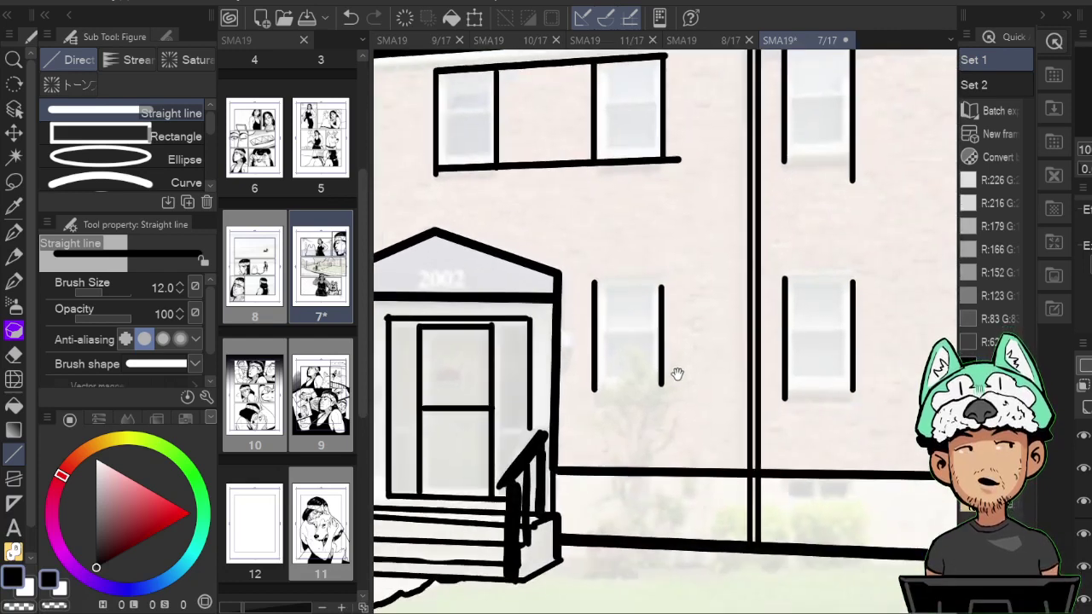
{"action": "left_click_drag", "start_coordinate": [597, 387], "coordinate": [802, 394]}
{"action": "left_click_drag", "start_coordinate": [654, 336], "coordinate": [849, 404]}
{"action": "mouse_move", "coordinate": [507, 346]}
{"action": "left_mouse_down"}
{"action": "mouse_move", "coordinate": [943, 343]}
{"action": "mouse_move", "coordinate": [801, 331]}
{"action": "left_mouse_up"}
Draw straight top and bottom edges across the two upper-floor windows to the right of the double vertical line.
{"action": "left_click_drag", "start_coordinate": [650, 216], "coordinate": [765, 379]}
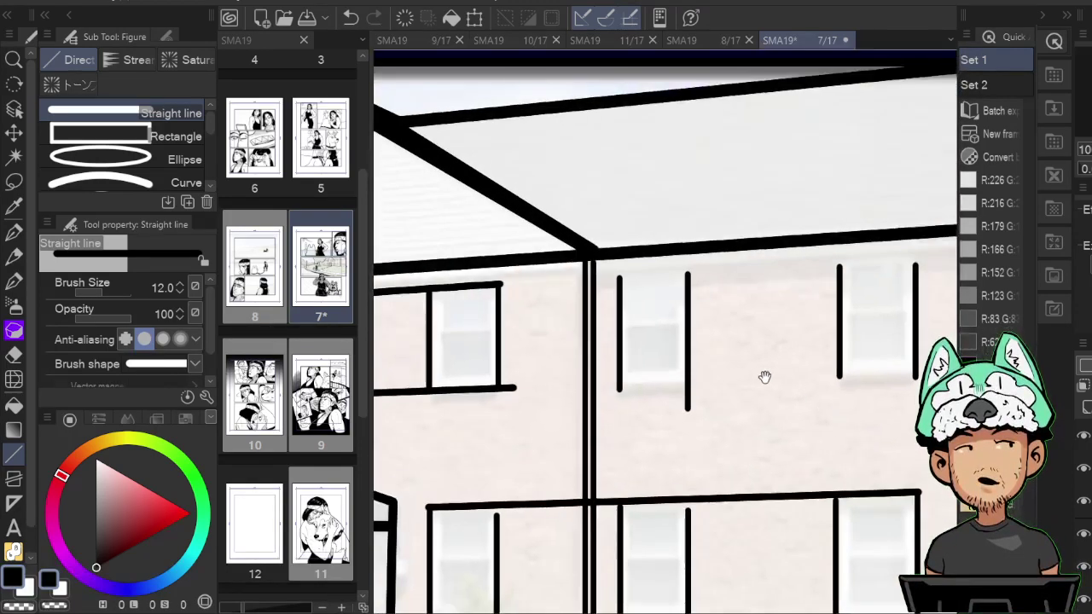
{"action": "mouse_move", "coordinate": [621, 384]}
{"action": "left_mouse_down"}
{"action": "mouse_move", "coordinate": [947, 373]}
{"action": "mouse_move", "coordinate": [669, 376]}
{"action": "left_mouse_up"}
{"action": "mouse_move", "coordinate": [523, 279]}
{"action": "left_mouse_down"}
{"action": "mouse_move", "coordinate": [737, 361]}
{"action": "mouse_move", "coordinate": [751, 381]}
{"action": "left_mouse_up"}
{"action": "left_click_drag", "start_coordinate": [589, 378], "coordinate": [884, 362]}
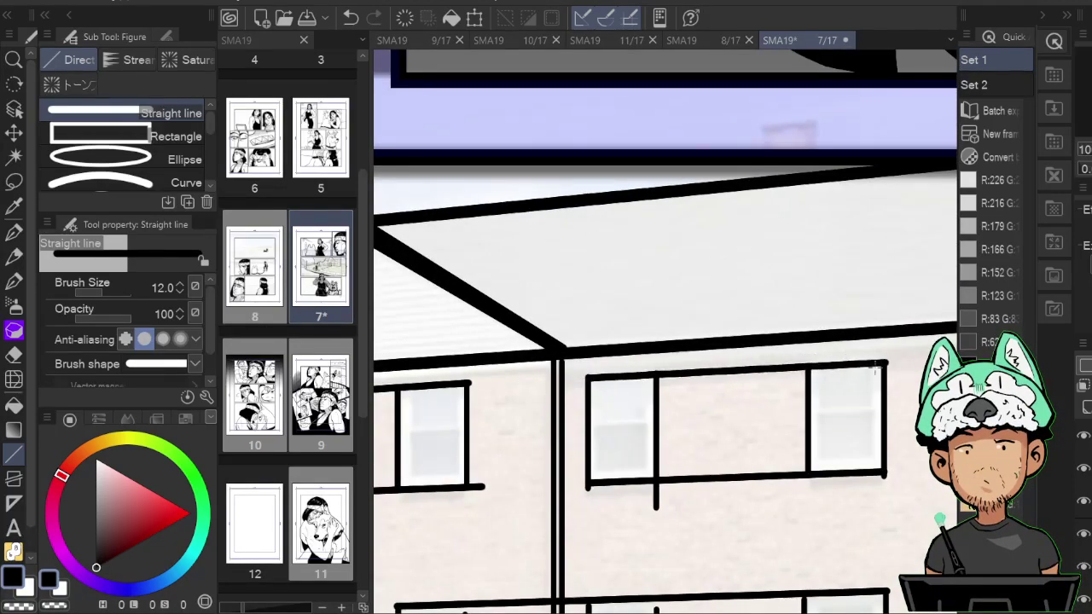
Erase the connecting lines and overshoots between the two upper windows right of the double vertical line with the 250 Hard eraser.
{"action": "key", "text": "e"}
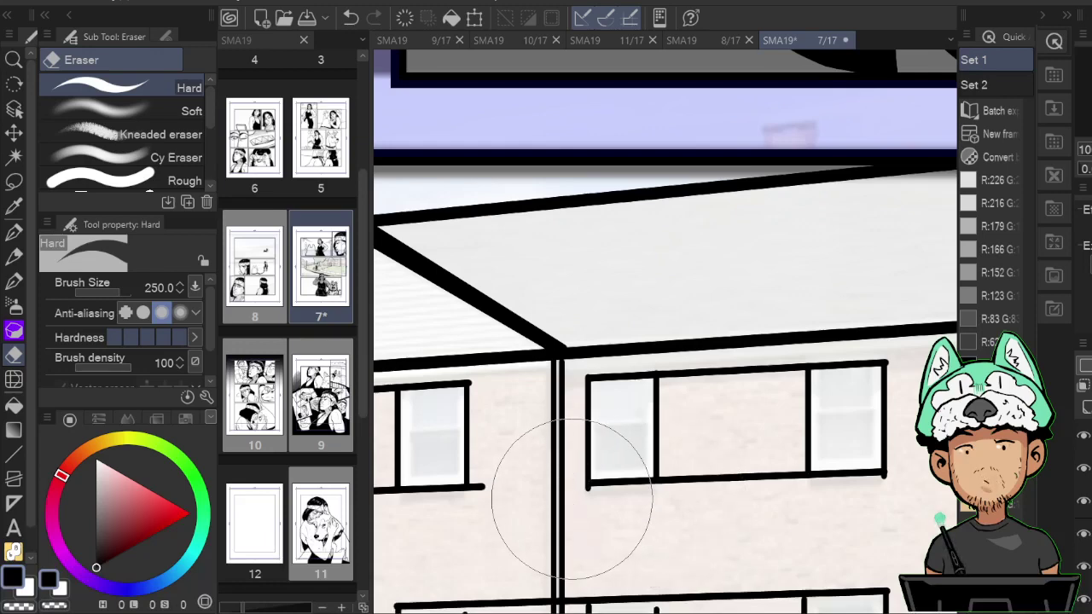
{"action": "mouse_move", "coordinate": [674, 386]}
{"action": "left_mouse_down"}
{"action": "mouse_move", "coordinate": [639, 439]}
{"action": "mouse_move", "coordinate": [658, 390]}
{"action": "mouse_move", "coordinate": [668, 414]}
{"action": "left_mouse_up"}
{"action": "mouse_move", "coordinate": [665, 371]}
{"action": "left_mouse_down"}
{"action": "mouse_move", "coordinate": [686, 395]}
{"action": "mouse_move", "coordinate": [707, 396]}
{"action": "mouse_move", "coordinate": [709, 367]}
{"action": "left_mouse_up"}
{"action": "mouse_move", "coordinate": [777, 374]}
{"action": "left_mouse_down"}
{"action": "mouse_move", "coordinate": [762, 366]}
{"action": "mouse_move", "coordinate": [802, 367]}
{"action": "left_mouse_up"}
{"action": "mouse_move", "coordinate": [693, 465]}
{"action": "left_mouse_down"}
{"action": "mouse_move", "coordinate": [715, 482]}
{"action": "mouse_move", "coordinate": [753, 474]}
{"action": "mouse_move", "coordinate": [790, 463]}
{"action": "left_mouse_up"}
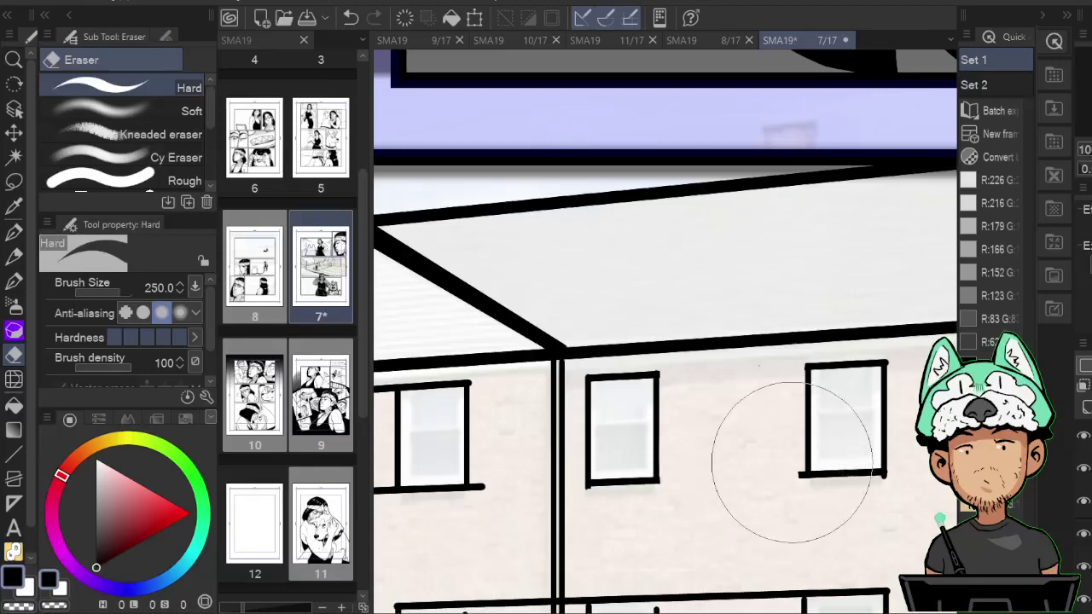
Erase the connecting lines between the lower windows on either side of the double vertical line with the Hard eraser.
{"action": "left_click_drag", "start_coordinate": [771, 537], "coordinate": [784, 304]}
{"action": "key", "text": "p"}
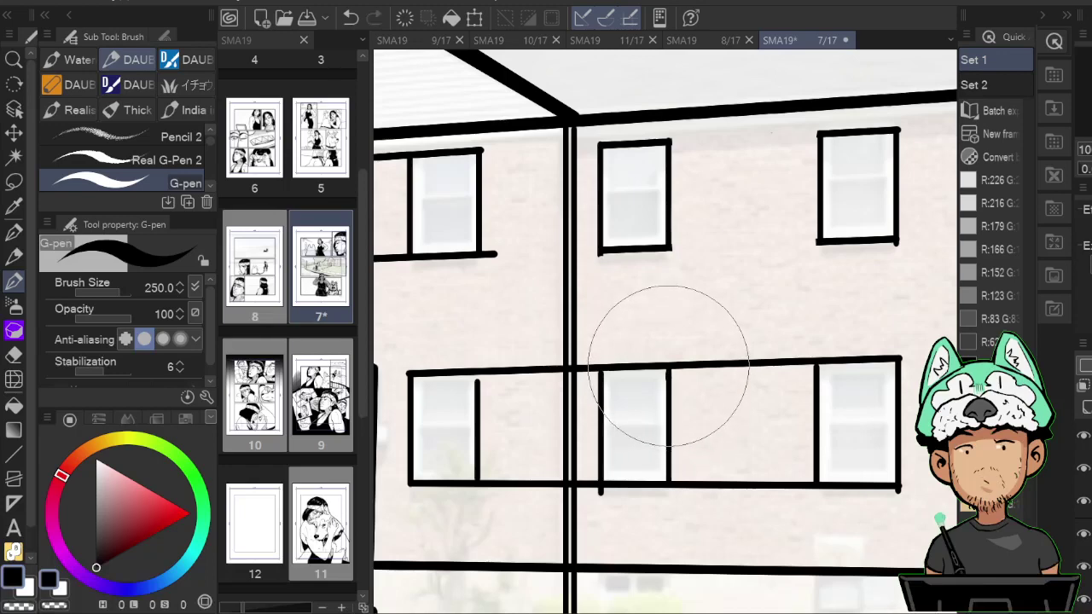
{"action": "key", "text": "e"}
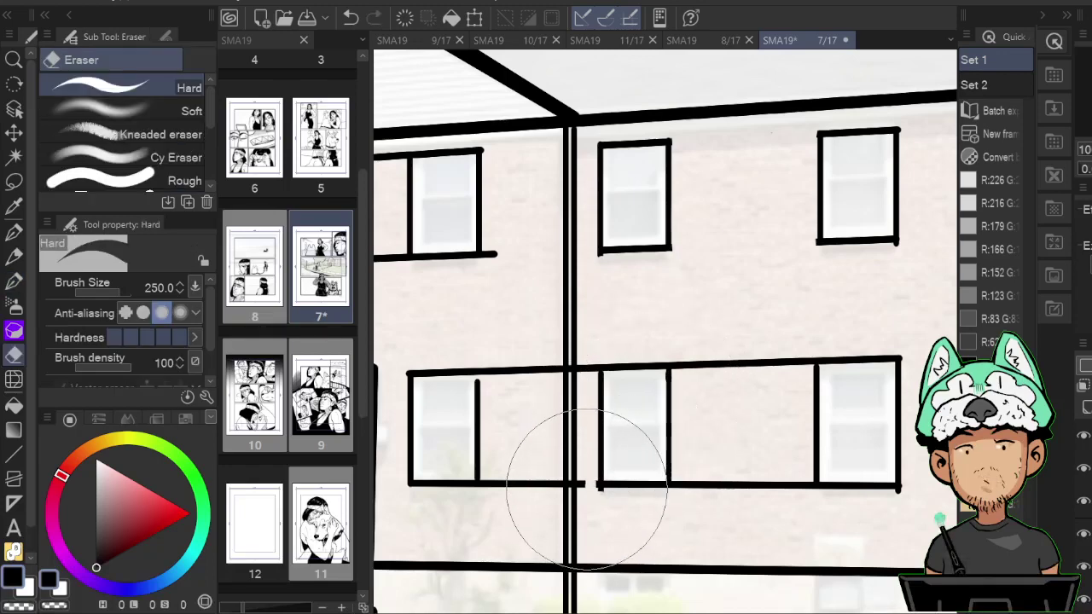
{"action": "mouse_move", "coordinate": [513, 480]}
{"action": "left_mouse_down"}
{"action": "mouse_move", "coordinate": [535, 499]}
{"action": "mouse_move", "coordinate": [537, 524]}
{"action": "mouse_move", "coordinate": [508, 466]}
{"action": "mouse_move", "coordinate": [528, 485]}
{"action": "mouse_move", "coordinate": [540, 475]}
{"action": "mouse_move", "coordinate": [554, 522]}
{"action": "left_mouse_up"}
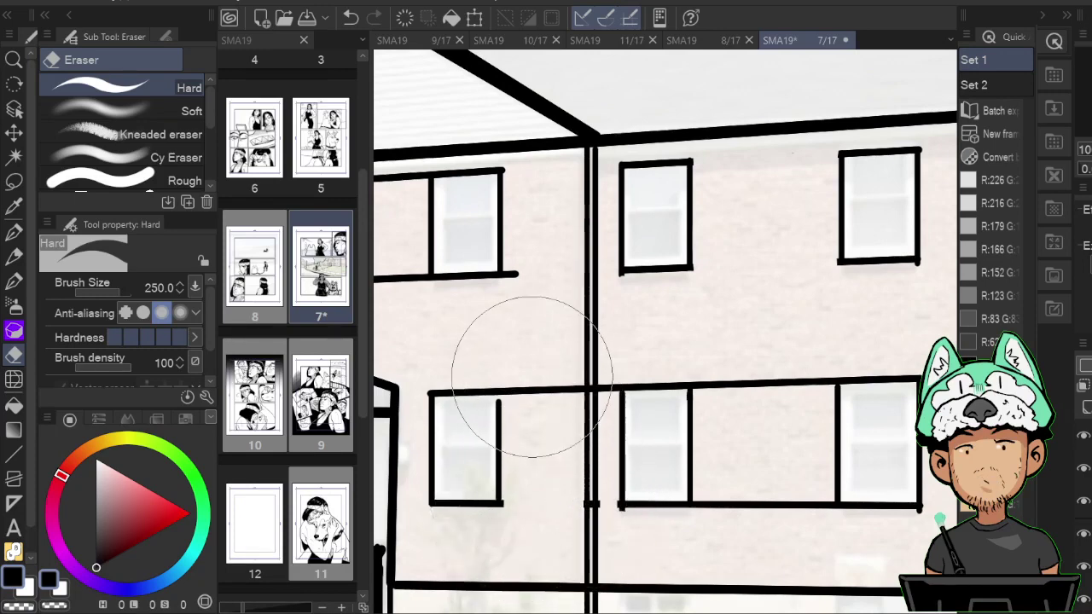
{"action": "left_click", "coordinate": [527, 390]}
{"action": "left_click", "coordinate": [512, 386]}
{"action": "mouse_move", "coordinate": [516, 379]}
{"action": "left_mouse_down"}
{"action": "mouse_move", "coordinate": [538, 360]}
{"action": "mouse_move", "coordinate": [548, 397]}
{"action": "left_mouse_up"}
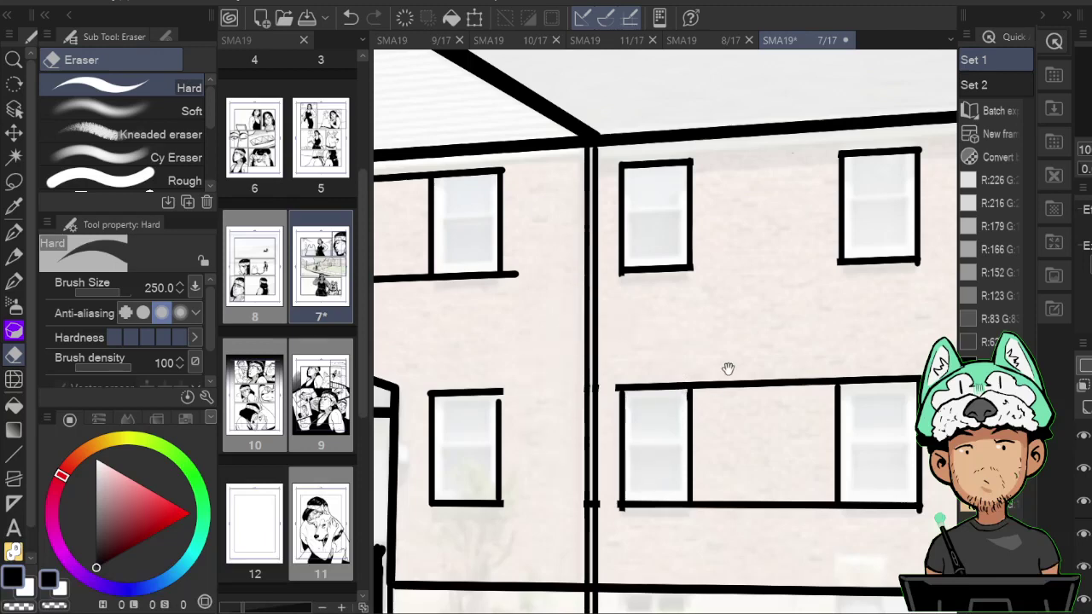
Erase the connecting lines between the two lower windows right of the double vertical line with the 250 Hard eraser.
{"action": "left_click_drag", "start_coordinate": [728, 369], "coordinate": [714, 344]}
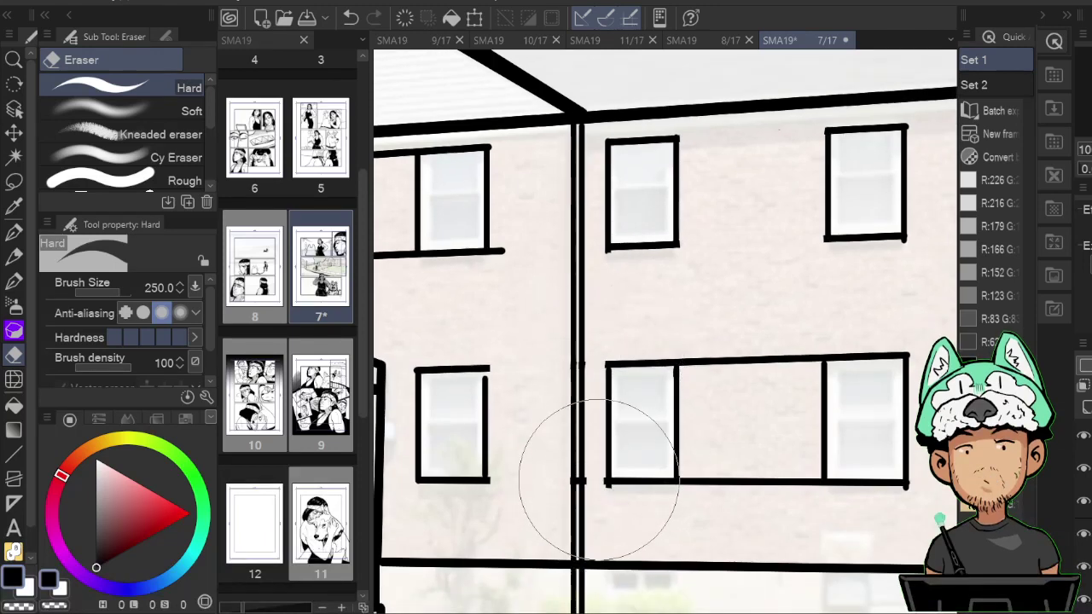
{"action": "left_click", "coordinate": [695, 480]}
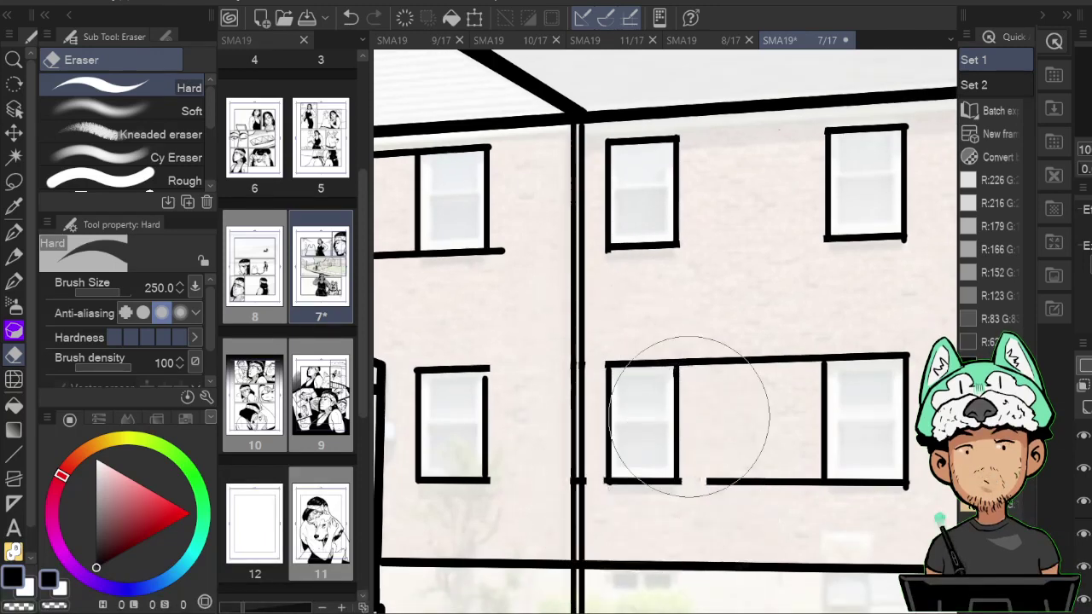
{"action": "left_click", "coordinate": [696, 362]}
{"action": "left_click", "coordinate": [733, 362]}
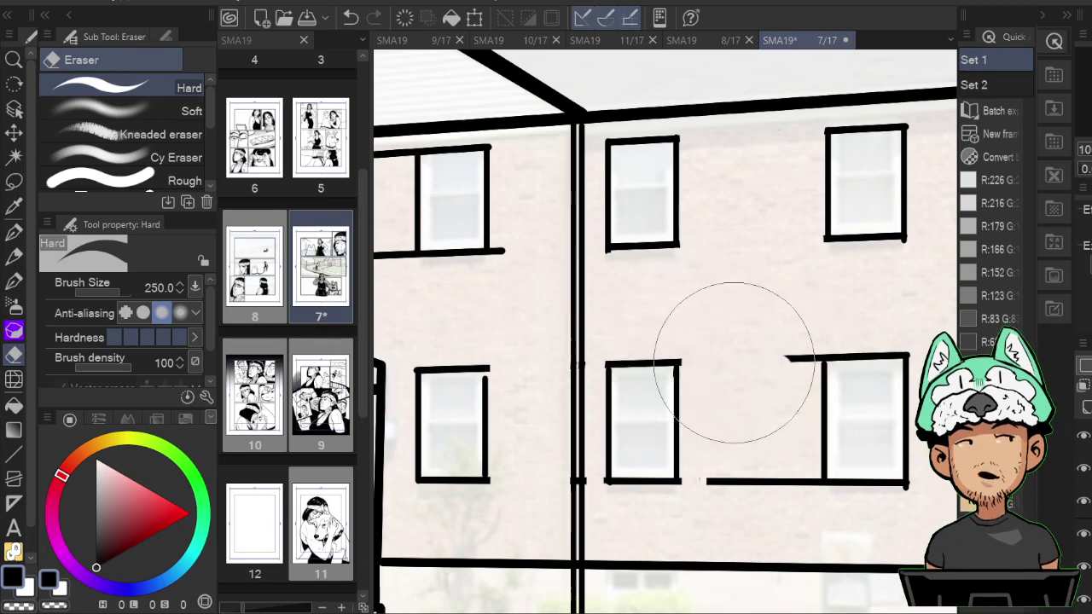
{"action": "left_click", "coordinate": [793, 366]}
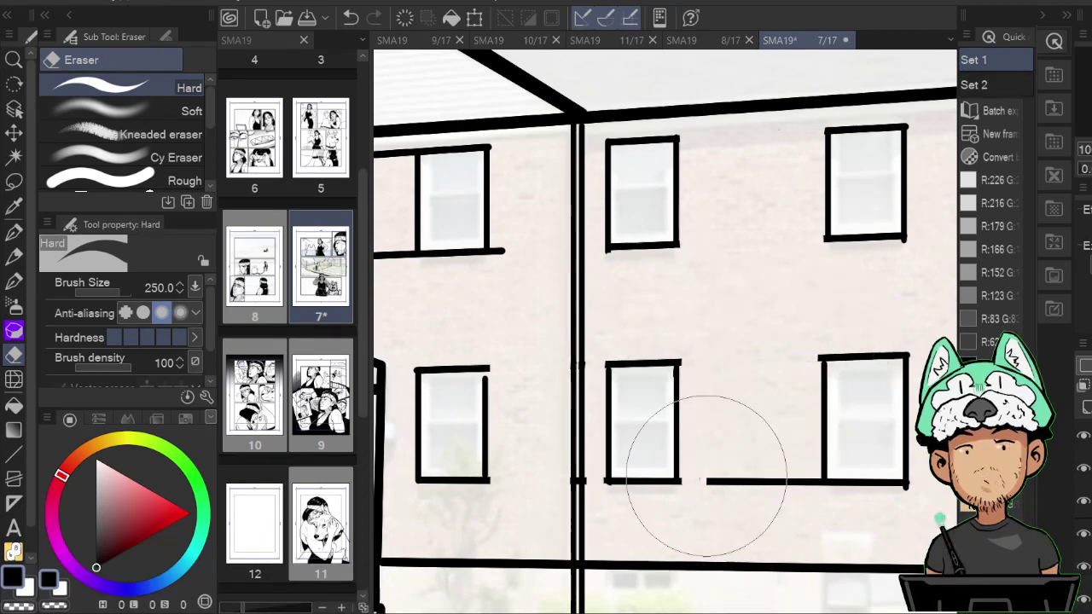
{"action": "left_click_drag", "start_coordinate": [712, 480], "coordinate": [803, 481]}
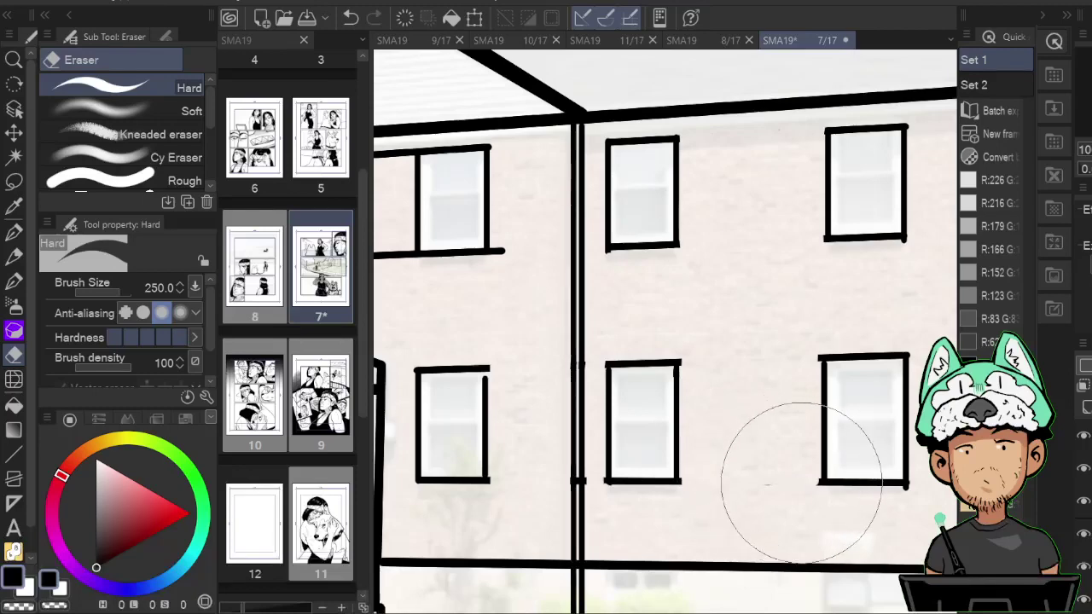
Extend the inner vertical line at the main building's right corner up to the eave with a size 12 straight line.
{"action": "left_click_drag", "start_coordinate": [886, 357], "coordinate": [783, 375]}
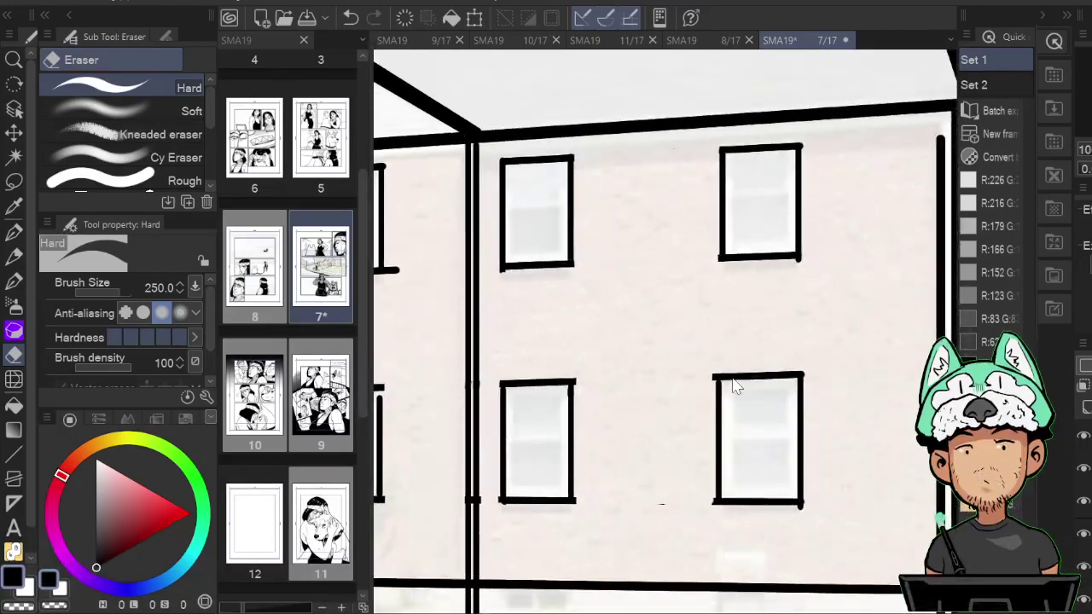
{"action": "scroll", "coordinate": [734, 380], "scroll_direction": "down", "scroll_amount": 4}
{"action": "scroll", "coordinate": [733, 380], "scroll_direction": "up", "scroll_amount": 1}
{"action": "scroll", "coordinate": [736, 387], "scroll_direction": "up", "scroll_amount": 5}
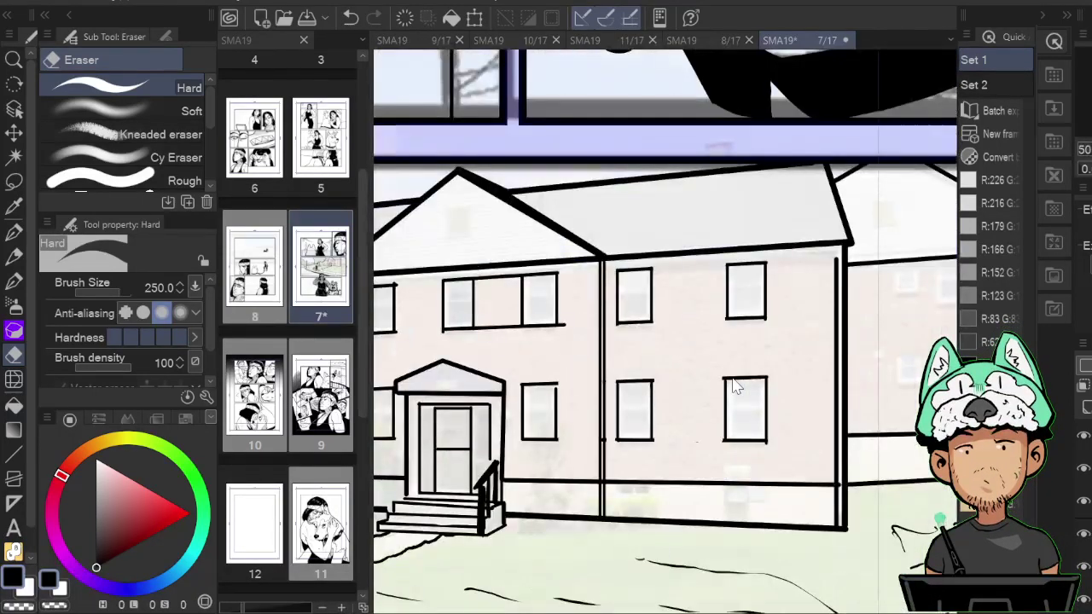
{"action": "scroll", "coordinate": [658, 489], "scroll_direction": "down", "scroll_amount": 3}
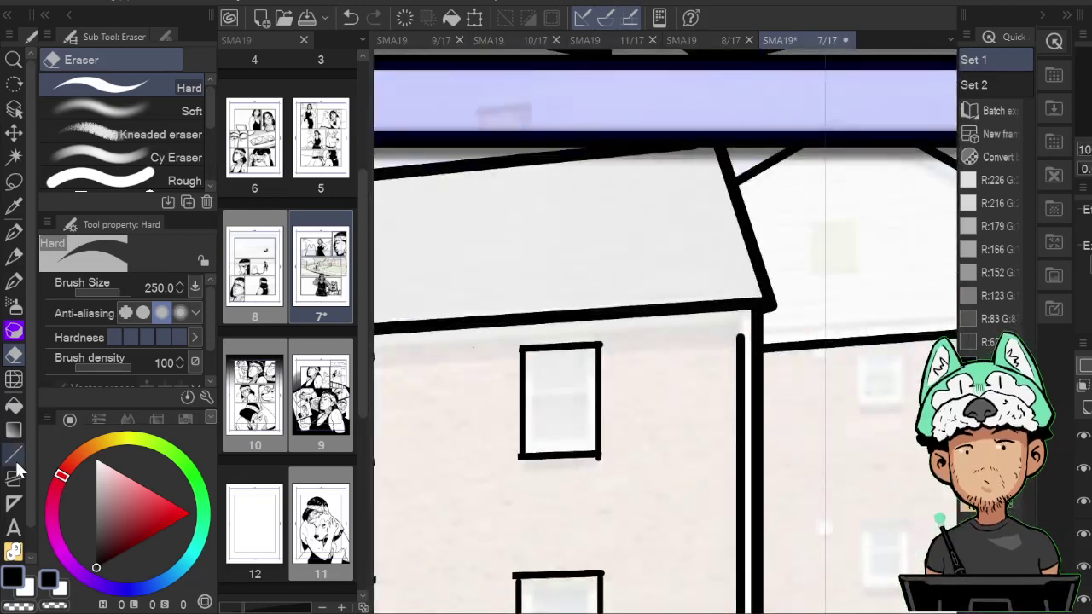
{"action": "left_click", "coordinate": [15, 458]}
{"action": "scroll", "coordinate": [666, 361], "scroll_direction": "up", "scroll_amount": 3}
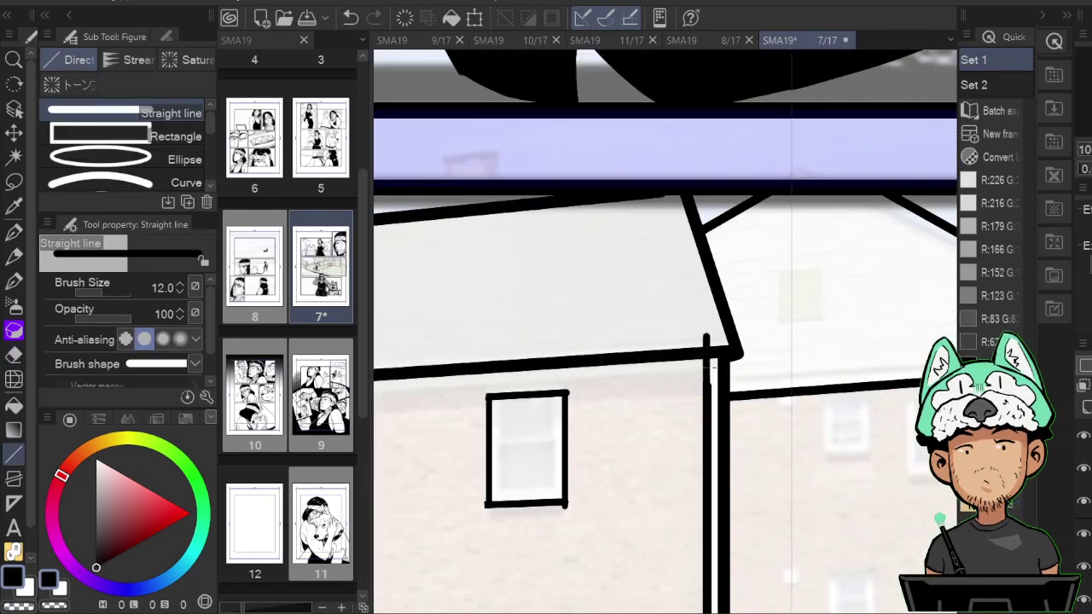
{"action": "left_click_drag", "start_coordinate": [707, 352], "coordinate": [707, 351]}
Outline the four windows of the neighbouring building on the right with size 12 straight lines and erase the overshoots.
{"action": "left_click_drag", "start_coordinate": [756, 370], "coordinate": [675, 370]}
{"action": "left_click_drag", "start_coordinate": [840, 478], "coordinate": [778, 419]}
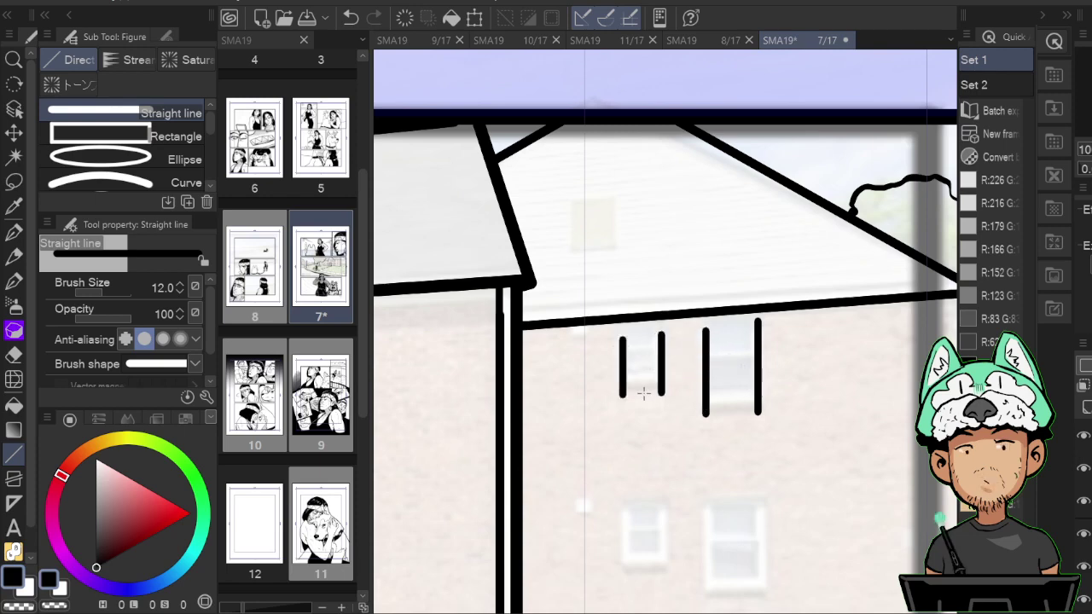
{"action": "mouse_move", "coordinate": [661, 479]}
{"action": "left_mouse_down"}
{"action": "mouse_move", "coordinate": [640, 398]}
{"action": "mouse_move", "coordinate": [646, 492]}
{"action": "left_mouse_up"}
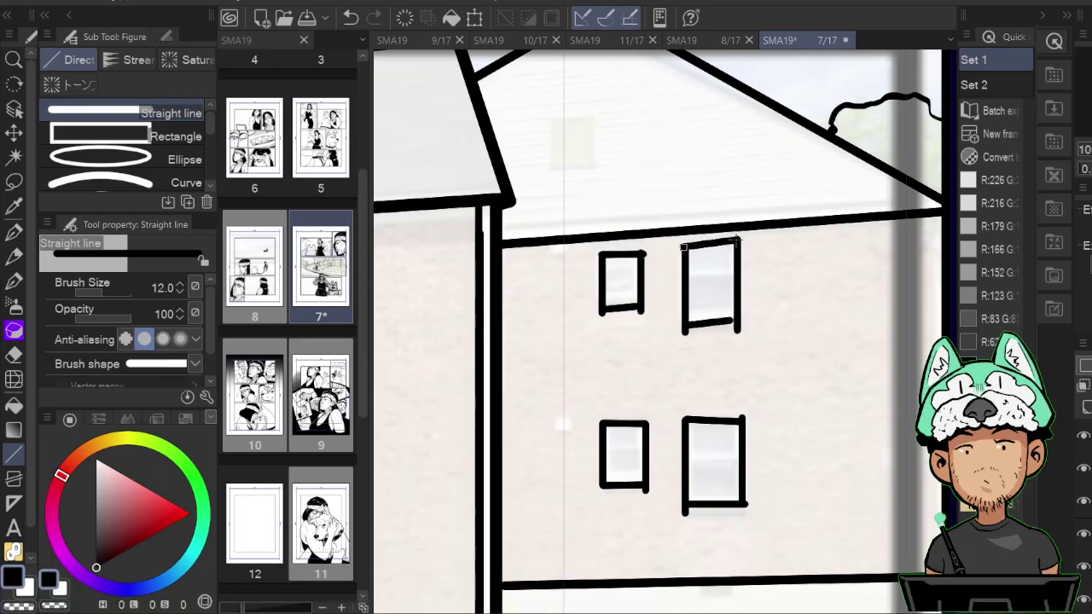
{"action": "scroll", "coordinate": [725, 341], "scroll_direction": "down", "scroll_amount": 2}
{"action": "key", "text": "e"}
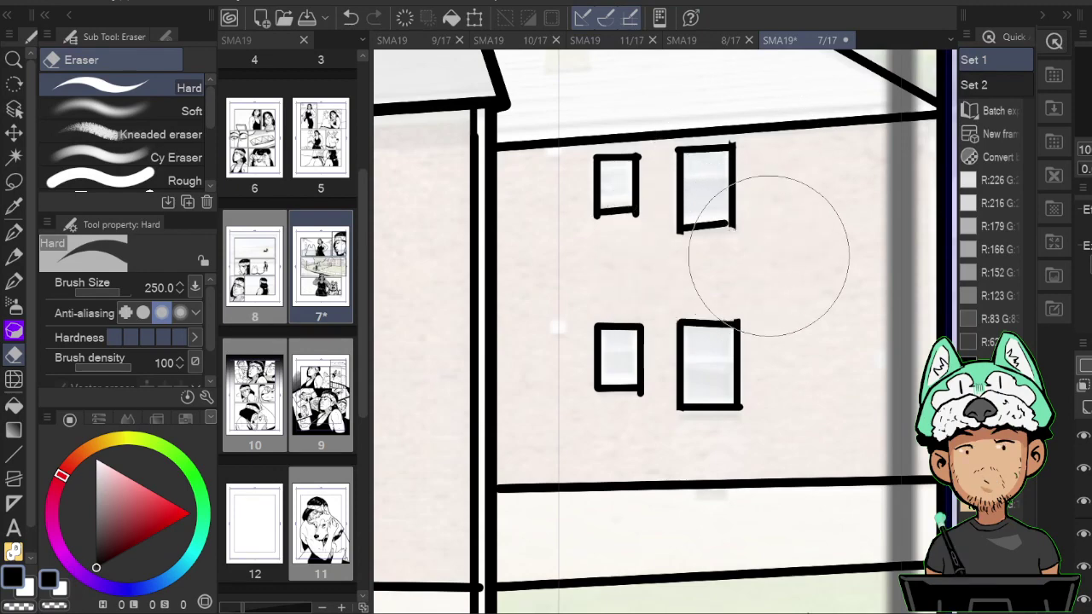
Hide the photo reference and sketch, and fill the window directly above the porch with black, referring to other layers.
{"action": "key", "text": "b"}
{"action": "scroll", "coordinate": [783, 319], "scroll_direction": "up", "scroll_amount": 2}
{"action": "scroll", "coordinate": [782, 323], "scroll_direction": "down", "scroll_amount": 5}
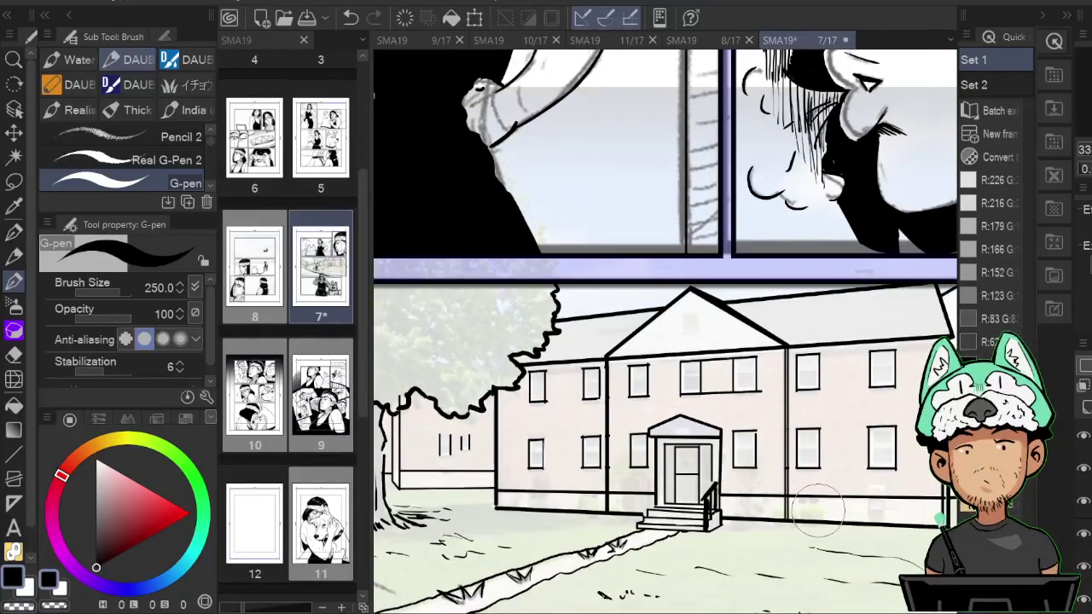
{"action": "left_click", "coordinate": [1086, 541]}
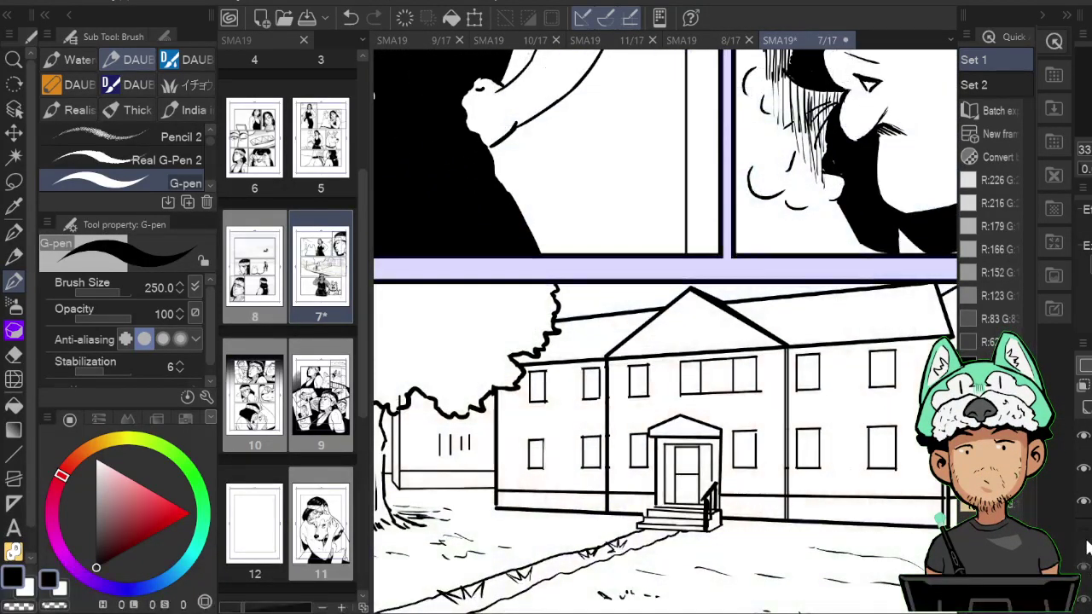
{"action": "key", "text": "g"}
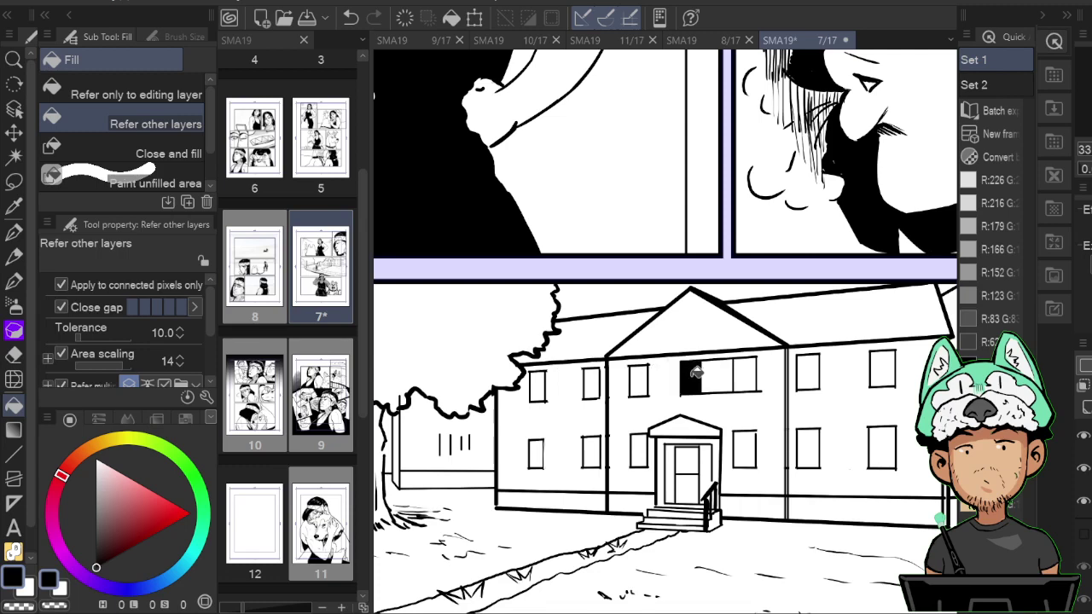
Erase the connecting lines between the upper centre windows and fill the central section's remaining four windows with black.
{"action": "key", "text": "e"}
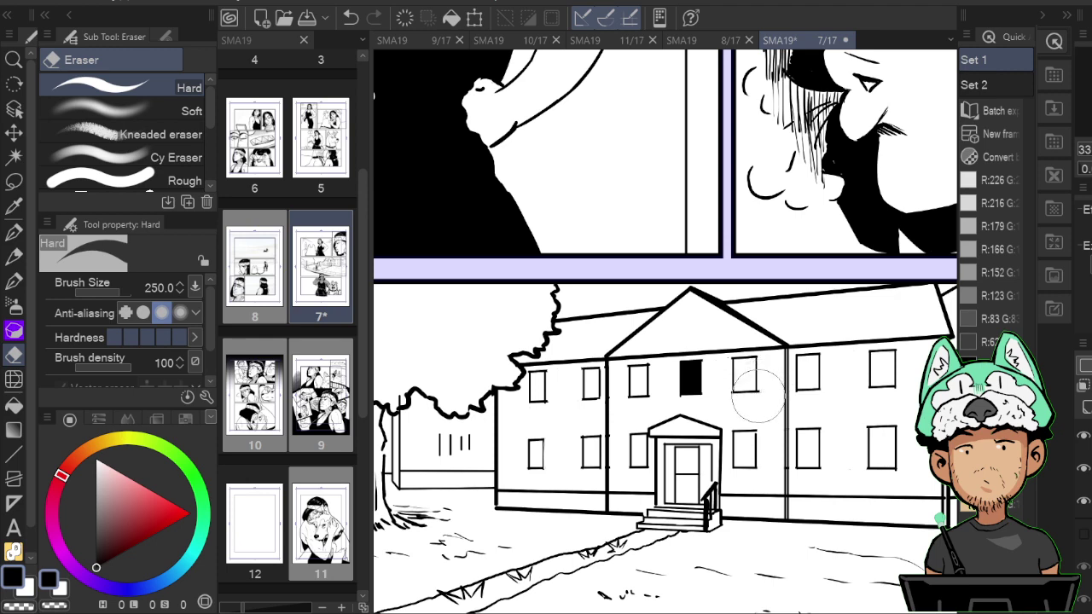
{"action": "key", "text": "g"}
{"action": "left_click", "coordinate": [744, 376]}
{"action": "left_click", "coordinate": [748, 447]}
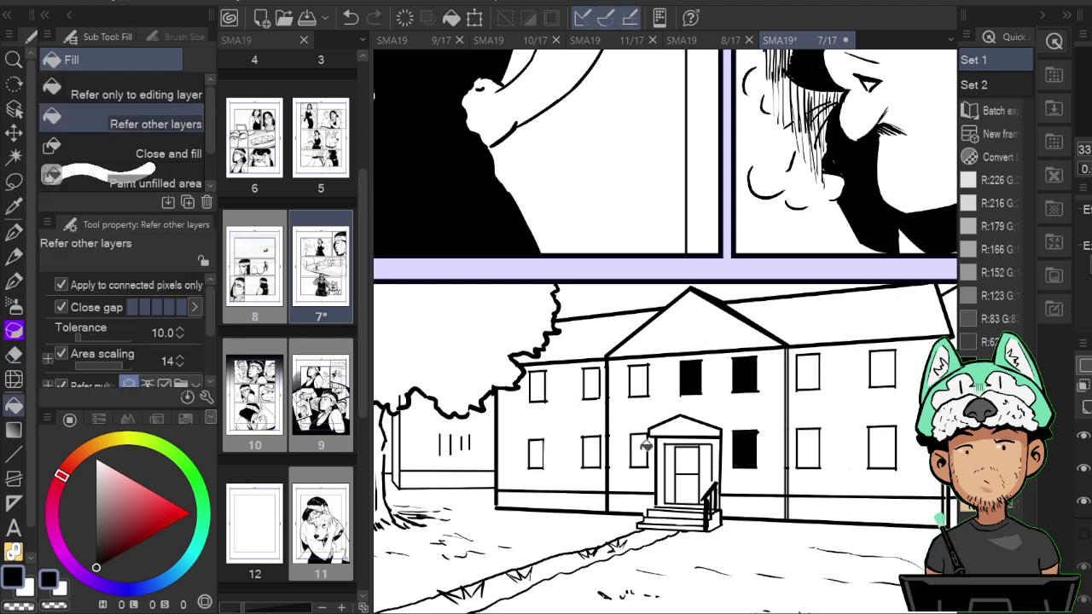
{"action": "left_click", "coordinate": [640, 450]}
{"action": "left_click", "coordinate": [640, 379]}
Fill the porch door's upper and lower panes with black and erase a thin white horizontal bar across the door.
{"action": "left_click", "coordinate": [688, 459]}
{"action": "left_click", "coordinate": [696, 488]}
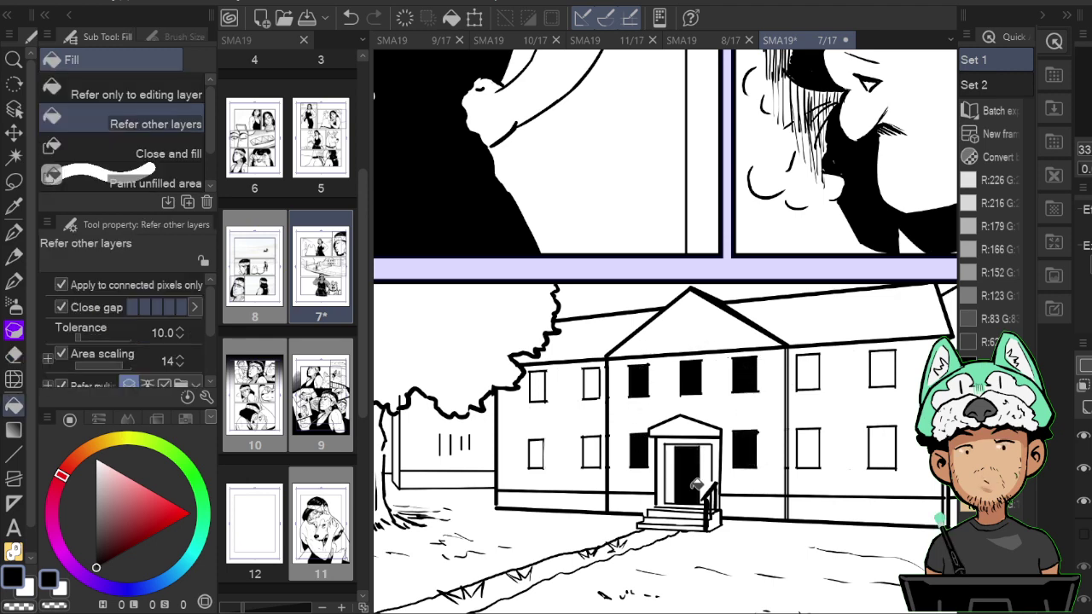
{"action": "key", "text": "e"}
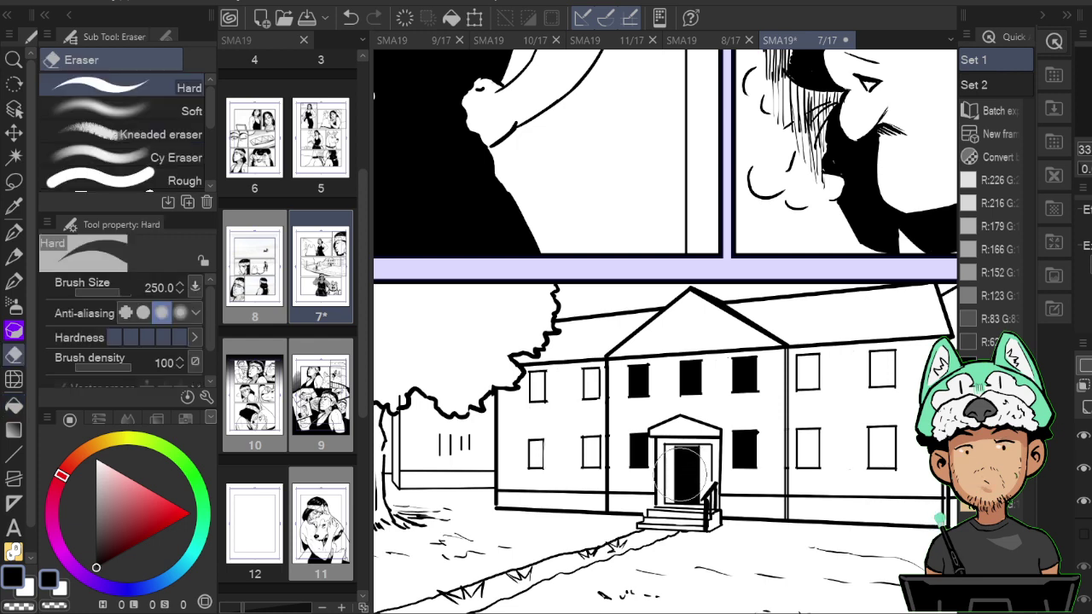
{"action": "left_click_drag", "start_coordinate": [688, 467], "coordinate": [685, 471]}
Fill the panels on both sides of the door with black and erase thin white divider lines across and down the doorway.
{"action": "key", "text": "g"}
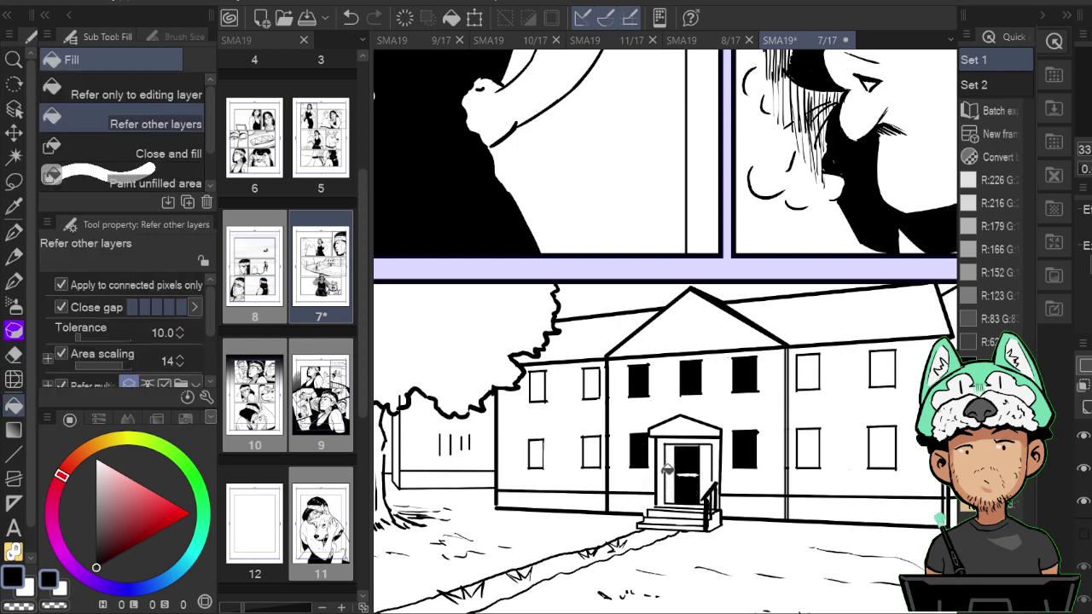
{"action": "left_click", "coordinate": [670, 473]}
{"action": "left_click", "coordinate": [703, 474]}
{"action": "key", "text": "e"}
{"action": "mouse_move", "coordinate": [667, 477]}
{"action": "left_mouse_down"}
{"action": "mouse_move", "coordinate": [690, 458]}
{"action": "mouse_move", "coordinate": [703, 477]}
{"action": "mouse_move", "coordinate": [708, 470]}
{"action": "mouse_move", "coordinate": [705, 478]}
{"action": "mouse_move", "coordinate": [697, 458]}
{"action": "mouse_move", "coordinate": [699, 493]}
{"action": "left_mouse_up"}
{"action": "left_click_drag", "start_coordinate": [675, 451], "coordinate": [676, 504]}
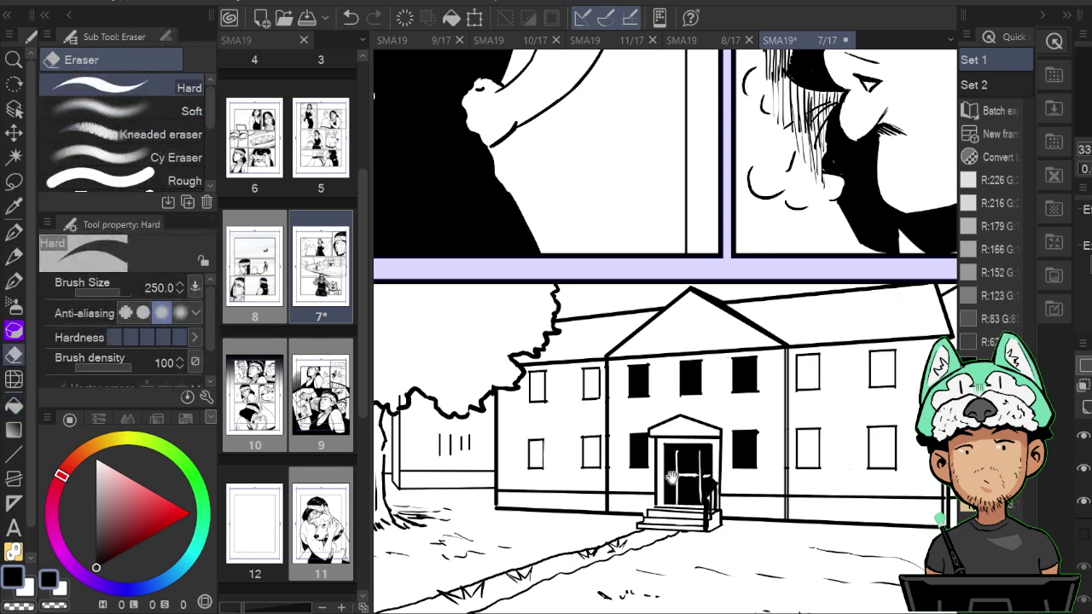
Fill the four windows in the main building's left section with black.
{"action": "left_click_drag", "start_coordinate": [646, 407], "coordinate": [690, 439]}
{"action": "key", "text": "g"}
{"action": "left_click", "coordinate": [637, 484]}
{"action": "left_click", "coordinate": [584, 484]}
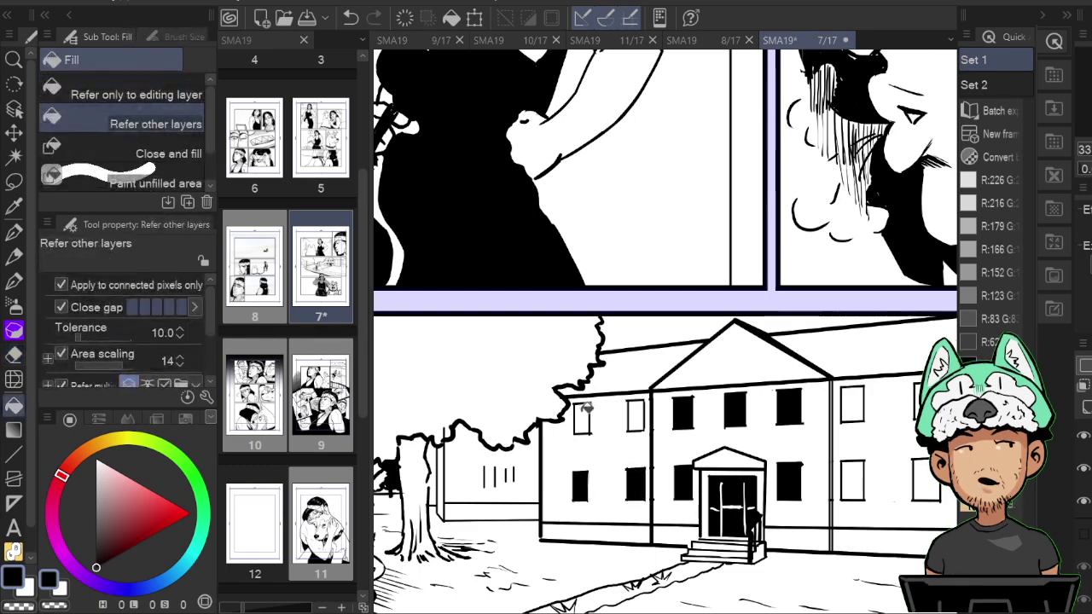
{"action": "left_click", "coordinate": [584, 417]}
{"action": "left_click", "coordinate": [638, 416]}
Fill the four windows in the main building's right section with black.
{"action": "left_click_drag", "start_coordinate": [861, 390], "coordinate": [801, 341]}
{"action": "left_click", "coordinate": [794, 357]}
{"action": "left_click", "coordinate": [796, 426]}
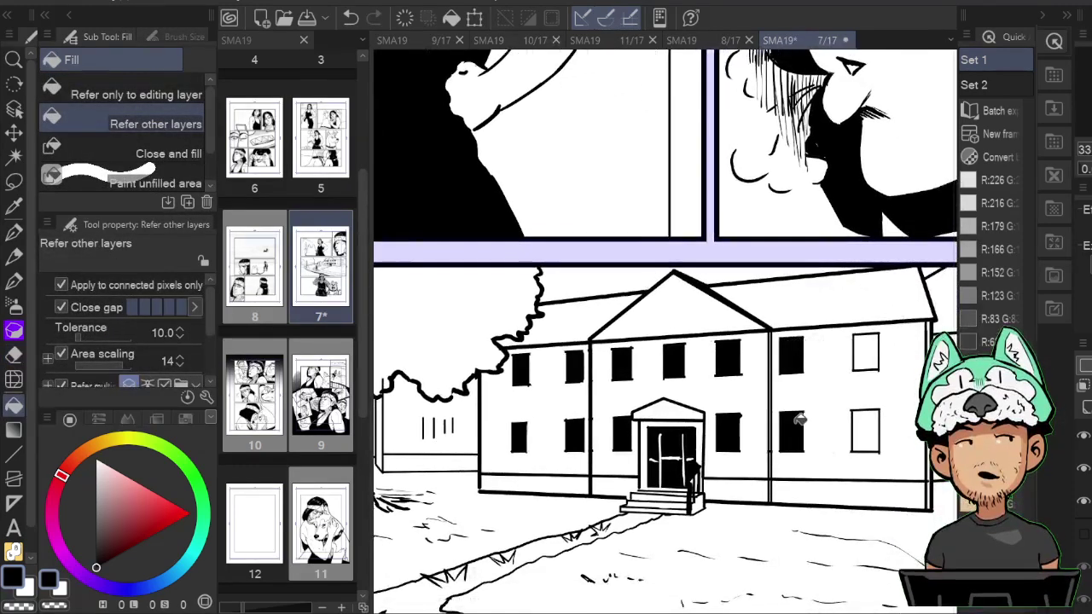
{"action": "left_click", "coordinate": [865, 353]}
{"action": "left_click", "coordinate": [867, 426]}
Fill the four windows of the neighbouring building on the right with black.
{"action": "left_click_drag", "start_coordinate": [908, 411], "coordinate": [818, 406]}
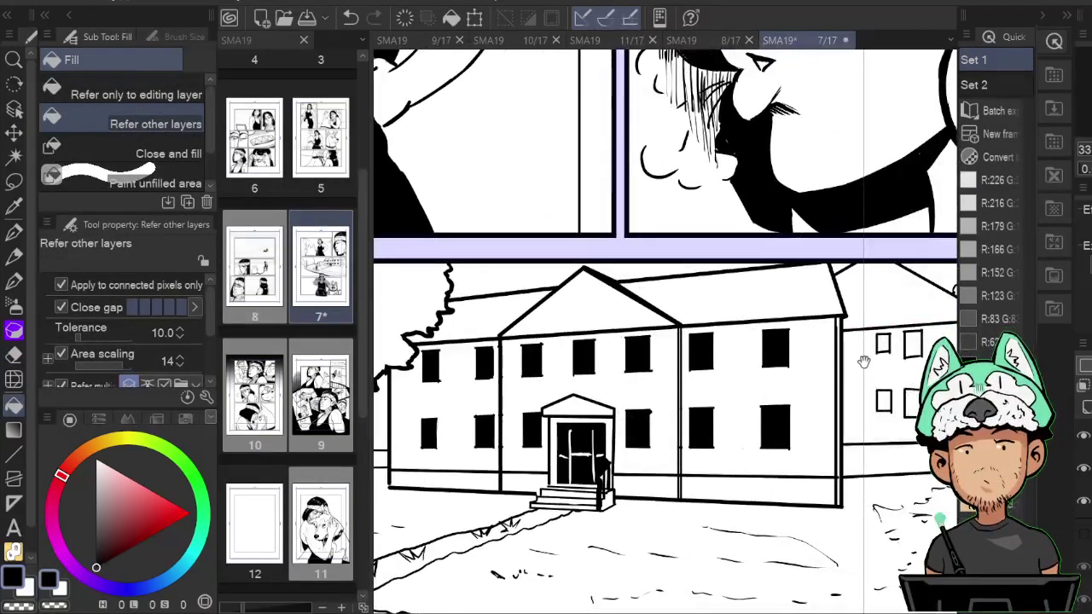
{"action": "left_click_drag", "start_coordinate": [864, 362], "coordinate": [812, 379]}
{"action": "left_click", "coordinate": [833, 359]}
{"action": "left_click", "coordinate": [864, 357]}
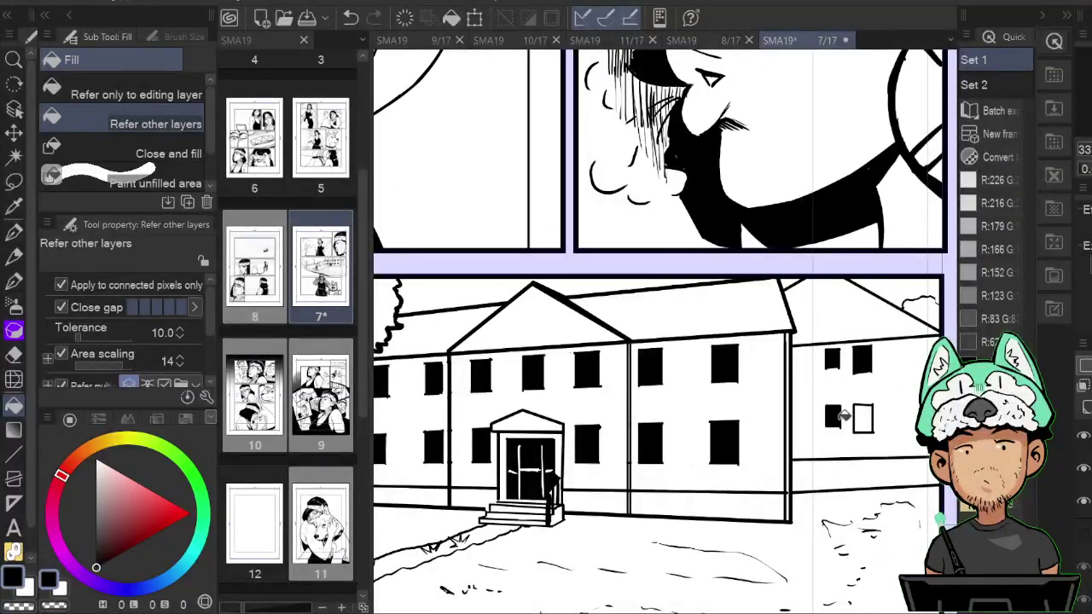
{"action": "left_click", "coordinate": [863, 418]}
Erase a thin white horizontal bar across each black window of the neighbouring building with the Hard eraser.
{"action": "key", "text": "e"}
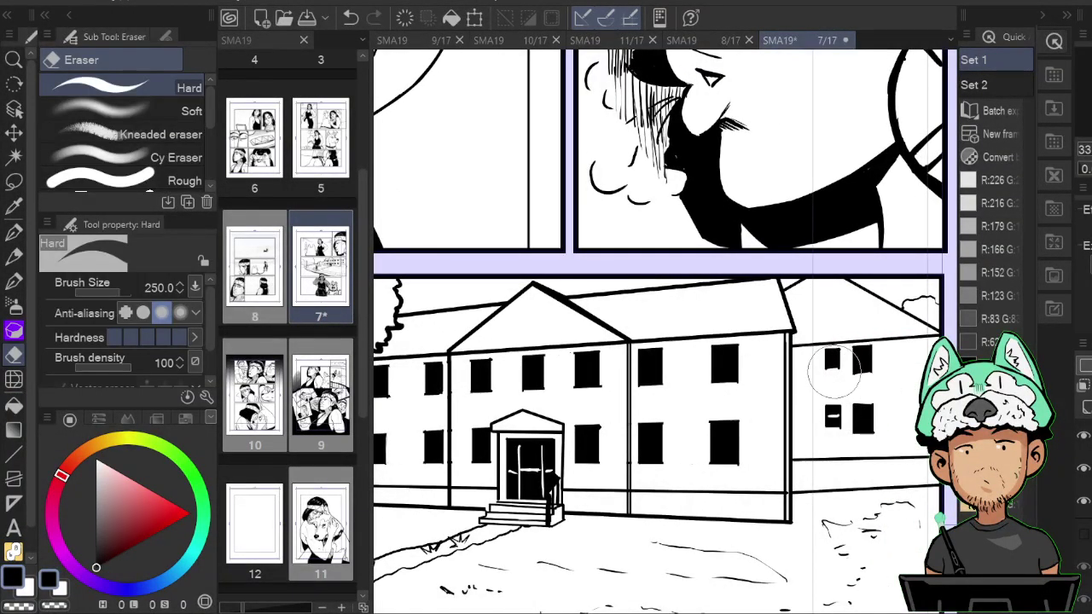
{"action": "left_click_drag", "start_coordinate": [826, 360], "coordinate": [869, 359]}
{"action": "left_click_drag", "start_coordinate": [857, 418], "coordinate": [869, 417]}
Erase a thin white horizontal bar across each of the four black windows in the main building's right section.
{"action": "left_click_drag", "start_coordinate": [711, 434], "coordinate": [754, 454]}
{"action": "left_click_drag", "start_coordinate": [730, 375], "coordinate": [753, 375]}
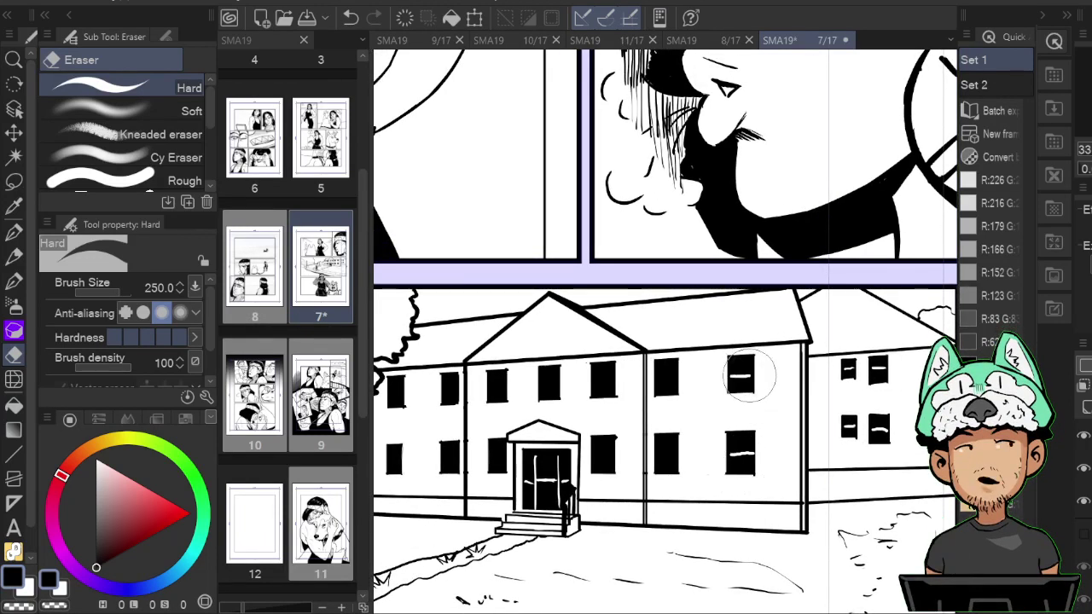
{"action": "left_click_drag", "start_coordinate": [655, 376], "coordinate": [675, 375]}
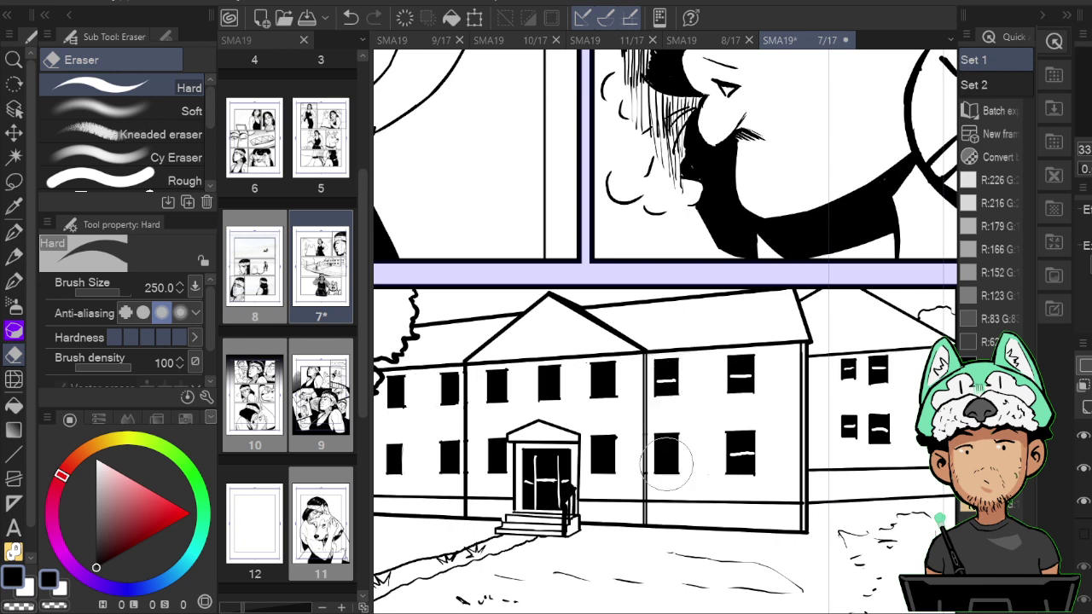
{"action": "left_click_drag", "start_coordinate": [656, 453], "coordinate": [678, 454]}
Erase a thin white horizontal bar across each black window in the main building's central section.
{"action": "mouse_move", "coordinate": [631, 445]}
{"action": "left_mouse_down"}
{"action": "mouse_move", "coordinate": [689, 470]}
{"action": "mouse_move", "coordinate": [668, 479]}
{"action": "left_mouse_up"}
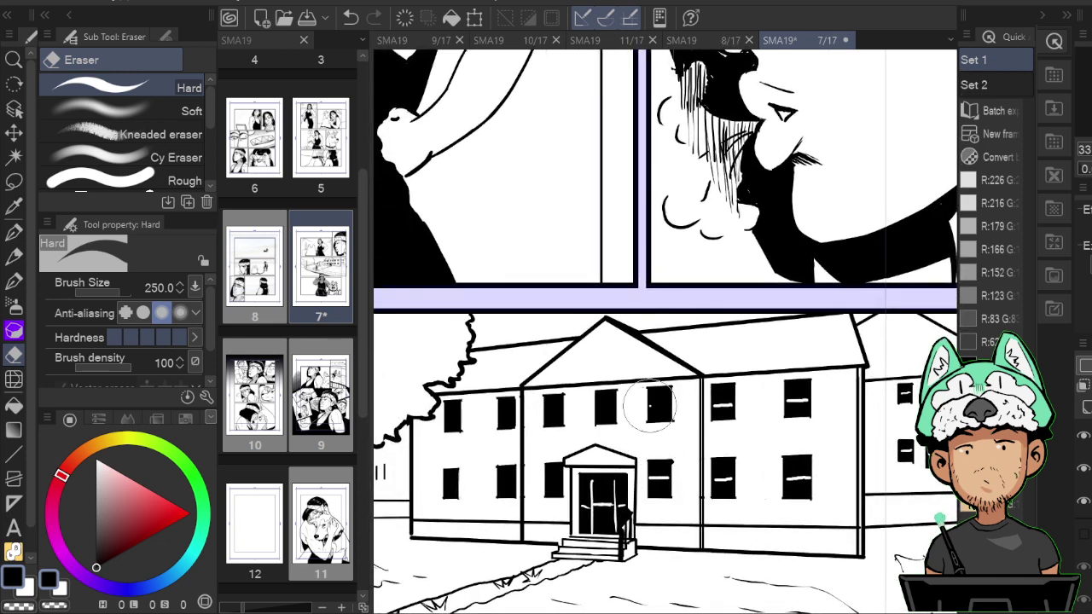
{"action": "left_click_drag", "start_coordinate": [649, 405], "coordinate": [669, 405]}
{"action": "left_click_drag", "start_coordinate": [593, 405], "coordinate": [681, 438]}
{"action": "left_click_drag", "start_coordinate": [611, 440], "coordinate": [629, 441]}
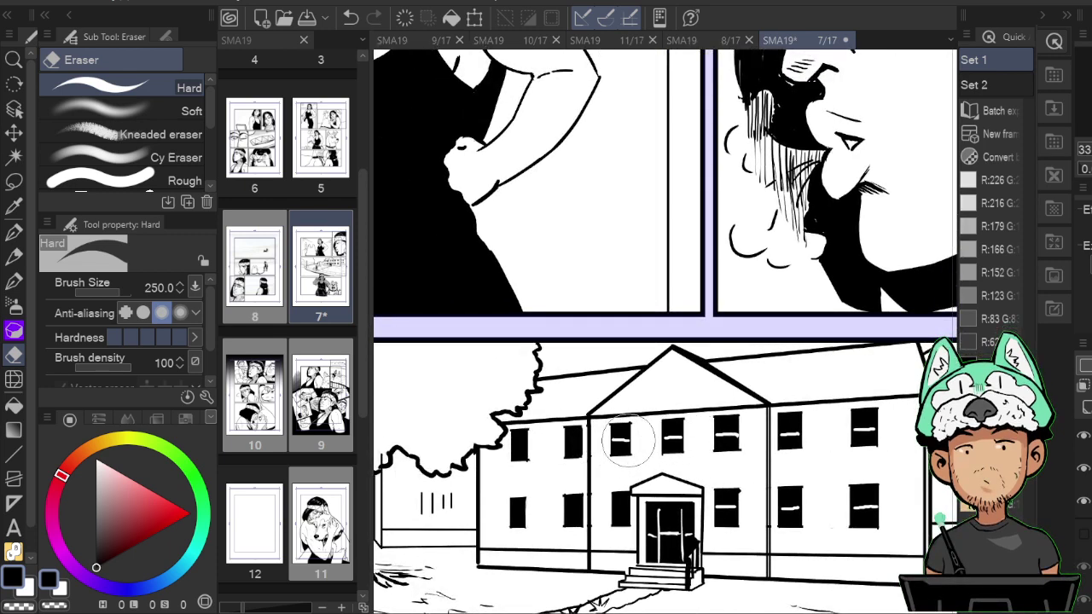
{"action": "left_click_drag", "start_coordinate": [611, 510], "coordinate": [645, 521]}
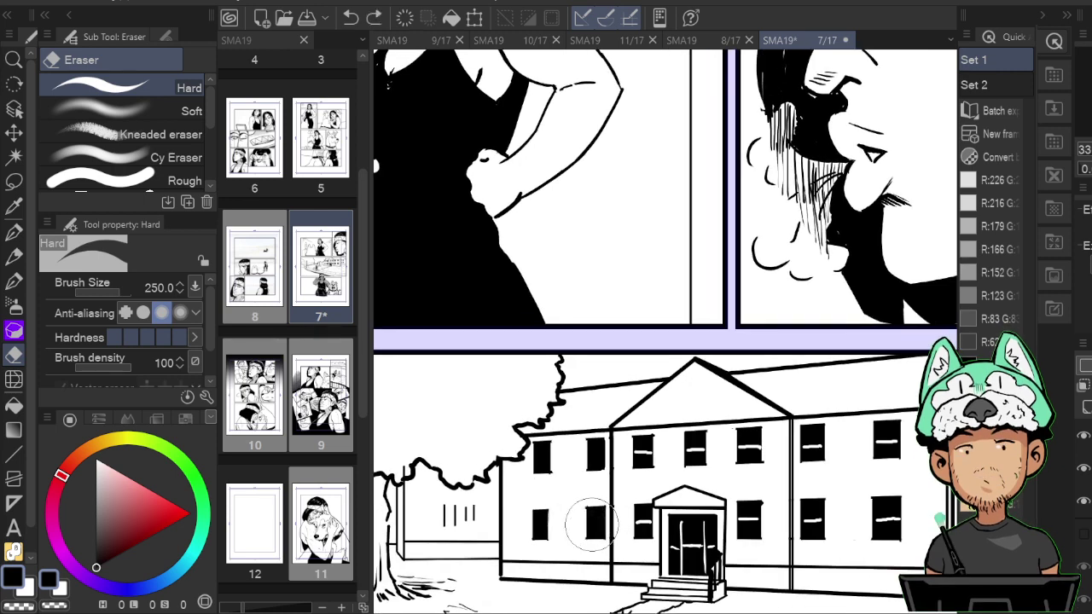
Erase a thin white horizontal bar across each black window in the main building's left section, undoing a stray stroke.
{"action": "left_click_drag", "start_coordinate": [585, 521], "coordinate": [602, 523]}
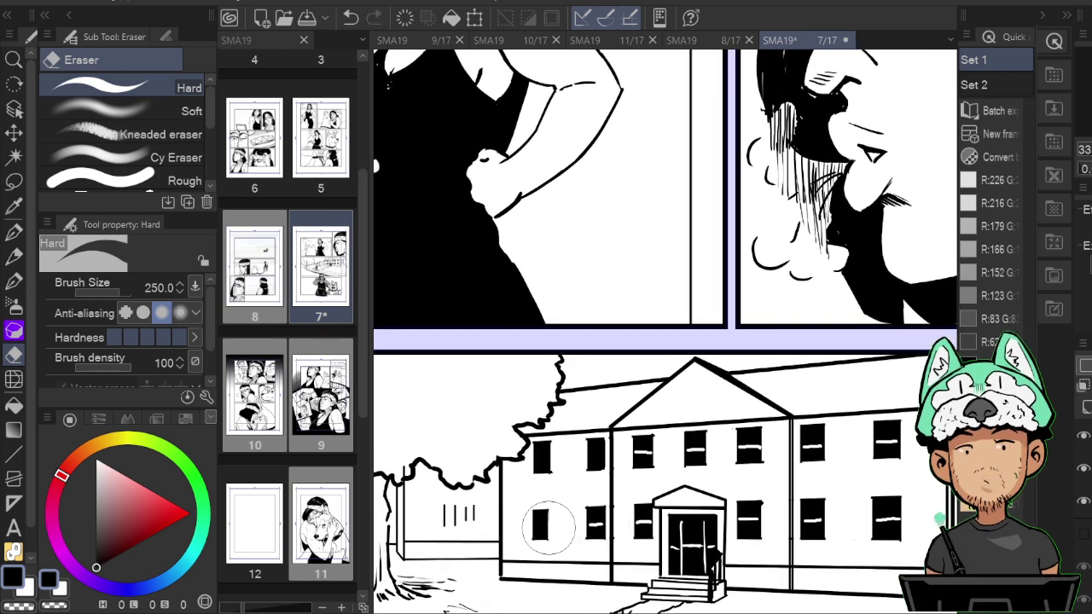
{"action": "left_click_drag", "start_coordinate": [535, 525], "coordinate": [564, 553]}
{"action": "mouse_move", "coordinate": [553, 485]}
{"action": "left_mouse_down"}
{"action": "mouse_move", "coordinate": [604, 480]}
{"action": "mouse_move", "coordinate": [558, 484]}
{"action": "mouse_move", "coordinate": [592, 496]}
{"action": "mouse_move", "coordinate": [565, 485]}
{"action": "mouse_move", "coordinate": [621, 482]}
{"action": "mouse_move", "coordinate": [618, 497]}
{"action": "mouse_move", "coordinate": [646, 375]}
{"action": "left_mouse_up"}
{"action": "key", "text": "ctrl+z"}
{"action": "left_click_drag", "start_coordinate": [732, 314], "coordinate": [701, 370]}
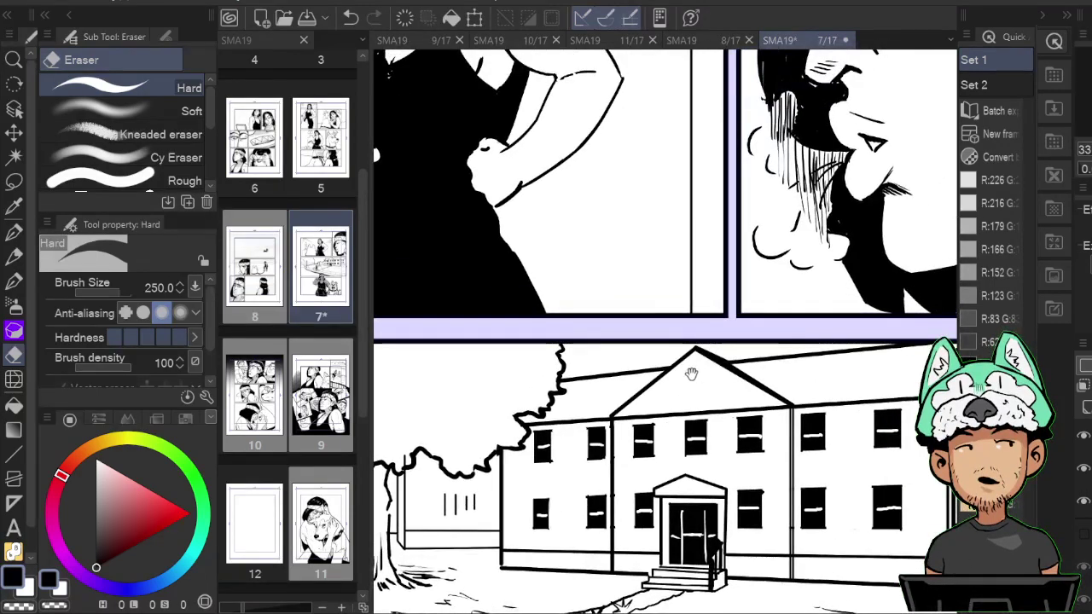
Show the reference layers and outline a small rectangular window in the building's gable with 12.0-wide straight lines.
{"action": "left_click", "coordinate": [1084, 538]}
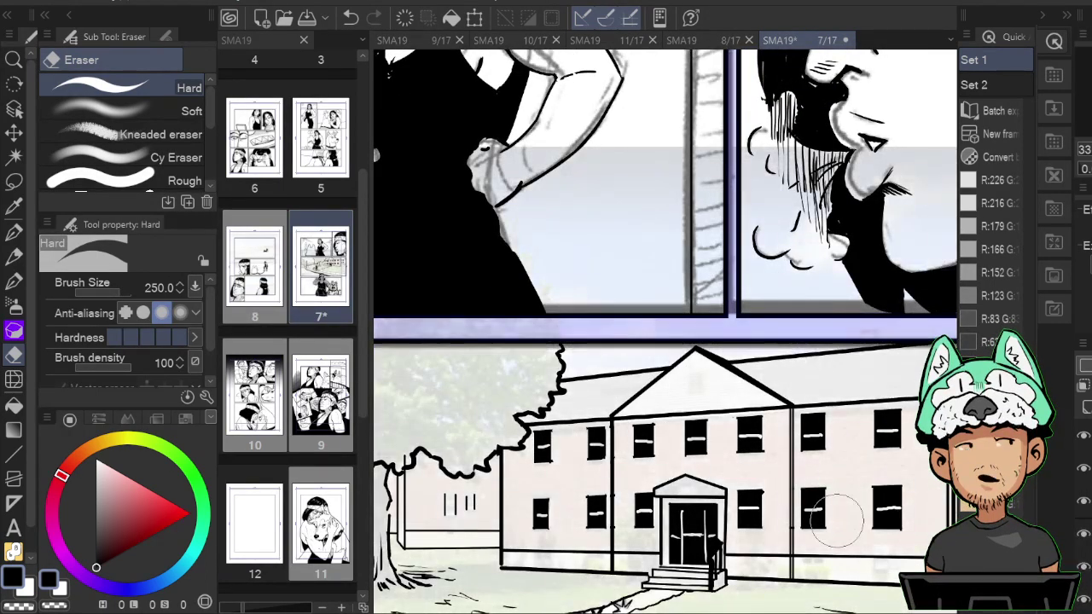
{"action": "left_click", "coordinate": [10, 437]}
{"action": "left_click", "coordinate": [12, 459]}
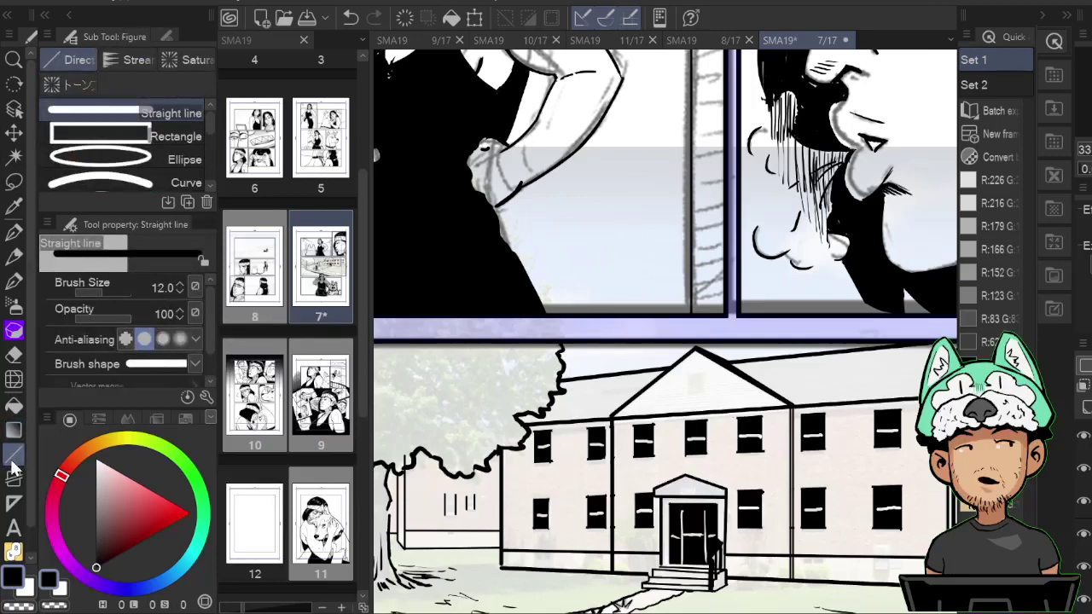
{"action": "key", "text": "ctrl+plus"}
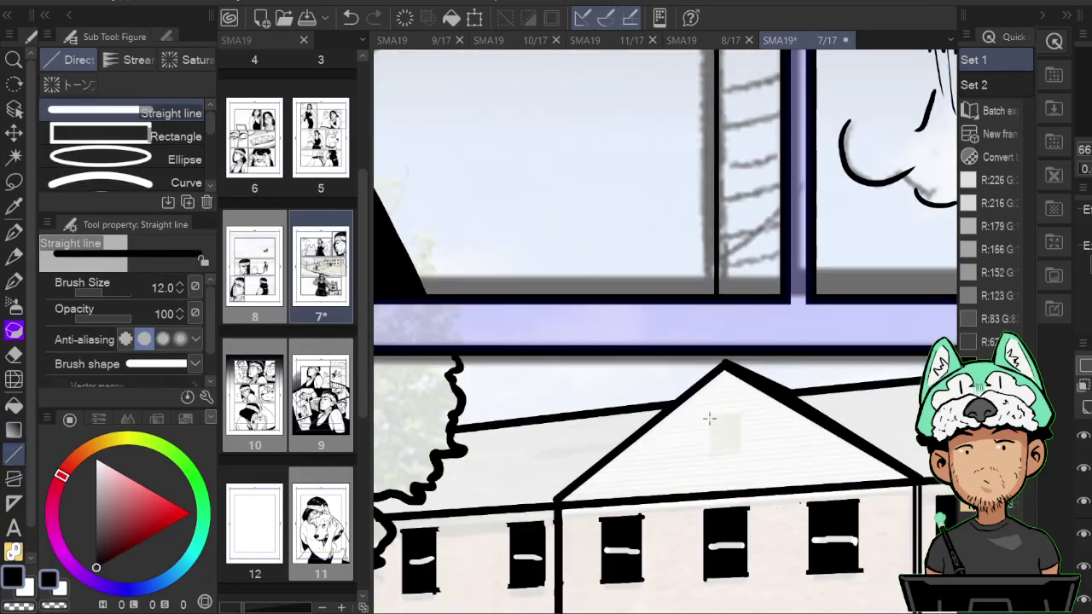
{"action": "left_click_drag", "start_coordinate": [711, 449], "coordinate": [740, 450]}
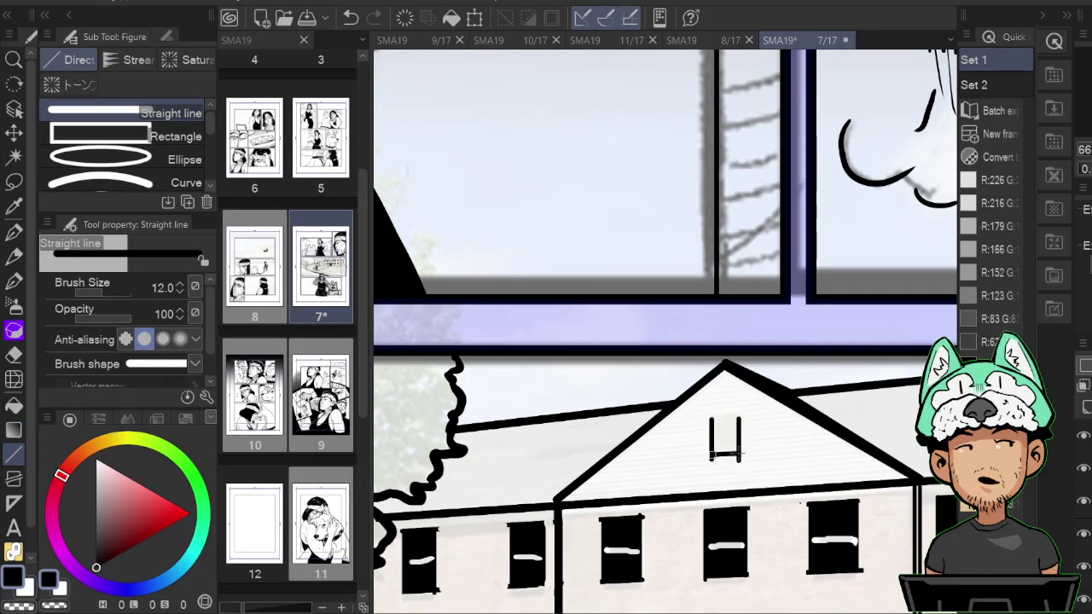
{"action": "key", "text": "e"}
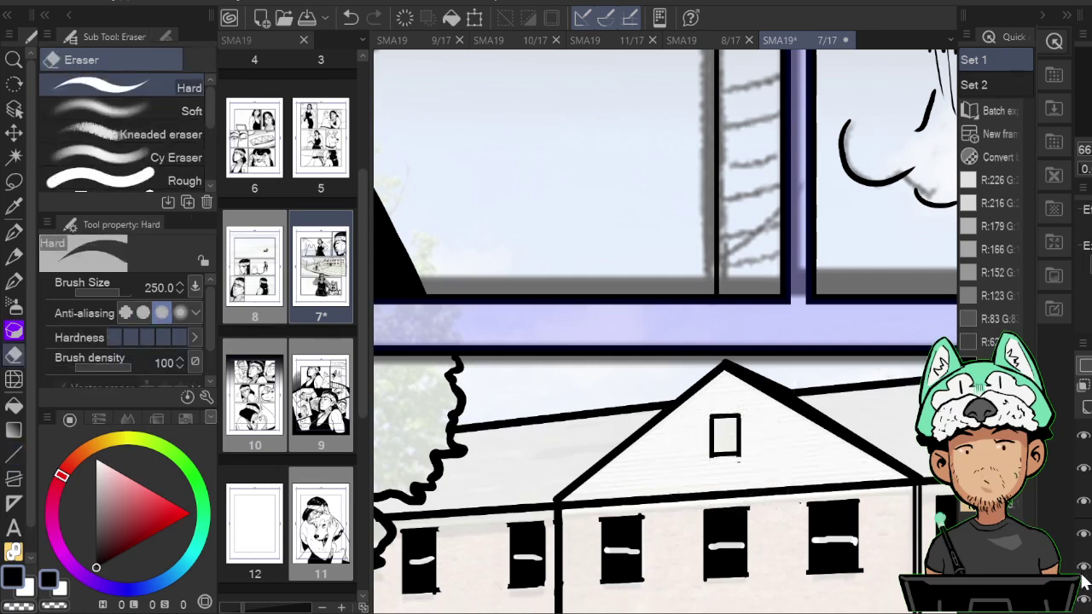
Hide the reference layers and fill the small gable window with black using the Refer other layers fill.
{"action": "left_click", "coordinate": [1083, 535]}
{"action": "key", "text": "g"}
{"action": "left_click", "coordinate": [722, 436]}
{"action": "scroll", "coordinate": [722, 456], "scroll_direction": "down", "scroll_amount": 4}
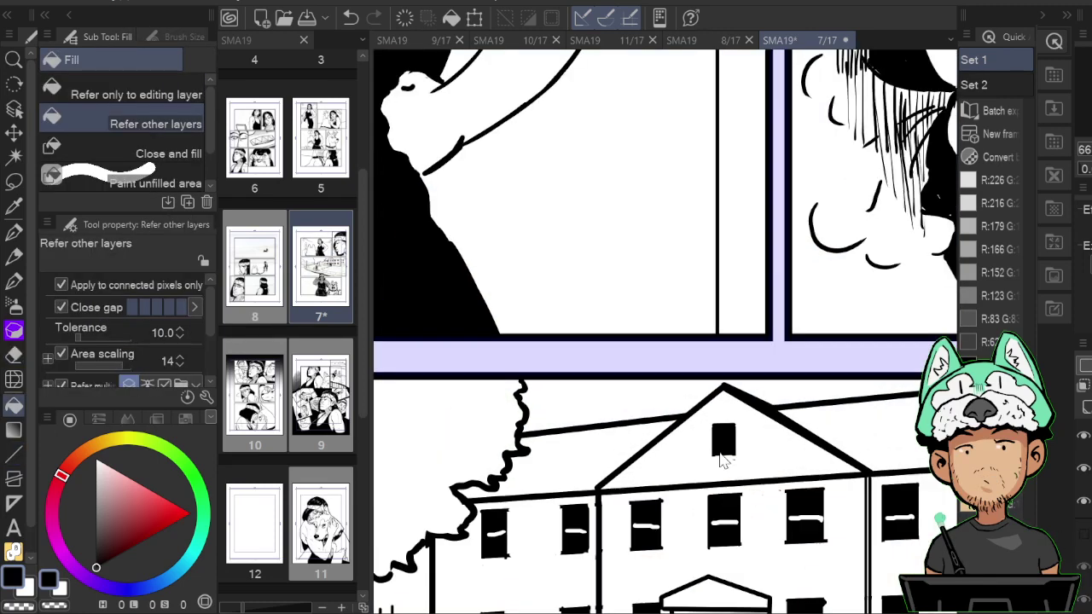
{"action": "scroll", "coordinate": [722, 458], "scroll_direction": "down", "scroll_amount": 3}
Save the inked page 7.
{"action": "key", "text": "ctrl+0"}
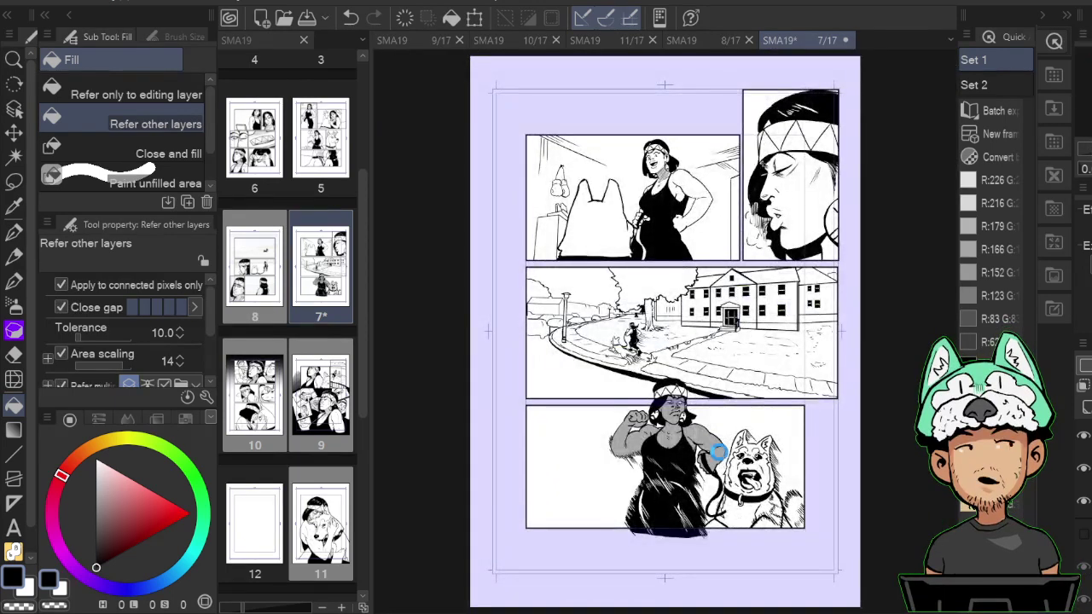
{"action": "key", "text": "ctrl+s"}
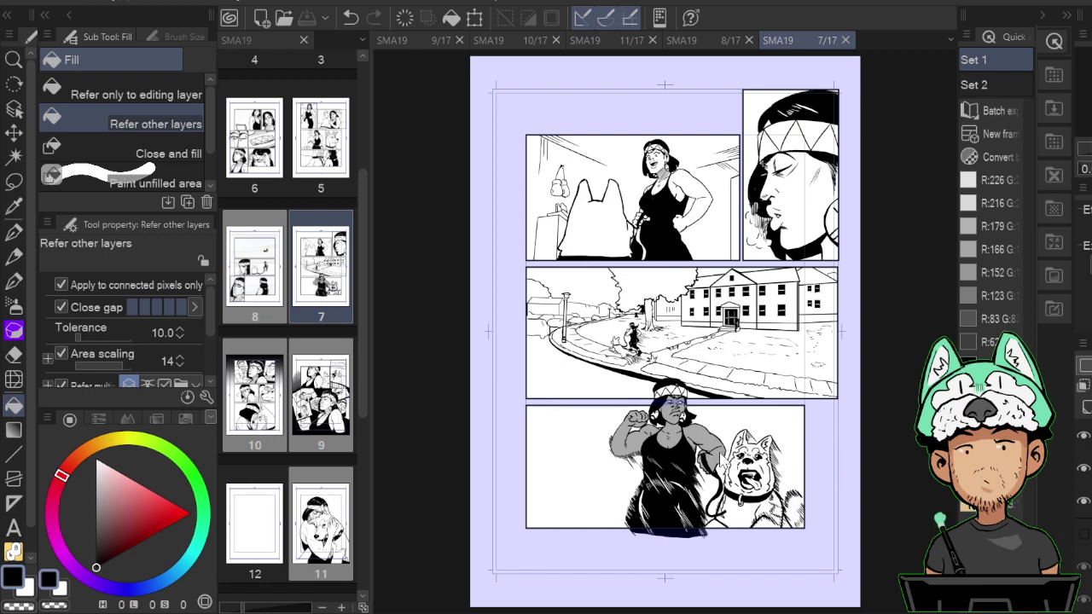
{"action": "scroll", "coordinate": [720, 448], "scroll_direction": "down", "scroll_amount": 1}
{"action": "scroll", "coordinate": [719, 449], "scroll_direction": "up", "scroll_amount": 1}
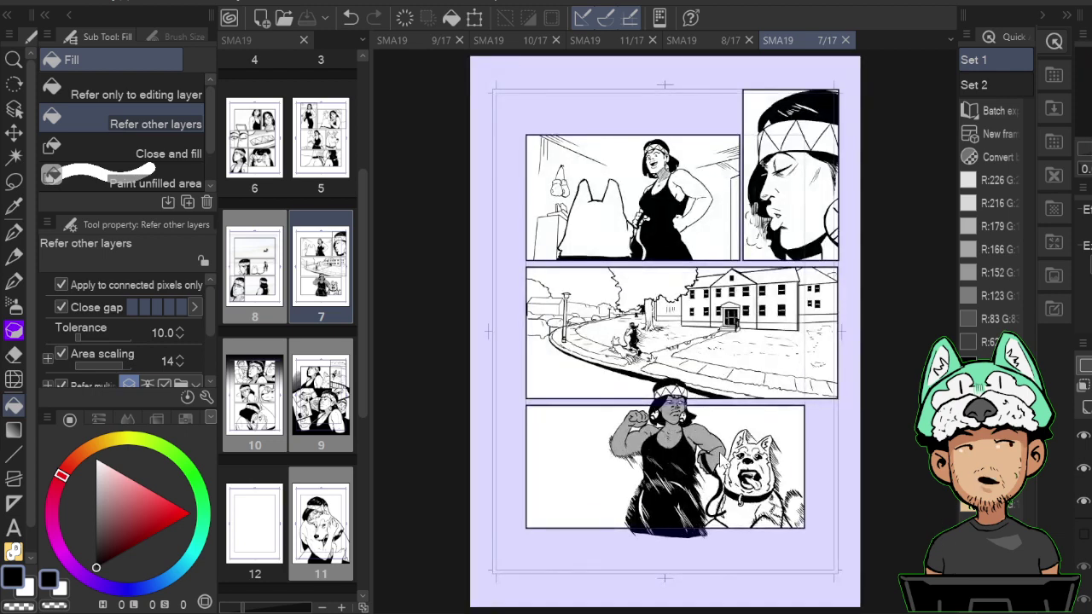
Compare page 7's inks with the reference layers, hide those layers again and close the page.
{"action": "left_click", "coordinate": [1086, 542]}
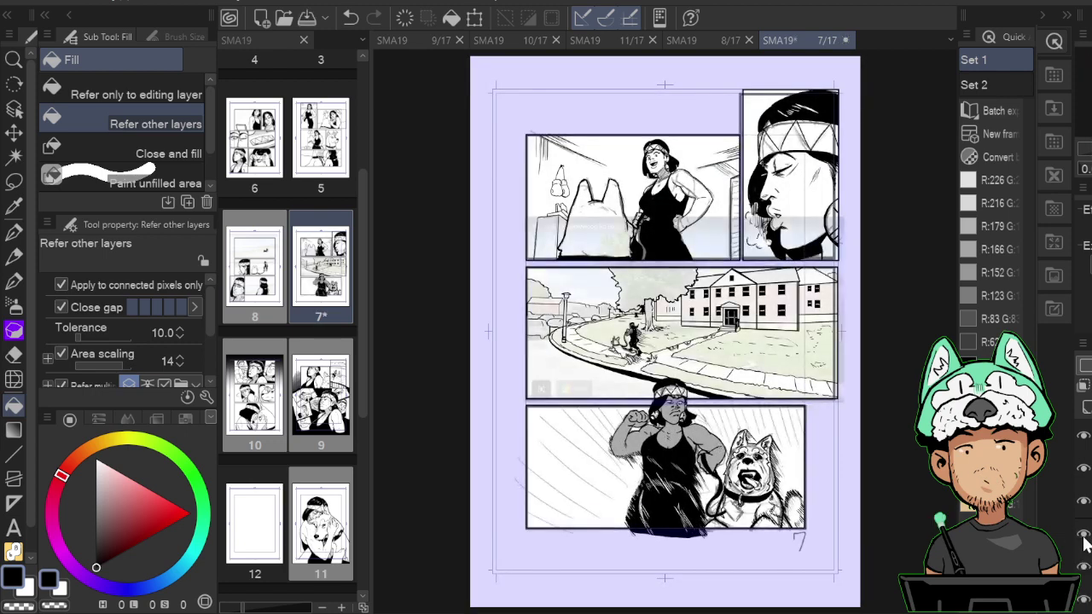
{"action": "left_click", "coordinate": [1084, 534]}
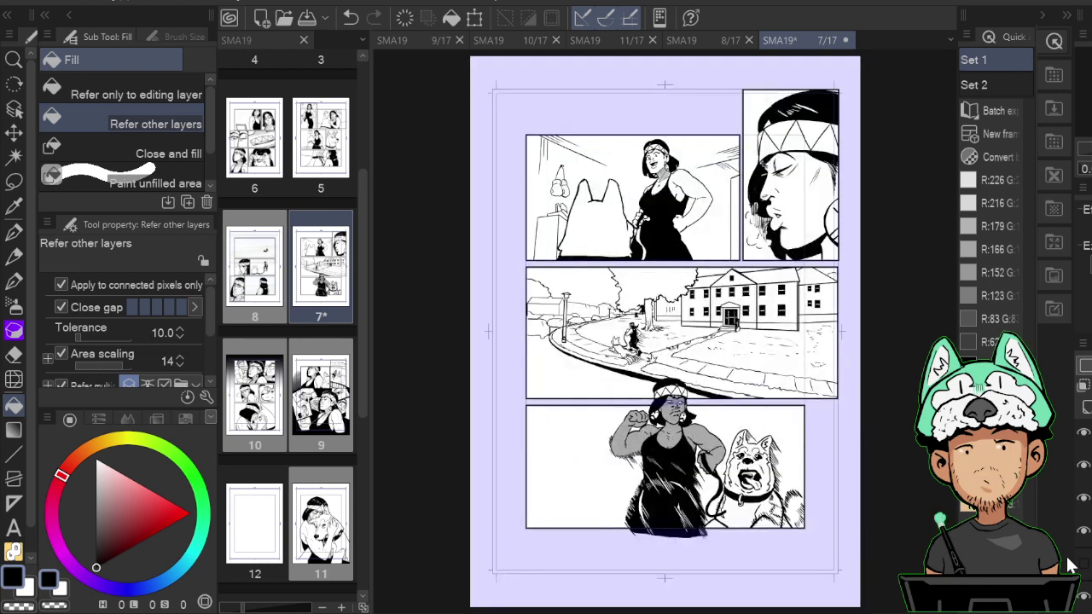
{"action": "left_click", "coordinate": [846, 41]}
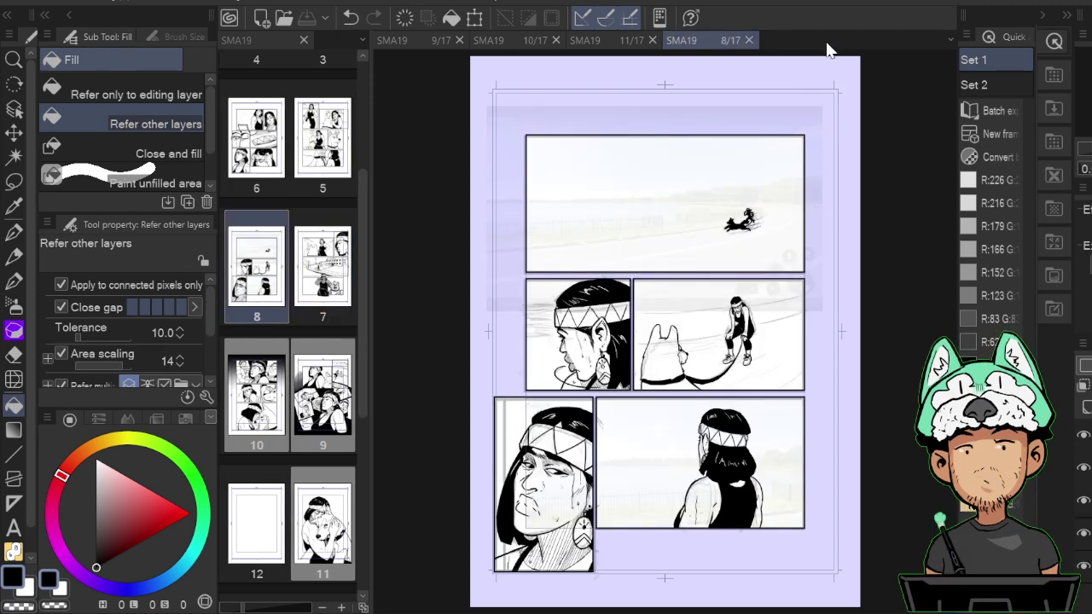
Review the open pages 11, 10, 9 and 8, and look through the remaining pages of the comic.
{"action": "left_click", "coordinate": [607, 40]}
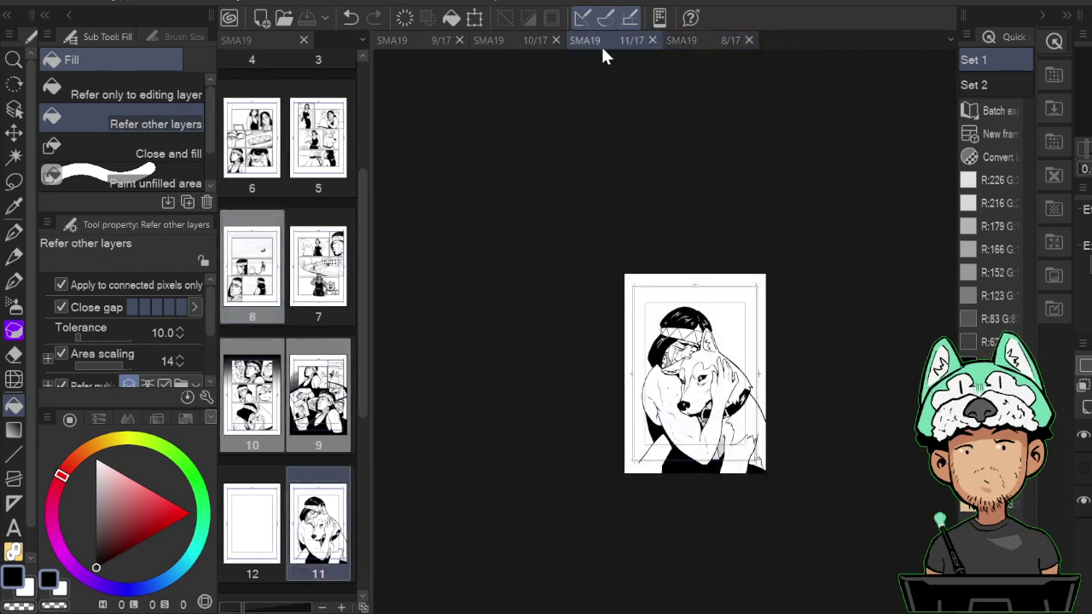
{"action": "left_click", "coordinate": [526, 40]}
{"action": "left_click", "coordinate": [432, 41]}
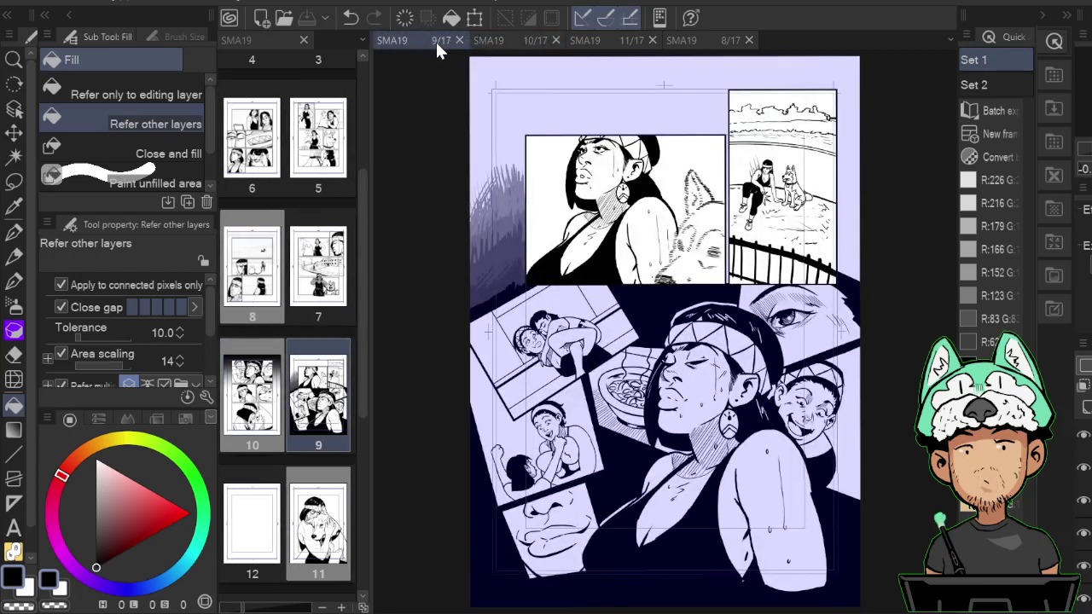
{"action": "left_click", "coordinate": [708, 40]}
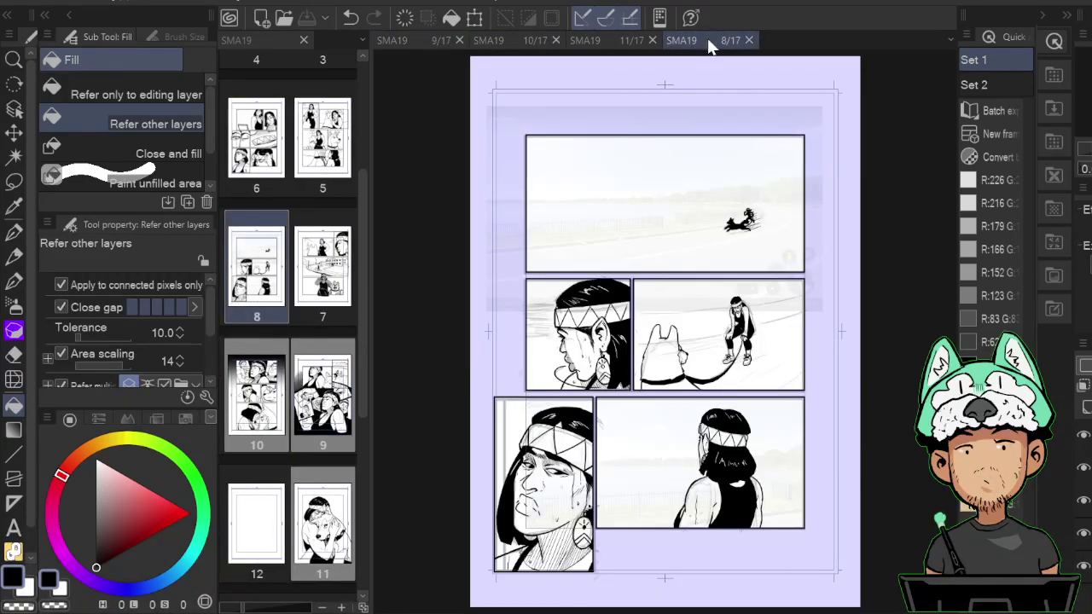
{"action": "left_click_drag", "start_coordinate": [366, 282], "coordinate": [365, 500]}
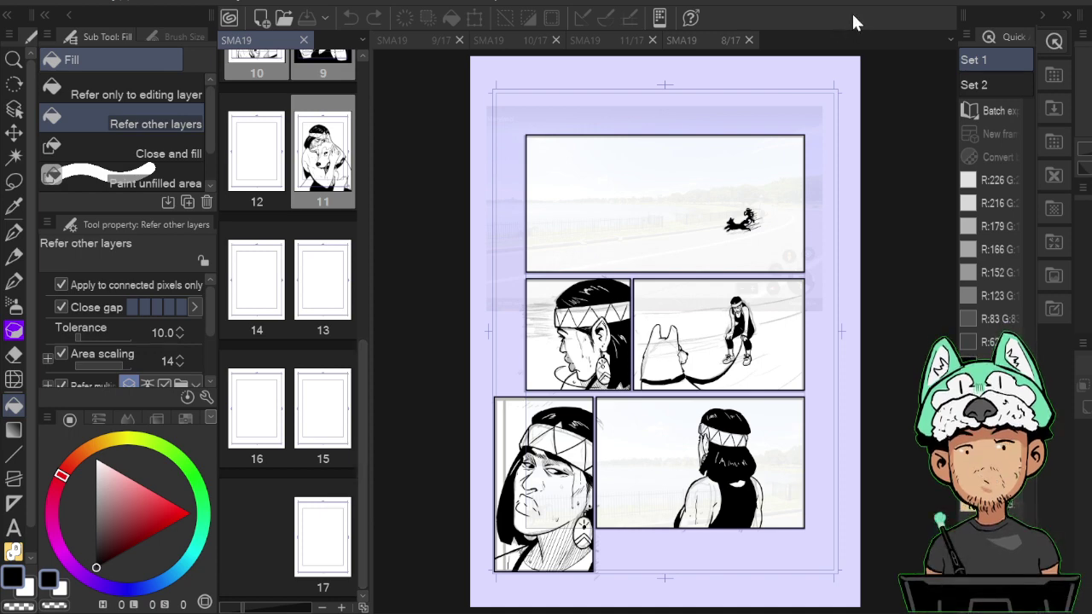
{"action": "left_click", "coordinate": [908, 288]}
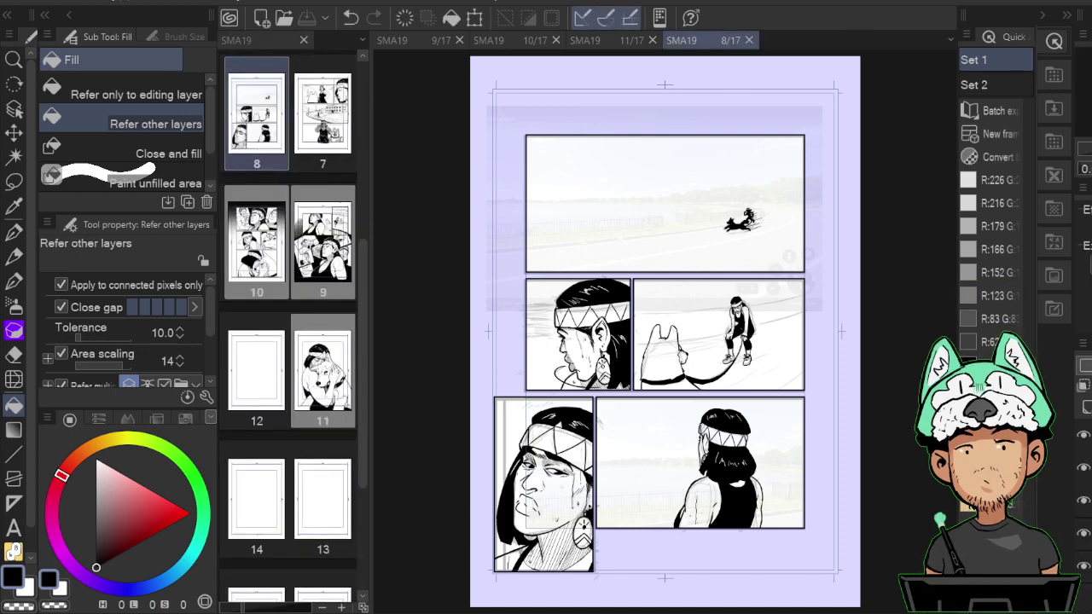
Check a layer's content on page 8 and examine the running, dog and resting-woman panels for missing backgrounds.
{"action": "left_click", "coordinate": [1082, 468]}
{"action": "left_click", "coordinate": [1082, 468]}
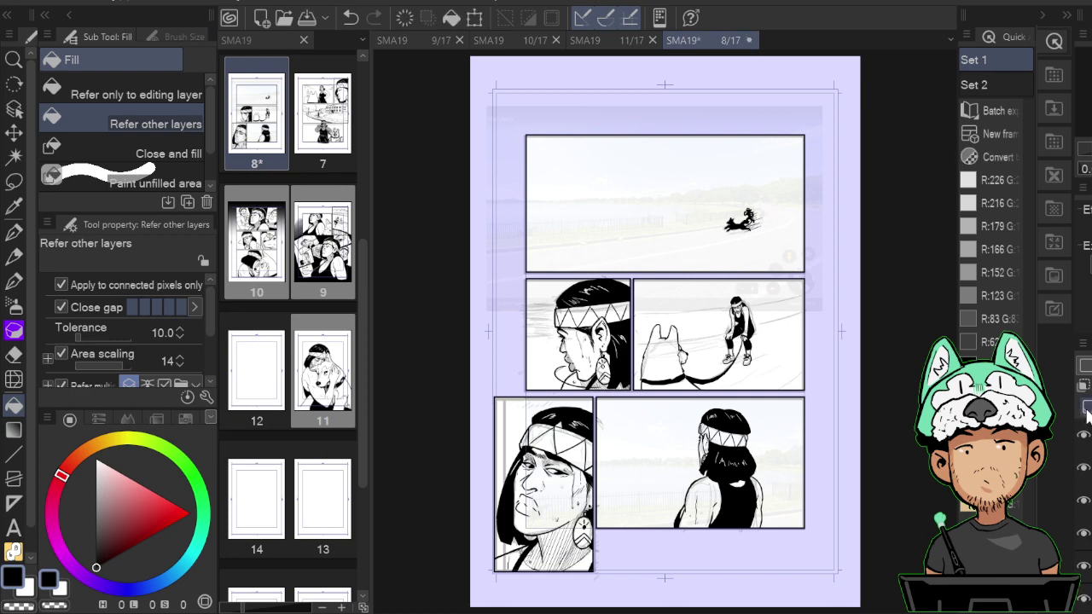
{"action": "key", "text": "ctrl+plus"}
{"action": "key", "text": "ctrl+plus"}
{"action": "key", "text": "ctrl+plus"}
{"action": "key", "text": "ctrl+plus"}
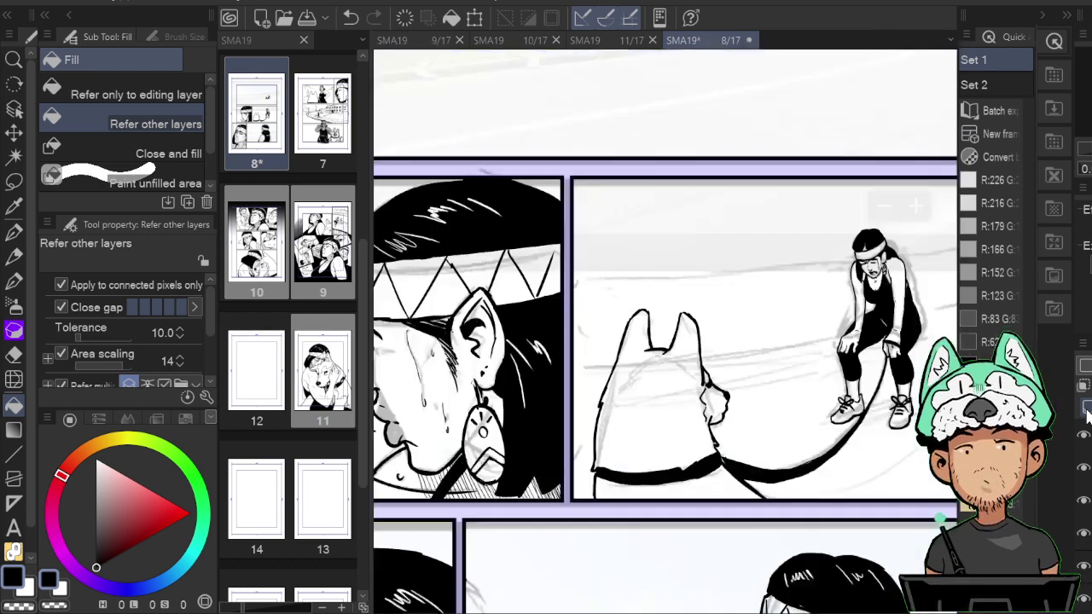
{"action": "left_click_drag", "start_coordinate": [800, 322], "coordinate": [553, 372]}
{"action": "left_click_drag", "start_coordinate": [817, 263], "coordinate": [802, 371]}
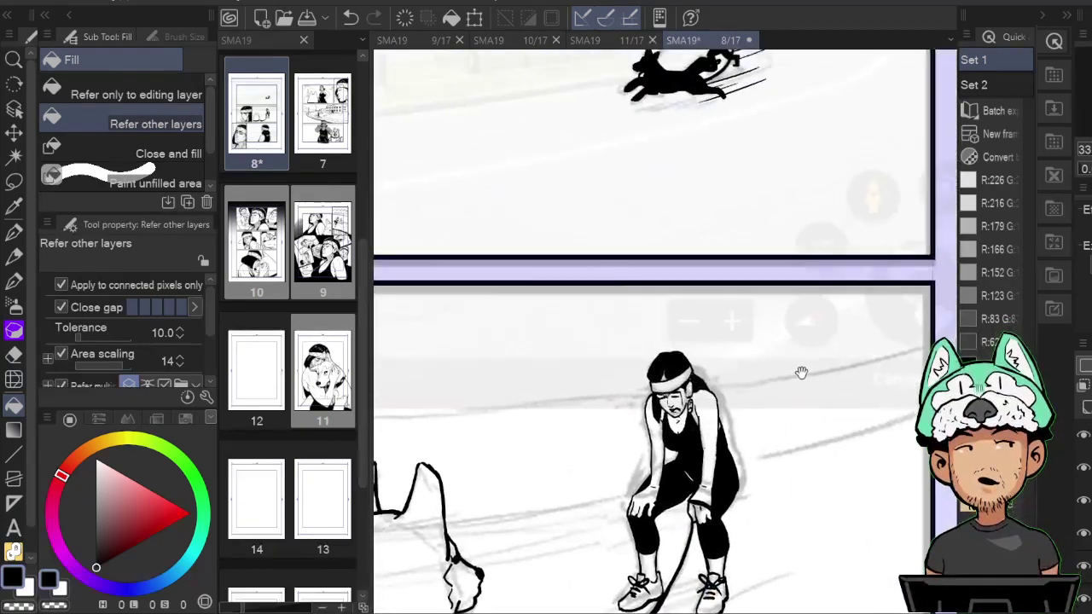
{"action": "left_click_drag", "start_coordinate": [744, 201], "coordinate": [792, 361]}
{"action": "left_click_drag", "start_coordinate": [747, 263], "coordinate": [794, 381]}
{"action": "key", "text": "h"}
{"action": "scroll", "coordinate": [794, 382], "scroll_direction": "down", "scroll_amount": 3}
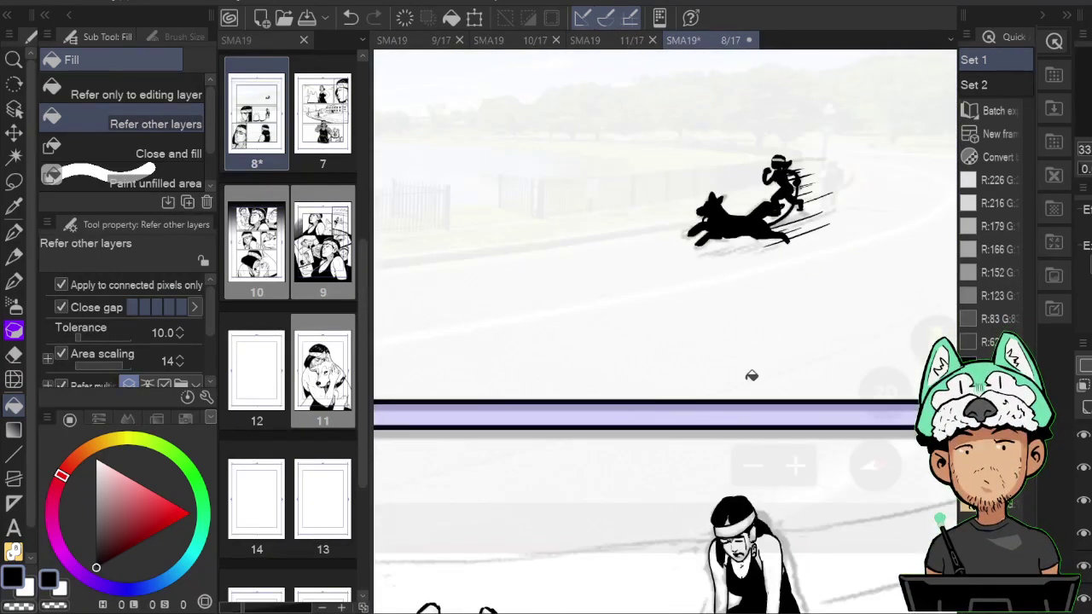
{"action": "scroll", "coordinate": [752, 376], "scroll_direction": "down", "scroll_amount": 6}
{"action": "scroll", "coordinate": [751, 378], "scroll_direction": "up", "scroll_amount": 3}
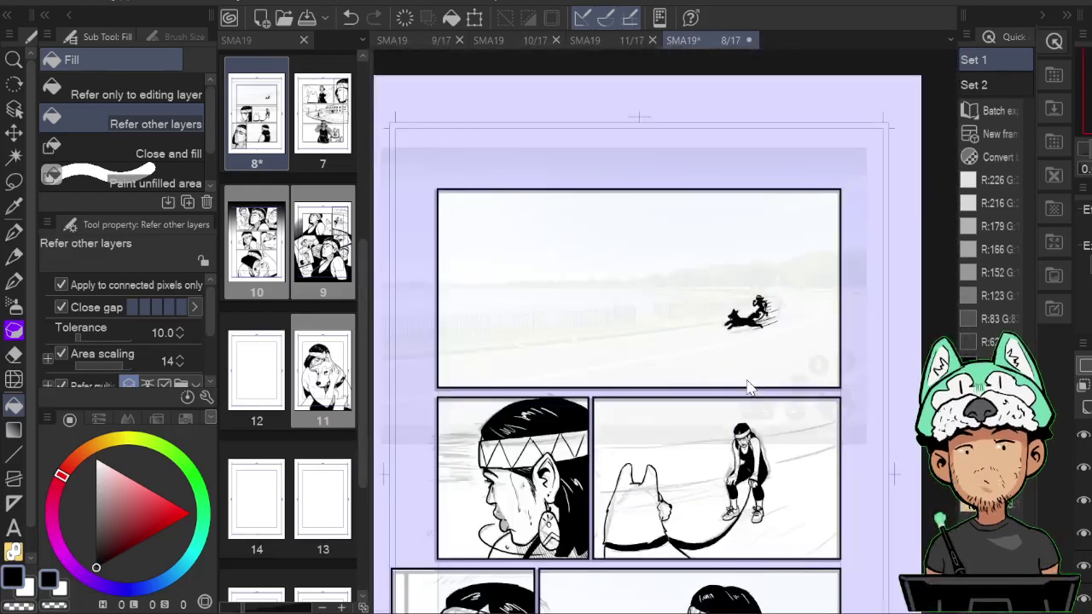
Ink a long curved path line across page 8's panel of the resting woman and dog with the size 300 G-pen, redoing the first stroke.
{"action": "key", "text": "h"}
{"action": "key", "text": "r"}
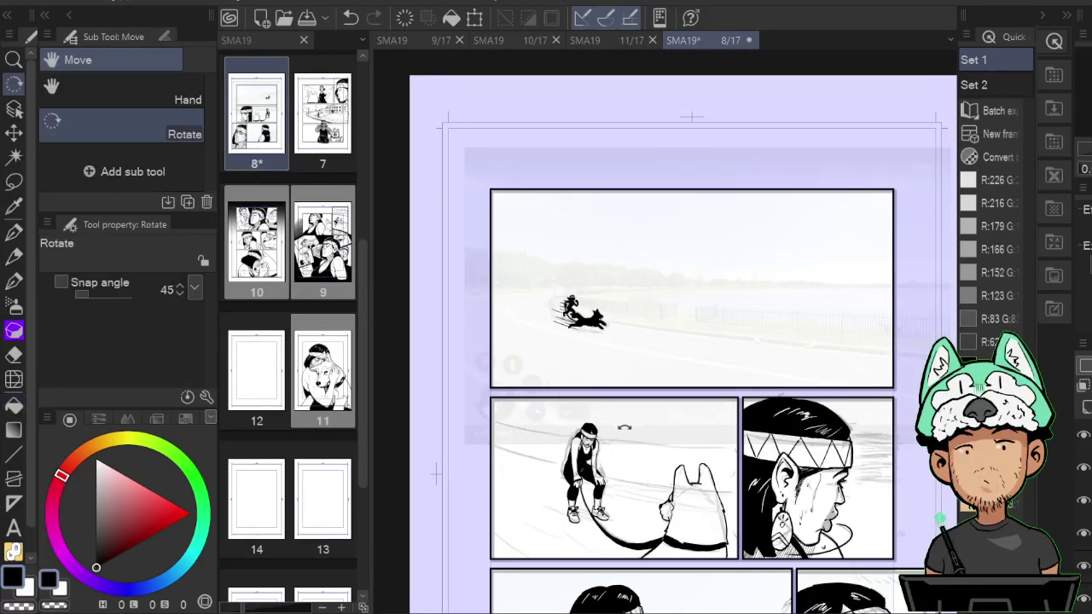
{"action": "left_click_drag", "start_coordinate": [627, 426], "coordinate": [564, 454]}
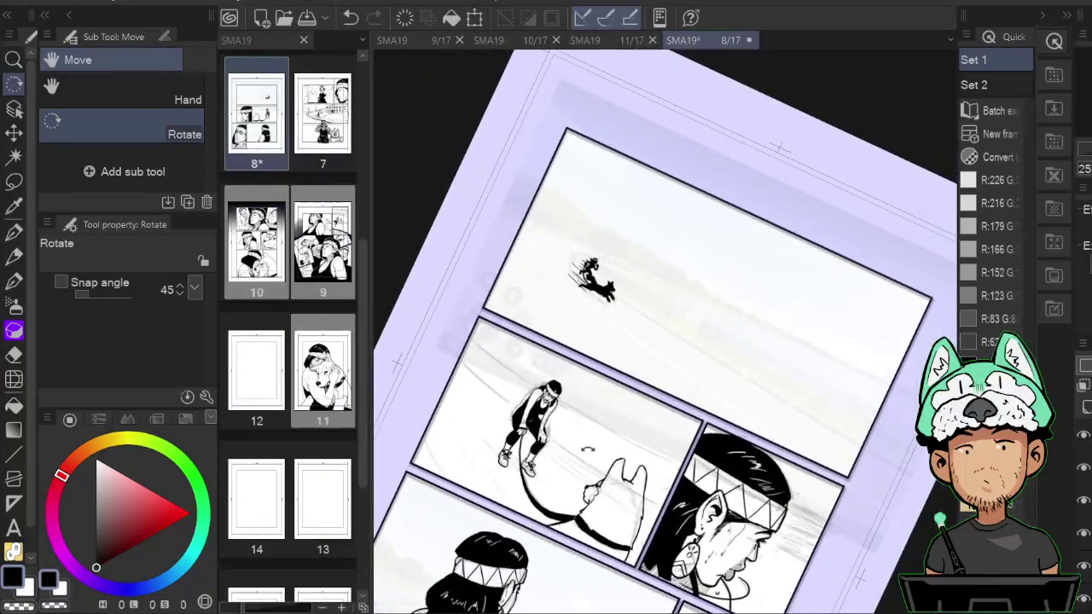
{"action": "key", "text": "b"}
{"action": "left_click_drag", "start_coordinate": [562, 394], "coordinate": [580, 397]}
{"action": "key", "text": "bracketright"}
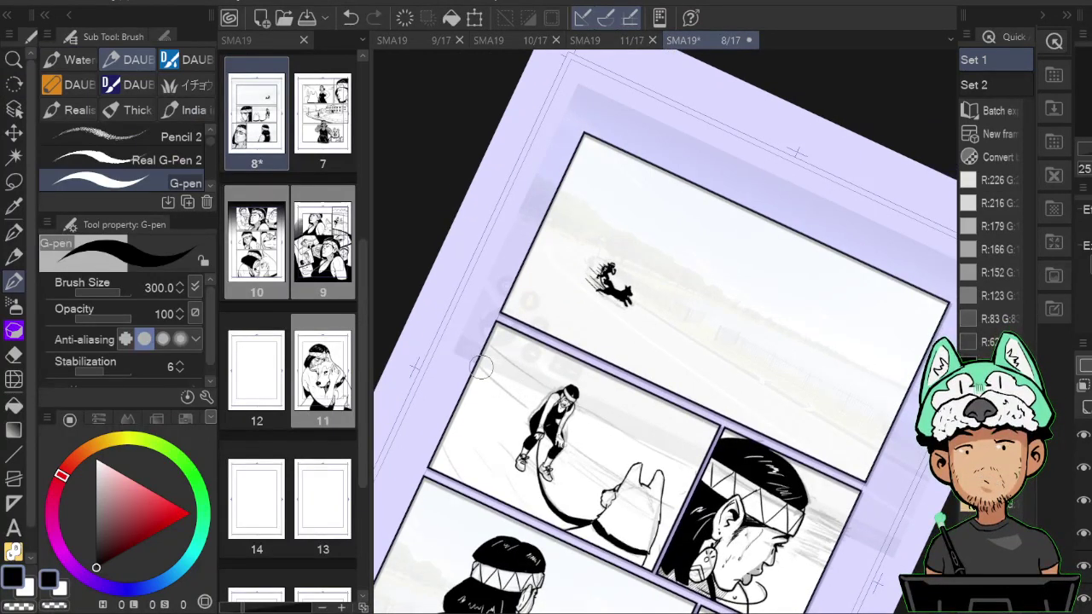
{"action": "left_click_drag", "start_coordinate": [474, 360], "coordinate": [682, 522]}
{"action": "key", "text": "ctrl+z"}
{"action": "left_click_drag", "start_coordinate": [482, 371], "coordinate": [696, 538]}
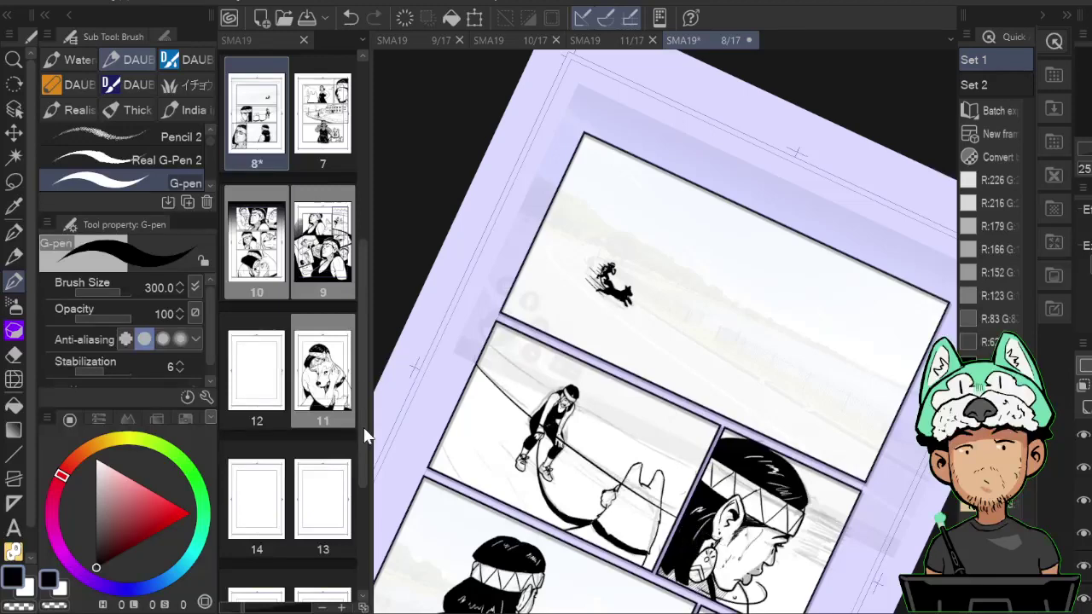
Place a copy of the curved path line higher in the panel and tilt it slightly.
{"action": "key", "text": "r"}
{"action": "double_click", "coordinate": [665, 341]}
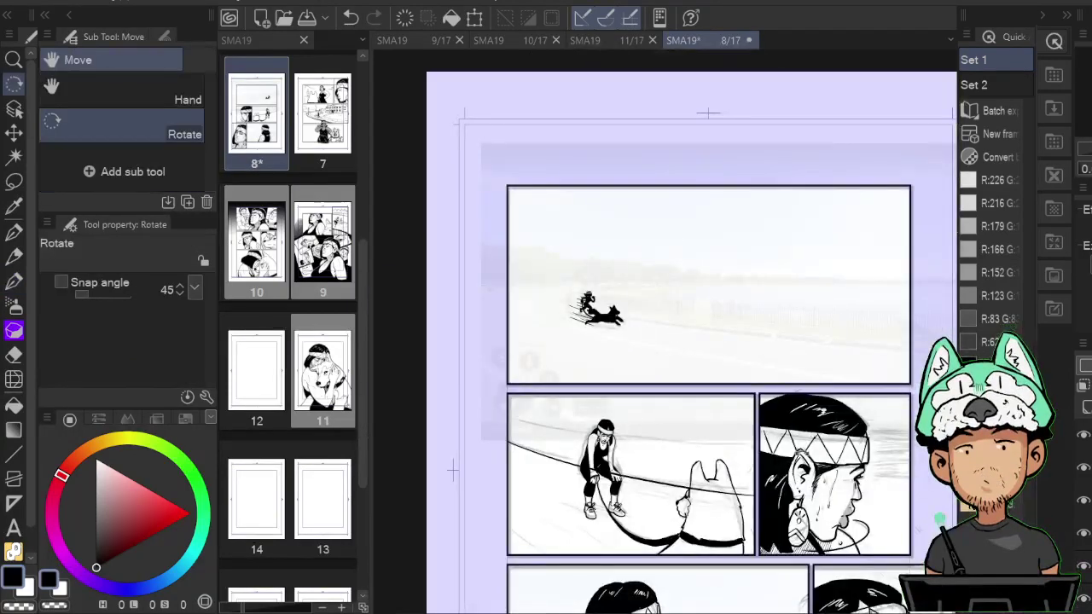
{"action": "key", "text": "ctrl+t"}
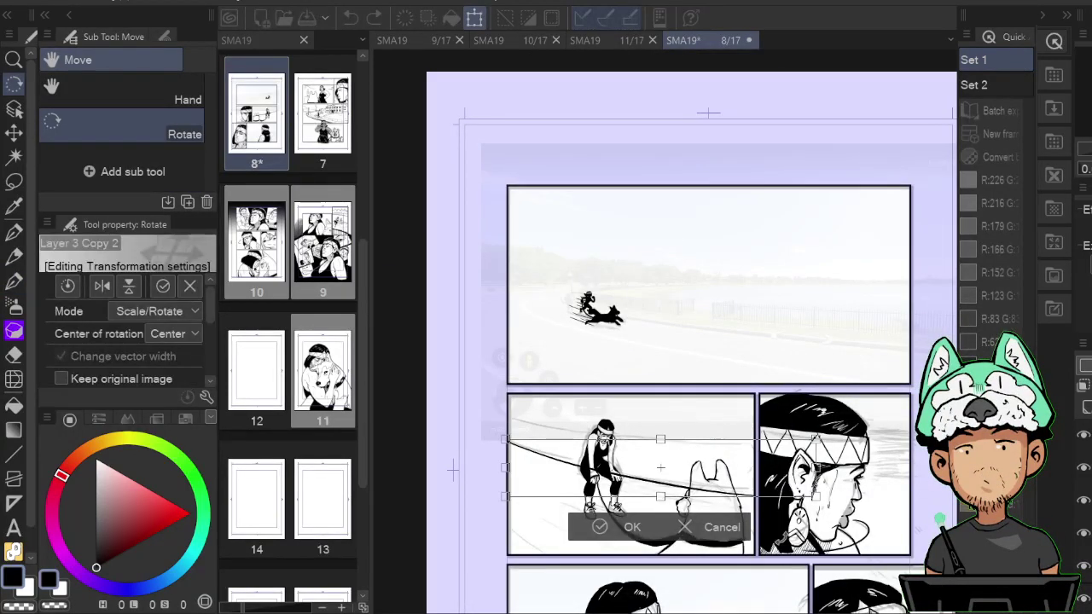
{"action": "left_click_drag", "start_coordinate": [660, 468], "coordinate": [660, 443]}
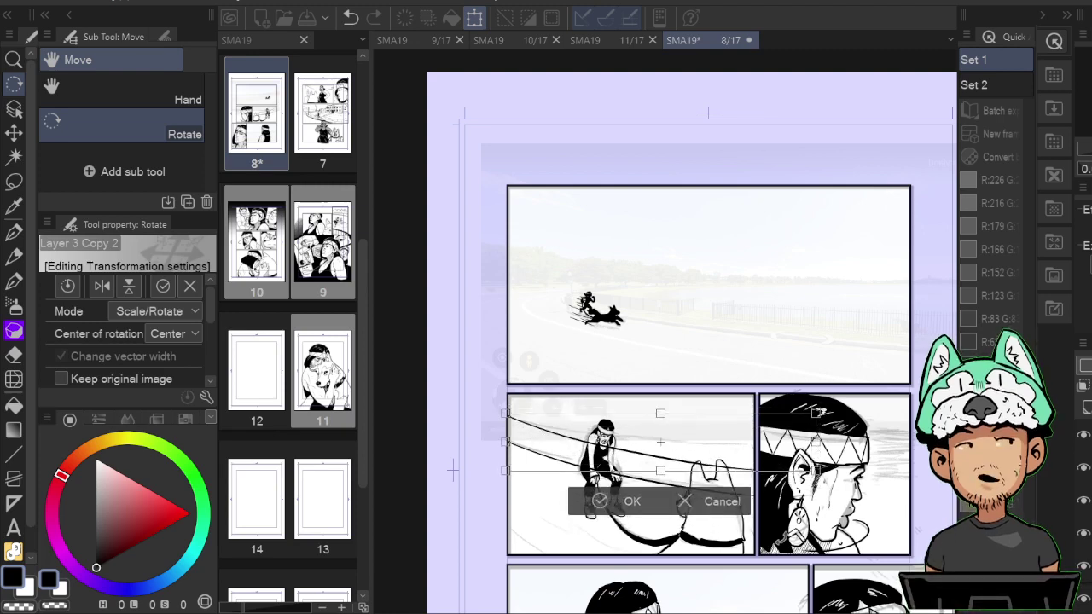
{"action": "left_click_drag", "start_coordinate": [836, 402], "coordinate": [834, 391]}
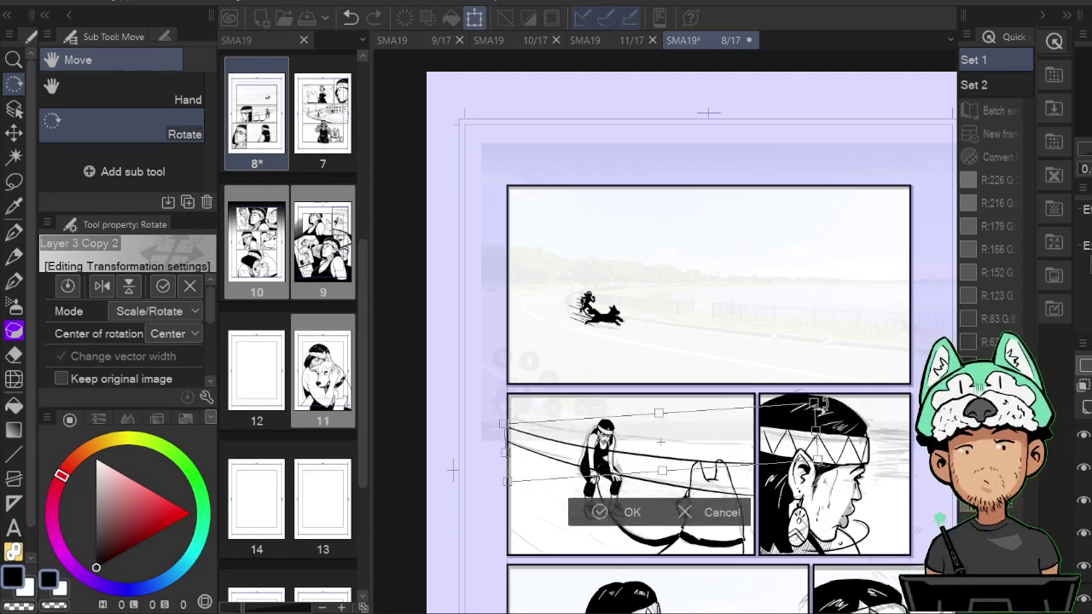
{"action": "key", "text": "Up"}
{"action": "key", "text": "Up"}
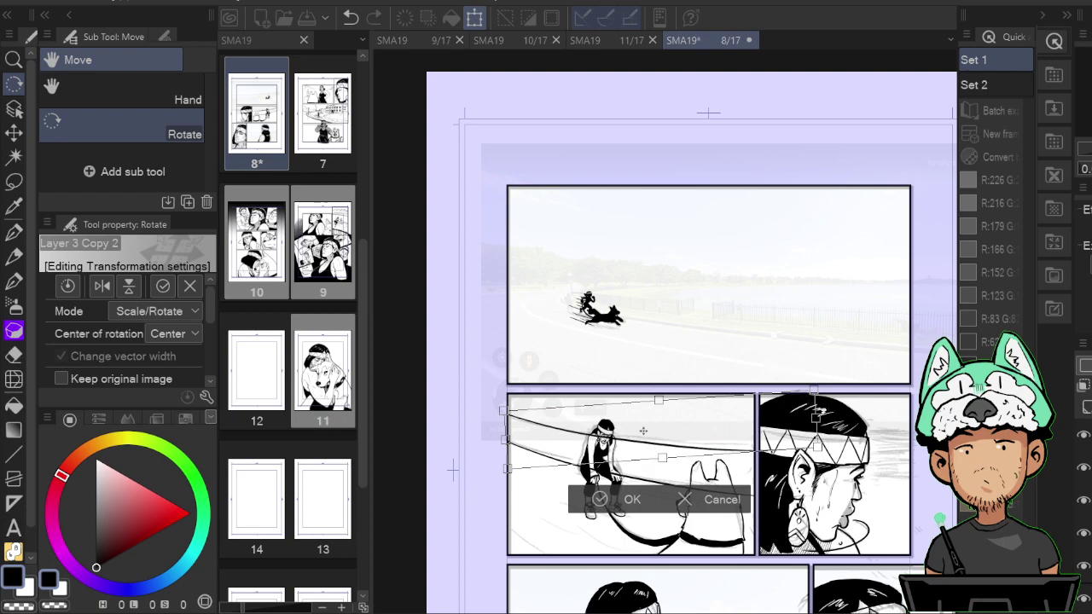
{"action": "left_click_drag", "start_coordinate": [863, 403], "coordinate": [855, 394]}
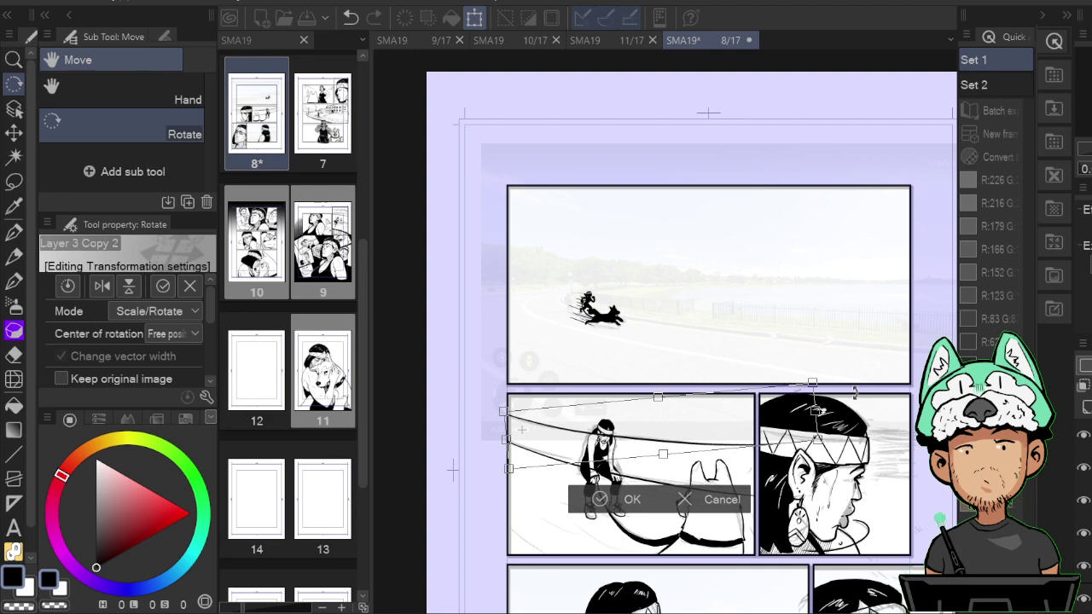
{"action": "key", "text": "Return"}
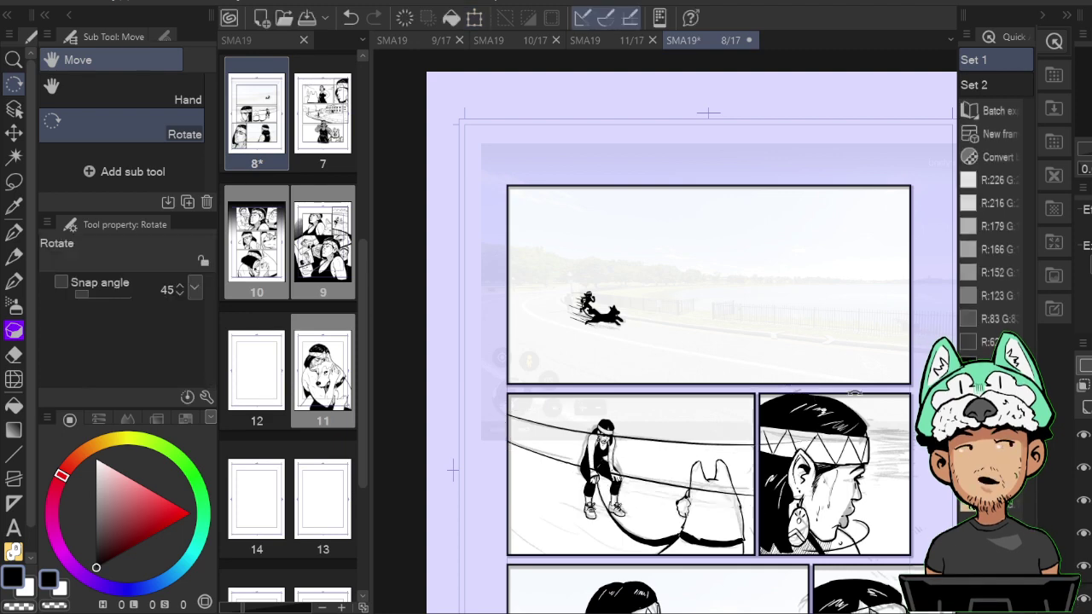
Move another copy of the curved line up to form a third path line behind the woman.
{"action": "key", "text": "ctrl+t"}
{"action": "key", "text": "Up"}
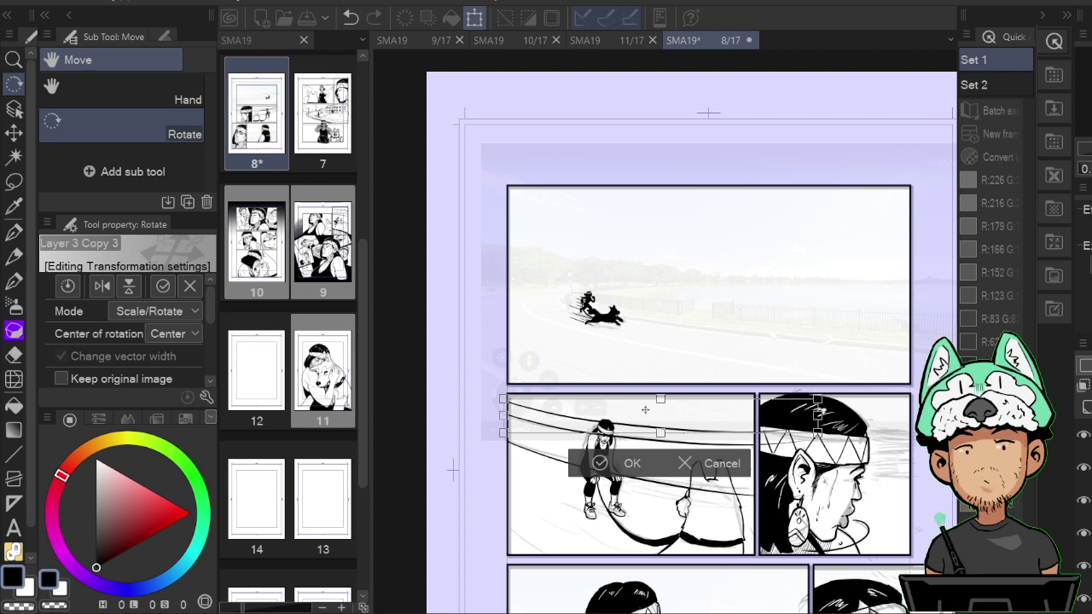
Skew the topmost curved line on Layer 3 Copy 3 so its right end sits higher, and apply the transformation.
{"action": "left_click_drag", "start_coordinate": [804, 379], "coordinate": [820, 363]}
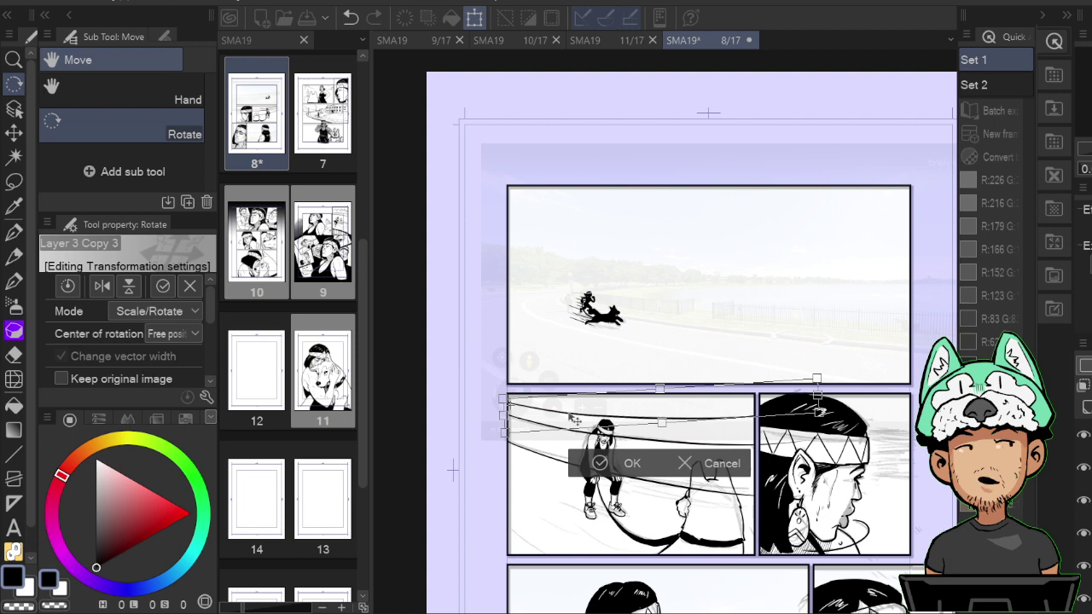
{"action": "mouse_move", "coordinate": [816, 361]}
{"action": "left_mouse_down"}
{"action": "mouse_move", "coordinate": [837, 364]}
{"action": "mouse_move", "coordinate": [825, 364]}
{"action": "left_mouse_up"}
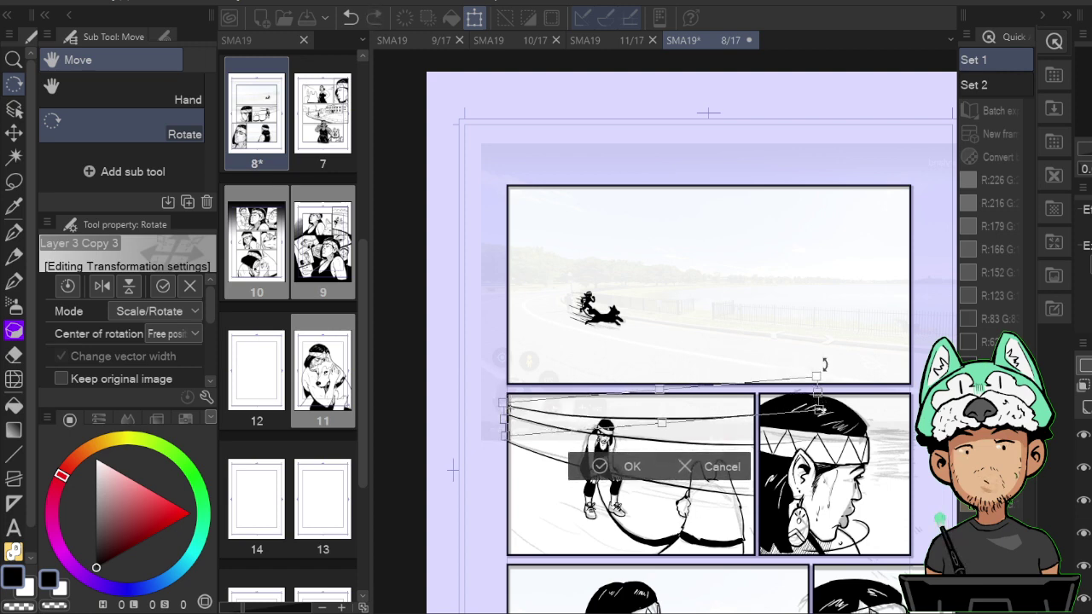
{"action": "key", "text": "Return"}
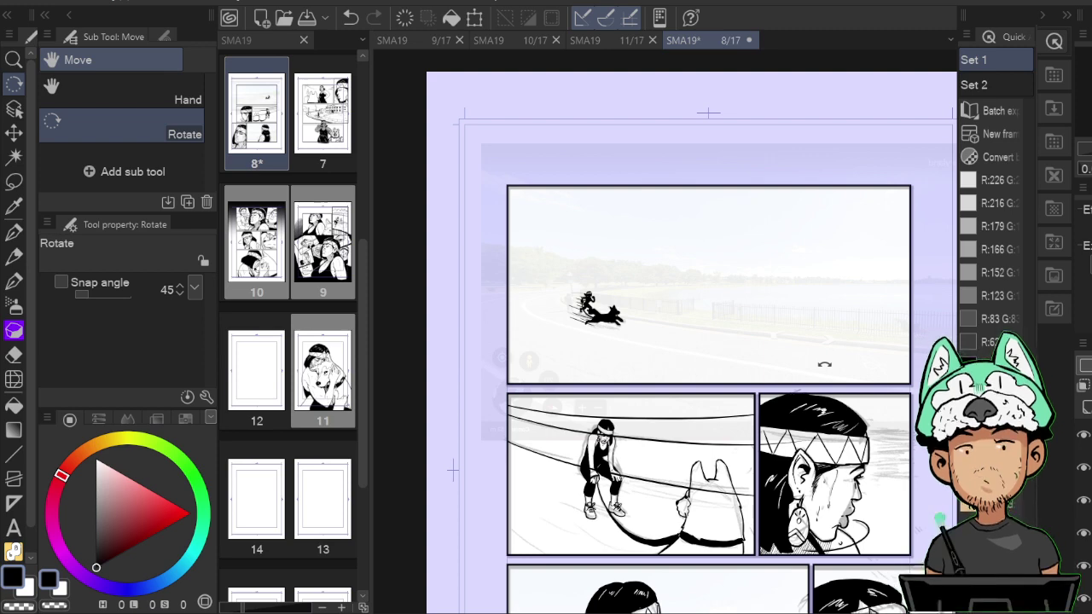
{"action": "scroll", "coordinate": [824, 365], "scroll_direction": "up", "scroll_amount": 2}
{"action": "scroll", "coordinate": [824, 364], "scroll_direction": "up", "scroll_amount": 1}
{"action": "left_click_drag", "start_coordinate": [423, 529], "coordinate": [815, 305]}
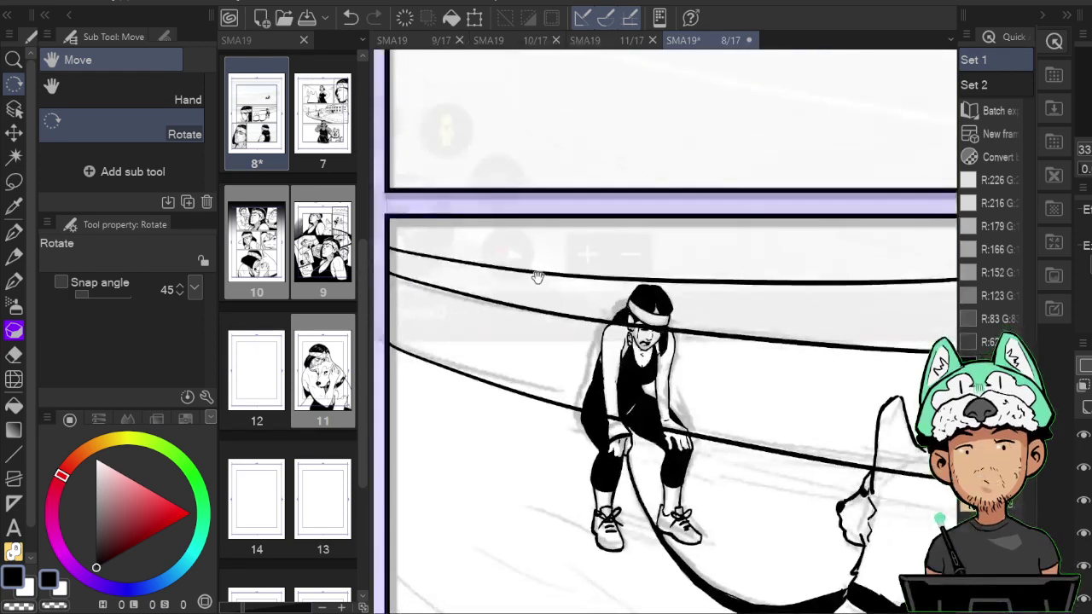
{"action": "mouse_move", "coordinate": [430, 259]}
{"action": "left_mouse_down"}
{"action": "mouse_move", "coordinate": [514, 370]}
{"action": "mouse_move", "coordinate": [515, 397]}
{"action": "mouse_move", "coordinate": [535, 400]}
{"action": "mouse_move", "coordinate": [502, 398]}
{"action": "left_mouse_up"}
{"action": "key", "text": "p"}
{"action": "key", "text": "u"}
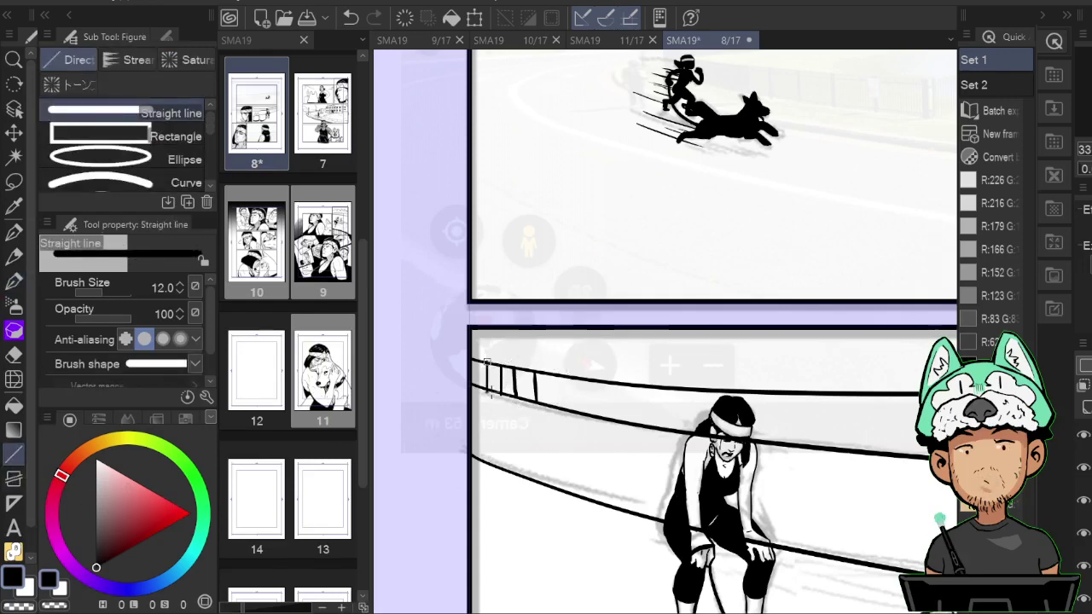
{"action": "key", "text": "ctrl+z"}
{"action": "key", "text": "ctrl+z"}
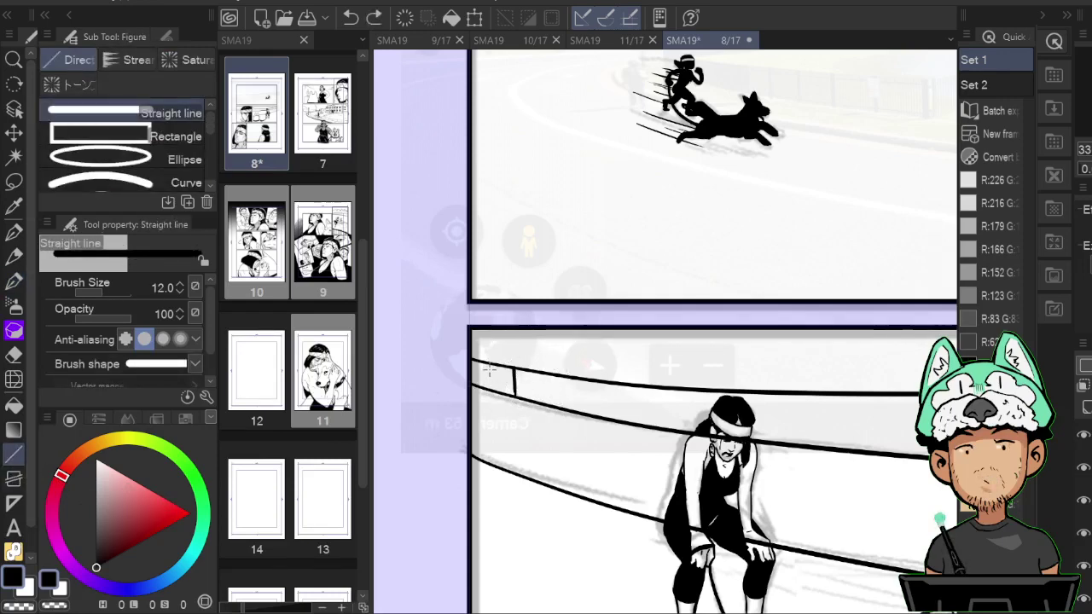
Draw vertical fence posts between the upper two rails, from the panel's left edge towards the crouching woman, using size 12 straight lines.
{"action": "key", "text": "slash"}
{"action": "key", "text": "u"}
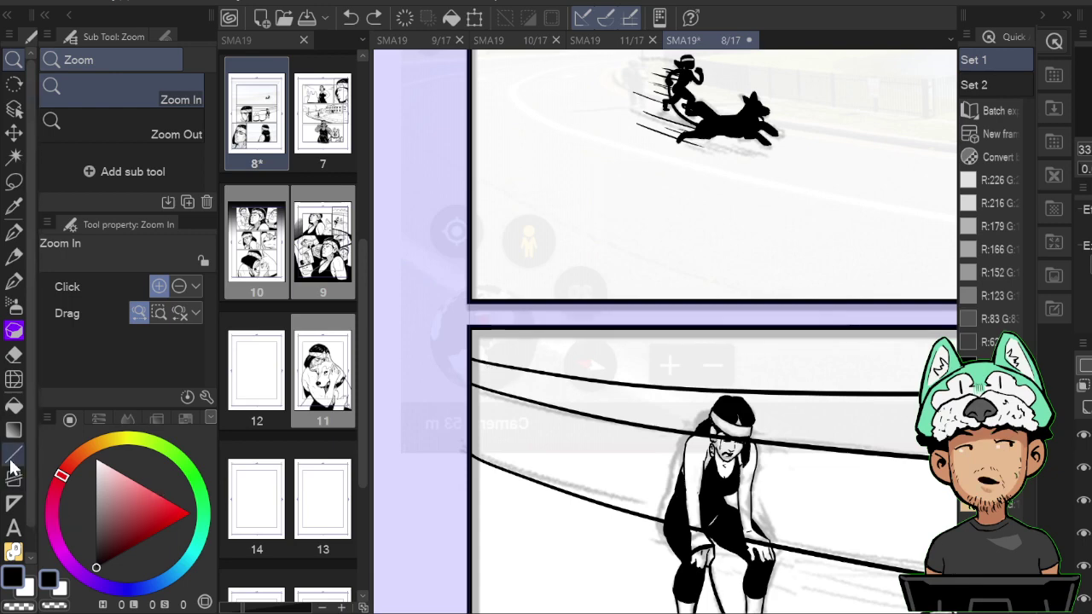
{"action": "left_click_drag", "start_coordinate": [508, 368], "coordinate": [509, 394]}
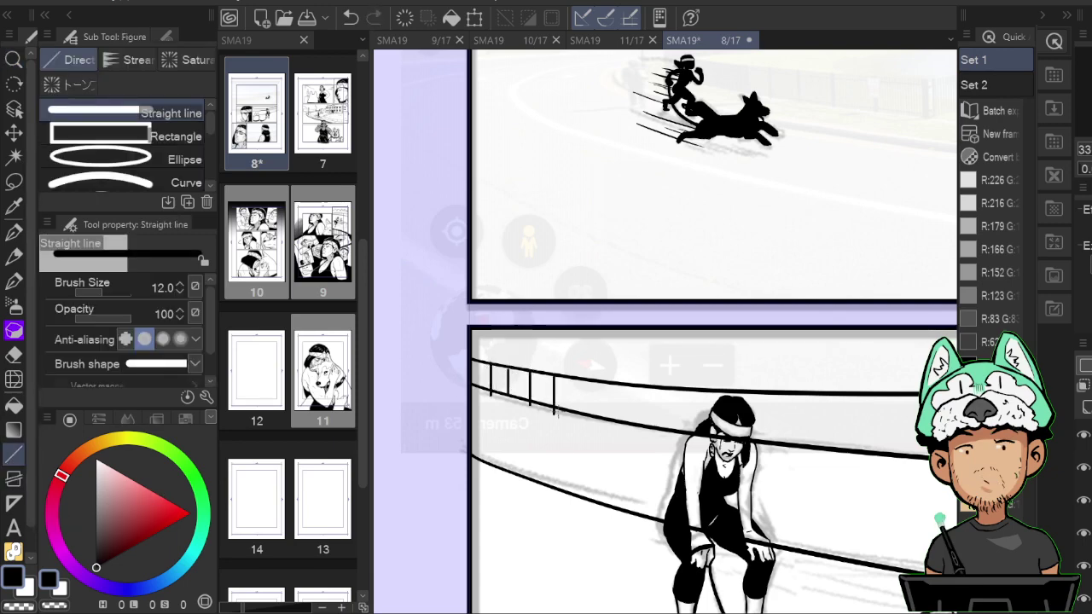
{"action": "left_click_drag", "start_coordinate": [577, 382], "coordinate": [577, 412]}
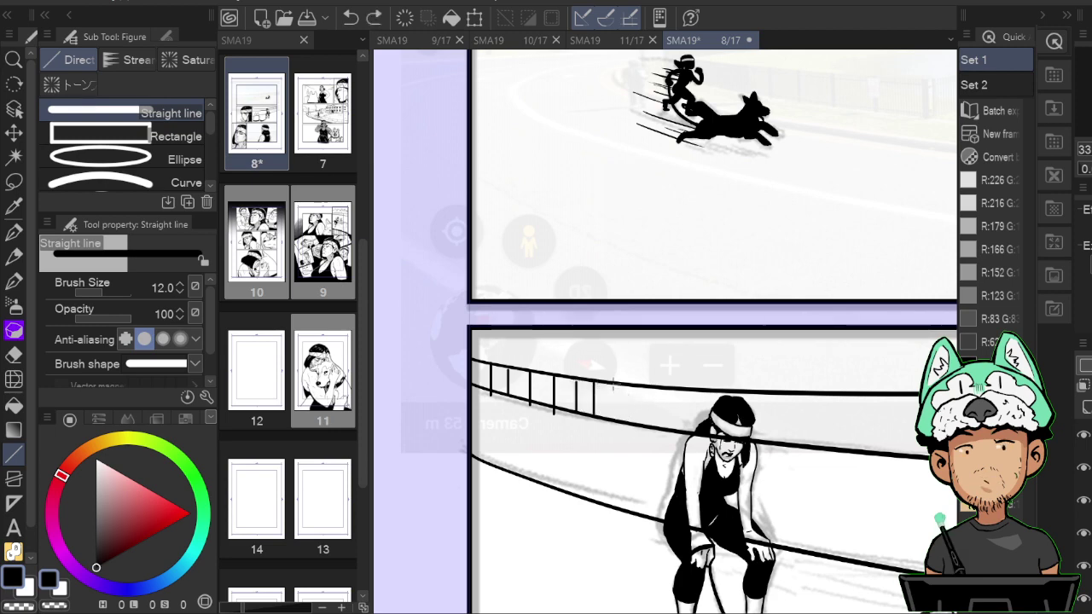
{"action": "left_click_drag", "start_coordinate": [613, 384], "coordinate": [613, 420]}
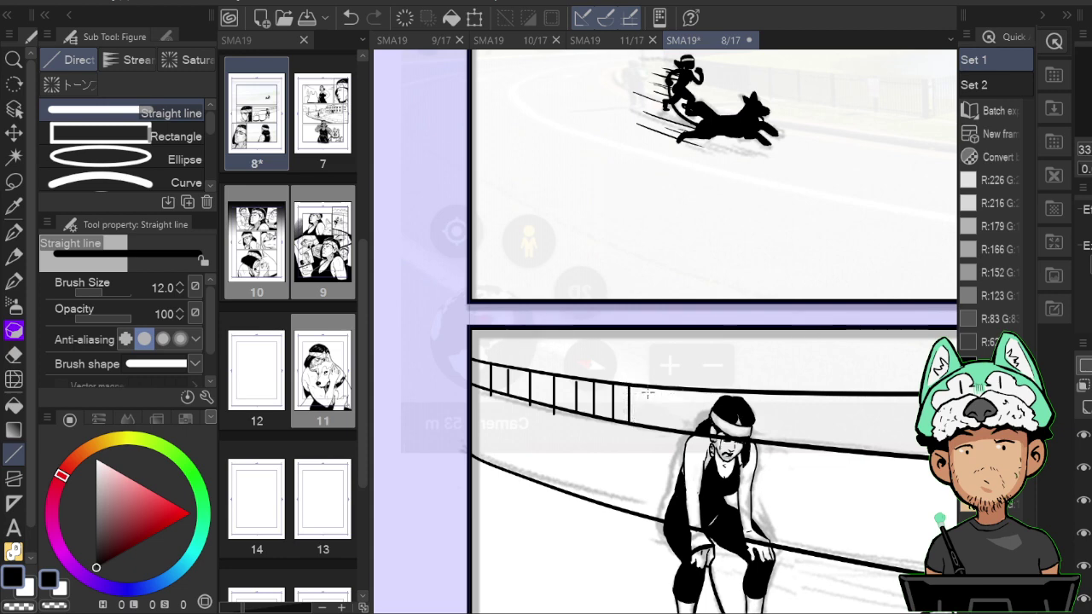
{"action": "mouse_move", "coordinate": [646, 387]}
{"action": "left_mouse_down"}
{"action": "mouse_move", "coordinate": [646, 423]}
{"action": "mouse_move", "coordinate": [664, 430]}
{"action": "left_mouse_up"}
{"action": "key", "text": "ctrl+z"}
Check the fence in mirrored view, and erase the post ends overshooting the lower rail with the Hard eraser.
{"action": "key", "text": "h"}
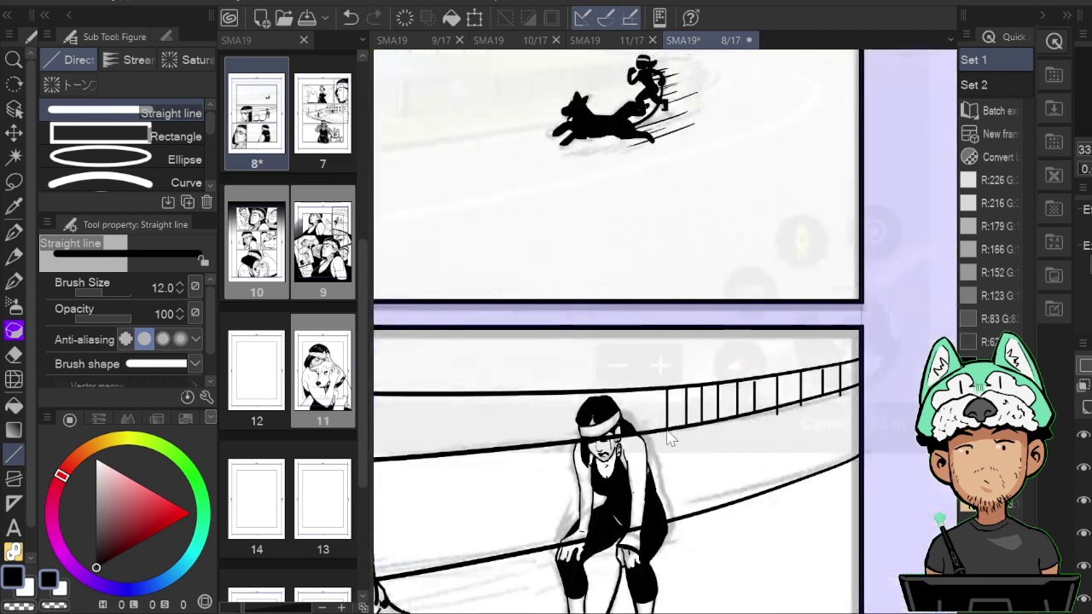
{"action": "scroll", "coordinate": [668, 433], "scroll_direction": "down", "scroll_amount": 4}
{"action": "scroll", "coordinate": [668, 433], "scroll_direction": "up", "scroll_amount": 4}
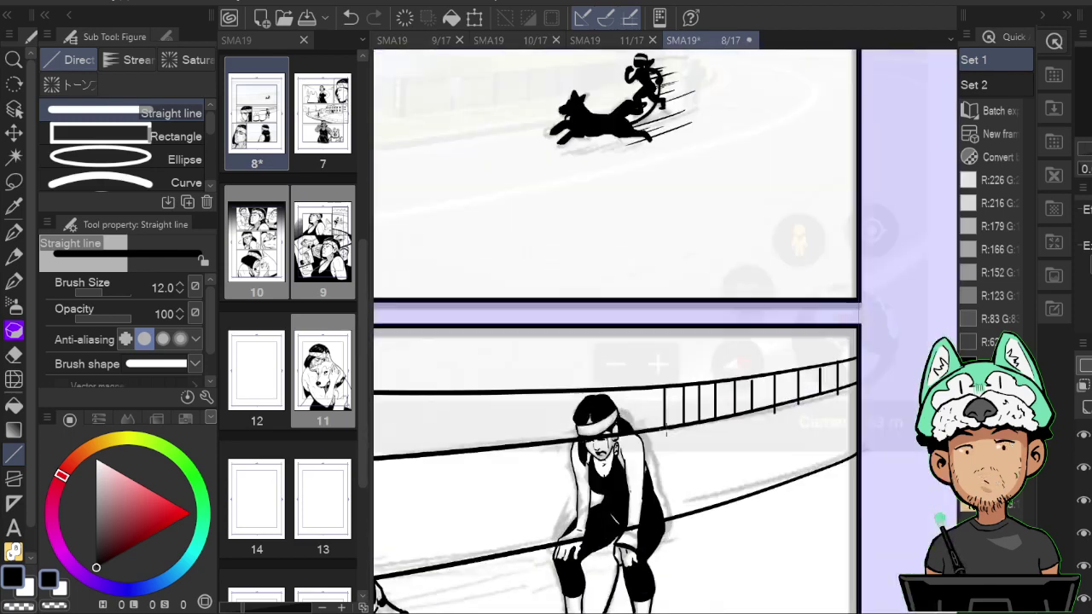
{"action": "key", "text": "h"}
{"action": "left_click_drag", "start_coordinate": [666, 429], "coordinate": [568, 459]}
{"action": "key", "text": "e"}
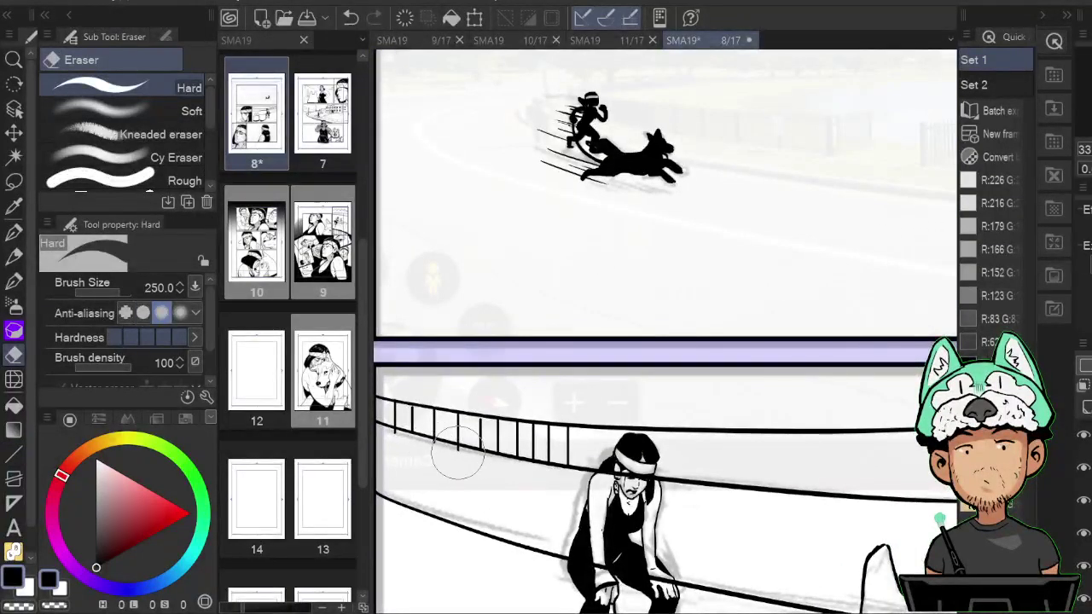
{"action": "left_click_drag", "start_coordinate": [436, 448], "coordinate": [398, 459]}
{"action": "left_click_drag", "start_coordinate": [483, 464], "coordinate": [479, 403]}
Continue the straight vertical fence posts past the woman to the panel's right edge, spacing them gradually wider.
{"action": "key", "text": "u"}
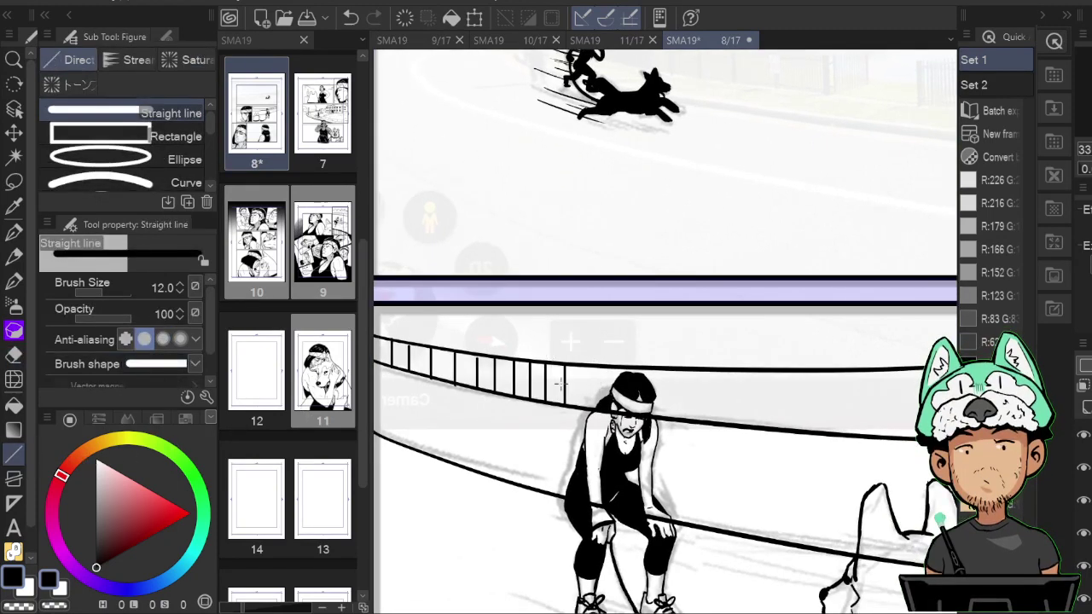
{"action": "left_click_drag", "start_coordinate": [590, 402], "coordinate": [590, 366]}
{"action": "mouse_move", "coordinate": [740, 374]}
{"action": "left_mouse_down"}
{"action": "mouse_move", "coordinate": [741, 418]}
{"action": "mouse_move", "coordinate": [774, 369]}
{"action": "left_mouse_up"}
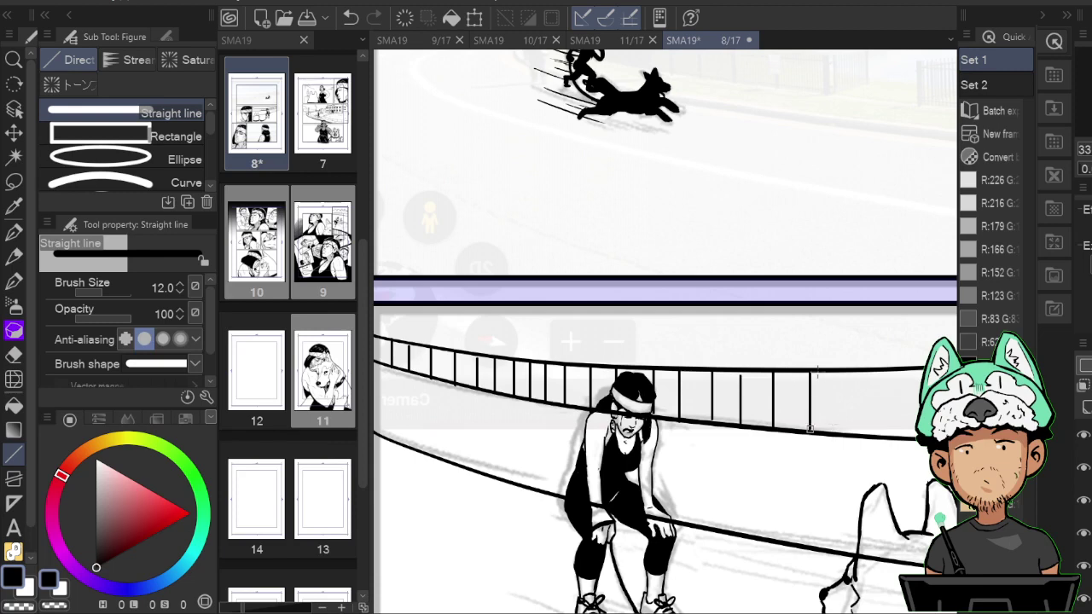
{"action": "left_click_drag", "start_coordinate": [878, 417], "coordinate": [754, 411]}
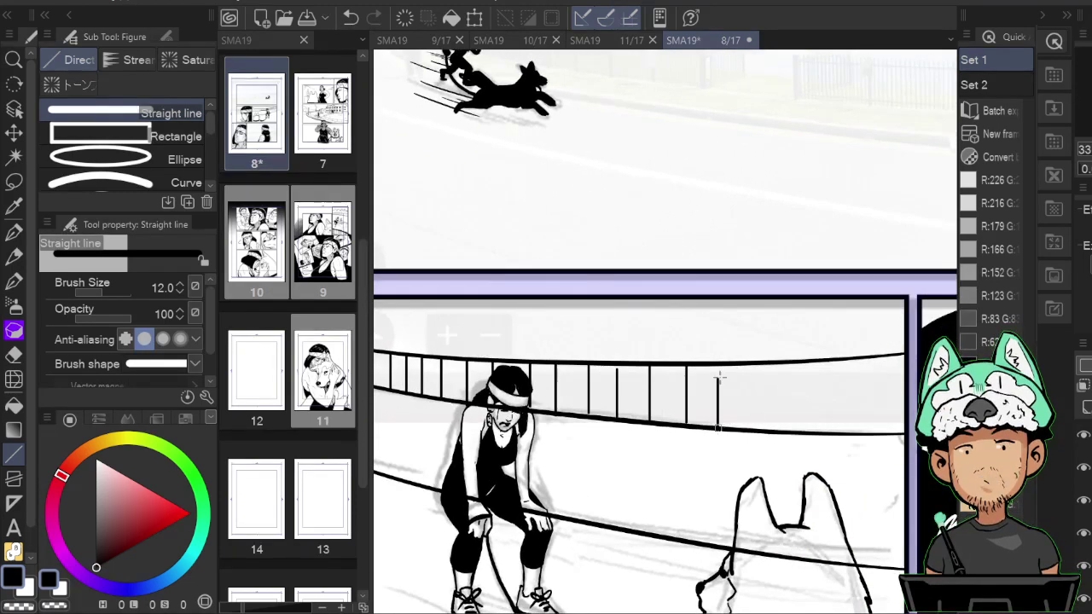
{"action": "left_click_drag", "start_coordinate": [719, 377], "coordinate": [719, 367]}
{"action": "left_click_drag", "start_coordinate": [760, 426], "coordinate": [760, 425]}
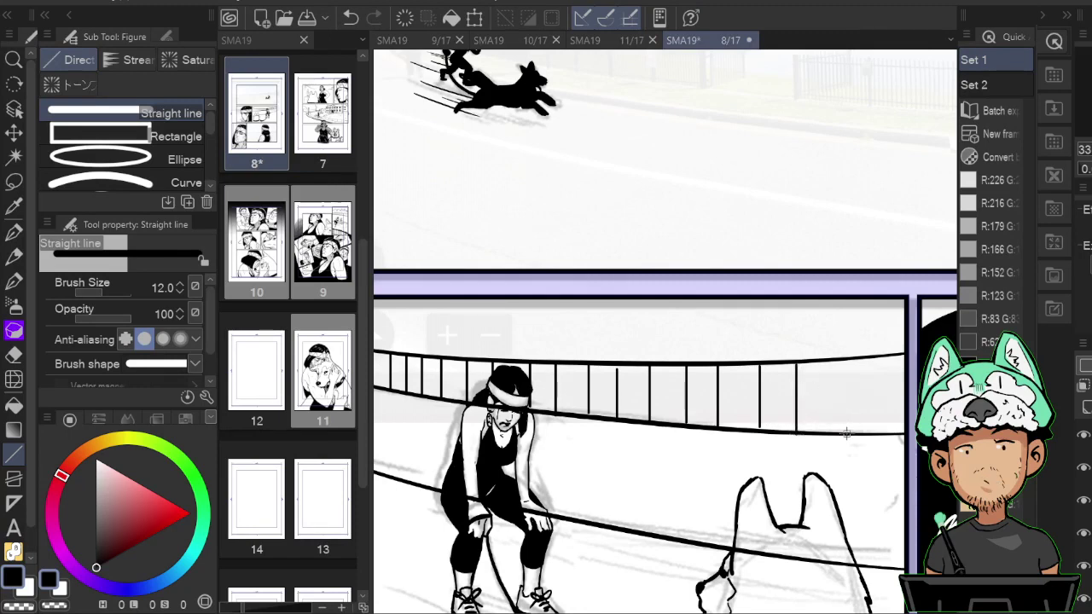
{"action": "left_click_drag", "start_coordinate": [846, 434], "coordinate": [848, 360]}
{"action": "left_click_drag", "start_coordinate": [895, 362], "coordinate": [894, 360]}
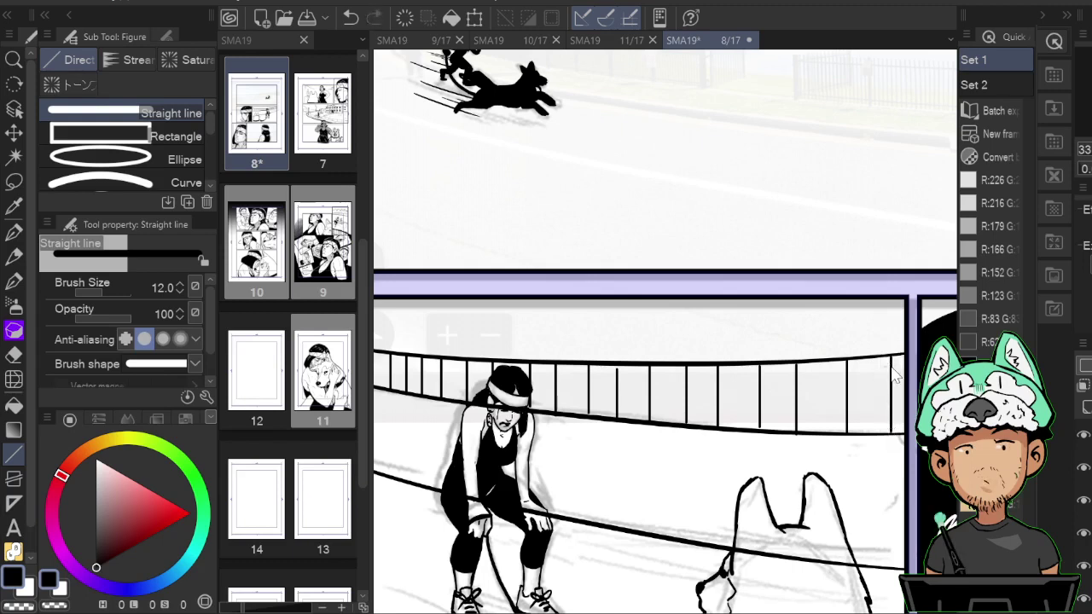
Examine the fence in mirrored view, comparing the whole page with a close-up of the panel.
{"action": "scroll", "coordinate": [894, 362], "scroll_direction": "down", "scroll_amount": 5}
{"action": "scroll", "coordinate": [892, 364], "scroll_direction": "up", "scroll_amount": 5}
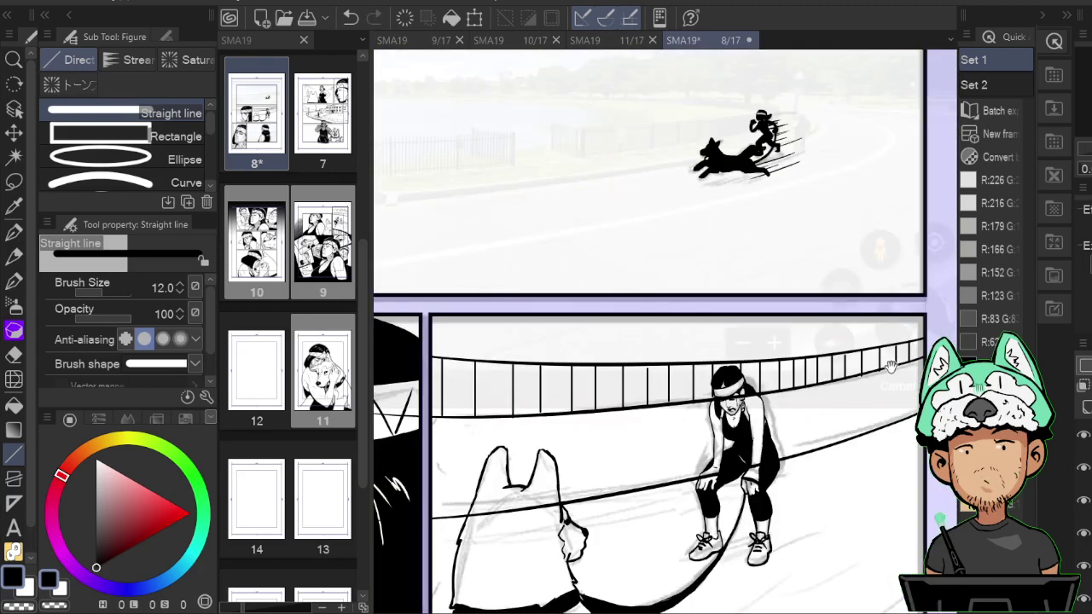
{"action": "scroll", "coordinate": [890, 367], "scroll_direction": "down", "scroll_amount": 4}
{"action": "scroll", "coordinate": [894, 375], "scroll_direction": "up", "scroll_amount": 2}
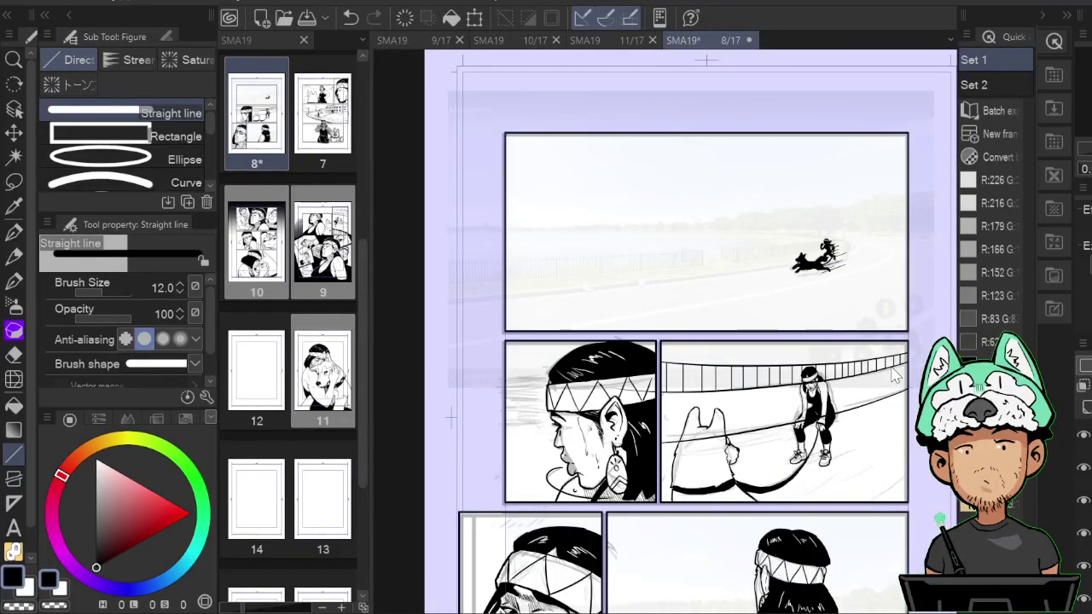
{"action": "scroll", "coordinate": [895, 375], "scroll_direction": "down", "scroll_amount": 2}
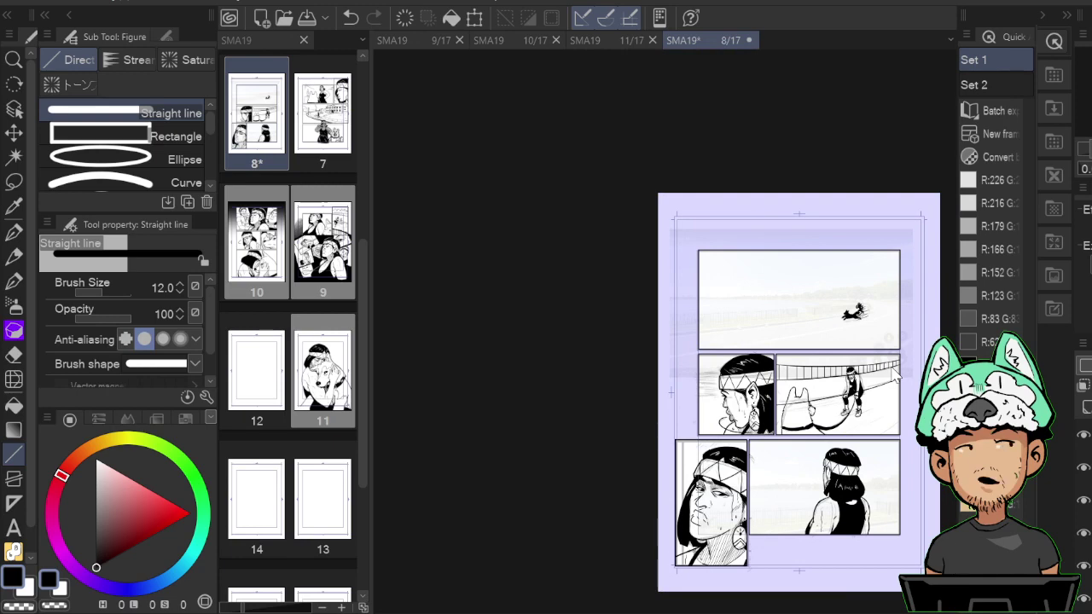
{"action": "scroll", "coordinate": [894, 376], "scroll_direction": "down", "scroll_amount": 2}
{"action": "scroll", "coordinate": [895, 375], "scroll_direction": "up", "scroll_amount": 2}
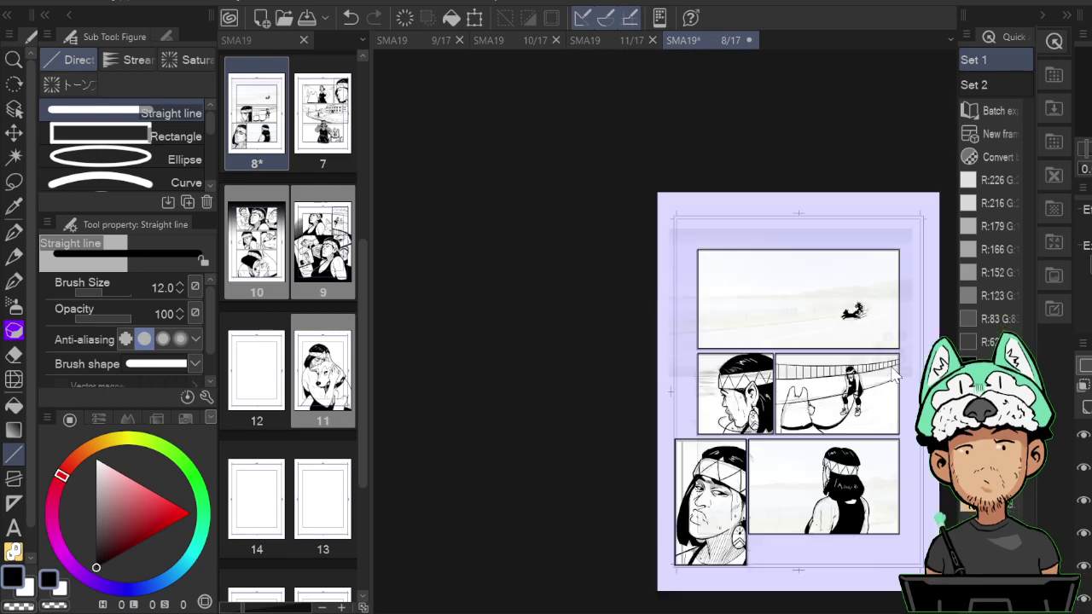
{"action": "scroll", "coordinate": [895, 375], "scroll_direction": "up", "scroll_amount": 3}
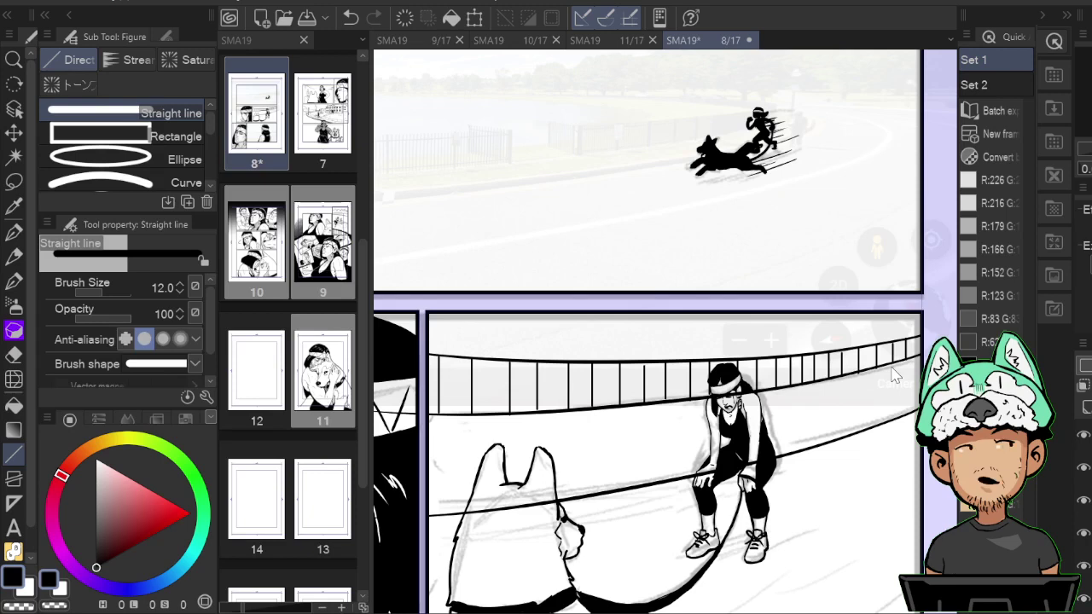
{"action": "scroll", "coordinate": [895, 376], "scroll_direction": "down", "scroll_amount": 2}
{"action": "scroll", "coordinate": [894, 375], "scroll_direction": "up", "scroll_amount": 2}
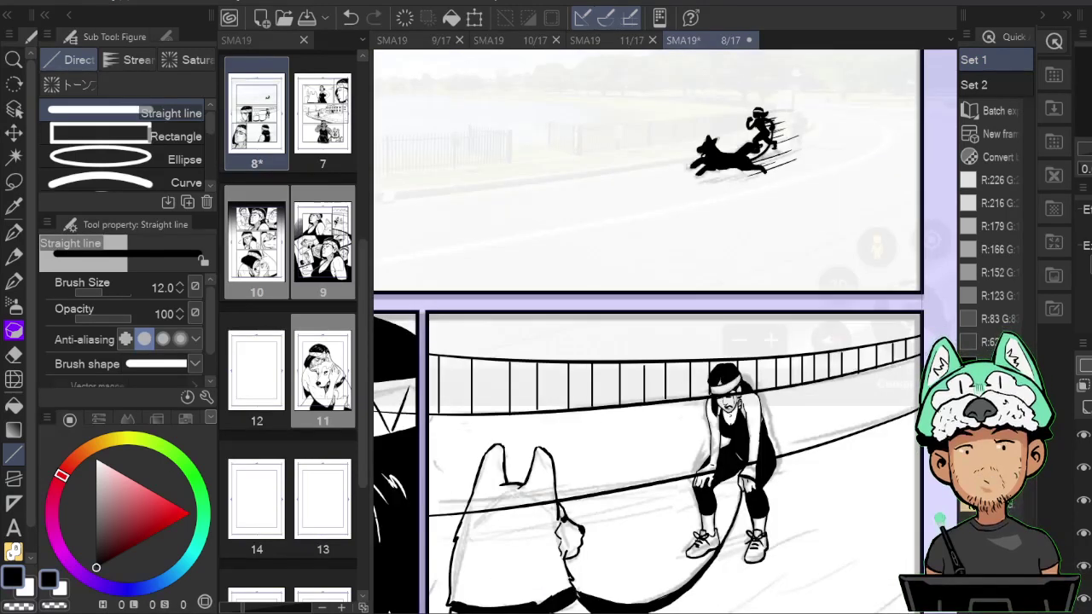
Nudge the duplicated road-edge line on Layer 3 Copy 4 slightly above the original to form a double curb line.
{"action": "key", "text": "ctrl+z"}
{"action": "key", "text": "ctrl+y"}
{"action": "key", "text": "ctrl+t"}
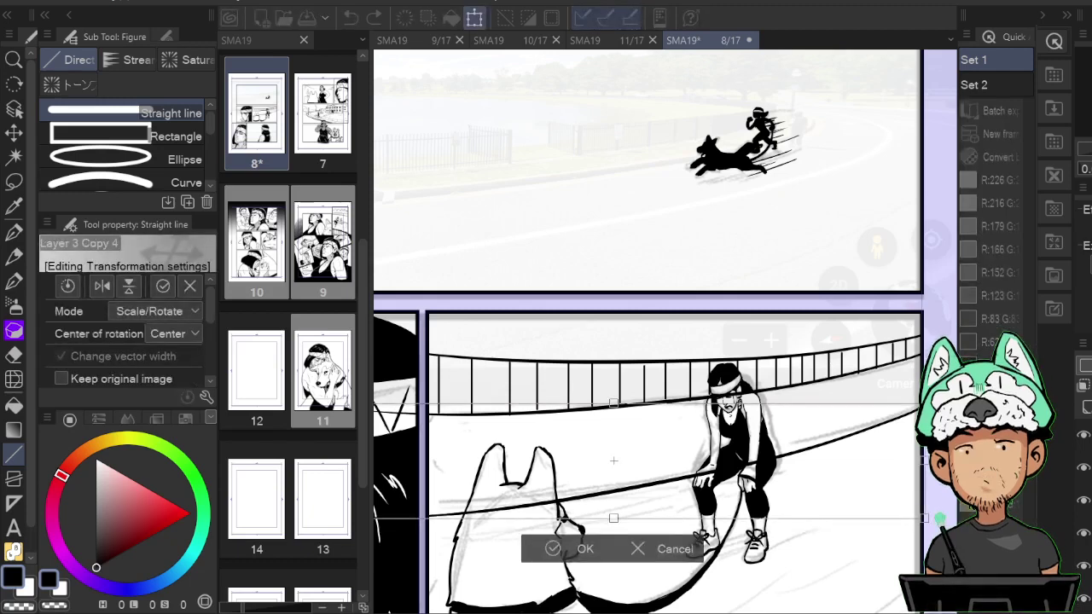
{"action": "key", "text": "Up"}
{"action": "key", "text": "Up"}
{"action": "key", "text": "Up"}
{"action": "key", "text": "Up"}
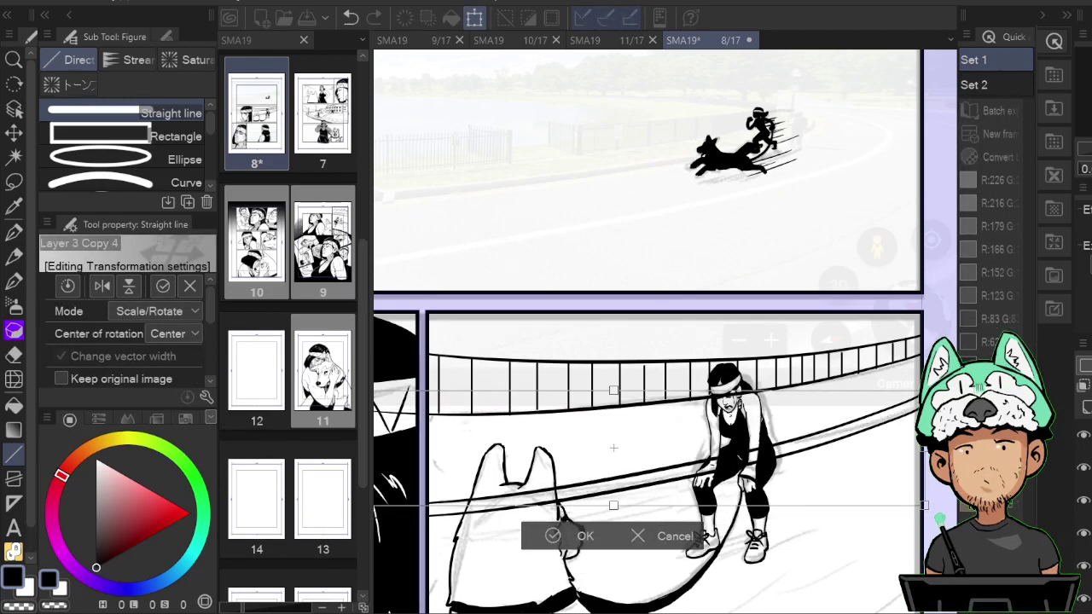
{"action": "key", "text": "Down"}
{"action": "key", "text": "Down"}
{"action": "key", "text": "Down"}
{"action": "key", "text": "Down"}
{"action": "key", "text": "Down"}
{"action": "key", "text": "Down"}
{"action": "key", "text": "Return"}
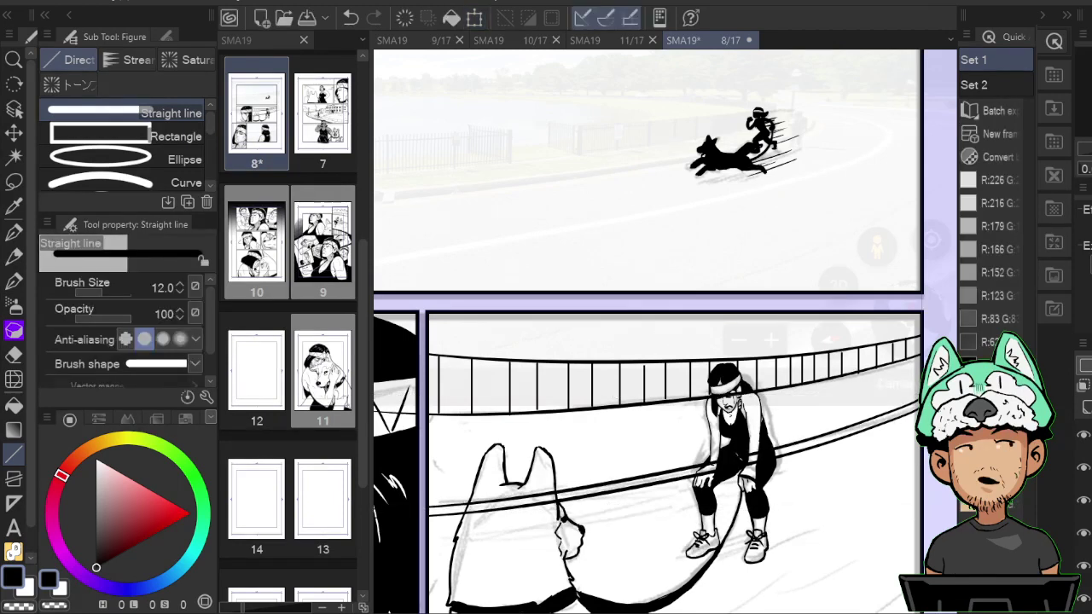
Identify the fence posts' layer by toggling its visibility, and shift its top rail and posts slightly down.
{"action": "left_click_drag", "start_coordinate": [797, 444], "coordinate": [883, 469]}
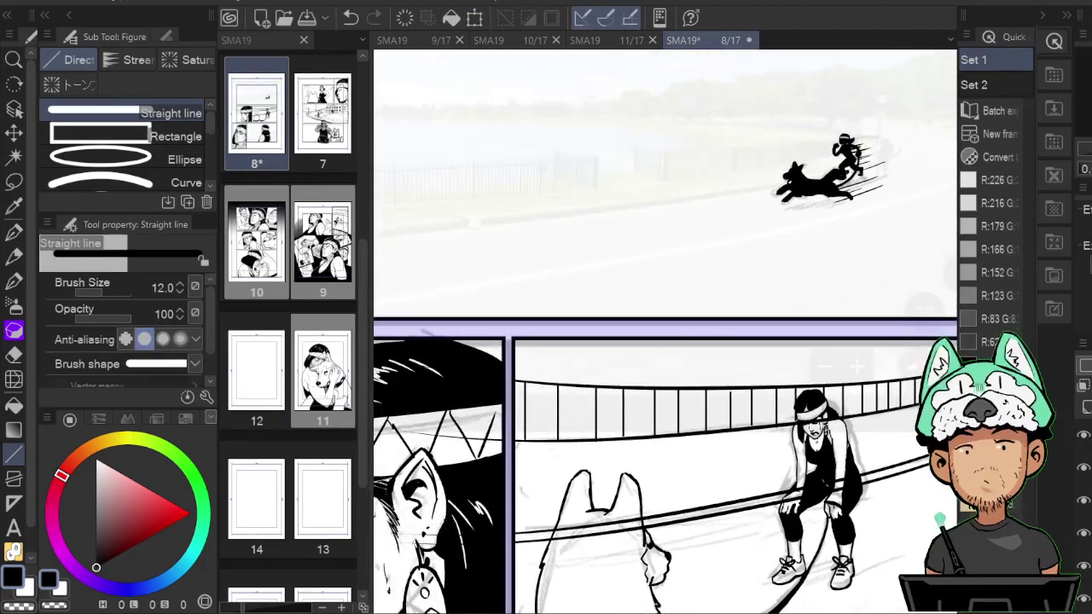
{"action": "left_click", "coordinate": [1084, 468]}
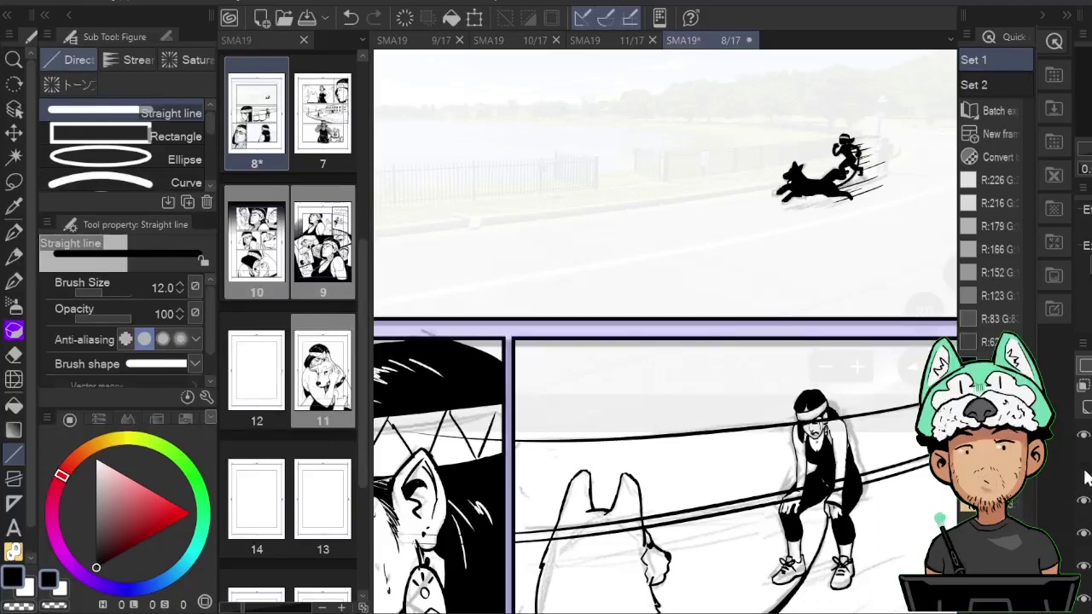
{"action": "left_click", "coordinate": [1084, 469]}
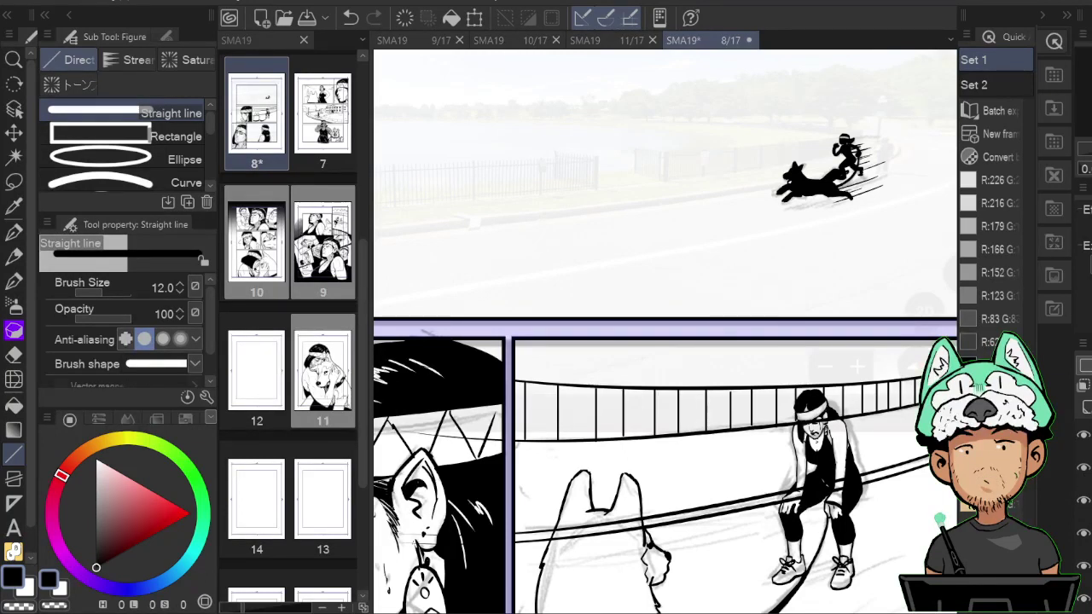
{"action": "key", "text": "ctrl+t"}
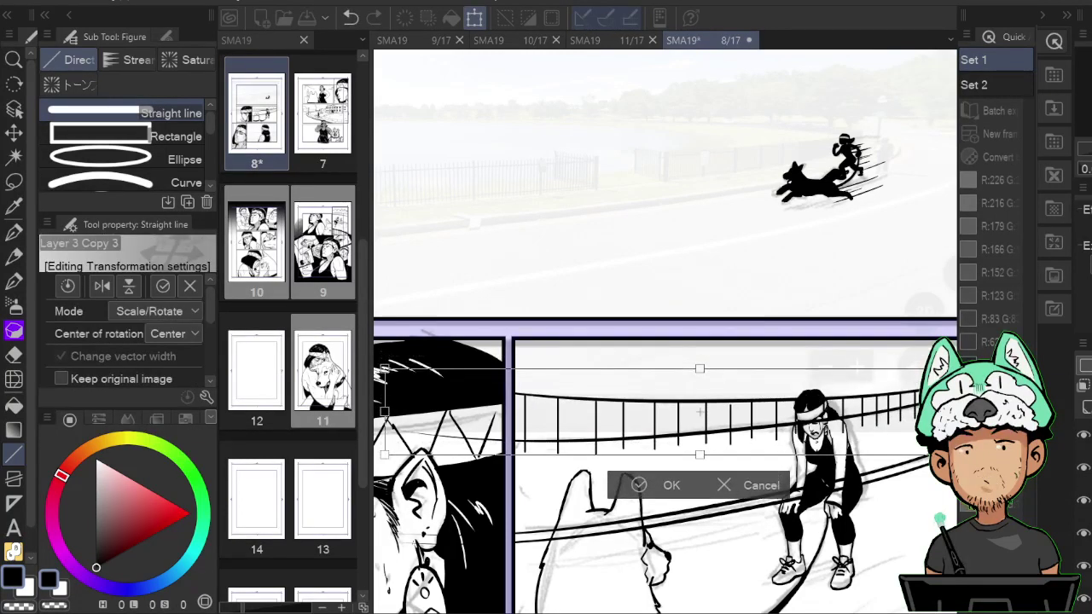
{"action": "key", "text": "Return"}
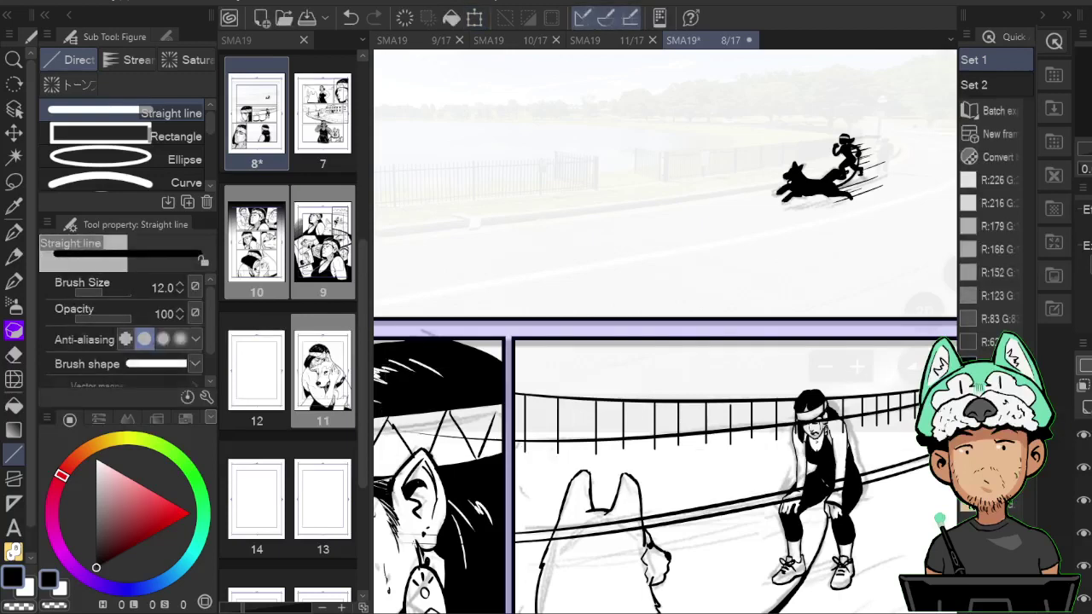
Erase the fence post ends sticking out below the bottom rail along the whole panel, using a hard eraser at size 800.
{"action": "key", "text": "e"}
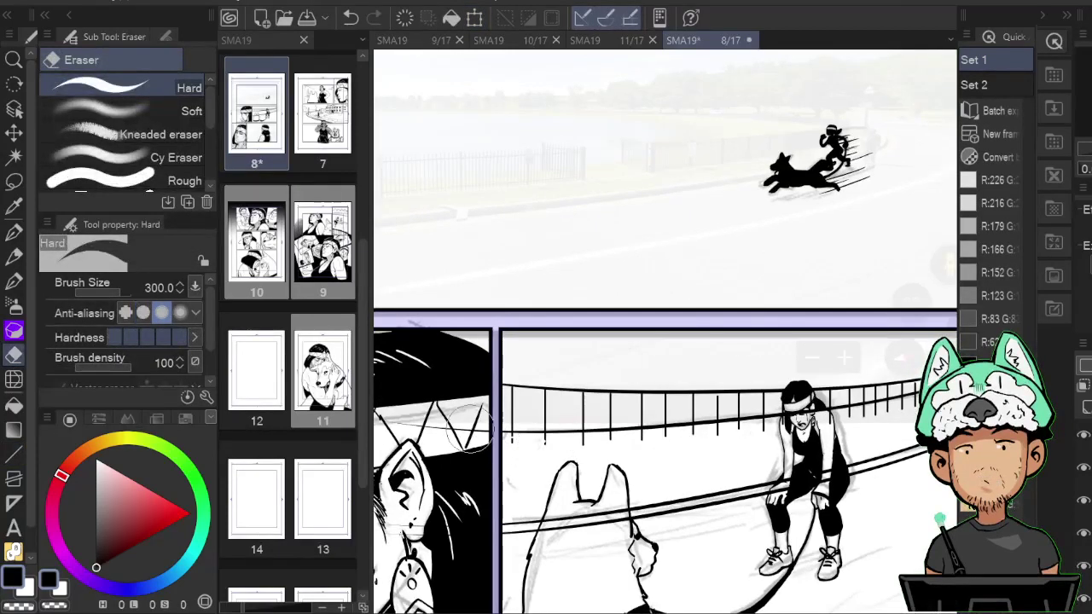
{"action": "key", "text": "bracketright"}
{"action": "key", "text": "bracketright"}
{"action": "left_click_drag", "start_coordinate": [497, 445], "coordinate": [651, 436]}
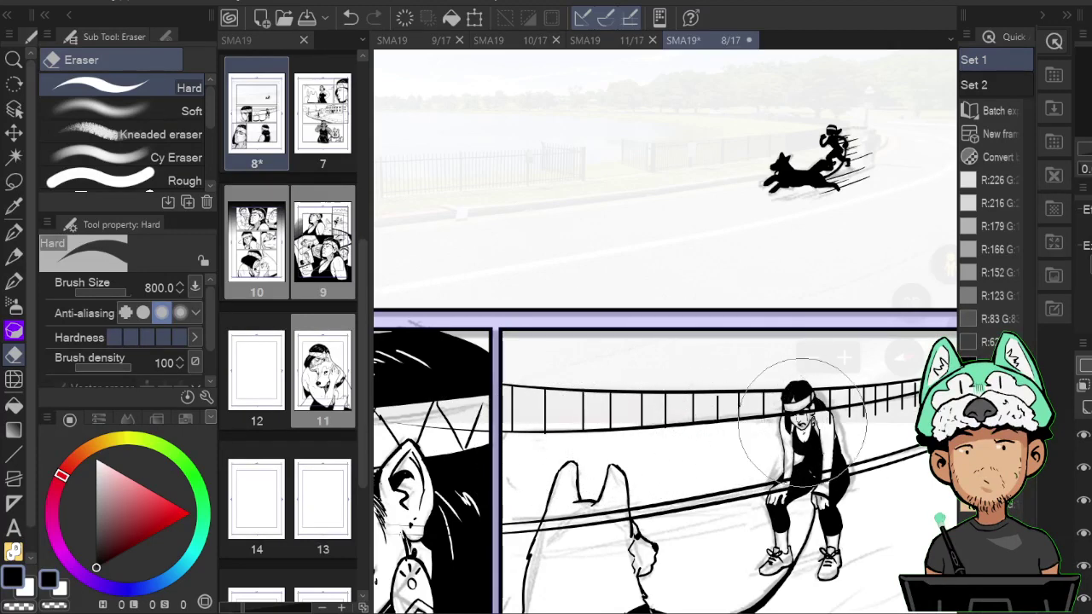
{"action": "left_click_drag", "start_coordinate": [828, 423], "coordinate": [791, 425]}
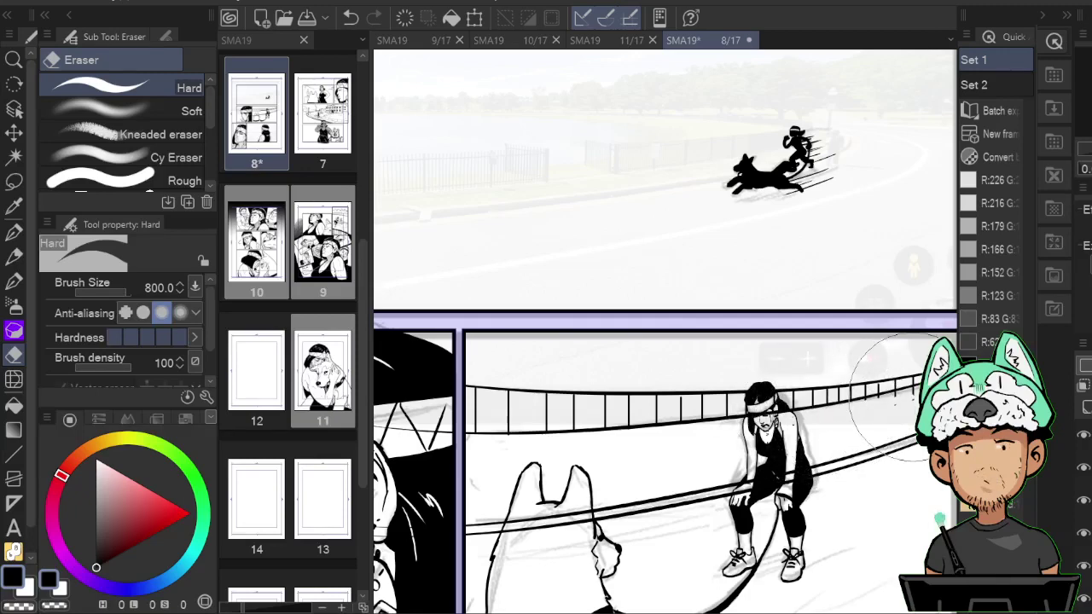
{"action": "left_click_drag", "start_coordinate": [911, 396], "coordinate": [817, 403]}
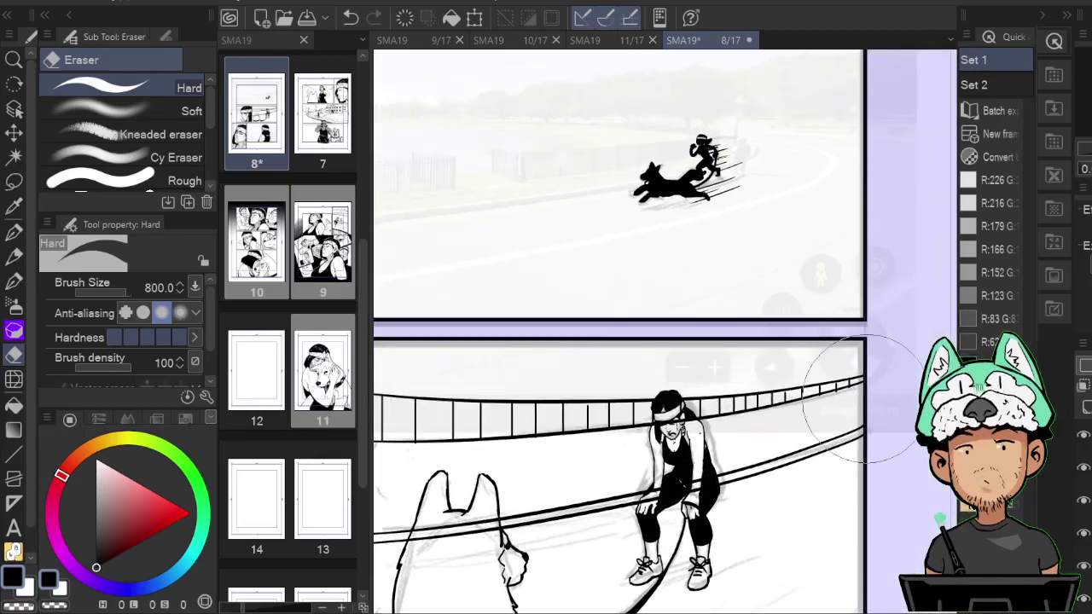
{"action": "left_click_drag", "start_coordinate": [915, 424], "coordinate": [880, 404]}
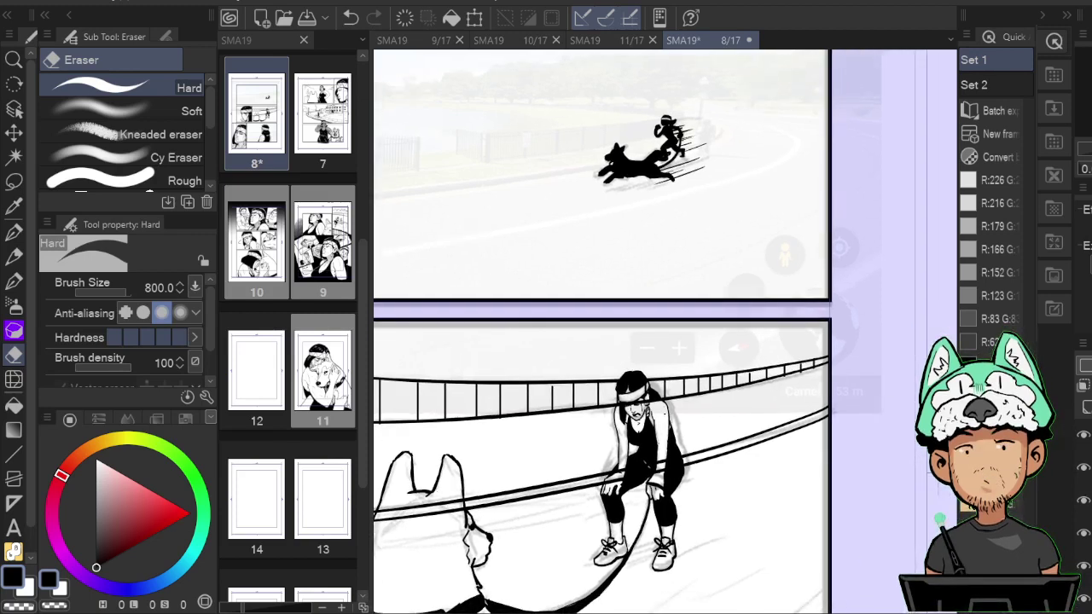
Erase the double curb line where it crosses the seated dog's body in the foreground.
{"action": "left_click", "coordinate": [1084, 471]}
{"action": "left_click", "coordinate": [1084, 469]}
{"action": "left_click_drag", "start_coordinate": [600, 449], "coordinate": [929, 457]}
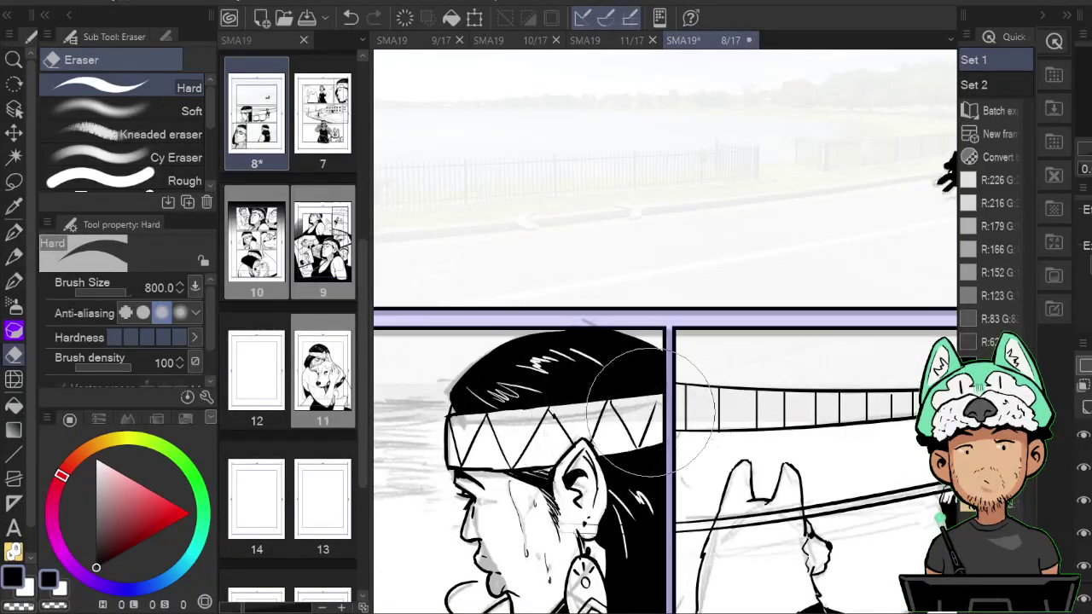
{"action": "left_click_drag", "start_coordinate": [742, 516], "coordinate": [651, 414]}
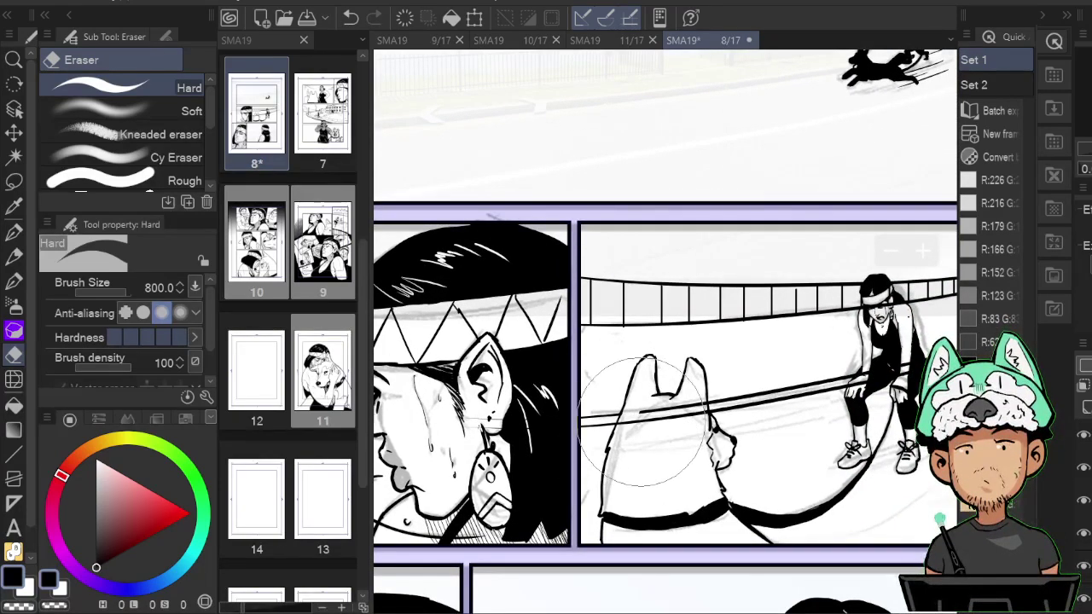
{"action": "mouse_move", "coordinate": [626, 431]}
{"action": "left_mouse_down"}
{"action": "mouse_move", "coordinate": [688, 408]}
{"action": "mouse_move", "coordinate": [702, 419]}
{"action": "mouse_move", "coordinate": [578, 447]}
{"action": "left_mouse_up"}
{"action": "left_click_drag", "start_coordinate": [750, 401], "coordinate": [725, 404]}
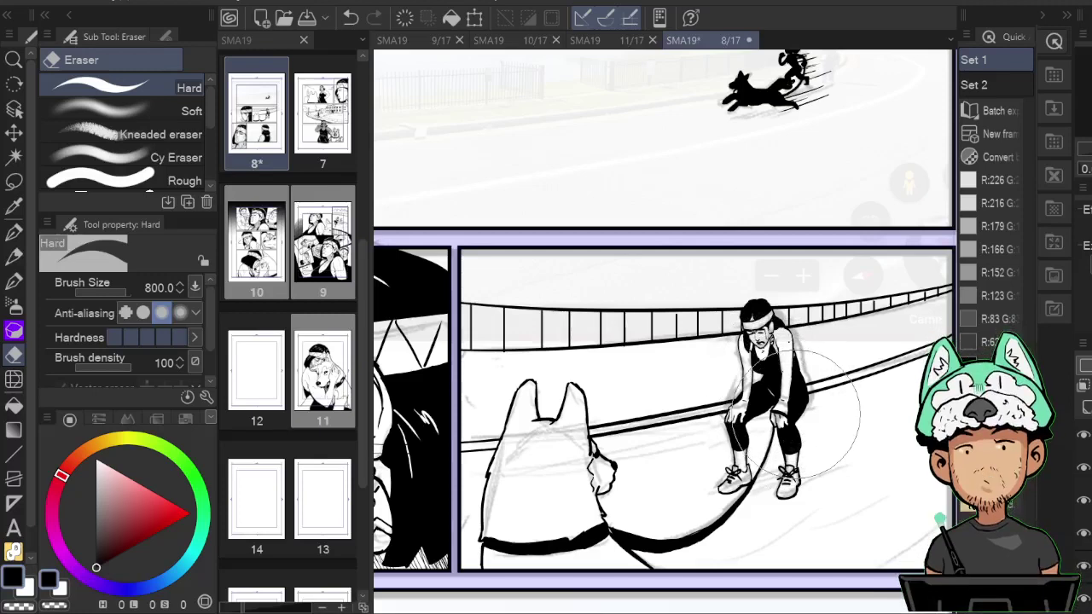
{"action": "left_click_drag", "start_coordinate": [777, 441], "coordinate": [728, 472]}
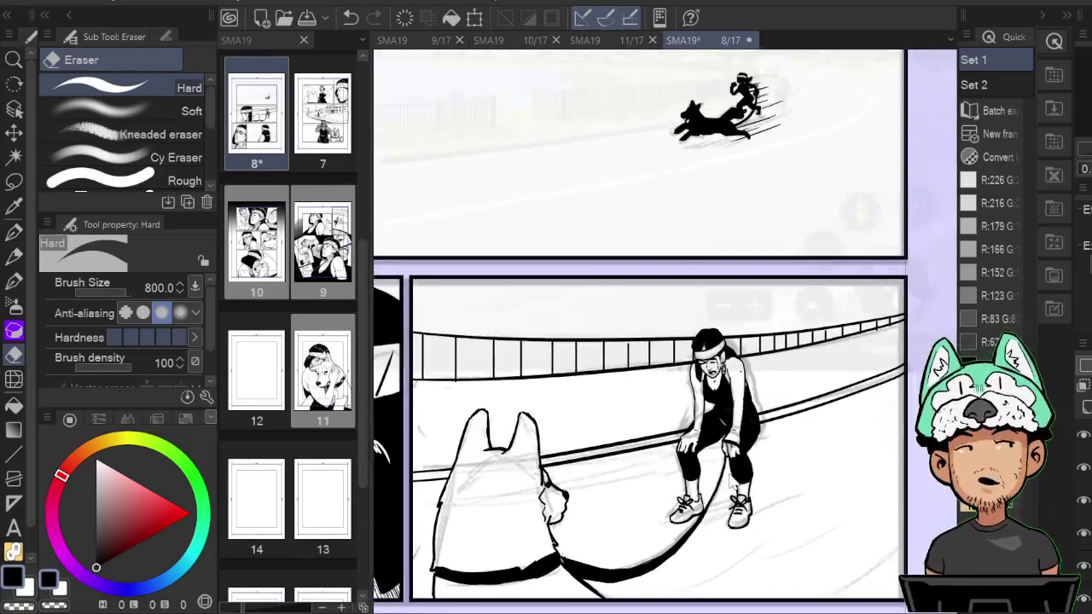
Examine the cleaned-up fence and curb in mirrored view, comparing the whole page with a close-up of the panel.
{"action": "scroll", "coordinate": [731, 474], "scroll_direction": "down", "scroll_amount": 5}
{"action": "scroll", "coordinate": [731, 474], "scroll_direction": "up", "scroll_amount": 2}
{"action": "scroll", "coordinate": [731, 474], "scroll_direction": "down", "scroll_amount": 2}
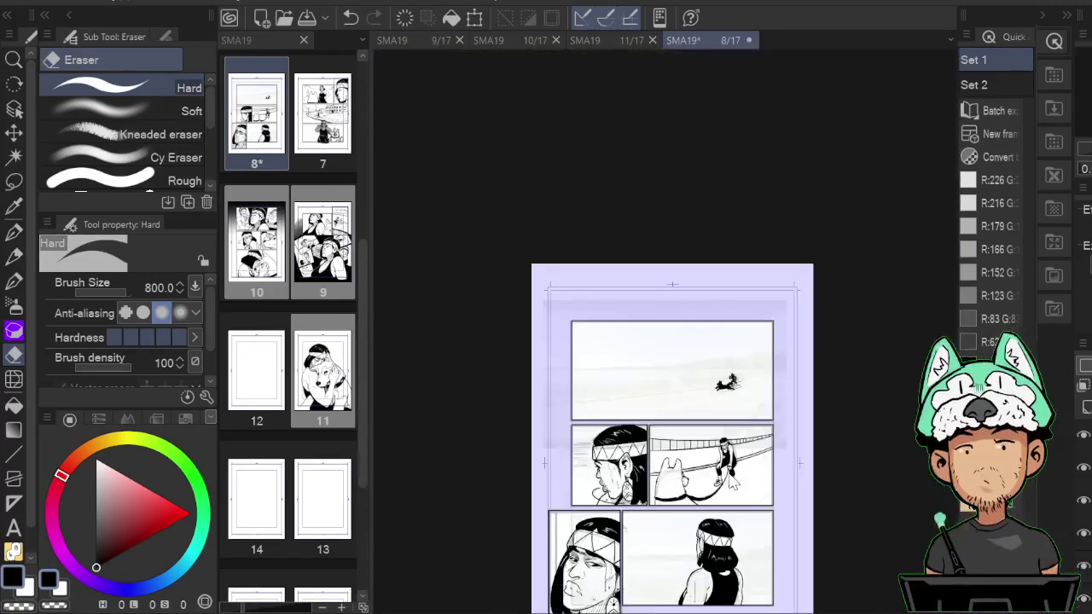
{"action": "scroll", "coordinate": [731, 474], "scroll_direction": "up", "scroll_amount": 1}
{"action": "key", "text": "h"}
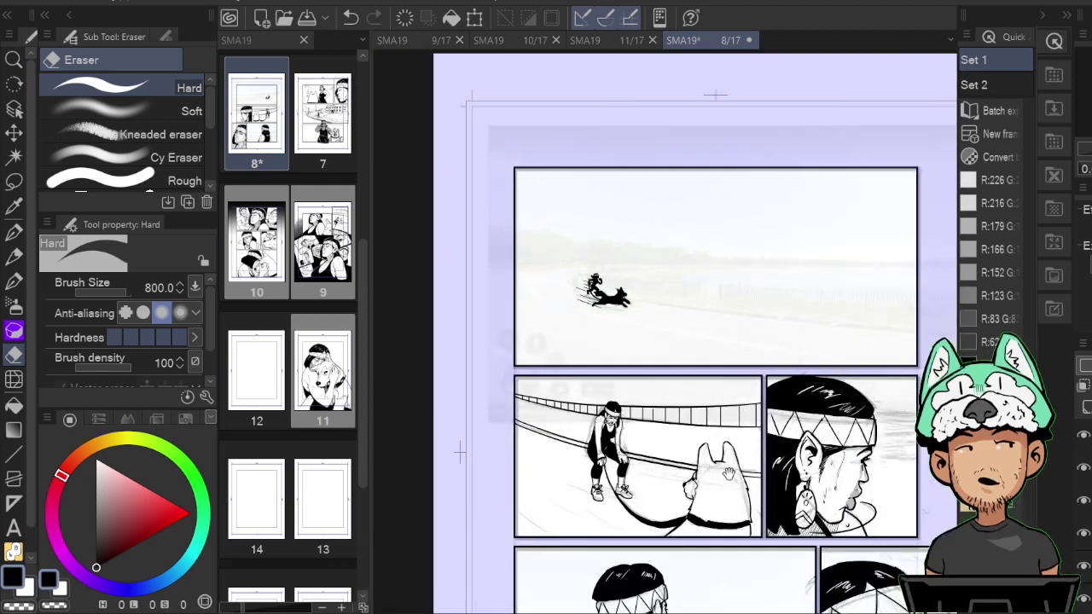
{"action": "scroll", "coordinate": [728, 474], "scroll_direction": "down", "scroll_amount": 3}
{"action": "scroll", "coordinate": [731, 481], "scroll_direction": "up", "scroll_amount": 3}
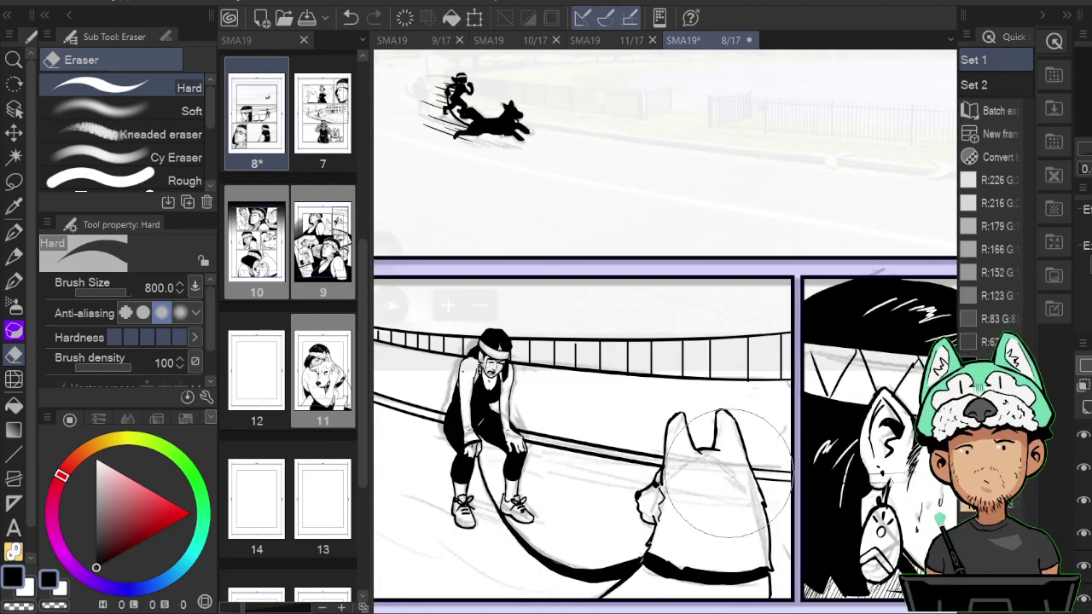
{"action": "scroll", "coordinate": [727, 474], "scroll_direction": "down", "scroll_amount": 3}
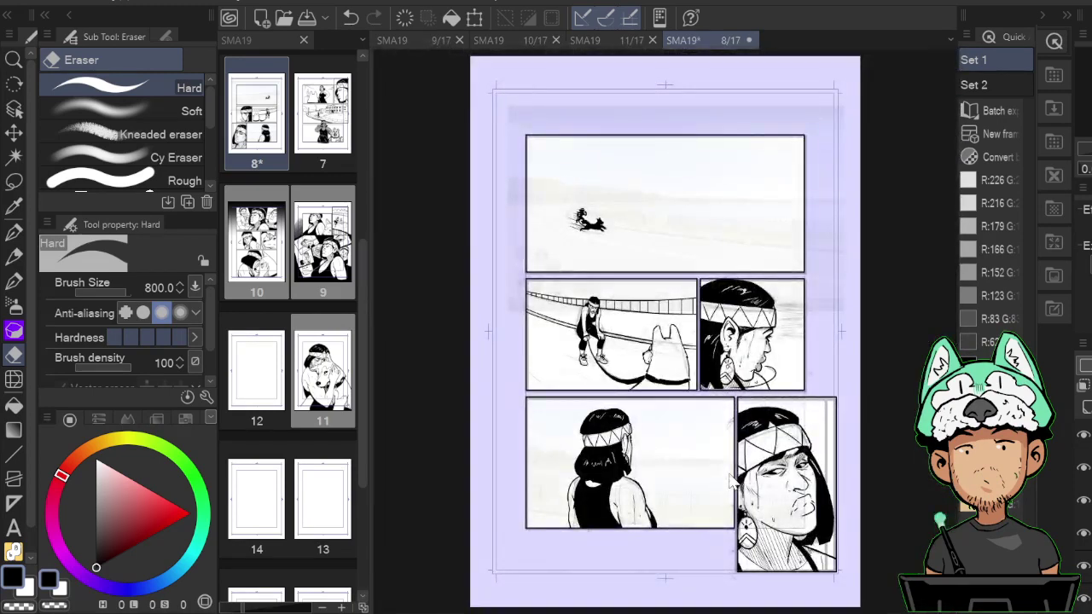
{"action": "scroll", "coordinate": [727, 474], "scroll_direction": "down", "scroll_amount": 2}
{"action": "scroll", "coordinate": [731, 476], "scroll_direction": "up", "scroll_amount": 4}
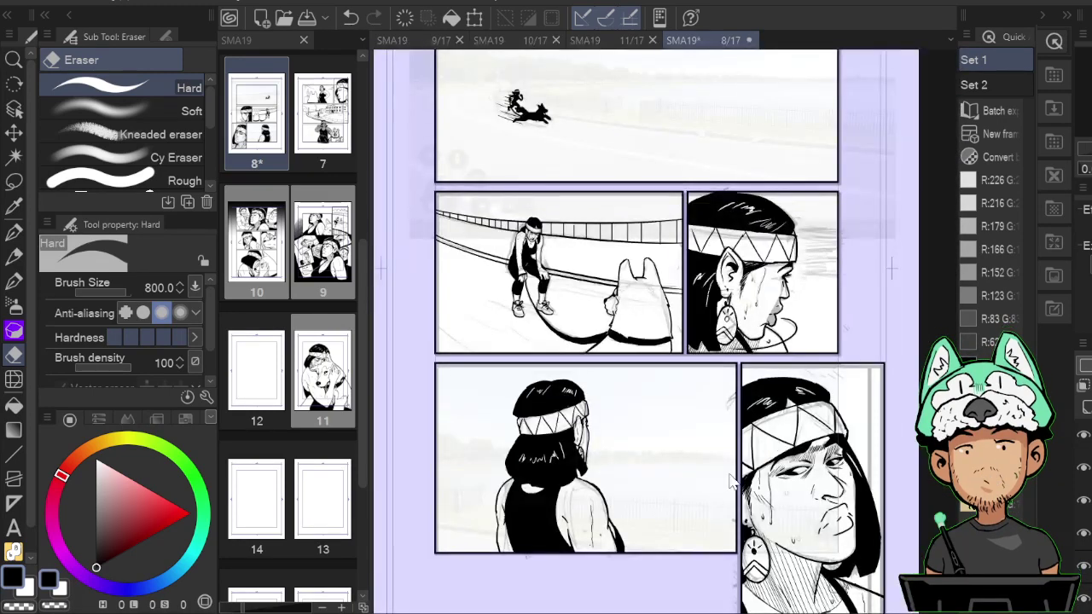
{"action": "left_click_drag", "start_coordinate": [461, 56], "coordinate": [753, 465]}
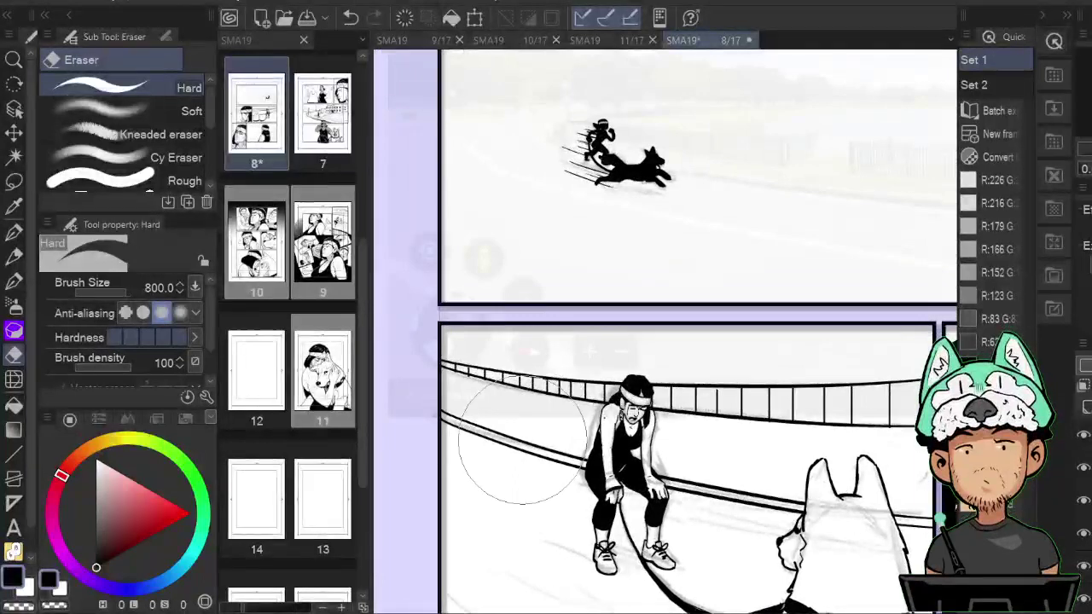
Ink small scattered grass marks on the strip between the fence and the curb with the G-pen.
{"action": "key", "text": "p"}
{"action": "left_click_drag", "start_coordinate": [478, 405], "coordinate": [545, 422]}
{"action": "key", "text": "h"}
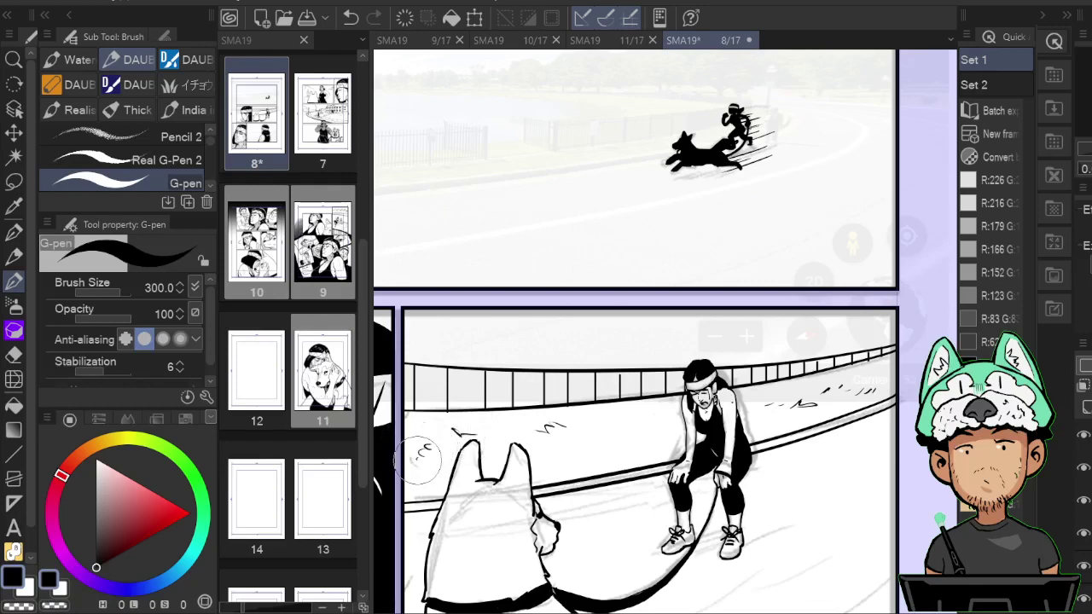
{"action": "left_click_drag", "start_coordinate": [625, 441], "coordinate": [592, 457]}
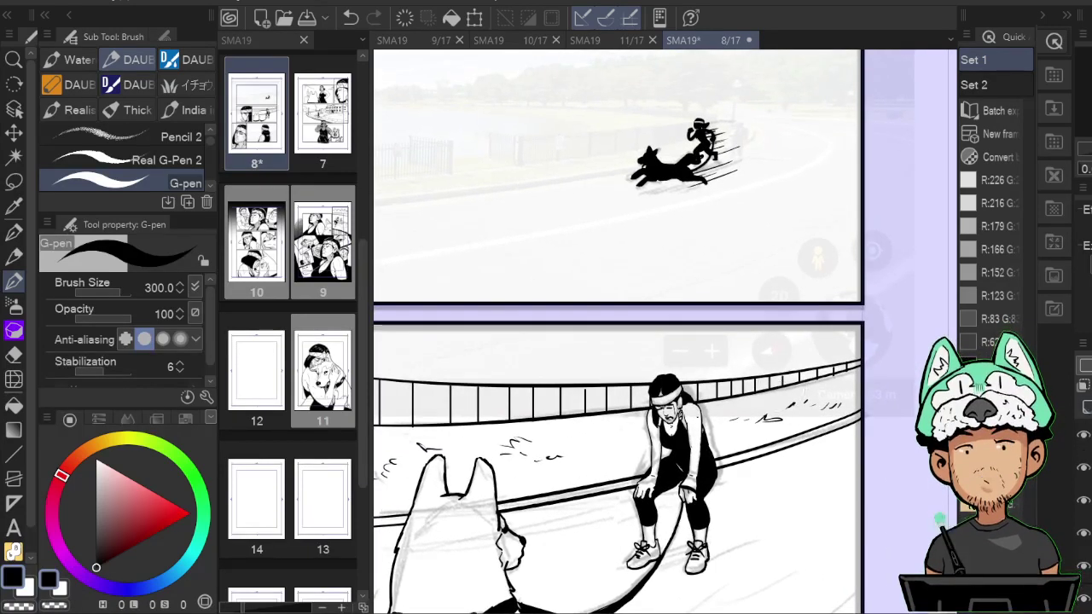
Ink a low wavy horizon line just above the fence and a second, higher ridge line running to the panel's right edge.
{"action": "left_click_drag", "start_coordinate": [617, 376], "coordinate": [705, 359]}
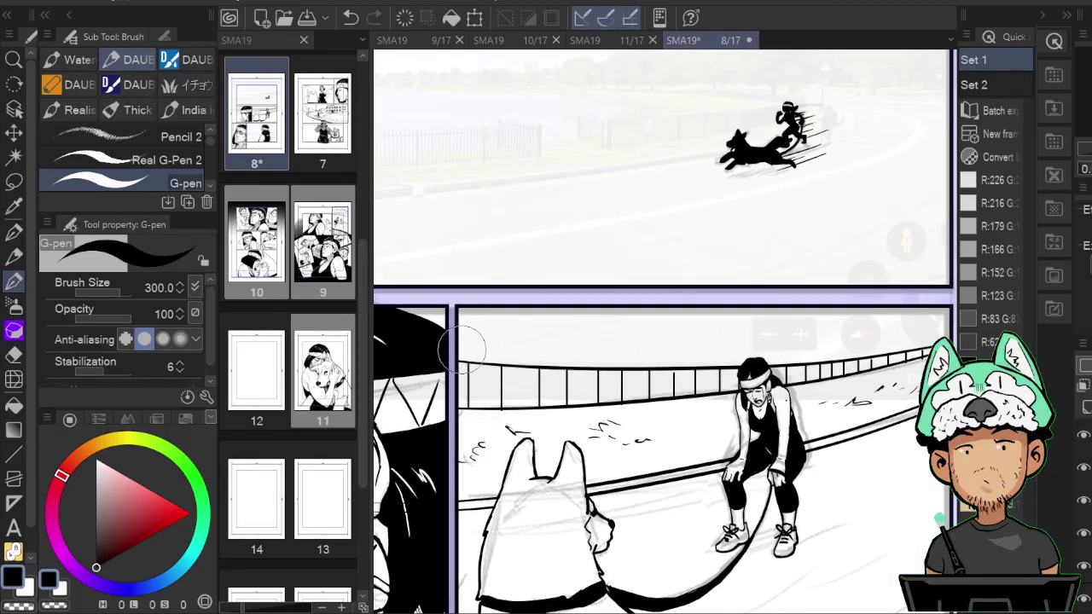
{"action": "left_click_drag", "start_coordinate": [500, 348], "coordinate": [648, 347]}
{"action": "left_click_drag", "start_coordinate": [782, 348], "coordinate": [872, 347]}
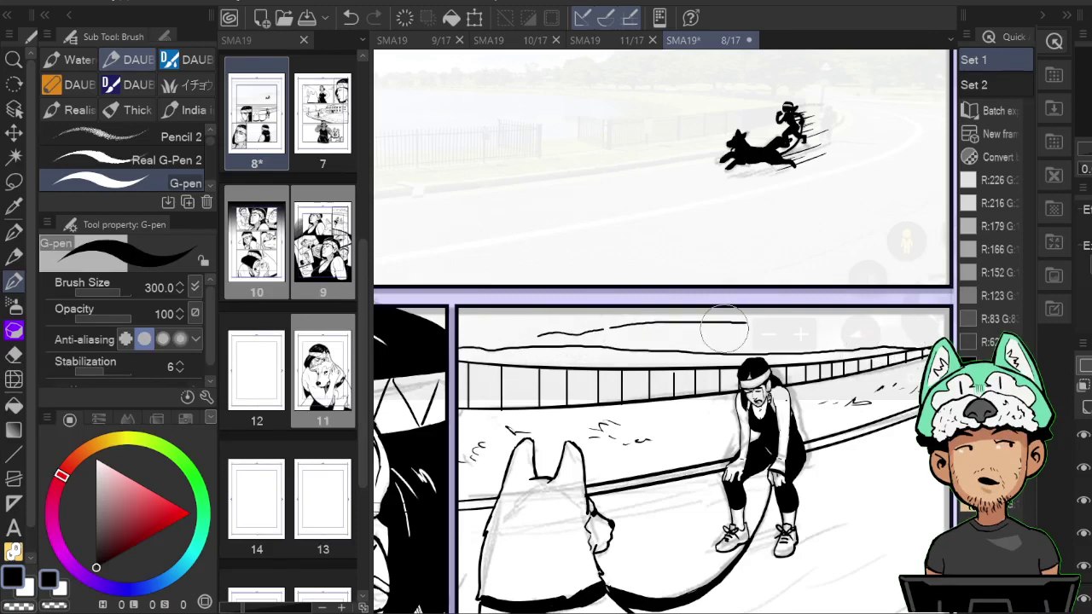
{"action": "key", "text": "ctrl+z"}
{"action": "mouse_move", "coordinate": [573, 333]}
{"action": "left_mouse_down"}
{"action": "mouse_move", "coordinate": [720, 338]}
{"action": "mouse_move", "coordinate": [943, 312]}
{"action": "left_mouse_up"}
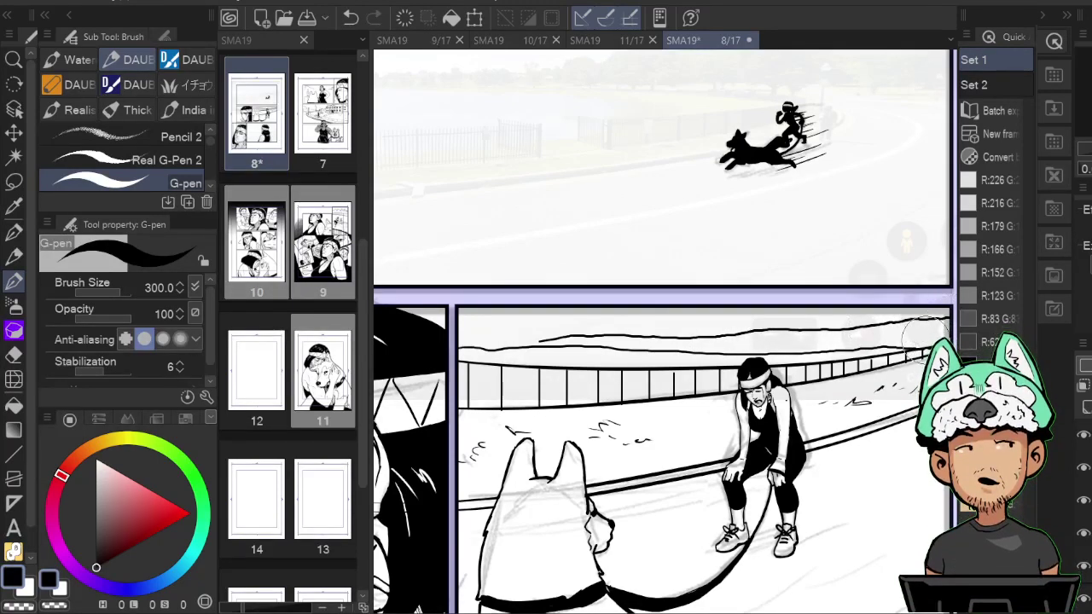
Ink a short downward slope at the upper ridge line's left end and adjust it in mirrored view.
{"action": "left_click_drag", "start_coordinate": [541, 335], "coordinate": [525, 354]}
{"action": "key", "text": "e"}
{"action": "key", "text": "b"}
{"action": "key", "text": "h"}
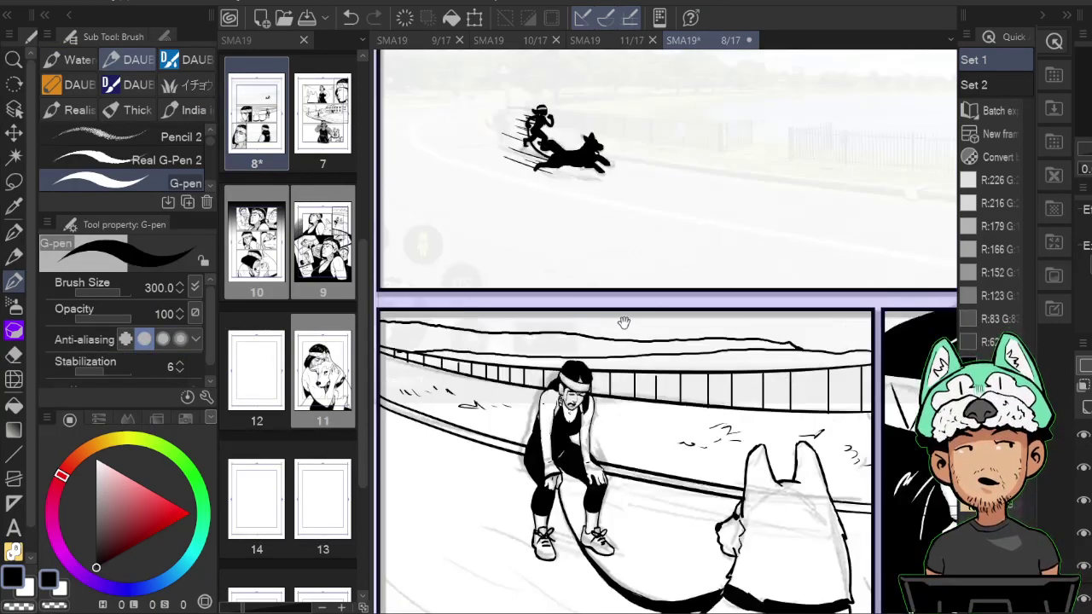
{"action": "left_click_drag", "start_coordinate": [817, 343], "coordinate": [732, 349]}
{"action": "key", "text": "e"}
{"action": "key", "text": "b"}
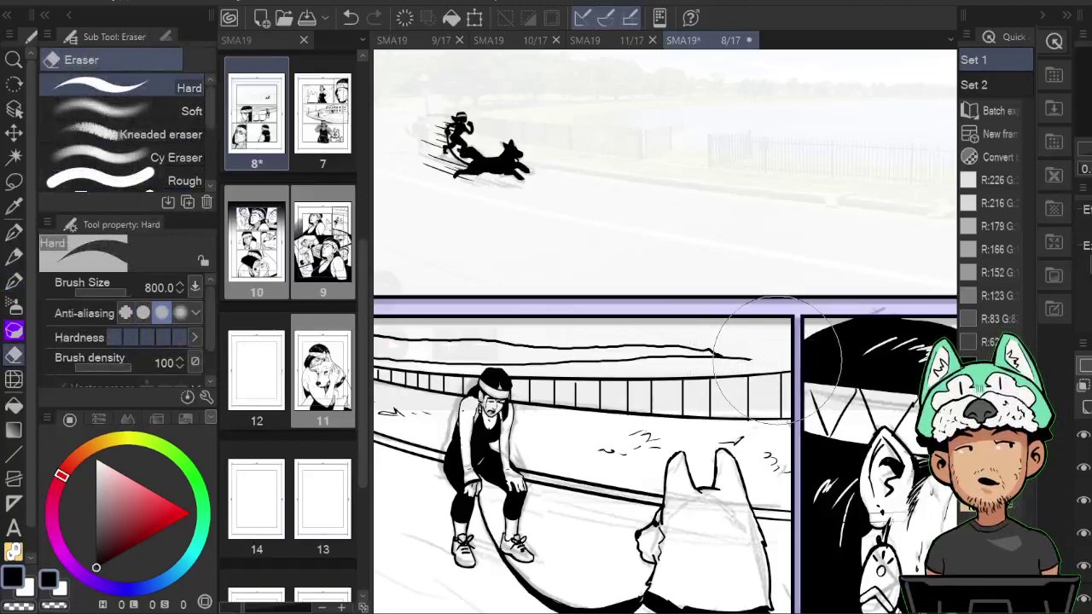
Extend the upper ridge line's tapering end toward the panel border, alternating pen strokes with erasing.
{"action": "key", "text": "p"}
{"action": "key", "text": "e"}
{"action": "key", "text": "p"}
{"action": "left_click_drag", "start_coordinate": [714, 351], "coordinate": [768, 361]}
{"action": "key", "text": "e"}
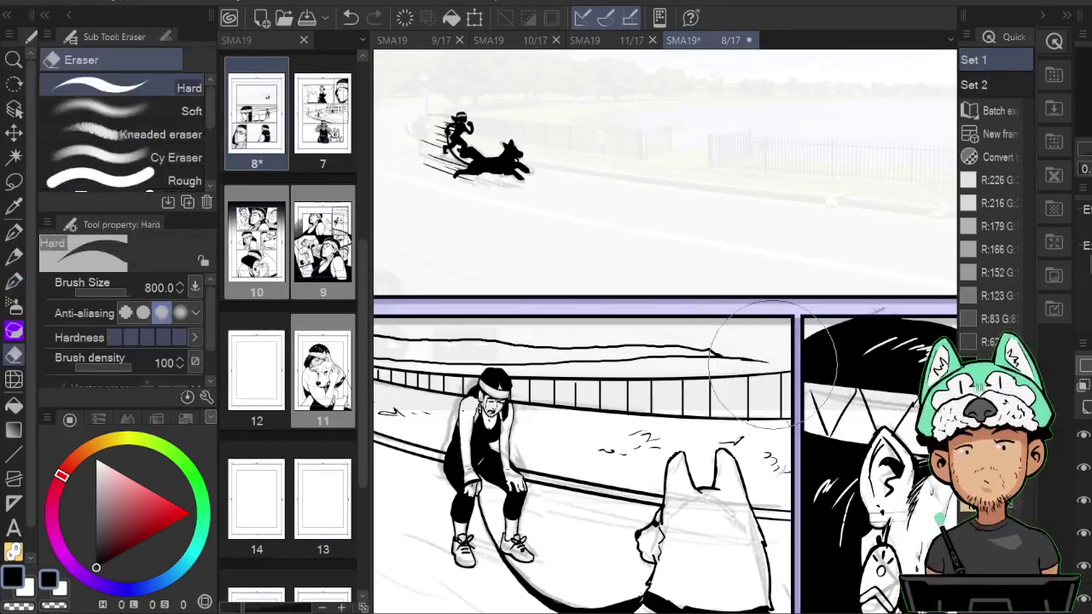
{"action": "key", "text": "b"}
{"action": "key", "text": "e"}
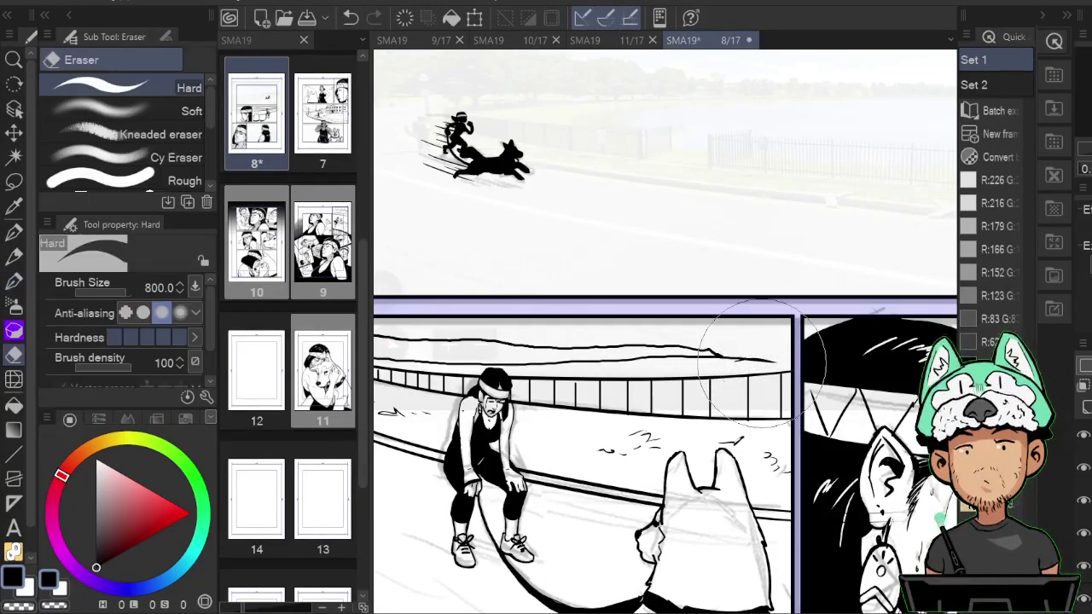
{"action": "key", "text": "b"}
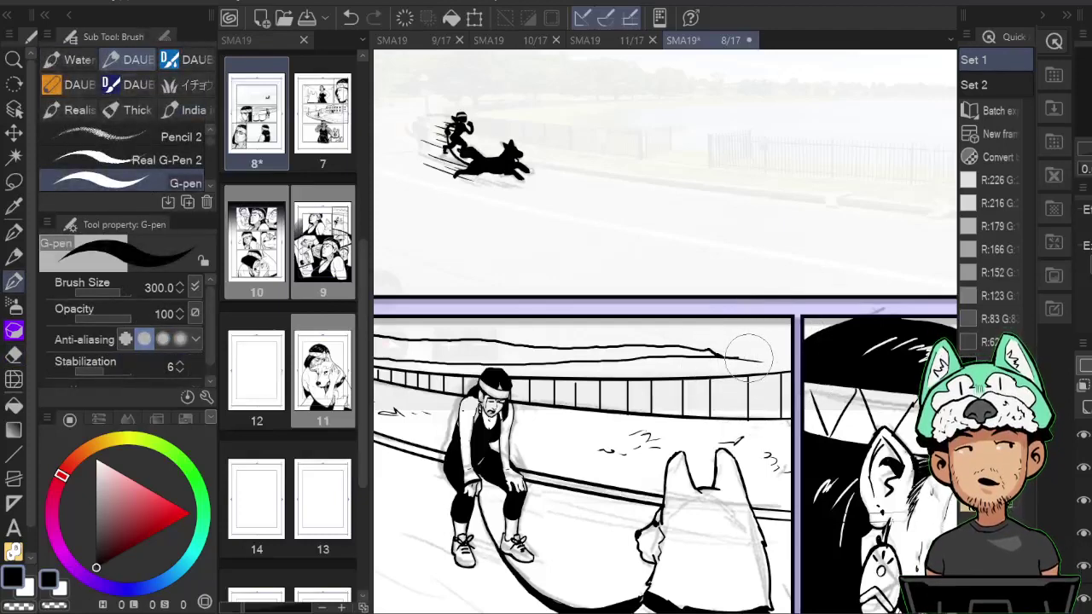
Rework the junction of the two ridge lines, trimming the upper one's tip and running the lower one down to the panel border.
{"action": "key", "text": "h"}
{"action": "key", "text": "e"}
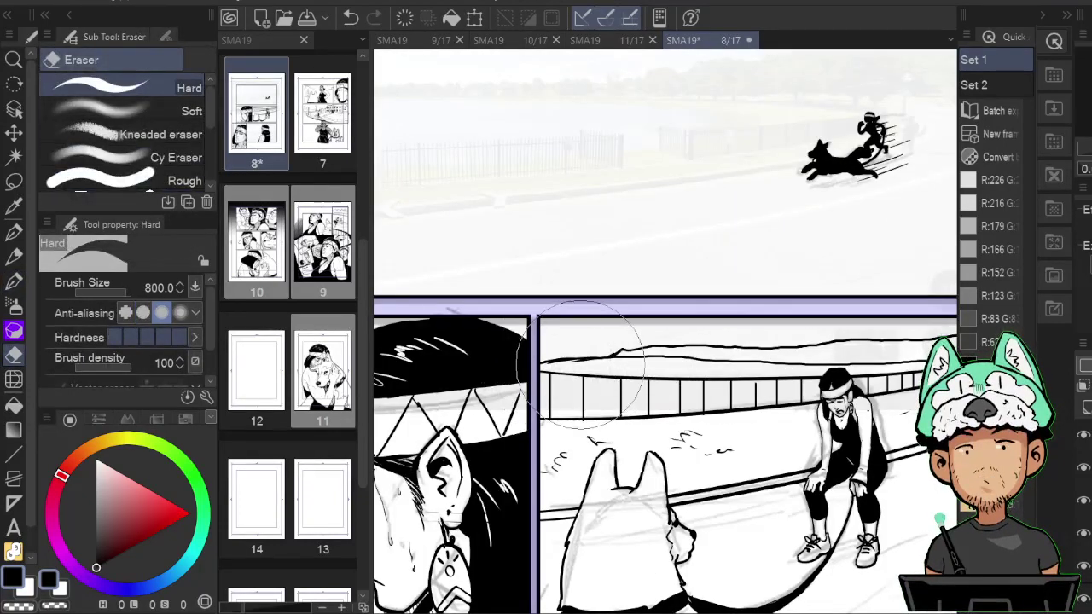
{"action": "key", "text": "h"}
{"action": "key", "text": "b"}
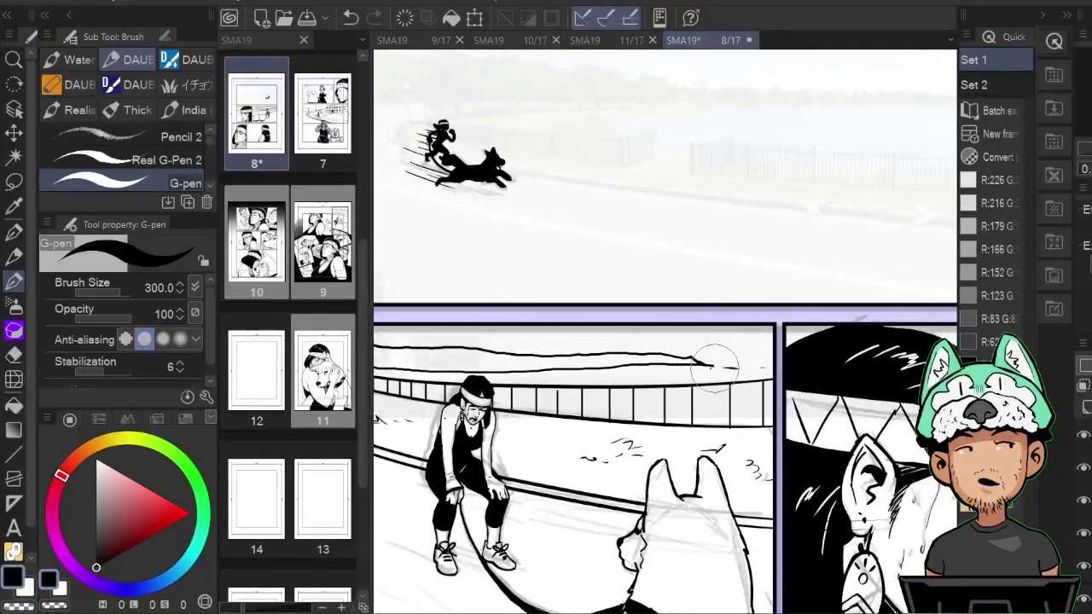
{"action": "key", "text": "e"}
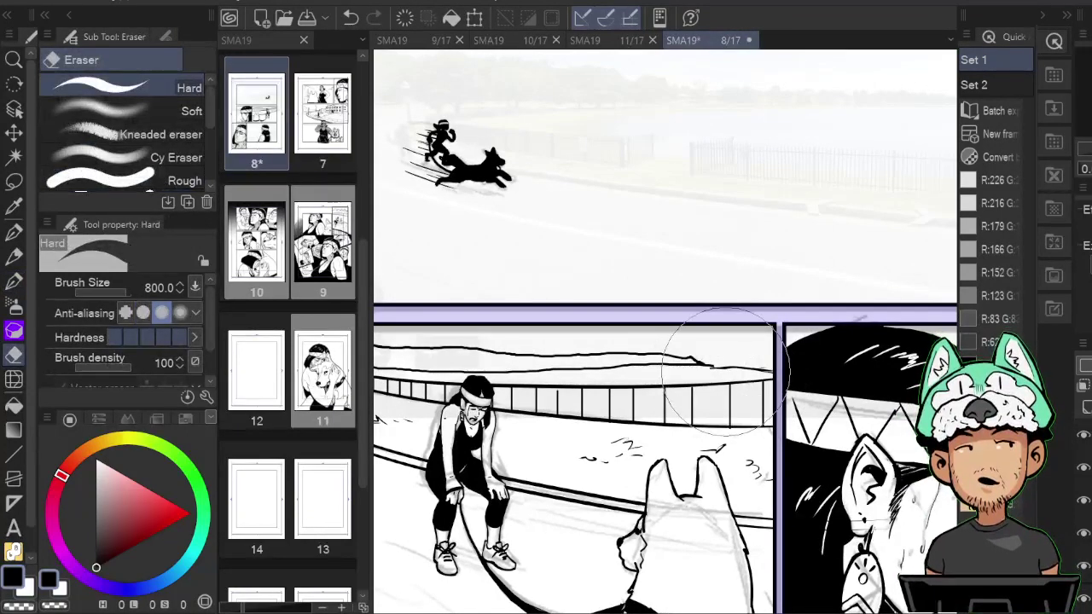
{"action": "key", "text": "b"}
{"action": "key", "text": "h"}
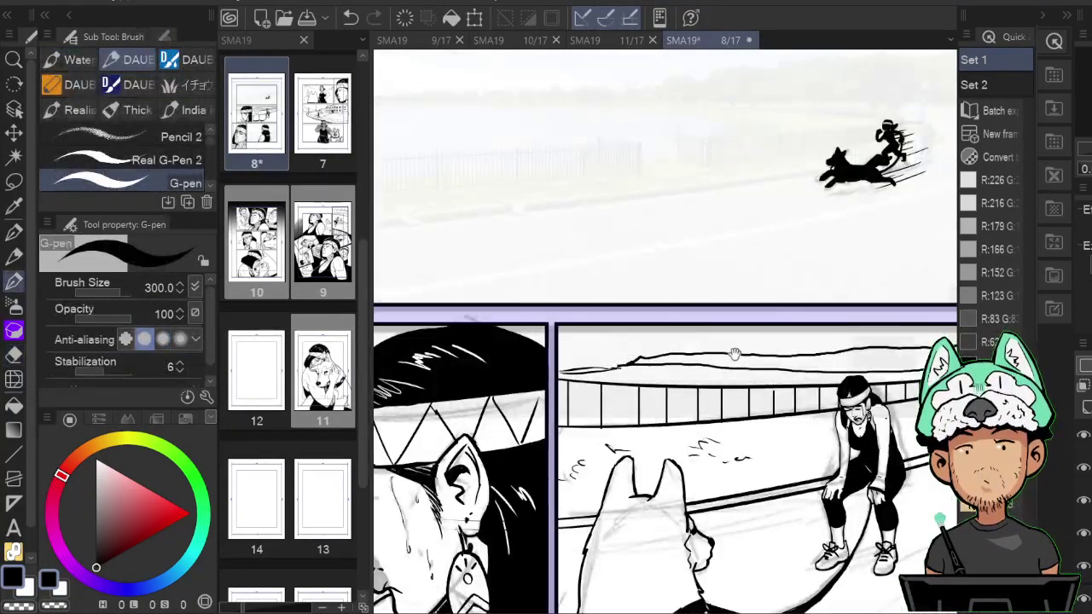
{"action": "key", "text": "h"}
{"action": "key", "text": "e"}
{"action": "key", "text": "b"}
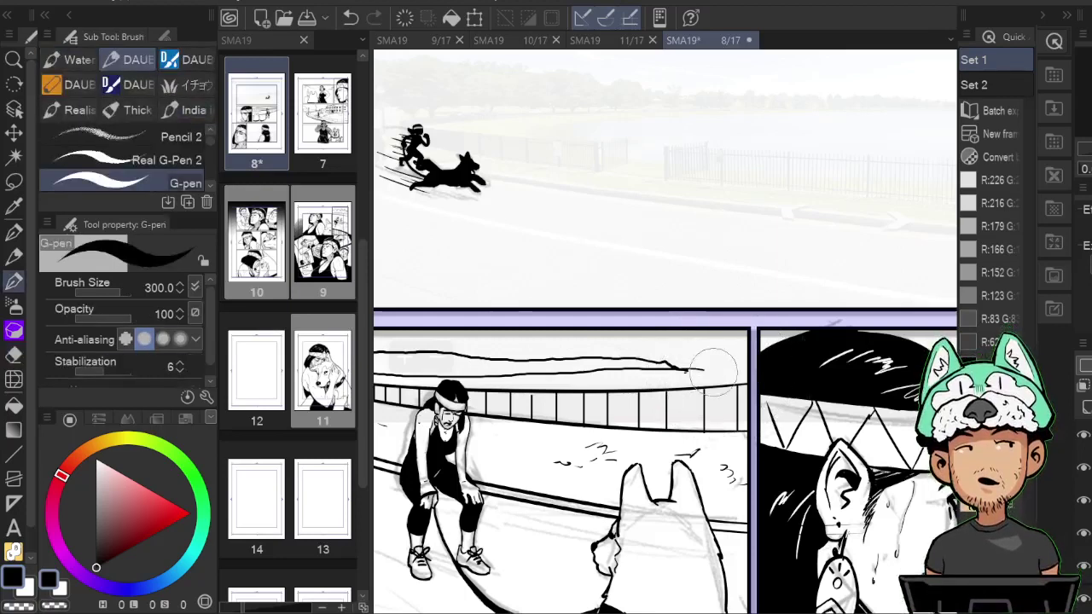
{"action": "key", "text": "e"}
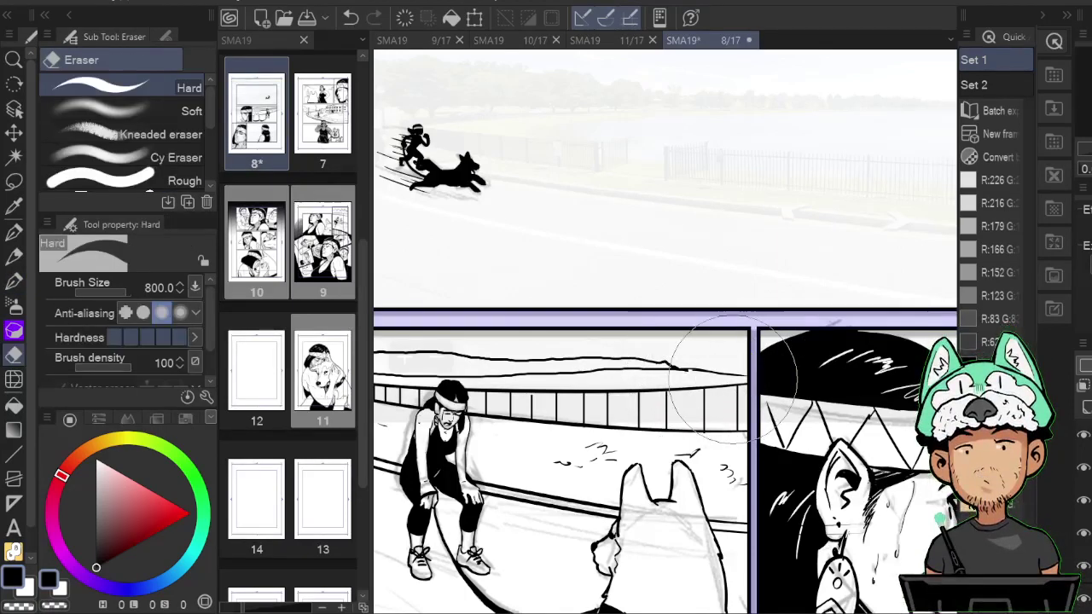
Examine the finished panel background against the rest of the page in normal and mirrored view.
{"action": "key", "text": "h"}
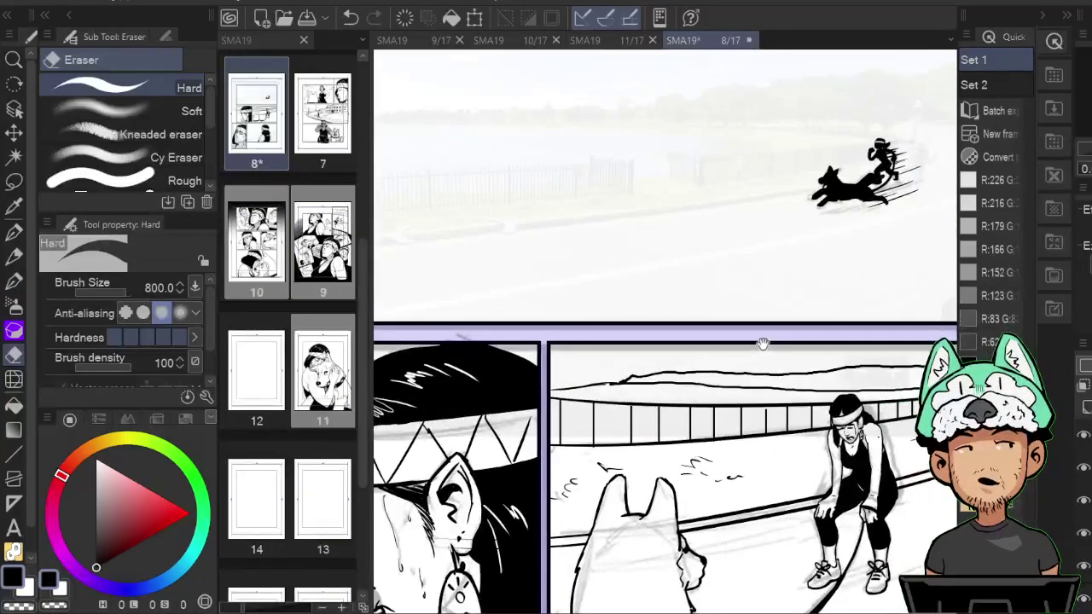
{"action": "scroll", "coordinate": [688, 413], "scroll_direction": "down", "scroll_amount": 4}
{"action": "scroll", "coordinate": [689, 414], "scroll_direction": "up", "scroll_amount": 2}
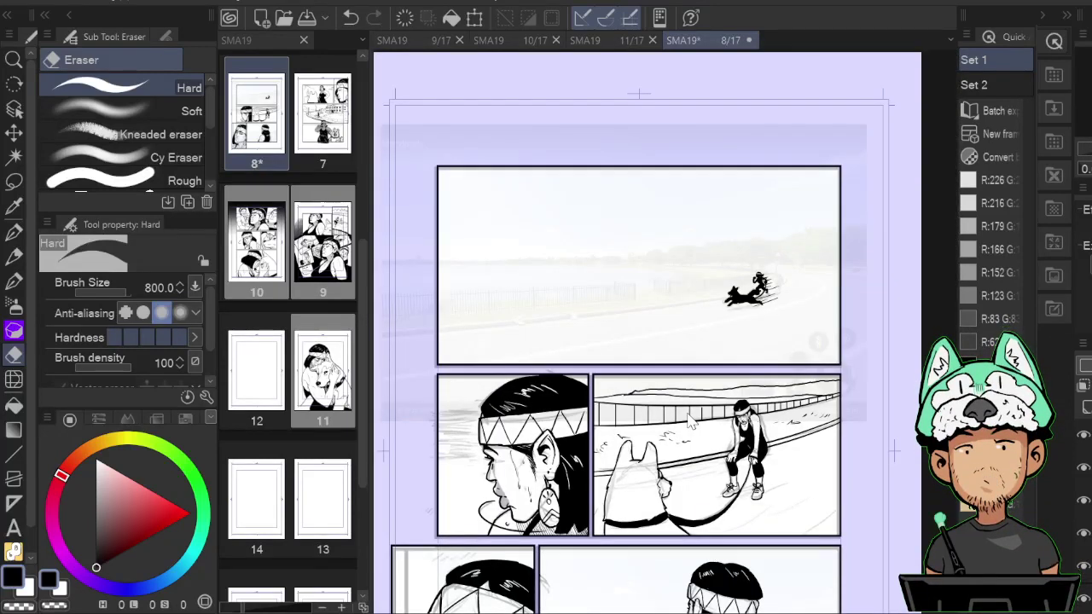
{"action": "scroll", "coordinate": [690, 422], "scroll_direction": "down", "scroll_amount": 2}
{"action": "scroll", "coordinate": [690, 421], "scroll_direction": "up", "scroll_amount": 4}
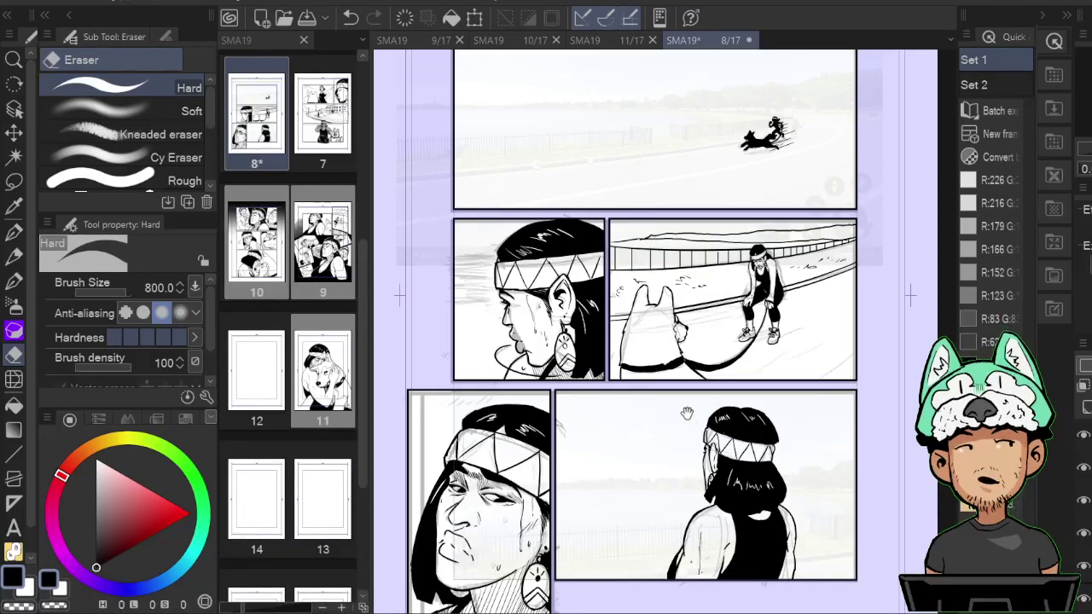
{"action": "key", "text": "h"}
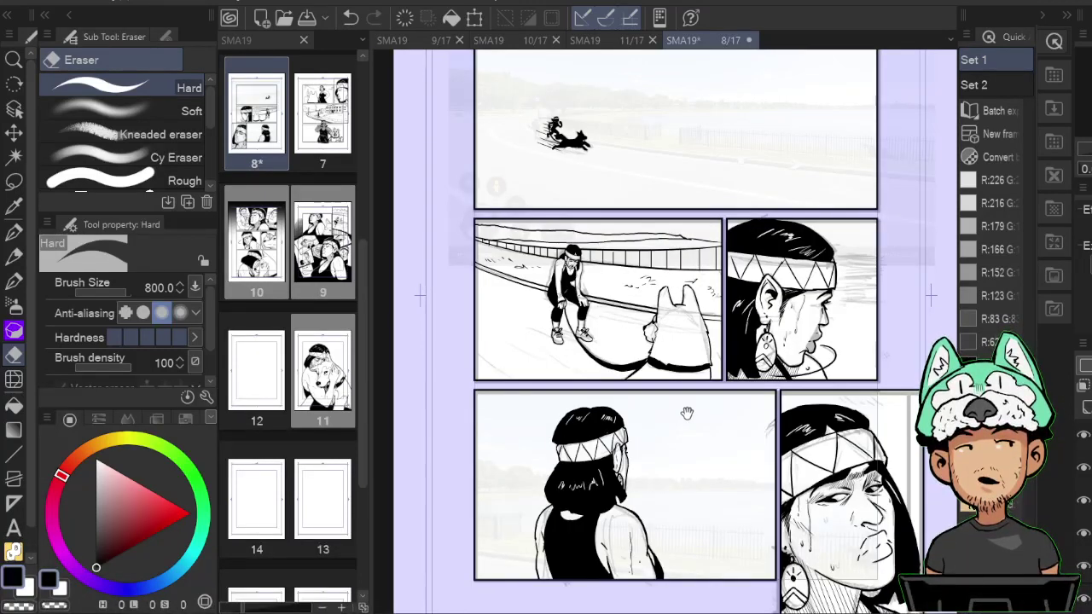
Ink the fence's thick top rail with the G-pen from the woman's brow to the panel border in the profile close-up.
{"action": "scroll", "coordinate": [691, 422], "scroll_direction": "up", "scroll_amount": 3}
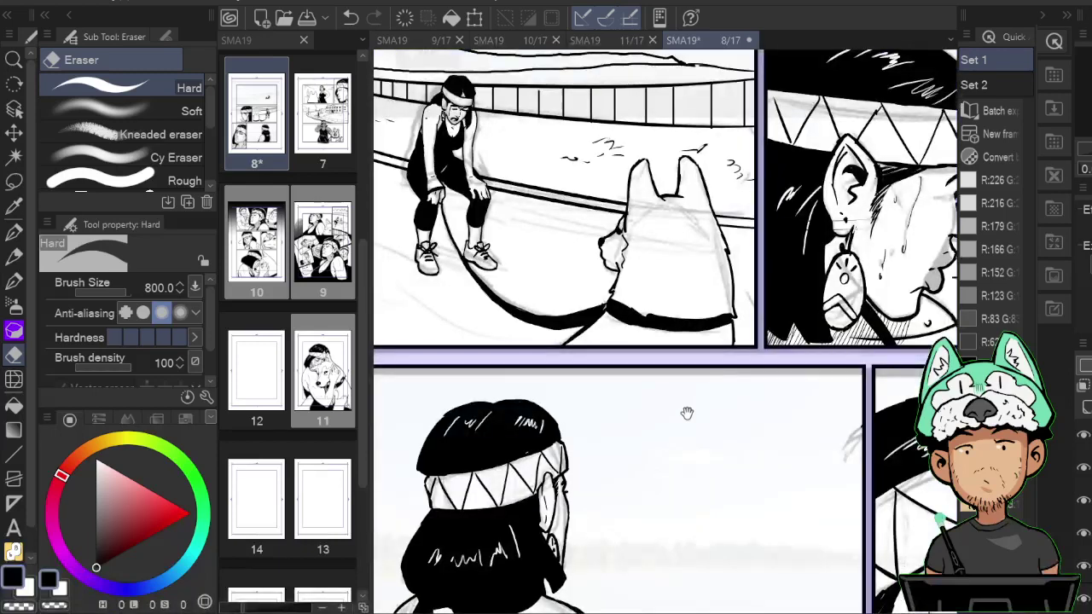
{"action": "left_click_drag", "start_coordinate": [754, 234], "coordinate": [451, 317]}
{"action": "mouse_move", "coordinate": [712, 208]}
{"action": "left_mouse_down"}
{"action": "mouse_move", "coordinate": [539, 213]}
{"action": "mouse_move", "coordinate": [522, 239]}
{"action": "left_mouse_up"}
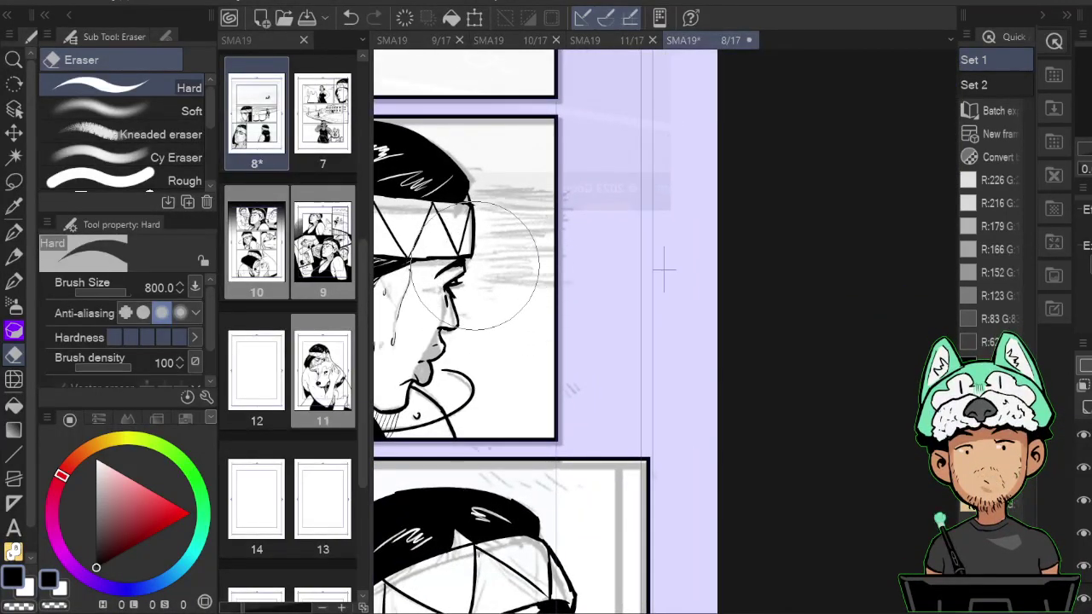
{"action": "key", "text": "p"}
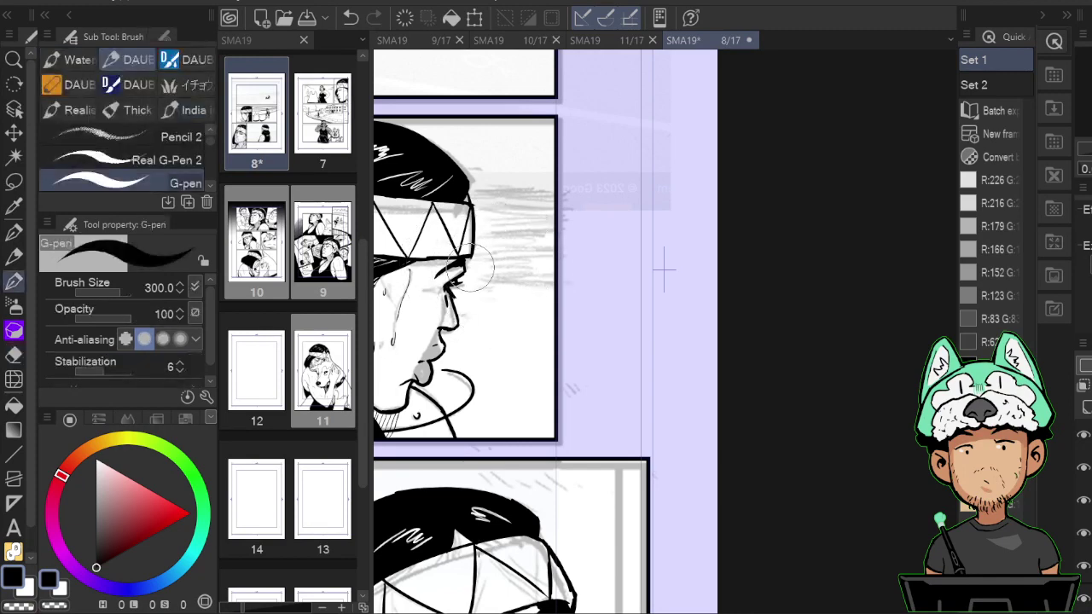
{"action": "mouse_move", "coordinate": [465, 271]}
{"action": "left_mouse_down"}
{"action": "mouse_move", "coordinate": [571, 274]}
{"action": "mouse_move", "coordinate": [476, 262]}
{"action": "mouse_move", "coordinate": [570, 278]}
{"action": "left_mouse_up"}
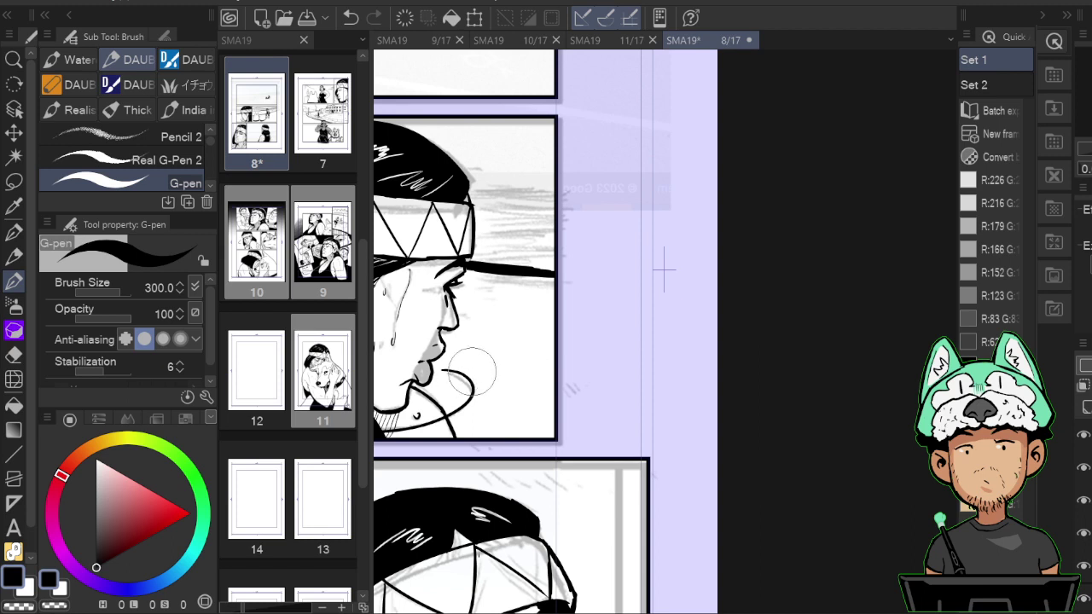
Ink the fence's lower rail from the woman's mouth to the panel border and thicken the top rail, checking both in mirrored view.
{"action": "left_click_drag", "start_coordinate": [424, 358], "coordinate": [555, 377]}
{"action": "key", "text": "ctrl+z"}
{"action": "left_click_drag", "start_coordinate": [438, 363], "coordinate": [569, 386]}
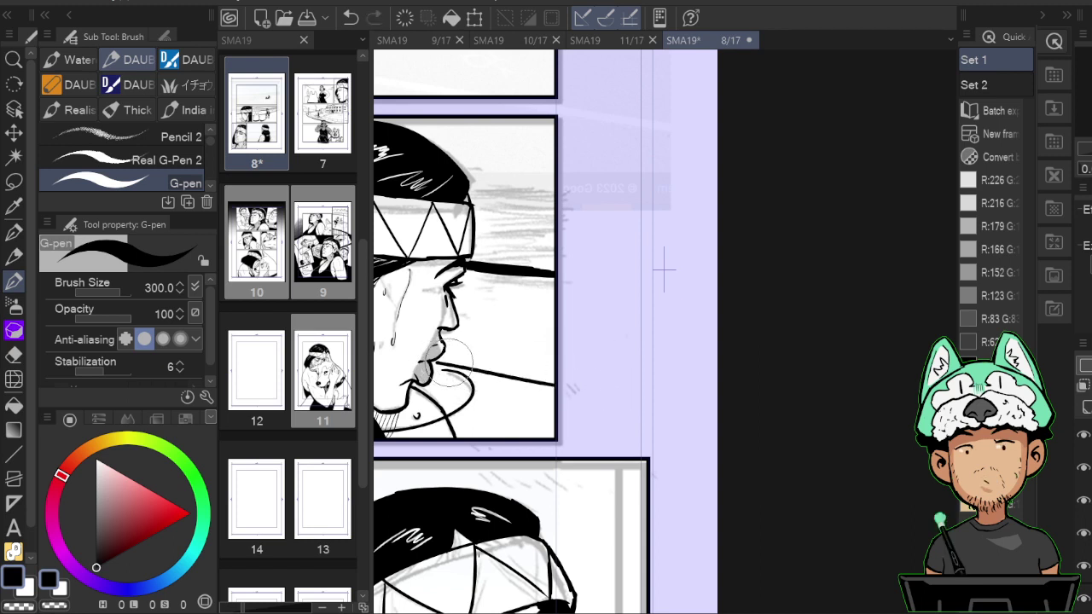
{"action": "mouse_move", "coordinate": [436, 362]}
{"action": "left_mouse_down"}
{"action": "mouse_move", "coordinate": [554, 384]}
{"action": "mouse_move", "coordinate": [507, 408]}
{"action": "left_mouse_up"}
{"action": "key", "text": "h"}
{"action": "key", "text": "h"}
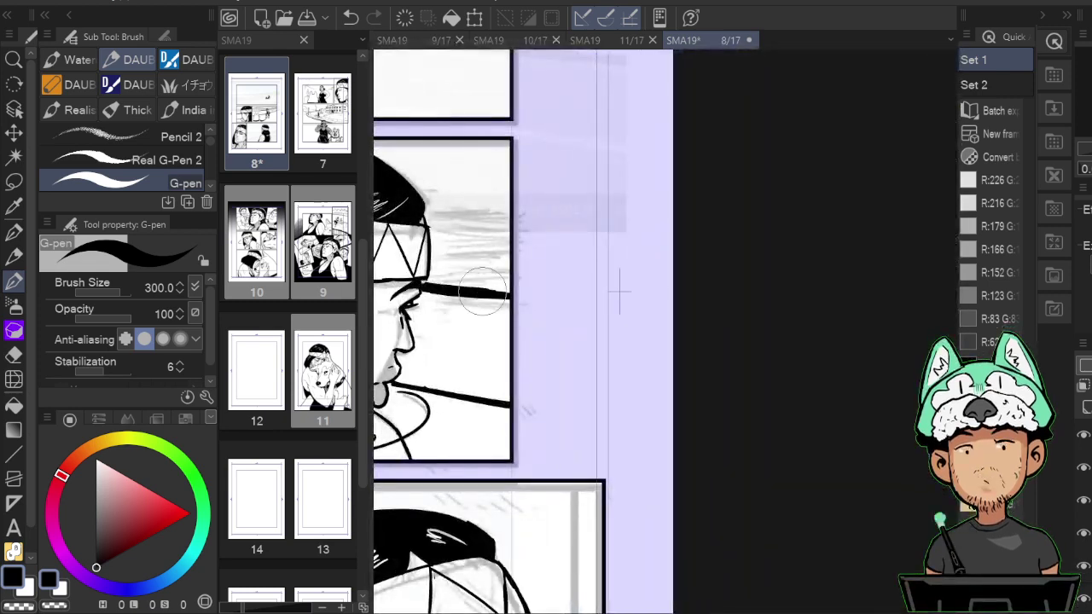
{"action": "left_click_drag", "start_coordinate": [458, 292], "coordinate": [522, 301]}
{"action": "key", "text": "h"}
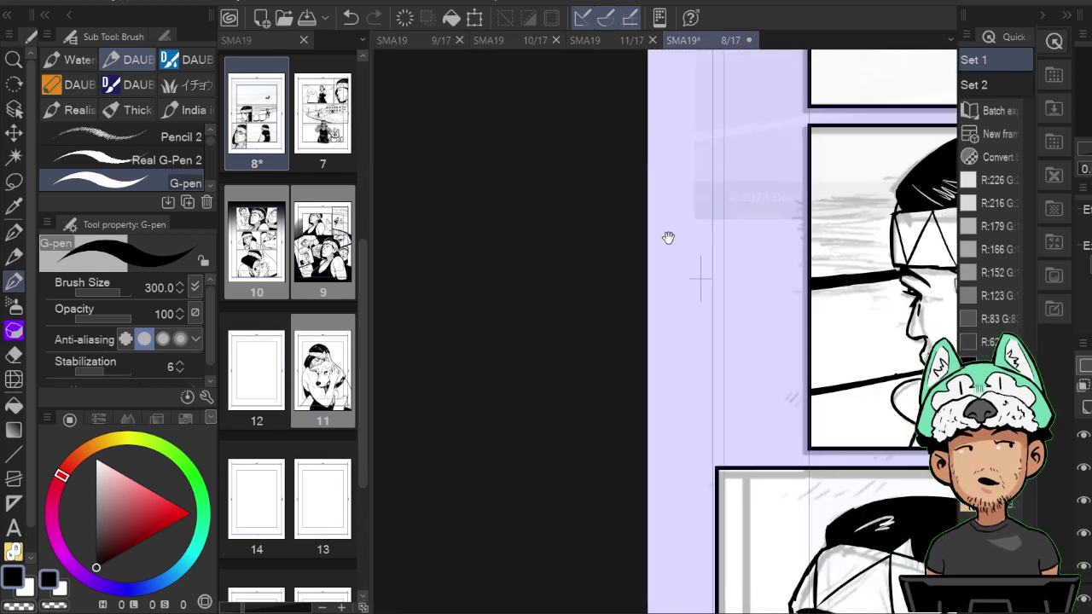
Set the Straight line tool to size 40 while trying vertical fence posts between the rails, and undo the trial posts.
{"action": "left_click", "coordinate": [14, 455]}
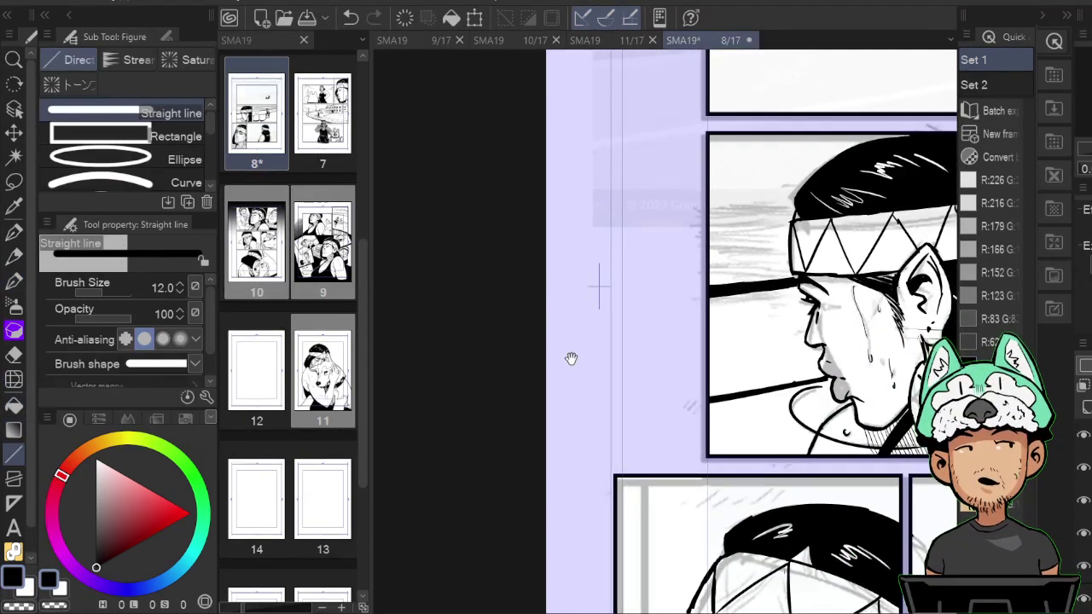
{"action": "left_click_drag", "start_coordinate": [711, 271], "coordinate": [707, 368]}
{"action": "key", "text": "bracketright"}
{"action": "key", "text": "bracketright"}
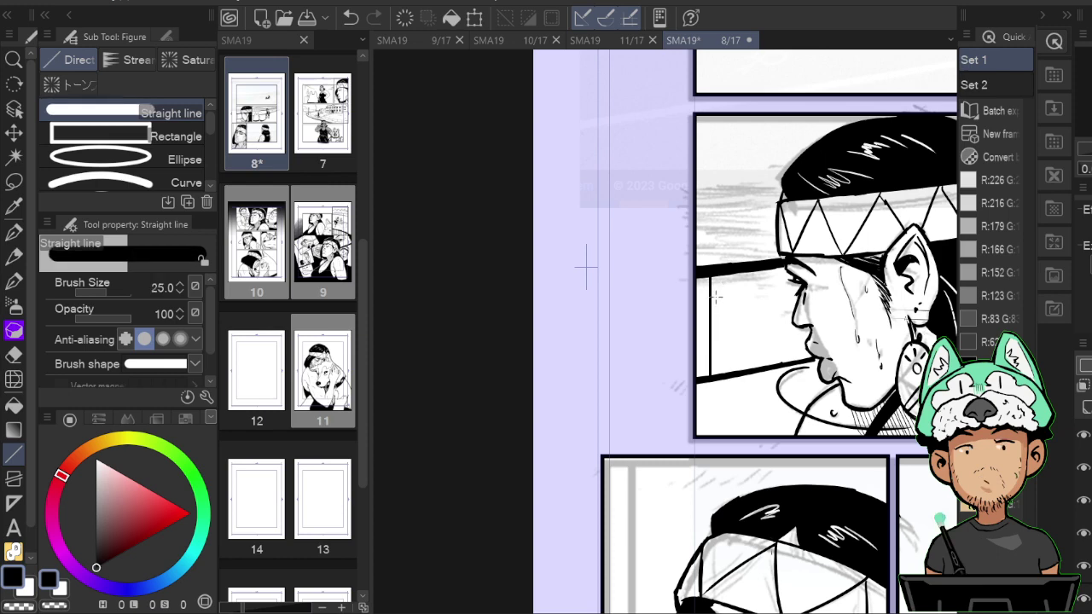
{"action": "left_click_drag", "start_coordinate": [707, 322], "coordinate": [708, 367]}
{"action": "key", "text": "ctrl+z"}
{"action": "key", "text": "bracketright"}
{"action": "key", "text": "bracketright"}
{"action": "left_click_drag", "start_coordinate": [731, 280], "coordinate": [730, 376]}
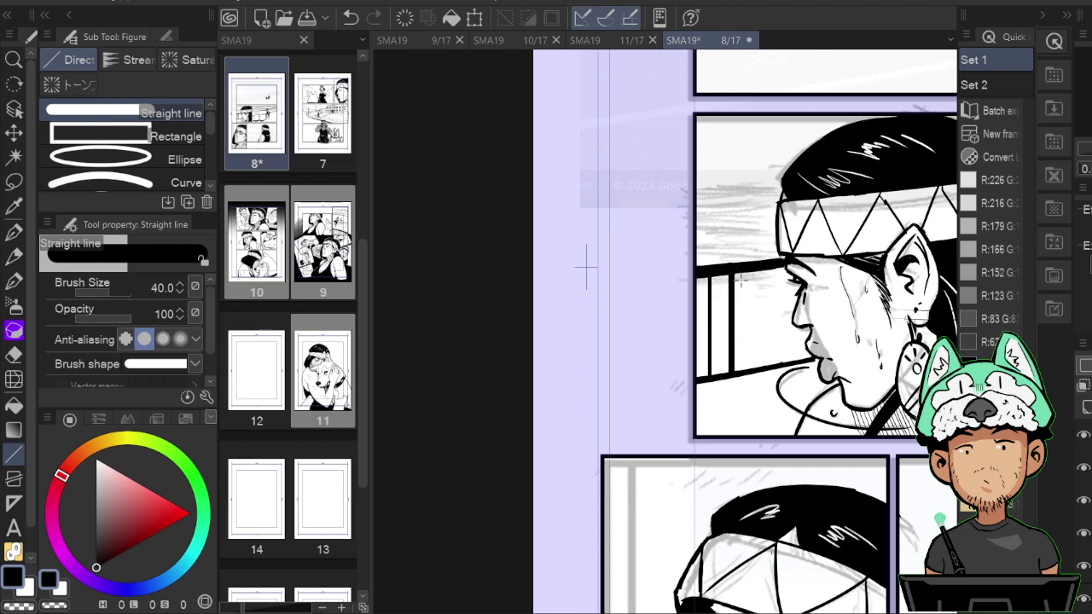
{"action": "key", "text": "ctrl+z"}
{"action": "key", "text": "ctrl+z"}
{"action": "key", "text": "ctrl+z"}
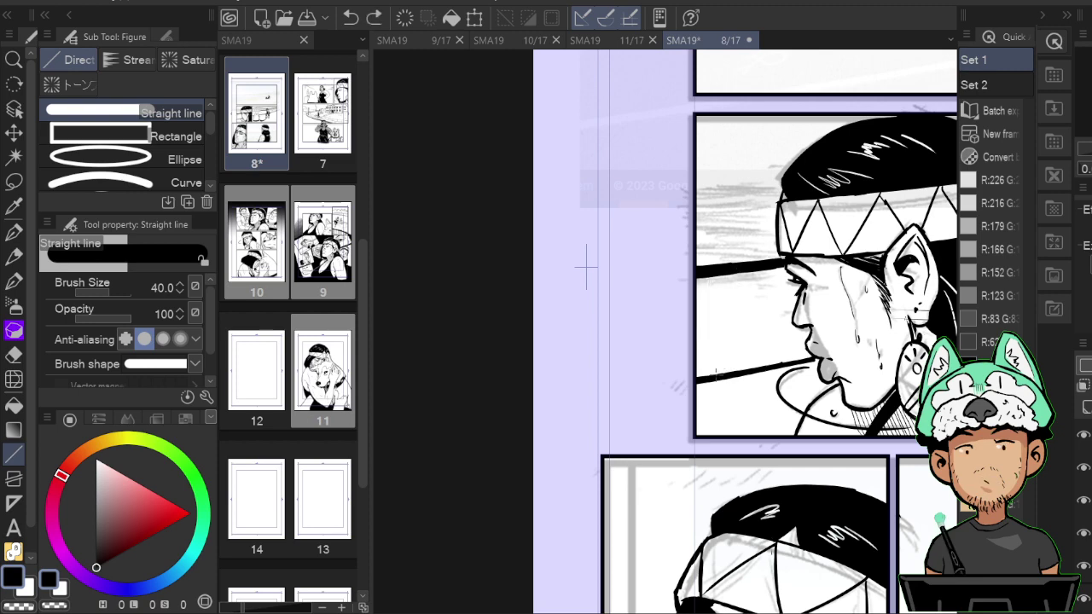
Draw three vertical fence posts in front of the woman's face, extending the two outer ones beyond the rails.
{"action": "left_click_drag", "start_coordinate": [721, 378], "coordinate": [721, 272]}
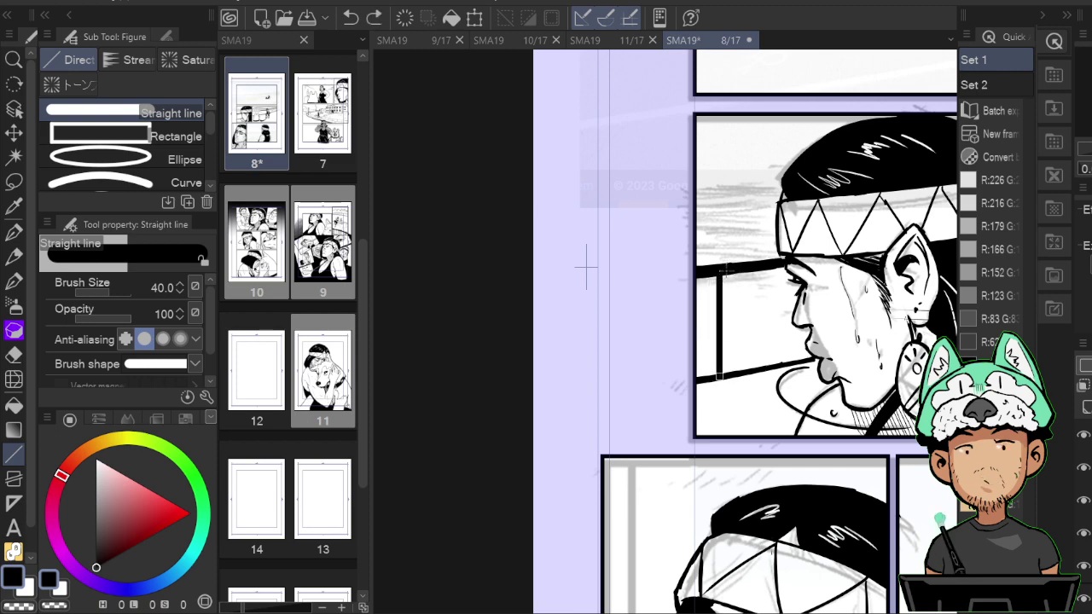
{"action": "left_click_drag", "start_coordinate": [747, 374], "coordinate": [747, 256]}
{"action": "key", "text": "ctrl+z"}
{"action": "key", "text": "ctrl+z"}
{"action": "left_click_drag", "start_coordinate": [720, 382], "coordinate": [728, 254]}
{"action": "left_click_drag", "start_coordinate": [755, 377], "coordinate": [756, 252]}
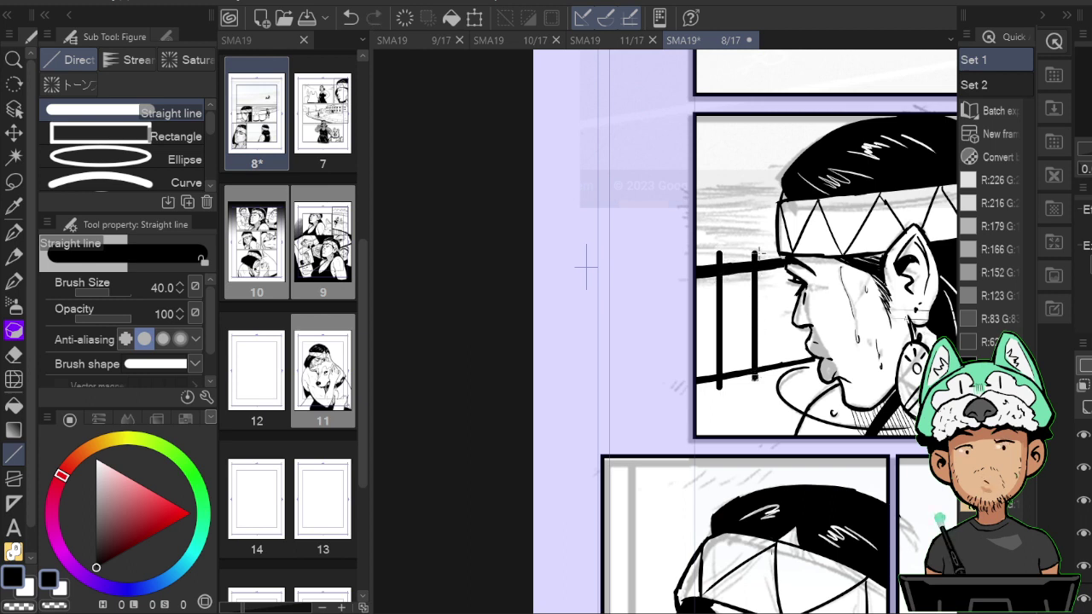
{"action": "left_click_drag", "start_coordinate": [785, 367], "coordinate": [783, 278]}
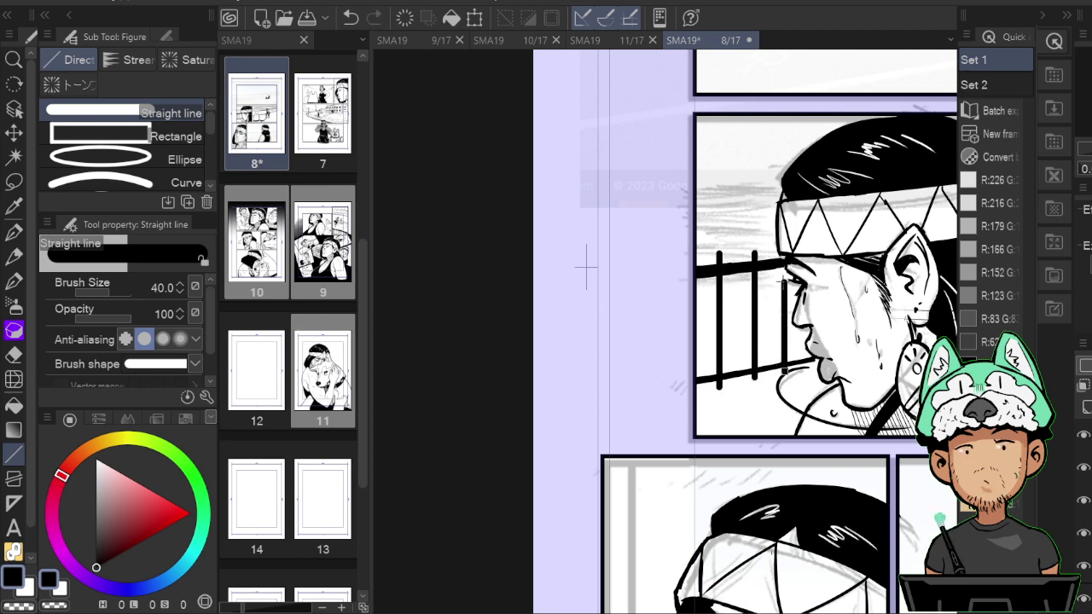
Ink a thinner additional rail with the G-pen just above the fence's lower rail, from the woman's mouth to the panel border.
{"action": "key", "text": "h"}
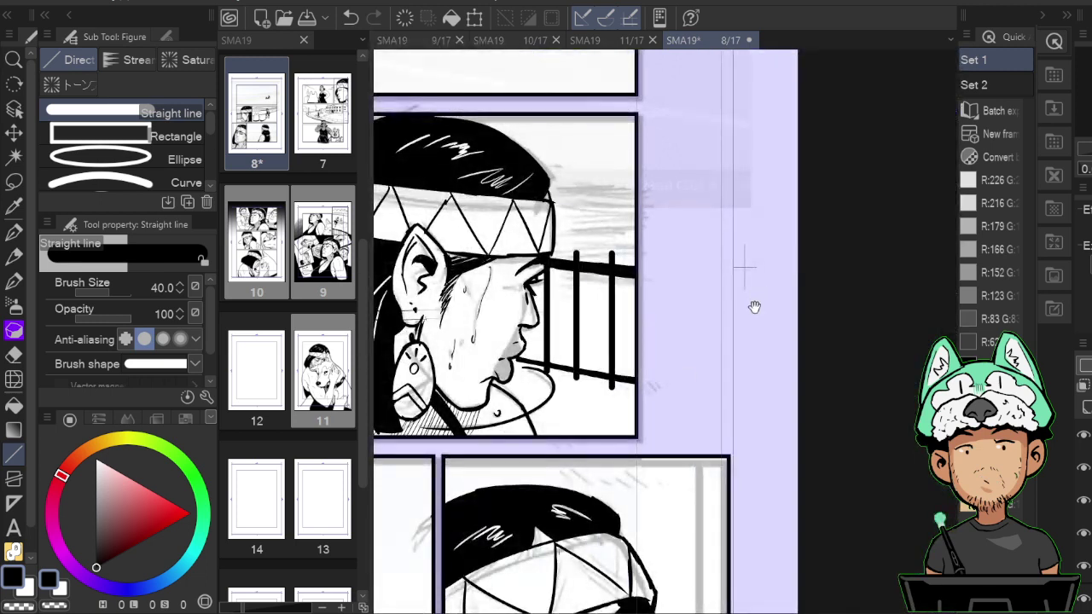
{"action": "mouse_move", "coordinate": [709, 331]}
{"action": "left_mouse_down"}
{"action": "mouse_move", "coordinate": [687, 376]}
{"action": "mouse_move", "coordinate": [653, 376]}
{"action": "left_mouse_up"}
{"action": "key", "text": "b"}
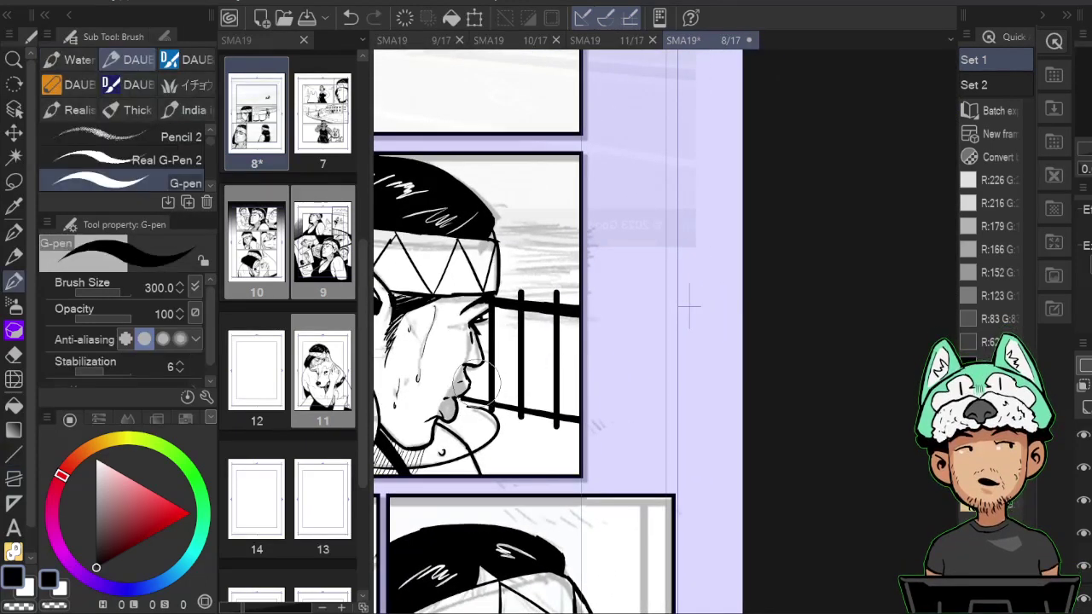
{"action": "left_click_drag", "start_coordinate": [471, 378], "coordinate": [577, 393]}
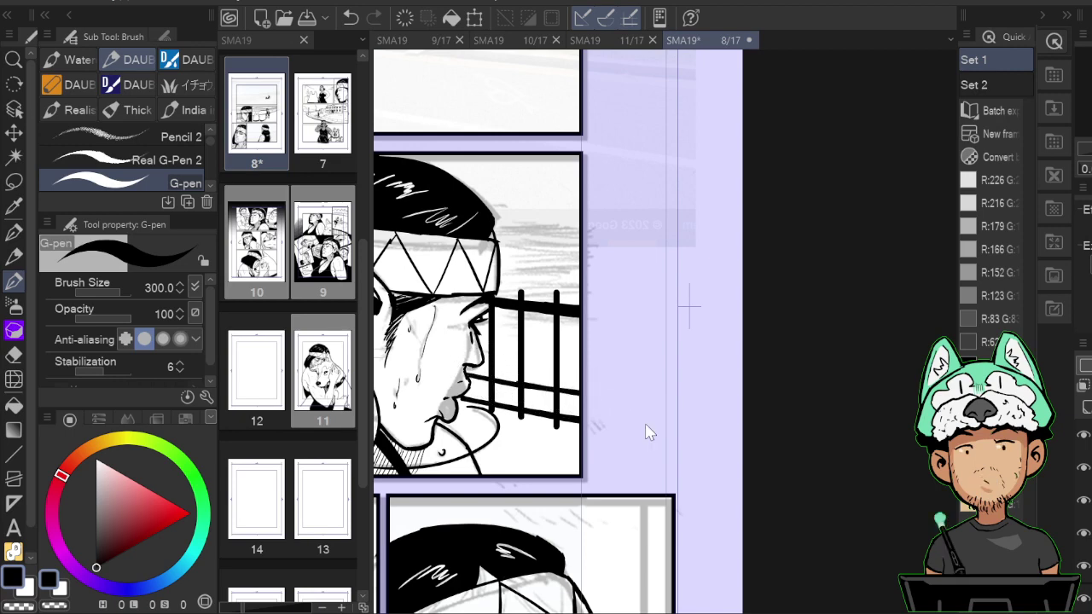
Ink the distant horizon line across the water behind the woman's head in the profile panel, undoing unsatisfactory strokes.
{"action": "scroll", "coordinate": [649, 432], "scroll_direction": "down", "scroll_amount": 4}
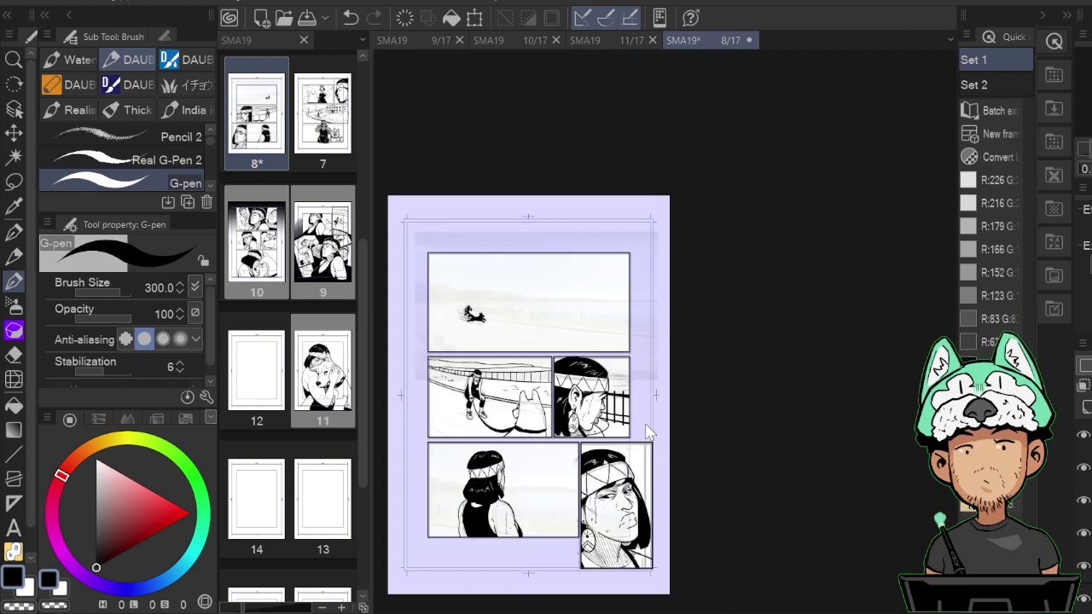
{"action": "scroll", "coordinate": [647, 426], "scroll_direction": "up", "scroll_amount": 2}
{"action": "key", "text": "h"}
{"action": "left_click_drag", "start_coordinate": [646, 423], "coordinate": [538, 237]}
{"action": "left_click_drag", "start_coordinate": [547, 328], "coordinate": [461, 305]}
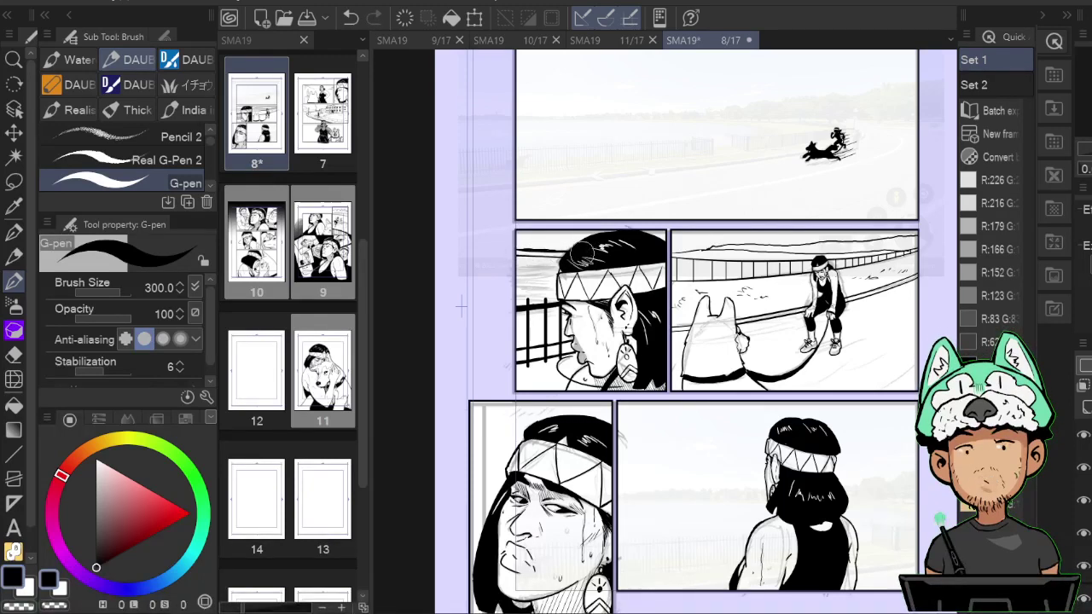
{"action": "key", "text": "ctrl+z"}
{"action": "left_click_drag", "start_coordinate": [538, 249], "coordinate": [573, 253]}
{"action": "key", "text": "ctrl+z"}
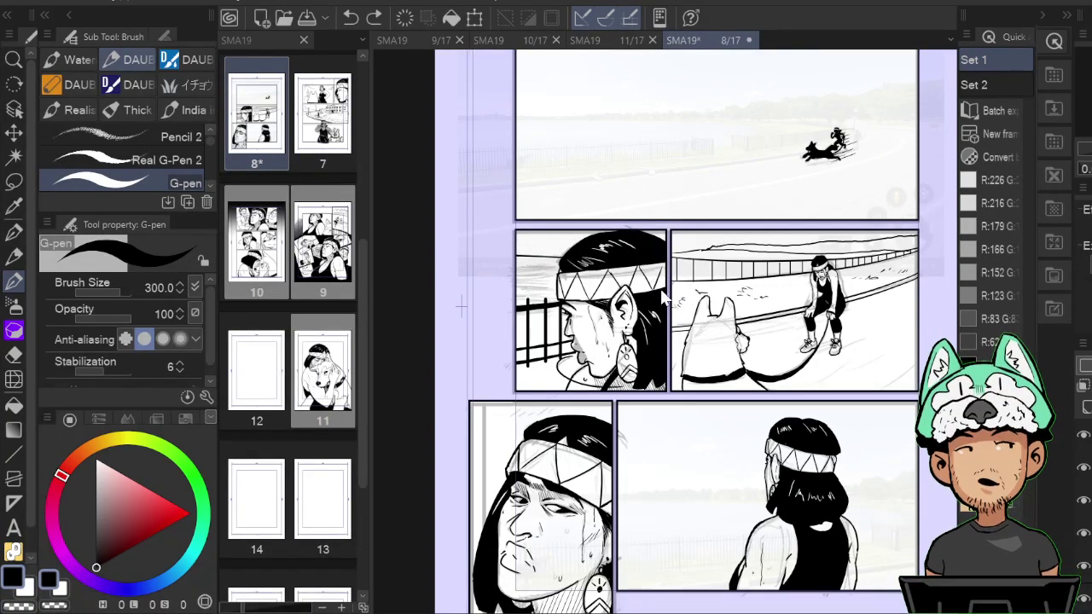
{"action": "left_click_drag", "start_coordinate": [531, 247], "coordinate": [607, 256]}
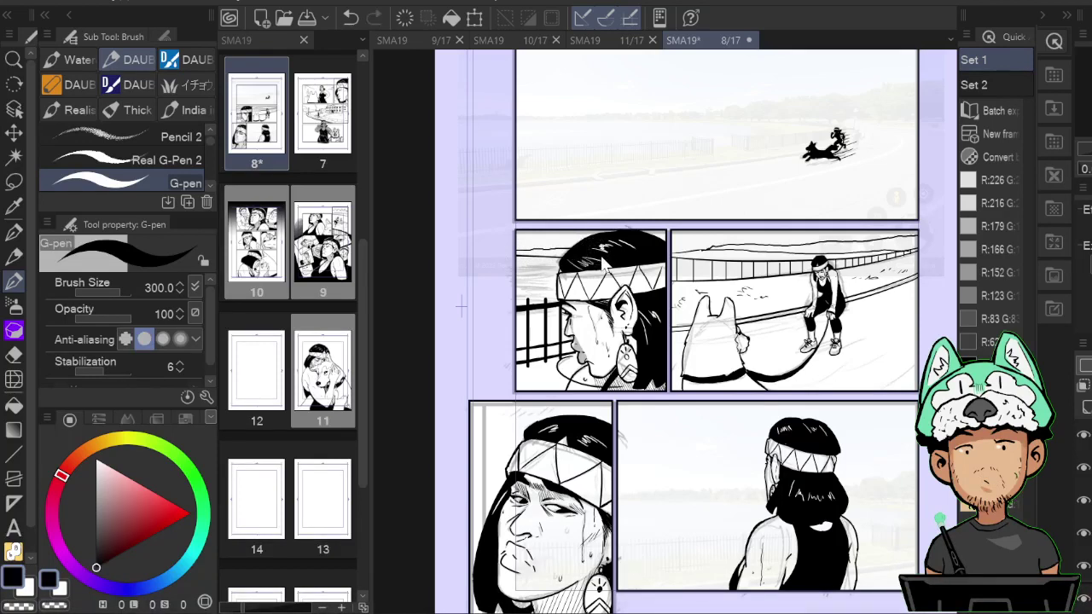
{"action": "key", "text": "ctrl+0"}
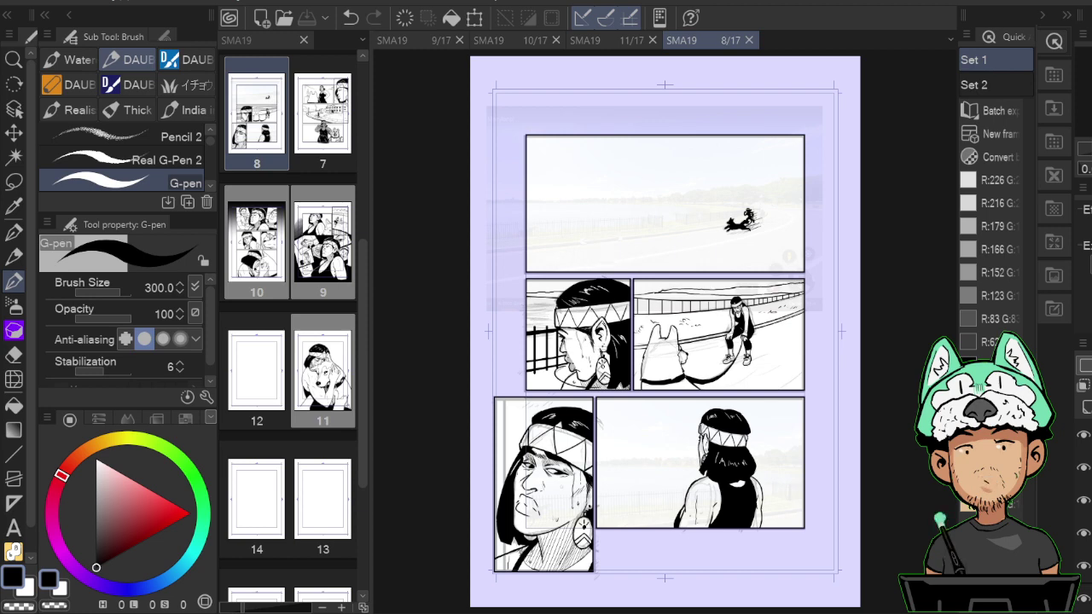
Identify the lake photo layer of the back-view panel by toggling layer visibility and raise that photo's opacity.
{"action": "left_click", "coordinate": [1082, 468]}
{"action": "left_click", "coordinate": [1082, 469]}
{"action": "left_click", "coordinate": [1085, 469]}
{"action": "left_click", "coordinate": [1086, 468]}
{"action": "left_click", "coordinate": [1089, 501]}
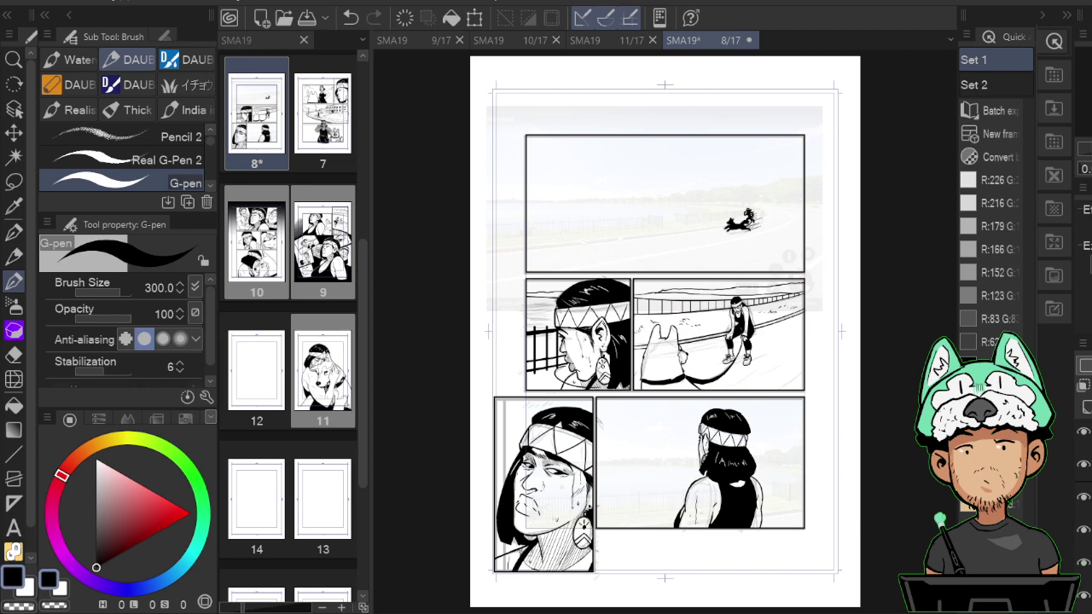
{"action": "left_click_drag", "start_coordinate": [1086, 484], "coordinate": [1086, 482]}
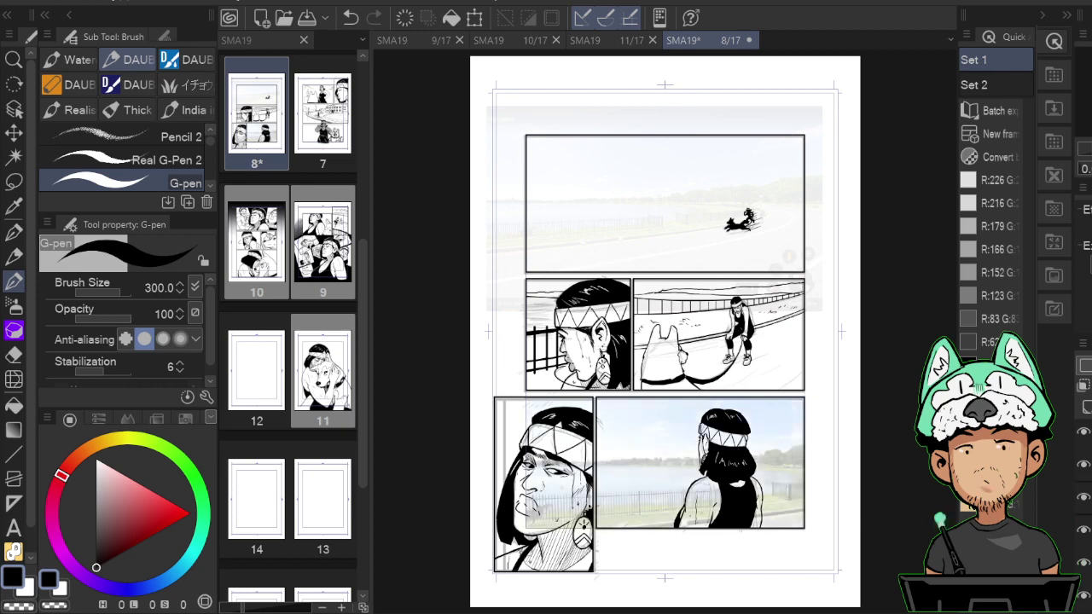
Move the lake reference photo upward with a transform so its road curb shows behind the woman in the back-view panel.
{"action": "key", "text": "ctrl+t"}
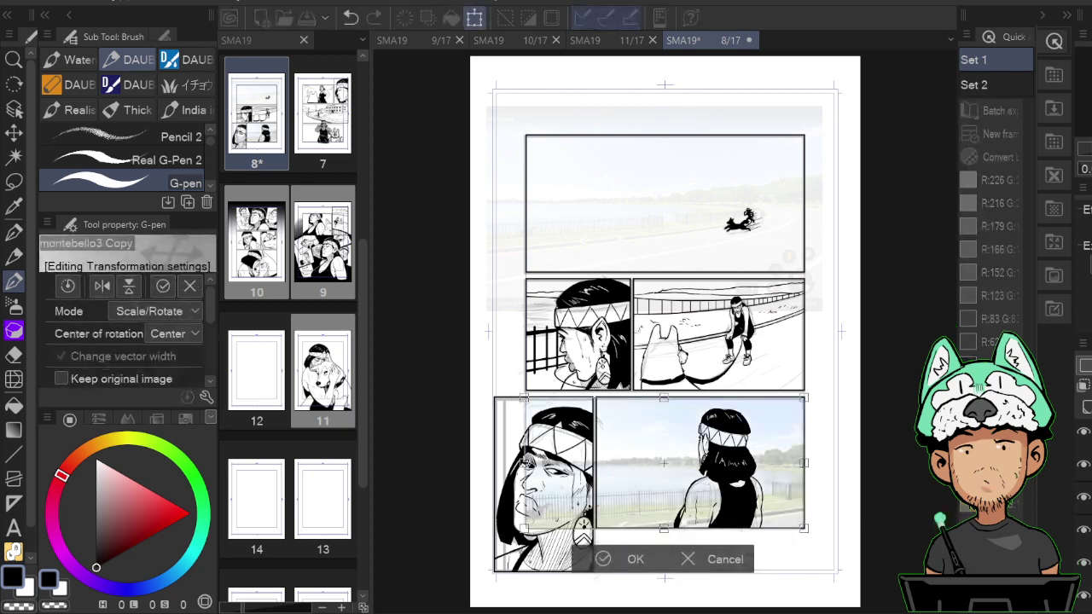
{"action": "key", "text": "Up"}
{"action": "key", "text": "Up"}
{"action": "key", "text": "Up"}
{"action": "key", "text": "Up"}
{"action": "key", "text": "Up"}
{"action": "key", "text": "Up"}
{"action": "key", "text": "Up"}
{"action": "key", "text": "Up"}
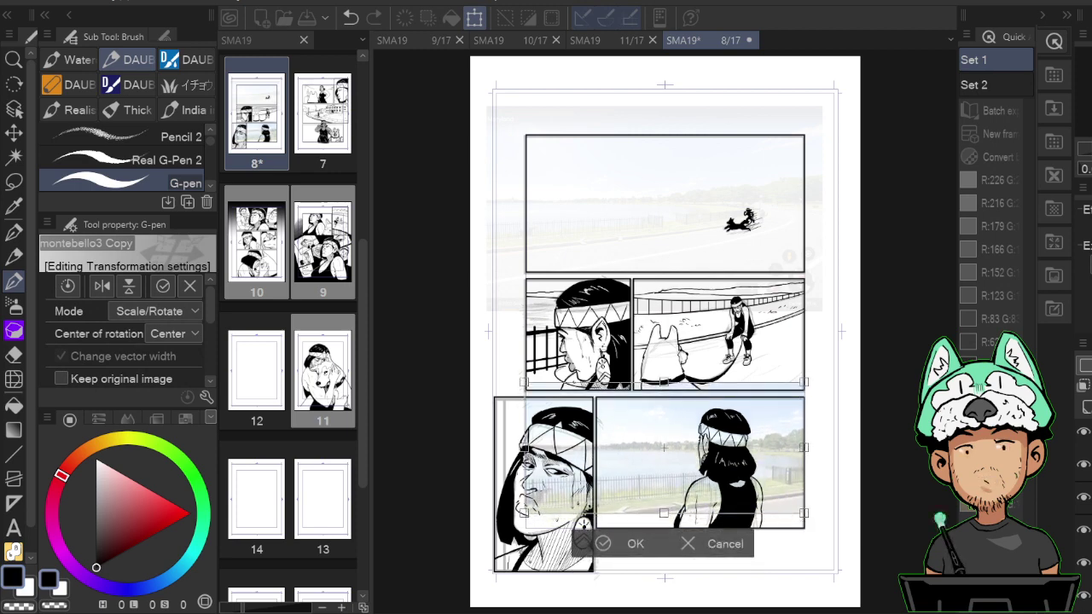
{"action": "left_click_drag", "start_coordinate": [583, 537], "coordinate": [583, 534]}
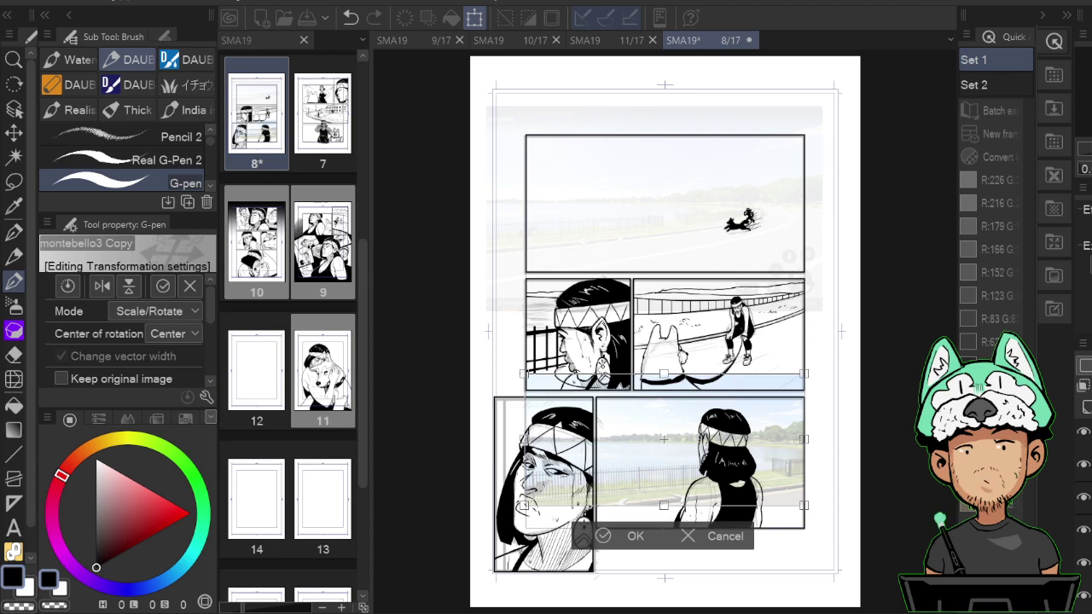
{"action": "left_click_drag", "start_coordinate": [583, 536], "coordinate": [582, 535]}
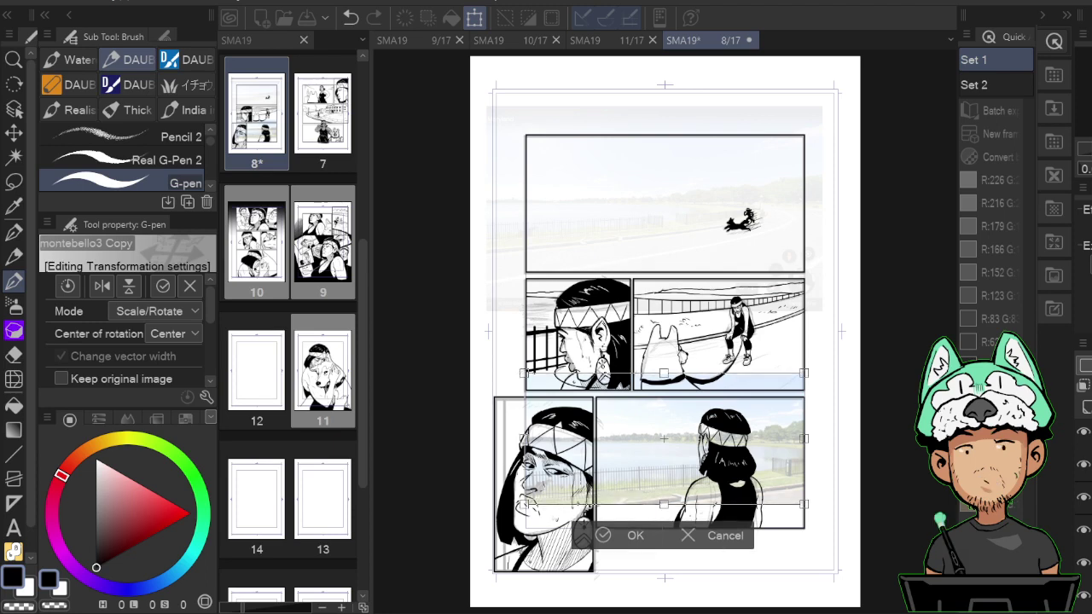
{"action": "key", "text": "Return"}
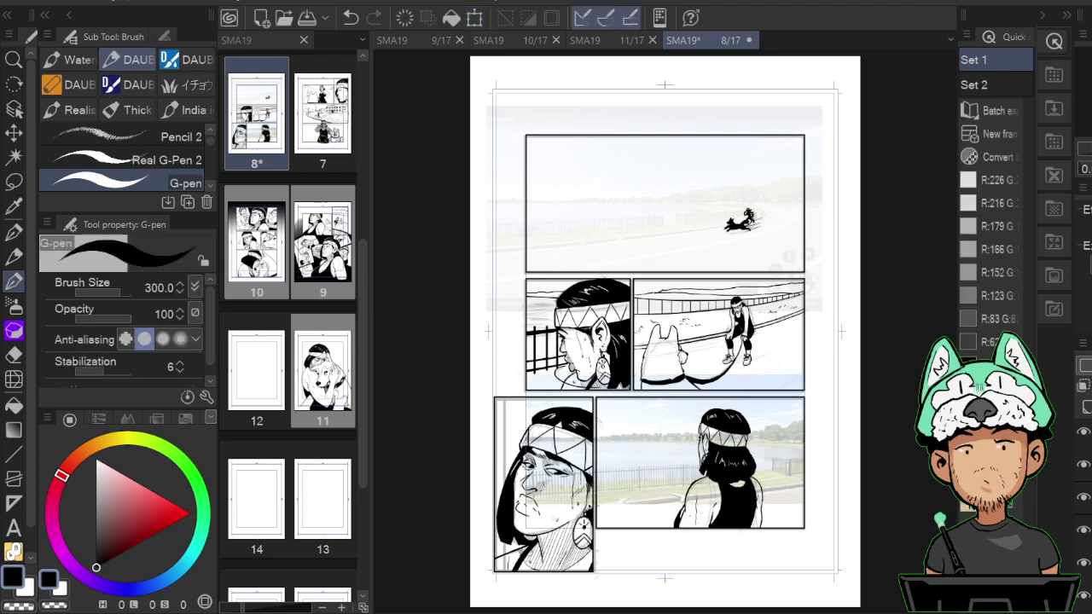
Draw two nearly parallel straight lines at size 40 along the photo's road curb across the back-view panel.
{"action": "key", "text": "ctrl+plus"}
{"action": "key", "text": "ctrl+plus"}
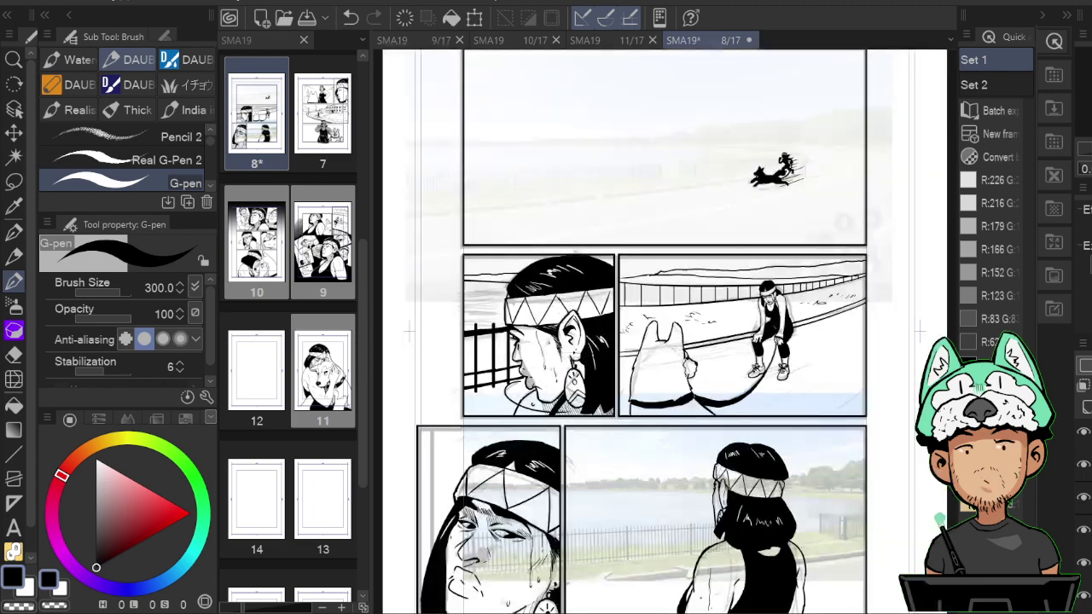
{"action": "left_click_drag", "start_coordinate": [765, 517], "coordinate": [785, 293]}
{"action": "left_click_drag", "start_coordinate": [843, 516], "coordinate": [785, 275]}
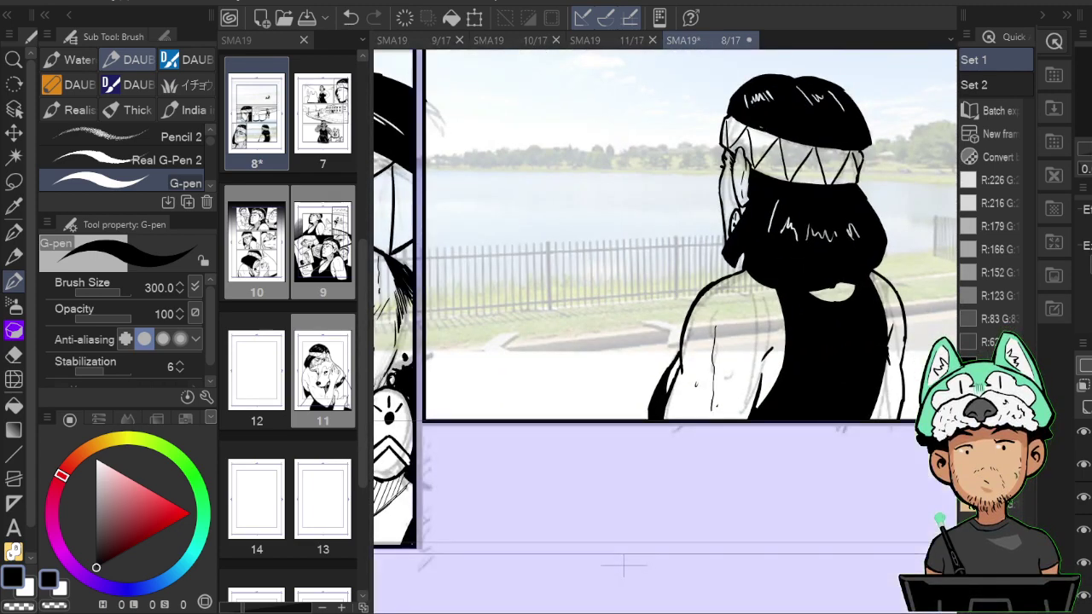
{"action": "key", "text": "space"}
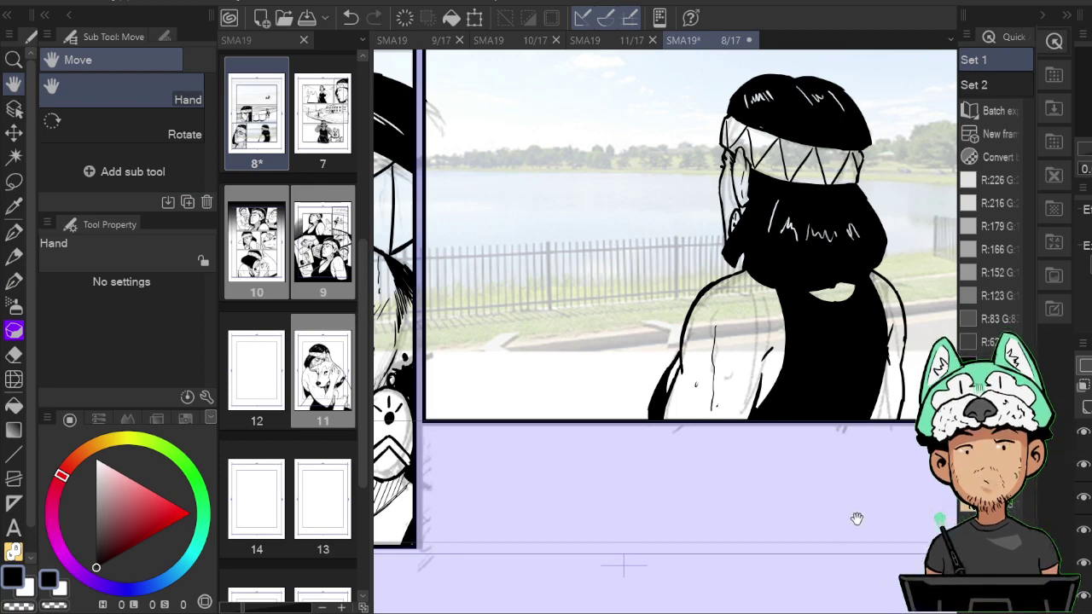
{"action": "key", "text": "h"}
{"action": "left_click_drag", "start_coordinate": [743, 371], "coordinate": [814, 455]}
{"action": "left_click_drag", "start_coordinate": [578, 410], "coordinate": [647, 435]}
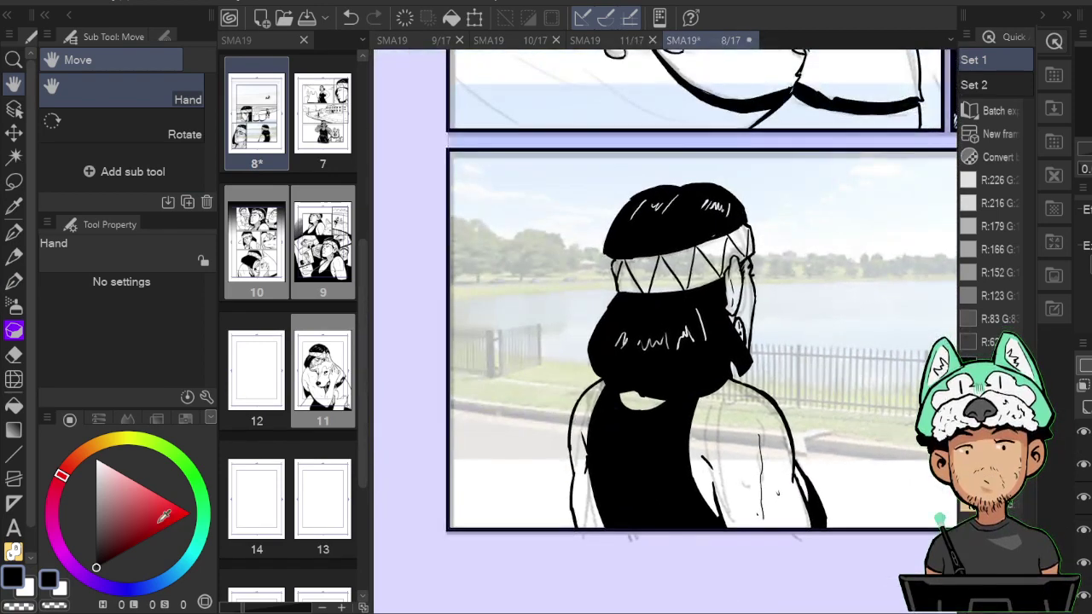
{"action": "left_click", "coordinate": [17, 451]}
{"action": "left_click_drag", "start_coordinate": [553, 388], "coordinate": [597, 365]}
{"action": "left_click_drag", "start_coordinate": [478, 364], "coordinate": [973, 419]}
{"action": "left_click_drag", "start_coordinate": [589, 396], "coordinate": [536, 394]}
{"action": "mouse_move", "coordinate": [431, 368]}
{"action": "left_mouse_down"}
{"action": "mouse_move", "coordinate": [887, 436]}
{"action": "mouse_move", "coordinate": [823, 455]}
{"action": "mouse_move", "coordinate": [767, 444]}
{"action": "left_mouse_up"}
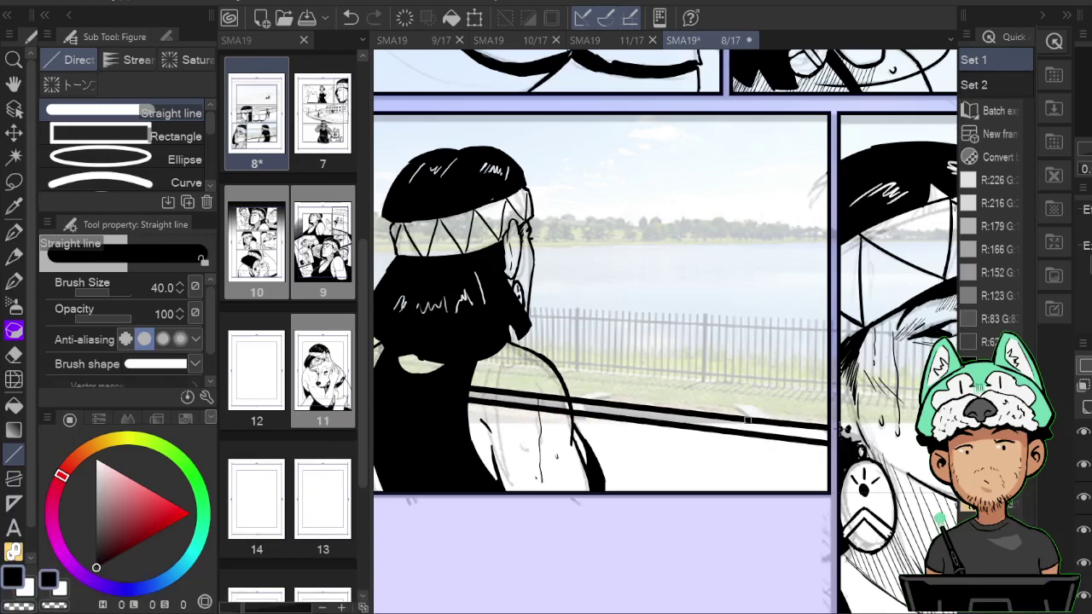
{"action": "left_click_drag", "start_coordinate": [625, 404], "coordinate": [806, 442]}
Try inking short grass strokes with the G-pen above the curb beside the woman in the back-view panel.
{"action": "left_click_drag", "start_coordinate": [664, 385], "coordinate": [693, 381]}
{"action": "key", "text": "p"}
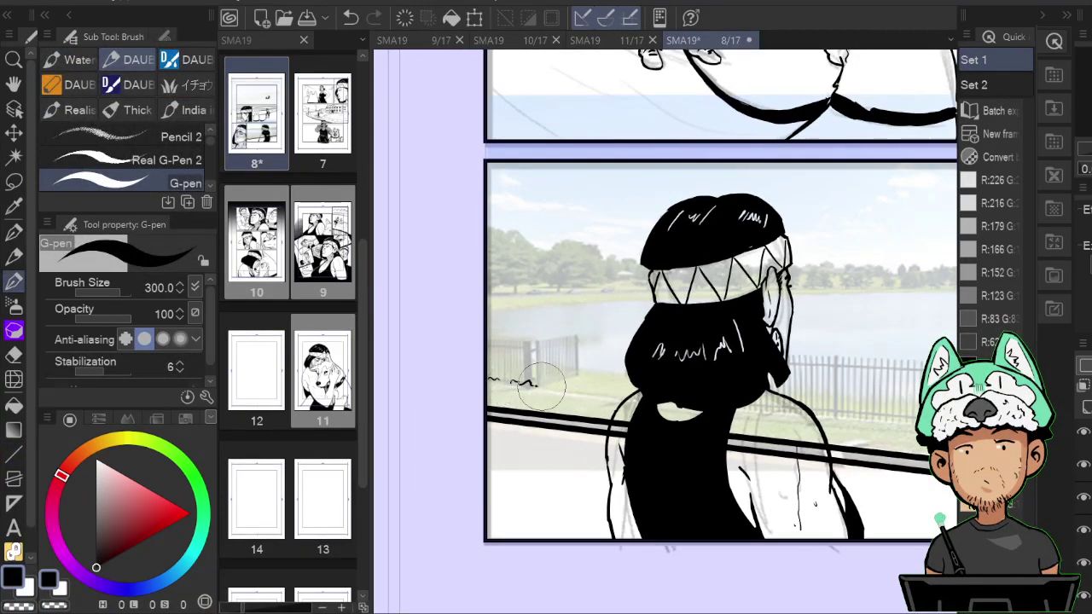
{"action": "left_click_drag", "start_coordinate": [541, 386], "coordinate": [563, 386]}
{"action": "left_click_drag", "start_coordinate": [674, 422], "coordinate": [732, 378]}
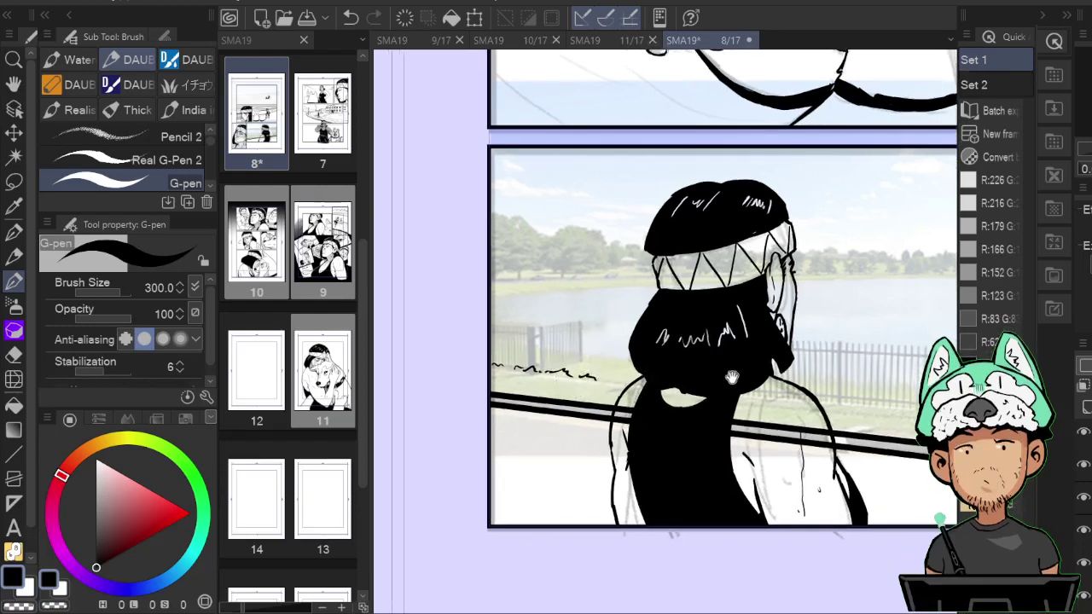
Undo the grass strokes and the two thick curb lines in the back-view panel.
{"action": "key", "text": "ctrl+z"}
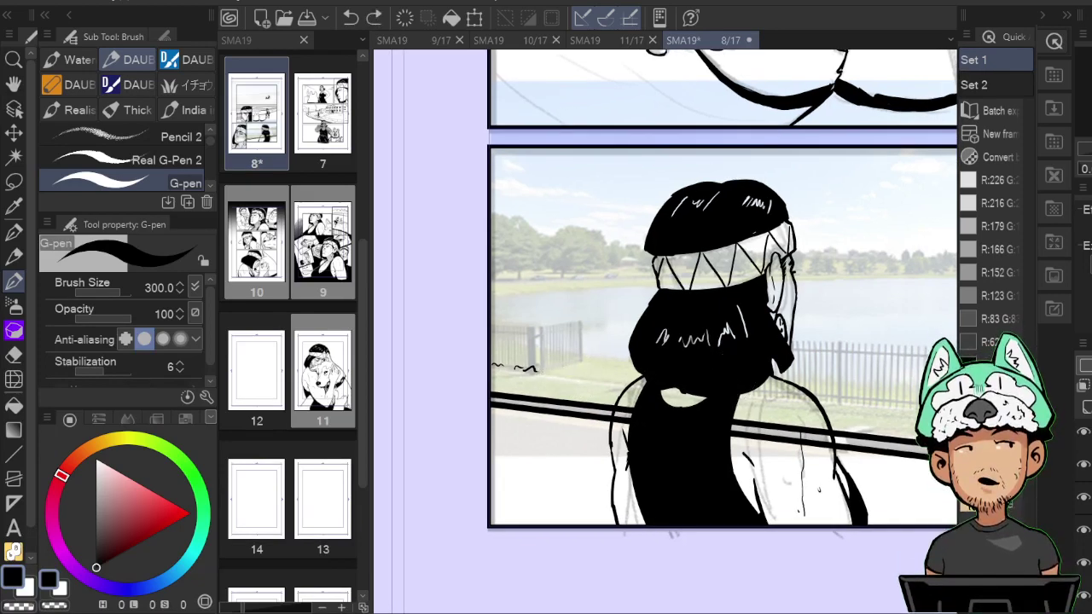
{"action": "key", "text": "ctrl+z"}
{"action": "key", "text": "ctrl+z"}
{"action": "key", "text": "ctrl+z"}
{"action": "key", "text": "ctrl+z"}
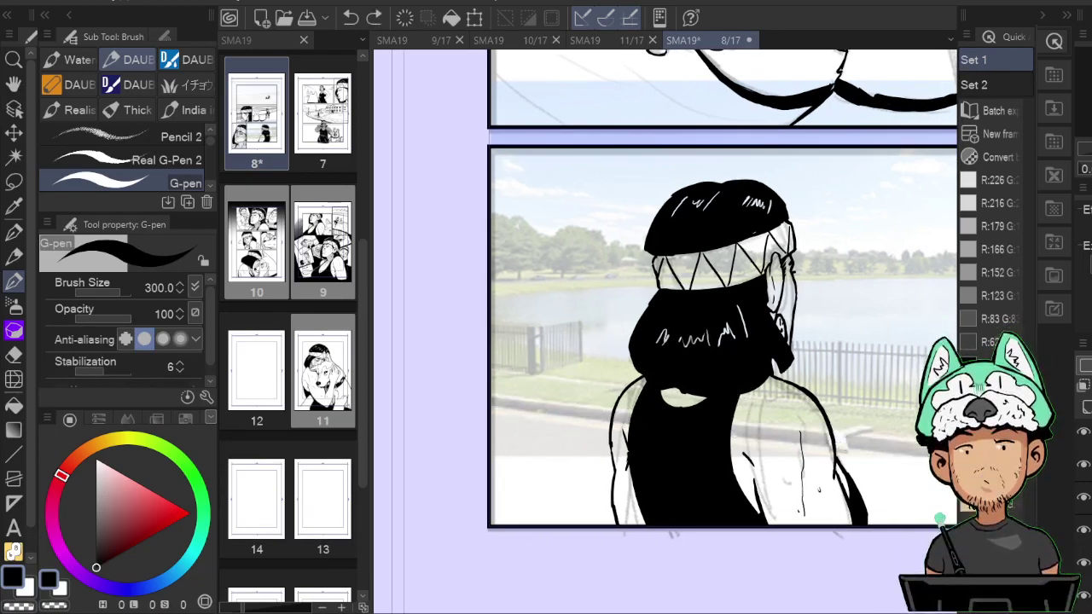
Draw two straight lines at size 17 along the photo's road curb across the back-view panel.
{"action": "left_click", "coordinate": [15, 455]}
{"action": "mouse_move", "coordinate": [477, 410]}
{"action": "left_mouse_down"}
{"action": "mouse_move", "coordinate": [465, 336]}
{"action": "mouse_move", "coordinate": [954, 408]}
{"action": "mouse_move", "coordinate": [934, 416]}
{"action": "mouse_move", "coordinate": [870, 399]}
{"action": "left_mouse_up"}
{"action": "key", "text": "bracketleft"}
{"action": "key", "text": "bracketleft"}
{"action": "key", "text": "bracketleft"}
{"action": "key", "text": "bracketleft"}
{"action": "left_click_drag", "start_coordinate": [580, 365], "coordinate": [842, 380]}
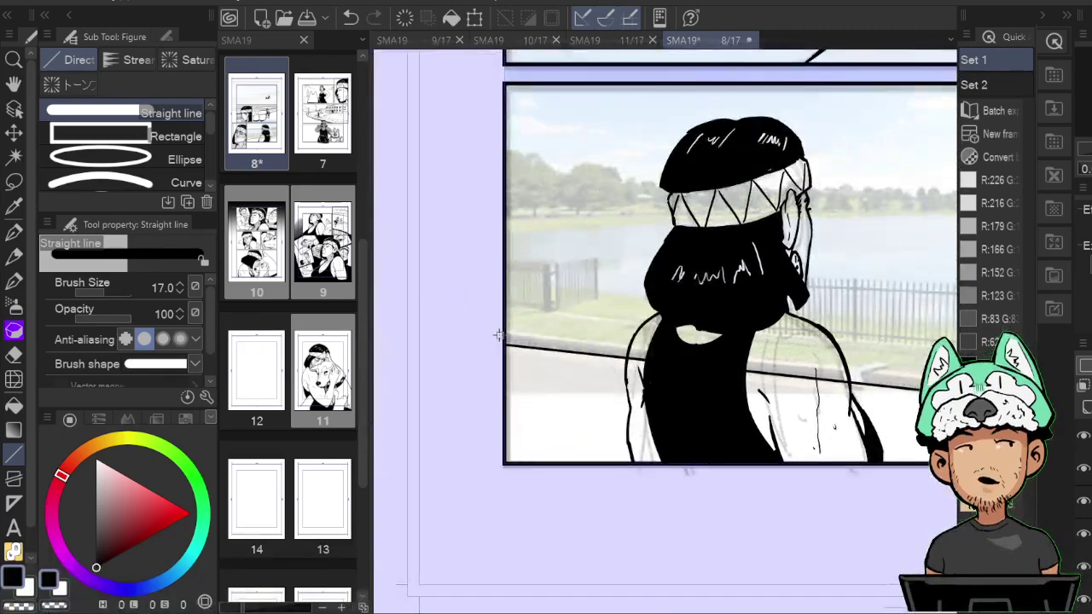
{"action": "left_click_drag", "start_coordinate": [501, 336], "coordinate": [799, 418]}
Draw a straight size 17 line across the back-view panel for the middle fence rail, undoing and redrawing it.
{"action": "key", "text": "h"}
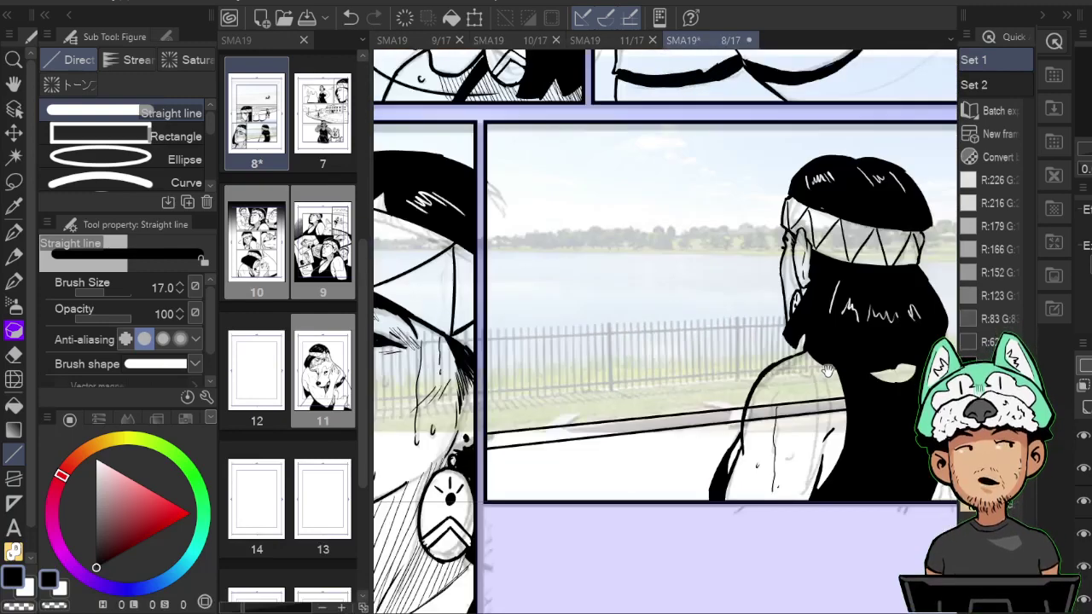
{"action": "scroll", "coordinate": [811, 391], "scroll_direction": "down", "scroll_amount": 2}
{"action": "scroll", "coordinate": [811, 392], "scroll_direction": "up", "scroll_amount": 2}
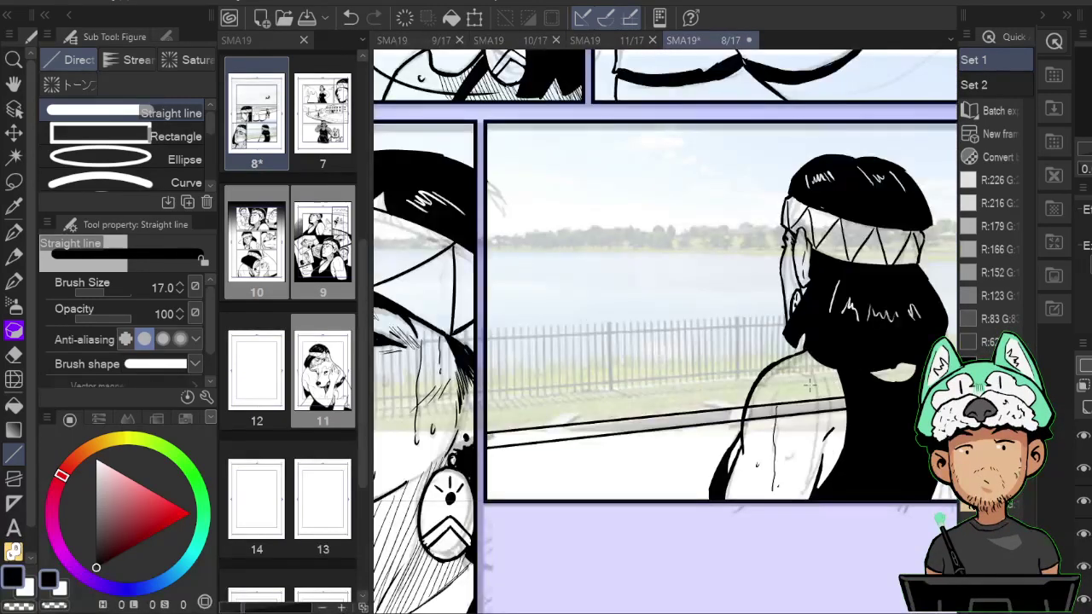
{"action": "left_click_drag", "start_coordinate": [562, 342], "coordinate": [559, 332]}
{"action": "left_click_drag", "start_coordinate": [483, 357], "coordinate": [875, 311]}
{"action": "scroll", "coordinate": [879, 318], "scroll_direction": "down", "scroll_amount": 5}
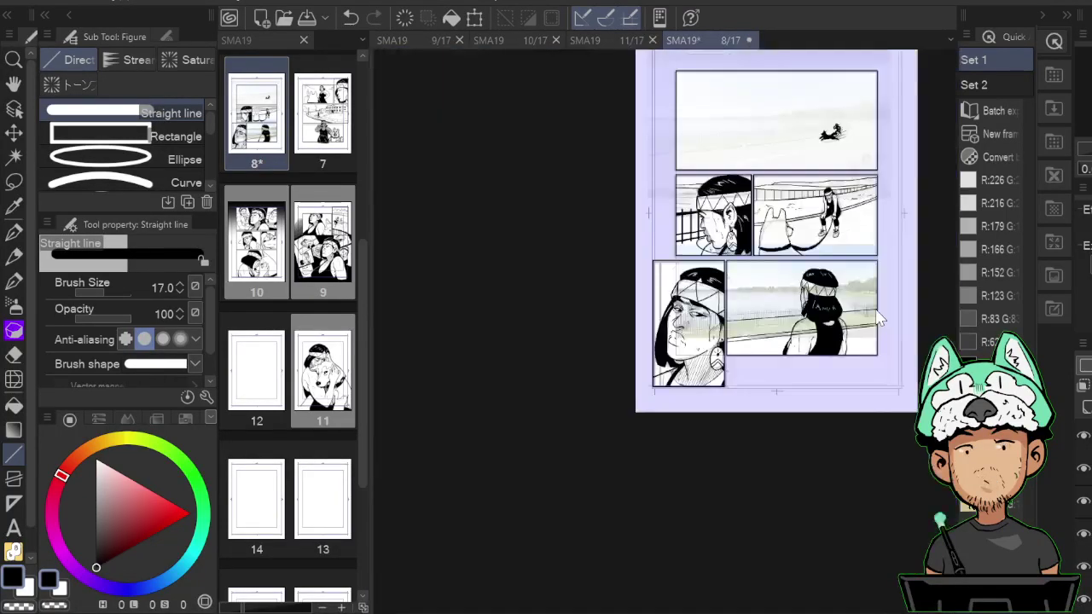
{"action": "scroll", "coordinate": [879, 319], "scroll_direction": "up", "scroll_amount": 5}
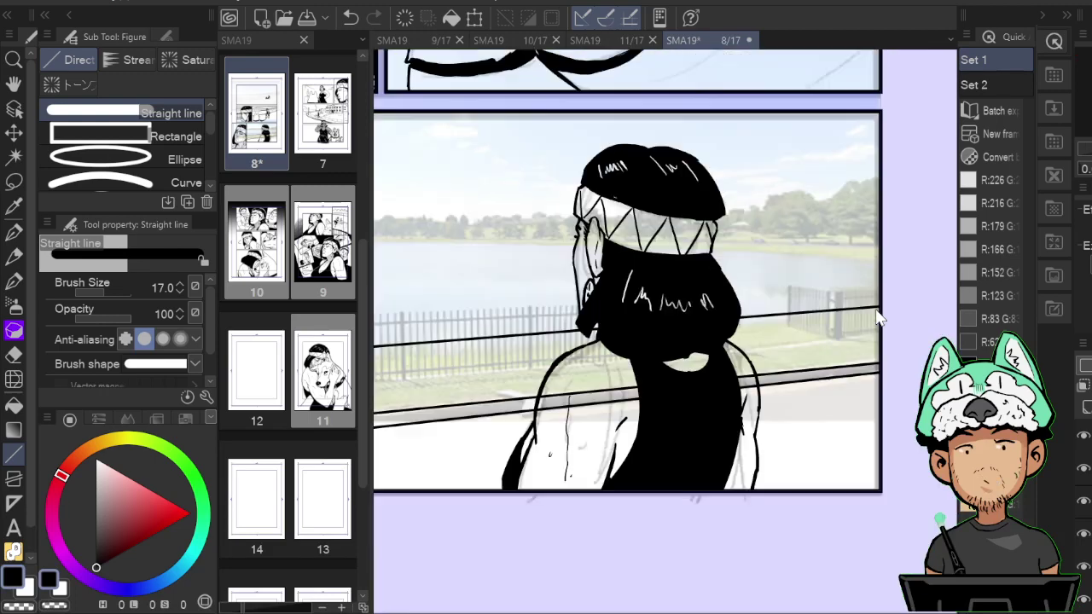
{"action": "left_click_drag", "start_coordinate": [876, 309], "coordinate": [1051, 262]}
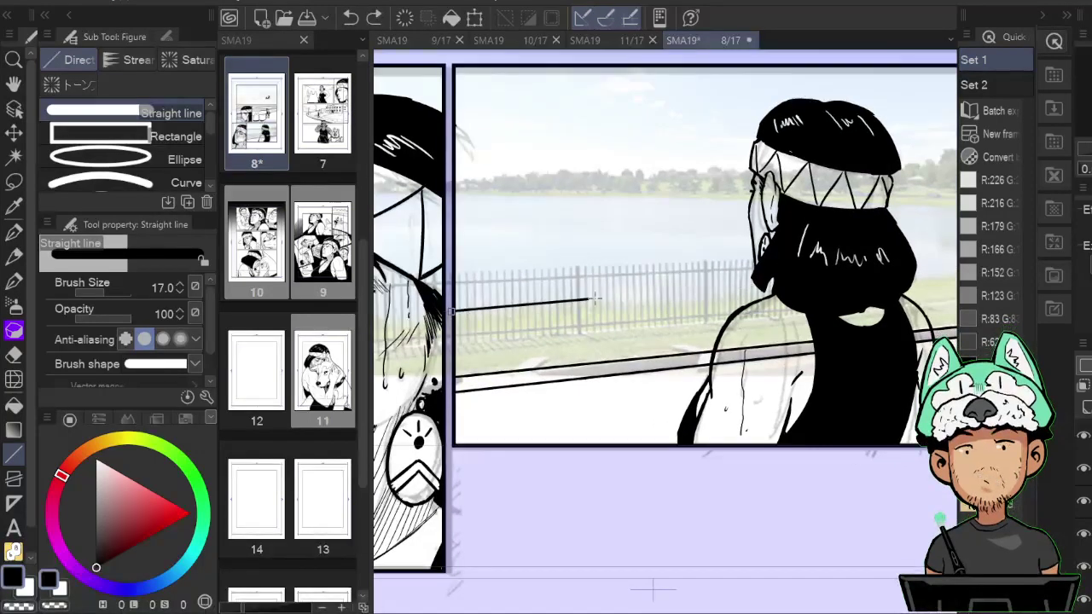
{"action": "left_click_drag", "start_coordinate": [946, 278], "coordinate": [889, 264]}
{"action": "left_click_drag", "start_coordinate": [762, 237], "coordinate": [911, 333]}
Ink the far shoreline of the lake on both sides of the woman's head with the G-pen at size 300.
{"action": "key", "text": "b"}
{"action": "left_click_drag", "start_coordinate": [424, 290], "coordinate": [475, 289]}
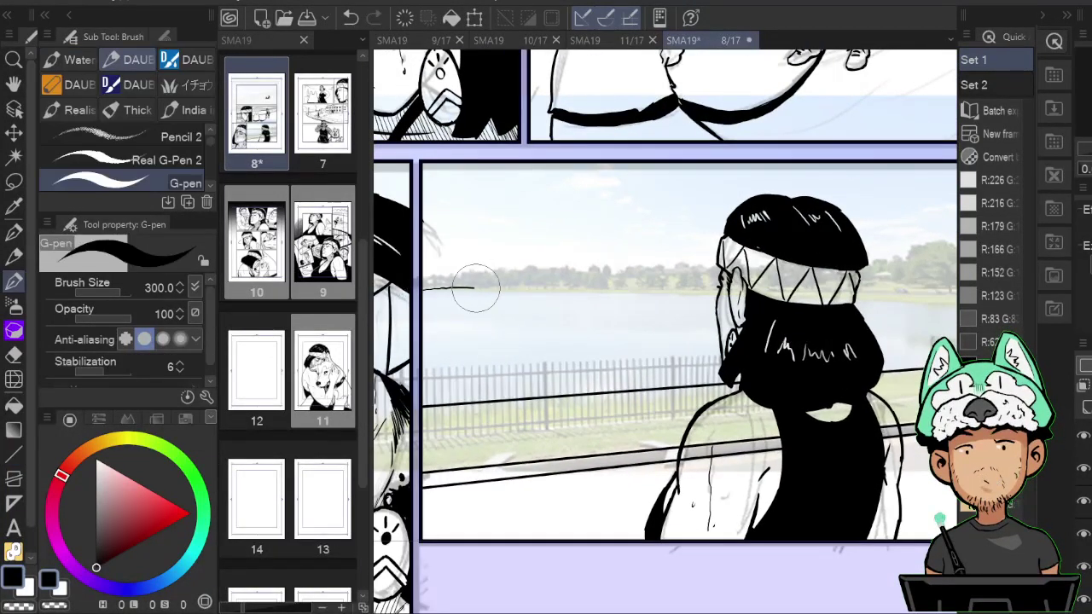
{"action": "left_click_drag", "start_coordinate": [541, 291], "coordinate": [722, 290]}
{"action": "left_click_drag", "start_coordinate": [917, 285], "coordinate": [746, 285]}
{"action": "left_click_drag", "start_coordinate": [683, 299], "coordinate": [751, 302]}
{"action": "key", "text": "ctrl+z"}
{"action": "left_click_drag", "start_coordinate": [683, 300], "coordinate": [848, 309]}
{"action": "left_click_drag", "start_coordinate": [388, 298], "coordinate": [550, 303]}
Ink the bumpy treetop outline above the far shoreline on both sides of the woman's head.
{"action": "mouse_move", "coordinate": [481, 303]}
{"action": "left_mouse_down"}
{"action": "mouse_move", "coordinate": [512, 310]}
{"action": "mouse_move", "coordinate": [516, 275]}
{"action": "mouse_move", "coordinate": [696, 275]}
{"action": "mouse_move", "coordinate": [683, 271]}
{"action": "left_mouse_up"}
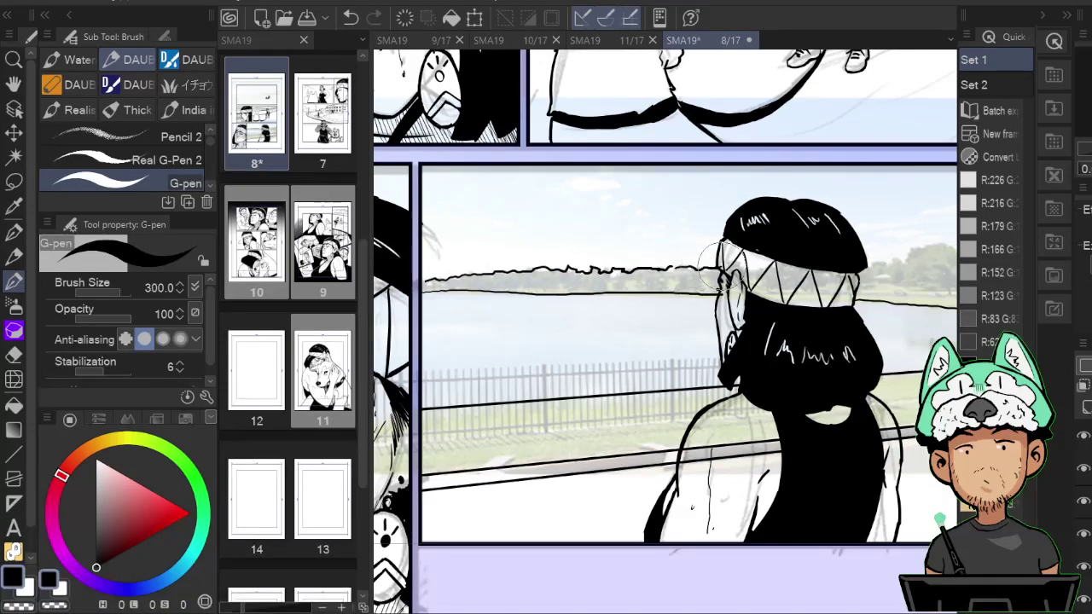
{"action": "left_click_drag", "start_coordinate": [882, 248], "coordinate": [772, 261]}
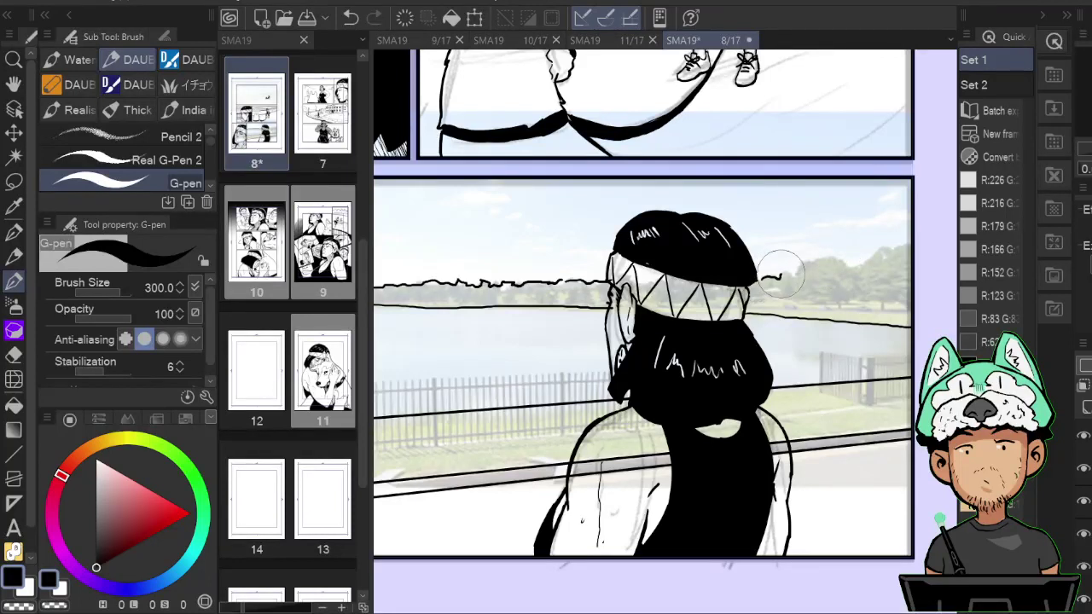
{"action": "mouse_move", "coordinate": [823, 255]}
{"action": "left_mouse_down"}
{"action": "mouse_move", "coordinate": [864, 265]}
{"action": "mouse_move", "coordinate": [909, 240]}
{"action": "left_mouse_up"}
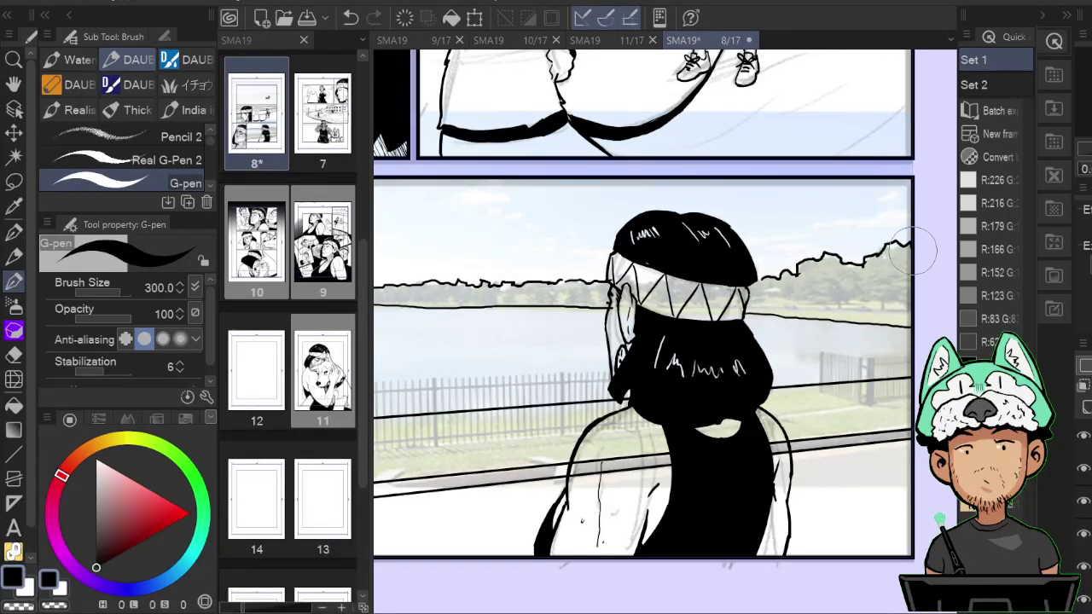
{"action": "left_click_drag", "start_coordinate": [888, 282], "coordinate": [836, 208]}
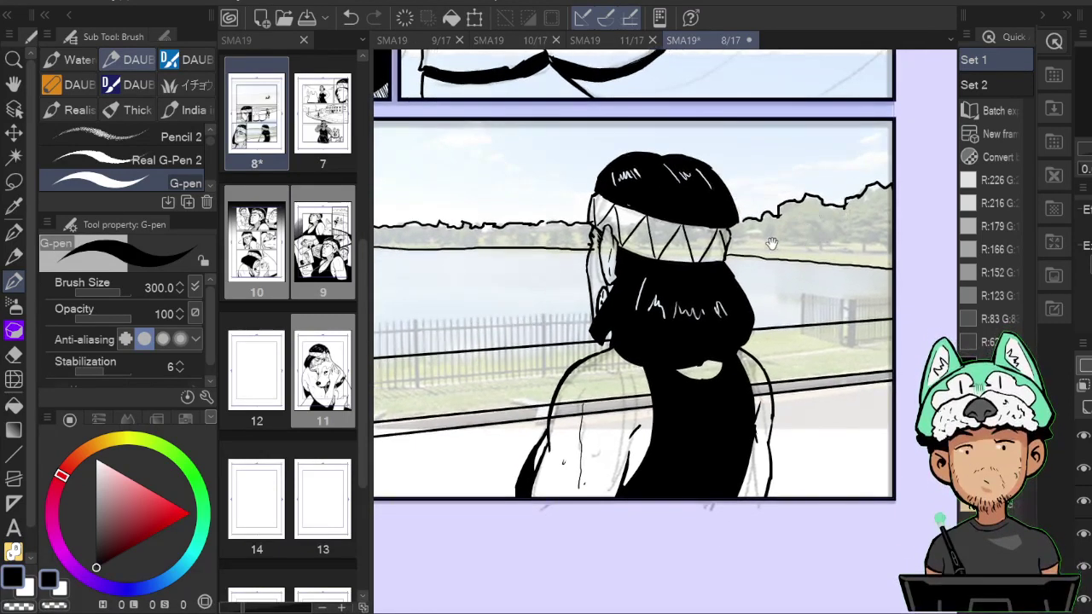
Ink a second bank line along the far shoreline on both sides of the woman's head.
{"action": "left_click_drag", "start_coordinate": [437, 256], "coordinate": [539, 276]}
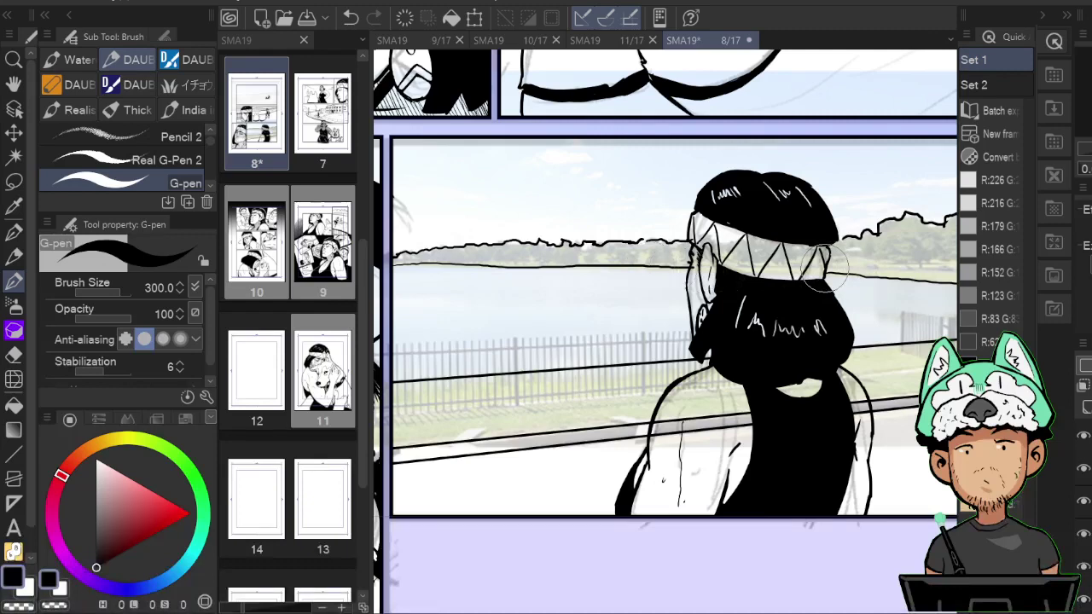
{"action": "left_click_drag", "start_coordinate": [869, 269], "coordinate": [947, 279]}
{"action": "left_click_drag", "start_coordinate": [832, 266], "coordinate": [567, 300]}
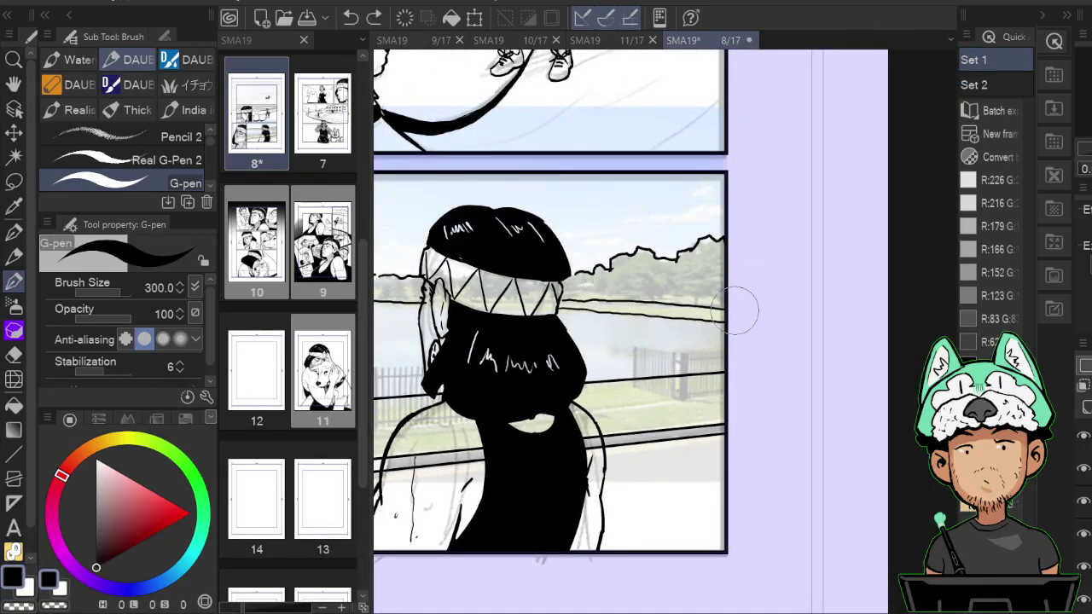
{"action": "mouse_move", "coordinate": [422, 303]}
{"action": "left_mouse_down"}
{"action": "mouse_move", "coordinate": [584, 295]}
{"action": "mouse_move", "coordinate": [446, 297]}
{"action": "mouse_move", "coordinate": [540, 306]}
{"action": "left_mouse_up"}
{"action": "key", "text": "h"}
{"action": "mouse_move", "coordinate": [799, 306]}
{"action": "left_mouse_down"}
{"action": "mouse_move", "coordinate": [737, 321]}
{"action": "mouse_move", "coordinate": [708, 290]}
{"action": "left_mouse_up"}
{"action": "key", "text": "e"}
{"action": "key", "text": "p"}
{"action": "key", "text": "h"}
Draw the lower and upper fence rails as straight lines at size 25 across the back-view panel.
{"action": "left_click", "coordinate": [16, 456]}
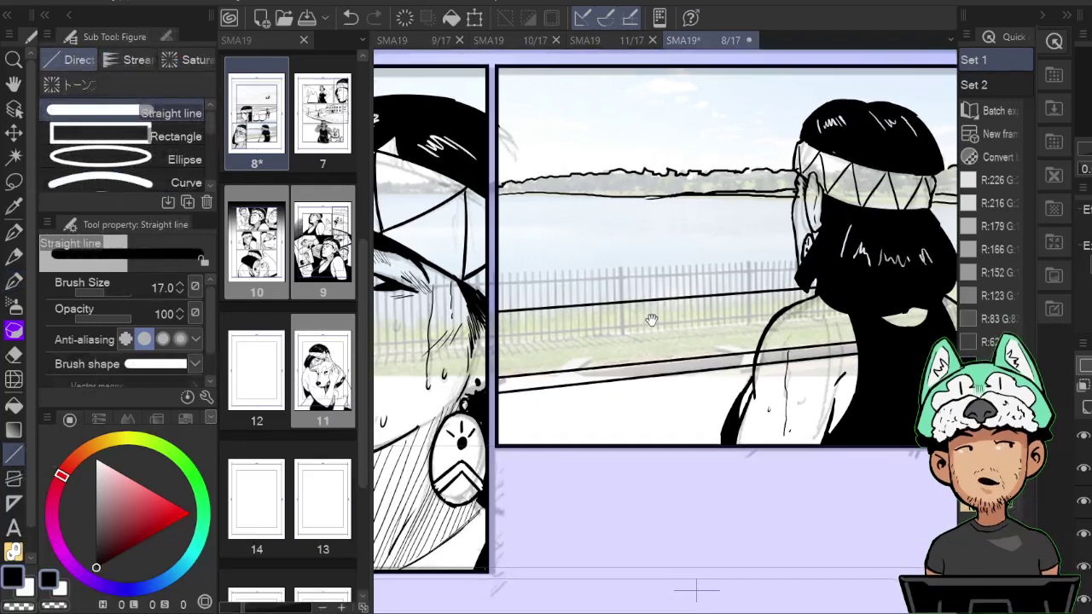
{"action": "left_click_drag", "start_coordinate": [648, 317], "coordinate": [623, 316]}
{"action": "key", "text": "bracketright"}
{"action": "key", "text": "bracketright"}
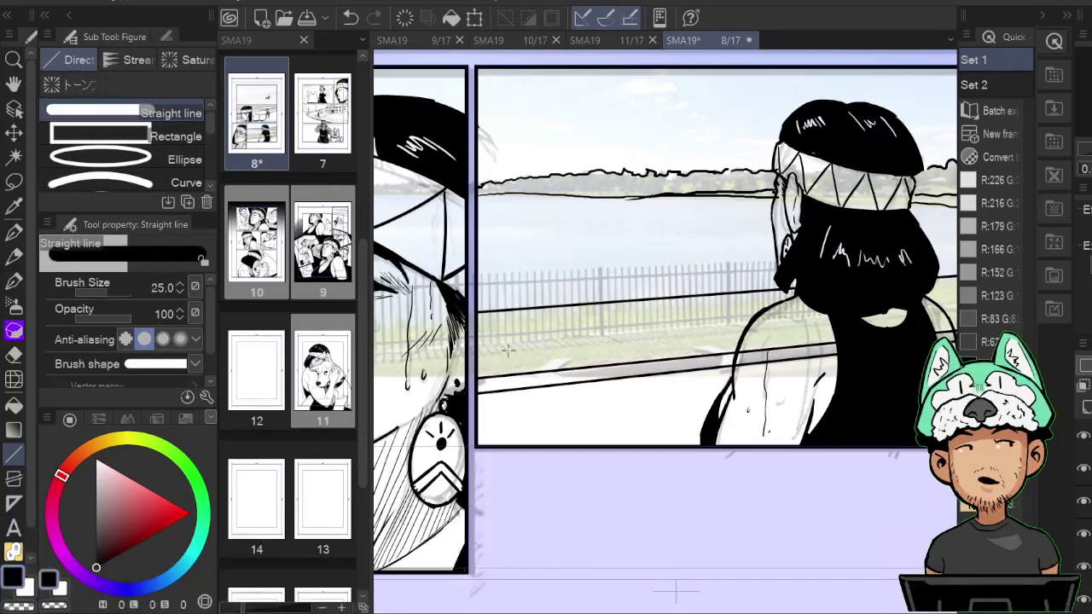
{"action": "mouse_move", "coordinate": [473, 340]}
{"action": "left_mouse_down"}
{"action": "mouse_move", "coordinate": [958, 298]}
{"action": "mouse_move", "coordinate": [960, 271]}
{"action": "mouse_move", "coordinate": [841, 266]}
{"action": "mouse_move", "coordinate": [850, 278]}
{"action": "left_mouse_up"}
{"action": "left_click_drag", "start_coordinate": [589, 297], "coordinate": [826, 285]}
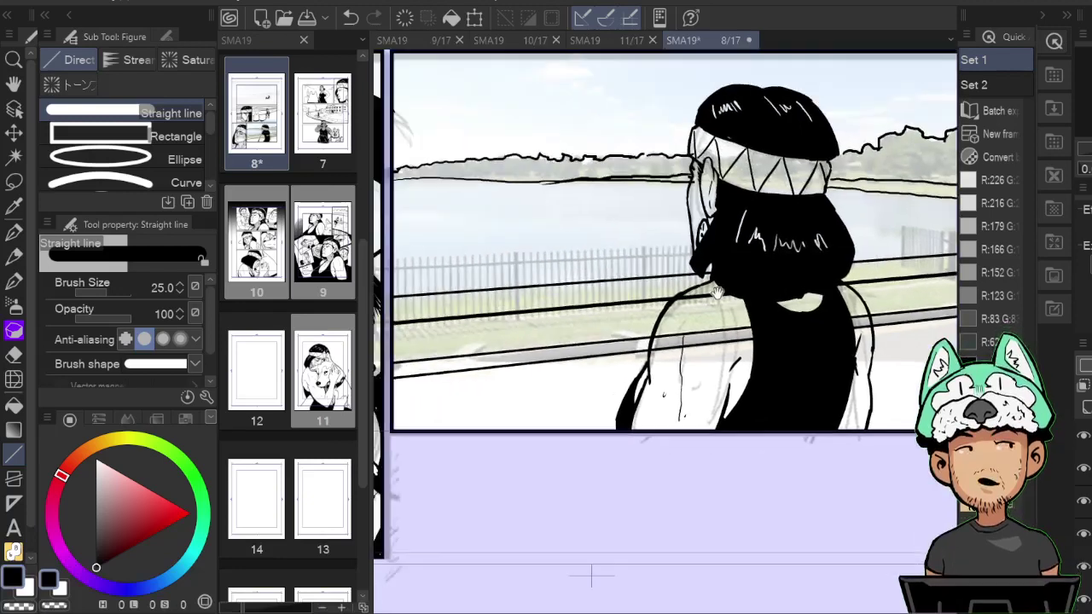
{"action": "left_click_drag", "start_coordinate": [436, 304], "coordinate": [549, 288]}
{"action": "mouse_move", "coordinate": [500, 250]}
{"action": "left_mouse_down"}
{"action": "mouse_move", "coordinate": [910, 219]}
{"action": "mouse_move", "coordinate": [845, 223]}
{"action": "left_mouse_up"}
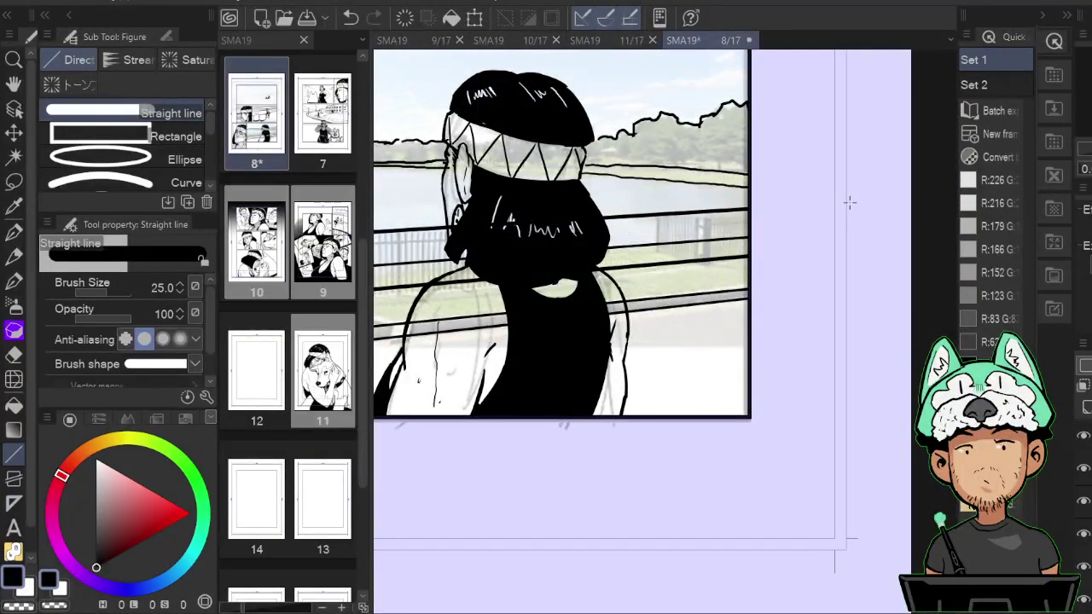
{"action": "left_click_drag", "start_coordinate": [759, 224], "coordinate": [1091, 231]}
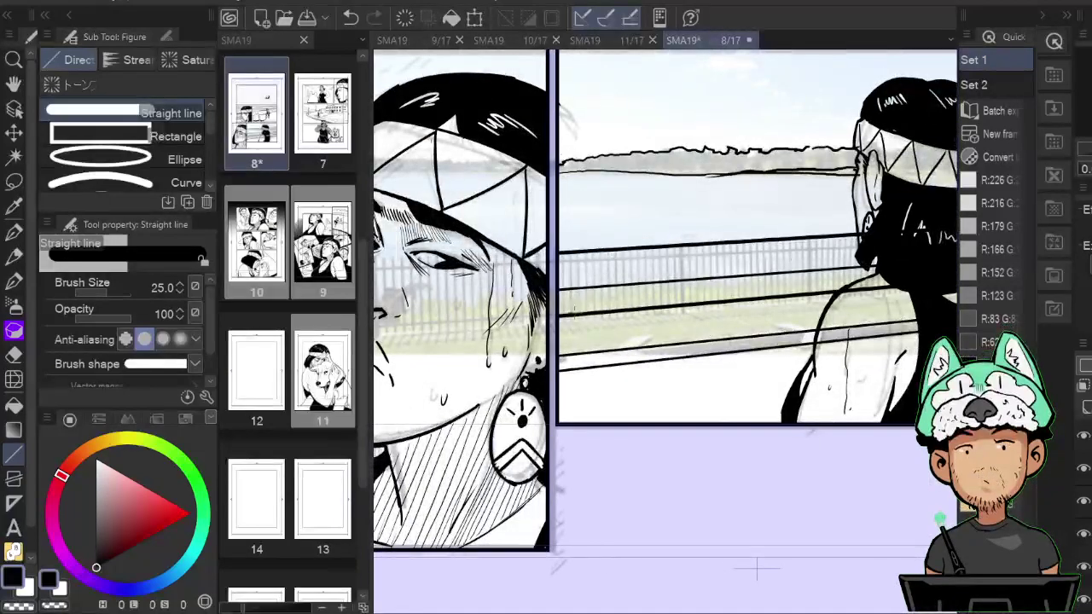
Draw evenly spaced vertical fence bars across the rails from the panel edge to the woman's face, redoing misplaced bars.
{"action": "left_click_drag", "start_coordinate": [598, 313], "coordinate": [599, 252]}
{"action": "left_click_drag", "start_coordinate": [578, 247], "coordinate": [577, 243]}
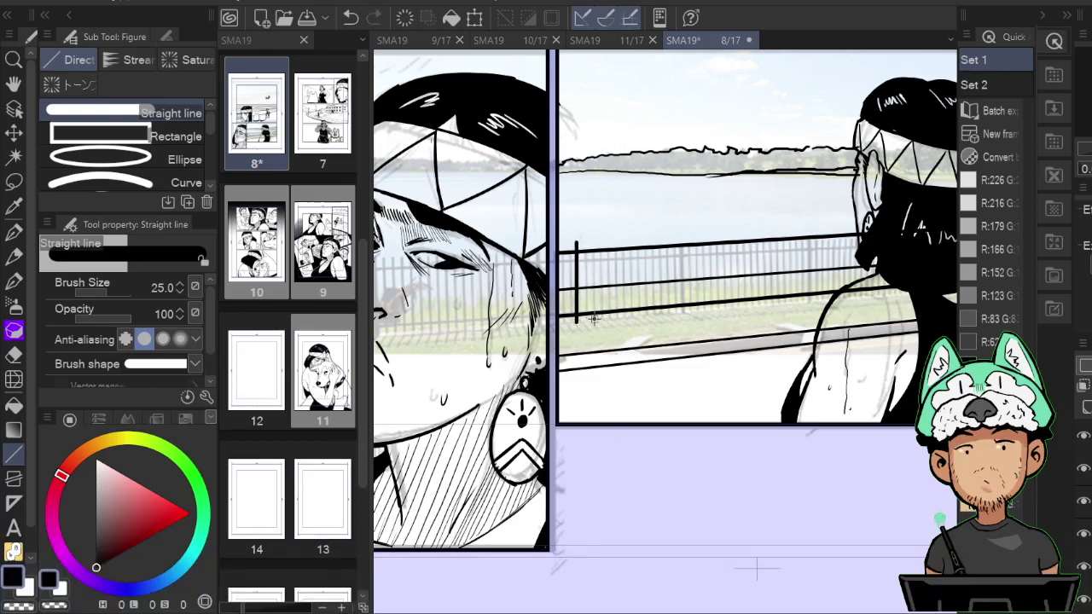
{"action": "left_click_drag", "start_coordinate": [611, 319], "coordinate": [613, 246]}
{"action": "left_click_drag", "start_coordinate": [635, 315], "coordinate": [635, 238]}
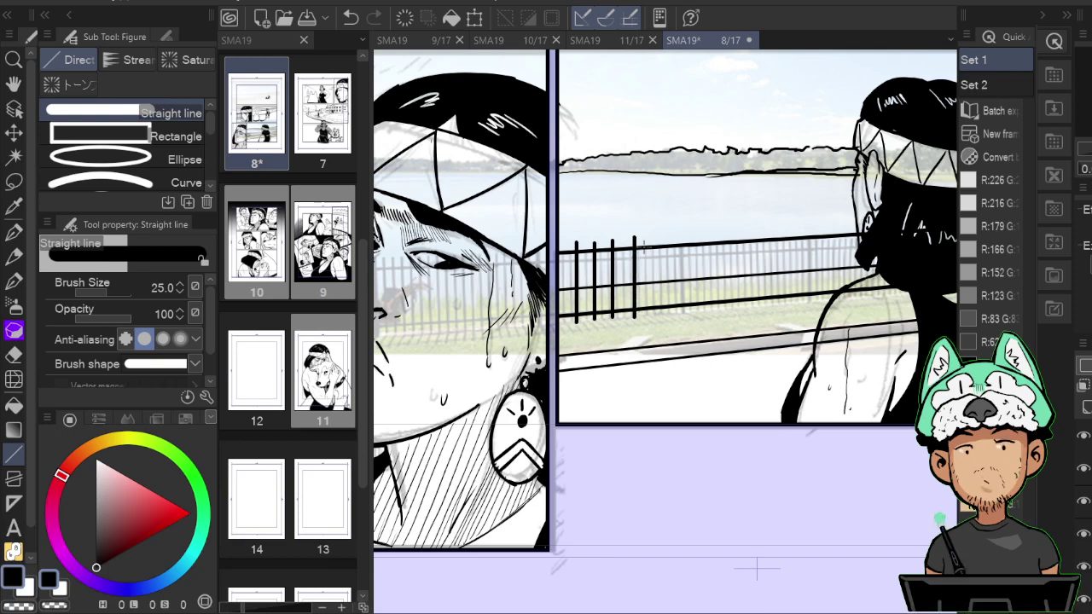
{"action": "left_click_drag", "start_coordinate": [653, 316], "coordinate": [656, 231]}
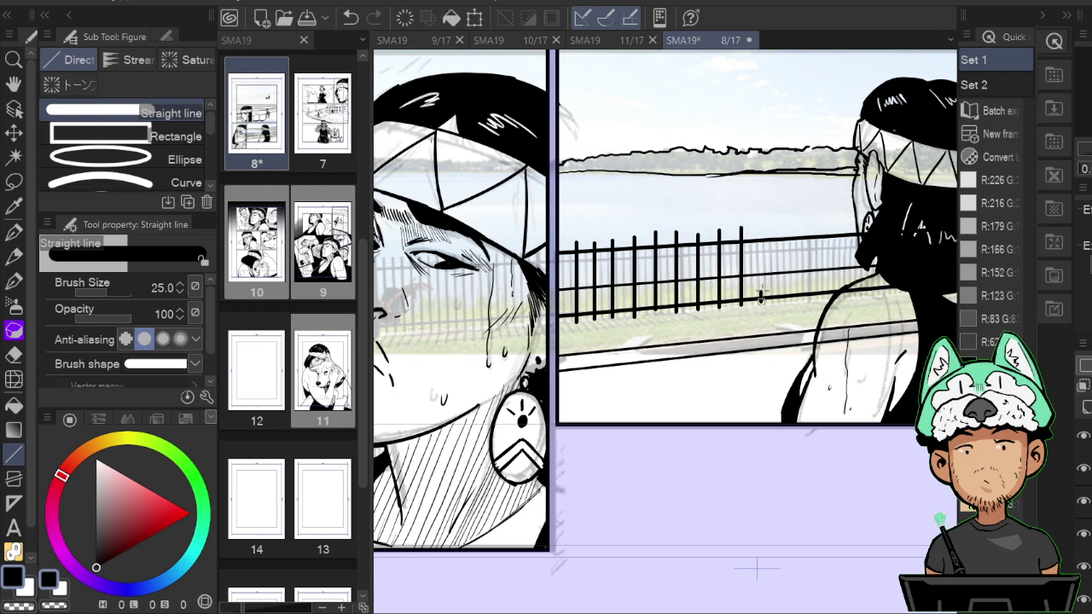
{"action": "left_click_drag", "start_coordinate": [761, 297], "coordinate": [762, 226]}
{"action": "left_click_drag", "start_coordinate": [785, 304], "coordinate": [787, 229]}
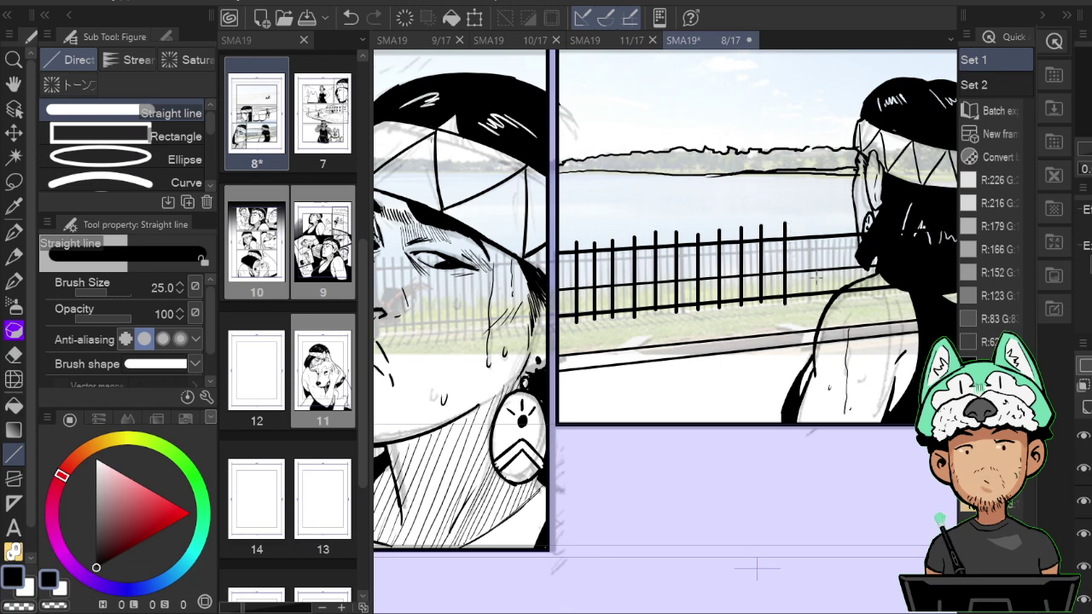
{"action": "key", "text": "ctrl+z"}
{"action": "key", "text": "ctrl+z"}
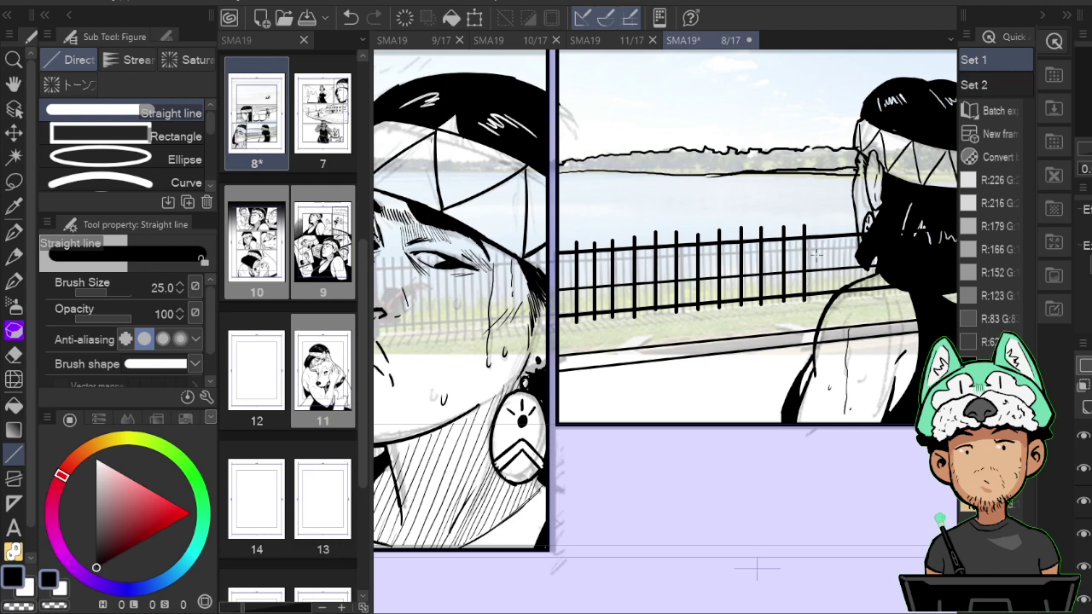
{"action": "left_click_drag", "start_coordinate": [852, 295], "coordinate": [854, 230]}
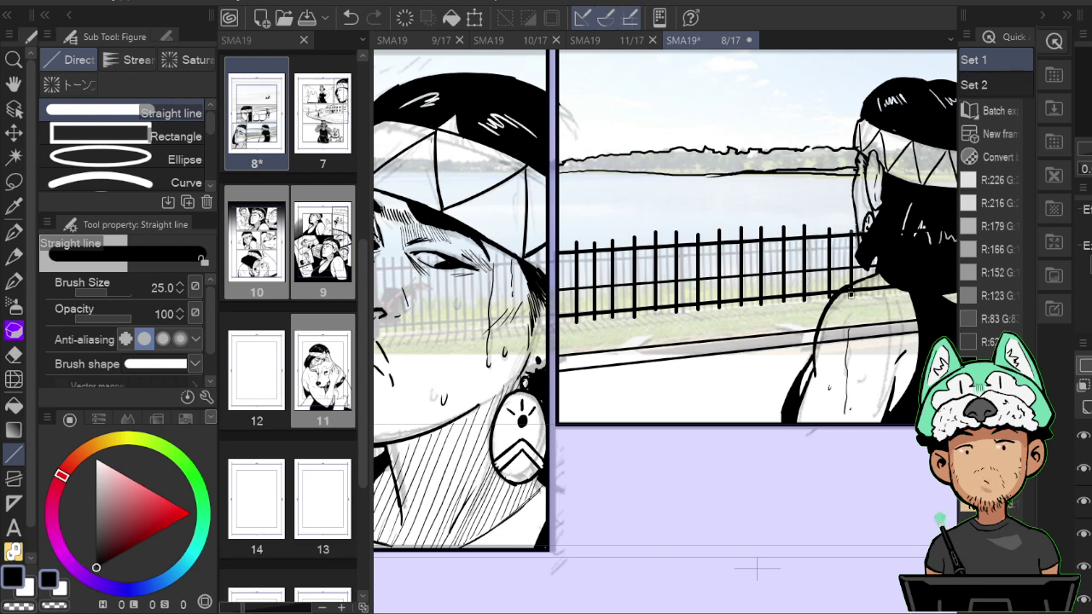
Draw vertical fence bars across the rails near the panel edge behind the woman's head, undoing misplaced ones.
{"action": "left_click_drag", "start_coordinate": [938, 250], "coordinate": [636, 321]}
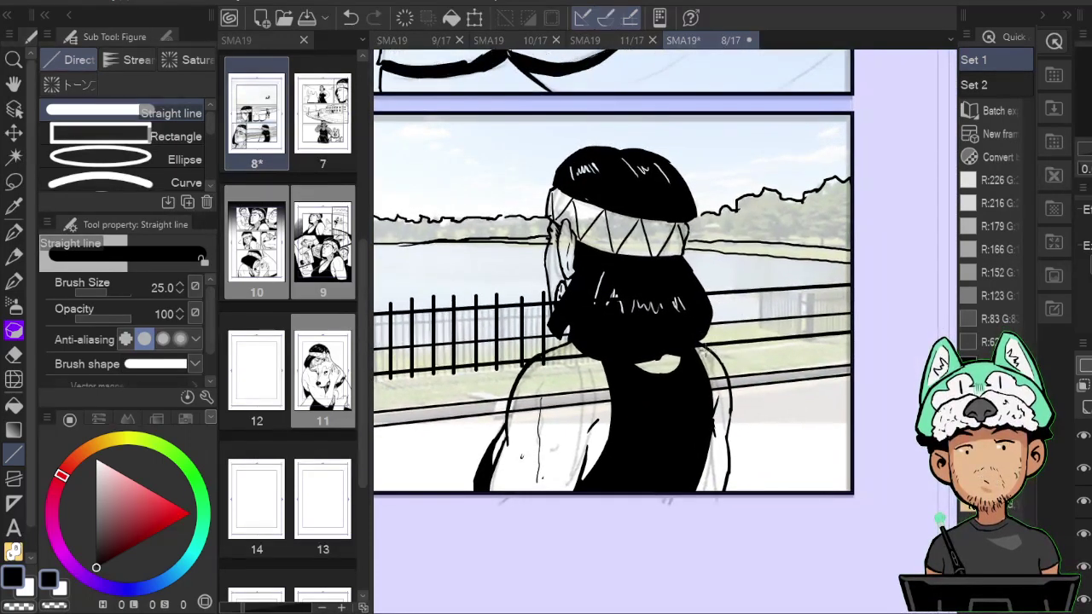
{"action": "left_click_drag", "start_coordinate": [726, 346], "coordinate": [727, 286]}
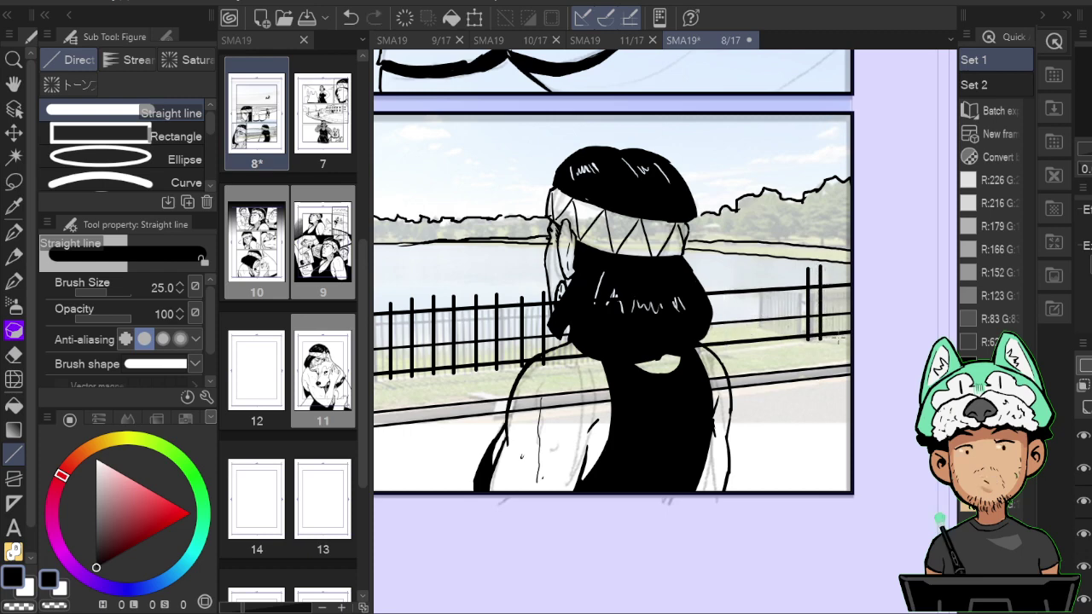
{"action": "key", "text": "ctrl+z"}
{"action": "left_click_drag", "start_coordinate": [826, 277], "coordinate": [826, 271]}
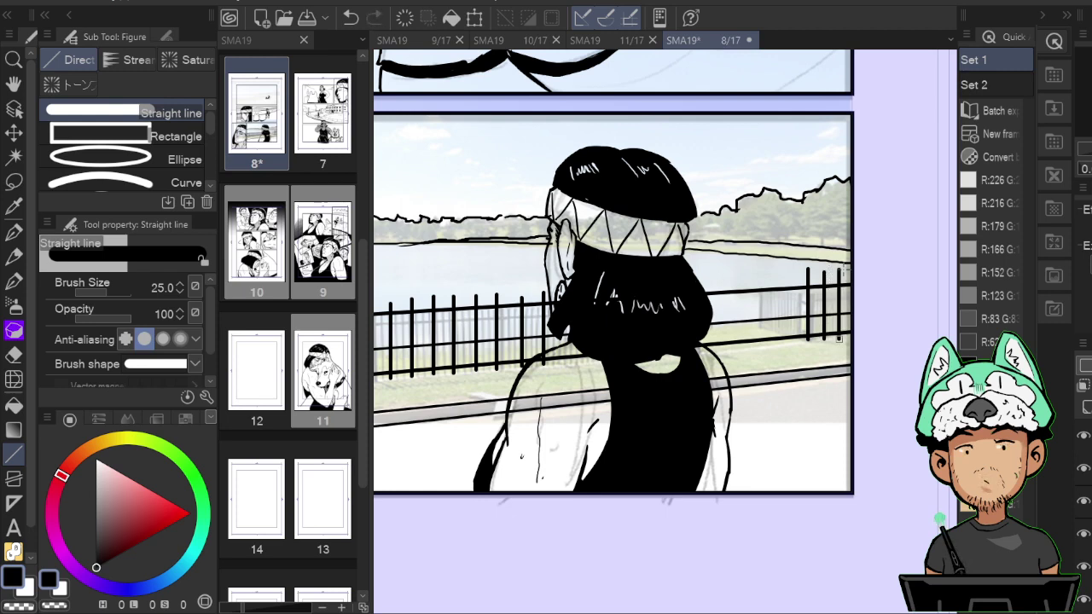
{"action": "left_click_drag", "start_coordinate": [765, 357], "coordinate": [760, 336]}
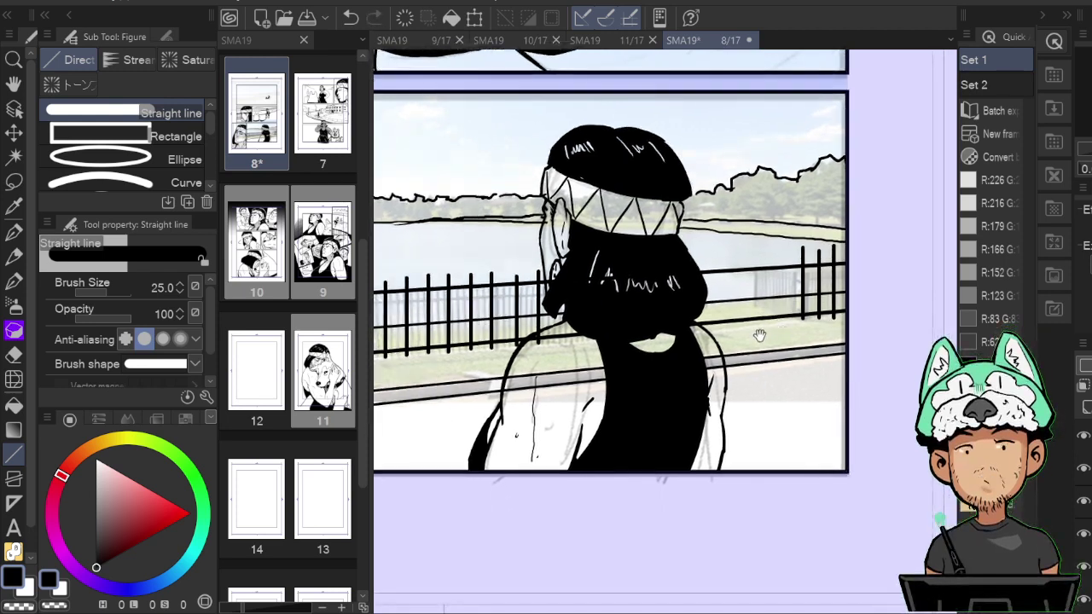
Erase the rails between the back of the woman's head and the edge fence bars with the Hard eraser at size 800.
{"action": "key", "text": "w"}
{"action": "key", "text": "e"}
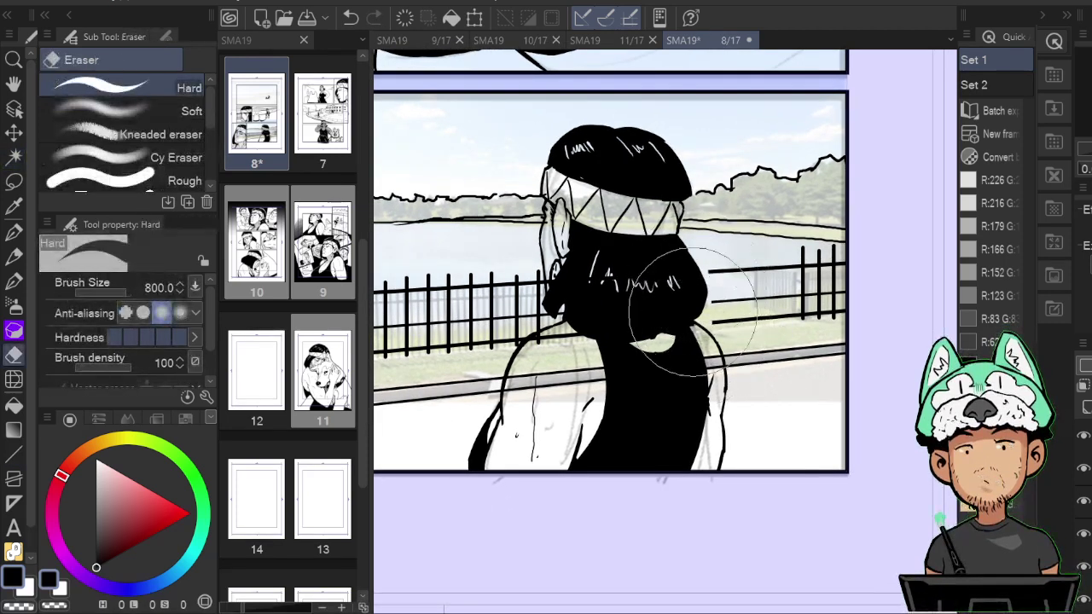
{"action": "mouse_move", "coordinate": [706, 302]}
{"action": "left_mouse_down"}
{"action": "mouse_move", "coordinate": [740, 321]}
{"action": "mouse_move", "coordinate": [750, 256]}
{"action": "mouse_move", "coordinate": [767, 326]}
{"action": "mouse_move", "coordinate": [764, 252]}
{"action": "left_mouse_up"}
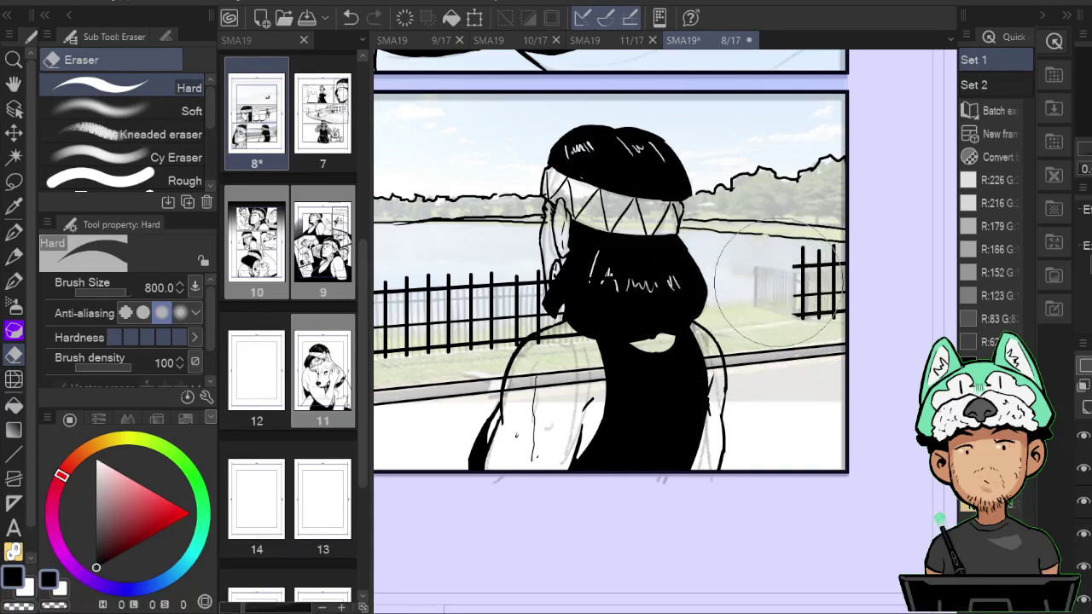
{"action": "key", "text": "ctrl+z"}
{"action": "mouse_move", "coordinate": [778, 290]}
{"action": "left_mouse_down"}
{"action": "mouse_move", "coordinate": [758, 300]}
{"action": "mouse_move", "coordinate": [794, 280]}
{"action": "left_mouse_up"}
{"action": "scroll", "coordinate": [786, 290], "scroll_direction": "down", "scroll_amount": 3}
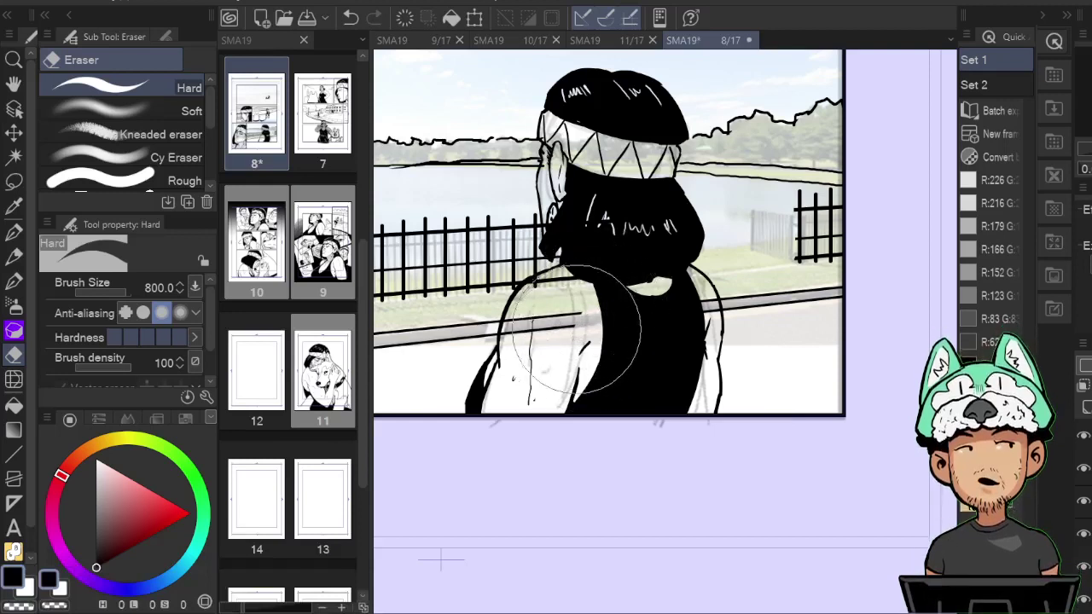
Erase the curb lines crossing the woman's shoulders and arms in the back-view panel, and save the page.
{"action": "mouse_move", "coordinate": [601, 307]}
{"action": "left_mouse_down"}
{"action": "mouse_move", "coordinate": [600, 291]}
{"action": "mouse_move", "coordinate": [536, 313]}
{"action": "mouse_move", "coordinate": [533, 323]}
{"action": "mouse_move", "coordinate": [551, 317]}
{"action": "left_mouse_up"}
{"action": "left_click_drag", "start_coordinate": [673, 295], "coordinate": [636, 305]}
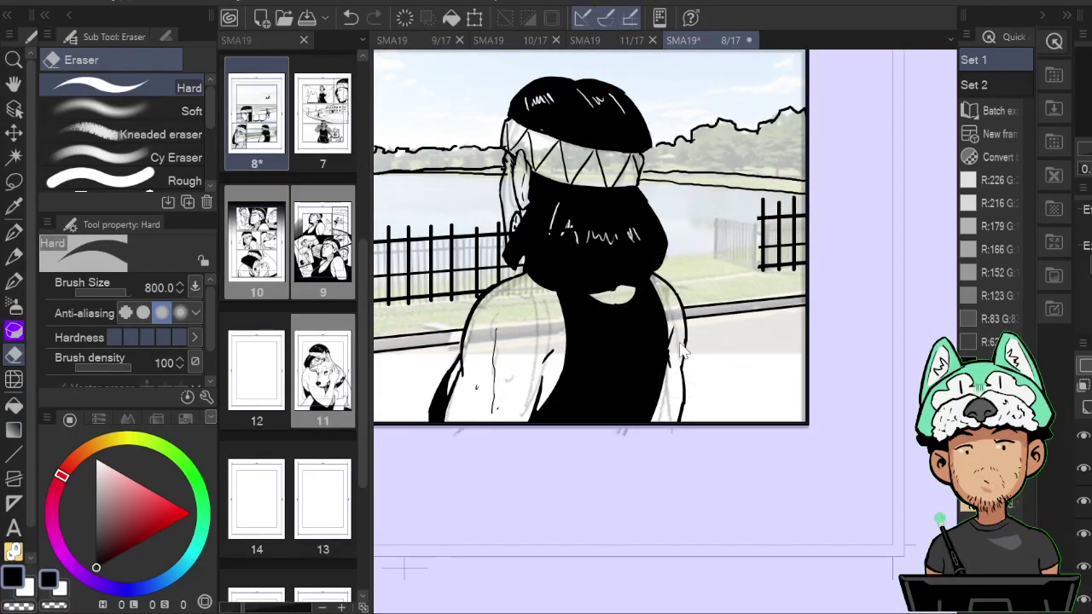
{"action": "scroll", "coordinate": [681, 350], "scroll_direction": "down", "scroll_amount": 6}
{"action": "key", "text": "ctrl+0"}
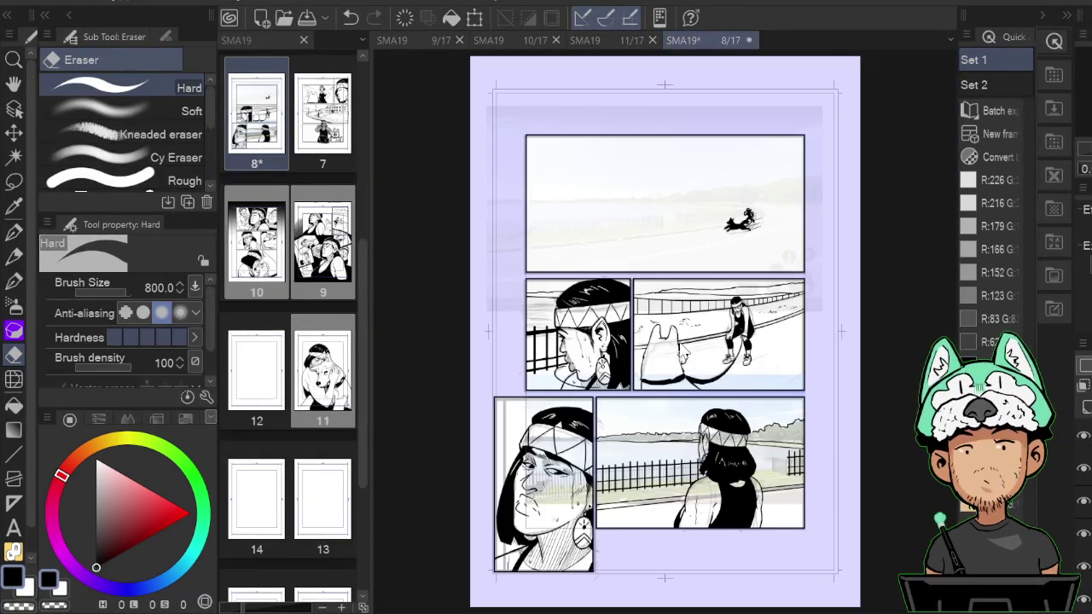
{"action": "key", "text": "ctrl+s"}
Check the inked page with the reference photos hidden, and show the photos again.
{"action": "left_click", "coordinate": [1084, 503]}
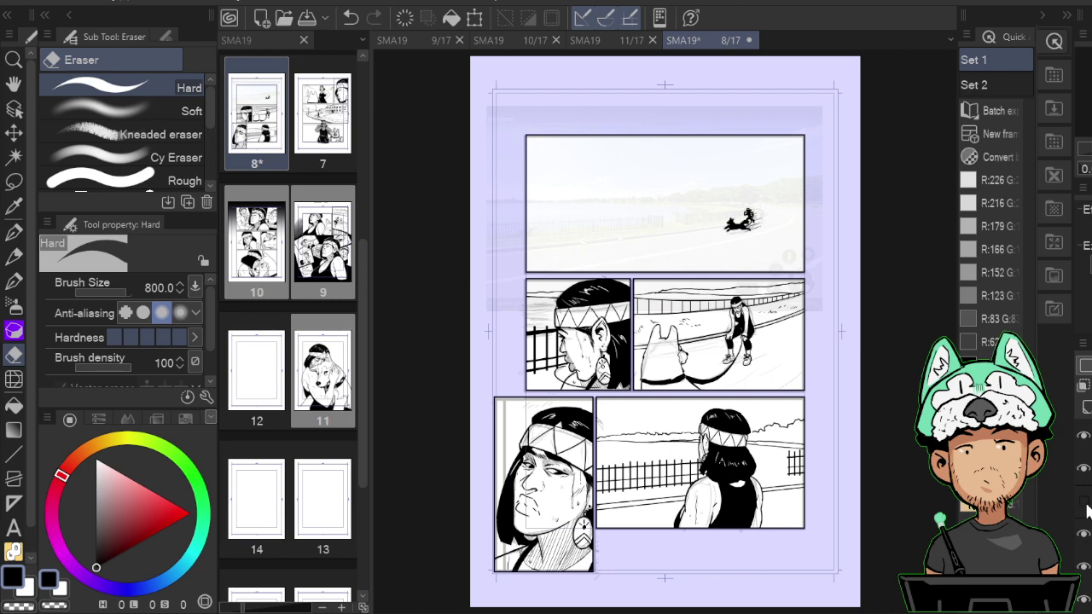
{"action": "left_click", "coordinate": [1085, 503]}
Inspect the back-view panel in mirrored view, restore the normal full-page view and save page 8.
{"action": "key", "text": "h"}
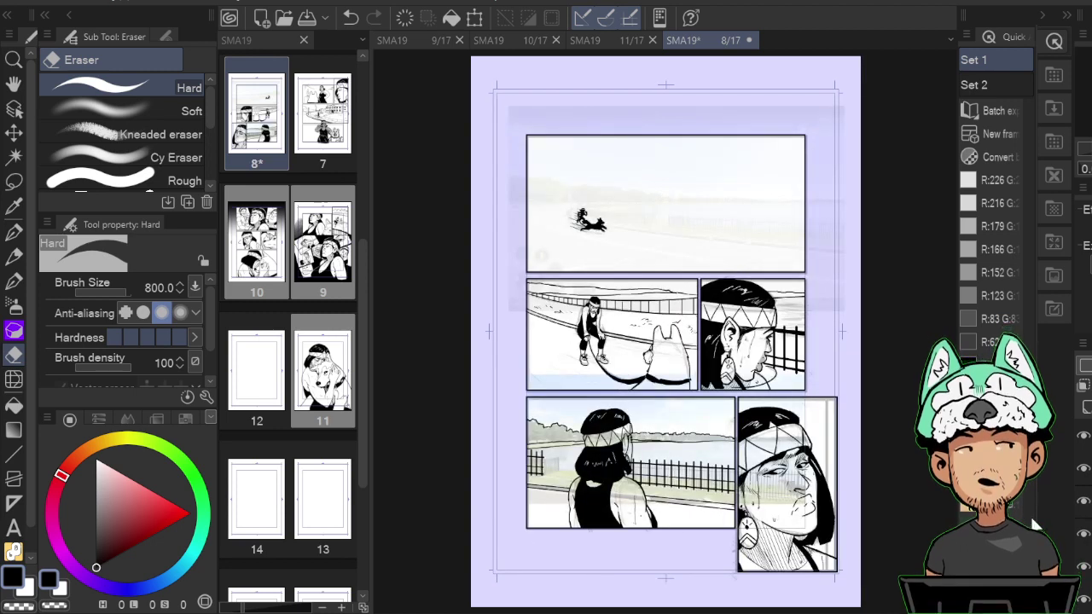
{"action": "key", "text": "ctrl+alt+0"}
{"action": "left_click", "coordinate": [14, 455]}
{"action": "mouse_move", "coordinate": [494, 481]}
{"action": "left_mouse_down"}
{"action": "mouse_move", "coordinate": [512, 487]}
{"action": "mouse_move", "coordinate": [651, 298]}
{"action": "left_mouse_up"}
{"action": "key", "text": "bracketleft"}
{"action": "key", "text": "bracketleft"}
{"action": "key", "text": "bracketleft"}
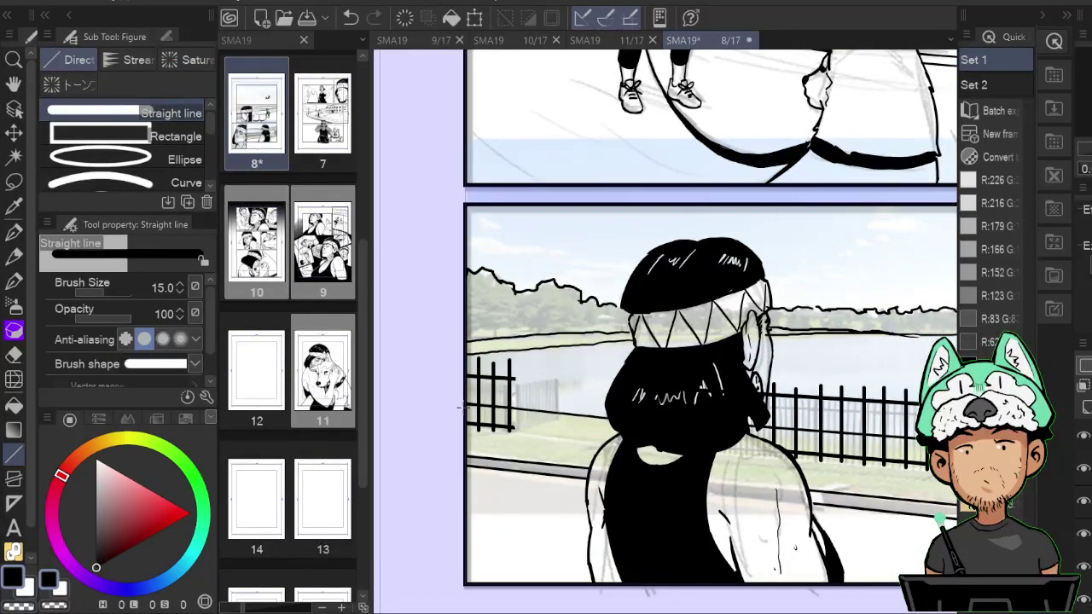
{"action": "key", "text": "h"}
{"action": "scroll", "coordinate": [466, 416], "scroll_direction": "down", "scroll_amount": 5}
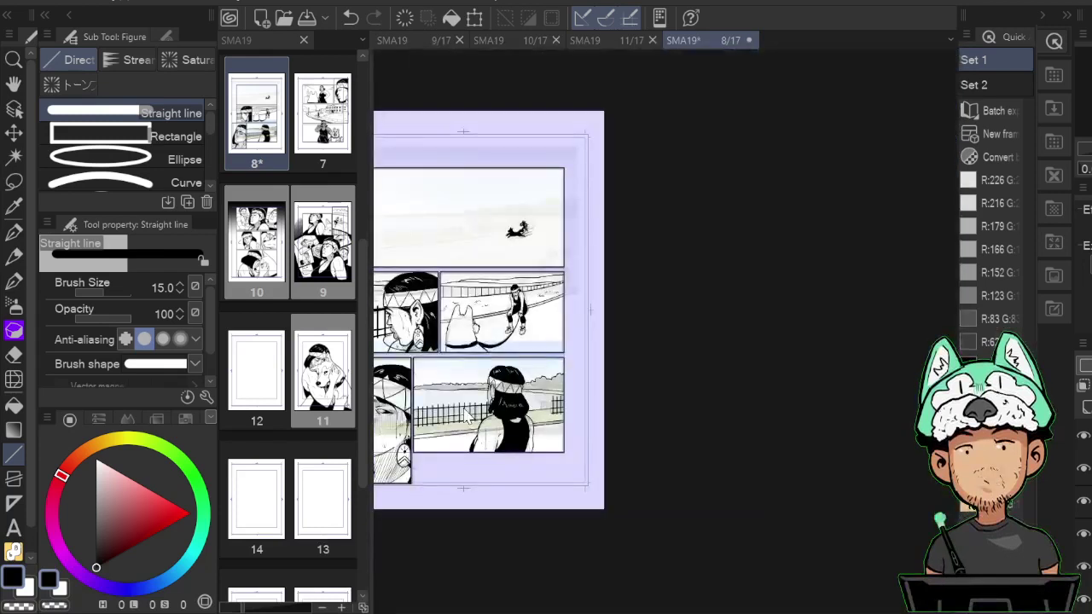
{"action": "key", "text": "ctrl+0"}
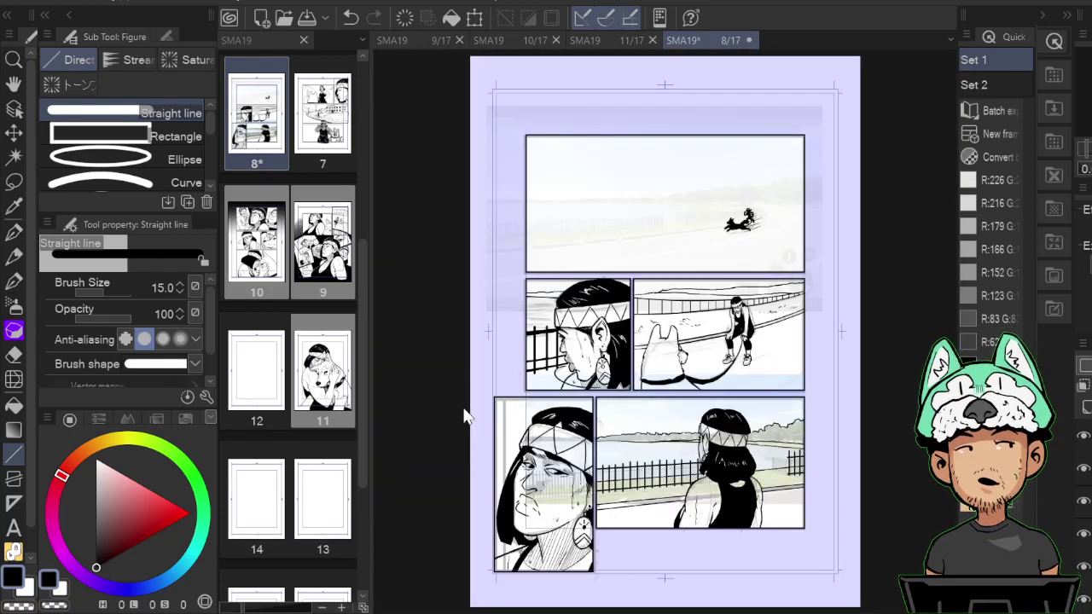
{"action": "key", "text": "ctrl+s"}
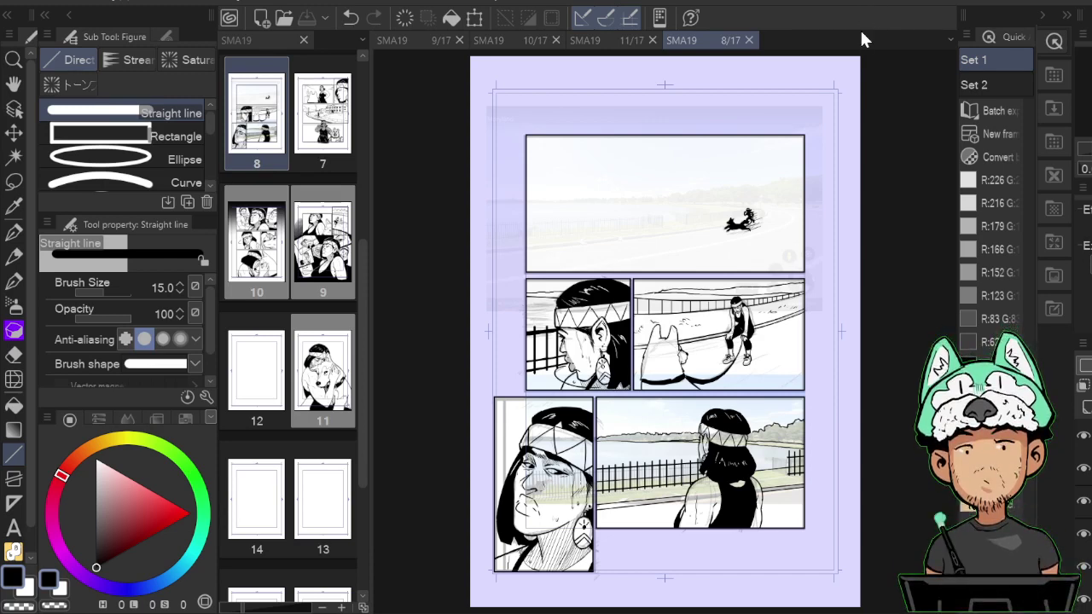
{"action": "key", "text": "ctrl+minus"}
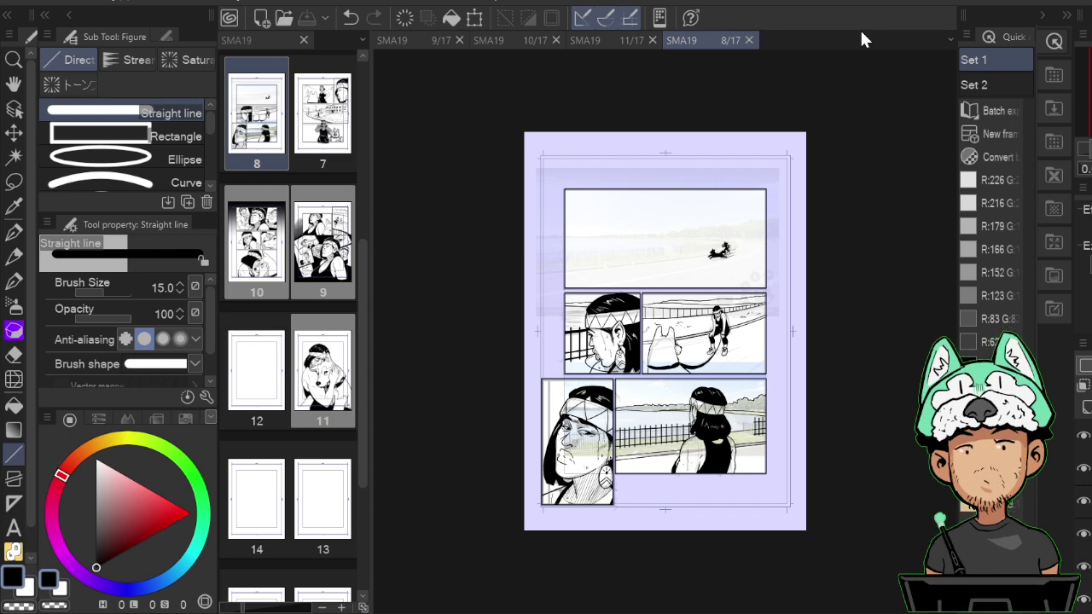
{"action": "key", "text": "ctrl+minus"}
{"action": "key", "text": "ctrl+plus"}
{"action": "key", "text": "ctrl+plus"}
{"action": "key", "text": "ctrl+plus"}
{"action": "key", "text": "ctrl+0"}
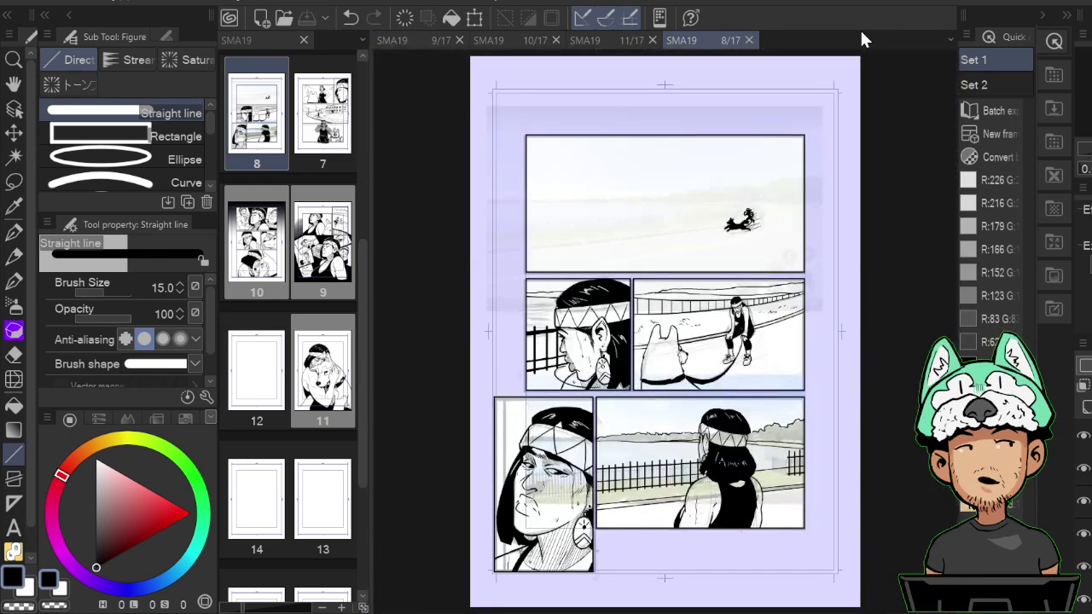
Select the ink layer for the wide first panel with the running woman and dog.
{"action": "key", "text": "ctrl+d"}
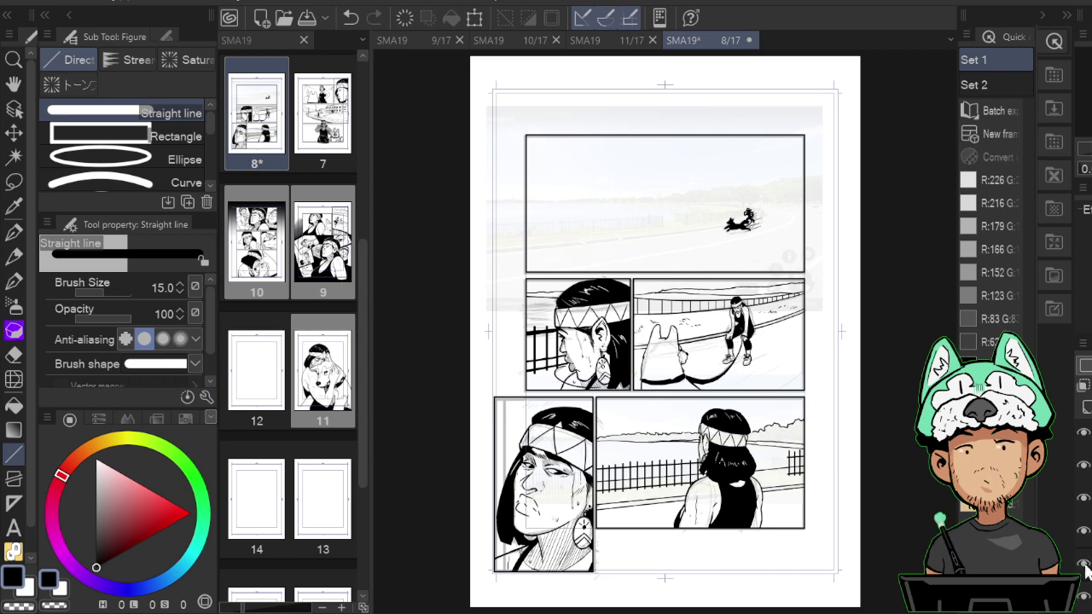
{"action": "key", "text": "ctrl+minus"}
{"action": "key", "text": "ctrl+plus"}
{"action": "key", "text": "ctrl+plus"}
{"action": "key", "text": "ctrl+plus"}
{"action": "key", "text": "ctrl+plus"}
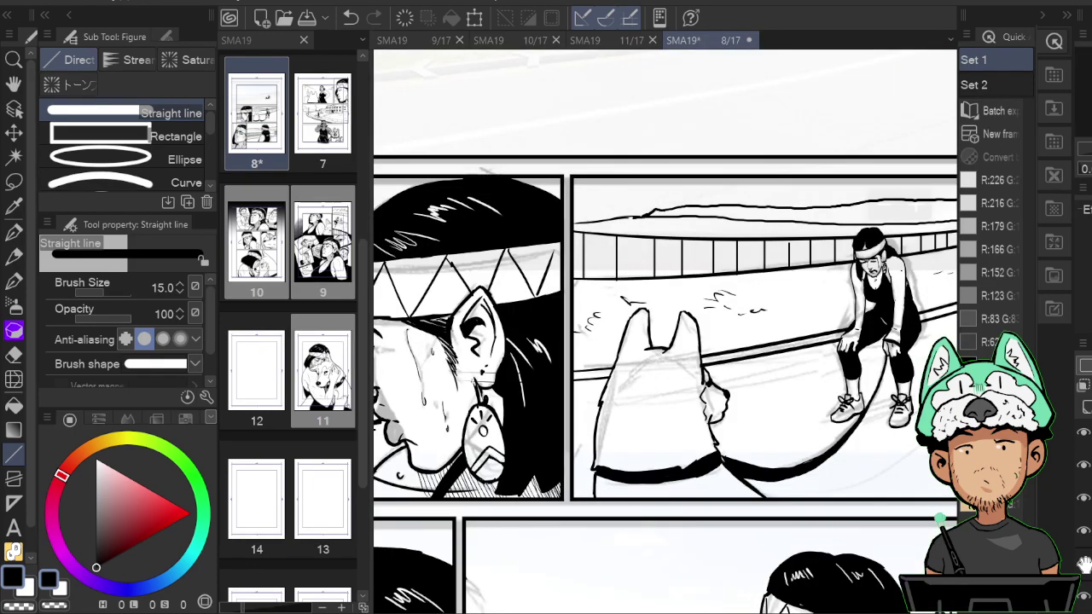
{"action": "left_click_drag", "start_coordinate": [836, 63], "coordinate": [865, 409]}
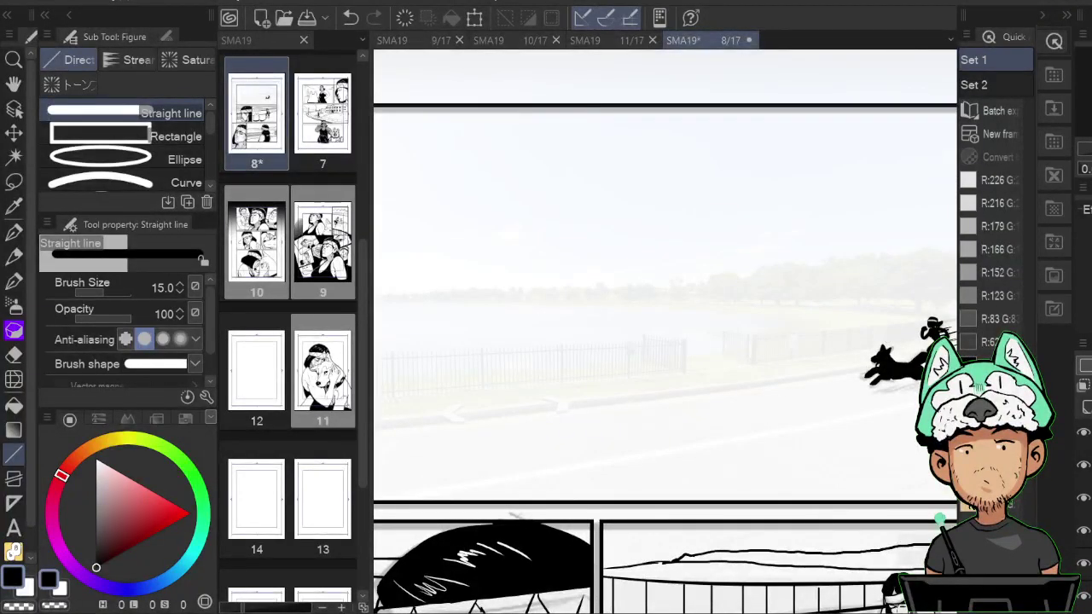
{"action": "left_click", "coordinate": [1088, 465]}
{"action": "left_click_drag", "start_coordinate": [678, 322], "coordinate": [747, 295]}
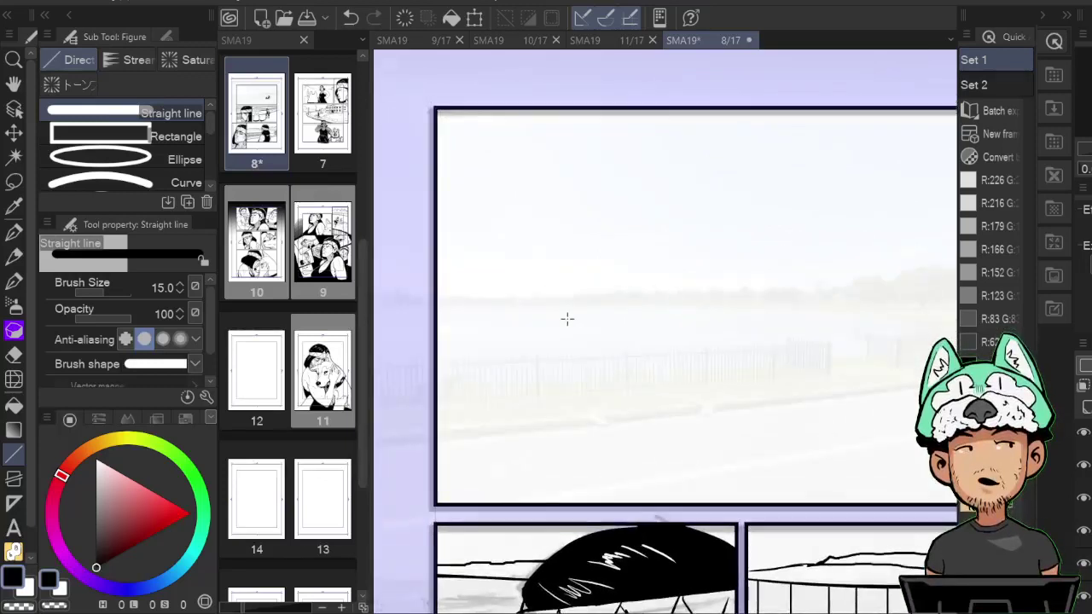
Ink the uneven distant treeline across the wide first panel with the G-pen at size 300, following the lake photo.
{"action": "key", "text": "b"}
{"action": "left_click_drag", "start_coordinate": [522, 299], "coordinate": [587, 294]}
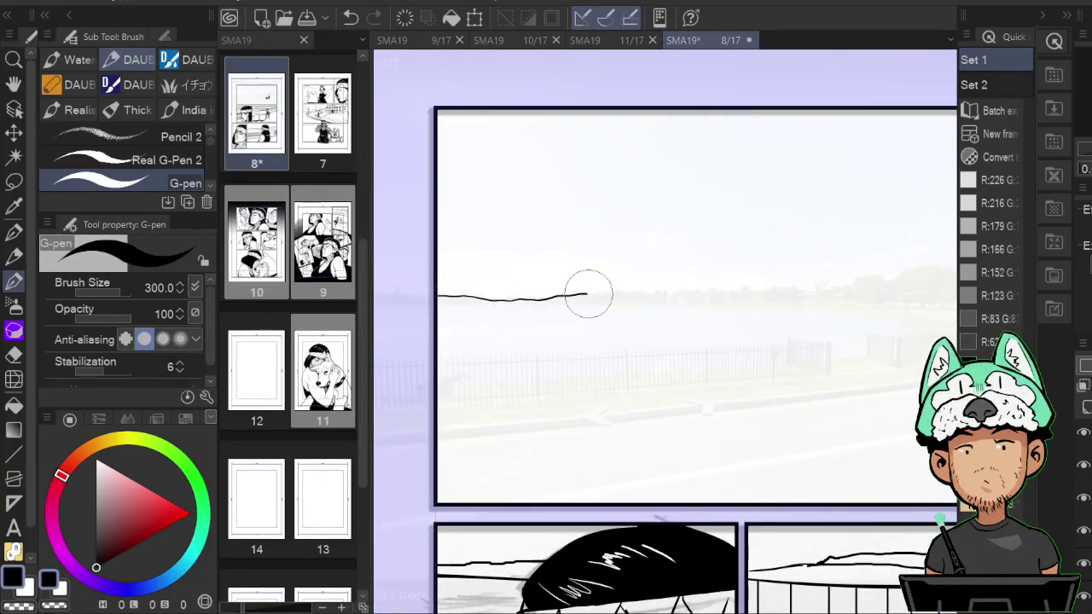
{"action": "left_click_drag", "start_coordinate": [671, 288], "coordinate": [709, 290]}
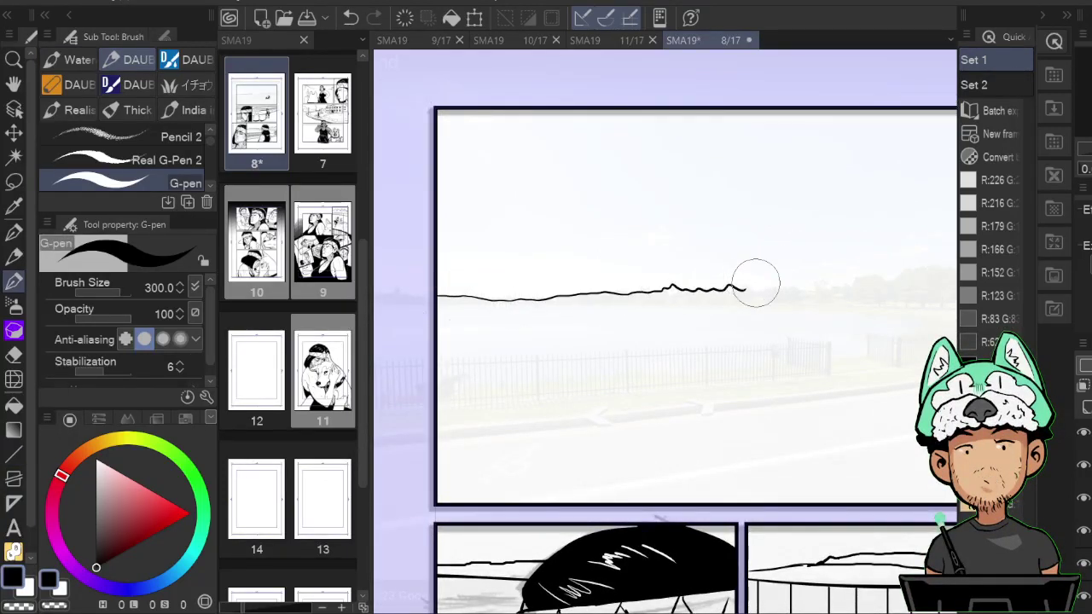
{"action": "left_click_drag", "start_coordinate": [841, 289], "coordinate": [789, 258]}
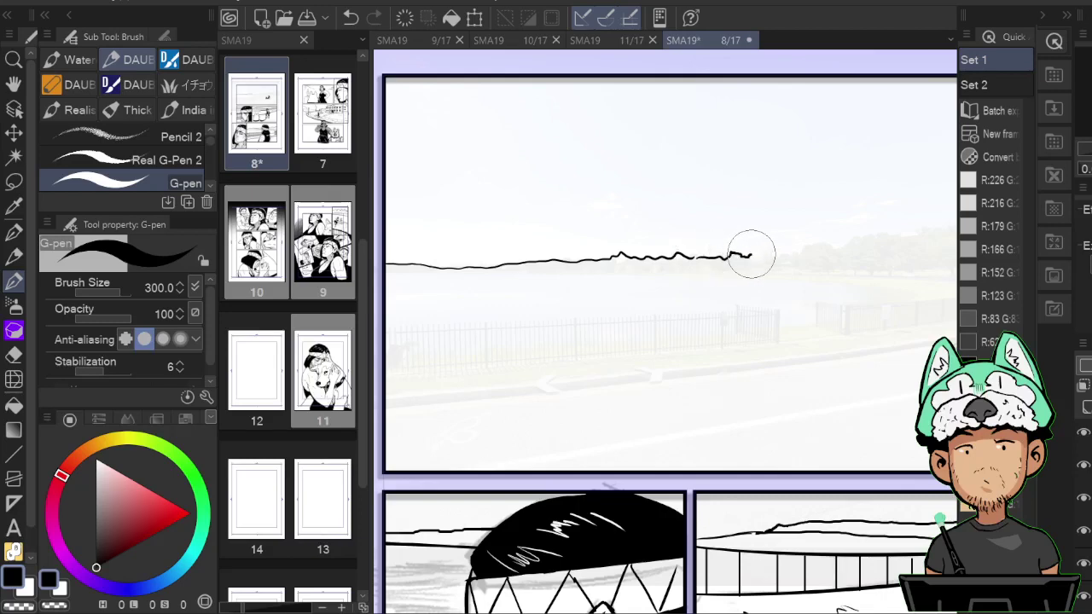
{"action": "left_click_drag", "start_coordinate": [864, 244], "coordinate": [796, 220]}
{"action": "mouse_move", "coordinate": [714, 231]}
{"action": "left_mouse_down"}
{"action": "mouse_move", "coordinate": [765, 222]}
{"action": "mouse_move", "coordinate": [697, 214]}
{"action": "mouse_move", "coordinate": [881, 195]}
{"action": "left_mouse_up"}
{"action": "mouse_move", "coordinate": [881, 195]}
{"action": "left_mouse_down"}
{"action": "mouse_move", "coordinate": [801, 173]}
{"action": "mouse_move", "coordinate": [781, 178]}
{"action": "mouse_move", "coordinate": [828, 164]}
{"action": "left_mouse_up"}
{"action": "left_click_drag", "start_coordinate": [745, 327], "coordinate": [851, 293]}
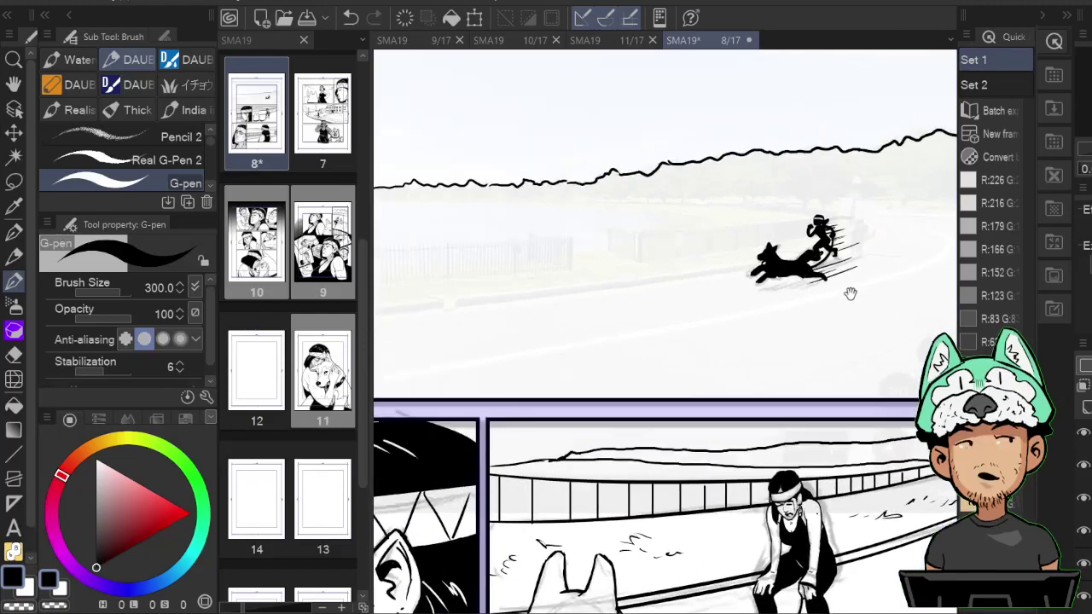
{"action": "left_click_drag", "start_coordinate": [740, 259], "coordinate": [837, 327]}
{"action": "left_click_drag", "start_coordinate": [761, 362], "coordinate": [849, 308]}
Mirror the view and ink the road curb from the dog's front paws to the panel edge with the G-pen at size 400.
{"action": "key", "text": "h"}
{"action": "scroll", "coordinate": [848, 307], "scroll_direction": "left", "scroll_amount": 3}
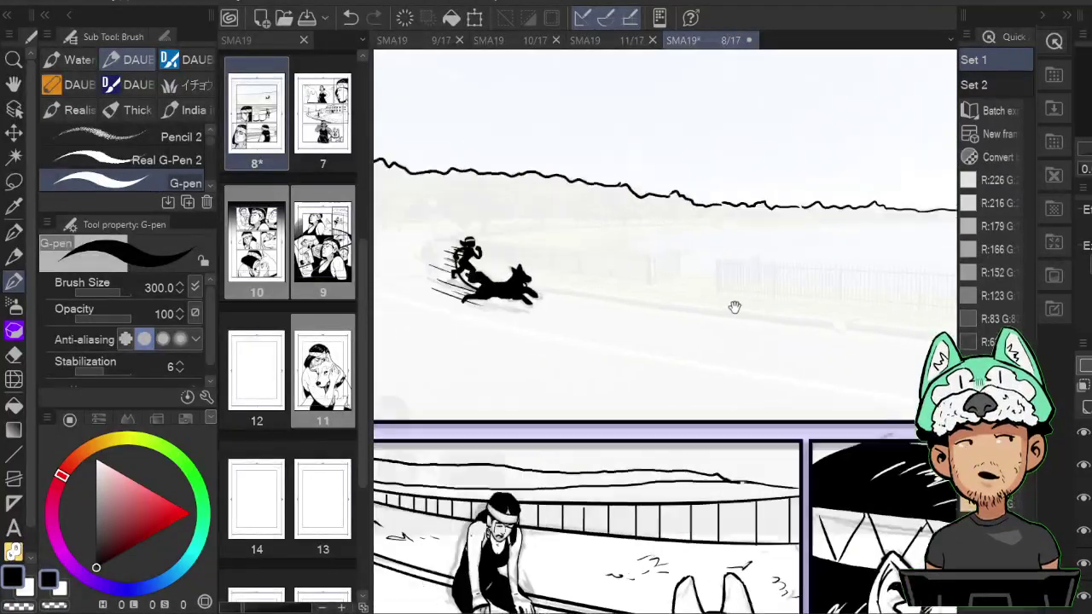
{"action": "scroll", "coordinate": [541, 256], "scroll_direction": "right", "scroll_amount": 2}
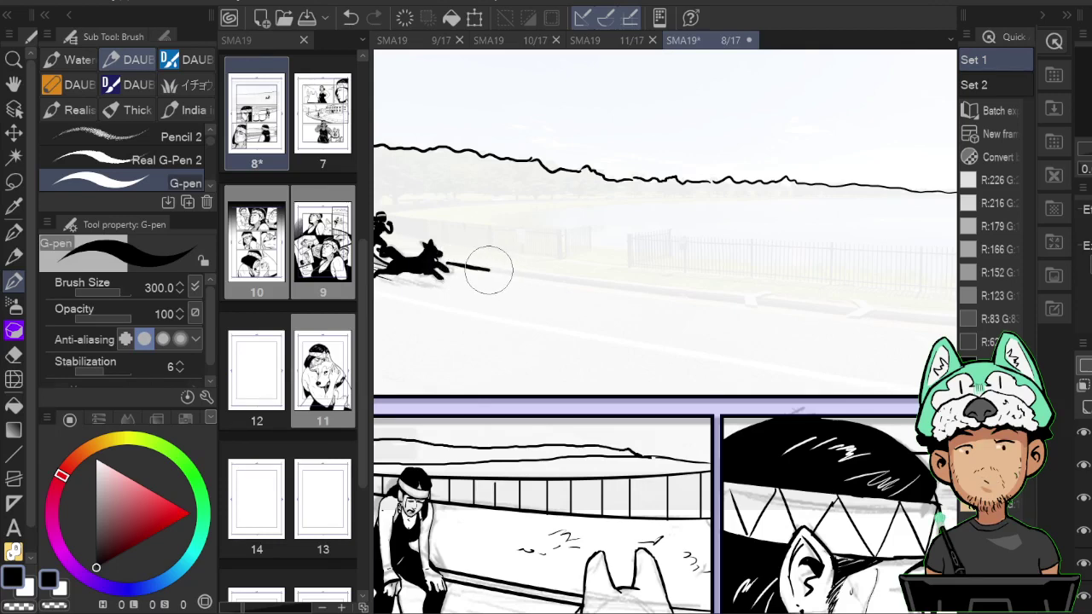
{"action": "key", "text": "]"}
{"action": "left_click_drag", "start_coordinate": [465, 266], "coordinate": [610, 287]}
{"action": "mouse_move", "coordinate": [512, 274]}
{"action": "left_mouse_down"}
{"action": "mouse_move", "coordinate": [765, 304]}
{"action": "mouse_move", "coordinate": [636, 280]}
{"action": "mouse_move", "coordinate": [731, 285]}
{"action": "mouse_move", "coordinate": [743, 300]}
{"action": "mouse_move", "coordinate": [886, 303]}
{"action": "left_mouse_up"}
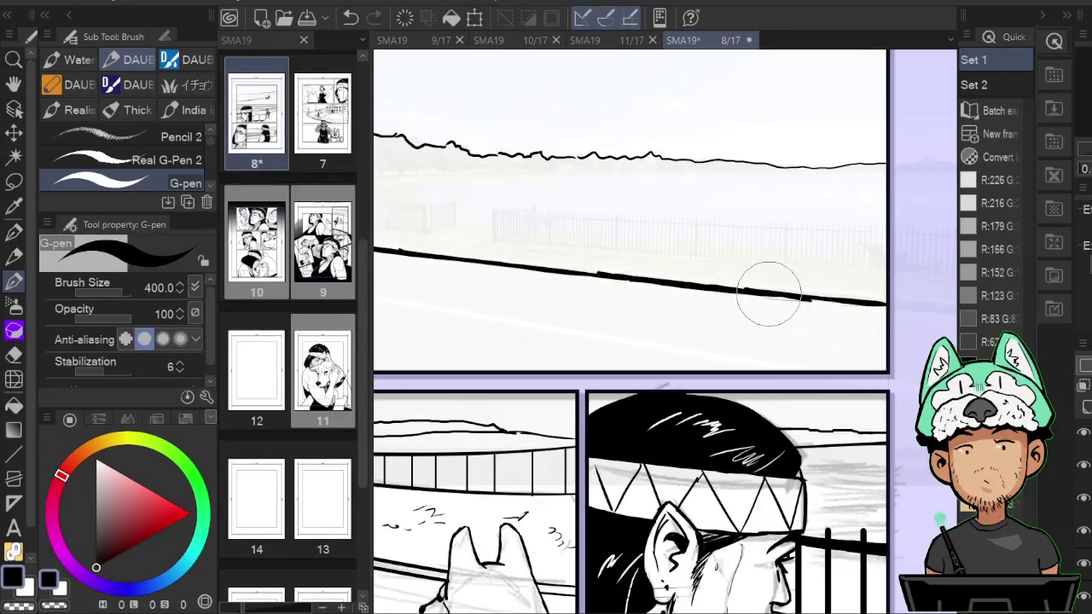
Erase the rough overlaps along the curb line to even out its edges.
{"action": "key", "text": "e"}
{"action": "left_click_drag", "start_coordinate": [755, 309], "coordinate": [822, 305]}
{"action": "key", "text": "b"}
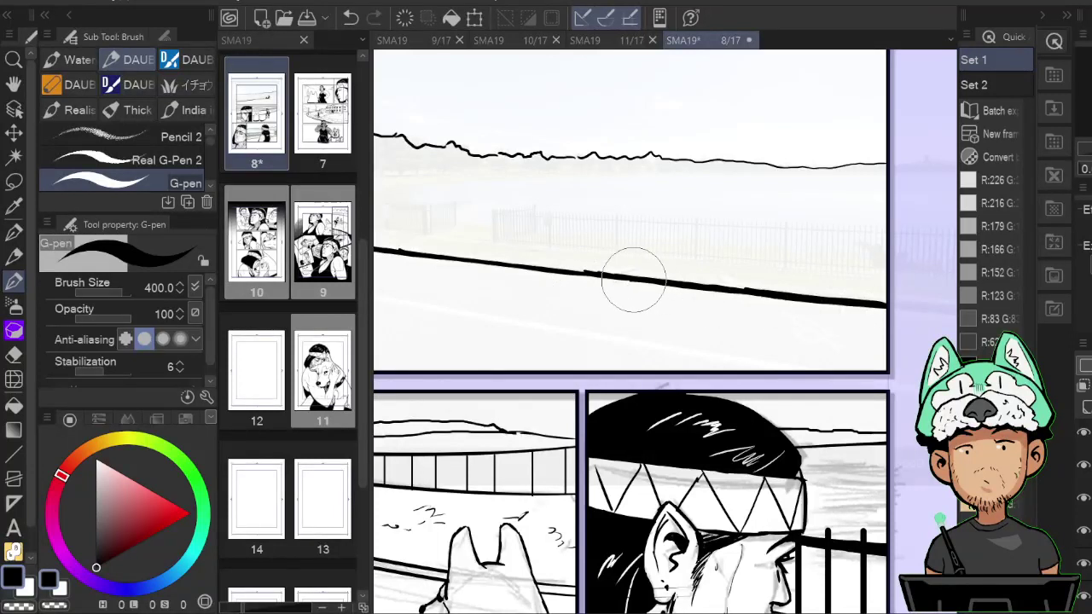
{"action": "key", "text": "e"}
{"action": "left_click_drag", "start_coordinate": [584, 271], "coordinate": [607, 273]}
{"action": "key", "text": "p"}
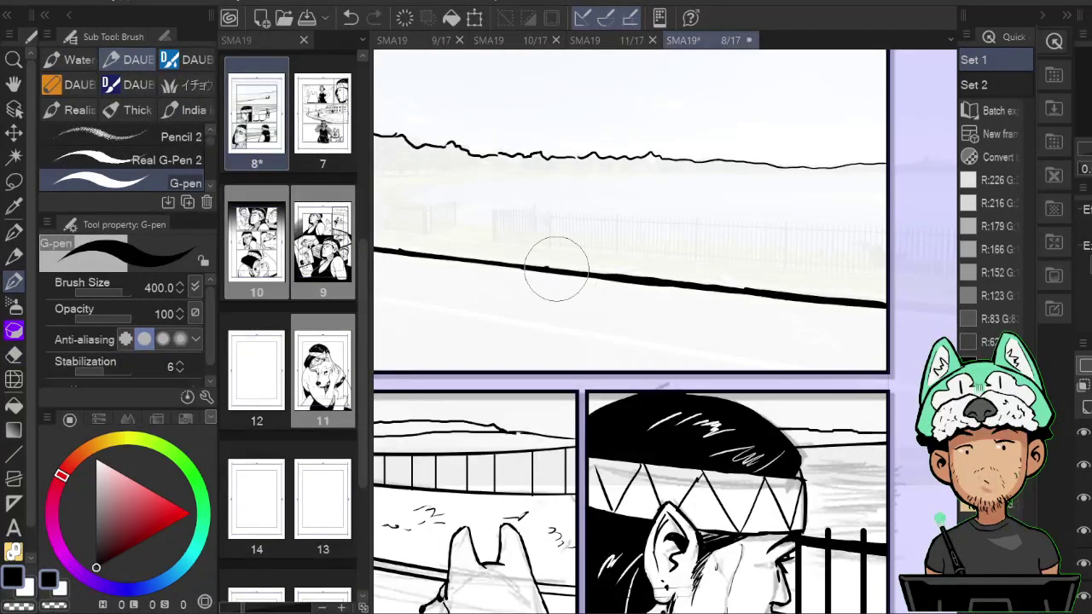
{"action": "key", "text": "e"}
{"action": "key", "text": "p"}
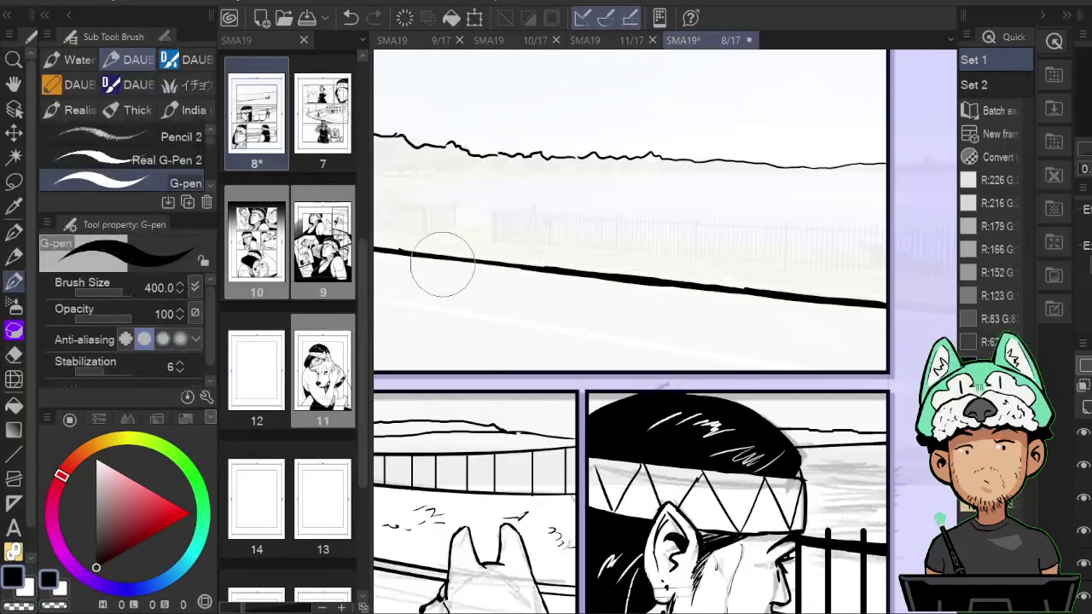
Restroke the curb section nearest the dog to even its thickness, undoing a misplaced stroke.
{"action": "left_click_drag", "start_coordinate": [407, 254], "coordinate": [515, 270]}
{"action": "key", "text": "ctrl+z"}
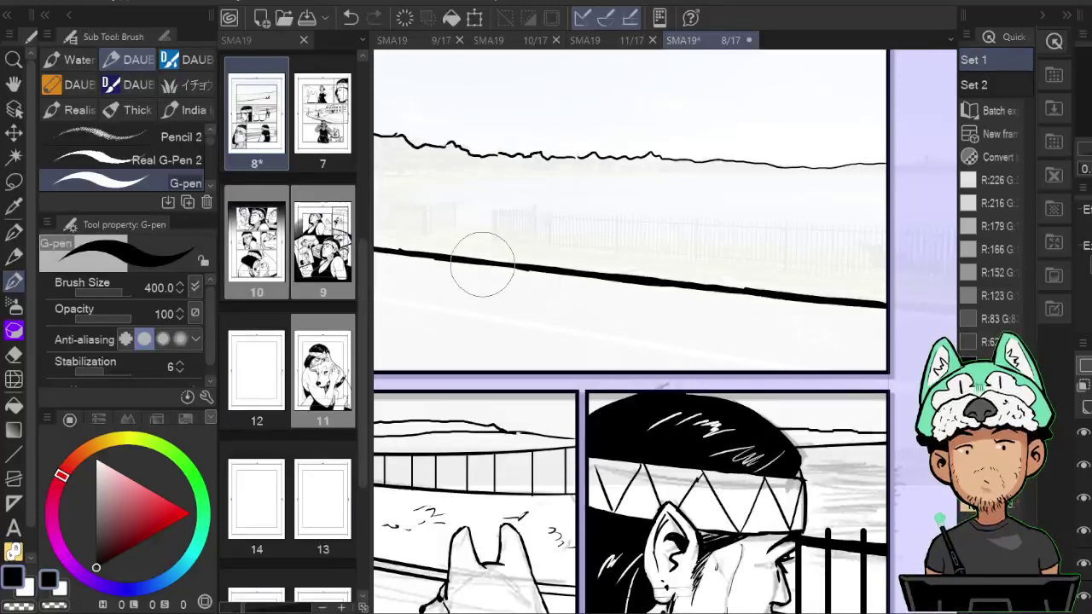
{"action": "left_click_drag", "start_coordinate": [475, 258], "coordinate": [571, 275]}
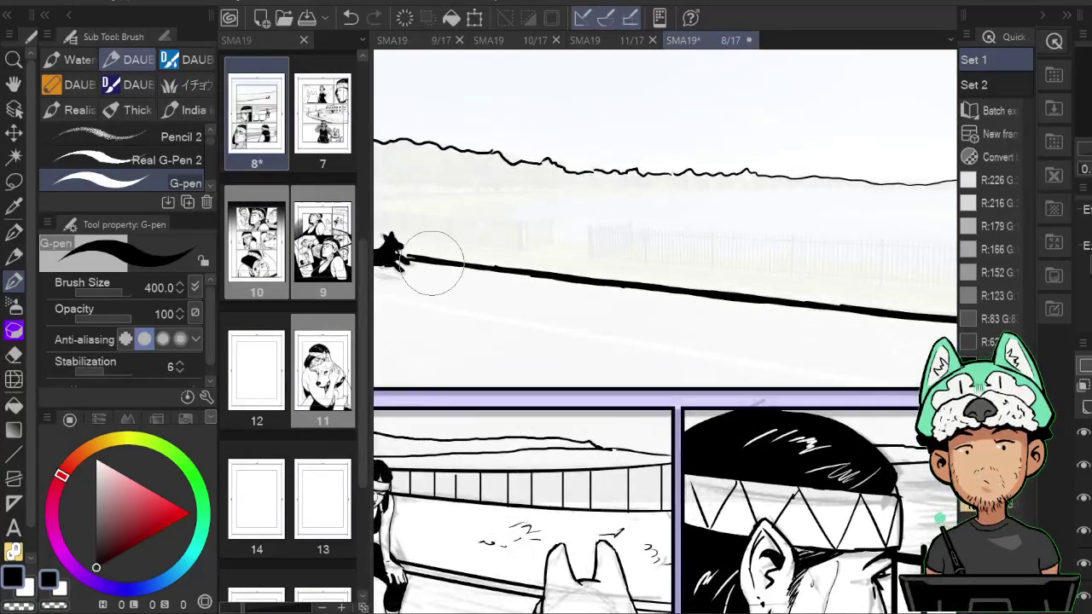
{"action": "key", "text": "e"}
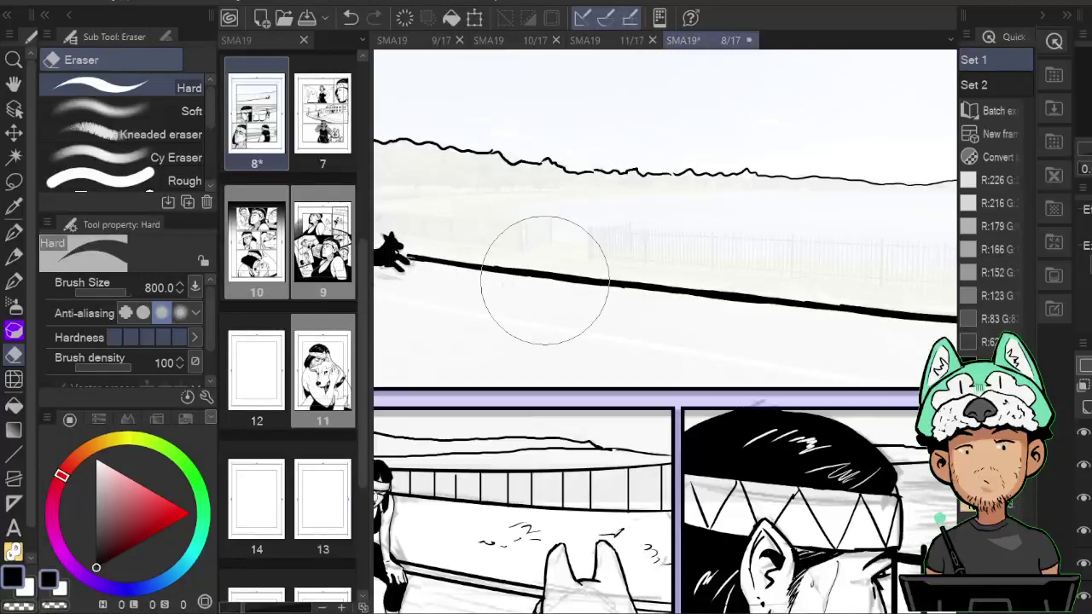
{"action": "key", "text": "p"}
Erase the end of the curb line where it touches the dog's muzzle and front paws.
{"action": "left_click_drag", "start_coordinate": [470, 267], "coordinate": [661, 246]}
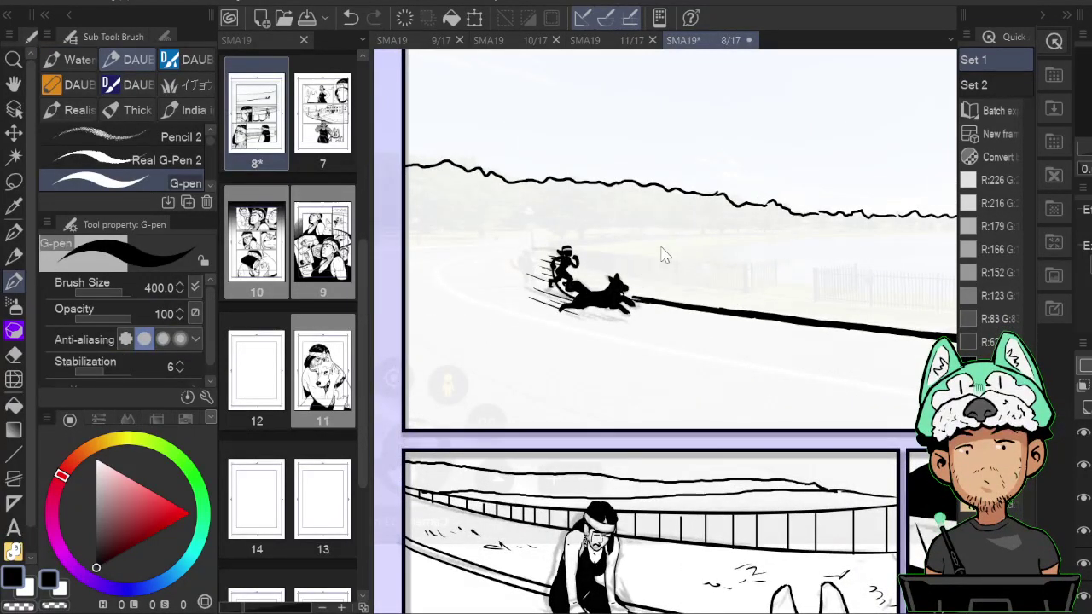
{"action": "scroll", "coordinate": [662, 249], "scroll_direction": "up", "scroll_amount": 3}
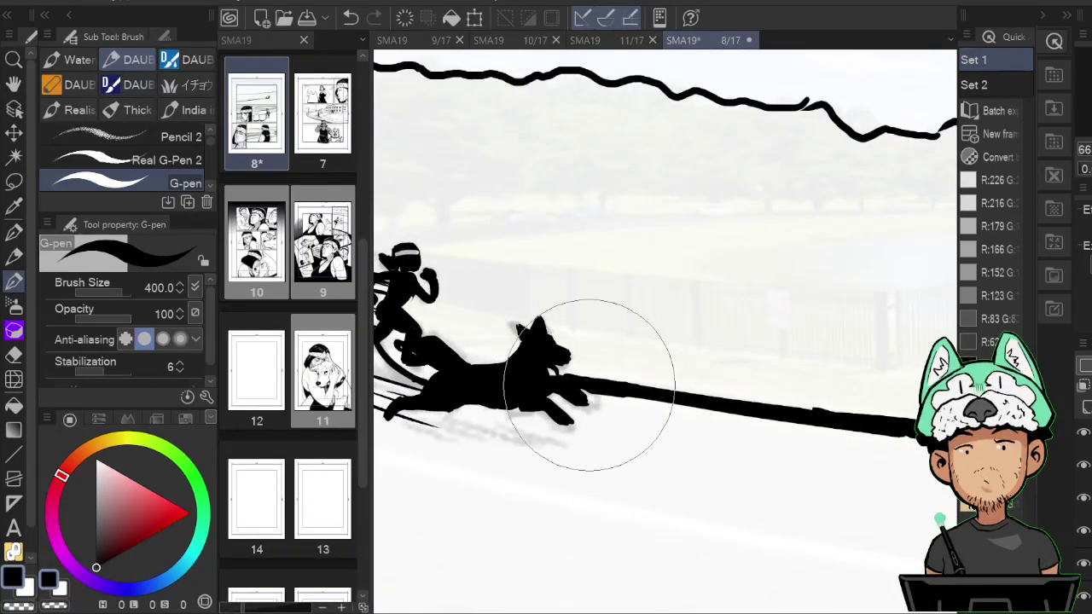
{"action": "key", "text": "e"}
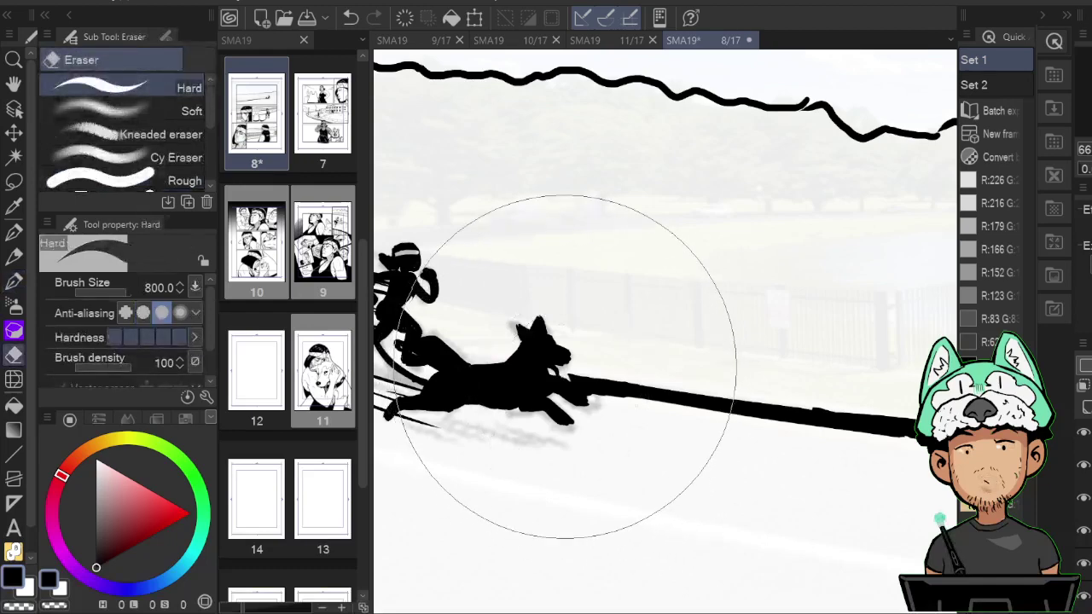
{"action": "key", "text": "b"}
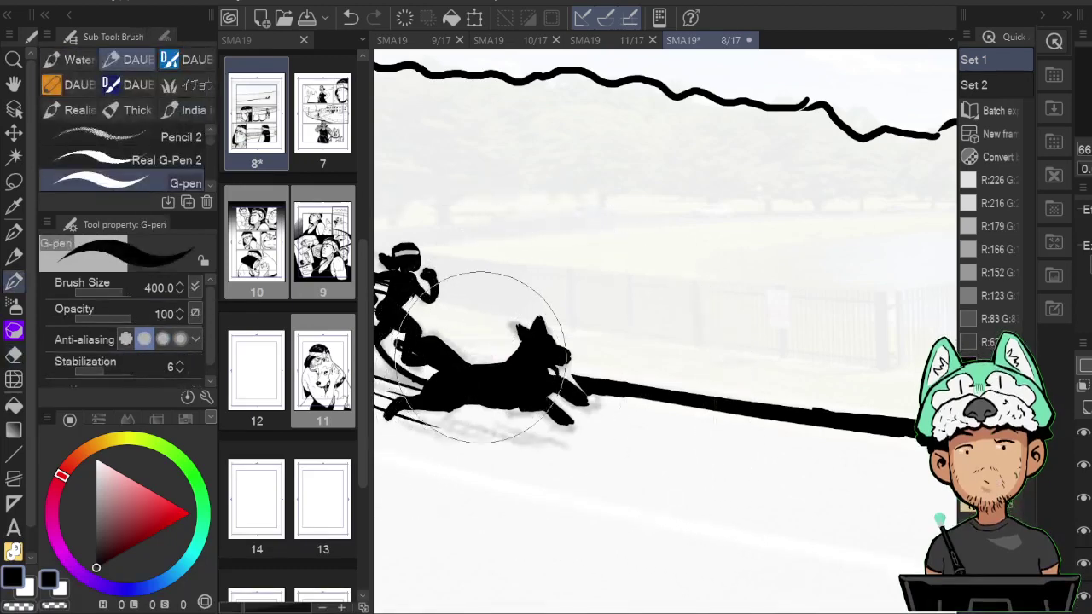
Continue the road curb between the dog and runner and ink it behind the runner to the start of the bend.
{"action": "left_click_drag", "start_coordinate": [474, 354], "coordinate": [592, 368]}
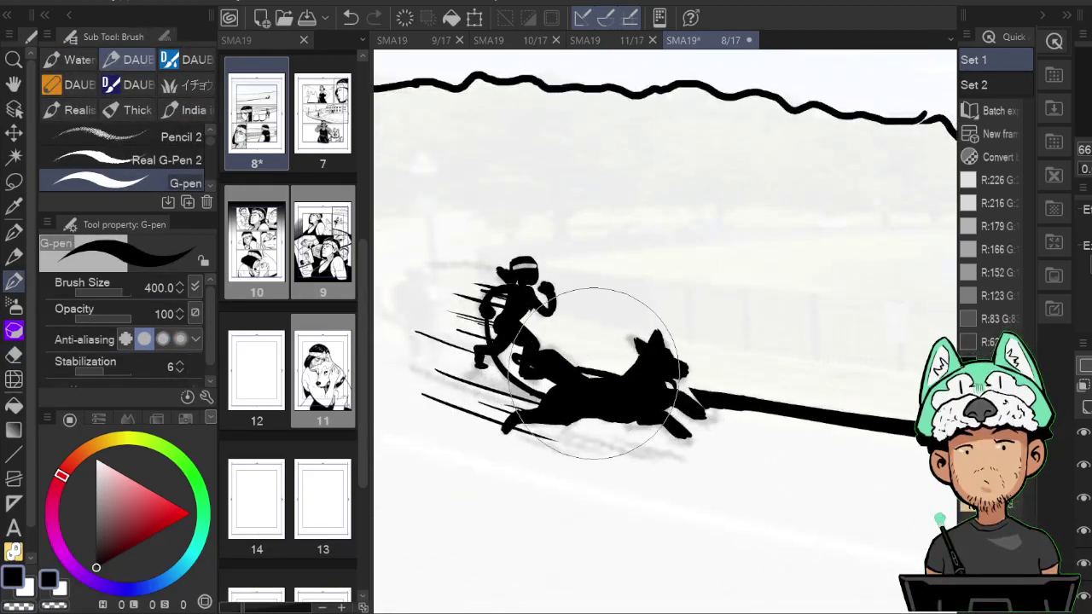
{"action": "key", "text": "ctrl+space"}
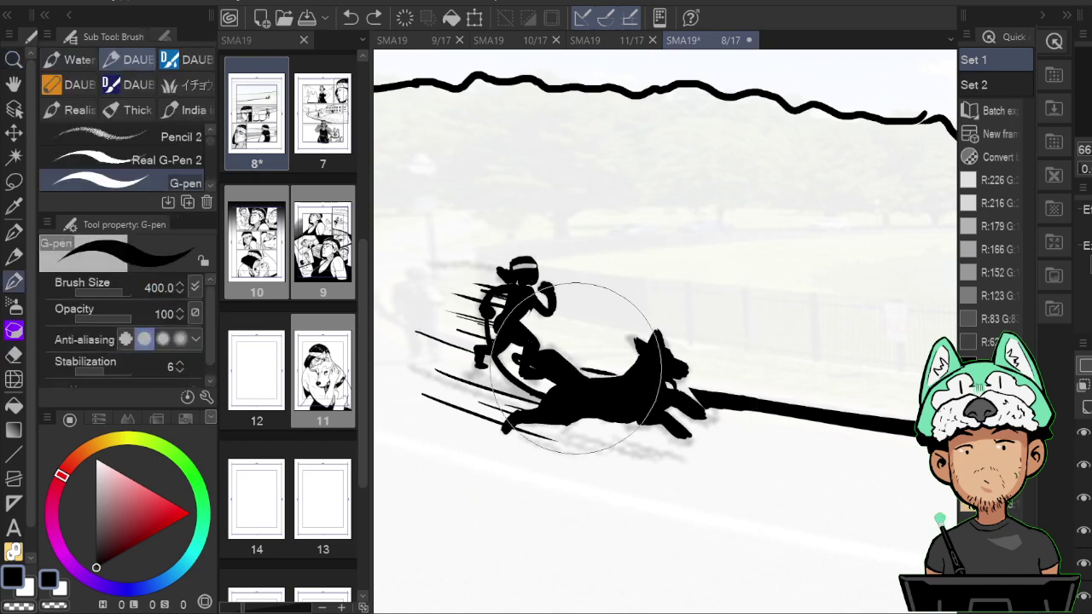
{"action": "left_click_drag", "start_coordinate": [577, 367], "coordinate": [630, 383]}
{"action": "left_click_drag", "start_coordinate": [511, 344], "coordinate": [625, 356]}
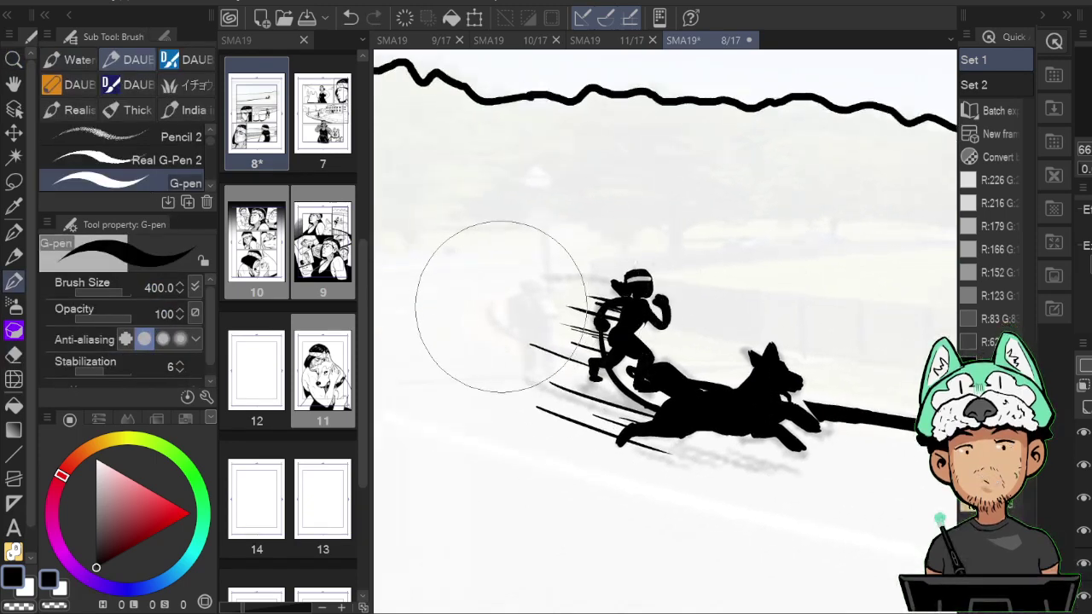
{"action": "mouse_move", "coordinate": [505, 294]}
{"action": "left_mouse_down"}
{"action": "mouse_move", "coordinate": [526, 340]}
{"action": "mouse_move", "coordinate": [550, 357]}
{"action": "mouse_move", "coordinate": [507, 331]}
{"action": "mouse_move", "coordinate": [564, 357]}
{"action": "mouse_move", "coordinate": [507, 344]}
{"action": "mouse_move", "coordinate": [587, 360]}
{"action": "left_mouse_up"}
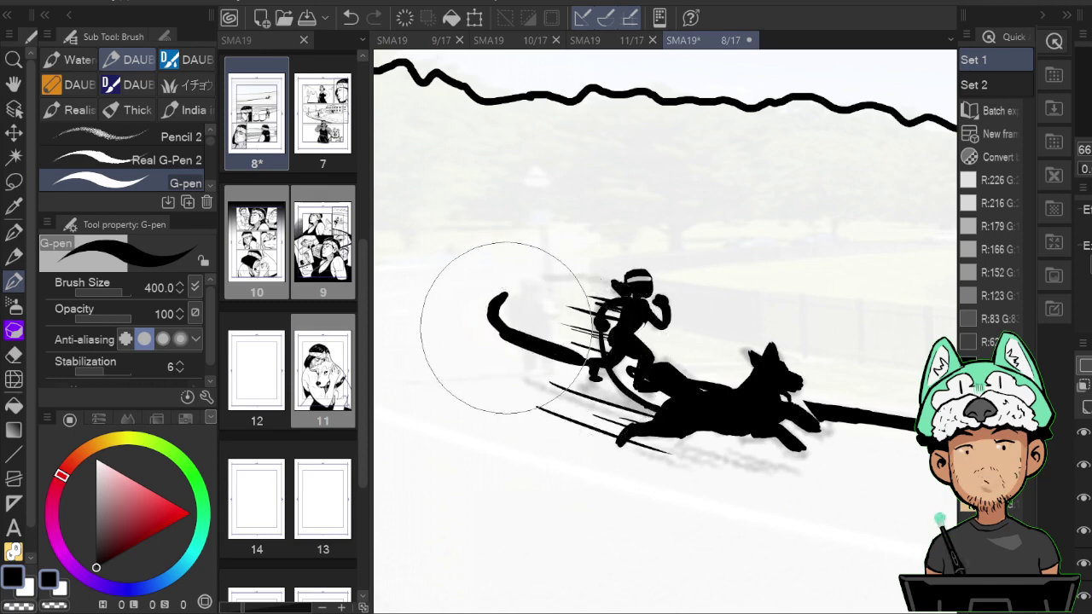
Ink the far side of the curb's bend with the G-pen, curving it back toward the runner's head and tapering its end.
{"action": "key", "text": "h"}
{"action": "mouse_move", "coordinate": [787, 246]}
{"action": "left_mouse_down"}
{"action": "mouse_move", "coordinate": [736, 239]}
{"action": "mouse_move", "coordinate": [803, 317]}
{"action": "mouse_move", "coordinate": [852, 353]}
{"action": "left_mouse_up"}
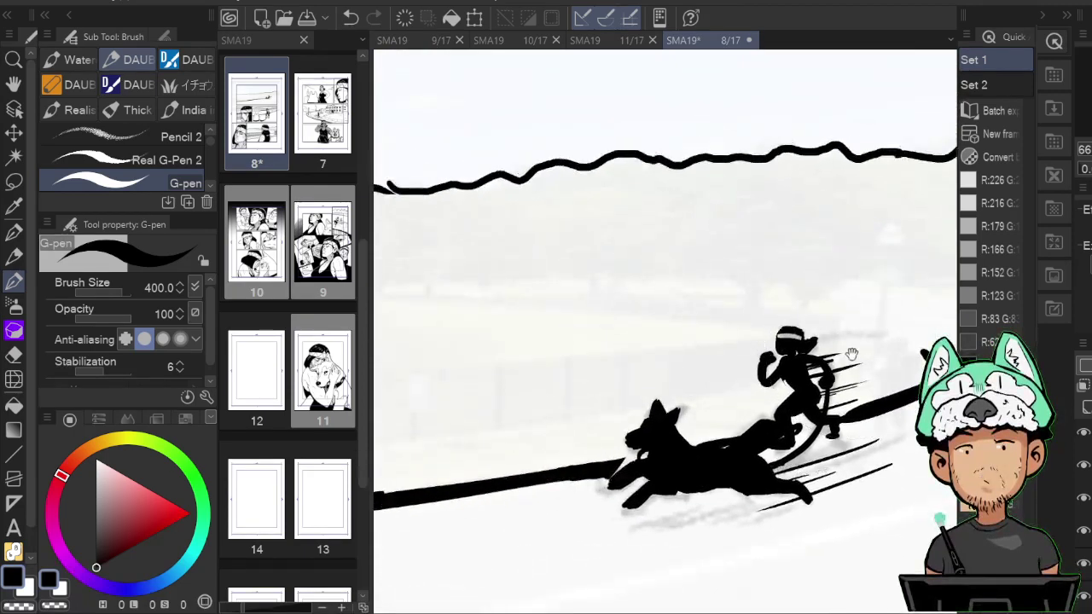
{"action": "key", "text": "h"}
{"action": "left_click_drag", "start_coordinate": [616, 314], "coordinate": [597, 298]}
{"action": "key", "text": "h"}
{"action": "left_click_drag", "start_coordinate": [673, 298], "coordinate": [606, 275]}
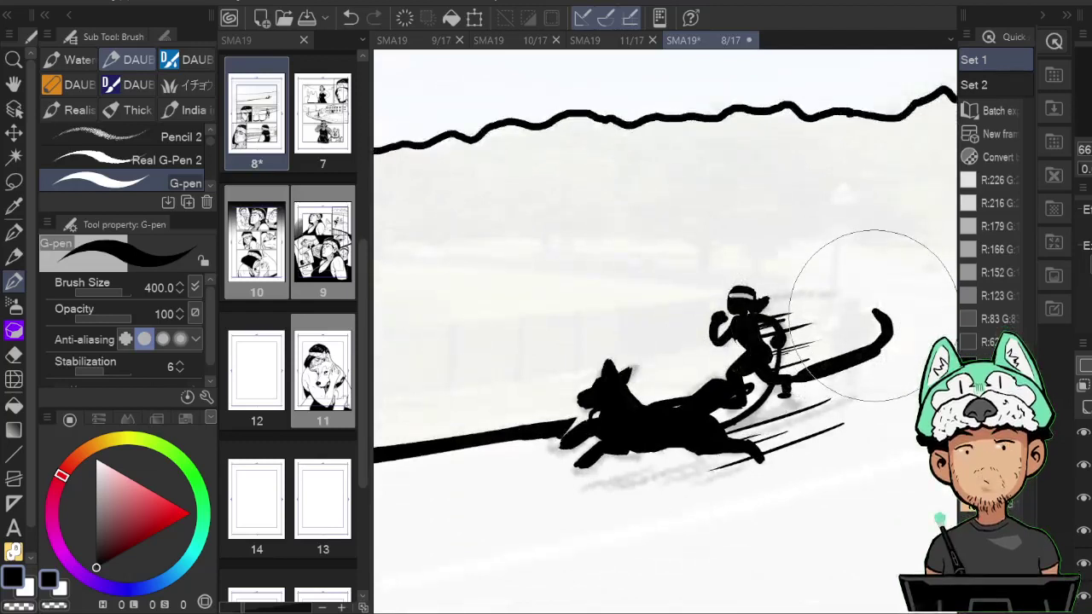
{"action": "left_click_drag", "start_coordinate": [877, 315], "coordinate": [794, 290]}
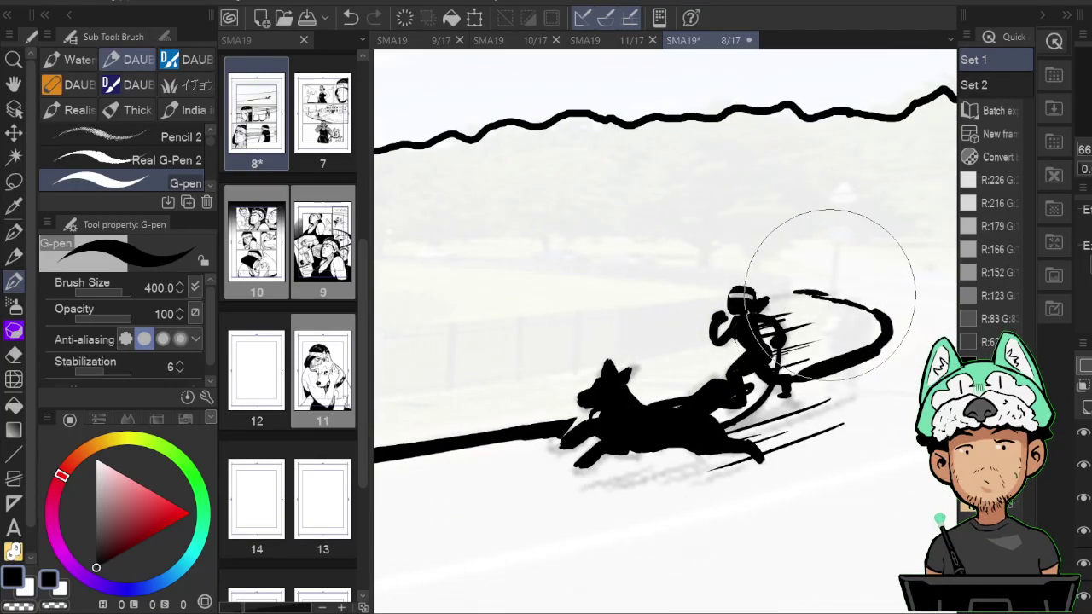
{"action": "key", "text": "e"}
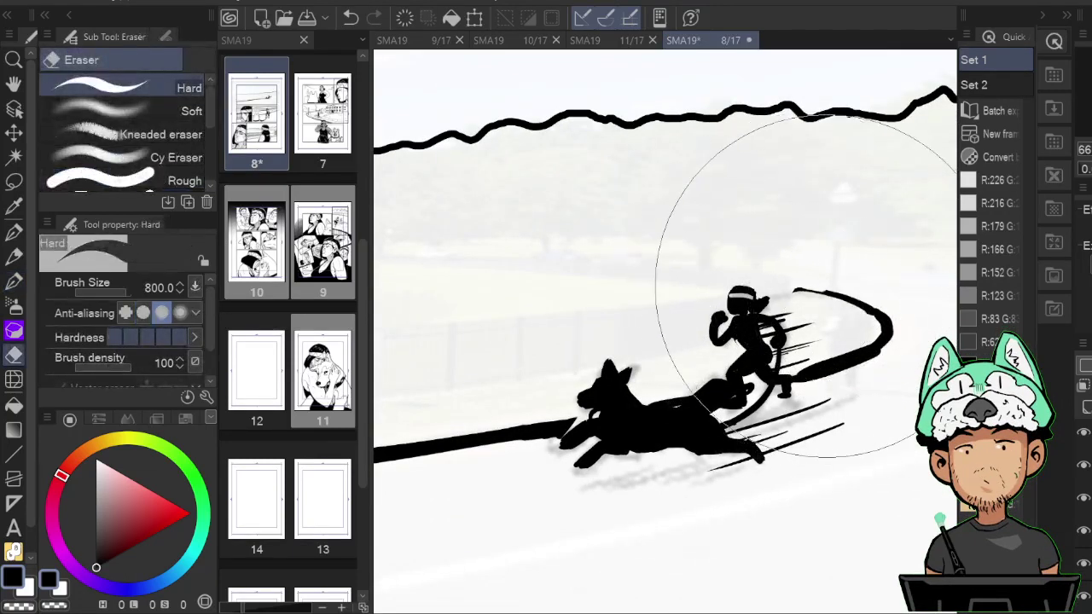
{"action": "key", "text": "b"}
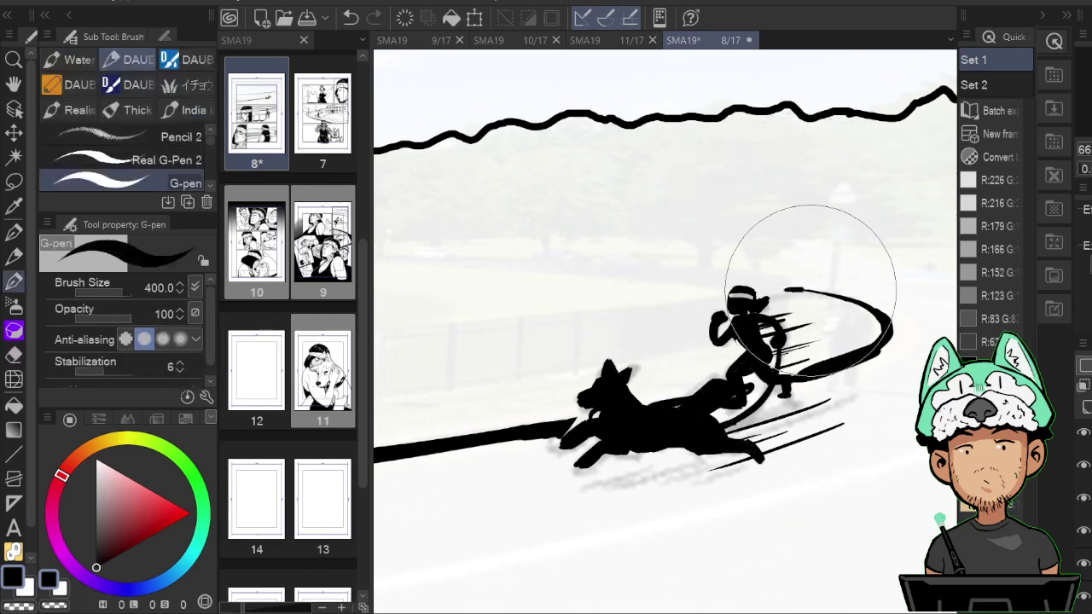
{"action": "left_click_drag", "start_coordinate": [819, 292], "coordinate": [786, 290]}
{"action": "key", "text": "h"}
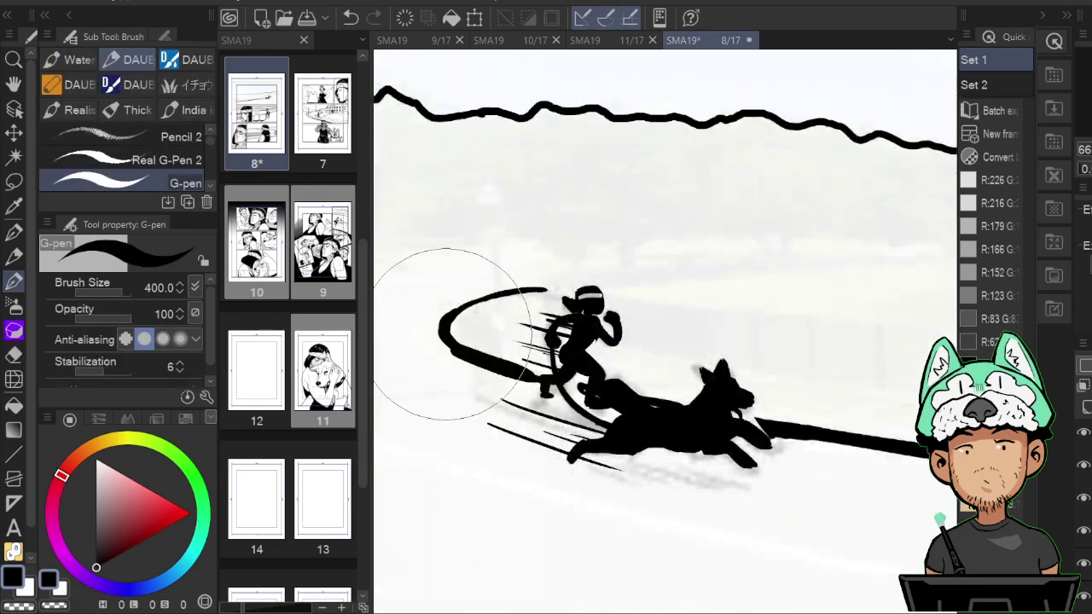
Refine the curb's bend behind the runner with alternating Hard eraser and G-pen strokes to smooth its edges and thickness.
{"action": "key", "text": "e"}
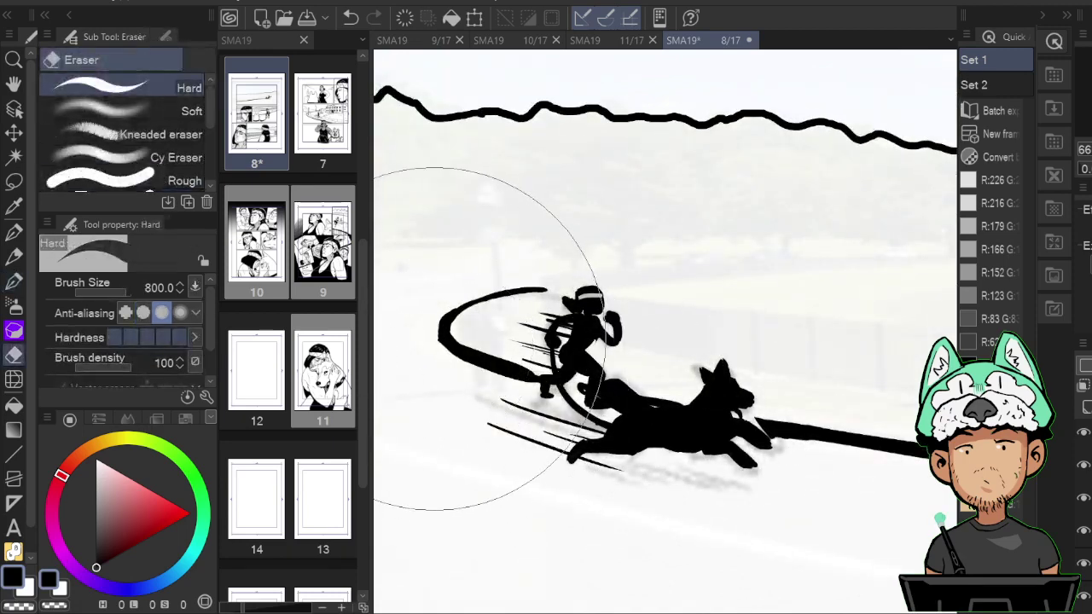
{"action": "key", "text": "p"}
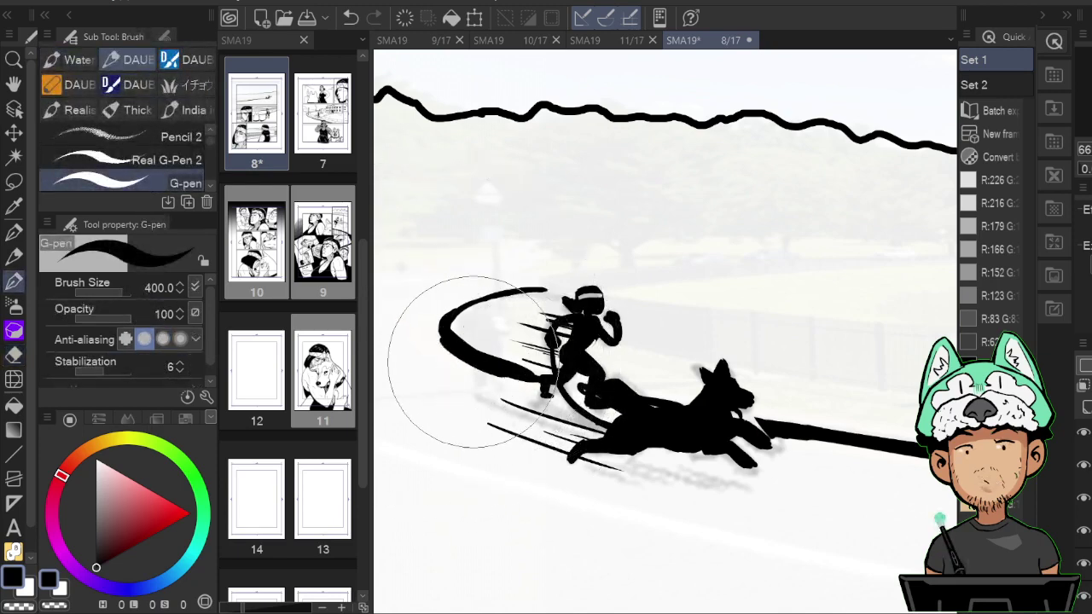
{"action": "key", "text": "e"}
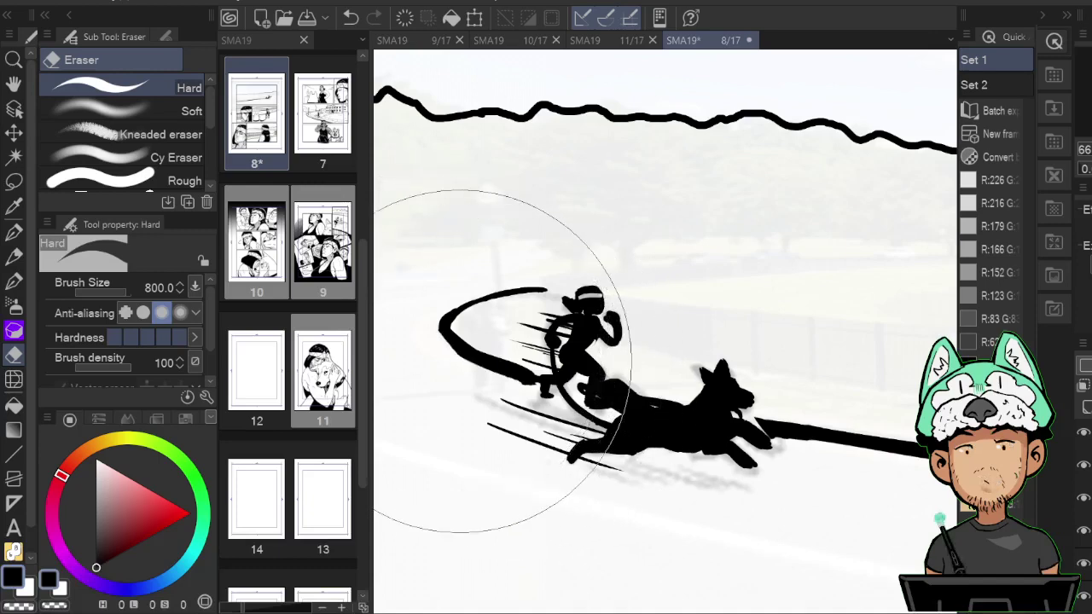
{"action": "key", "text": "p"}
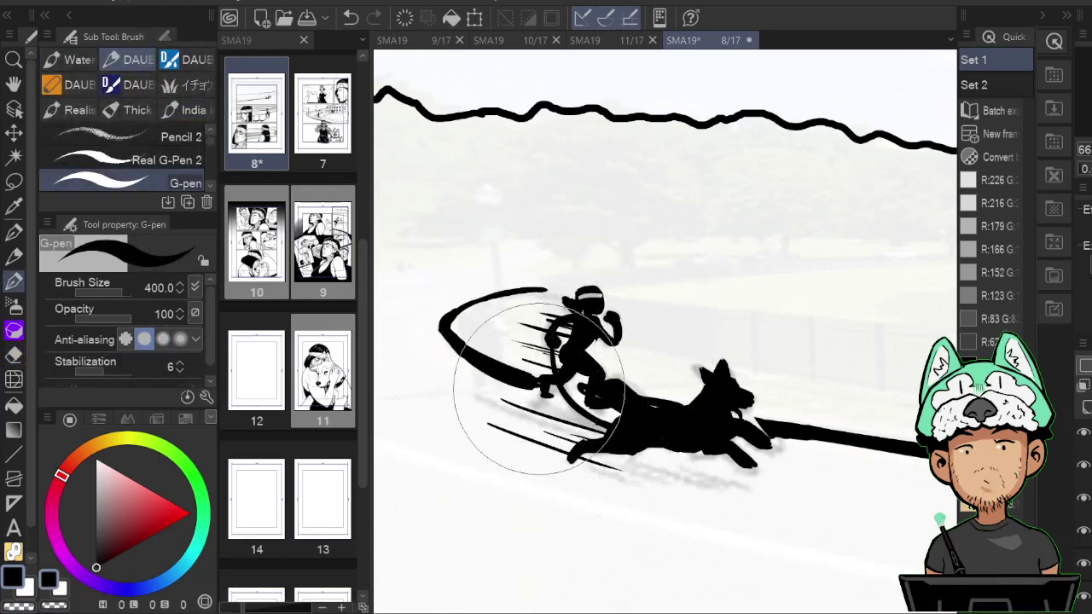
{"action": "key", "text": "e"}
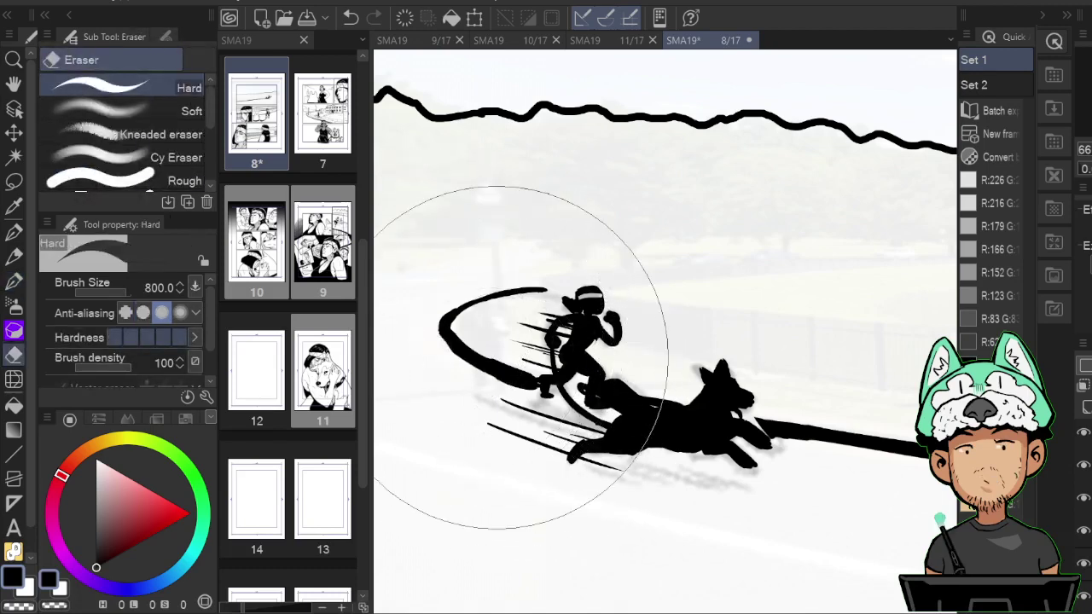
{"action": "key", "text": "p"}
{"action": "key", "text": "e"}
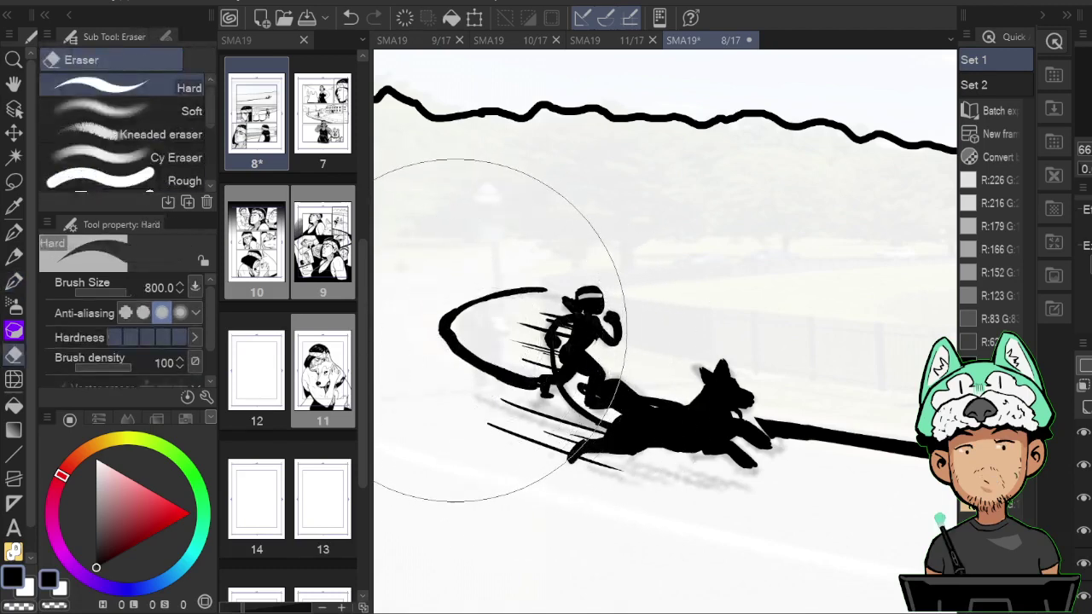
{"action": "key", "text": "p"}
{"action": "key", "text": "h"}
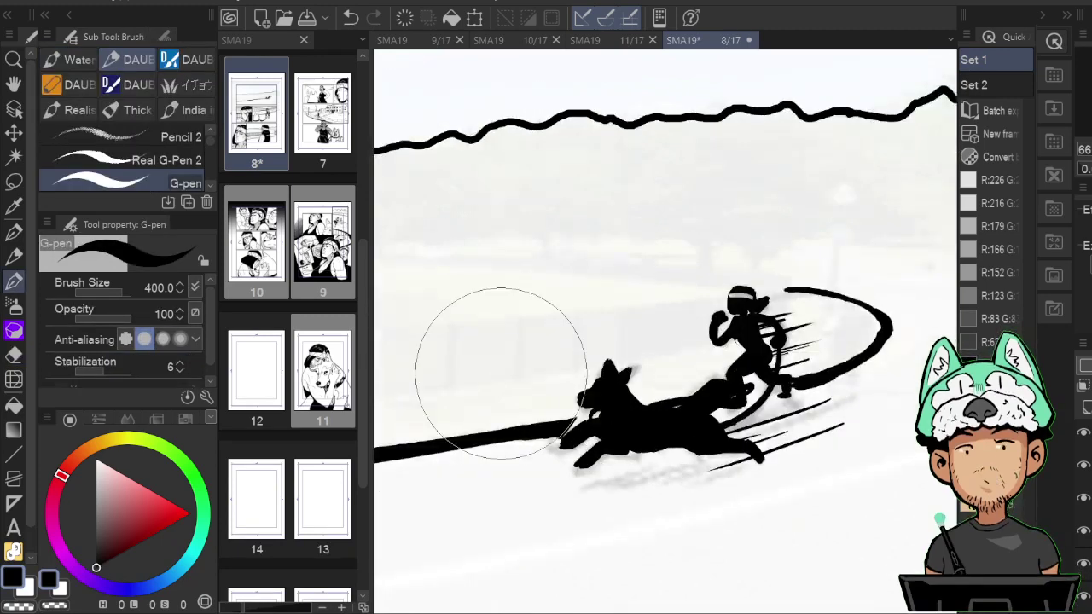
Draw the lake's near shoreline as a size 15 straight line from the fence opening to the panel edge, undoing the first attempt.
{"action": "scroll", "coordinate": [504, 382], "scroll_direction": "down", "scroll_amount": 8}
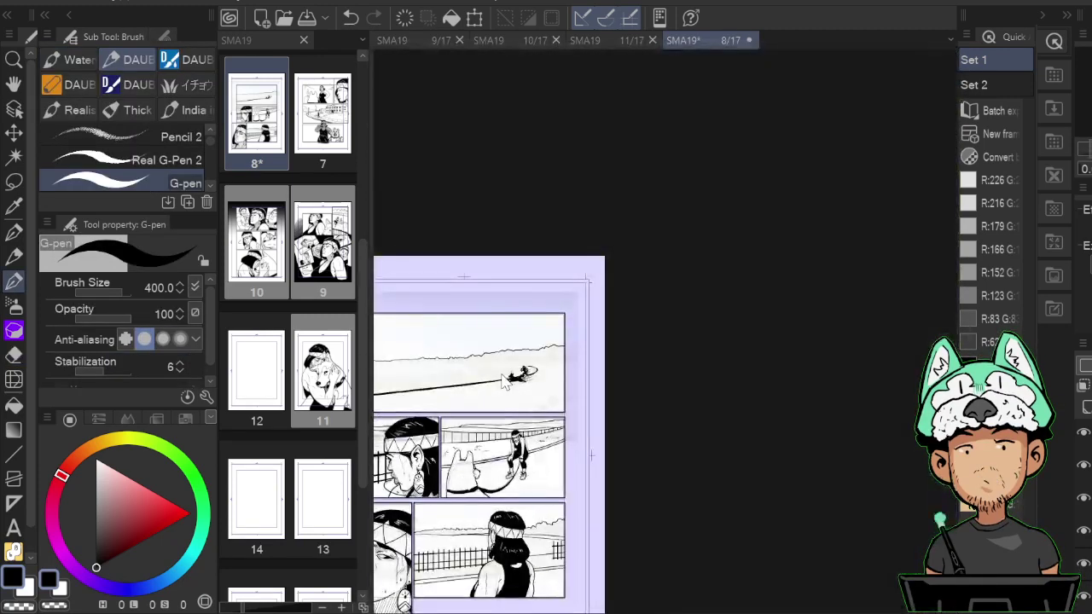
{"action": "scroll", "coordinate": [504, 382], "scroll_direction": "up", "scroll_amount": 6}
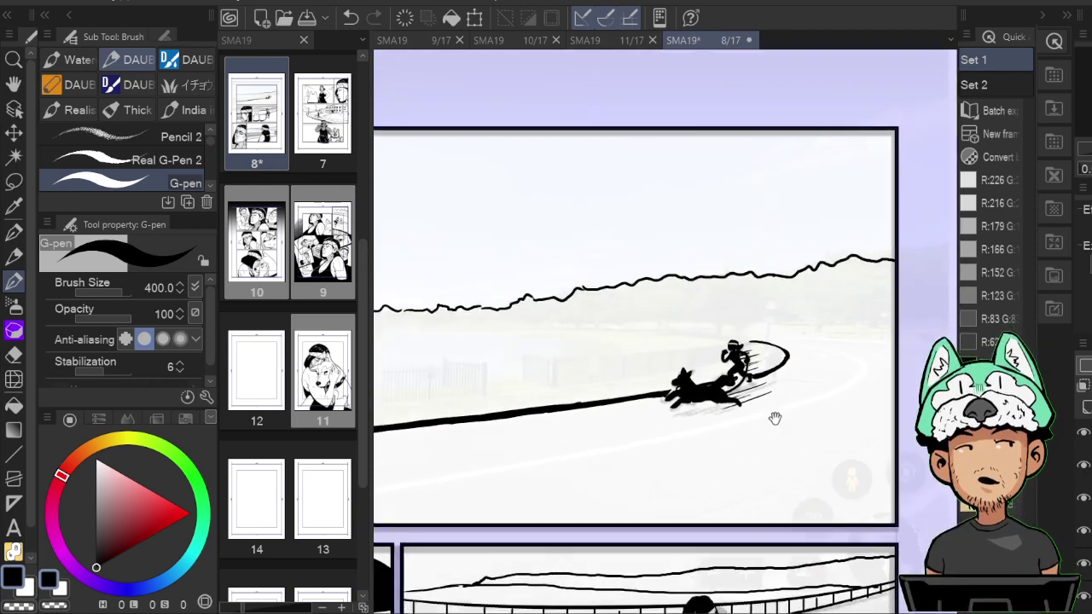
{"action": "key", "text": "h"}
{"action": "left_click_drag", "start_coordinate": [883, 401], "coordinate": [709, 448]}
{"action": "left_click_drag", "start_coordinate": [783, 471], "coordinate": [726, 344]}
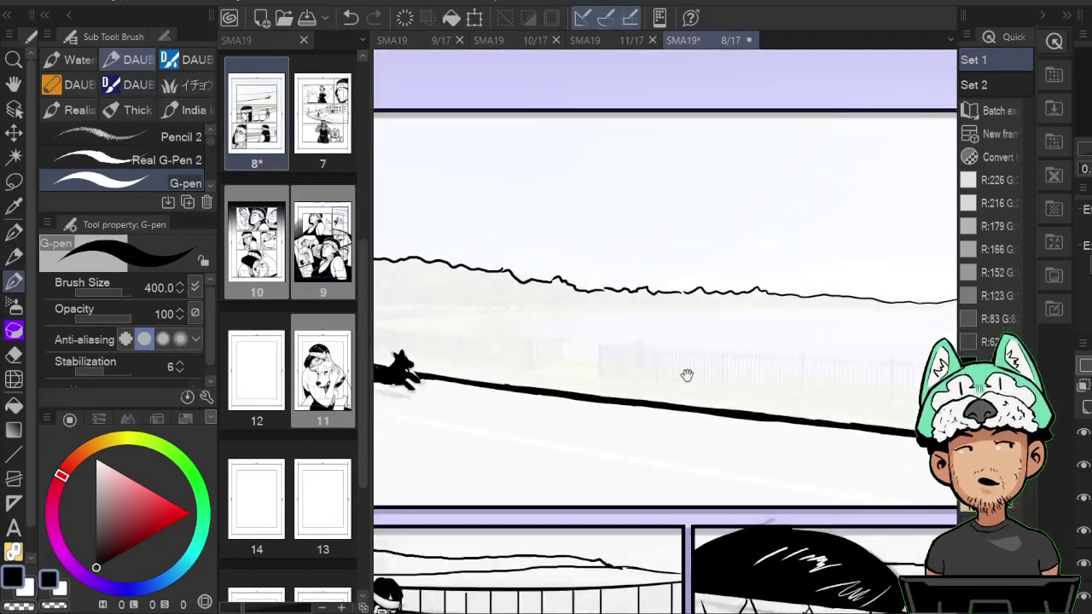
{"action": "left_click", "coordinate": [13, 455]}
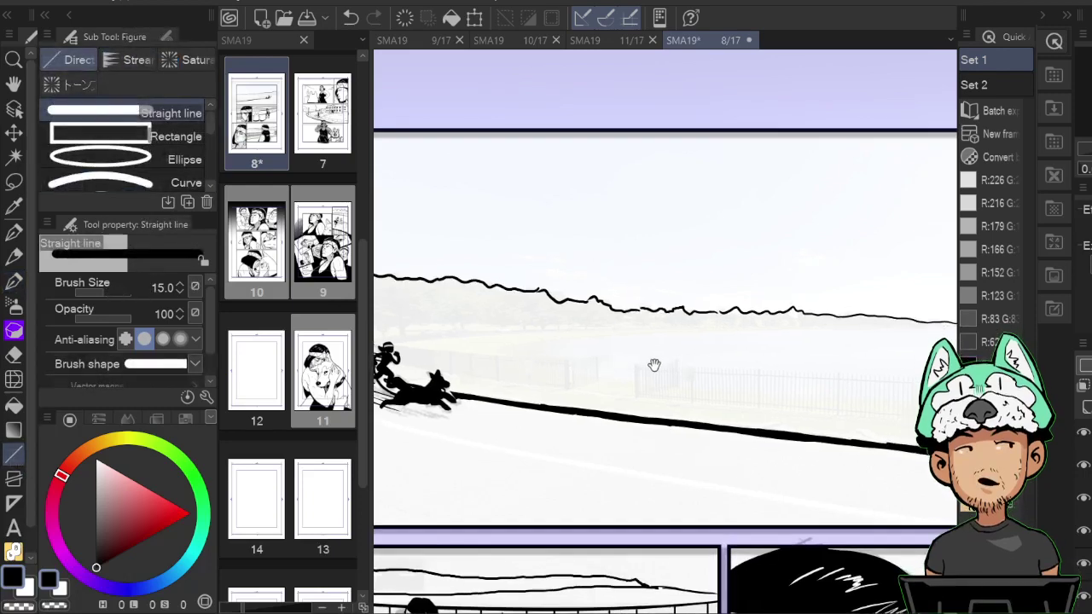
{"action": "left_click_drag", "start_coordinate": [912, 409], "coordinate": [774, 415]}
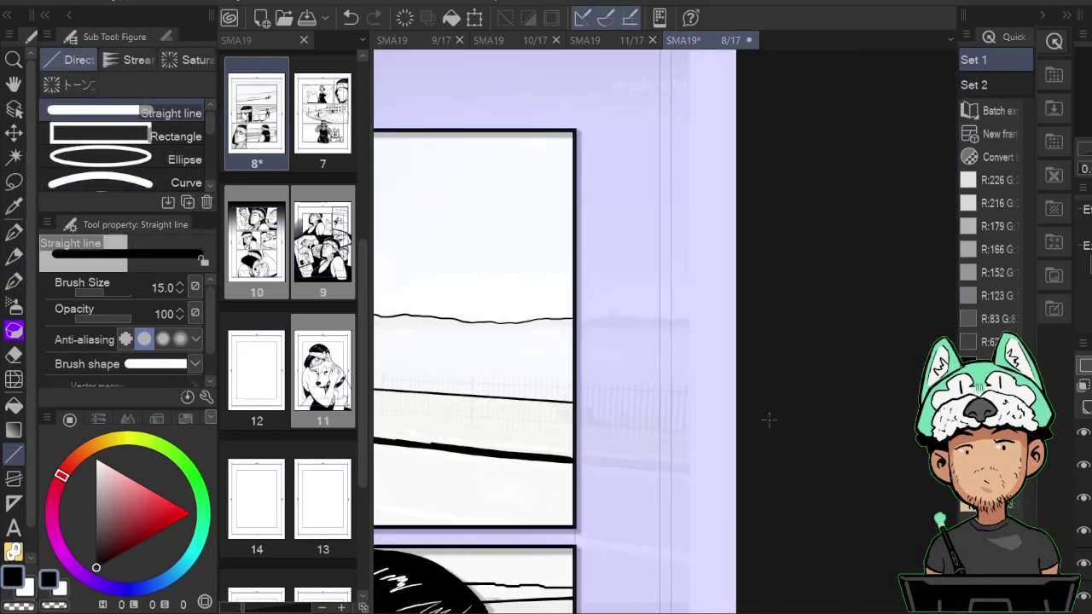
{"action": "scroll", "coordinate": [769, 422], "scroll_direction": "down", "scroll_amount": 5}
{"action": "scroll", "coordinate": [770, 421], "scroll_direction": "up", "scroll_amount": 5}
{"action": "scroll", "coordinate": [769, 422], "scroll_direction": "up", "scroll_amount": 1}
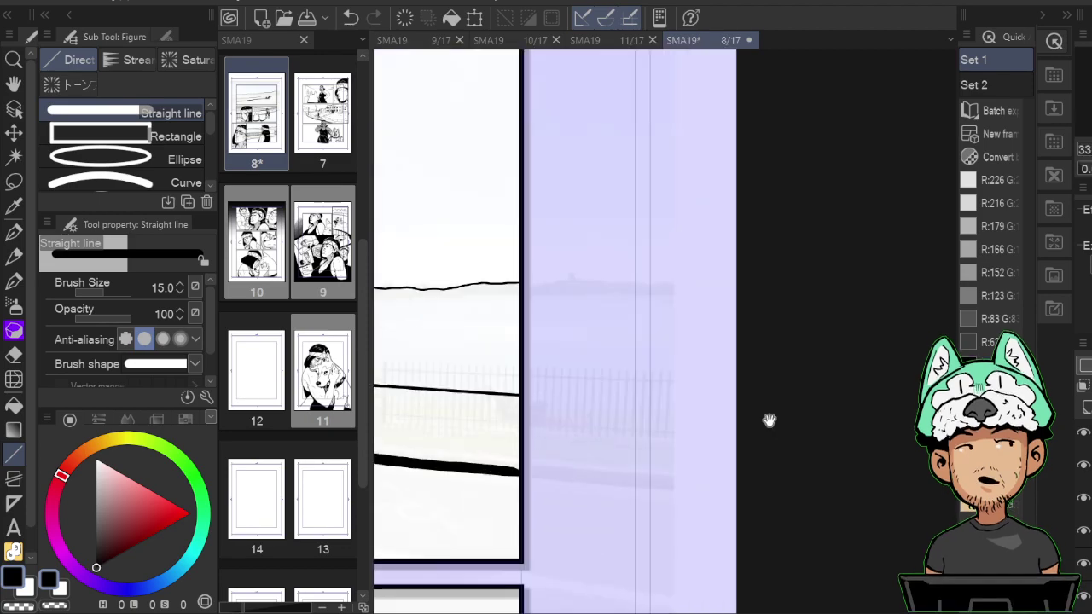
{"action": "left_click_drag", "start_coordinate": [534, 327], "coordinate": [826, 288]}
{"action": "left_click_drag", "start_coordinate": [470, 283], "coordinate": [737, 192]}
{"action": "left_click_drag", "start_coordinate": [583, 209], "coordinate": [649, 216]}
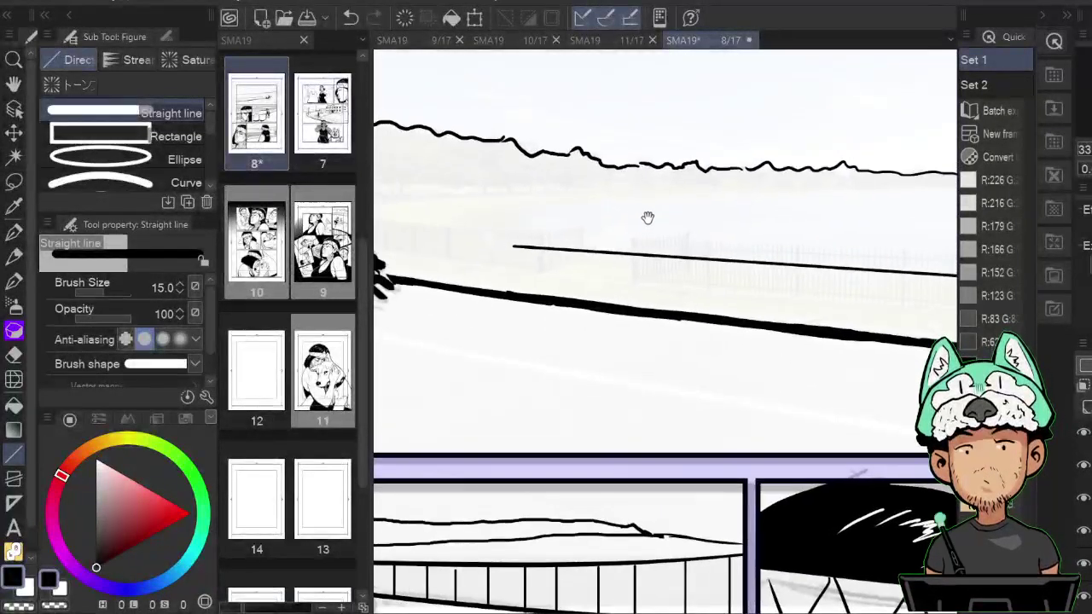
{"action": "key", "text": "ctrl+z"}
{"action": "mouse_move", "coordinate": [547, 258]}
{"action": "left_mouse_down"}
{"action": "mouse_move", "coordinate": [927, 275]}
{"action": "mouse_move", "coordinate": [953, 301]}
{"action": "left_mouse_up"}
{"action": "scroll", "coordinate": [934, 290], "scroll_direction": "right", "scroll_amount": 5}
{"action": "left_click_drag", "start_coordinate": [575, 275], "coordinate": [877, 321]}
{"action": "left_click_drag", "start_coordinate": [516, 288], "coordinate": [701, 305]}
{"action": "scroll", "coordinate": [687, 328], "scroll_direction": "up", "scroll_amount": 1}
{"action": "scroll", "coordinate": [685, 322], "scroll_direction": "up", "scroll_amount": 1}
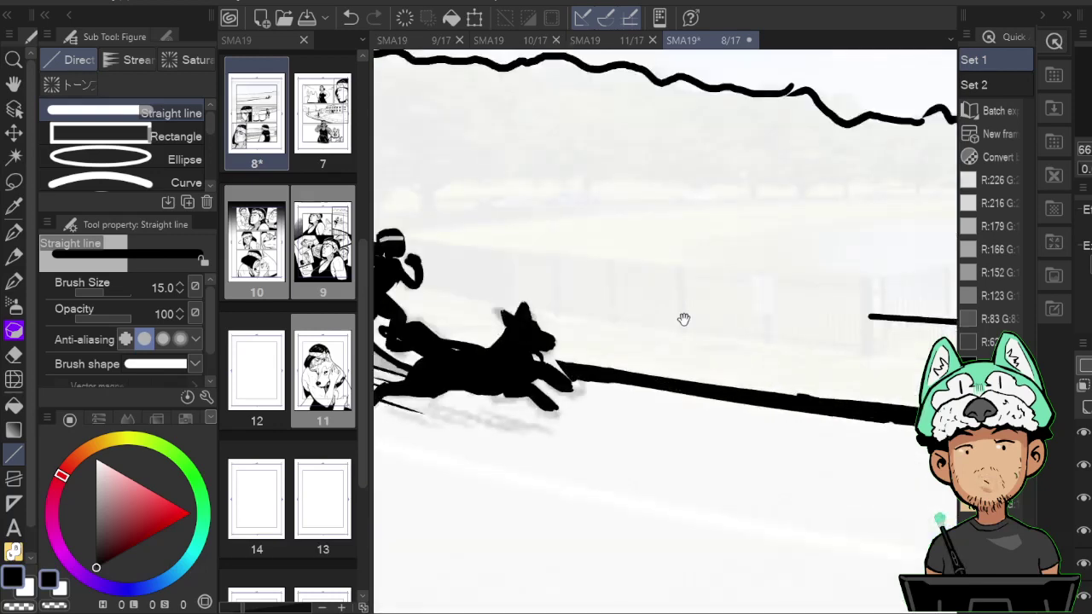
Make the lake reference photo show more strongly beneath the inks by adjusting the visibility of the layers over it.
{"action": "left_click_drag", "start_coordinate": [846, 226], "coordinate": [746, 191]}
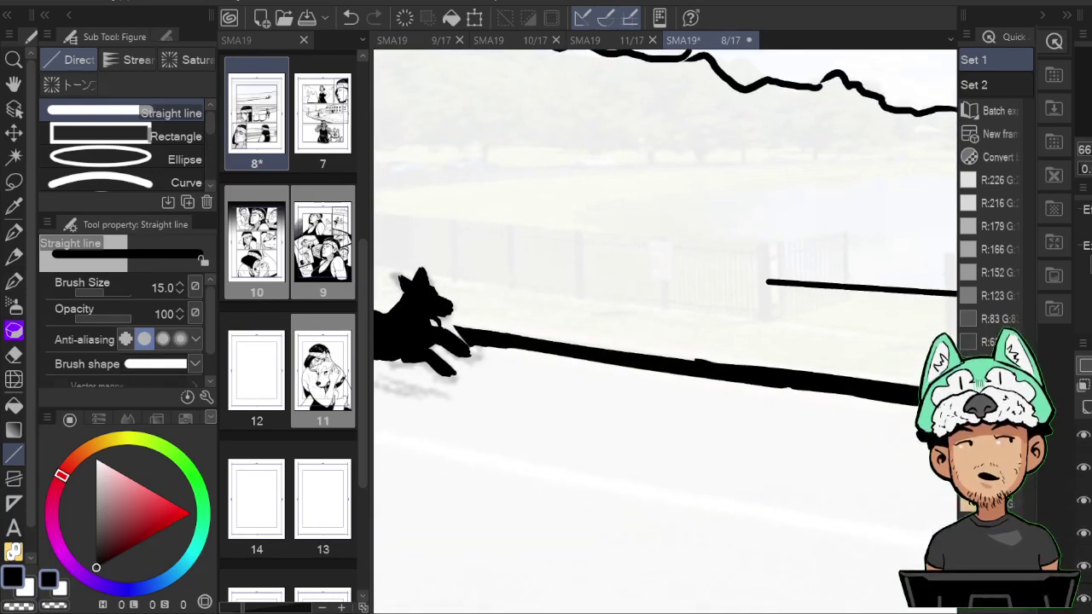
{"action": "left_click", "coordinate": [1084, 535]}
{"action": "left_click", "coordinate": [1083, 536]}
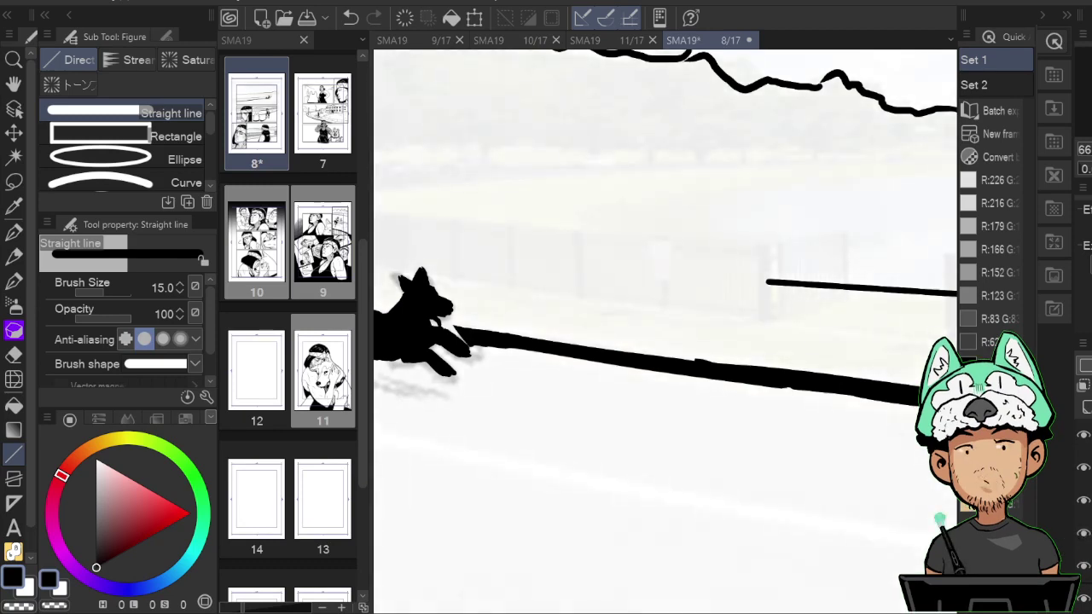
{"action": "scroll", "coordinate": [1084, 512], "scroll_direction": "down", "scroll_amount": 3}
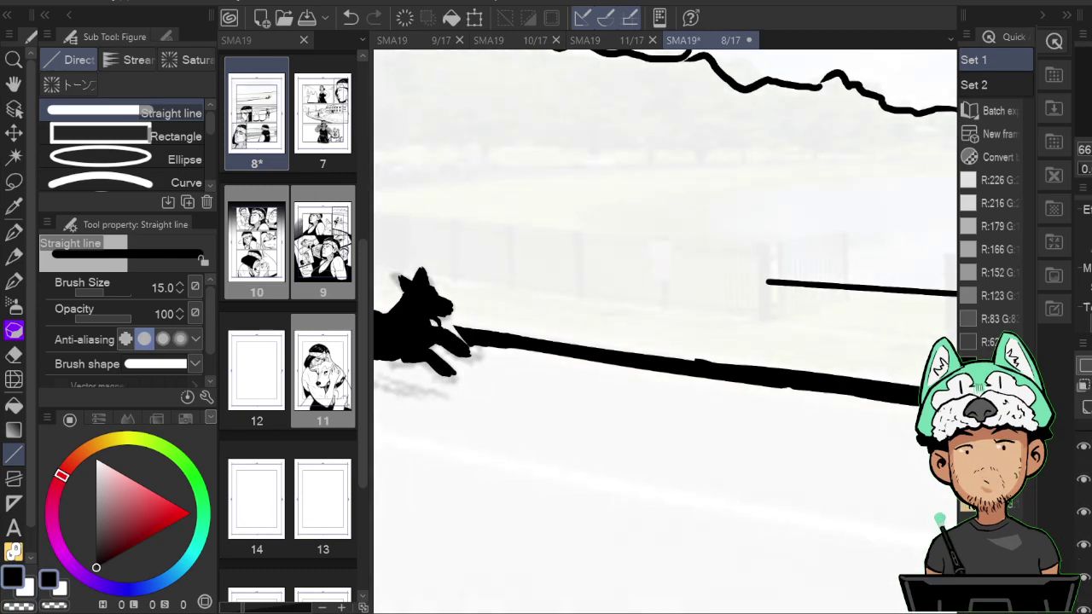
{"action": "left_click", "coordinate": [1089, 482]}
{"action": "left_click", "coordinate": [1090, 365]}
{"action": "mouse_move", "coordinate": [687, 275]}
{"action": "left_mouse_down"}
{"action": "mouse_move", "coordinate": [744, 332]}
{"action": "mouse_move", "coordinate": [706, 268]}
{"action": "left_mouse_up"}
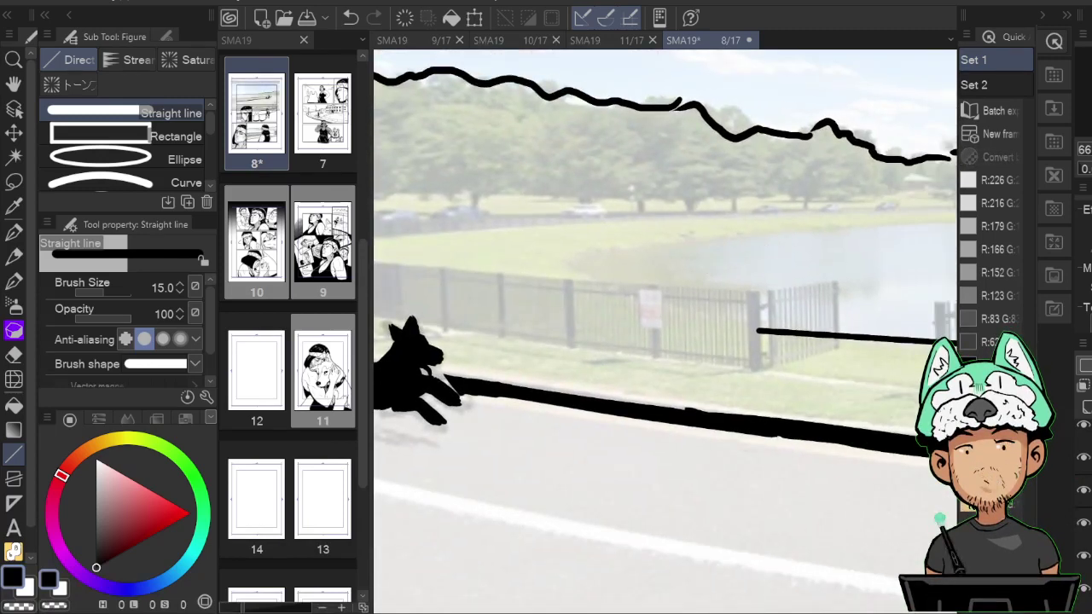
{"action": "left_click", "coordinate": [1089, 457]}
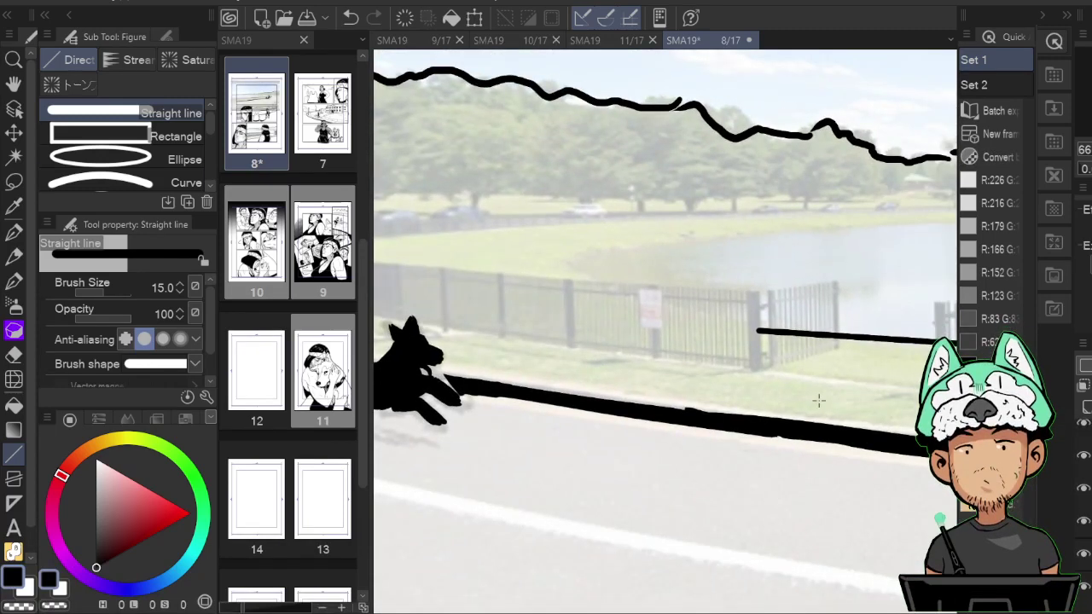
Mirror the view and ink the lake's far shoreline with the G-pen at size 120, redrawing the stretch toward the lake's narrow end.
{"action": "key", "text": "b"}
{"action": "key", "text": "h"}
{"action": "left_click_drag", "start_coordinate": [698, 273], "coordinate": [705, 289]}
{"action": "key", "text": "bracketleft"}
{"action": "key", "text": "bracketleft"}
{"action": "key", "text": "bracketleft"}
{"action": "key", "text": "bracketleft"}
{"action": "key", "text": "bracketleft"}
{"action": "key", "text": "bracketleft"}
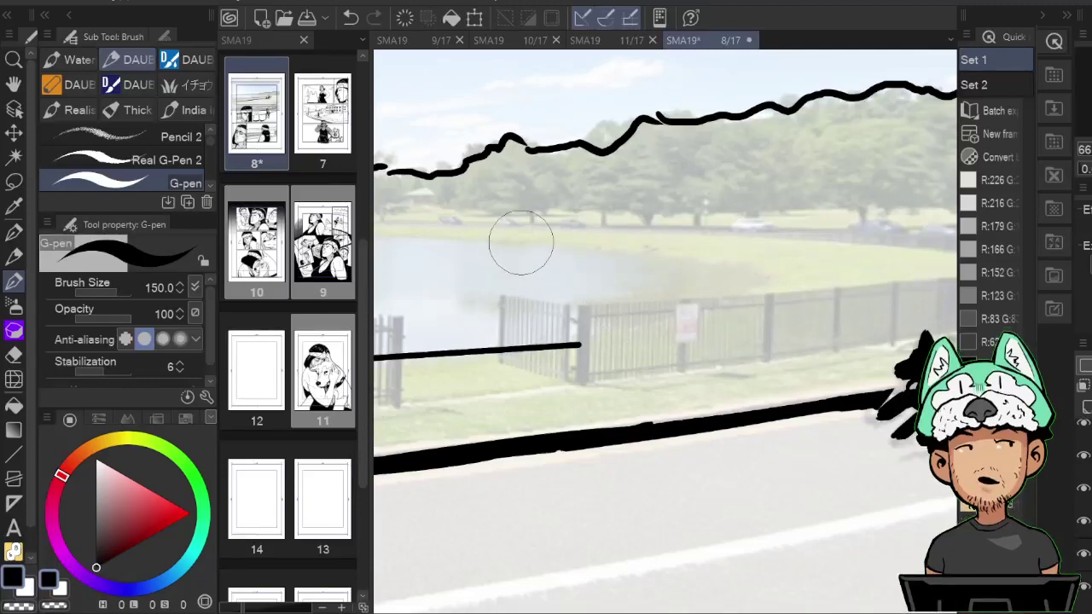
{"action": "left_click_drag", "start_coordinate": [551, 226], "coordinate": [921, 262]}
{"action": "mouse_move", "coordinate": [537, 253]}
{"action": "left_mouse_down"}
{"action": "mouse_move", "coordinate": [710, 256]}
{"action": "mouse_move", "coordinate": [702, 273]}
{"action": "left_mouse_up"}
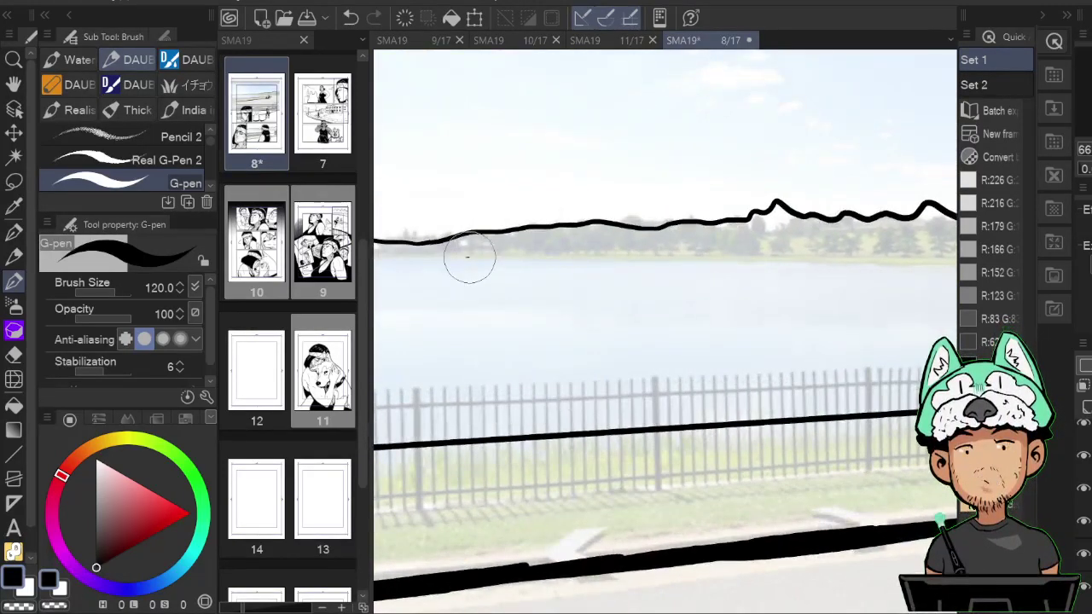
{"action": "mouse_move", "coordinate": [467, 258]}
{"action": "left_mouse_down"}
{"action": "mouse_move", "coordinate": [881, 269]}
{"action": "mouse_move", "coordinate": [568, 273]}
{"action": "mouse_move", "coordinate": [898, 275]}
{"action": "mouse_move", "coordinate": [622, 240]}
{"action": "mouse_move", "coordinate": [892, 262]}
{"action": "left_mouse_up"}
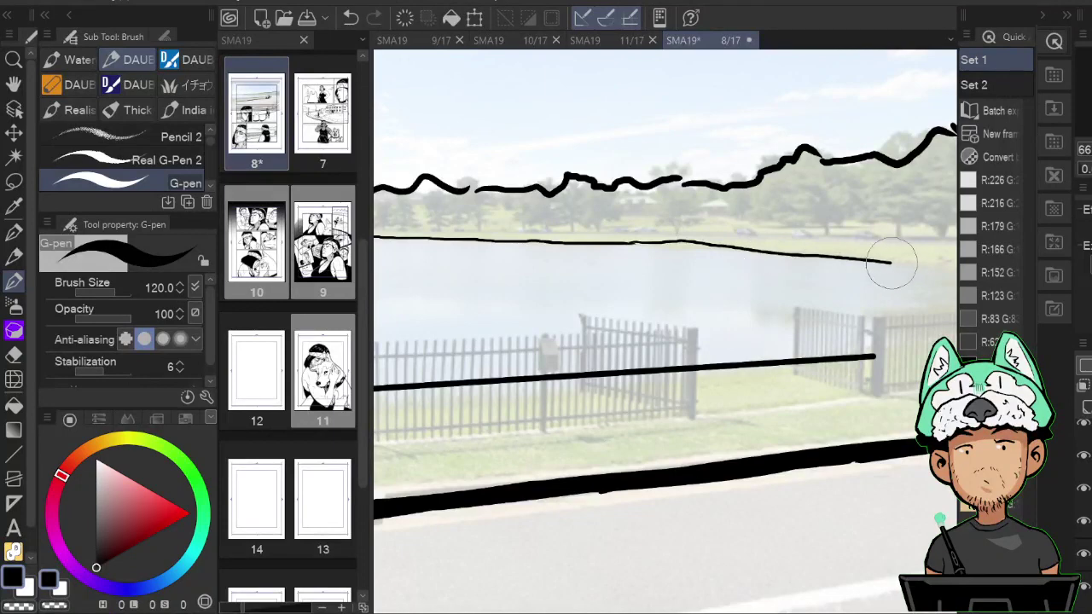
{"action": "key", "text": "ctrl+z"}
{"action": "mouse_move", "coordinate": [636, 245]}
{"action": "left_mouse_down"}
{"action": "mouse_move", "coordinate": [901, 260]}
{"action": "mouse_move", "coordinate": [697, 217]}
{"action": "mouse_move", "coordinate": [771, 222]}
{"action": "mouse_move", "coordinate": [803, 240]}
{"action": "left_mouse_up"}
Mirror the view and ink the lake's curved tip down to the straight near shoreline, undoing misplaced strokes and raising the G-pen to size 170.
{"action": "key", "text": "h"}
{"action": "left_click_drag", "start_coordinate": [744, 230], "coordinate": [761, 232]}
{"action": "mouse_move", "coordinate": [544, 232]}
{"action": "left_mouse_down"}
{"action": "mouse_move", "coordinate": [546, 246]}
{"action": "mouse_move", "coordinate": [726, 304]}
{"action": "mouse_move", "coordinate": [667, 293]}
{"action": "left_mouse_up"}
{"action": "key", "text": "ctrl+z"}
{"action": "key", "text": "ctrl+z"}
{"action": "key", "text": "ctrl+z"}
{"action": "key", "text": "ctrl+z"}
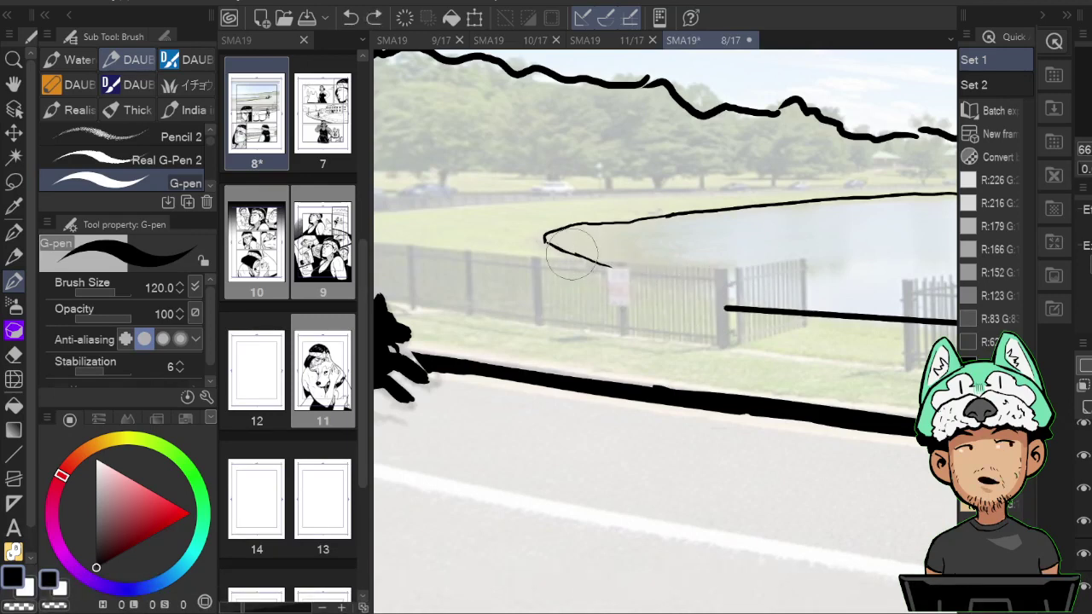
{"action": "key", "text": "e"}
{"action": "key", "text": "b"}
{"action": "left_click_drag", "start_coordinate": [545, 241], "coordinate": [687, 294]}
{"action": "key", "text": "]"}
{"action": "left_click_drag", "start_coordinate": [620, 275], "coordinate": [726, 306]}
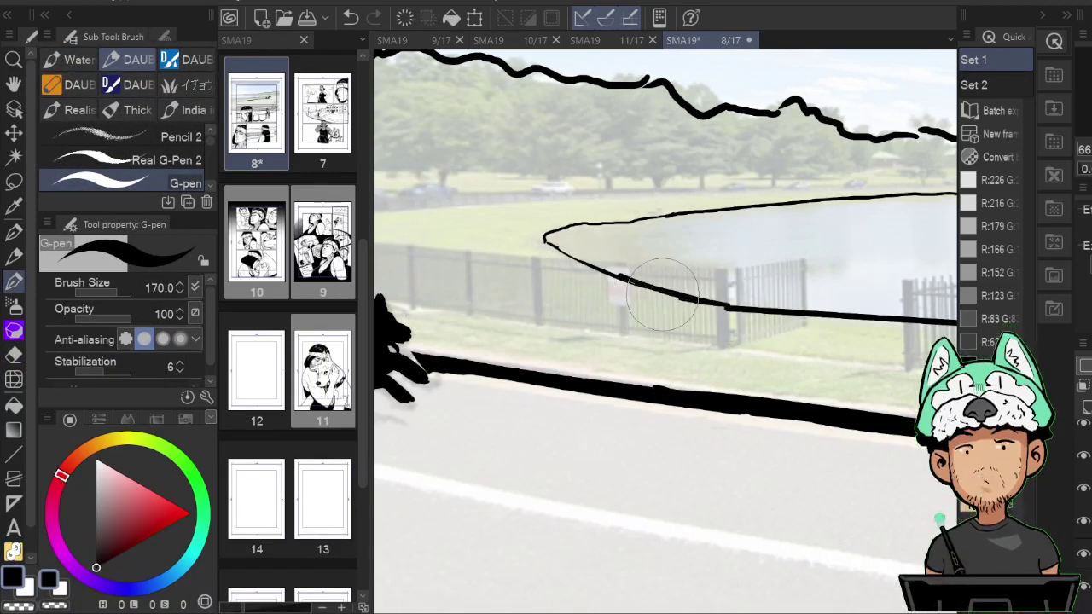
Smooth the join between the lake's curved tip and its near shoreline, erasing and redrawing the thin stretch toward the tip more heavily.
{"action": "left_click_drag", "start_coordinate": [658, 295], "coordinate": [727, 307]}
{"action": "key", "text": "e"}
{"action": "key", "text": "b"}
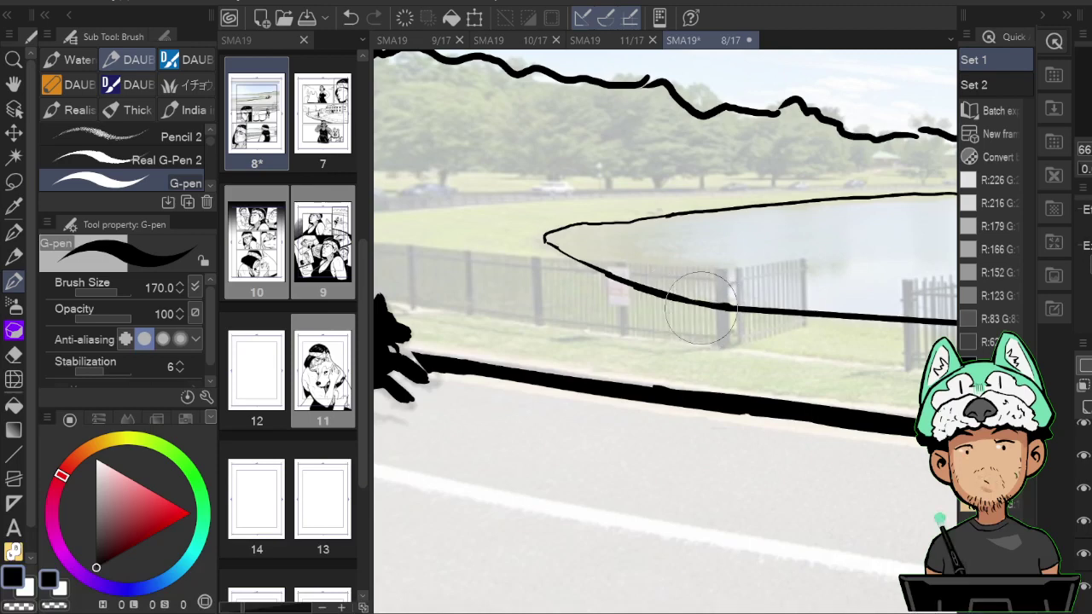
{"action": "key", "text": "e"}
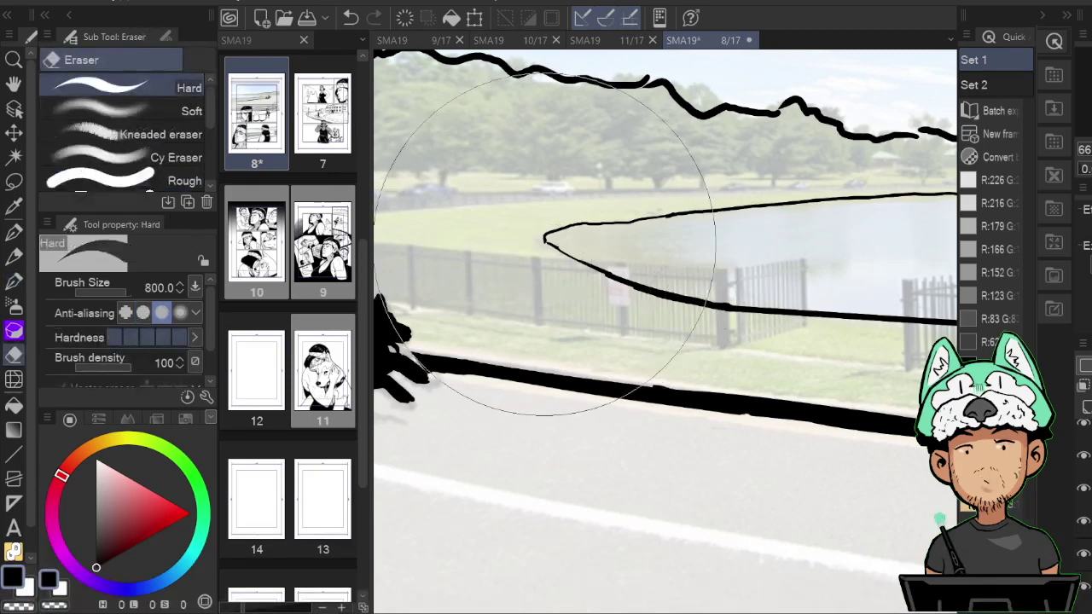
{"action": "key", "text": "b"}
{"action": "key", "text": "e"}
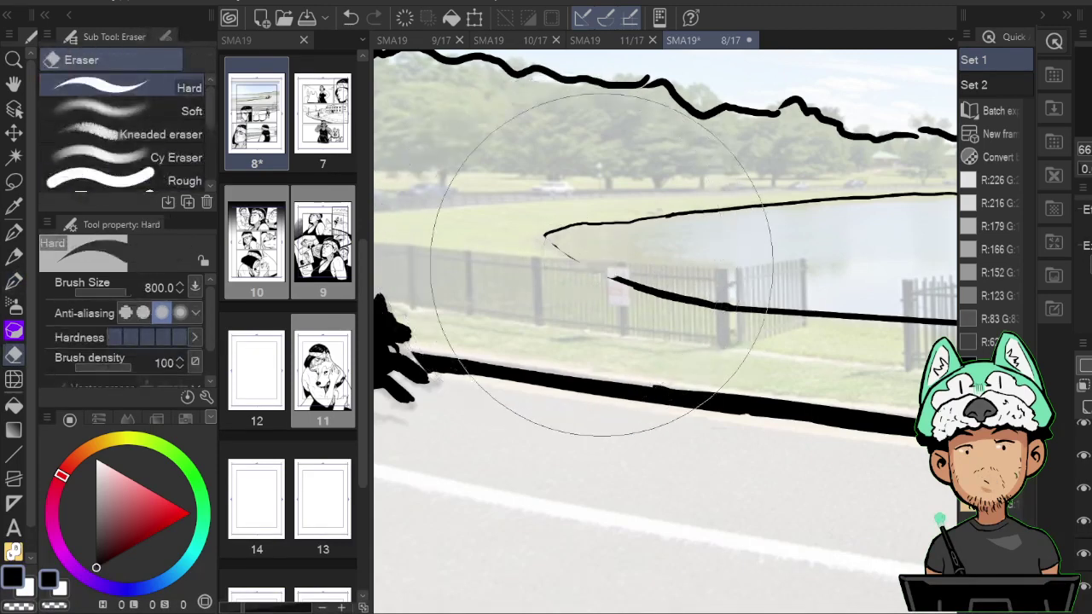
{"action": "key", "text": "b"}
Mirror the view to thicken the lake's pointed tip with the size 170 G-pen and erase the stray line end beyond it.
{"action": "key", "text": "h"}
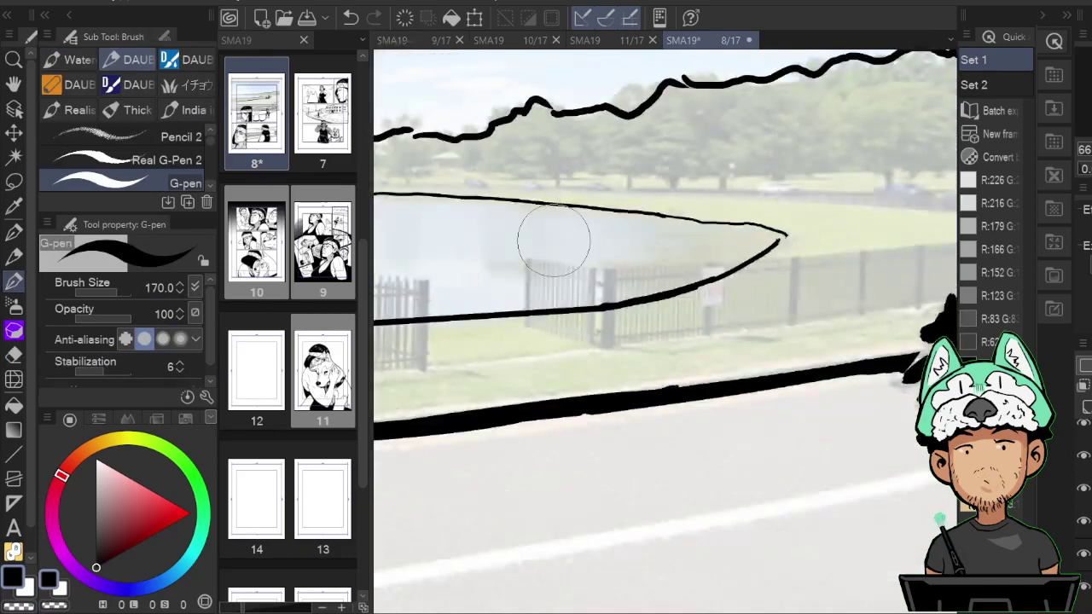
{"action": "left_click_drag", "start_coordinate": [754, 227], "coordinate": [774, 244]}
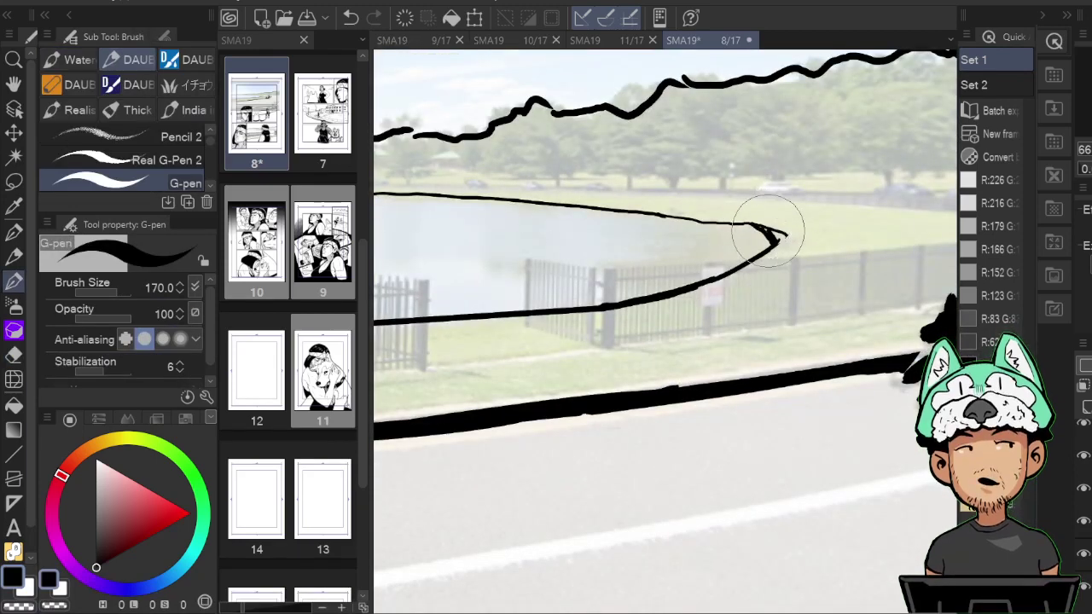
{"action": "key", "text": "h"}
{"action": "key", "text": "e"}
{"action": "key", "text": "h"}
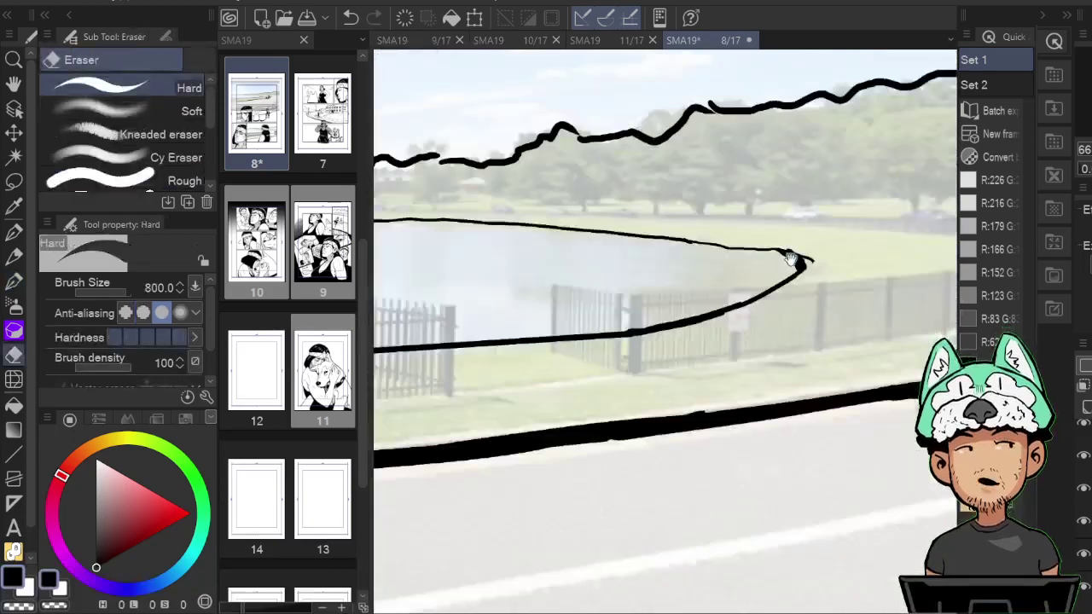
{"action": "left_click_drag", "start_coordinate": [790, 236], "coordinate": [802, 249]}
{"action": "key", "text": "b"}
{"action": "key", "text": "h"}
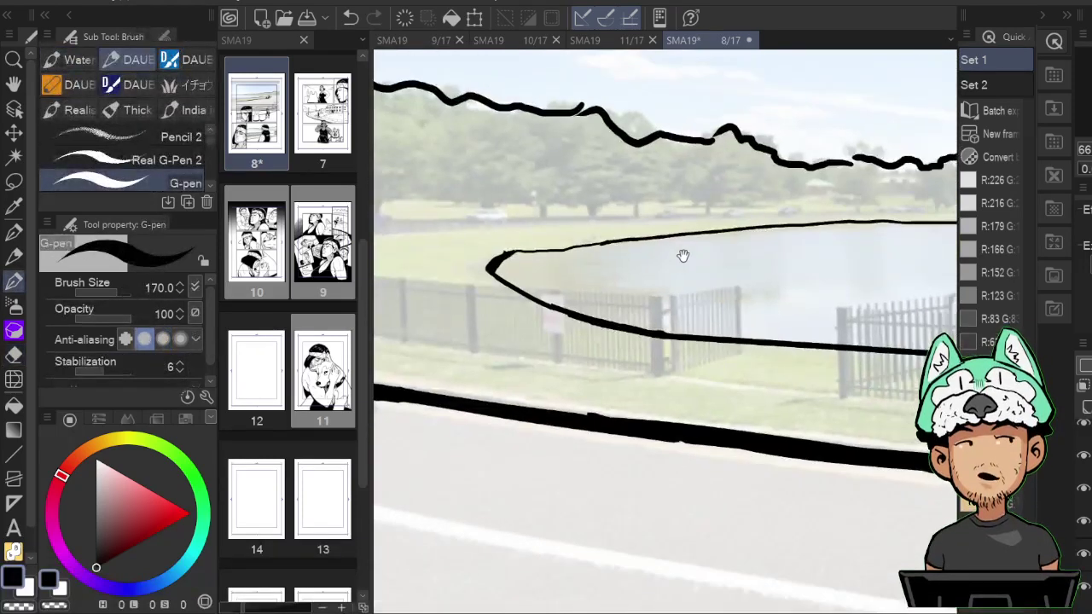
{"action": "left_click_drag", "start_coordinate": [525, 251], "coordinate": [508, 281]}
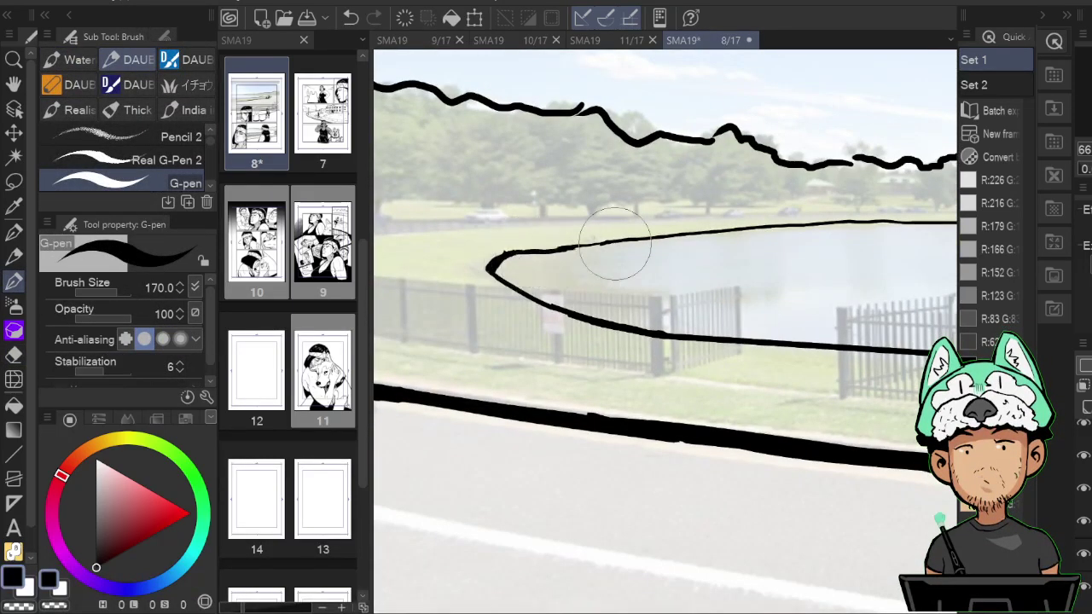
Return to the full page and save it.
{"action": "key", "text": "h"}
{"action": "scroll", "coordinate": [734, 263], "scroll_direction": "down", "scroll_amount": 5}
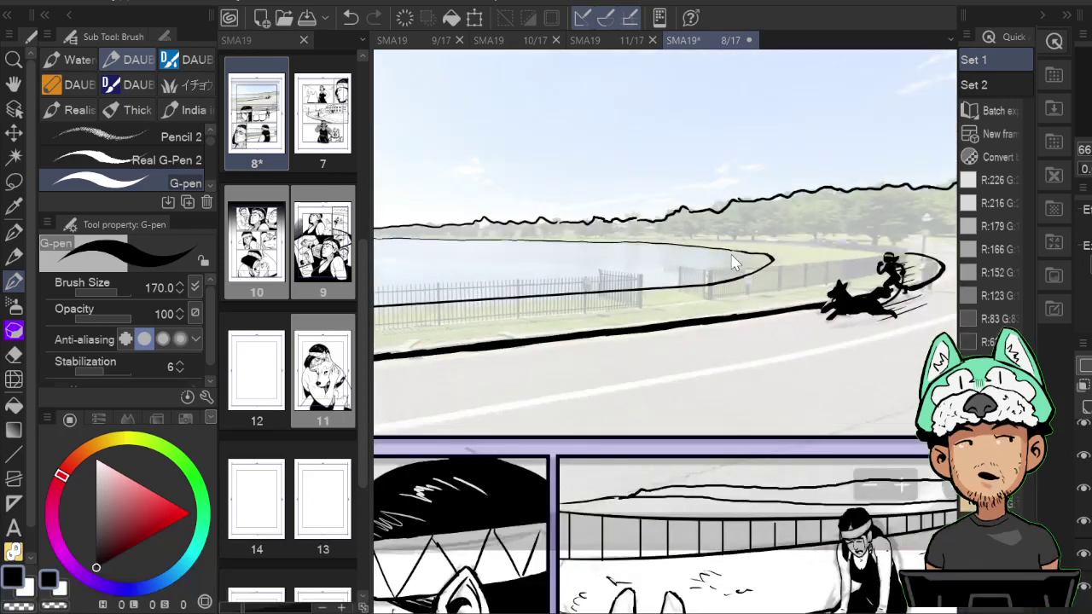
{"action": "key", "text": "ctrl+s"}
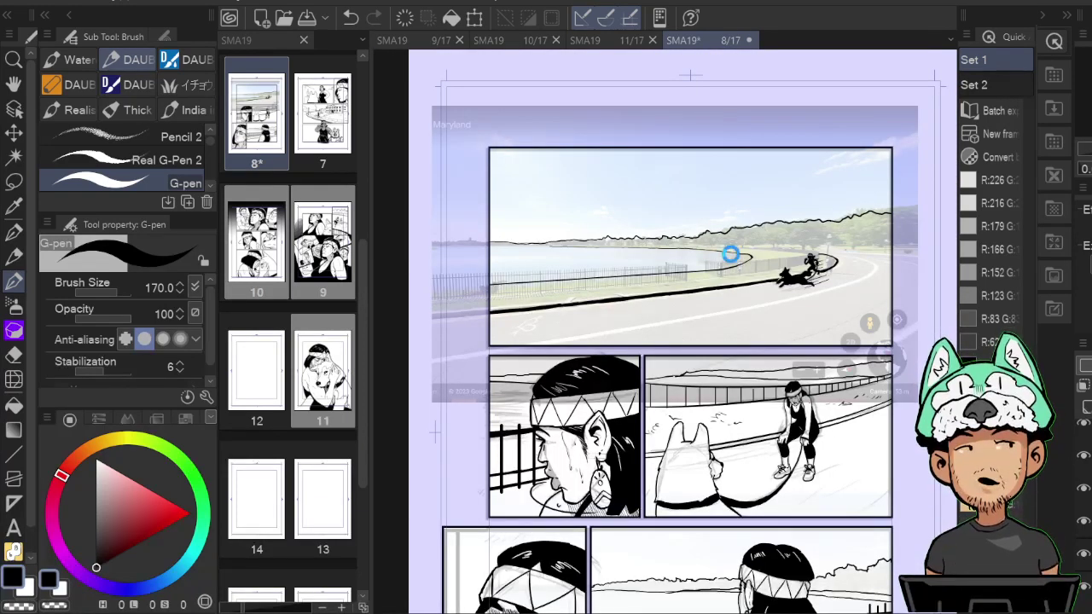
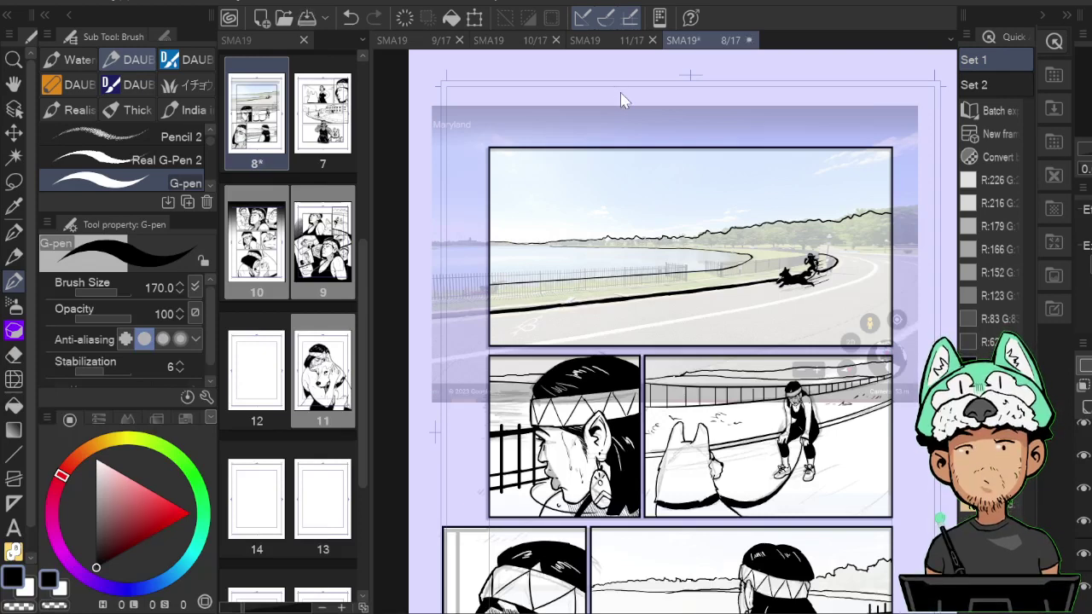
Extend the lake's far shoreline with the G-pen to the first panel's left border.
{"action": "scroll", "coordinate": [623, 94], "scroll_direction": "up", "scroll_amount": 3}
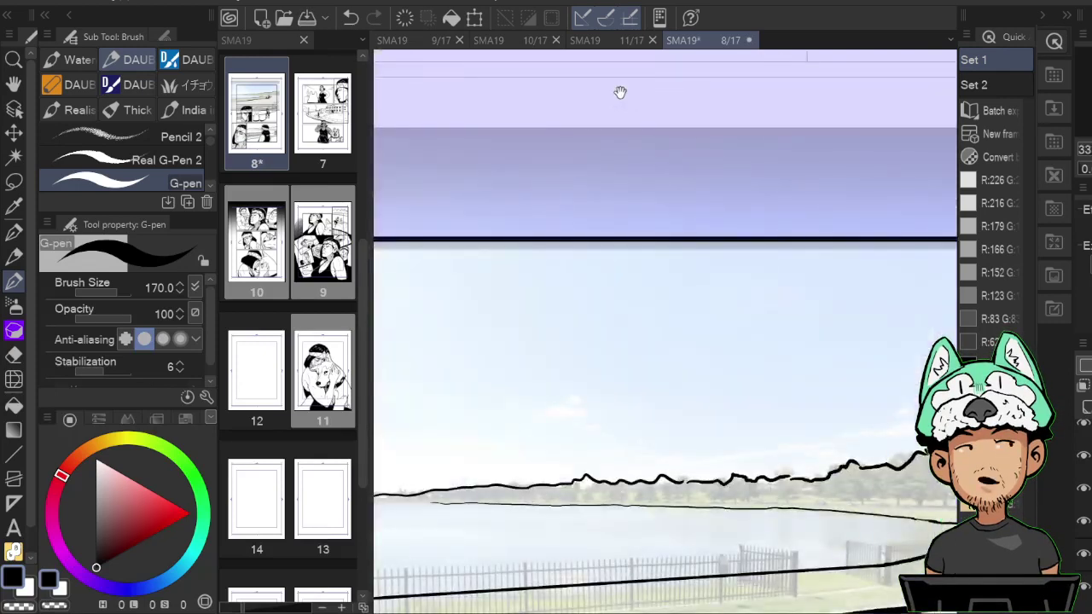
{"action": "left_click_drag", "start_coordinate": [553, 418], "coordinate": [753, 349]}
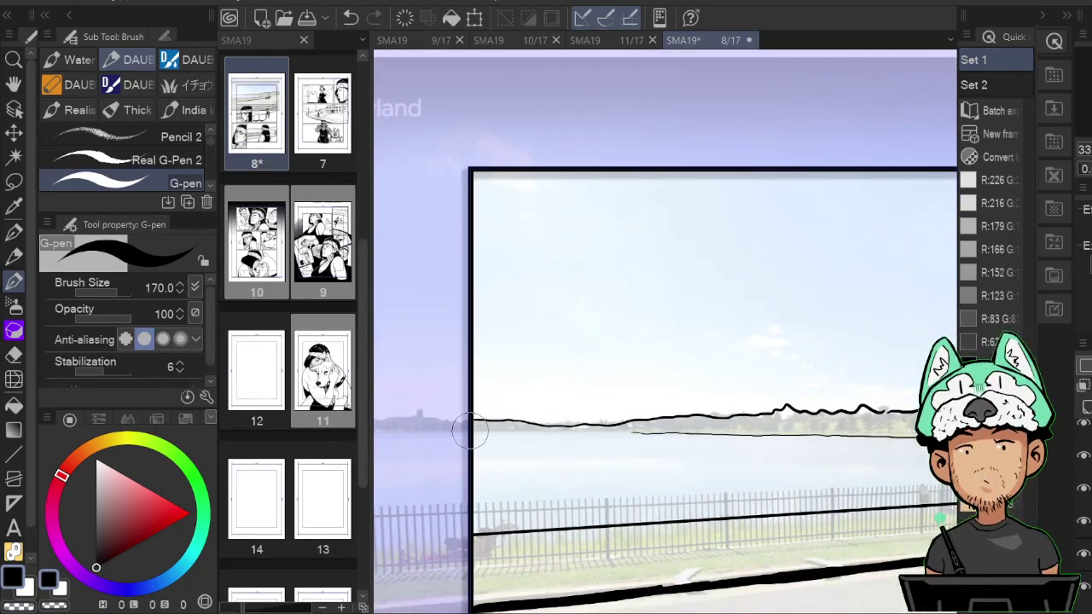
{"action": "left_click_drag", "start_coordinate": [601, 432], "coordinate": [637, 433]}
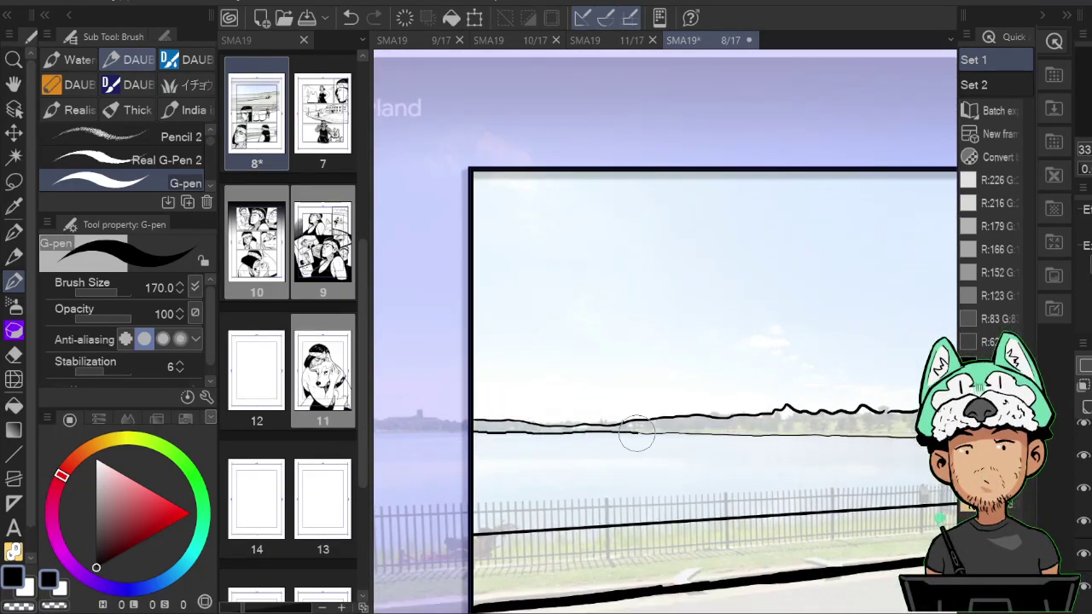
Ink the far grass edge above the lake, running it across to the curb's bend behind the runner.
{"action": "mouse_move", "coordinate": [880, 449]}
{"action": "left_mouse_down"}
{"action": "mouse_move", "coordinate": [817, 405]}
{"action": "mouse_move", "coordinate": [606, 378]}
{"action": "mouse_move", "coordinate": [544, 390]}
{"action": "left_mouse_up"}
{"action": "mouse_move", "coordinate": [825, 375]}
{"action": "left_mouse_down"}
{"action": "mouse_move", "coordinate": [765, 376]}
{"action": "mouse_move", "coordinate": [755, 388]}
{"action": "left_mouse_up"}
{"action": "left_click_drag", "start_coordinate": [524, 379], "coordinate": [638, 365]}
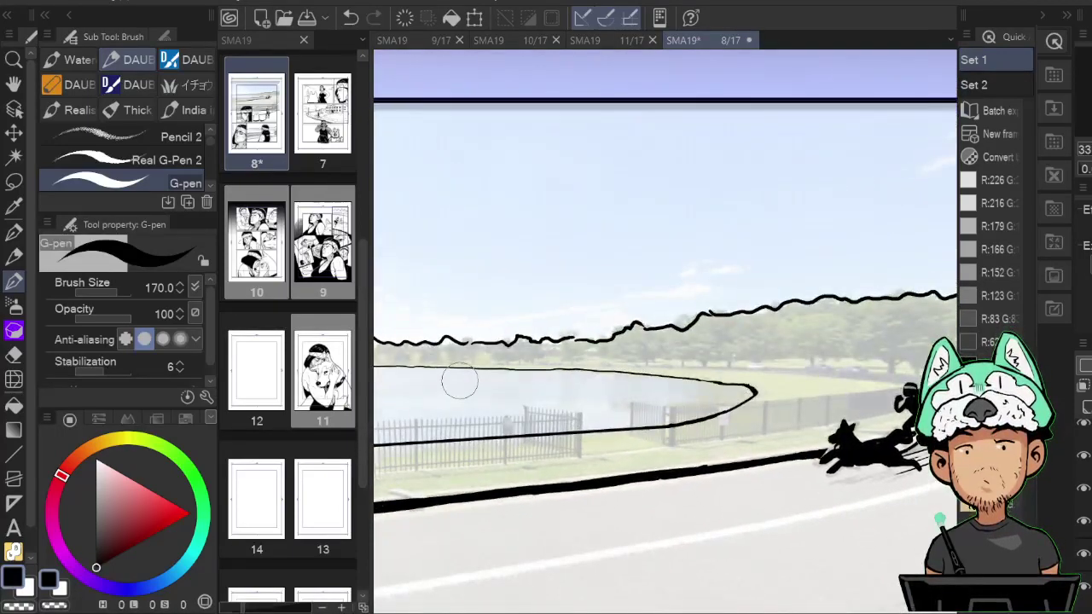
{"action": "mouse_move", "coordinate": [391, 365]}
{"action": "left_mouse_down"}
{"action": "mouse_move", "coordinate": [560, 360]}
{"action": "mouse_move", "coordinate": [520, 363]}
{"action": "left_mouse_up"}
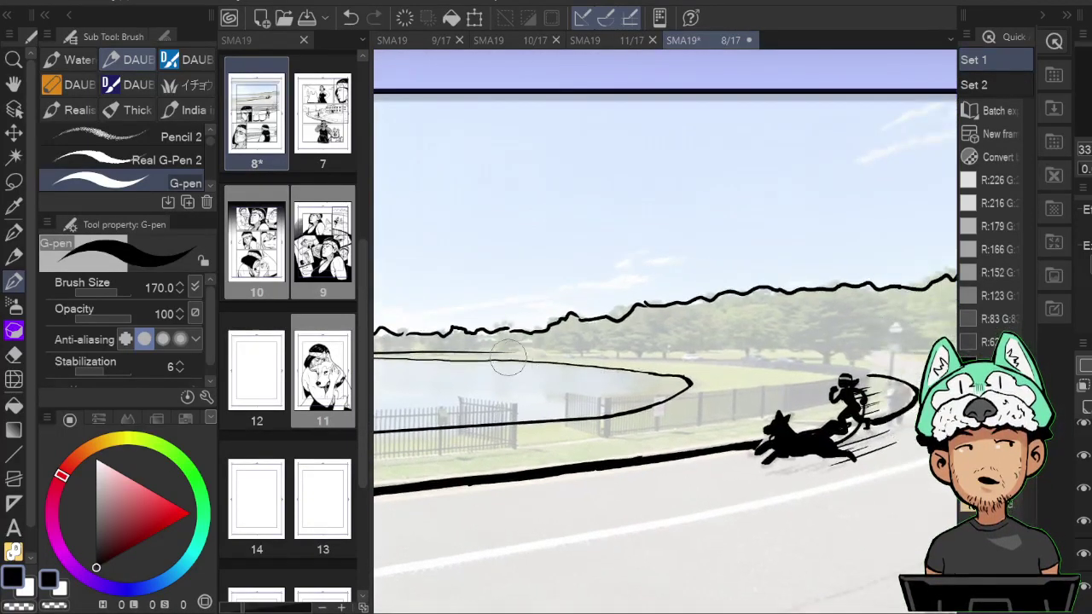
{"action": "left_click_drag", "start_coordinate": [589, 351], "coordinate": [857, 365]}
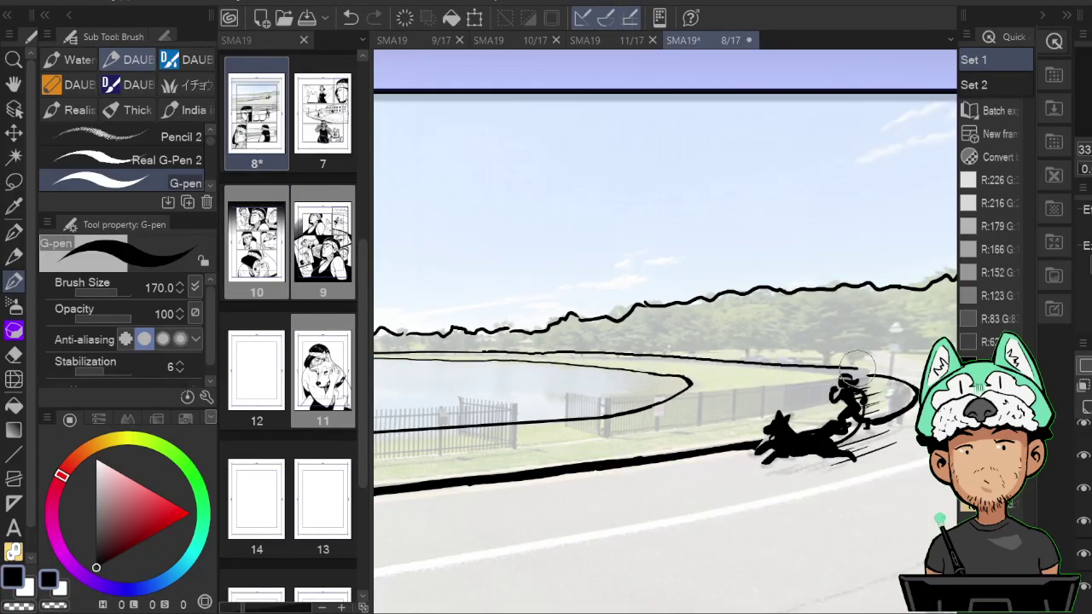
{"action": "left_click_drag", "start_coordinate": [666, 364], "coordinate": [573, 342]}
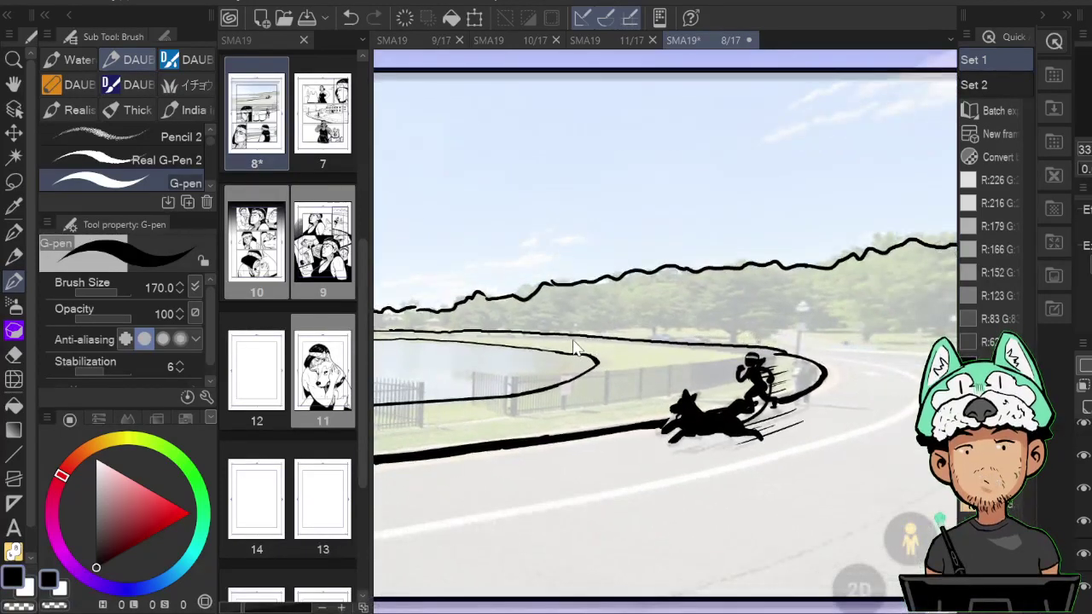
Ink the road's far edge from the grass line past the runner to the panel's right border, undoing and redrawing until the curve fits.
{"action": "key", "text": "e"}
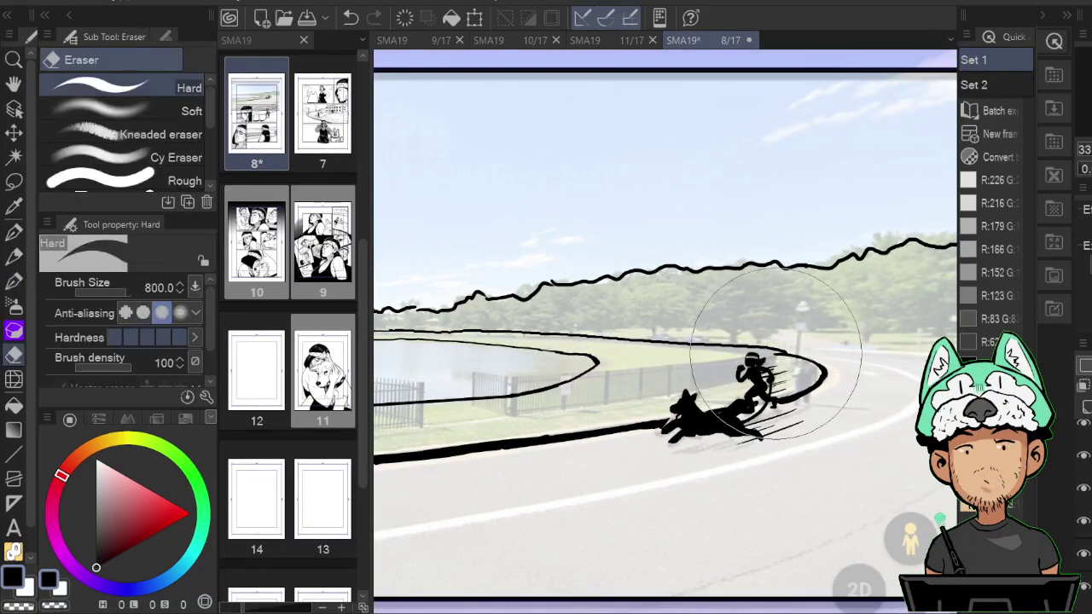
{"action": "key", "text": "p"}
{"action": "left_click_drag", "start_coordinate": [821, 341], "coordinate": [646, 332]}
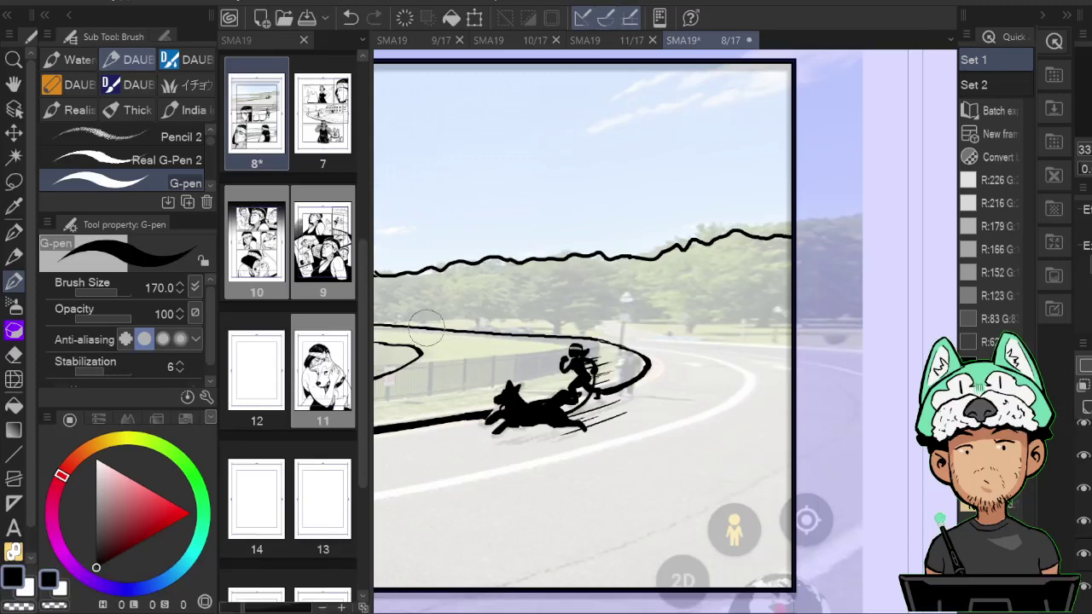
{"action": "left_click_drag", "start_coordinate": [443, 327], "coordinate": [708, 348]}
{"action": "key", "text": "ctrl+z"}
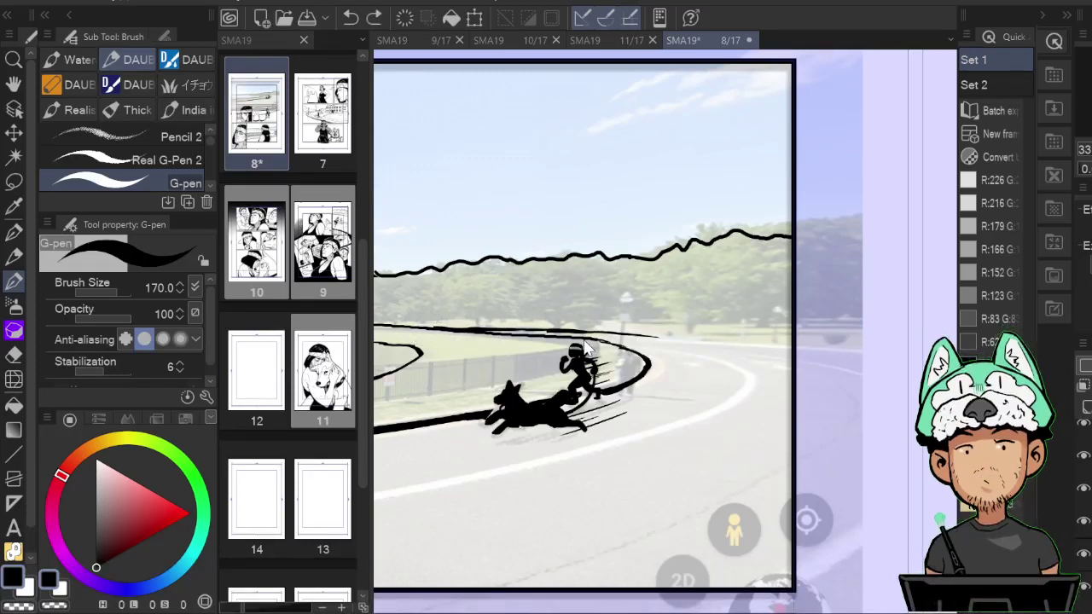
{"action": "left_click_drag", "start_coordinate": [509, 331], "coordinate": [780, 364]}
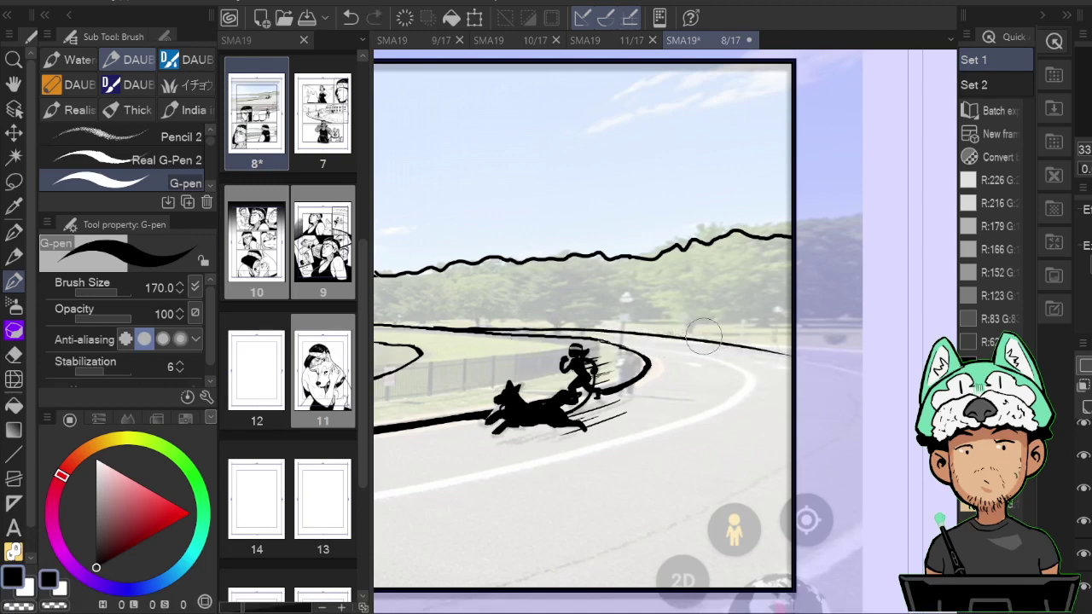
{"action": "key", "text": "ctrl+z"}
{"action": "left_click_drag", "start_coordinate": [549, 329], "coordinate": [794, 340]}
{"action": "key", "text": "ctrl+z"}
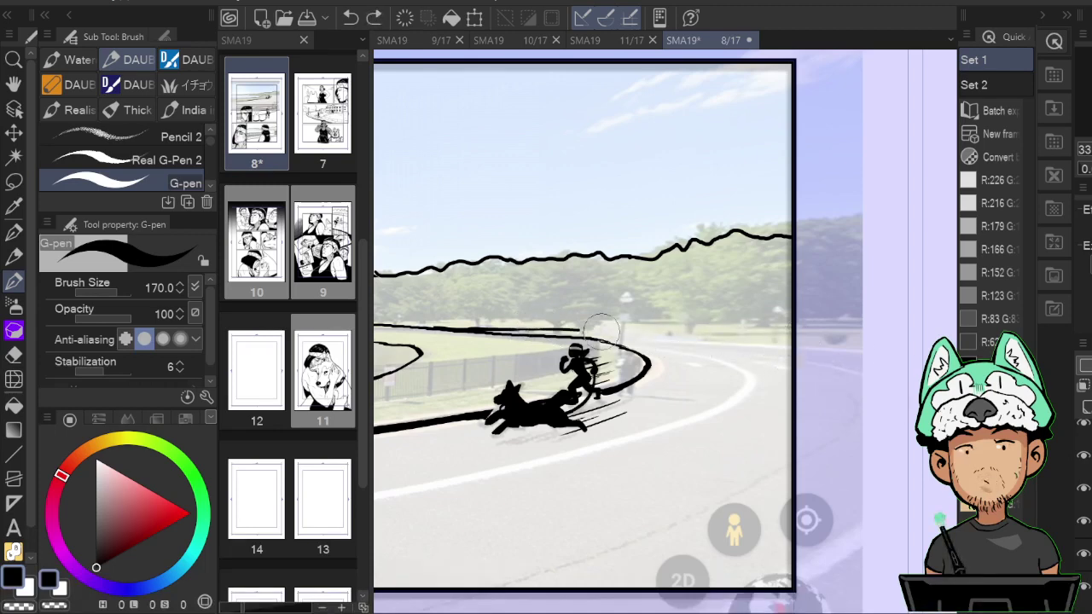
{"action": "left_click_drag", "start_coordinate": [546, 329], "coordinate": [791, 339]}
{"action": "key", "text": "ctrl+z"}
{"action": "left_click_drag", "start_coordinate": [546, 330], "coordinate": [790, 339]}
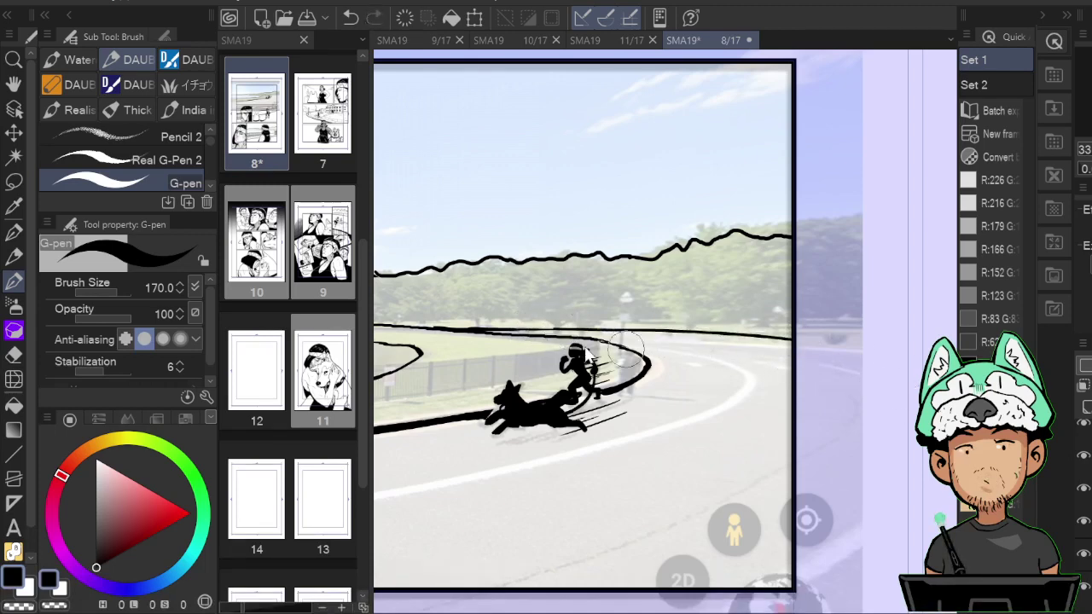
{"action": "key", "text": "ctrl+z"}
{"action": "left_click_drag", "start_coordinate": [546, 331], "coordinate": [792, 349]}
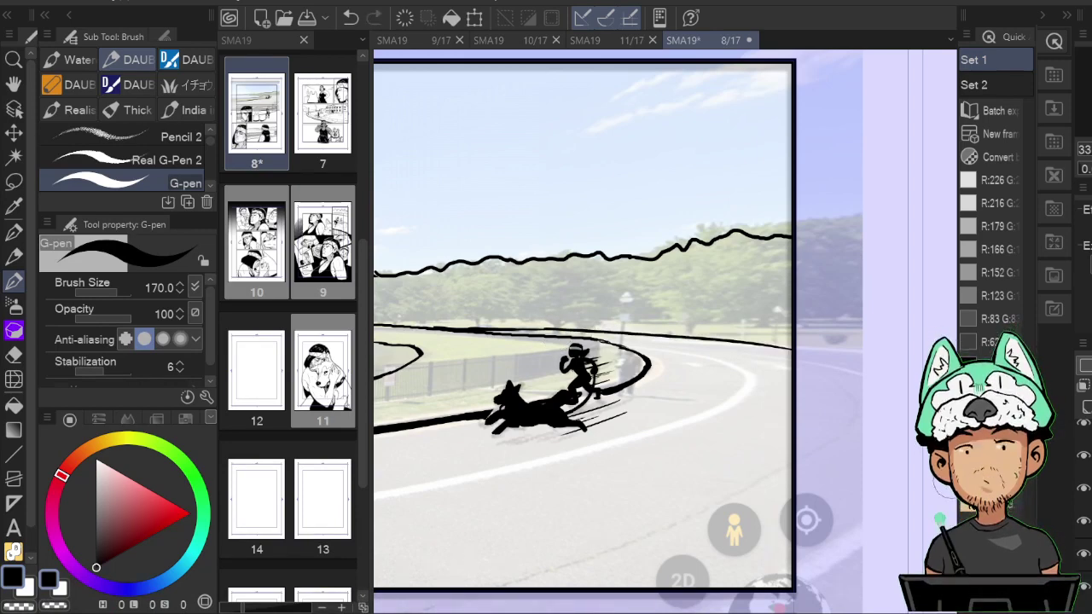
Mirror the view and extend the far grass edge line until it merges with the lake's far shoreline near the panel border.
{"action": "scroll", "coordinate": [954, 483], "scroll_direction": "down", "scroll_amount": 5}
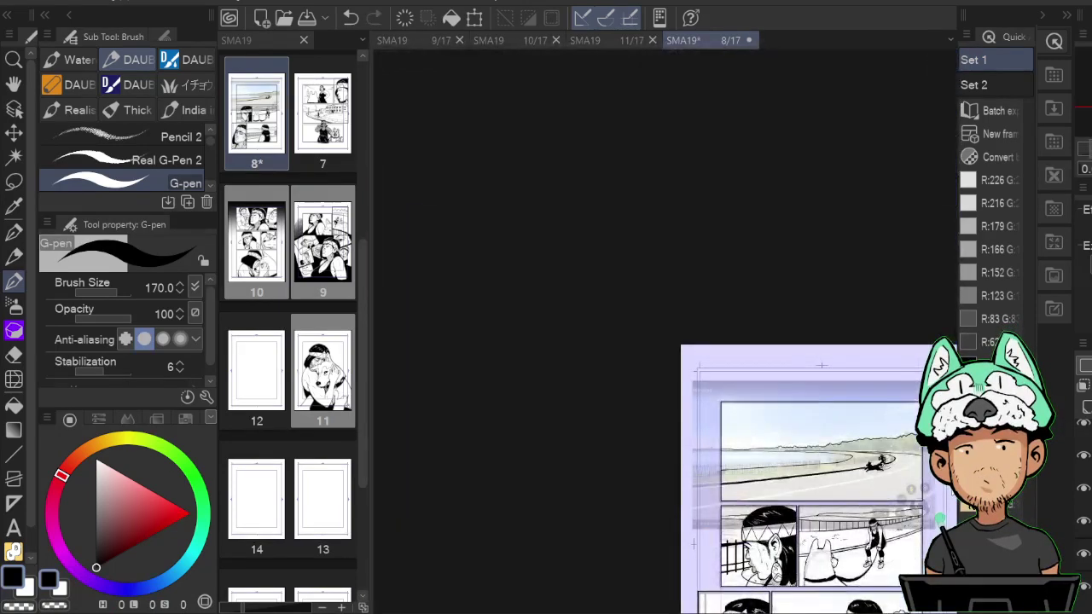
{"action": "scroll", "coordinate": [953, 481], "scroll_direction": "up", "scroll_amount": 5}
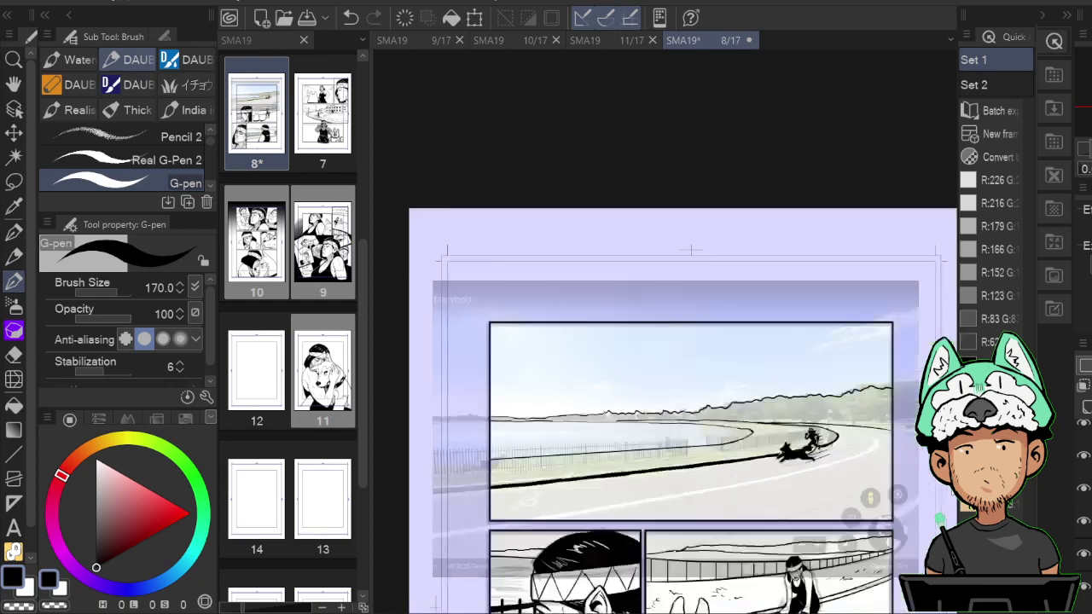
{"action": "key", "text": "h"}
{"action": "left_click_drag", "start_coordinate": [832, 314], "coordinate": [503, 378]}
{"action": "scroll", "coordinate": [504, 378], "scroll_direction": "up", "scroll_amount": 3}
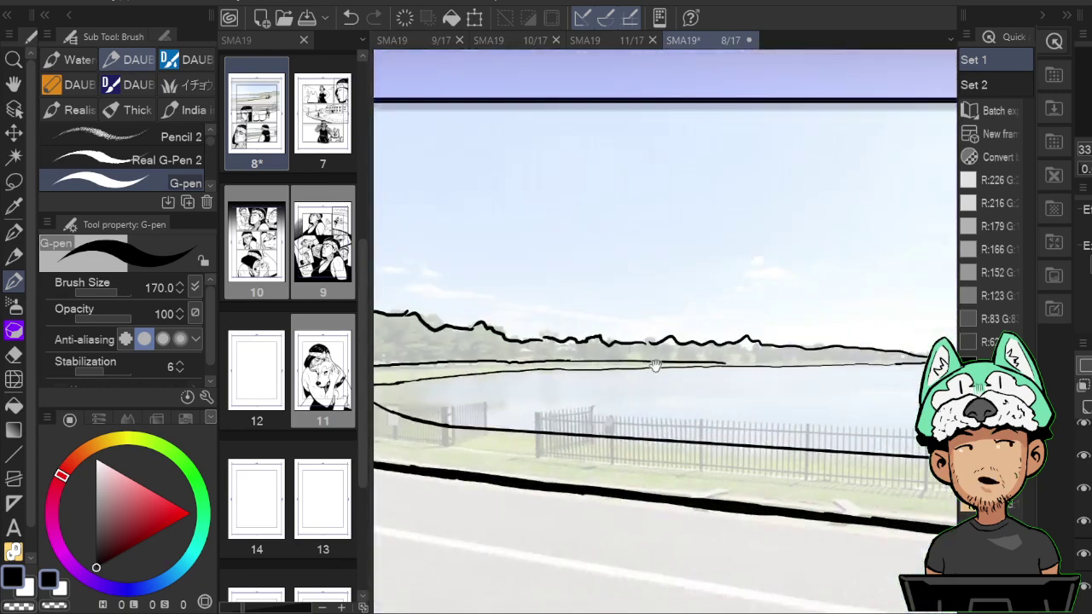
{"action": "key", "text": "e"}
{"action": "key", "text": "p"}
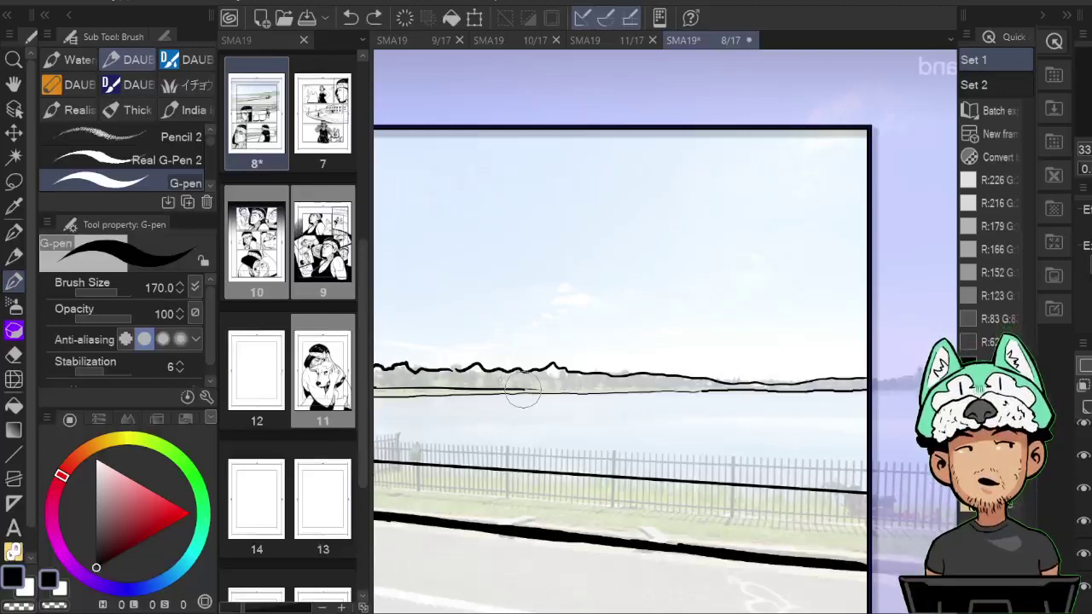
{"action": "left_click_drag", "start_coordinate": [518, 390], "coordinate": [704, 391]}
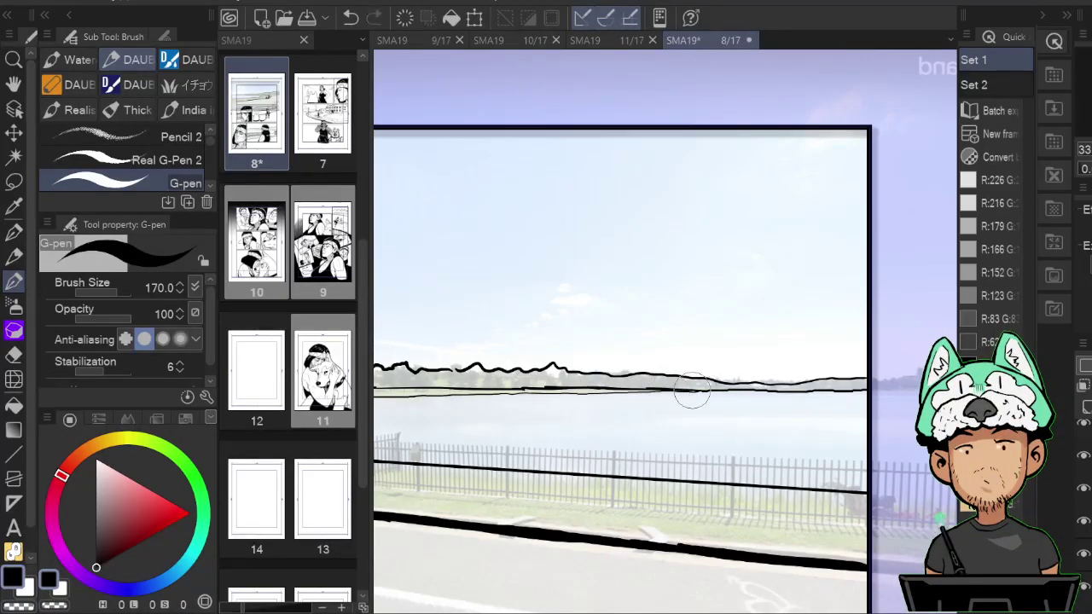
{"action": "left_click_drag", "start_coordinate": [689, 437], "coordinate": [778, 437]}
Mirror the view and draw the first panel's fence rails with size-15 straight lines from beside the runner to the panel's right border.
{"action": "scroll", "coordinate": [779, 444], "scroll_direction": "down", "scroll_amount": 6}
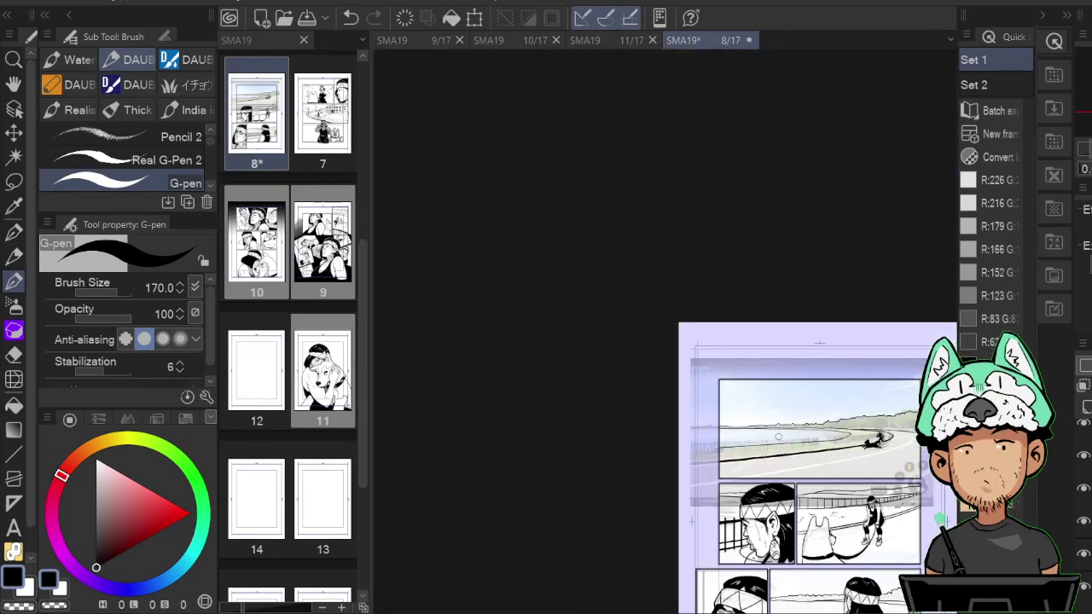
{"action": "scroll", "coordinate": [778, 439], "scroll_direction": "up", "scroll_amount": 3}
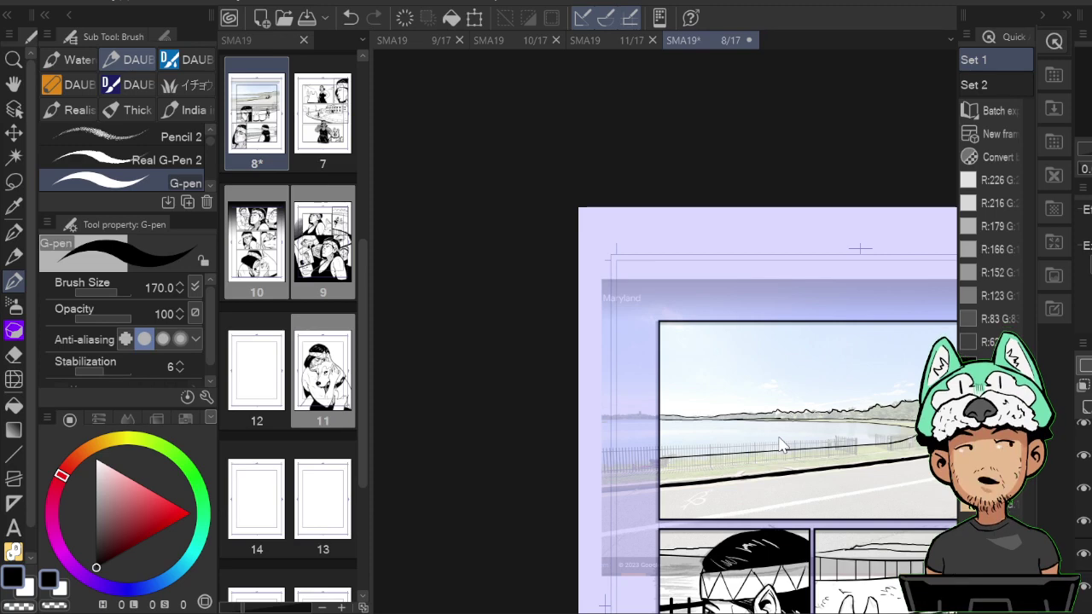
{"action": "scroll", "coordinate": [779, 445], "scroll_direction": "up", "scroll_amount": 3}
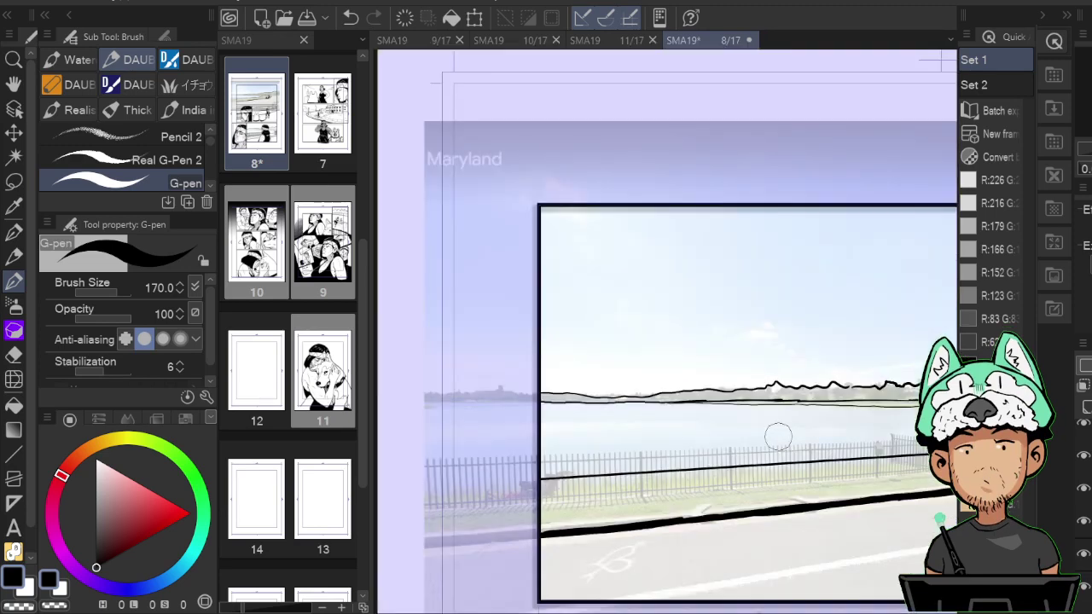
{"action": "key", "text": "h"}
{"action": "left_click_drag", "start_coordinate": [624, 430], "coordinate": [741, 436]}
{"action": "left_click_drag", "start_coordinate": [502, 433], "coordinate": [639, 416]}
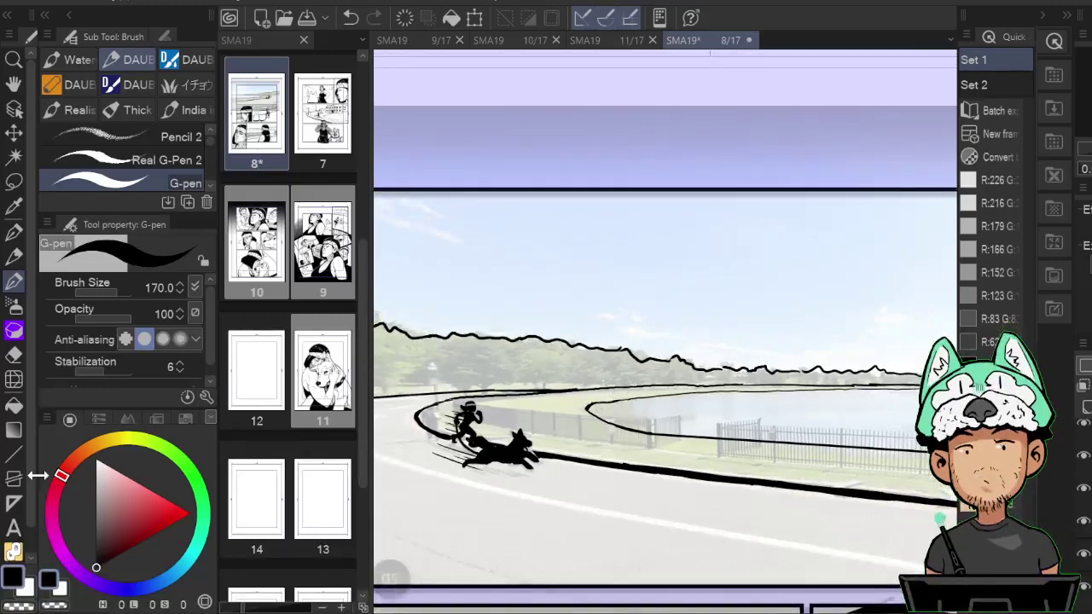
{"action": "left_click", "coordinate": [15, 456]}
{"action": "left_click_drag", "start_coordinate": [817, 443], "coordinate": [643, 399]}
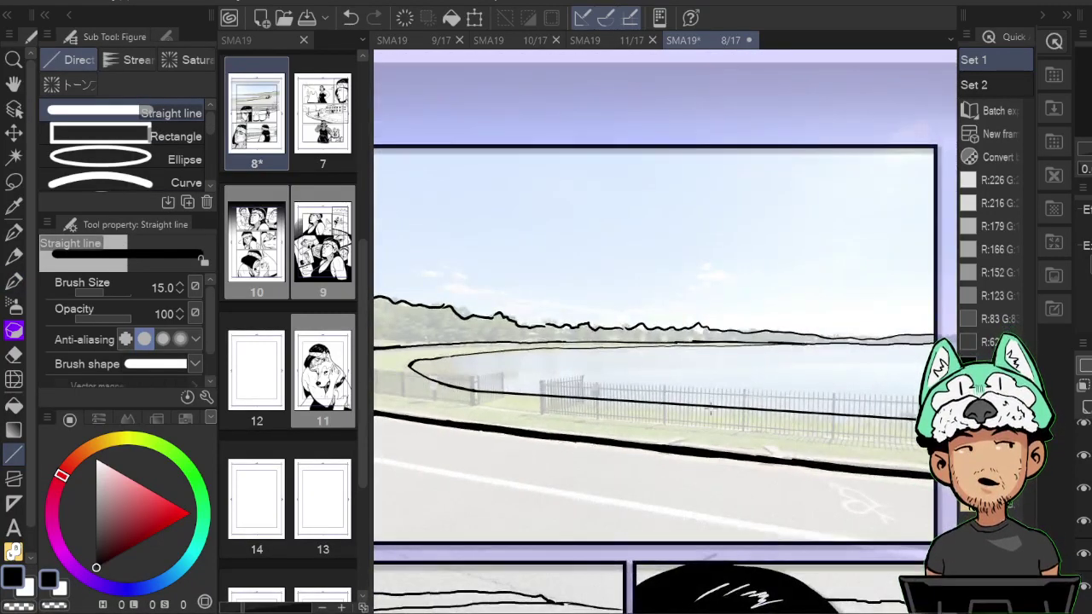
{"action": "left_click_drag", "start_coordinate": [386, 387], "coordinate": [501, 397]}
{"action": "left_click_drag", "start_coordinate": [429, 393], "coordinate": [905, 459]}
{"action": "left_click_drag", "start_coordinate": [644, 409], "coordinate": [902, 433]}
{"action": "left_click_drag", "start_coordinate": [587, 405], "coordinate": [948, 441]}
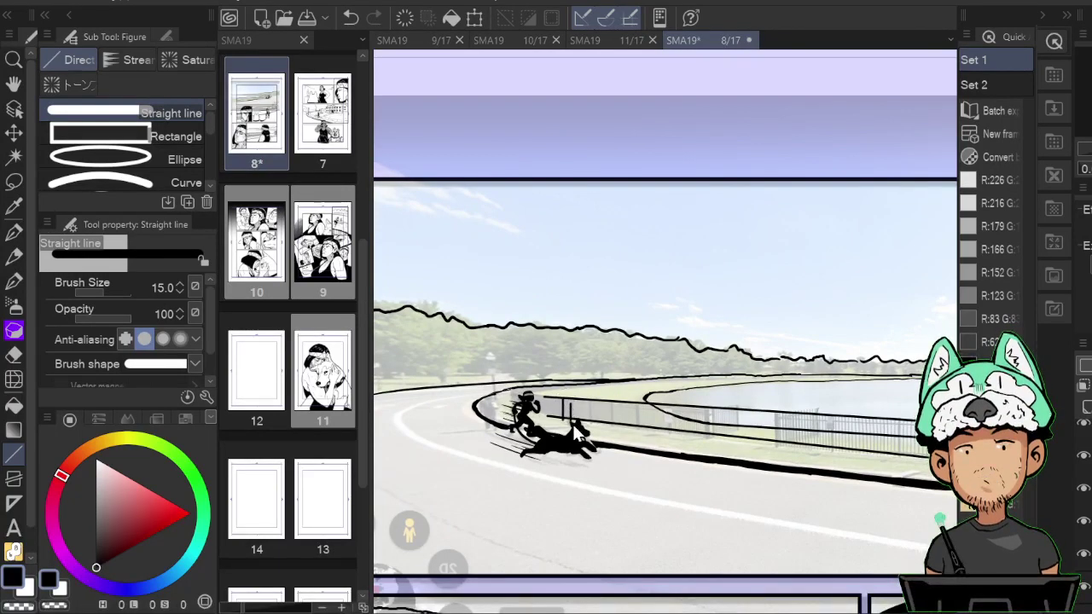
Ink the fence's vertical bars around the lake's near tip with straight lines, working from the section's end toward the runner and undoing misplaced ones.
{"action": "scroll", "coordinate": [573, 433], "scroll_direction": "up", "scroll_amount": 3}
{"action": "left_click_drag", "start_coordinate": [922, 408], "coordinate": [700, 378]}
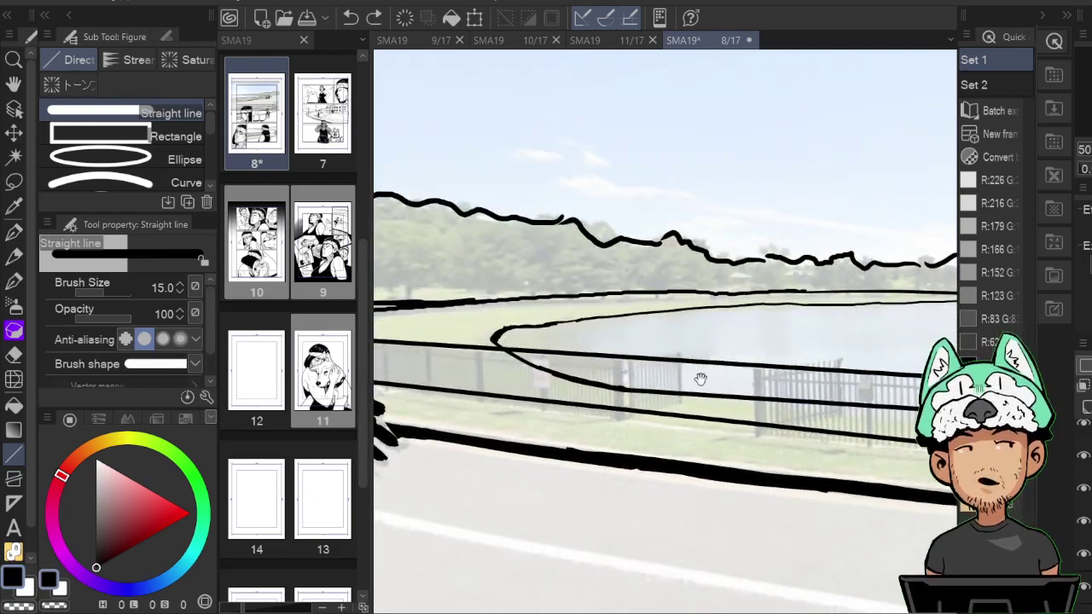
{"action": "key", "text": "ctrl+z"}
{"action": "left_click_drag", "start_coordinate": [623, 361], "coordinate": [624, 410]}
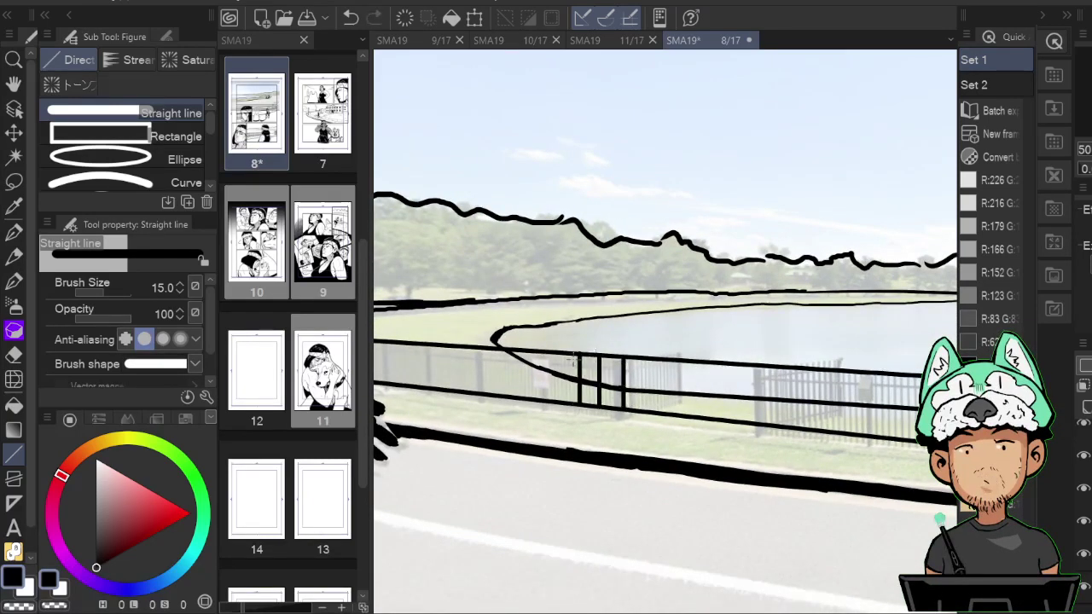
{"action": "left_click_drag", "start_coordinate": [543, 343], "coordinate": [543, 407]}
{"action": "key", "text": "ctrl+z"}
{"action": "key", "text": "ctrl+z"}
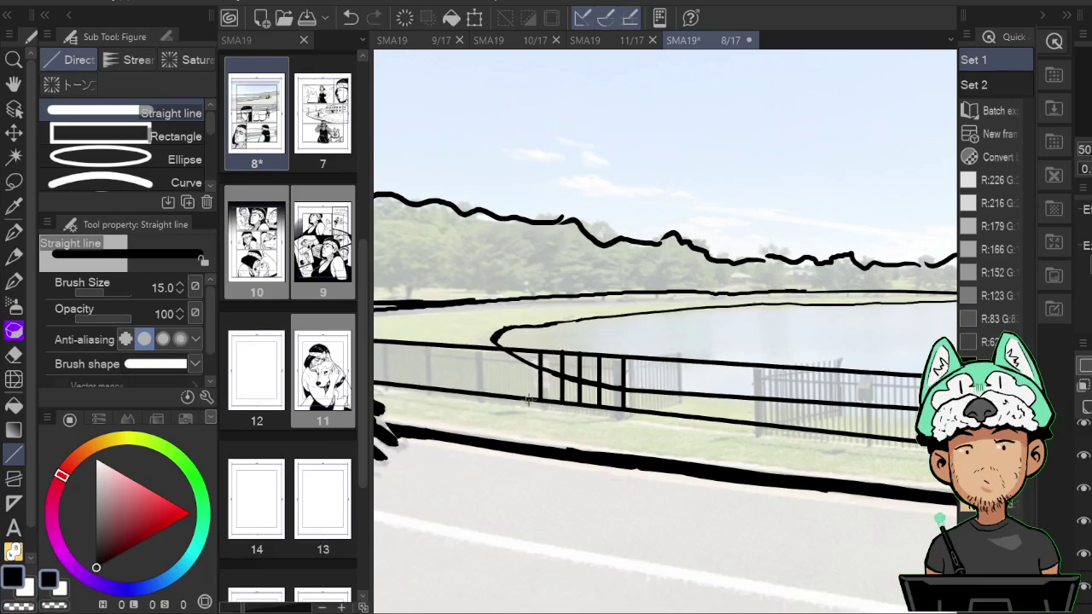
{"action": "left_click_drag", "start_coordinate": [504, 348], "coordinate": [503, 399]}
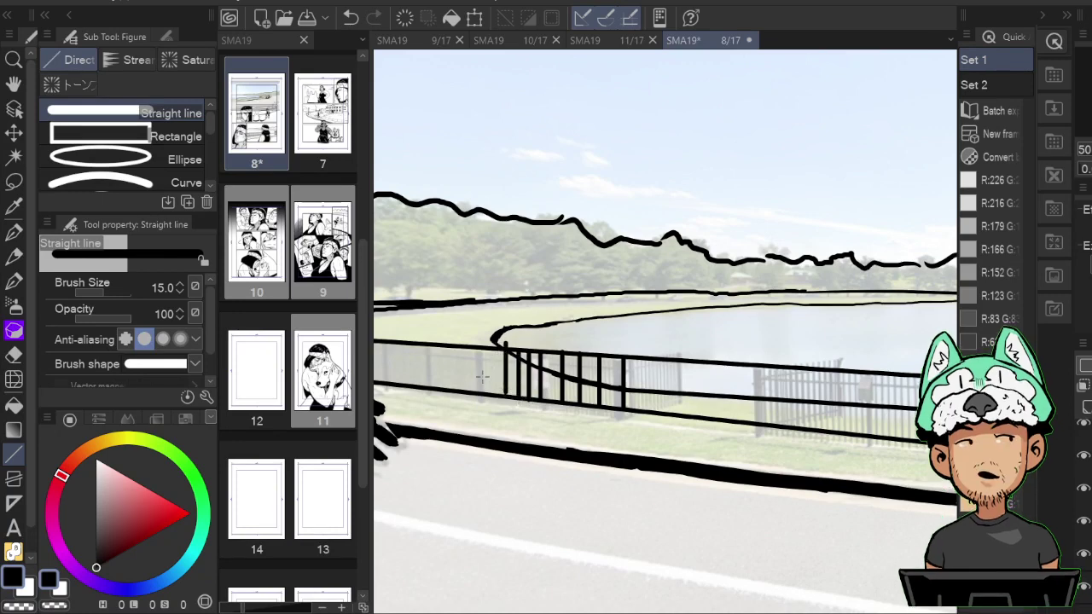
{"action": "mouse_move", "coordinate": [479, 352]}
{"action": "left_mouse_down"}
{"action": "mouse_move", "coordinate": [479, 398]}
{"action": "mouse_move", "coordinate": [468, 391]}
{"action": "left_mouse_up"}
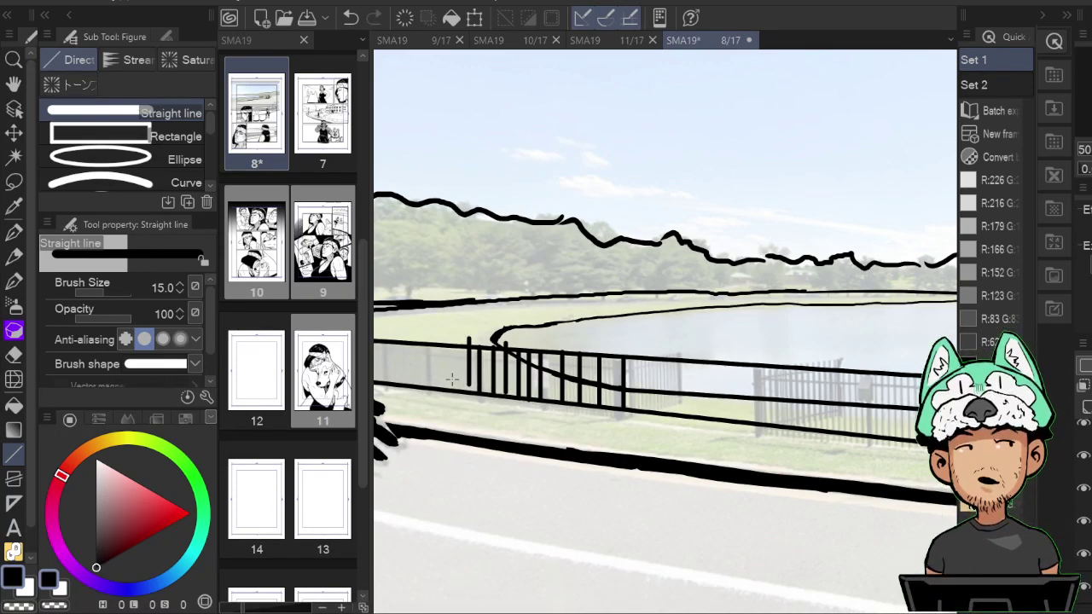
{"action": "key", "text": "ctrl+z"}
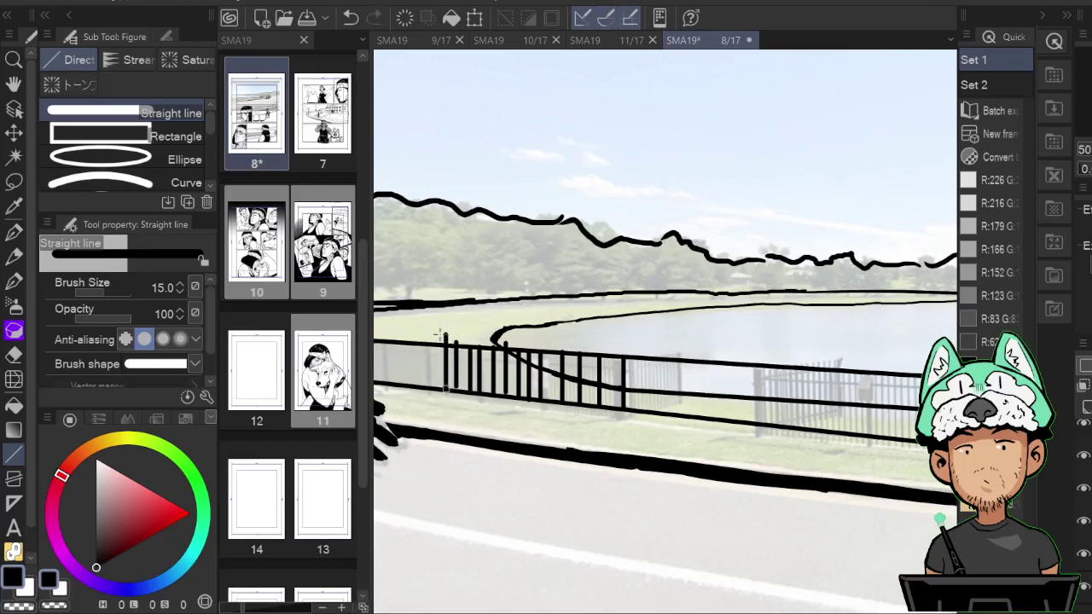
{"action": "left_click_drag", "start_coordinate": [436, 341], "coordinate": [436, 390]}
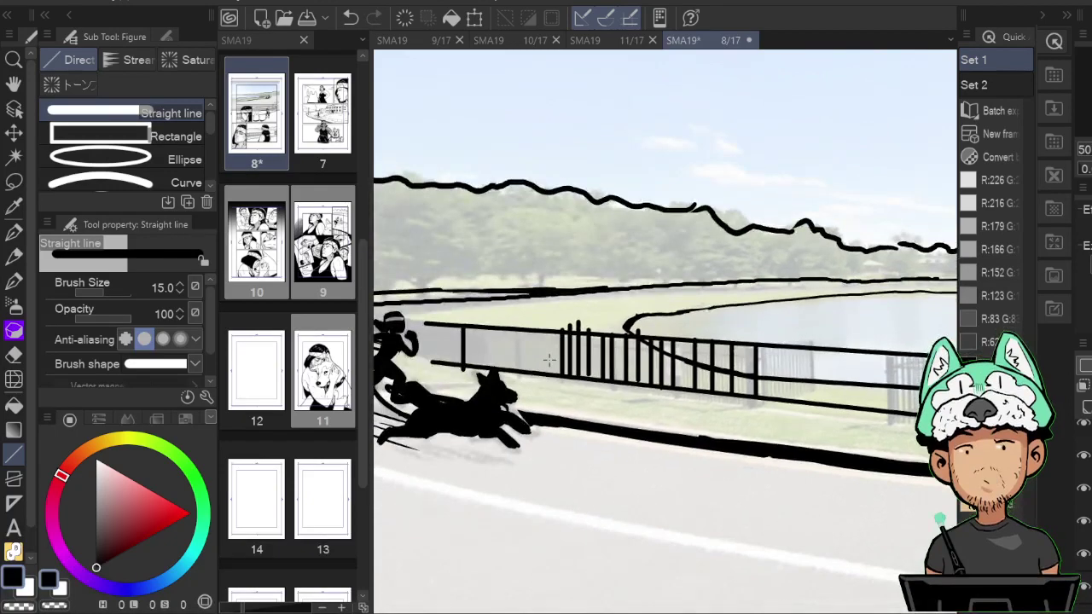
Fill the remaining fence up to the runner with vertical bars and trim the overlong bar tips with the hard eraser.
{"action": "mouse_move", "coordinate": [536, 325]}
{"action": "left_mouse_down"}
{"action": "mouse_move", "coordinate": [536, 374]}
{"action": "mouse_move", "coordinate": [518, 322]}
{"action": "mouse_move", "coordinate": [468, 360]}
{"action": "left_mouse_up"}
{"action": "mouse_move", "coordinate": [453, 313]}
{"action": "left_mouse_down"}
{"action": "mouse_move", "coordinate": [454, 362]}
{"action": "mouse_move", "coordinate": [472, 344]}
{"action": "mouse_move", "coordinate": [454, 368]}
{"action": "mouse_move", "coordinate": [426, 360]}
{"action": "left_mouse_up"}
{"action": "key", "text": "ctrl+z"}
{"action": "key", "text": "ctrl+z"}
{"action": "left_click_drag", "start_coordinate": [418, 321], "coordinate": [420, 351]}
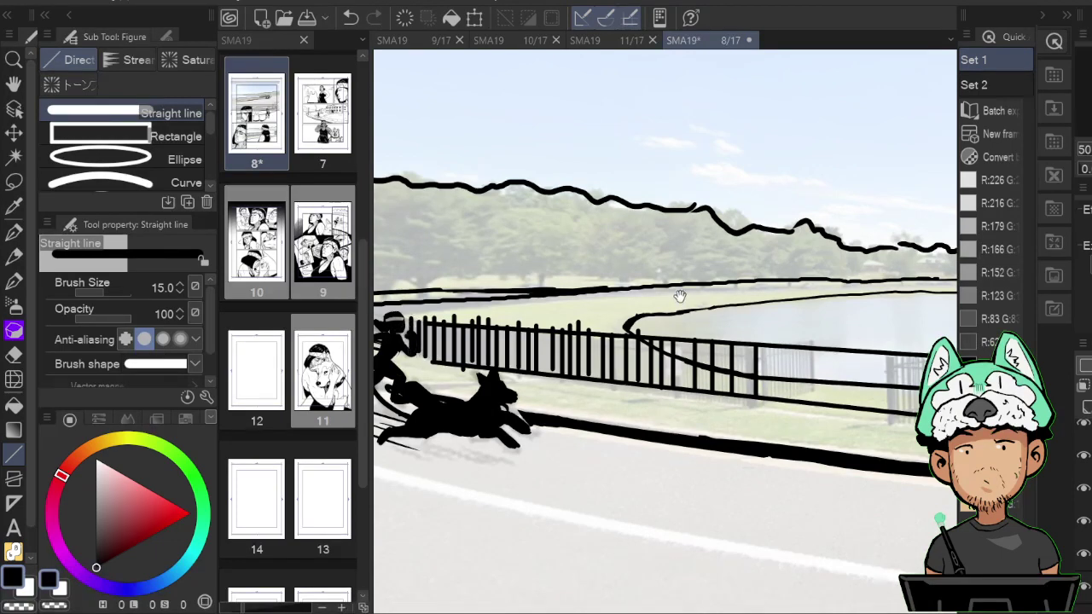
{"action": "left_click_drag", "start_coordinate": [680, 296], "coordinate": [663, 300]}
{"action": "left_click_drag", "start_coordinate": [526, 376], "coordinate": [526, 341]}
{"action": "mouse_move", "coordinate": [672, 372]}
{"action": "left_mouse_down"}
{"action": "mouse_move", "coordinate": [652, 344]}
{"action": "mouse_move", "coordinate": [631, 434]}
{"action": "left_mouse_up"}
{"action": "key", "text": "e"}
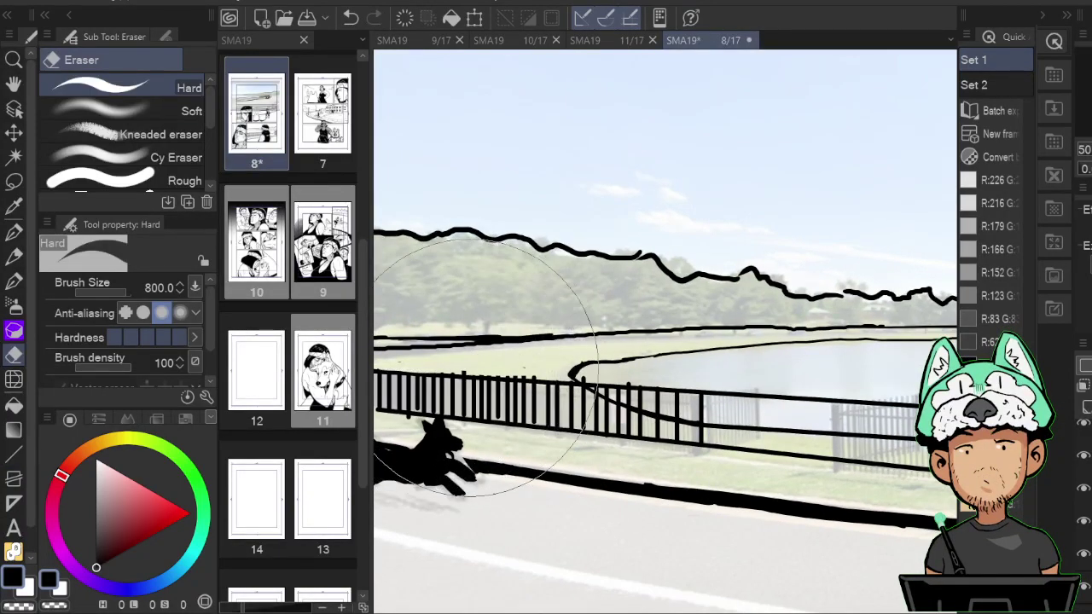
{"action": "left_click_drag", "start_coordinate": [711, 377], "coordinate": [636, 275]}
Close the first fence section with a straight end post and erase the rails across the gap to the second section.
{"action": "left_click", "coordinate": [14, 452]}
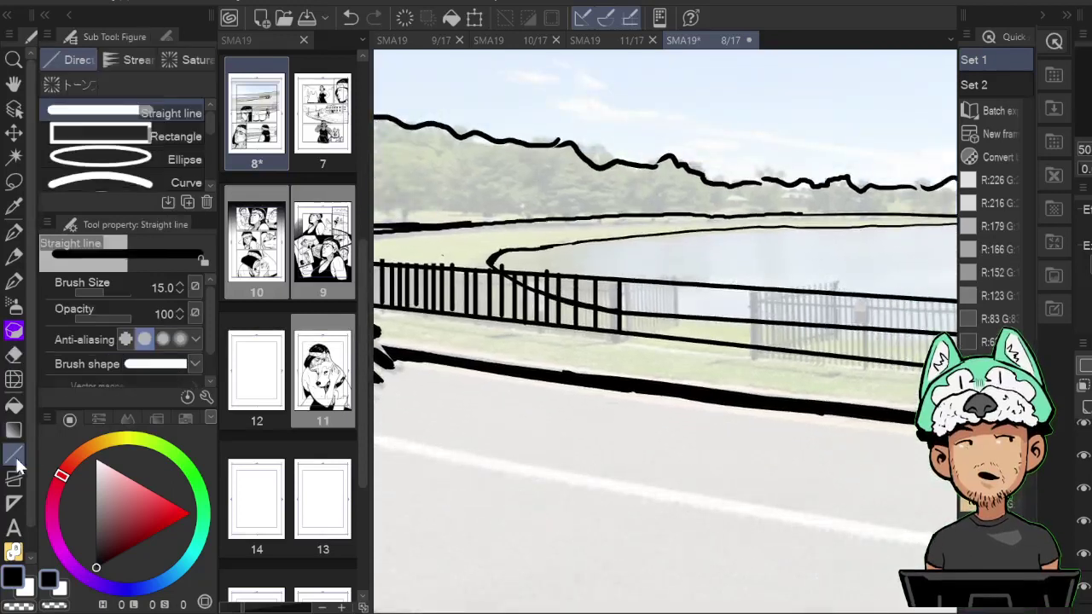
{"action": "left_click_drag", "start_coordinate": [616, 285], "coordinate": [618, 341]}
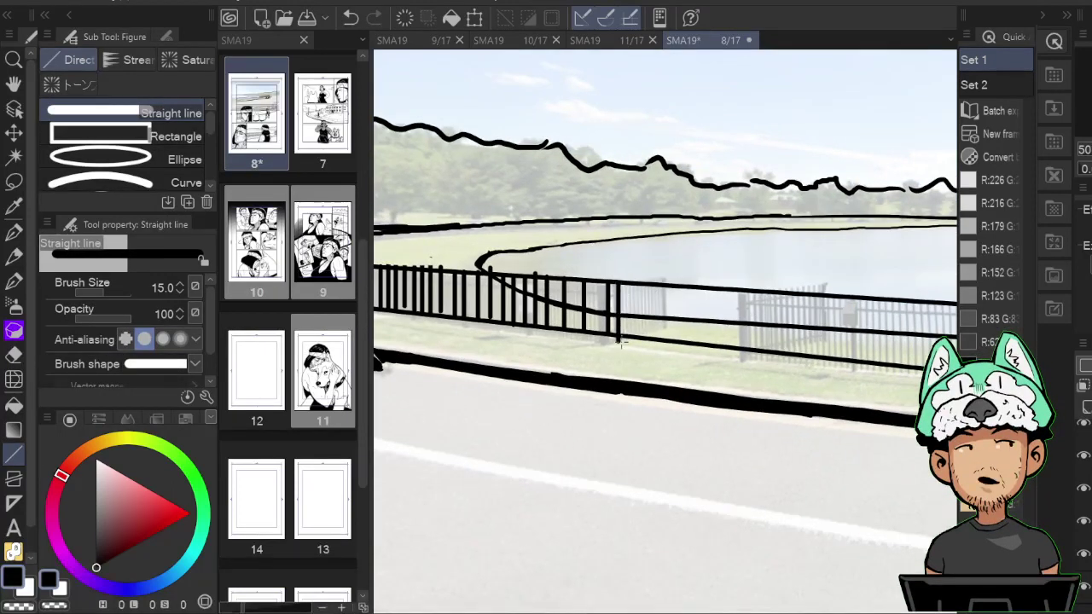
{"action": "key", "text": "r"}
{"action": "key", "text": "e"}
{"action": "mouse_move", "coordinate": [637, 282]}
{"action": "left_mouse_down"}
{"action": "mouse_move", "coordinate": [639, 320]}
{"action": "mouse_move", "coordinate": [630, 298]}
{"action": "mouse_move", "coordinate": [631, 318]}
{"action": "mouse_move", "coordinate": [657, 324]}
{"action": "mouse_move", "coordinate": [685, 251]}
{"action": "mouse_move", "coordinate": [697, 295]}
{"action": "mouse_move", "coordinate": [706, 270]}
{"action": "mouse_move", "coordinate": [717, 288]}
{"action": "mouse_move", "coordinate": [728, 267]}
{"action": "mouse_move", "coordinate": [731, 316]}
{"action": "left_mouse_up"}
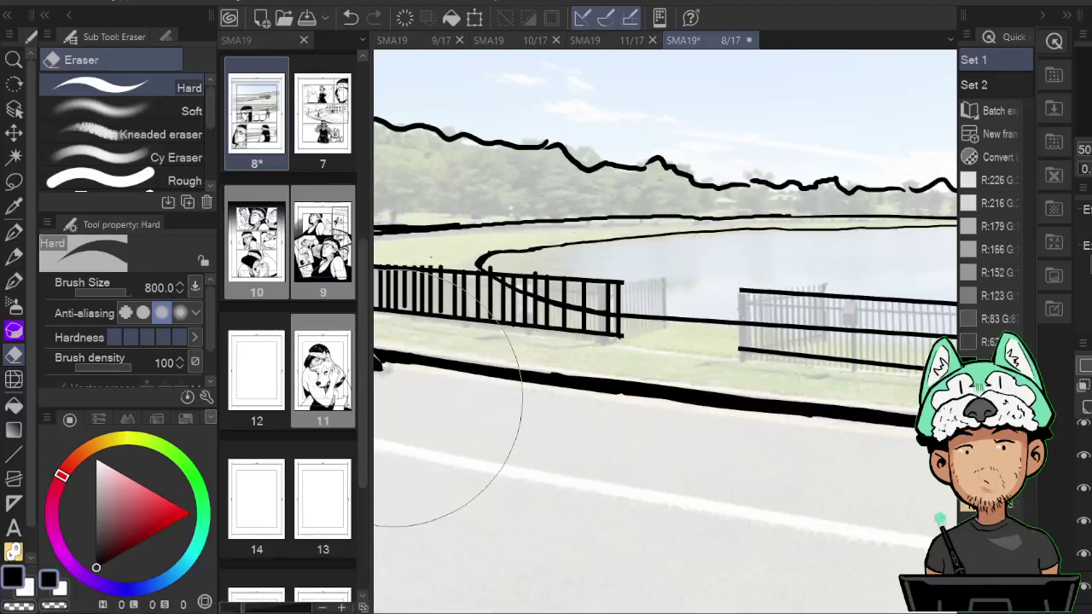
Start the second fence section with a straight end post and ink its first run of vertical bars over the photo.
{"action": "left_click", "coordinate": [18, 453]}
{"action": "left_click_drag", "start_coordinate": [743, 341], "coordinate": [651, 304]}
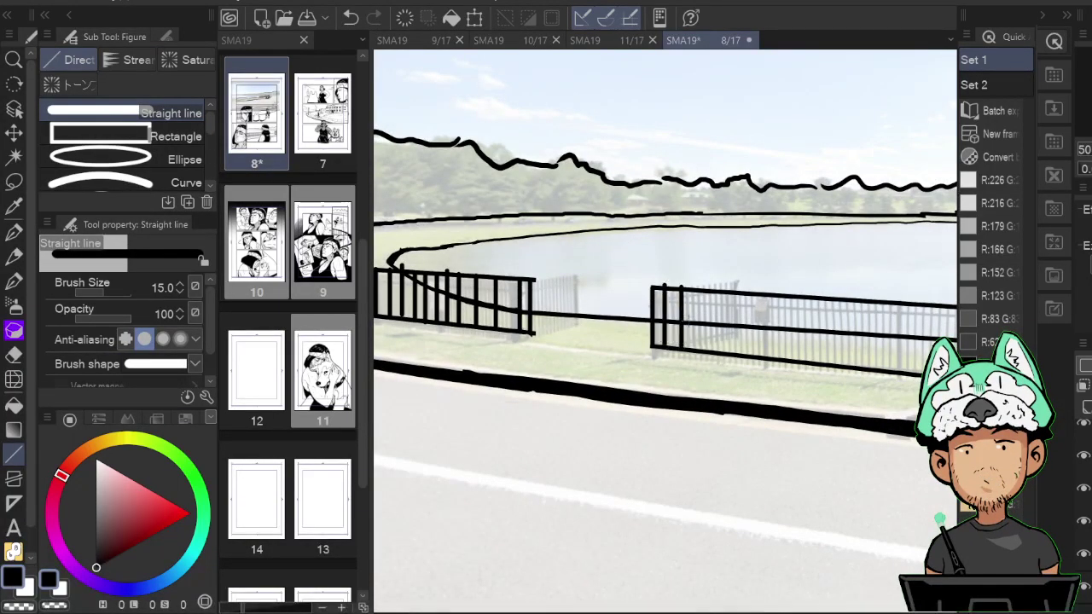
{"action": "mouse_move", "coordinate": [711, 294]}
{"action": "left_mouse_down"}
{"action": "mouse_move", "coordinate": [710, 352]}
{"action": "mouse_move", "coordinate": [729, 356]}
{"action": "left_mouse_up"}
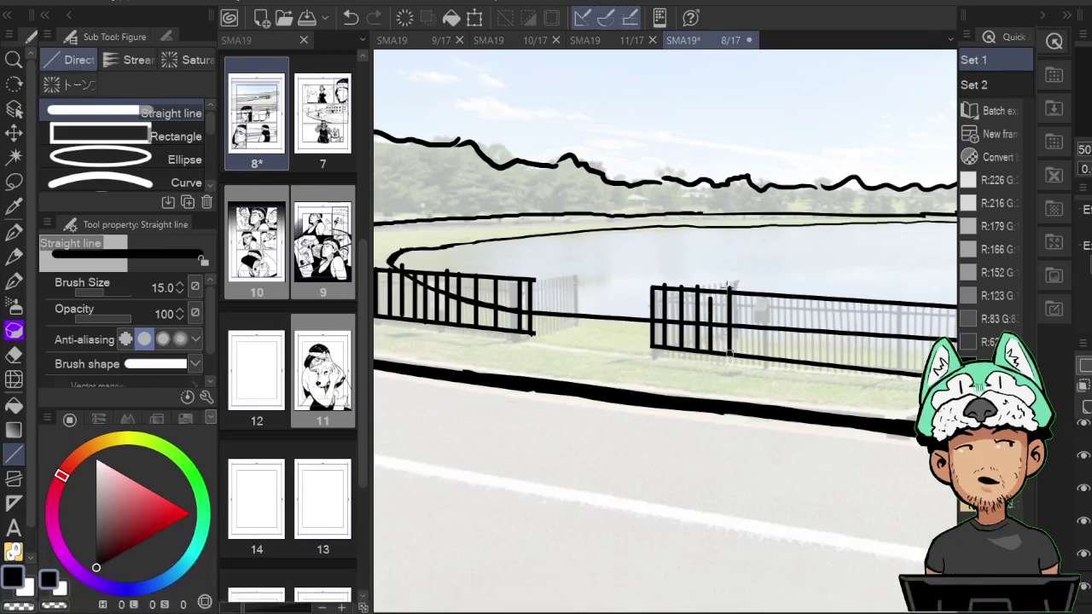
{"action": "mouse_move", "coordinate": [745, 297]}
{"action": "left_mouse_down"}
{"action": "mouse_move", "coordinate": [745, 360]}
{"action": "mouse_move", "coordinate": [746, 293]}
{"action": "left_mouse_up"}
{"action": "left_click_drag", "start_coordinate": [764, 359], "coordinate": [765, 283]}
{"action": "mouse_move", "coordinate": [794, 349]}
{"action": "left_mouse_down"}
{"action": "mouse_move", "coordinate": [715, 333]}
{"action": "mouse_move", "coordinate": [717, 277]}
{"action": "left_mouse_up"}
{"action": "mouse_move", "coordinate": [736, 355]}
{"action": "left_mouse_down"}
{"action": "mouse_move", "coordinate": [736, 274]}
{"action": "mouse_move", "coordinate": [754, 273]}
{"action": "left_mouse_up"}
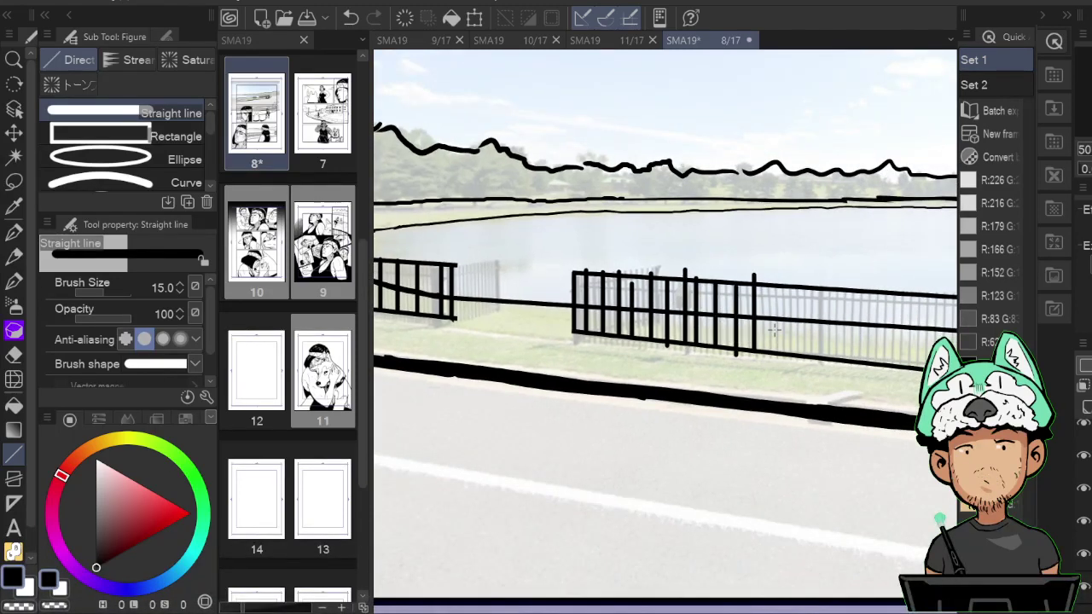
{"action": "left_click_drag", "start_coordinate": [805, 356], "coordinate": [804, 274]}
{"action": "left_click_drag", "start_coordinate": [854, 339], "coordinate": [756, 318]}
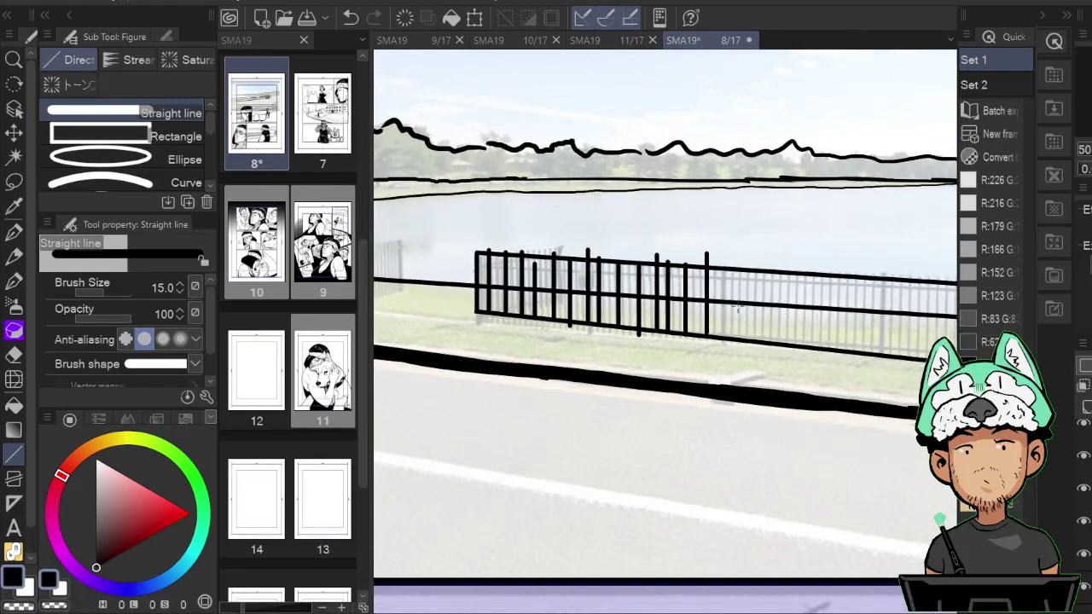
Continue the vertical bars through the middle of the second fence section, following the photo's fence.
{"action": "left_click_drag", "start_coordinate": [717, 283], "coordinate": [717, 270]}
{"action": "mouse_move", "coordinate": [731, 346]}
{"action": "left_mouse_down"}
{"action": "mouse_move", "coordinate": [731, 271]}
{"action": "mouse_move", "coordinate": [748, 264]}
{"action": "left_mouse_up"}
{"action": "left_click_drag", "start_coordinate": [763, 350], "coordinate": [764, 274]}
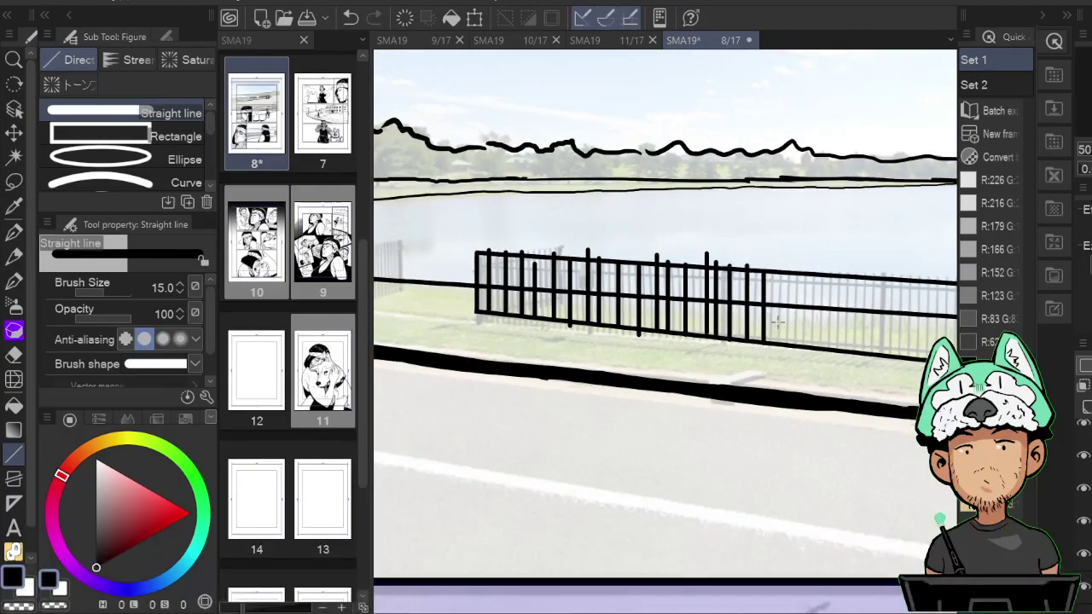
{"action": "left_click_drag", "start_coordinate": [824, 350], "coordinate": [824, 258]}
{"action": "mouse_move", "coordinate": [853, 319]}
{"action": "left_mouse_down"}
{"action": "mouse_move", "coordinate": [768, 307]}
{"action": "mouse_move", "coordinate": [756, 258]}
{"action": "left_mouse_up"}
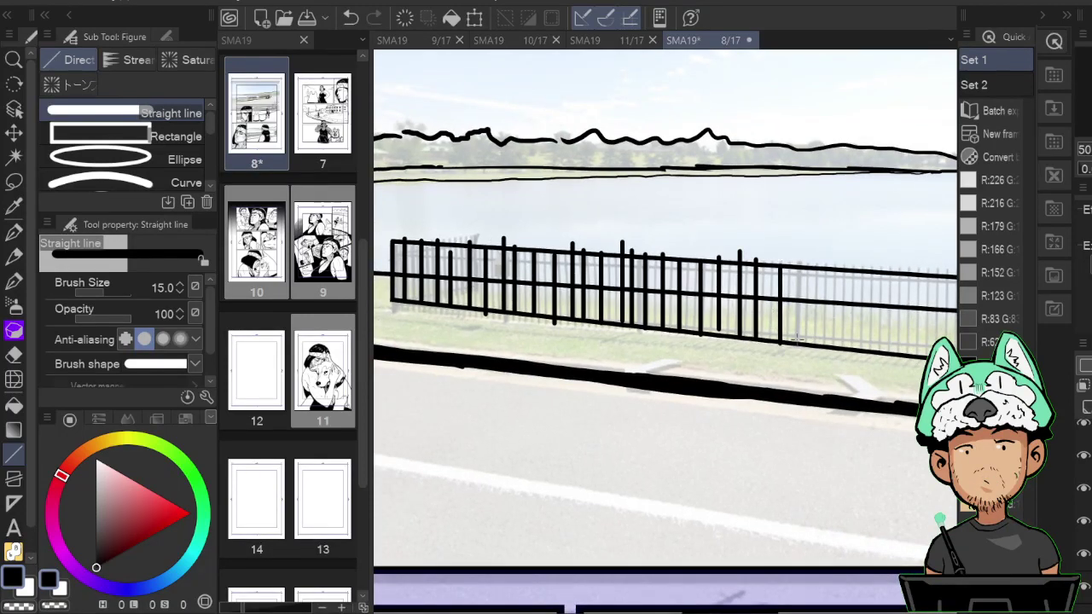
Extend the second section's bars above the curb's ramp marks, undoing and redrawing the misplaced ones.
{"action": "mouse_move", "coordinate": [800, 346]}
{"action": "left_mouse_down"}
{"action": "mouse_move", "coordinate": [799, 261]}
{"action": "mouse_move", "coordinate": [825, 268]}
{"action": "left_mouse_up"}
{"action": "mouse_move", "coordinate": [839, 348]}
{"action": "left_mouse_down"}
{"action": "mouse_move", "coordinate": [839, 265]}
{"action": "mouse_move", "coordinate": [861, 267]}
{"action": "left_mouse_up"}
{"action": "left_click_drag", "start_coordinate": [885, 322], "coordinate": [784, 313]}
{"action": "key", "text": "ctrl+z"}
{"action": "key", "text": "ctrl+z"}
{"action": "left_click_drag", "start_coordinate": [744, 343], "coordinate": [744, 259]}
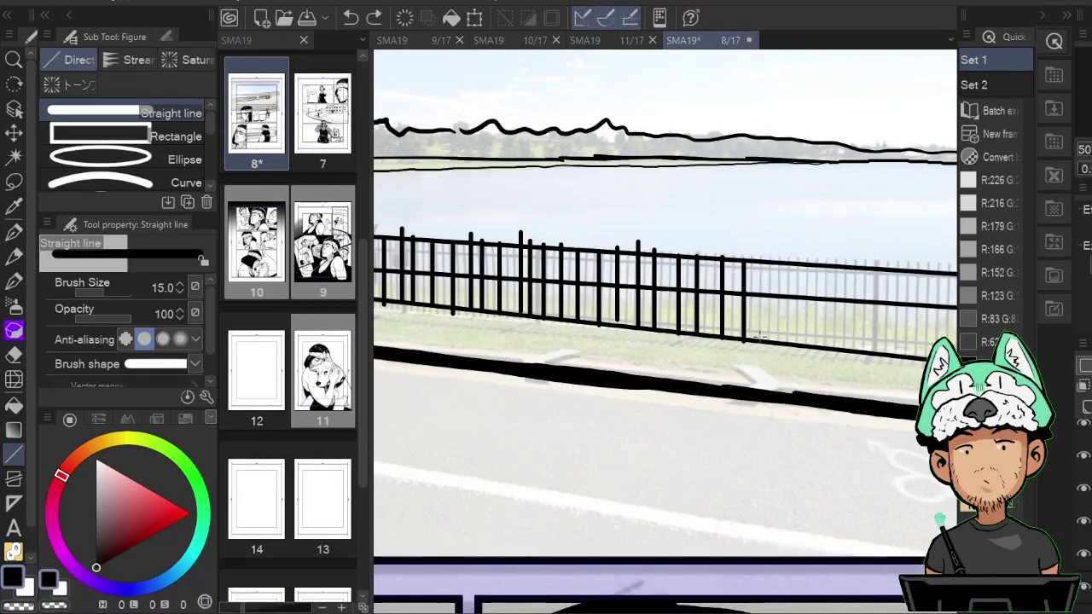
{"action": "left_click_drag", "start_coordinate": [761, 340], "coordinate": [761, 254]}
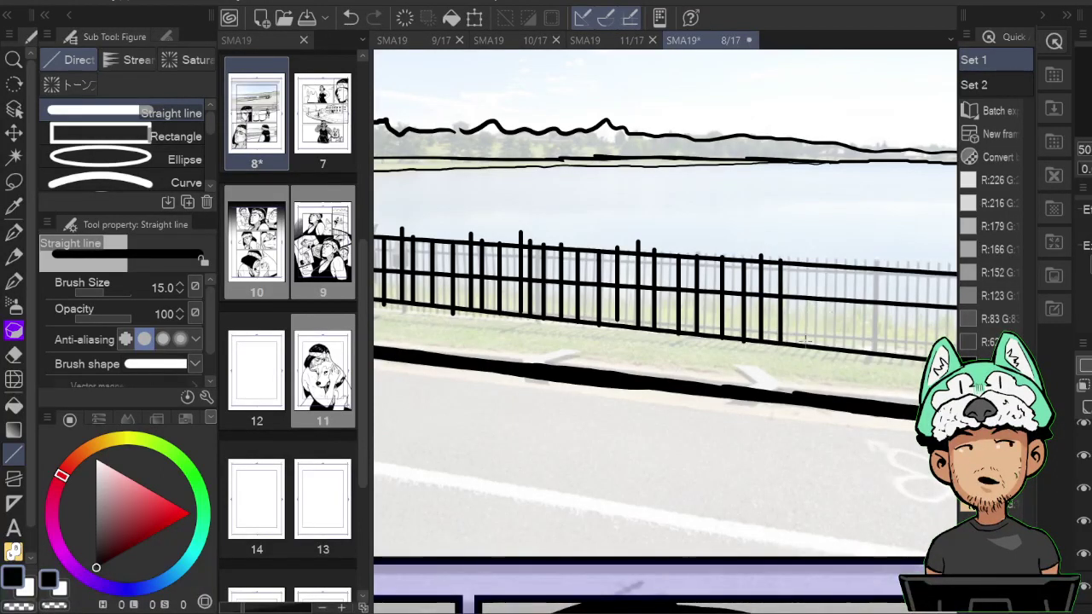
{"action": "left_click_drag", "start_coordinate": [804, 347], "coordinate": [804, 251]}
{"action": "left_click_drag", "start_coordinate": [856, 304], "coordinate": [733, 327]}
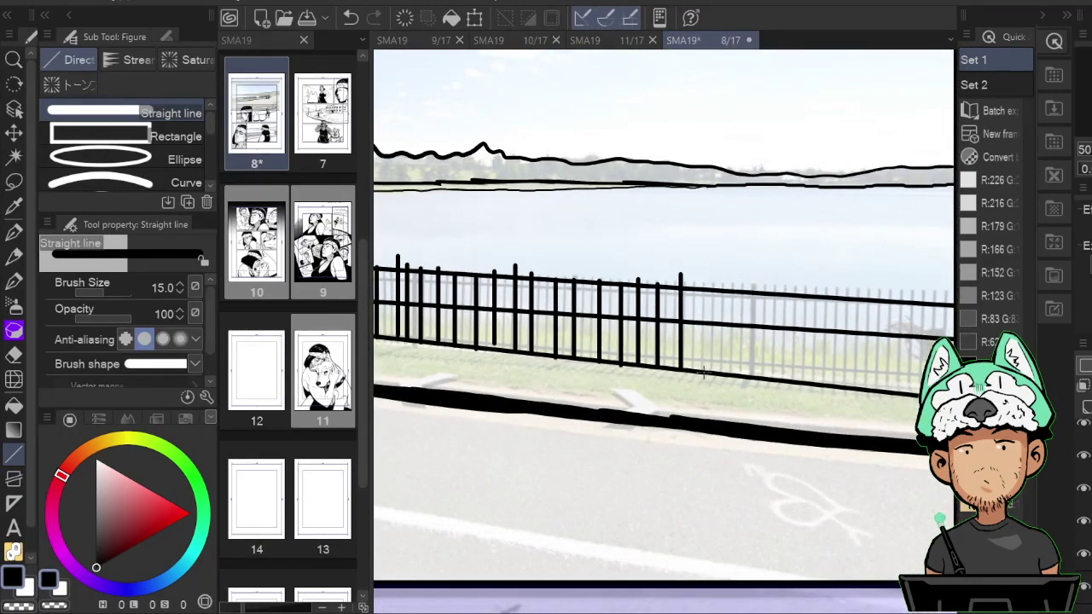
Ink further vertical fence bars above the road's bicycle marking, redrawing misplaced ones, up to just short of the panel border.
{"action": "mouse_move", "coordinate": [705, 379]}
{"action": "left_mouse_down"}
{"action": "mouse_move", "coordinate": [705, 273]}
{"action": "mouse_move", "coordinate": [730, 382]}
{"action": "mouse_move", "coordinate": [755, 283]}
{"action": "left_mouse_up"}
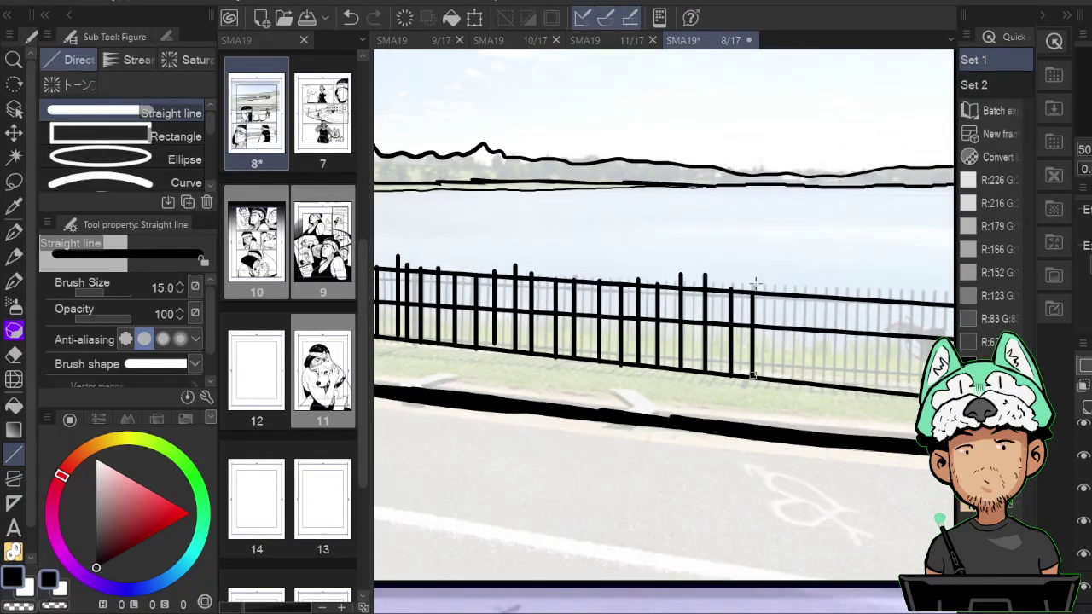
{"action": "mouse_move", "coordinate": [774, 374]}
{"action": "left_mouse_down"}
{"action": "mouse_move", "coordinate": [774, 272]}
{"action": "mouse_move", "coordinate": [798, 373]}
{"action": "left_mouse_up"}
{"action": "left_click_drag", "start_coordinate": [796, 311], "coordinate": [722, 361]}
{"action": "key", "text": "ctrl+z"}
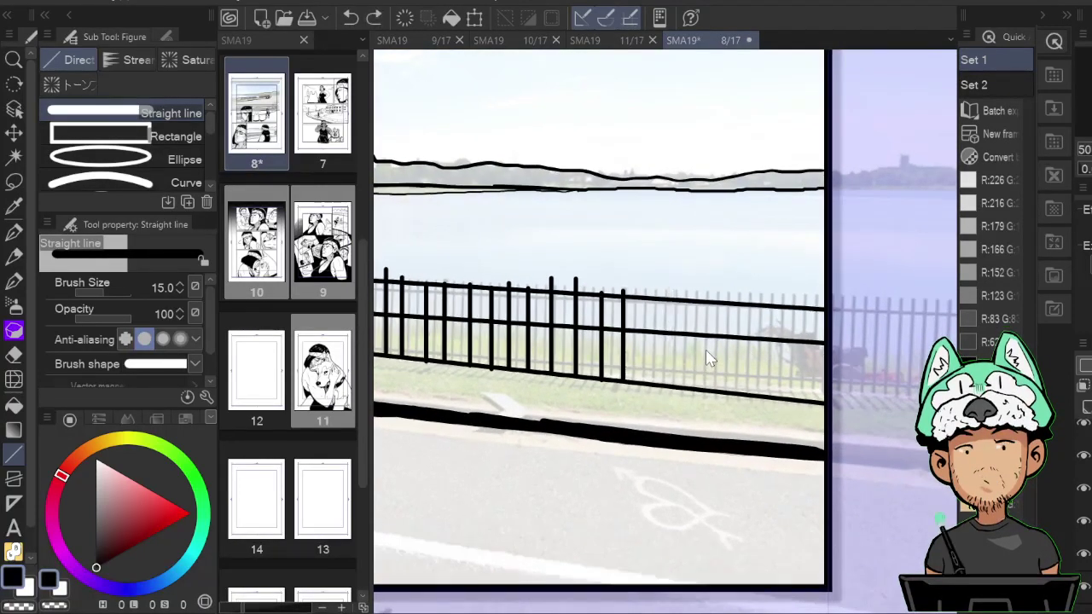
{"action": "left_click_drag", "start_coordinate": [662, 386], "coordinate": [663, 283]}
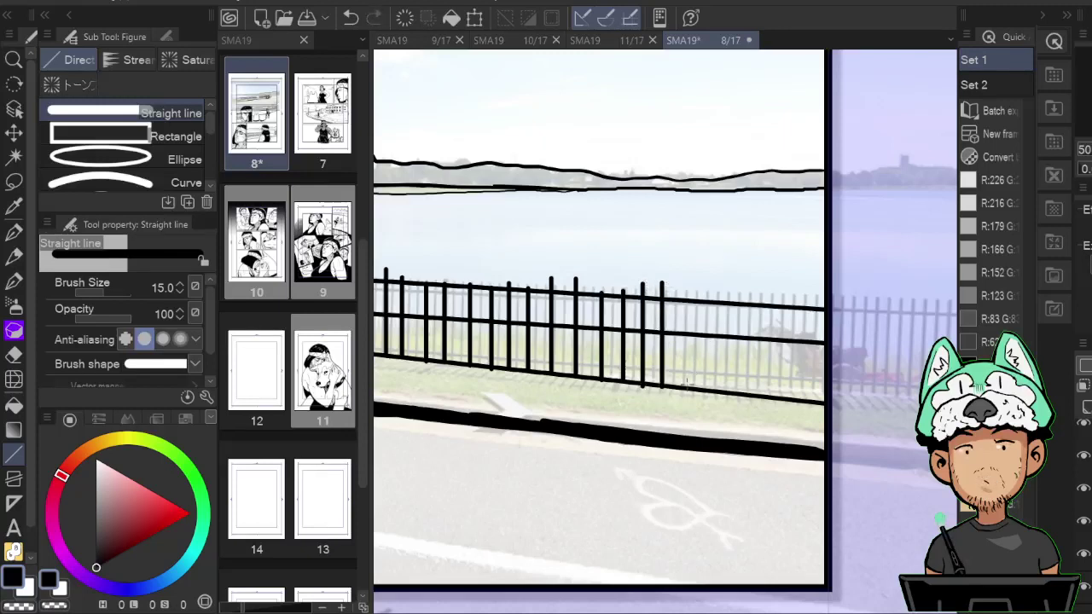
{"action": "mouse_move", "coordinate": [732, 401]}
{"action": "left_mouse_down"}
{"action": "mouse_move", "coordinate": [731, 274]}
{"action": "mouse_move", "coordinate": [754, 270]}
{"action": "left_mouse_up"}
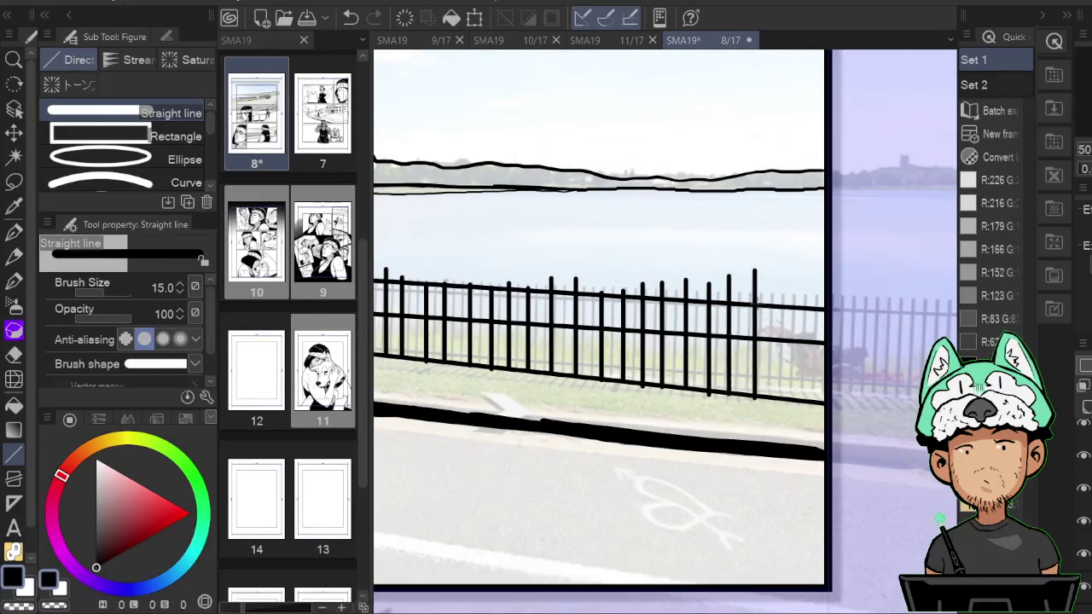
Complete the fence with its last vertical bars against the panel's right border, undoing and redrawing until the spacing fits.
{"action": "mouse_move", "coordinate": [777, 407]}
{"action": "left_mouse_down"}
{"action": "mouse_move", "coordinate": [789, 273]}
{"action": "mouse_move", "coordinate": [801, 287]}
{"action": "mouse_move", "coordinate": [768, 267]}
{"action": "left_mouse_up"}
{"action": "key", "text": "ctrl+z"}
{"action": "key", "text": "ctrl+z"}
{"action": "left_click_drag", "start_coordinate": [790, 404], "coordinate": [790, 283]}
{"action": "key", "text": "ctrl+z"}
{"action": "key", "text": "ctrl+z"}
{"action": "left_click_drag", "start_coordinate": [770, 386], "coordinate": [771, 283]}
{"action": "left_click_drag", "start_coordinate": [790, 396], "coordinate": [790, 346]}
{"action": "left_click_drag", "start_coordinate": [796, 402], "coordinate": [802, 291]}
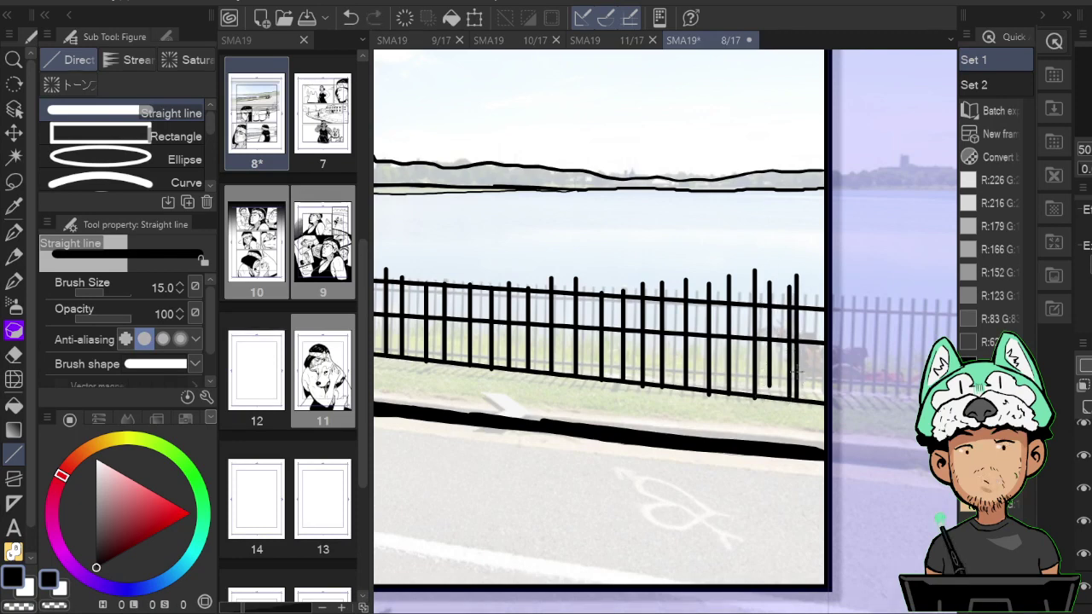
{"action": "key", "text": "ctrl+z"}
{"action": "key", "text": "ctrl+z"}
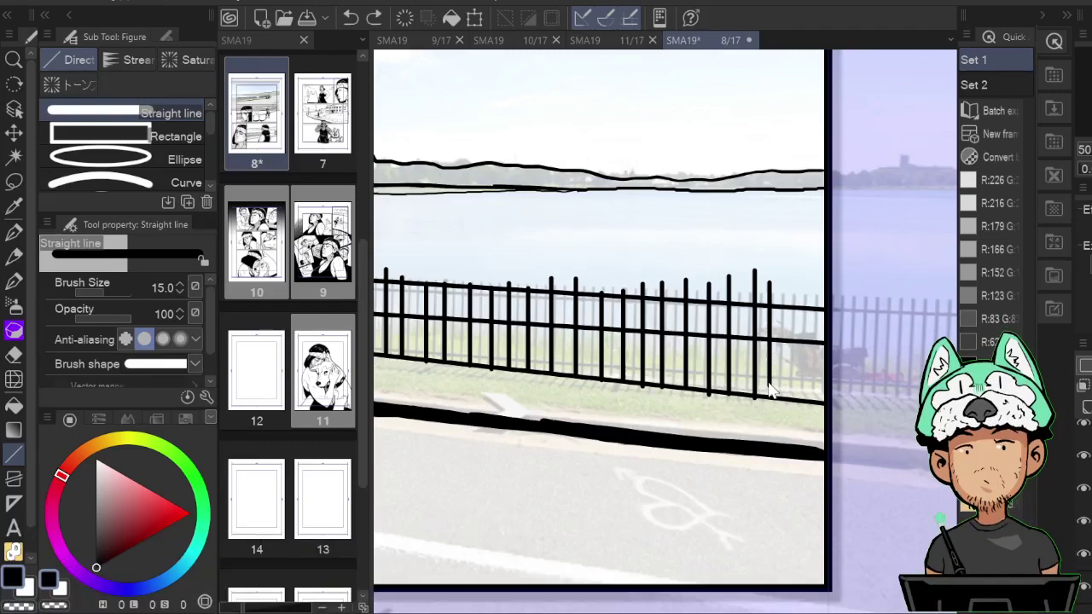
{"action": "left_click_drag", "start_coordinate": [789, 400], "coordinate": [789, 276]}
{"action": "left_click_drag", "start_coordinate": [811, 325], "coordinate": [810, 290]}
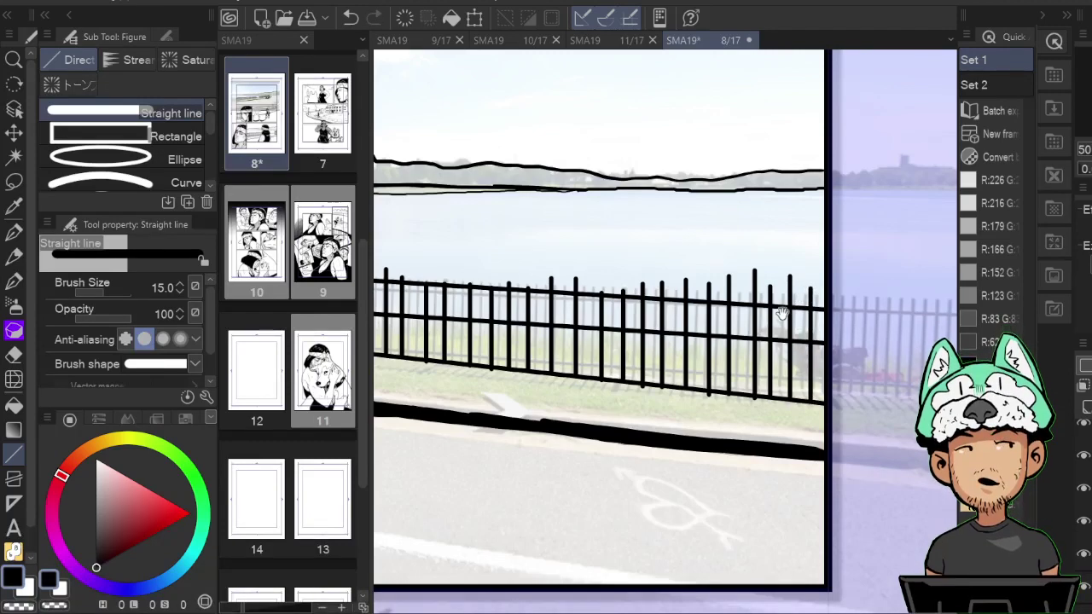
{"action": "mouse_move", "coordinate": [562, 253]}
{"action": "left_mouse_down"}
{"action": "mouse_move", "coordinate": [619, 273]}
{"action": "mouse_move", "coordinate": [897, 308]}
{"action": "left_mouse_up"}
{"action": "key", "text": "e"}
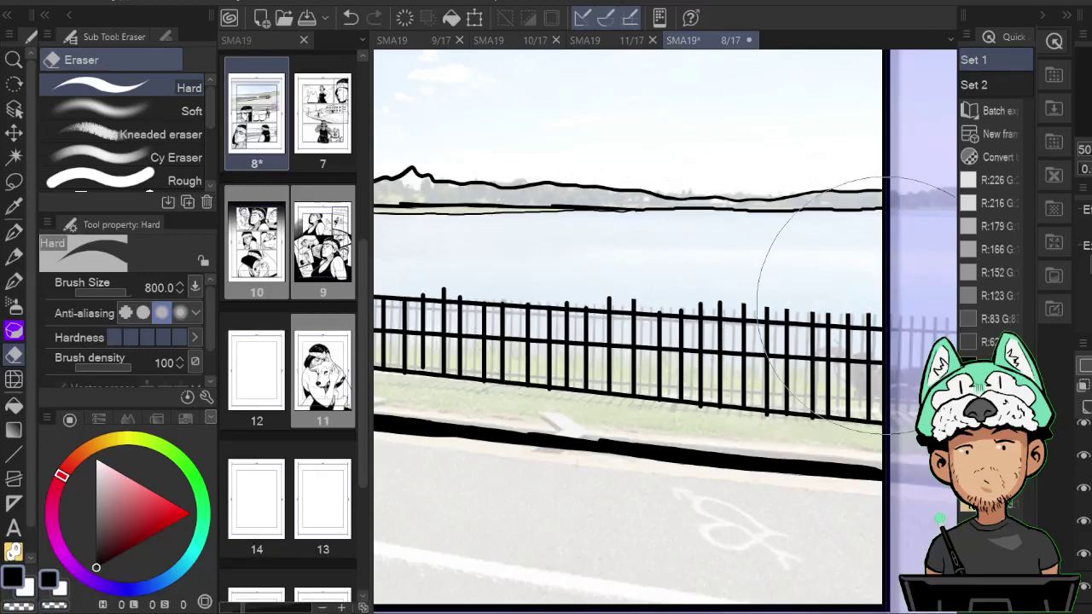
Erase the bar tips that stick up too far above the top rail along the first panel's fence.
{"action": "left_click_drag", "start_coordinate": [632, 302], "coordinate": [859, 309]}
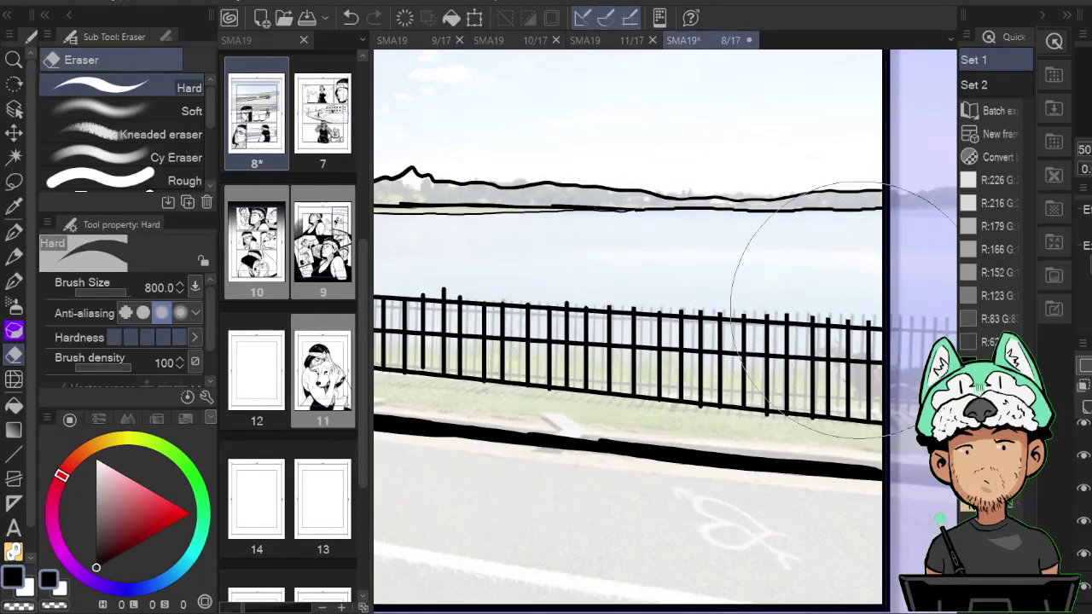
{"action": "left_click_drag", "start_coordinate": [438, 292], "coordinate": [578, 297]}
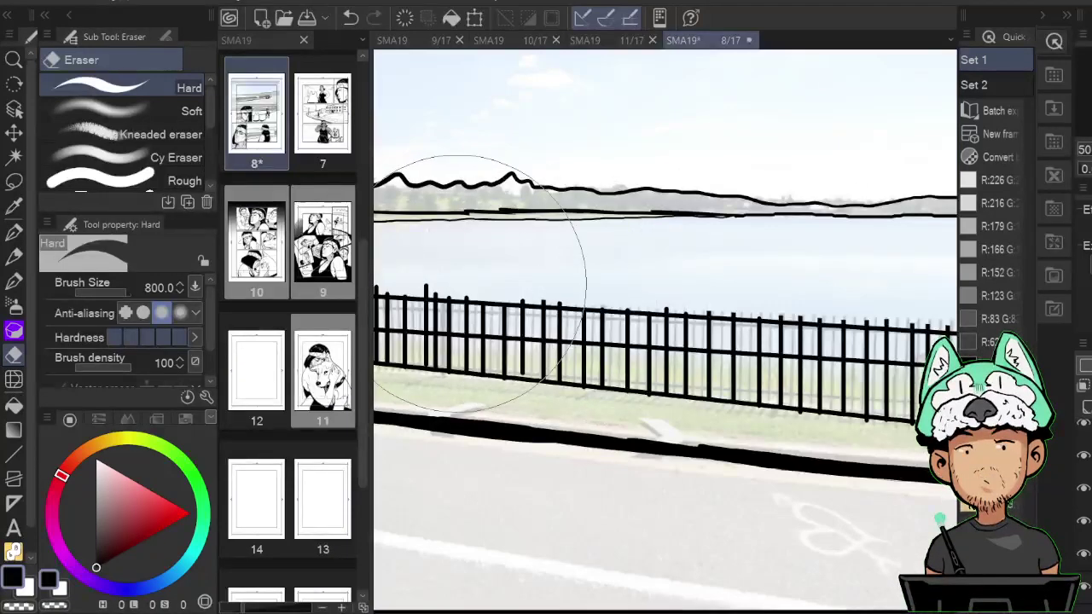
{"action": "mouse_move", "coordinate": [459, 288]}
{"action": "left_mouse_down"}
{"action": "mouse_move", "coordinate": [418, 285]}
{"action": "mouse_move", "coordinate": [581, 282]}
{"action": "left_mouse_up"}
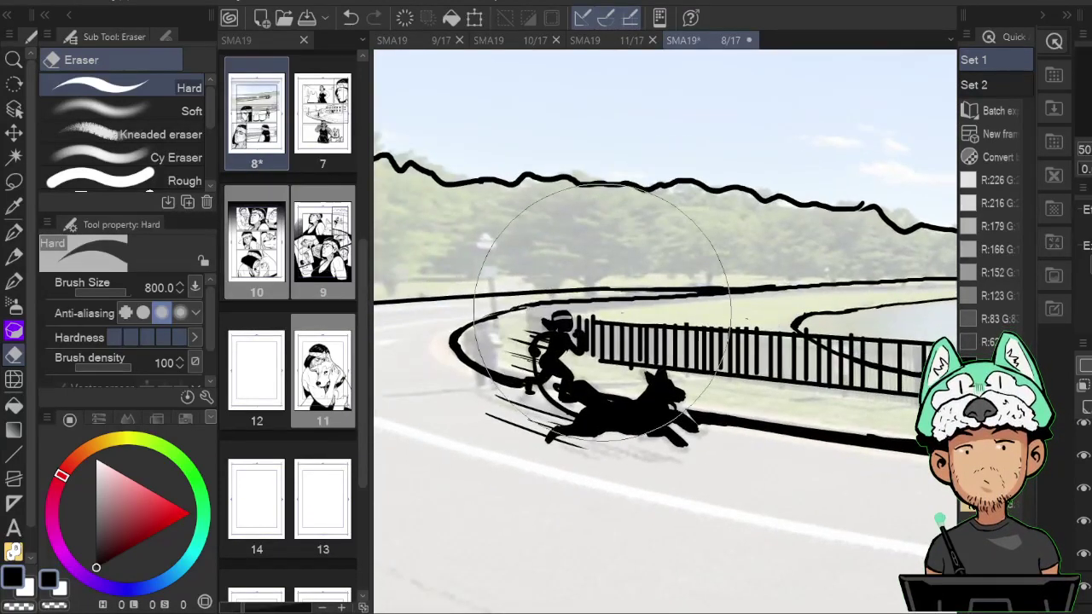
Ink a small stroke behind the runner's head and thicken the road's far edge line leading to her with the G-pen.
{"action": "key", "text": "p"}
{"action": "left_click_drag", "start_coordinate": [536, 315], "coordinate": [528, 309]}
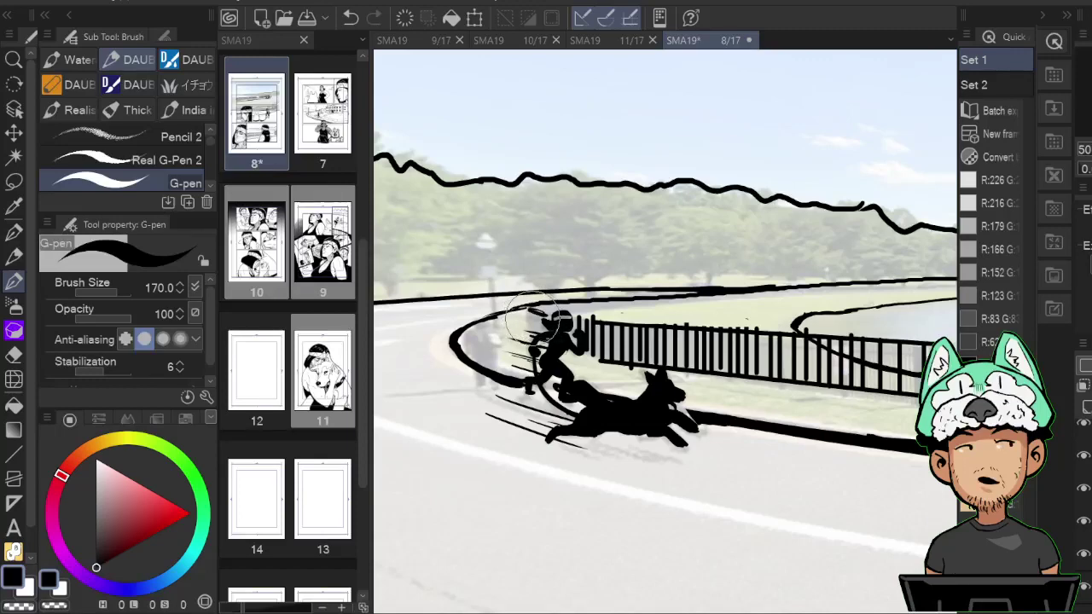
{"action": "key", "text": "h"}
{"action": "mouse_move", "coordinate": [718, 284]}
{"action": "left_mouse_down"}
{"action": "mouse_move", "coordinate": [709, 265]}
{"action": "mouse_move", "coordinate": [683, 270]}
{"action": "left_mouse_up"}
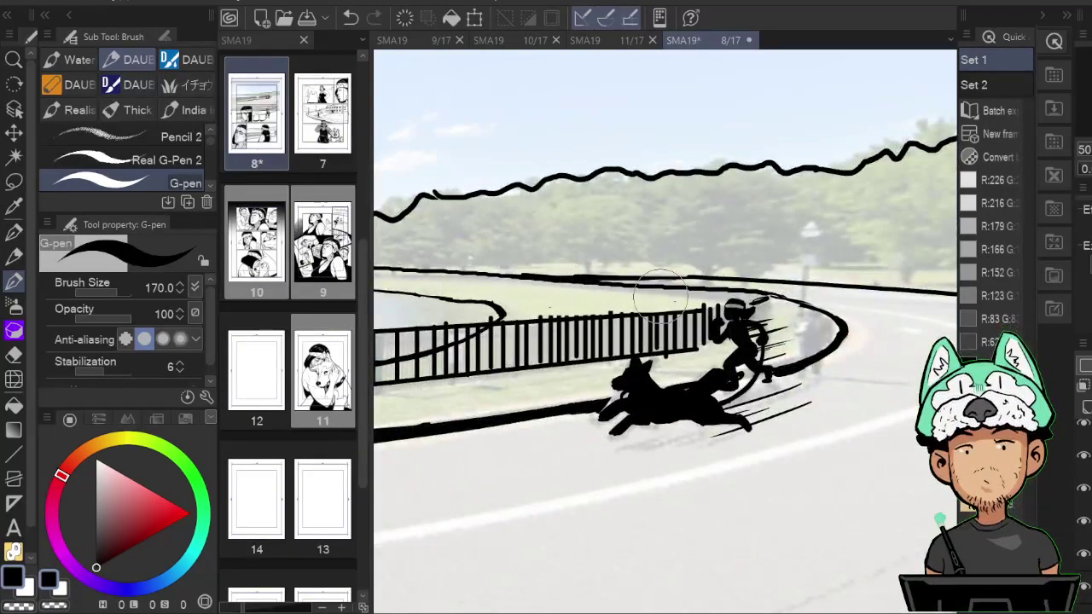
{"action": "left_click_drag", "start_coordinate": [599, 281], "coordinate": [699, 290]}
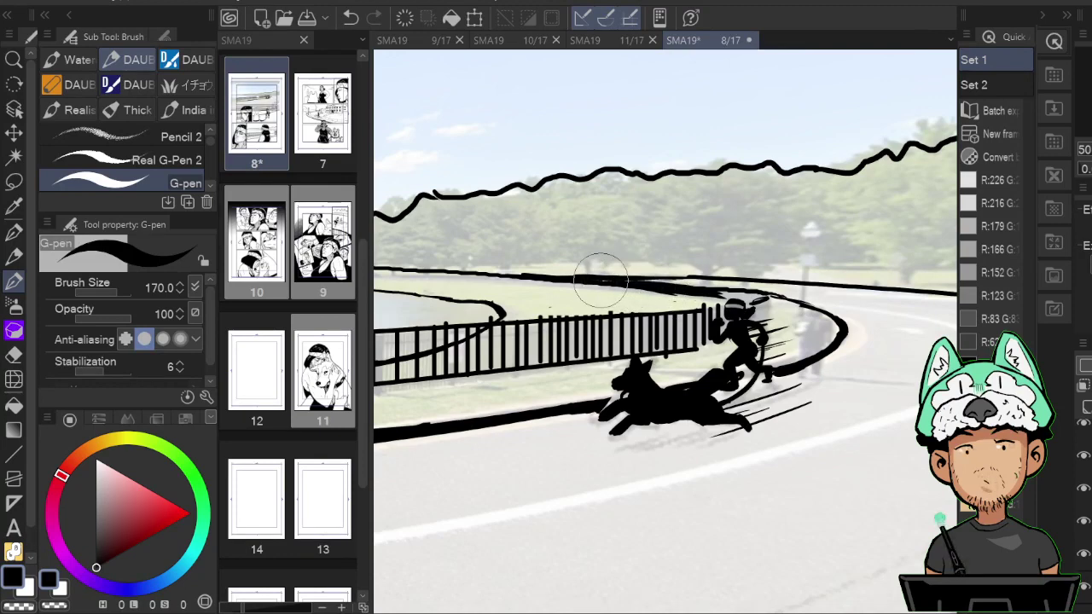
{"action": "left_click_drag", "start_coordinate": [670, 271], "coordinate": [744, 297]}
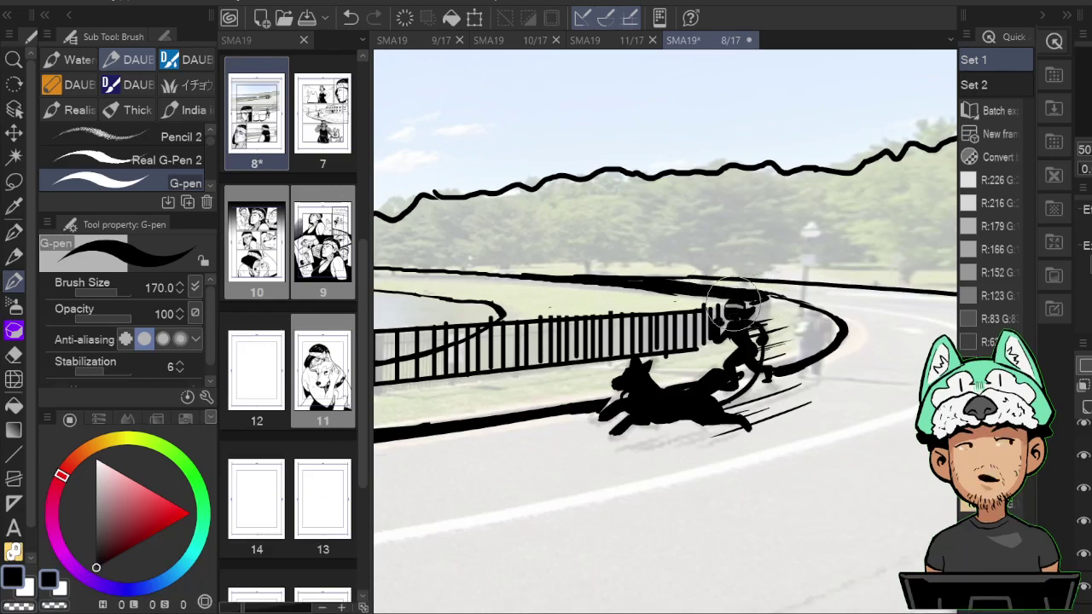
Fill out the runner's hair streaming behind her head in solid black.
{"action": "key", "text": "h"}
{"action": "key", "text": "e"}
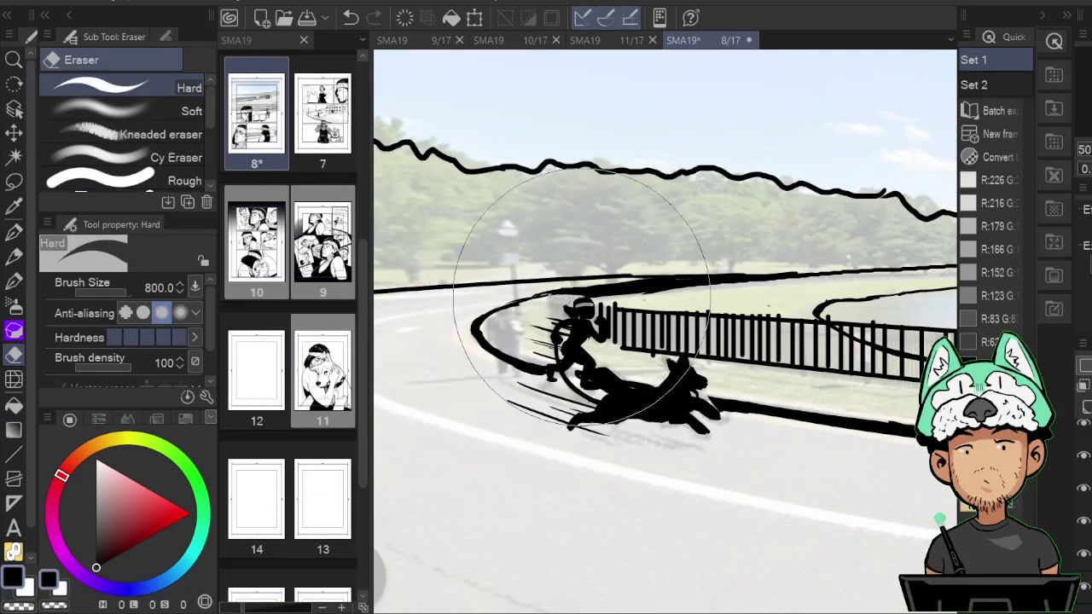
{"action": "key", "text": "p"}
{"action": "mouse_move", "coordinate": [553, 296]}
{"action": "left_mouse_down"}
{"action": "mouse_move", "coordinate": [562, 303]}
{"action": "mouse_move", "coordinate": [551, 314]}
{"action": "left_mouse_up"}
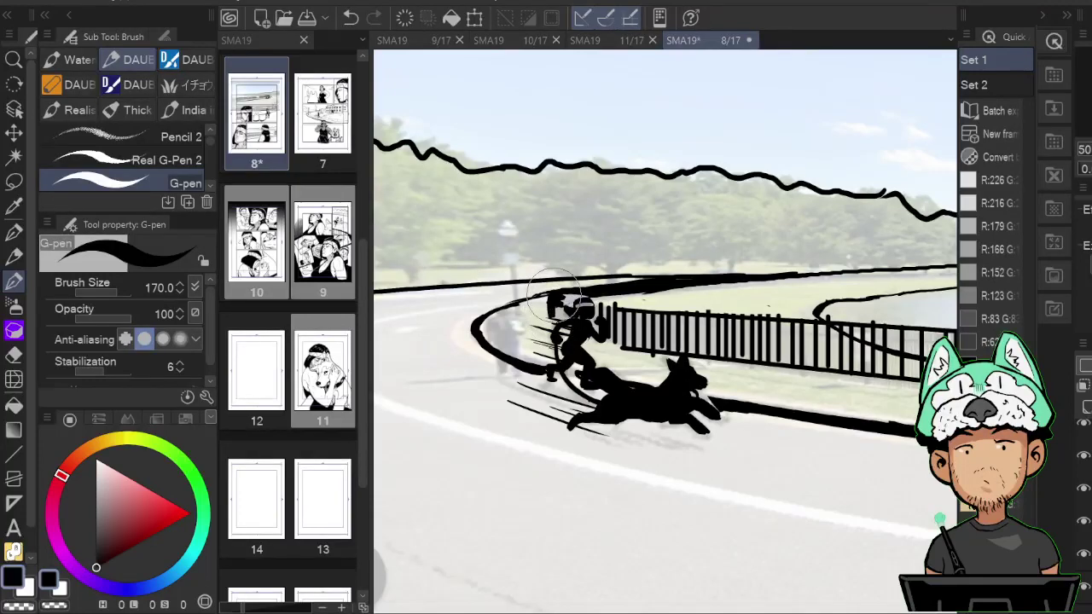
{"action": "key", "text": "h"}
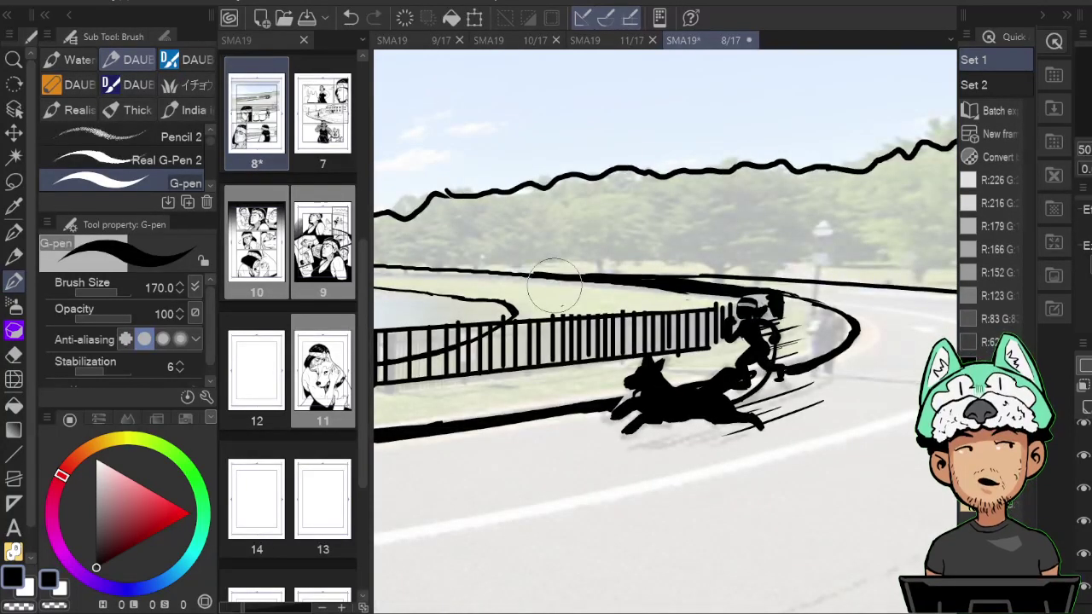
Examine the whole of page 8, both mirrored and unmirrored, to judge the first panel's background.
{"action": "scroll", "coordinate": [556, 294], "scroll_direction": "down", "scroll_amount": 3}
{"action": "scroll", "coordinate": [557, 294], "scroll_direction": "down", "scroll_amount": 4}
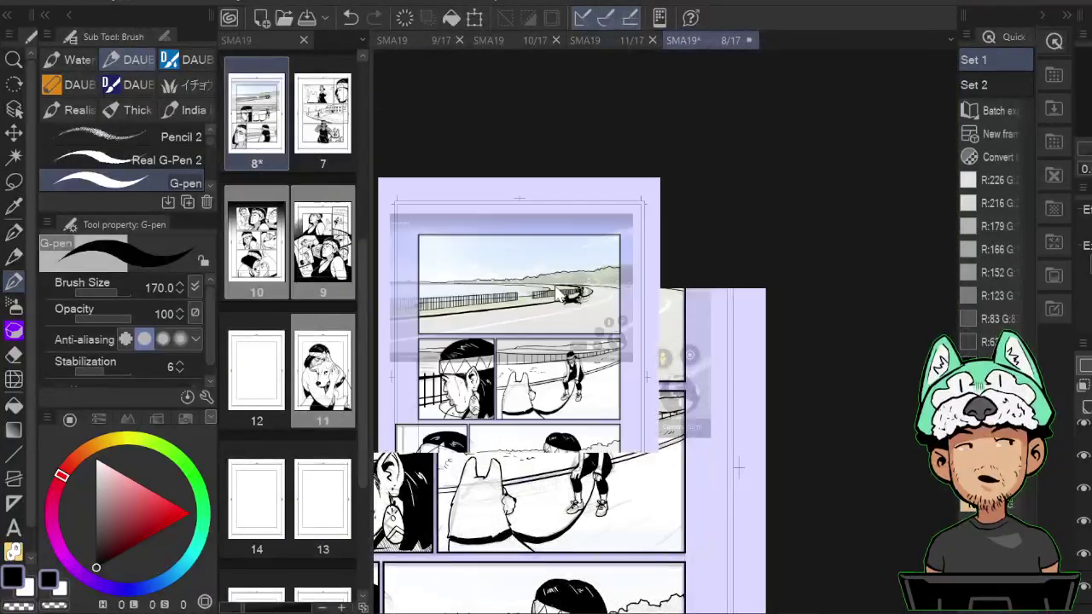
{"action": "key", "text": "ctrl+0"}
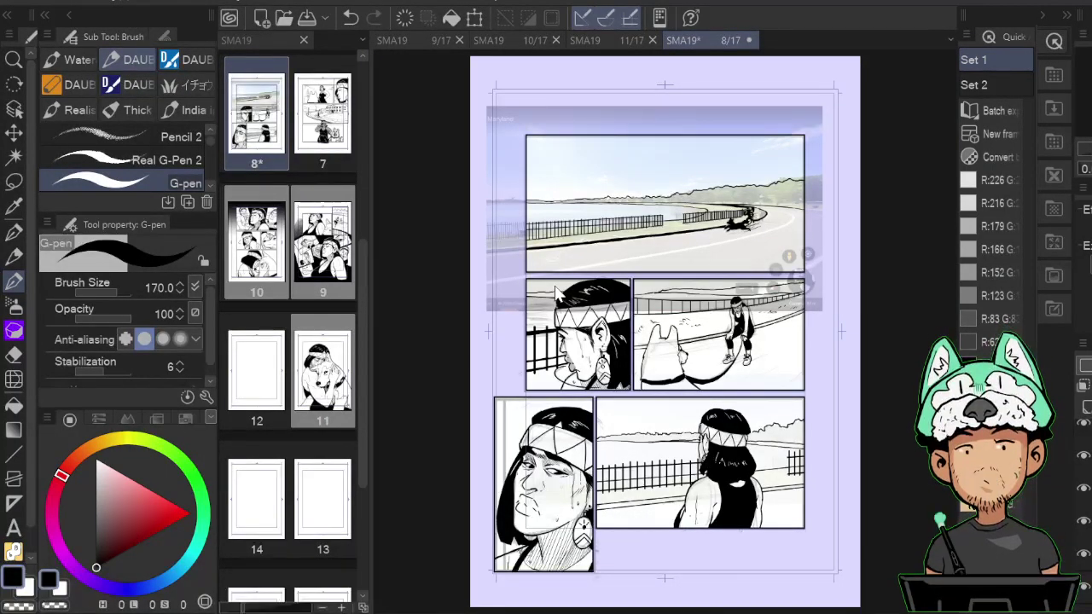
{"action": "scroll", "coordinate": [556, 294], "scroll_direction": "up", "scroll_amount": 1}
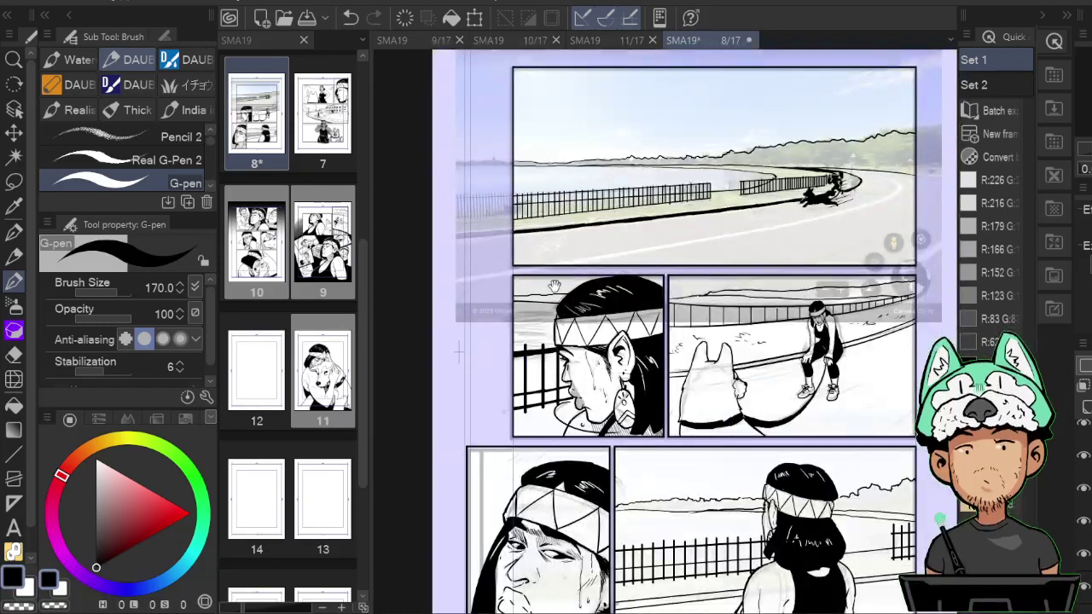
{"action": "key", "text": "h"}
{"action": "left_click_drag", "start_coordinate": [556, 295], "coordinate": [657, 418]}
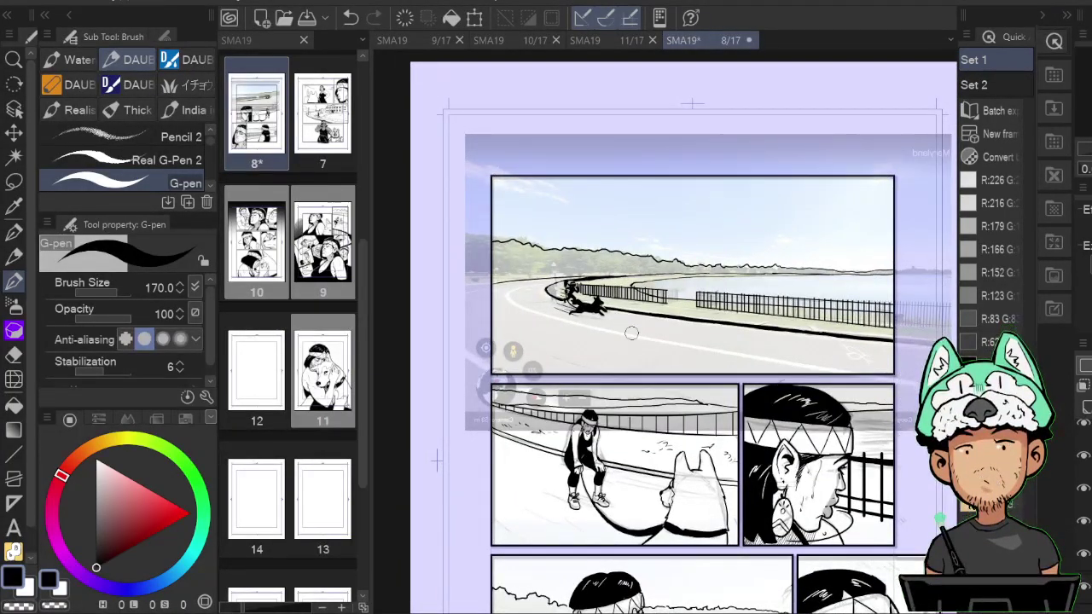
{"action": "key", "text": "h"}
{"action": "scroll", "coordinate": [632, 333], "scroll_direction": "down", "scroll_amount": 2}
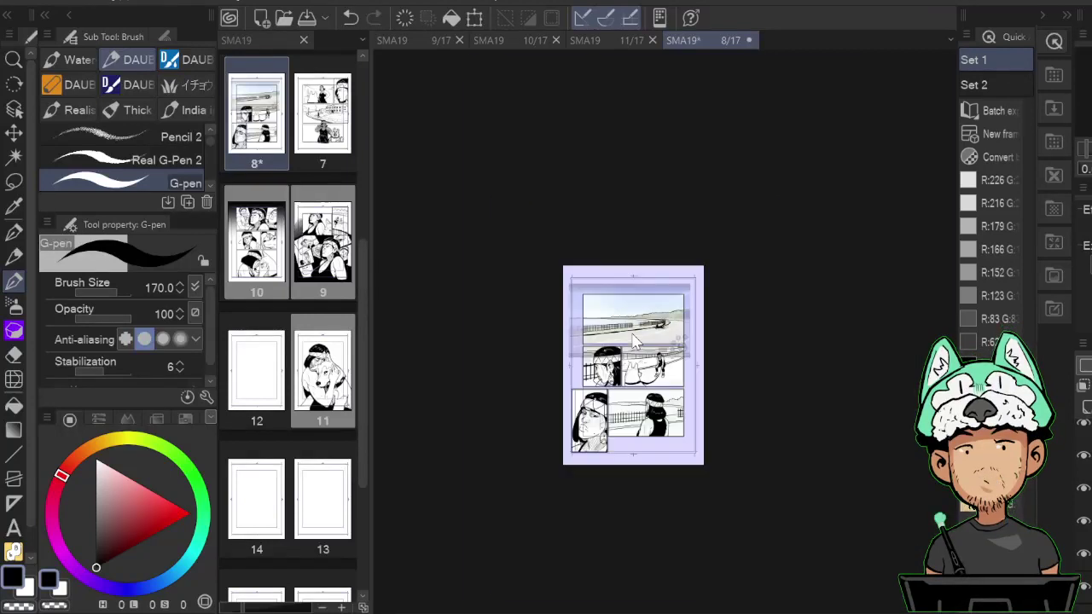
{"action": "key", "text": "ctrl+0"}
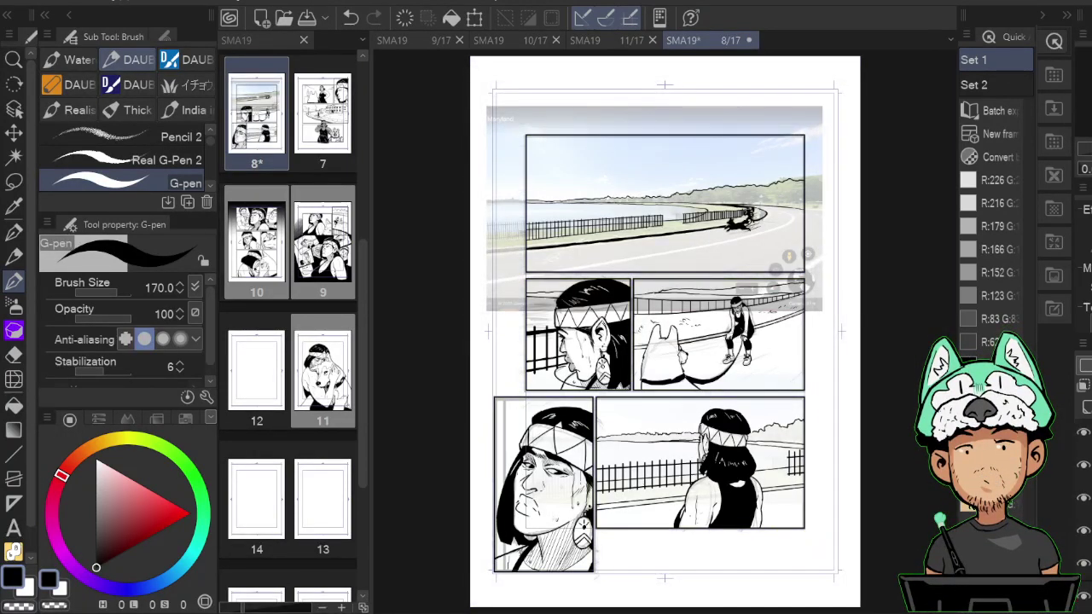
Hide the reference photos on page 8 to leave only the line art, and inspect the first panel.
{"action": "left_click", "coordinate": [1084, 596]}
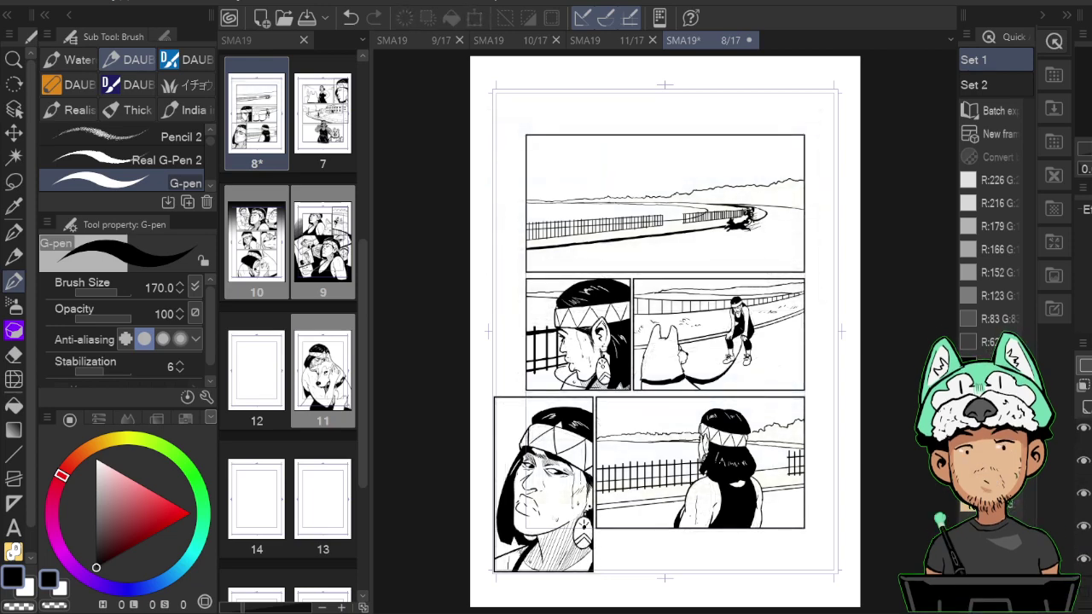
{"action": "key", "text": "ctrl+minus"}
{"action": "key", "text": "ctrl+plus"}
{"action": "key", "text": "ctrl+plus"}
{"action": "key", "text": "ctrl+plus"}
{"action": "key", "text": "ctrl+plus"}
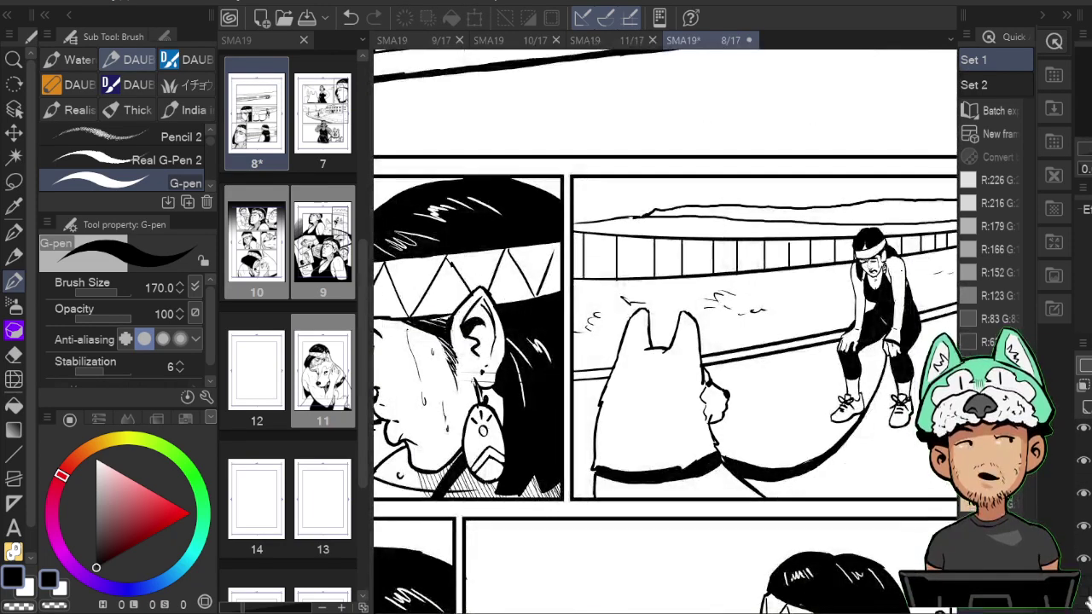
{"action": "left_click_drag", "start_coordinate": [855, 156], "coordinate": [643, 518]}
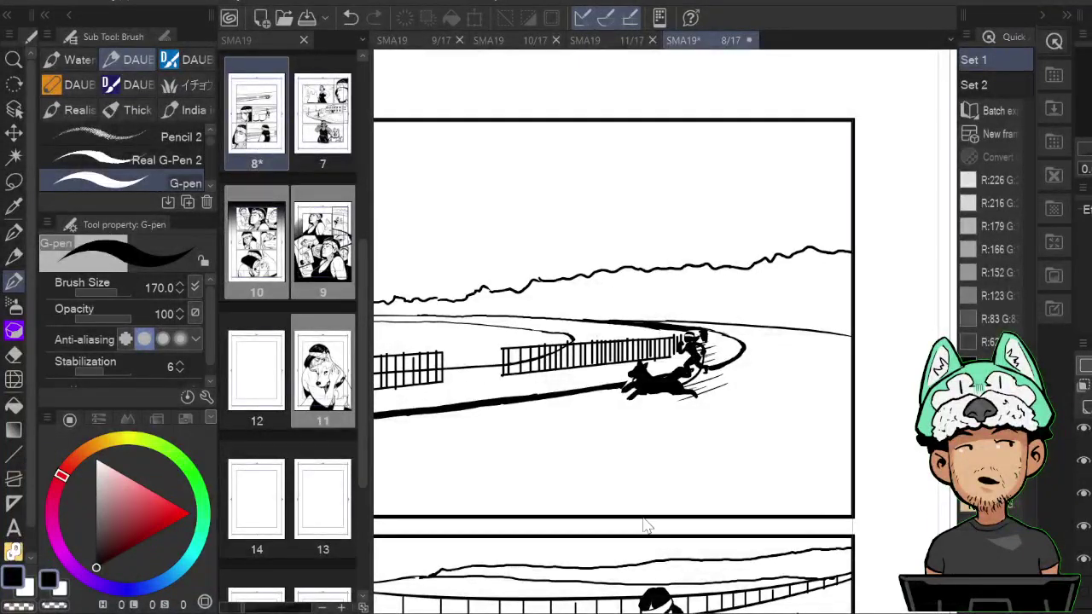
Erase the fence bars crowding the runner's raised hand and redraw the fence's end just short of her.
{"action": "scroll", "coordinate": [646, 527], "scroll_direction": "up", "scroll_amount": 4}
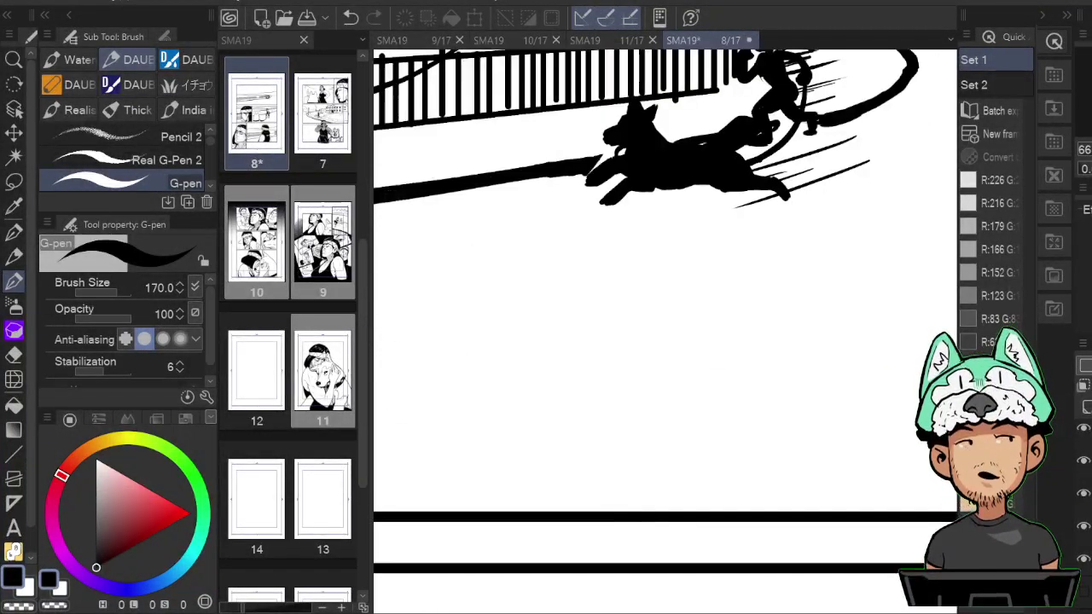
{"action": "scroll", "coordinate": [745, 312], "scroll_direction": "up", "scroll_amount": 3}
{"action": "key", "text": "e"}
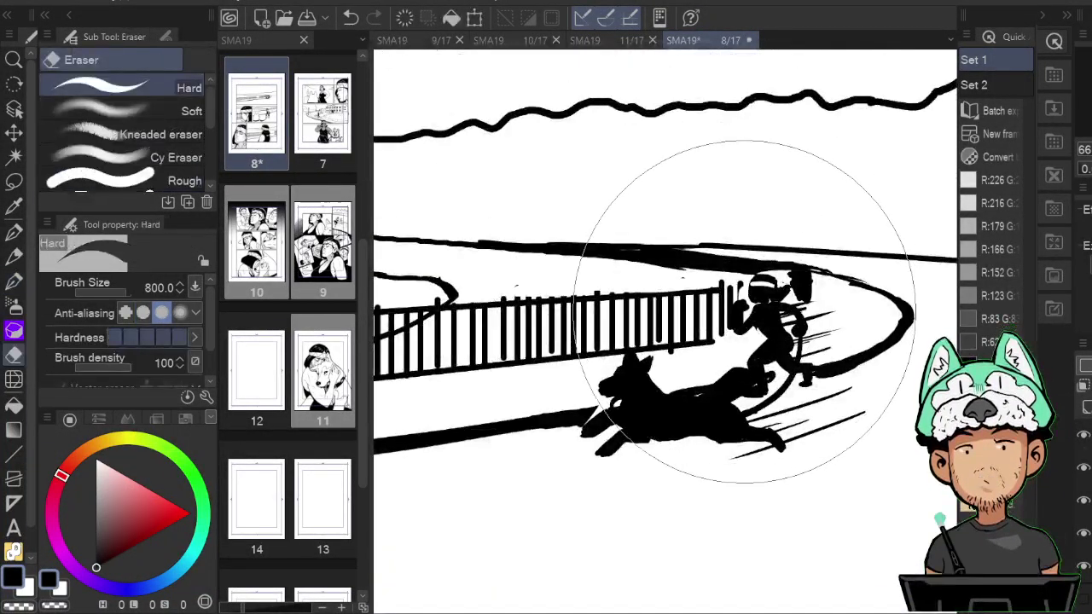
{"action": "mouse_move", "coordinate": [740, 288]}
{"action": "left_mouse_down"}
{"action": "mouse_move", "coordinate": [732, 332]}
{"action": "mouse_move", "coordinate": [722, 321]}
{"action": "left_mouse_up"}
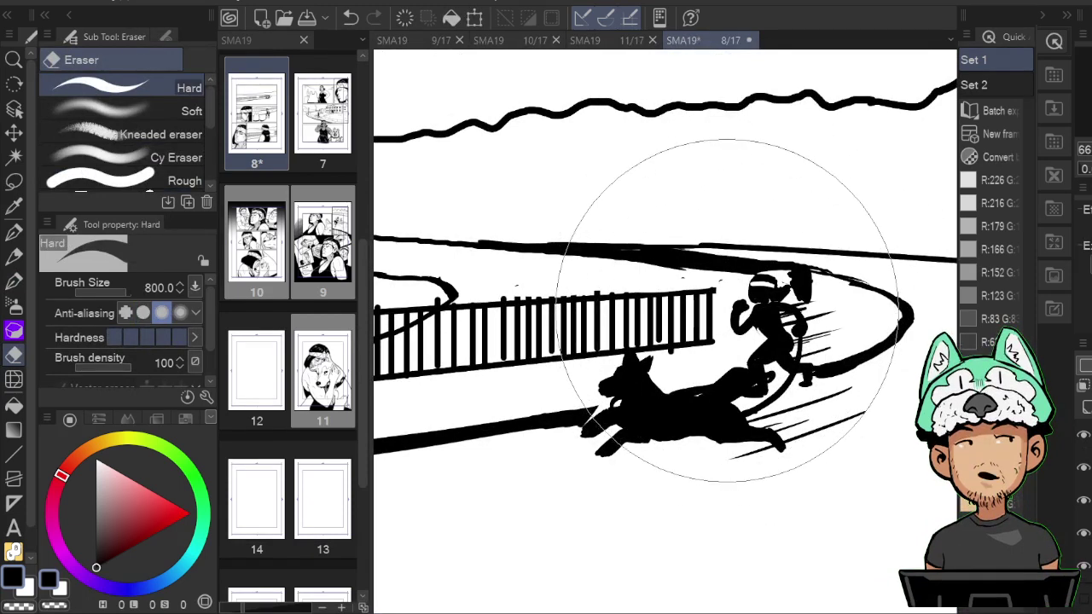
{"action": "key", "text": "p"}
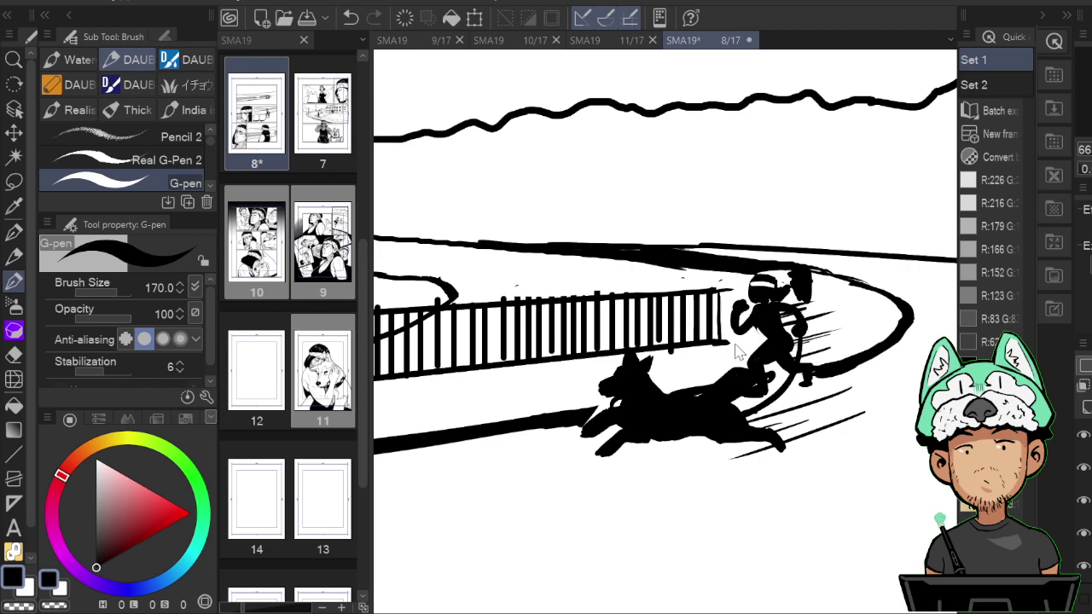
Review the first panel's line art up close and in the context of the whole page.
{"action": "scroll", "coordinate": [739, 352], "scroll_direction": "down", "scroll_amount": 5}
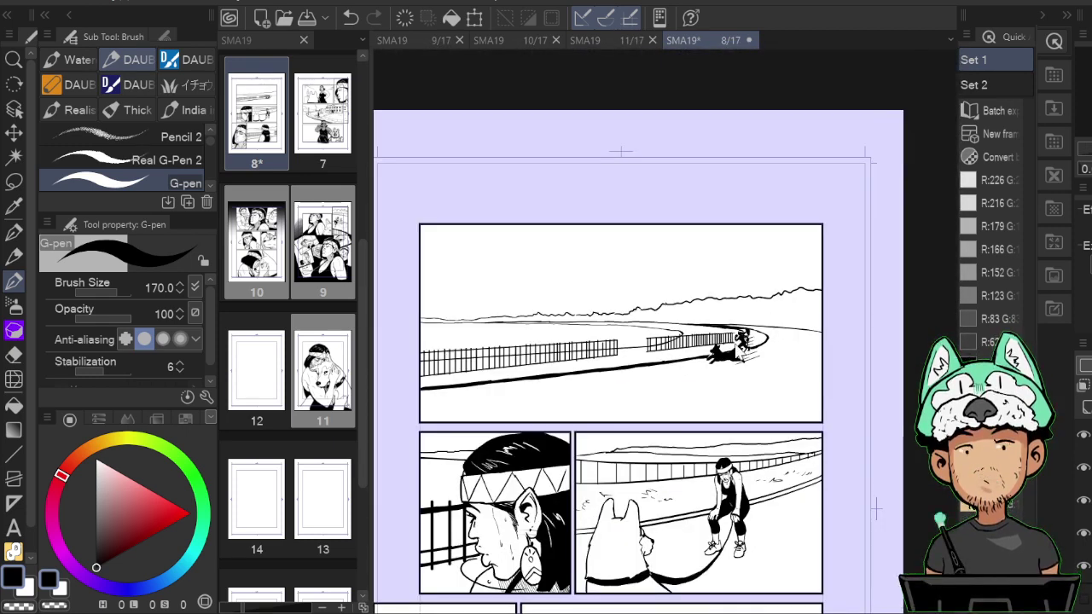
{"action": "scroll", "coordinate": [735, 349], "scroll_direction": "down", "scroll_amount": 2}
{"action": "scroll", "coordinate": [735, 349], "scroll_direction": "up", "scroll_amount": 2}
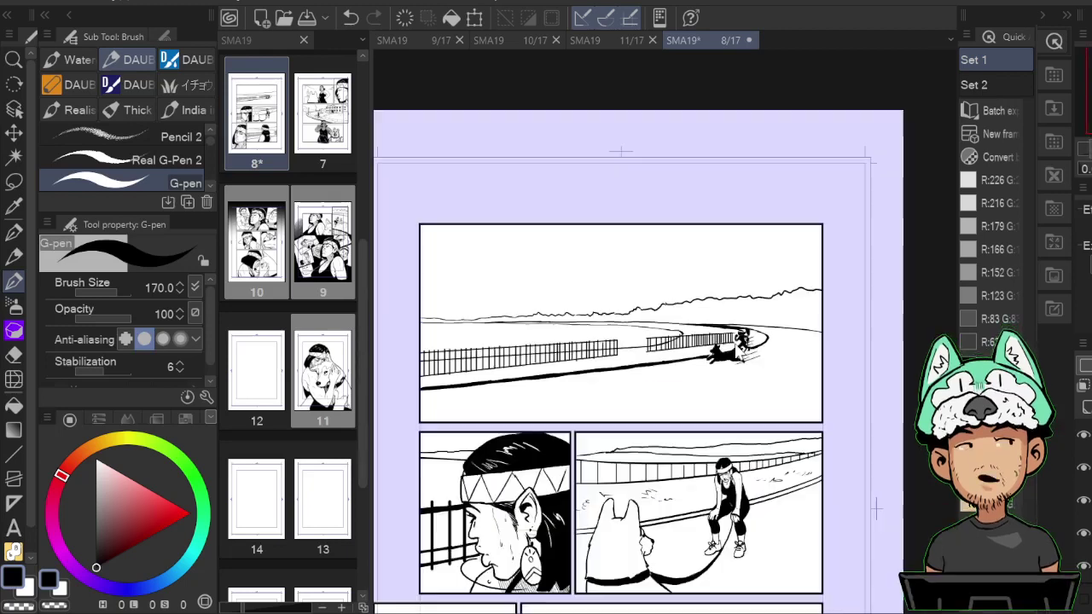
{"action": "scroll", "coordinate": [732, 347], "scroll_direction": "up", "scroll_amount": 3}
{"action": "scroll", "coordinate": [732, 348], "scroll_direction": "down", "scroll_amount": 3}
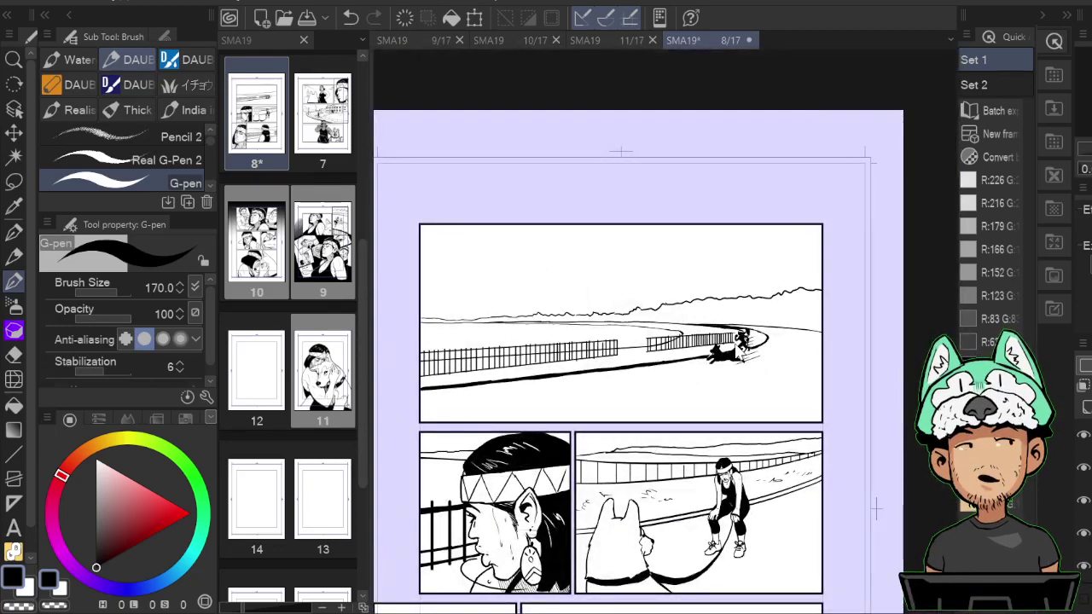
{"action": "scroll", "coordinate": [739, 352], "scroll_direction": "down", "scroll_amount": 3}
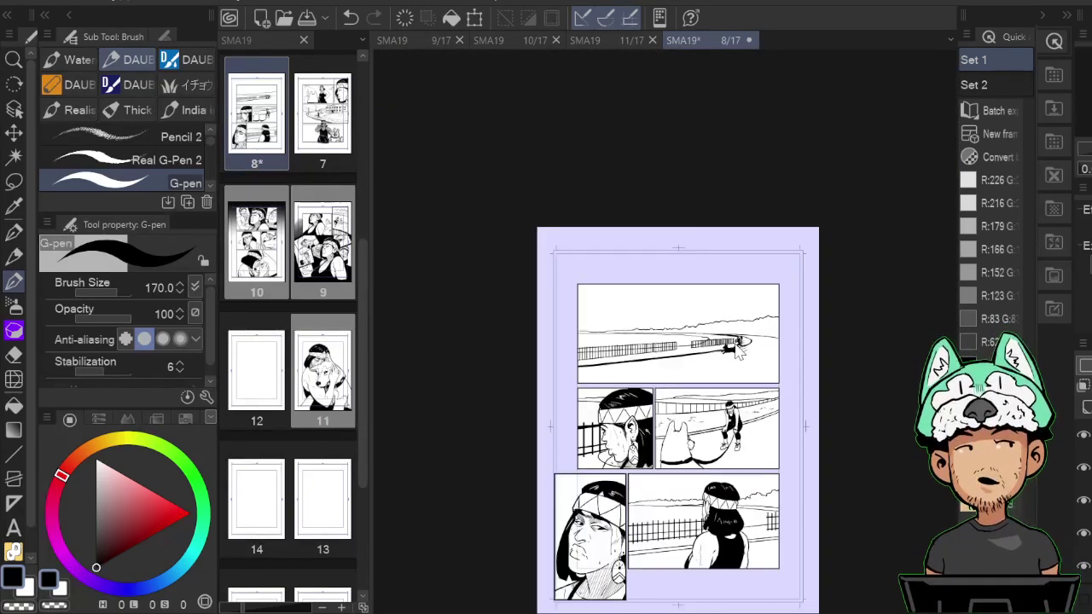
{"action": "key", "text": "ctrl+0"}
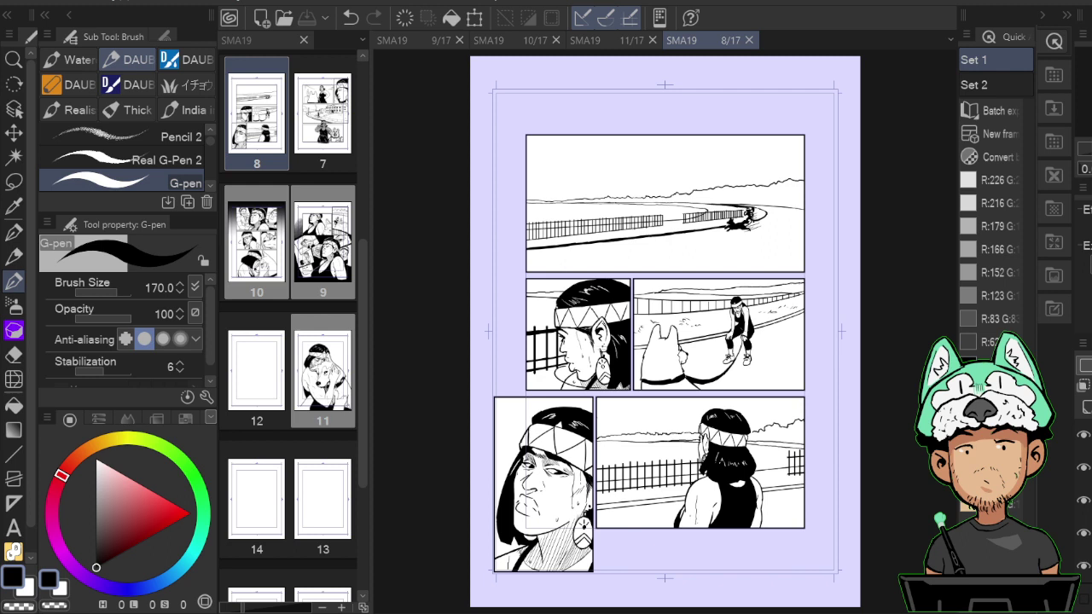
Toggle a layer's visibility off and on to check the full page, and save page 8.
{"action": "left_click", "coordinate": [1086, 500]}
{"action": "left_click", "coordinate": [1086, 500]}
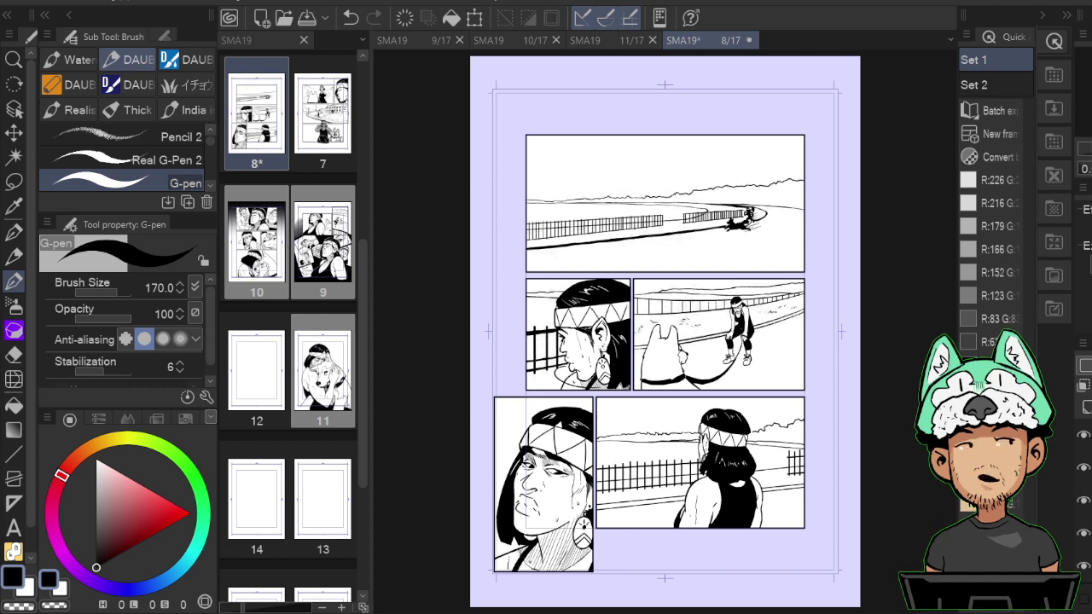
{"action": "key", "text": "ctrl+minus"}
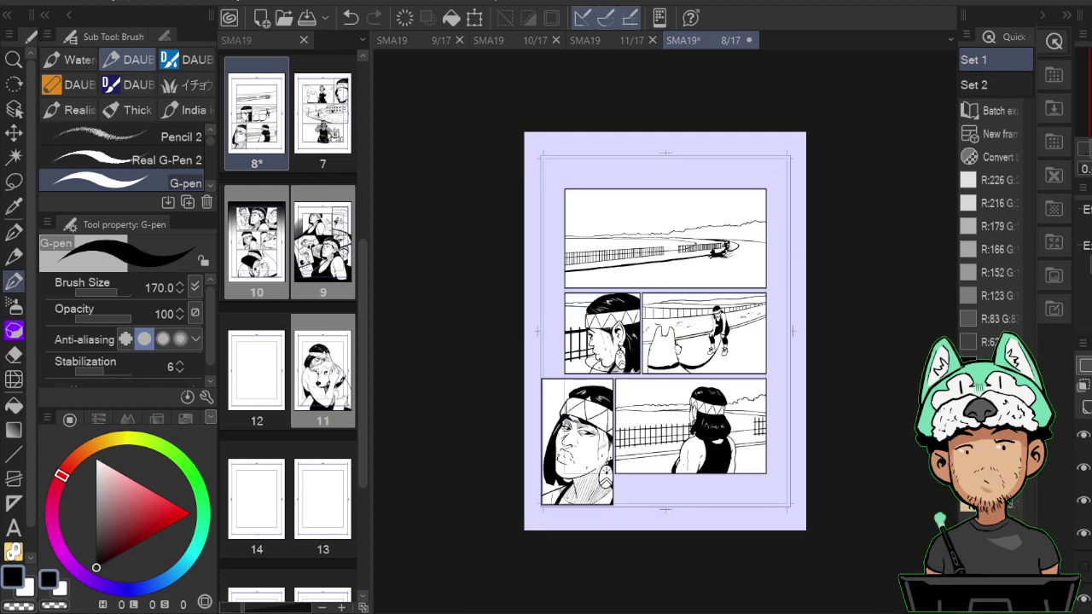
{"action": "key", "text": "ctrl+minus"}
{"action": "key", "text": "ctrl+0"}
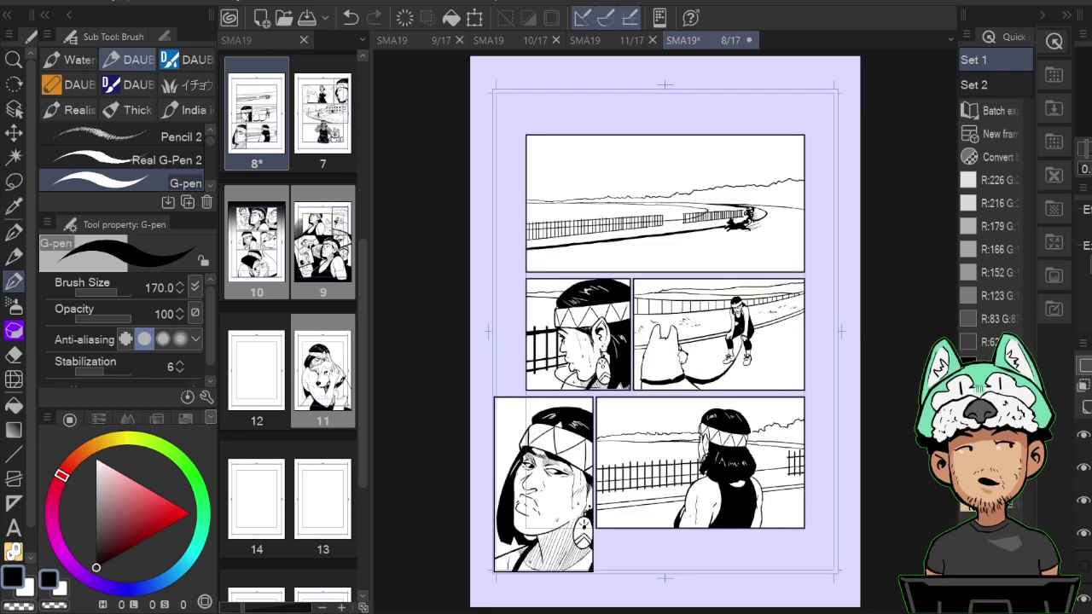
{"action": "key", "text": "ctrl+s"}
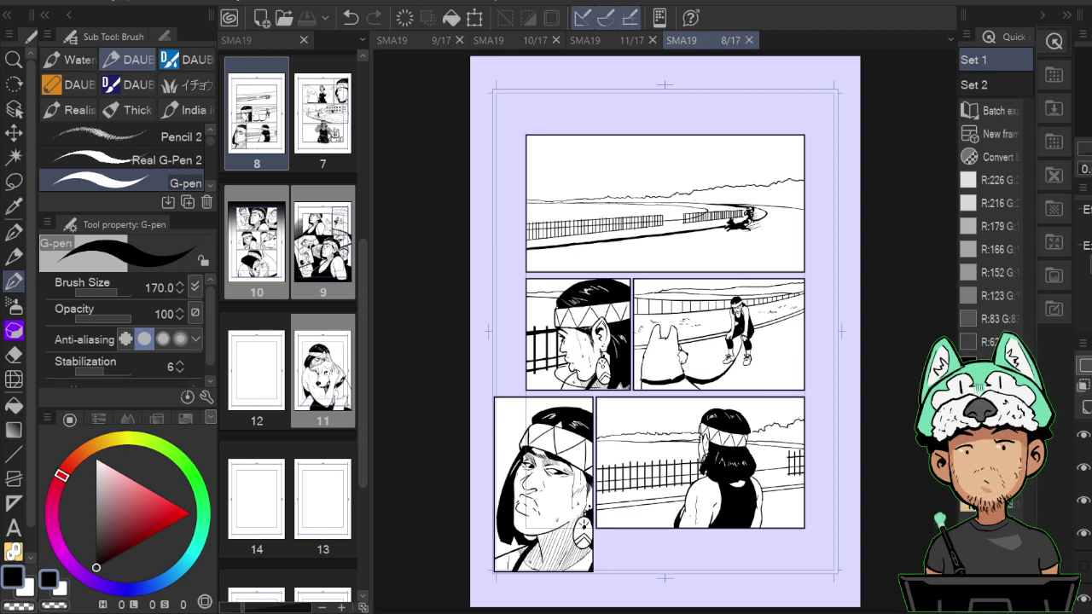
Look through open pages 11, 10 and 9 for comparison, and return to page 8.
{"action": "left_click", "coordinate": [622, 41]}
{"action": "left_click", "coordinate": [516, 40]}
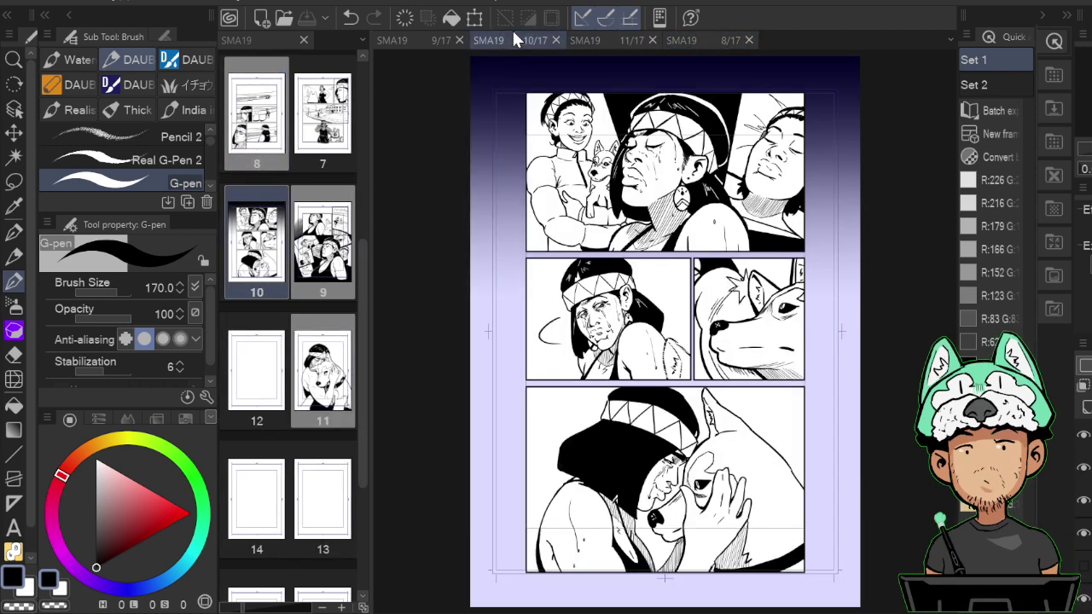
{"action": "left_click", "coordinate": [397, 40]}
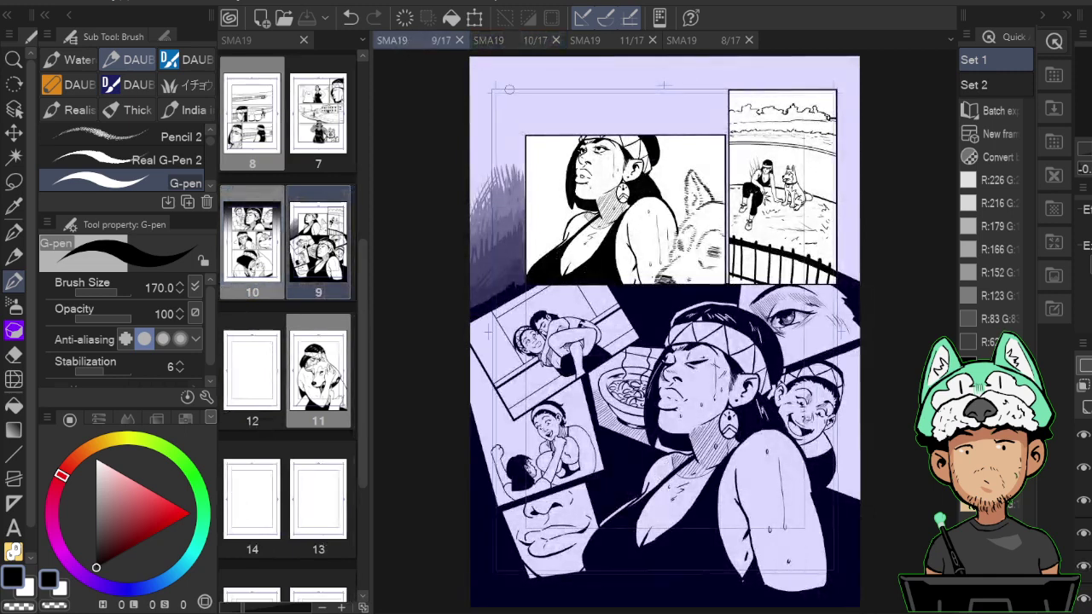
{"action": "left_click", "coordinate": [672, 41]}
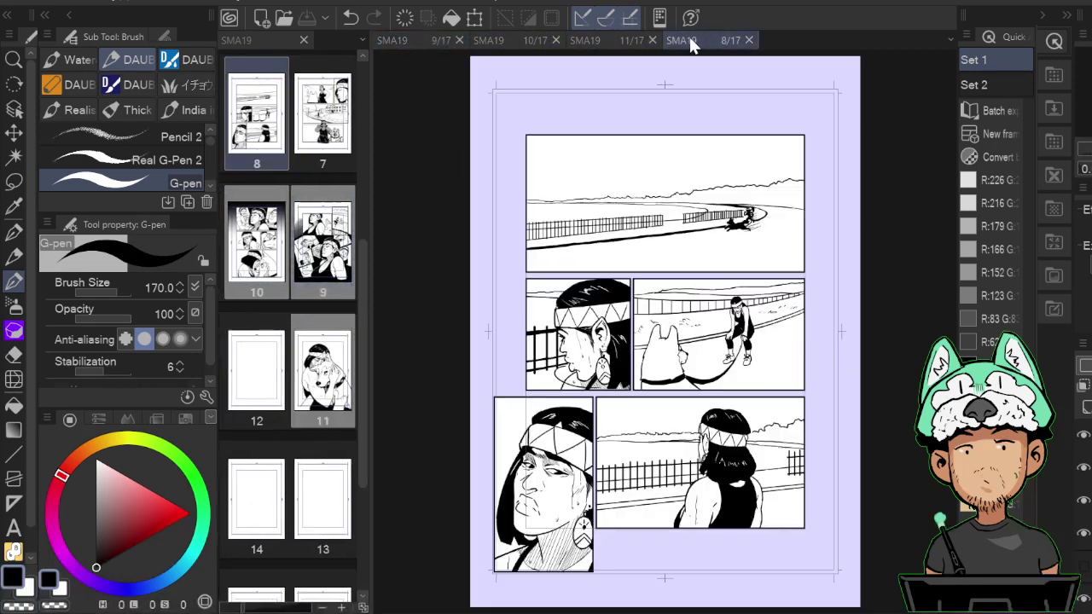
Close page 8 and examine page 11's drawing of the woman hugging the dog up close.
{"action": "left_click", "coordinate": [748, 41]}
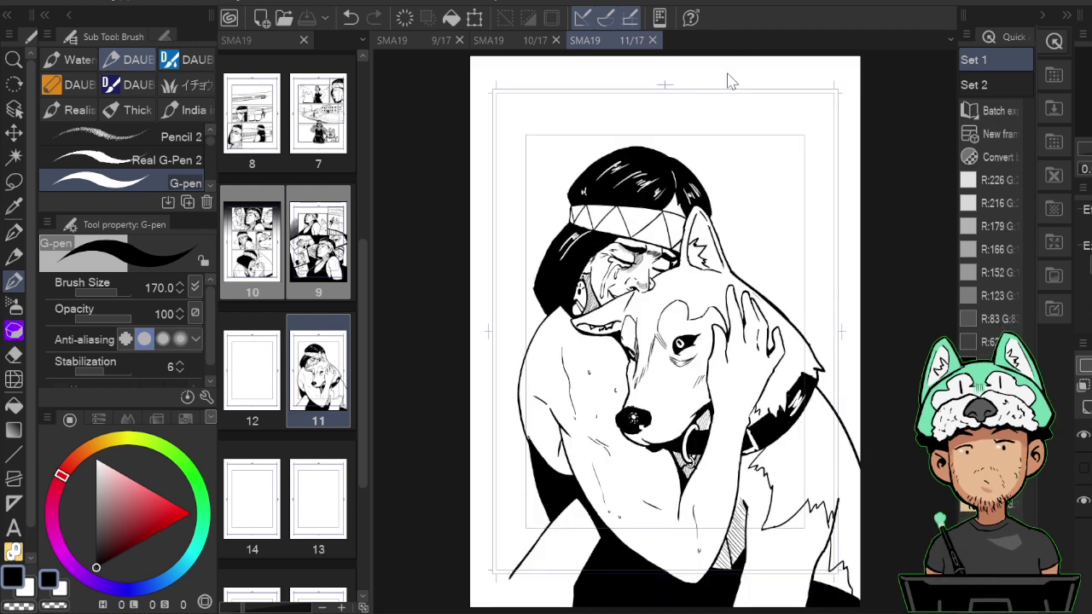
{"action": "scroll", "coordinate": [730, 81], "scroll_direction": "down", "scroll_amount": 2}
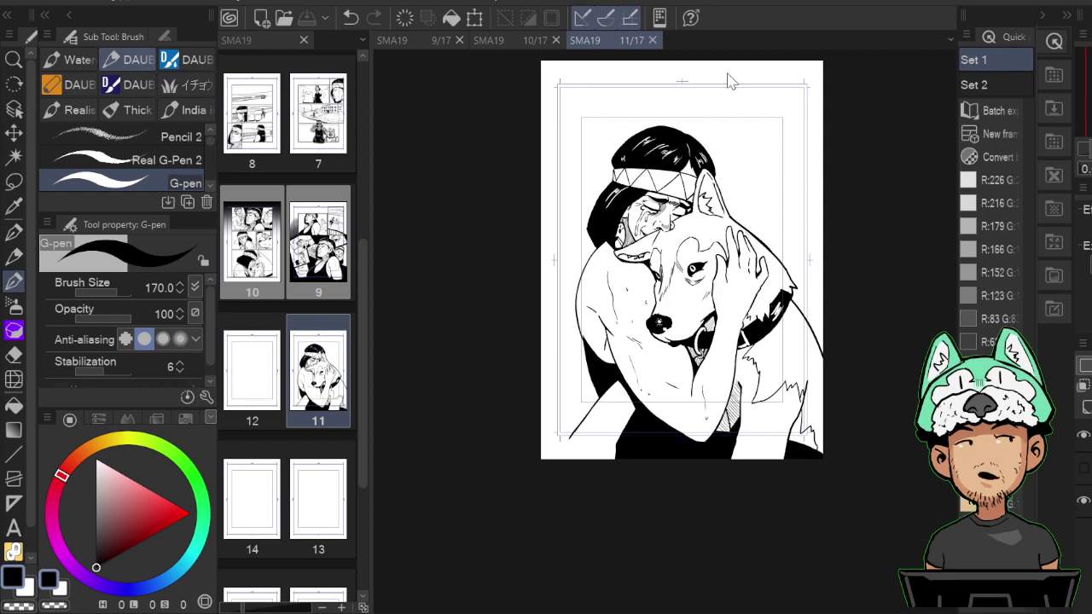
{"action": "scroll", "coordinate": [729, 81], "scroll_direction": "up", "scroll_amount": 4}
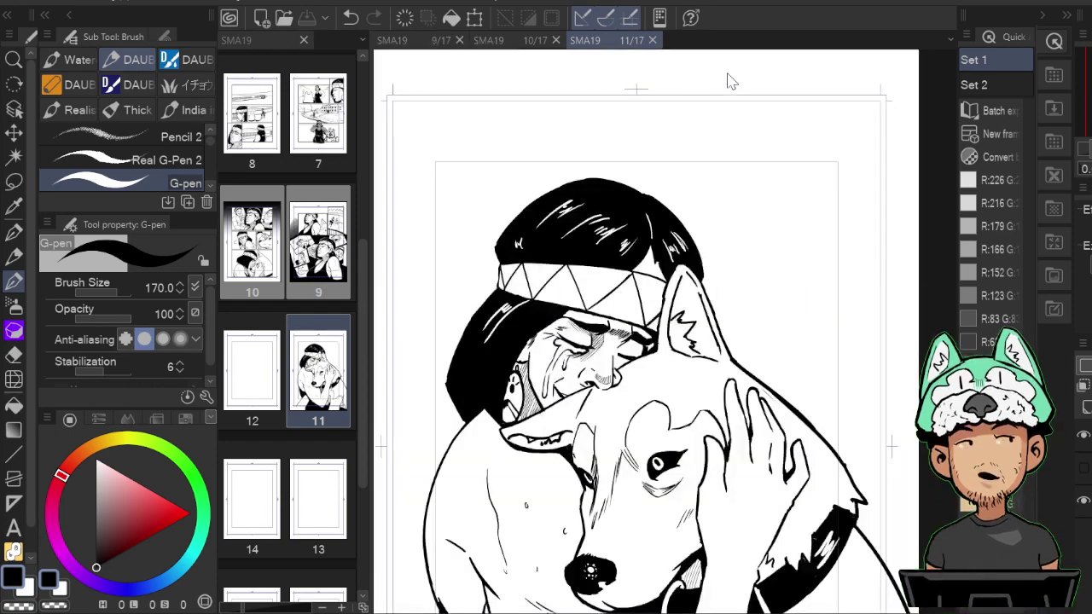
{"action": "left_click_drag", "start_coordinate": [768, 546], "coordinate": [854, 249]}
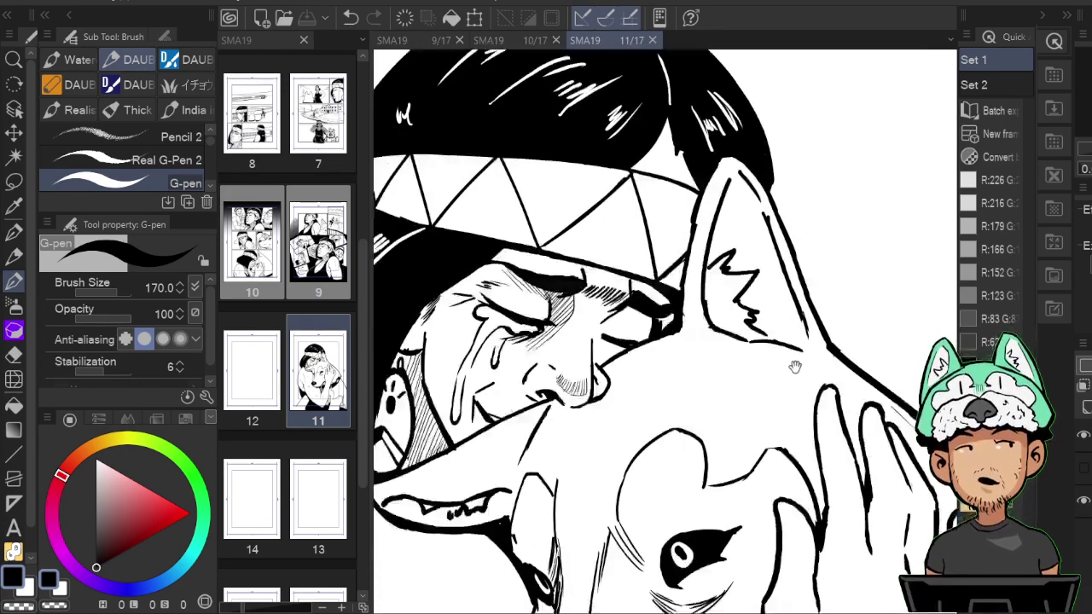
{"action": "mouse_move", "coordinate": [800, 578]}
{"action": "left_mouse_down"}
{"action": "mouse_move", "coordinate": [831, 296]}
{"action": "mouse_move", "coordinate": [751, 141]}
{"action": "left_mouse_up"}
{"action": "left_click_drag", "start_coordinate": [795, 259], "coordinate": [817, 399]}
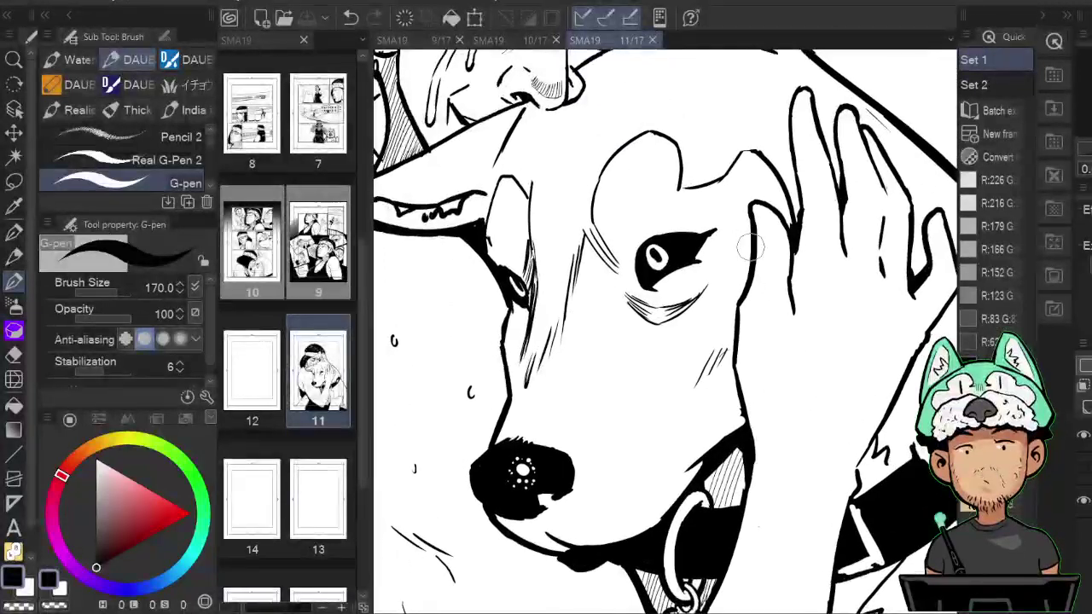
Ink small detail lines on the fingertips of the hand resting on the dog's head.
{"action": "left_click", "coordinate": [763, 211]}
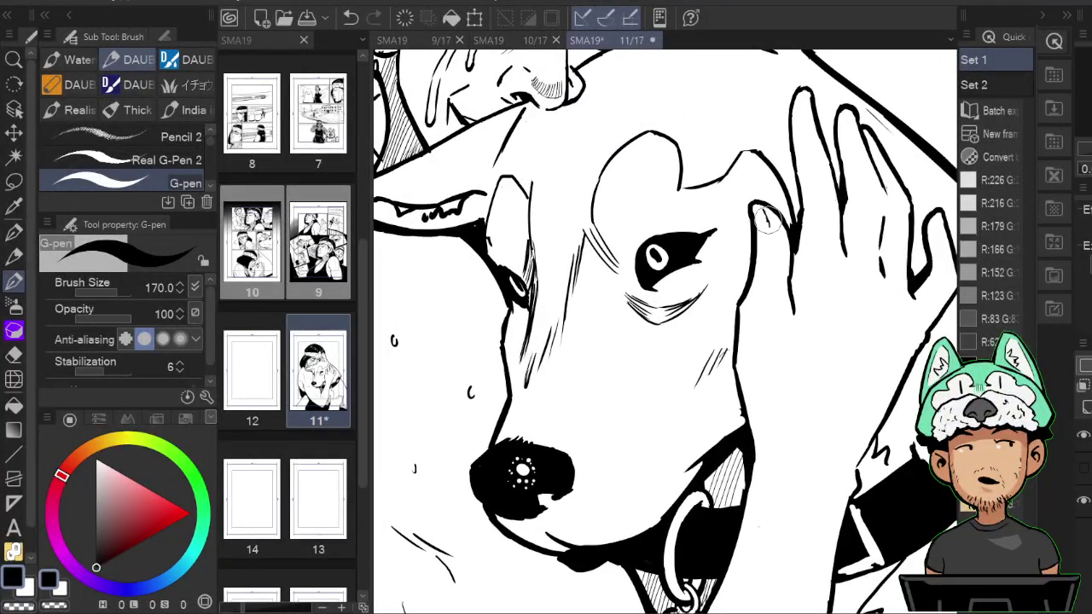
{"action": "left_click_drag", "start_coordinate": [769, 218], "coordinate": [770, 230]}
{"action": "left_click_drag", "start_coordinate": [826, 205], "coordinate": [778, 329]}
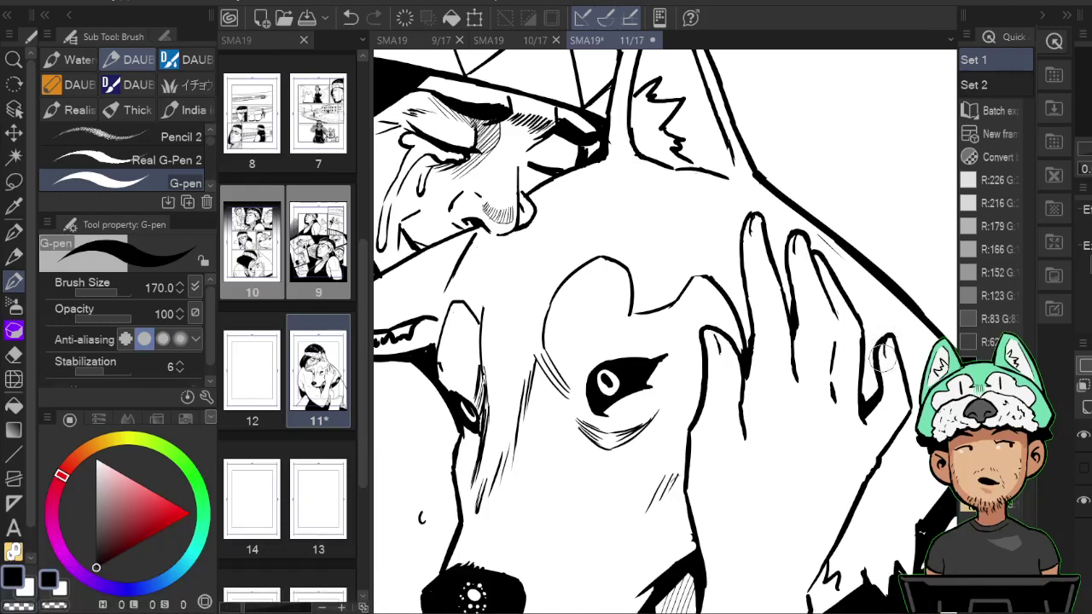
{"action": "scroll", "coordinate": [886, 369], "scroll_direction": "down", "scroll_amount": 5}
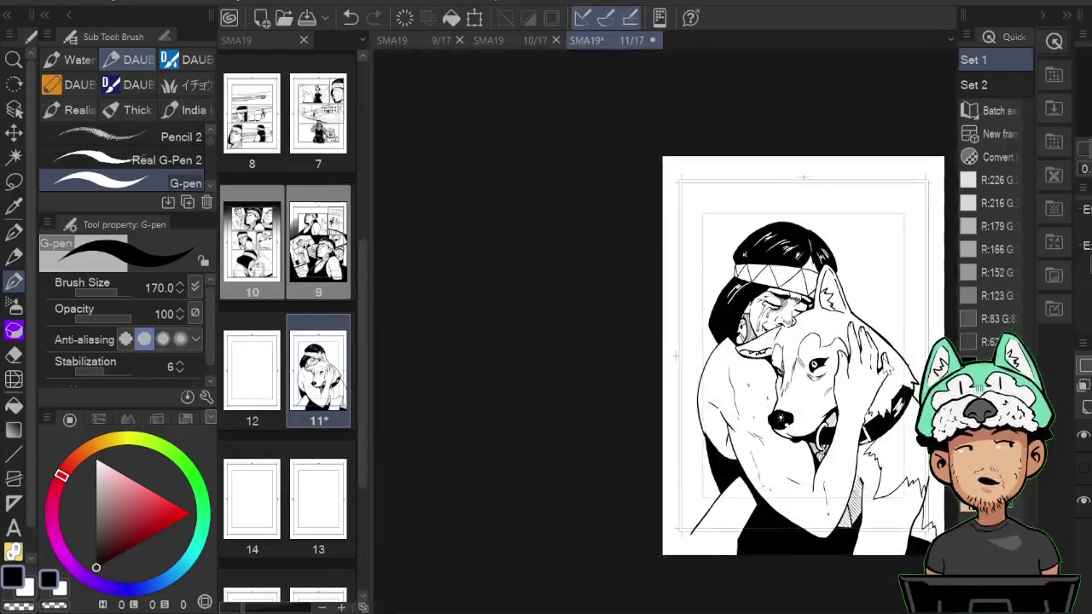
Ink a thin sweat trail with a drop running down the woman's forearm below the dog's collar.
{"action": "scroll", "coordinate": [887, 369], "scroll_direction": "up", "scroll_amount": 5}
{"action": "key", "text": "h"}
{"action": "left_click_drag", "start_coordinate": [617, 601], "coordinate": [722, 321]}
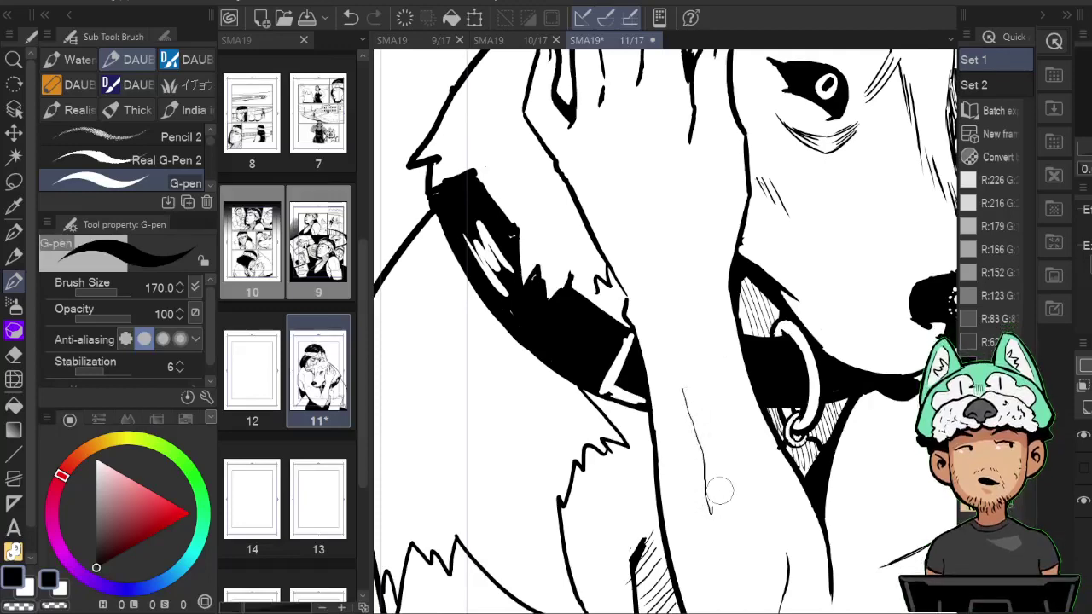
{"action": "left_click_drag", "start_coordinate": [762, 465], "coordinate": [780, 350]}
{"action": "key", "text": "h"}
{"action": "left_click_drag", "start_coordinate": [630, 404], "coordinate": [803, 412]}
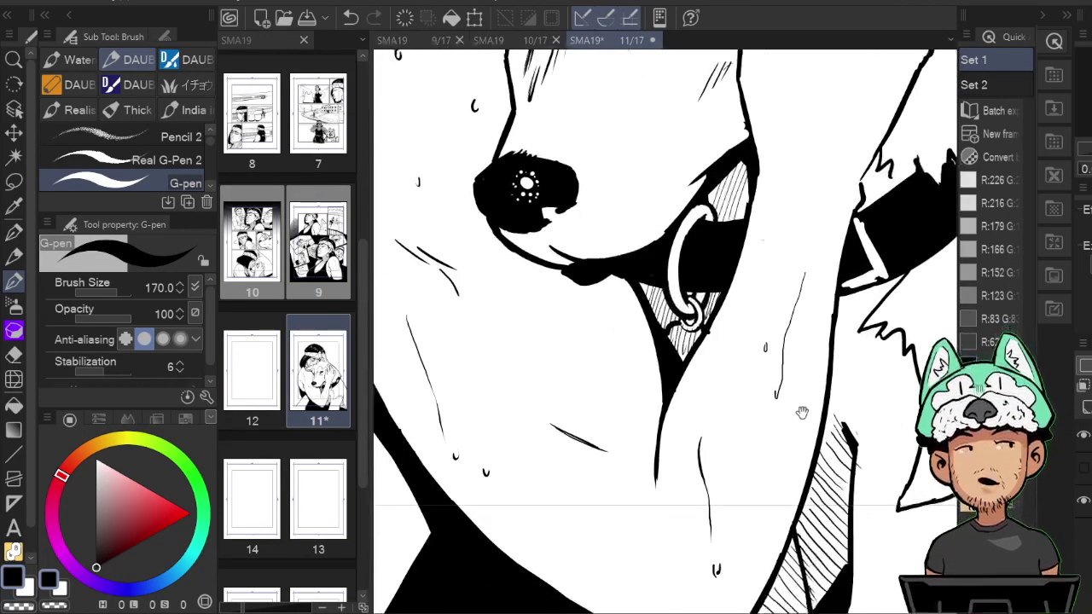
Add thin sweat trails with small drops on the woman's shoulder and at her temple.
{"action": "left_click_drag", "start_coordinate": [563, 326], "coordinate": [699, 353]}
{"action": "left_click_drag", "start_coordinate": [618, 212], "coordinate": [763, 450]}
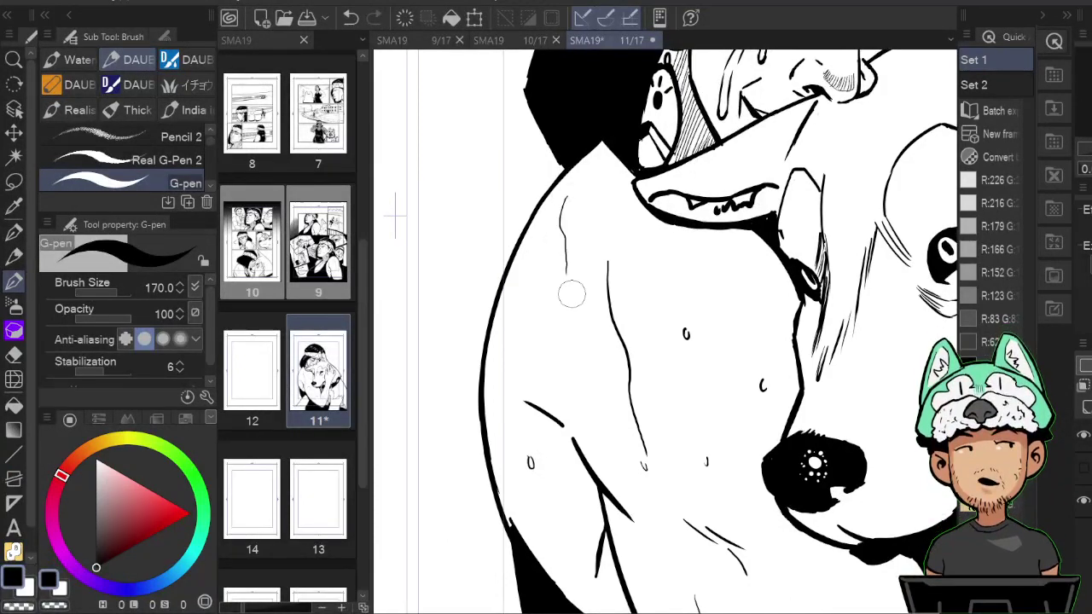
{"action": "left_click_drag", "start_coordinate": [572, 294], "coordinate": [503, 580]}
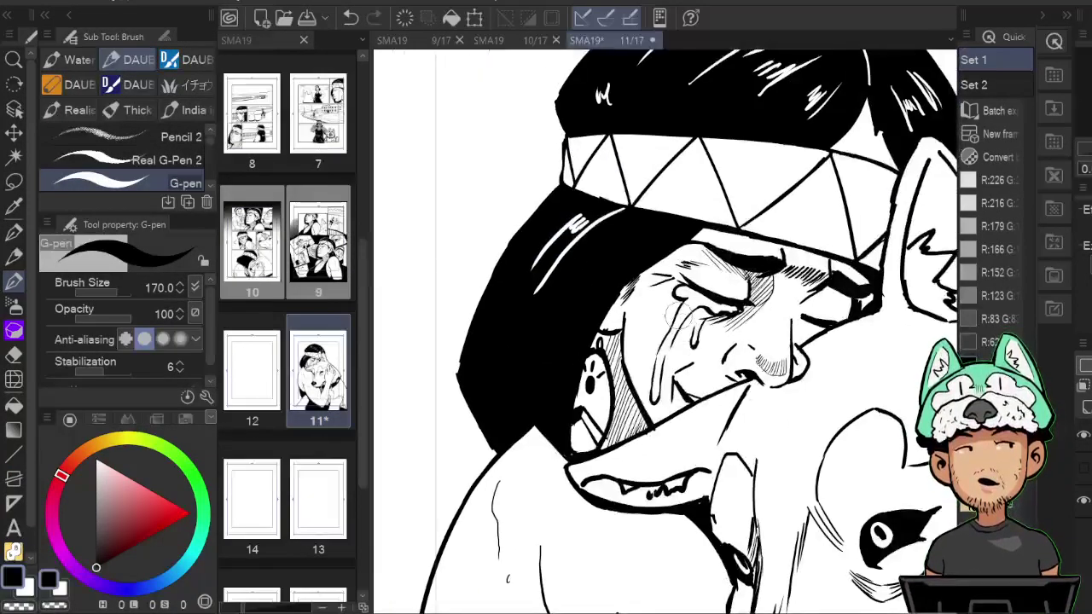
{"action": "left_click_drag", "start_coordinate": [805, 296], "coordinate": [742, 317]}
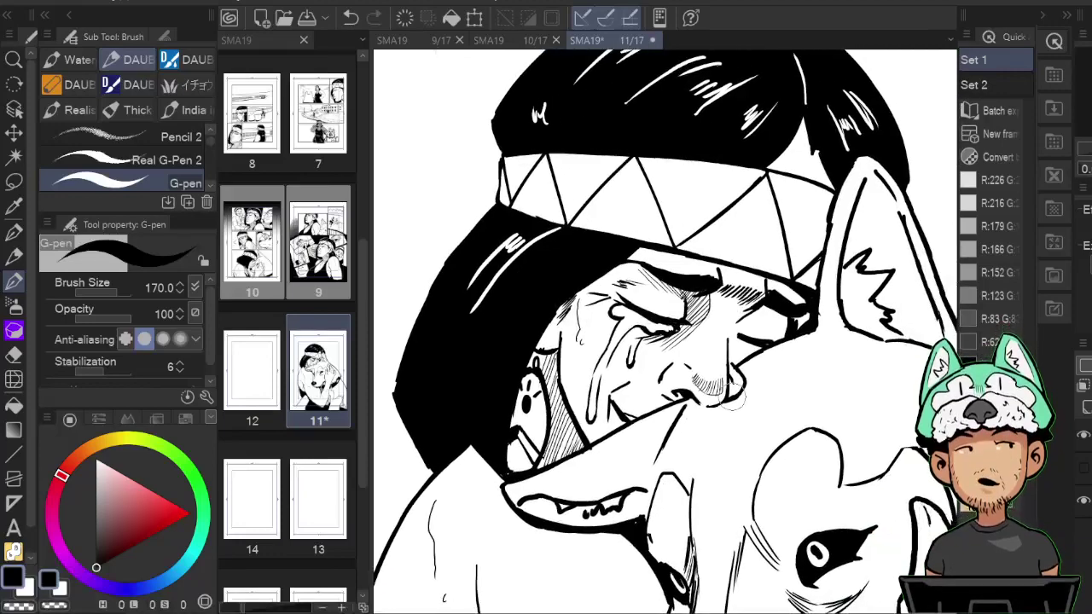
Set the G-pen size to 200 and ink a small crease with hatching between the woman's far eye and nose bridge.
{"action": "scroll", "coordinate": [736, 405], "scroll_direction": "down", "scroll_amount": 5}
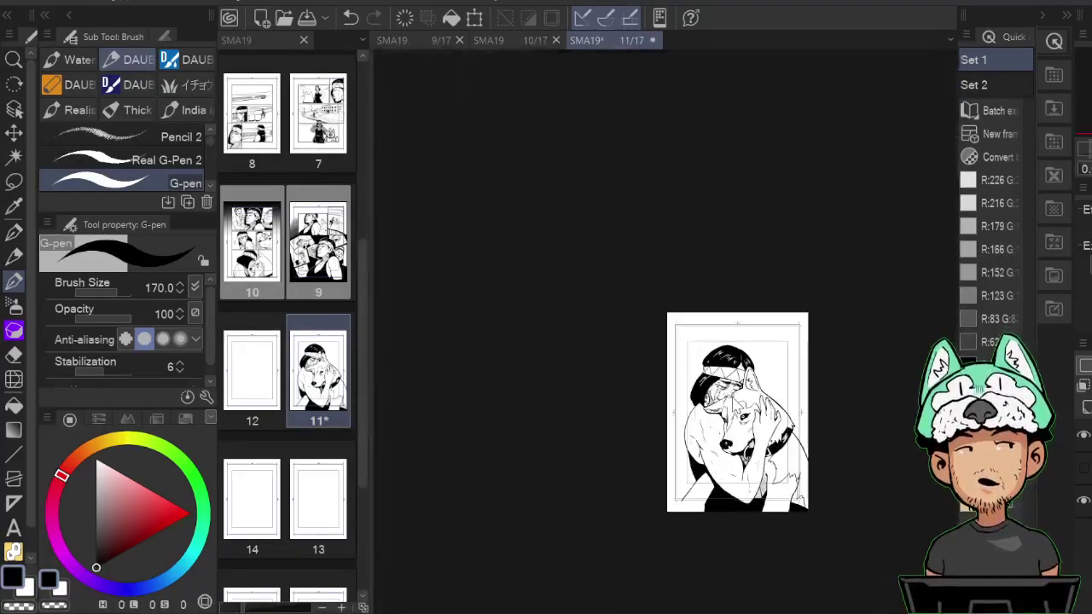
{"action": "scroll", "coordinate": [735, 405], "scroll_direction": "up", "scroll_amount": 7}
{"action": "scroll", "coordinate": [736, 407], "scroll_direction": "up", "scroll_amount": 2}
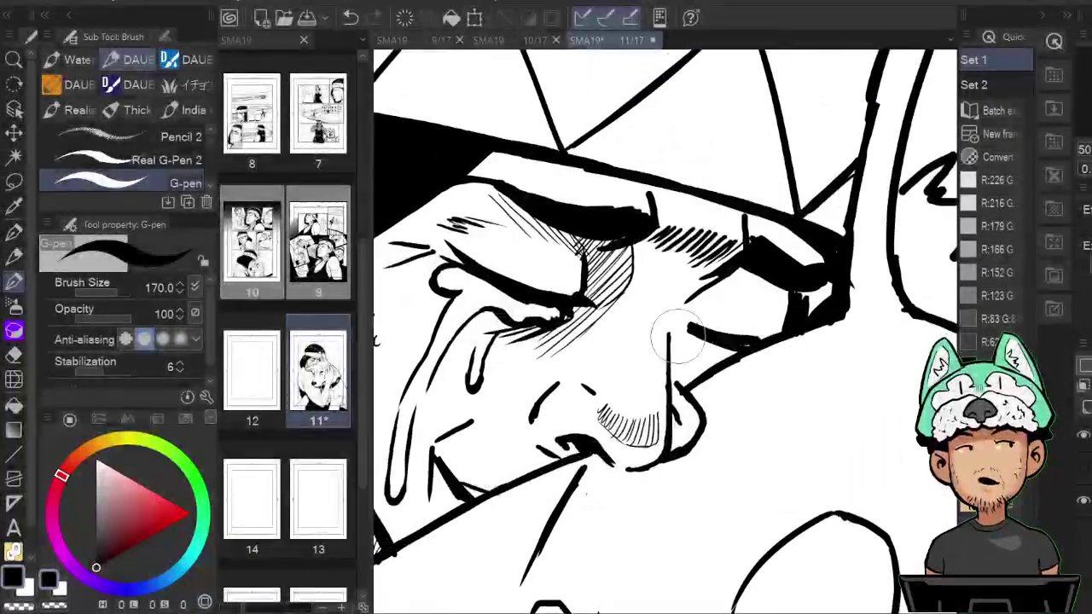
{"action": "mouse_move", "coordinate": [671, 341]}
{"action": "left_mouse_down"}
{"action": "mouse_move", "coordinate": [720, 365]}
{"action": "mouse_move", "coordinate": [699, 356]}
{"action": "mouse_move", "coordinate": [707, 371]}
{"action": "mouse_move", "coordinate": [707, 337]}
{"action": "mouse_move", "coordinate": [687, 369]}
{"action": "mouse_move", "coordinate": [710, 384]}
{"action": "left_mouse_up"}
{"action": "key", "text": "["}
{"action": "key", "text": "["}
{"action": "left_click_drag", "start_coordinate": [722, 367], "coordinate": [715, 397]}
Shade the woman's far eyelid and the eye's outer corner with fine parallel hatching.
{"action": "key", "text": "h"}
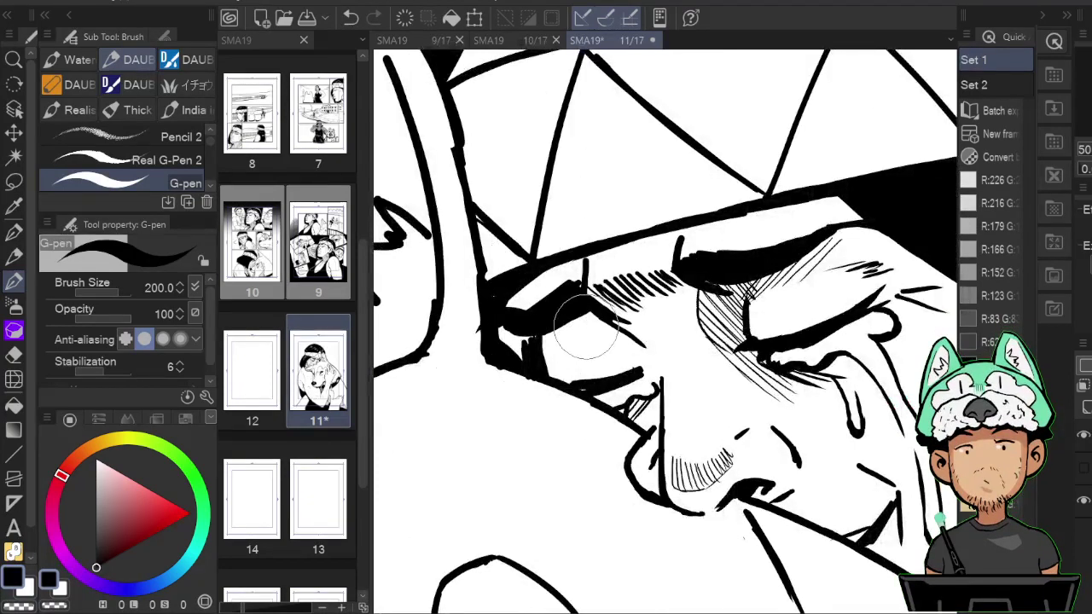
{"action": "left_click_drag", "start_coordinate": [589, 320], "coordinate": [628, 361]}
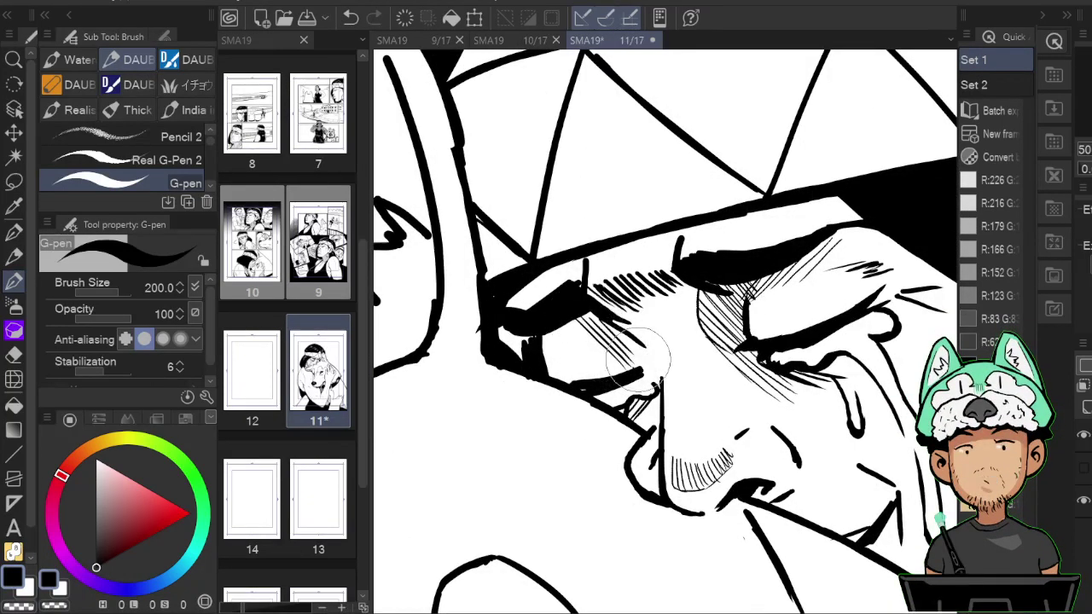
{"action": "key", "text": "h"}
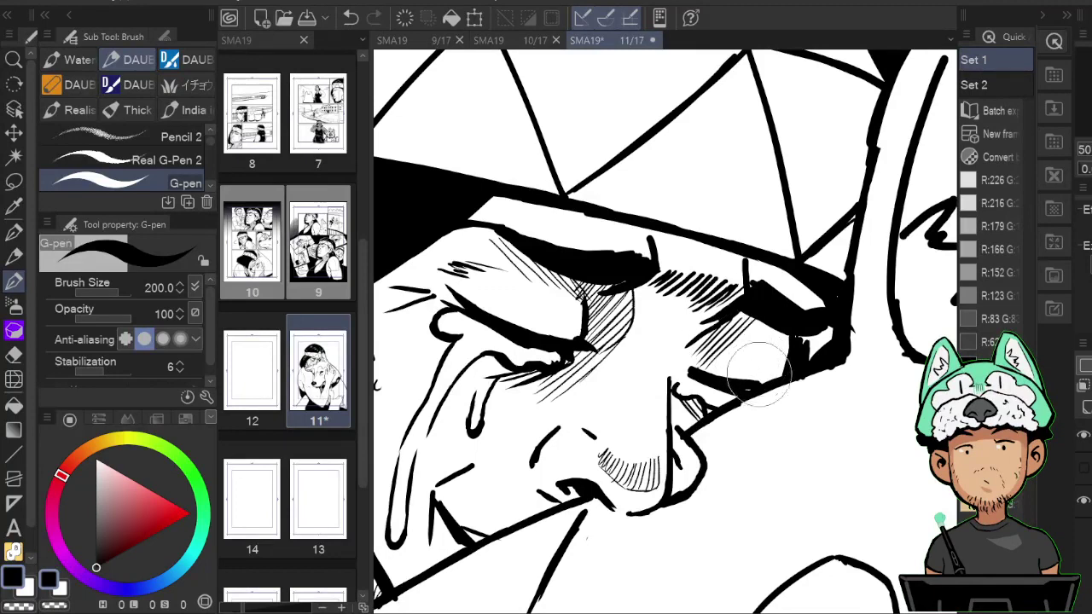
{"action": "mouse_move", "coordinate": [772, 354]}
{"action": "left_mouse_down"}
{"action": "mouse_move", "coordinate": [772, 319]}
{"action": "mouse_move", "coordinate": [786, 315]}
{"action": "mouse_move", "coordinate": [826, 361]}
{"action": "mouse_move", "coordinate": [815, 323]}
{"action": "left_mouse_up"}
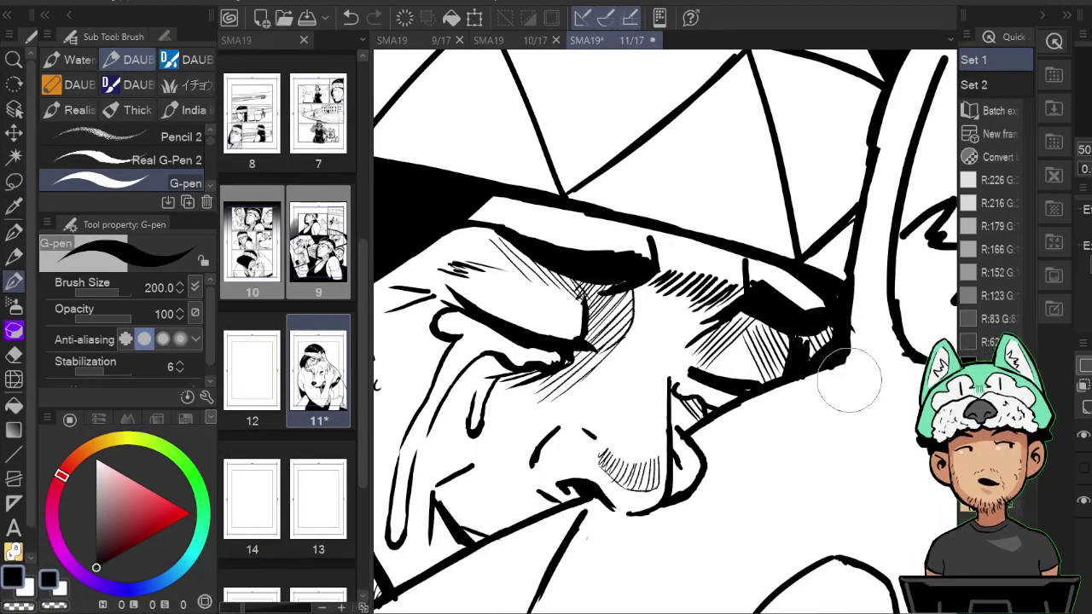
Review the woman's shaded face and the dog's head on the whole page and in mirrored view.
{"action": "scroll", "coordinate": [853, 388], "scroll_direction": "down", "scroll_amount": 8}
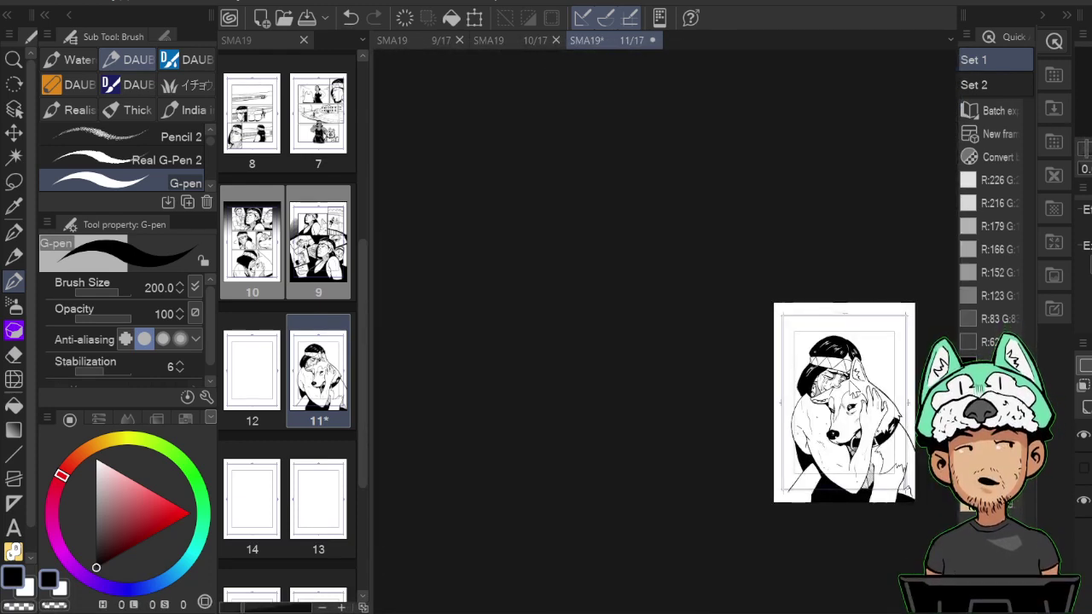
{"action": "scroll", "coordinate": [850, 381], "scroll_direction": "up", "scroll_amount": 4}
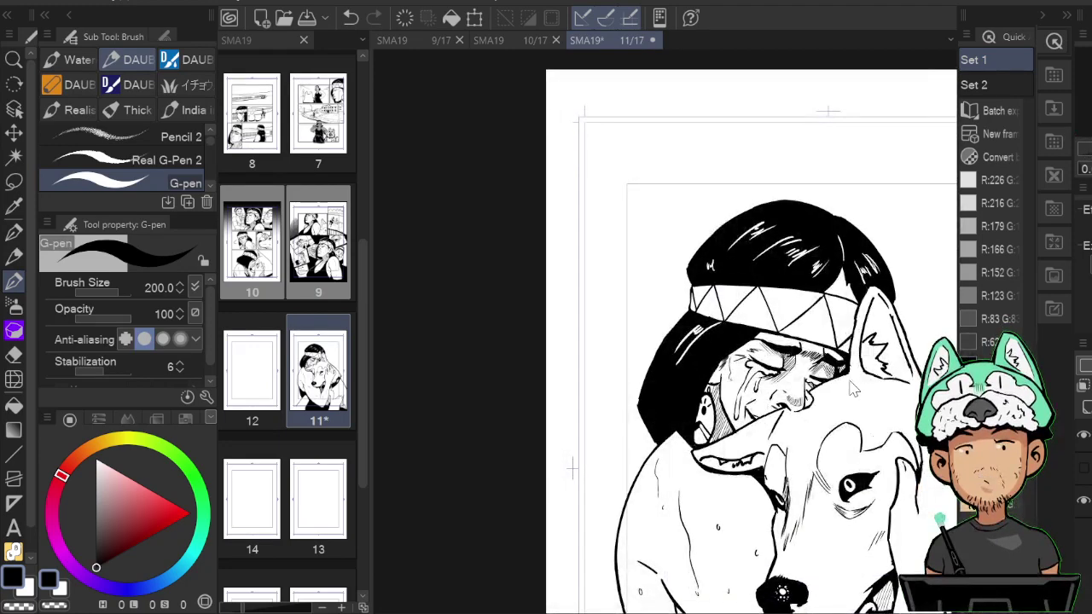
{"action": "scroll", "coordinate": [850, 380], "scroll_direction": "up", "scroll_amount": 2}
{"action": "key", "text": "h"}
{"action": "mouse_move", "coordinate": [848, 378]}
{"action": "left_mouse_down"}
{"action": "mouse_move", "coordinate": [837, 342]}
{"action": "mouse_move", "coordinate": [900, 271]}
{"action": "left_mouse_up"}
{"action": "key", "text": "e"}
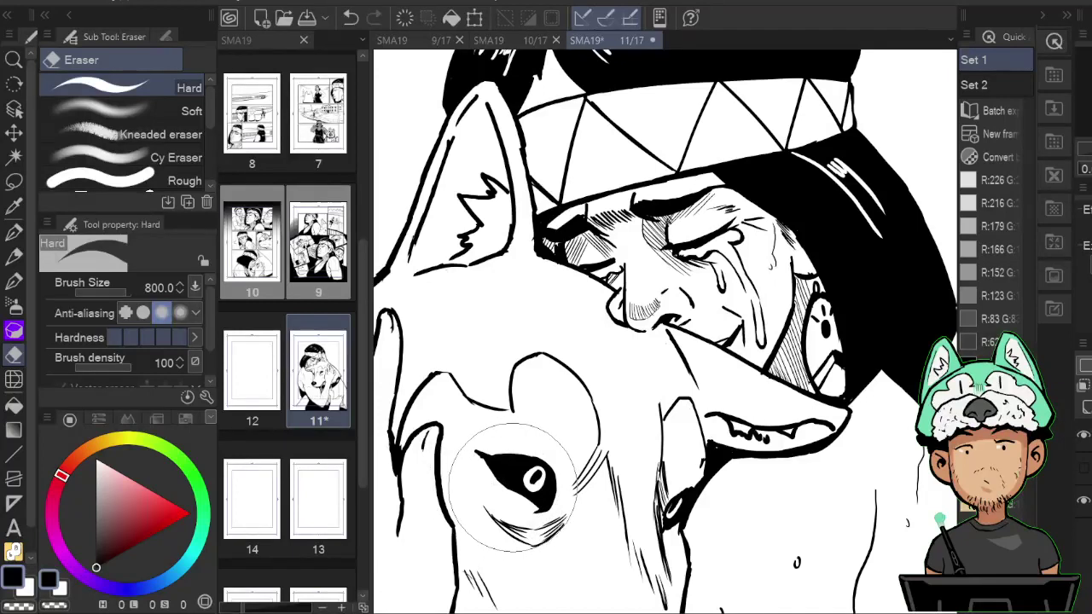
{"action": "key", "text": "p"}
{"action": "key", "text": "h"}
{"action": "left_click_drag", "start_coordinate": [837, 456], "coordinate": [713, 371]}
{"action": "key", "text": "h"}
{"action": "key", "text": "h"}
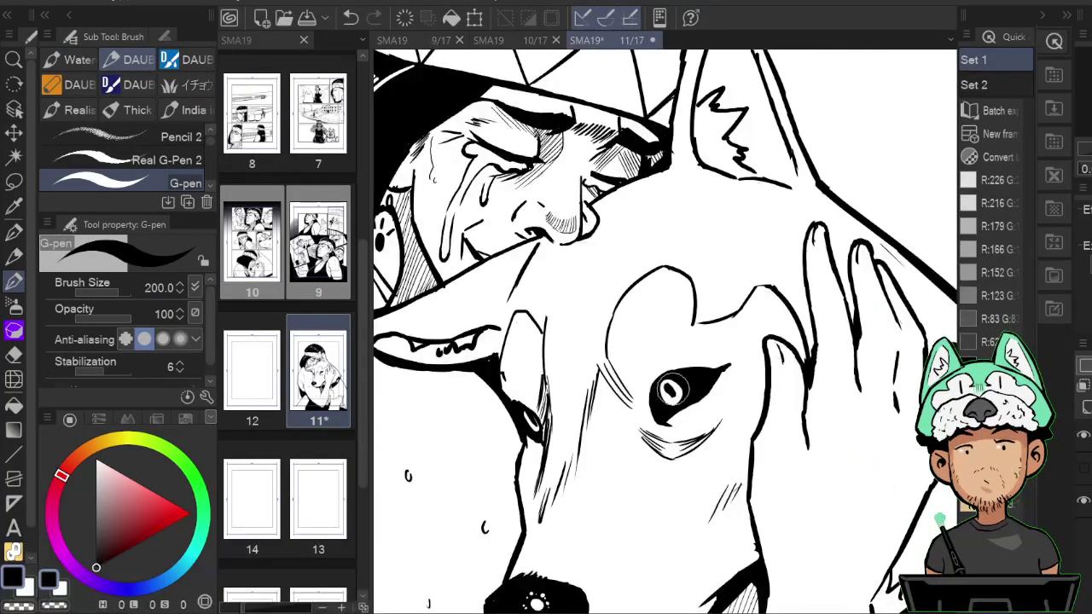
Erase the pupil inside the dog's near eye and redraw it as a narrow slit.
{"action": "key", "text": "e"}
{"action": "left_click", "coordinate": [670, 392]}
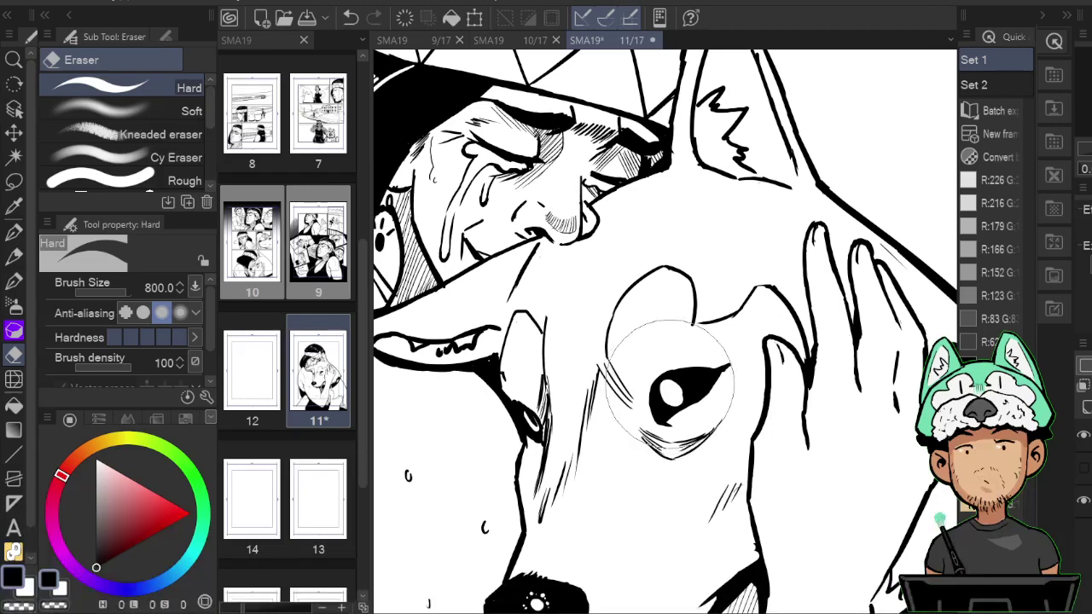
{"action": "key", "text": "b"}
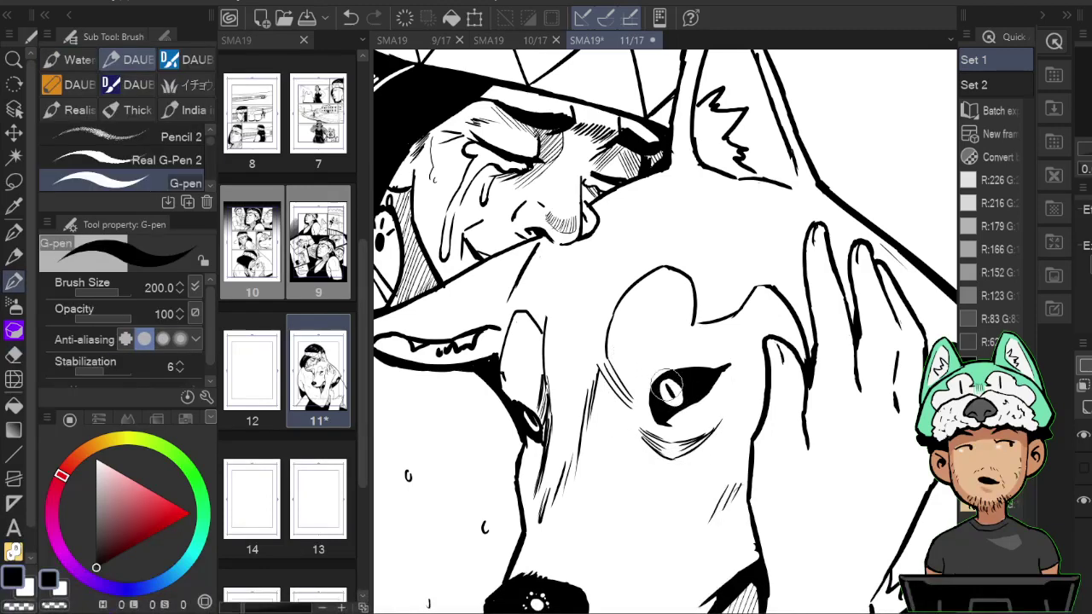
{"action": "key", "text": "h"}
{"action": "scroll", "coordinate": [670, 395], "scroll_direction": "down", "scroll_amount": 4}
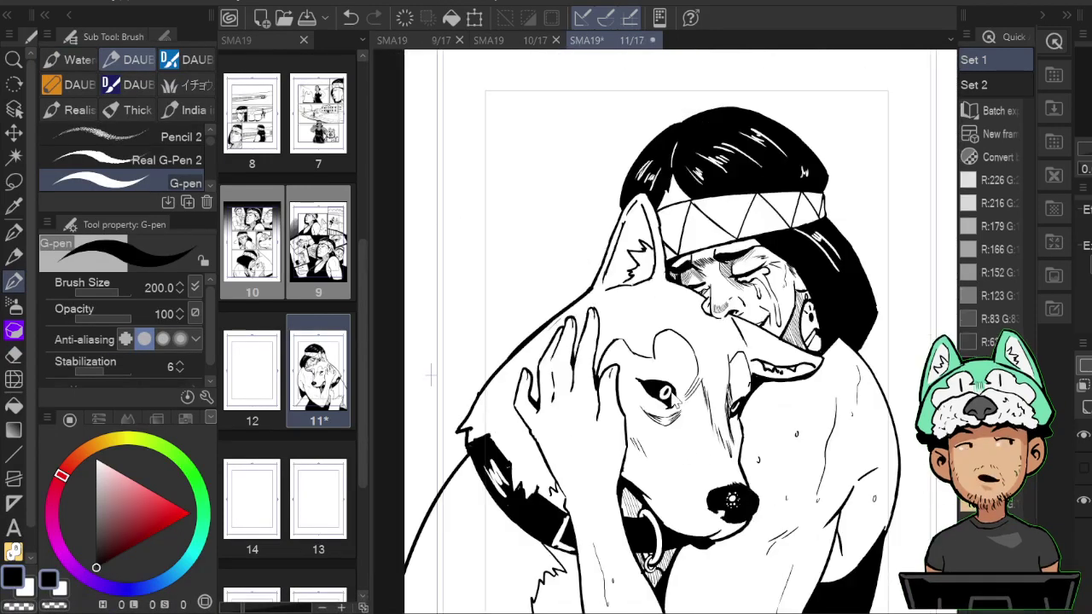
{"action": "scroll", "coordinate": [669, 394], "scroll_direction": "up", "scroll_amount": 5}
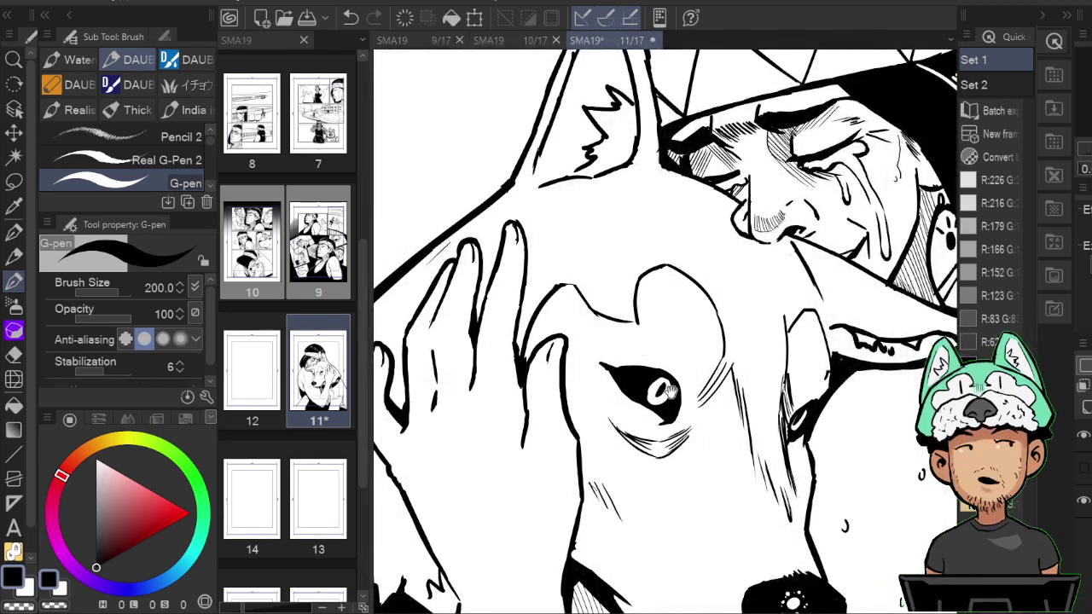
Erase most of the dog's rounded forehead marking and the hatching down its snout with a 600-size hard eraser.
{"action": "key", "text": "h"}
{"action": "mouse_move", "coordinate": [671, 390]}
{"action": "left_mouse_down"}
{"action": "mouse_move", "coordinate": [635, 335]}
{"action": "mouse_move", "coordinate": [583, 435]}
{"action": "mouse_move", "coordinate": [583, 361]}
{"action": "mouse_move", "coordinate": [565, 472]}
{"action": "left_mouse_up"}
{"action": "key", "text": "e"}
{"action": "key", "text": "space"}
{"action": "left_click_drag", "start_coordinate": [730, 332], "coordinate": [718, 316]}
{"action": "key", "text": "h"}
{"action": "mouse_move", "coordinate": [769, 274]}
{"action": "left_mouse_down"}
{"action": "mouse_move", "coordinate": [796, 313]}
{"action": "mouse_move", "coordinate": [756, 319]}
{"action": "mouse_move", "coordinate": [741, 293]}
{"action": "mouse_move", "coordinate": [671, 271]}
{"action": "left_mouse_up"}
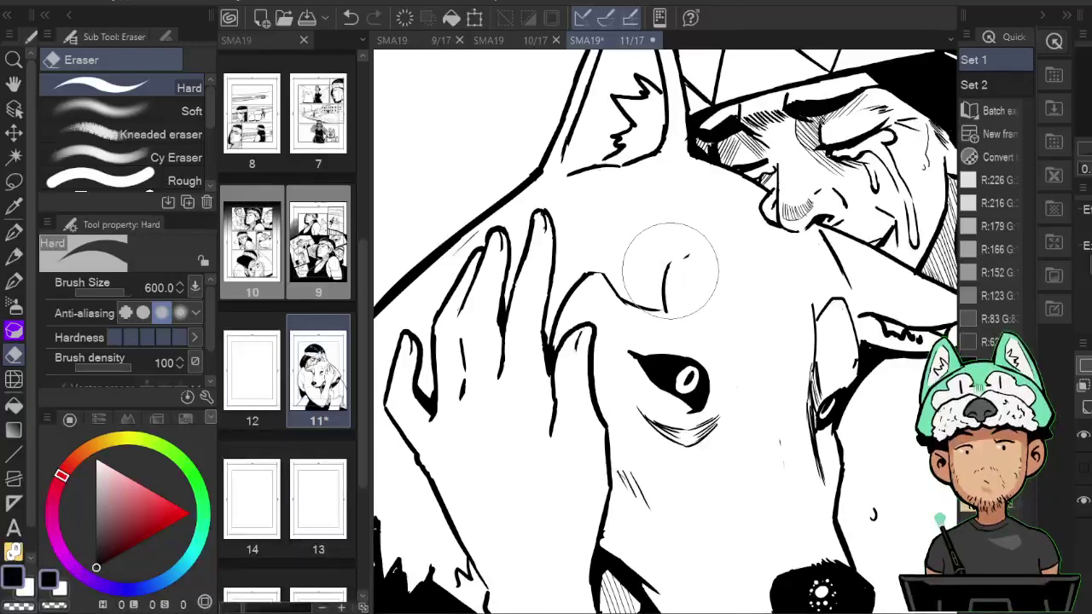
Erase the trial forehead stroke and the leftover marking line above the dog's near eye.
{"action": "key", "text": "p"}
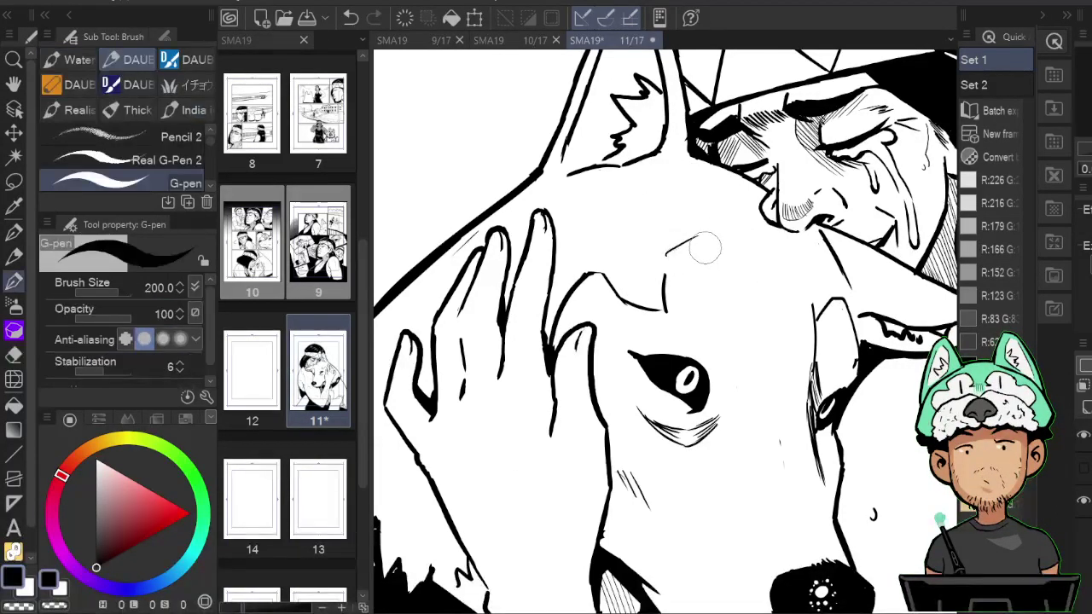
{"action": "key", "text": "e"}
{"action": "mouse_move", "coordinate": [682, 248]}
{"action": "left_mouse_down"}
{"action": "mouse_move", "coordinate": [690, 231]}
{"action": "mouse_move", "coordinate": [699, 244]}
{"action": "mouse_move", "coordinate": [672, 311]}
{"action": "left_mouse_up"}
{"action": "mouse_move", "coordinate": [619, 277]}
{"action": "left_mouse_down"}
{"action": "mouse_move", "coordinate": [615, 264]}
{"action": "mouse_move", "coordinate": [620, 274]}
{"action": "left_mouse_up"}
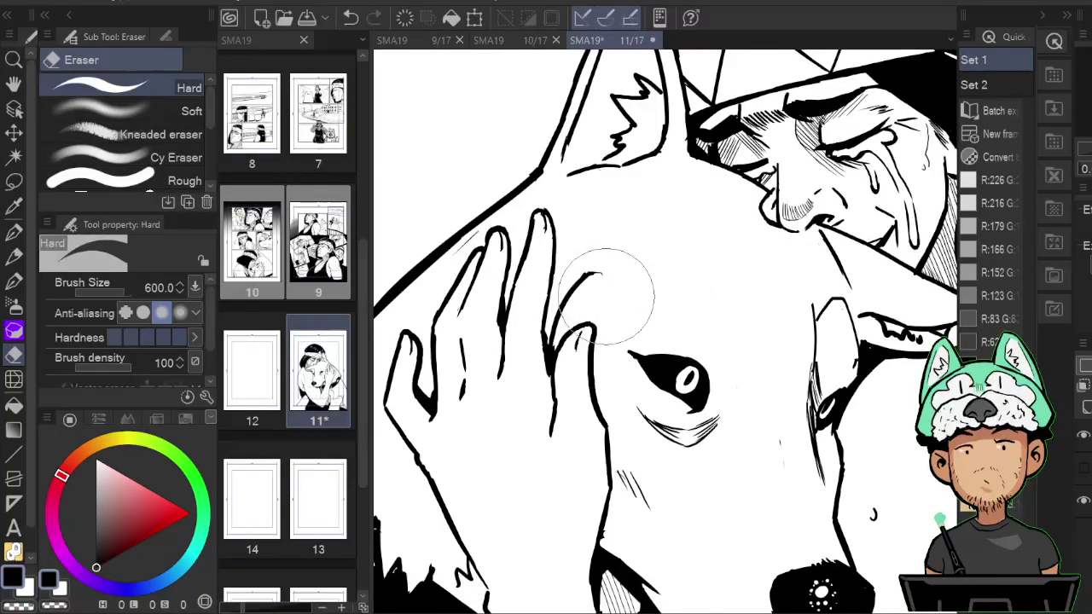
Ink the dog's brow marking with the 300-size G-pen, curving from beside the fingers down to just above the near eye.
{"action": "key", "text": "p"}
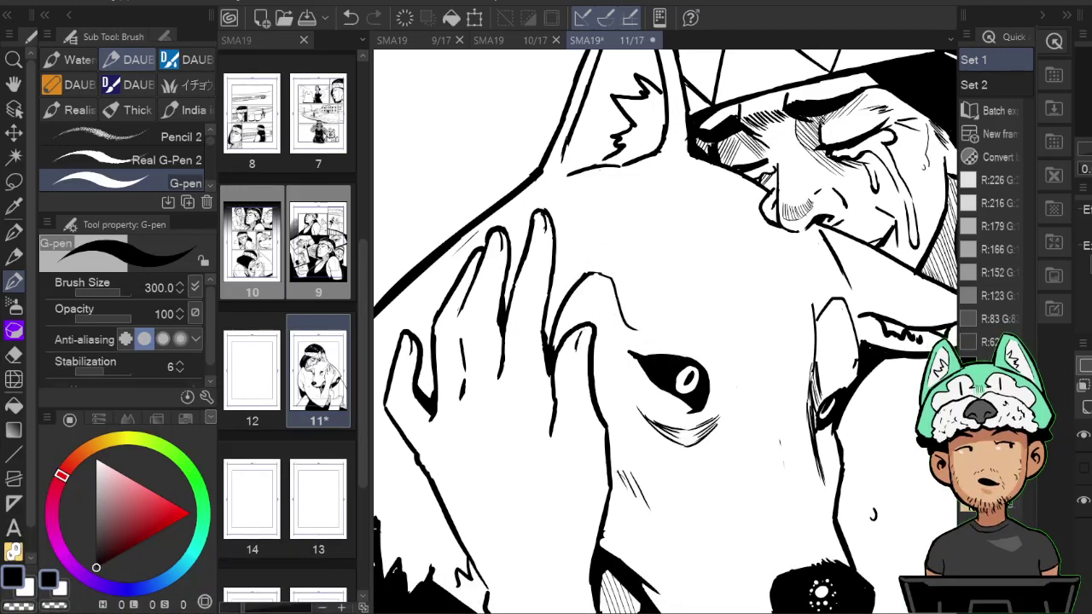
{"action": "key", "text": "e"}
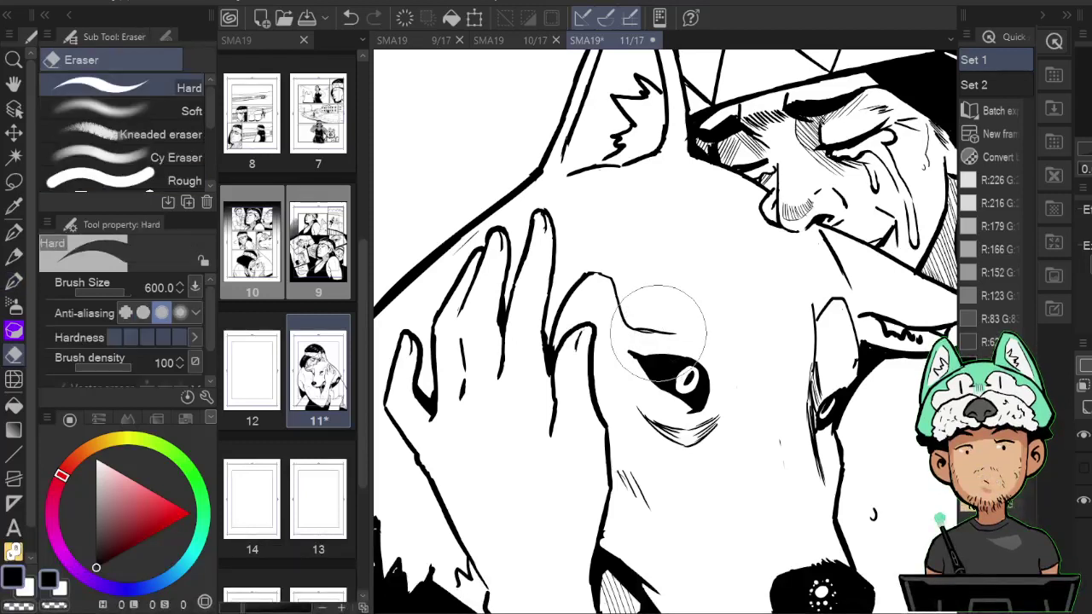
{"action": "key", "text": "p"}
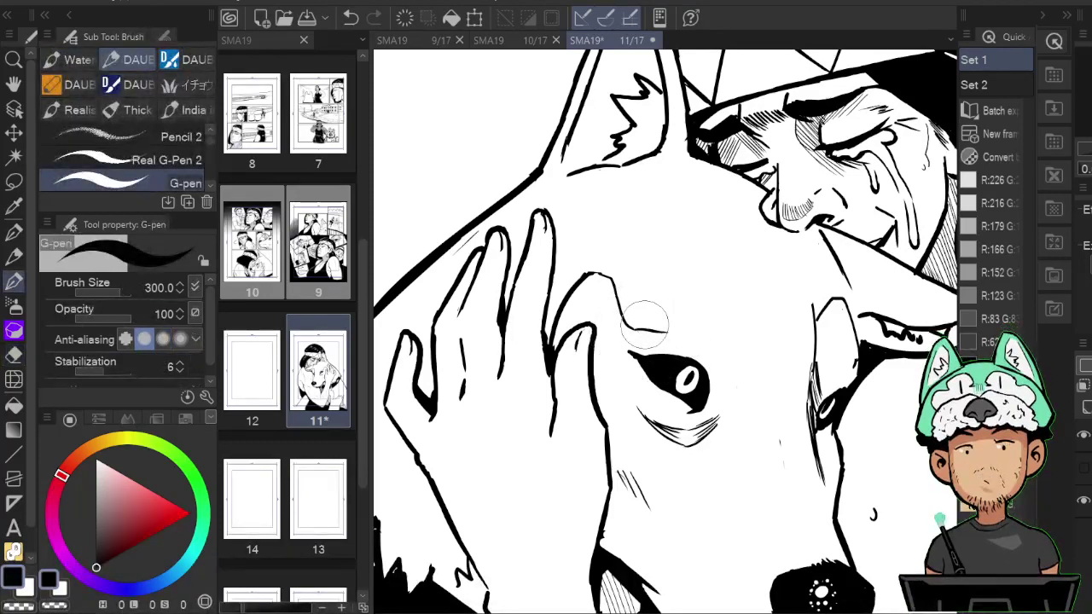
{"action": "key", "text": "e"}
{"action": "key", "text": "p"}
{"action": "key", "text": "e"}
{"action": "key", "text": "p"}
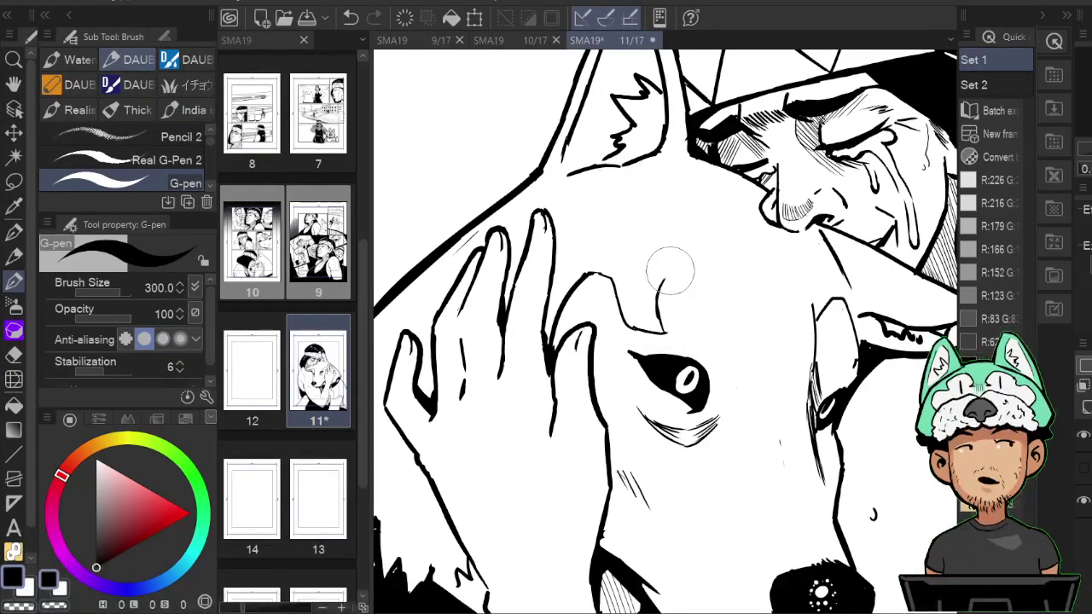
Draw the upright inner edge of the forehead marking and arch its outline over the near eye toward the snout bridge.
{"action": "key", "text": "e"}
{"action": "key", "text": "p"}
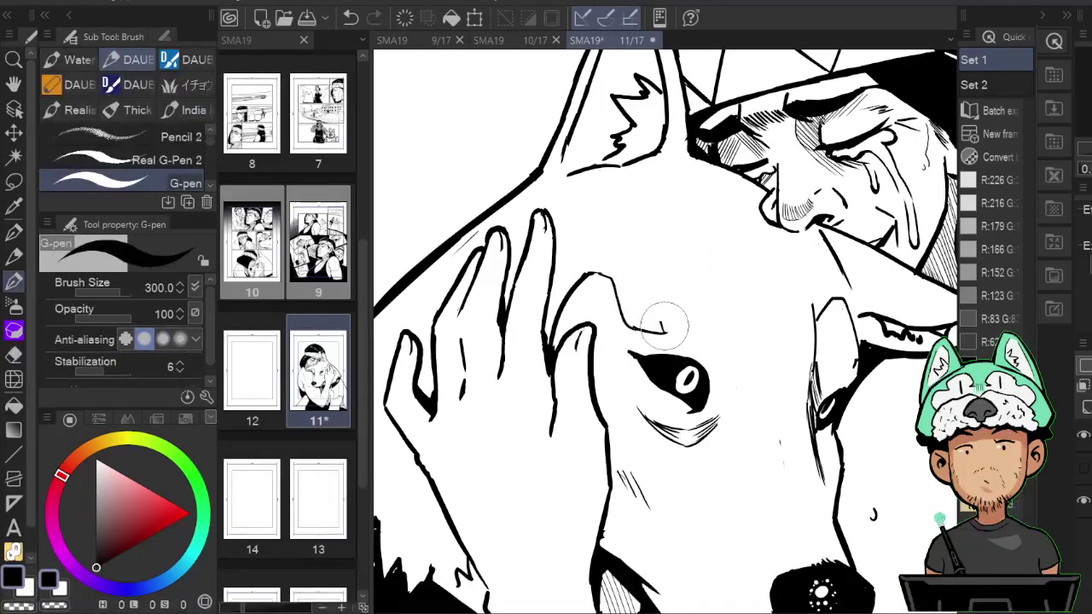
{"action": "left_click_drag", "start_coordinate": [670, 264], "coordinate": [662, 329]}
{"action": "key", "text": "e"}
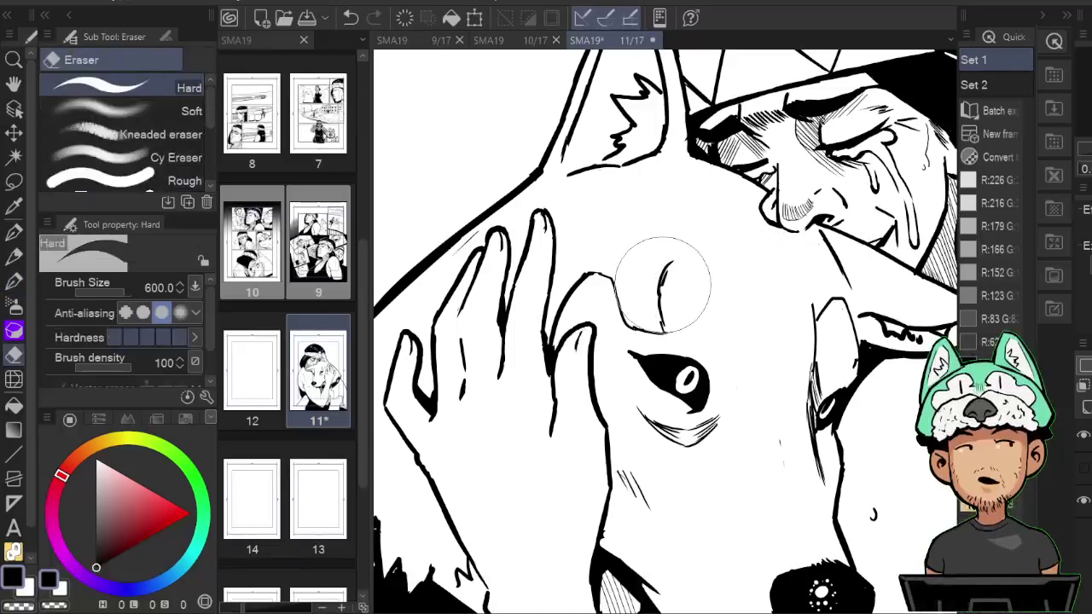
{"action": "key", "text": "p"}
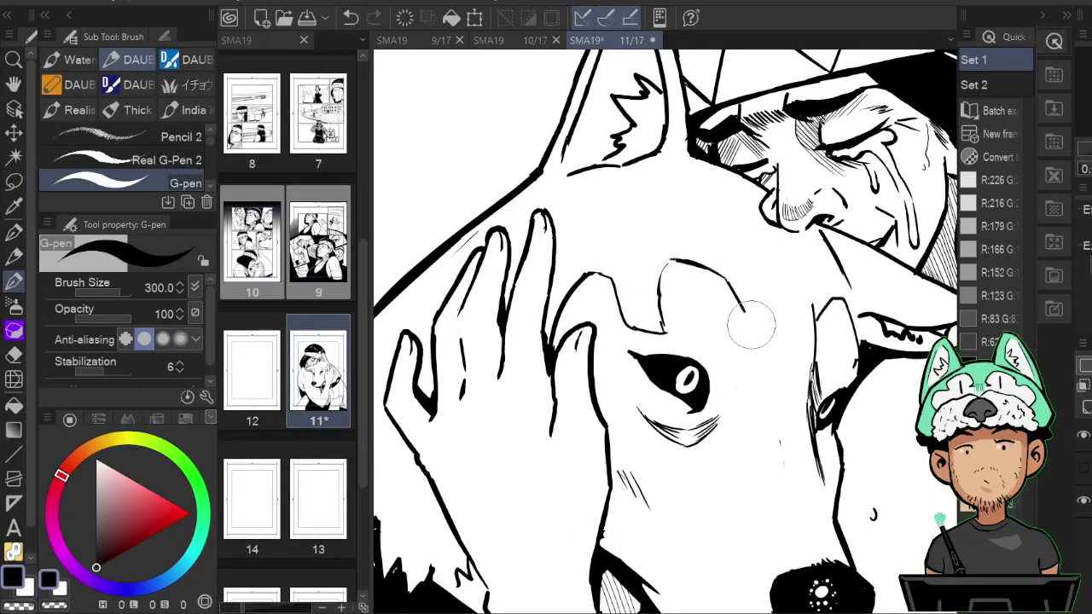
{"action": "left_click_drag", "start_coordinate": [752, 326], "coordinate": [762, 339]}
Extend the arched marking line down between the dog's eyes and compare its shape in mirrored view.
{"action": "key", "text": "h"}
{"action": "mouse_move", "coordinate": [692, 315]}
{"action": "left_mouse_down"}
{"action": "mouse_move", "coordinate": [751, 246]}
{"action": "mouse_move", "coordinate": [775, 256]}
{"action": "left_mouse_up"}
{"action": "key", "text": "h"}
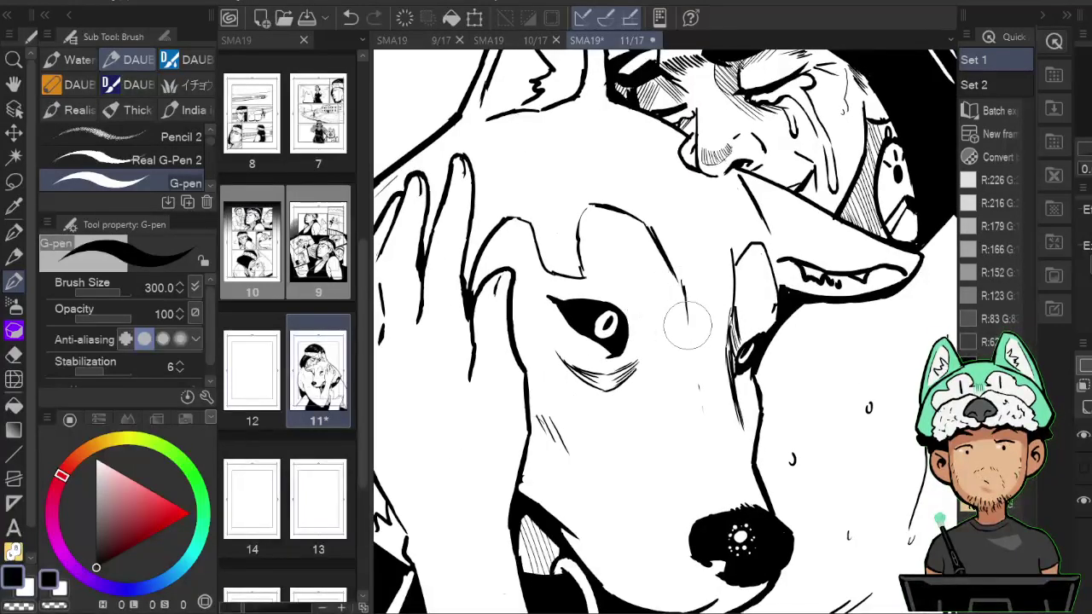
{"action": "key", "text": "e"}
{"action": "key", "text": "p"}
{"action": "key", "text": "h"}
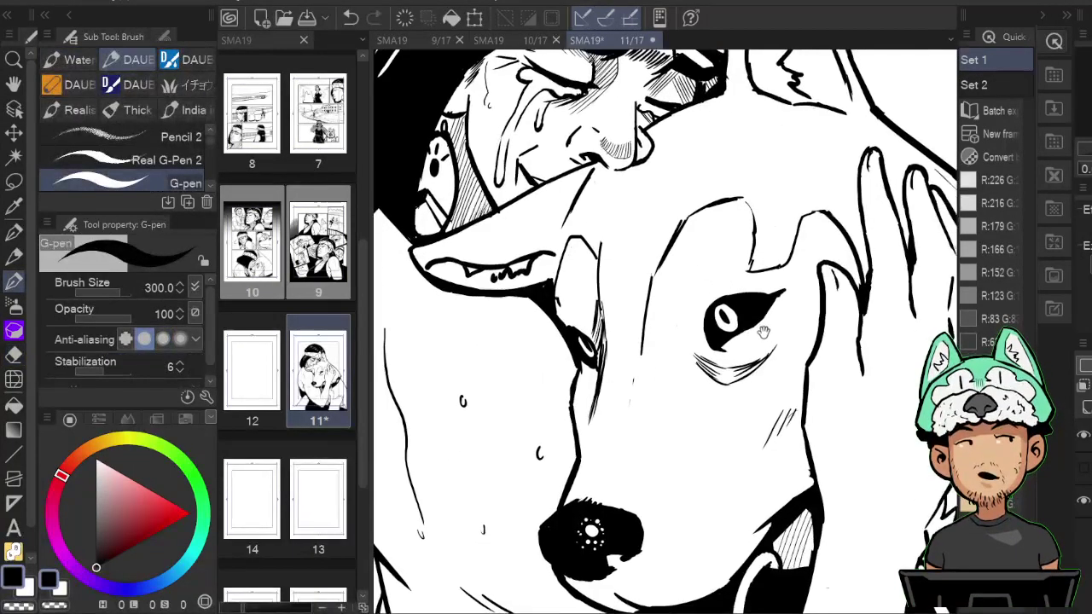
{"action": "key", "text": "h"}
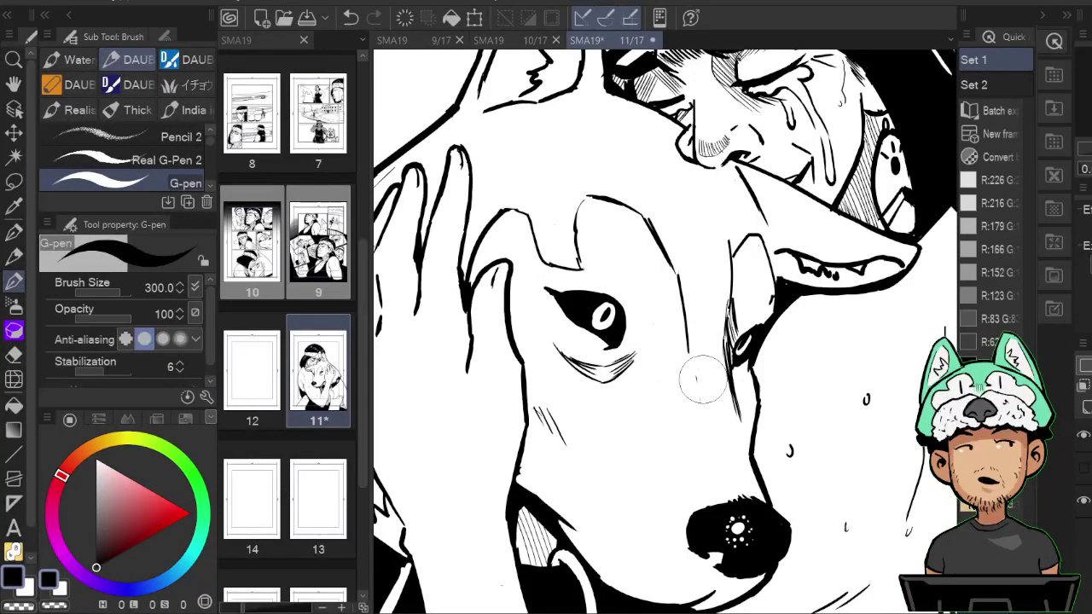
Hatch the snout bridge below the far eye and replace the marking's lower end between the eyes with tapered hatching.
{"action": "key", "text": "h"}
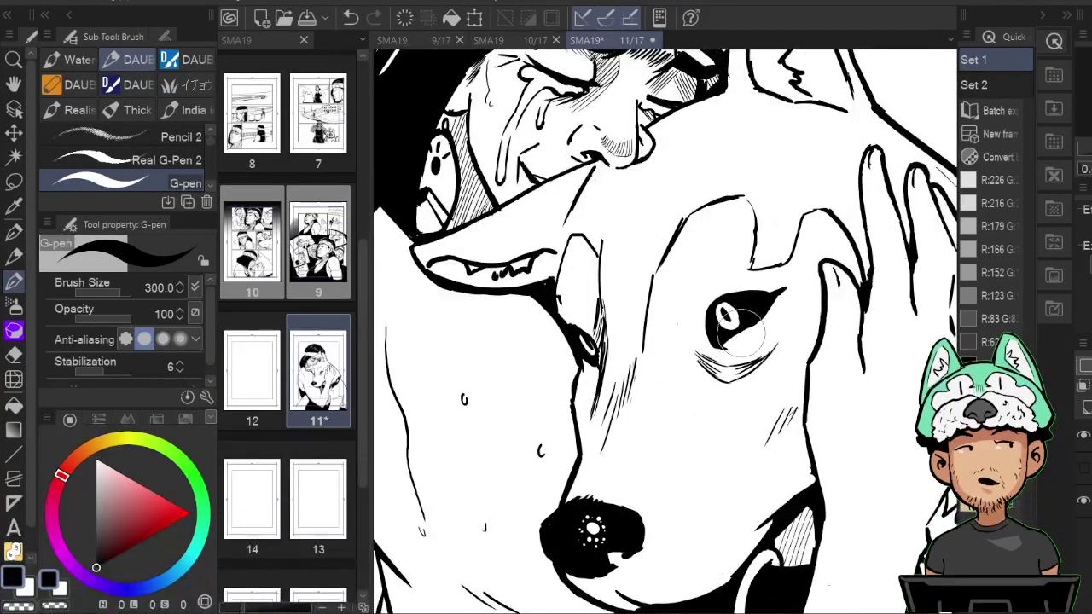
{"action": "key", "text": "e"}
{"action": "key", "text": "p"}
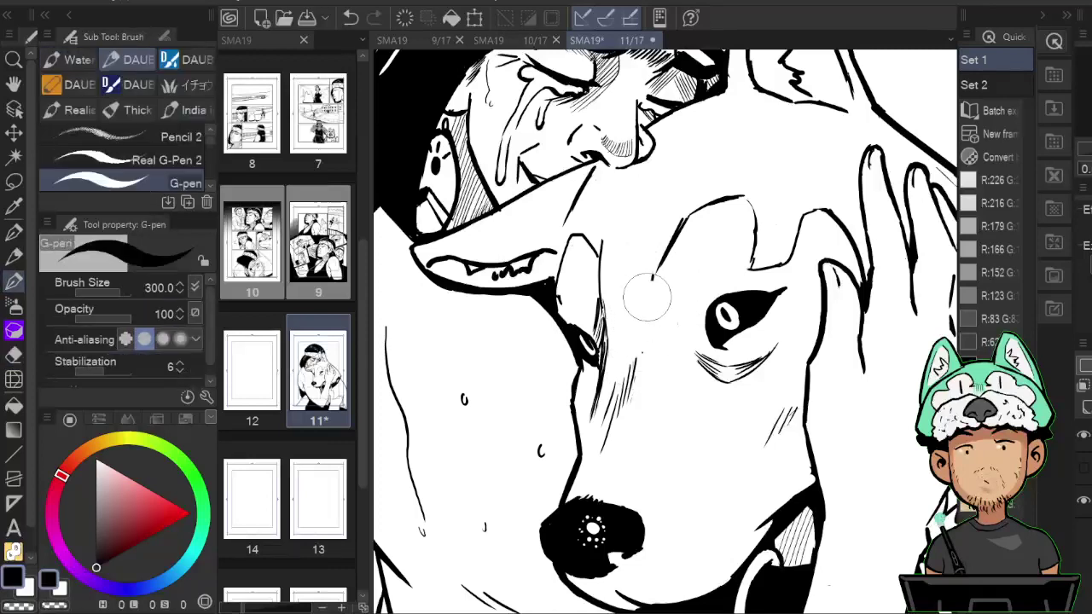
{"action": "key", "text": "h"}
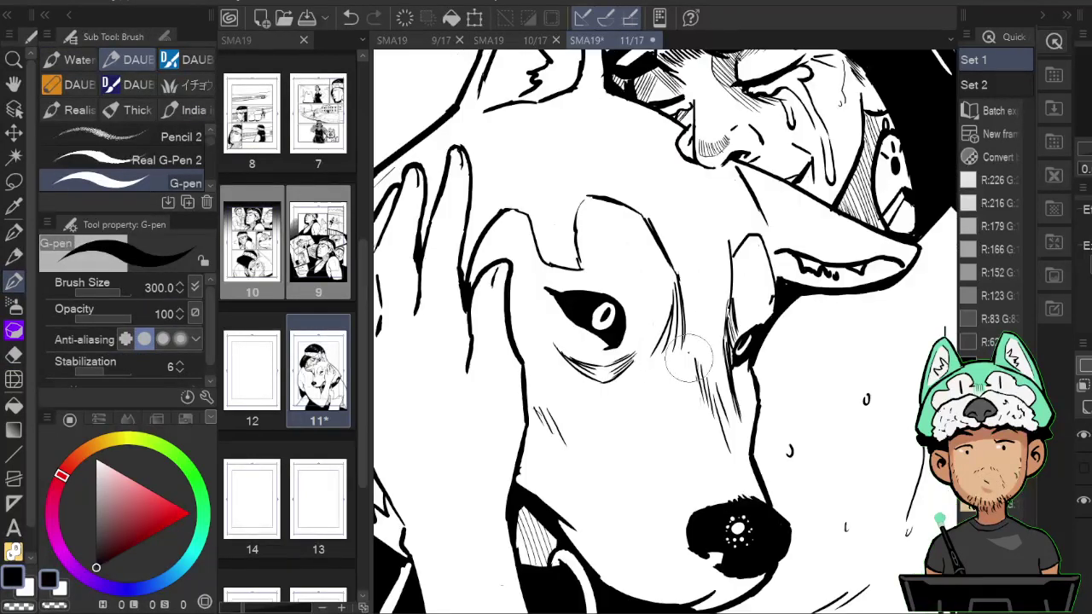
{"action": "key", "text": "h"}
Erase the fold beneath the dog's near eye with the 600-size hard eraser and redraw it with looser hatching.
{"action": "key", "text": "e"}
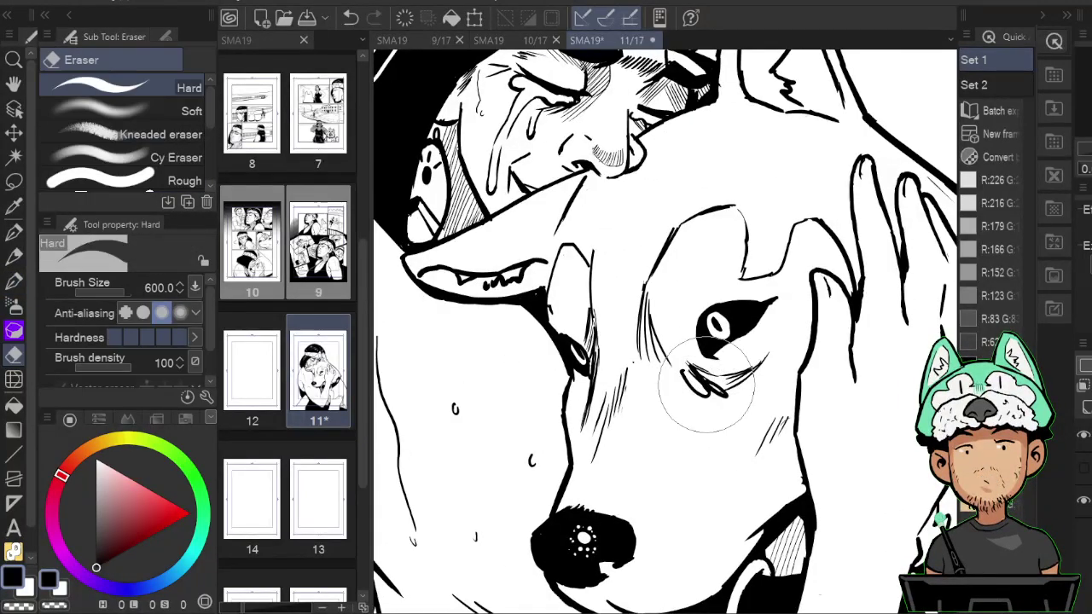
{"action": "mouse_move", "coordinate": [770, 359]}
{"action": "left_mouse_down"}
{"action": "mouse_move", "coordinate": [723, 384]}
{"action": "mouse_move", "coordinate": [659, 392]}
{"action": "left_mouse_up"}
{"action": "key", "text": "p"}
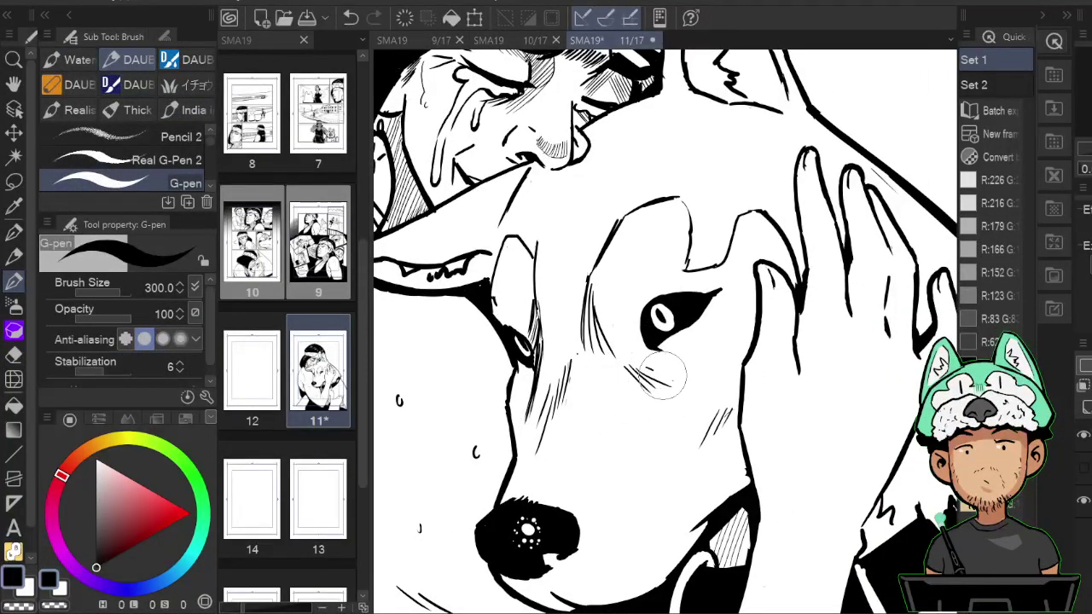
{"action": "key", "text": "h"}
{"action": "mouse_move", "coordinate": [656, 376]}
{"action": "left_mouse_down"}
{"action": "mouse_move", "coordinate": [621, 361]}
{"action": "mouse_move", "coordinate": [629, 377]}
{"action": "mouse_move", "coordinate": [667, 394]}
{"action": "left_mouse_up"}
{"action": "key", "text": "h"}
Erase the upper part of the line beside the dog's far eye and redraw it.
{"action": "mouse_move", "coordinate": [865, 314]}
{"action": "left_mouse_down"}
{"action": "mouse_move", "coordinate": [842, 294]}
{"action": "mouse_move", "coordinate": [814, 357]}
{"action": "left_mouse_up"}
{"action": "key", "text": "h"}
{"action": "key", "text": "h"}
{"action": "key", "text": "e"}
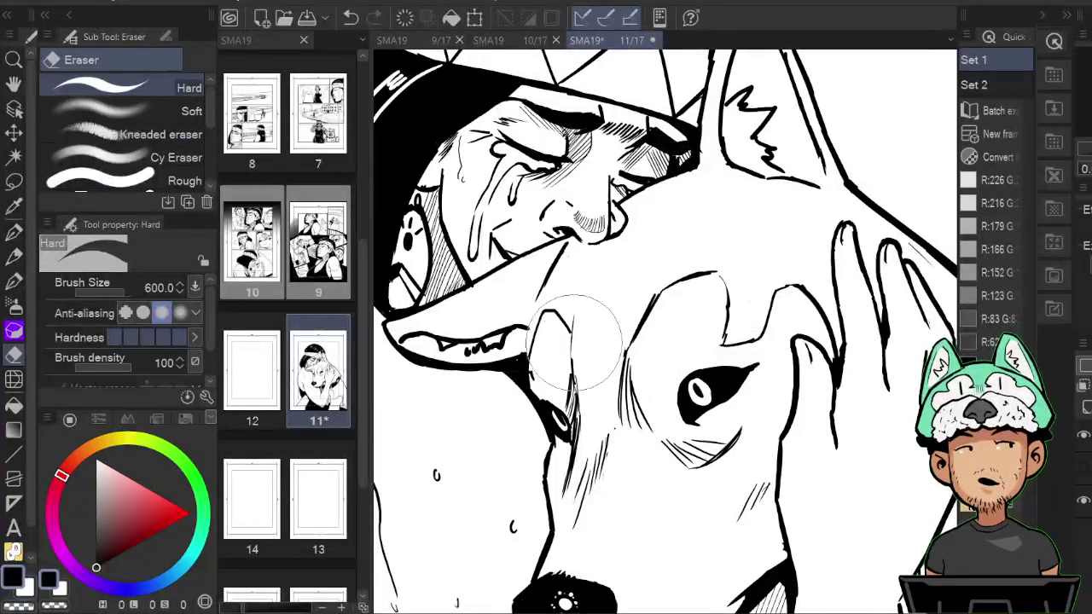
{"action": "key", "text": "p"}
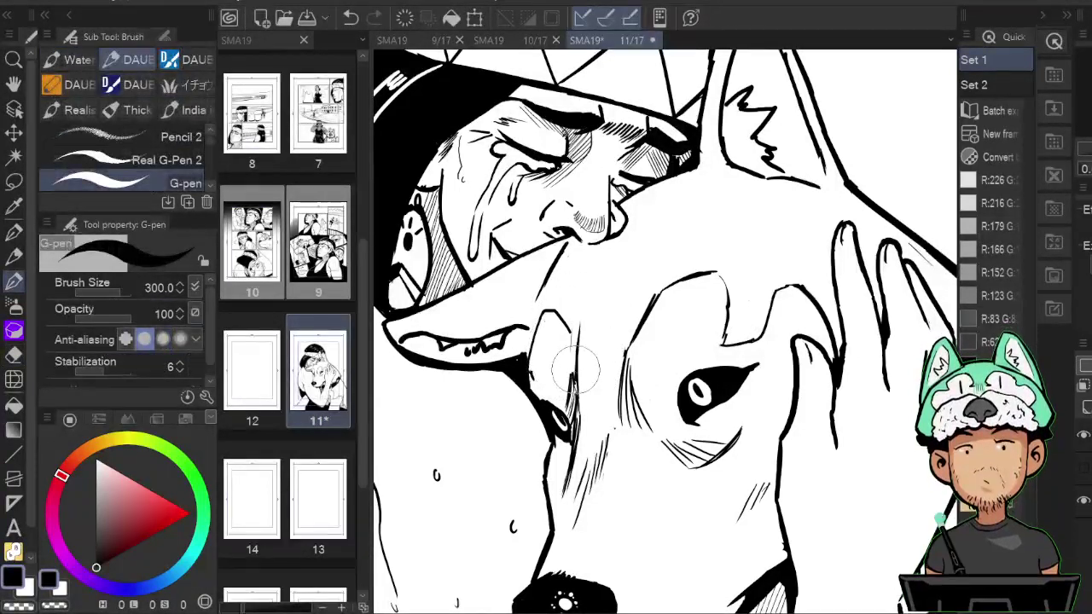
{"action": "key", "text": "h"}
Reshape the rounded top of the marking above the dog's far eye and check it in mirrored view.
{"action": "key", "text": "e"}
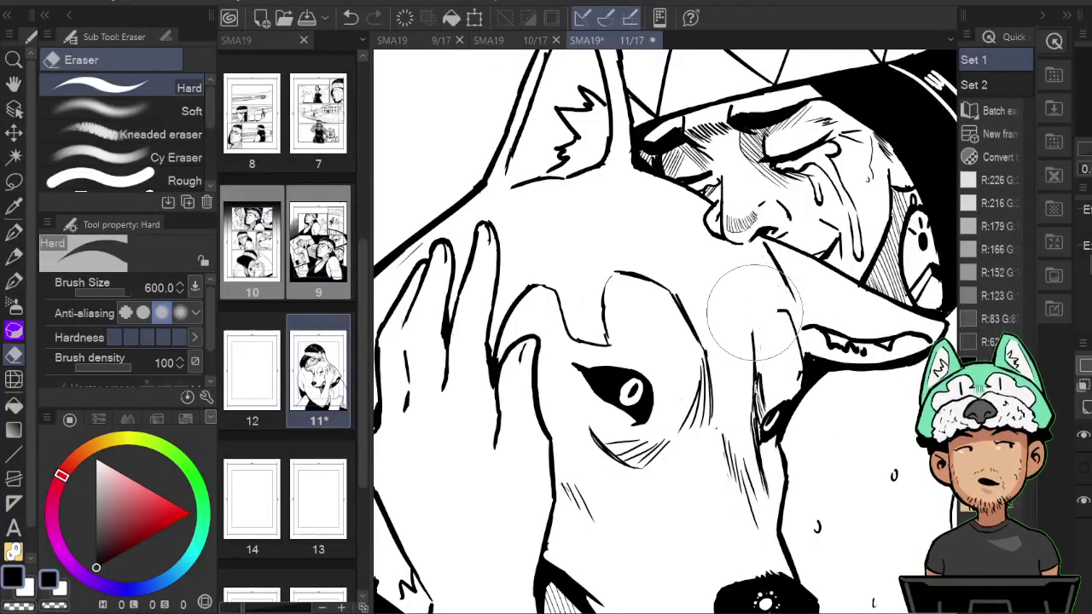
{"action": "key", "text": "b"}
{"action": "key", "text": "e"}
{"action": "key", "text": "b"}
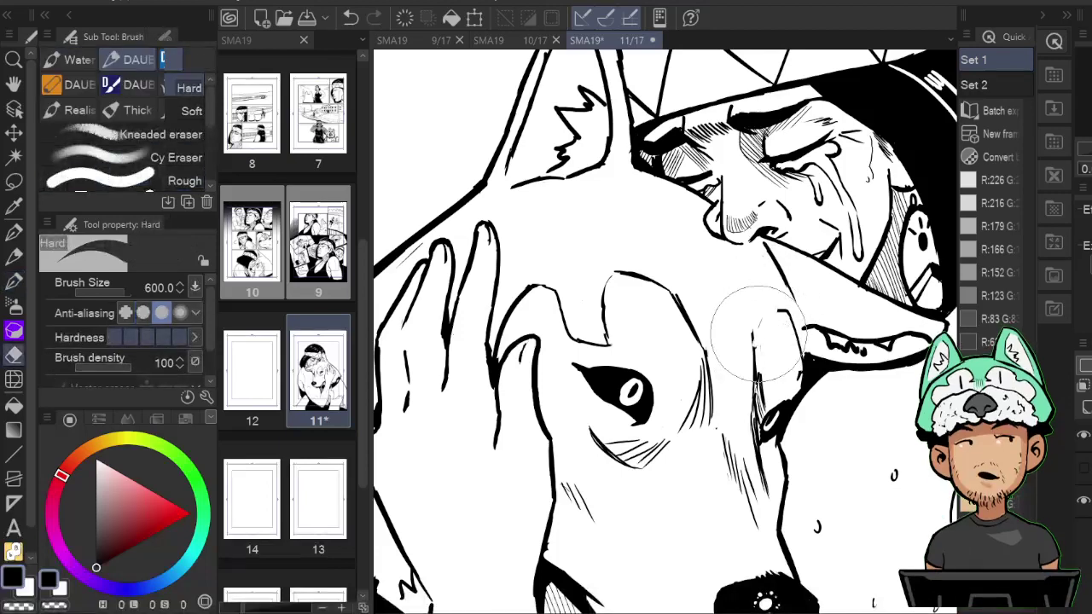
{"action": "key", "text": "e"}
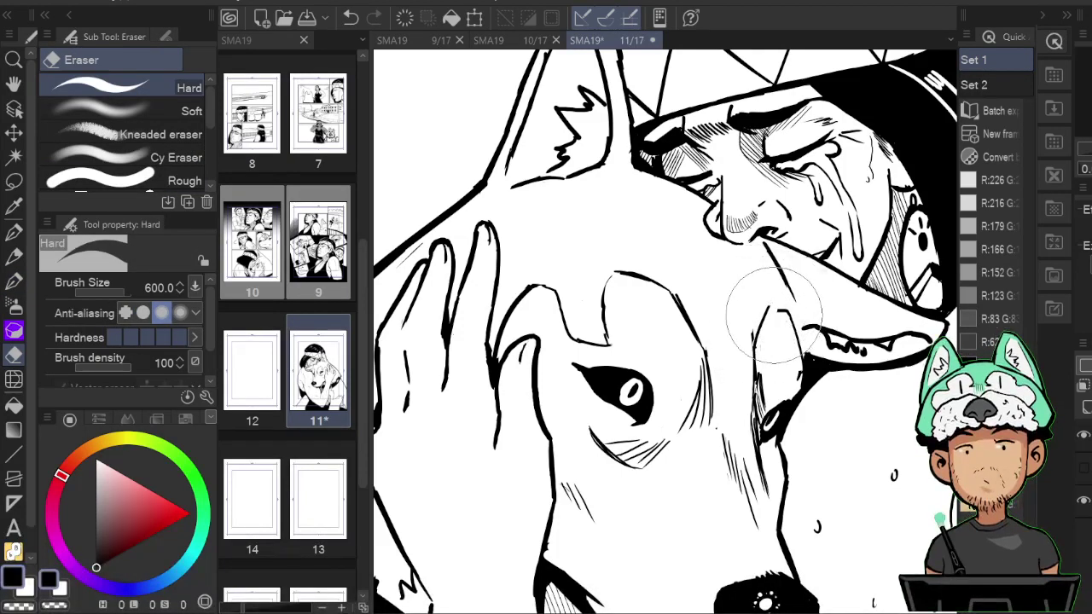
{"action": "key", "text": "b"}
{"action": "key", "text": "h"}
{"action": "mouse_move", "coordinate": [778, 256]}
{"action": "left_mouse_down"}
{"action": "mouse_move", "coordinate": [772, 230]}
{"action": "mouse_move", "coordinate": [799, 278]}
{"action": "left_mouse_up"}
{"action": "key", "text": "h"}
{"action": "key", "text": "h"}
{"action": "key", "text": "h"}
{"action": "key", "text": "h"}
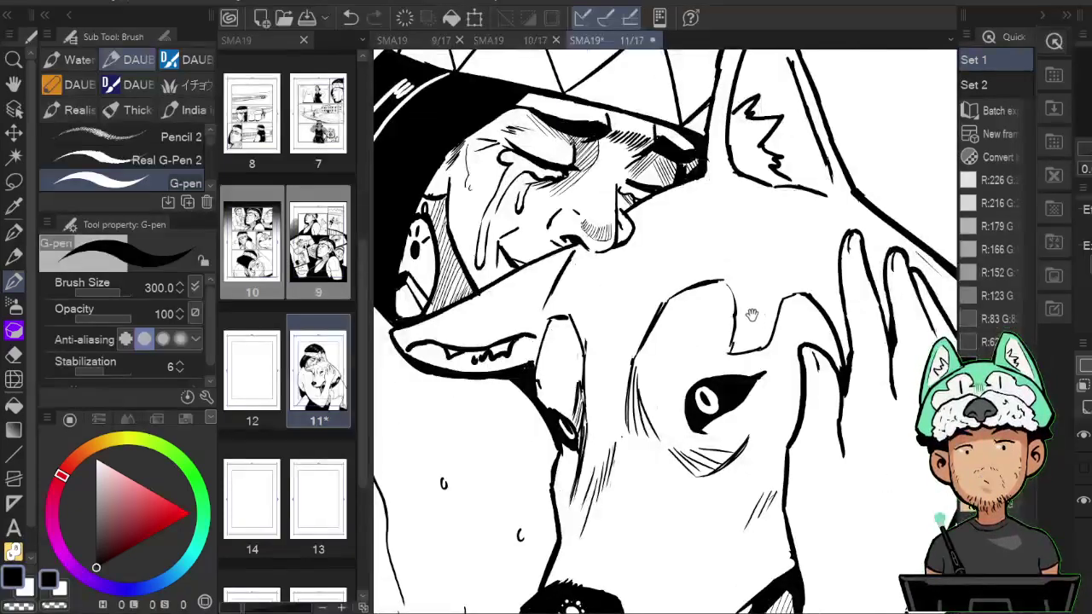
Erase the straight inner edge of the forehead marking and redraw it as an inward curve ending in a point.
{"action": "key", "text": "h"}
{"action": "key", "text": "e"}
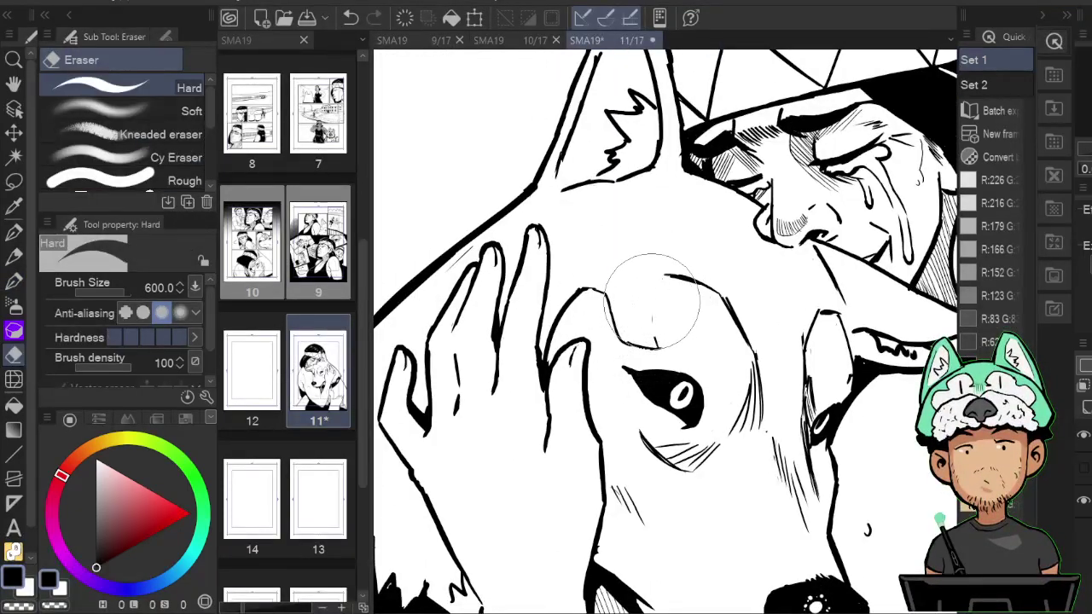
{"action": "key", "text": "b"}
{"action": "key", "text": "e"}
{"action": "key", "text": "b"}
{"action": "key", "text": "e"}
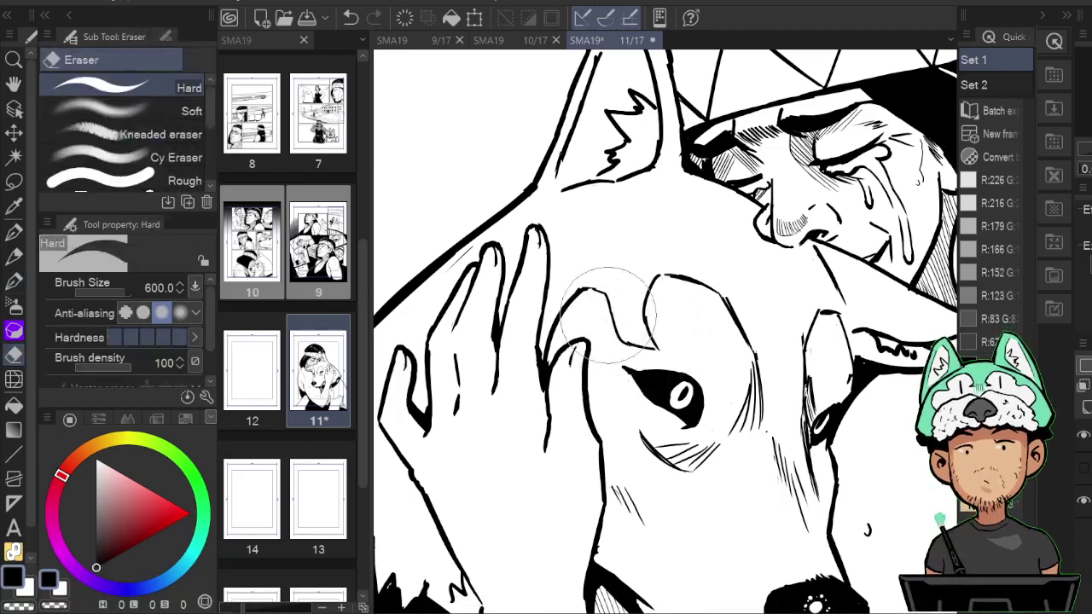
Redraw the slanting marking edge between the fingers and the near eye, then check it in mirrored view.
{"action": "key", "text": "b"}
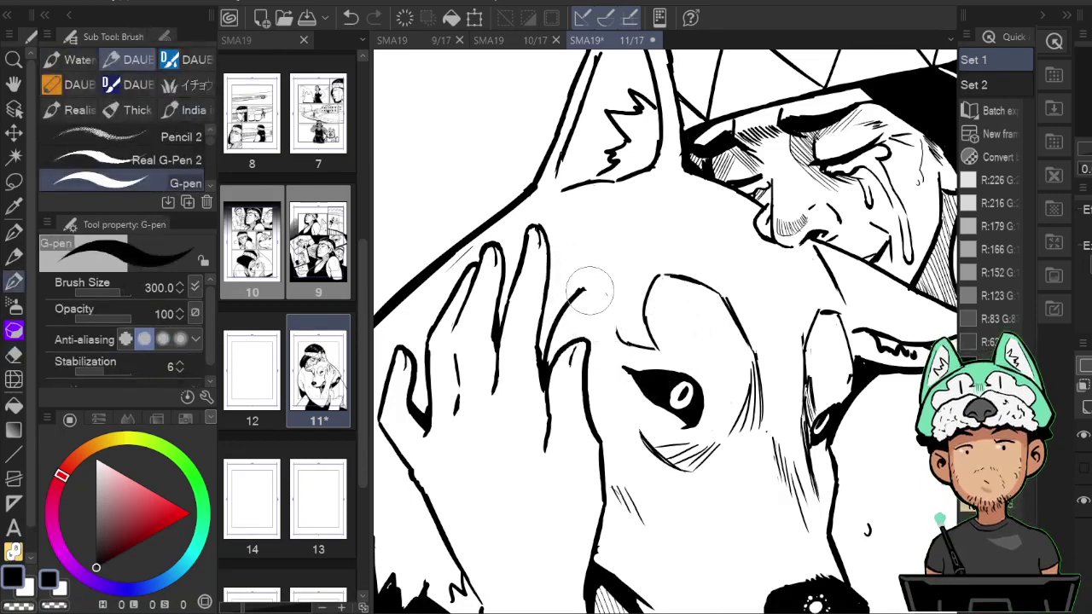
{"action": "key", "text": "e"}
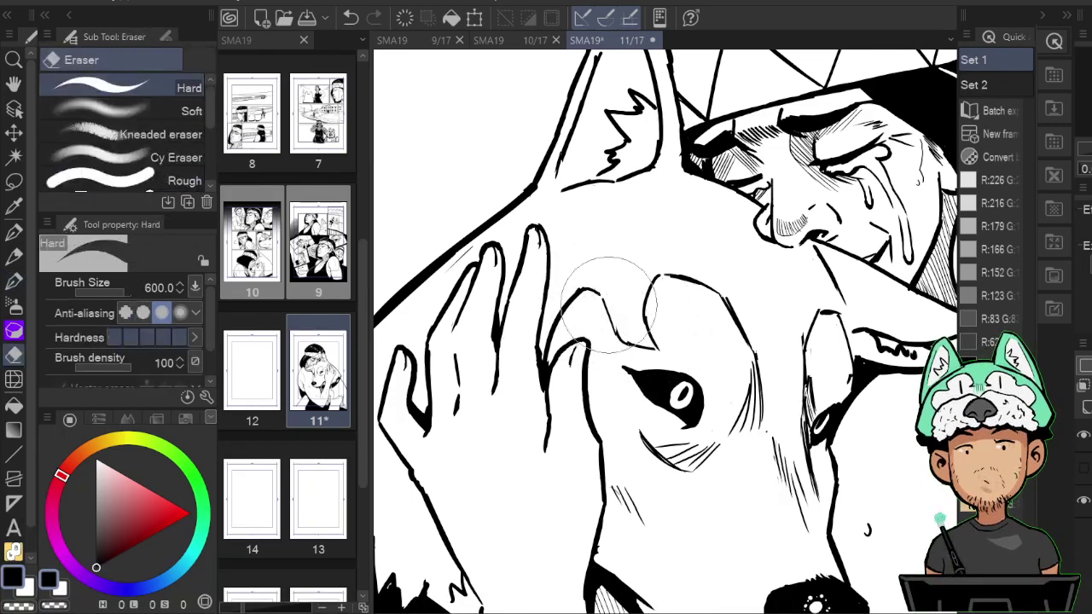
{"action": "key", "text": "b"}
{"action": "key", "text": "e"}
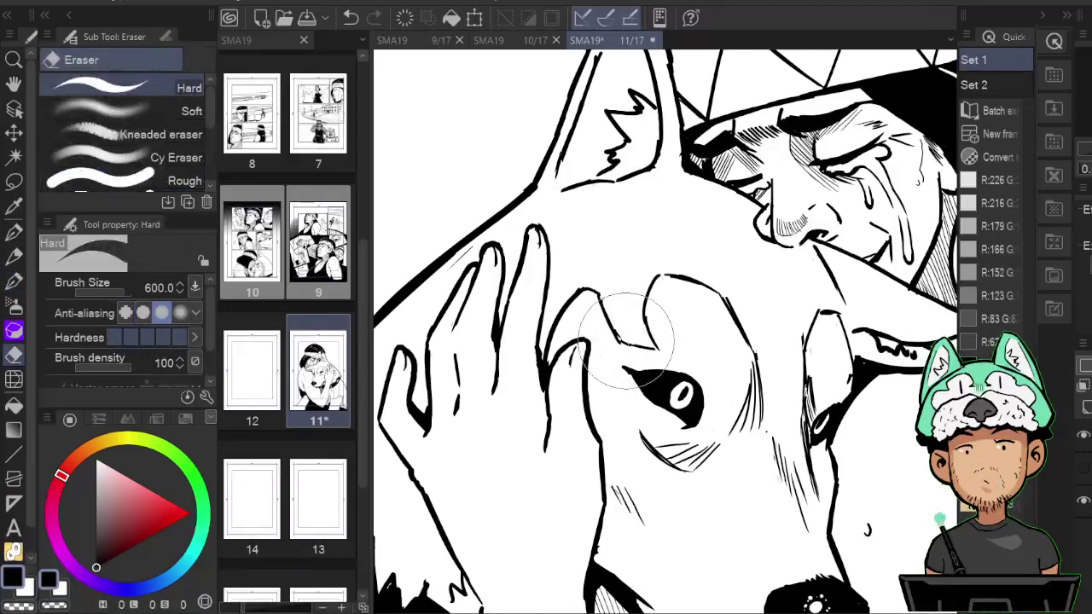
{"action": "key", "text": "b"}
{"action": "key", "text": "h"}
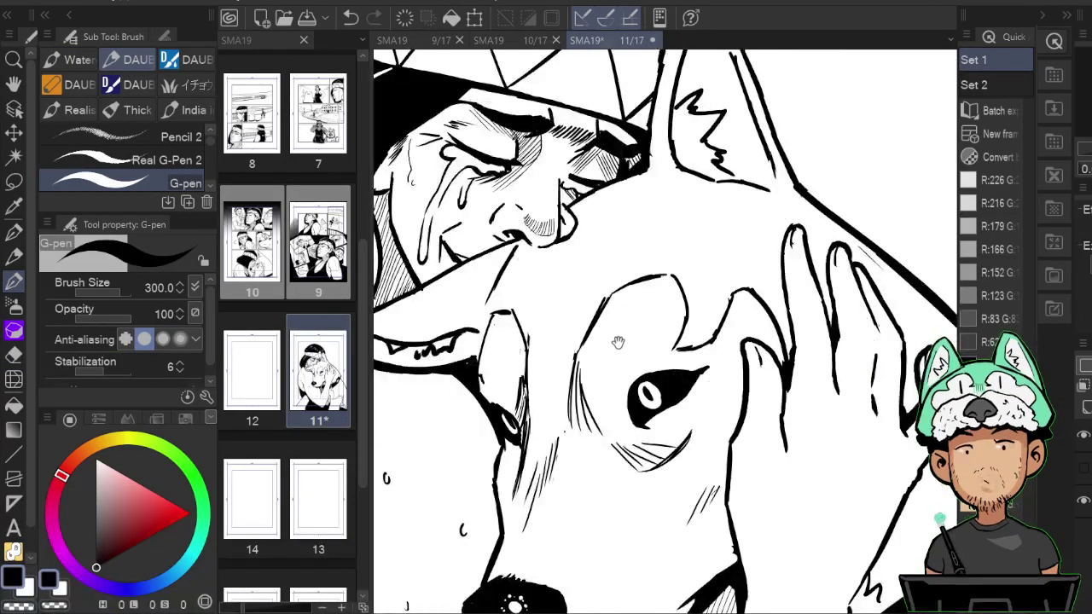
{"action": "key", "text": "h"}
Erase and rework the lower curve of the brow marking where it meets the point above the near eye.
{"action": "key", "text": "e"}
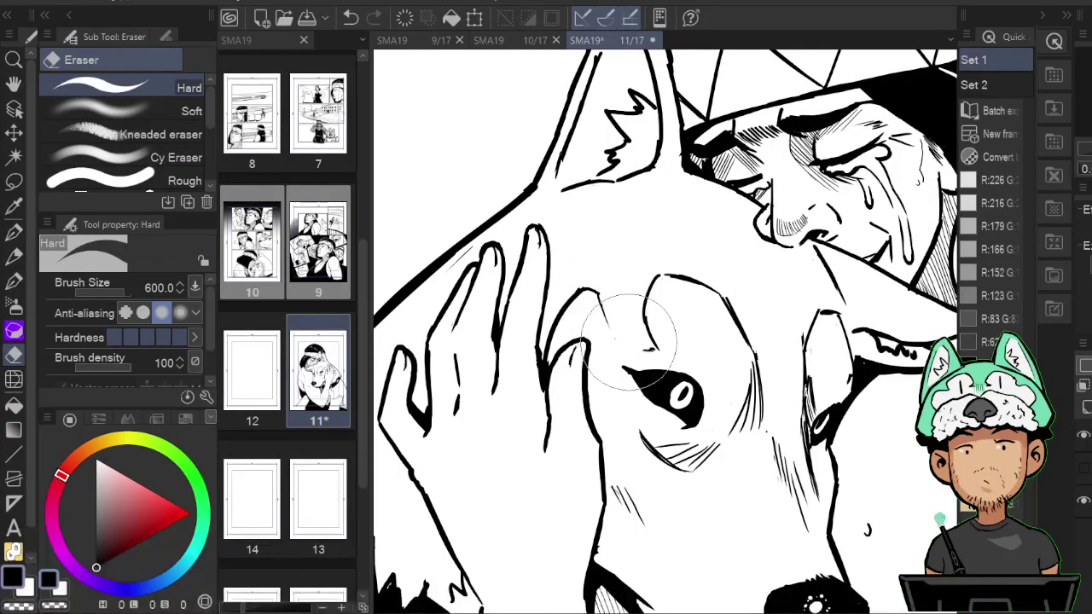
{"action": "key", "text": "b"}
{"action": "key", "text": "e"}
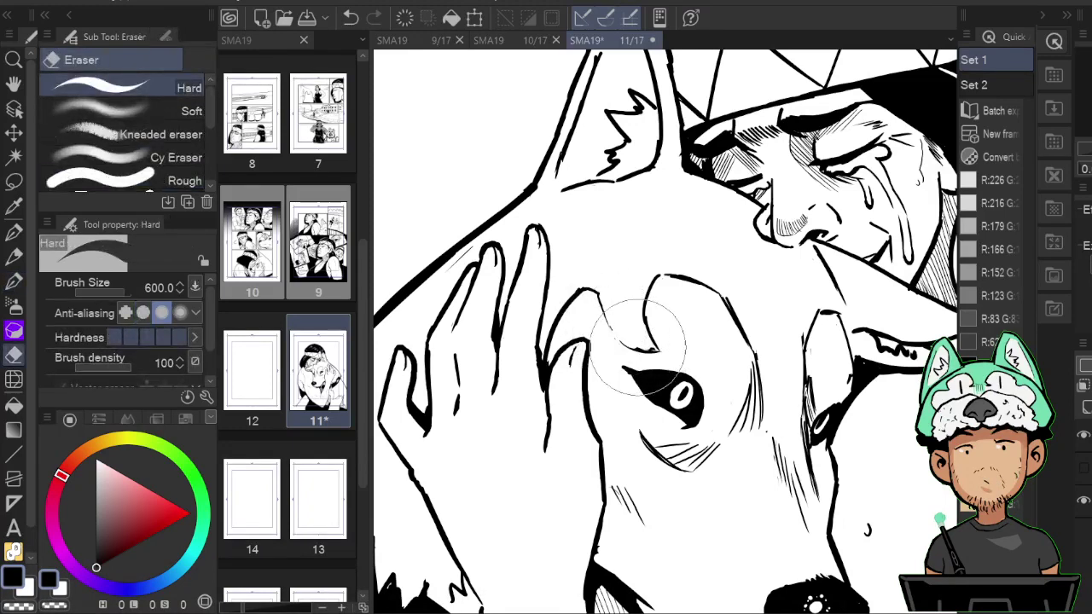
{"action": "key", "text": "b"}
{"action": "key", "text": "h"}
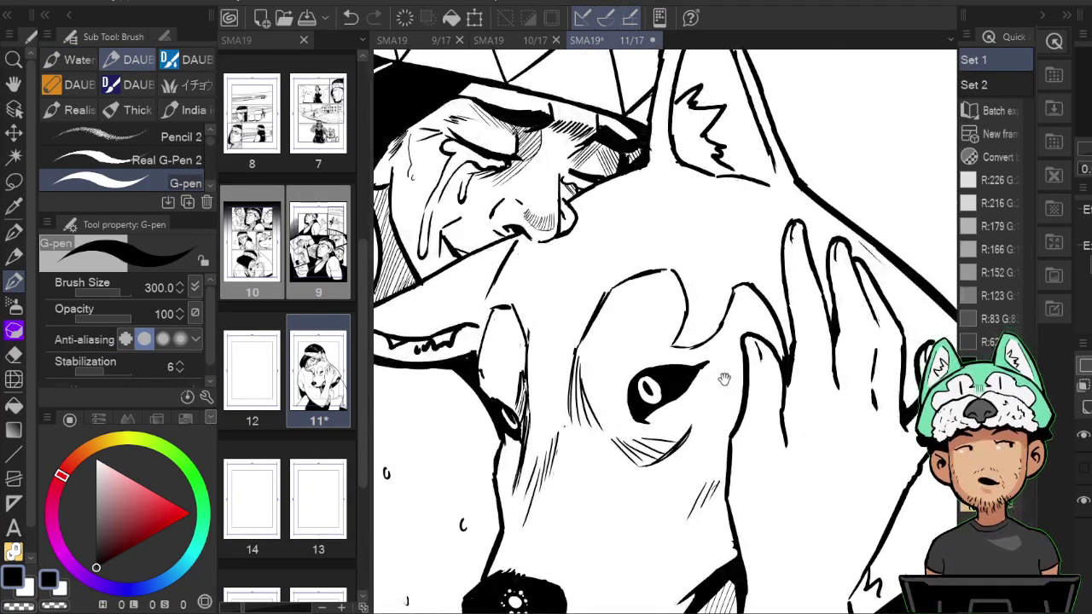
{"action": "key", "text": "h"}
{"action": "key", "text": "e"}
{"action": "key", "text": "b"}
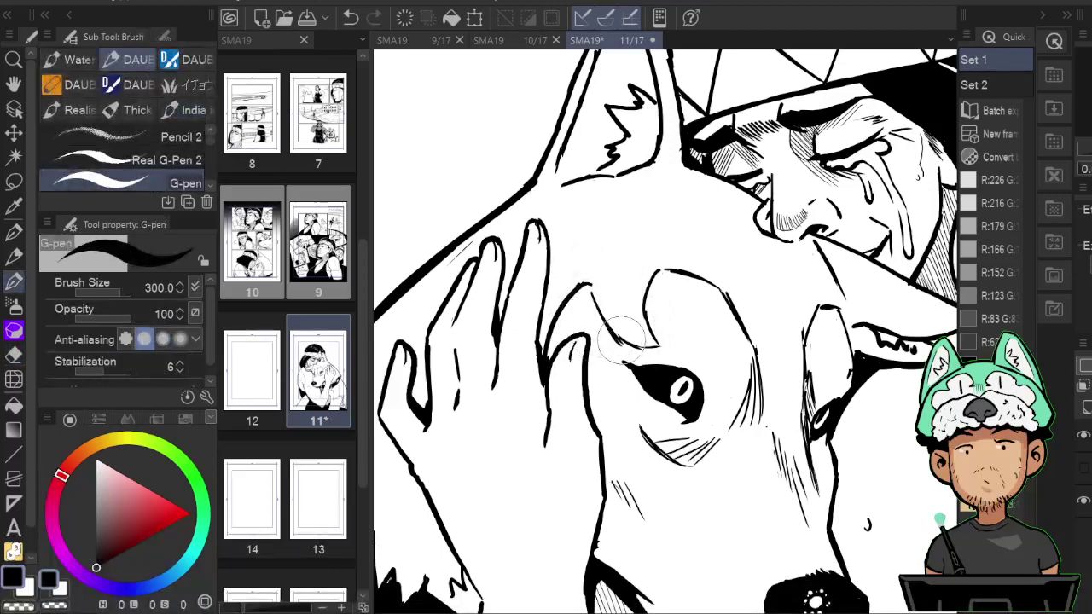
{"action": "key", "text": "e"}
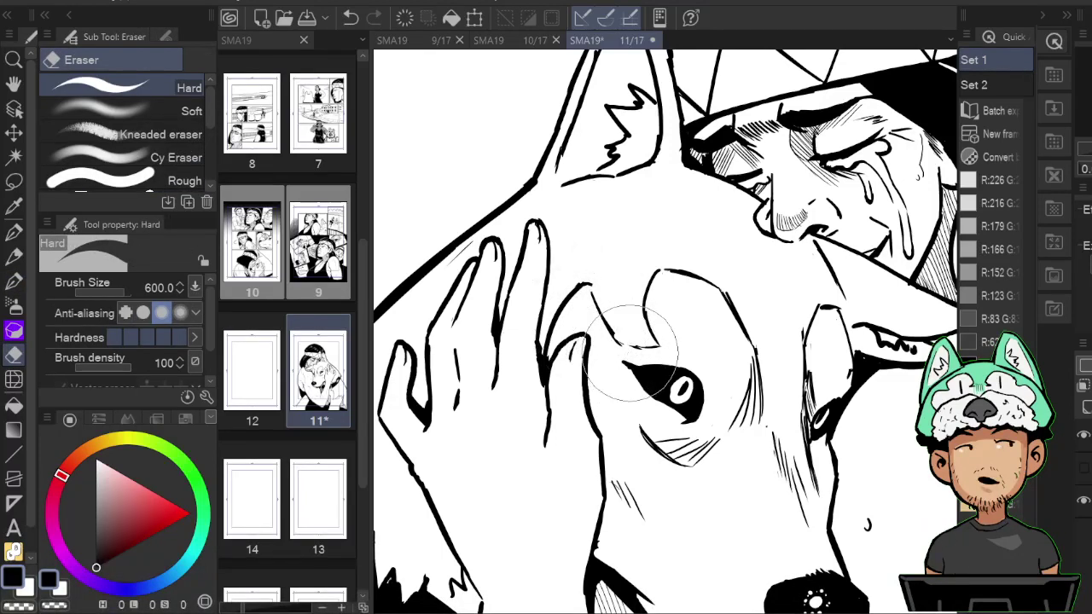
{"action": "key", "text": "b"}
Erase the marking's peak beside the fingers, redraw it rounder, and review the whole page in mirrored view.
{"action": "key", "text": "h"}
{"action": "key", "text": "e"}
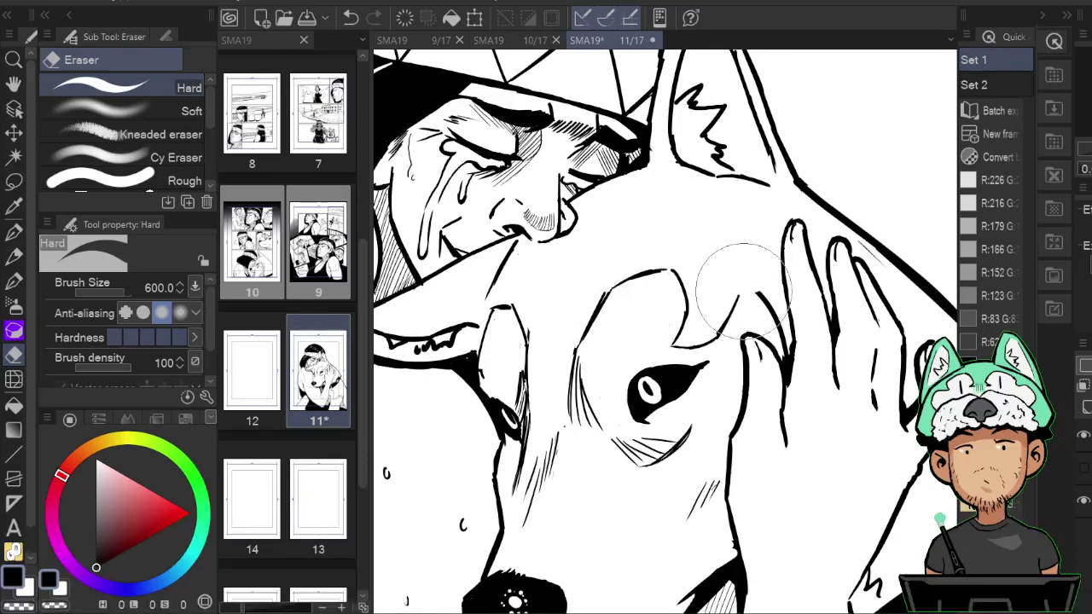
{"action": "mouse_move", "coordinate": [741, 288]}
{"action": "left_mouse_down"}
{"action": "mouse_move", "coordinate": [780, 314]}
{"action": "mouse_move", "coordinate": [840, 252]}
{"action": "left_mouse_up"}
{"action": "key", "text": "b"}
{"action": "key", "text": "h"}
{"action": "key", "text": "e"}
{"action": "key", "text": "b"}
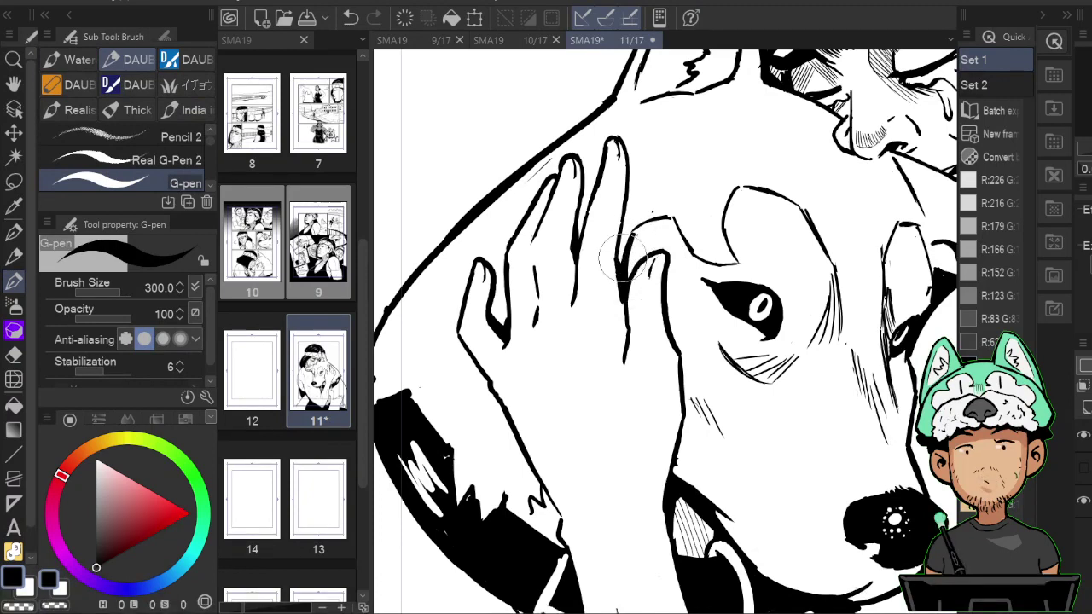
{"action": "key", "text": "h"}
{"action": "key", "text": "ctrl+0"}
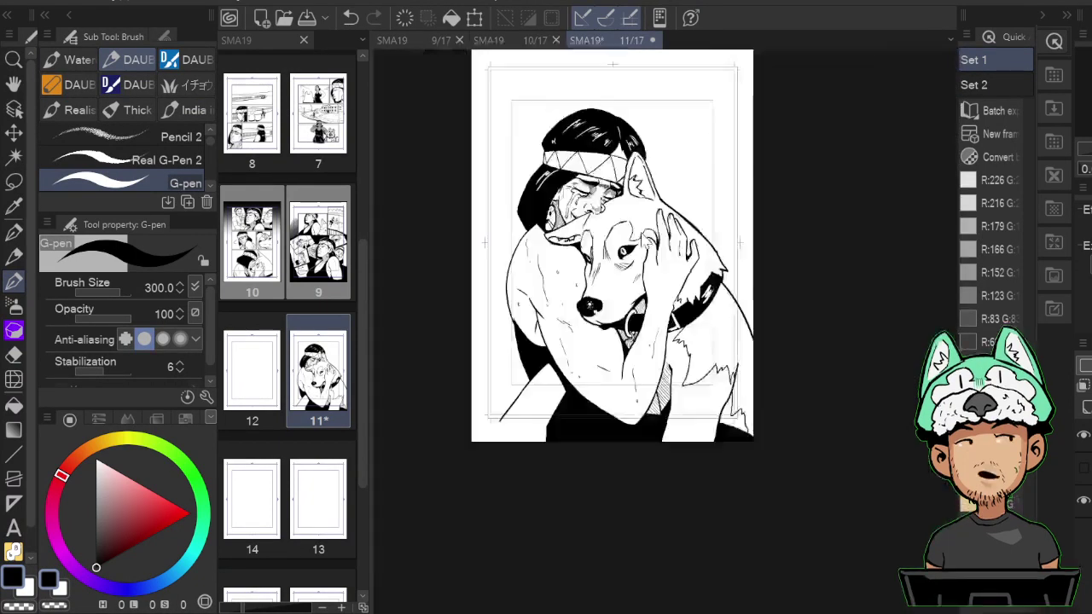
Clean up and re-ink the dog's jaw edge beside the wrist above the collar, then review the whole page in mirrored view.
{"action": "scroll", "coordinate": [646, 237], "scroll_direction": "up", "scroll_amount": 5}
{"action": "key", "text": "h"}
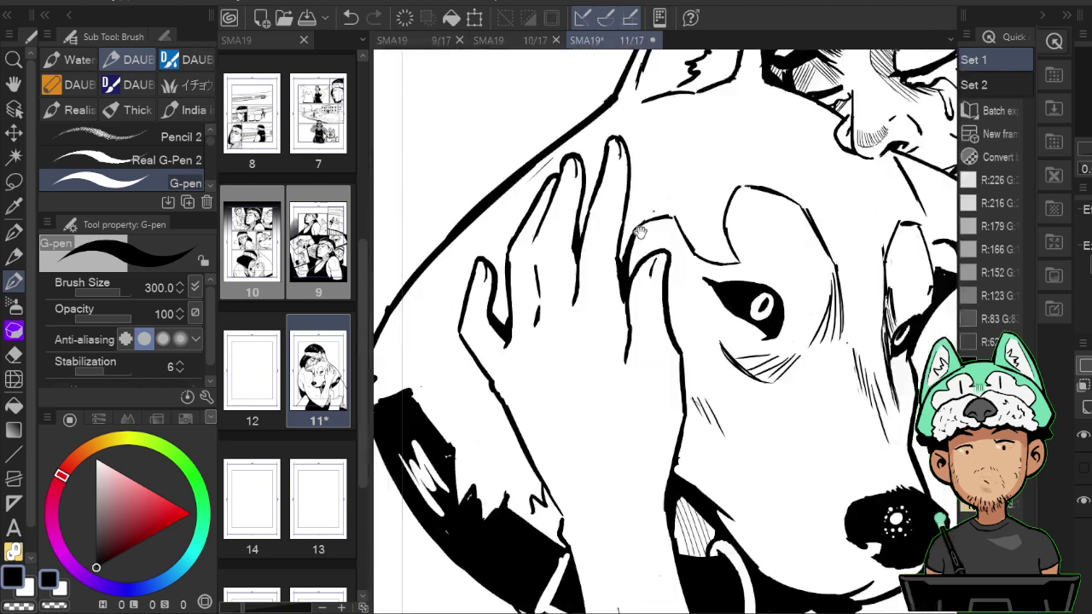
{"action": "mouse_move", "coordinate": [699, 484]}
{"action": "left_mouse_down"}
{"action": "mouse_move", "coordinate": [580, 426]}
{"action": "mouse_move", "coordinate": [585, 437]}
{"action": "left_mouse_up"}
{"action": "key", "text": "e"}
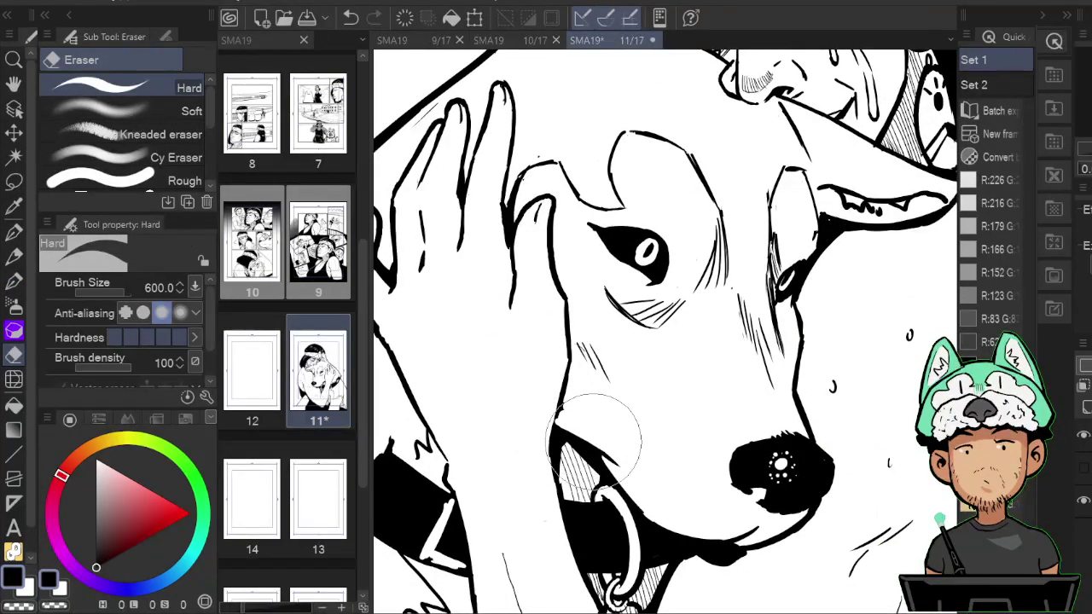
{"action": "key", "text": "p"}
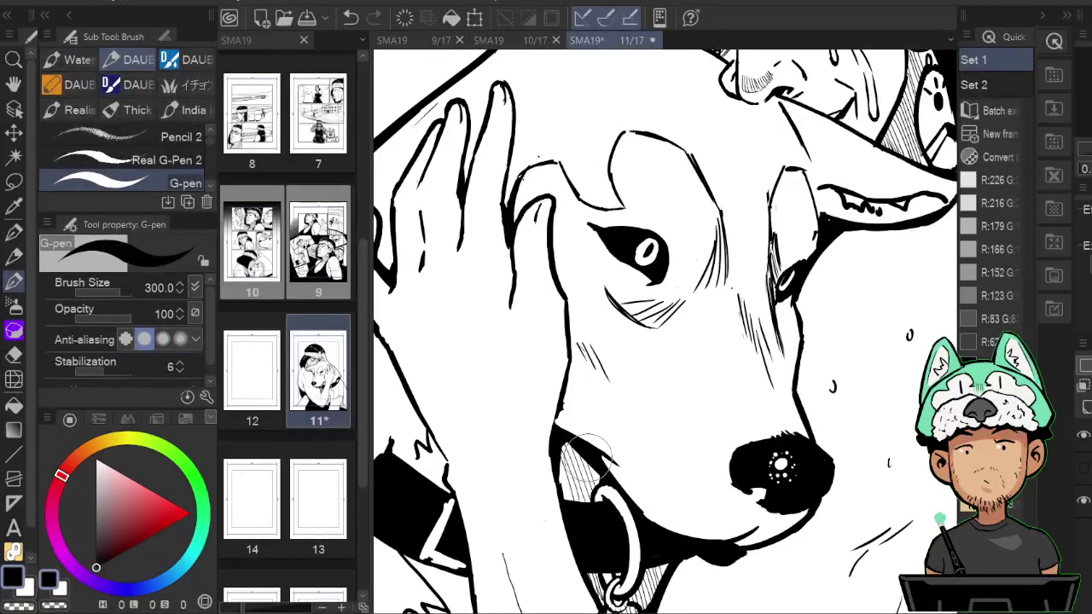
{"action": "key", "text": "b"}
{"action": "key", "text": "p"}
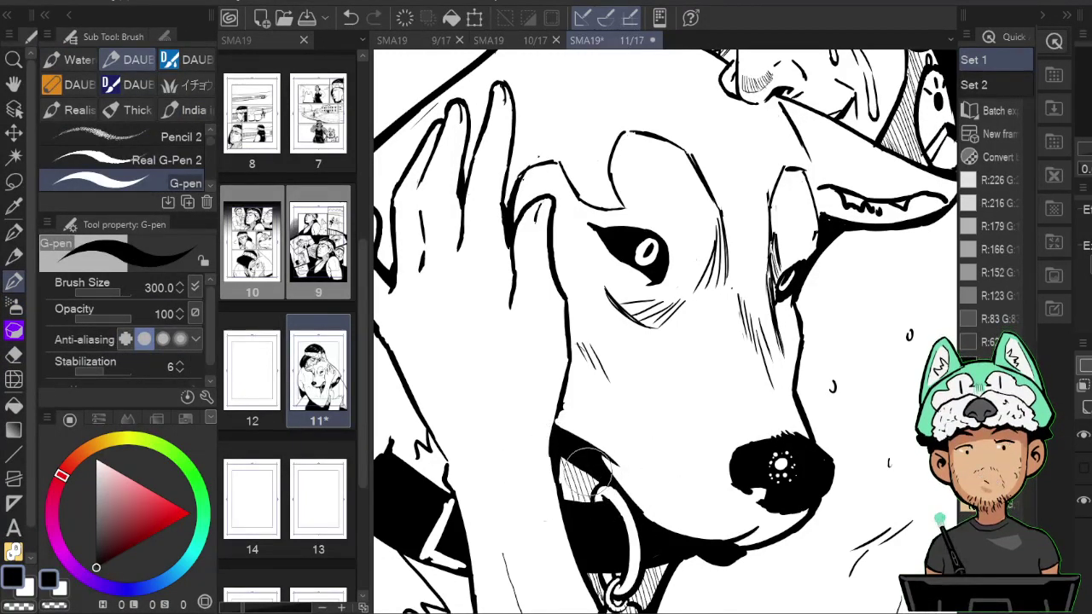
{"action": "key", "text": "h"}
{"action": "scroll", "coordinate": [639, 522], "scroll_direction": "down", "scroll_amount": 7}
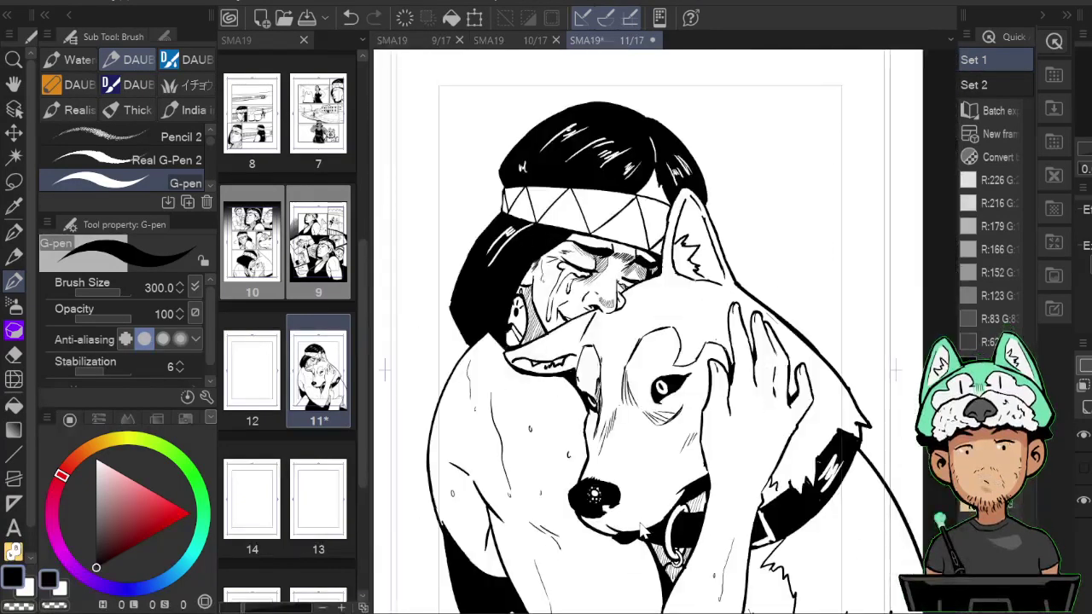
{"action": "scroll", "coordinate": [640, 524], "scroll_direction": "up", "scroll_amount": 4}
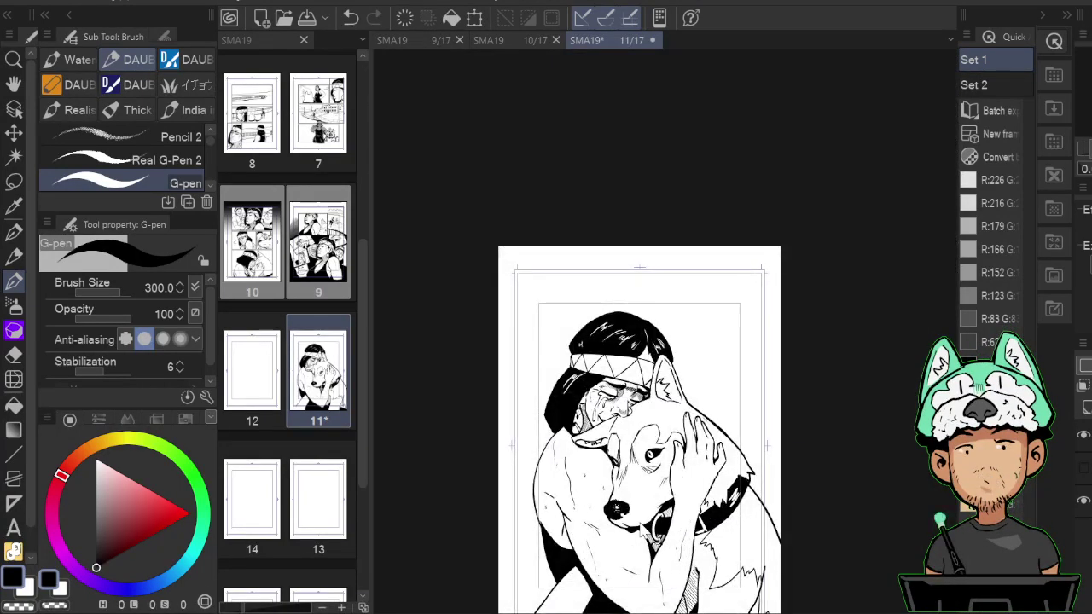
{"action": "scroll", "coordinate": [641, 527], "scroll_direction": "up", "scroll_amount": 4}
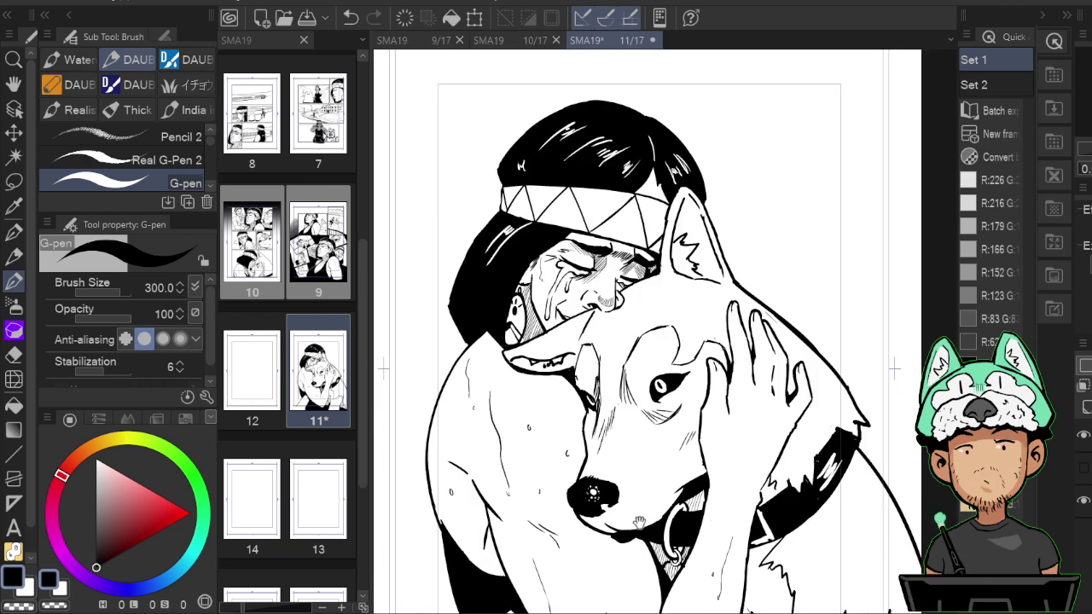
Erase along the collar's upper end where it meets the back of the dog's neck.
{"action": "key", "text": "h"}
{"action": "key", "text": "e"}
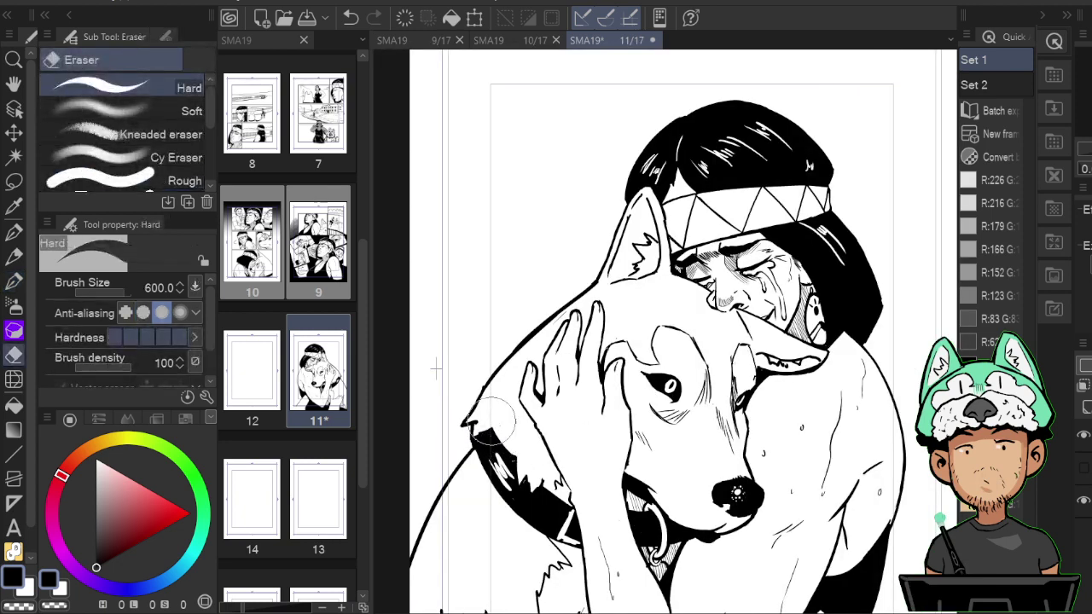
Examine the drawing of the figure hugging the dog in normal and mirrored view.
{"action": "key", "text": "p"}
{"action": "key", "text": "h"}
{"action": "left_click_drag", "start_coordinate": [743, 383], "coordinate": [707, 366]}
{"action": "key", "text": "h"}
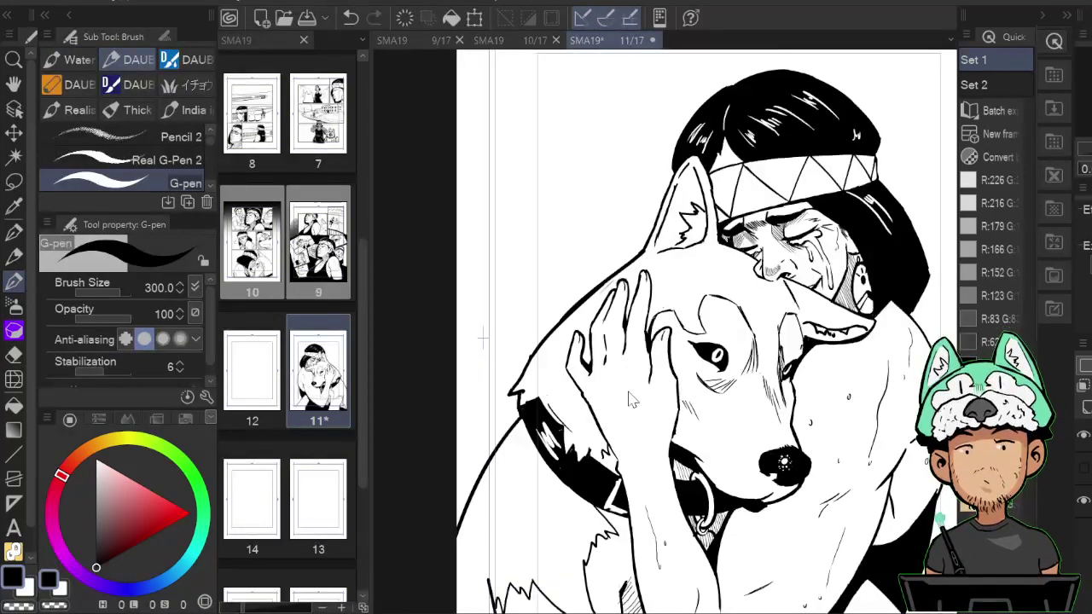
{"action": "left_click_drag", "start_coordinate": [748, 427], "coordinate": [755, 372]}
{"action": "key", "text": "h"}
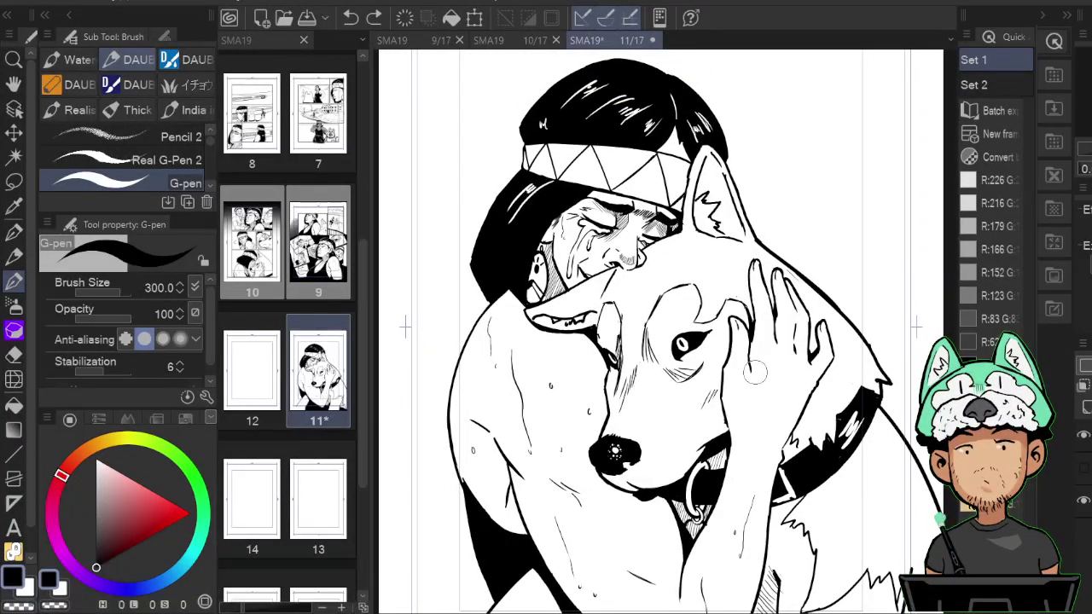
{"action": "key", "text": "h"}
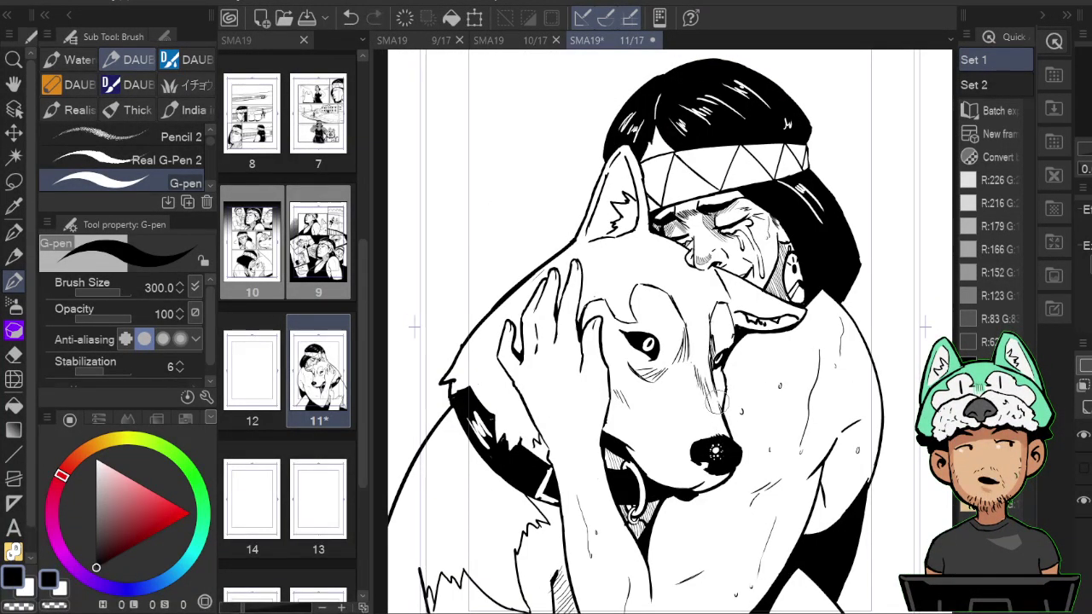
{"action": "key", "text": "h"}
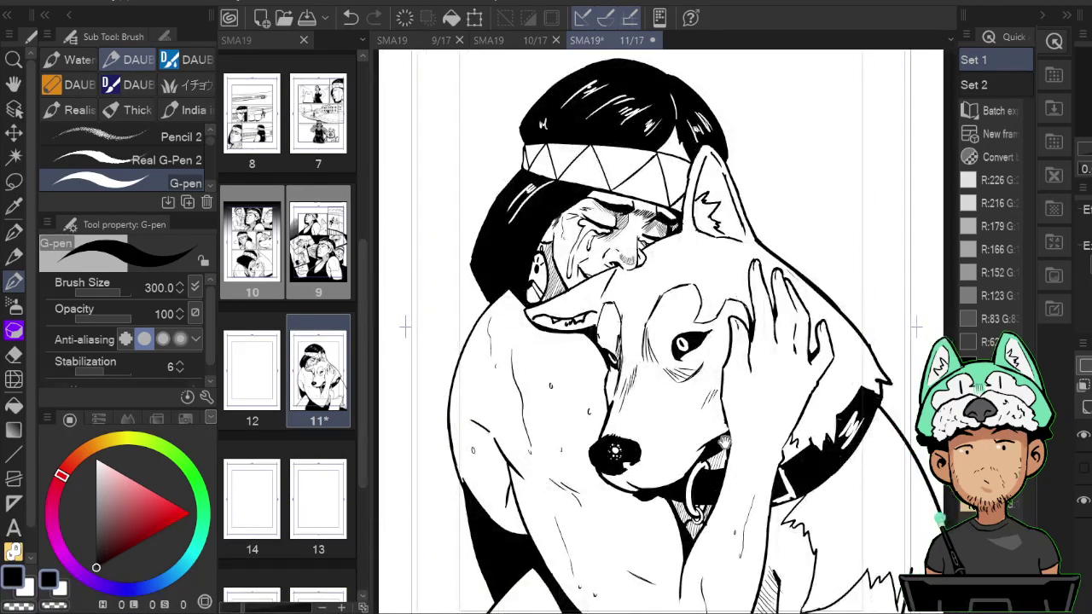
{"action": "key", "text": "h"}
Erase and redraw the inner edge of the dog's folded ear where it joins the head, using the G-pen at size 300.
{"action": "scroll", "coordinate": [845, 345], "scroll_direction": "up", "scroll_amount": 2}
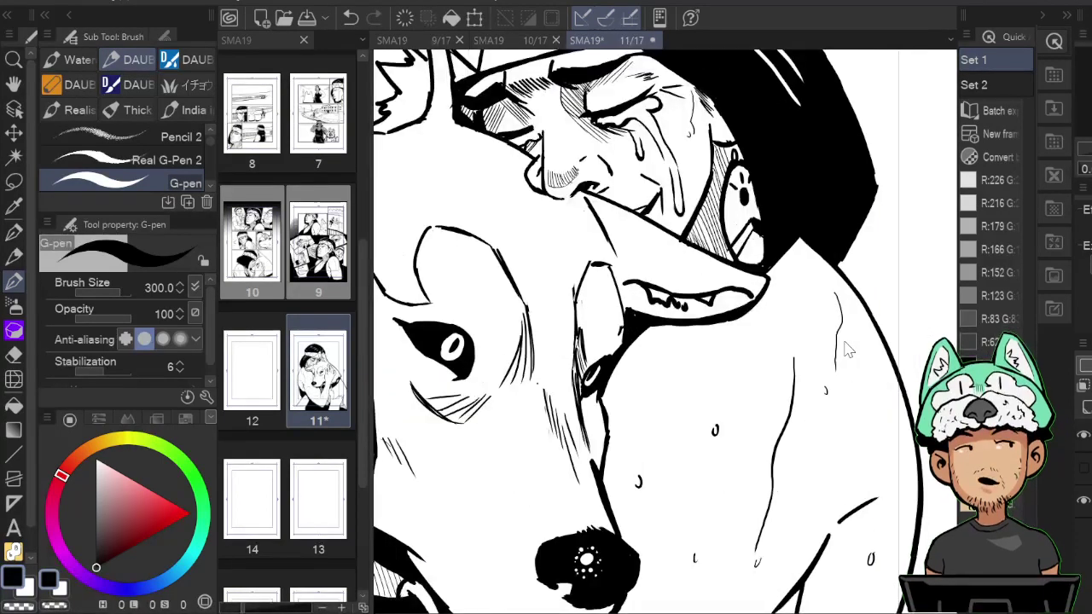
{"action": "key", "text": "h"}
{"action": "left_click_drag", "start_coordinate": [845, 341], "coordinate": [788, 420]}
{"action": "key", "text": "e"}
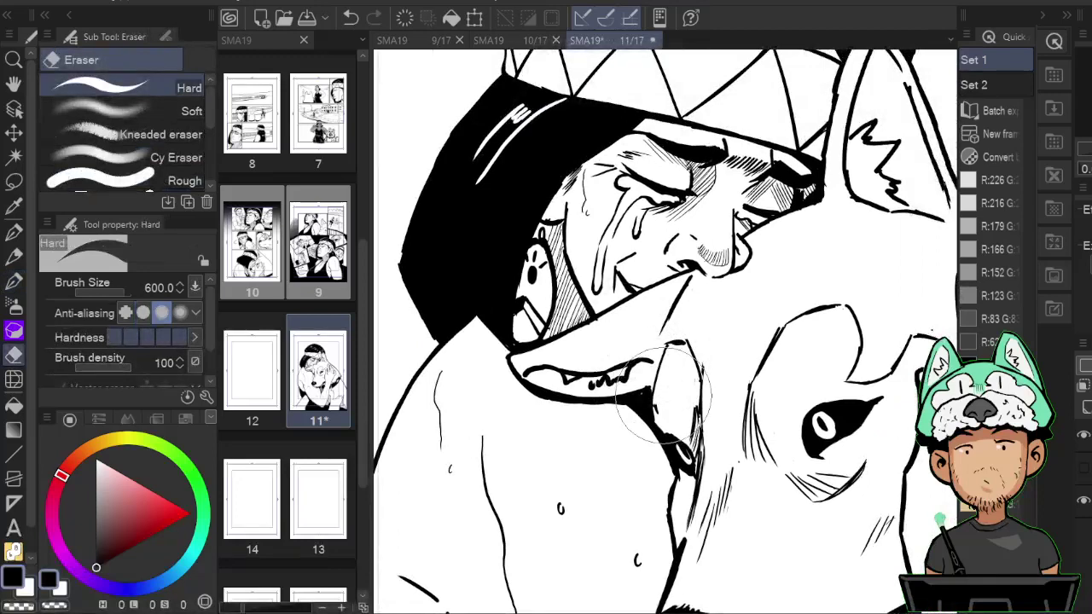
{"action": "key", "text": "p"}
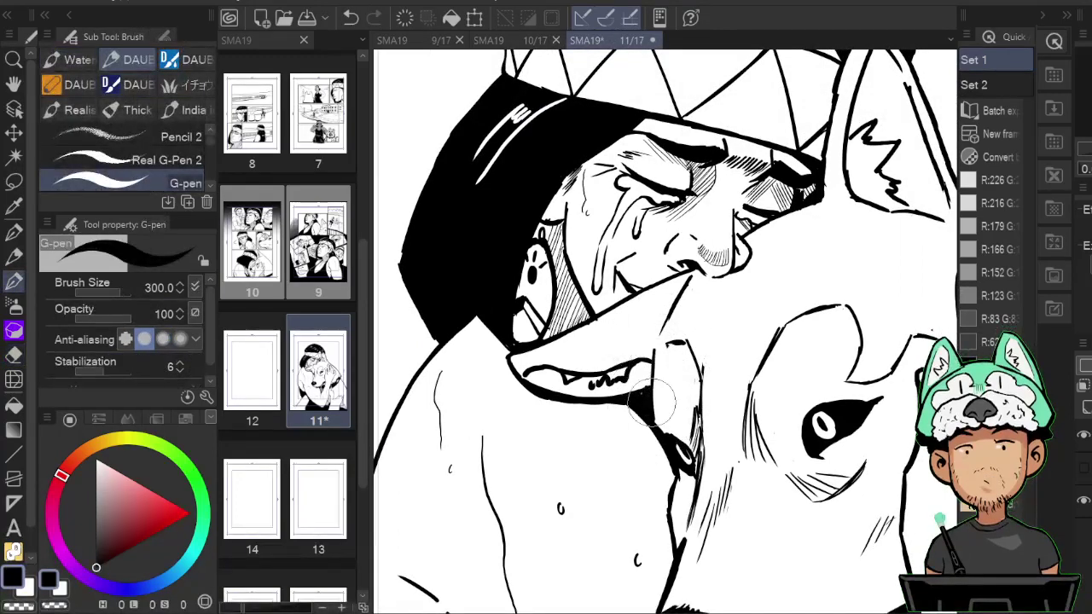
{"action": "left_click_drag", "start_coordinate": [660, 316], "coordinate": [669, 346]}
{"action": "key", "text": "e"}
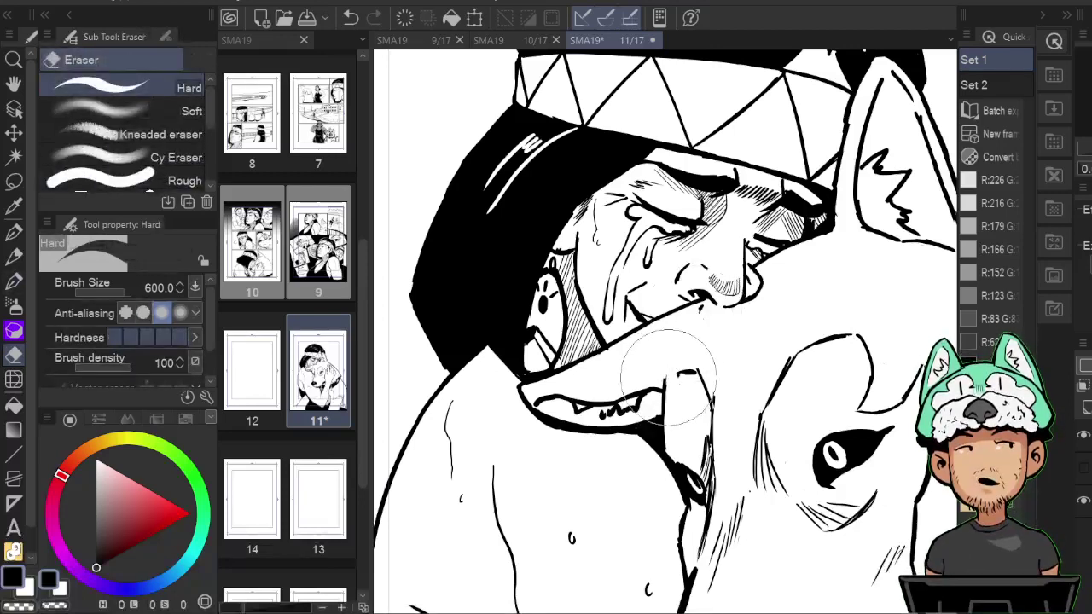
{"action": "key", "text": "p"}
Erase and re-ink the dog's forehead contour under the crying figure's face, up to the base of the upright ear.
{"action": "key", "text": "h"}
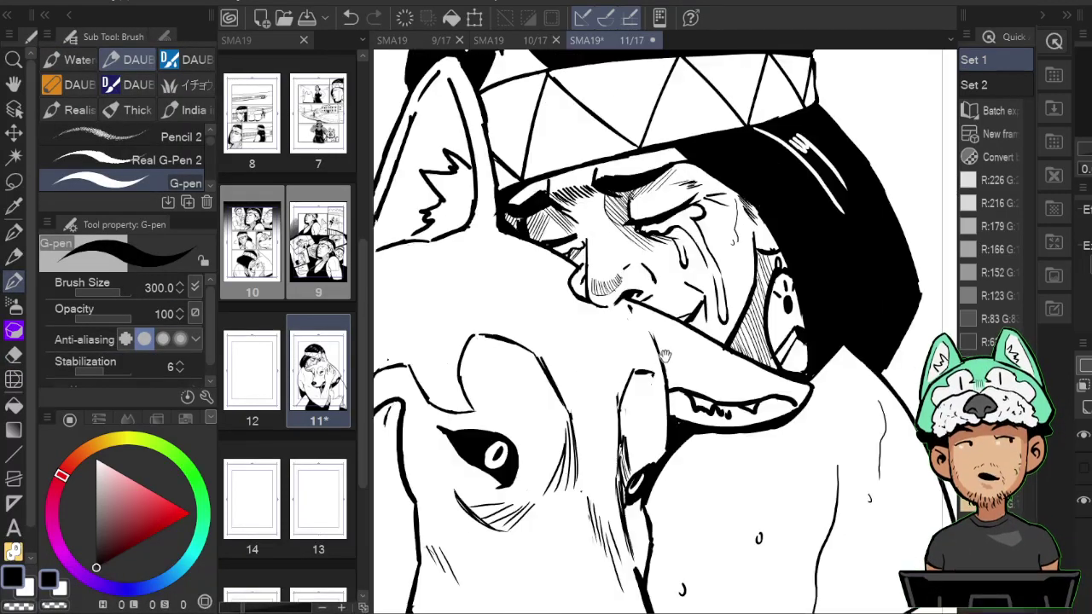
{"action": "left_click_drag", "start_coordinate": [722, 284], "coordinate": [758, 425]}
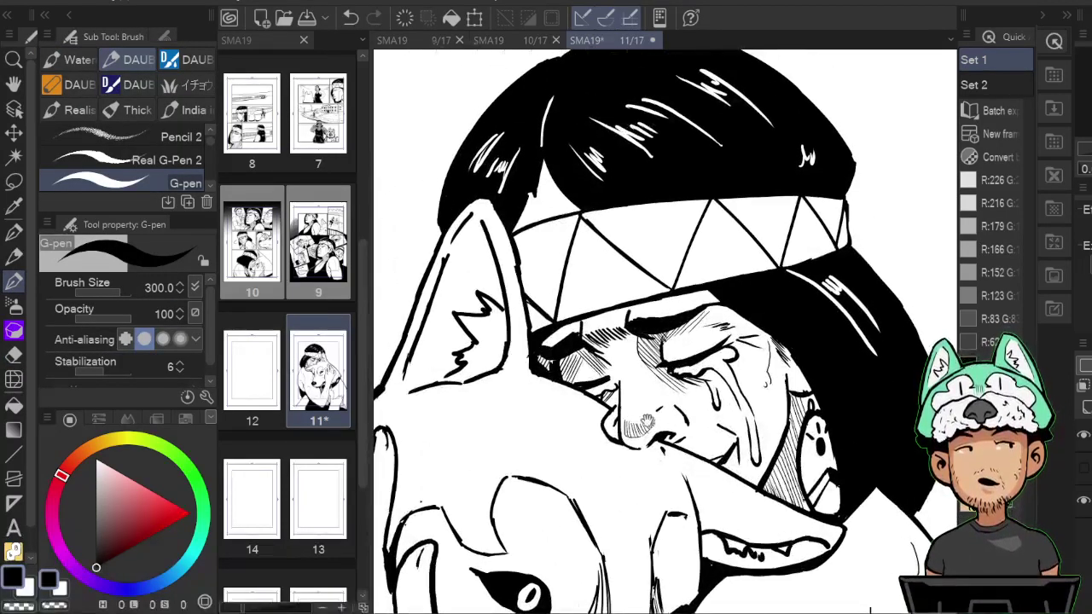
{"action": "key", "text": "e"}
{"action": "mouse_move", "coordinate": [553, 394]}
{"action": "left_mouse_down"}
{"action": "mouse_move", "coordinate": [561, 359]}
{"action": "mouse_move", "coordinate": [549, 350]}
{"action": "mouse_move", "coordinate": [559, 393]}
{"action": "left_mouse_up"}
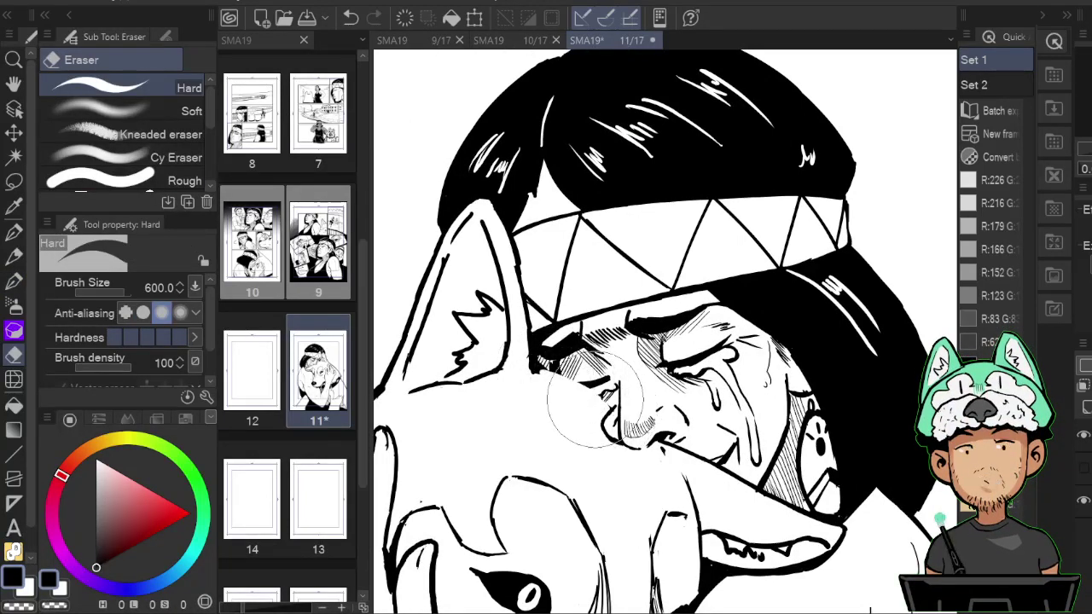
{"action": "key", "text": "p"}
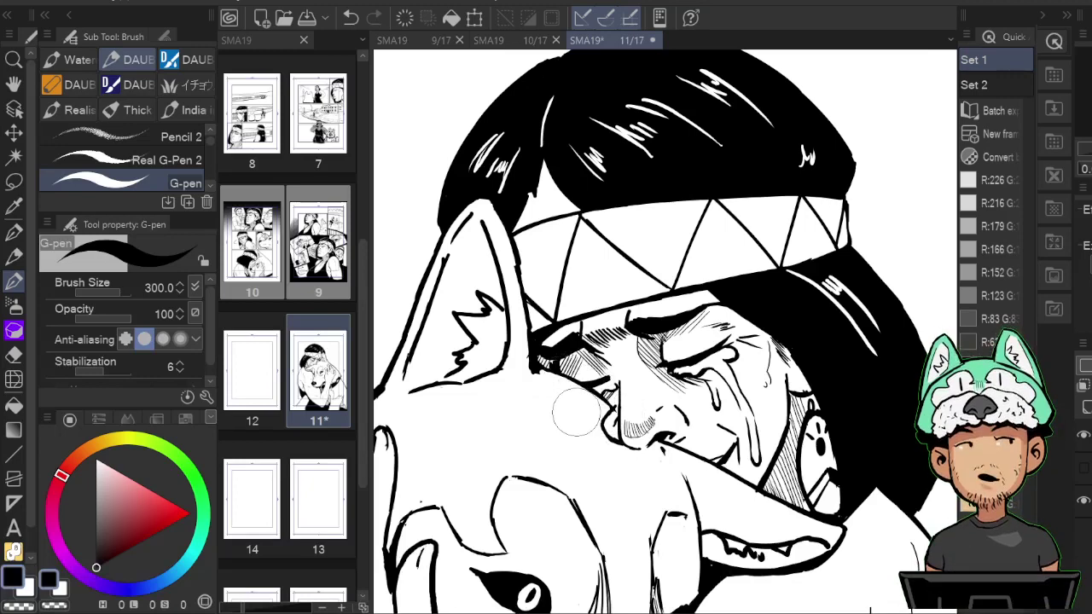
{"action": "key", "text": "e"}
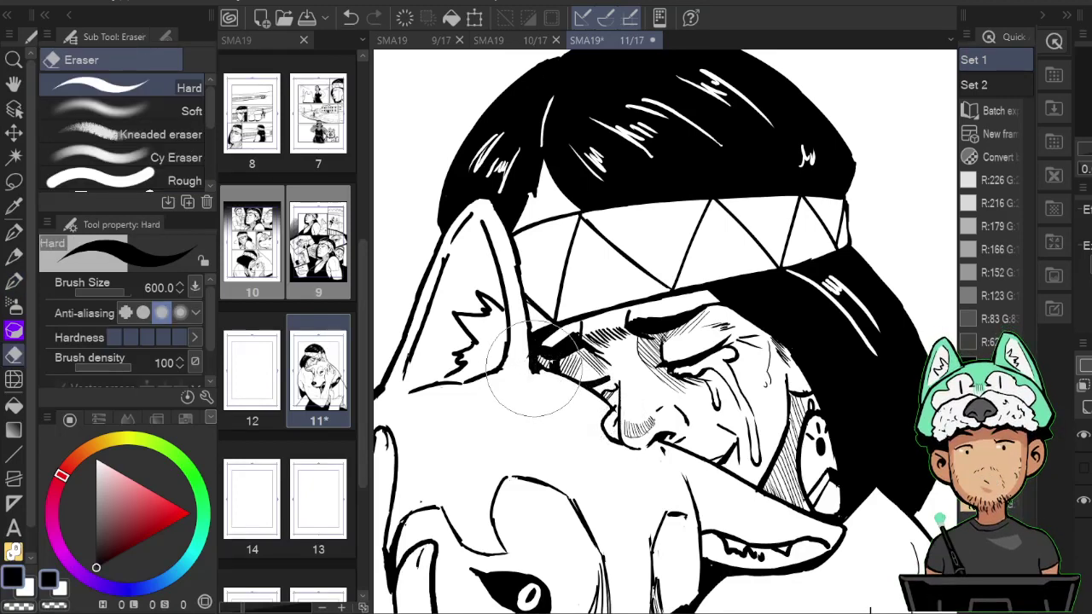
{"action": "key", "text": "p"}
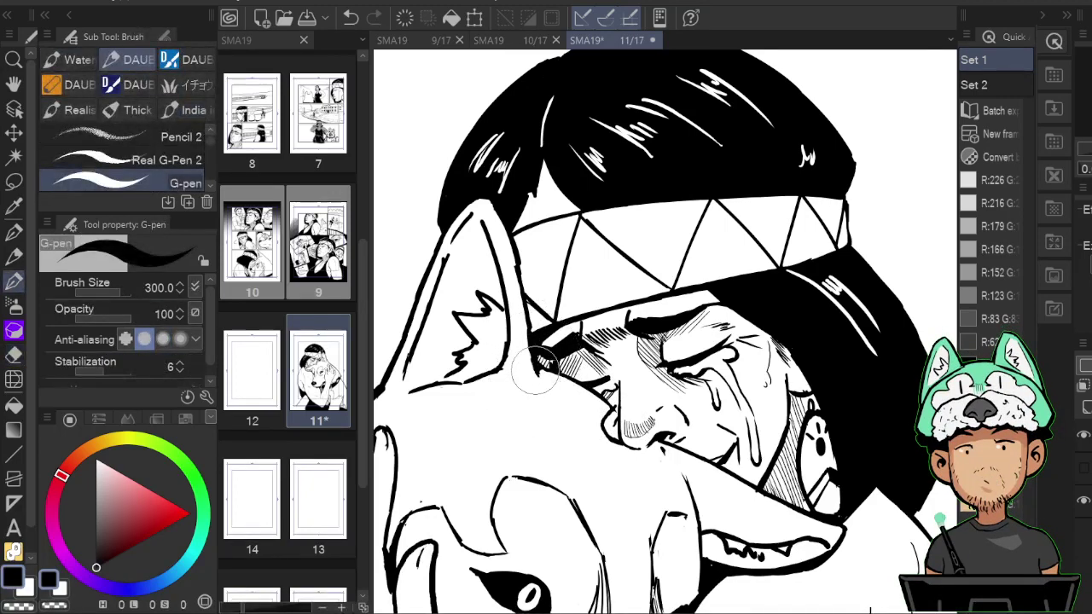
{"action": "key", "text": "h"}
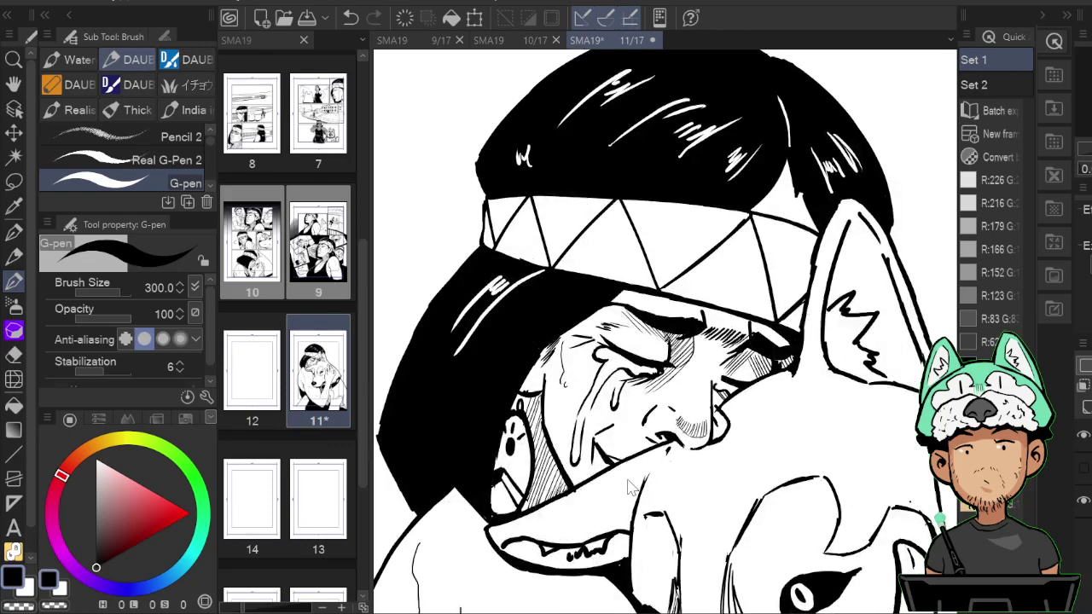
Erase the outer edge of the dog's upright ear and redraw it with a thicker G-pen line at size 500.
{"action": "scroll", "coordinate": [627, 478], "scroll_direction": "down", "scroll_amount": 6}
{"action": "scroll", "coordinate": [631, 486], "scroll_direction": "up", "scroll_amount": 6}
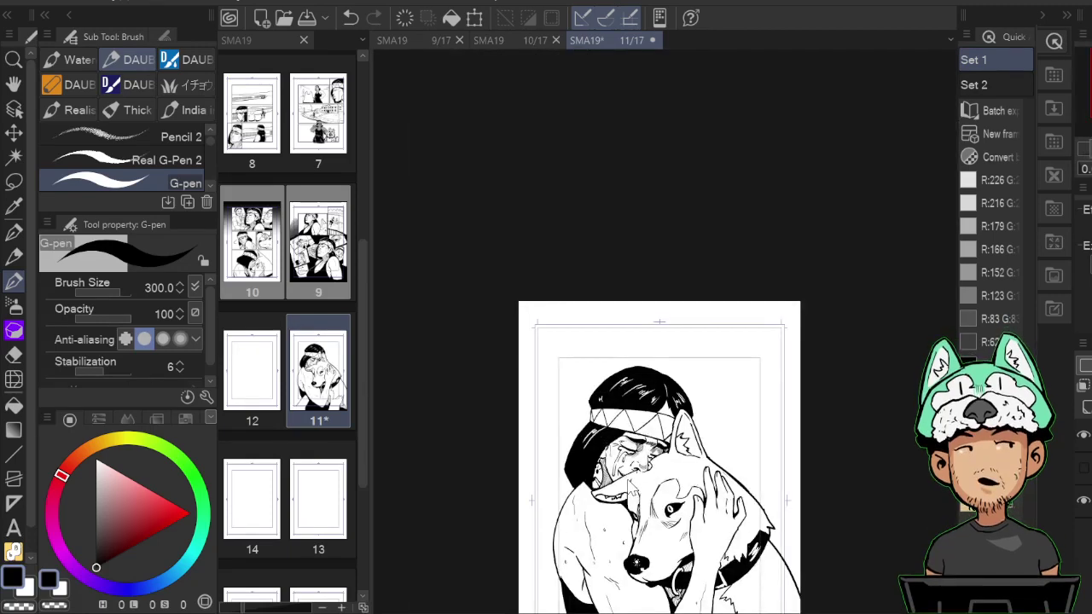
{"action": "left_click_drag", "start_coordinate": [627, 480], "coordinate": [475, 357]}
{"action": "key", "text": "e"}
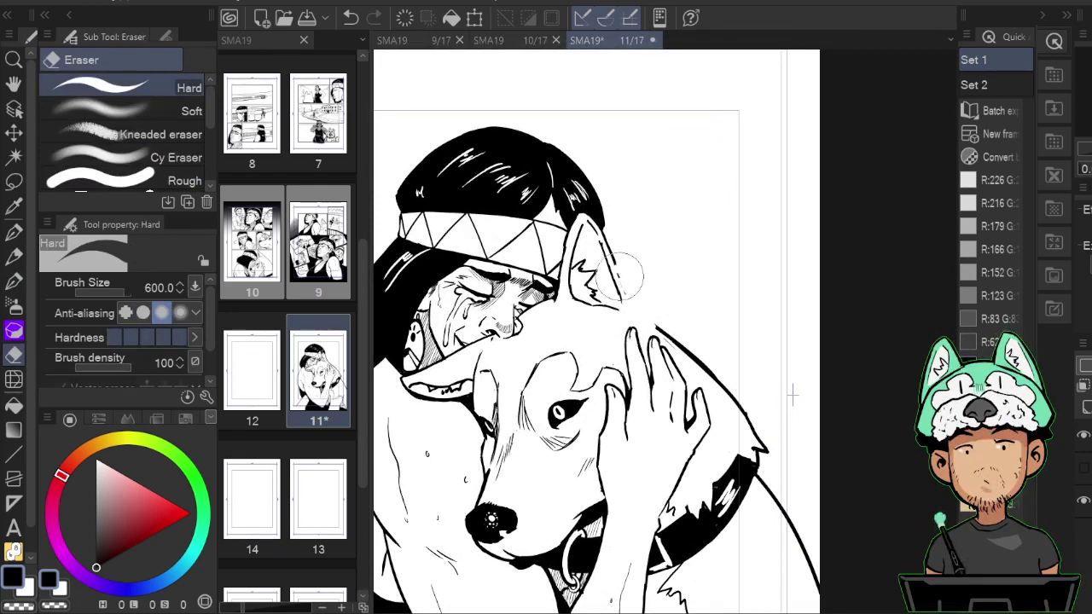
{"action": "key", "text": "b"}
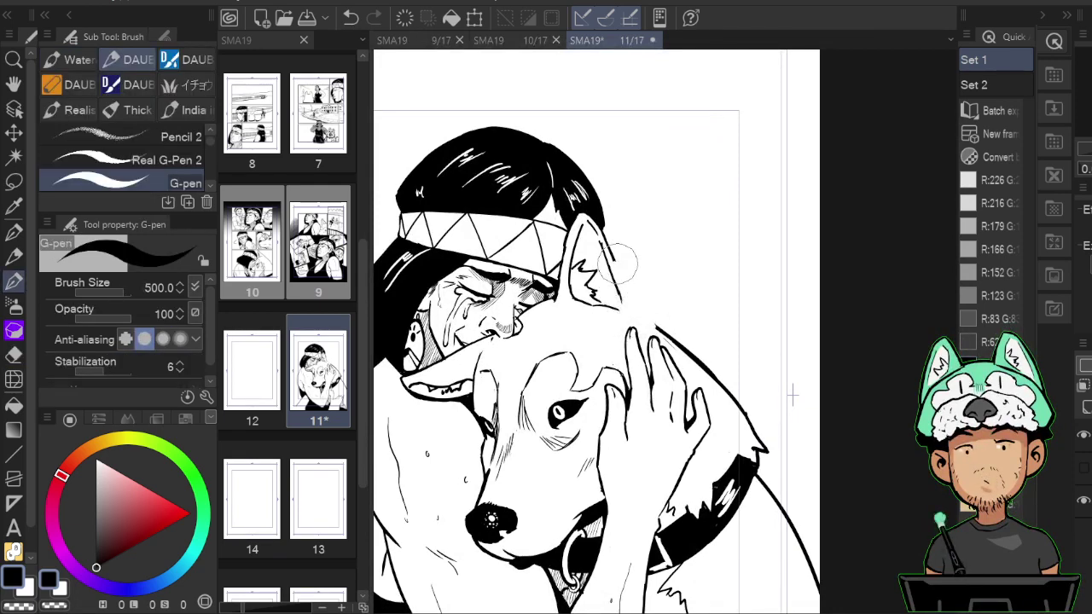
Erase the dog's nape outline in sections and redraw it as a clean line from the ear to the fur tuft above the collar.
{"action": "key", "text": "e"}
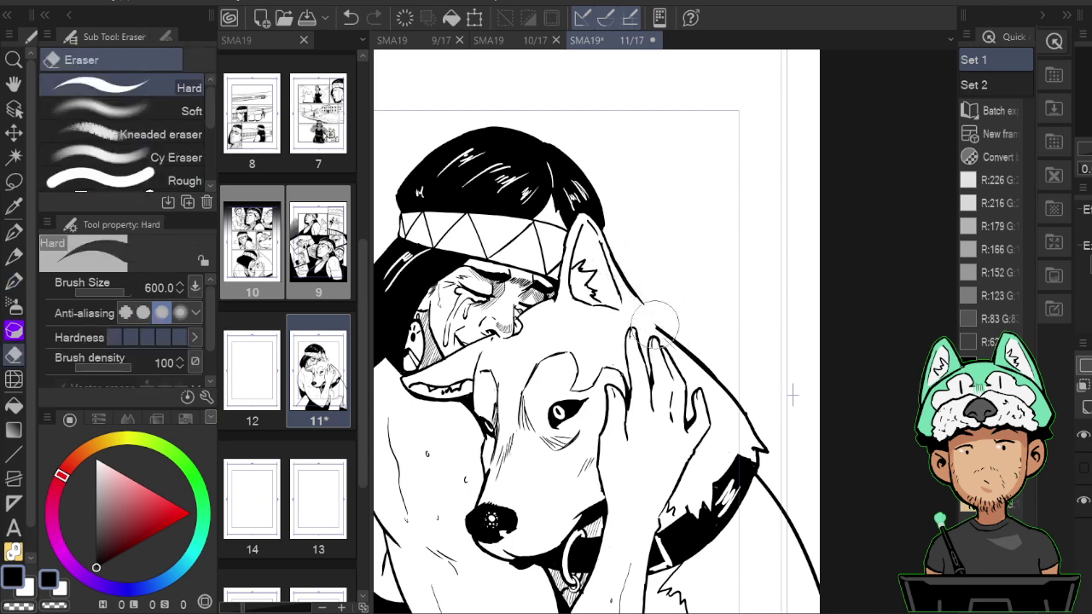
{"action": "key", "text": "b"}
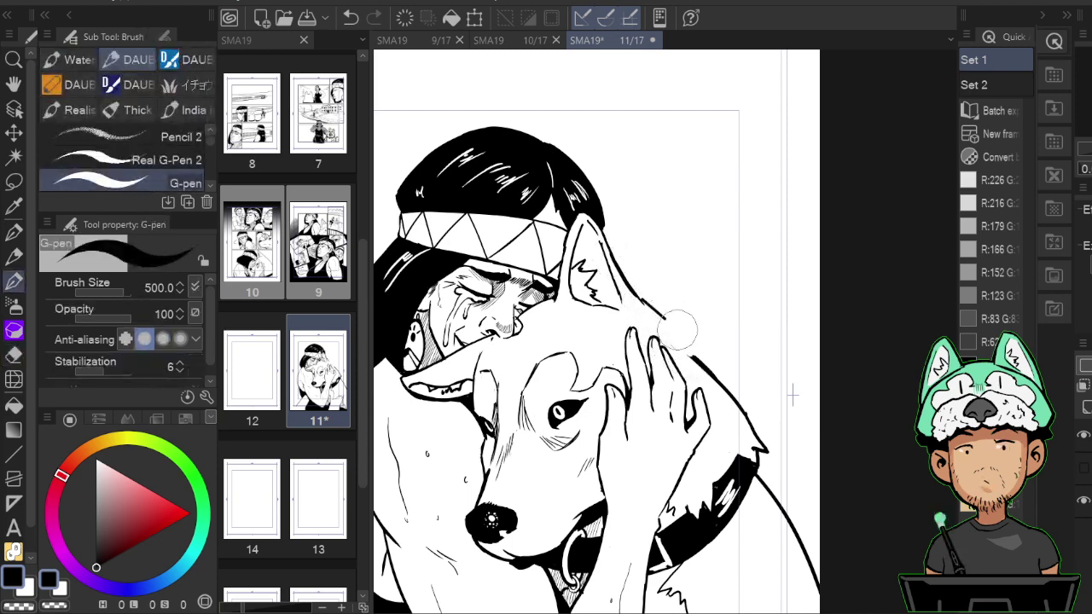
{"action": "key", "text": "h"}
{"action": "key", "text": "h"}
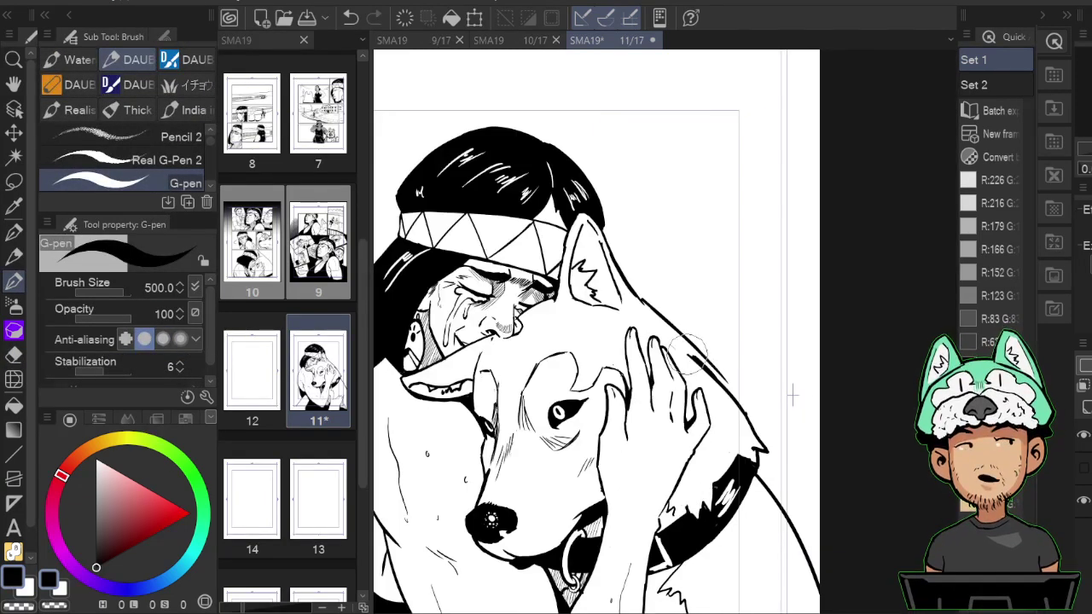
{"action": "key", "text": "e"}
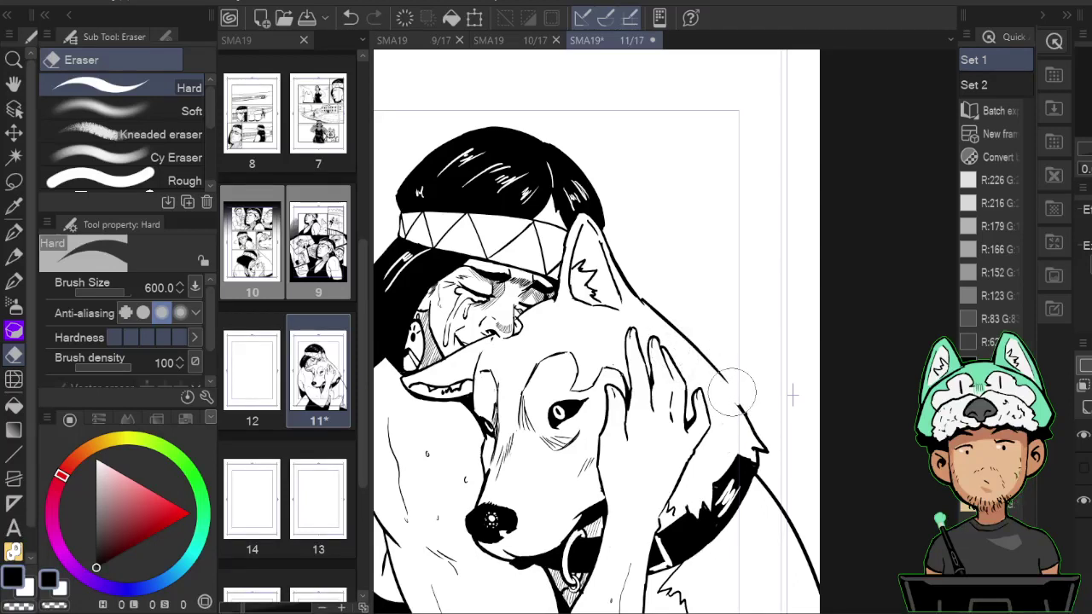
{"action": "key", "text": "b"}
{"action": "key", "text": "e"}
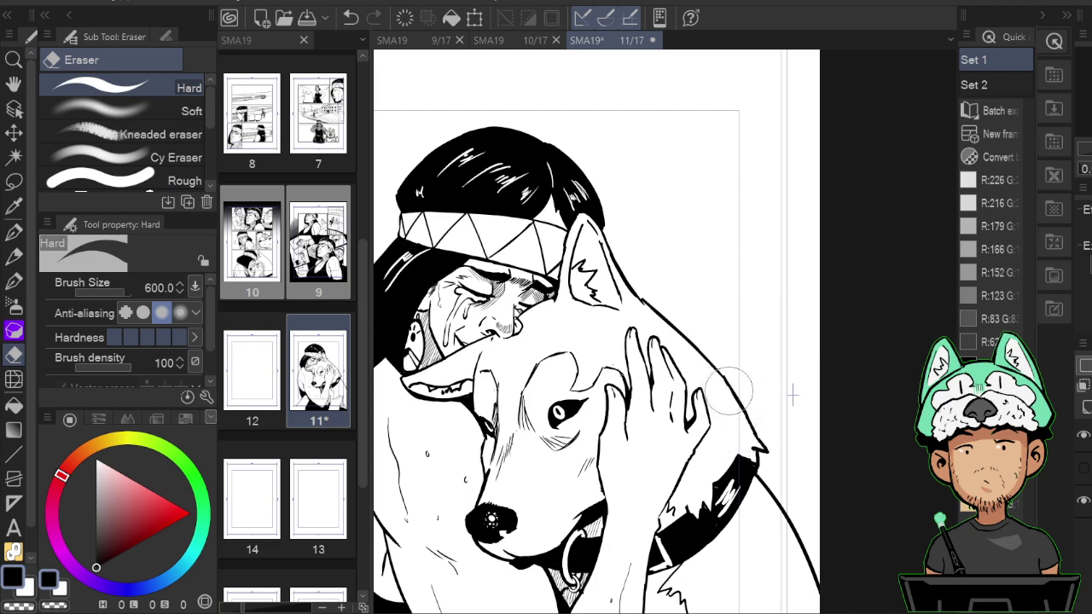
{"action": "key", "text": "b"}
{"action": "mouse_move", "coordinate": [739, 396]}
{"action": "left_mouse_down"}
{"action": "mouse_move", "coordinate": [763, 449]}
{"action": "mouse_move", "coordinate": [795, 325]}
{"action": "left_mouse_up"}
{"action": "key", "text": "h"}
{"action": "key", "text": "h"}
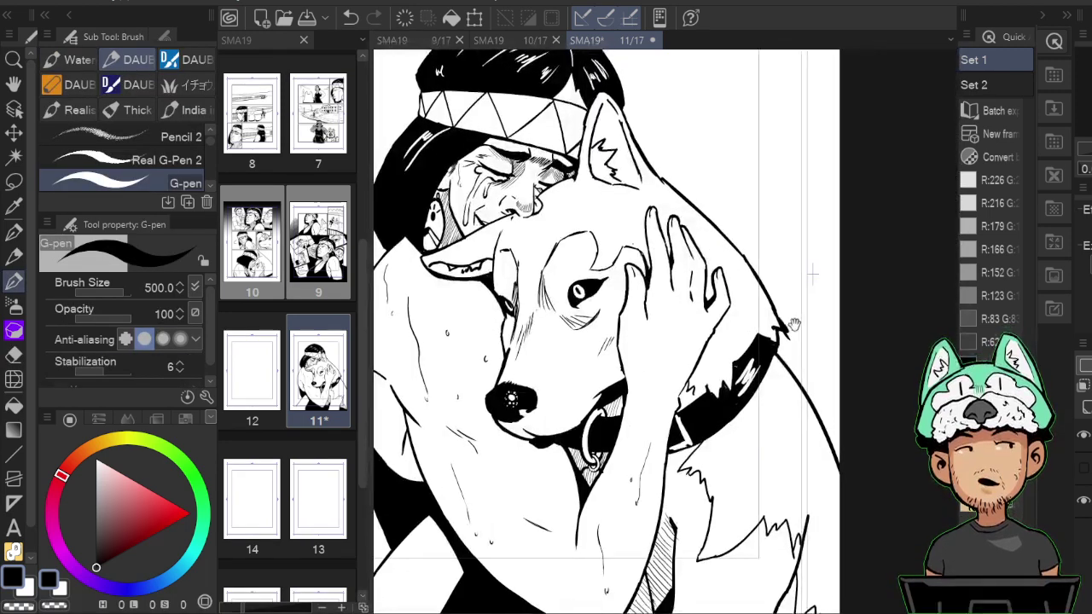
Enlarge the eraser and rework the dog's back outline from the collar to the page edge with the size 500 G-pen.
{"action": "key", "text": "h"}
{"action": "left_click_drag", "start_coordinate": [555, 386], "coordinate": [761, 300]}
{"action": "key", "text": "e"}
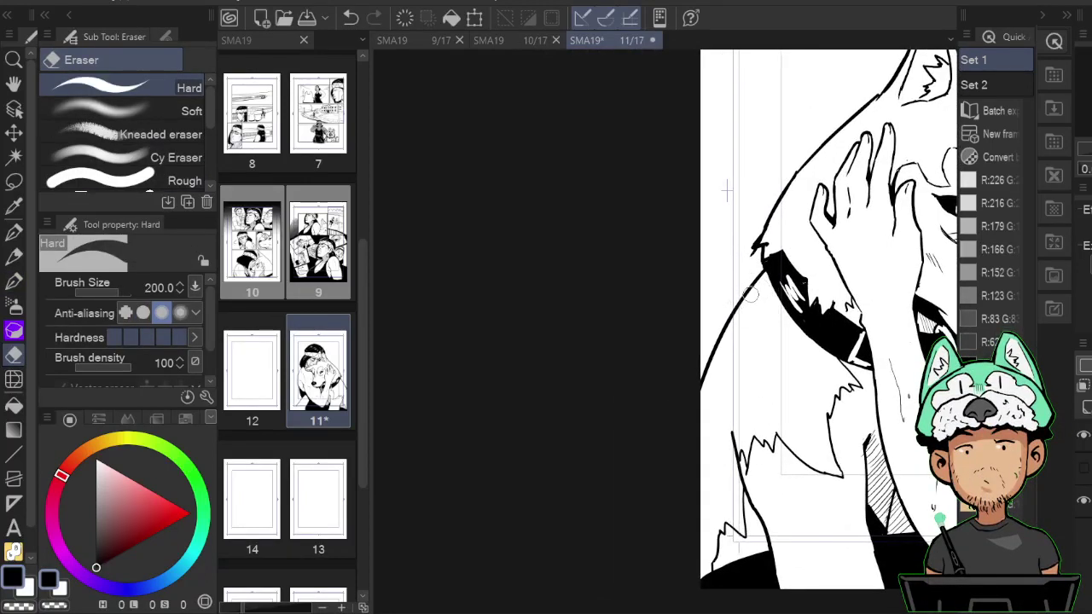
{"action": "key", "text": "bracketright"}
{"action": "key", "text": "bracketright"}
{"action": "key", "text": "bracketright"}
{"action": "key", "text": "bracketright"}
{"action": "key", "text": "bracketright"}
{"action": "key", "text": "bracketright"}
{"action": "key", "text": "bracketright"}
{"action": "key", "text": "bracketright"}
{"action": "key", "text": "bracketright"}
{"action": "mouse_move", "coordinate": [737, 314]}
{"action": "left_mouse_down"}
{"action": "mouse_move", "coordinate": [725, 333]}
{"action": "mouse_move", "coordinate": [804, 461]}
{"action": "left_mouse_up"}
{"action": "key", "text": "b"}
{"action": "key", "text": "h"}
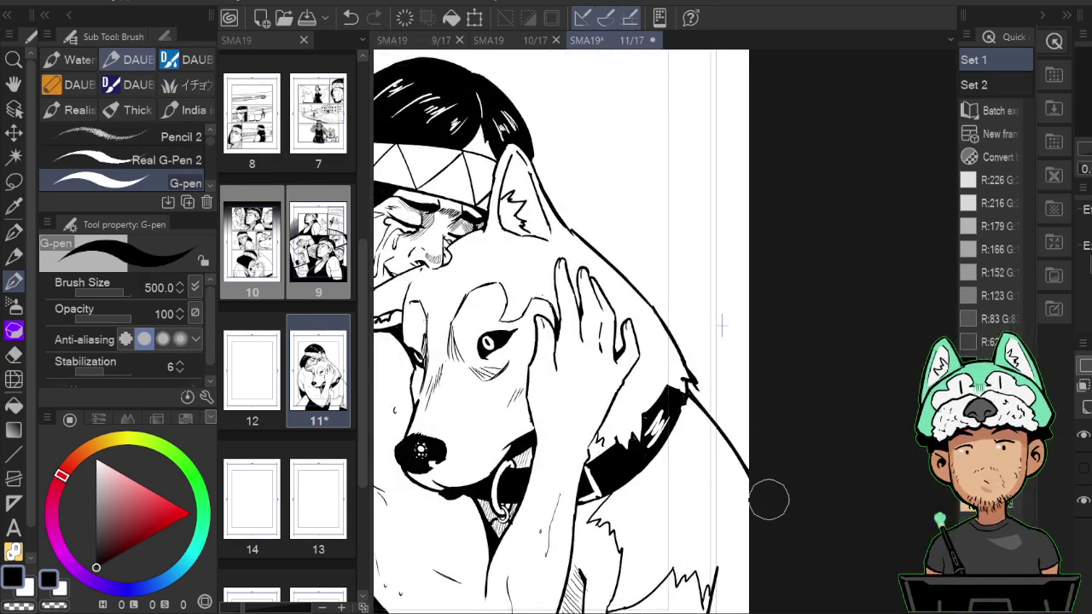
Erase the chest fur outline below the collar with the eraser at size 2000 and redraw its jagged tufts with the G-pen.
{"action": "mouse_move", "coordinate": [662, 495]}
{"action": "left_mouse_down"}
{"action": "mouse_move", "coordinate": [705, 441]}
{"action": "mouse_move", "coordinate": [825, 345]}
{"action": "left_mouse_up"}
{"action": "left_click_drag", "start_coordinate": [865, 437], "coordinate": [753, 392]}
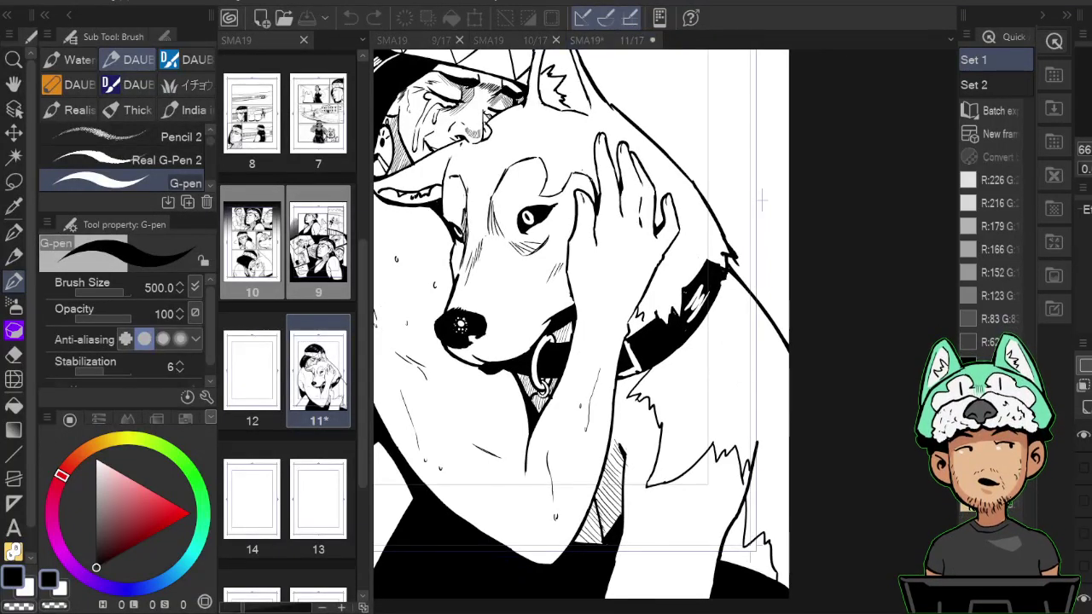
{"action": "left_click", "coordinate": [1087, 467]}
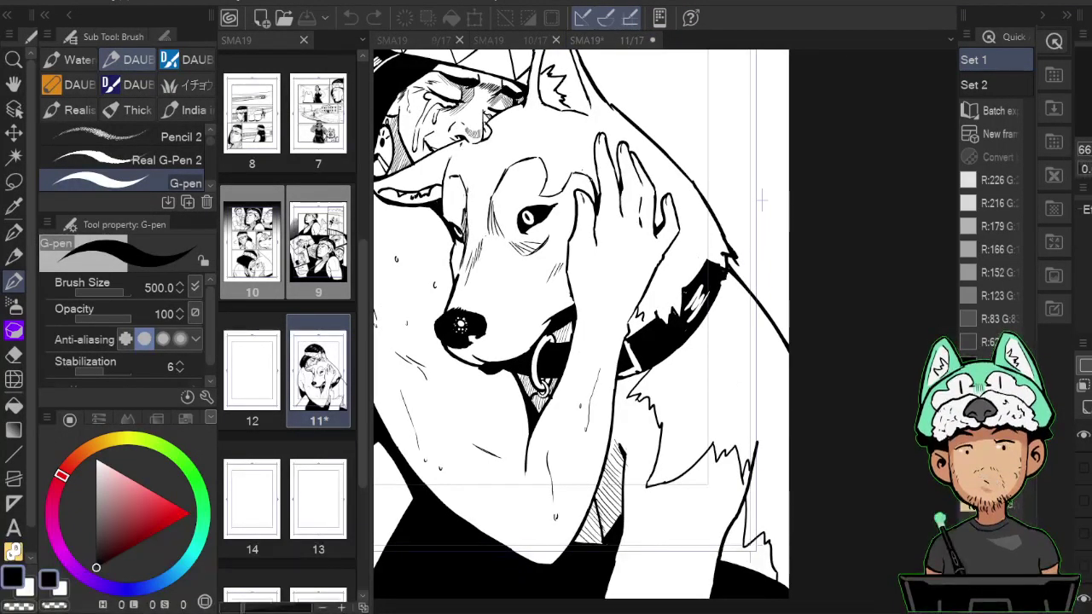
{"action": "left_click", "coordinate": [725, 332]}
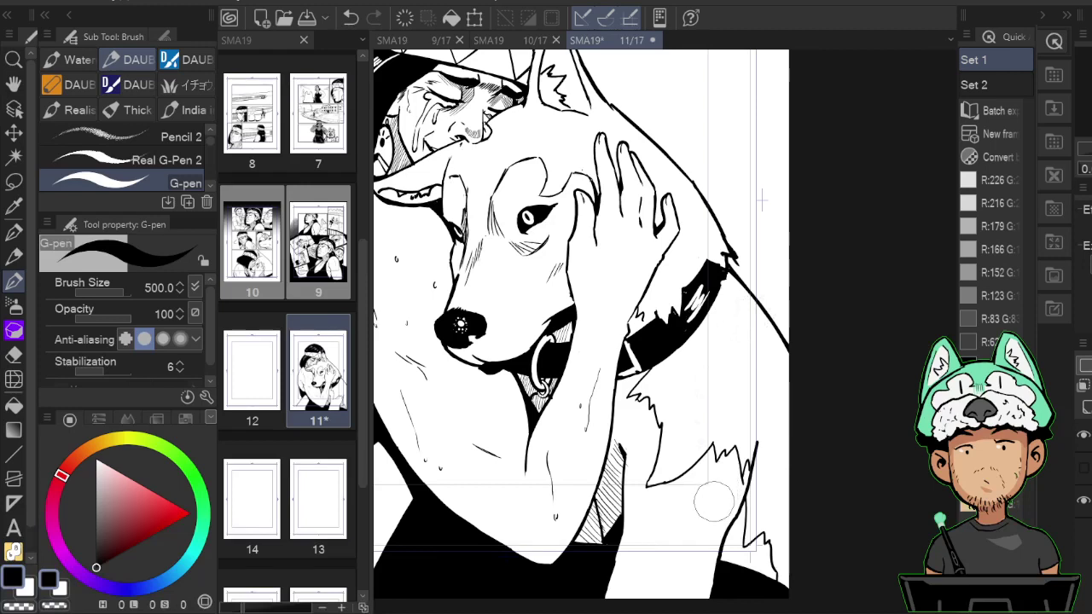
{"action": "key", "text": "e"}
{"action": "mouse_move", "coordinate": [666, 462]}
{"action": "left_mouse_down"}
{"action": "mouse_move", "coordinate": [671, 428]}
{"action": "mouse_move", "coordinate": [667, 458]}
{"action": "mouse_move", "coordinate": [711, 387]}
{"action": "left_mouse_up"}
{"action": "key", "text": "bracketright"}
{"action": "key", "text": "bracketright"}
{"action": "key", "text": "bracketright"}
{"action": "left_click_drag", "start_coordinate": [703, 434], "coordinate": [743, 403]}
{"action": "mouse_move", "coordinate": [689, 377]}
{"action": "left_mouse_down"}
{"action": "mouse_move", "coordinate": [657, 409]}
{"action": "mouse_move", "coordinate": [664, 372]}
{"action": "mouse_move", "coordinate": [654, 388]}
{"action": "mouse_move", "coordinate": [682, 471]}
{"action": "mouse_move", "coordinate": [739, 434]}
{"action": "left_mouse_up"}
{"action": "key", "text": "b"}
{"action": "key", "text": "h"}
Erase and redraw the jagged fur line where the dog's chest fur meets the outer side of the front leg.
{"action": "key", "text": "e"}
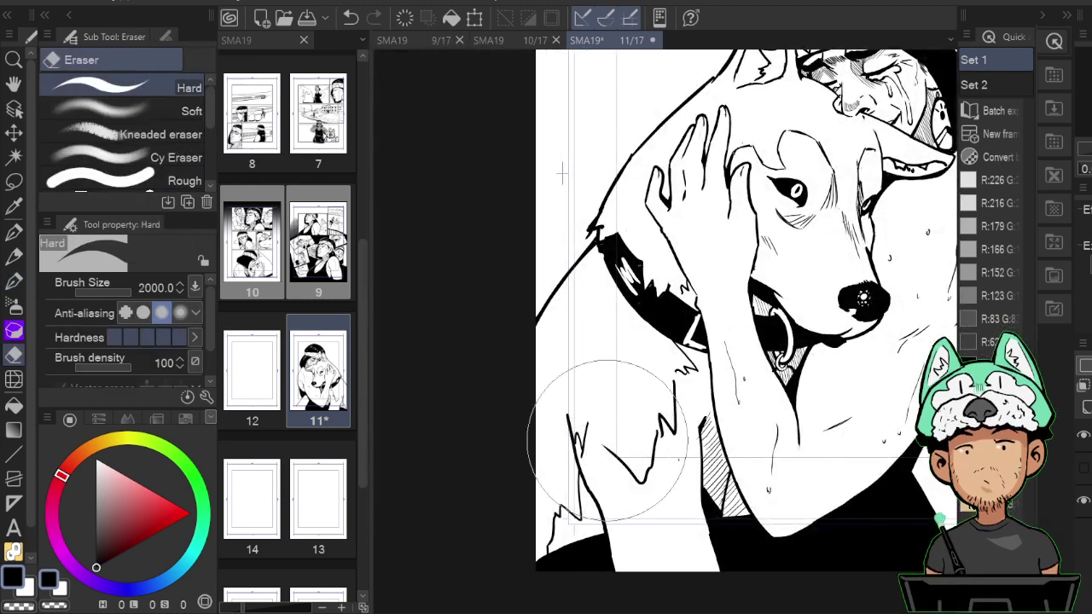
{"action": "key", "text": "b"}
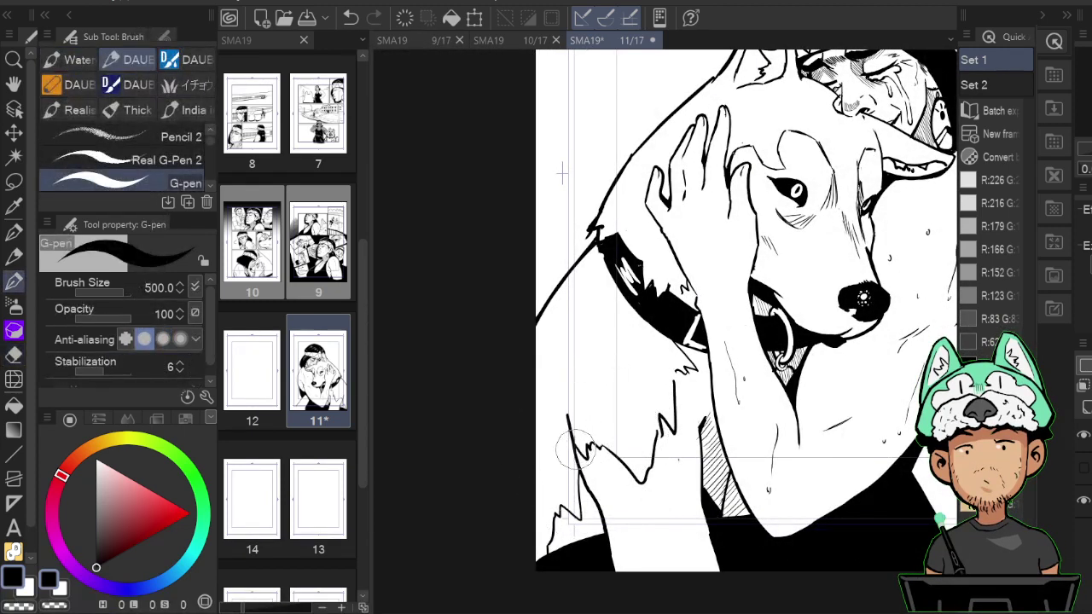
{"action": "key", "text": "h"}
{"action": "key", "text": "e"}
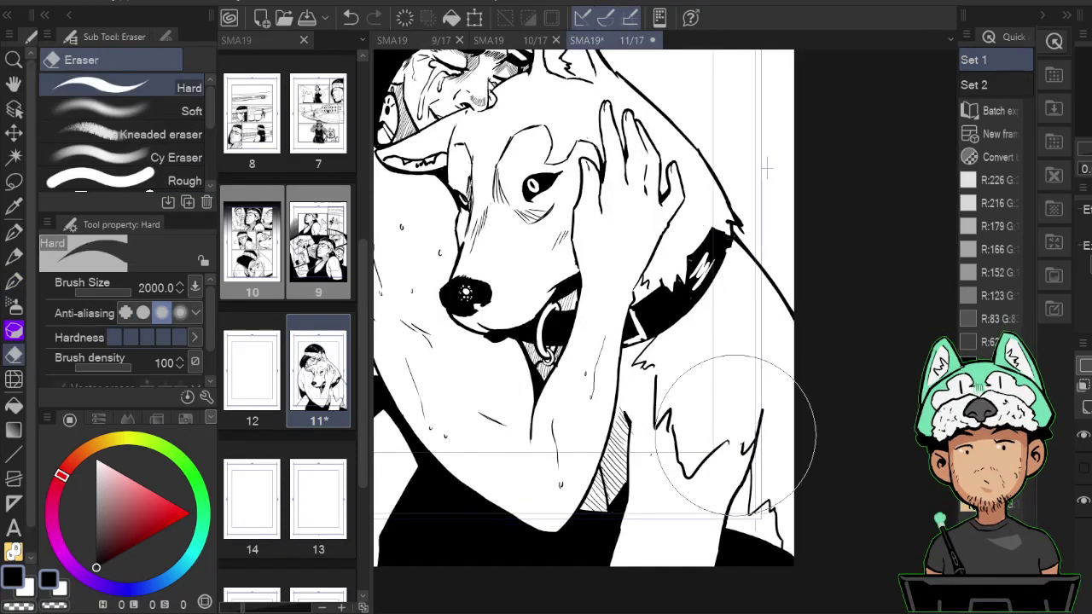
{"action": "key", "text": "b"}
{"action": "key", "text": "e"}
{"action": "key", "text": "b"}
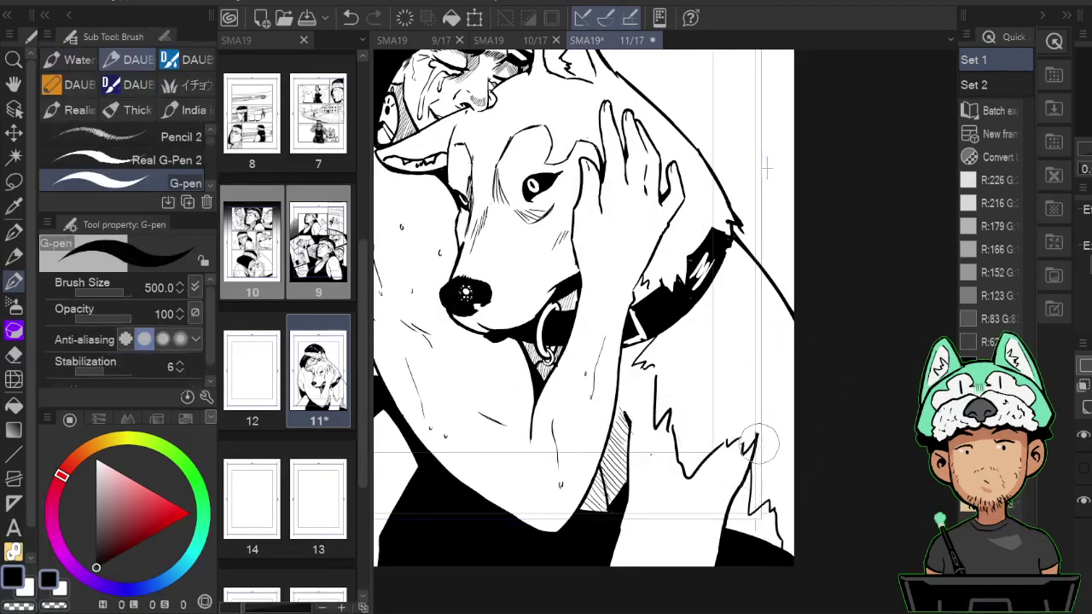
Erase the spike at the top of the dog's front leg and ink a thick curved line along its outer contour.
{"action": "key", "text": "h"}
{"action": "key", "text": "e"}
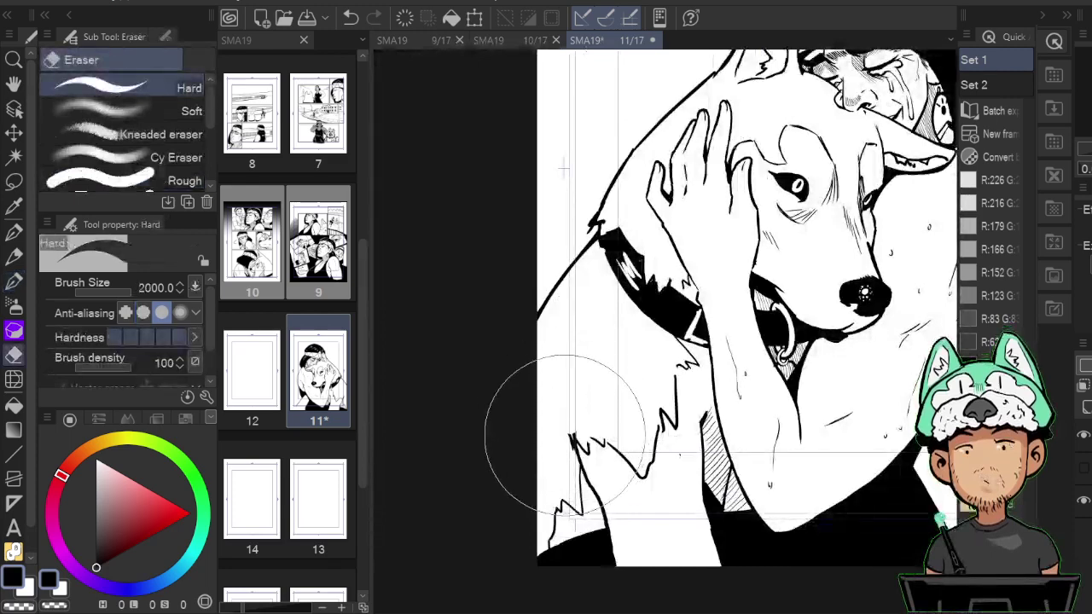
{"action": "key", "text": "b"}
{"action": "left_click_drag", "start_coordinate": [573, 412], "coordinate": [579, 470]}
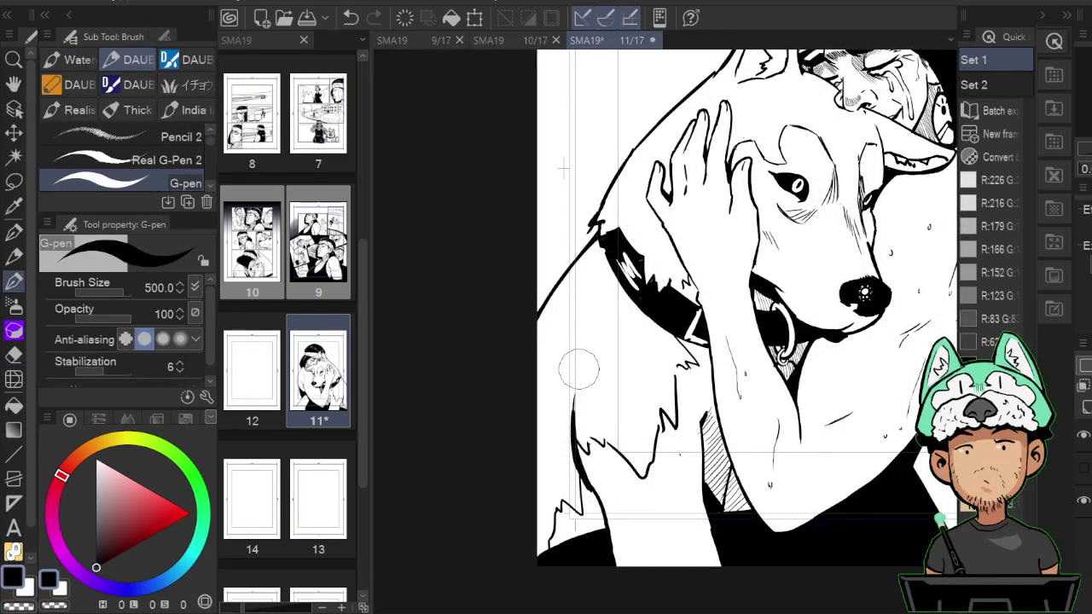
Inspect the line art of the dog's collar, chest fur and front leg in mirrored and normal orientation.
{"action": "key", "text": "e"}
{"action": "key", "text": "b"}
{"action": "key", "text": "h"}
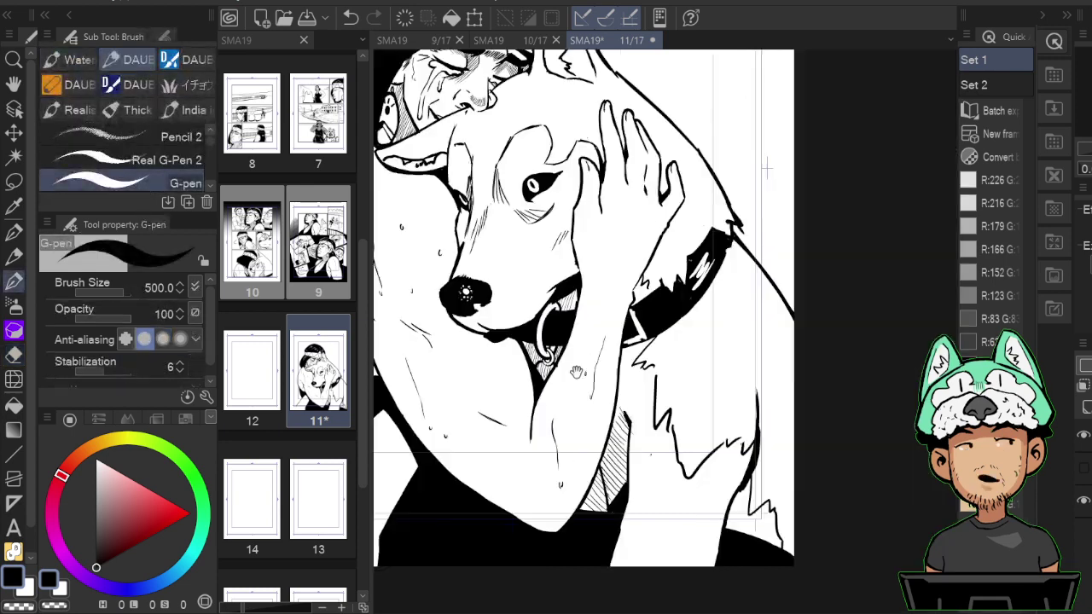
{"action": "mouse_move", "coordinate": [740, 322]}
{"action": "left_mouse_down"}
{"action": "mouse_move", "coordinate": [753, 398]}
{"action": "mouse_move", "coordinate": [738, 339]}
{"action": "left_mouse_up"}
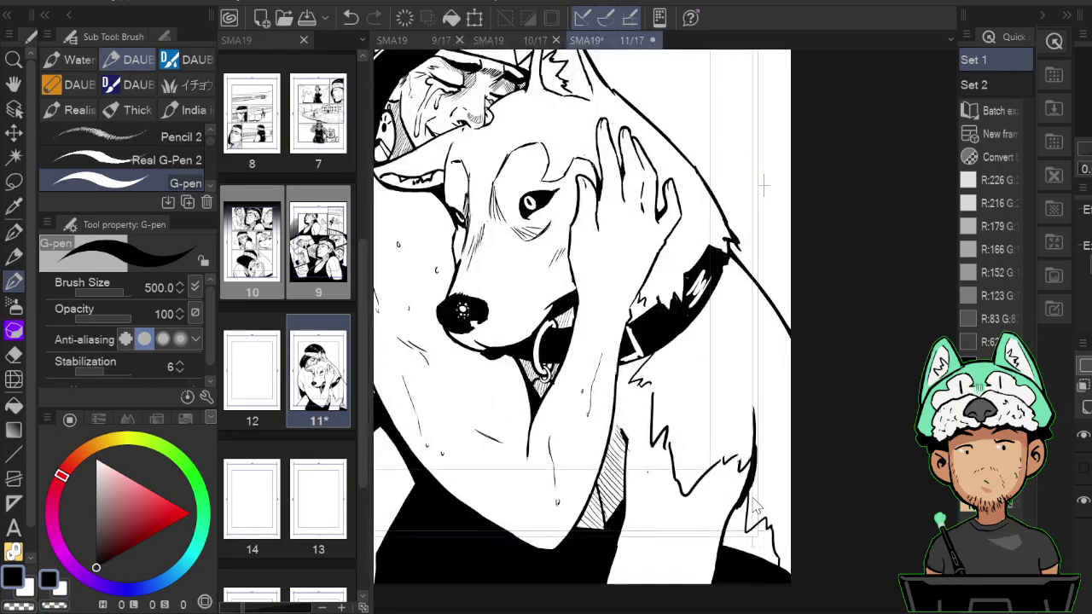
{"action": "scroll", "coordinate": [754, 507], "scroll_direction": "up", "scroll_amount": 4}
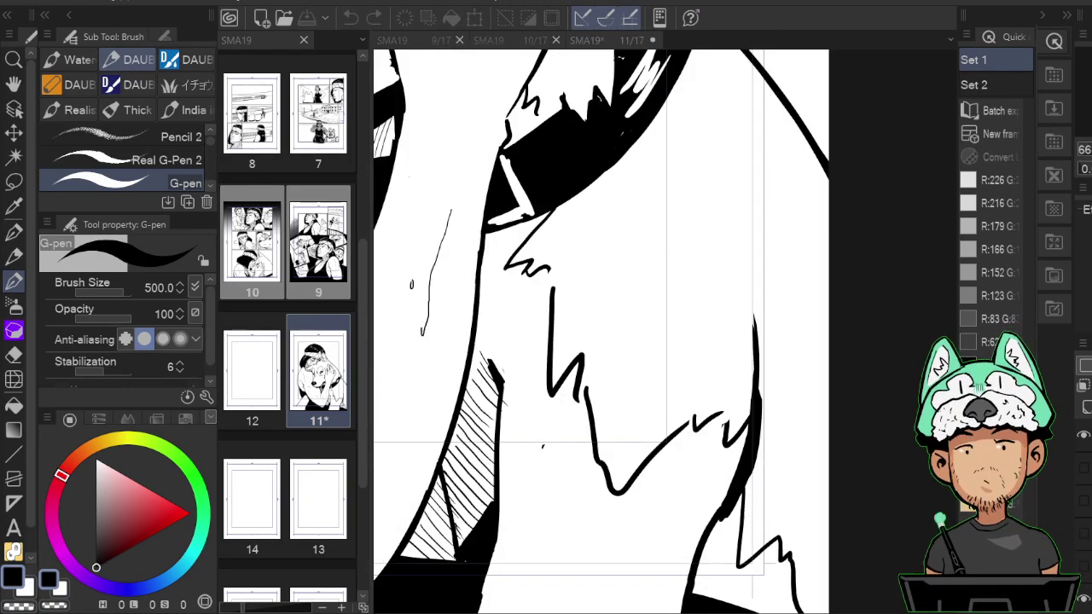
{"action": "scroll", "coordinate": [658, 244], "scroll_direction": "down", "scroll_amount": 3}
{"action": "key", "text": "h"}
Erase and redraw the line joining the dog's brow marking above the near eye to the fingertips, using the hard eraser and G-pen.
{"action": "key", "text": "e"}
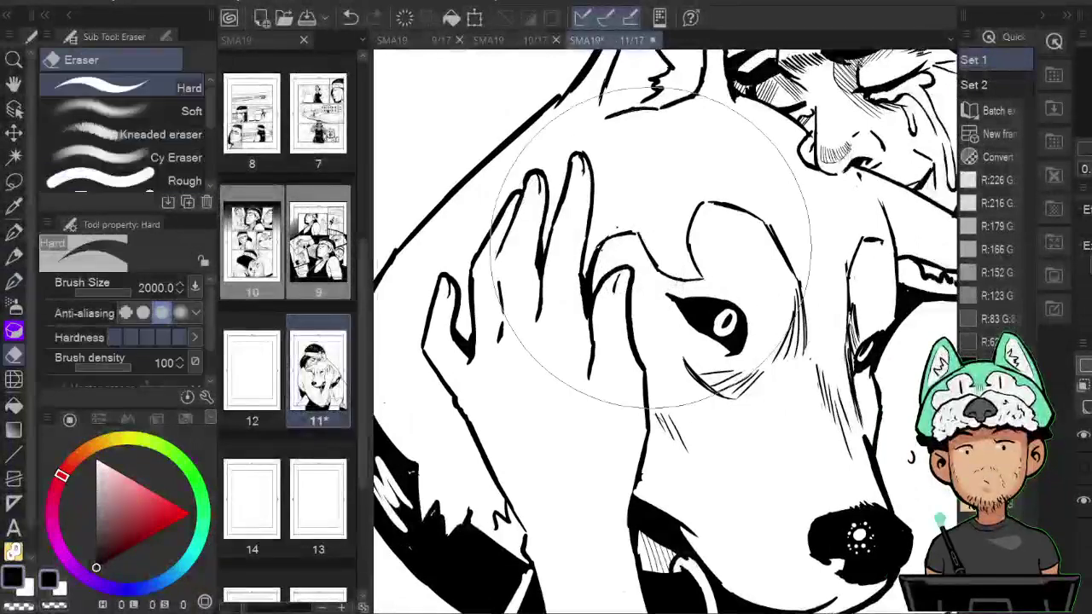
{"action": "left_click_drag", "start_coordinate": [647, 246], "coordinate": [664, 282]}
{"action": "key", "text": "p"}
{"action": "key", "text": "e"}
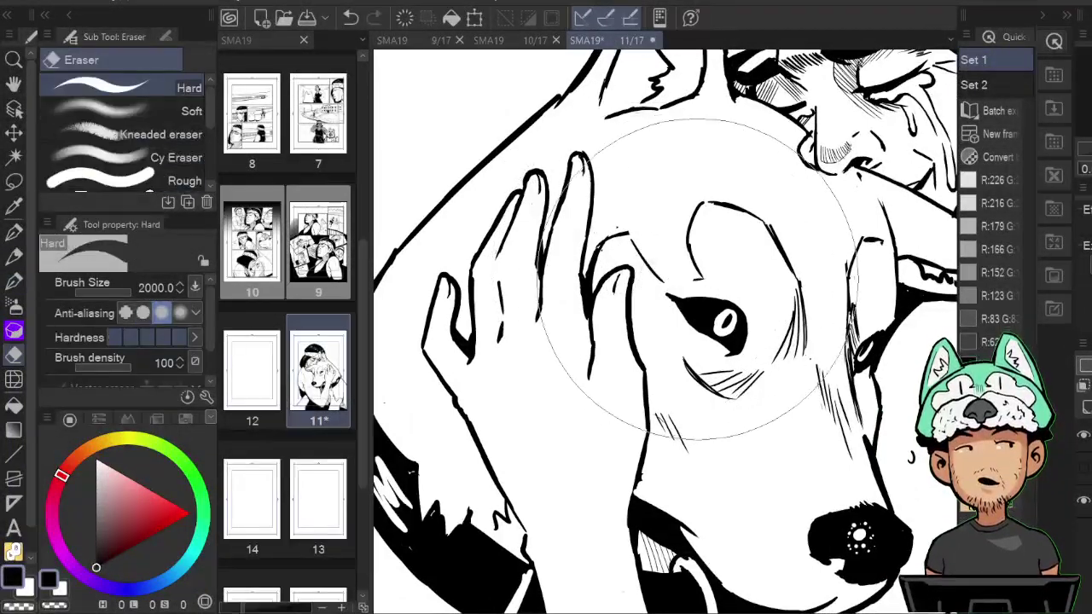
{"action": "key", "text": "p"}
{"action": "key", "text": "h"}
{"action": "key", "text": "e"}
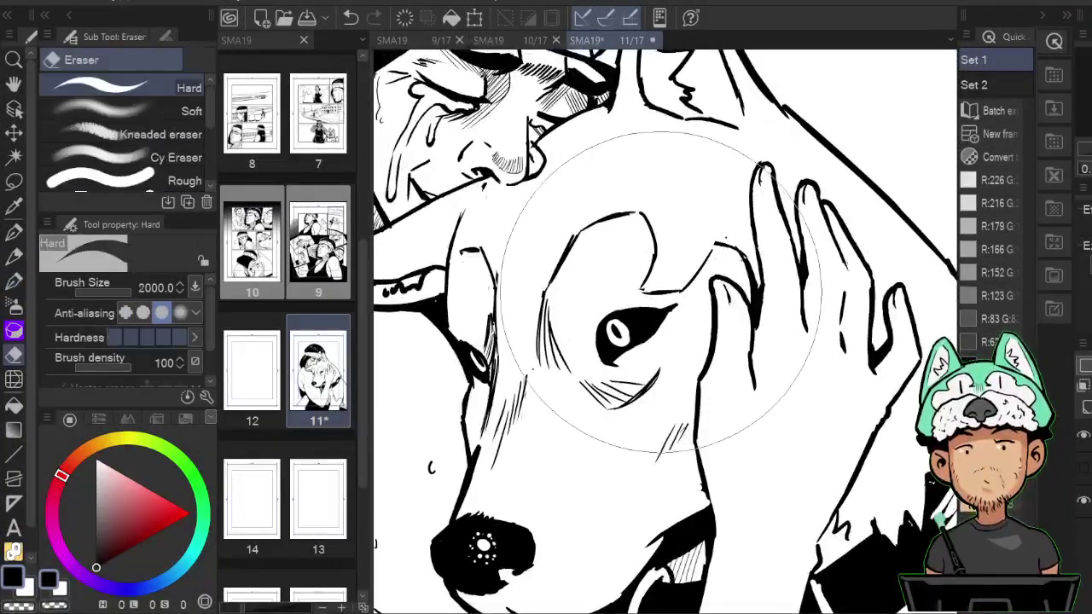
{"action": "key", "text": "p"}
{"action": "key", "text": "h"}
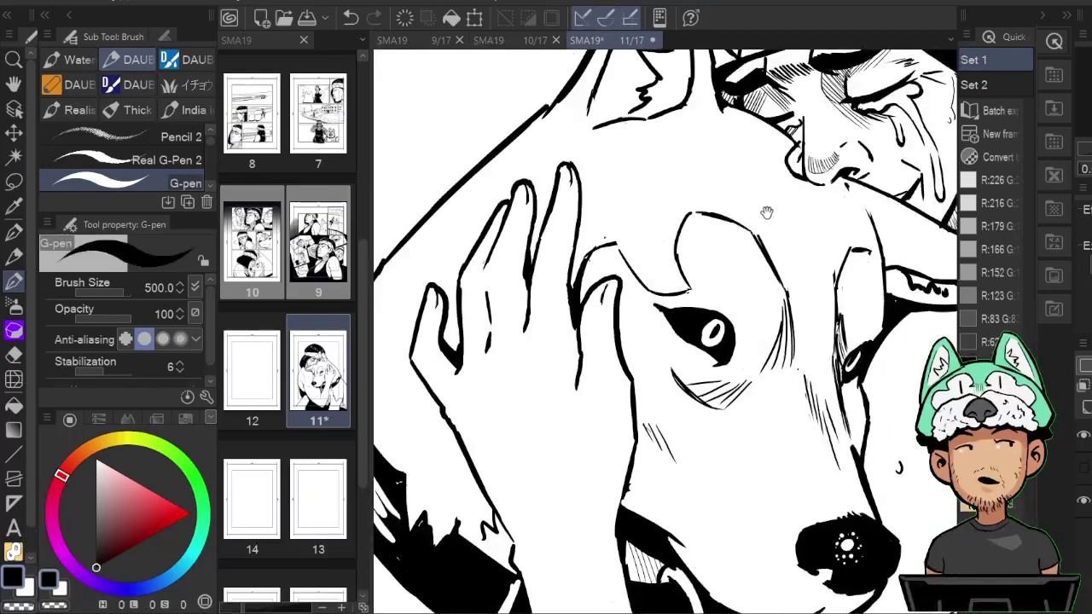
{"action": "key", "text": "h"}
{"action": "key", "text": "e"}
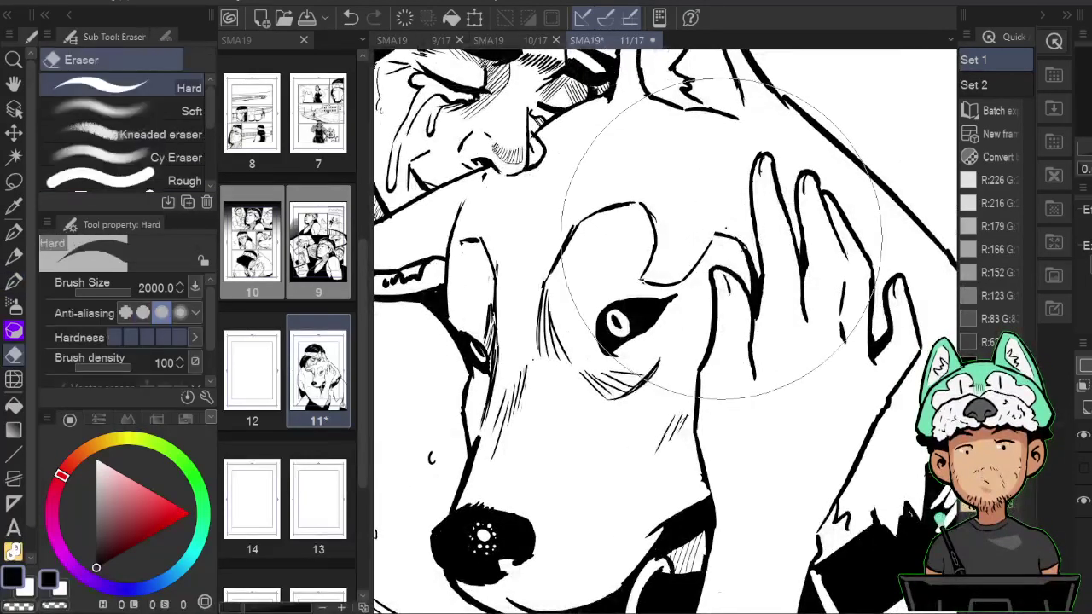
{"action": "key", "text": "p"}
{"action": "key", "text": "h"}
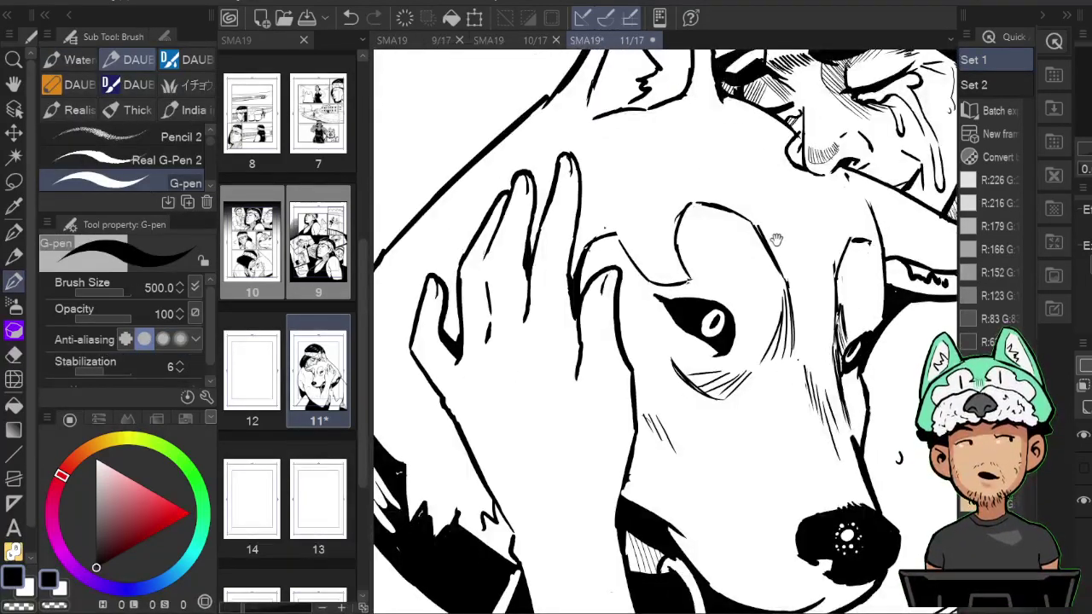
Erase the brow marking above the dog's far eye and redraw its contour with the size 500 G-pen.
{"action": "key", "text": "h"}
{"action": "key", "text": "e"}
{"action": "key", "text": "p"}
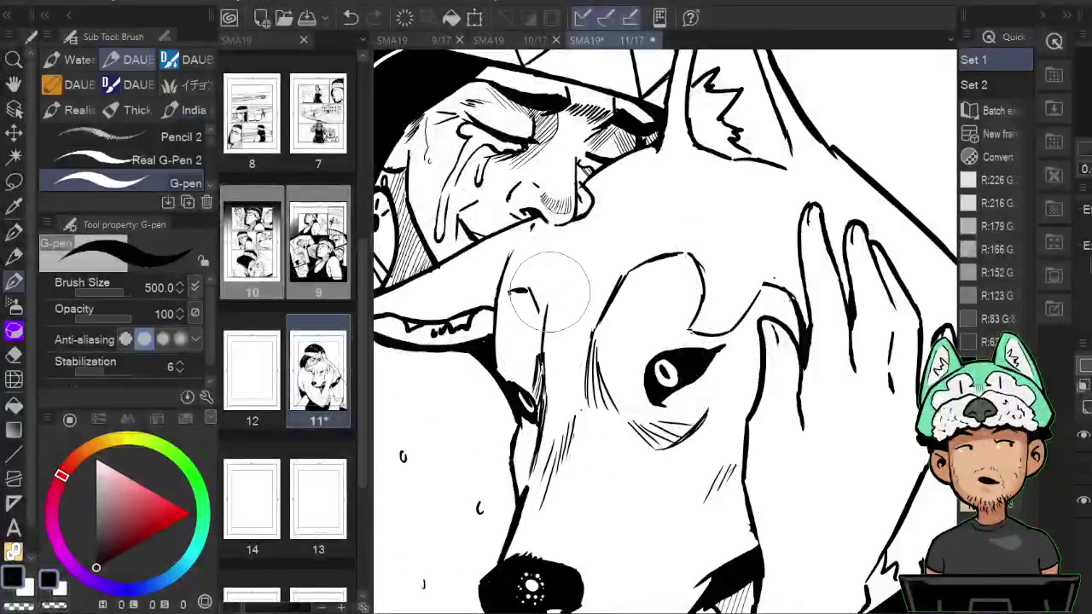
{"action": "key", "text": "e"}
{"action": "key", "text": "h"}
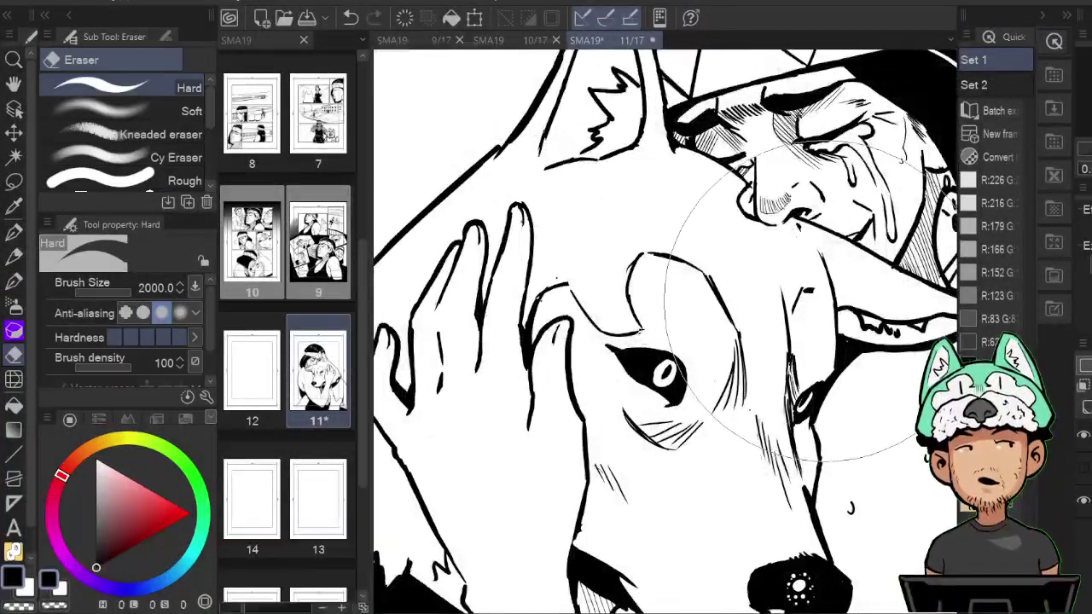
{"action": "key", "text": "p"}
{"action": "key", "text": "h"}
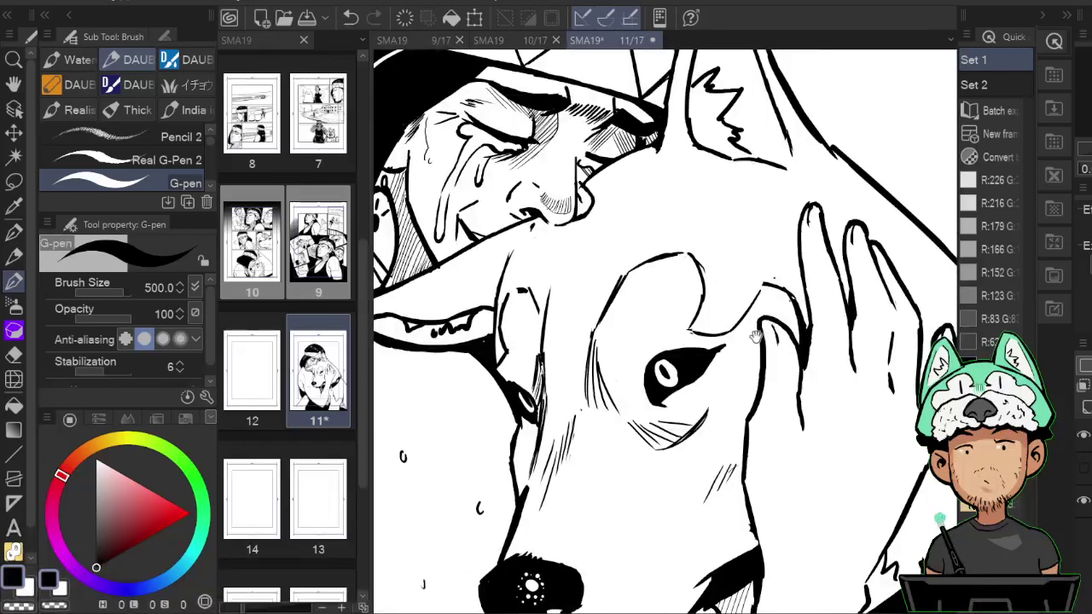
{"action": "key", "text": "h"}
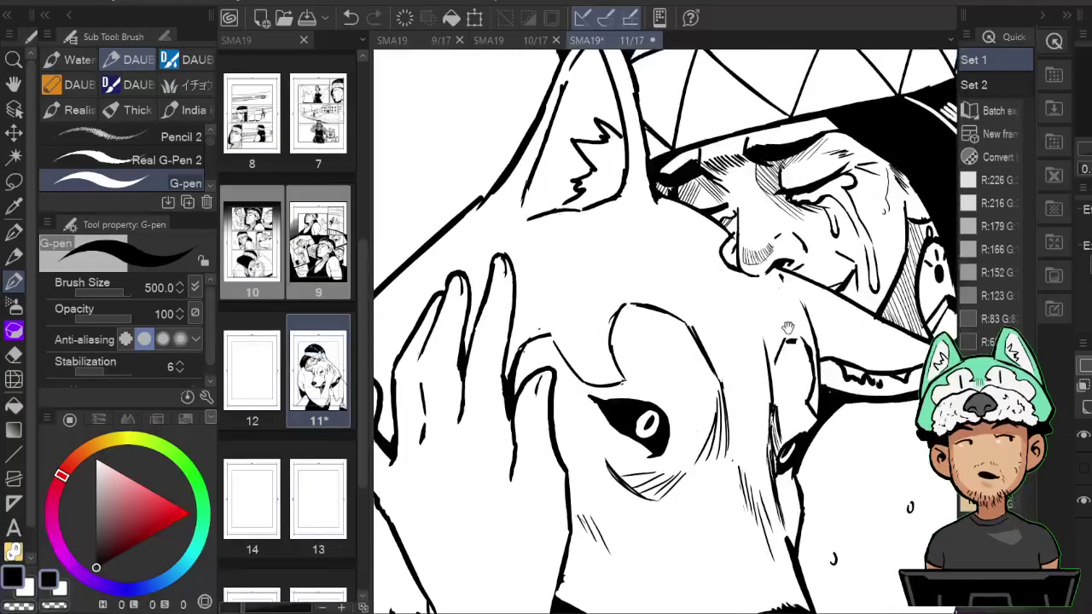
Save page 11 with the whole page in view and close pages 11, 10 and 9.
{"action": "left_click_drag", "start_coordinate": [804, 297], "coordinate": [810, 350]}
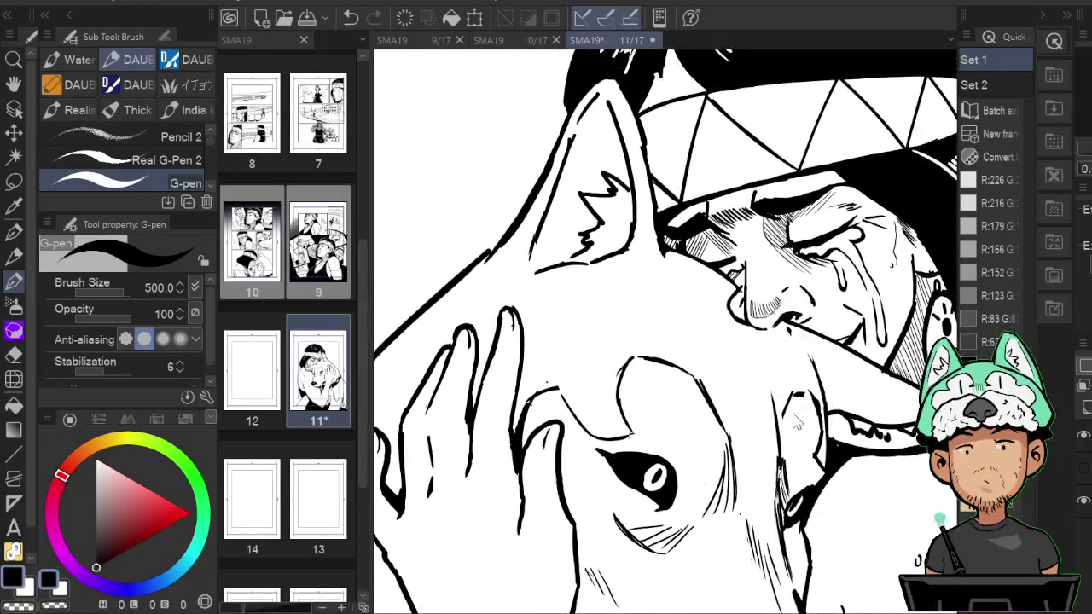
{"action": "left_click_drag", "start_coordinate": [797, 418], "coordinate": [792, 484]}
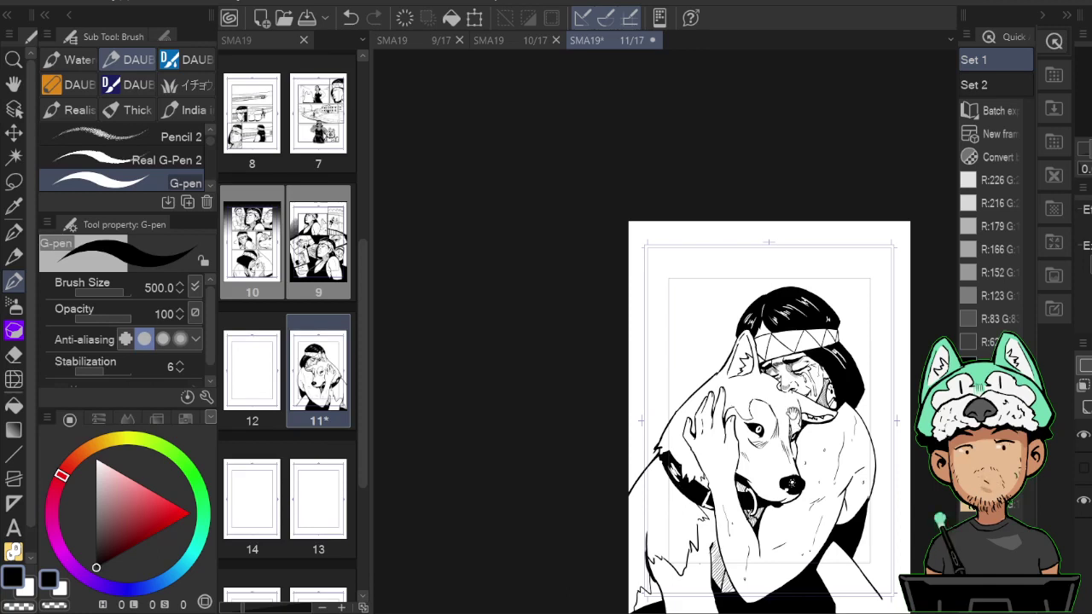
{"action": "key", "text": "h"}
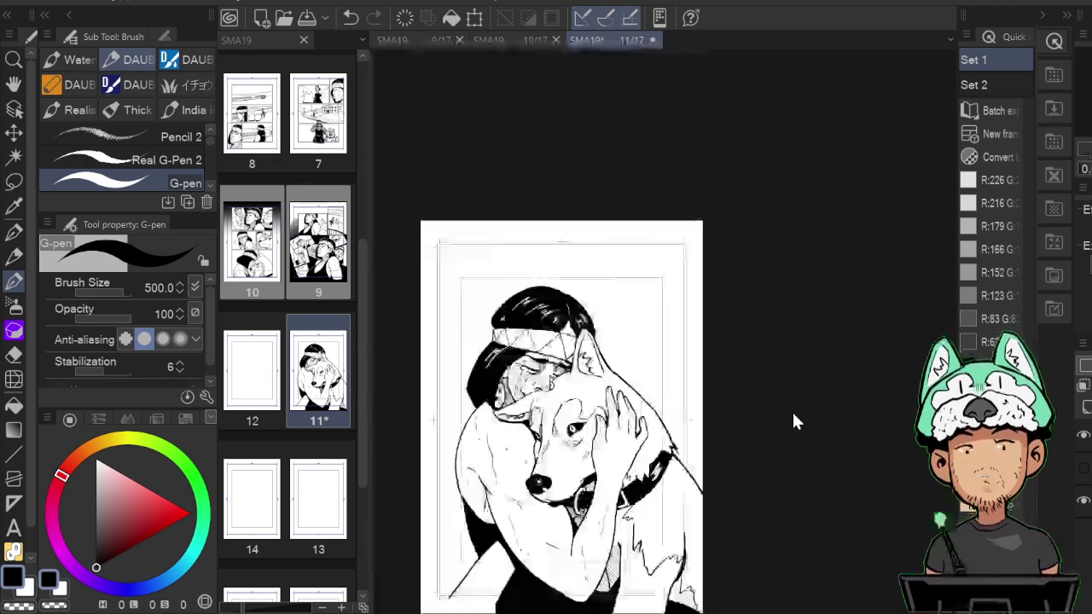
{"action": "scroll", "coordinate": [793, 414], "scroll_direction": "down", "scroll_amount": 2}
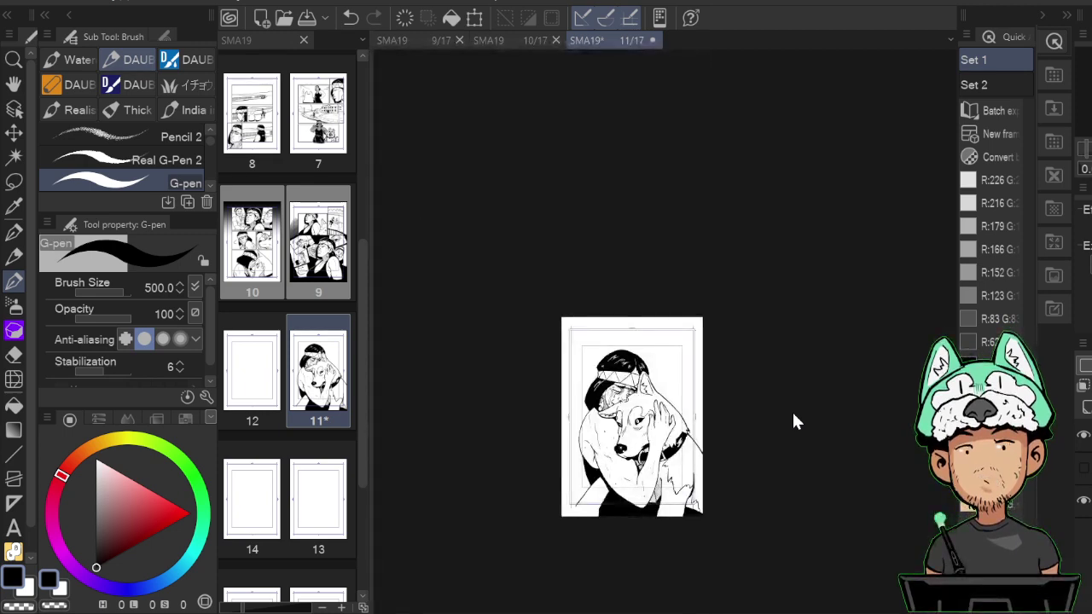
{"action": "key", "text": "ctrl+0"}
{"action": "key", "text": "ctrl+s"}
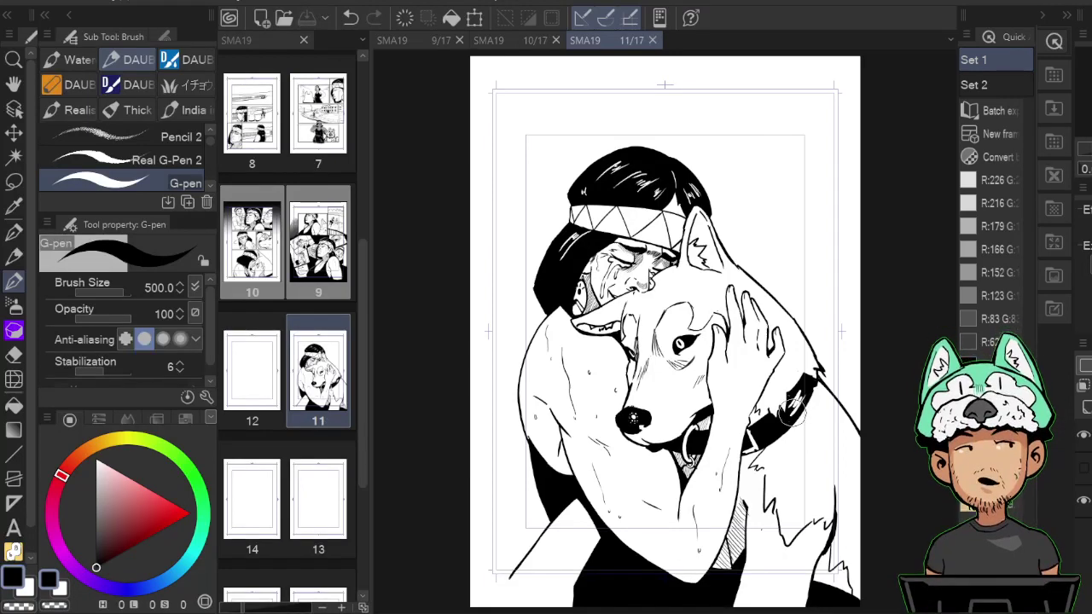
{"action": "left_click", "coordinate": [652, 41]}
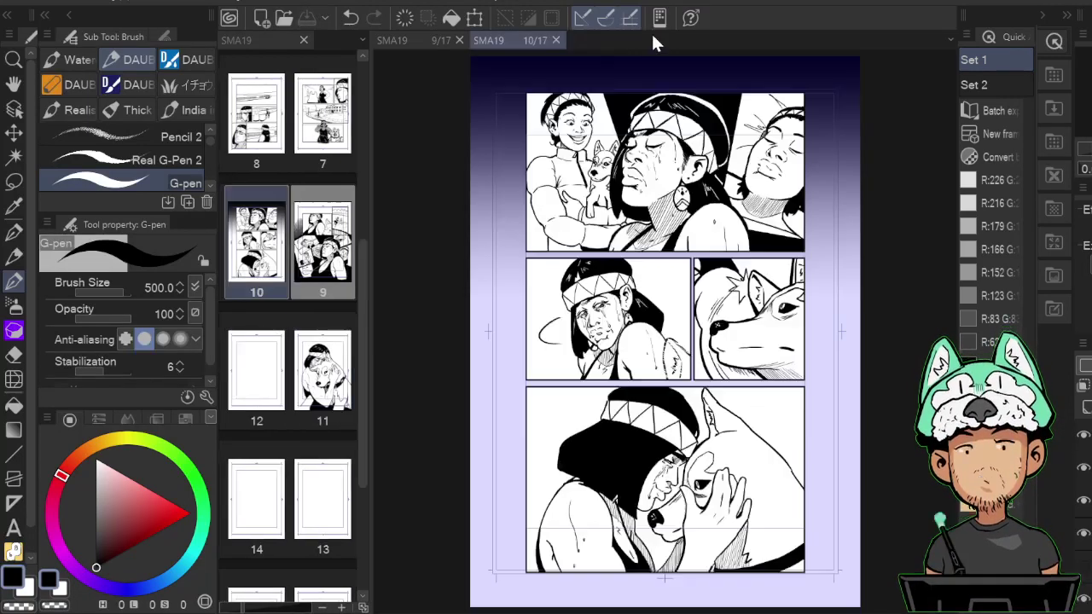
{"action": "left_click", "coordinate": [556, 40]}
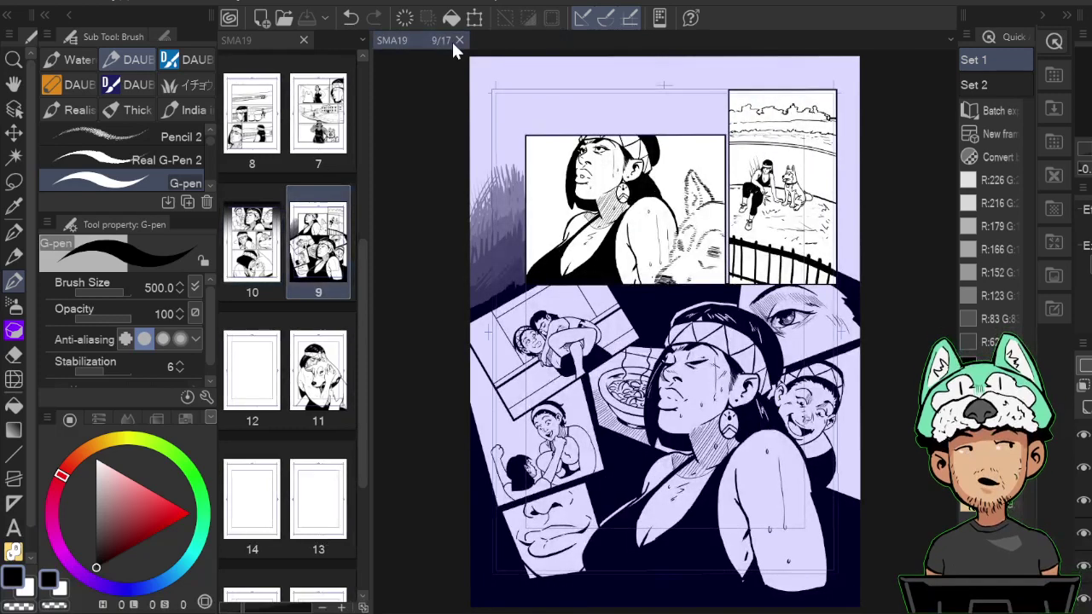
{"action": "left_click", "coordinate": [459, 41]}
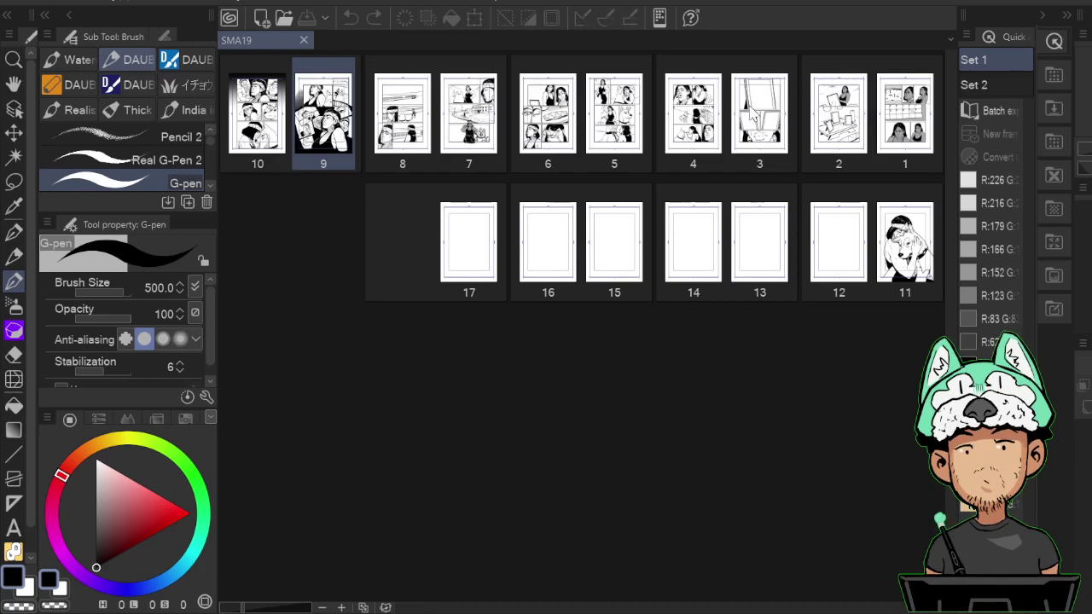
Open page 3 of the comic and add a new layer for the gray tones.
{"action": "double_click", "coordinate": [772, 136]}
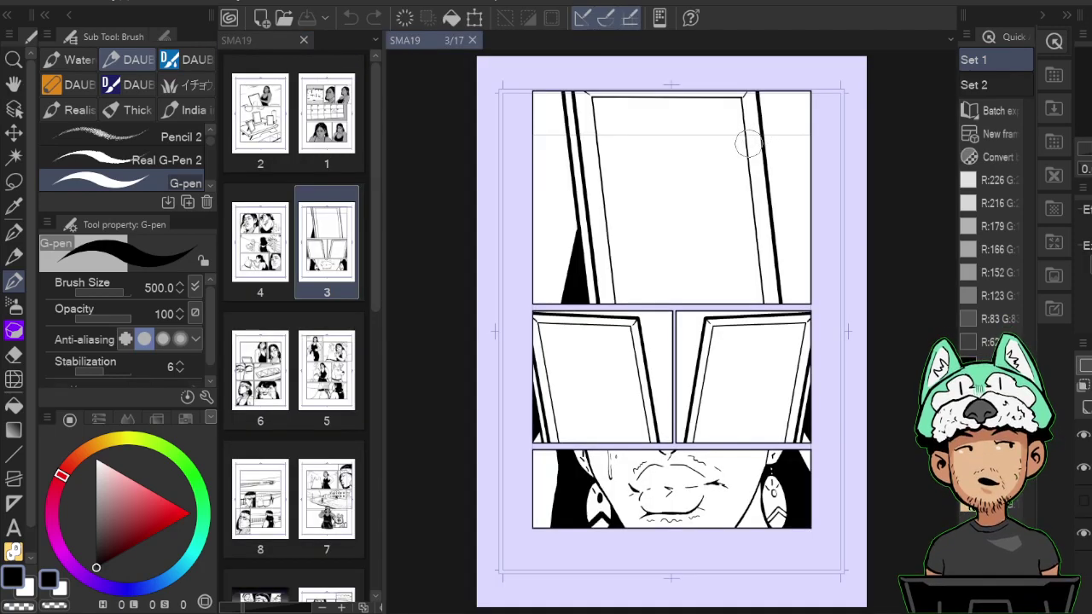
{"action": "scroll", "coordinate": [751, 147], "scroll_direction": "down", "scroll_amount": 1}
{"action": "scroll", "coordinate": [751, 147], "scroll_direction": "up", "scroll_amount": 4}
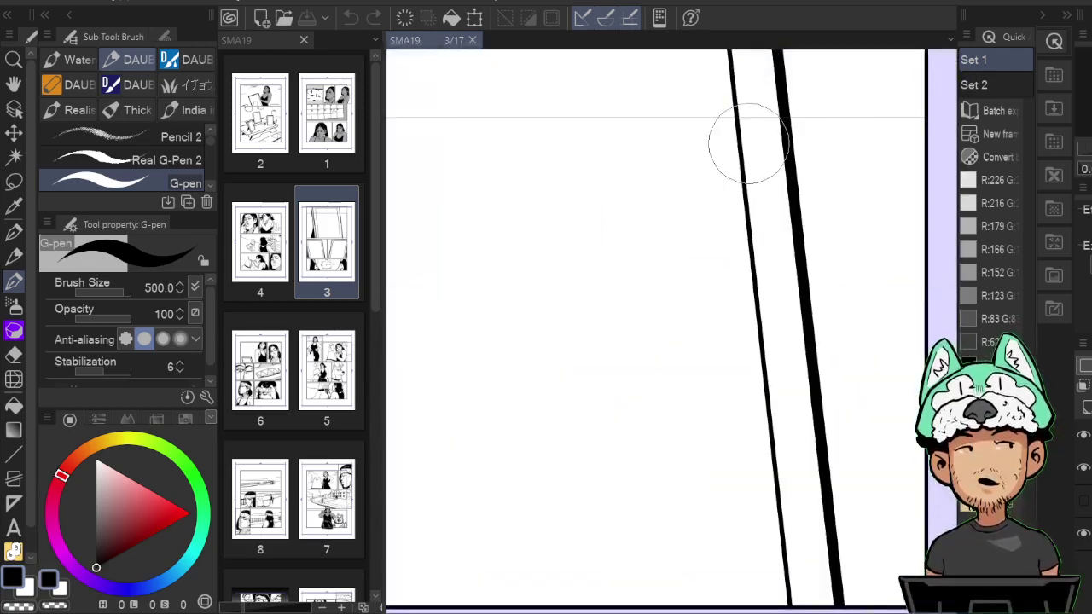
{"action": "scroll", "coordinate": [751, 146], "scroll_direction": "down", "scroll_amount": 3}
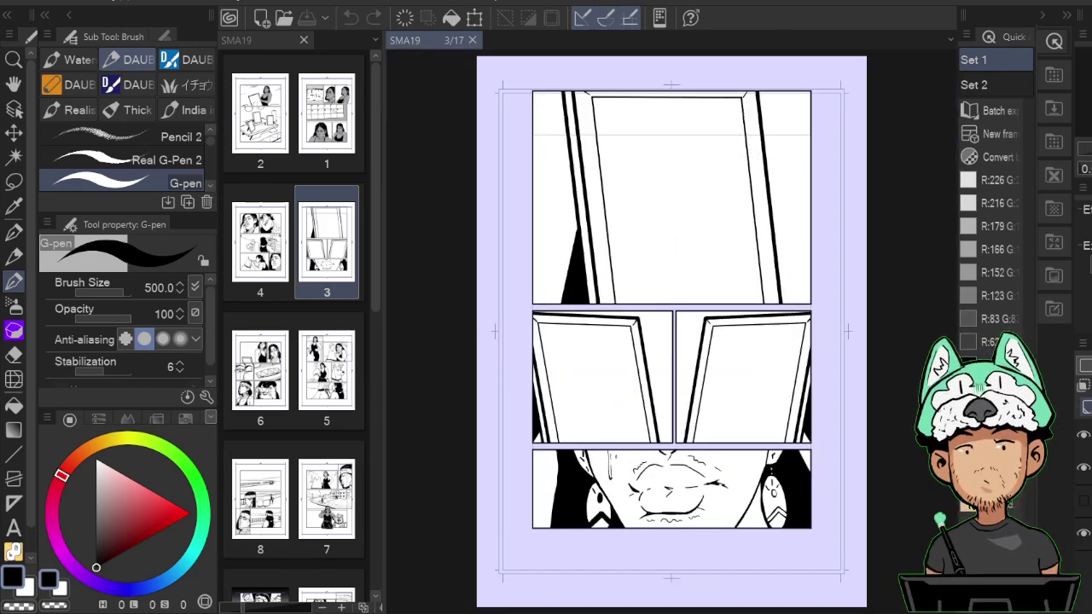
{"action": "left_click", "coordinate": [1087, 407]}
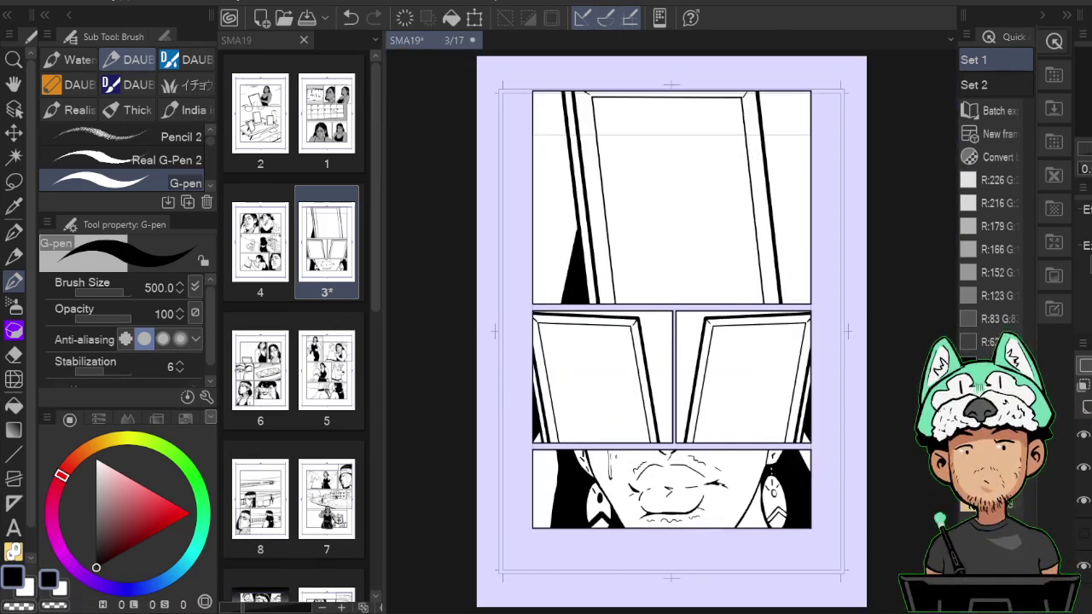
Fill the background on both sides of the large frame in page 3's first panel with the R:152 gray.
{"action": "left_click", "coordinate": [990, 283]}
{"action": "key", "text": "g"}
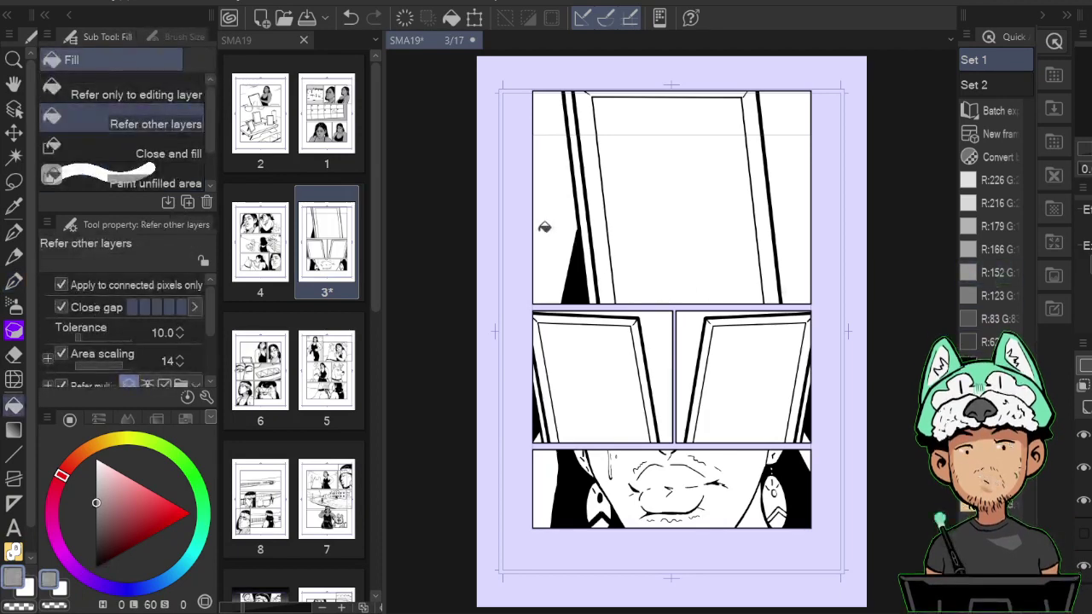
{"action": "left_click", "coordinate": [549, 236]}
{"action": "left_click", "coordinate": [781, 187]}
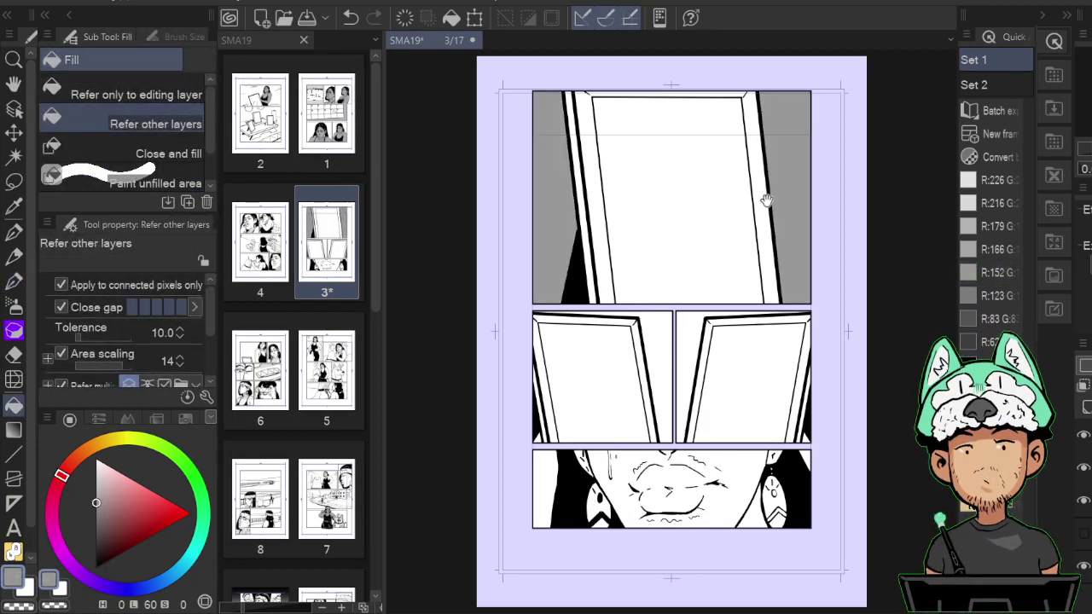
{"action": "scroll", "coordinate": [767, 201], "scroll_direction": "down", "scroll_amount": 1}
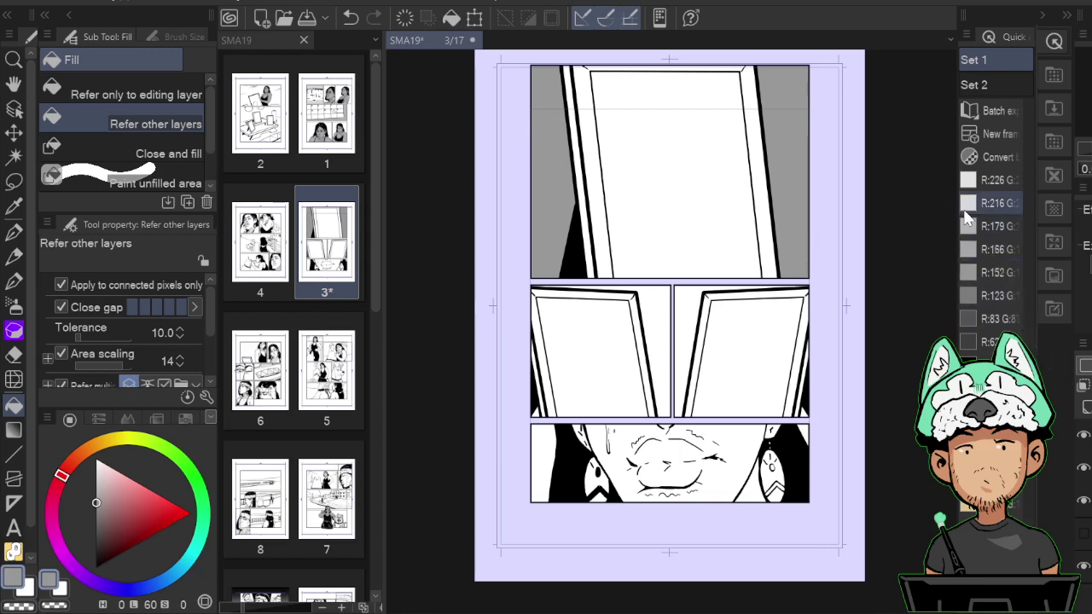
Fill the backgrounds around the frames in the first panel and both middle panels with the lighter R:216 gray.
{"action": "left_click", "coordinate": [990, 203]}
{"action": "left_click", "coordinate": [565, 181]}
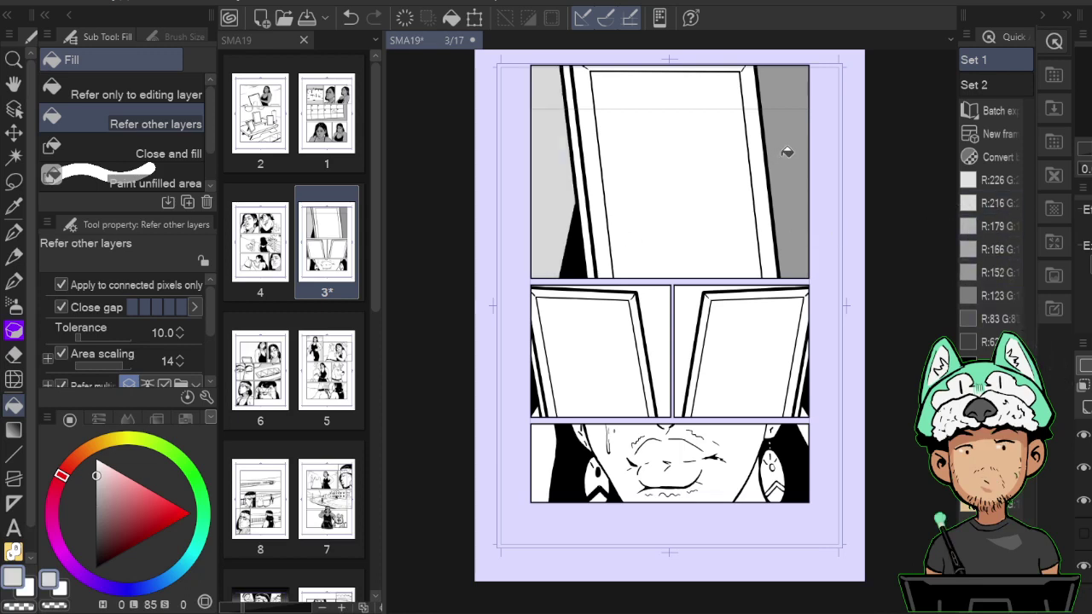
{"action": "left_click", "coordinate": [794, 176]}
{"action": "scroll", "coordinate": [656, 283], "scroll_direction": "down", "scroll_amount": 1}
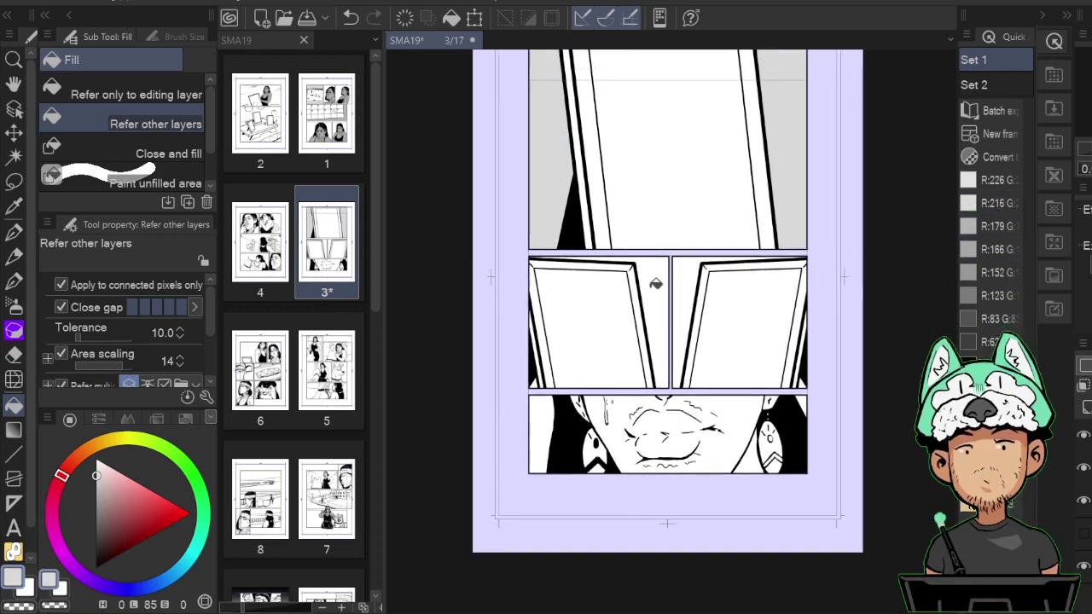
{"action": "left_click", "coordinate": [655, 283]}
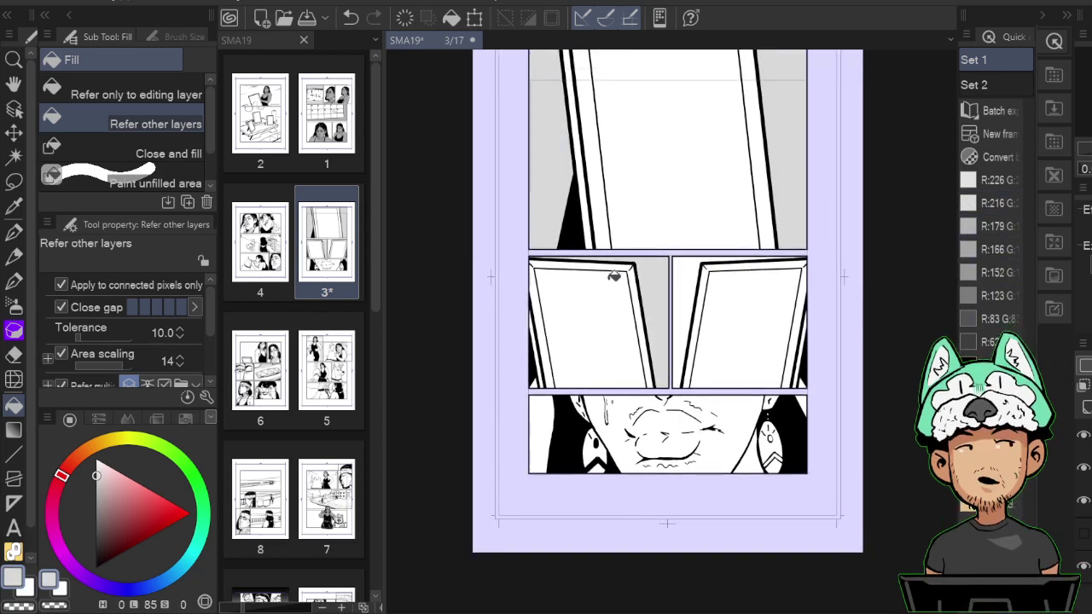
{"action": "left_click", "coordinate": [690, 282]}
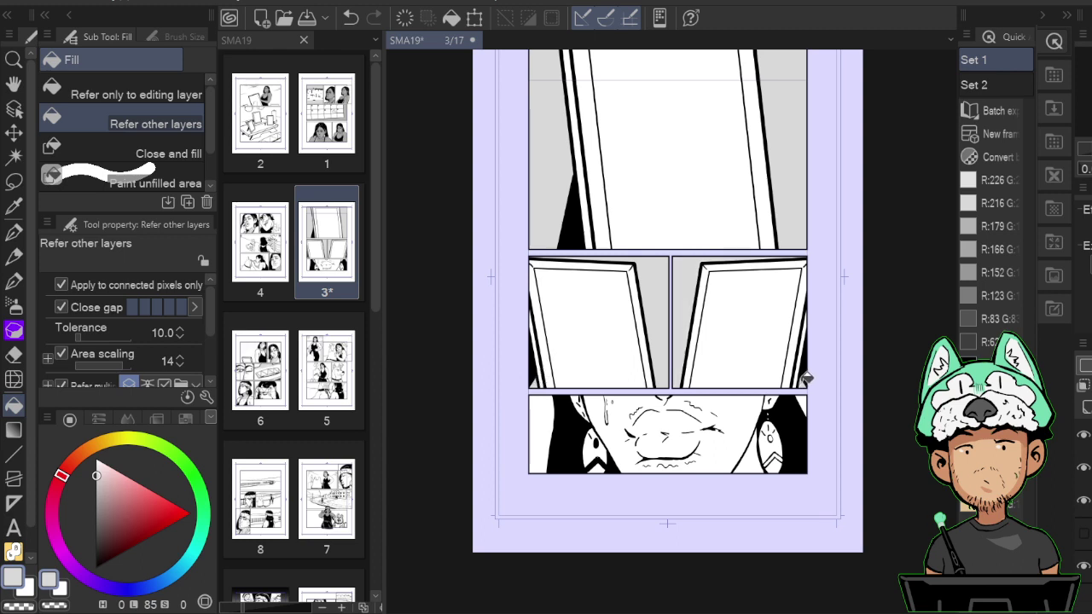
Fill the background beside the hair in the close-up mouth panel with the R:179 gray.
{"action": "scroll", "coordinate": [777, 341], "scroll_direction": "down", "scroll_amount": 2}
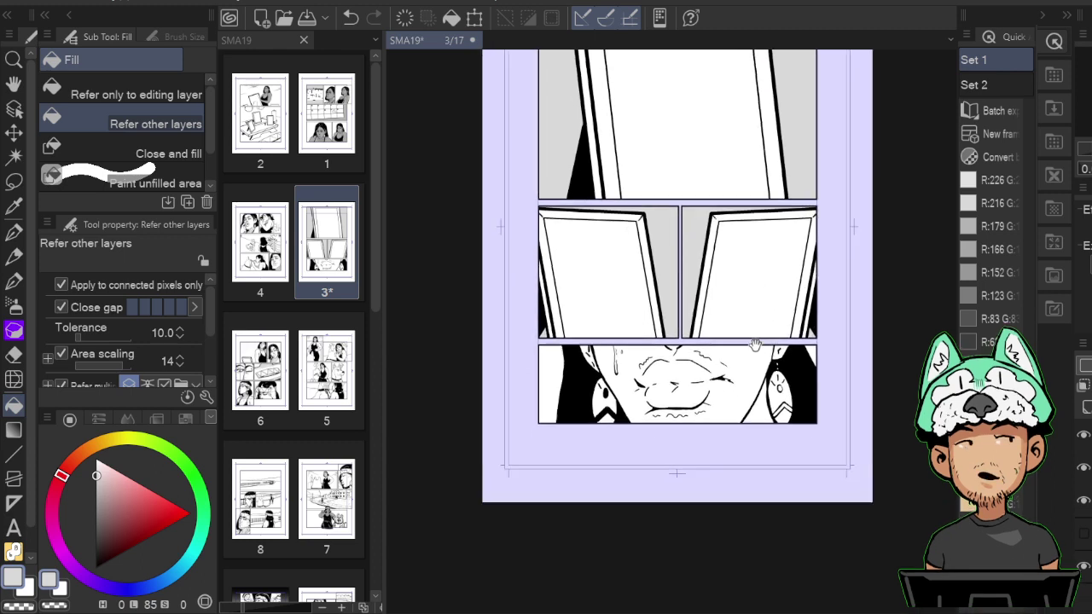
{"action": "left_click", "coordinate": [971, 239]}
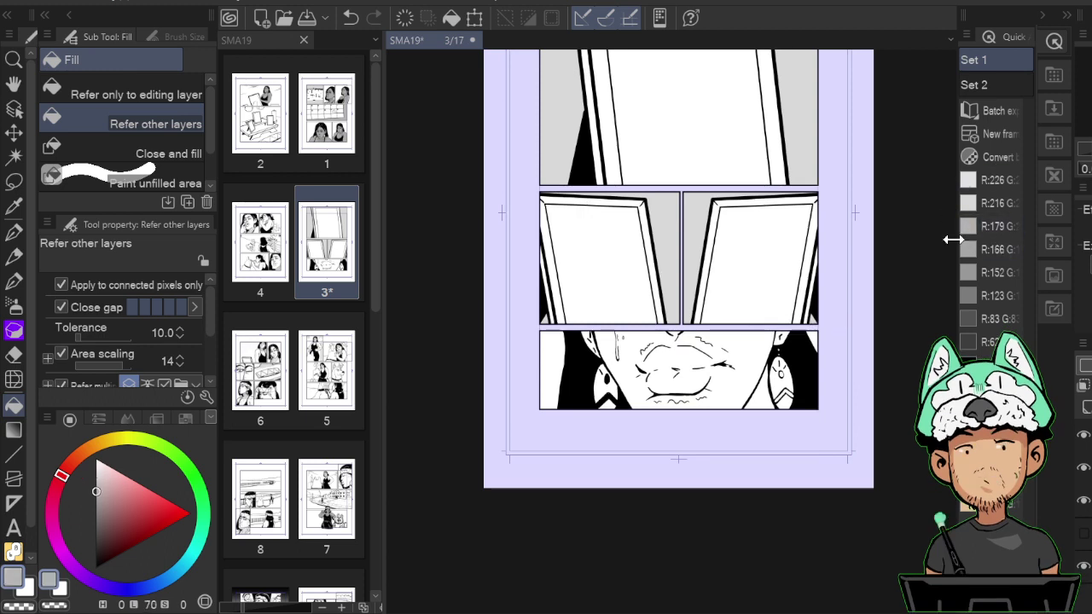
{"action": "left_click_drag", "start_coordinate": [724, 200], "coordinate": [684, 275]}
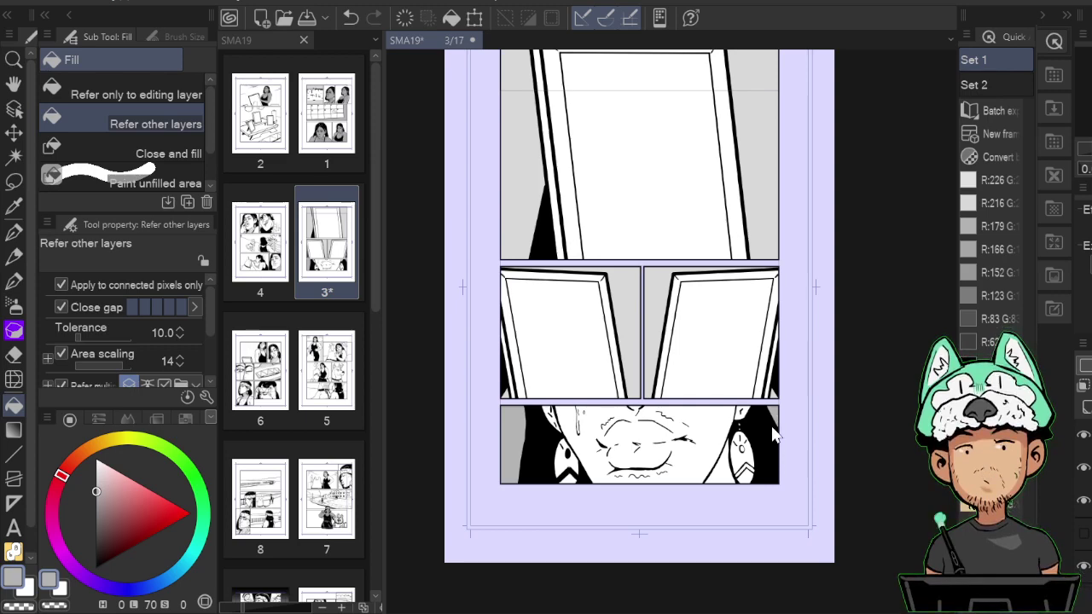
Hatch G-pen strokes in the R:152 gray over the background left of the hair in page 3's close-up mouth panel.
{"action": "scroll", "coordinate": [772, 436], "scroll_direction": "up", "scroll_amount": 5}
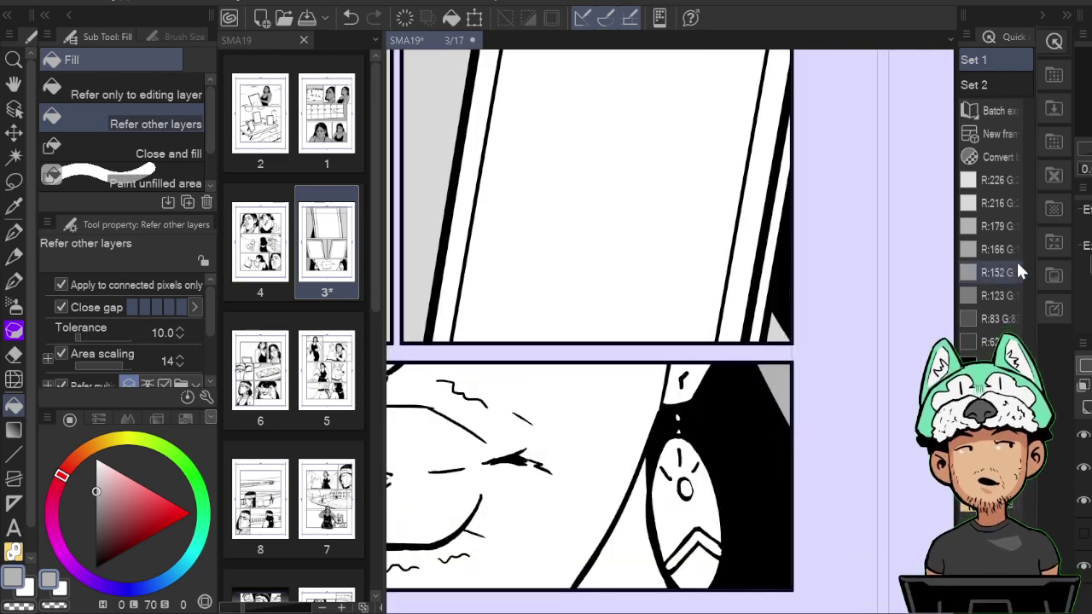
{"action": "left_click", "coordinate": [989, 273]}
{"action": "left_click_drag", "start_coordinate": [628, 362], "coordinate": [897, 195]}
{"action": "left_click_drag", "start_coordinate": [517, 291], "coordinate": [772, 351]}
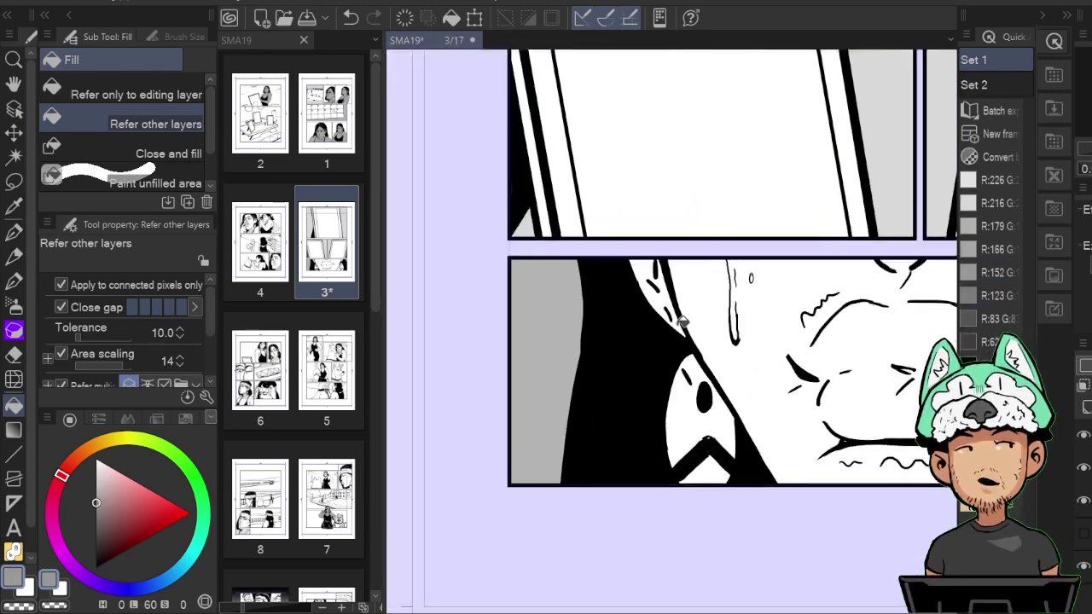
{"action": "key", "text": "b"}
{"action": "mouse_move", "coordinate": [514, 270]}
{"action": "left_mouse_down"}
{"action": "mouse_move", "coordinate": [559, 372]}
{"action": "mouse_move", "coordinate": [569, 344]}
{"action": "left_mouse_up"}
{"action": "mouse_move", "coordinate": [551, 262]}
{"action": "left_mouse_down"}
{"action": "mouse_move", "coordinate": [594, 344]}
{"action": "mouse_move", "coordinate": [568, 252]}
{"action": "mouse_move", "coordinate": [616, 362]}
{"action": "left_mouse_up"}
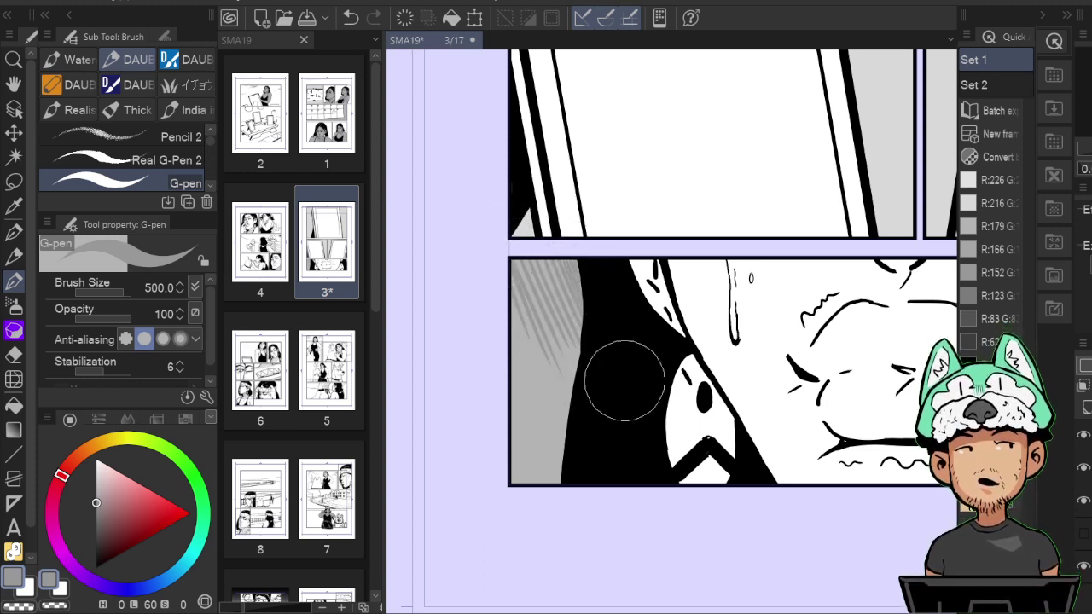
{"action": "mouse_move", "coordinate": [519, 301]}
{"action": "left_mouse_down"}
{"action": "mouse_move", "coordinate": [553, 374]}
{"action": "mouse_move", "coordinate": [506, 285]}
{"action": "mouse_move", "coordinate": [564, 424]}
{"action": "left_mouse_up"}
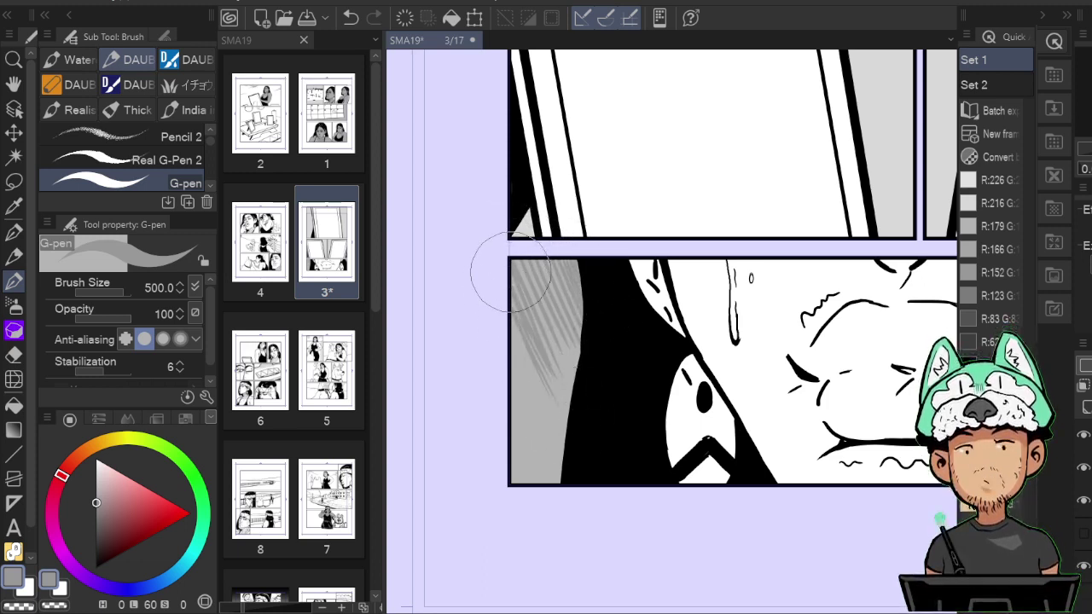
{"action": "left_click_drag", "start_coordinate": [512, 276], "coordinate": [559, 296]}
{"action": "mouse_move", "coordinate": [513, 253]}
{"action": "left_mouse_down"}
{"action": "mouse_move", "coordinate": [580, 285]}
{"action": "mouse_move", "coordinate": [571, 269]}
{"action": "mouse_move", "coordinate": [519, 253]}
{"action": "mouse_move", "coordinate": [602, 356]}
{"action": "left_mouse_up"}
Shade the small background corner right of the hair in the mouth panel with the same R:152 gray and save page 3.
{"action": "mouse_move", "coordinate": [841, 369]}
{"action": "left_mouse_down"}
{"action": "mouse_move", "coordinate": [688, 378]}
{"action": "mouse_move", "coordinate": [464, 339]}
{"action": "left_mouse_up"}
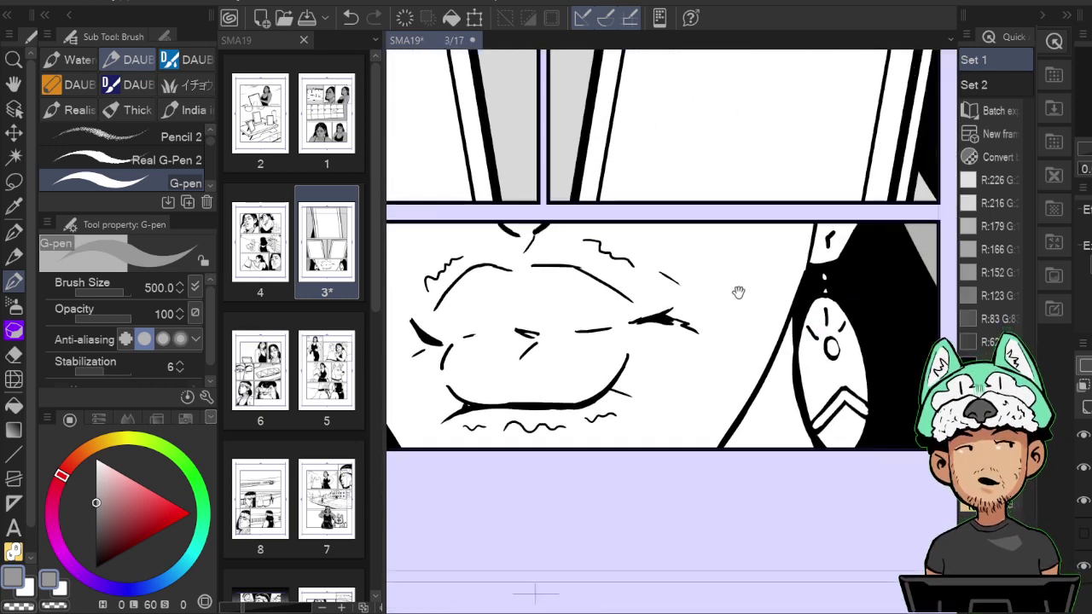
{"action": "left_click_drag", "start_coordinate": [864, 274], "coordinate": [791, 238]}
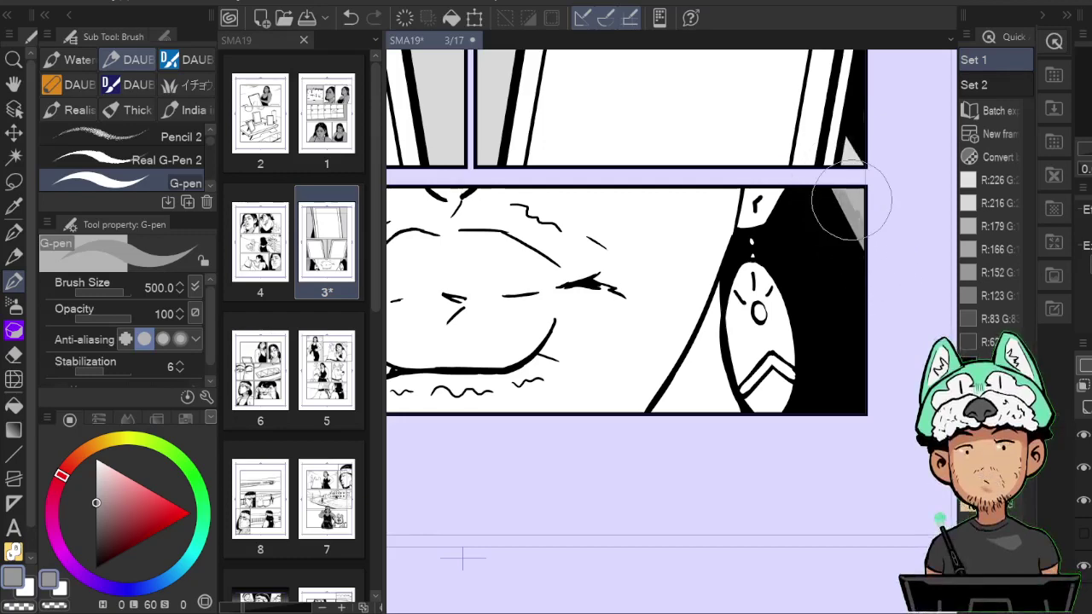
{"action": "key", "text": "ctrl+0"}
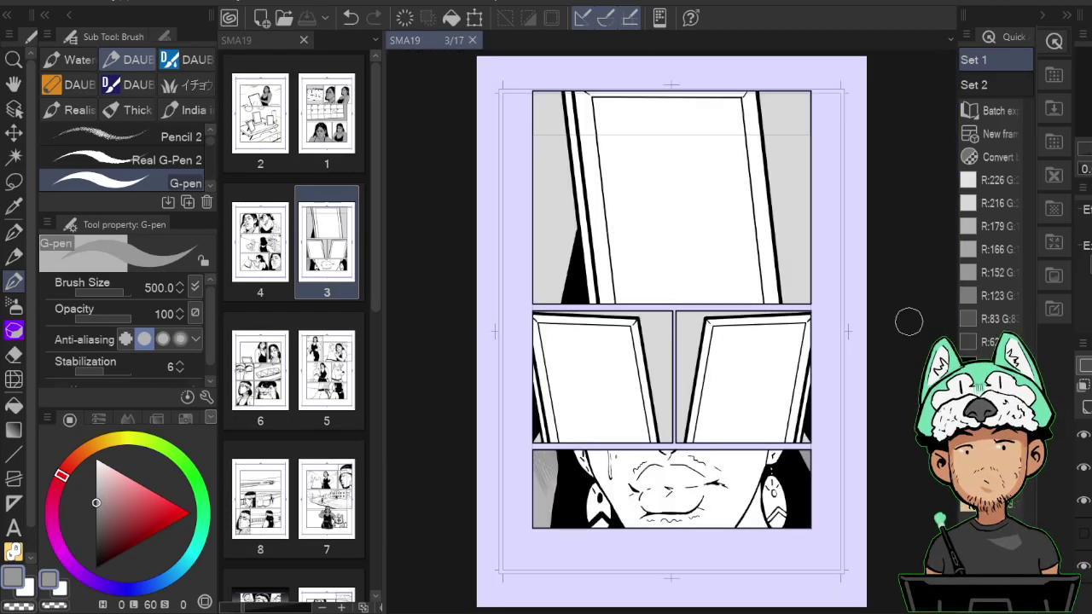
{"action": "scroll", "coordinate": [908, 320], "scroll_direction": "down", "scroll_amount": 5}
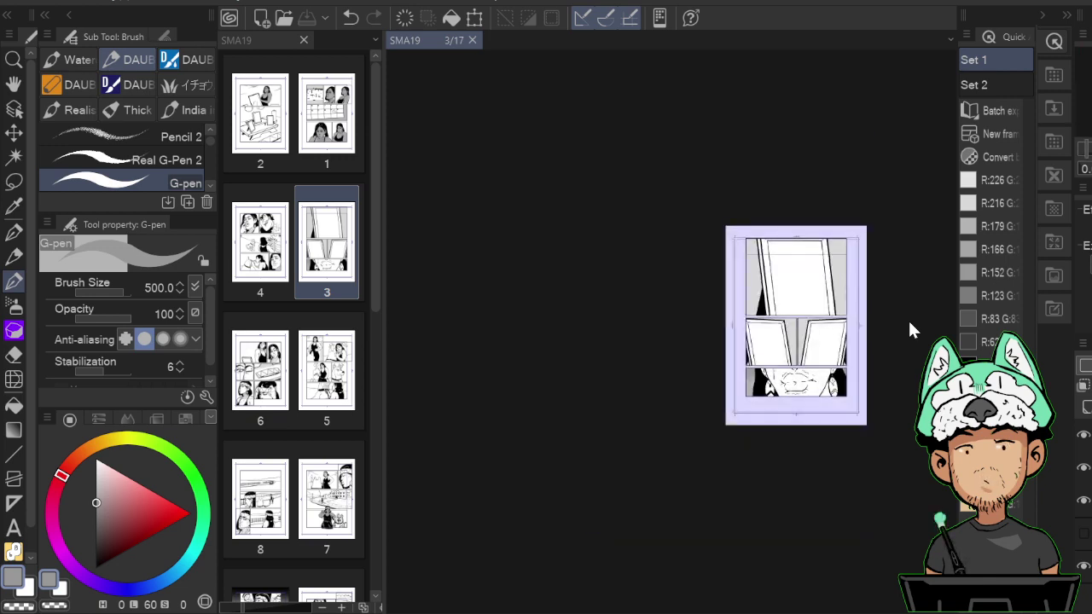
{"action": "key", "text": "ctrl+0"}
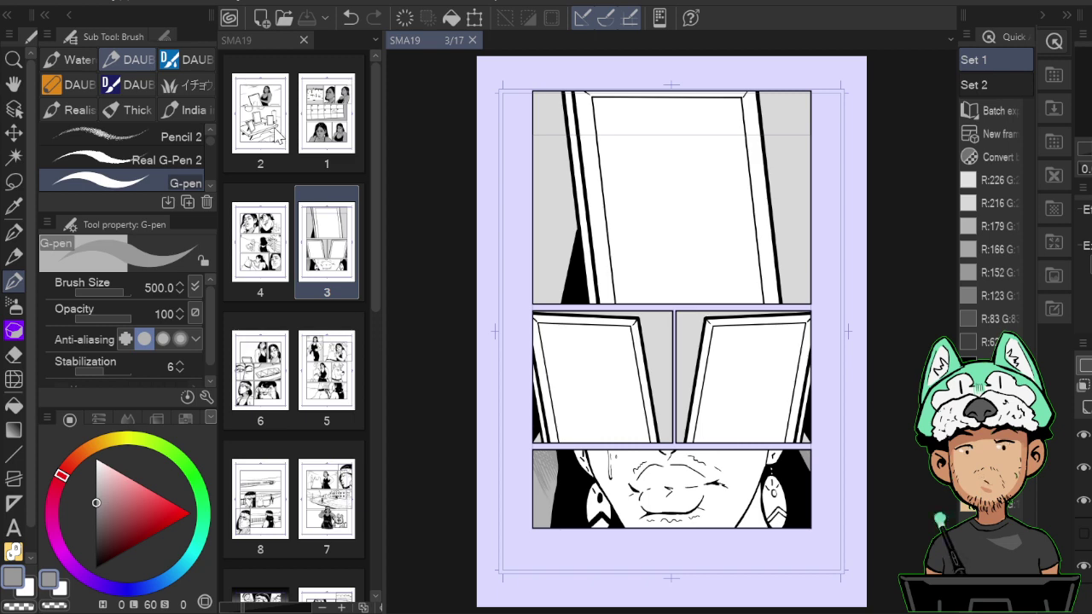
Open page 2 of the comic and add a new layer for its gray tones.
{"action": "double_click", "coordinate": [277, 137]}
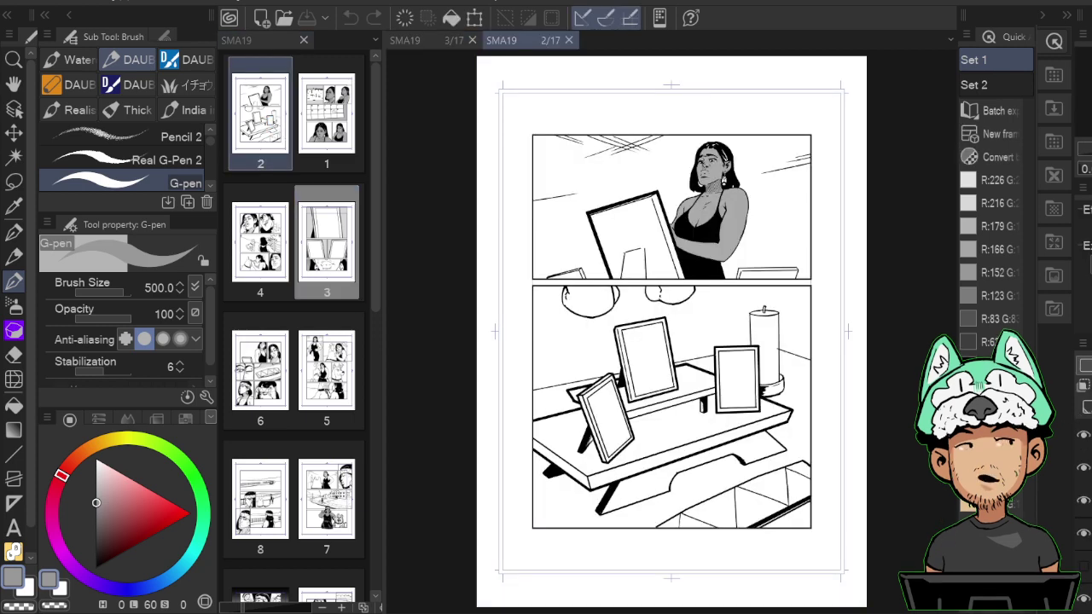
{"action": "key", "text": "ctrl+shift+n"}
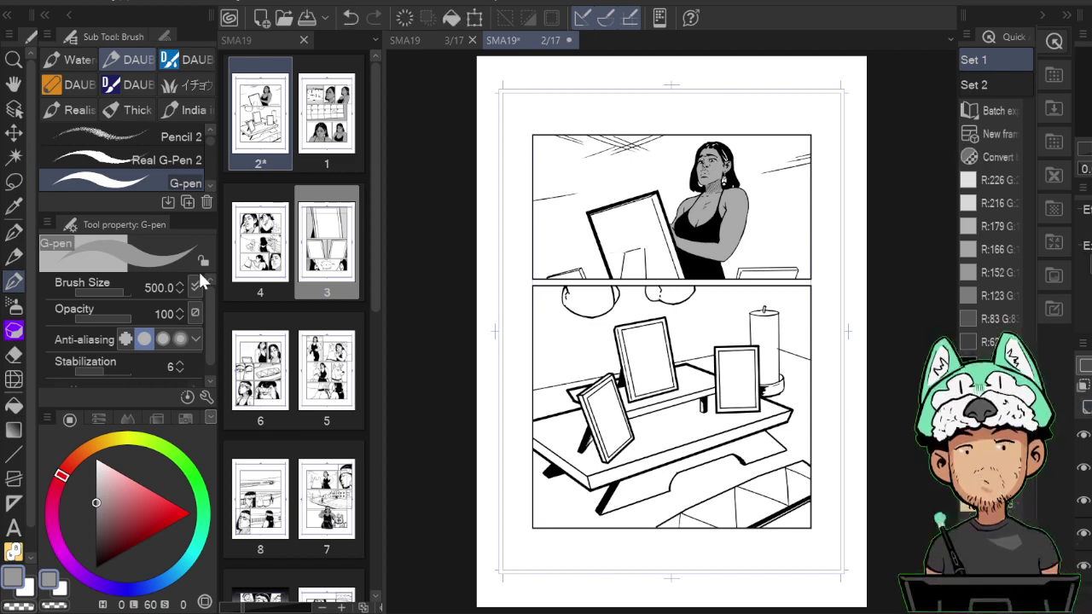
Fill the background of page 2's first panel with the R:226 gray and check the layers by hiding and reshowing them.
{"action": "key", "text": "g"}
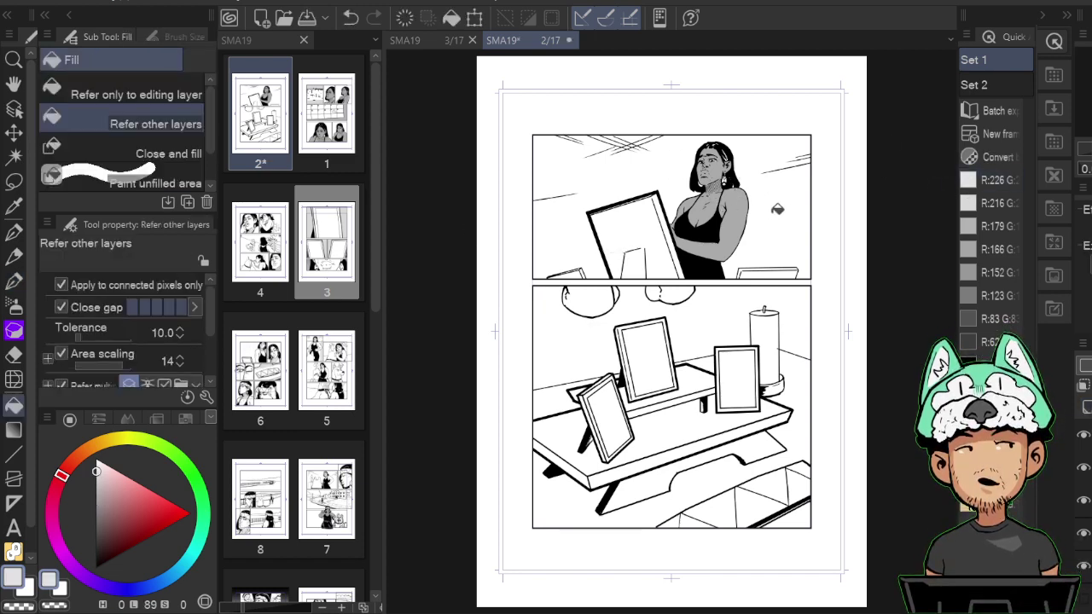
{"action": "left_click", "coordinate": [771, 210]}
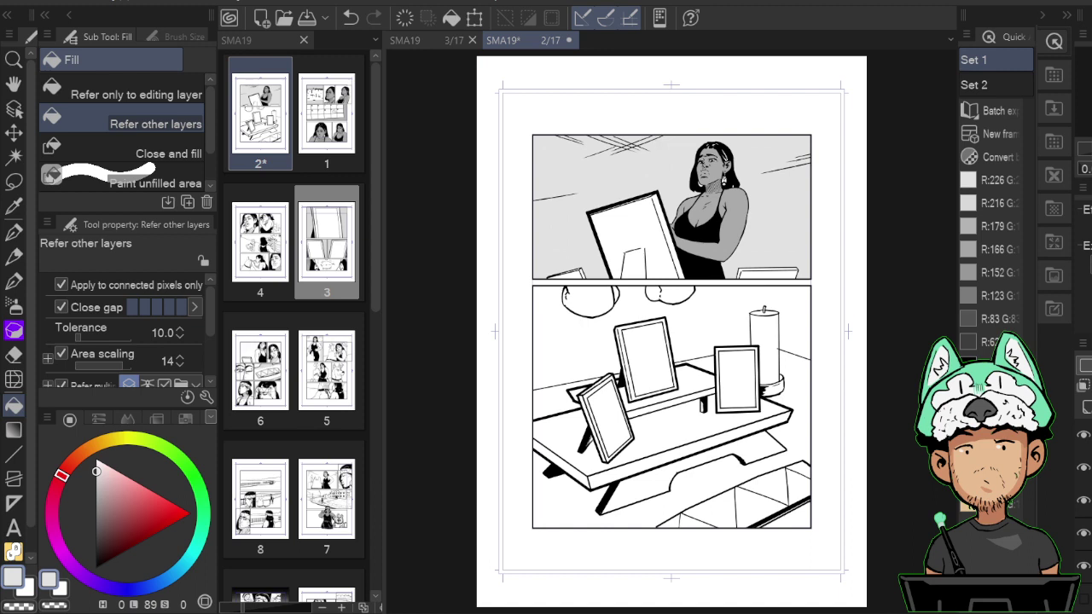
{"action": "left_click", "coordinate": [1086, 535]}
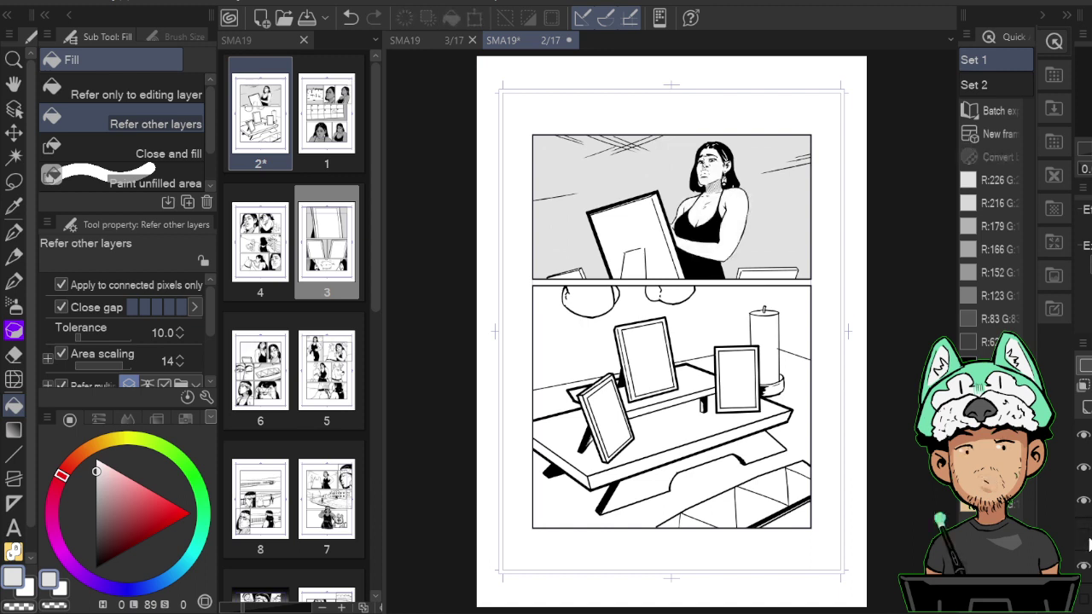
{"action": "left_click", "coordinate": [1086, 534]}
{"action": "left_click", "coordinate": [1087, 501]}
{"action": "left_click", "coordinate": [1086, 535]}
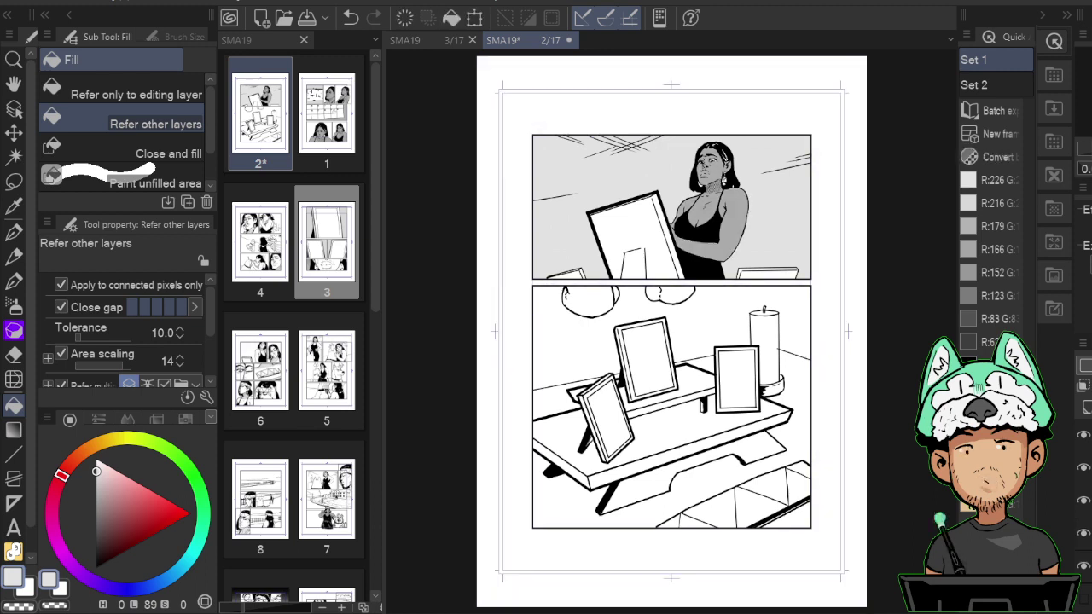
{"action": "left_click", "coordinate": [1086, 501]}
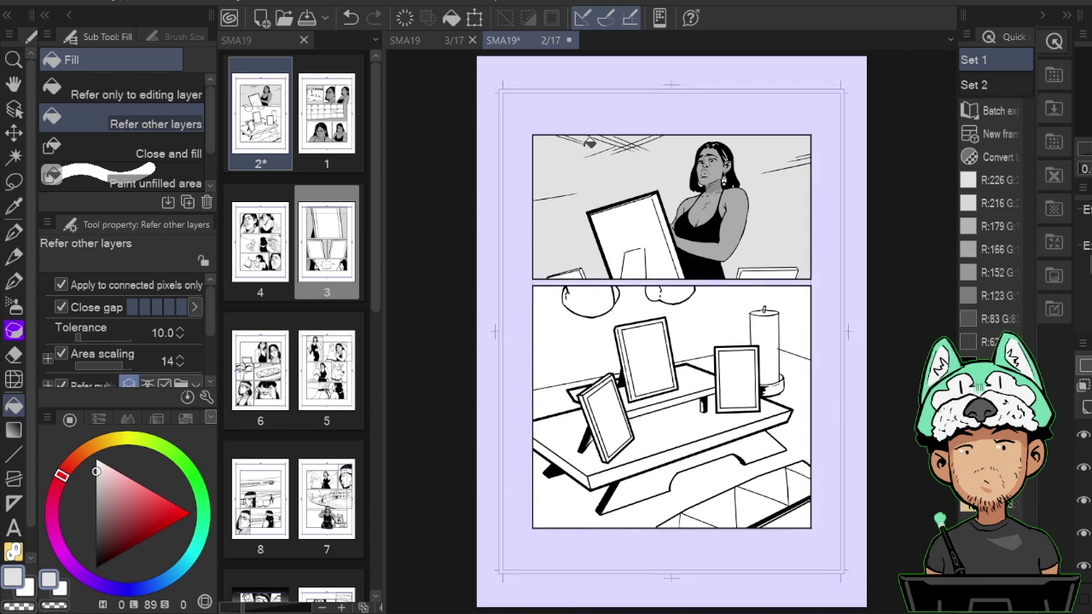
Enlarge the G-pen to size 1500 for touching up the first panel's light gray background.
{"action": "key", "text": "p"}
{"action": "key", "text": "]"}
{"action": "key", "text": "]"}
{"action": "key", "text": "]"}
{"action": "key", "text": "]"}
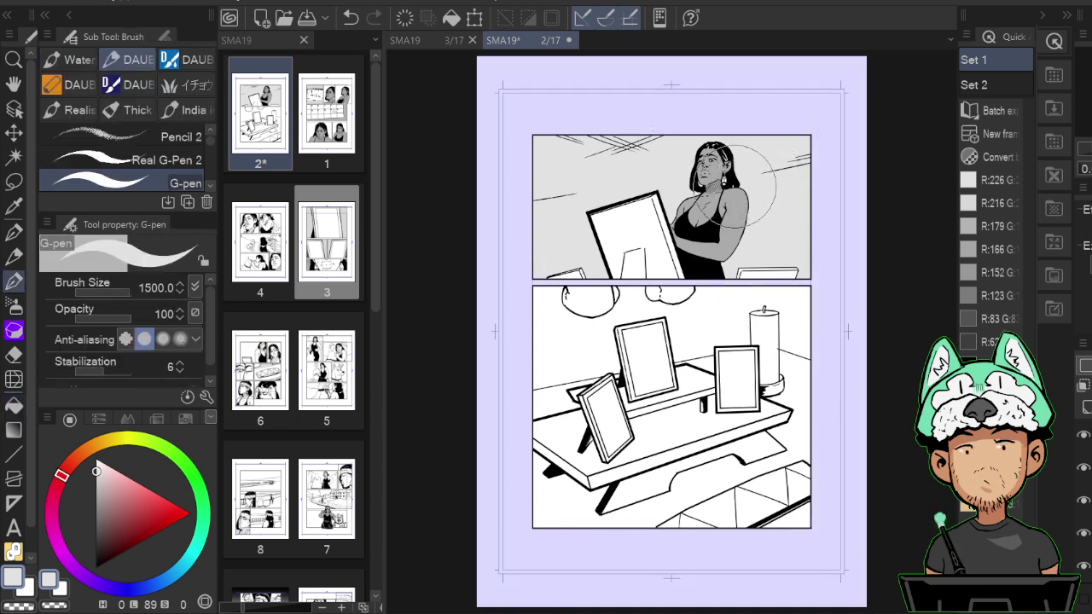
Fill the large picture frame and the two small frames along the first panel's lower edge with the R:123 gray.
{"action": "key", "text": "g"}
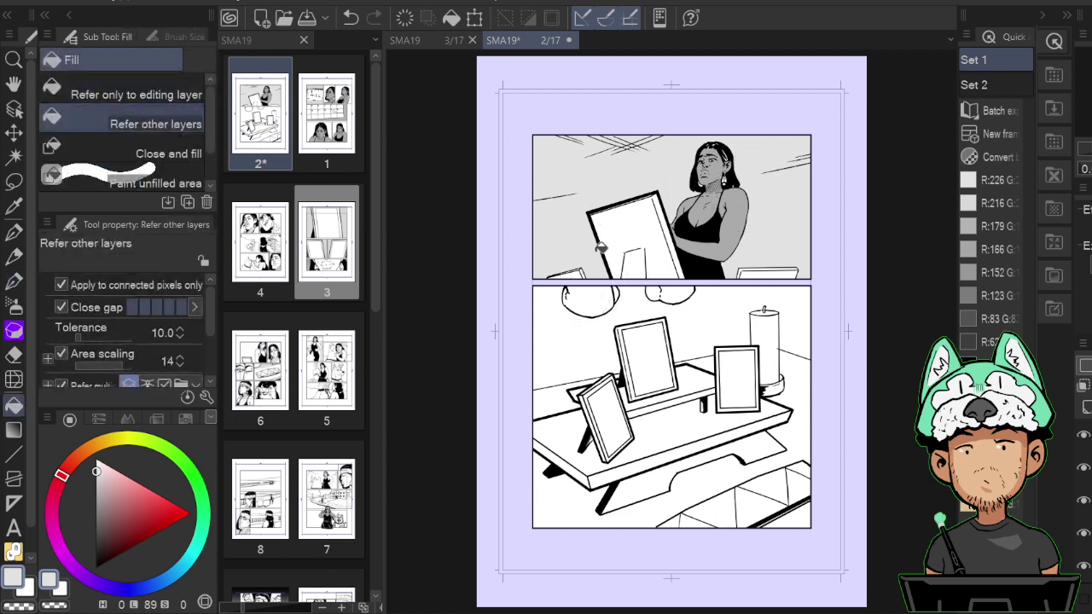
{"action": "left_click", "coordinate": [978, 320]}
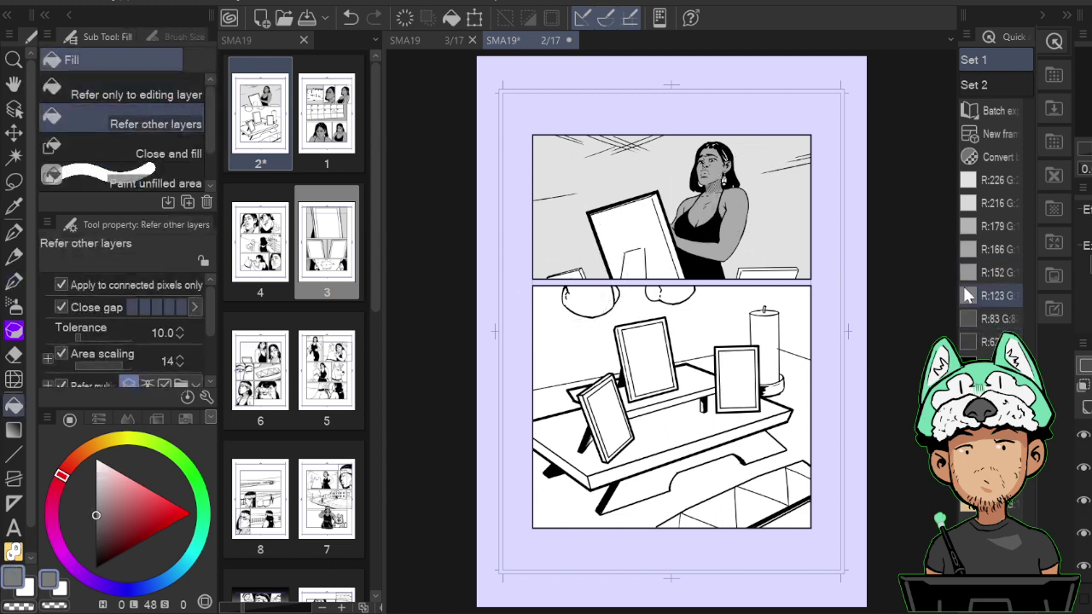
{"action": "left_click", "coordinate": [648, 213]}
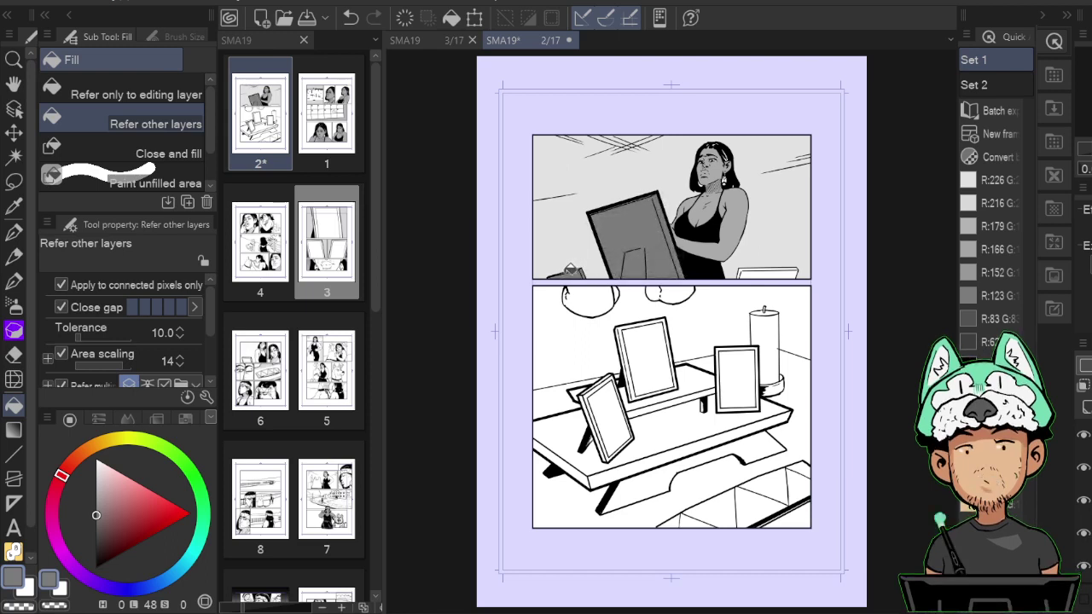
{"action": "left_click", "coordinate": [756, 271]}
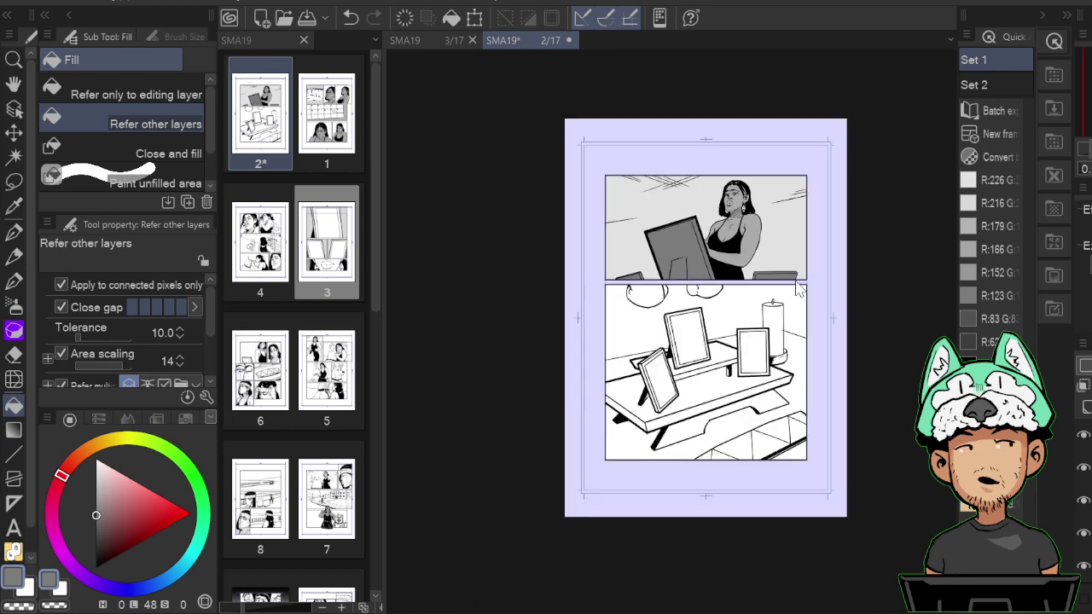
Reduce the G-pen to size 800 and touch up the gray on the small frame in the first panel's lower-left corner.
{"action": "scroll", "coordinate": [797, 286], "scroll_direction": "up", "scroll_amount": 5}
{"action": "left_click_drag", "start_coordinate": [405, 159], "coordinate": [671, 351]}
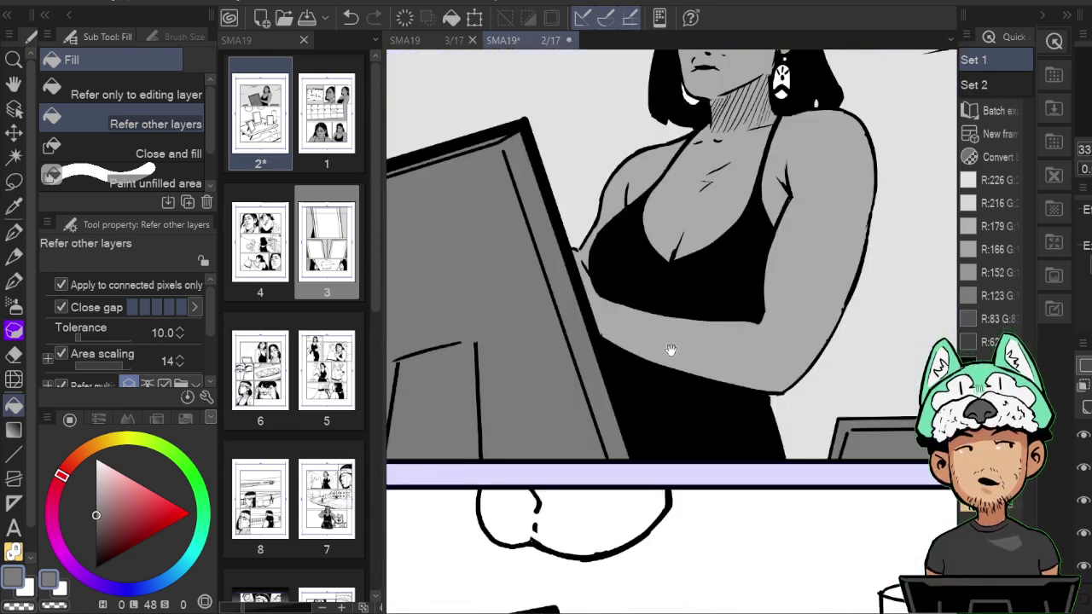
{"action": "left_click_drag", "start_coordinate": [488, 219], "coordinate": [749, 293]}
{"action": "left_click_drag", "start_coordinate": [646, 385], "coordinate": [771, 194]}
{"action": "key", "text": "b"}
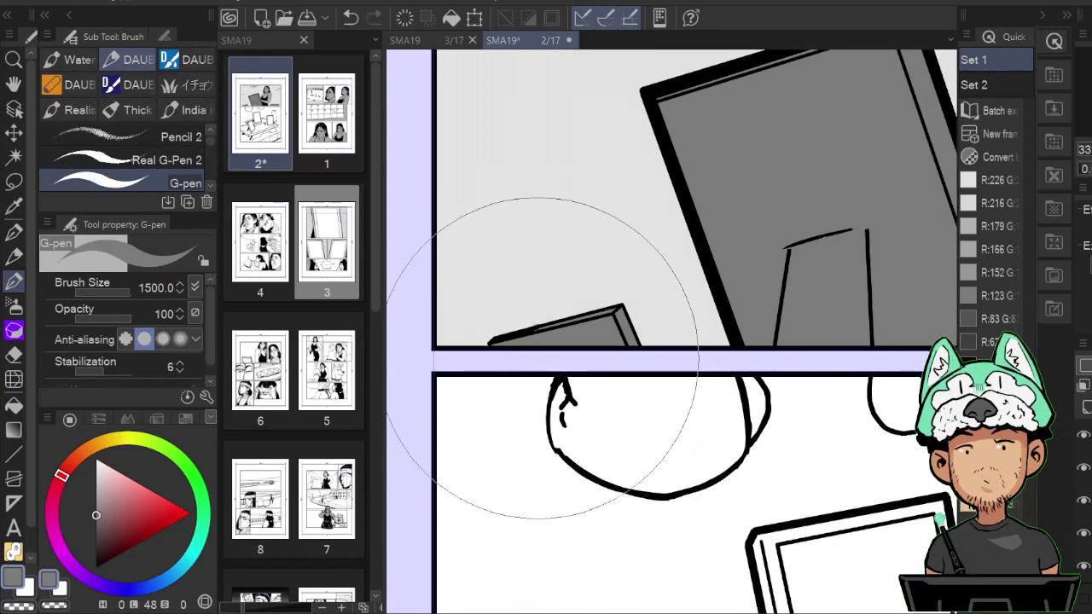
{"action": "key", "text": "bracketleft"}
{"action": "key", "text": "bracketleft"}
{"action": "key", "text": "bracketleft"}
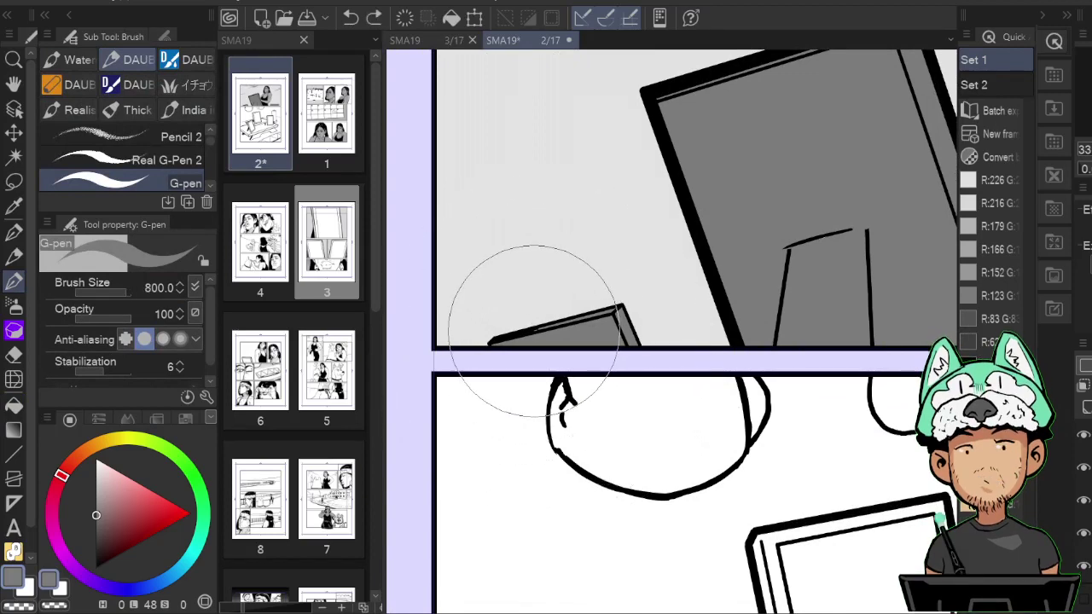
{"action": "key", "text": "ctrl+0"}
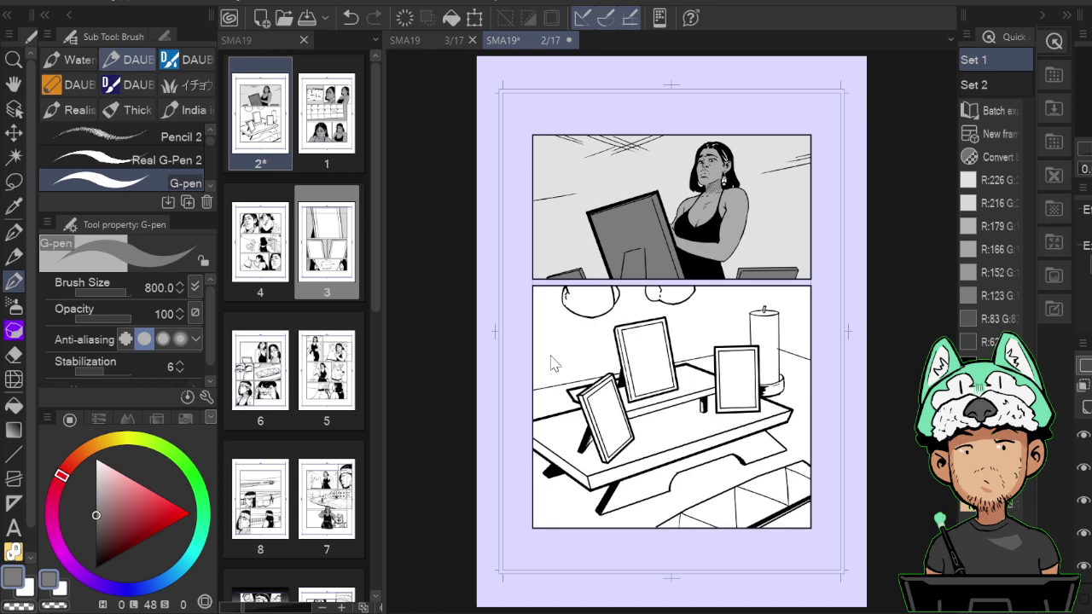
Fill the borders and side edges of the three picture frames on the table in the second panel with the R:123 gray.
{"action": "scroll", "coordinate": [550, 364], "scroll_direction": "up", "scroll_amount": 5}
{"action": "key", "text": "g"}
{"action": "left_click", "coordinate": [614, 323]}
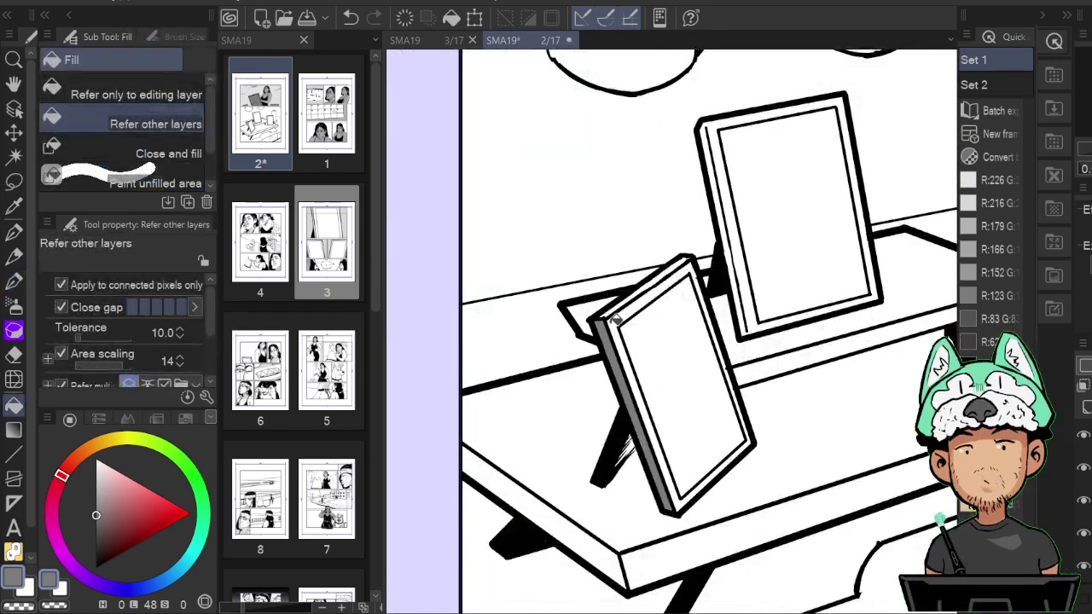
{"action": "left_click", "coordinate": [623, 306]}
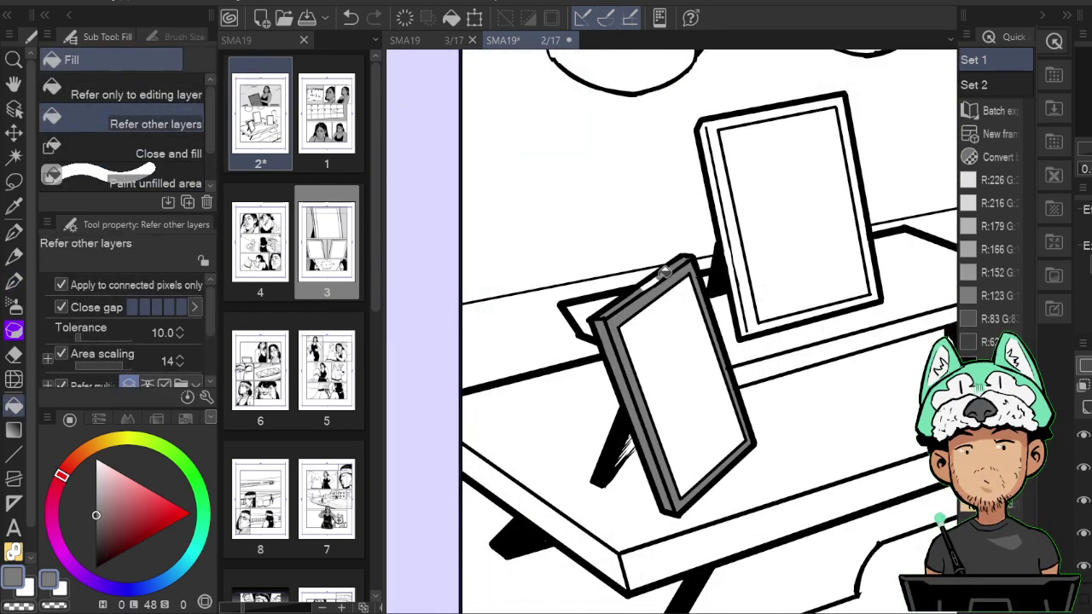
{"action": "left_click_drag", "start_coordinate": [655, 283], "coordinate": [586, 327]}
{"action": "left_click", "coordinate": [680, 343]}
{"action": "left_click", "coordinate": [669, 315]}
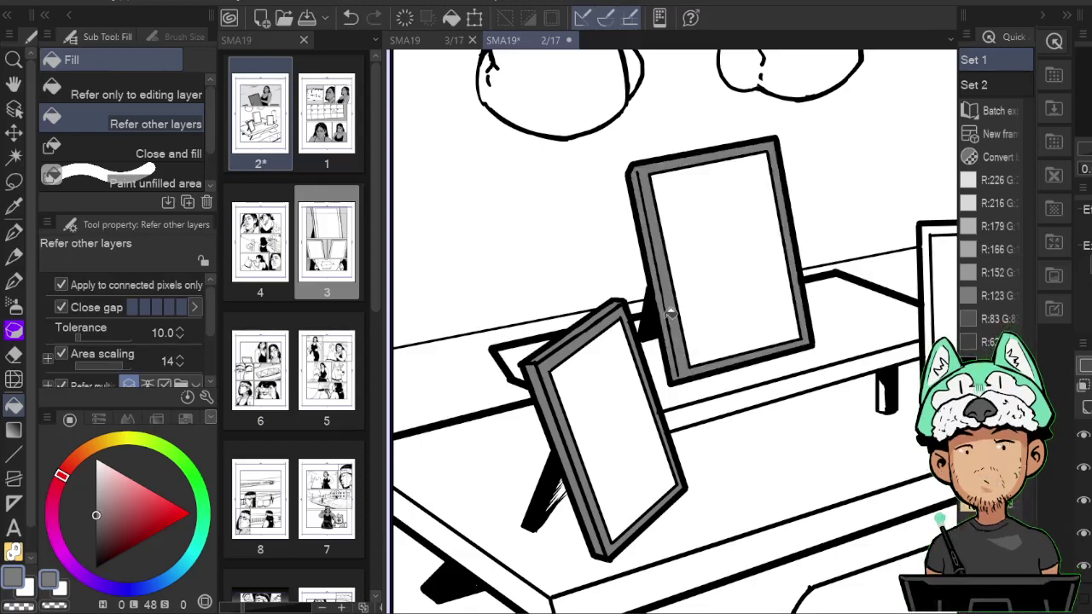
{"action": "left_click_drag", "start_coordinate": [933, 286], "coordinate": [765, 249]}
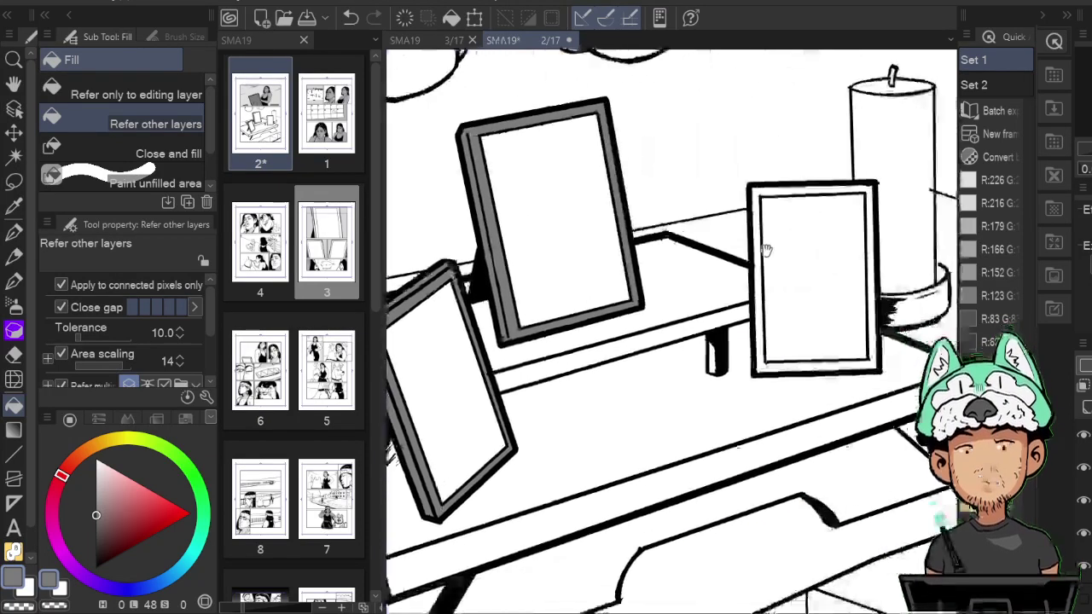
{"action": "left_click", "coordinate": [757, 195]}
Fill the wall behind the table in the second panel with the light R:226 gray and save page 2.
{"action": "scroll", "coordinate": [868, 348], "scroll_direction": "down", "scroll_amount": 10}
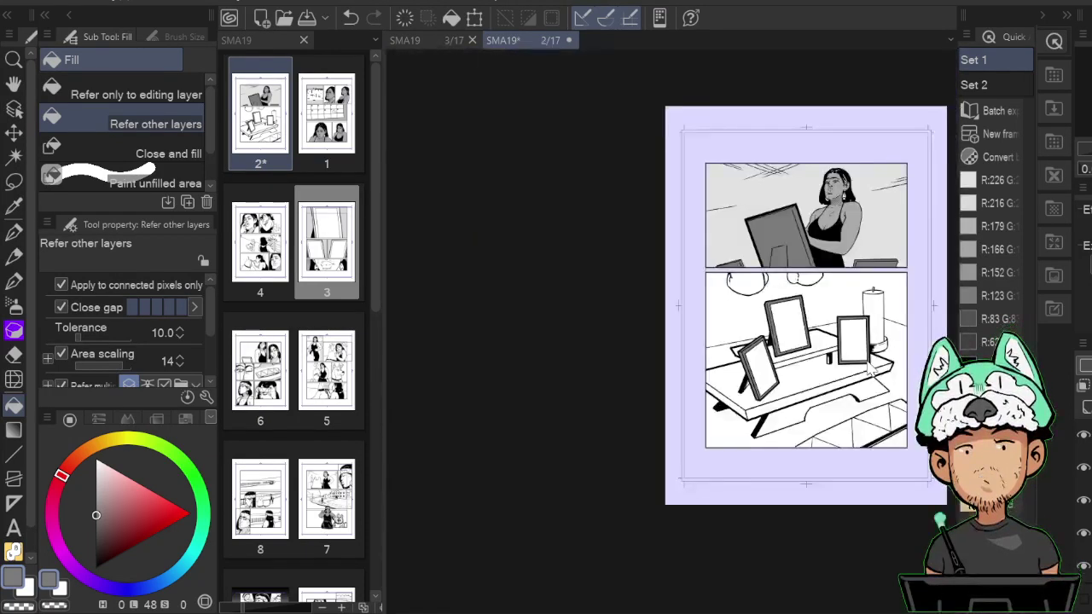
{"action": "key", "text": "ctrl+0"}
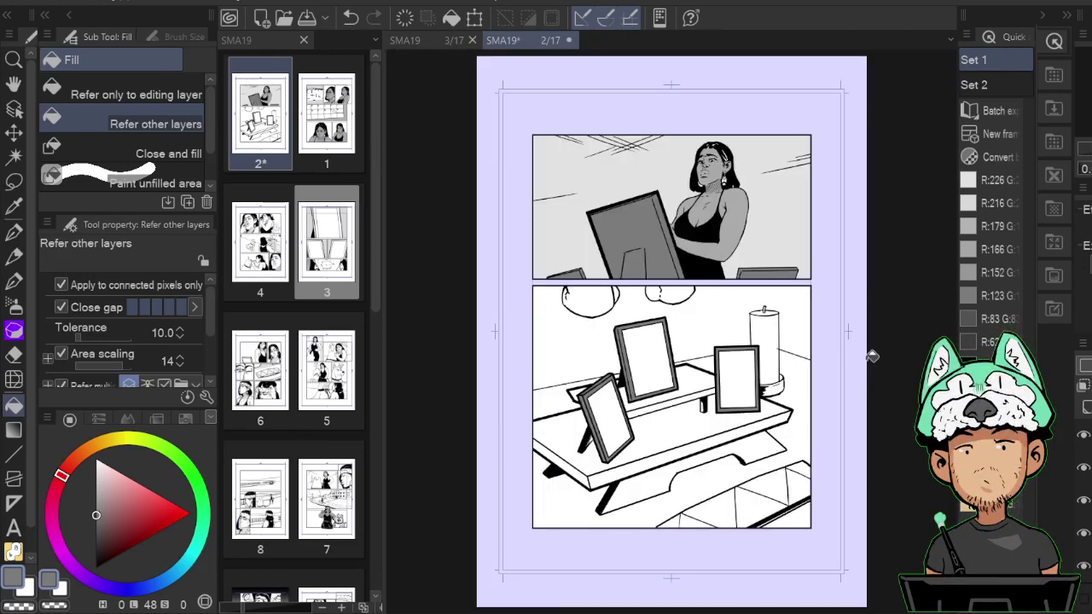
{"action": "left_click", "coordinate": [714, 255], "text": "alt"}
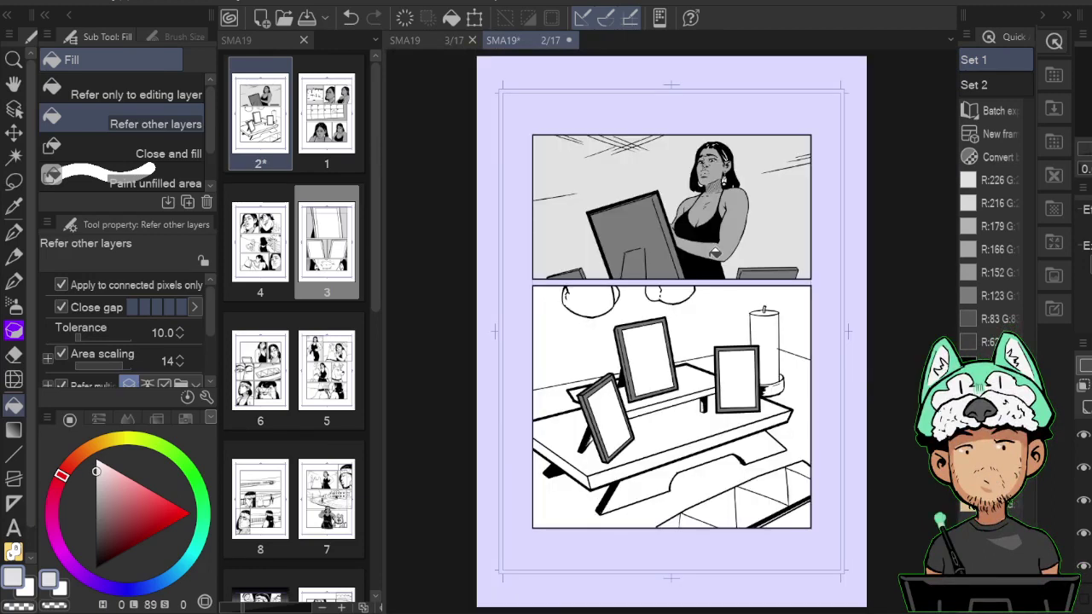
{"action": "left_click", "coordinate": [597, 327]}
{"action": "left_click_drag", "start_coordinate": [778, 456], "coordinate": [740, 391]}
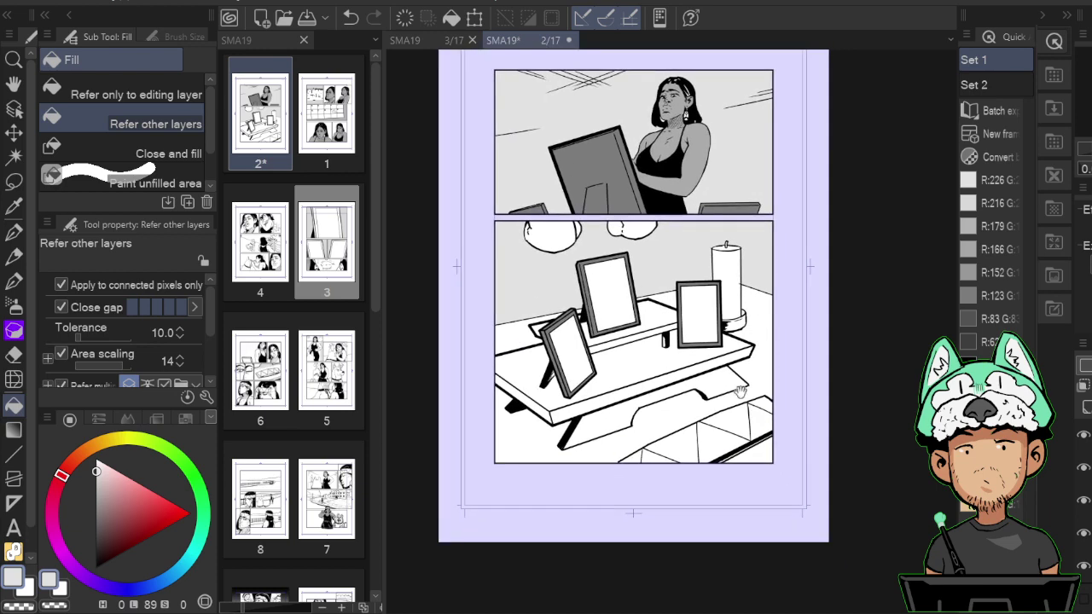
{"action": "scroll", "coordinate": [747, 417], "scroll_direction": "down", "scroll_amount": 3}
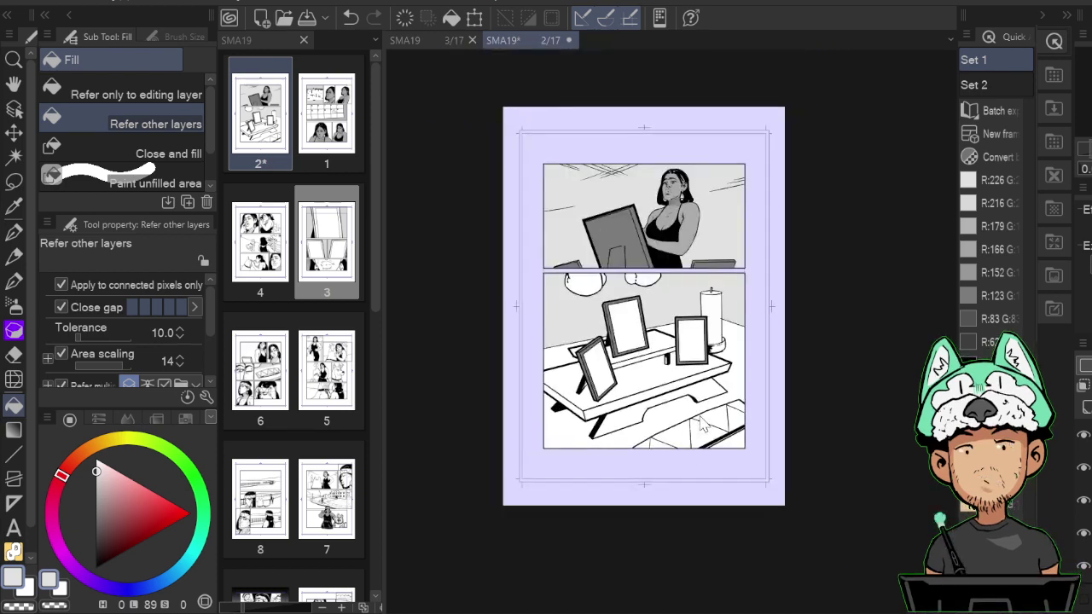
{"action": "key", "text": "ctrl+0"}
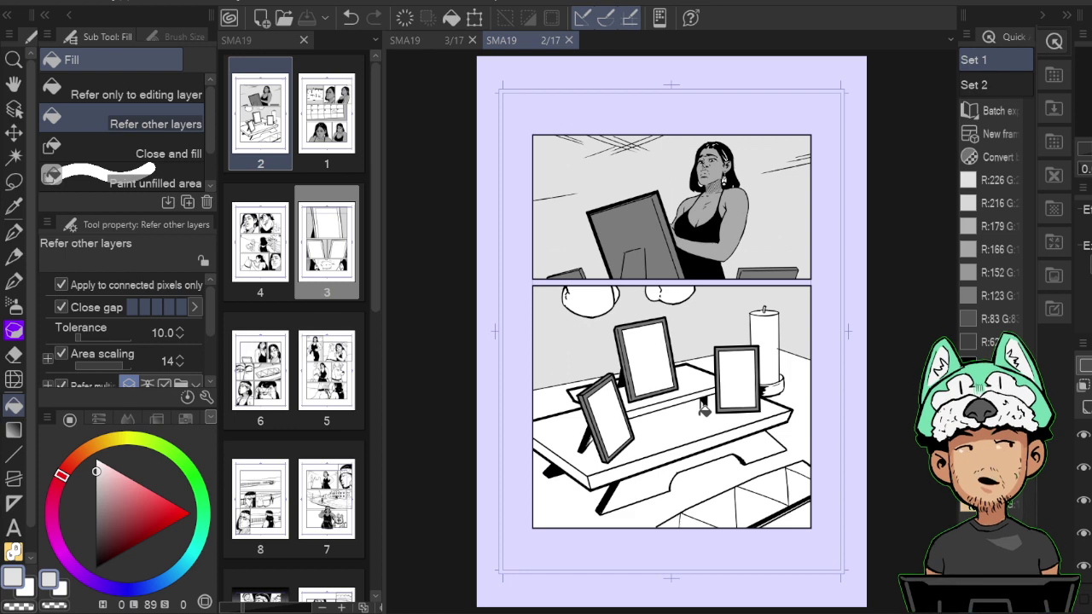
Open page 1 of the comic and switch to the G-pen with the dark R:123 gray for the top-row close-up panel.
{"action": "left_click", "coordinate": [445, 39]}
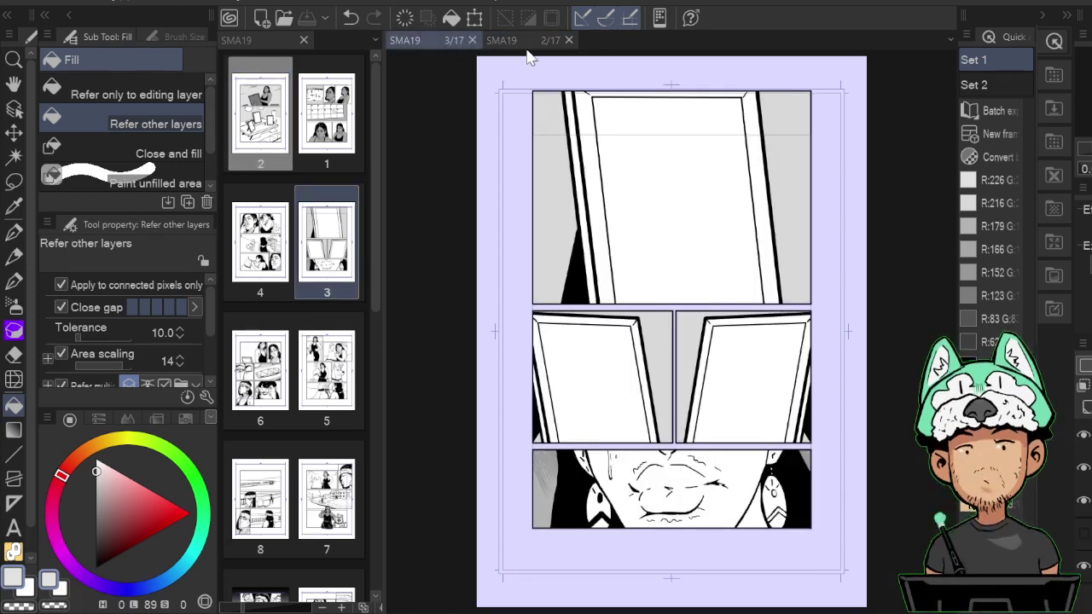
{"action": "left_click", "coordinate": [529, 43]}
{"action": "left_click", "coordinate": [346, 112]}
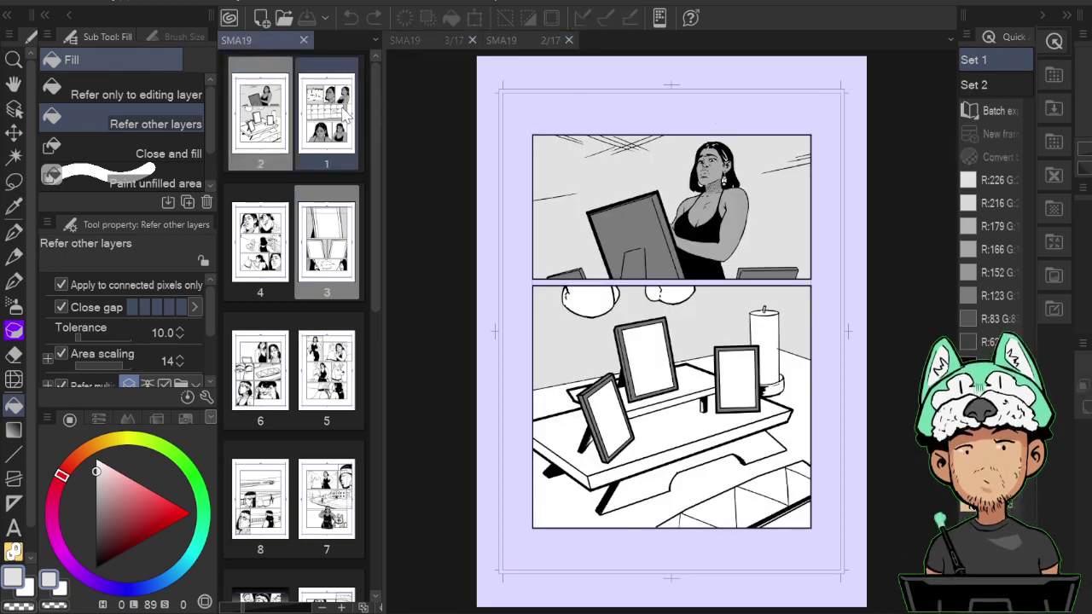
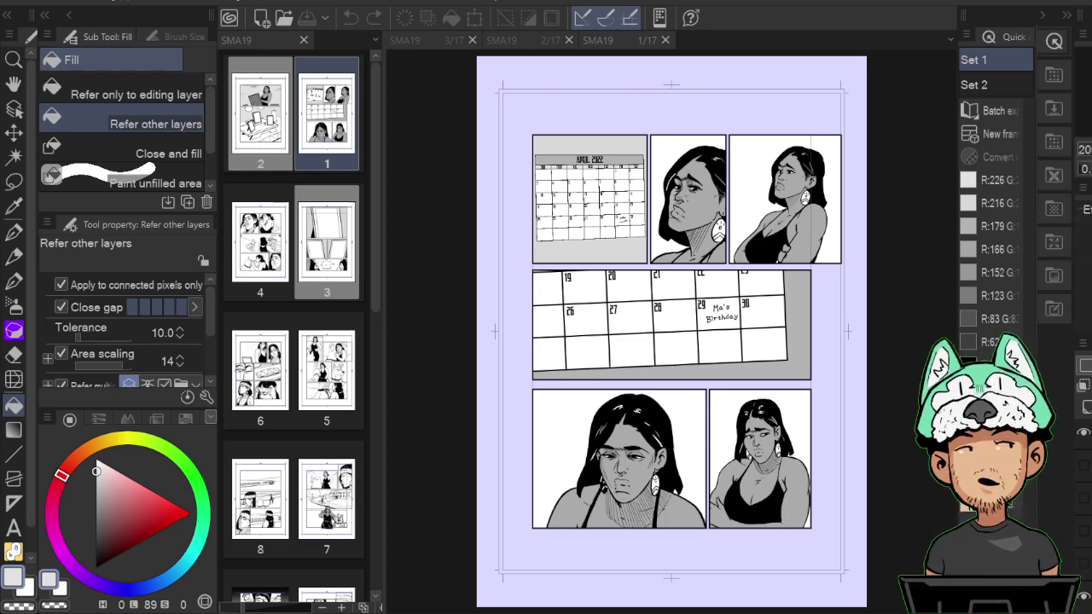
{"action": "left_click_drag", "start_coordinate": [739, 329], "coordinate": [737, 344]}
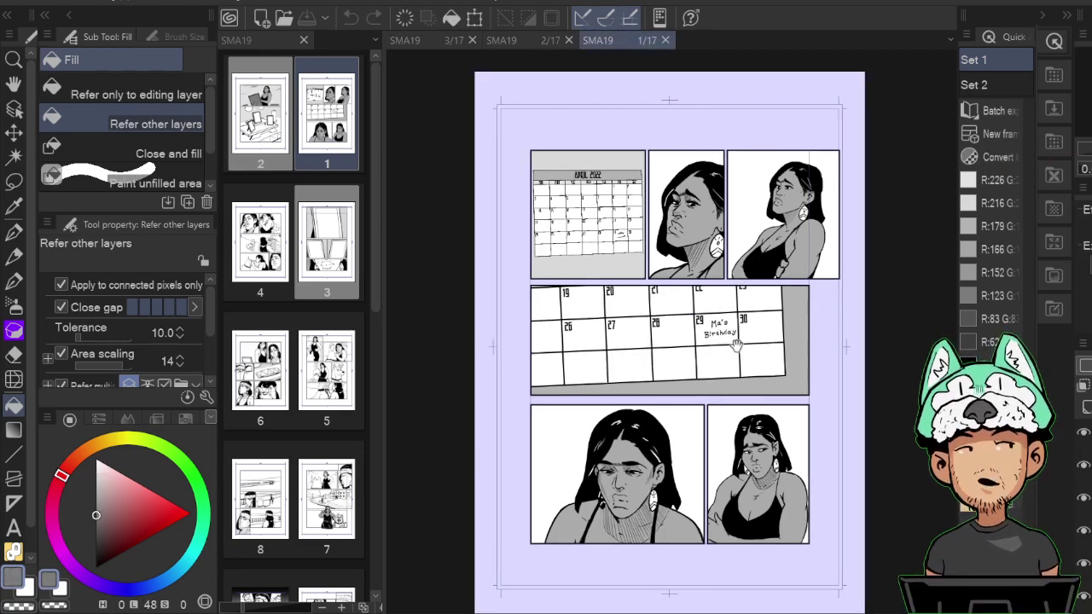
{"action": "key", "text": "b"}
{"action": "scroll", "coordinate": [734, 368], "scroll_direction": "up", "scroll_amount": 6}
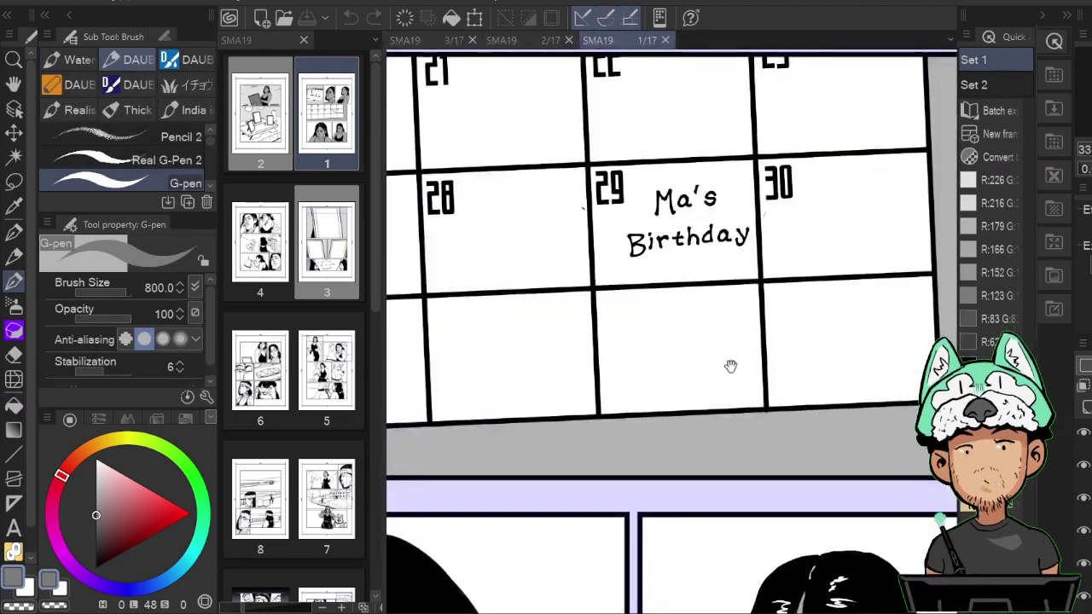
{"action": "mouse_move", "coordinate": [738, 166]}
{"action": "left_mouse_down"}
{"action": "mouse_move", "coordinate": [769, 327]}
{"action": "mouse_move", "coordinate": [848, 585]}
{"action": "left_mouse_up"}
{"action": "key", "text": "bracketright"}
{"action": "key", "text": "bracketright"}
{"action": "key", "text": "bracketright"}
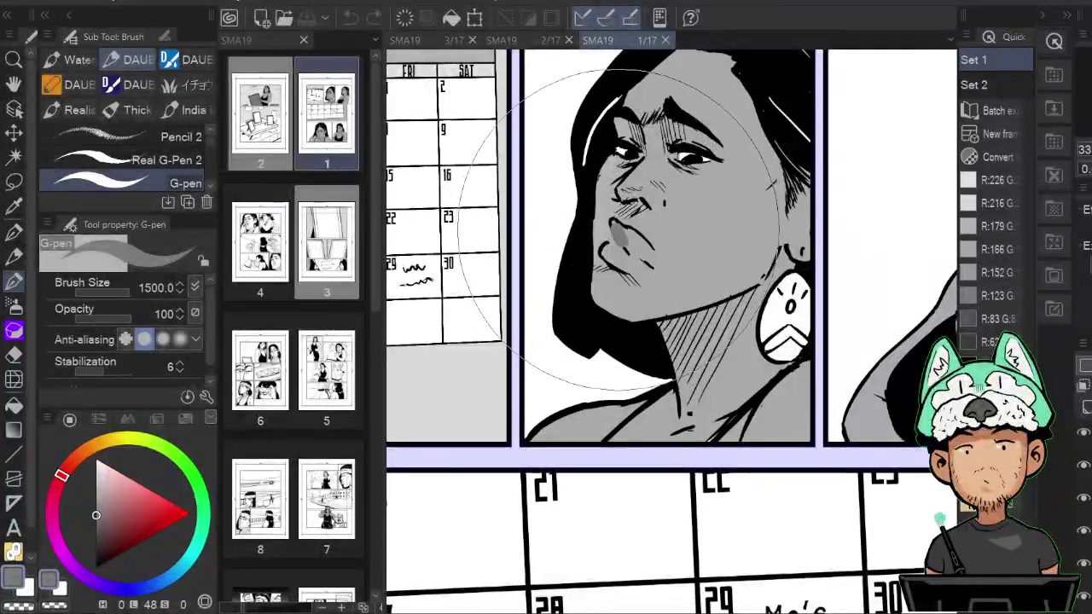
{"action": "key", "text": "bracketleft"}
{"action": "left_click_drag", "start_coordinate": [616, 225], "coordinate": [622, 243]}
{"action": "key", "text": "ctrl+z"}
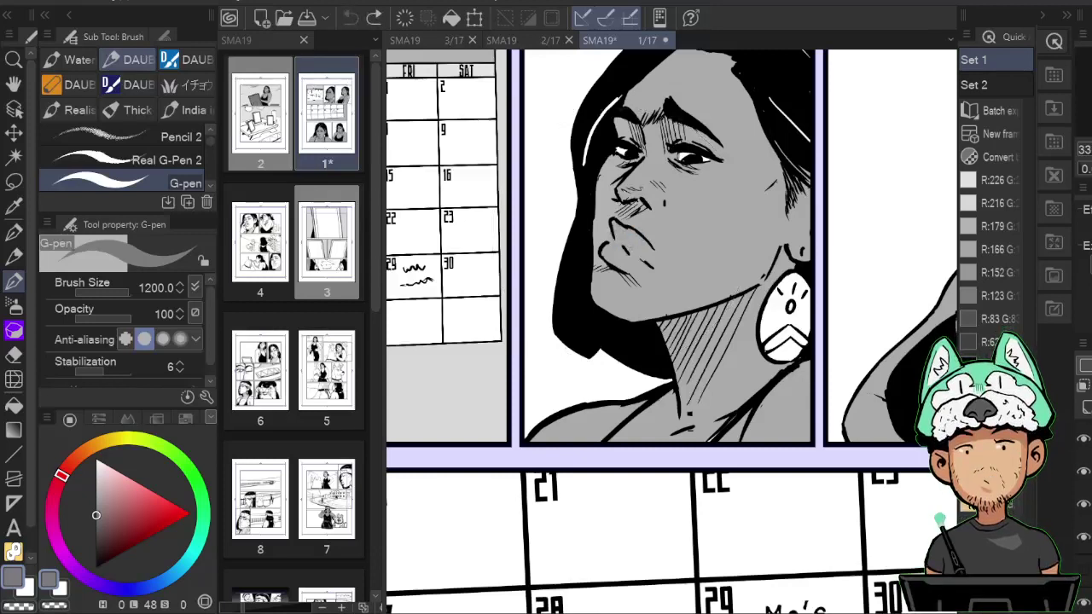
Reduce the G-pen to size 700 and paint the woman's lips dark gray in the top row's middle panel.
{"action": "key", "text": "bracketleft"}
{"action": "key", "text": "bracketleft"}
{"action": "key", "text": "bracketleft"}
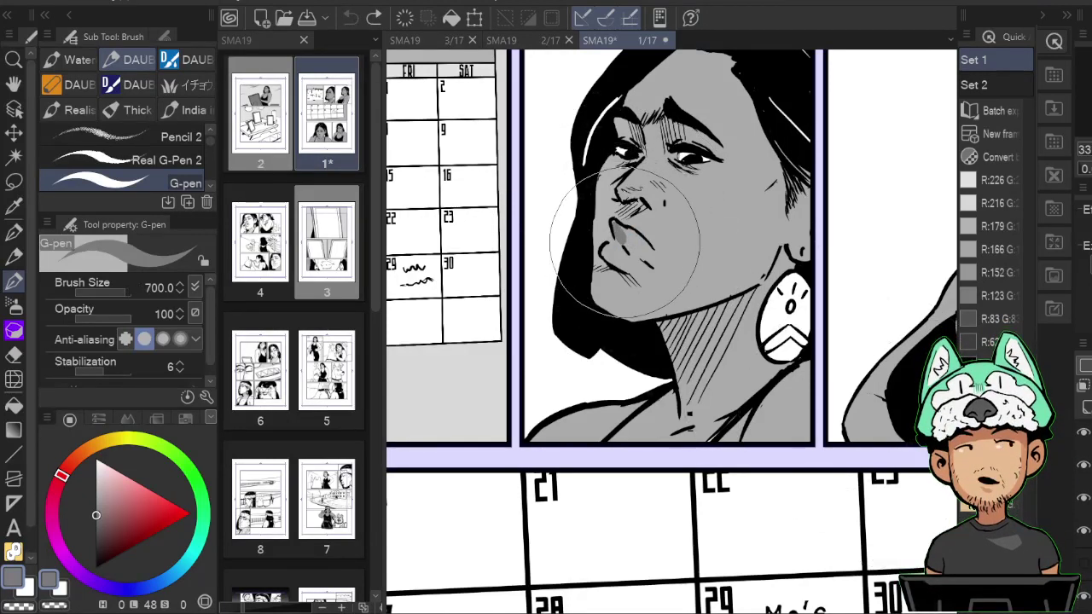
{"action": "mouse_move", "coordinate": [621, 228]}
{"action": "left_mouse_down"}
{"action": "mouse_move", "coordinate": [647, 243]}
{"action": "mouse_move", "coordinate": [624, 262]}
{"action": "mouse_move", "coordinate": [647, 245]}
{"action": "left_mouse_up"}
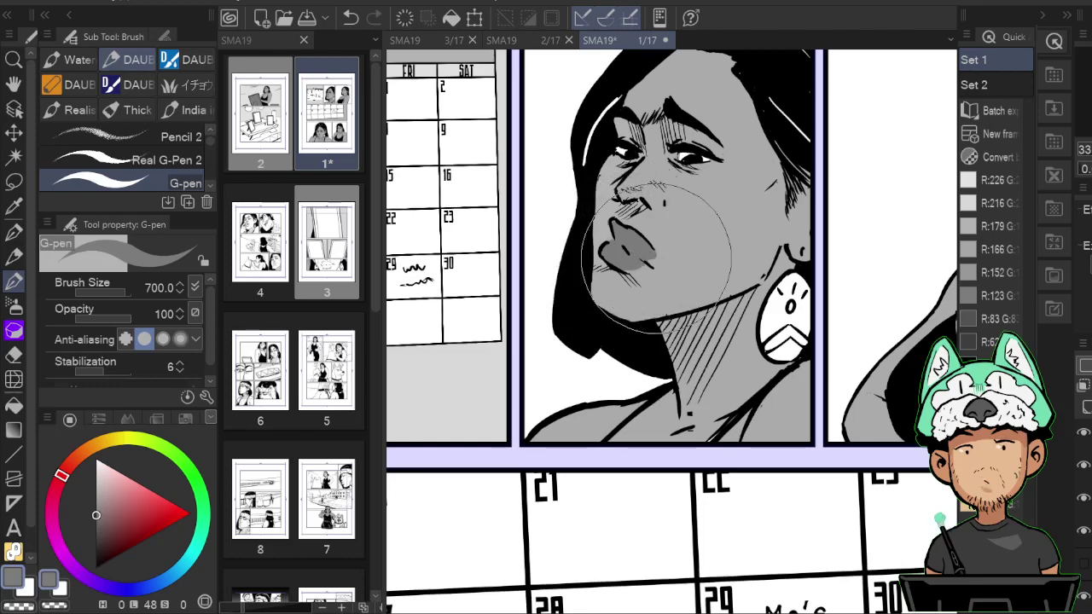
Paint the woman's lips dark gray in the top row's last panel and in the large close-up of the bottom row.
{"action": "mouse_move", "coordinate": [810, 244]}
{"action": "left_mouse_down"}
{"action": "mouse_move", "coordinate": [743, 166]}
{"action": "mouse_move", "coordinate": [500, 256]}
{"action": "mouse_move", "coordinate": [489, 311]}
{"action": "left_mouse_up"}
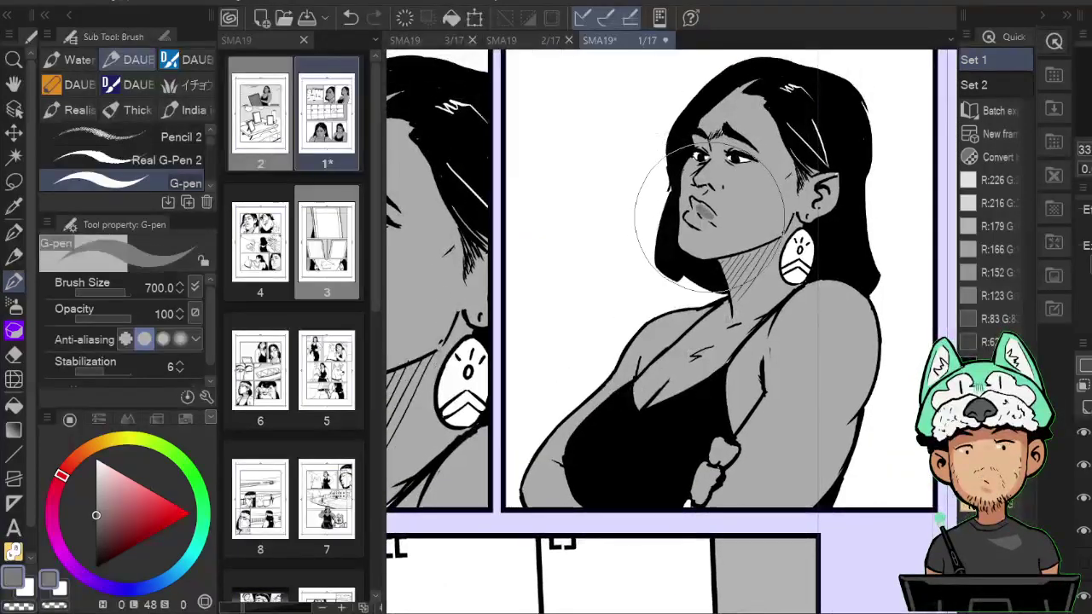
{"action": "mouse_move", "coordinate": [706, 209]}
{"action": "left_mouse_down"}
{"action": "mouse_move", "coordinate": [694, 200]}
{"action": "mouse_move", "coordinate": [708, 205]}
{"action": "left_mouse_up"}
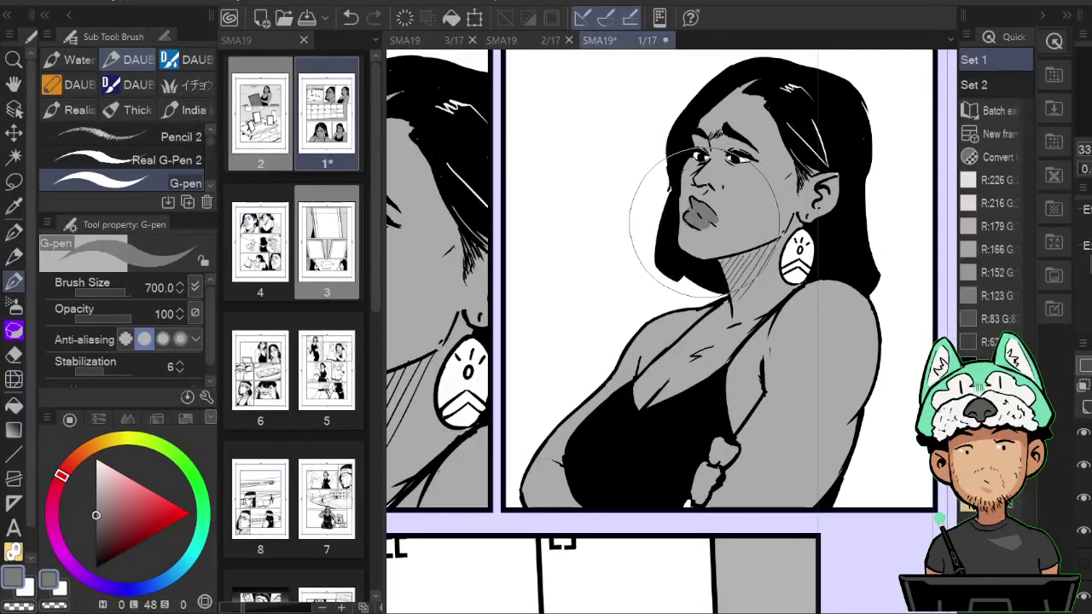
{"action": "scroll", "coordinate": [834, 226], "scroll_direction": "down", "scroll_amount": 10}
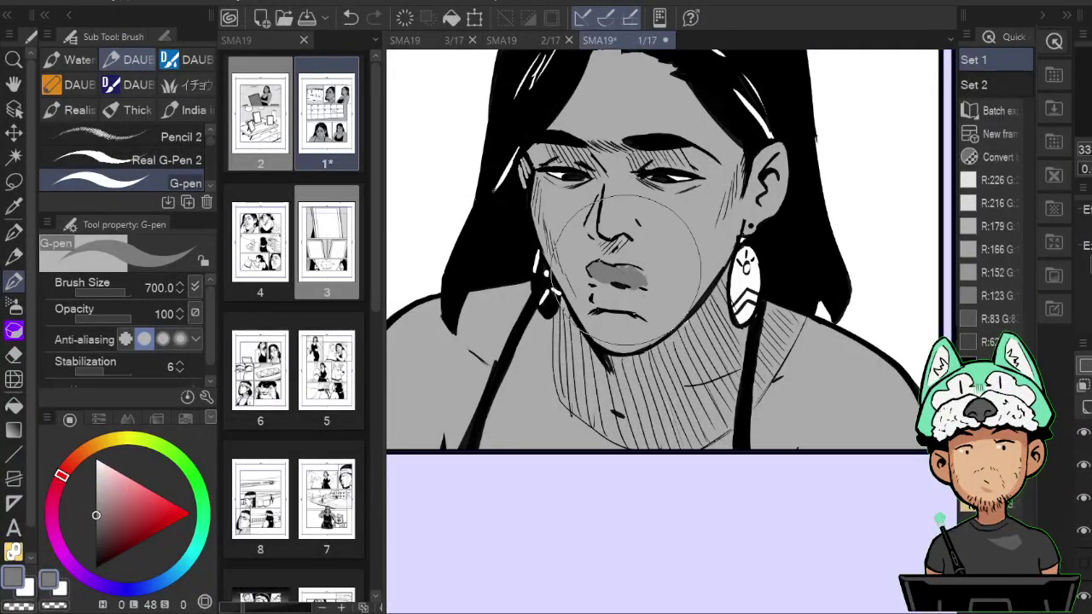
{"action": "mouse_move", "coordinate": [624, 271]}
{"action": "left_mouse_down"}
{"action": "mouse_move", "coordinate": [608, 291]}
{"action": "mouse_move", "coordinate": [623, 288]}
{"action": "left_mouse_up"}
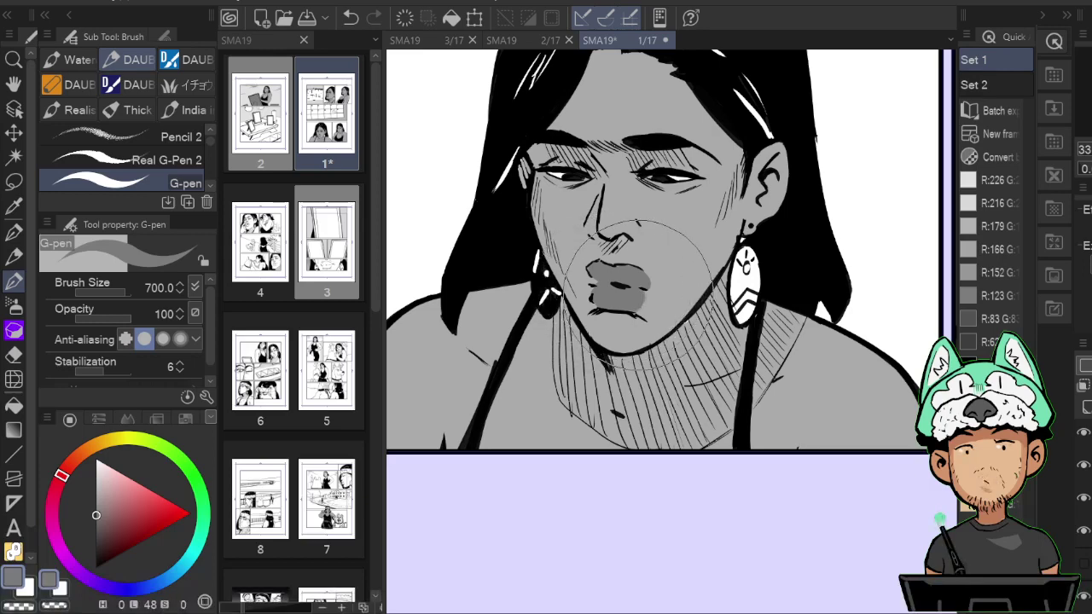
Paint the woman's lips dark gray in the bottom row's last panel and save page 1.
{"action": "scroll", "coordinate": [640, 294], "scroll_direction": "down", "scroll_amount": 3}
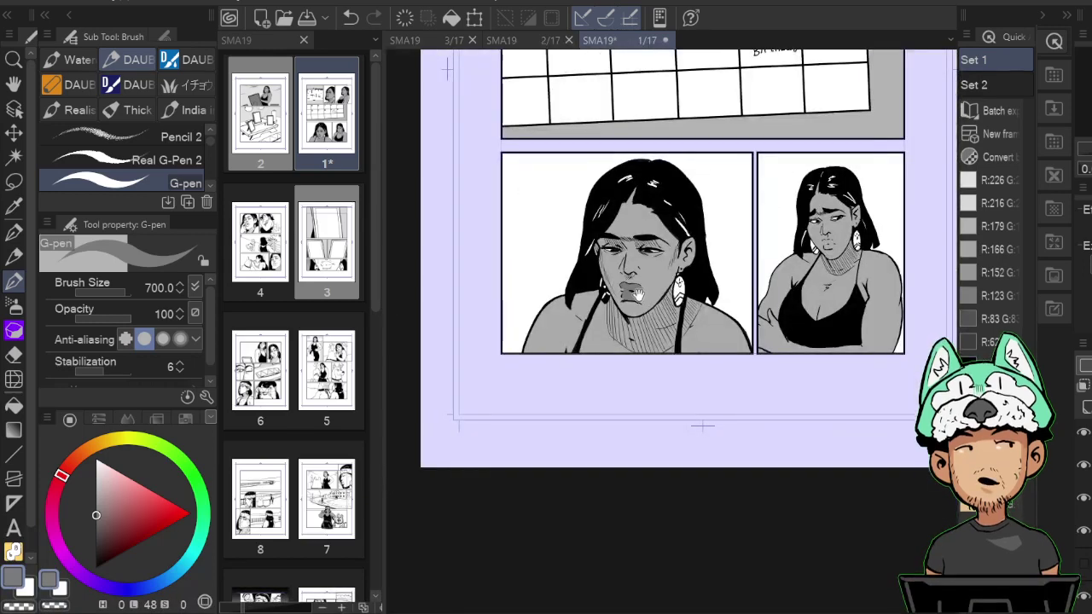
{"action": "left_click_drag", "start_coordinate": [811, 351], "coordinate": [695, 430]}
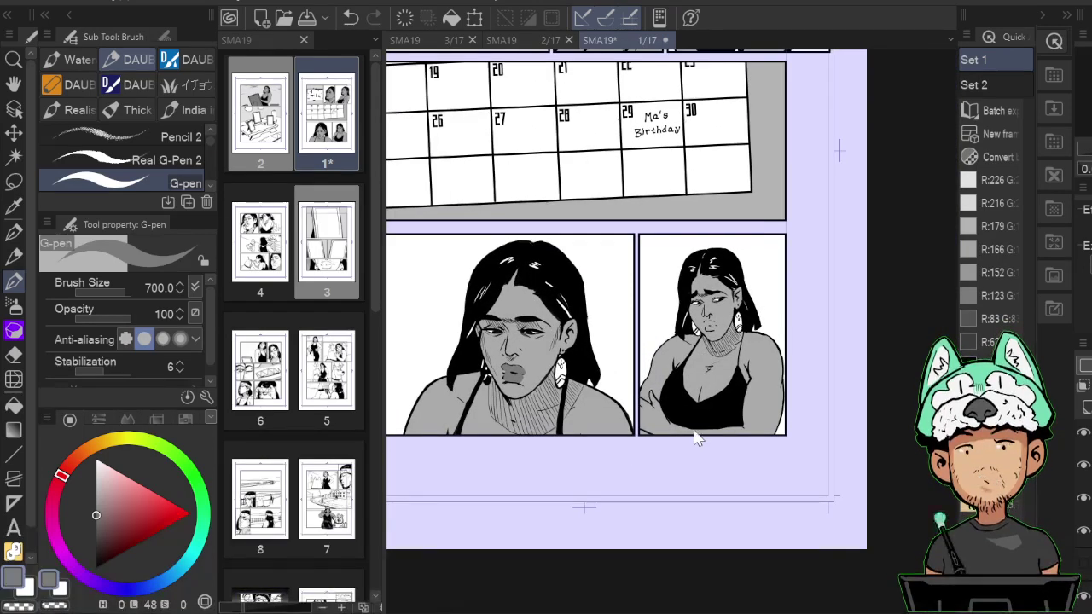
{"action": "scroll", "coordinate": [694, 431], "scroll_direction": "up", "scroll_amount": 4}
{"action": "left_click_drag", "start_coordinate": [694, 295], "coordinate": [598, 573]}
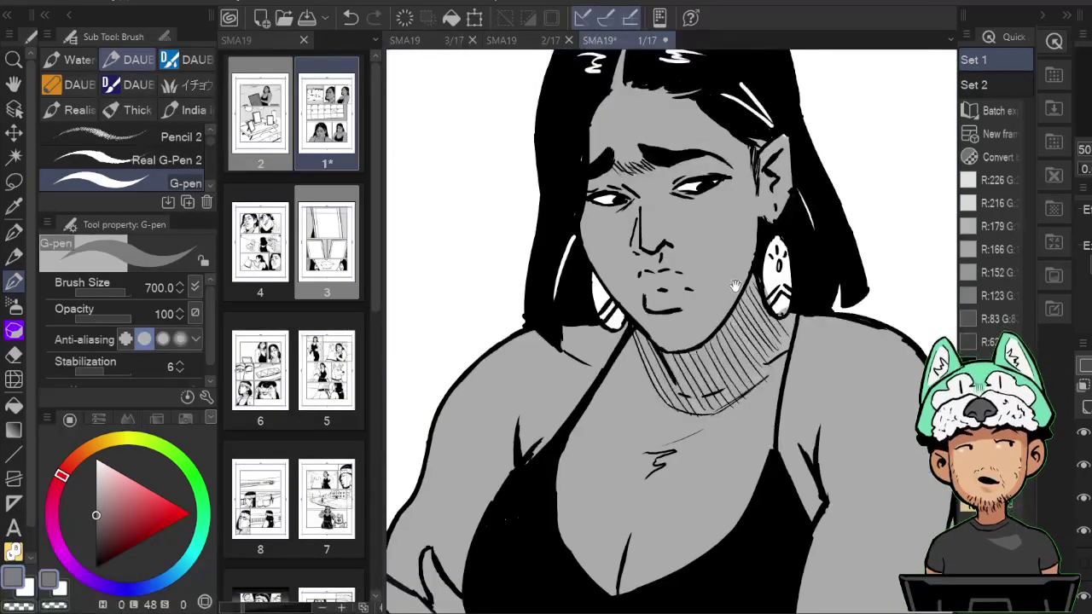
{"action": "left_click_drag", "start_coordinate": [735, 287], "coordinate": [721, 350]}
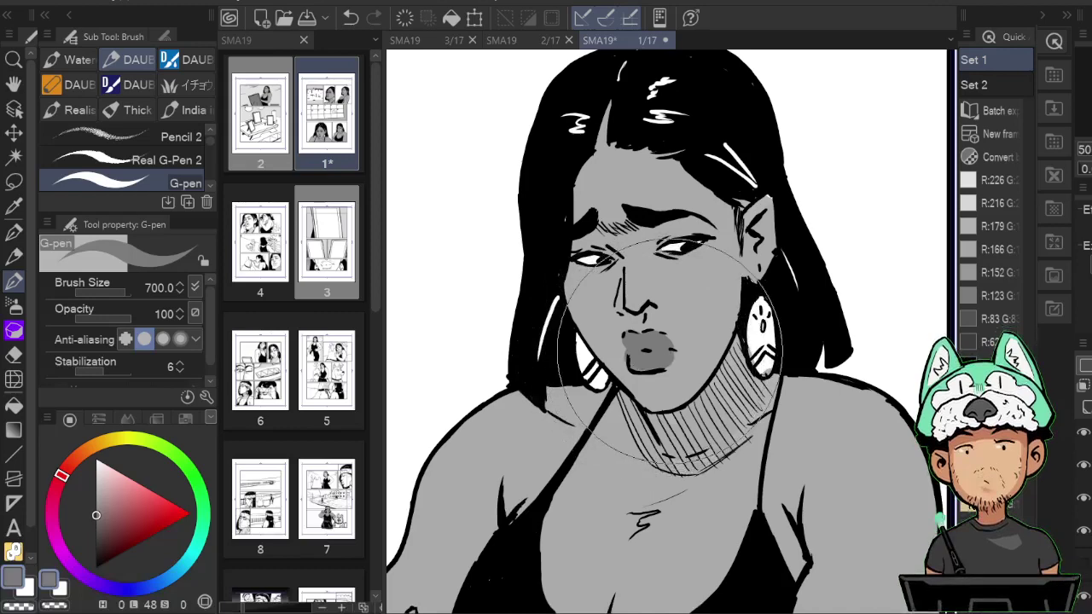
{"action": "scroll", "coordinate": [648, 401], "scroll_direction": "down", "scroll_amount": 8}
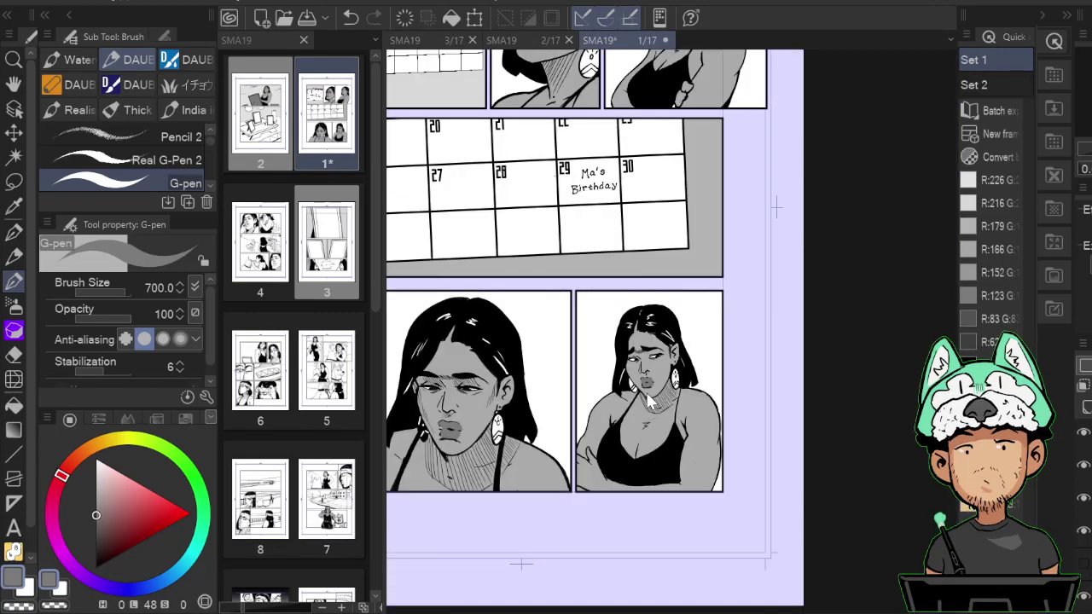
{"action": "scroll", "coordinate": [649, 401], "scroll_direction": "down", "scroll_amount": 5}
{"action": "scroll", "coordinate": [649, 401], "scroll_direction": "down", "scroll_amount": 3}
{"action": "scroll", "coordinate": [648, 401], "scroll_direction": "up", "scroll_amount": 4}
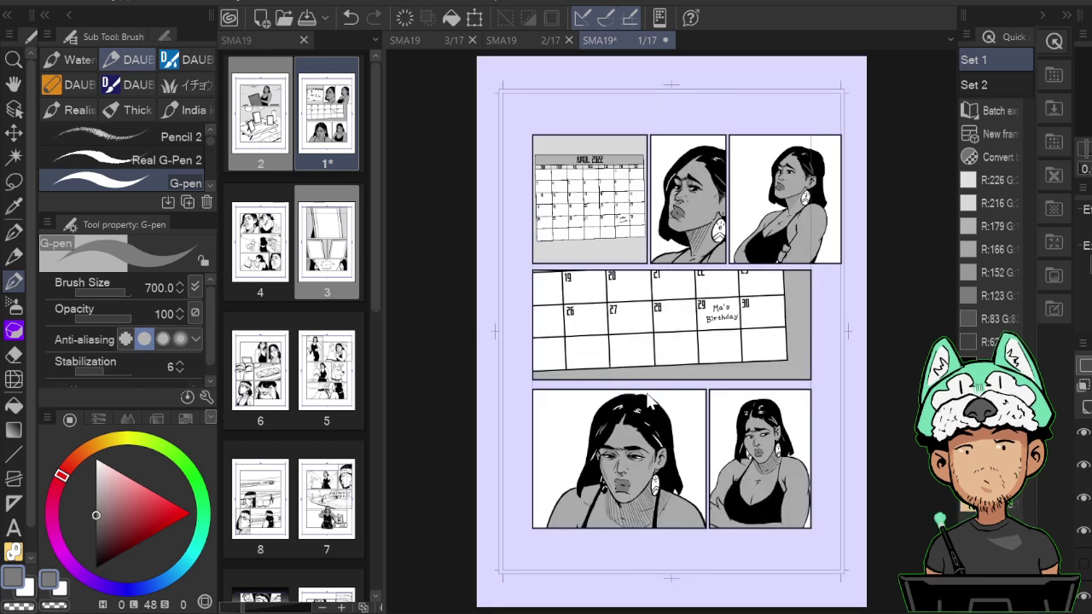
Return to page 2, paint the woman's lips in the first panel with the same dark gray, and save the page.
{"action": "left_click", "coordinate": [543, 42]}
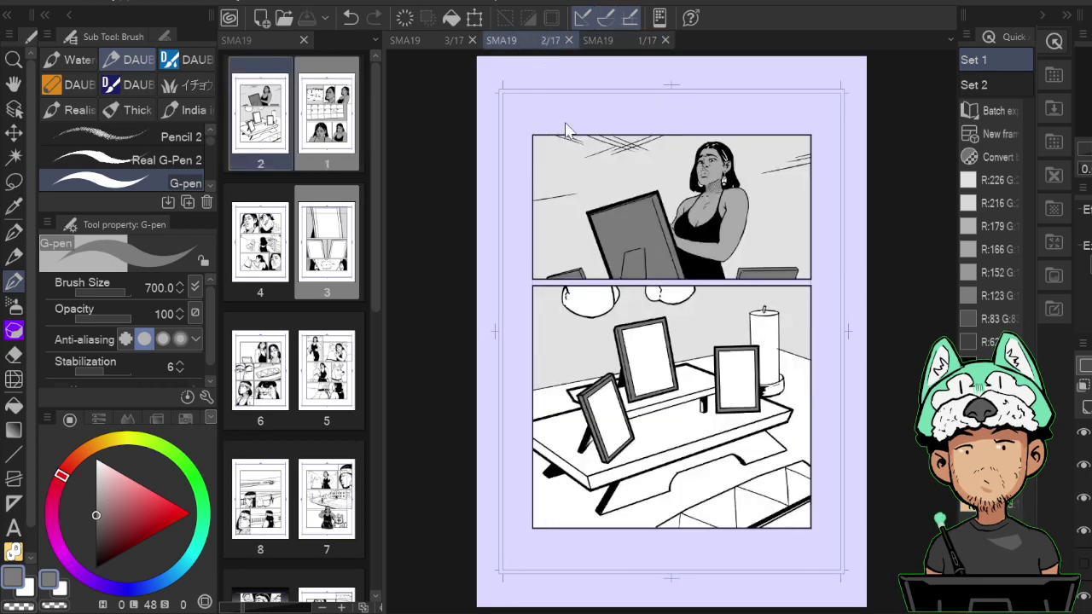
{"action": "scroll", "coordinate": [566, 128], "scroll_direction": "up", "scroll_amount": 5}
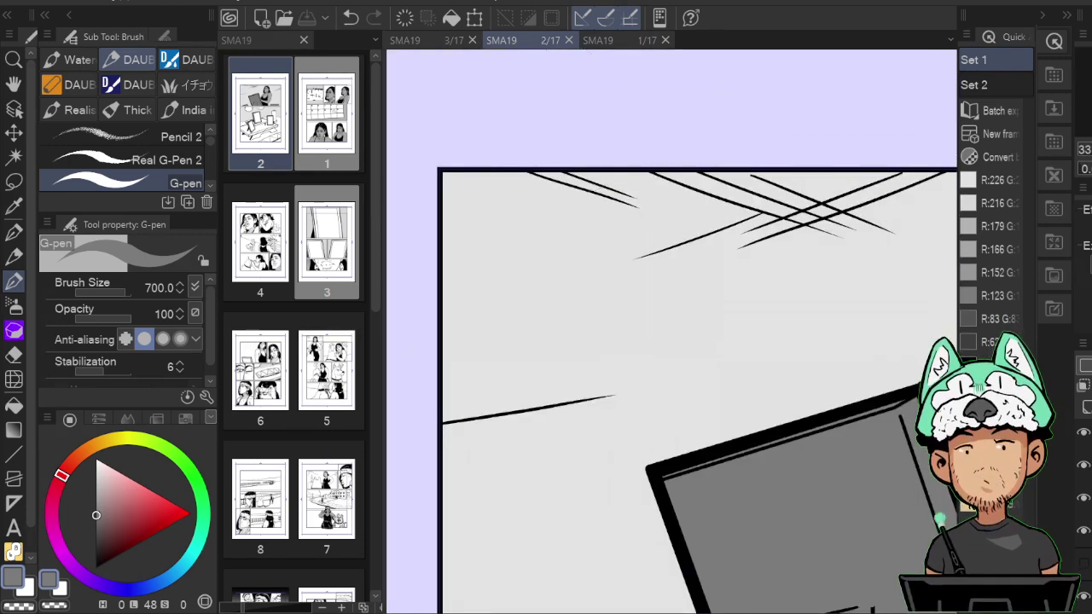
{"action": "mouse_move", "coordinate": [565, 128]}
{"action": "left_mouse_down"}
{"action": "mouse_move", "coordinate": [568, 491]}
{"action": "mouse_move", "coordinate": [472, 489]}
{"action": "left_mouse_up"}
{"action": "left_click", "coordinate": [1083, 499]}
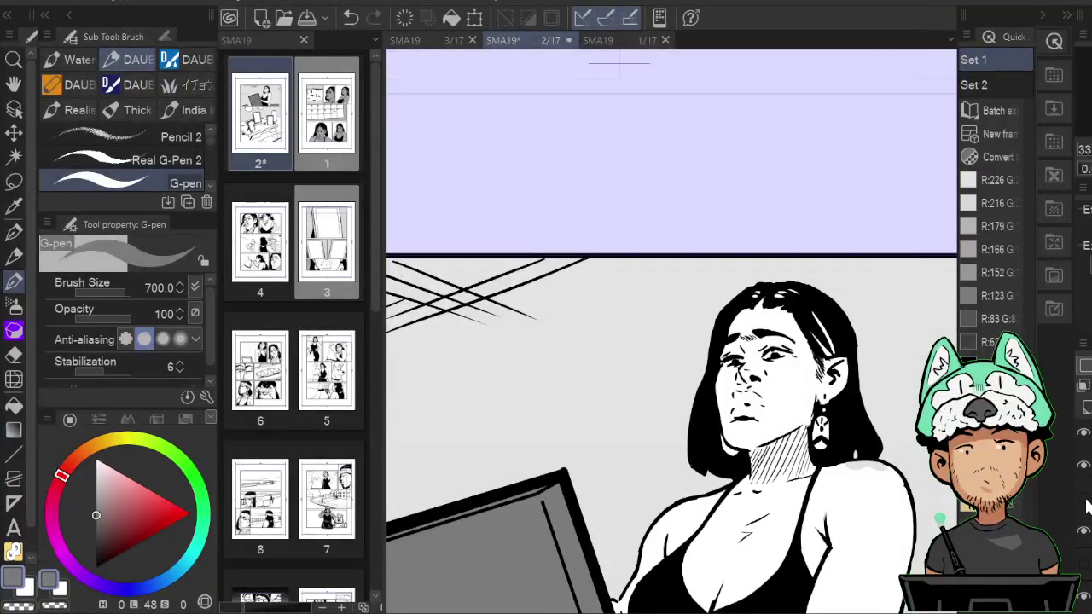
{"action": "key", "text": "ctrl+y"}
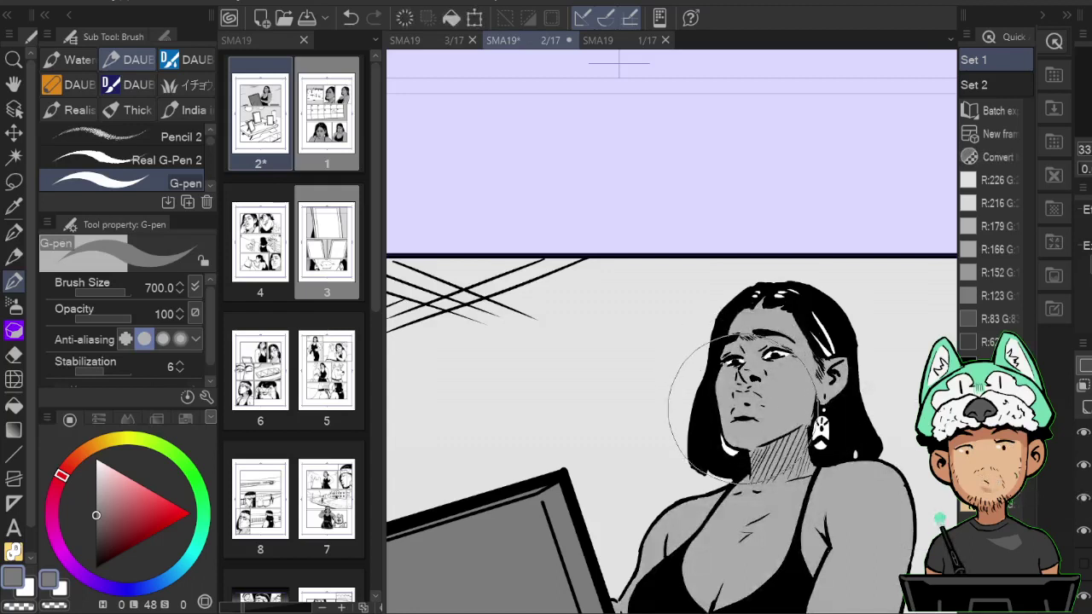
{"action": "mouse_move", "coordinate": [747, 398]}
{"action": "left_mouse_down"}
{"action": "mouse_move", "coordinate": [735, 411]}
{"action": "mouse_move", "coordinate": [754, 413]}
{"action": "mouse_move", "coordinate": [752, 396]}
{"action": "mouse_move", "coordinate": [748, 411]}
{"action": "mouse_move", "coordinate": [741, 398]}
{"action": "mouse_move", "coordinate": [754, 421]}
{"action": "left_mouse_up"}
{"action": "key", "text": "ctrl+0"}
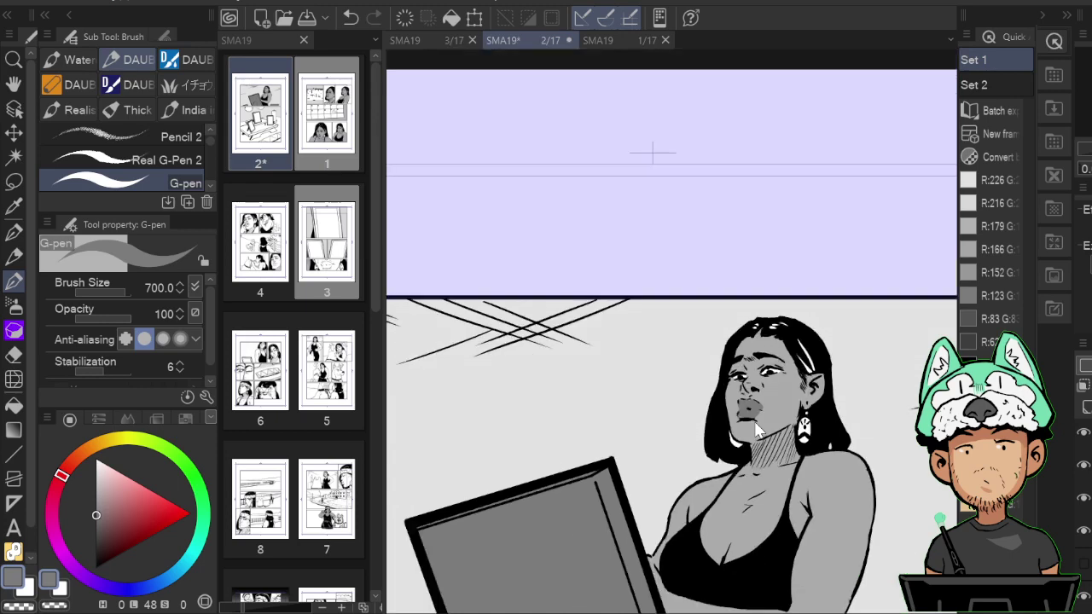
{"action": "key", "text": "ctrl+s"}
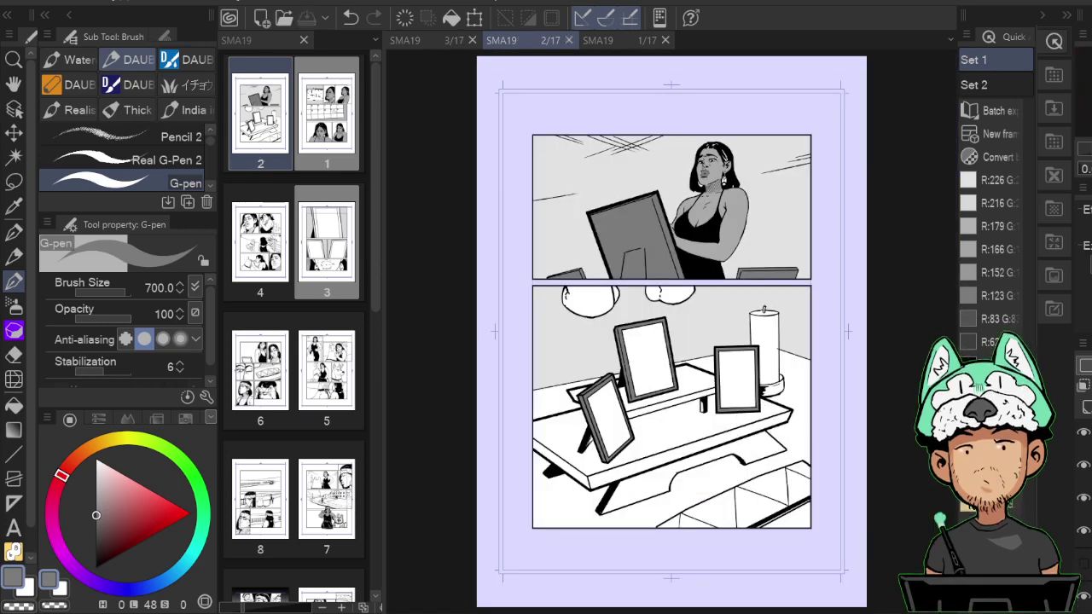
Fill the floor areas around and beneath the table in page 2's second panel with the R:179 gray.
{"action": "key", "text": "ctrl+plus"}
{"action": "key", "text": "ctrl+plus"}
{"action": "key", "text": "ctrl+plus"}
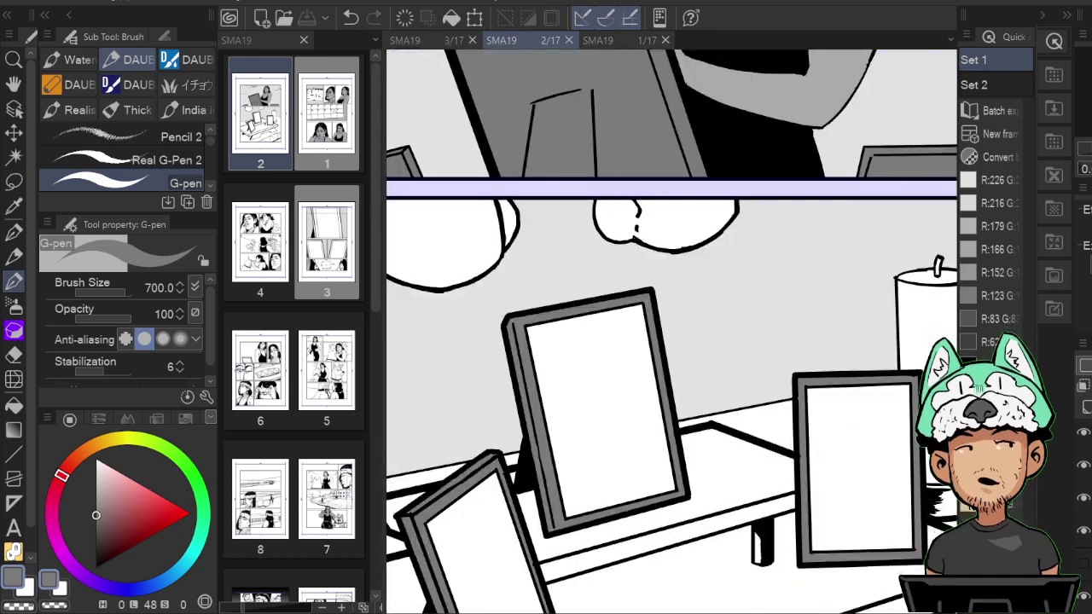
{"action": "left_click", "coordinate": [973, 231]}
{"action": "left_click_drag", "start_coordinate": [705, 386], "coordinate": [832, 203]}
{"action": "key", "text": "g"}
{"action": "left_click", "coordinate": [485, 344]}
{"action": "left_click_drag", "start_coordinate": [756, 401], "coordinate": [688, 419]}
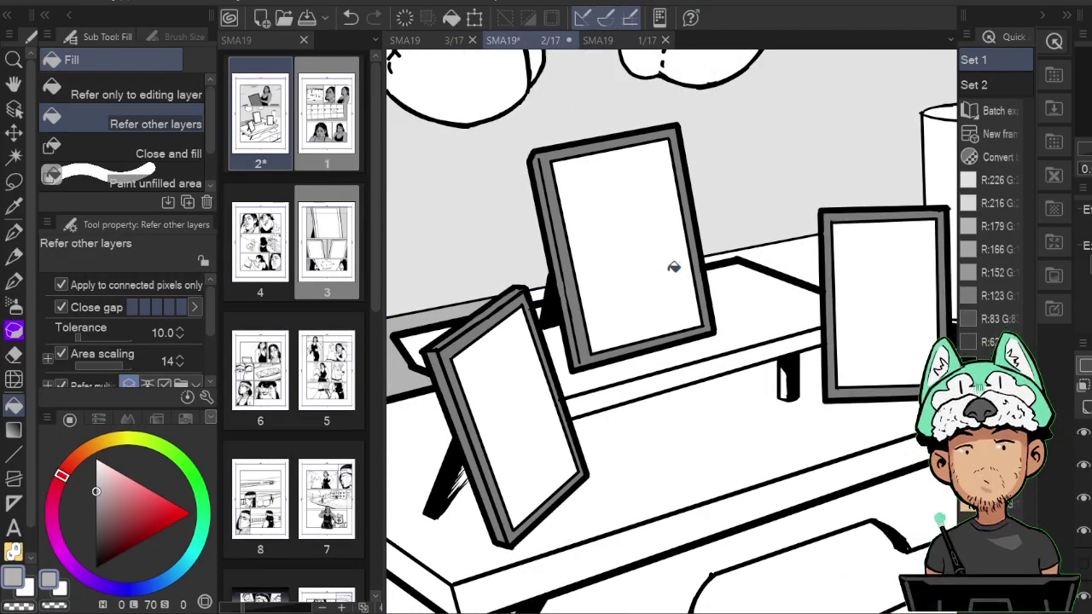
{"action": "left_click", "coordinate": [799, 260]}
{"action": "mouse_move", "coordinate": [943, 439]}
{"action": "left_mouse_down"}
{"action": "mouse_move", "coordinate": [812, 347]}
{"action": "mouse_move", "coordinate": [778, 336]}
{"action": "left_mouse_up"}
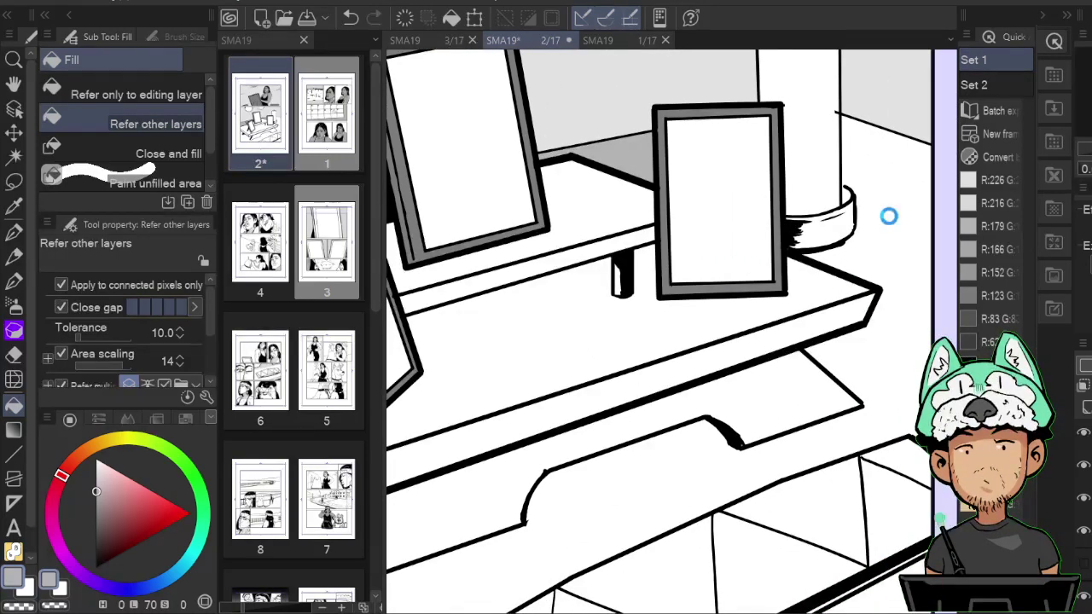
{"action": "scroll", "coordinate": [819, 393], "scroll_direction": "down", "scroll_amount": 5}
{"action": "scroll", "coordinate": [815, 375], "scroll_direction": "up", "scroll_amount": 3}
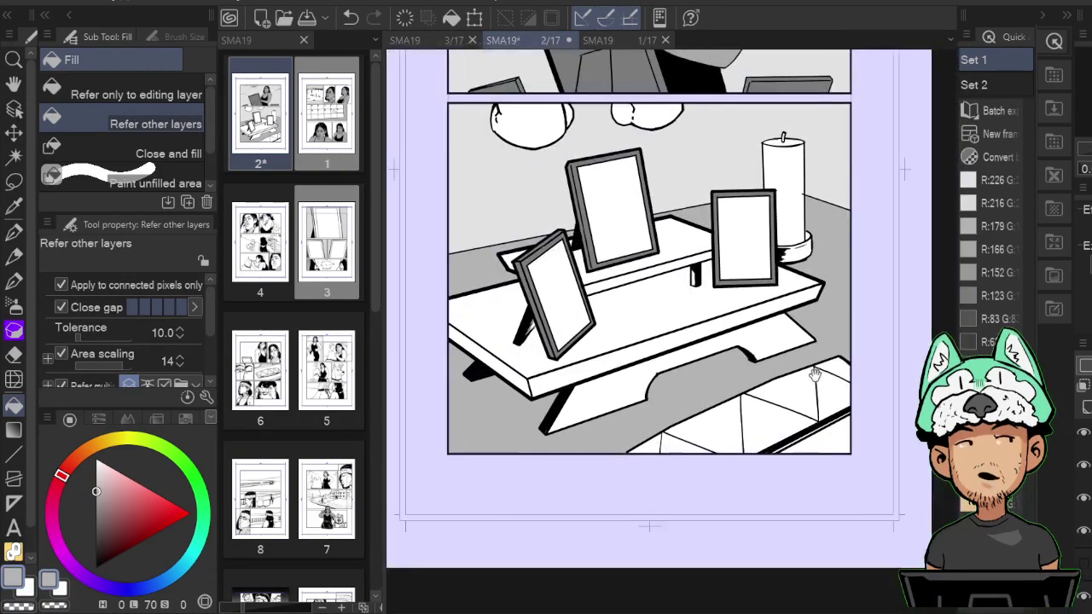
{"action": "scroll", "coordinate": [802, 350], "scroll_direction": "up", "scroll_amount": 3}
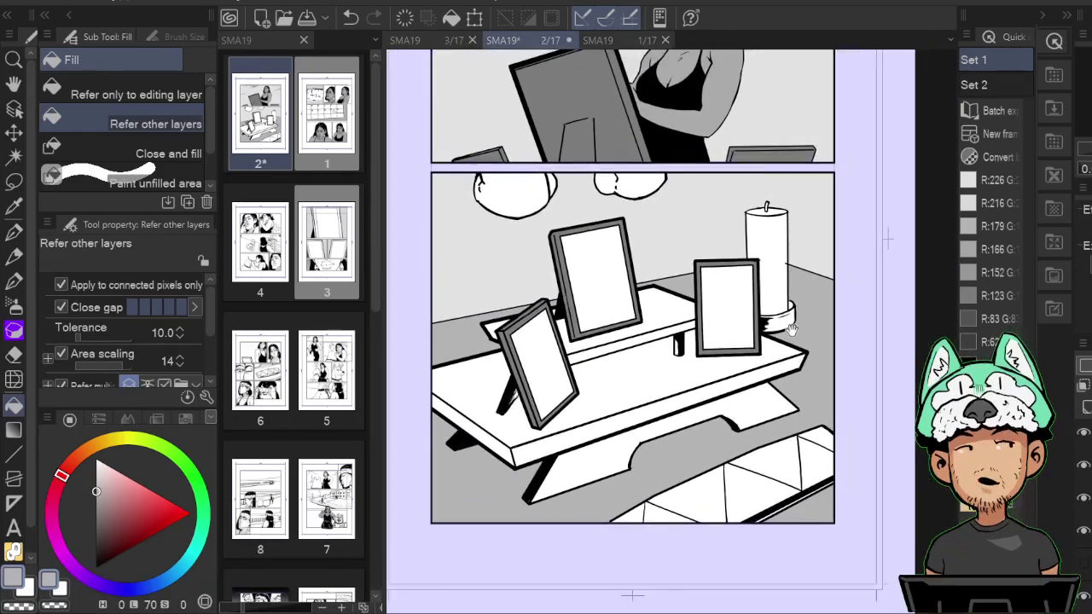
Sample the wall's light R:226 gray and fill the tabletop, its long front edge, the lower brace and the raised shelf.
{"action": "mouse_move", "coordinate": [792, 330]}
{"action": "left_mouse_down"}
{"action": "mouse_move", "coordinate": [808, 258]}
{"action": "mouse_move", "coordinate": [805, 300]}
{"action": "left_mouse_up"}
{"action": "left_click", "coordinate": [541, 229], "text": "alt"}
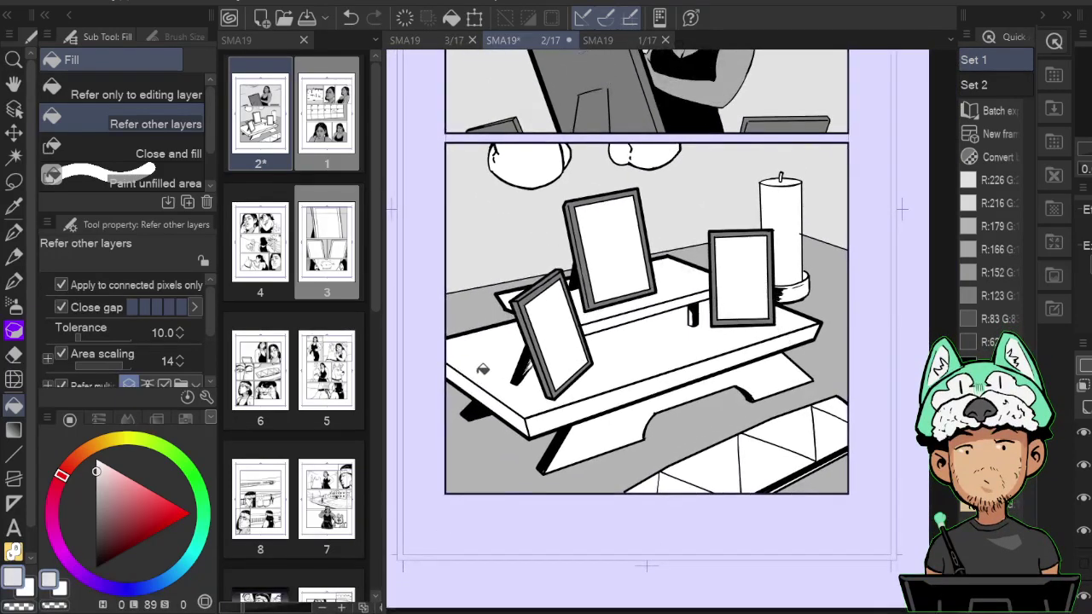
{"action": "left_click", "coordinate": [484, 365]}
{"action": "left_click", "coordinate": [650, 389]}
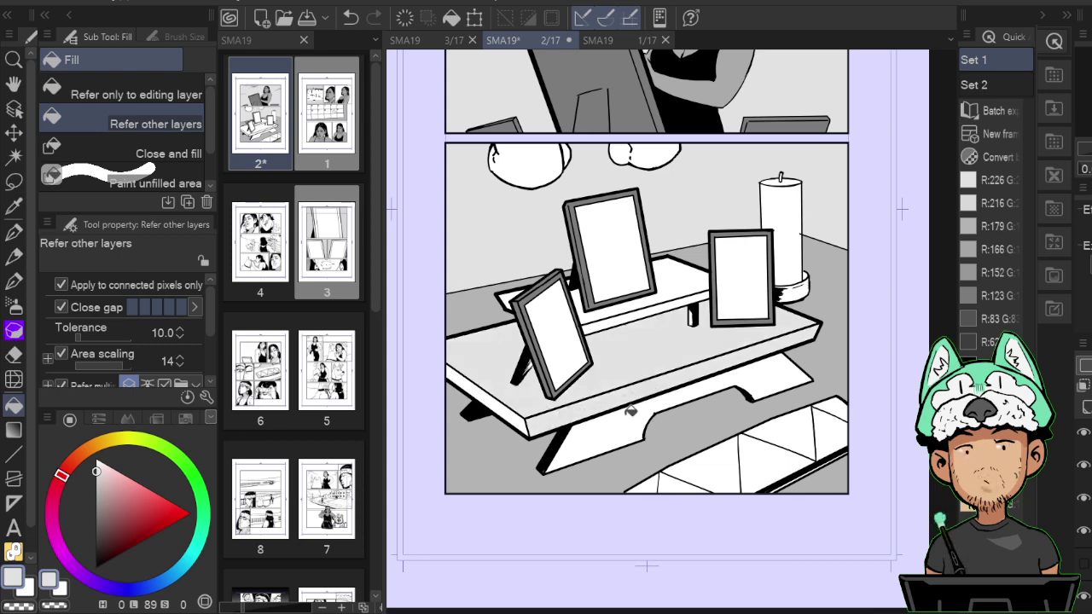
{"action": "left_click", "coordinate": [684, 384]}
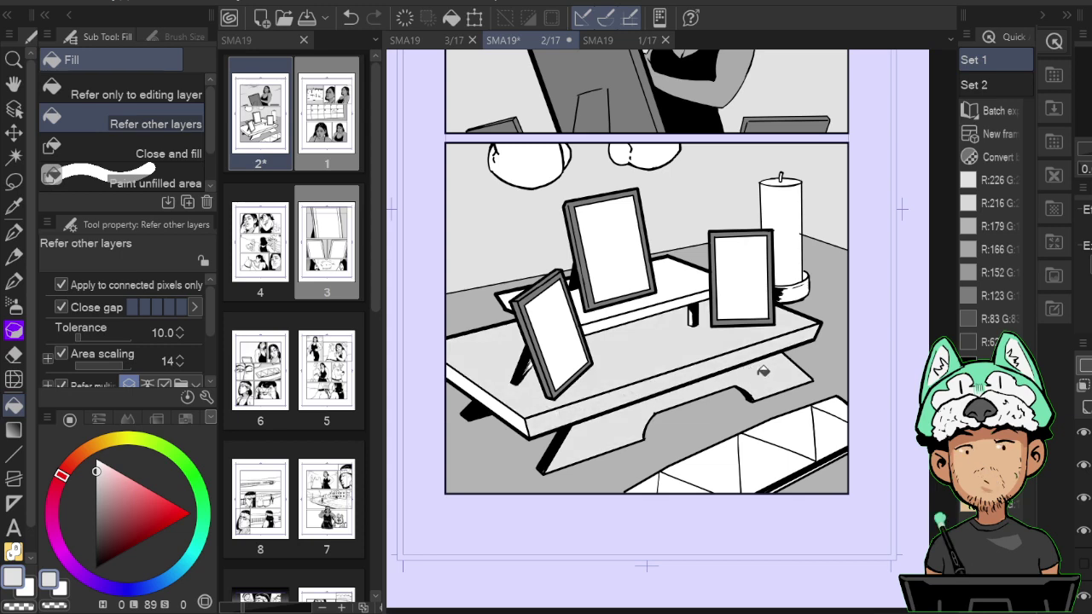
{"action": "left_click", "coordinate": [680, 278]}
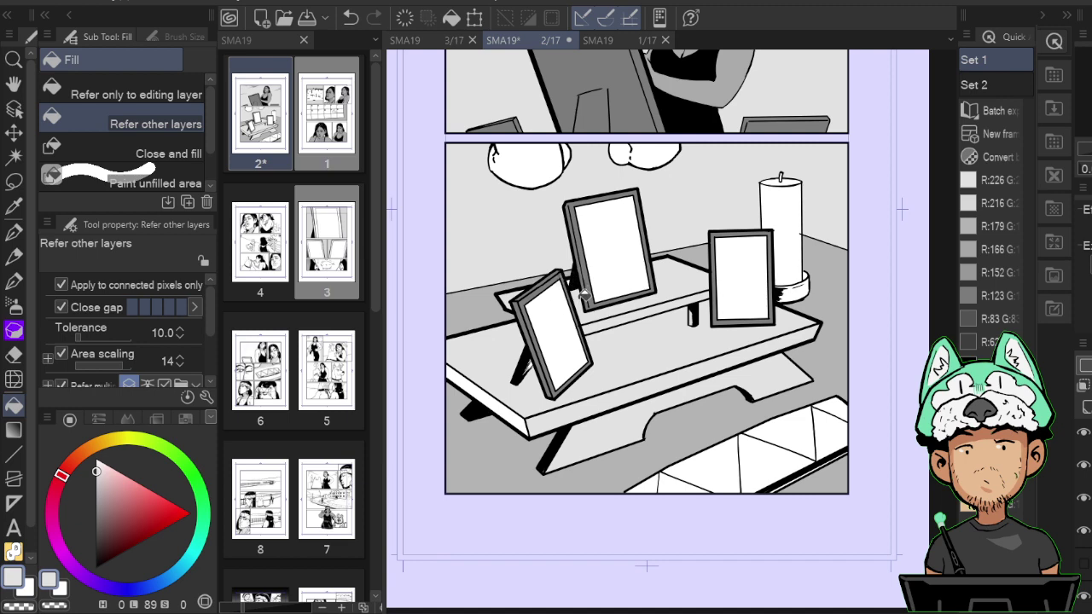
Sample the floor's R:179 gray and fill the short end edge of the tabletop with it.
{"action": "key", "text": "b"}
{"action": "key", "text": "g"}
{"action": "left_click", "coordinate": [504, 408]}
{"action": "left_click", "coordinate": [506, 445], "text": "alt"}
{"action": "left_click", "coordinate": [512, 414]}
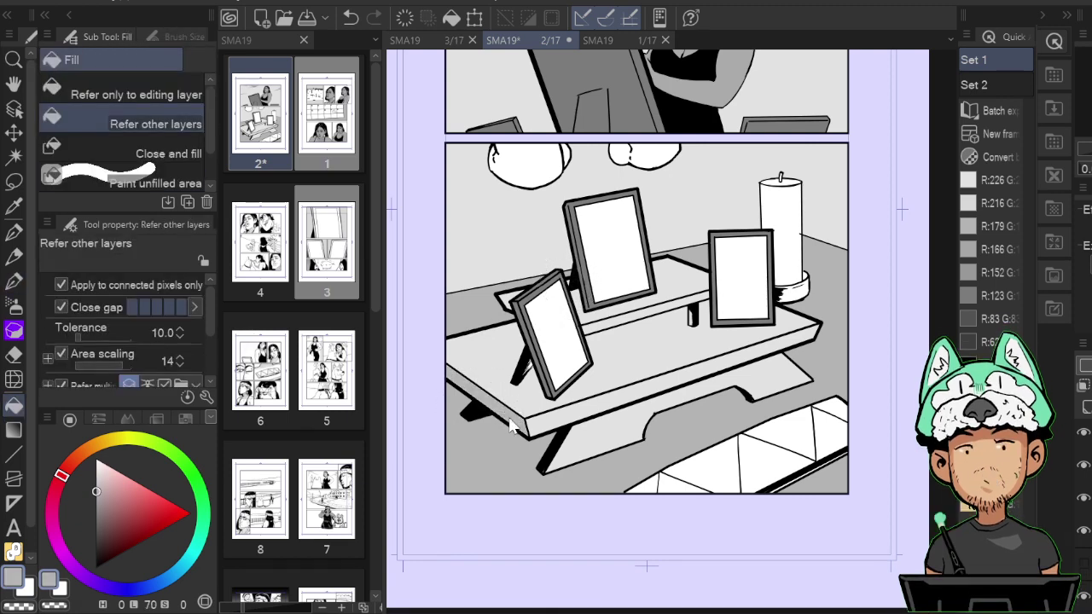
Fill the tabletop's long front edge and the two rounded shapes along the second panel's upper border with the R:179 gray.
{"action": "left_click", "coordinate": [817, 389]}
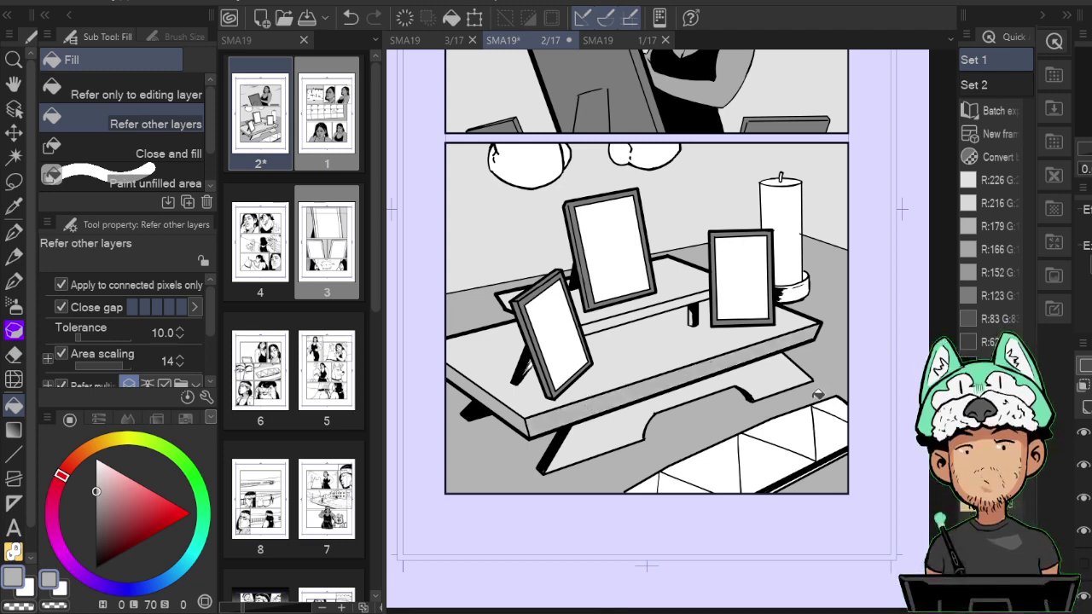
{"action": "scroll", "coordinate": [792, 475], "scroll_direction": "down", "scroll_amount": 6}
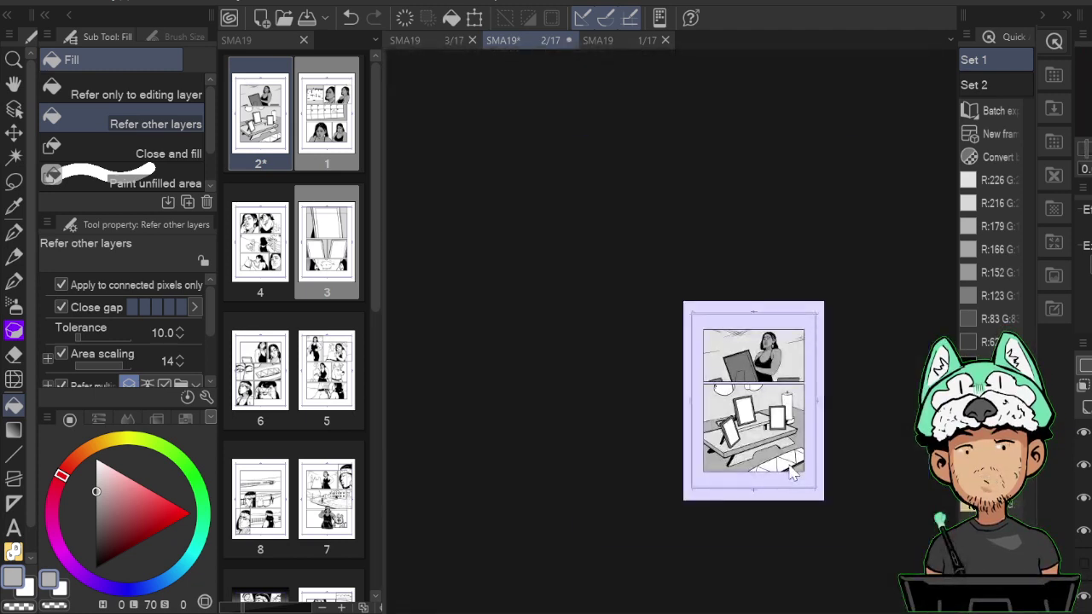
{"action": "scroll", "coordinate": [792, 475], "scroll_direction": "up", "scroll_amount": 5}
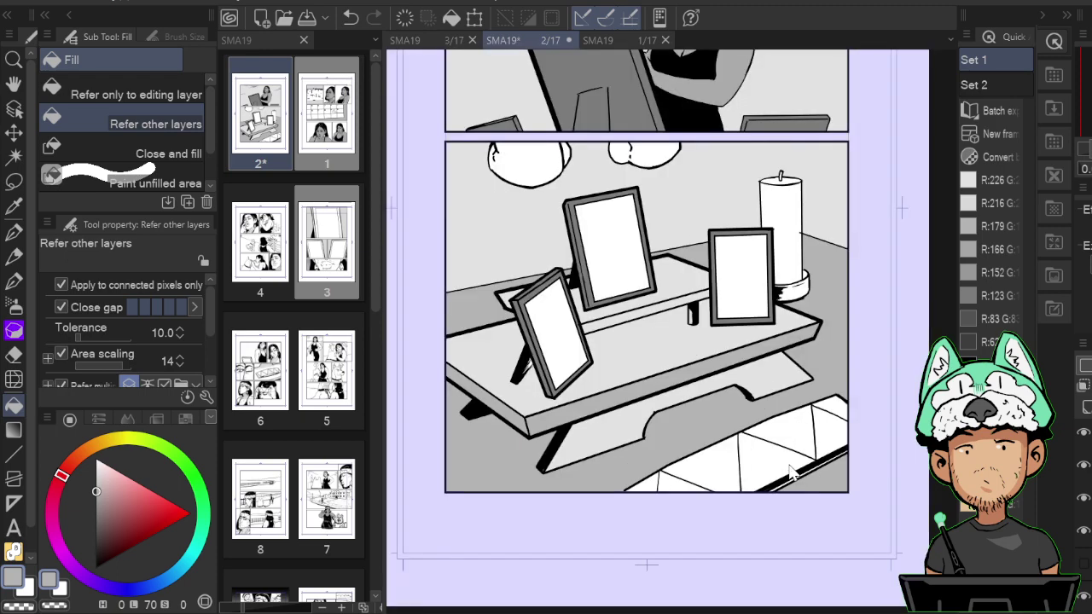
{"action": "left_click_drag", "start_coordinate": [607, 224], "coordinate": [633, 286]}
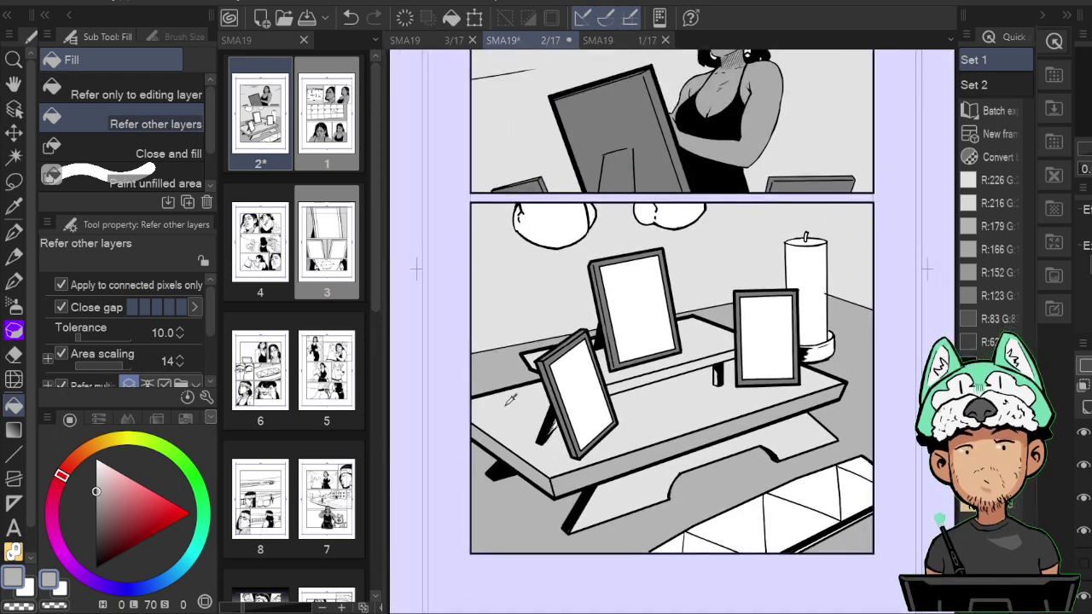
{"action": "left_click", "coordinate": [559, 222]}
{"action": "left_click", "coordinate": [663, 212]}
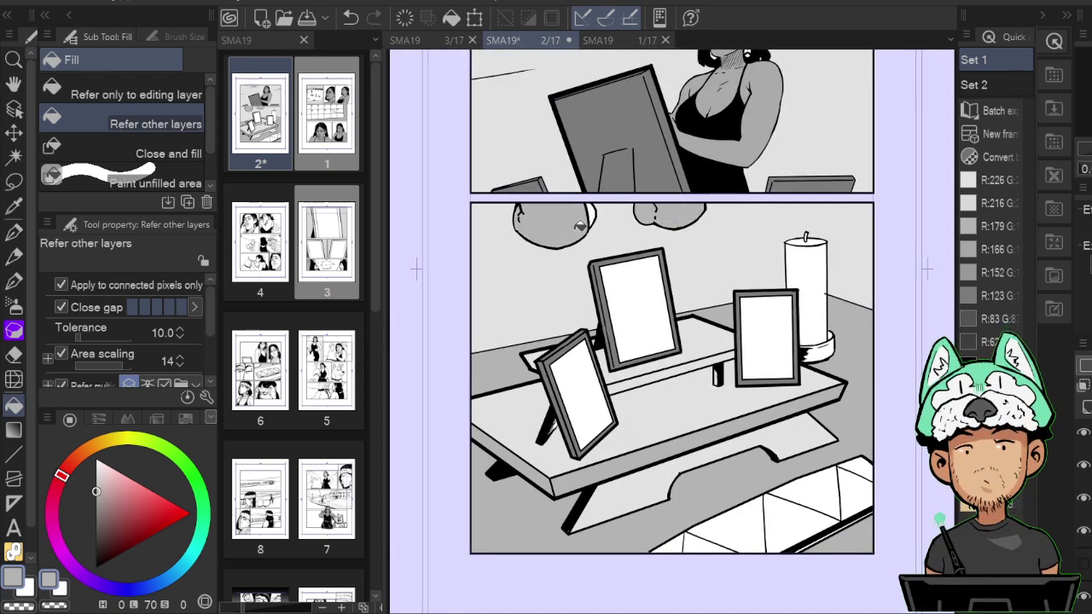
{"action": "scroll", "coordinate": [594, 234], "scroll_direction": "down", "scroll_amount": 5}
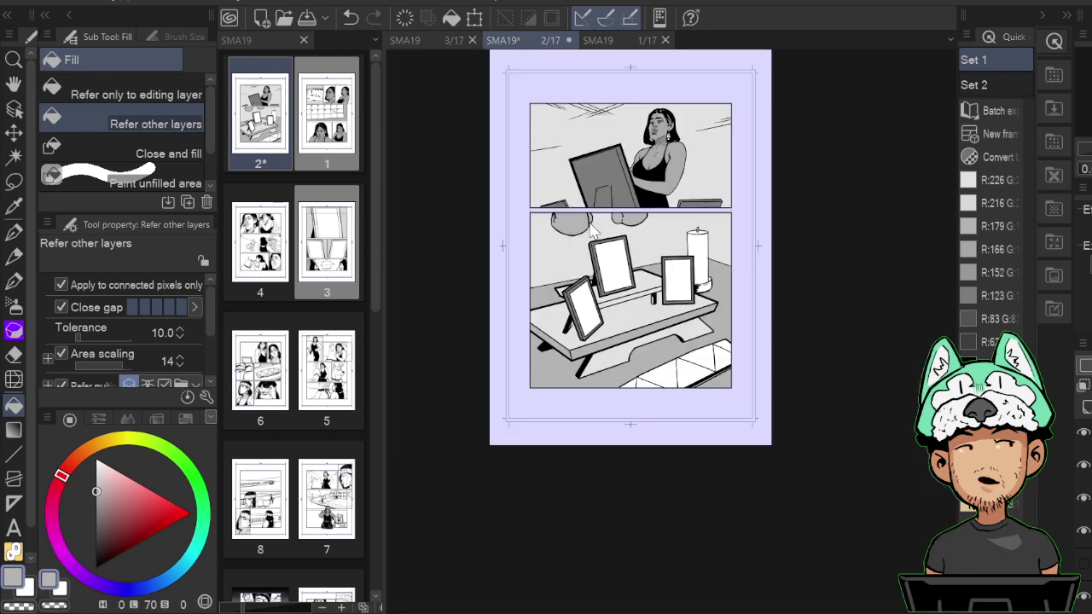
{"action": "scroll", "coordinate": [595, 232], "scroll_direction": "up", "scroll_amount": 5}
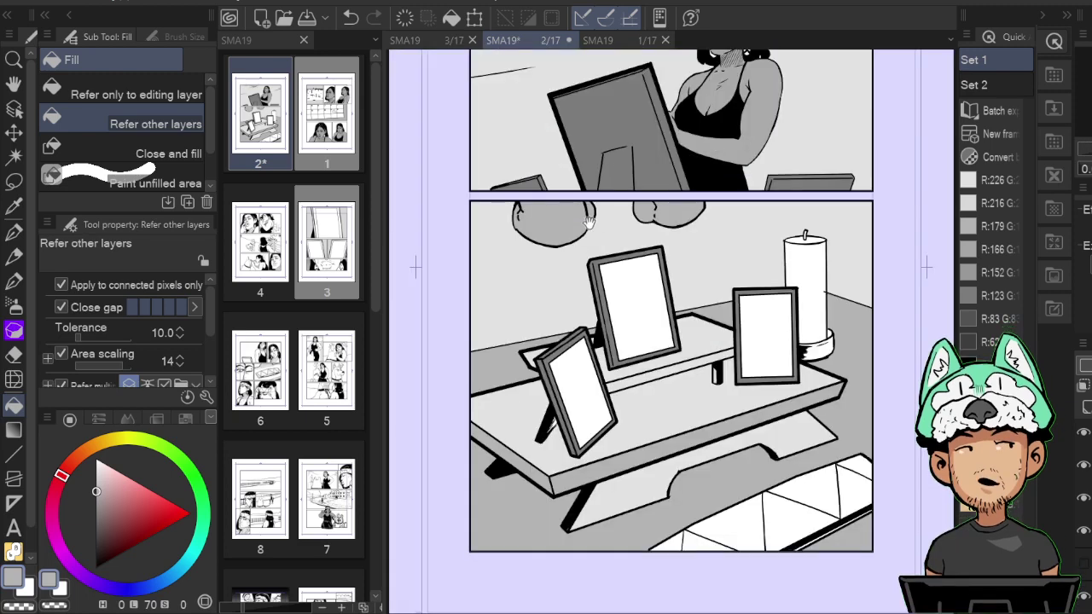
Fill the candle's body with the wall's light R:226 gray and its top face with the floor's R:179 gray.
{"action": "left_click", "coordinate": [727, 246], "text": "alt"}
{"action": "left_click", "coordinate": [777, 258]}
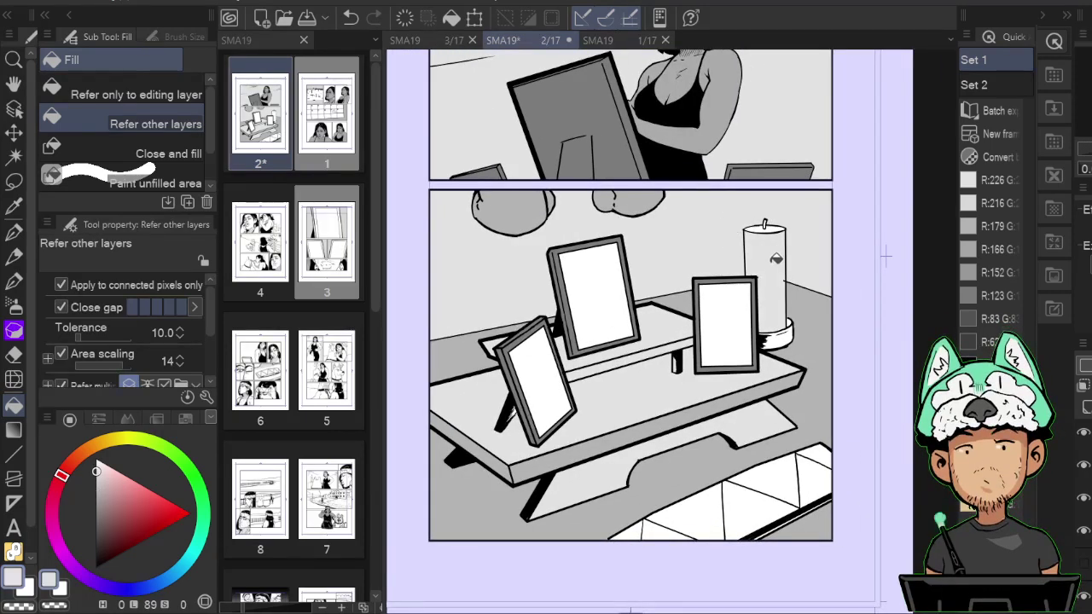
{"action": "left_click", "coordinate": [796, 311], "text": "alt"}
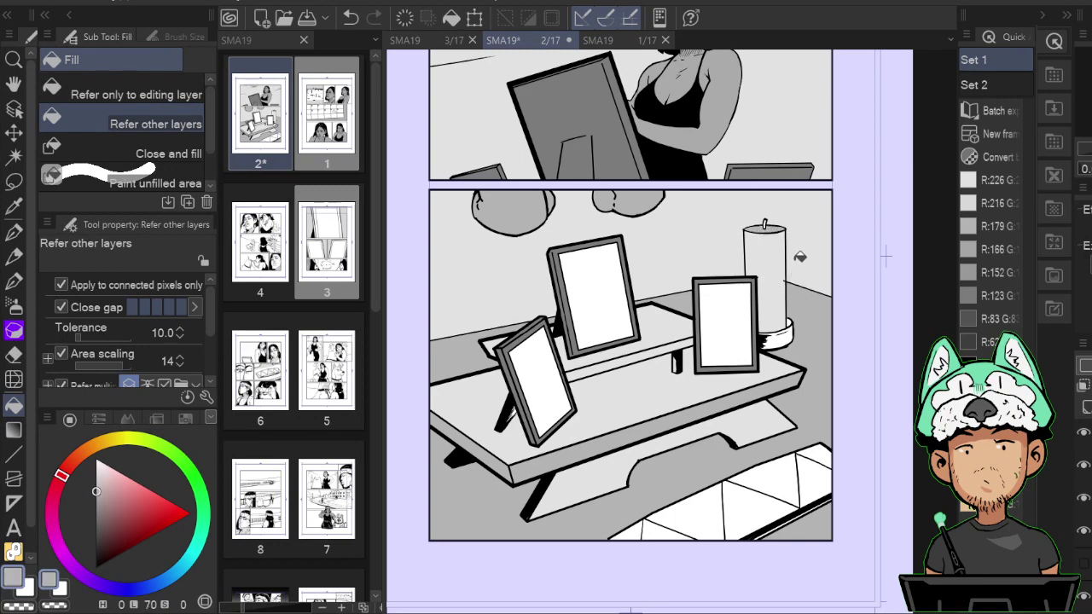
{"action": "left_click_drag", "start_coordinate": [815, 308], "coordinate": [801, 281]}
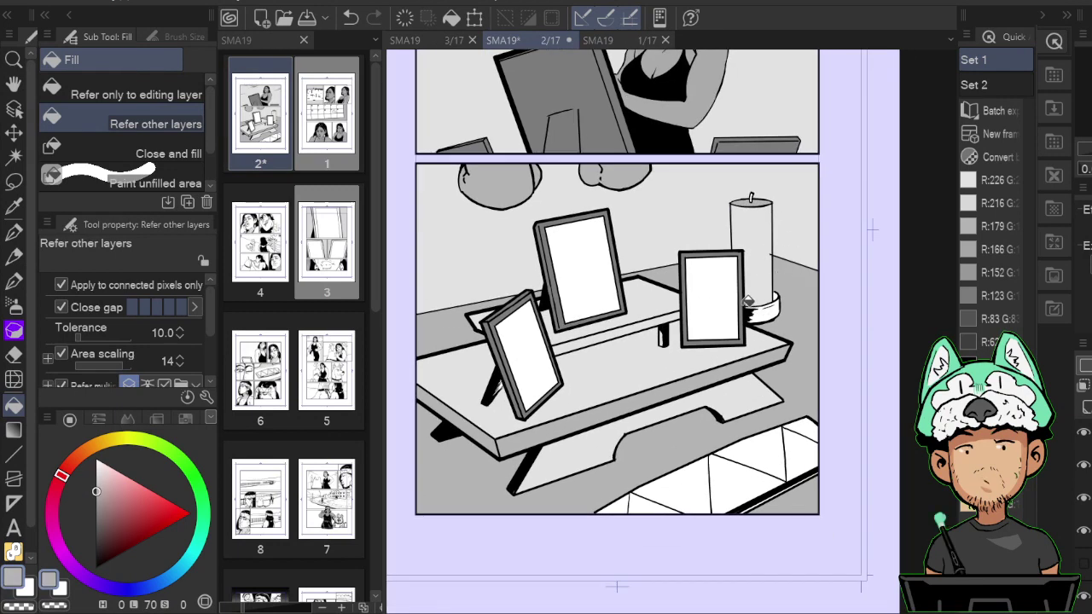
Fill the candle's base with the R:152 gray and save page 2.
{"action": "left_click", "coordinate": [696, 340], "text": "alt"}
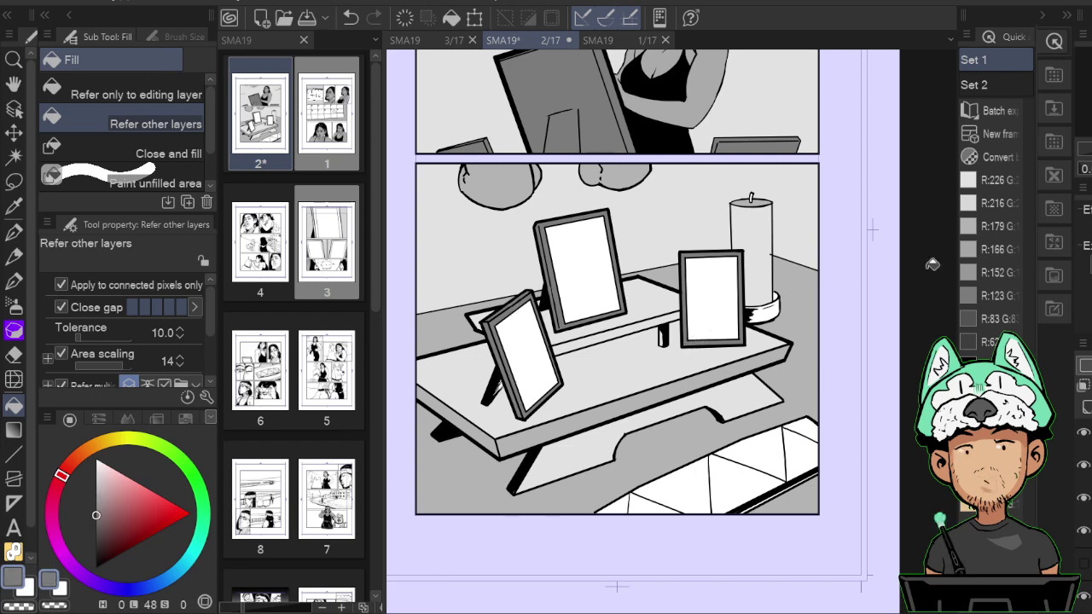
{"action": "left_click", "coordinate": [970, 272]}
{"action": "left_click", "coordinate": [765, 311]}
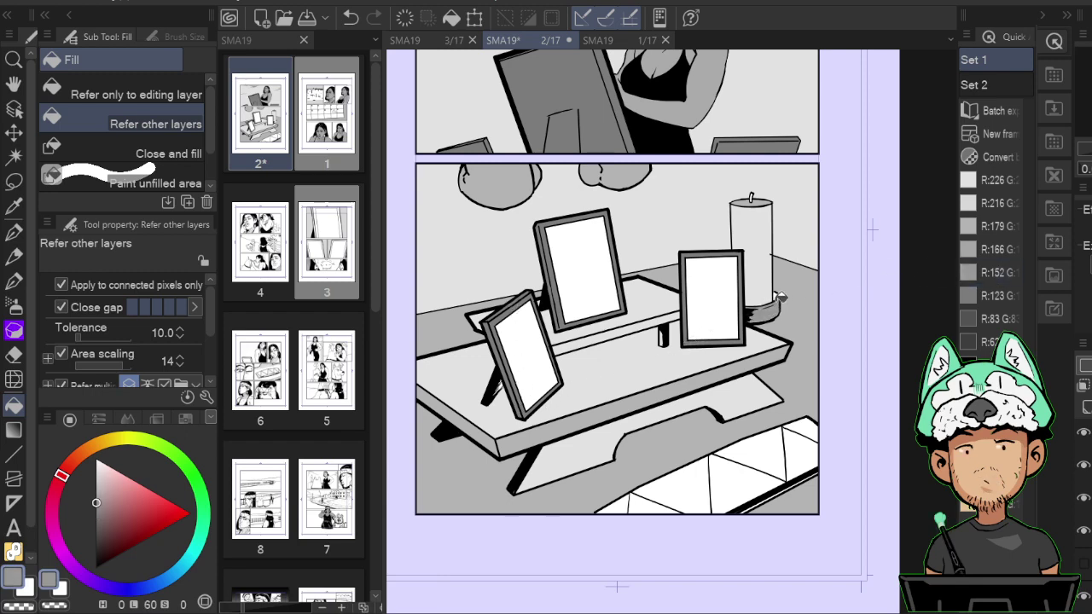
{"action": "scroll", "coordinate": [776, 308], "scroll_direction": "down", "scroll_amount": 4}
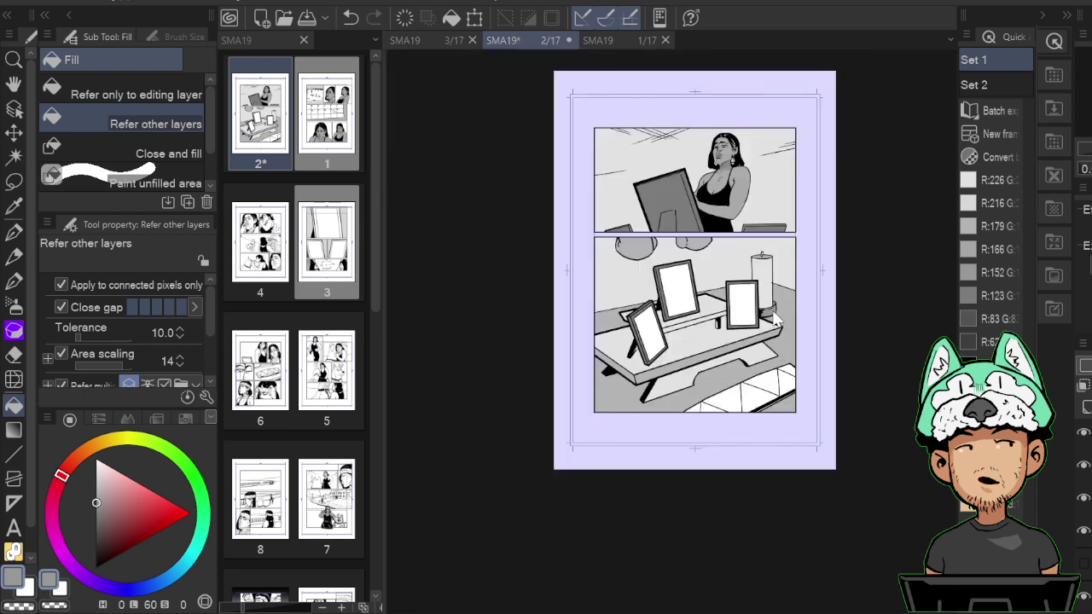
{"action": "scroll", "coordinate": [776, 320], "scroll_direction": "up", "scroll_amount": 1}
{"action": "scroll", "coordinate": [776, 320], "scroll_direction": "down", "scroll_amount": 2}
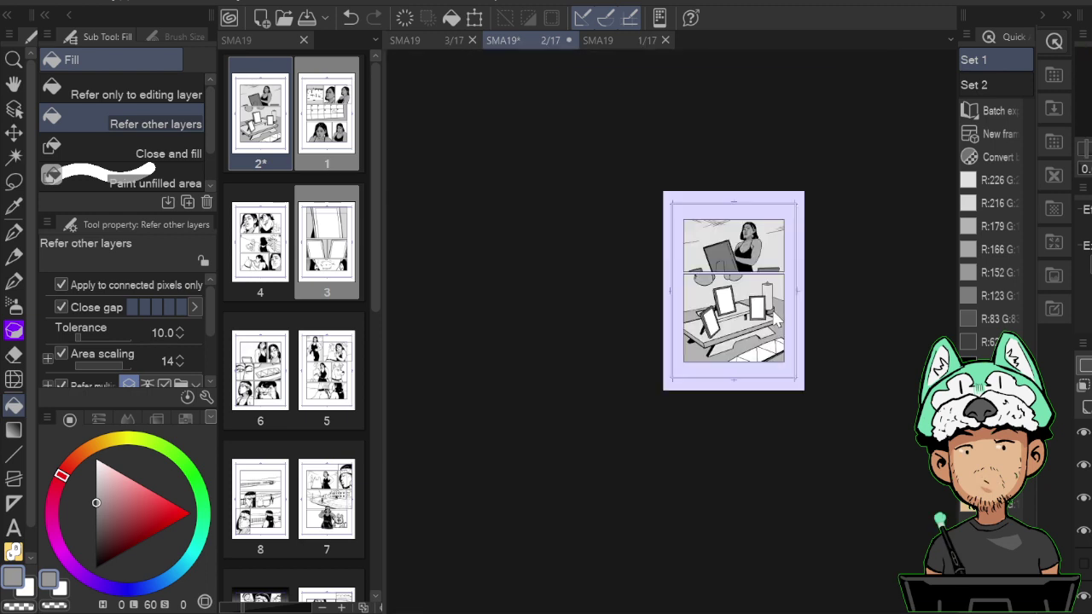
{"action": "scroll", "coordinate": [776, 320], "scroll_direction": "up", "scroll_amount": 3}
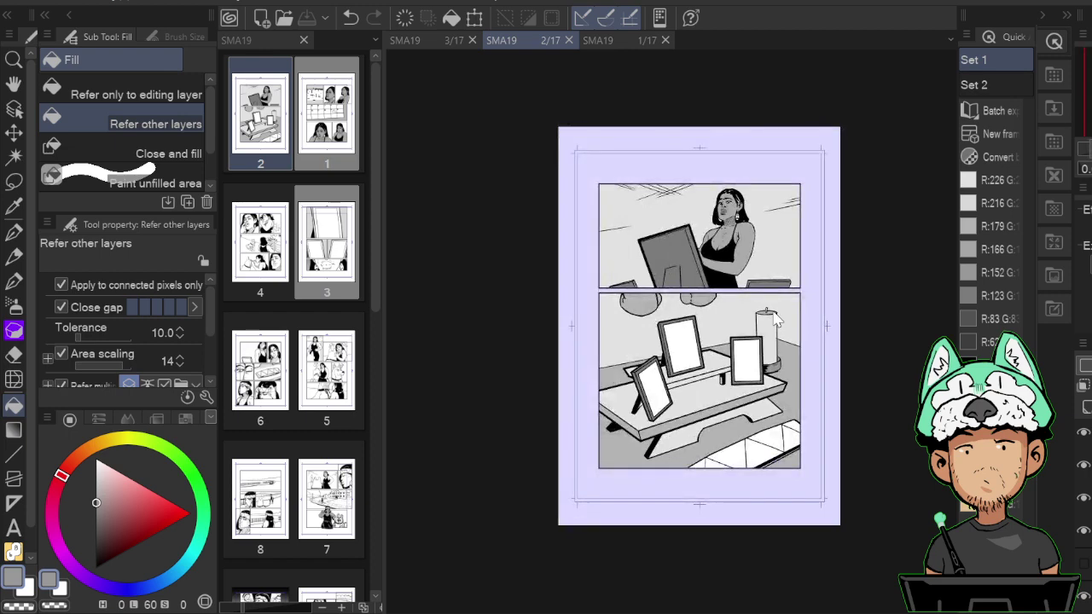
{"action": "scroll", "coordinate": [775, 320], "scroll_direction": "up", "scroll_amount": 3}
{"action": "left_click", "coordinate": [777, 308]}
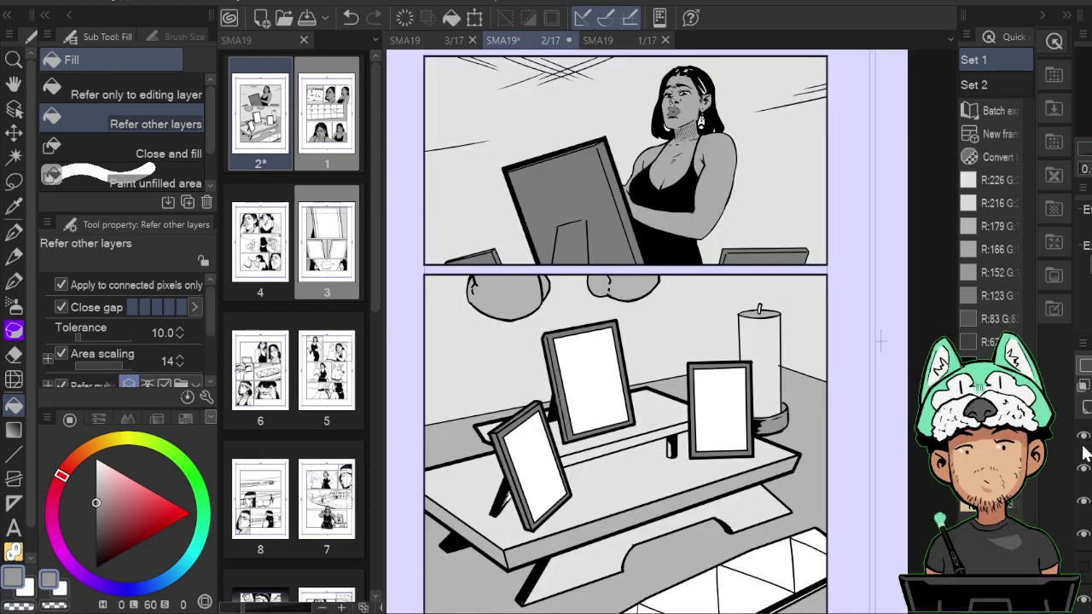
Hatch the shadow inside the brace's cutout beneath the table with black Real G-Pen 2 strokes.
{"action": "key", "text": "e"}
{"action": "key", "text": "p"}
{"action": "left_click", "coordinate": [164, 161]}
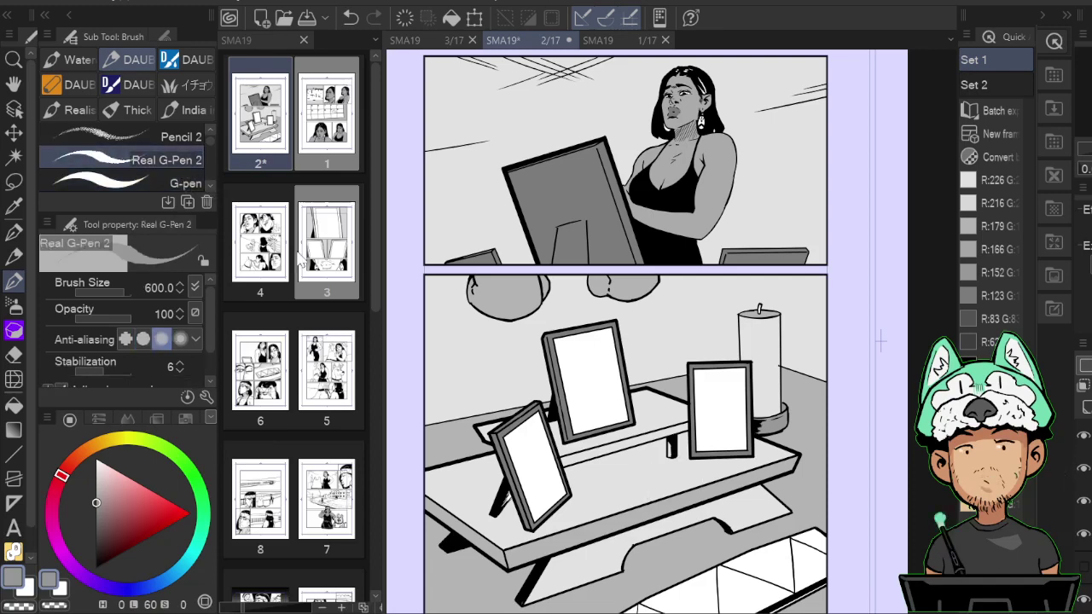
{"action": "left_click", "coordinate": [969, 362]}
{"action": "mouse_move", "coordinate": [607, 560]}
{"action": "left_mouse_down"}
{"action": "mouse_move", "coordinate": [526, 448]}
{"action": "mouse_move", "coordinate": [589, 457]}
{"action": "mouse_move", "coordinate": [597, 427]}
{"action": "mouse_move", "coordinate": [644, 451]}
{"action": "left_mouse_up"}
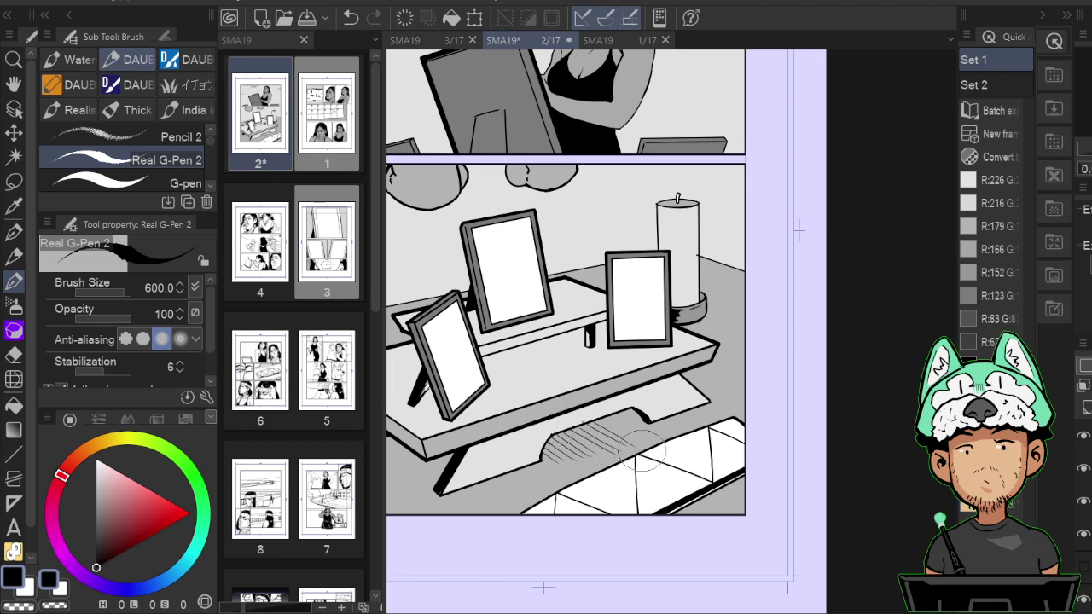
{"action": "key", "text": "ctrl+z"}
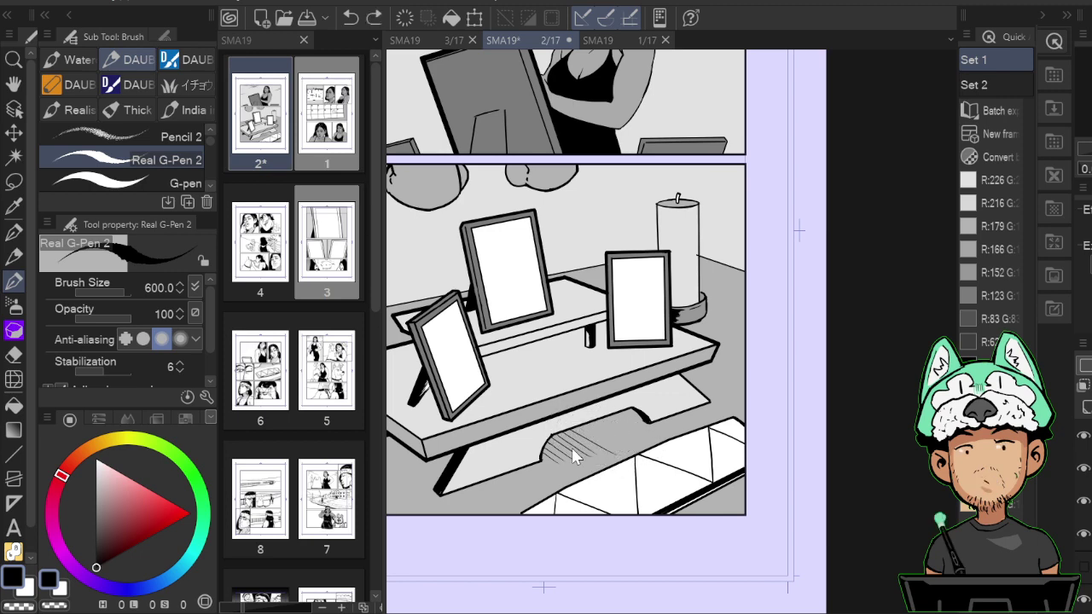
{"action": "mouse_move", "coordinate": [567, 435]}
{"action": "left_mouse_down"}
{"action": "mouse_move", "coordinate": [617, 455]}
{"action": "mouse_move", "coordinate": [575, 425]}
{"action": "mouse_move", "coordinate": [631, 448]}
{"action": "mouse_move", "coordinate": [592, 421]}
{"action": "mouse_move", "coordinate": [641, 443]}
{"action": "mouse_move", "coordinate": [613, 422]}
{"action": "mouse_move", "coordinate": [650, 417]}
{"action": "mouse_move", "coordinate": [616, 419]}
{"action": "mouse_move", "coordinate": [655, 436]}
{"action": "left_mouse_up"}
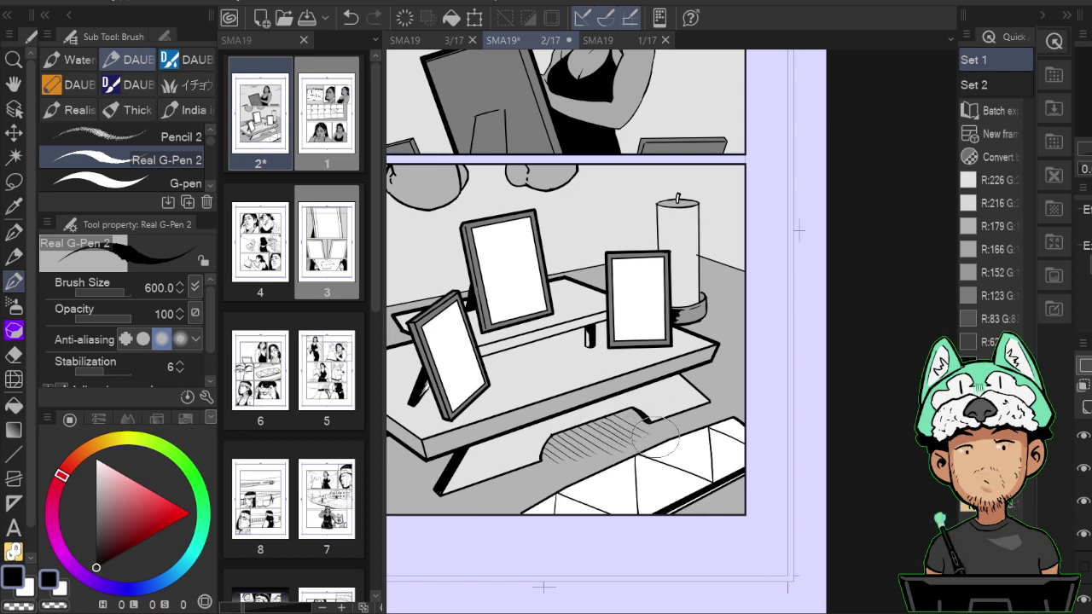
{"action": "left_click_drag", "start_coordinate": [581, 440], "coordinate": [697, 413]}
Mirror the view and hatch the floor shadow around the table legs beneath the tabletop's short end, redoing unsatisfactory strokes.
{"action": "key", "text": "h"}
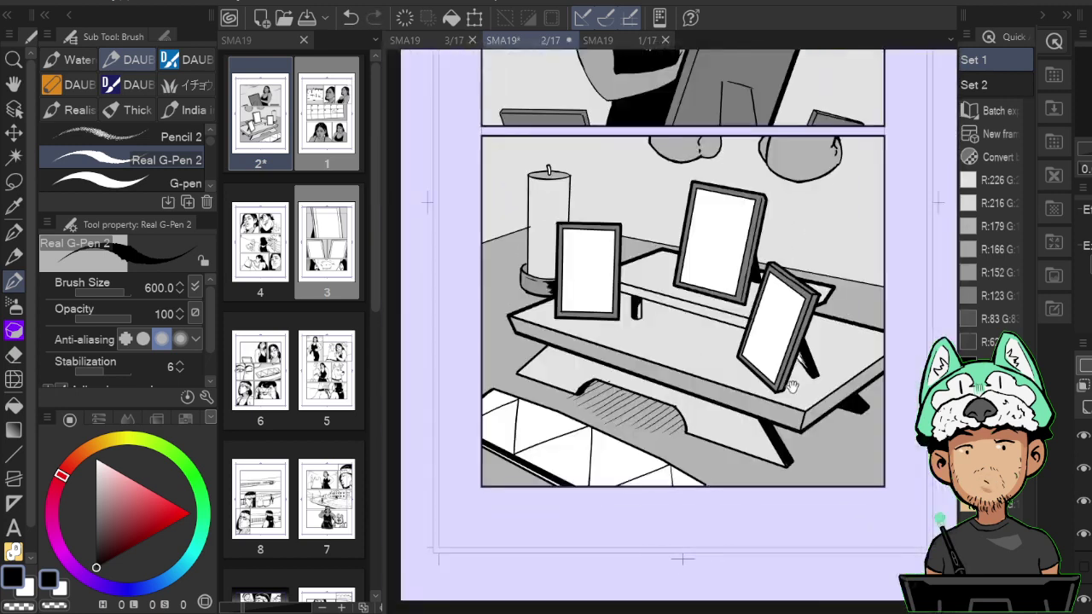
{"action": "mouse_move", "coordinate": [800, 465]}
{"action": "left_mouse_down"}
{"action": "mouse_move", "coordinate": [590, 460]}
{"action": "mouse_move", "coordinate": [542, 439]}
{"action": "mouse_move", "coordinate": [581, 439]}
{"action": "left_mouse_up"}
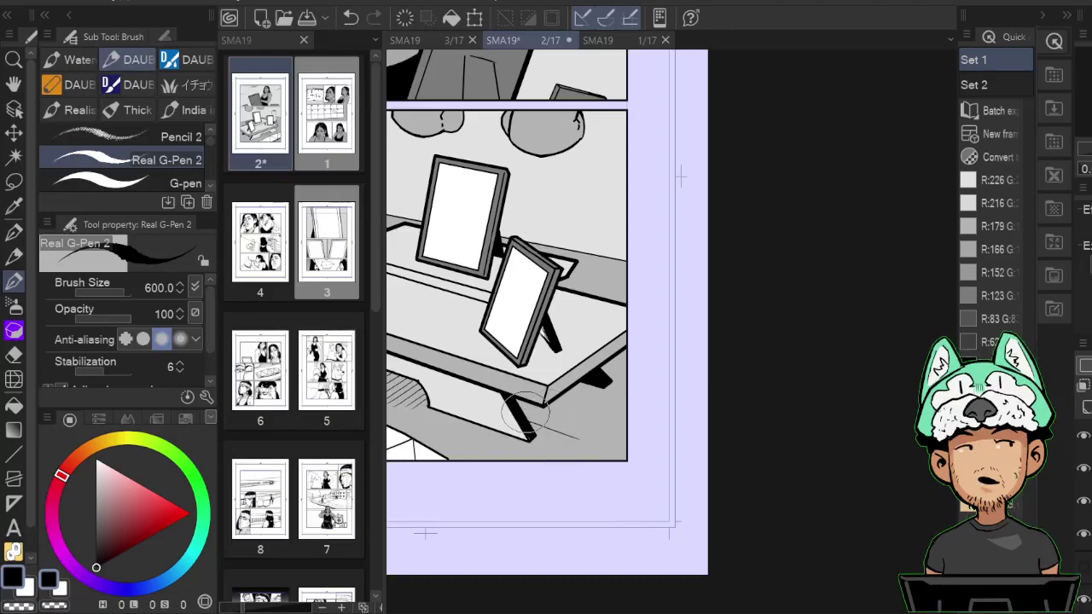
{"action": "left_click_drag", "start_coordinate": [524, 414], "coordinate": [580, 426]}
{"action": "mouse_move", "coordinate": [520, 401]}
{"action": "left_mouse_down"}
{"action": "mouse_move", "coordinate": [608, 427]}
{"action": "mouse_move", "coordinate": [550, 403]}
{"action": "mouse_move", "coordinate": [606, 411]}
{"action": "left_mouse_up"}
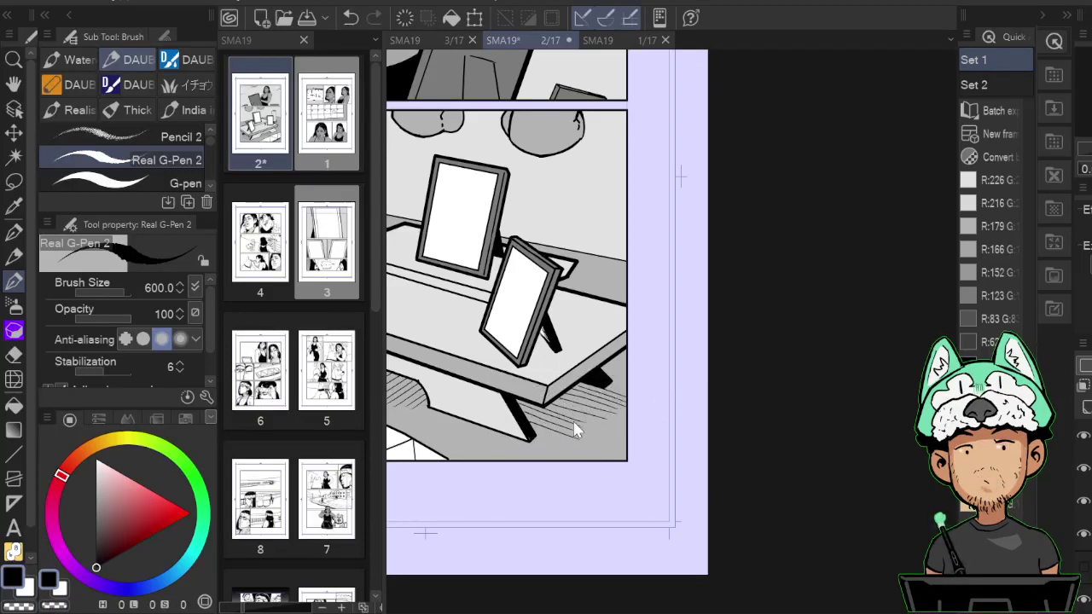
{"action": "key", "text": "ctrl+z"}
{"action": "key", "text": "ctrl+z"}
{"action": "key", "text": "ctrl+z"}
{"action": "mouse_move", "coordinate": [547, 407]}
{"action": "left_mouse_down"}
{"action": "mouse_move", "coordinate": [605, 428]}
{"action": "mouse_move", "coordinate": [546, 401]}
{"action": "mouse_move", "coordinate": [609, 415]}
{"action": "left_mouse_up"}
{"action": "key", "text": "ctrl+z"}
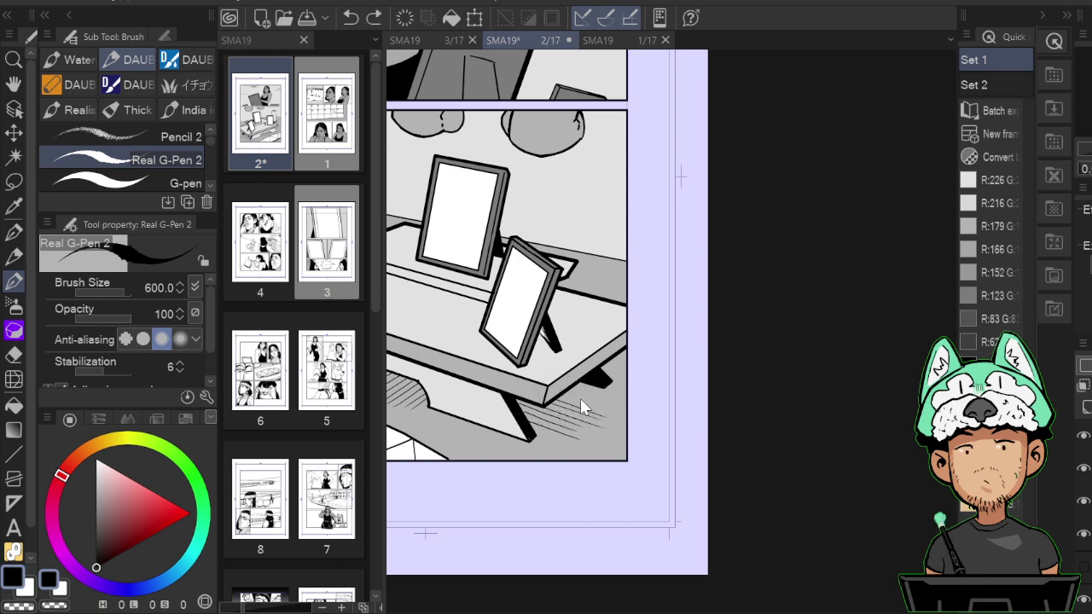
{"action": "key", "text": "ctrl+z"}
{"action": "mouse_move", "coordinate": [584, 396]}
{"action": "left_mouse_down"}
{"action": "mouse_move", "coordinate": [613, 409]}
{"action": "mouse_move", "coordinate": [581, 386]}
{"action": "mouse_move", "coordinate": [653, 402]}
{"action": "mouse_move", "coordinate": [600, 380]}
{"action": "left_mouse_up"}
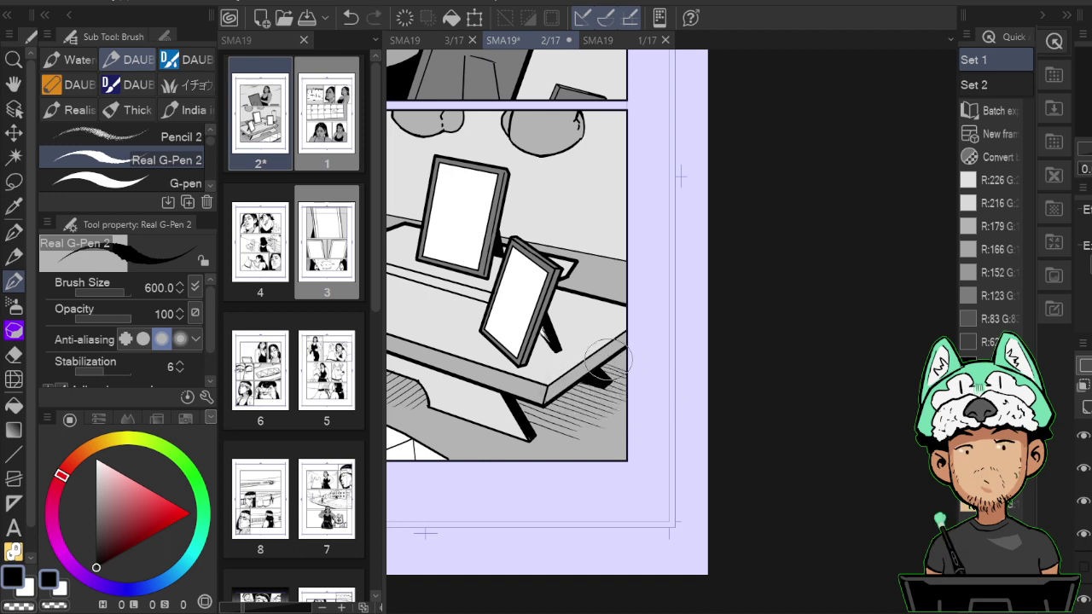
Hatch and crosshatch the floor shadow beyond the brace's far end, below the candle side of the table.
{"action": "key", "text": "h"}
{"action": "left_click_drag", "start_coordinate": [843, 336], "coordinate": [581, 286]}
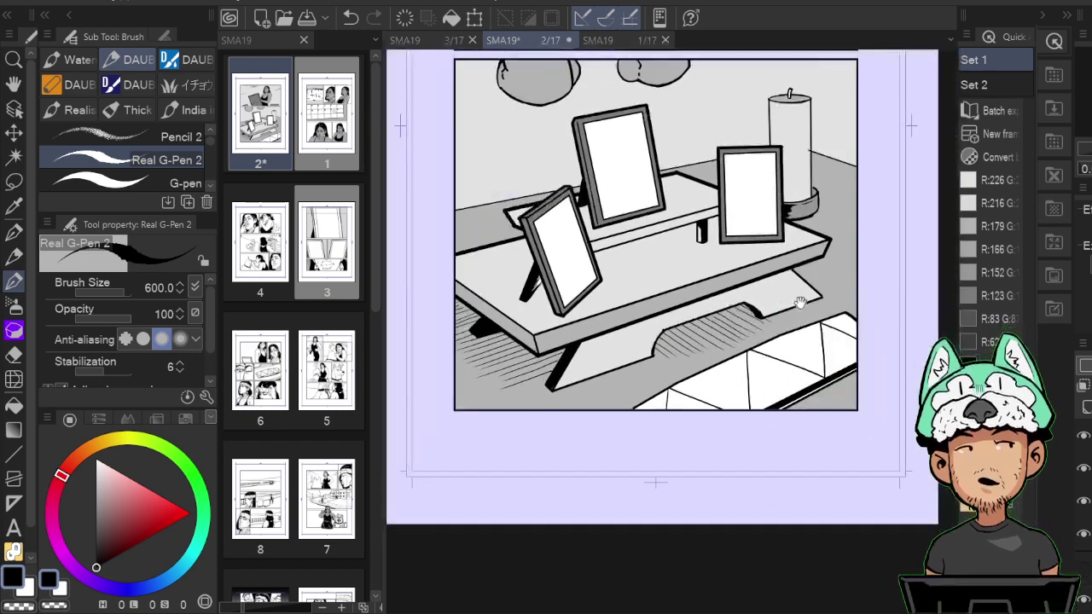
{"action": "key", "text": "h"}
{"action": "left_click_drag", "start_coordinate": [707, 267], "coordinate": [767, 291]}
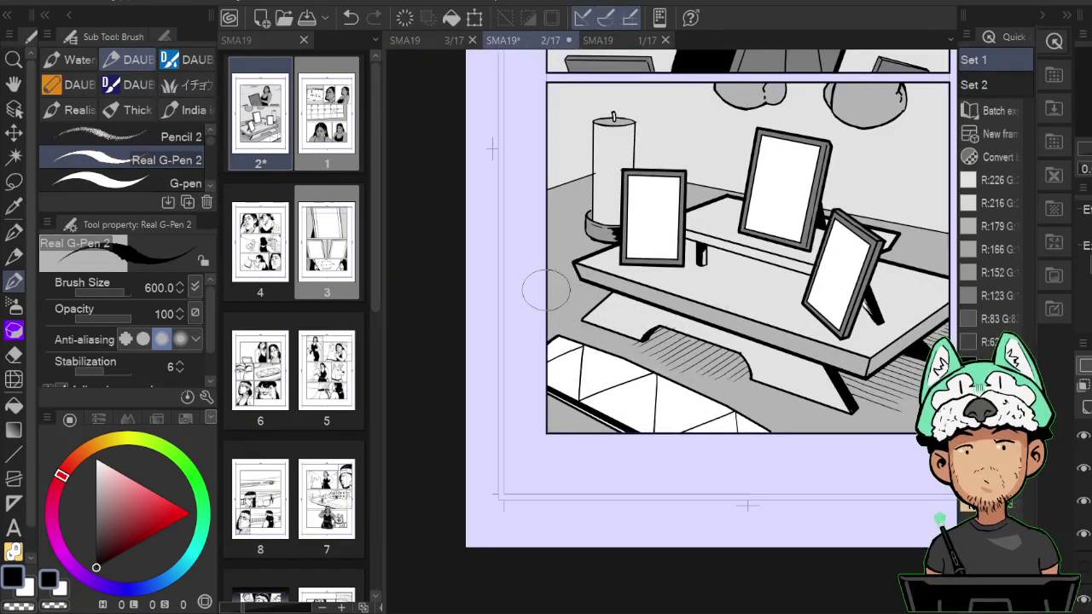
{"action": "key", "text": "h"}
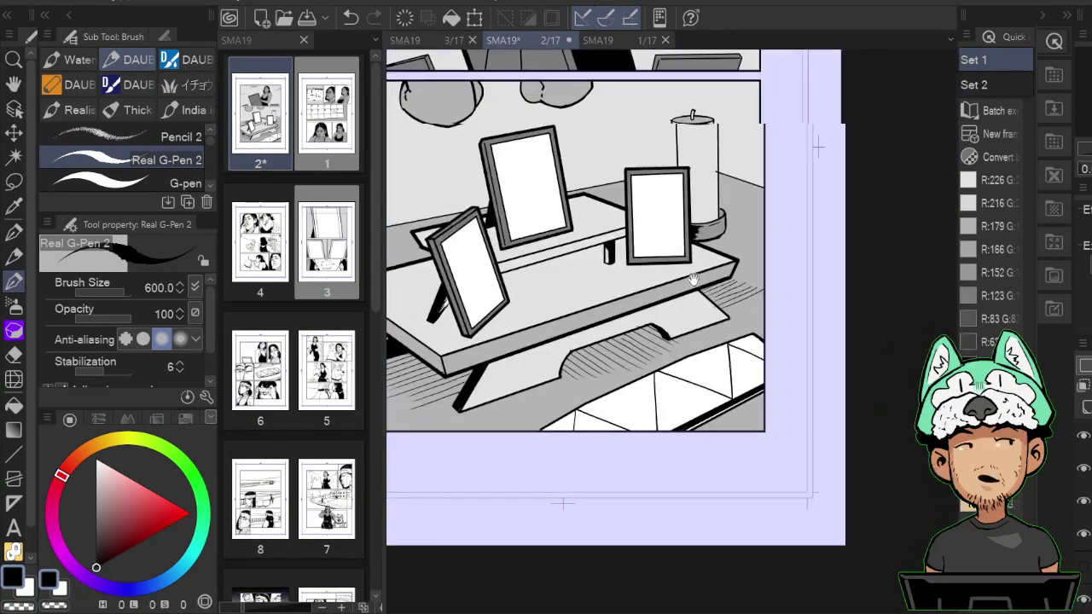
{"action": "left_click_drag", "start_coordinate": [715, 310], "coordinate": [664, 287]}
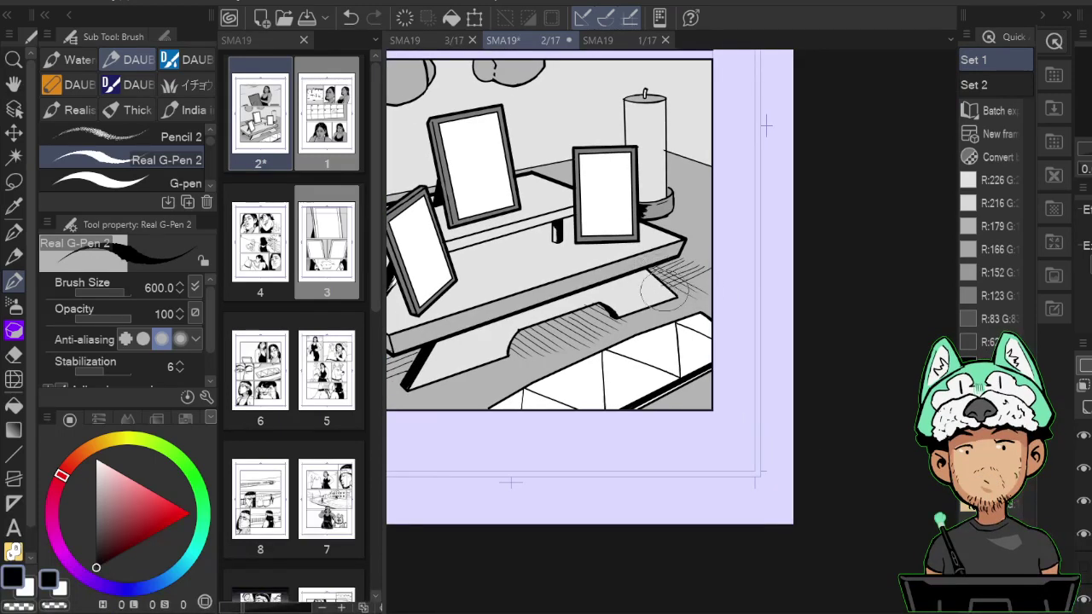
Crosshatch the shadow inside the brace's cutout from the mirrored view, and restore the normal view.
{"action": "key", "text": "h"}
{"action": "left_click_drag", "start_coordinate": [745, 310], "coordinate": [531, 331]}
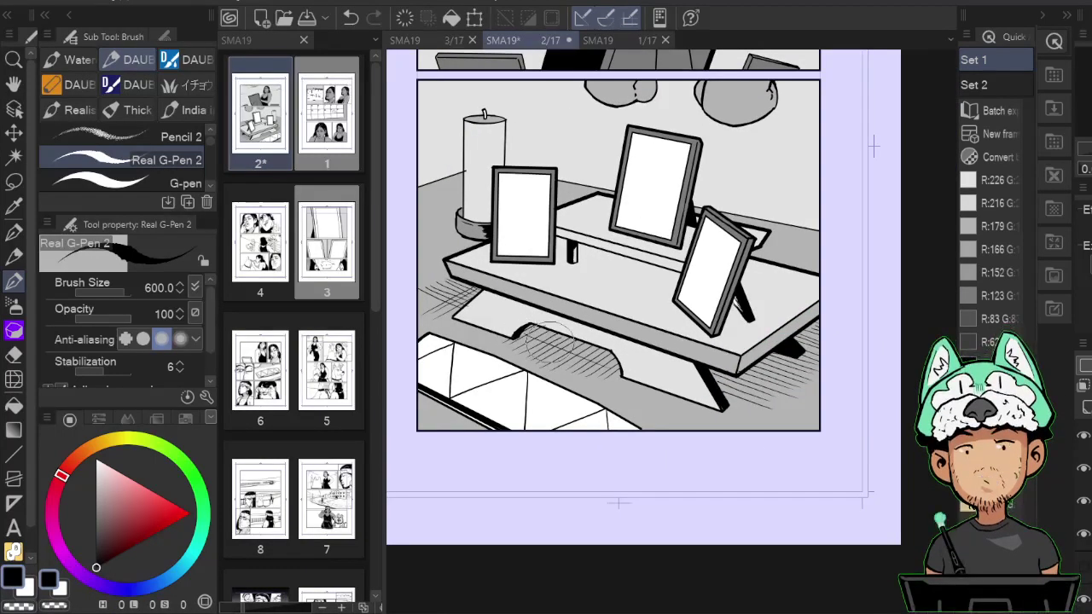
{"action": "key", "text": "ctrl+shift+h"}
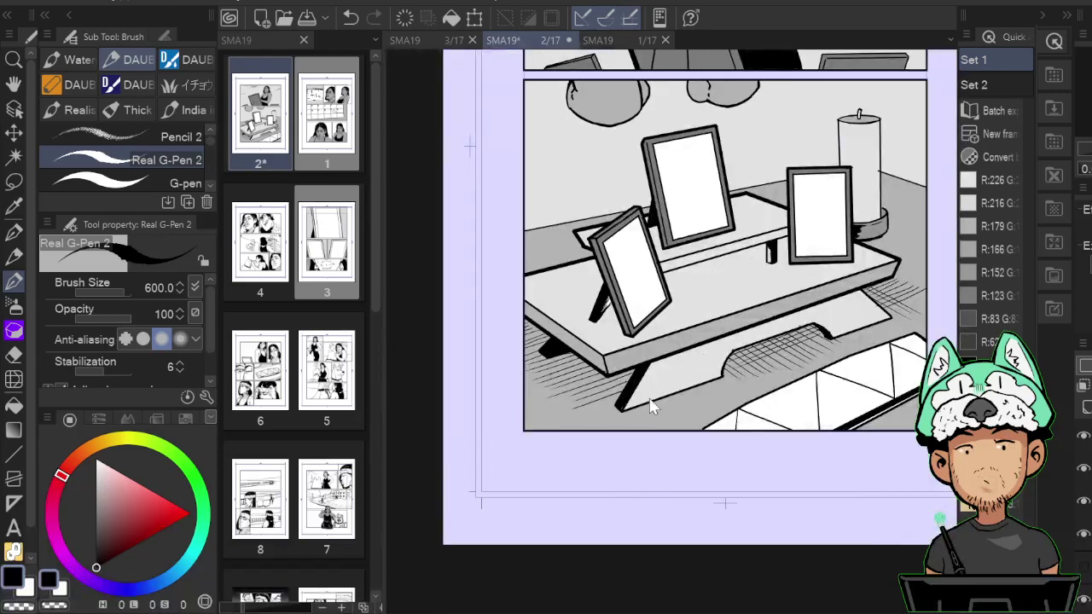
{"action": "scroll", "coordinate": [650, 408], "scroll_direction": "down", "scroll_amount": 5}
{"action": "scroll", "coordinate": [648, 397], "scroll_direction": "up", "scroll_amount": 5}
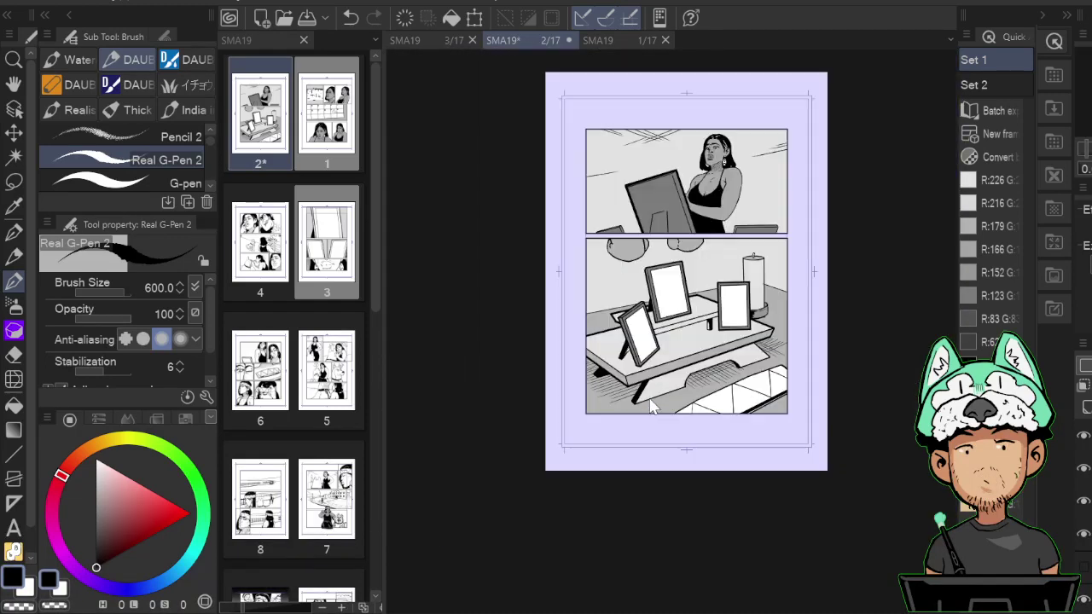
Extend the hatching along the brace's lower edge and crosshatch the floor shadow beside the tabletop's short end.
{"action": "left_click_drag", "start_coordinate": [770, 365], "coordinate": [722, 347]}
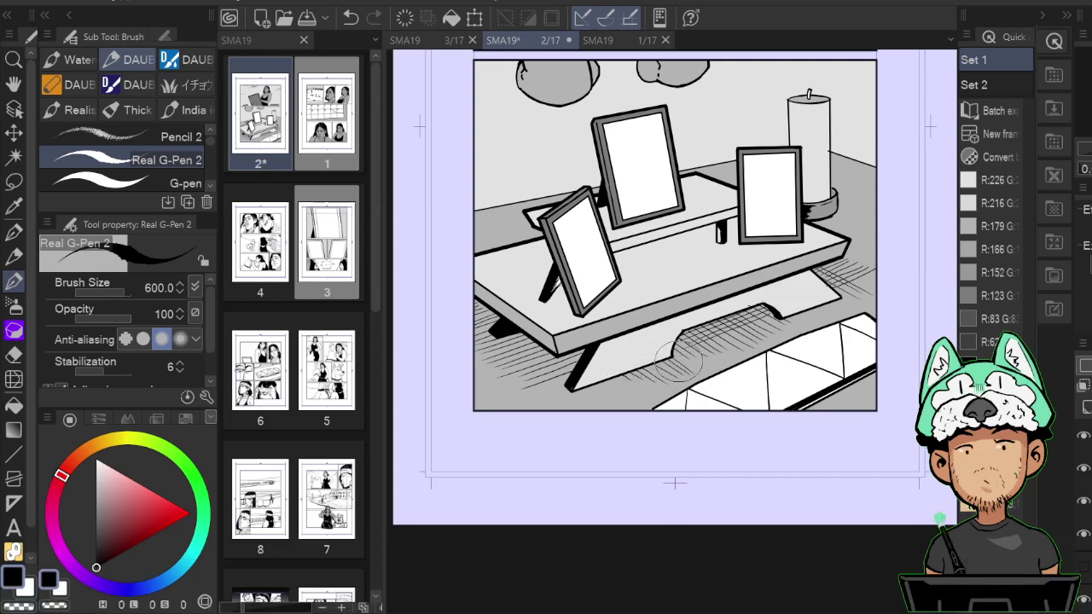
{"action": "mouse_move", "coordinate": [864, 315]}
{"action": "left_mouse_down"}
{"action": "mouse_move", "coordinate": [768, 317]}
{"action": "mouse_move", "coordinate": [780, 298]}
{"action": "left_mouse_up"}
{"action": "key", "text": "h"}
{"action": "key", "text": "h"}
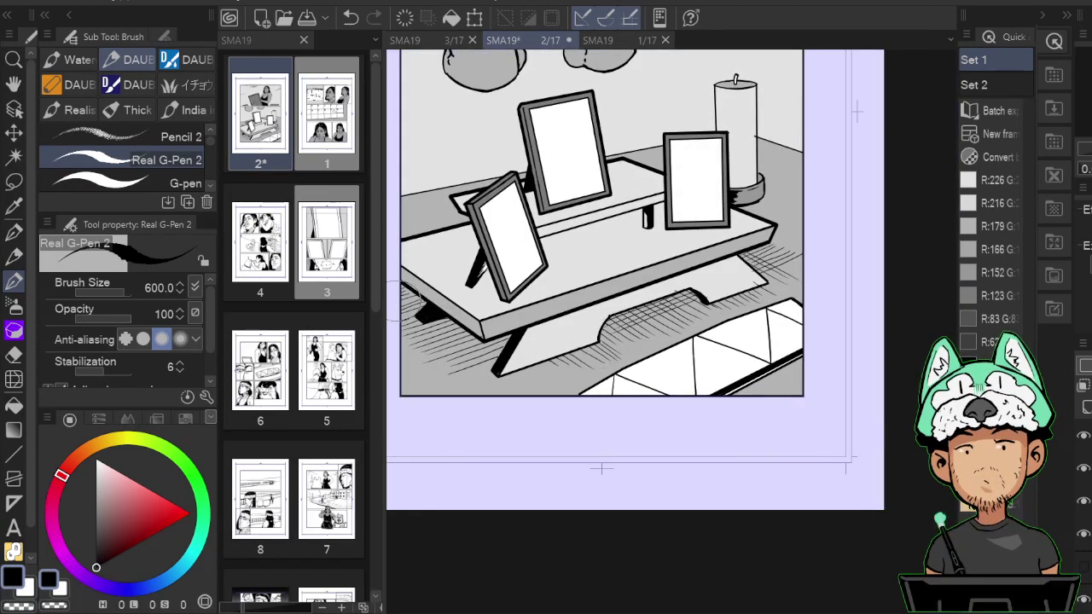
{"action": "mouse_move", "coordinate": [403, 294]}
{"action": "left_mouse_down"}
{"action": "mouse_move", "coordinate": [487, 357]}
{"action": "mouse_move", "coordinate": [474, 335]}
{"action": "mouse_move", "coordinate": [501, 351]}
{"action": "left_mouse_up"}
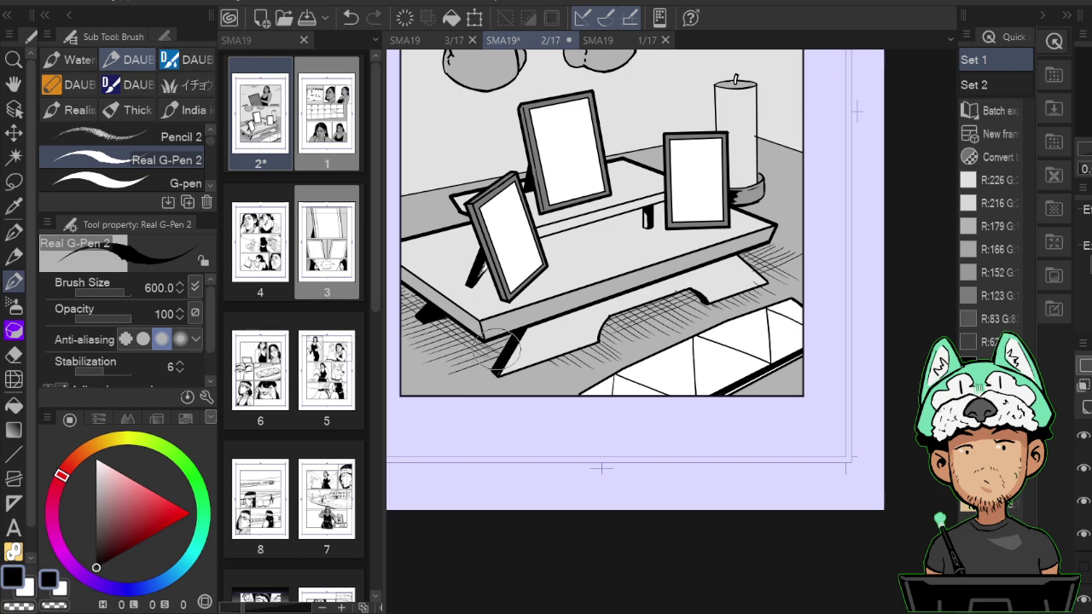
Hatch the shadow on the surface behind the leaning photo frame, between the panel border and the raised shelf.
{"action": "scroll", "coordinate": [516, 341], "scroll_direction": "up", "scroll_amount": 5}
{"action": "key", "text": "h"}
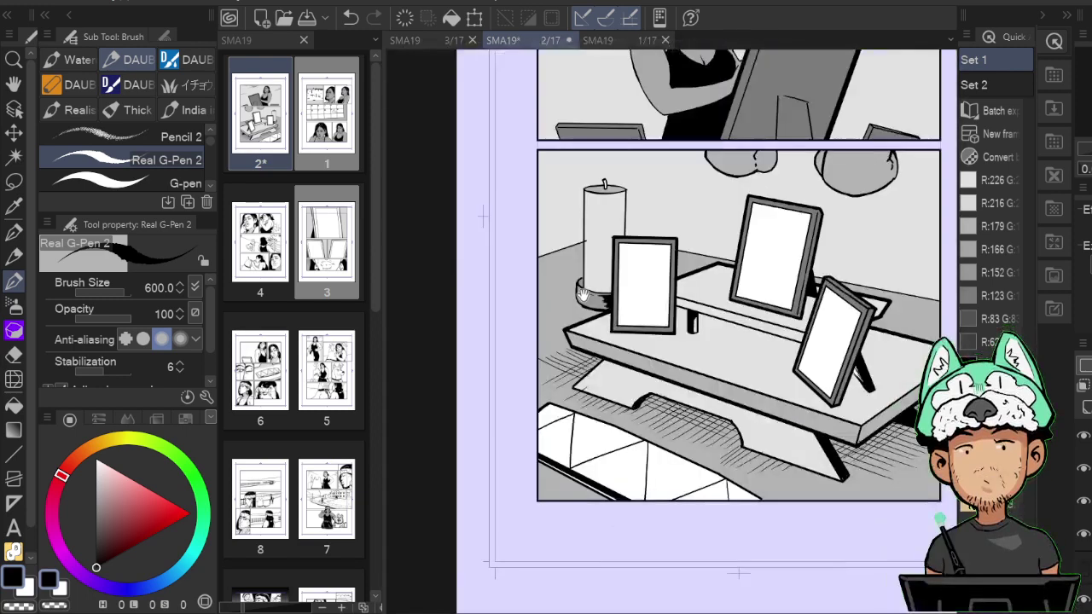
{"action": "key", "text": "h"}
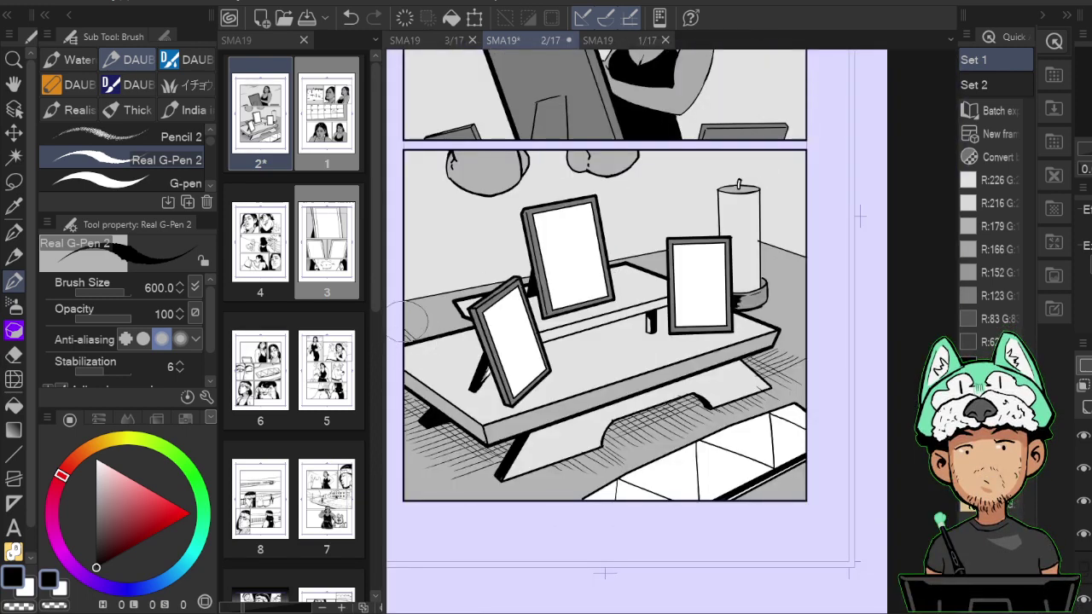
{"action": "mouse_move", "coordinate": [431, 328]}
{"action": "left_mouse_down"}
{"action": "mouse_move", "coordinate": [448, 337]}
{"action": "mouse_move", "coordinate": [427, 295]}
{"action": "mouse_move", "coordinate": [479, 331]}
{"action": "left_mouse_up"}
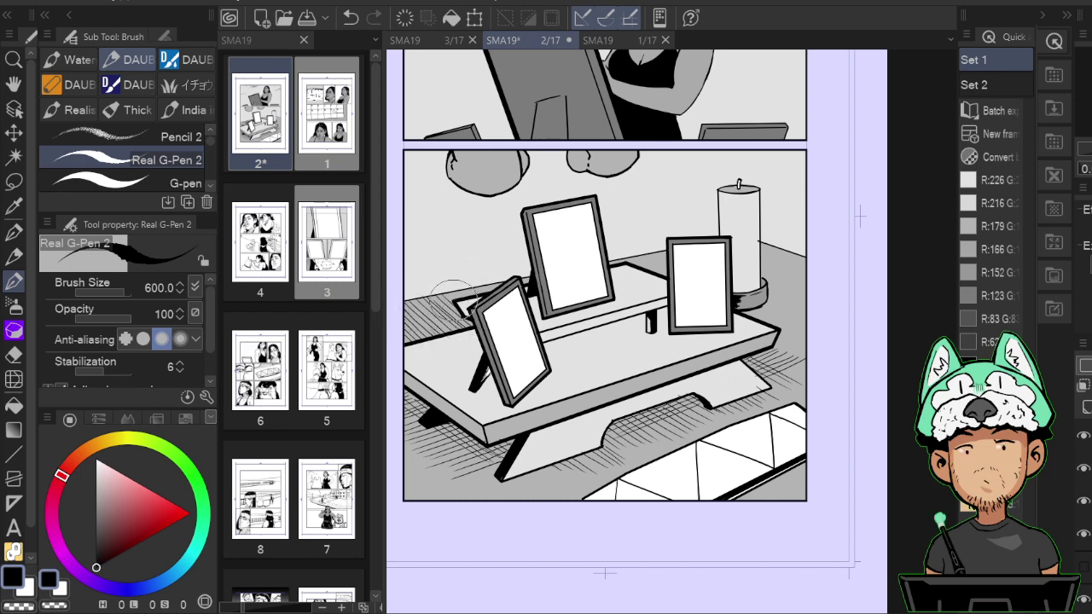
Sample the tabletop's light gray and compare the page with its gray tone layer hidden and shown.
{"action": "left_click", "coordinate": [695, 308], "text": "alt"}
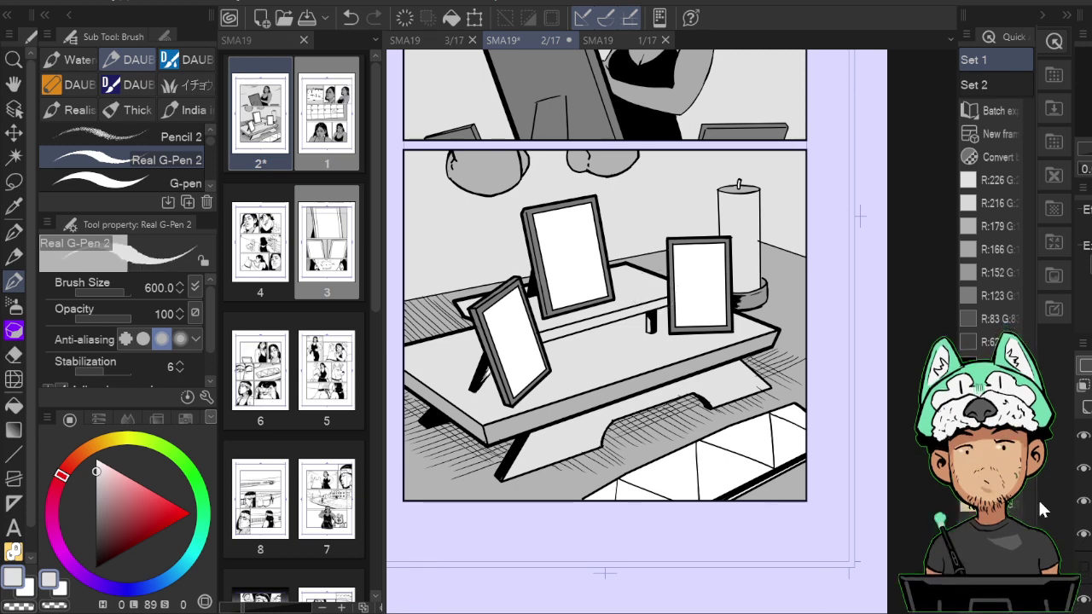
{"action": "key", "text": "g"}
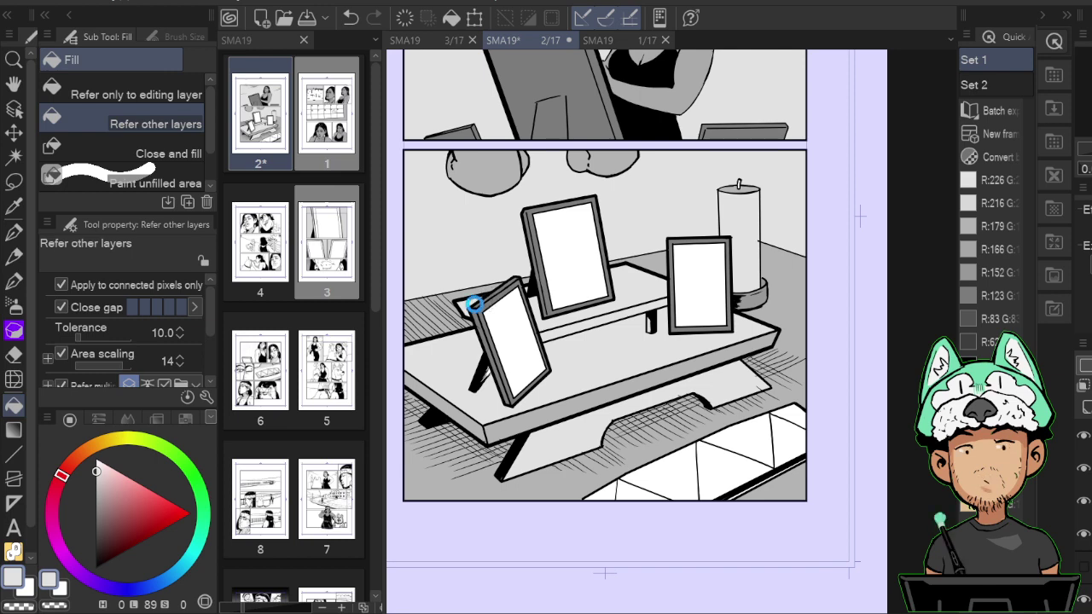
{"action": "left_click", "coordinate": [1085, 536]}
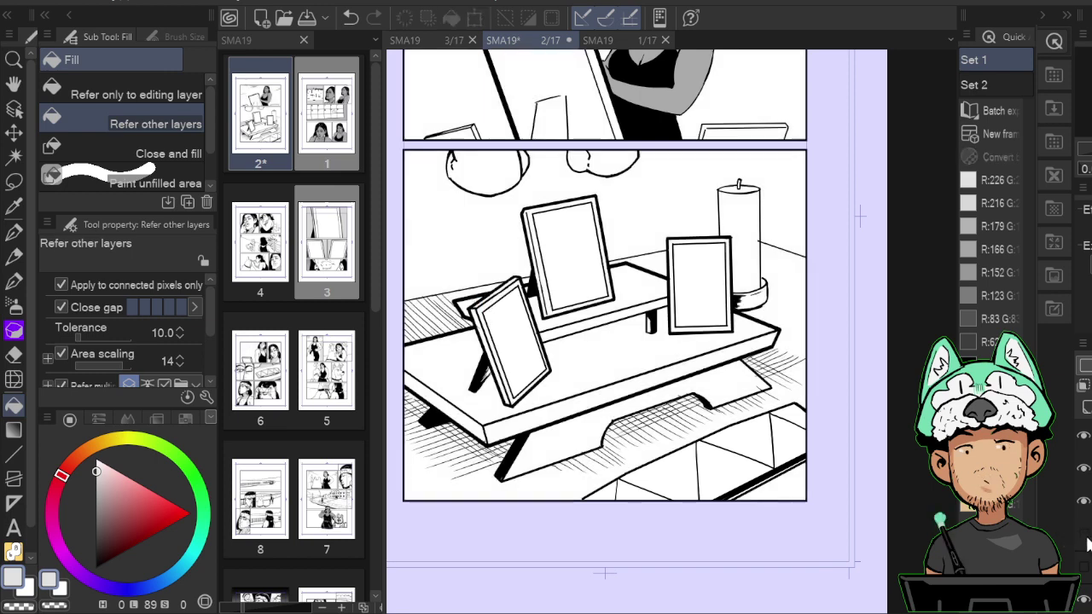
{"action": "left_click", "coordinate": [1085, 536]}
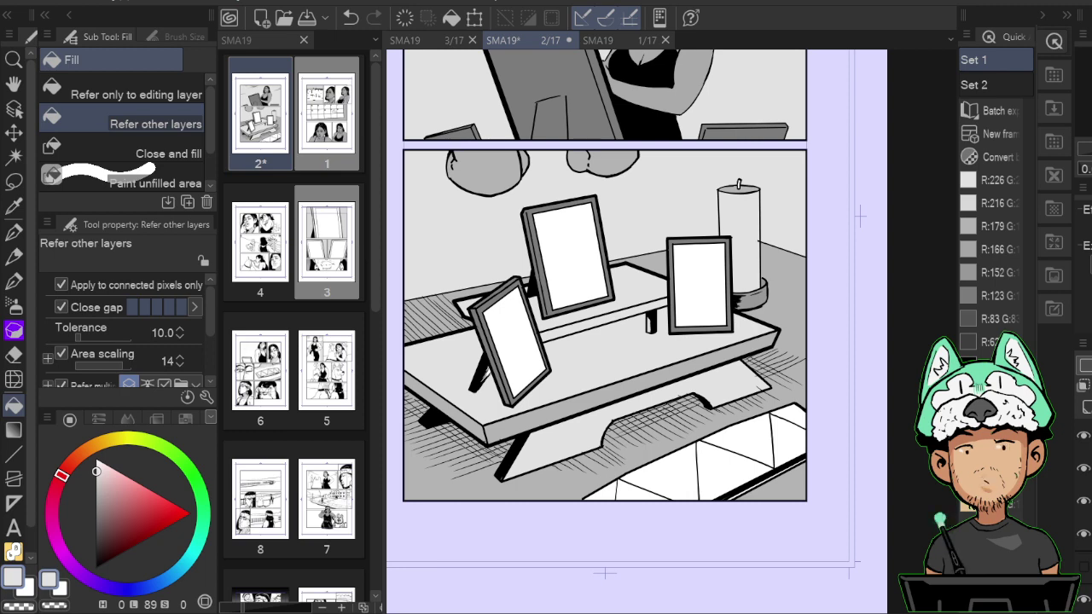
{"action": "left_click", "coordinate": [1083, 536]}
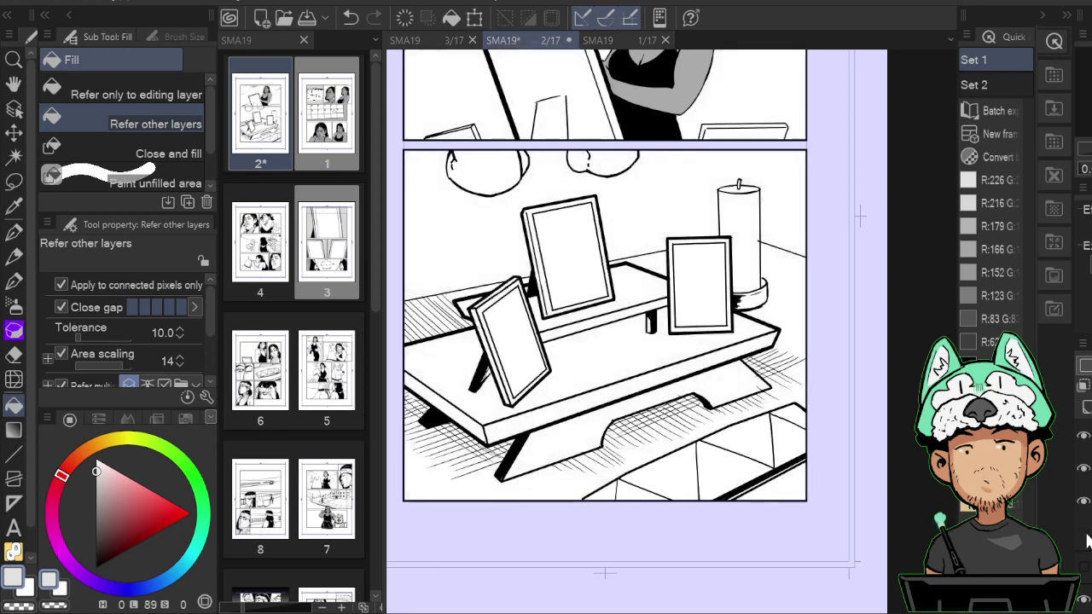
{"action": "left_click", "coordinate": [1084, 536]}
{"action": "key", "text": "b"}
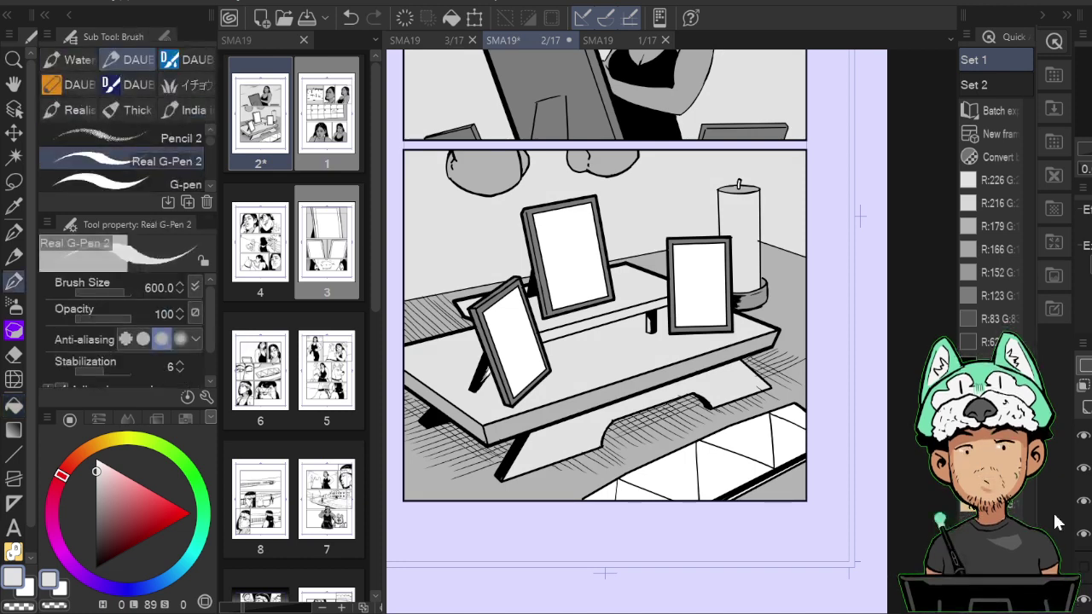
Hatch black shadows around the candle base and behind the raised shelf, checking them in the mirrored view.
{"action": "key", "text": "x"}
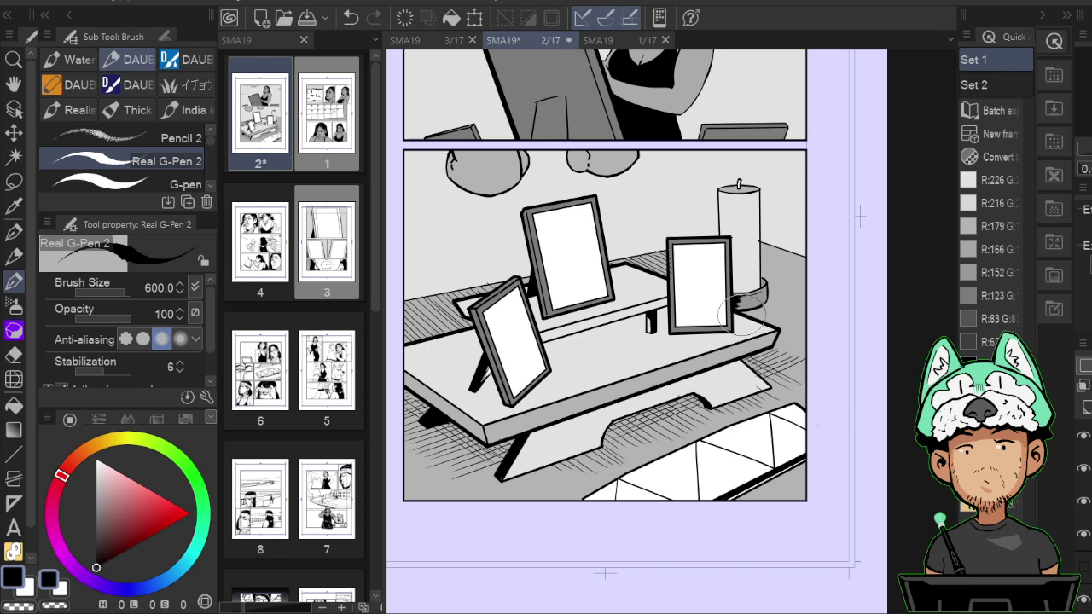
{"action": "key", "text": "ctrl+z"}
{"action": "key", "text": "h"}
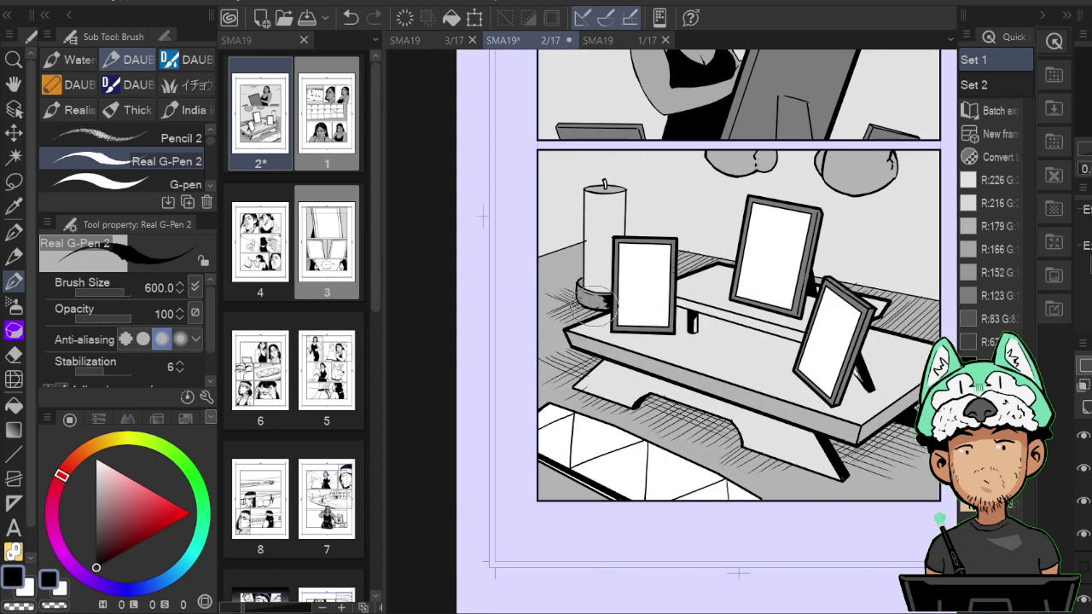
{"action": "key", "text": "h"}
Examine the shadow linework around the candle base, the picture frames and the table's short end up close.
{"action": "scroll", "coordinate": [598, 314], "scroll_direction": "down", "scroll_amount": 2}
{"action": "scroll", "coordinate": [597, 314], "scroll_direction": "up", "scroll_amount": 4}
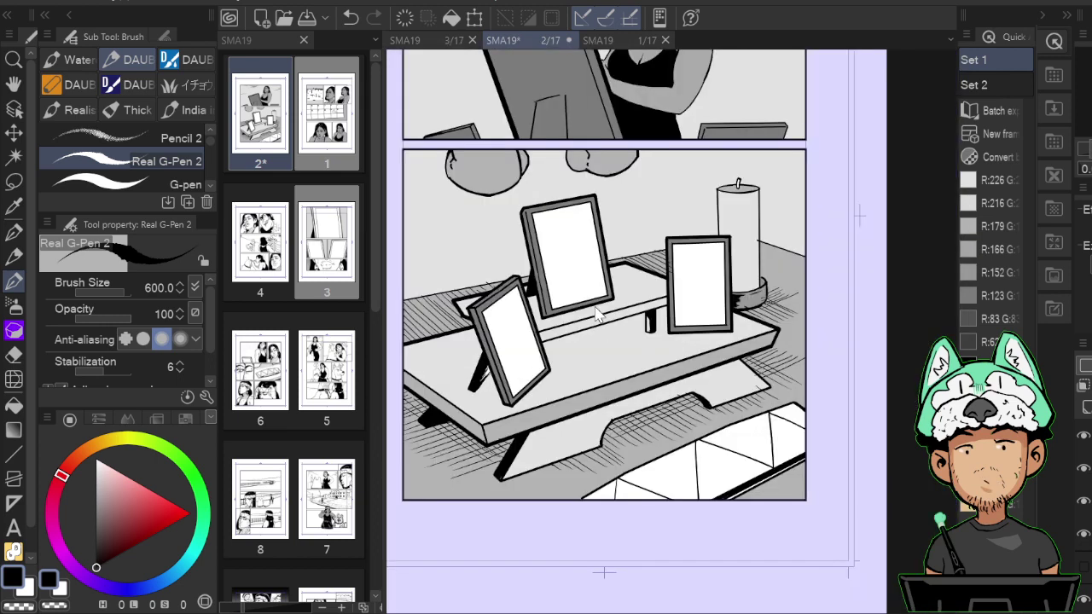
{"action": "key", "text": "e"}
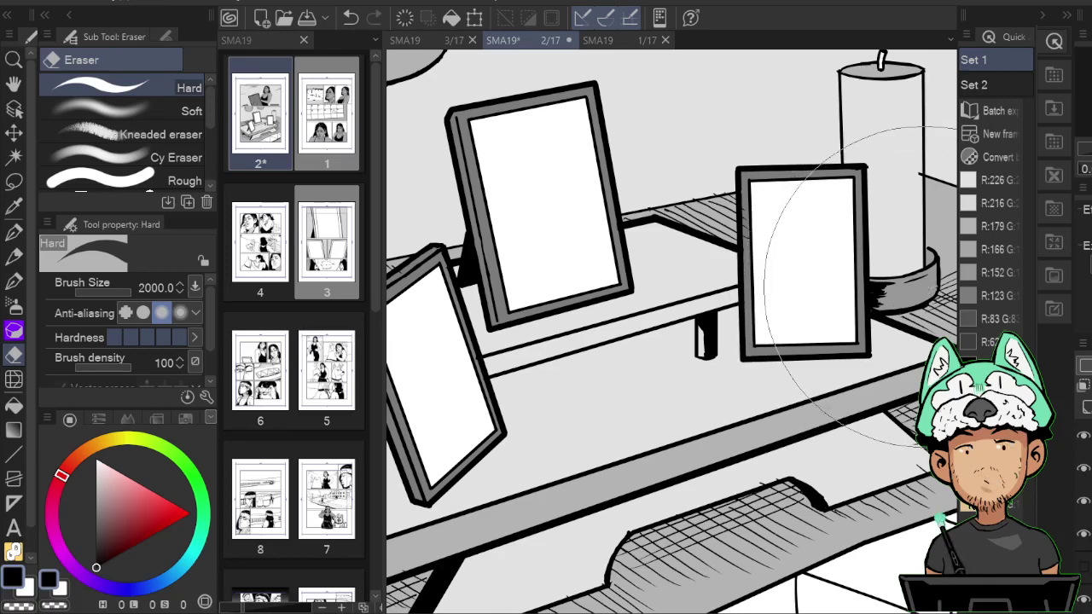
{"action": "key", "text": "b"}
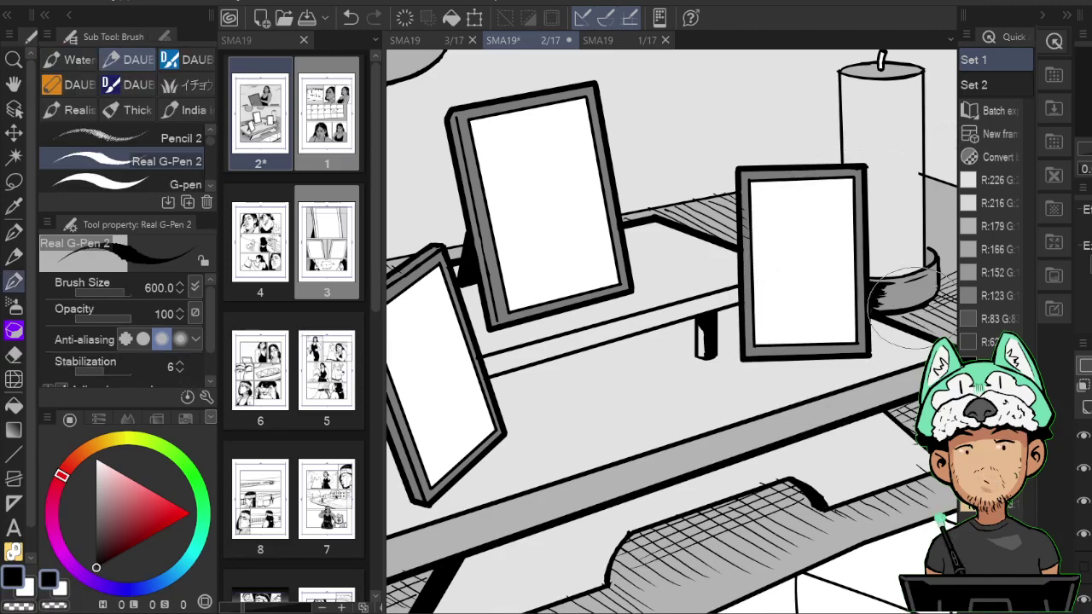
{"action": "key", "text": "e"}
{"action": "left_click_drag", "start_coordinate": [746, 246], "coordinate": [896, 285]}
{"action": "left_click_drag", "start_coordinate": [618, 387], "coordinate": [697, 261]}
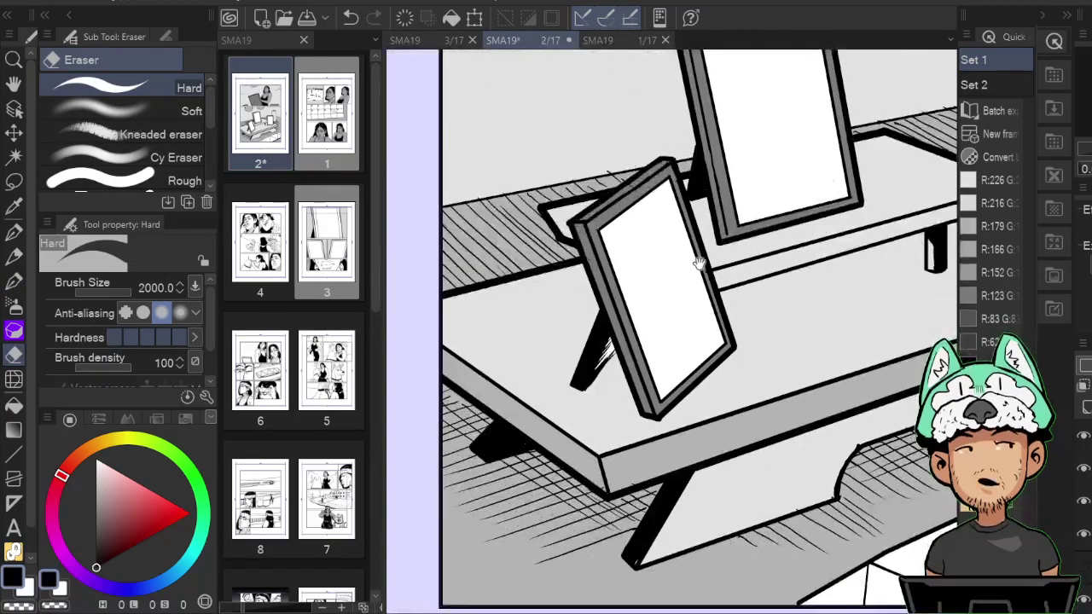
{"action": "key", "text": "b"}
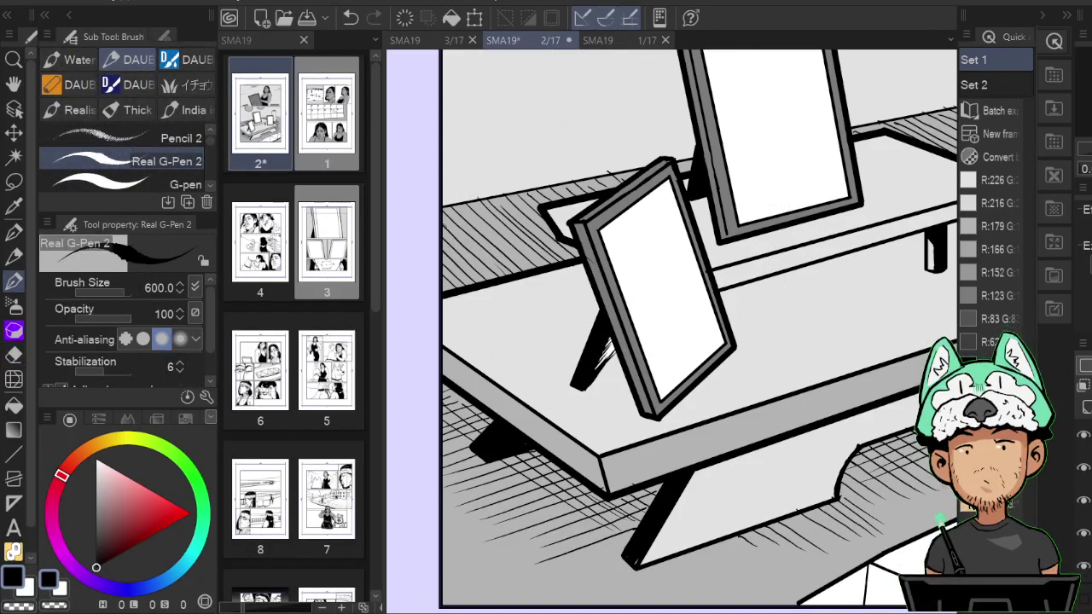
Try to tone the shelf corner beside the leaning frame with the G-pen, using light gray and the R:152 gray.
{"action": "left_click", "coordinate": [1085, 502]}
{"action": "left_click", "coordinate": [1086, 504]}
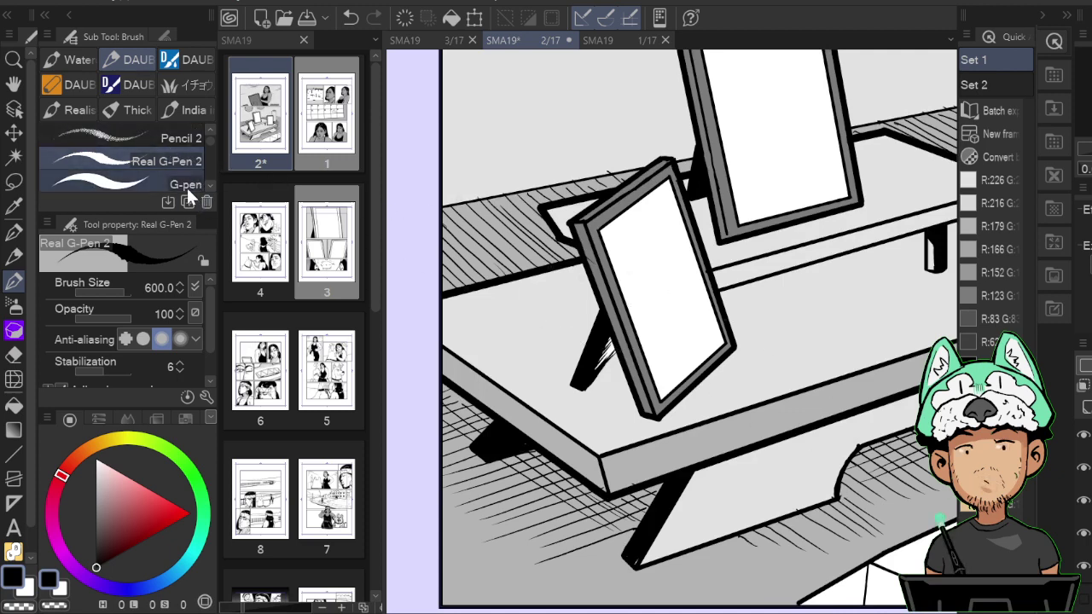
{"action": "left_click", "coordinate": [119, 182]}
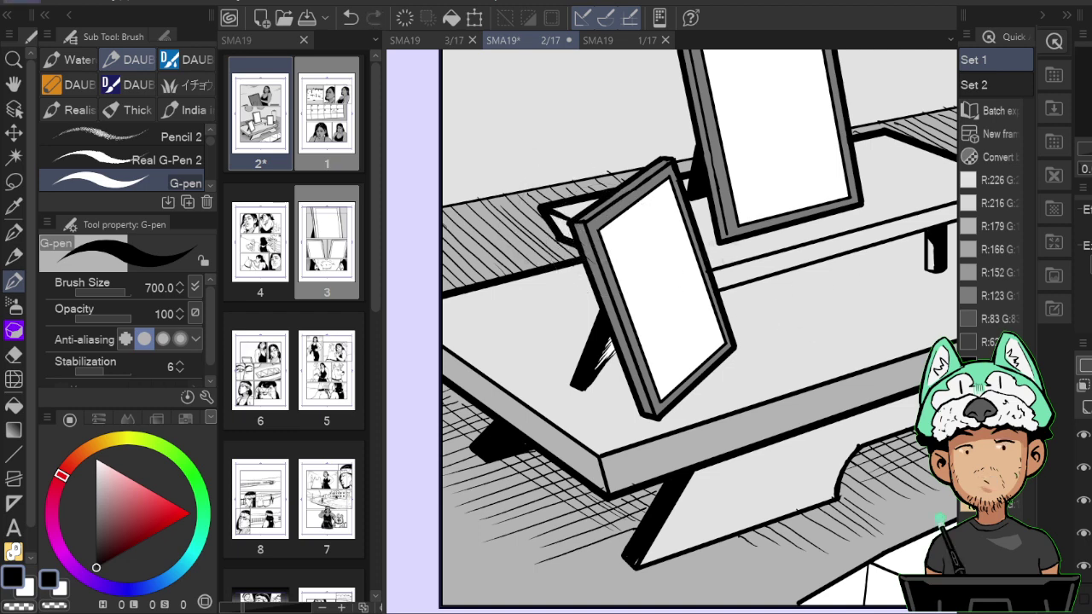
{"action": "left_click", "coordinate": [1088, 508]}
{"action": "left_click", "coordinate": [1088, 509]}
{"action": "left_click", "coordinate": [1085, 537]}
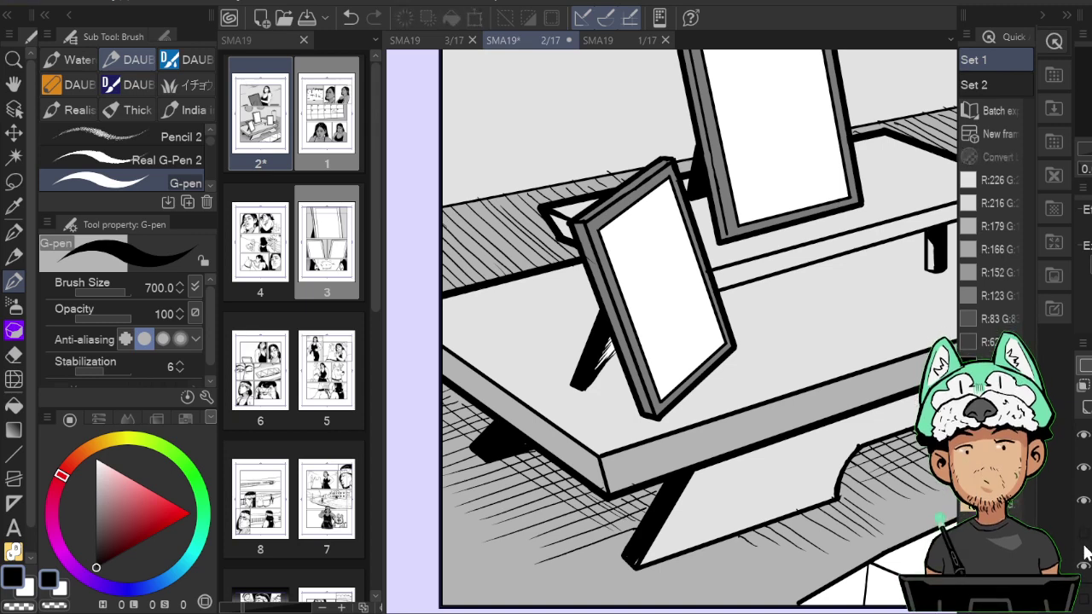
{"action": "left_click", "coordinate": [1087, 567]}
{"action": "left_click", "coordinate": [1087, 573]}
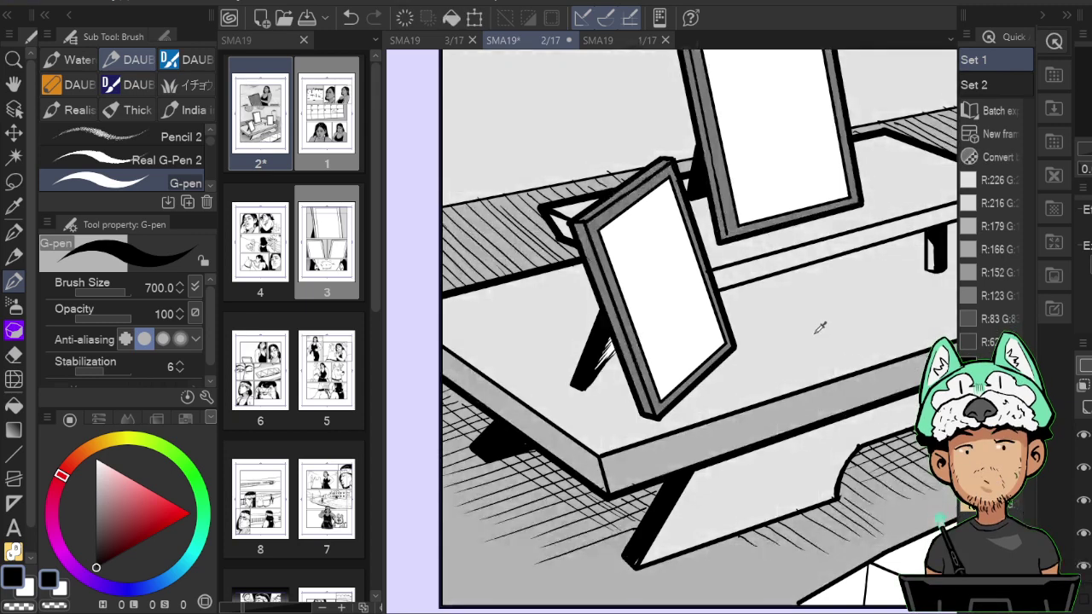
{"action": "key", "text": "x"}
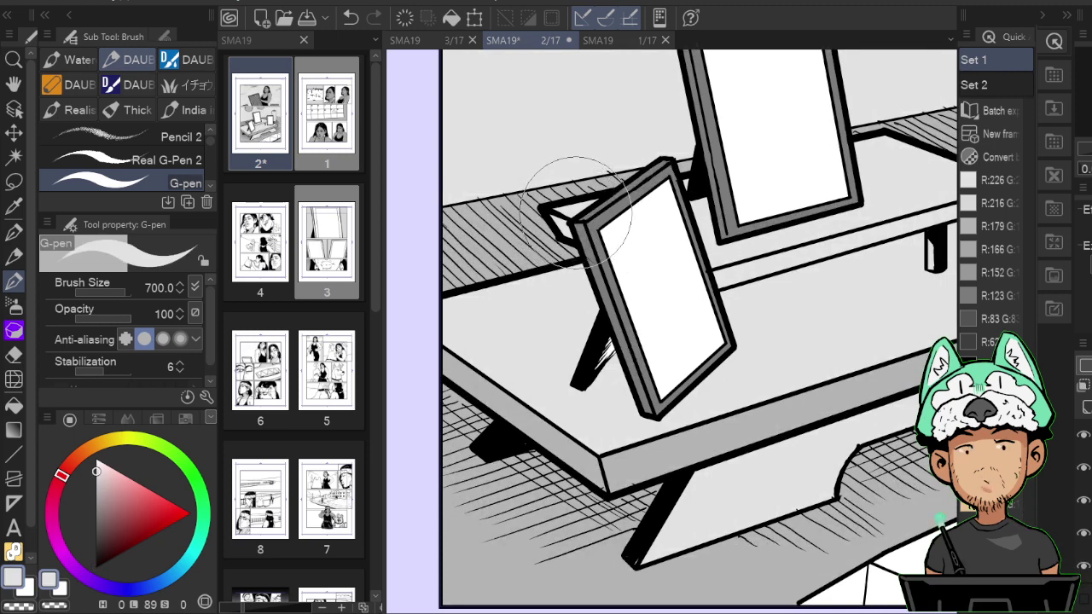
{"action": "left_click", "coordinate": [982, 272]}
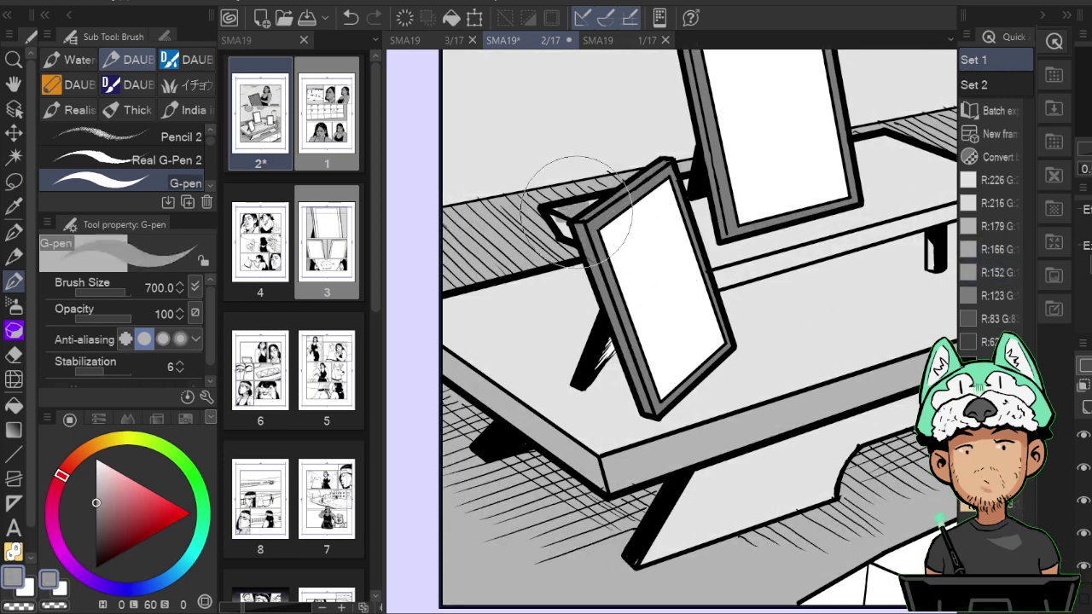
{"action": "key", "text": "ctrl+z"}
Save page 2, and fill alternate triangles of the patterned rug with the table edge's mid gray.
{"action": "key", "text": "ctrl+0"}
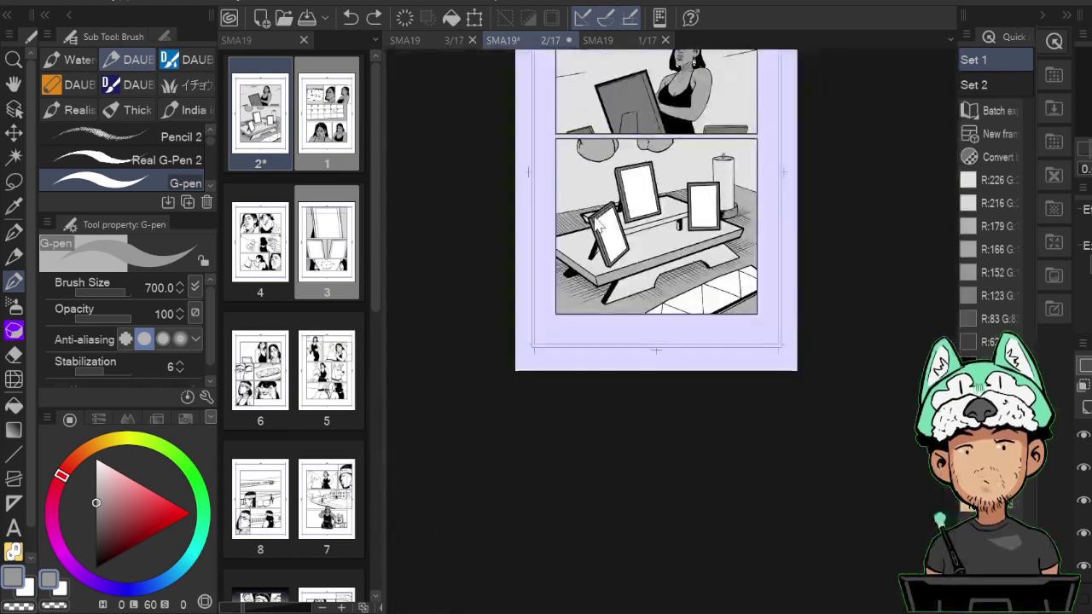
{"action": "key", "text": "ctrl+s"}
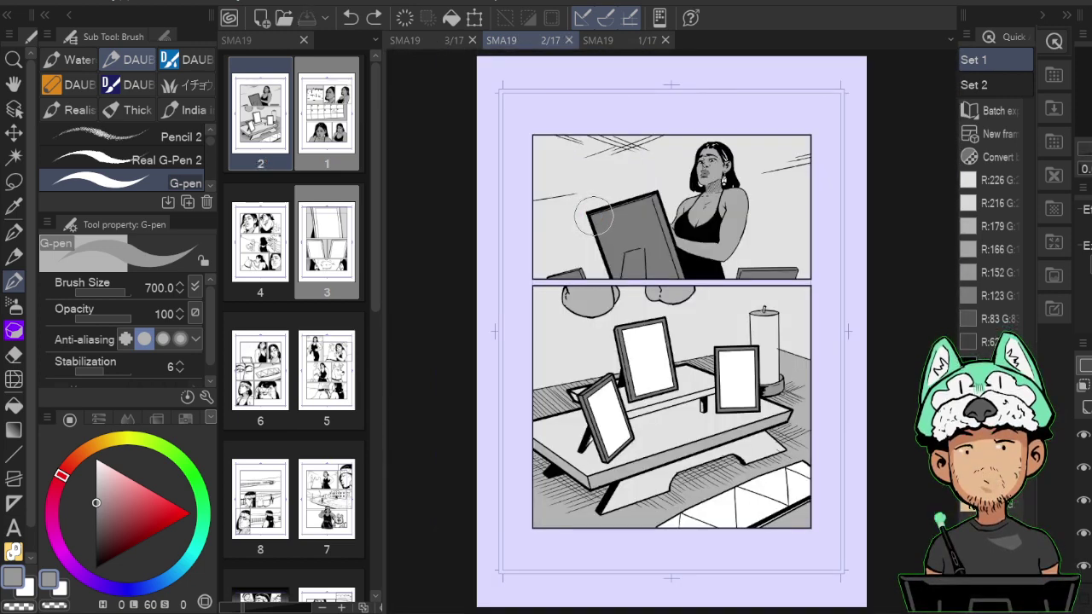
{"action": "scroll", "coordinate": [594, 216], "scroll_direction": "up", "scroll_amount": 2}
{"action": "left_click_drag", "start_coordinate": [807, 465], "coordinate": [734, 234]}
{"action": "mouse_move", "coordinate": [837, 449]}
{"action": "left_mouse_down"}
{"action": "mouse_move", "coordinate": [816, 415]}
{"action": "mouse_move", "coordinate": [797, 419]}
{"action": "left_mouse_up"}
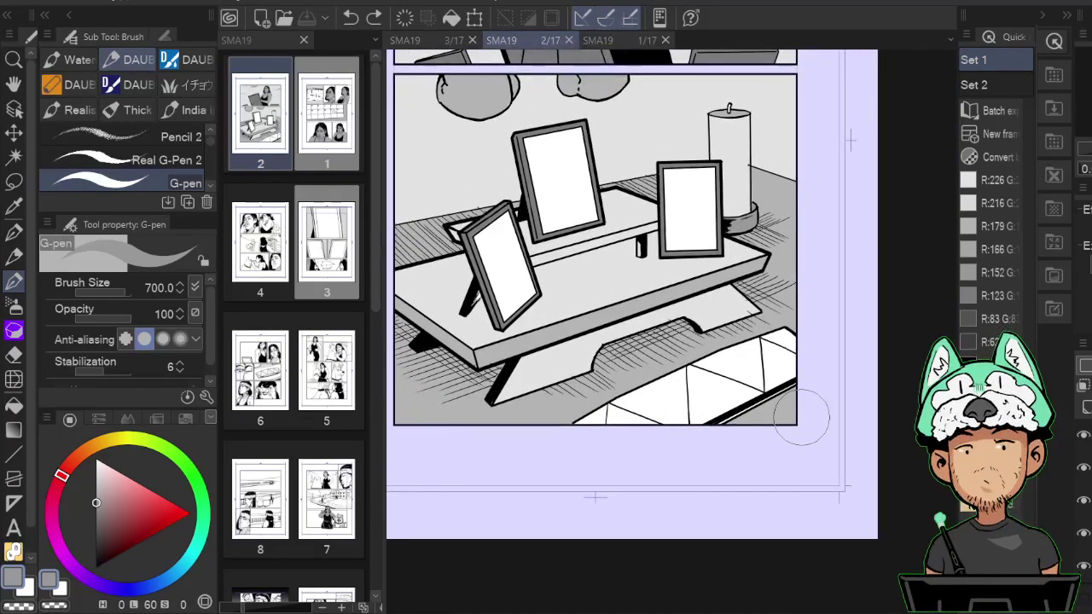
{"action": "left_click", "coordinate": [708, 281], "text": "alt"}
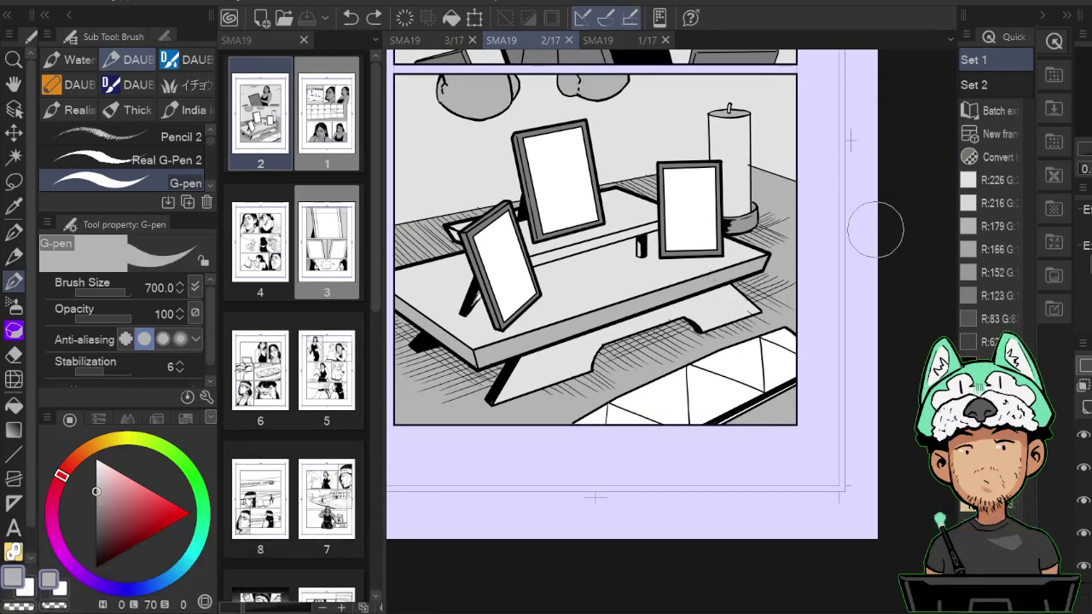
{"action": "key", "text": "g"}
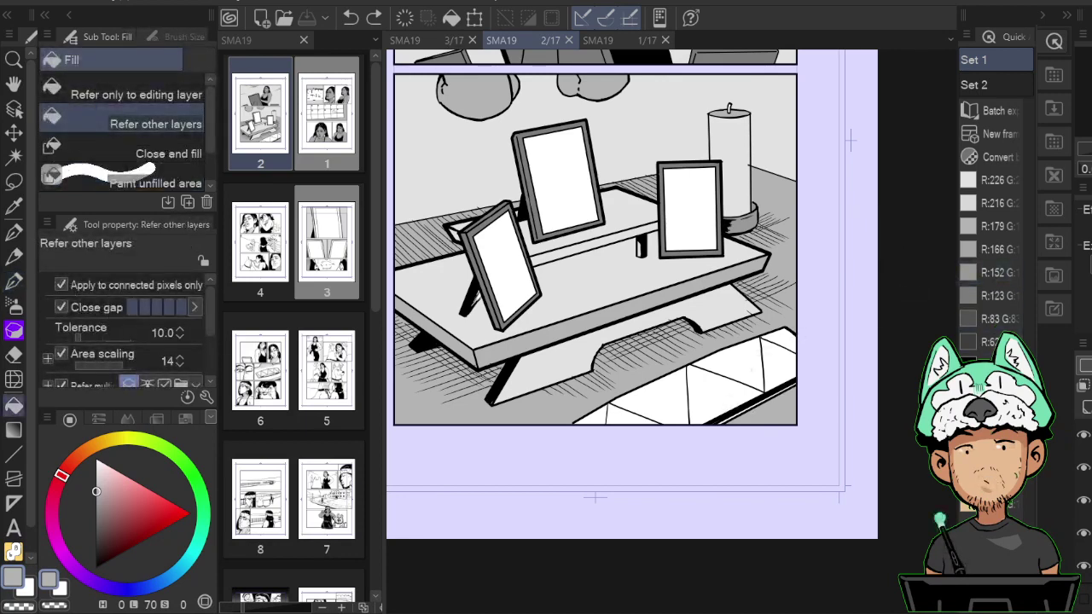
{"action": "left_click", "coordinate": [696, 375]}
{"action": "left_click", "coordinate": [780, 367]}
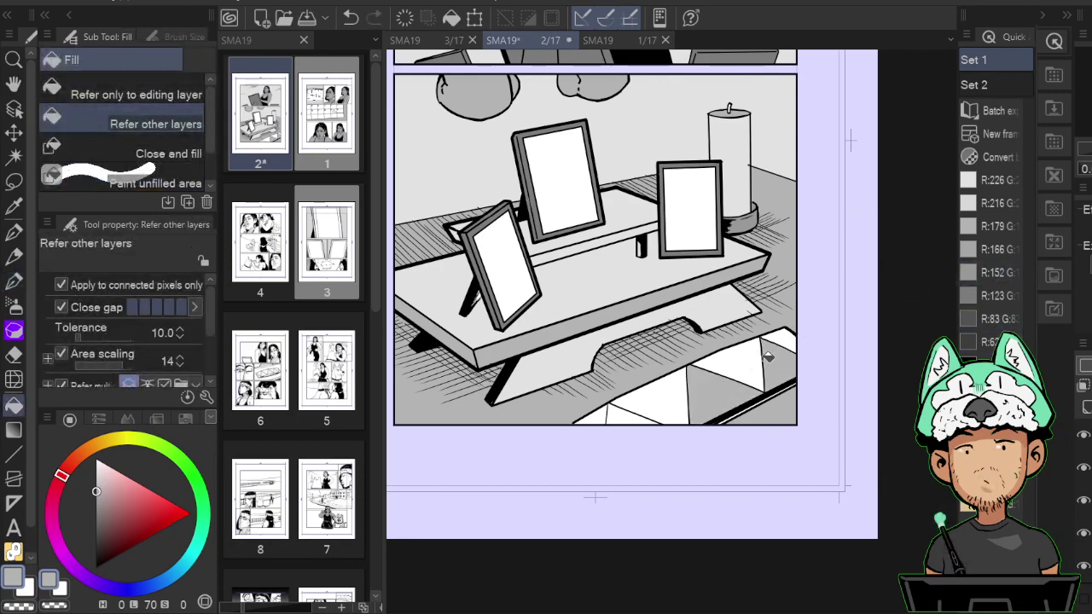
{"action": "left_click", "coordinate": [628, 405]}
Review the whole page with the toned rug pattern and save it.
{"action": "scroll", "coordinate": [623, 413], "scroll_direction": "down", "scroll_amount": 4}
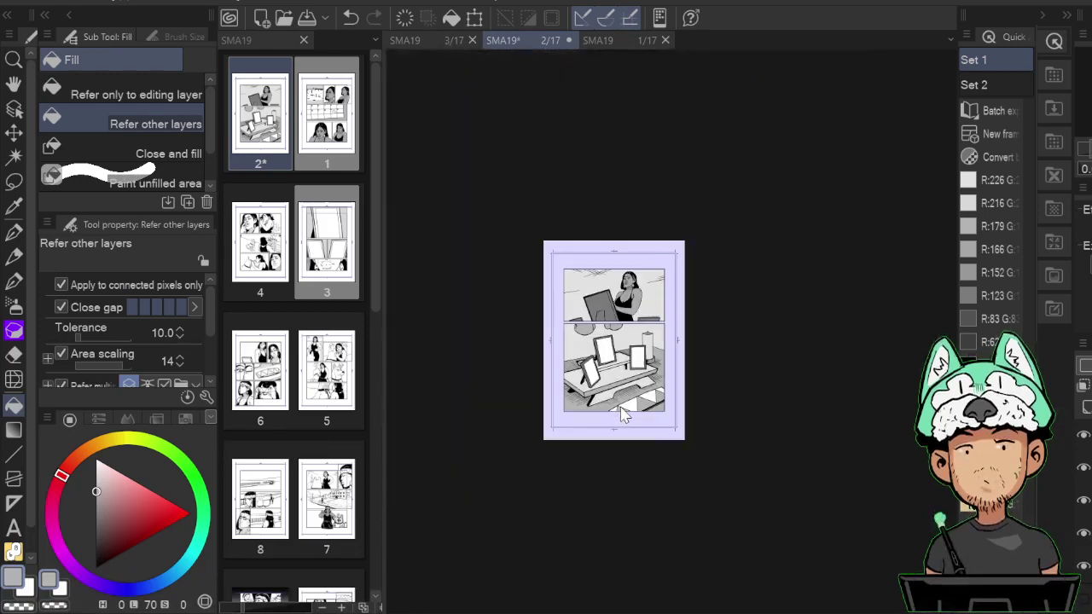
{"action": "key", "text": "ctrl+0"}
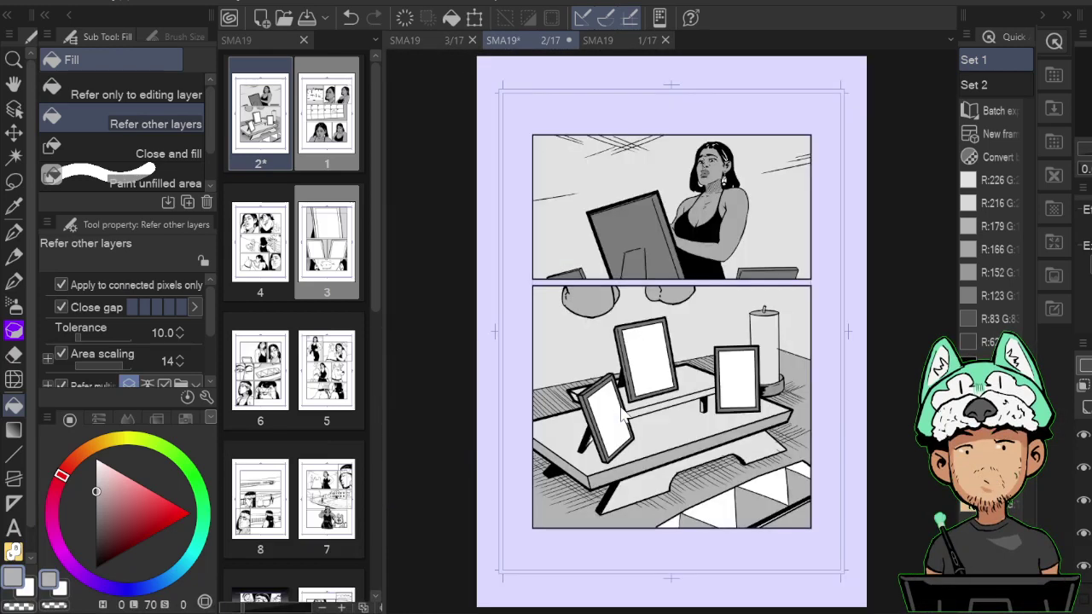
{"action": "scroll", "coordinate": [620, 407], "scroll_direction": "down", "scroll_amount": 5}
{"action": "key", "text": "ctrl+s"}
Examine the overall tone balance of both panels in mirrored and normal views at several magnifications.
{"action": "key", "text": "h"}
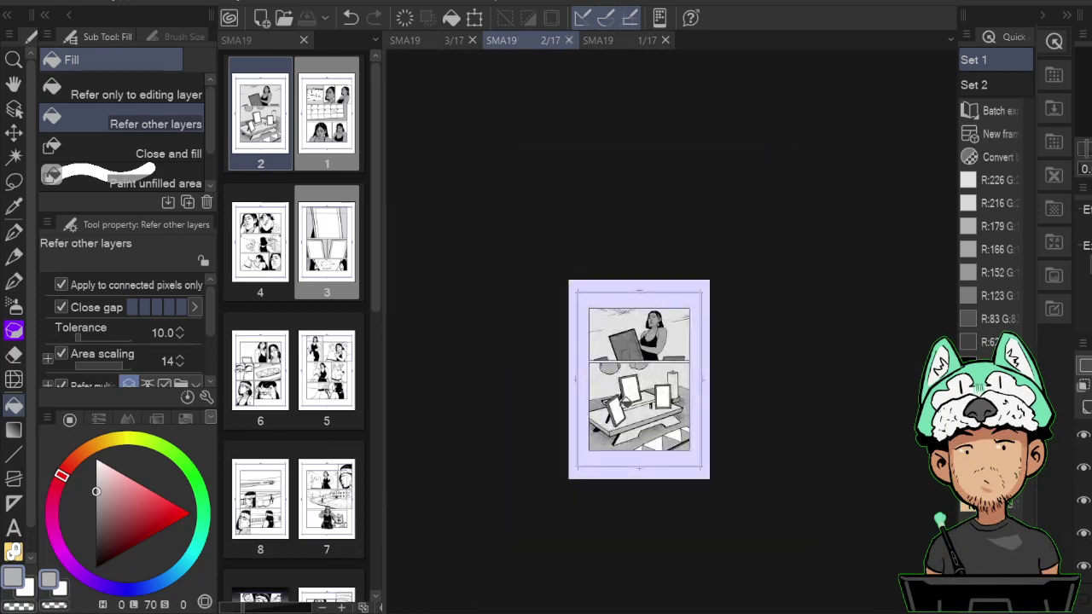
{"action": "key", "text": "h"}
{"action": "scroll", "coordinate": [622, 410], "scroll_direction": "down", "scroll_amount": 2}
{"action": "scroll", "coordinate": [622, 411], "scroll_direction": "up", "scroll_amount": 6}
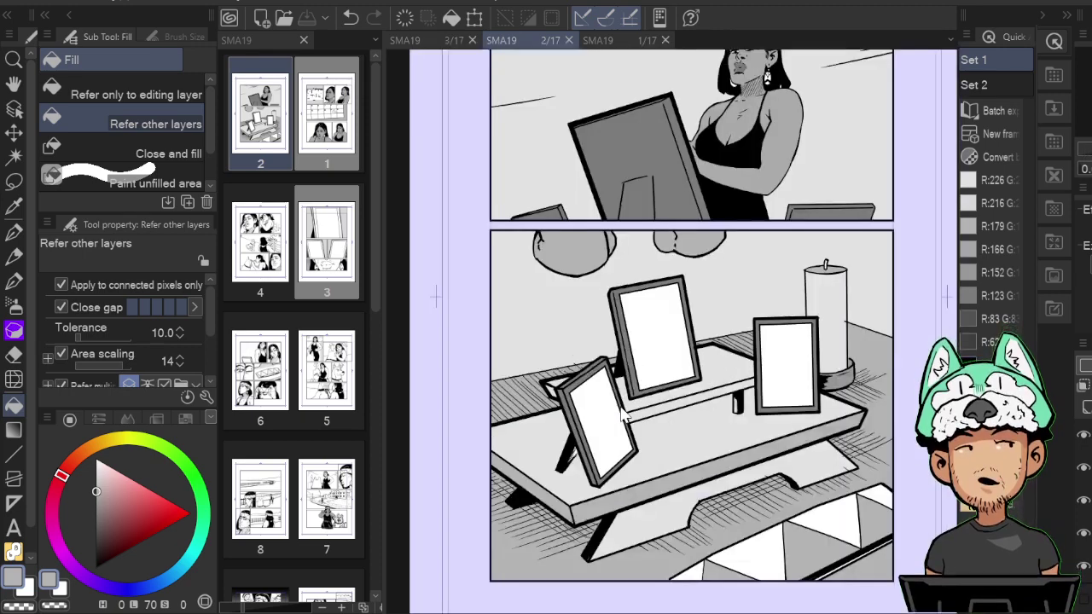
{"action": "scroll", "coordinate": [623, 413], "scroll_direction": "down", "scroll_amount": 3}
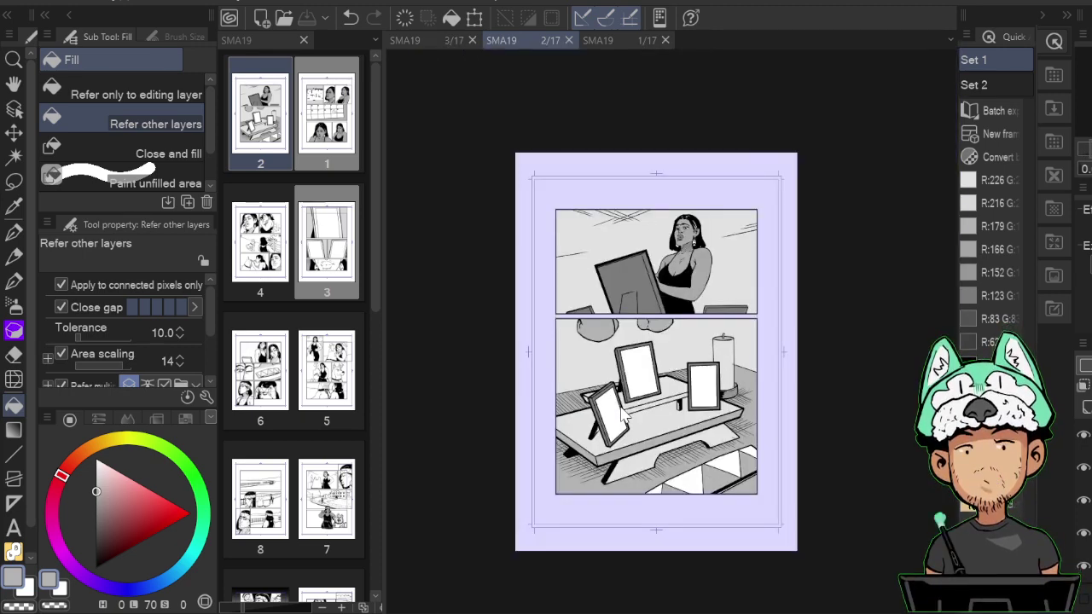
{"action": "scroll", "coordinate": [623, 413], "scroll_direction": "down", "scroll_amount": 2}
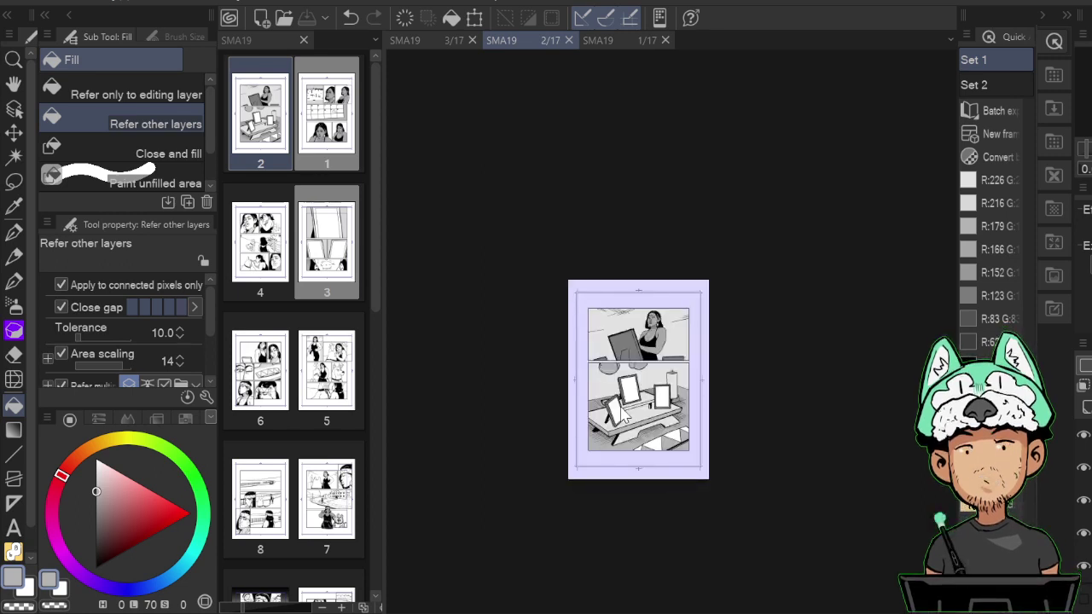
{"action": "scroll", "coordinate": [620, 412], "scroll_direction": "down", "scroll_amount": 2}
{"action": "scroll", "coordinate": [620, 412], "scroll_direction": "up", "scroll_amount": 6}
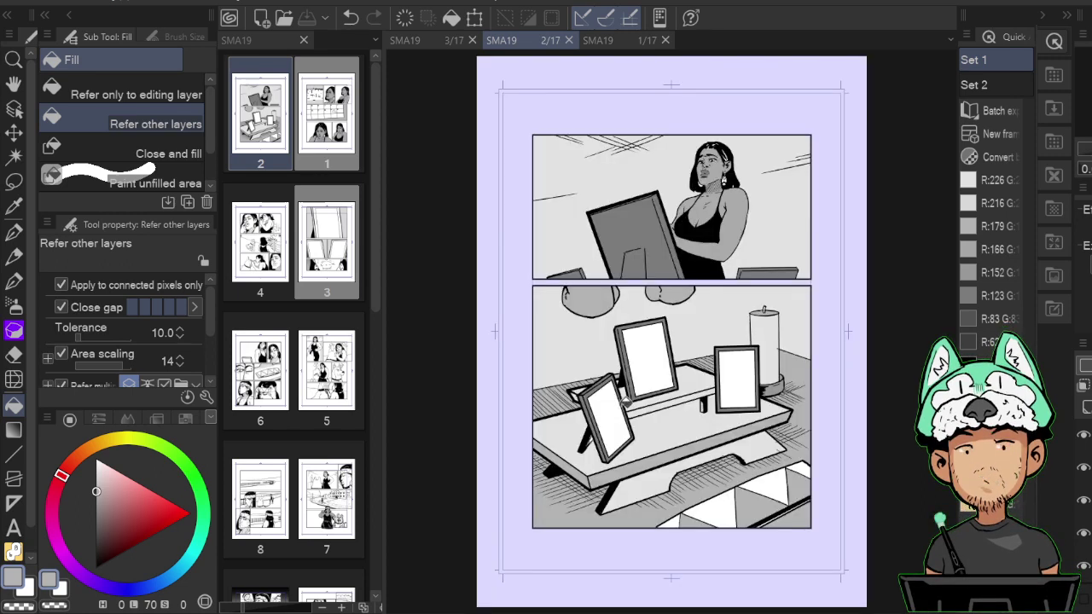
Compare the tones of pages 1 and 2, and check the background tone layer behind page 1's April 2022 calendar.
{"action": "left_click", "coordinate": [607, 39]}
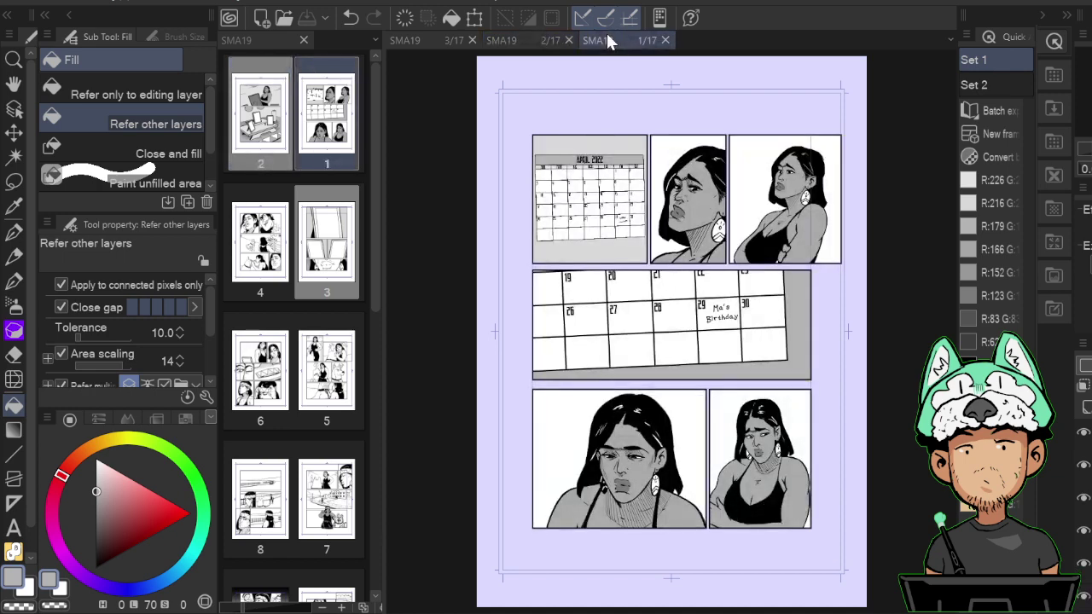
{"action": "left_click", "coordinate": [465, 42]}
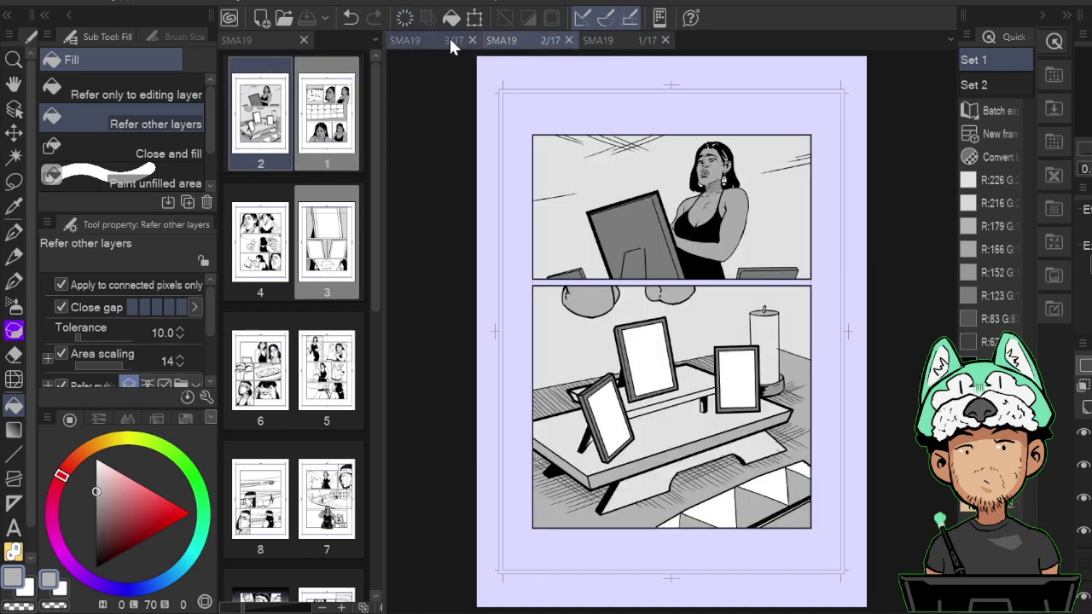
{"action": "left_click", "coordinate": [606, 43]}
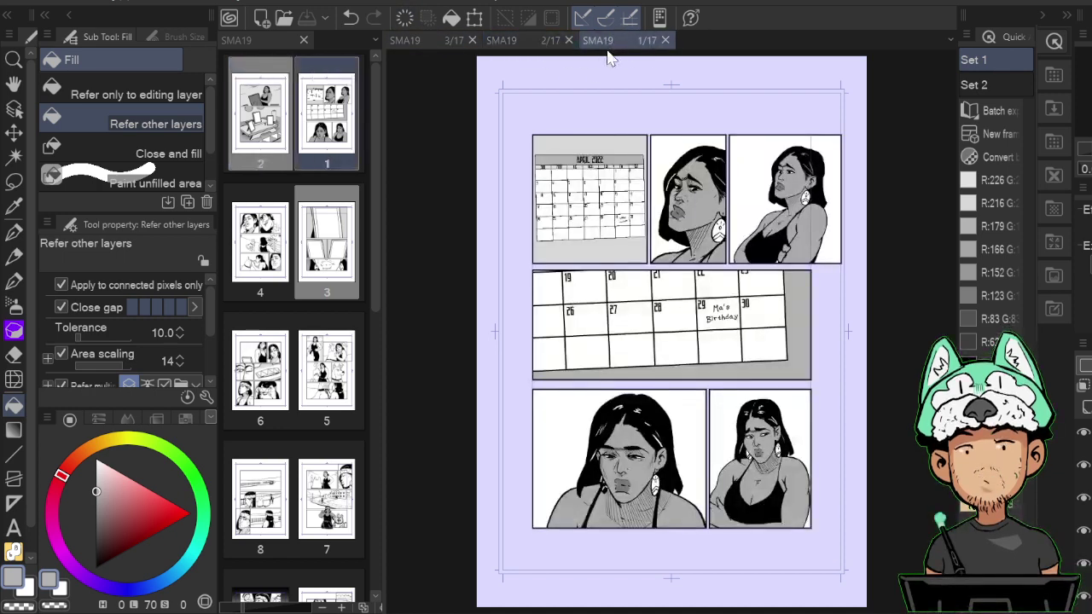
{"action": "scroll", "coordinate": [608, 57], "scroll_direction": "up", "scroll_amount": 5}
{"action": "left_click_drag", "start_coordinate": [750, 505], "coordinate": [824, 265]}
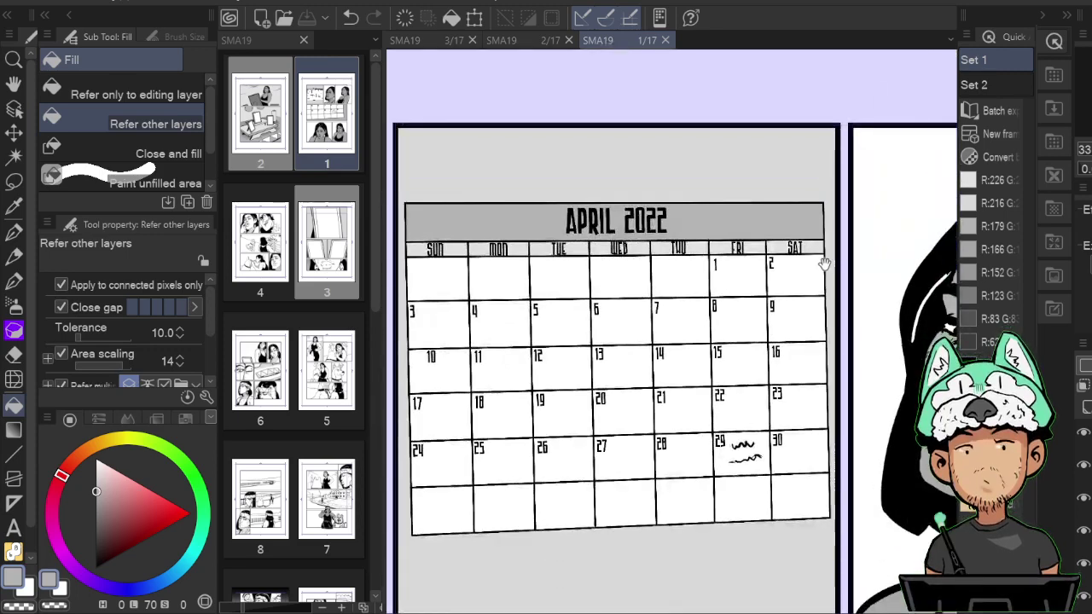
{"action": "left_click", "coordinate": [1085, 533]}
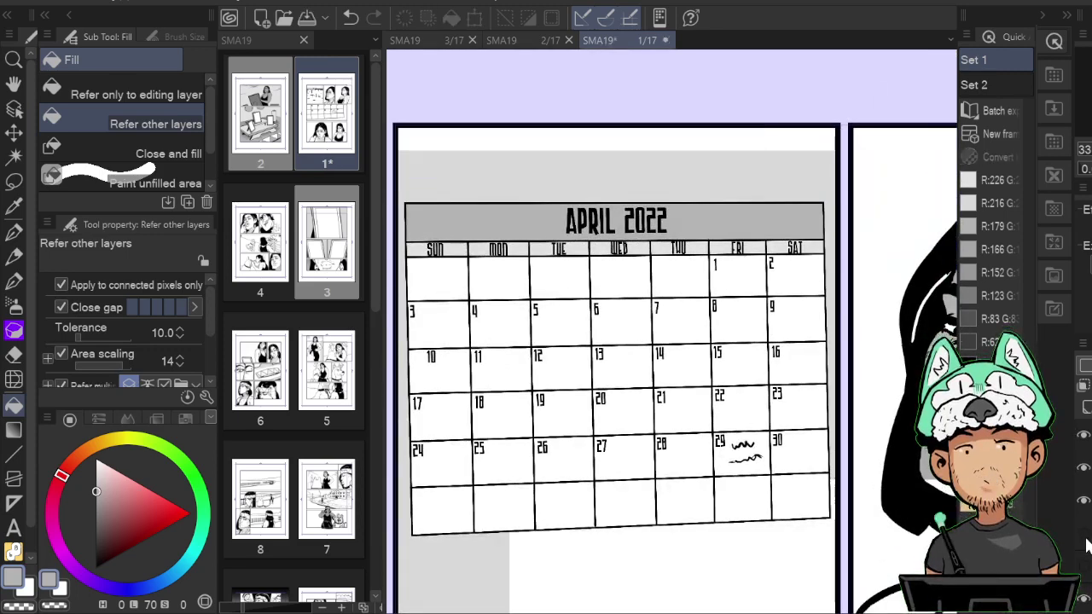
{"action": "left_click", "coordinate": [1085, 533]}
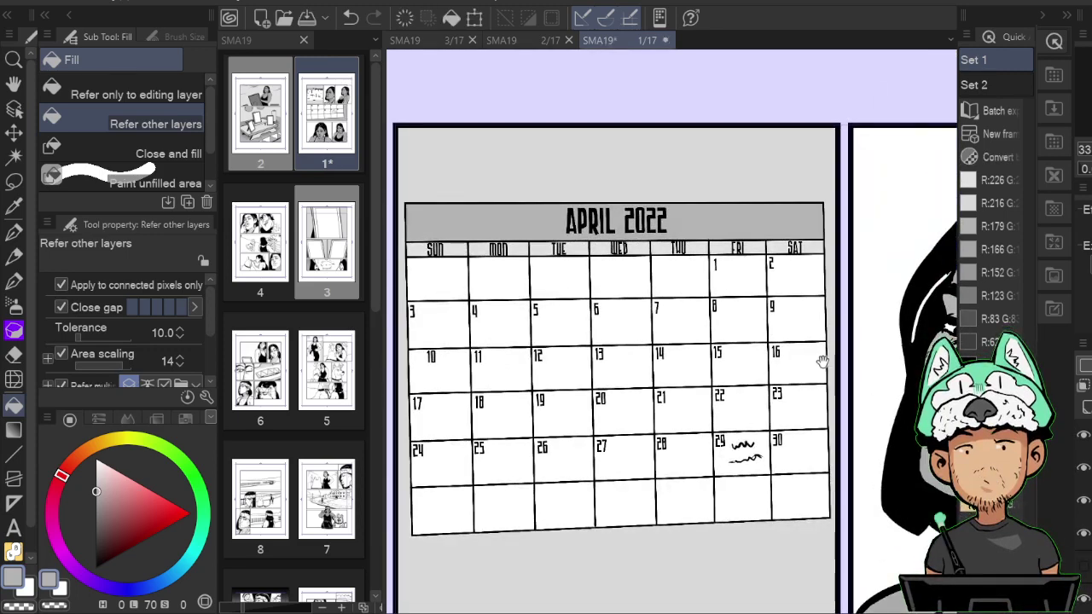
{"action": "left_click_drag", "start_coordinate": [821, 362], "coordinate": [767, 321]}
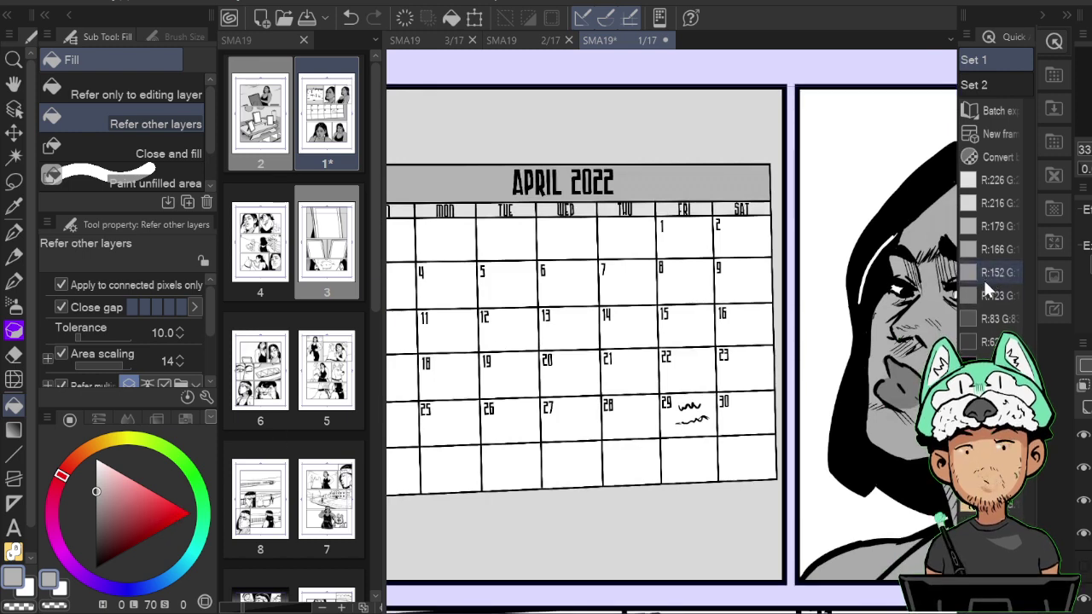
Cross out days 1 to 9 on the April 2022 calendar with the G-pen in the R:152 gray.
{"action": "left_click", "coordinate": [984, 273]}
{"action": "key", "text": "b"}
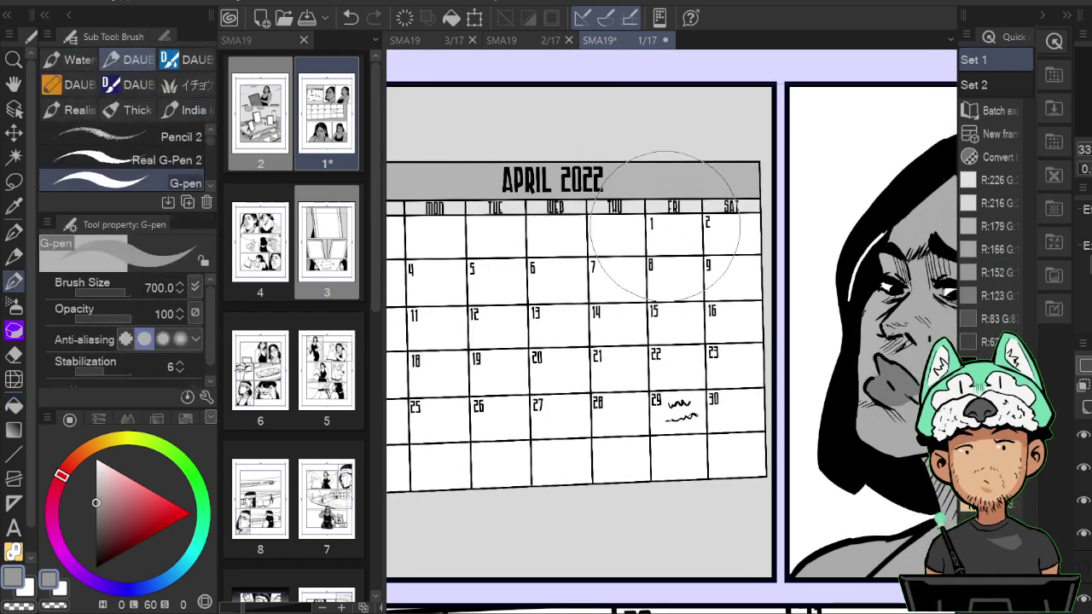
{"action": "mouse_move", "coordinate": [722, 227]}
{"action": "left_mouse_down"}
{"action": "mouse_move", "coordinate": [740, 250]}
{"action": "mouse_move", "coordinate": [721, 248]}
{"action": "left_mouse_up"}
{"action": "left_click_drag", "start_coordinate": [639, 288], "coordinate": [805, 277]}
{"action": "mouse_move", "coordinate": [527, 265]}
{"action": "left_mouse_down"}
{"action": "mouse_move", "coordinate": [550, 290]}
{"action": "mouse_move", "coordinate": [529, 290]}
{"action": "left_mouse_up"}
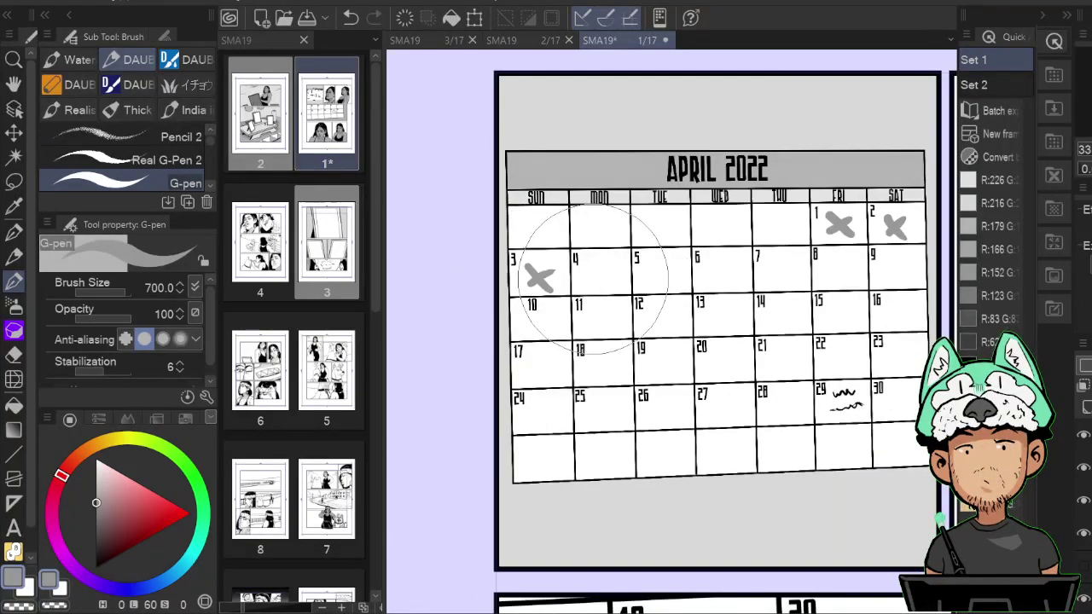
{"action": "mouse_move", "coordinate": [588, 266]}
{"action": "left_mouse_down"}
{"action": "mouse_move", "coordinate": [612, 284]}
{"action": "mouse_move", "coordinate": [589, 285]}
{"action": "left_mouse_up"}
{"action": "left_click_drag", "start_coordinate": [648, 262], "coordinate": [679, 281]}
{"action": "mouse_move", "coordinate": [678, 262]}
{"action": "left_mouse_down"}
{"action": "mouse_move", "coordinate": [651, 282]}
{"action": "mouse_move", "coordinate": [734, 282]}
{"action": "mouse_move", "coordinate": [708, 283]}
{"action": "left_mouse_up"}
{"action": "left_click_drag", "start_coordinate": [764, 263], "coordinate": [792, 282]}
{"action": "mouse_move", "coordinate": [792, 263]}
{"action": "left_mouse_down"}
{"action": "mouse_move", "coordinate": [765, 284]}
{"action": "mouse_move", "coordinate": [851, 284]}
{"action": "left_mouse_up"}
{"action": "mouse_move", "coordinate": [851, 262]}
{"action": "left_mouse_down"}
{"action": "mouse_move", "coordinate": [825, 285]}
{"action": "mouse_move", "coordinate": [912, 282]}
{"action": "mouse_move", "coordinate": [884, 283]}
{"action": "left_mouse_up"}
Cross out days 10 to 23 on the small April 2022 calendar with matching gray X marks.
{"action": "left_click_drag", "start_coordinate": [529, 319], "coordinate": [551, 334]}
{"action": "mouse_move", "coordinate": [529, 336]}
{"action": "left_mouse_down"}
{"action": "mouse_move", "coordinate": [550, 322]}
{"action": "mouse_move", "coordinate": [615, 332]}
{"action": "mouse_move", "coordinate": [621, 316]}
{"action": "mouse_move", "coordinate": [670, 332]}
{"action": "left_mouse_up"}
{"action": "mouse_move", "coordinate": [647, 333]}
{"action": "left_mouse_down"}
{"action": "mouse_move", "coordinate": [667, 318]}
{"action": "mouse_move", "coordinate": [739, 322]}
{"action": "mouse_move", "coordinate": [742, 312]}
{"action": "mouse_move", "coordinate": [796, 327]}
{"action": "mouse_move", "coordinate": [799, 314]}
{"action": "mouse_move", "coordinate": [854, 326]}
{"action": "mouse_move", "coordinate": [860, 312]}
{"action": "left_mouse_up"}
{"action": "mouse_move", "coordinate": [523, 354]}
{"action": "left_mouse_down"}
{"action": "mouse_move", "coordinate": [554, 379]}
{"action": "mouse_move", "coordinate": [556, 359]}
{"action": "mouse_move", "coordinate": [619, 378]}
{"action": "left_mouse_up"}
{"action": "mouse_move", "coordinate": [580, 379]}
{"action": "left_mouse_down"}
{"action": "mouse_move", "coordinate": [676, 384]}
{"action": "mouse_move", "coordinate": [662, 358]}
{"action": "mouse_move", "coordinate": [654, 367]}
{"action": "mouse_move", "coordinate": [739, 365]}
{"action": "left_mouse_up"}
{"action": "mouse_move", "coordinate": [708, 369]}
{"action": "left_mouse_down"}
{"action": "mouse_move", "coordinate": [740, 374]}
{"action": "mouse_move", "coordinate": [752, 341]}
{"action": "mouse_move", "coordinate": [799, 367]}
{"action": "left_mouse_up"}
{"action": "left_click", "coordinate": [772, 355]}
{"action": "mouse_move", "coordinate": [765, 373]}
{"action": "left_mouse_down"}
{"action": "mouse_move", "coordinate": [808, 348]}
{"action": "mouse_move", "coordinate": [852, 365]}
{"action": "mouse_move", "coordinate": [862, 342]}
{"action": "mouse_move", "coordinate": [916, 336]}
{"action": "left_mouse_up"}
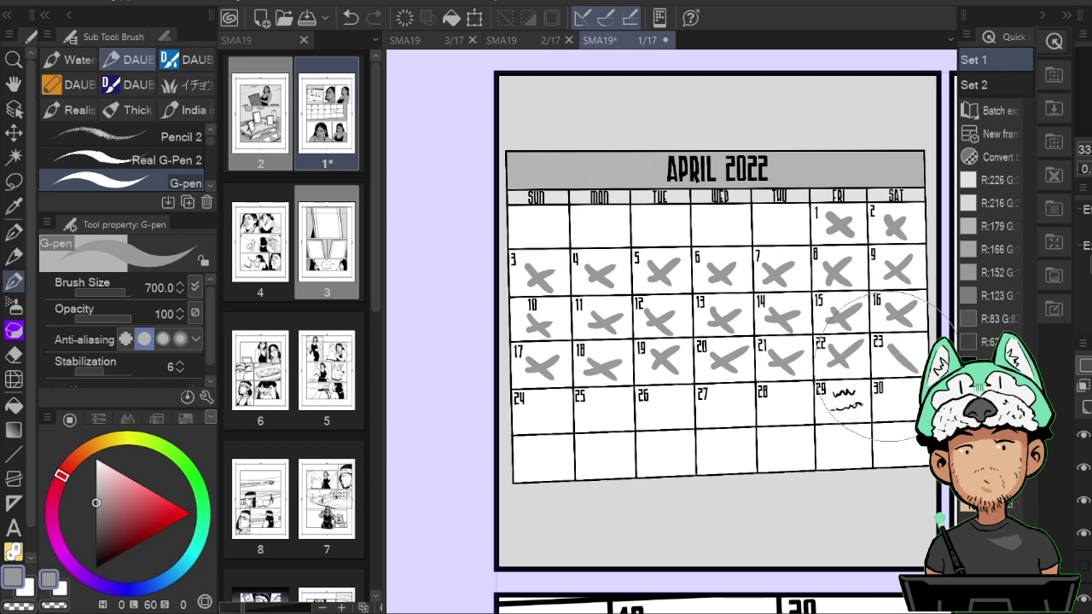
Cross out days 24 to 28 on the small calendar, leaving the marked 29th clear.
{"action": "mouse_move", "coordinate": [527, 409]}
{"action": "left_mouse_down"}
{"action": "mouse_move", "coordinate": [556, 426]}
{"action": "mouse_move", "coordinate": [559, 408]}
{"action": "mouse_move", "coordinate": [623, 425]}
{"action": "left_mouse_up"}
{"action": "mouse_move", "coordinate": [591, 428]}
{"action": "left_mouse_down"}
{"action": "mouse_move", "coordinate": [629, 401]}
{"action": "mouse_move", "coordinate": [674, 420]}
{"action": "mouse_move", "coordinate": [681, 399]}
{"action": "mouse_move", "coordinate": [681, 418]}
{"action": "left_mouse_up"}
{"action": "mouse_move", "coordinate": [650, 419]}
{"action": "left_mouse_down"}
{"action": "mouse_move", "coordinate": [685, 399]}
{"action": "mouse_move", "coordinate": [715, 395]}
{"action": "mouse_move", "coordinate": [745, 418]}
{"action": "left_mouse_up"}
{"action": "mouse_move", "coordinate": [710, 420]}
{"action": "left_mouse_down"}
{"action": "mouse_move", "coordinate": [738, 388]}
{"action": "mouse_move", "coordinate": [804, 415]}
{"action": "left_mouse_up"}
{"action": "left_click_drag", "start_coordinate": [776, 421], "coordinate": [806, 387]}
Try to cross out day 19 in the close-up calendar panel with the G-pen at size 700.
{"action": "key", "text": "space"}
{"action": "mouse_move", "coordinate": [903, 405]}
{"action": "left_mouse_down"}
{"action": "mouse_move", "coordinate": [841, 395]}
{"action": "mouse_move", "coordinate": [801, 325]}
{"action": "left_mouse_up"}
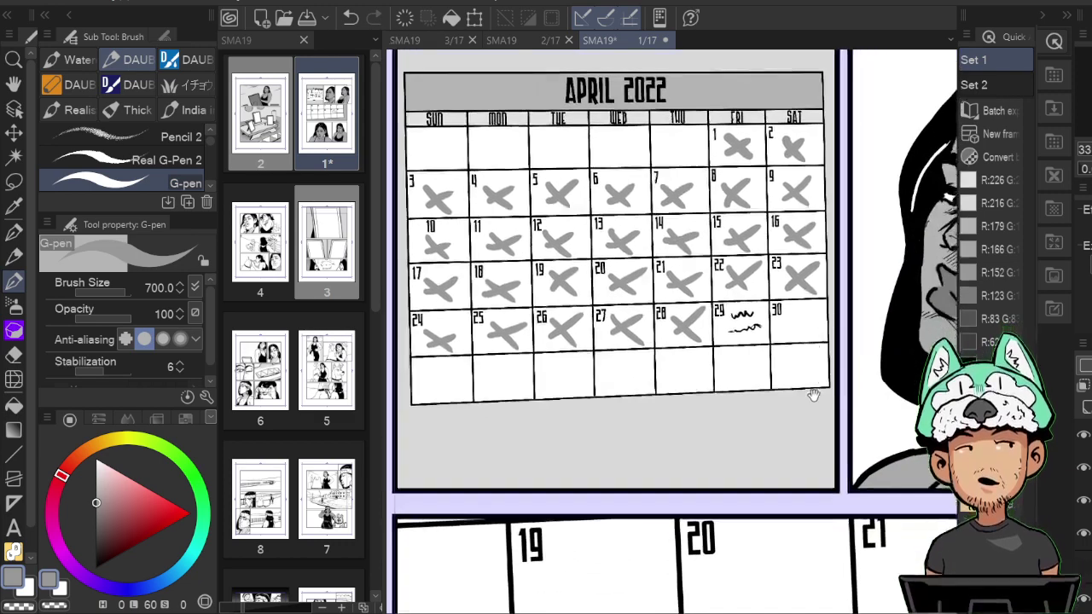
{"action": "left_click_drag", "start_coordinate": [814, 395], "coordinate": [814, 323]}
{"action": "left_click_drag", "start_coordinate": [793, 427], "coordinate": [806, 306]}
{"action": "left_click_drag", "start_coordinate": [580, 353], "coordinate": [645, 433]}
{"action": "left_click_drag", "start_coordinate": [648, 364], "coordinate": [559, 440]}
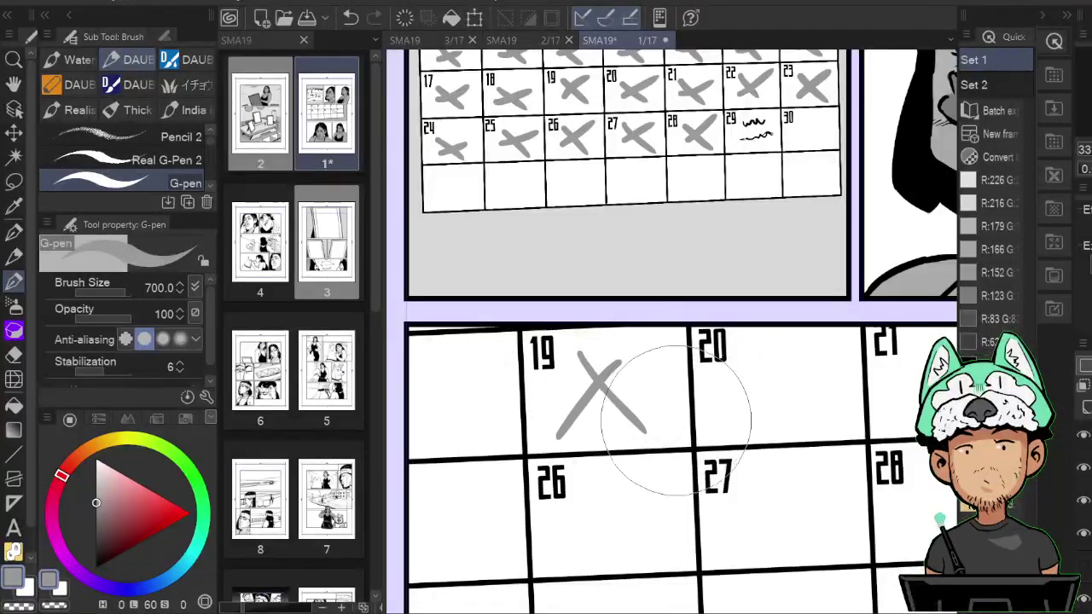
{"action": "key", "text": "ctrl+z"}
Enlarge the G-pen to size 1200 and cross out days 19, 20 and 21 in the close-up calendar panel.
{"action": "key", "text": "]"}
{"action": "left_click_drag", "start_coordinate": [567, 363], "coordinate": [631, 414]}
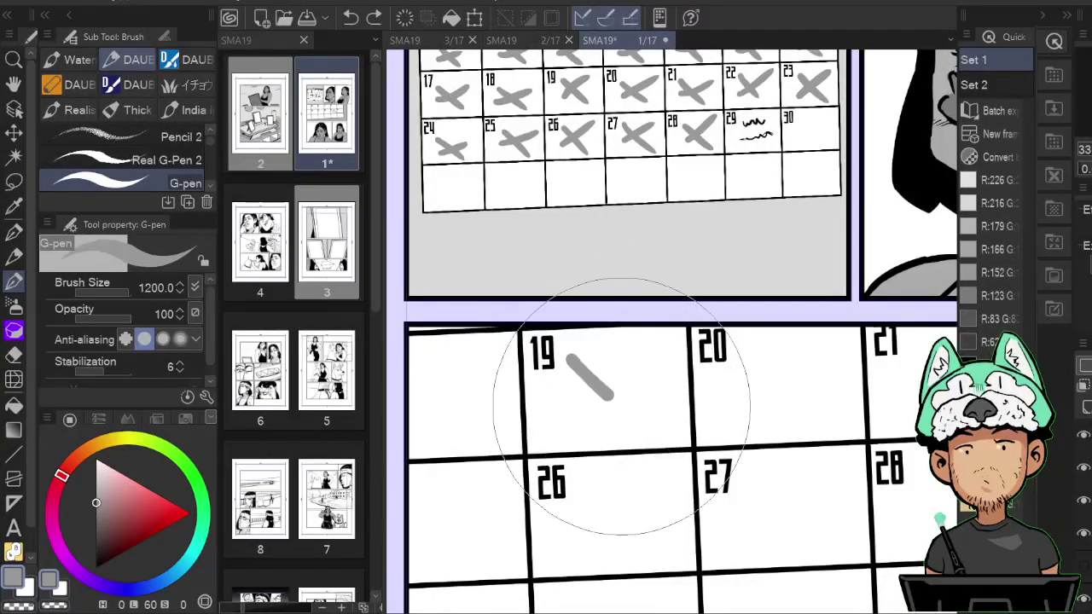
{"action": "left_click_drag", "start_coordinate": [669, 346], "coordinate": [553, 409]}
{"action": "left_click_drag", "start_coordinate": [567, 366], "coordinate": [640, 430]}
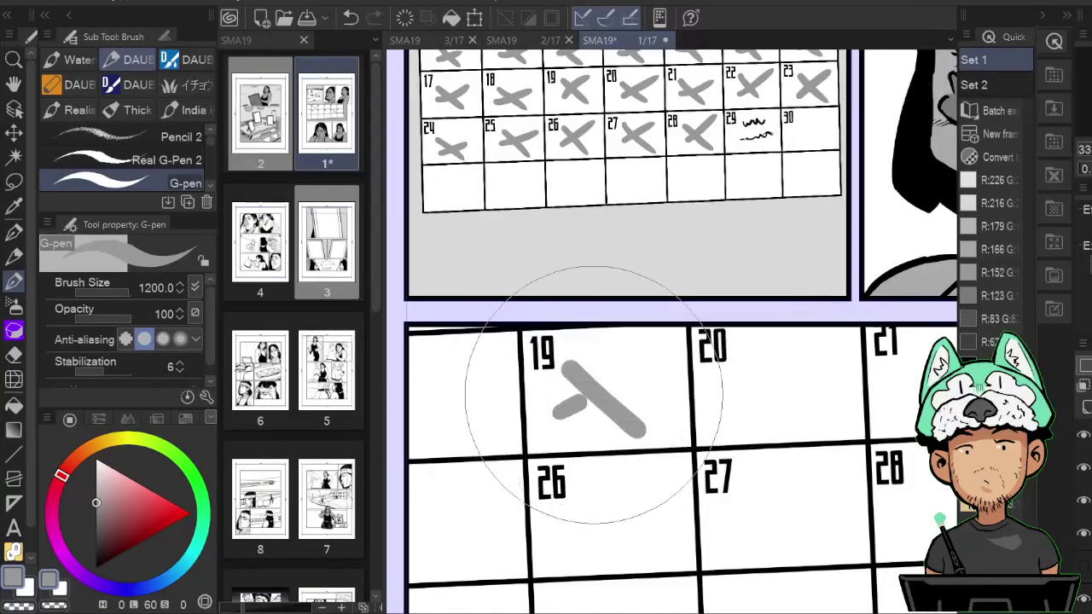
{"action": "left_click_drag", "start_coordinate": [649, 369], "coordinate": [555, 418]}
{"action": "left_click_drag", "start_coordinate": [748, 352], "coordinate": [822, 424]}
{"action": "left_click_drag", "start_coordinate": [840, 376], "coordinate": [663, 364]}
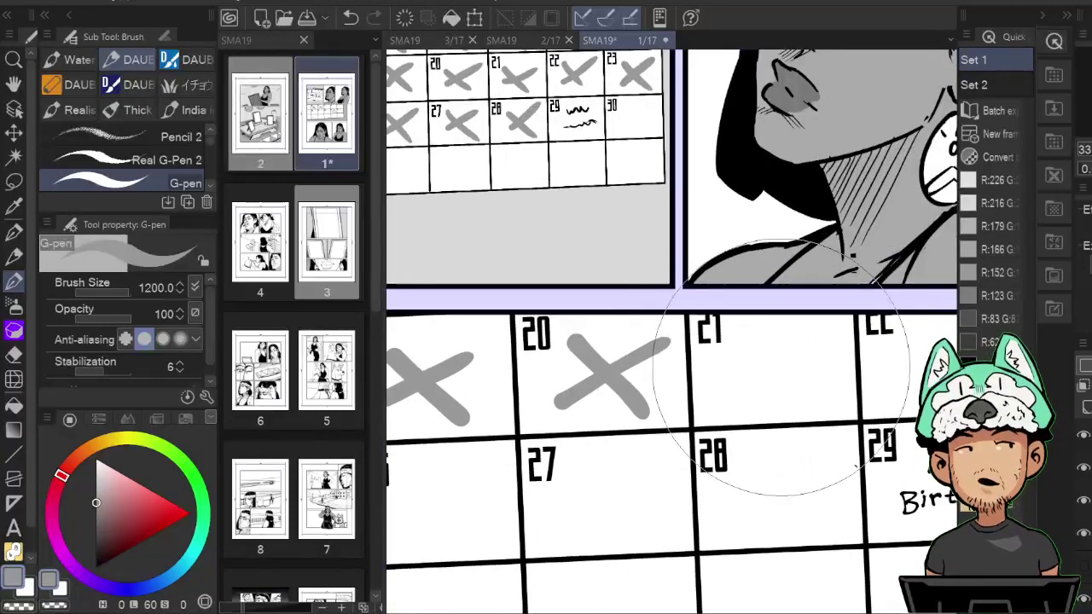
{"action": "left_click_drag", "start_coordinate": [729, 341], "coordinate": [797, 399]}
{"action": "left_click_drag", "start_coordinate": [810, 329], "coordinate": [738, 377]}
Cross out days 22 and 23 in the close-up calendar's upper row, undoing any misplaced strokes.
{"action": "mouse_move", "coordinate": [909, 357]}
{"action": "left_mouse_down"}
{"action": "mouse_move", "coordinate": [671, 427]}
{"action": "mouse_move", "coordinate": [723, 459]}
{"action": "left_mouse_up"}
{"action": "left_click_drag", "start_coordinate": [664, 449], "coordinate": [768, 389]}
{"action": "left_click_drag", "start_coordinate": [835, 433], "coordinate": [672, 365]}
{"action": "left_click_drag", "start_coordinate": [666, 340], "coordinate": [732, 390]}
{"action": "left_click_drag", "start_coordinate": [683, 383], "coordinate": [754, 314]}
{"action": "mouse_move", "coordinate": [660, 403]}
{"action": "left_mouse_down"}
{"action": "mouse_move", "coordinate": [739, 373]}
{"action": "mouse_move", "coordinate": [876, 367]}
{"action": "mouse_move", "coordinate": [699, 373]}
{"action": "left_mouse_up"}
{"action": "key", "text": "ctrl+z"}
{"action": "key", "text": "ctrl+z"}
{"action": "left_click_drag", "start_coordinate": [741, 303], "coordinate": [802, 380]}
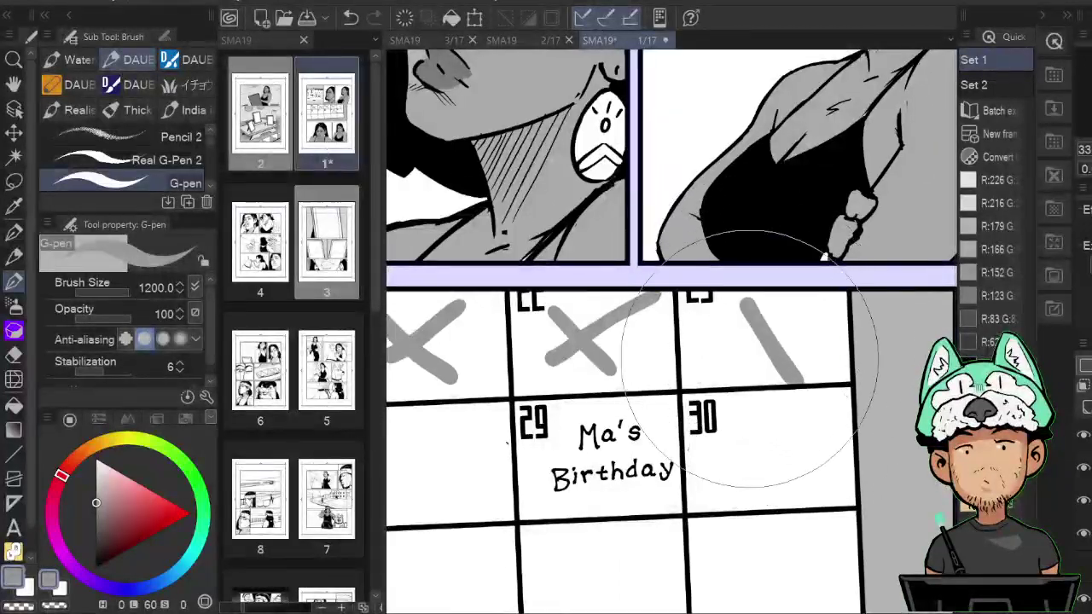
{"action": "left_click_drag", "start_coordinate": [717, 365], "coordinate": [838, 324]}
{"action": "left_click_drag", "start_coordinate": [851, 274], "coordinate": [748, 348]}
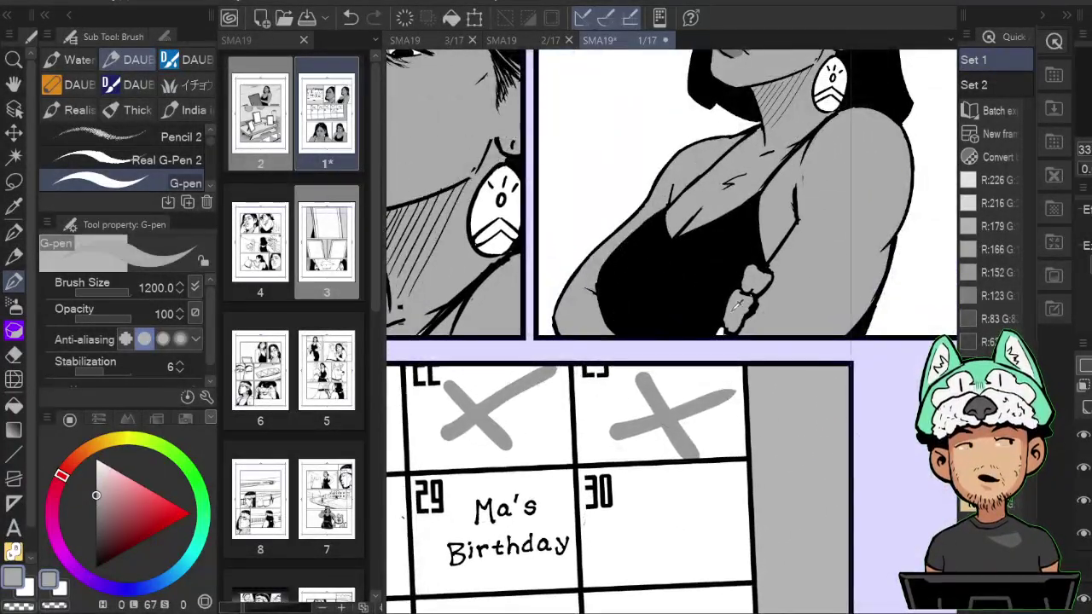
Cross out days 26, 27 and 28 in the close-up calendar with the same gray pen.
{"action": "mouse_move", "coordinate": [588, 457]}
{"action": "left_mouse_down"}
{"action": "mouse_move", "coordinate": [568, 412]}
{"action": "mouse_move", "coordinate": [573, 298]}
{"action": "left_mouse_up"}
{"action": "left_click_drag", "start_coordinate": [633, 283], "coordinate": [705, 356]}
{"action": "left_click_drag", "start_coordinate": [628, 336], "coordinate": [719, 278]}
{"action": "left_click_drag", "start_coordinate": [821, 331], "coordinate": [708, 309]}
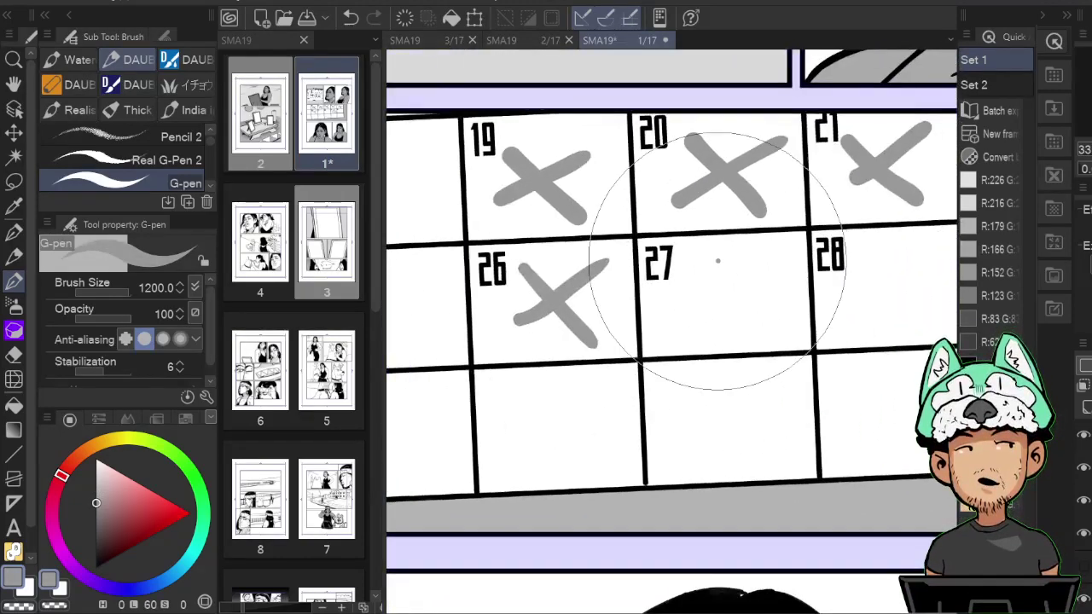
{"action": "left_click_drag", "start_coordinate": [713, 259], "coordinate": [769, 328]}
{"action": "mouse_move", "coordinate": [697, 315]}
{"action": "left_mouse_down"}
{"action": "mouse_move", "coordinate": [797, 252]}
{"action": "mouse_move", "coordinate": [599, 268]}
{"action": "left_mouse_up"}
{"action": "left_click_drag", "start_coordinate": [672, 263], "coordinate": [741, 333]}
{"action": "mouse_move", "coordinate": [669, 326]}
{"action": "left_mouse_down"}
{"action": "mouse_move", "coordinate": [746, 260]}
{"action": "mouse_move", "coordinate": [616, 325]}
{"action": "left_mouse_up"}
Cross out the two unnumbered cells before days 19 and 26 at the close-up calendar panel's edge.
{"action": "left_click_drag", "start_coordinate": [478, 291], "coordinate": [846, 348]}
{"action": "mouse_move", "coordinate": [605, 340]}
{"action": "left_mouse_down"}
{"action": "mouse_move", "coordinate": [630, 350]}
{"action": "mouse_move", "coordinate": [721, 334]}
{"action": "left_mouse_up"}
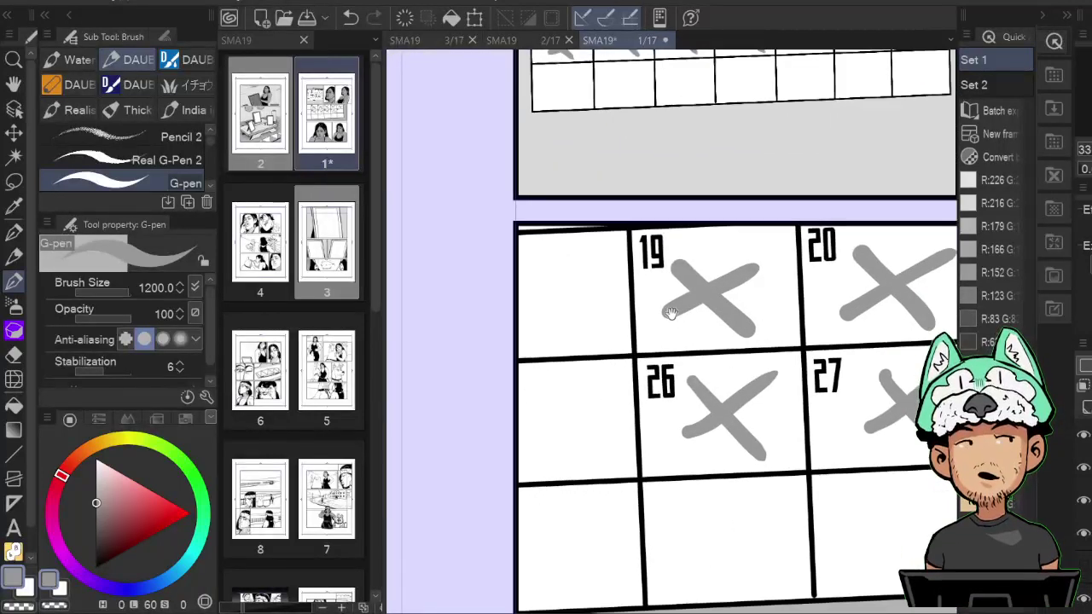
{"action": "left_click_drag", "start_coordinate": [533, 394], "coordinate": [589, 456]}
{"action": "left_click_drag", "start_coordinate": [603, 382], "coordinate": [530, 452]}
{"action": "mouse_move", "coordinate": [525, 266]}
{"action": "left_mouse_down"}
{"action": "mouse_move", "coordinate": [603, 340]}
{"action": "mouse_move", "coordinate": [594, 264]}
{"action": "mouse_move", "coordinate": [619, 243]}
{"action": "left_mouse_up"}
Review the whole of page 1 with its crossed-out calendars at several magnifications and save it.
{"action": "scroll", "coordinate": [629, 243], "scroll_direction": "down", "scroll_amount": 10}
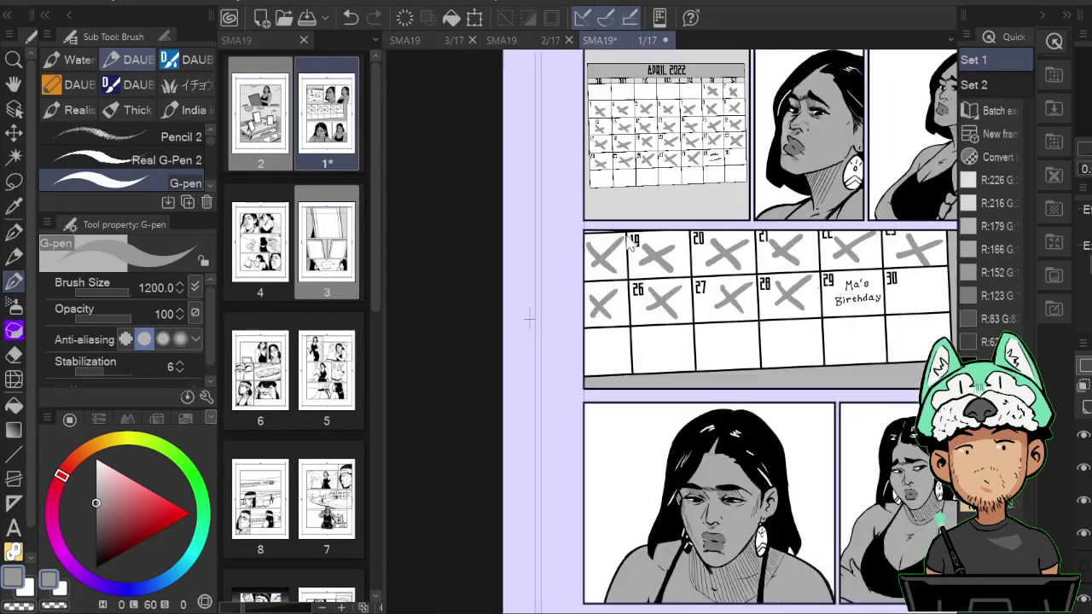
{"action": "scroll", "coordinate": [630, 244], "scroll_direction": "up", "scroll_amount": 5}
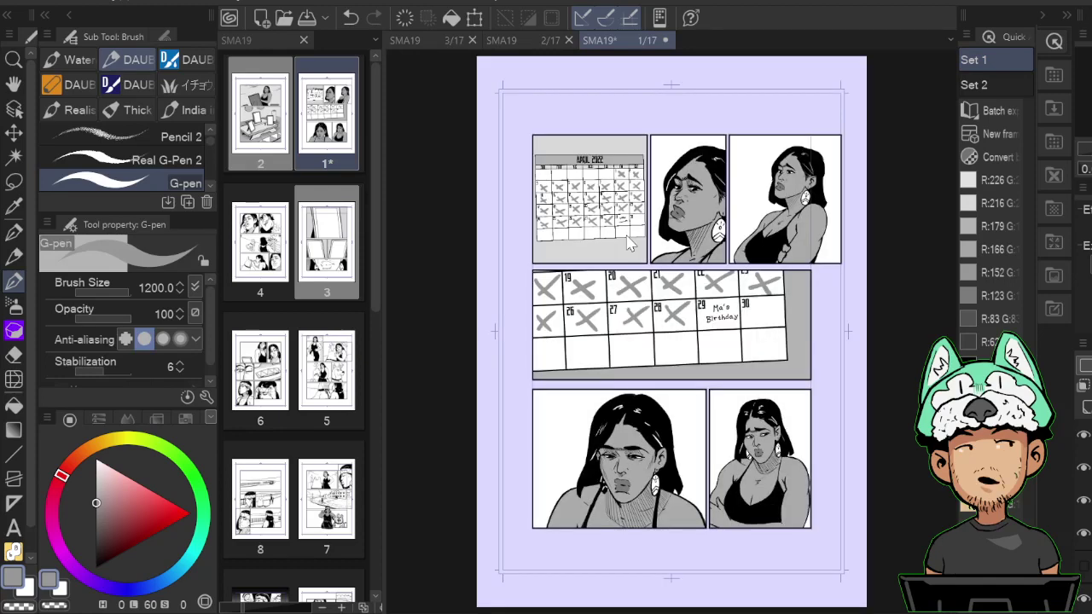
{"action": "scroll", "coordinate": [629, 244], "scroll_direction": "down", "scroll_amount": 3}
{"action": "scroll", "coordinate": [630, 244], "scroll_direction": "up", "scroll_amount": 3}
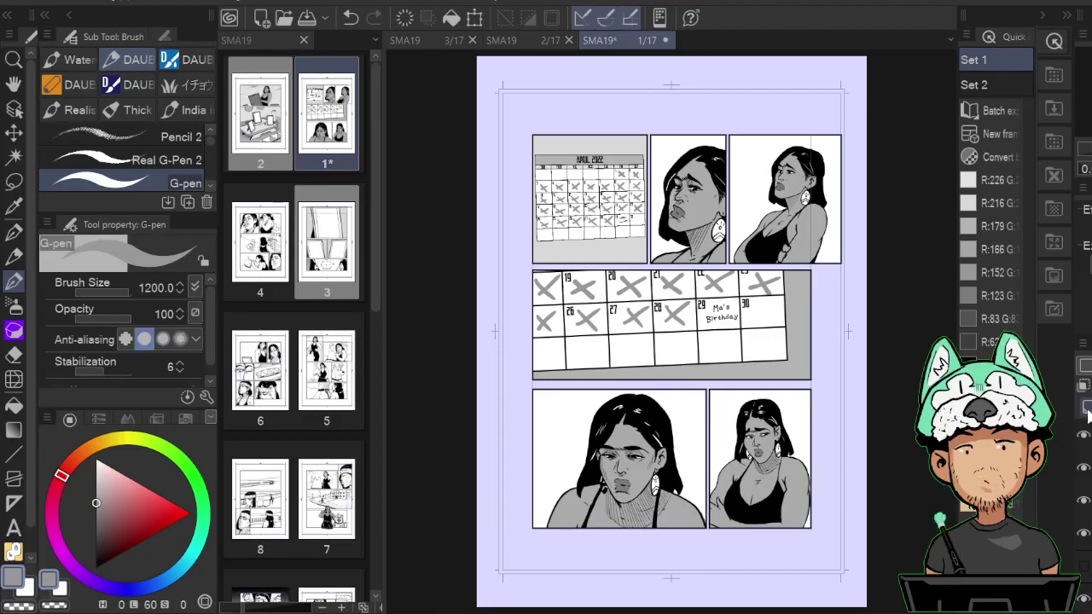
{"action": "key", "text": "ctrl+minus"}
{"action": "key", "text": "ctrl+minus"}
{"action": "key", "text": "ctrl+minus"}
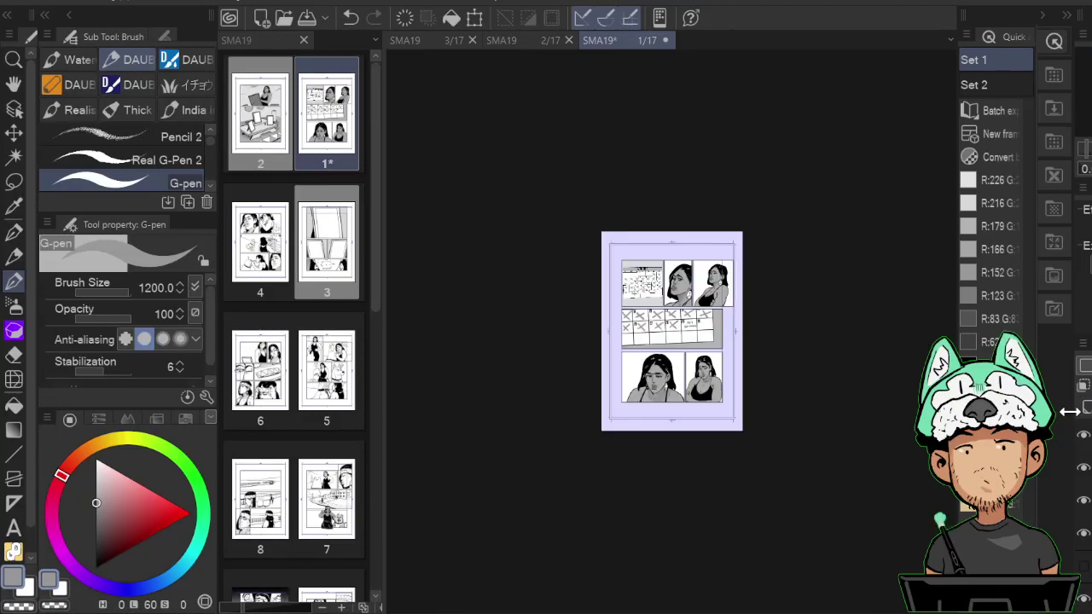
{"action": "key", "text": "ctrl+0"}
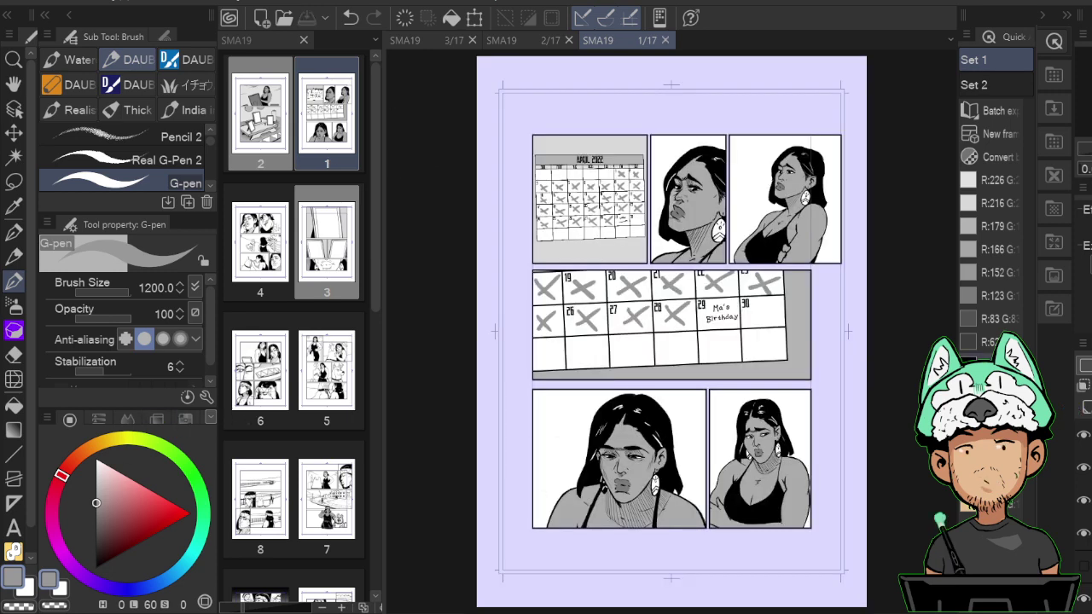
Set the G-pen to black and reduce its brush size to 600.
{"action": "left_click", "coordinate": [969, 362]}
{"action": "key", "text": "bracketleft"}
{"action": "key", "text": "bracketleft"}
{"action": "key", "text": "bracketleft"}
{"action": "key", "text": "bracketleft"}
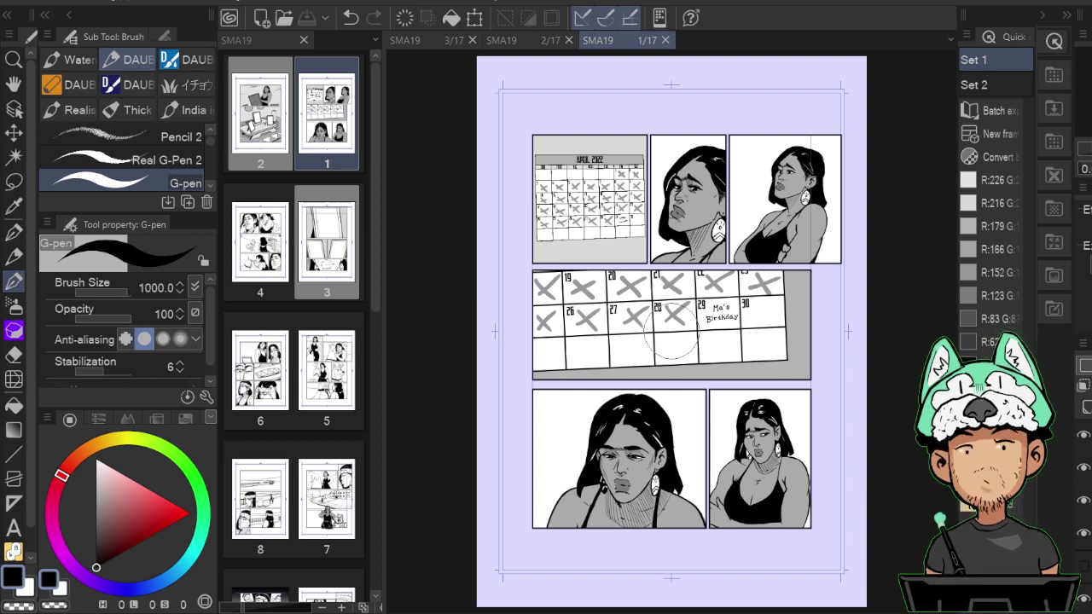
Sample the dark gray from the back of page 2's large picture frame and return to page 3.
{"action": "left_click", "coordinate": [522, 39]}
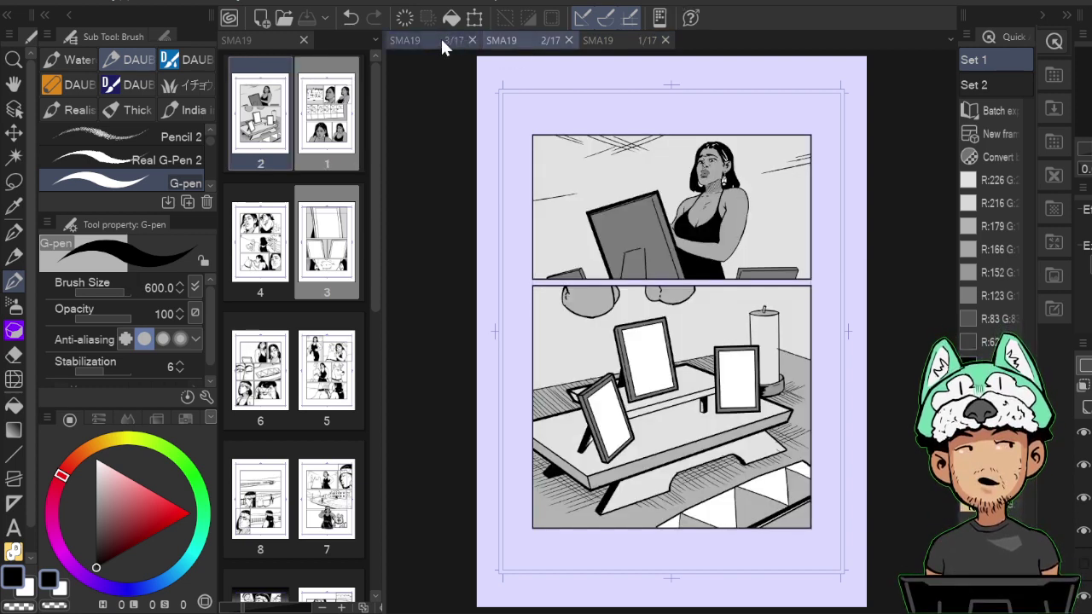
{"action": "left_click", "coordinate": [442, 40]}
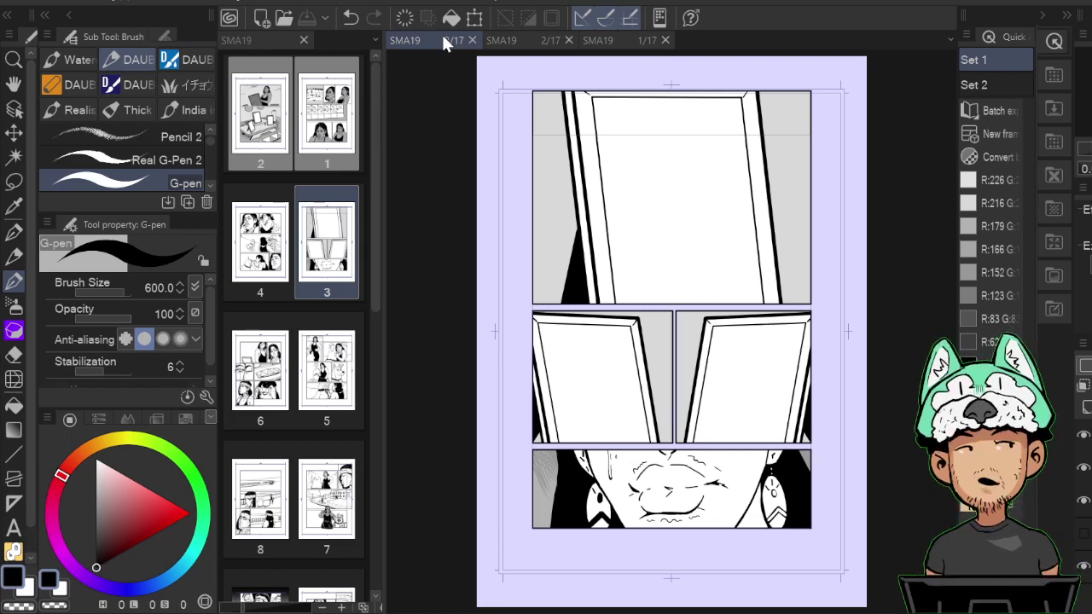
{"action": "left_click", "coordinate": [512, 39]}
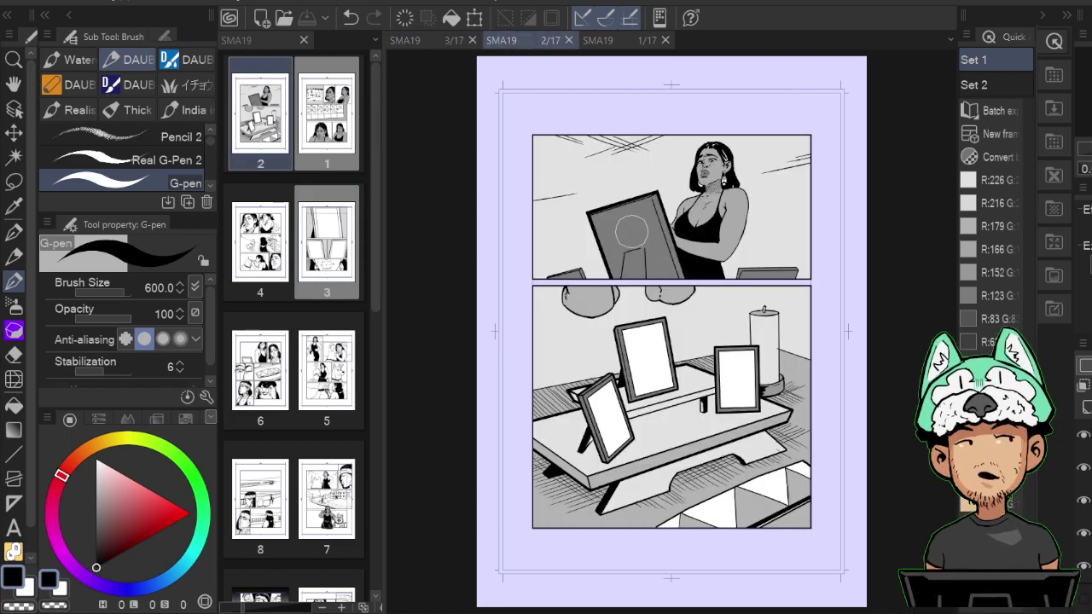
{"action": "left_click", "coordinate": [633, 218], "text": "alt"}
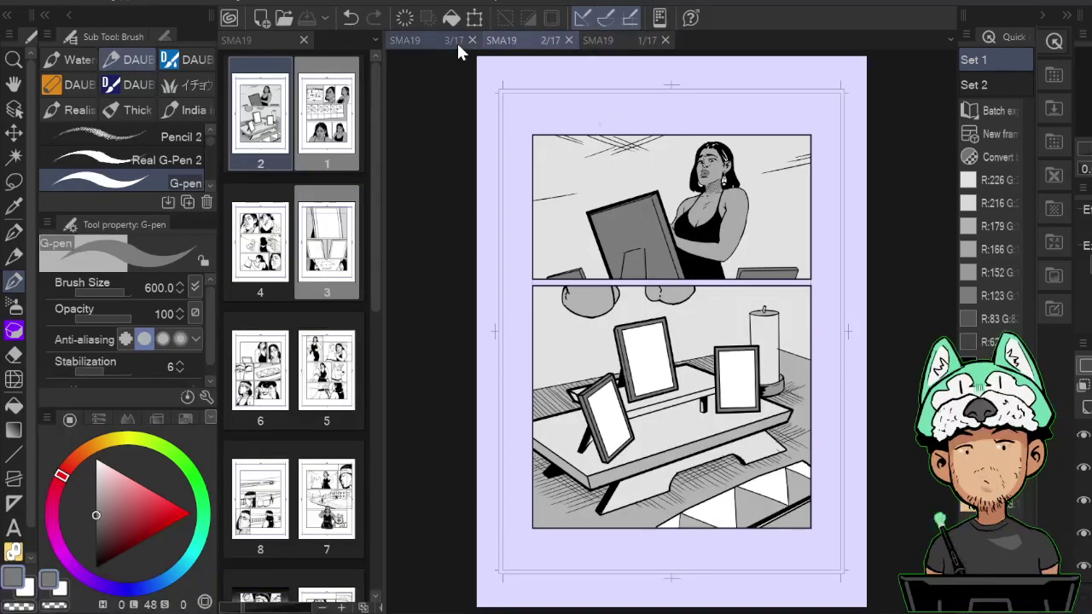
{"action": "left_click", "coordinate": [457, 41]}
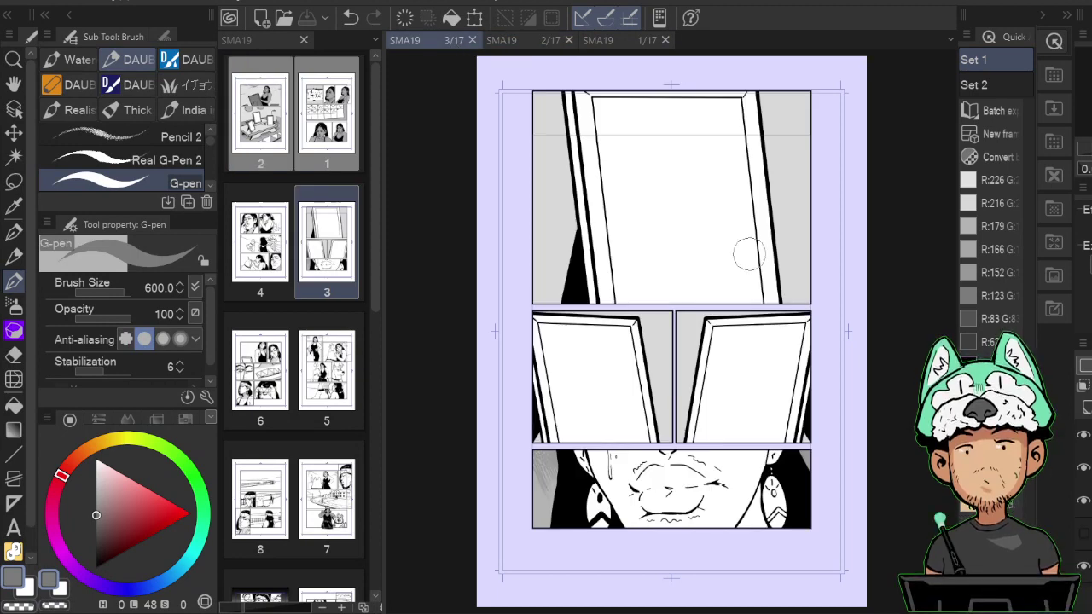
Fill the picture-frame borders in page 3's top and two middle panels with the sampled dark gray.
{"action": "key", "text": "g"}
{"action": "left_click", "coordinate": [585, 196]}
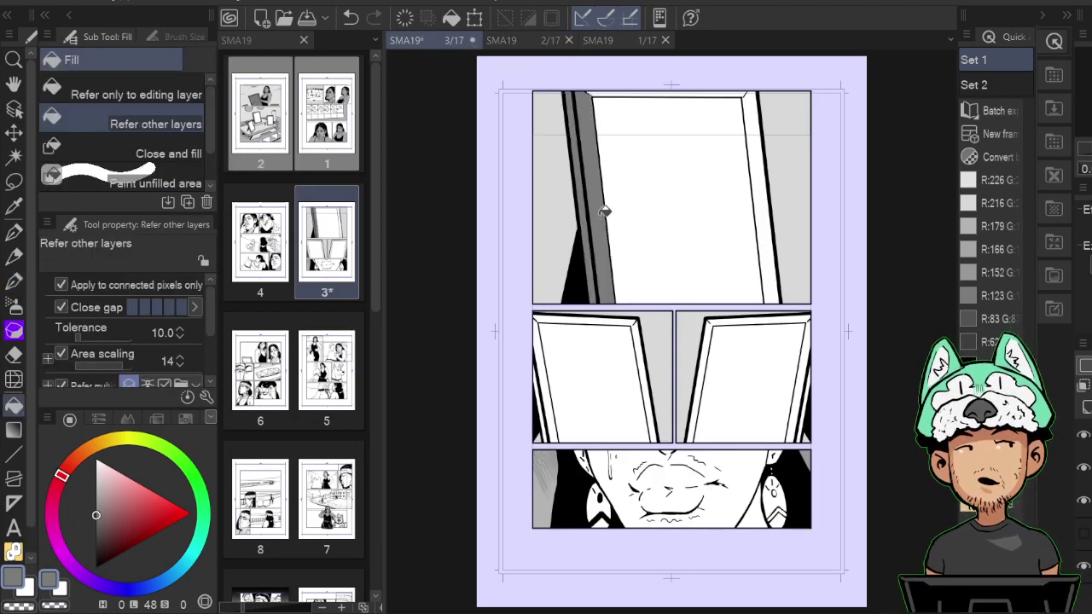
{"action": "left_click", "coordinate": [759, 142]}
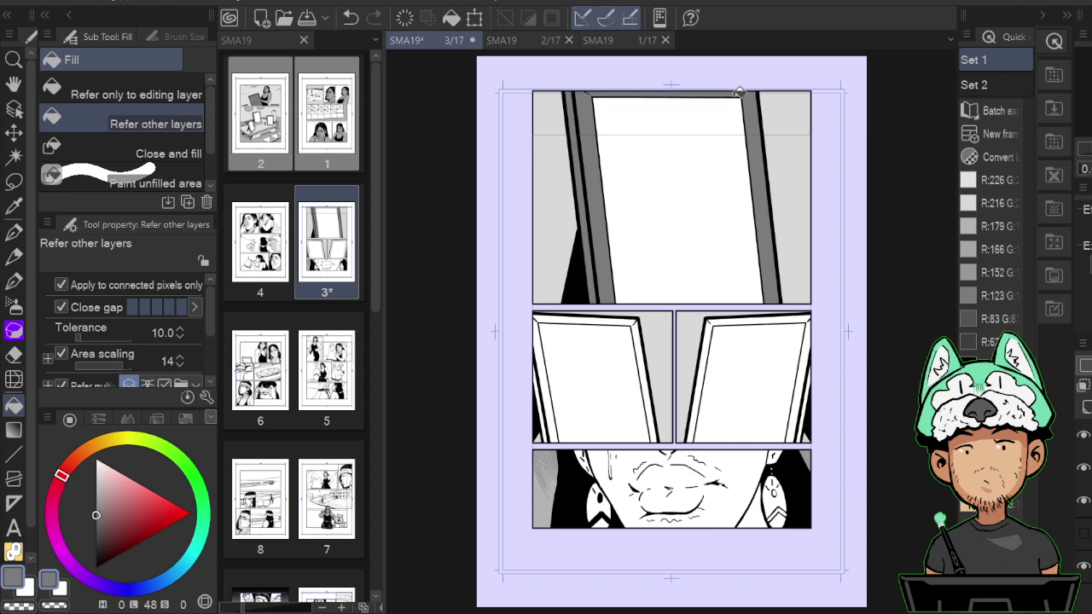
{"action": "left_click", "coordinate": [636, 320]}
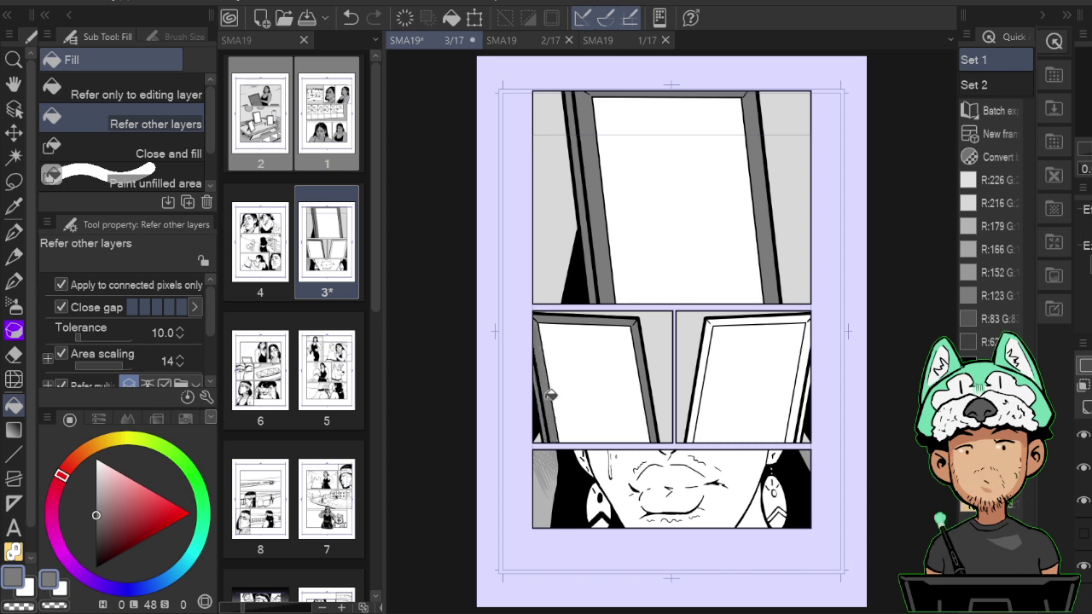
{"action": "left_click", "coordinate": [724, 319]}
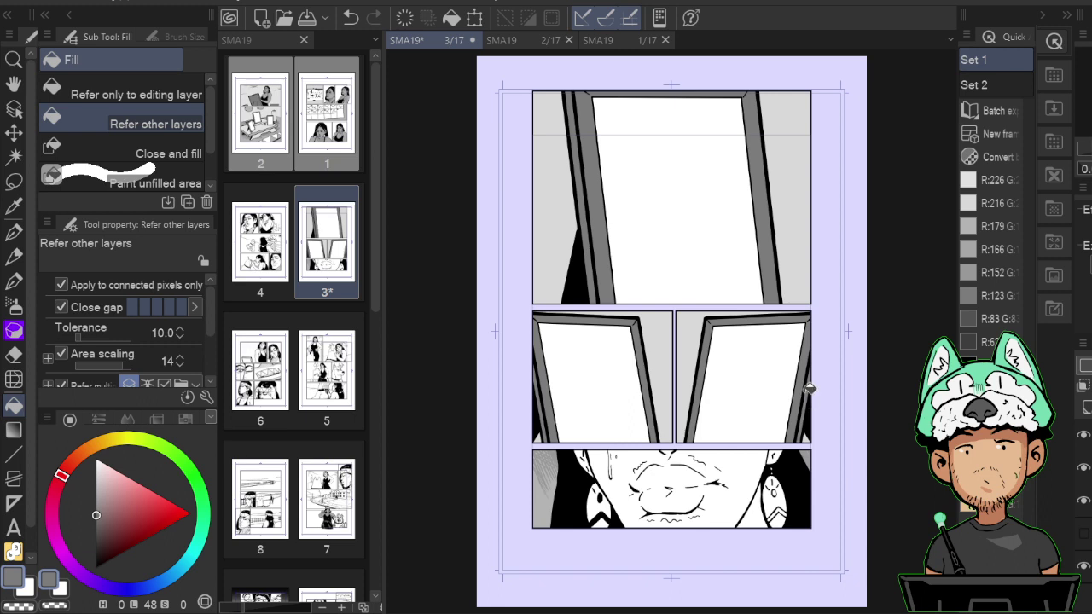
{"action": "scroll", "coordinate": [806, 394], "scroll_direction": "down", "scroll_amount": 4}
{"action": "scroll", "coordinate": [806, 392], "scroll_direction": "up", "scroll_amount": 2}
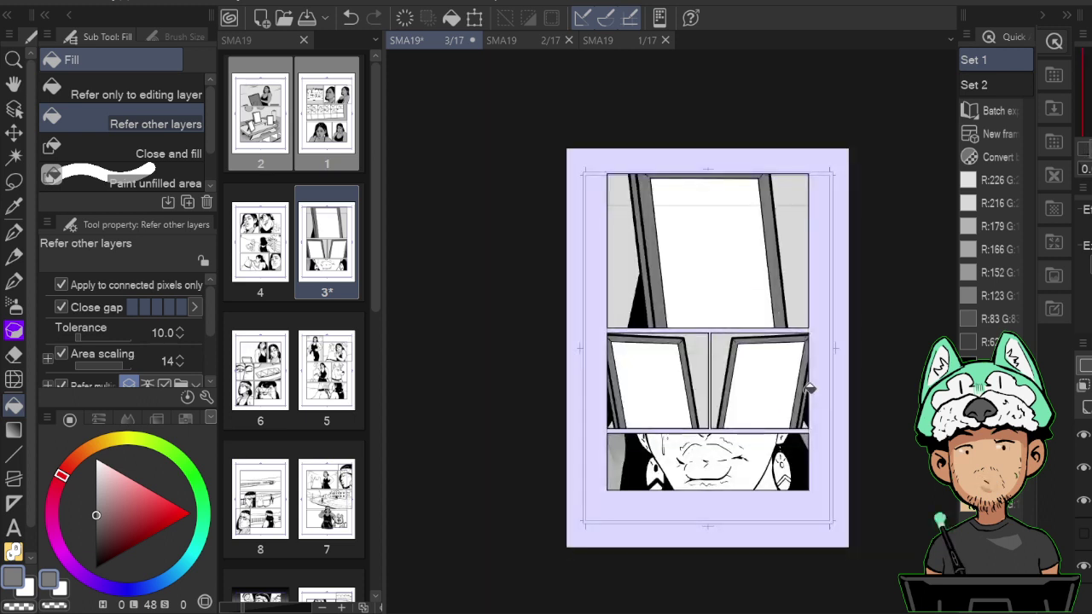
Fill the woman's face and her earring-side ear in page 3's bottom panel with a lighter medium gray.
{"action": "left_click", "coordinate": [1056, 111]}
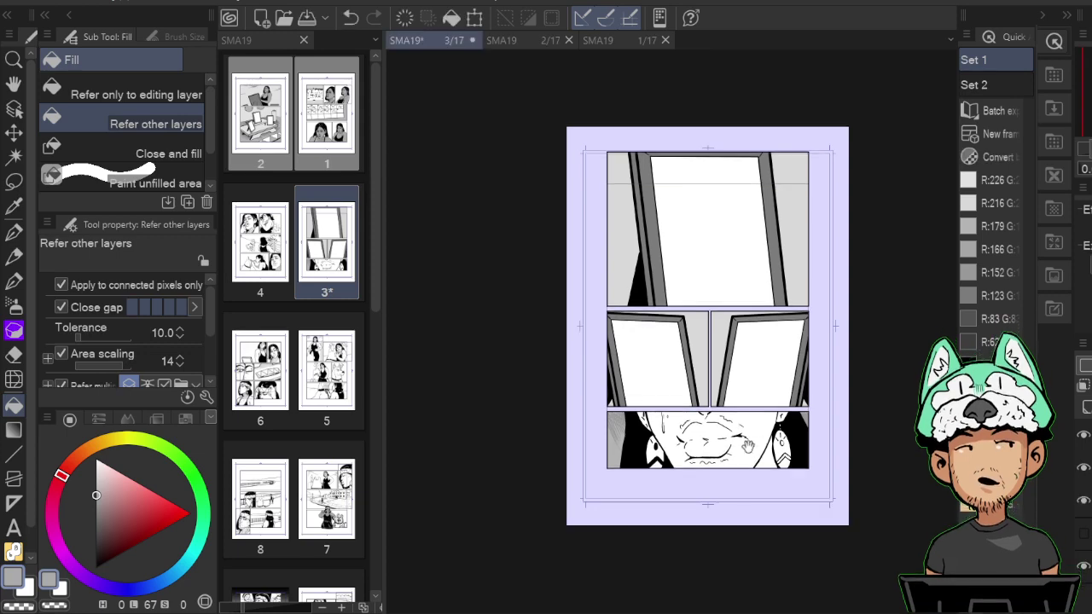
{"action": "scroll", "coordinate": [741, 436], "scroll_direction": "up", "scroll_amount": 4}
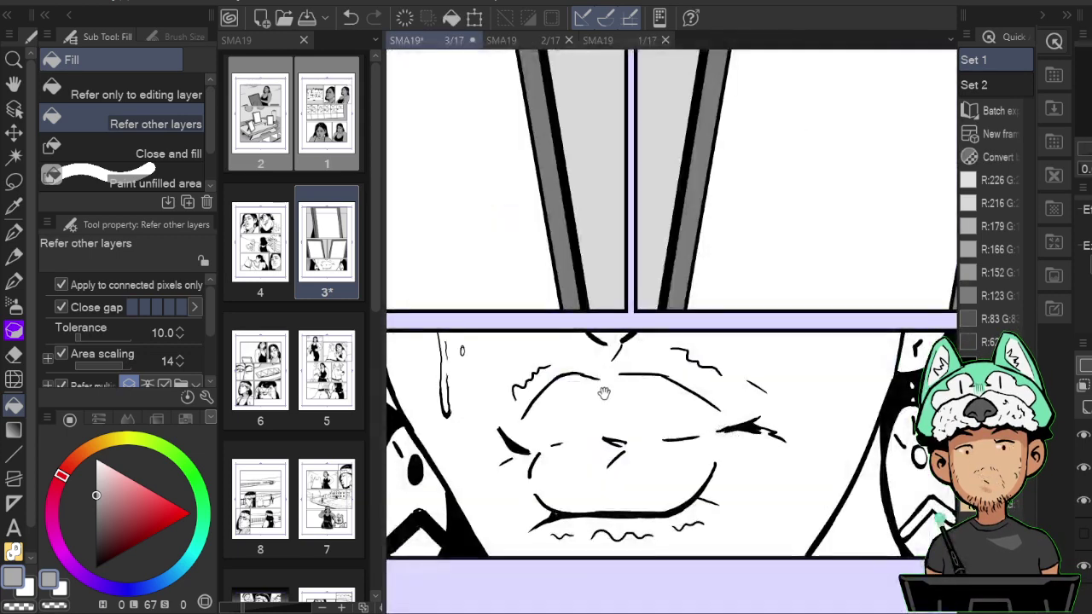
{"action": "left_click", "coordinate": [598, 374]}
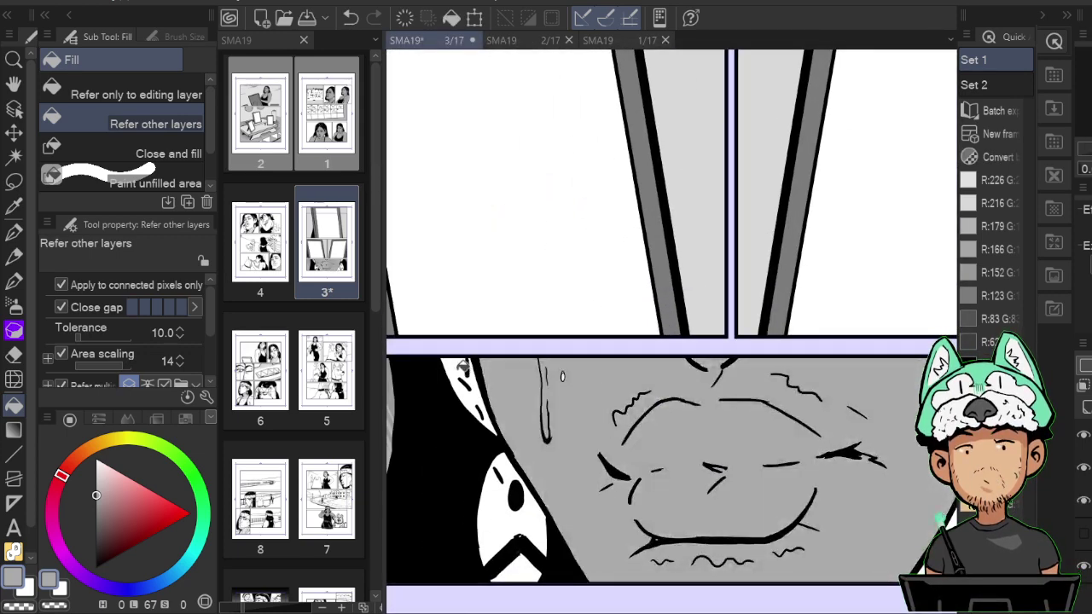
{"action": "key", "text": "b"}
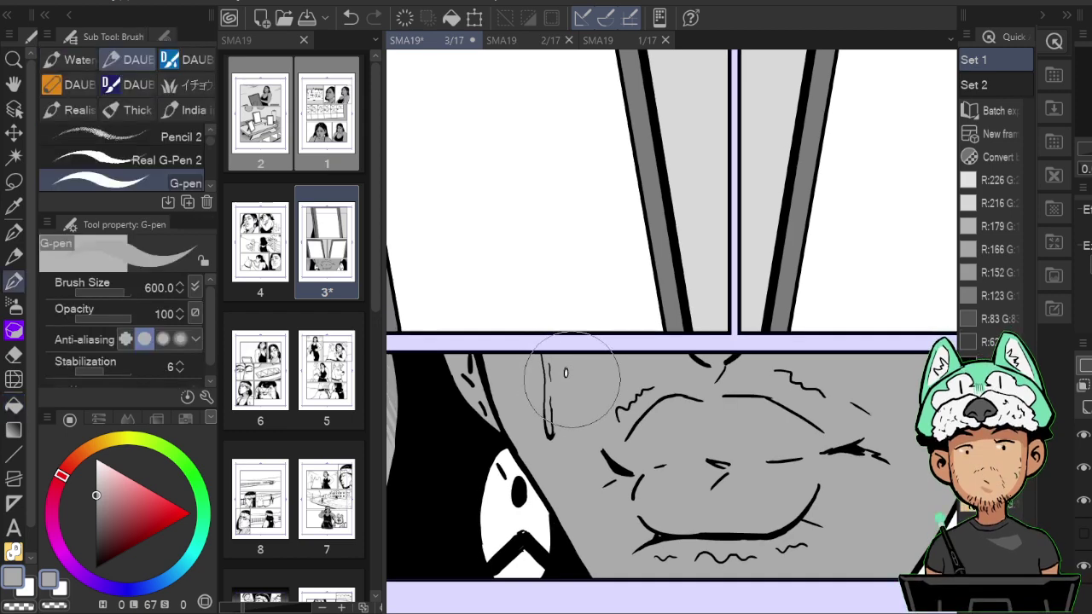
{"action": "left_click", "coordinate": [570, 376]}
{"action": "key", "text": "b"}
{"action": "key", "text": "e"}
{"action": "key", "text": "b"}
Erase the gray inside the sweat streak on the cheek with the Hard eraser at size 1000.
{"action": "key", "text": "e"}
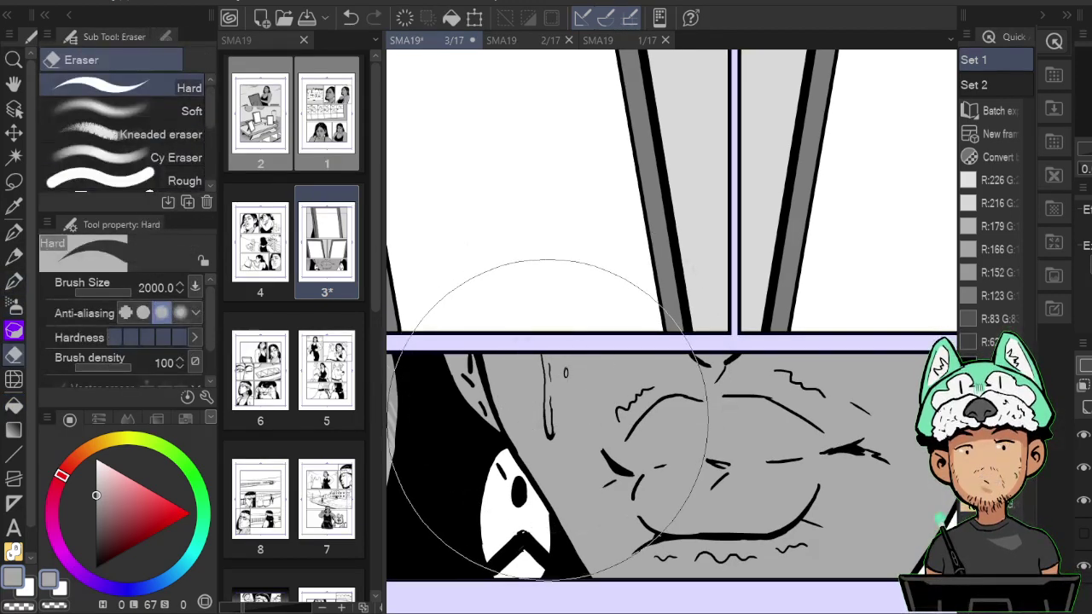
{"action": "key", "text": "bracketleft"}
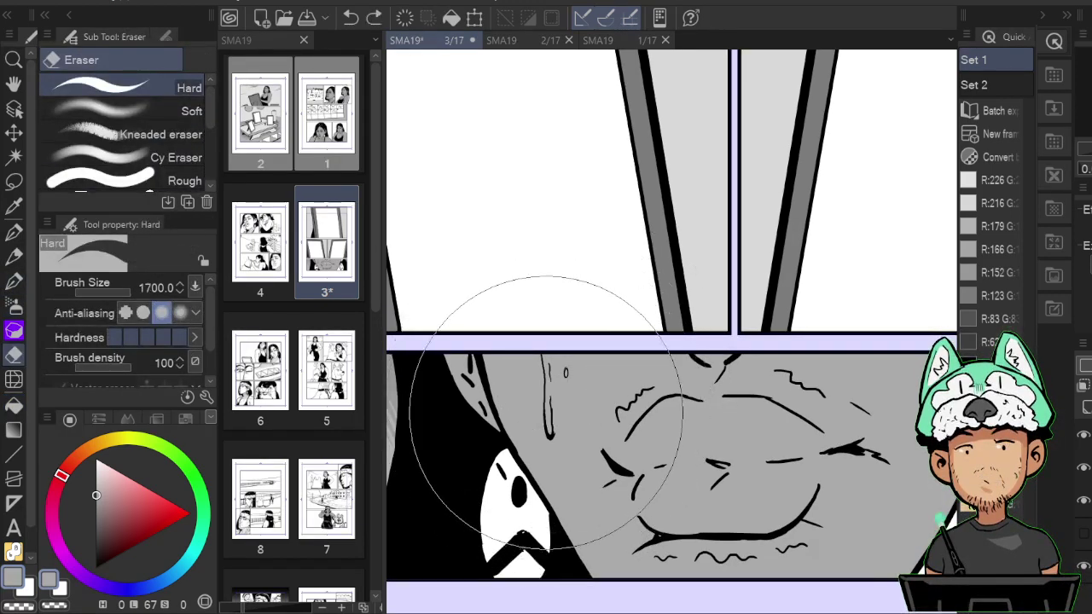
{"action": "key", "text": "bracketleft"}
{"action": "key", "text": "bracketleft"}
{"action": "key", "text": "bracketleft"}
{"action": "left_click_drag", "start_coordinate": [549, 421], "coordinate": [545, 351]}
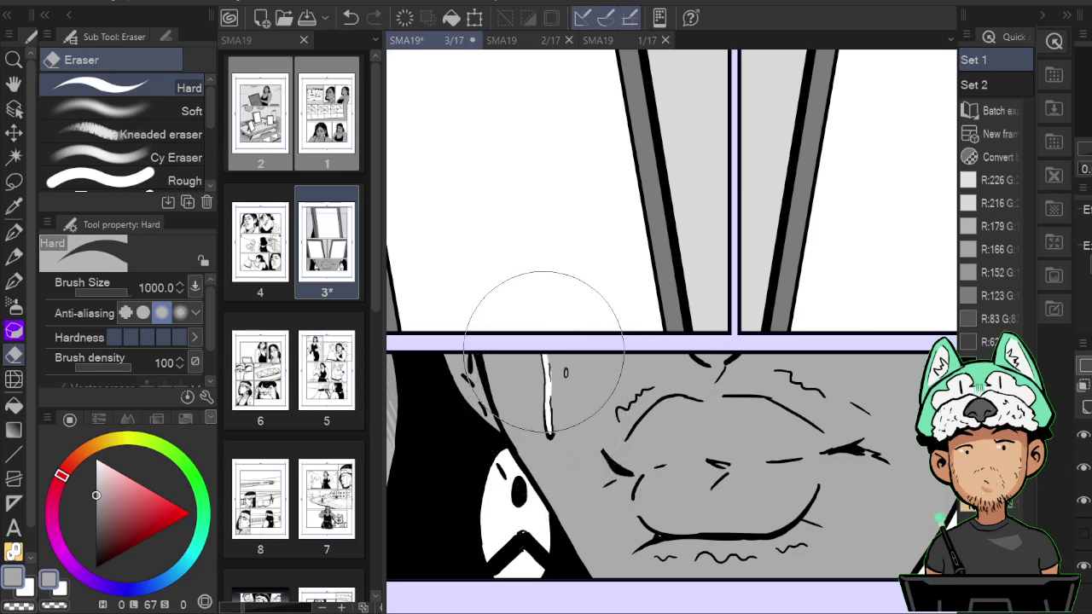
{"action": "mouse_move", "coordinate": [775, 402]}
{"action": "left_mouse_down"}
{"action": "mouse_move", "coordinate": [728, 369]}
{"action": "mouse_move", "coordinate": [770, 333]}
{"action": "mouse_move", "coordinate": [782, 404]}
{"action": "mouse_move", "coordinate": [797, 376]}
{"action": "mouse_move", "coordinate": [775, 377]}
{"action": "left_mouse_up"}
Fill the woman's other ear in the bottom panel with the same medium gray as her face.
{"action": "key", "text": "g"}
{"action": "left_click_drag", "start_coordinate": [852, 287], "coordinate": [849, 365]}
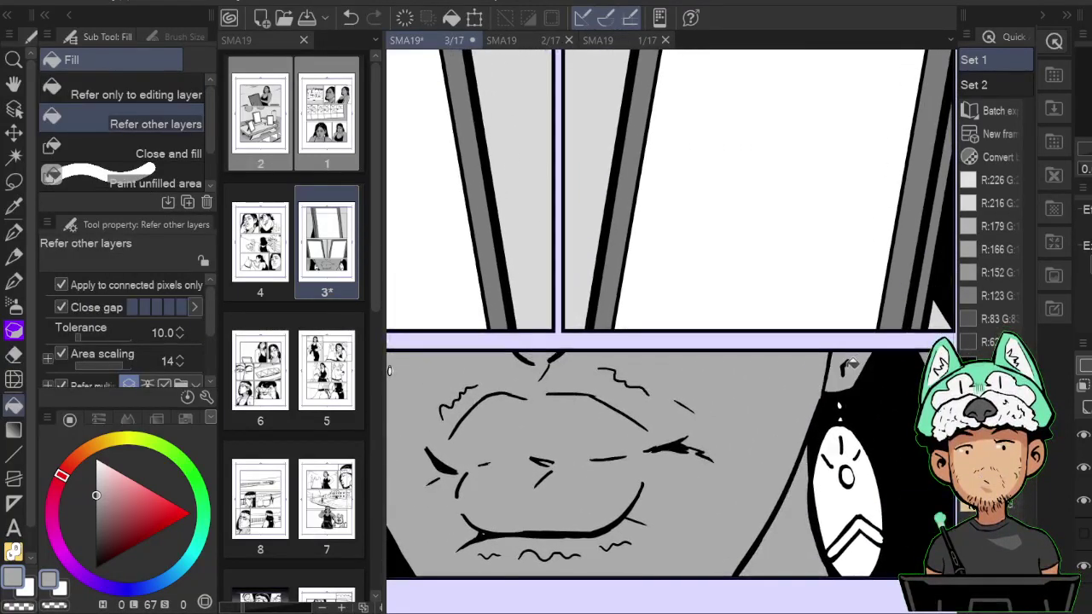
{"action": "left_click_drag", "start_coordinate": [788, 436], "coordinate": [849, 402]}
Paint the woman's lips in a darker gray using the G-pen at brush size 1700.
{"action": "key", "text": "b"}
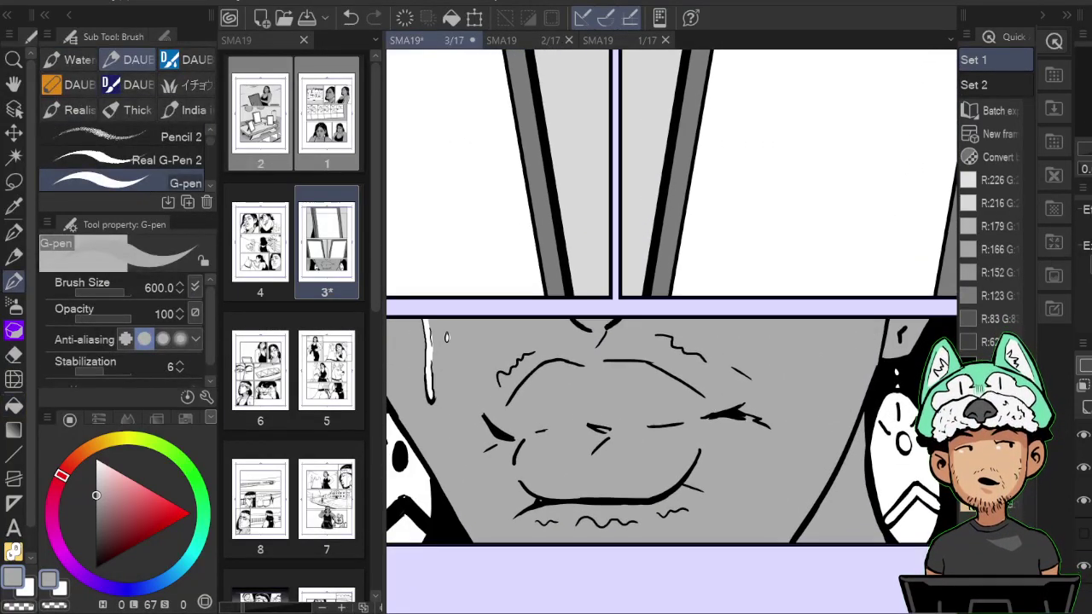
{"action": "left_click", "coordinate": [999, 295]}
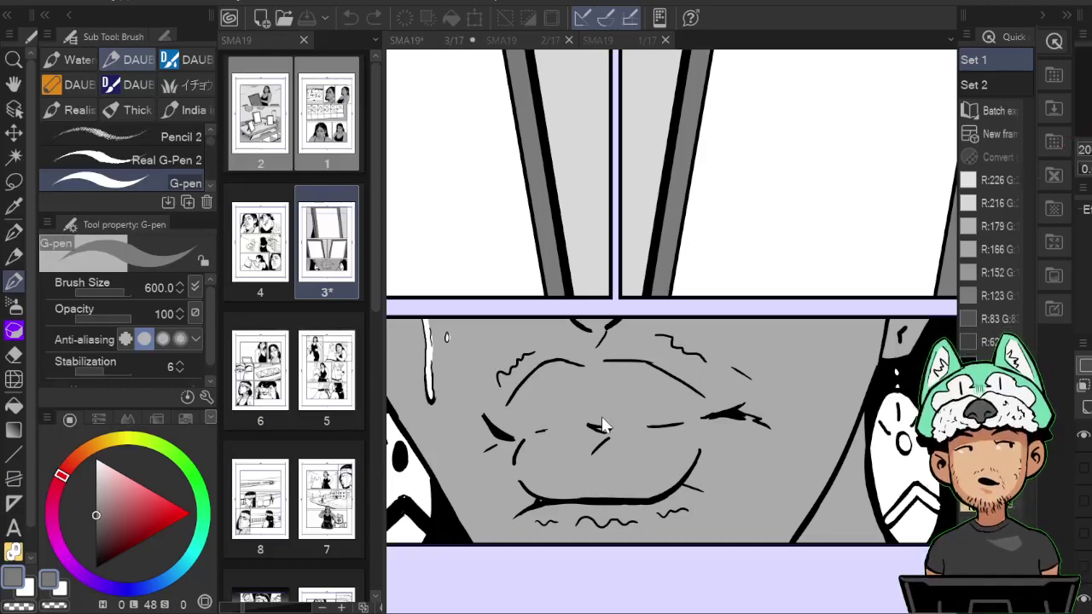
{"action": "mouse_move", "coordinate": [572, 406]}
{"action": "left_mouse_down"}
{"action": "mouse_move", "coordinate": [517, 395]}
{"action": "mouse_move", "coordinate": [565, 420]}
{"action": "left_mouse_up"}
{"action": "key", "text": "bracketright"}
{"action": "key", "text": "bracketright"}
{"action": "key", "text": "bracketright"}
{"action": "key", "text": "bracketright"}
{"action": "key", "text": "bracketright"}
{"action": "key", "text": "bracketright"}
{"action": "key", "text": "bracketright"}
{"action": "key", "text": "bracketright"}
{"action": "key", "text": "bracketright"}
{"action": "mouse_move", "coordinate": [550, 374]}
{"action": "left_mouse_down"}
{"action": "mouse_move", "coordinate": [658, 371]}
{"action": "mouse_move", "coordinate": [579, 407]}
{"action": "mouse_move", "coordinate": [630, 427]}
{"action": "mouse_move", "coordinate": [579, 409]}
{"action": "mouse_move", "coordinate": [607, 426]}
{"action": "mouse_move", "coordinate": [570, 431]}
{"action": "mouse_move", "coordinate": [566, 451]}
{"action": "mouse_move", "coordinate": [586, 475]}
{"action": "mouse_move", "coordinate": [615, 482]}
{"action": "mouse_move", "coordinate": [598, 451]}
{"action": "mouse_move", "coordinate": [629, 434]}
{"action": "mouse_move", "coordinate": [609, 463]}
{"action": "mouse_move", "coordinate": [700, 411]}
{"action": "mouse_move", "coordinate": [681, 395]}
{"action": "mouse_move", "coordinate": [705, 413]}
{"action": "mouse_move", "coordinate": [684, 444]}
{"action": "mouse_move", "coordinate": [564, 465]}
{"action": "mouse_move", "coordinate": [529, 459]}
{"action": "mouse_move", "coordinate": [544, 477]}
{"action": "mouse_move", "coordinate": [659, 483]}
{"action": "left_mouse_up"}
Clear a small white highlight between the lips and tidy the dark gray lip tone around it.
{"action": "key", "text": "e"}
{"action": "key", "text": "b"}
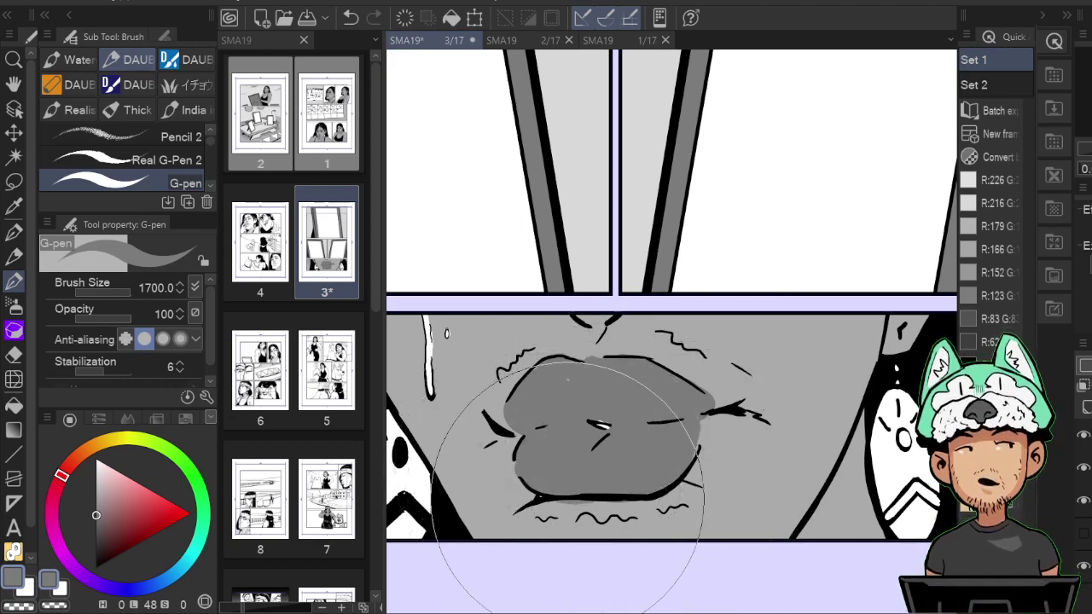
{"action": "mouse_move", "coordinate": [604, 531]}
{"action": "left_mouse_down"}
{"action": "mouse_move", "coordinate": [589, 512]}
{"action": "mouse_move", "coordinate": [537, 512]}
{"action": "mouse_move", "coordinate": [626, 452]}
{"action": "left_mouse_up"}
{"action": "left_click", "coordinate": [612, 418], "text": "alt"}
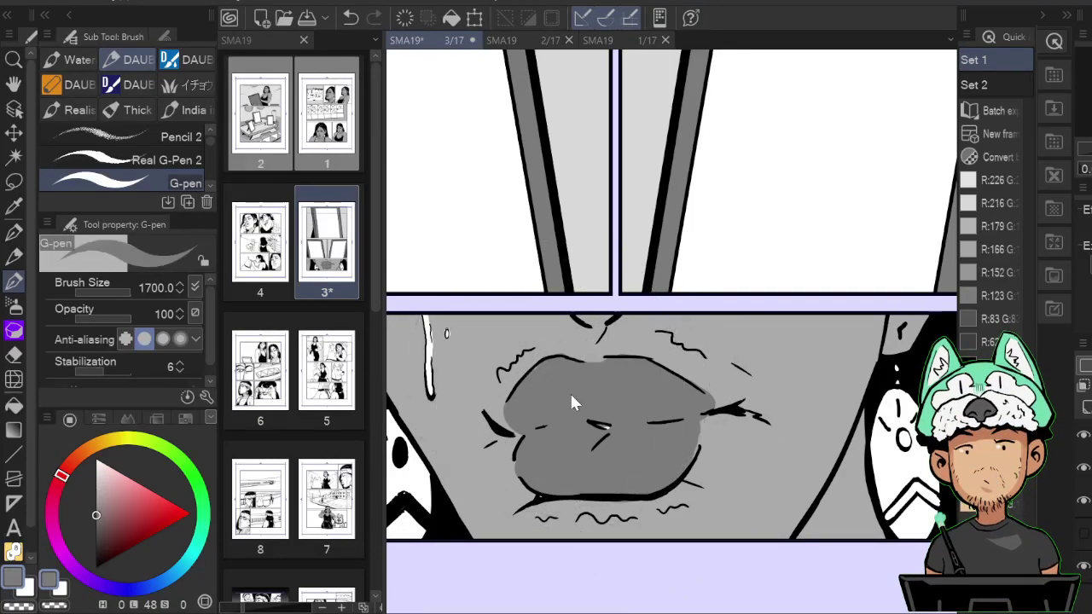
Hatch the background beside the woman's hair in the bottom panel with the dark lip gray, G-pen size 800, and save page 3.
{"action": "scroll", "coordinate": [570, 391], "scroll_direction": "down", "scroll_amount": 5}
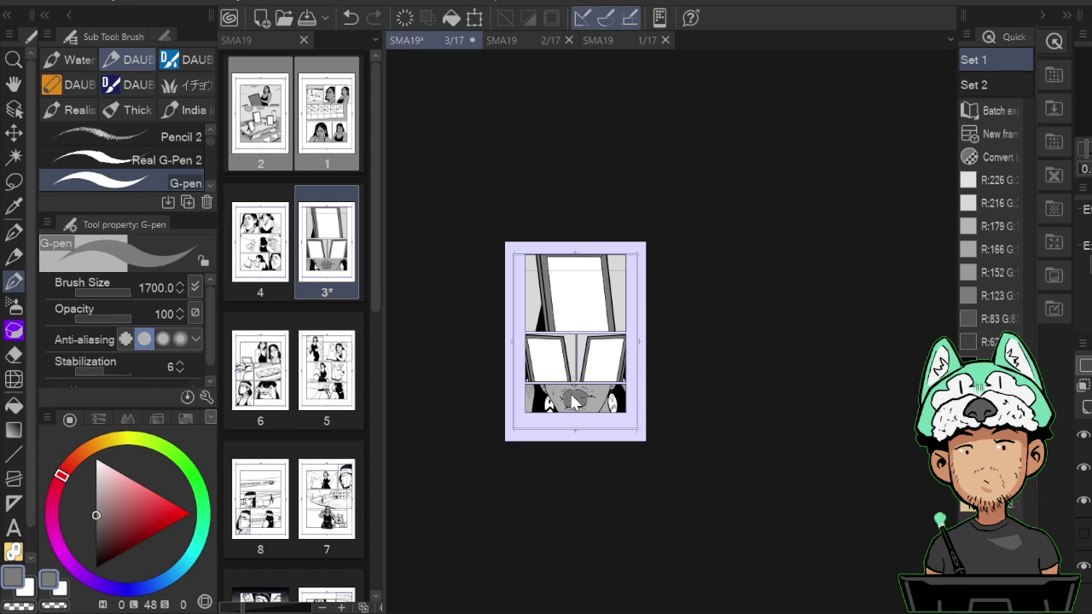
{"action": "scroll", "coordinate": [574, 402], "scroll_direction": "down", "scroll_amount": 2}
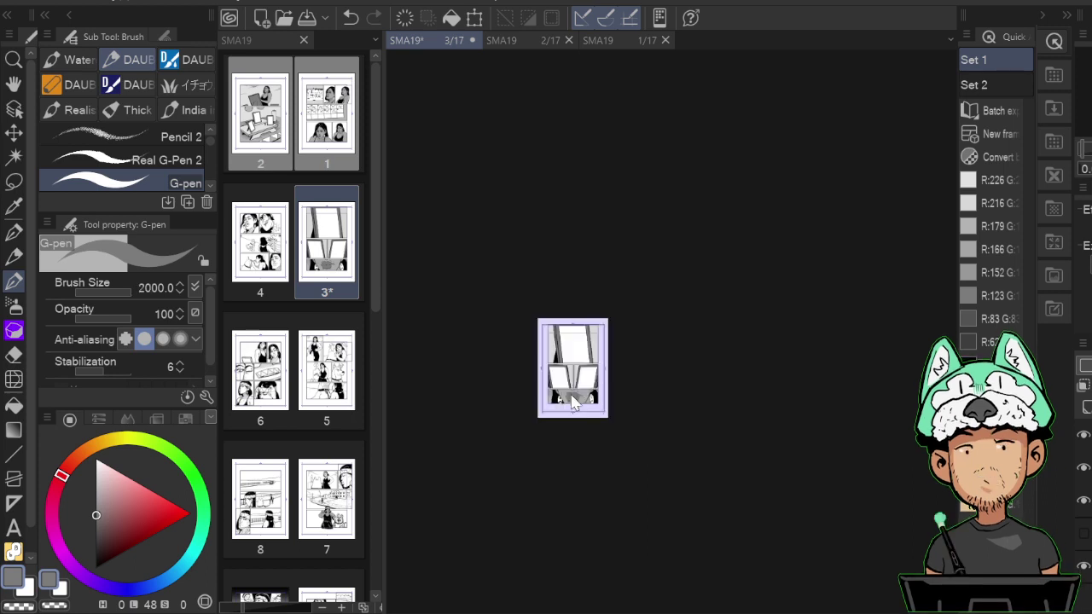
{"action": "key", "text": "ctrl+0"}
{"action": "scroll", "coordinate": [570, 391], "scroll_direction": "up", "scroll_amount": 5}
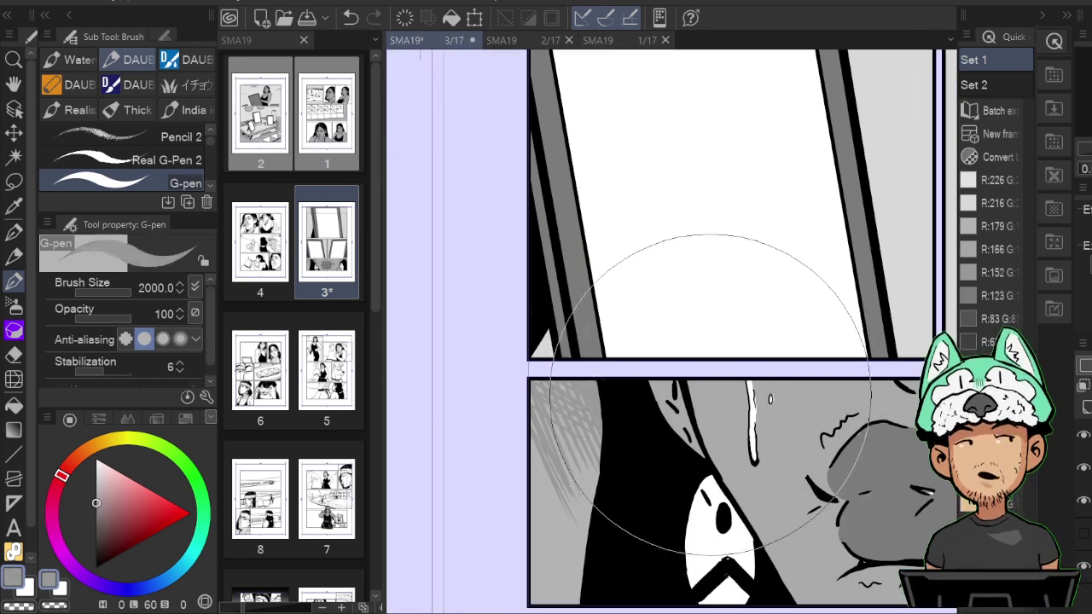
{"action": "left_click", "coordinate": [888, 450], "text": "alt"}
{"action": "key", "text": "bracketleft"}
{"action": "key", "text": "bracketleft"}
{"action": "key", "text": "bracketleft"}
{"action": "key", "text": "bracketleft"}
{"action": "key", "text": "bracketleft"}
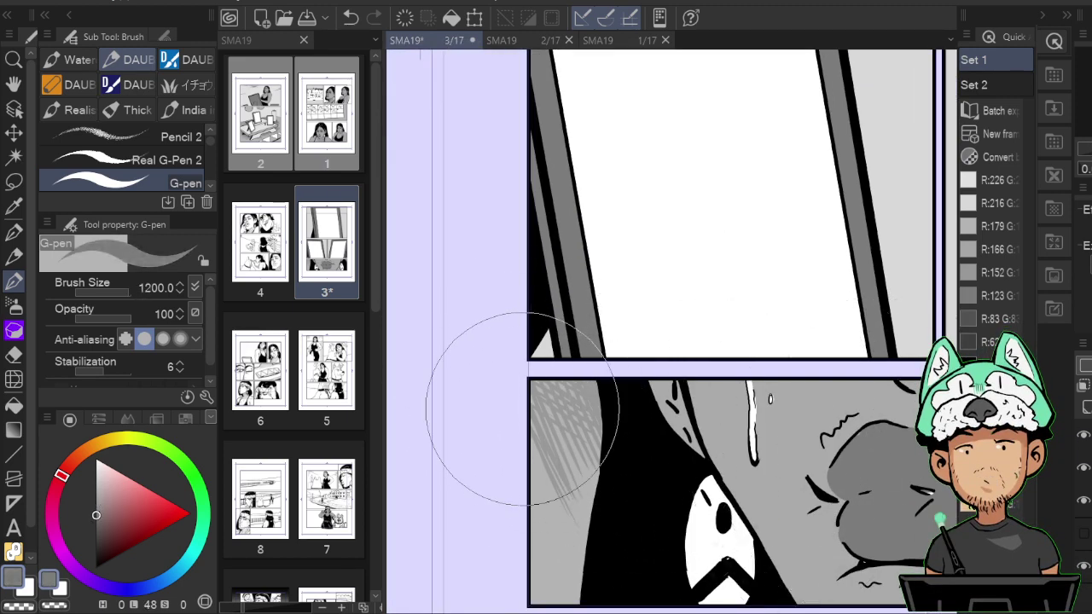
{"action": "mouse_move", "coordinate": [525, 403]}
{"action": "left_mouse_down"}
{"action": "mouse_move", "coordinate": [557, 464]}
{"action": "mouse_move", "coordinate": [603, 446]}
{"action": "mouse_move", "coordinate": [598, 420]}
{"action": "left_mouse_up"}
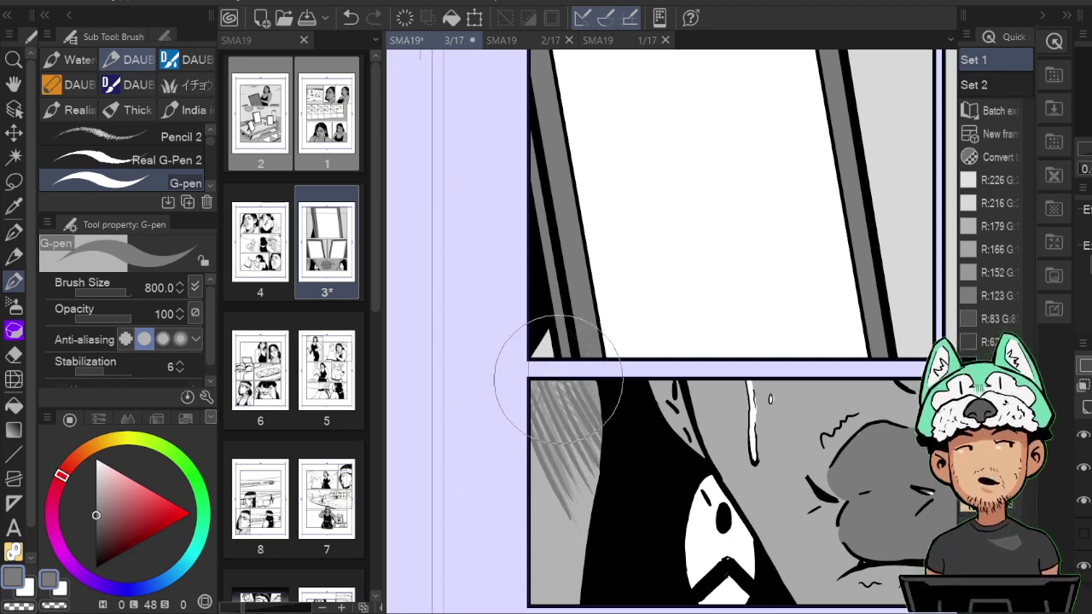
{"action": "mouse_move", "coordinate": [558, 380]}
{"action": "left_mouse_down"}
{"action": "mouse_move", "coordinate": [536, 425]}
{"action": "mouse_move", "coordinate": [545, 452]}
{"action": "left_mouse_up"}
{"action": "left_click_drag", "start_coordinate": [596, 398], "coordinate": [577, 439]}
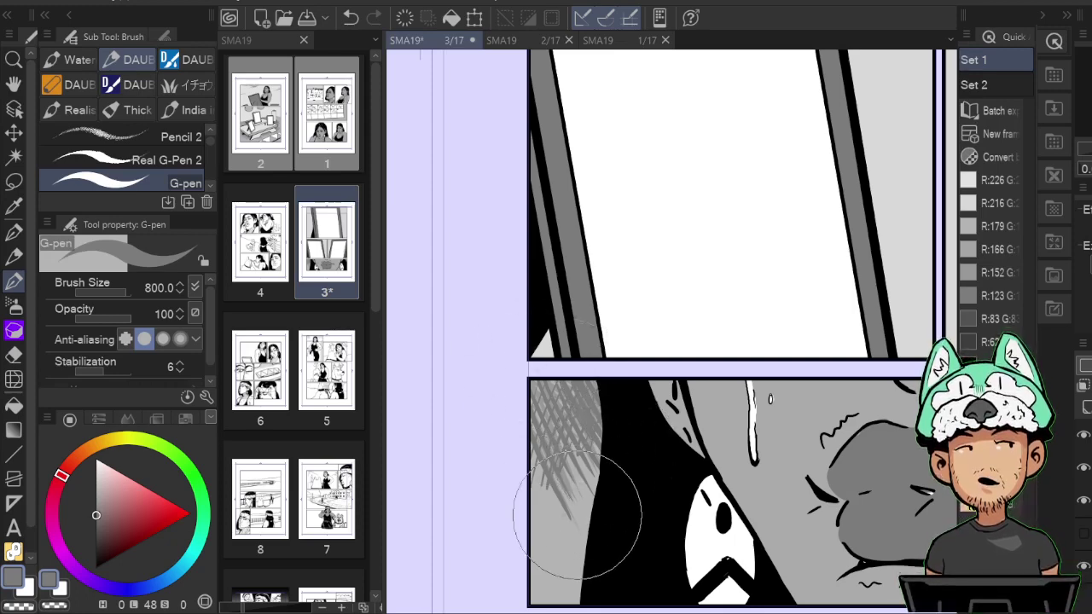
{"action": "left_click_drag", "start_coordinate": [539, 479], "coordinate": [581, 526]}
{"action": "left_click_drag", "start_coordinate": [527, 480], "coordinate": [578, 544]}
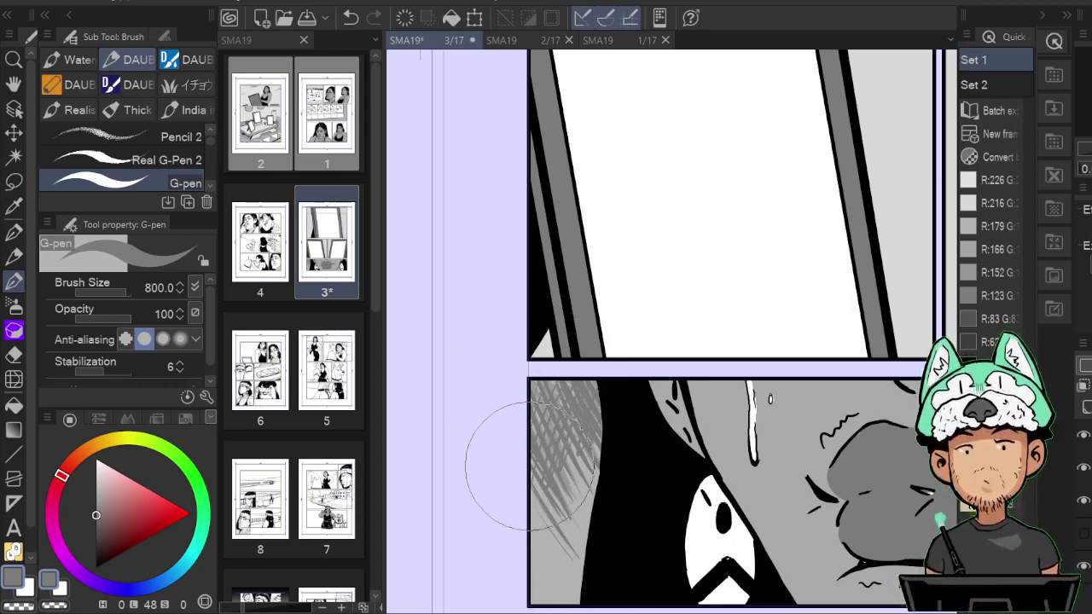
{"action": "left_click_drag", "start_coordinate": [530, 466], "coordinate": [579, 500]}
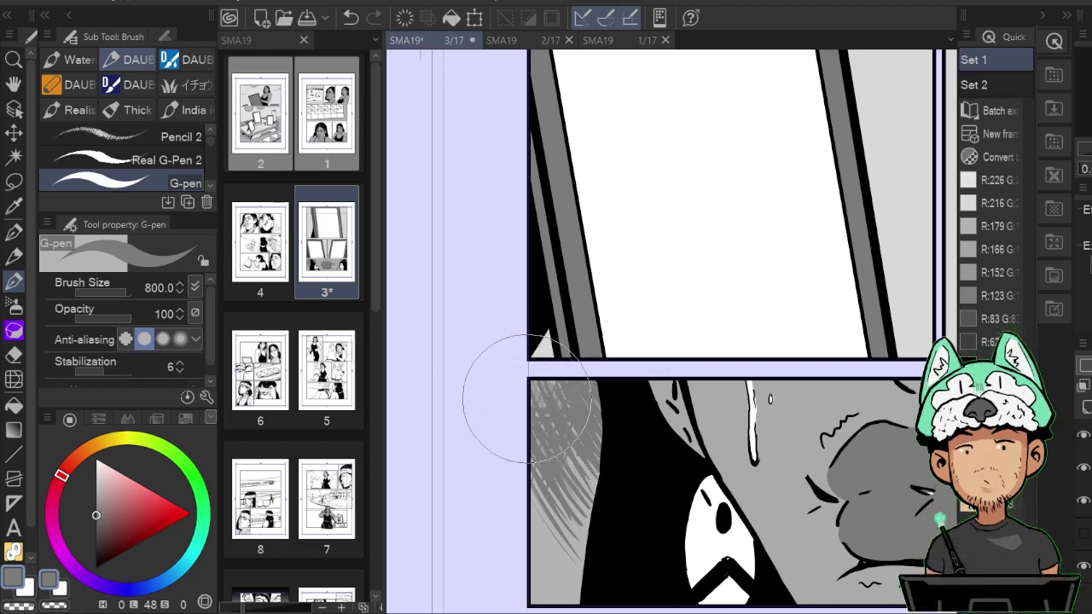
{"action": "left_click_drag", "start_coordinate": [743, 418], "coordinate": [513, 396]}
{"action": "left_click_drag", "start_coordinate": [856, 385], "coordinate": [517, 391]}
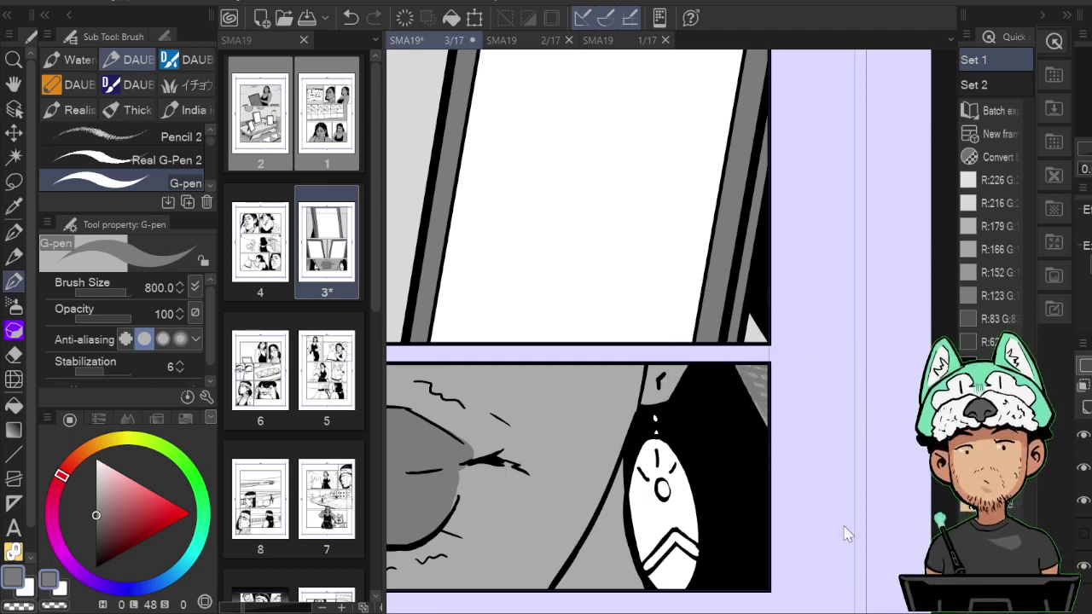
{"action": "key", "text": "ctrl+0"}
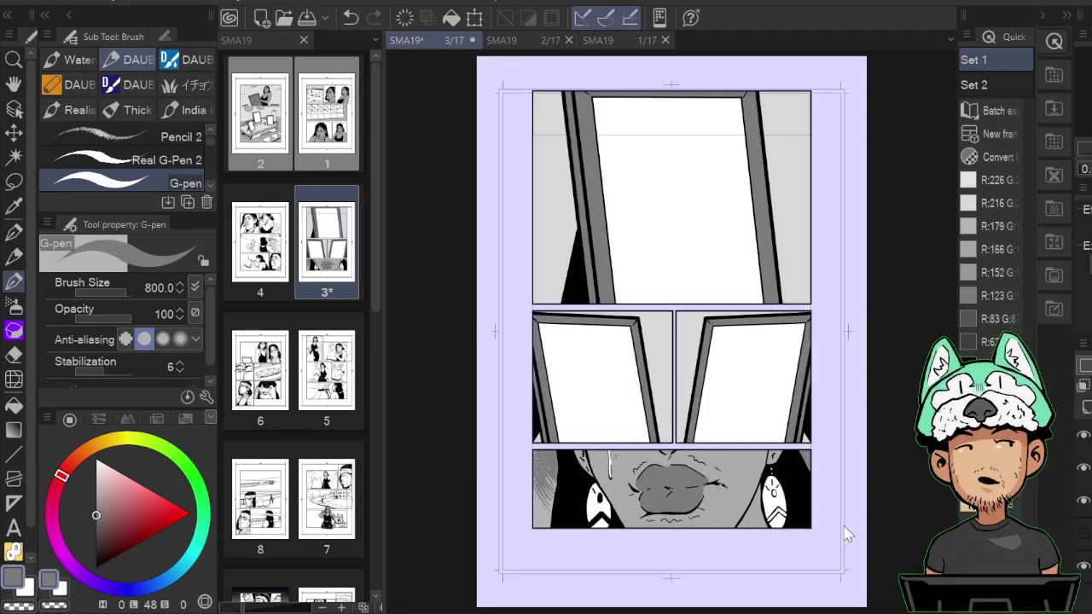
{"action": "scroll", "coordinate": [847, 534], "scroll_direction": "down", "scroll_amount": 3}
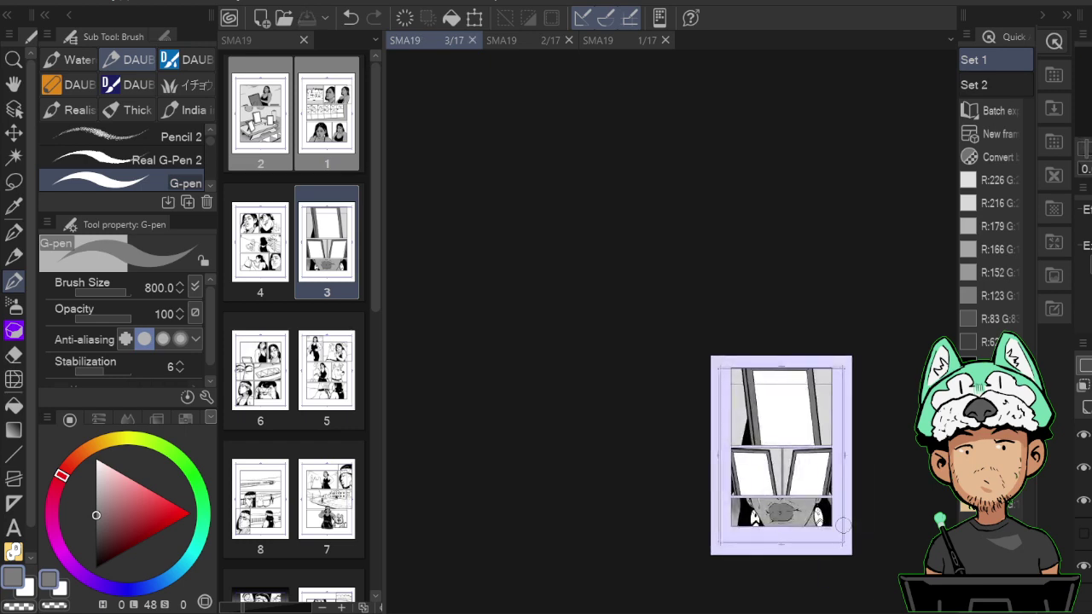
Mirror the canvas view and touch up the highlight between the lips with the Hard eraser.
{"action": "scroll", "coordinate": [843, 527], "scroll_direction": "up", "scroll_amount": 6}
{"action": "mouse_move", "coordinate": [541, 332]}
{"action": "left_mouse_down"}
{"action": "mouse_move", "coordinate": [765, 480]}
{"action": "mouse_move", "coordinate": [794, 396]}
{"action": "left_mouse_up"}
{"action": "key", "text": "h"}
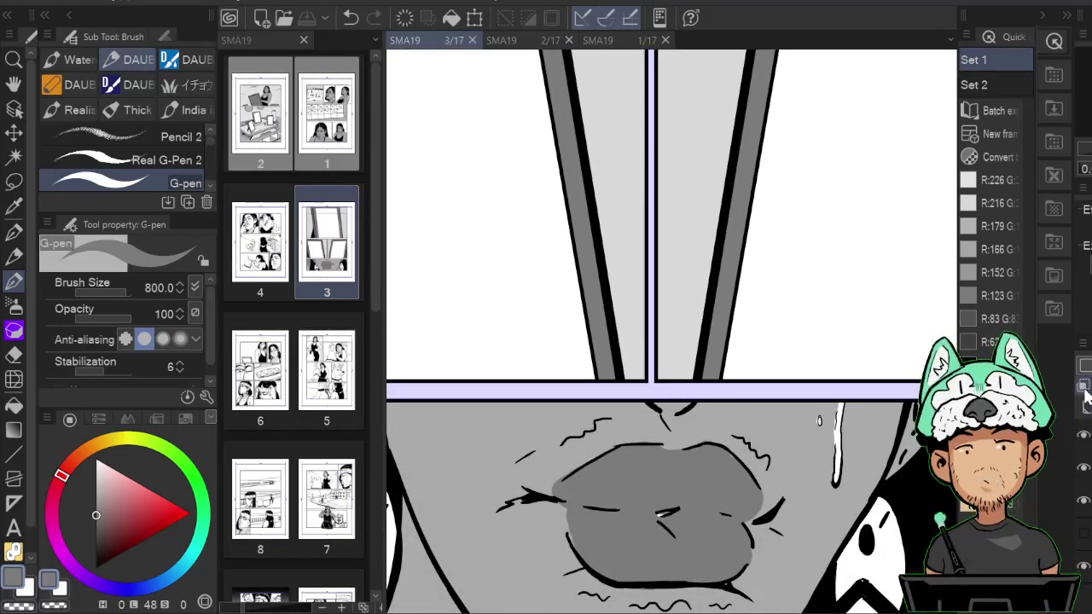
{"action": "left_click", "coordinate": [738, 528]}
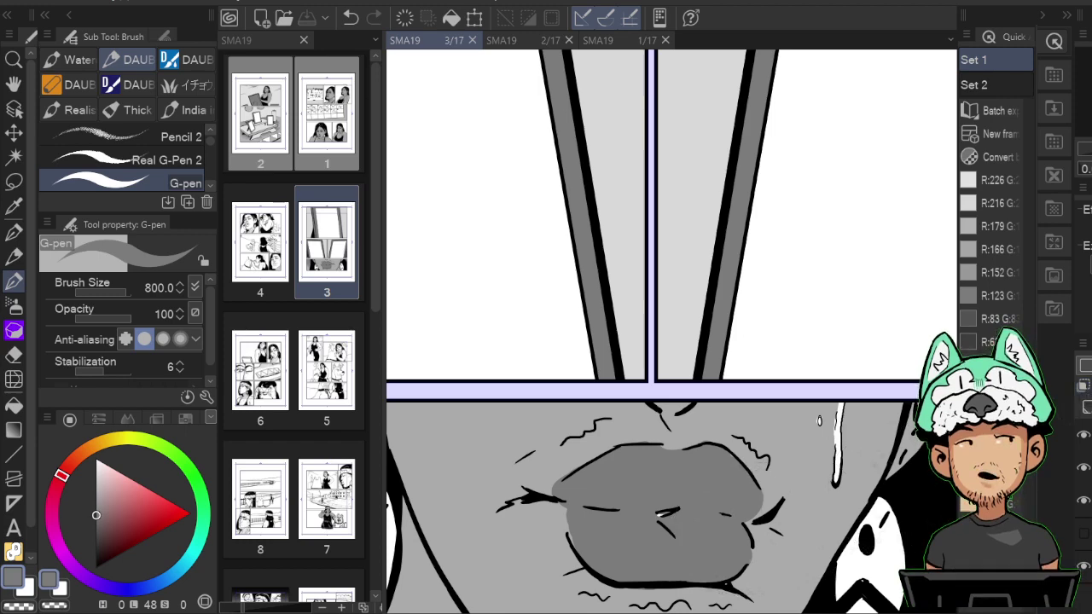
{"action": "key", "text": "e"}
{"action": "left_click", "coordinate": [669, 515]}
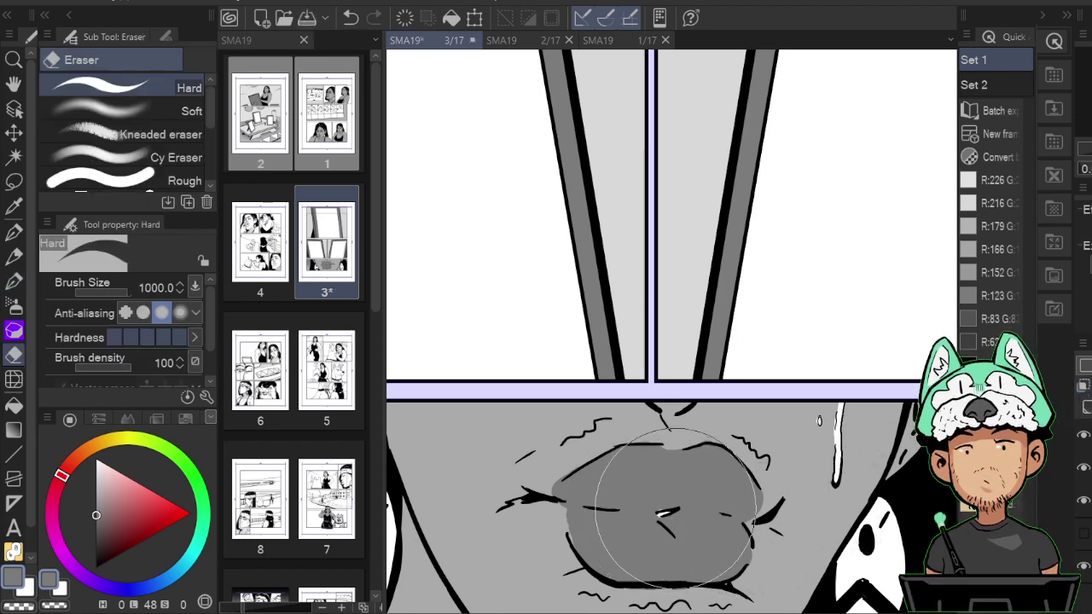
{"action": "key", "text": "b"}
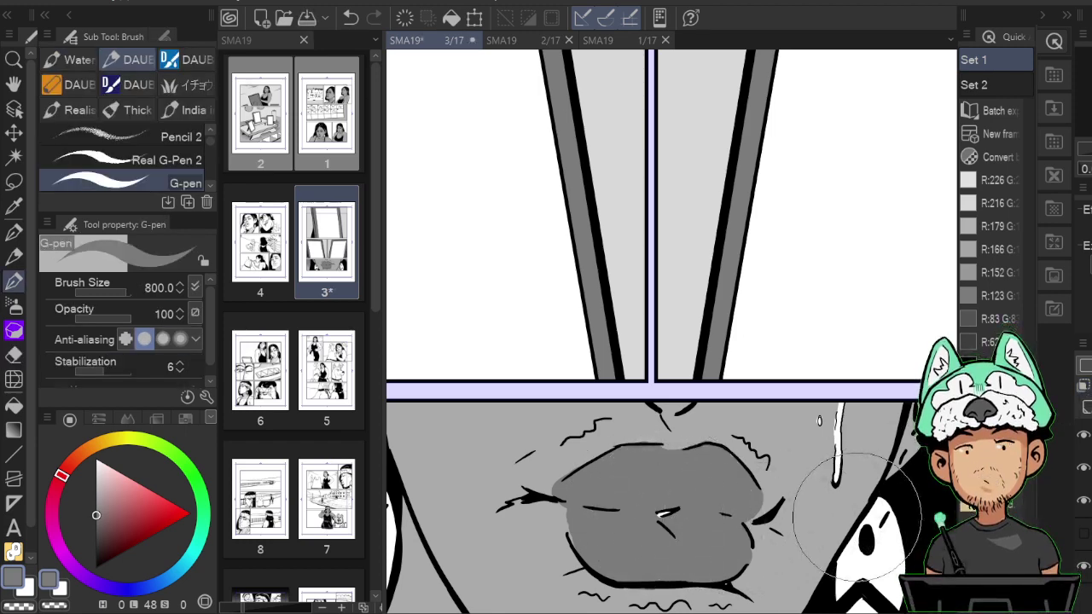
Hatch black shadow lines under the nose with the Real G-Pen 2 at size 600 and restore the unmirrored view.
{"action": "key", "text": "e"}
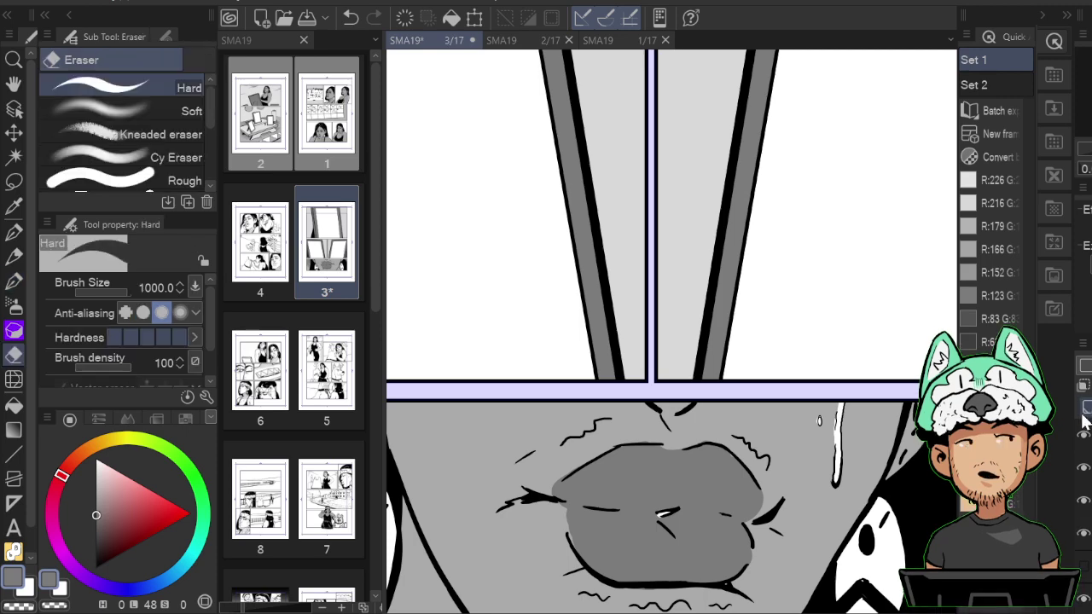
{"action": "key", "text": "p"}
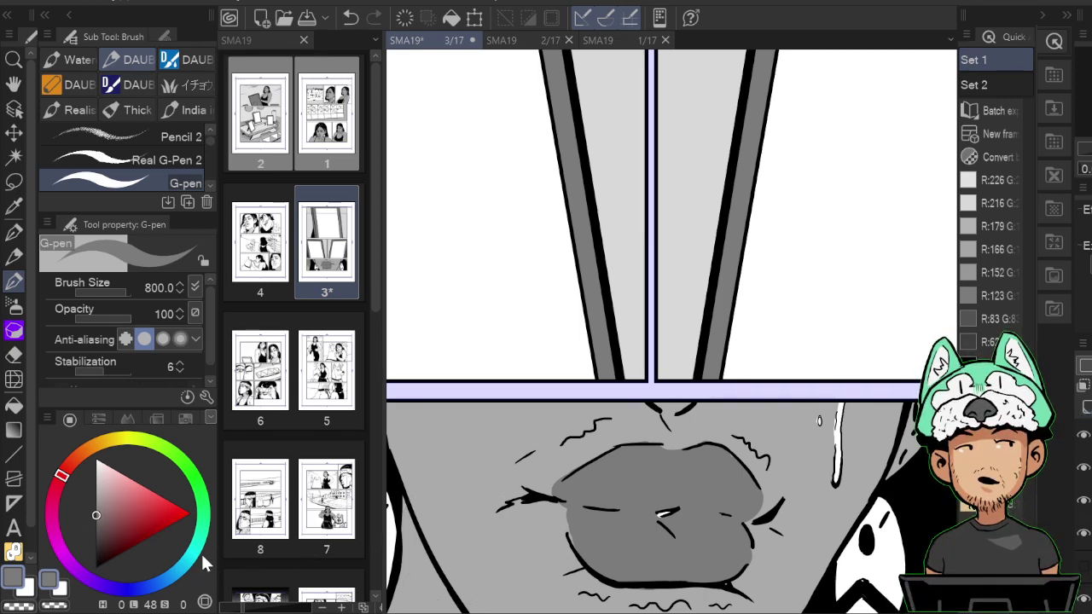
{"action": "left_click", "coordinate": [97, 567]}
{"action": "left_click", "coordinate": [169, 162]}
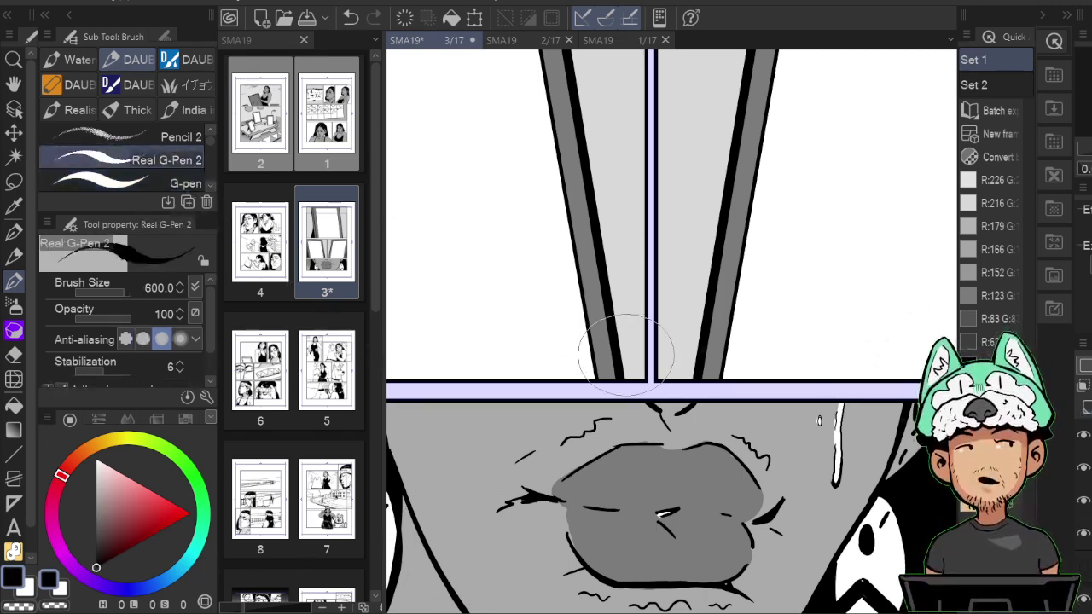
{"action": "mouse_move", "coordinate": [629, 406]}
{"action": "left_mouse_down"}
{"action": "mouse_move", "coordinate": [669, 453]}
{"action": "mouse_move", "coordinate": [638, 401]}
{"action": "mouse_move", "coordinate": [685, 448]}
{"action": "mouse_move", "coordinate": [675, 431]}
{"action": "mouse_move", "coordinate": [688, 432]}
{"action": "mouse_move", "coordinate": [685, 418]}
{"action": "mouse_move", "coordinate": [708, 419]}
{"action": "mouse_move", "coordinate": [706, 403]}
{"action": "mouse_move", "coordinate": [606, 403]}
{"action": "mouse_move", "coordinate": [661, 429]}
{"action": "left_mouse_up"}
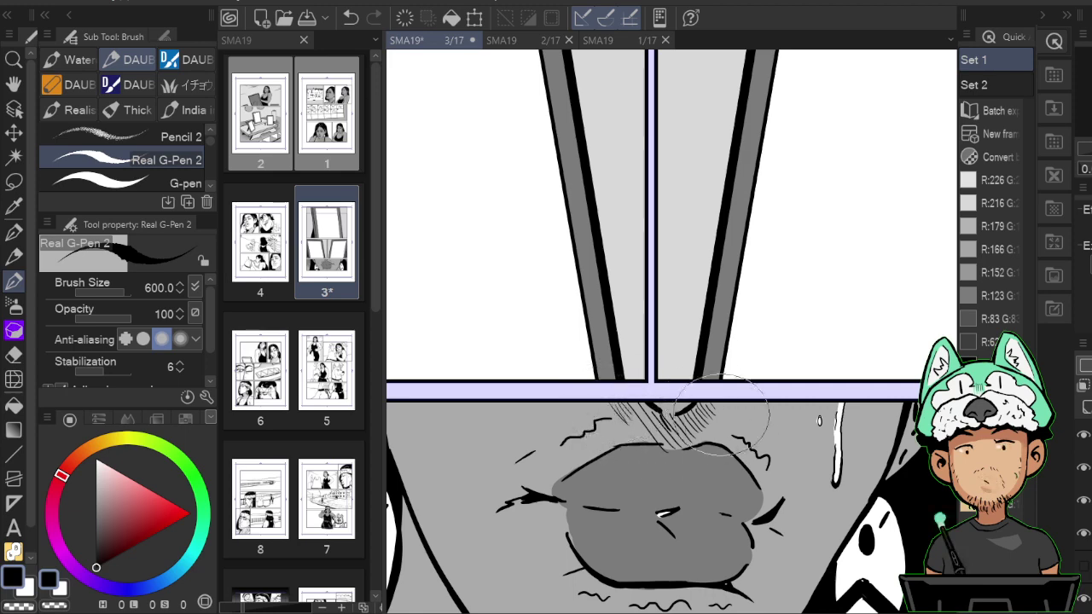
{"action": "key", "text": "h"}
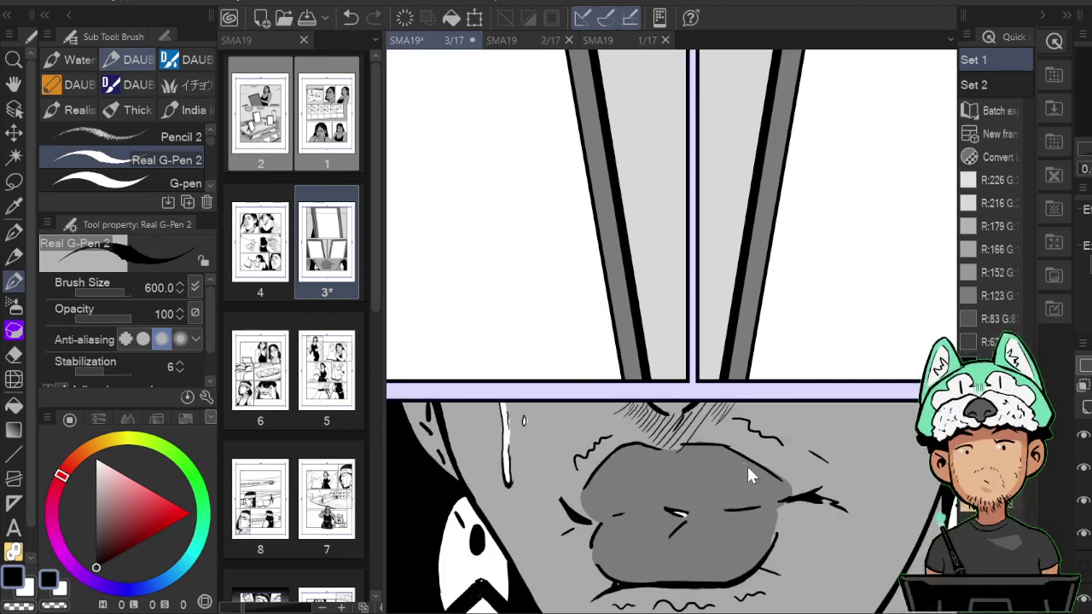
Save page 3 and review the whole page at several magnifications.
{"action": "key", "text": "ctrl+0"}
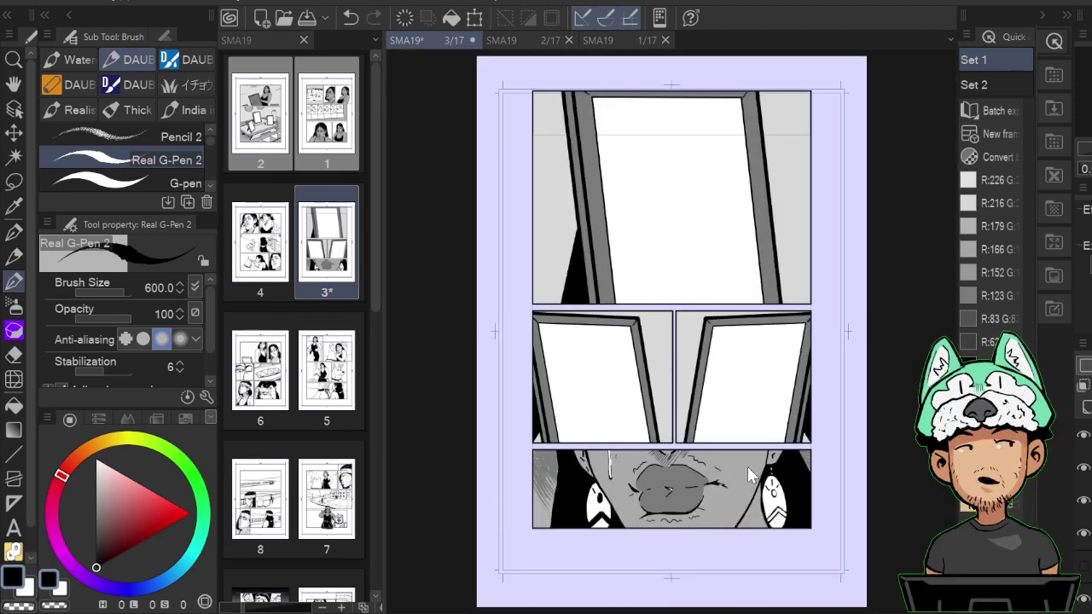
{"action": "scroll", "coordinate": [749, 476], "scroll_direction": "down", "scroll_amount": 4}
{"action": "scroll", "coordinate": [749, 476], "scroll_direction": "up", "scroll_amount": 4}
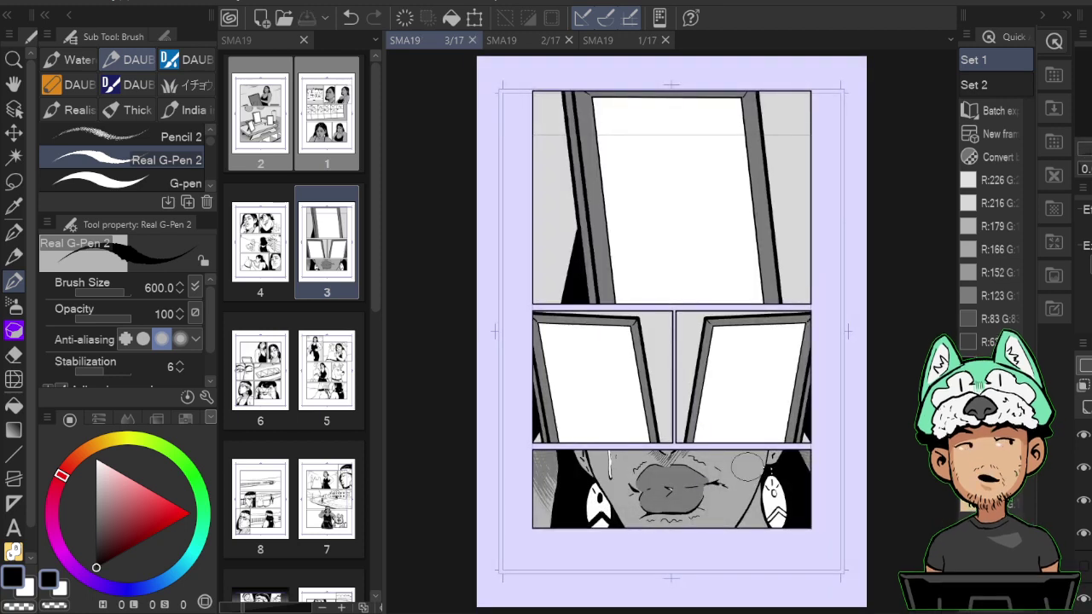
{"action": "scroll", "coordinate": [750, 476], "scroll_direction": "down", "scroll_amount": 1}
{"action": "scroll", "coordinate": [749, 476], "scroll_direction": "down", "scroll_amount": 2}
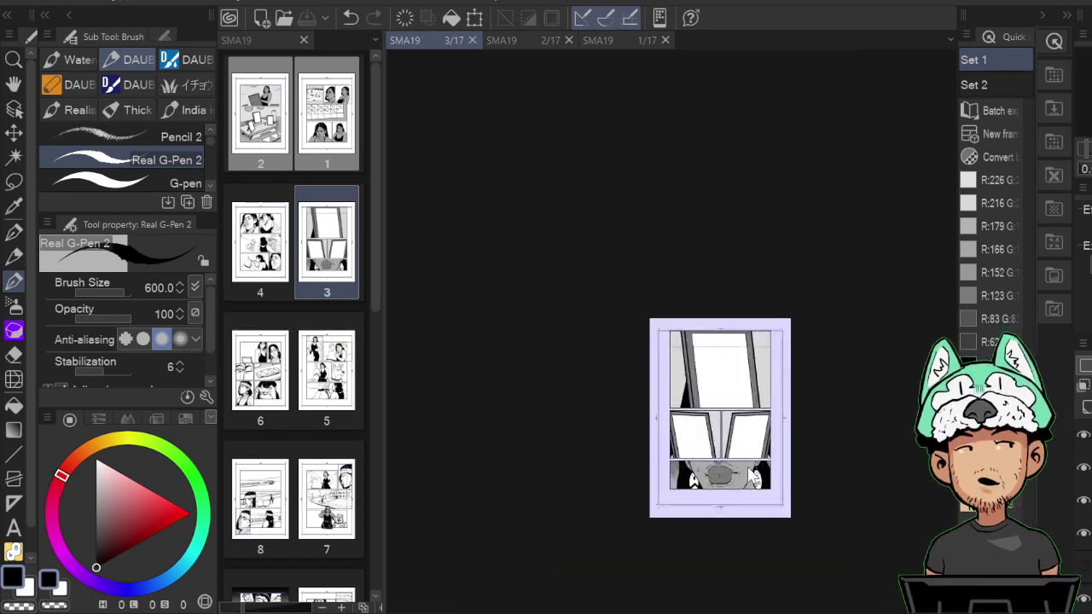
Hatch the side edge of page 3's top-panel picture frame and the outer edges of both middle-panel frames in black, Real G-Pen 2 size 600.
{"action": "scroll", "coordinate": [749, 476], "scroll_direction": "up", "scroll_amount": 3}
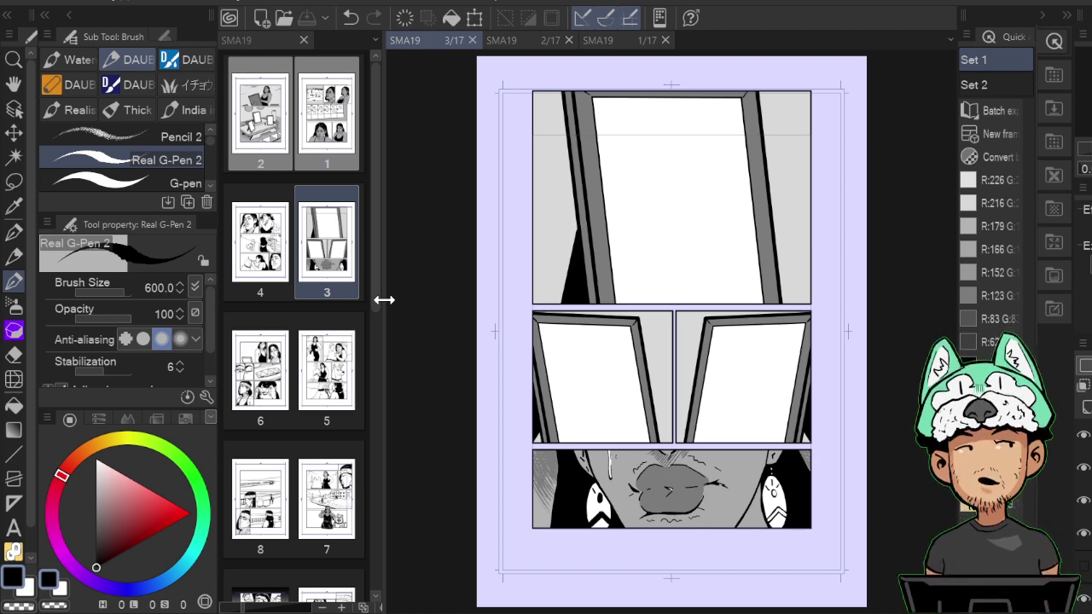
{"action": "key", "text": "ctrl+minus"}
{"action": "key", "text": "ctrl+minus"}
{"action": "key", "text": "ctrl+minus"}
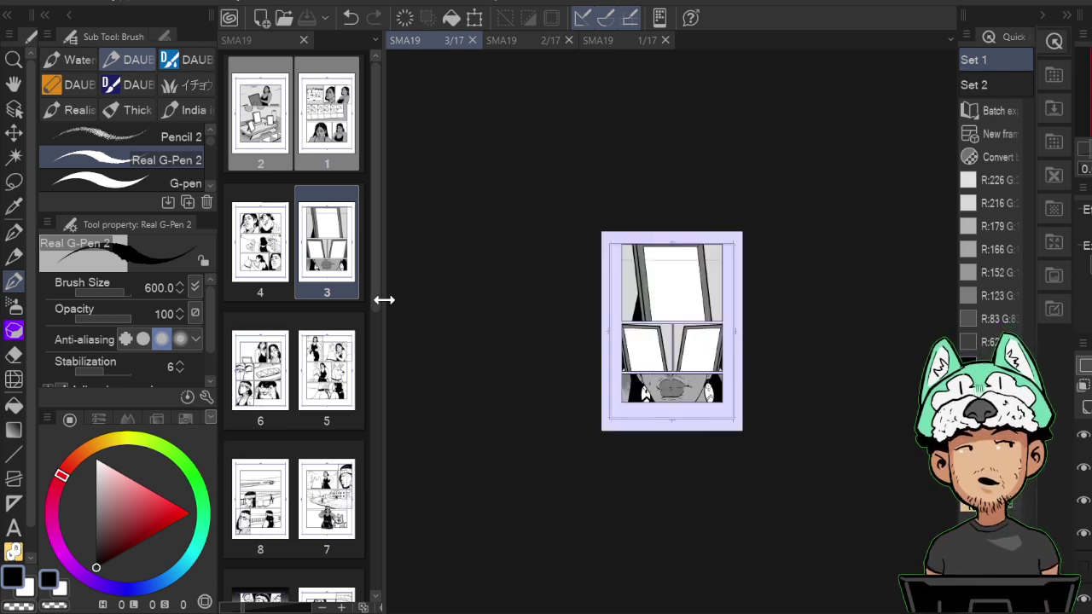
{"action": "key", "text": "ctrl+plus"}
{"action": "key", "text": "ctrl+plus"}
{"action": "mouse_move", "coordinate": [632, 213]}
{"action": "left_mouse_down"}
{"action": "mouse_move", "coordinate": [669, 279]}
{"action": "mouse_move", "coordinate": [656, 302]}
{"action": "mouse_move", "coordinate": [588, 288]}
{"action": "mouse_move", "coordinate": [591, 275]}
{"action": "left_mouse_up"}
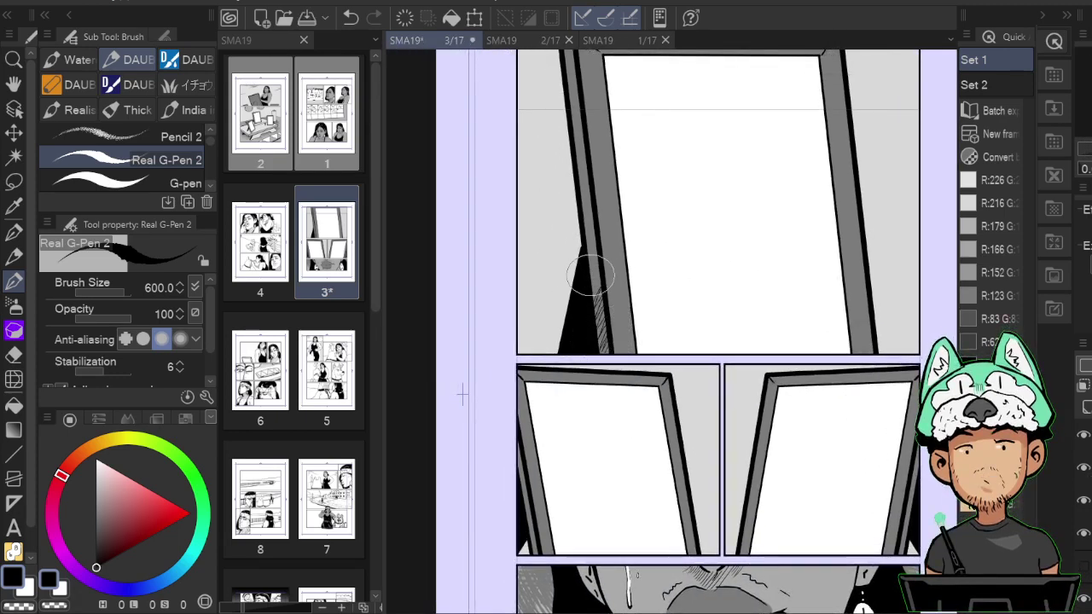
{"action": "left_click_drag", "start_coordinate": [589, 199], "coordinate": [615, 300]}
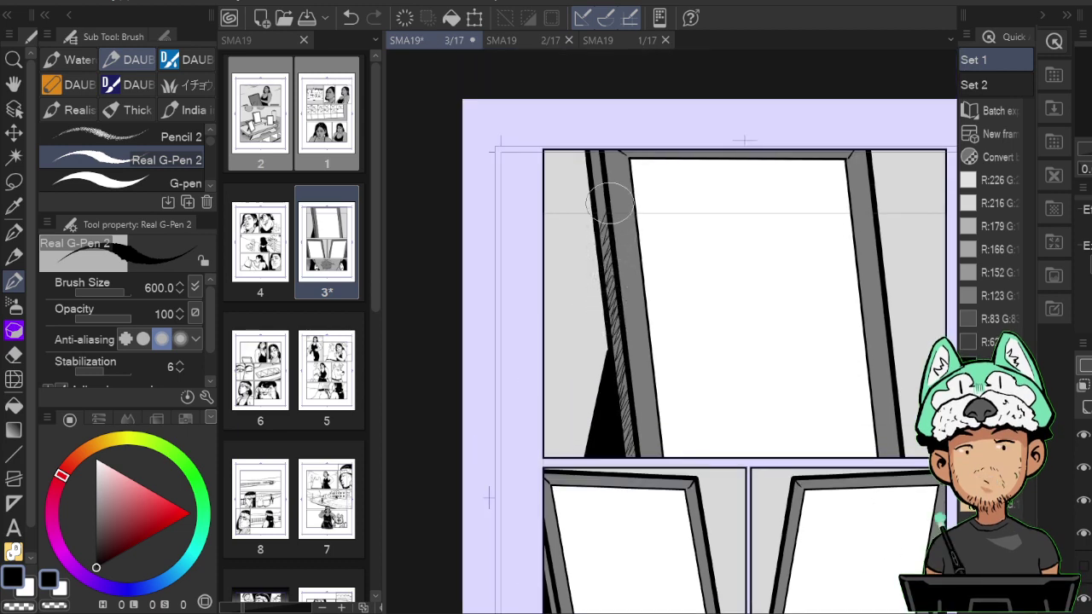
{"action": "scroll", "coordinate": [766, 219], "scroll_direction": "down", "scroll_amount": 5}
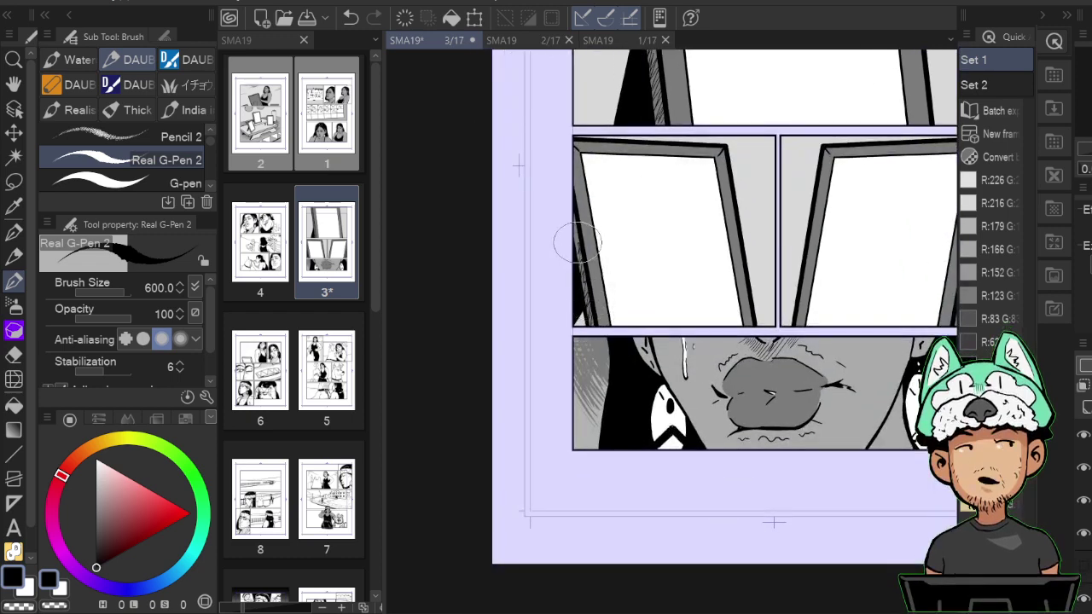
{"action": "left_click_drag", "start_coordinate": [899, 258], "coordinate": [744, 260]}
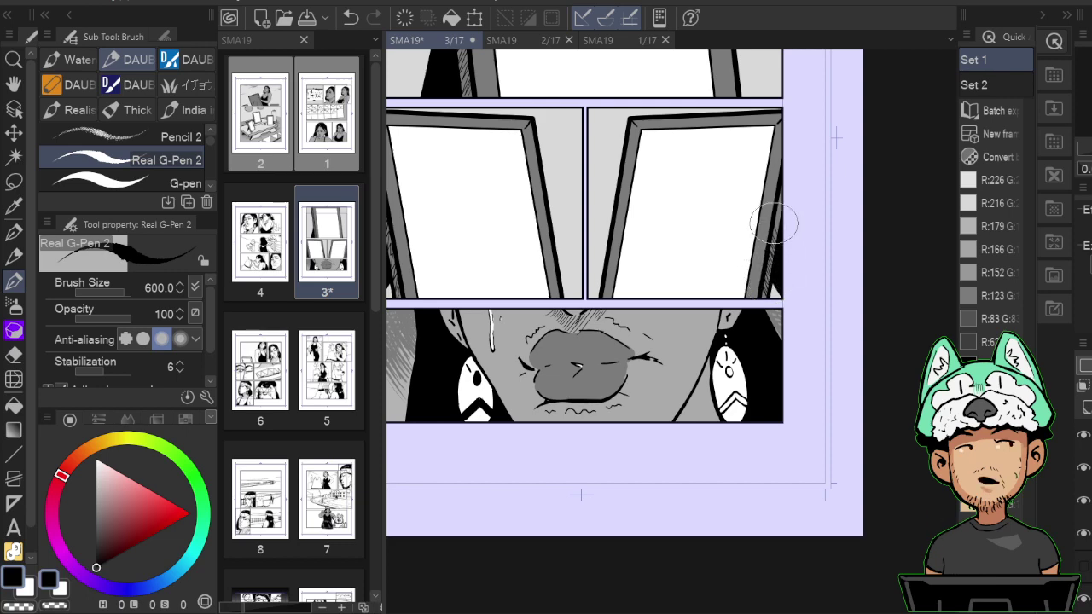
Hatch a black shadow on the neck beside the earring in the bottom panel, checking and touching it up in the mirrored view.
{"action": "left_click_drag", "start_coordinate": [766, 387], "coordinate": [783, 349]}
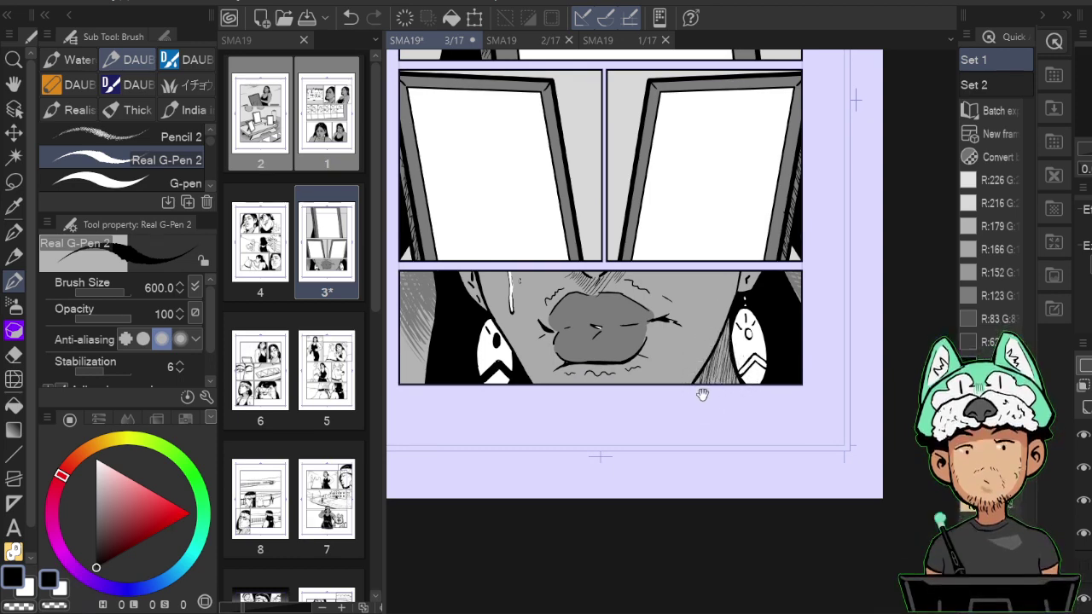
{"action": "key", "text": "h"}
{"action": "key", "text": "h"}
{"action": "key", "text": "h"}
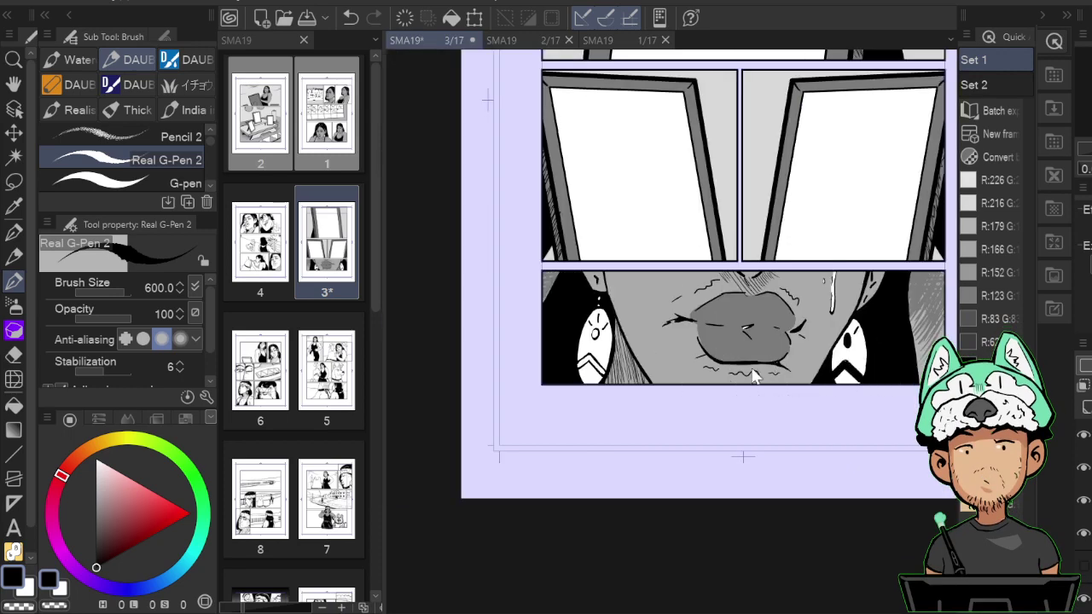
{"action": "key", "text": "ctrl+y"}
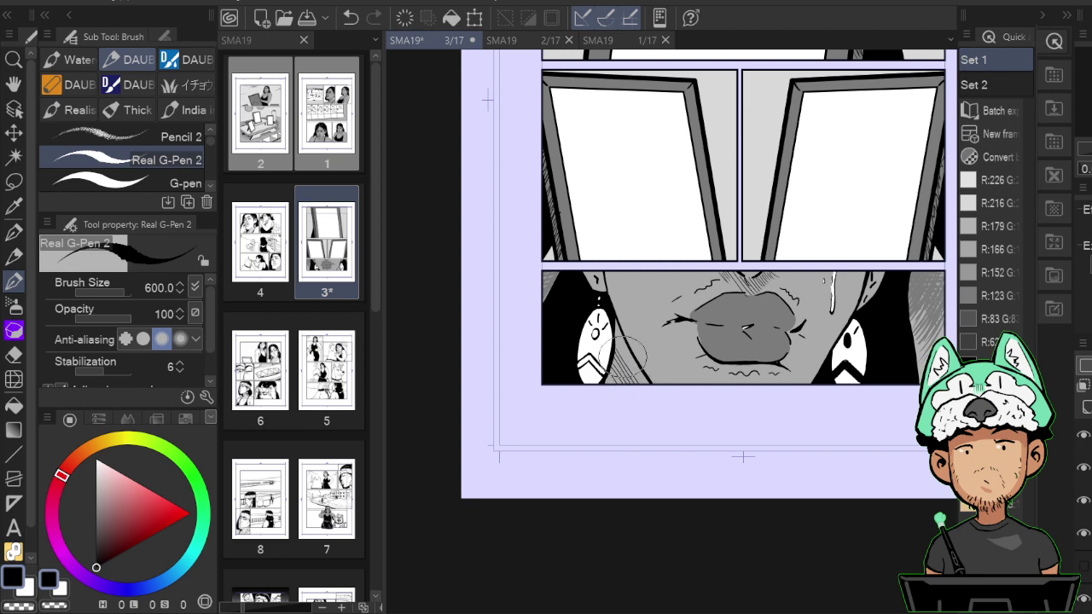
{"action": "left_click_drag", "start_coordinate": [623, 357], "coordinate": [654, 396]}
{"action": "key", "text": "h"}
Save page 3 and compare its whole-page look with pages 2 and 1.
{"action": "scroll", "coordinate": [646, 457], "scroll_direction": "down", "scroll_amount": 4}
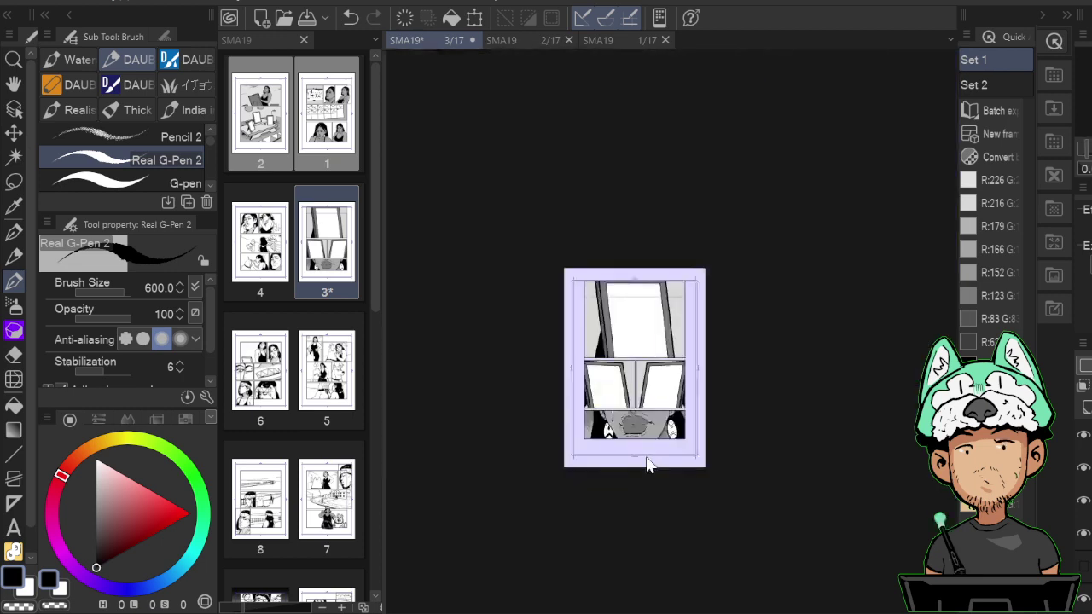
{"action": "key", "text": "ctrl+0"}
{"action": "key", "text": "ctrl+s"}
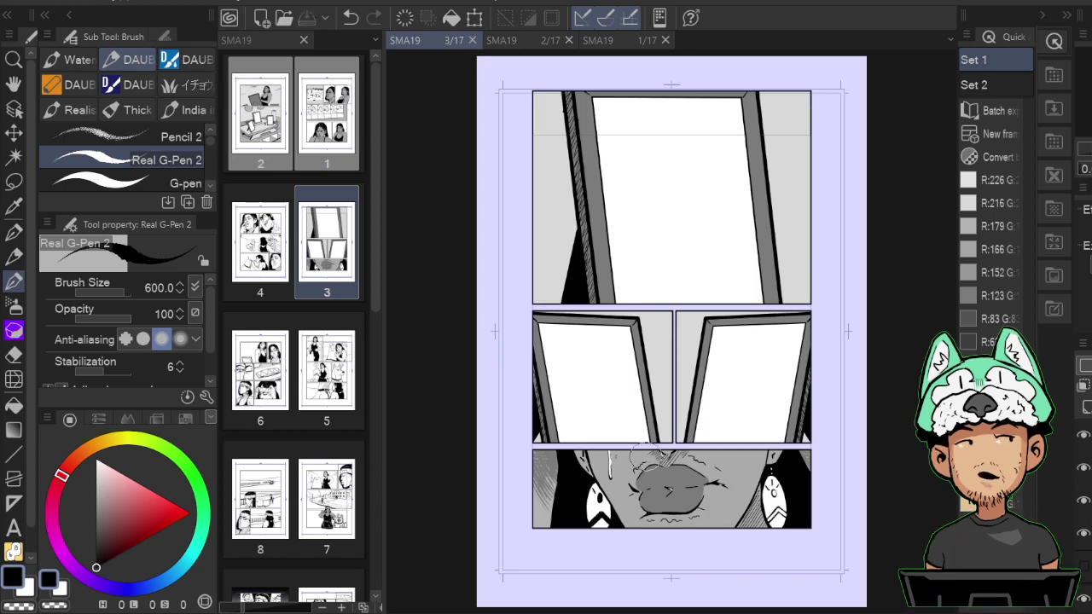
{"action": "scroll", "coordinate": [646, 463], "scroll_direction": "down", "scroll_amount": 5}
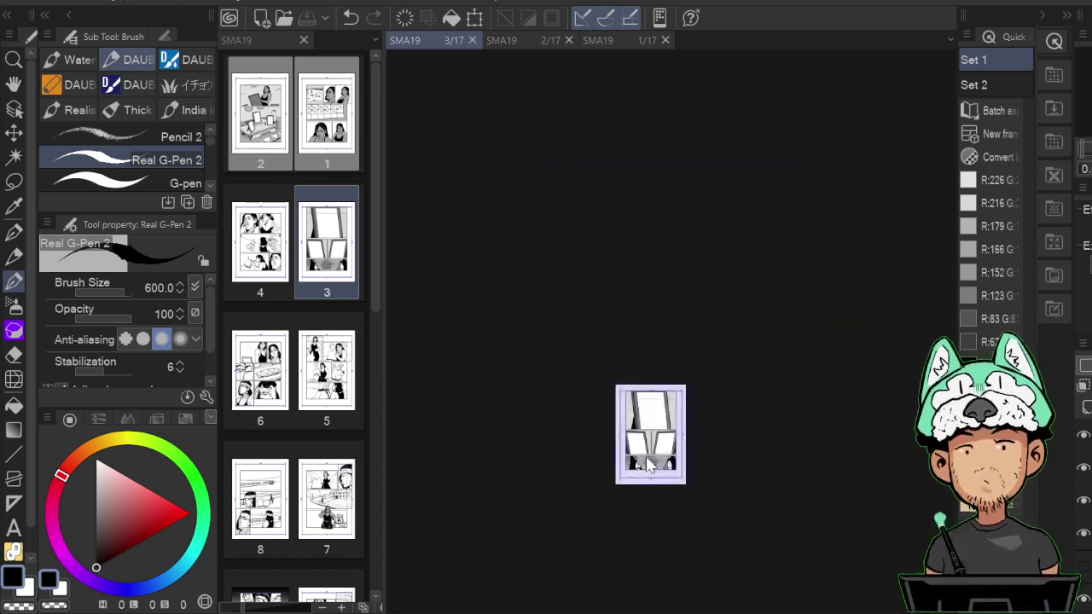
{"action": "key", "text": "ctrl+0"}
{"action": "left_click", "coordinate": [519, 41]}
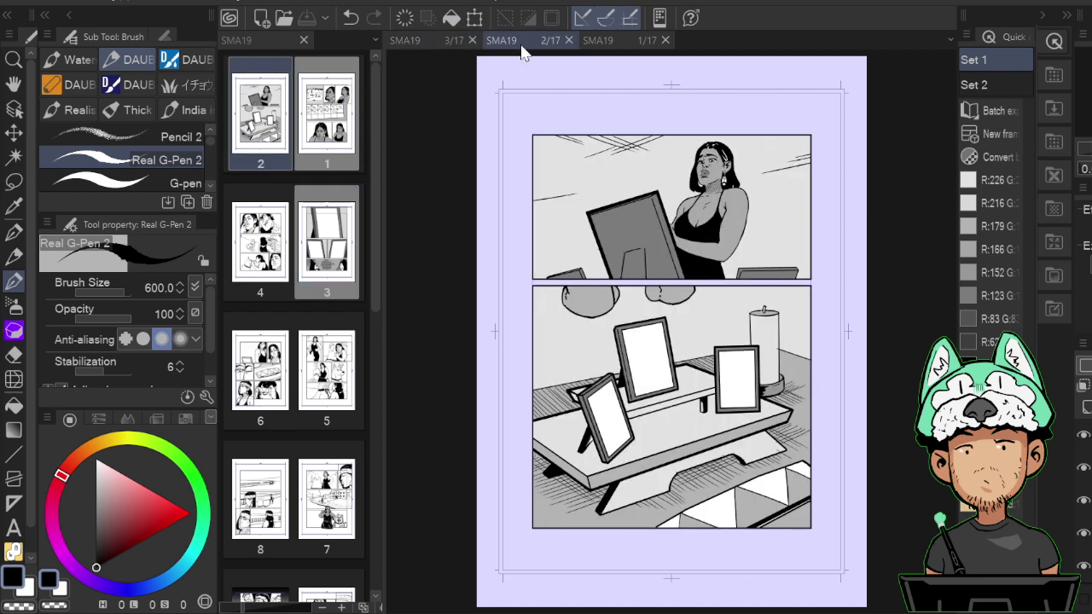
{"action": "left_click", "coordinate": [611, 41]}
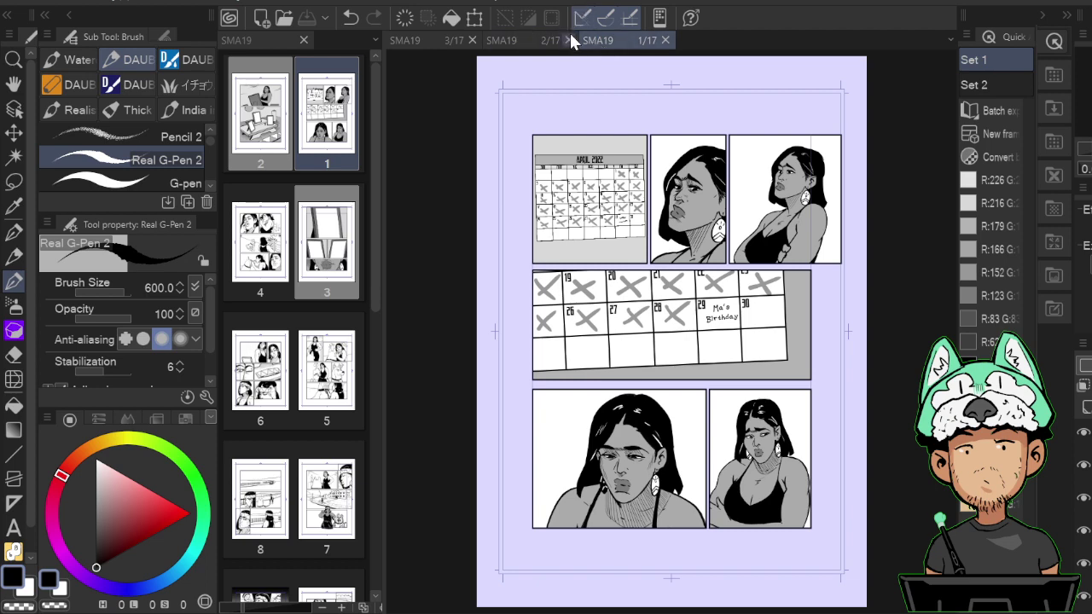
{"action": "left_click", "coordinate": [516, 41]}
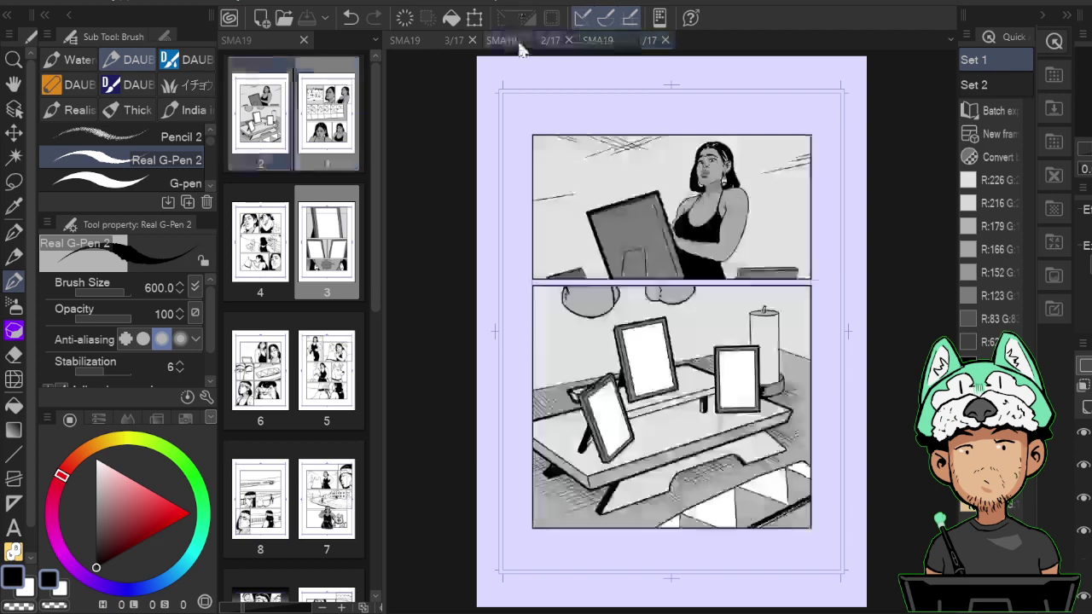
{"action": "left_click", "coordinate": [451, 49]}
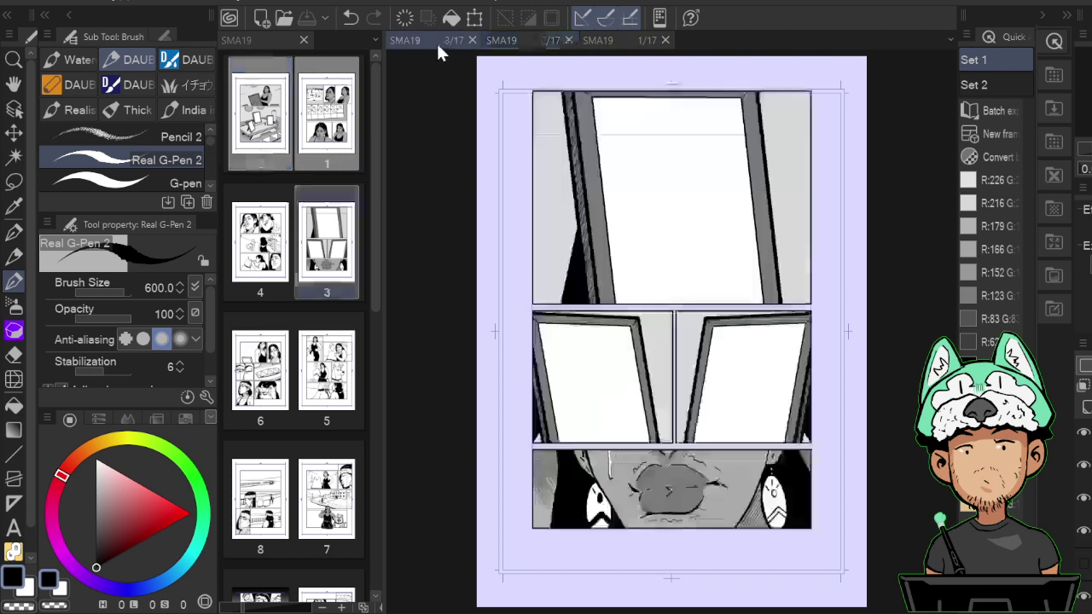
Open page 4 of SMA19 and select the layer inside the frame folder for its gray tones.
{"action": "left_click", "coordinate": [274, 231]}
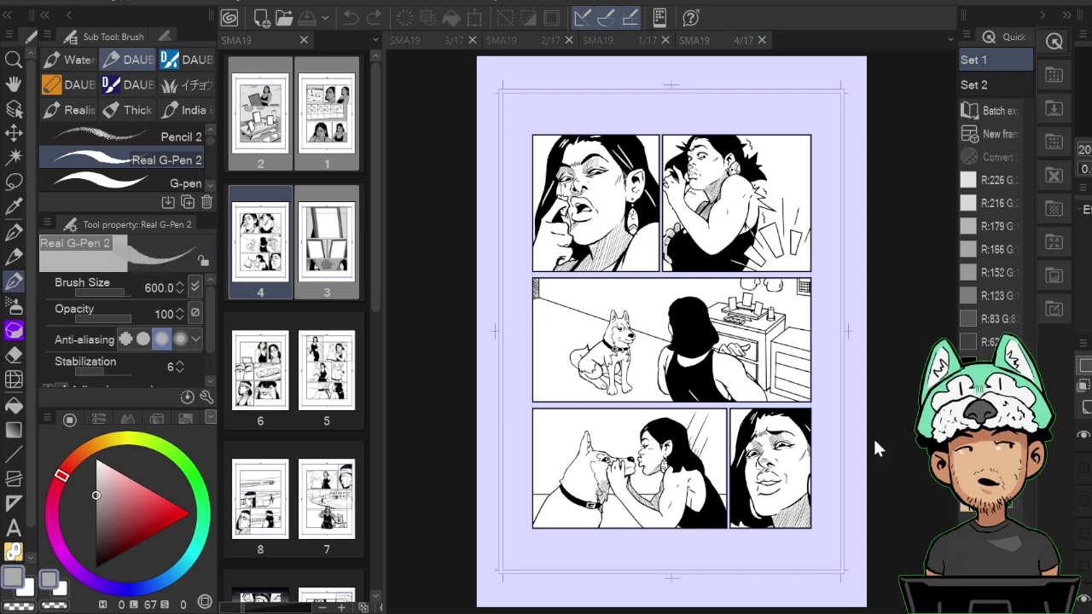
{"action": "left_click", "coordinate": [905, 430]}
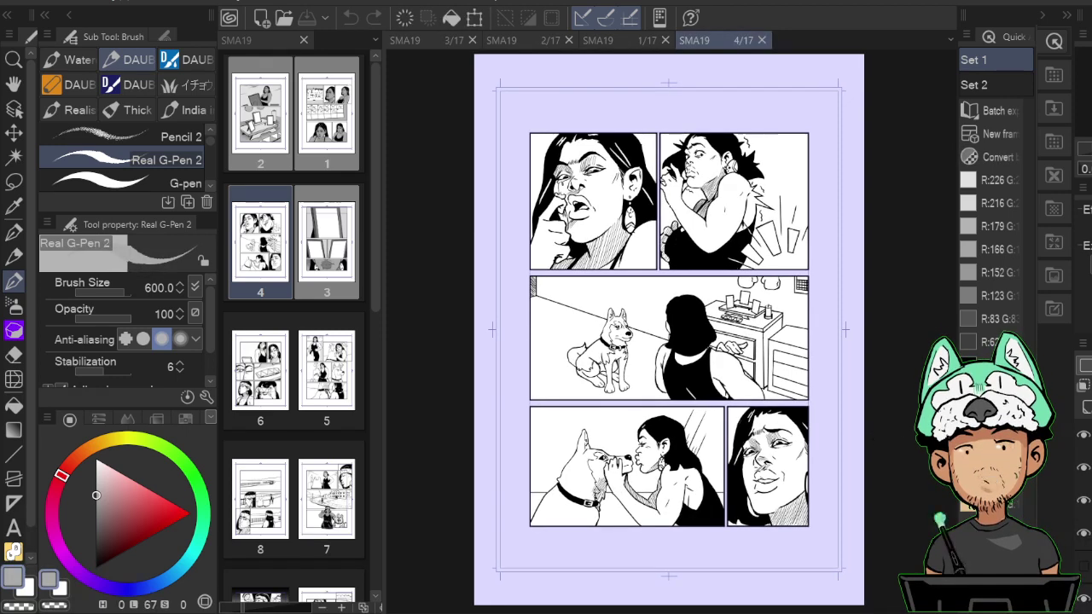
{"action": "left_click", "coordinate": [1085, 566]}
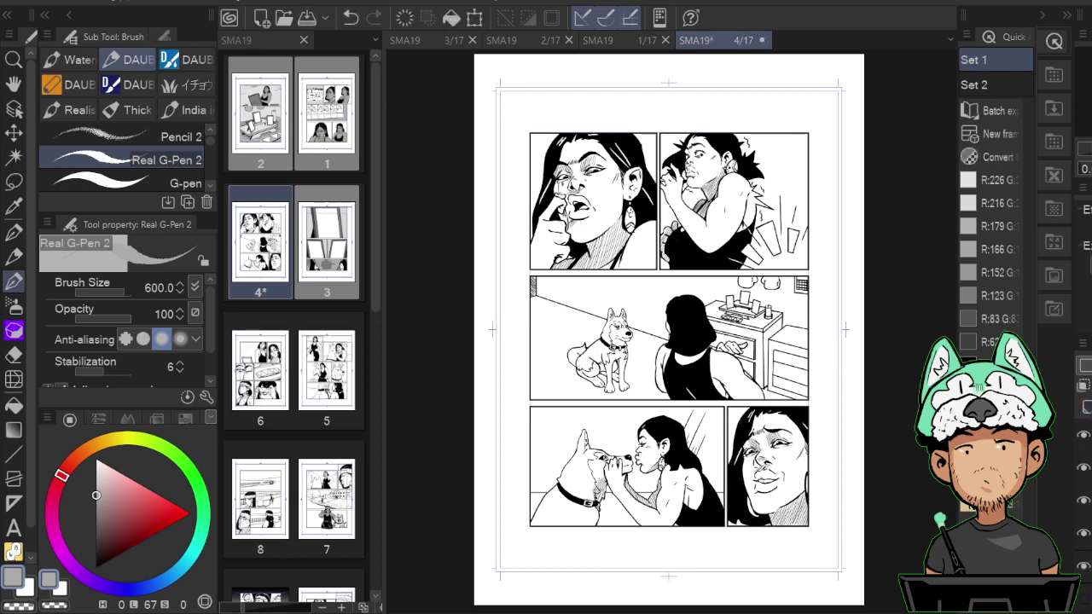
{"action": "left_click", "coordinate": [1086, 533]}
Fill the woman's arm and raised hand in page 4's second panel with gray of luminosity 67, using the Refer other layers fill.
{"action": "key", "text": "ctrl+plus"}
{"action": "key", "text": "ctrl+plus"}
{"action": "key", "text": "ctrl+plus"}
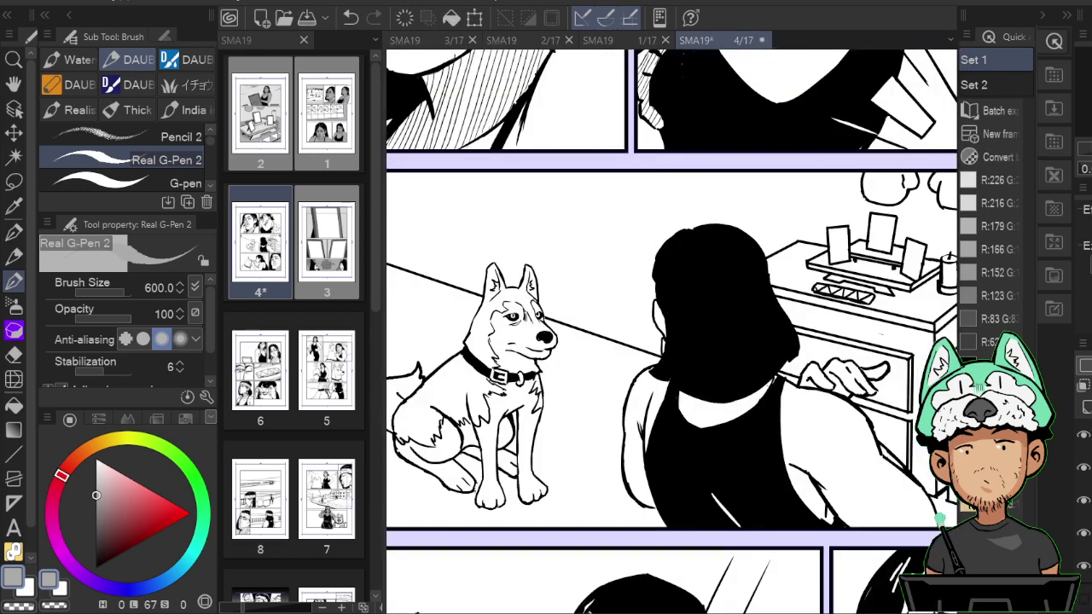
{"action": "left_click_drag", "start_coordinate": [816, 221], "coordinate": [797, 413]}
{"action": "left_click", "coordinate": [185, 184]}
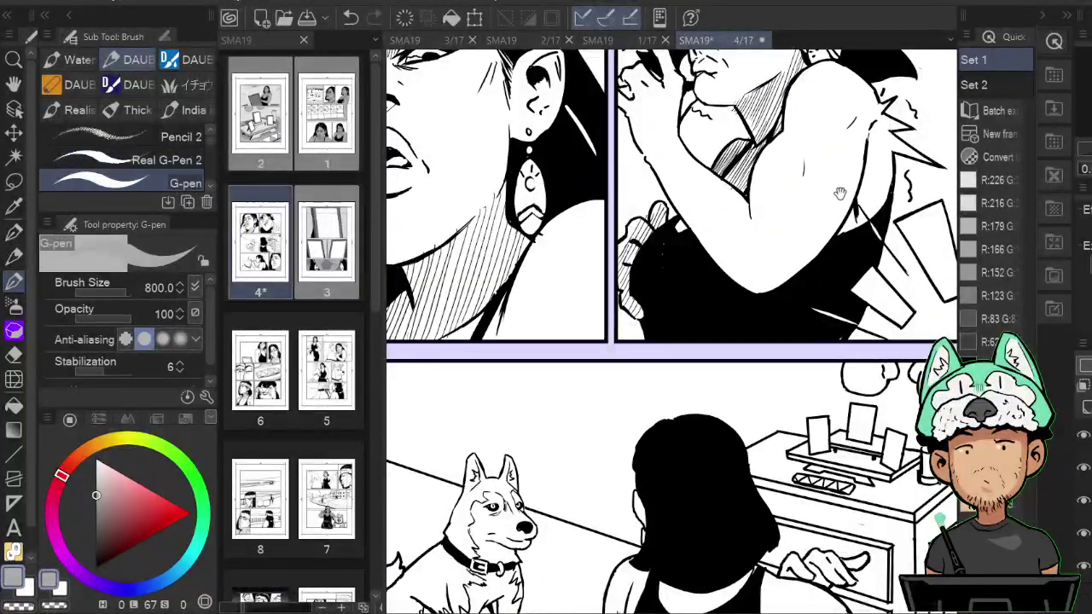
{"action": "left_click_drag", "start_coordinate": [841, 193], "coordinate": [761, 298]}
{"action": "key", "text": "g"}
{"action": "left_click", "coordinate": [760, 256]}
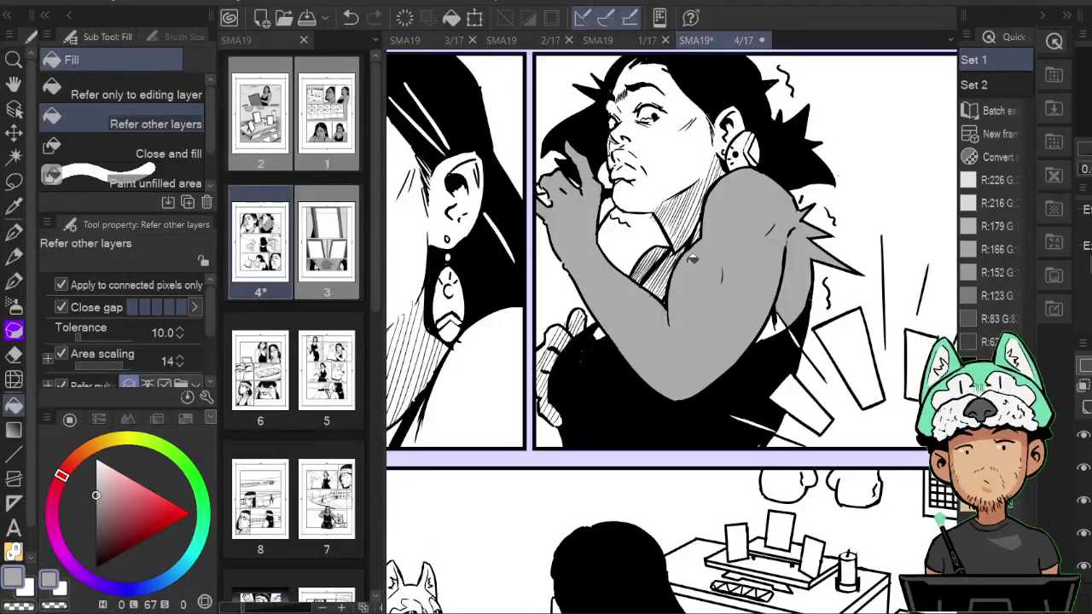
{"action": "left_click", "coordinate": [543, 185]}
{"action": "key", "text": "b"}
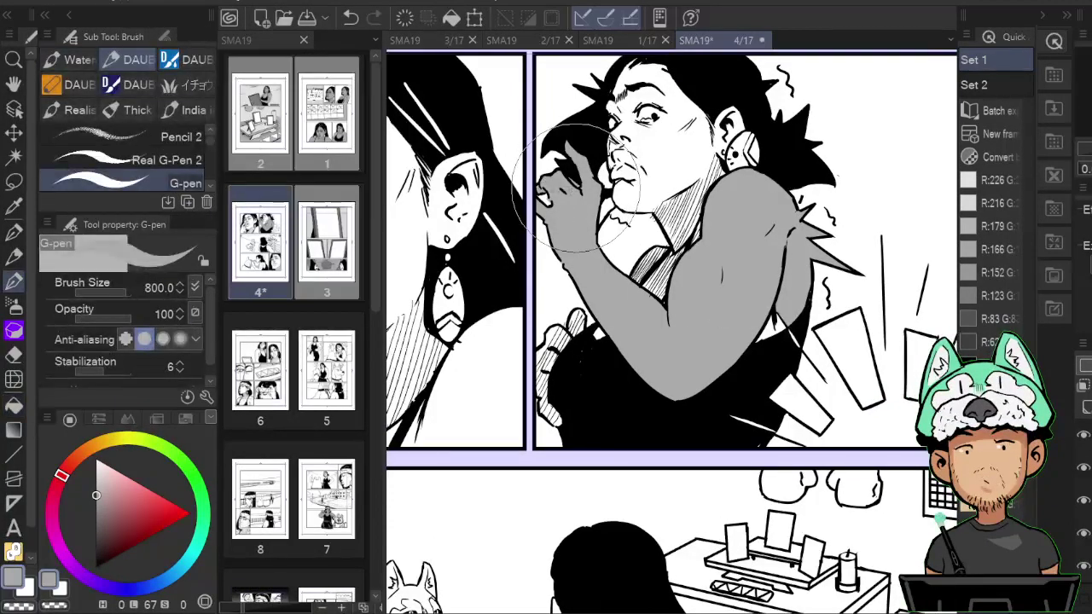
{"action": "key", "text": "e"}
{"action": "key", "text": "b"}
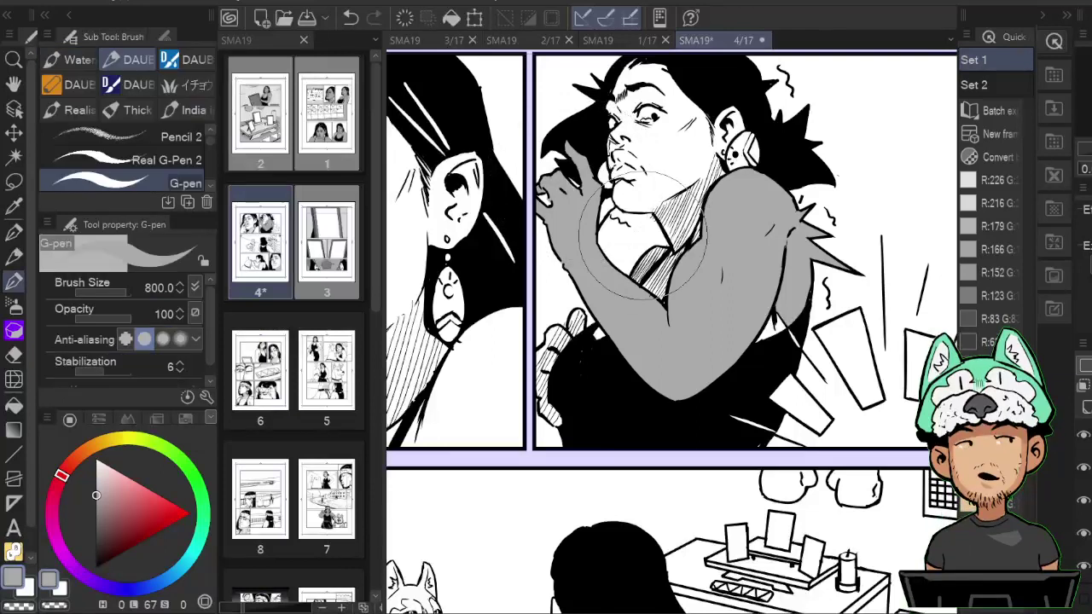
{"action": "key", "text": "g"}
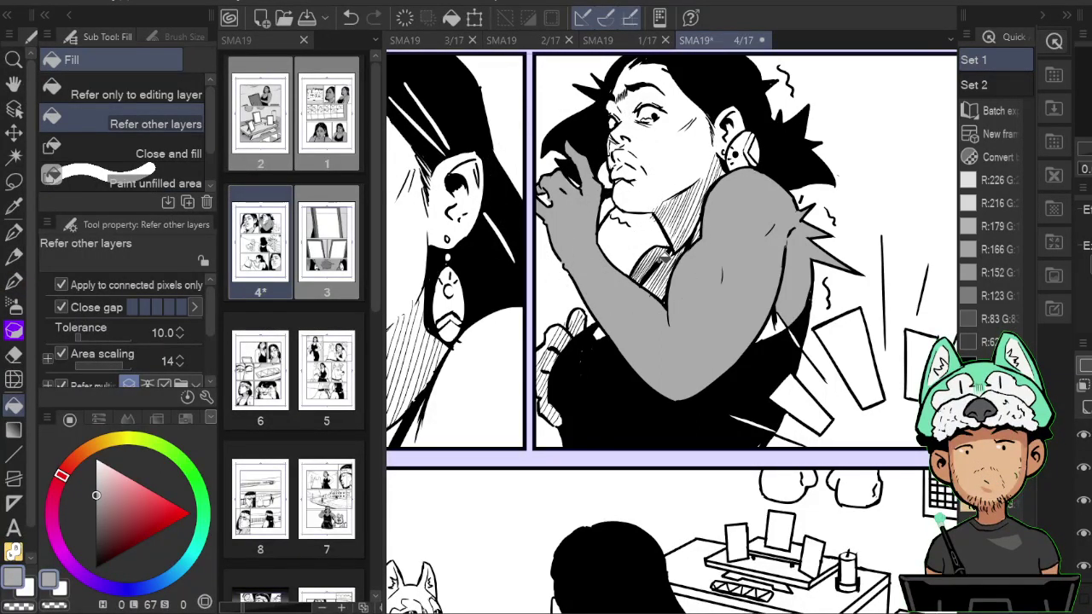
{"action": "left_click_drag", "start_coordinate": [802, 163], "coordinate": [714, 262]}
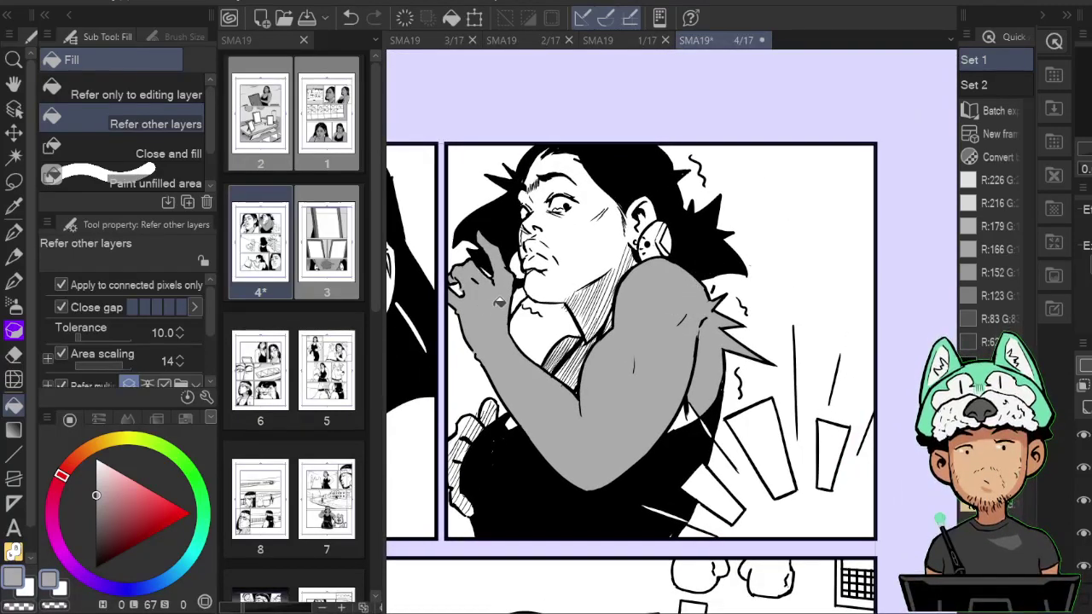
Fill the woman's hatched hand at her waist in the second panel with the same gray.
{"action": "scroll", "coordinate": [651, 224], "scroll_direction": "down", "scroll_amount": 4}
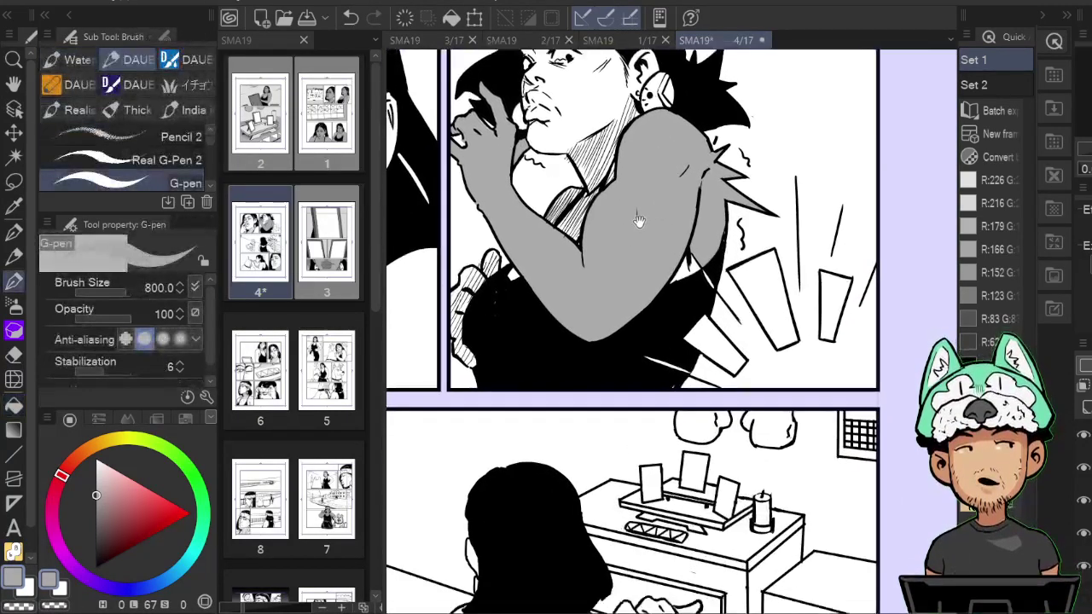
{"action": "left_click_drag", "start_coordinate": [470, 279], "coordinate": [461, 334]}
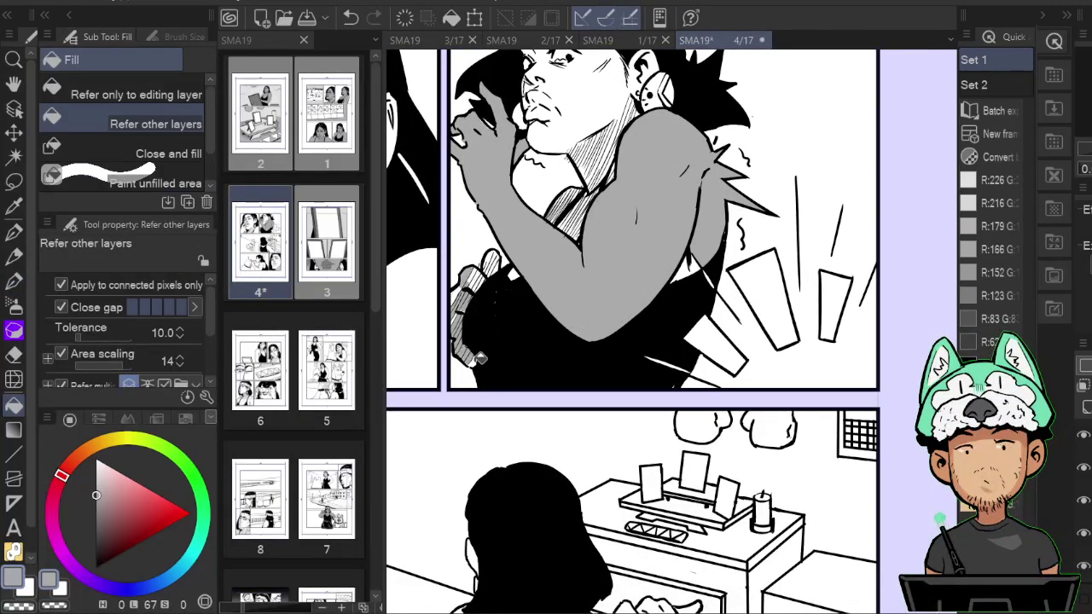
{"action": "key", "text": "b"}
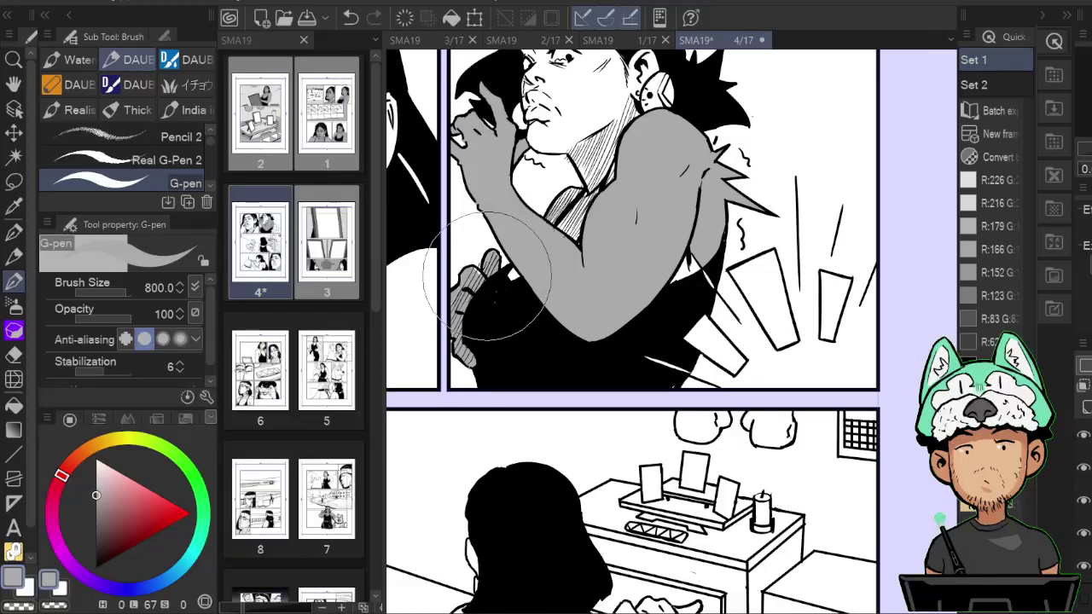
Paint the woman's neck, jaw and face in the second panel with the skin gray, using the G-pen at size 800.
{"action": "left_click_drag", "start_coordinate": [667, 257], "coordinate": [641, 263]}
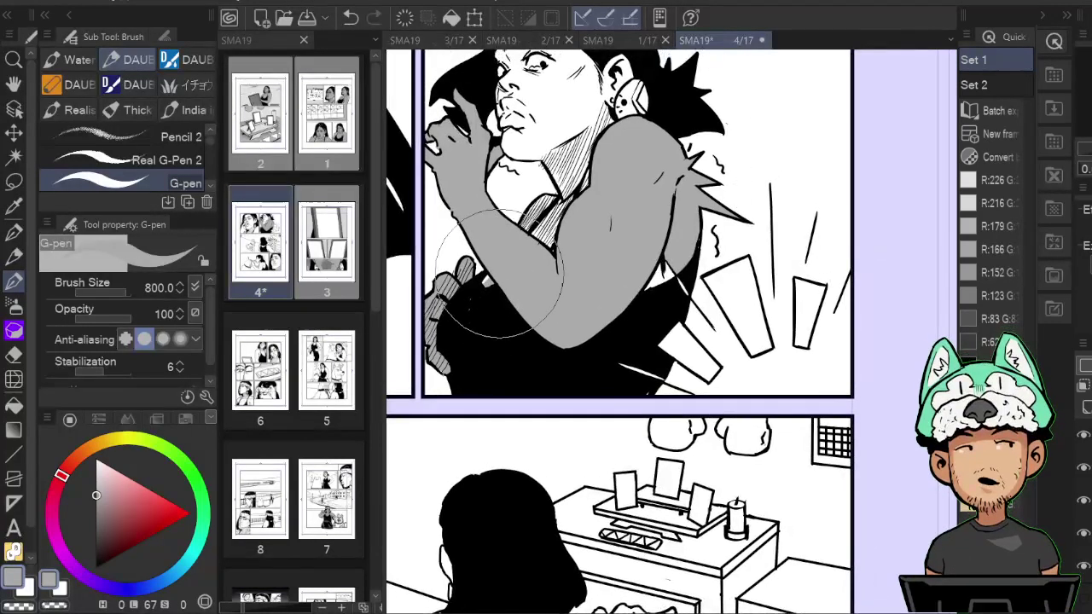
{"action": "left_click_drag", "start_coordinate": [493, 280], "coordinate": [478, 343]}
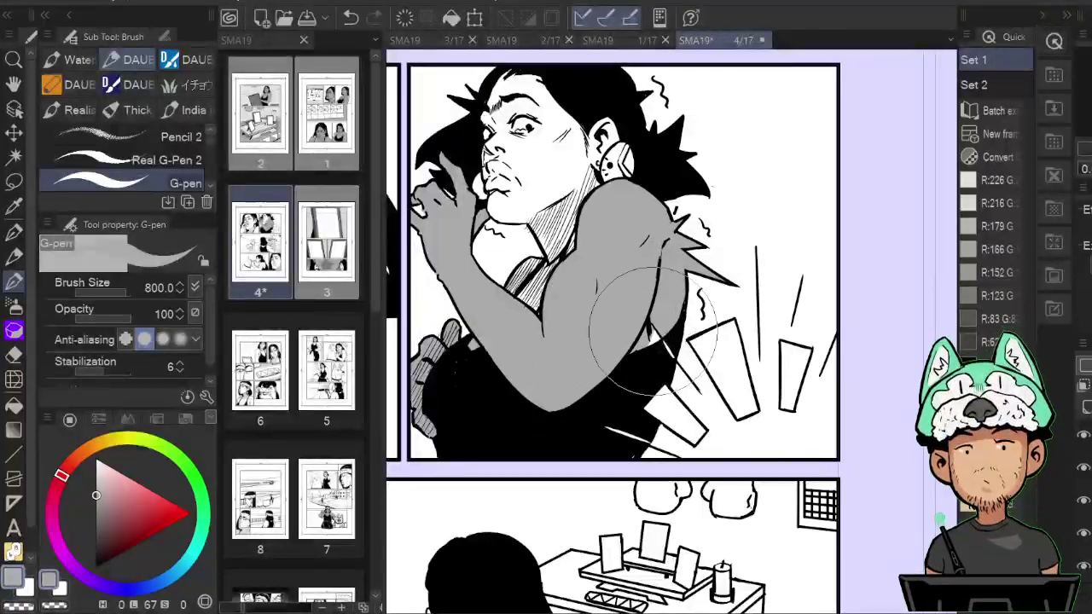
{"action": "left_click_drag", "start_coordinate": [654, 337], "coordinate": [652, 429]}
{"action": "left_click_drag", "start_coordinate": [547, 333], "coordinate": [523, 299]}
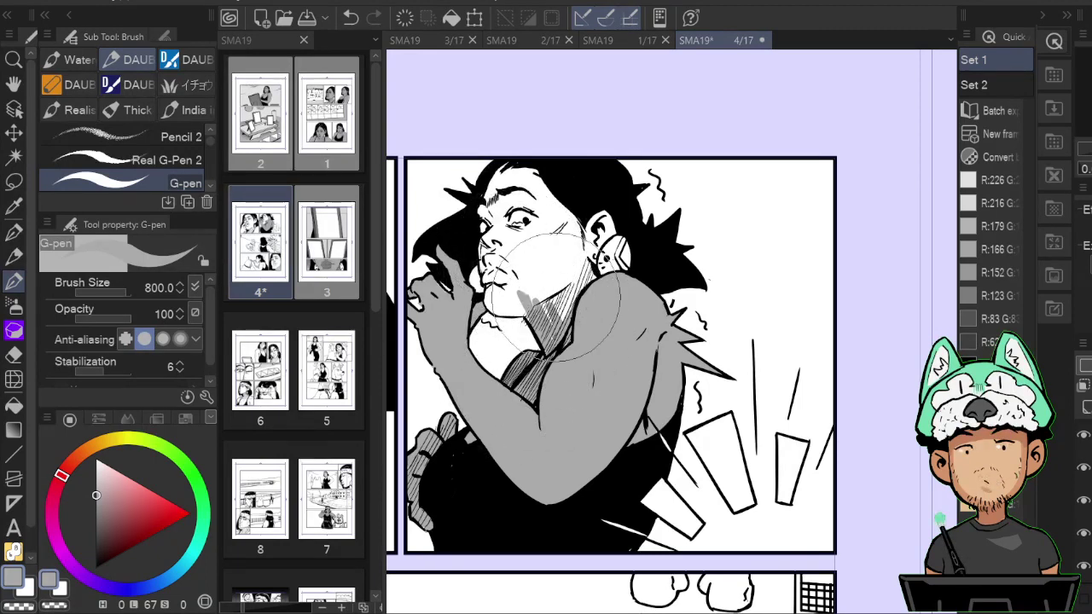
{"action": "left_click_drag", "start_coordinate": [580, 287], "coordinate": [585, 246]}
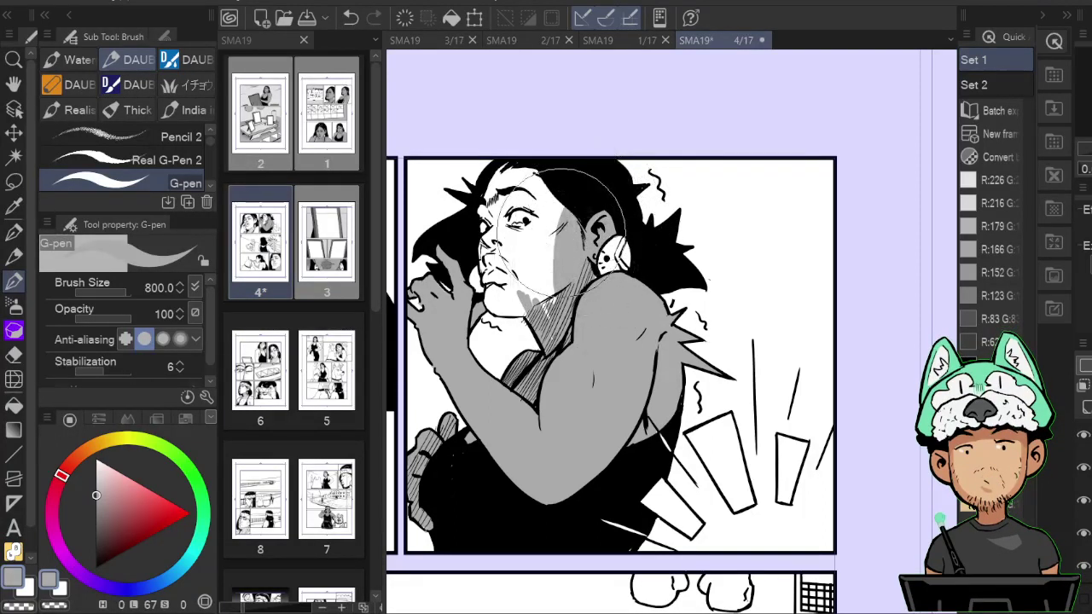
{"action": "mouse_move", "coordinate": [554, 233]}
{"action": "left_mouse_down"}
{"action": "mouse_move", "coordinate": [533, 247]}
{"action": "mouse_move", "coordinate": [539, 202]}
{"action": "mouse_move", "coordinate": [524, 175]}
{"action": "mouse_move", "coordinate": [552, 202]}
{"action": "mouse_move", "coordinate": [564, 187]}
{"action": "mouse_move", "coordinate": [495, 220]}
{"action": "mouse_move", "coordinate": [512, 167]}
{"action": "mouse_move", "coordinate": [494, 195]}
{"action": "mouse_move", "coordinate": [503, 302]}
{"action": "mouse_move", "coordinate": [495, 280]}
{"action": "mouse_move", "coordinate": [493, 288]}
{"action": "mouse_move", "coordinate": [502, 256]}
{"action": "left_mouse_up"}
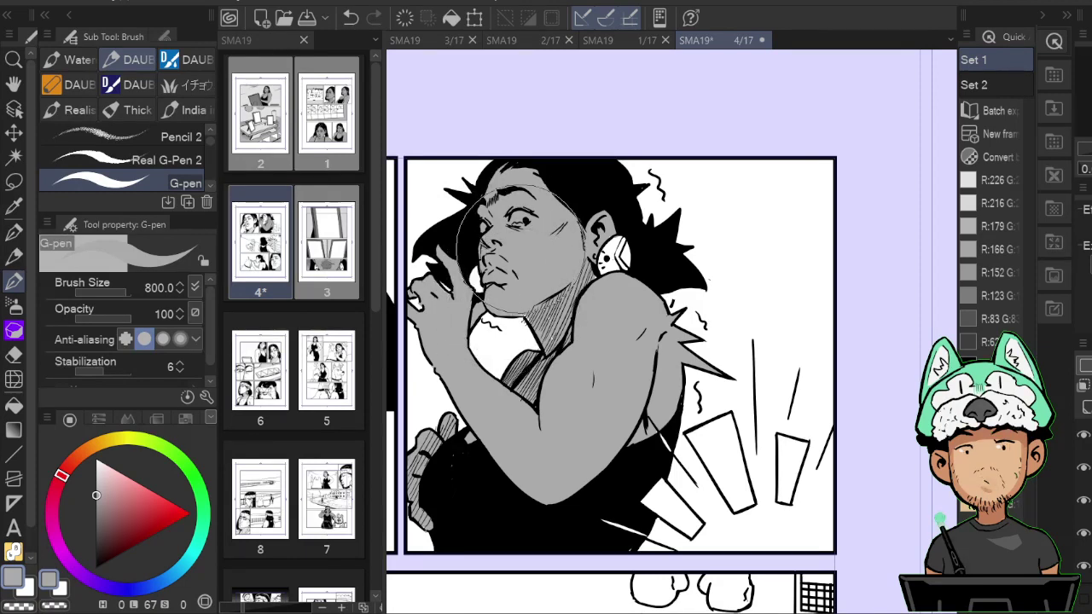
{"action": "key", "text": "w"}
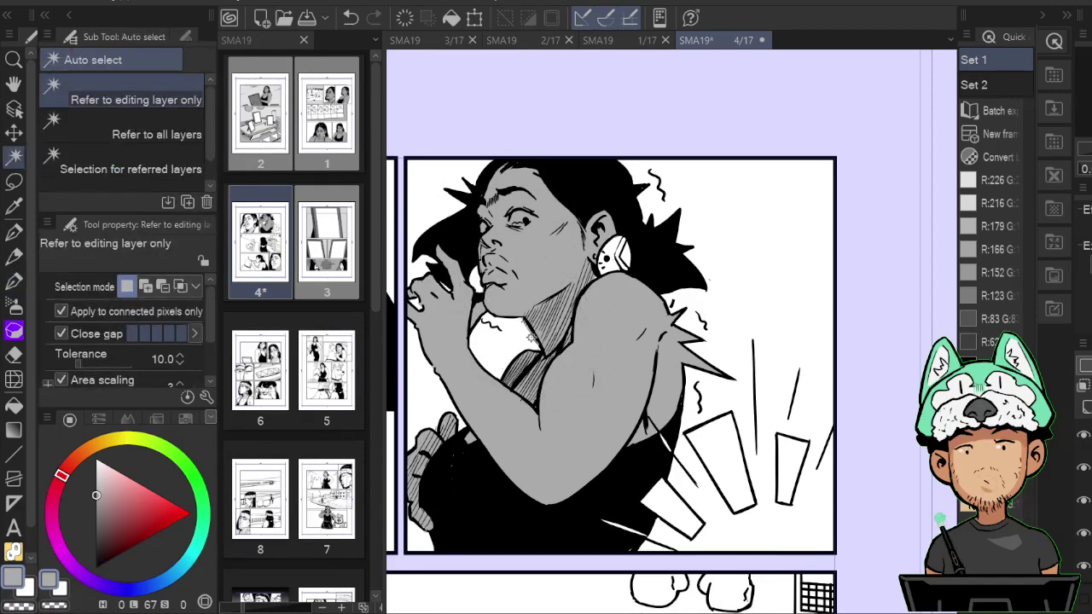
{"action": "left_click", "coordinate": [530, 340]}
{"action": "key", "text": "ctrl+d"}
{"action": "key", "text": "e"}
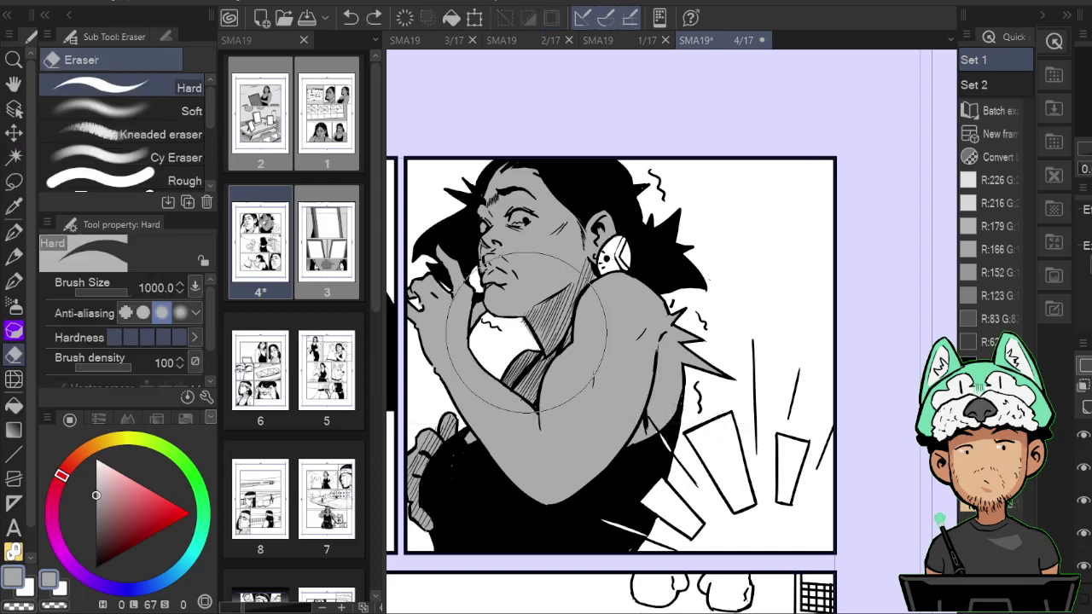
{"action": "key", "text": "b"}
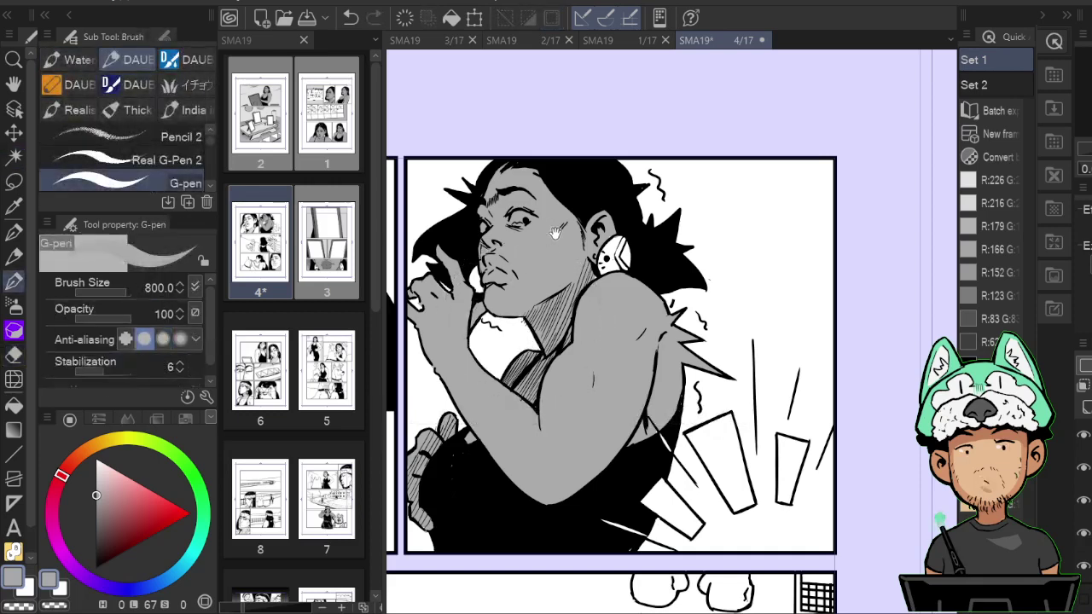
Clear the gray from the highlights on the woman's raised hand in page 4's second panel, painting with the transparent color.
{"action": "scroll", "coordinate": [549, 244], "scroll_direction": "down", "scroll_amount": 2}
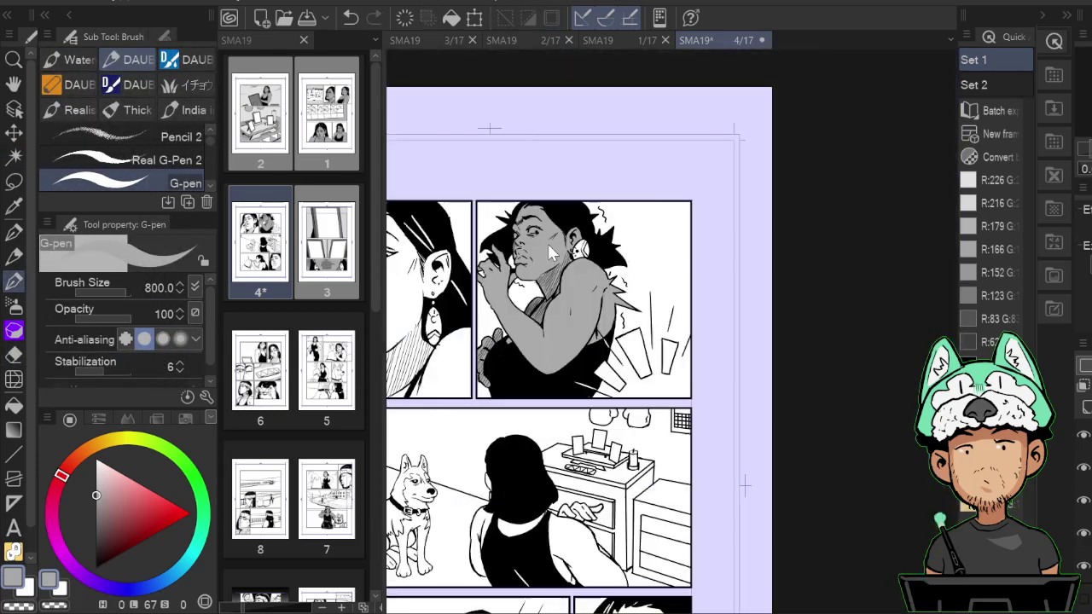
{"action": "scroll", "coordinate": [548, 244], "scroll_direction": "up", "scroll_amount": 2}
{"action": "key", "text": "c"}
{"action": "left_click_drag", "start_coordinate": [549, 244], "coordinate": [629, 272]}
{"action": "left_click_drag", "start_coordinate": [765, 394], "coordinate": [869, 342]}
{"action": "key", "text": "w"}
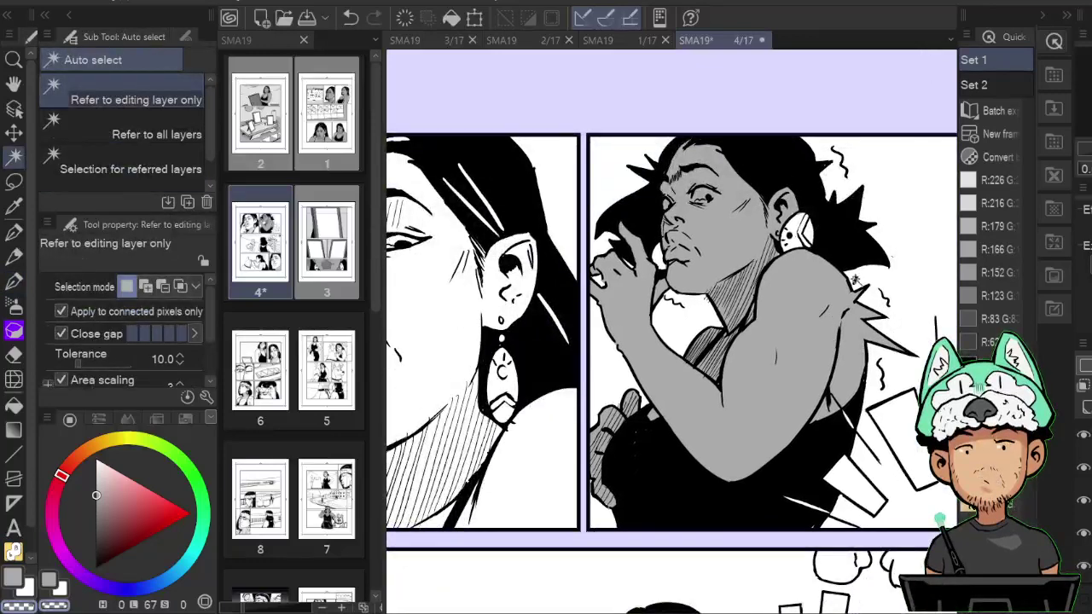
{"action": "left_click_drag", "start_coordinate": [646, 342], "coordinate": [775, 327]}
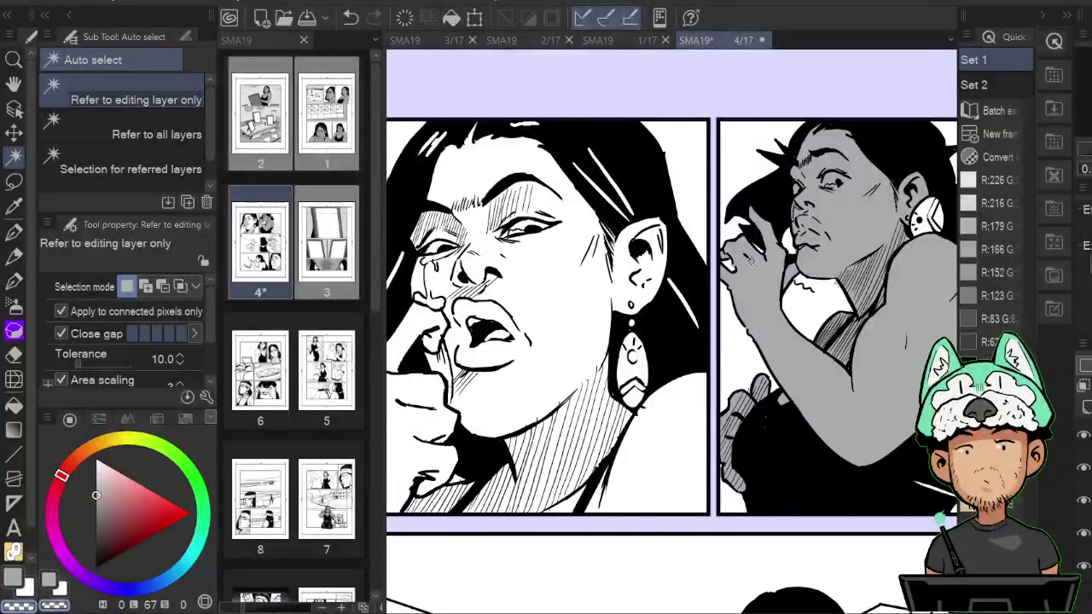
{"action": "key", "text": "p"}
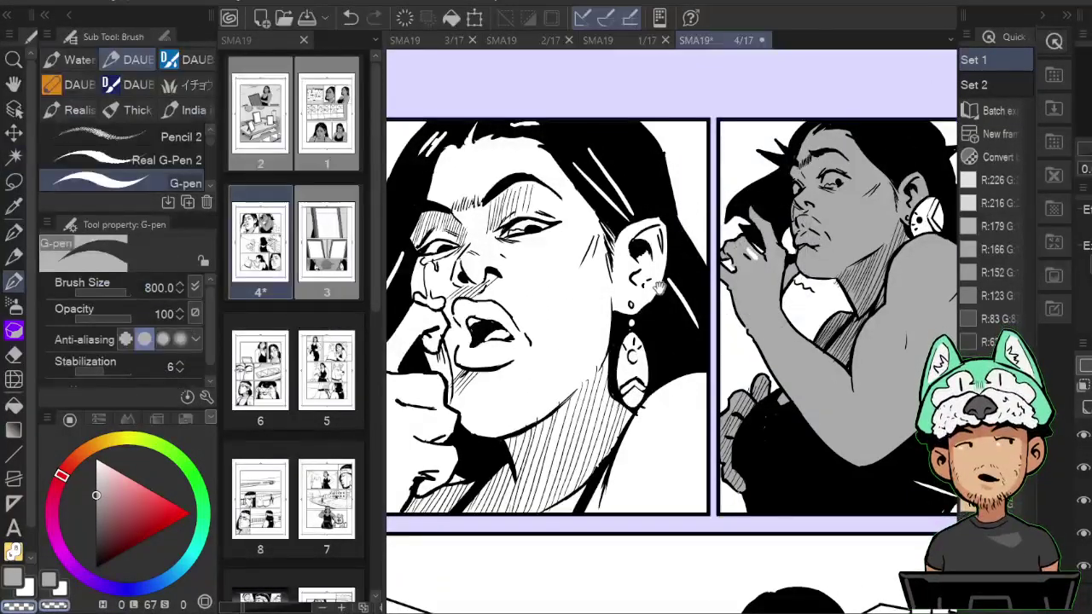
Fill the woman's face, hand and shoulder in page 4's first panel with gray of luminosity 67, using the Refer other layers fill.
{"action": "left_click_drag", "start_coordinate": [598, 317], "coordinate": [718, 197]}
{"action": "key", "text": "g"}
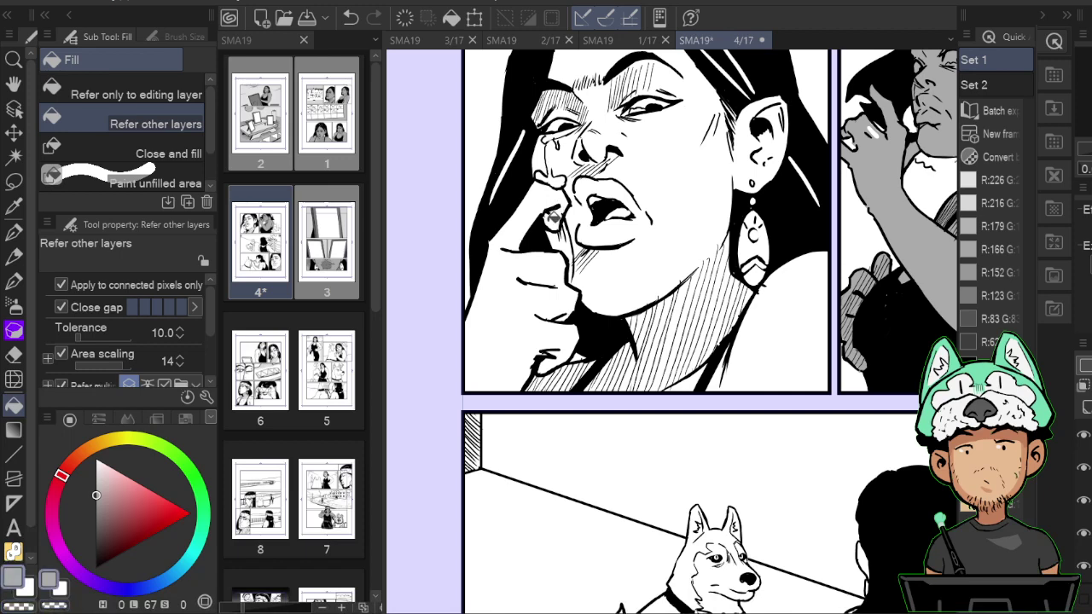
{"action": "left_click", "coordinate": [547, 201]}
{"action": "left_click", "coordinate": [623, 290]}
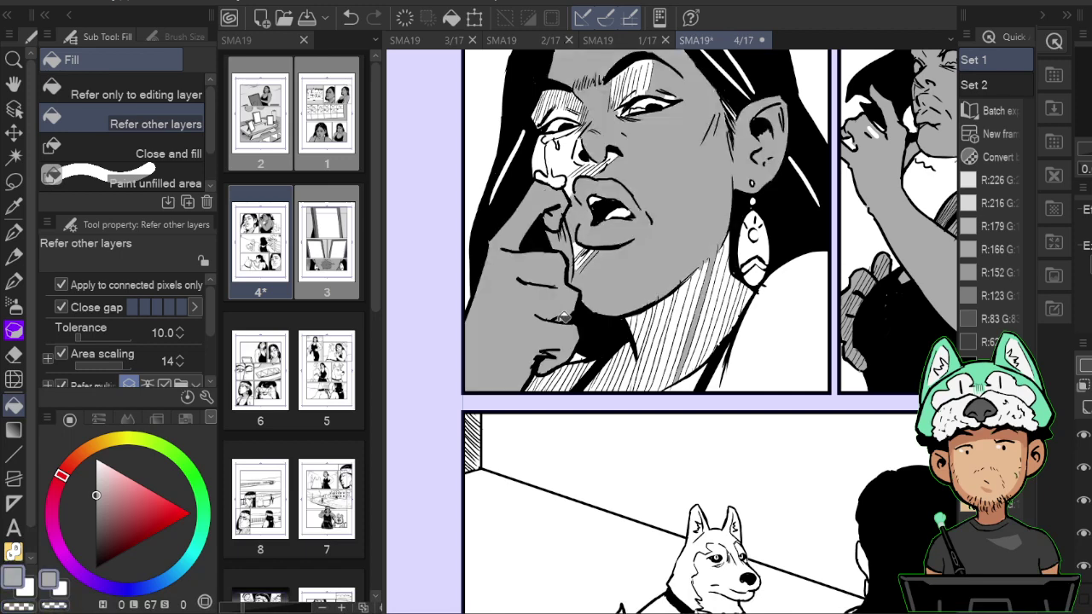
{"action": "left_click", "coordinate": [584, 379]}
{"action": "left_click_drag", "start_coordinate": [550, 381], "coordinate": [751, 363]}
{"action": "left_click_drag", "start_coordinate": [788, 319], "coordinate": [764, 362]}
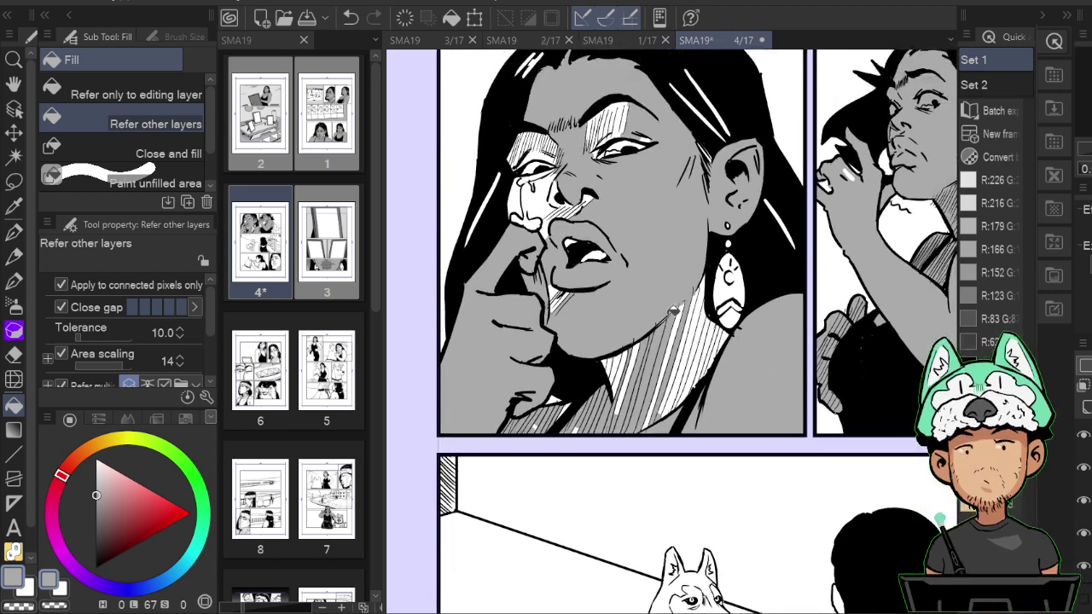
Paint the unfilled gaps in the hatching on the woman's neck and jaw in the first panel gray, using the G-pen at size 800.
{"action": "key", "text": "b"}
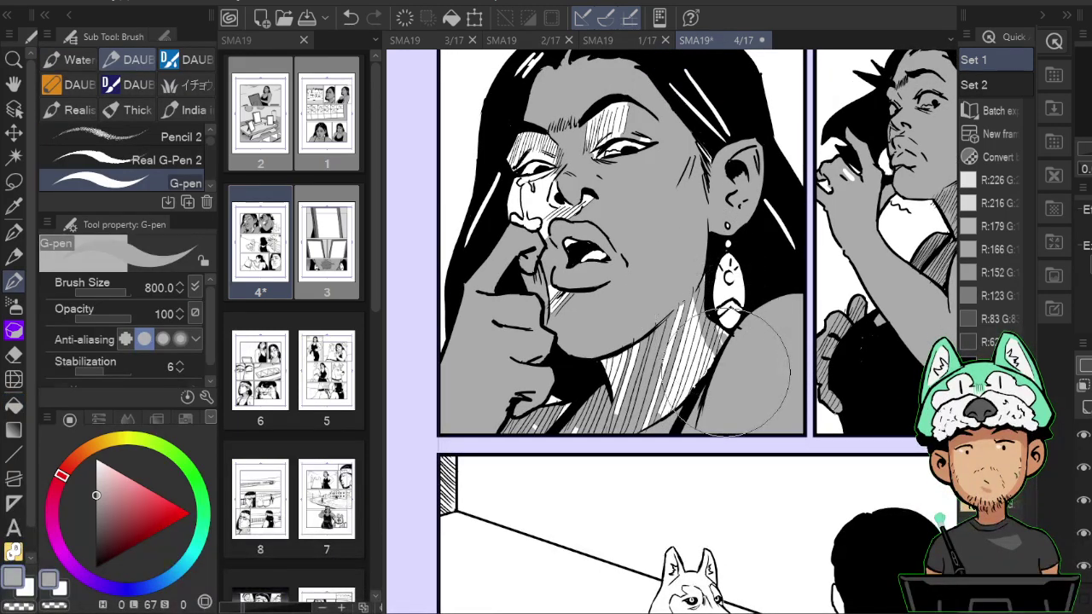
{"action": "left_click_drag", "start_coordinate": [696, 395], "coordinate": [662, 377]}
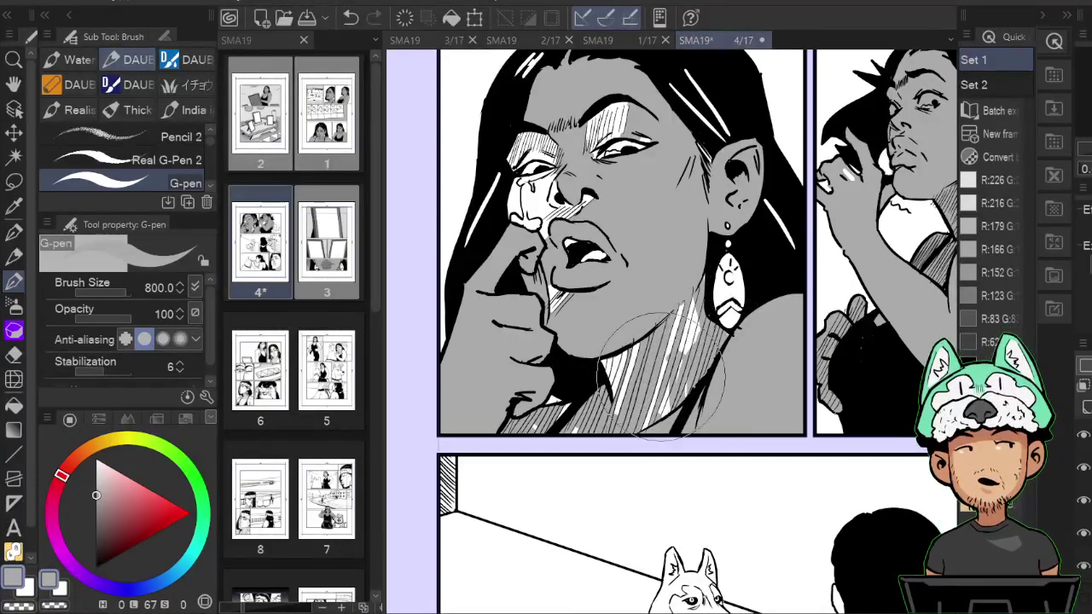
{"action": "key", "text": "ctrl+z"}
{"action": "key", "text": "ctrl+z"}
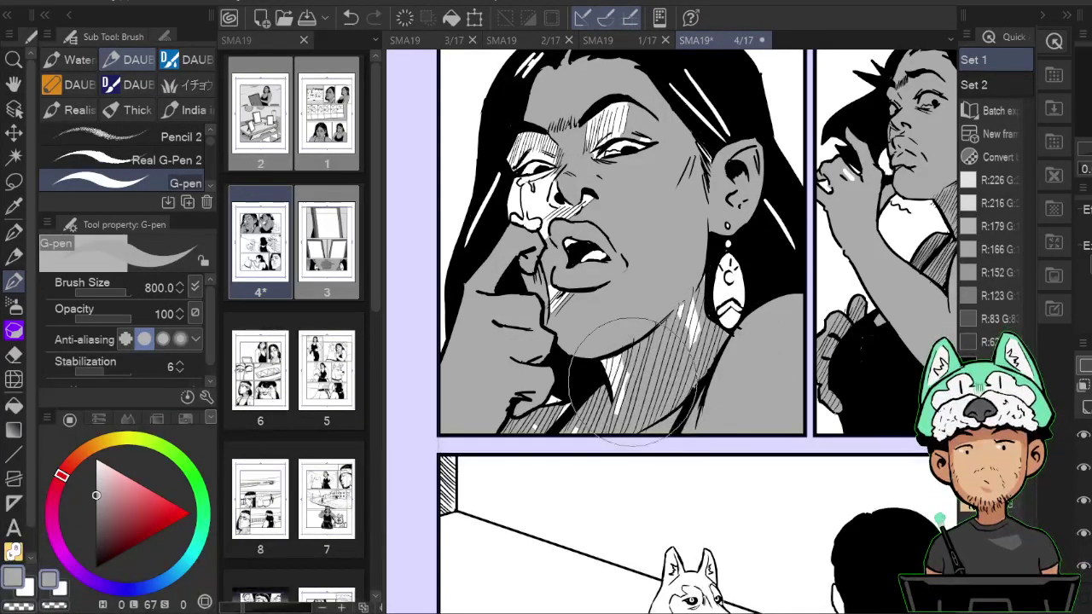
{"action": "key", "text": "e"}
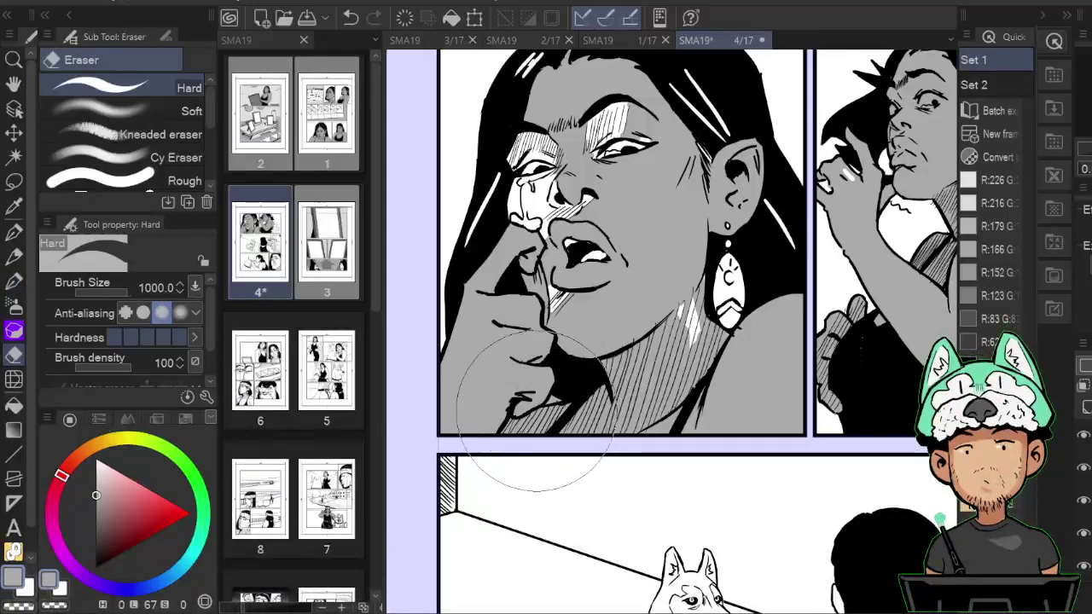
{"action": "key", "text": "p"}
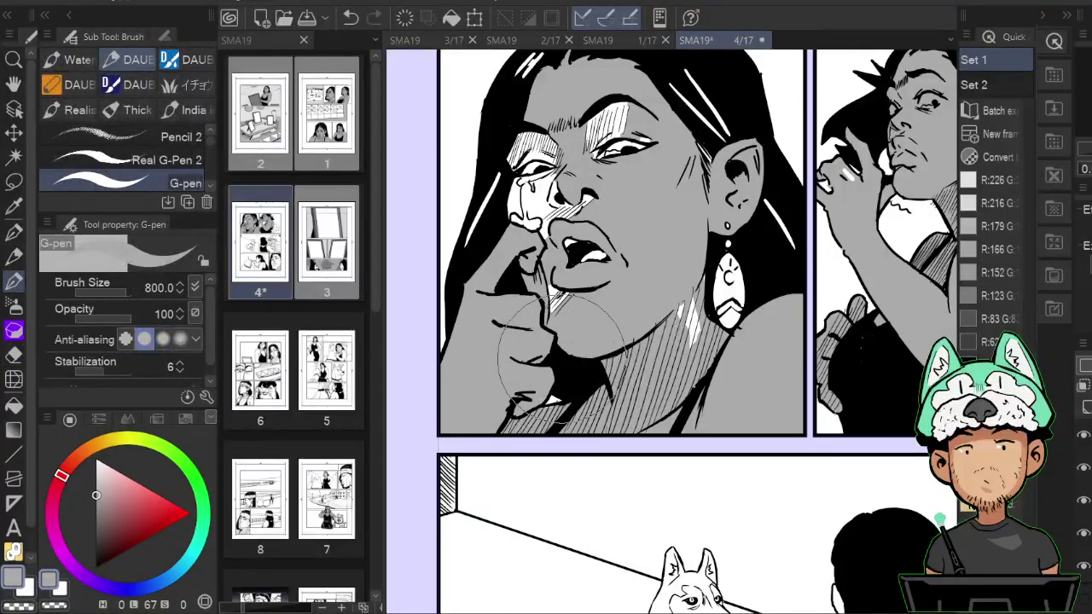
{"action": "left_click_drag", "start_coordinate": [546, 306], "coordinate": [565, 318]}
{"action": "left_click_drag", "start_coordinate": [681, 290], "coordinate": [693, 351]}
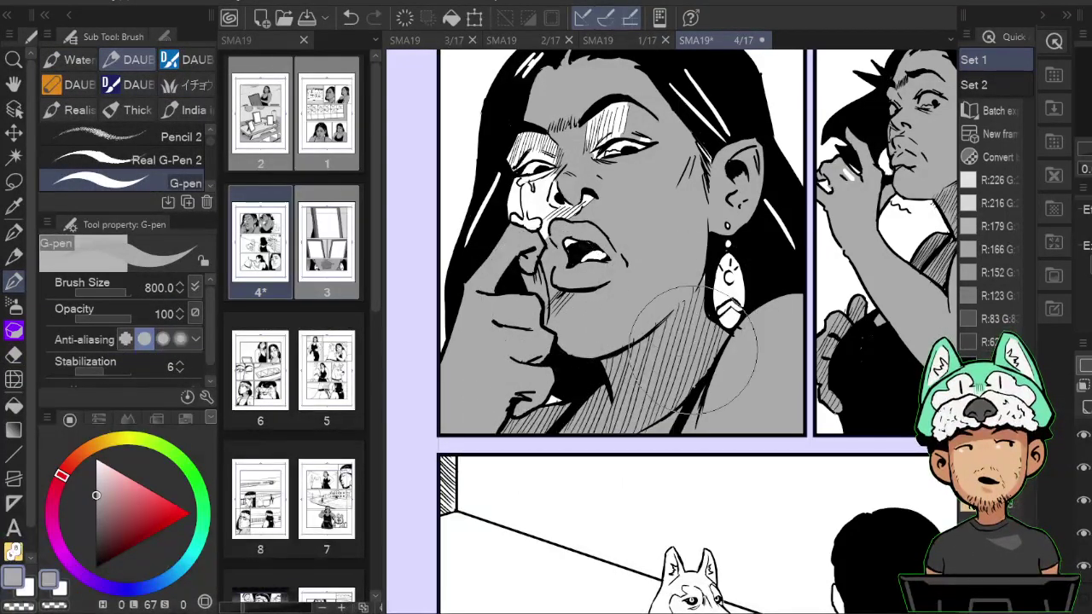
Paint the woman's hatched eyelids, cheek and upper lip in the first panel with the same skin gray.
{"action": "left_click_drag", "start_coordinate": [663, 256], "coordinate": [684, 331]}
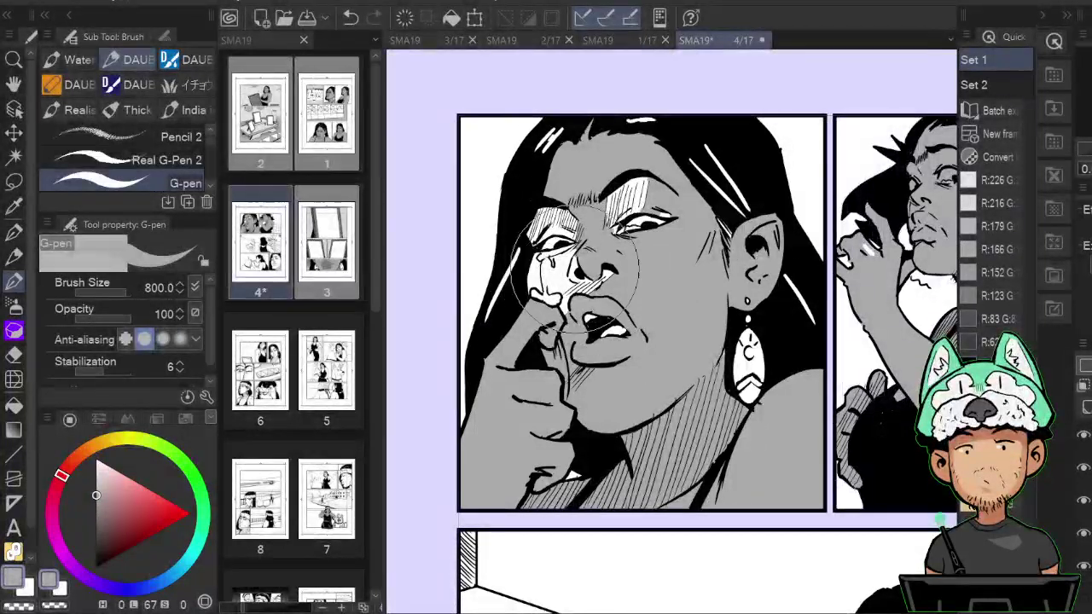
{"action": "mouse_move", "coordinate": [569, 295]}
{"action": "left_mouse_down"}
{"action": "mouse_move", "coordinate": [582, 244]}
{"action": "mouse_move", "coordinate": [541, 241]}
{"action": "left_mouse_up"}
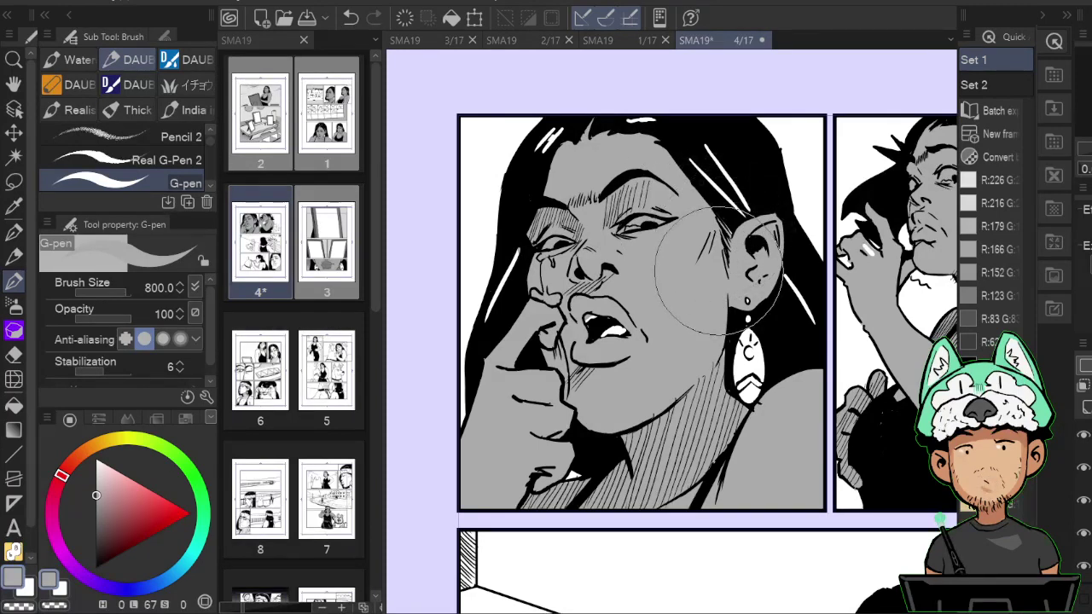
{"action": "left_click_drag", "start_coordinate": [697, 252], "coordinate": [737, 297]}
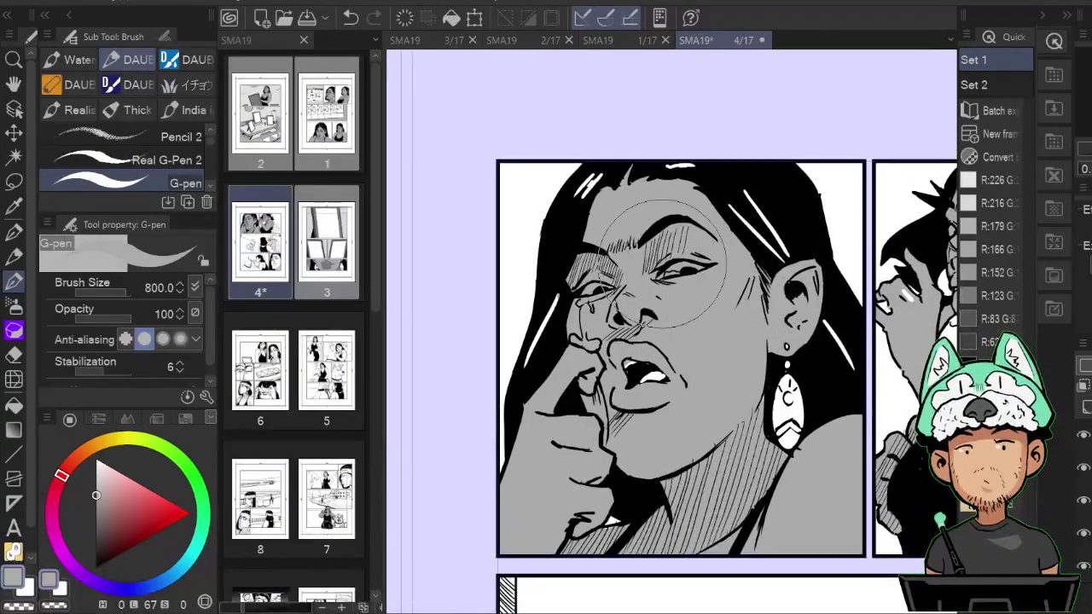
Erase the gray from the whites of the woman's eyes in the first panel with the Hard eraser.
{"action": "key", "text": "e"}
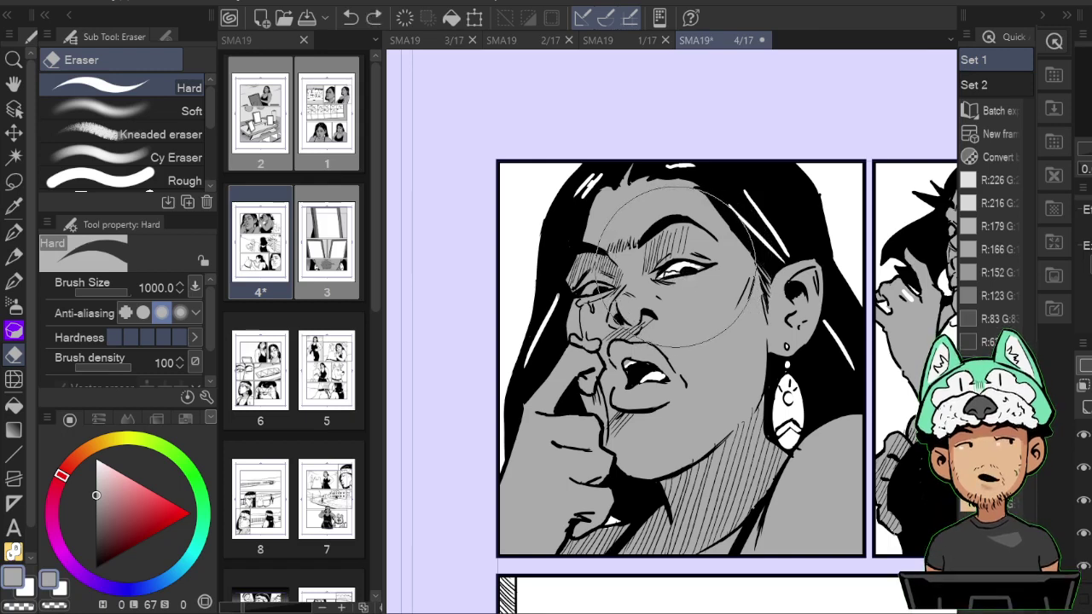
{"action": "key", "text": "p"}
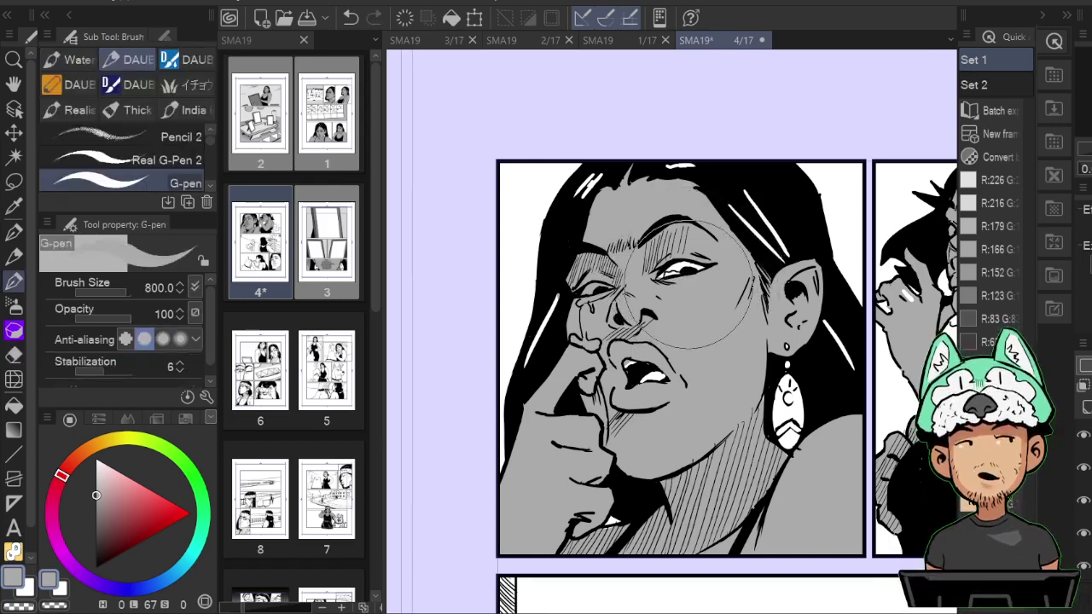
{"action": "key", "text": "e"}
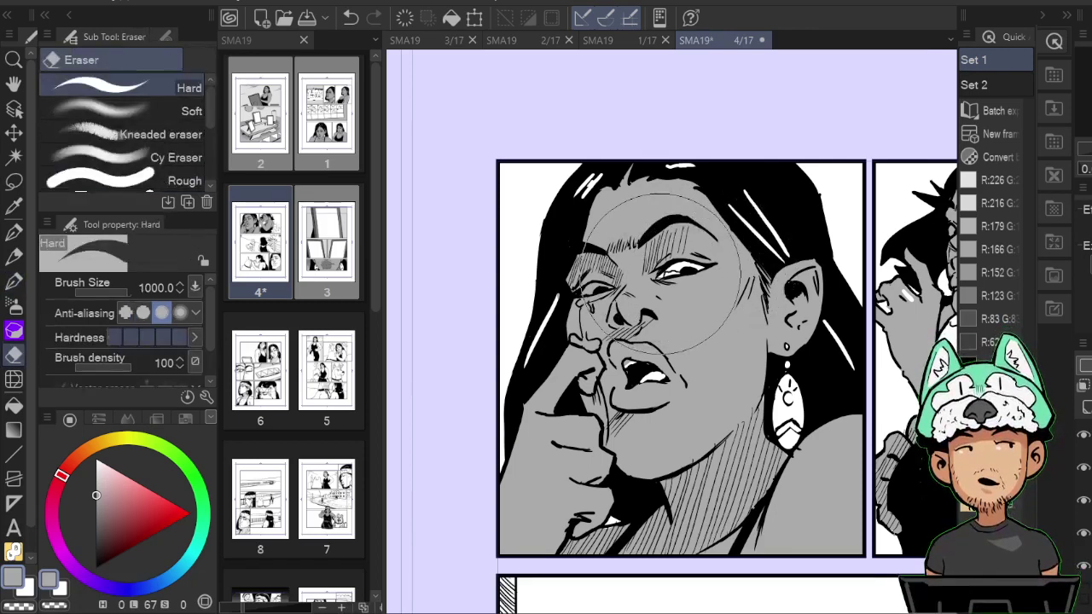
{"action": "key", "text": "p"}
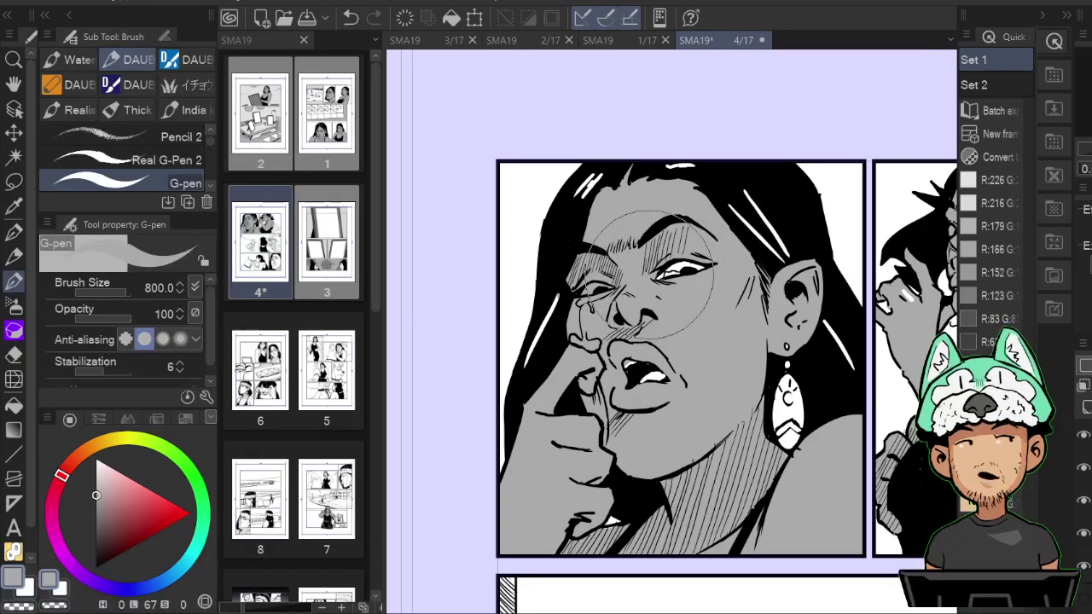
{"action": "key", "text": "e"}
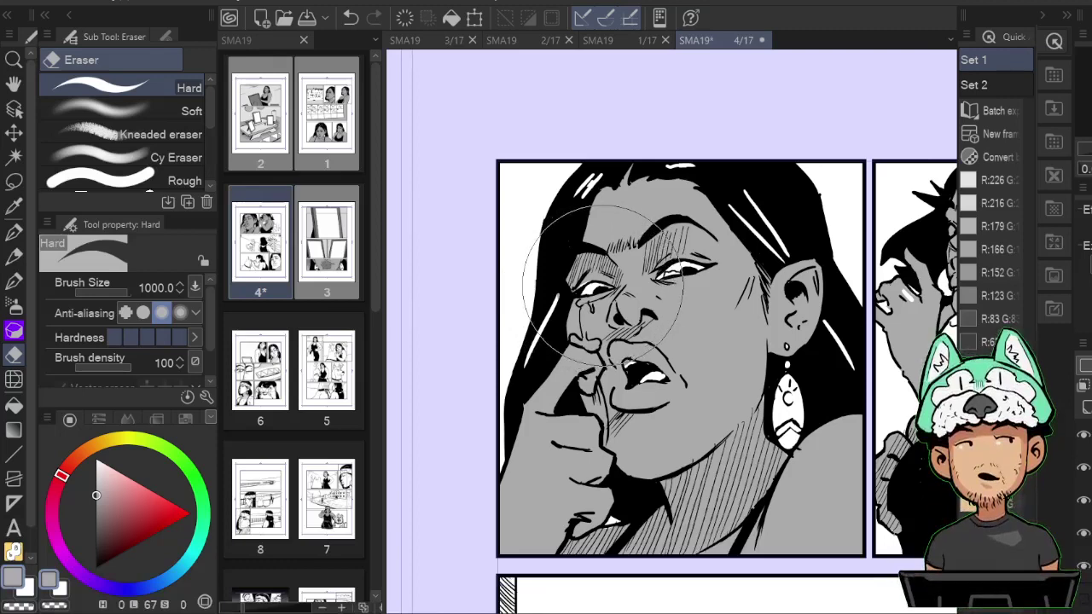
{"action": "key", "text": "p"}
Erase the gray from the tear running from the woman's eye to her fingertip in the first panel.
{"action": "left_click_drag", "start_coordinate": [642, 252], "coordinate": [634, 229]}
{"action": "key", "text": "e"}
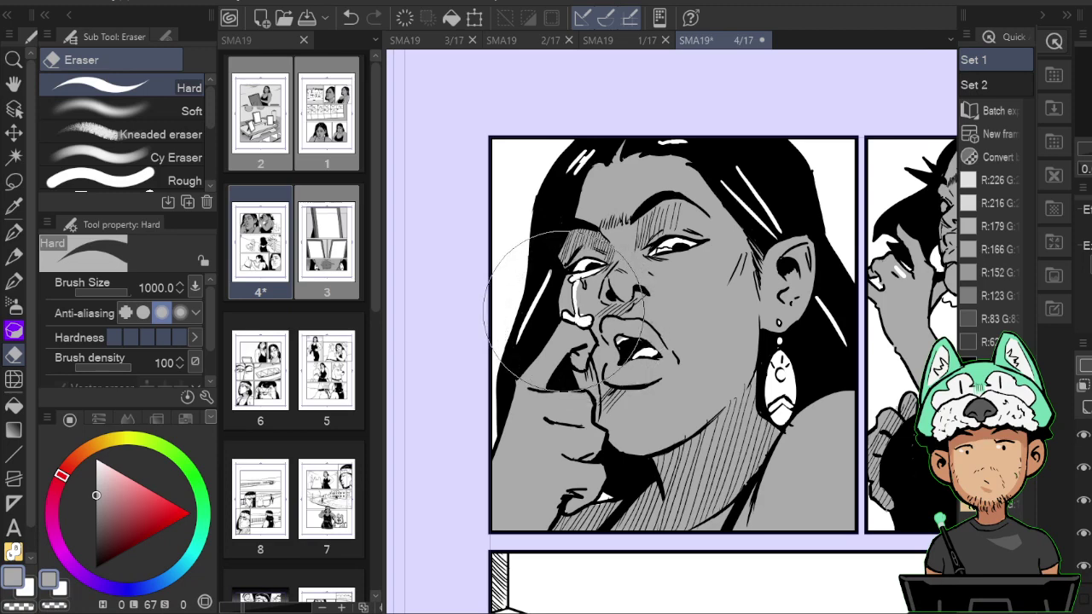
{"action": "key", "text": "b"}
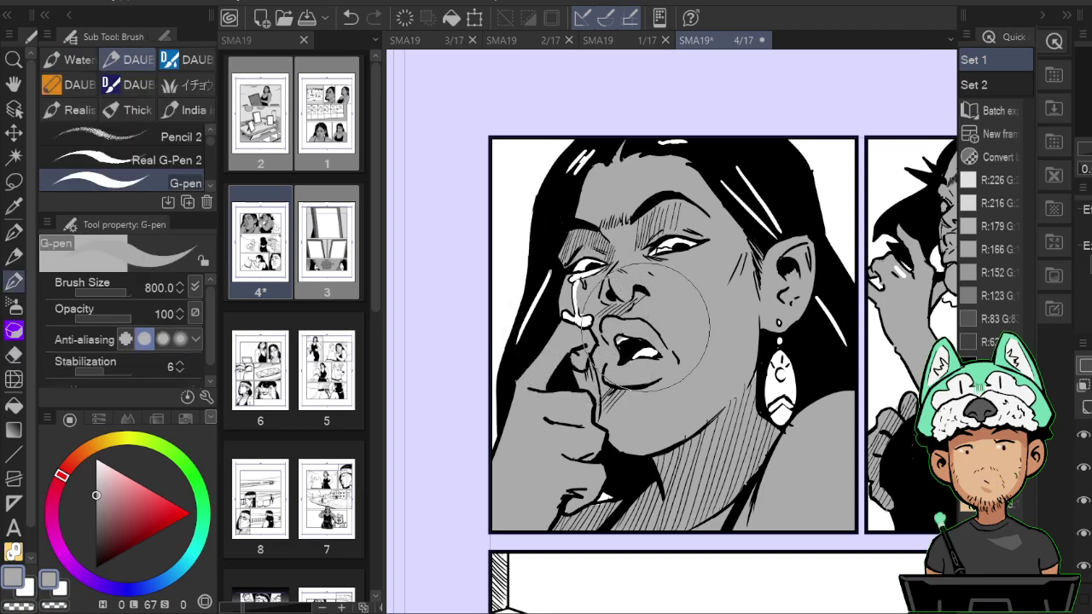
{"action": "mouse_move", "coordinate": [708, 259]}
{"action": "left_mouse_down"}
{"action": "mouse_move", "coordinate": [691, 311]}
{"action": "mouse_move", "coordinate": [682, 259]}
{"action": "left_mouse_up"}
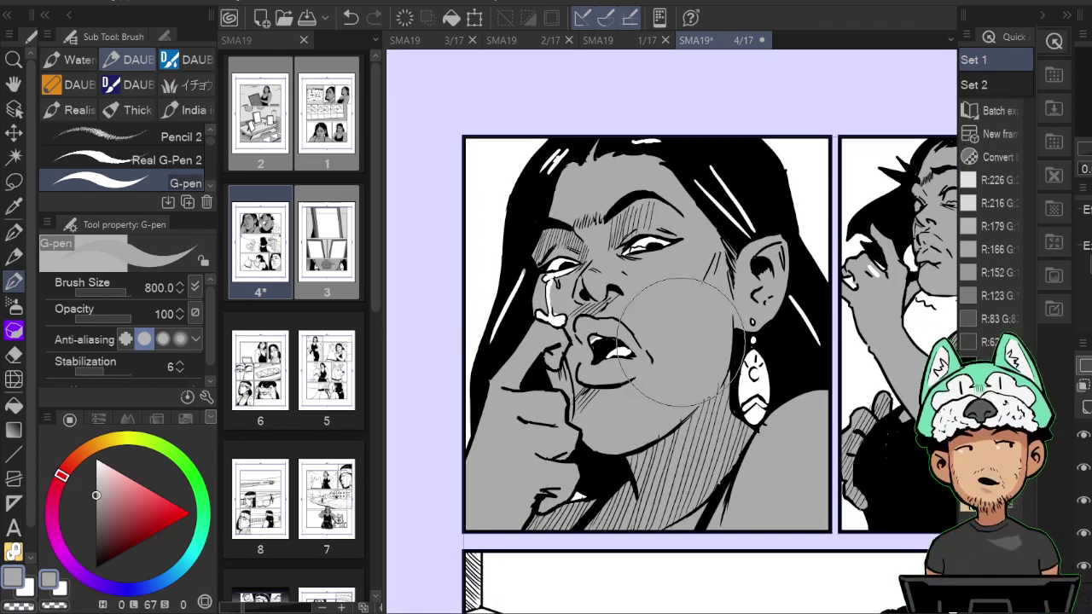
{"action": "key", "text": "e"}
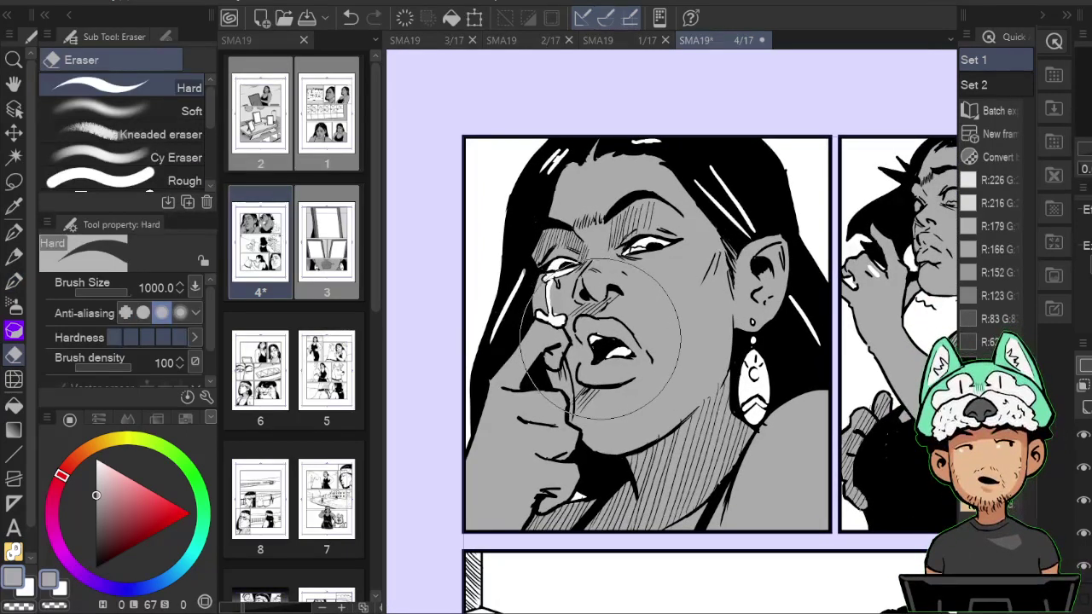
{"action": "key", "text": "b"}
Fill the woman's arms, hand, upper back and visible face in page 4's third panel with the skin gray, using Refer other layers.
{"action": "left_click_drag", "start_coordinate": [872, 269], "coordinate": [819, 268]}
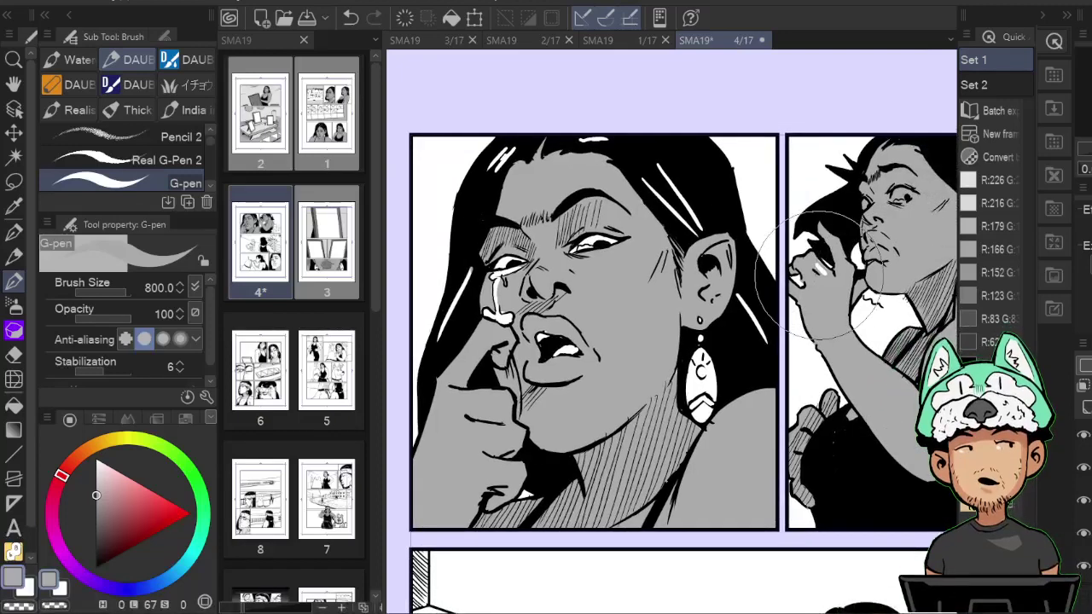
{"action": "left_click_drag", "start_coordinate": [771, 371], "coordinate": [728, 293]}
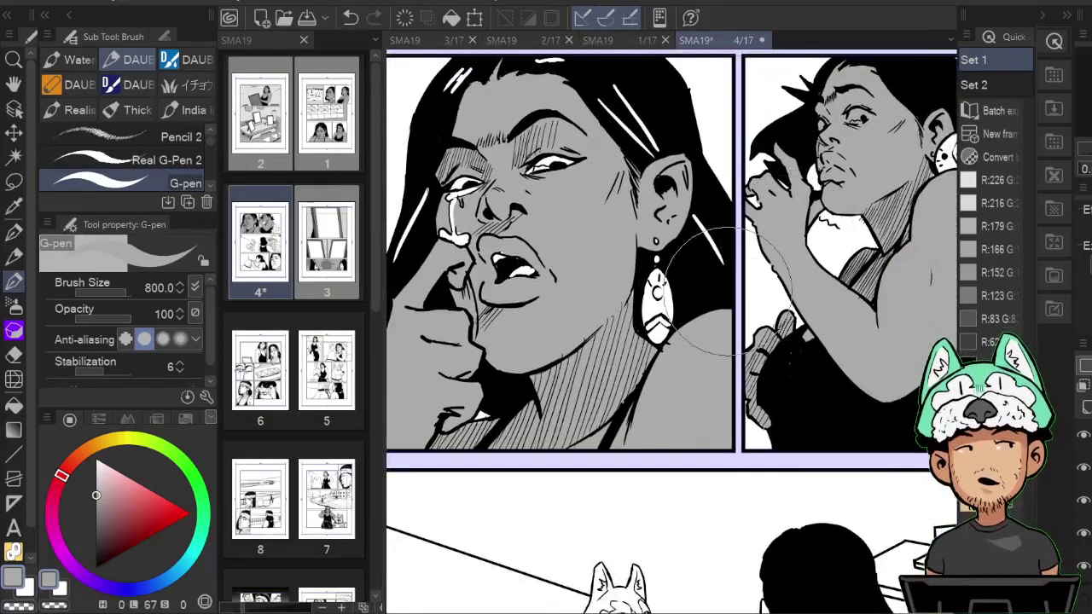
{"action": "scroll", "coordinate": [728, 292], "scroll_direction": "down", "scroll_amount": 6}
{"action": "scroll", "coordinate": [731, 297], "scroll_direction": "up", "scroll_amount": 5}
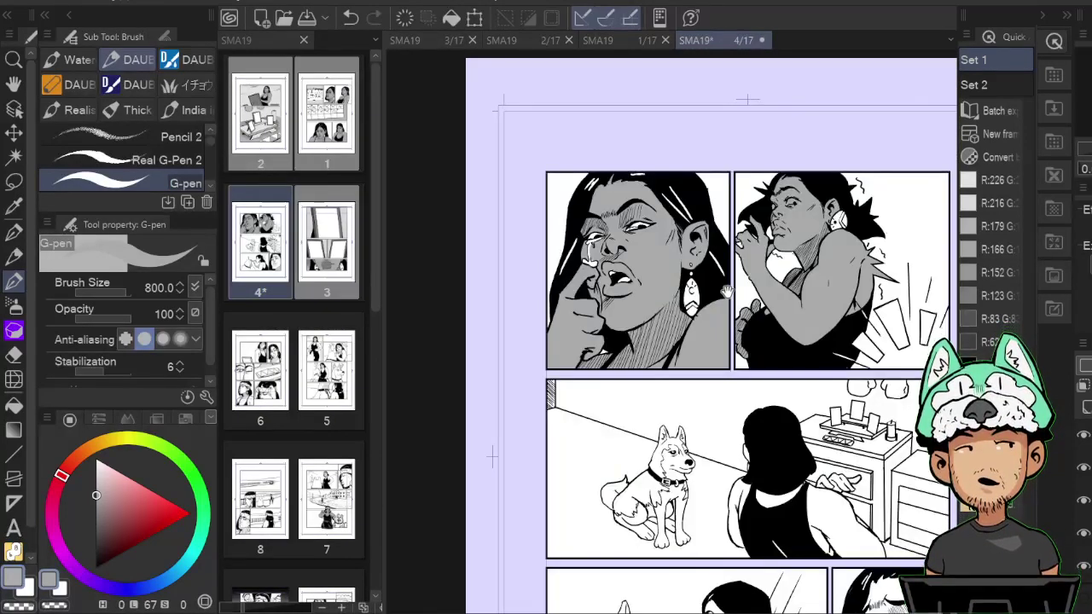
{"action": "left_click_drag", "start_coordinate": [727, 291], "coordinate": [676, 124]}
{"action": "key", "text": "g"}
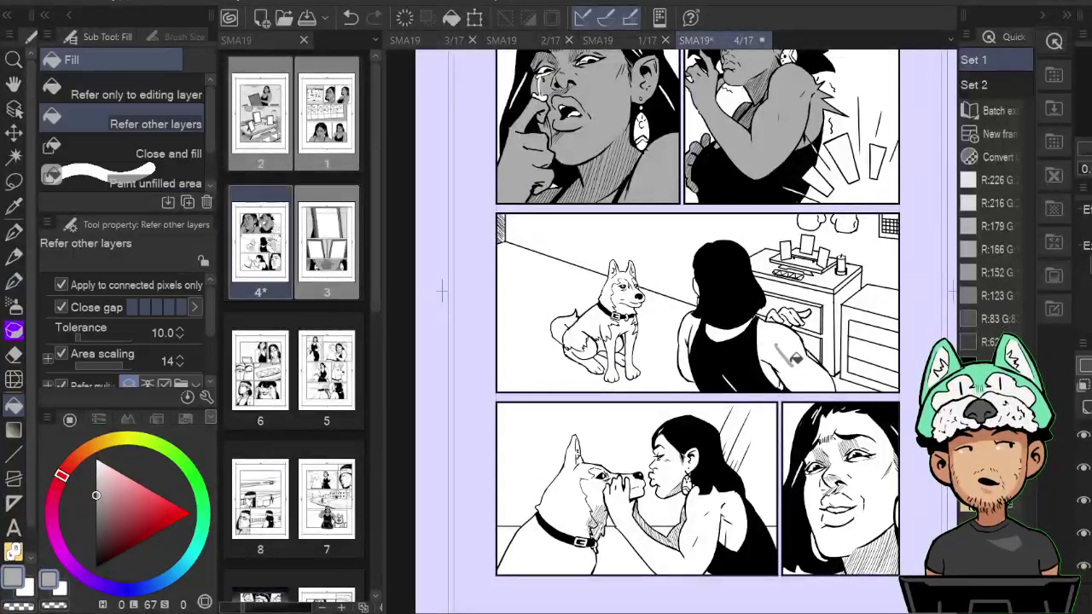
{"action": "left_click", "coordinate": [782, 369]}
{"action": "left_click", "coordinate": [717, 326]}
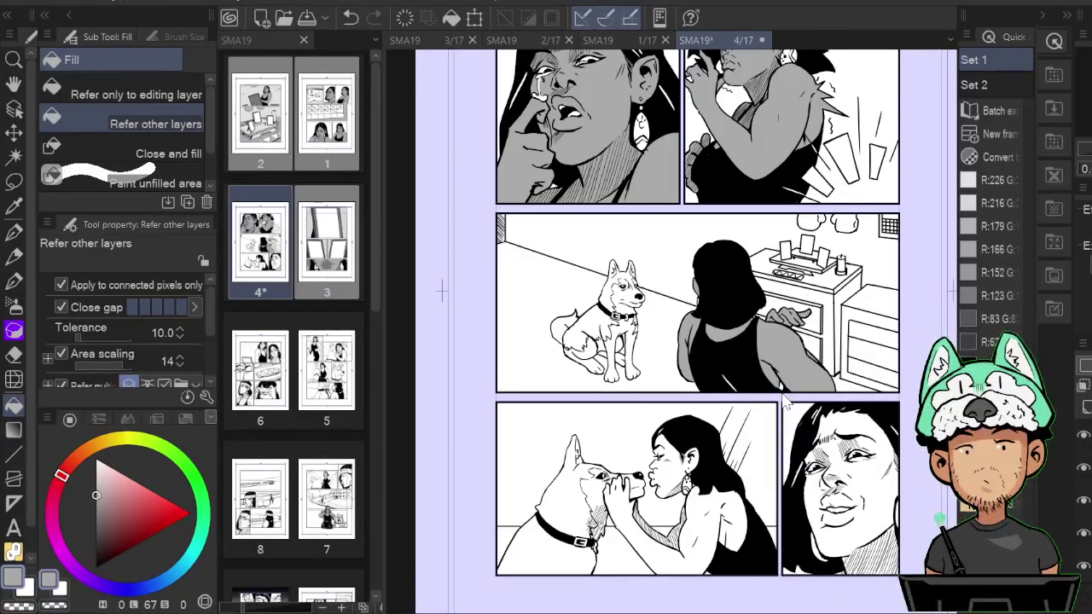
Undo the latest skin fills on the woman in the third panel and redo them.
{"action": "scroll", "coordinate": [783, 405], "scroll_direction": "down", "scroll_amount": 3}
{"action": "scroll", "coordinate": [784, 405], "scroll_direction": "up", "scroll_amount": 6}
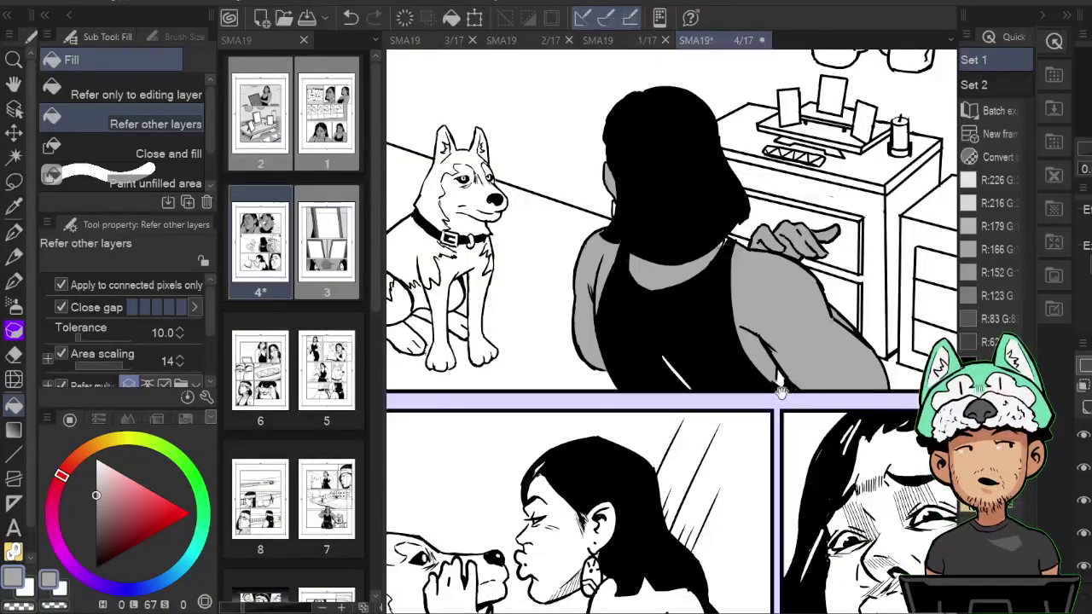
{"action": "left_click_drag", "start_coordinate": [783, 391], "coordinate": [809, 423]}
{"action": "key", "text": "ctrl+z"}
{"action": "key", "text": "ctrl+z"}
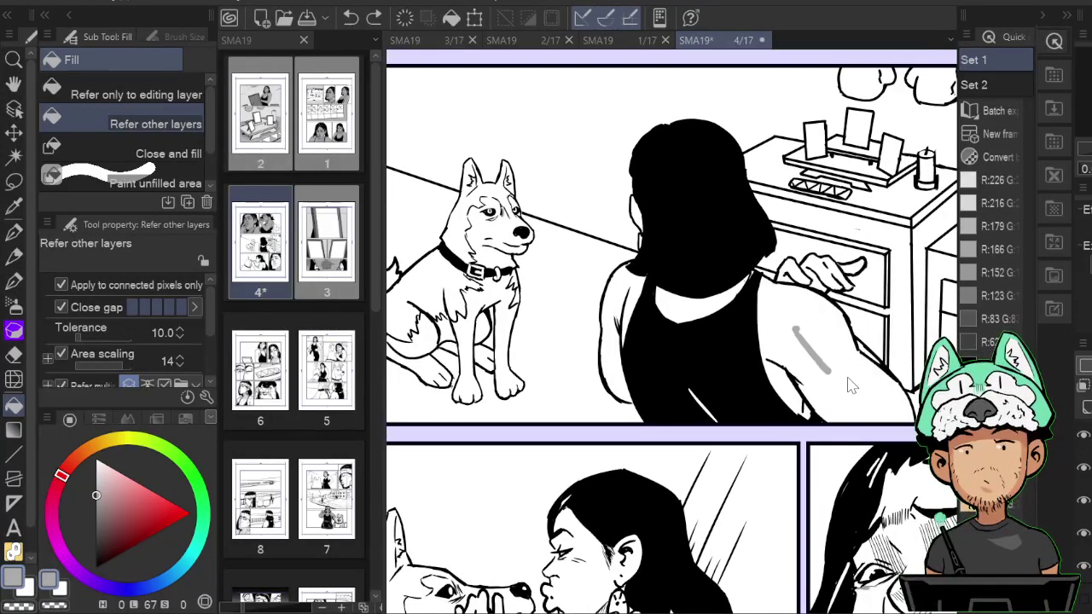
{"action": "left_click", "coordinate": [373, 19]}
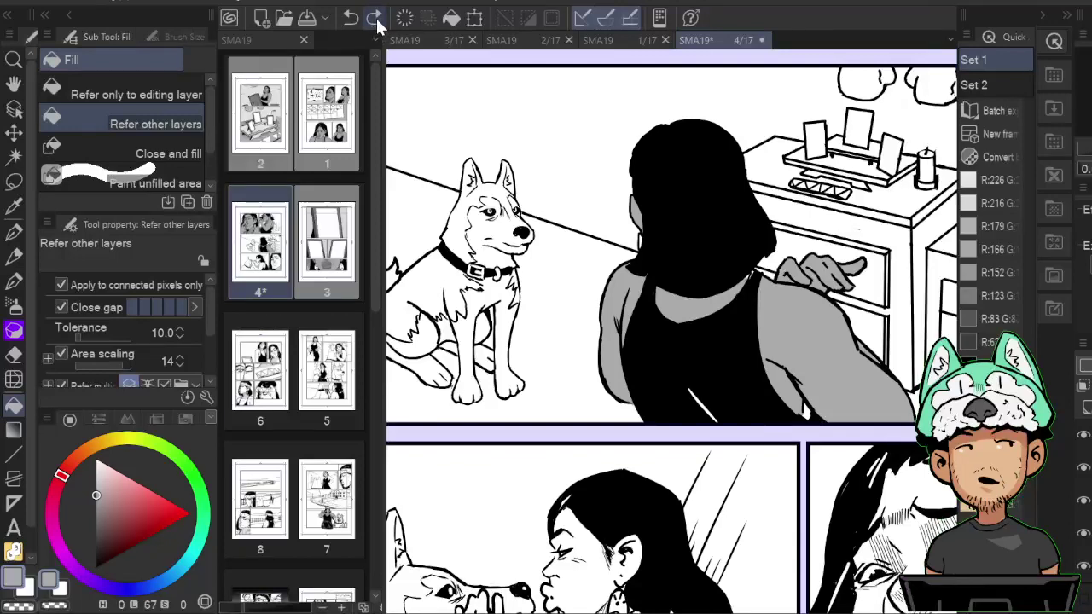
Fill the woman's arm, hand and back in page 4's fourth panel with the skin gray and cover the hatched forearm gaps.
{"action": "left_click_drag", "start_coordinate": [689, 584], "coordinate": [732, 410]}
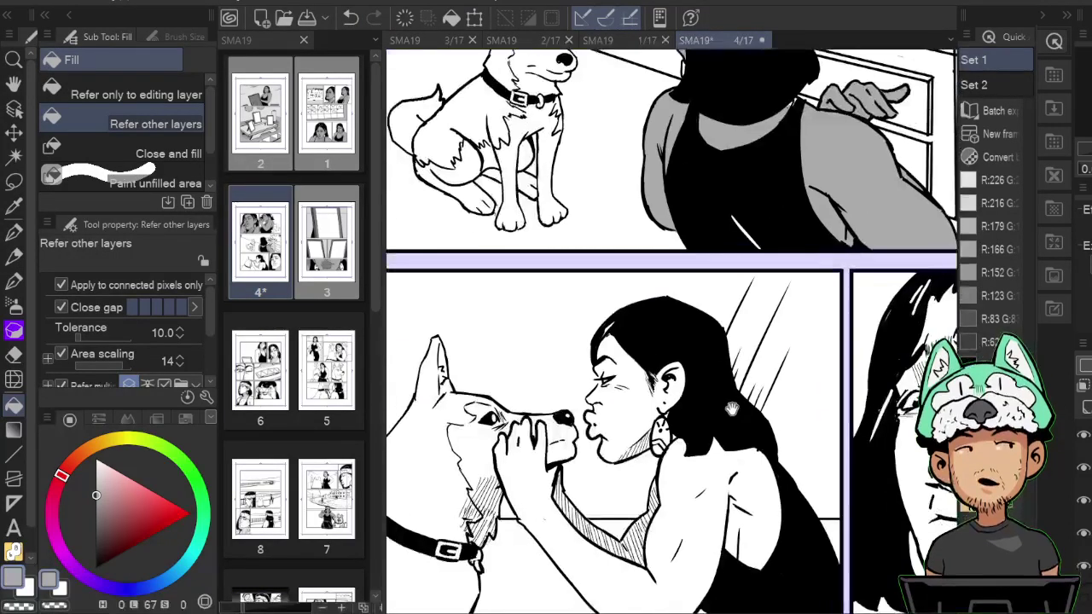
{"action": "left_click_drag", "start_coordinate": [622, 506], "coordinate": [705, 469]}
{"action": "left_click", "coordinate": [641, 492]}
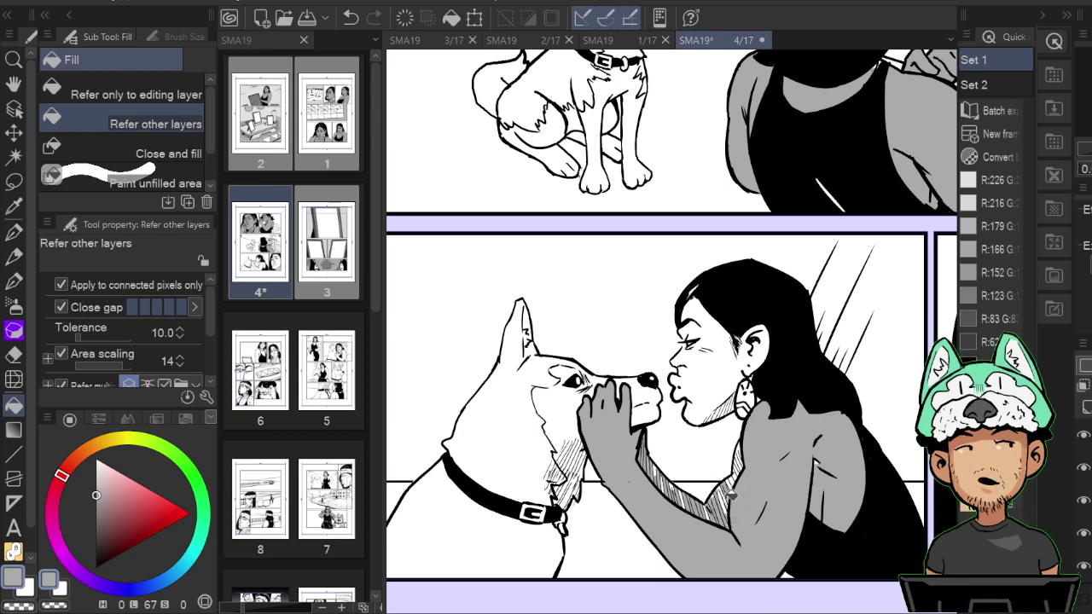
{"action": "key", "text": "p"}
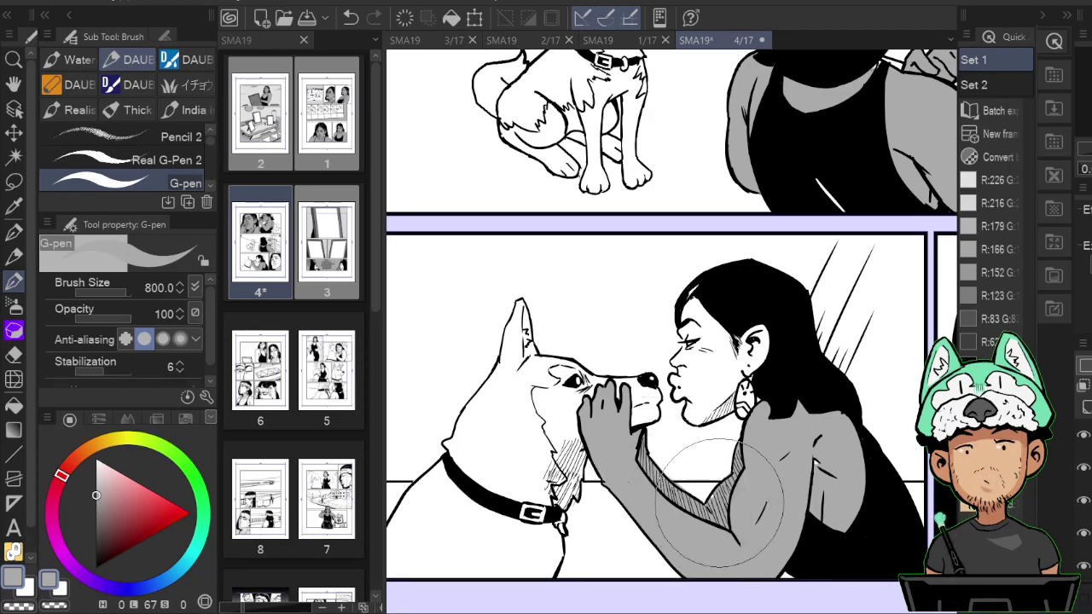
{"action": "key", "text": "e"}
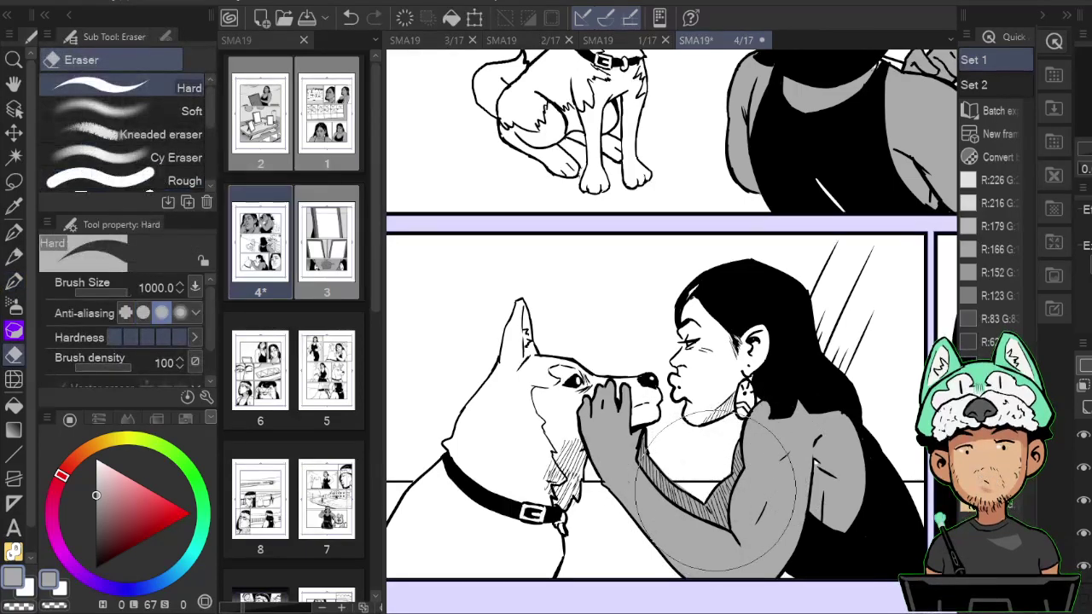
{"action": "key", "text": "p"}
Fill the woman's face and ear in the fourth panel with the skin gray, painting the missed spots with the G-pen.
{"action": "left_click_drag", "start_coordinate": [794, 390], "coordinate": [819, 510]}
{"action": "key", "text": "g"}
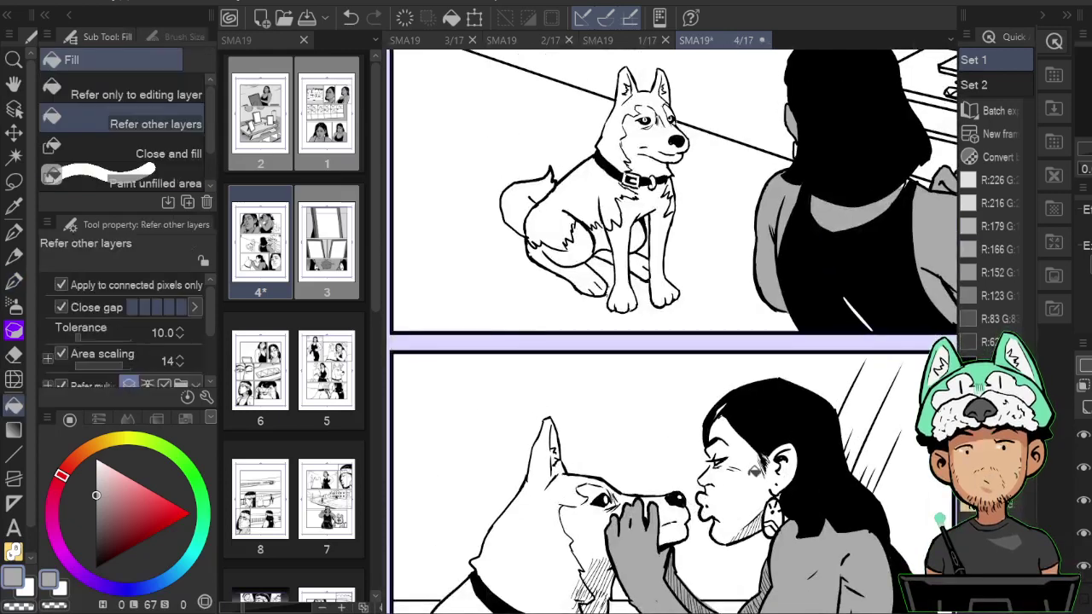
{"action": "left_click", "coordinate": [744, 448]}
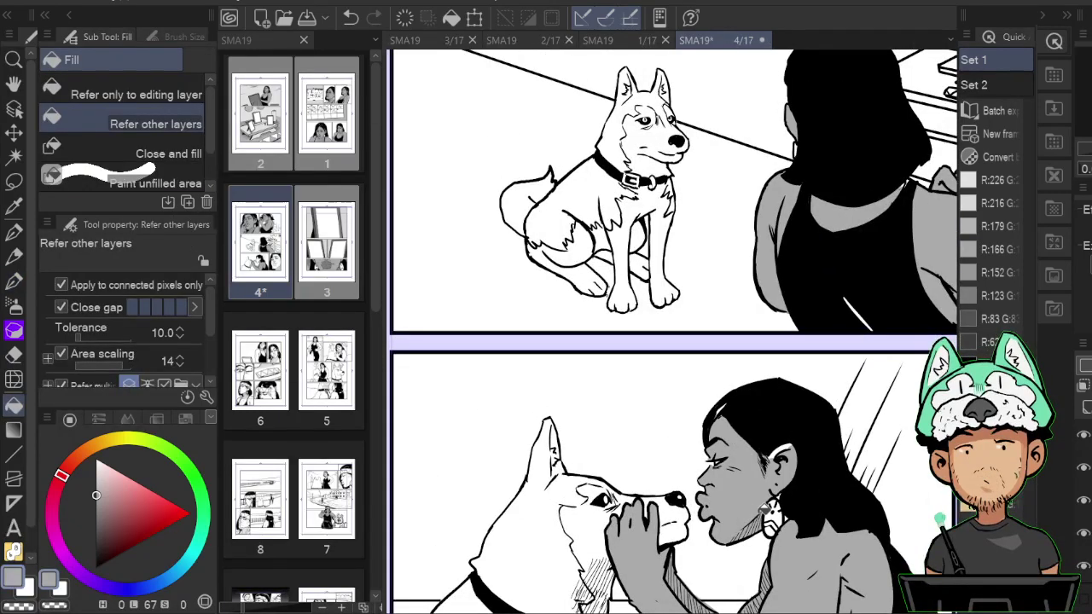
{"action": "key", "text": "p"}
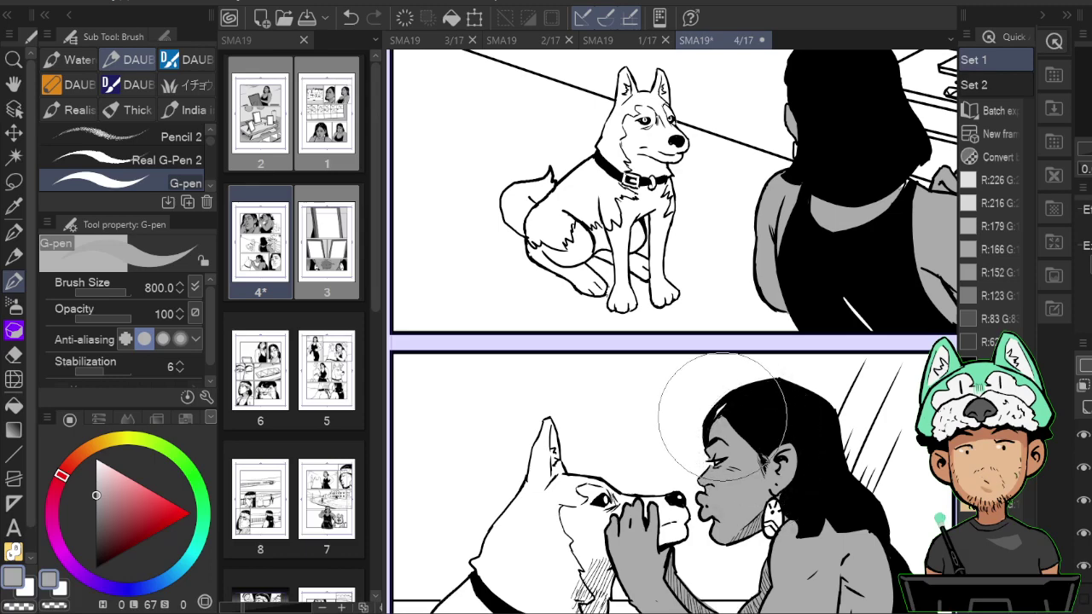
Fill the woman's face in page 4's last panel with the skin gray, using Refer other layers.
{"action": "left_click_drag", "start_coordinate": [841, 450], "coordinate": [736, 288]}
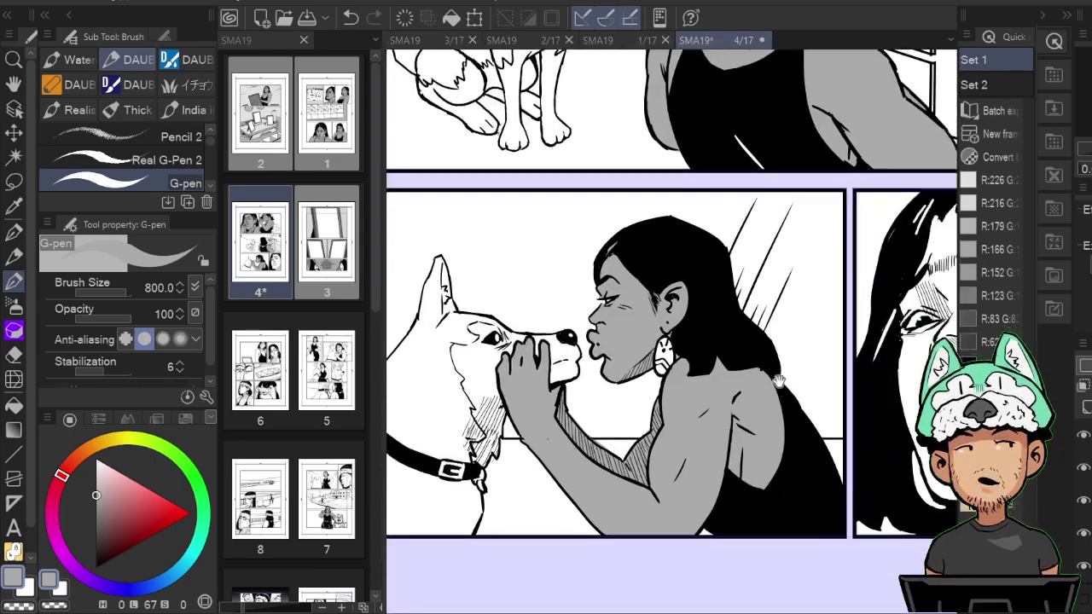
{"action": "left_click_drag", "start_coordinate": [939, 458], "coordinate": [685, 467]}
{"action": "key", "text": "g"}
{"action": "left_click", "coordinate": [726, 471]}
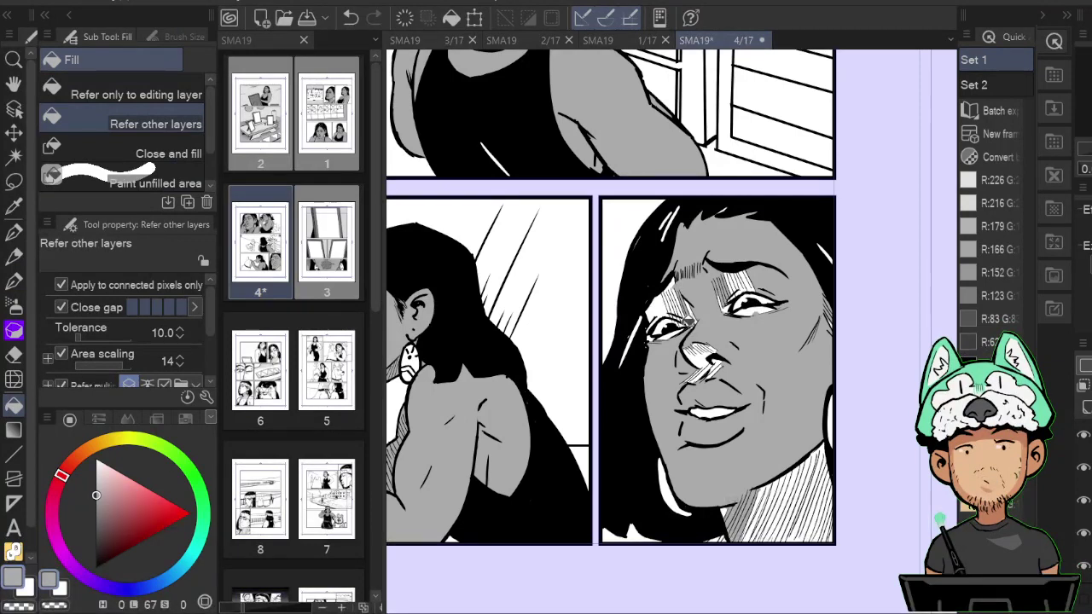
Paint the skin gray over the hatched areas around the woman's eyes, nose and neck in the last panel with the G-pen.
{"action": "key", "text": "p"}
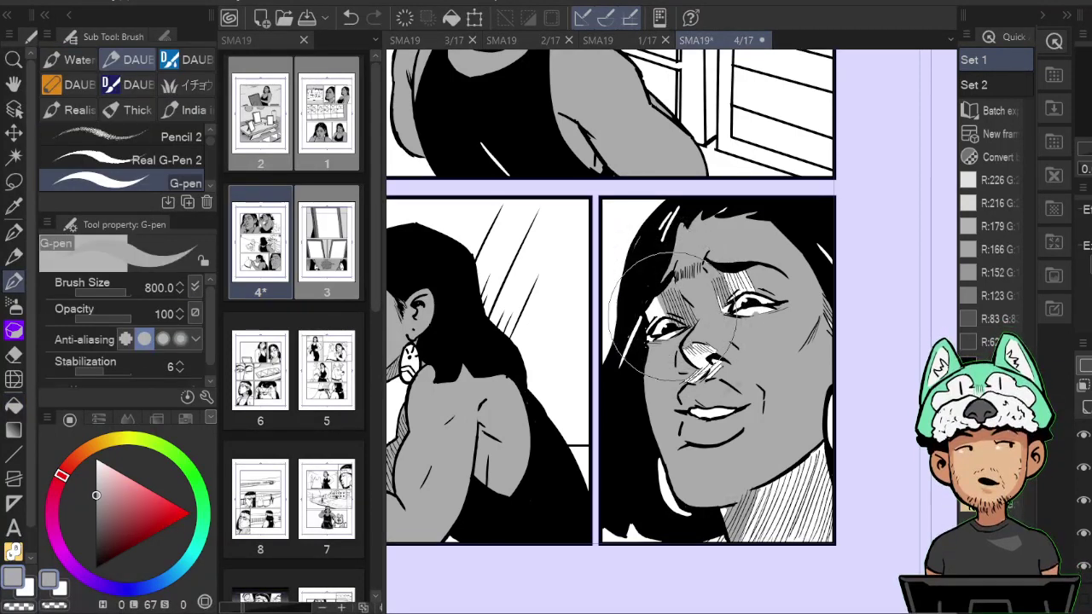
{"action": "mouse_move", "coordinate": [692, 280]}
{"action": "left_mouse_down"}
{"action": "mouse_move", "coordinate": [670, 295]}
{"action": "mouse_move", "coordinate": [650, 342]}
{"action": "mouse_move", "coordinate": [675, 355]}
{"action": "mouse_move", "coordinate": [685, 333]}
{"action": "mouse_move", "coordinate": [662, 287]}
{"action": "mouse_move", "coordinate": [702, 379]}
{"action": "left_mouse_up"}
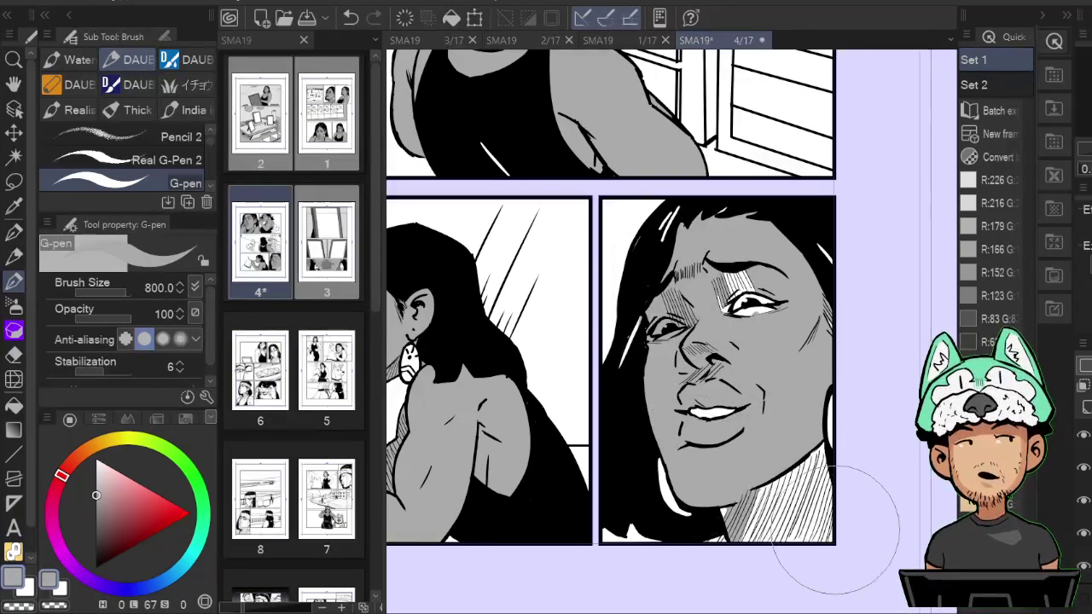
{"action": "mouse_move", "coordinate": [835, 540]}
{"action": "left_mouse_down"}
{"action": "mouse_move", "coordinate": [791, 564]}
{"action": "mouse_move", "coordinate": [797, 527]}
{"action": "mouse_move", "coordinate": [797, 537]}
{"action": "mouse_move", "coordinate": [734, 539]}
{"action": "mouse_move", "coordinate": [750, 488]}
{"action": "mouse_move", "coordinate": [729, 518]}
{"action": "mouse_move", "coordinate": [797, 467]}
{"action": "mouse_move", "coordinate": [795, 507]}
{"action": "mouse_move", "coordinate": [821, 484]}
{"action": "left_mouse_up"}
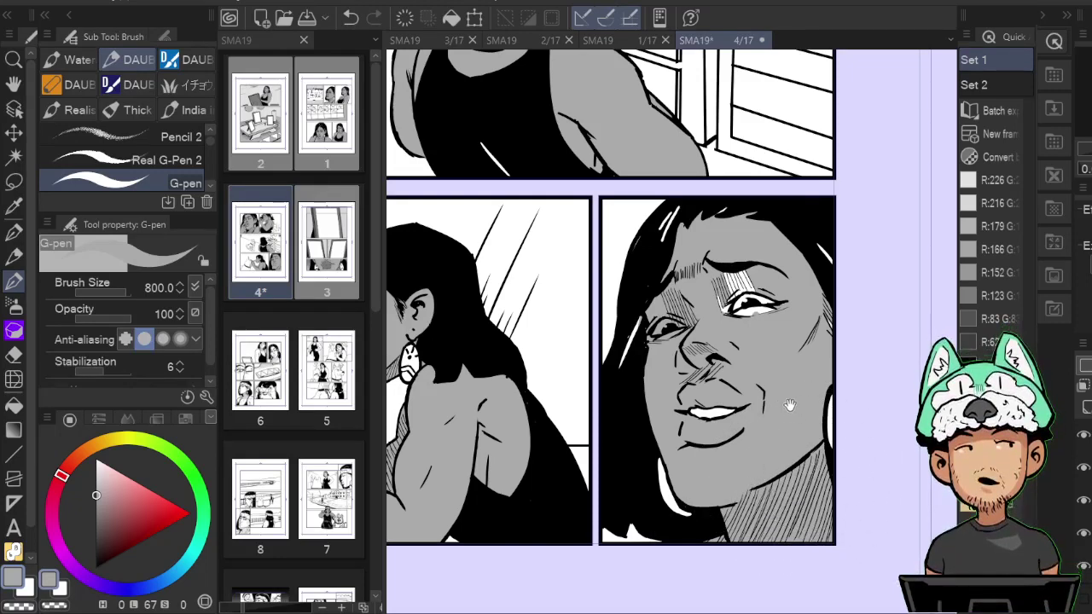
{"action": "left_click_drag", "start_coordinate": [790, 405], "coordinate": [779, 477]}
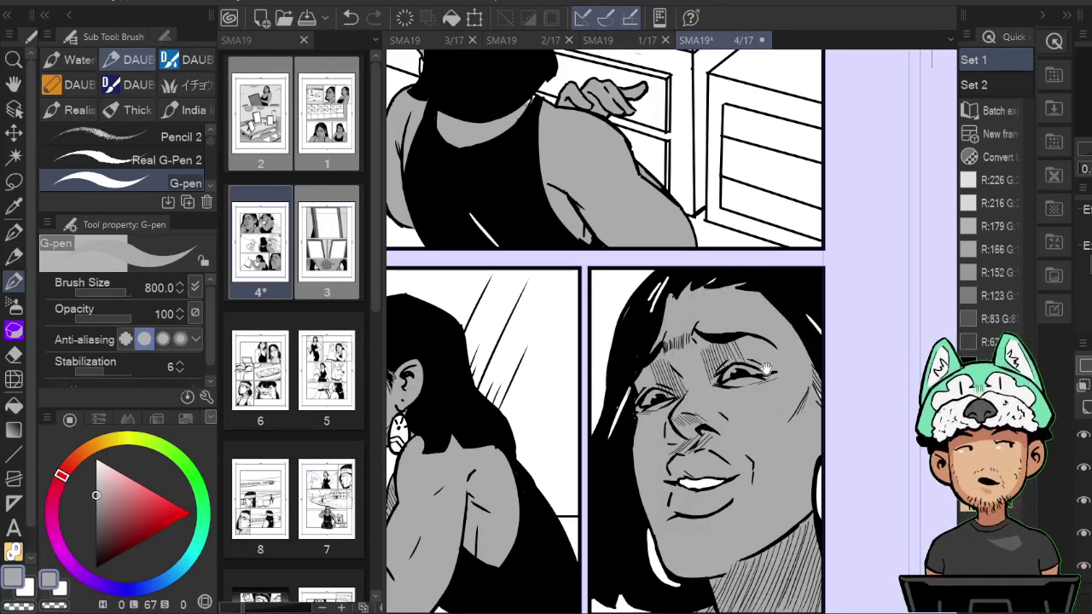
Erase the gray from the whites of both of the woman's eyes in the last panel with the Hard eraser.
{"action": "left_click_drag", "start_coordinate": [737, 403], "coordinate": [686, 405]}
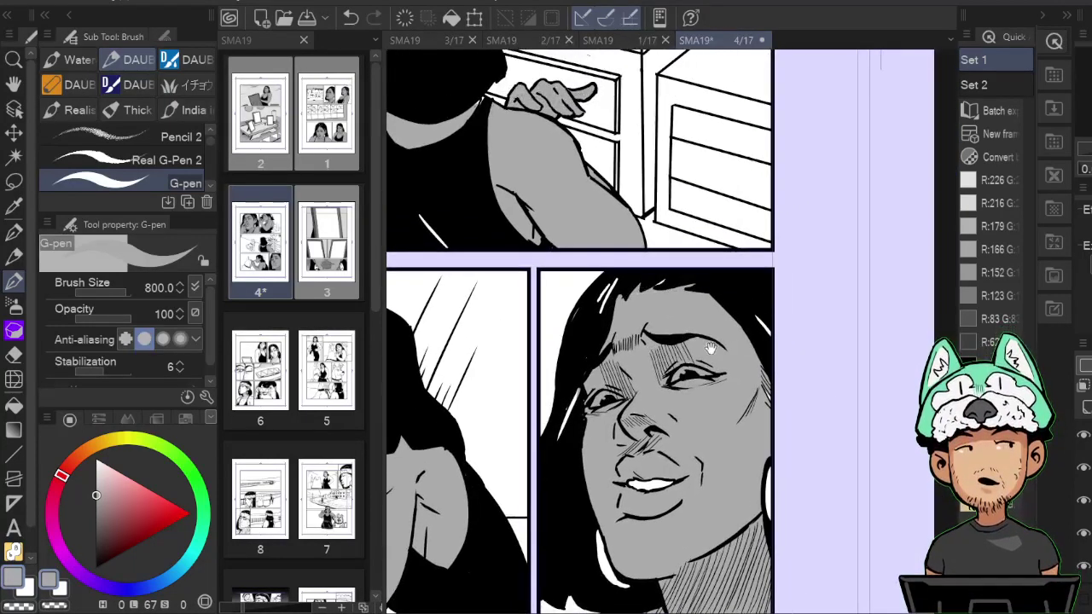
{"action": "key", "text": "h"}
{"action": "key", "text": "e"}
{"action": "left_click_drag", "start_coordinate": [649, 373], "coordinate": [662, 378]}
{"action": "key", "text": "h"}
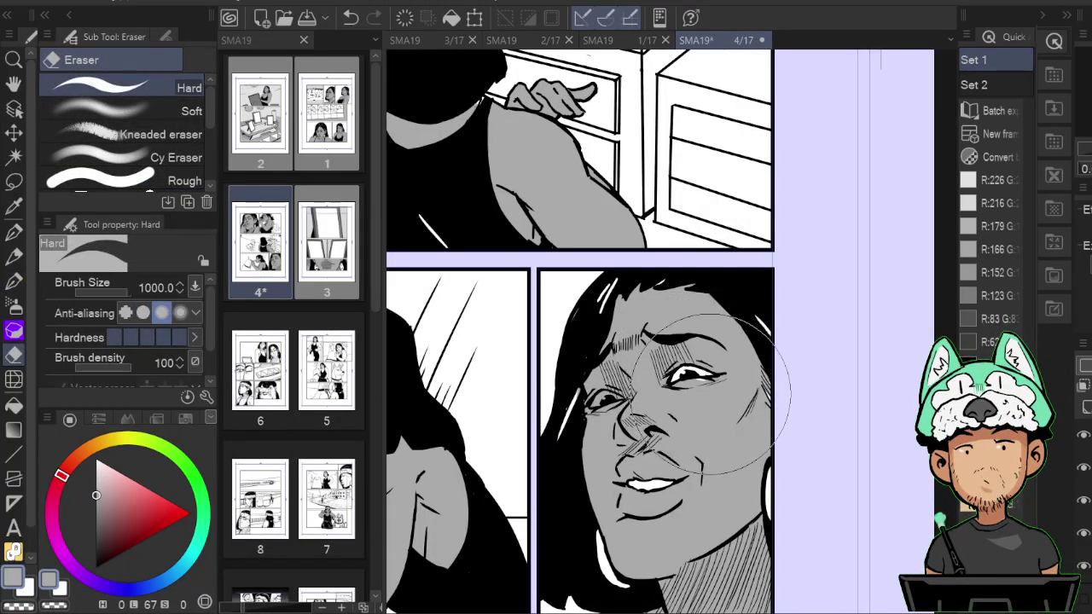
{"action": "key", "text": "b"}
{"action": "key", "text": "e"}
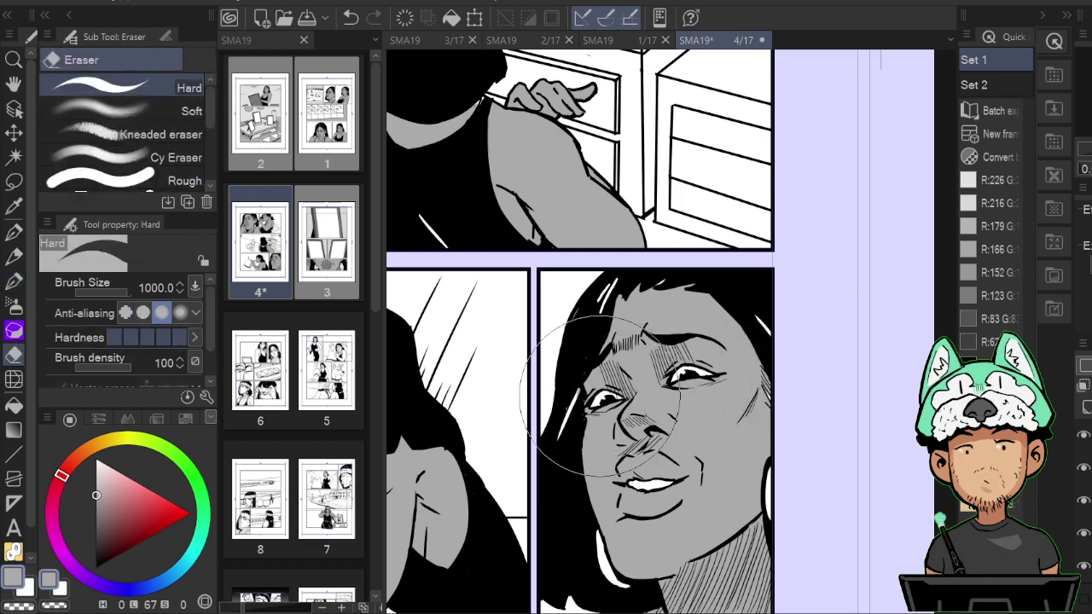
{"action": "key", "text": "b"}
Erase the gray from the white of the woman's eye in the fourth panel with the Hard eraser.
{"action": "mouse_move", "coordinate": [496, 422]}
{"action": "left_mouse_down"}
{"action": "mouse_move", "coordinate": [568, 390]}
{"action": "mouse_move", "coordinate": [713, 373]}
{"action": "left_mouse_up"}
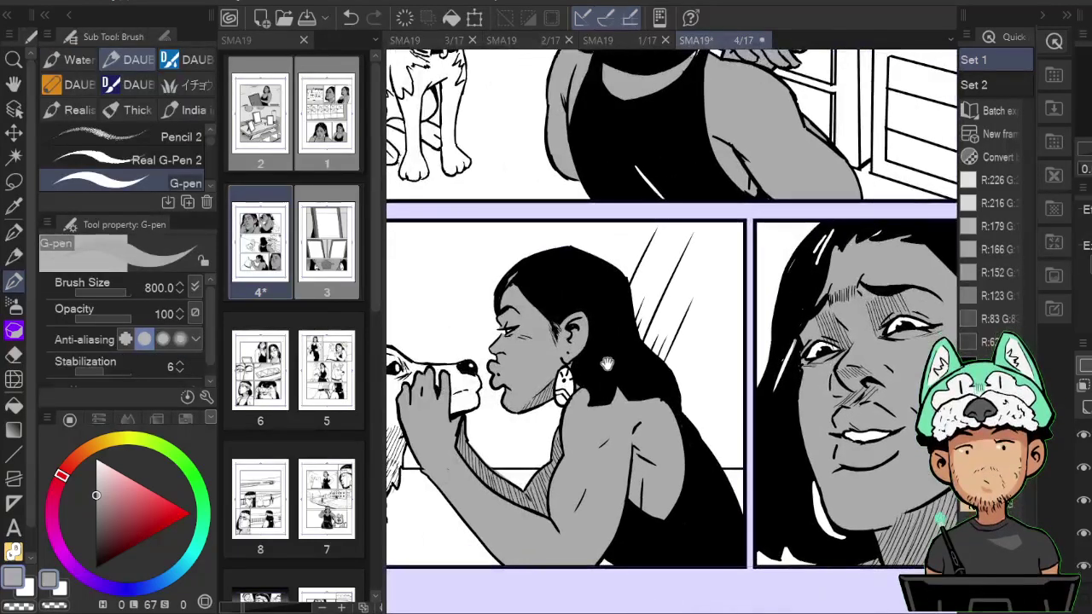
{"action": "key", "text": "e"}
{"action": "key", "text": "b"}
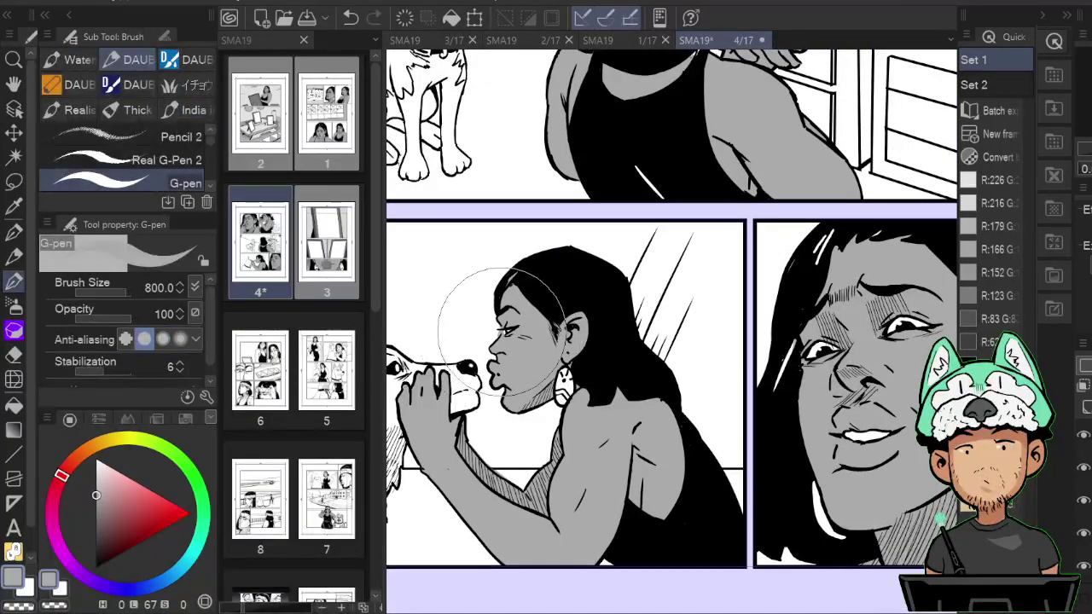
{"action": "key", "text": "e"}
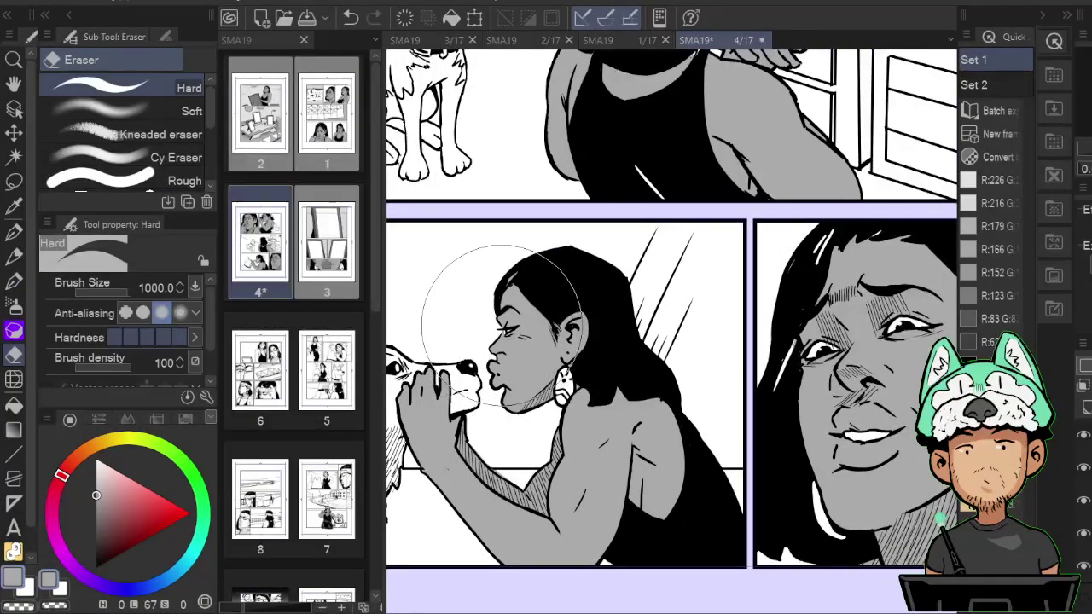
{"action": "key", "text": "b"}
Check the skin tones across the panels, save page 4 and fit the whole page in view.
{"action": "left_click_drag", "start_coordinate": [839, 452], "coordinate": [712, 411]}
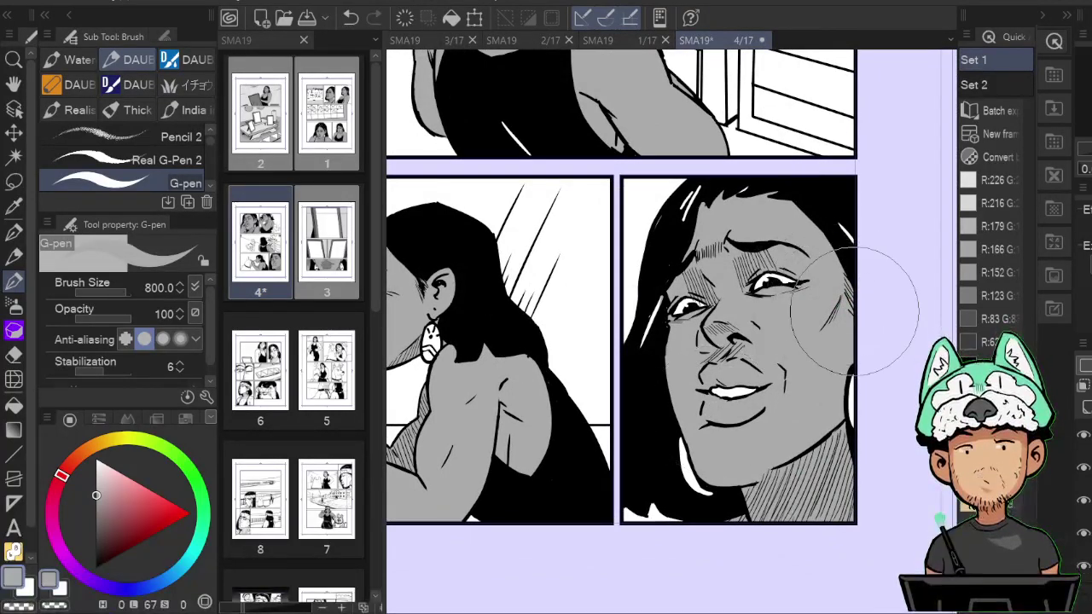
{"action": "mouse_move", "coordinate": [842, 355]}
{"action": "left_mouse_down"}
{"action": "mouse_move", "coordinate": [905, 514]}
{"action": "mouse_move", "coordinate": [974, 613]}
{"action": "left_mouse_up"}
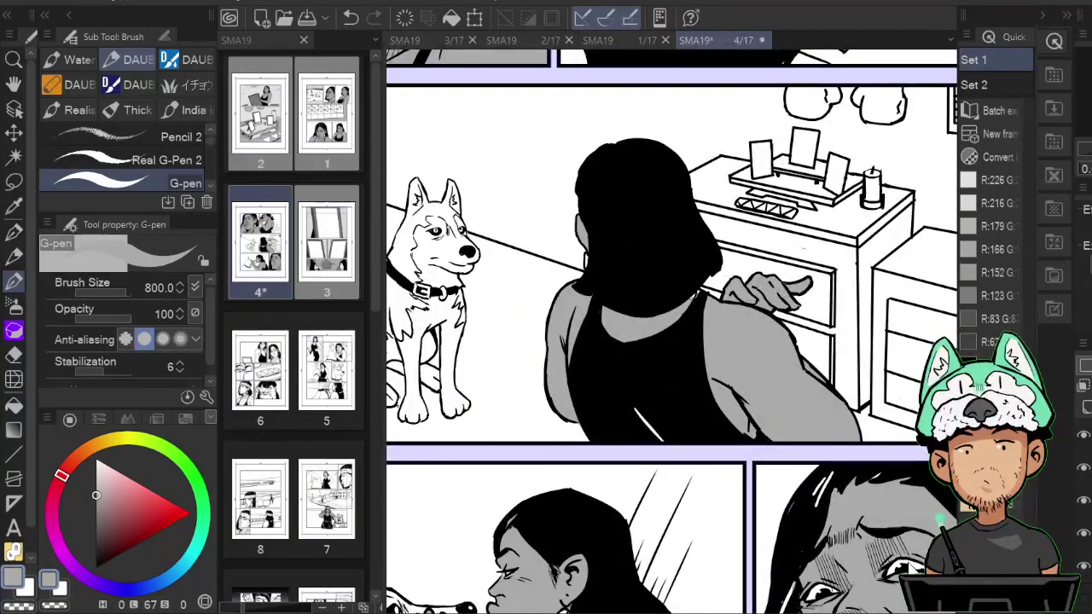
{"action": "scroll", "coordinate": [909, 565], "scroll_direction": "down", "scroll_amount": 4}
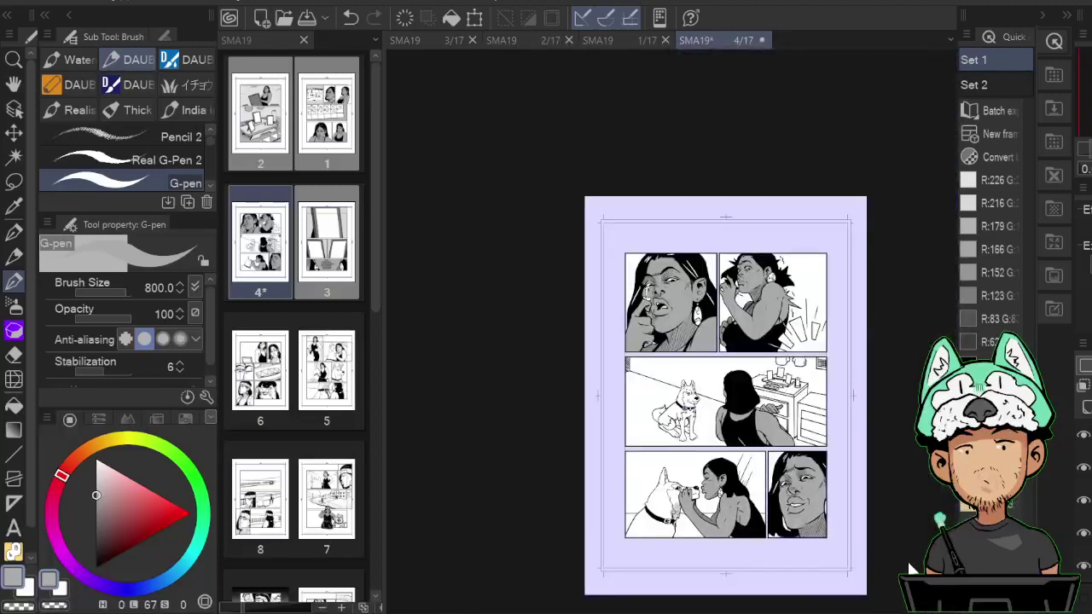
{"action": "scroll", "coordinate": [912, 568], "scroll_direction": "down", "scroll_amount": 1}
{"action": "key", "text": "ctrl+0"}
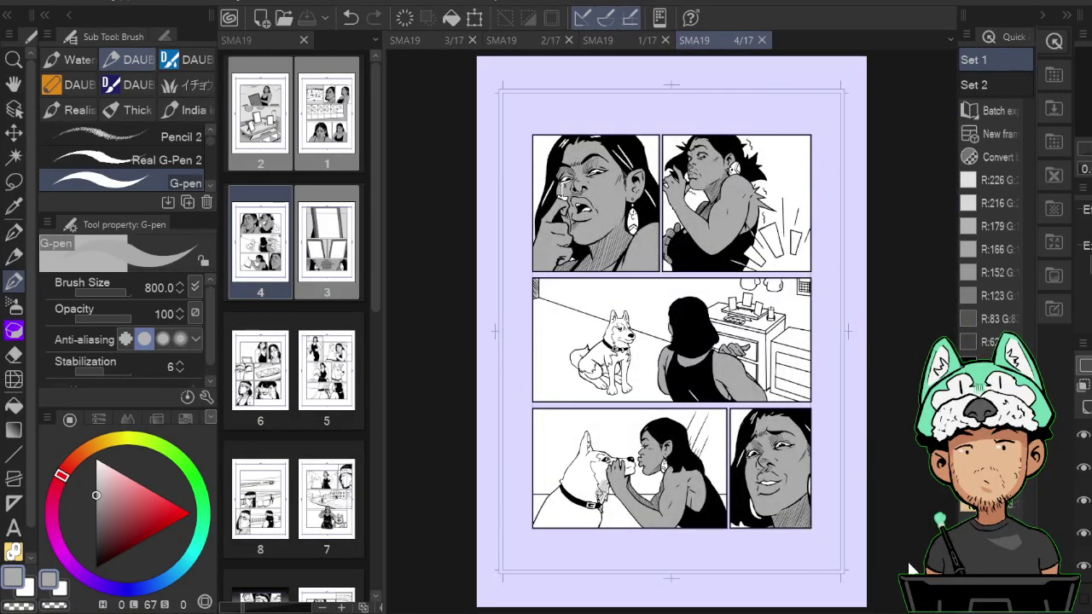
{"action": "scroll", "coordinate": [911, 567], "scroll_direction": "down", "scroll_amount": 1}
{"action": "scroll", "coordinate": [912, 567], "scroll_direction": "down", "scroll_amount": 2}
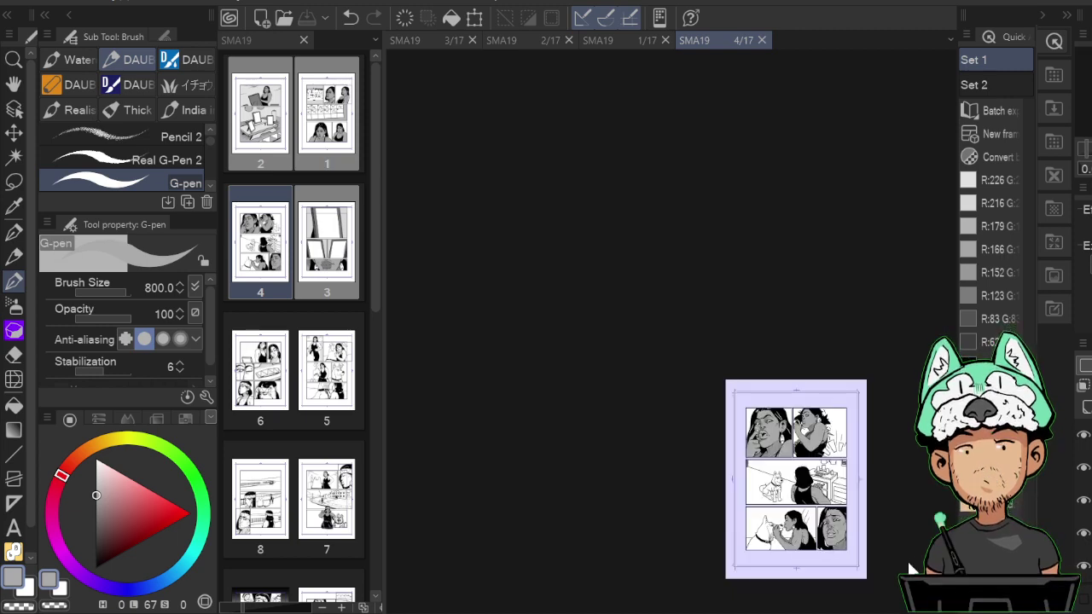
{"action": "key", "text": "ctrl+0"}
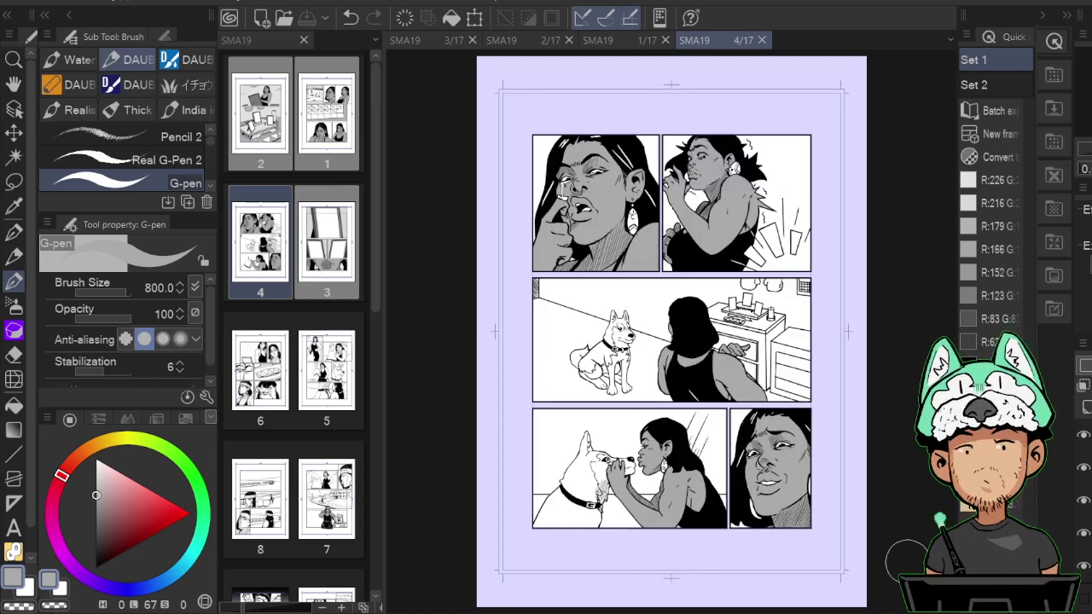